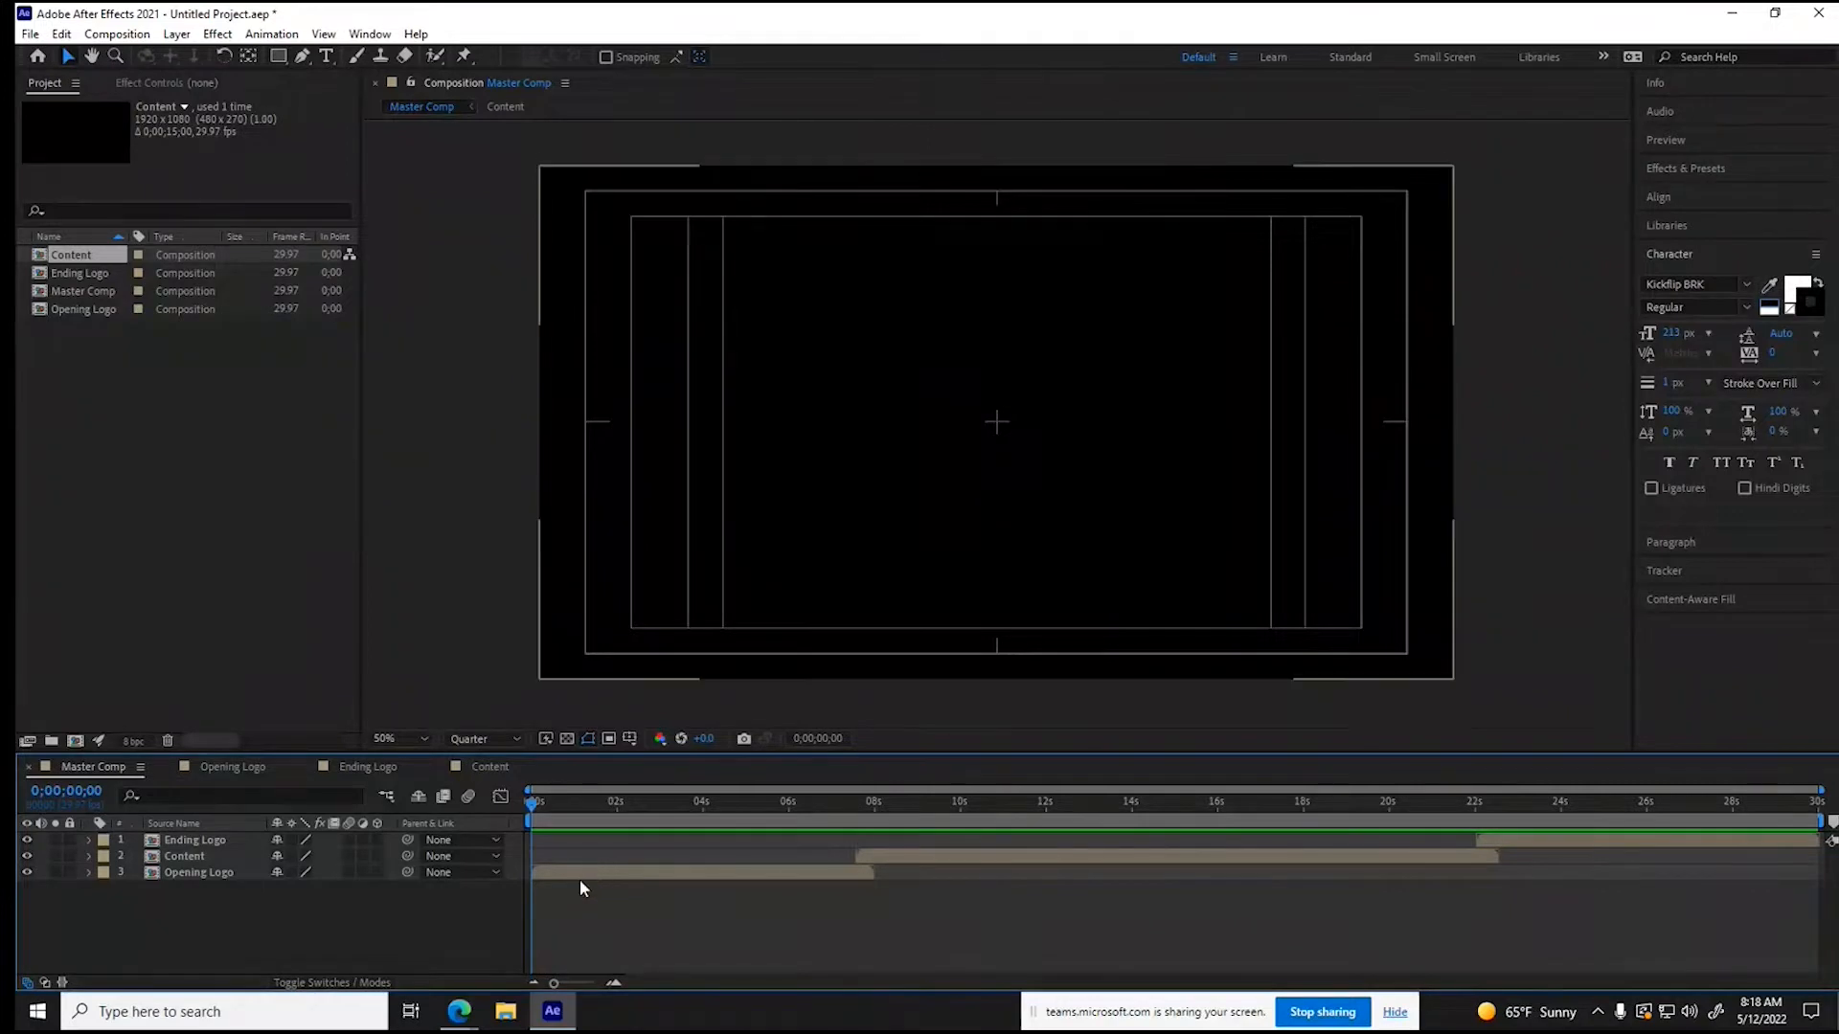
- Switch to File Explorer and open the Broadcast Composition folder on the Desktop
mouse_move(461, 1023)
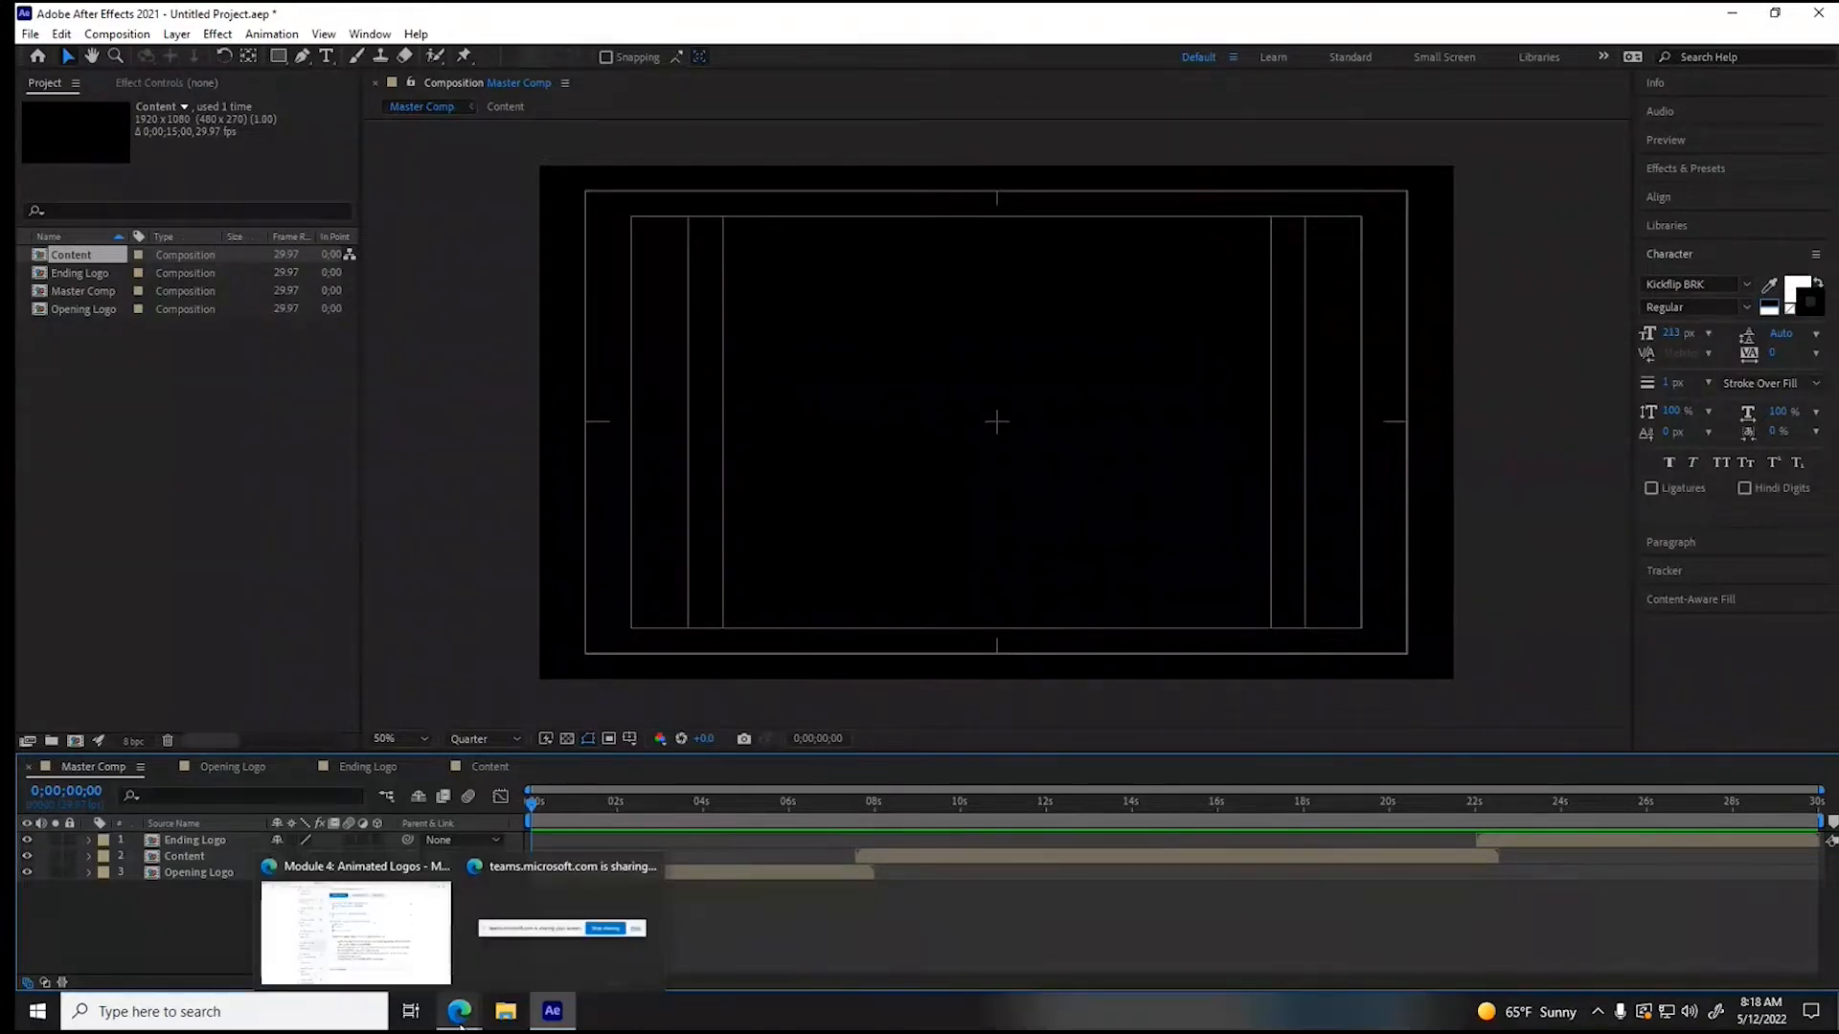
click(460, 1023)
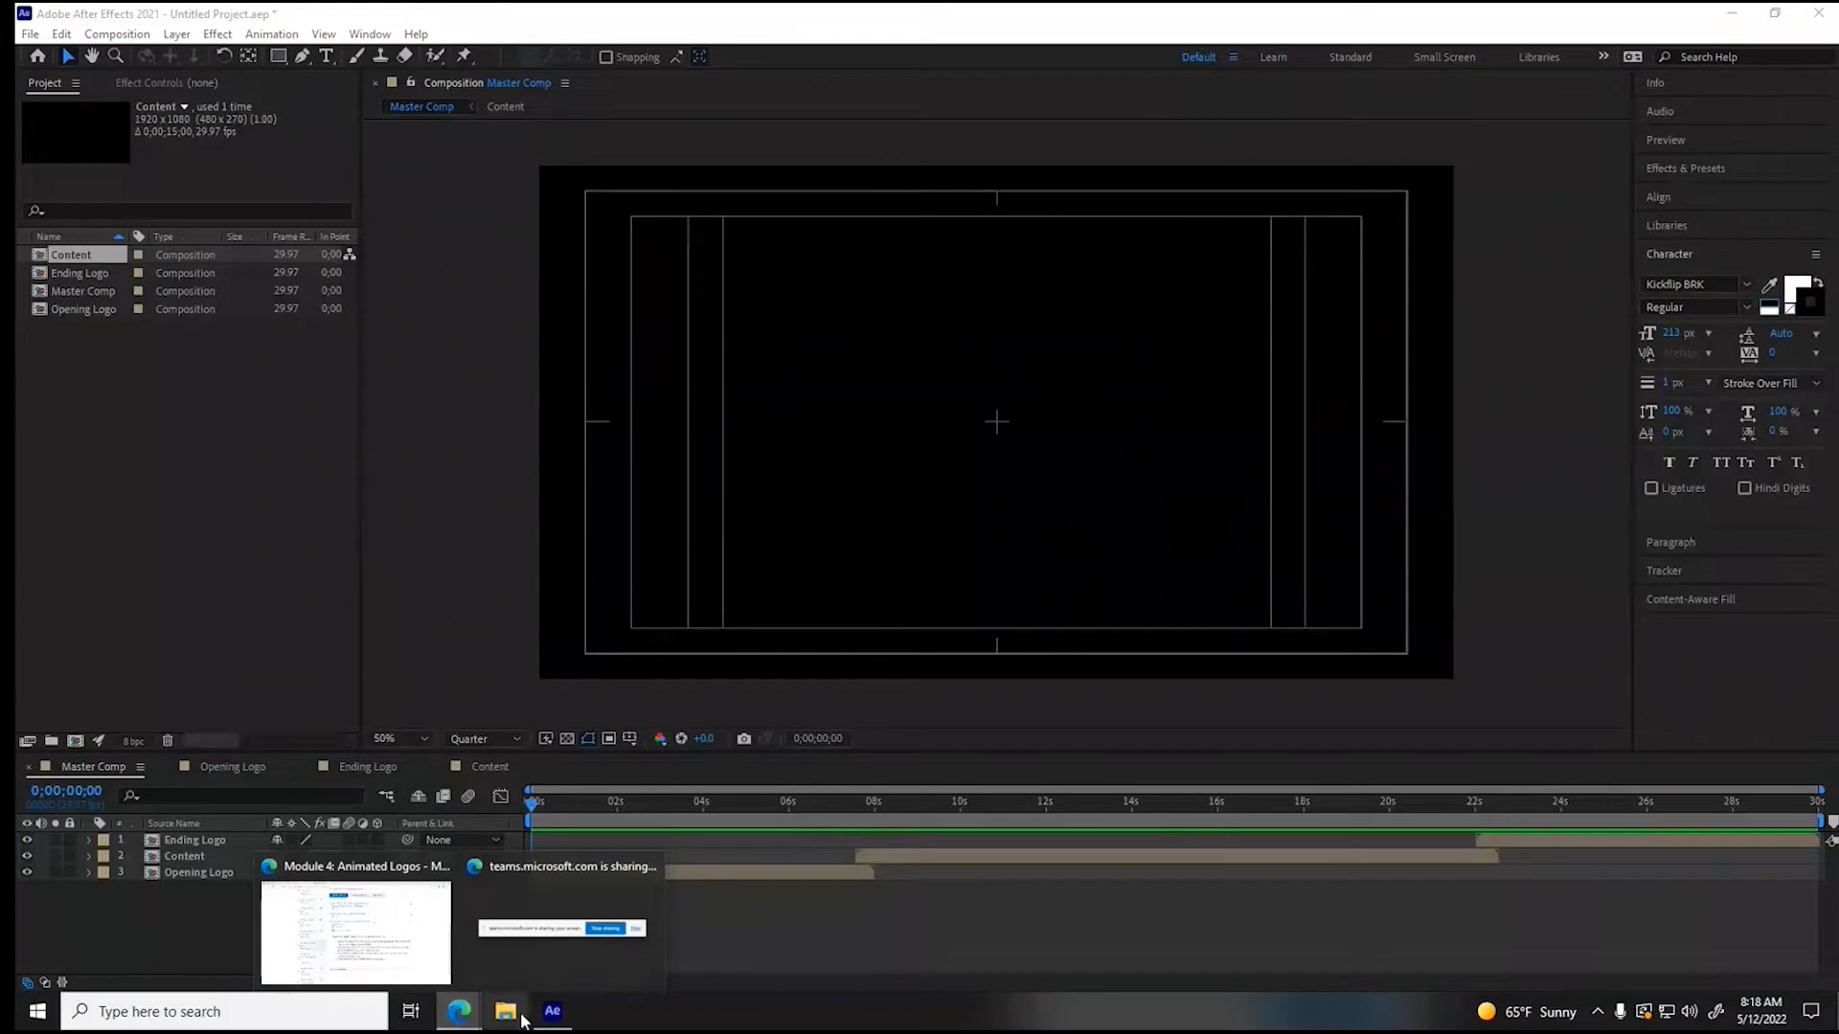
click(506, 1012)
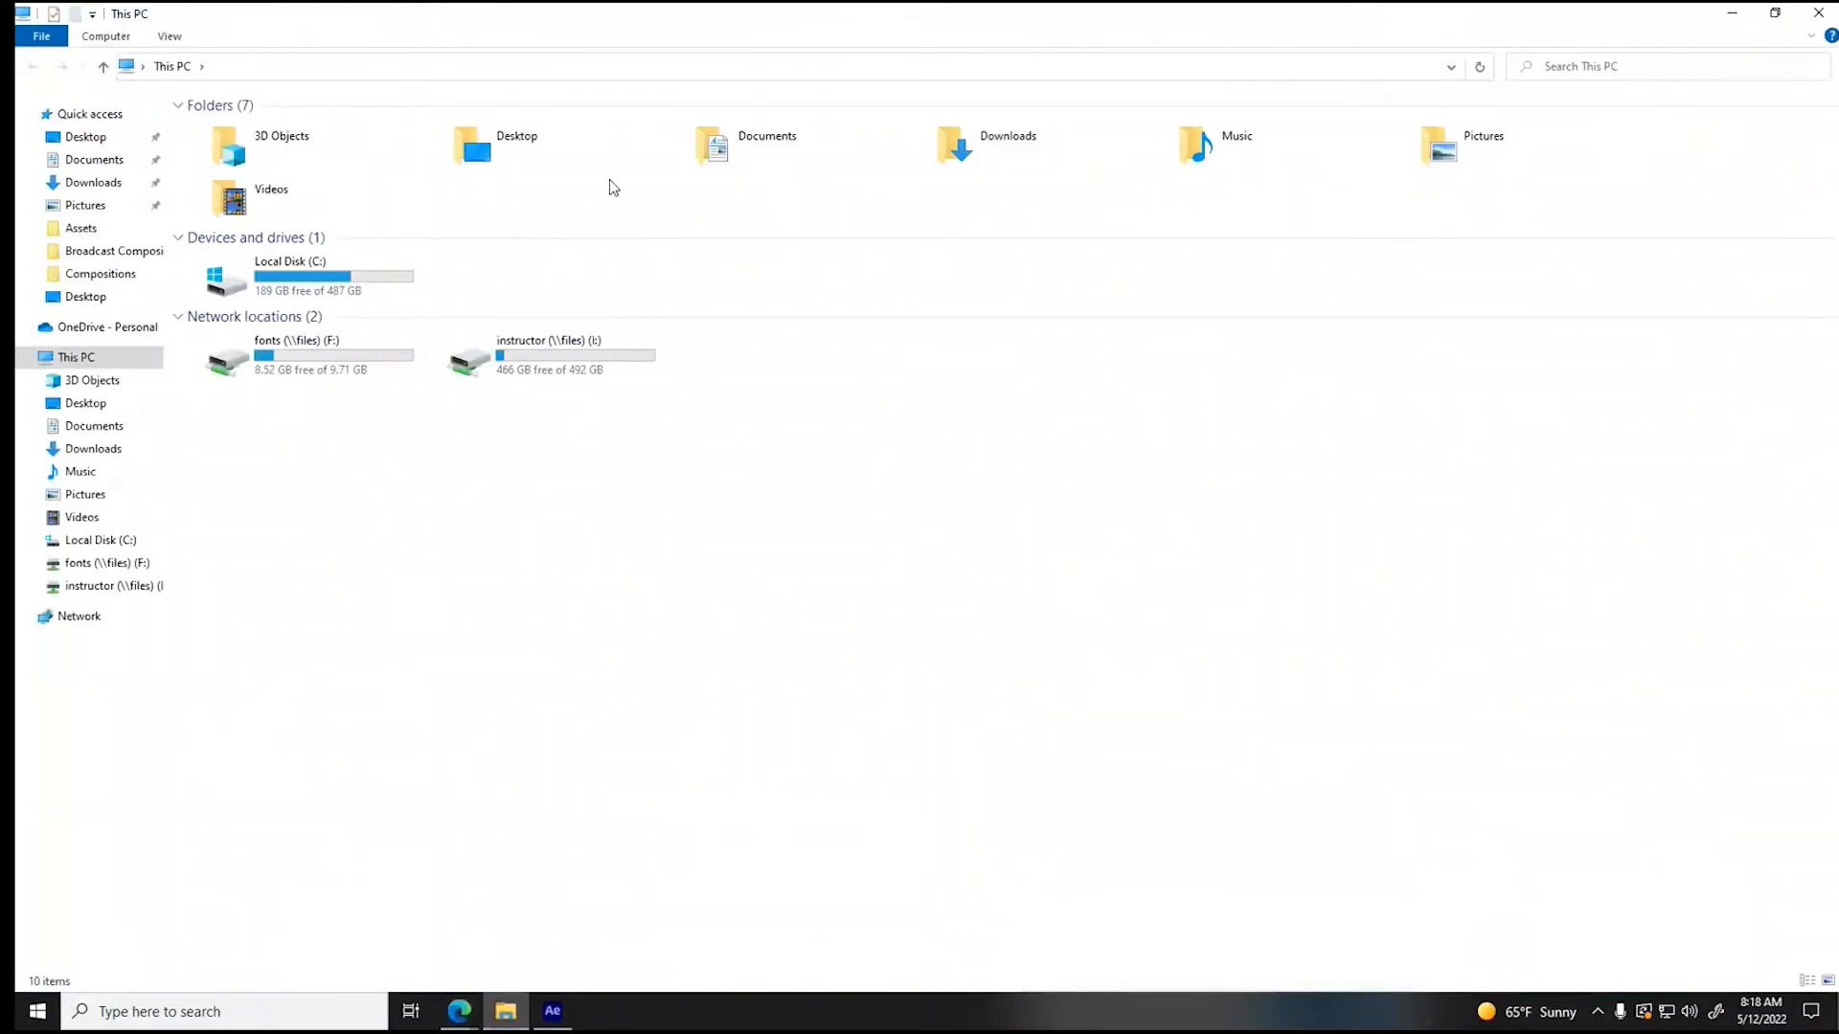
double_click(484, 153)
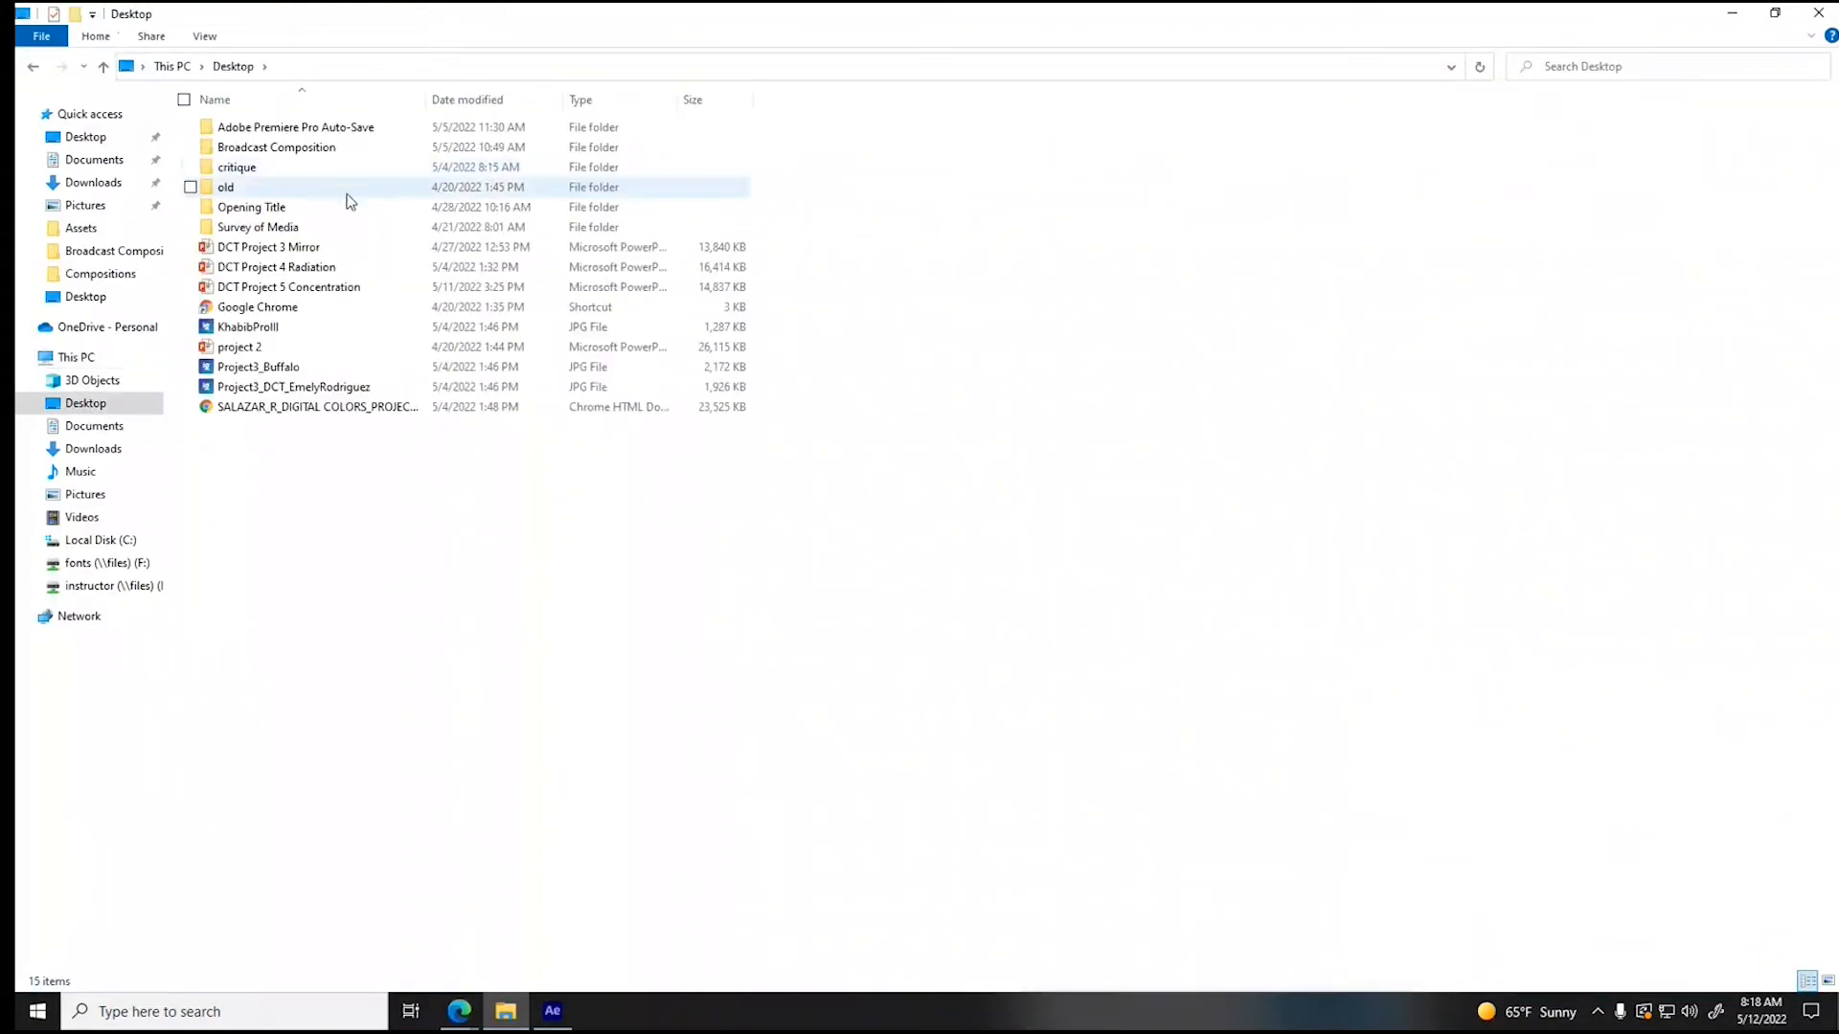
double_click(268, 148)
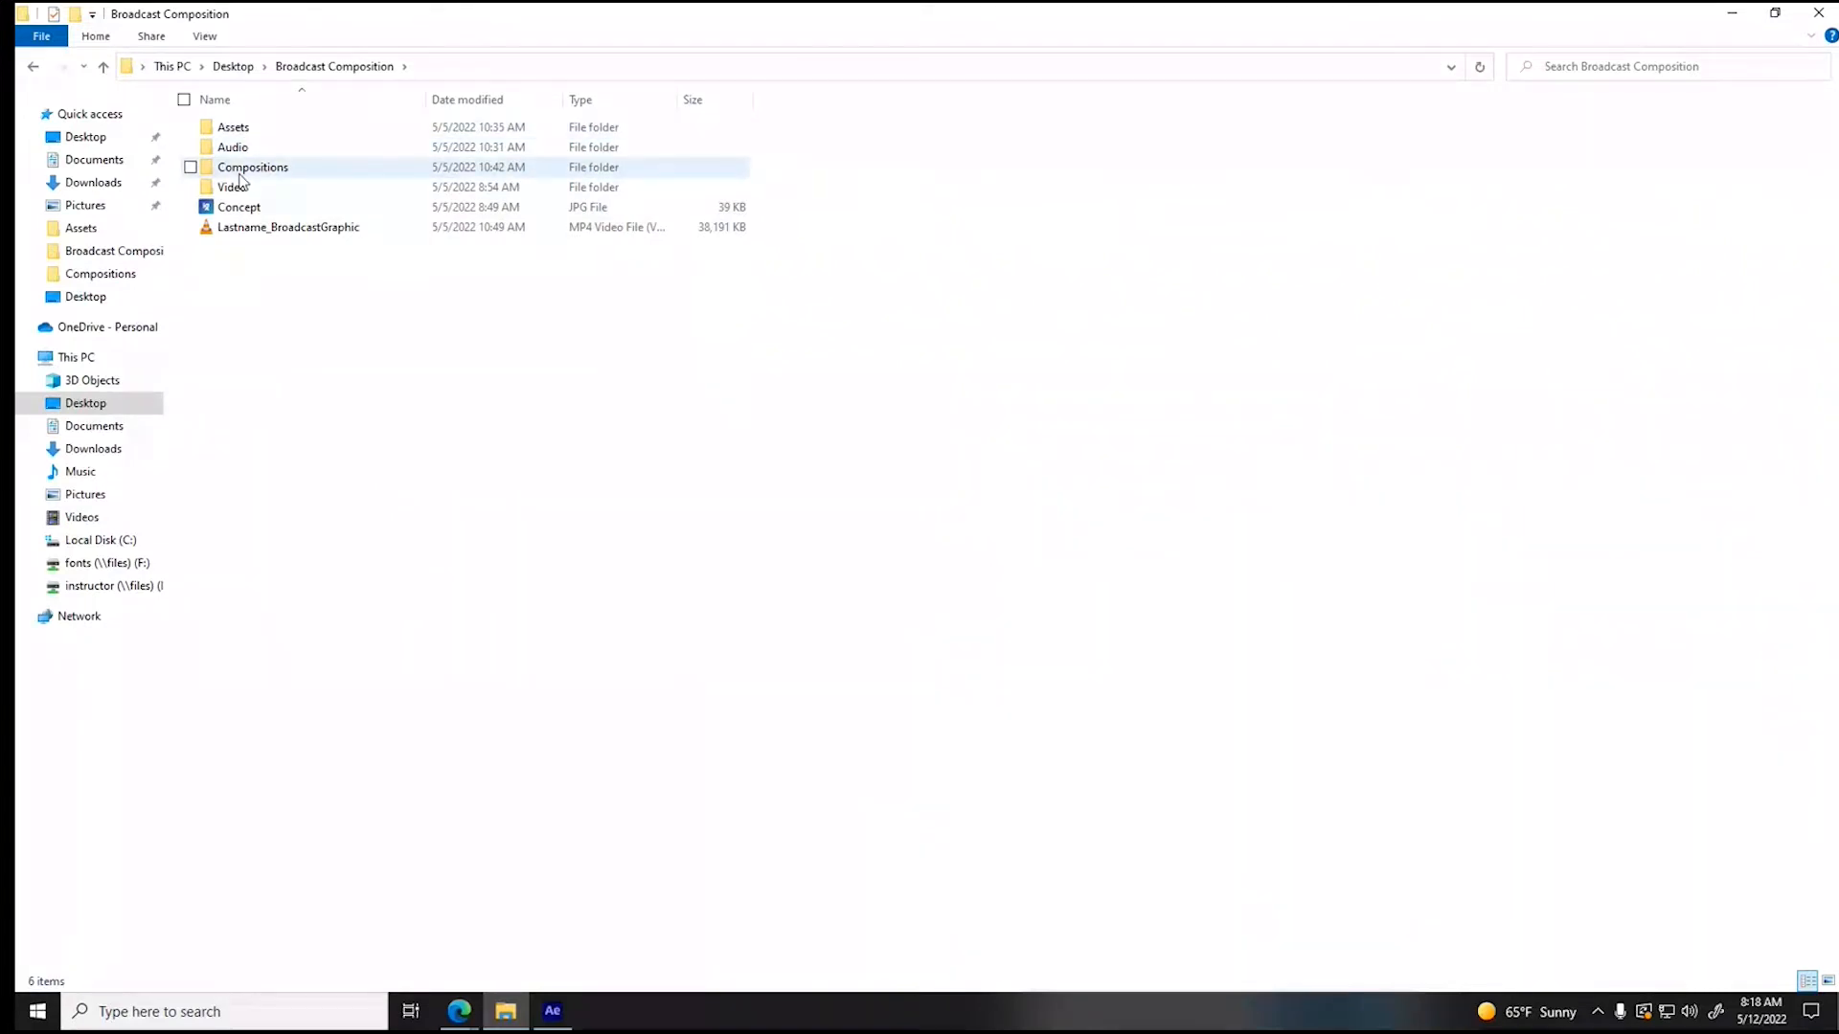
- Switch to the web browser and run an image search for "jeep logo" in a new tab
mouse_move(459, 1011)
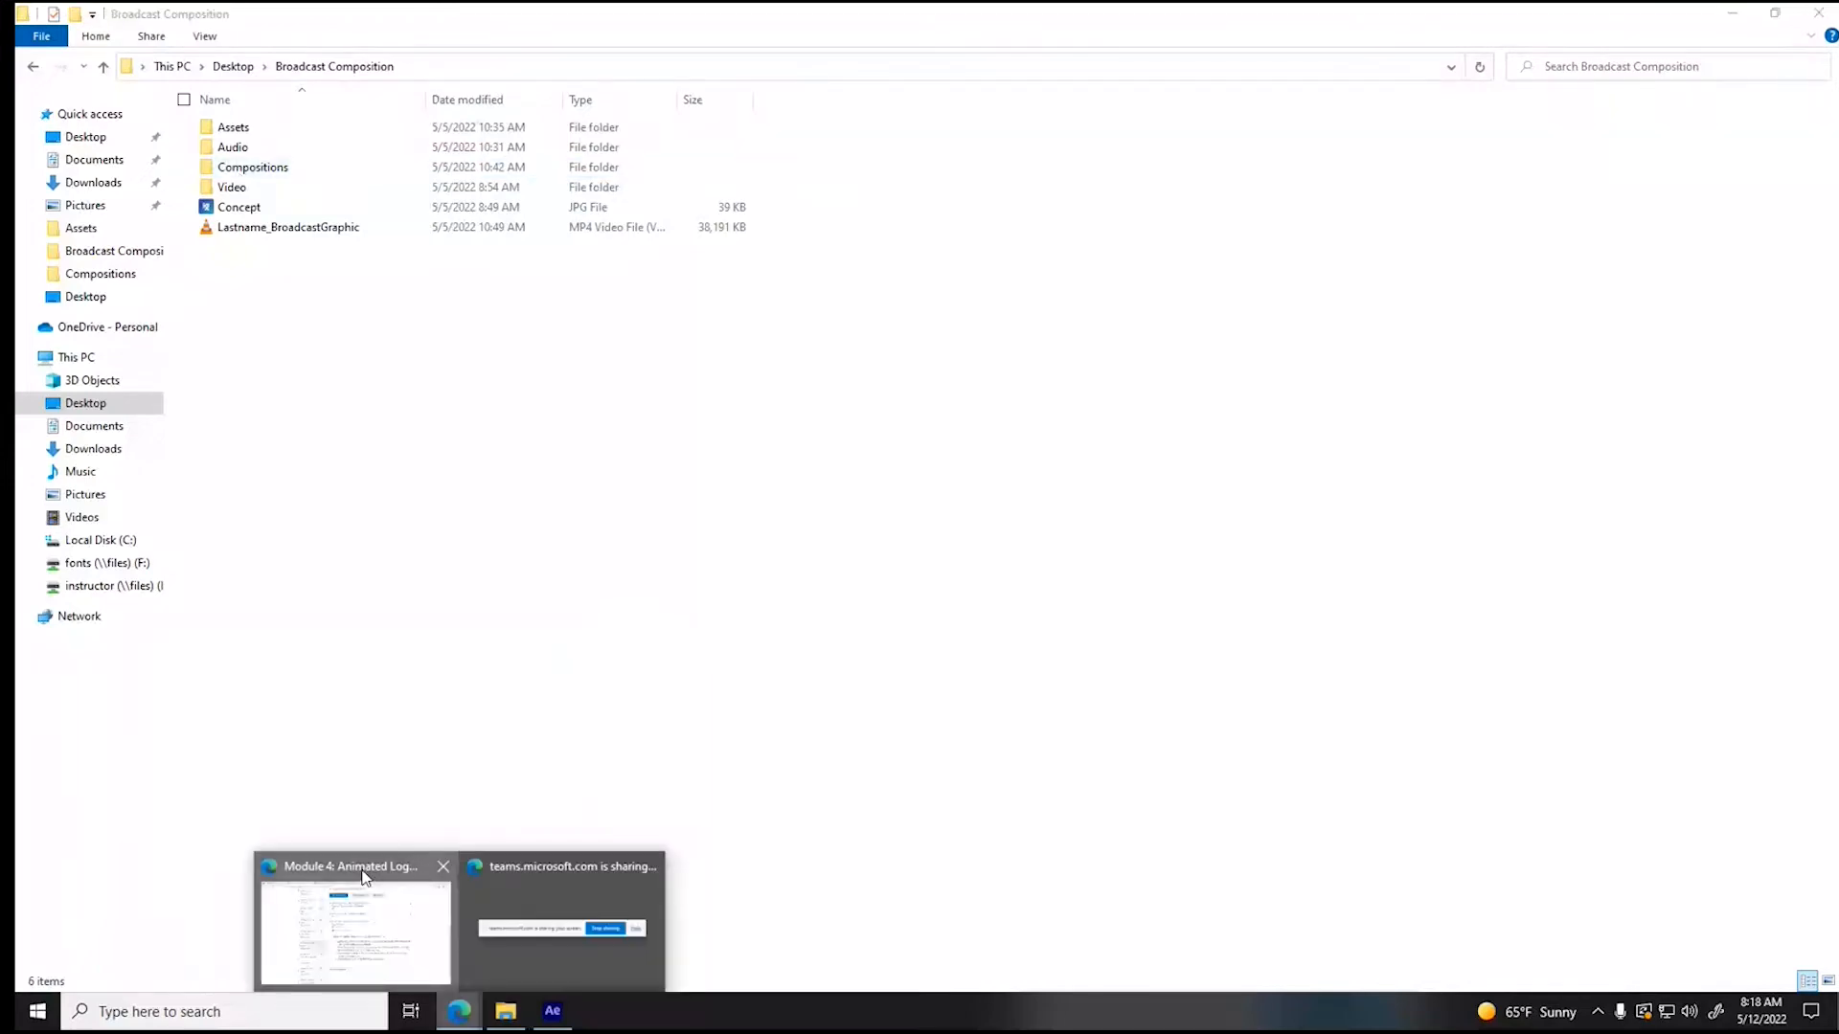
click(354, 948)
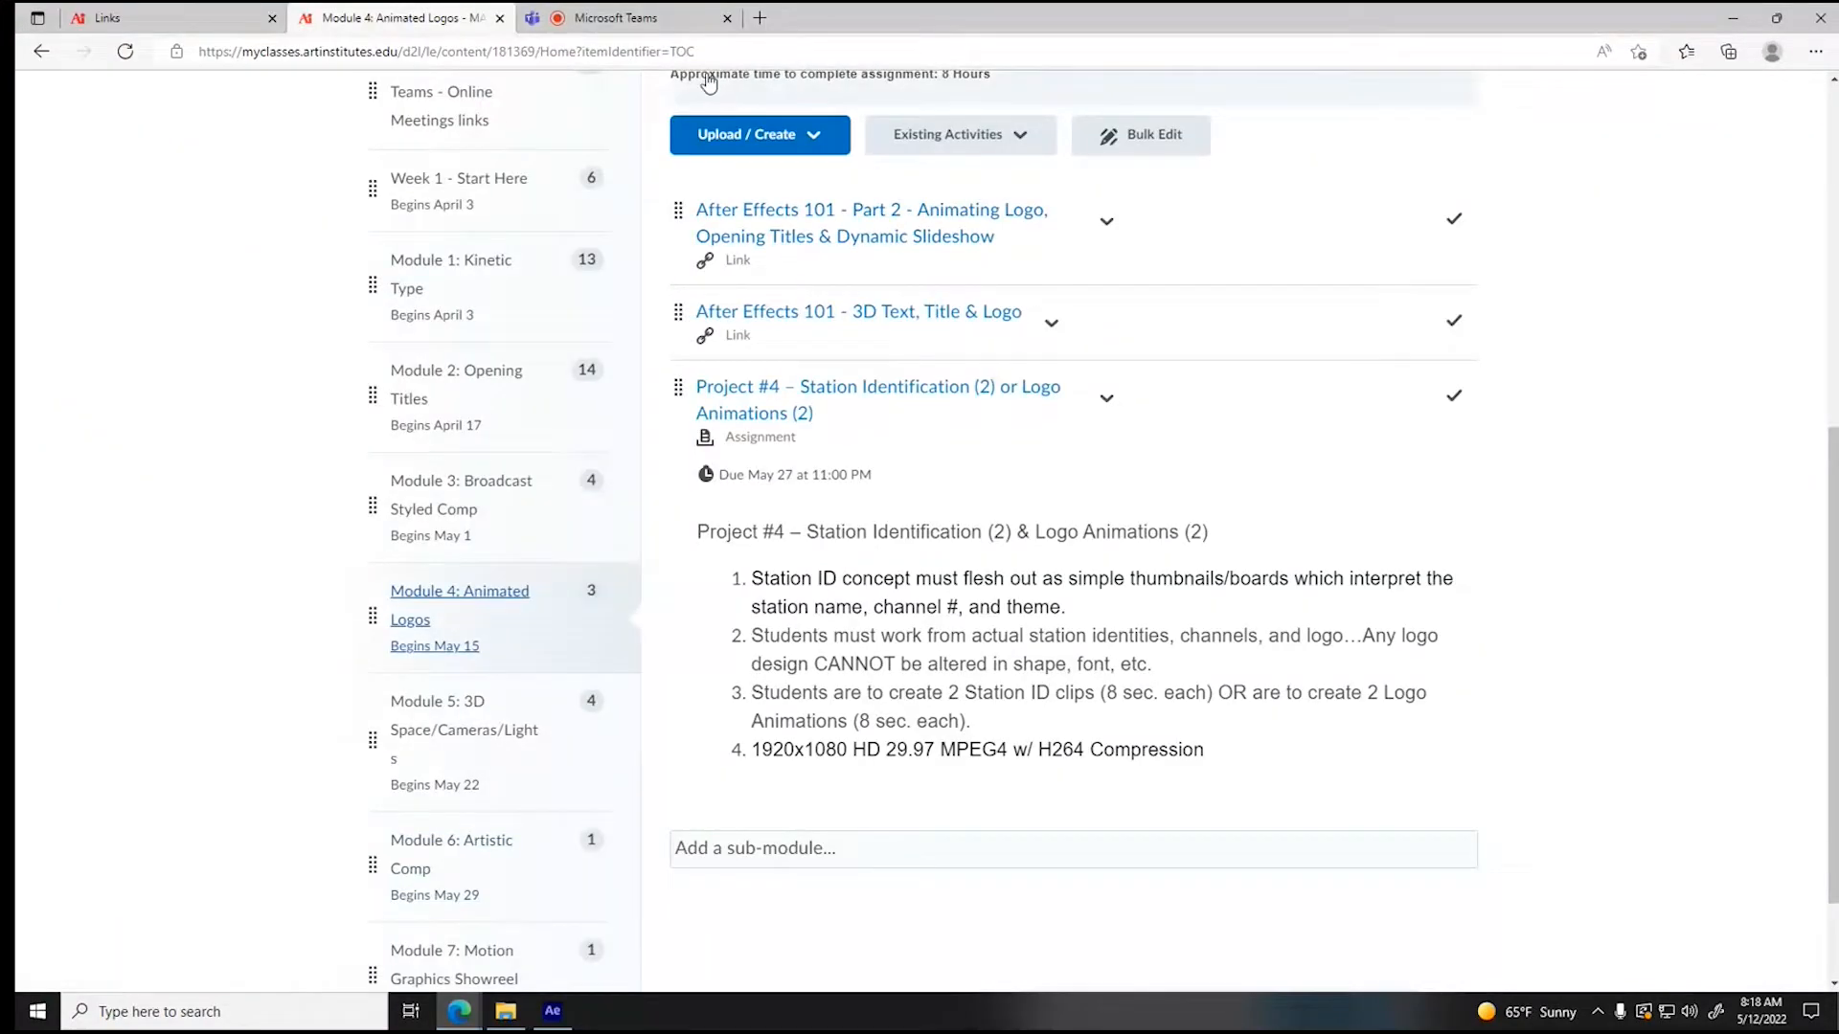
click(759, 17)
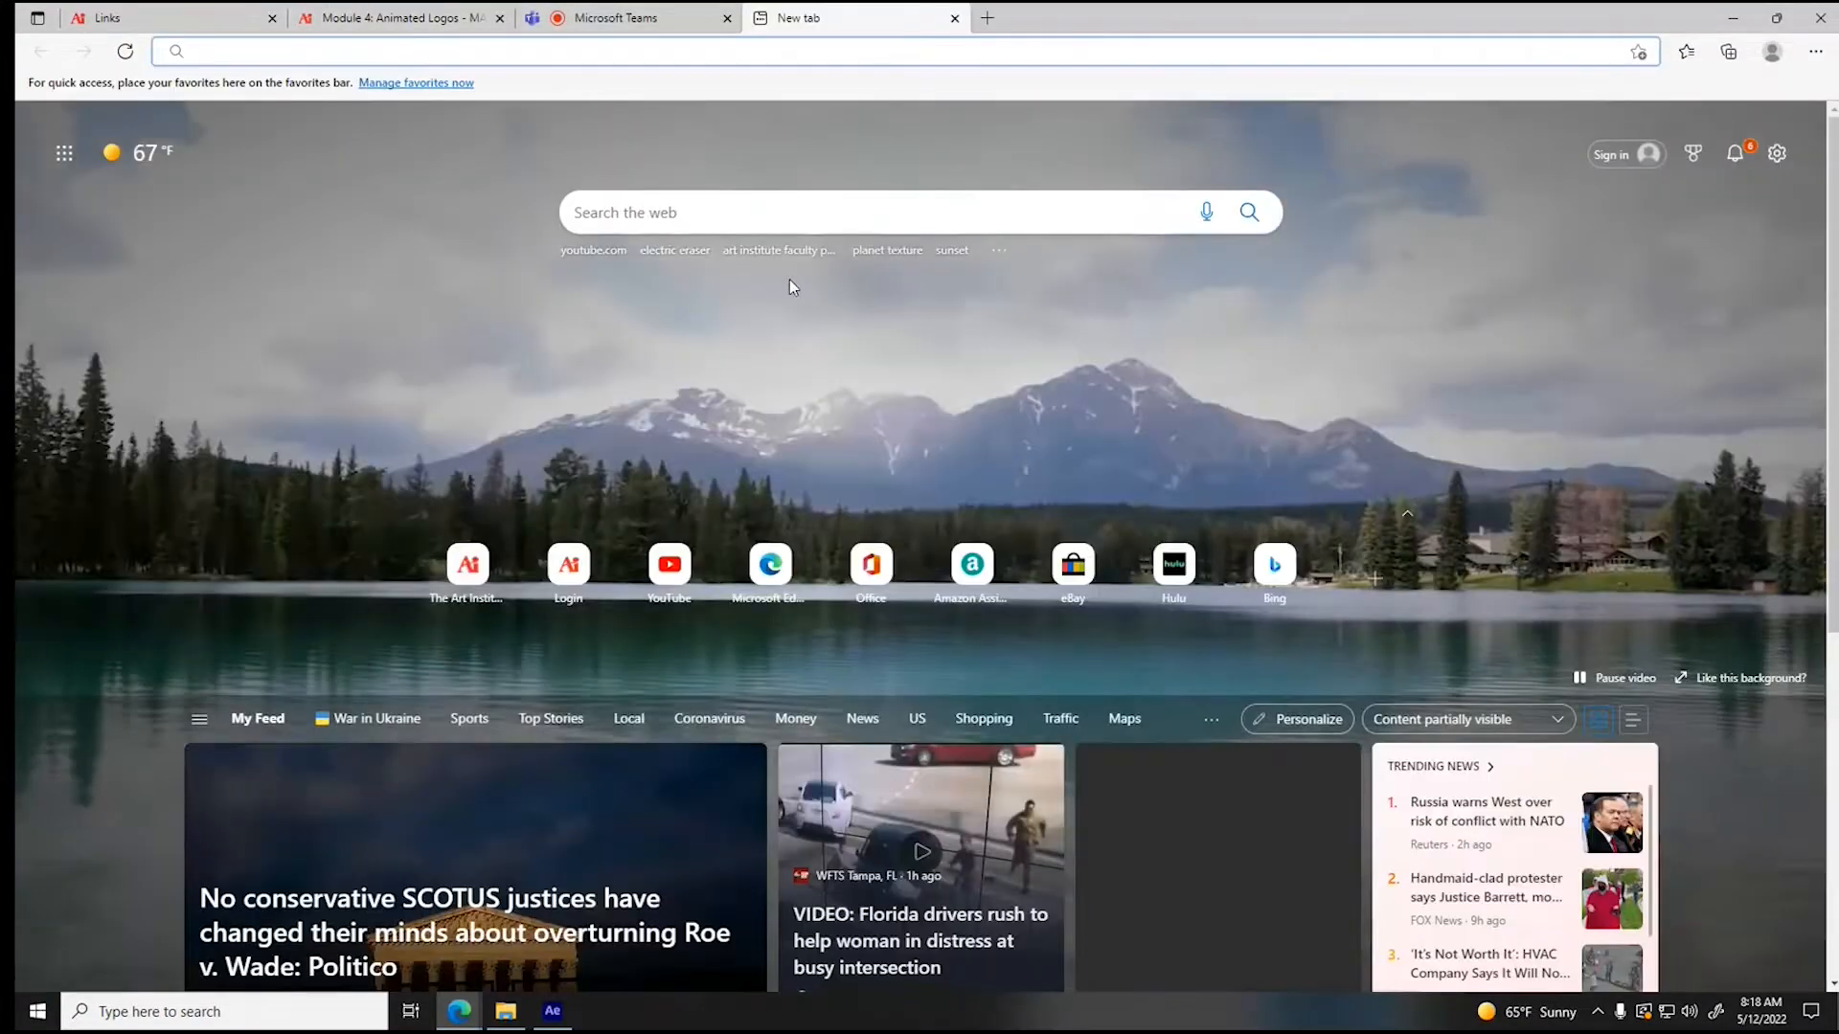
click(696, 213)
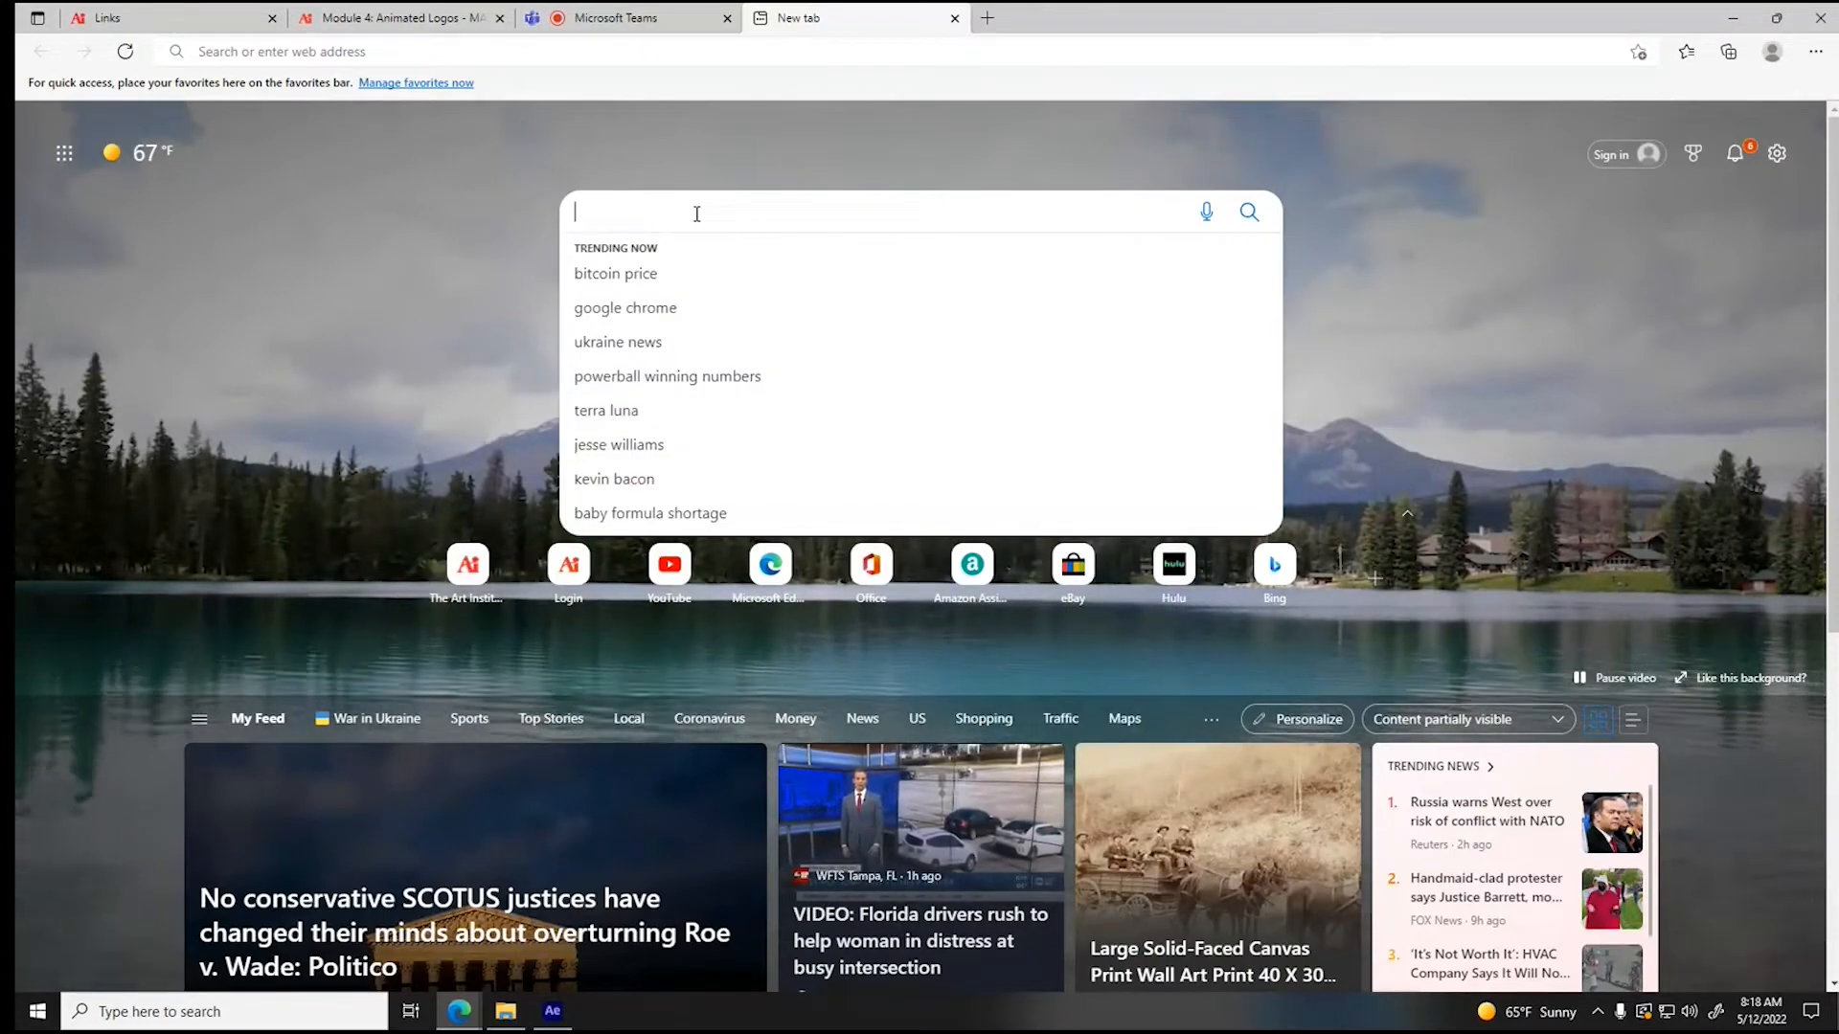
text(jeep logo)
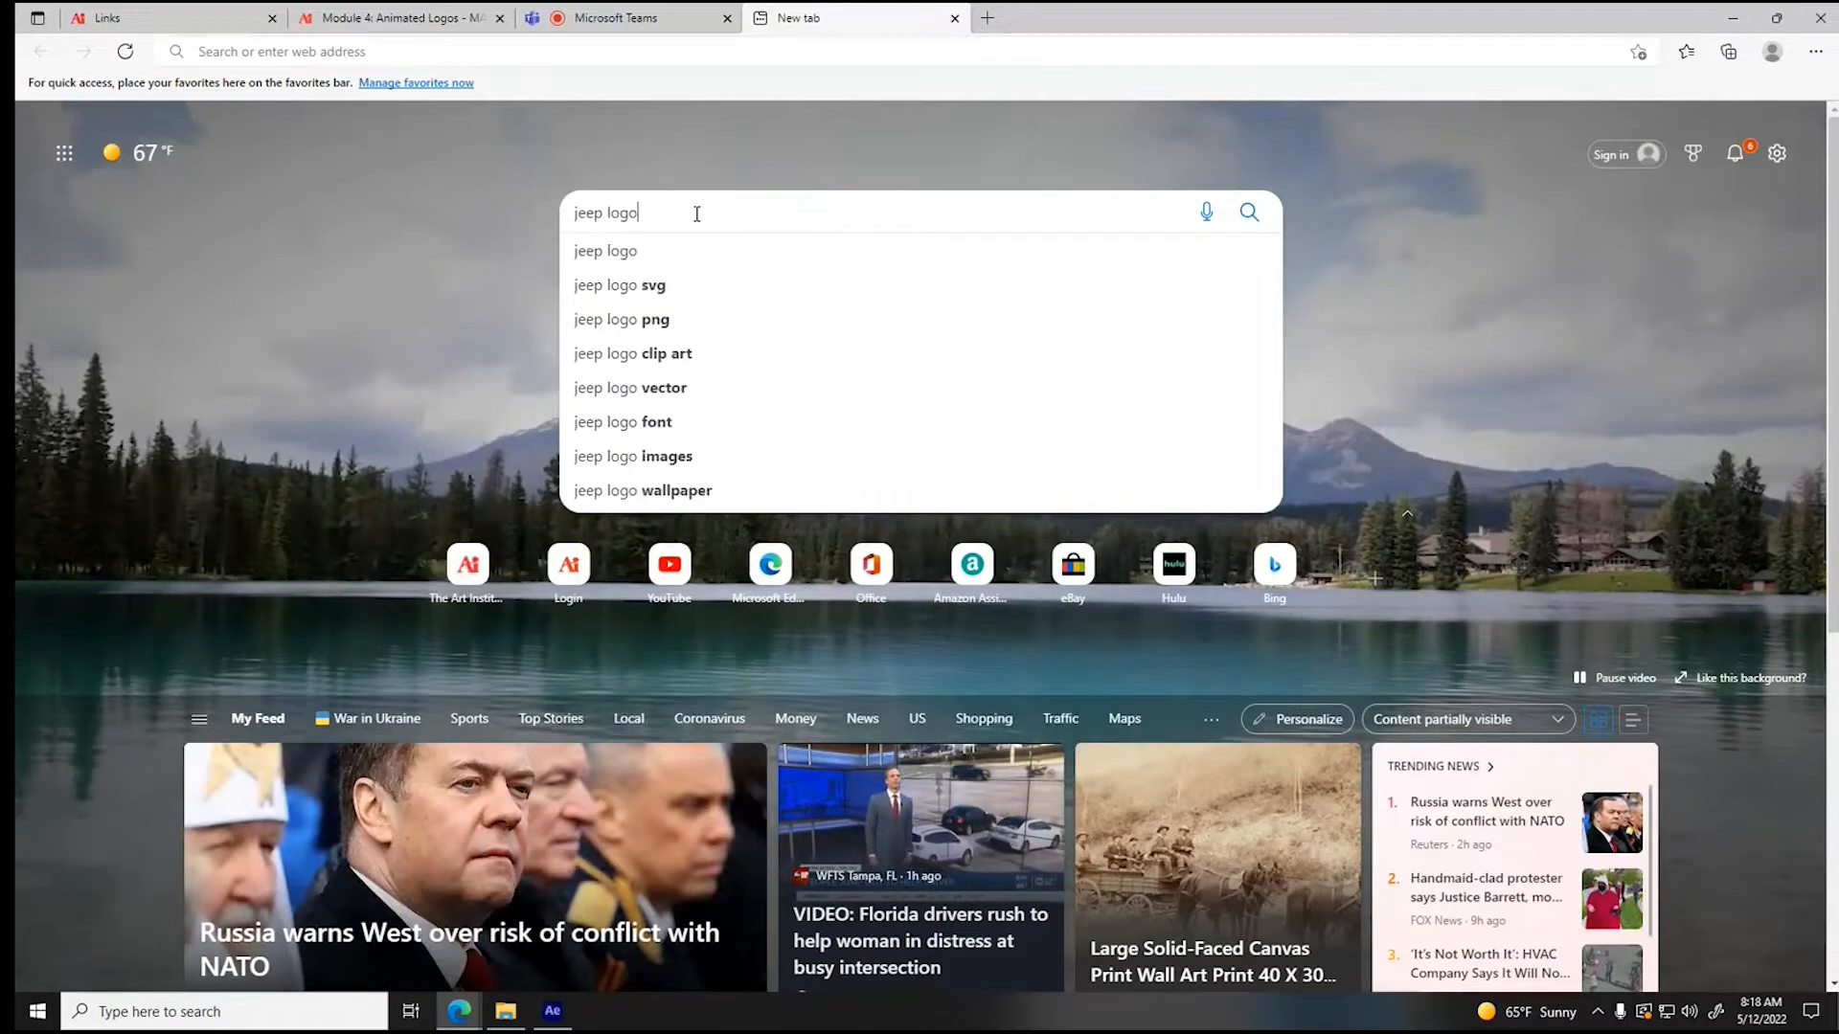
key(Return)
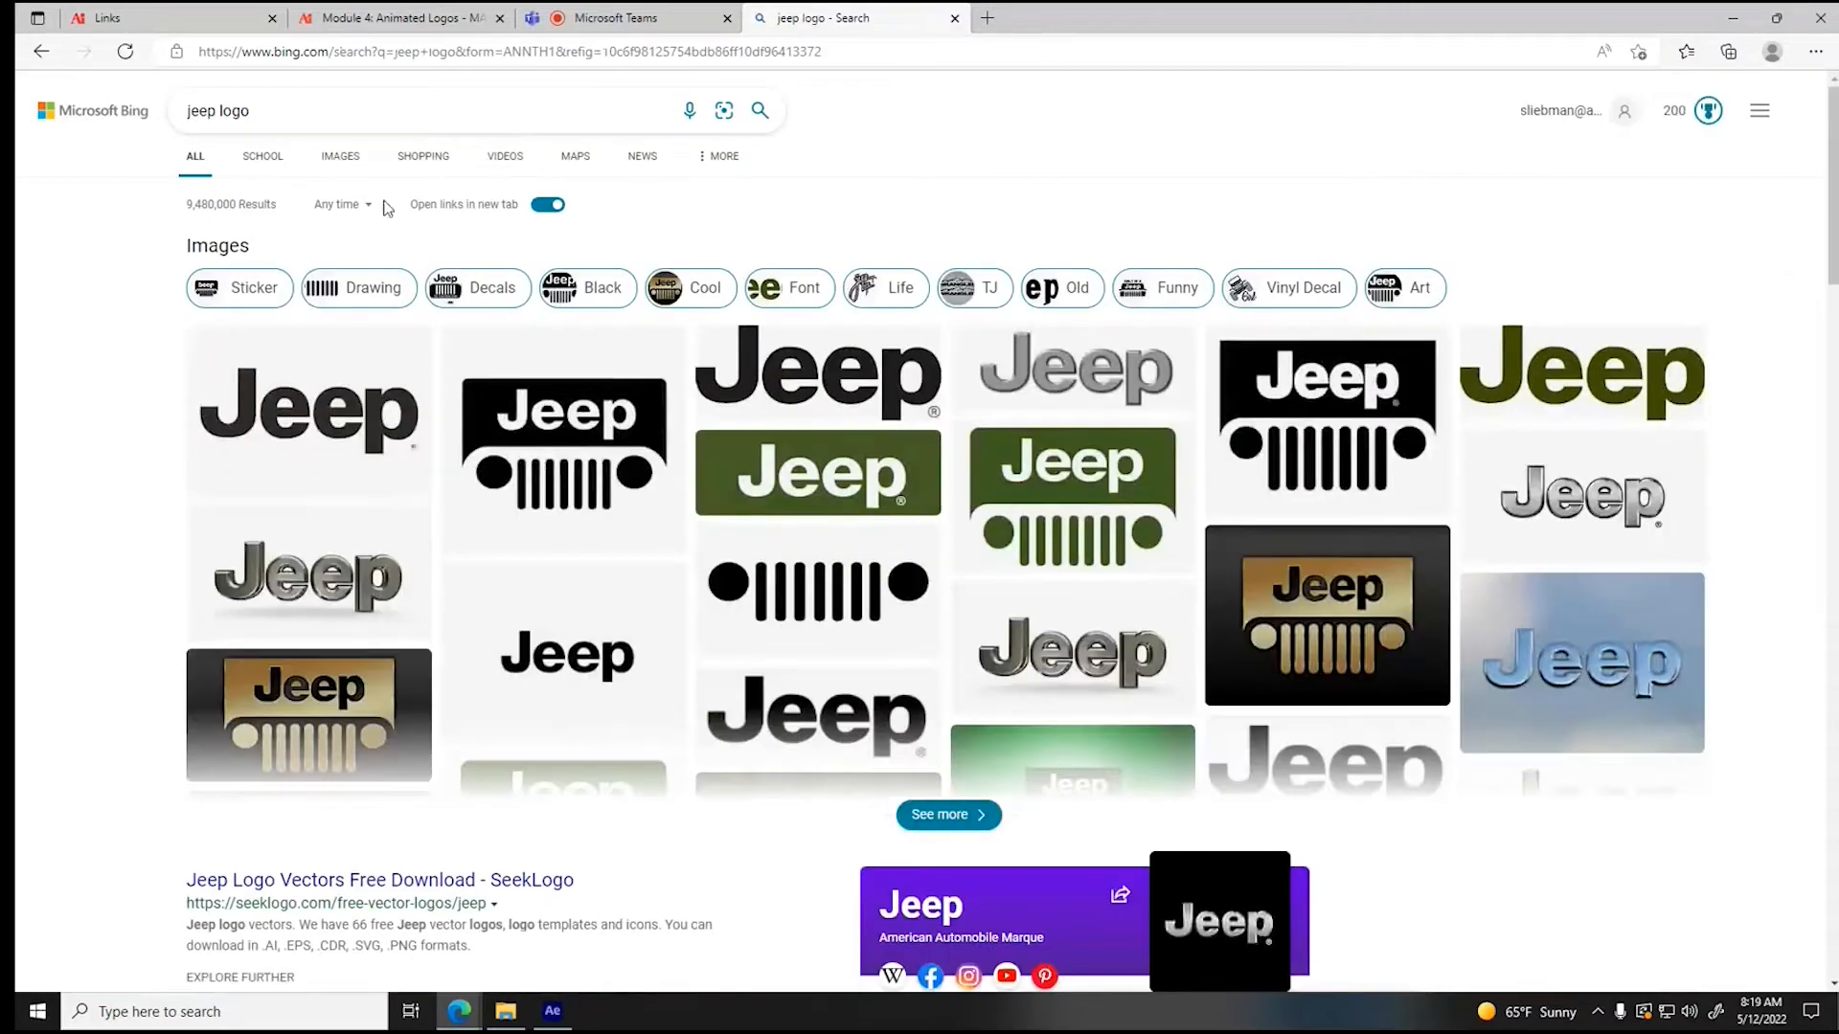
click(335, 159)
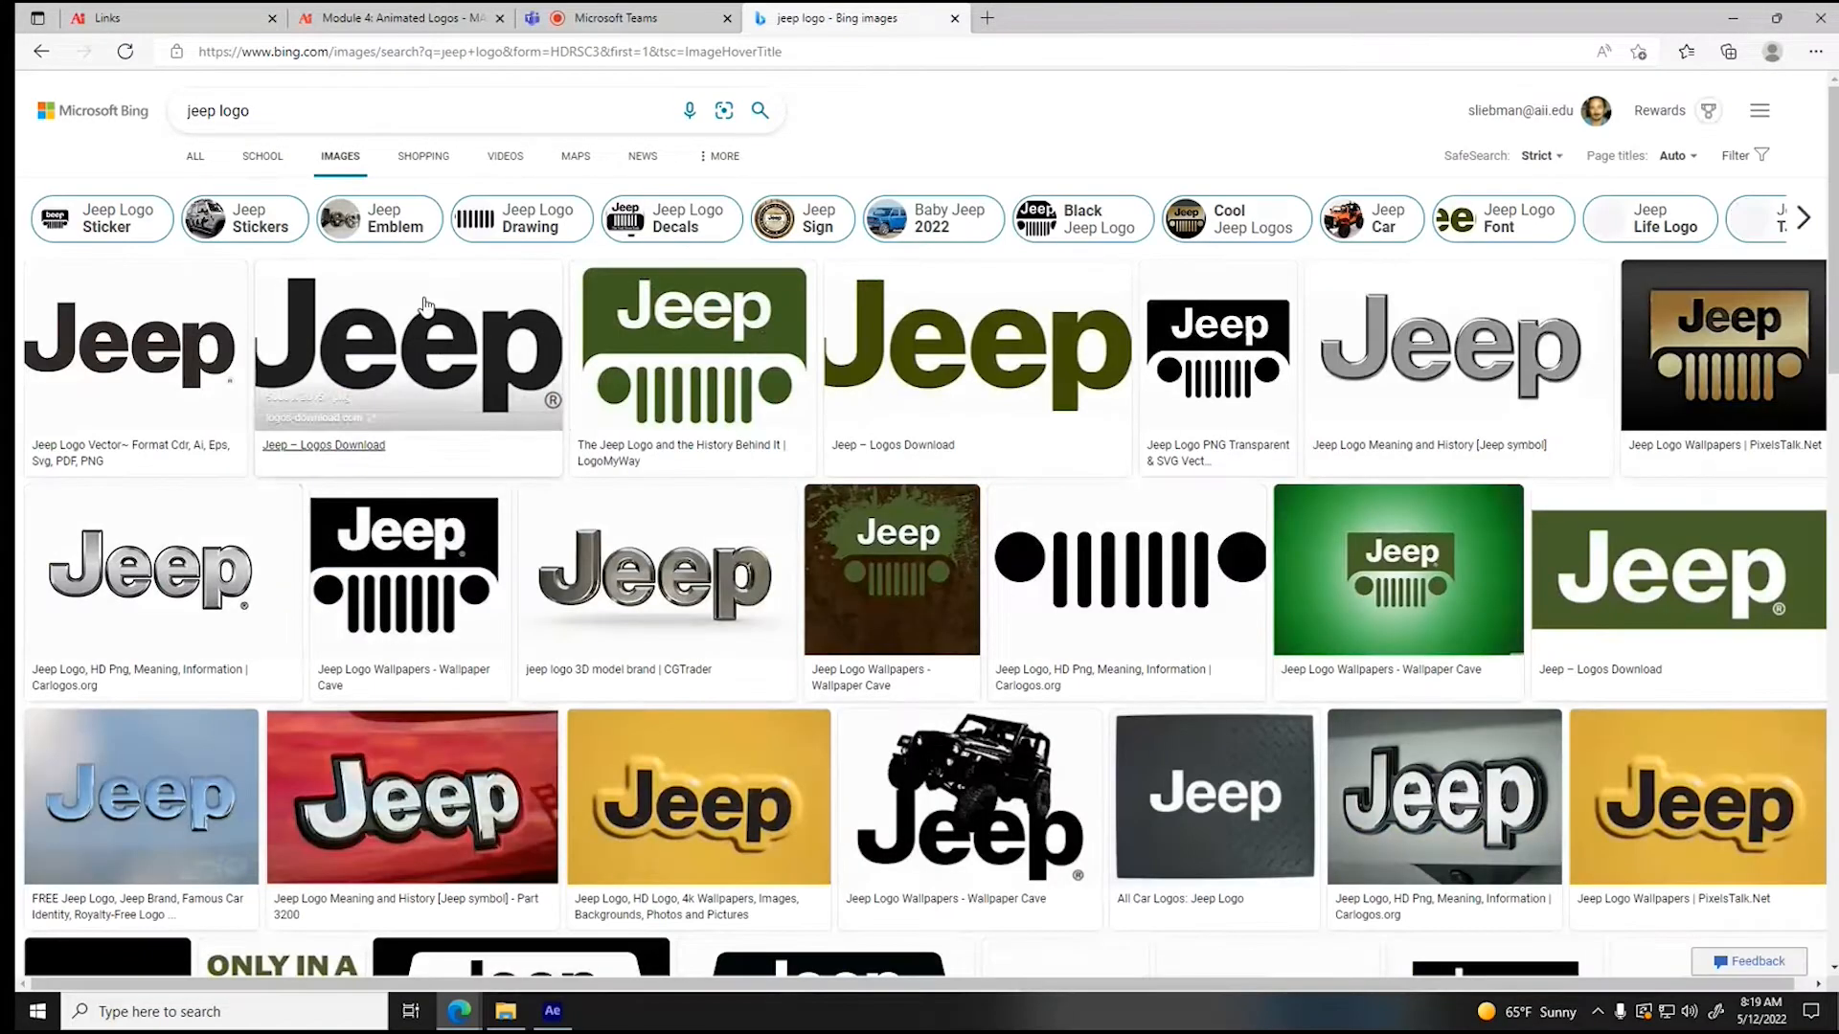
- Open the green Jeep grille logo and save it as a JPEG named "Jeep Logo" in the Assets folder
mouse_move(728, 164)
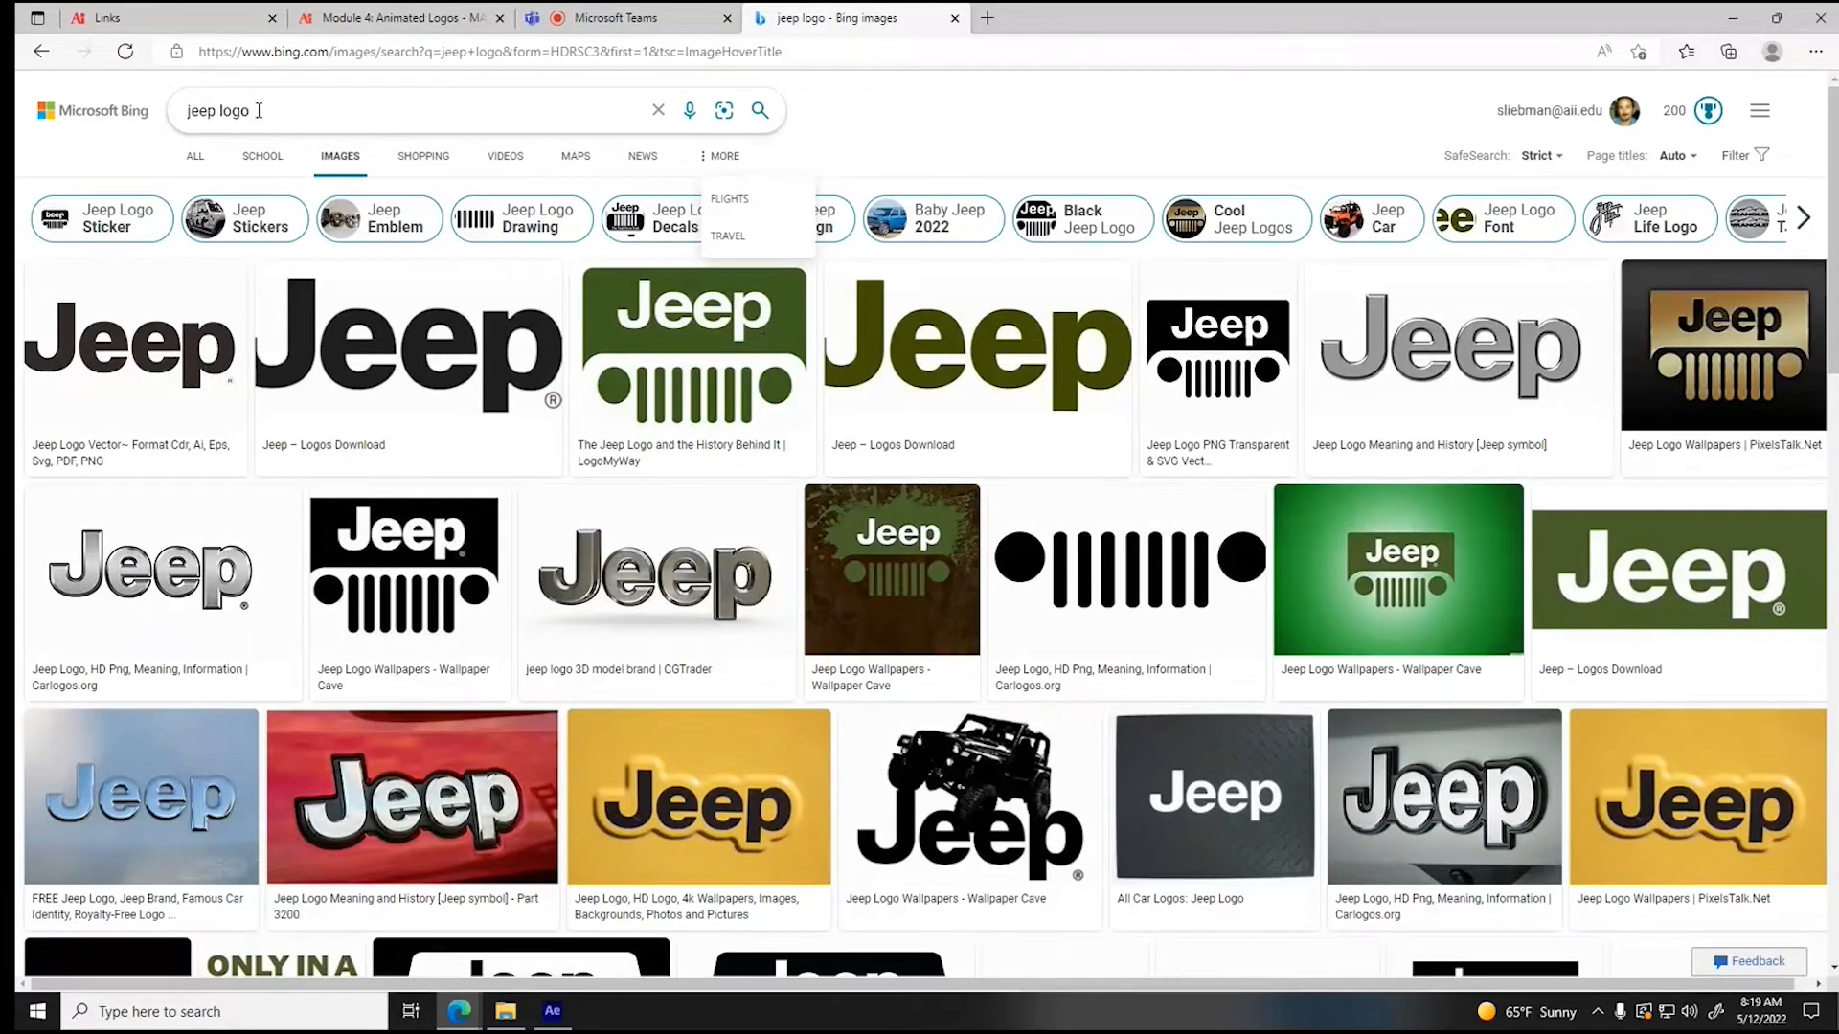
click(689, 362)
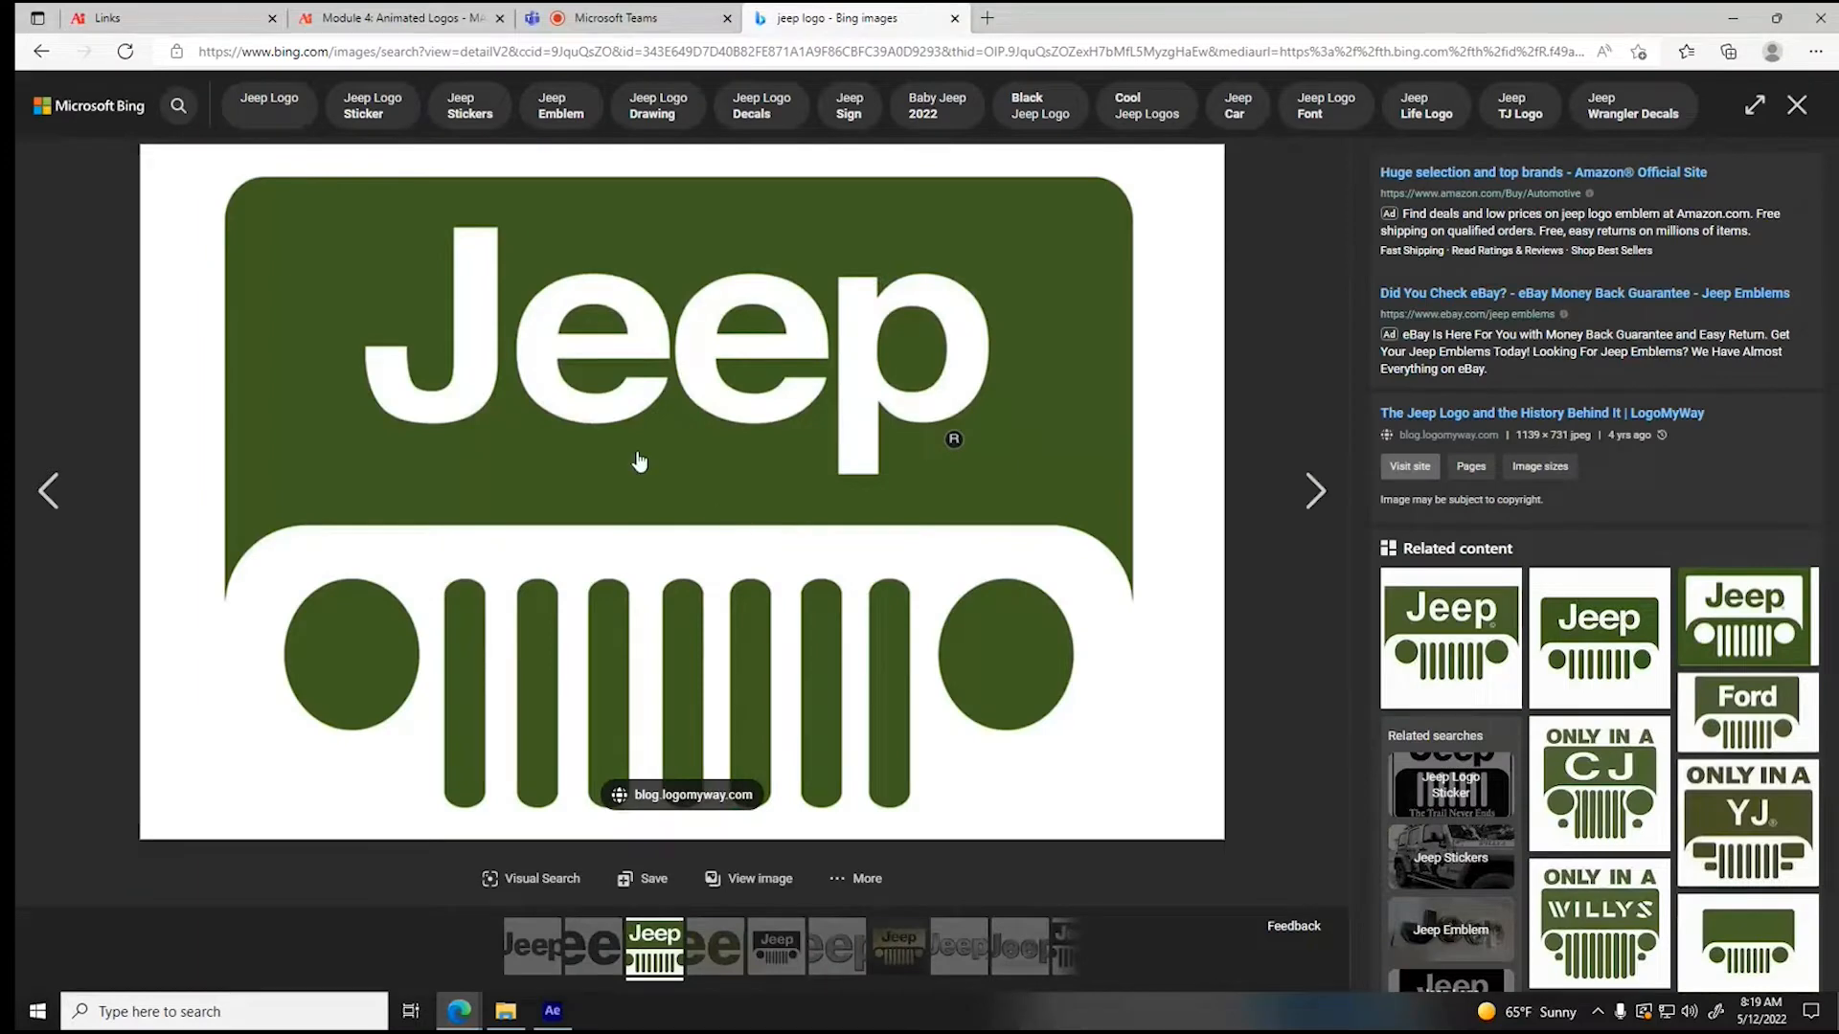
right_click(636, 423)
click(676, 467)
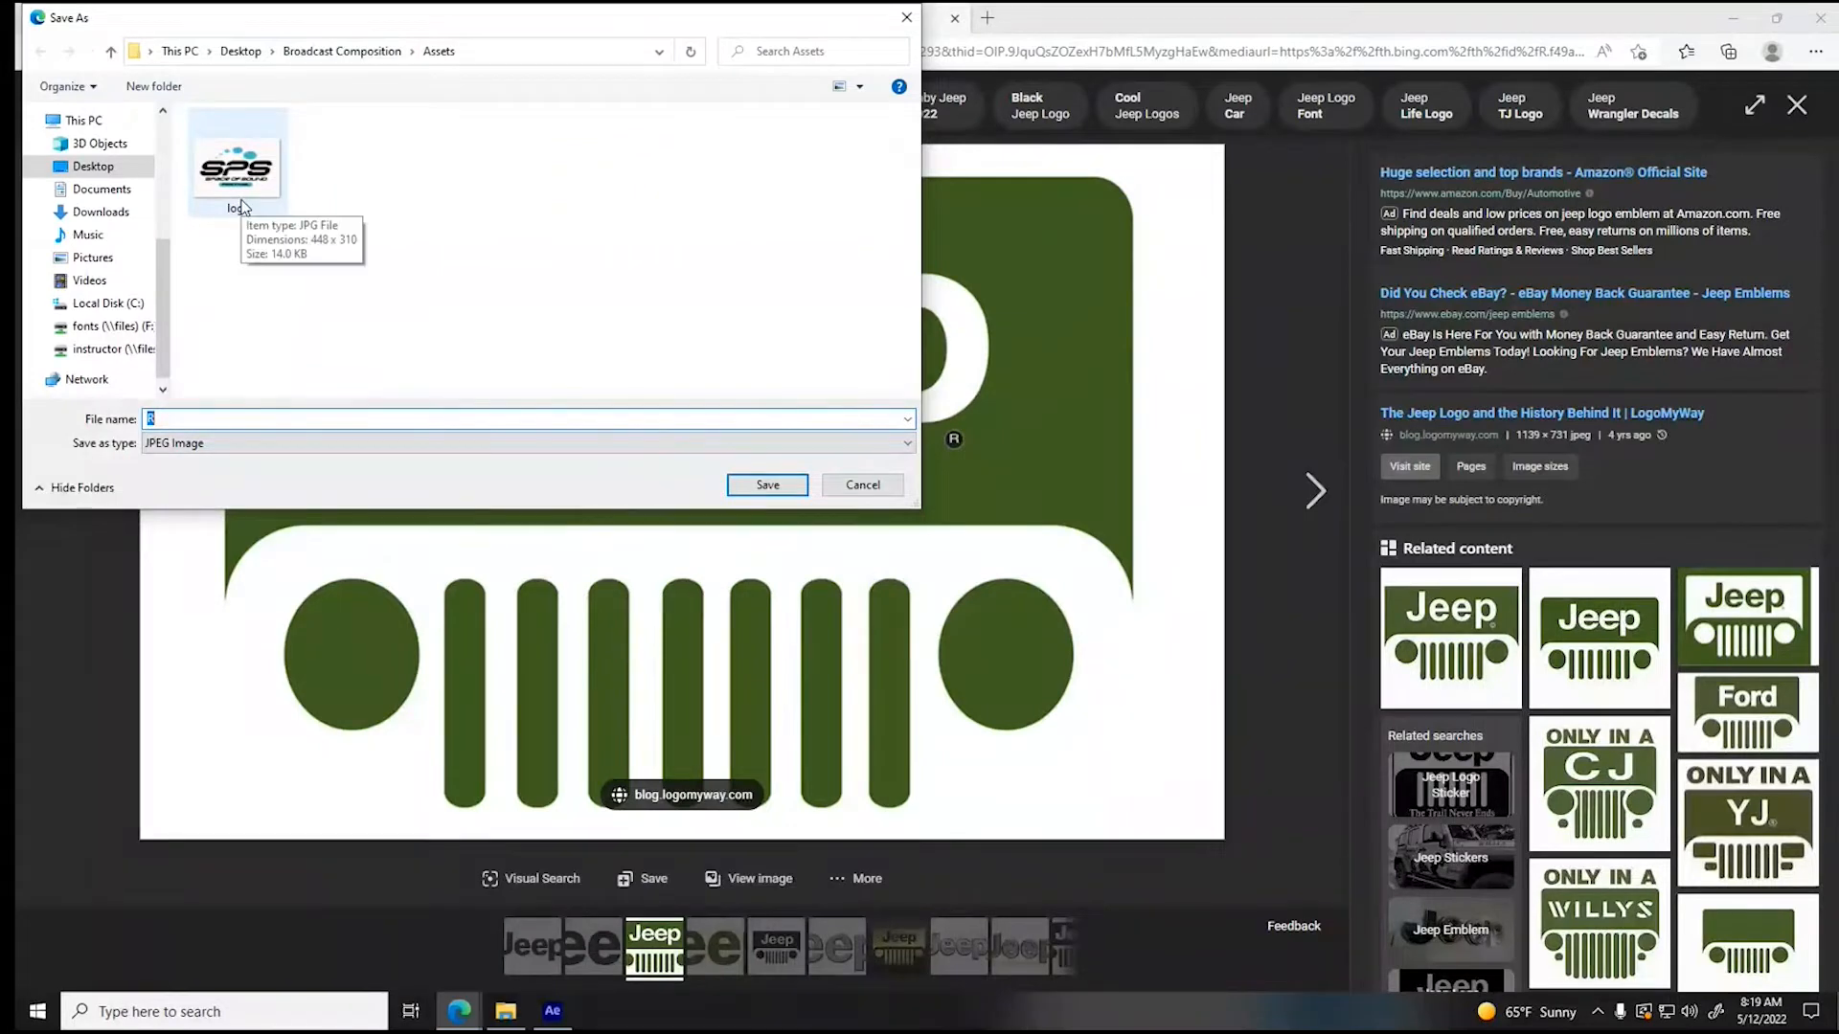
text(Jeep Logo)
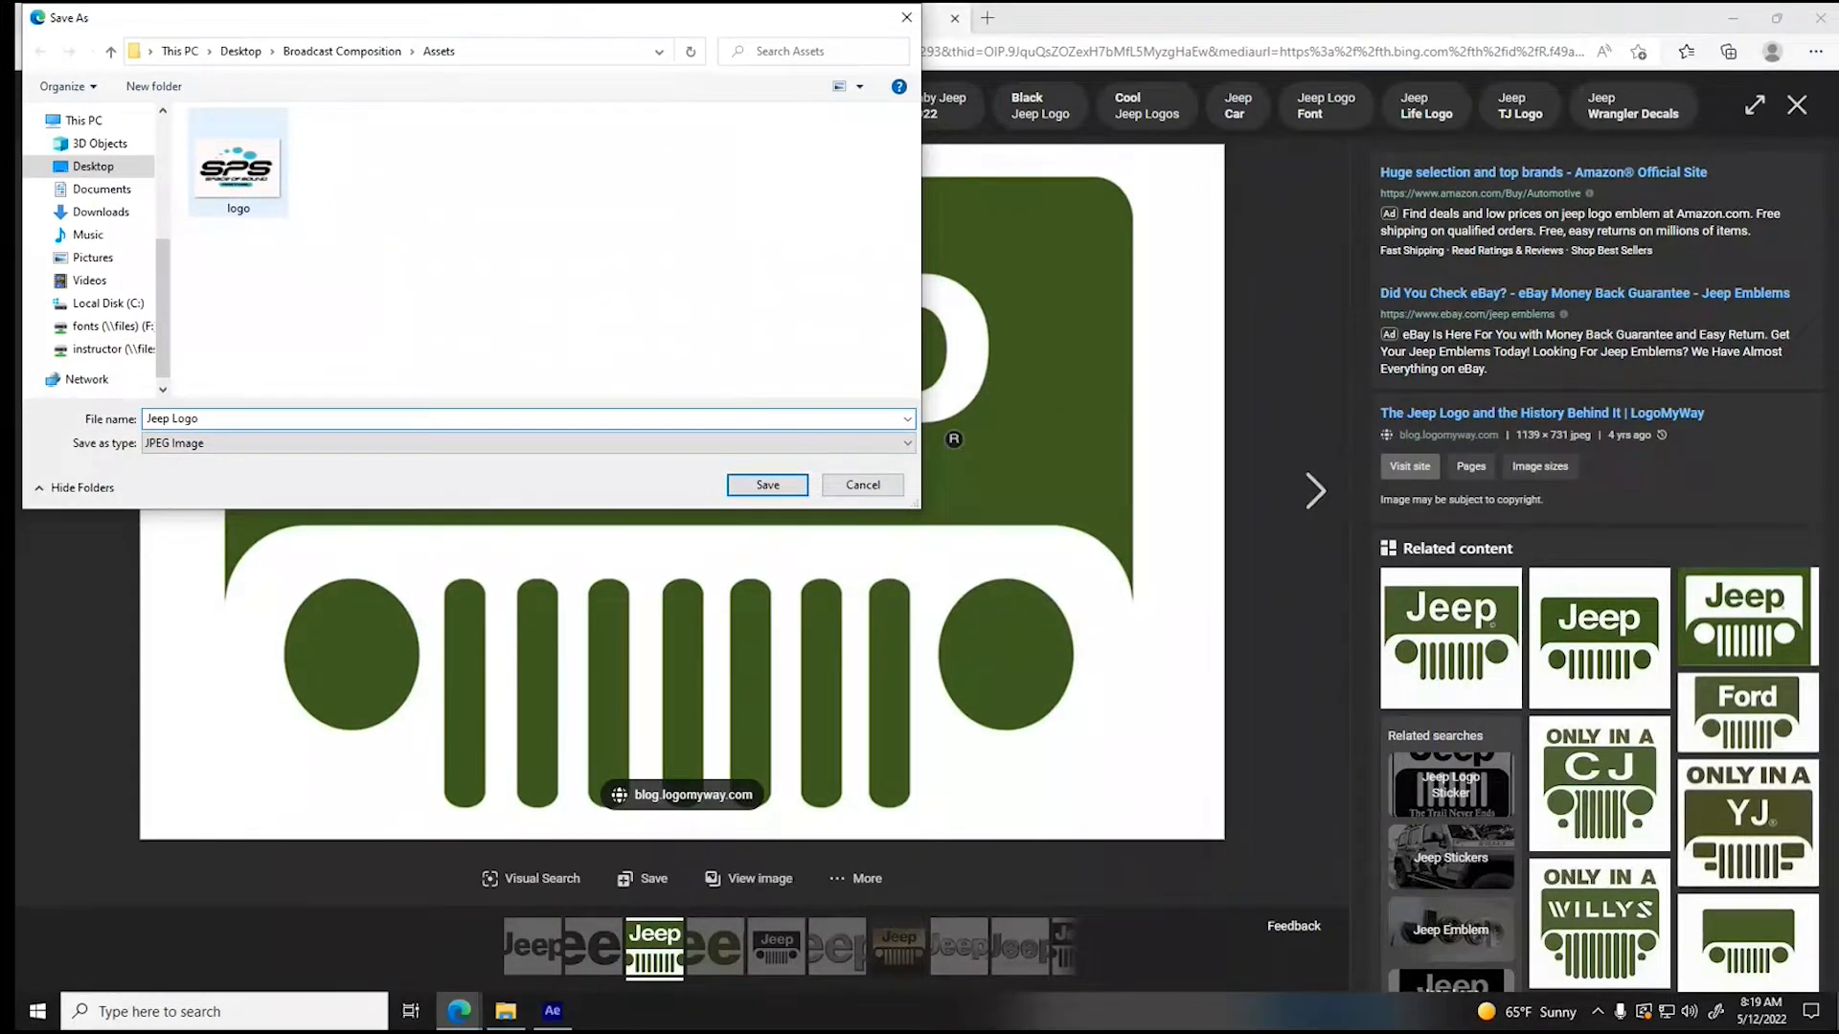
click(771, 486)
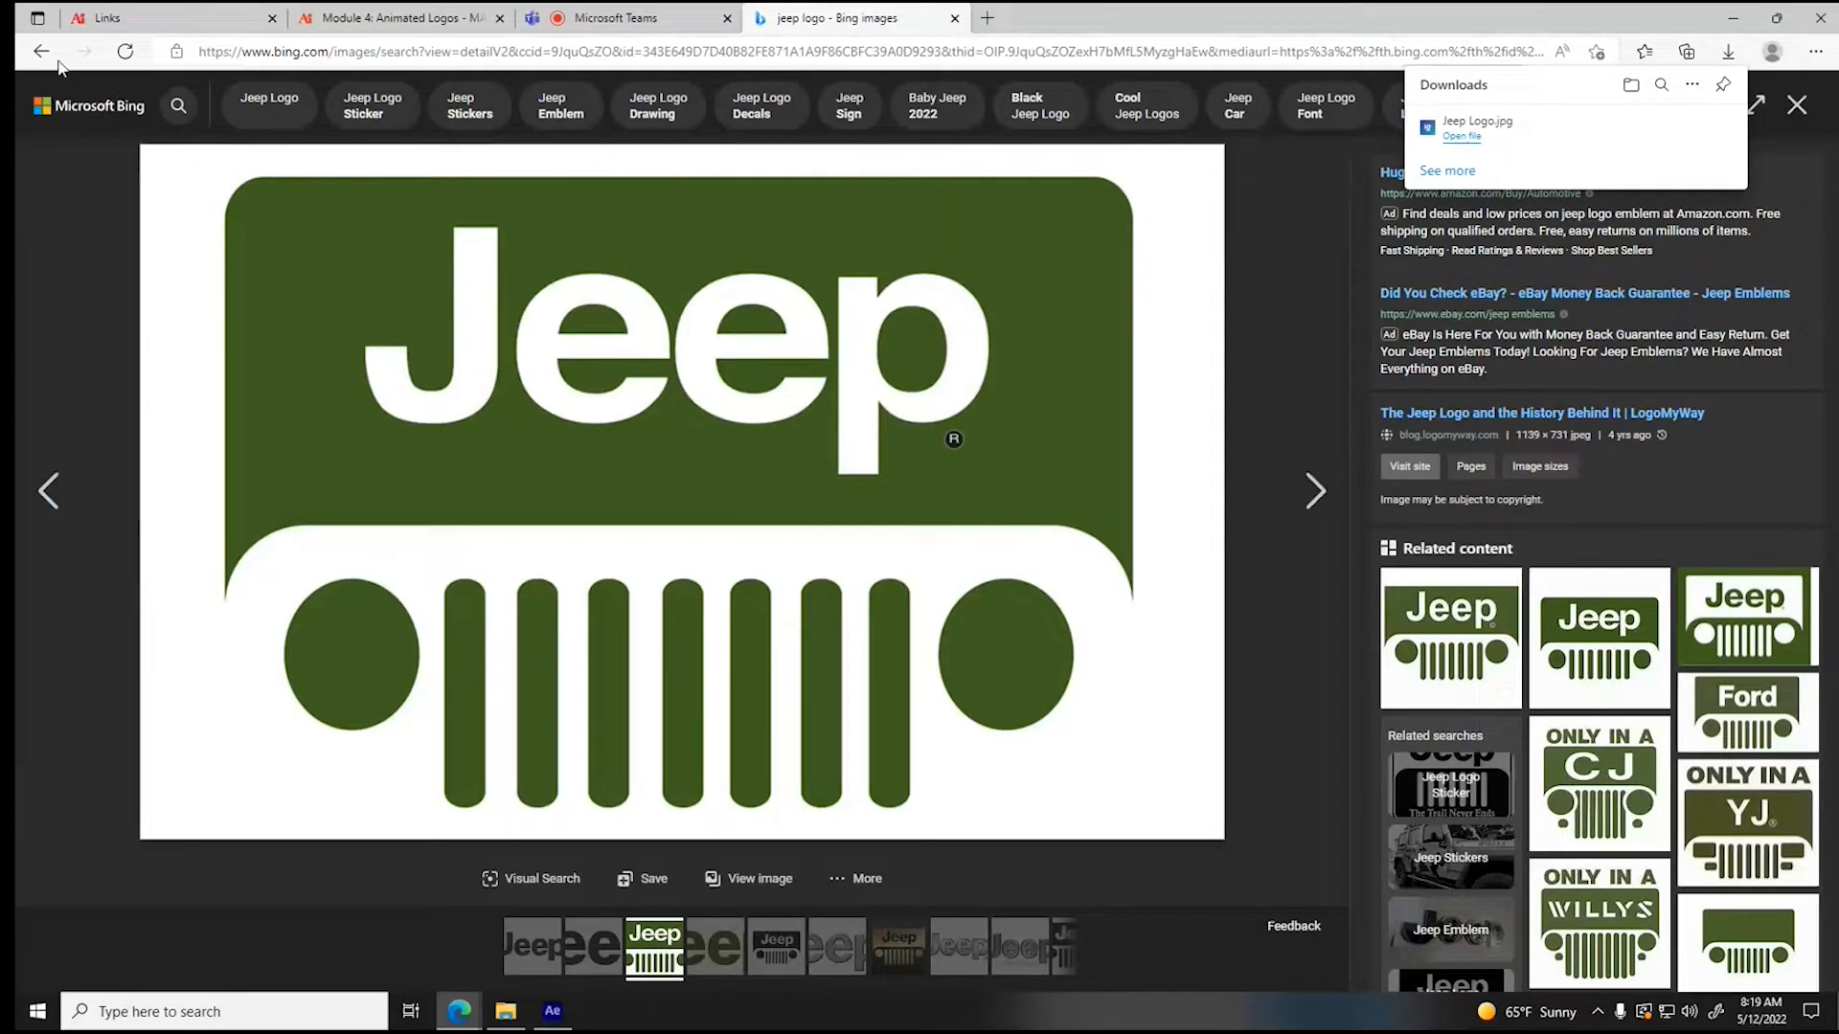
- Look through the other Jeep logo image results and open the video results for the same search
click(48, 492)
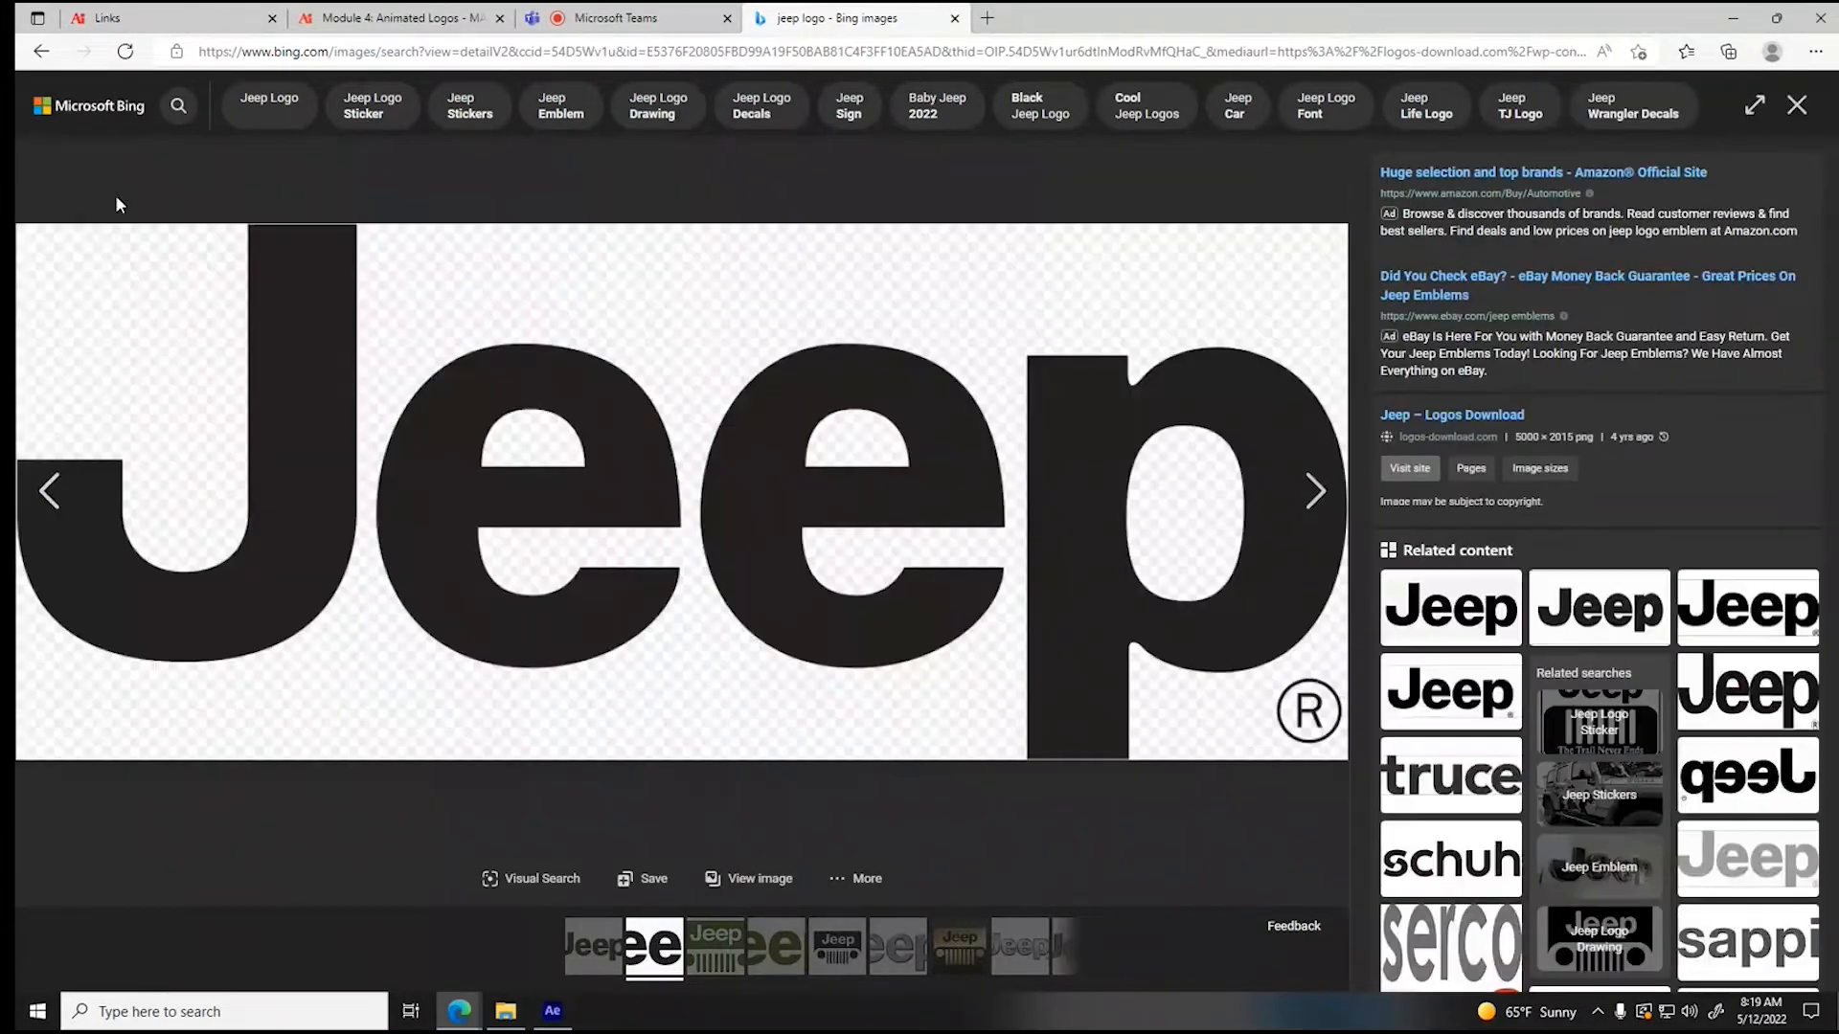
click(41, 51)
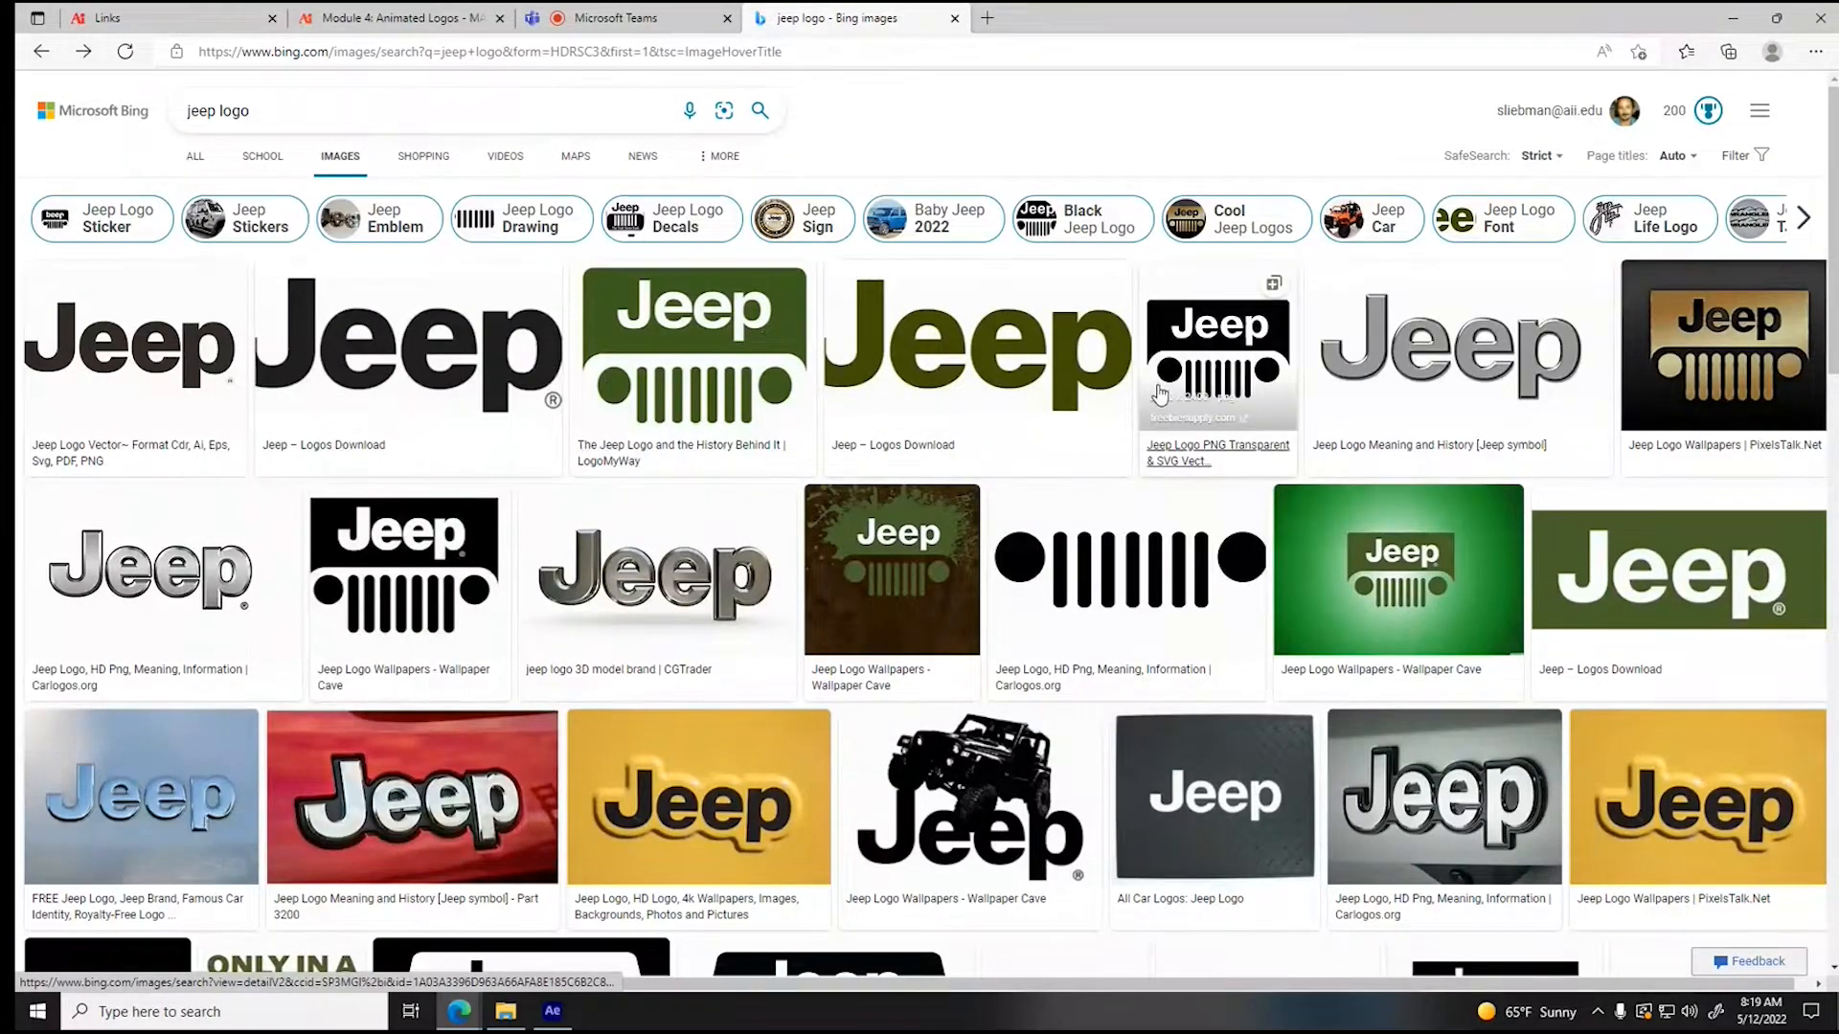
scroll(1160, 393, down, 4)
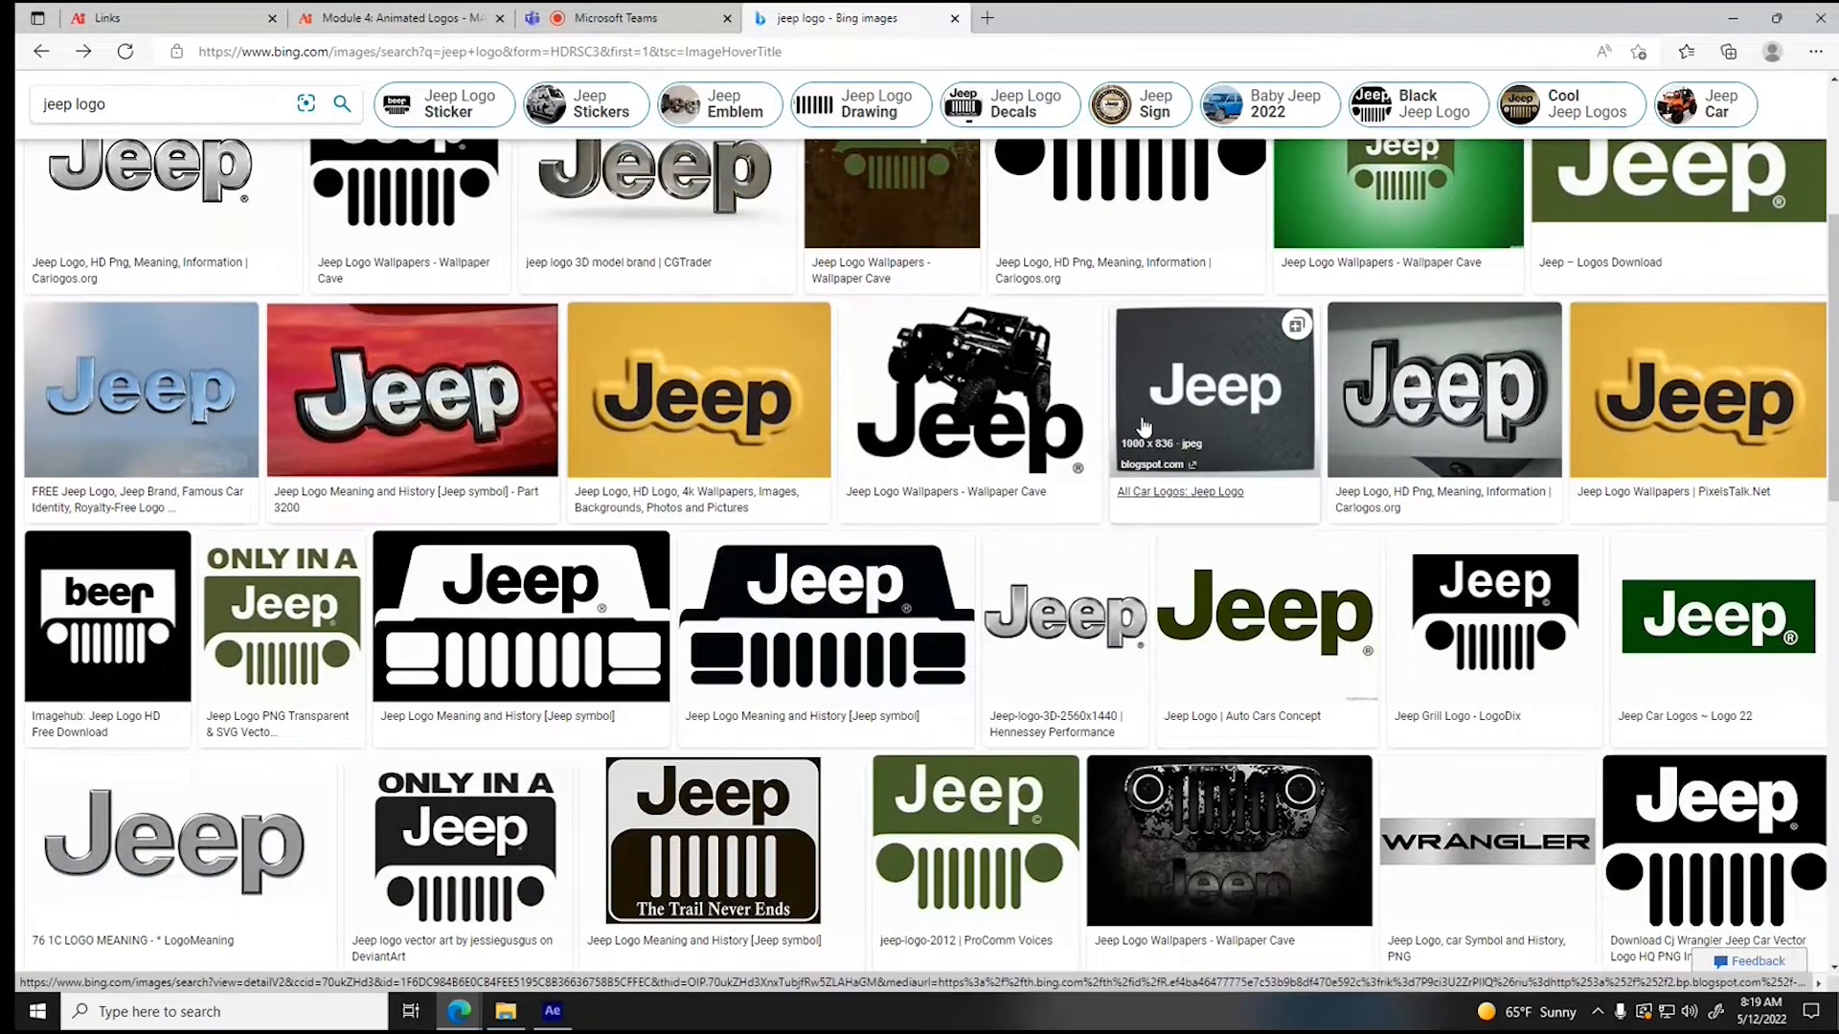
scroll(493, 675, down, 3)
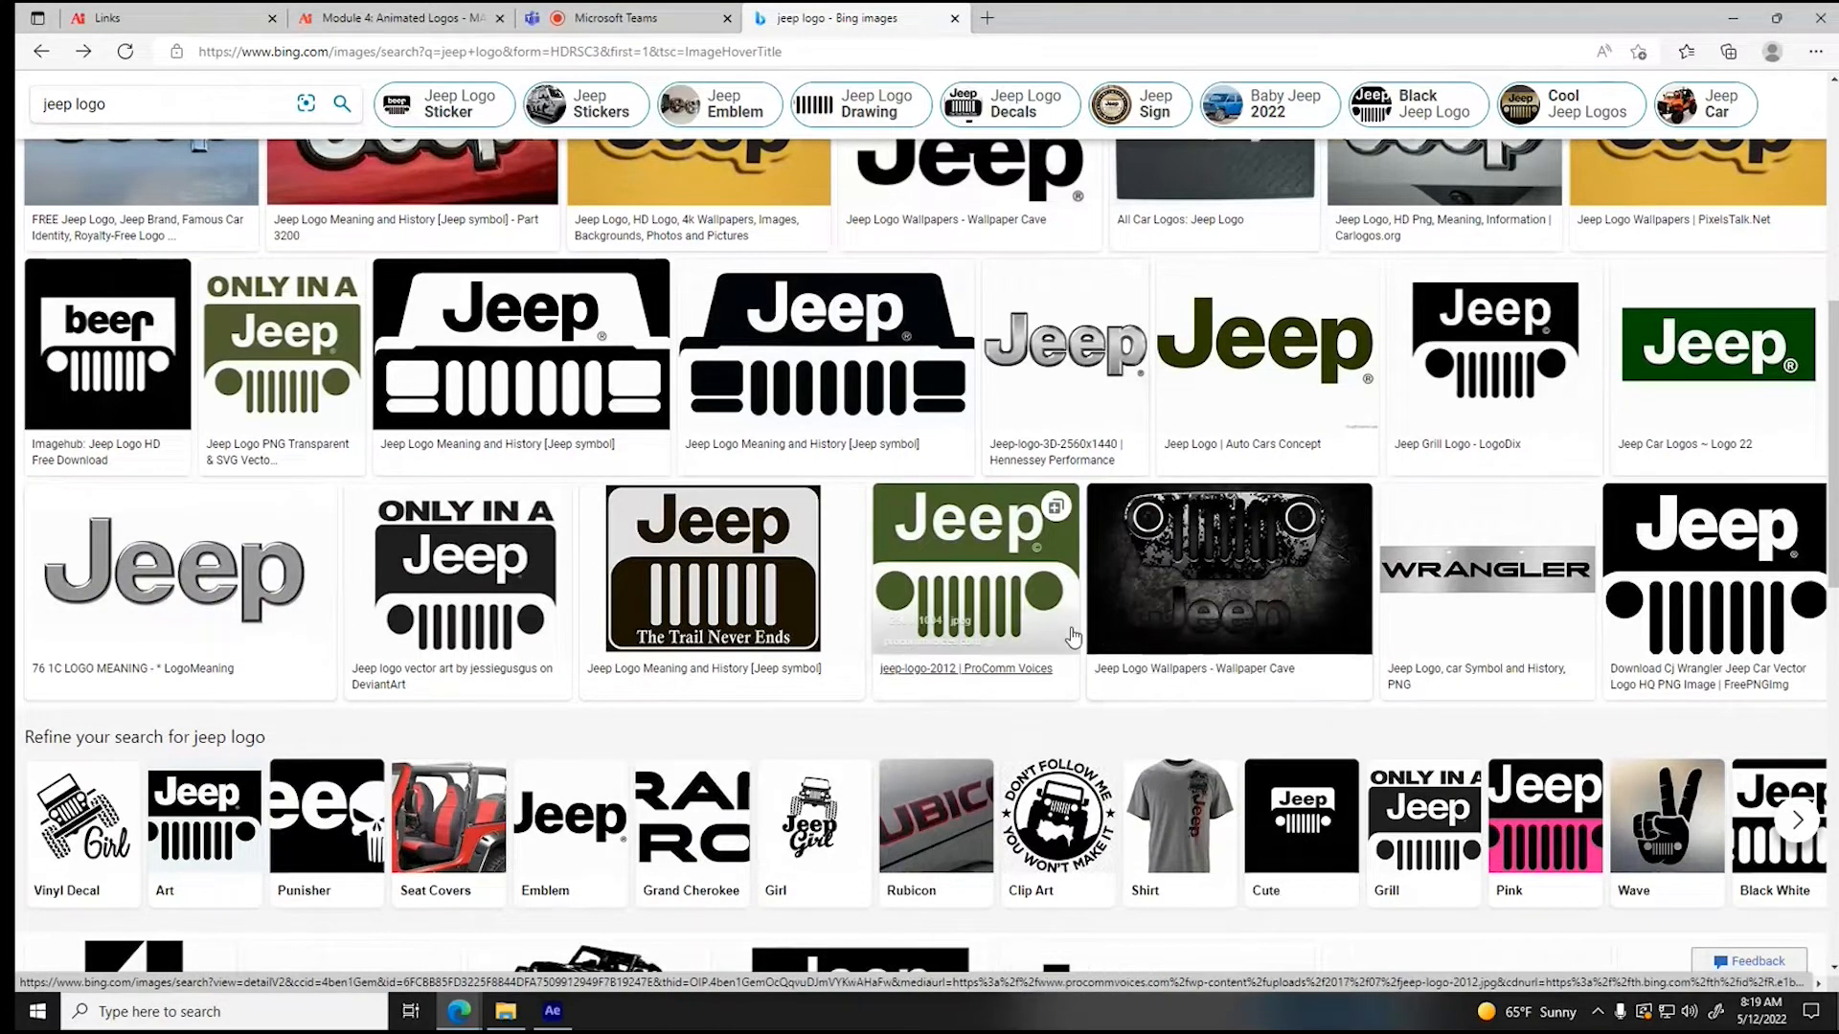
scroll(1072, 637, up, 4)
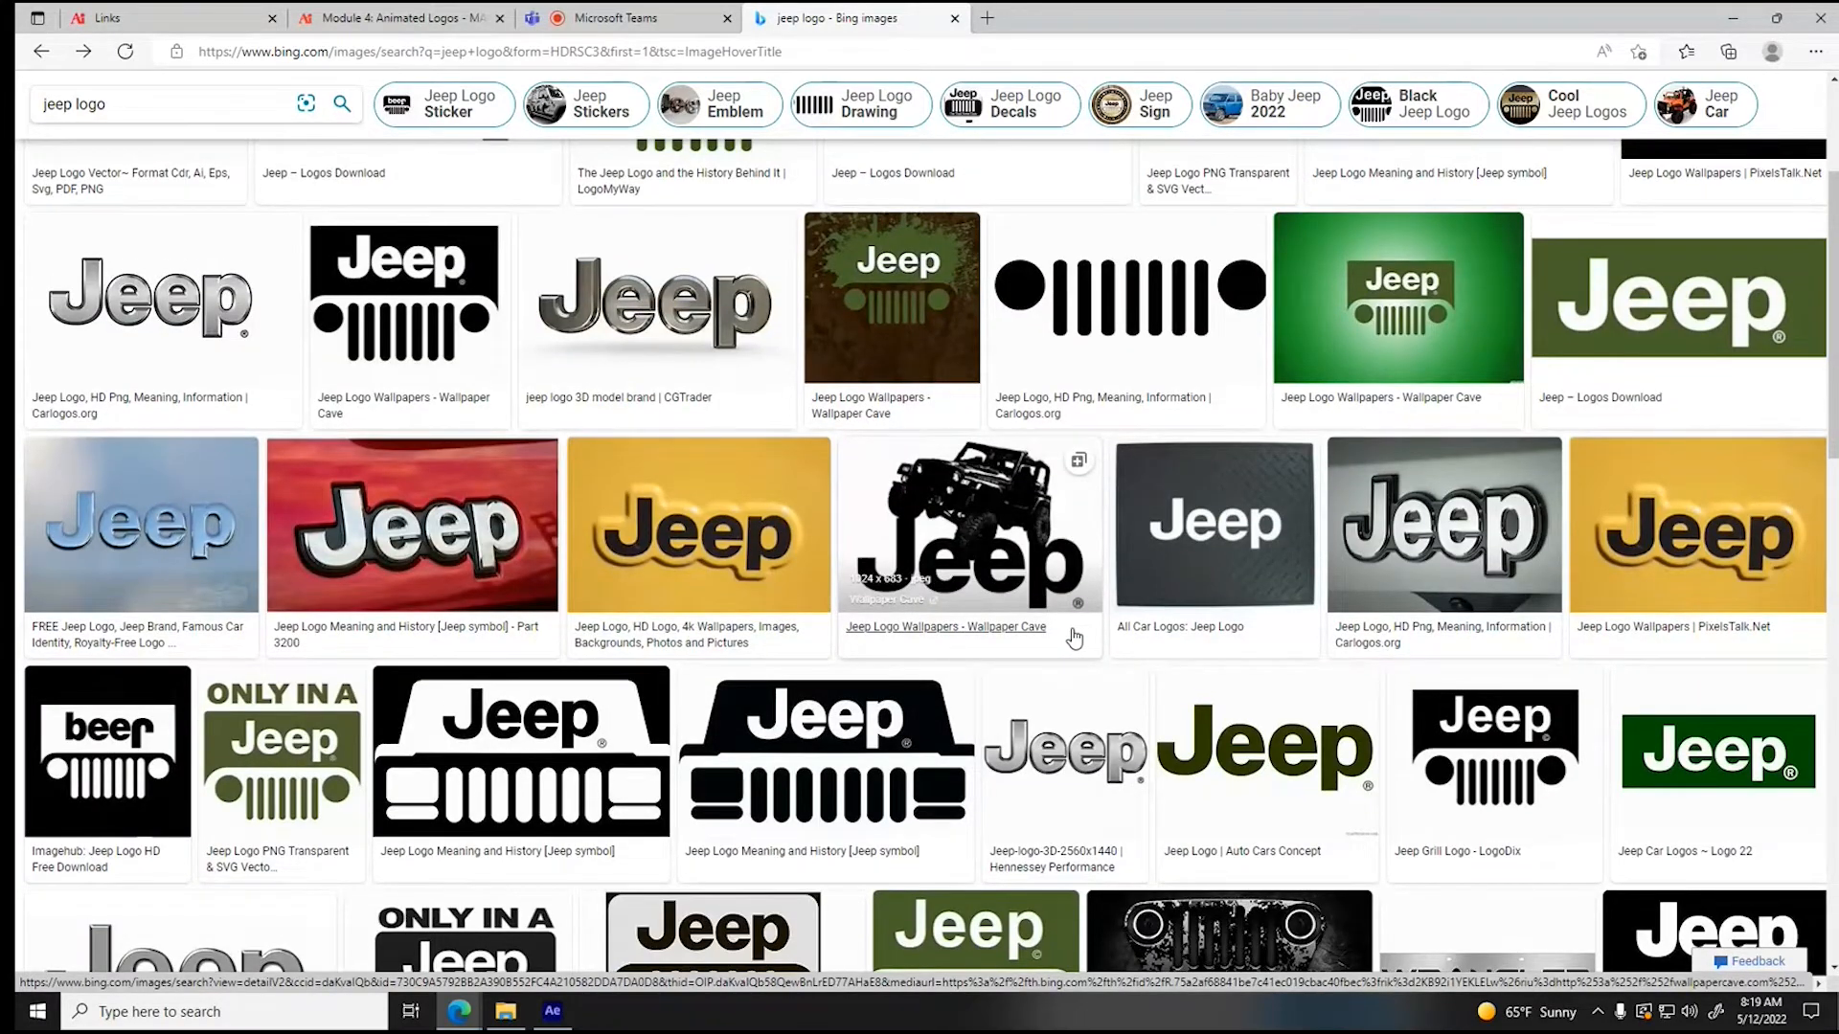
scroll(1075, 637, up, 3)
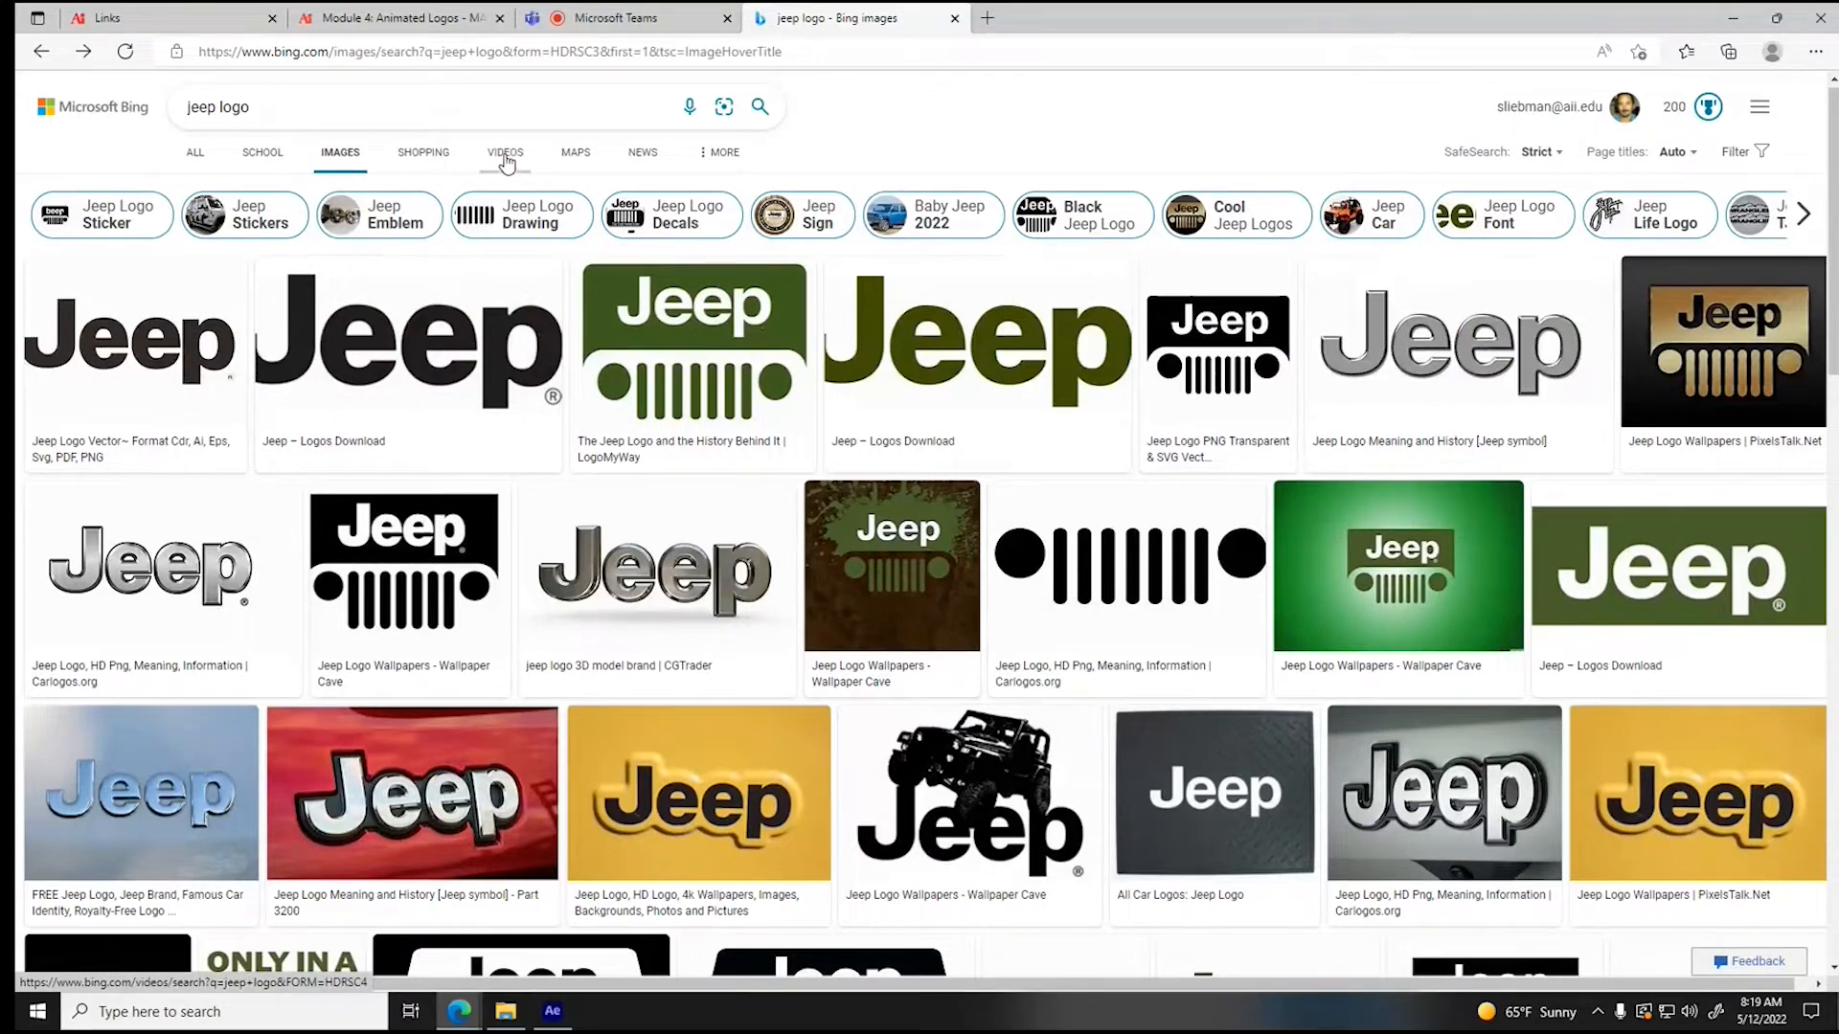
click(531, 174)
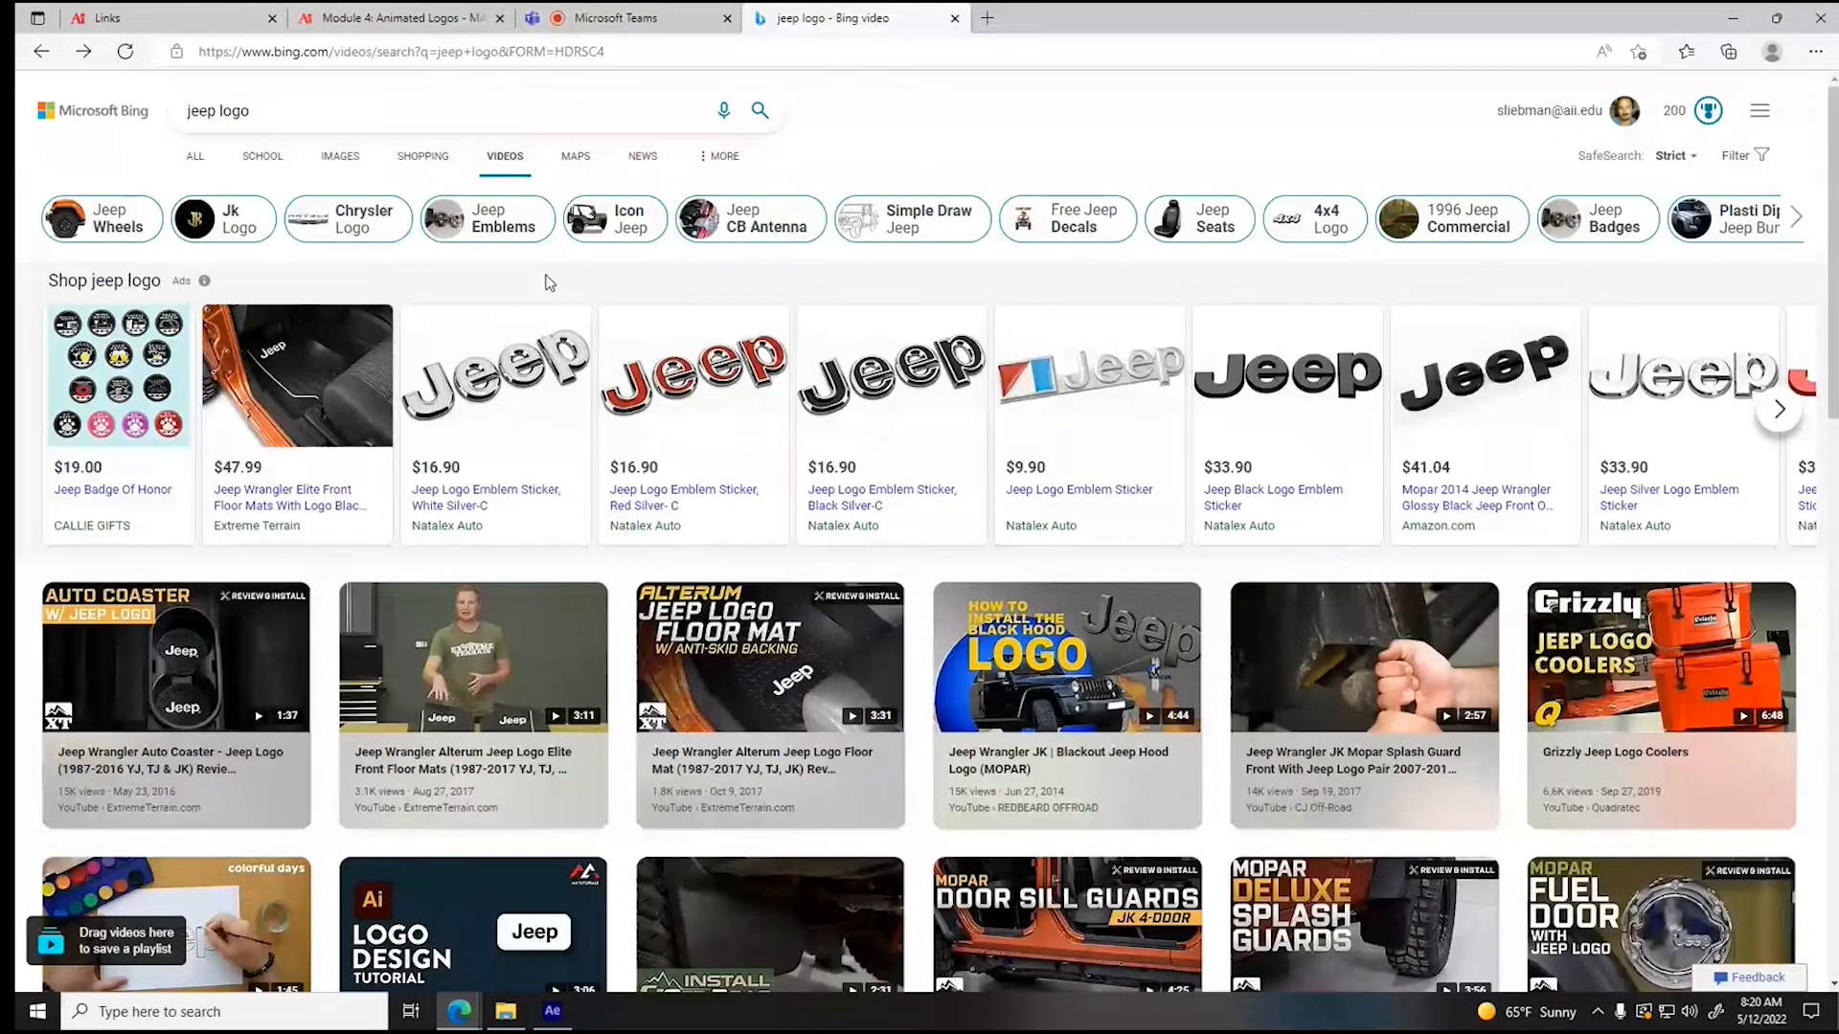
- Shorten the image search to "jeep" and look through the vehicle photos
drag(218, 111, 345, 118)
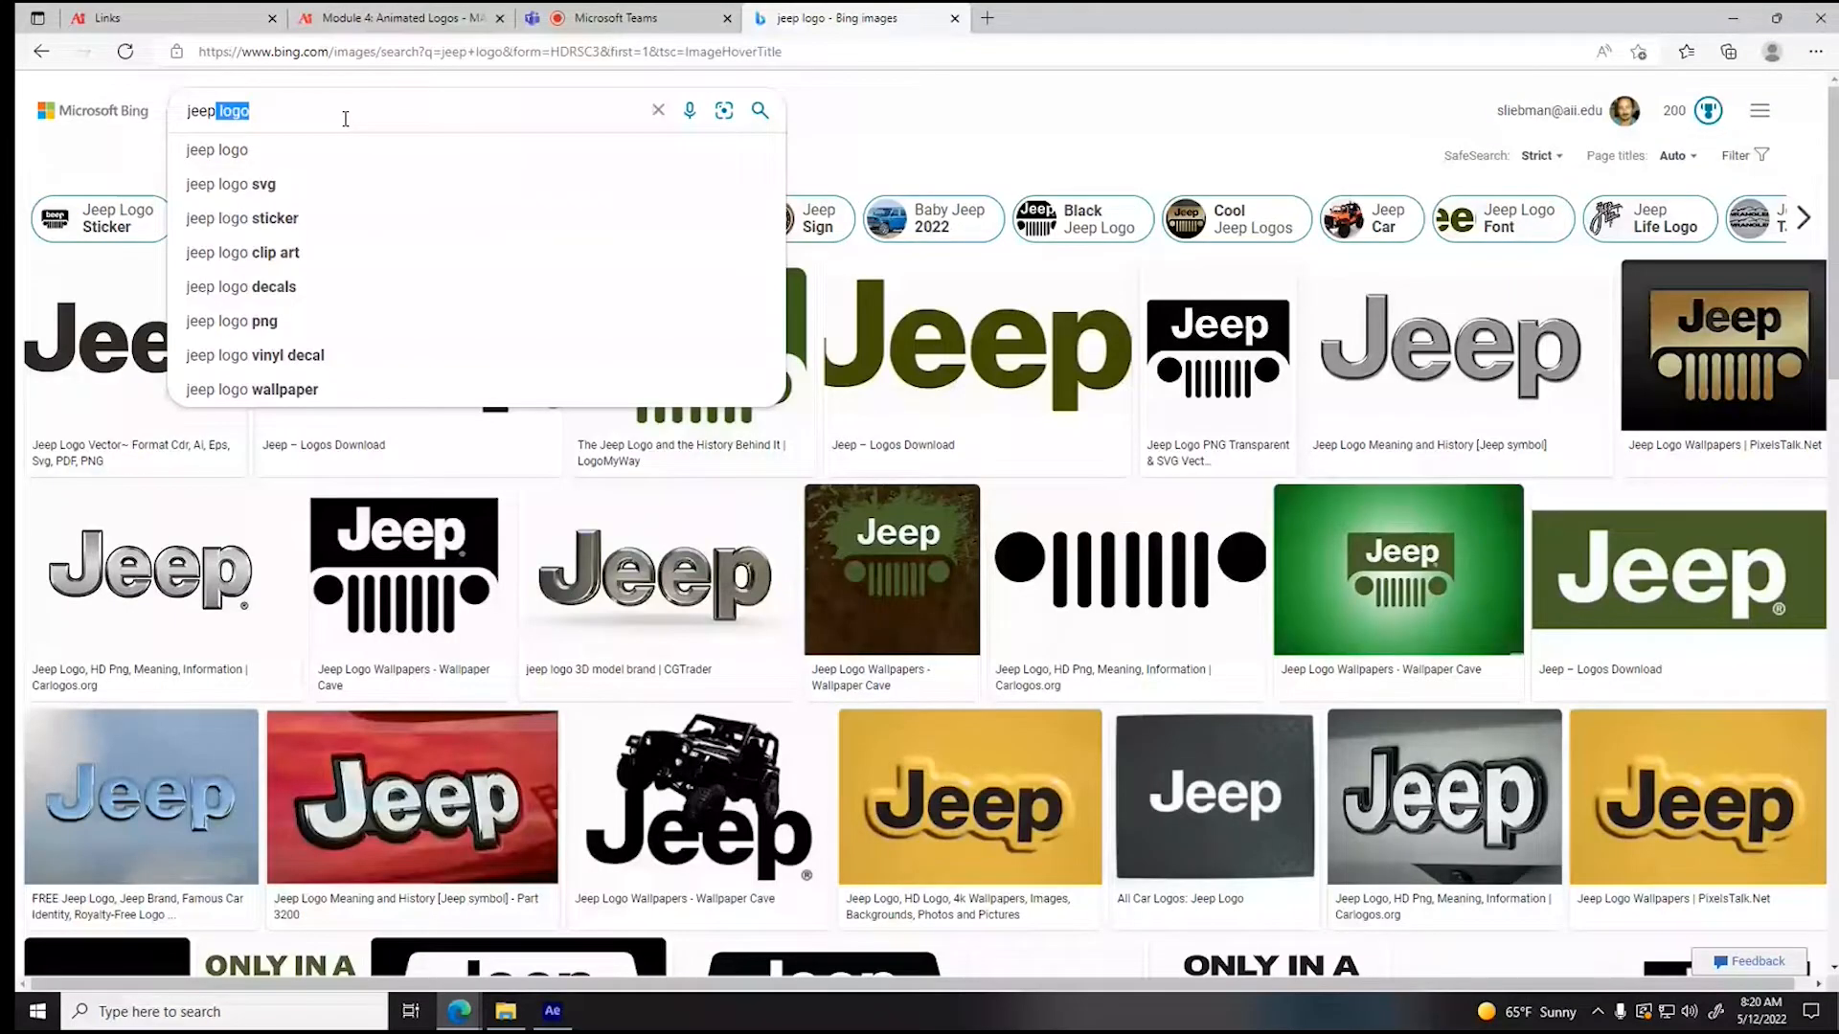
key(BackSpace)
key(Return)
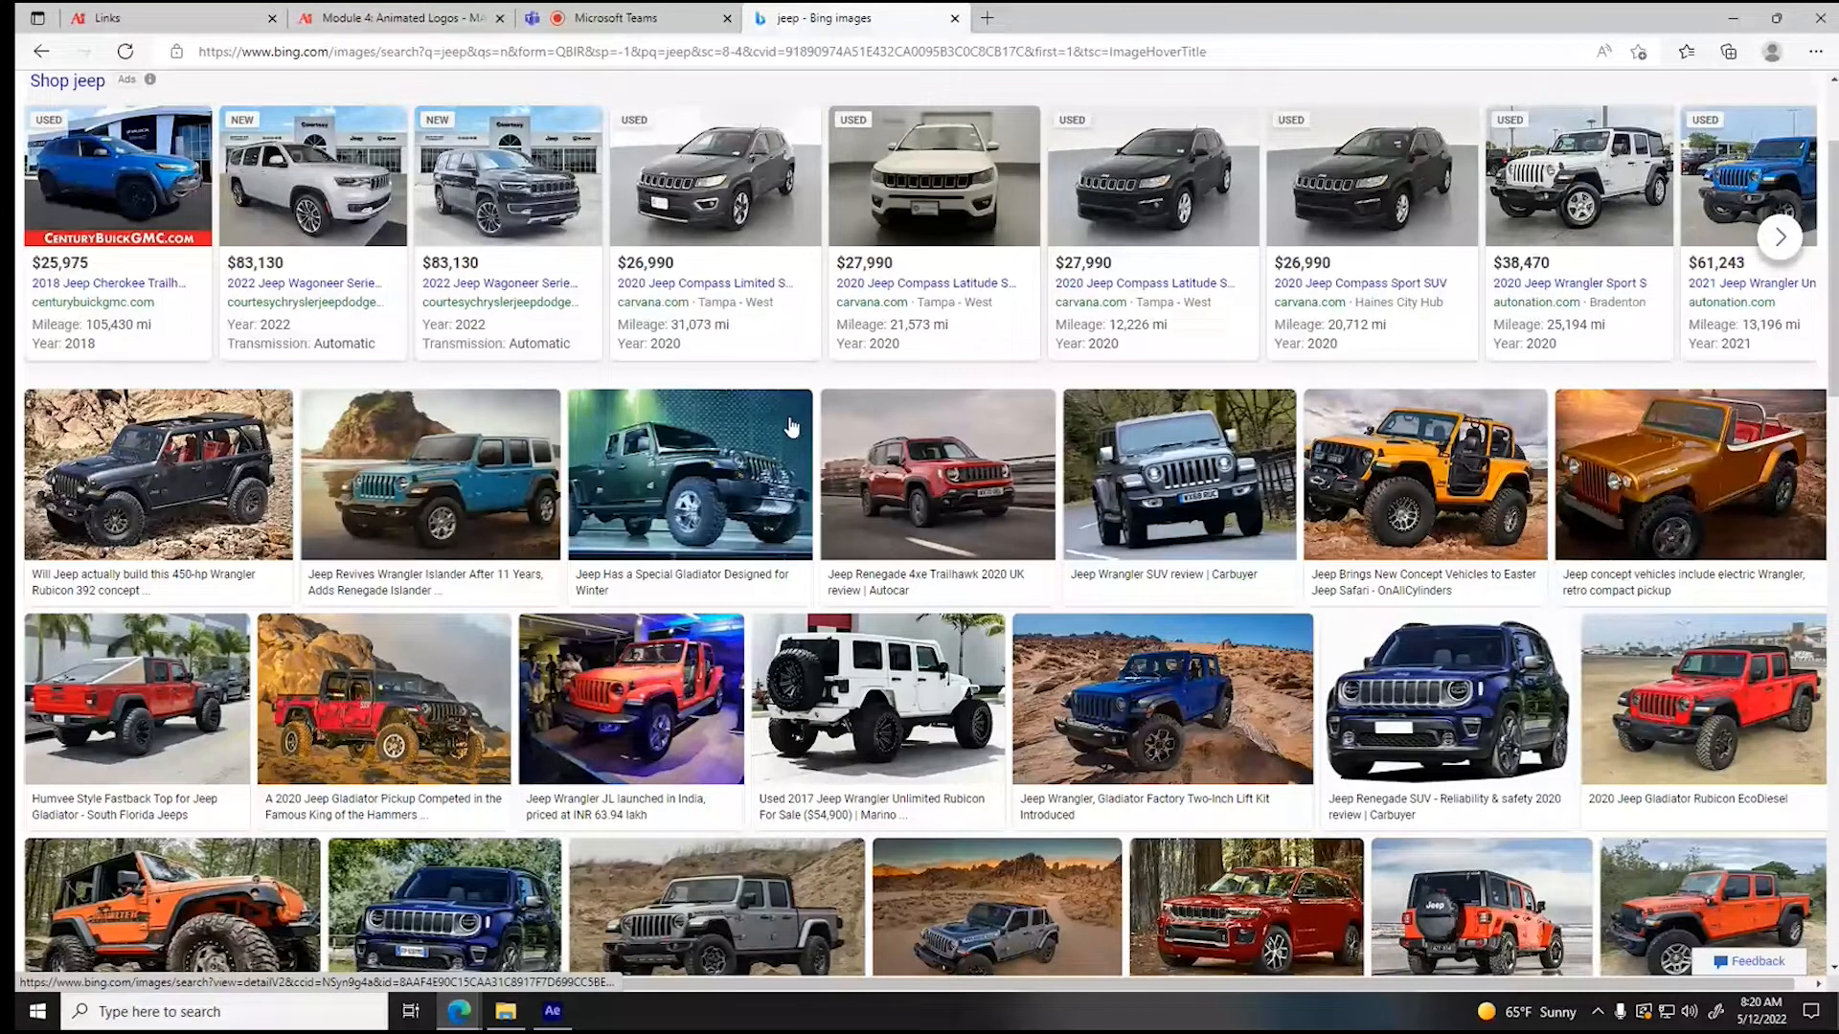
scroll(791, 428, down, 8)
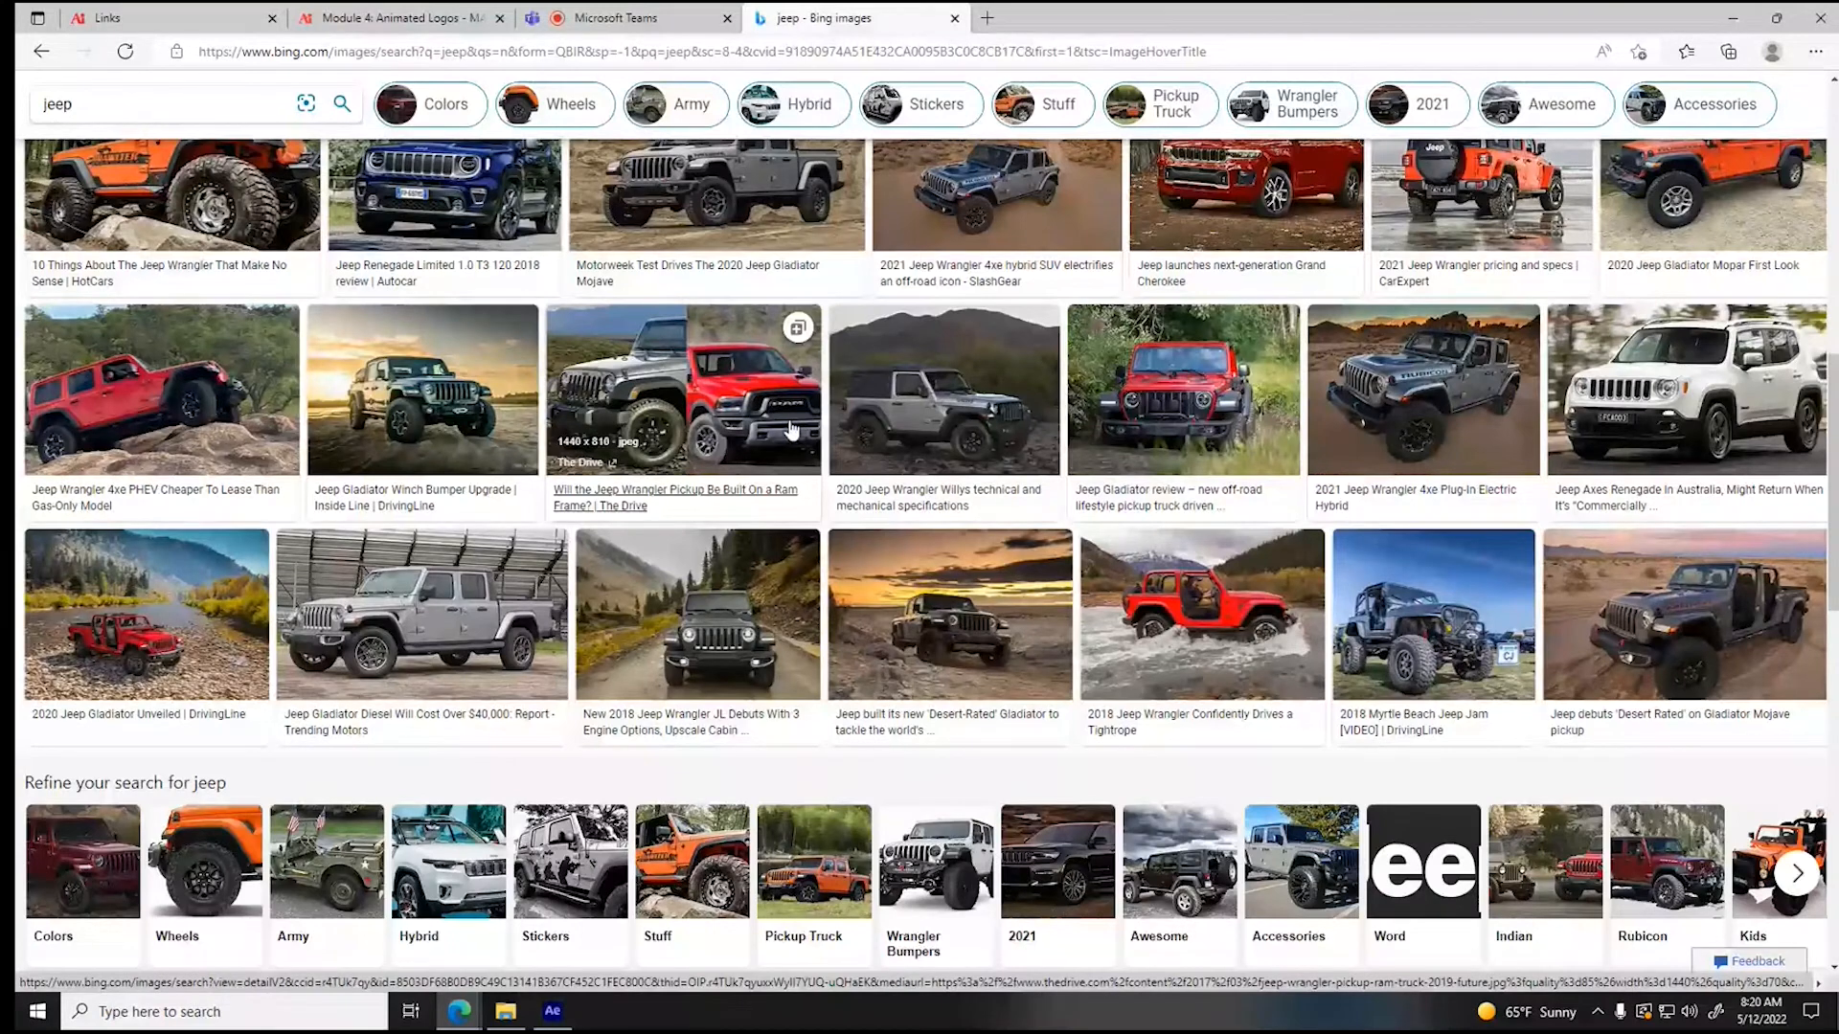
scroll(203, 469, down, 4)
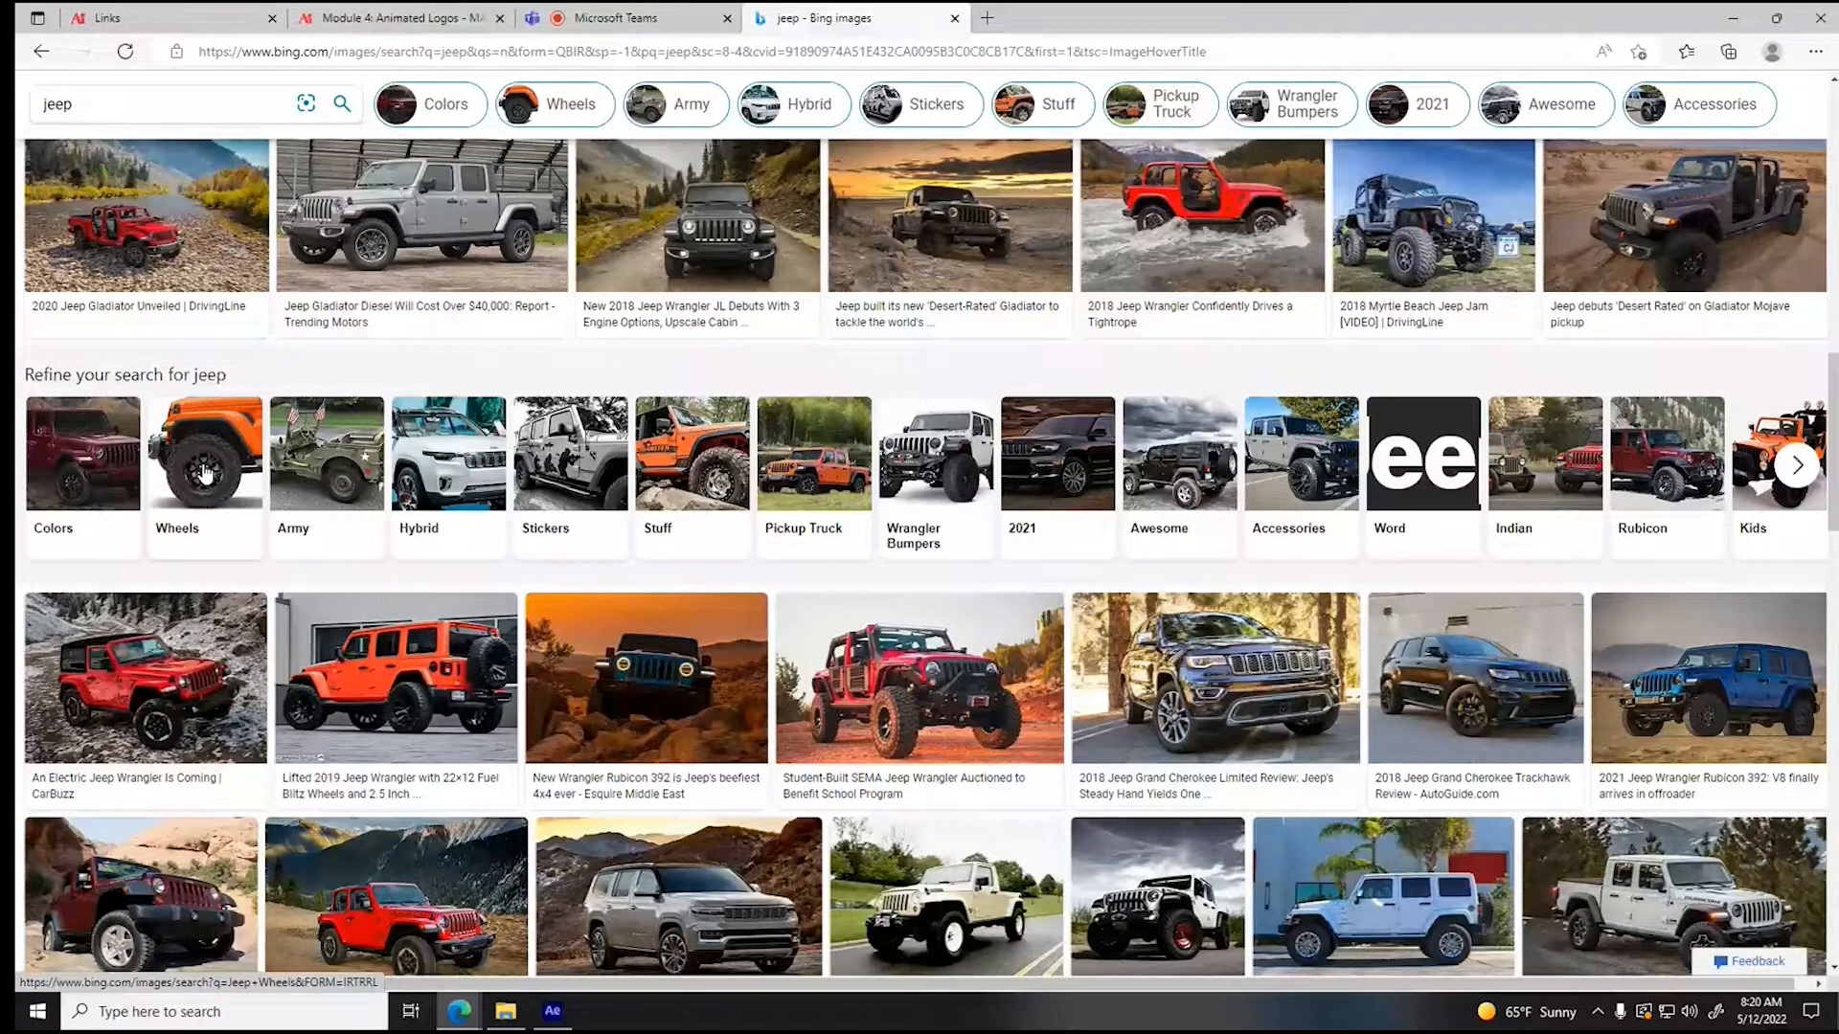
scroll(1391, 526, down, 4)
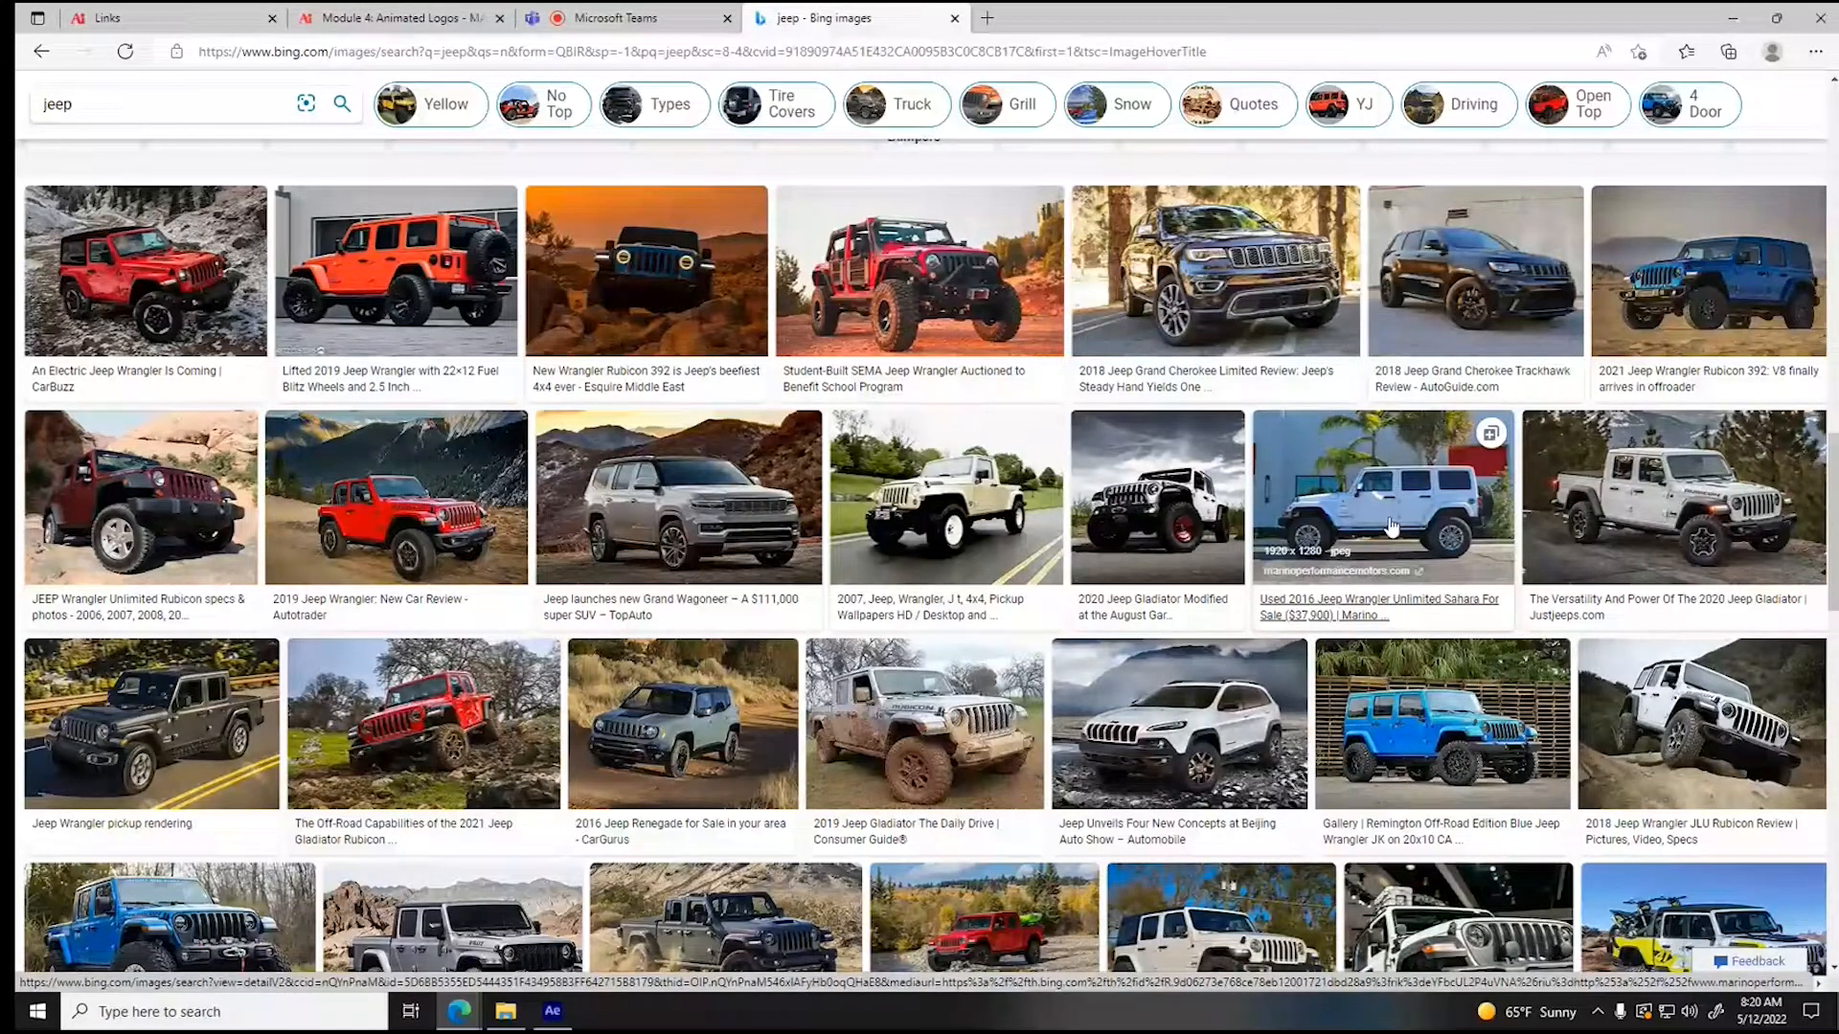
scroll(1392, 526, down, 5)
- Change the image search to "jeep png"
click(163, 106)
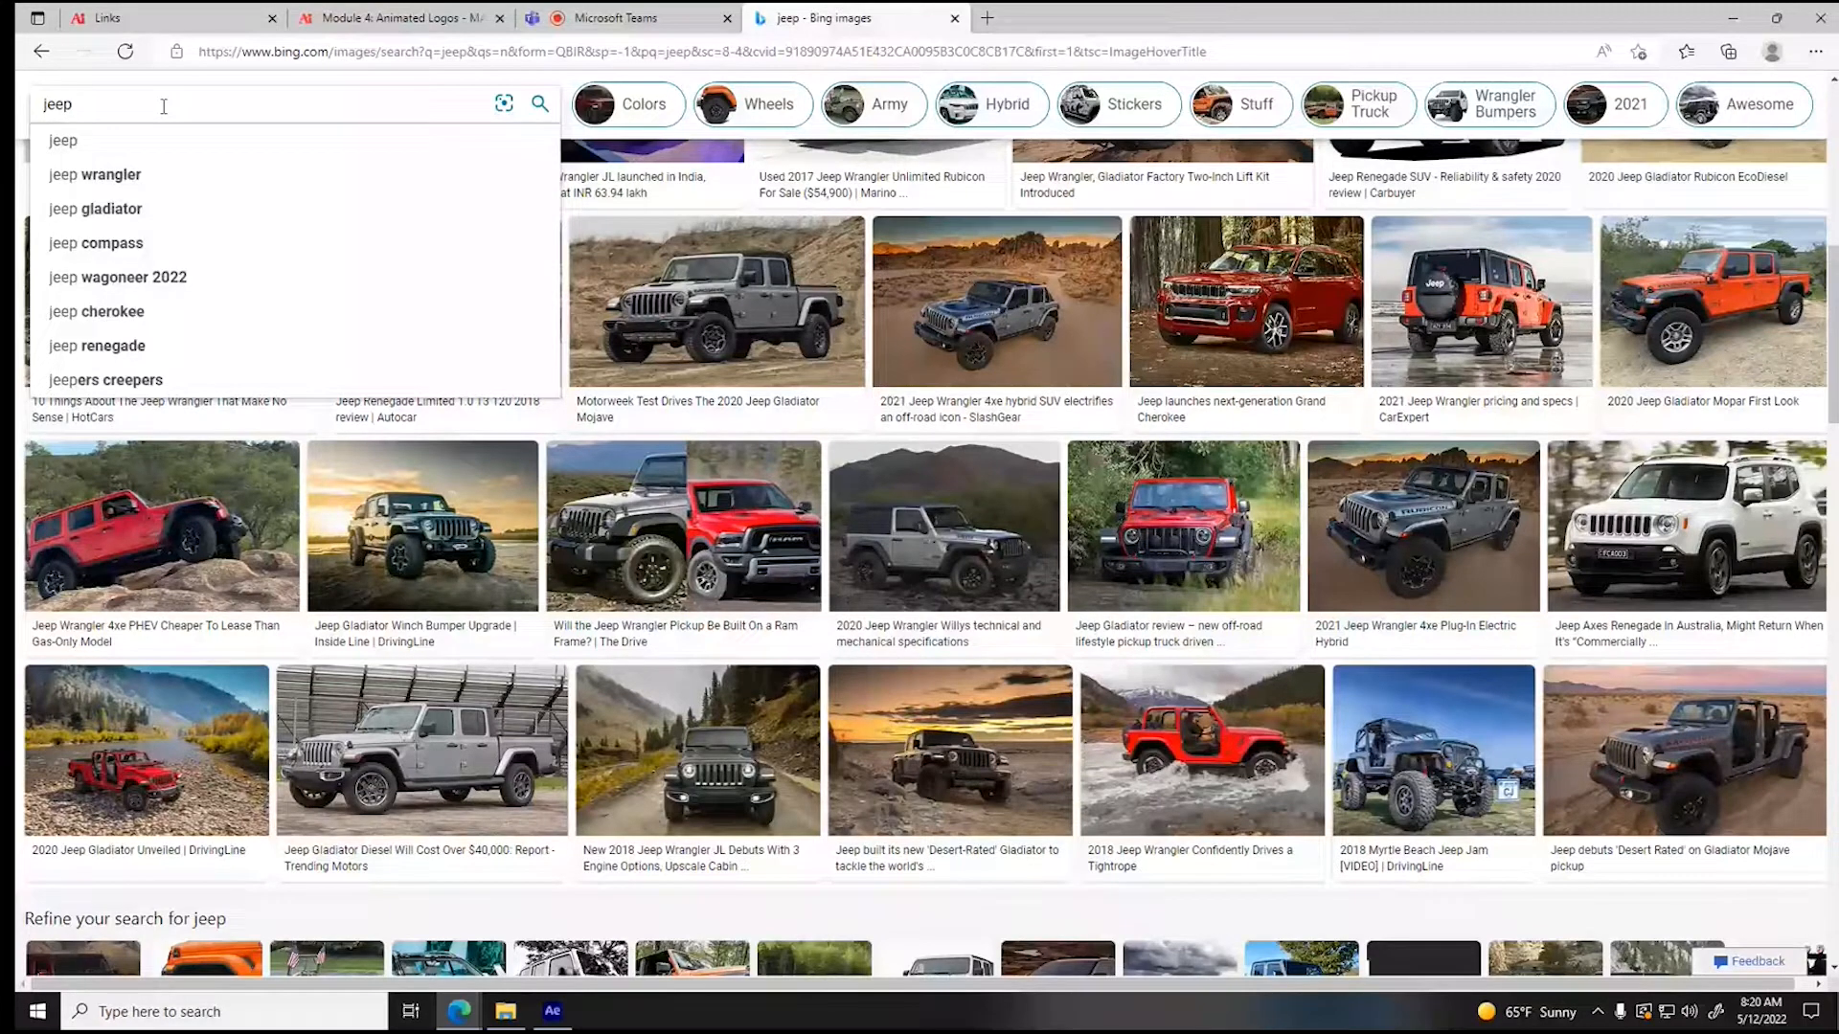
text(png)
key(Return)
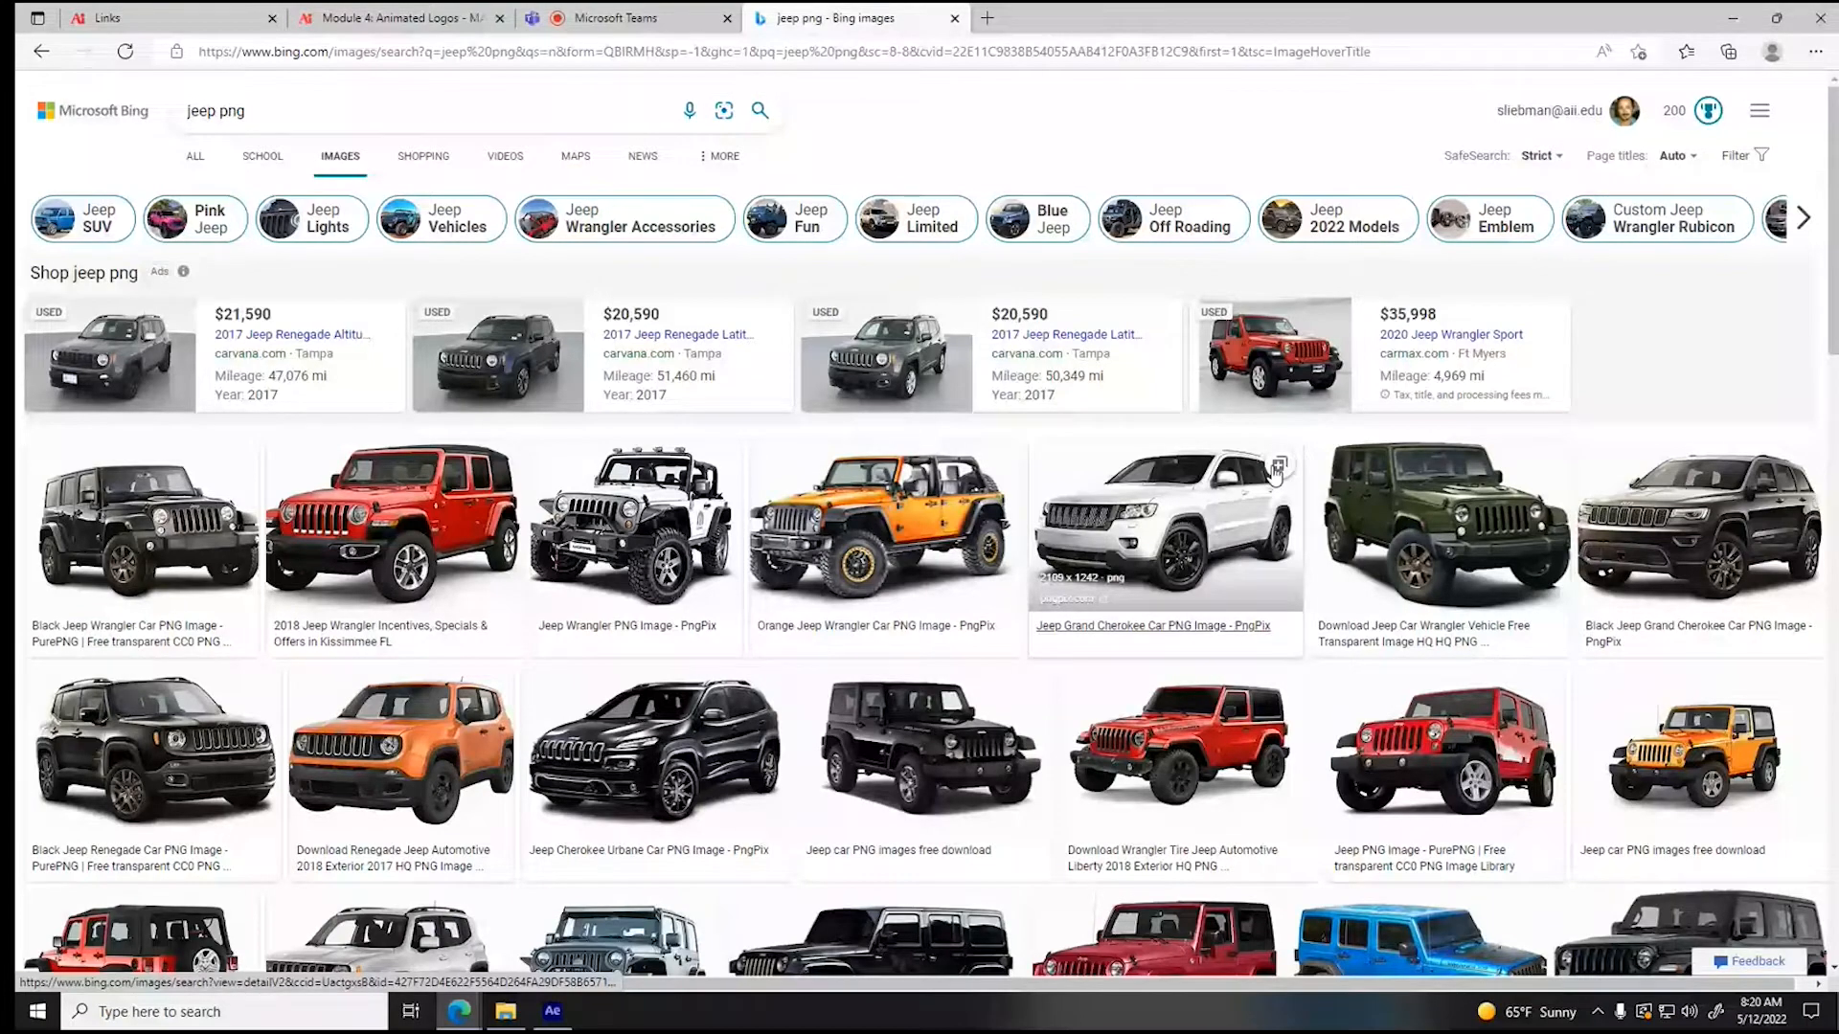
- Open the side view of the blue two-door Jeep and save it as PNG image Jeep_PNG30 in the Assets folder
scroll(794, 803, down, 7)
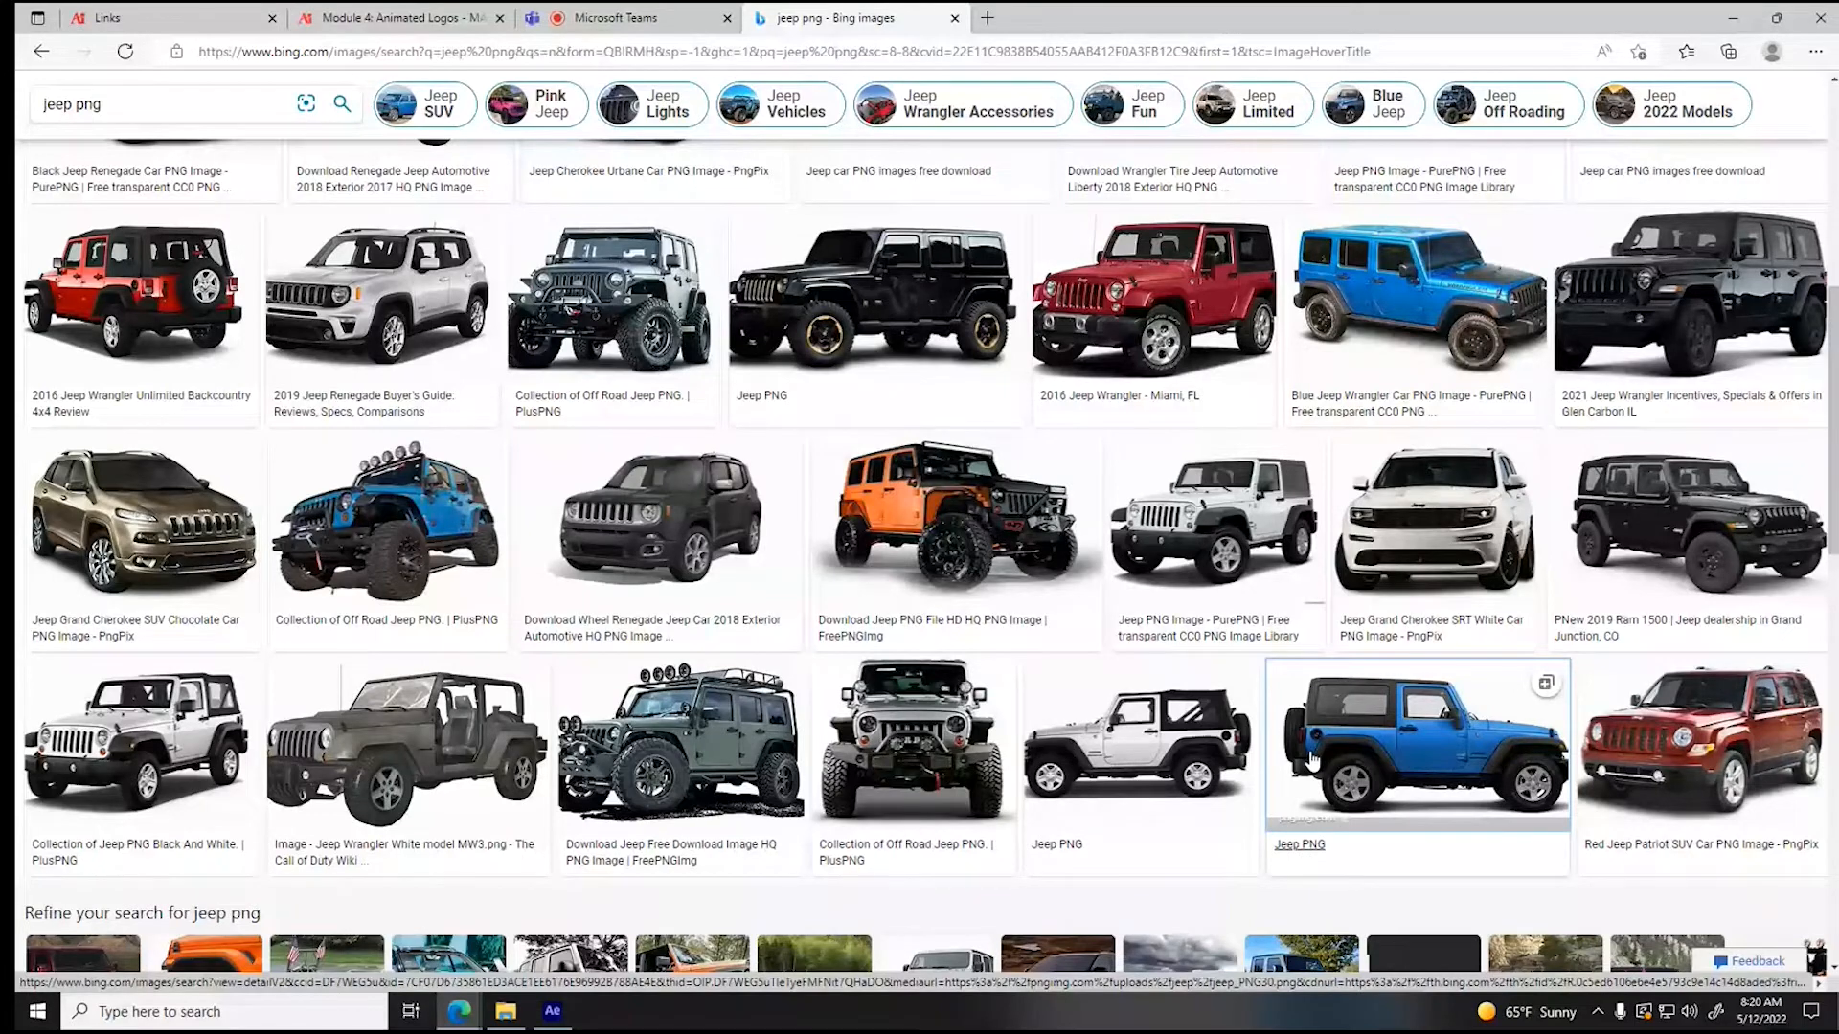
click(1313, 762)
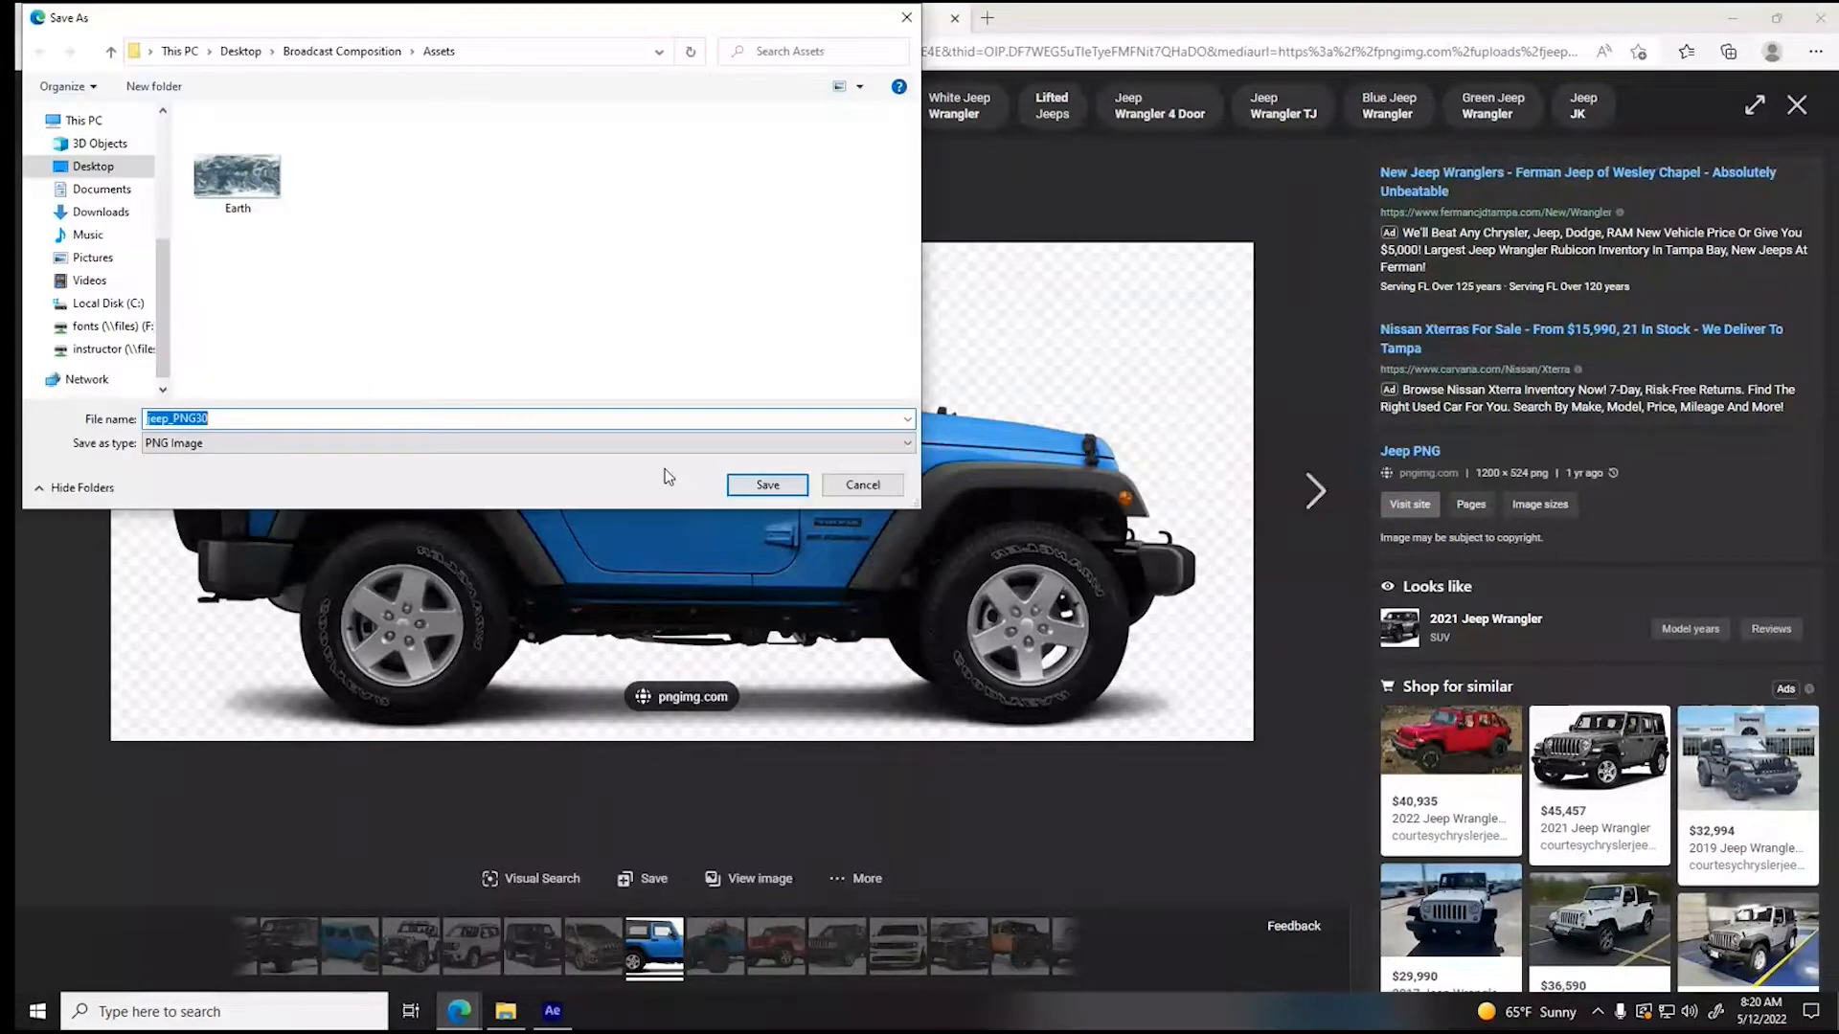
click(778, 484)
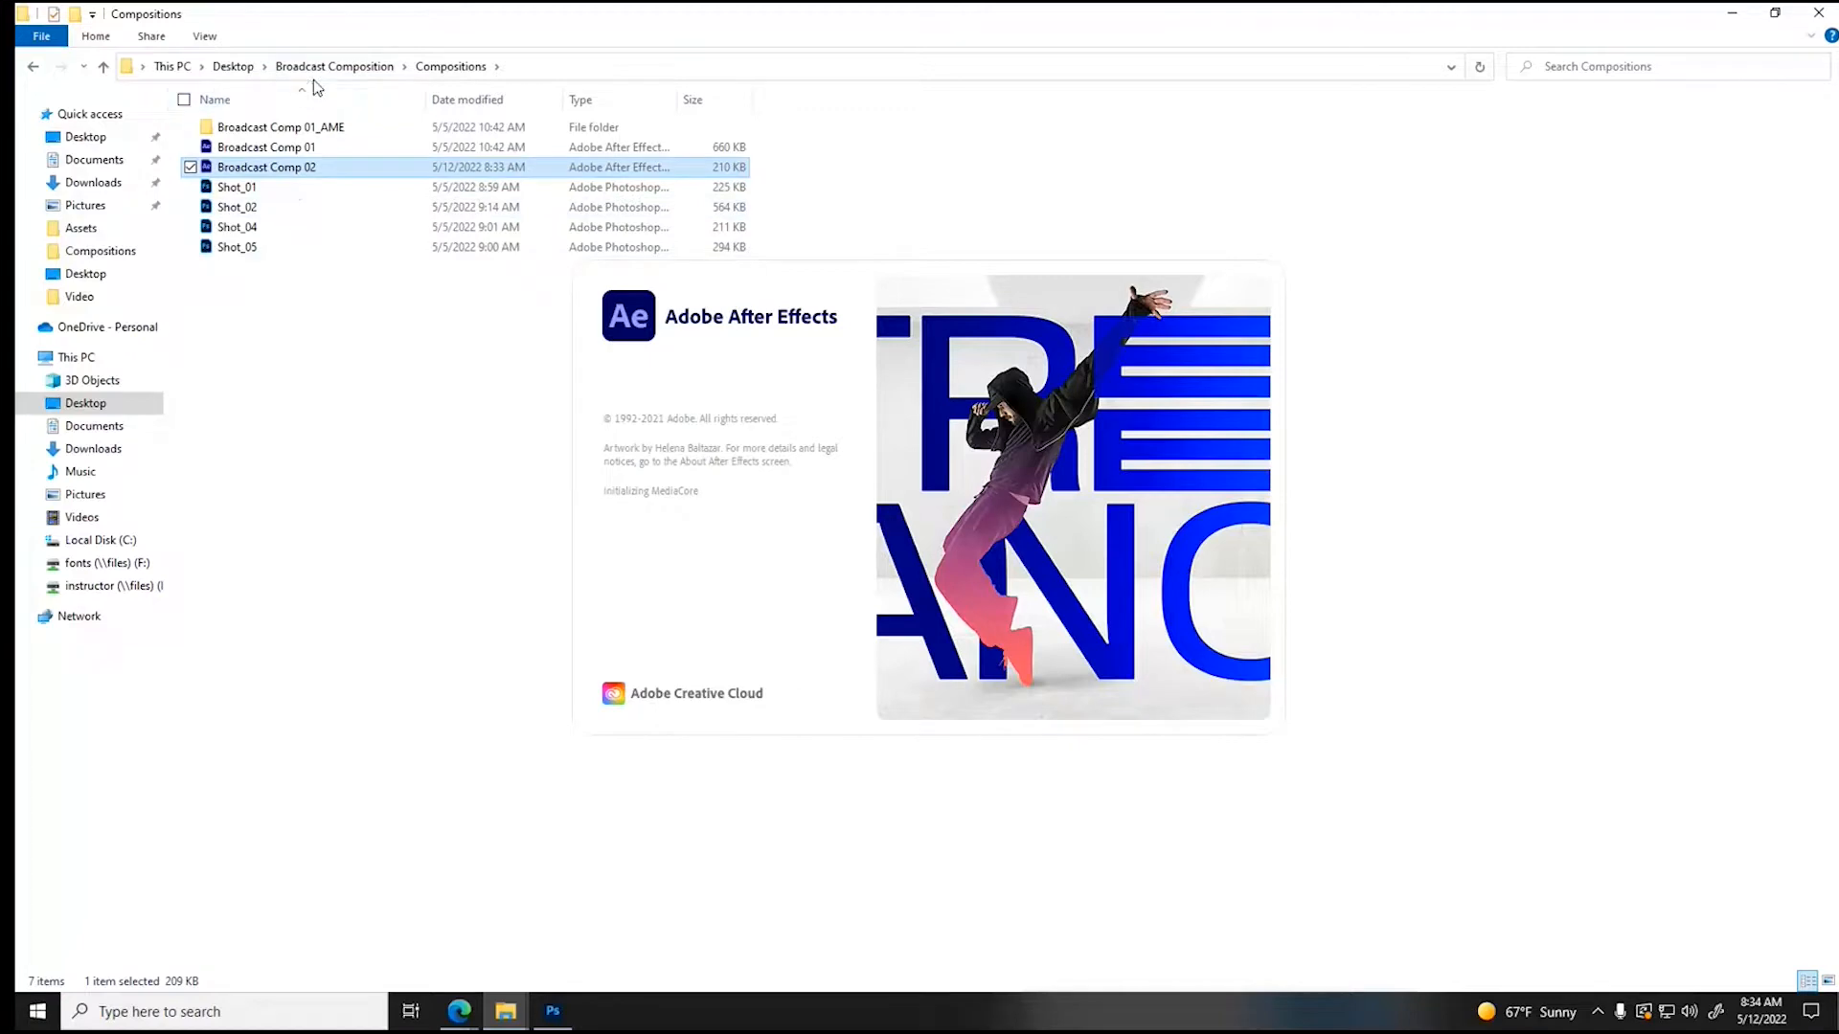
- Go up from the Compositions folder to the Broadcast Composition folder
click(336, 66)
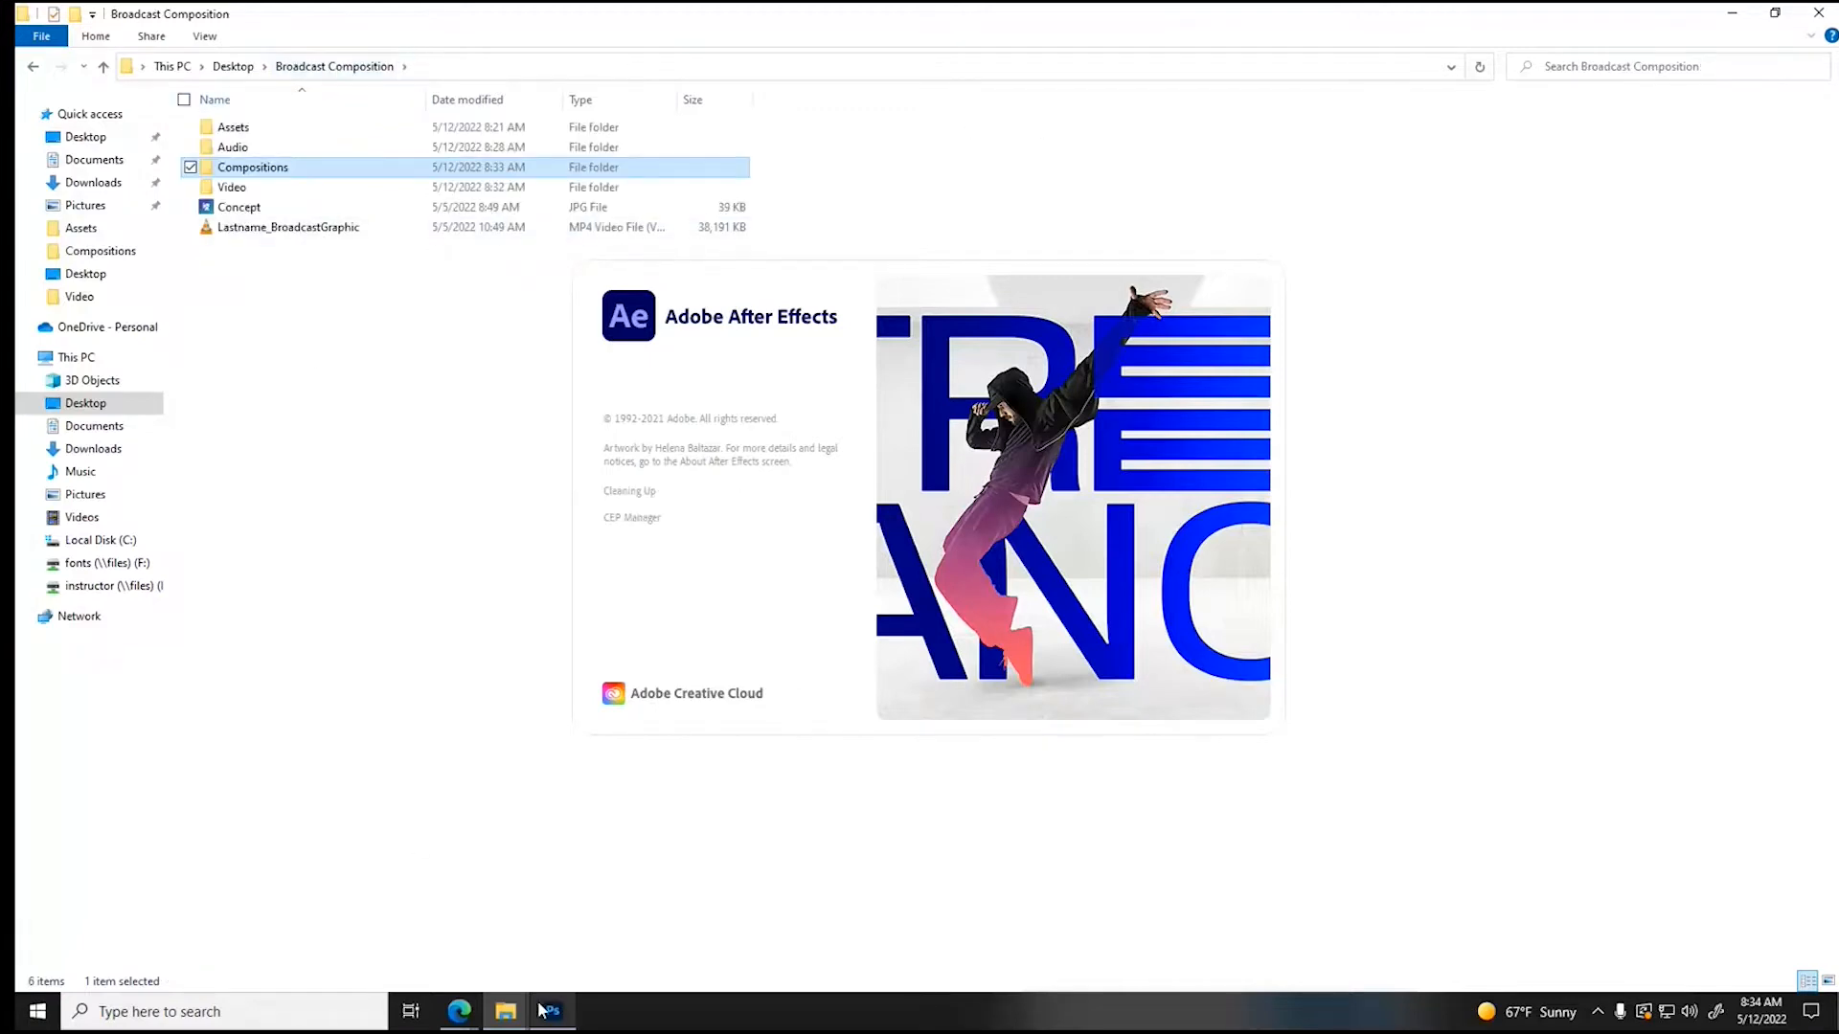
- Switch to Photoshop and create a new document from the HDTV 1080p film and video preset, 1920 x 1080 px at 72 ppi
click(544, 1010)
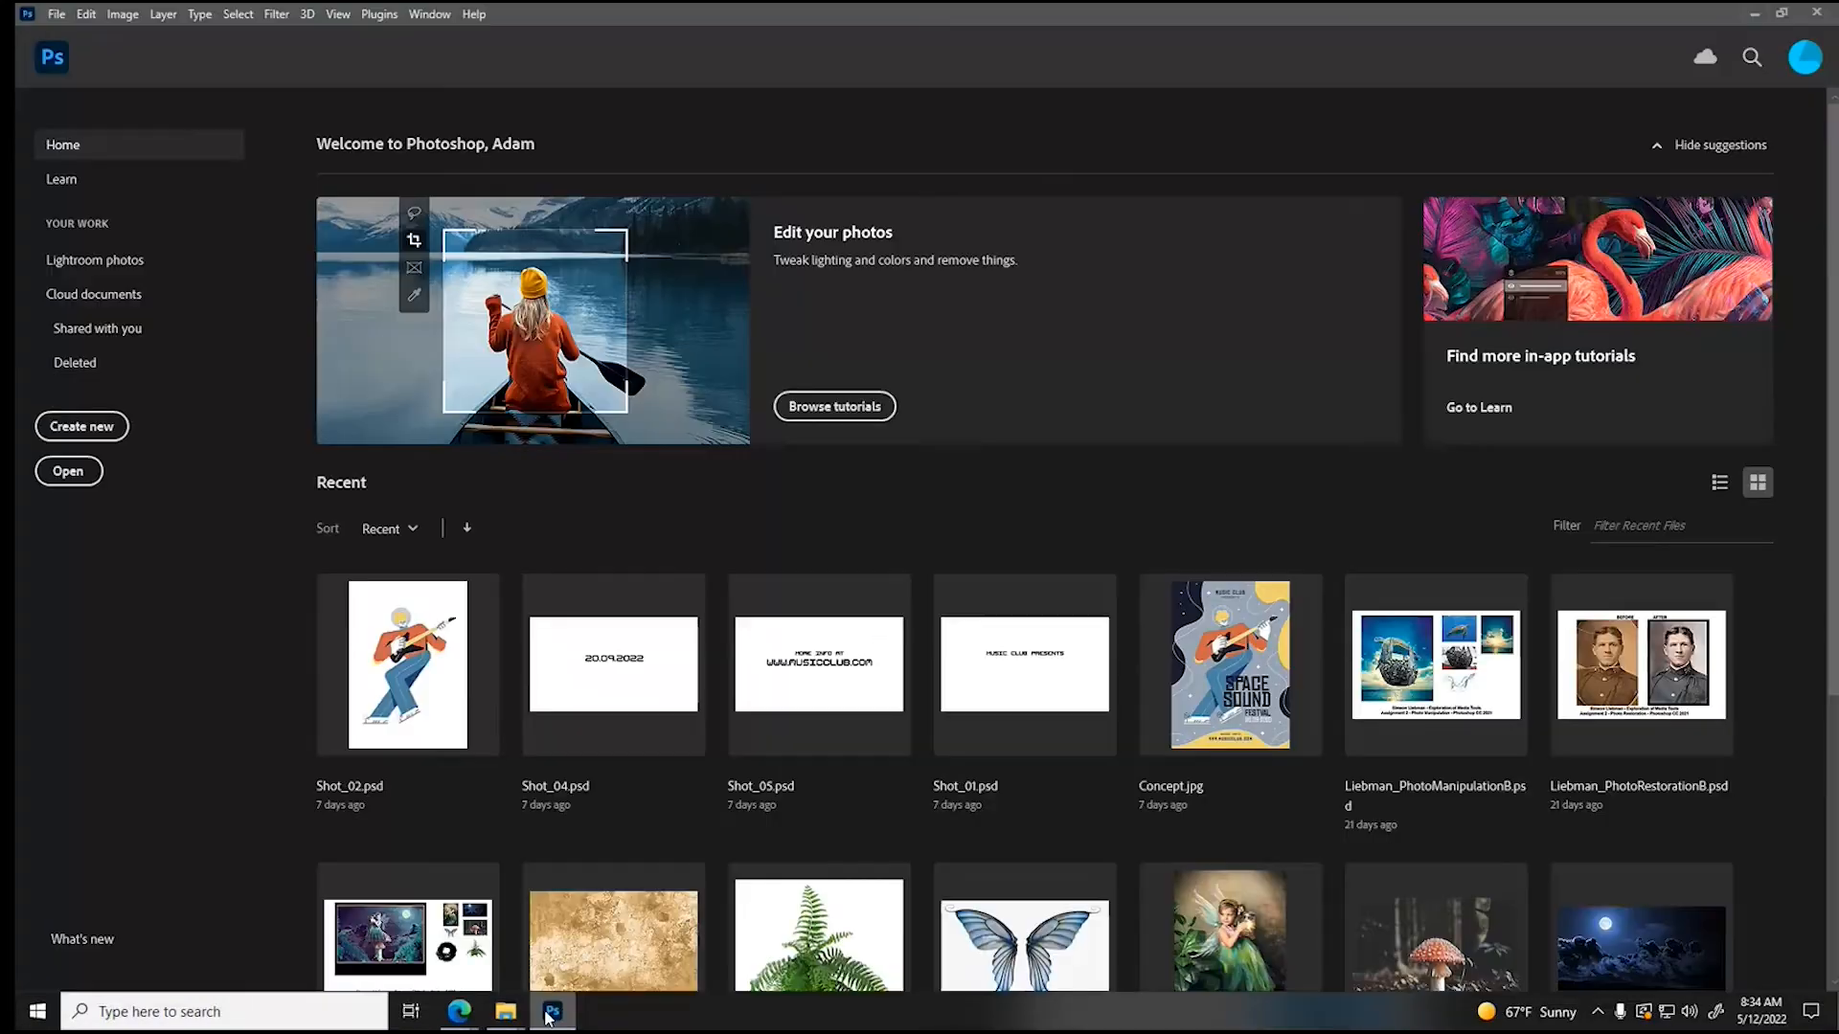
click(71, 471)
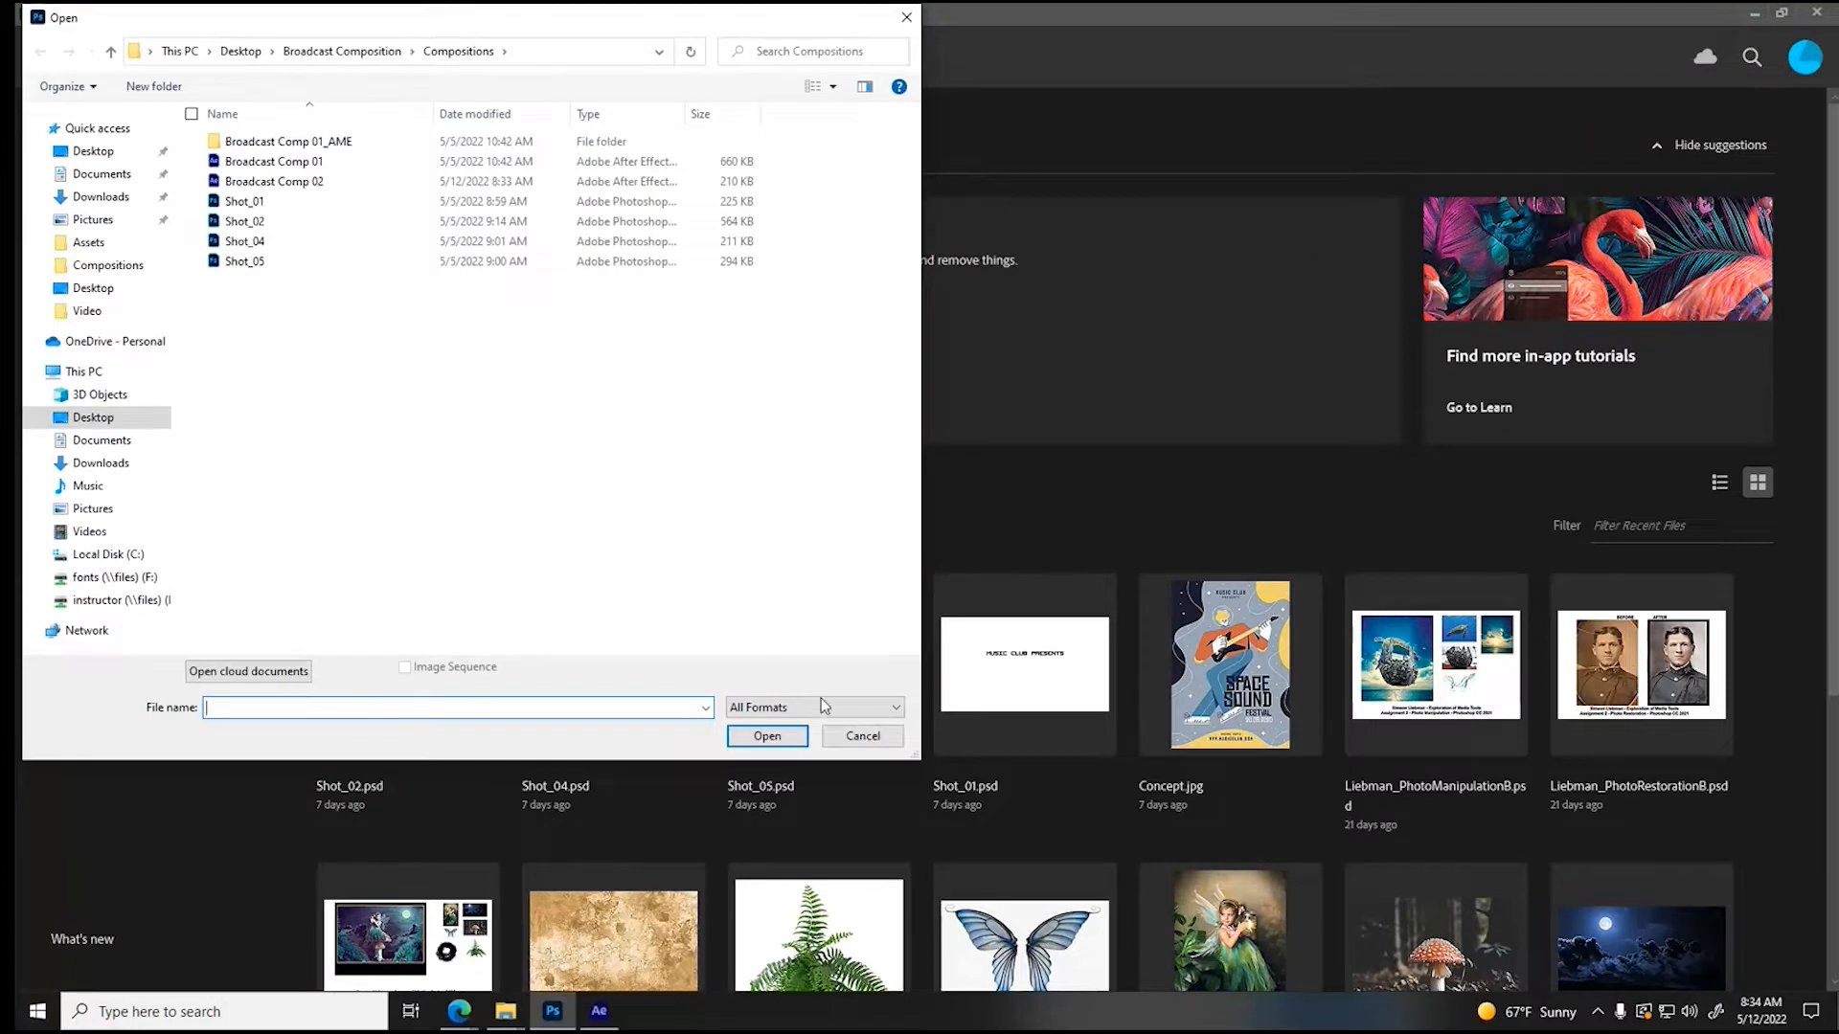
click(860, 736)
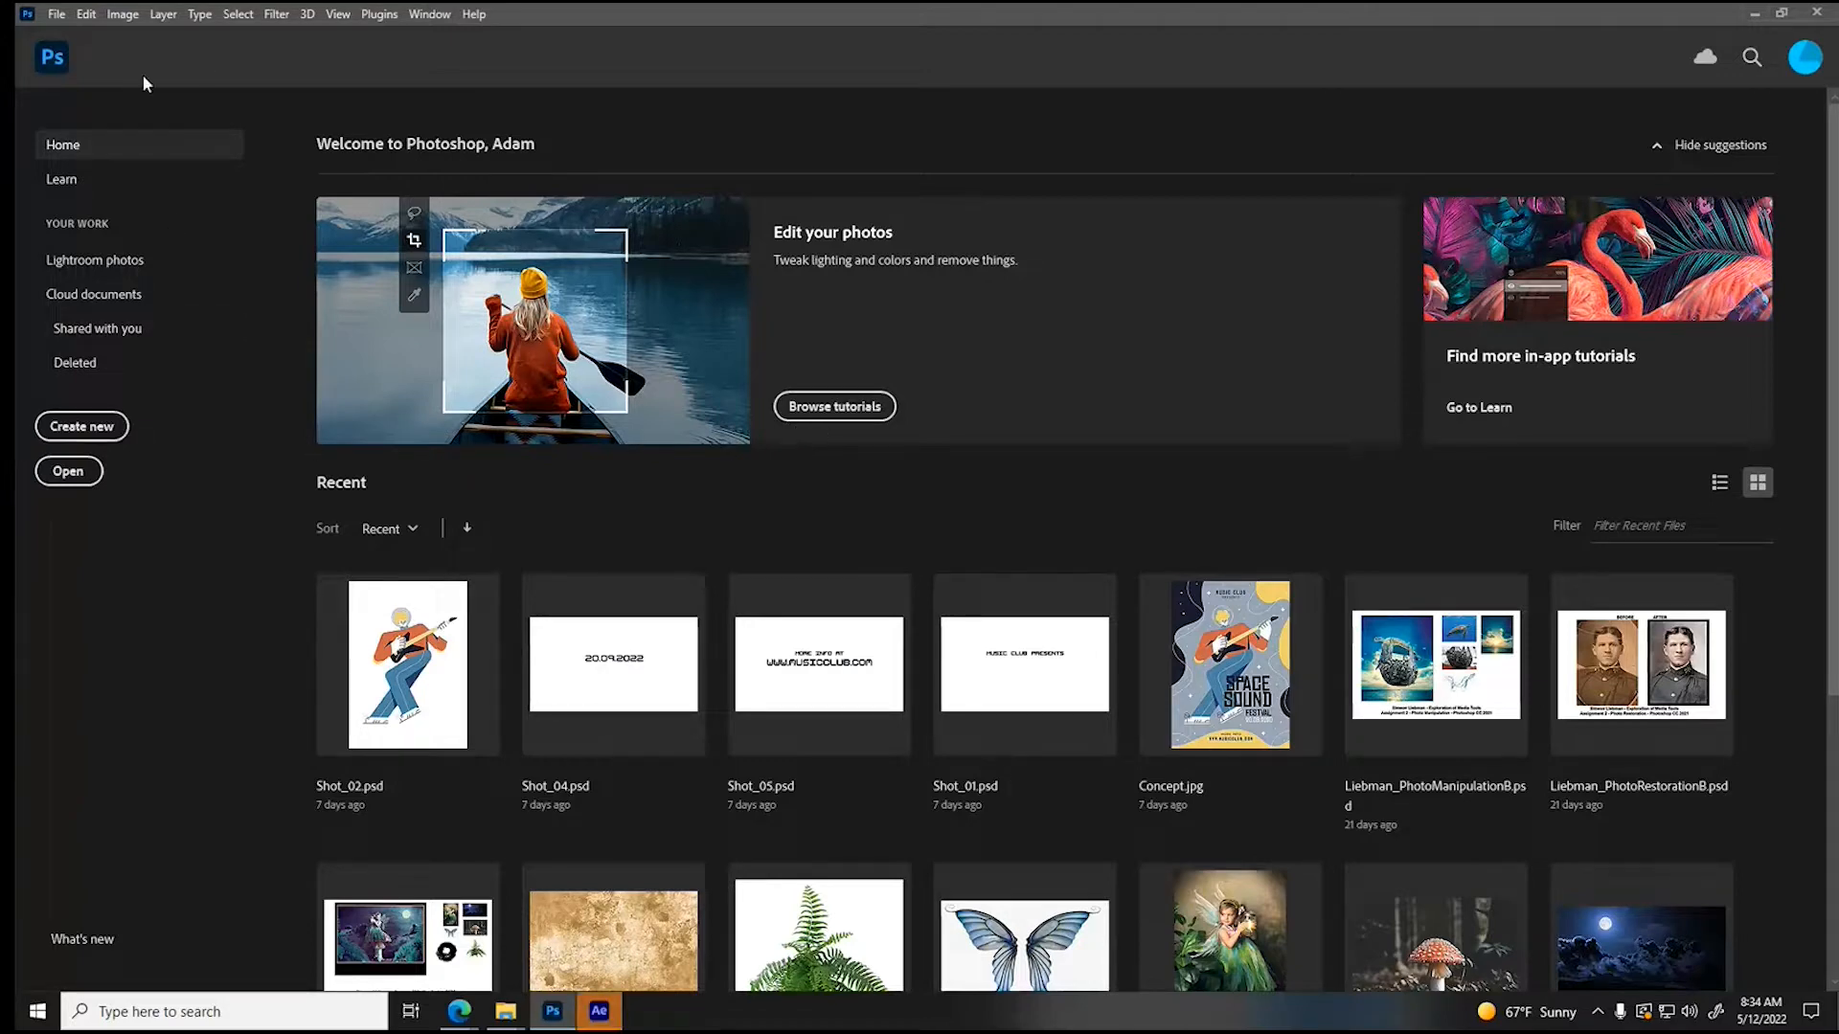
click(88, 426)
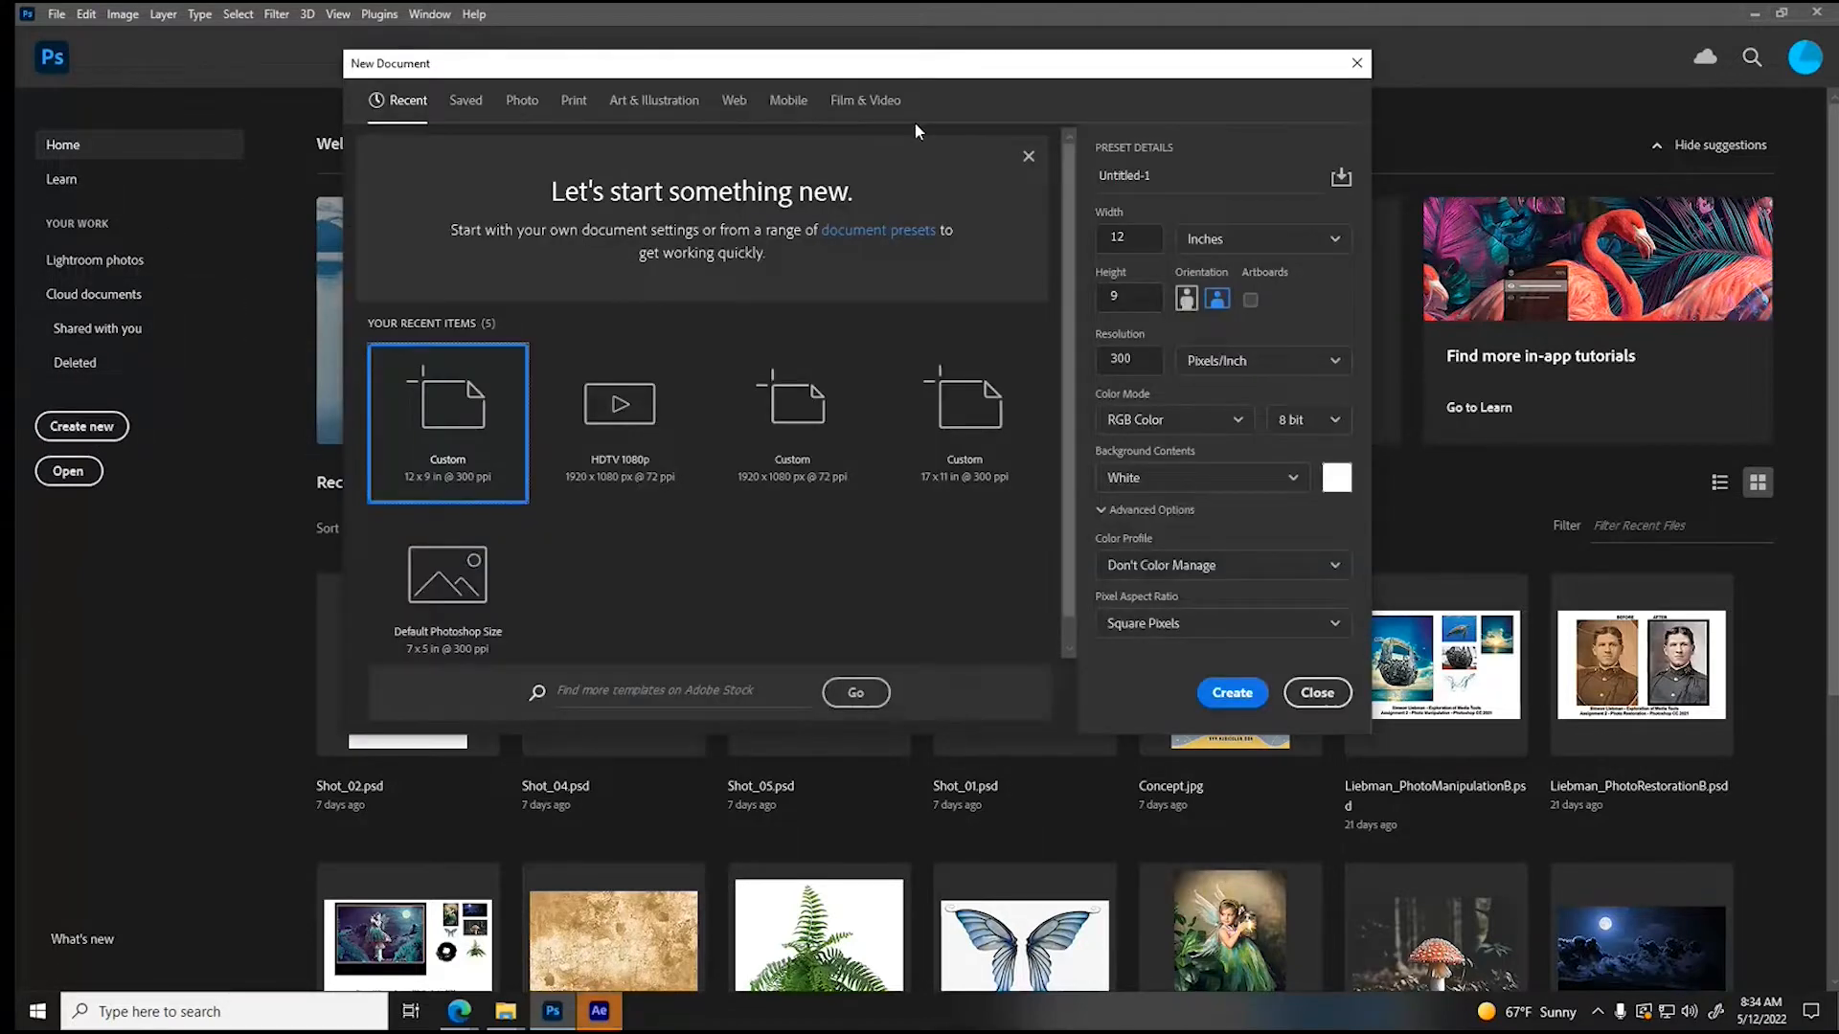
click(865, 100)
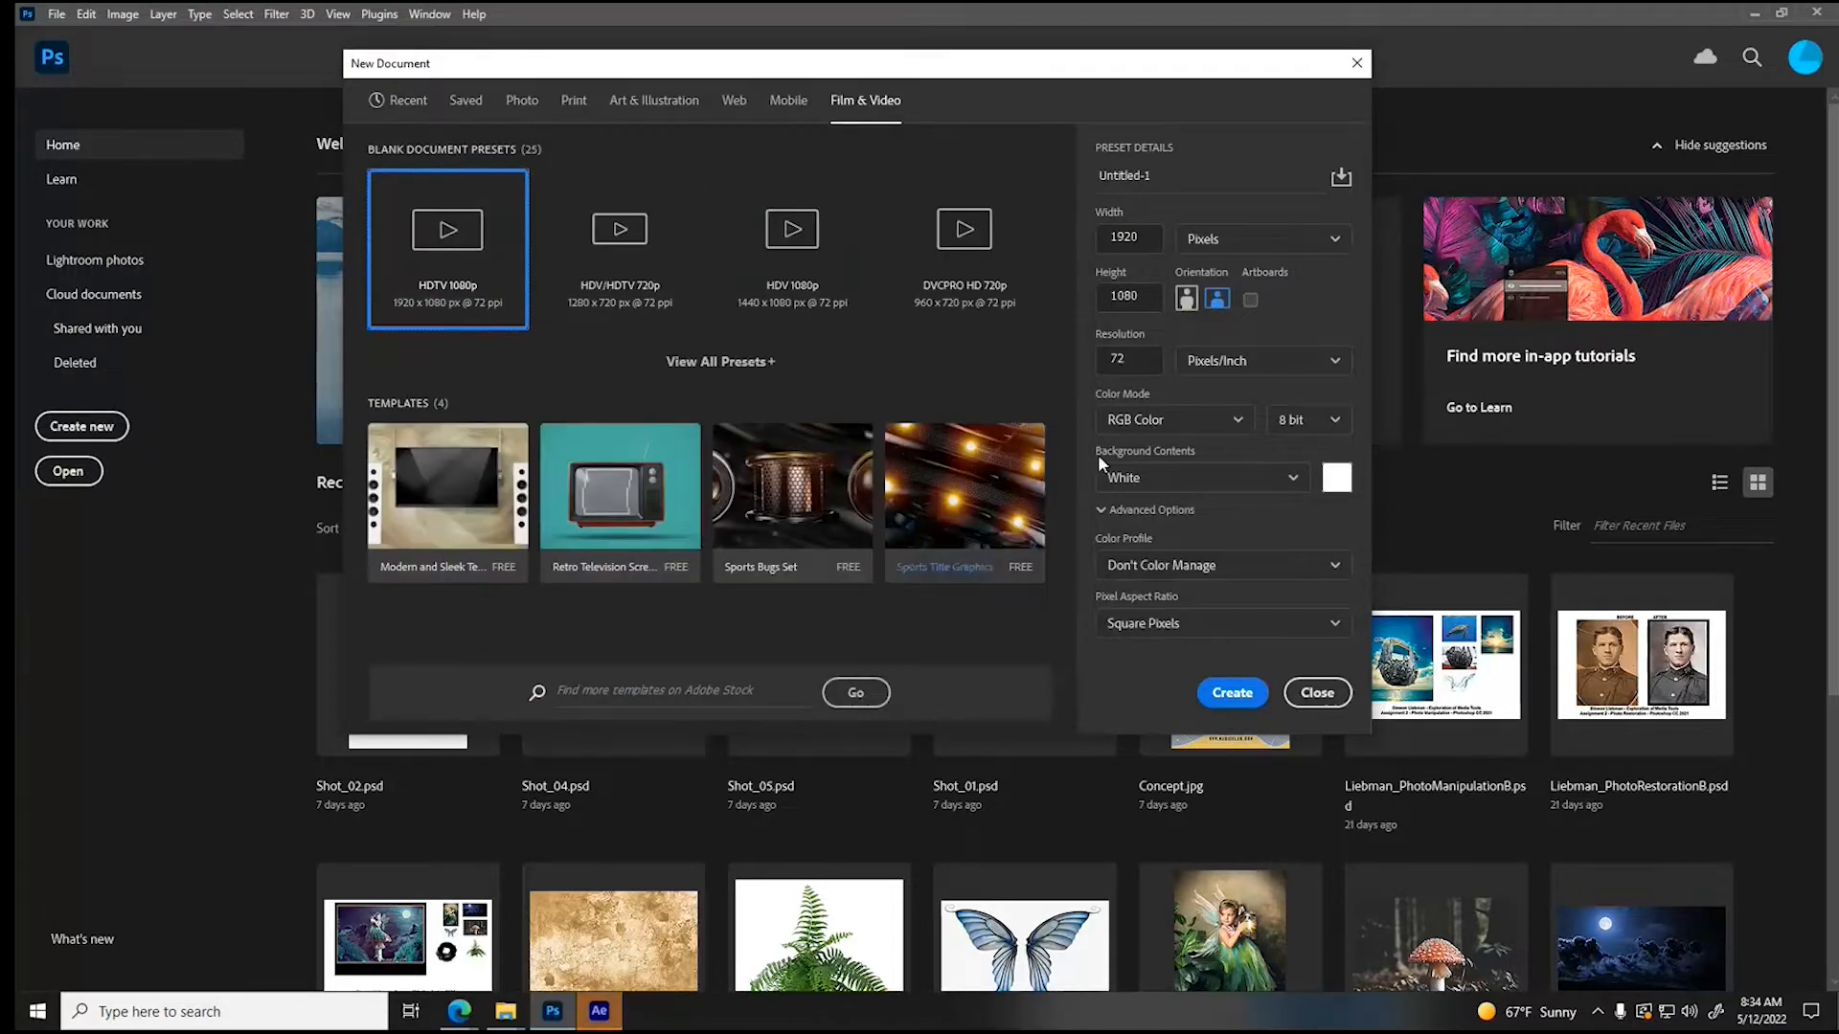
click(1241, 694)
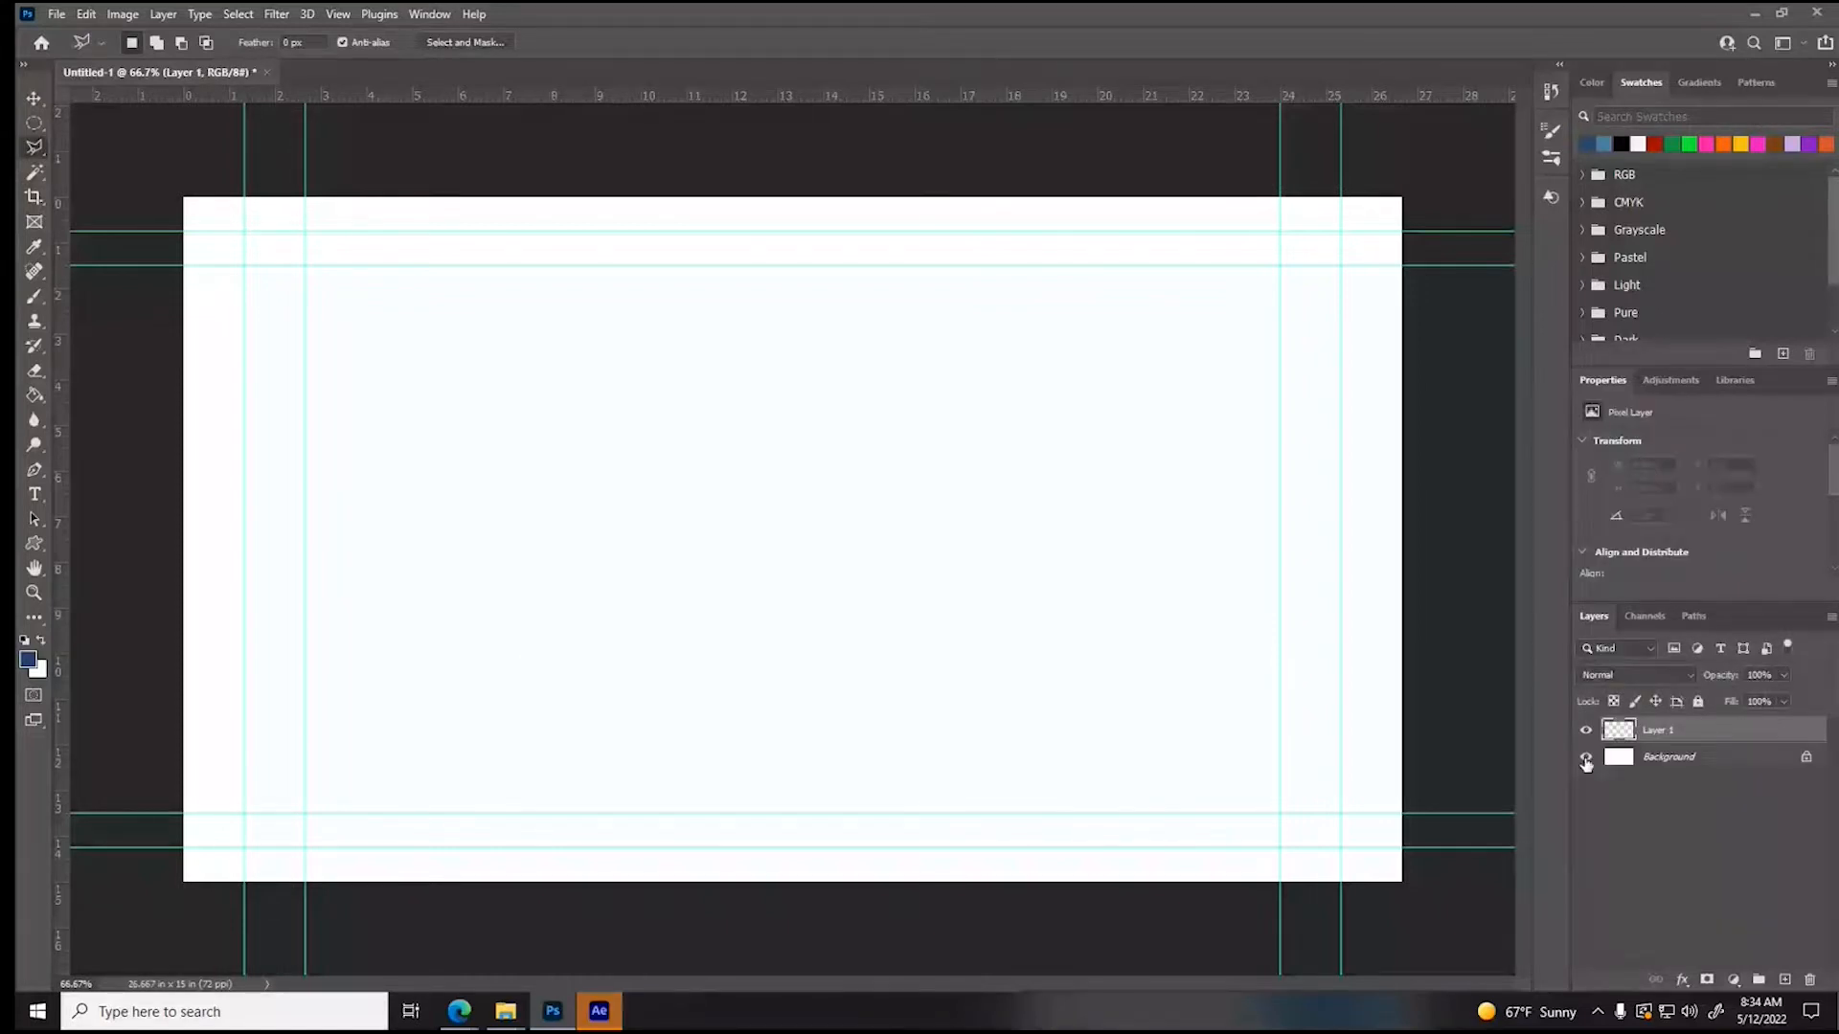
- Place the jeep_PNG30 image from the Assets folder as an embedded object, scaled to about 97%
click(57, 13)
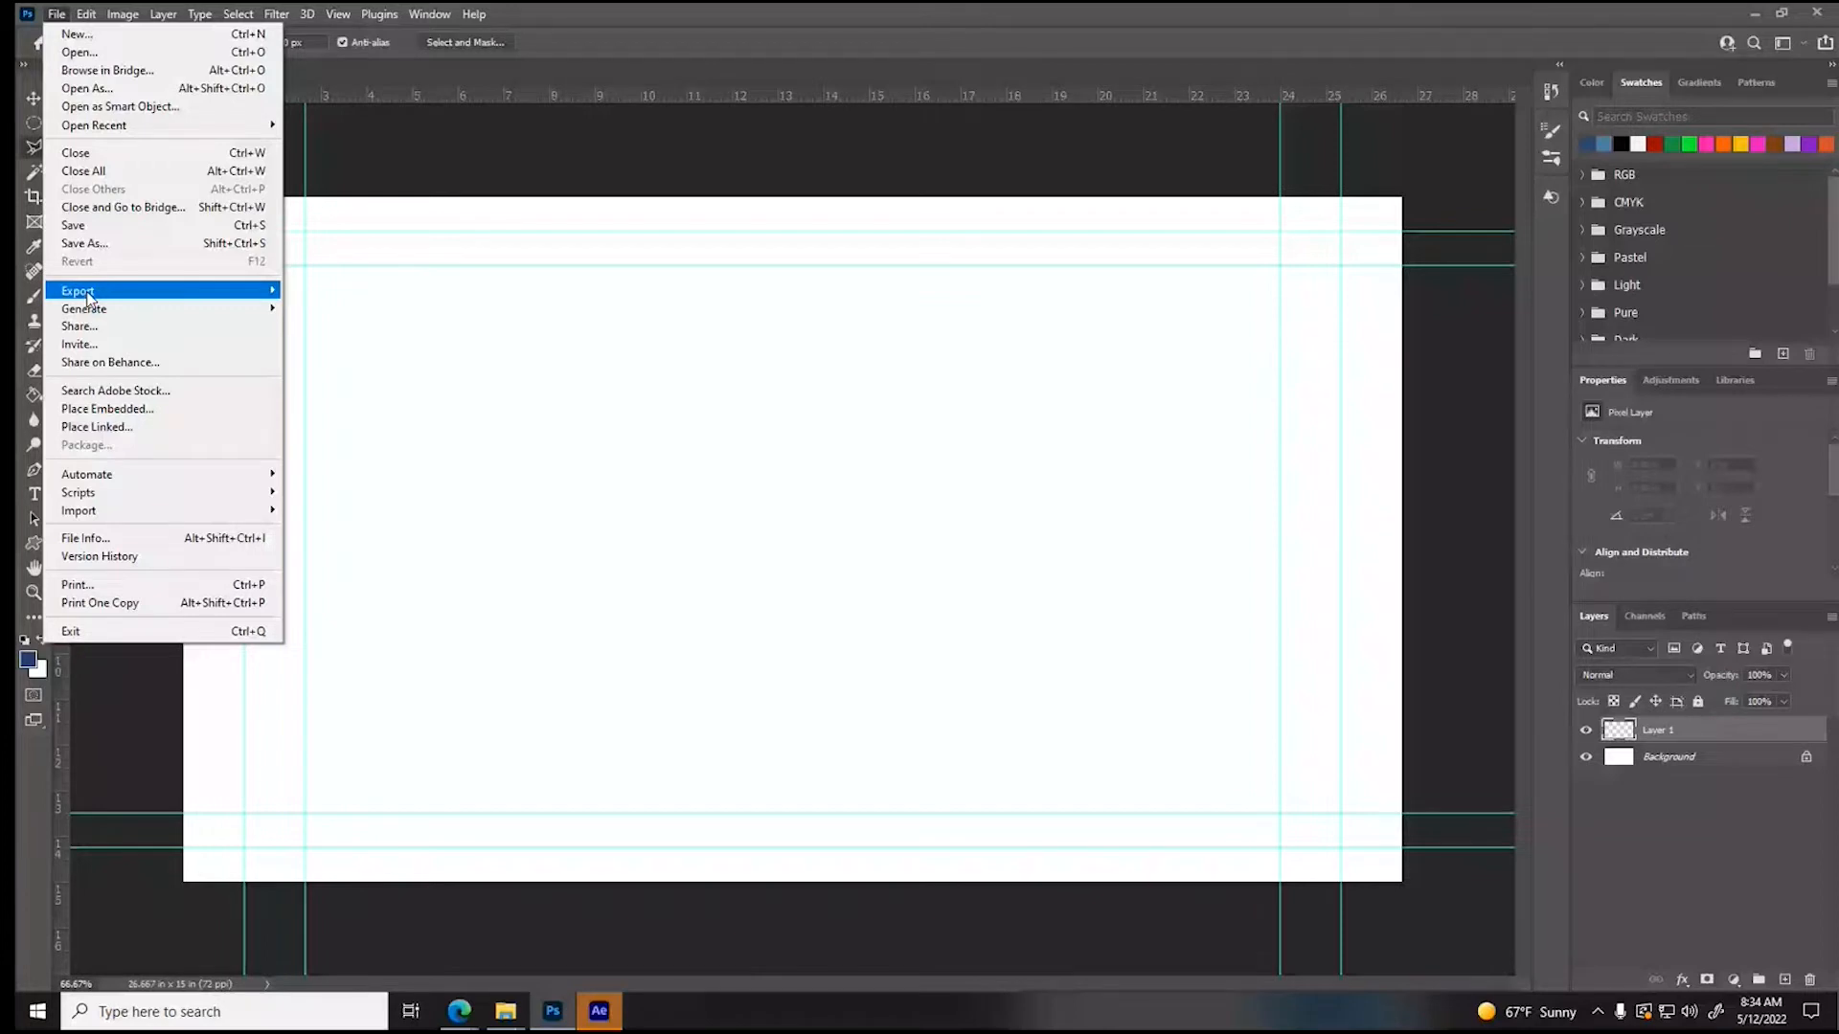
click(105, 409)
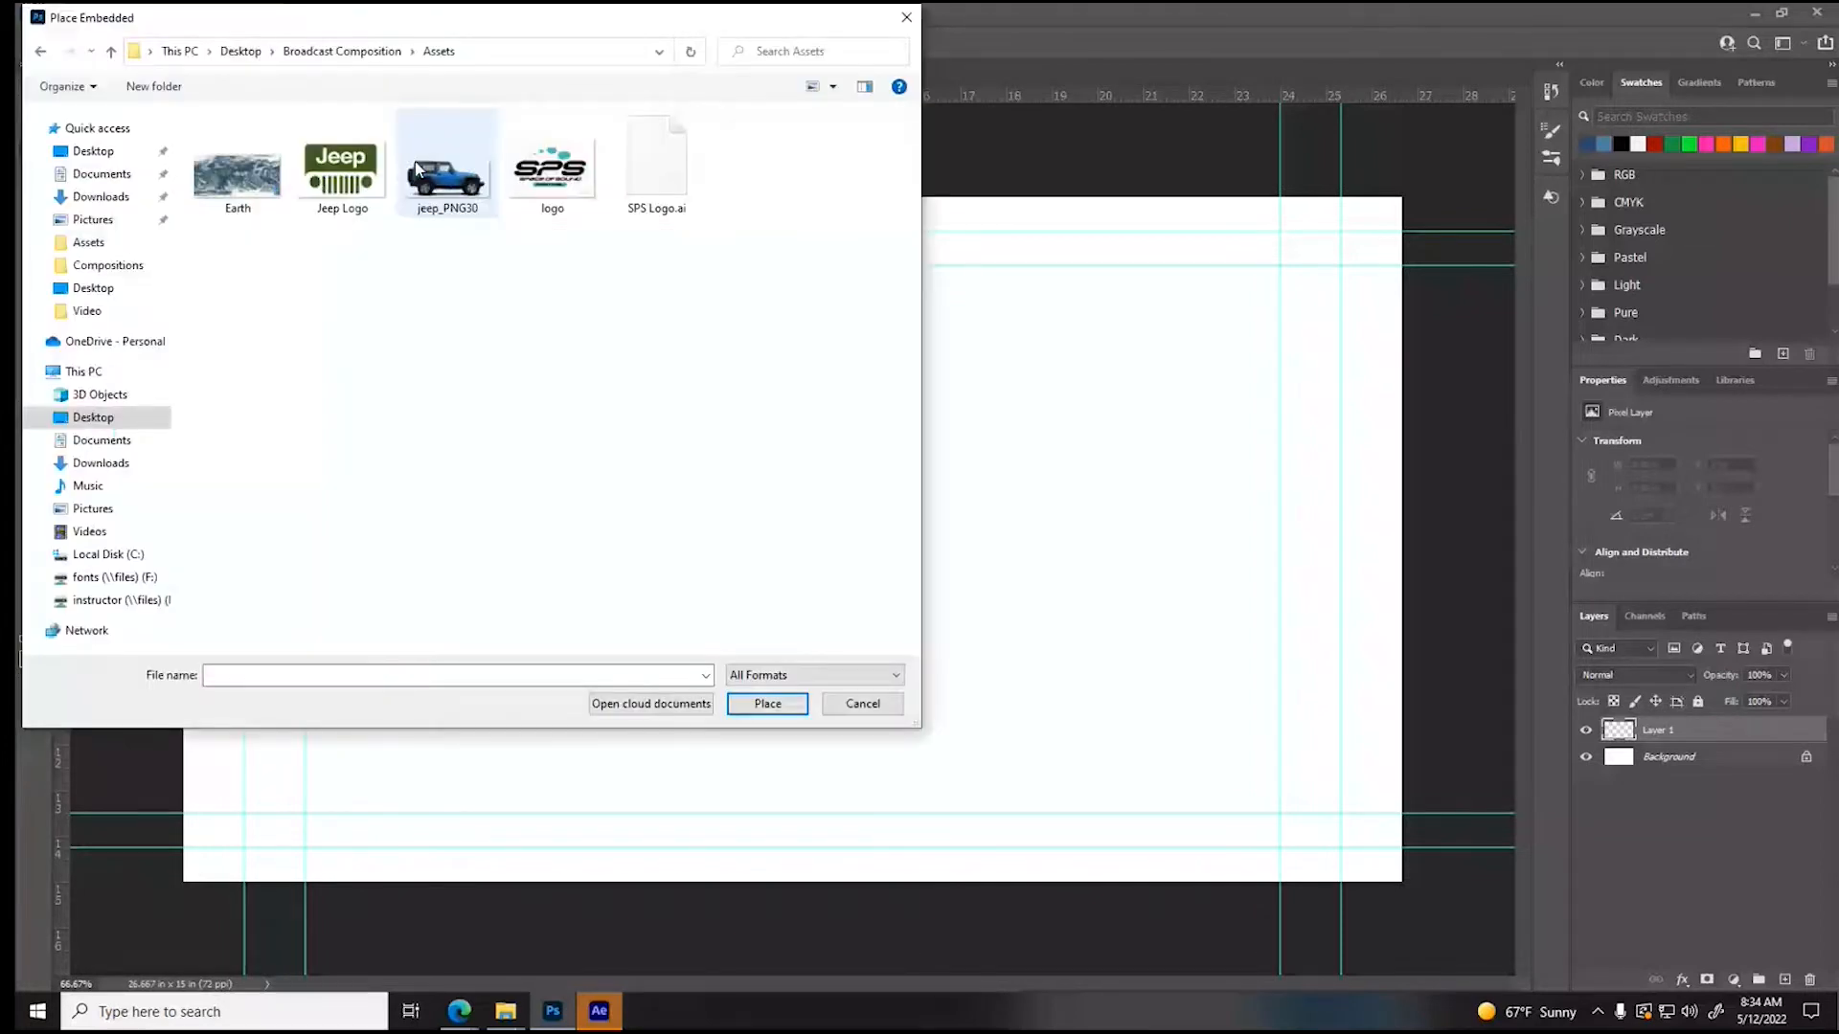
click(418, 170)
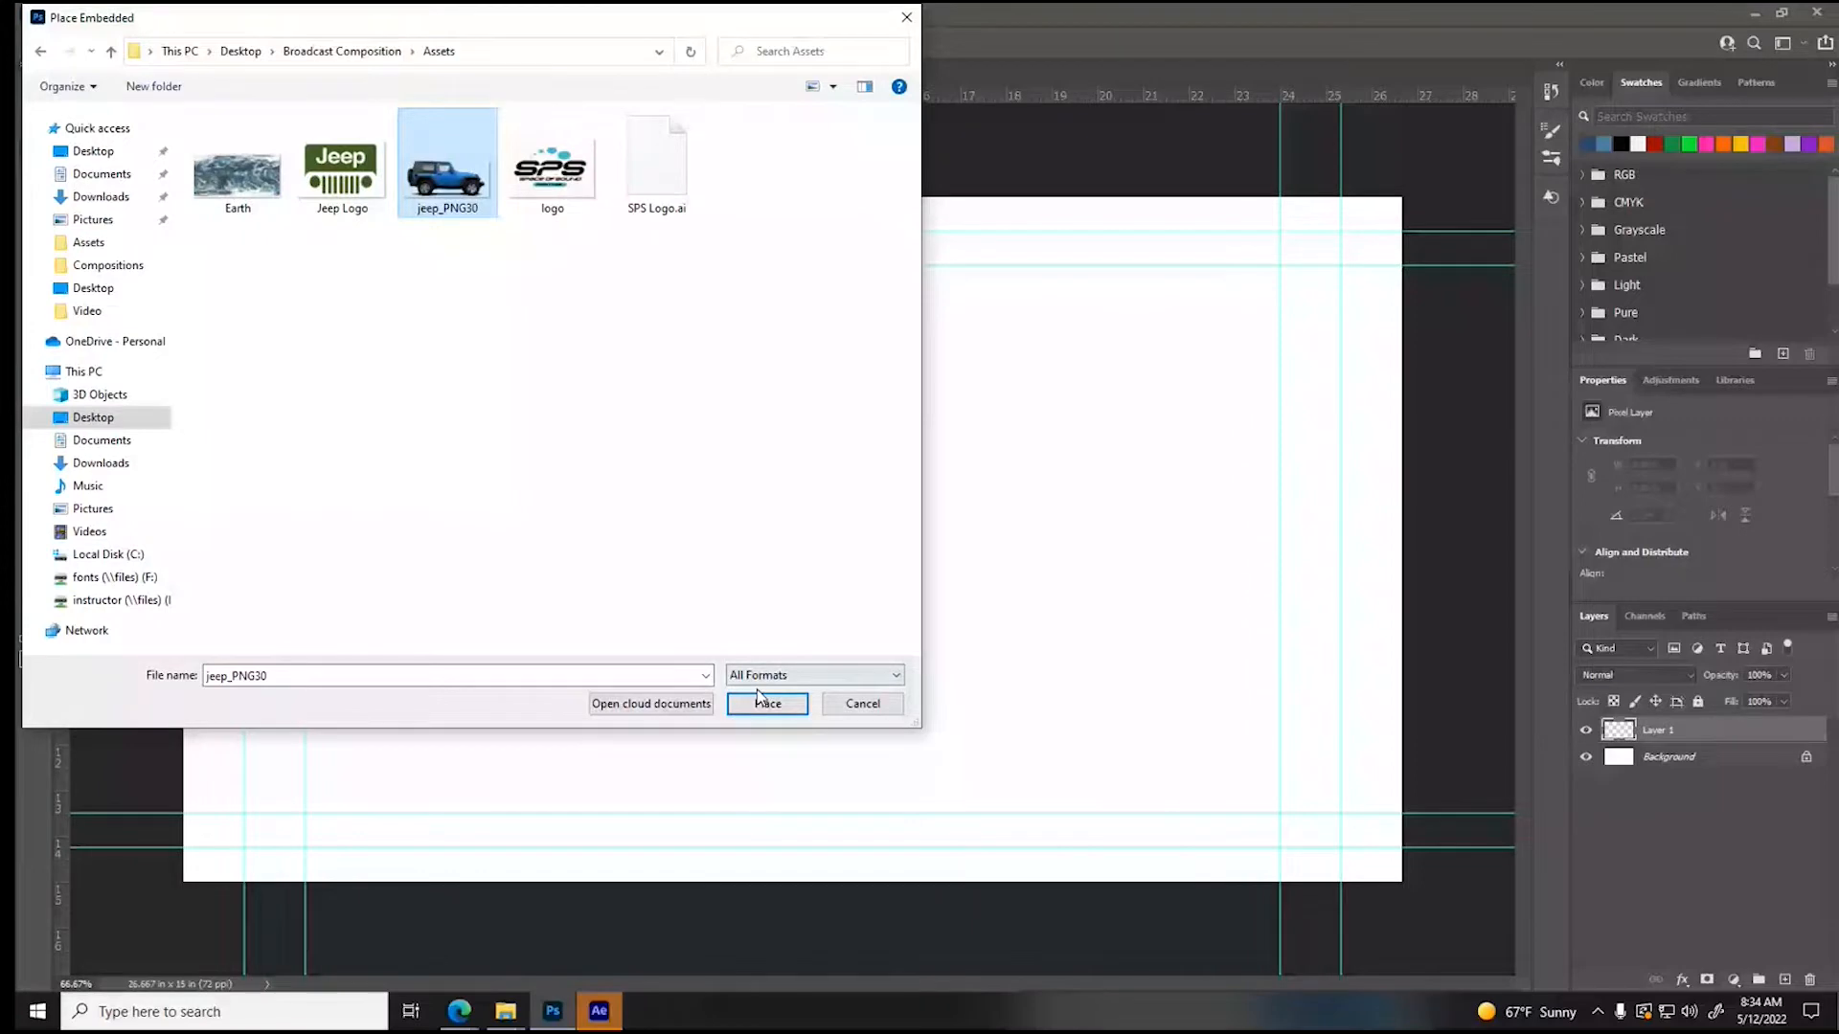
click(766, 703)
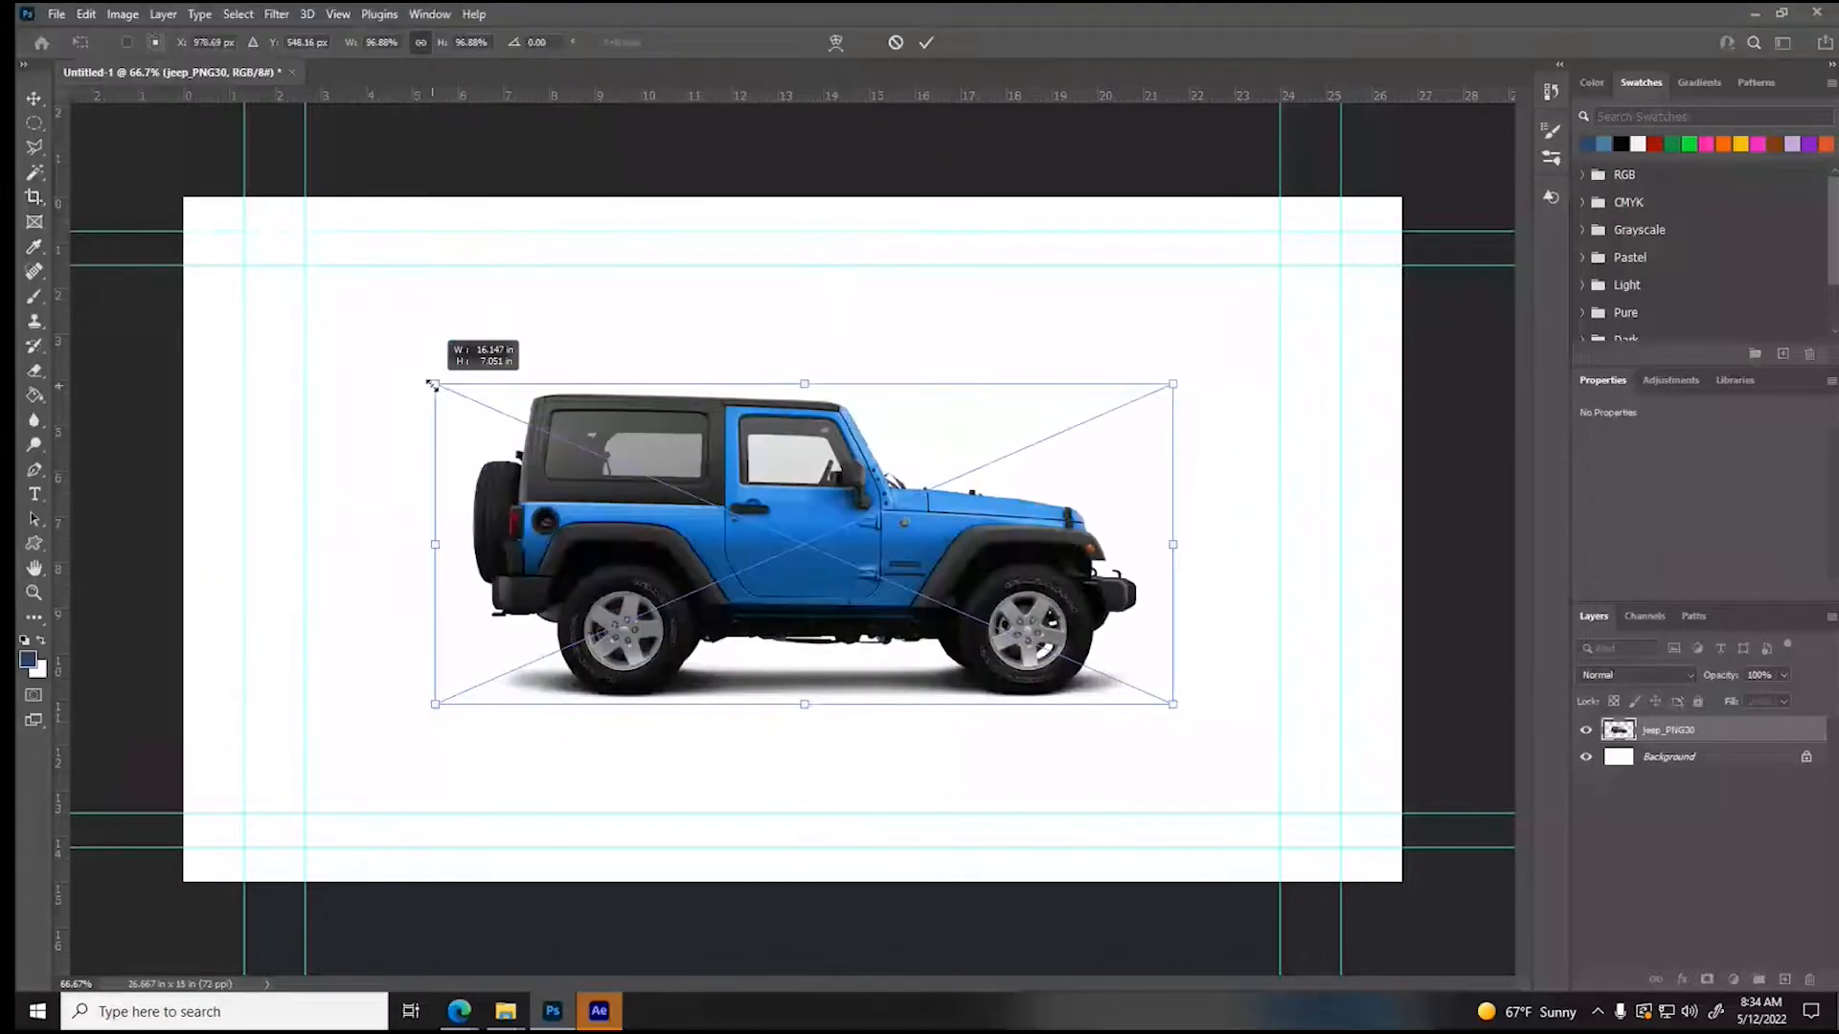
click(42, 100)
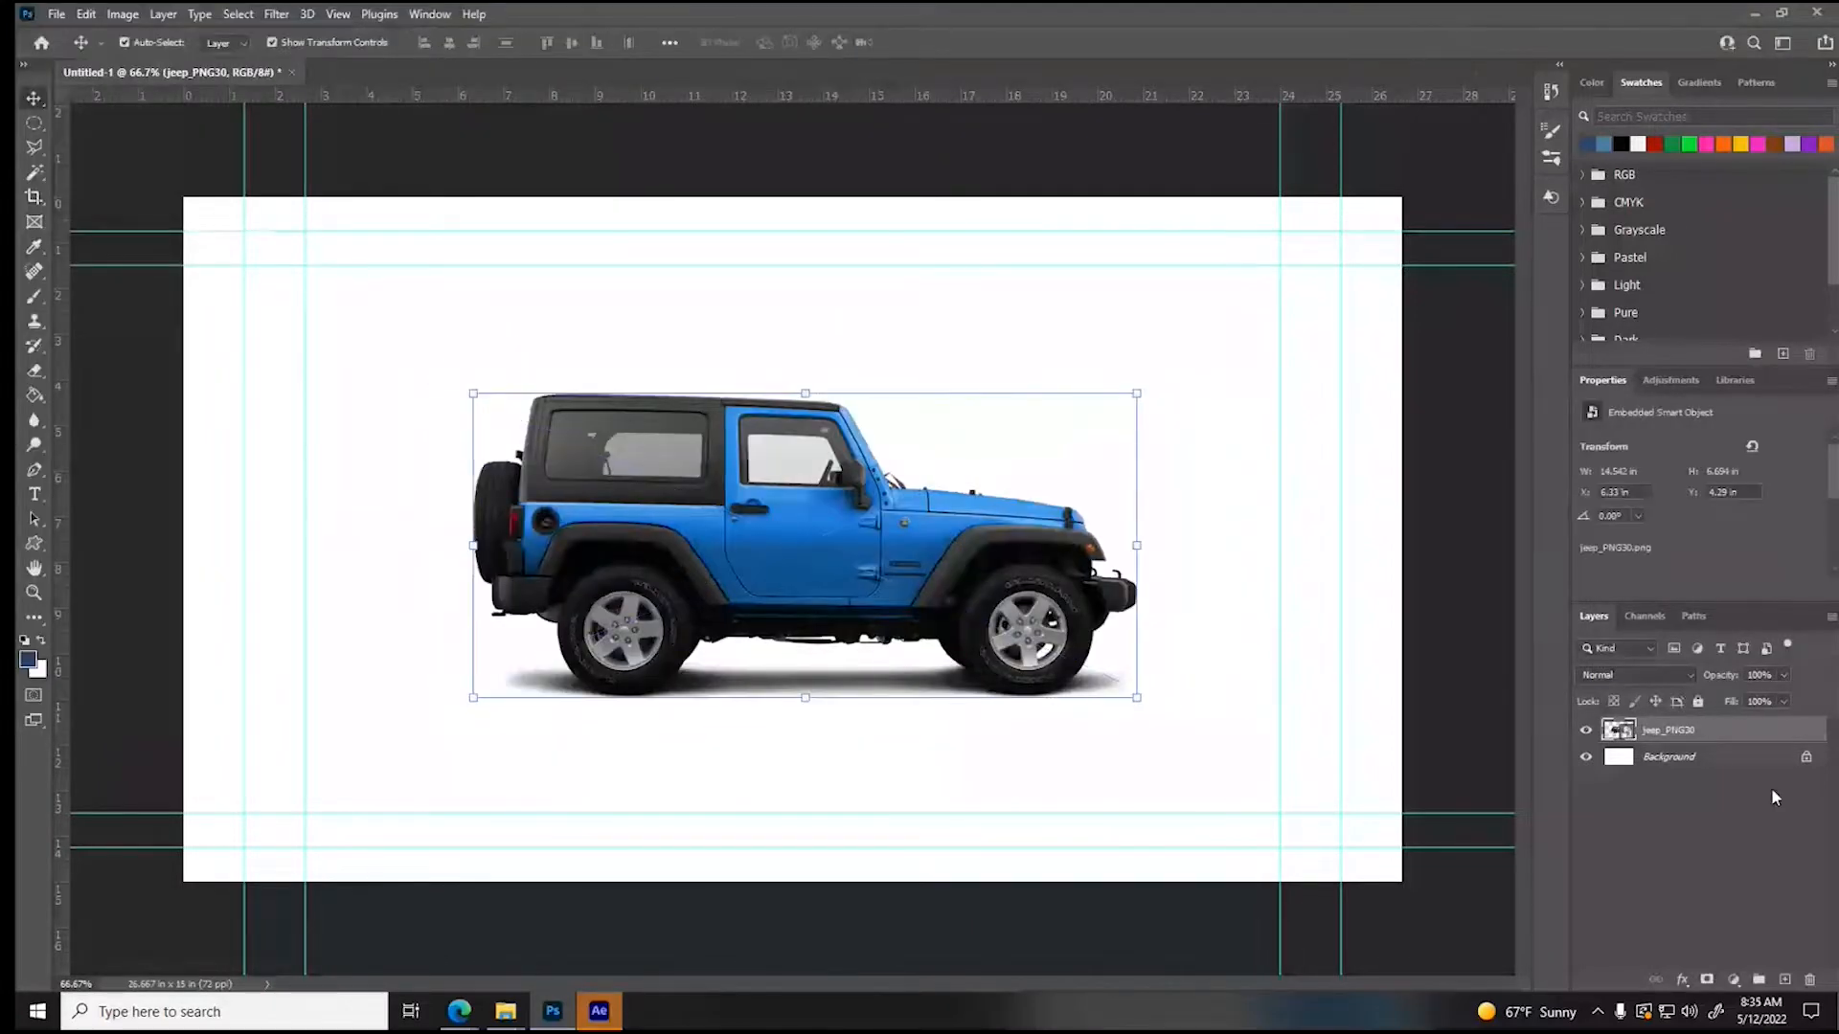
- Unlock the white background layer and delete it
click(1802, 757)
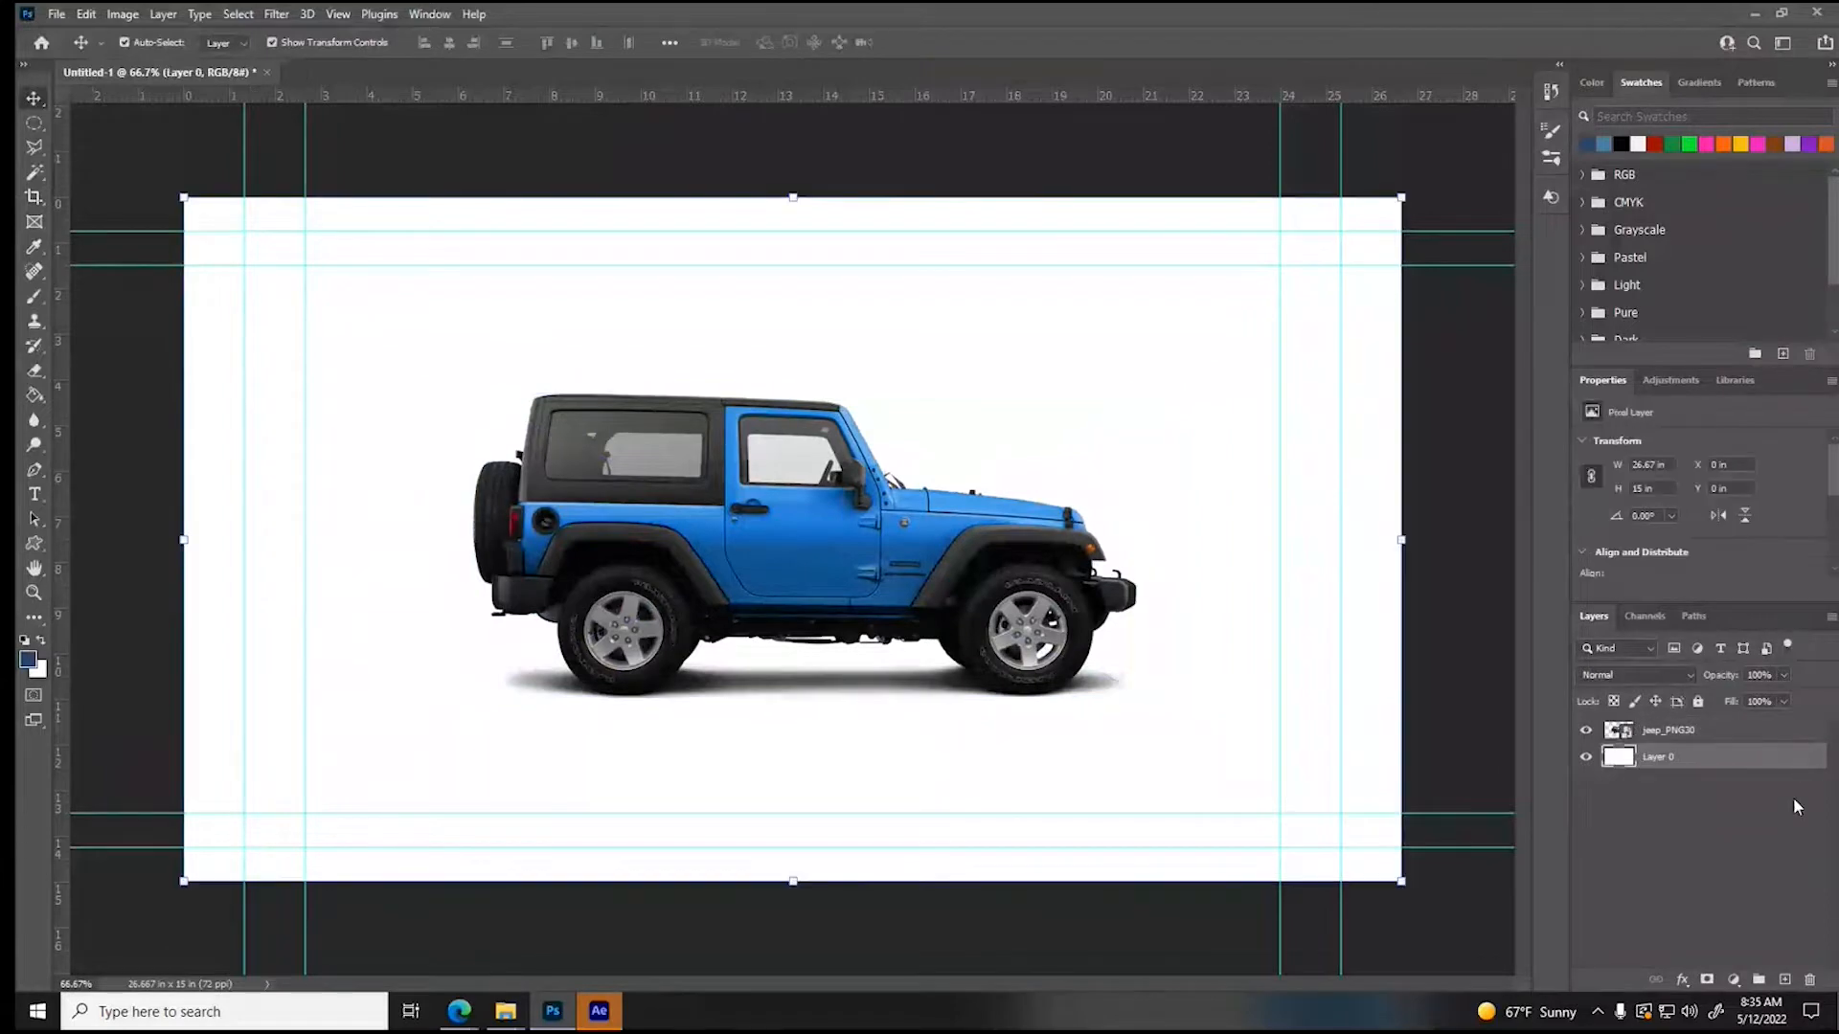
click(1808, 981)
click(839, 377)
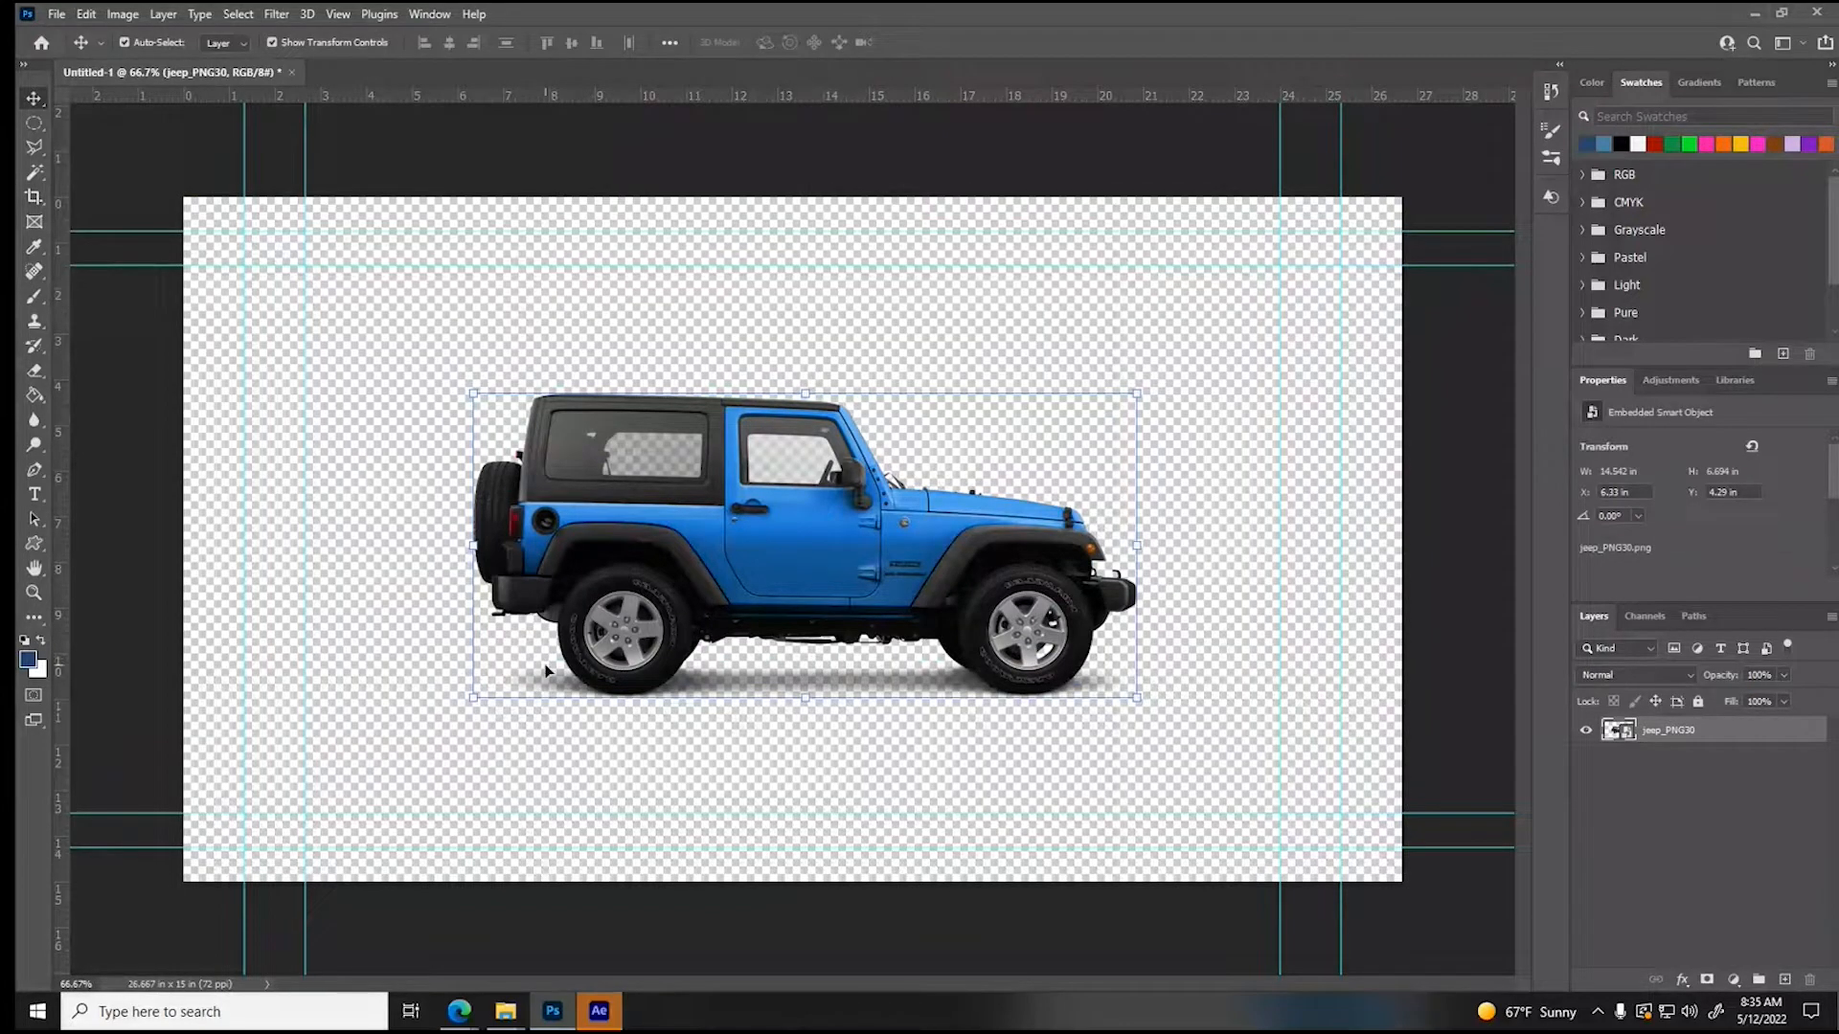
click(1200, 683)
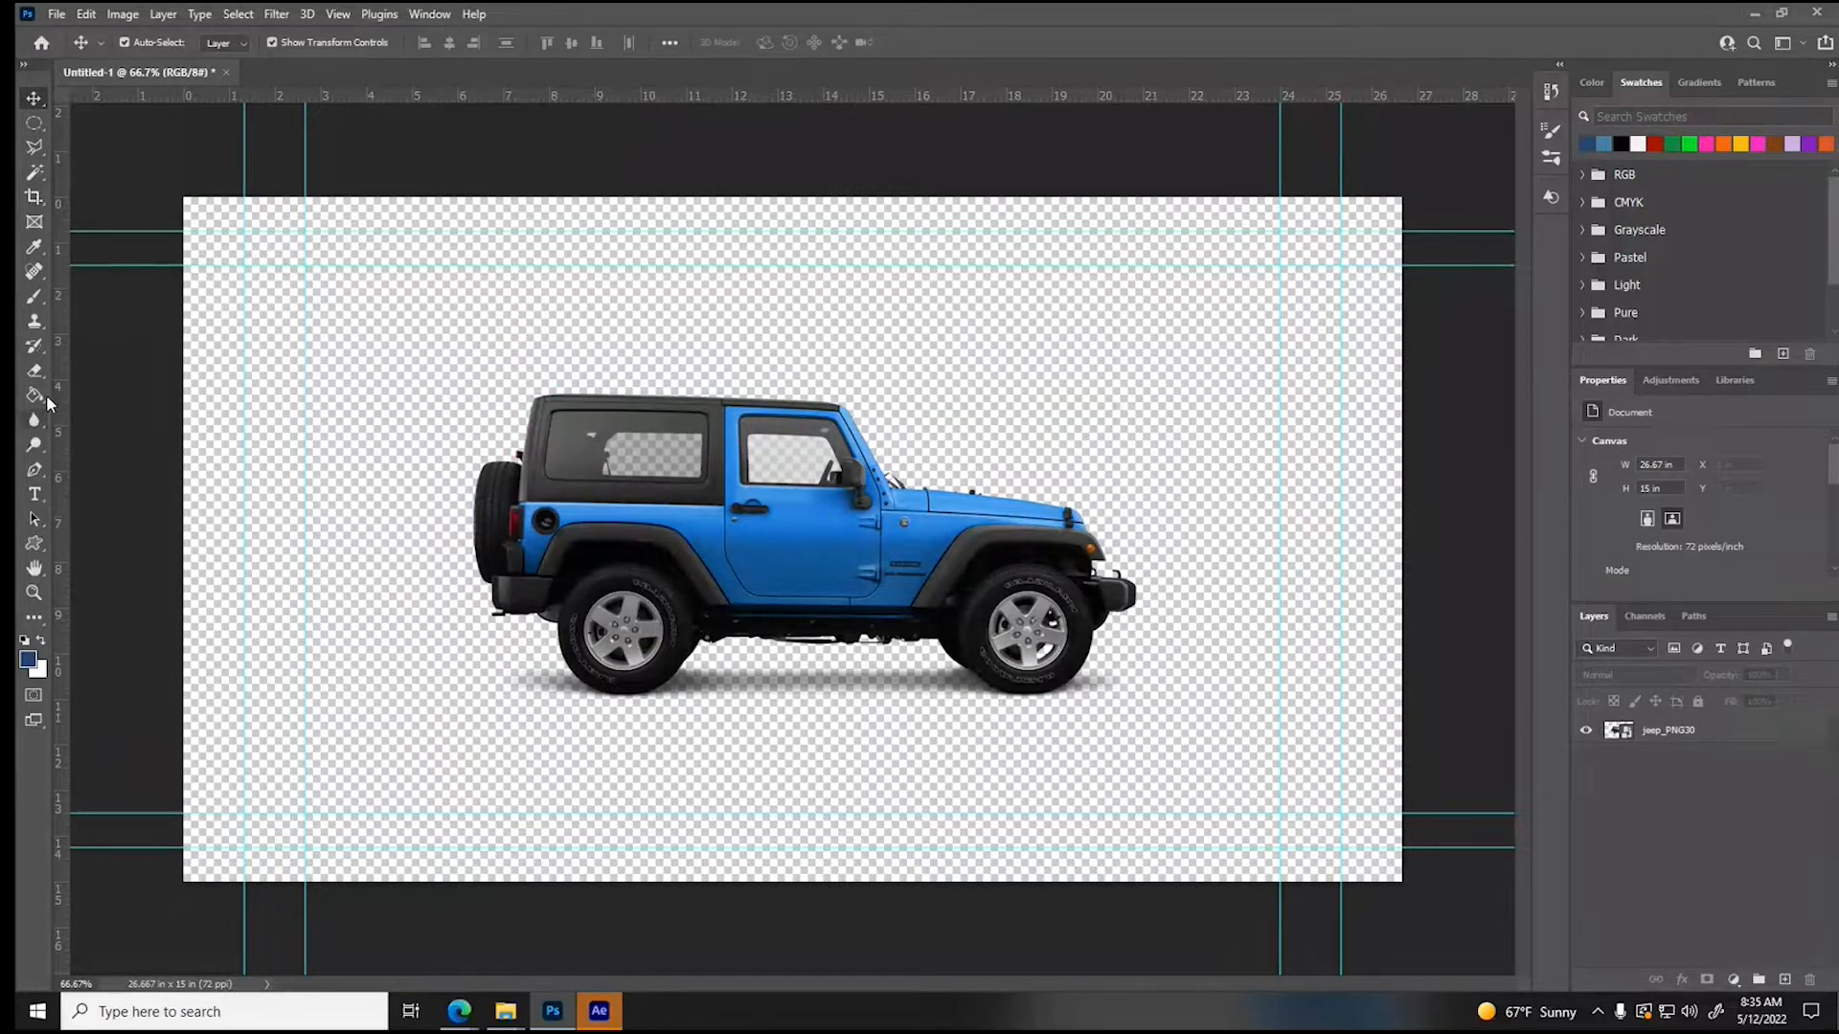
- Select the Jeep's rear wheel with an elliptical marquee, then cut and paste it onto its own layer
click(37, 123)
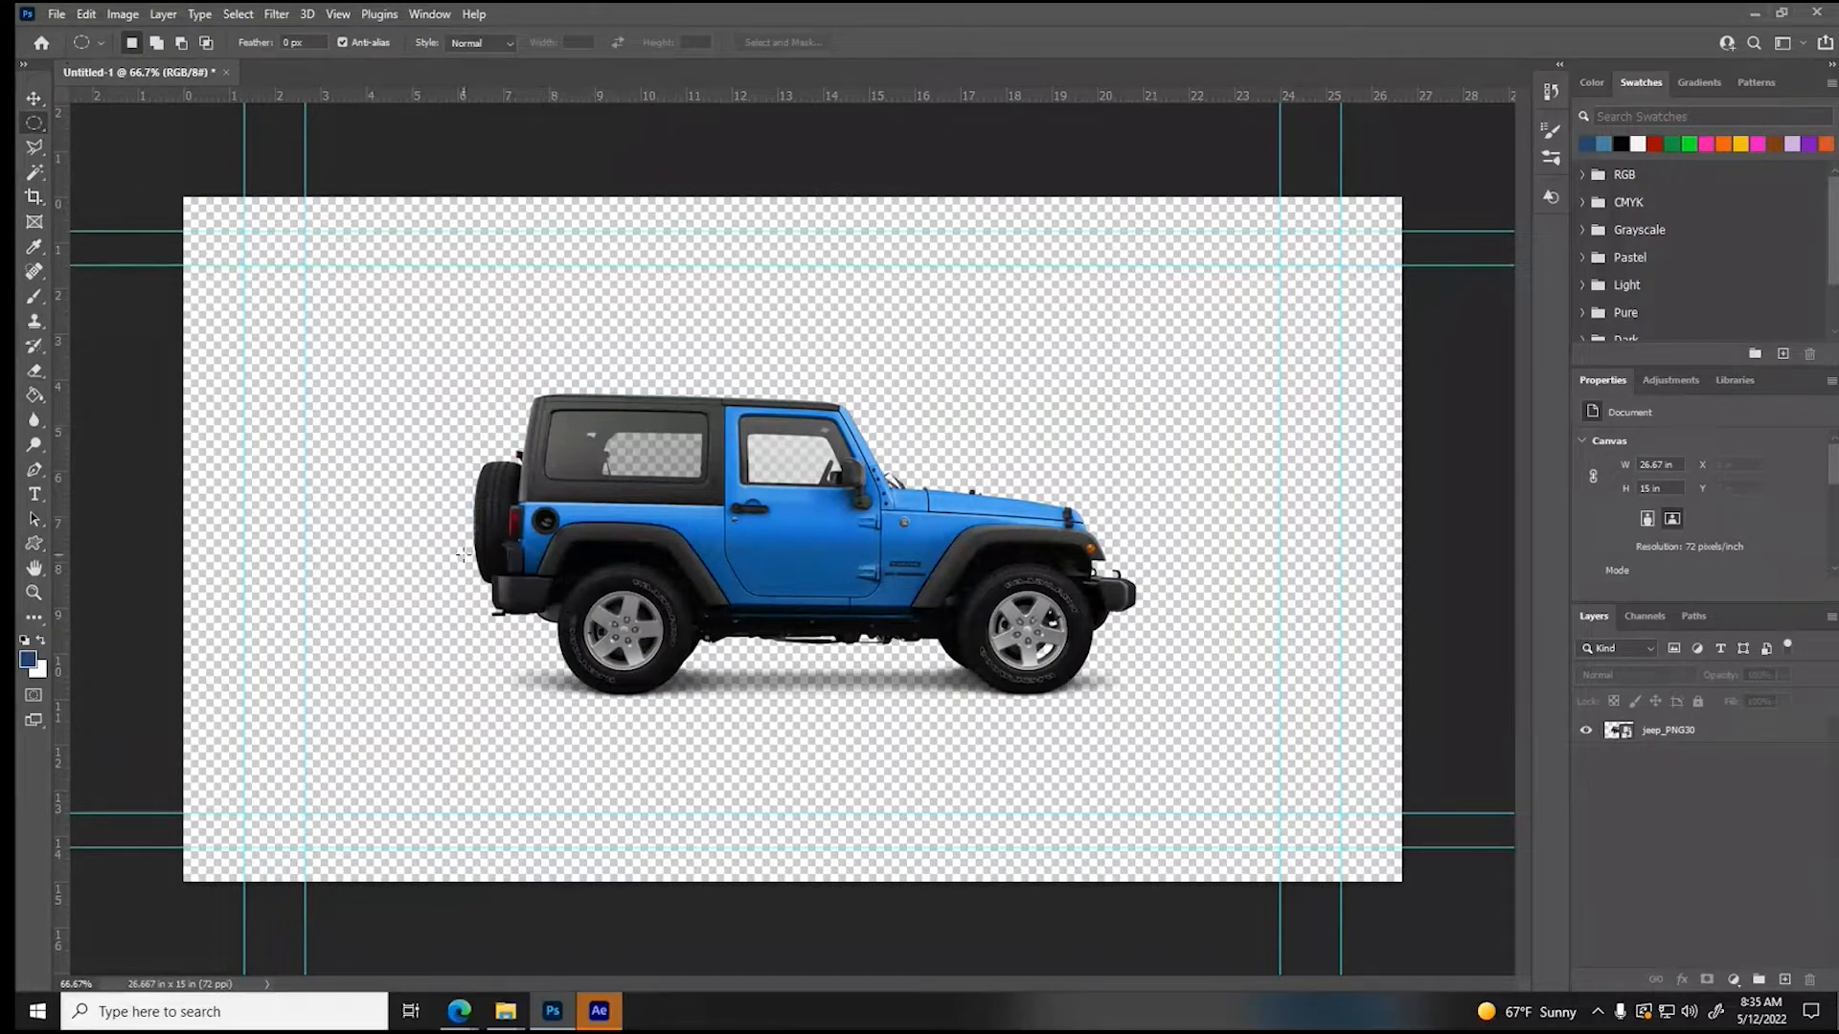
click(32, 594)
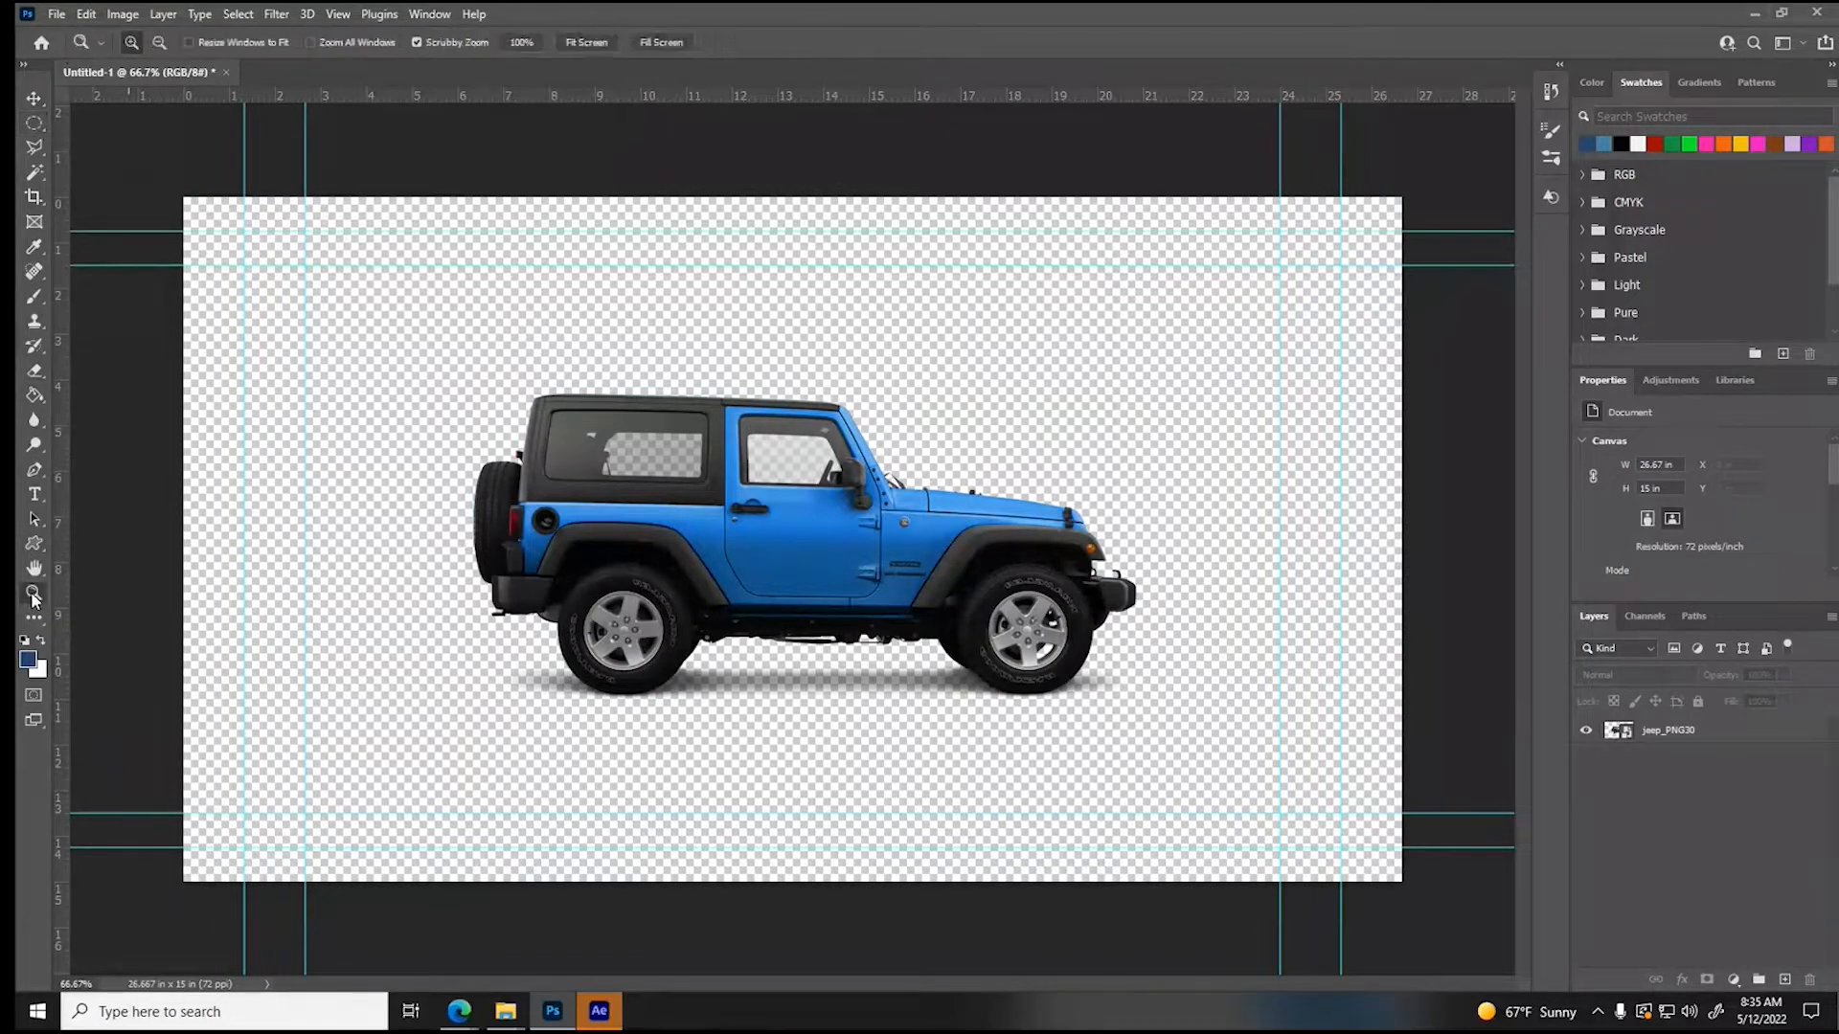
click(649, 658)
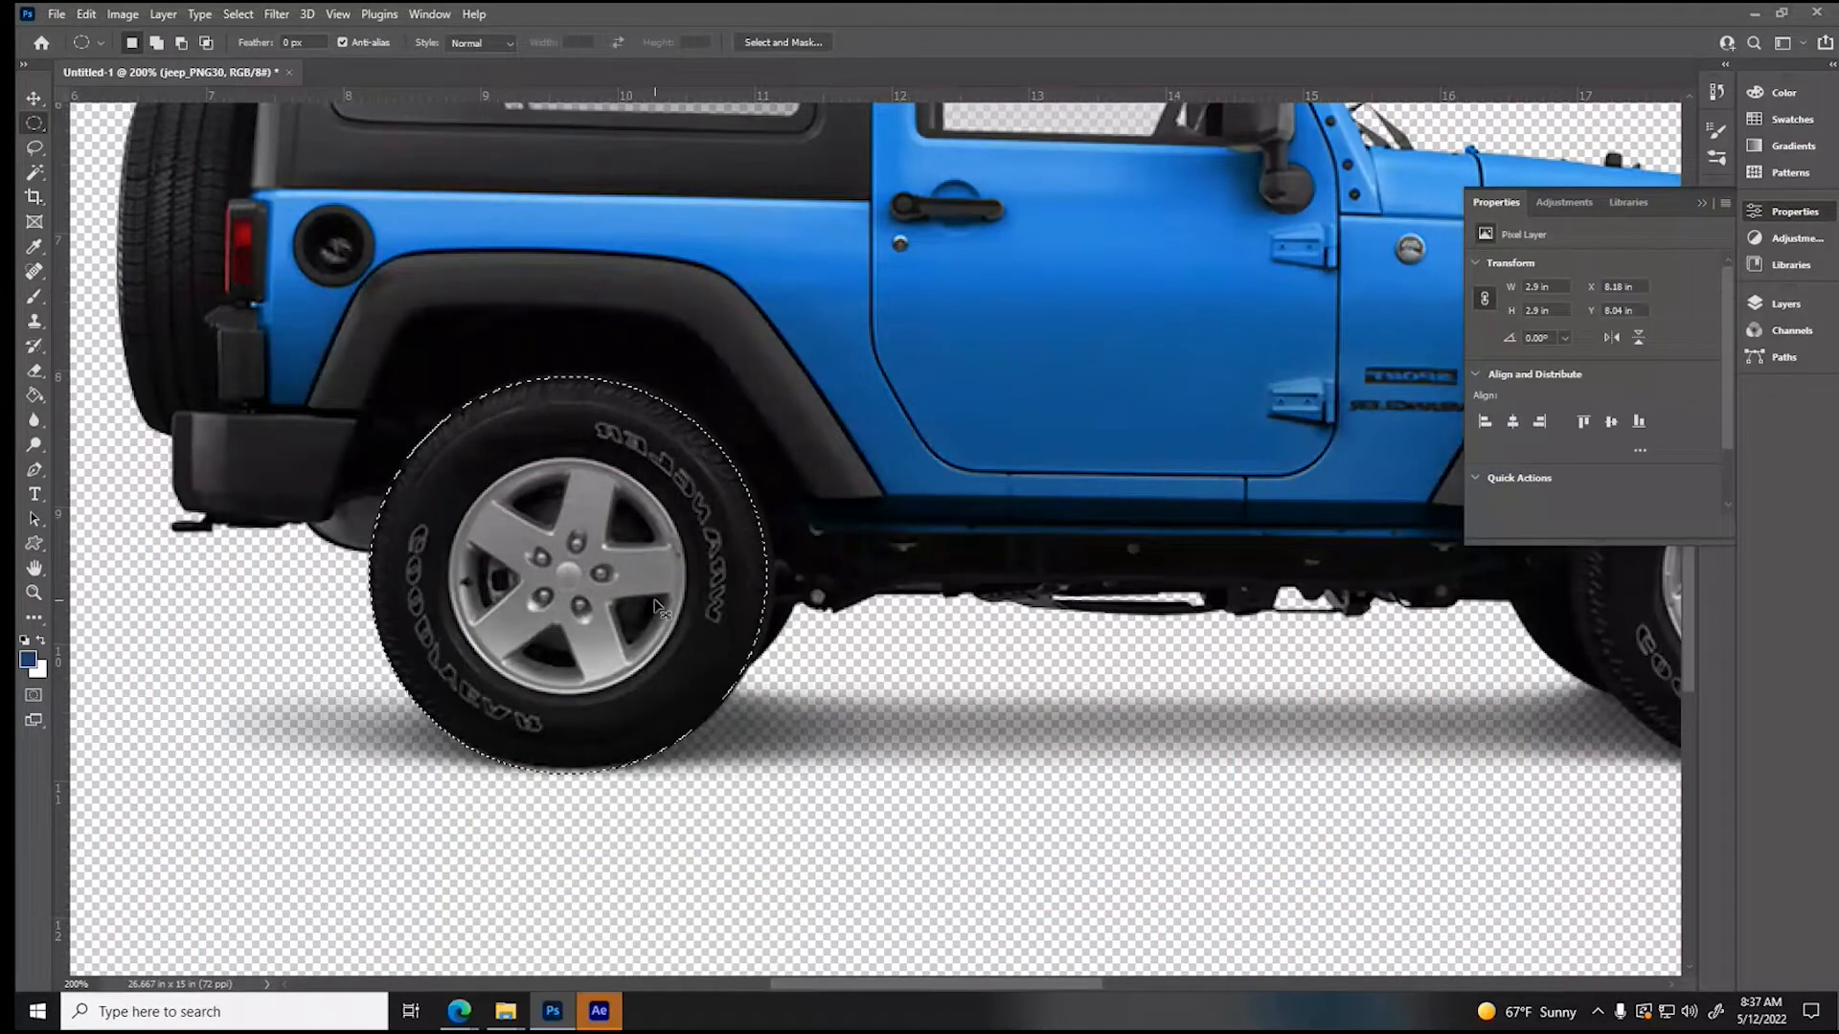
key(ctrl+x)
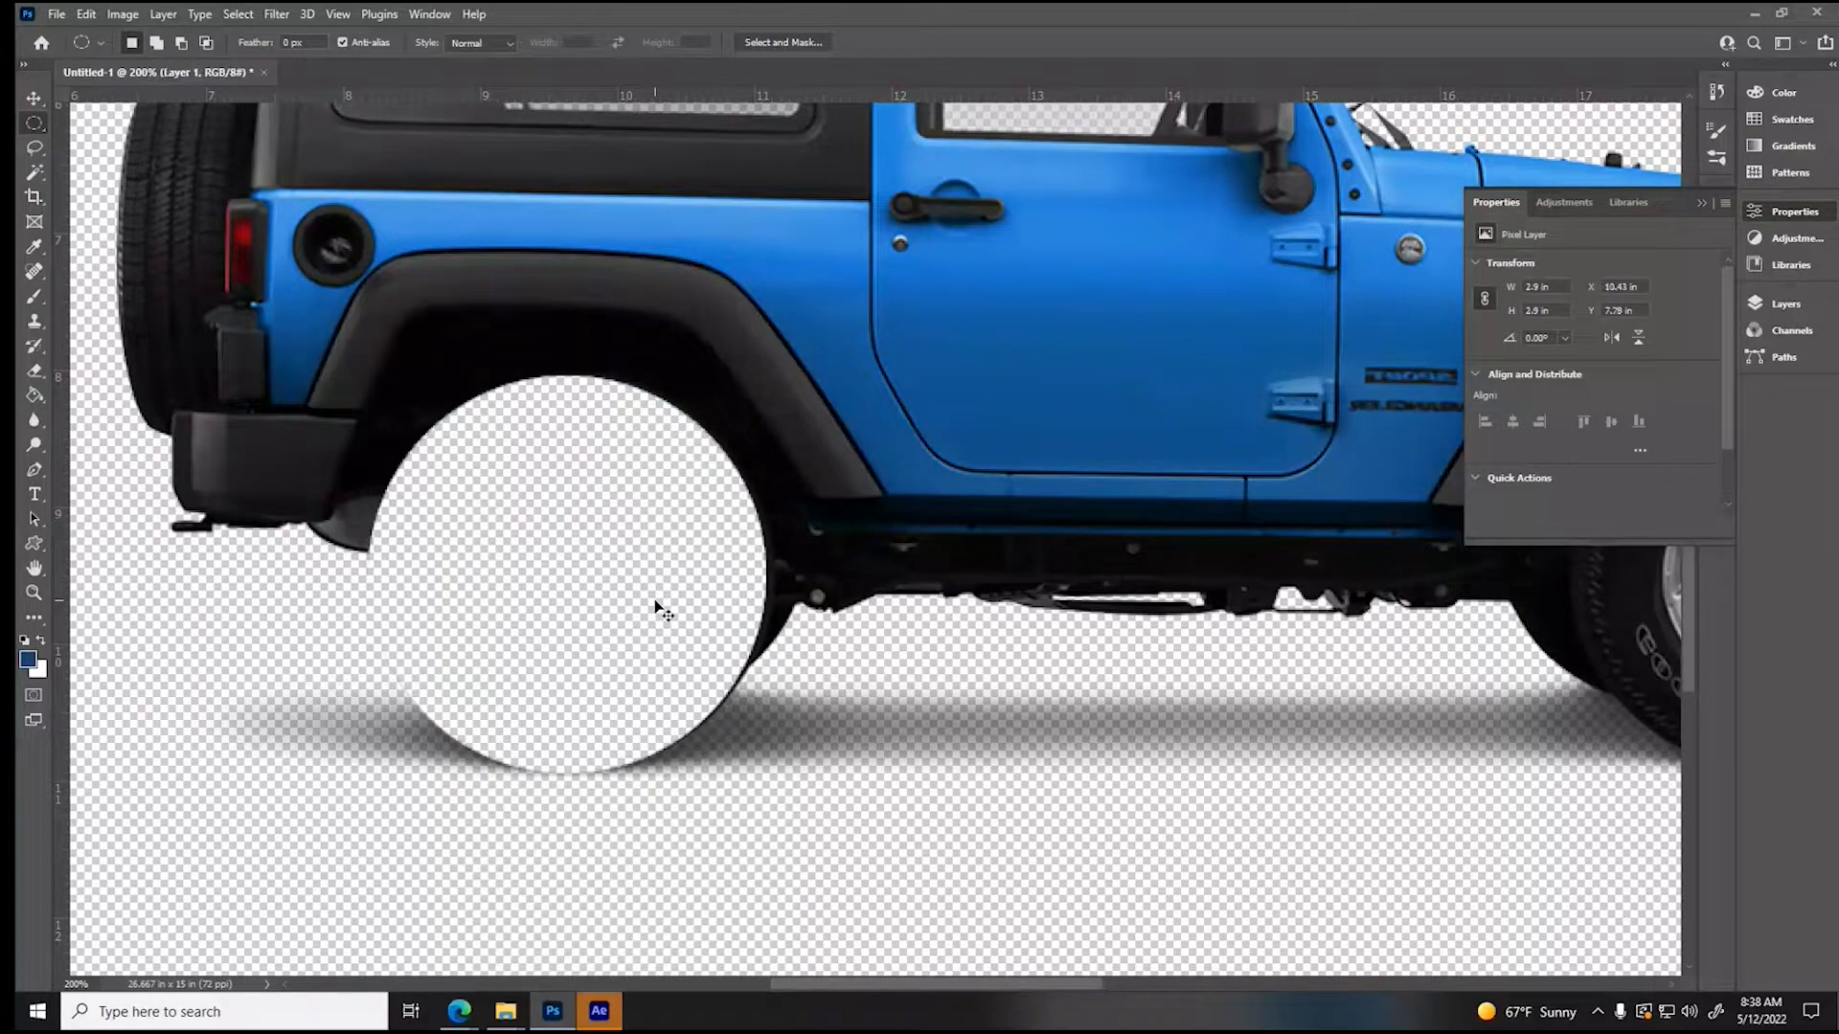
key(ctrl+v)
- Move the pasted wheel back into the hole under the rear fender, nudging it into exact alignment
click(40, 98)
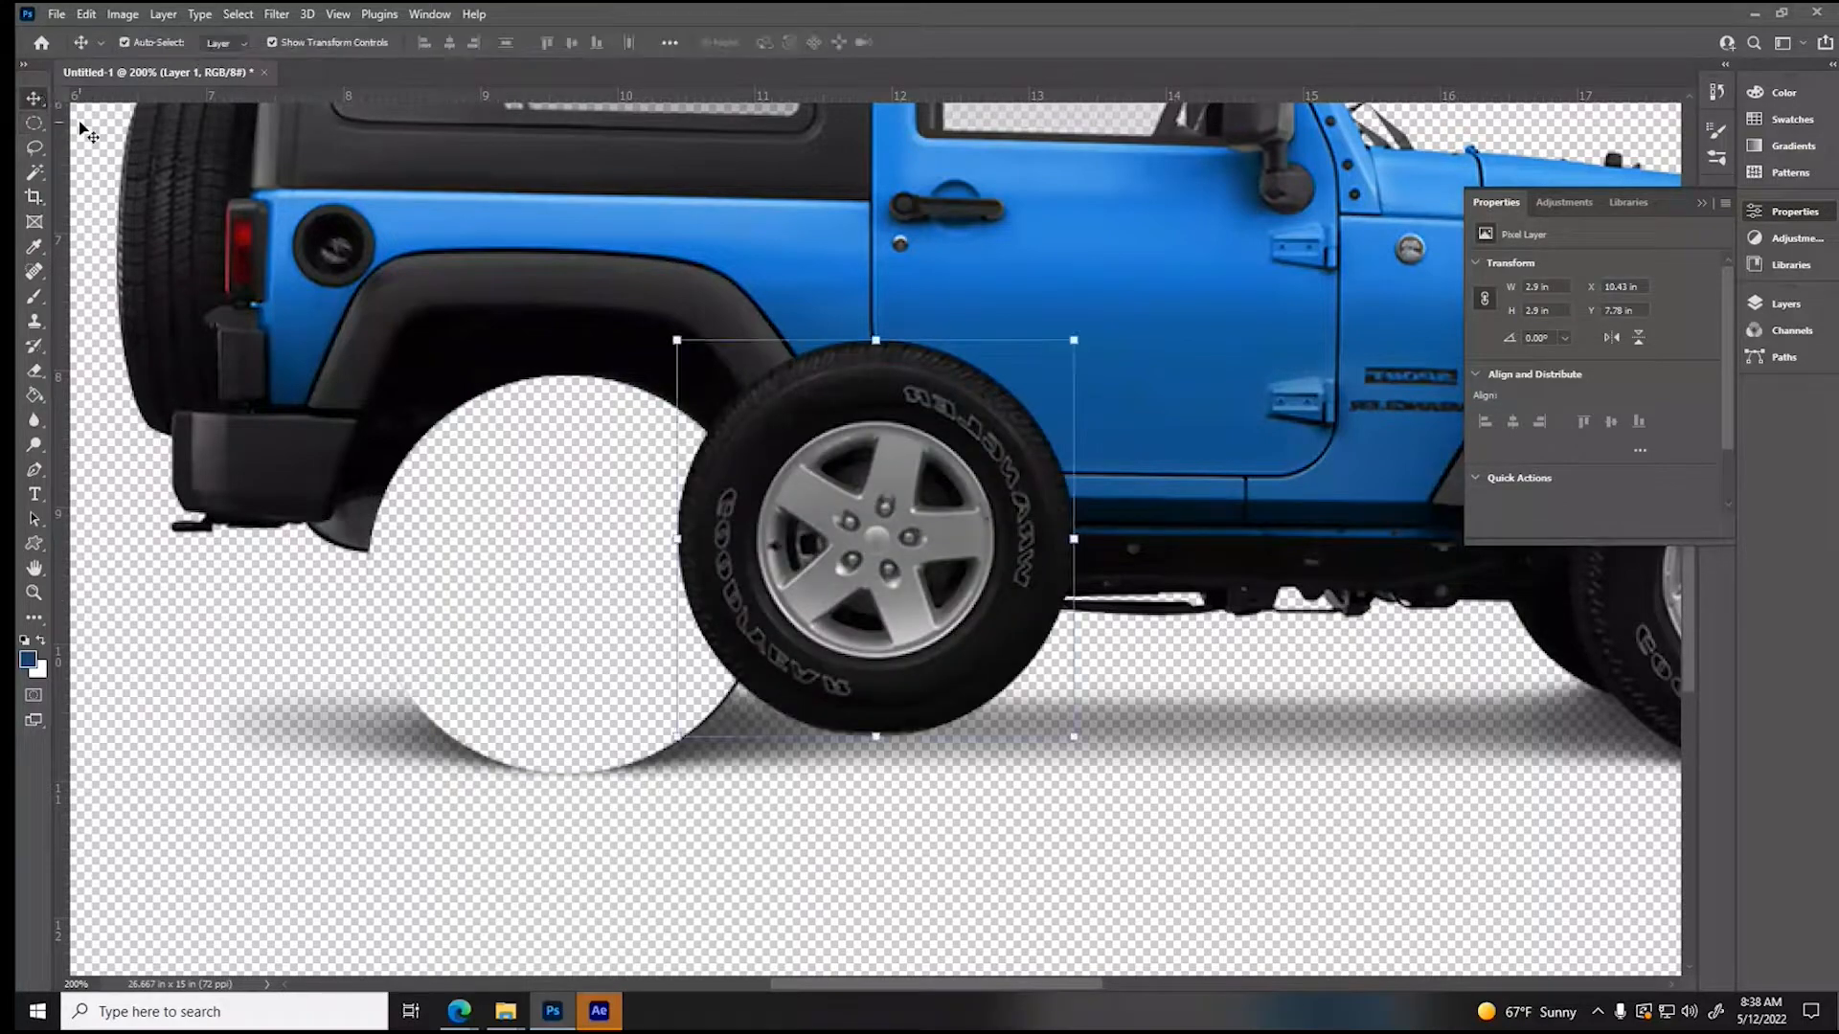
drag(773, 452, 532, 498)
key(Down)
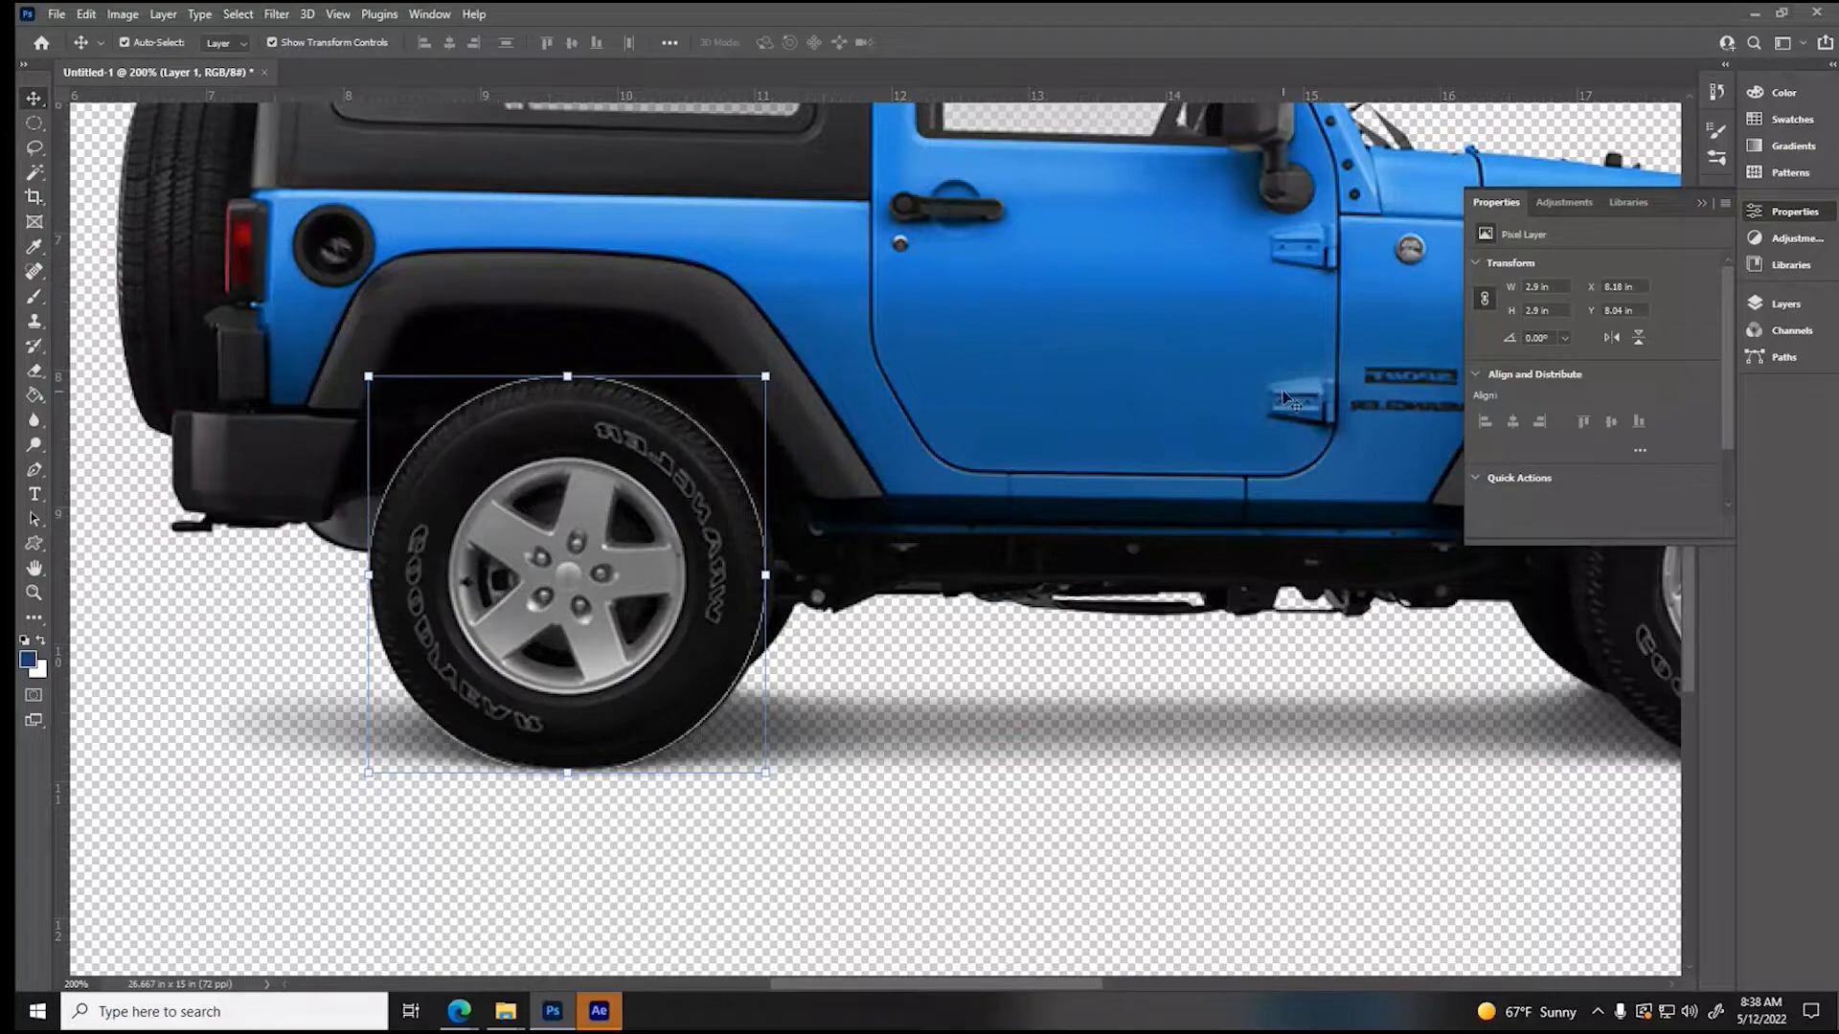
- Hide the rear wheel layer and make the jeep_PNG30 layer active
click(1756, 304)
click(1526, 410)
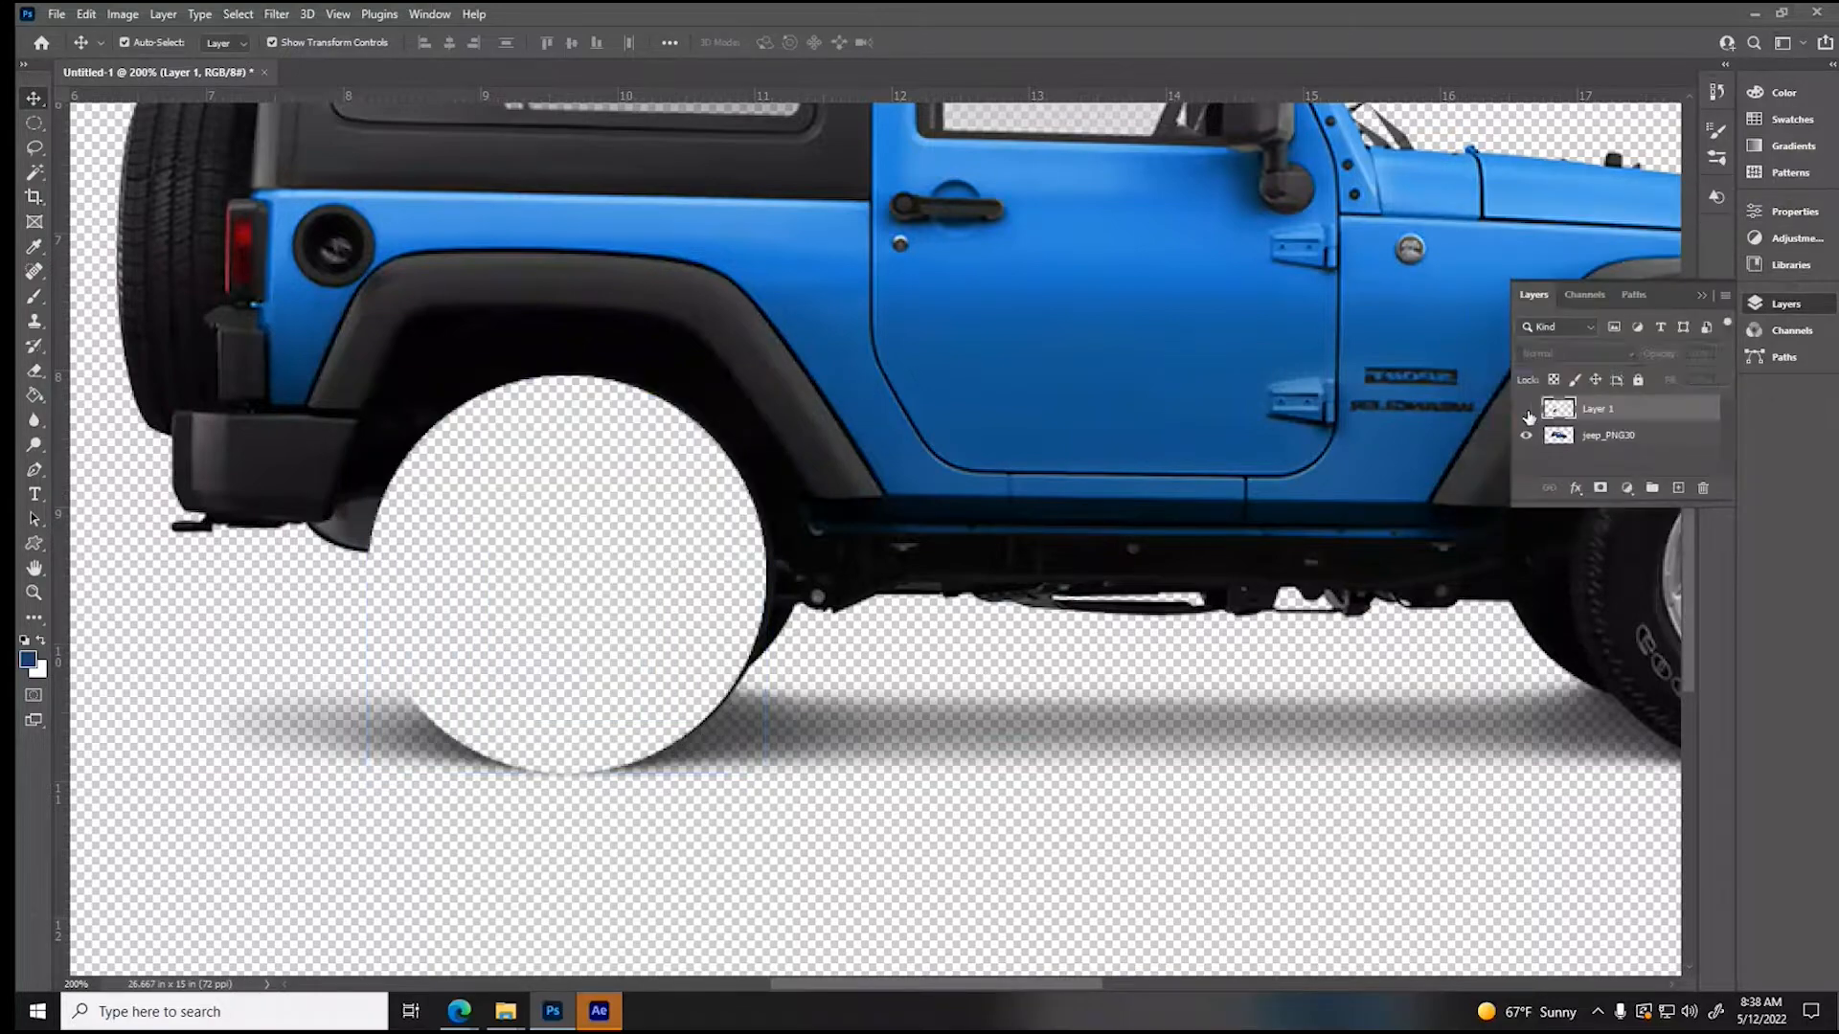
click(1605, 435)
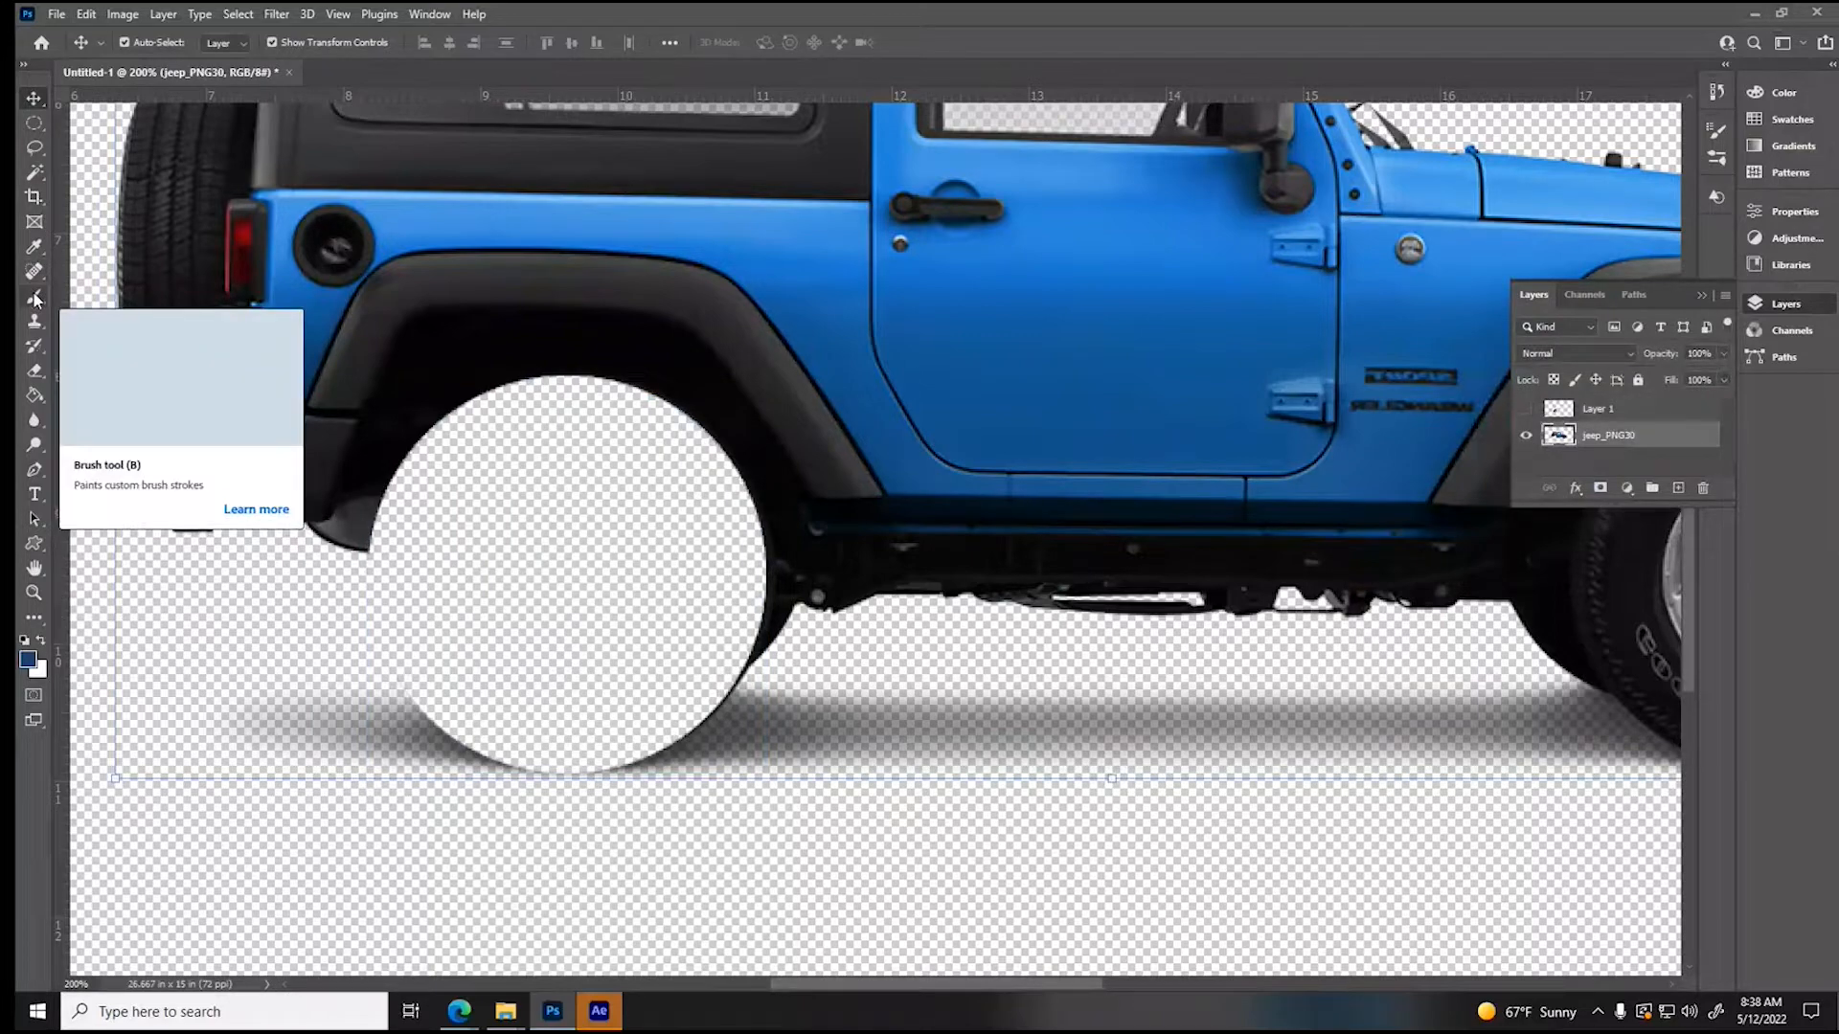
- Sample the black of the rear wheel well and brush a short stroke into the empty wheel hole from its rear edge
click(33, 246)
click(457, 398)
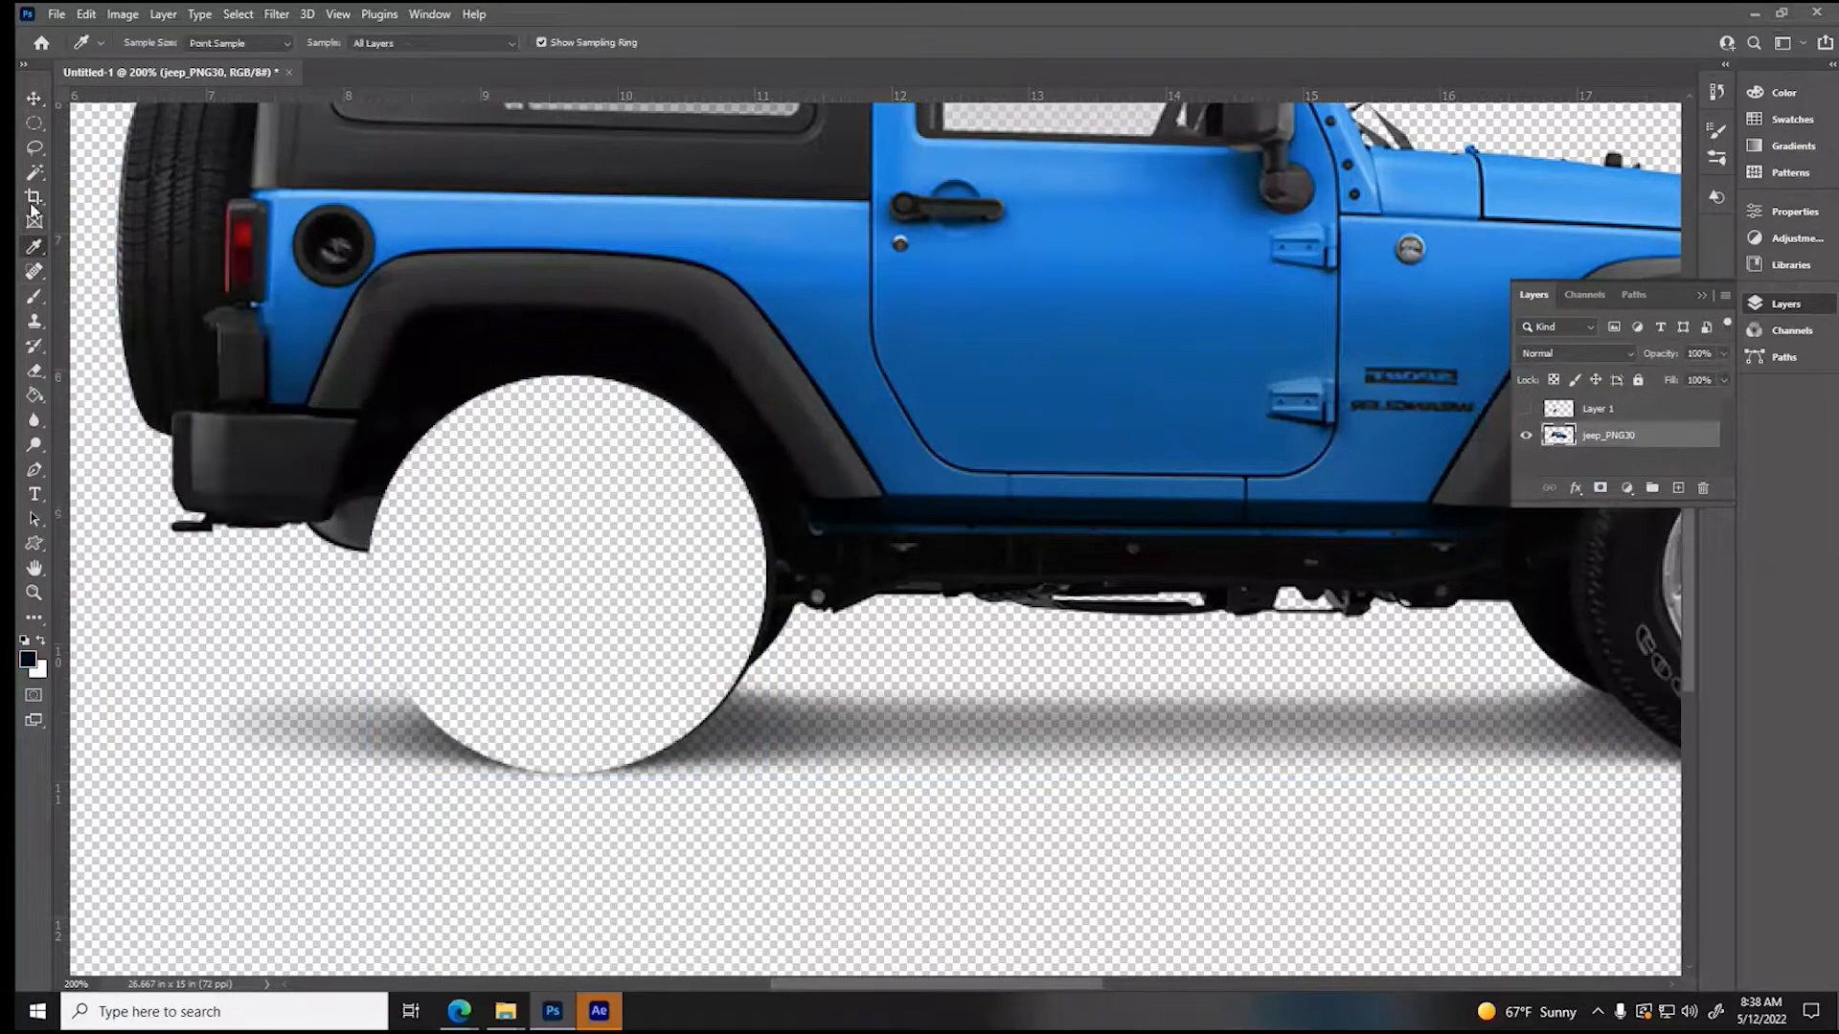
click(33, 303)
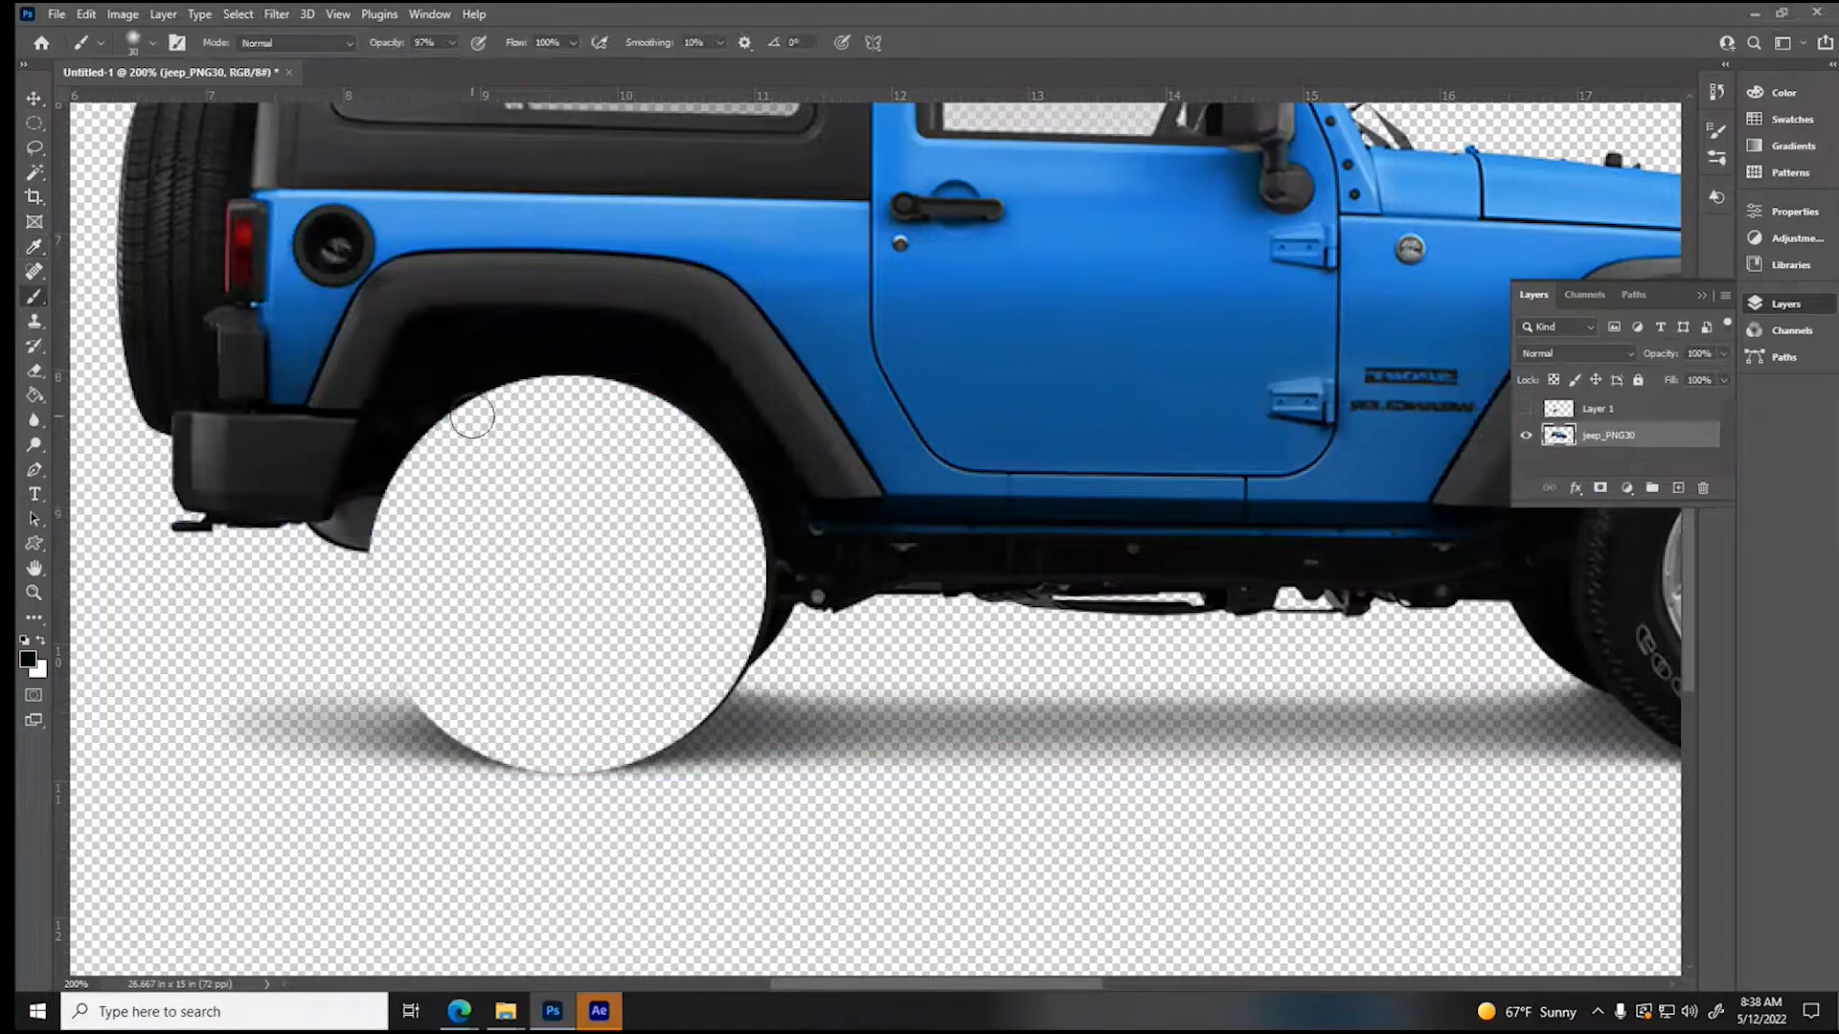
drag(378, 535, 505, 549)
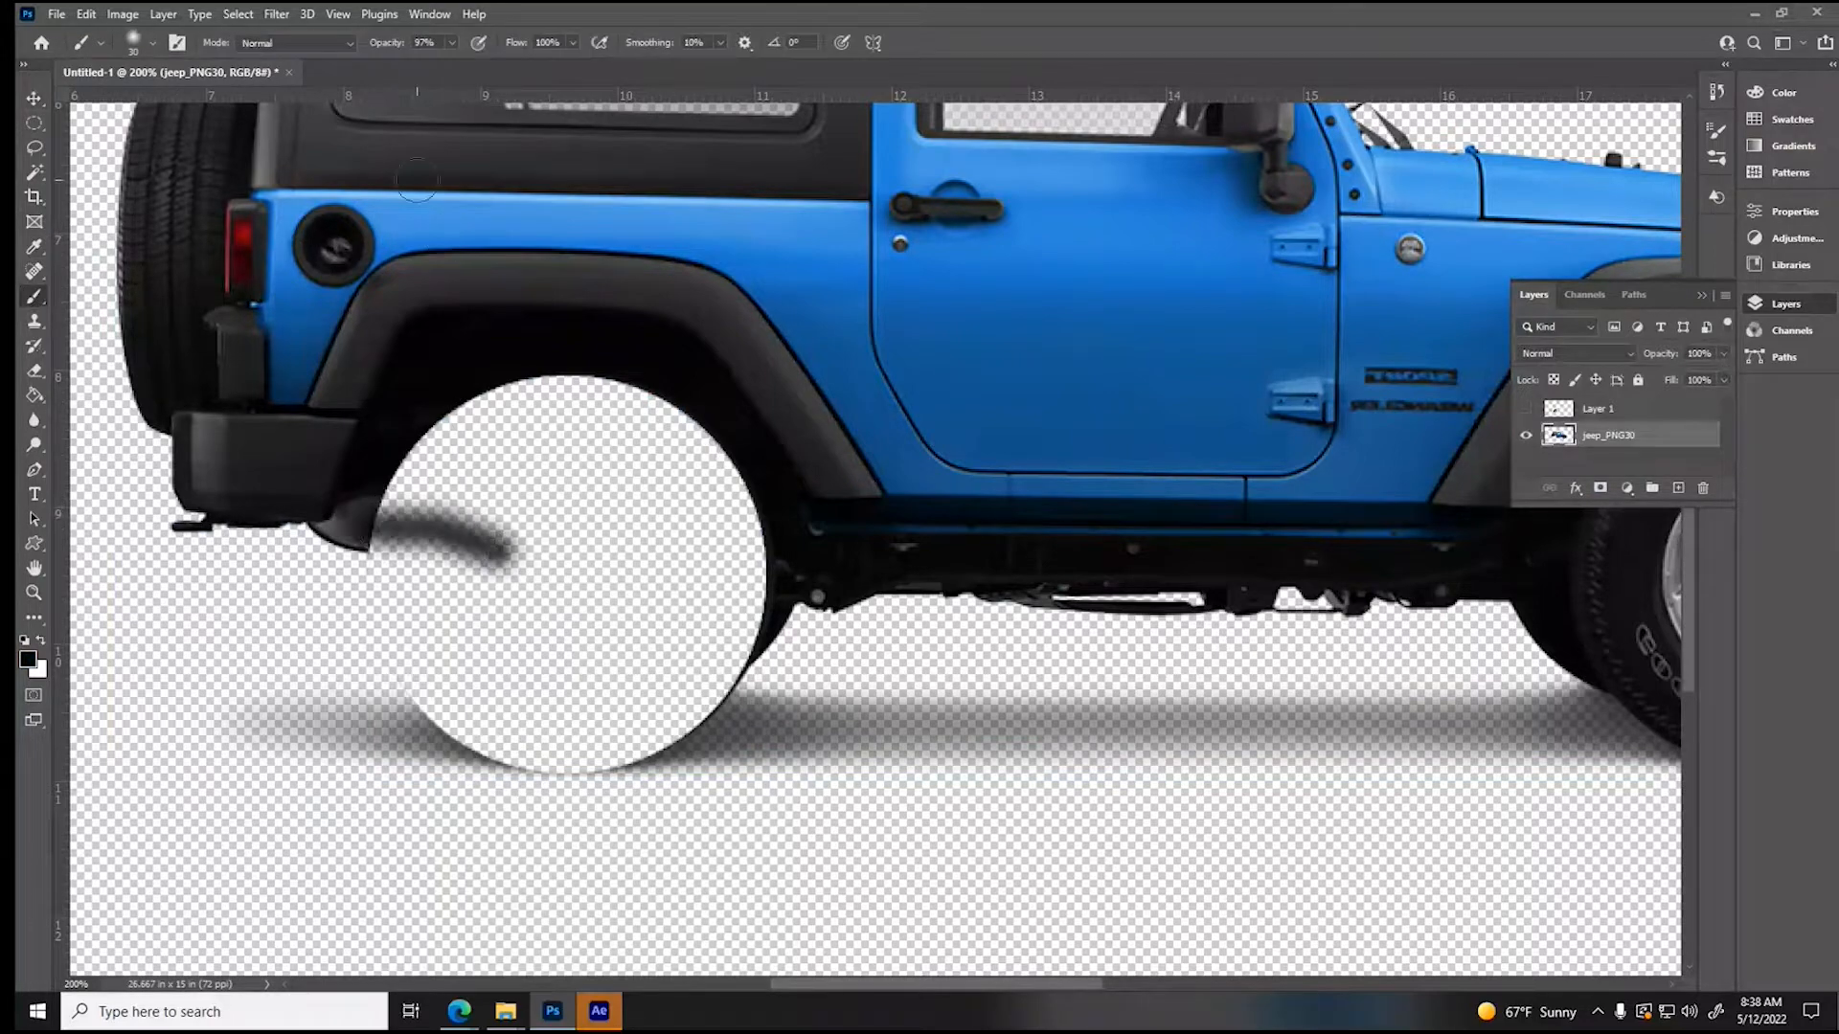
- Fill the upper part of the rear wheel hole with black using a 44 px brush at 100% hardness and 100% opacity
click(140, 45)
drag(136, 142, 261, 147)
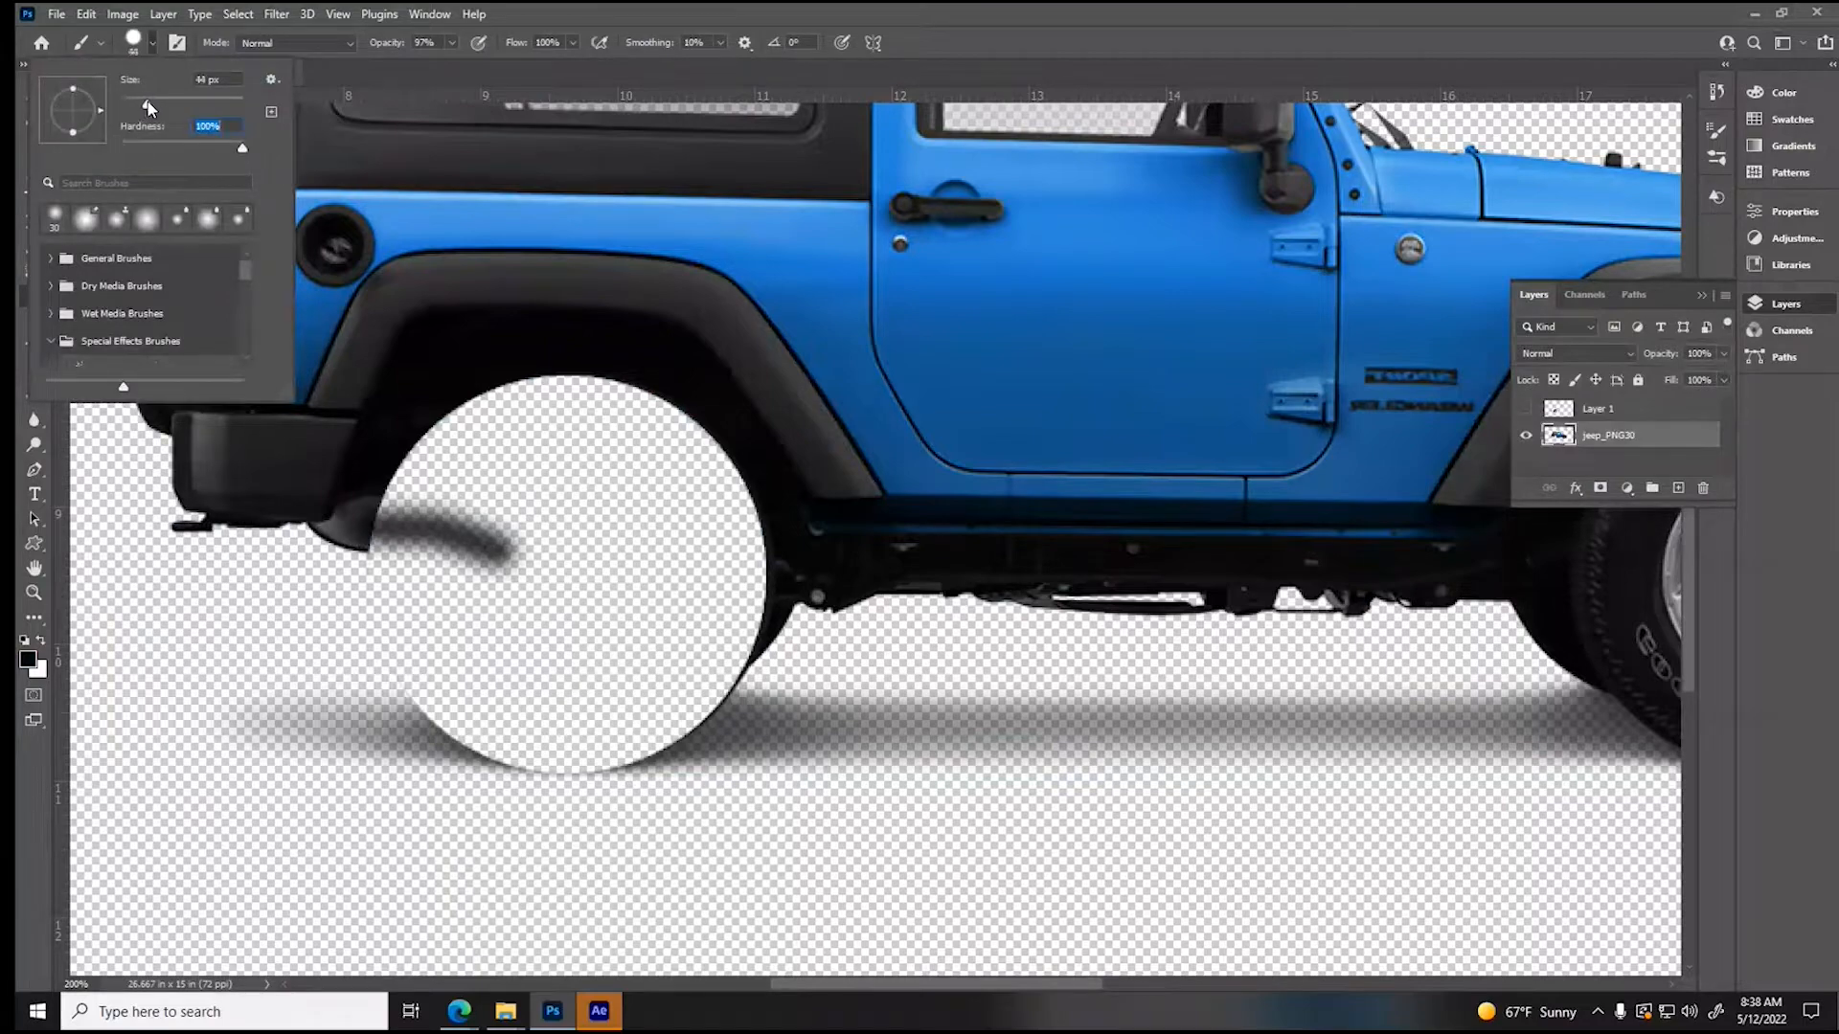
click(393, 517)
mouse_move(394, 517)
mouse_down()
mouse_move(743, 550)
mouse_move(437, 504)
mouse_move(426, 458)
mouse_up()
click(450, 42)
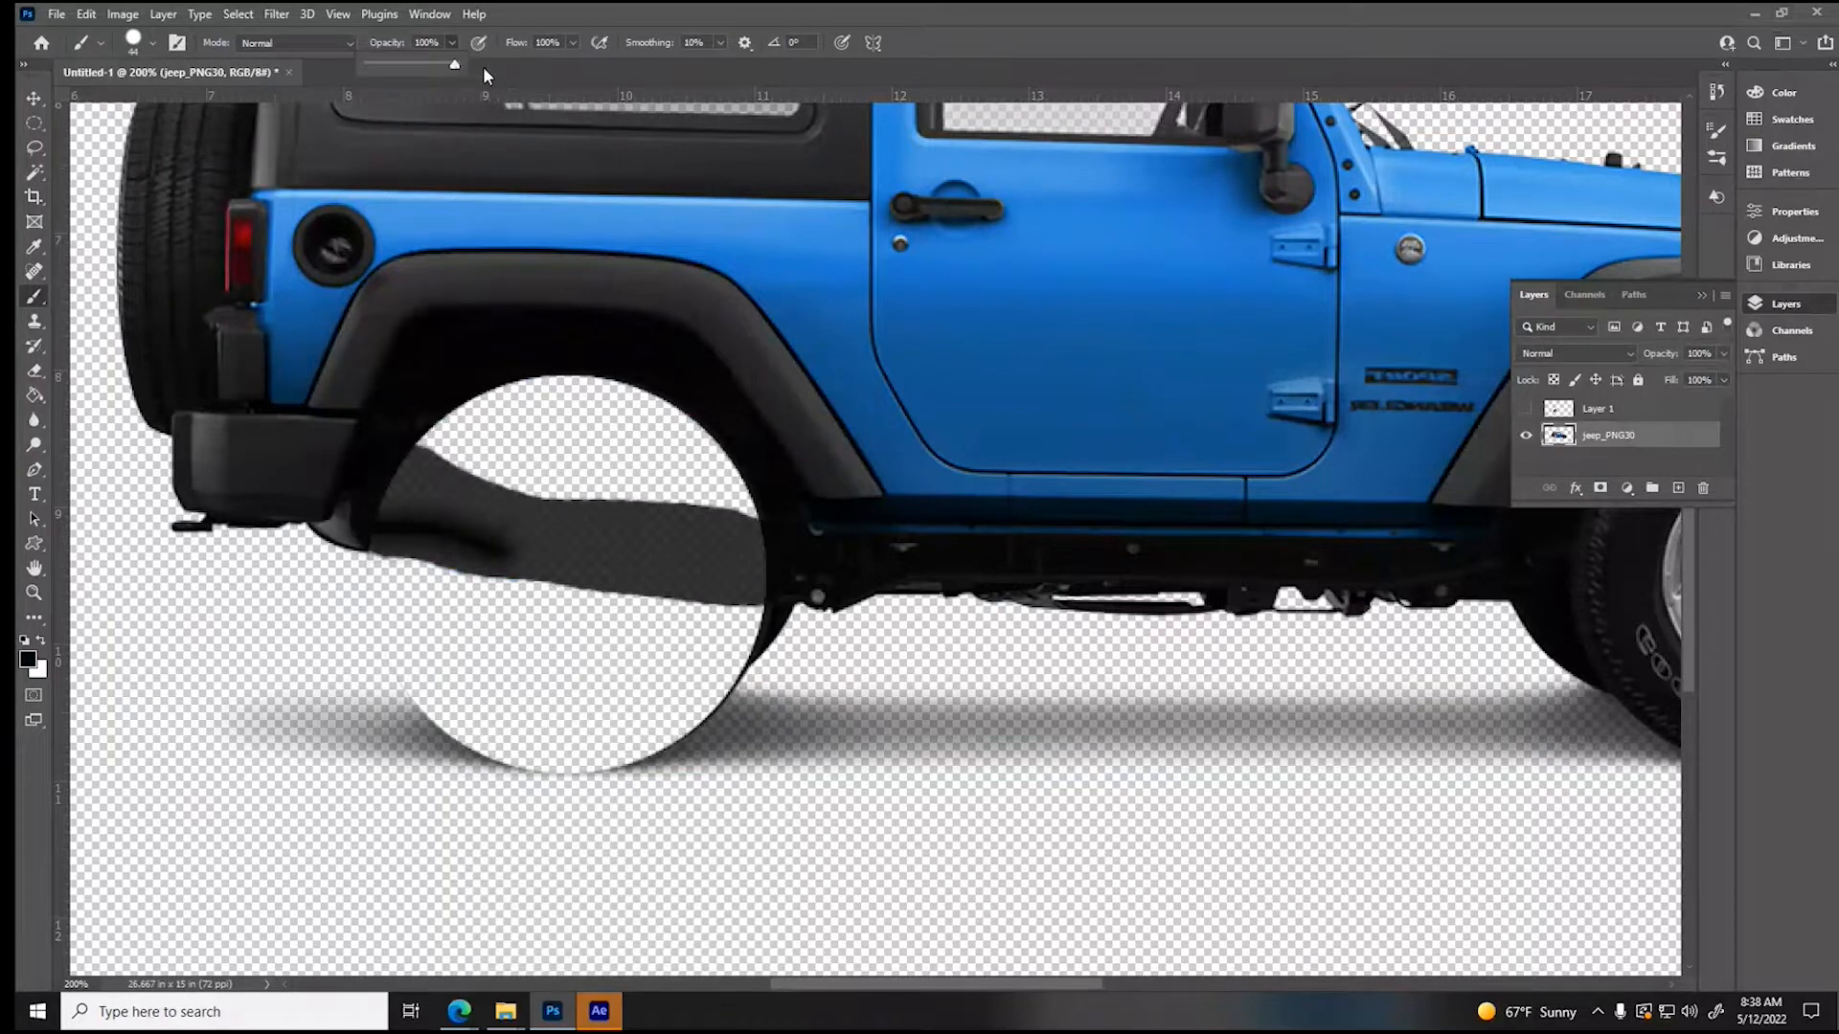
mouse_move(421, 431)
mouse_down()
mouse_move(743, 513)
mouse_move(667, 416)
mouse_move(534, 390)
mouse_move(448, 406)
mouse_move(568, 418)
mouse_move(668, 477)
mouse_move(422, 483)
mouse_move(395, 503)
mouse_move(753, 559)
mouse_move(388, 513)
mouse_up()
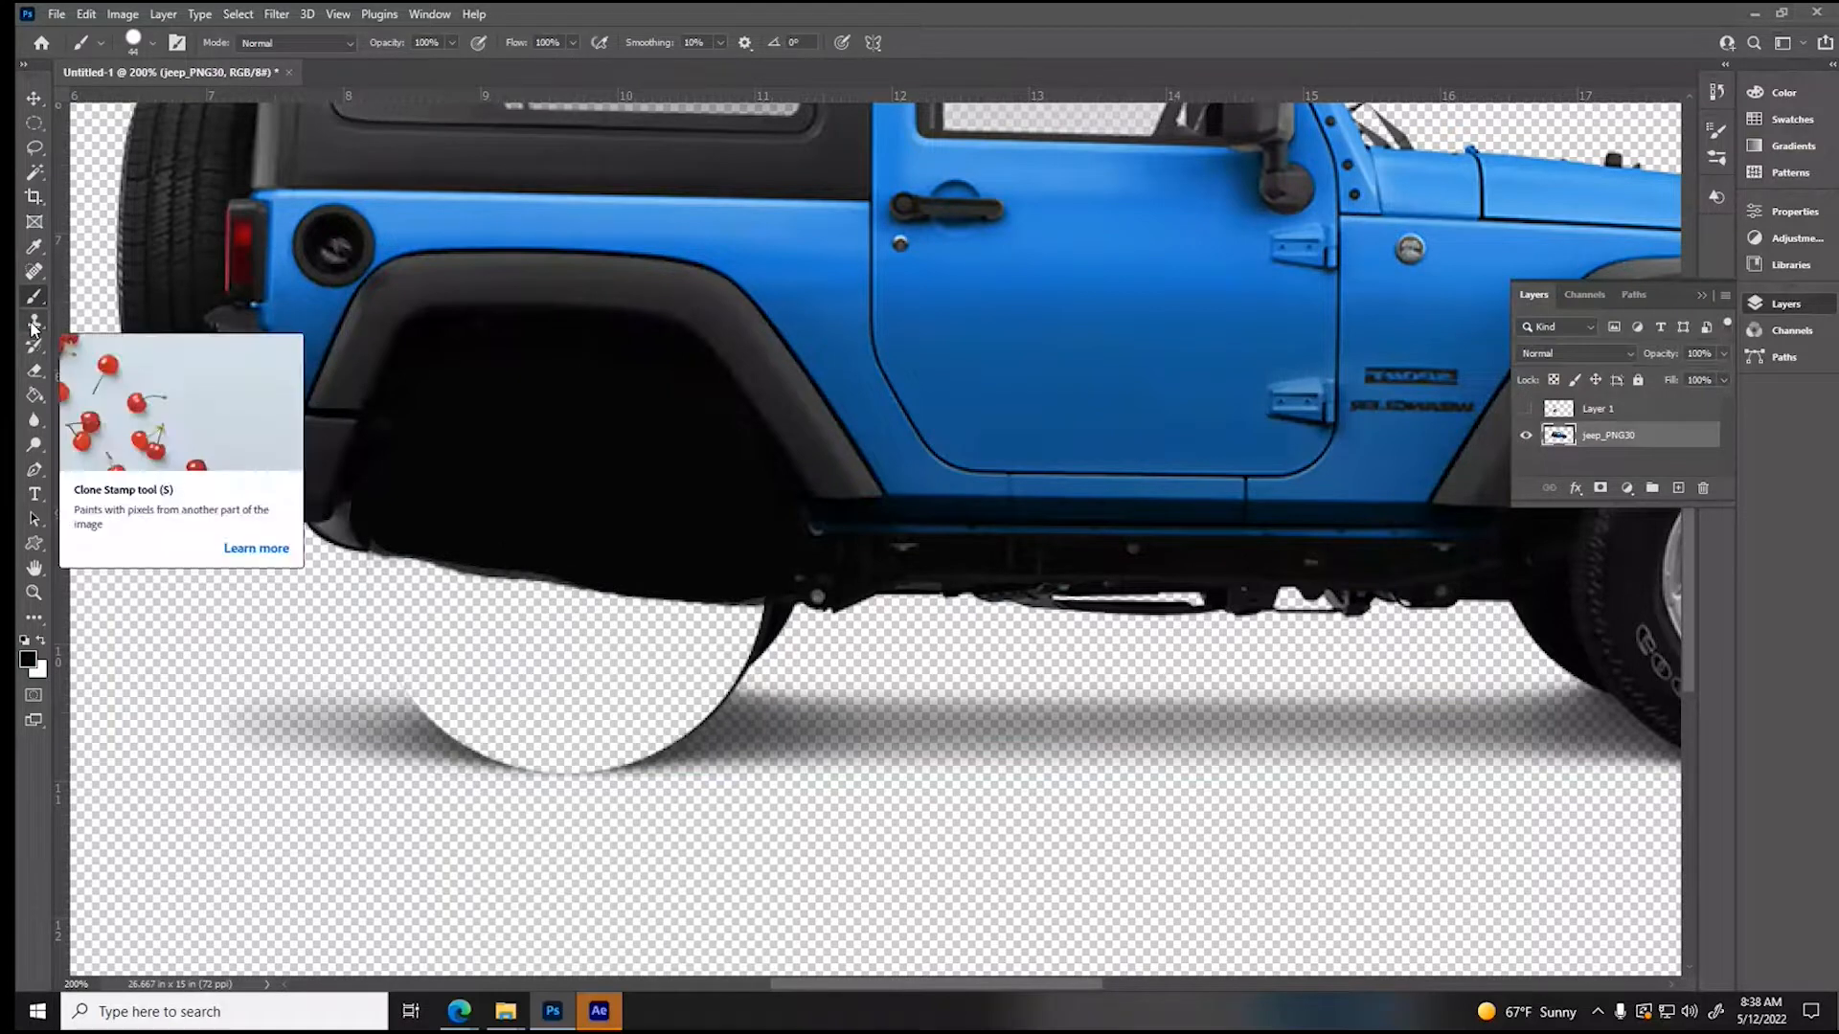
- Erase the leftover tire edges below the rear wheel well with a 39 px Eraser at 100% hardness and 100% opacity
click(35, 371)
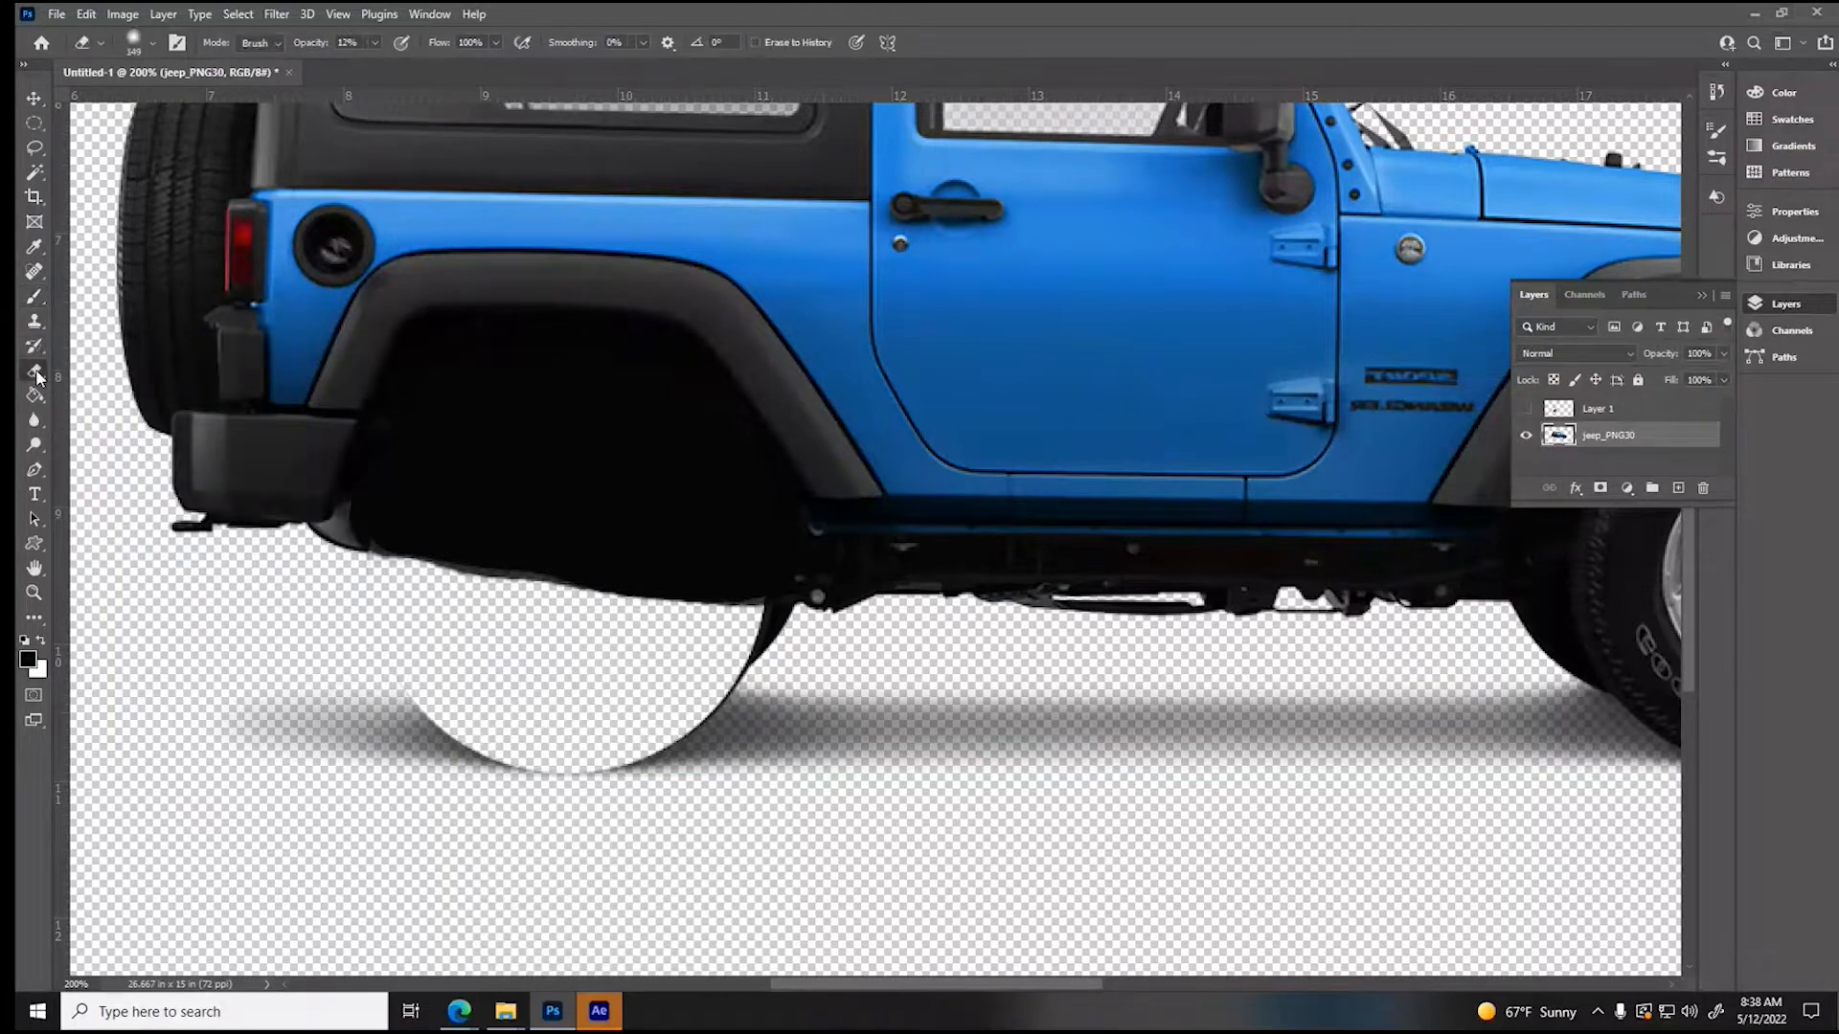
click(375, 42)
drag(376, 64, 524, 69)
click(139, 46)
drag(153, 106, 243, 149)
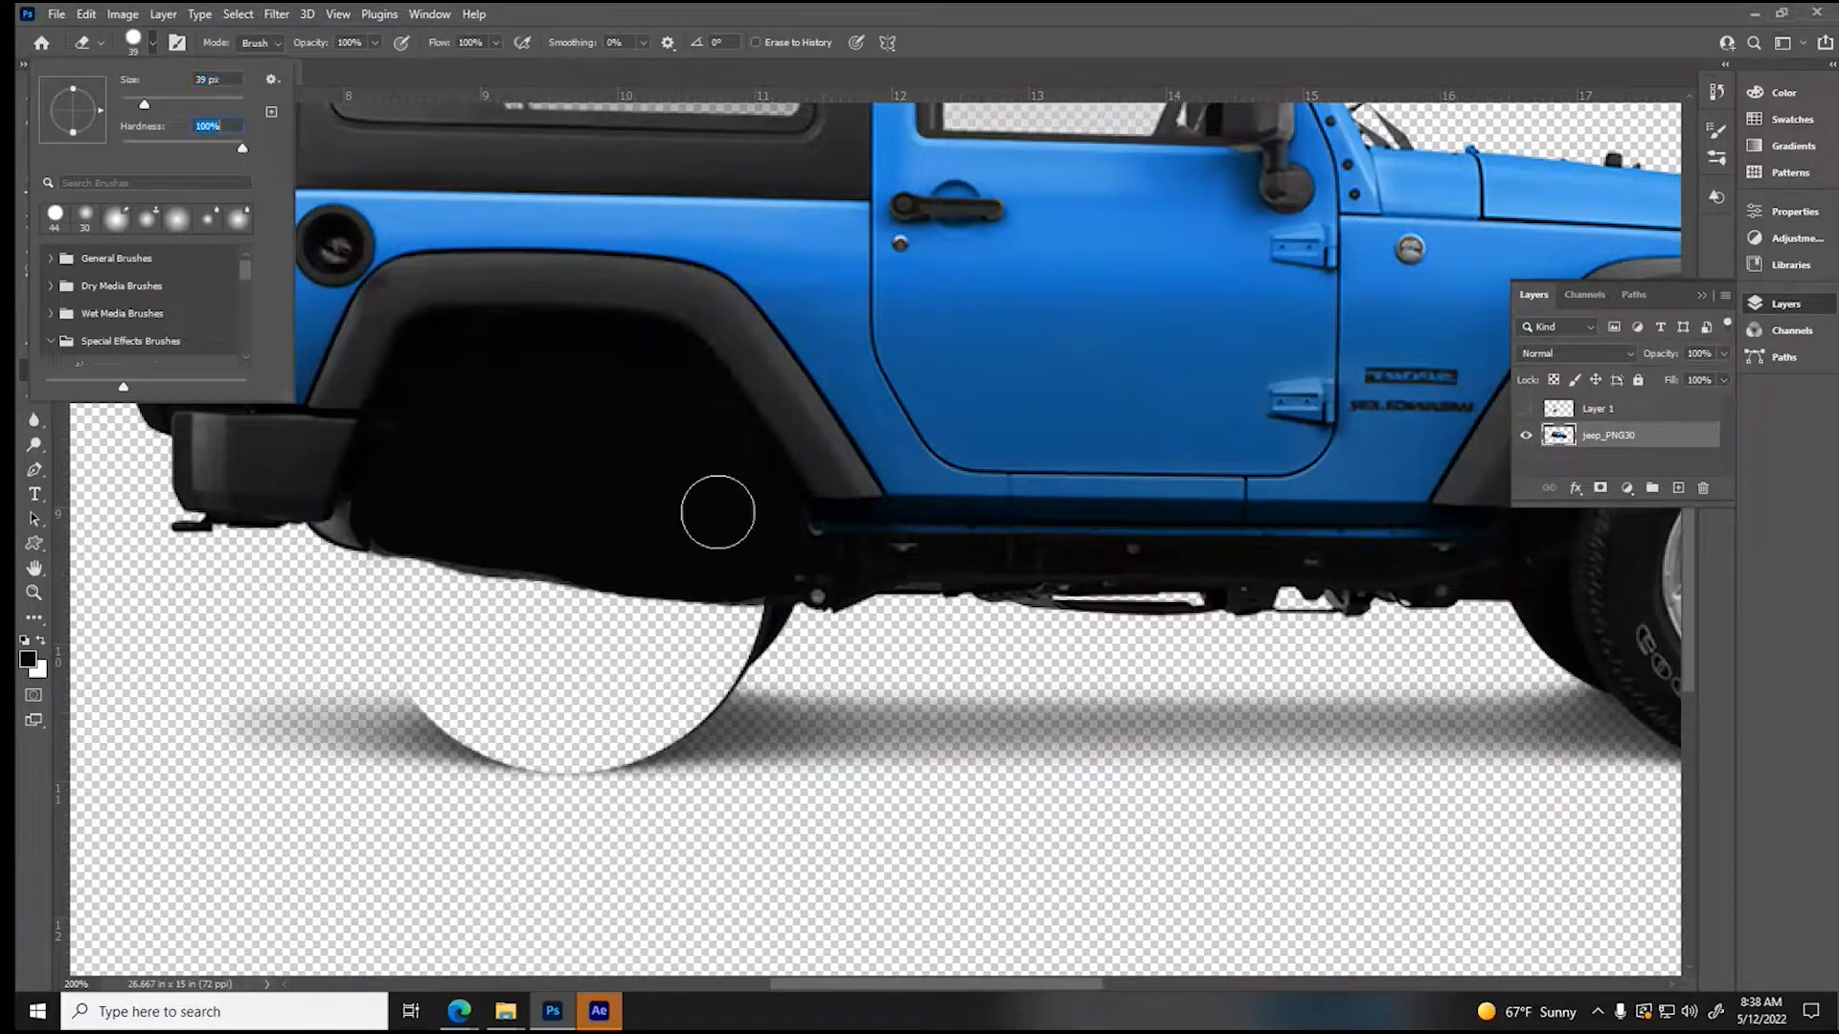
click(784, 640)
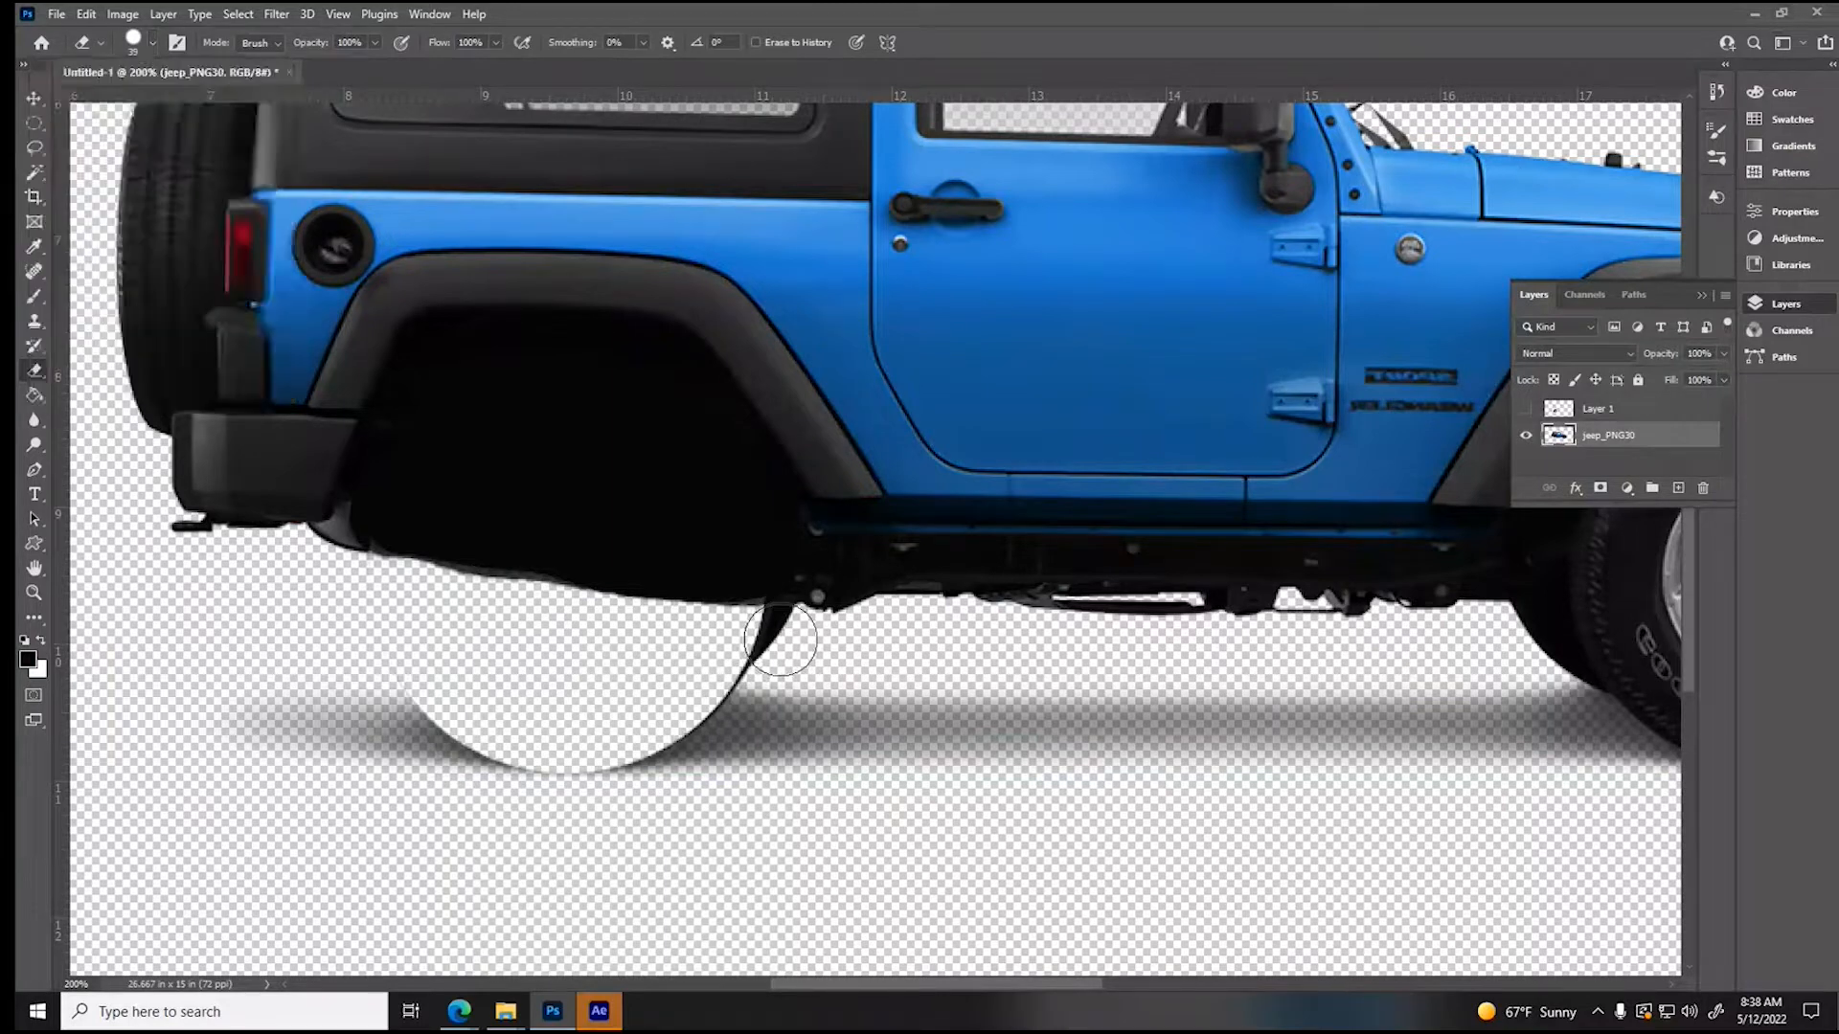
drag(790, 640, 748, 657)
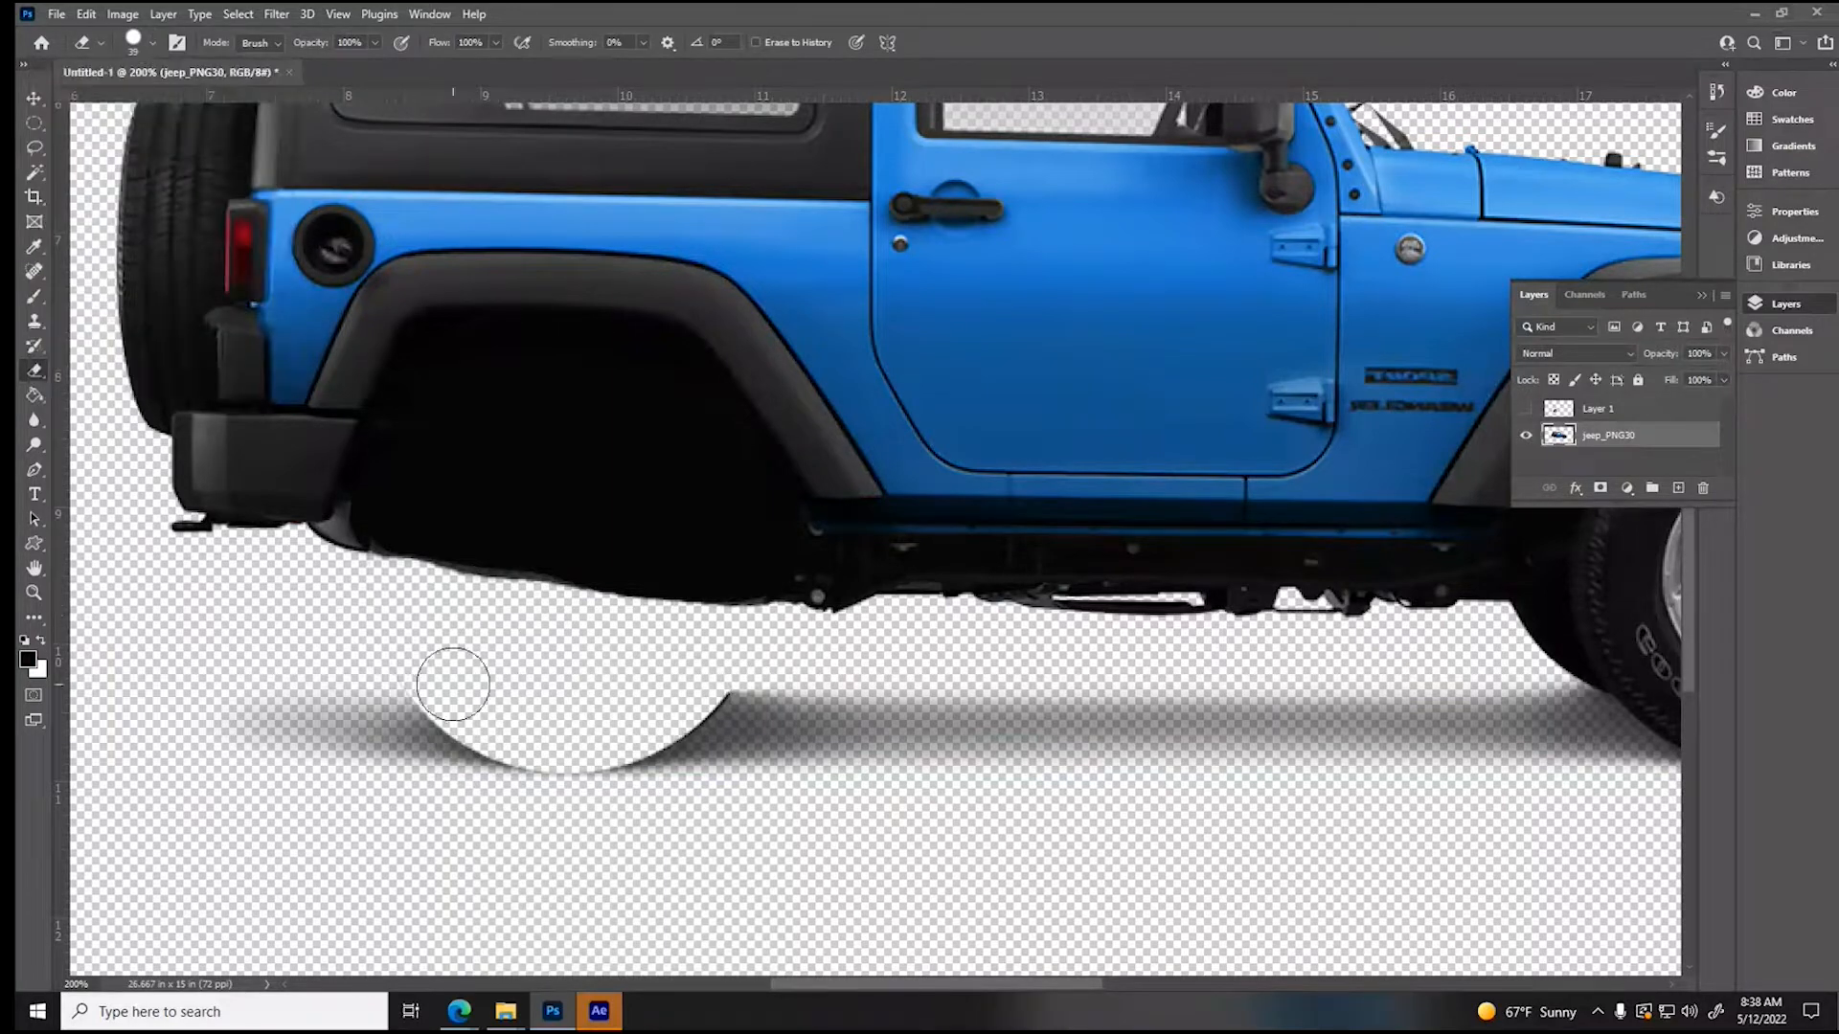
mouse_move(438, 680)
mouse_down()
mouse_move(540, 735)
mouse_move(654, 715)
mouse_move(704, 673)
mouse_move(592, 725)
mouse_move(706, 668)
mouse_move(605, 731)
mouse_move(644, 724)
mouse_move(715, 676)
mouse_move(548, 733)
mouse_move(406, 662)
mouse_up()
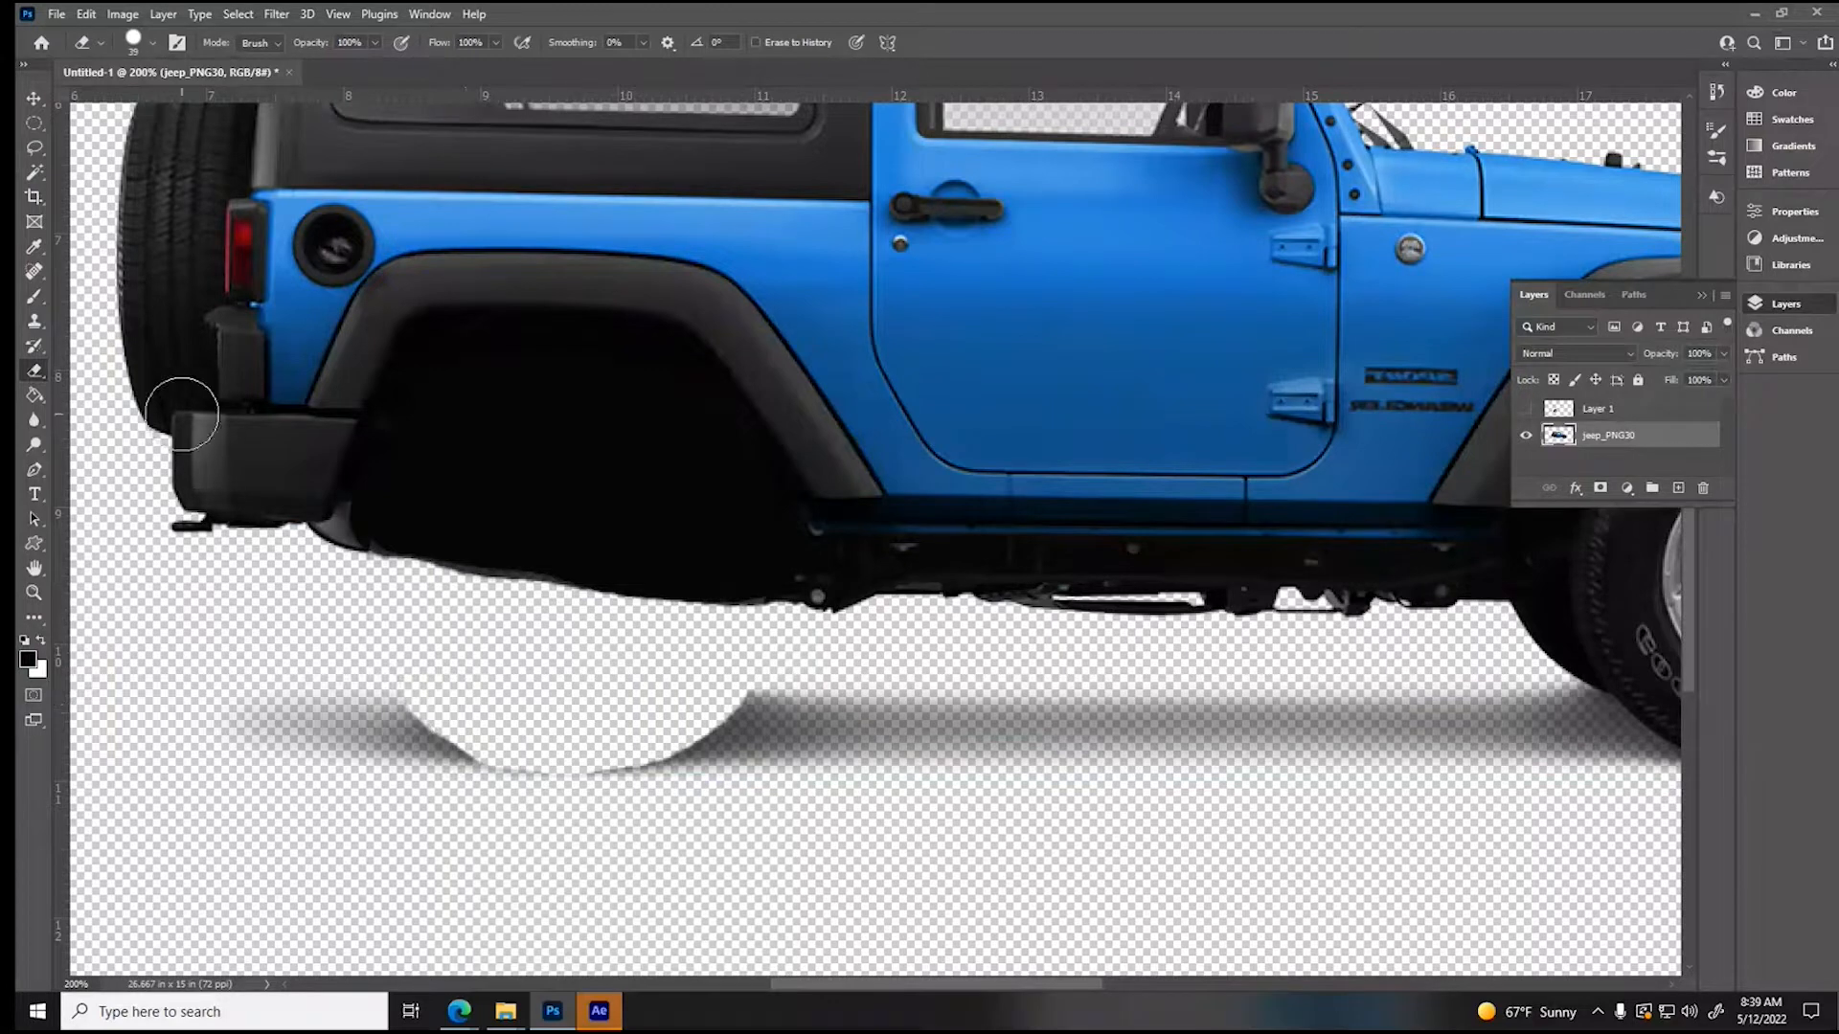
- Brush a soft black shadow across the ground gap under the rear wheel well, using a 44 px brush at 2% hardness and 33% opacity
click(35, 298)
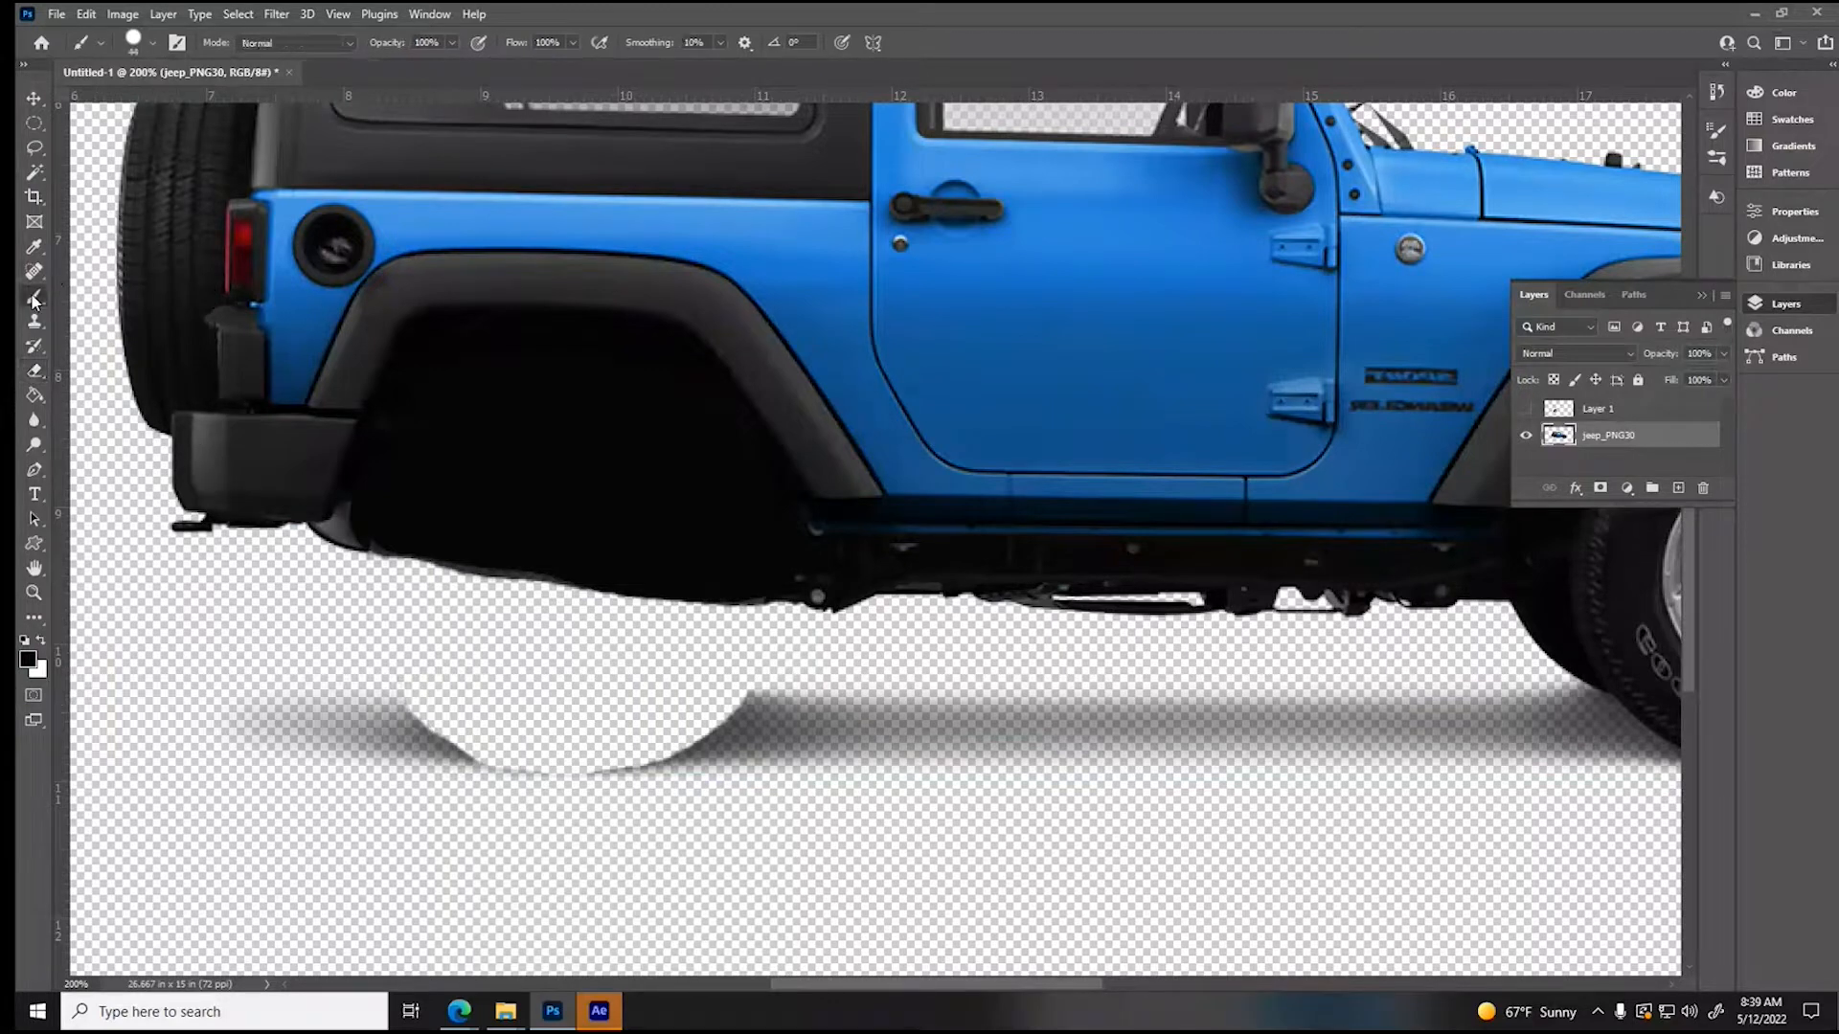
click(133, 42)
mouse_move(153, 145)
mouse_down()
mouse_move(125, 147)
mouse_move(149, 107)
mouse_up()
click(148, 107)
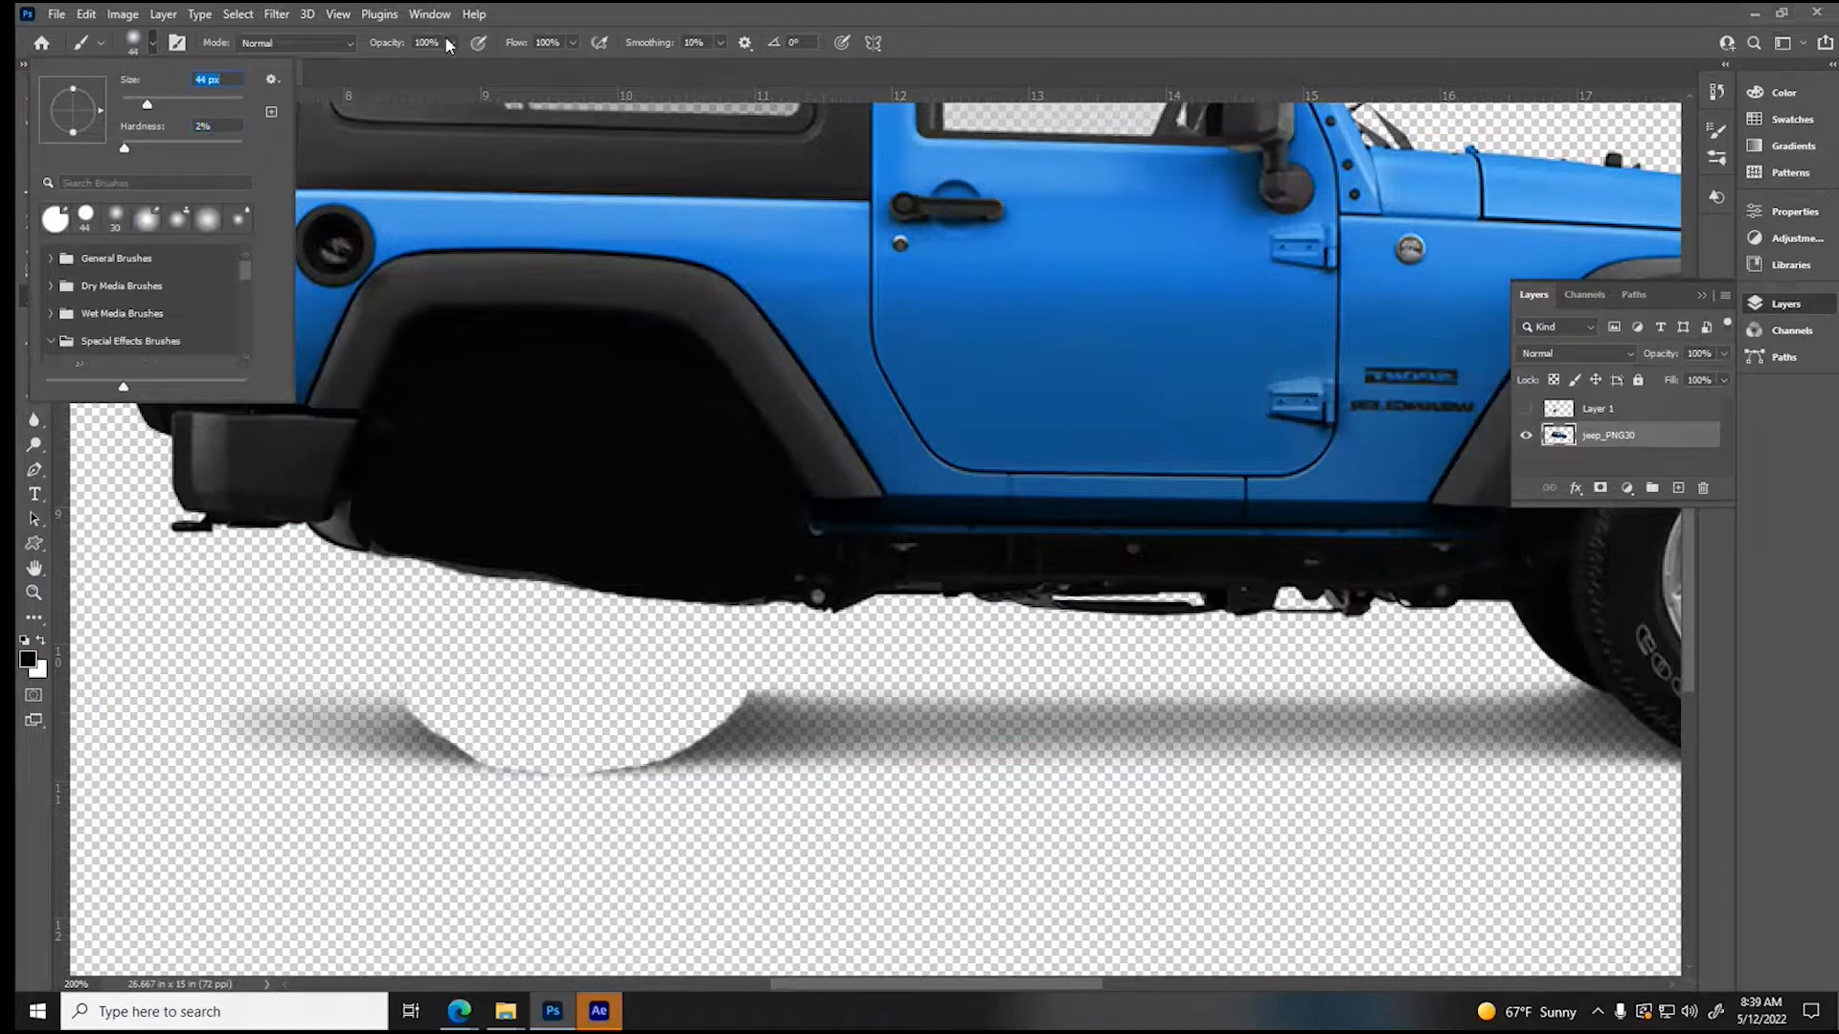
click(449, 44)
drag(452, 66, 391, 67)
mouse_move(433, 707)
mouse_down()
mouse_move(693, 722)
mouse_move(390, 726)
mouse_move(789, 734)
mouse_move(233, 717)
mouse_move(503, 736)
mouse_move(787, 727)
mouse_move(376, 734)
mouse_move(206, 710)
mouse_move(594, 735)
mouse_move(861, 725)
mouse_move(238, 729)
mouse_move(809, 727)
mouse_move(491, 728)
mouse_up()
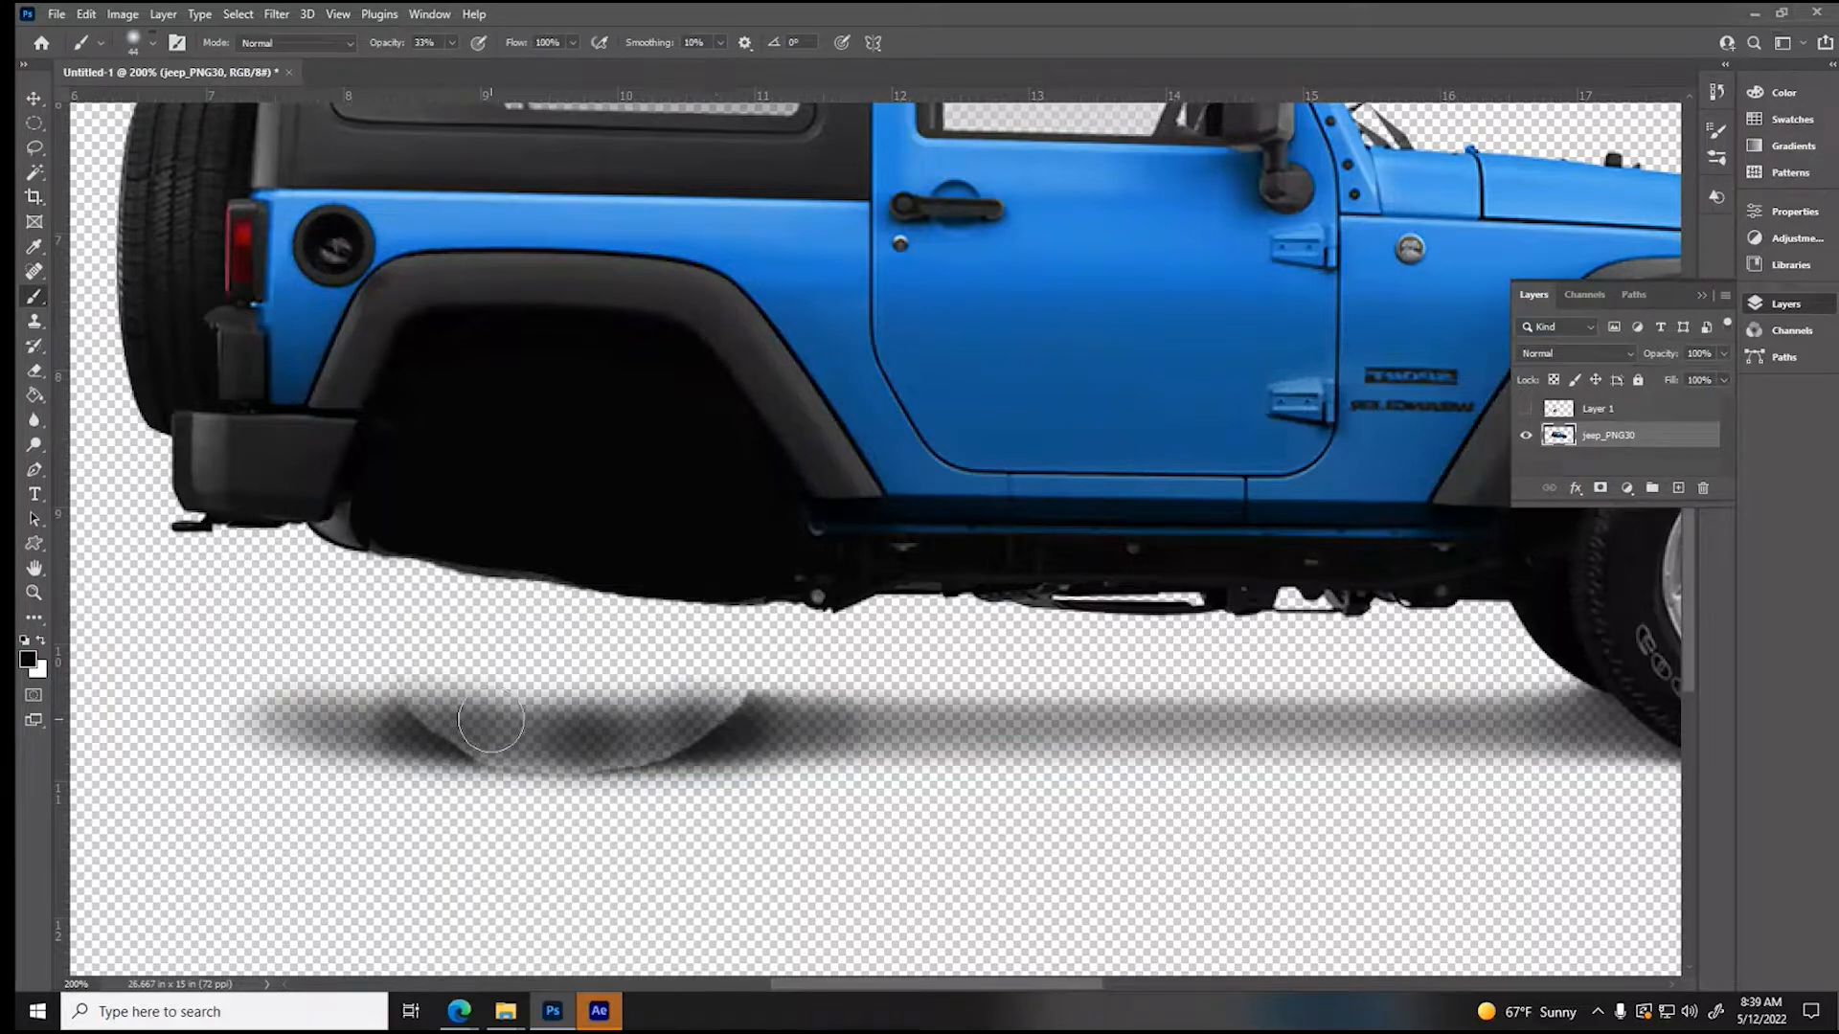
- Show the rear wheel layer and shift the wheel slightly down and forward to cover the edges of the ground gap
click(35, 100)
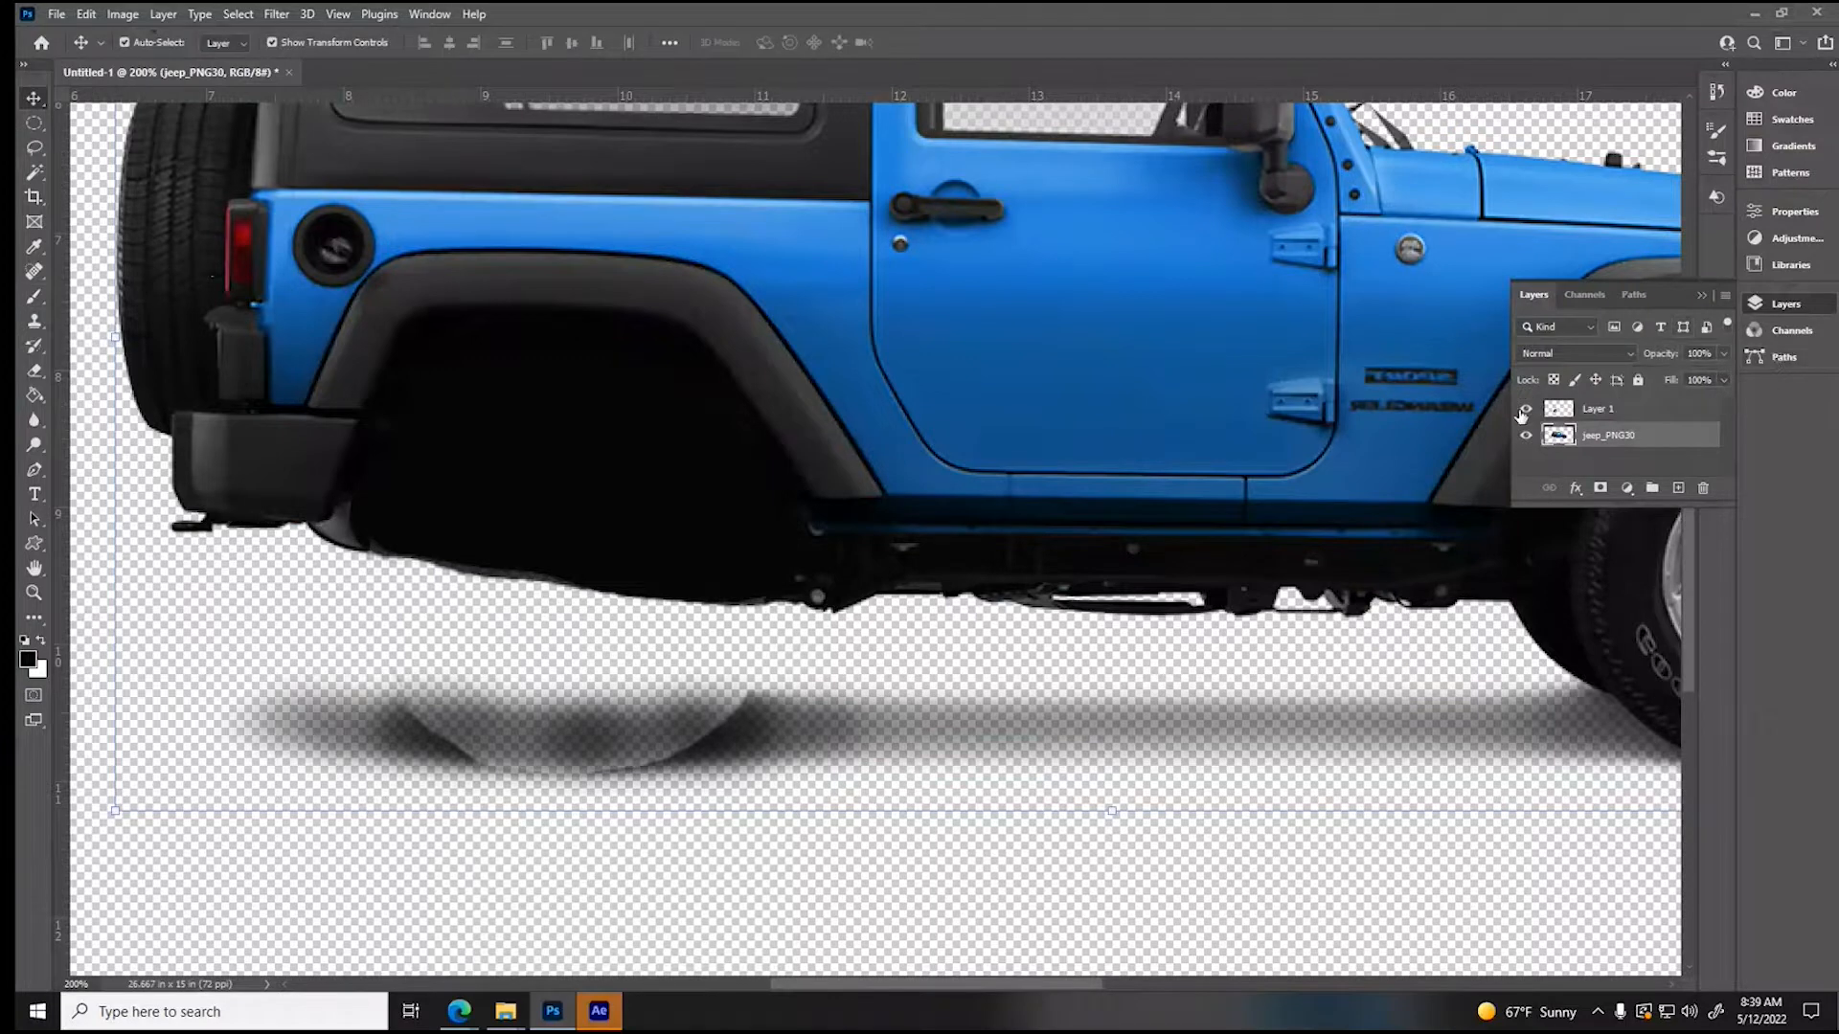
click(1525, 410)
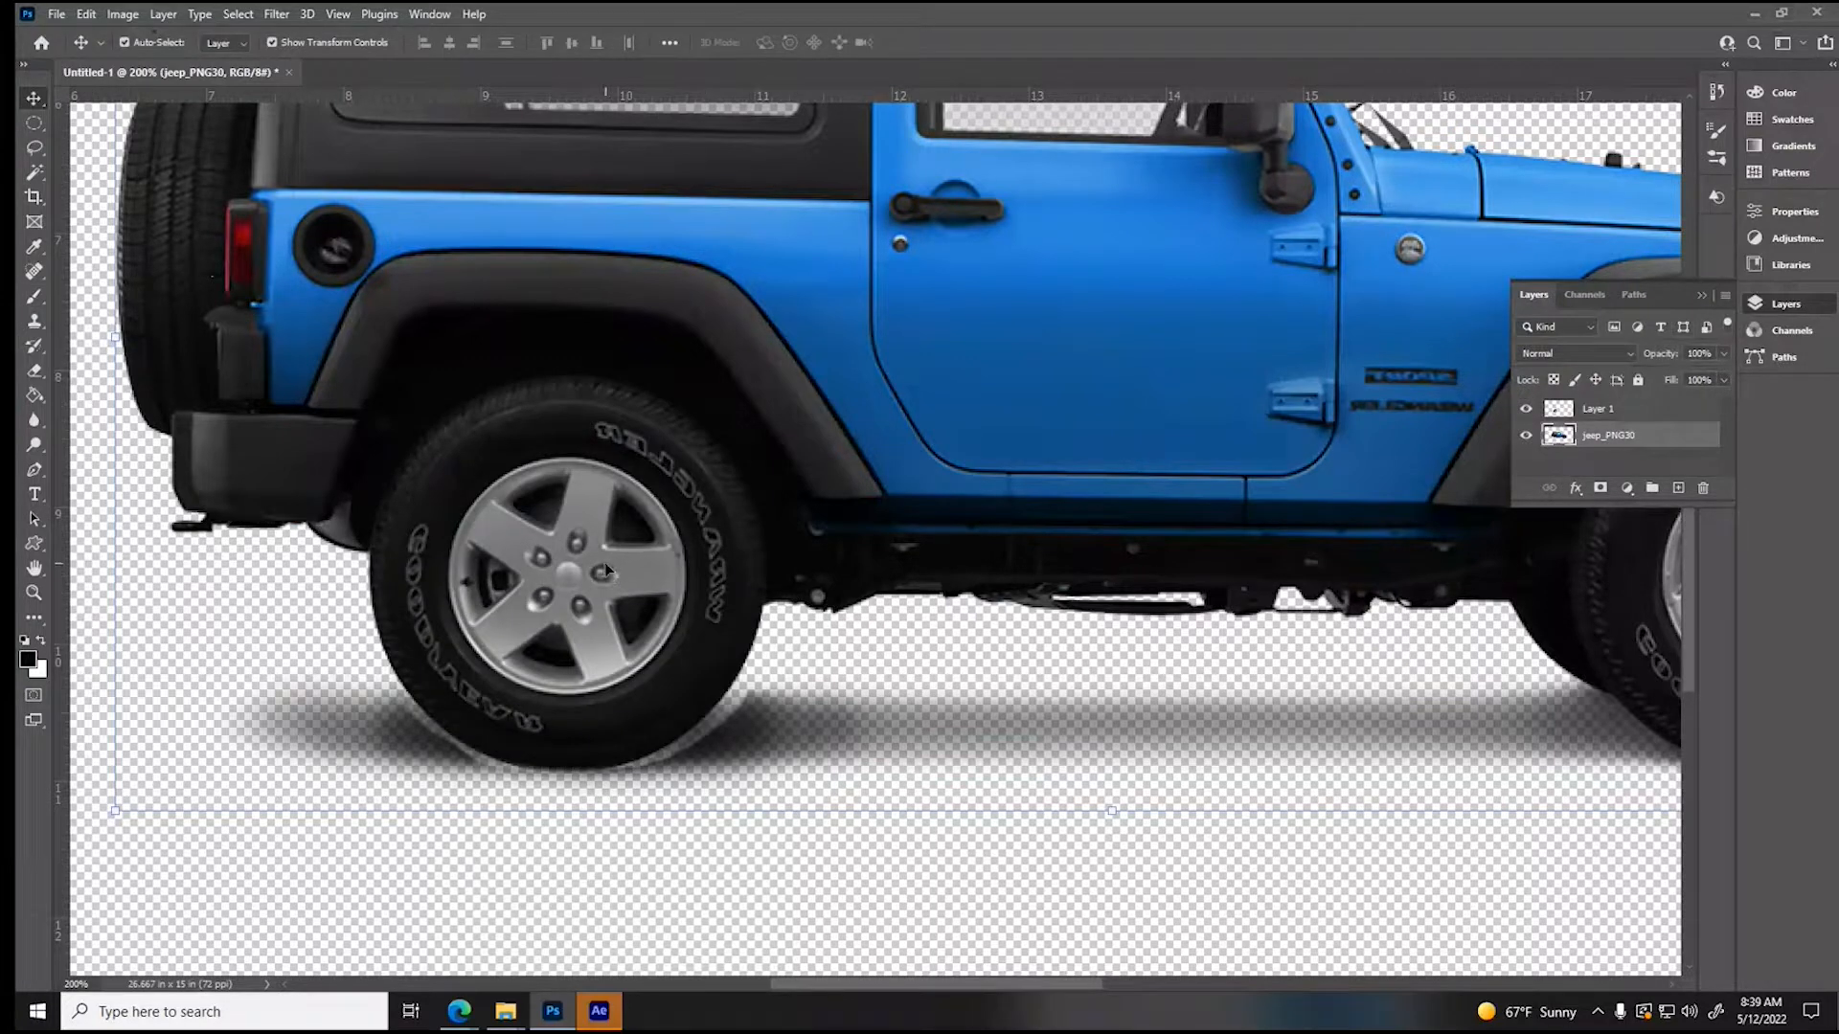
drag(586, 573, 591, 585)
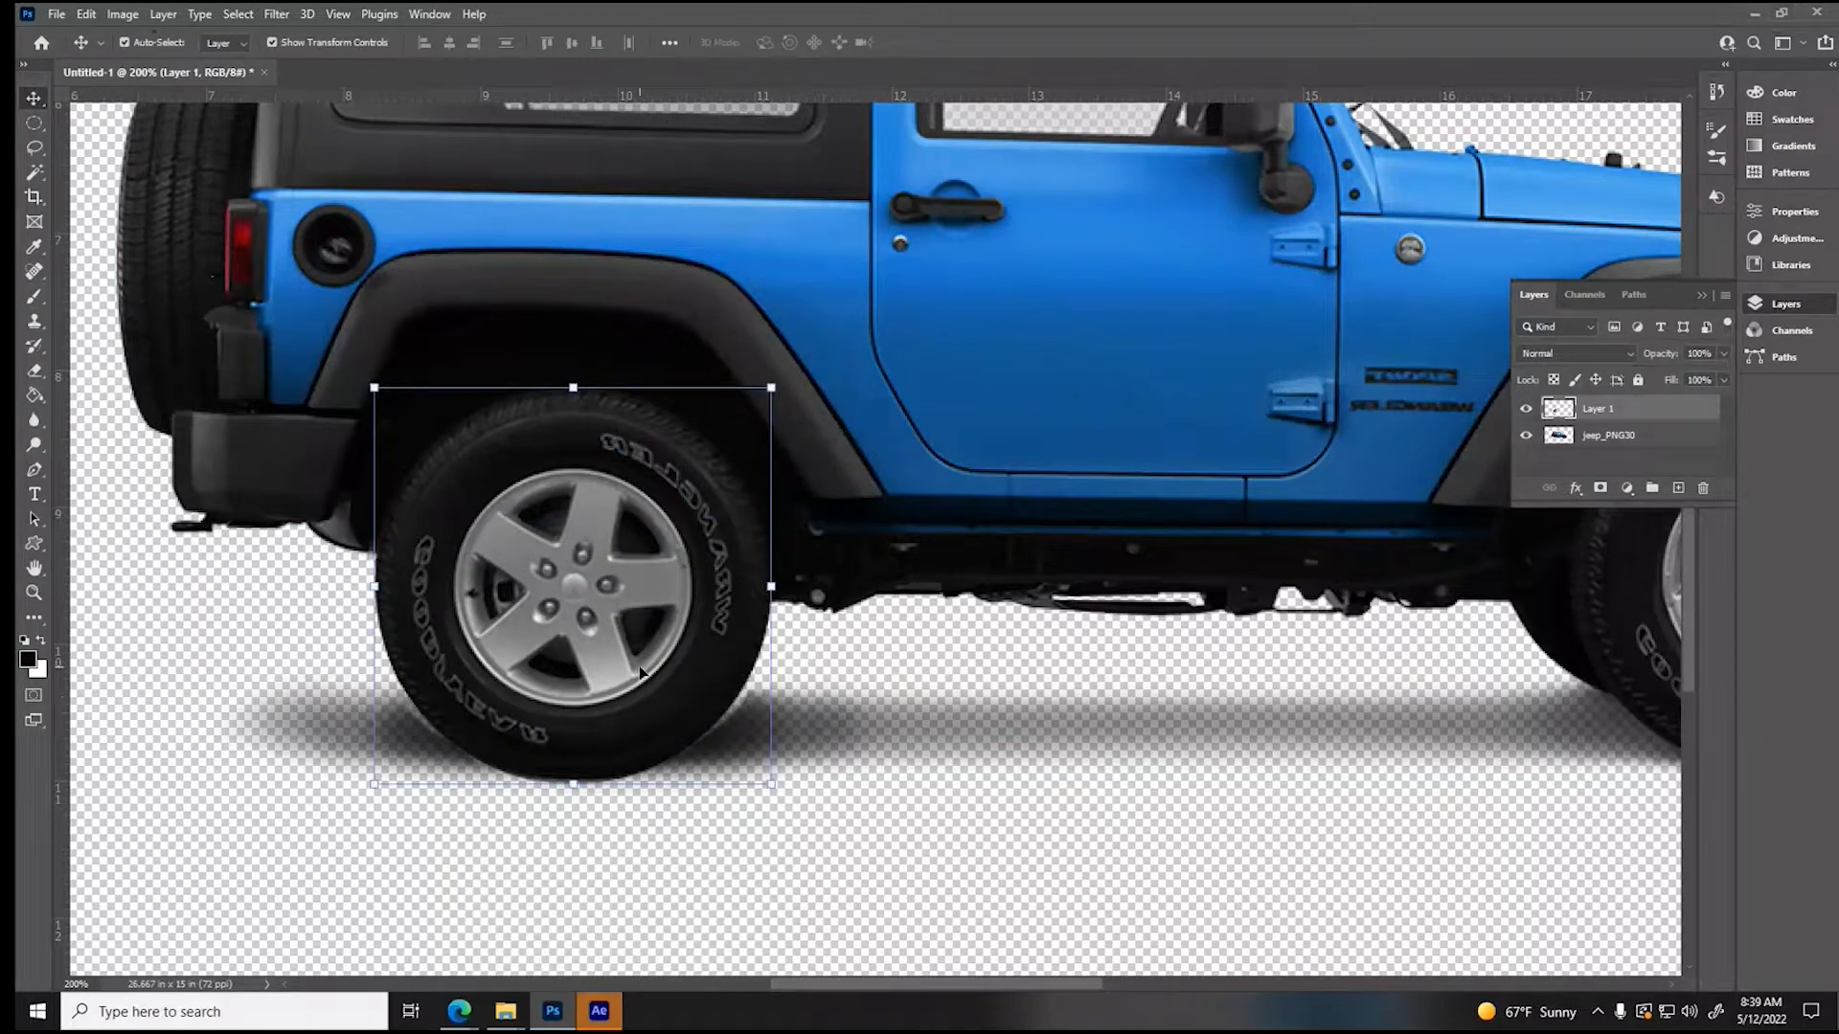
mouse_move(587, 652)
mouse_down()
mouse_move(589, 611)
mouse_move(585, 643)
mouse_up()
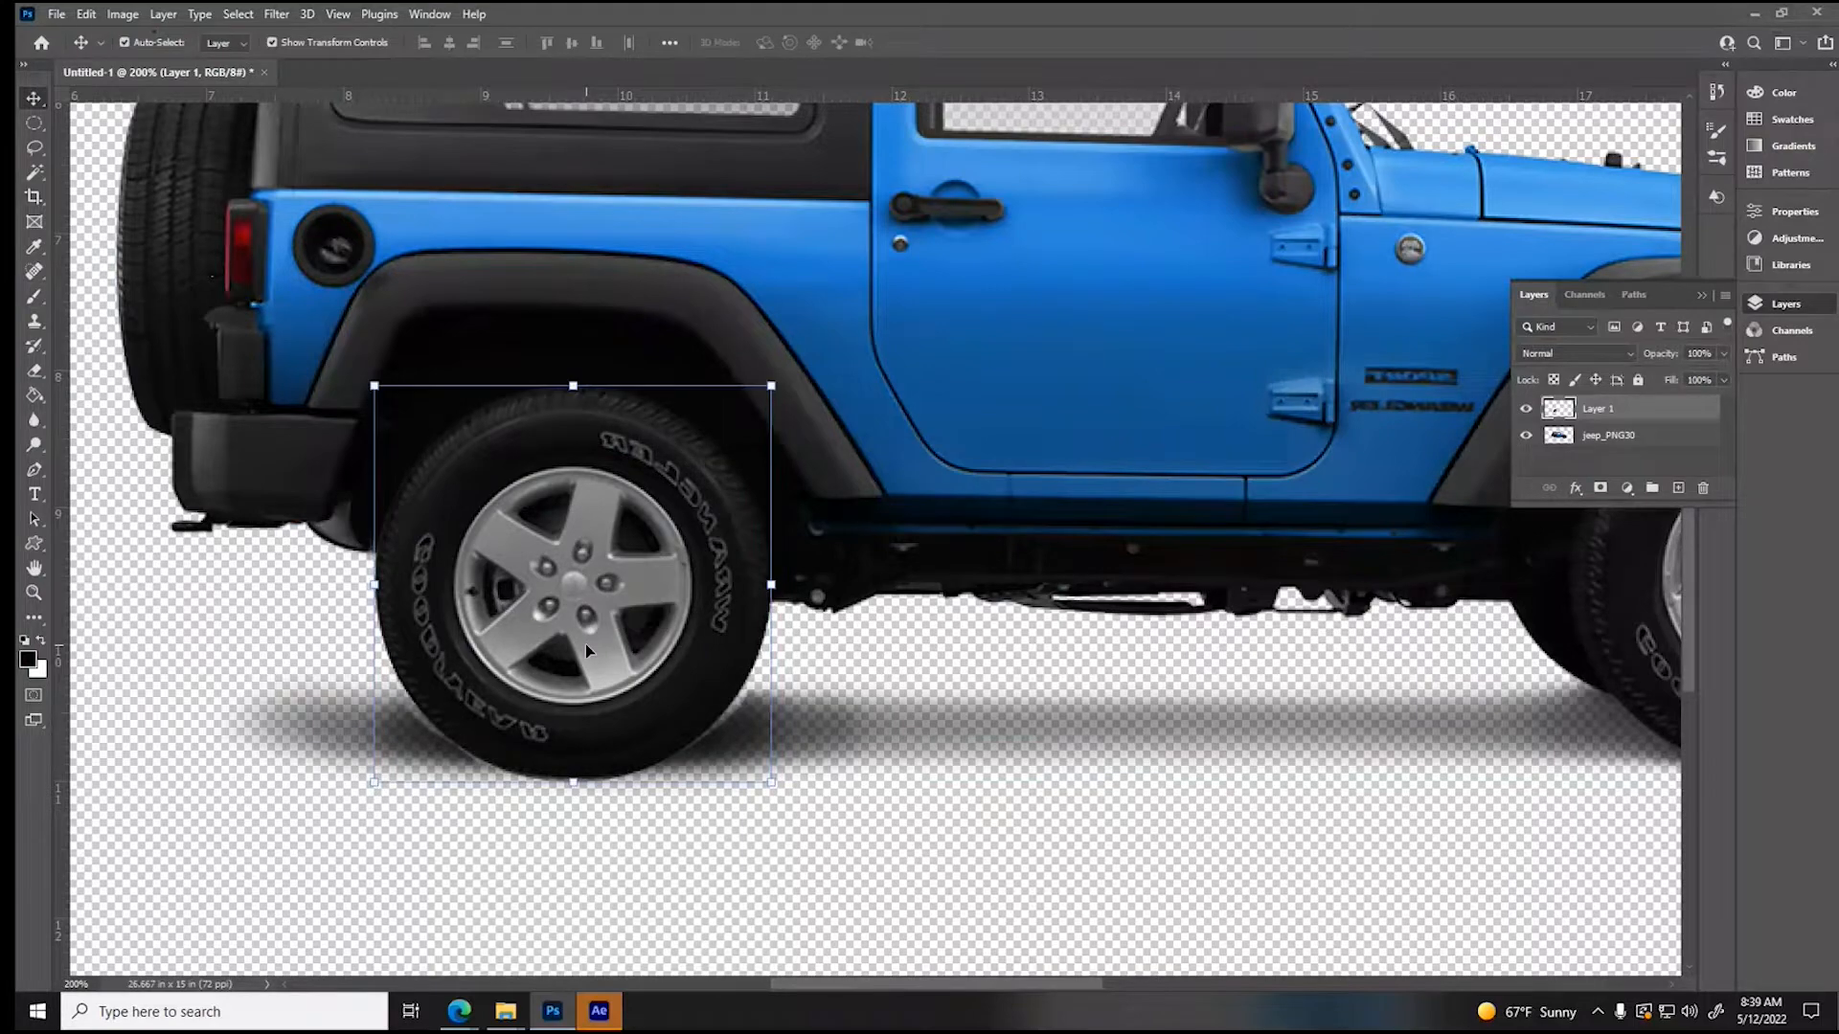
- Make a selection from the rear wheel's outline, move it onto the front wheel, and cut that wheel from the jeep_PNG30 layer
drag(910, 988, 1042, 981)
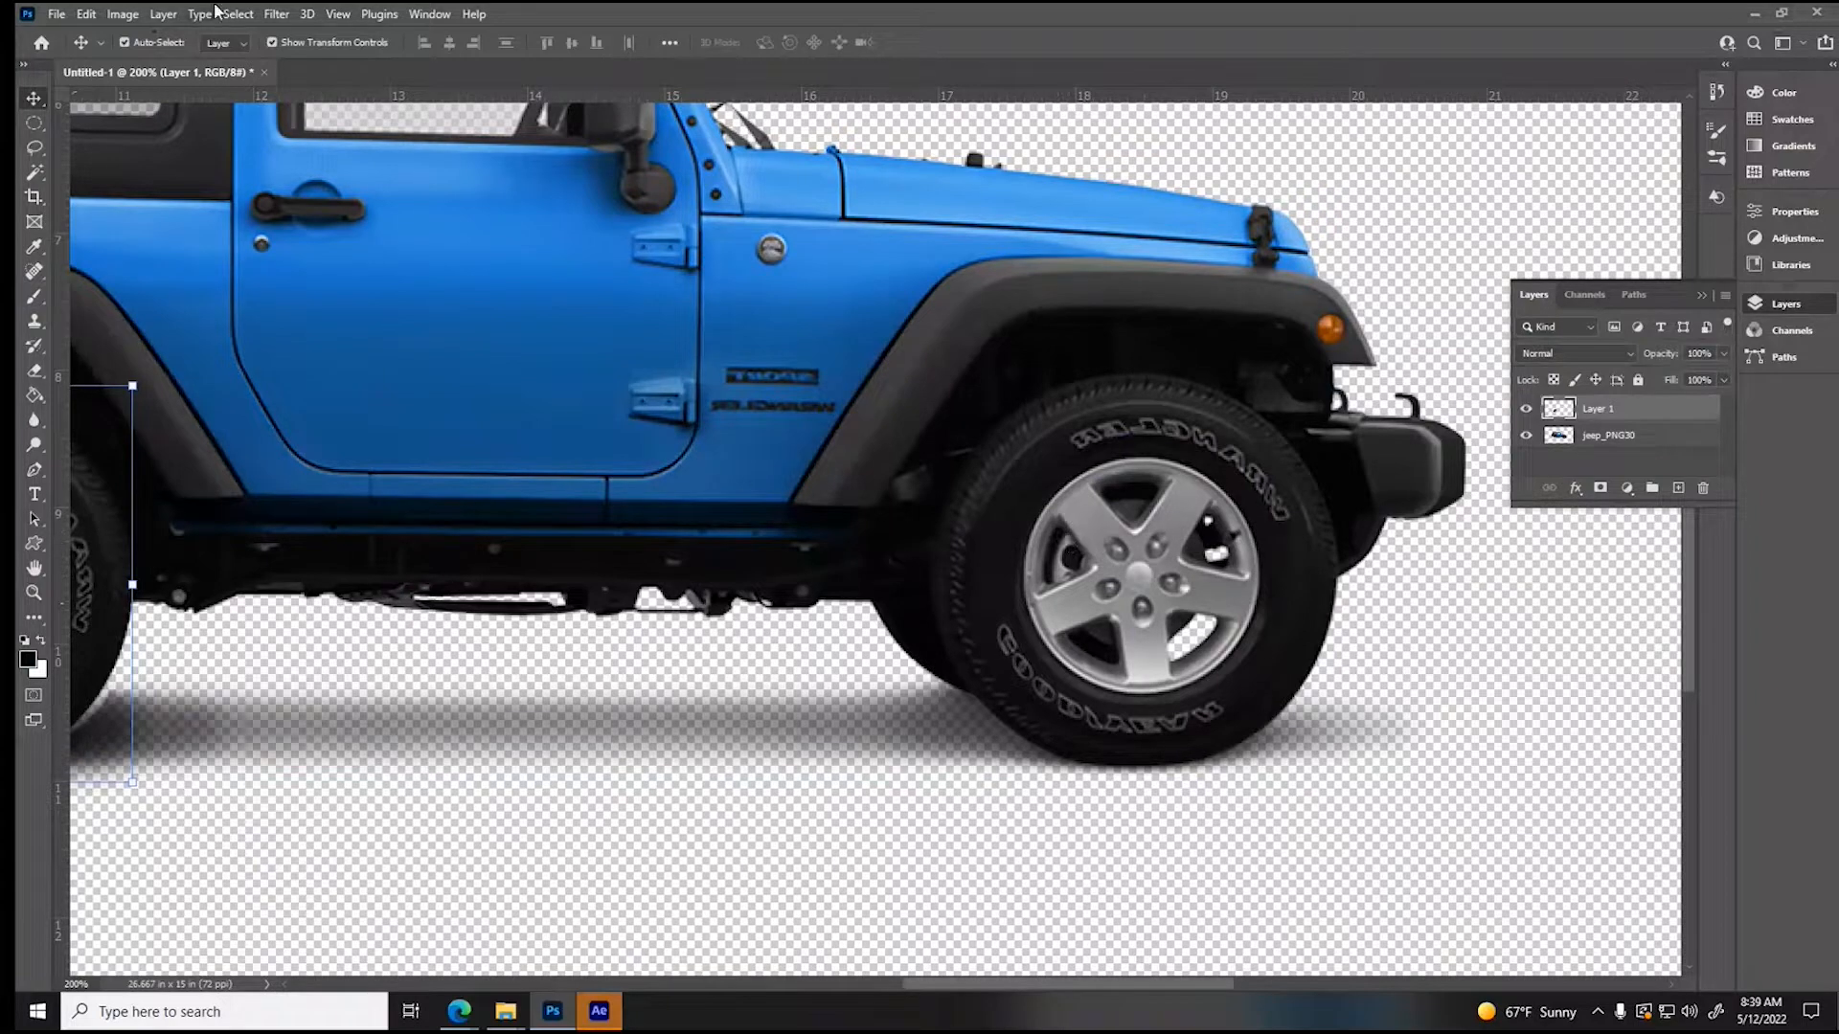
click(35, 175)
click(340, 683)
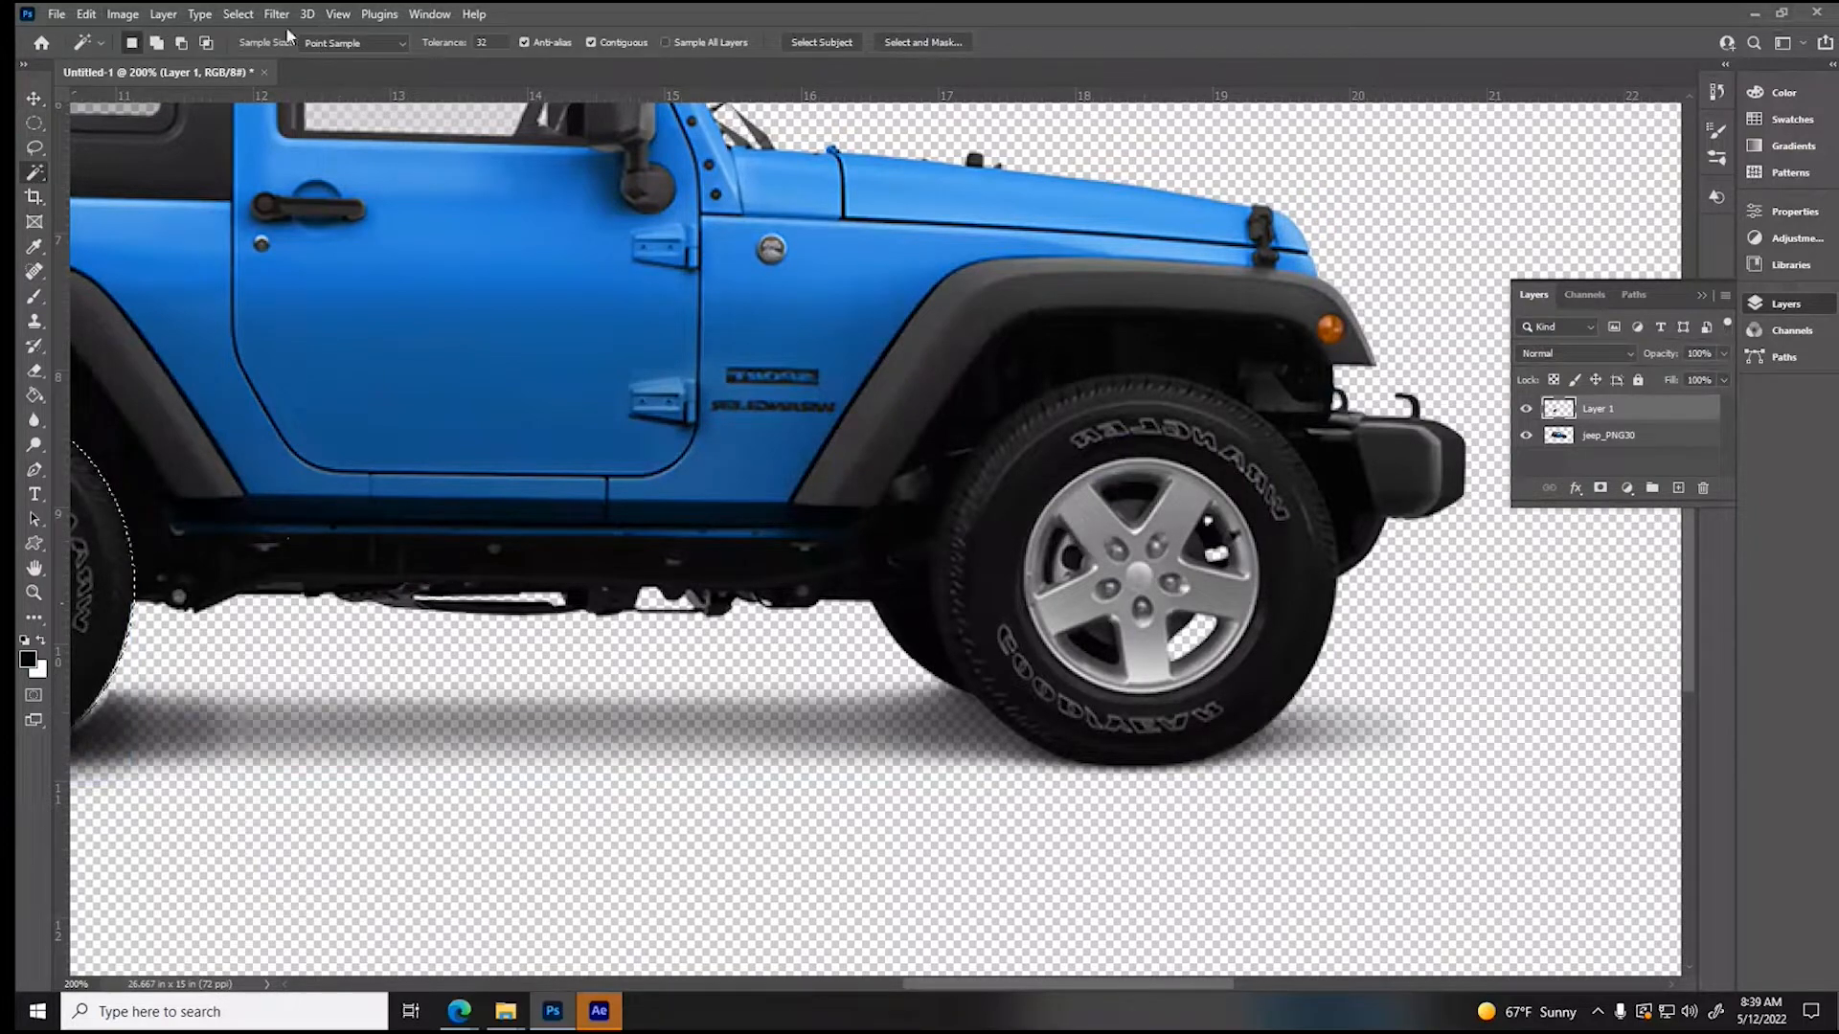
click(236, 17)
click(251, 93)
drag(91, 549, 1299, 549)
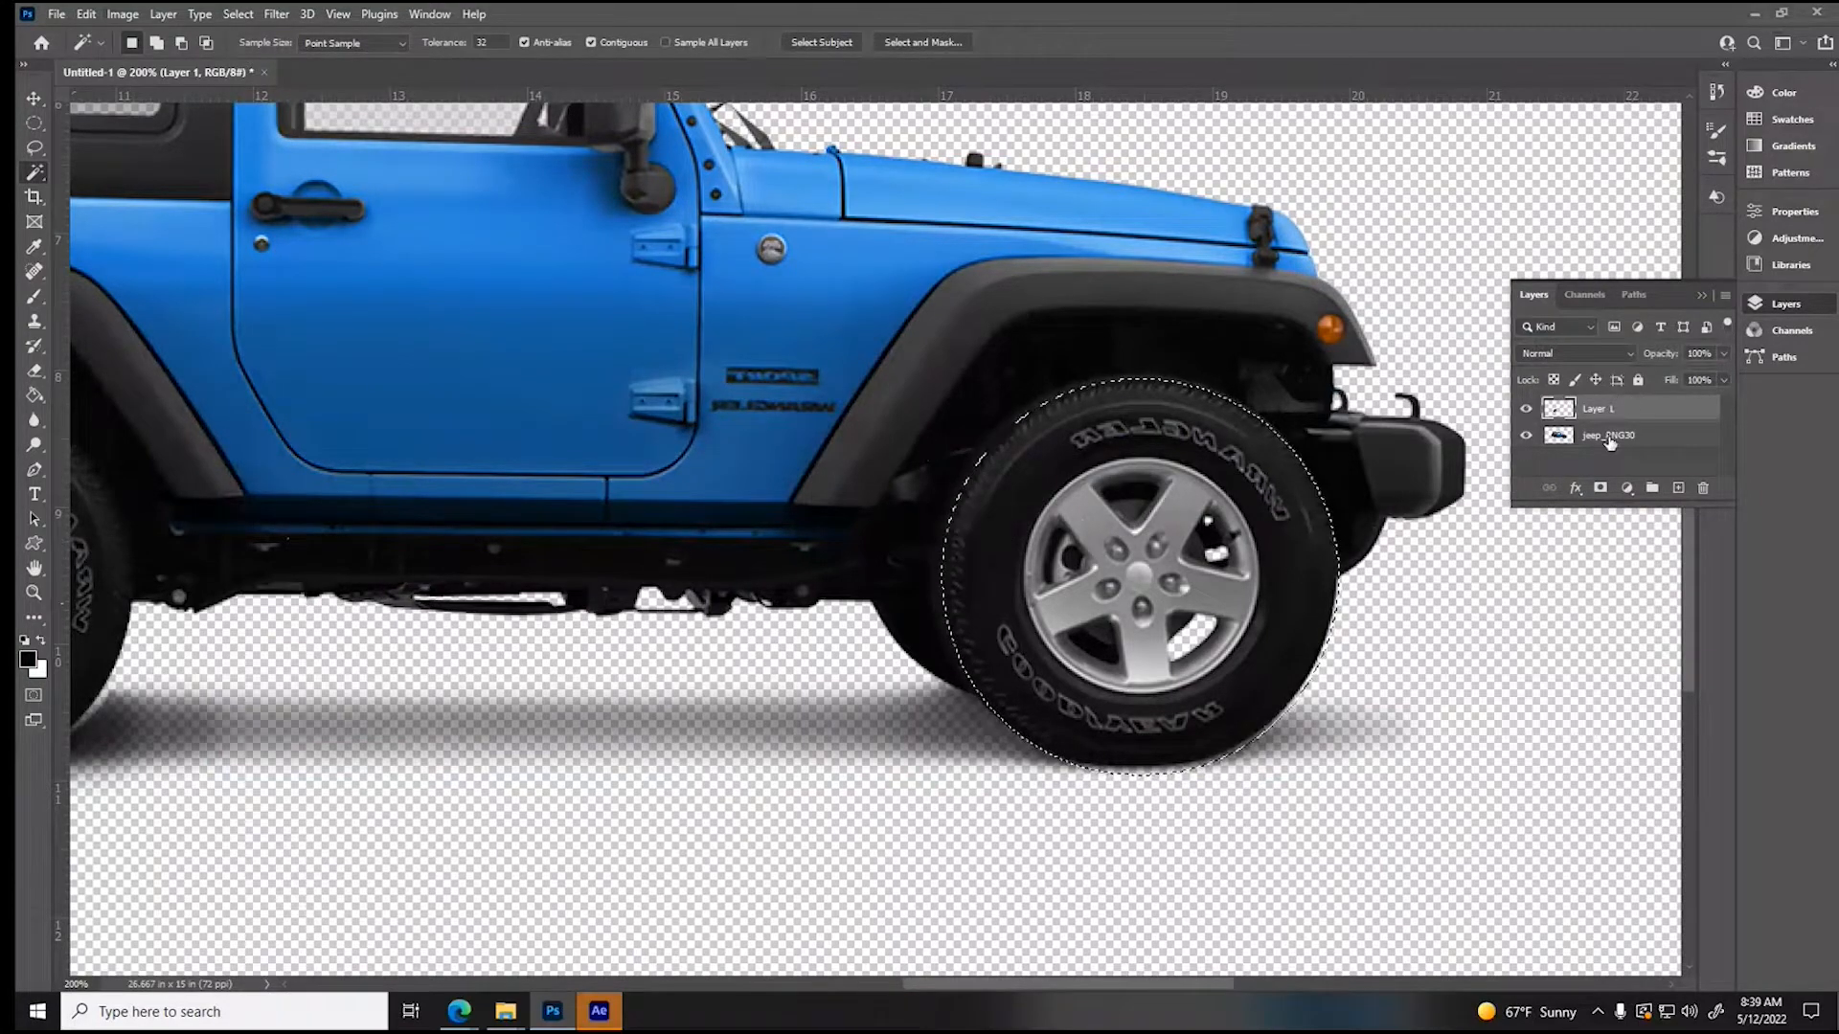
click(1610, 435)
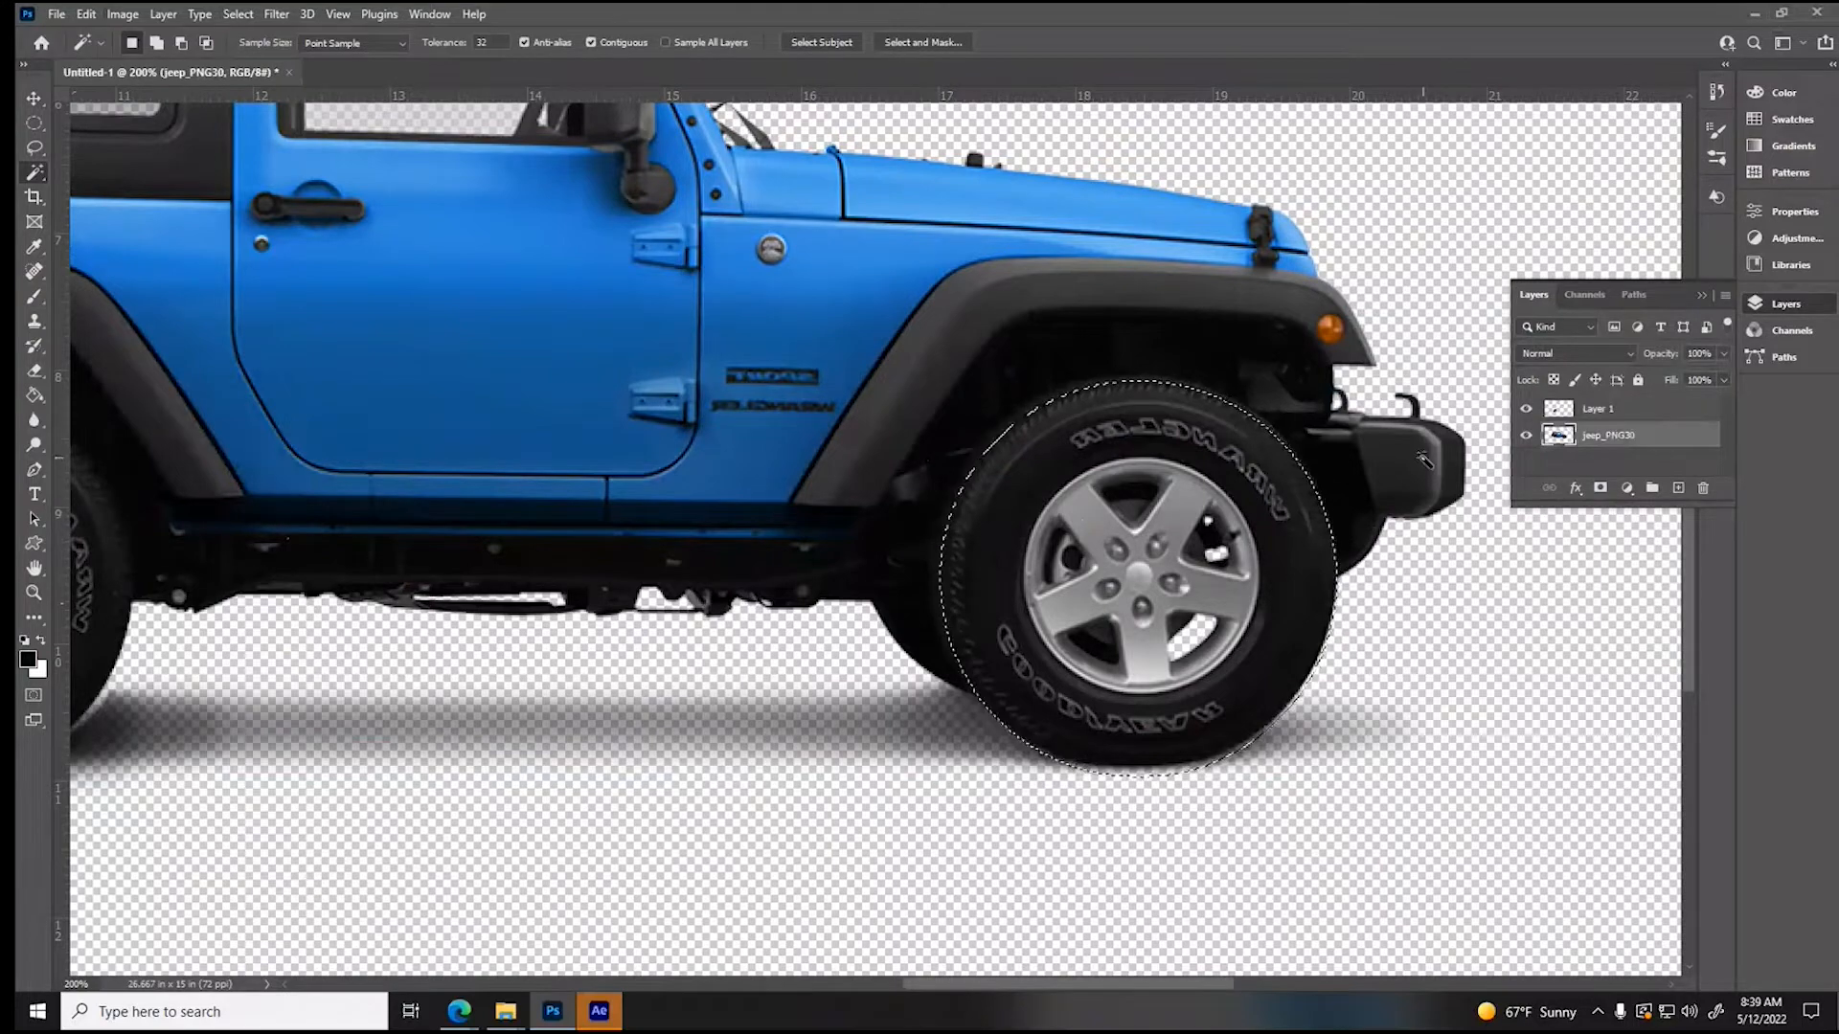
key(Delete)
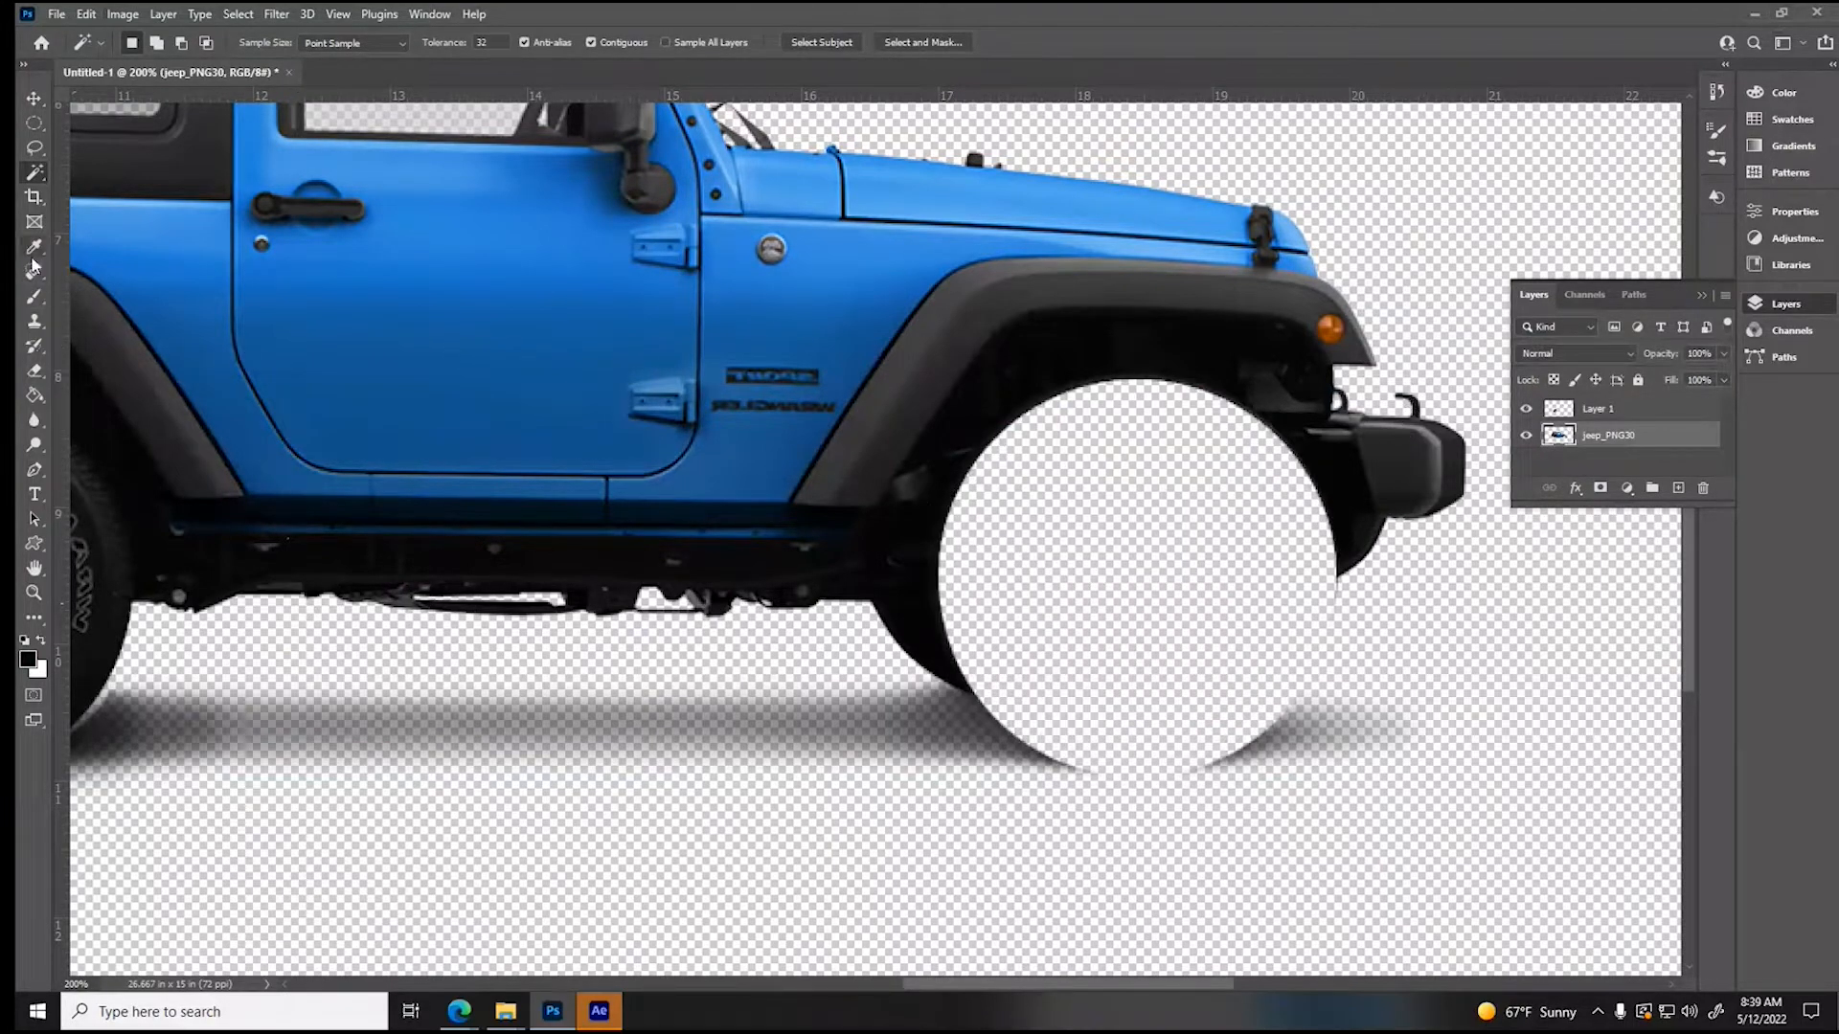
- Erase the leftover tire edges around the lower front wheel hole and brush a soft black shadow across the ground gap at 33% opacity
click(33, 324)
click(34, 371)
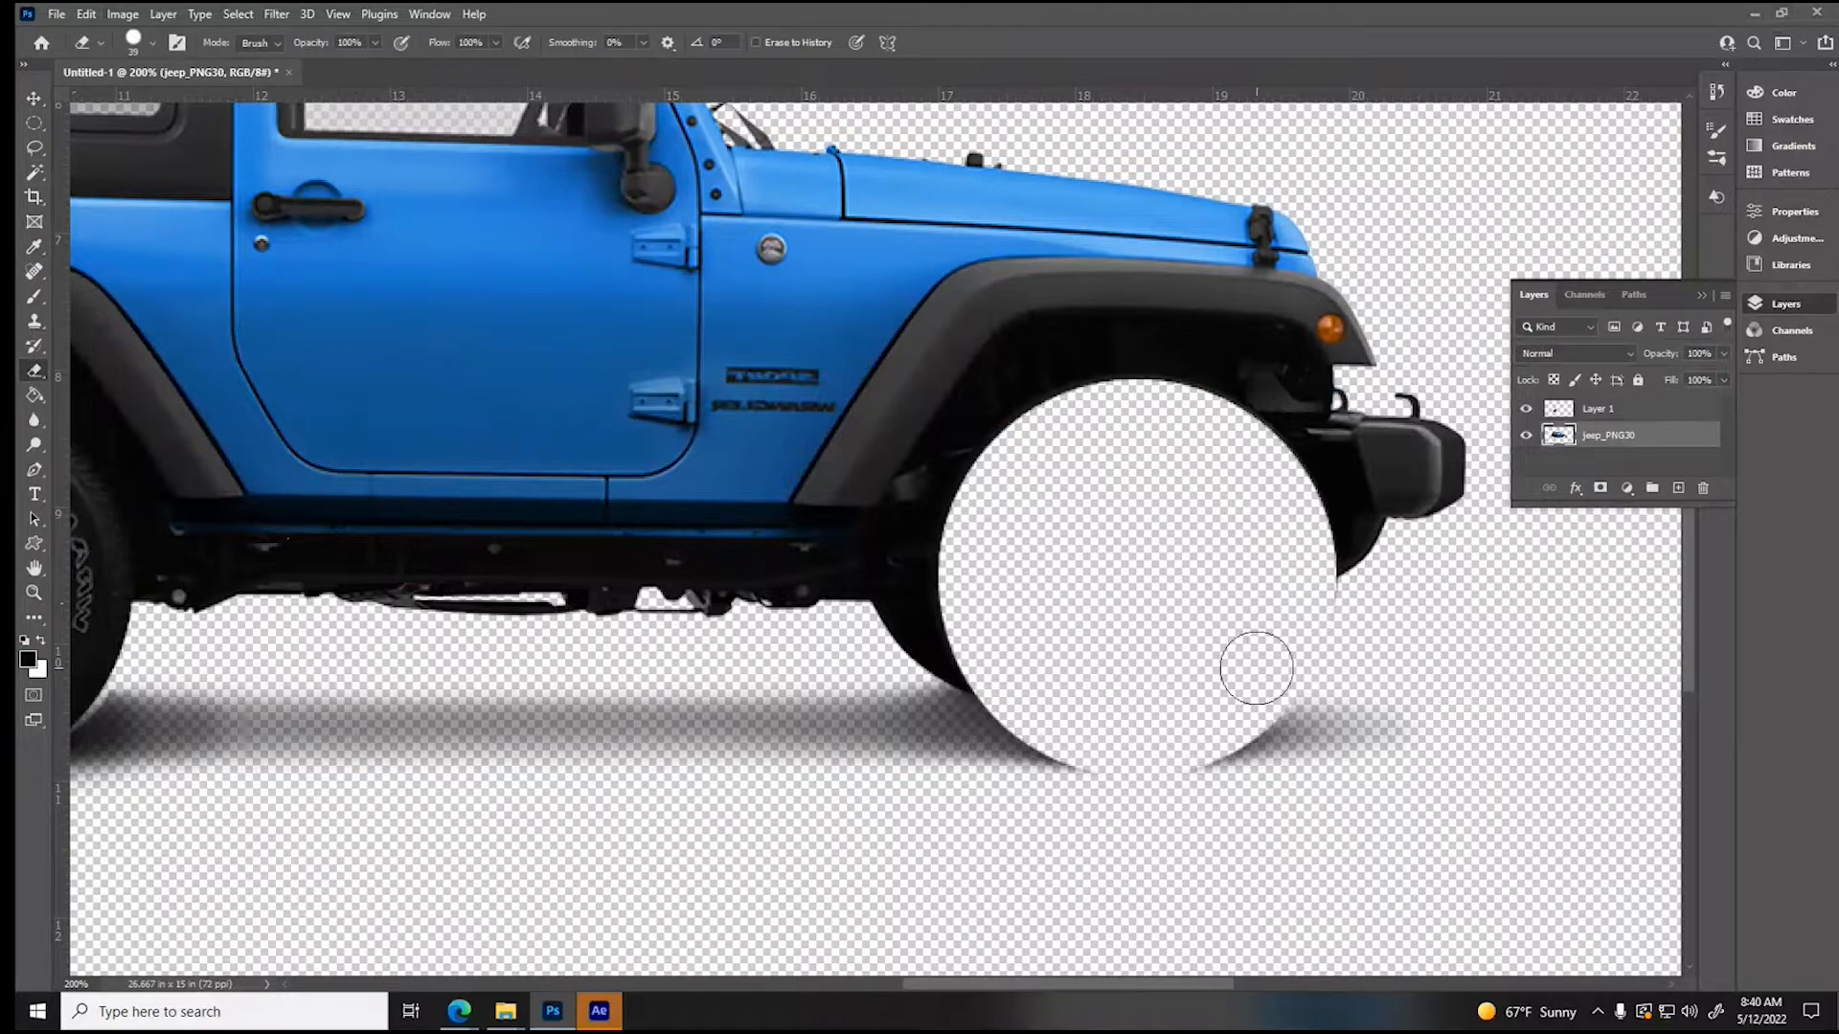
mouse_move(891, 639)
mouse_down()
mouse_move(994, 621)
mouse_move(944, 649)
mouse_move(991, 655)
mouse_move(1344, 606)
mouse_move(1289, 651)
mouse_move(949, 677)
mouse_move(1074, 742)
mouse_move(1188, 737)
mouse_up()
key(b)
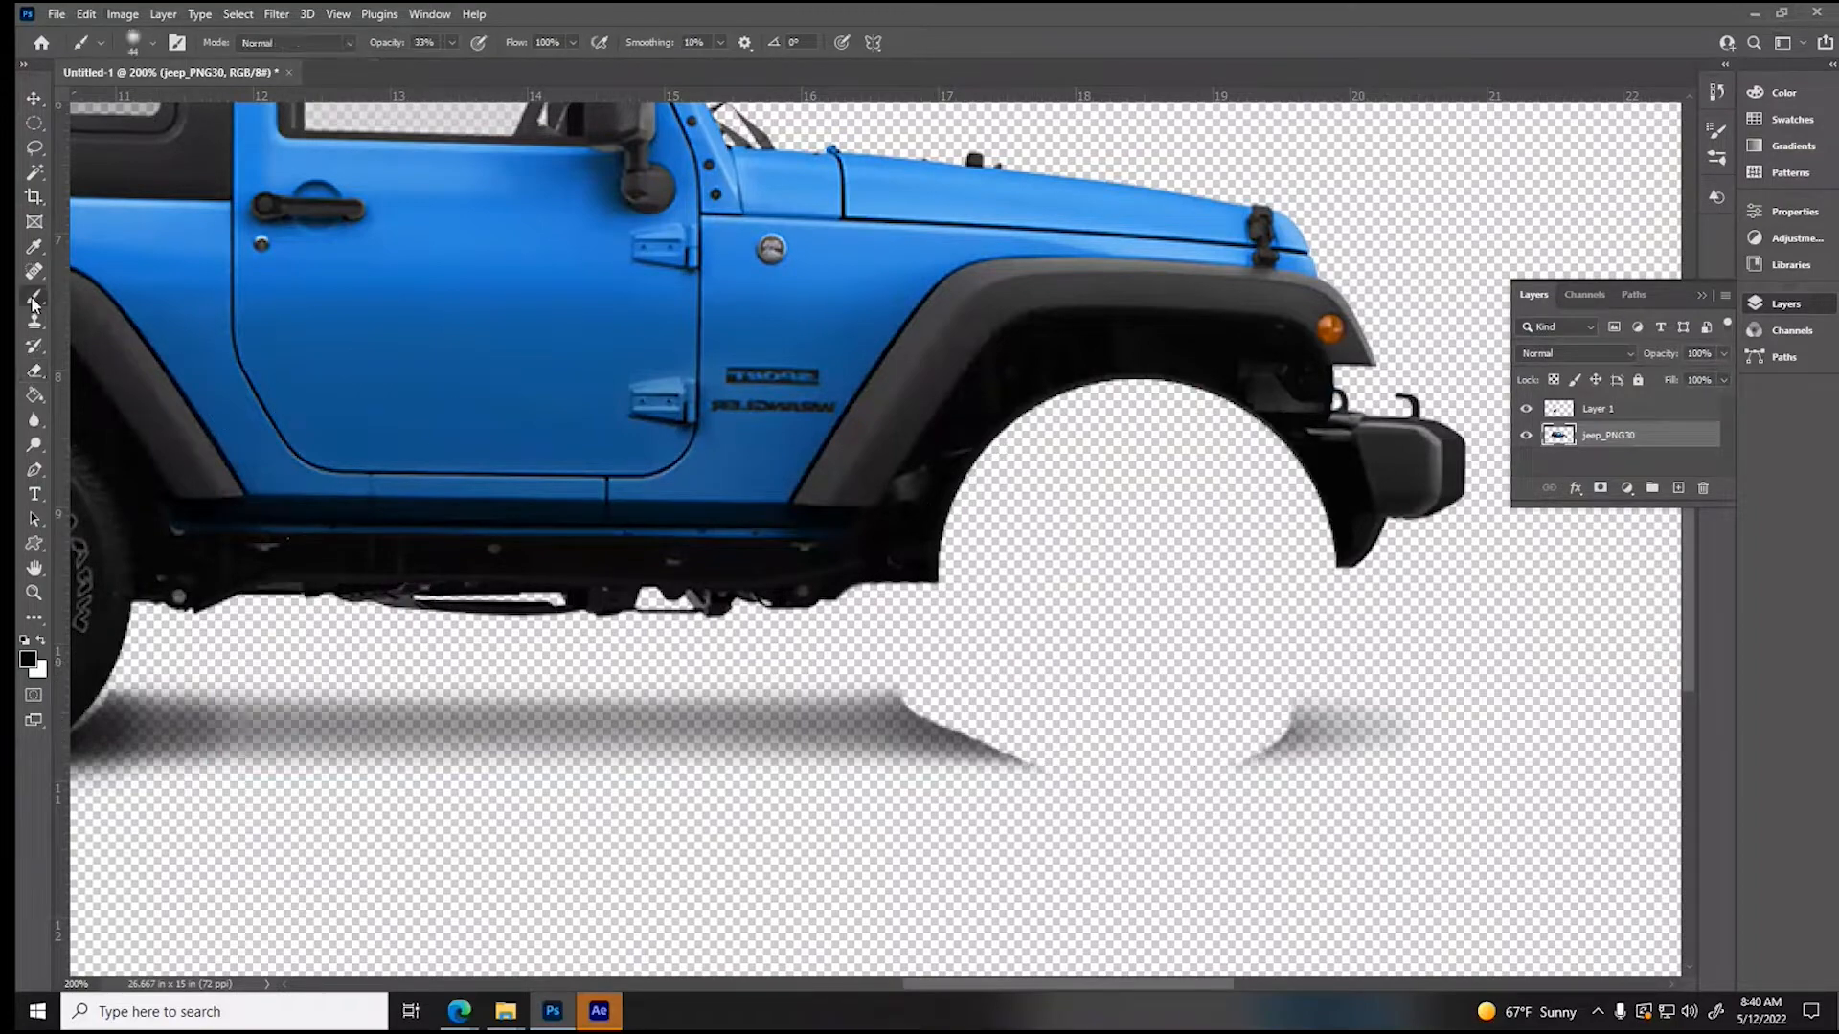
mouse_move(909, 706)
mouse_down()
mouse_move(1140, 709)
mouse_move(784, 705)
mouse_move(919, 723)
mouse_move(1274, 708)
mouse_move(1260, 737)
mouse_move(1198, 723)
mouse_move(1283, 713)
mouse_move(792, 718)
mouse_move(987, 747)
mouse_move(881, 731)
mouse_move(1396, 706)
mouse_up()
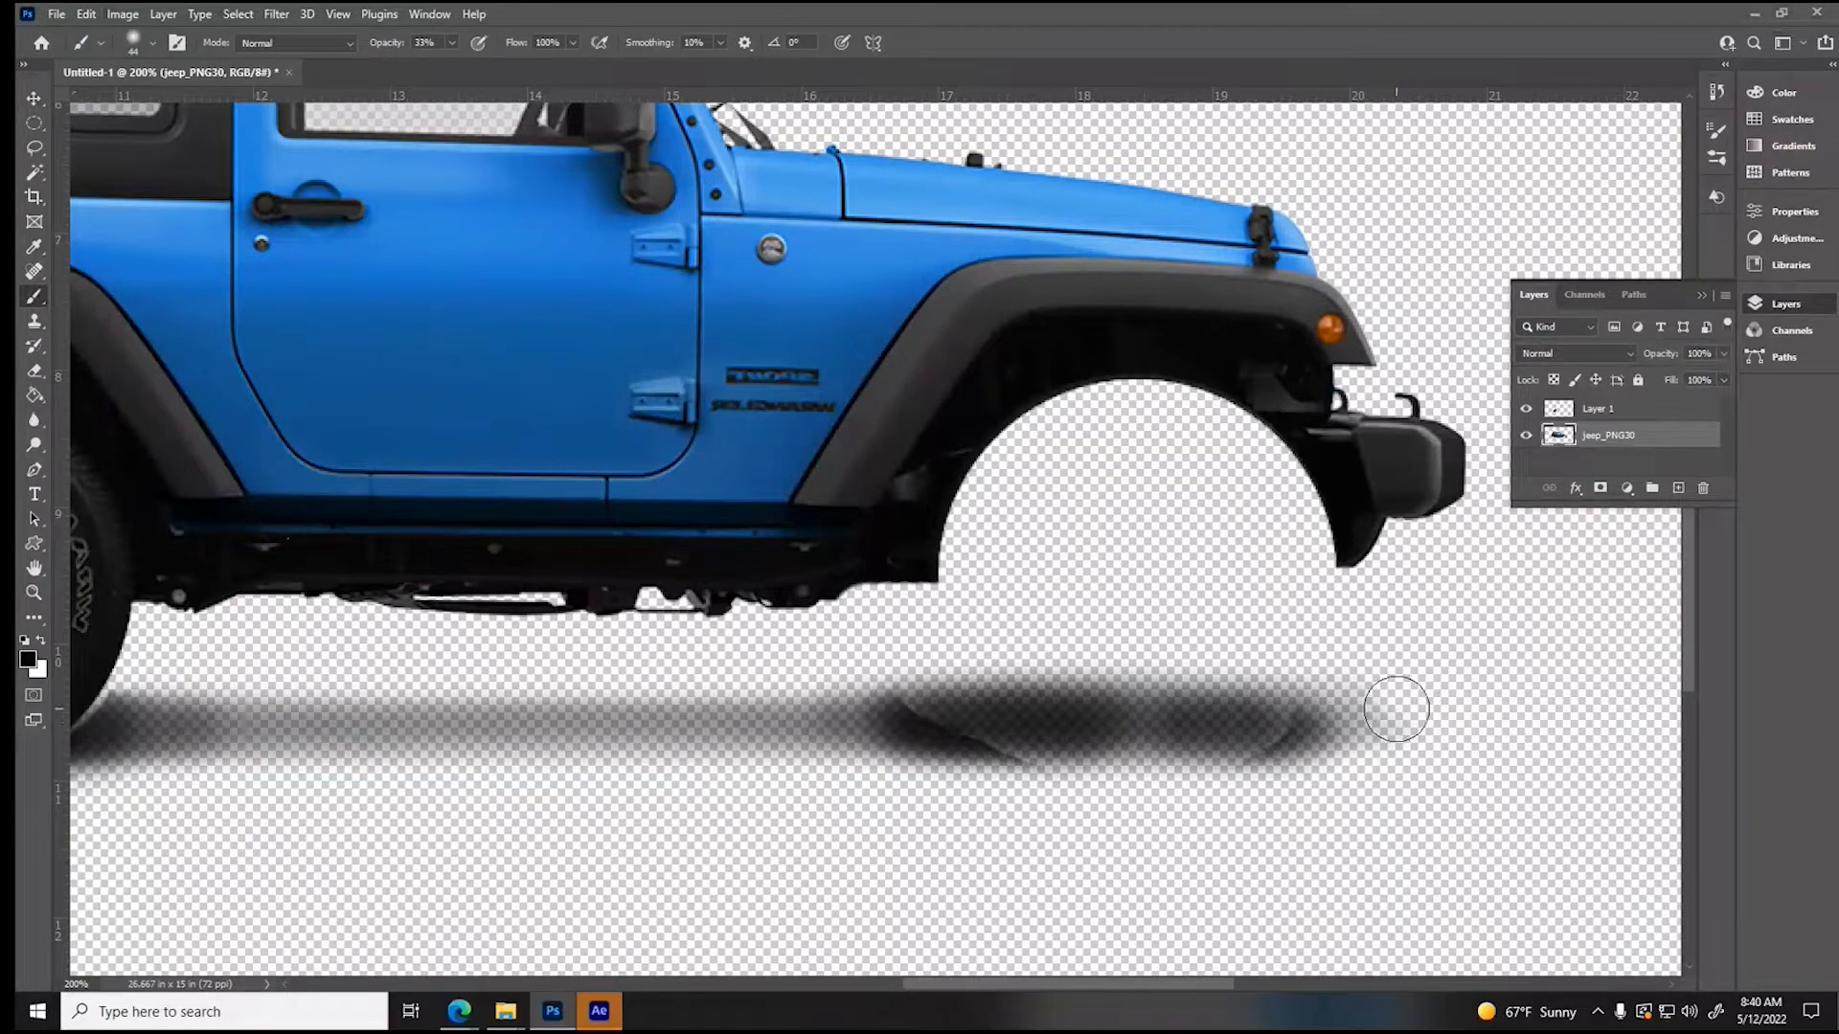
- Paste the front wheel onto its own layer, move it rearward clear of the wheel well, and make the jeep_PNG30 layer active
click(33, 99)
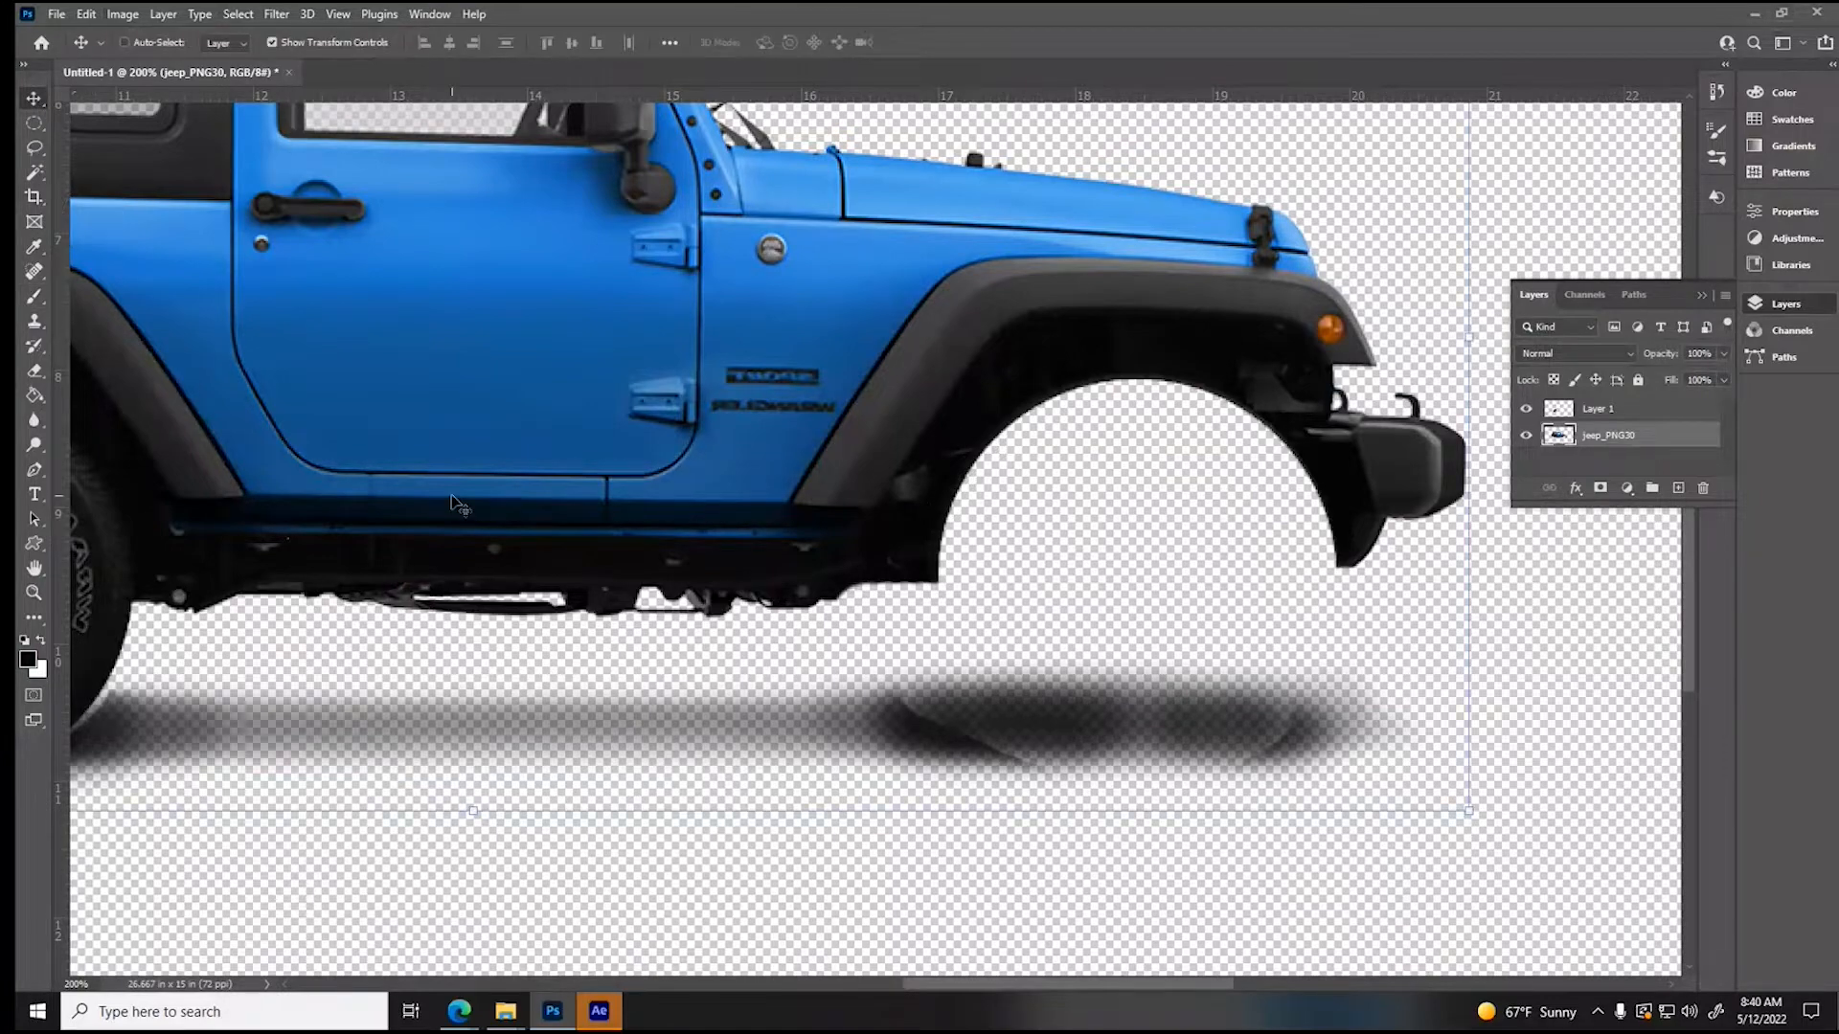
key(ctrl+v)
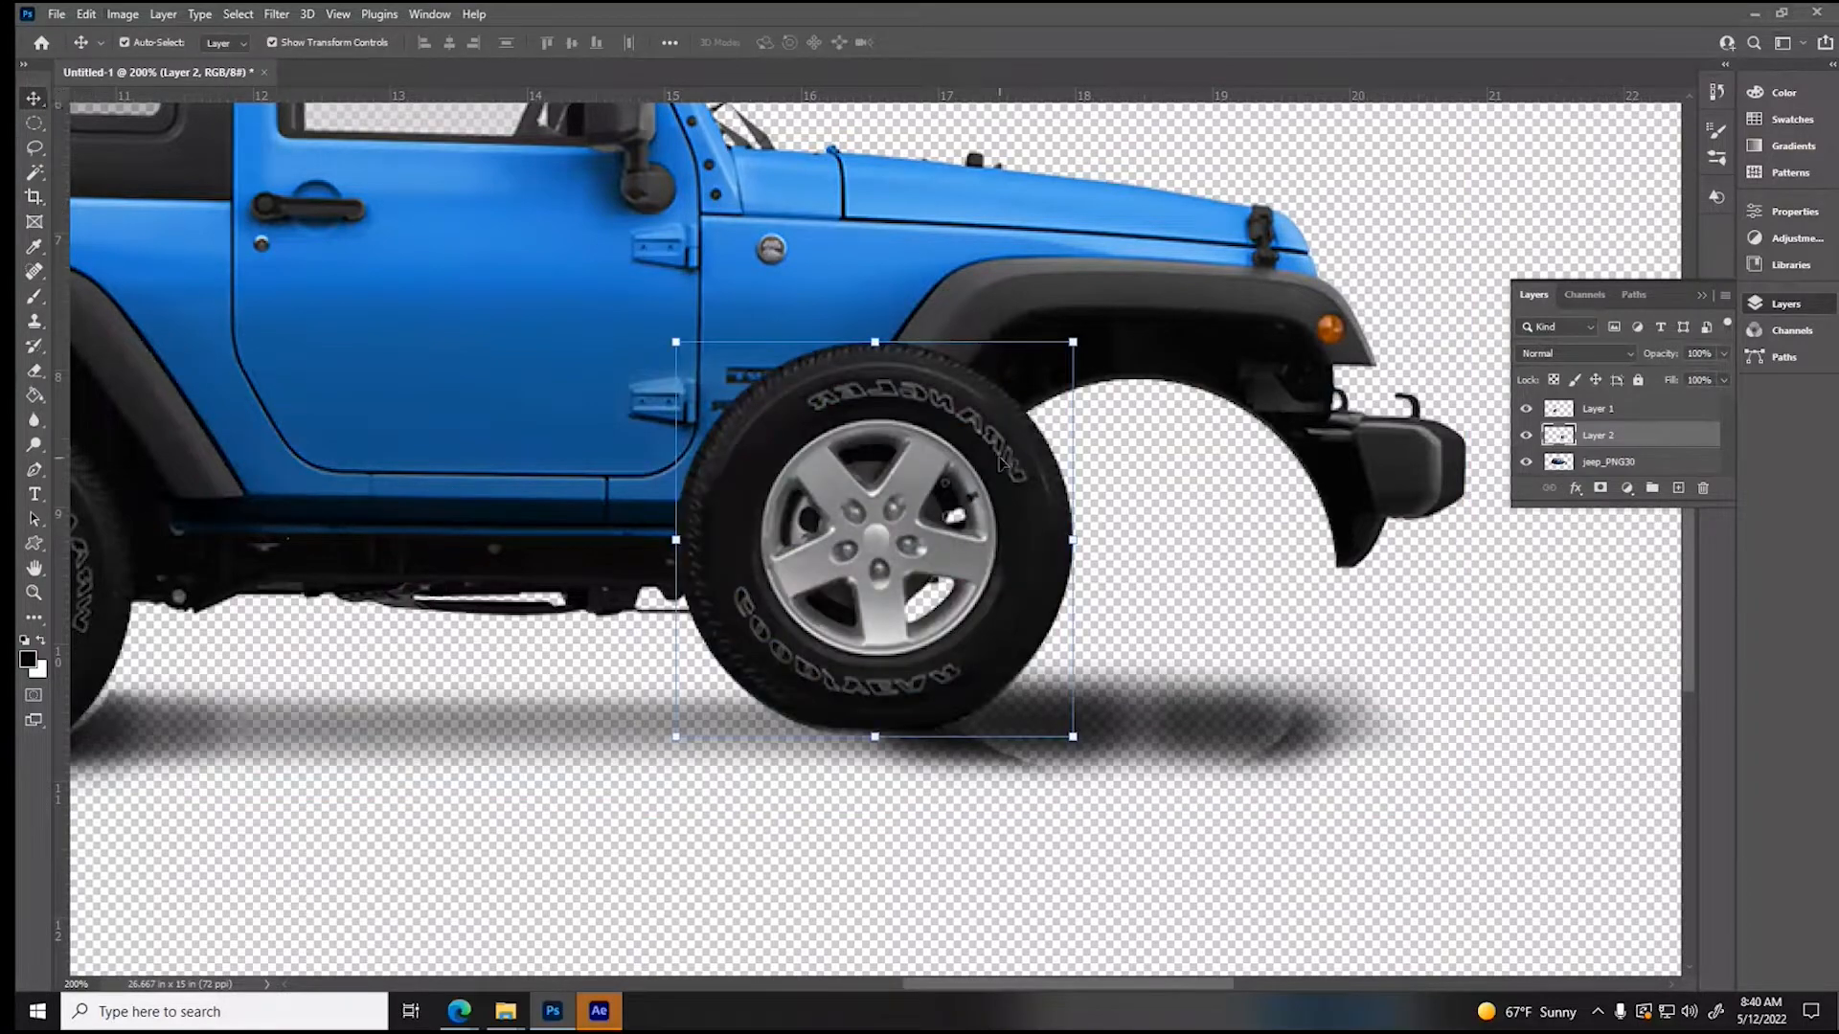
drag(879, 520, 717, 514)
click(383, 447)
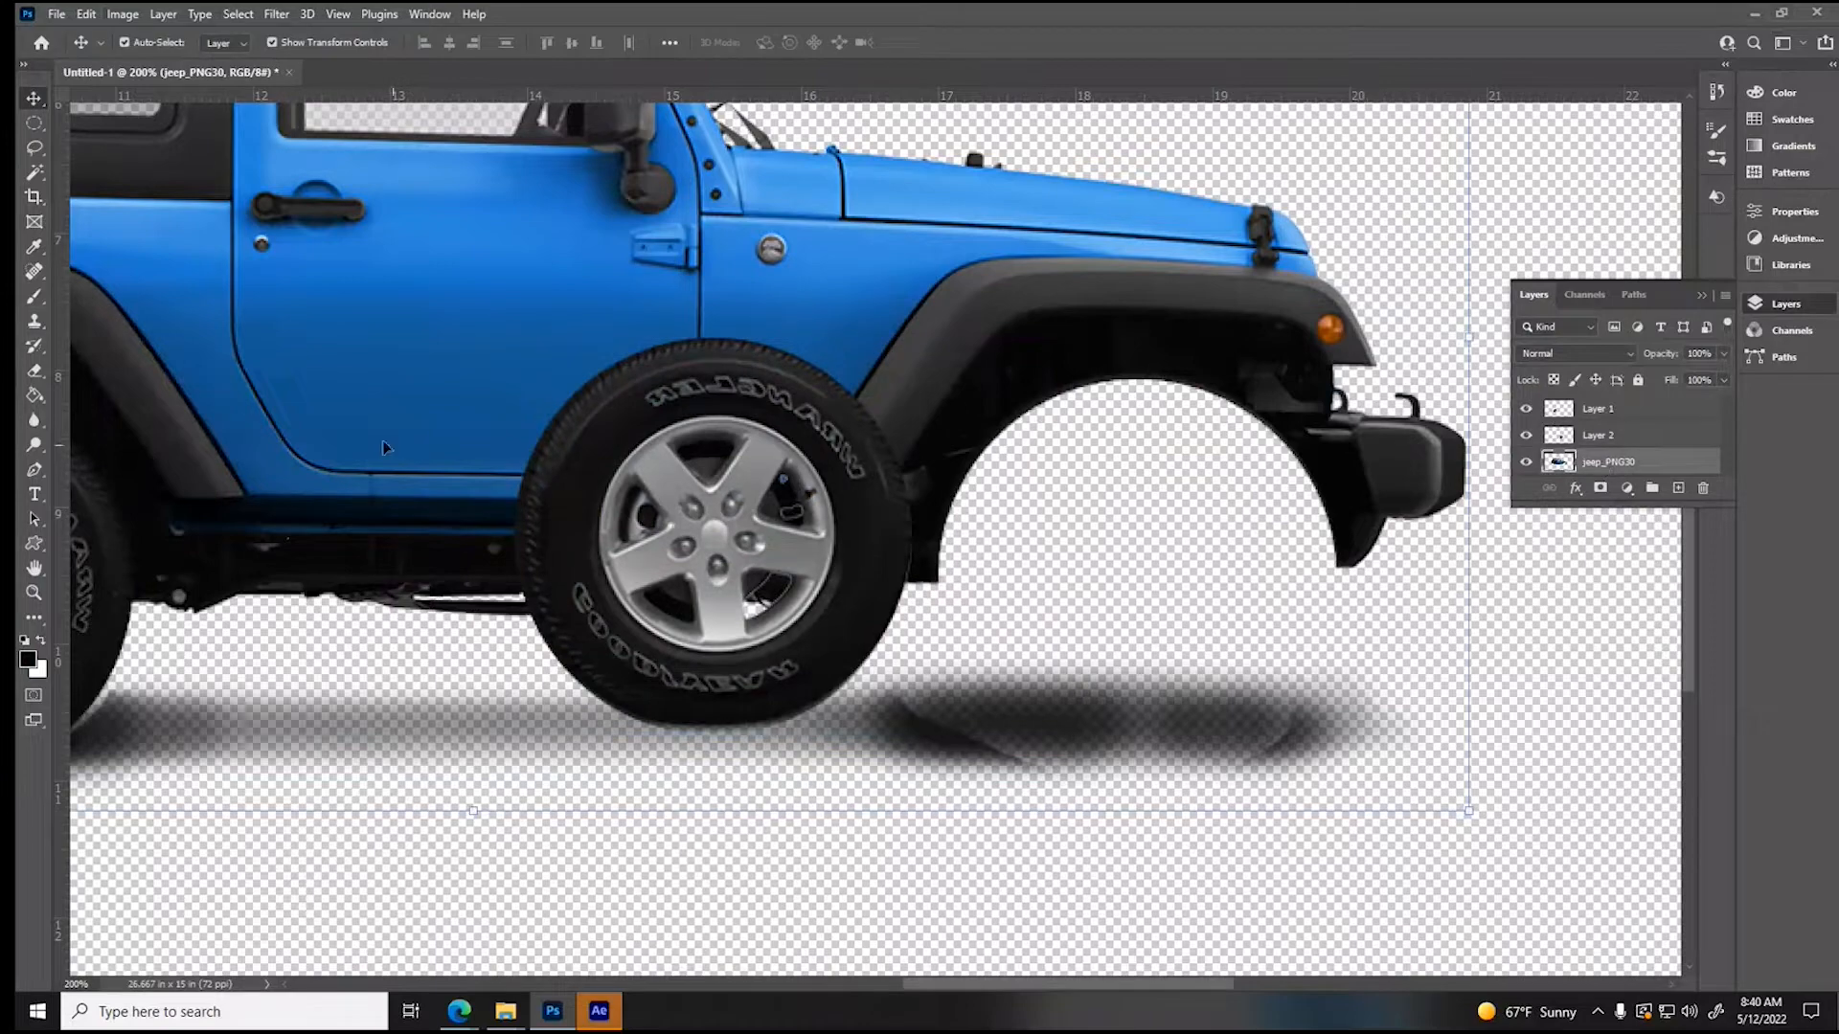
- Fill the upper part of the front wheel hole with black using a 44 px brush at 100% hardness and 100% opacity
click(35, 296)
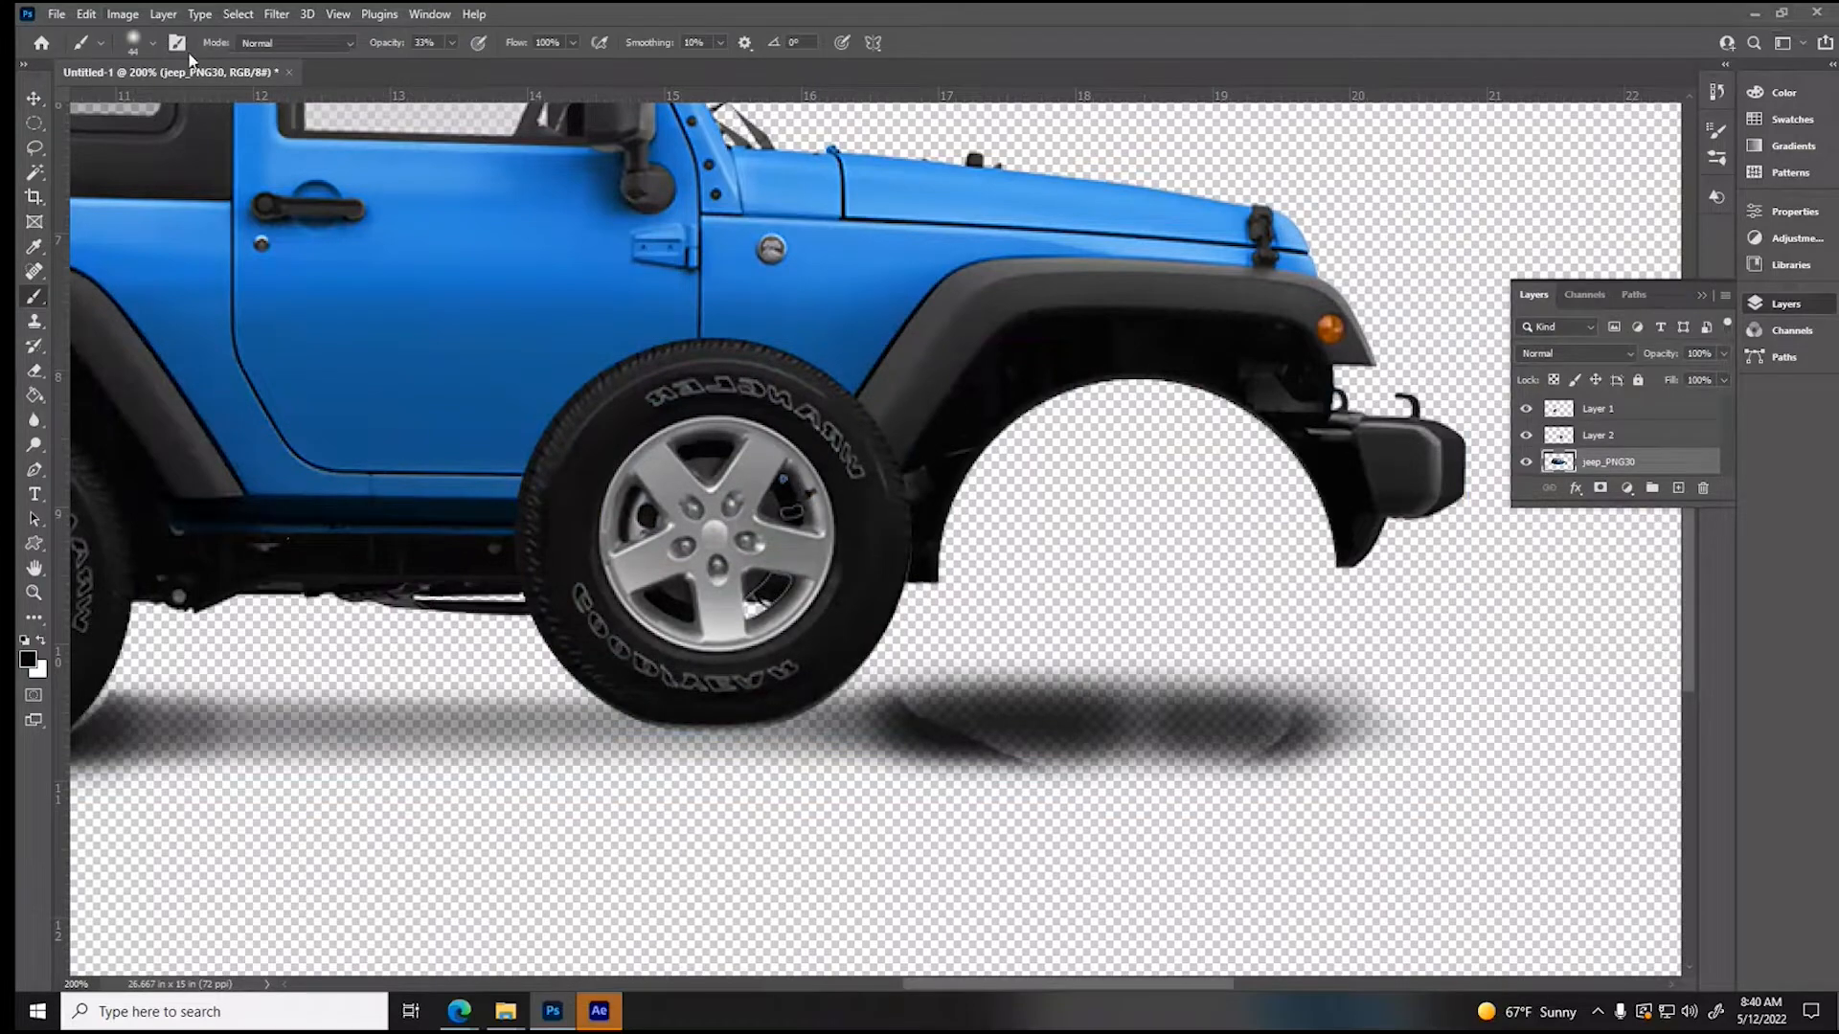
click(128, 42)
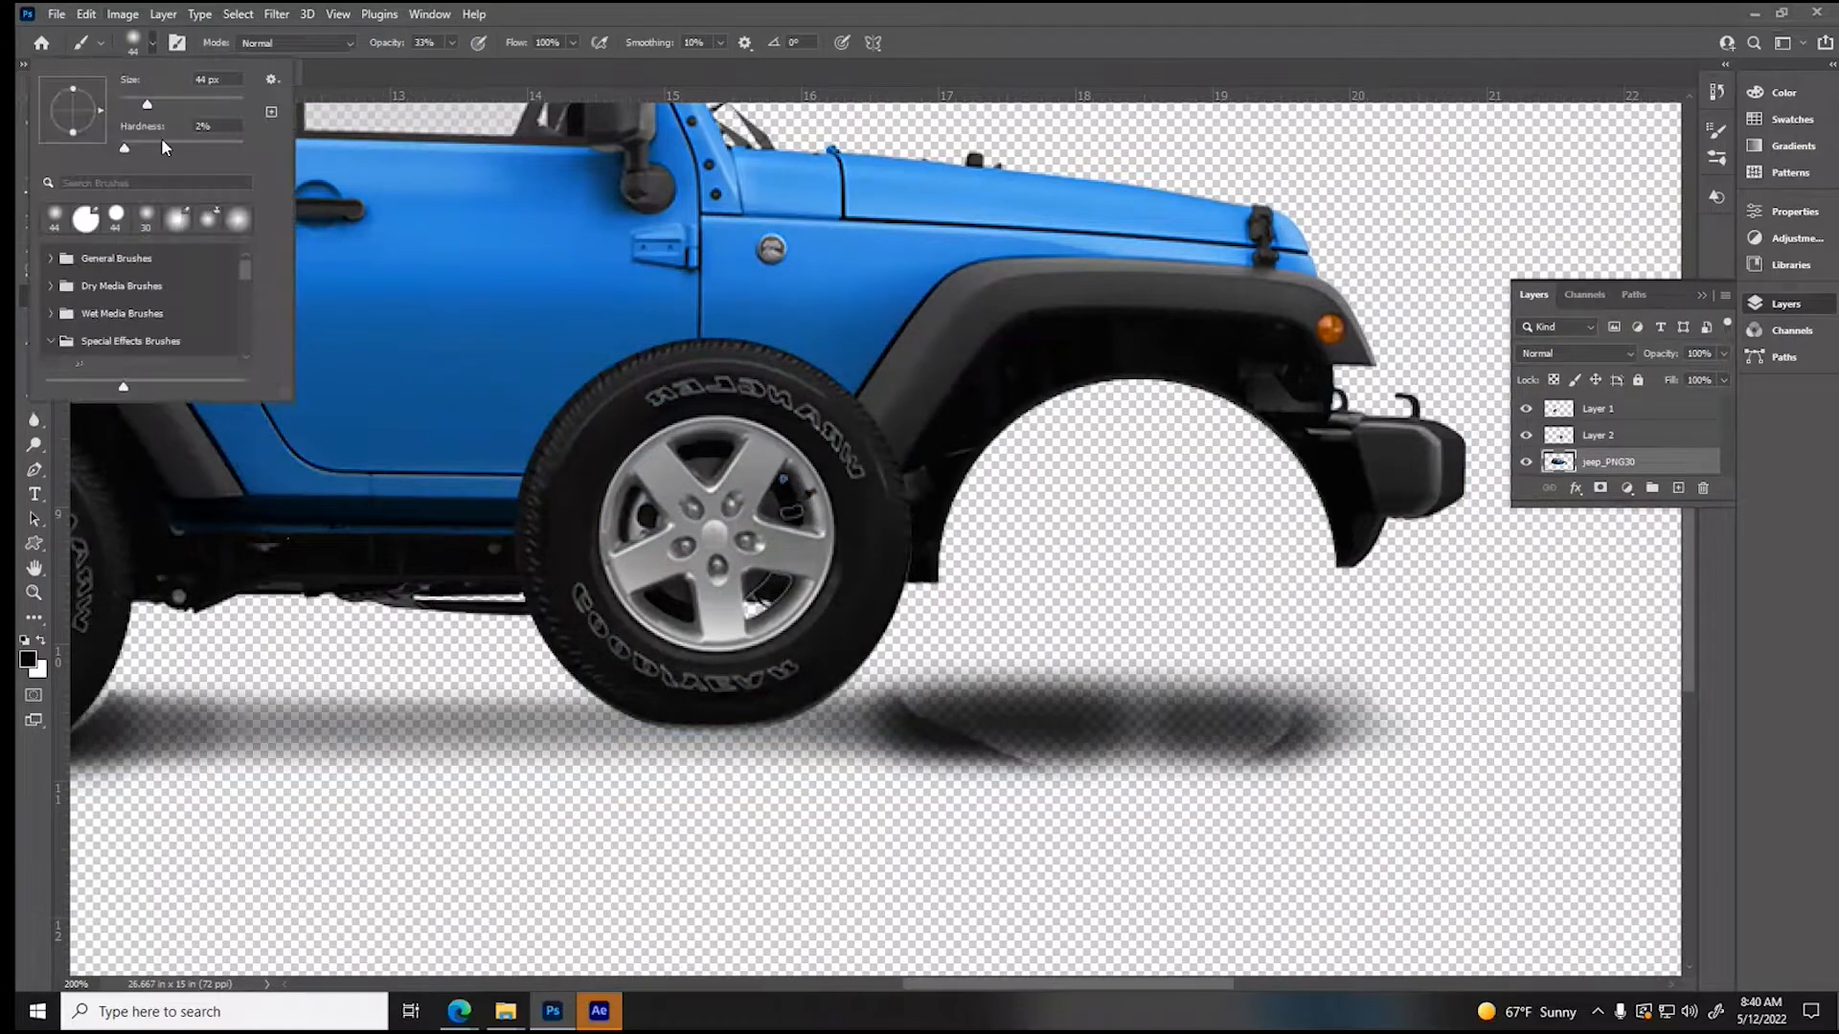
click(969, 551)
drag(970, 550, 1069, 546)
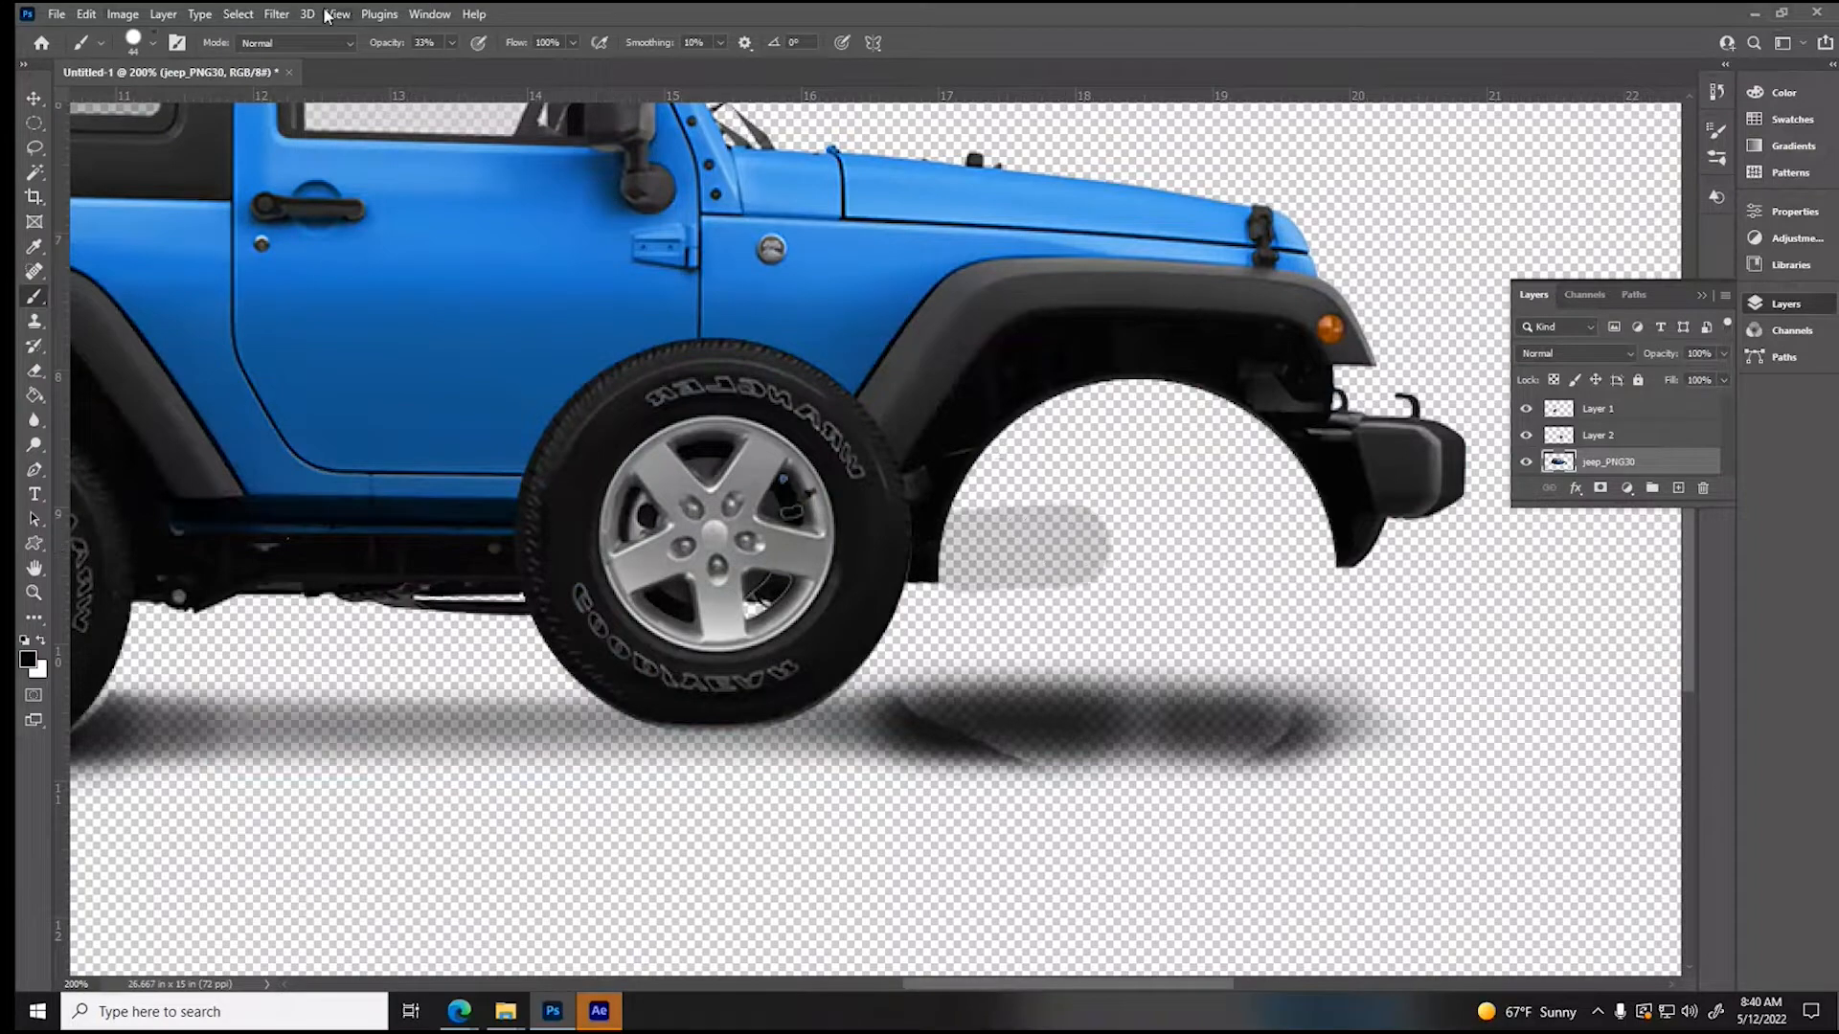
drag(460, 69, 596, 73)
mouse_move(939, 541)
mouse_down()
mouse_move(1304, 541)
mouse_move(1277, 480)
mouse_move(1131, 402)
mouse_move(980, 493)
mouse_move(1212, 490)
mouse_move(1115, 473)
mouse_move(1200, 414)
mouse_move(1197, 452)
mouse_up()
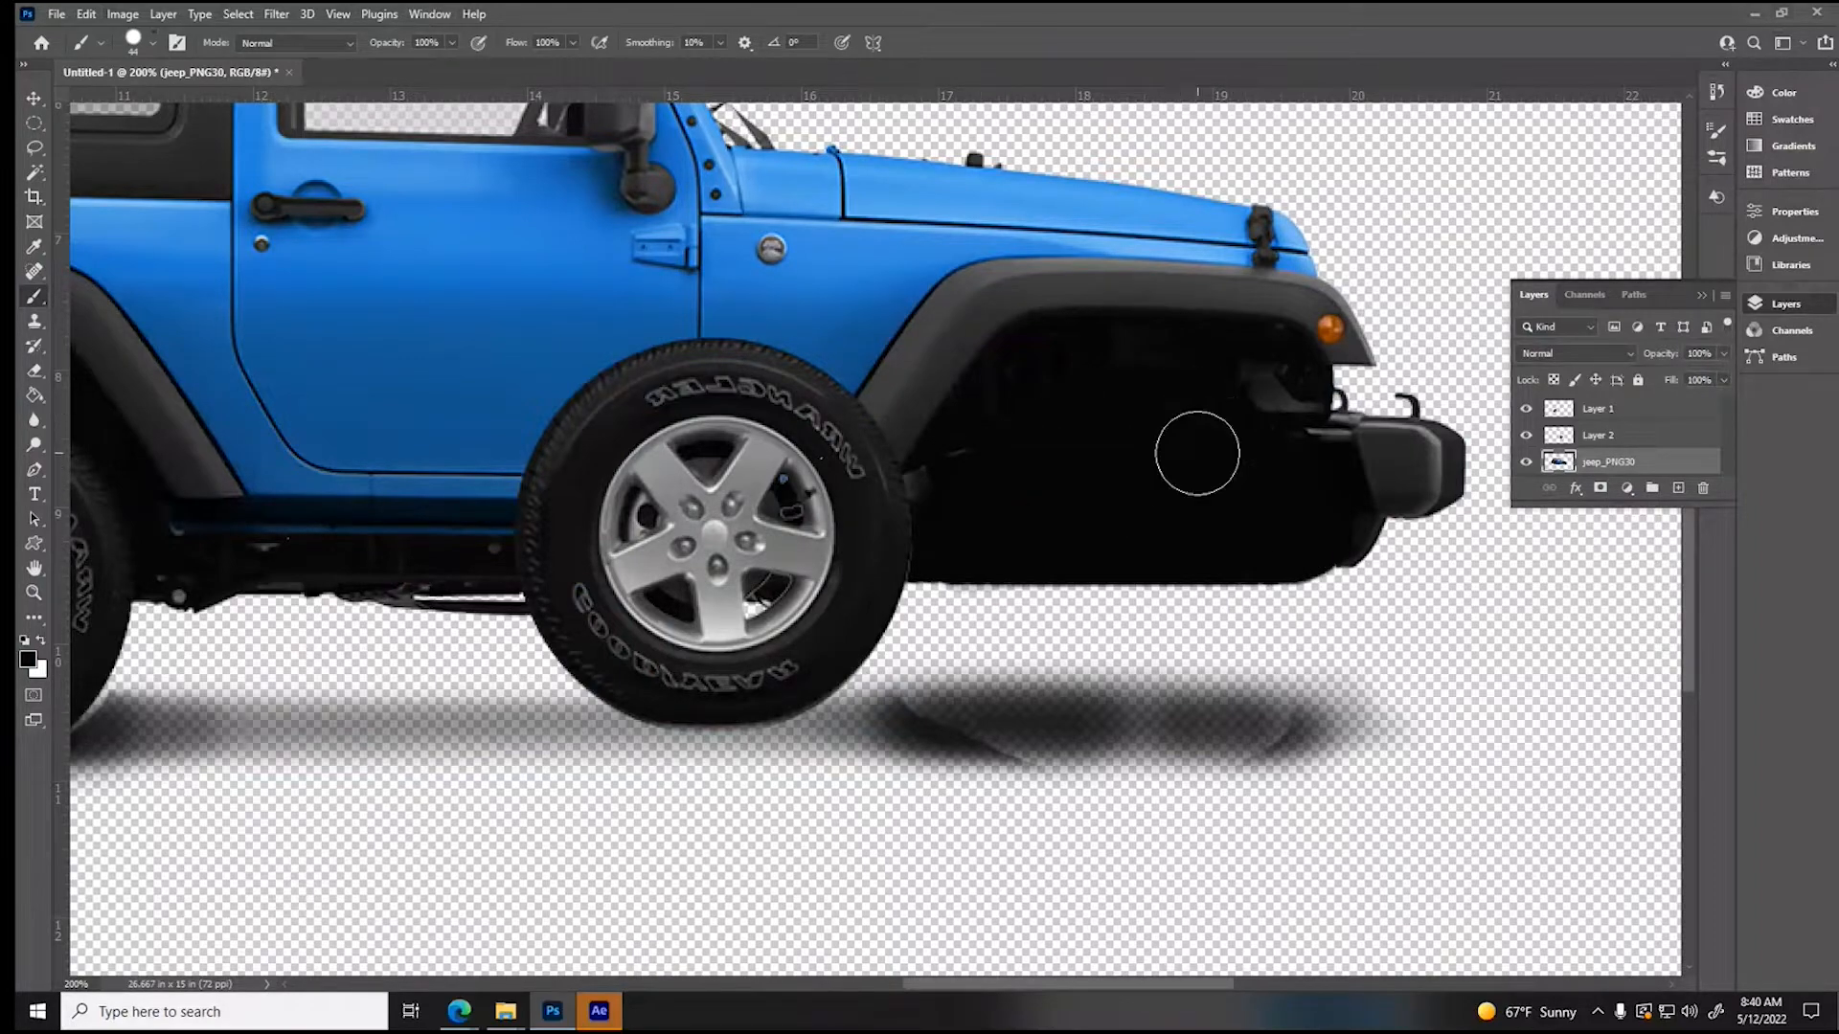
- Move the front wheel back into position under the front fender and deselect its layer
click(34, 98)
drag(743, 606, 1098, 688)
key(ctrl+0)
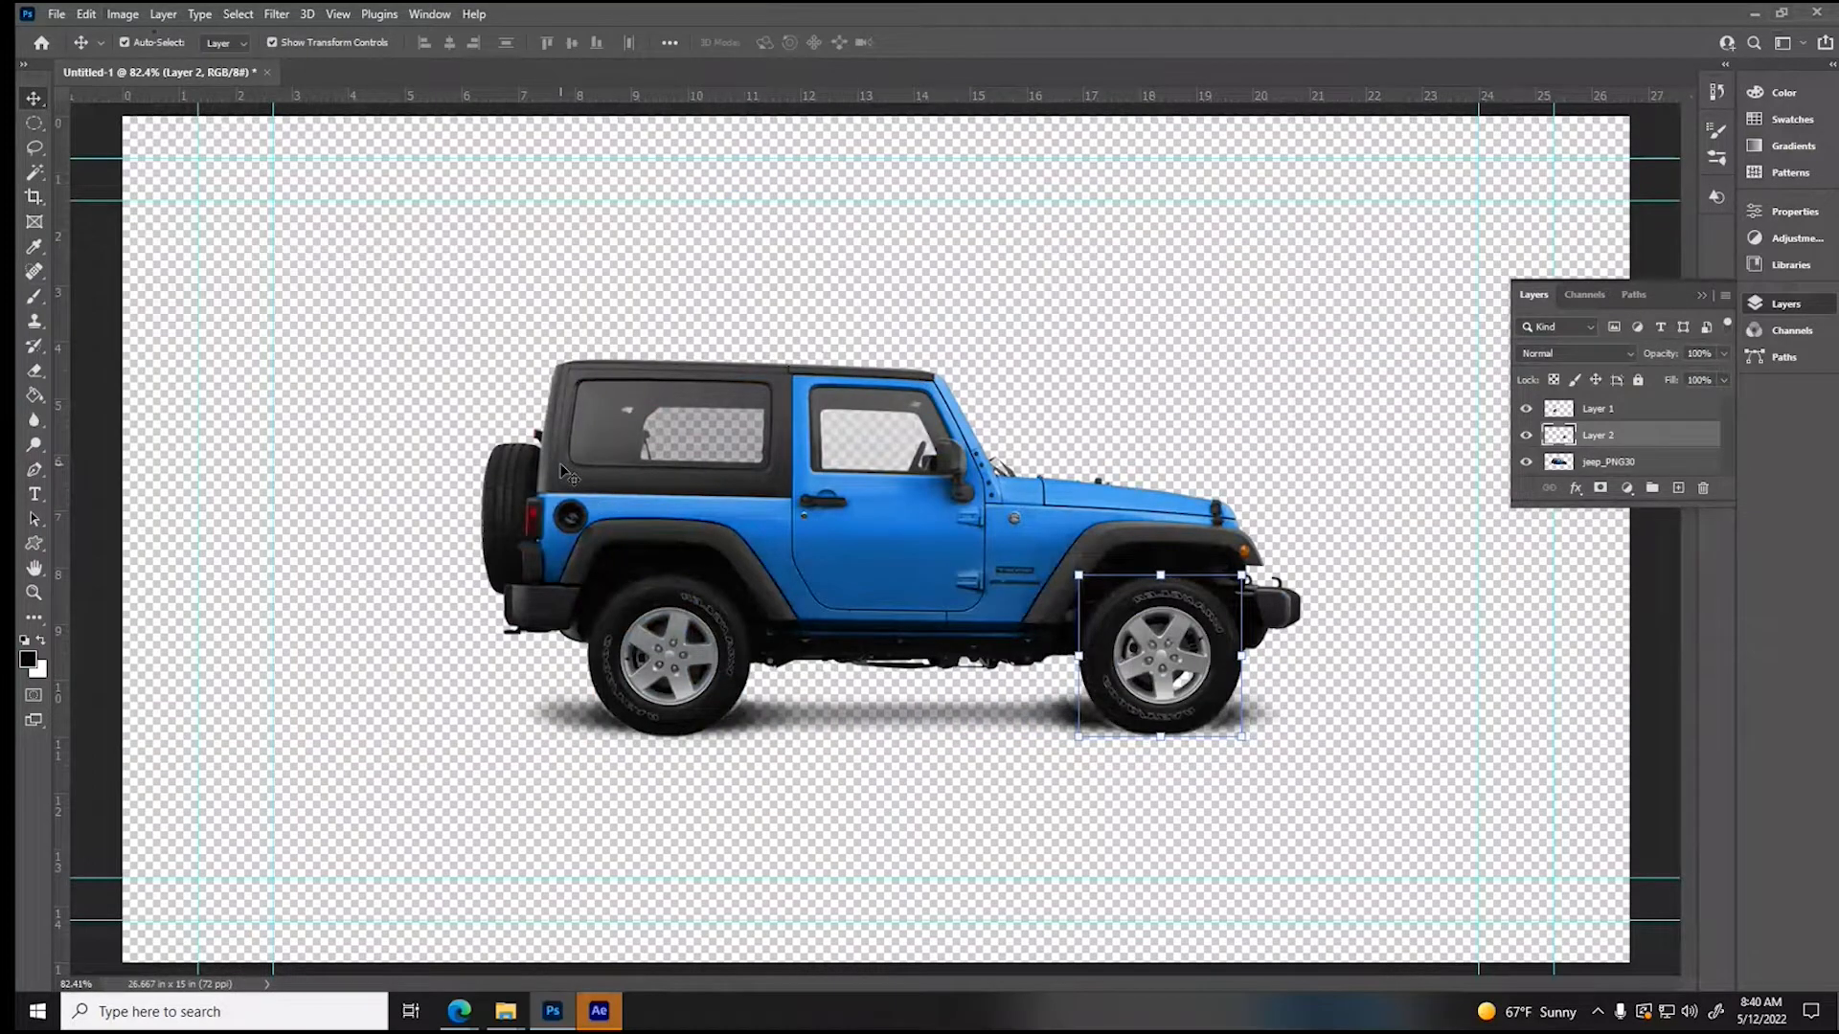
click(871, 421)
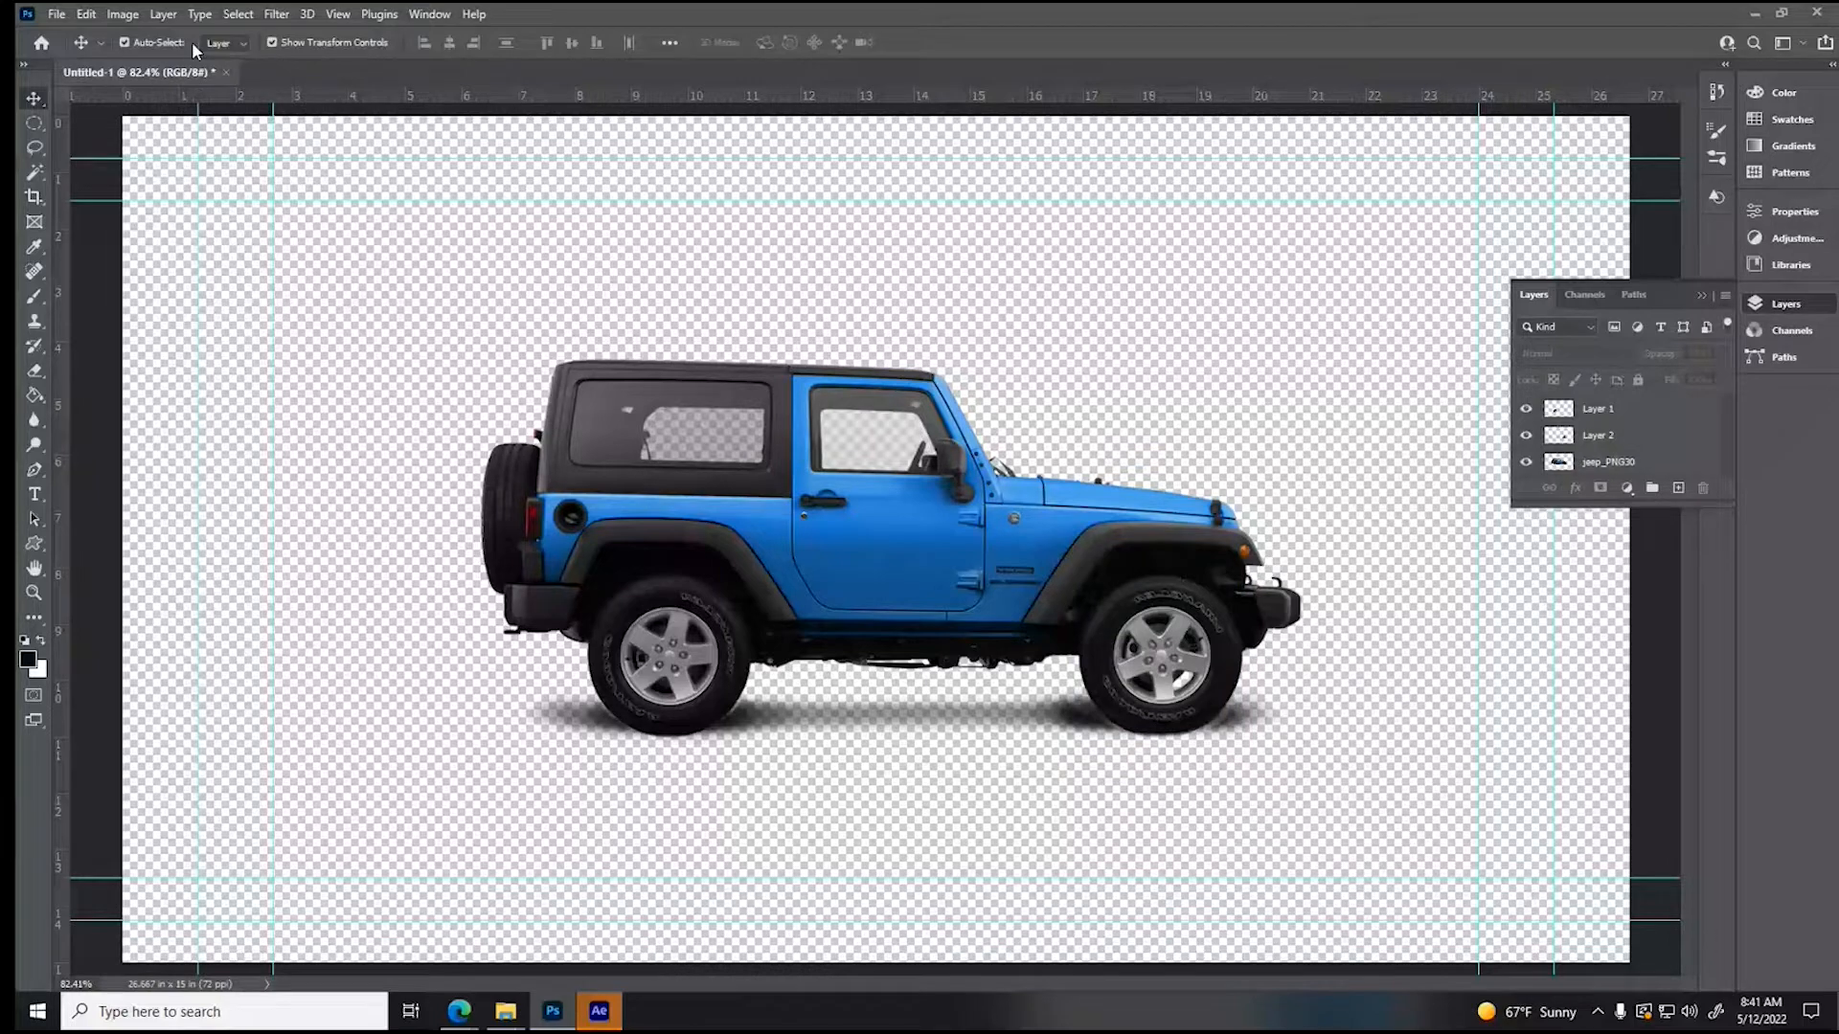
- Save the layered document as a Photoshop file named Jeep in the Assets folder, with Maximize Compatibility on
key(ctrl+shift+s)
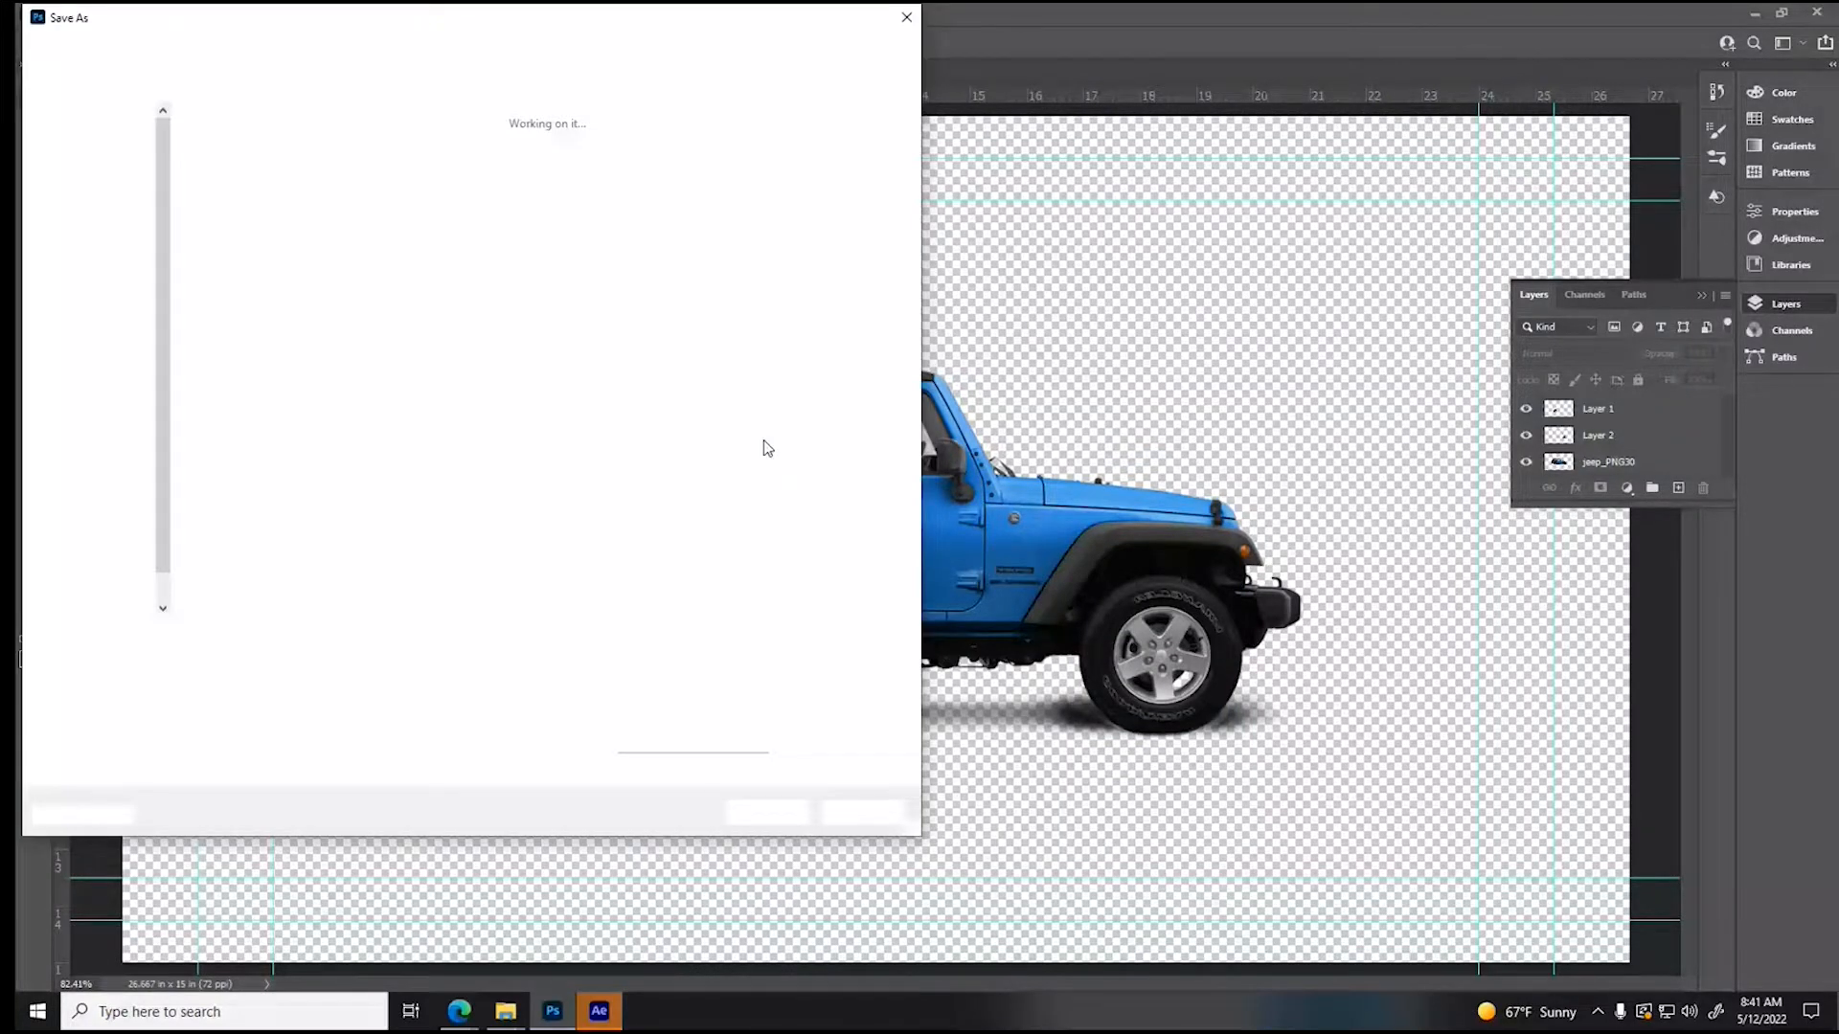
text(J)
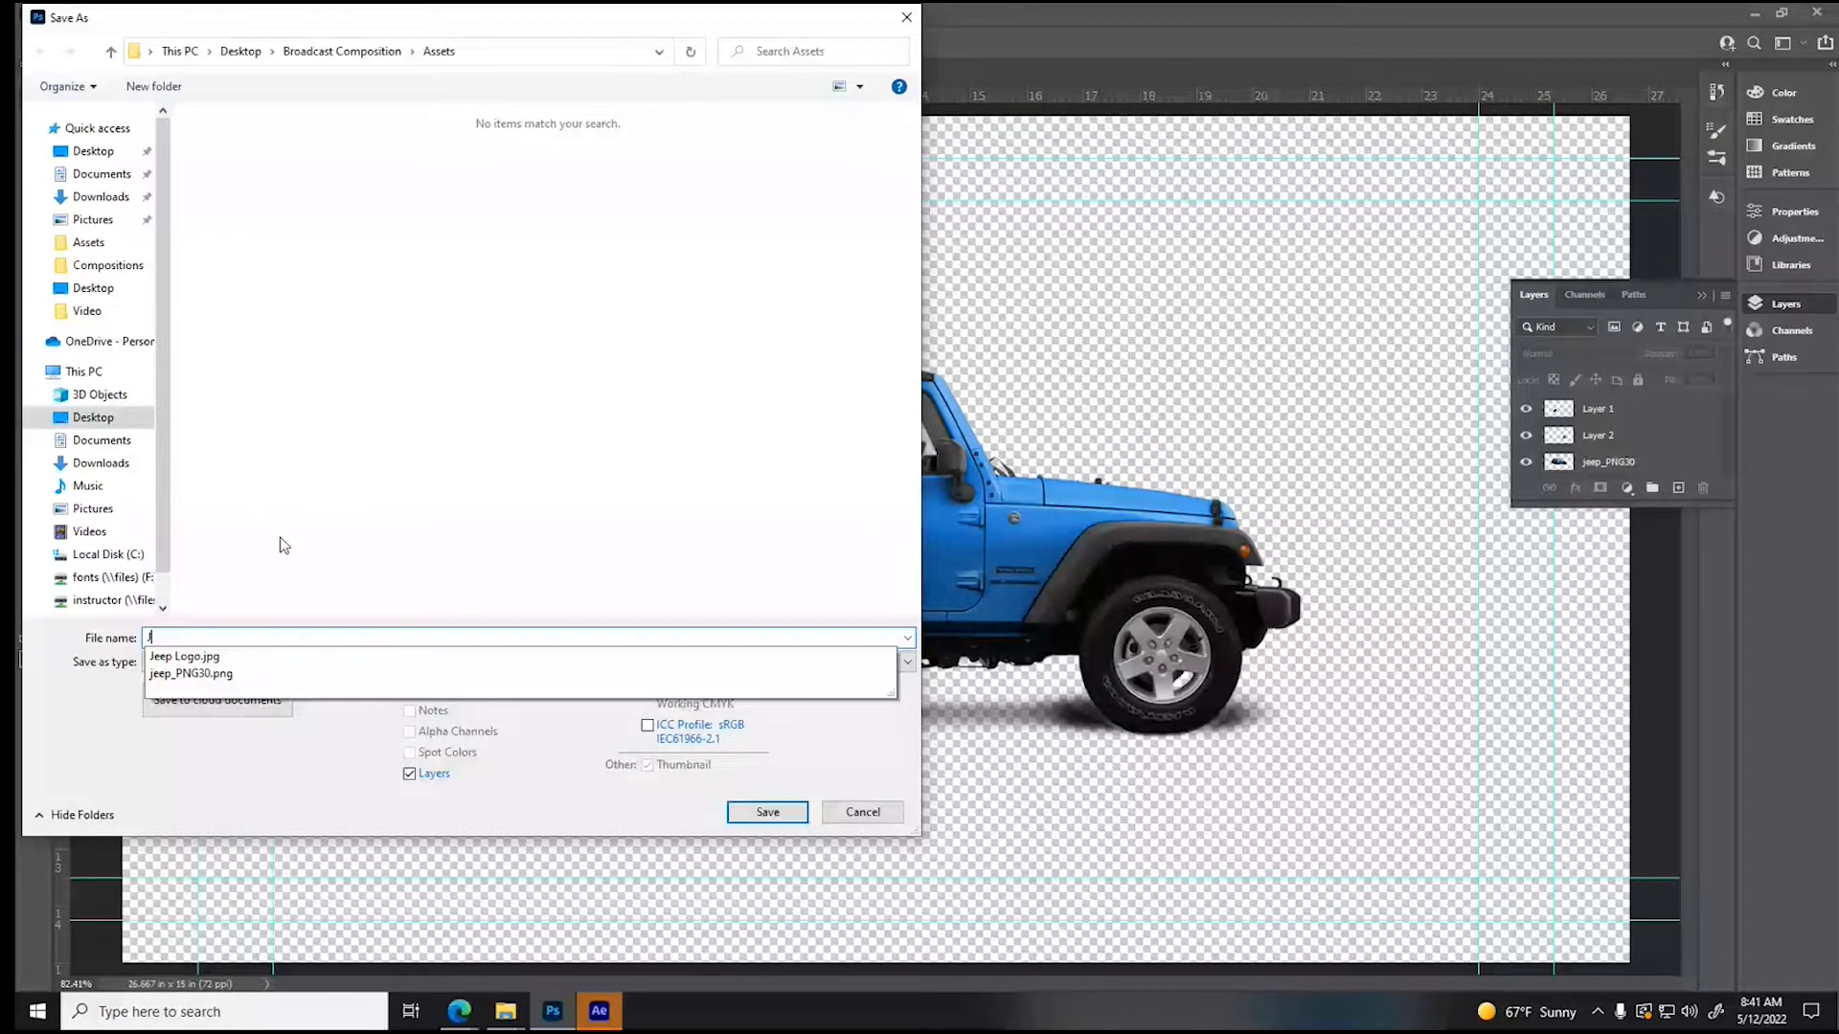
text(eep C)
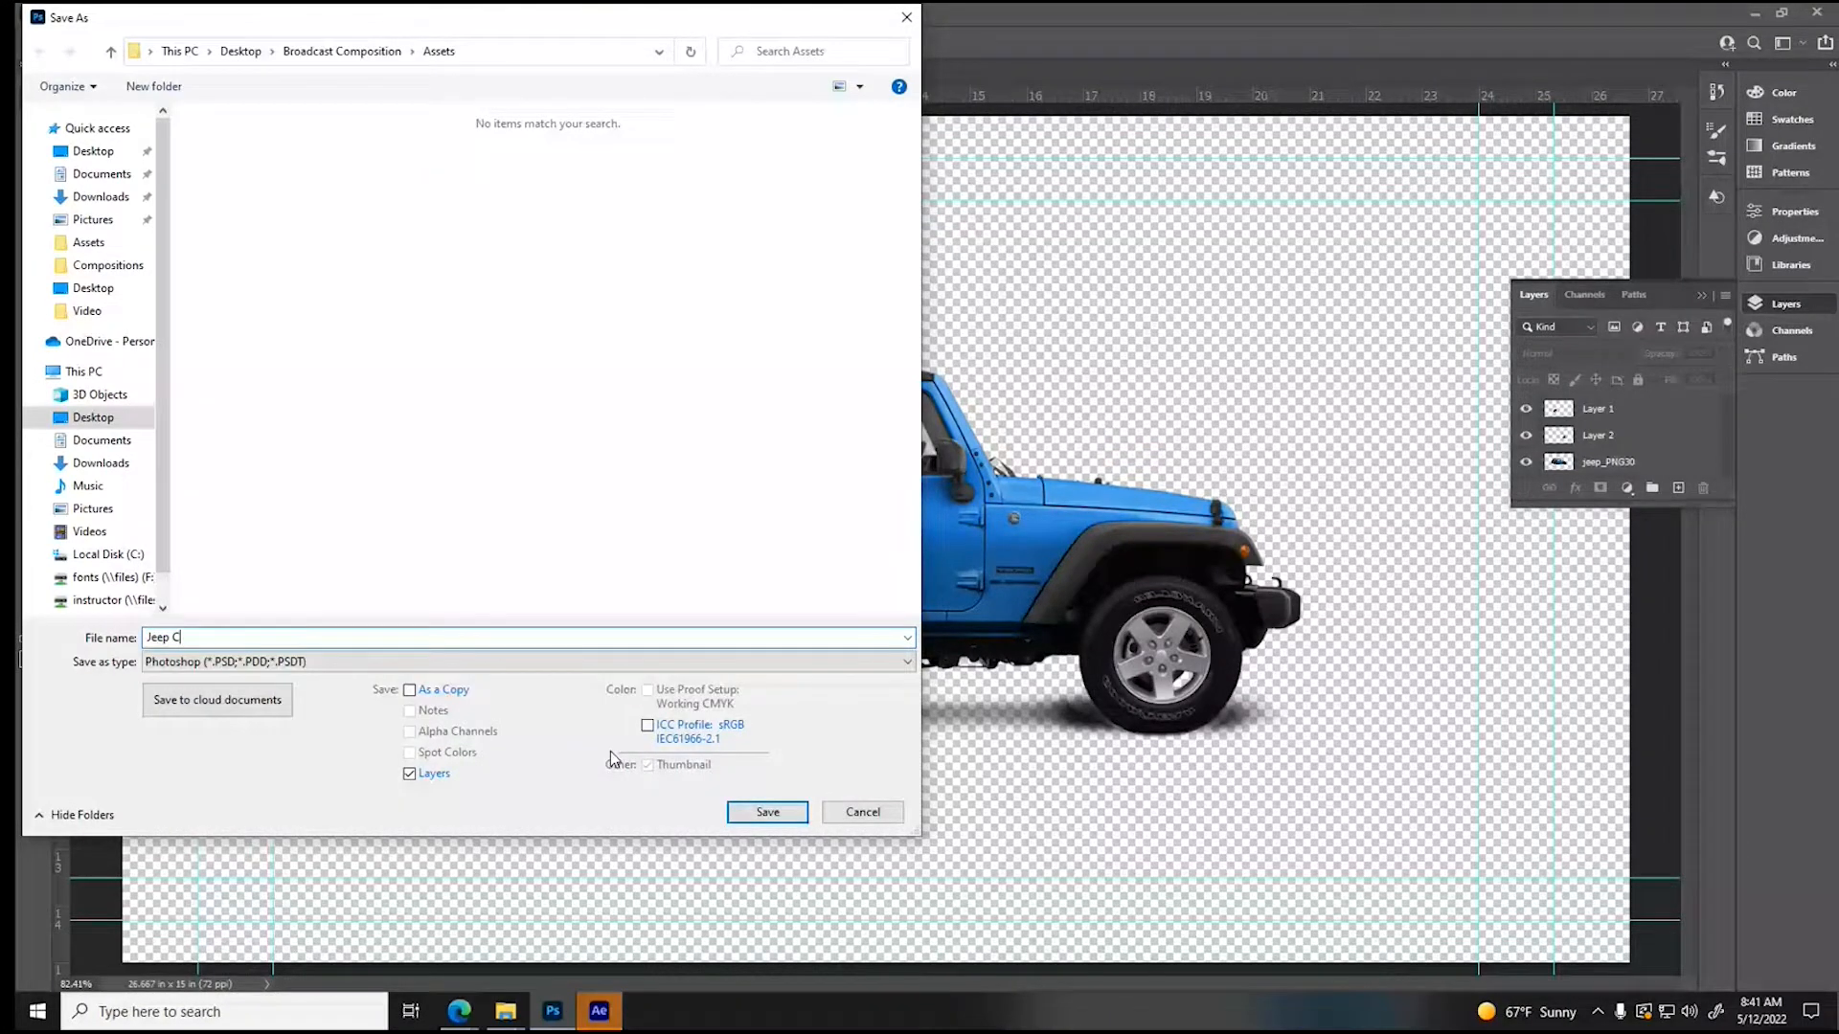
key(BackSpace)
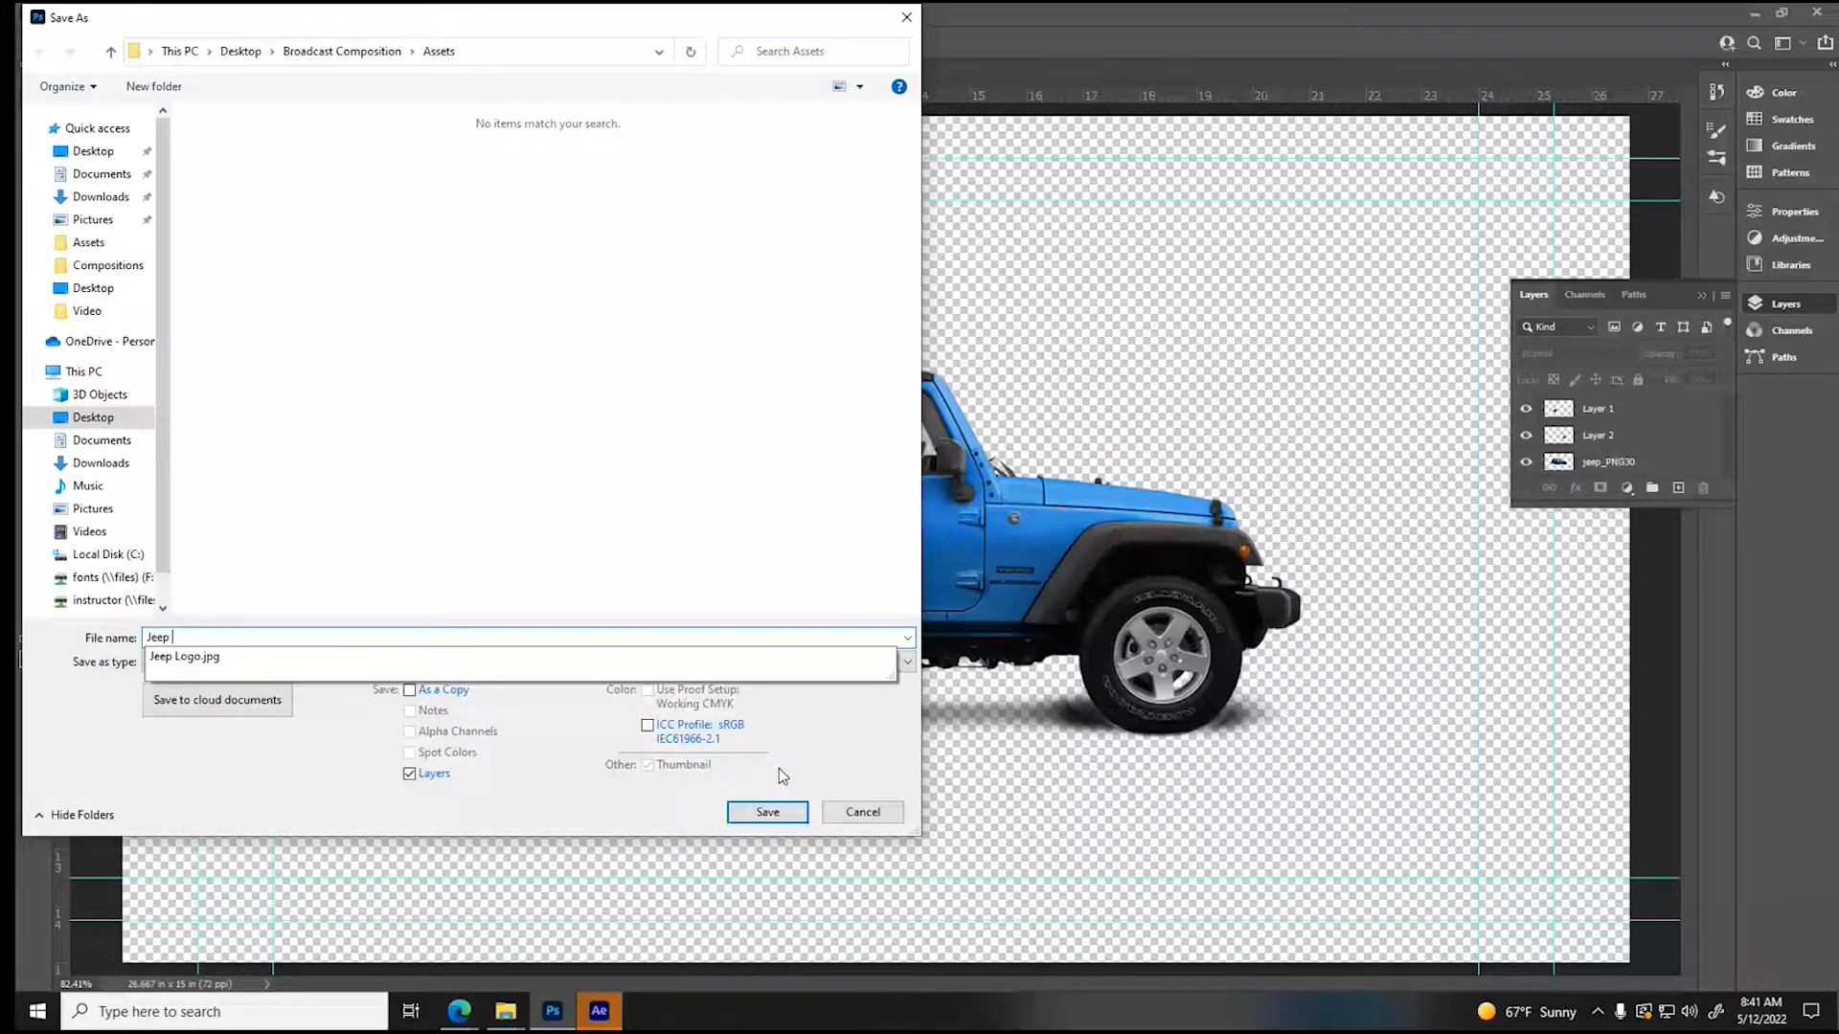
key(Return)
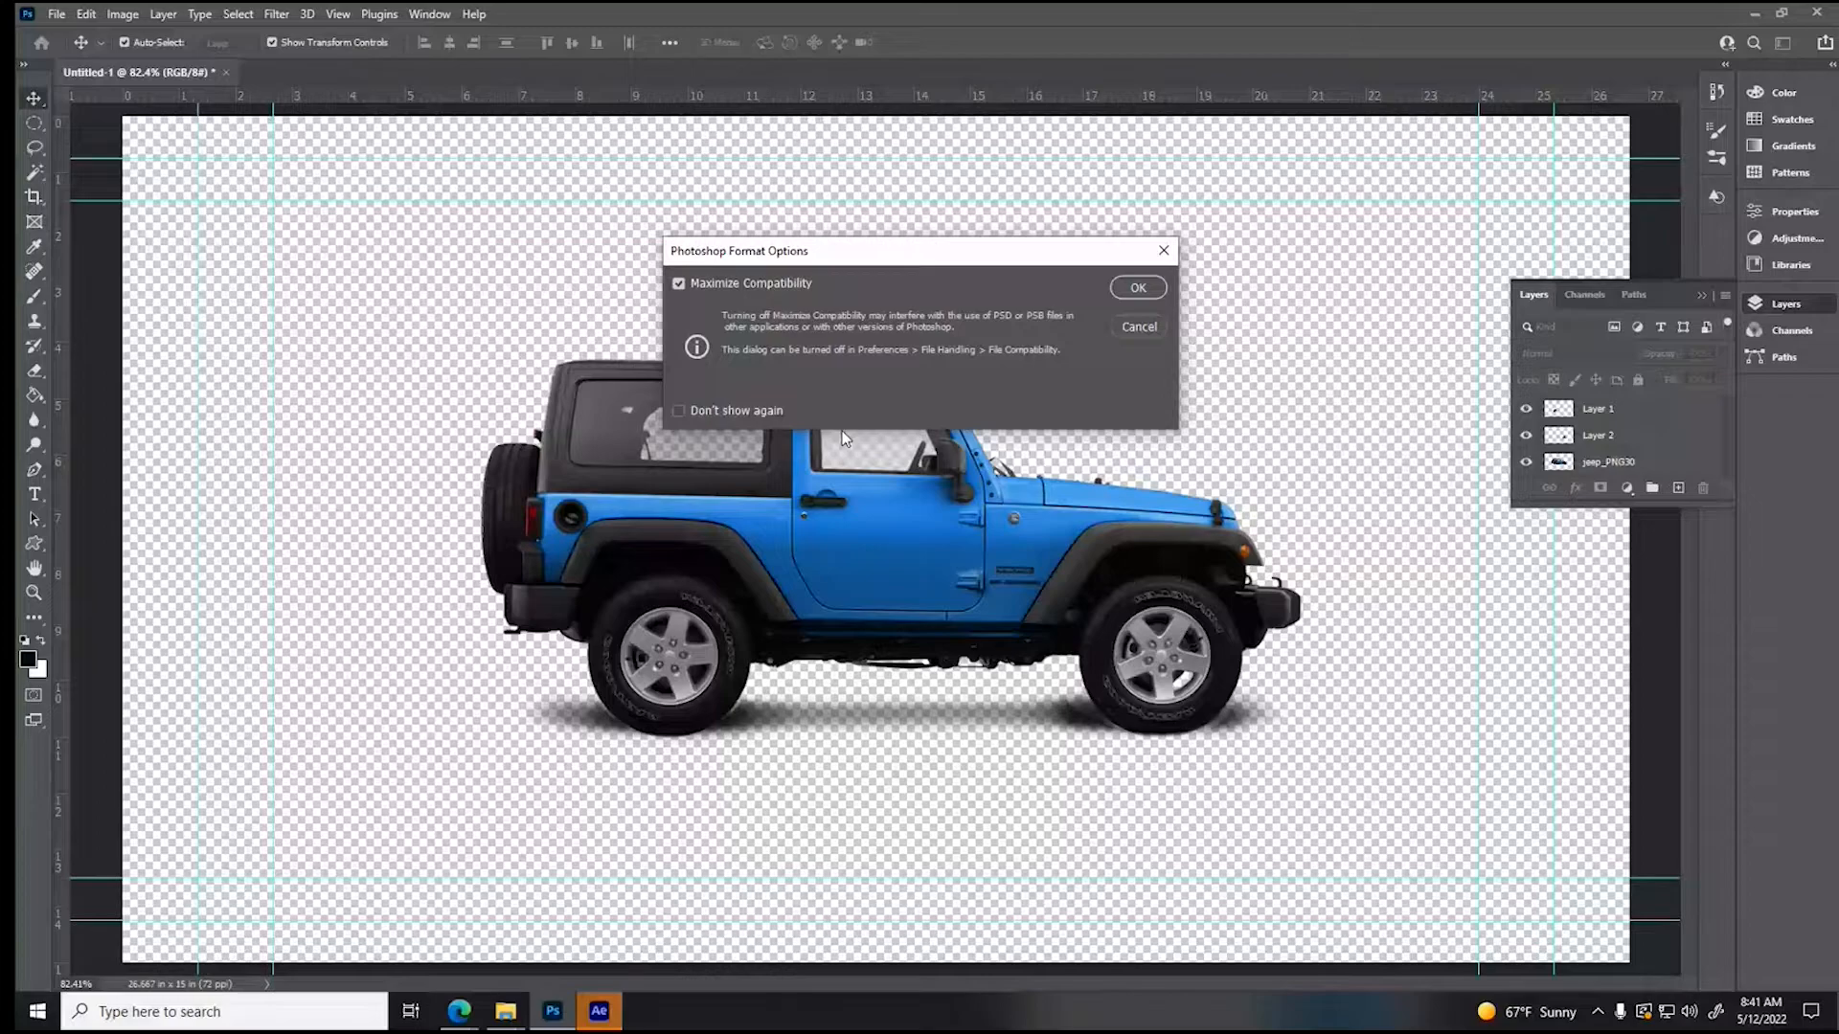
key(Return)
- Switch to After Effects and import the 2021 Jeep Wrangler Rubicon – Off Road Test Drive video into the project
click(599, 1009)
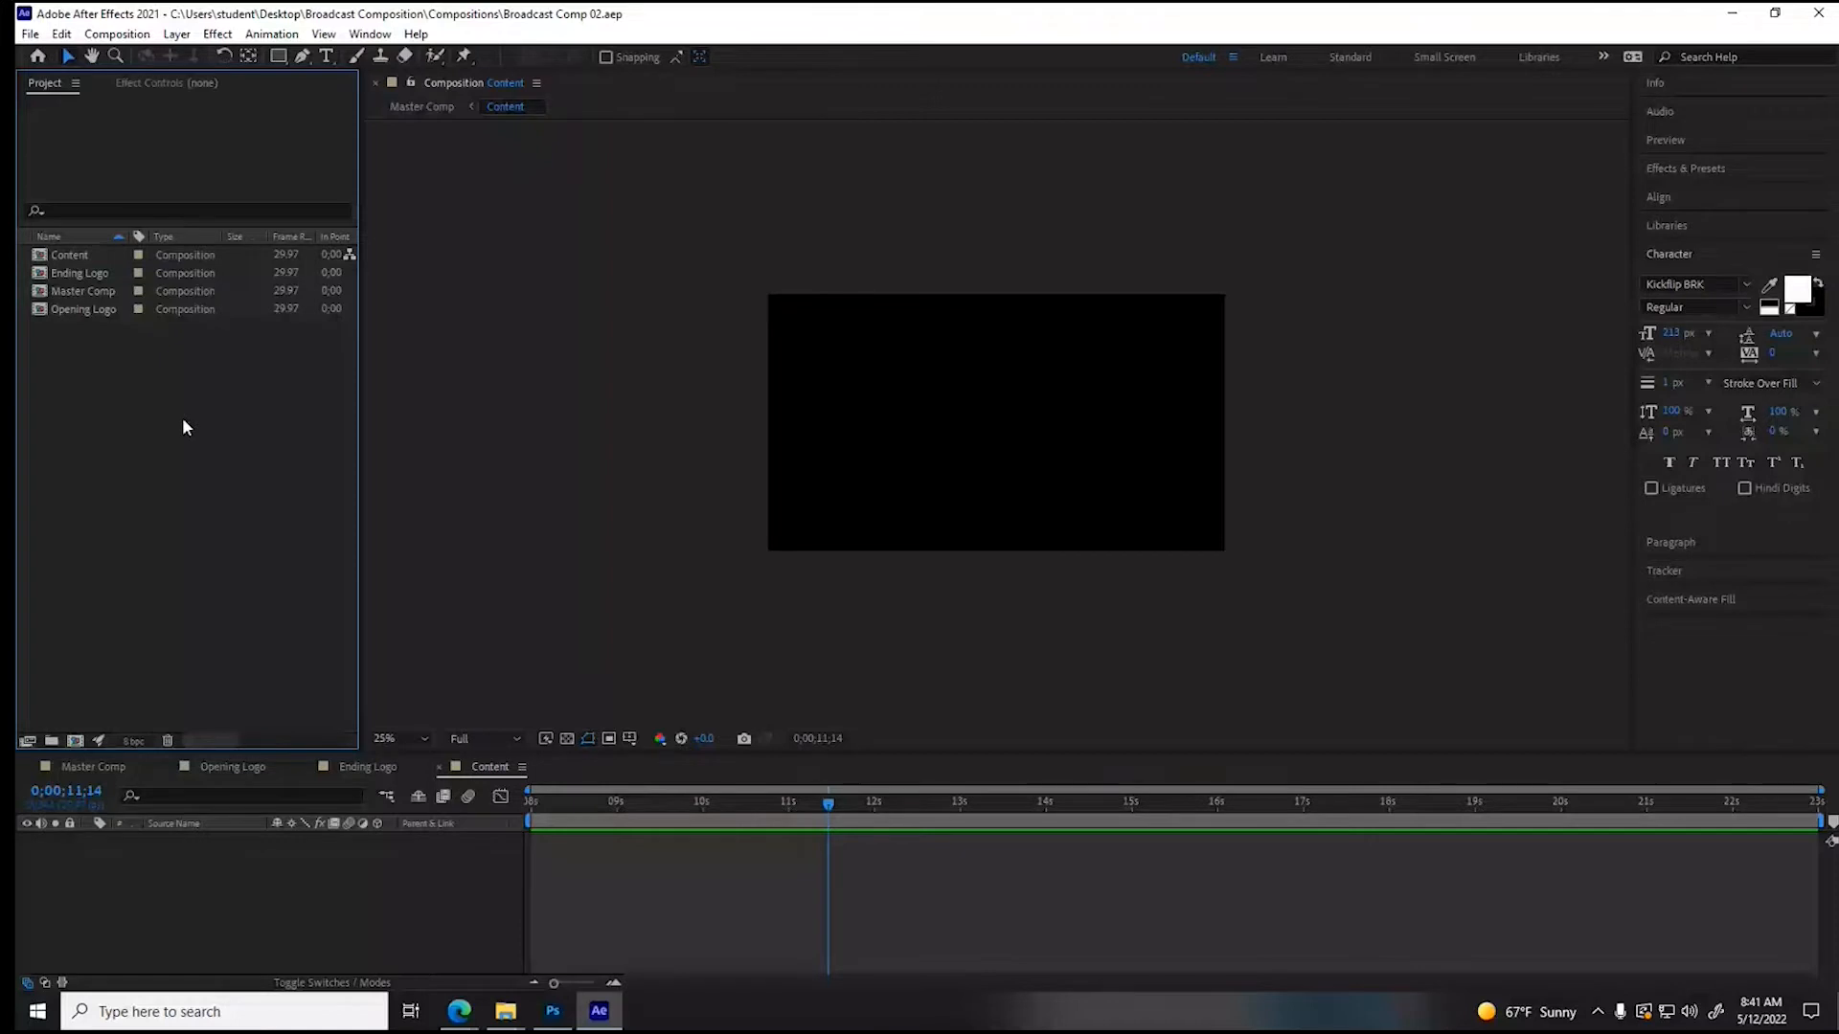
right_click(136, 446)
mouse_move(364, 548)
click(405, 543)
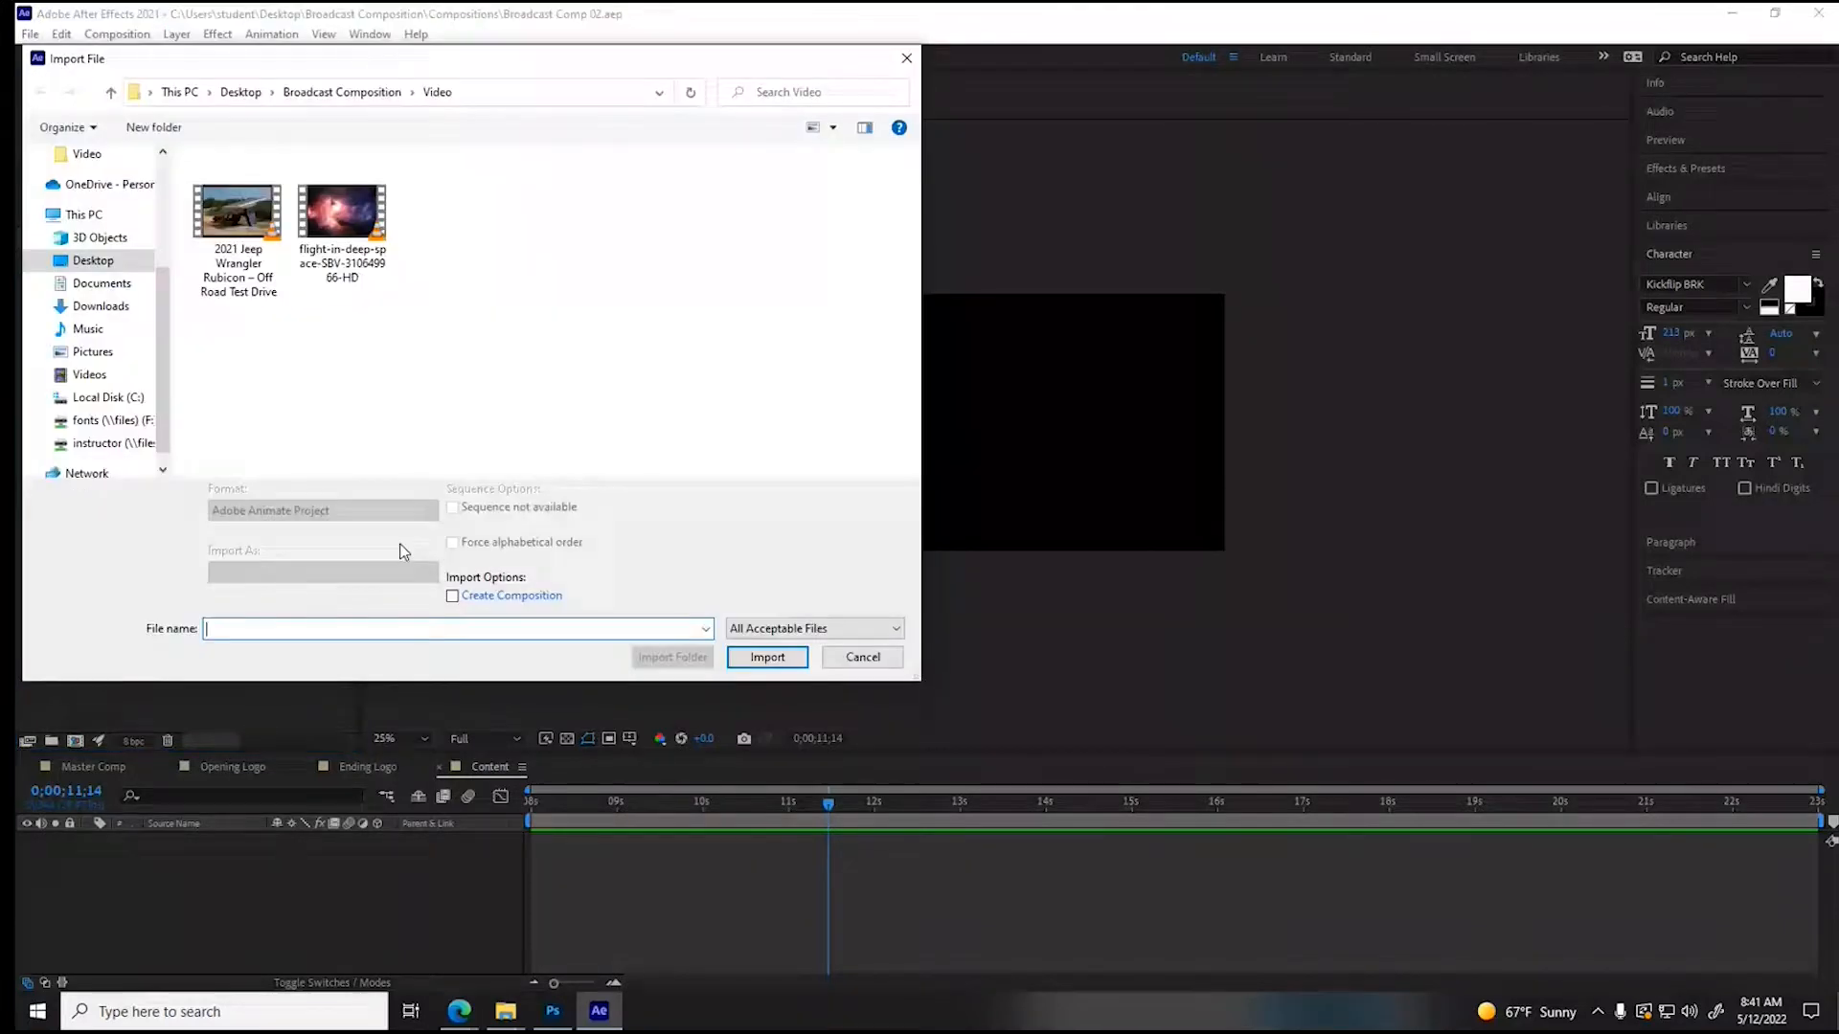
- Open the imported Jeep video for preview, scrub through it, close the preview, and delete the footage from the project
double_click(88, 254)
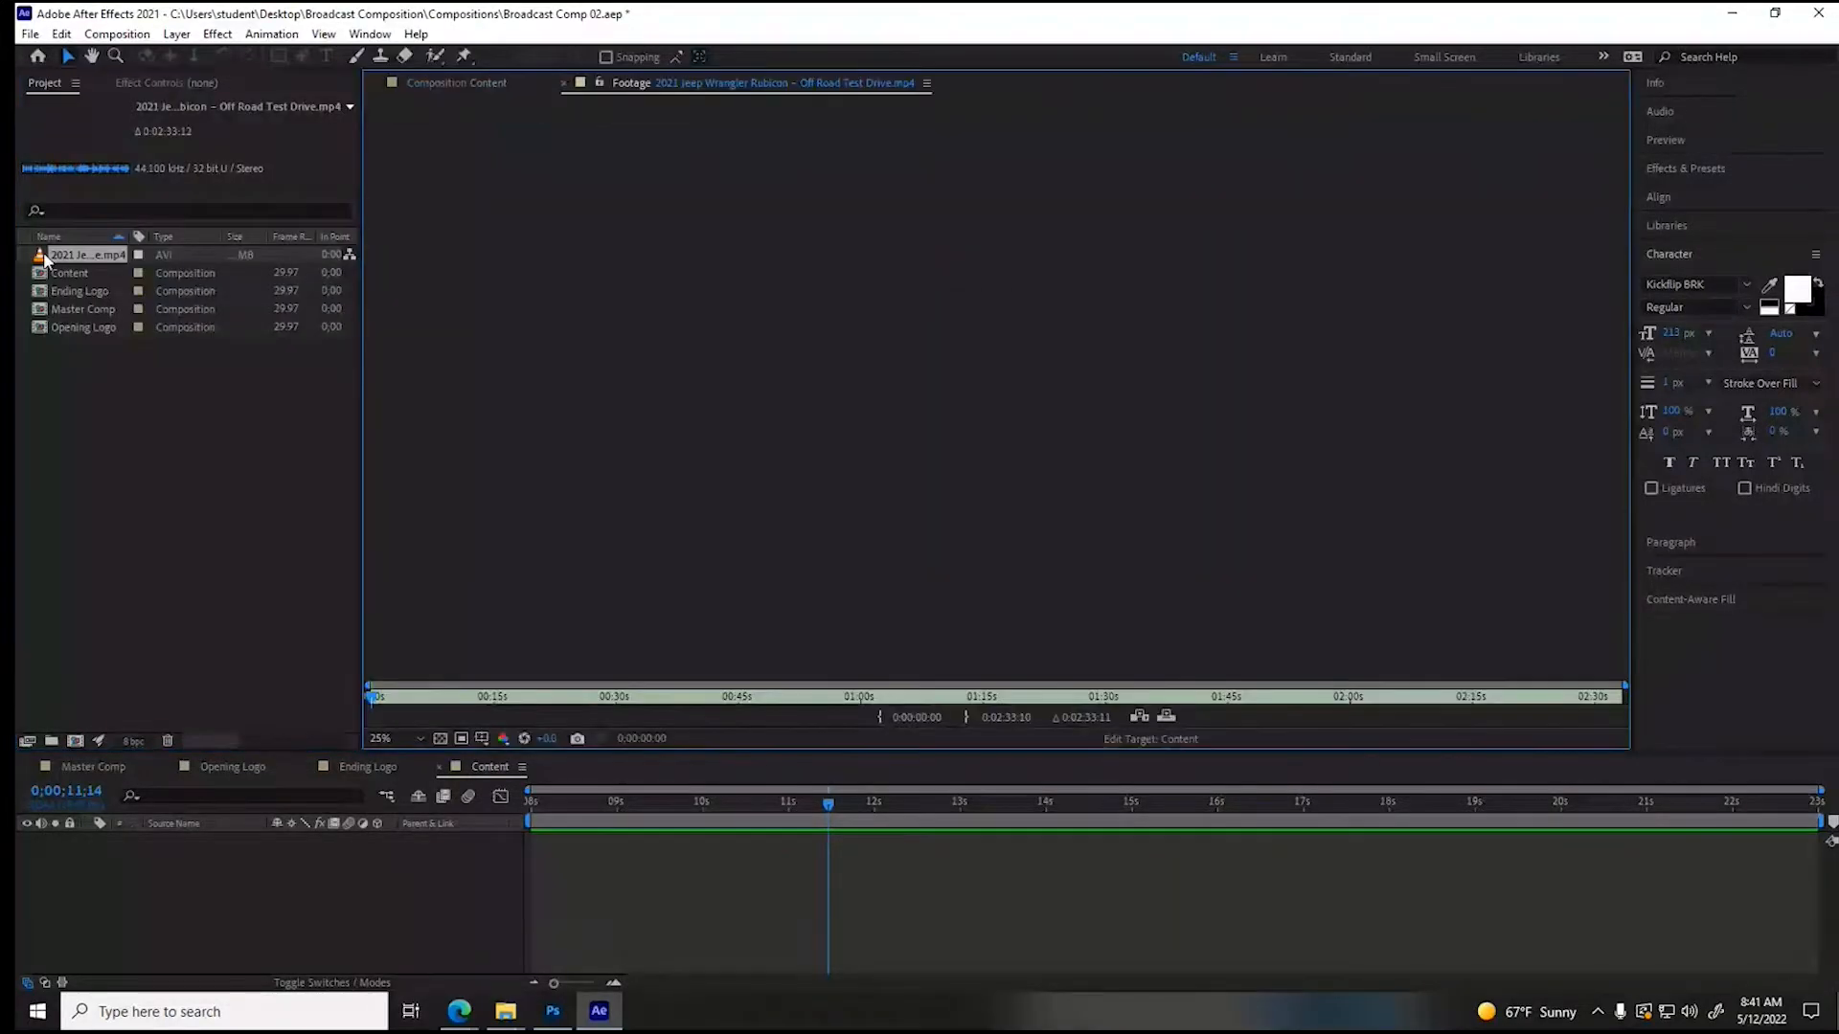
drag(620, 709, 830, 707)
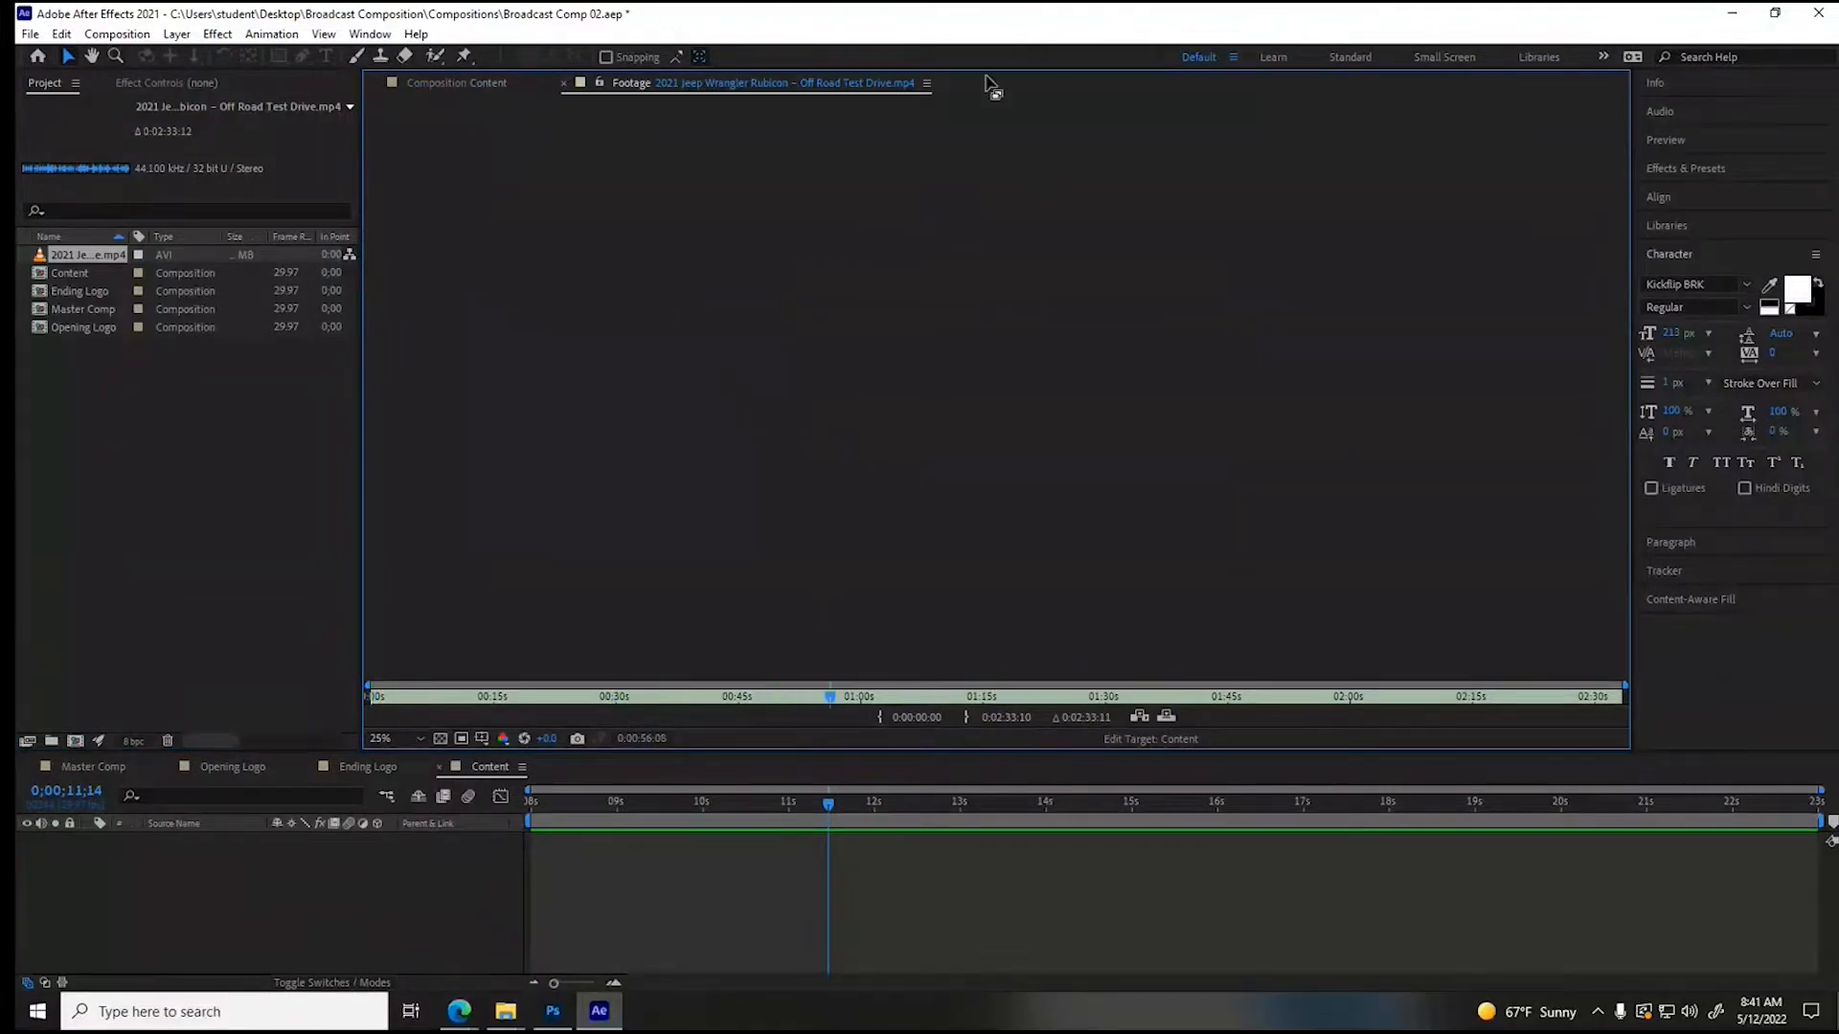
click(564, 84)
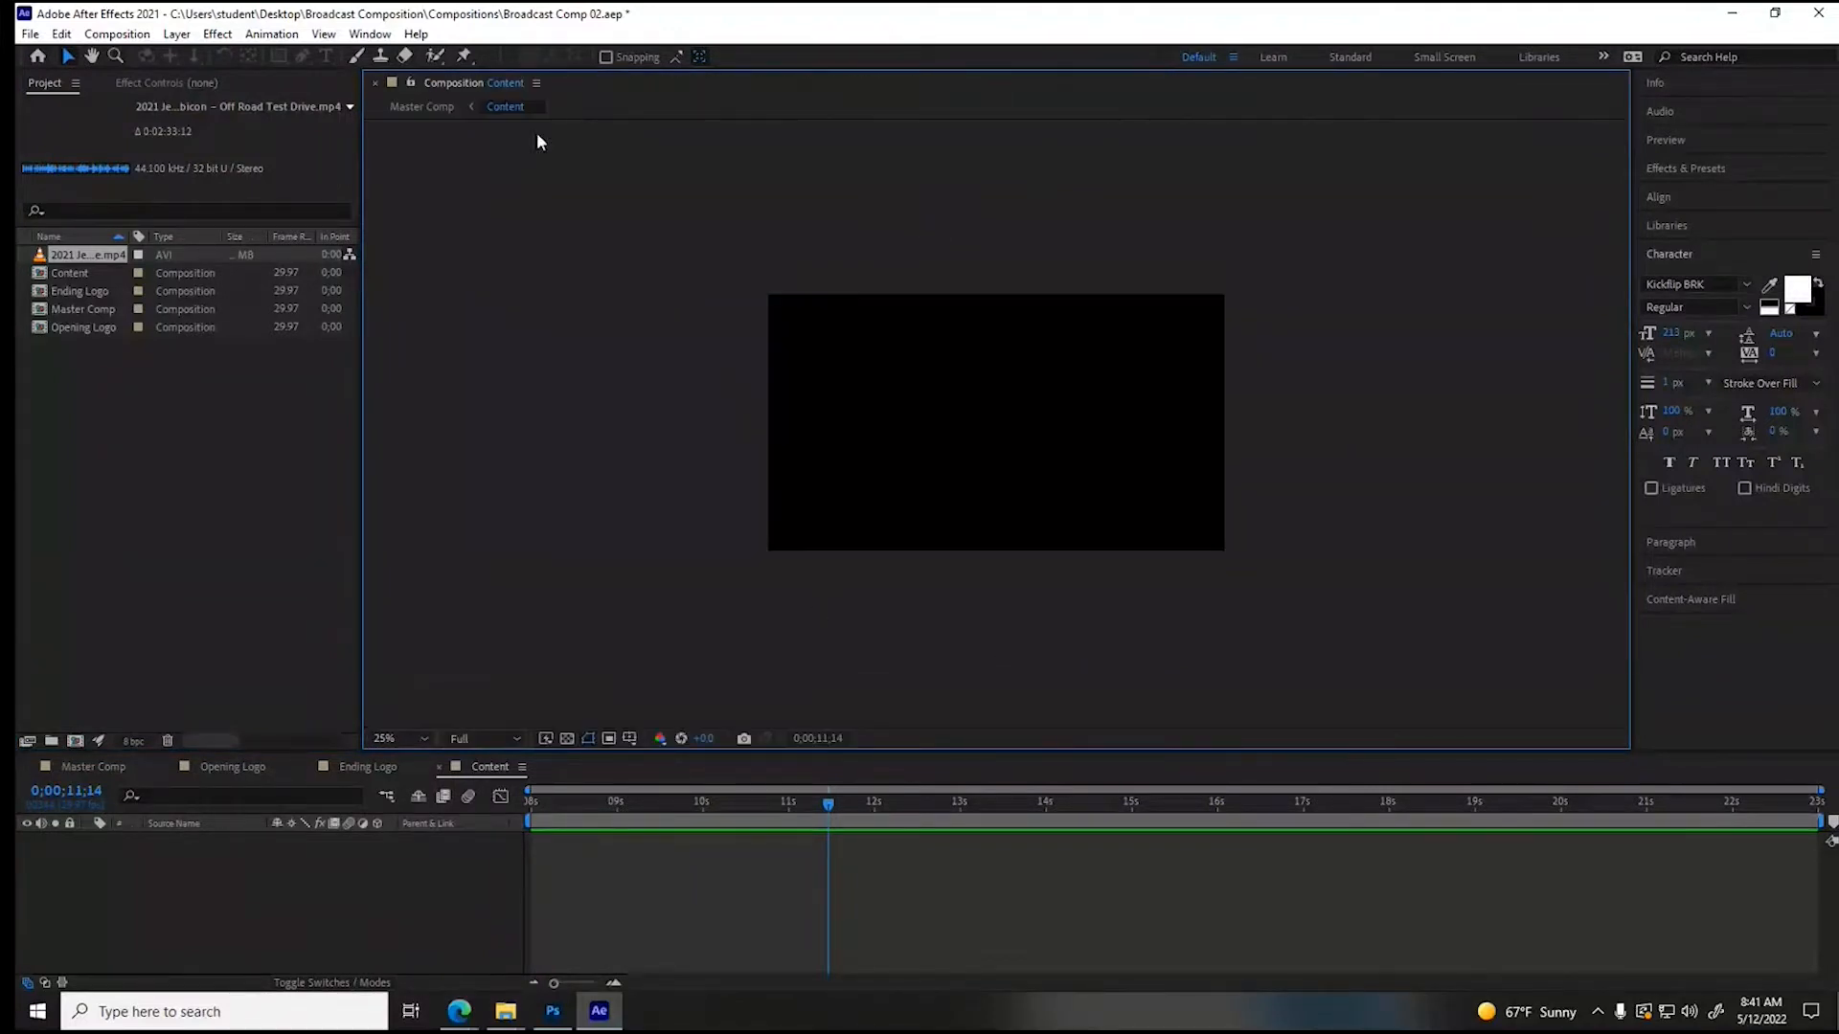
click(168, 742)
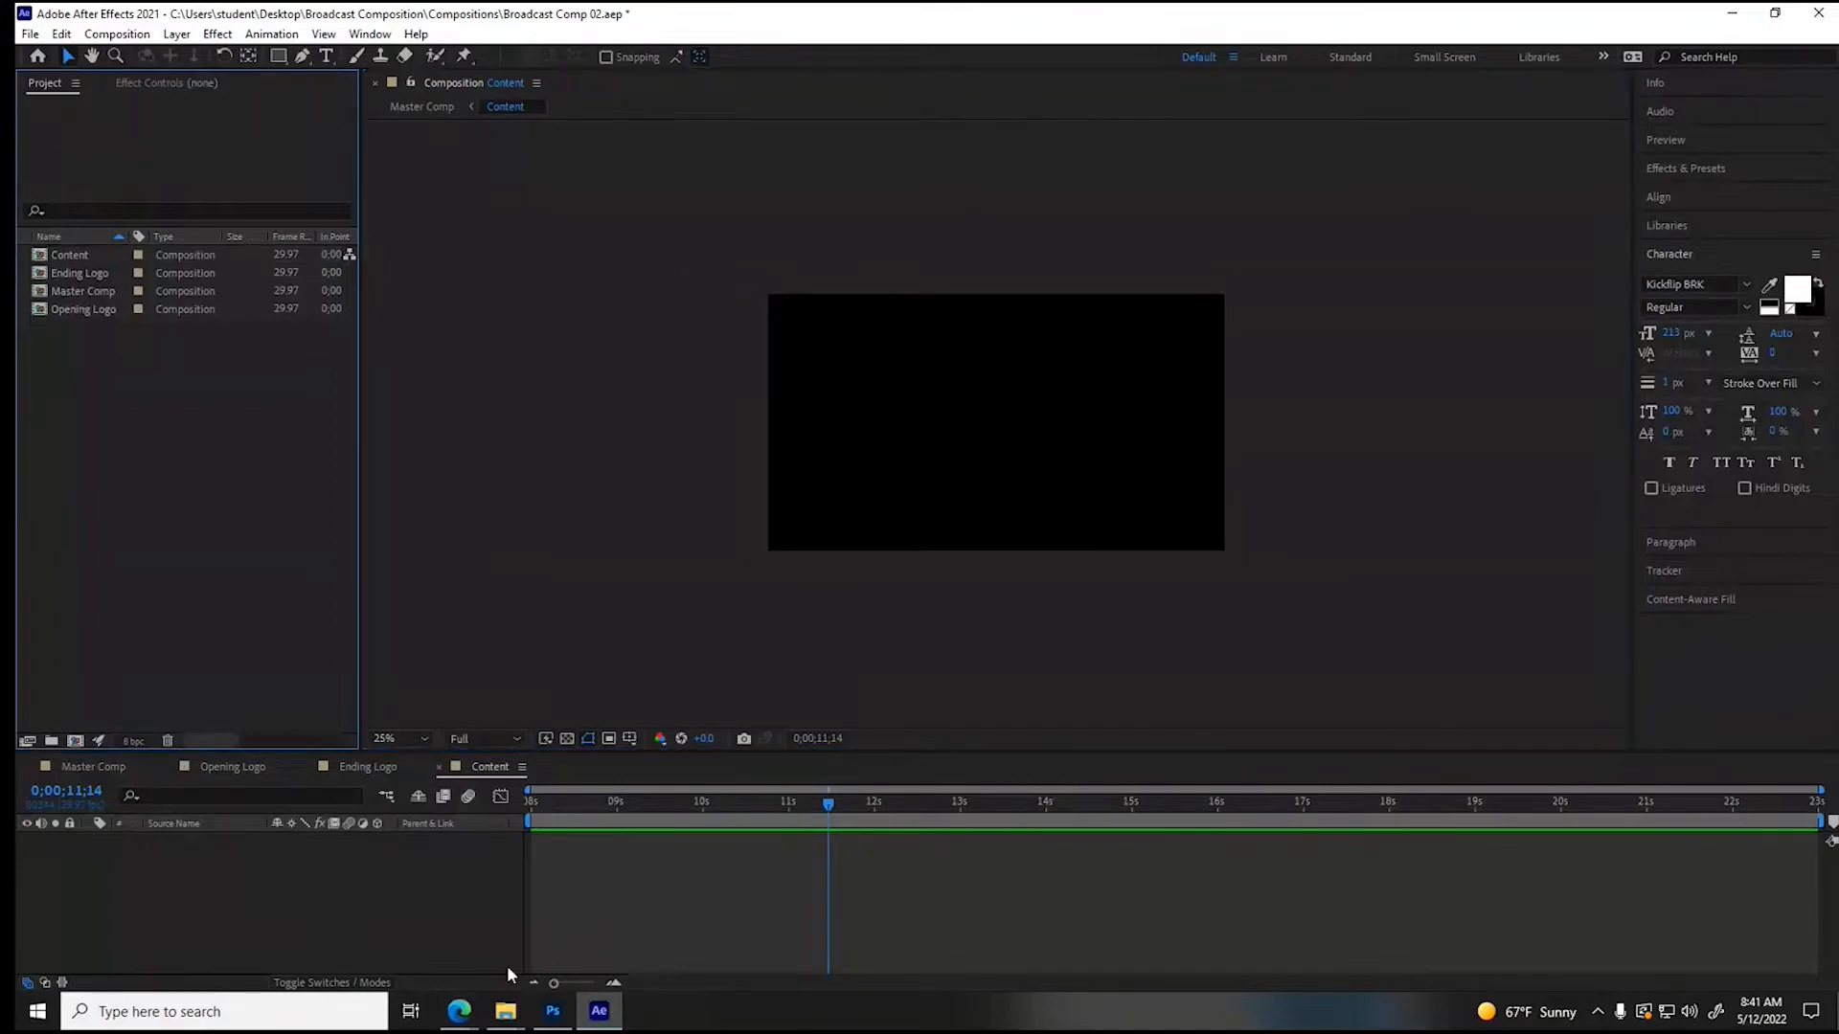
- Switch to the browser, start saving the Jeep Wrangler Rubicon 4XE video, and return to After Effects
click(460, 1012)
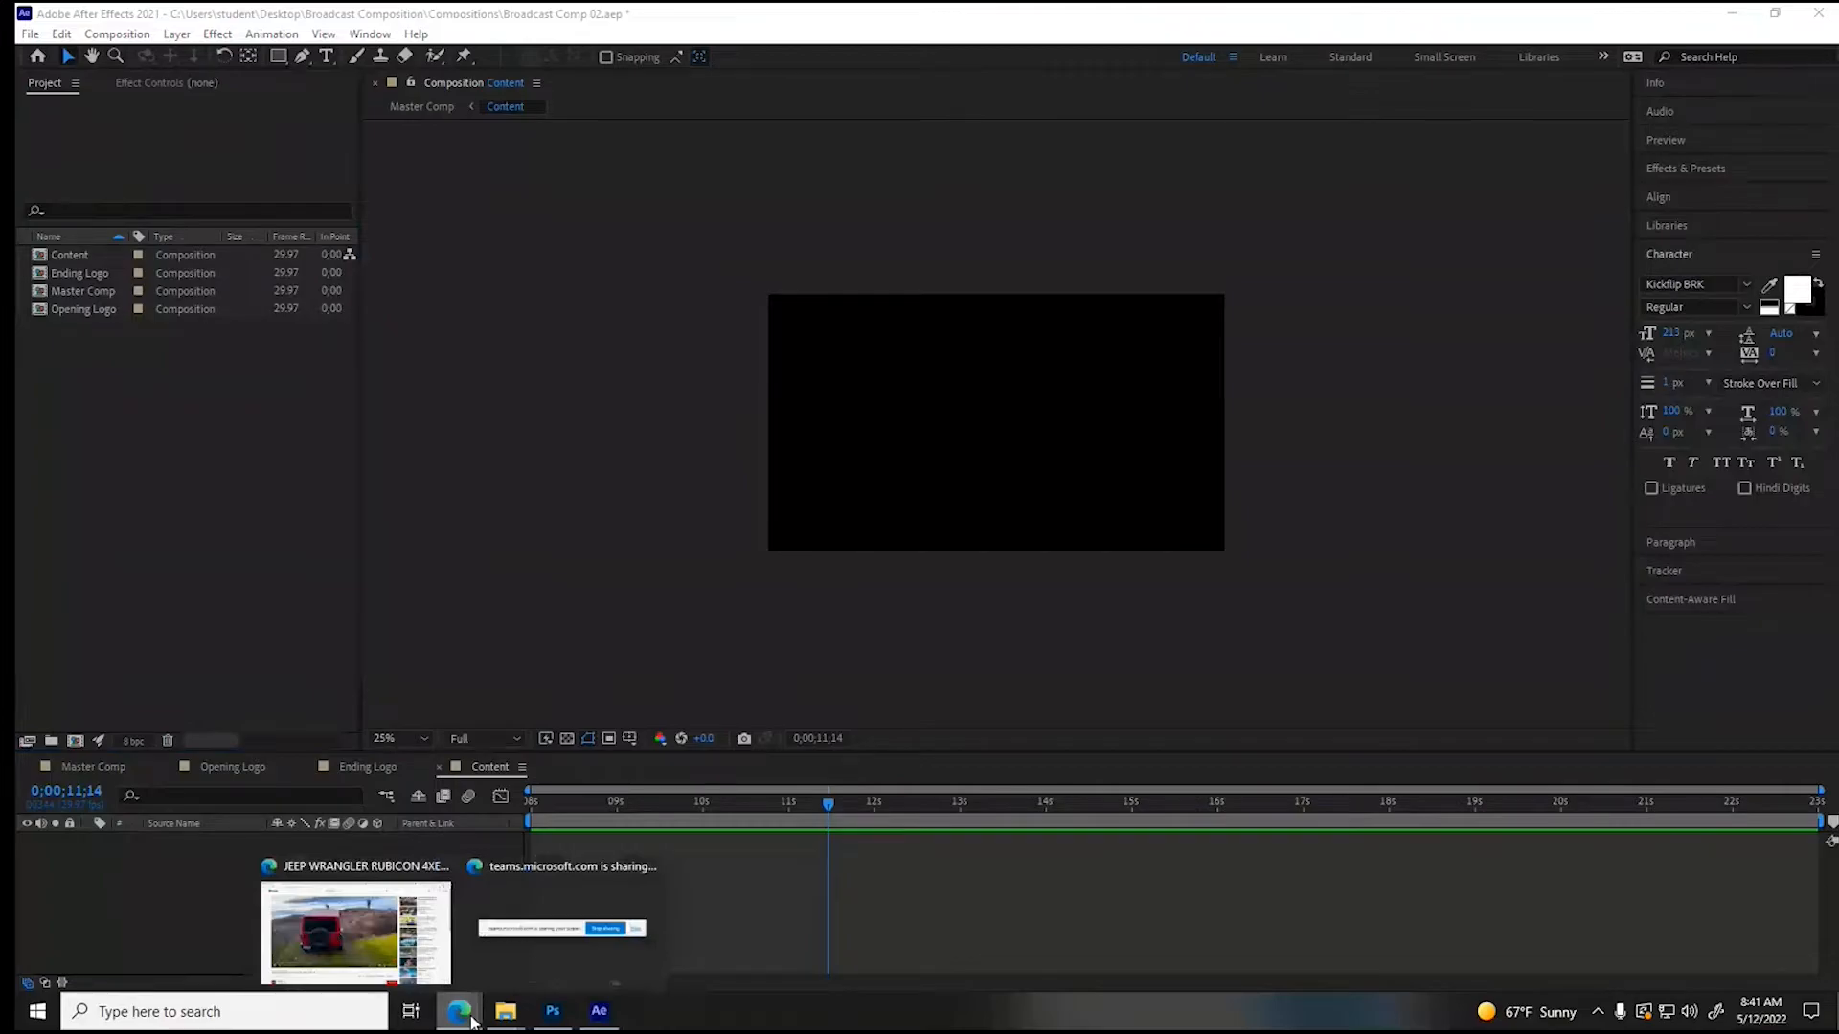
click(368, 954)
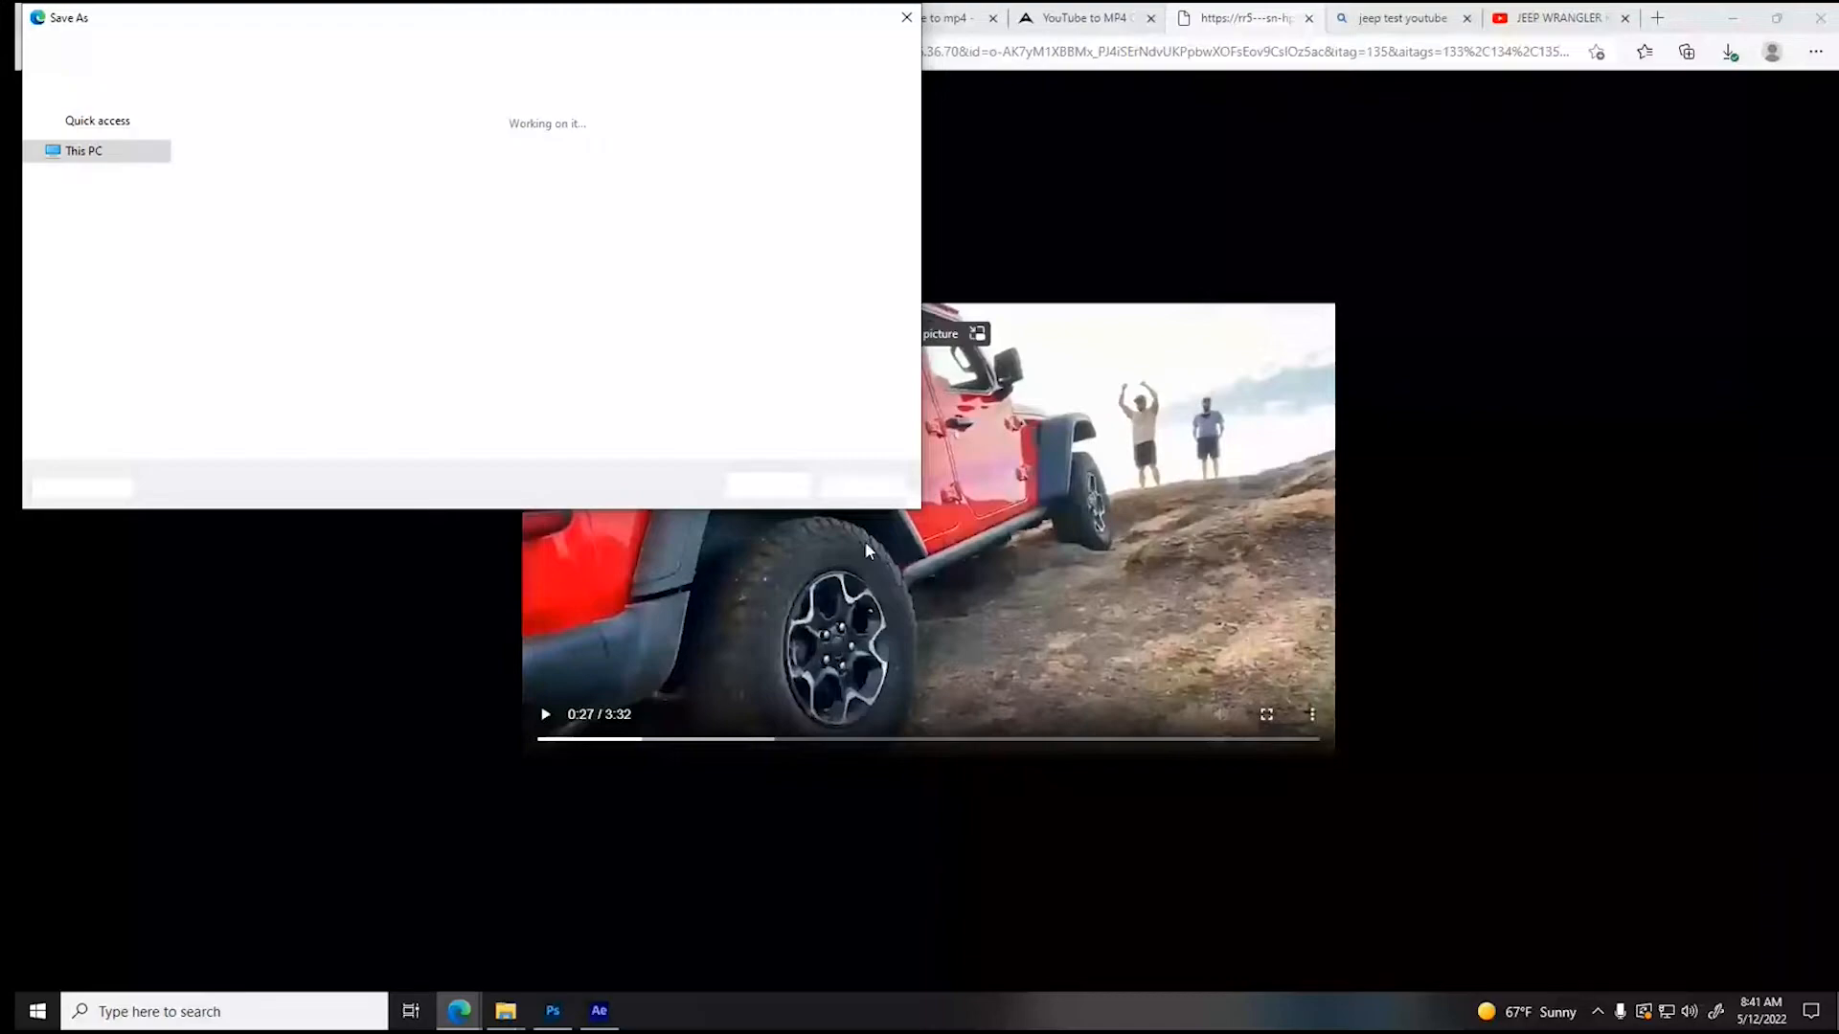
click(600, 1013)
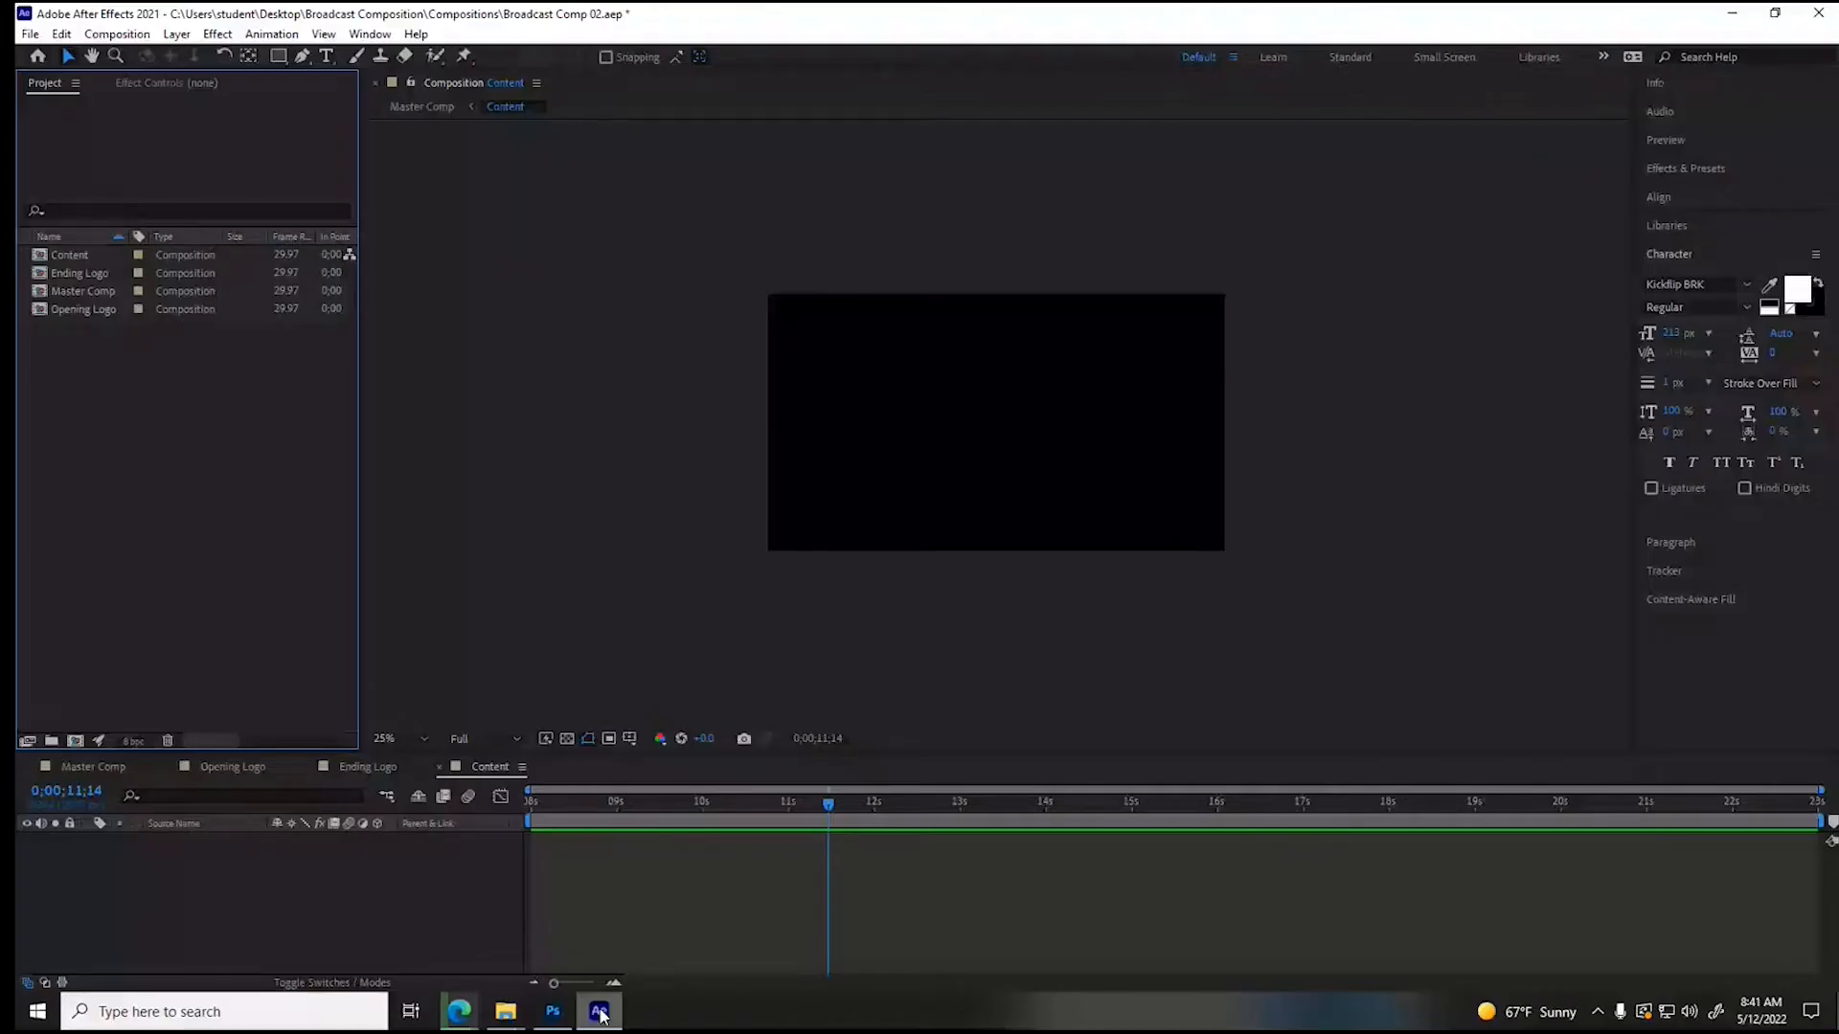
- Import the Jeep Photoshop file from the Assets folder as Composition - Retain Layer Sizes and open the Jeep composition
right_click(136, 406)
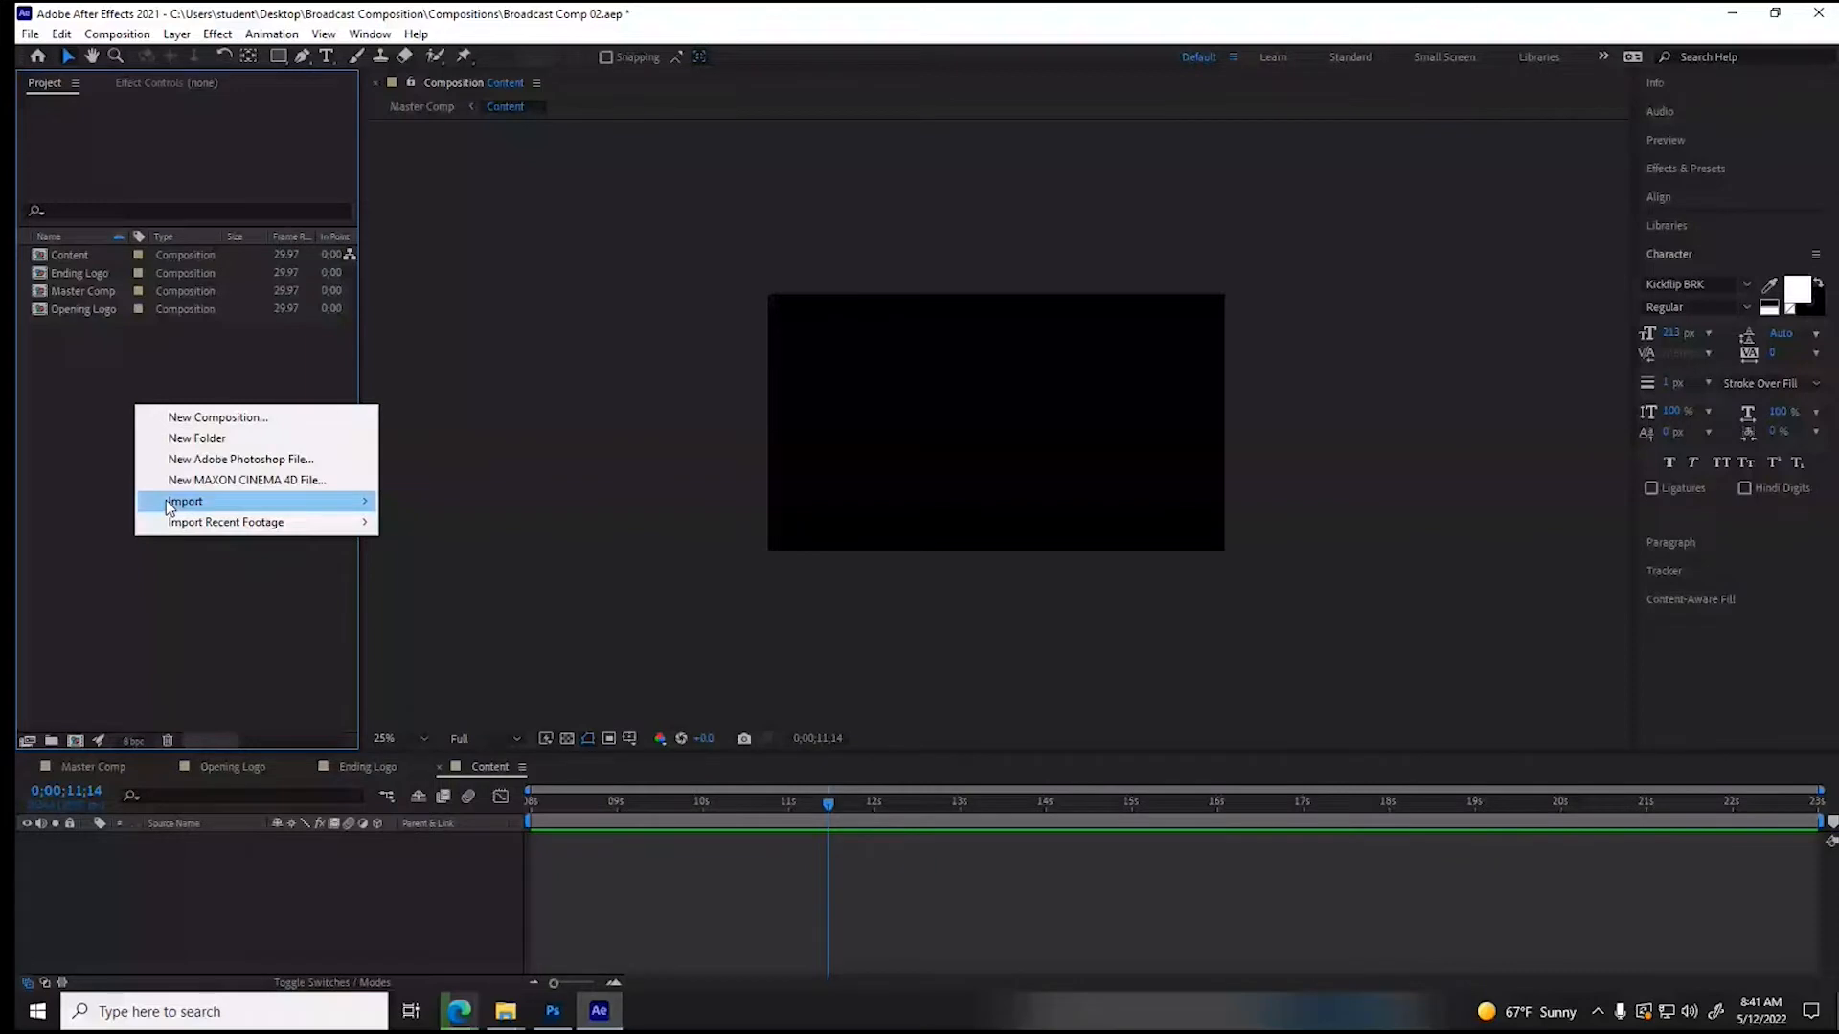
click(165, 500)
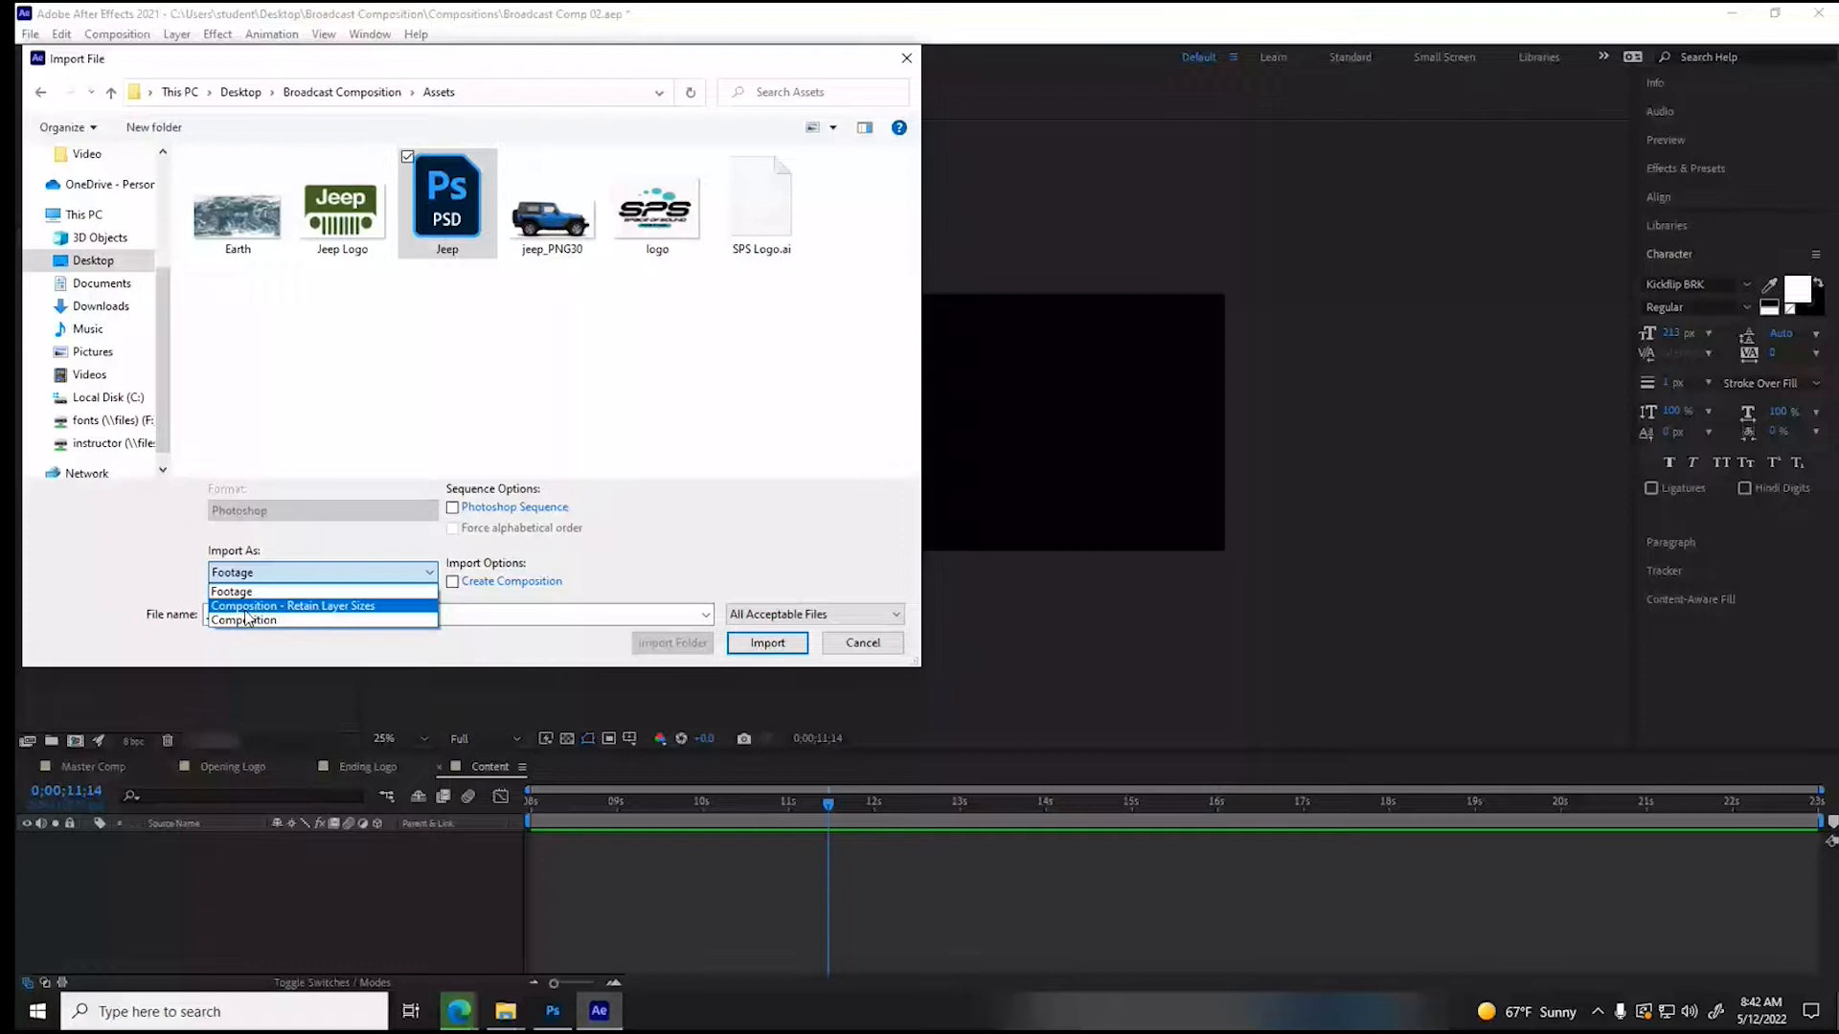
click(364, 607)
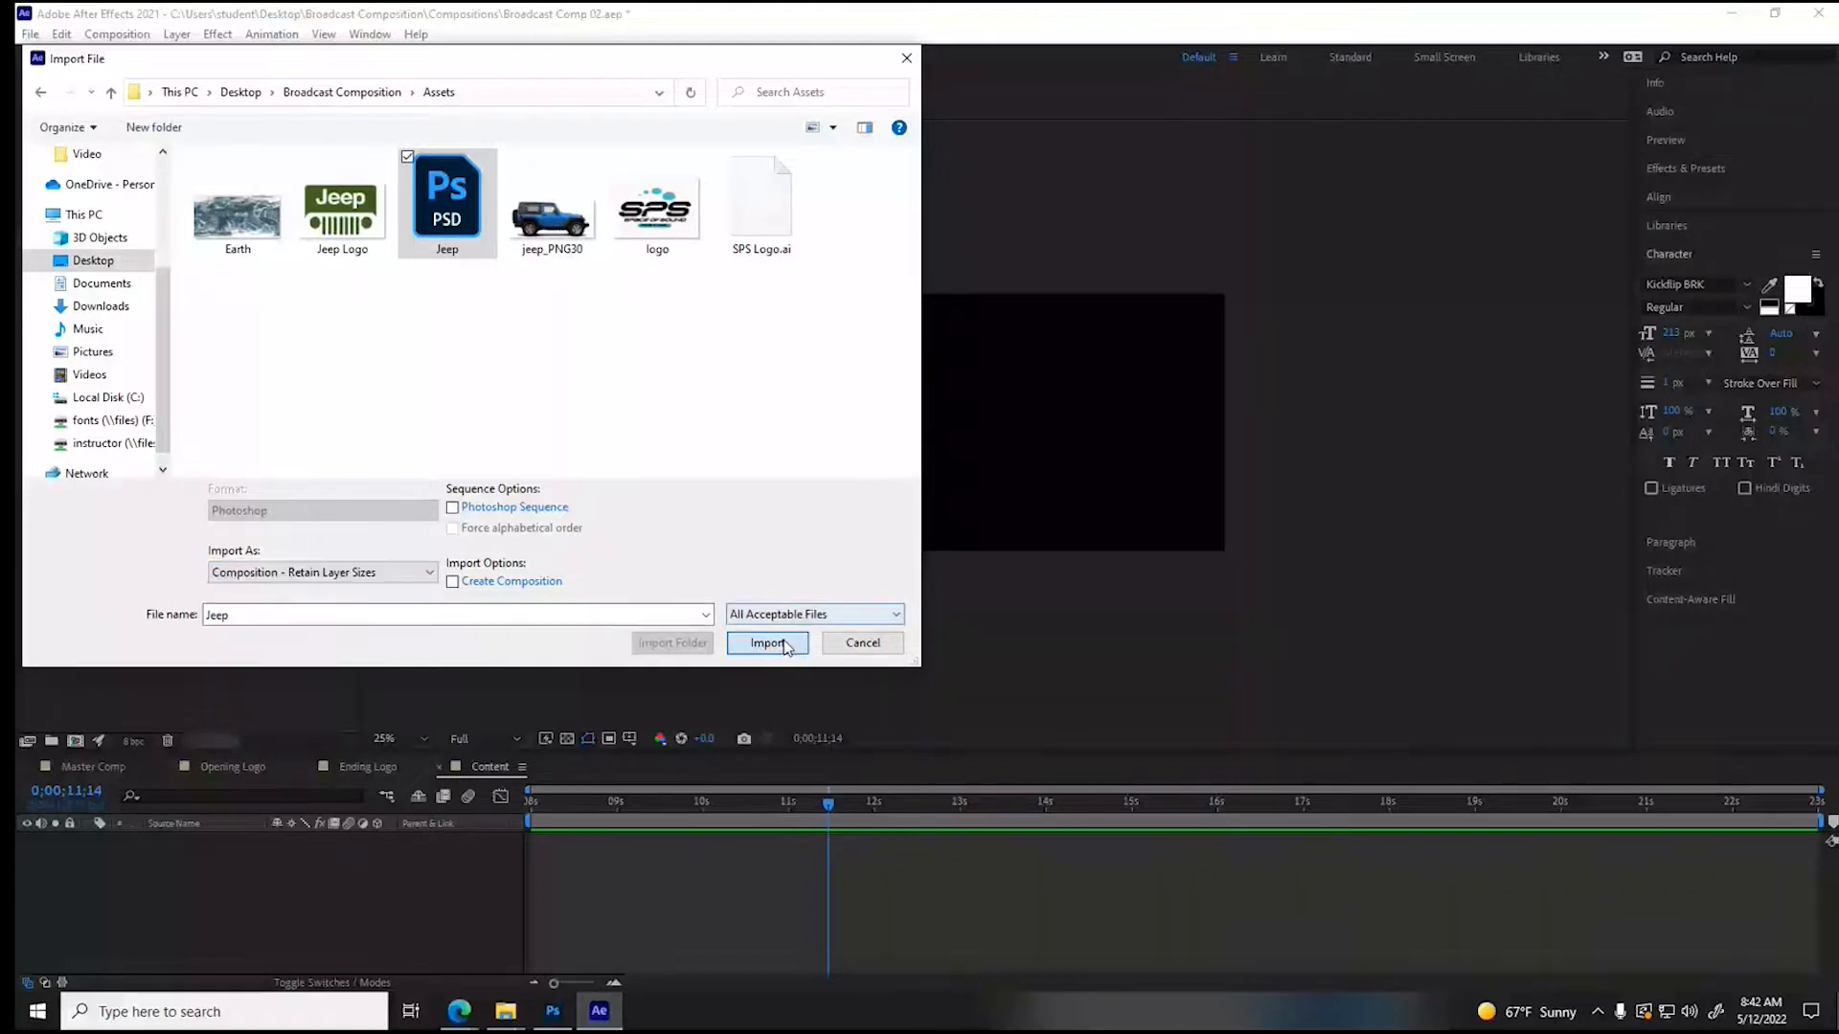
click(767, 644)
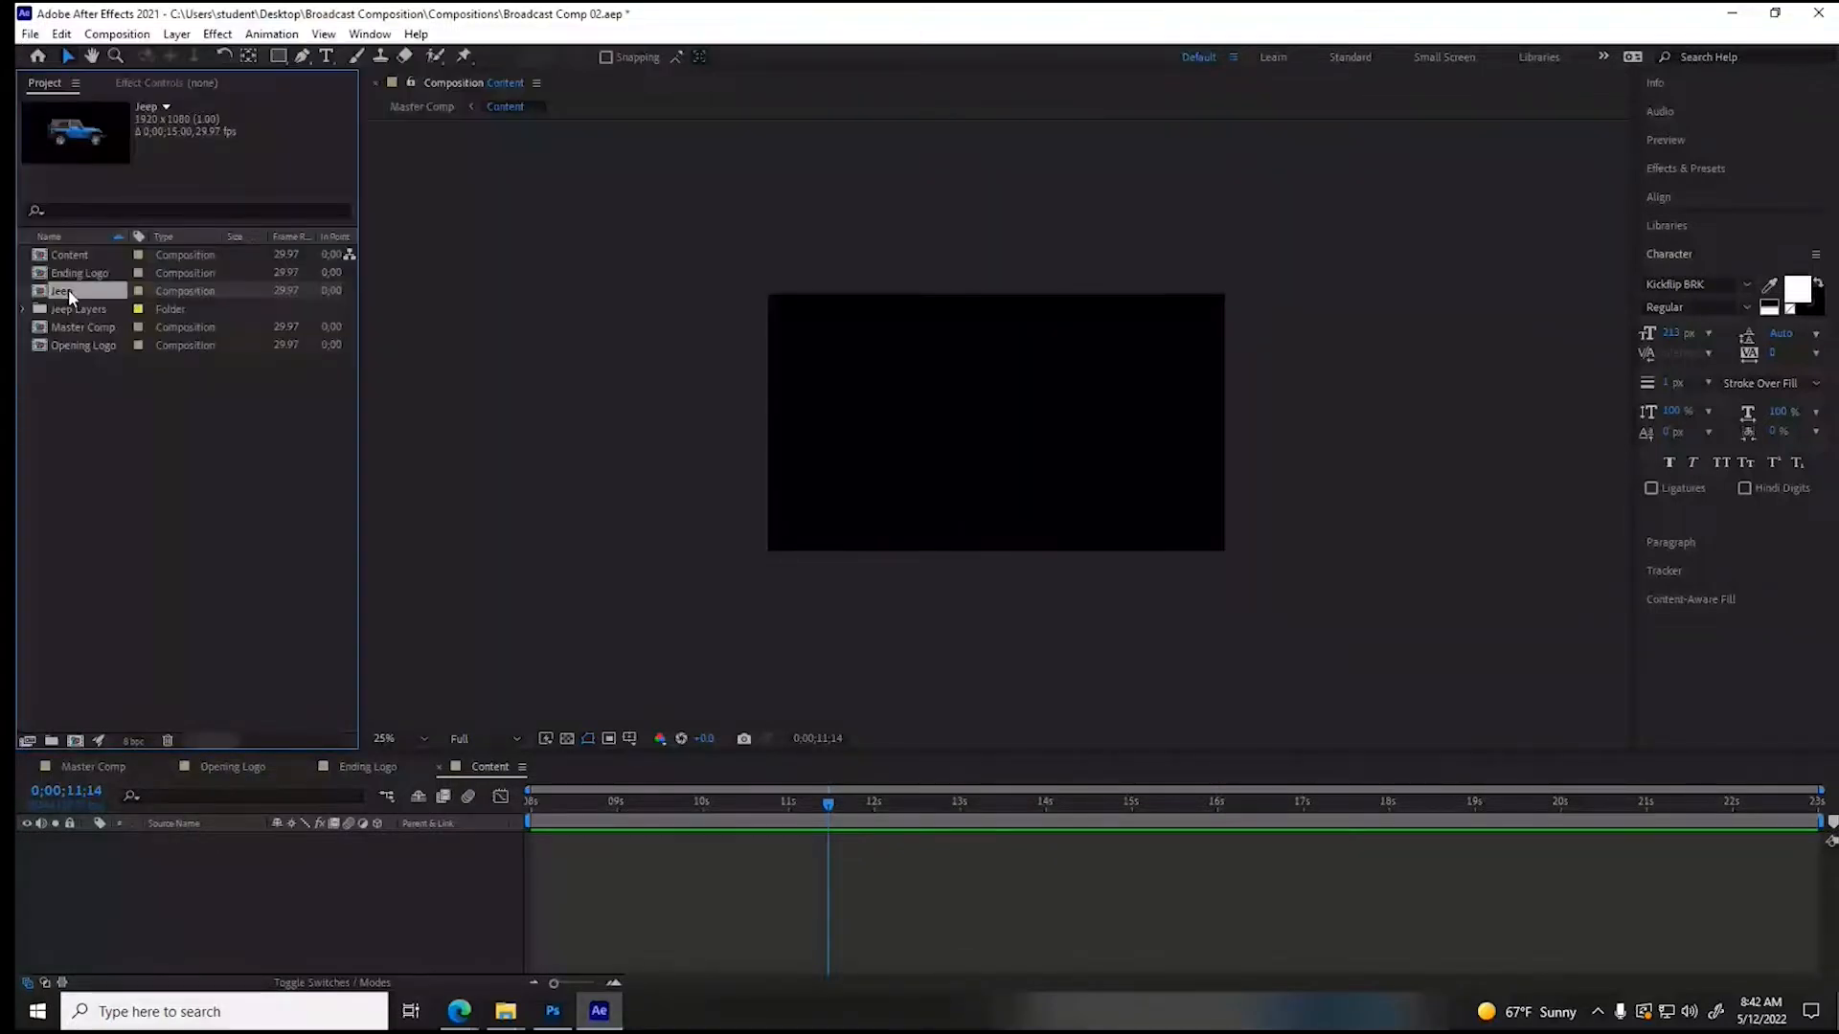
double_click(67, 290)
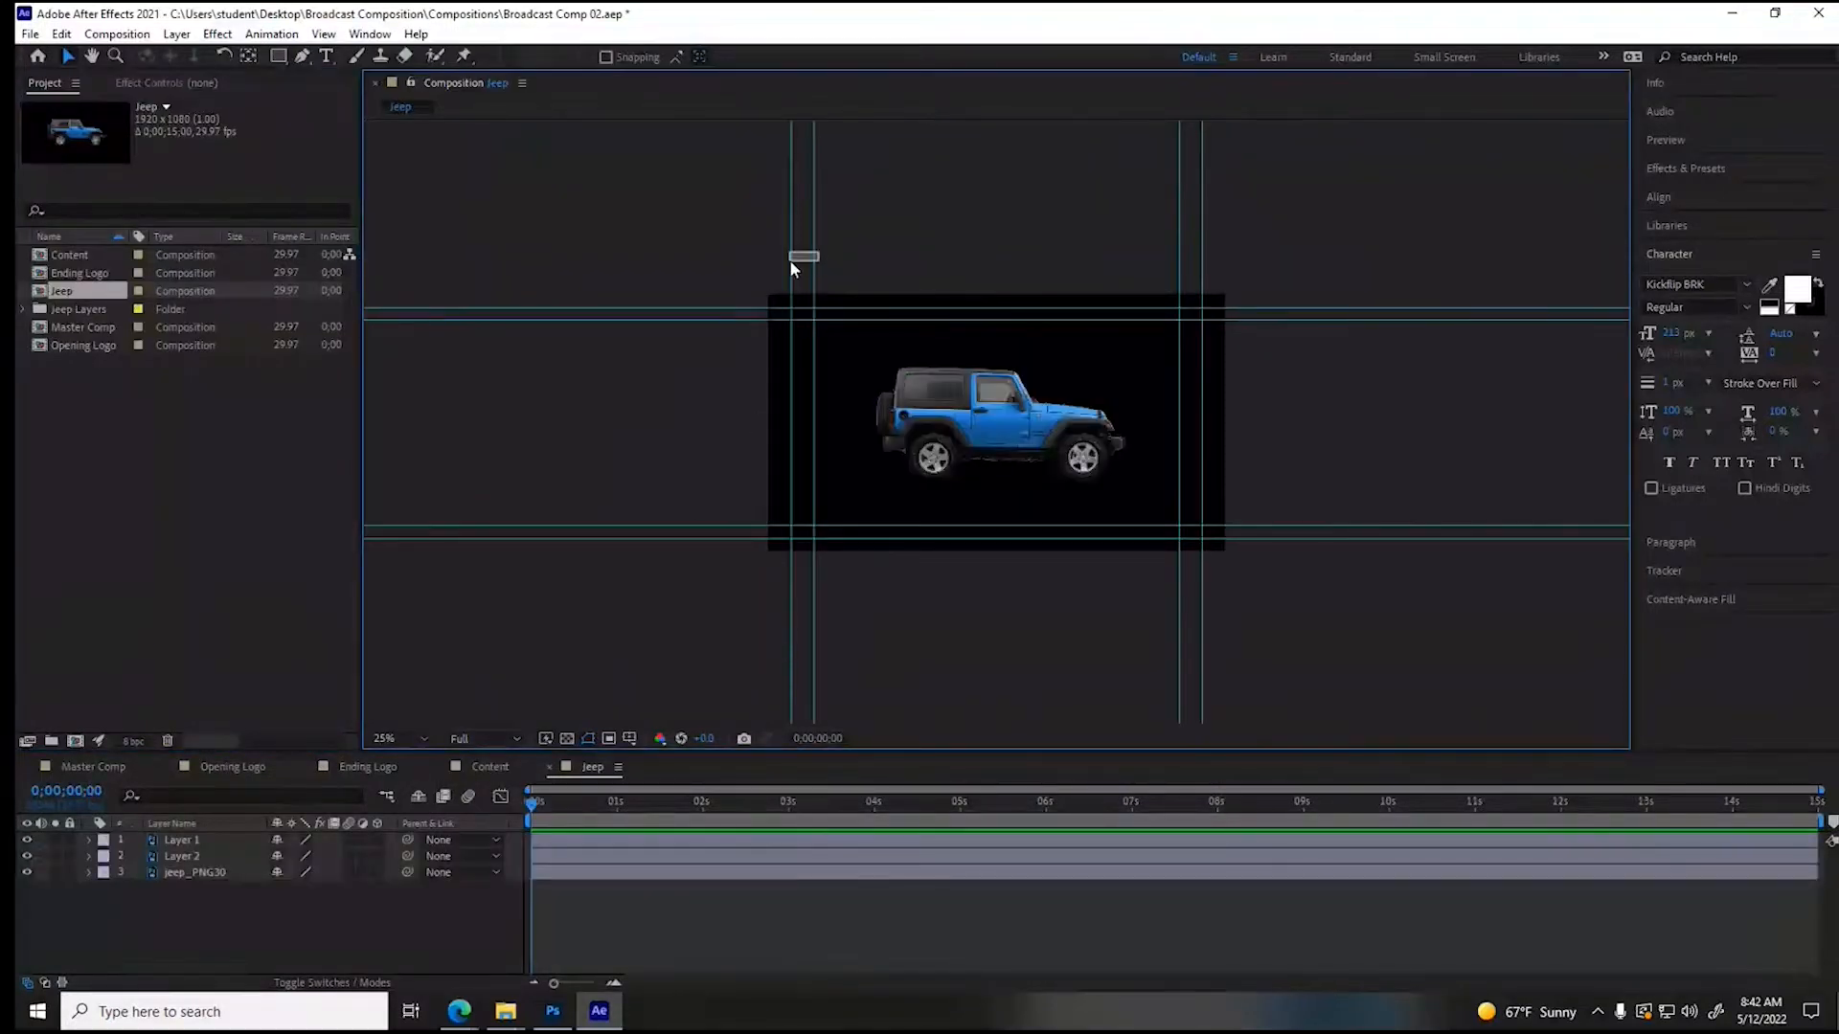
- Clear all guides from the Jeep composition and turn on the transparency grid
drag(813, 258, 698, 265)
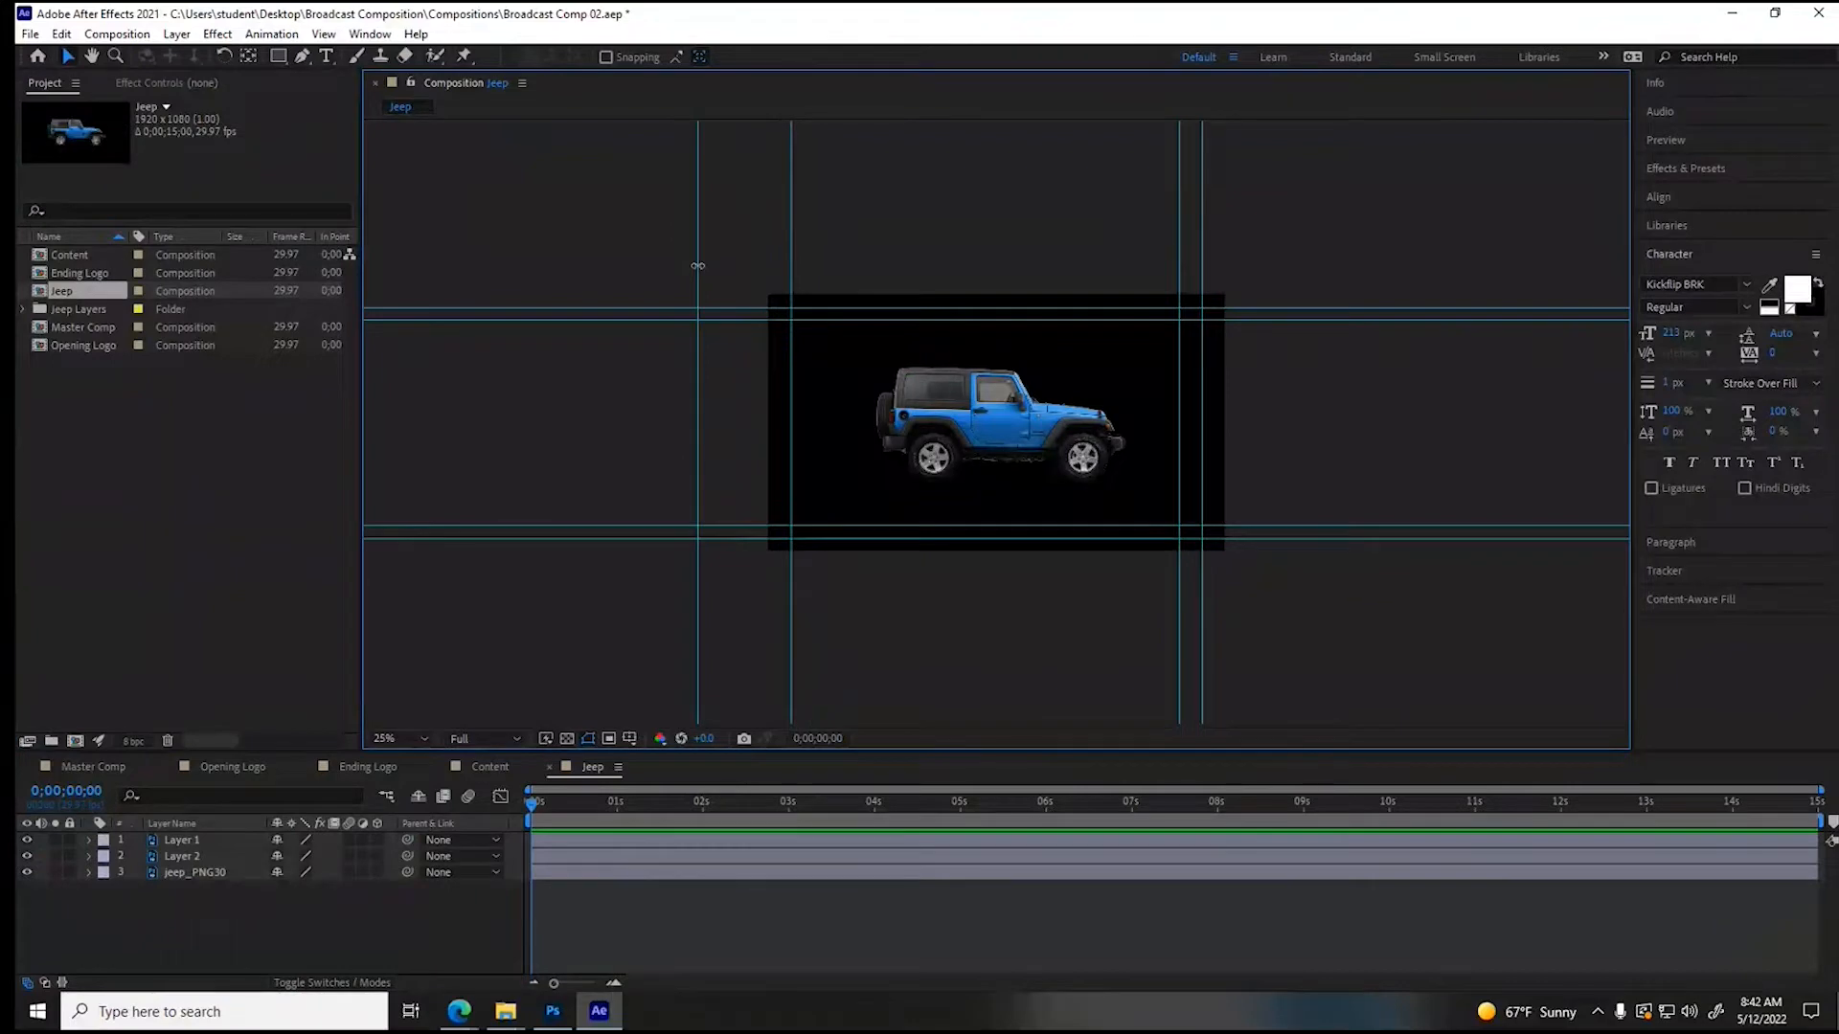
drag(635, 173, 1398, 251)
click(323, 34)
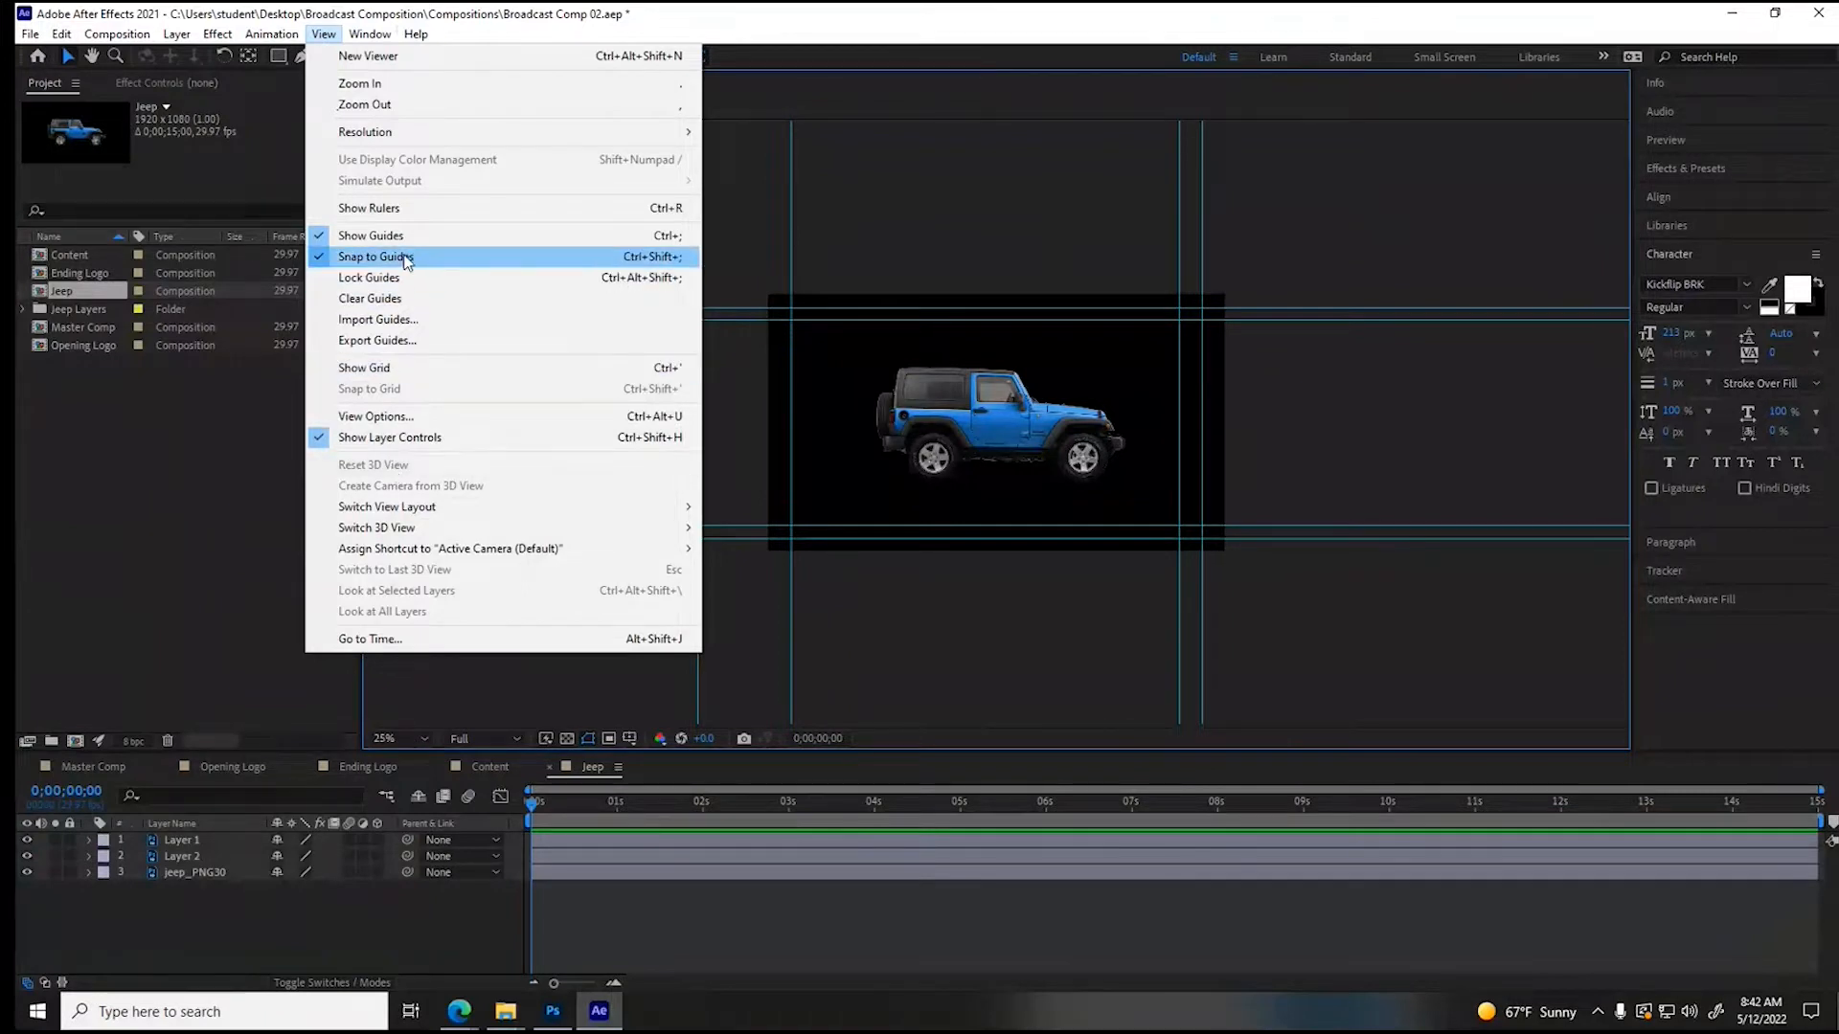
click(370, 298)
click(891, 364)
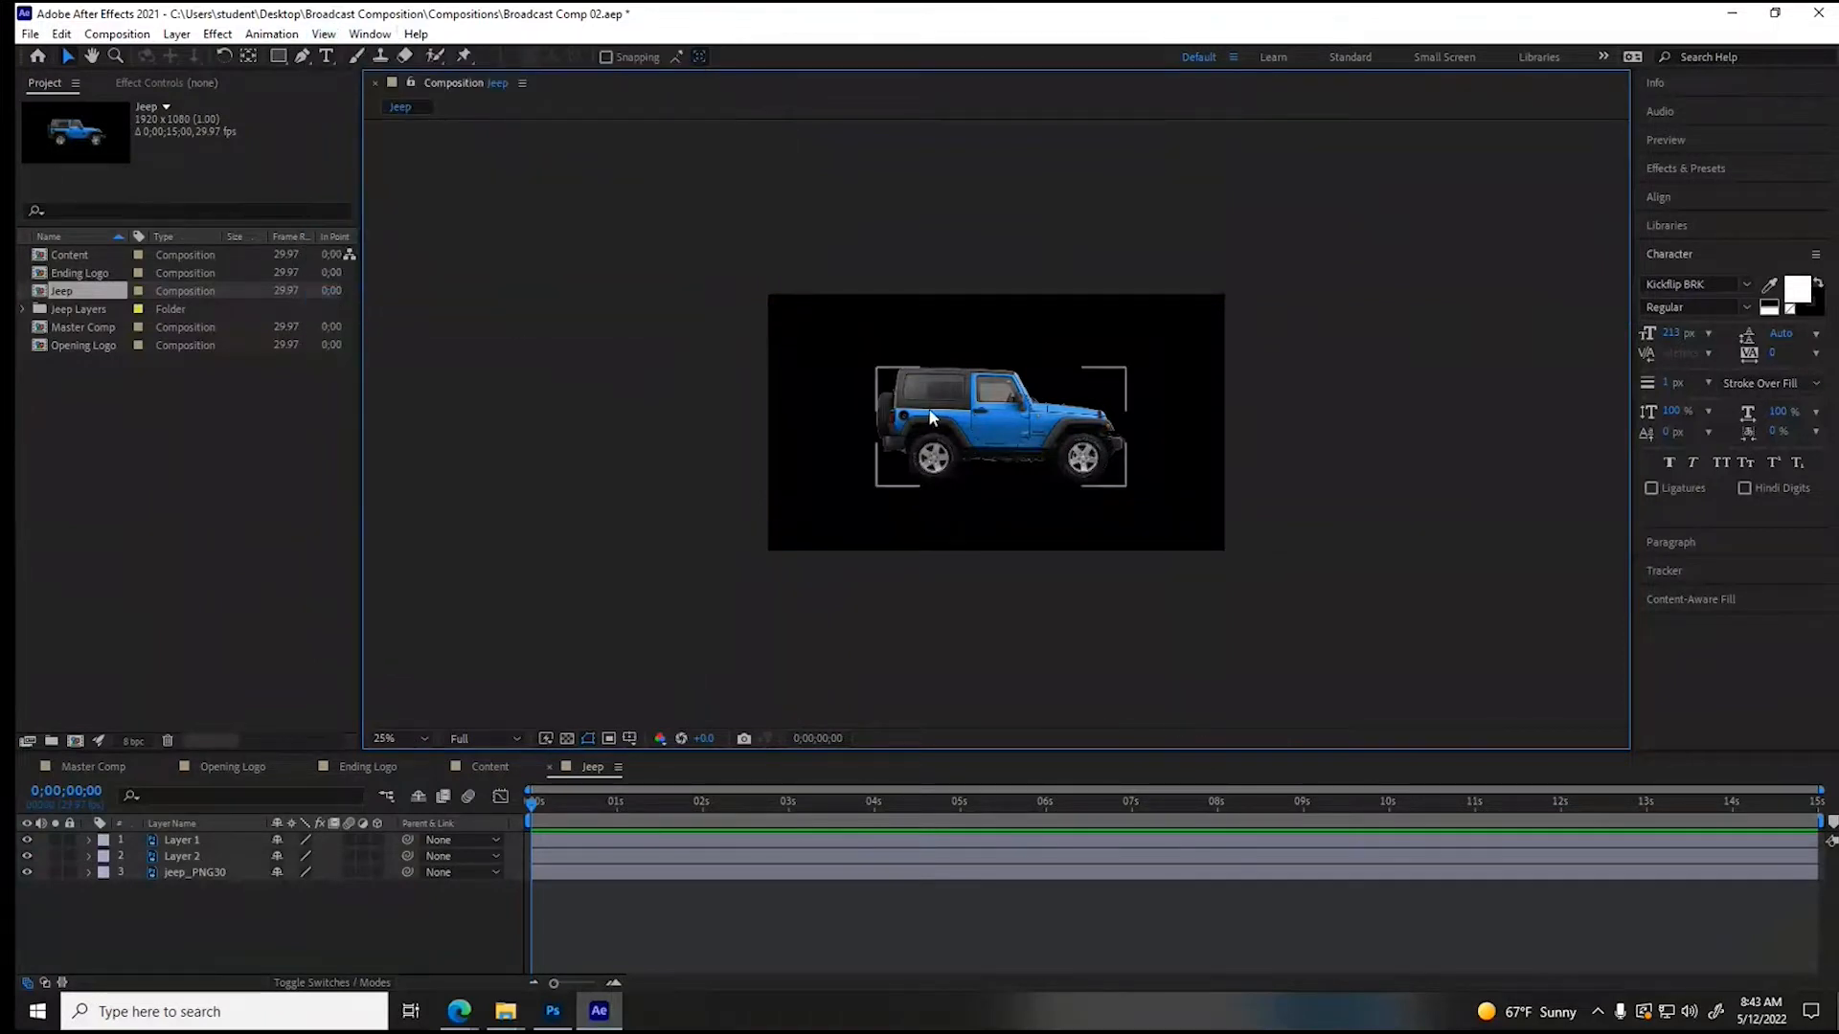
scroll(929, 411, up, 2)
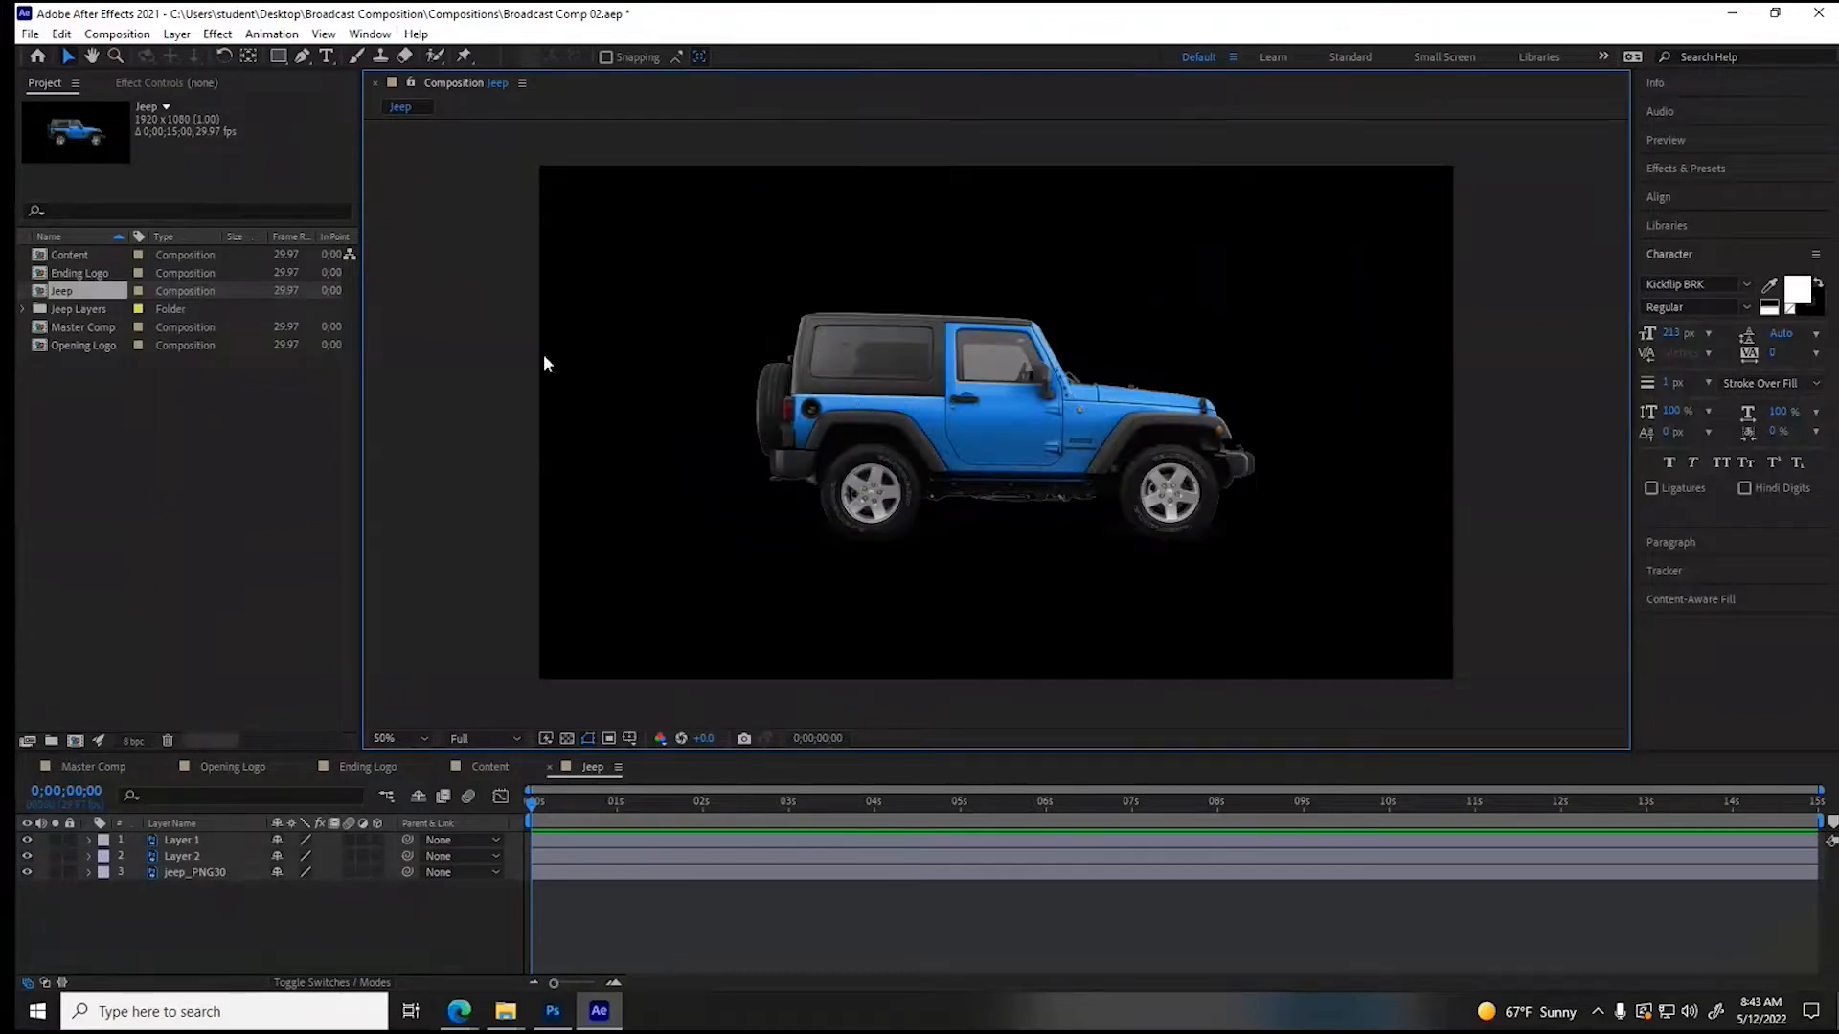
click(575, 738)
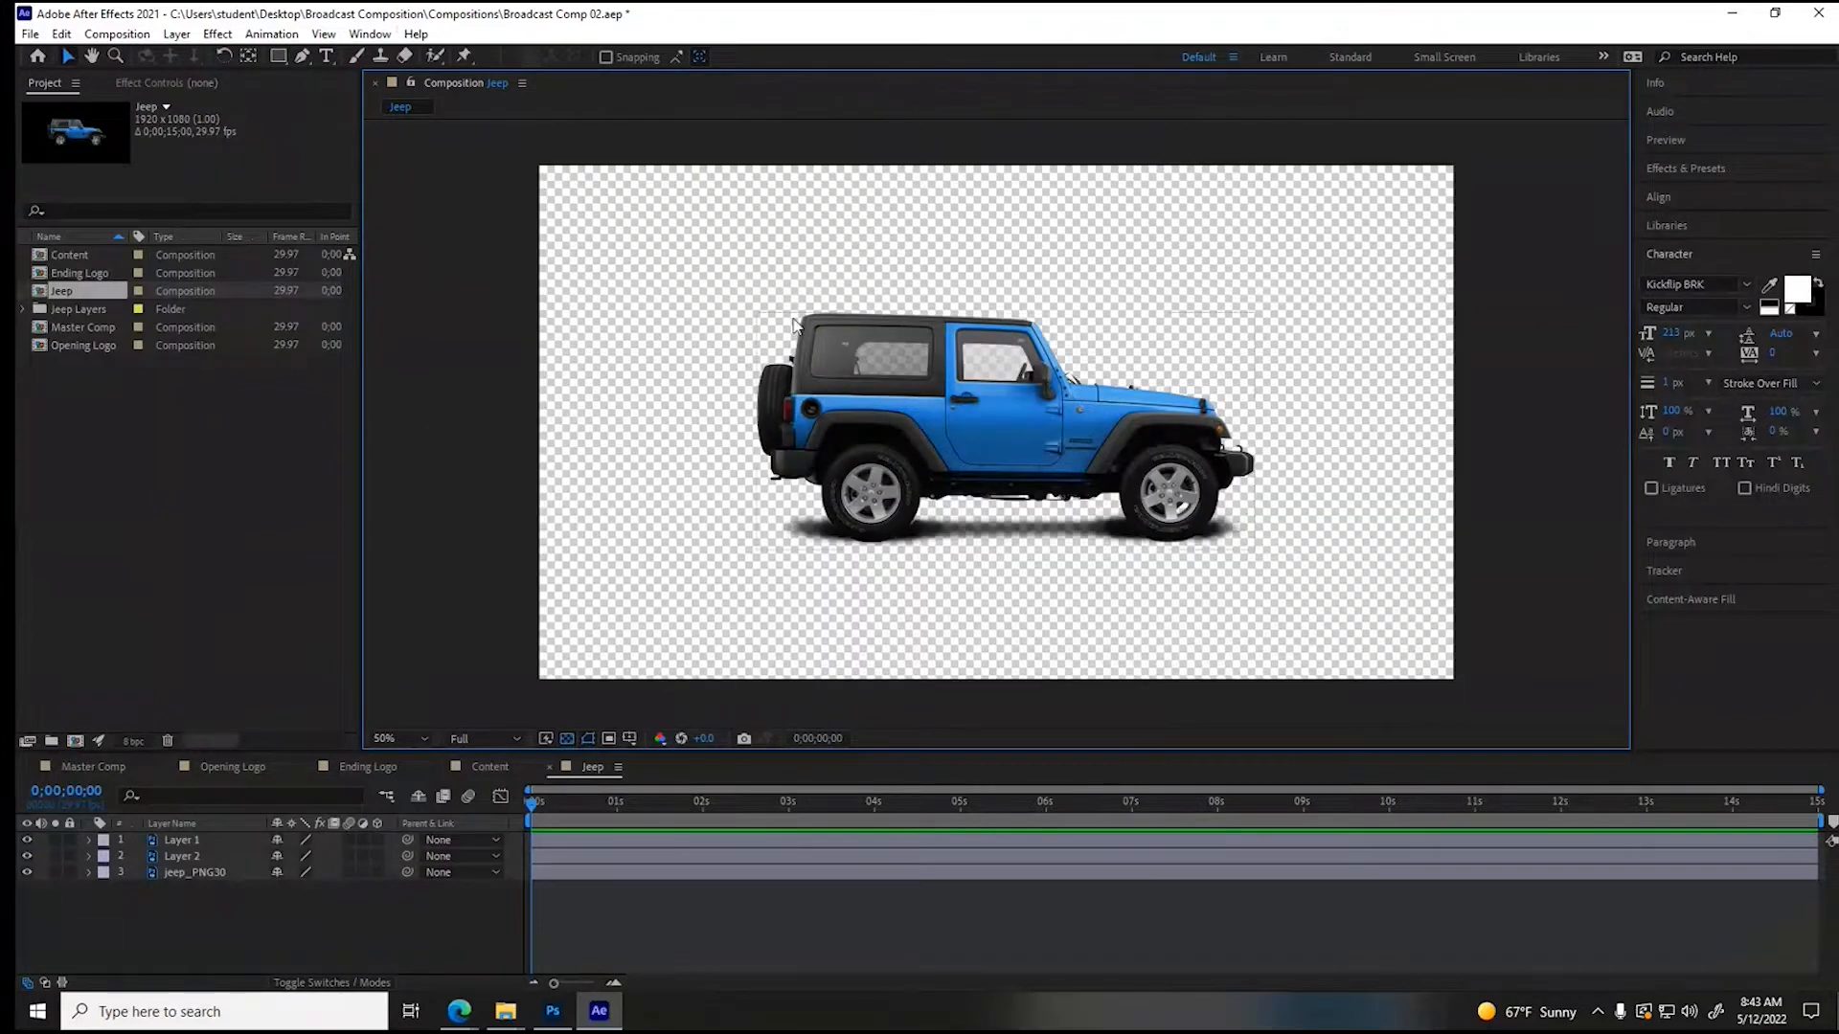
- Select the two wheel layers, Layer 1 and Layer 2, and set starting Rotation keyframes for both at 0;00;00;00
click(178, 839)
click(172, 855)
click(178, 843)
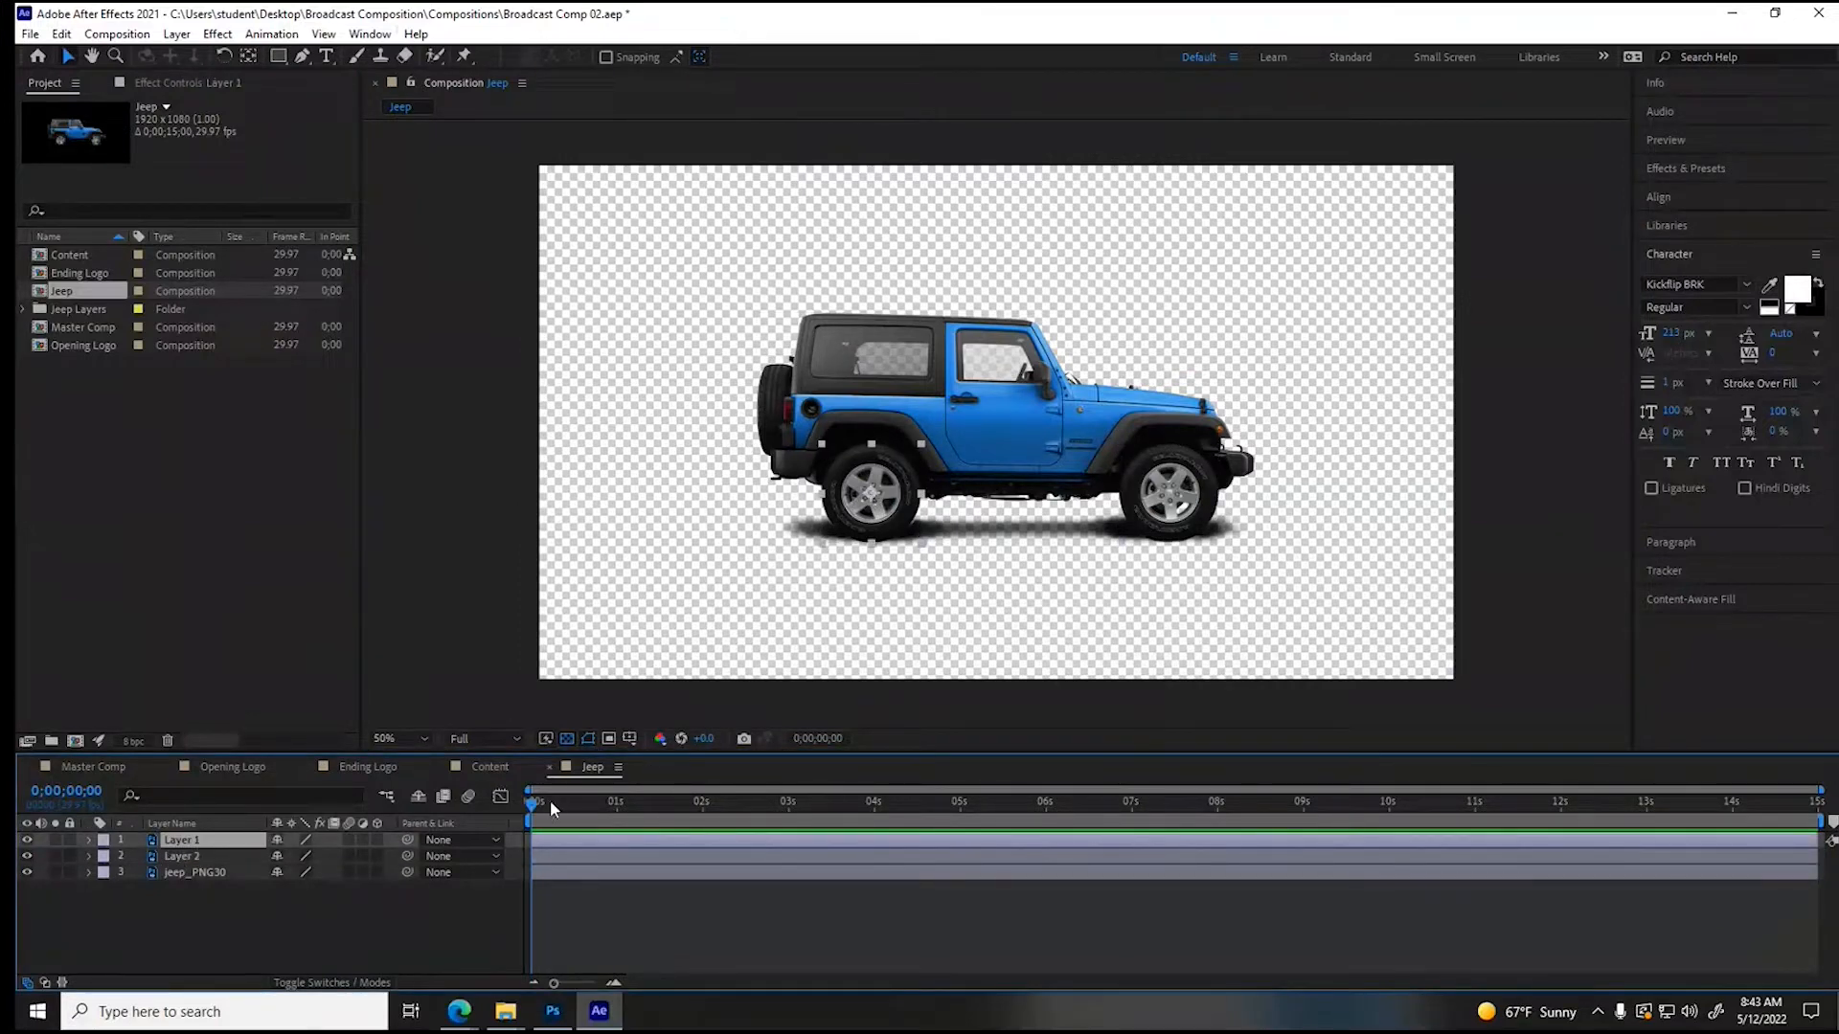
shift+click(182, 858)
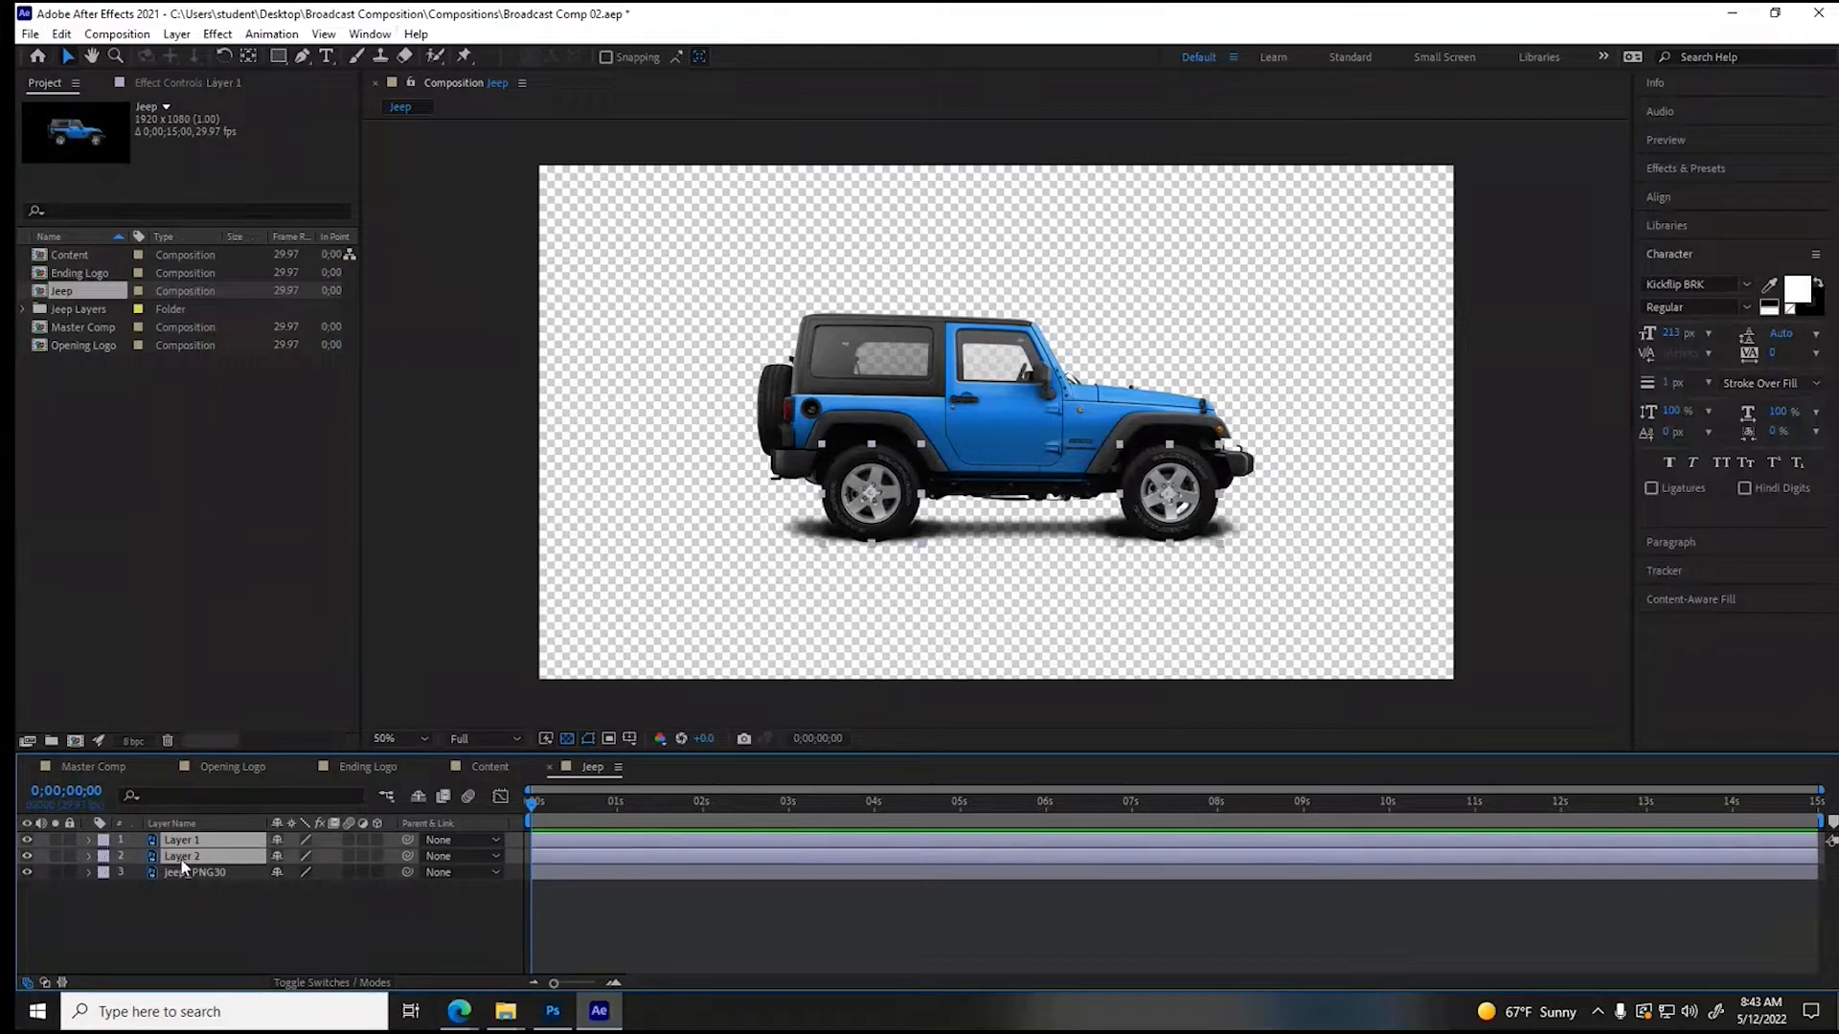
click(87, 840)
click(105, 857)
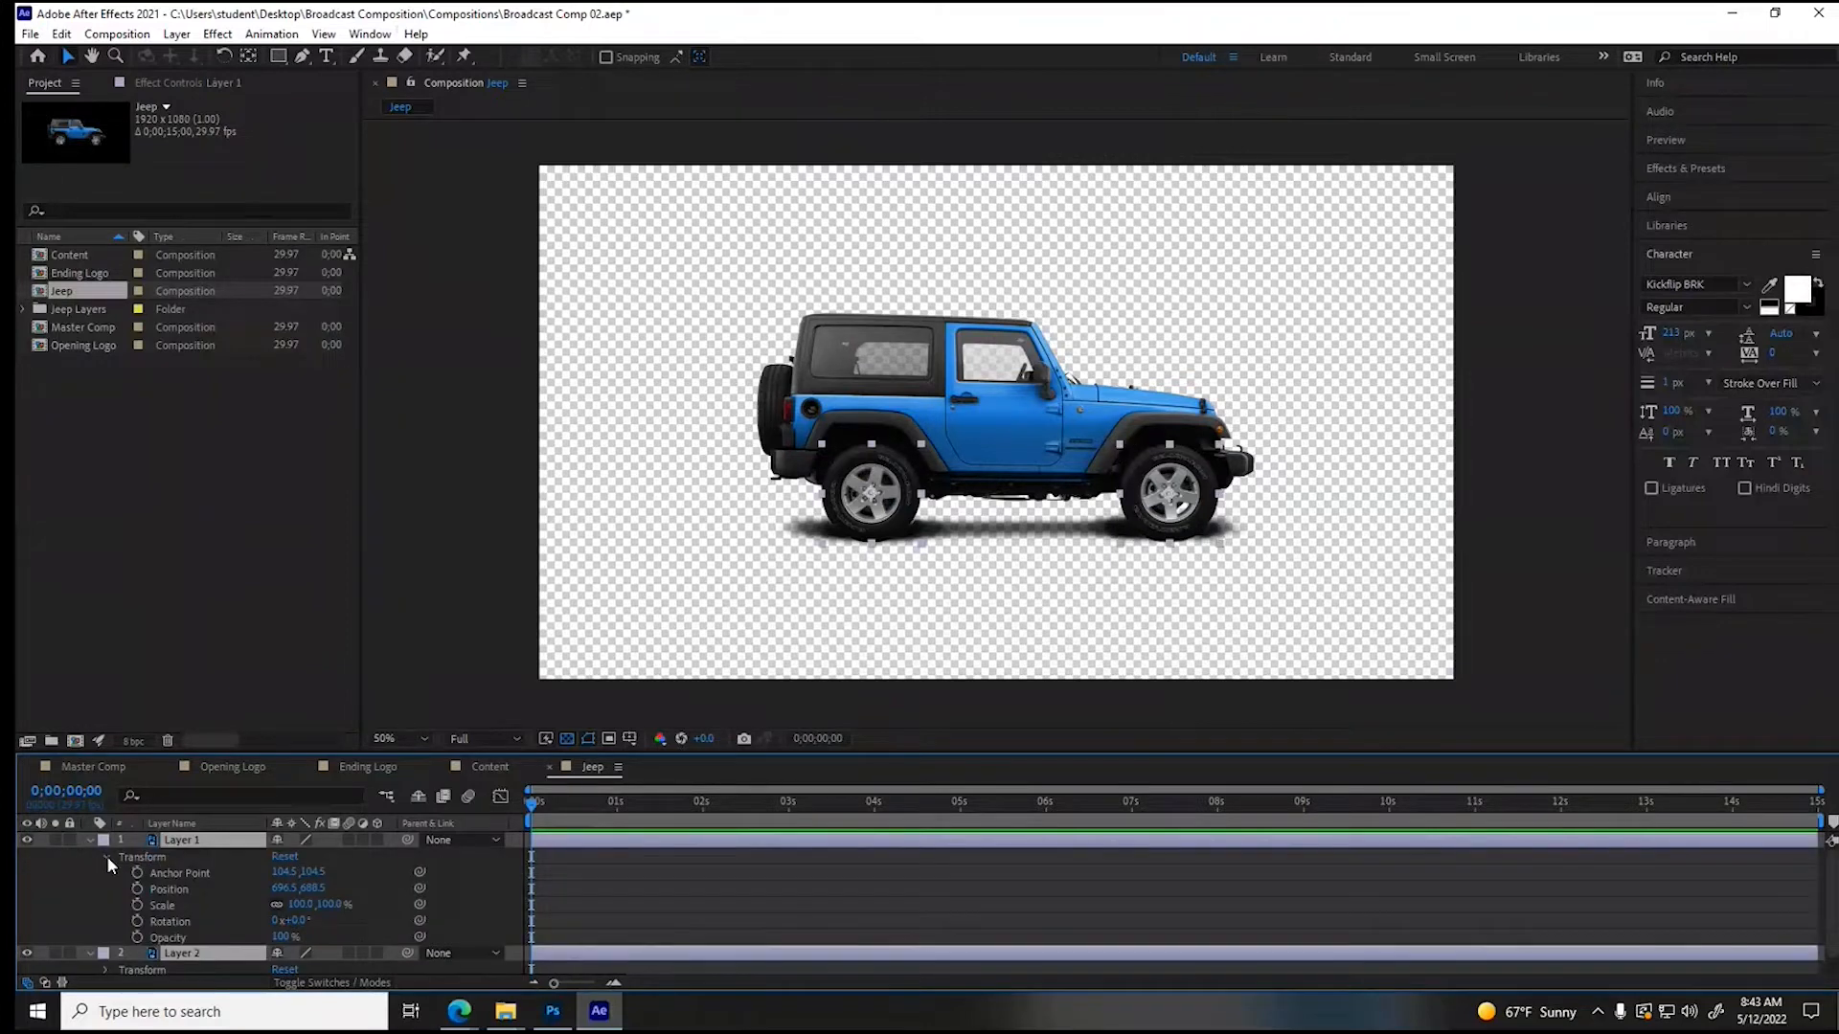
click(137, 921)
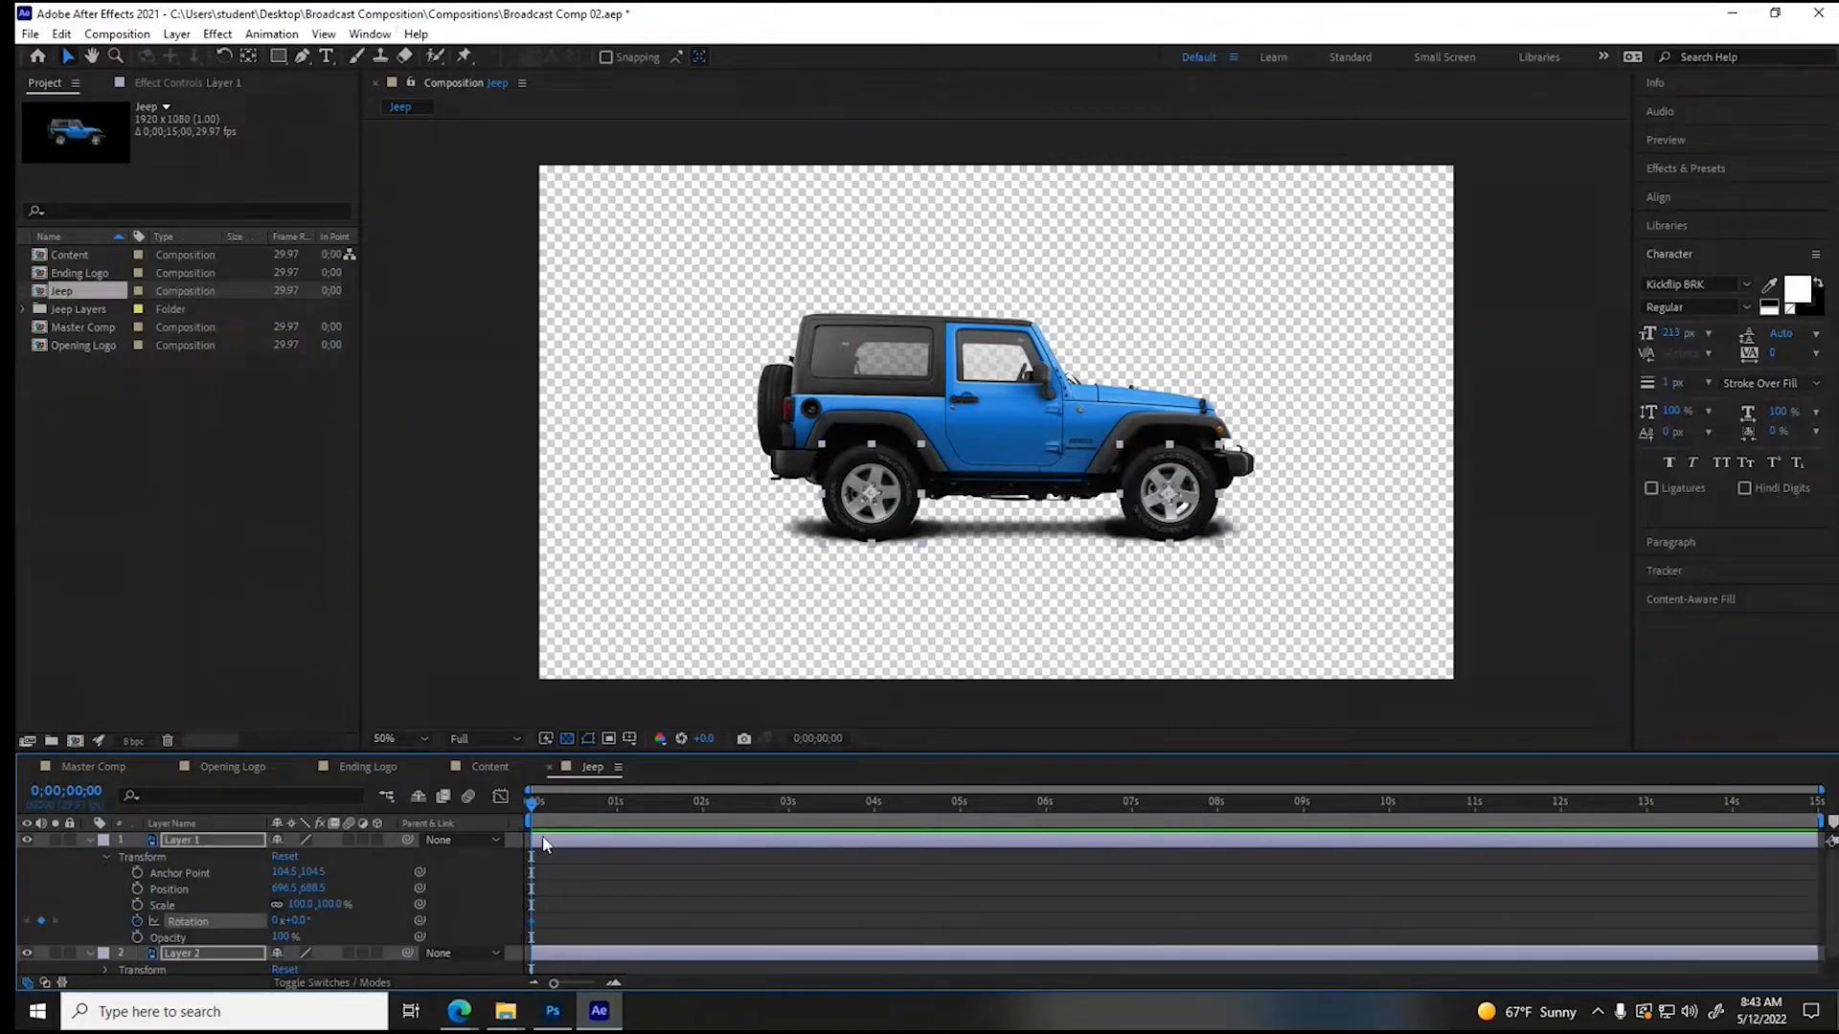
- At the end of the timeline, set both wheel layers' Rotation to 8 revolutions plus 39°
drag(537, 809, 623, 804)
key(End)
drag(291, 920, 331, 920)
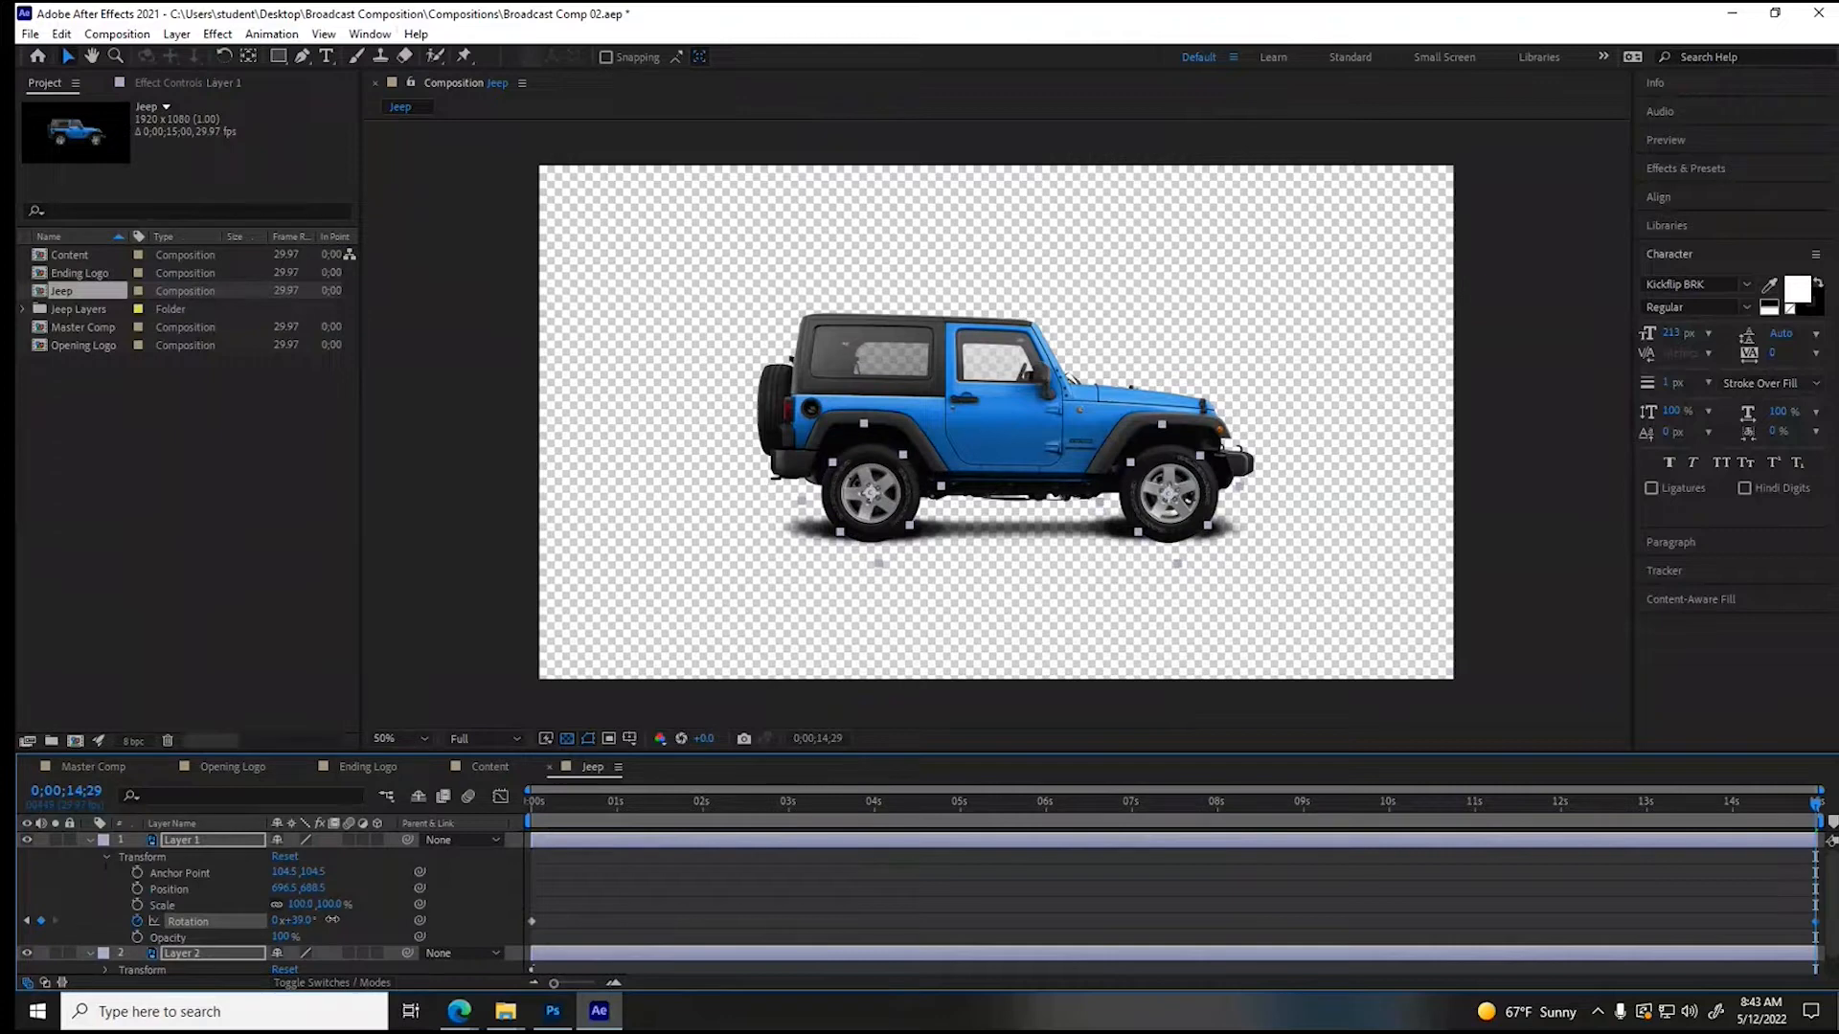
click(278, 921)
text(8)
key(Return)
- Scrub and play the timeline to check the spinning wheels, and collapse the wheel layers' properties
drag(566, 809, 847, 830)
key(space)
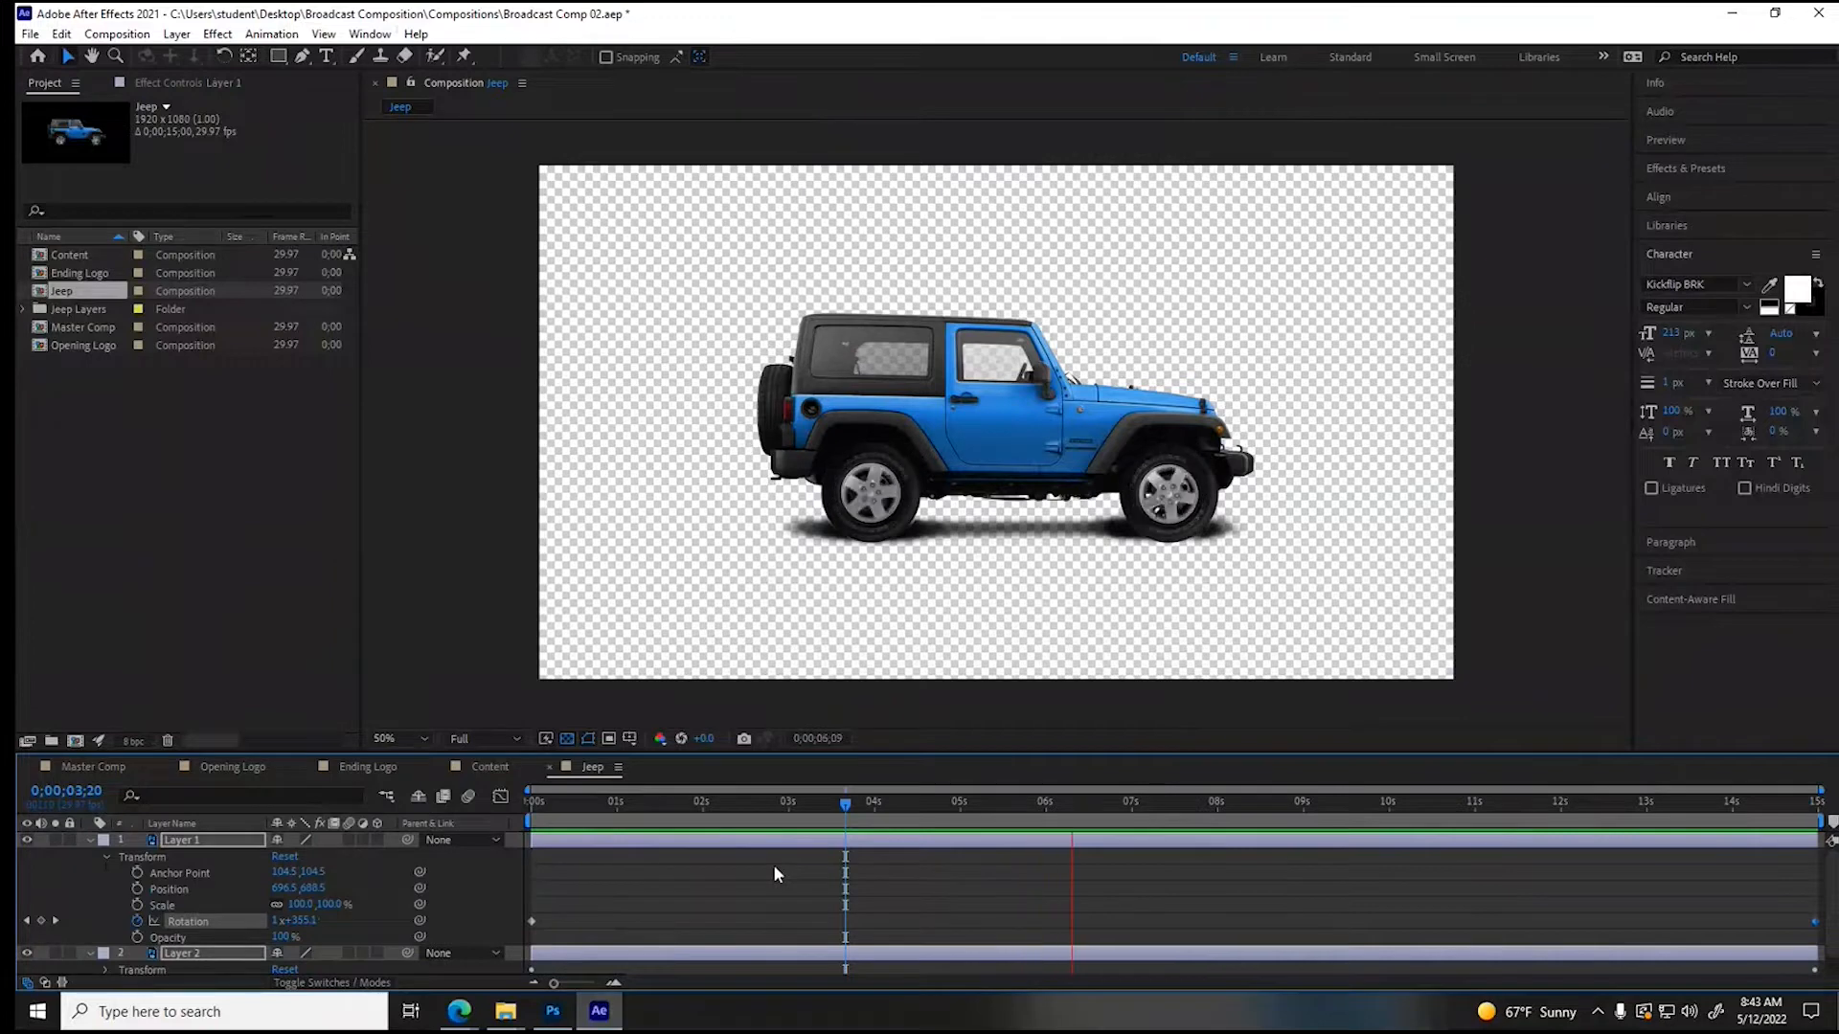
key(space)
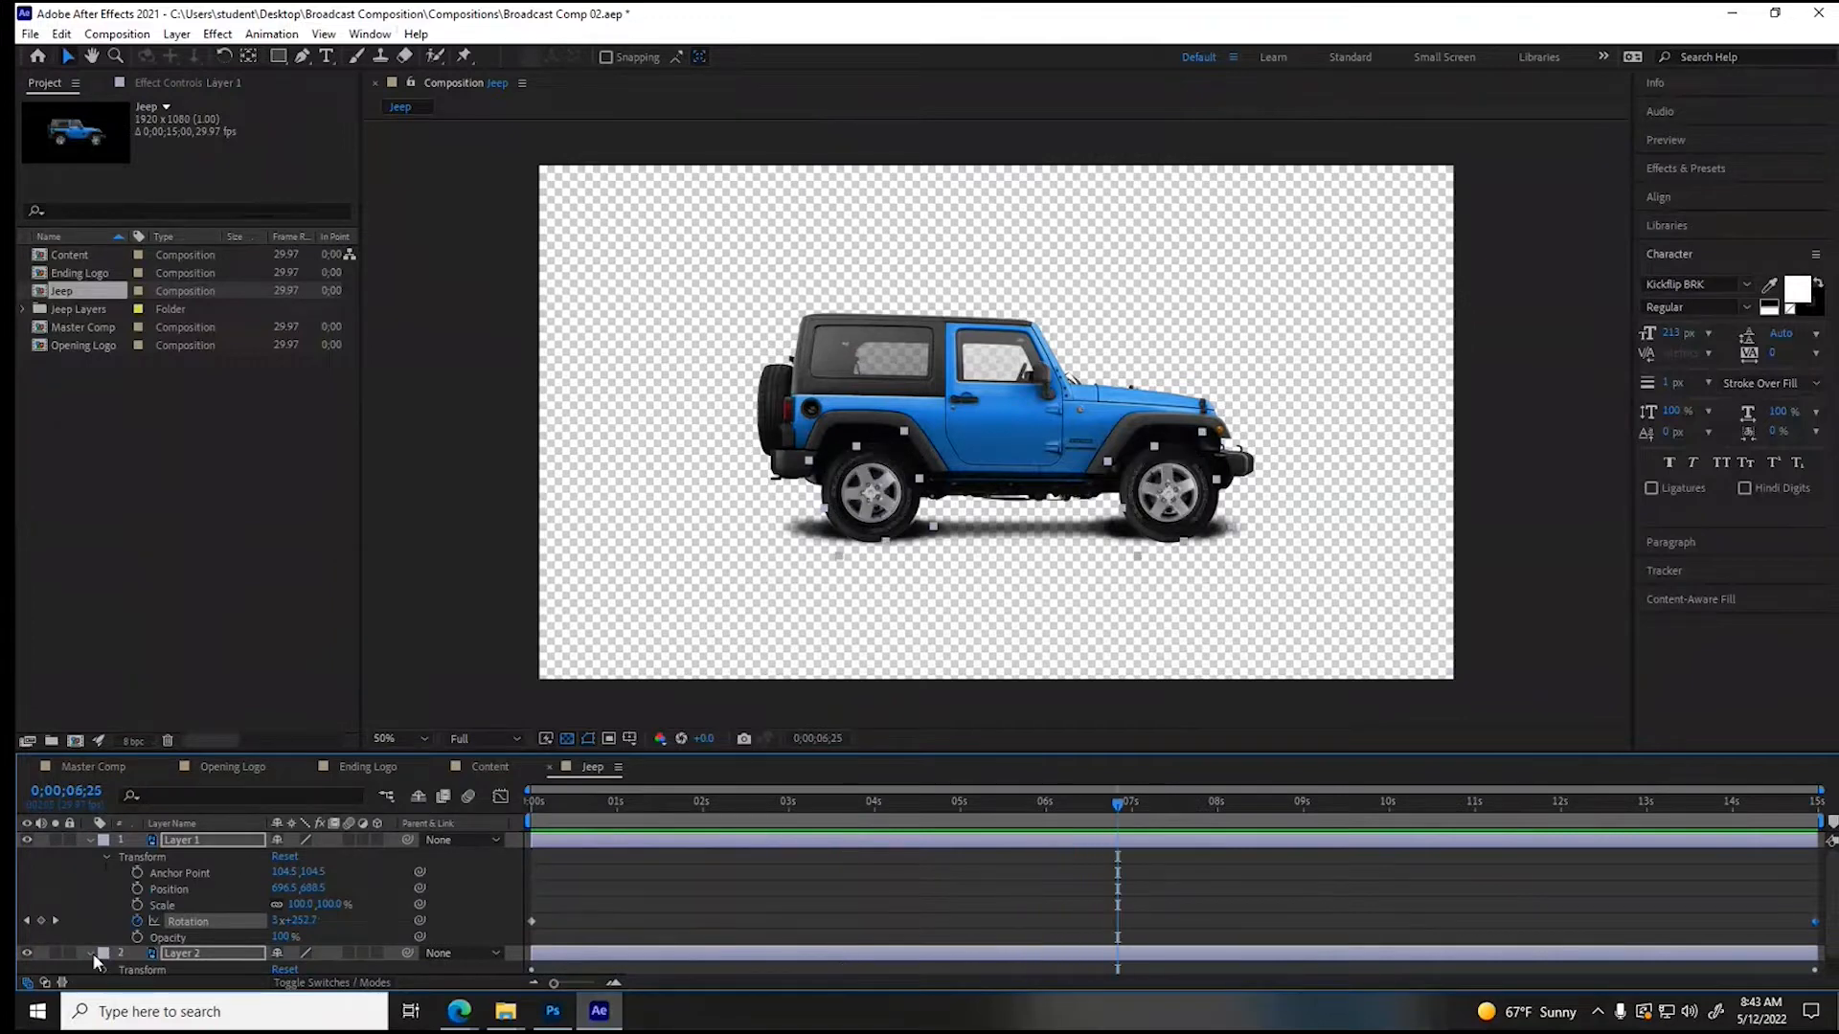
click(91, 953)
click(181, 879)
click(206, 841)
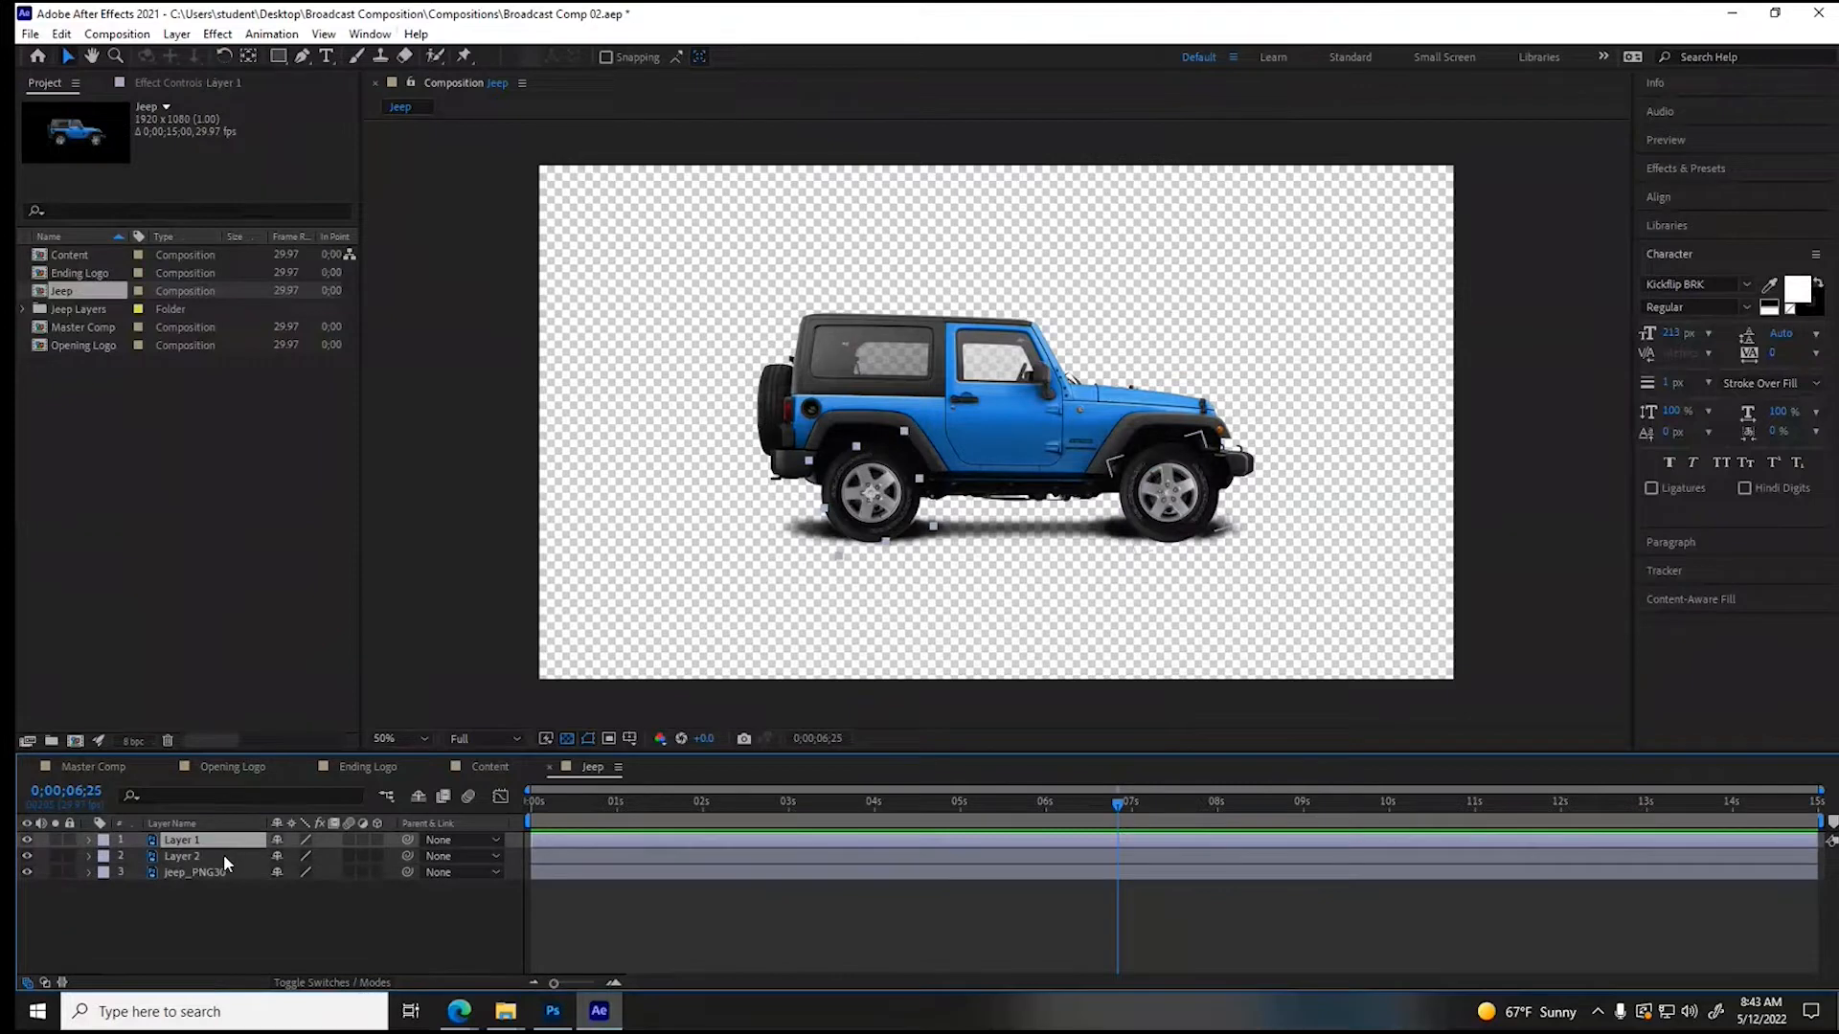
- Search the effects for wiggle and apply the Wiggle - position preset to Layer 1 at the start of the timeline
click(220, 871)
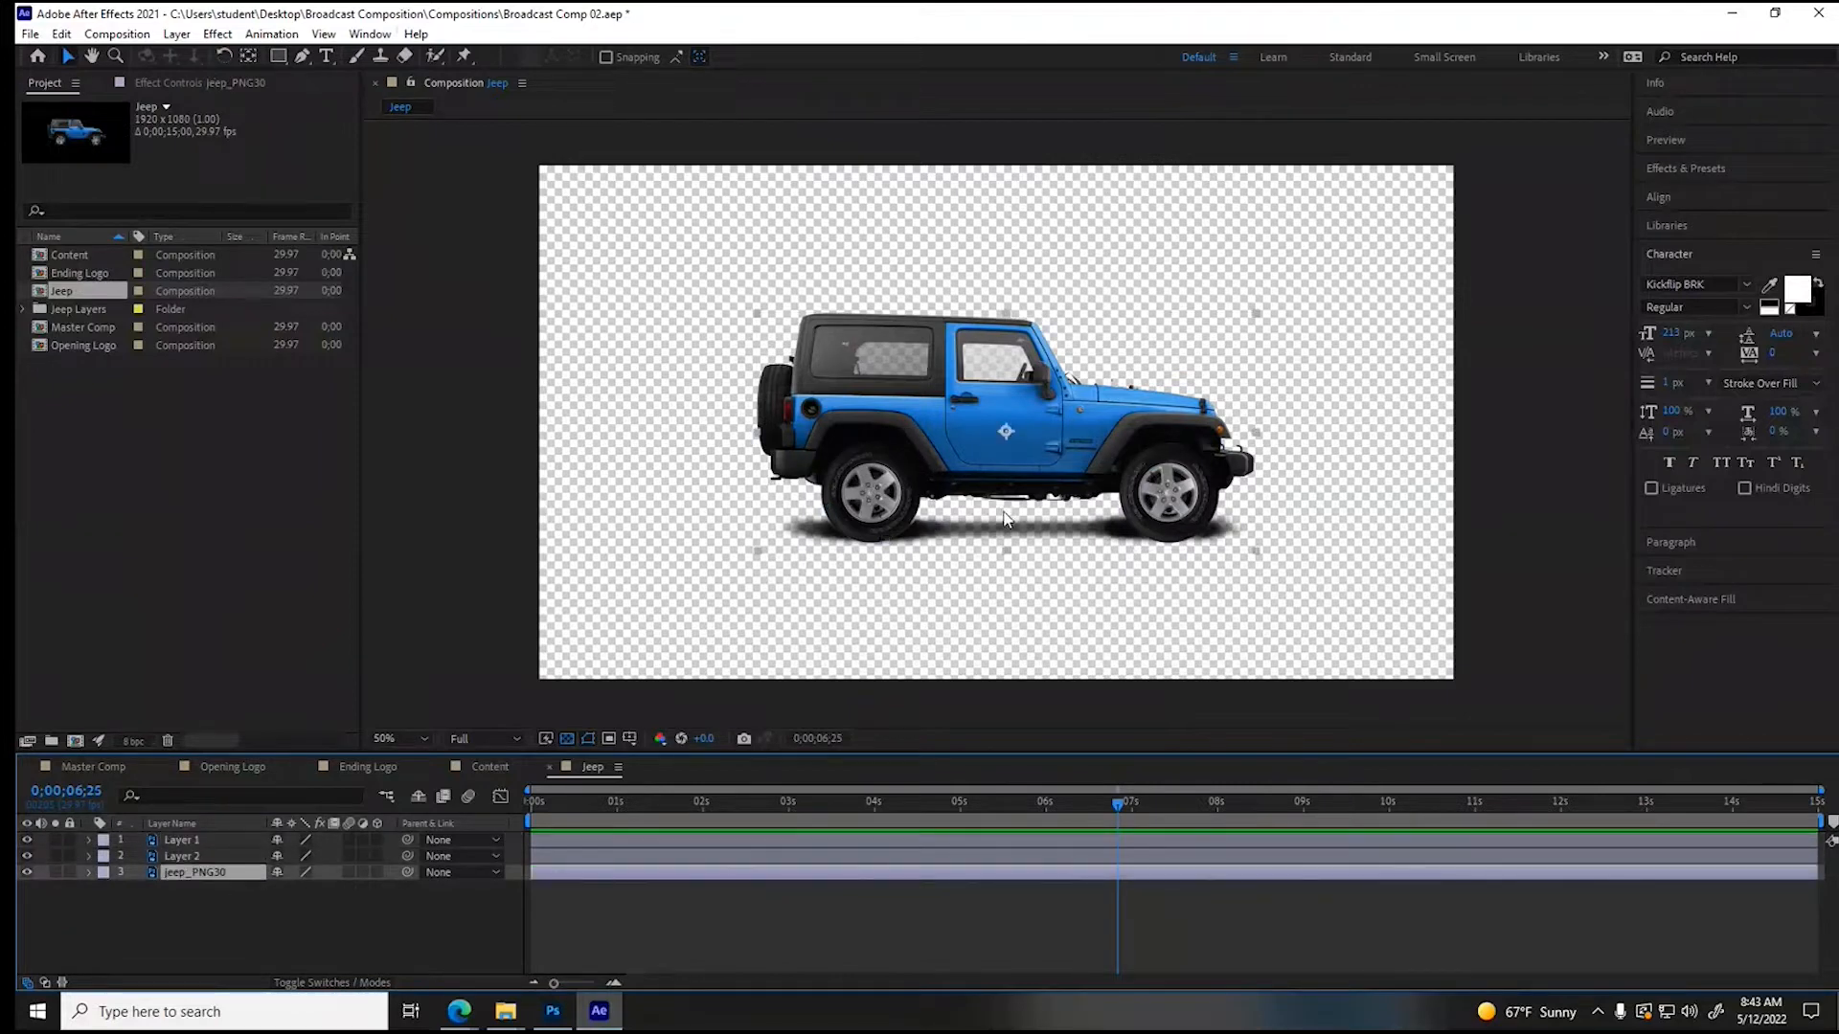
click(1663, 169)
click(1679, 192)
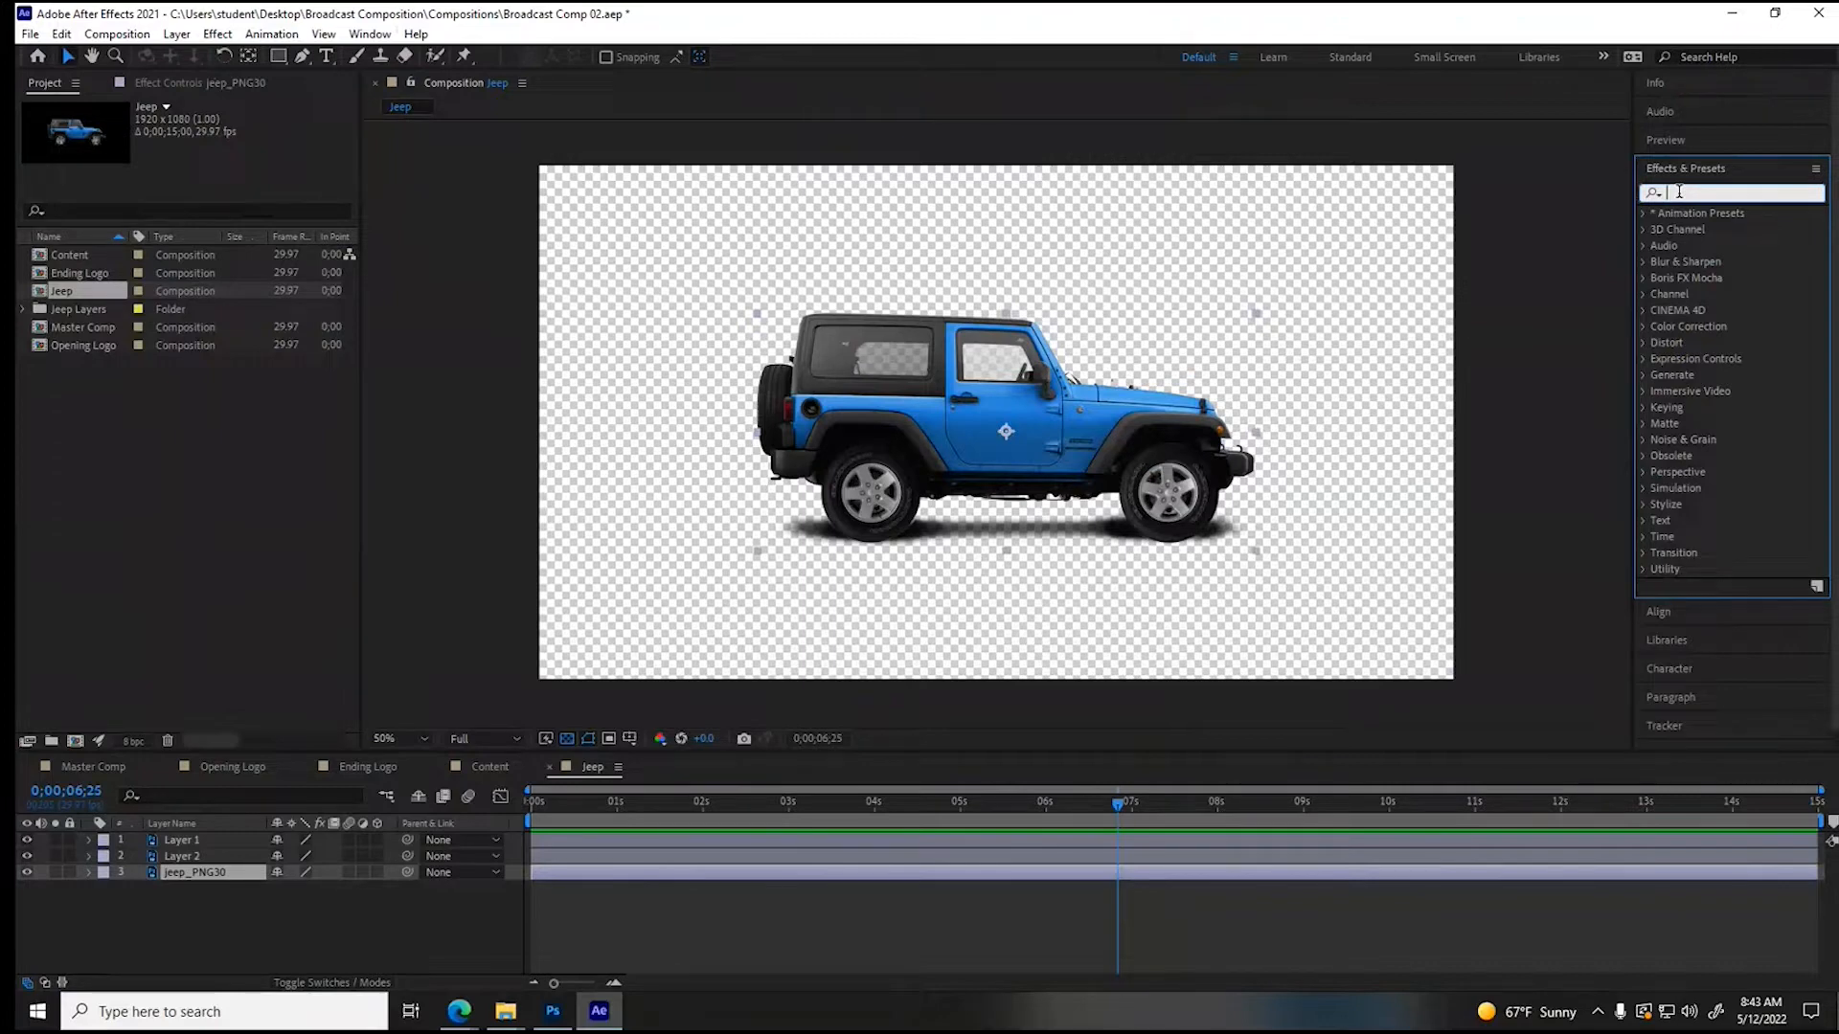
text(wiggle)
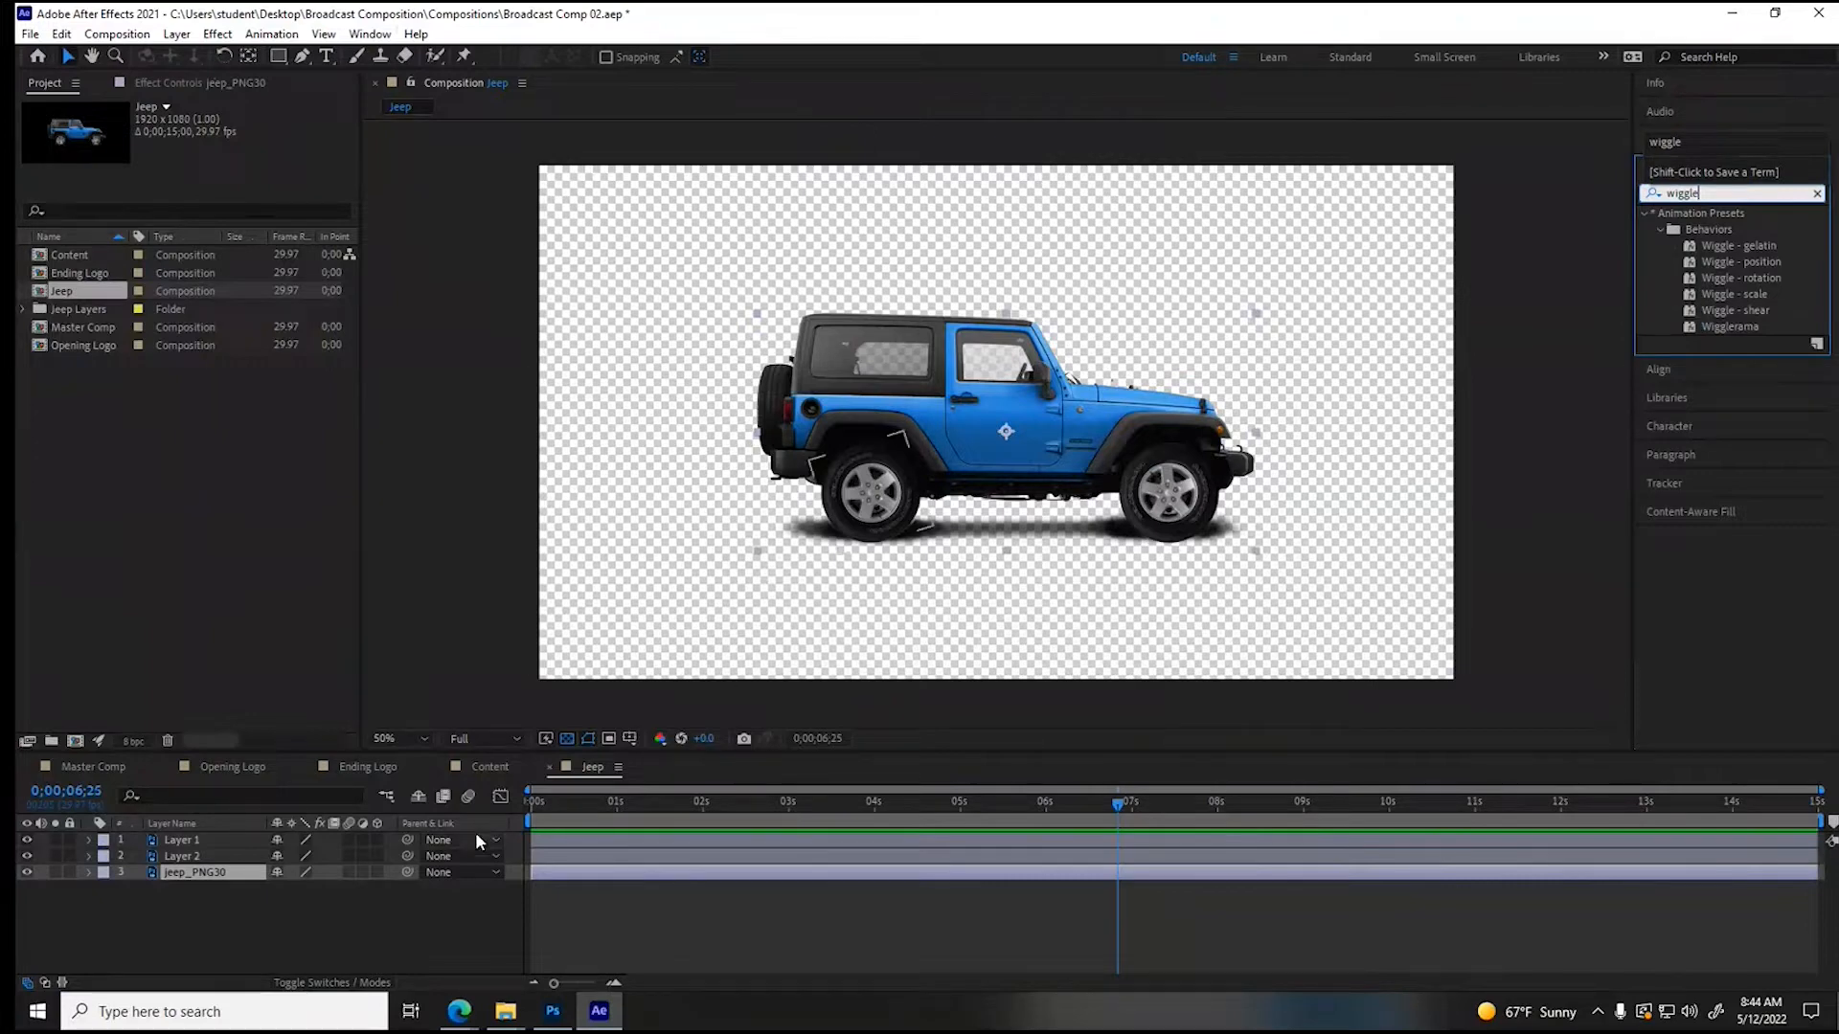
click(548, 801)
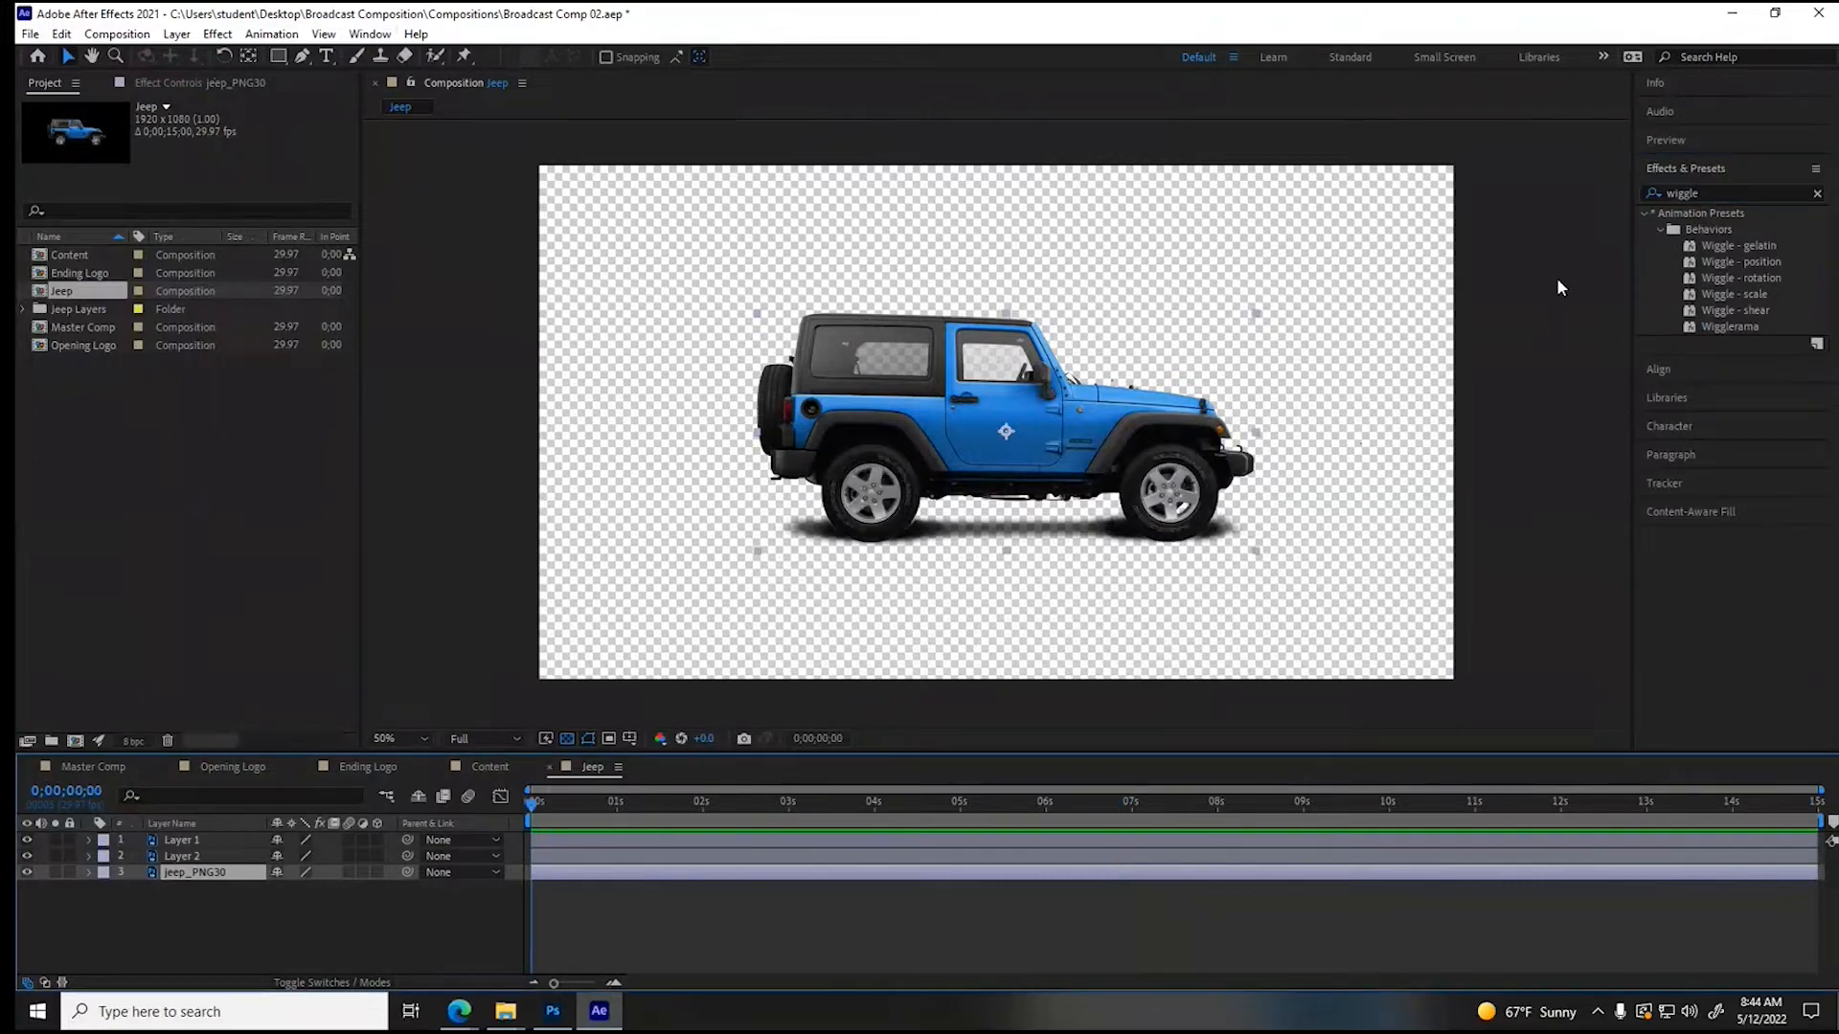
click(1707, 259)
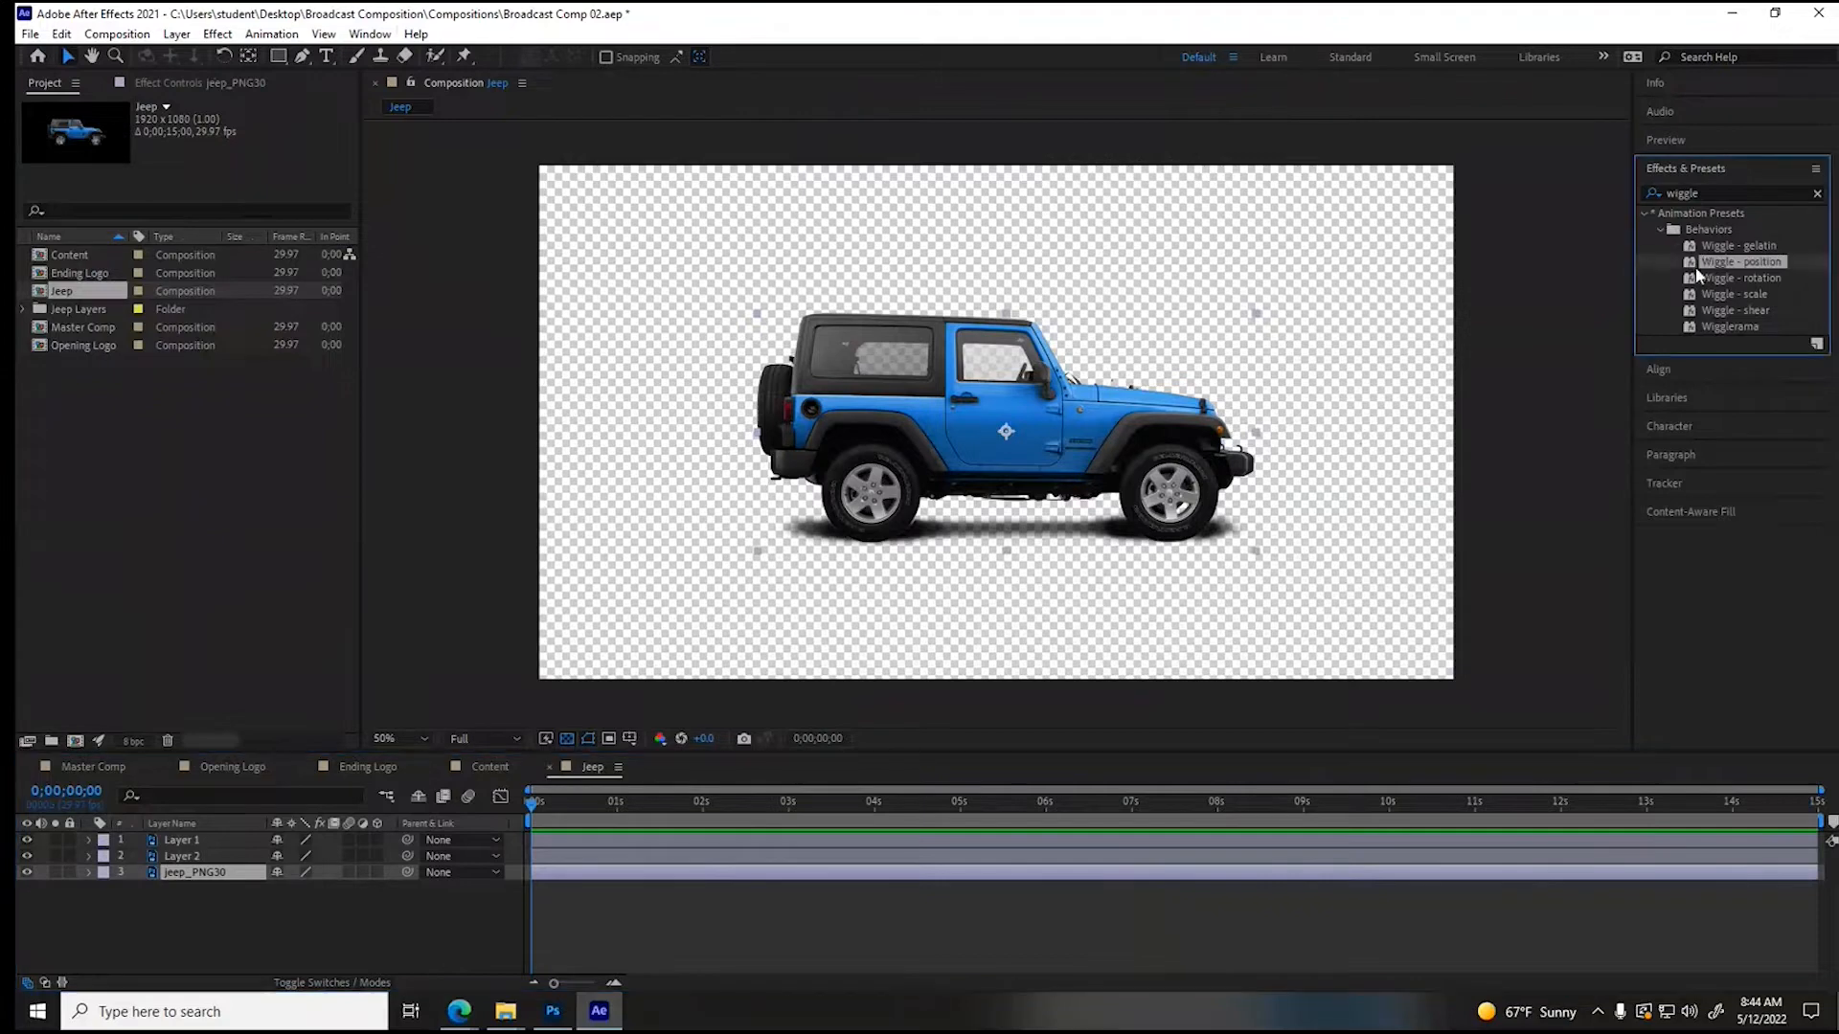
drag(1690, 273, 579, 837)
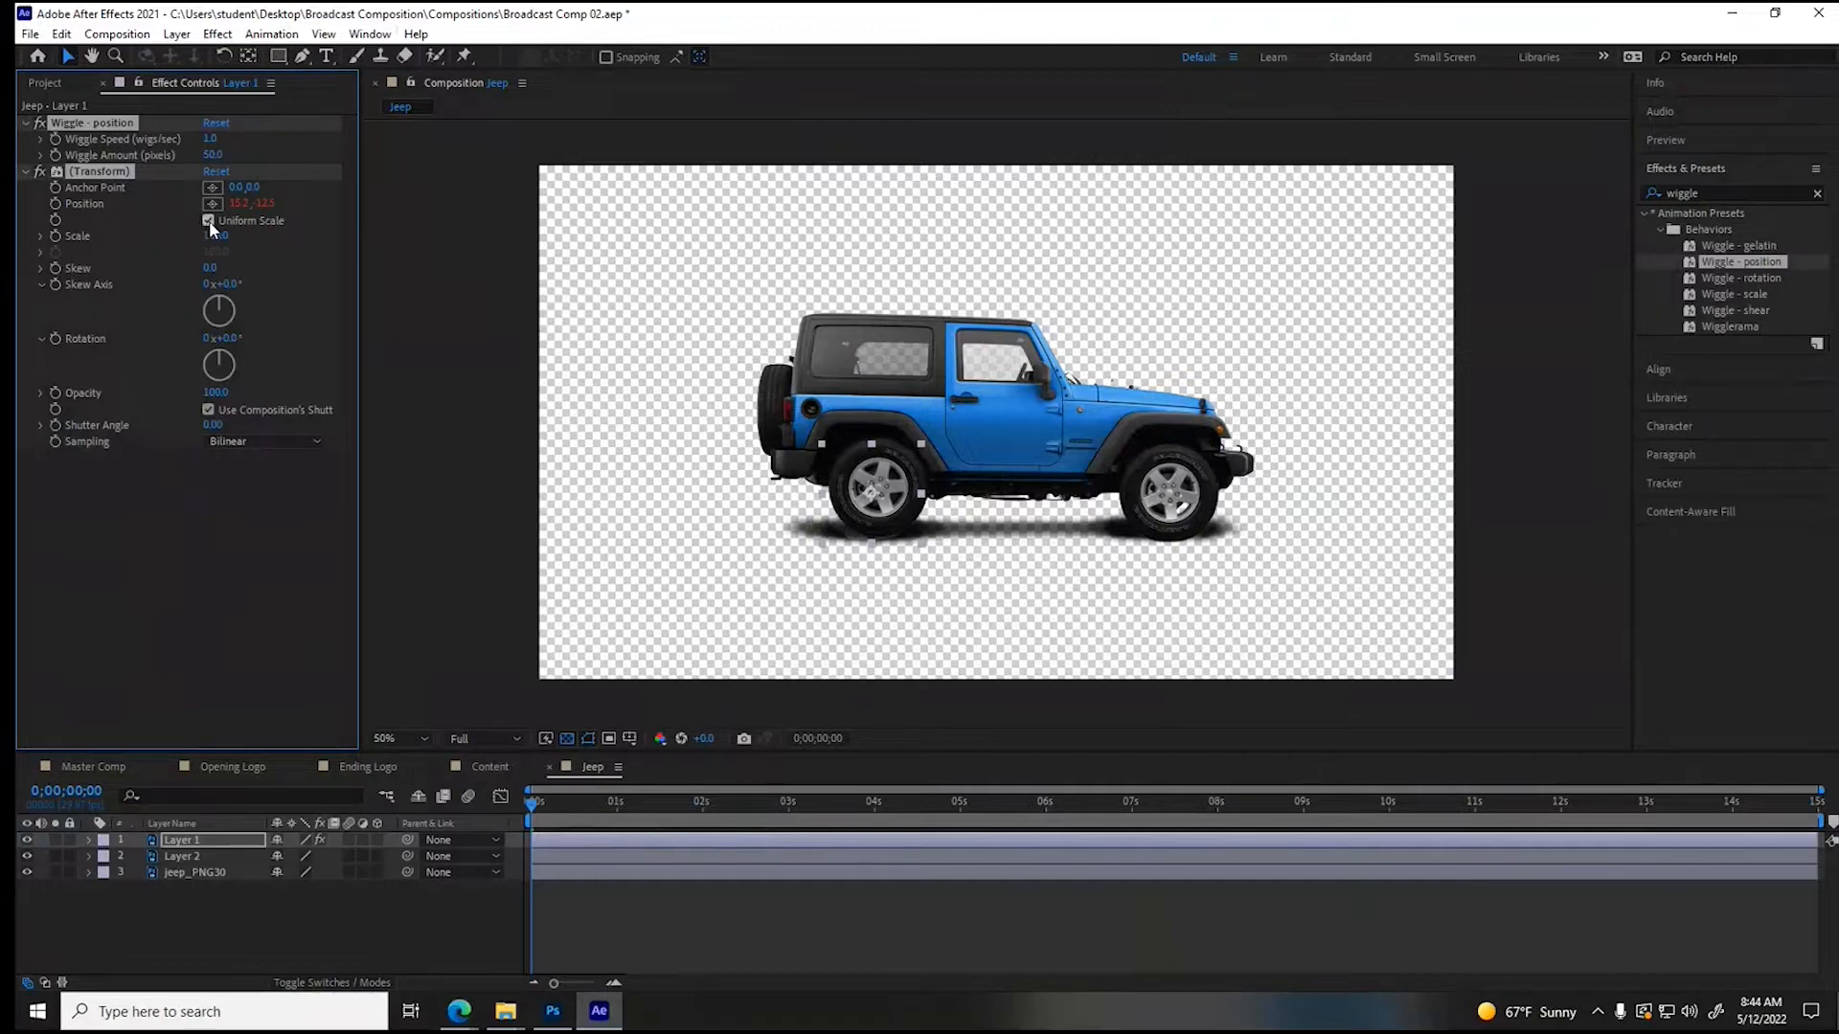
- Set Layer 1's Wiggle Amount to 10 pixels and preview the rear wheel's motion
click(213, 155)
text(10)
key(Return)
key(space)
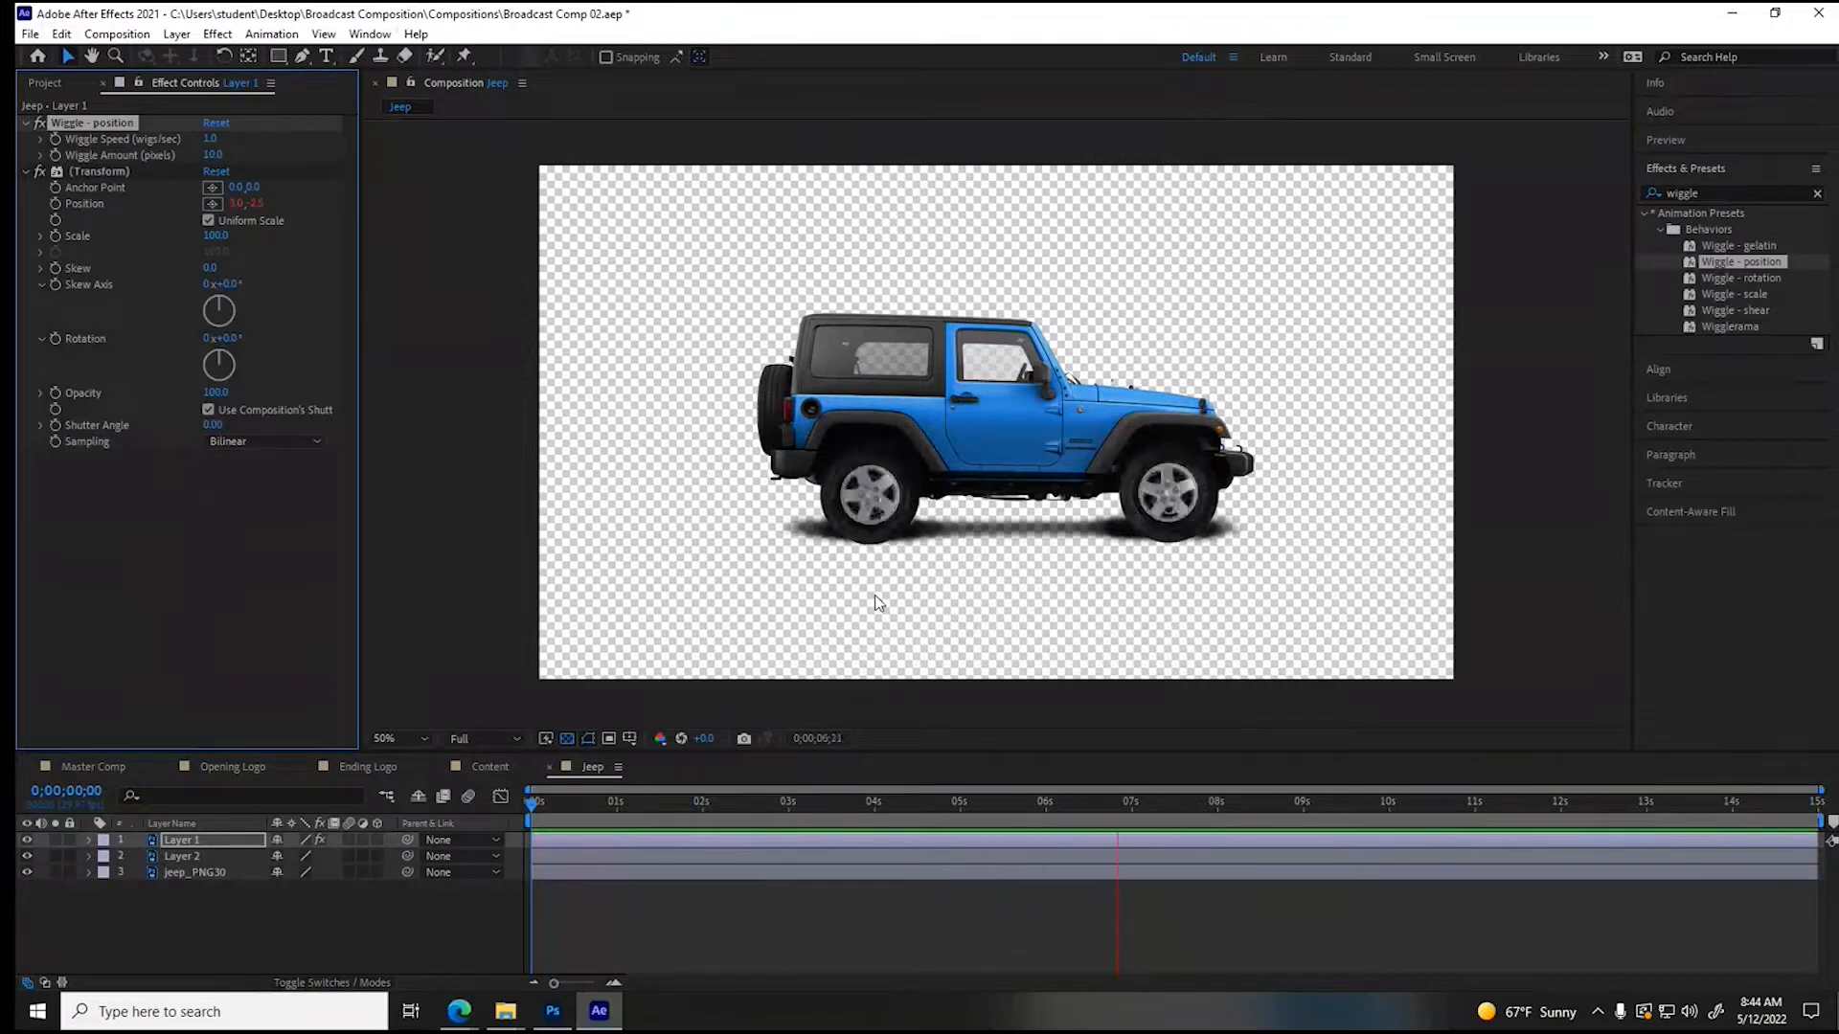
key(space)
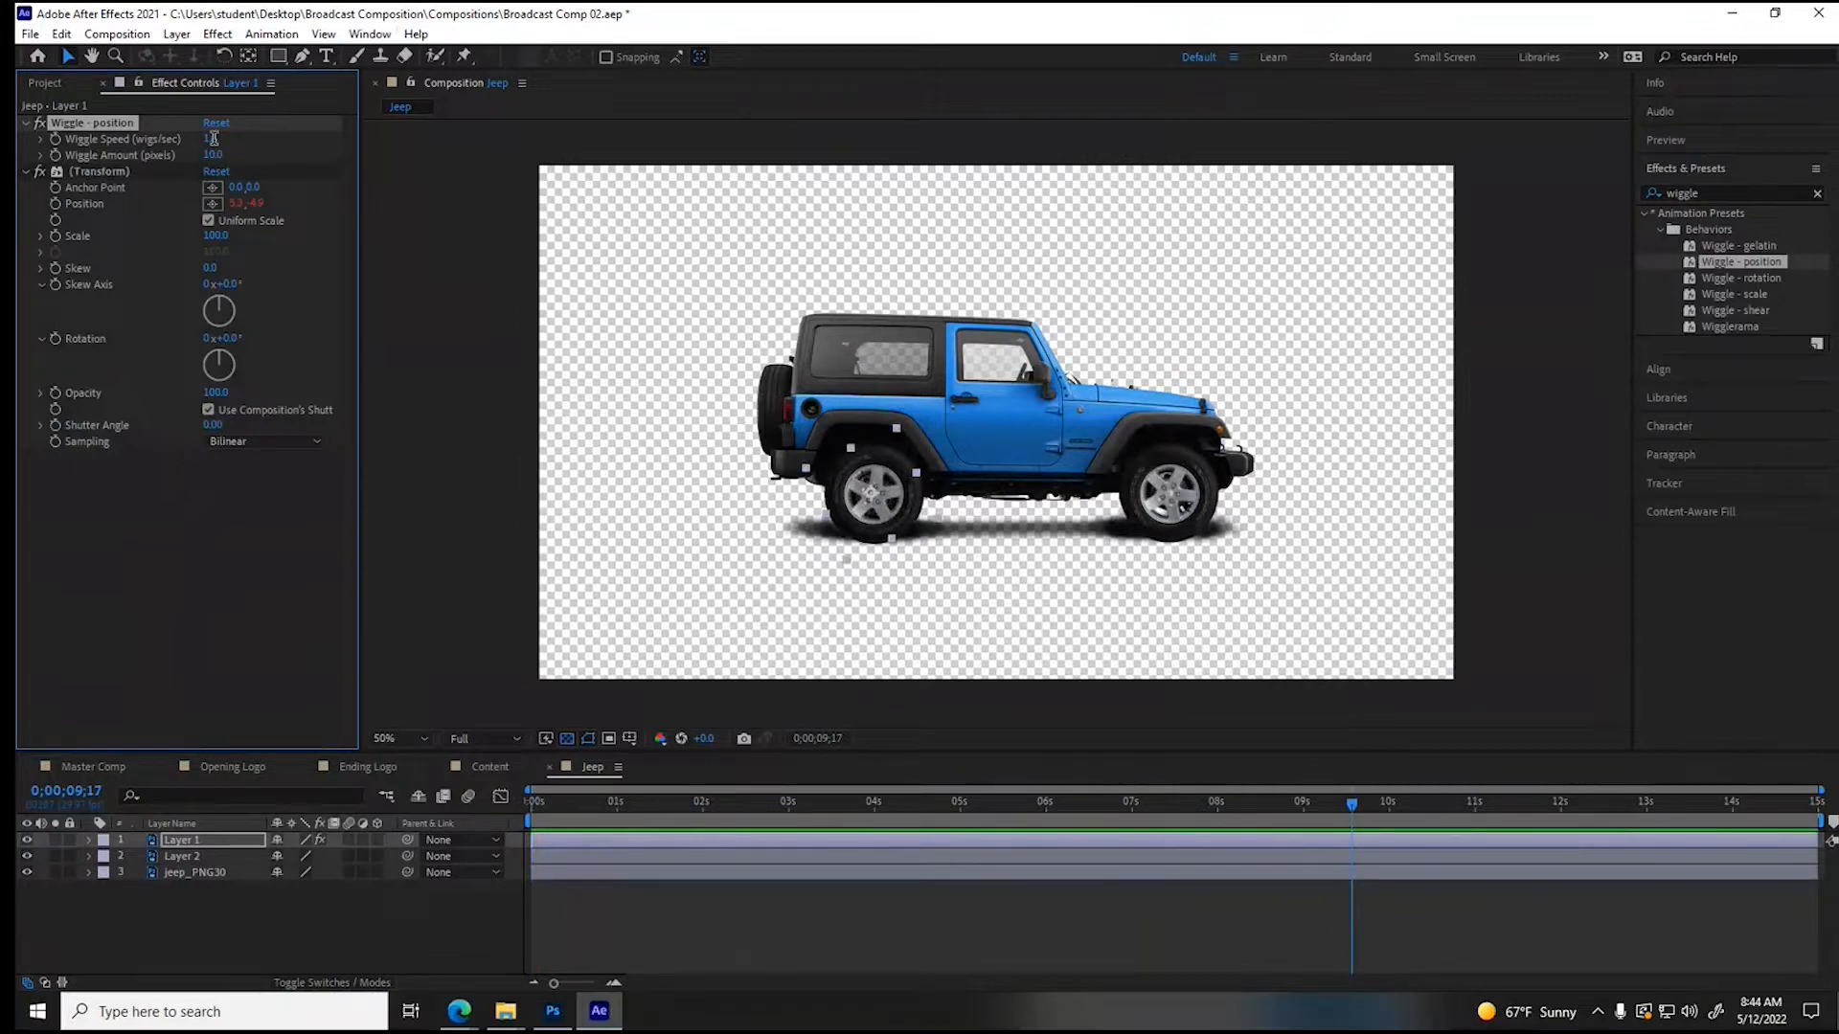
- Set Layer 1's Wiggle Speed to 3 and Wiggle Amount to 5 pixels, and review the rear wheel's motion
click(213, 138)
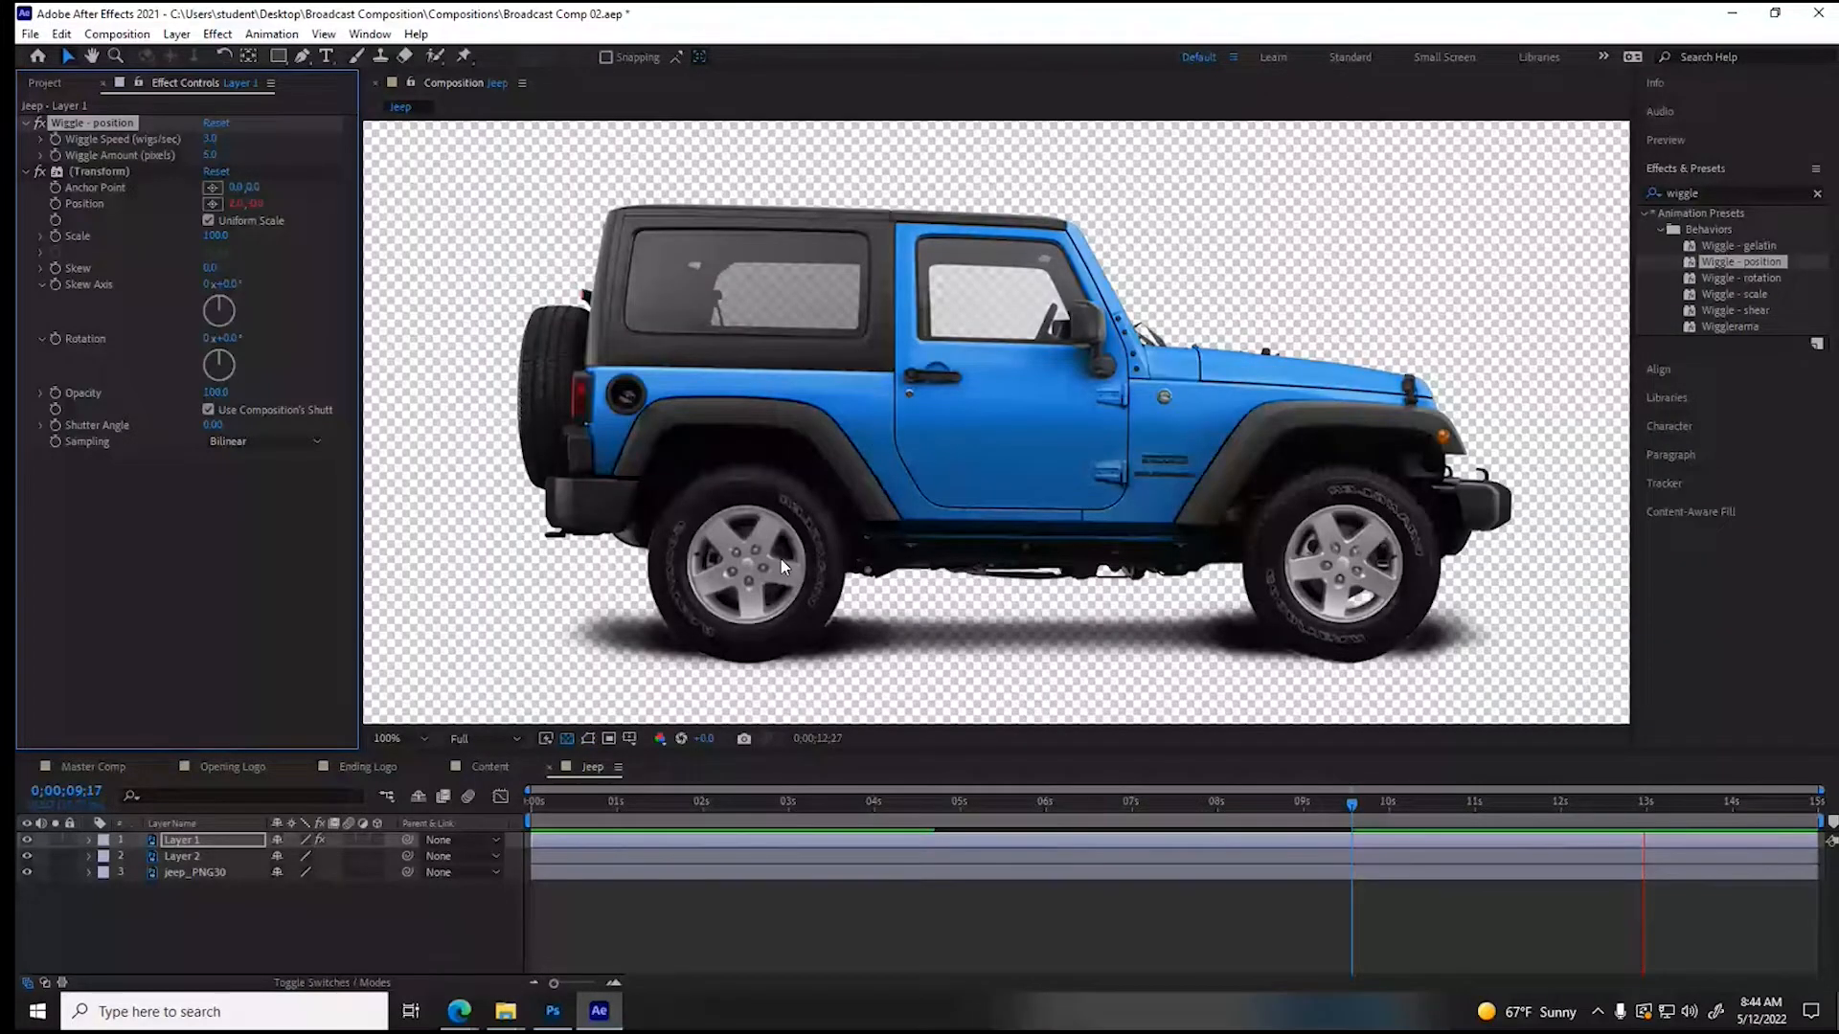
click(745, 567)
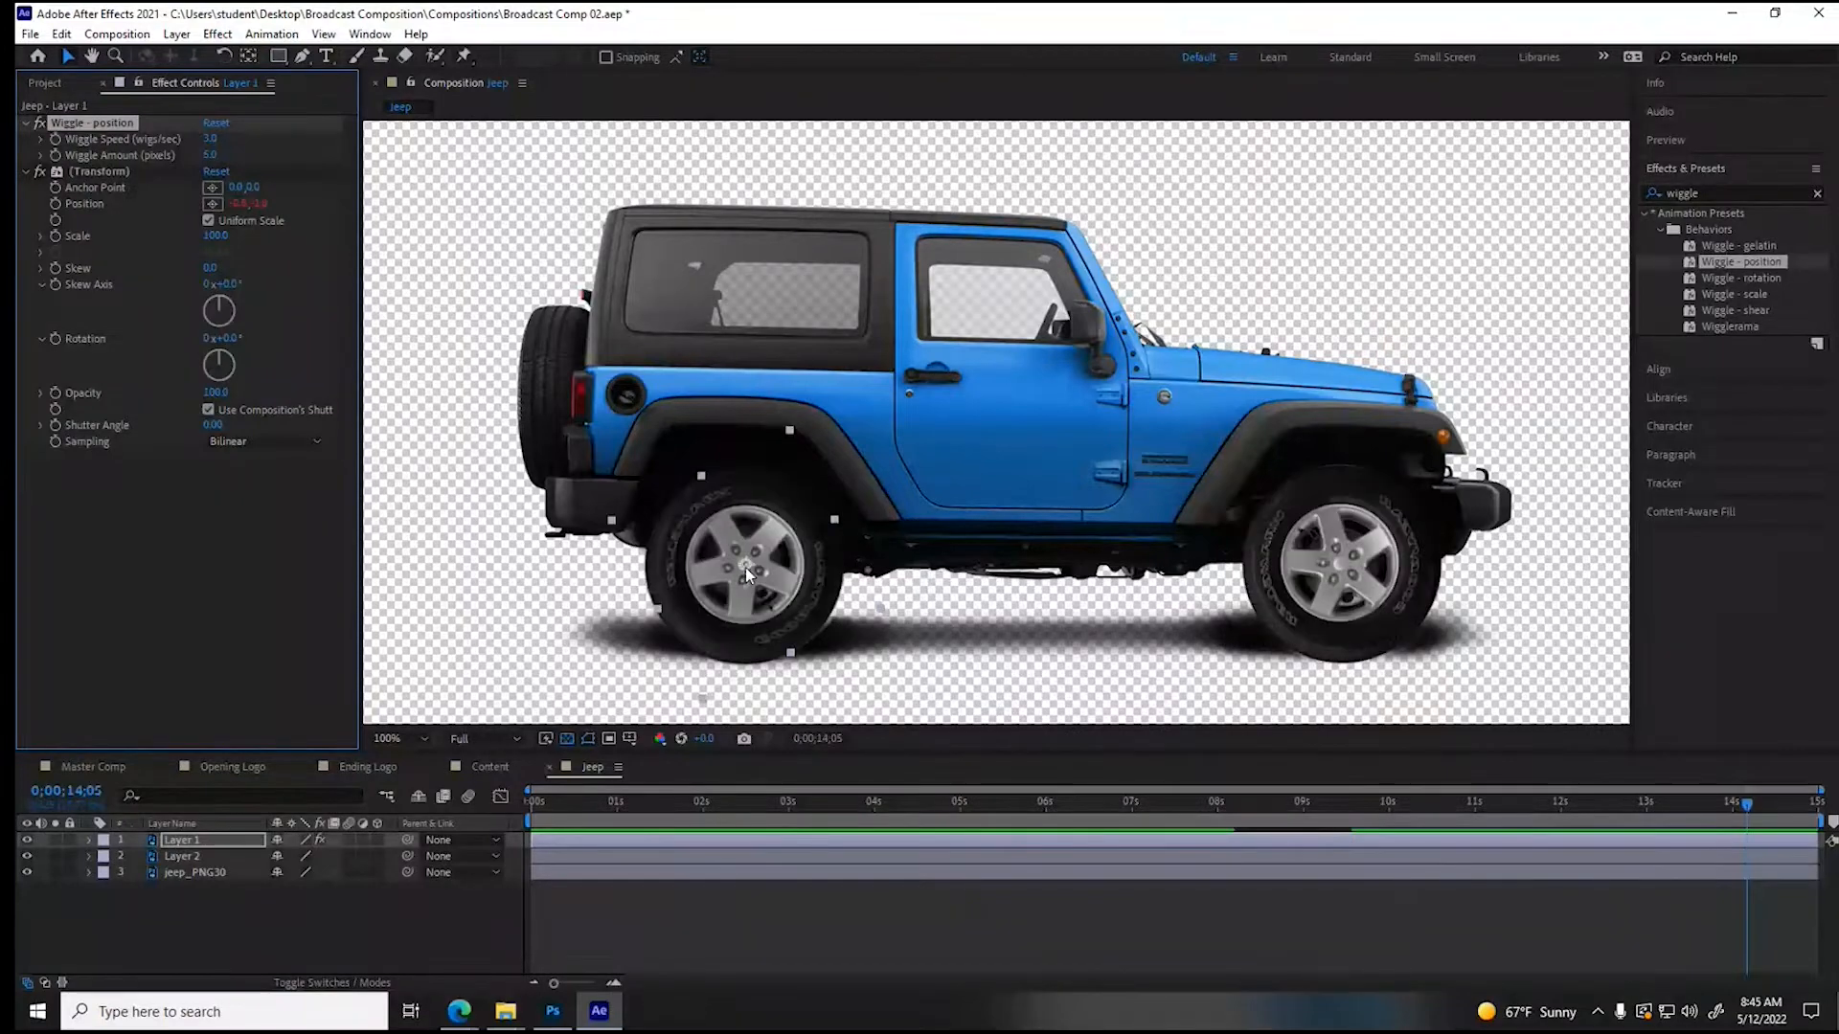
click(619, 807)
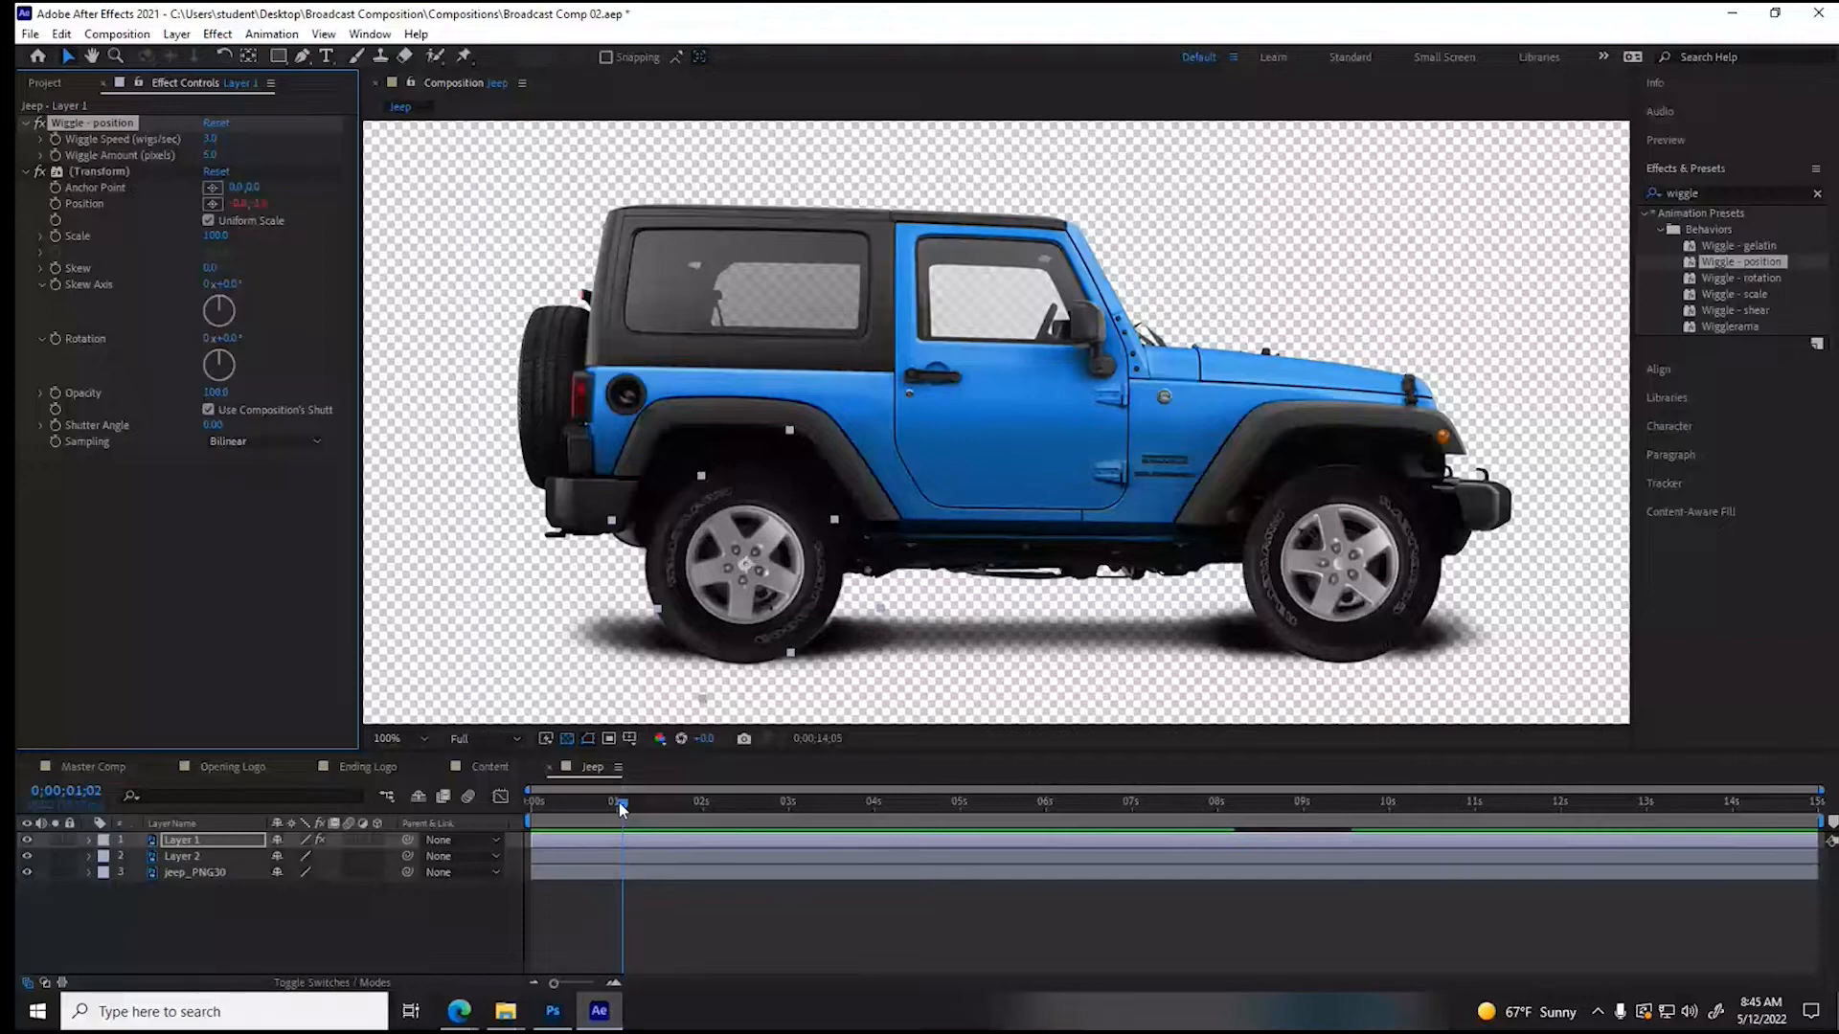
drag(620, 807, 901, 816)
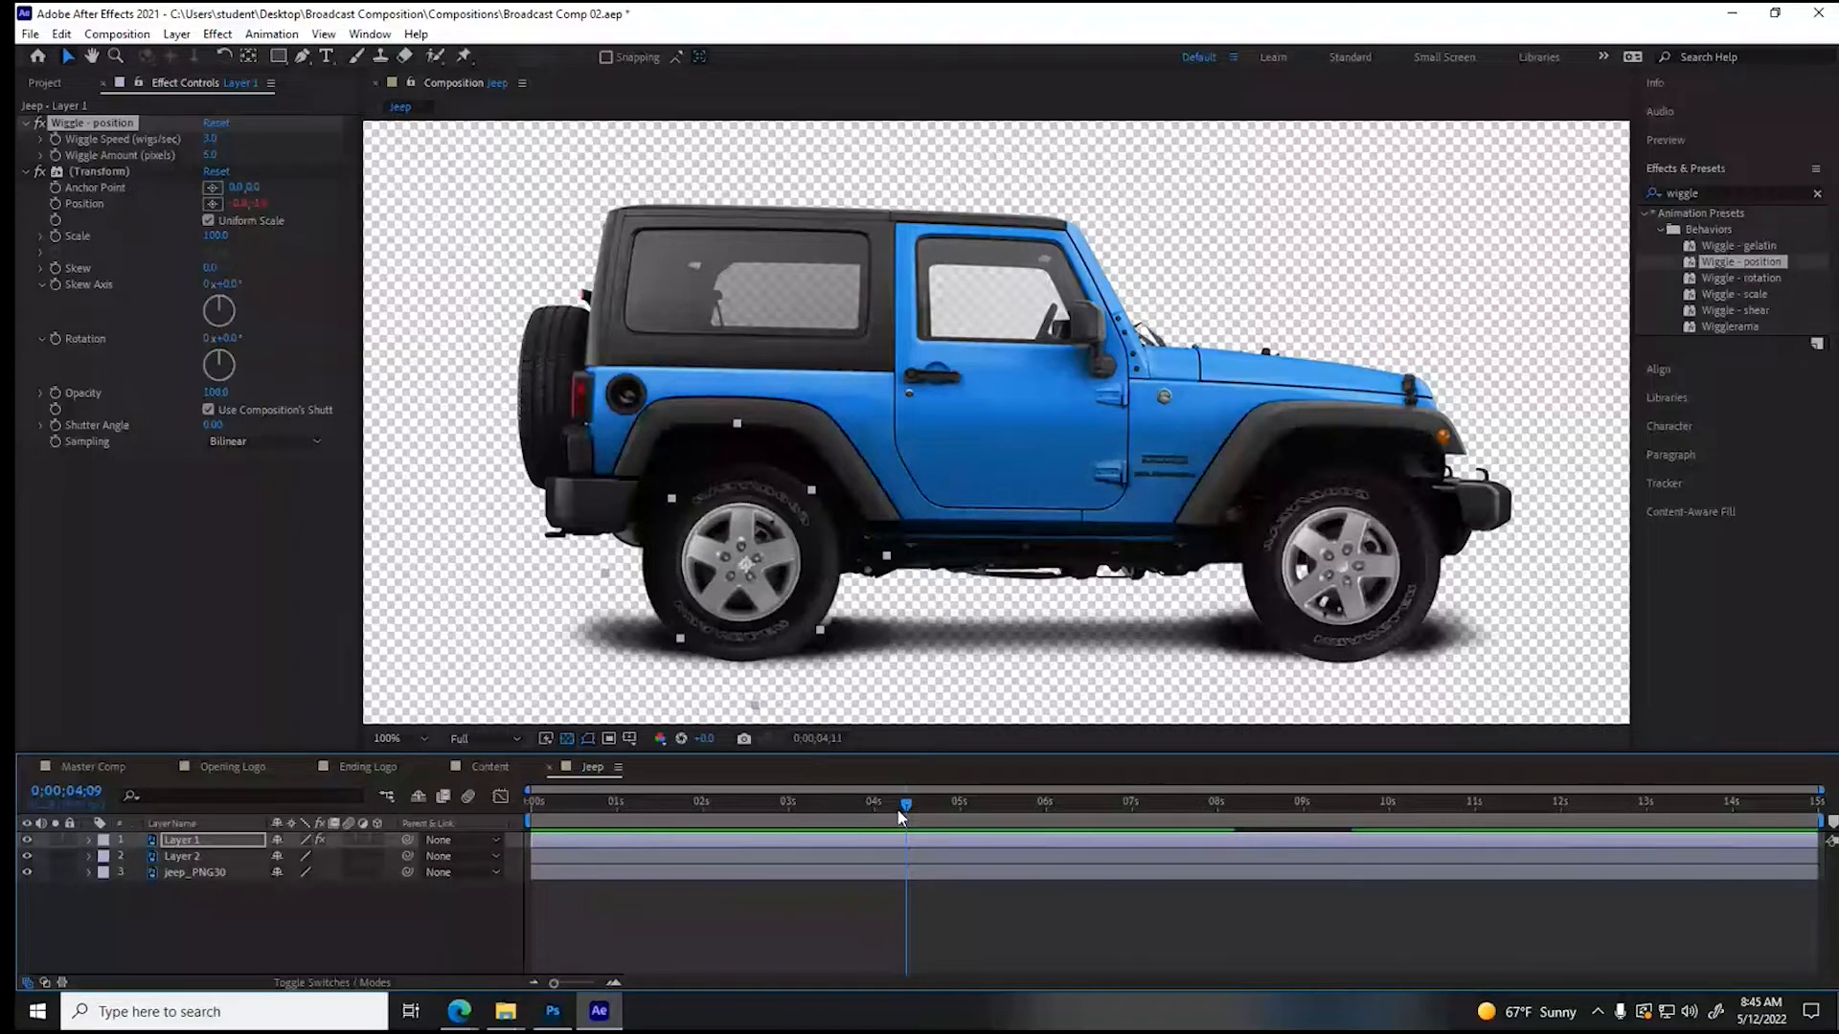
key(Home)
- Raise Layer 1's Wiggle Speed to 4 wiggles per second and play the preview
click(215, 140)
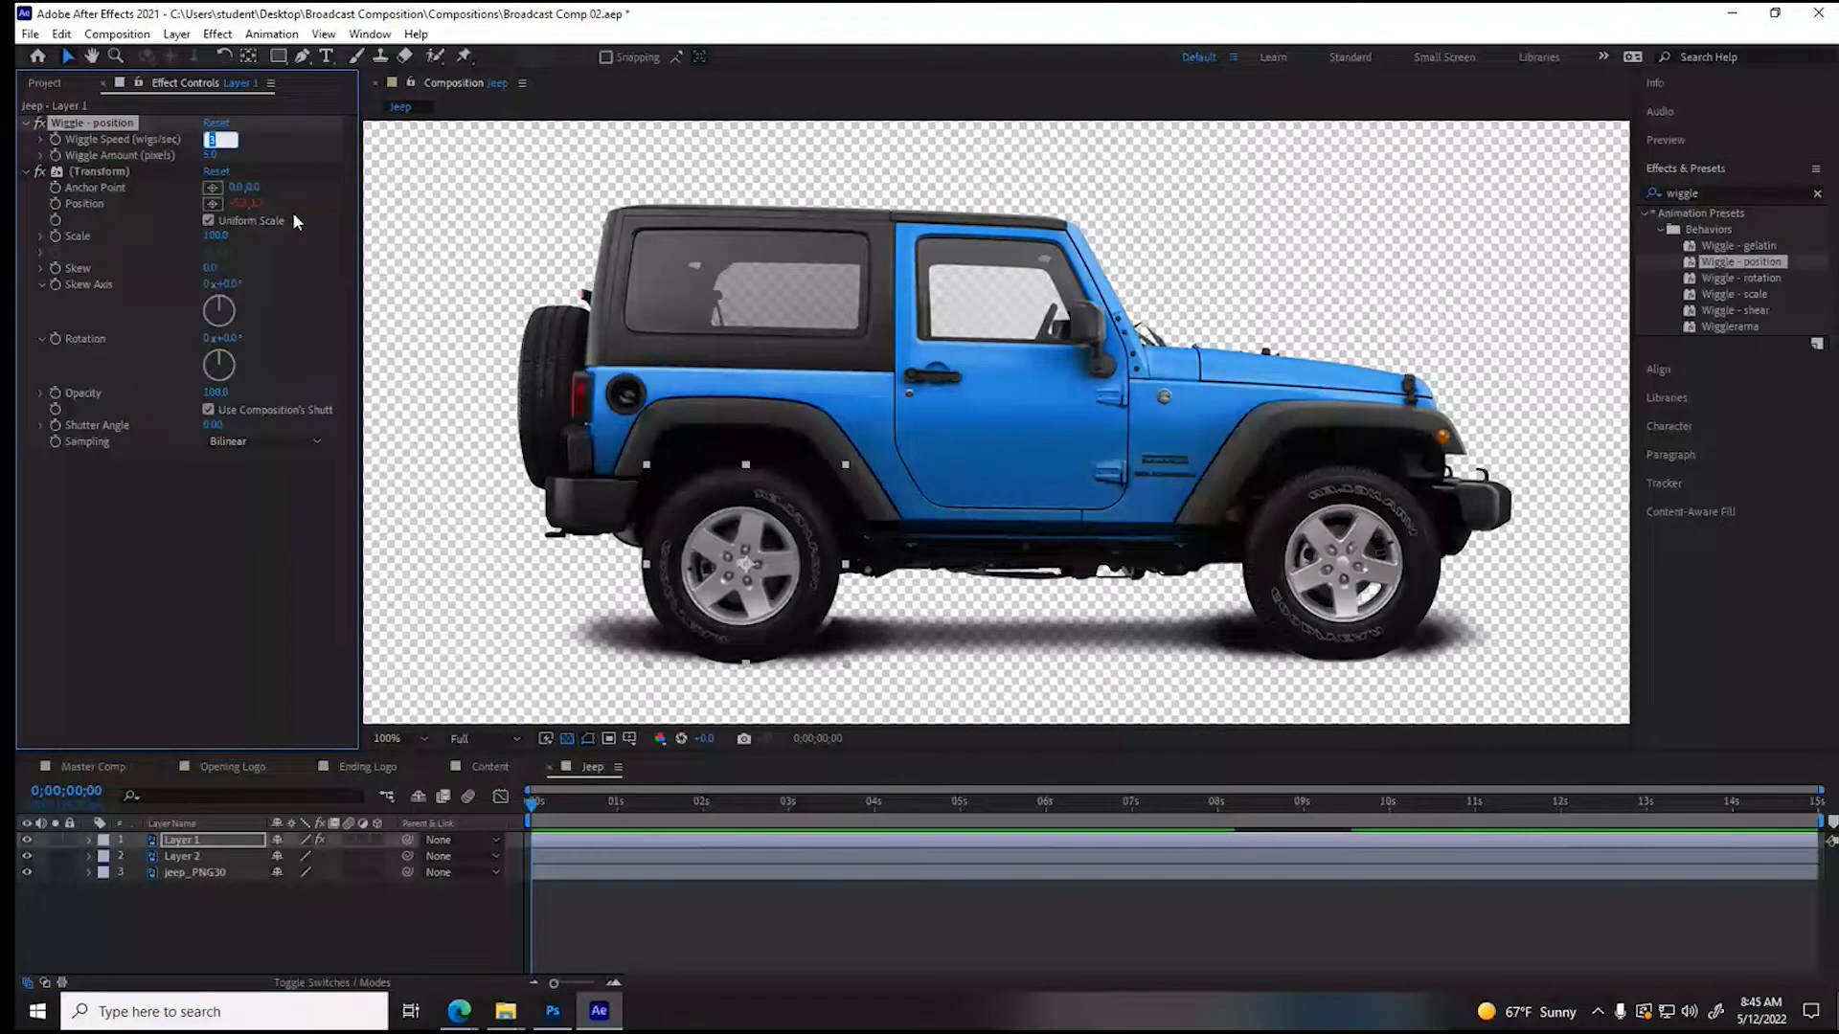
text(4)
key(Return)
key(space)
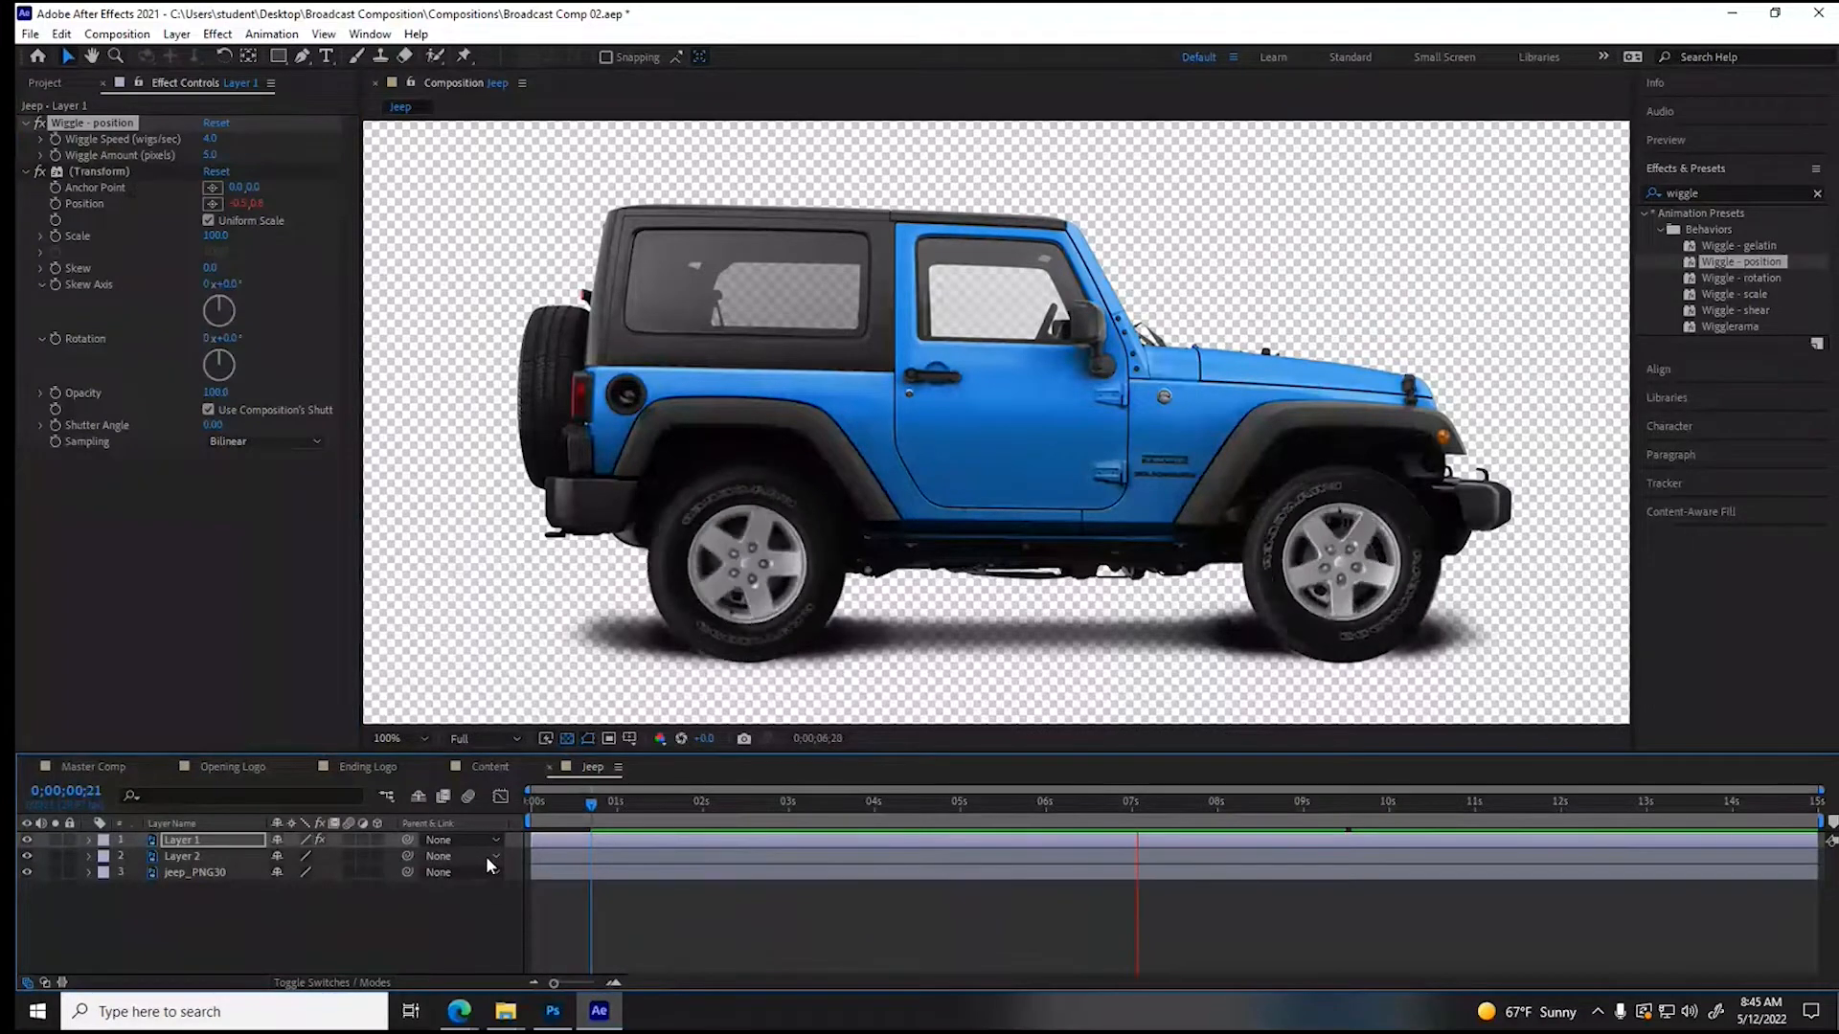
- Raise Layer 1's Wiggle Speed to 6 wiggles per second
click(209, 139)
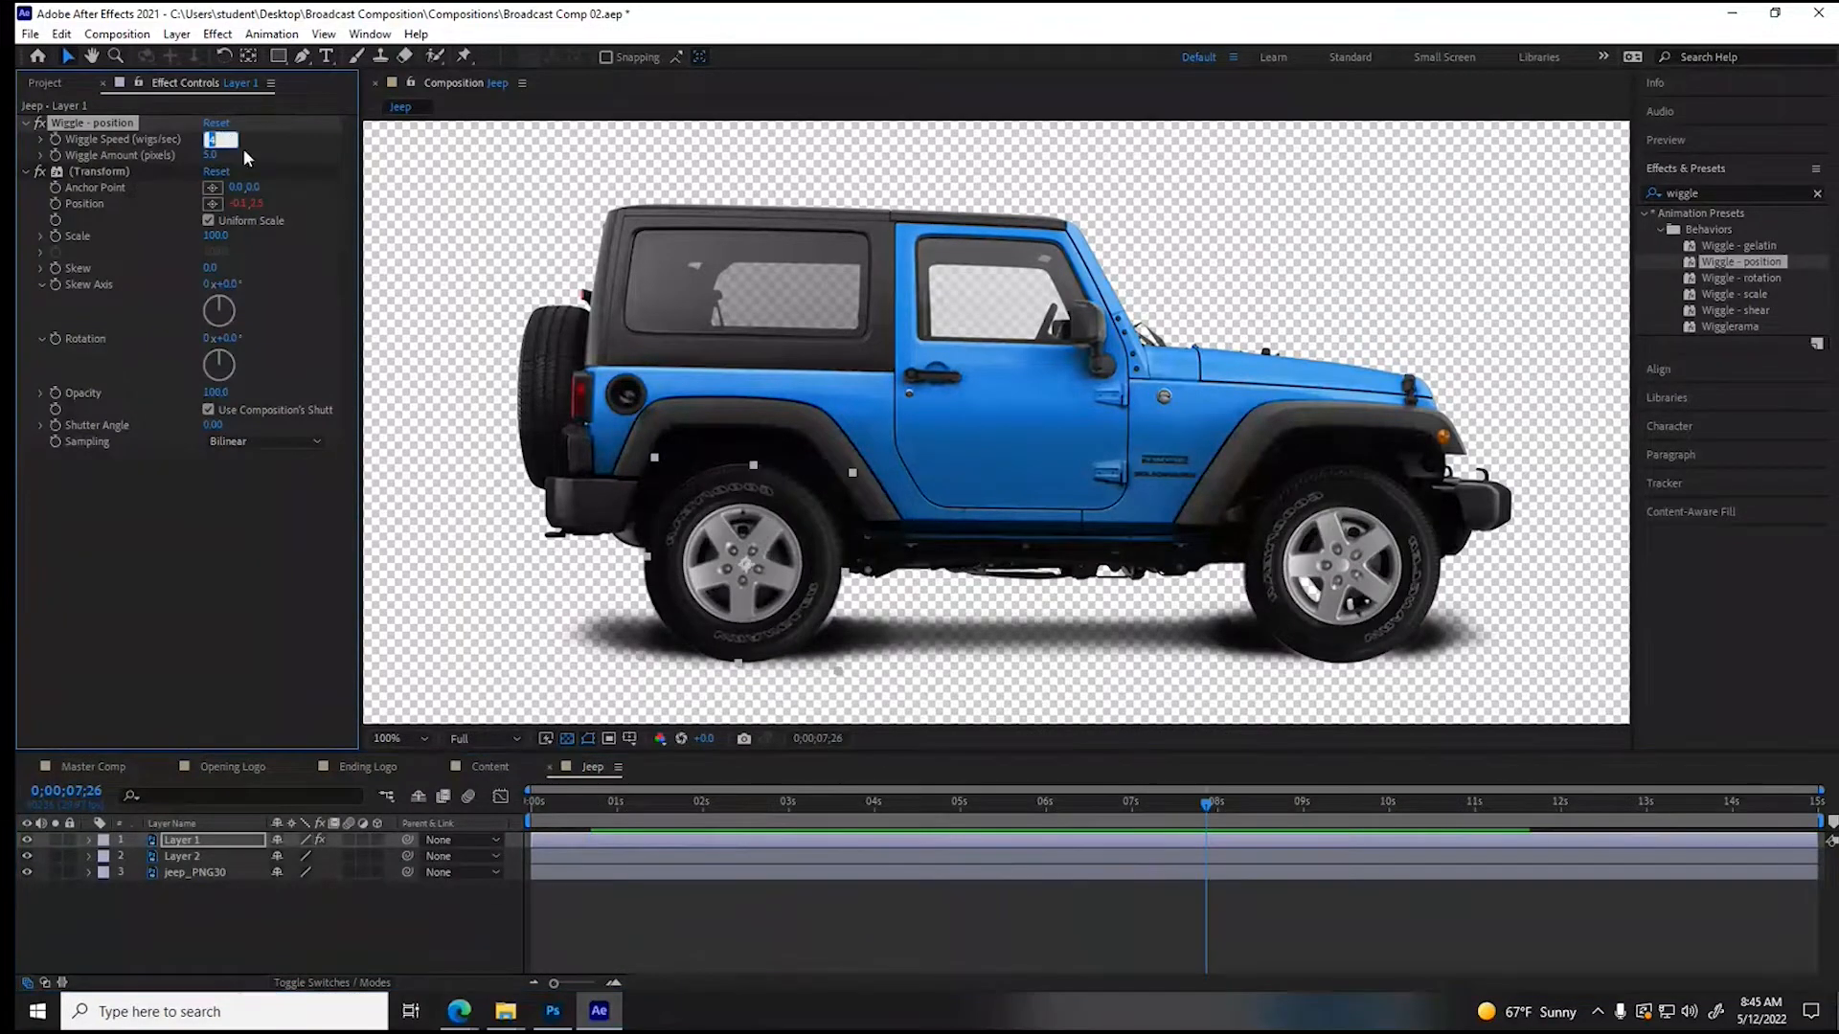
text(6)
key(Return)
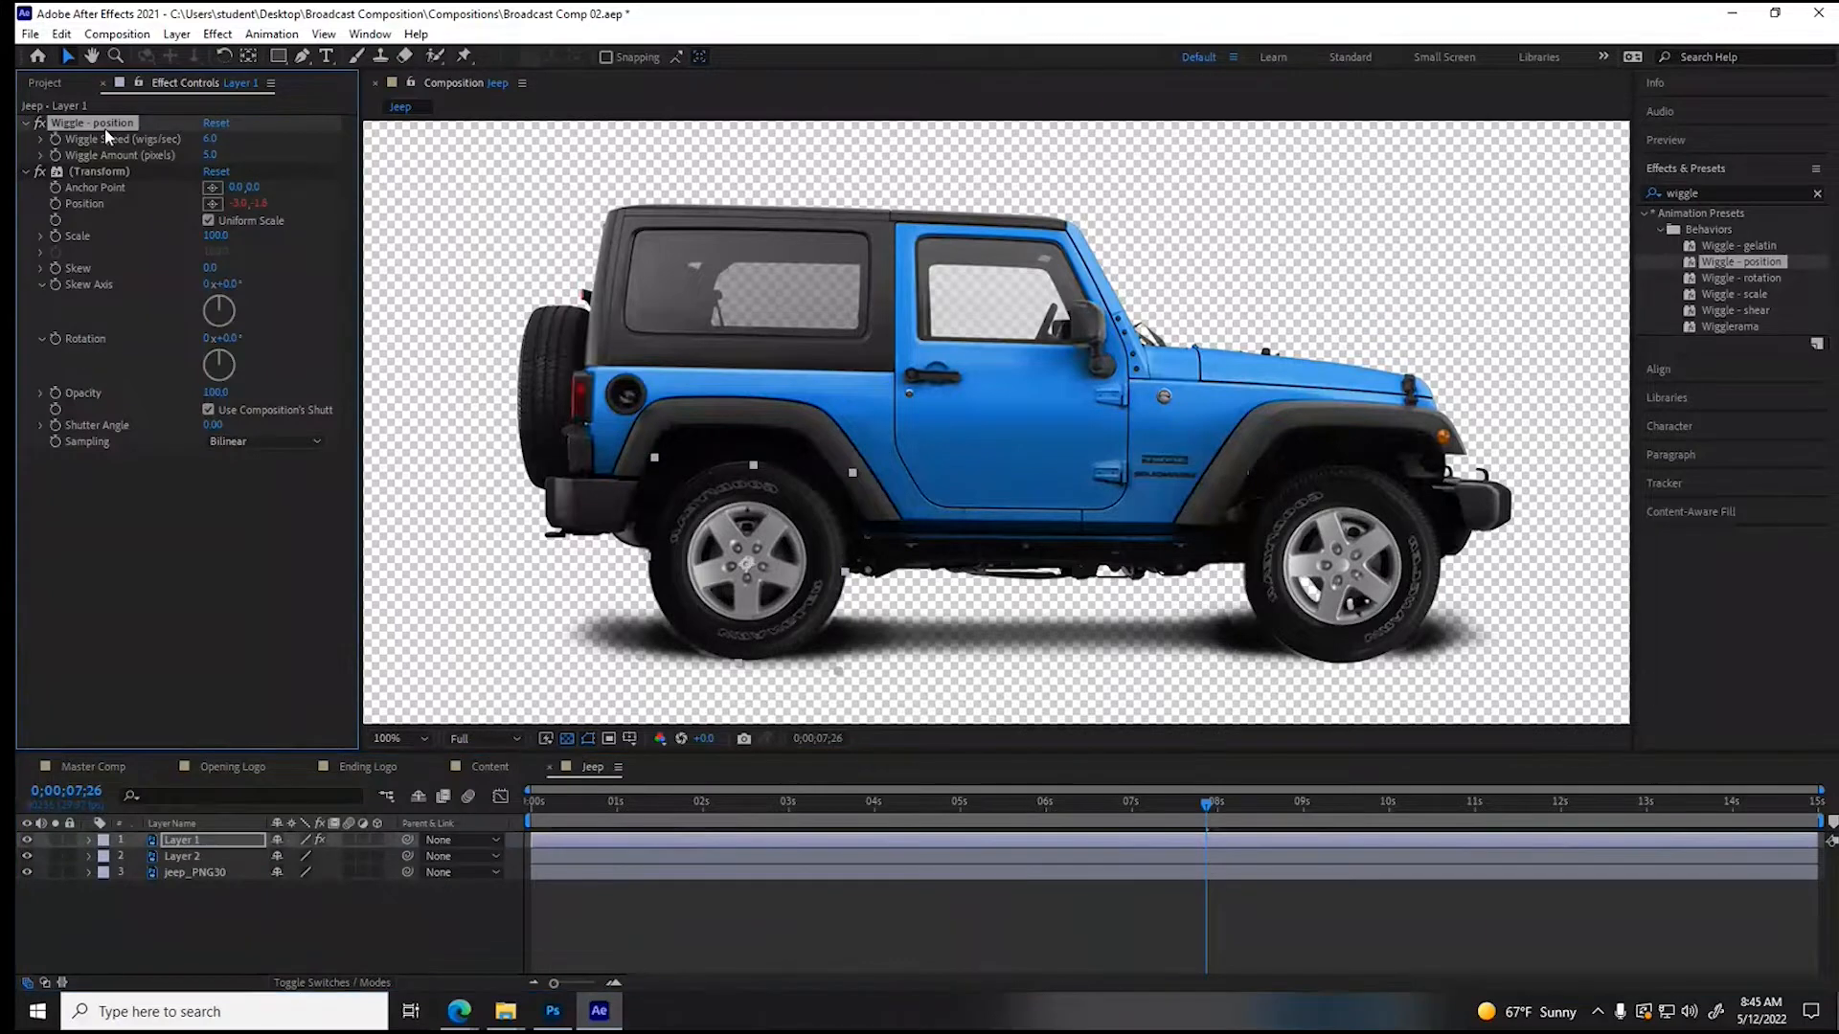
- Copy Layer 1's Wiggle - position and Transform effects onto Layer 2 and preview both wheels from the start
click(109, 170)
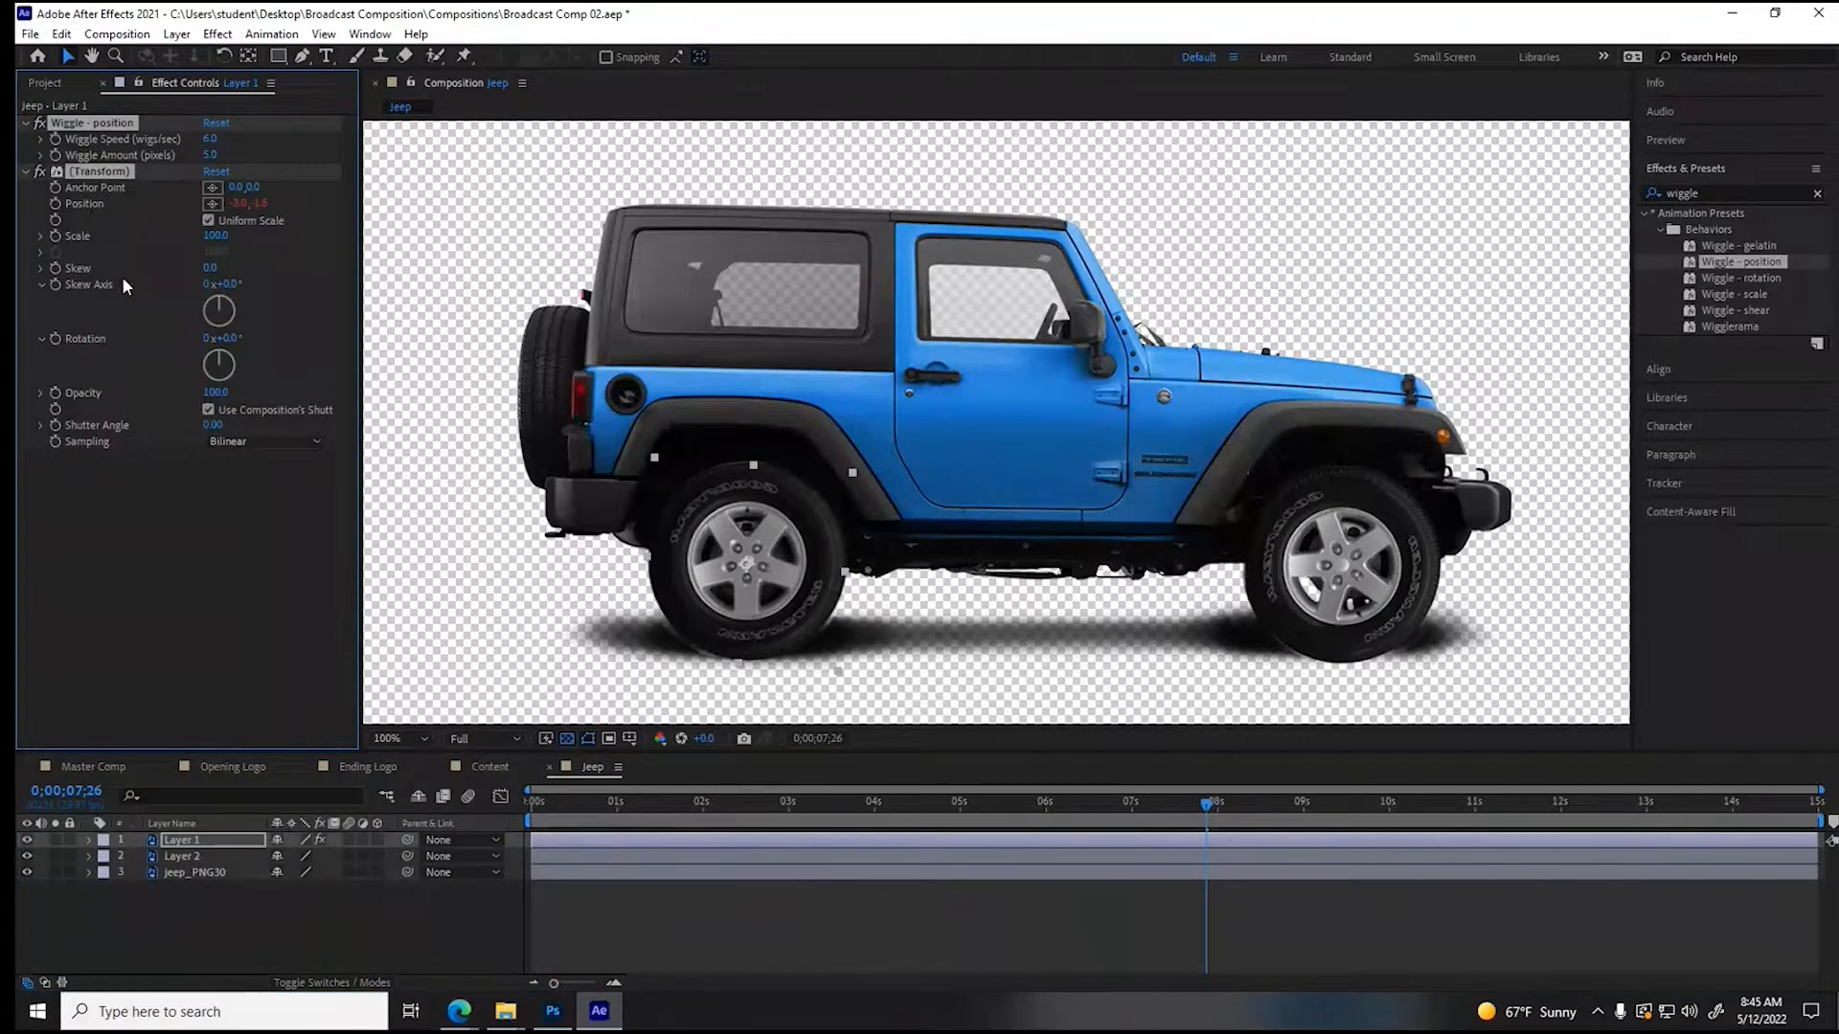
click(542, 856)
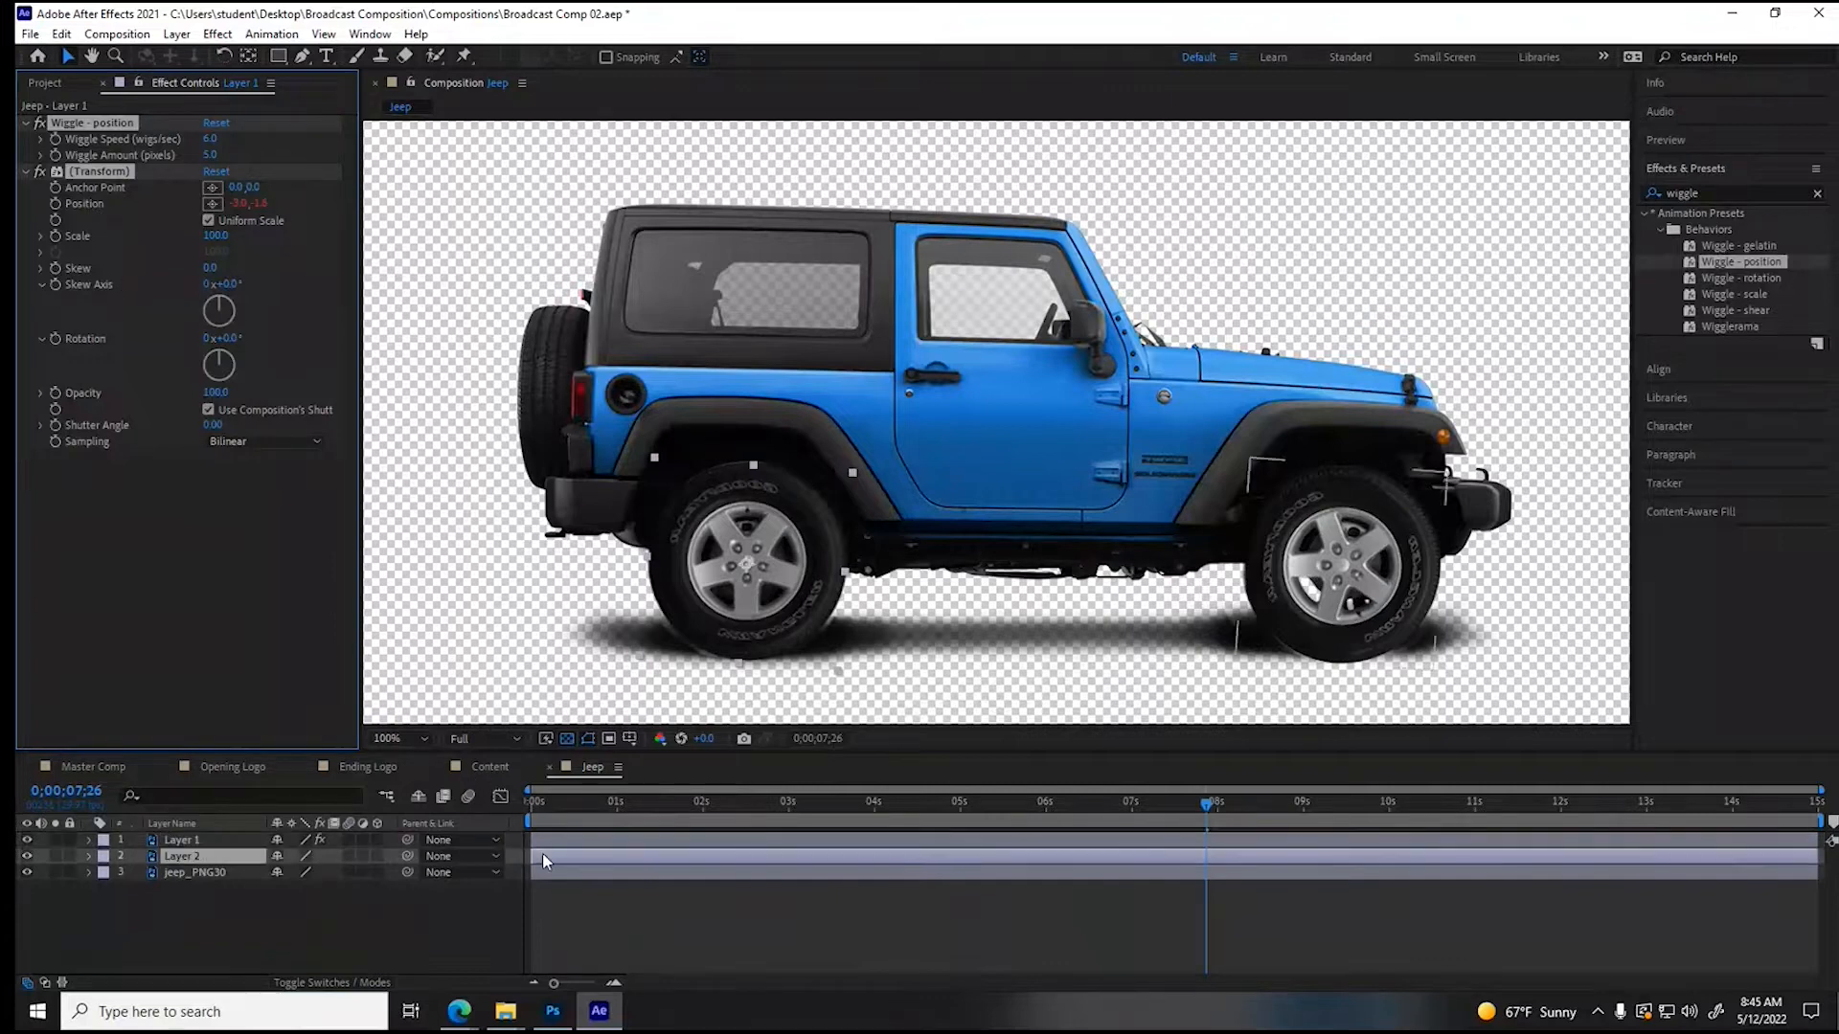
key(ctrl+v)
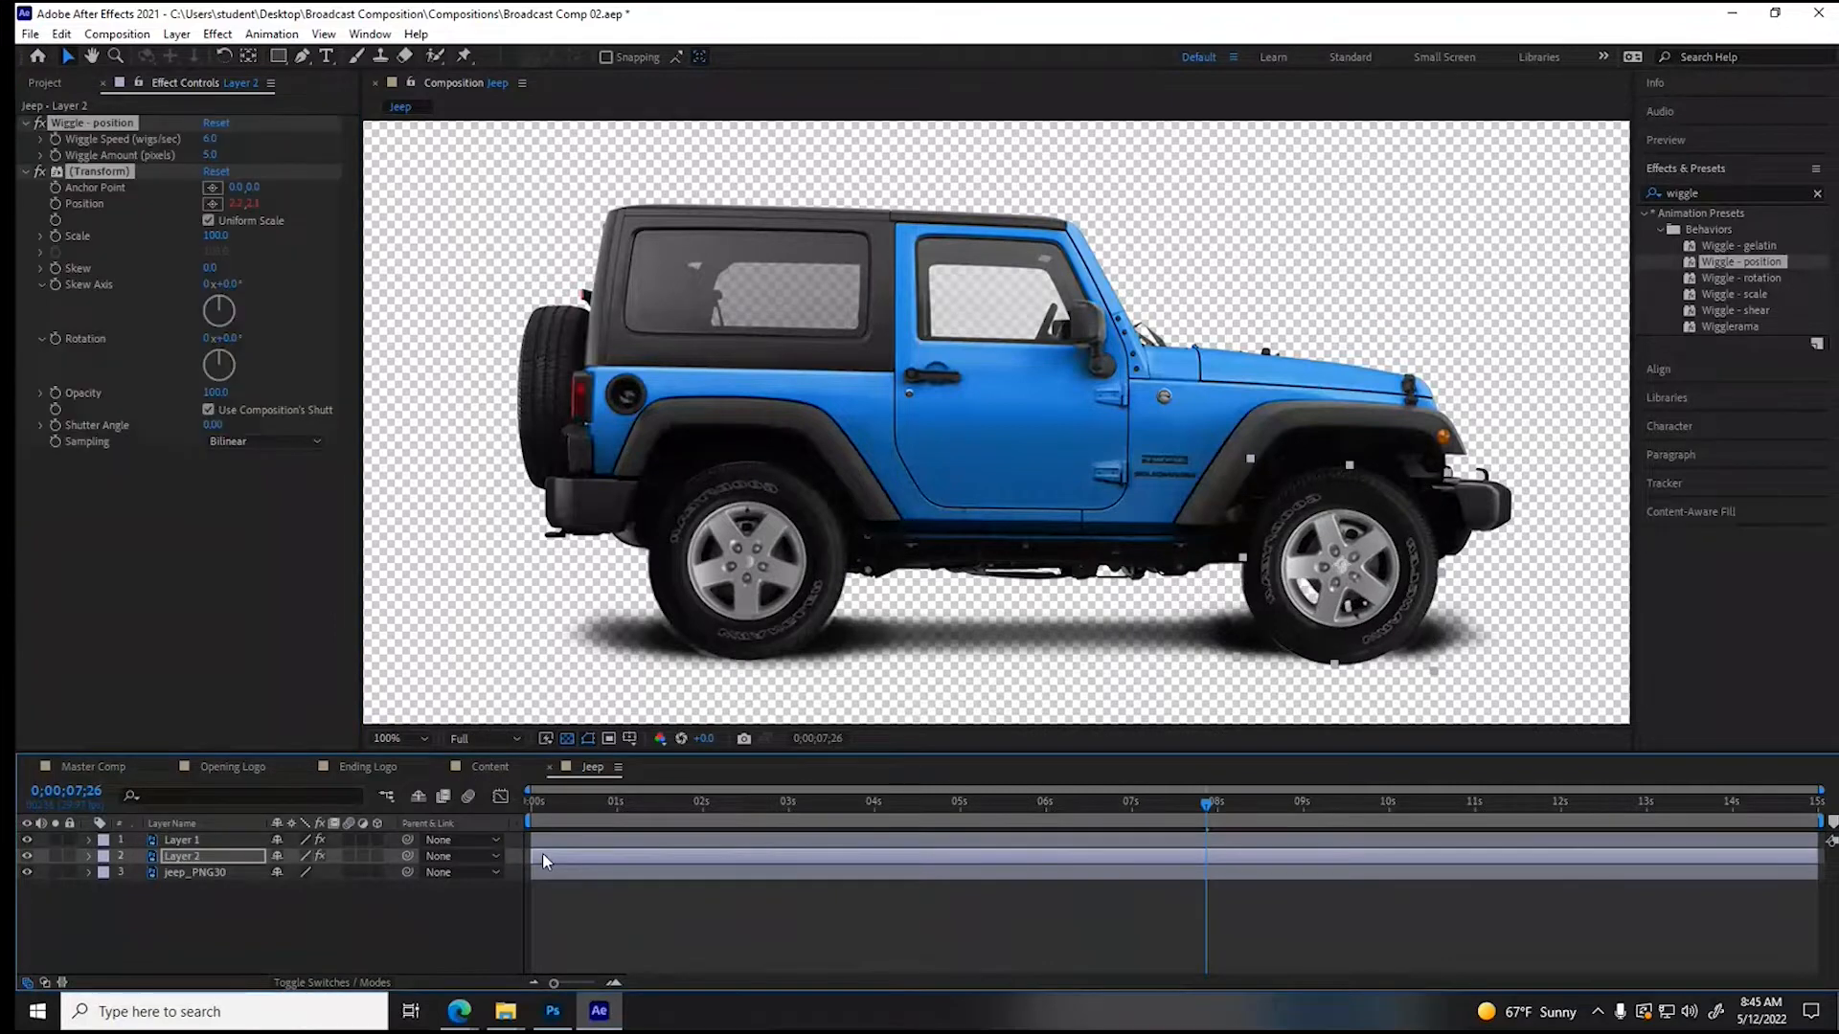
key(Home)
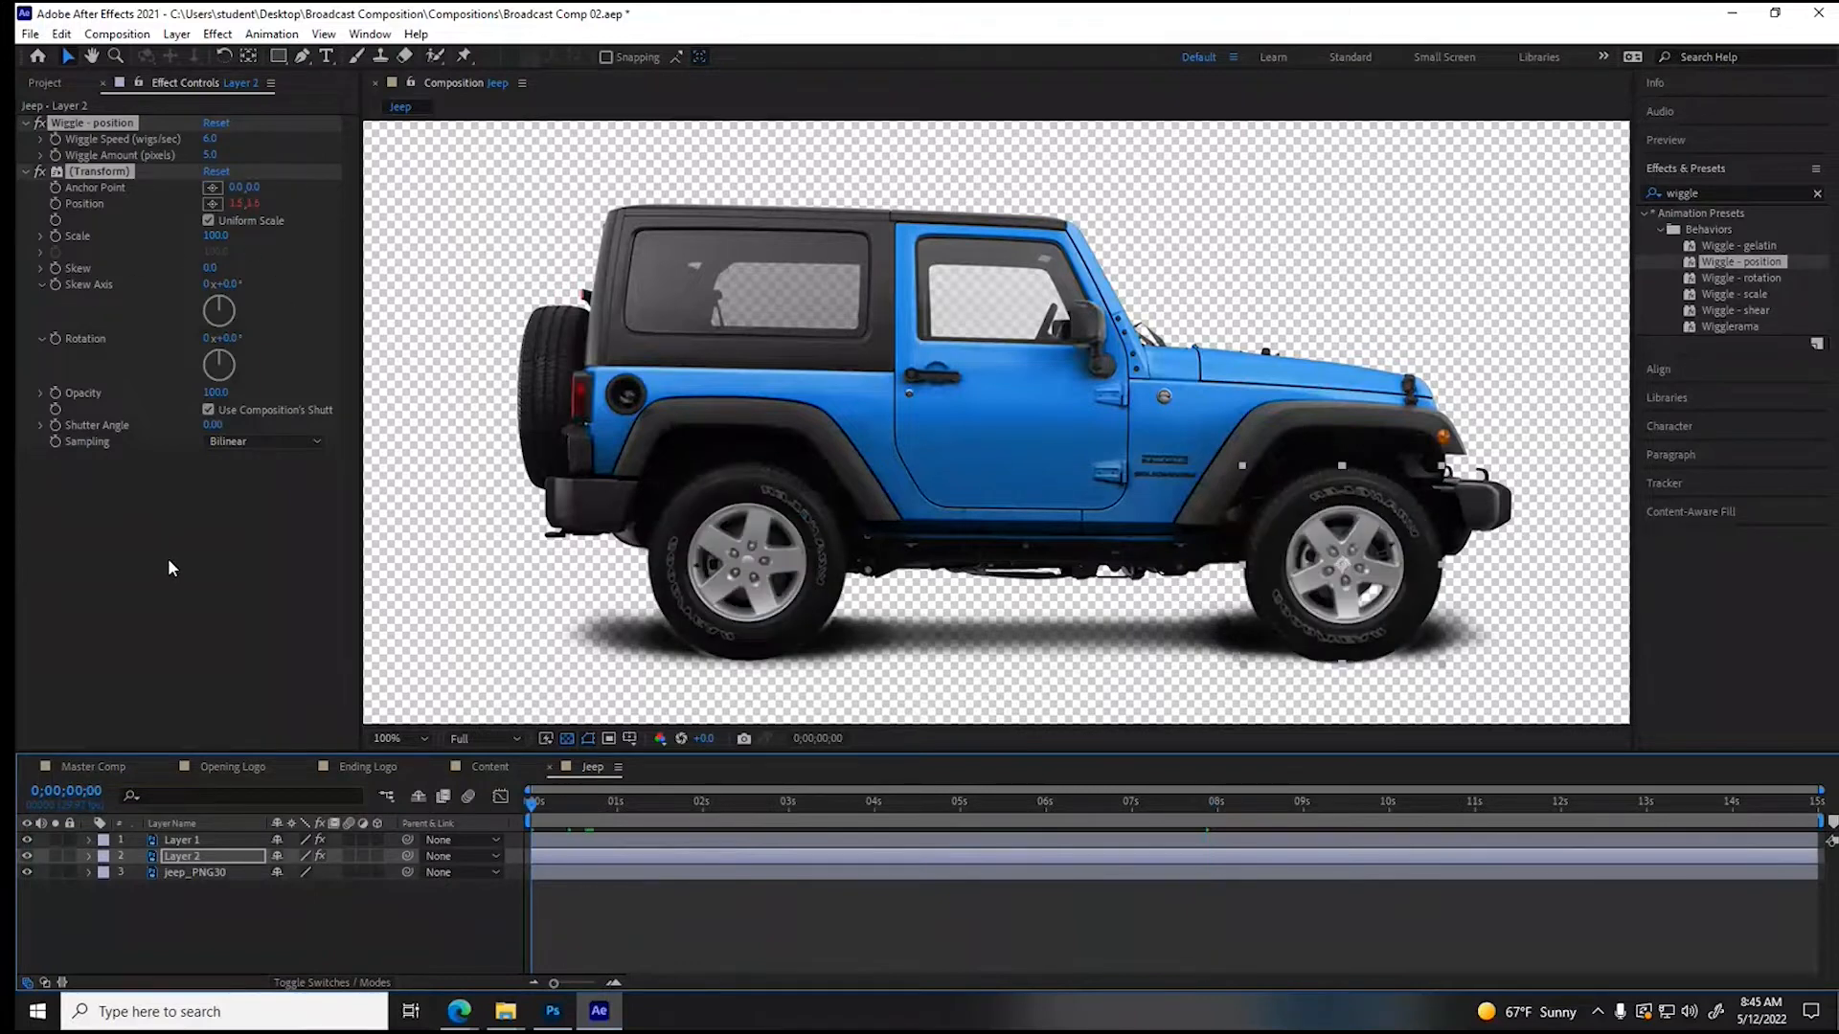
key(space)
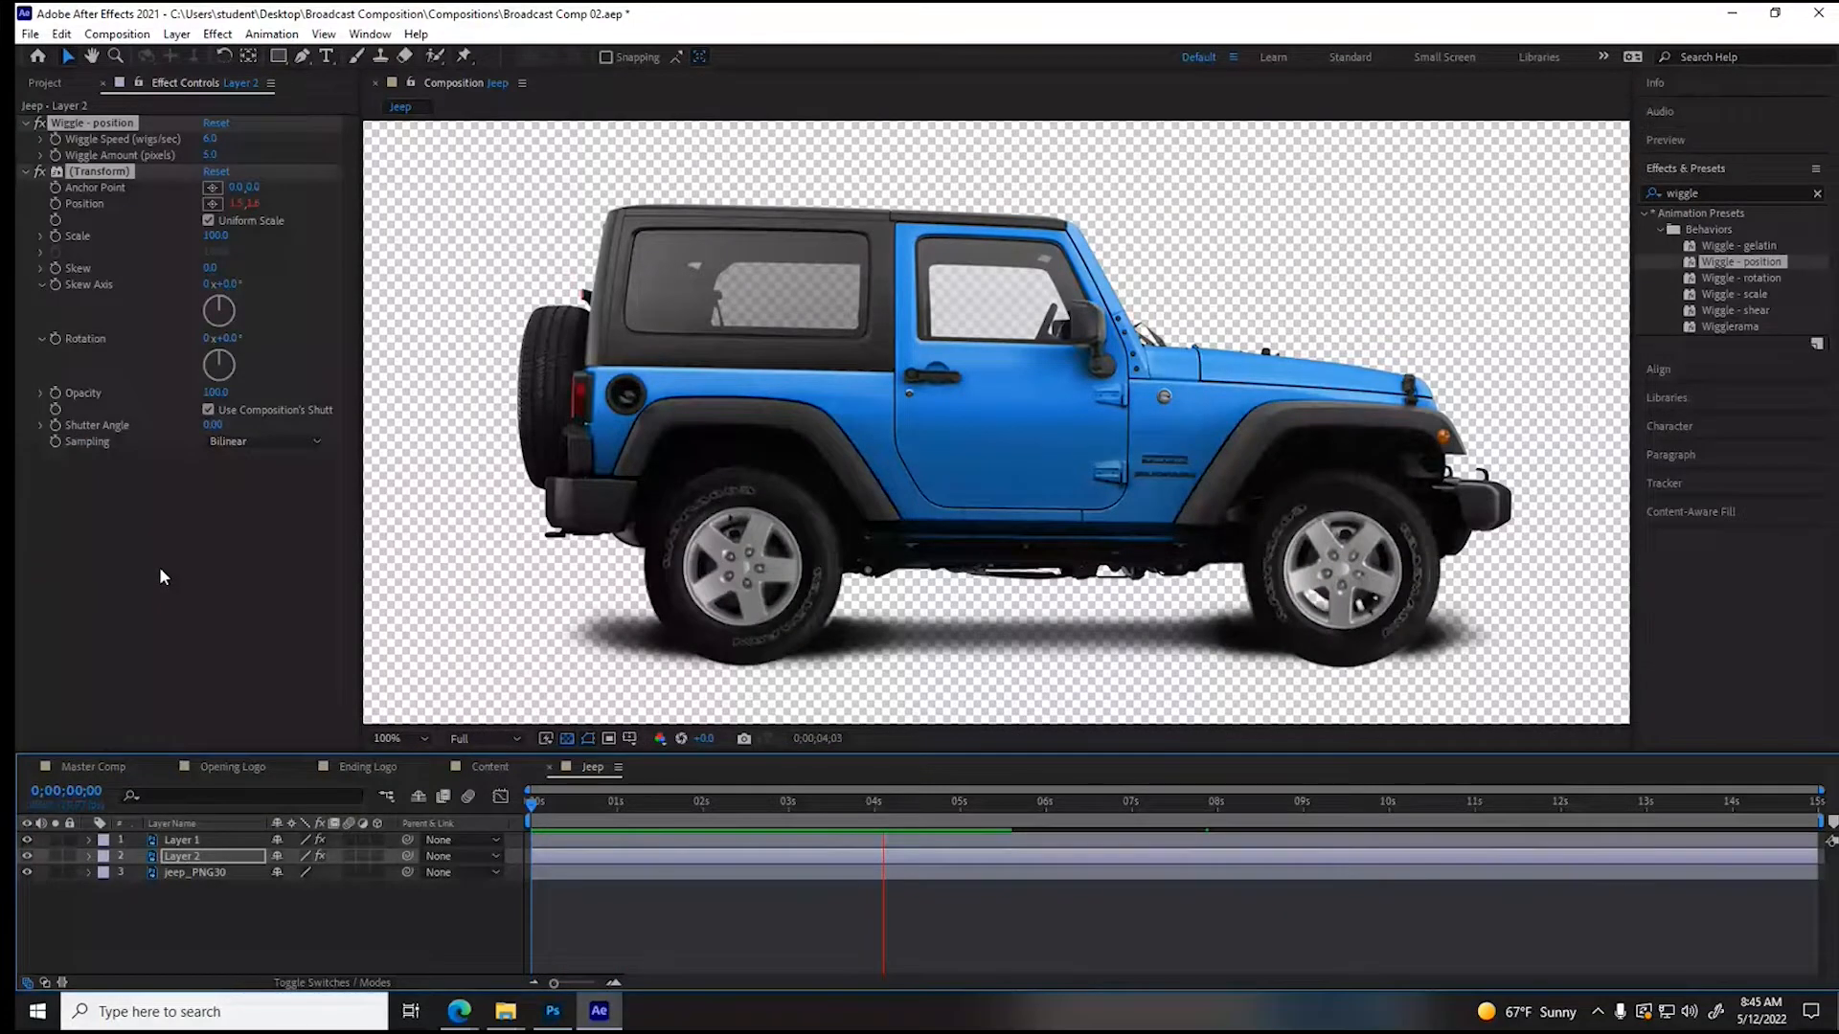
- Paste the wiggle effects onto the jeep_PNG30 body layer at the start of the timeline and preview the motion
click(194, 872)
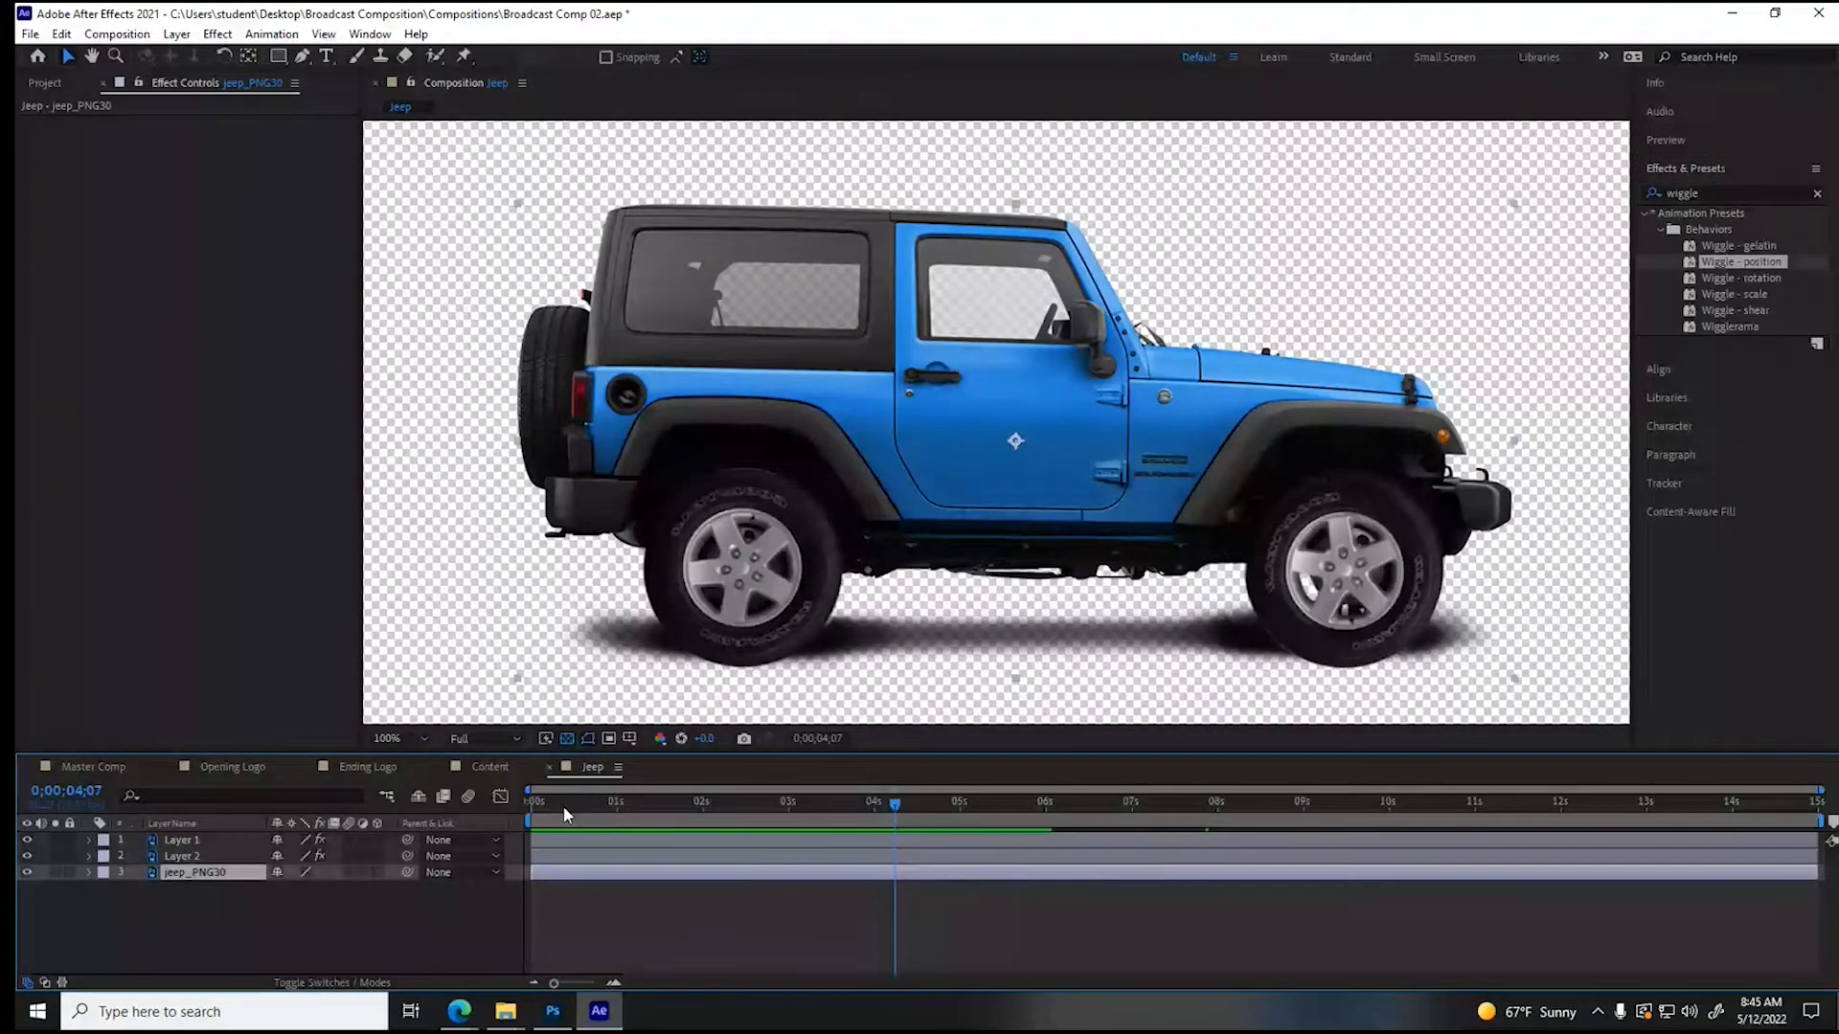
drag(564, 806, 487, 803)
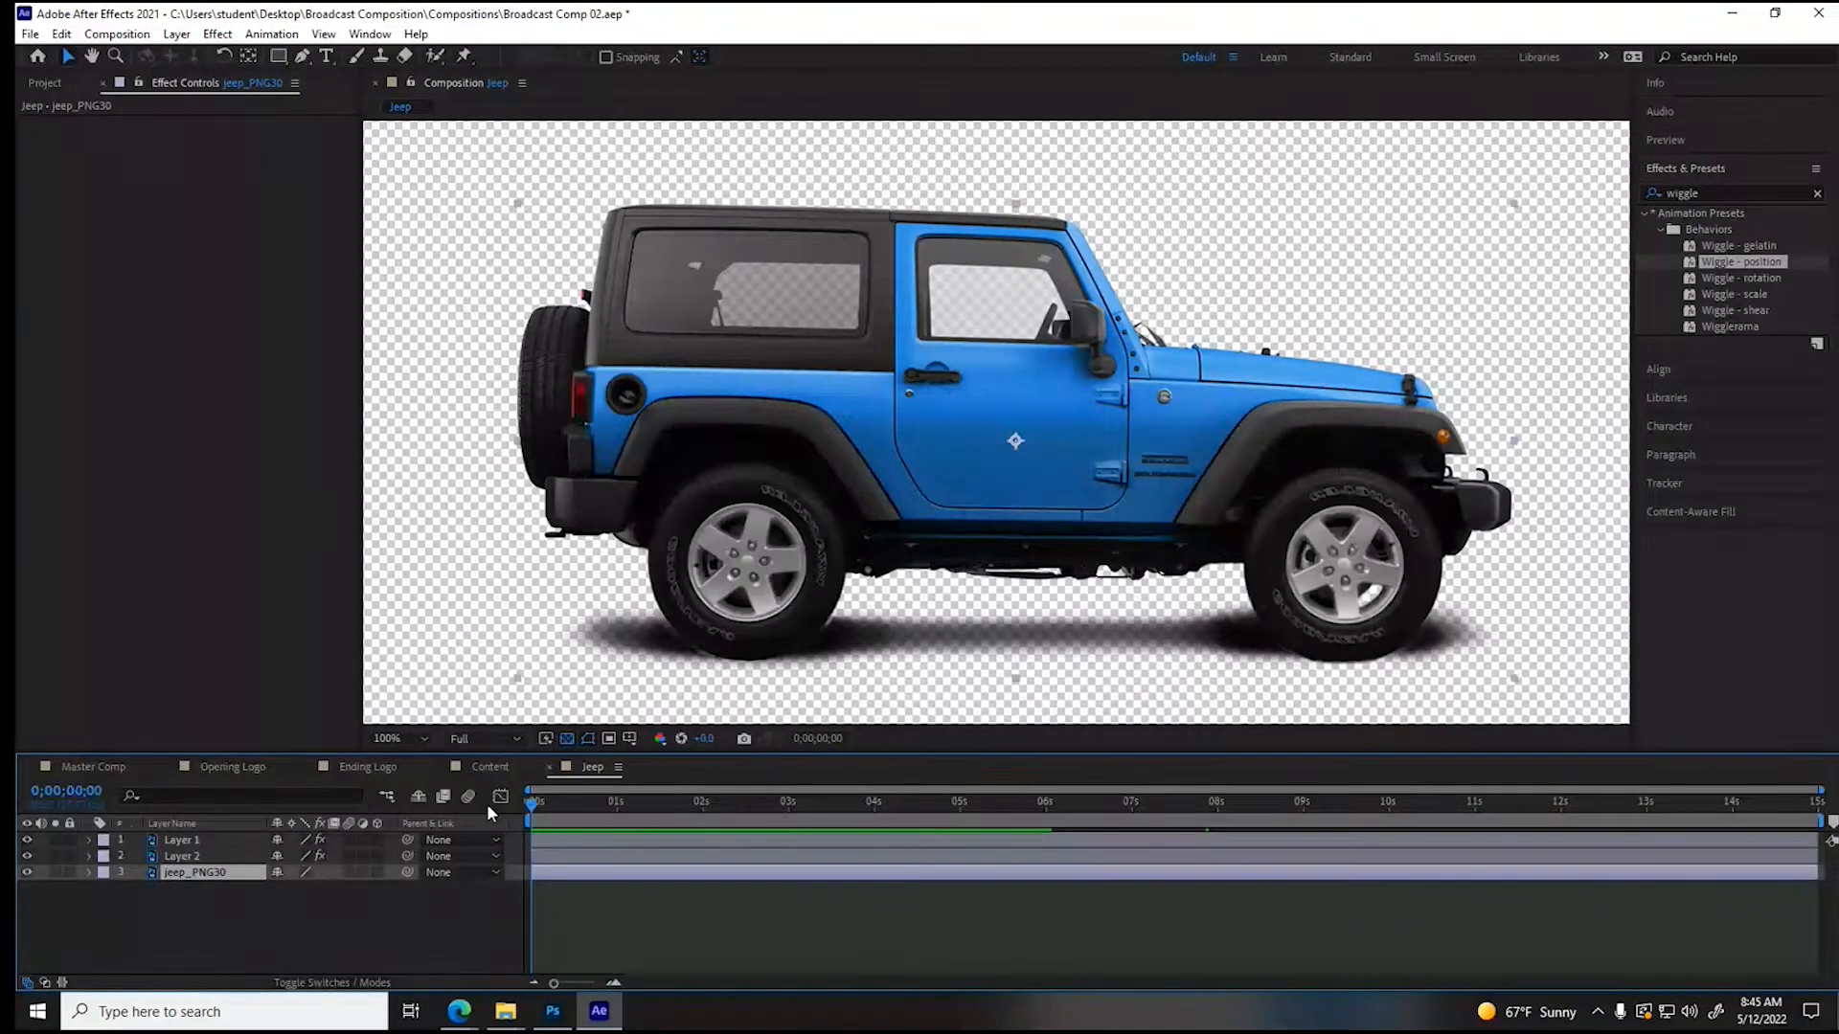
key(ctrl+v)
key(space)
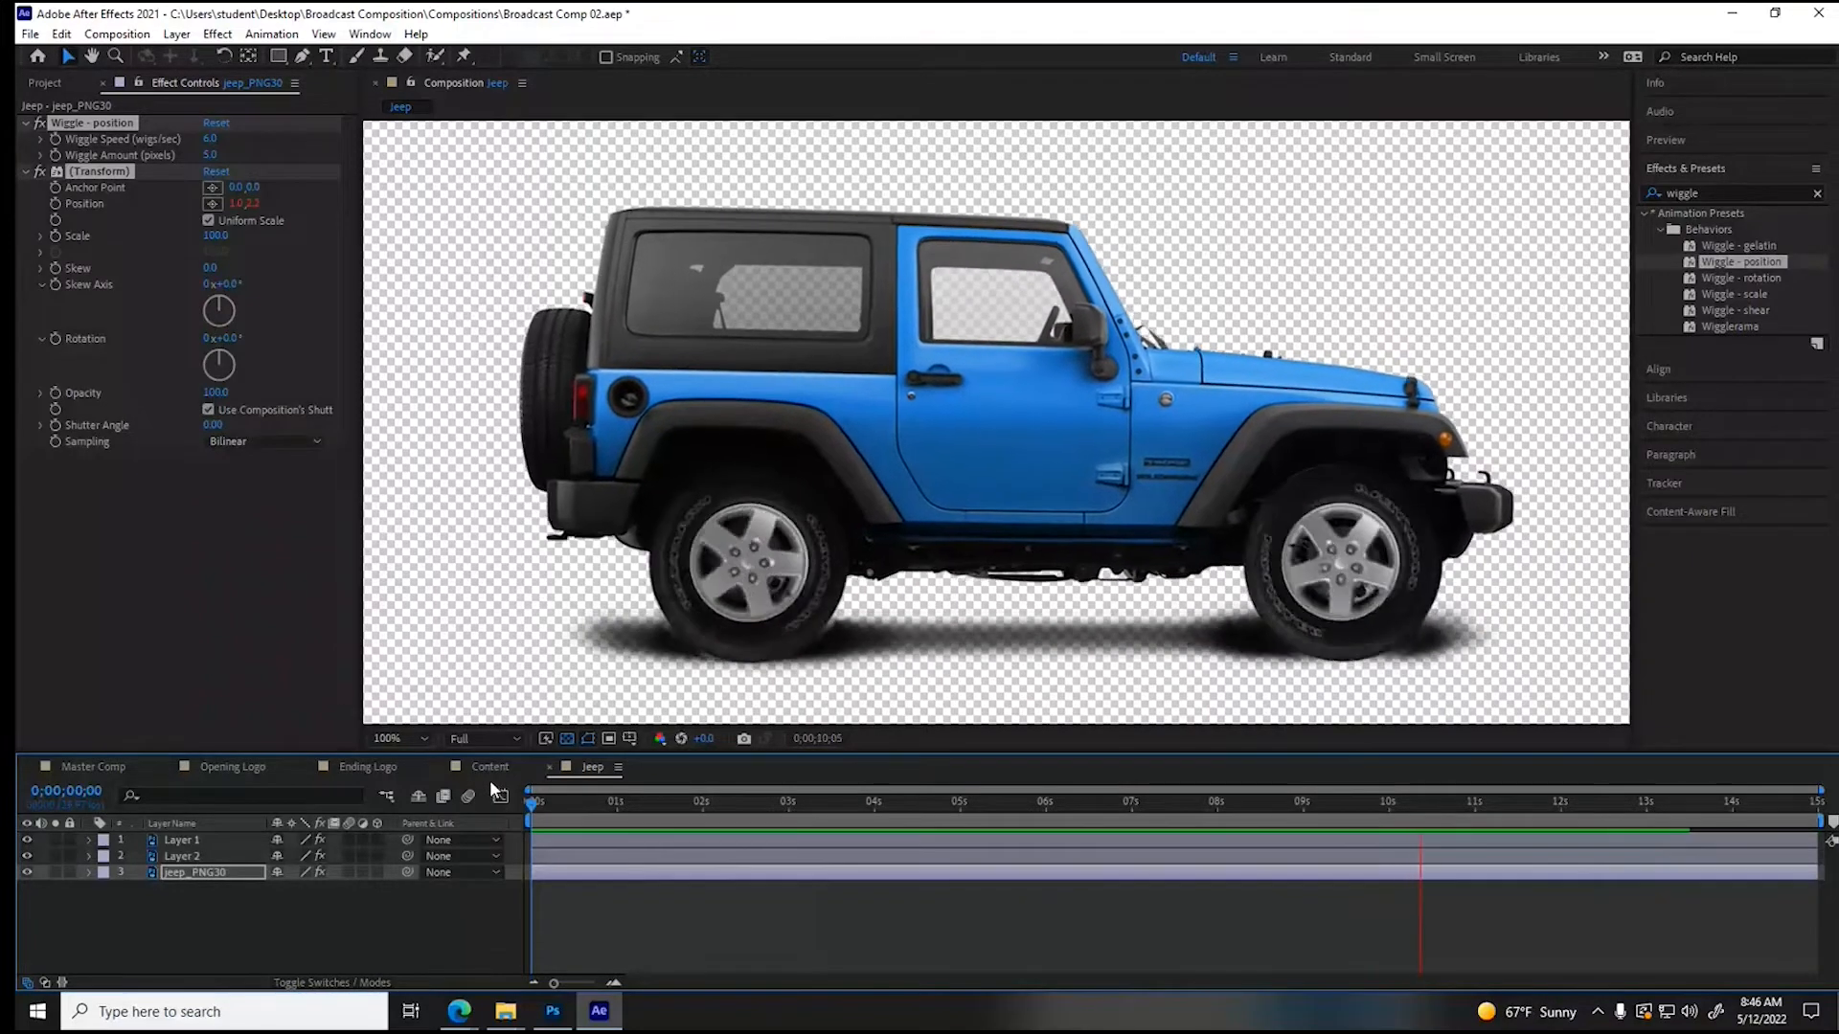
key(space)
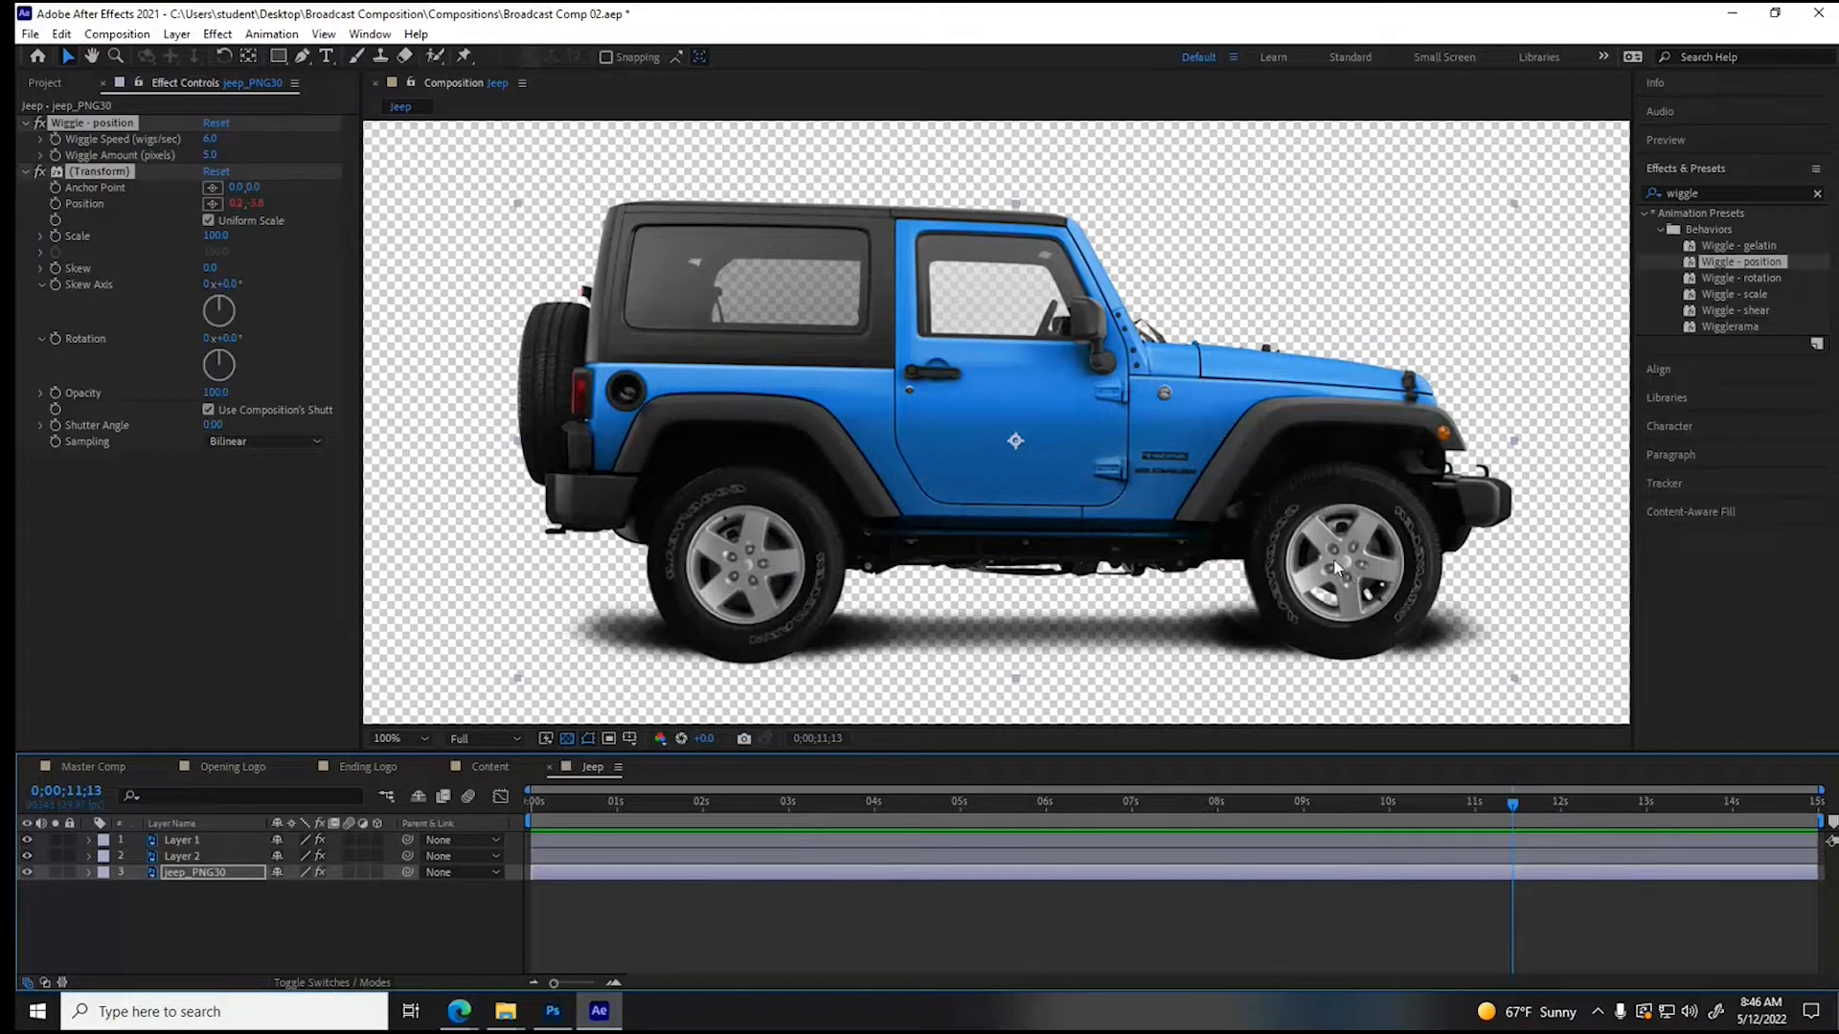
- Set the jeep_PNG30 layer's vertical anchor point to 390.5 and vertical position to 719.5, and preview the result
click(88, 871)
click(107, 905)
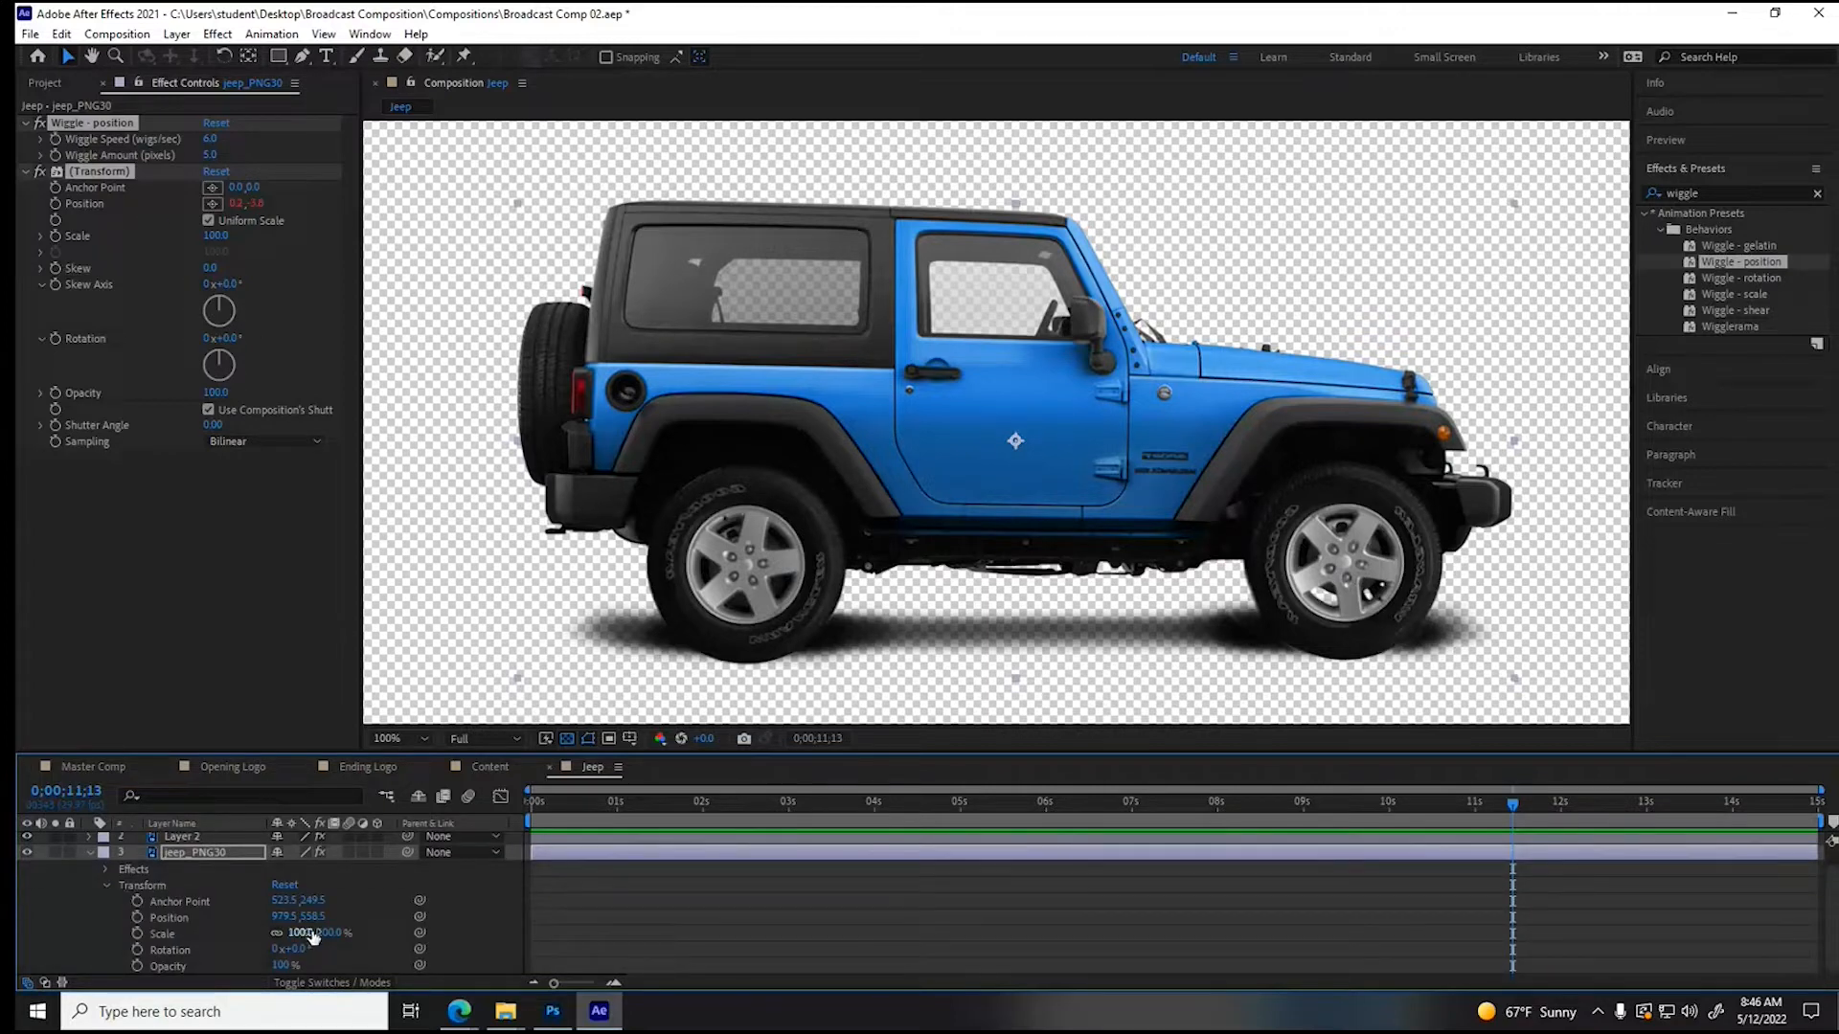
drag(311, 906, 475, 875)
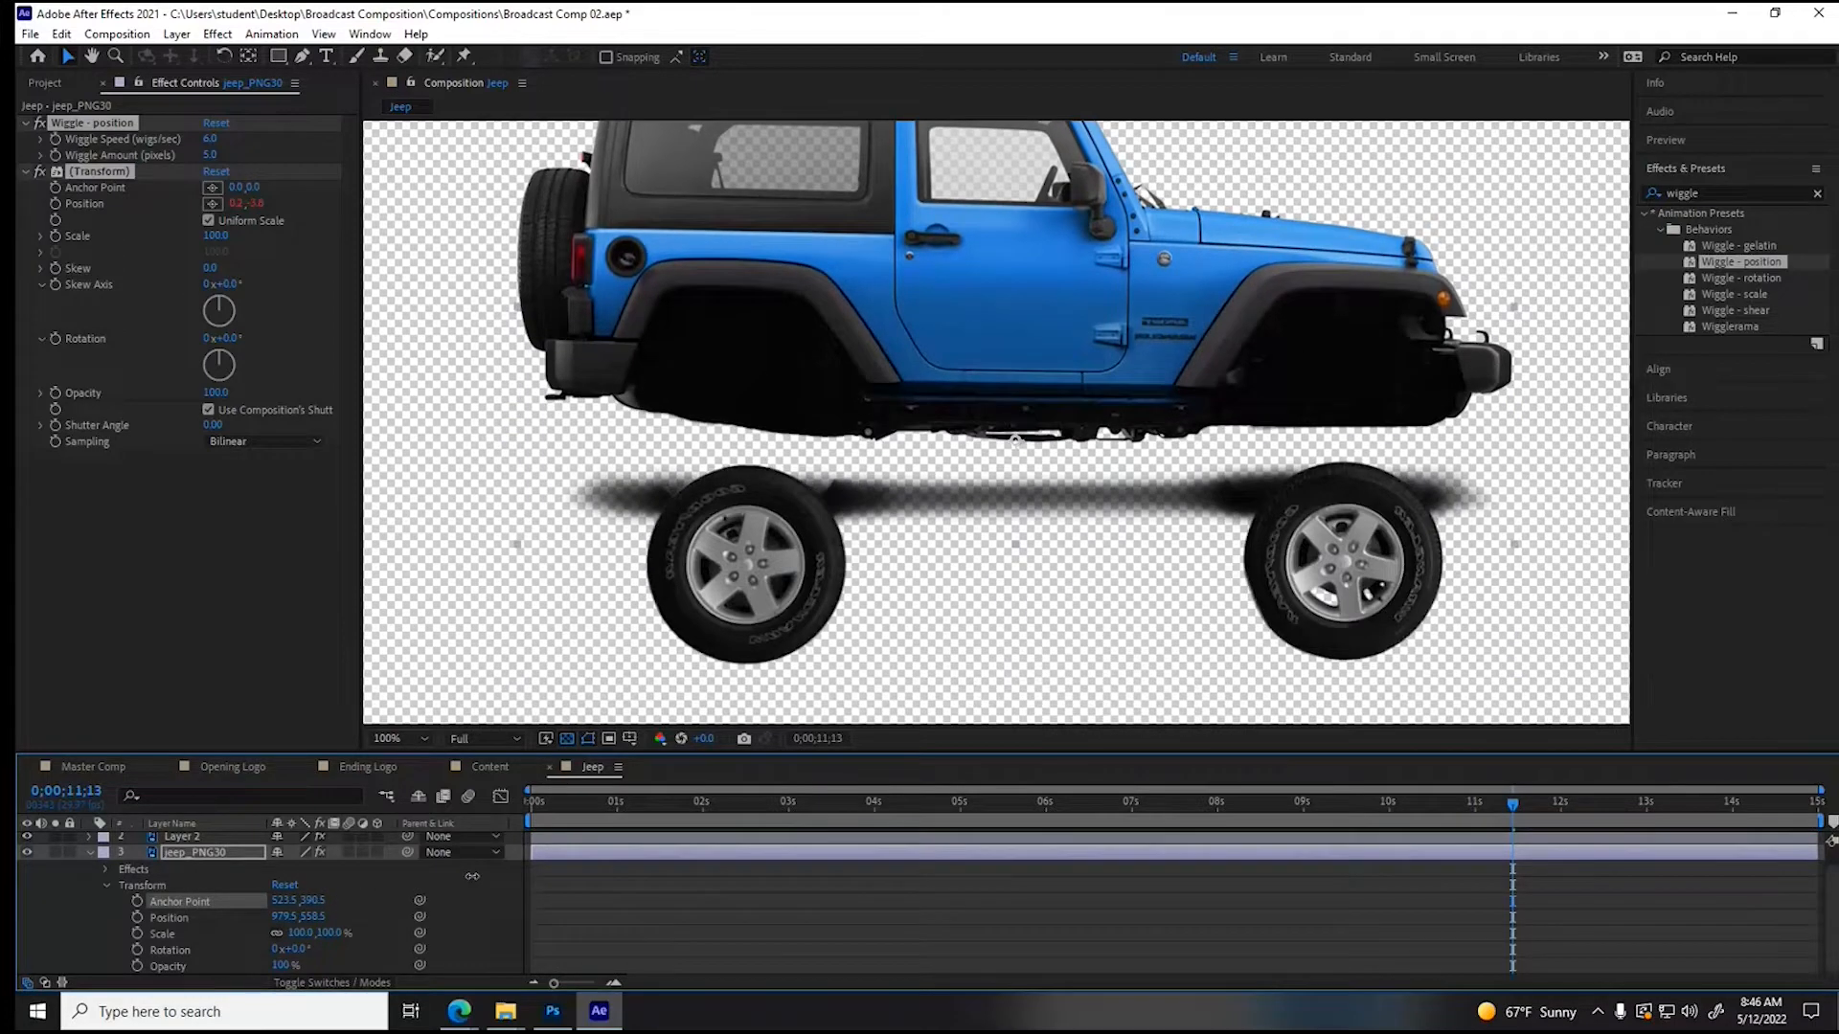
drag(314, 917, 462, 918)
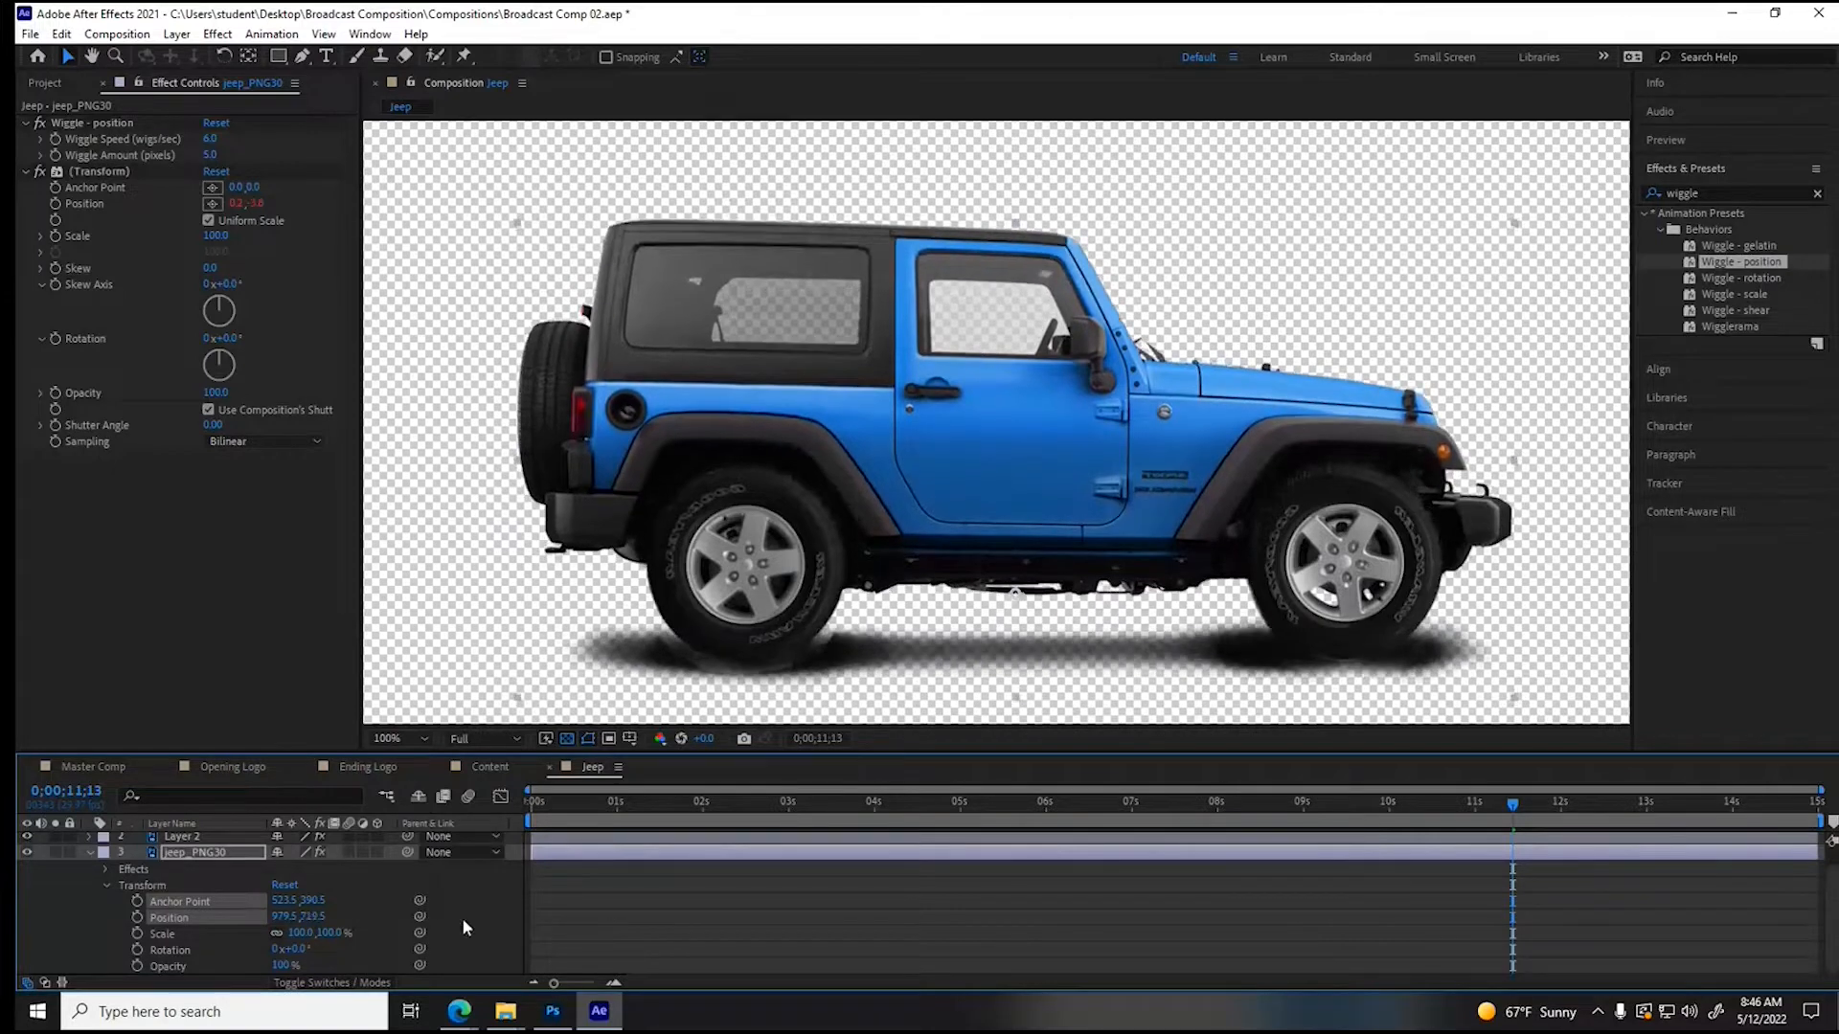
key(space)
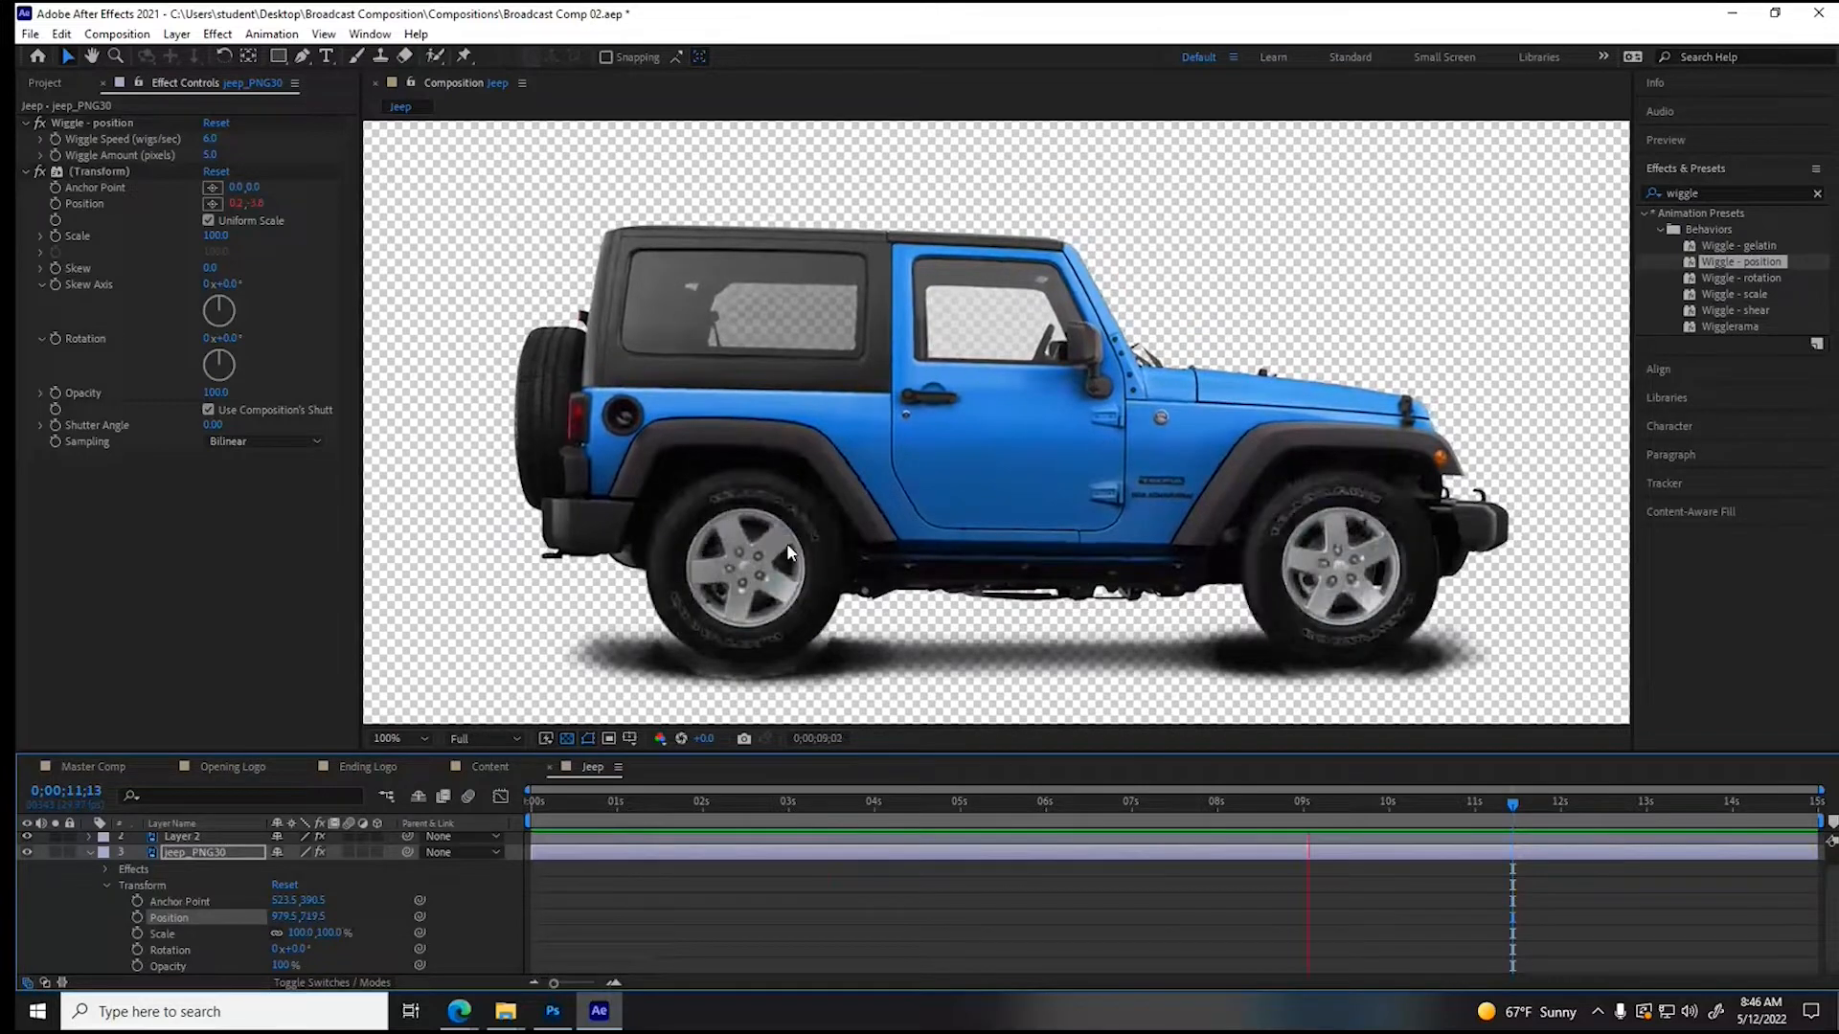
- Add a null object with the wiggle effect beneath the rear wheel at about 694, 797, and parent Layer 1 to it
click(177, 36)
mouse_move(254, 60)
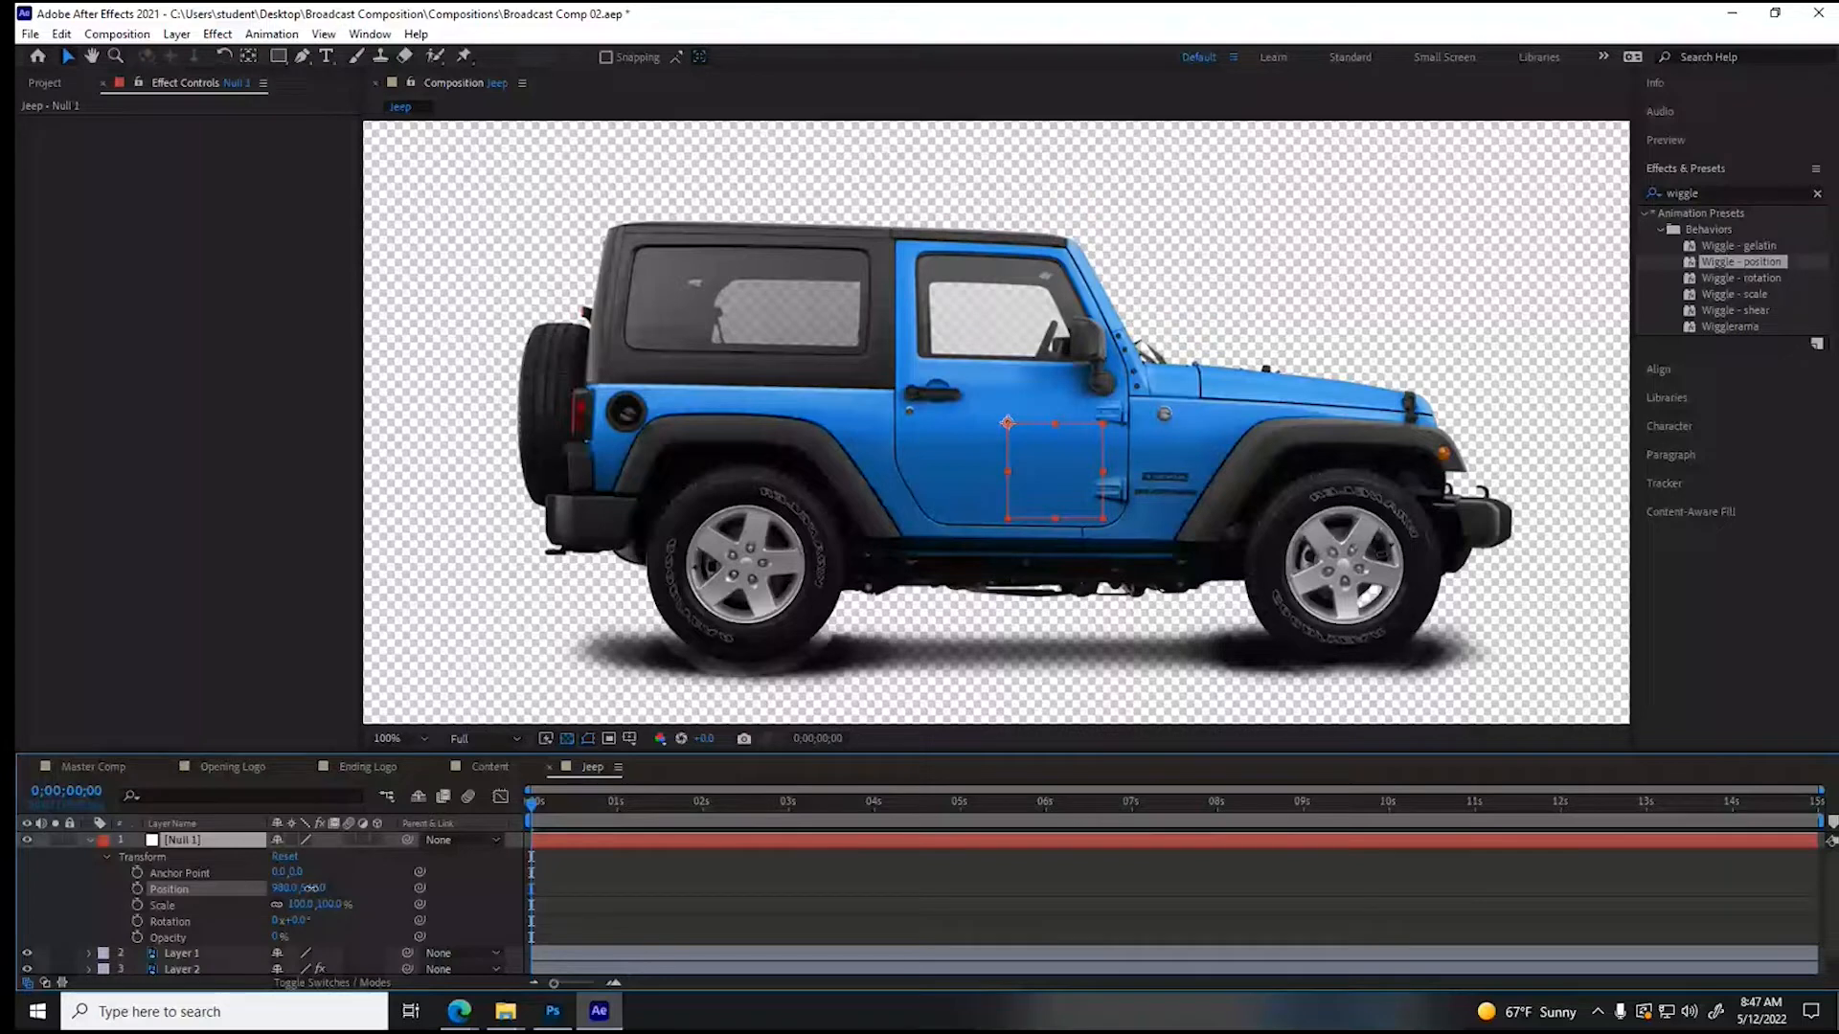
drag(1007, 422, 746, 671)
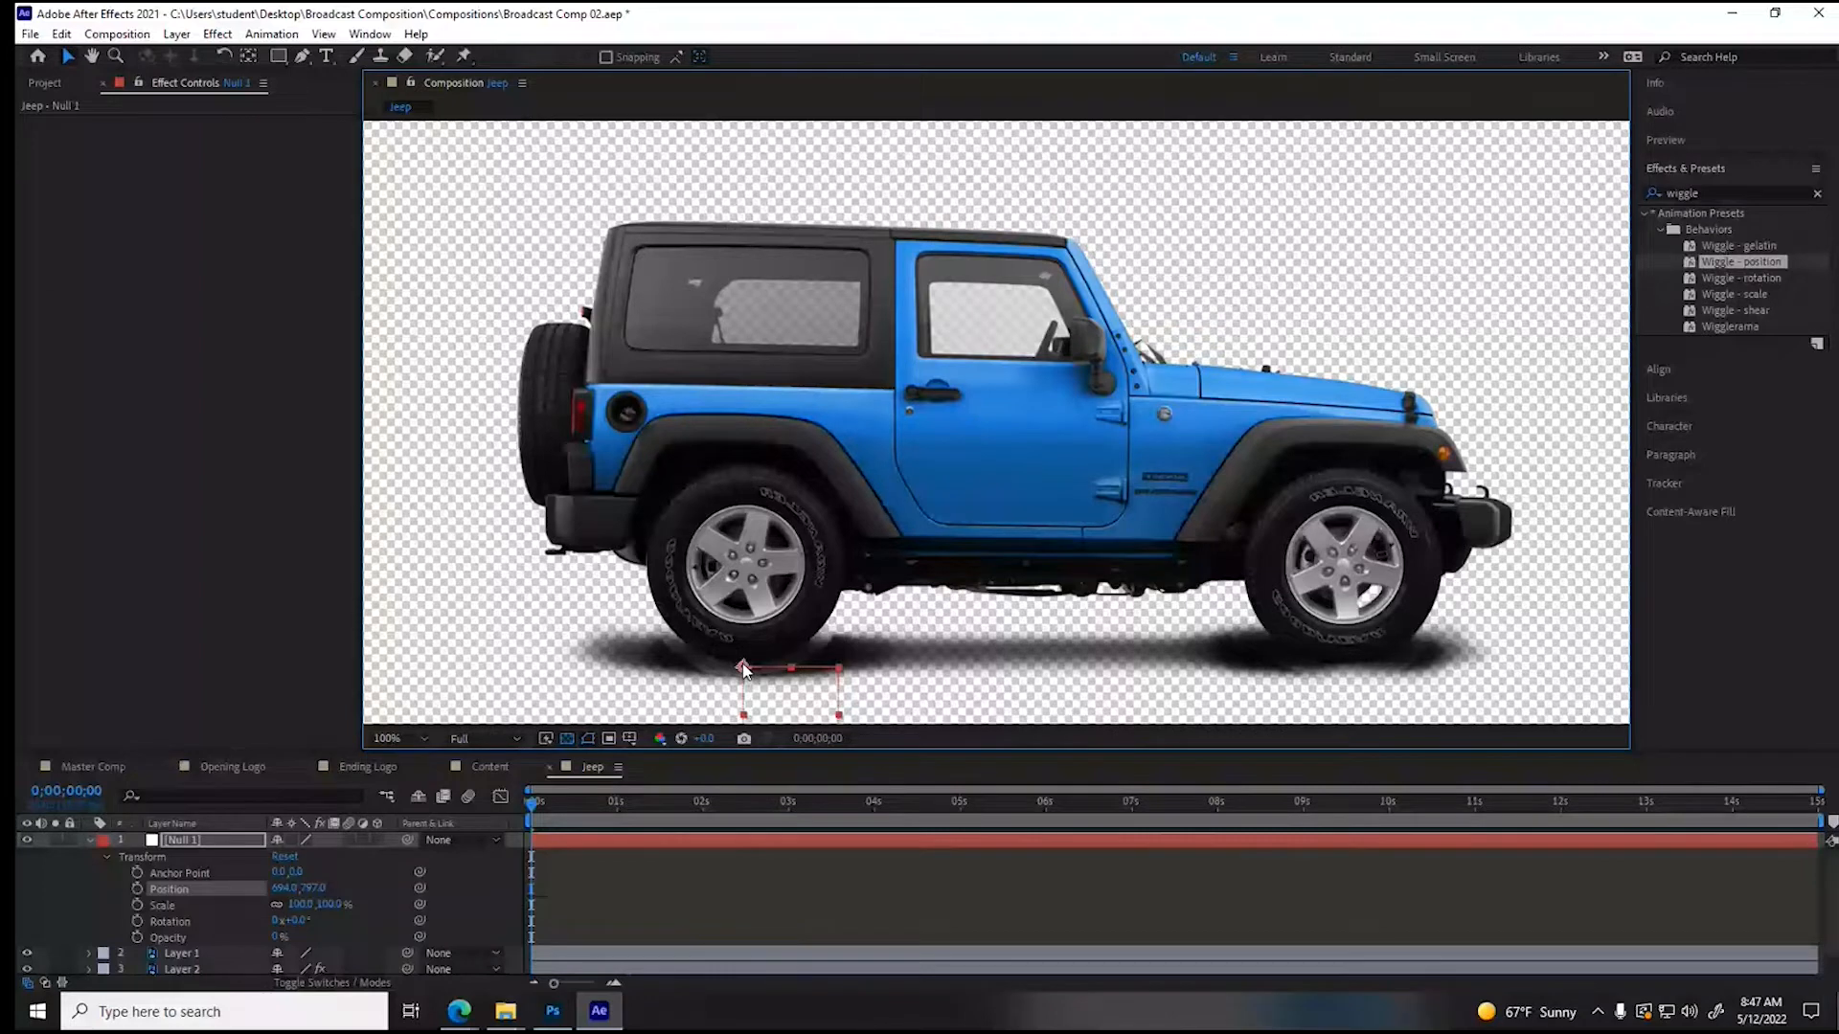
drag(407, 953, 176, 844)
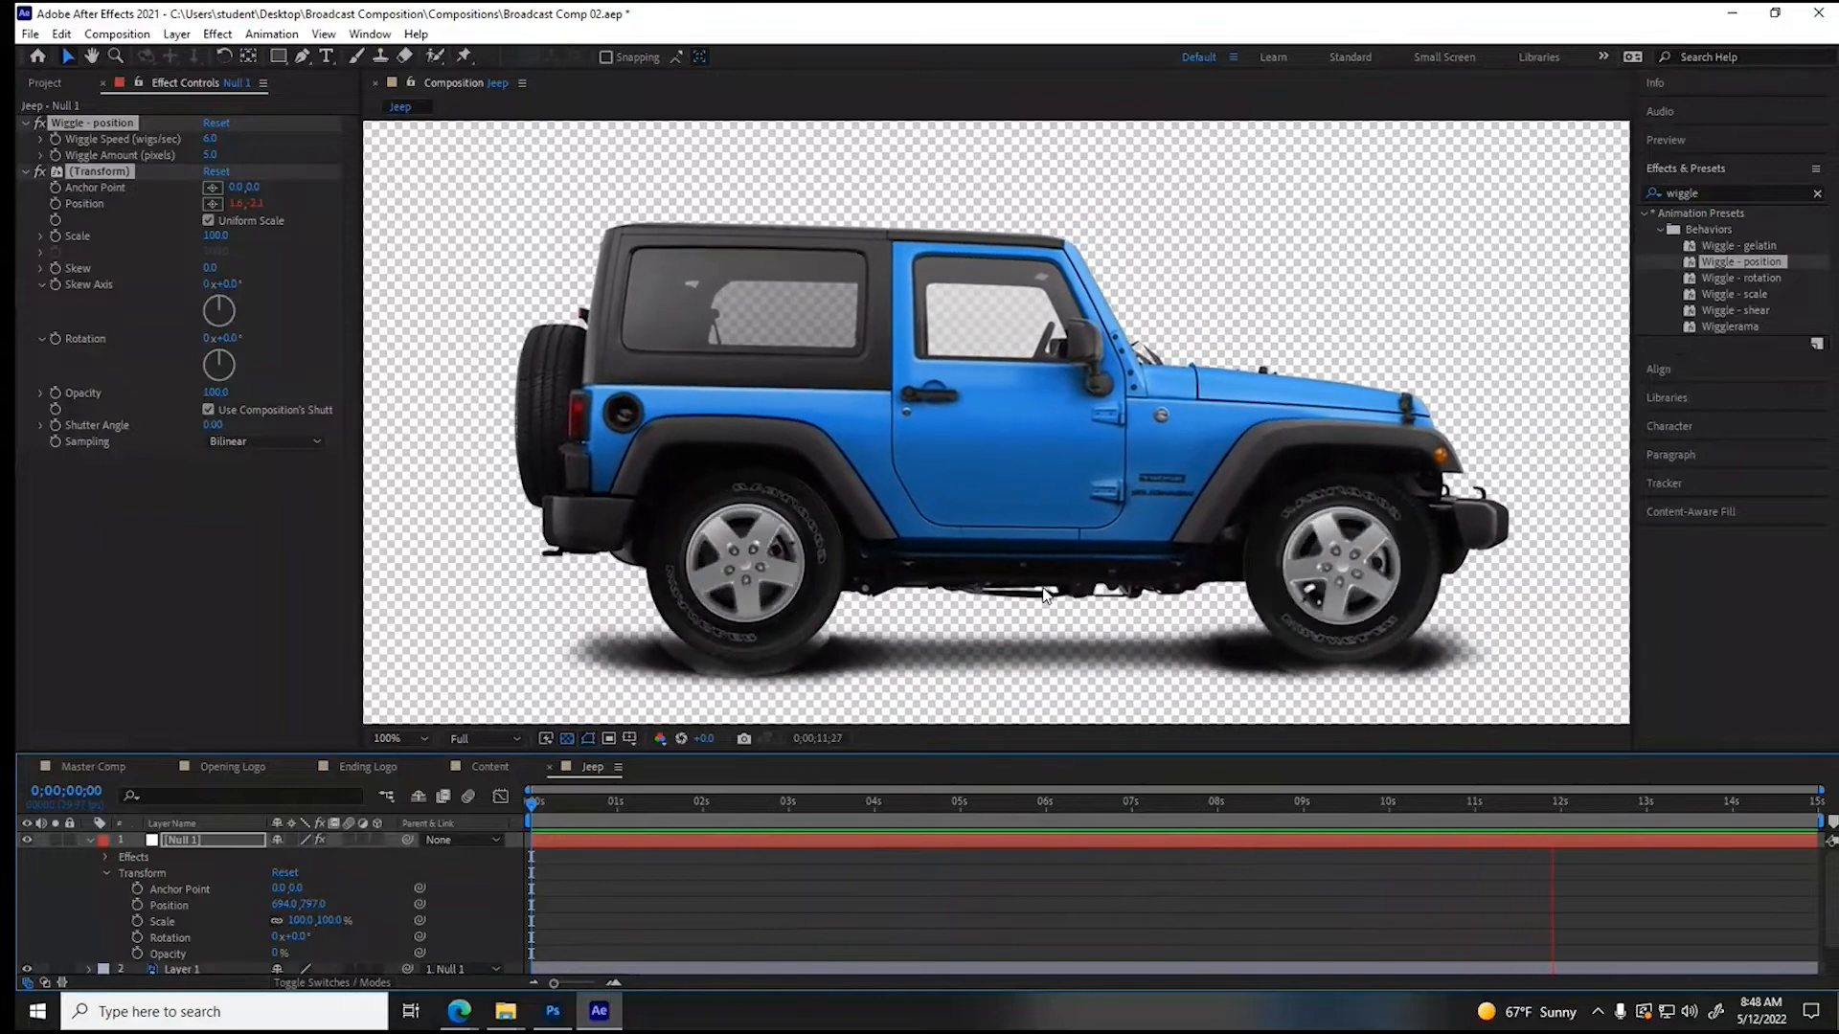
key(space)
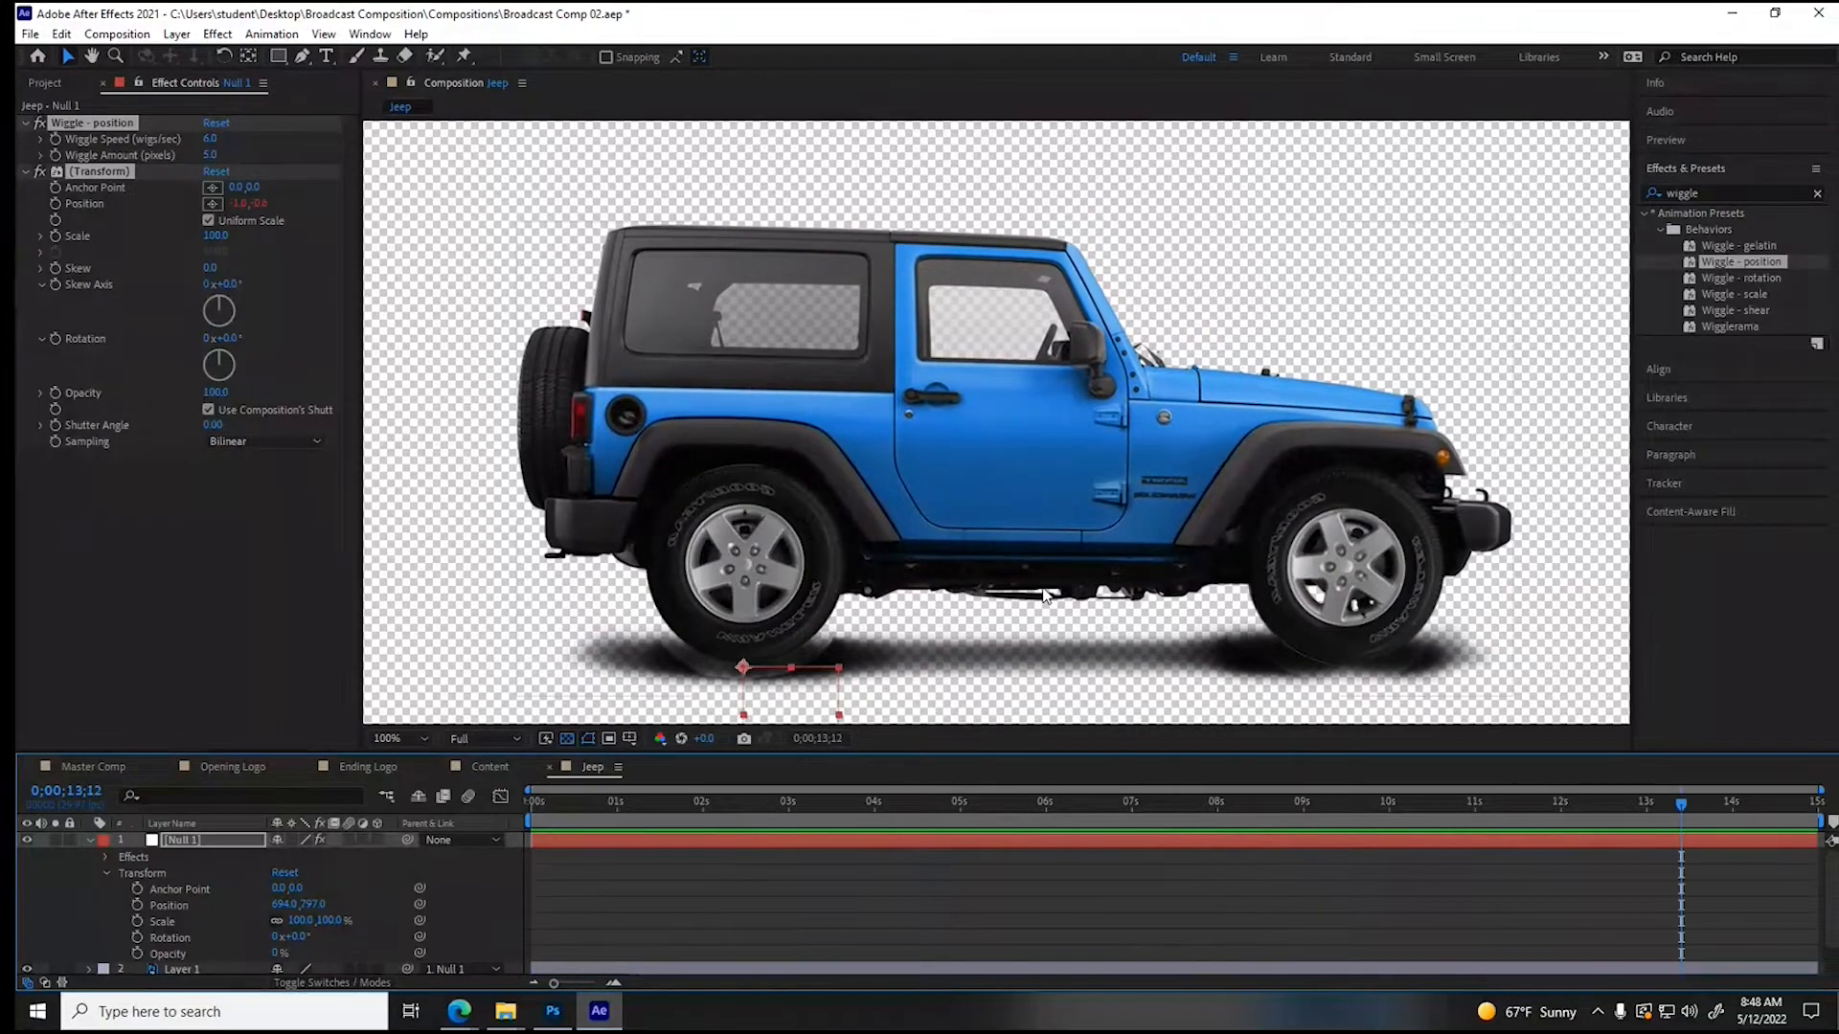
- Collapse the null's properties, enable motion blur on all four Jeep layers, and scrub through the timeline to check it
key(ctrl+0)
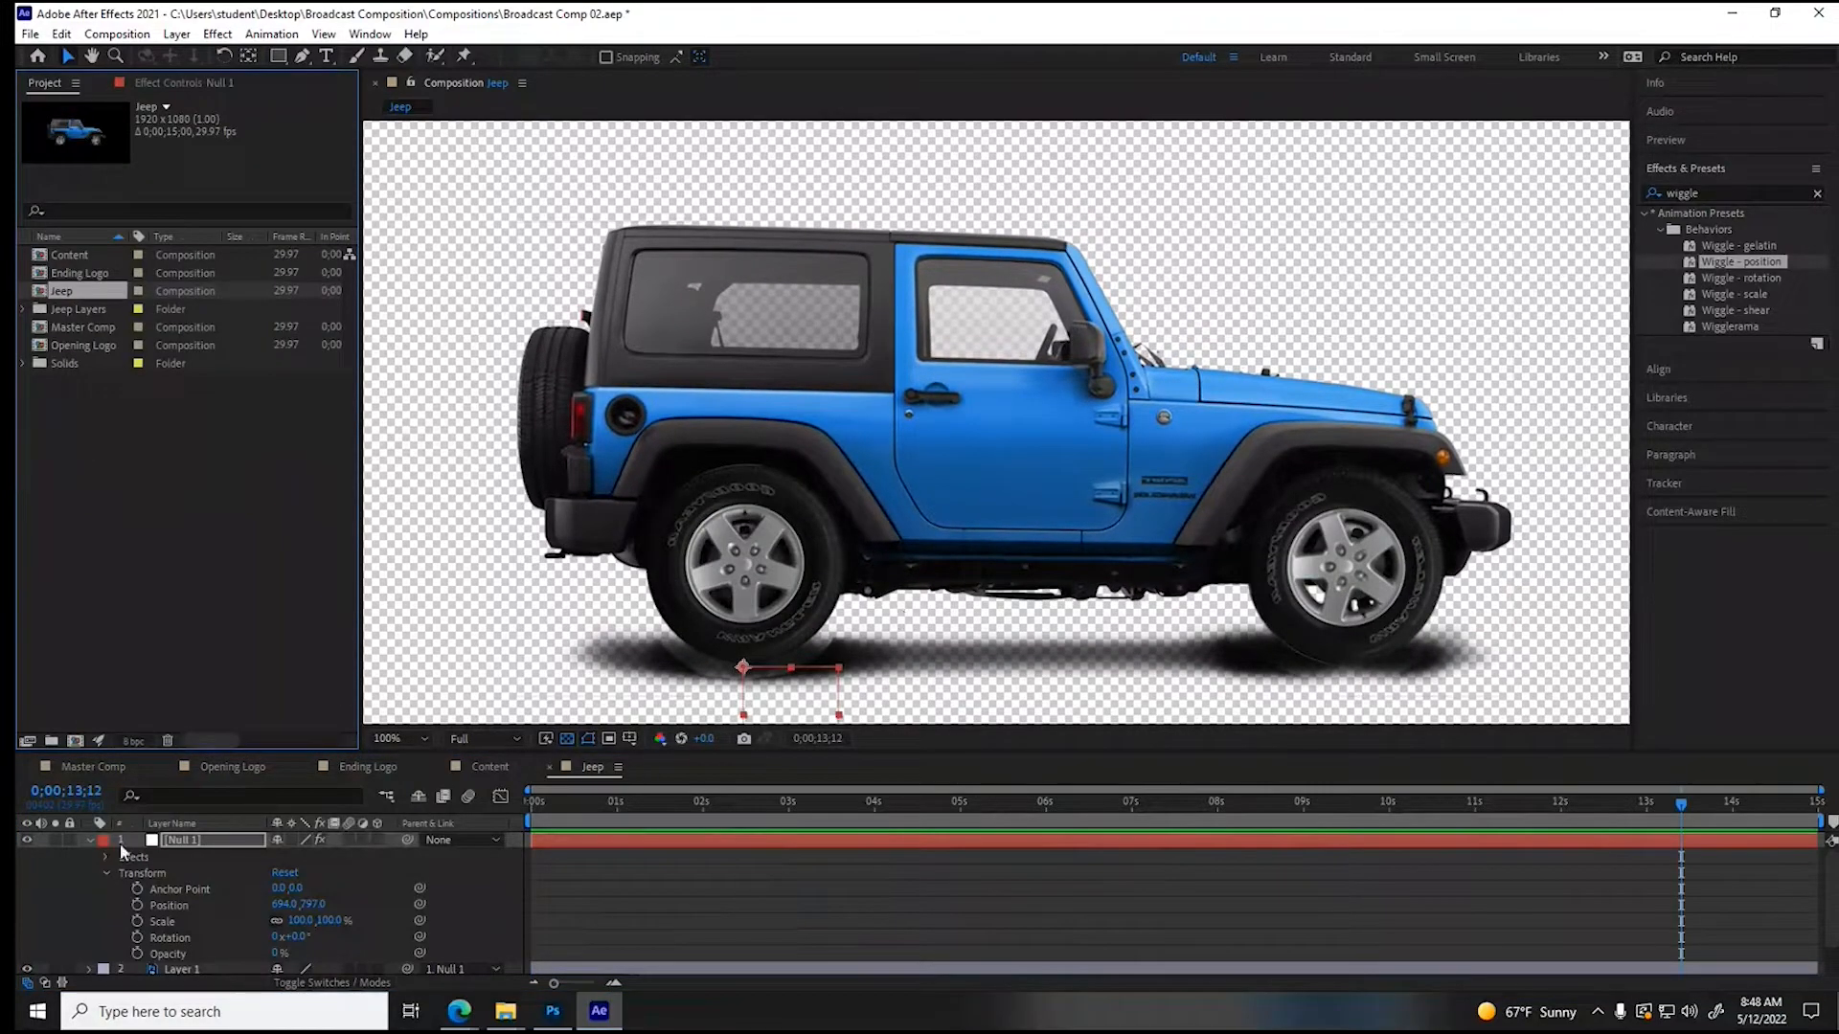
click(89, 840)
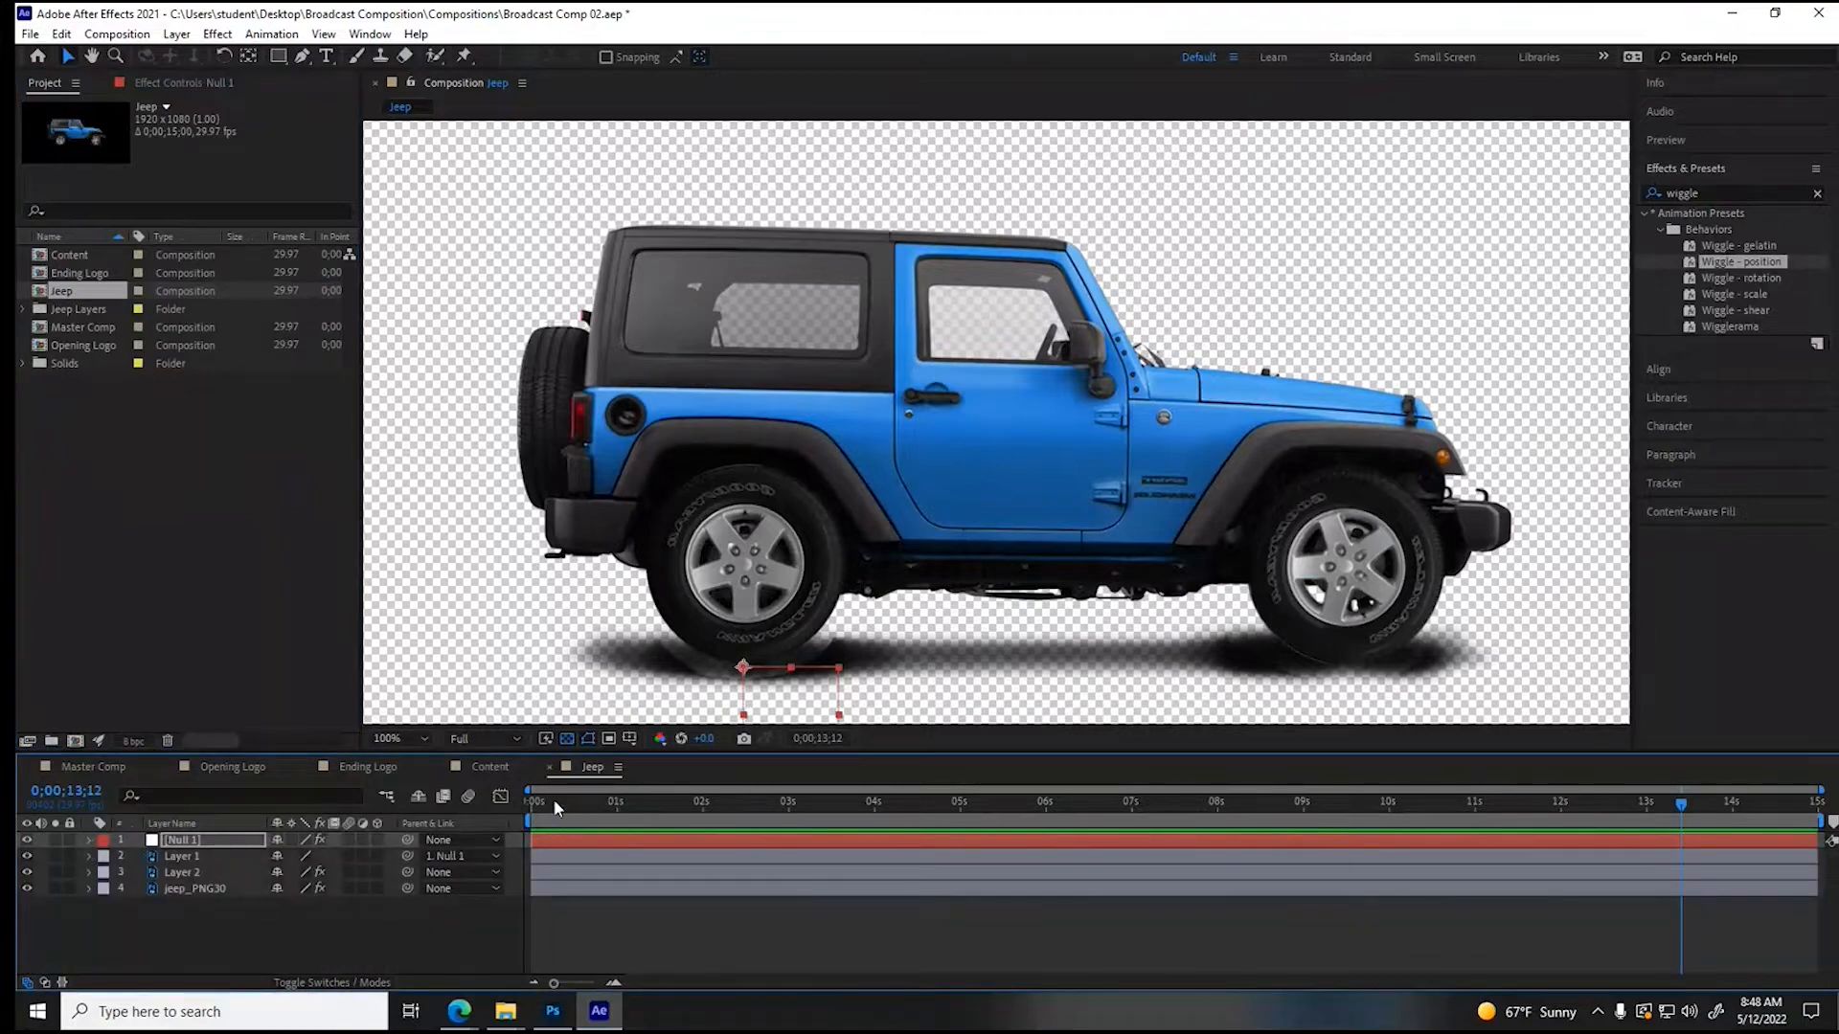
key(Home)
drag(533, 802, 1646, 808)
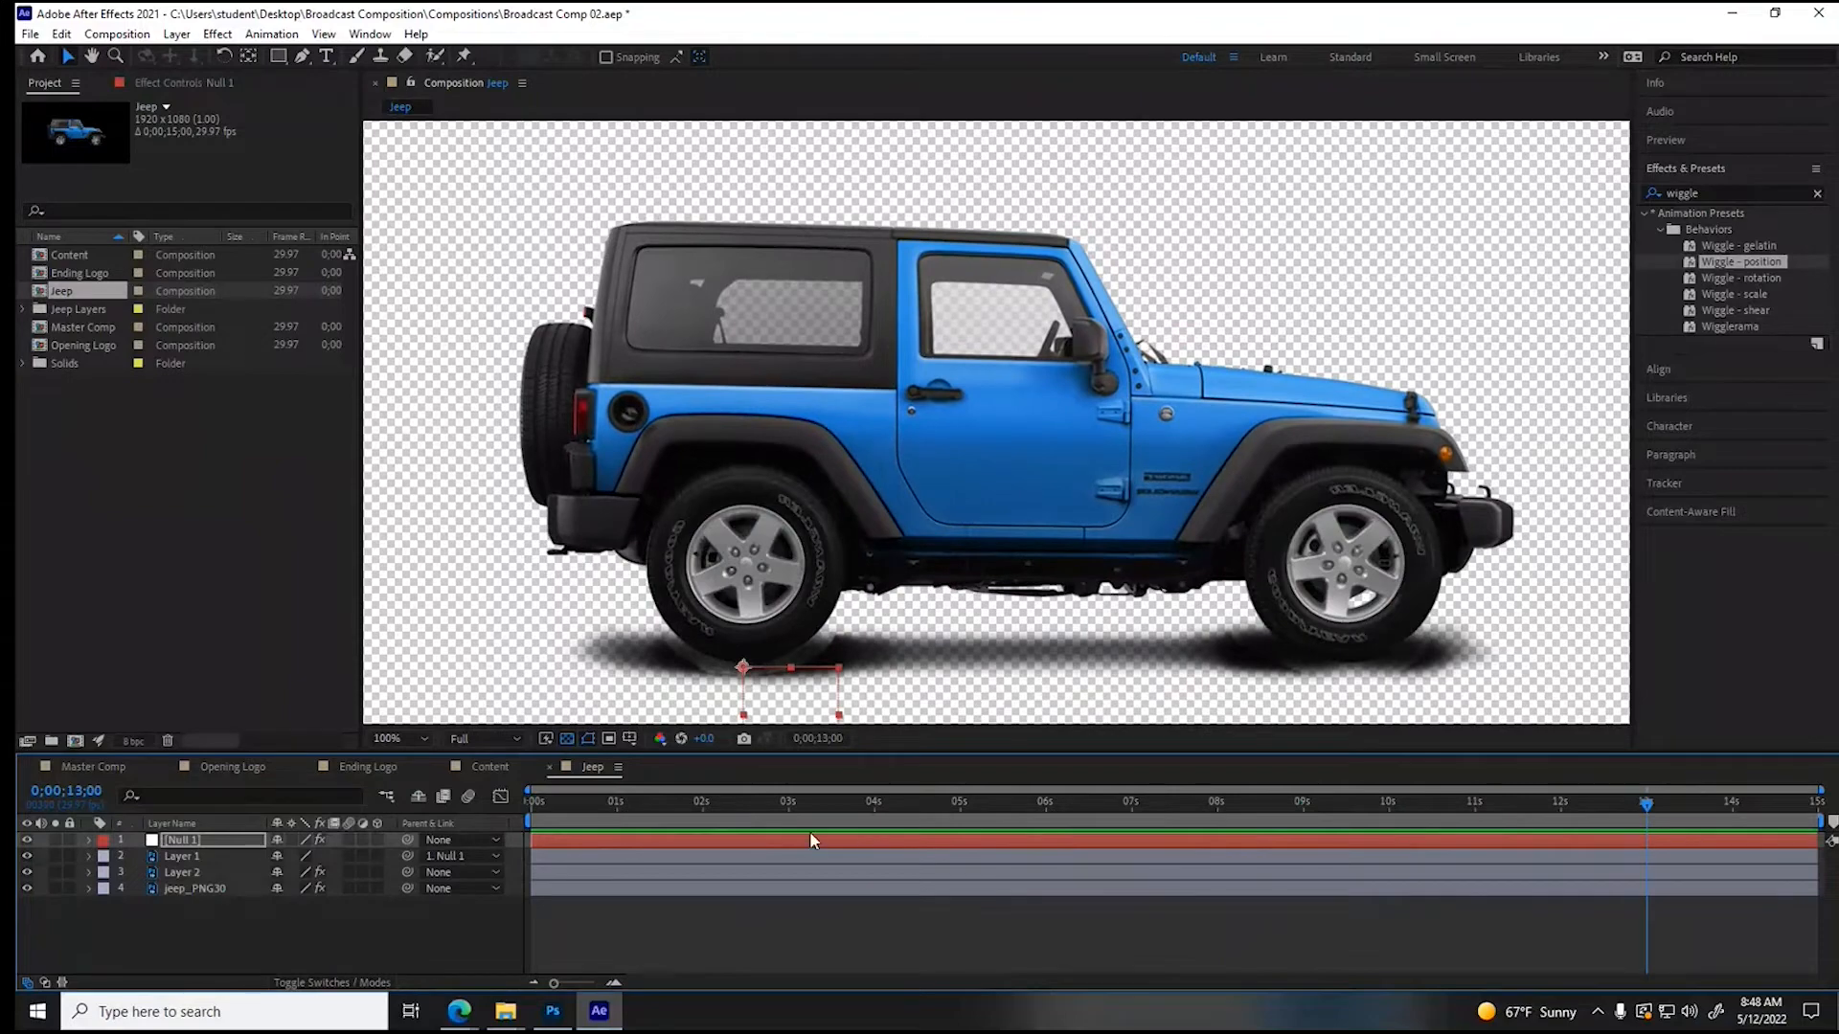
drag(351, 840, 351, 888)
drag(588, 799, 863, 812)
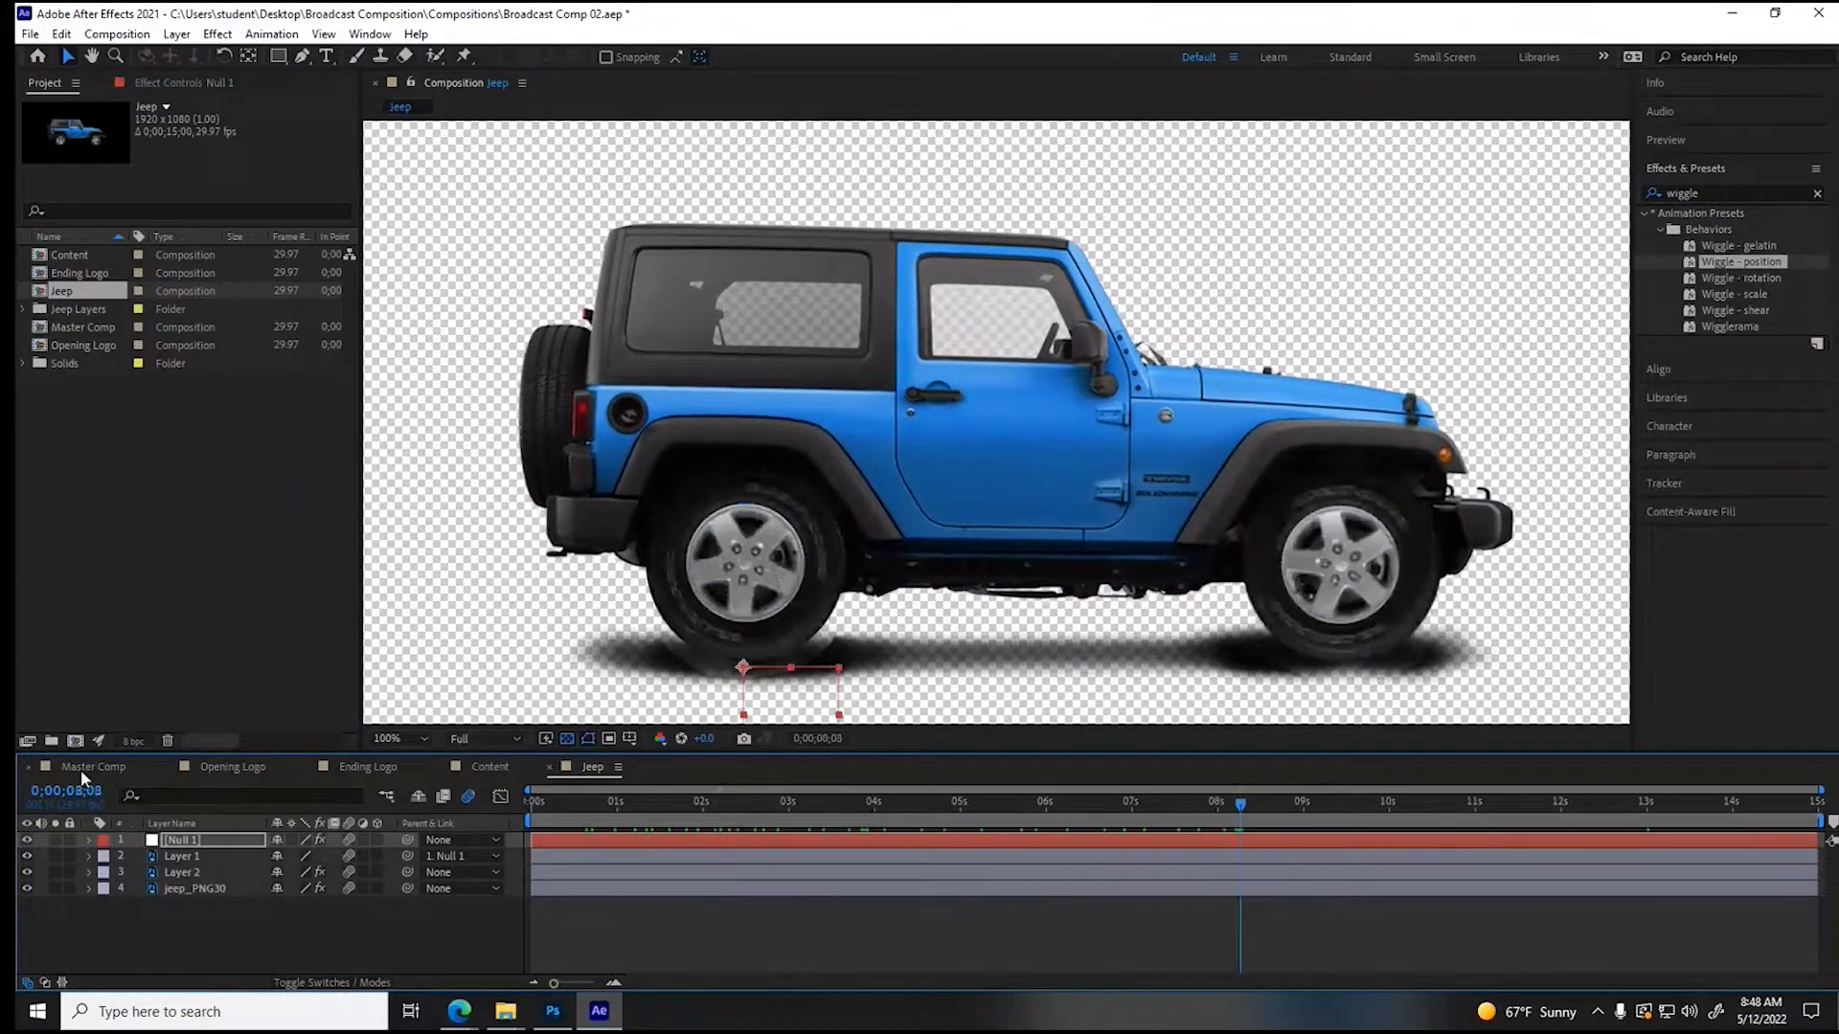
- Place the Jeep composition as the top layer of Master Comp and scale it to 63%
click(80, 770)
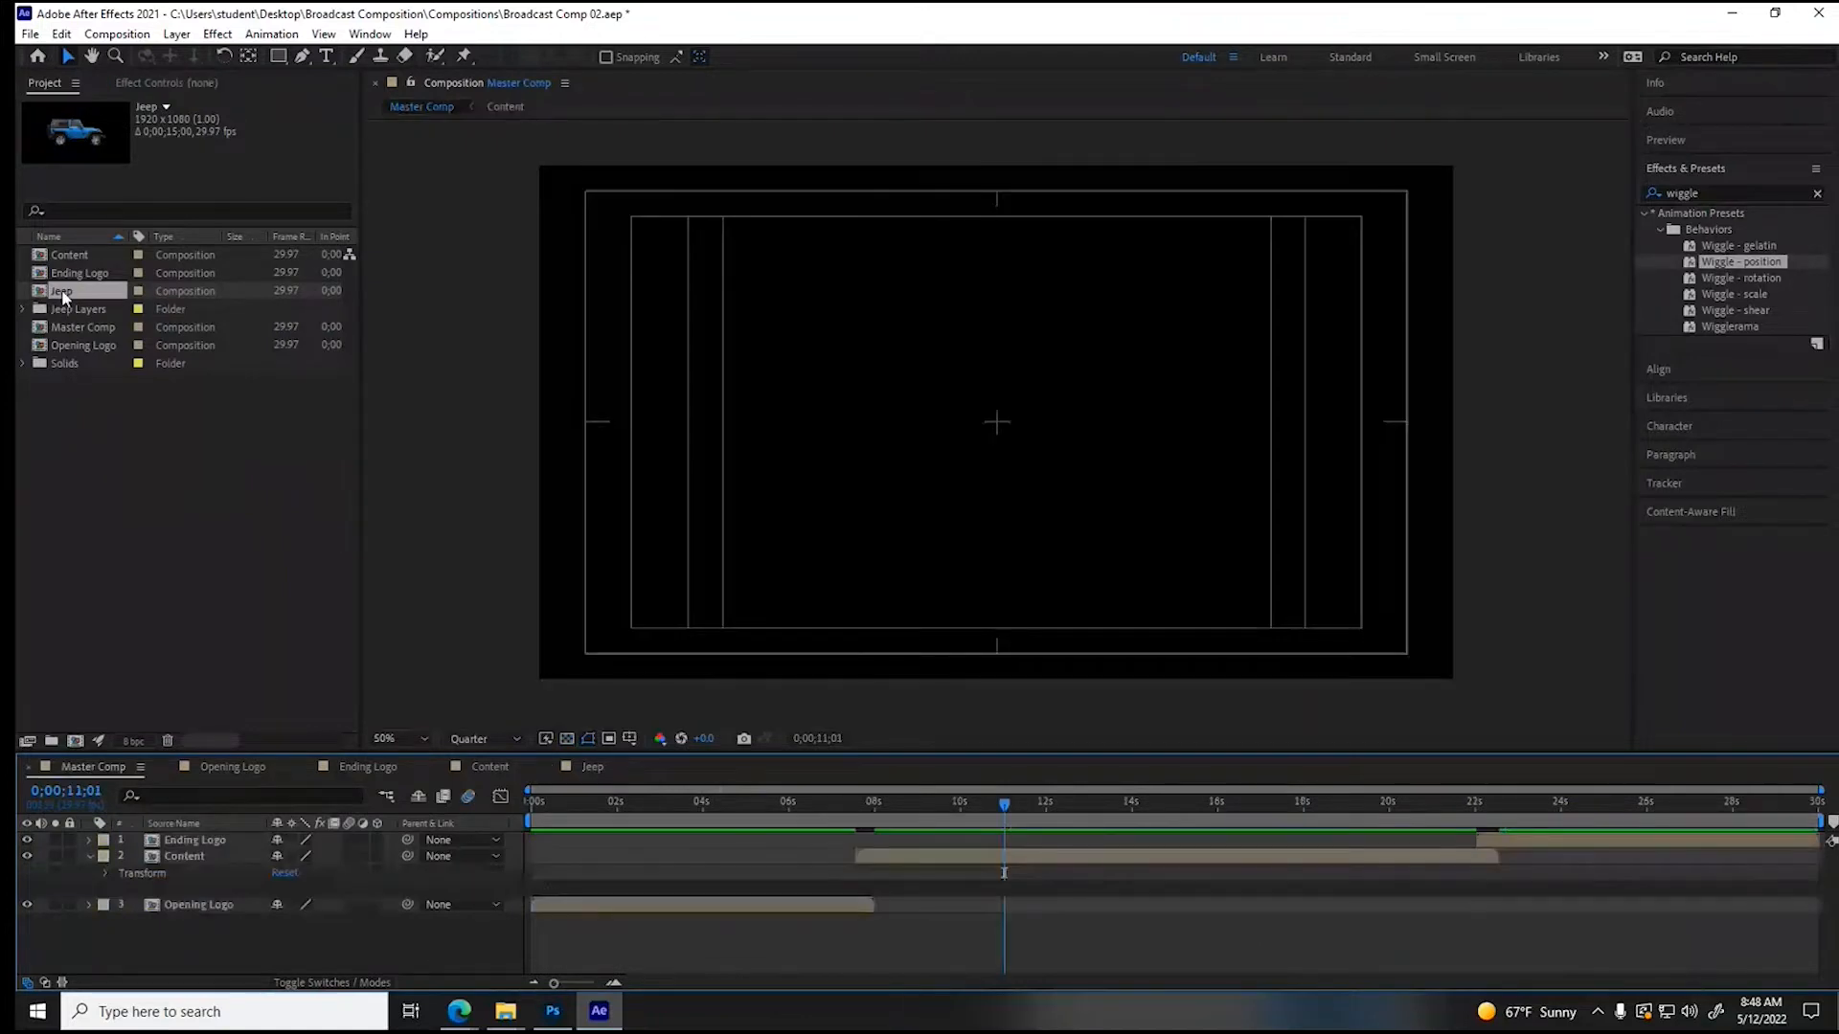
drag(62, 290, 120, 843)
click(91, 840)
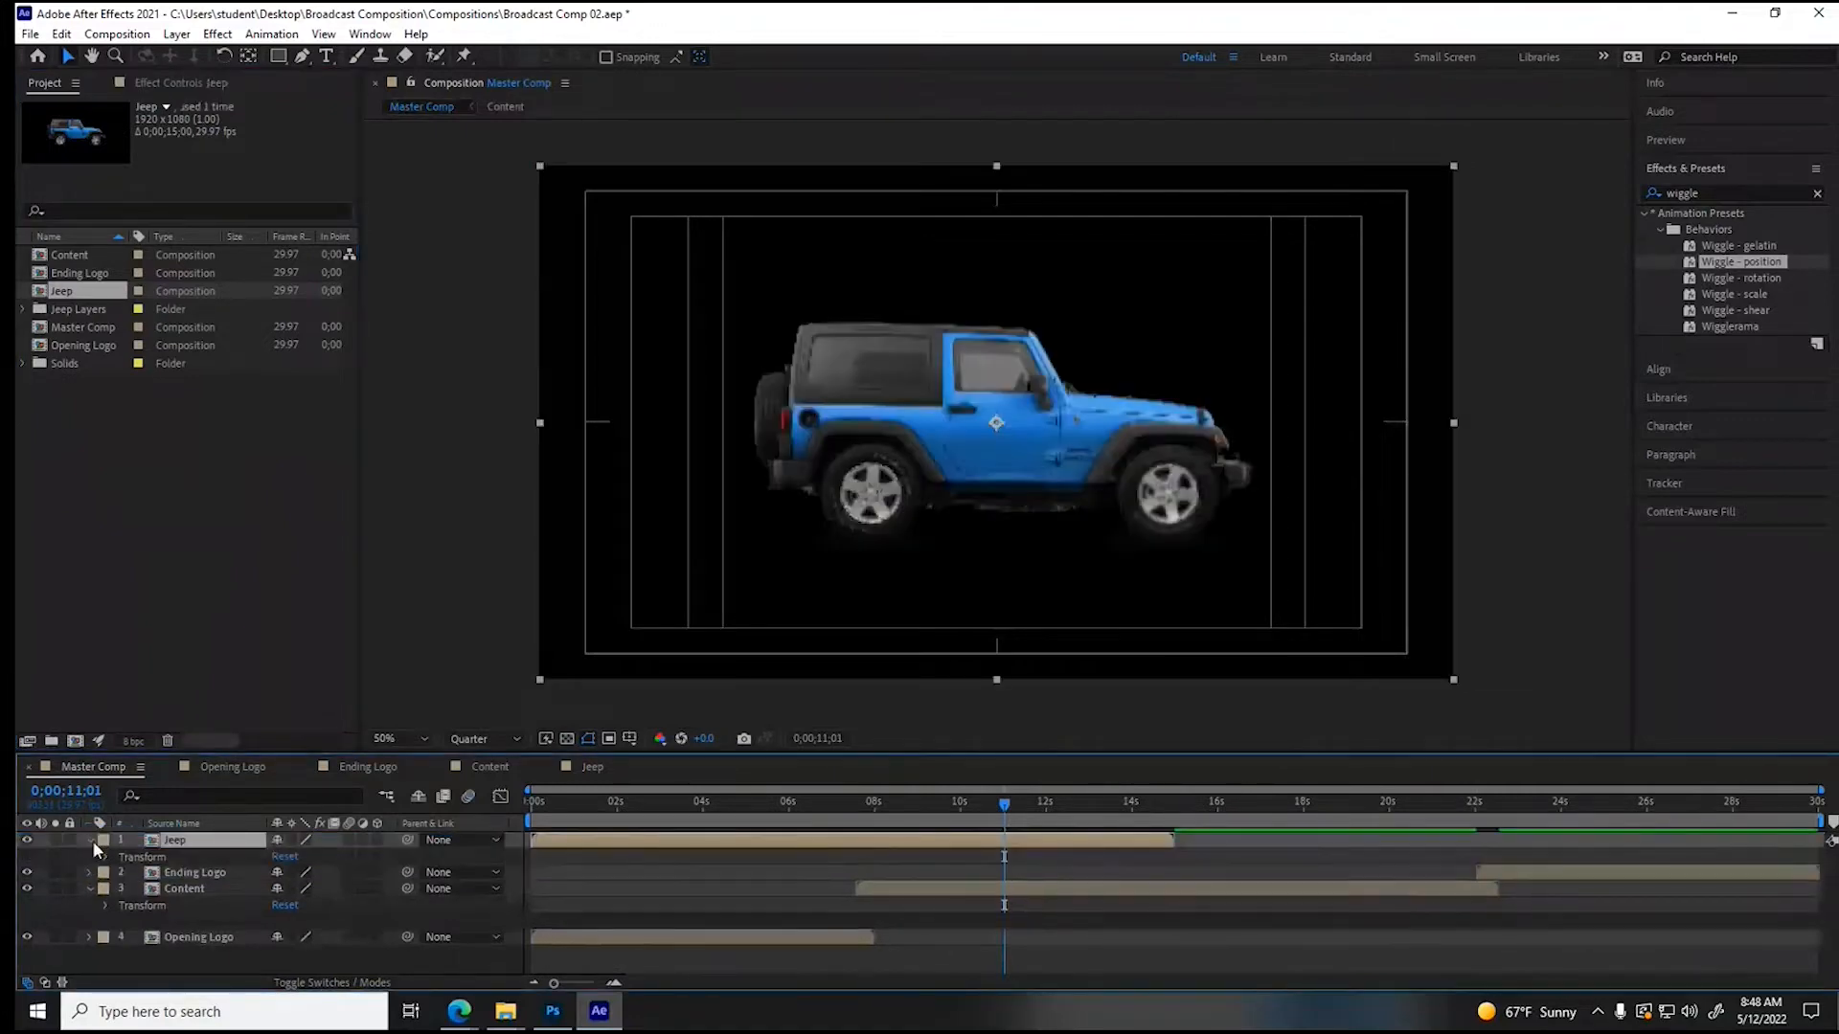
click(106, 857)
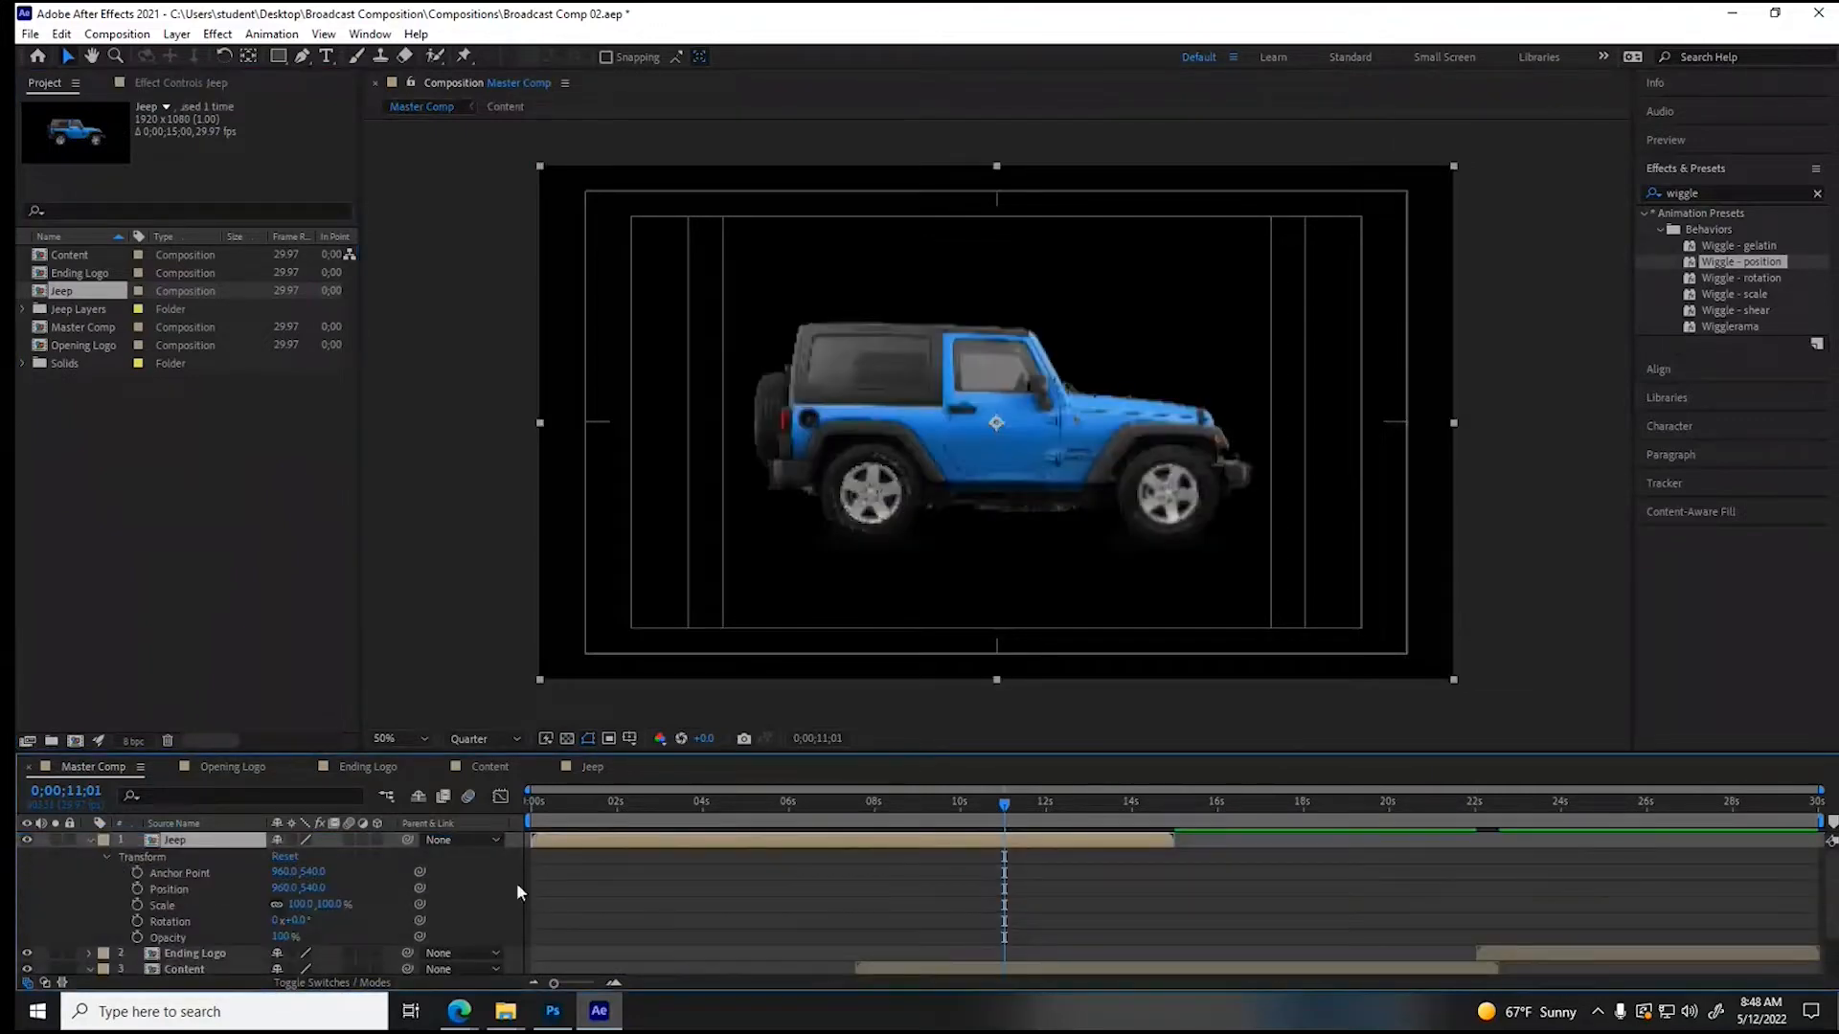
drag(299, 904, 263, 905)
- Shift the Jeep layer to finish at the end of Master Comp and trim its start to 0;00;22;00
drag(1004, 802, 1475, 814)
drag(877, 841, 1494, 836)
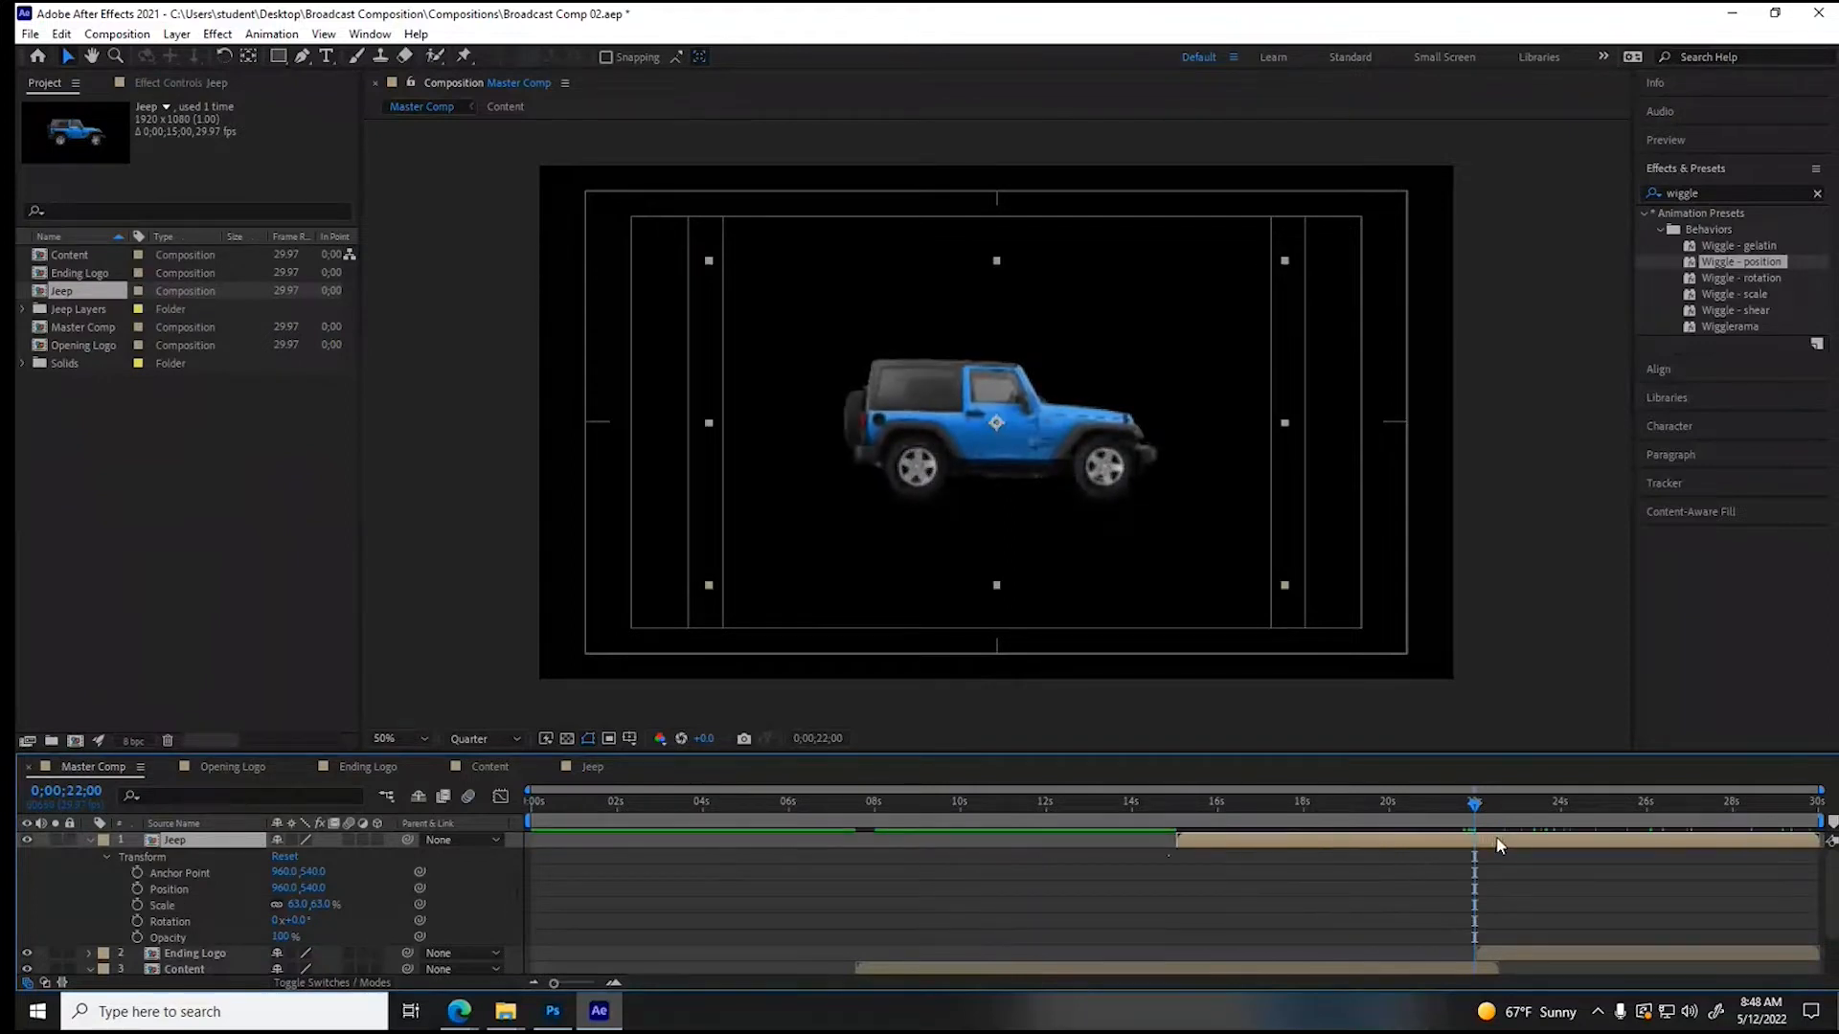
drag(1177, 841, 1474, 836)
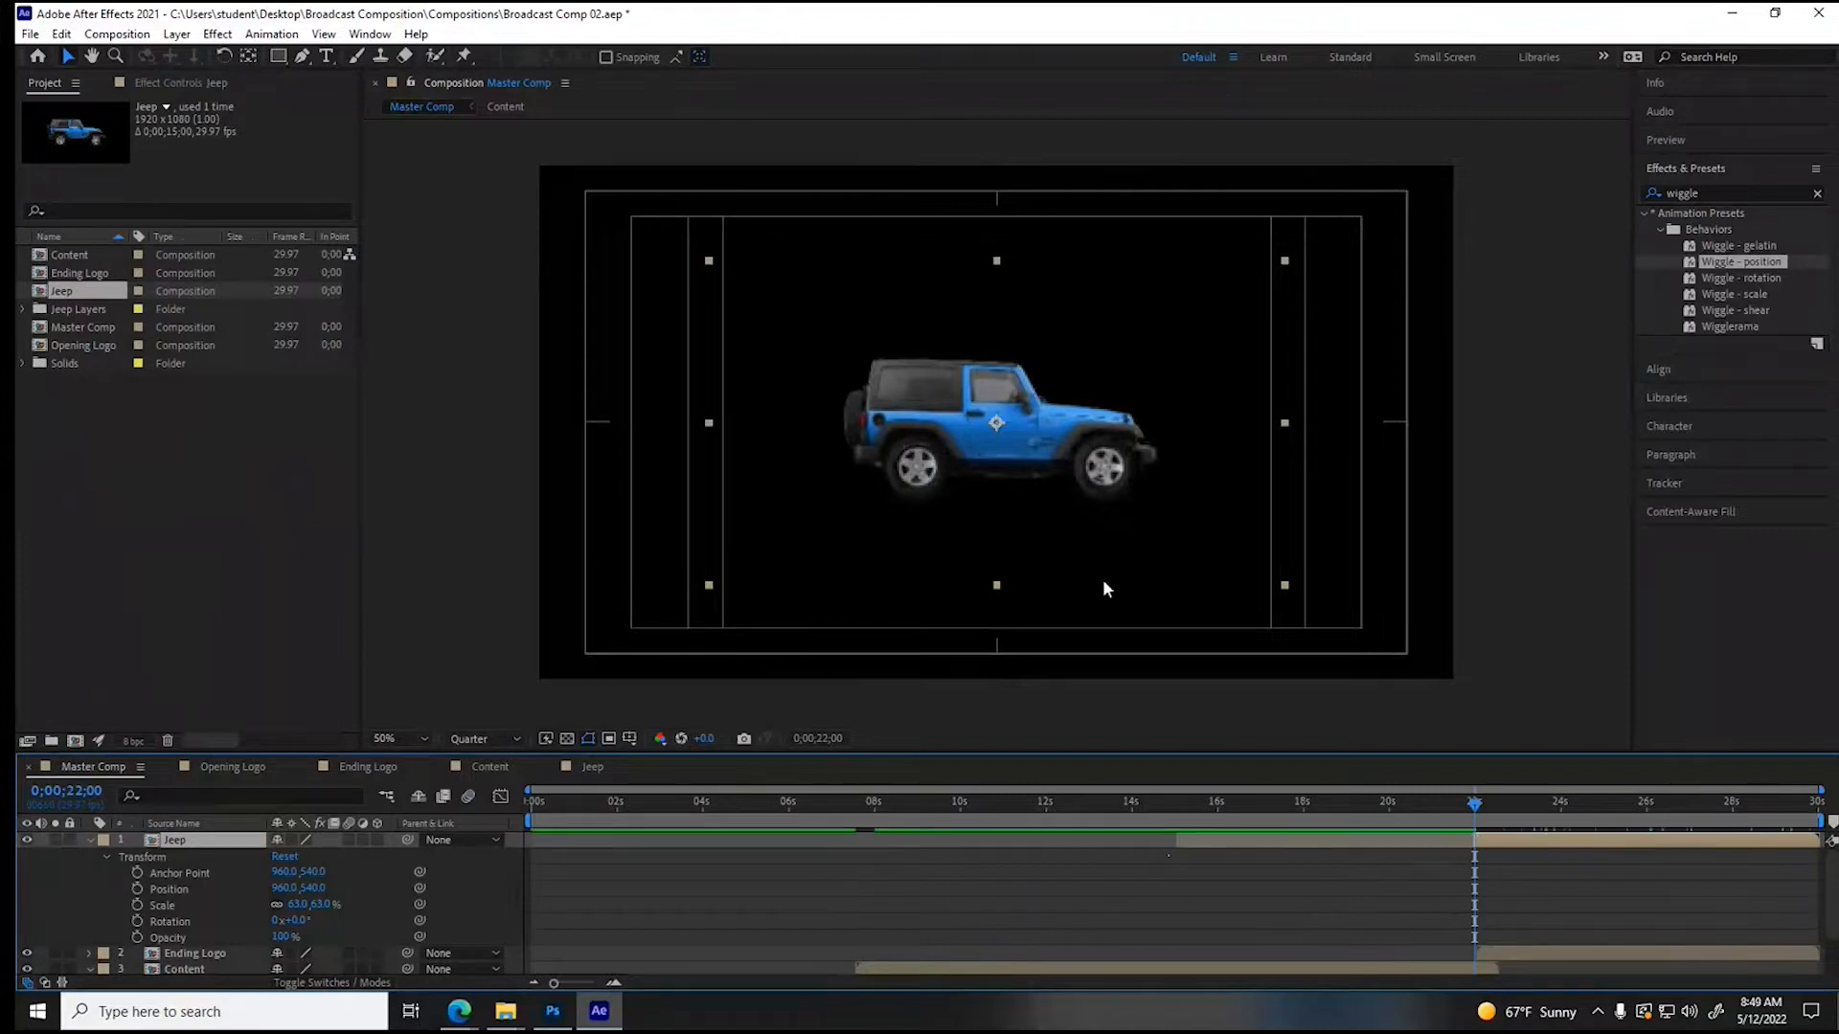
- Scale the Jeep layer to 37% and place it beyond the frame's left edge at about -250, 772
drag(1033, 462, 394, 583)
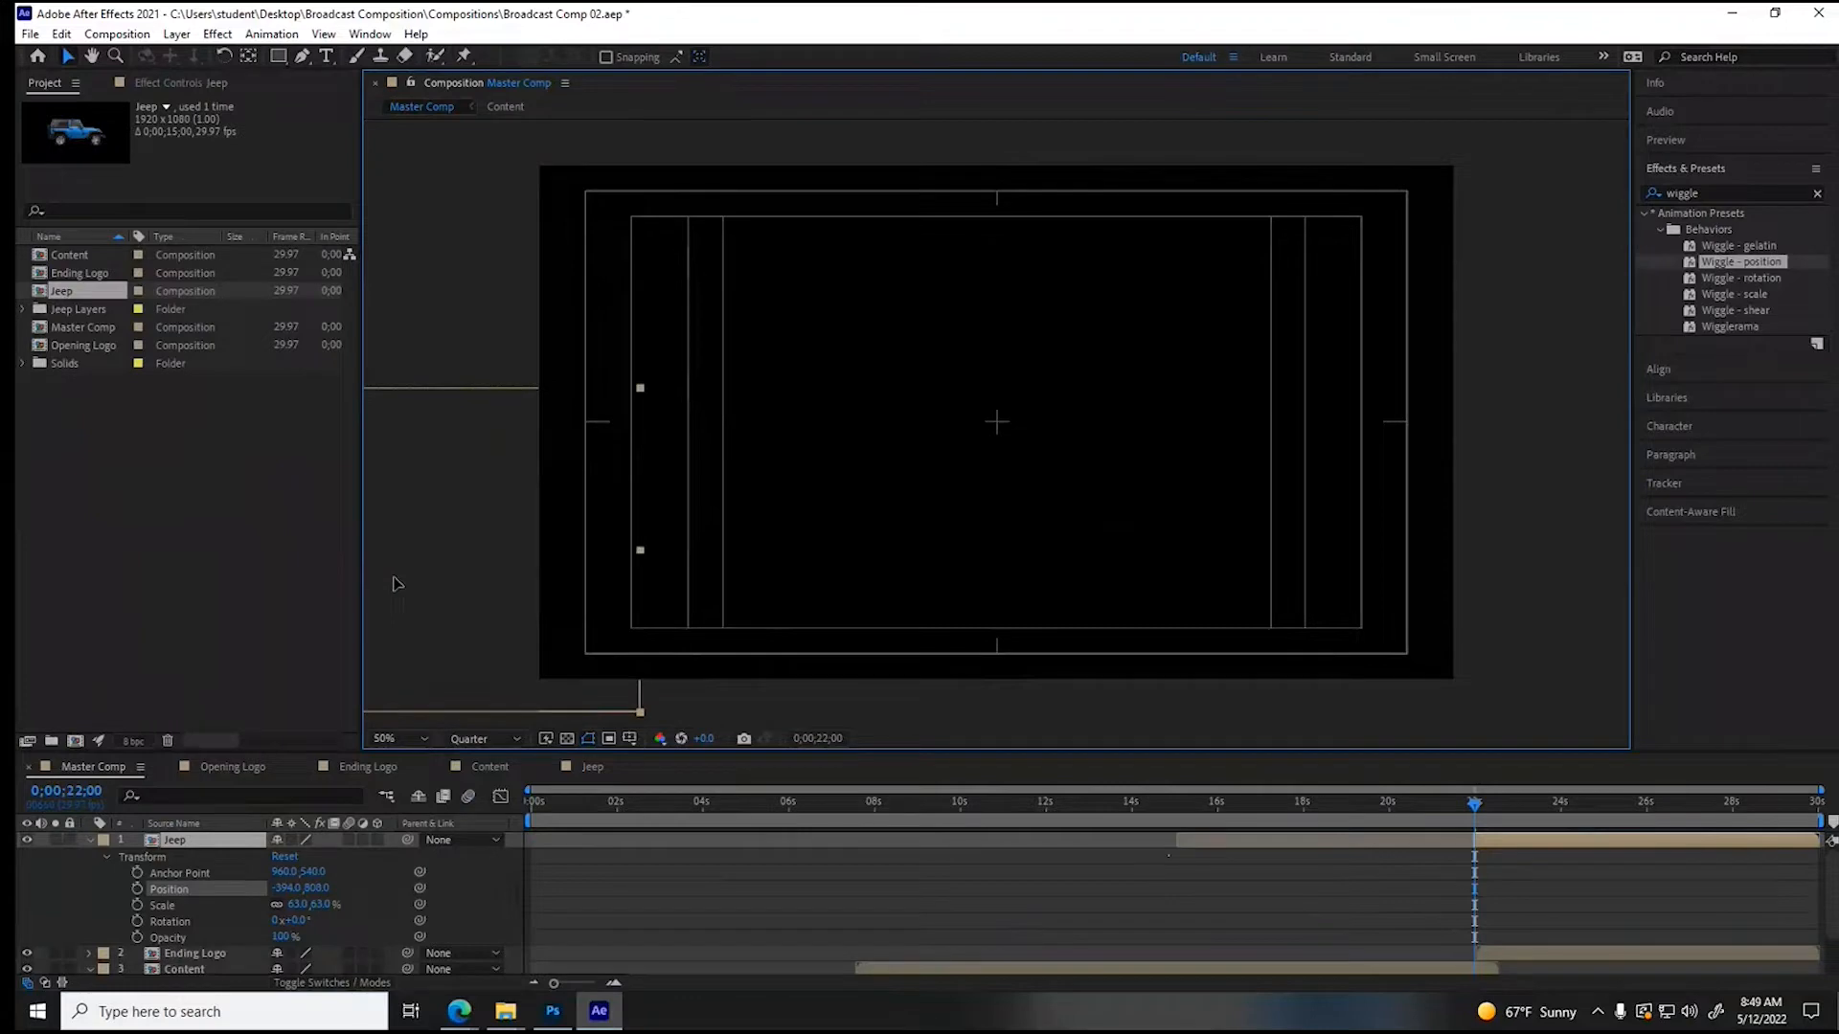
drag(293, 904, 274, 904)
drag(456, 582, 524, 571)
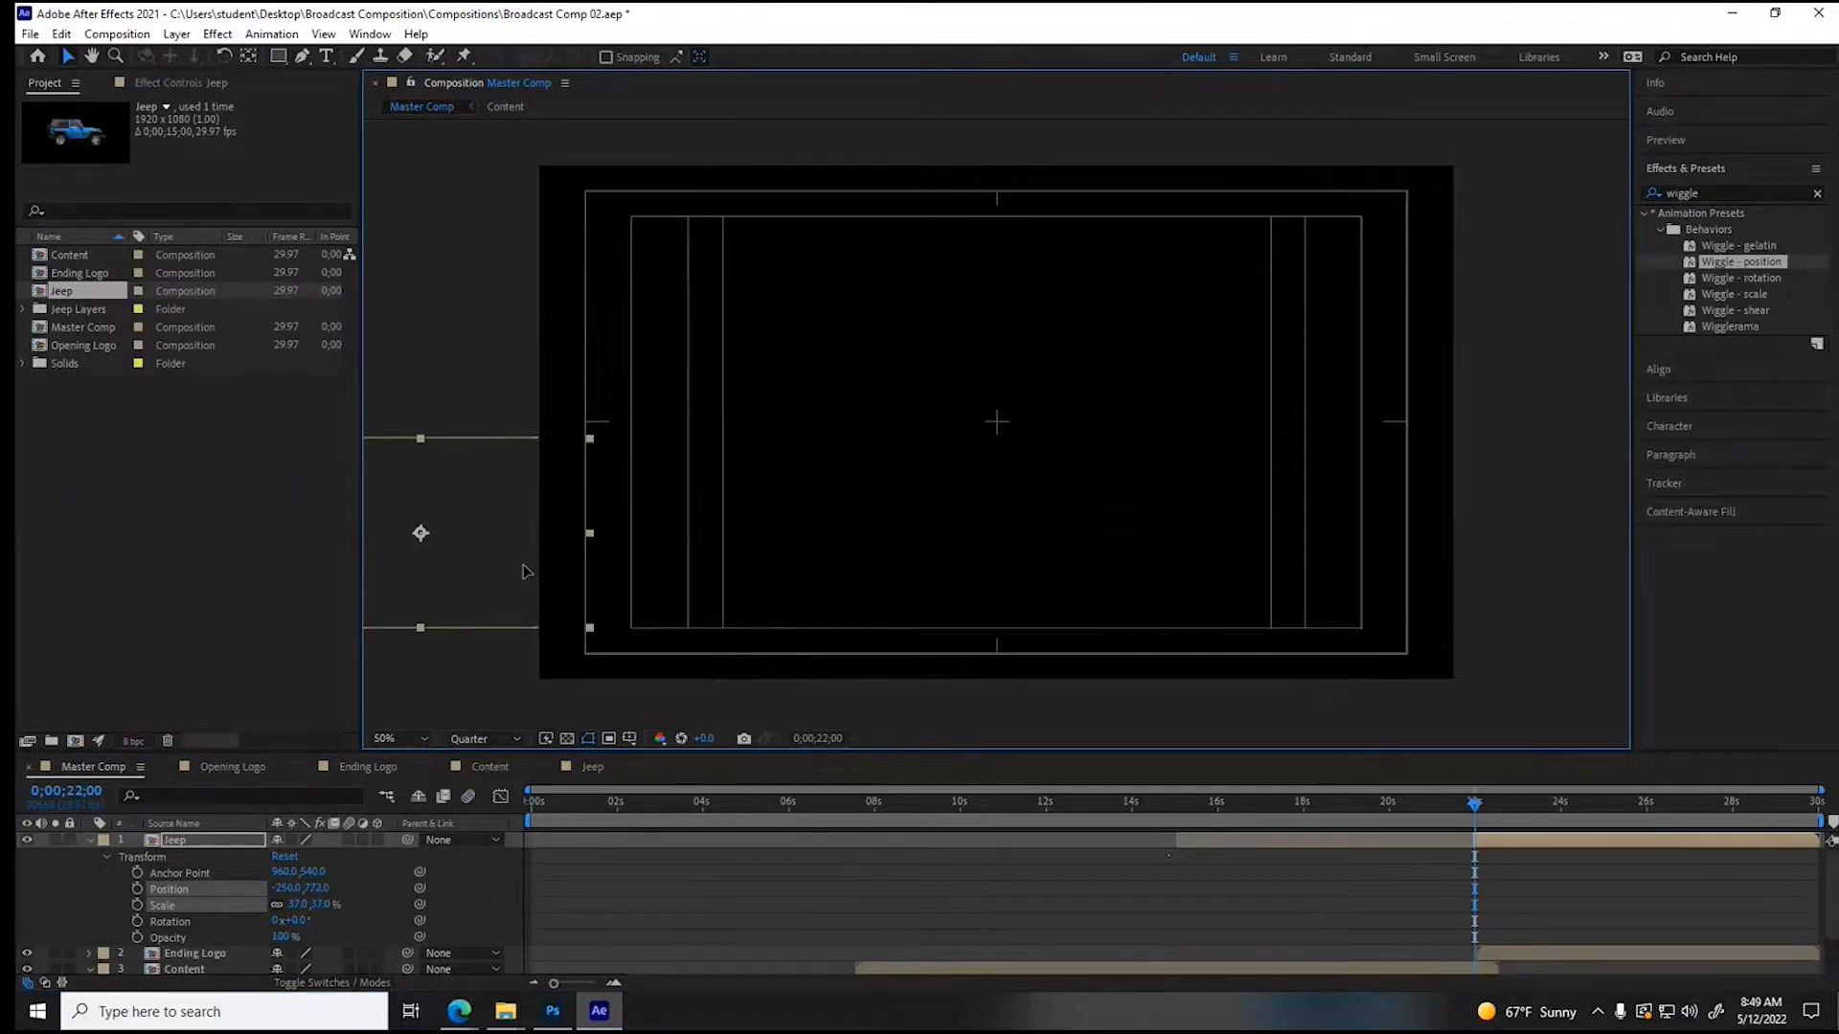
- Keyframe the Jeep's position from 0;00;22;00 to beyond the frame's right edge, about 2114, 768, at 0;00;29;14, and collapse the layer
click(138, 890)
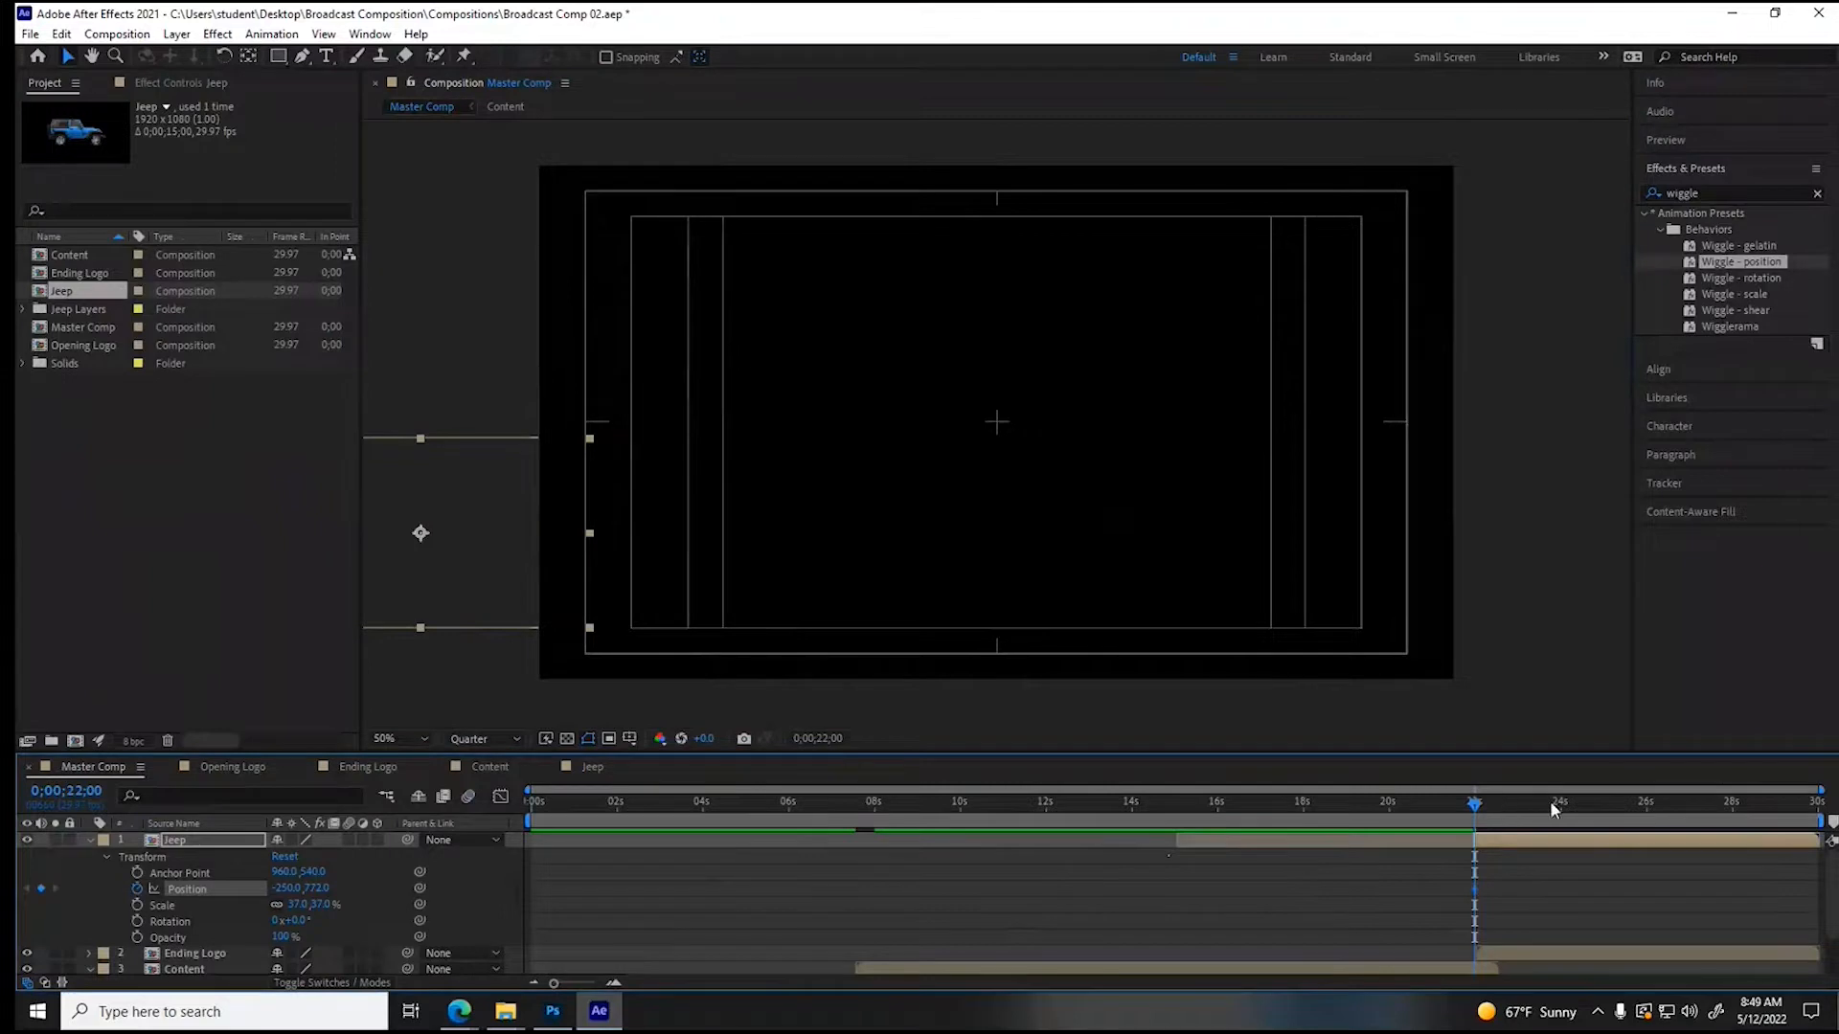
click(1797, 809)
drag(479, 550, 1609, 556)
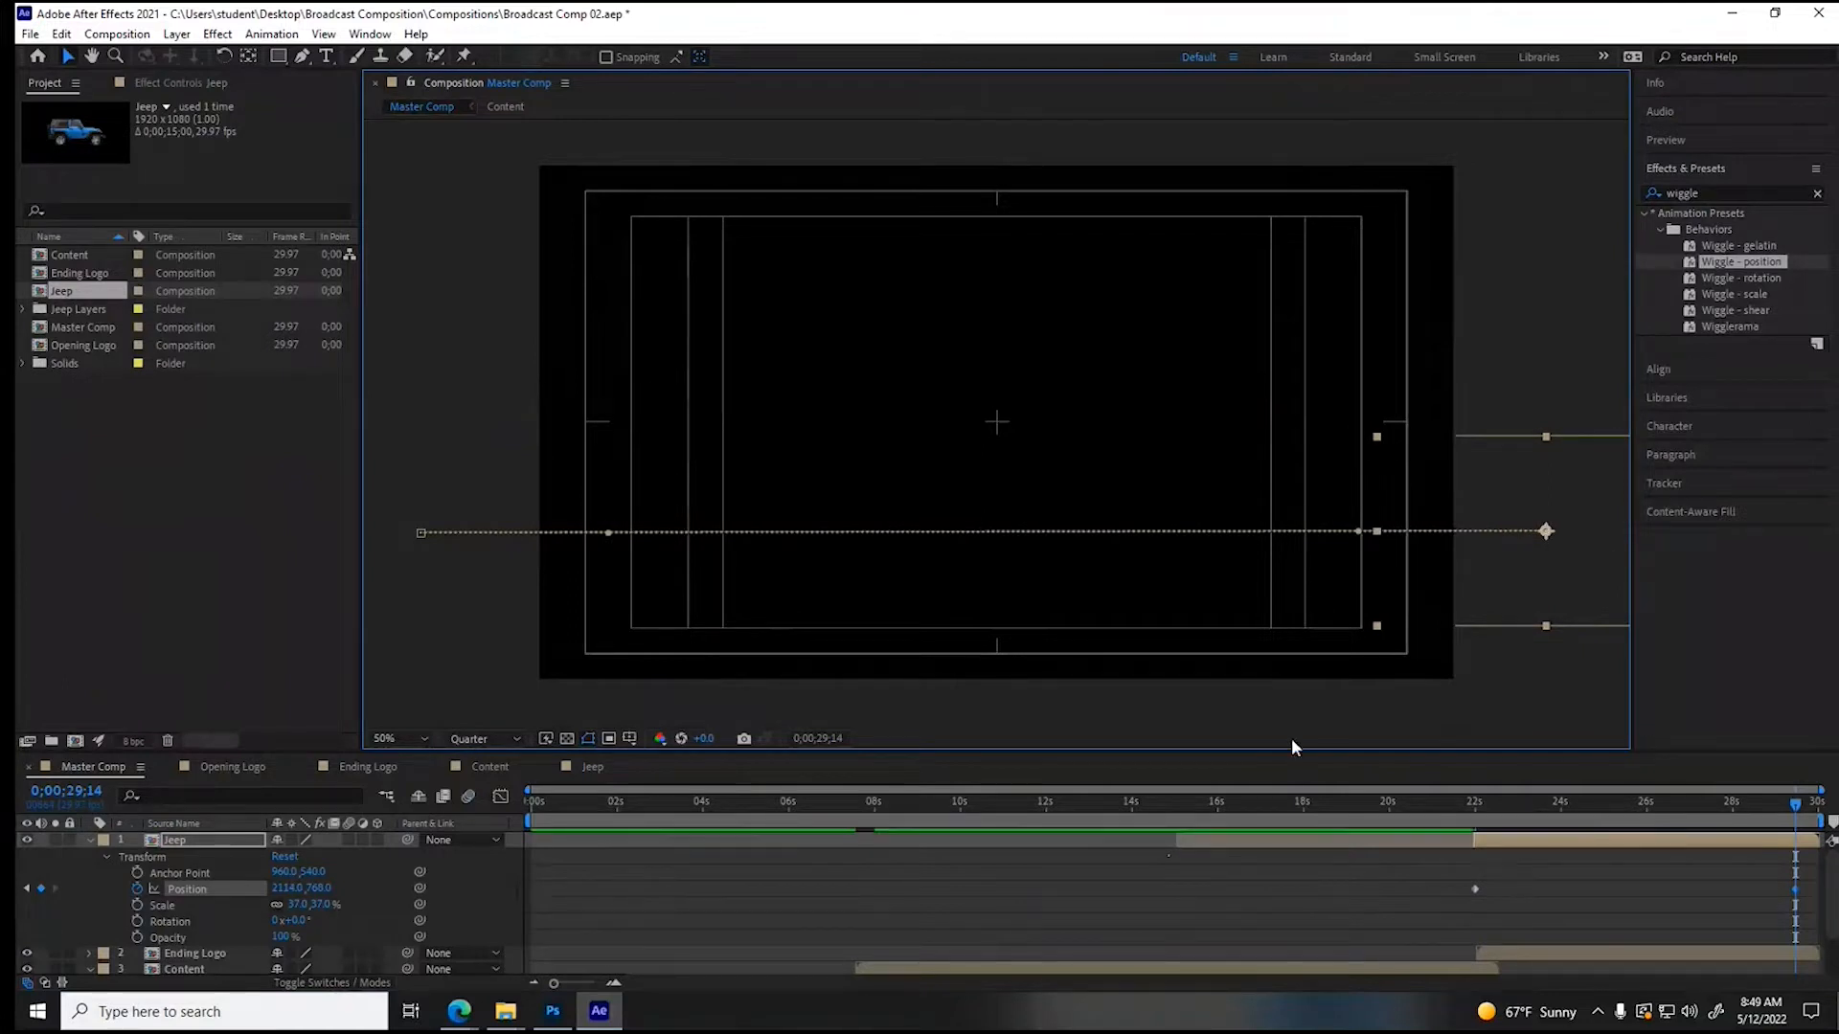
drag(1473, 797, 474, 795)
click(89, 840)
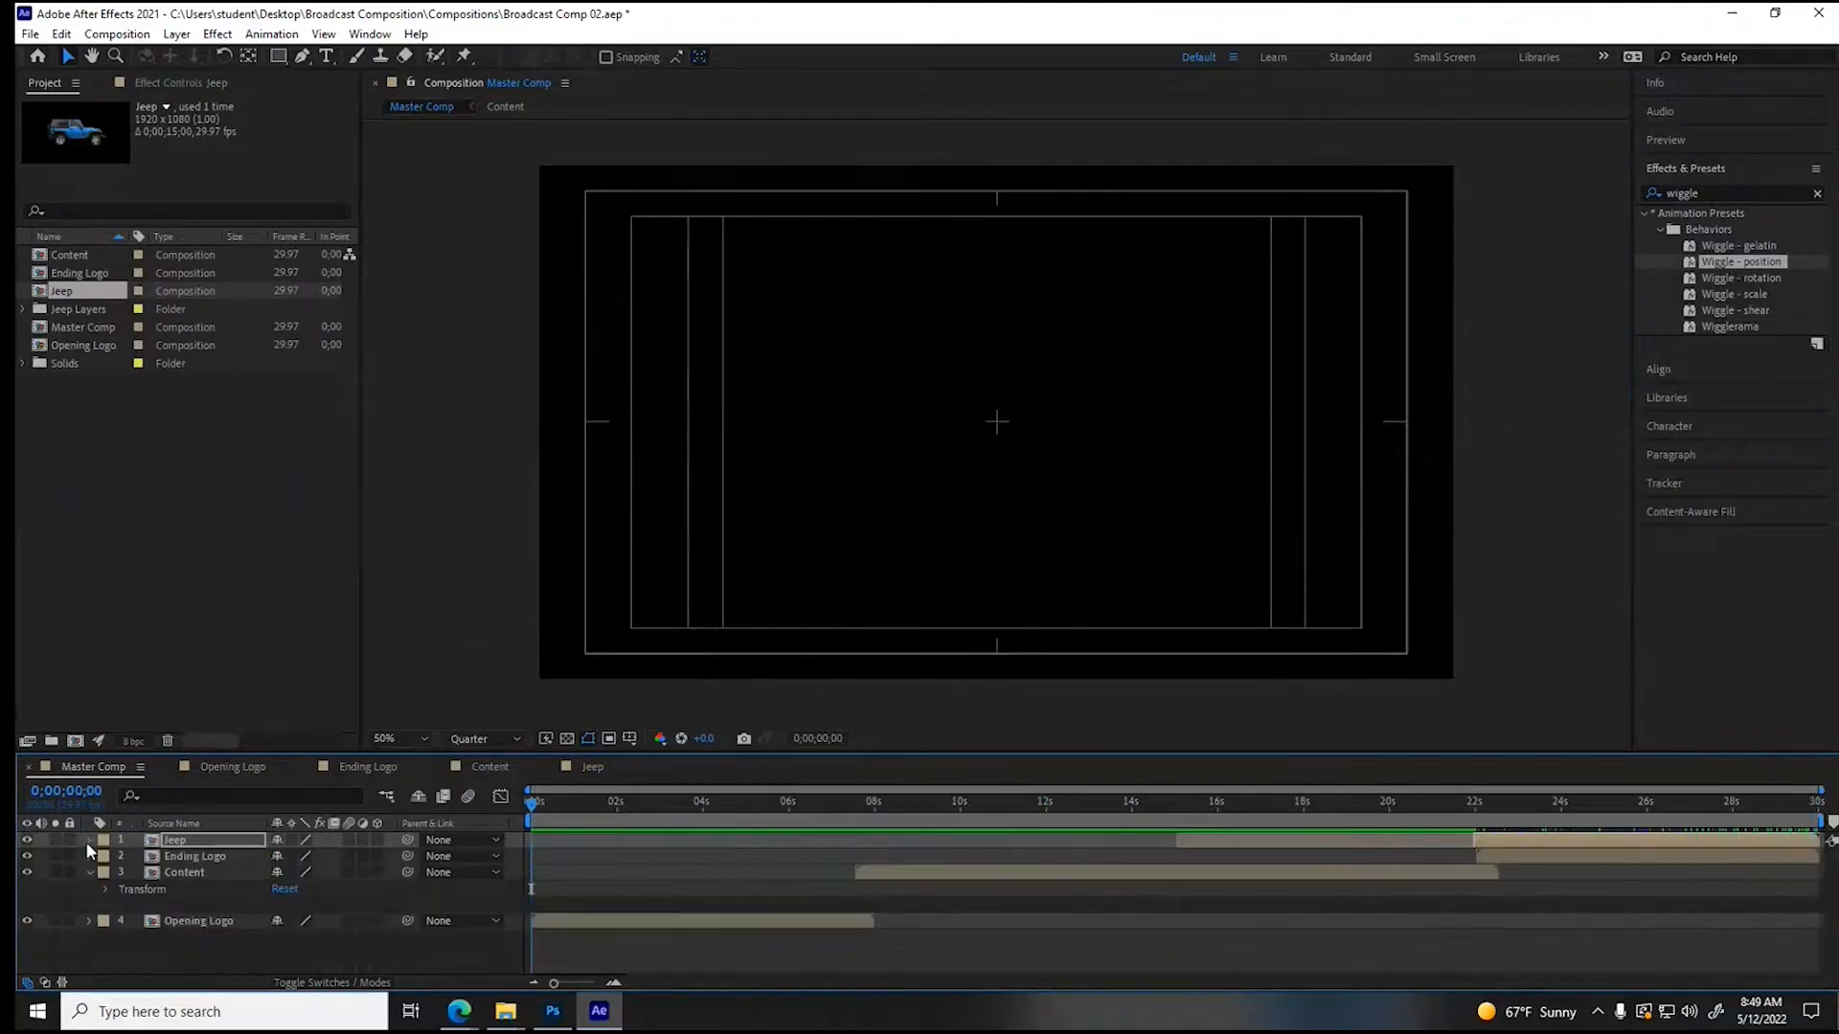
- Import the UPM_EN17_5 Liquid Gold Instrumental MP3 from the Broadcast Composition's Audio folder
click(553, 1013)
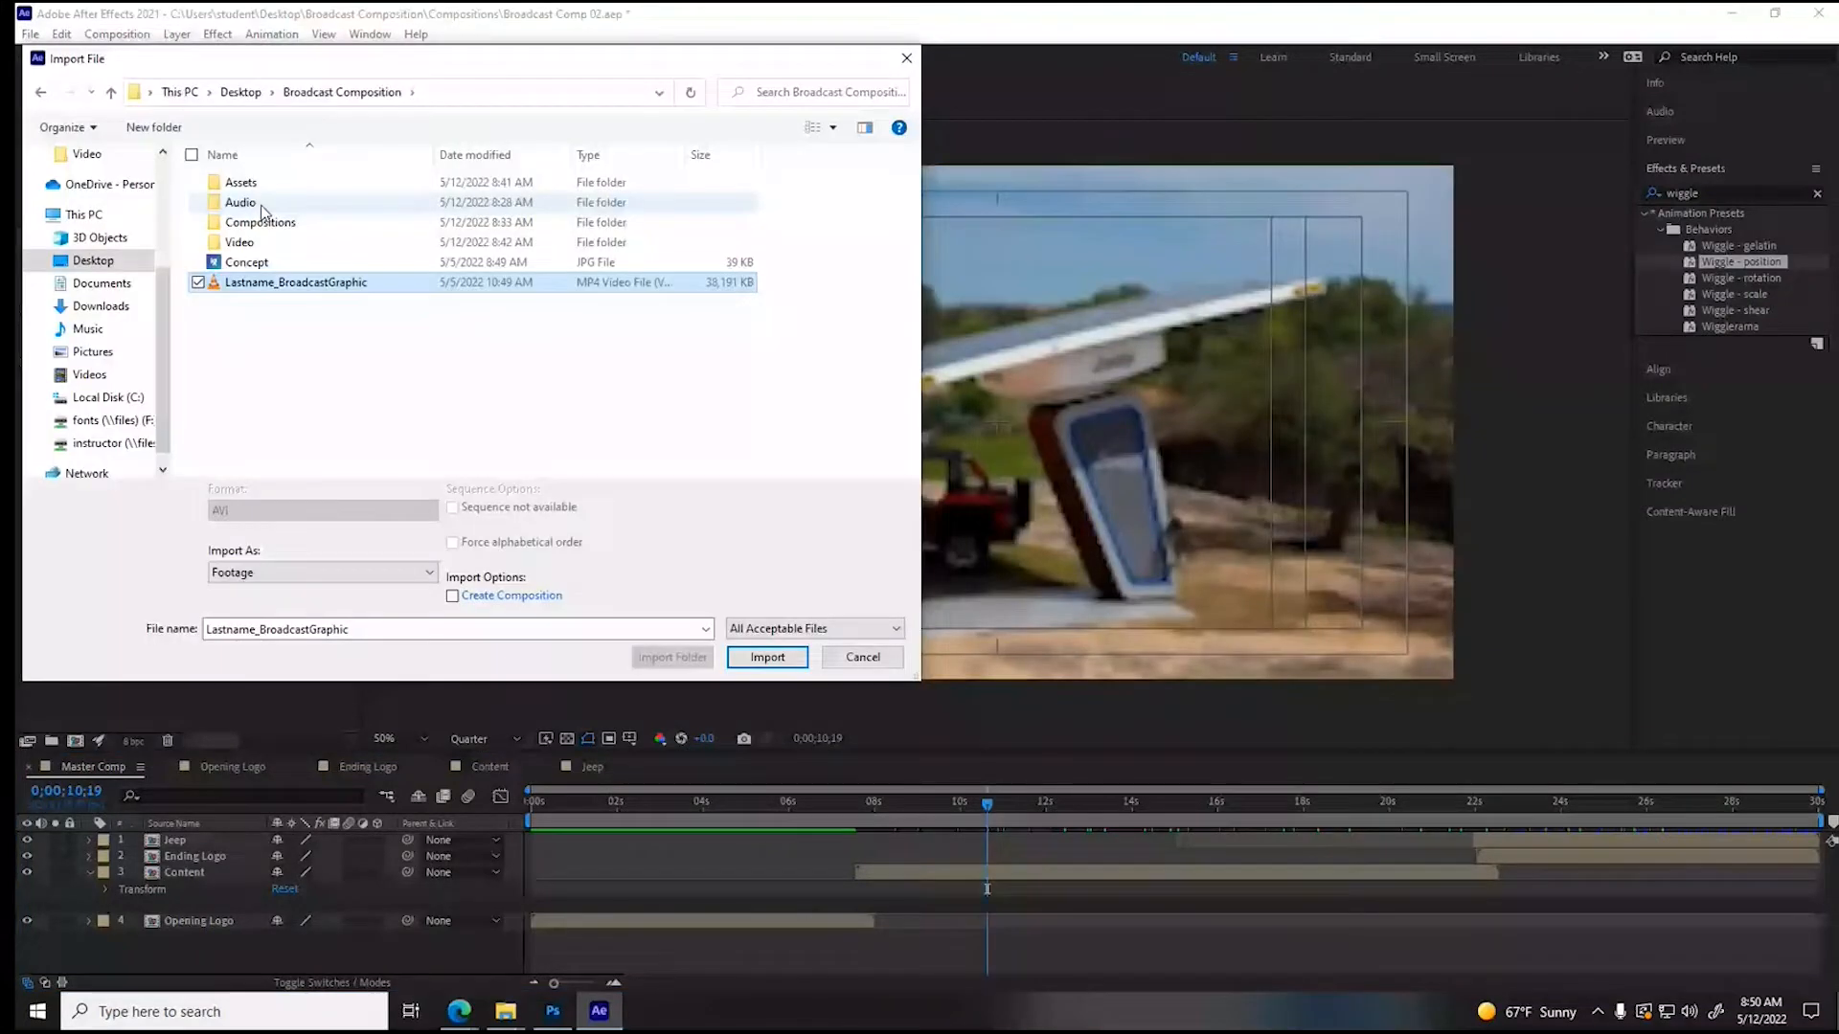
double_click(260, 205)
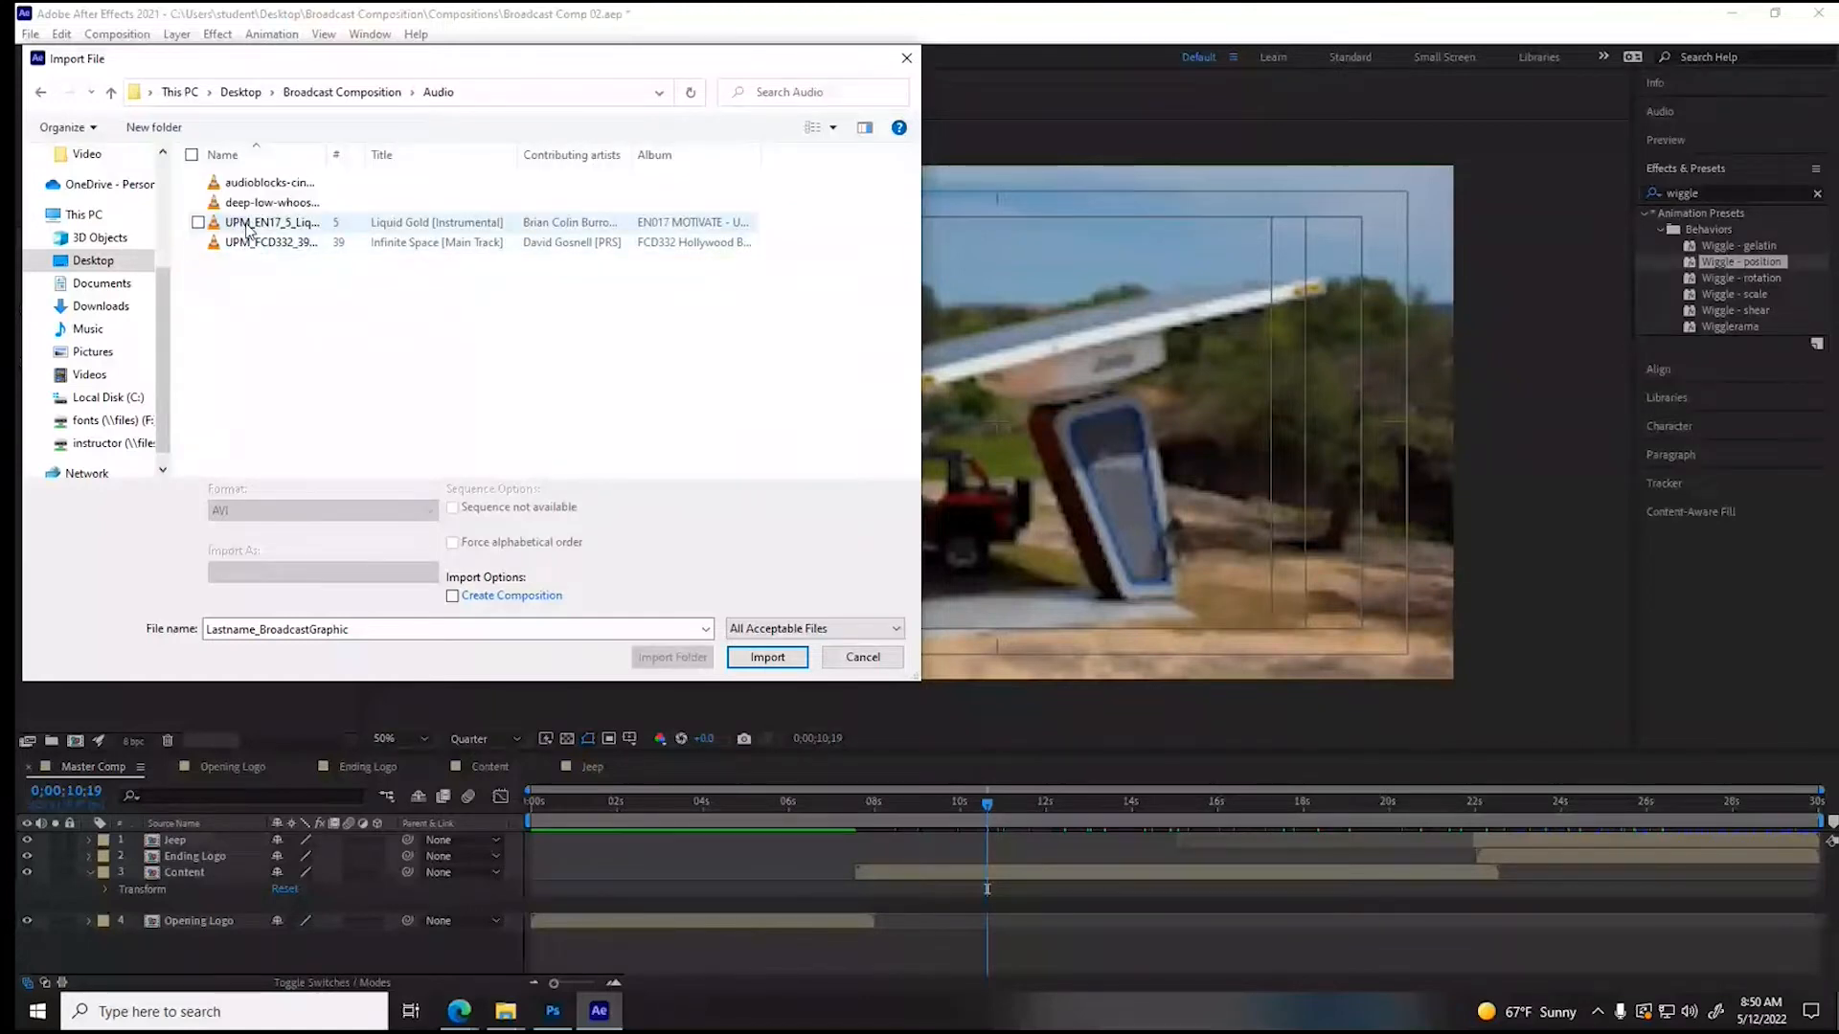
click(247, 226)
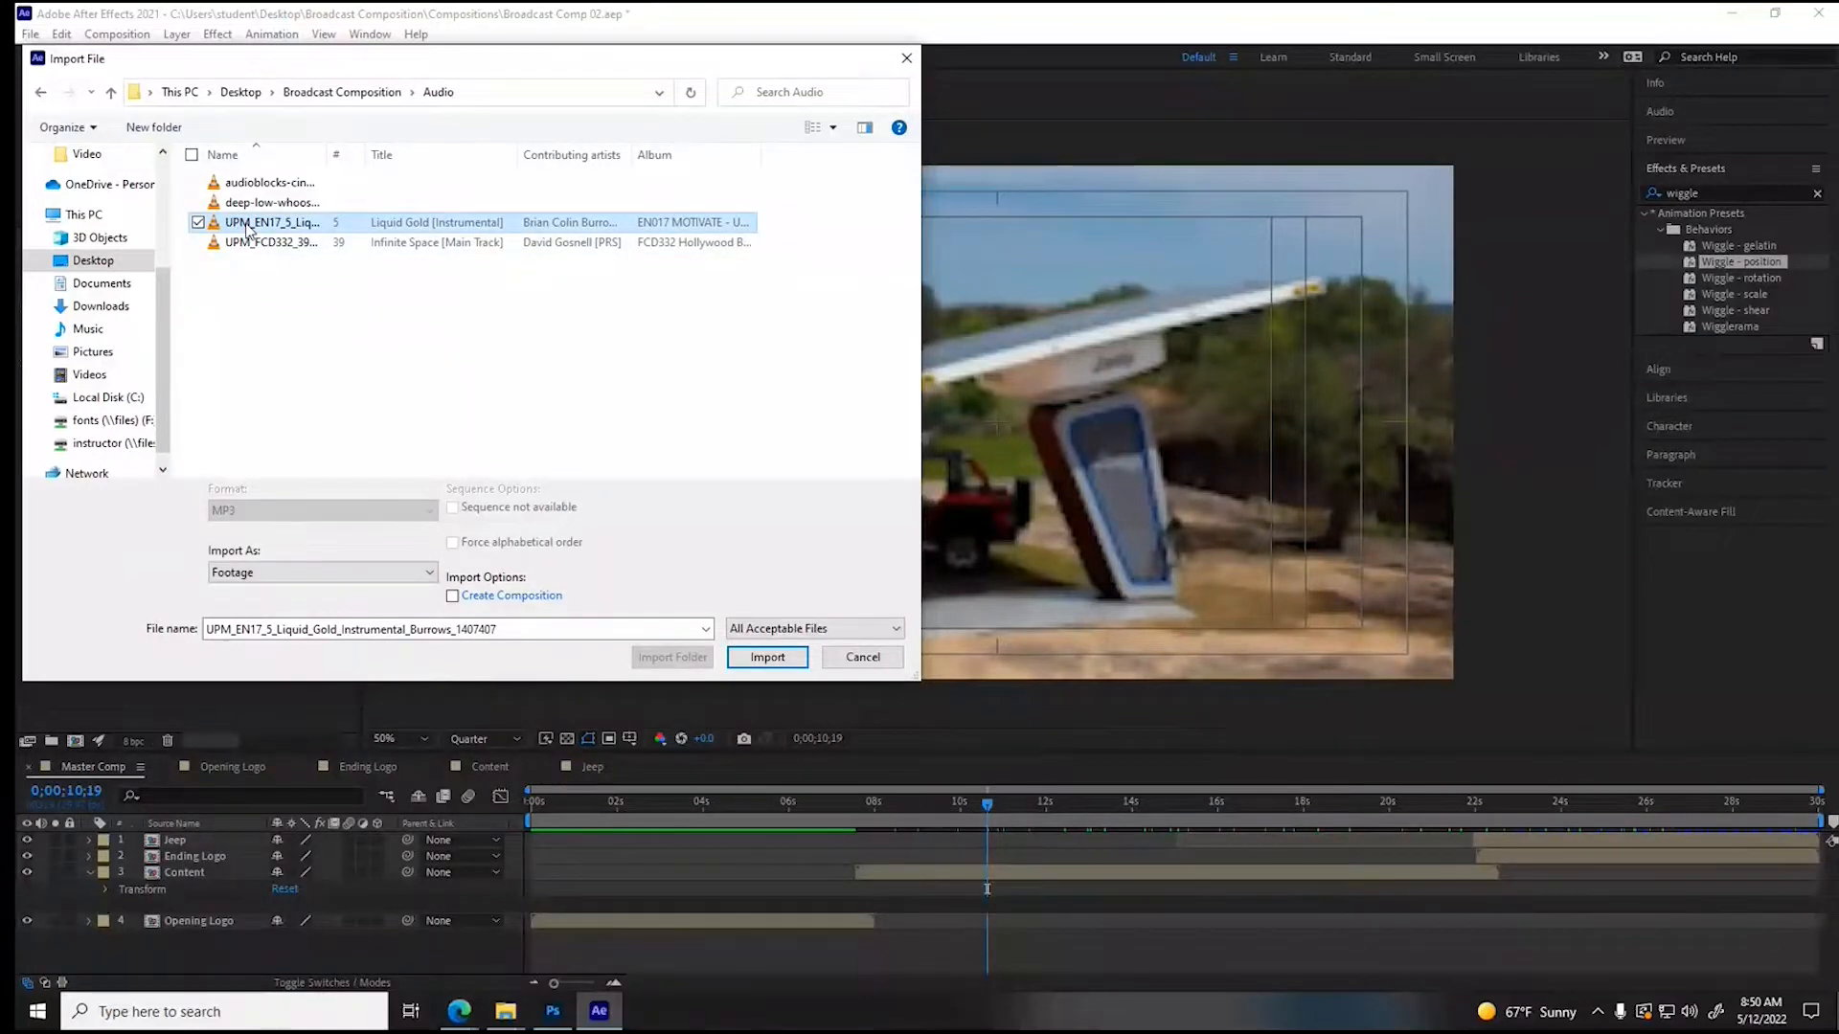
double_click(247, 226)
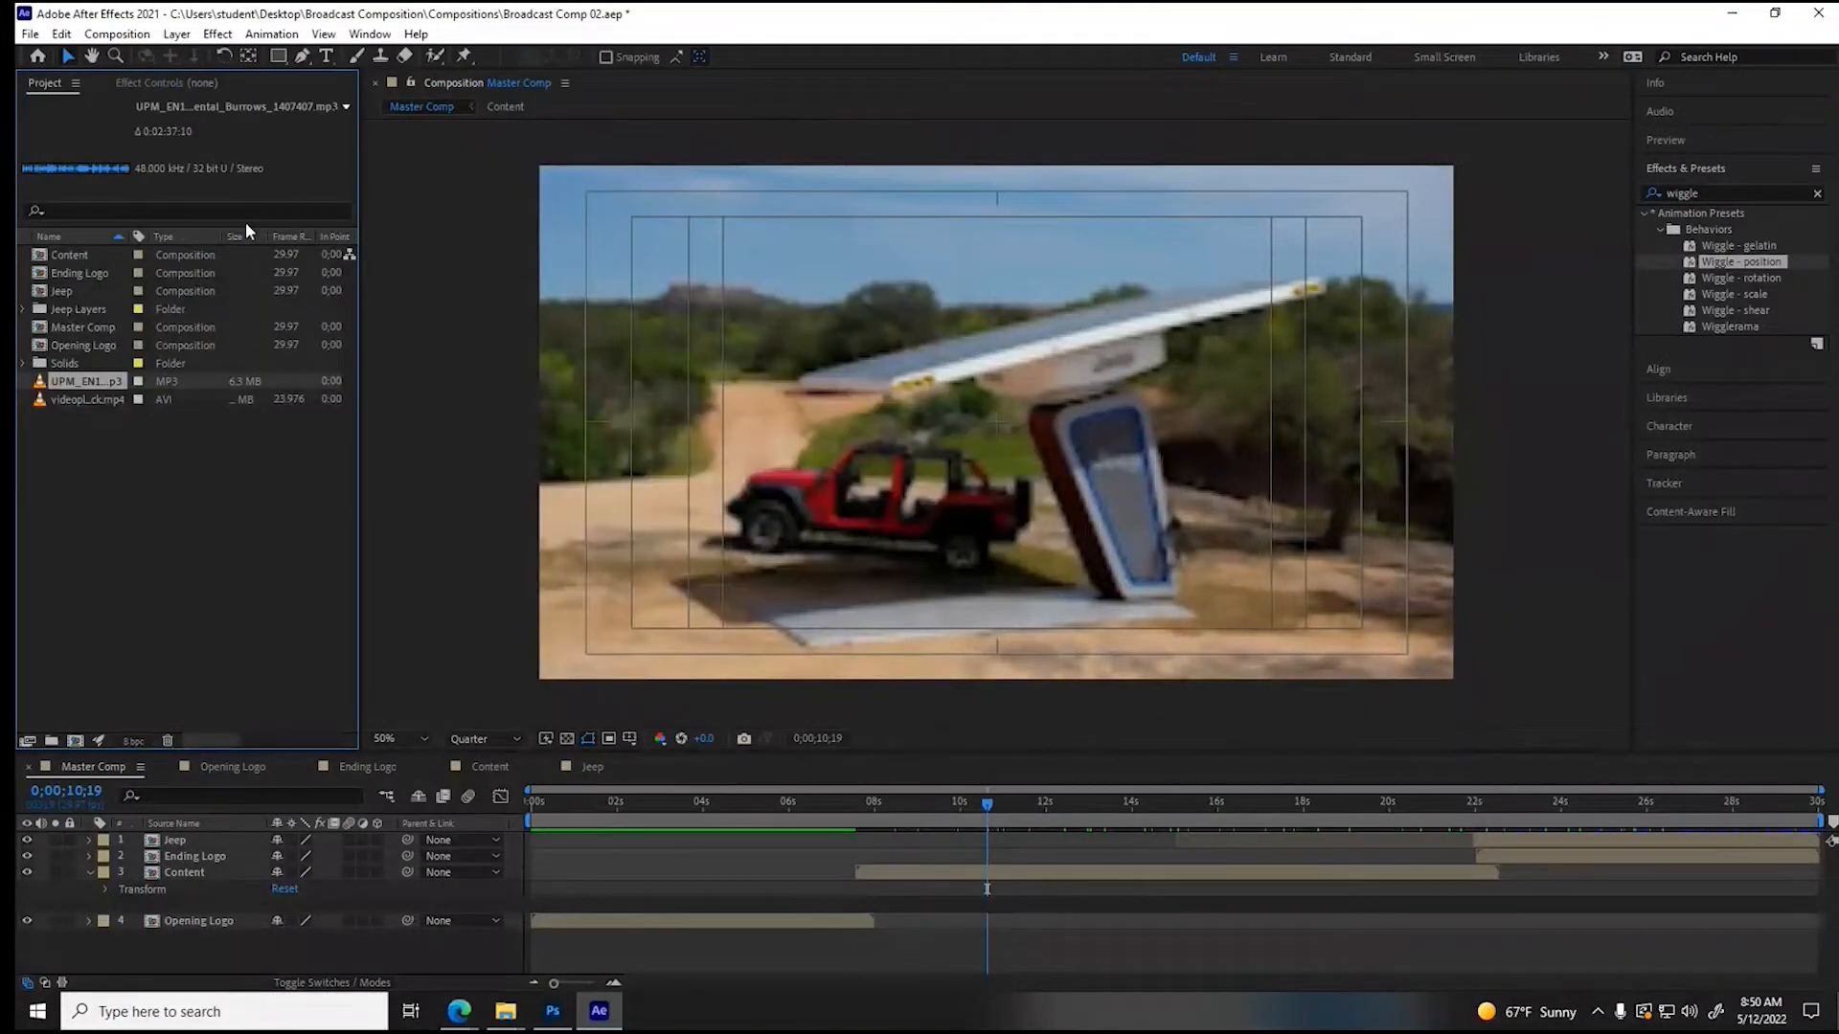
- Preview the imported Liquid Gold music track, add it as the bottom layer of Master Comp, and play the composition
double_click(106, 381)
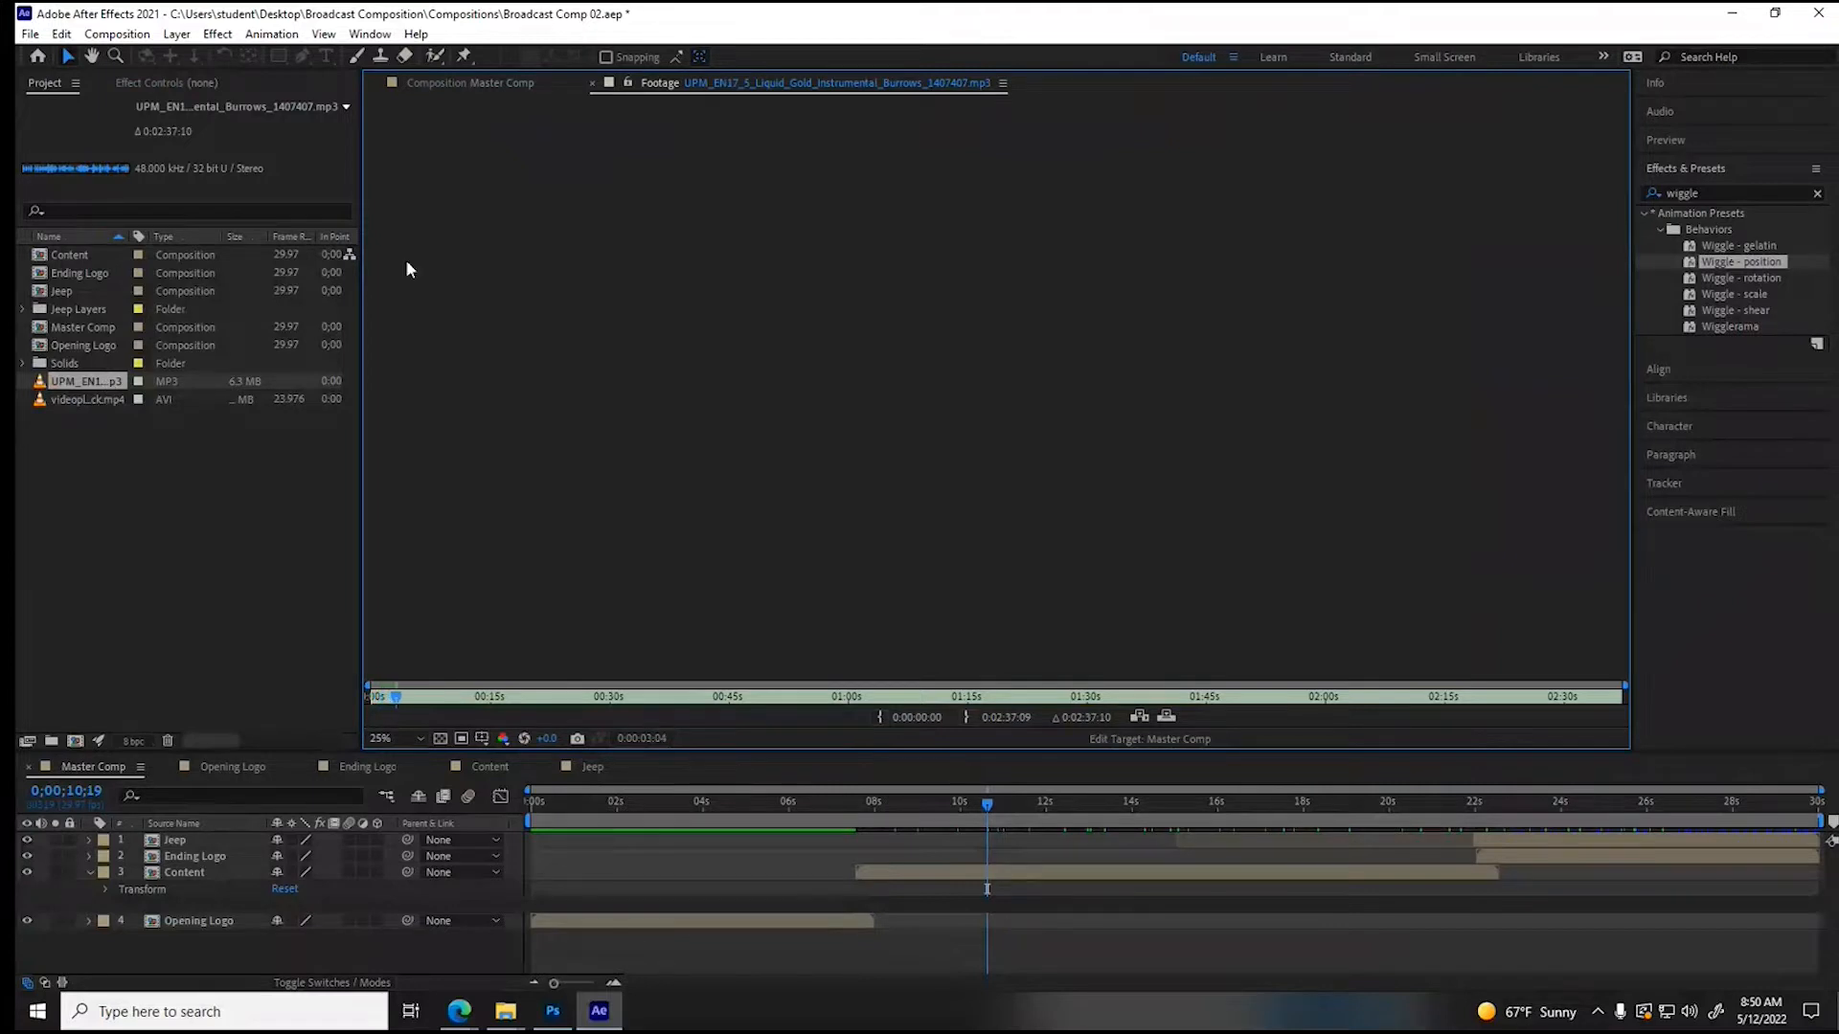
click(593, 83)
drag(57, 385, 92, 940)
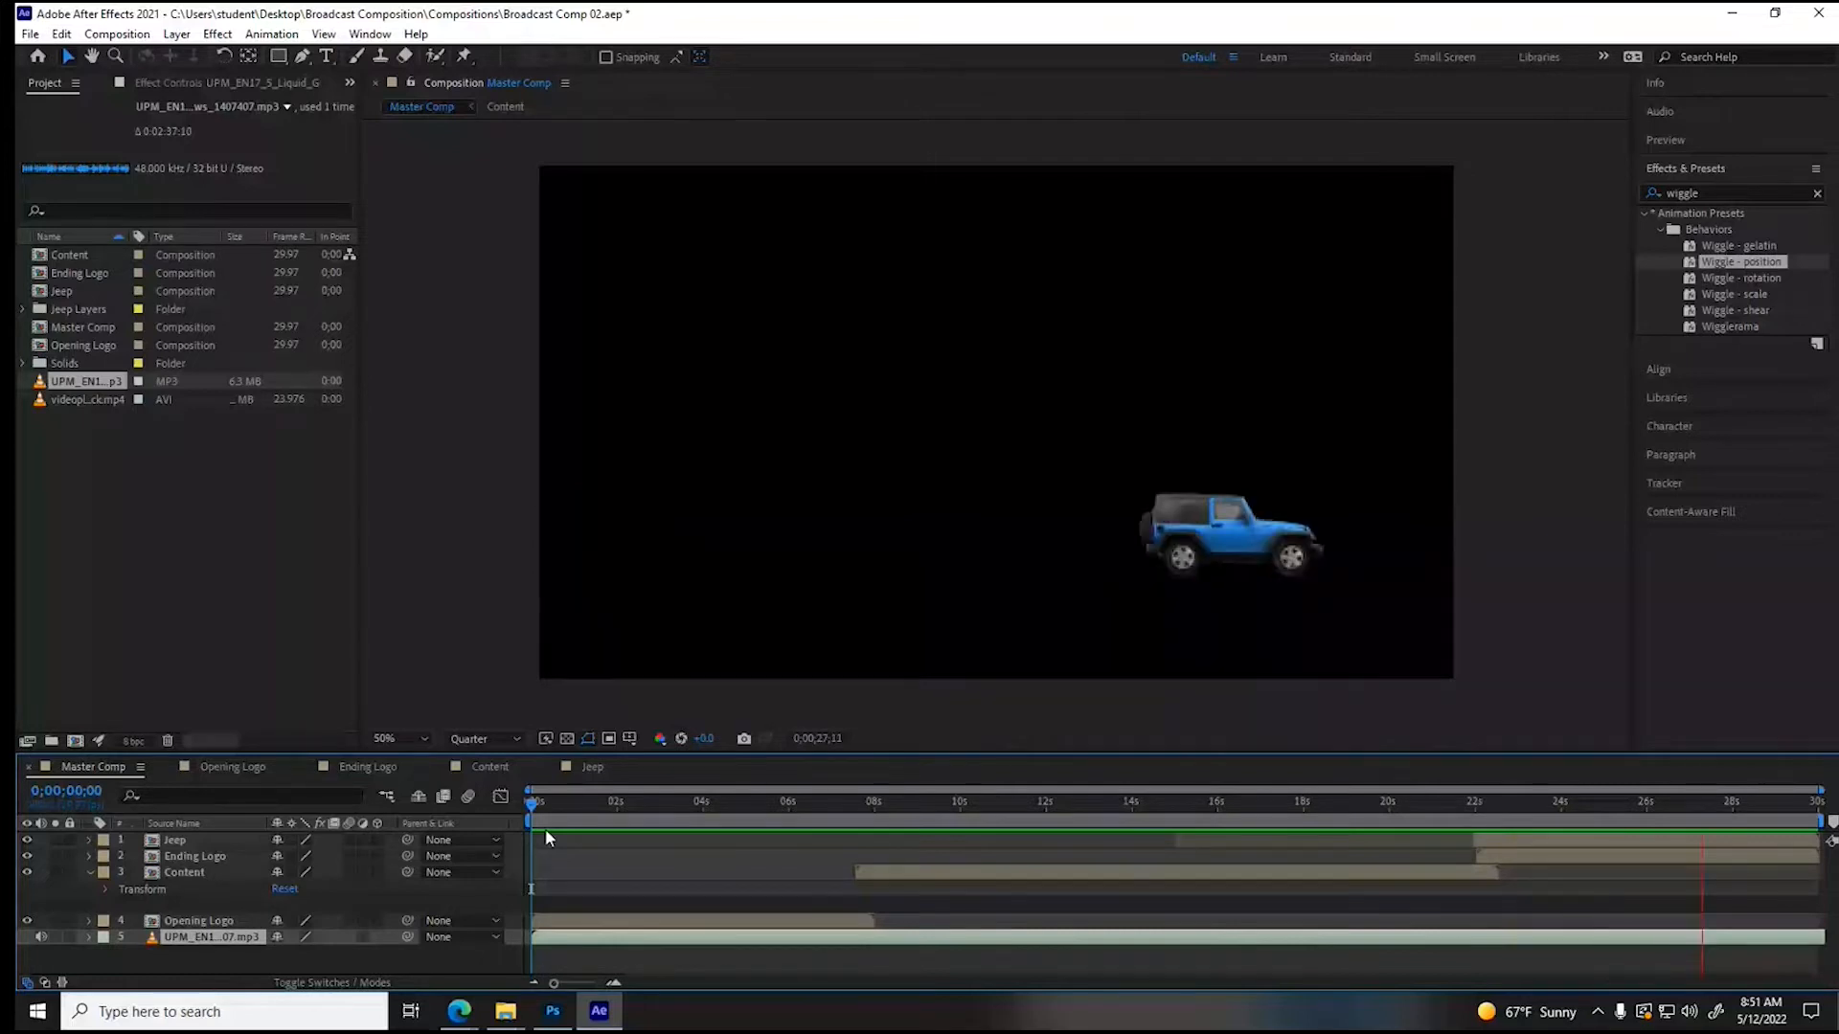
key(space)
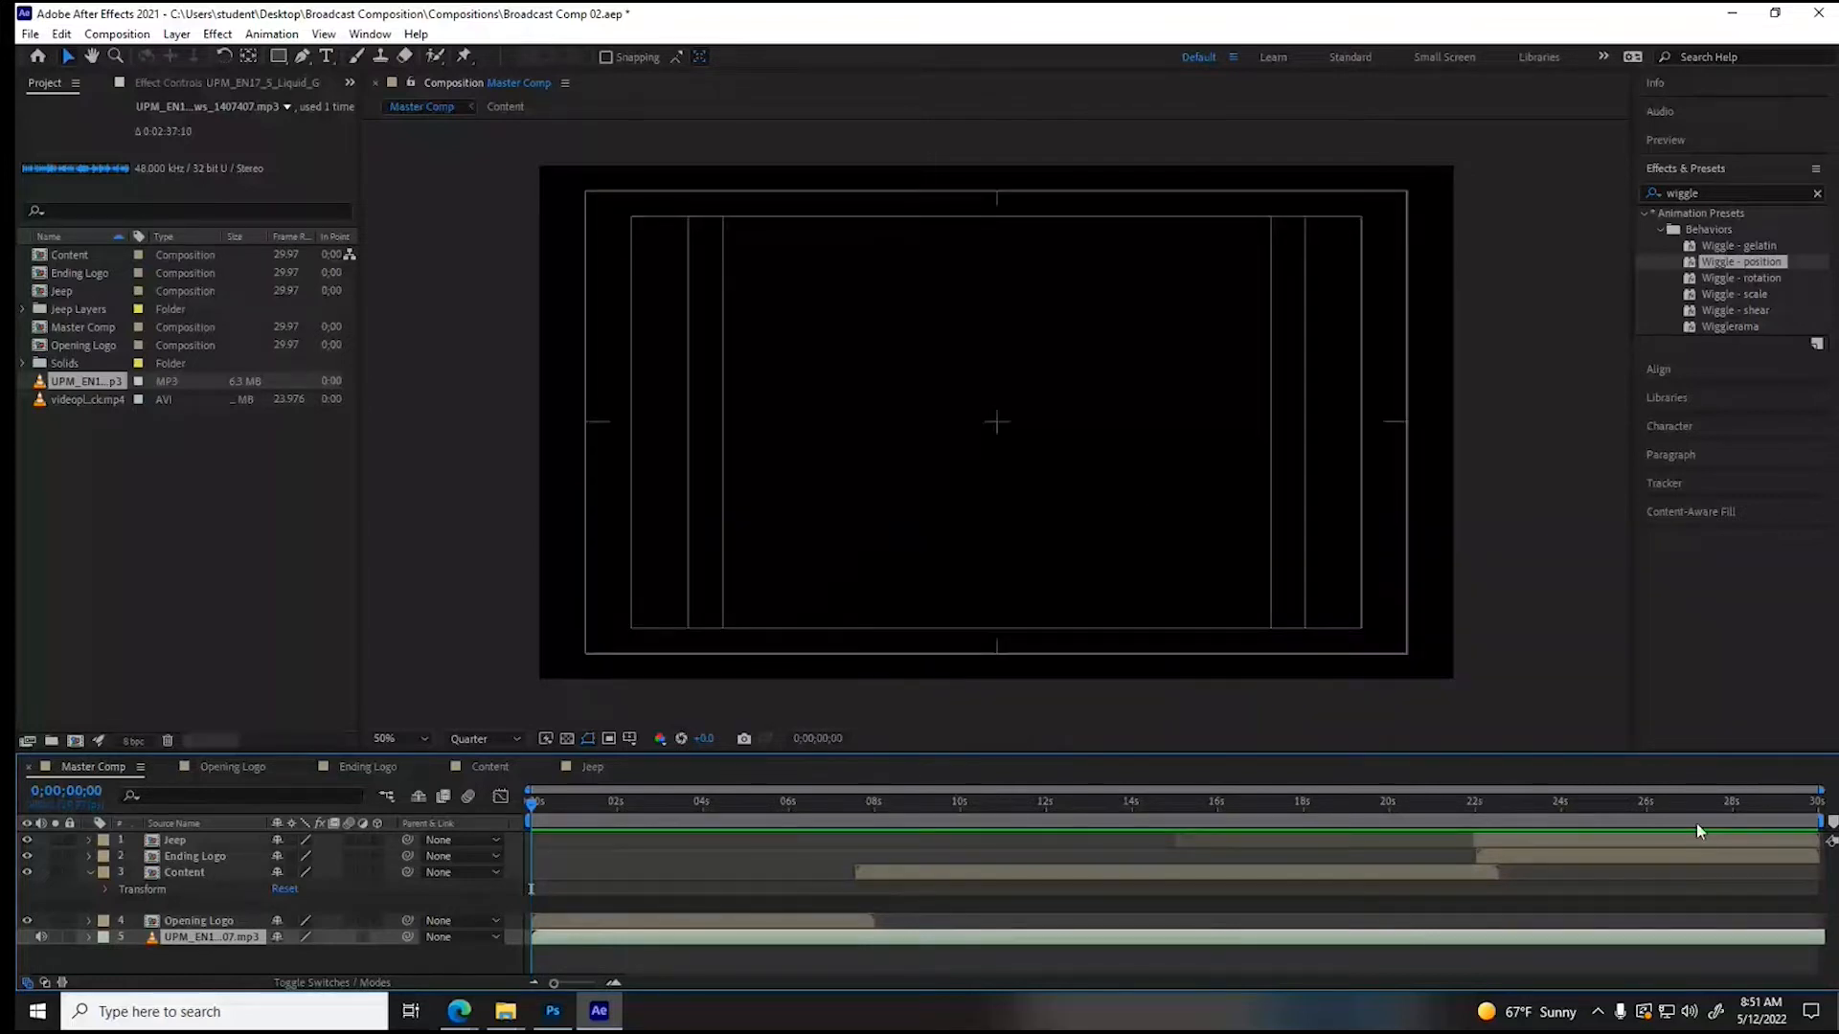
- Keyframe the music layer's Audio Levels from 0 dB at 0;00;29;20 to -192 dB at 0;00;29;29, collapse it and return to the start
click(1809, 806)
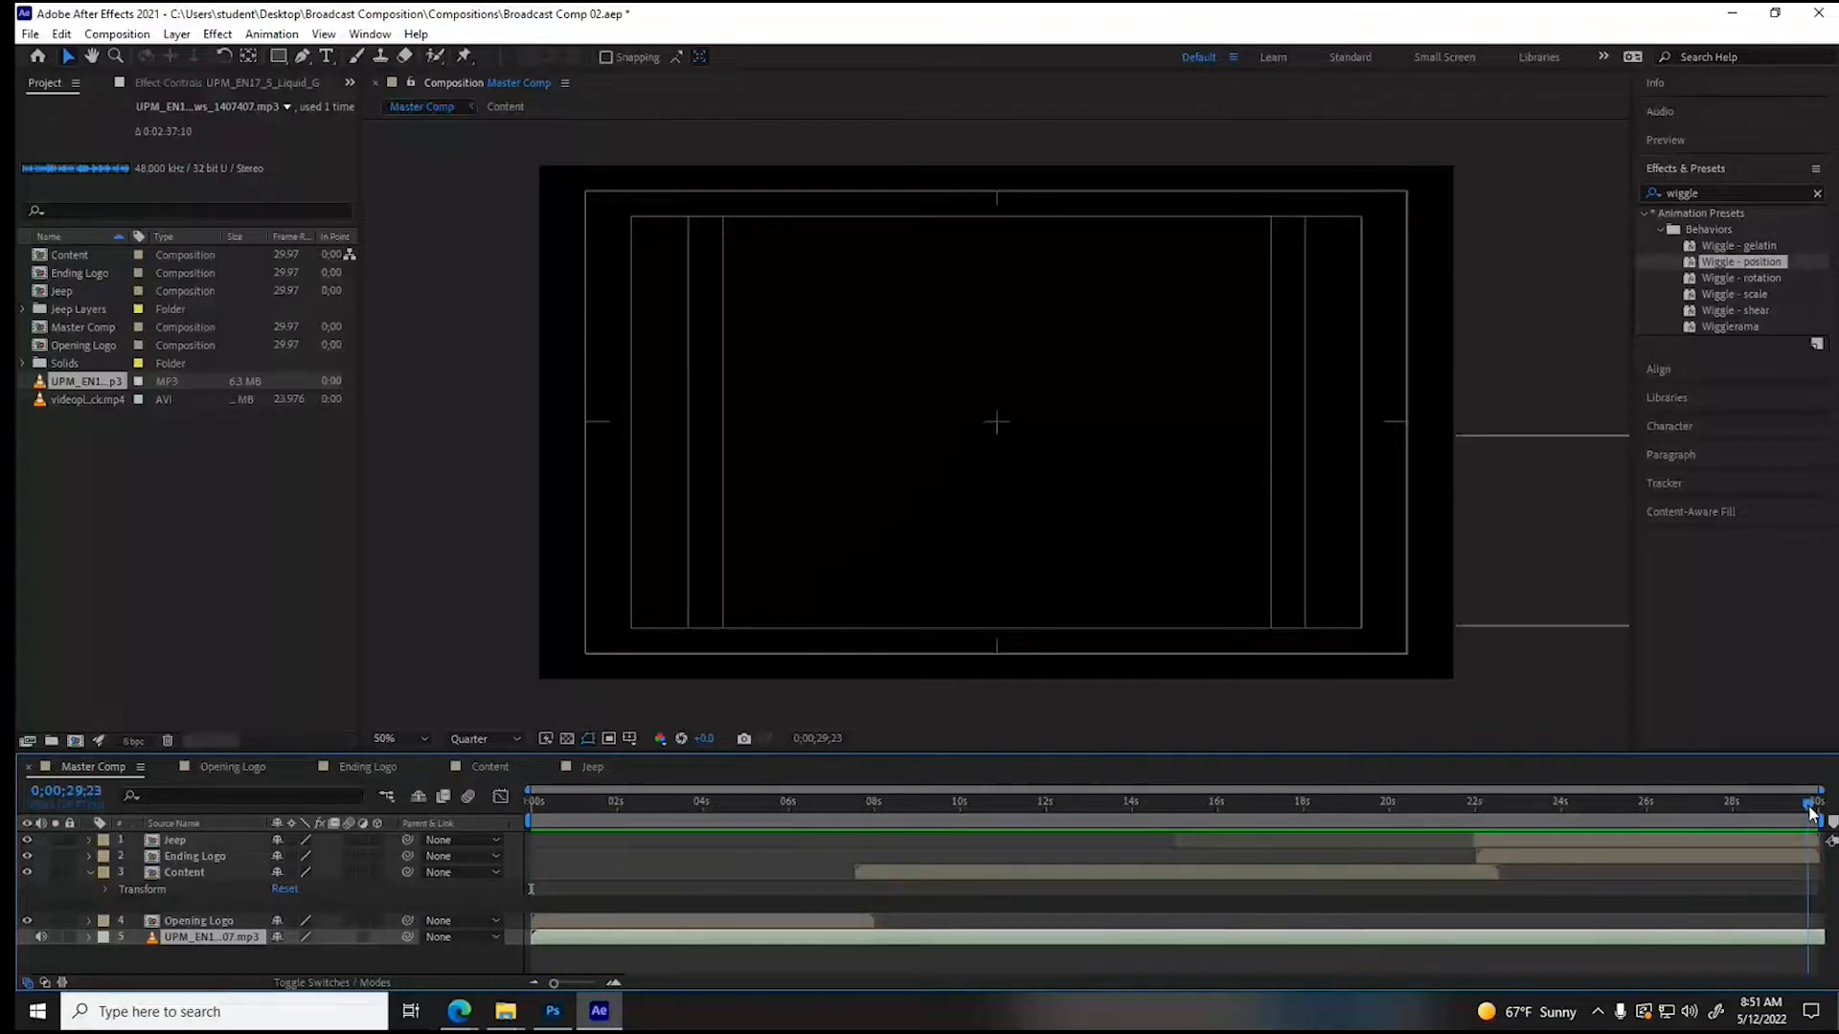
key(l)
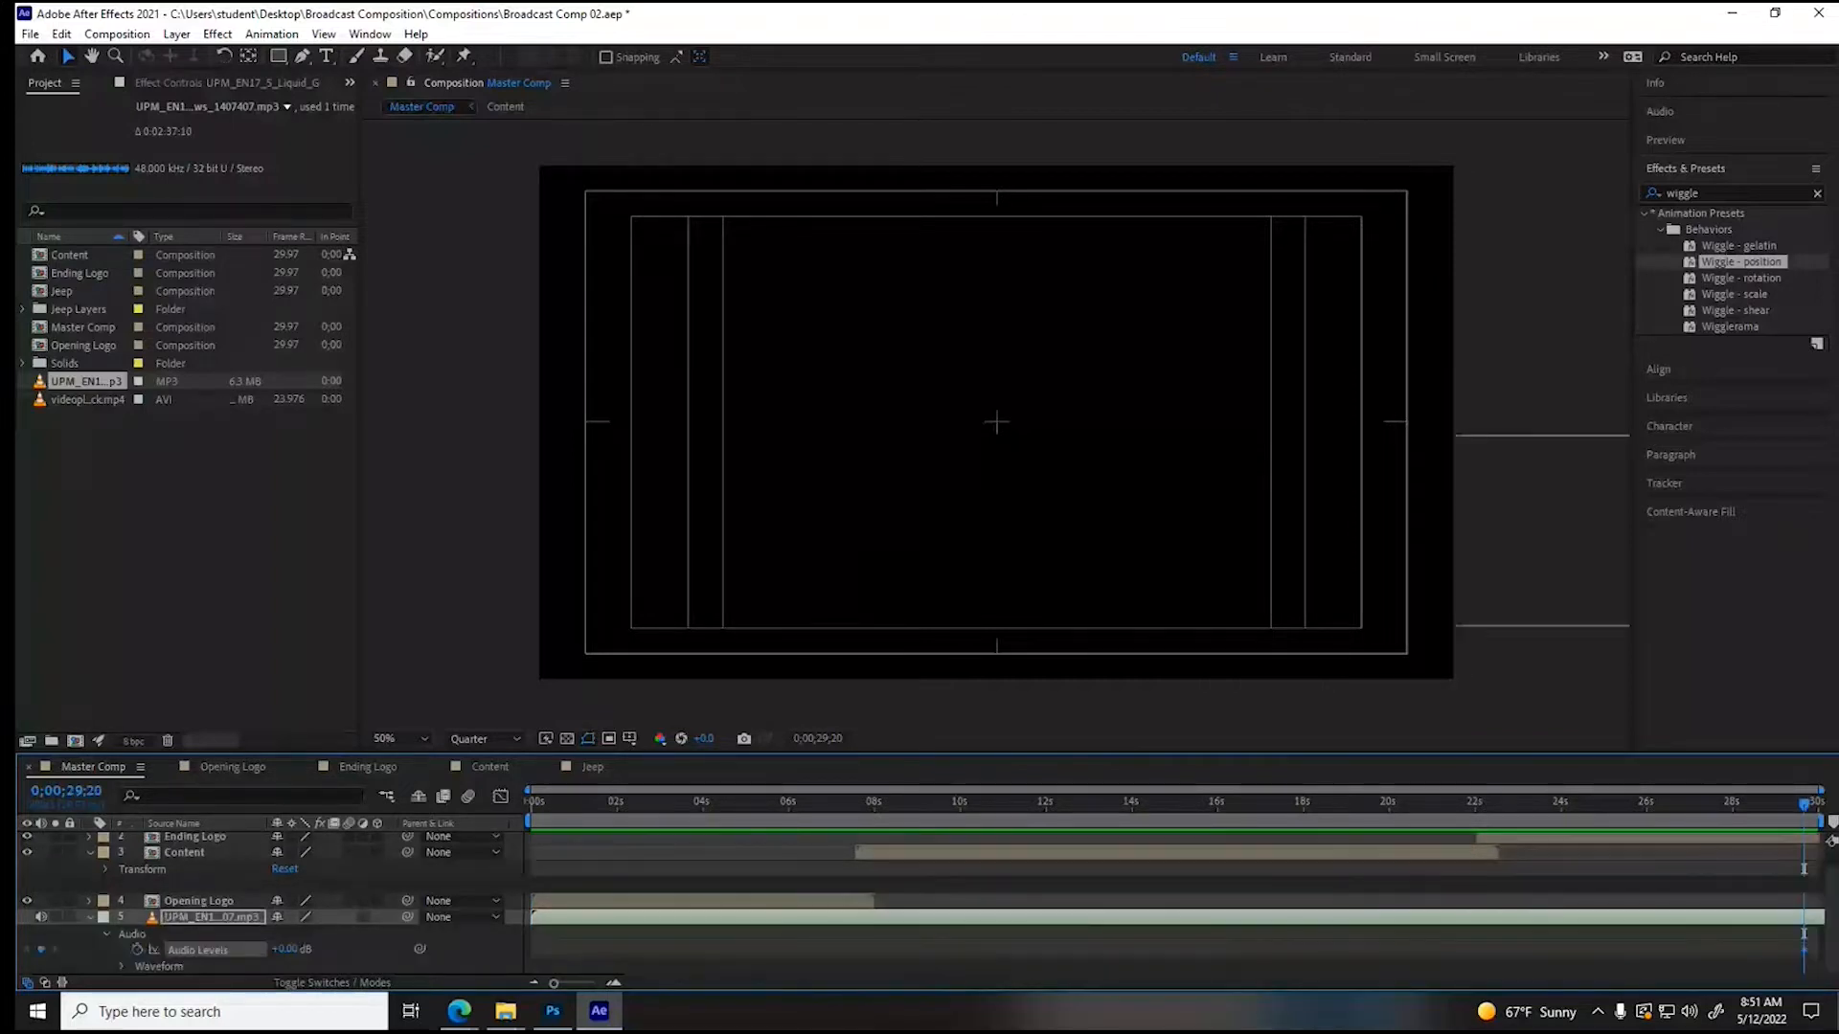
drag(1805, 803, 1818, 803)
drag(286, 950, 102, 953)
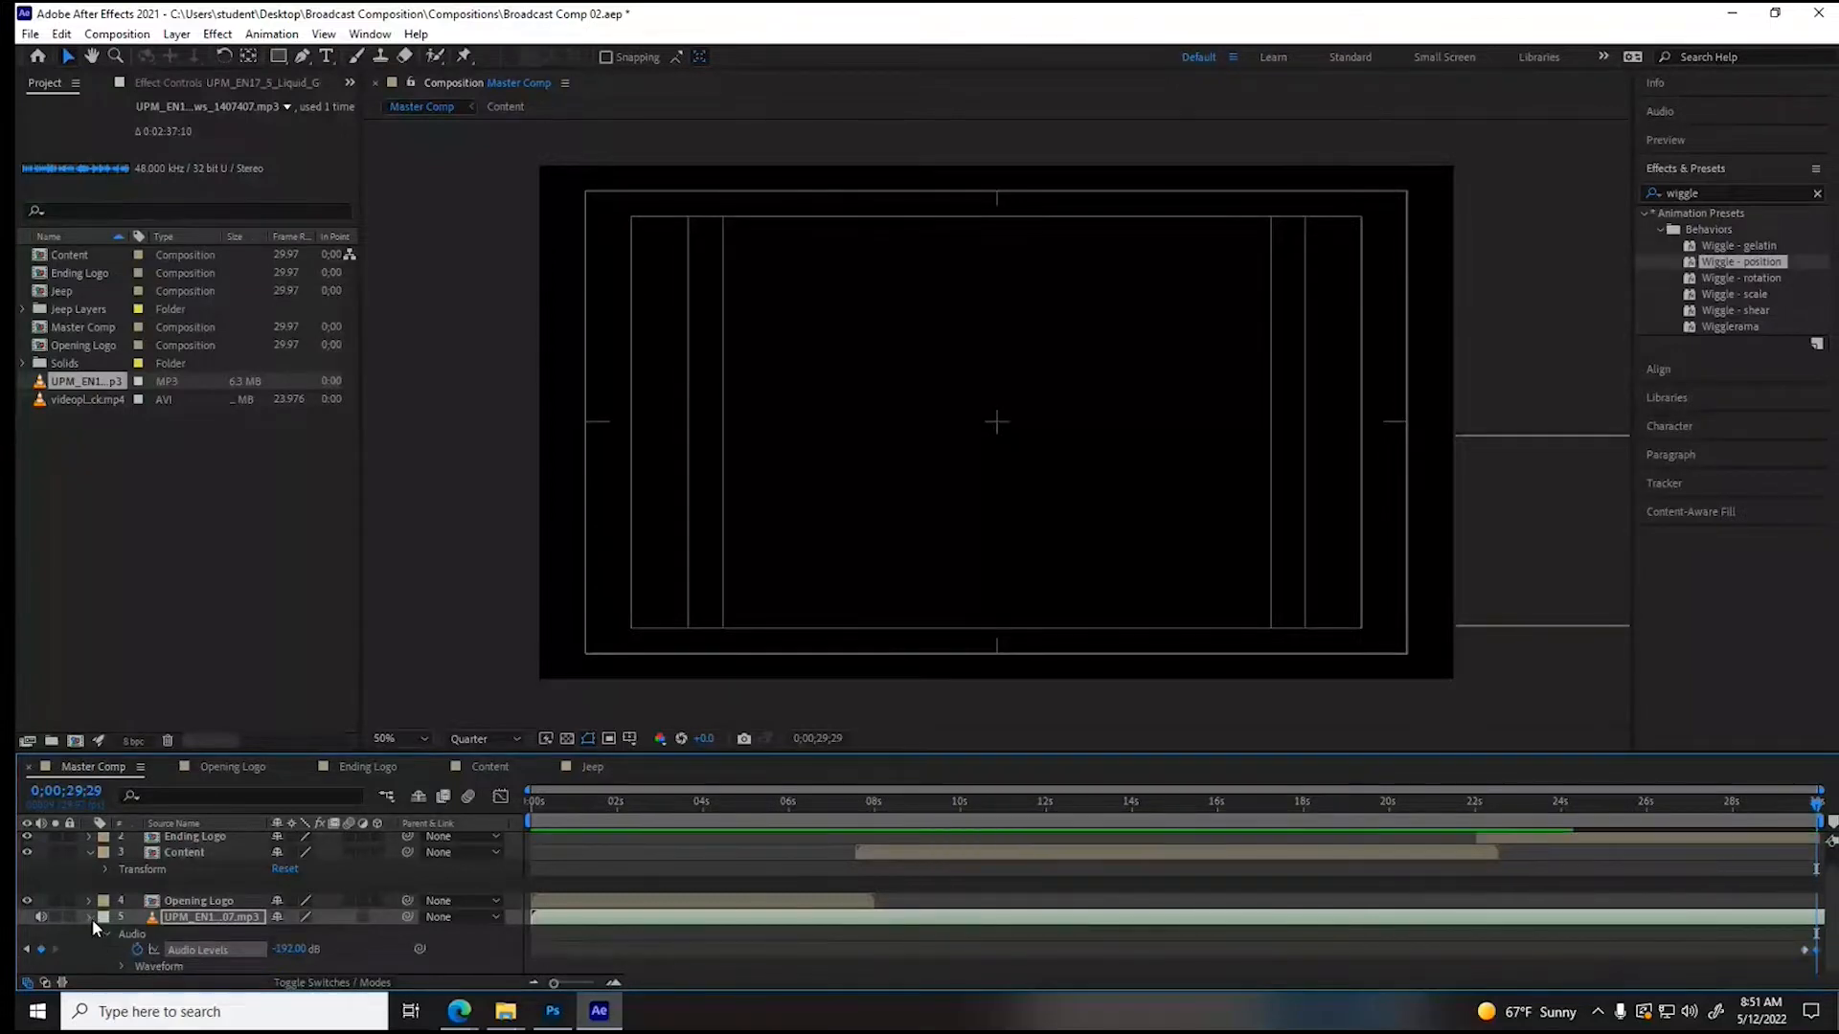
click(89, 916)
drag(583, 798, 508, 809)
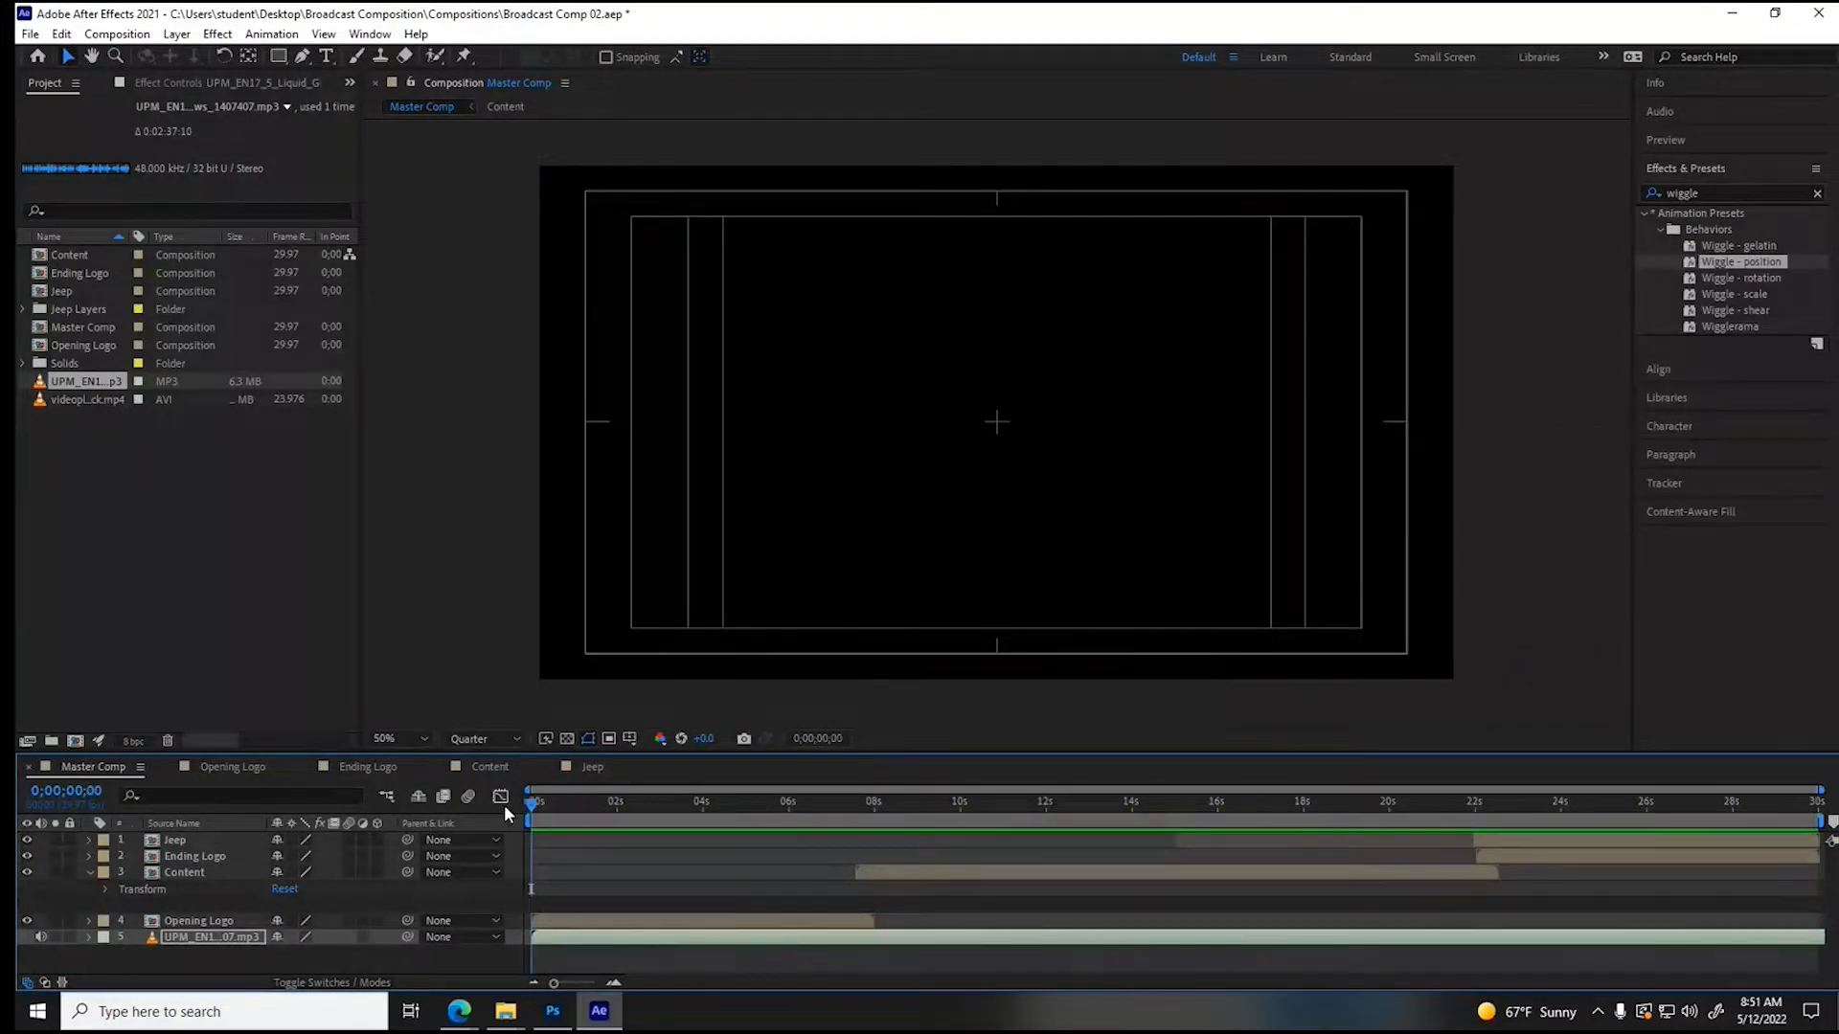
- Open the Content composition and look through its video footage up to 0;00;17;02 and back at 0;00;08;15
click(346, 766)
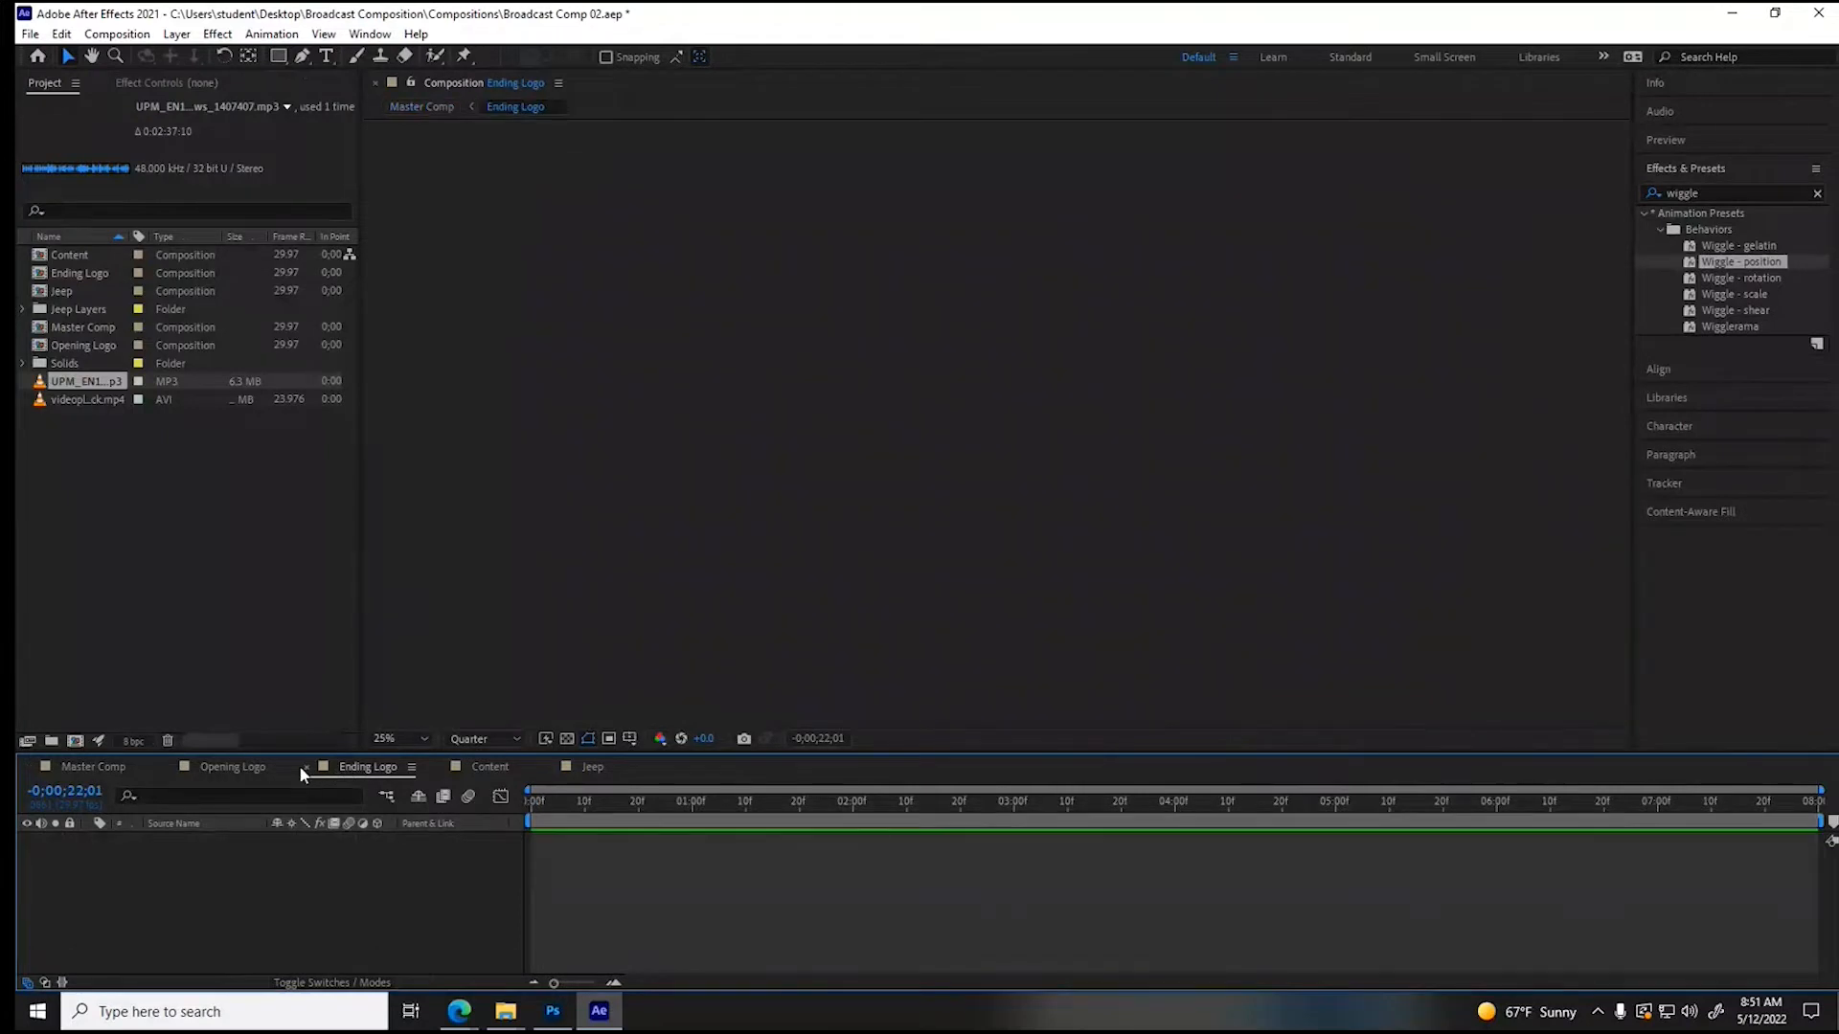
click(463, 767)
drag(582, 795, 1308, 842)
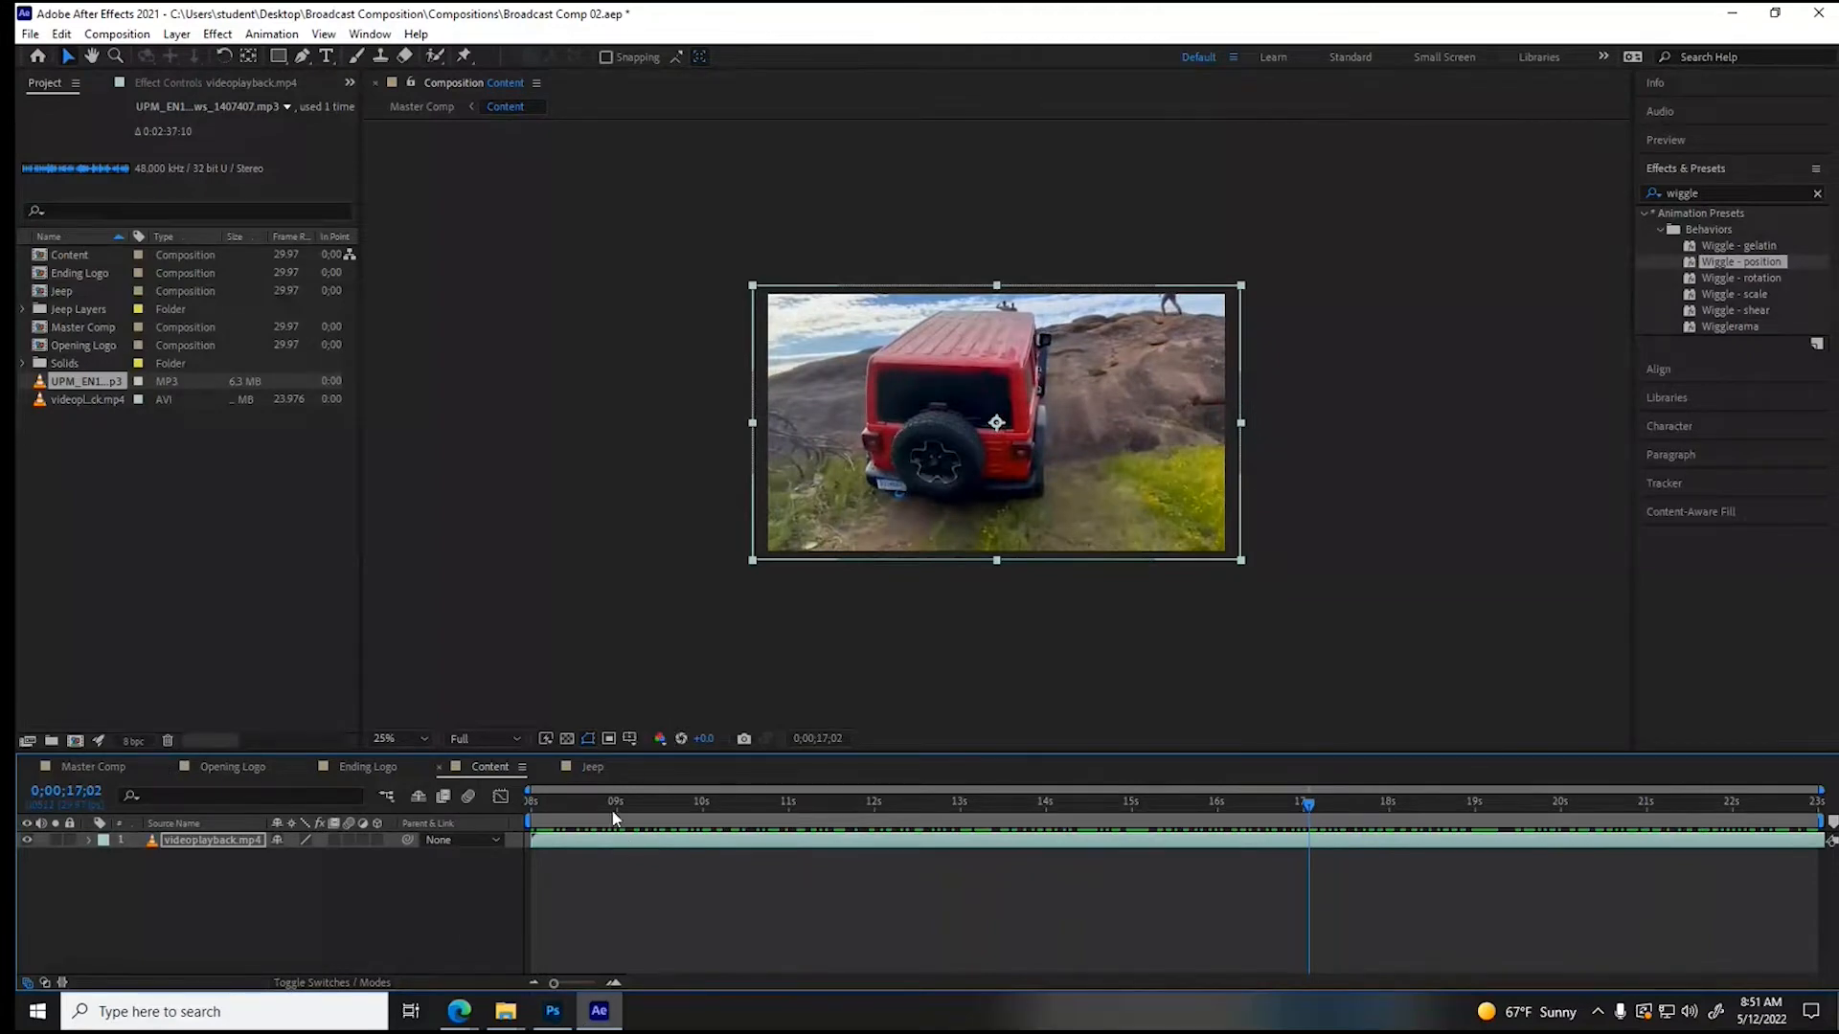
click(574, 800)
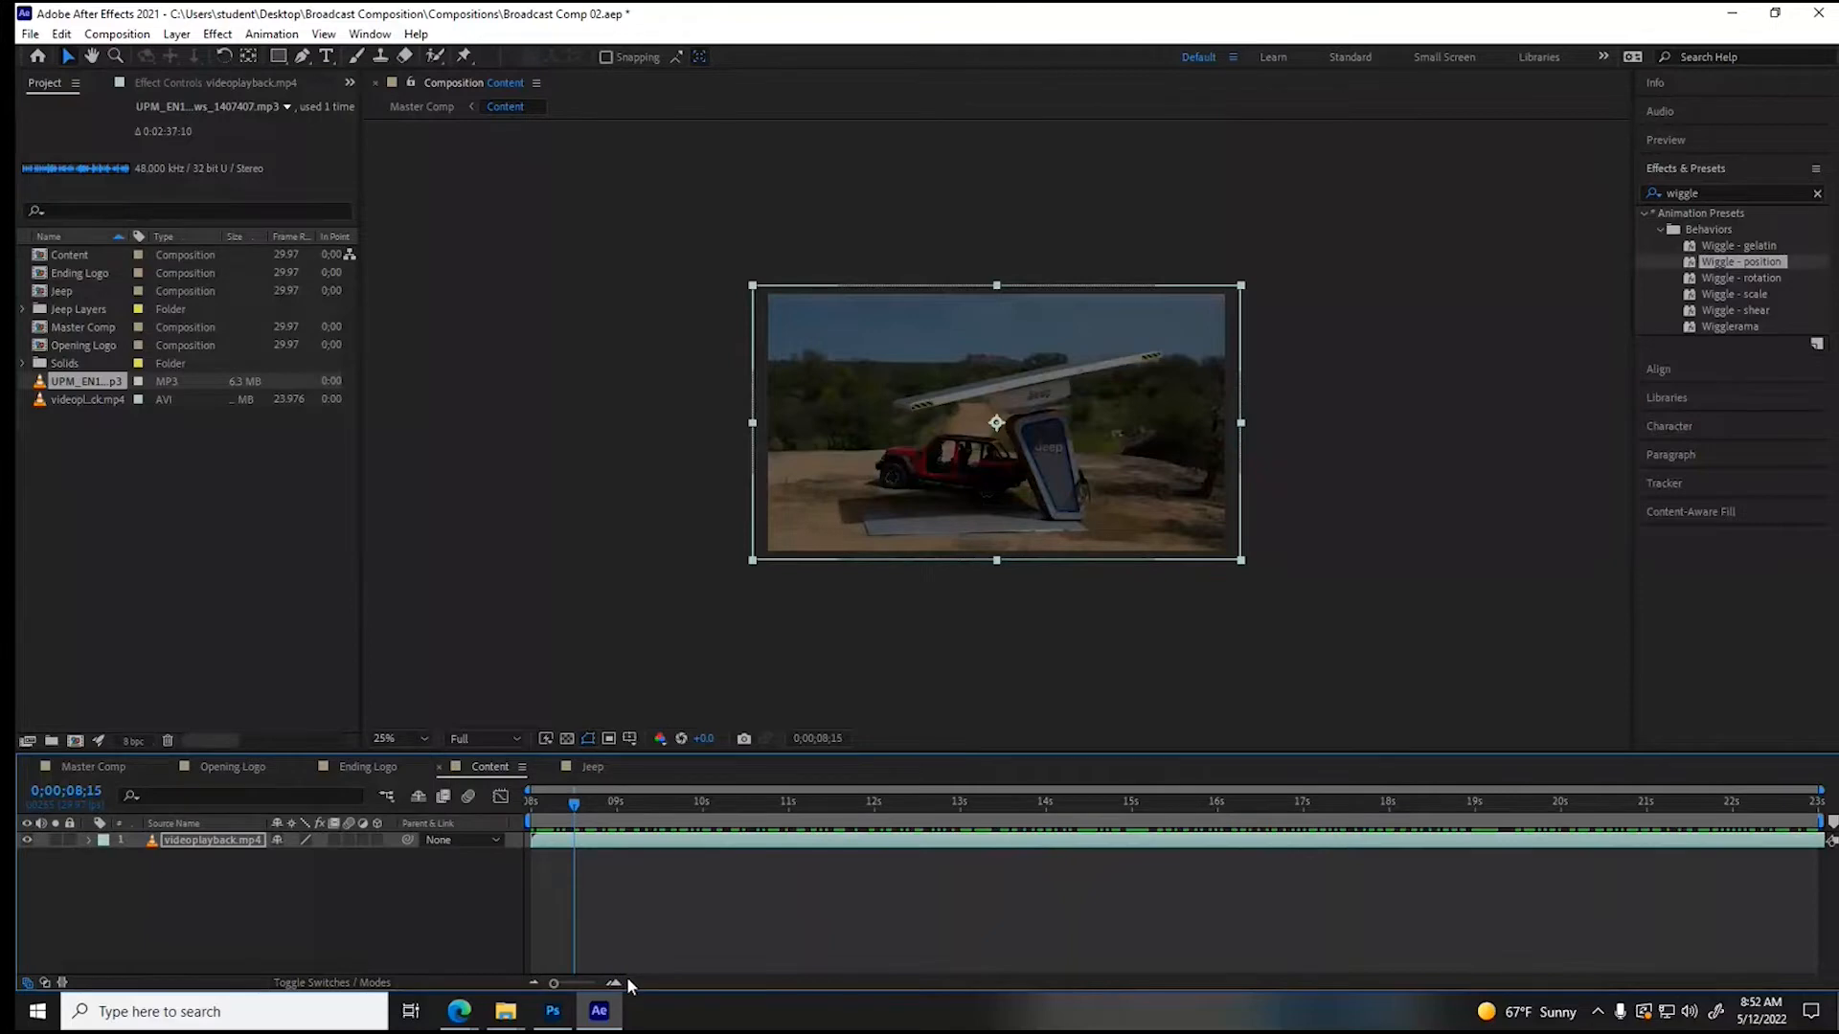
- Switch to Photoshop and delete the Jeep body layer and the rear wheel layer from Jeep.psd
mouse_move(557, 1015)
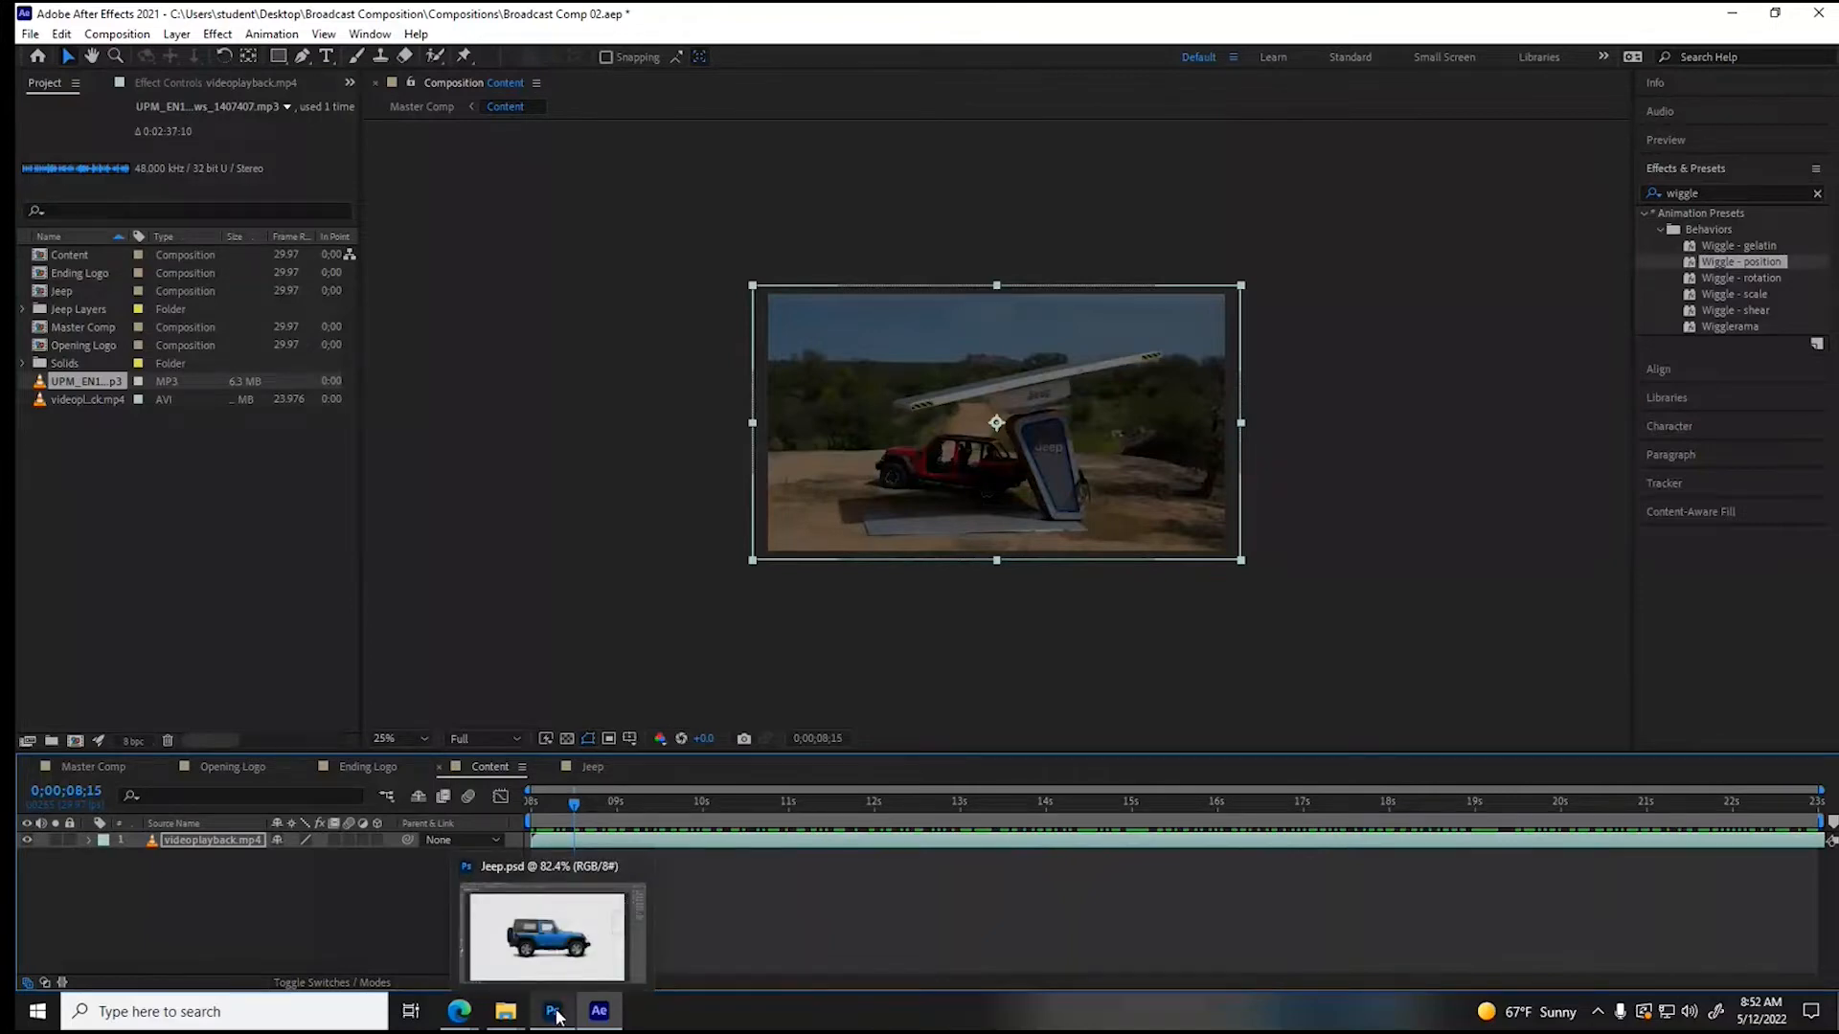
click(555, 1013)
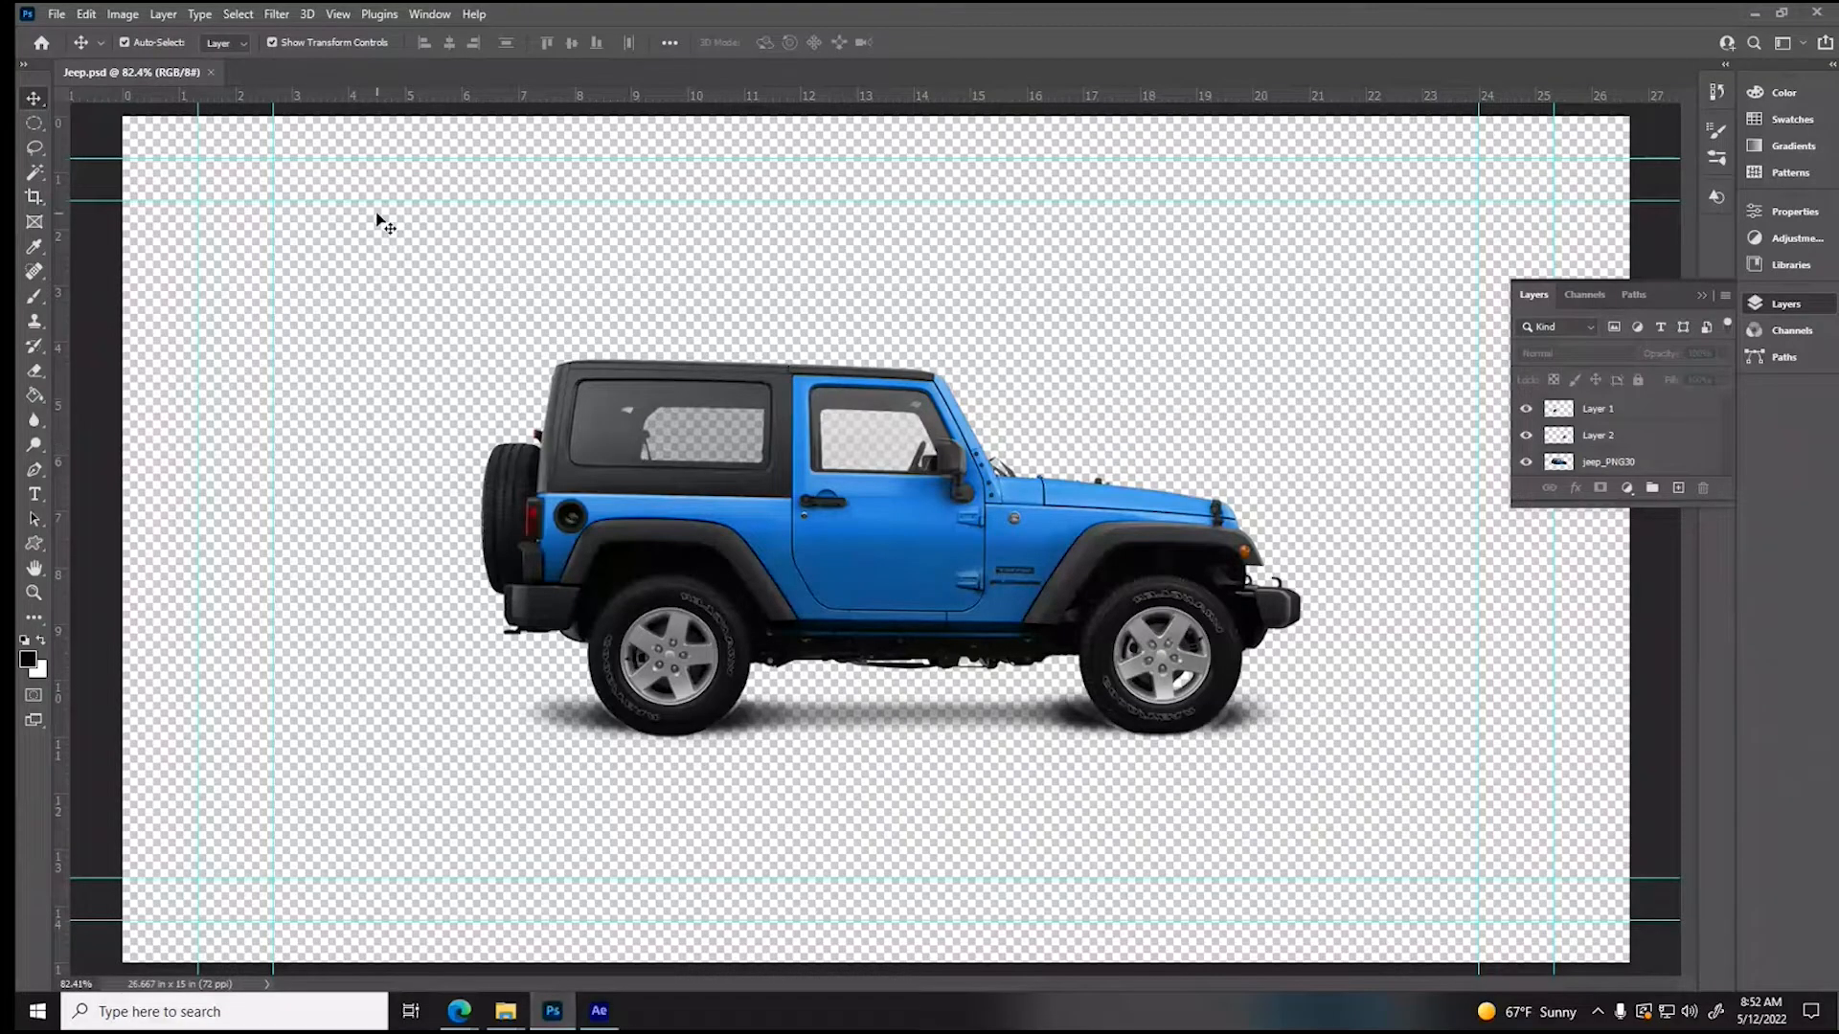
click(742, 464)
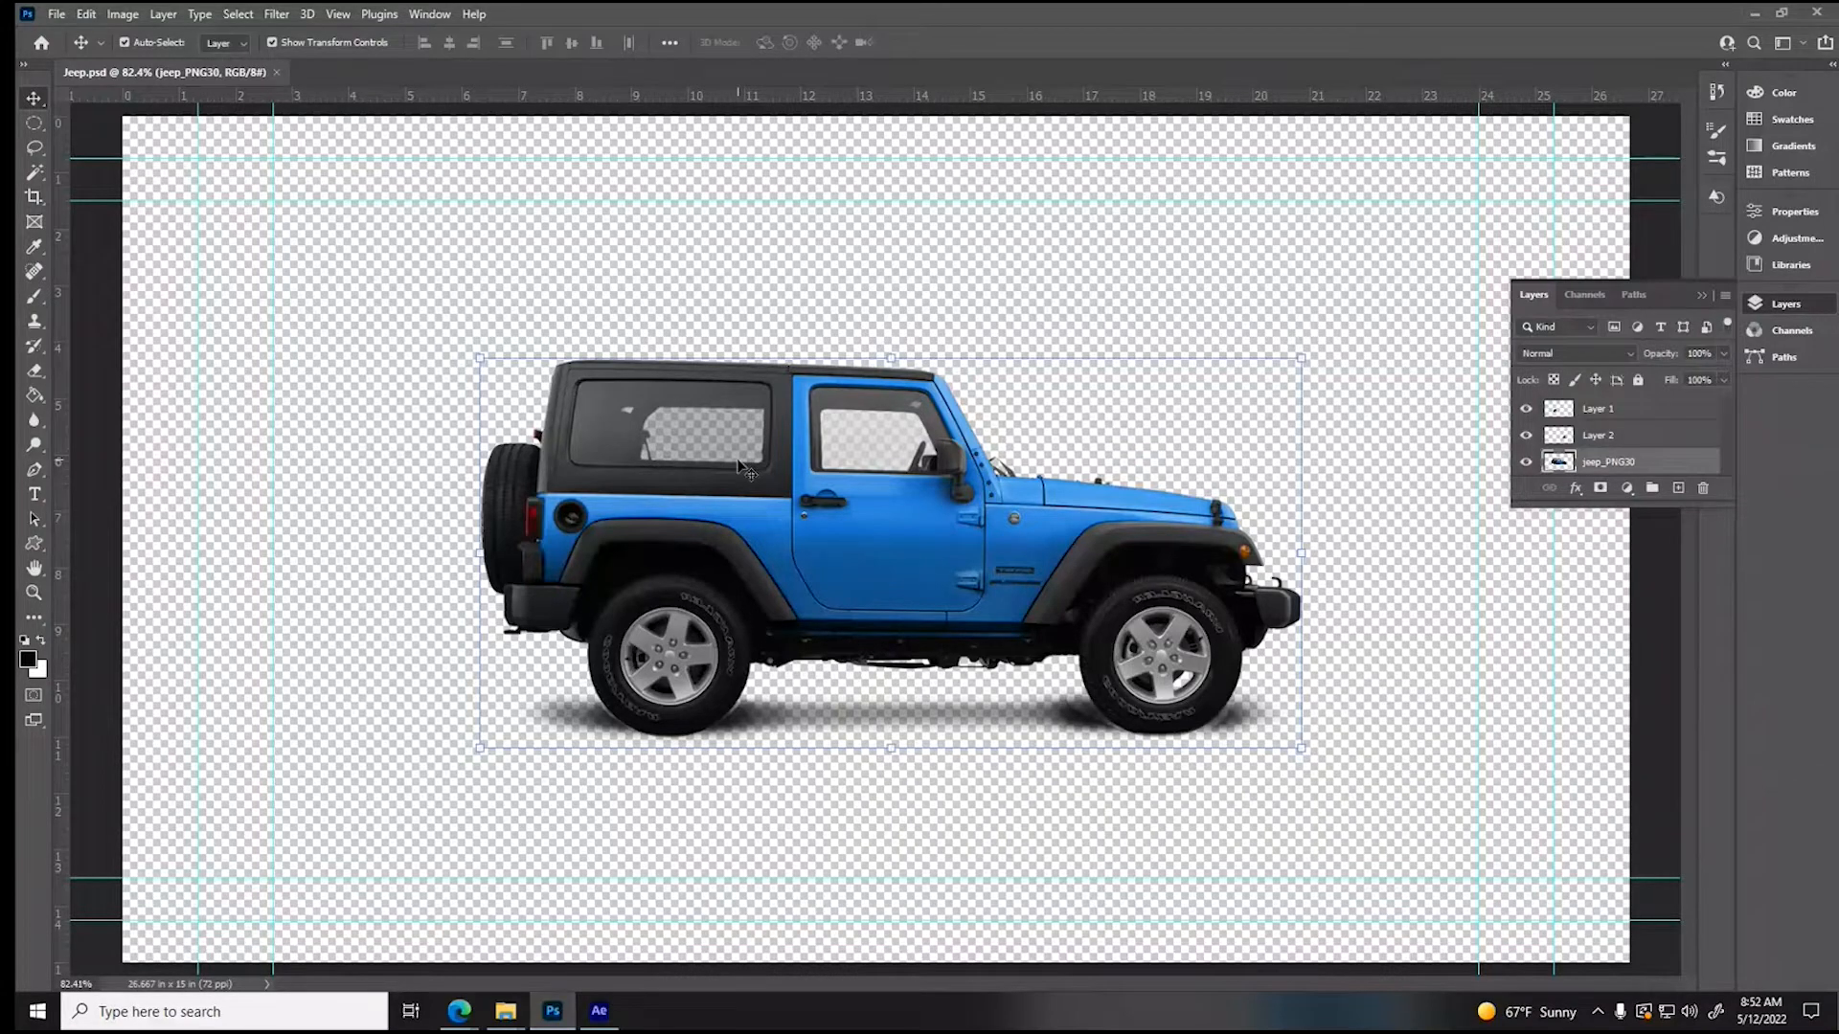
key(Delete)
key(Delete)
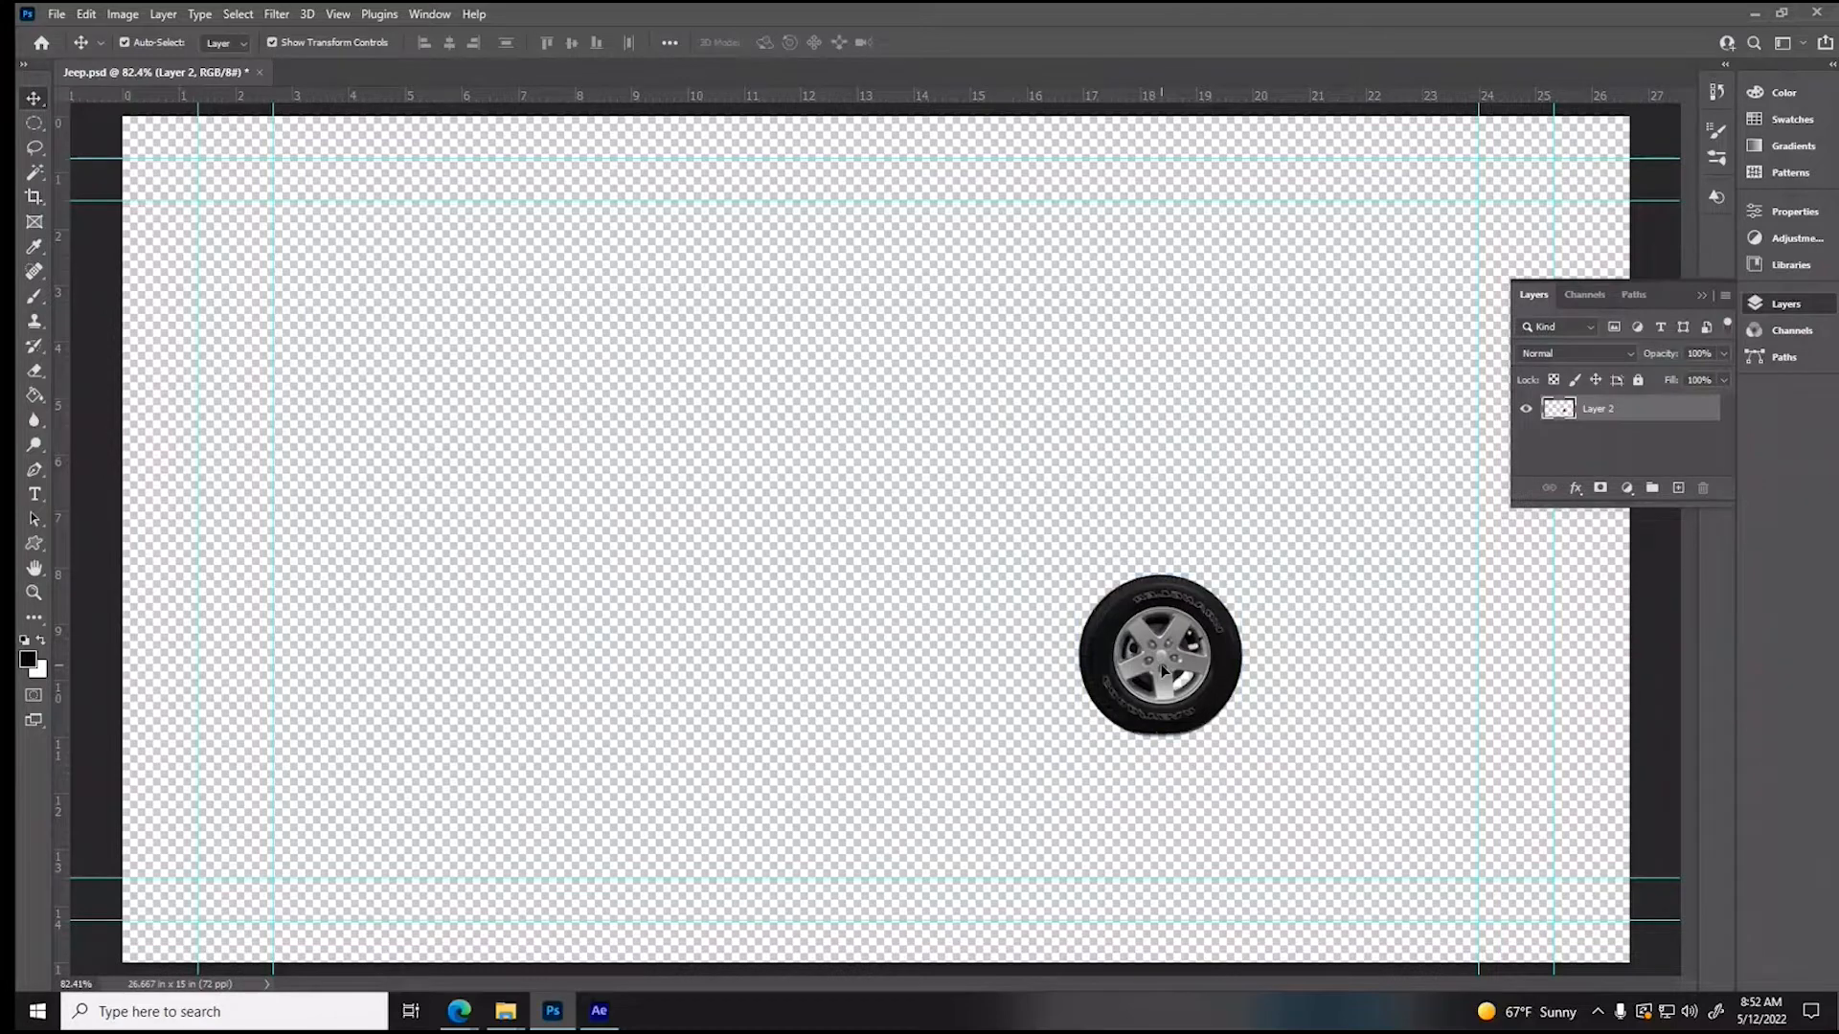
- Place the Jeep Logo image from the Assets folder as an embedded object in the document
click(56, 15)
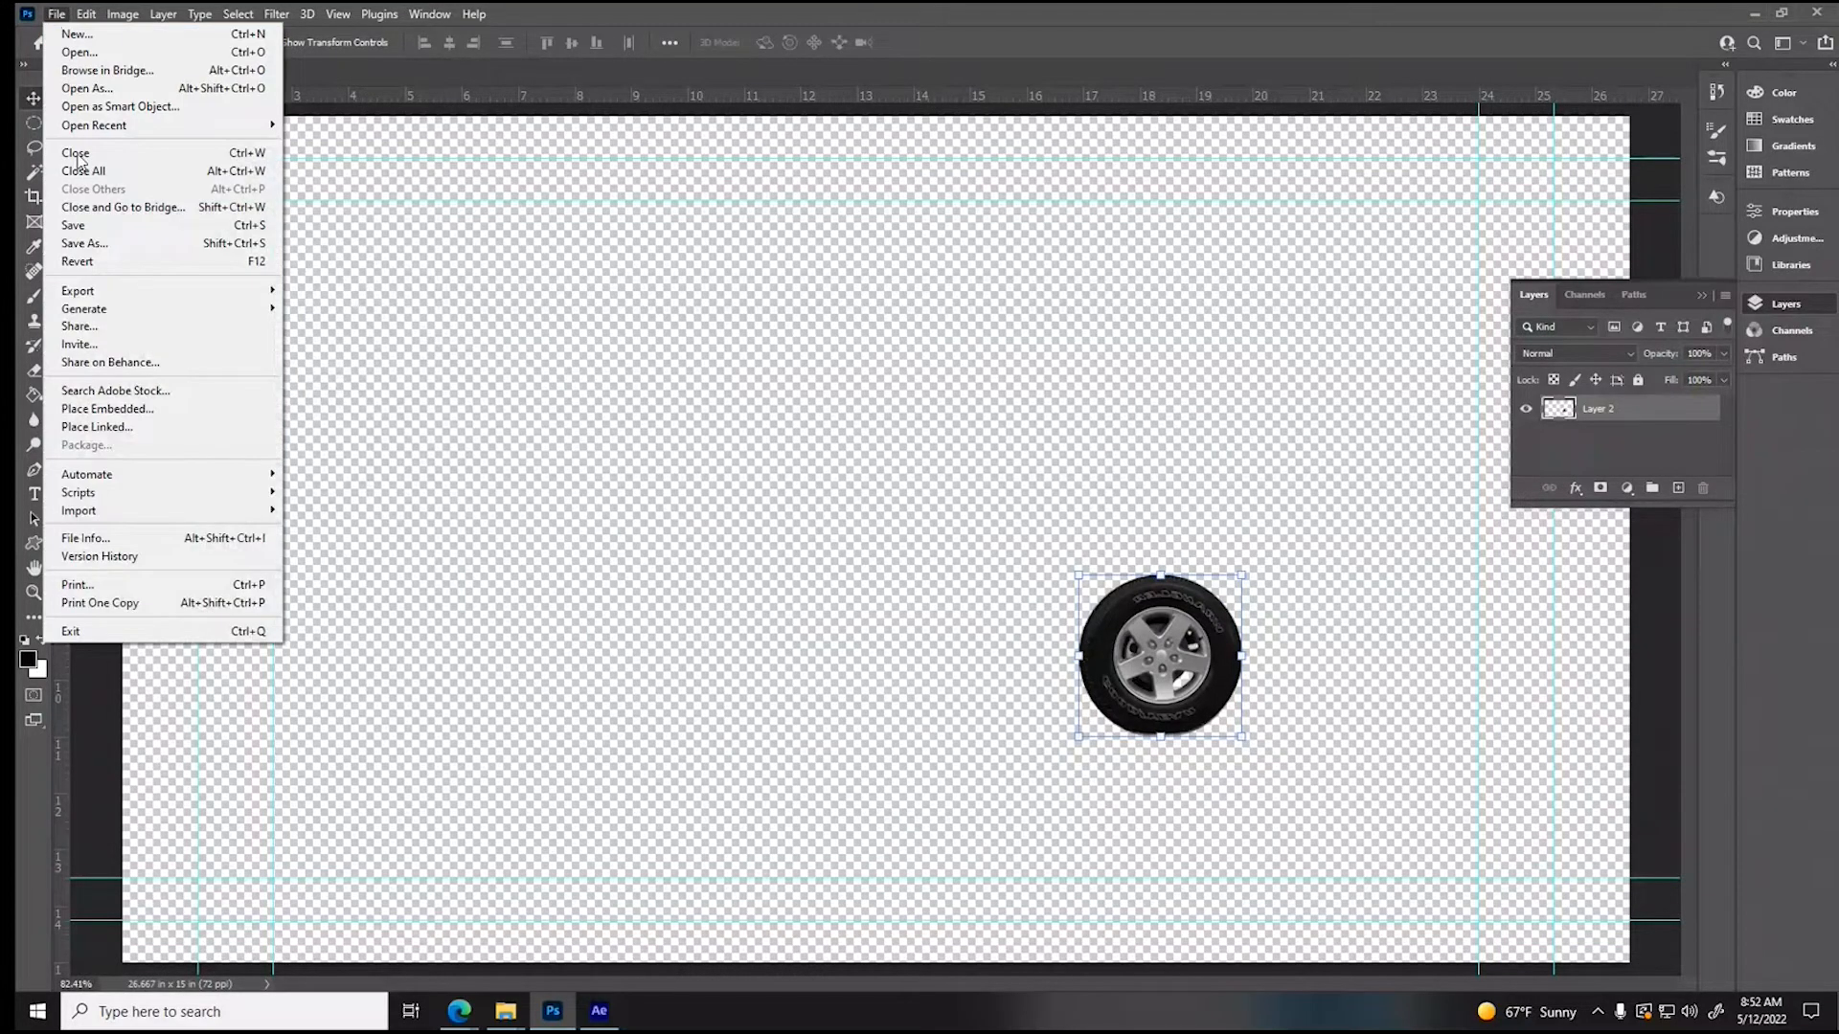
click(108, 408)
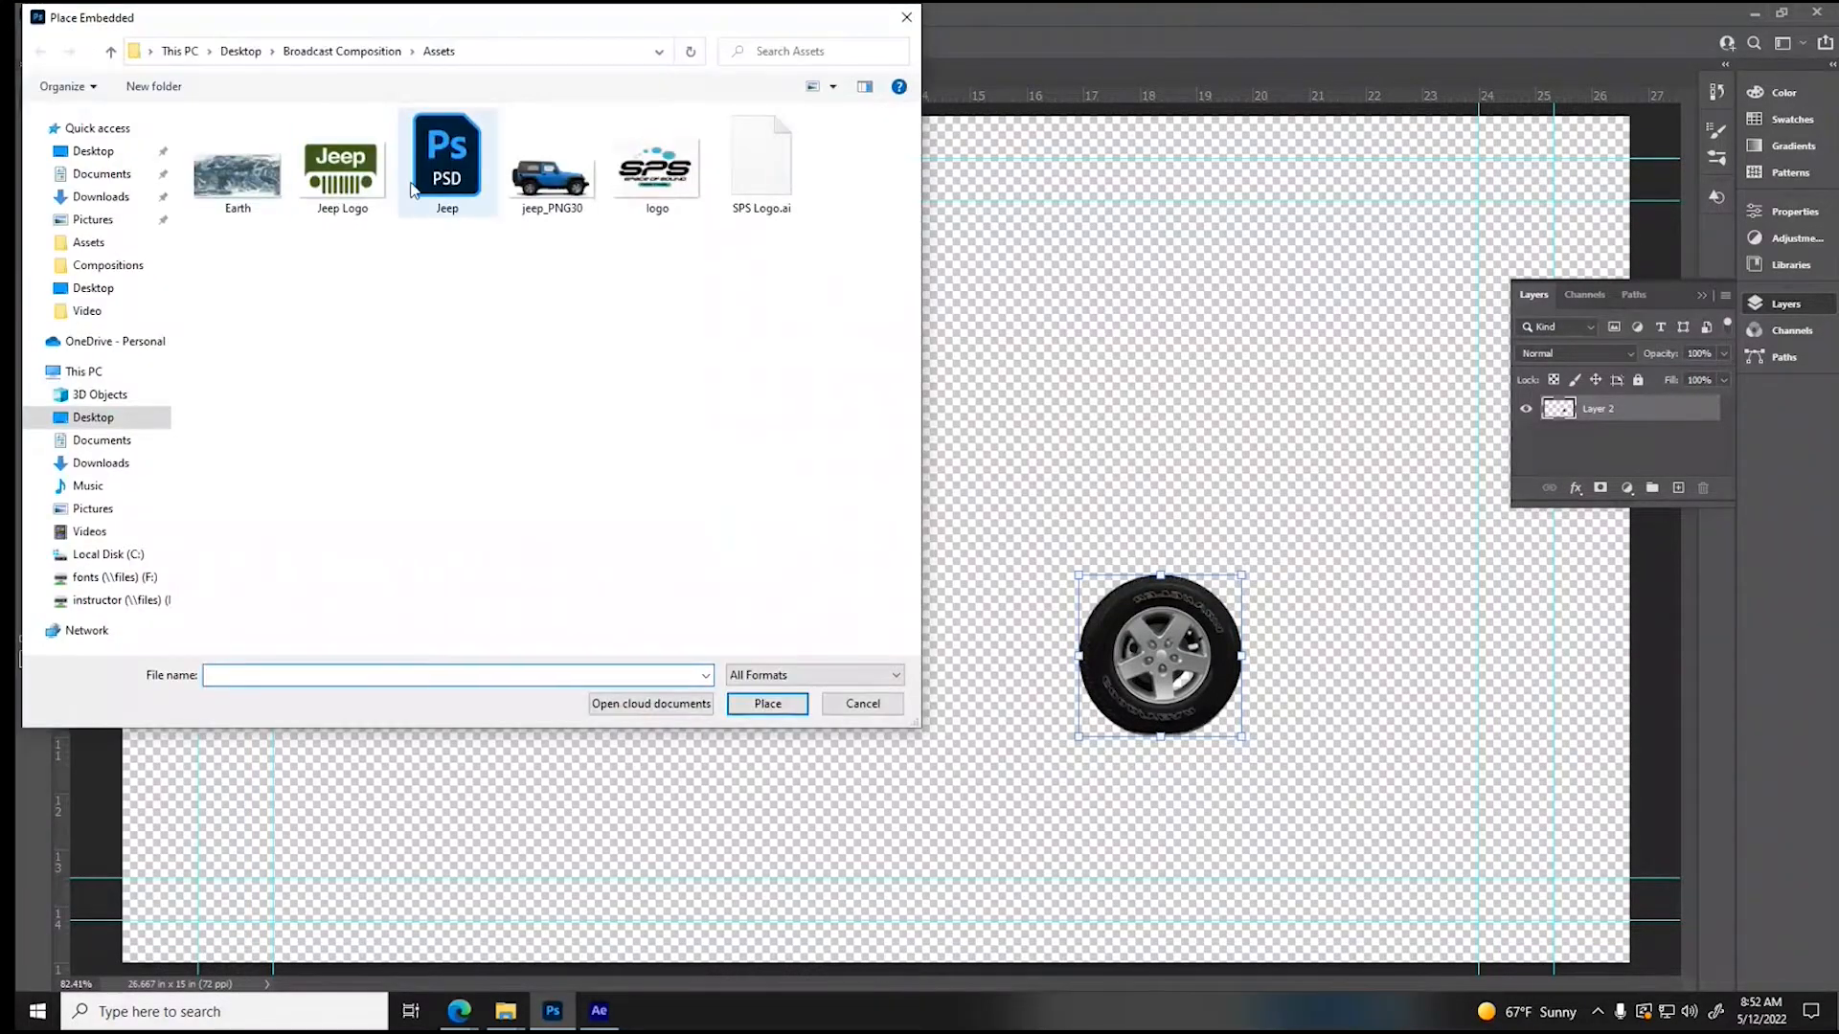
click(341, 171)
click(767, 703)
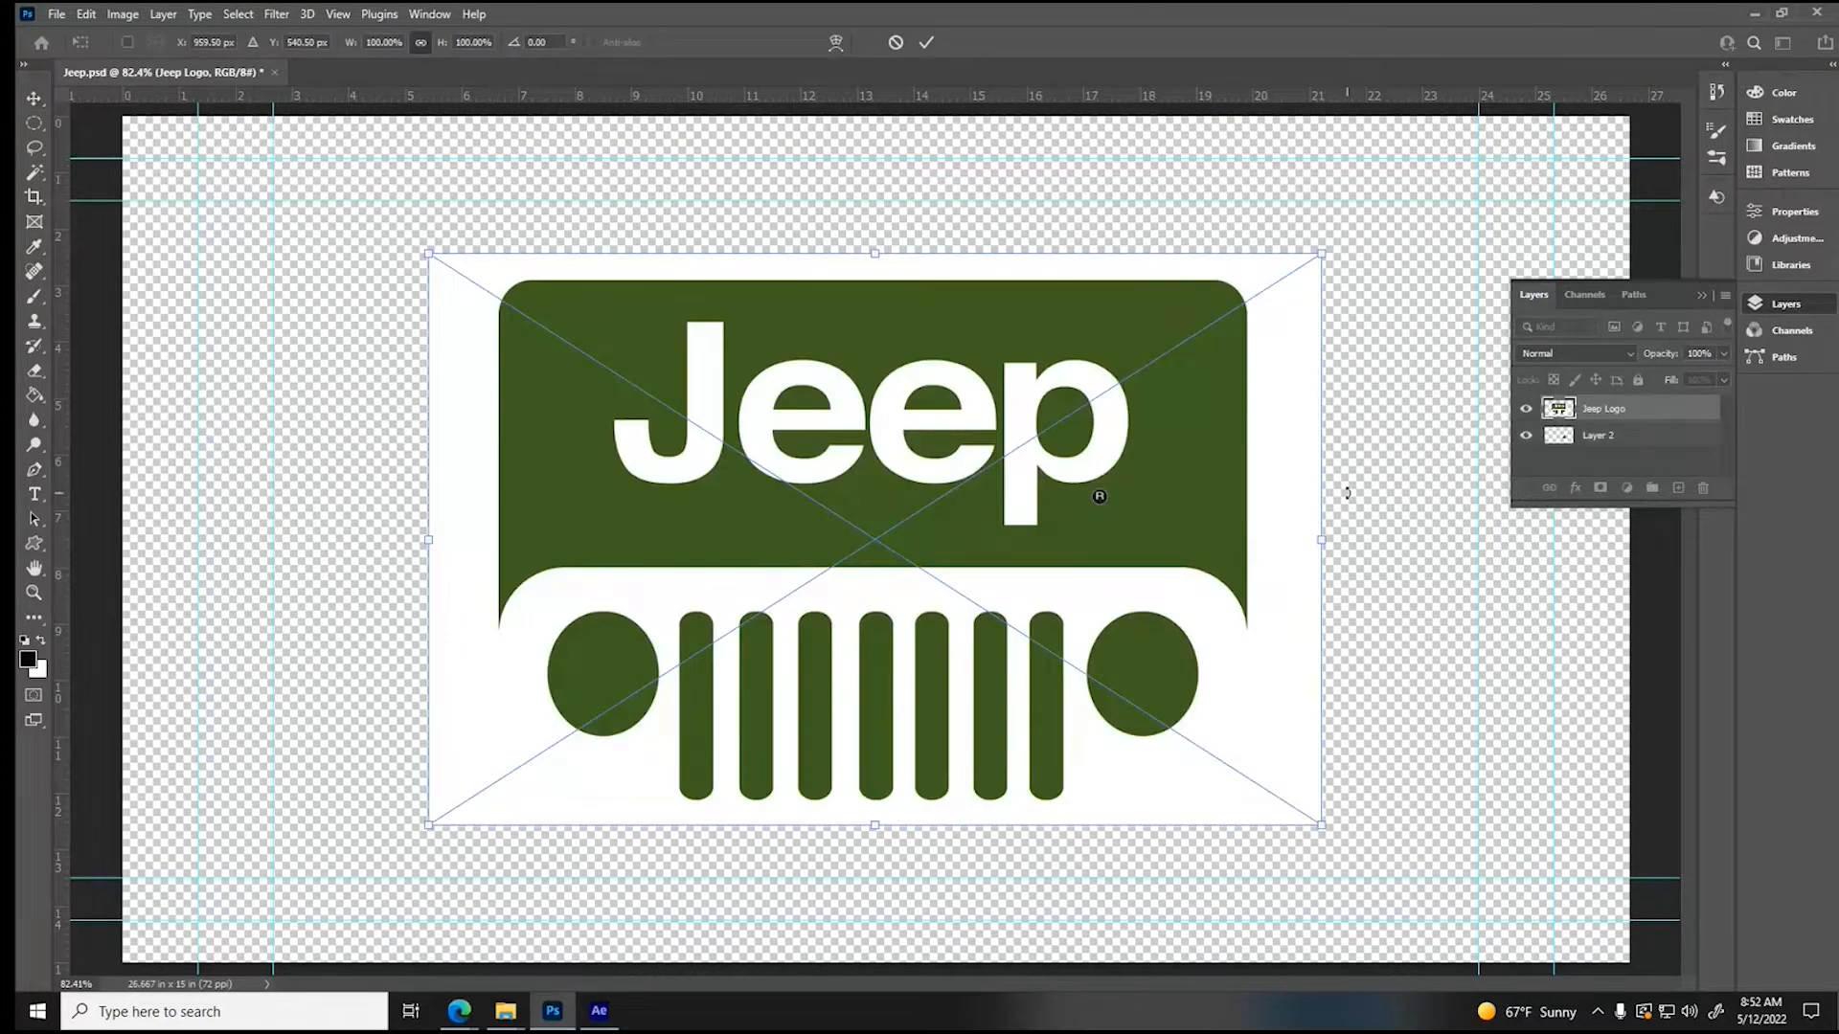
- Delete the remaining front wheel layer, Layer 2, and rasterize the Jeep Logo layer
click(1593, 439)
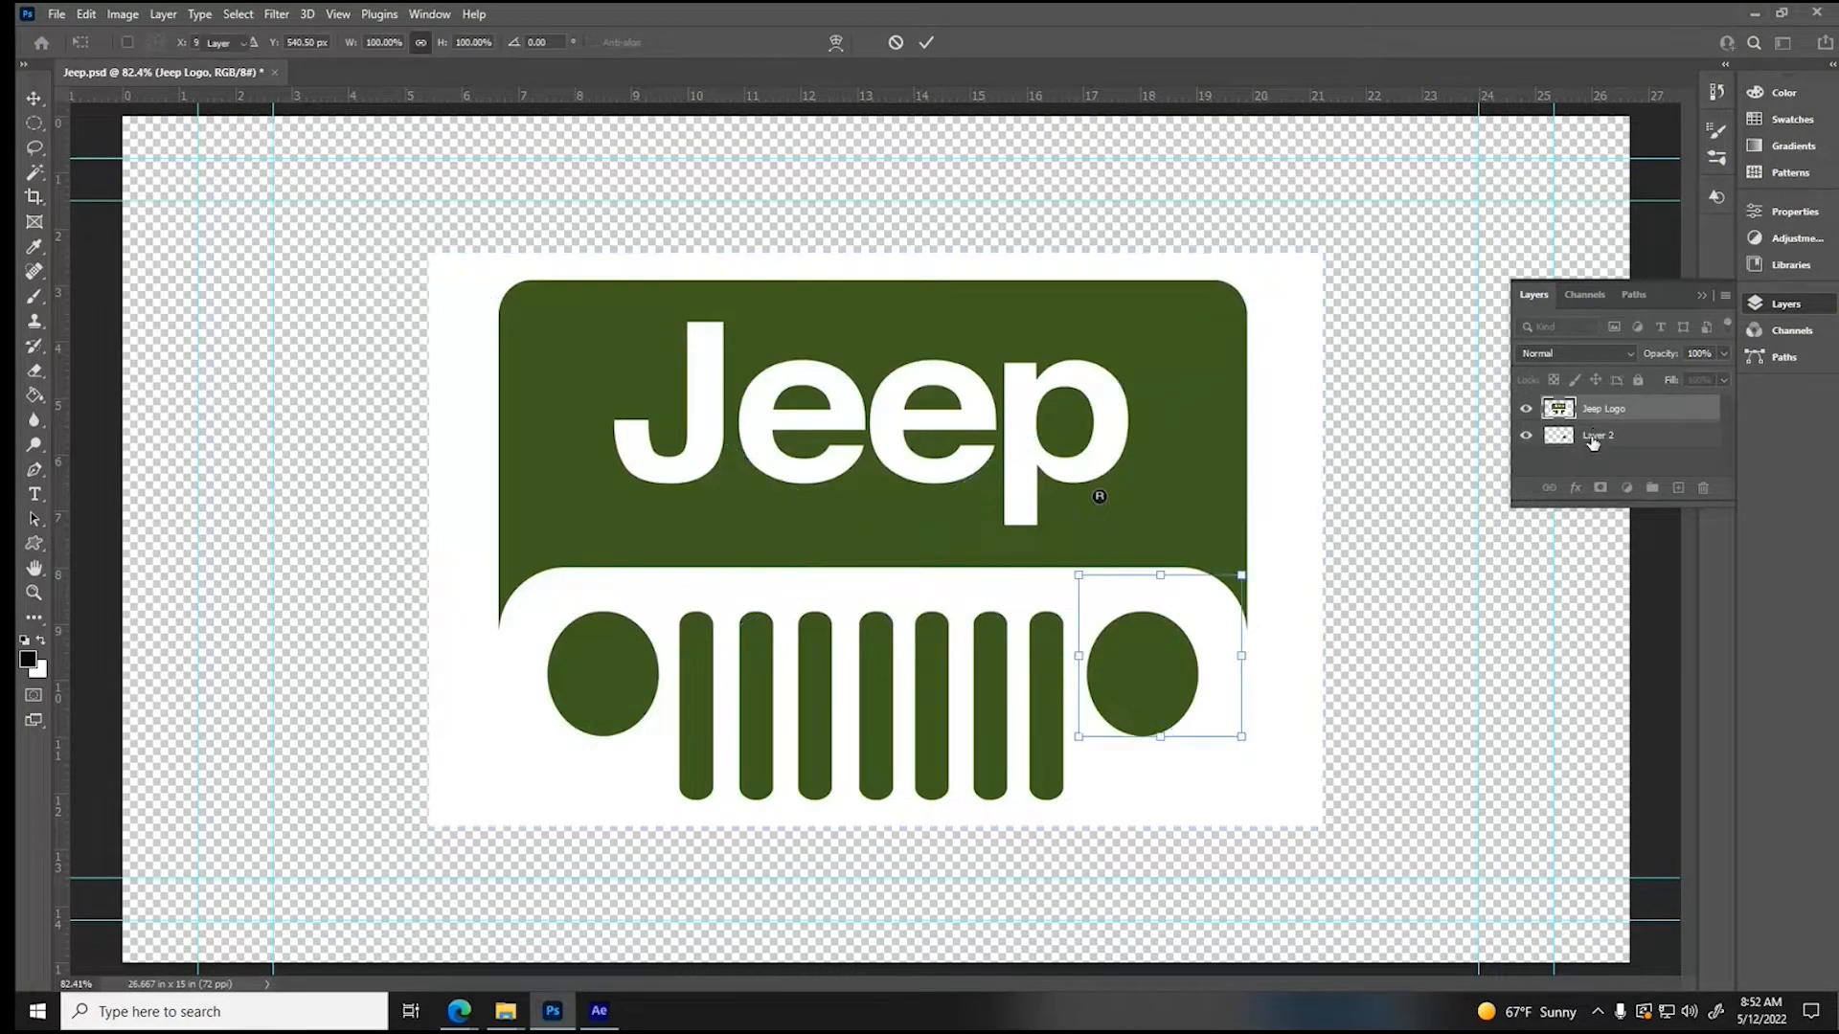
click(1704, 489)
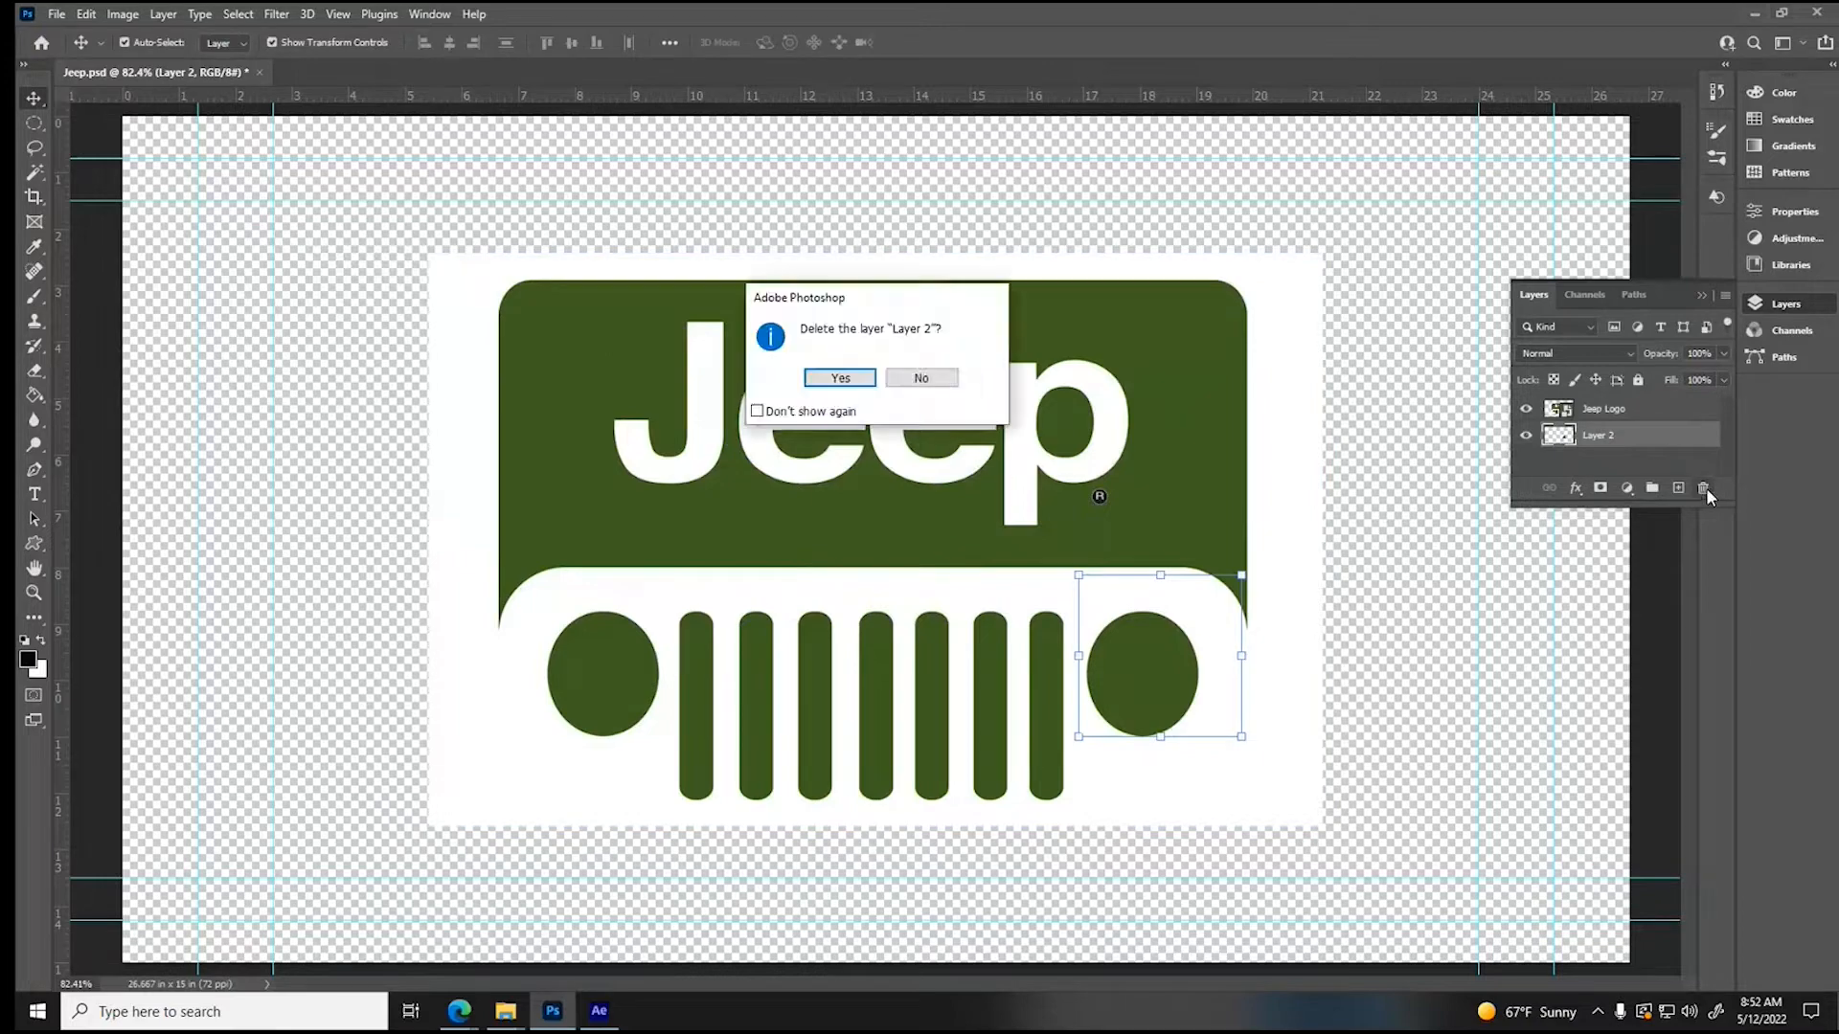
click(812, 379)
right_click(1679, 410)
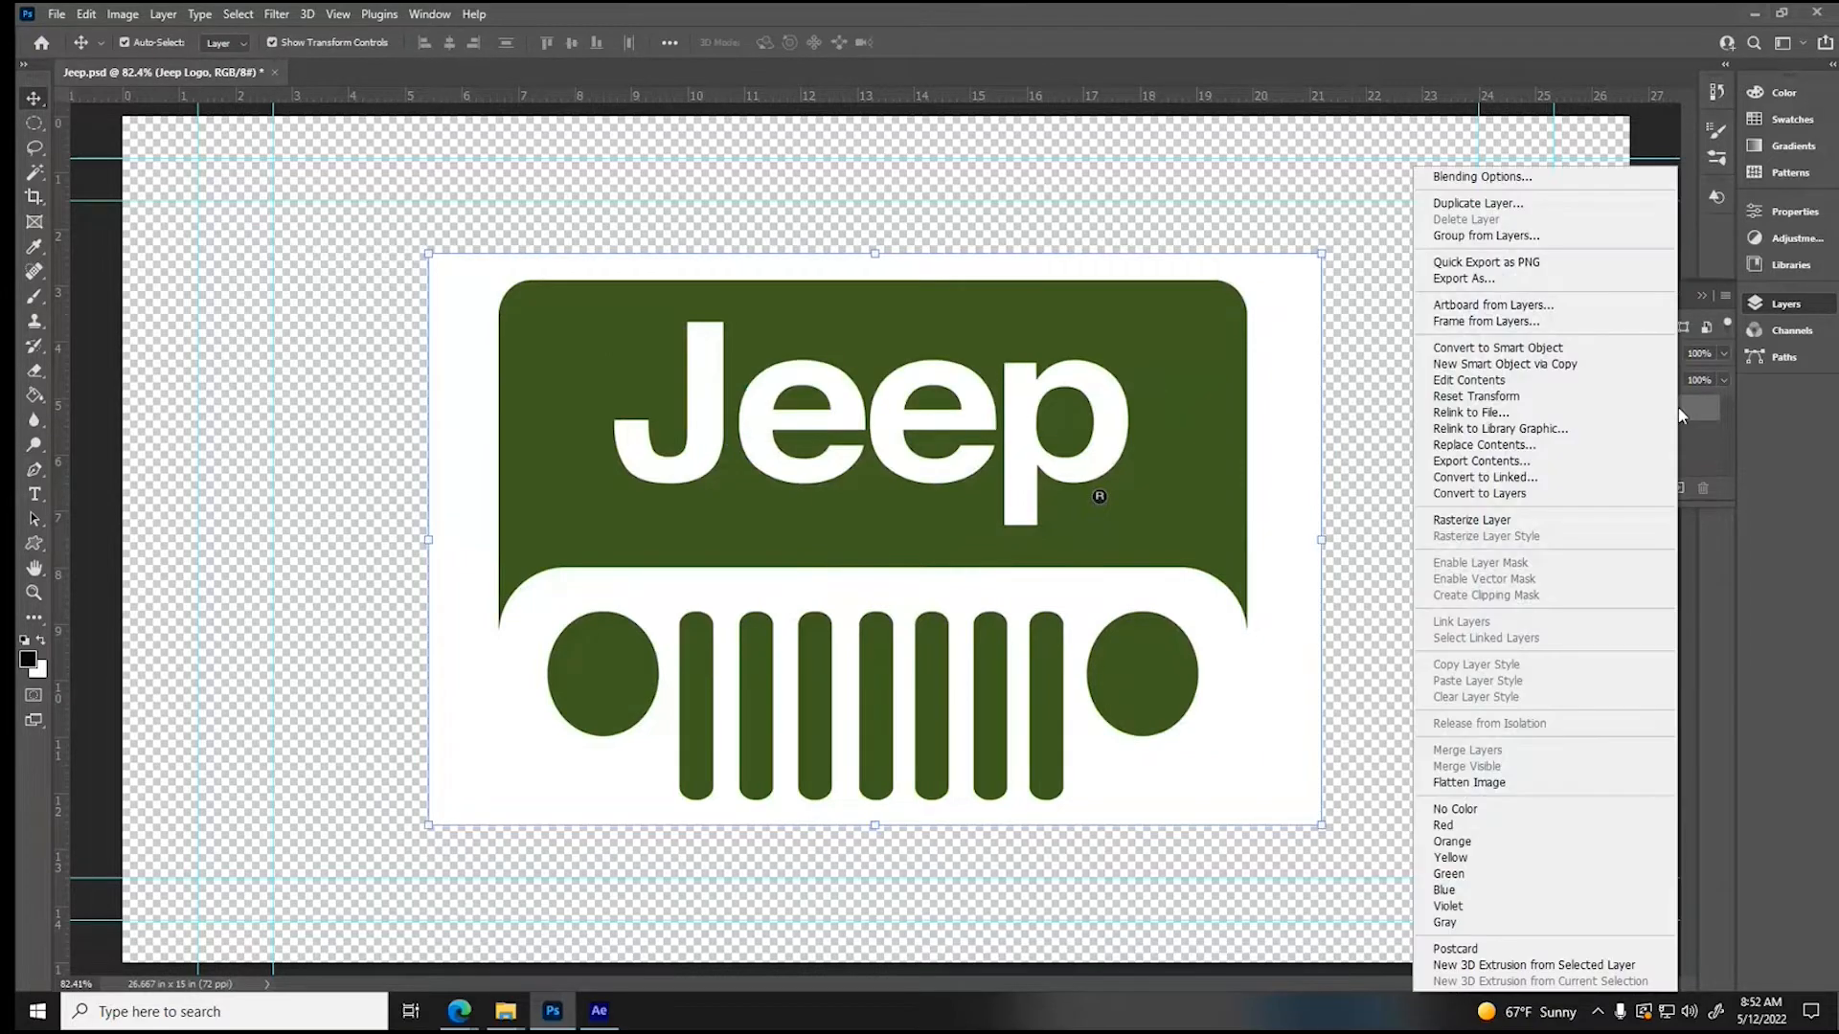
click(1538, 520)
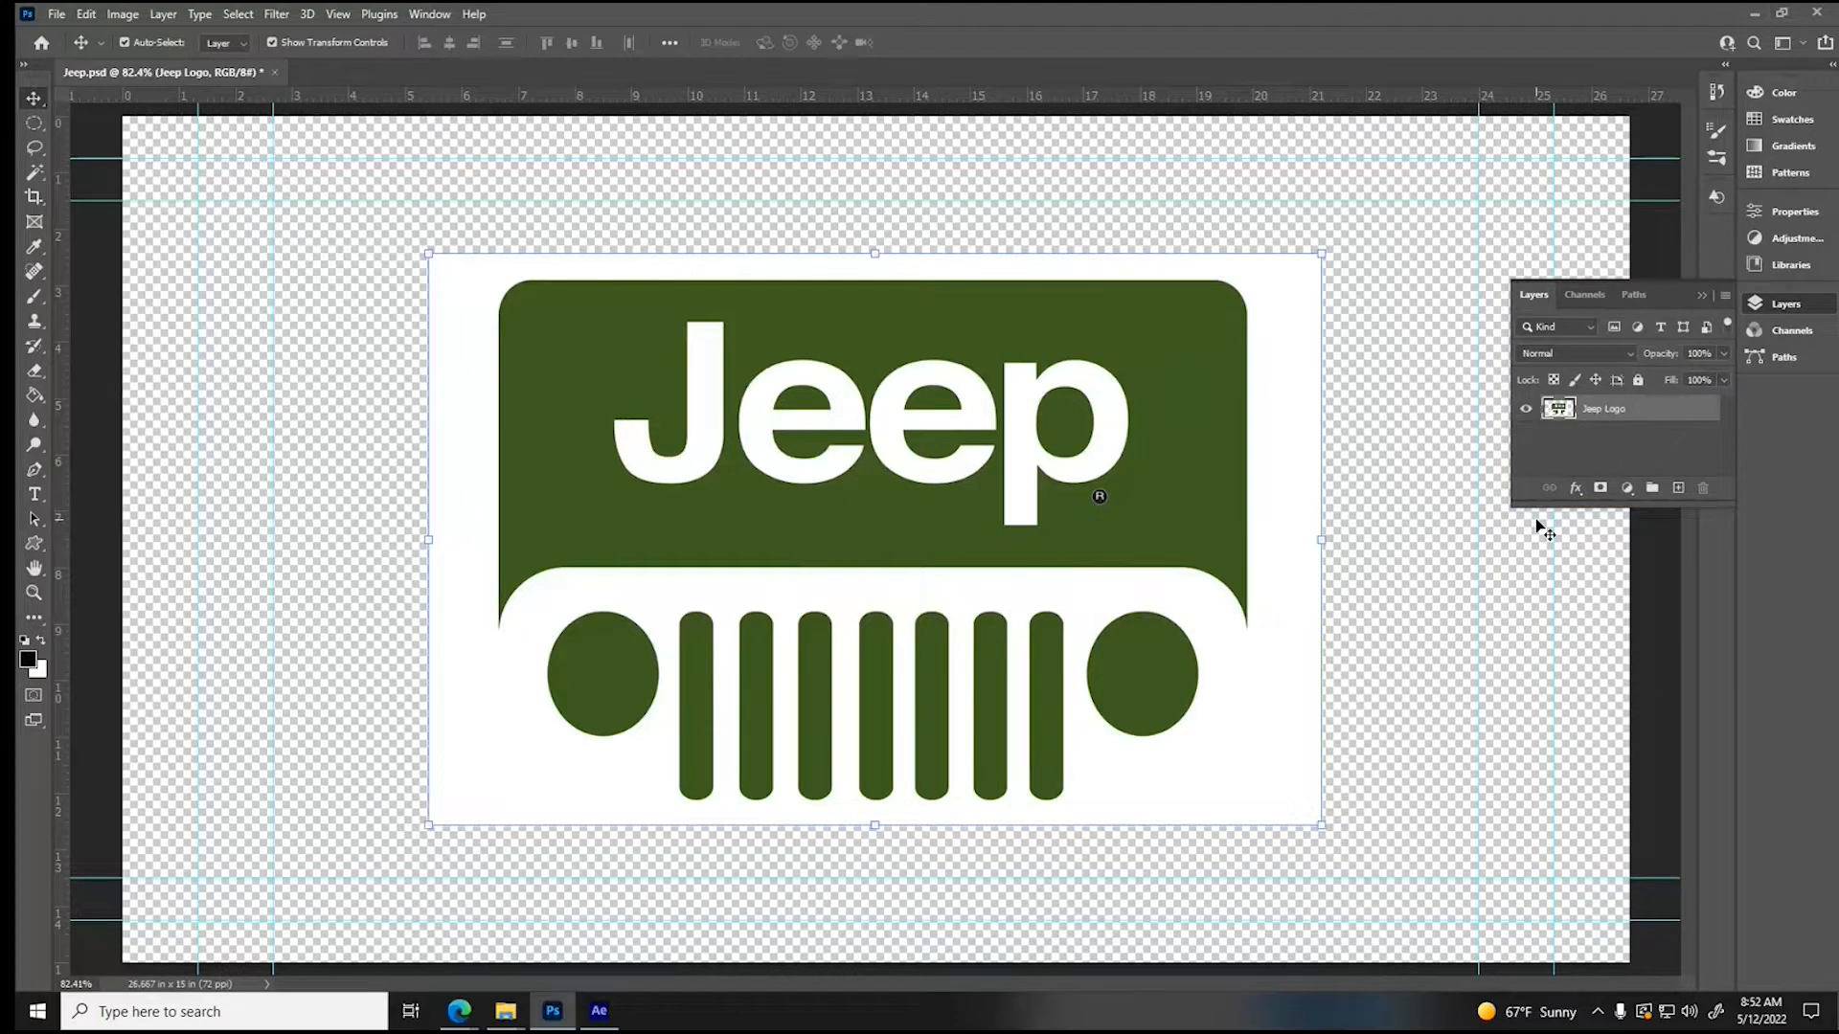
- Select the white background around the Jeep logo with the Magic Wand, delete it and clear the selection
click(34, 172)
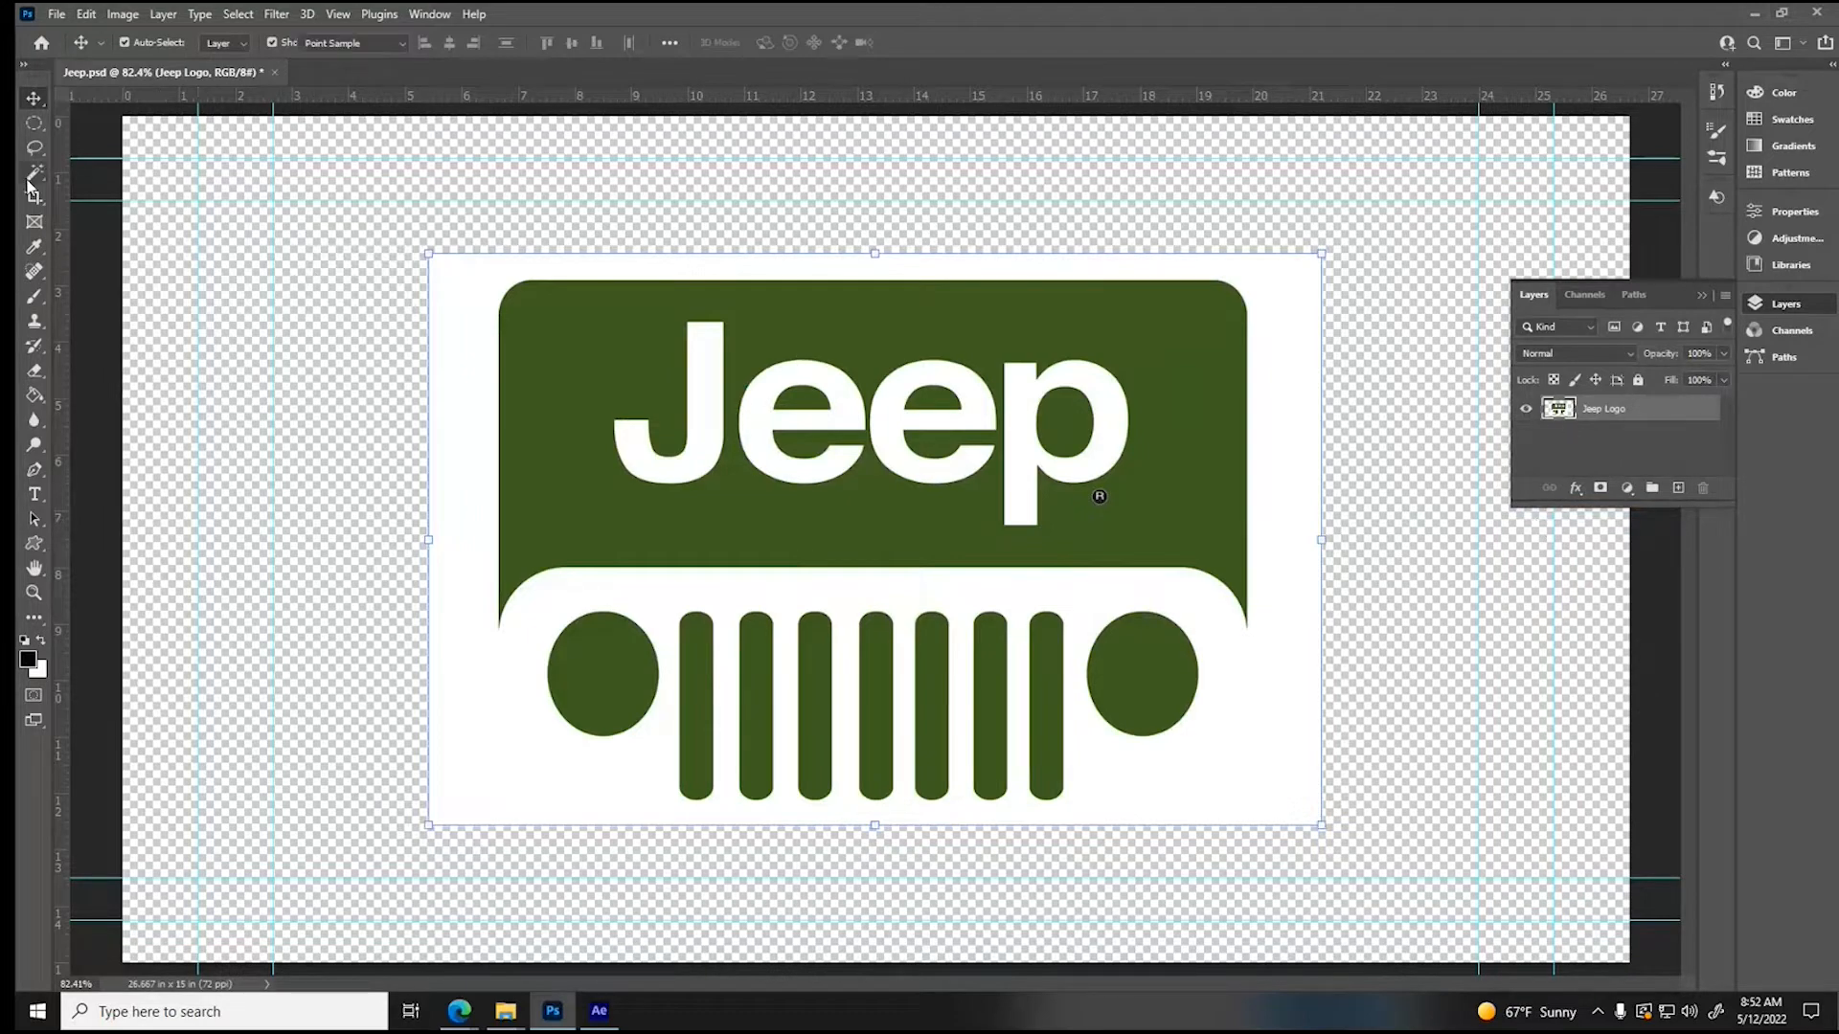
click(584, 271)
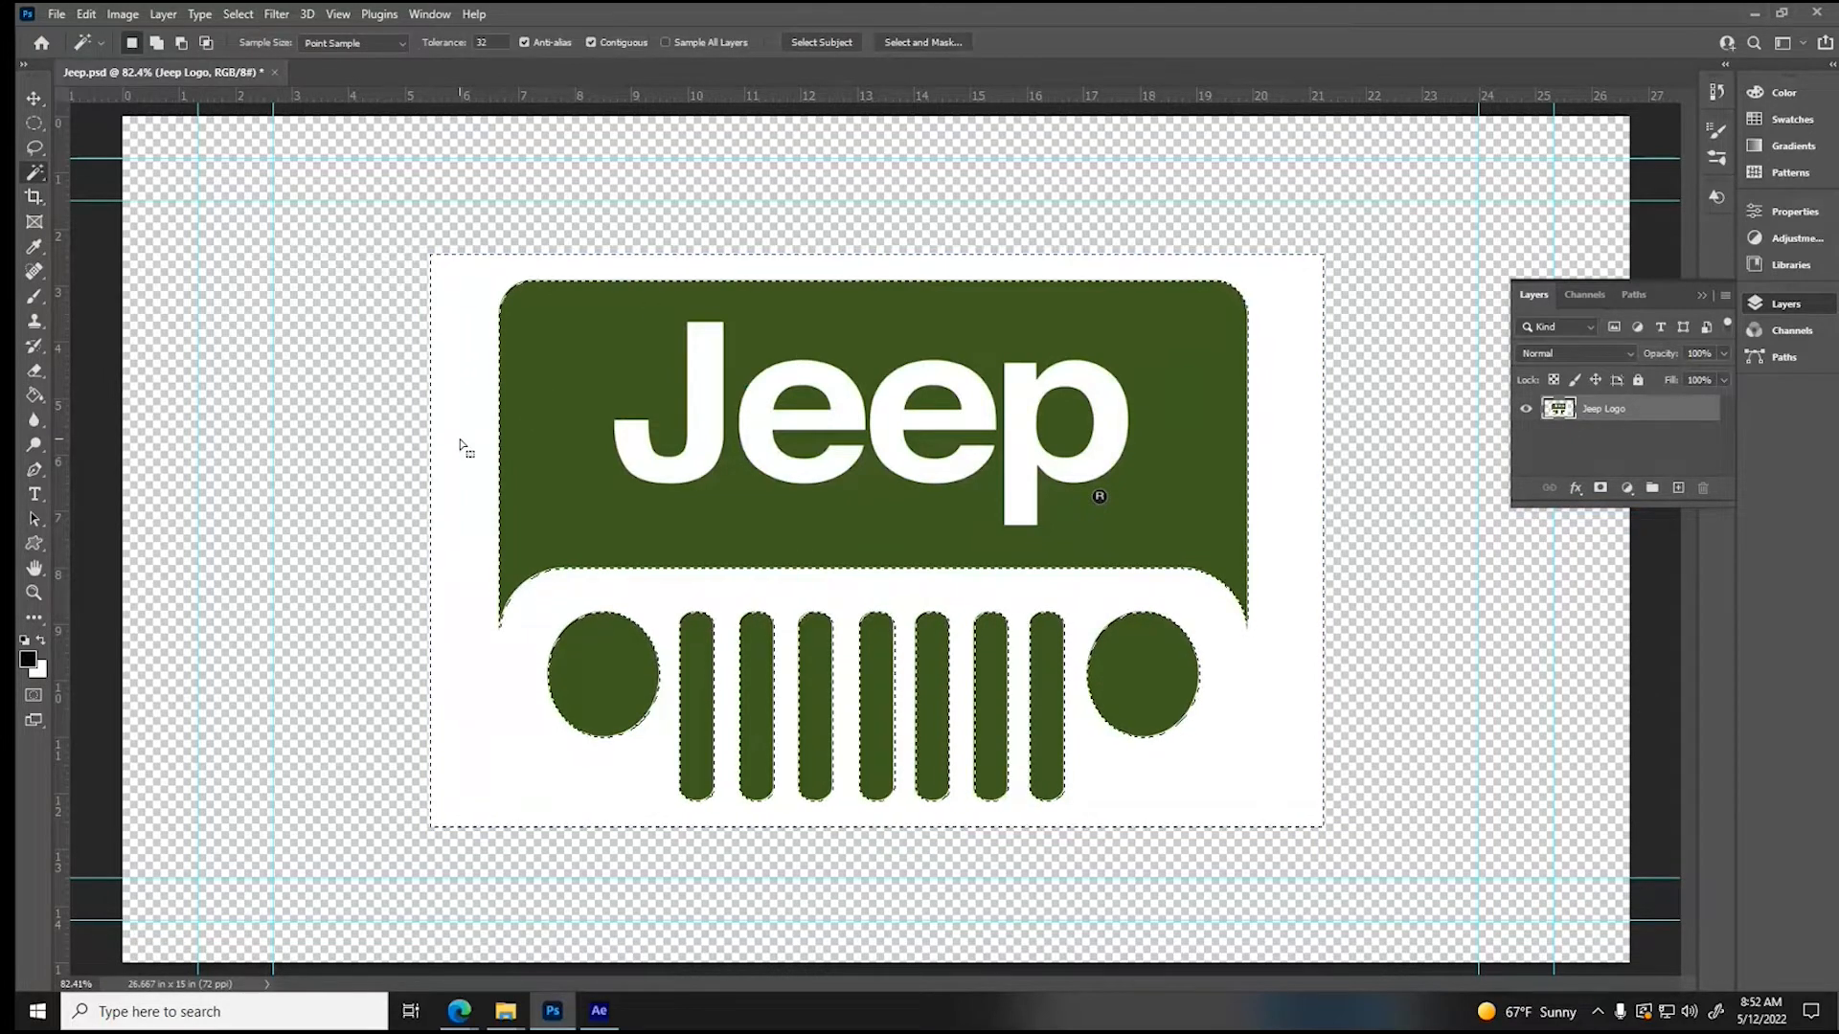
key(Delete)
key(ctrl+d)
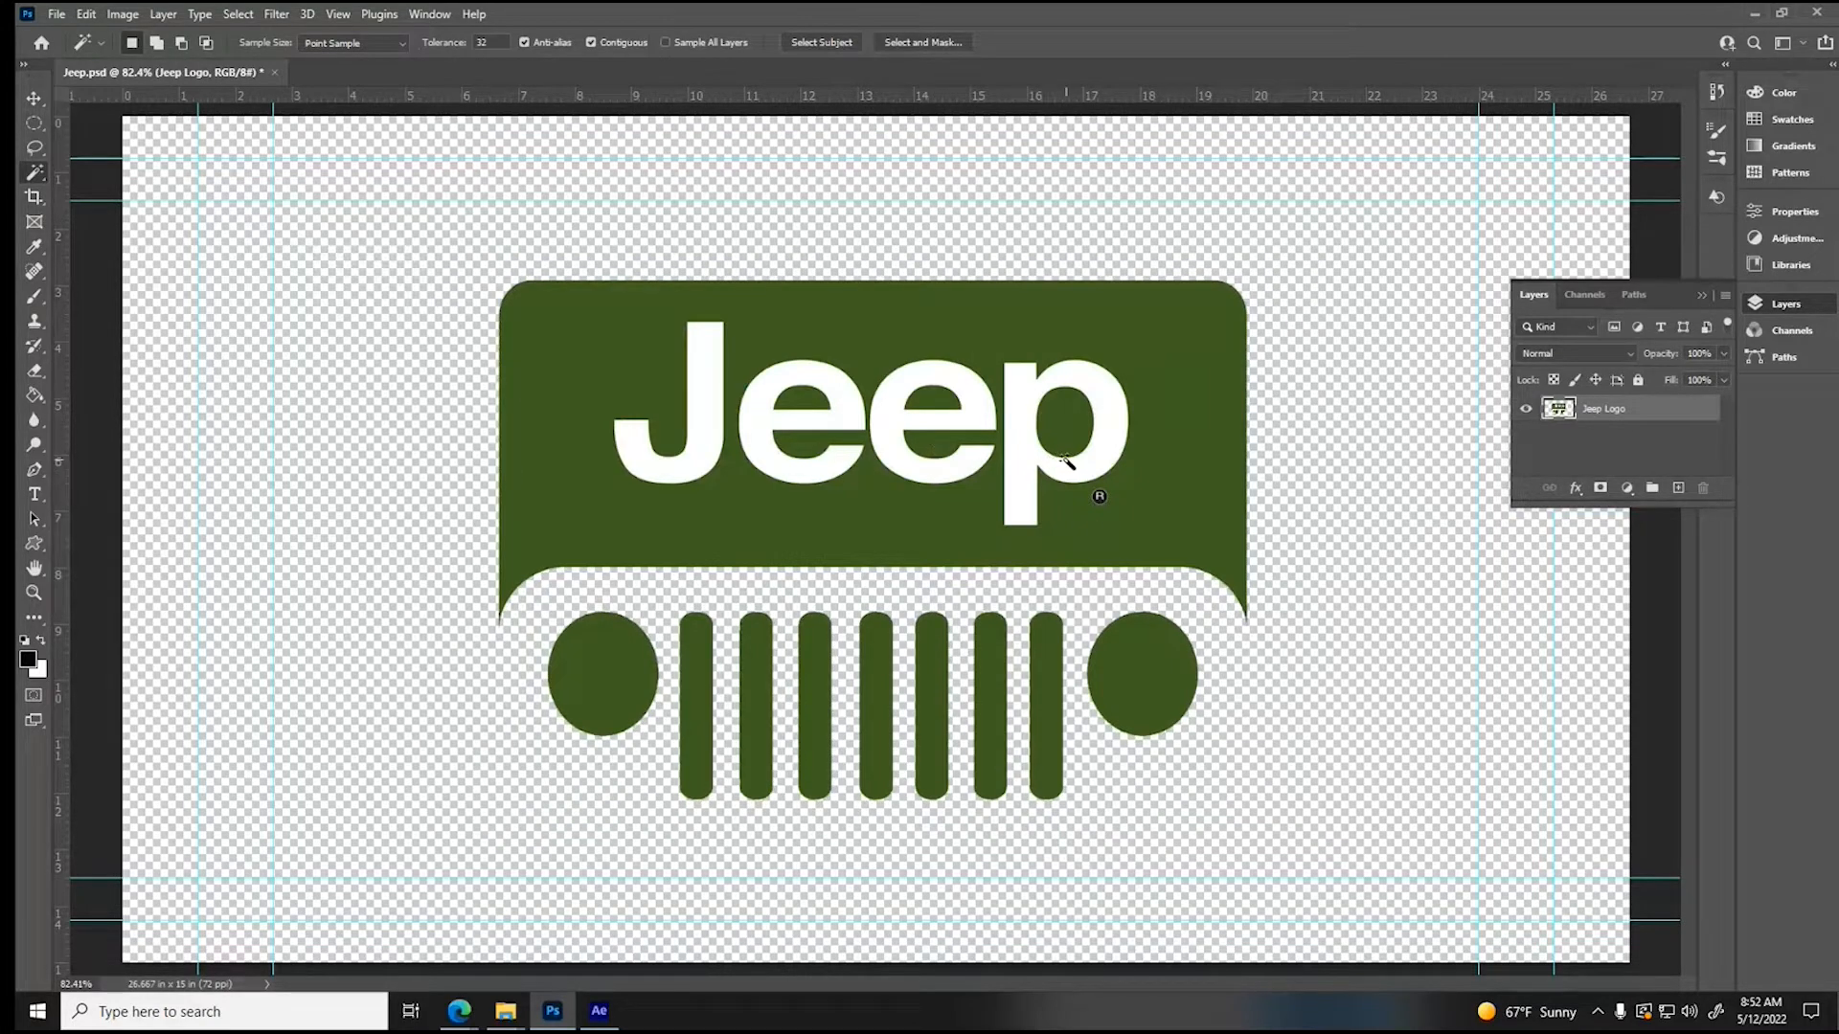
- Select the four white letters of the word Jeep together and expand the selection in Select and Mask with Shift Edge +33%
click(697, 463)
shift+click(783, 471)
shift+click(891, 451)
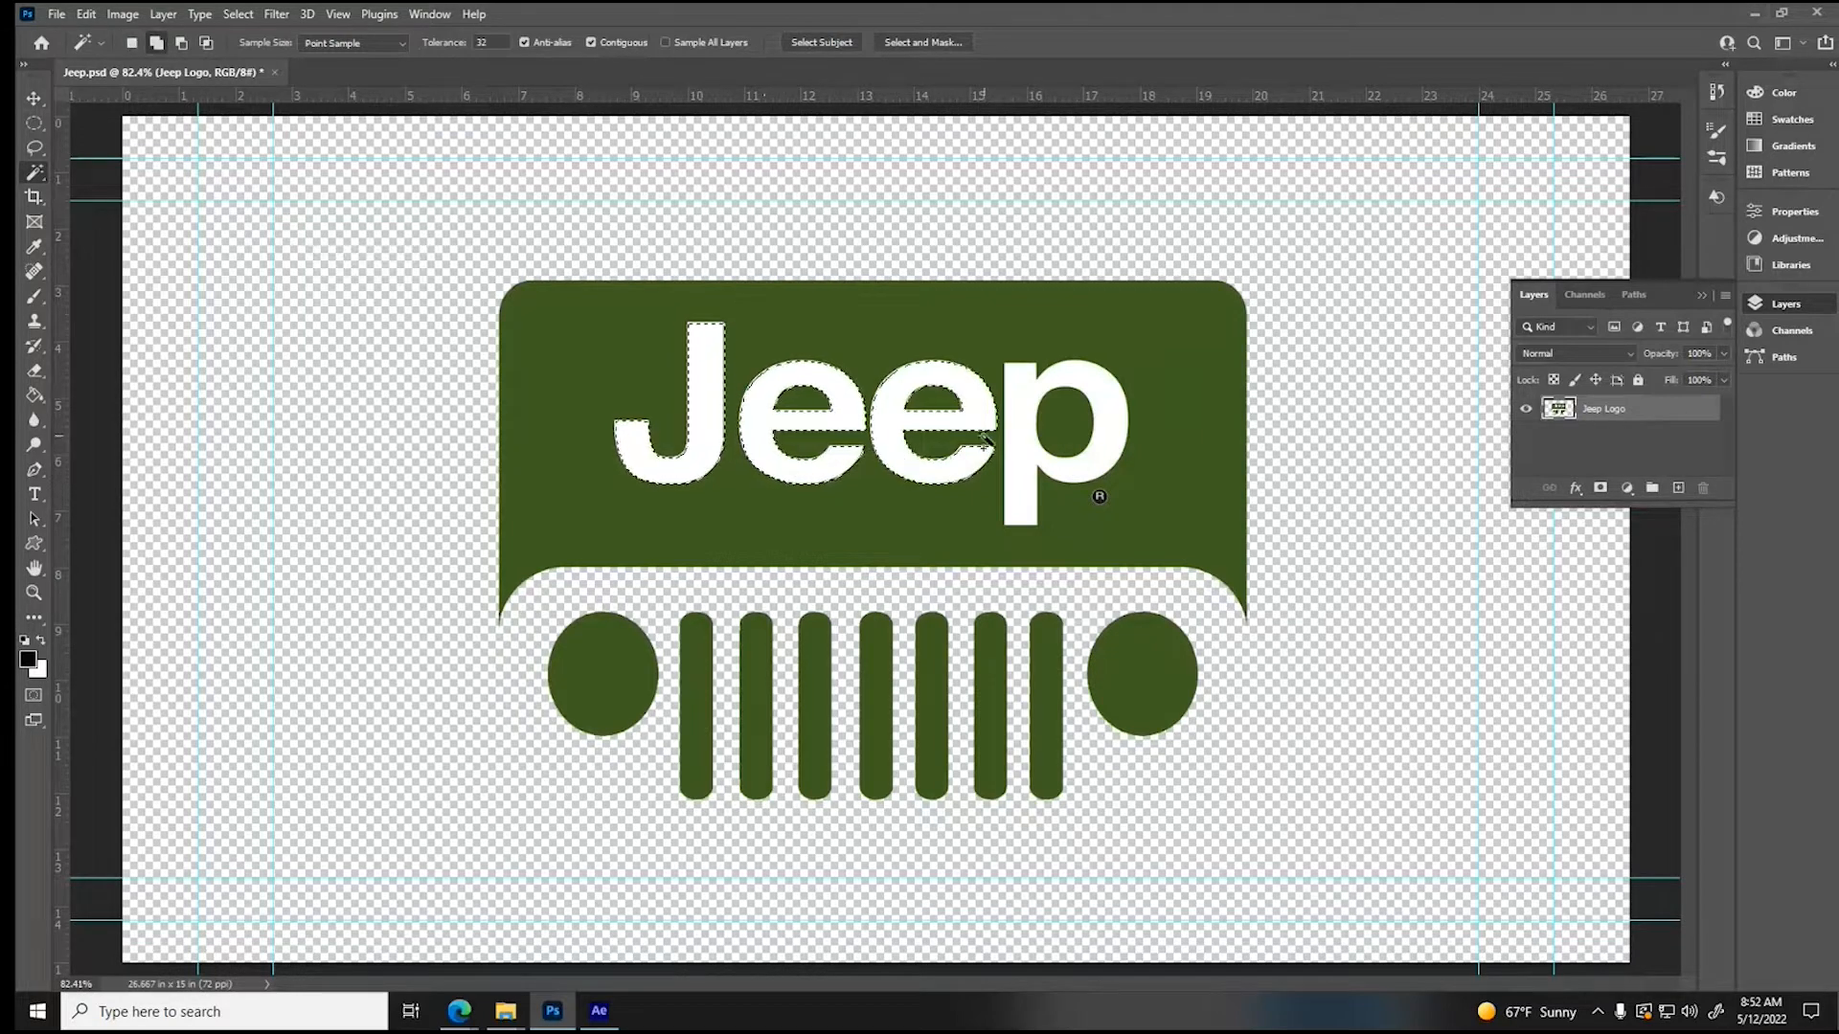
shift+click(1028, 438)
click(922, 42)
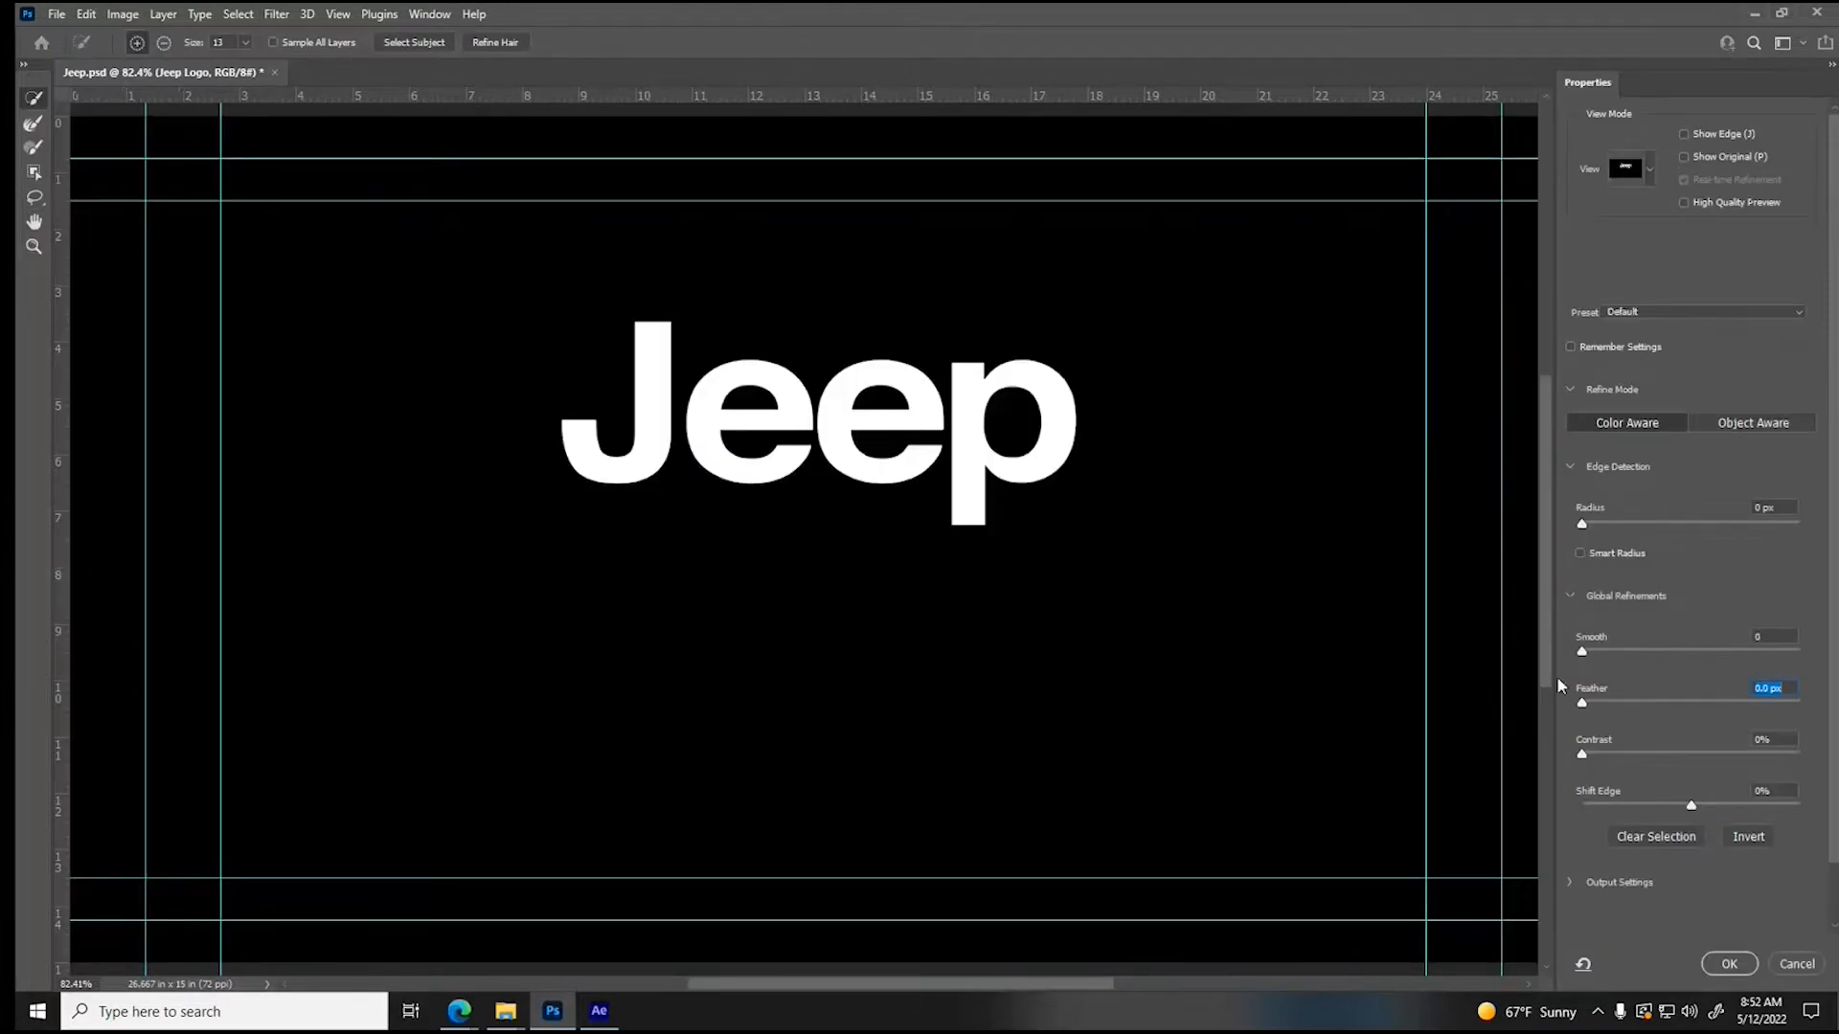
drag(1693, 807, 1758, 812)
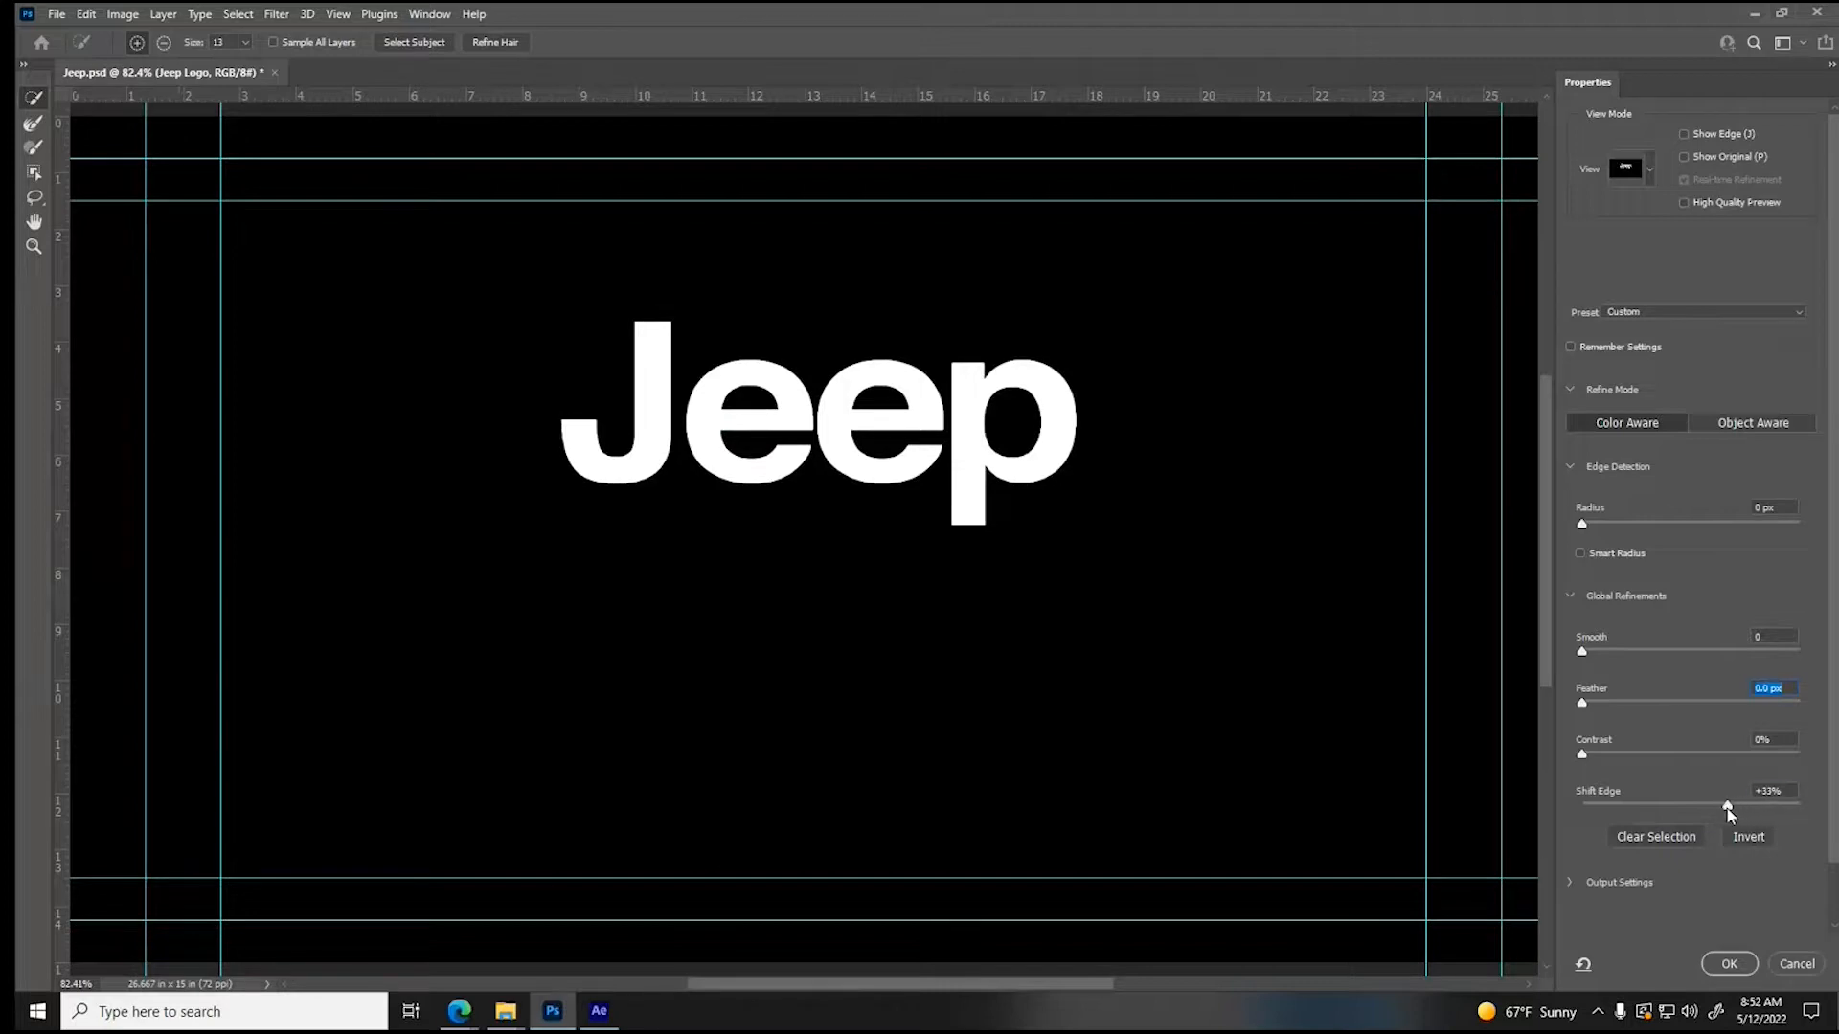
click(1730, 964)
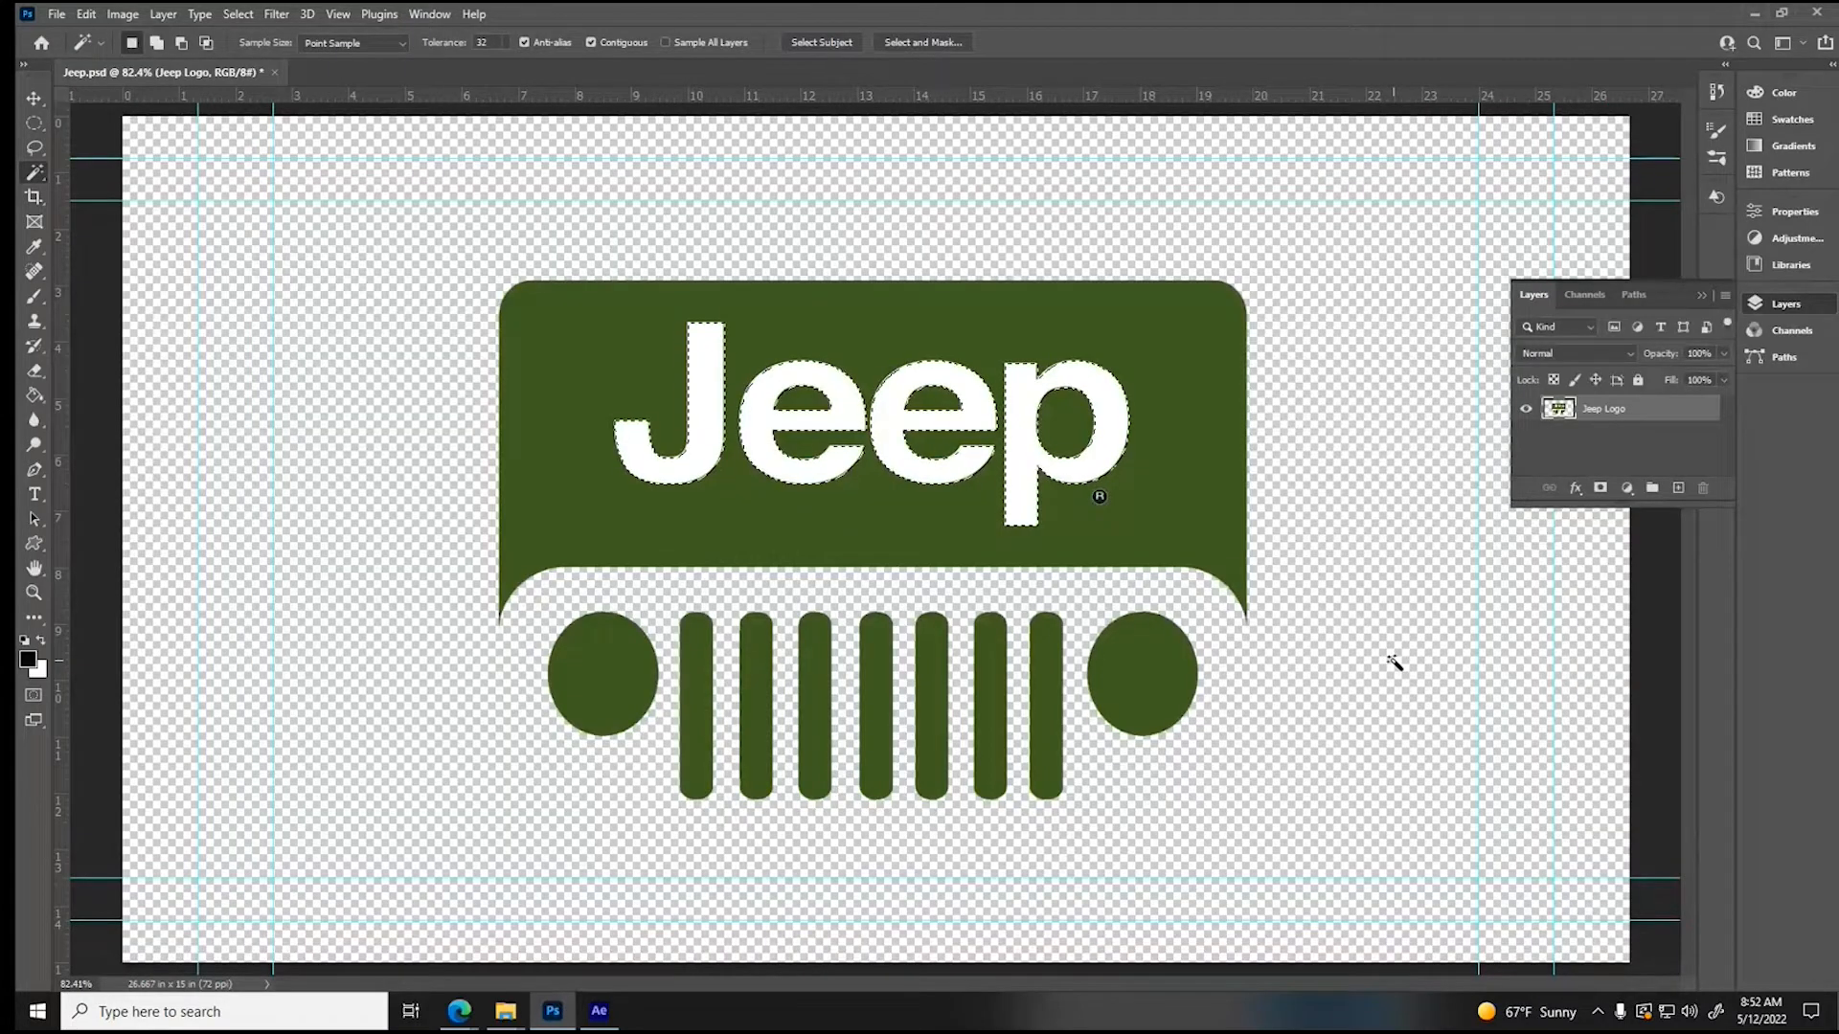
- Cut the selected Jeep lettering onto its own layer and align it over its original place in the green logo
key(ctrl+v)
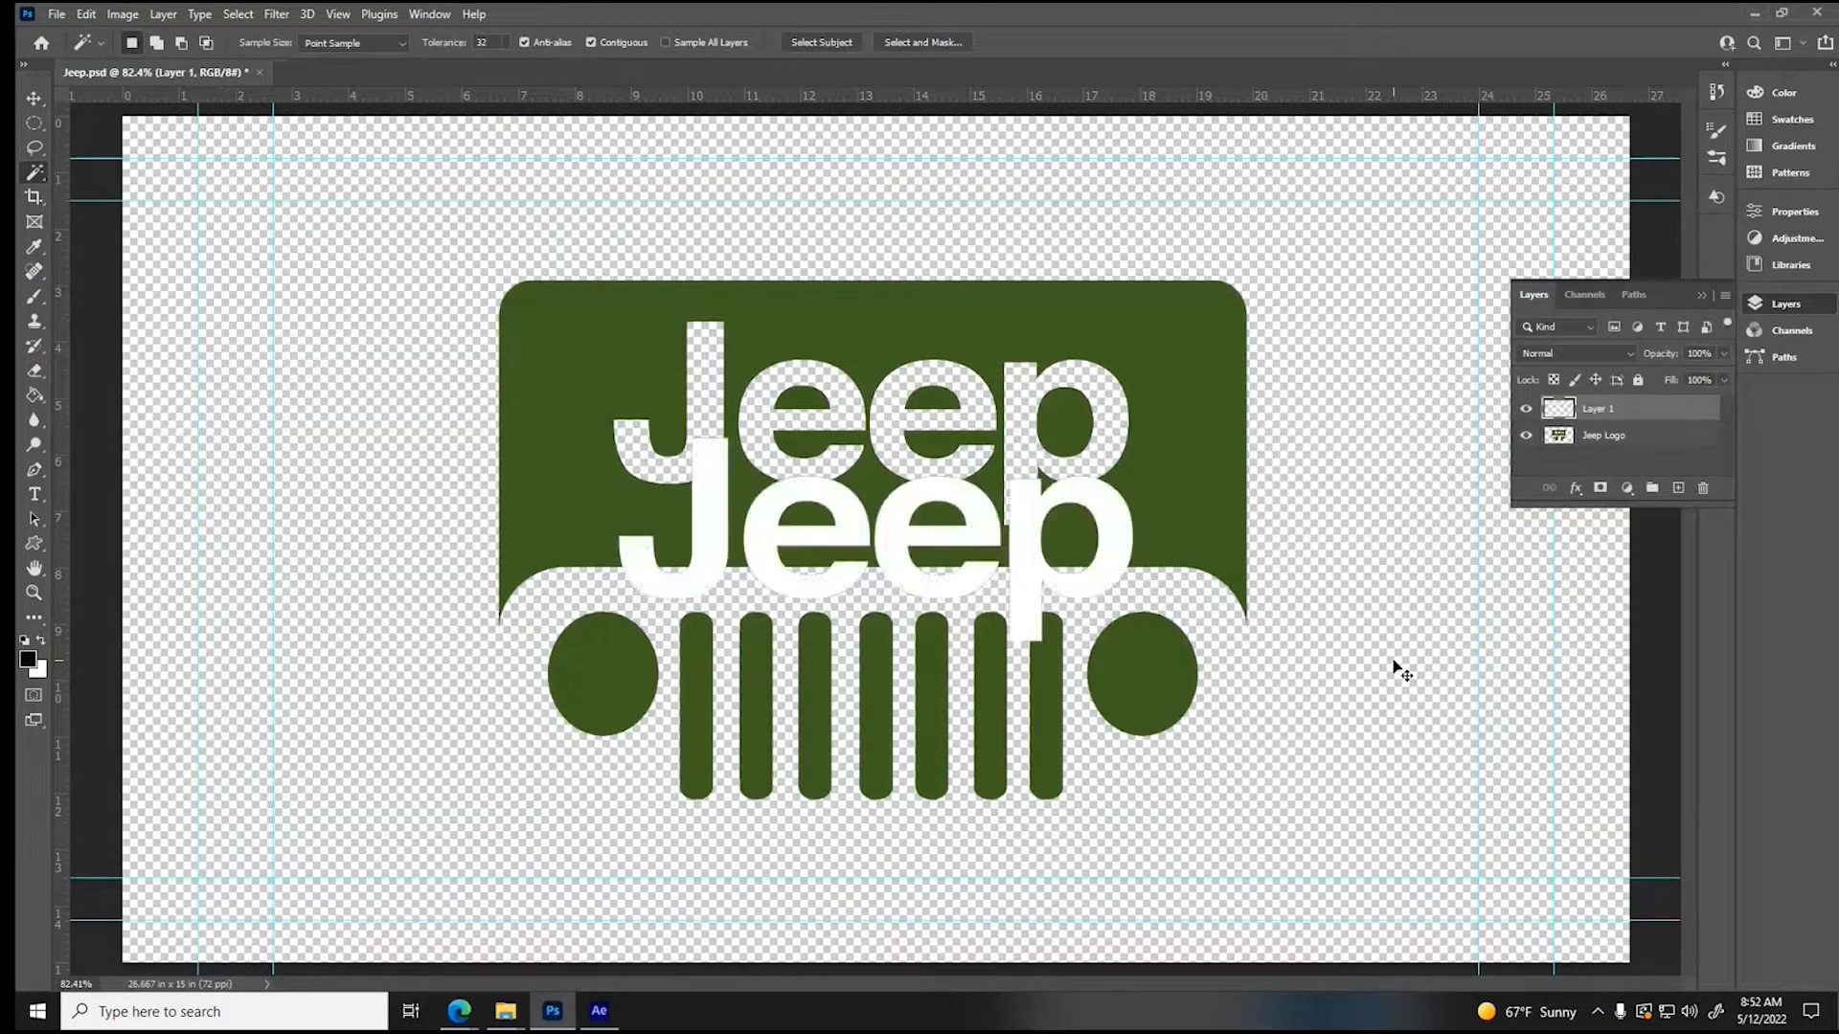
click(34, 99)
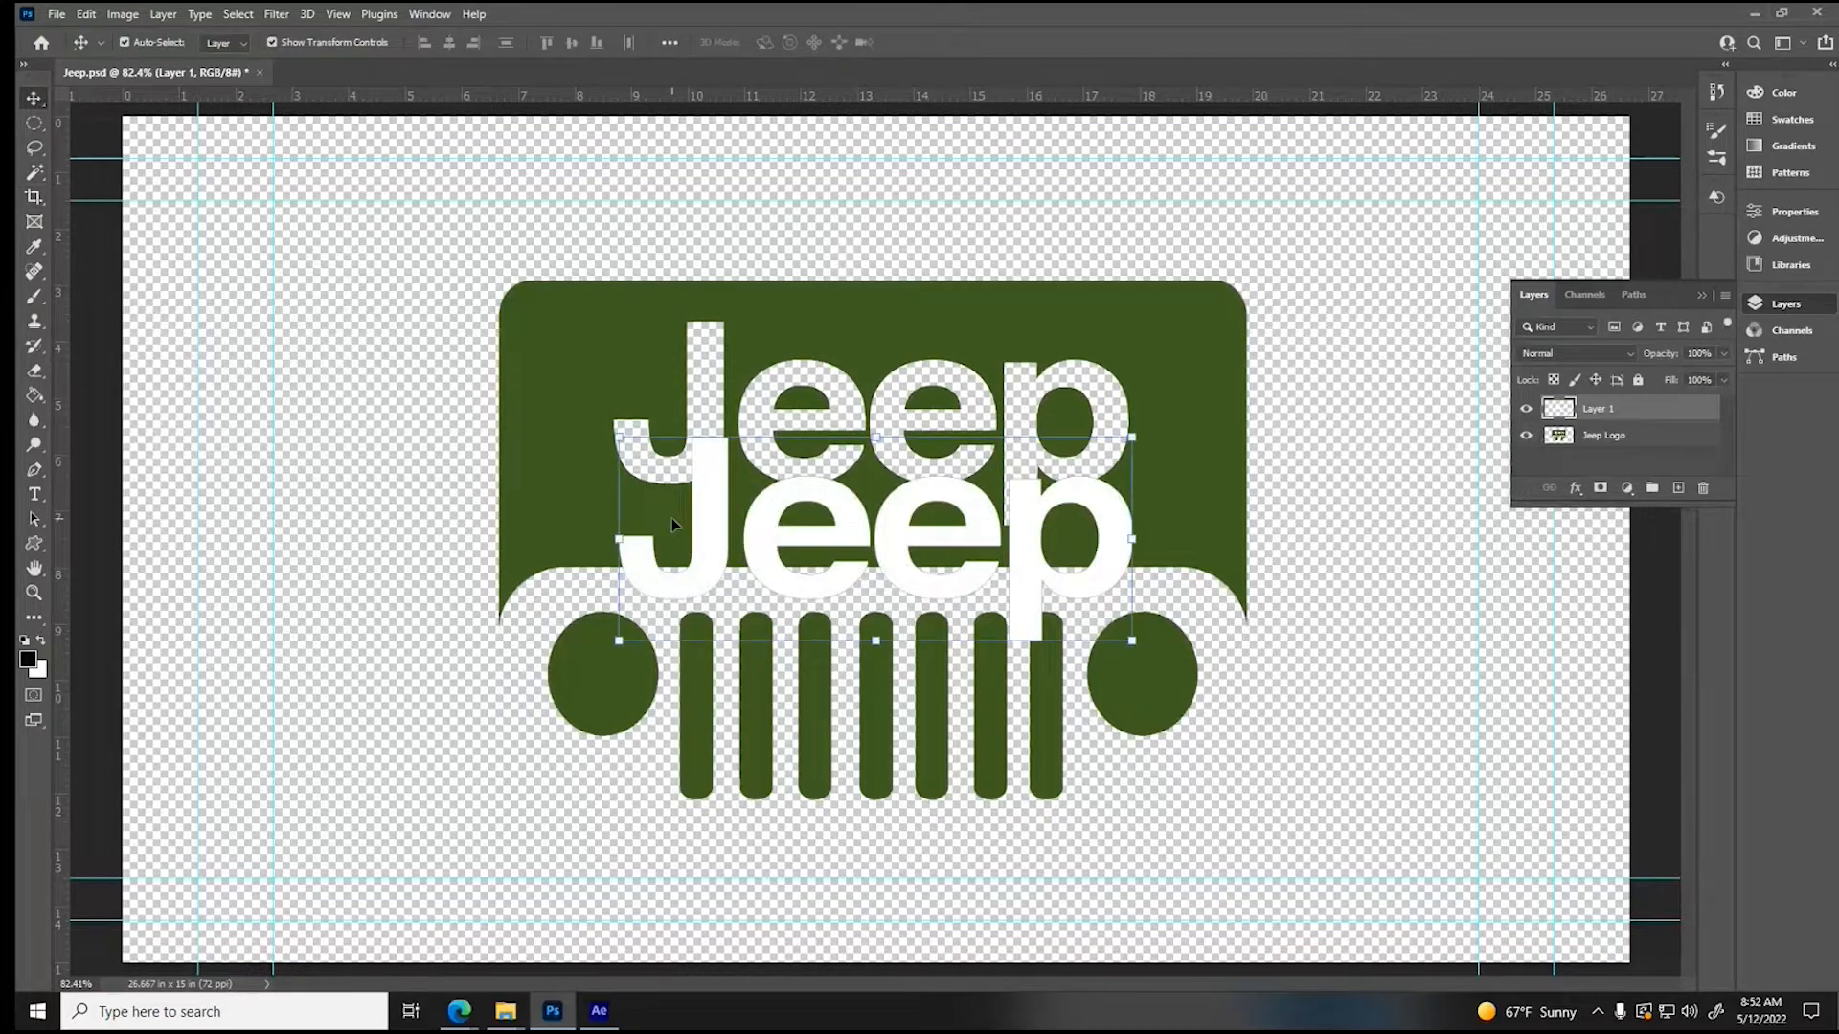
drag(716, 538, 707, 430)
key(Down)
key(Down)
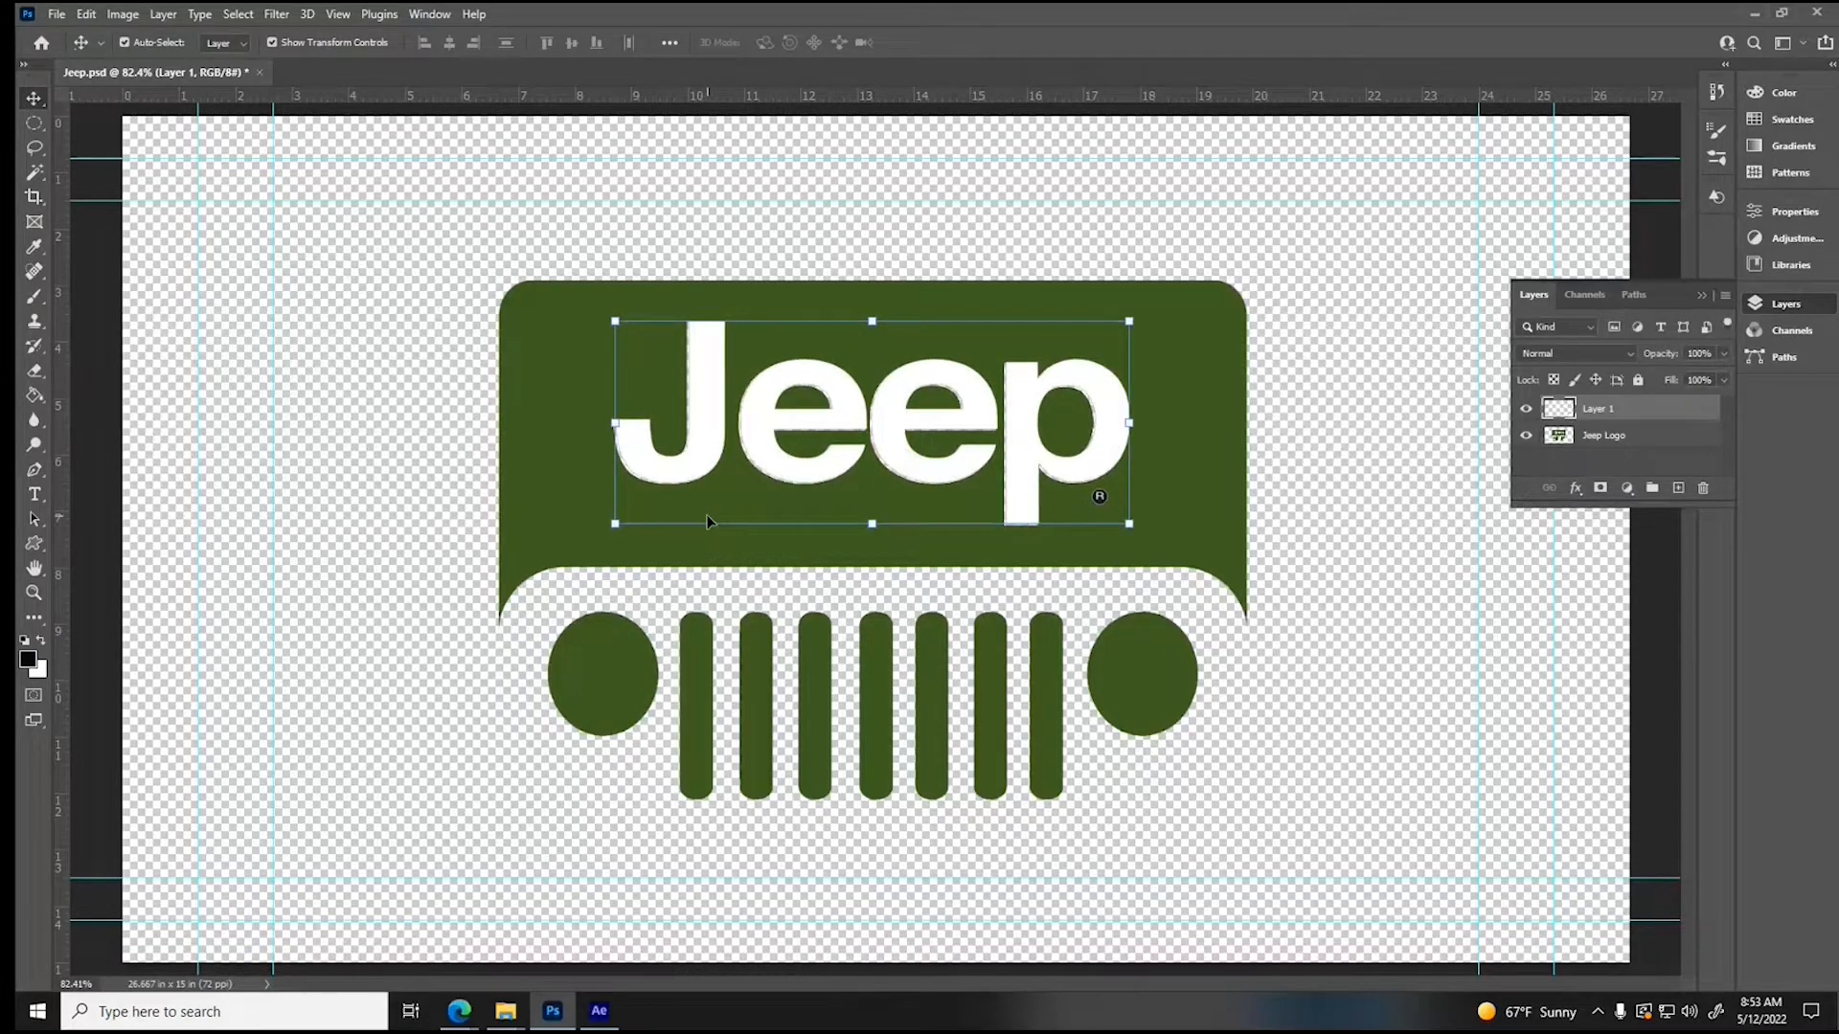
- Nudge the Jeep lettering left into alignment, cut the letter J onto its own layer and place it back in its original spot
key(Left)
key(Left)
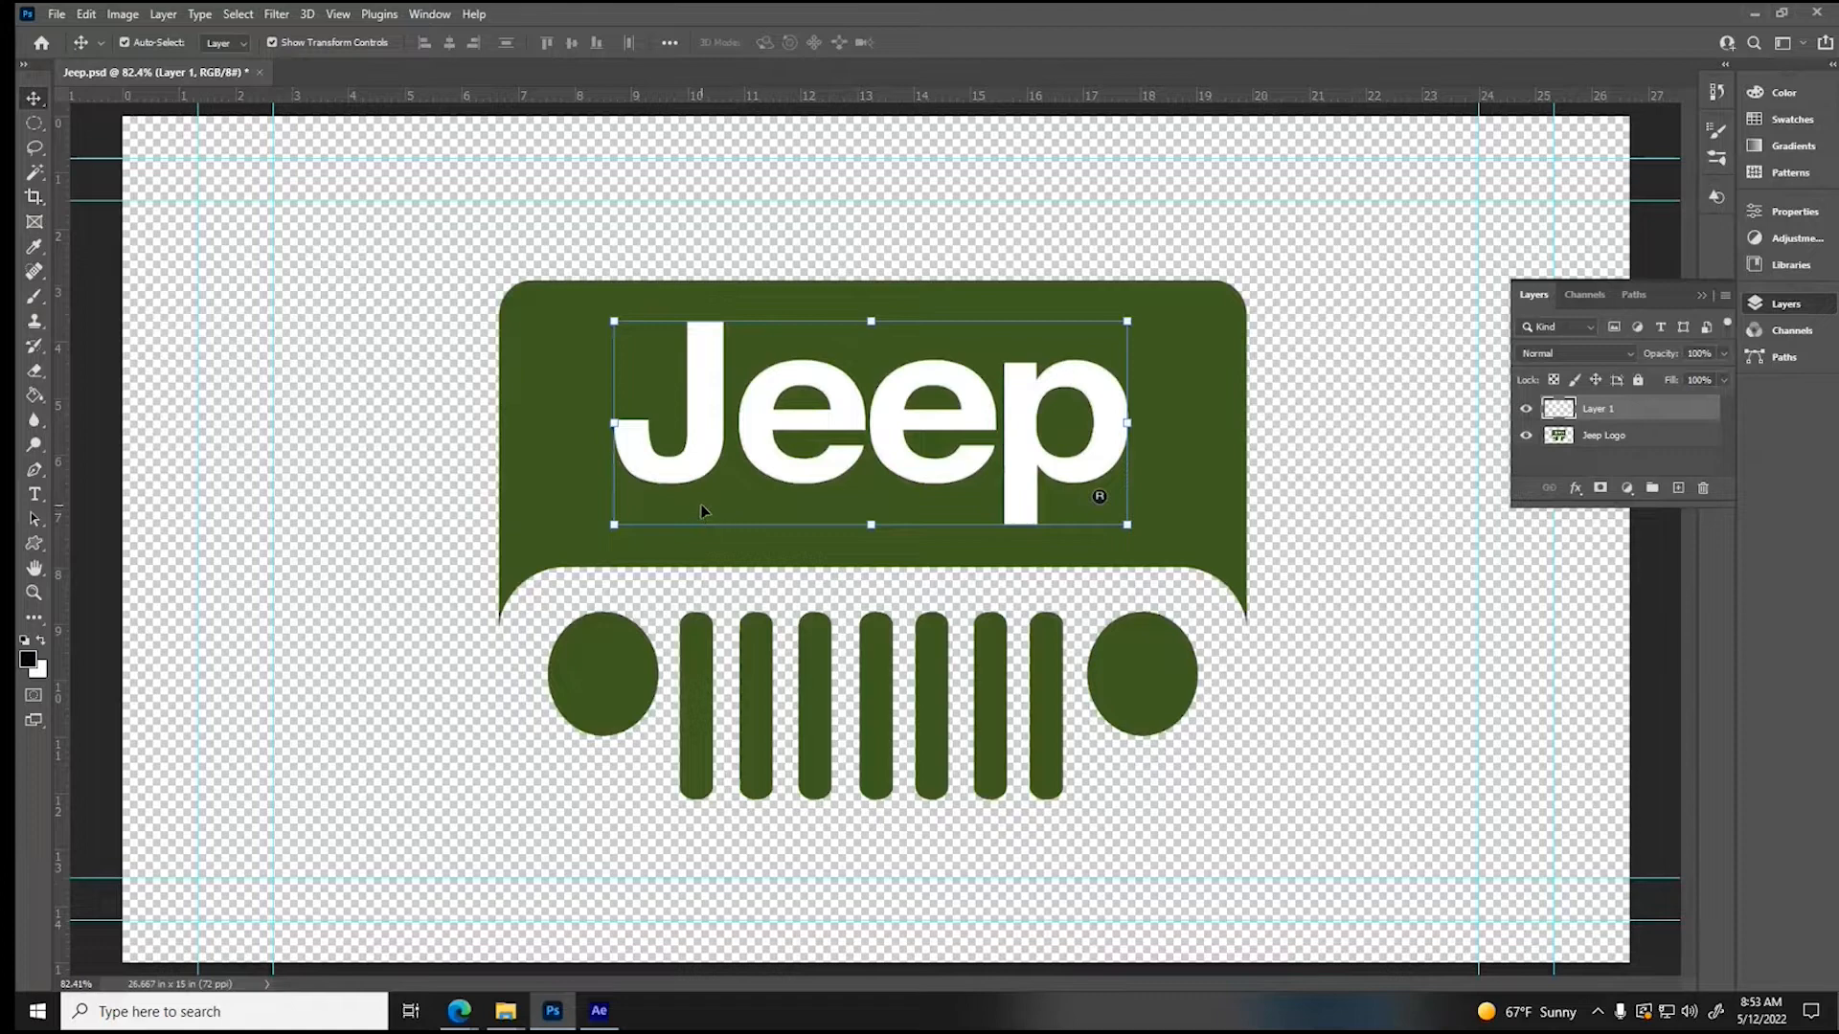
click(35, 126)
right_click(35, 127)
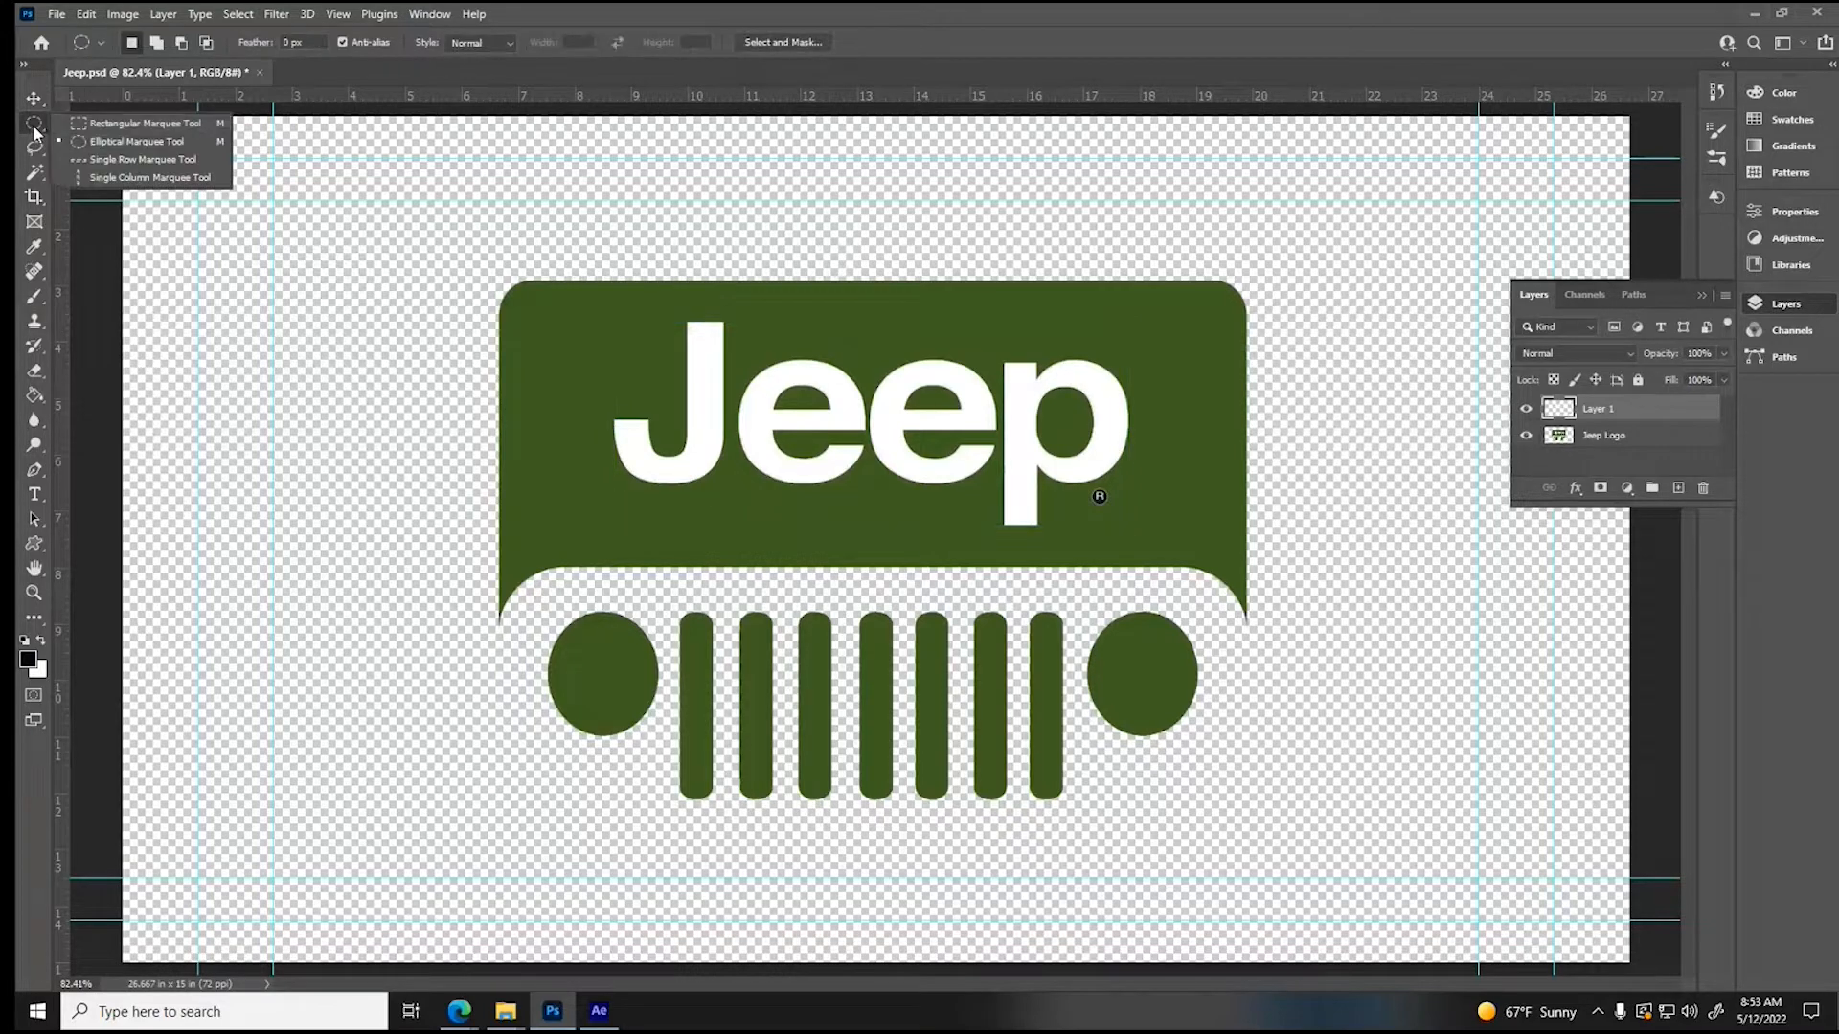
click(95, 122)
drag(562, 233, 729, 515)
key(ctrl+x)
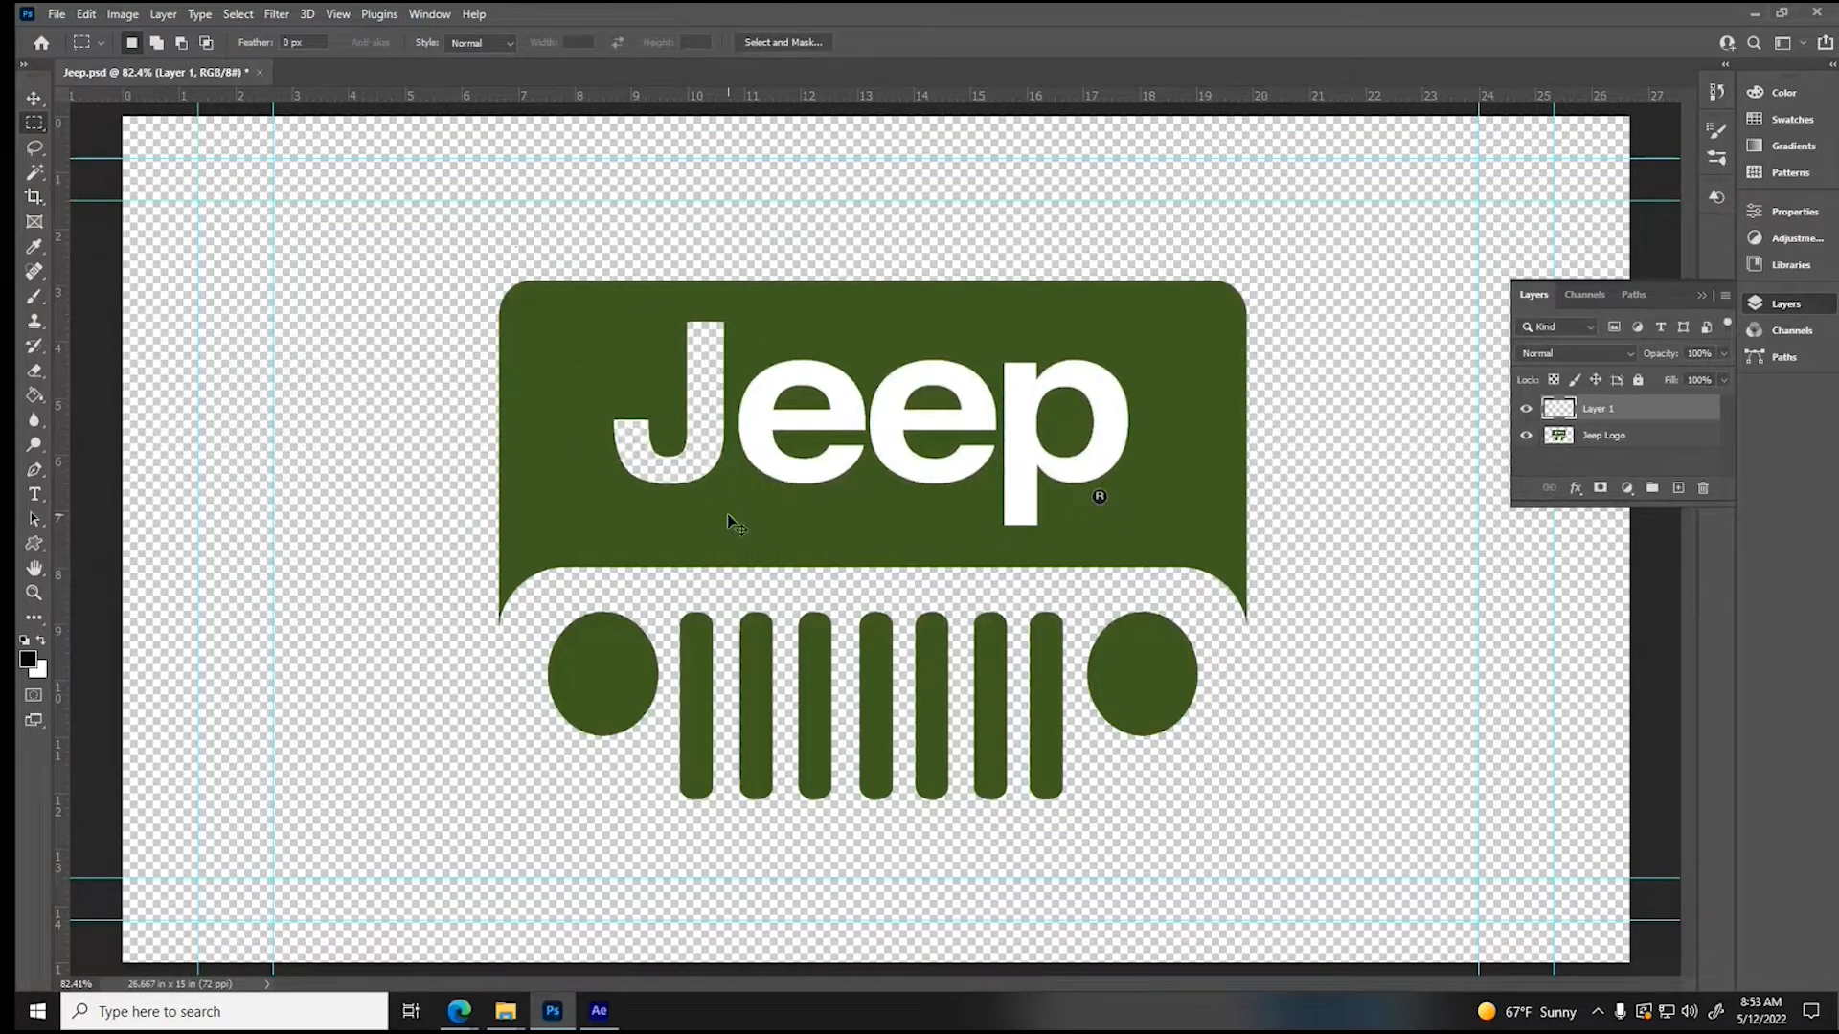
key(ctrl+v)
key(v)
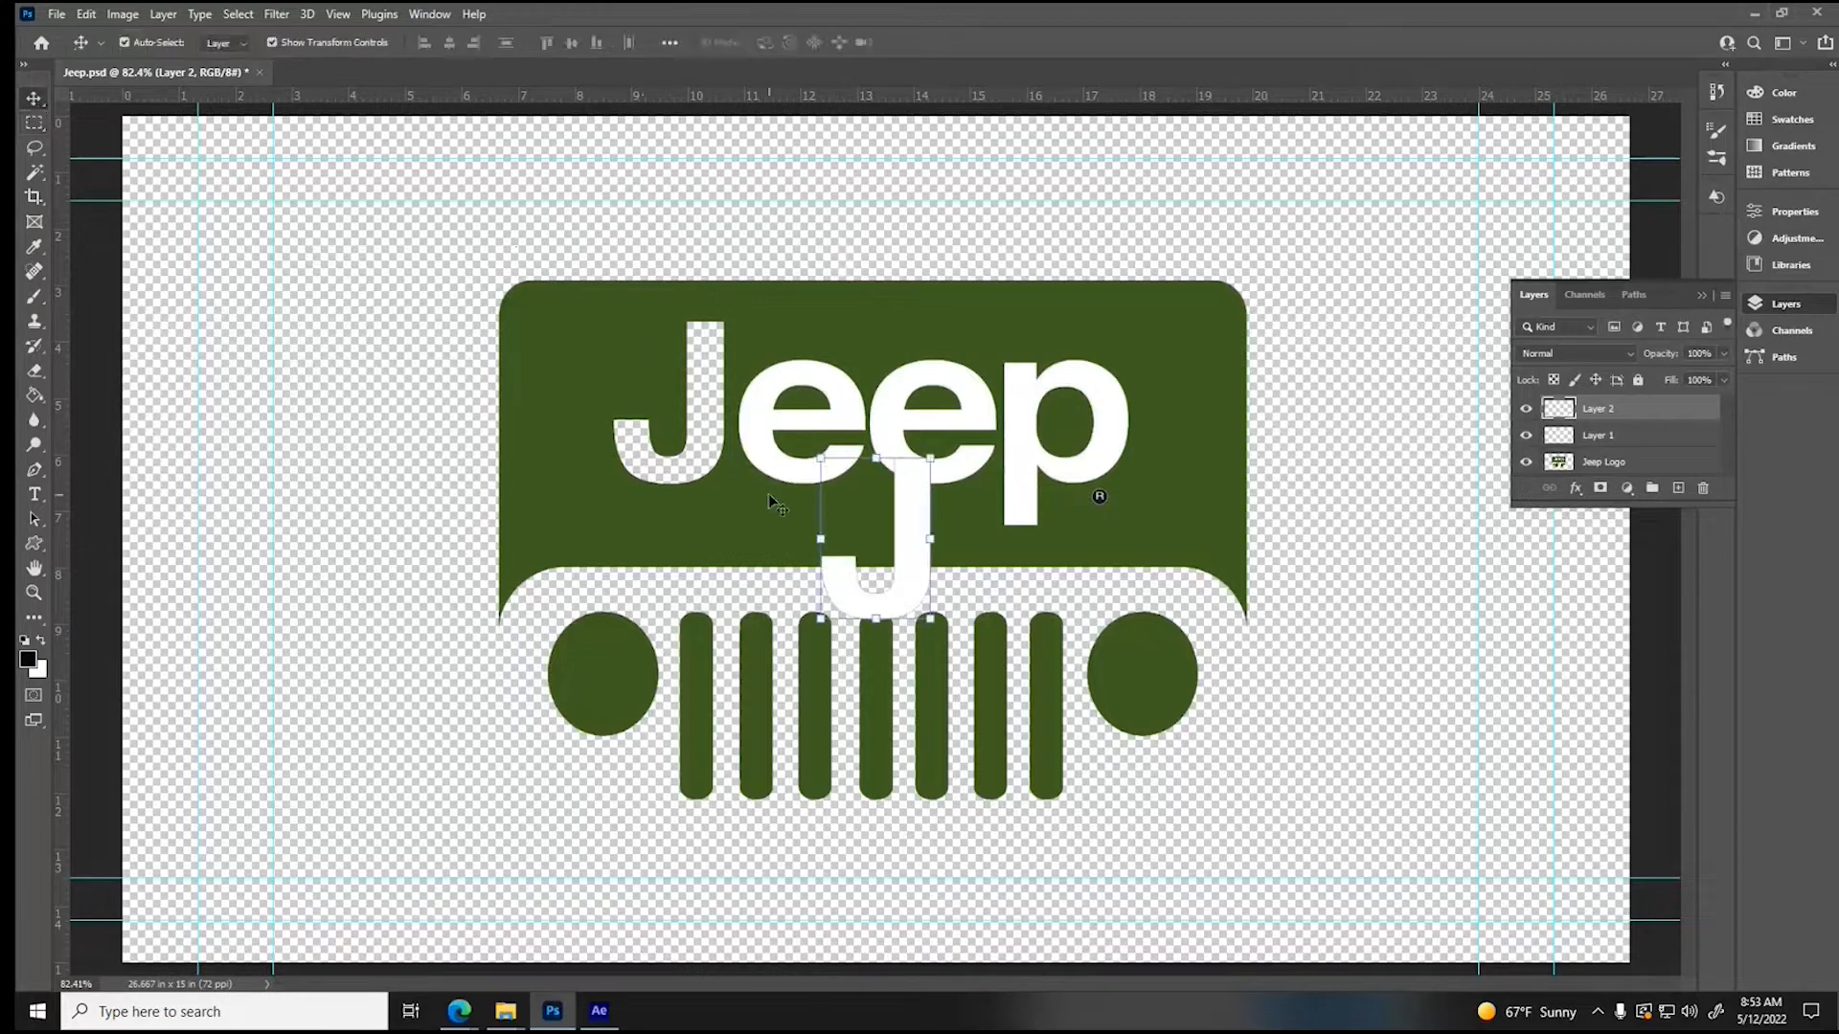
drag(854, 575, 644, 458)
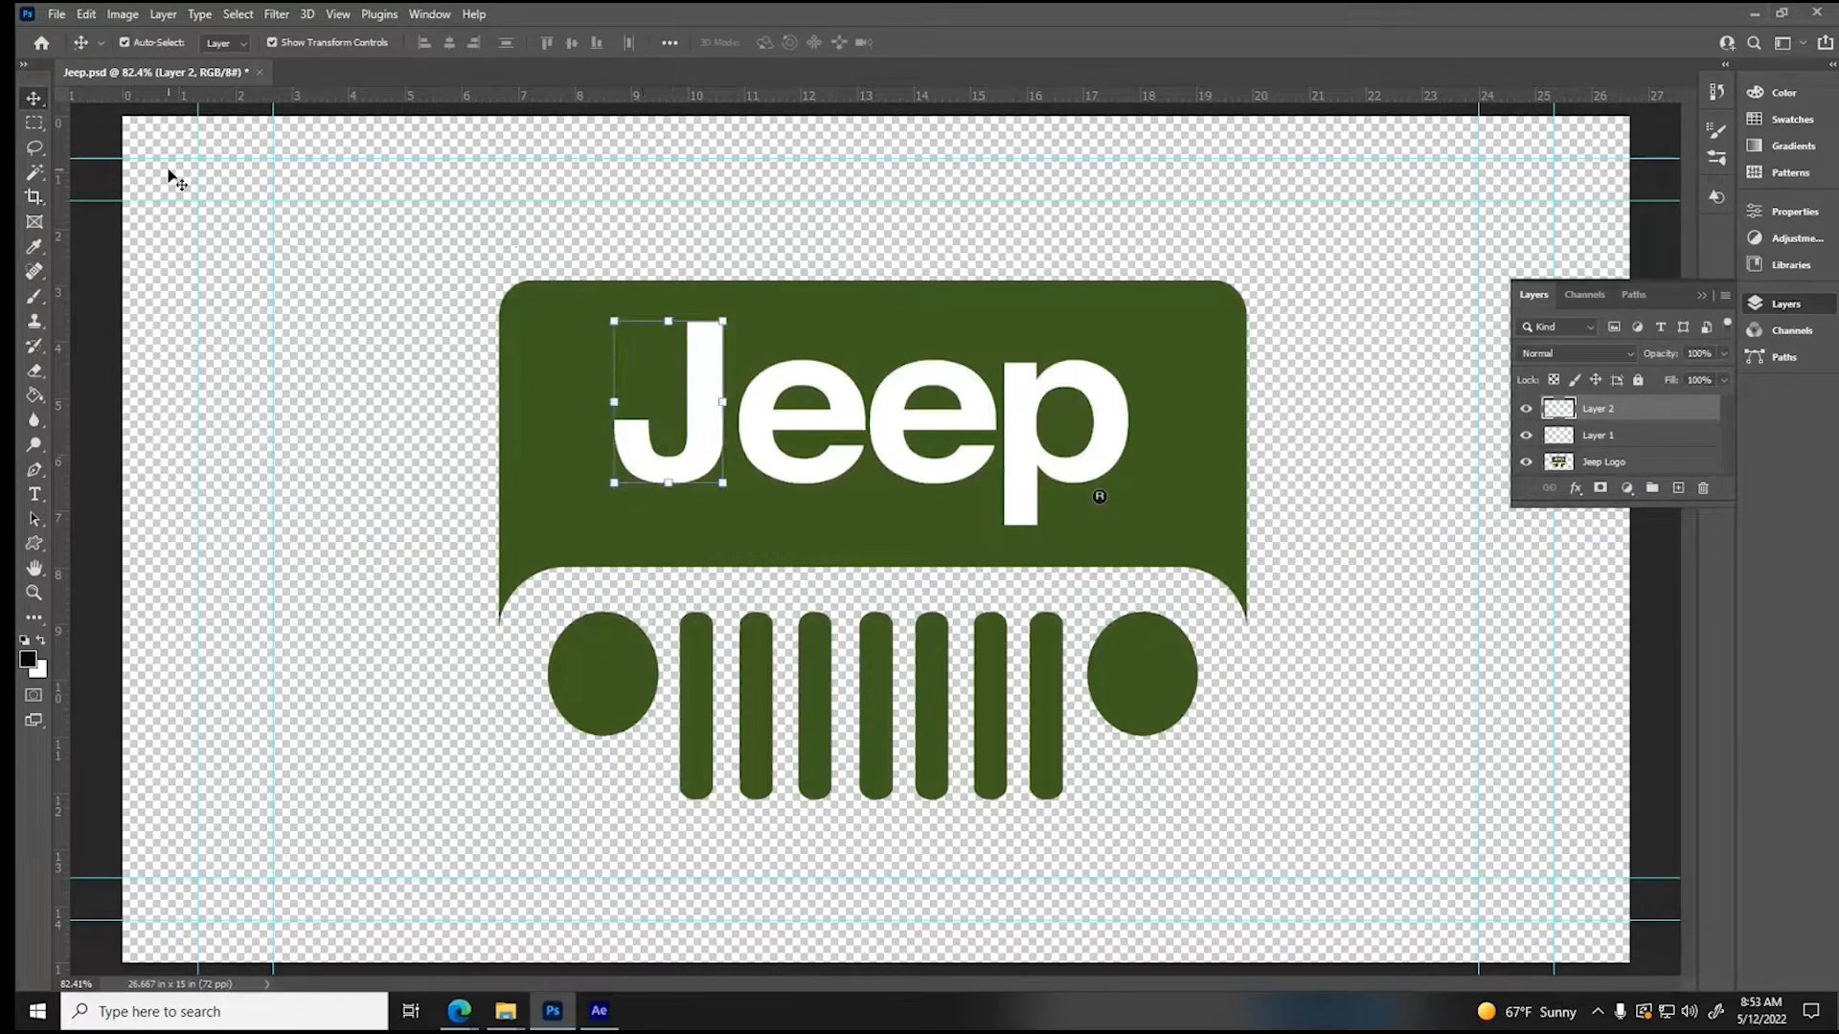
- Cut the first letter e from Layer 1 onto its own layer and move it back into its gap
click(35, 122)
drag(740, 340, 866, 518)
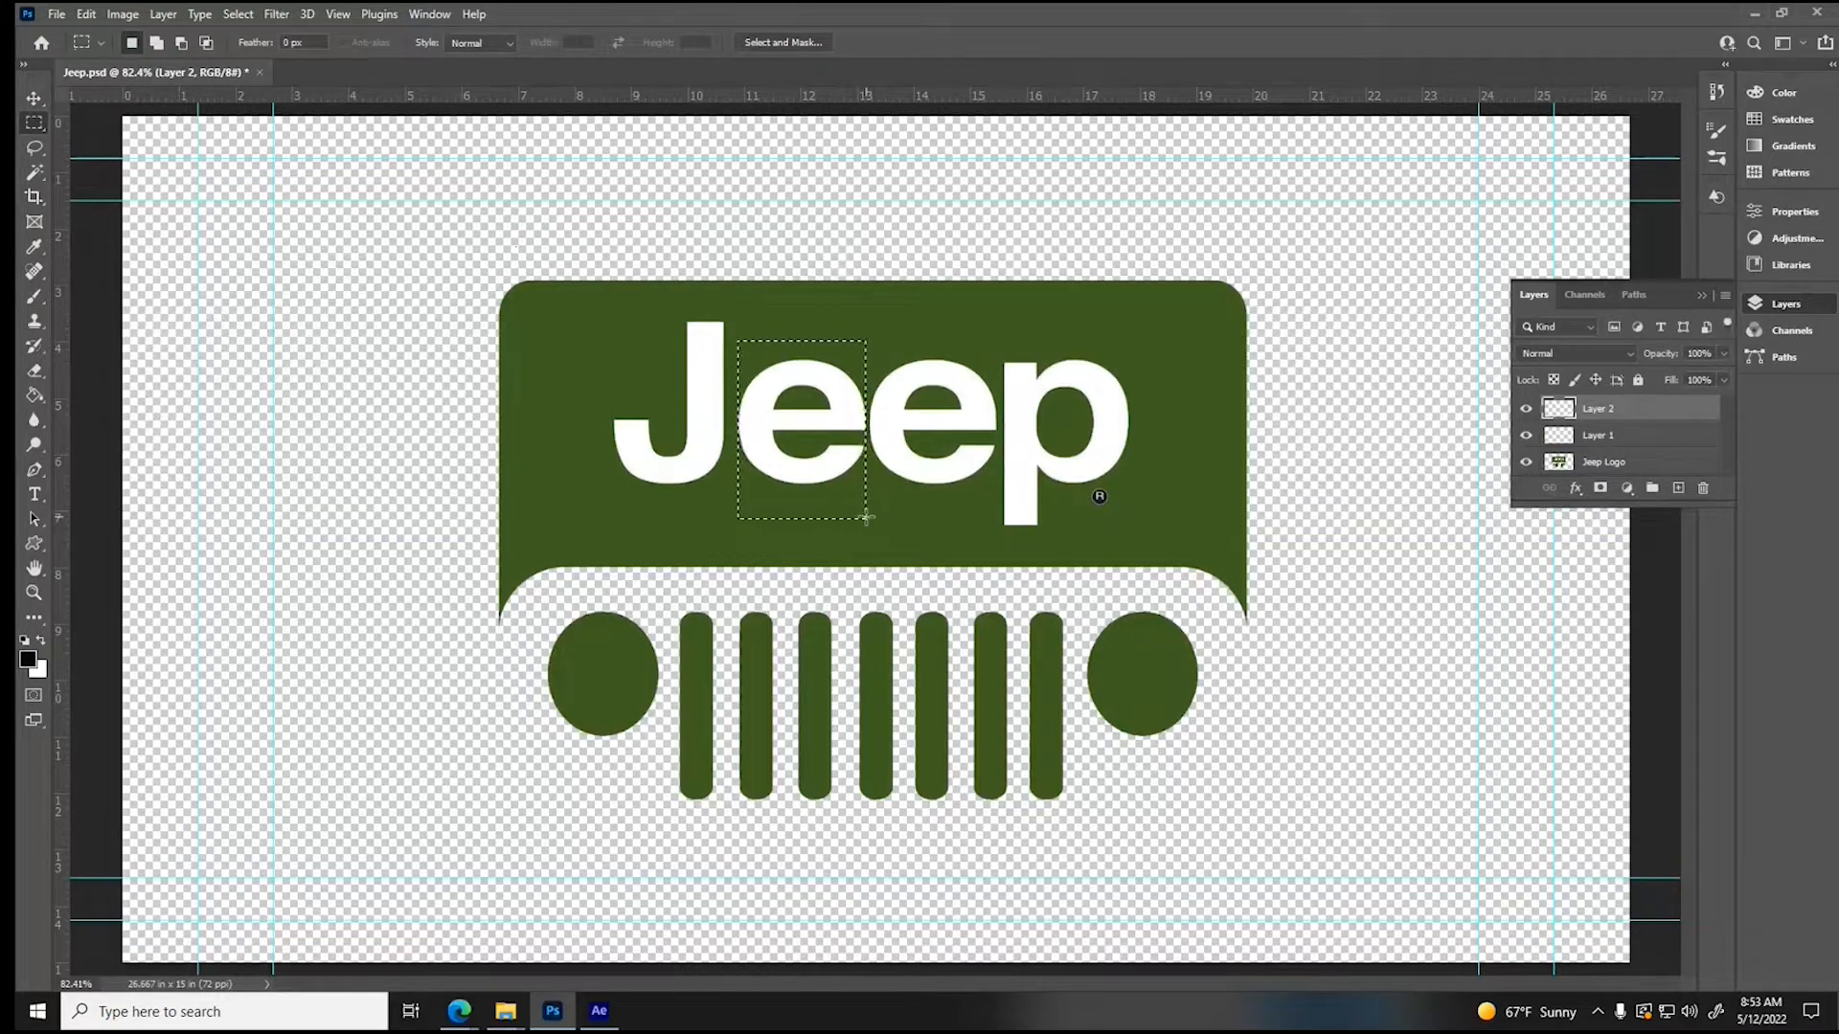
key(ctrl+x)
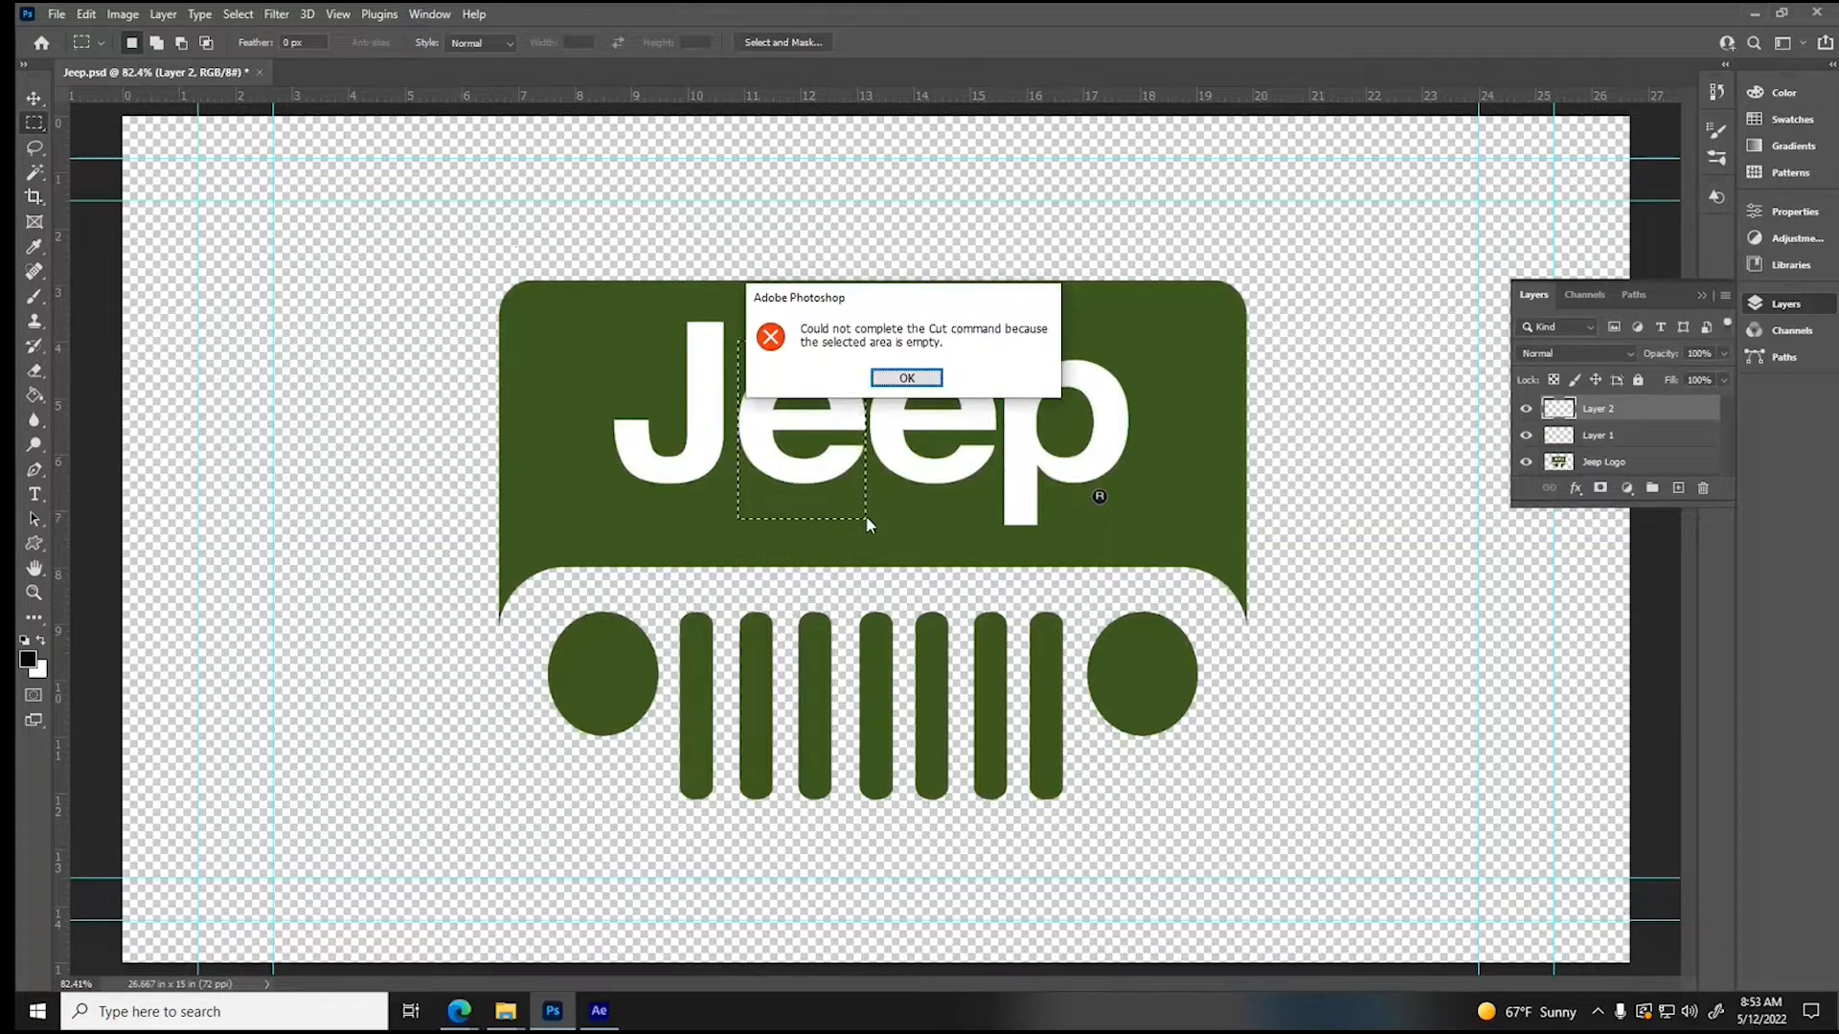
click(903, 379)
click(1651, 437)
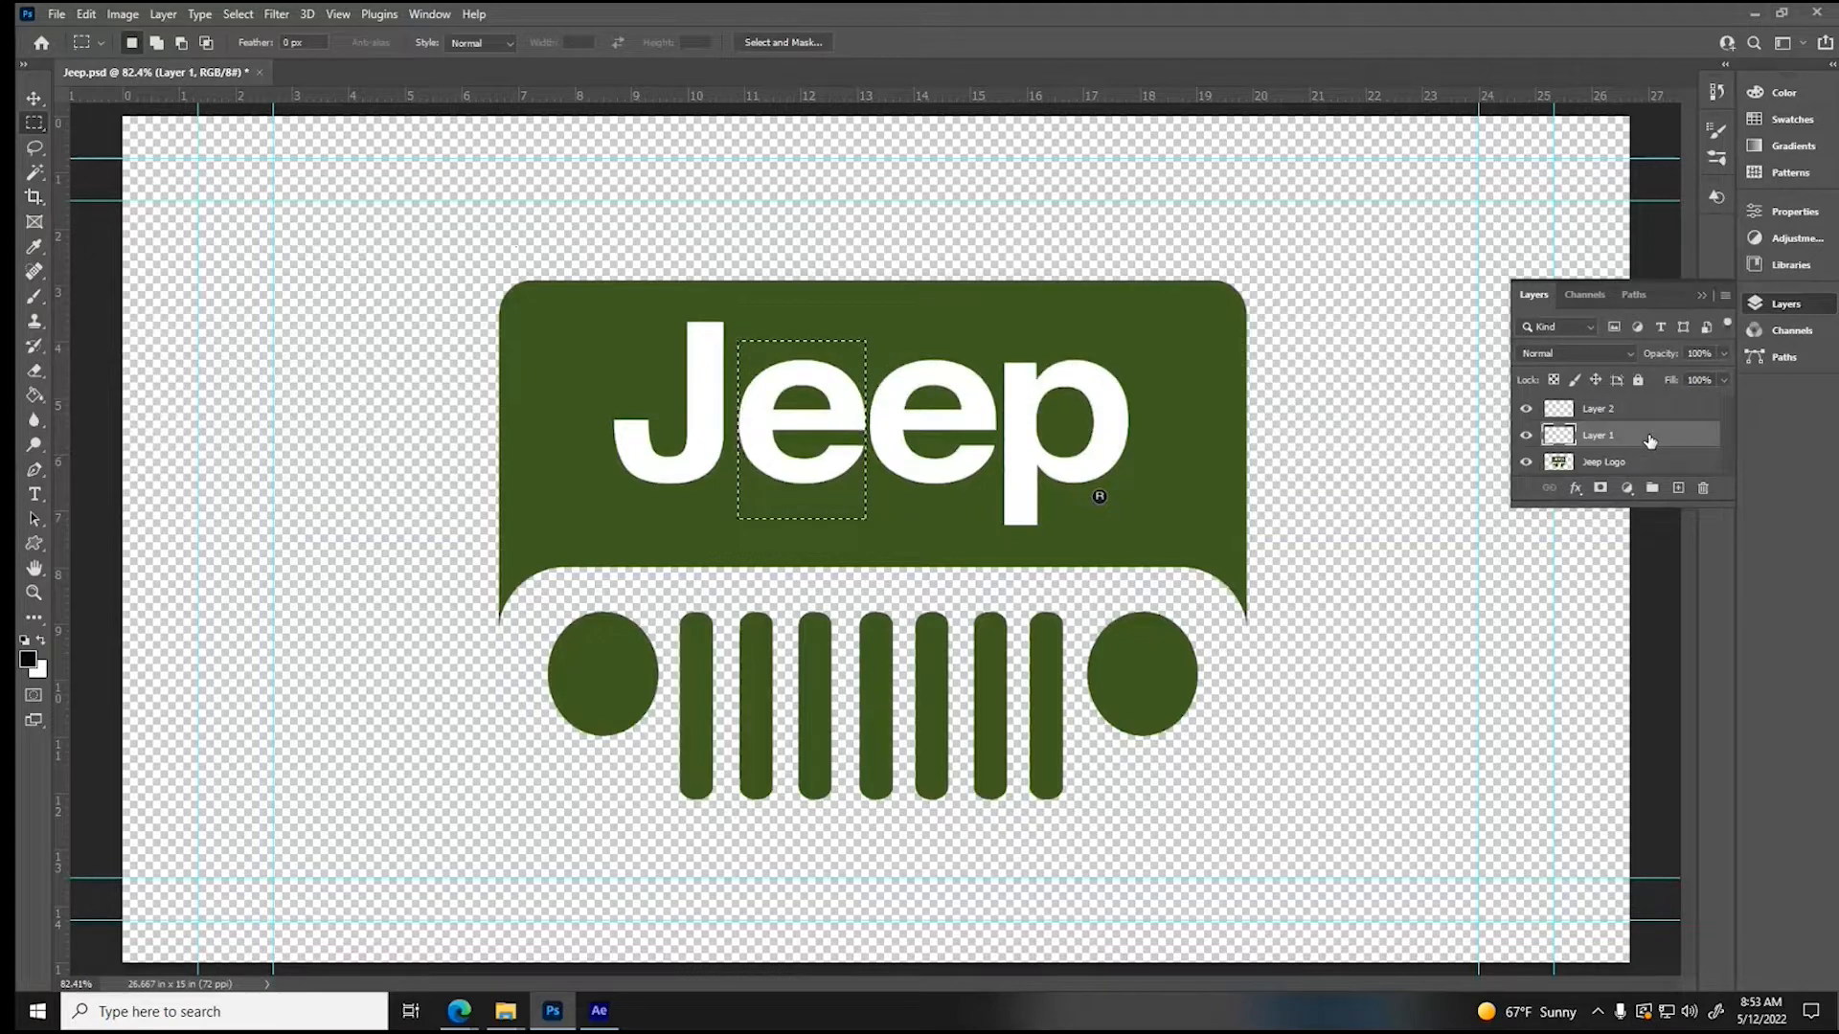
key(ctrl+x)
key(ctrl+v)
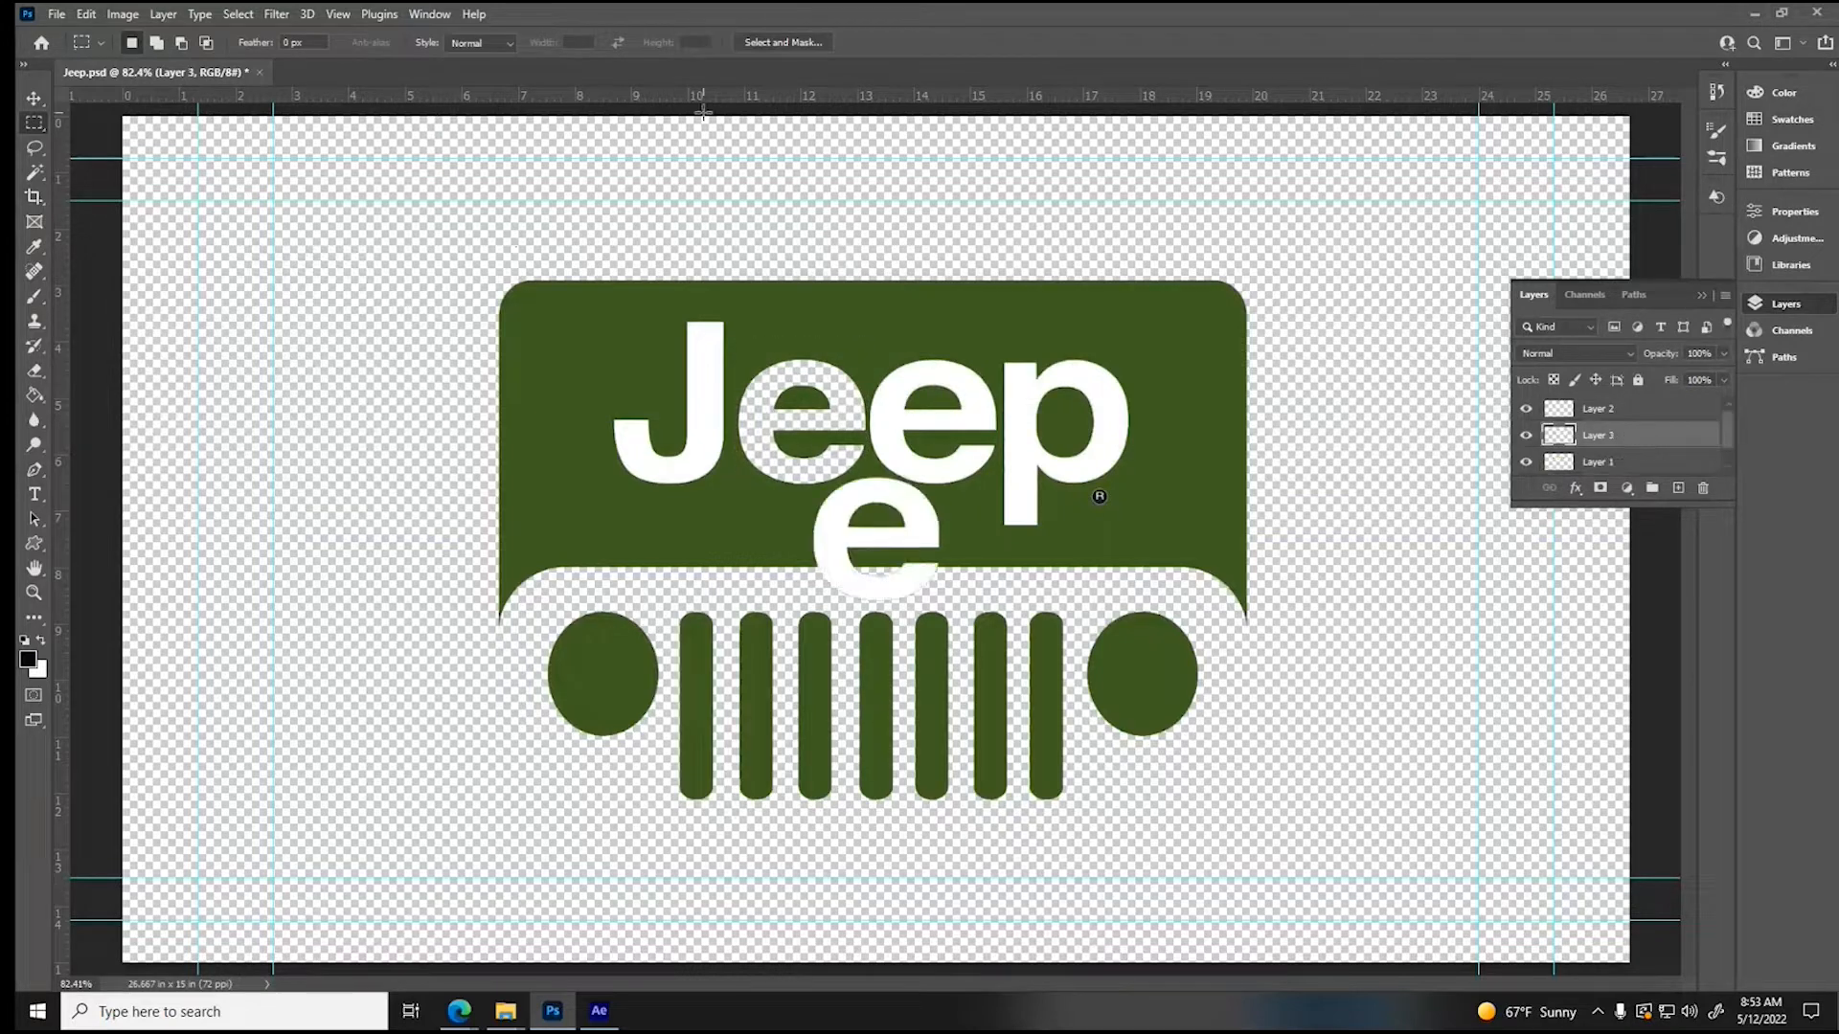
key(v)
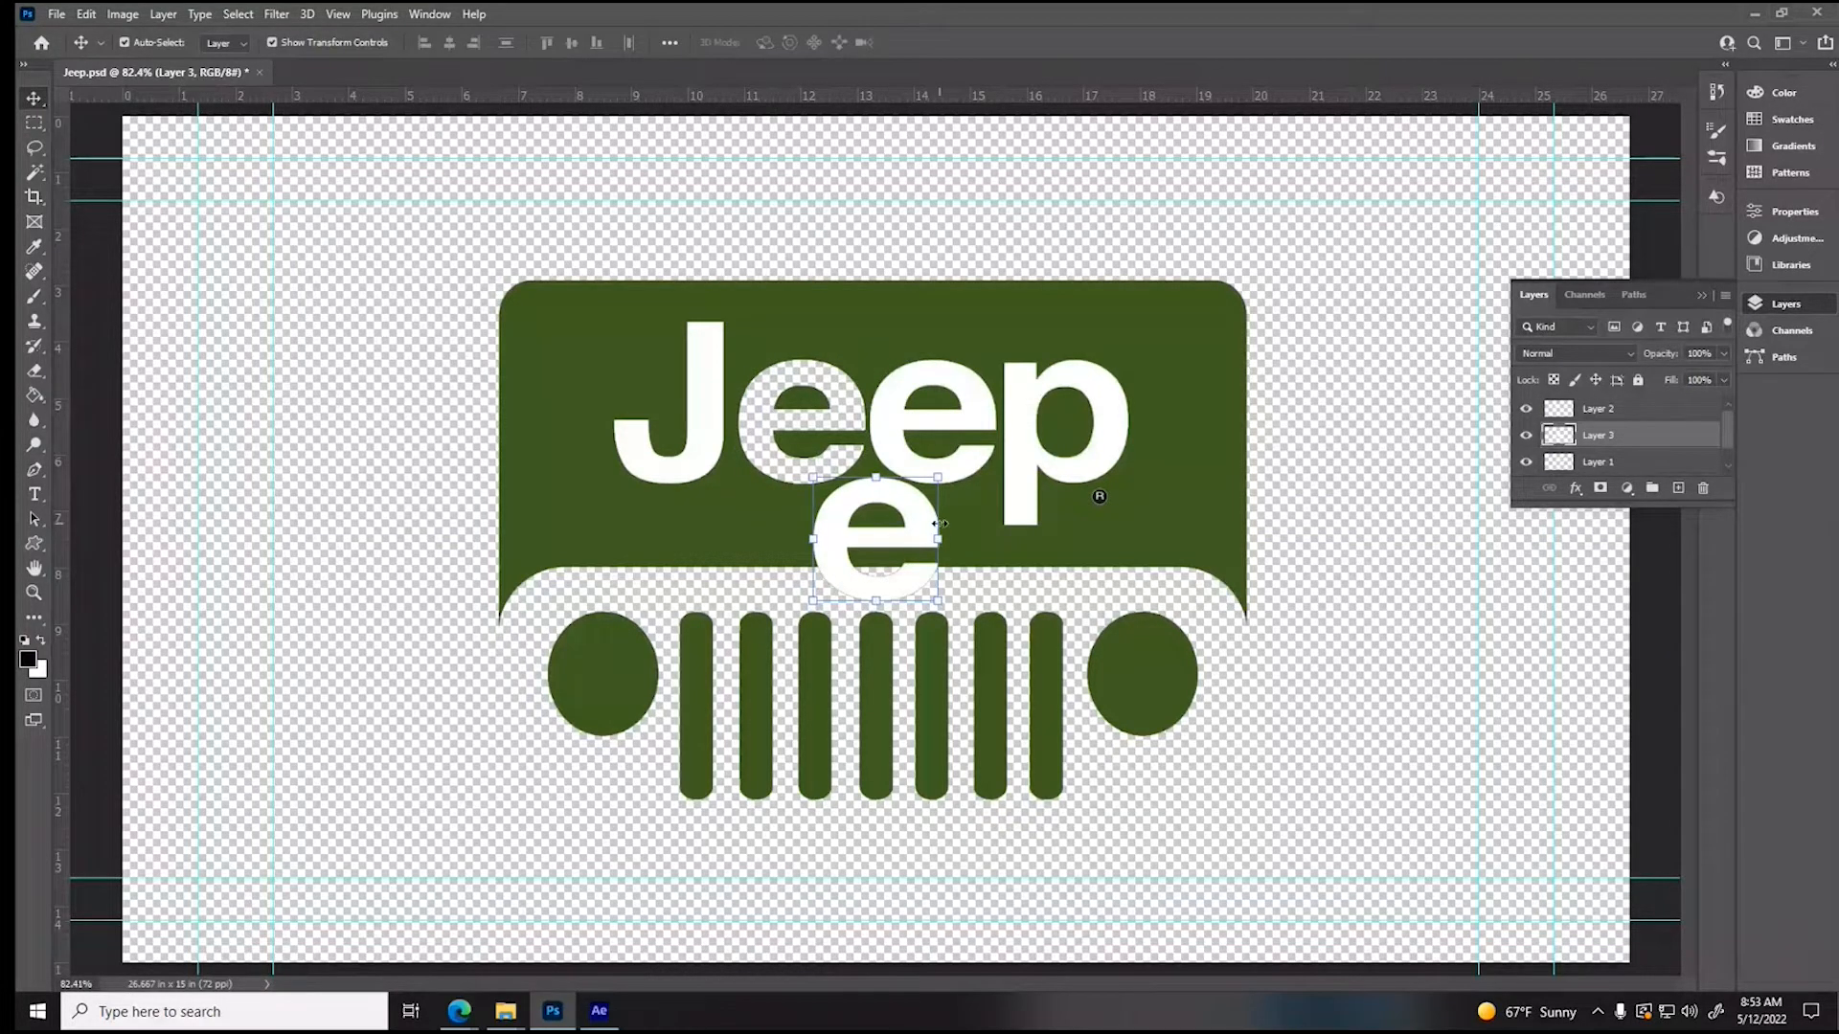
drag(919, 526, 845, 409)
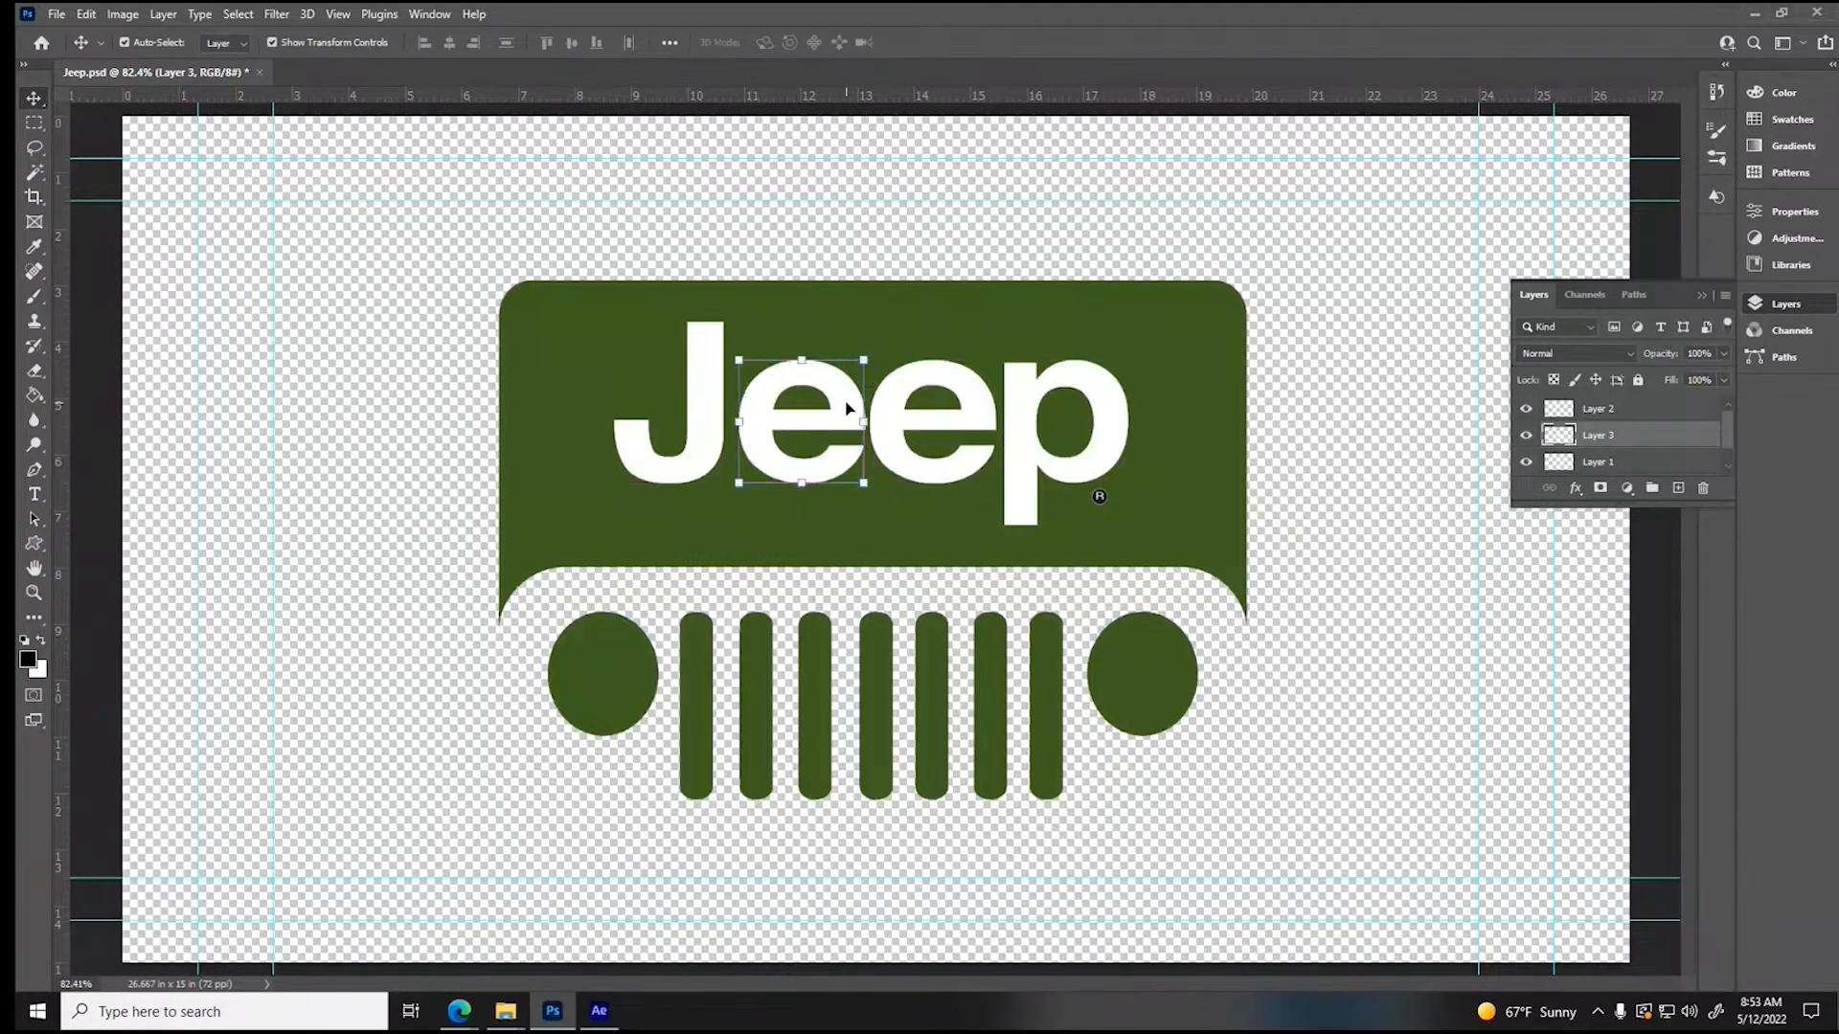
- Cut the second letter e from Layer 1 onto its own layer, fit it back beside the p and deselect it
click(35, 125)
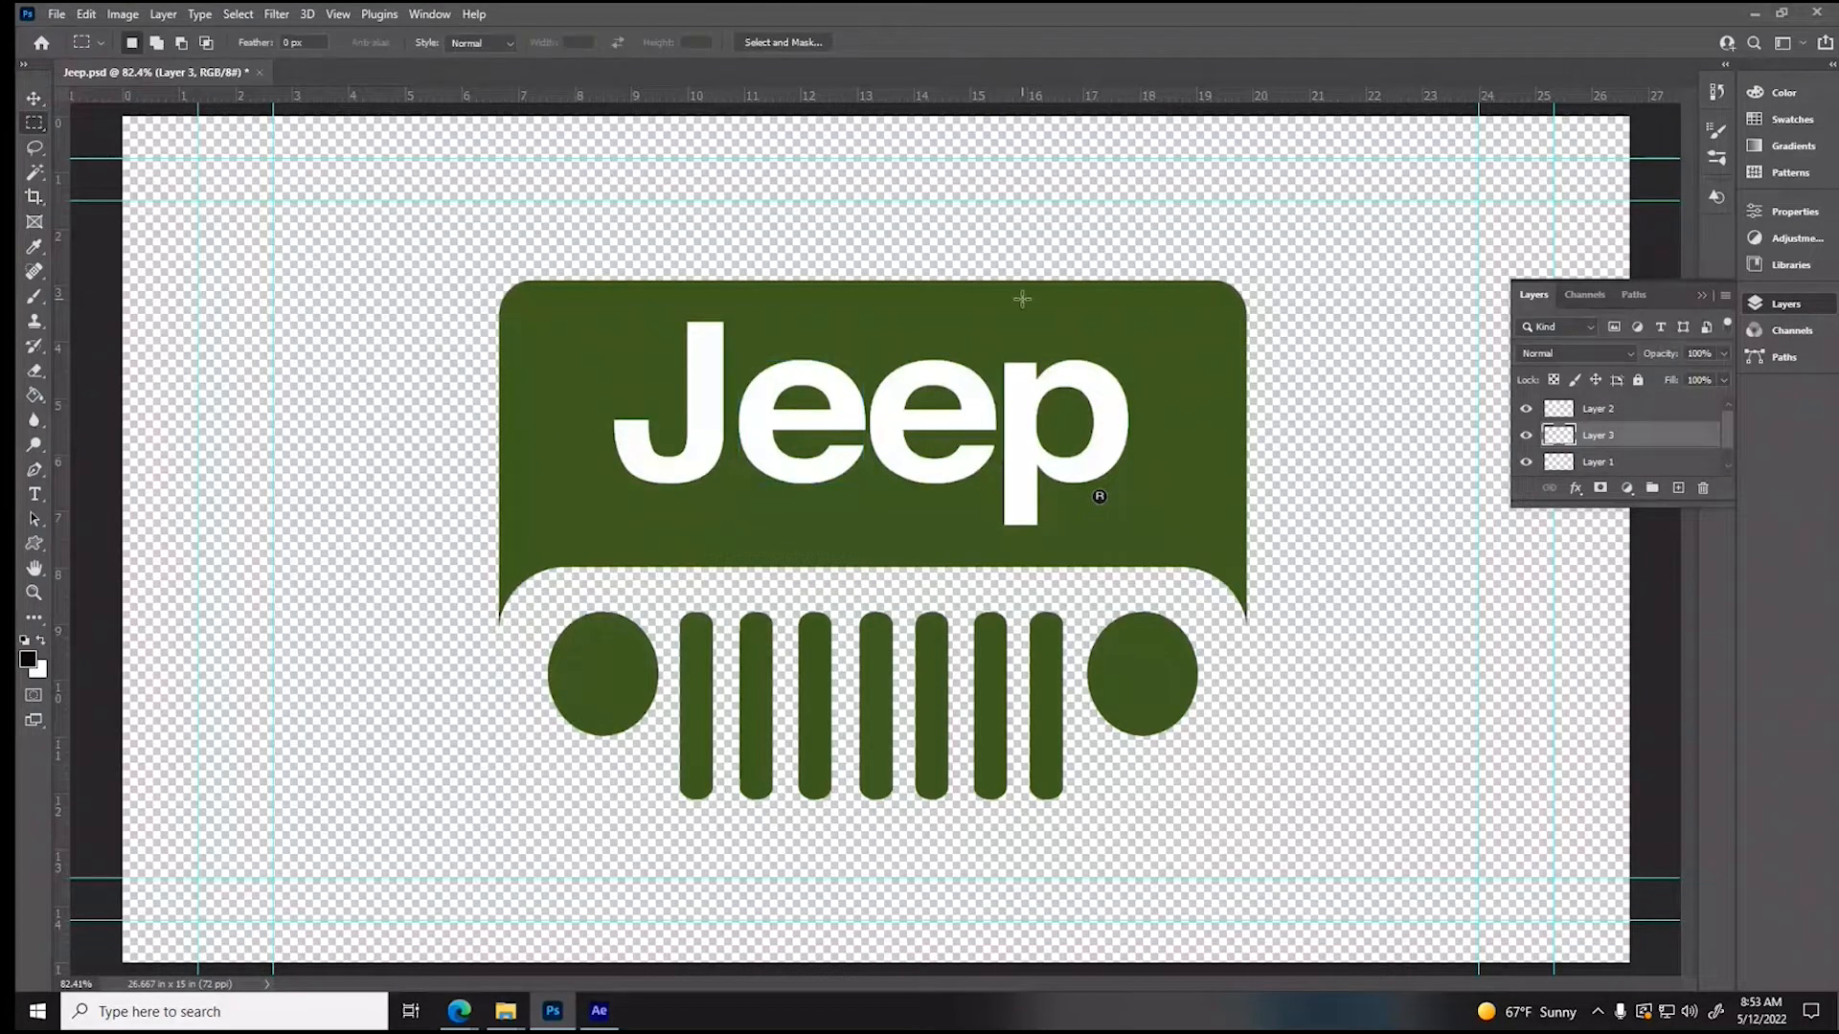
drag(868, 338, 999, 529)
click(1627, 464)
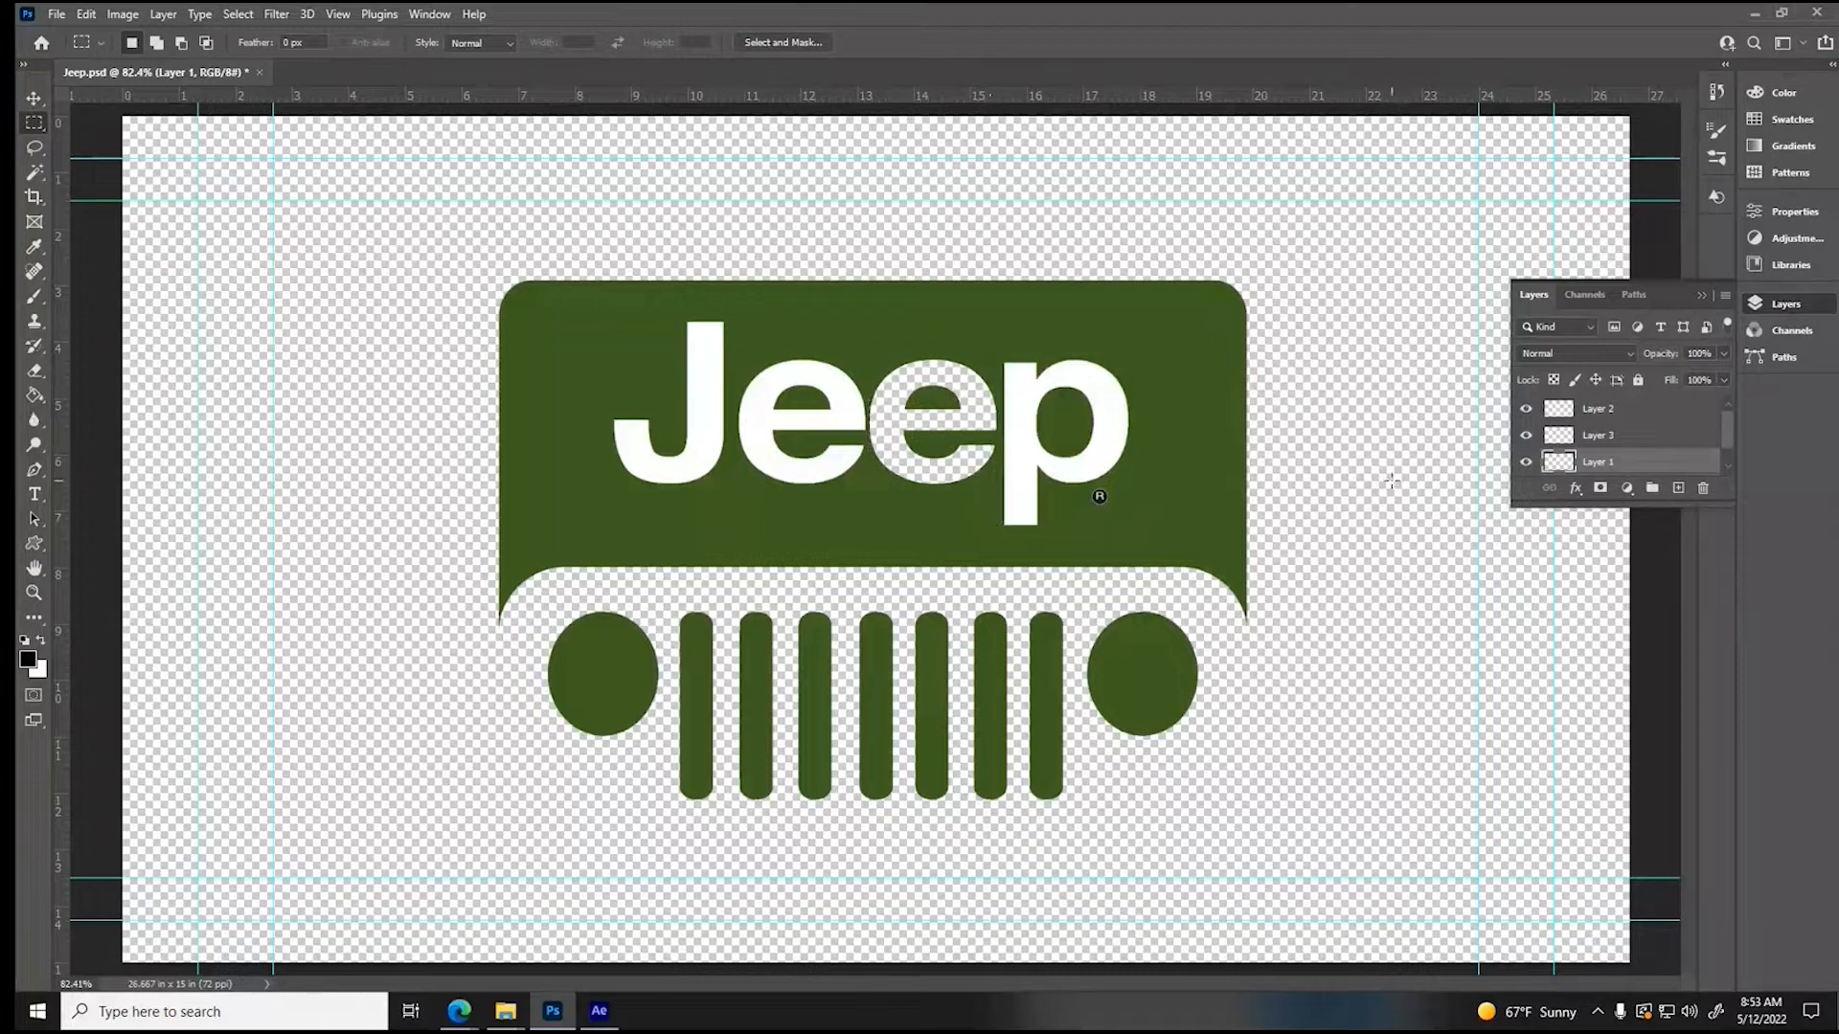
key(ctrl+v)
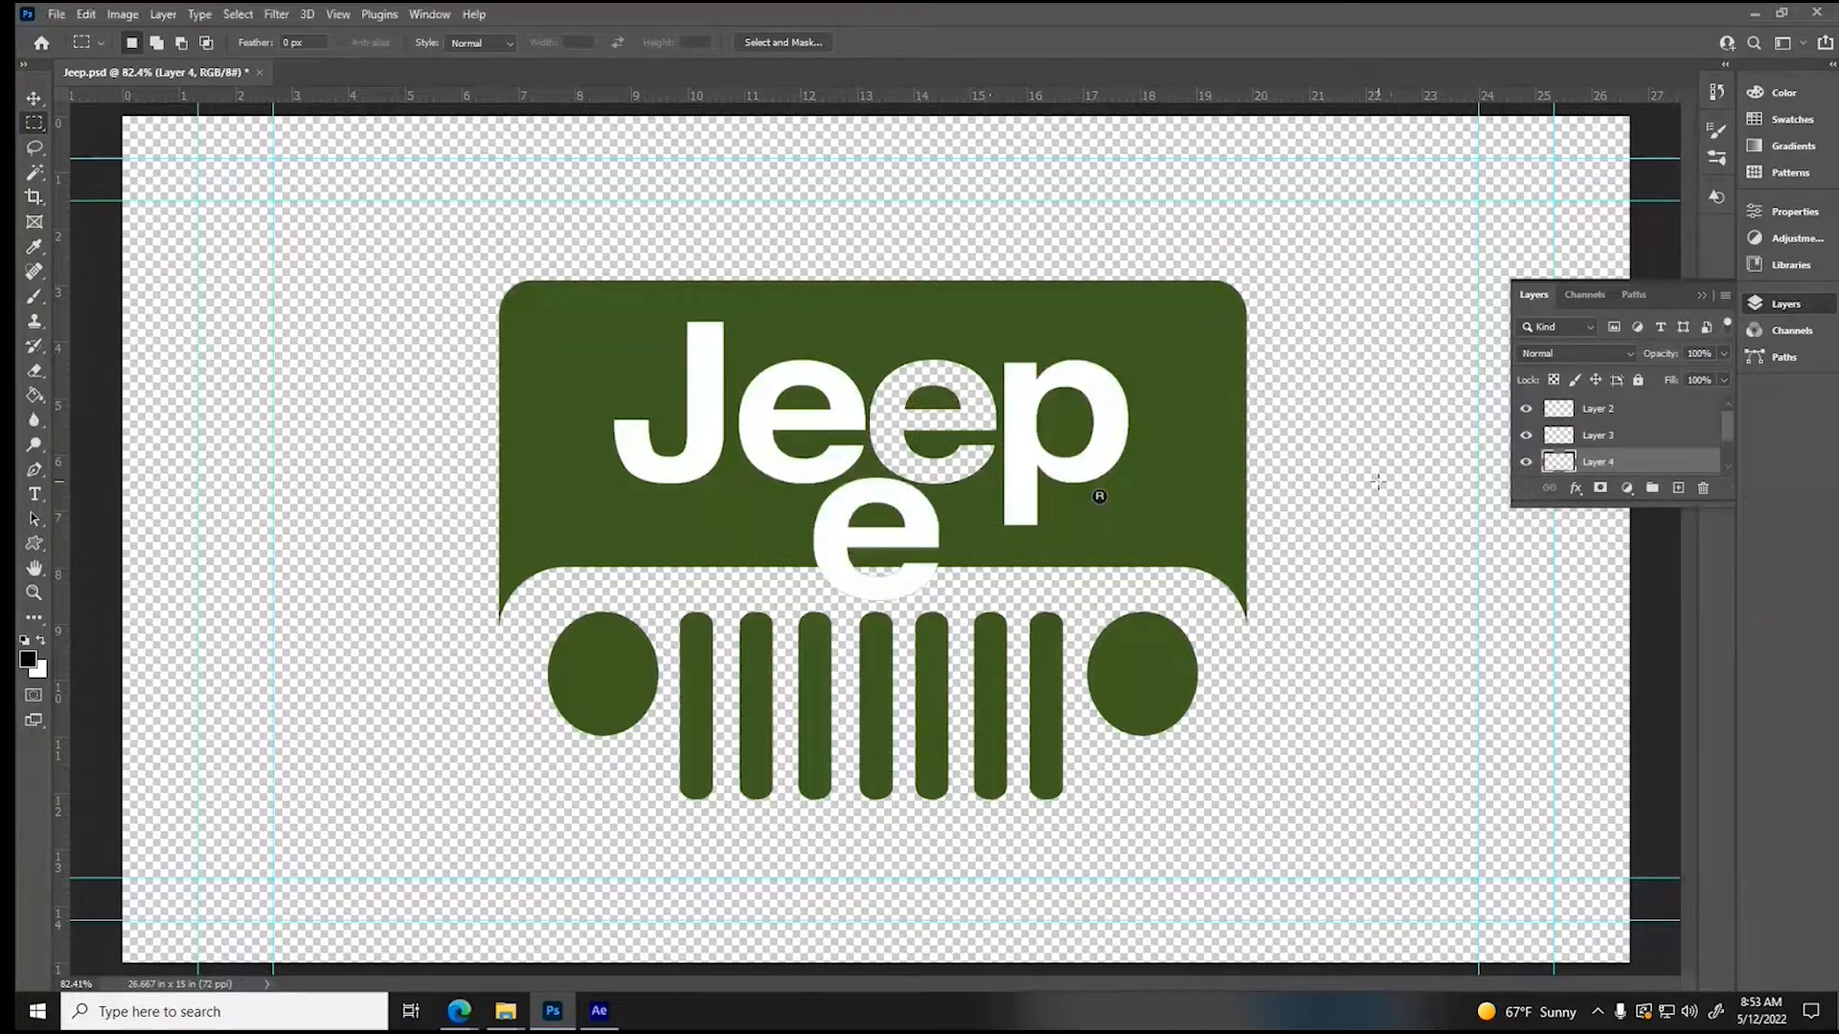
click(33, 98)
drag(939, 496, 981, 416)
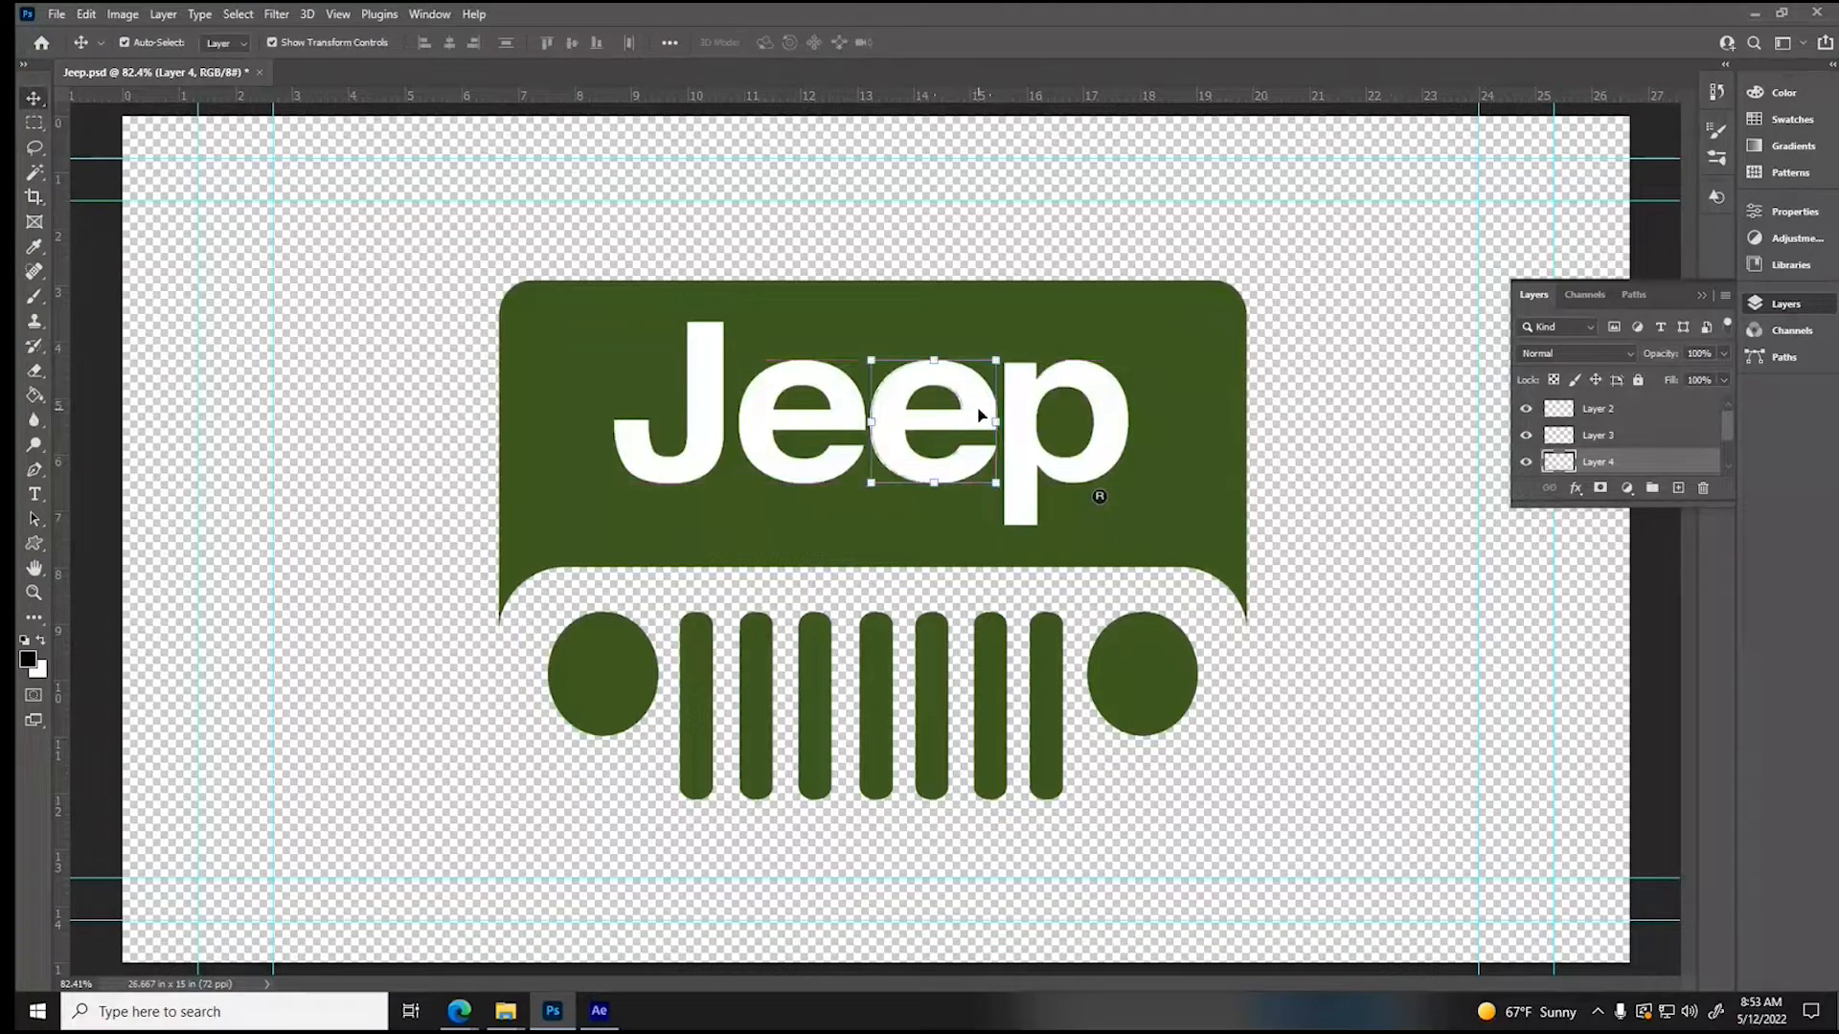
click(1338, 634)
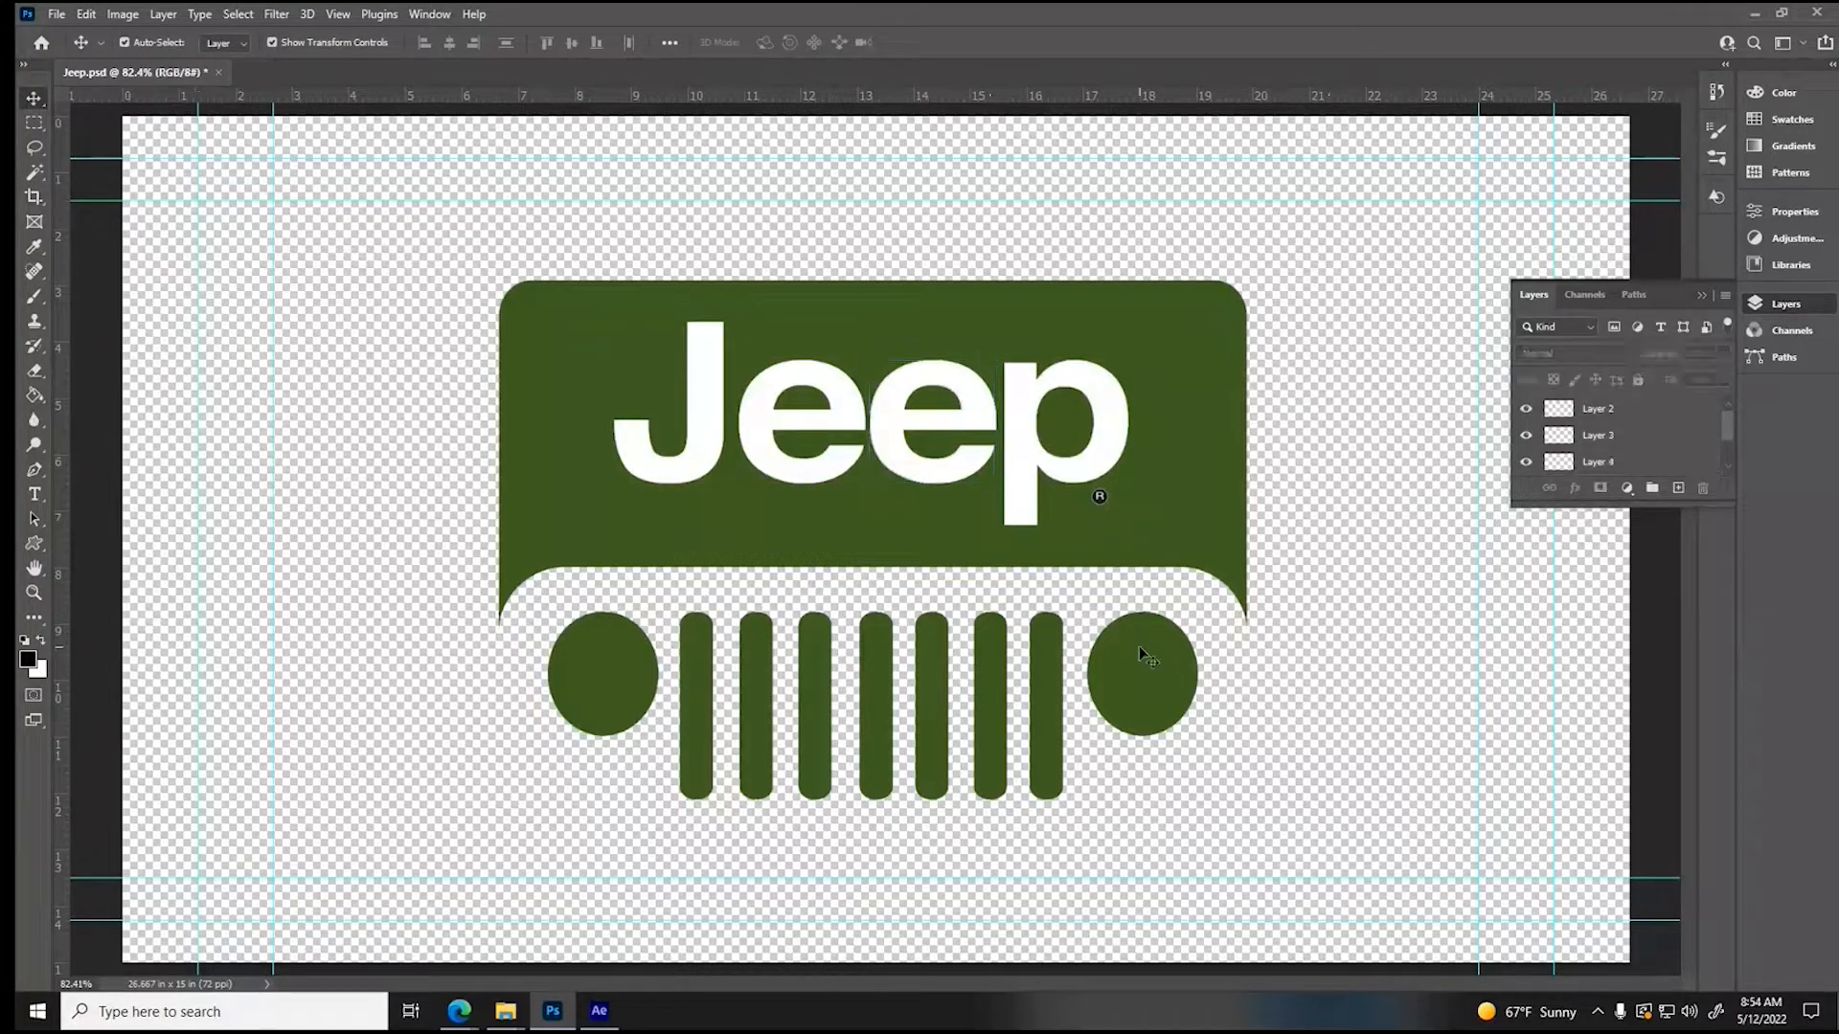
- Expand the layer list to show every logo layer and save the document as Jeep logo in the Assets folder with layers kept
click(627, 655)
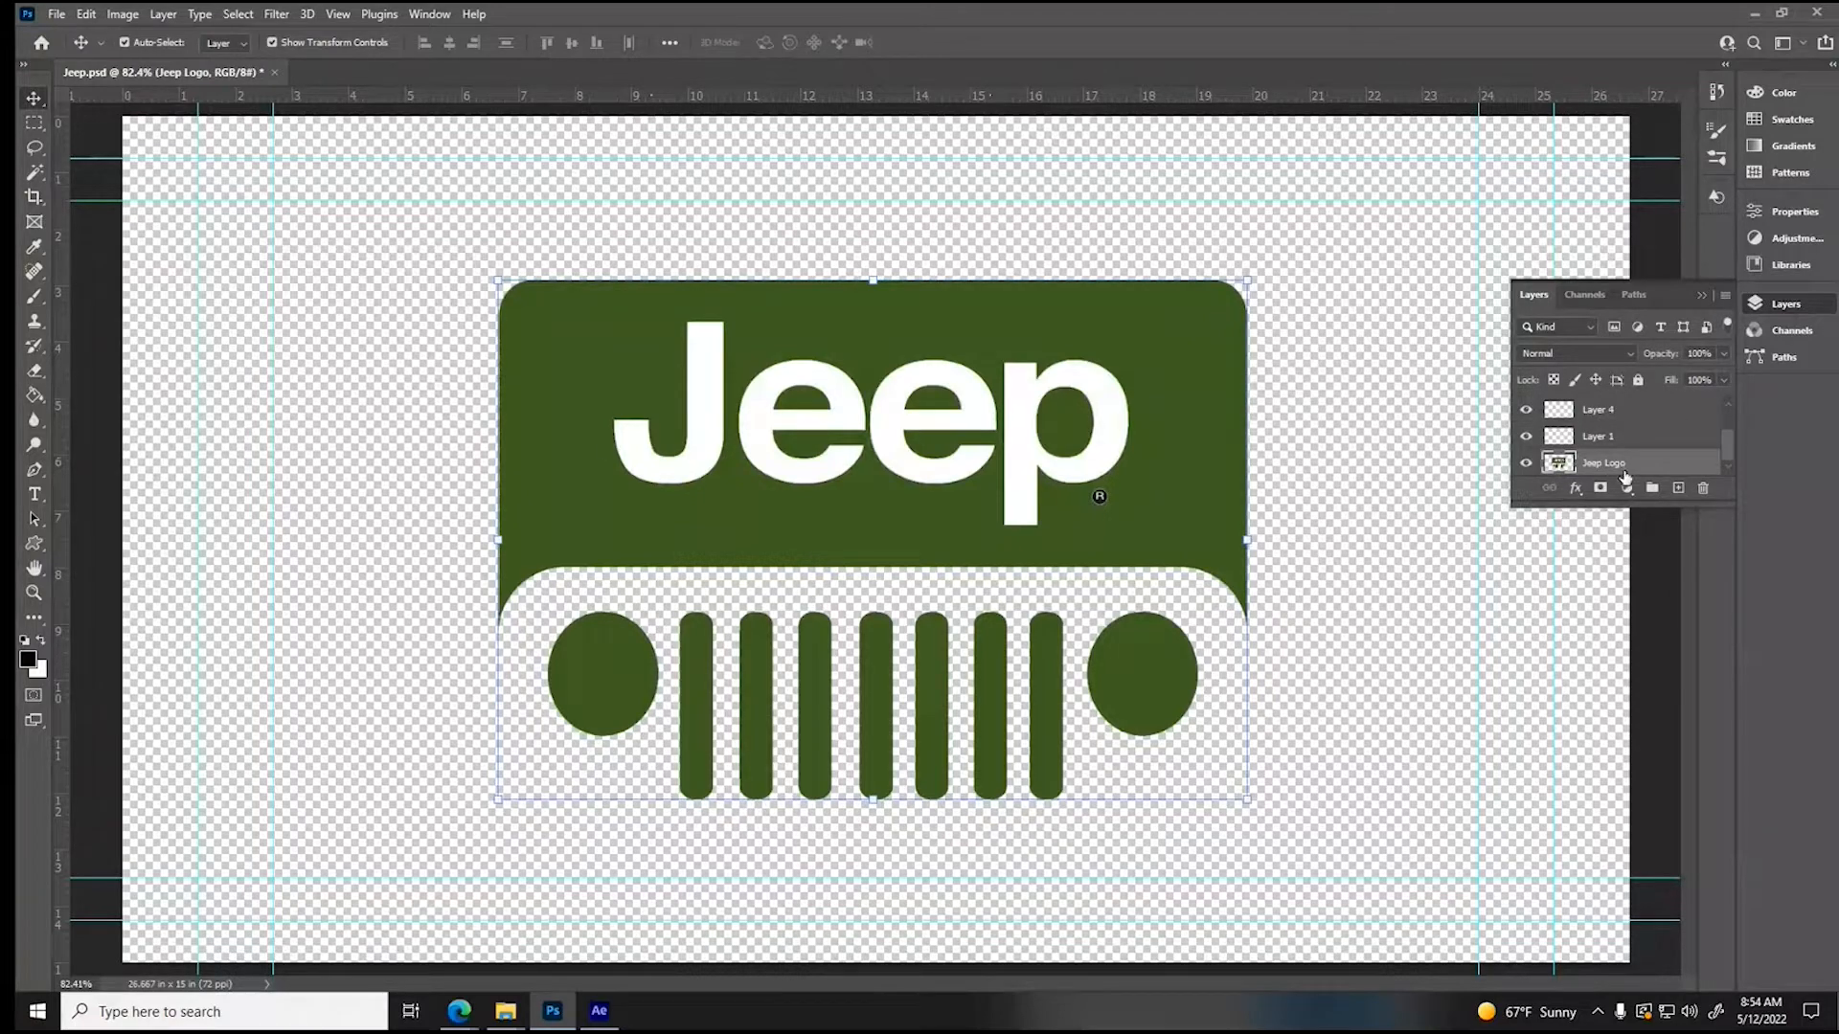
drag(1612, 510, 1613, 682)
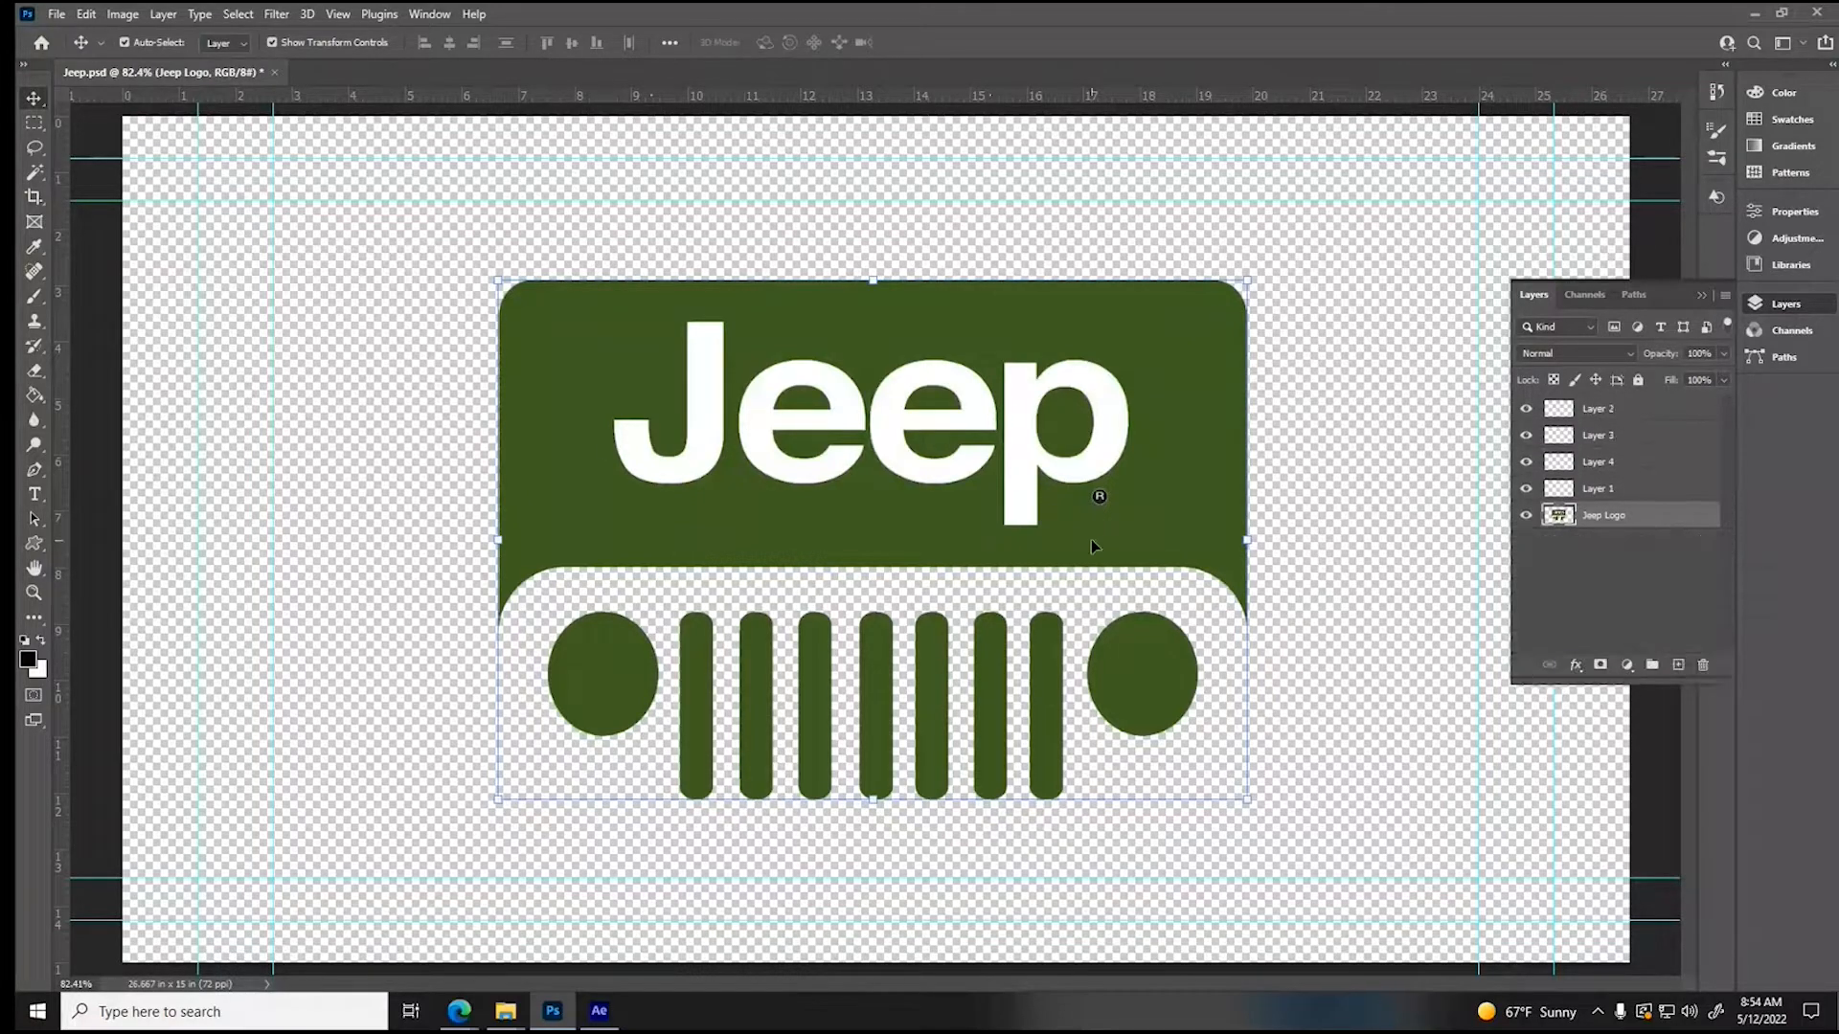
click(55, 14)
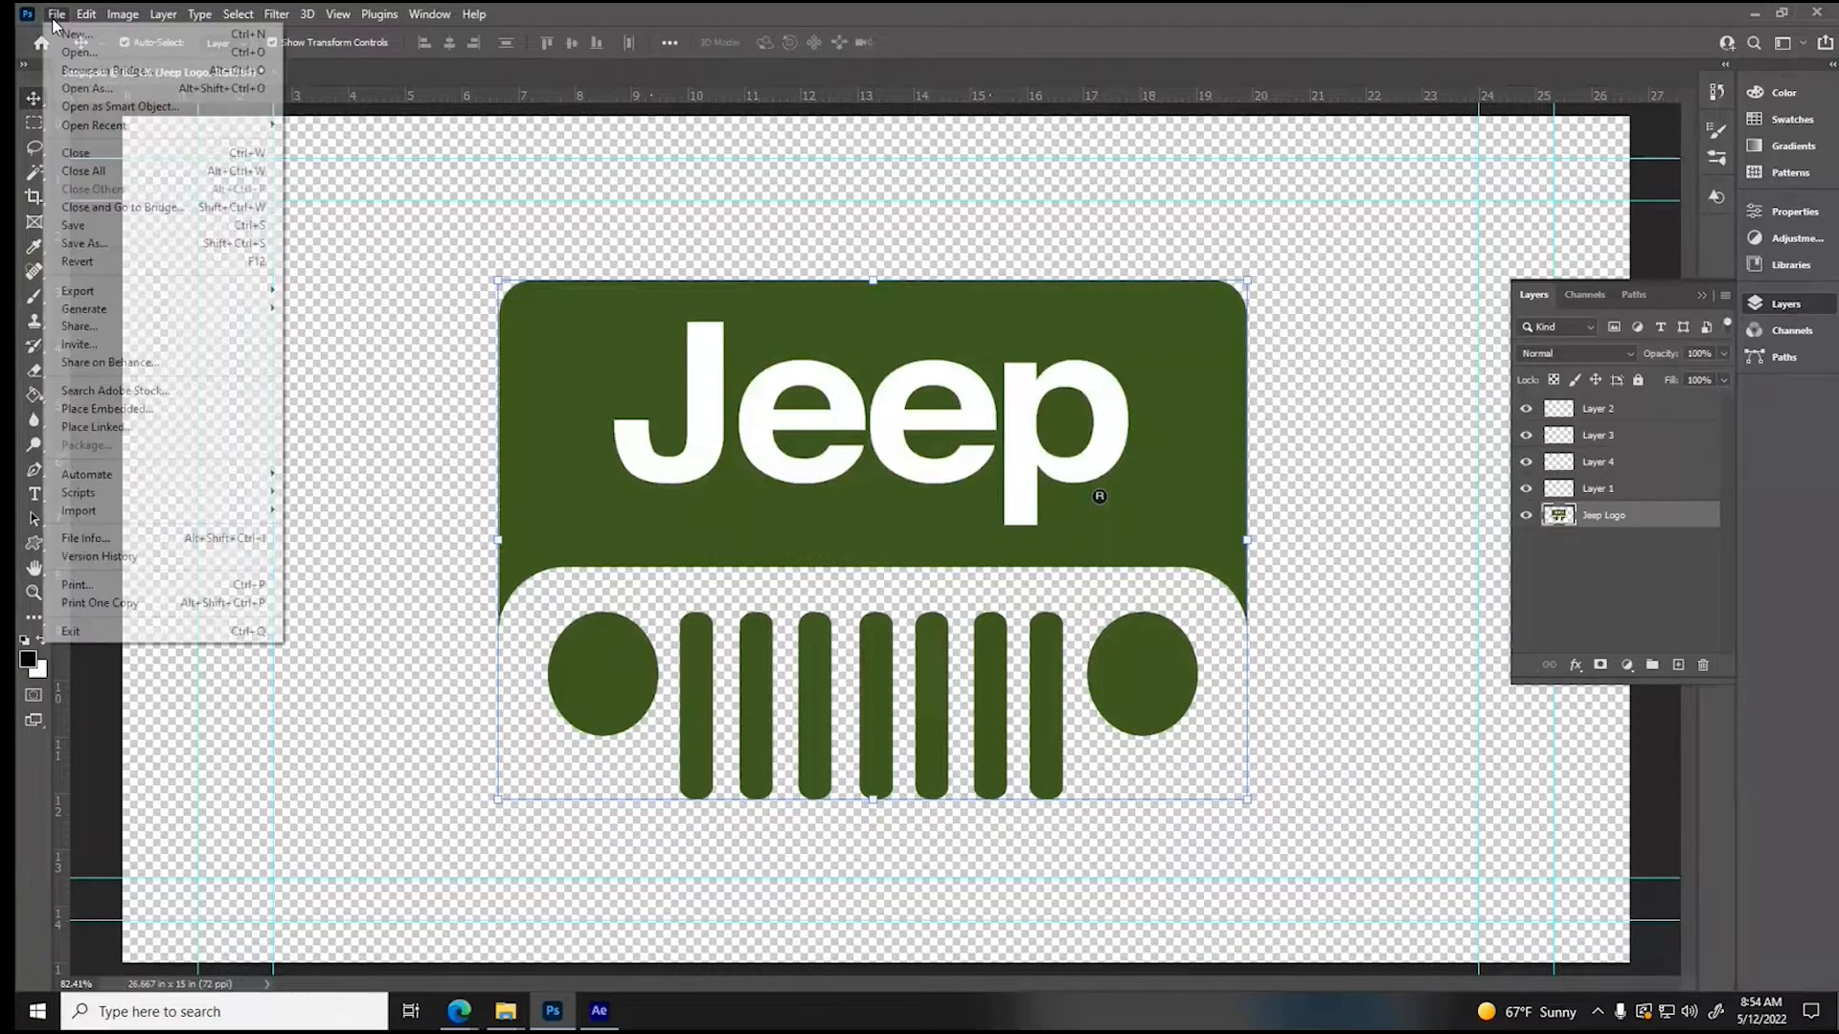
click(86, 244)
text(Jeep logo)
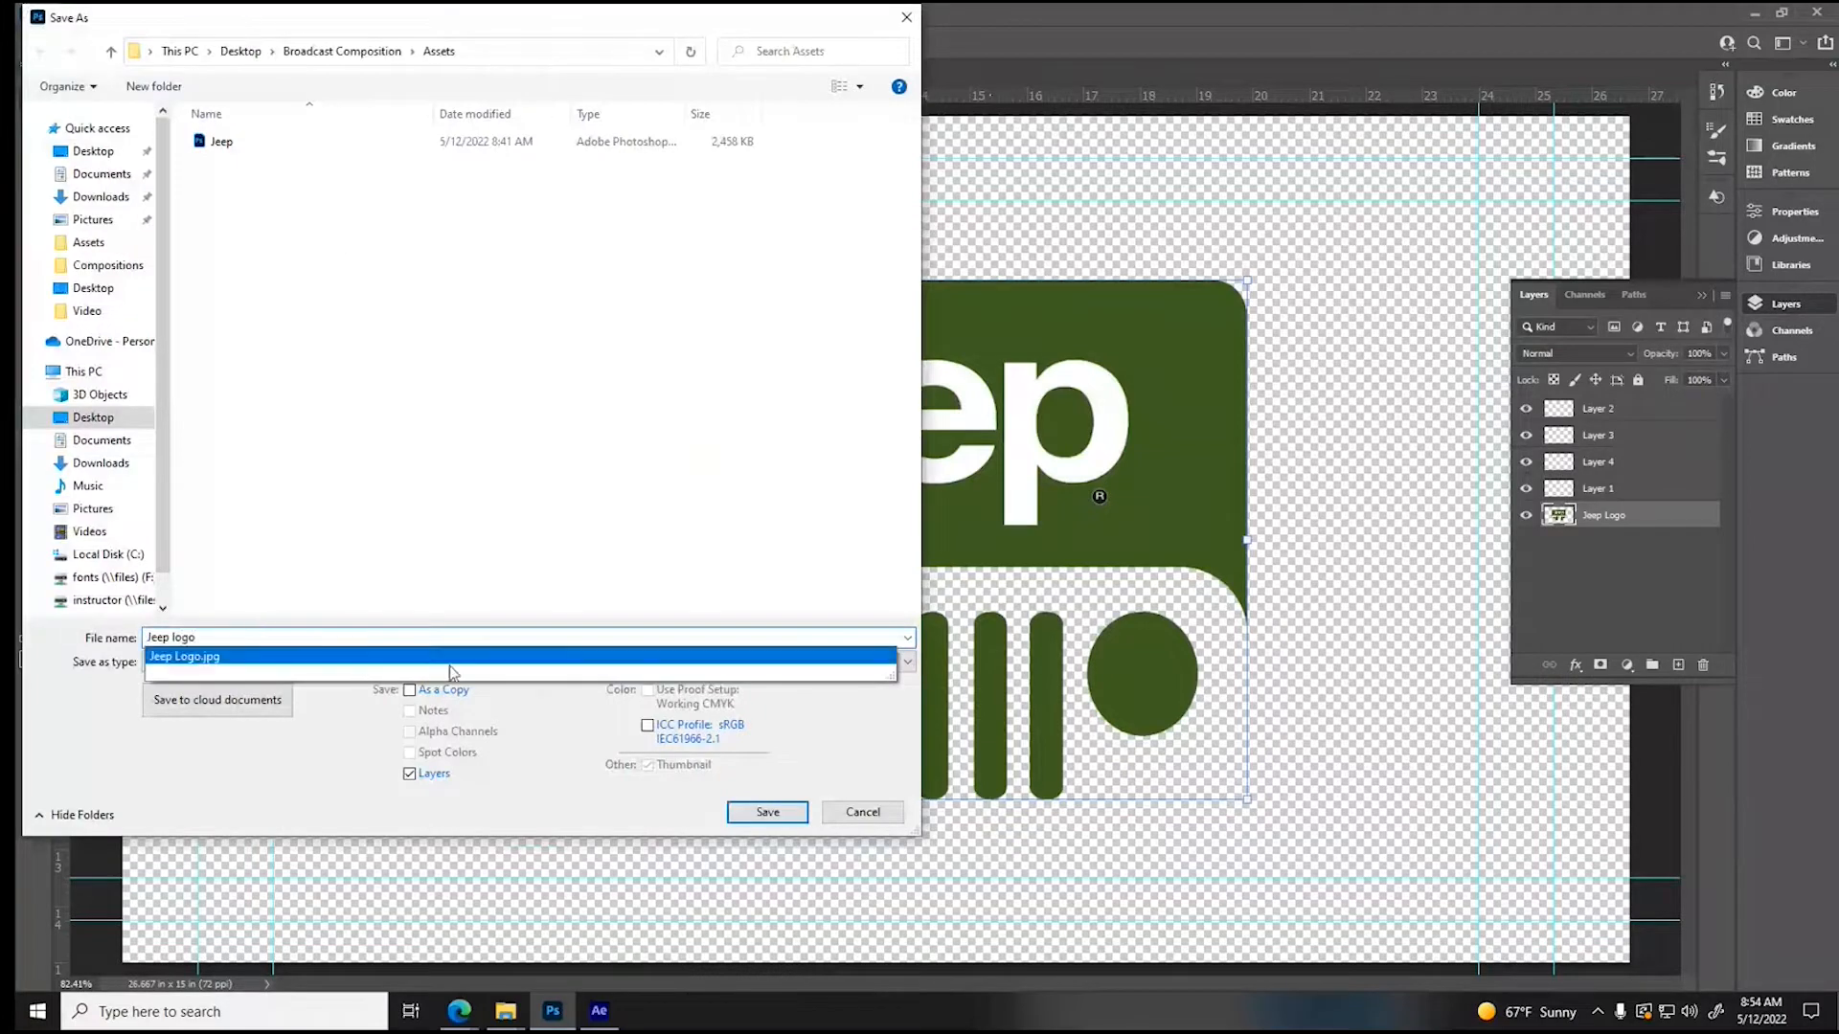
click(757, 817)
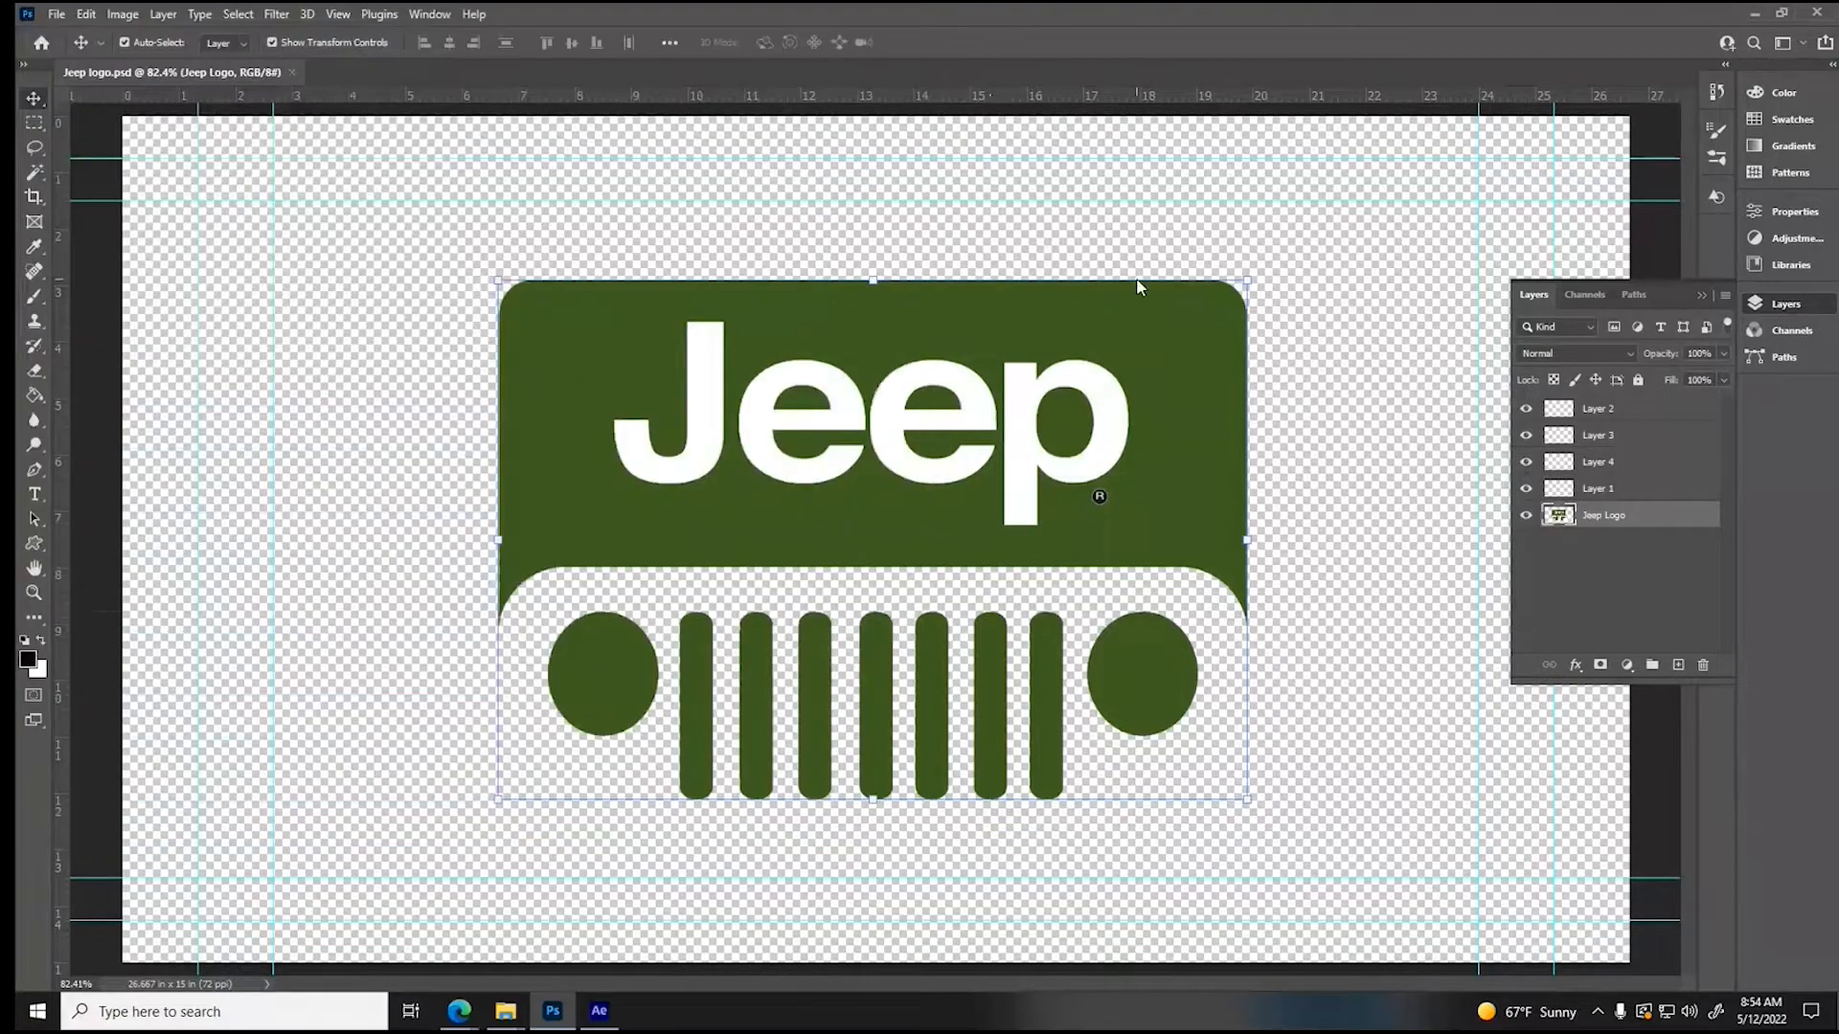
- Reopen the recent file Jeep.psd
click(53, 17)
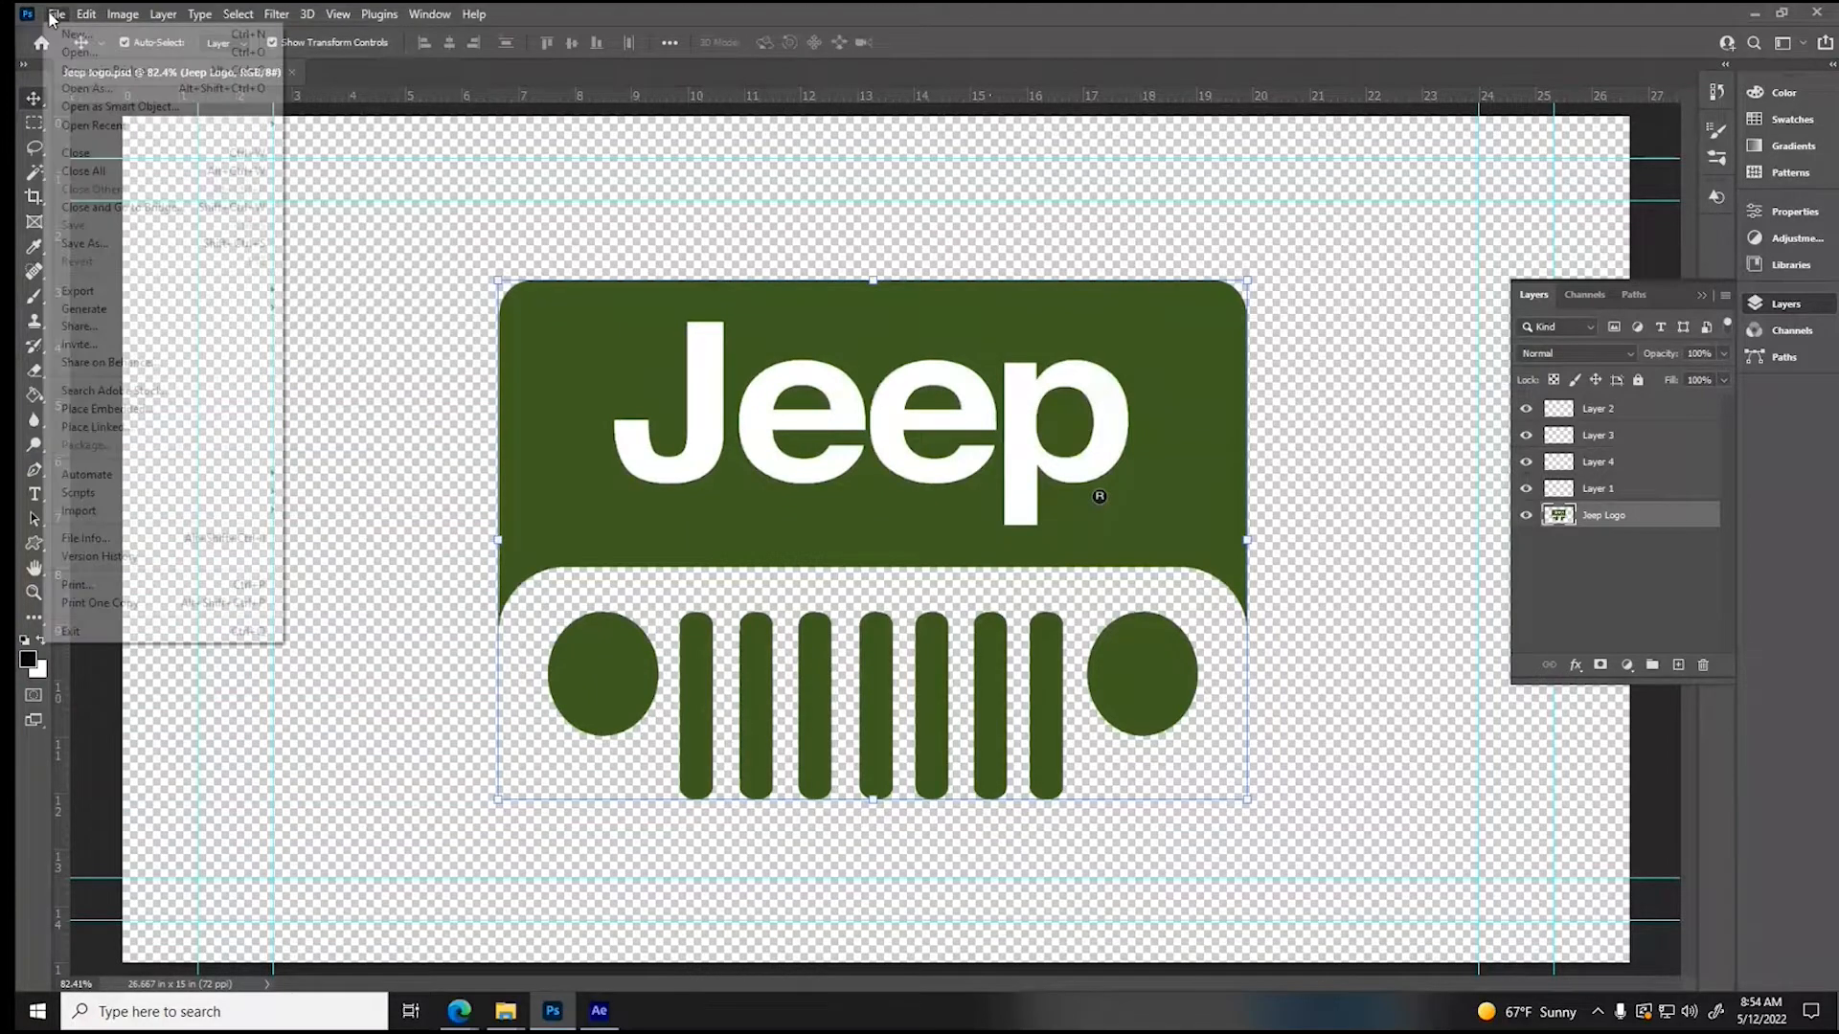
mouse_move(127, 131)
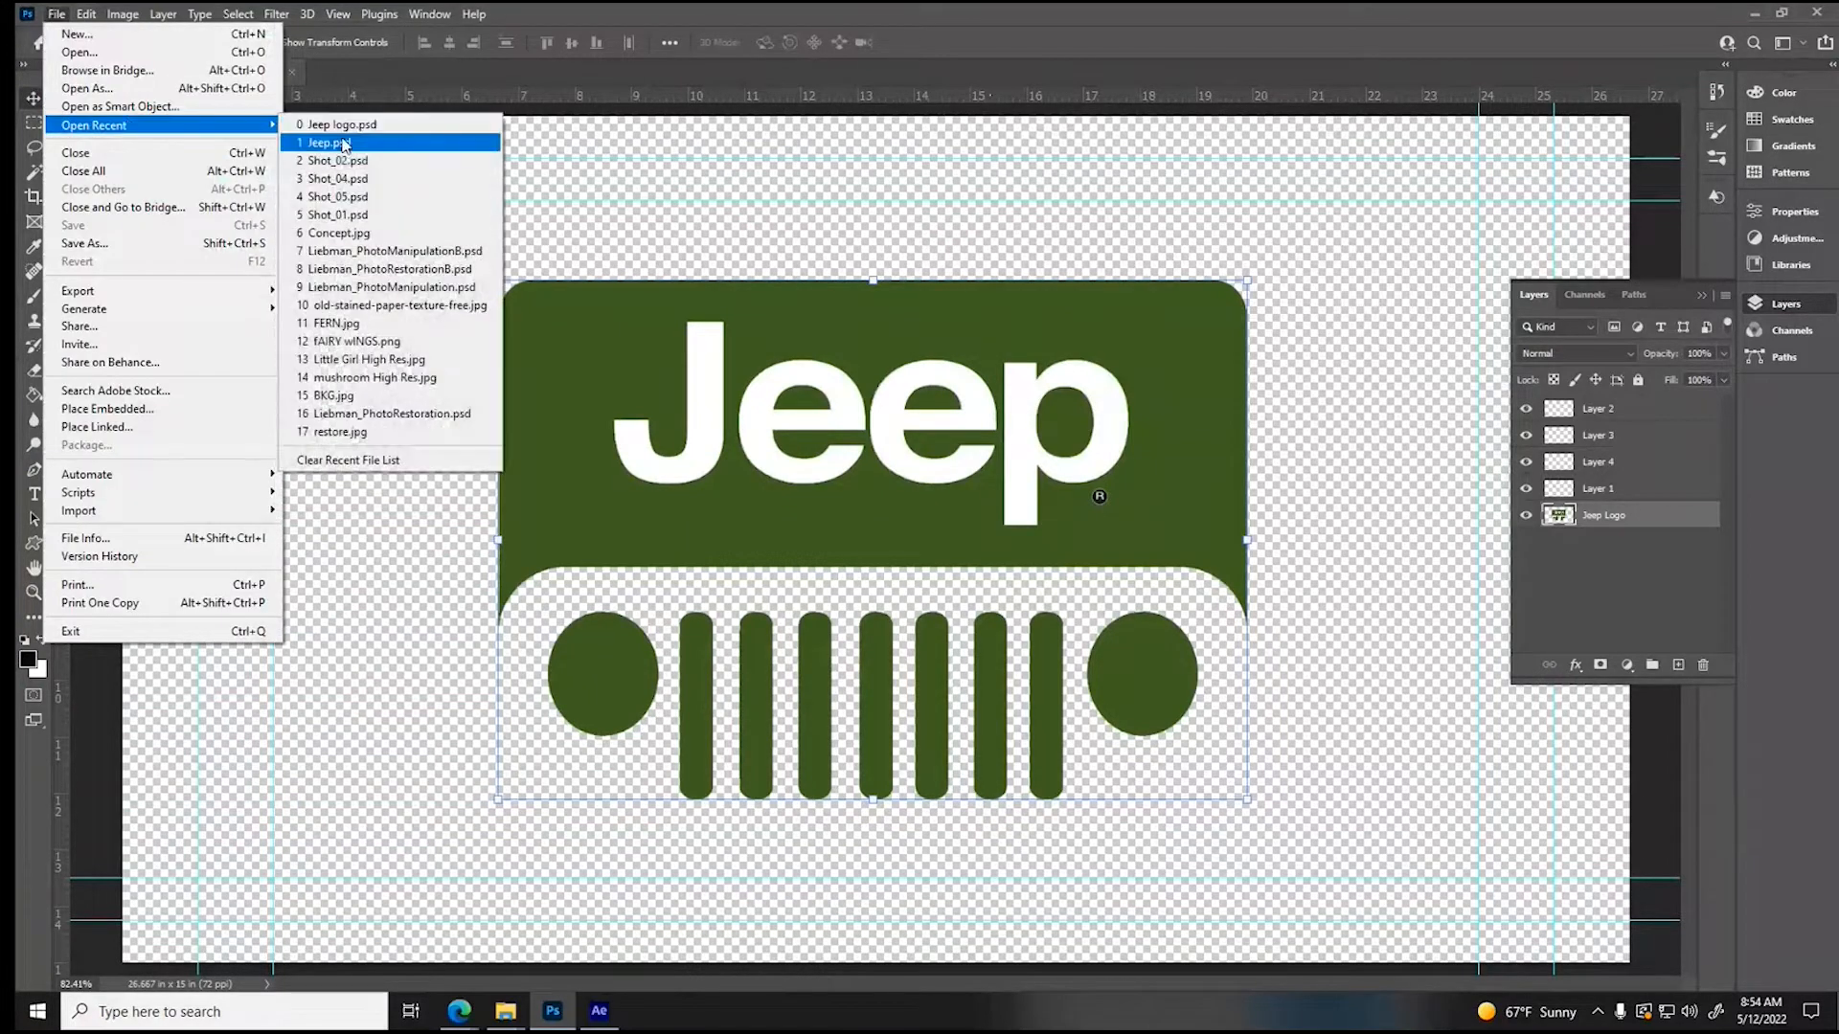
click(555, 146)
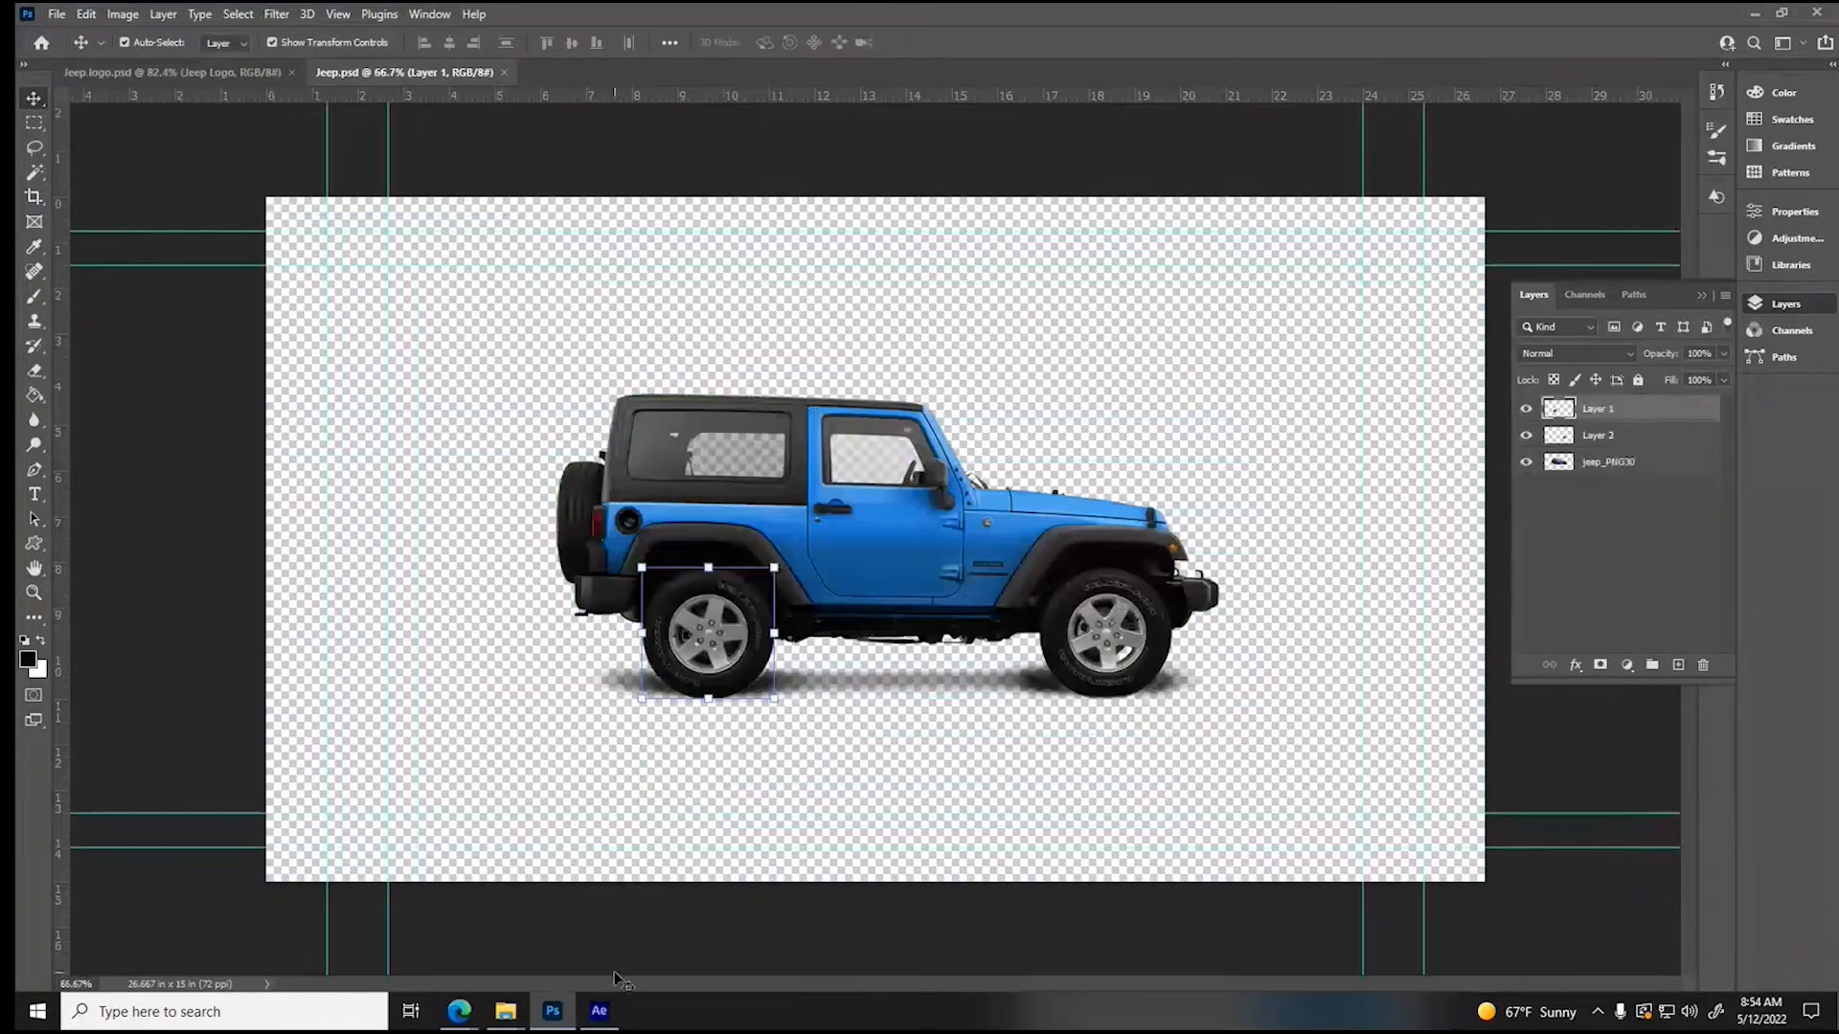
- Switch to After Effects and compare the vehicle color in the Content footage at 0;00;22;01 with the Jeep composition at 0;00;11;13
click(600, 1012)
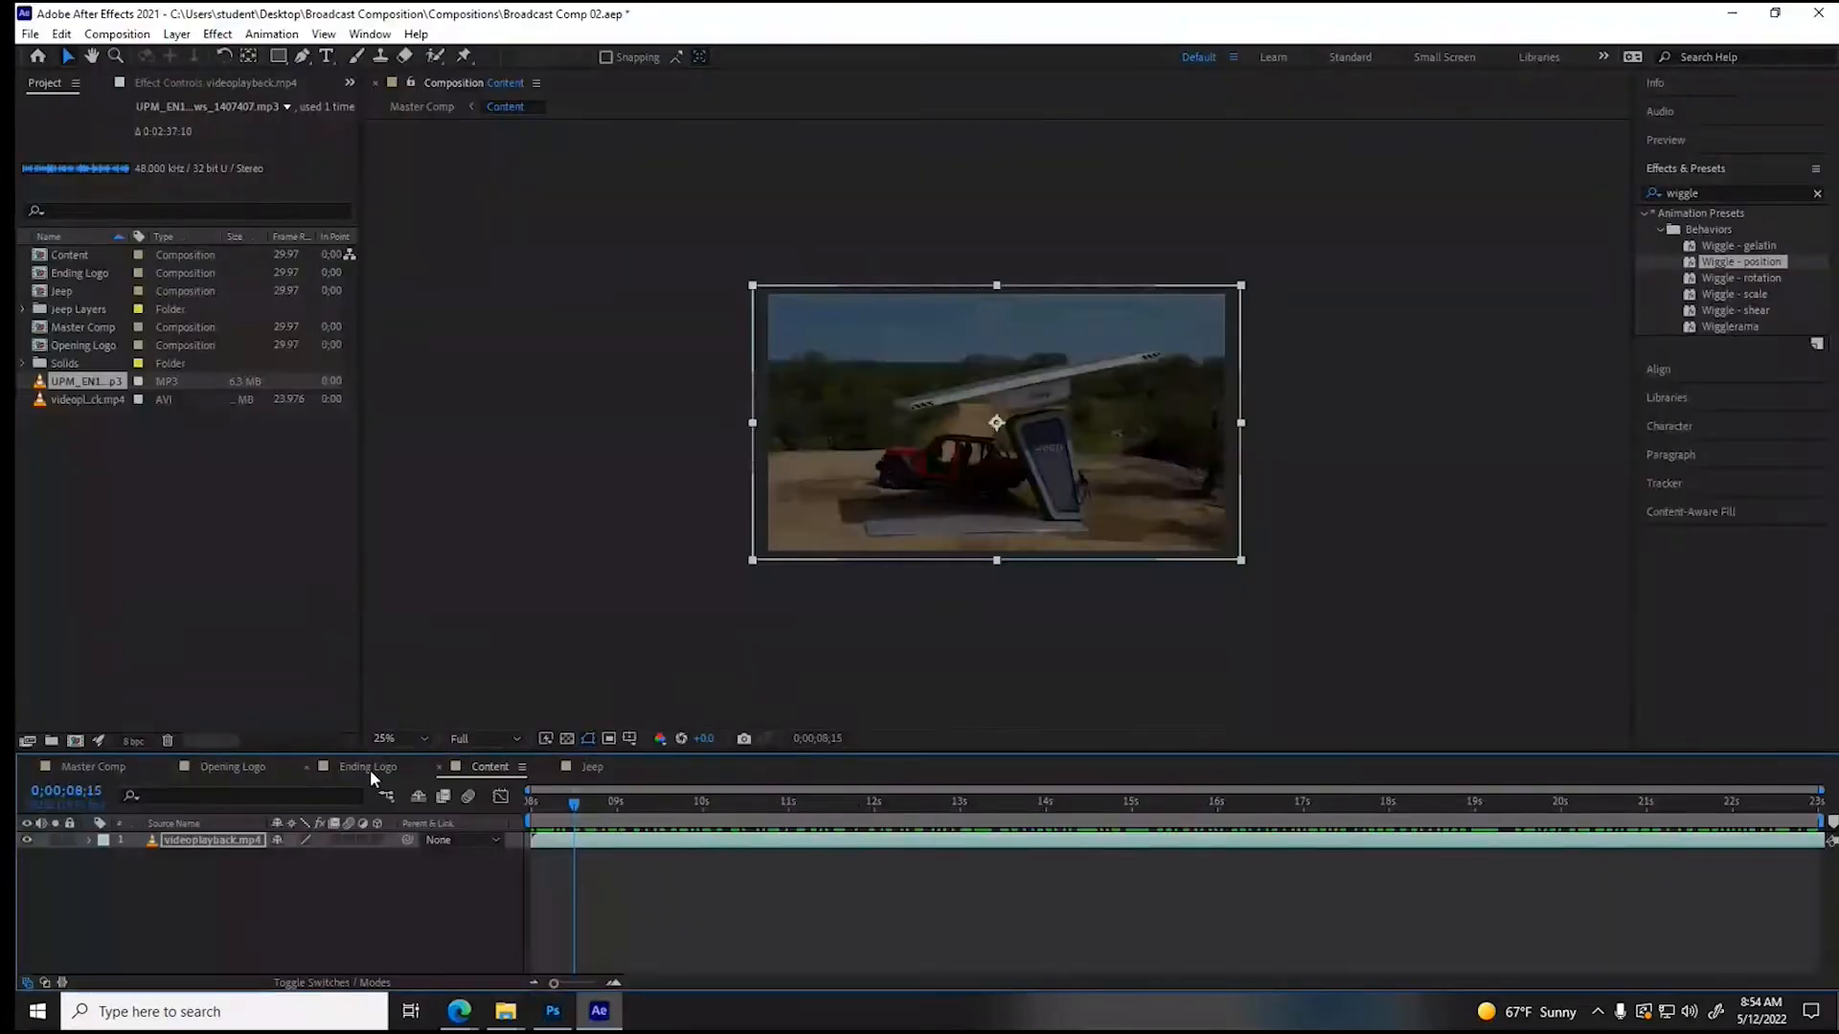
drag(1643, 808, 1735, 803)
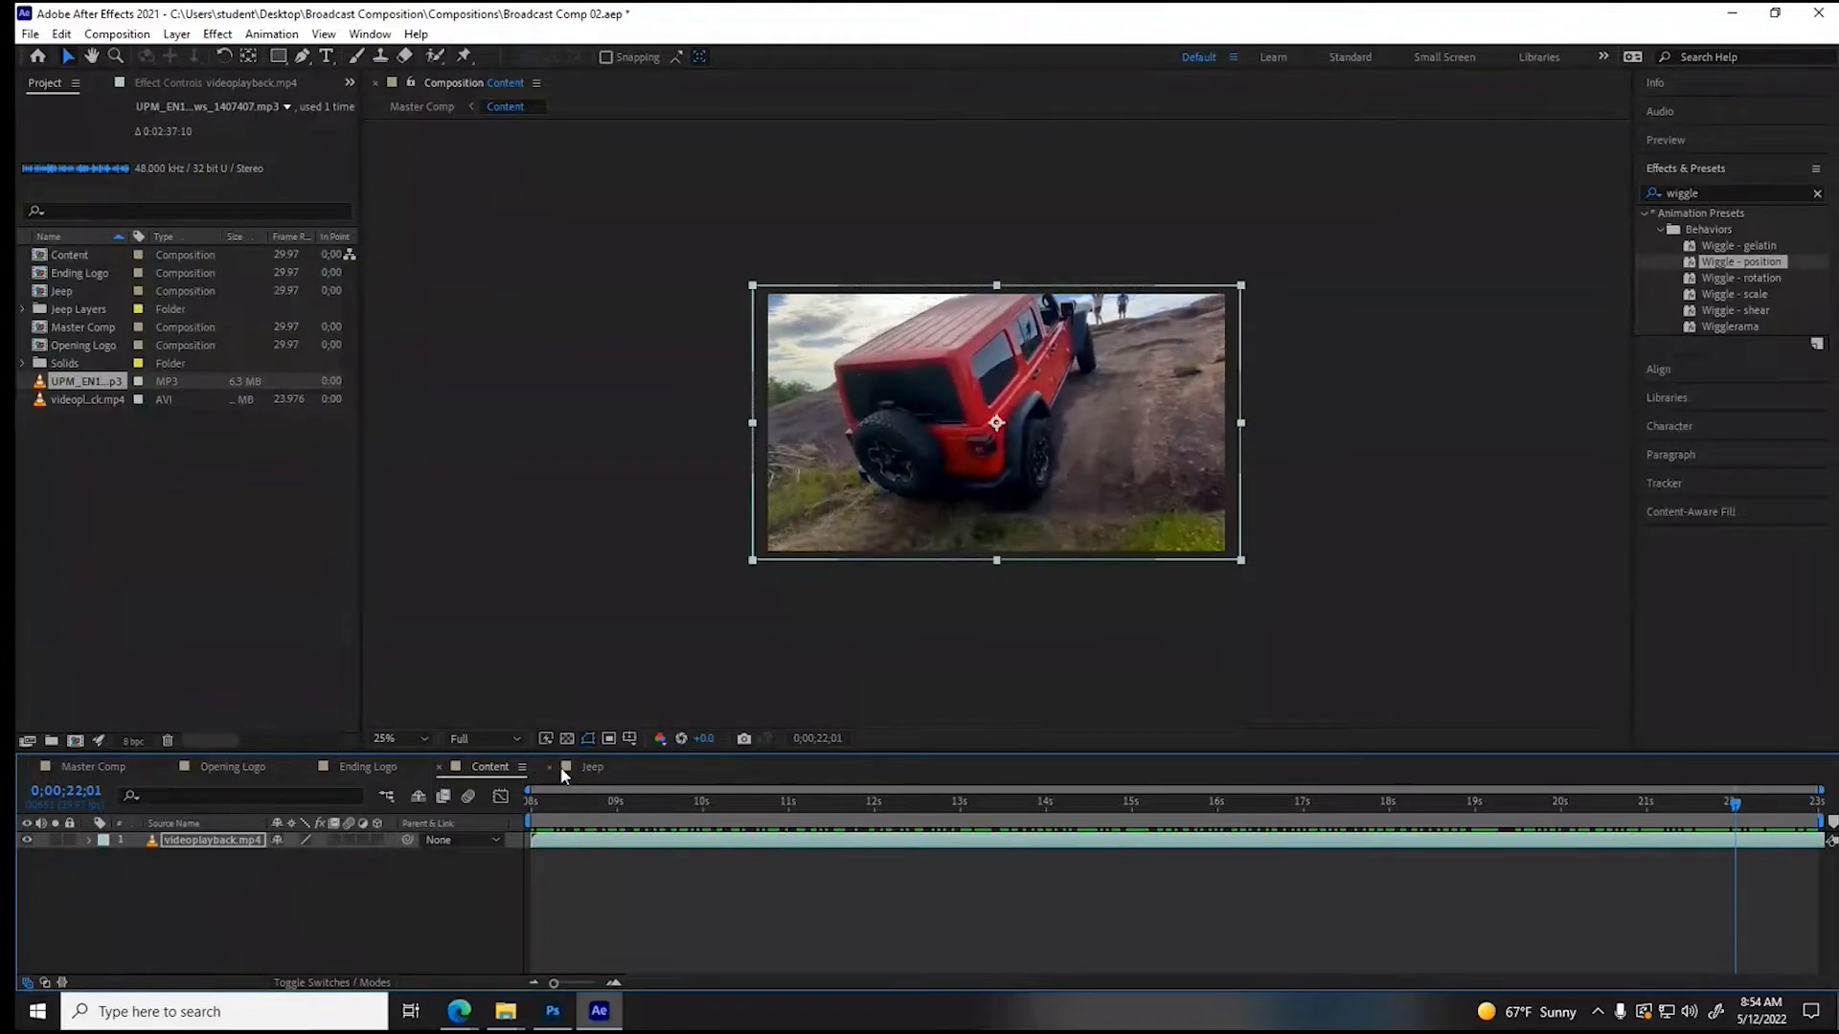
click(590, 767)
drag(1551, 800, 1513, 803)
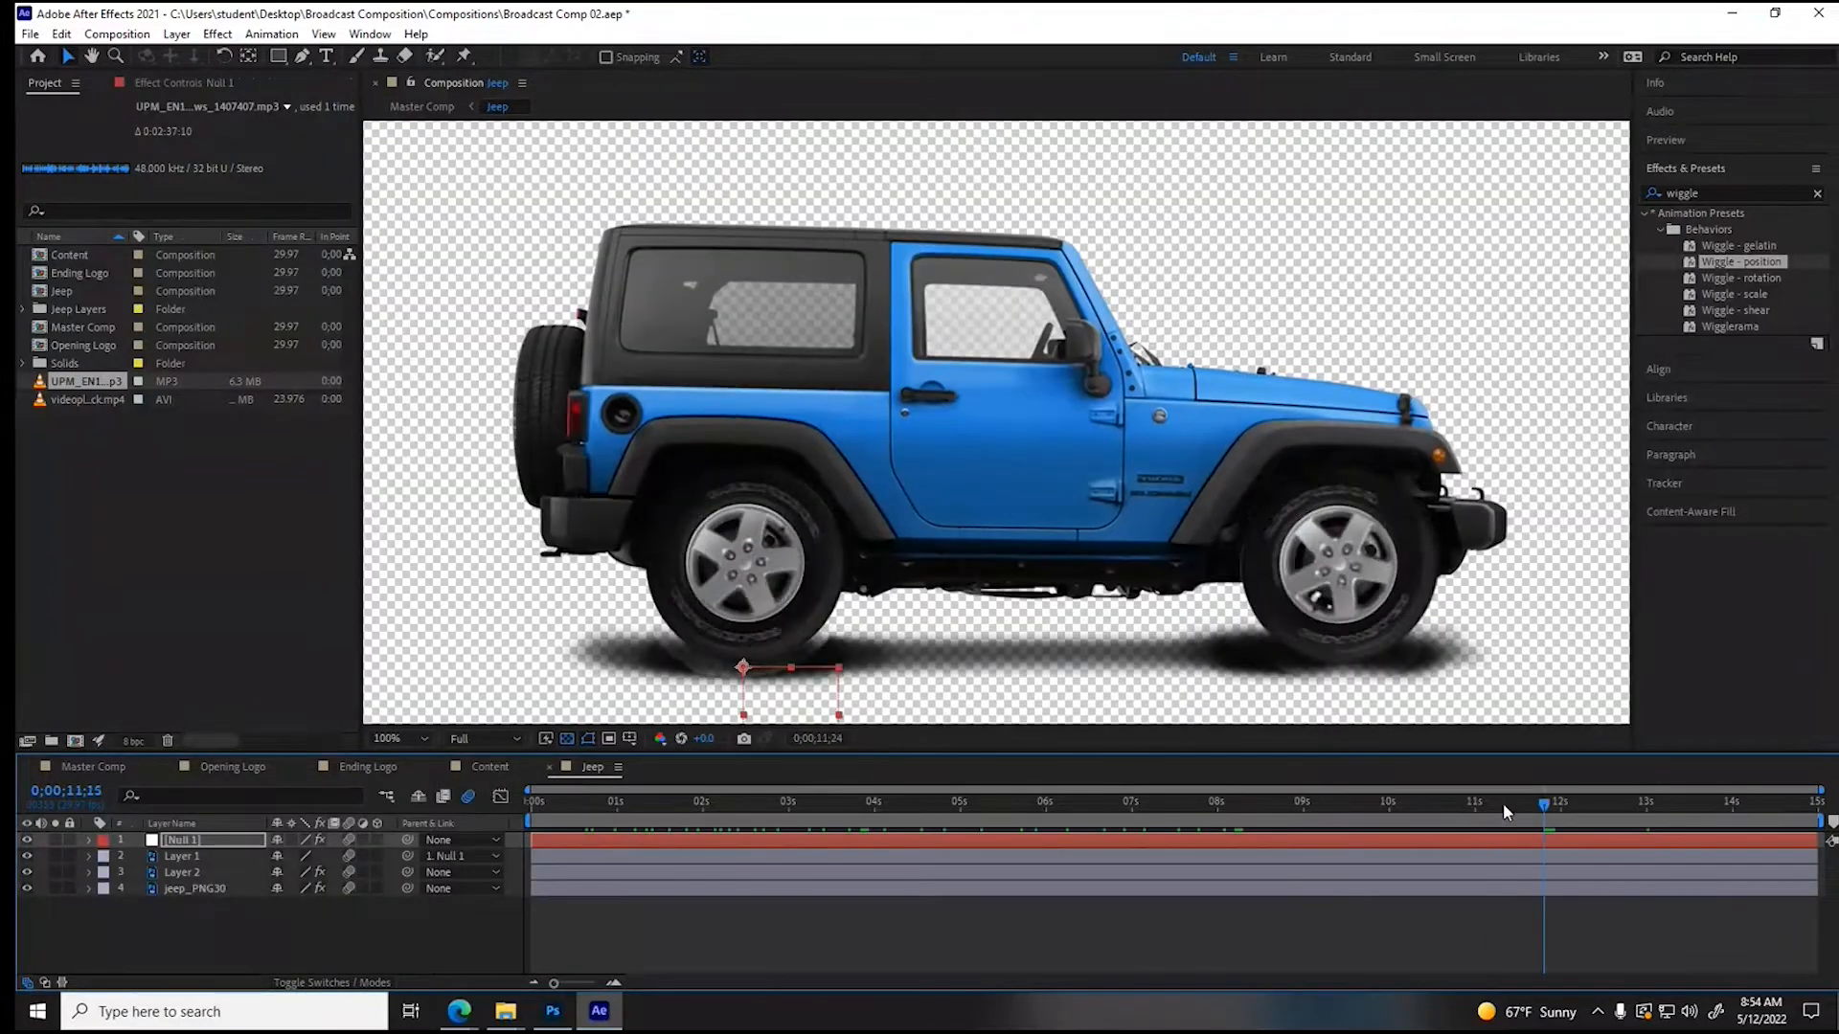
- Switch to Photoshop and recolor the jeep_PNG30 layer with Hue/Saturation, using Hue +150 and Saturation +21 to match the red Jeep footage
click(553, 1012)
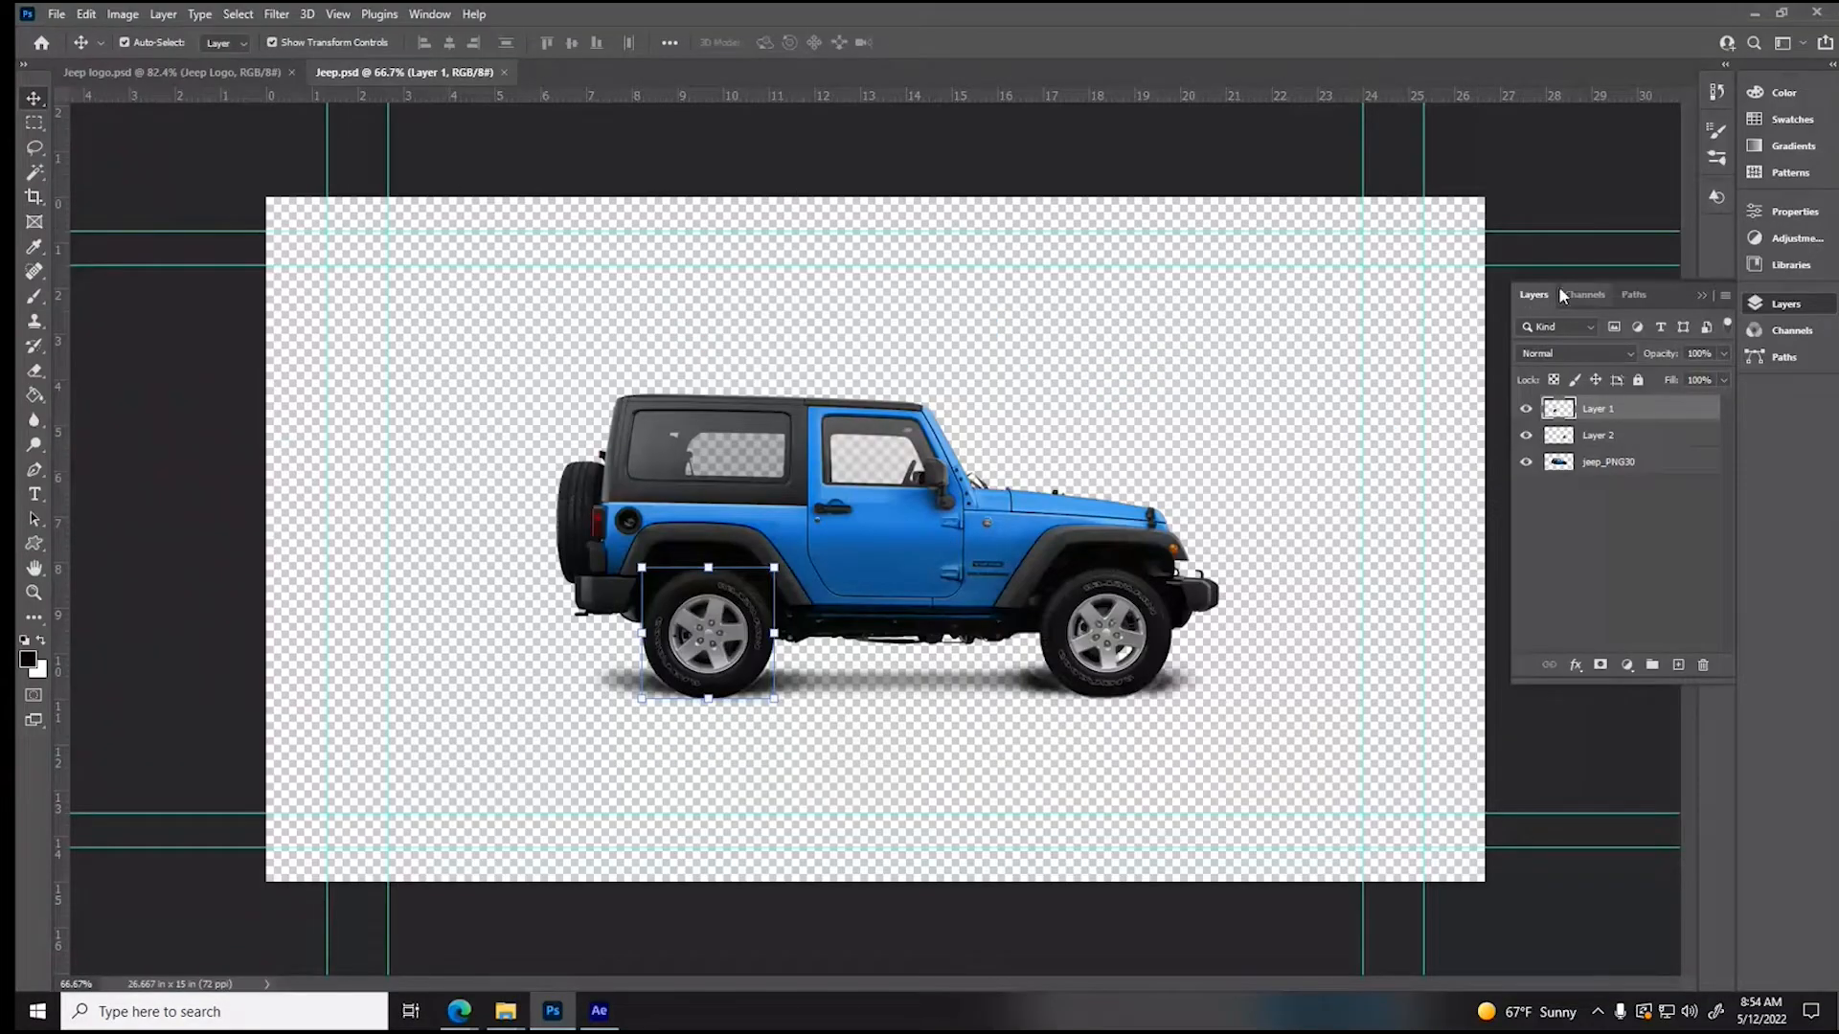
click(1611, 462)
click(122, 14)
mouse_move(151, 65)
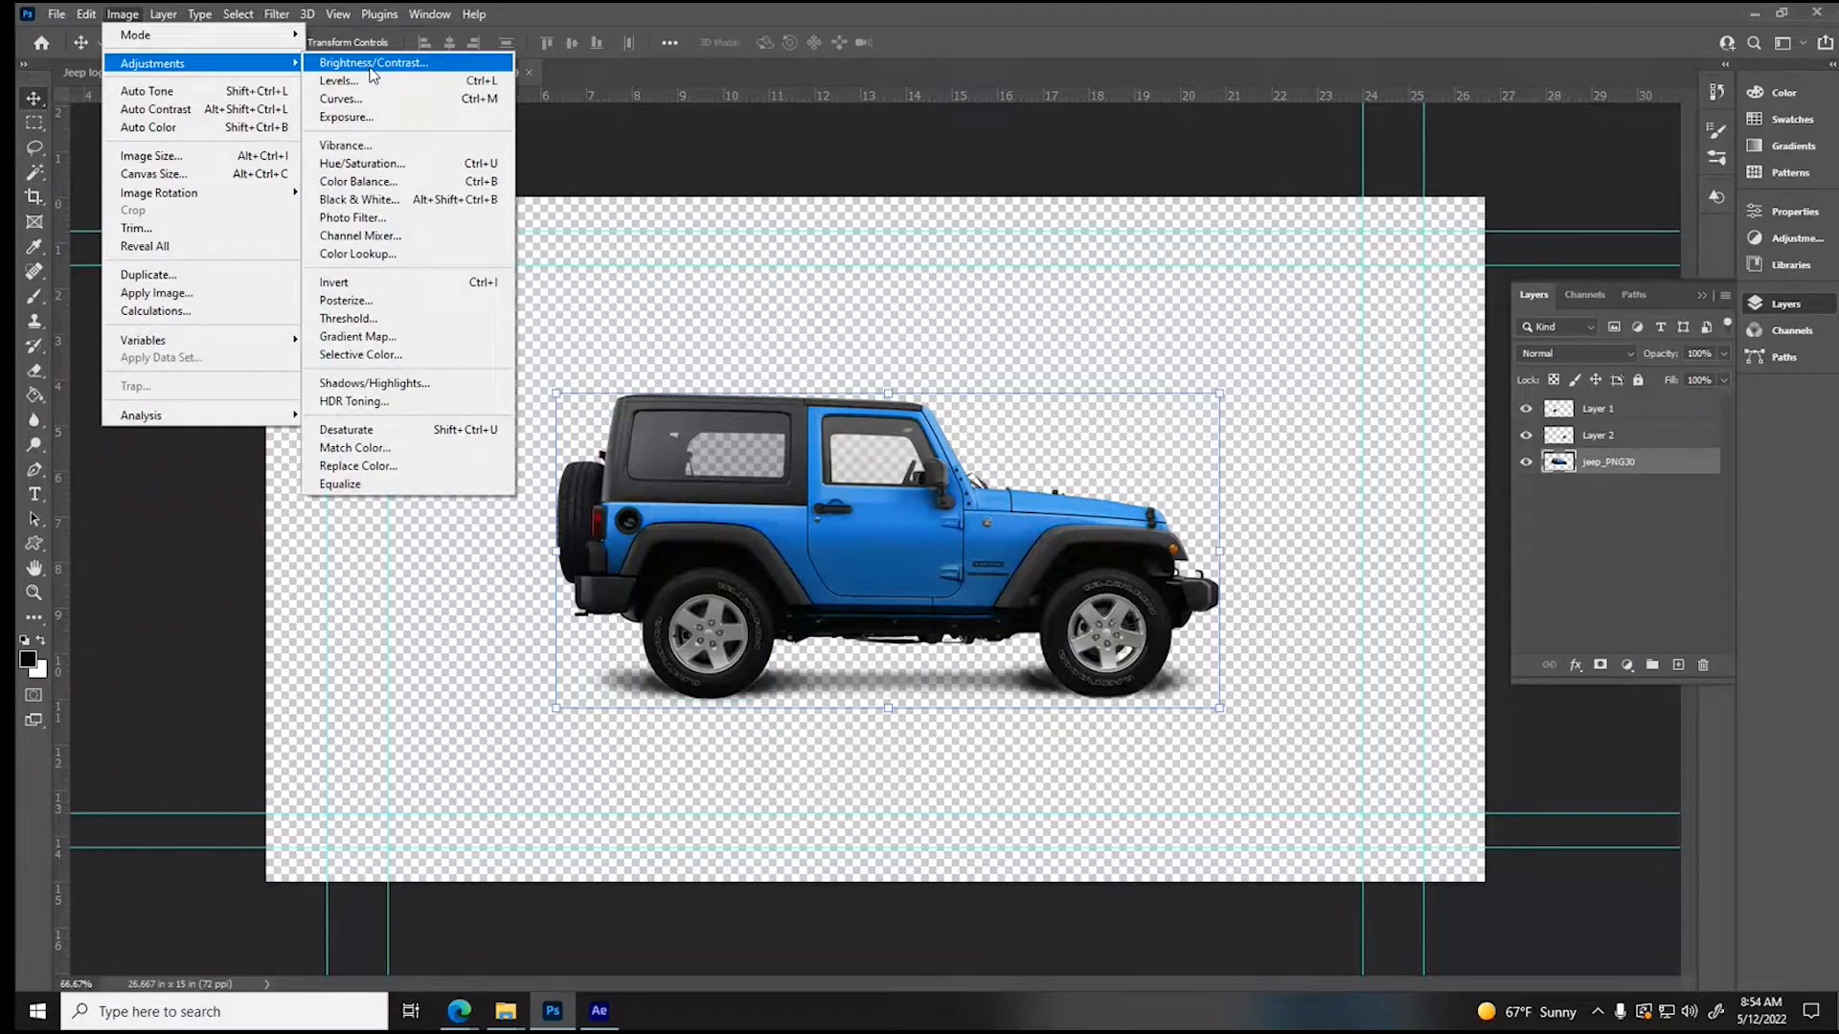
click(362, 164)
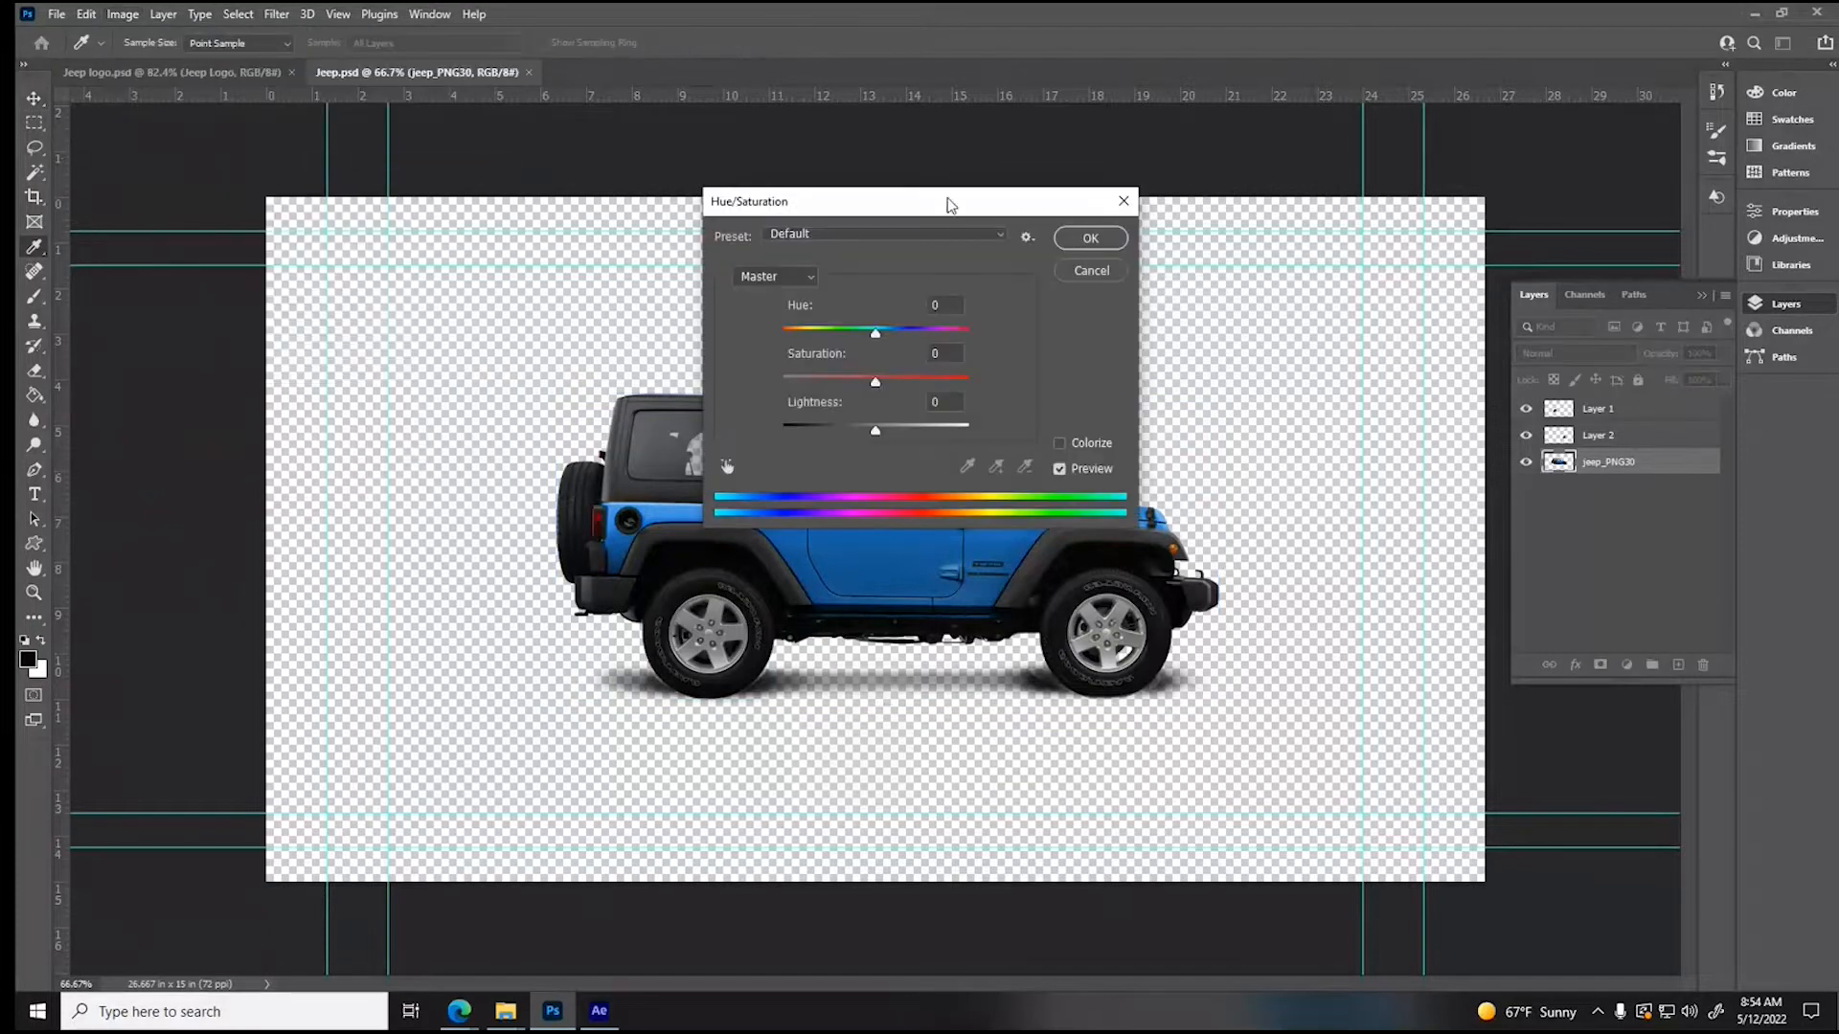
drag(960, 205, 1279, 65)
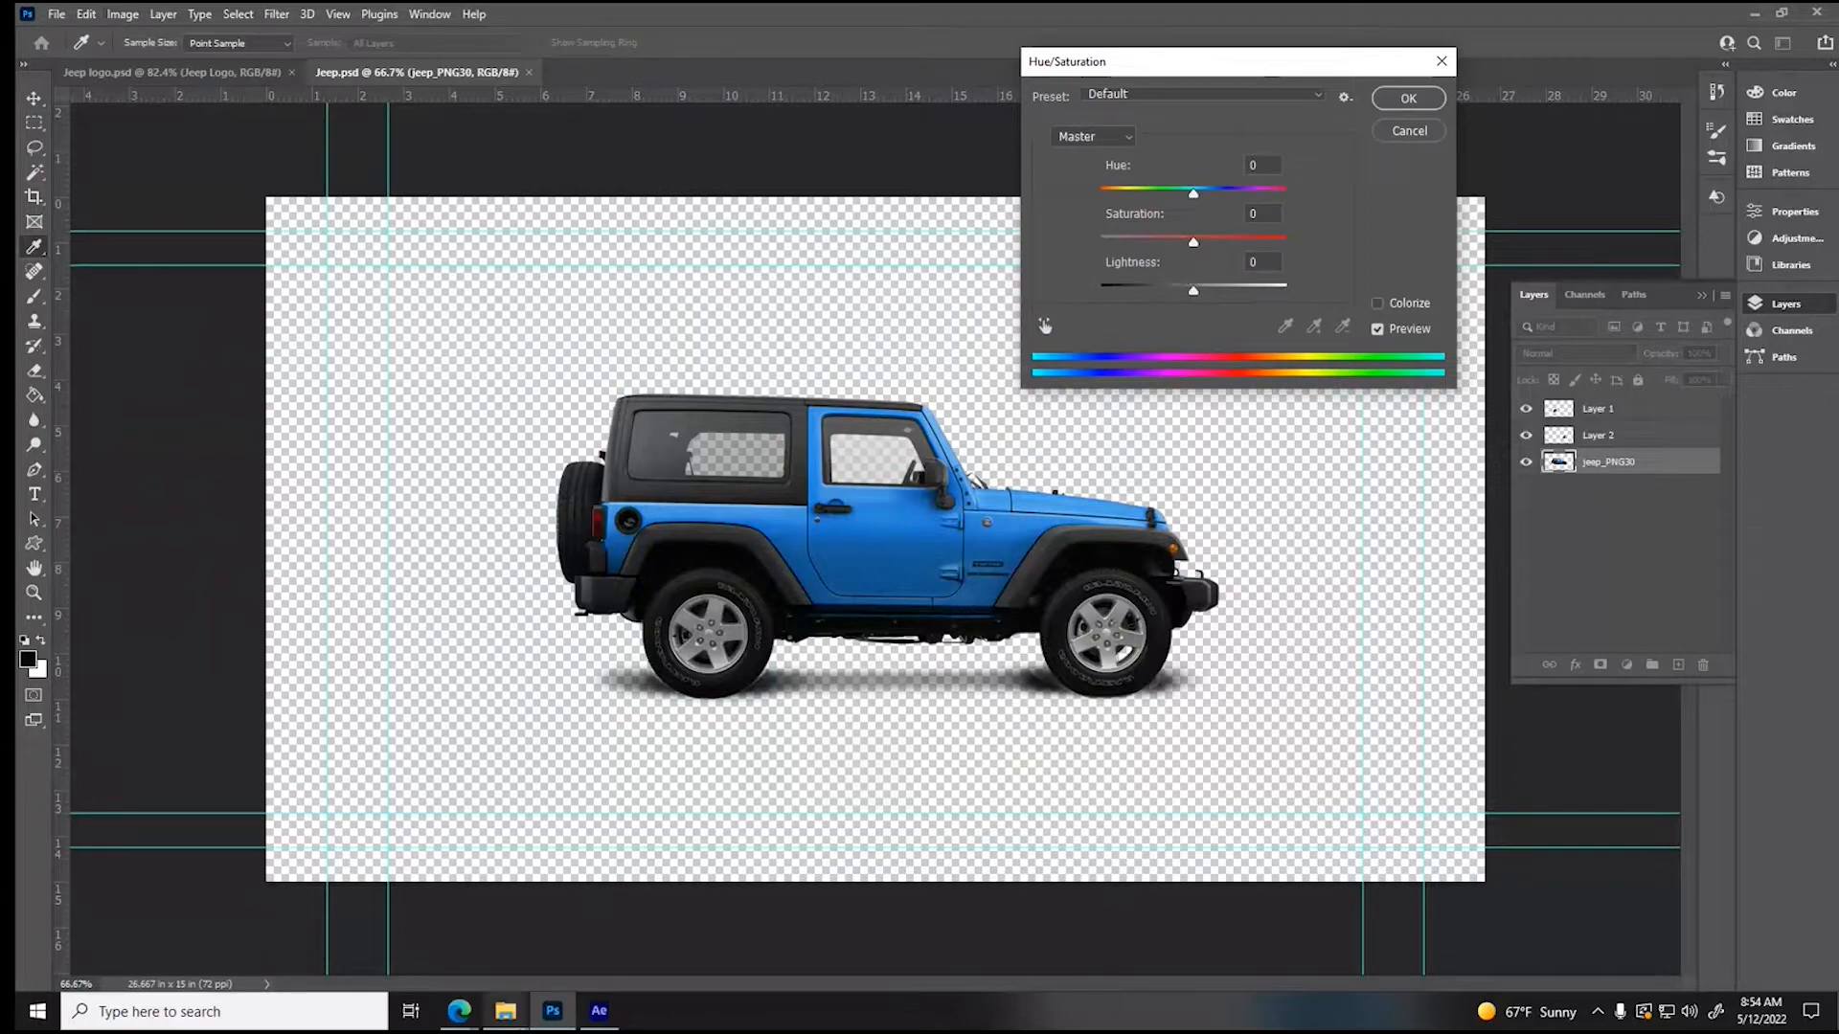
click(599, 1013)
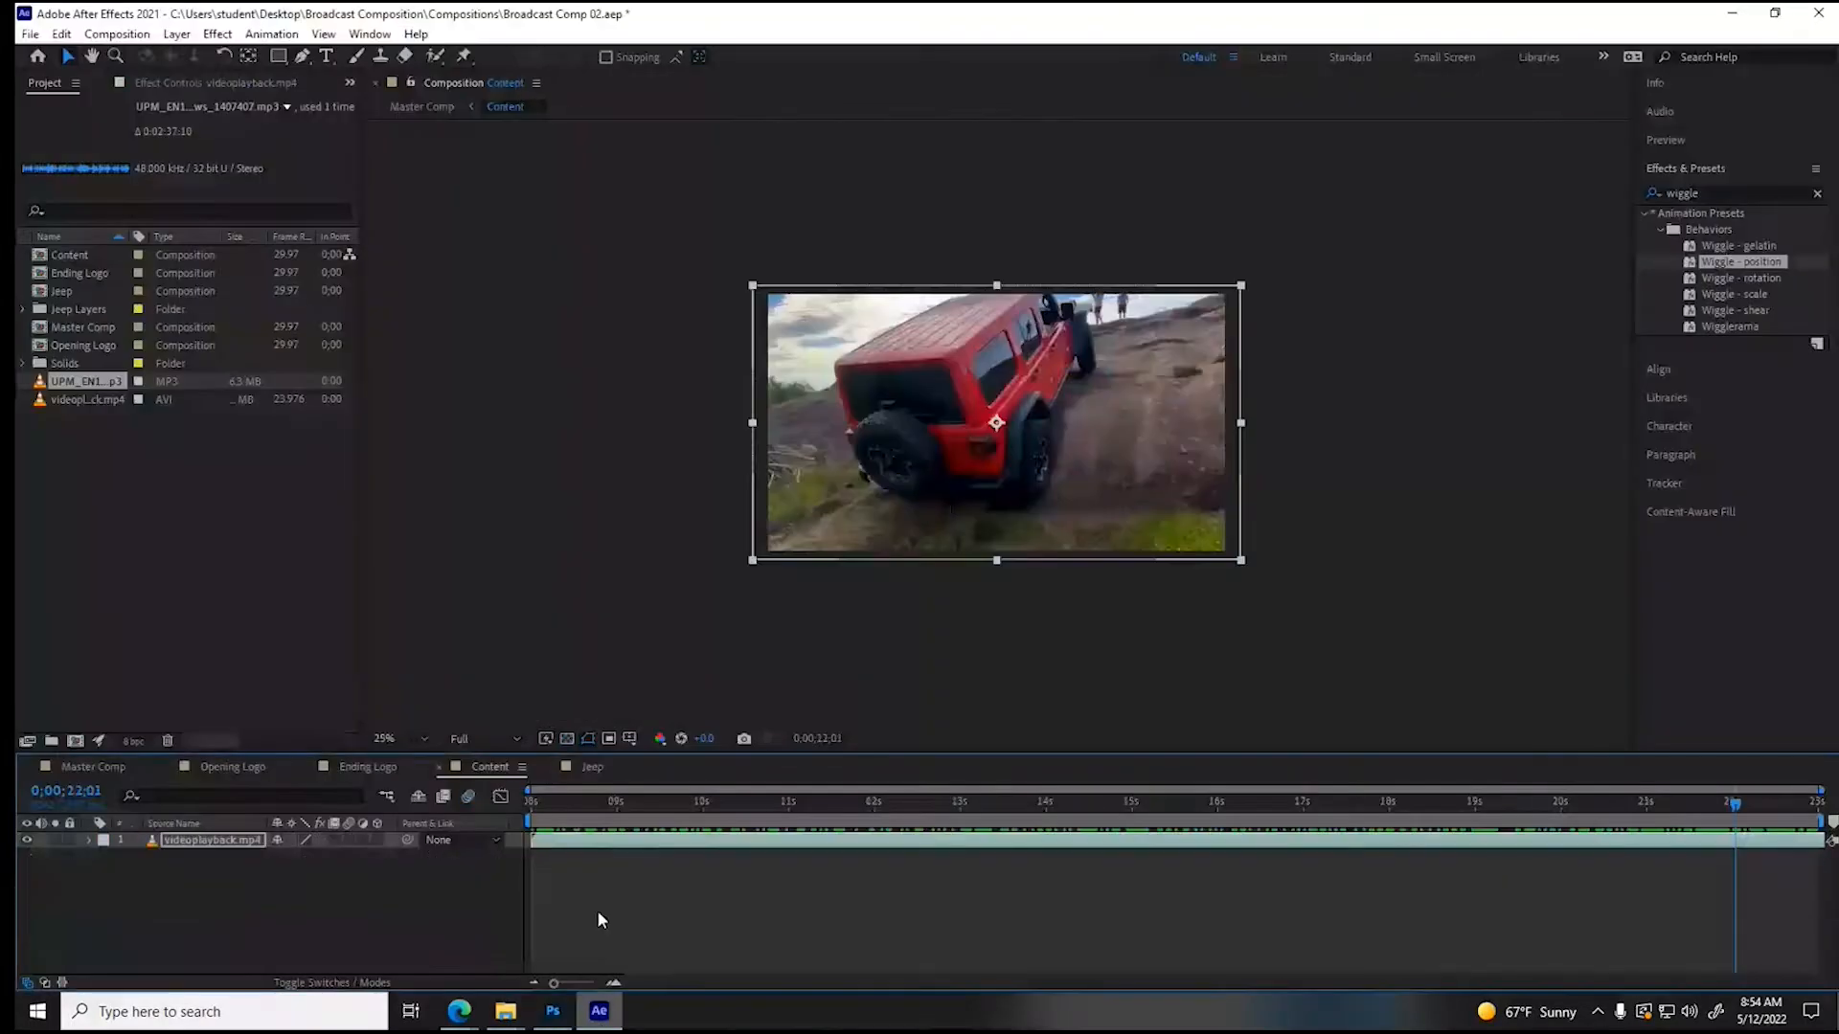
click(592, 766)
click(553, 1011)
drag(1194, 192, 1274, 199)
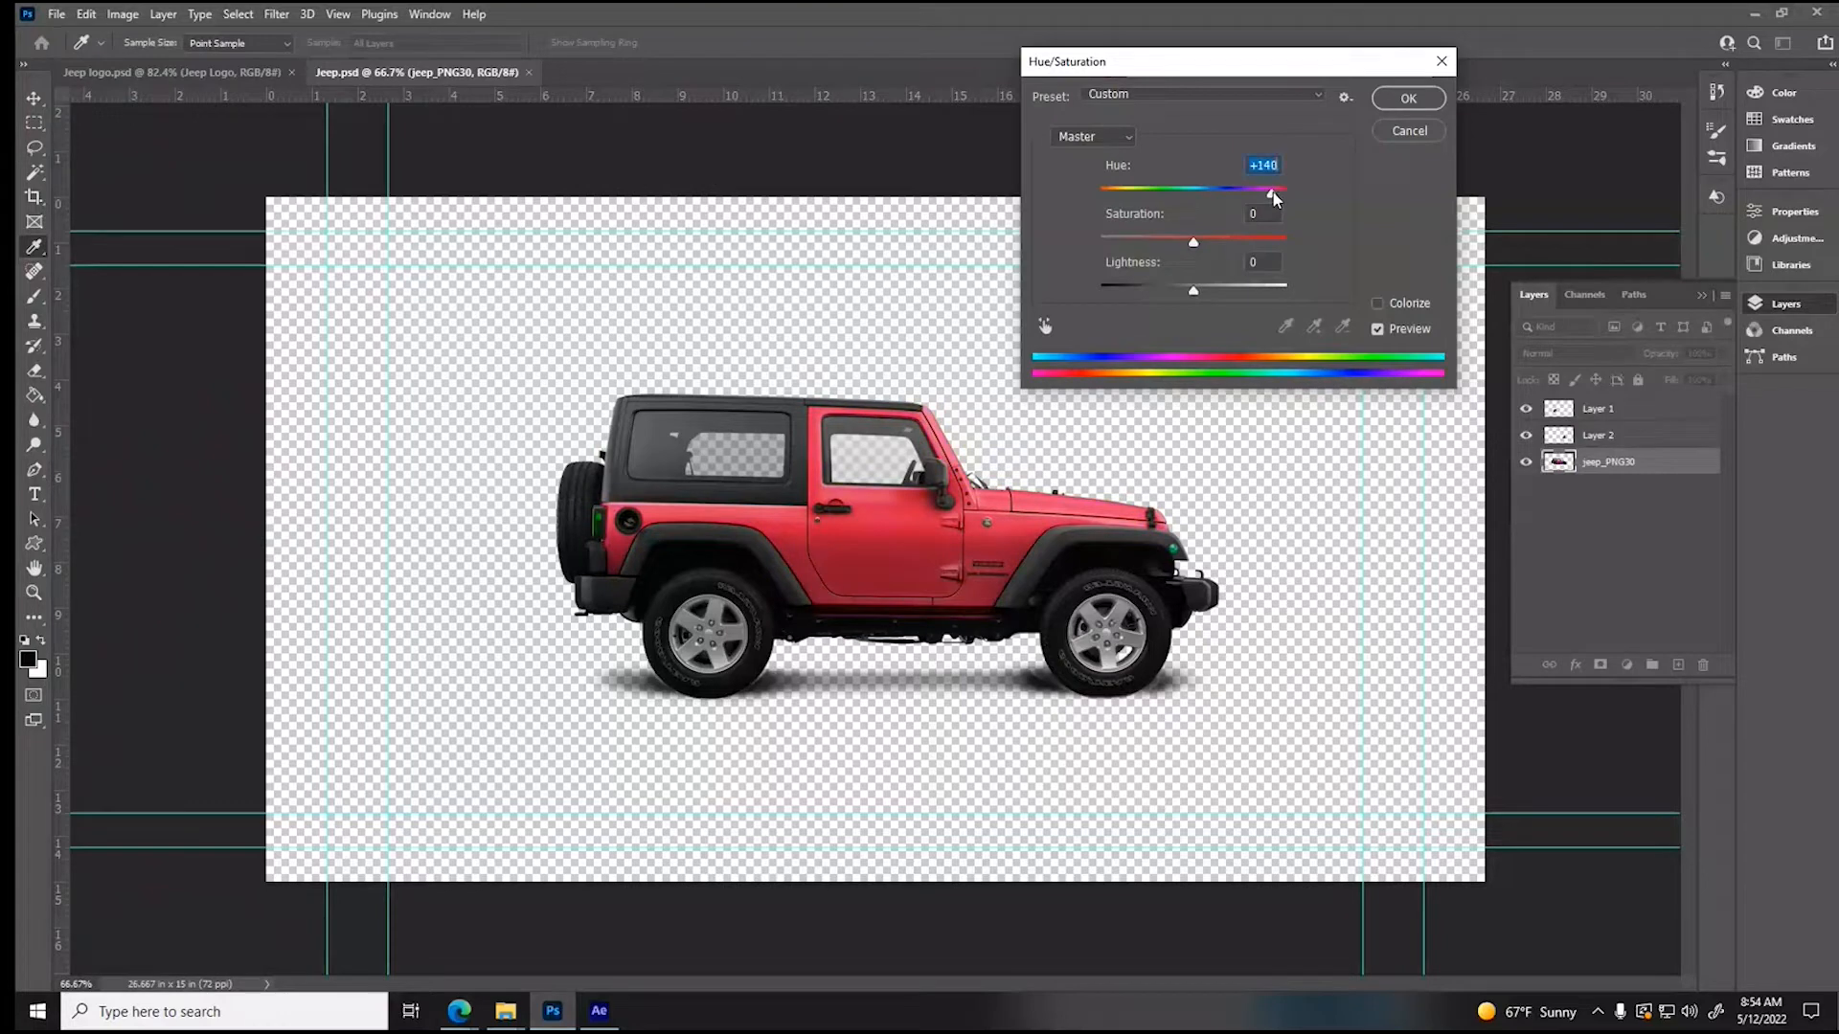
drag(1193, 242, 1279, 197)
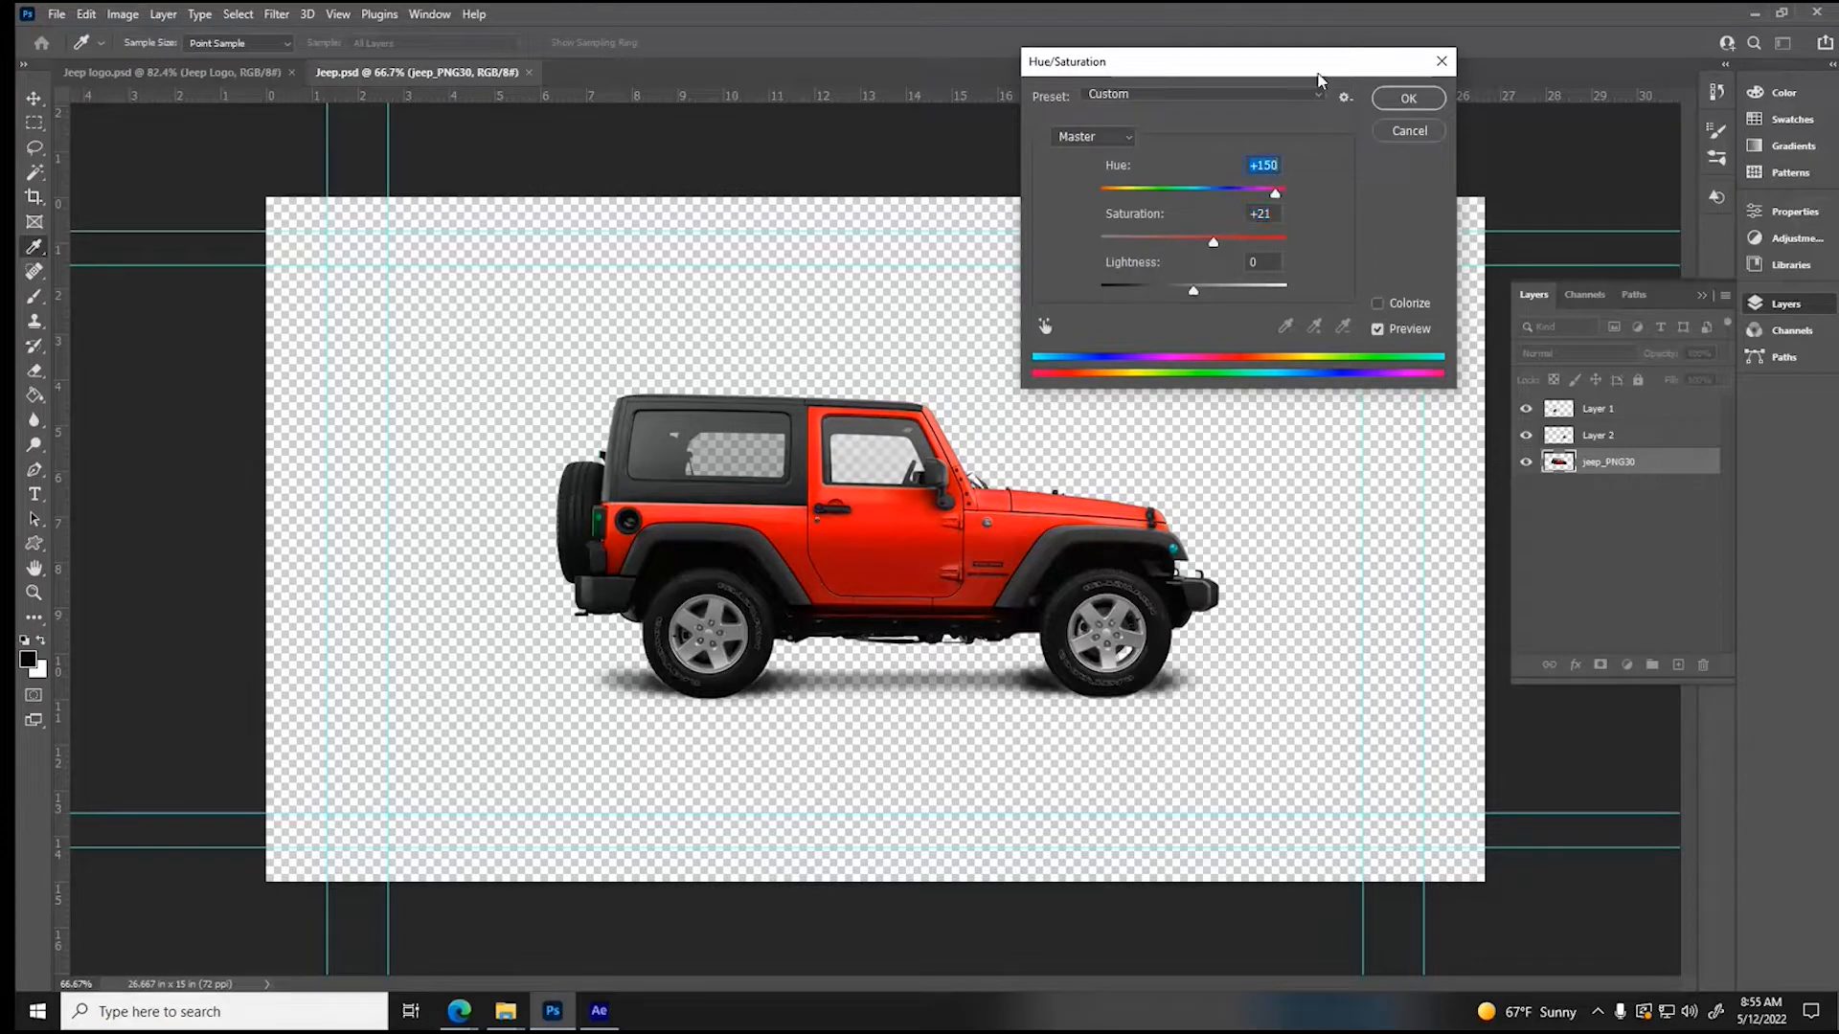
click(1408, 98)
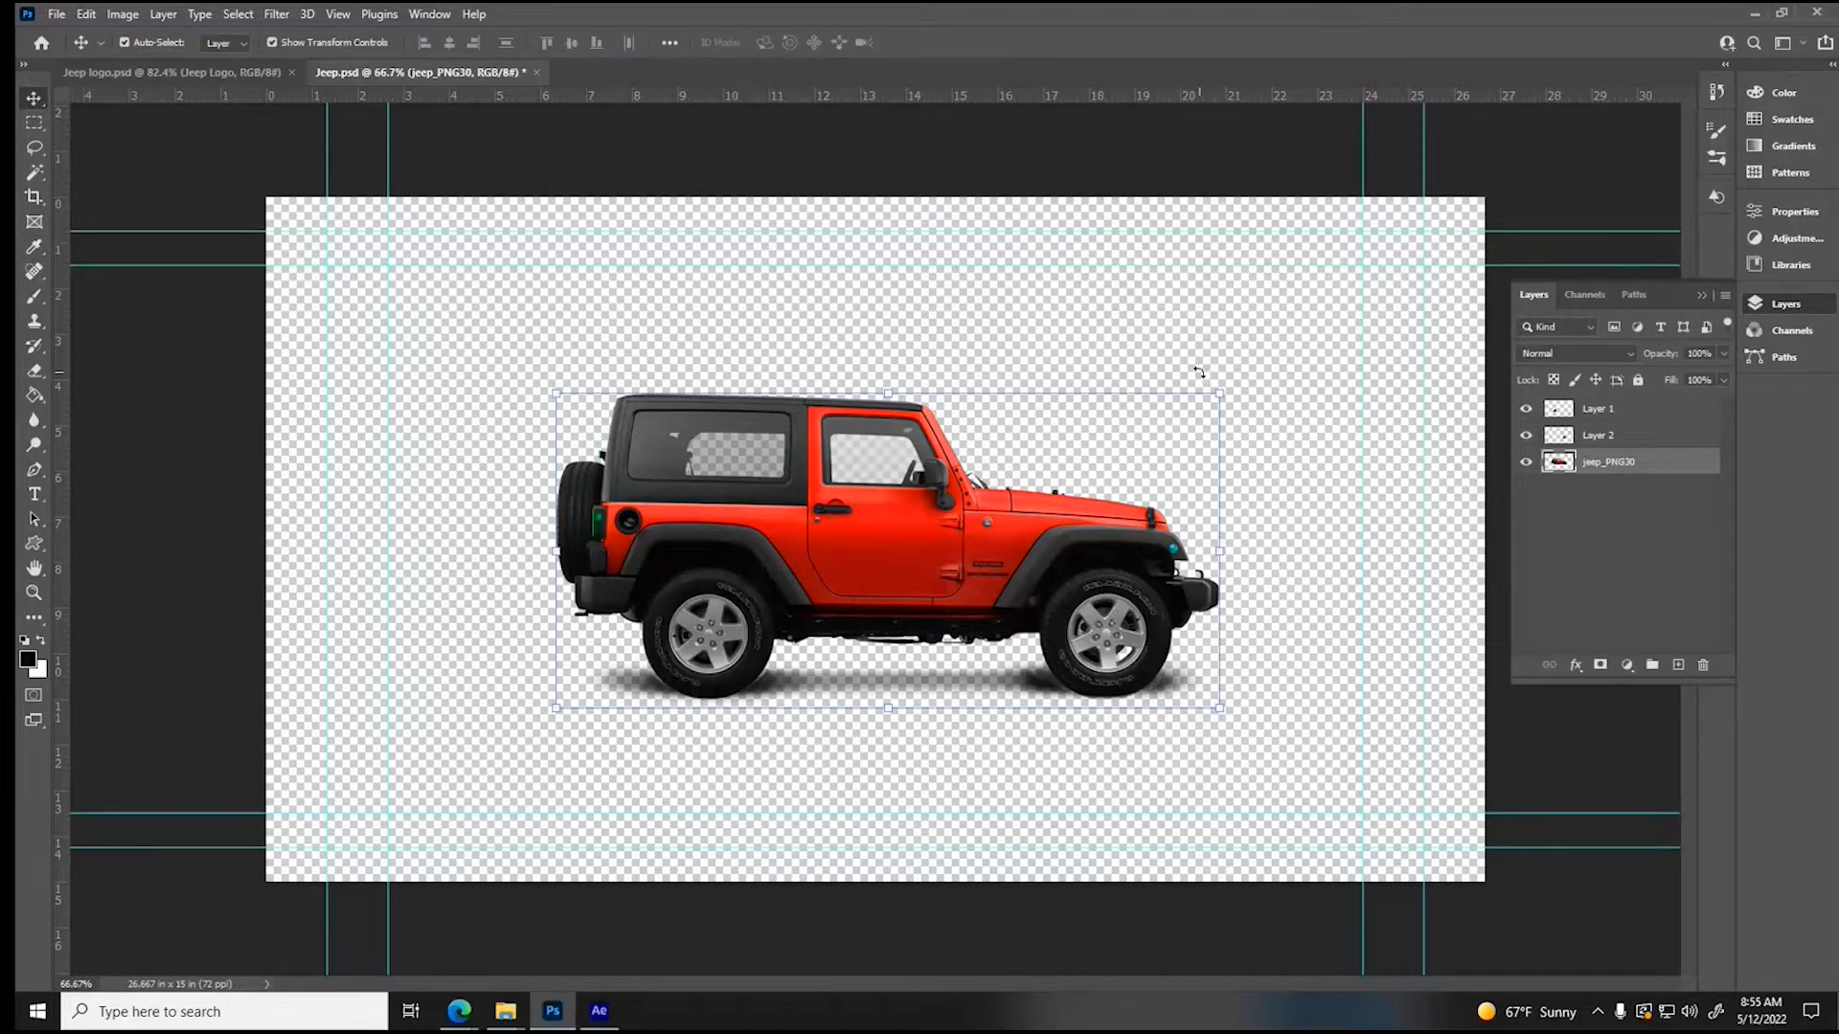
- Save the recolored Jeep document and switch to After Effects to check the updated vehicle in the Jeep composition
key(ctrl+s)
click(599, 1011)
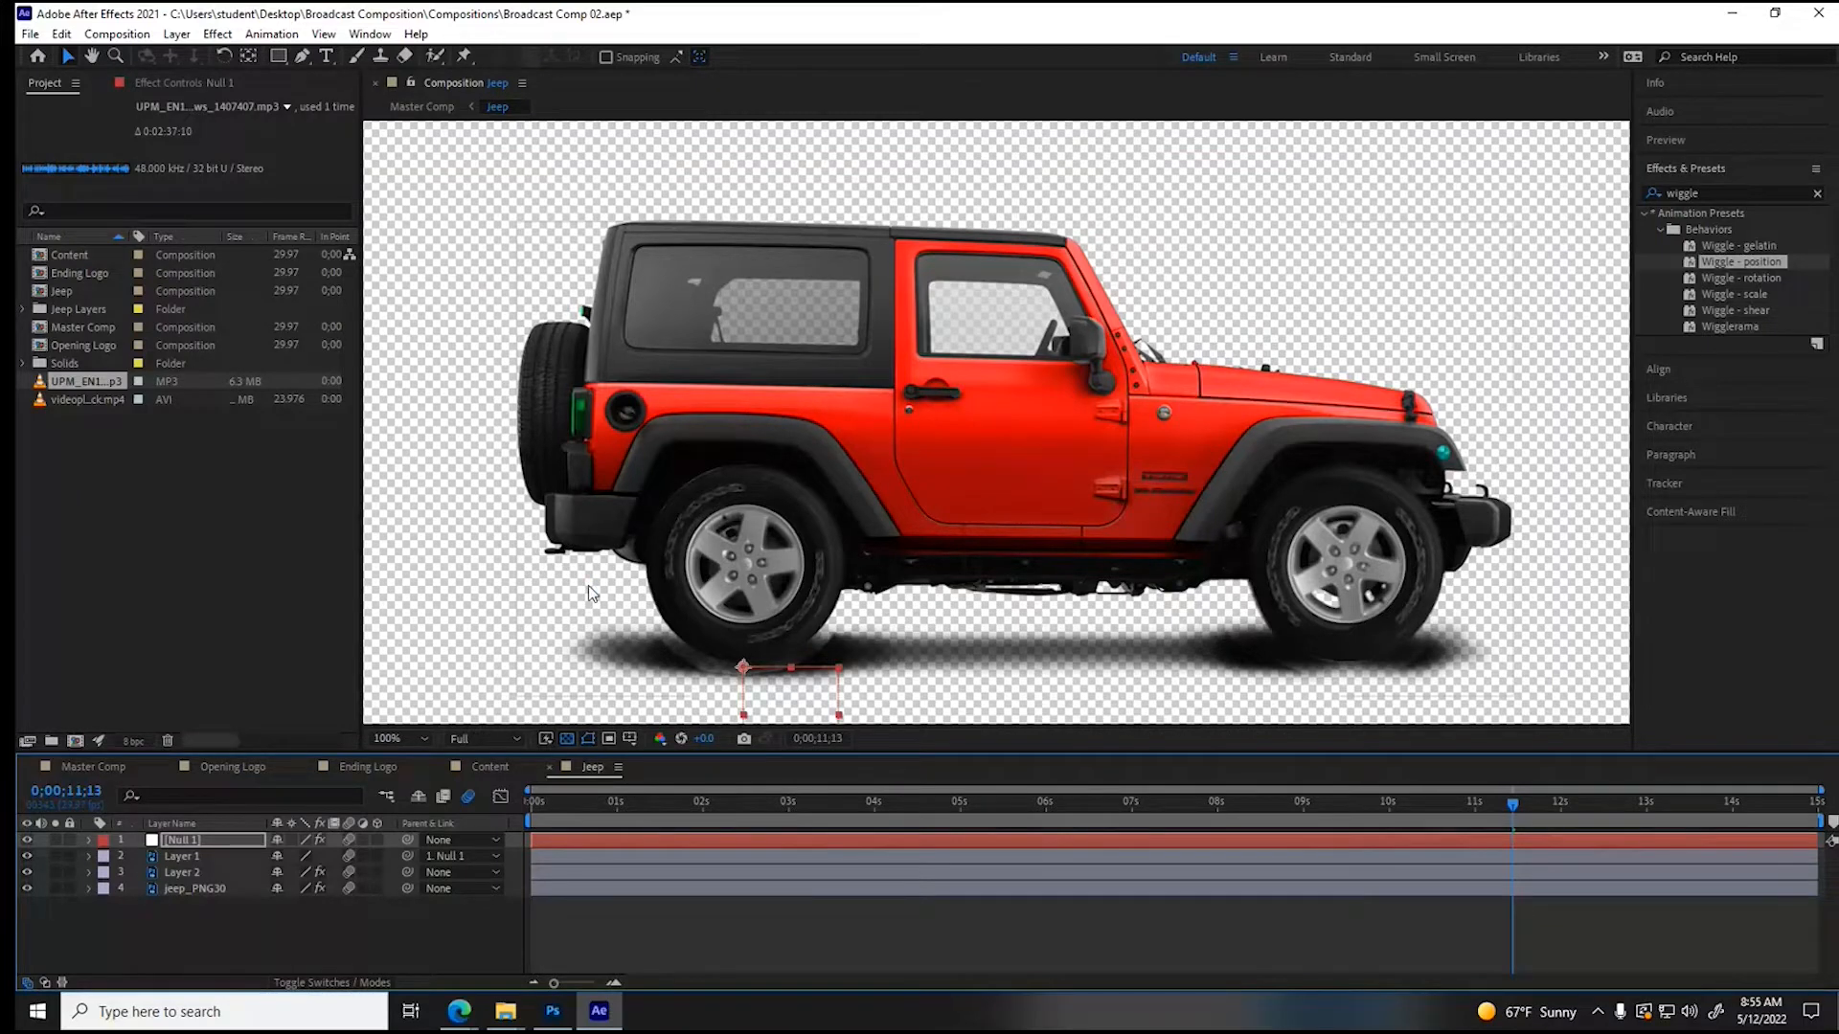
click(440, 441)
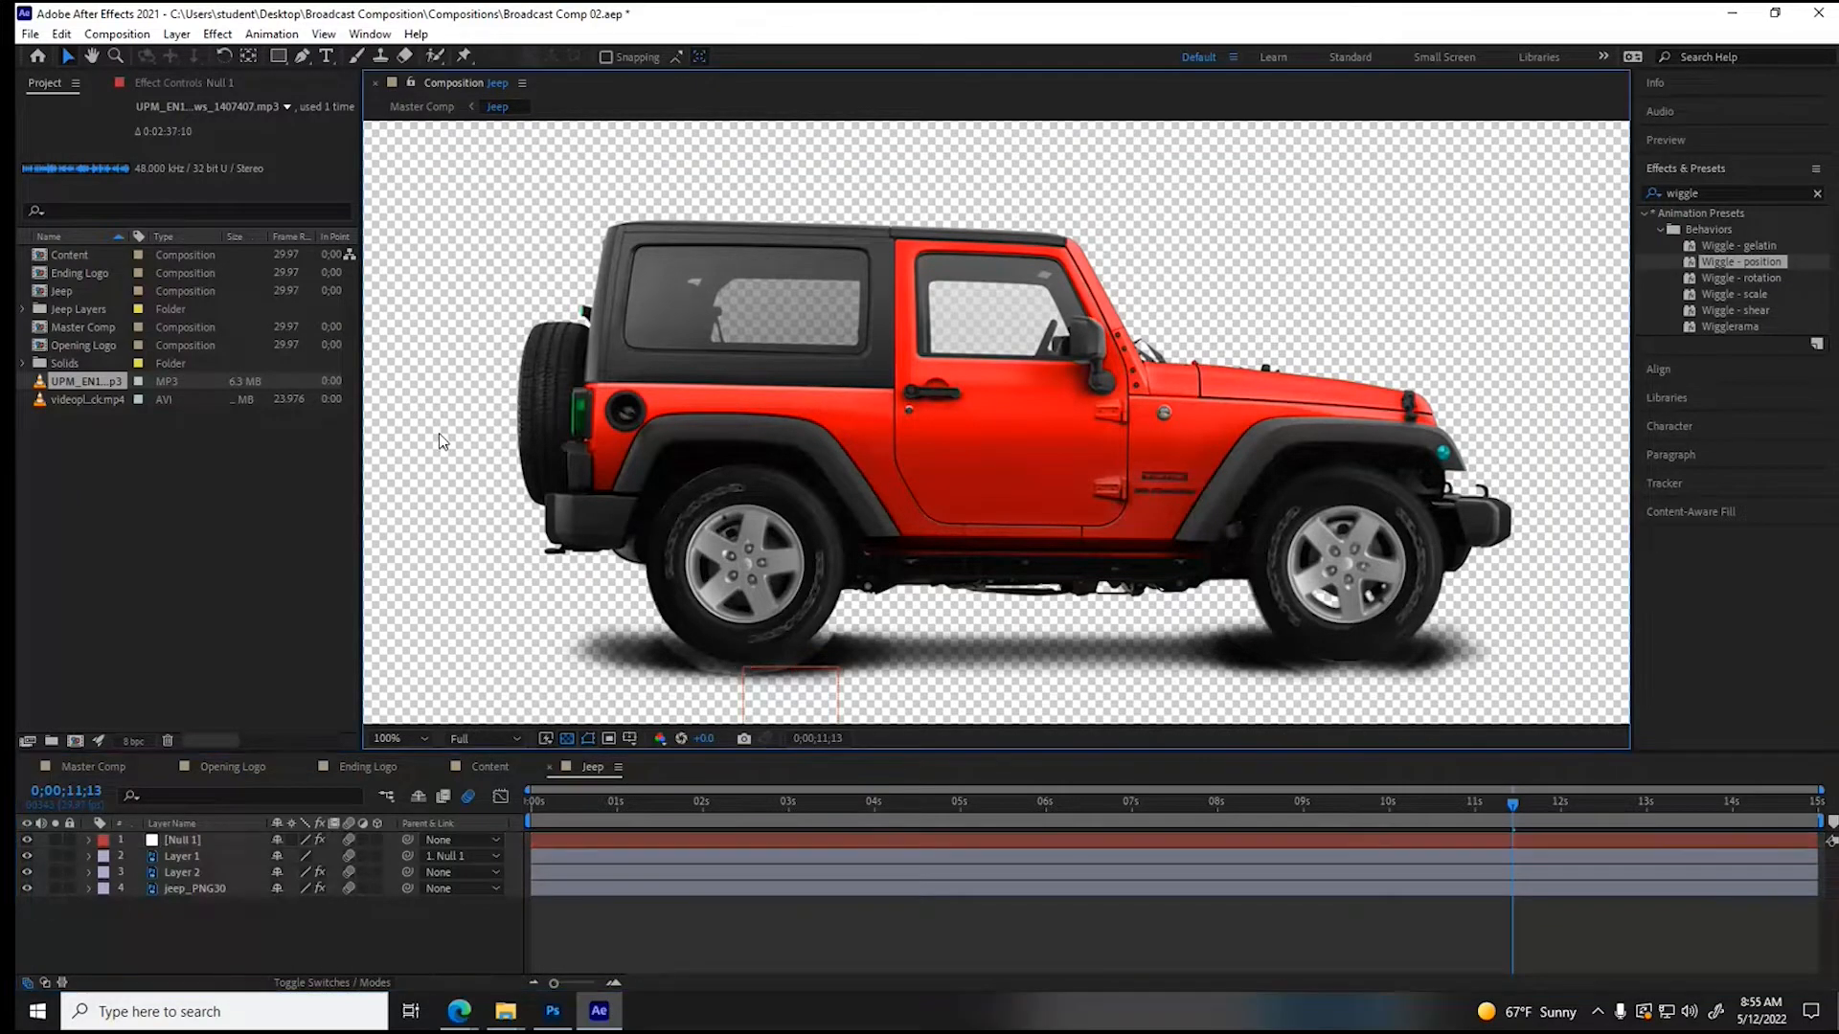
- Switch to Photoshop, recolor the Jeep Logo layer with Hue/Saturation at Hue -92, Saturation +100 and Lightness +14, and save Jeep logo.psd
click(553, 1010)
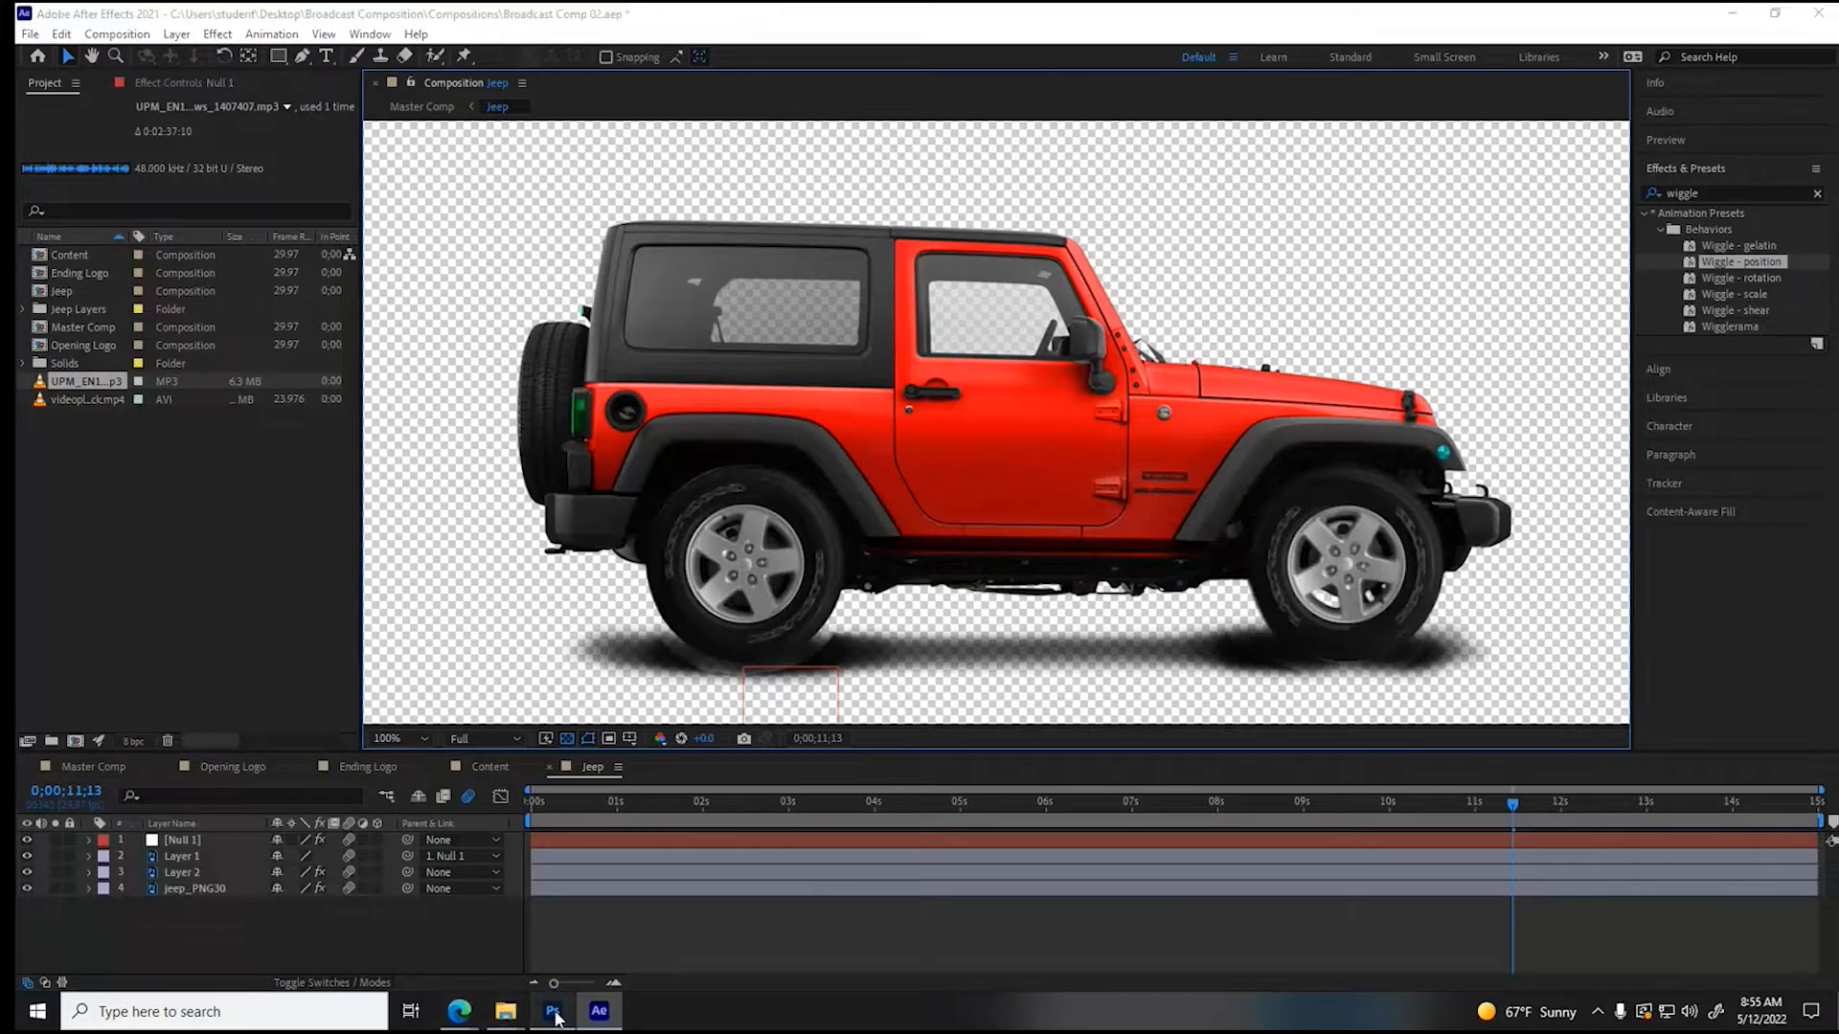
click(167, 73)
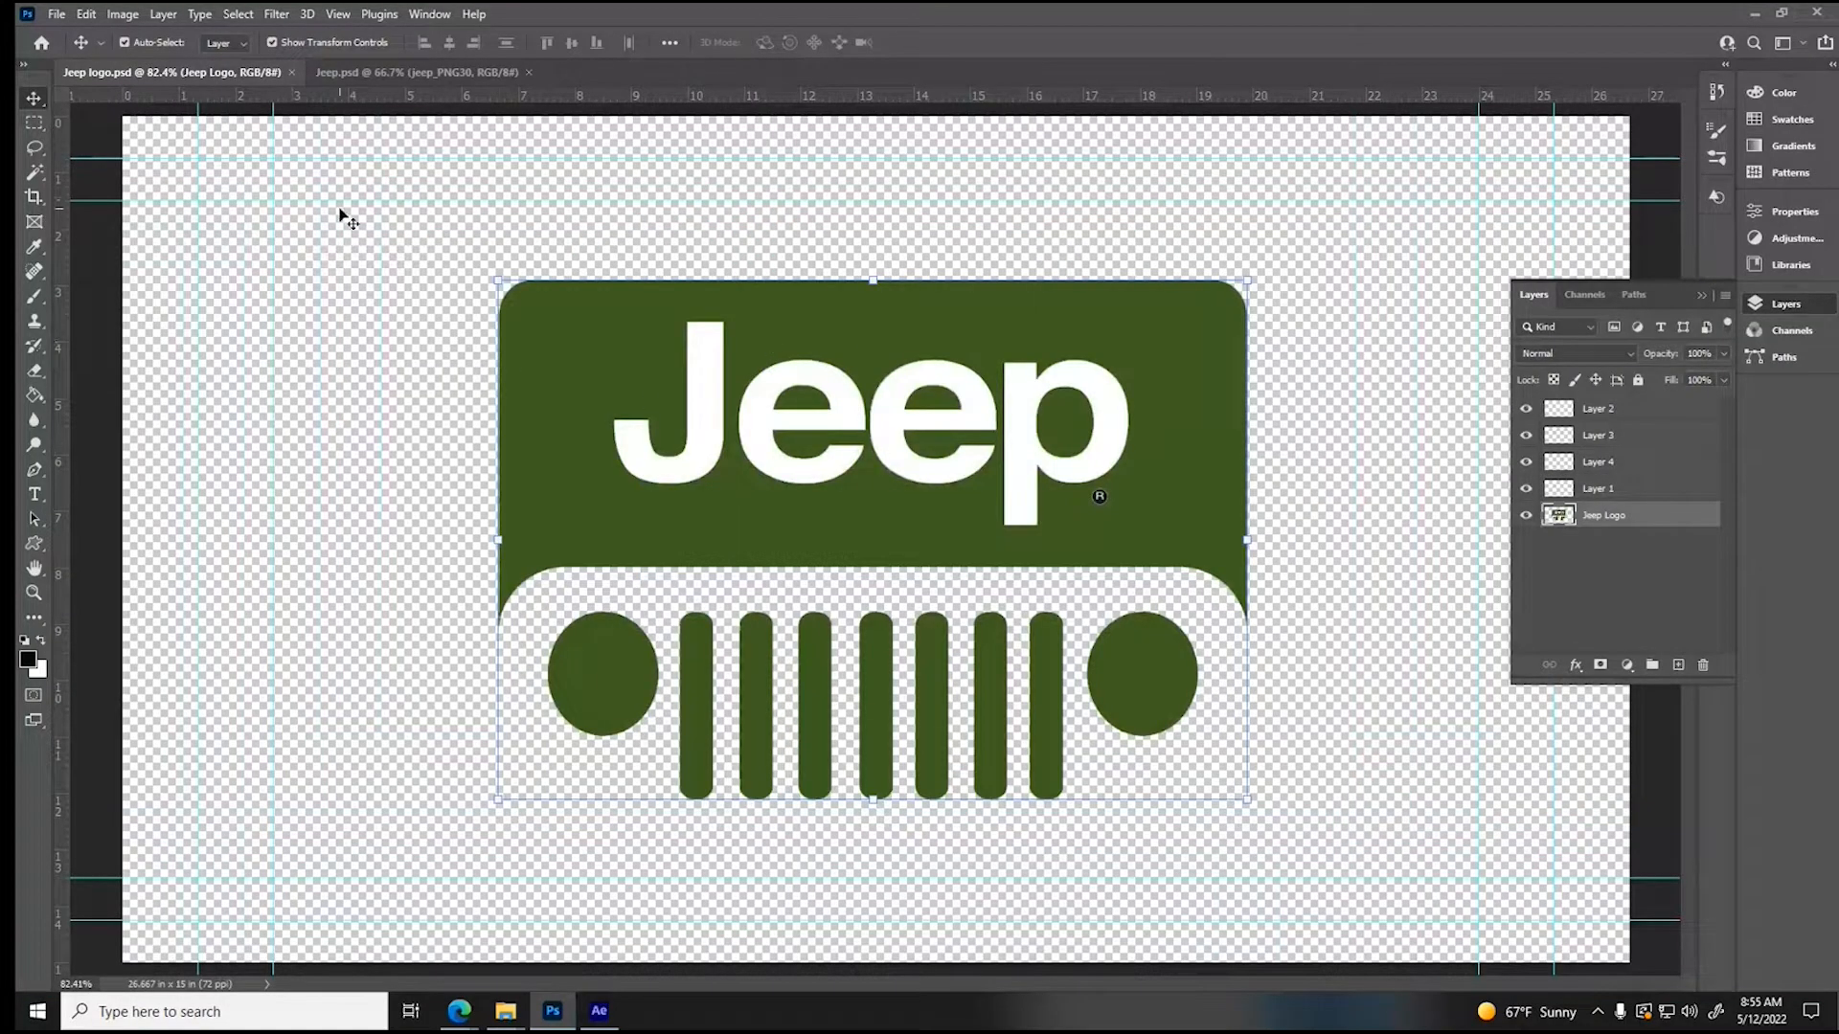
click(122, 17)
mouse_move(162, 63)
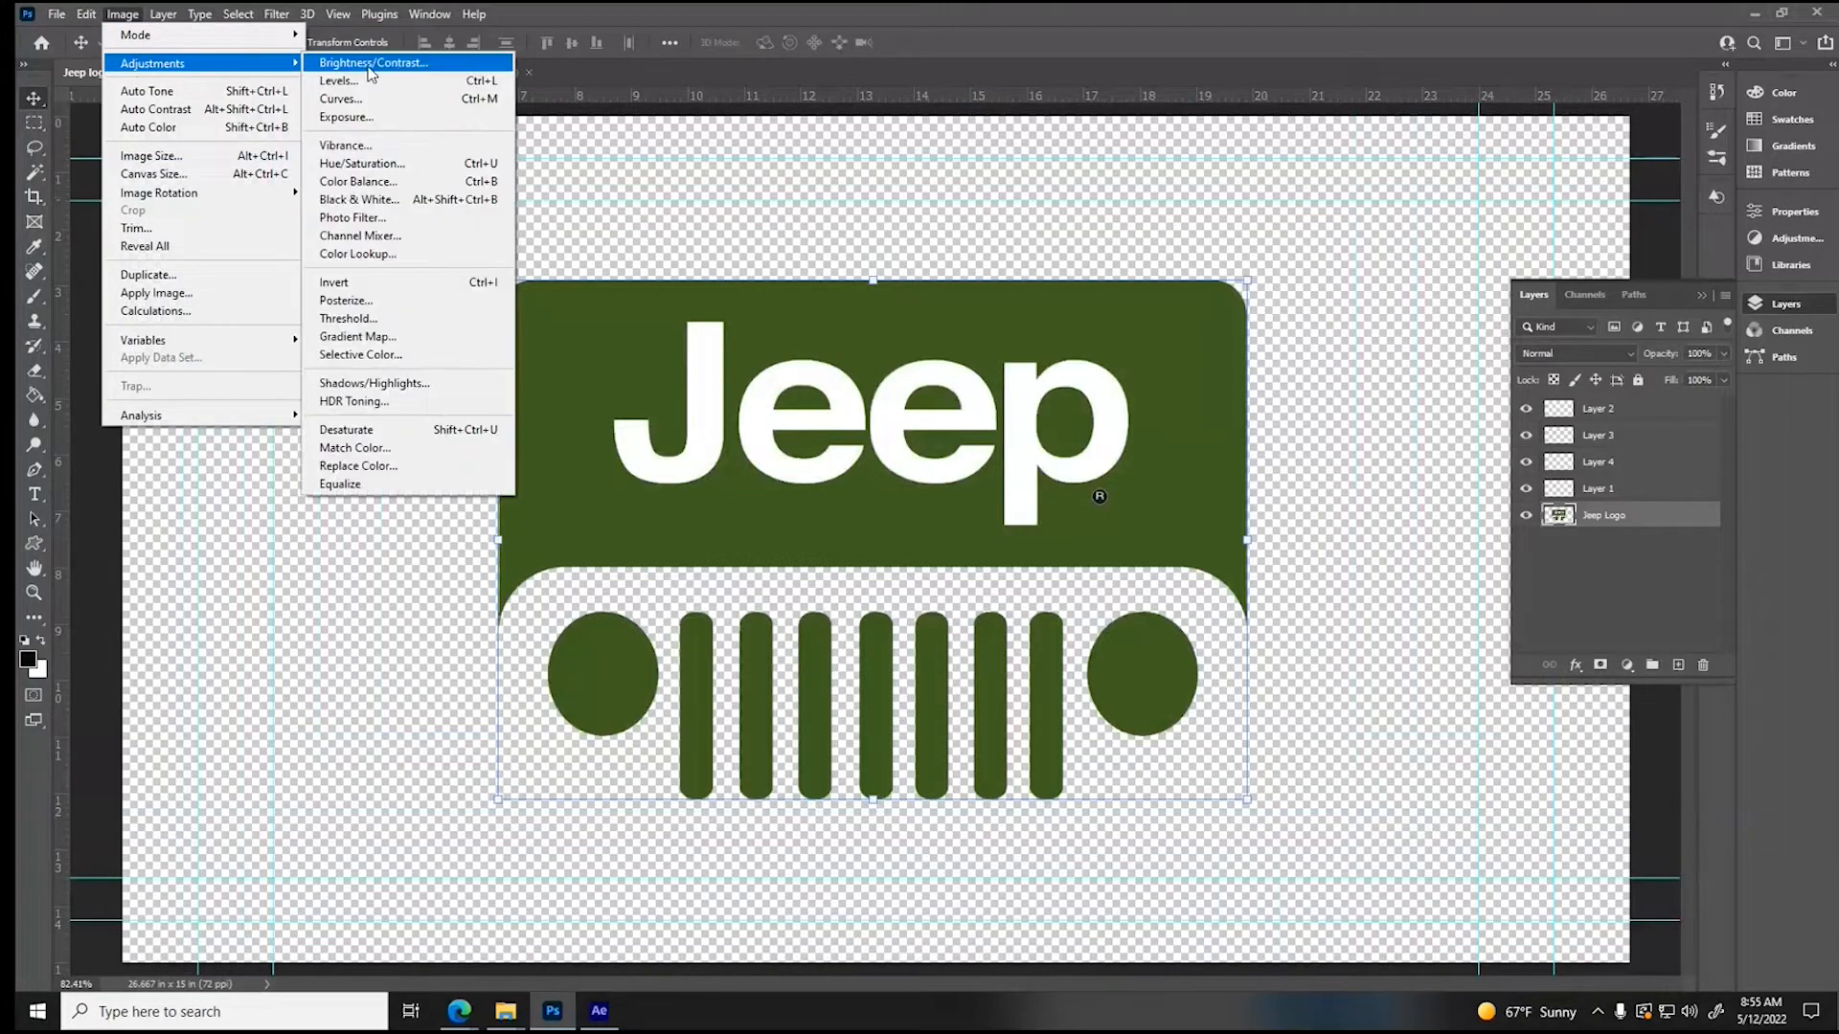
click(361, 165)
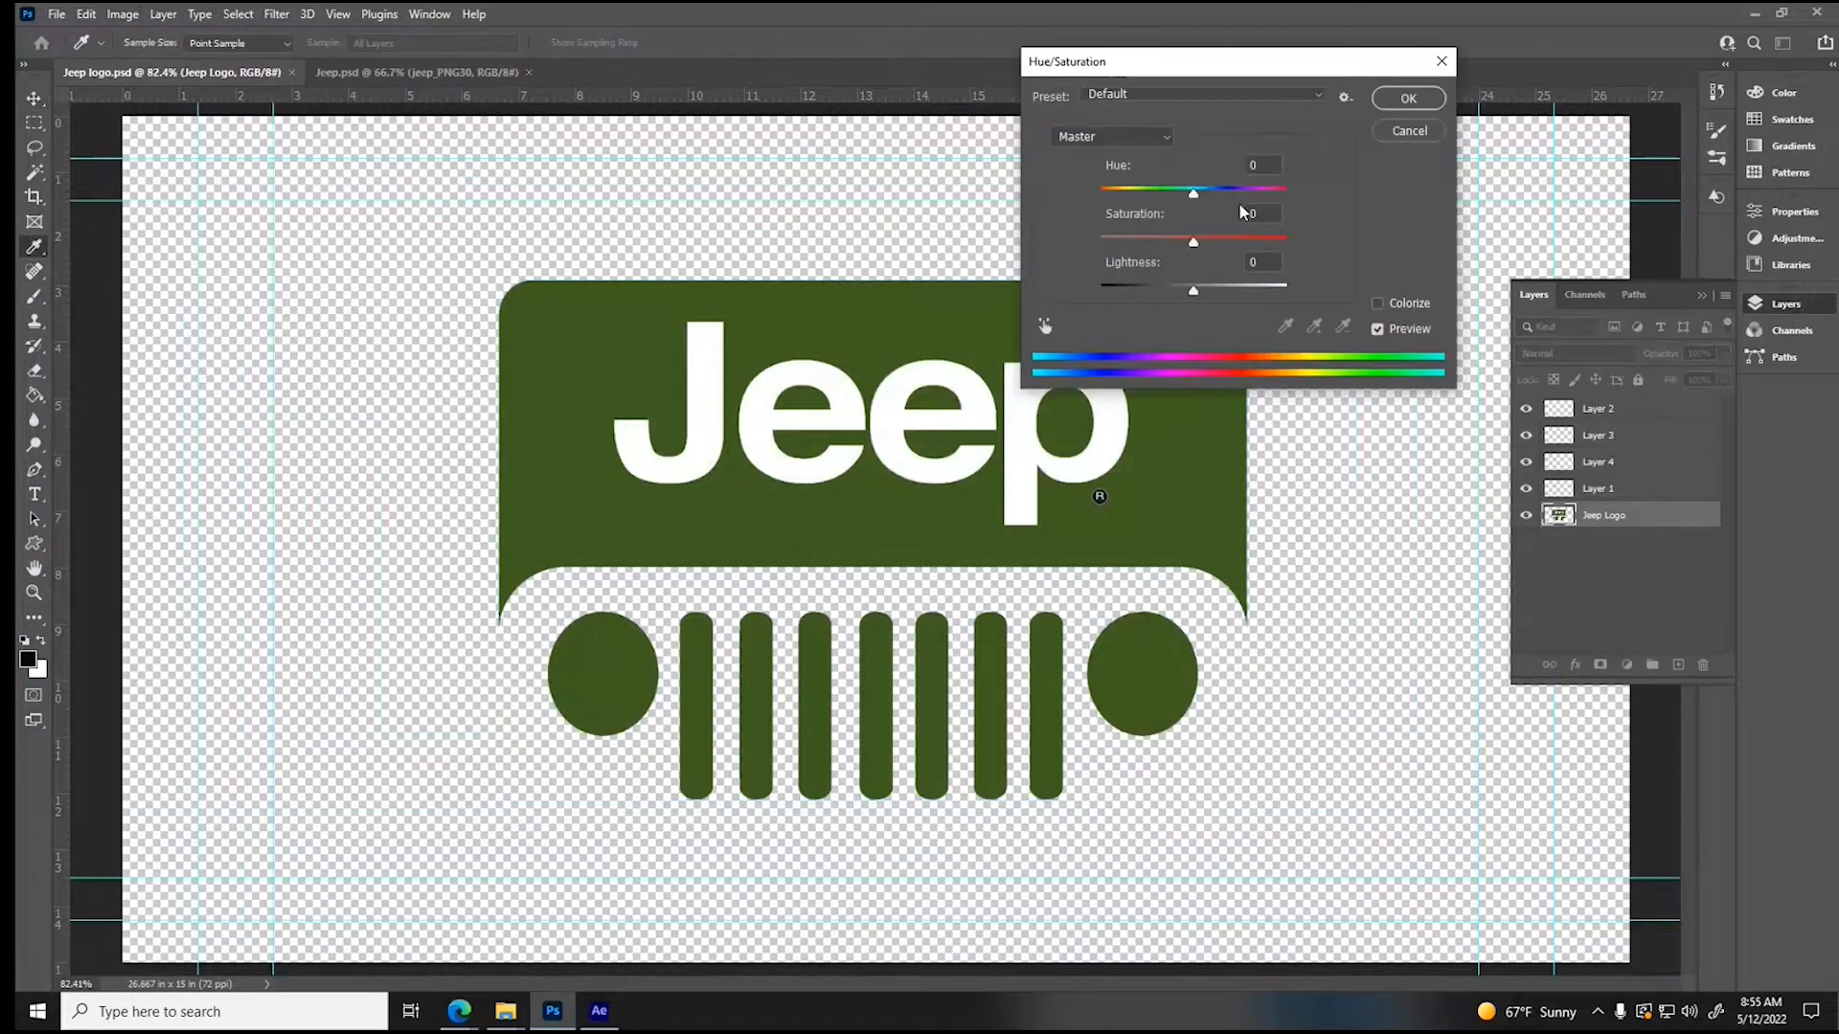
drag(1197, 203, 1285, 245)
drag(1136, 194, 1133, 196)
drag(1192, 285, 1218, 296)
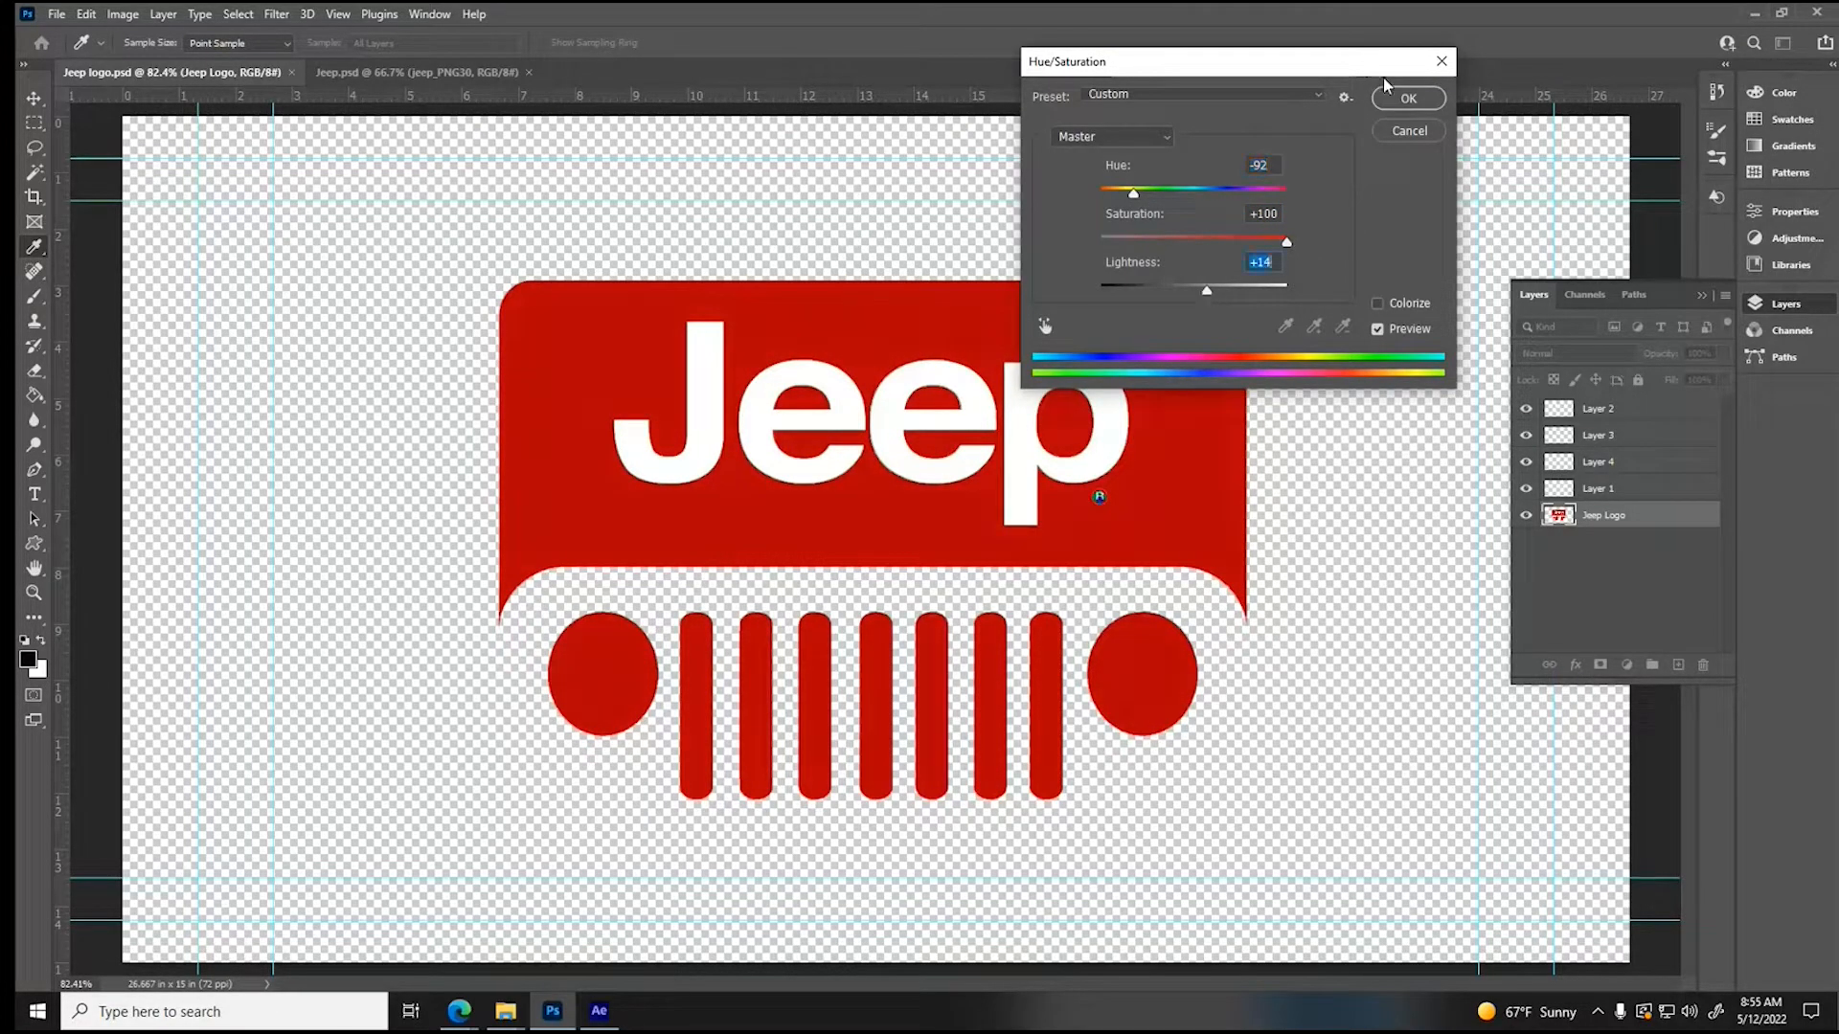
click(1408, 98)
key(ctrl+s)
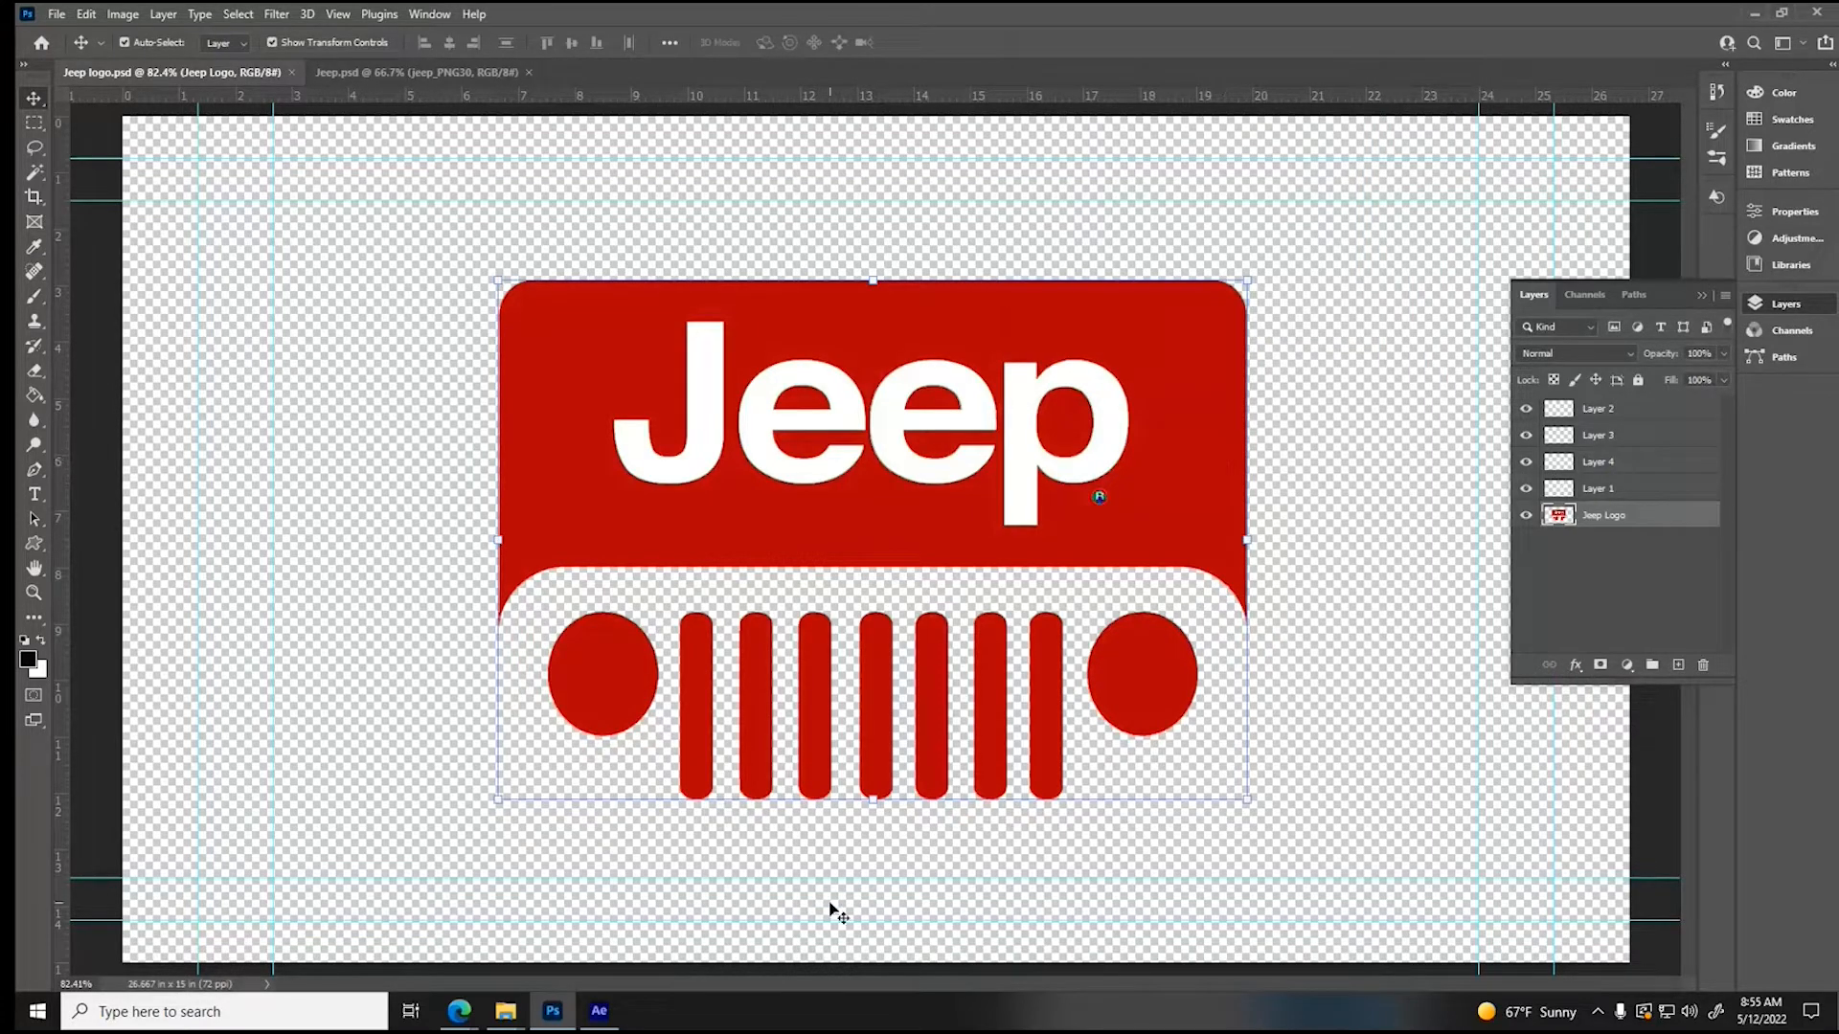
- Switch to After Effects and import Jeep logo.psd from the Assets folder as Composition - Retain Layer Sizes with editable layer styles
click(595, 1013)
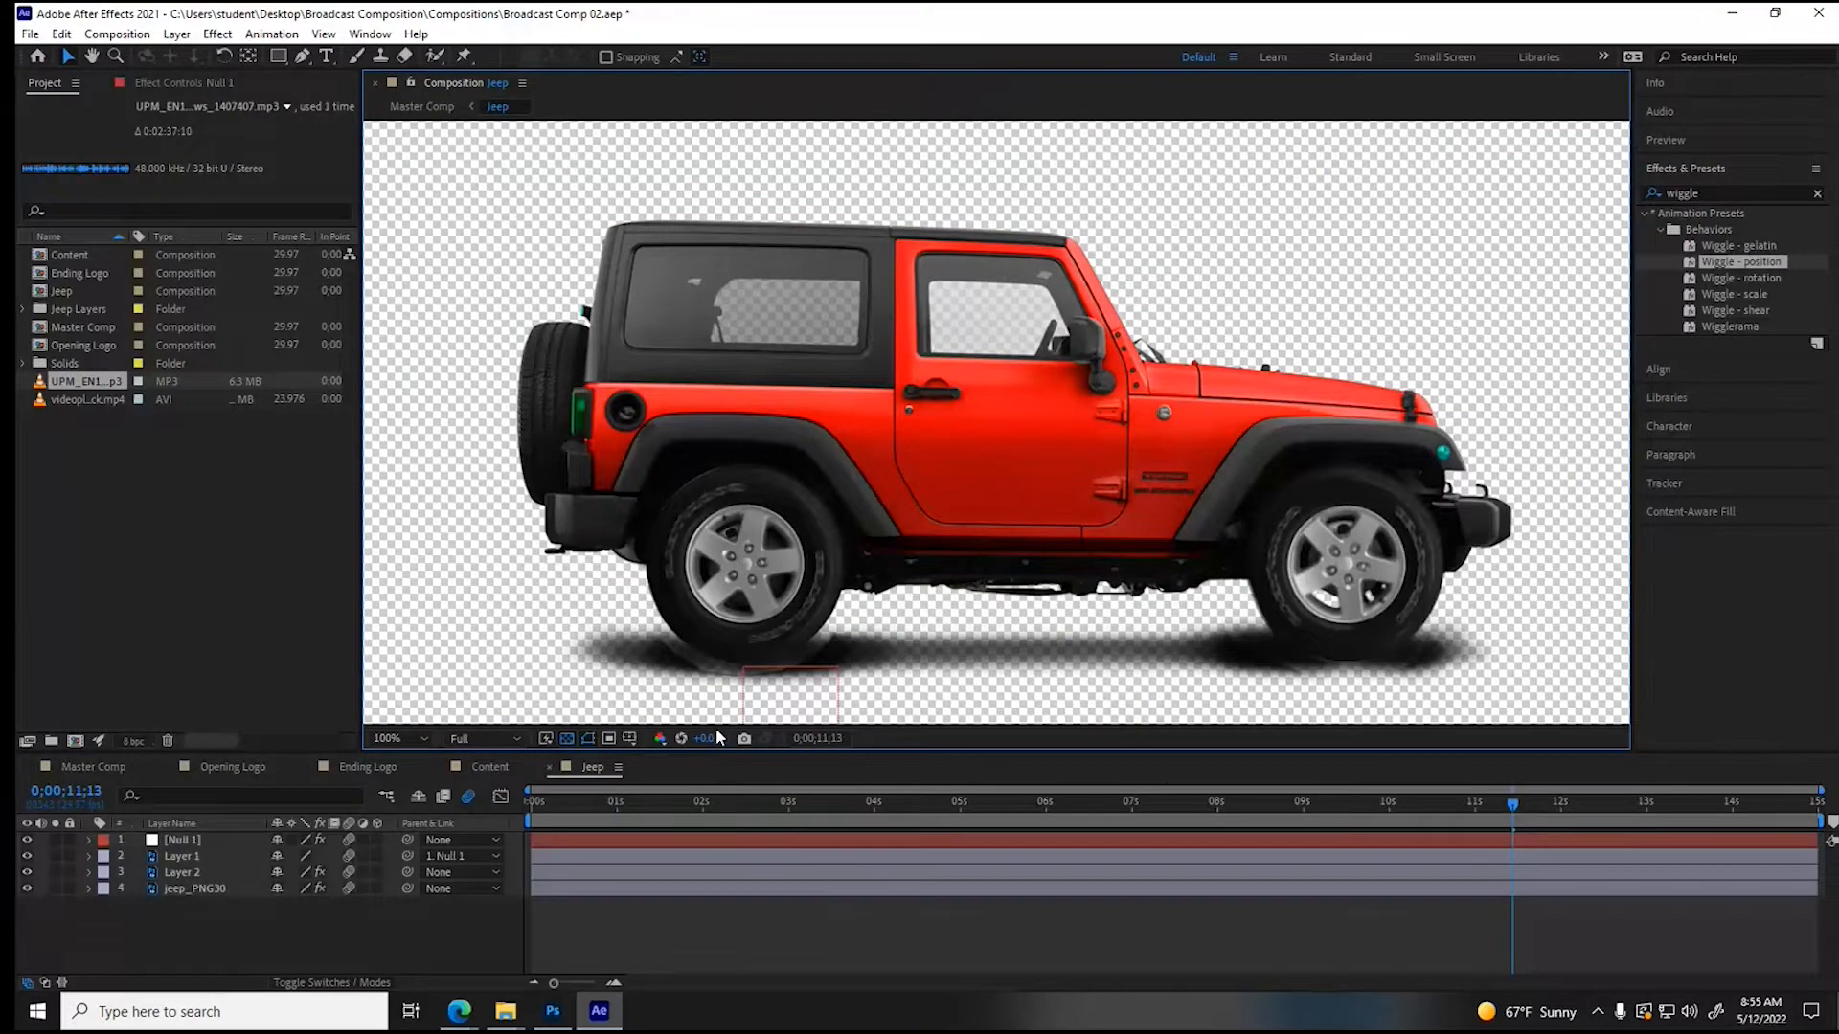
right_click(80, 450)
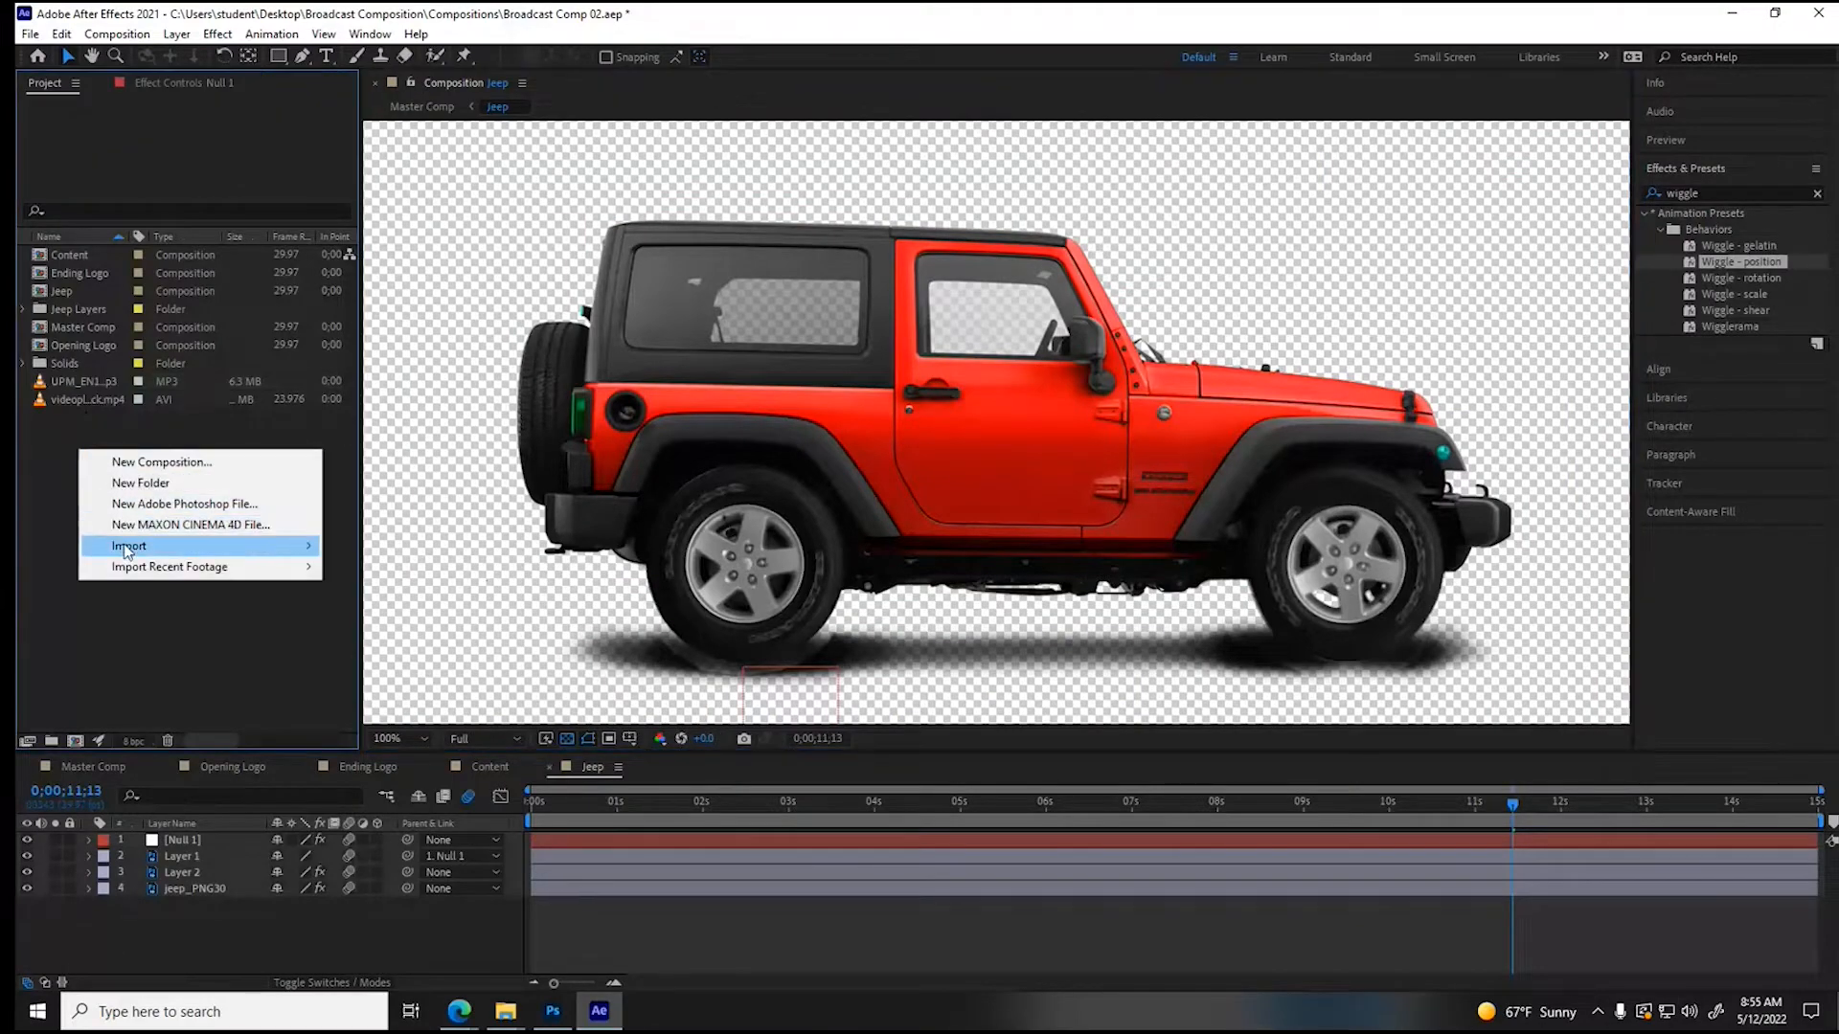
click(548, 548)
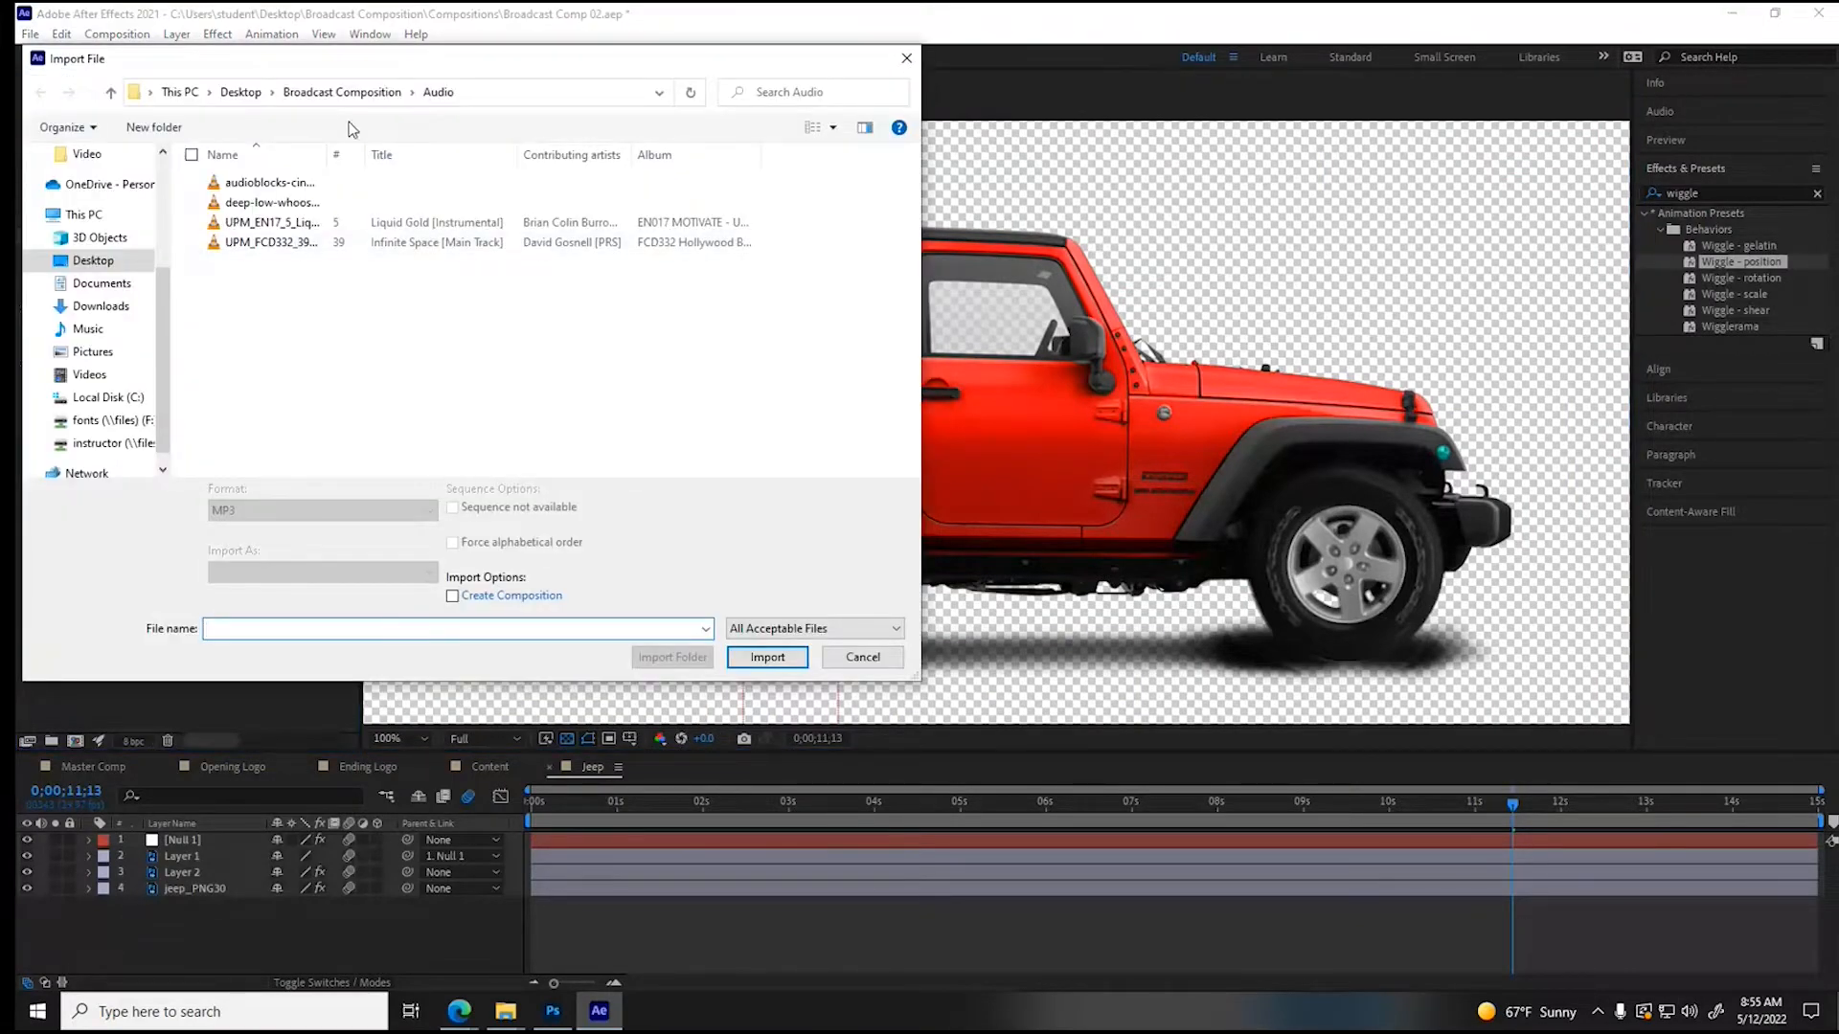
click(317, 94)
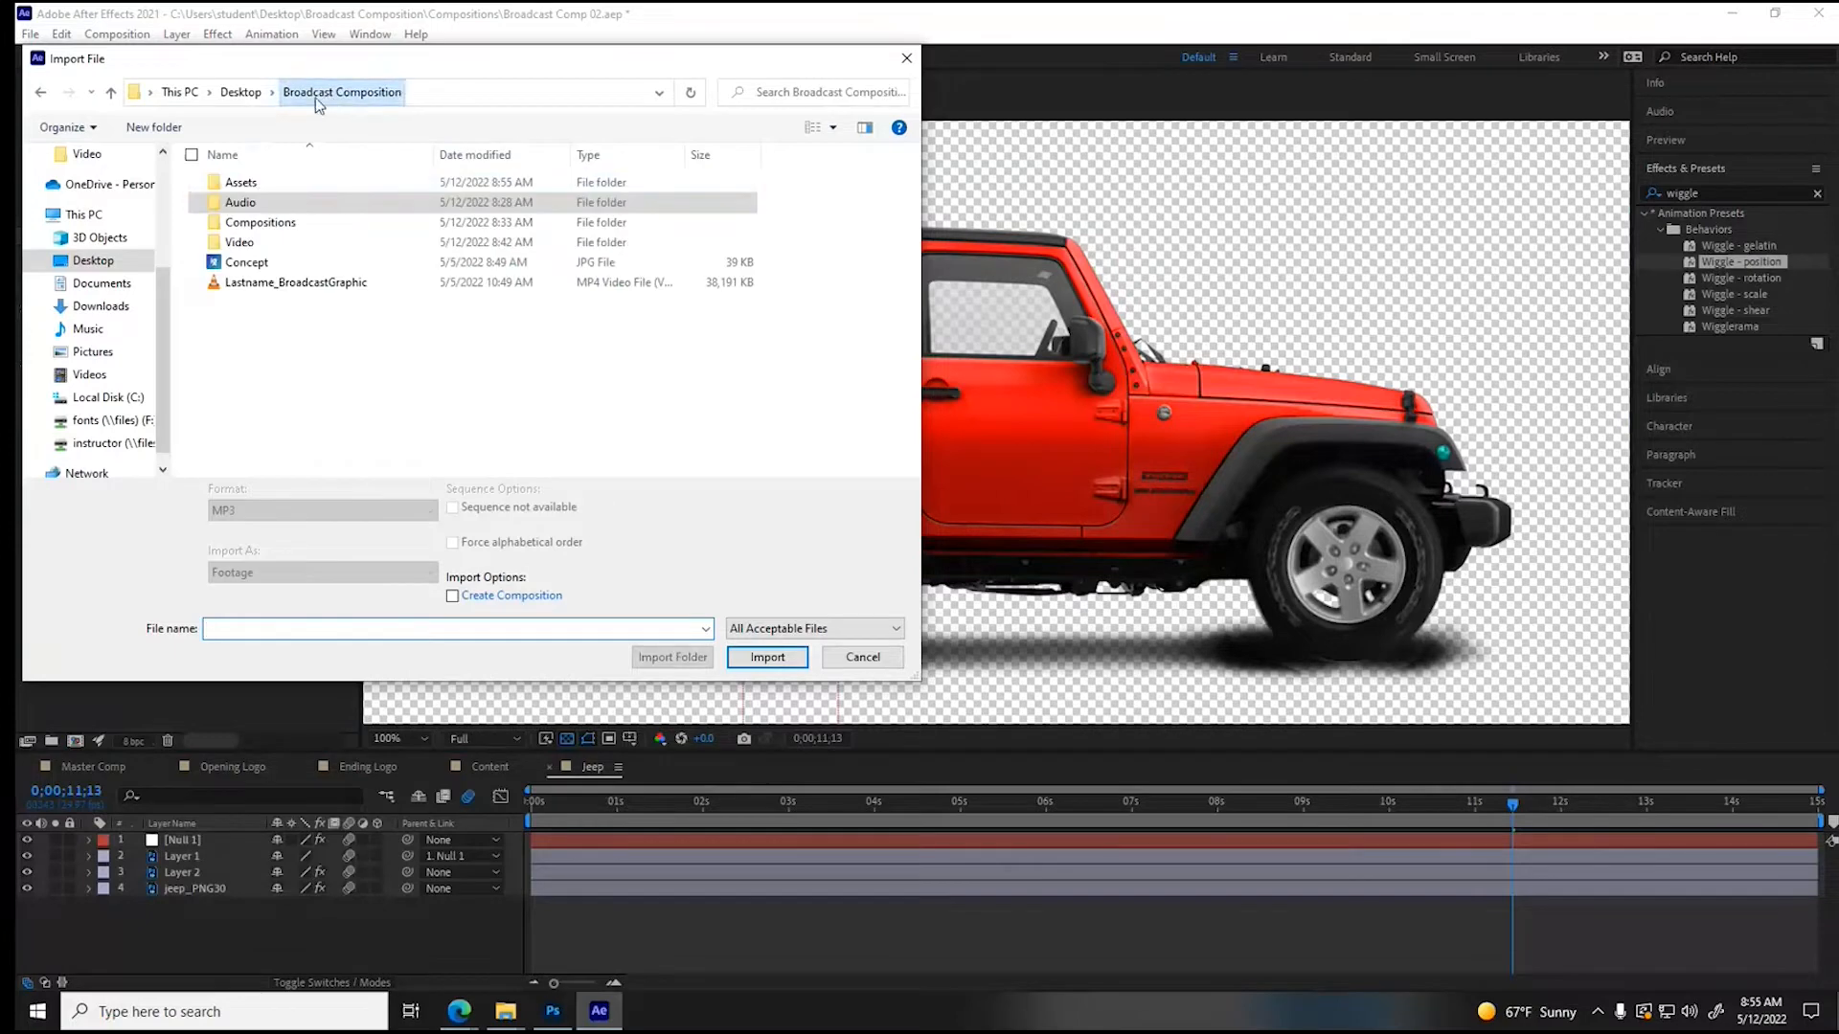
double_click(247, 184)
click(458, 230)
click(325, 571)
click(321, 606)
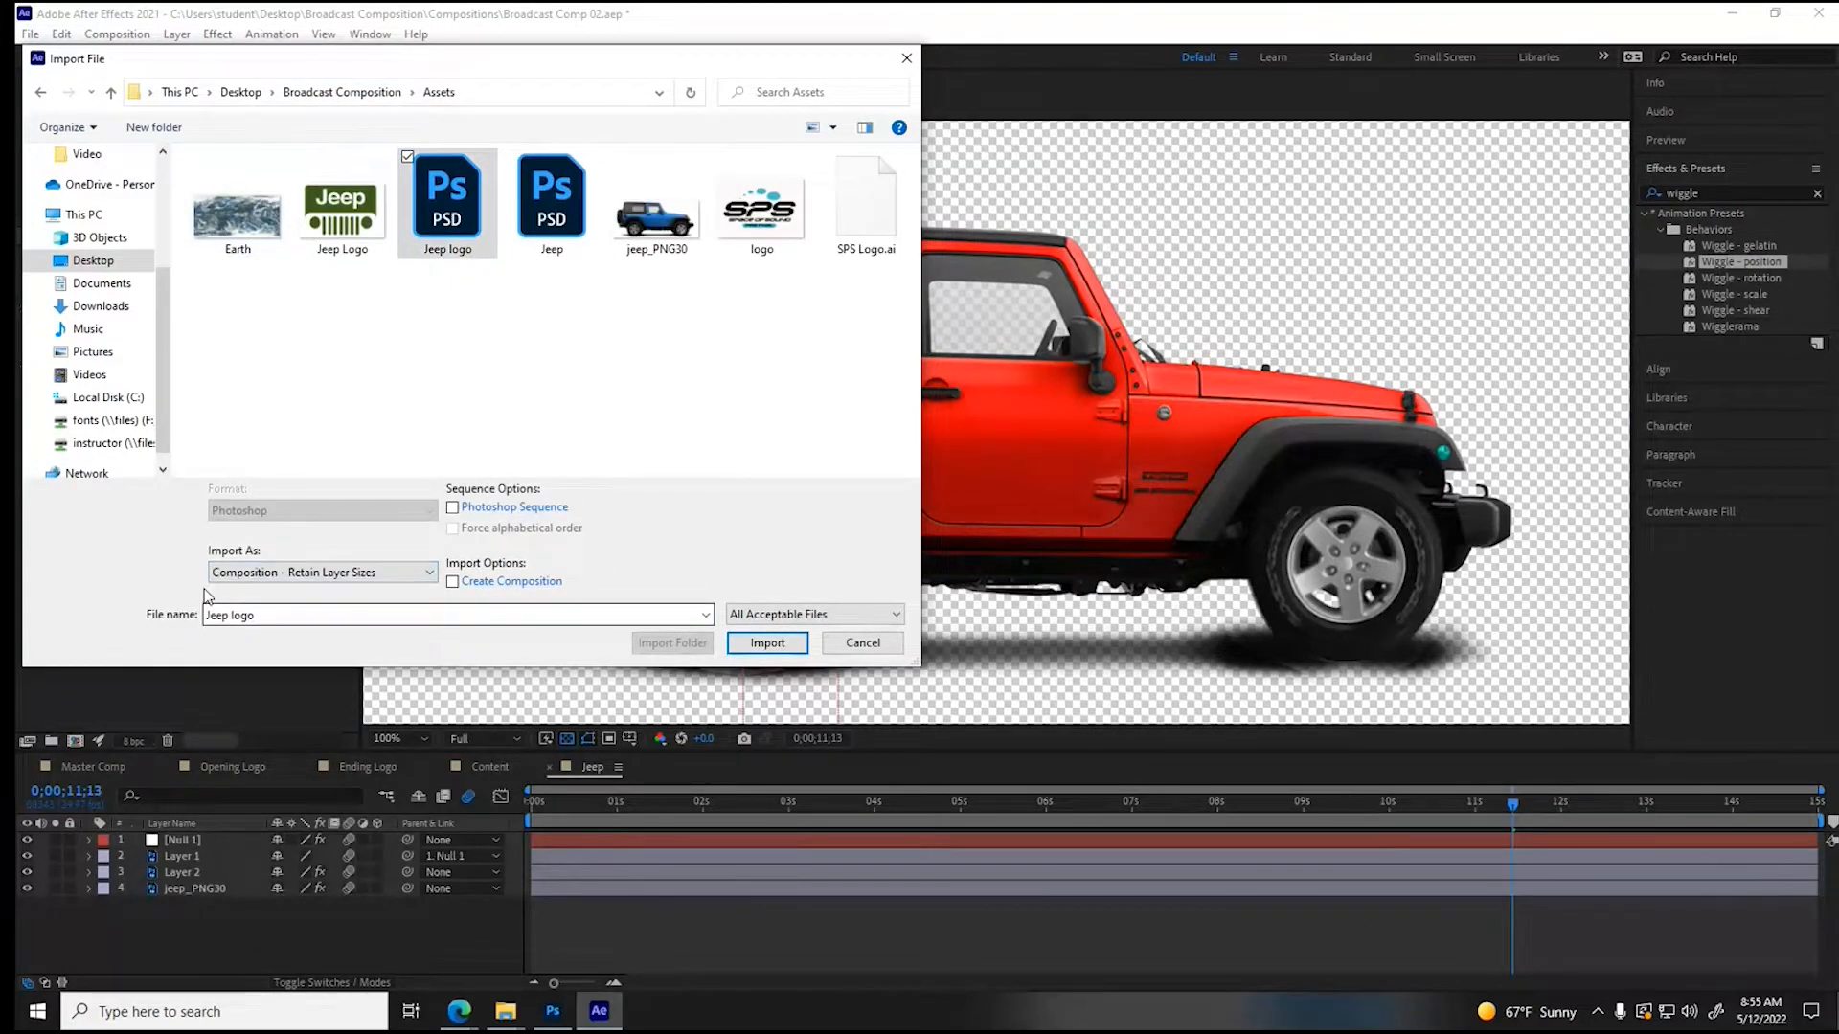
click(767, 643)
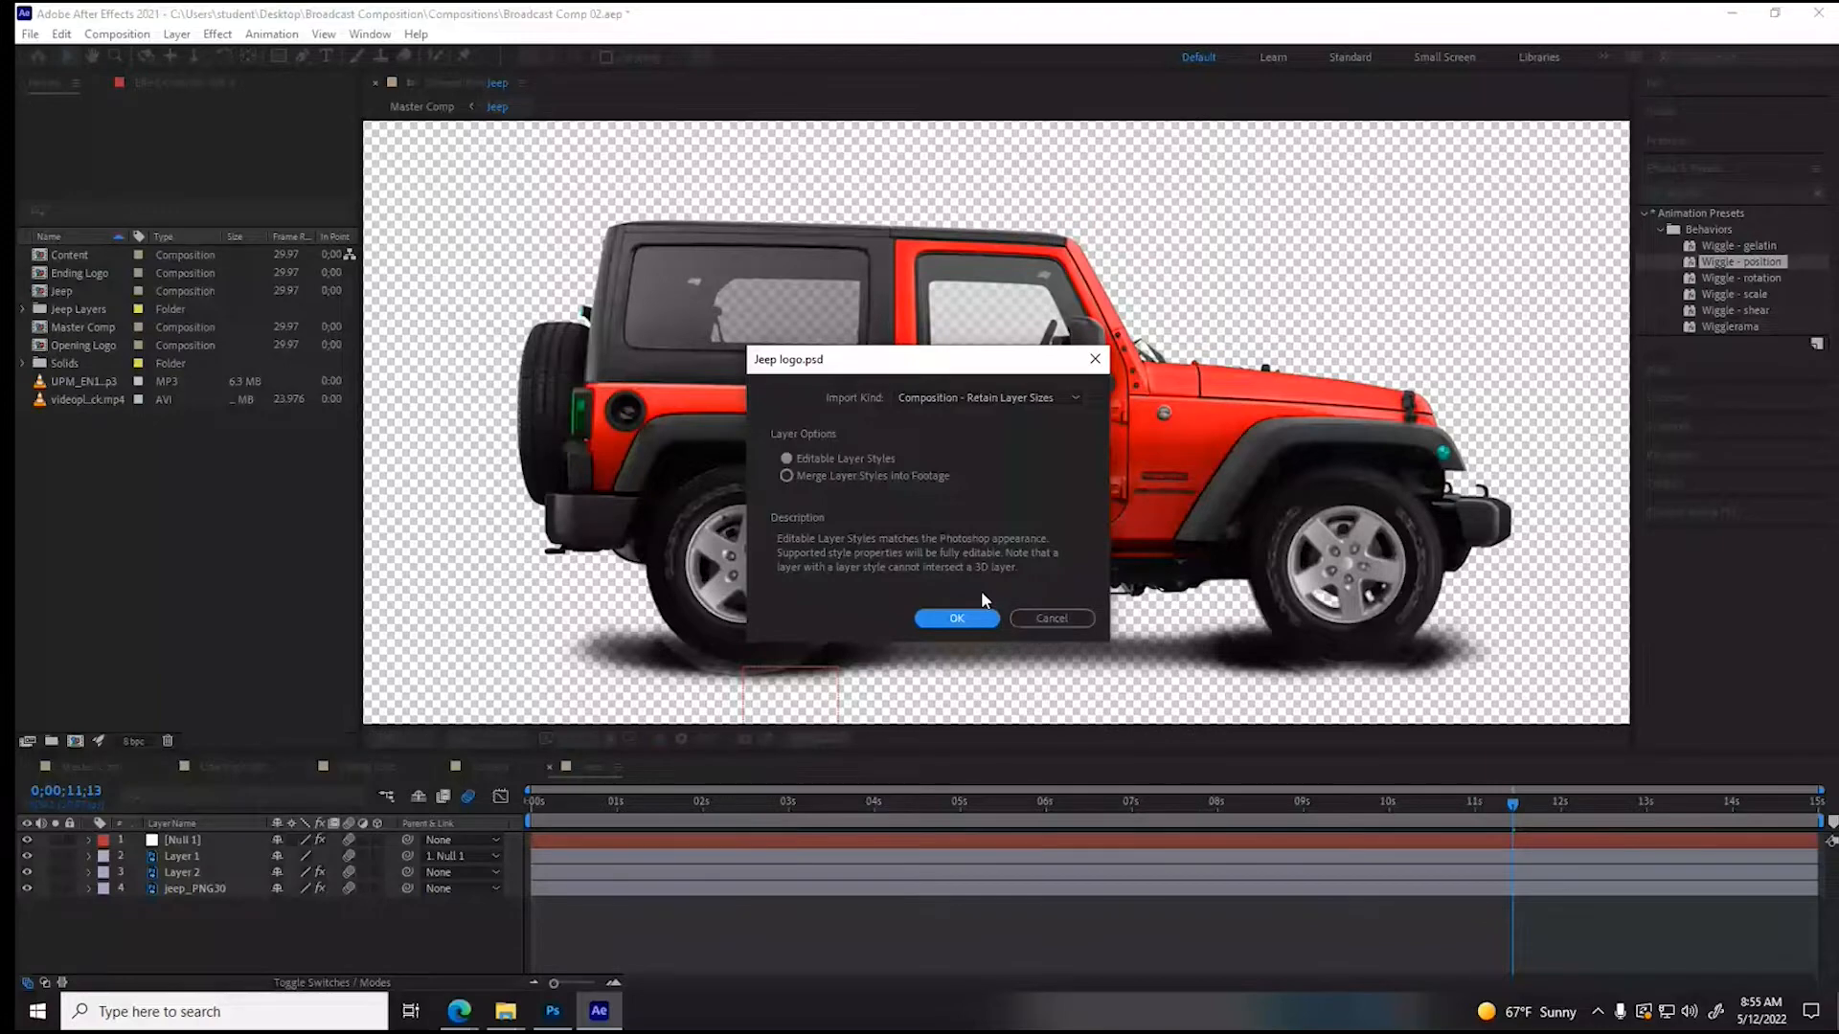
key(Return)
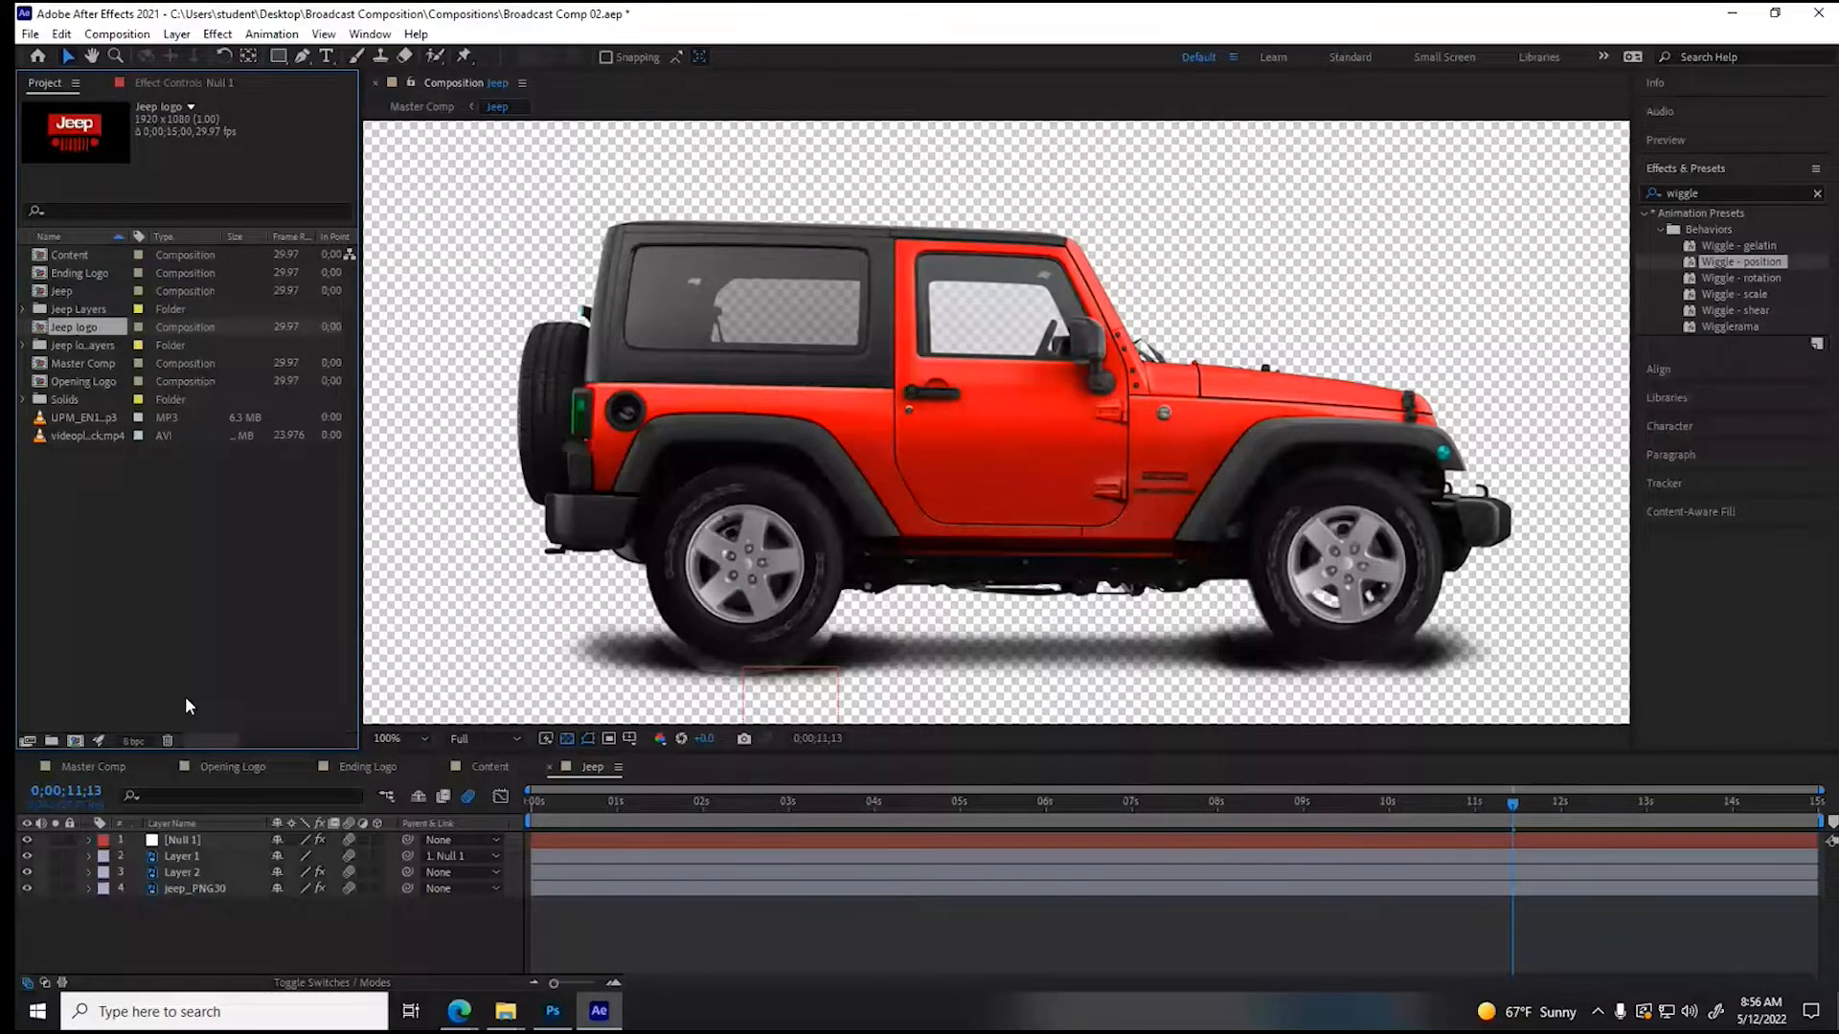
- Close the Opening Logo timeline and open the imported Jeep logo composition
click(229, 767)
click(66, 329)
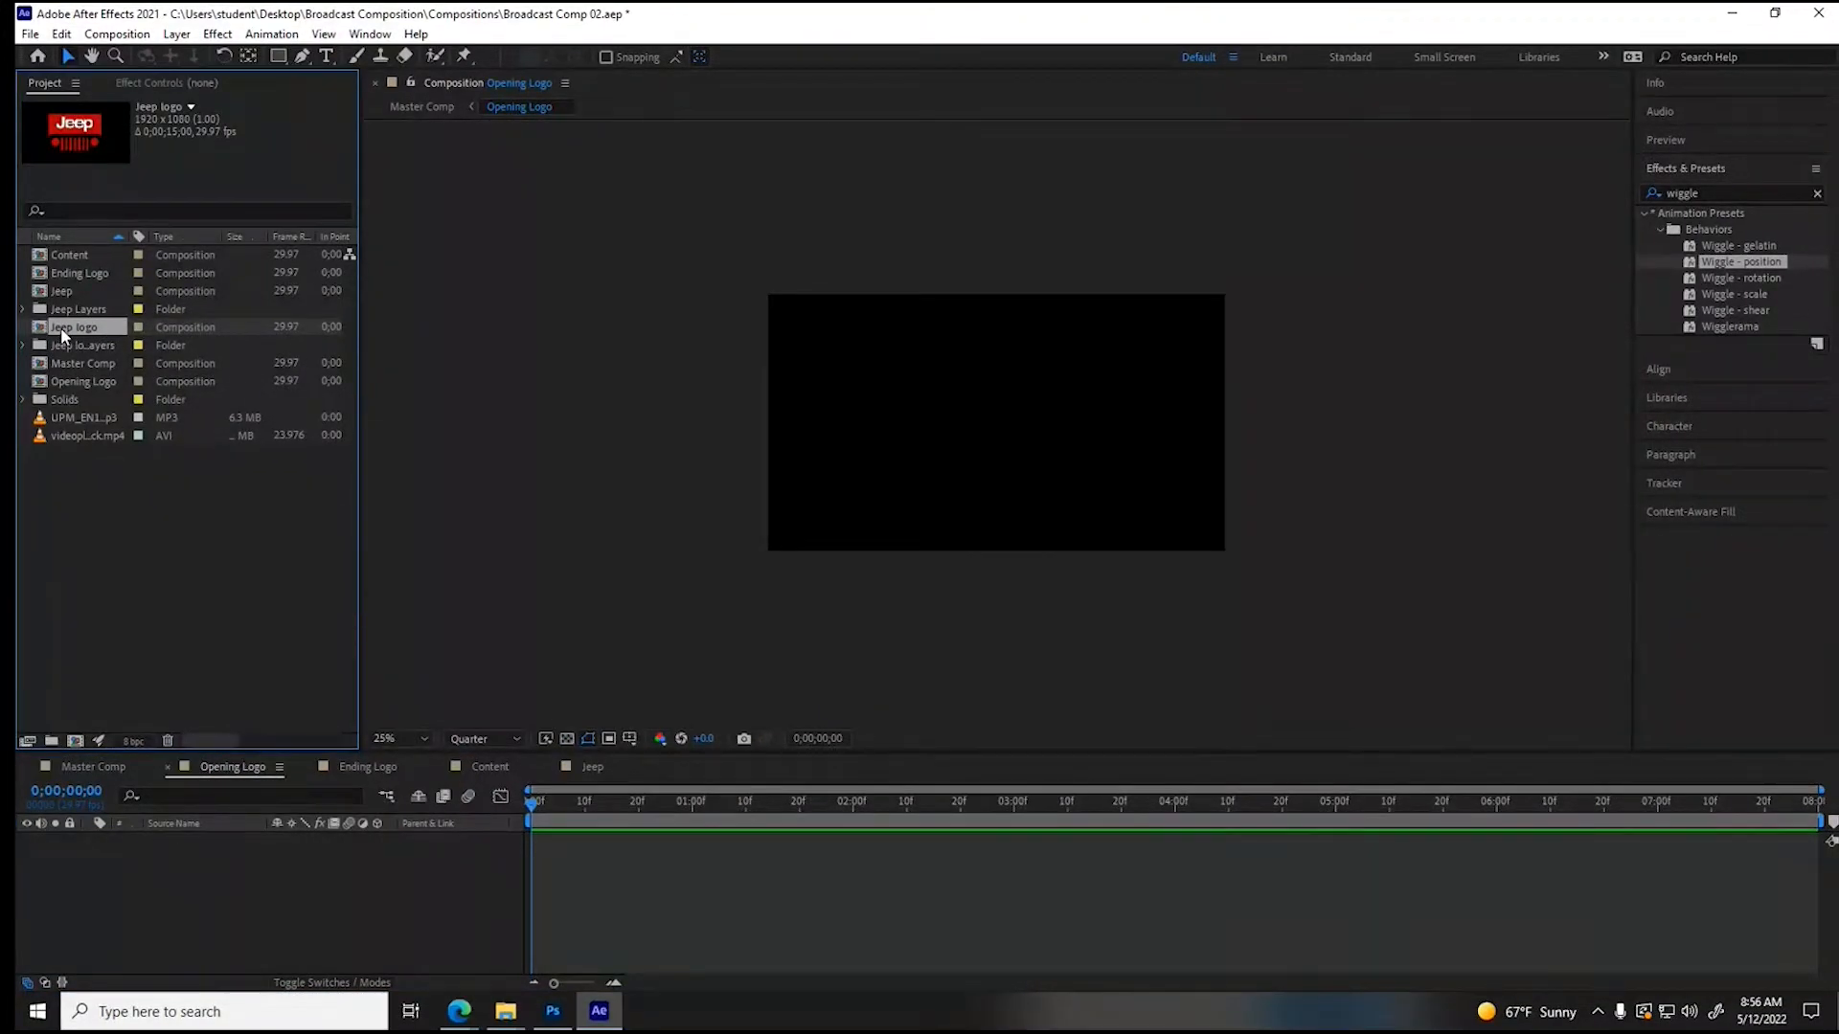
click(169, 767)
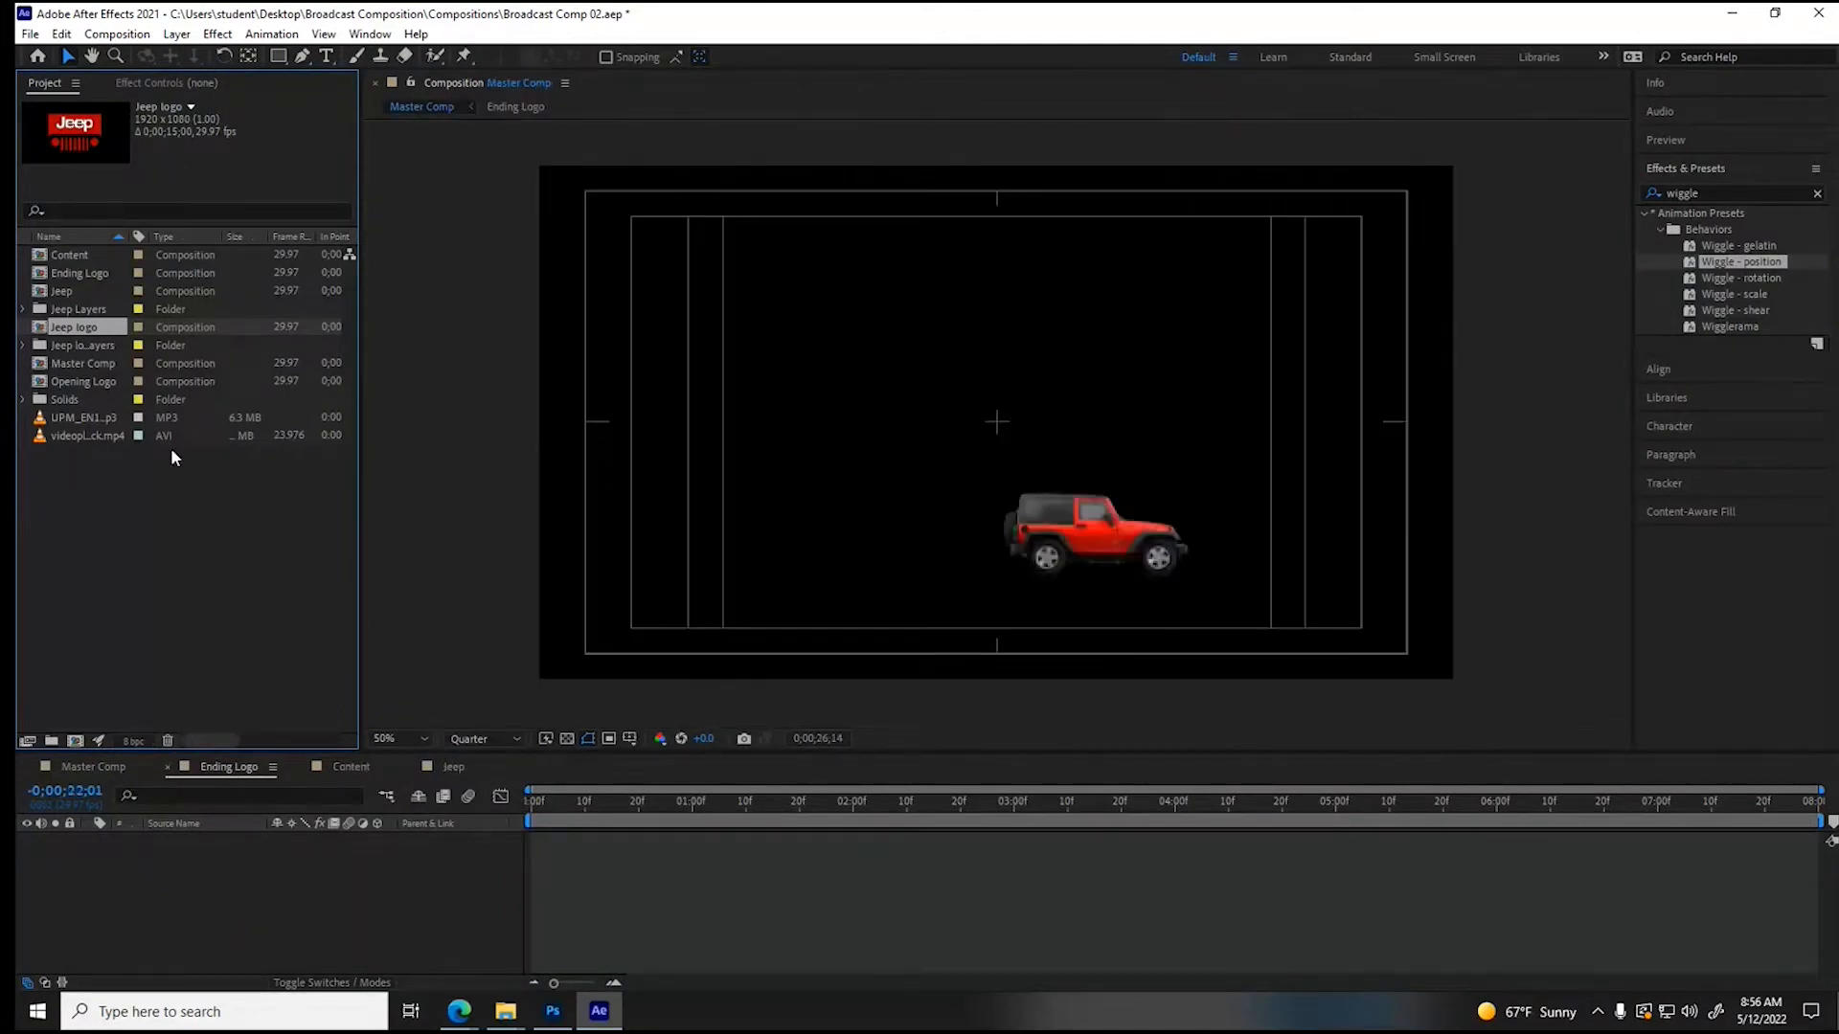
double_click(80, 330)
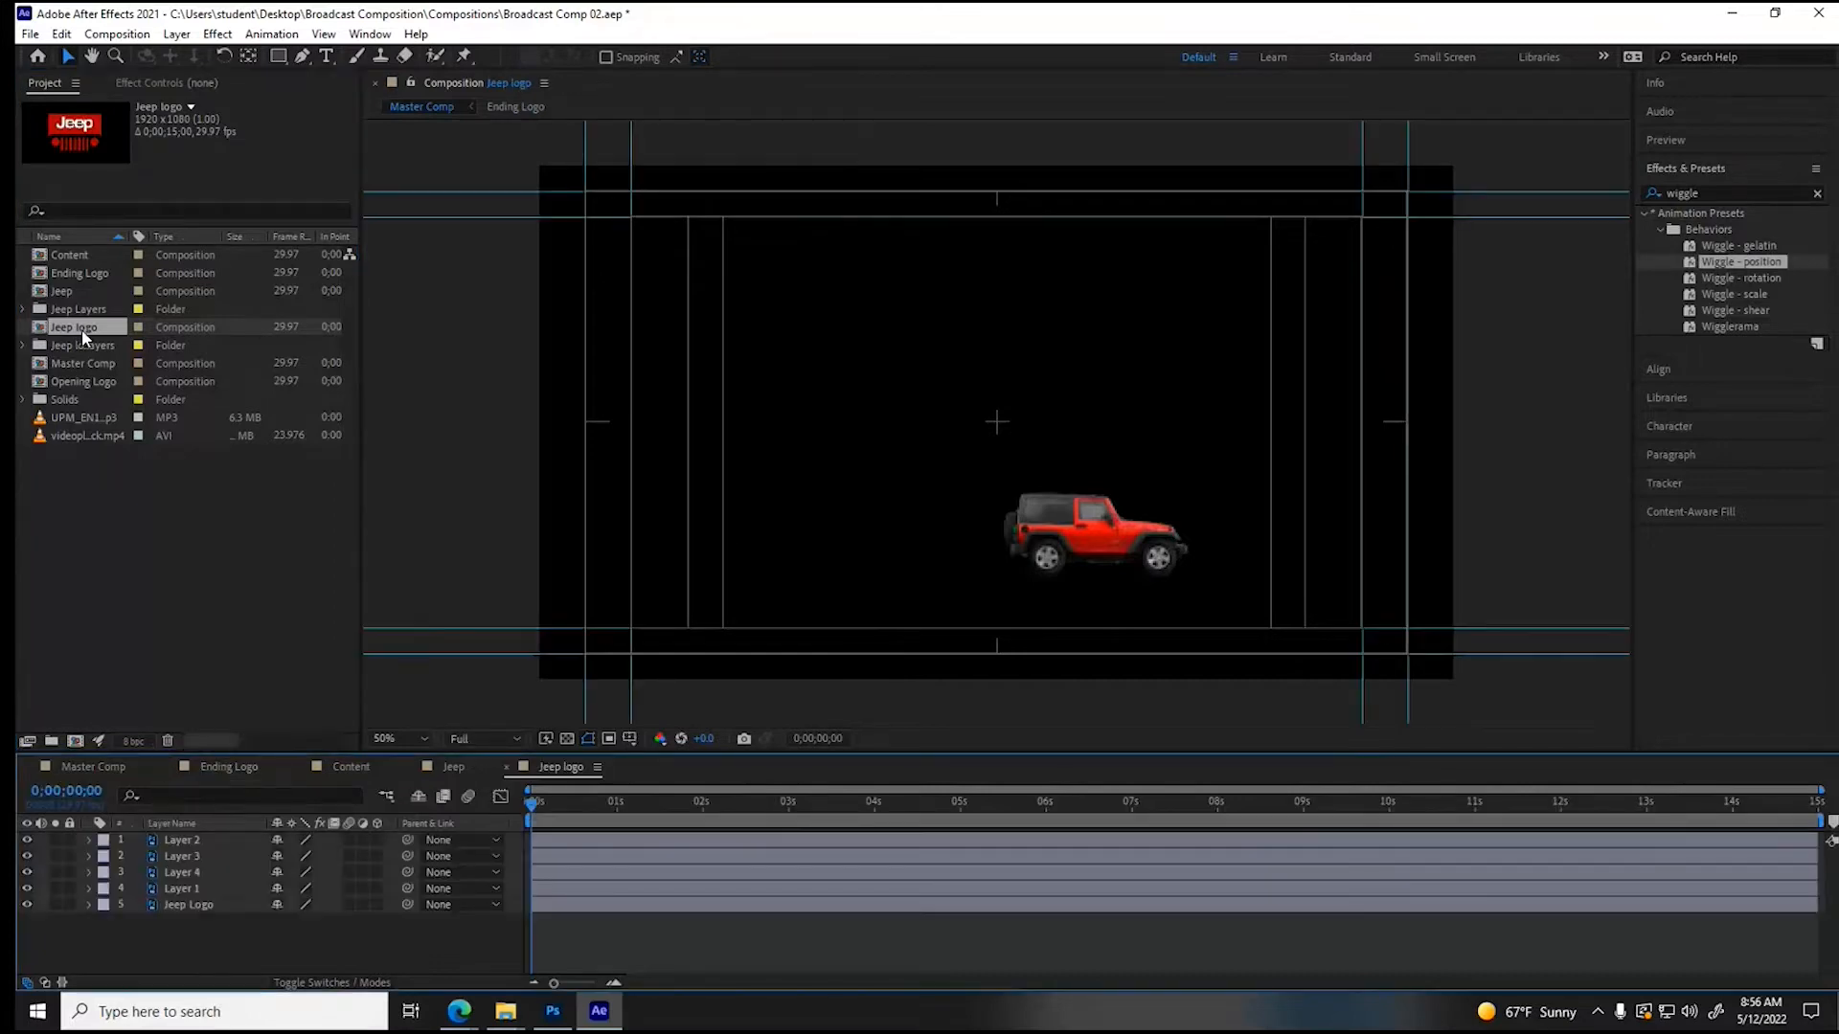
- Hide the guides in the Jeep logo composition
click(324, 35)
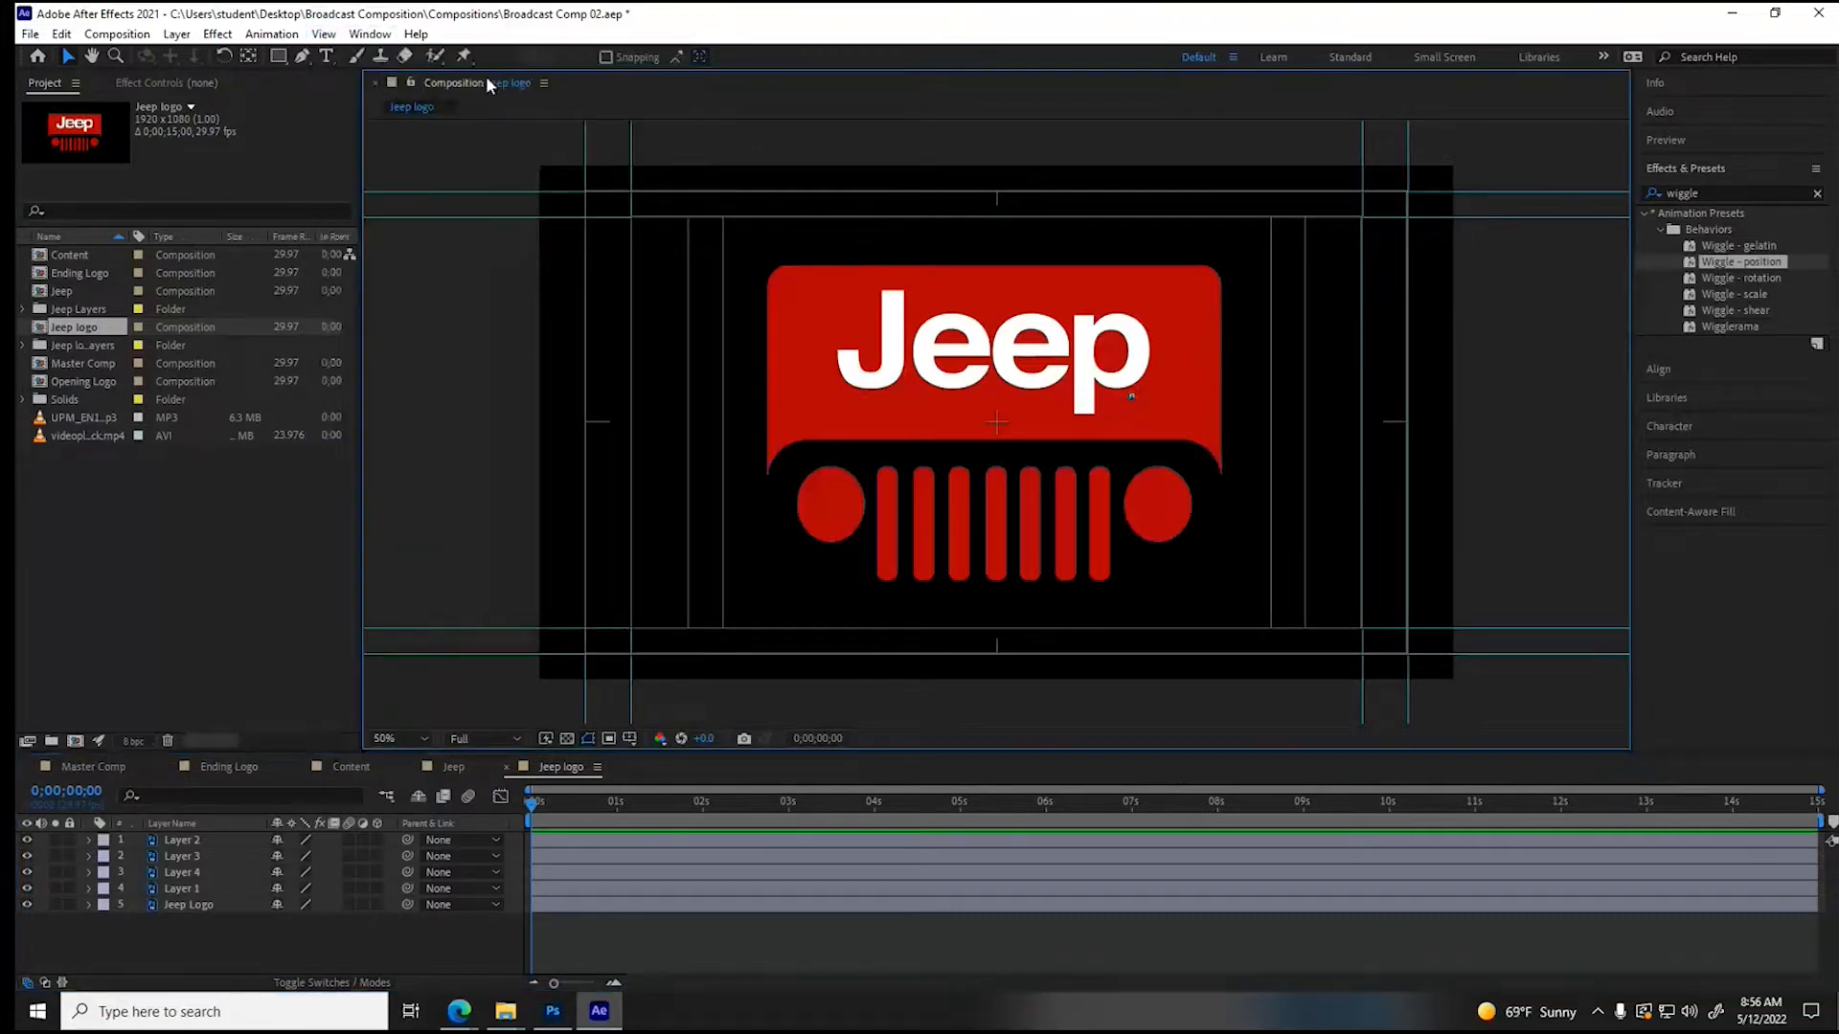
click(324, 35)
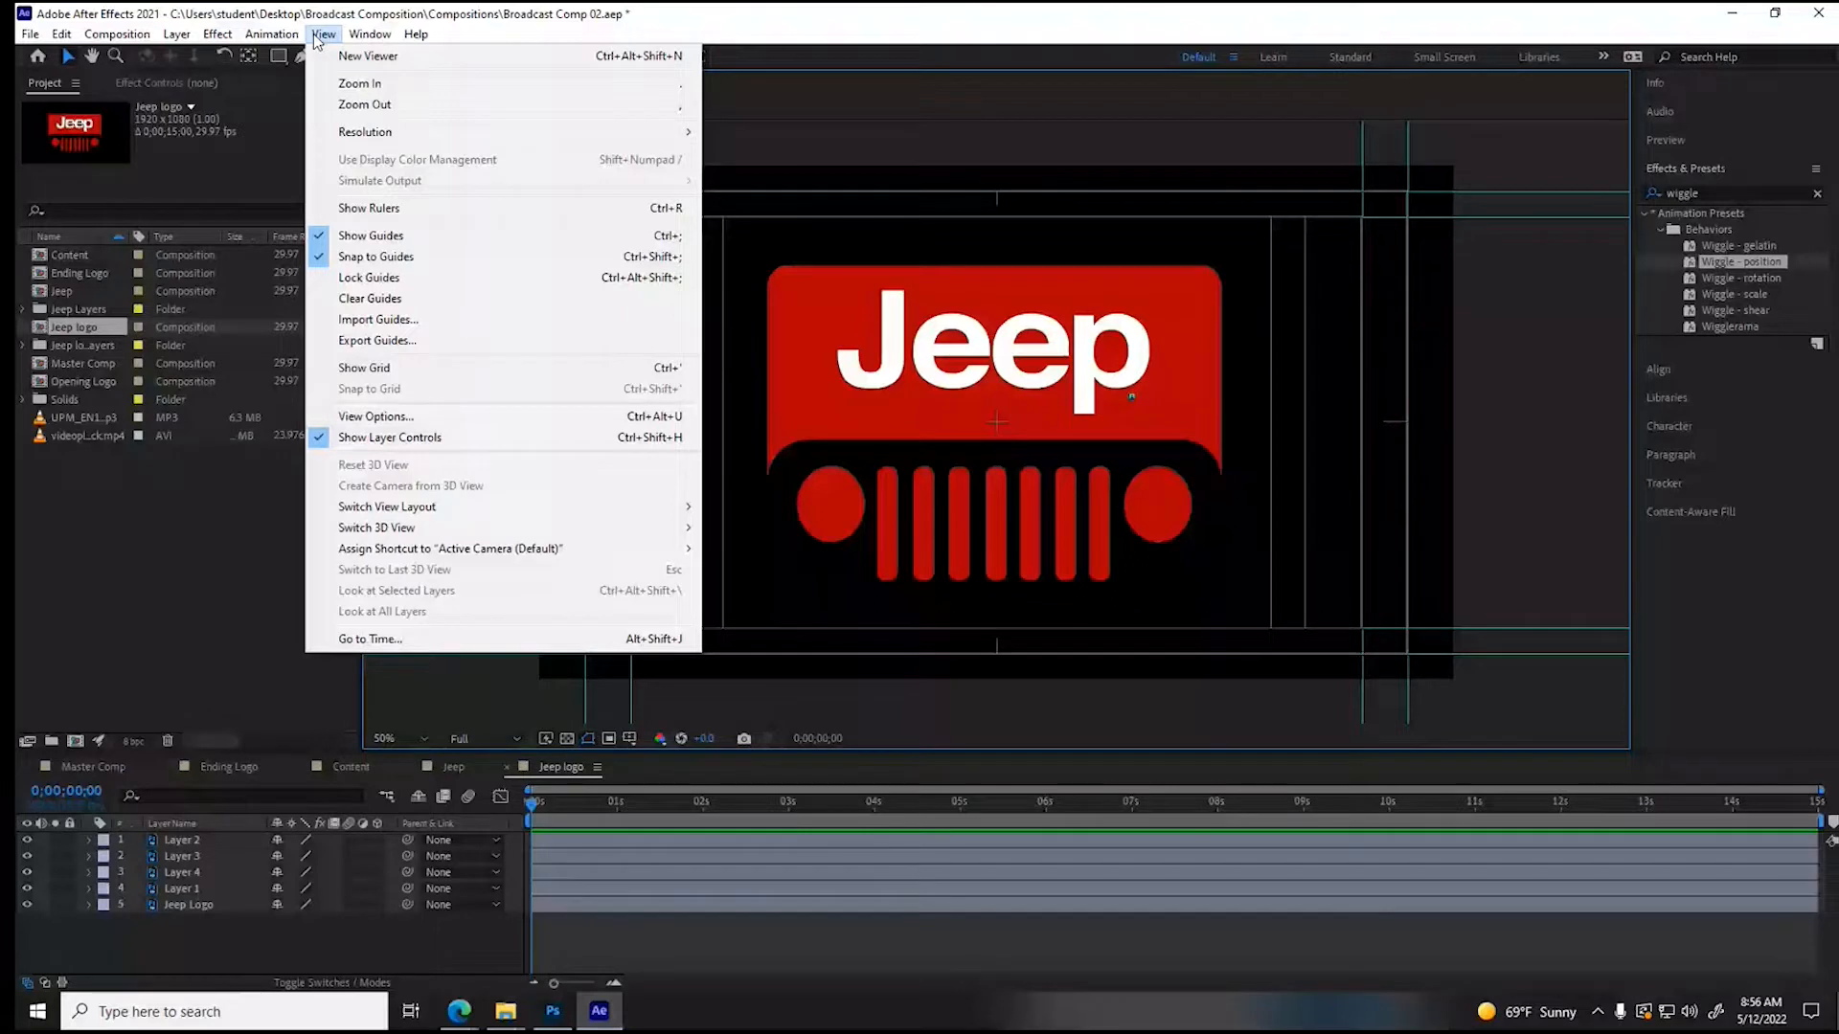
click(370, 235)
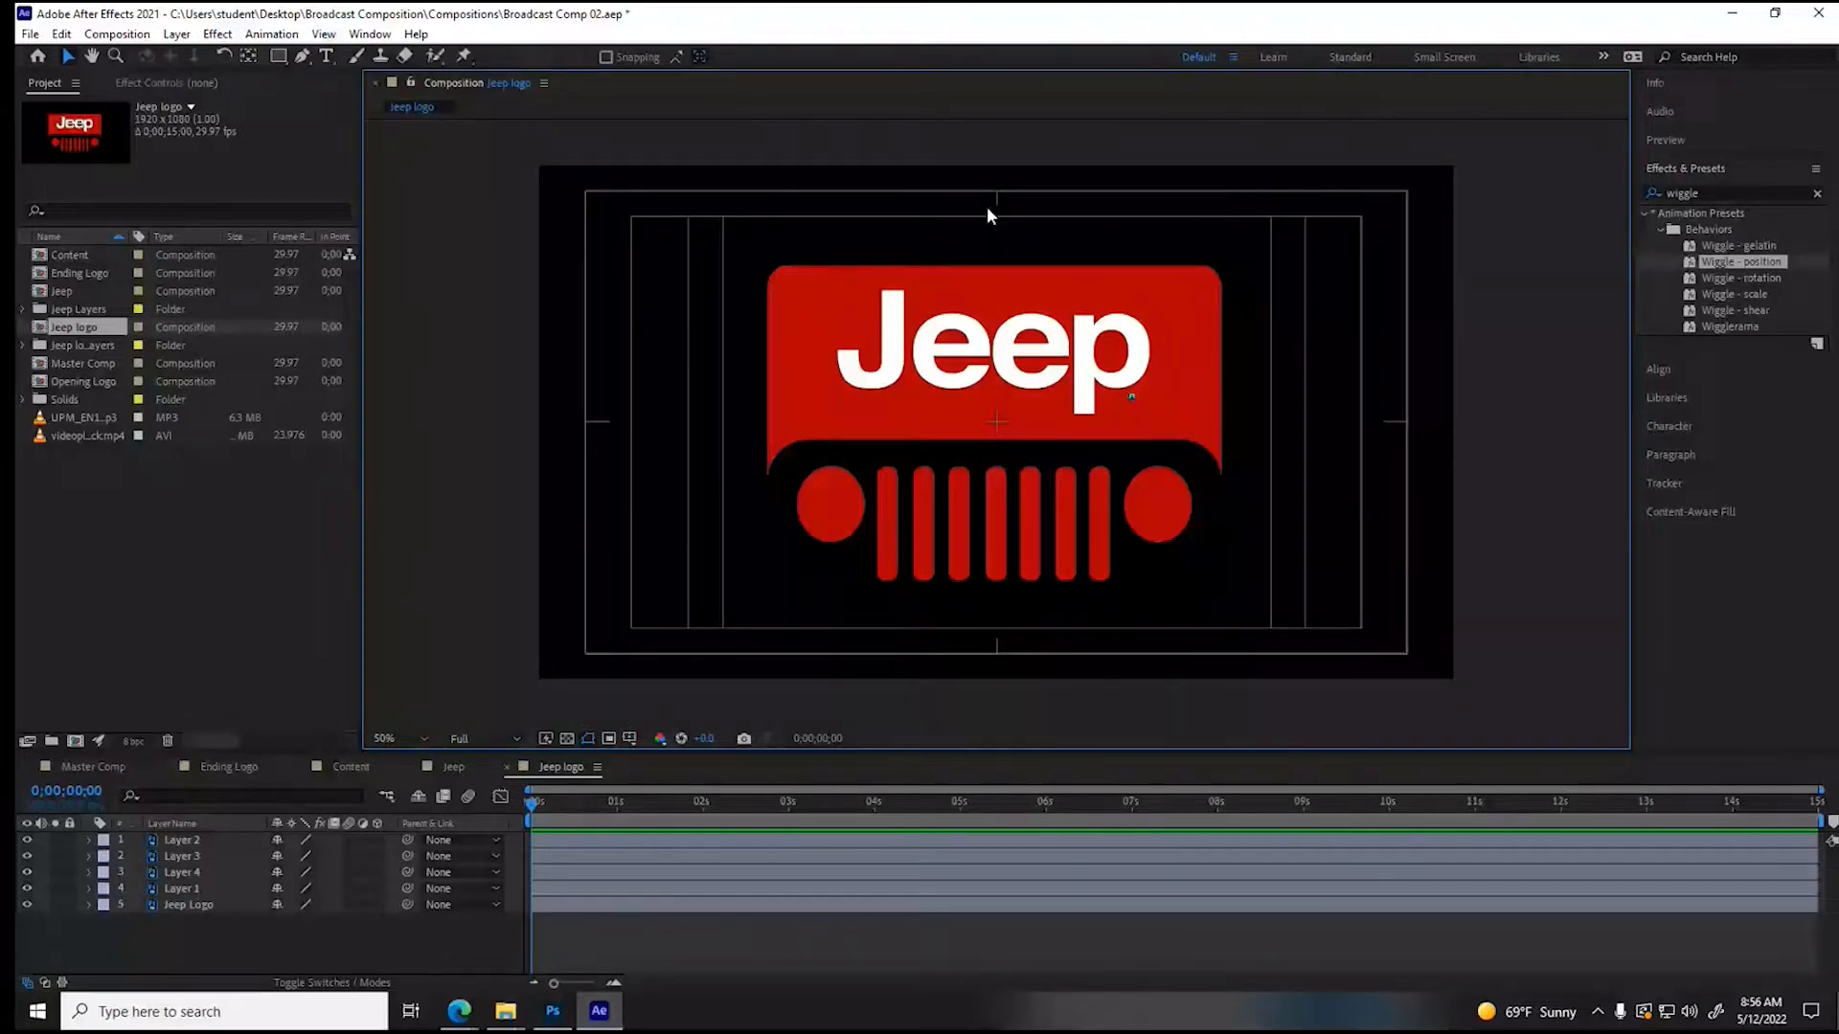
- Select the letter J layer and set the Jeep logo composition's duration to 0;00;07;00
click(872, 345)
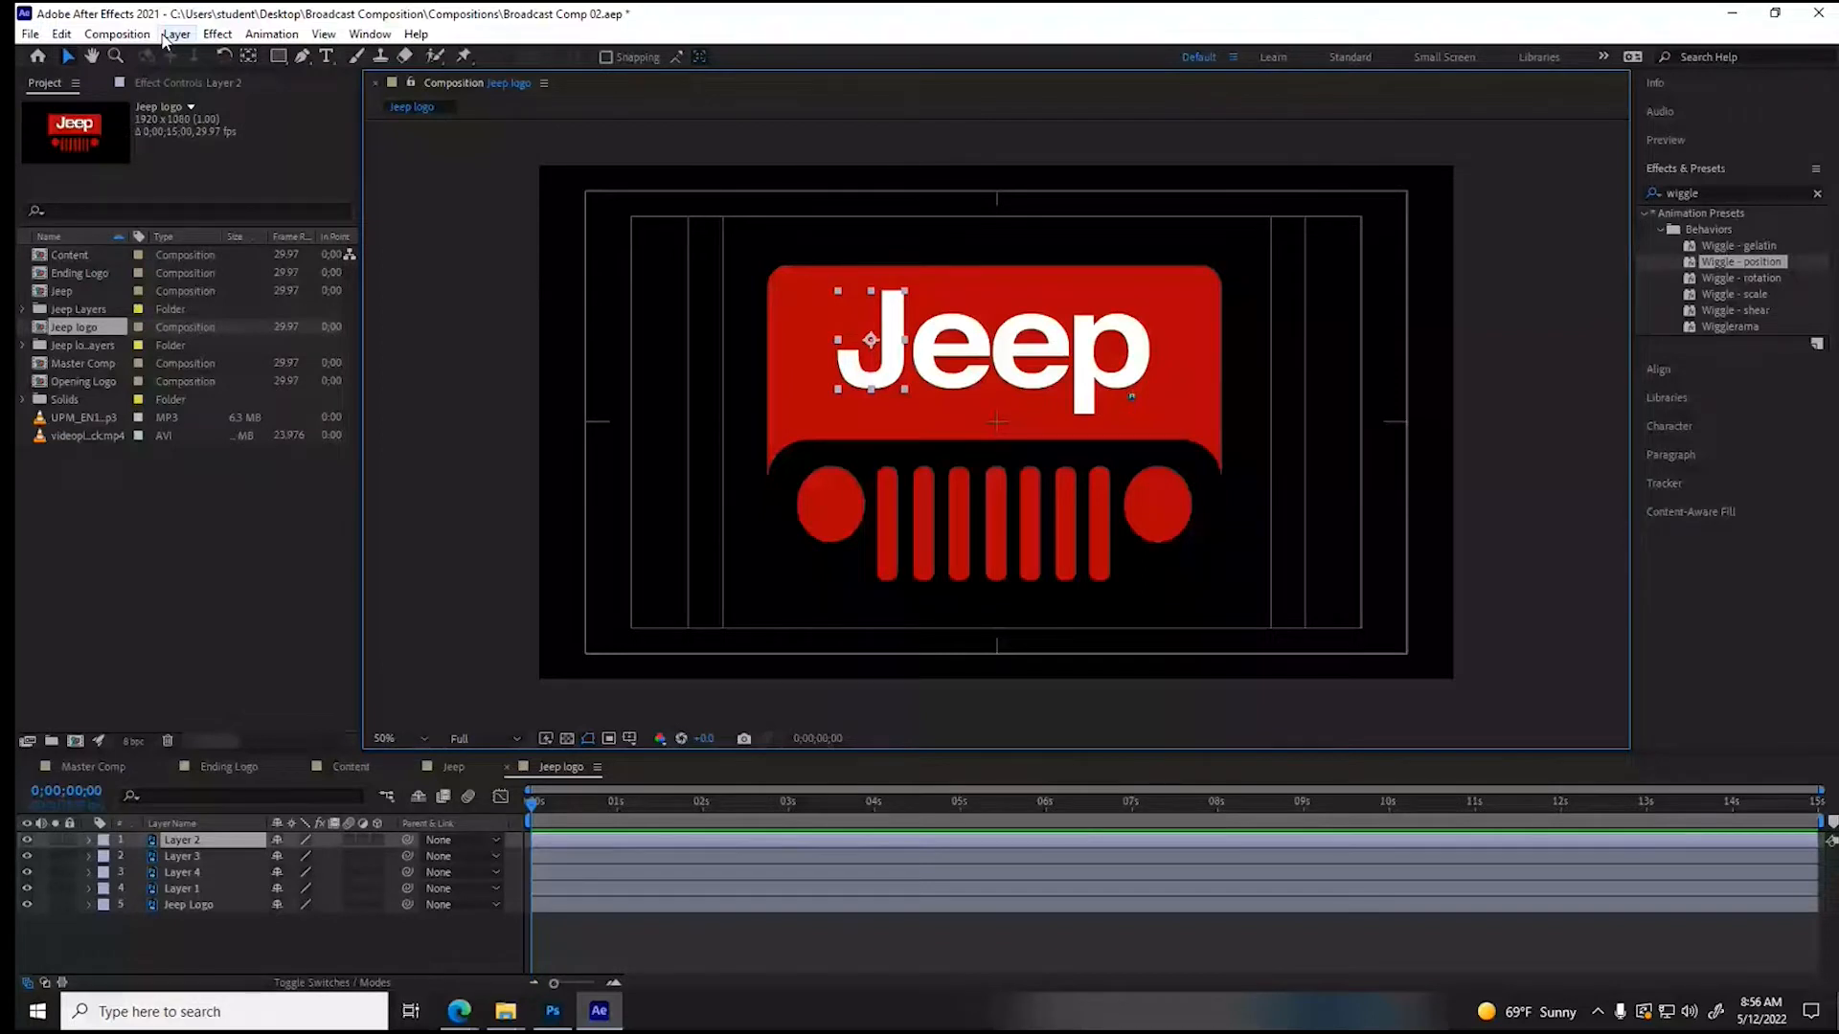
key(ctrl+k)
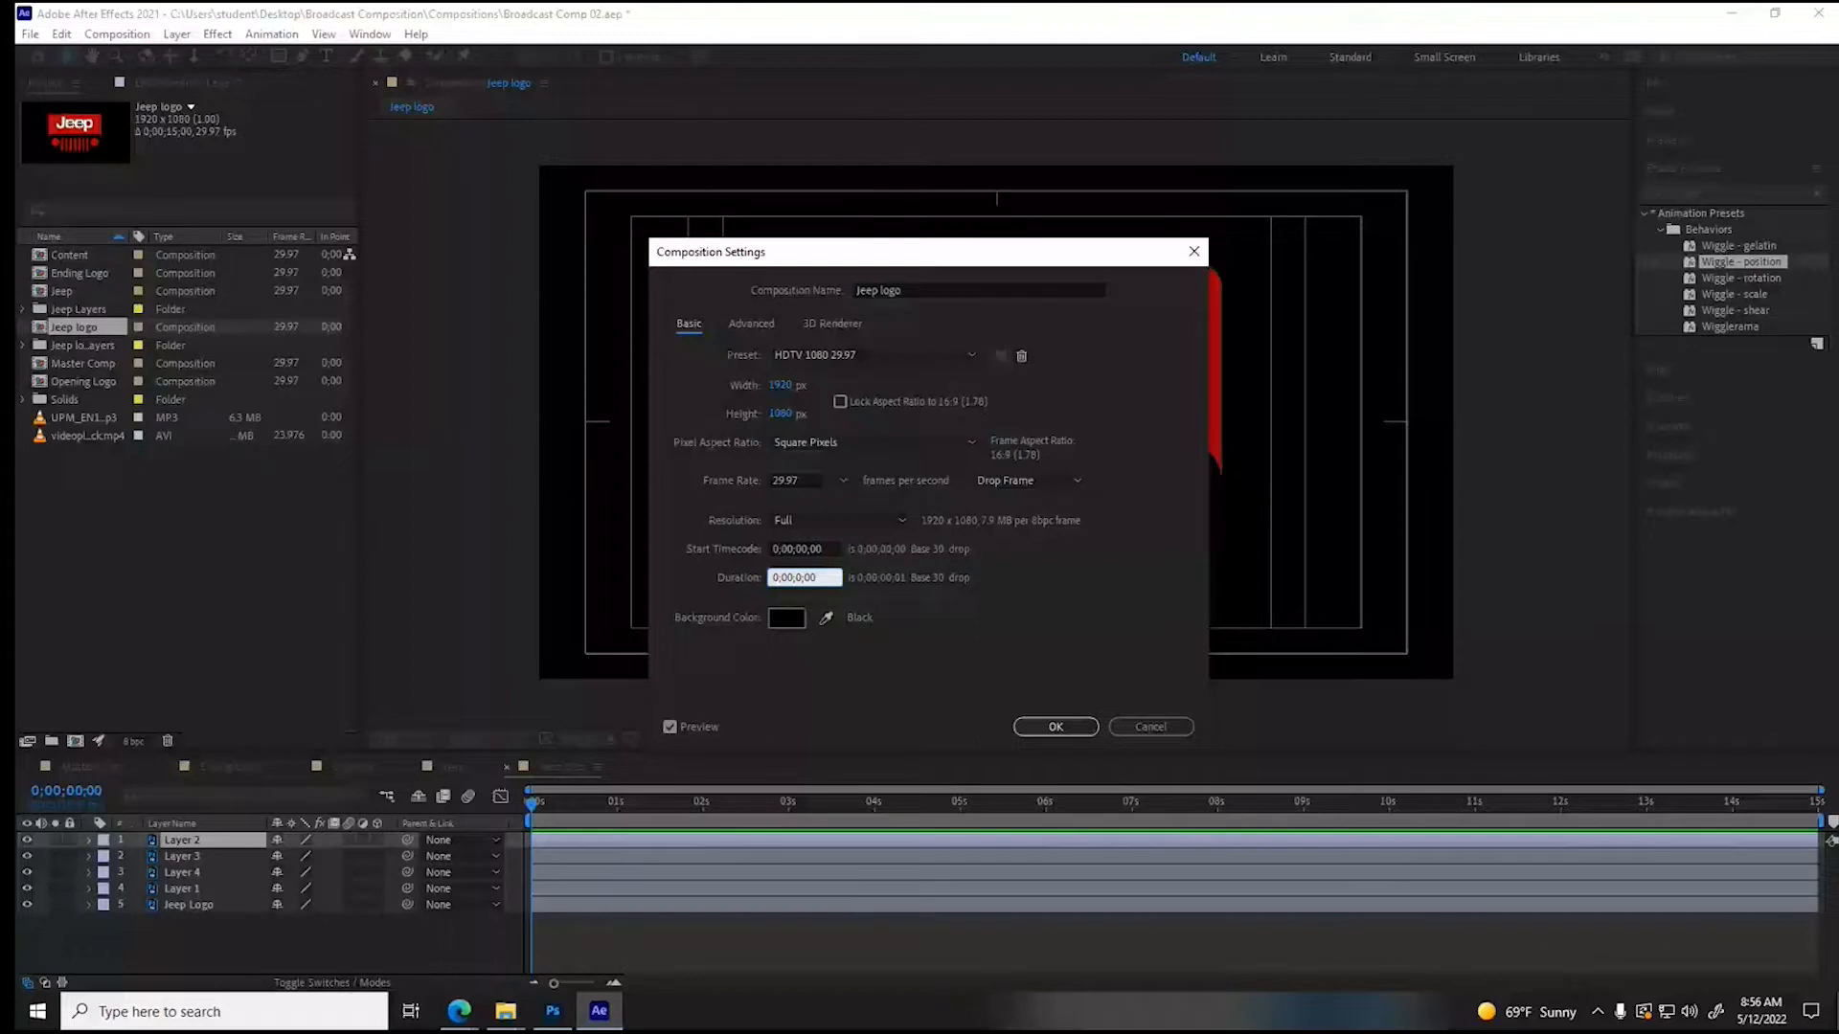
key(Return)
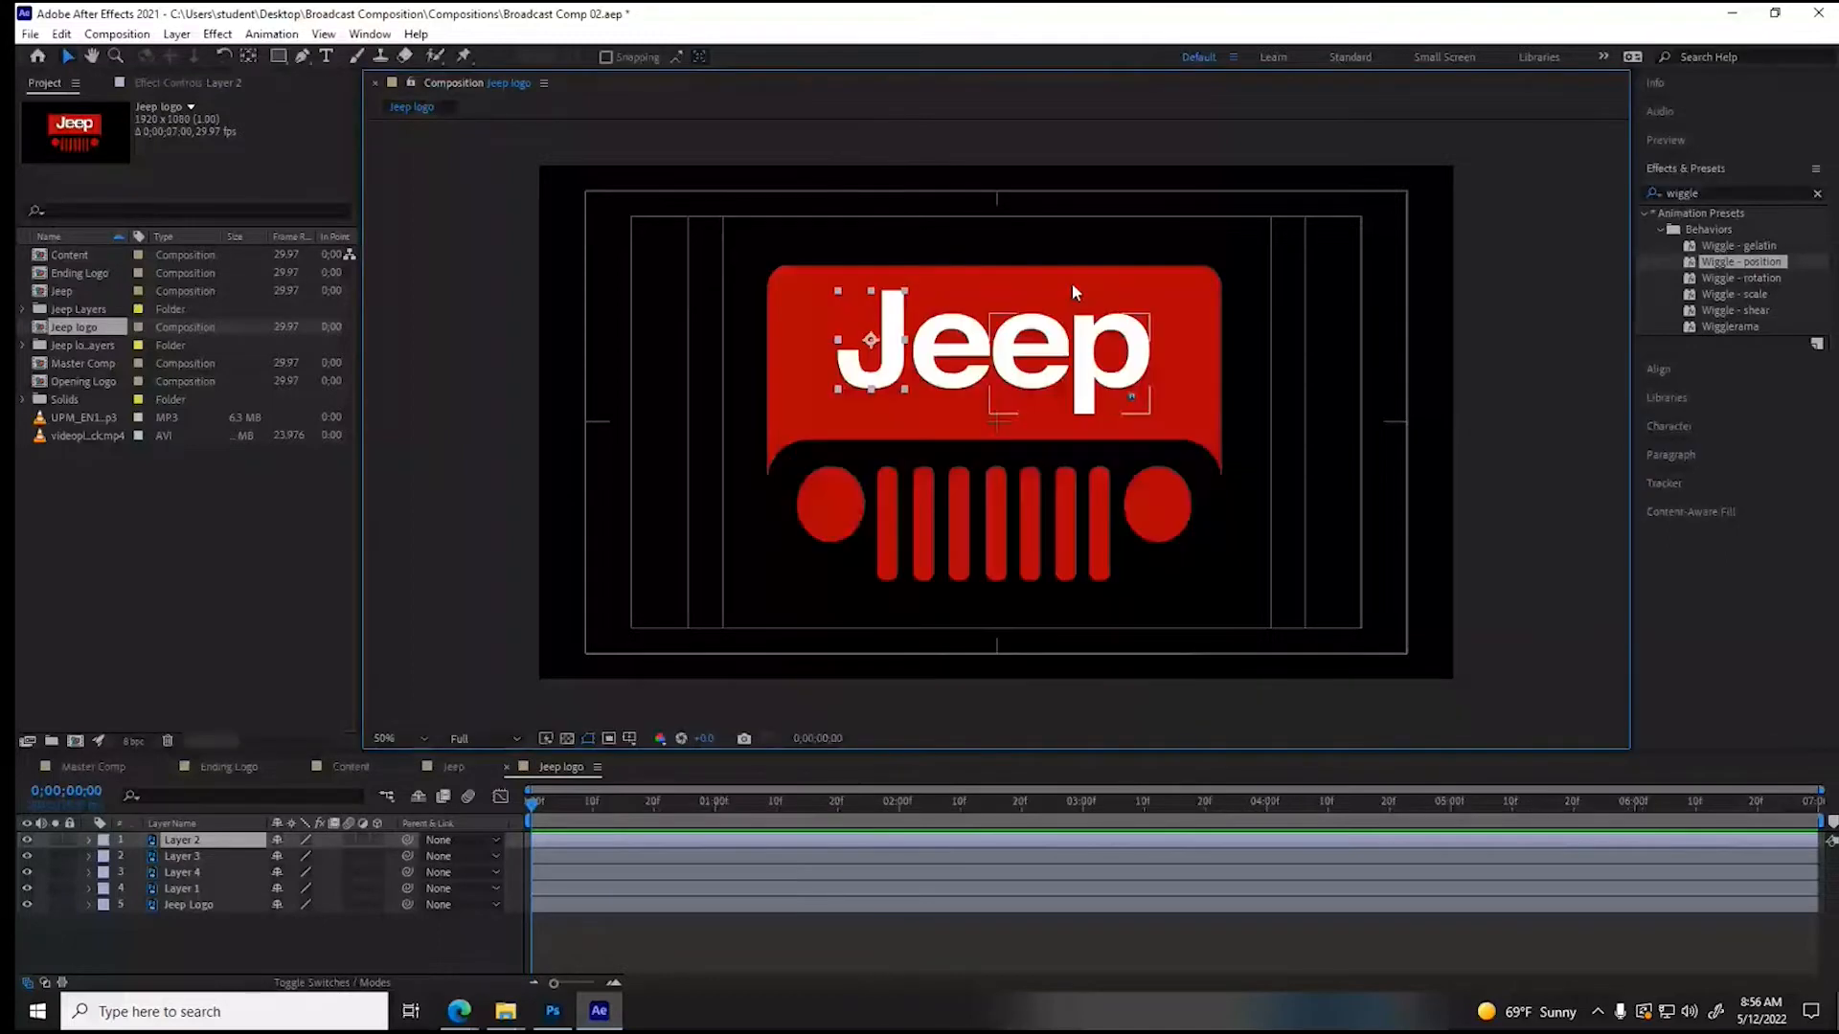
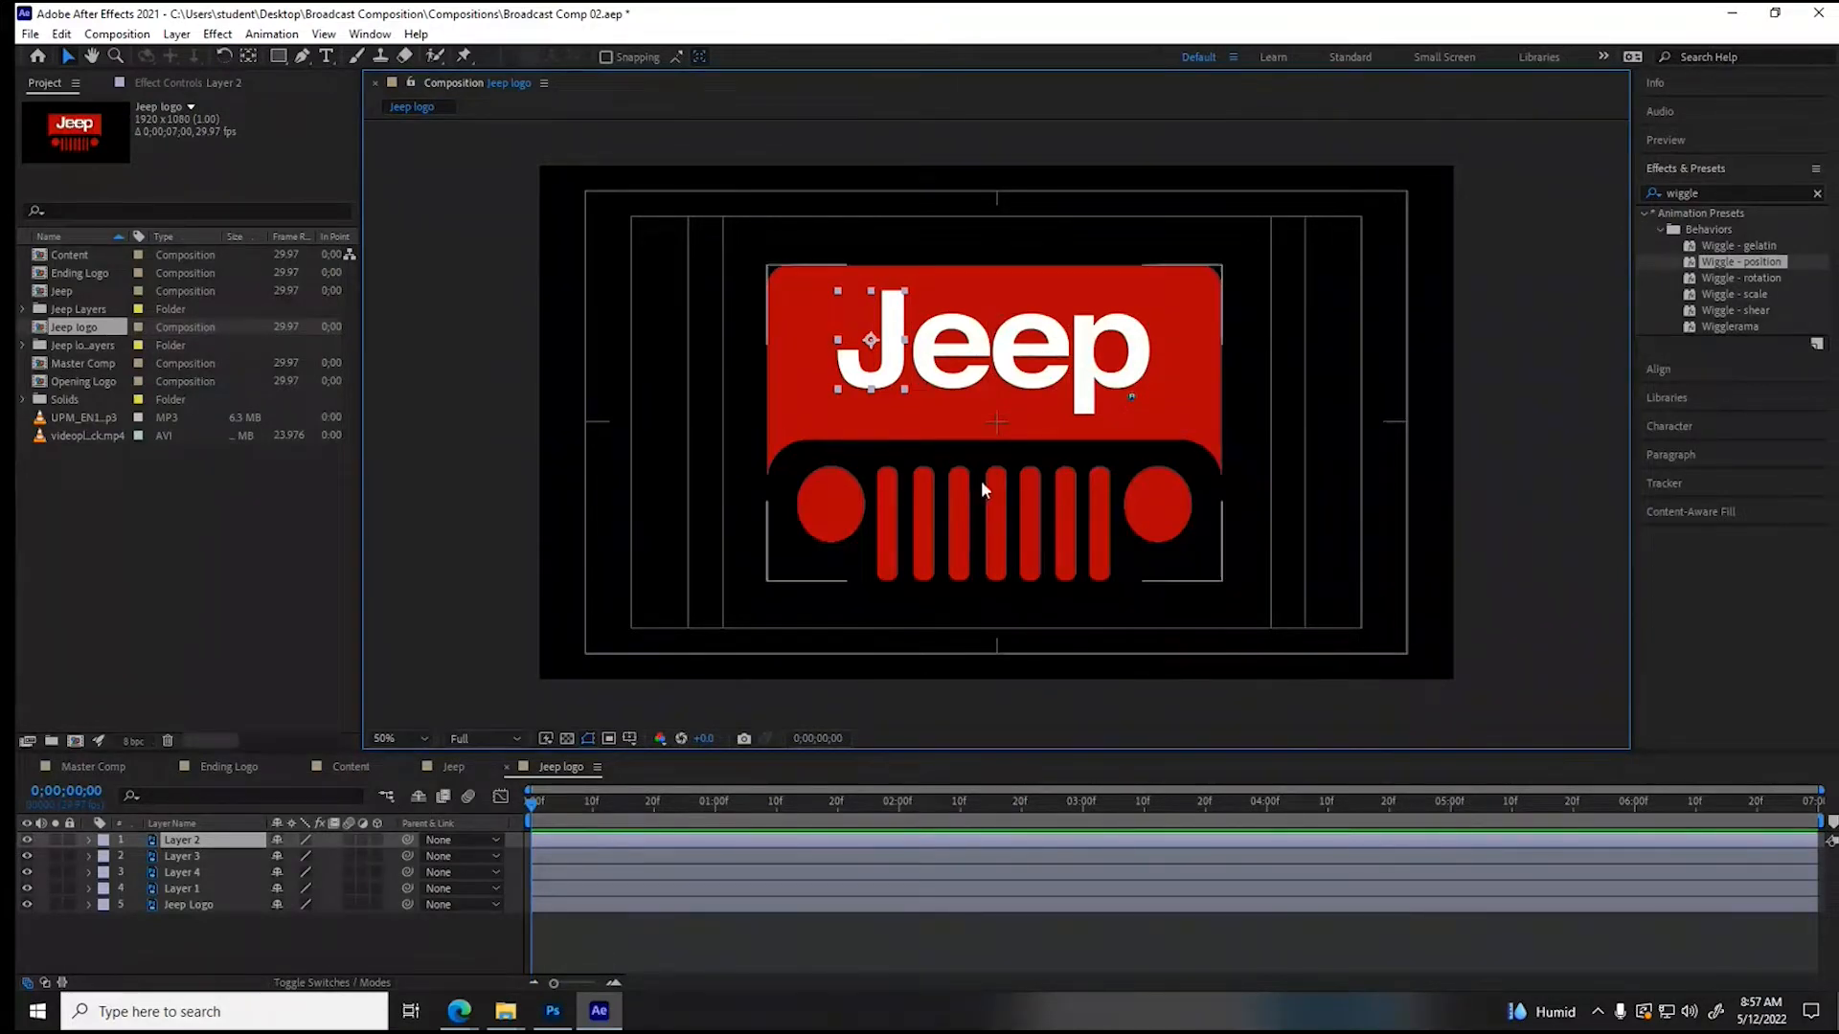
- Make all five layers 3D and keyframe their X Rotation at 0;00;00;10, returning to the composition's first frame
drag(378, 840, 381, 906)
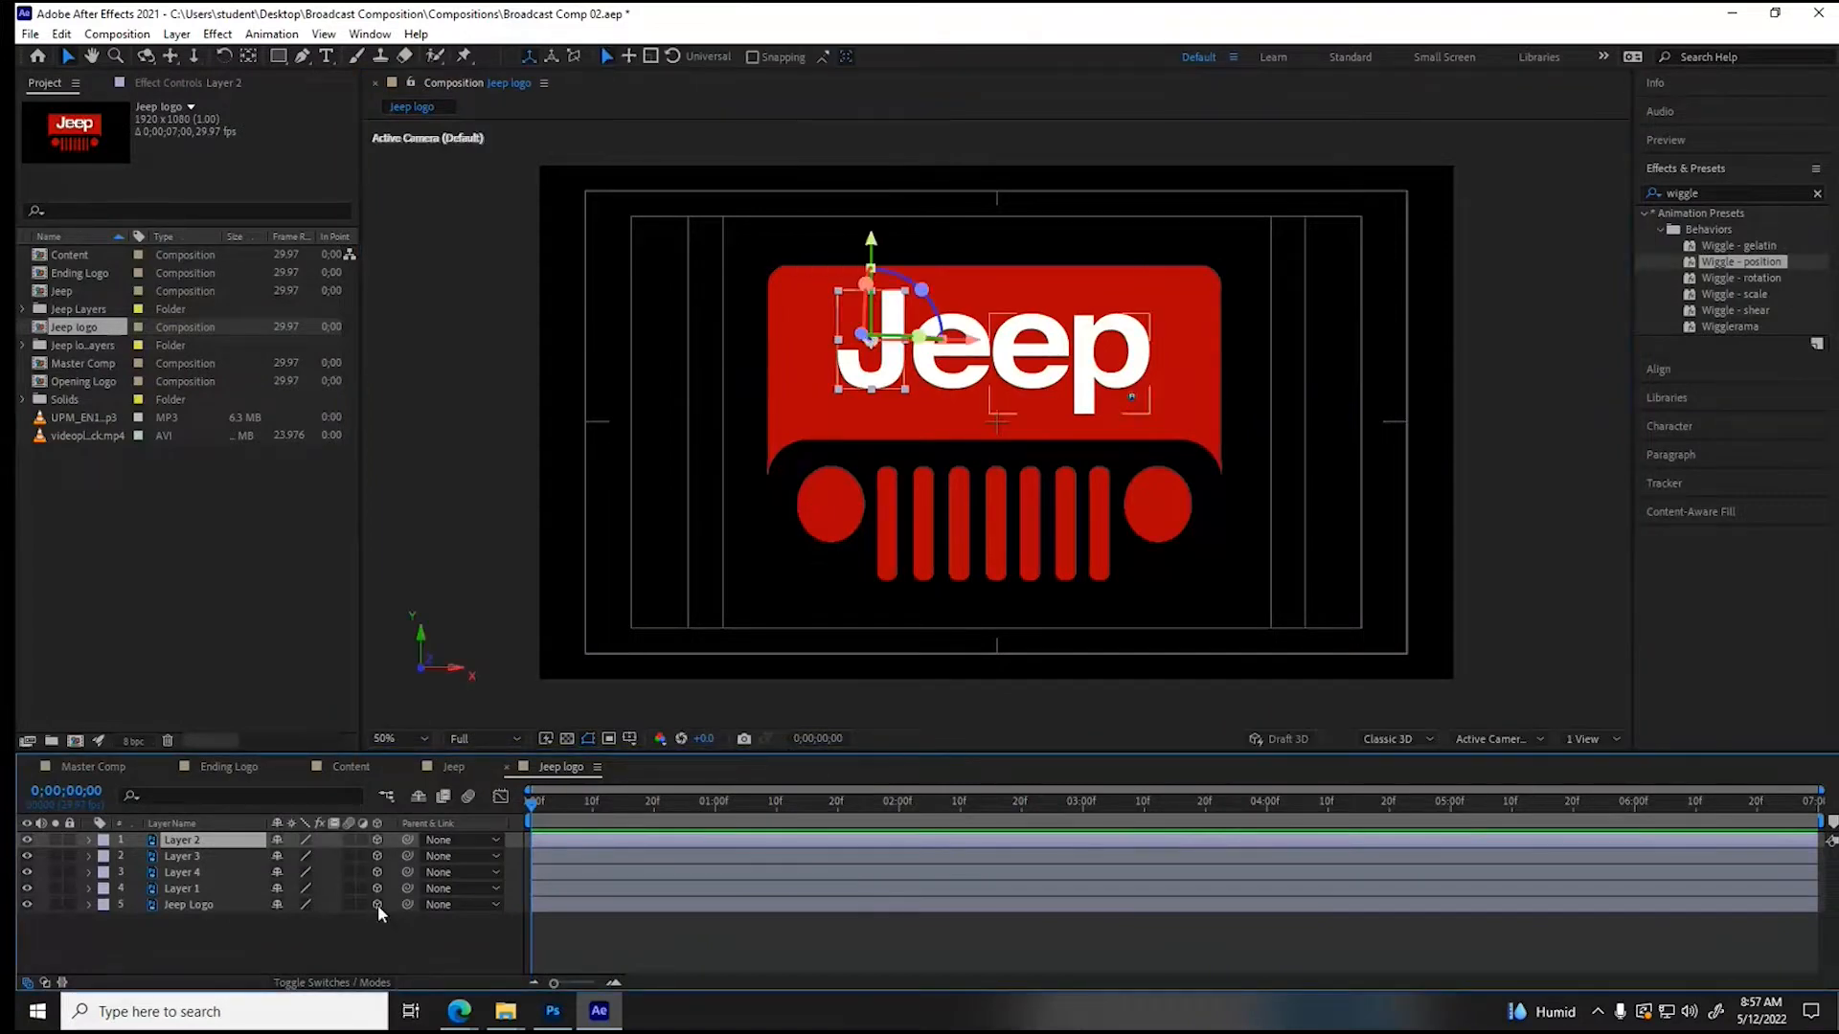
click(592, 809)
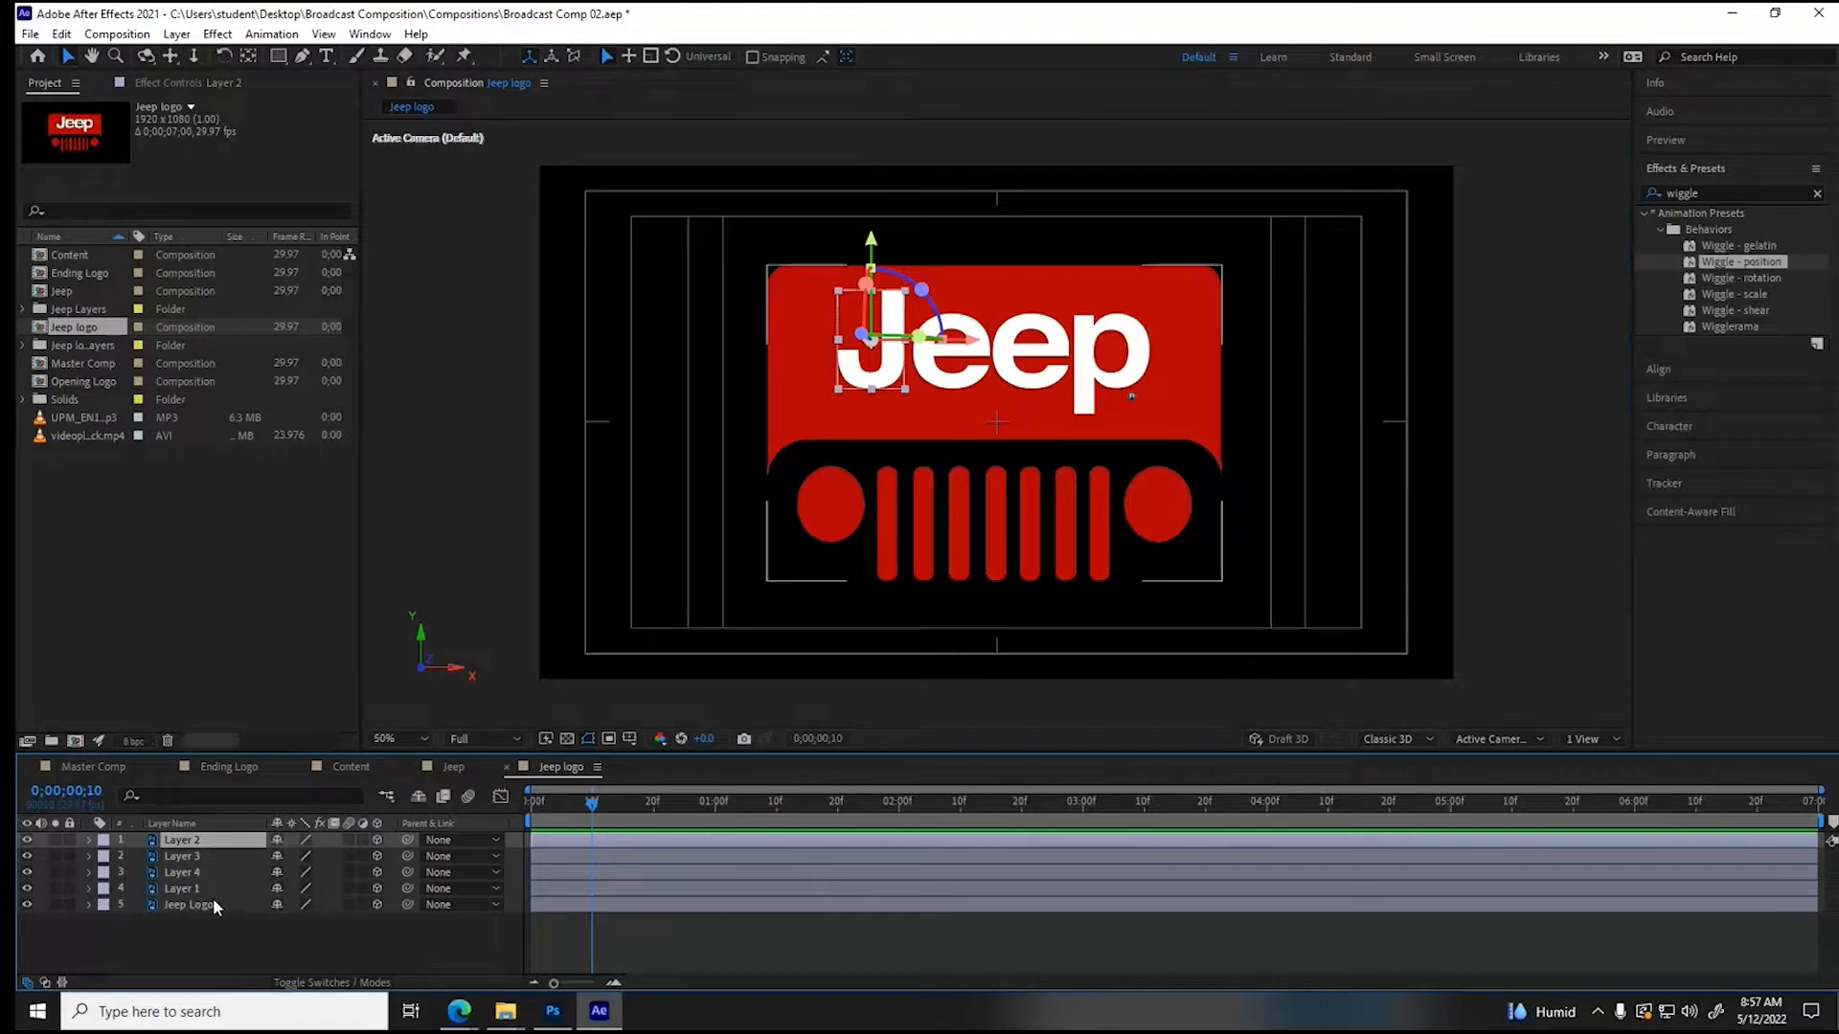
shift+click(187, 893)
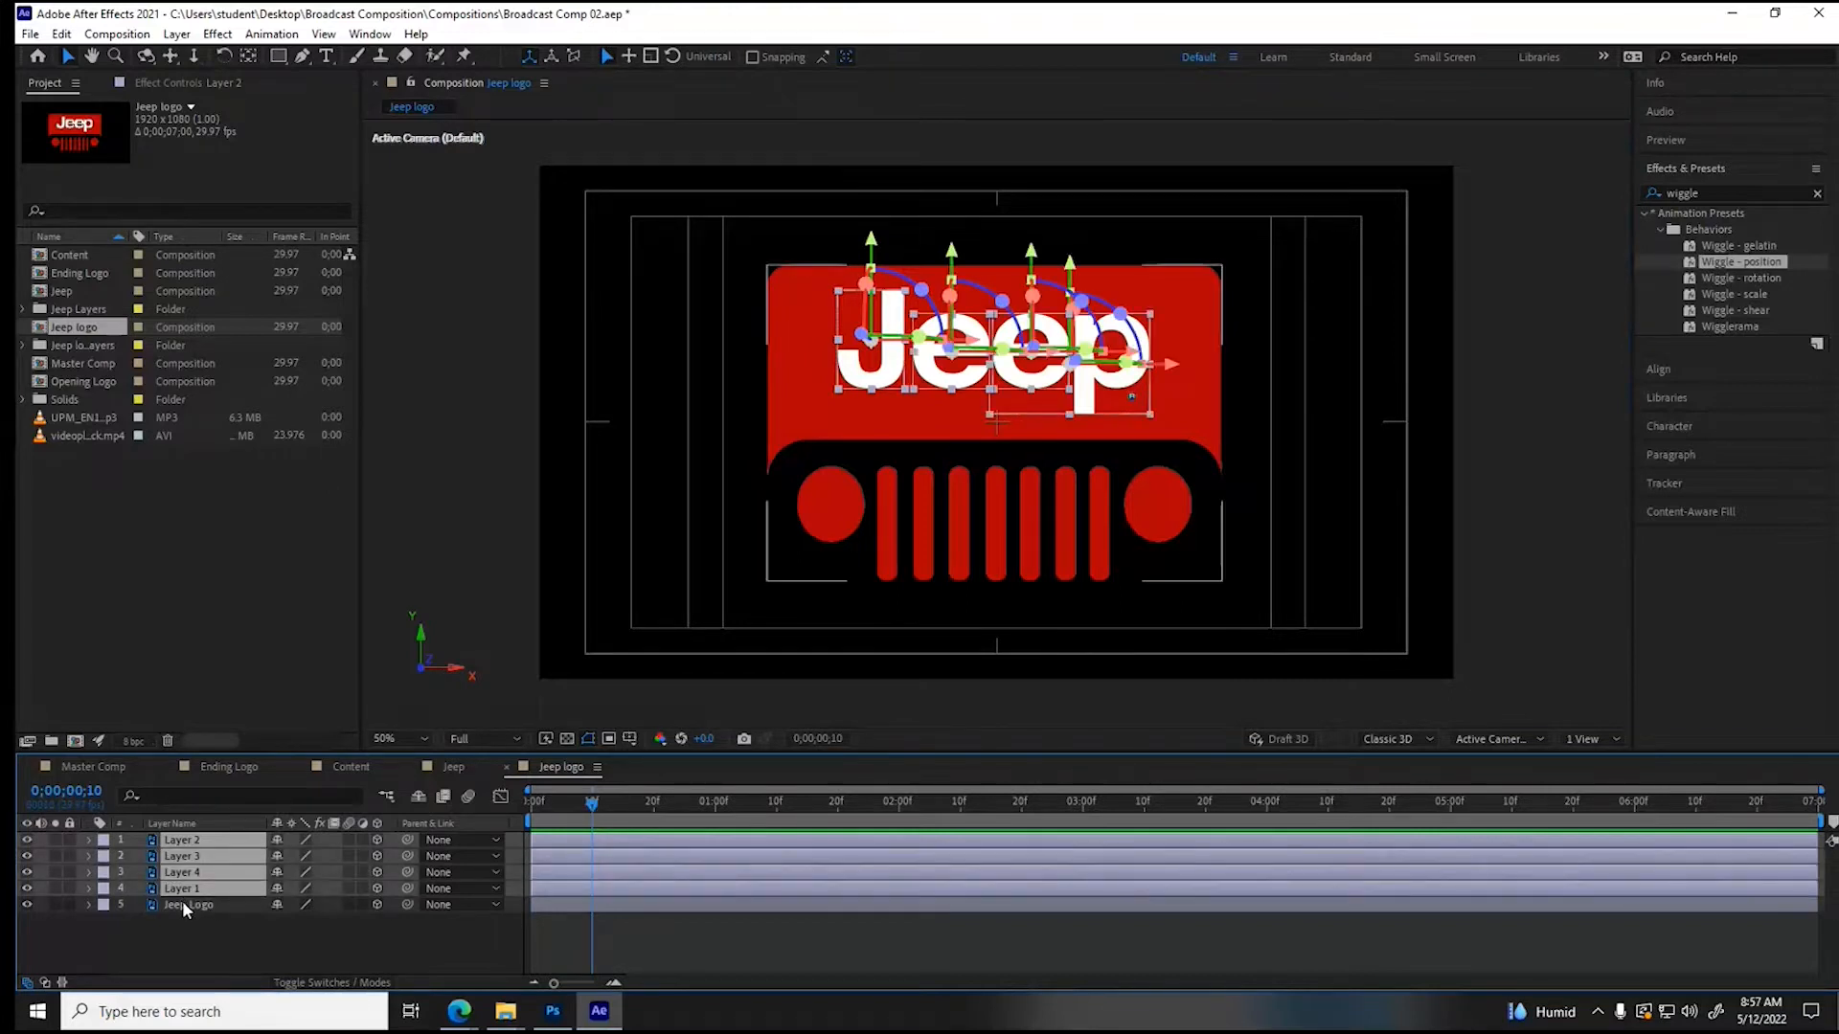
shift+click(186, 905)
click(89, 905)
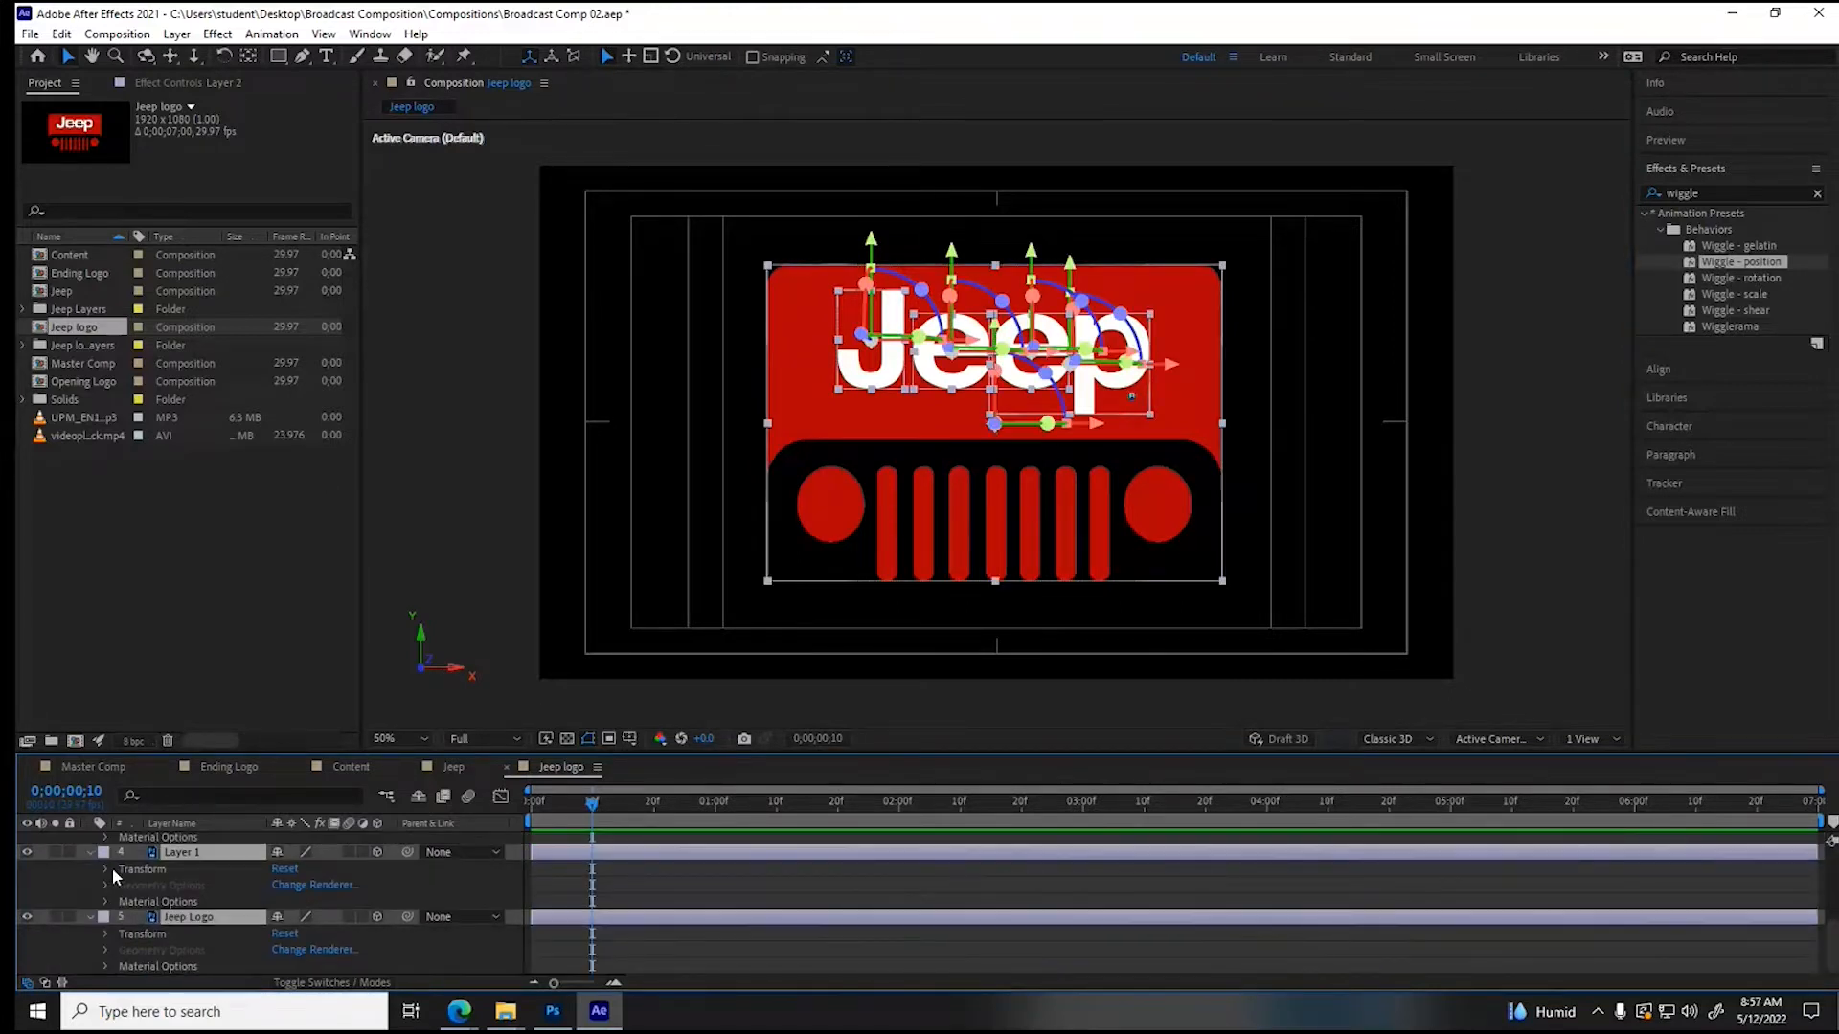
click(108, 869)
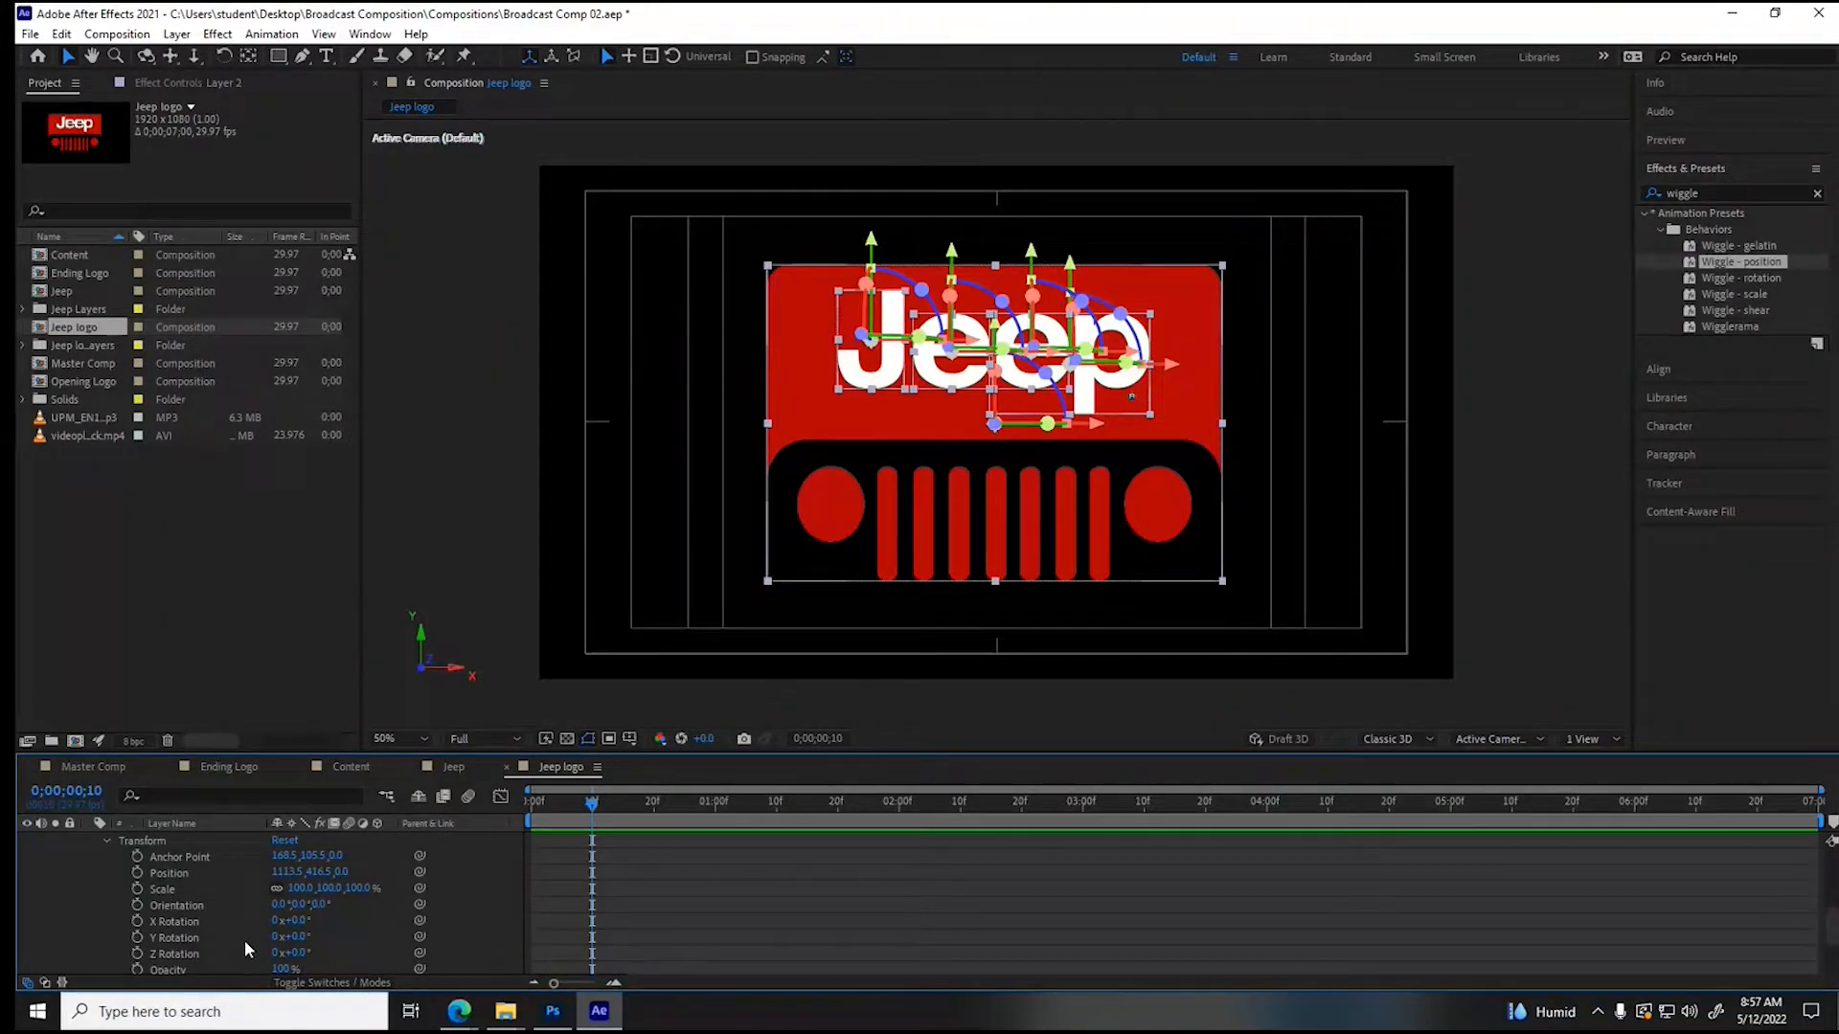
click(136, 919)
drag(592, 802, 516, 803)
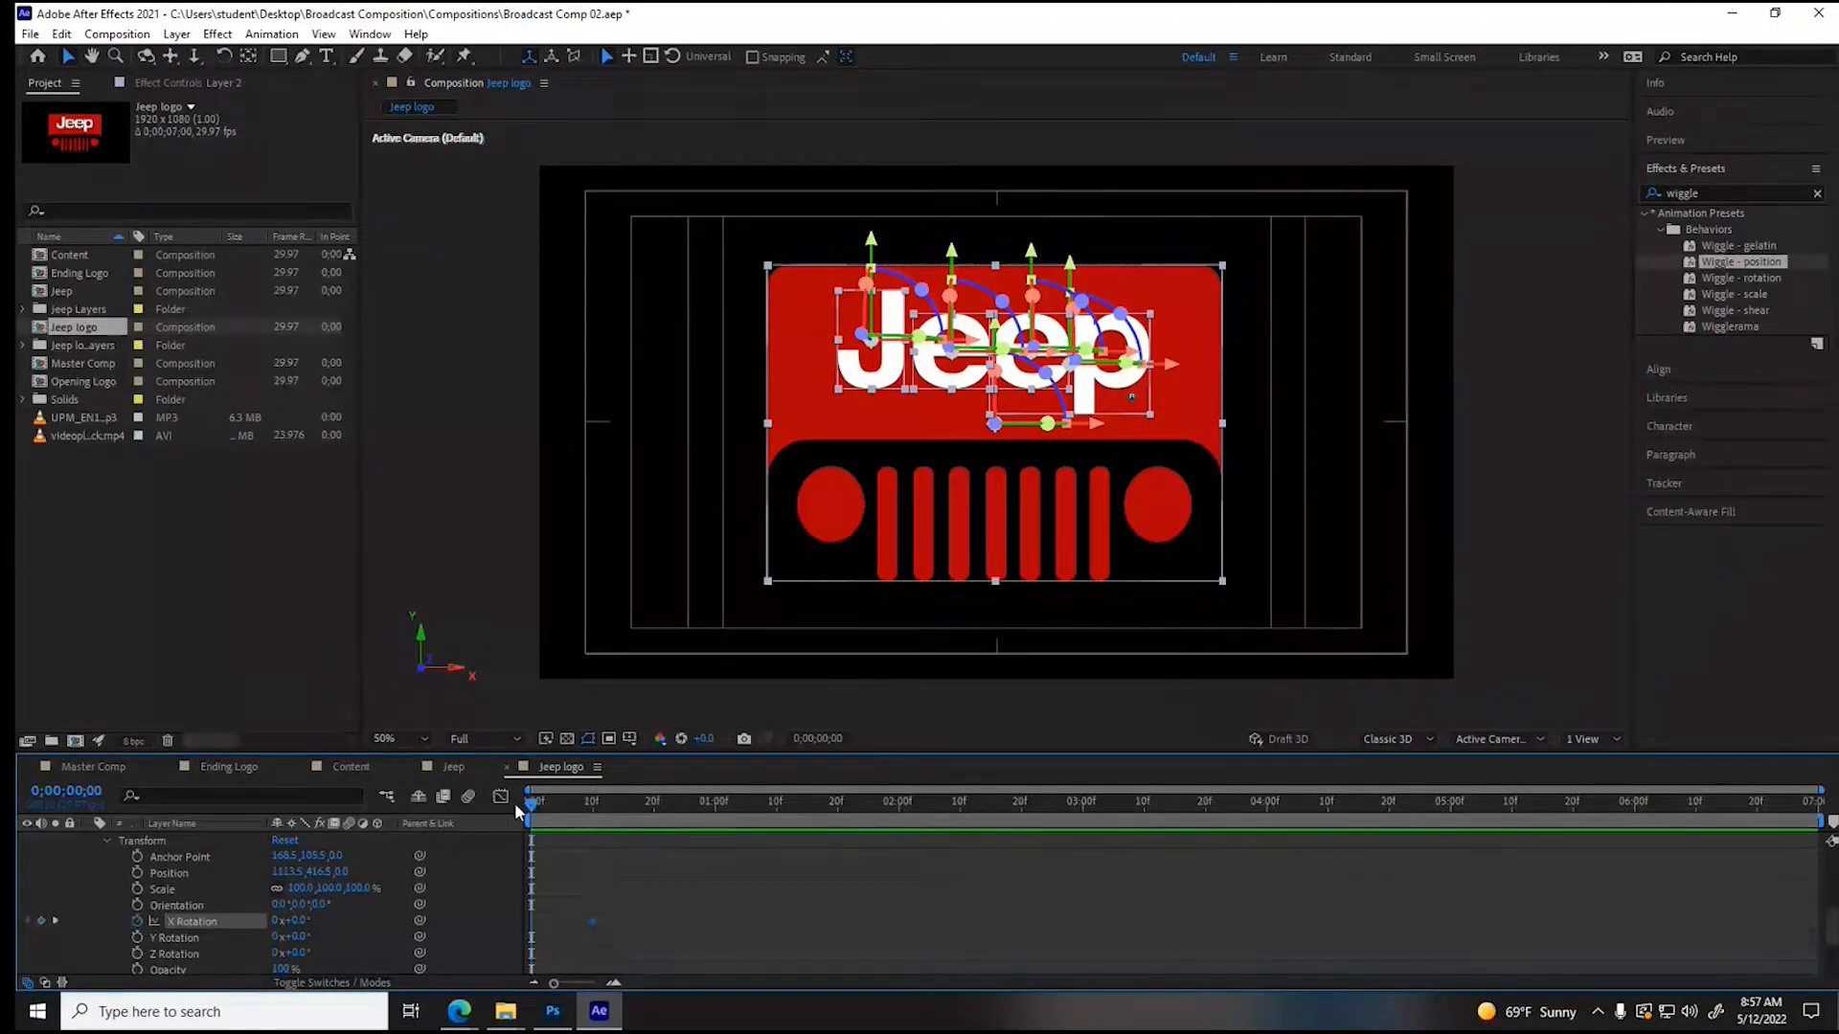
click(622, 849)
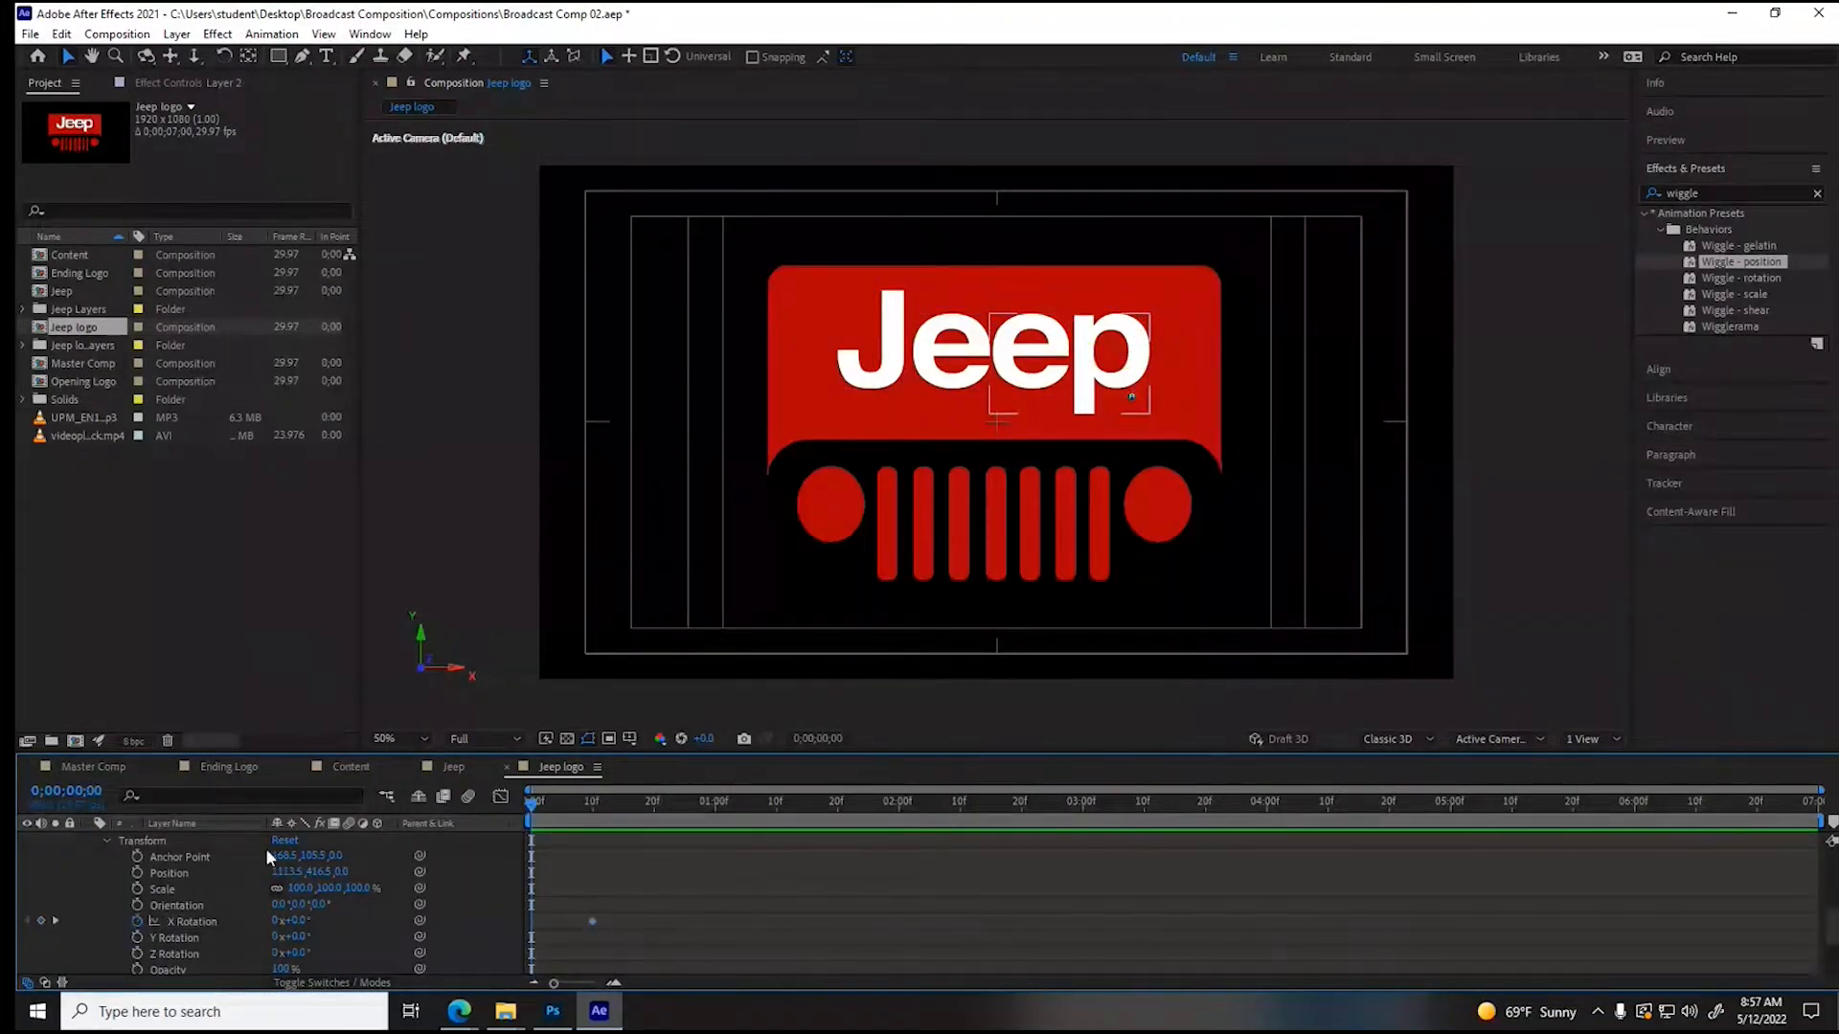
click(848, 306)
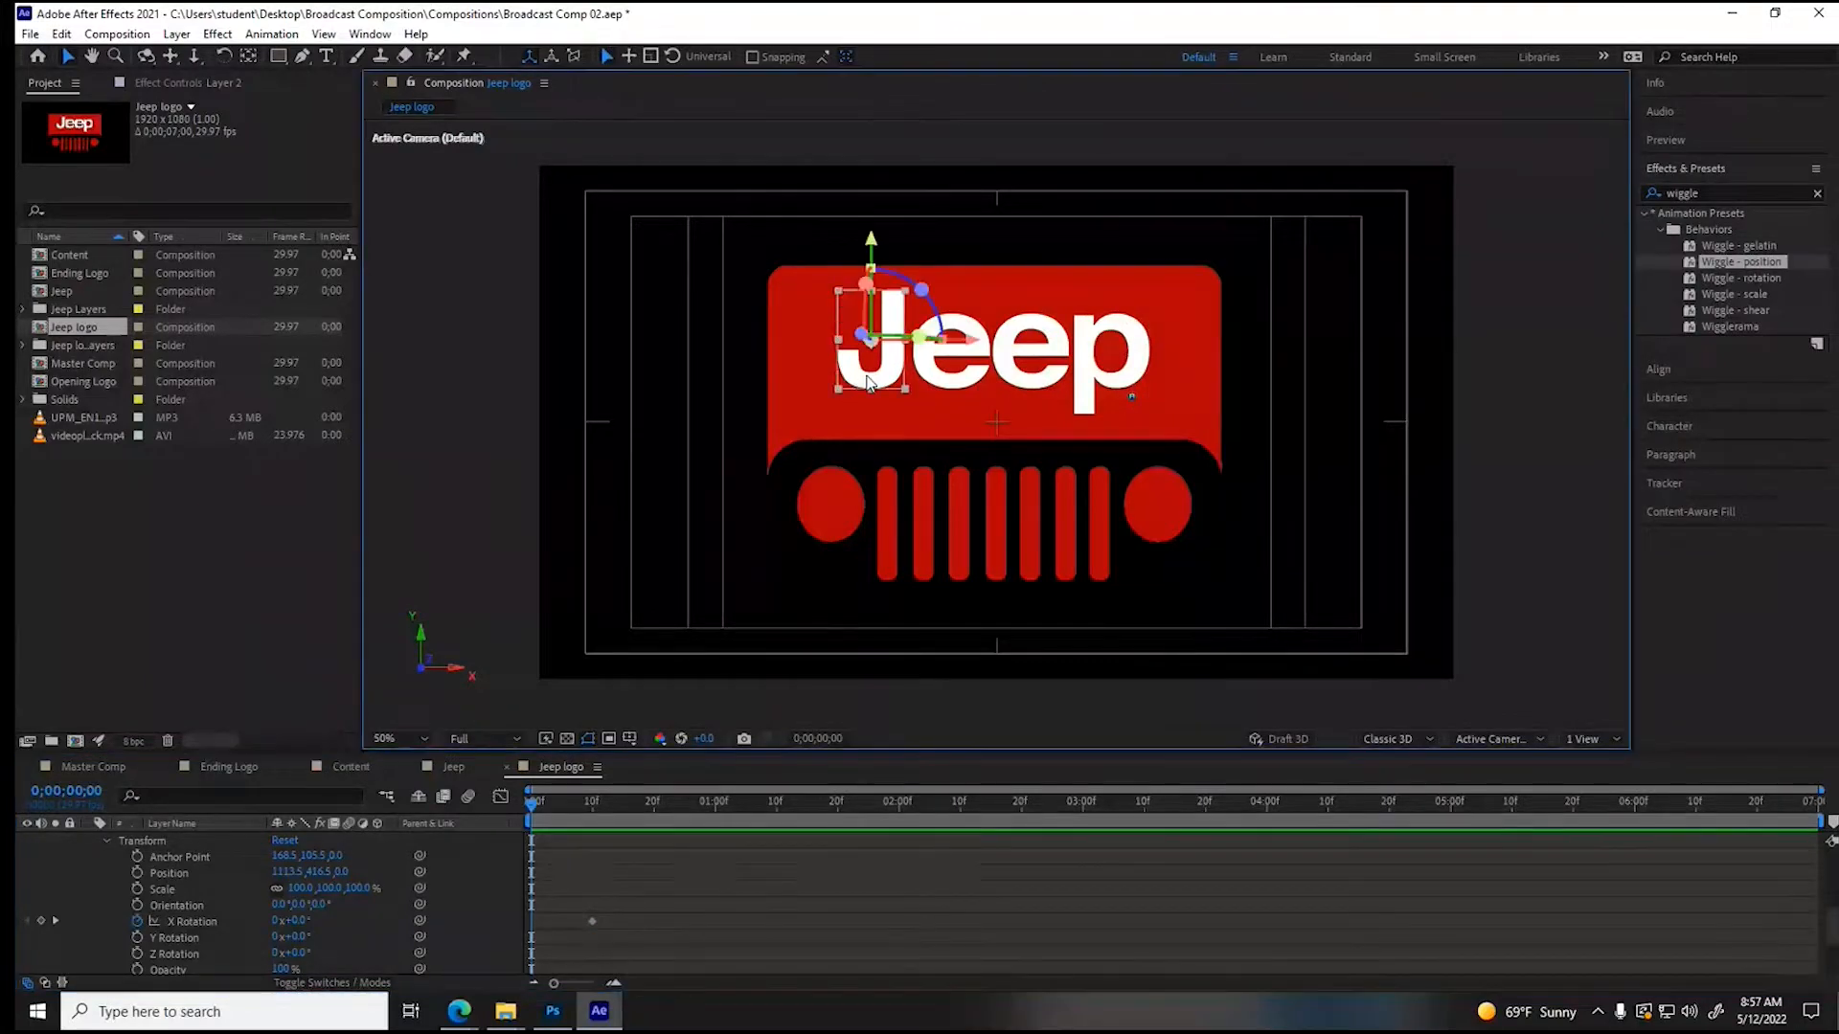
drag(301, 922, 285, 922)
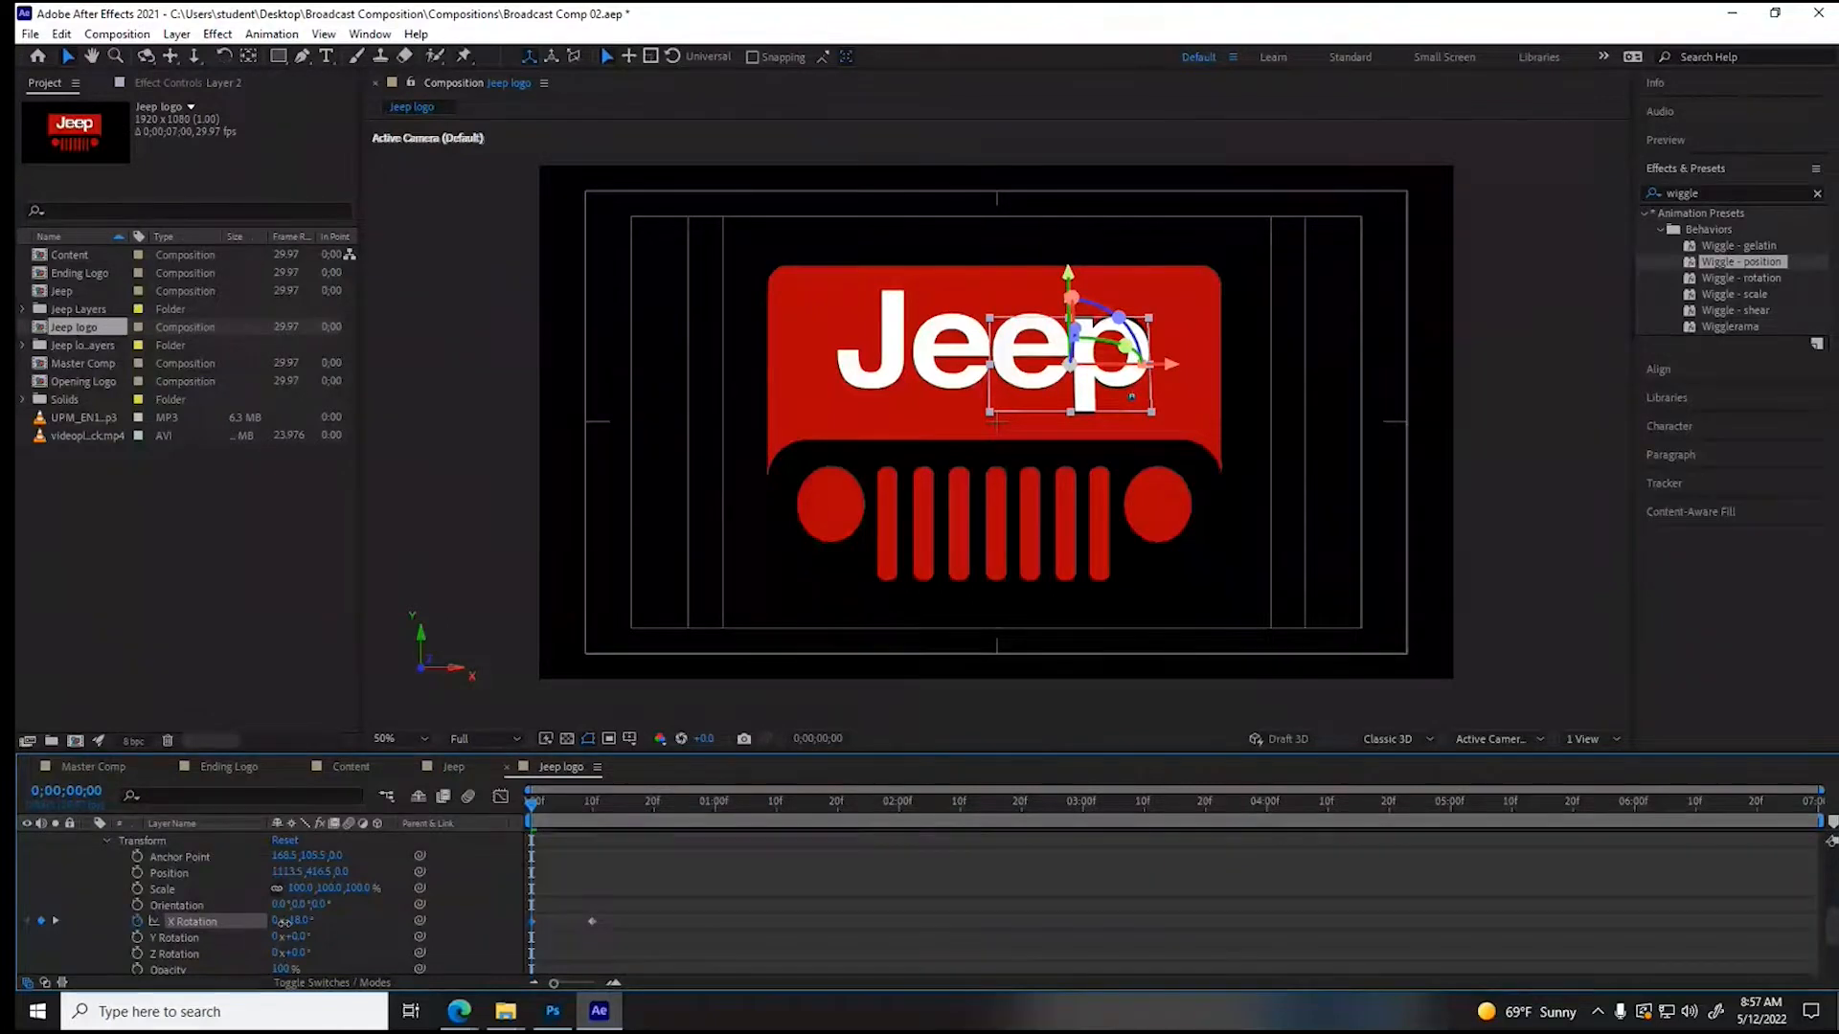
key(ctrl+z)
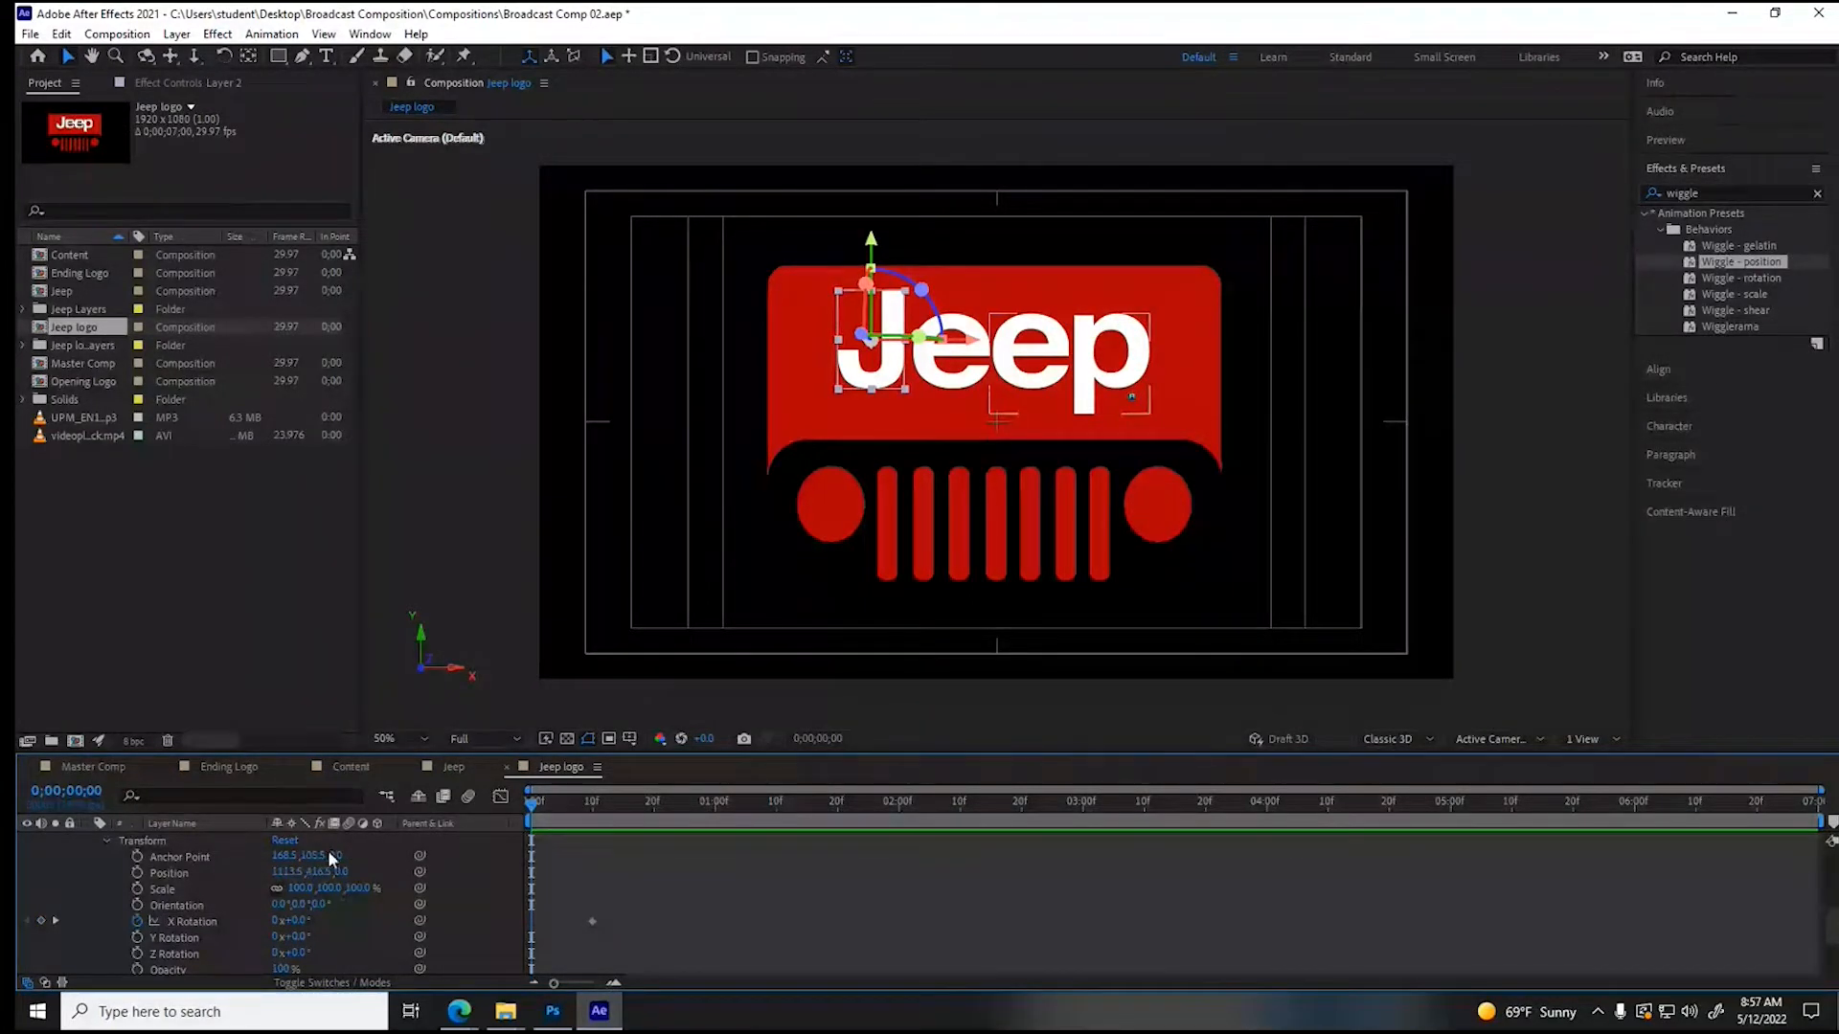
drag(337, 859, 617, 848)
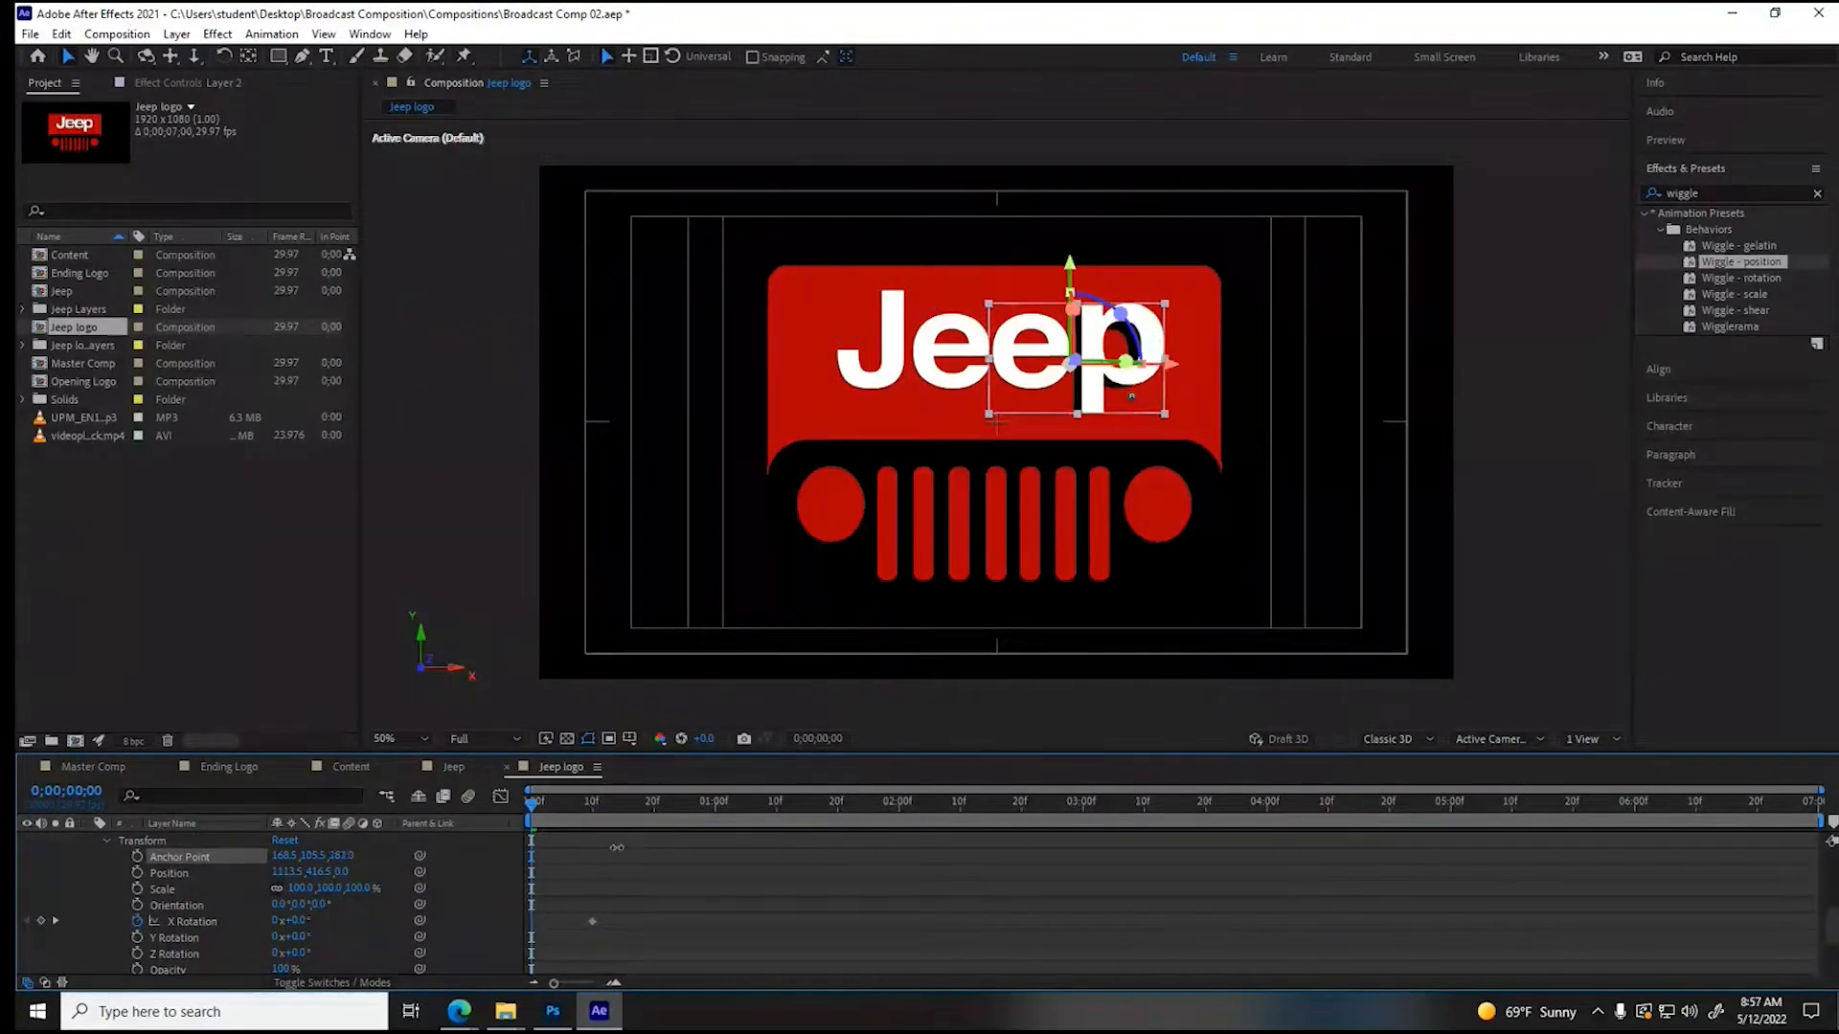
key(ctrl+z)
- Set the Y value of the letter p layer's (Layer 1) anchor point to -212
drag(303, 859, 104, 851)
mouse_move(18, 961)
mouse_down()
mouse_move(89, 953)
mouse_move(18, 955)
mouse_move(26, 977)
mouse_up()
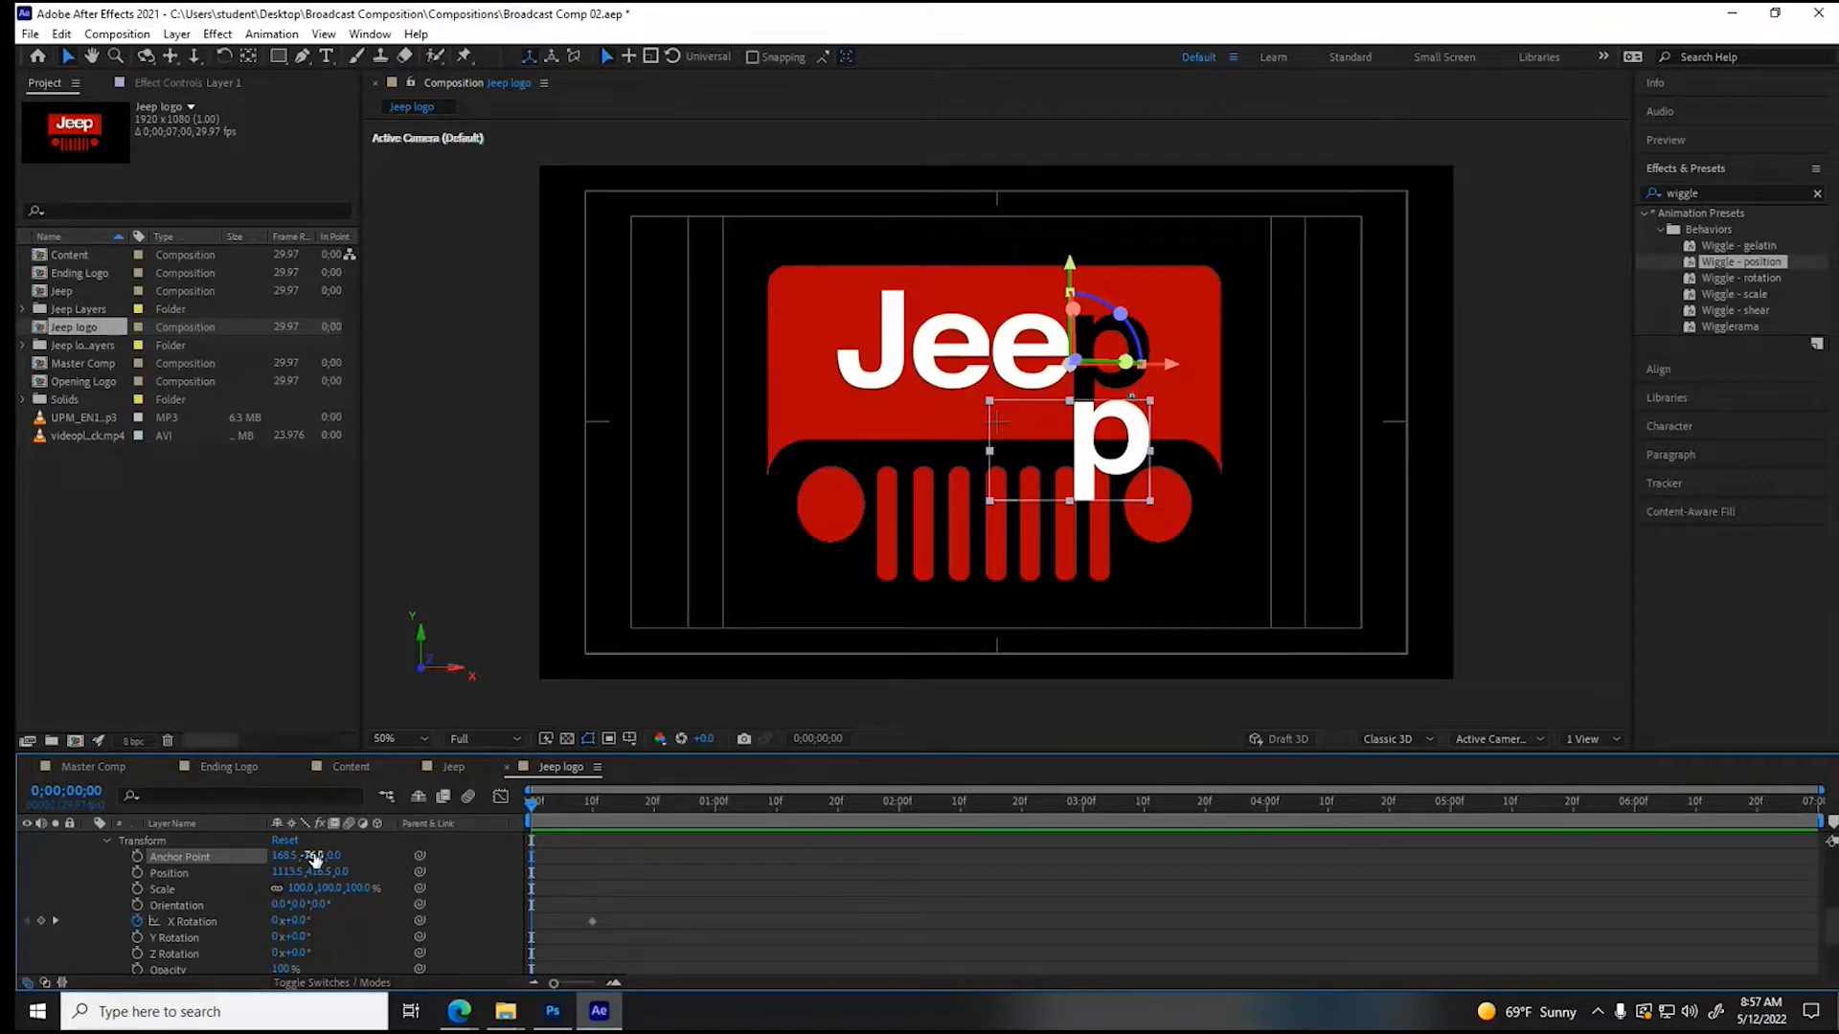
drag(308, 855, 164, 873)
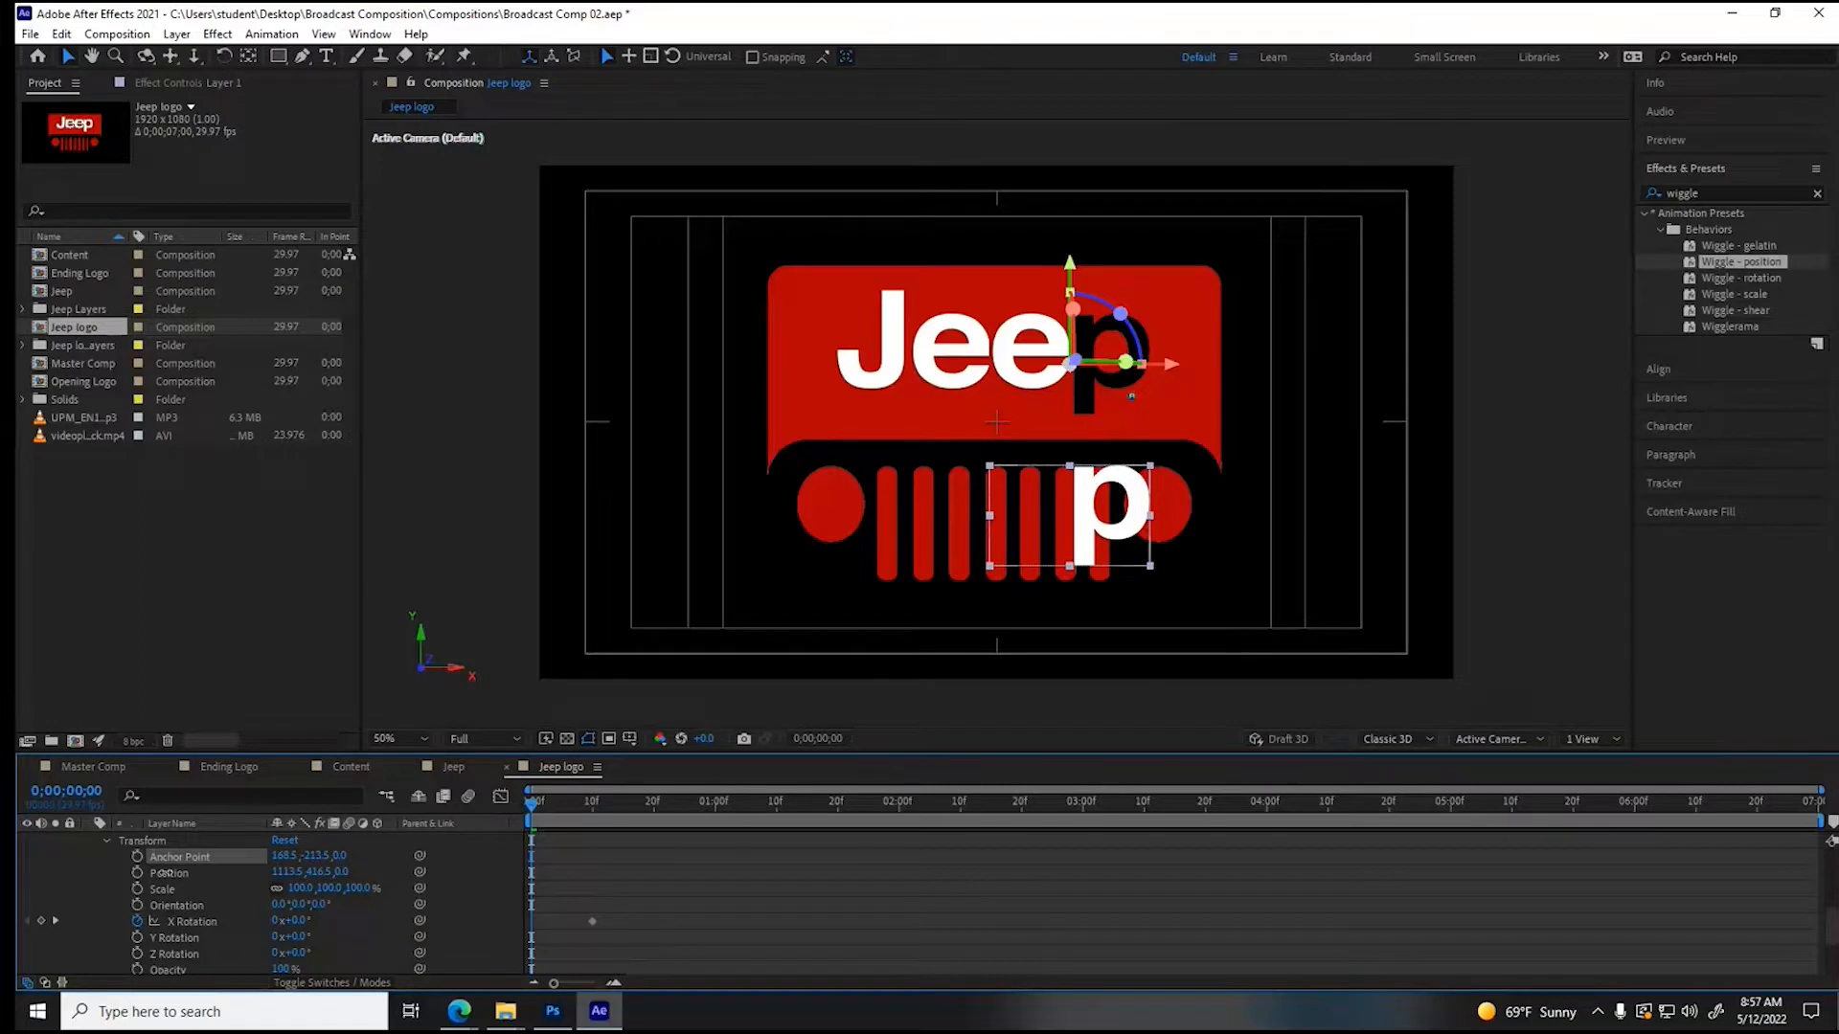
click(280, 855)
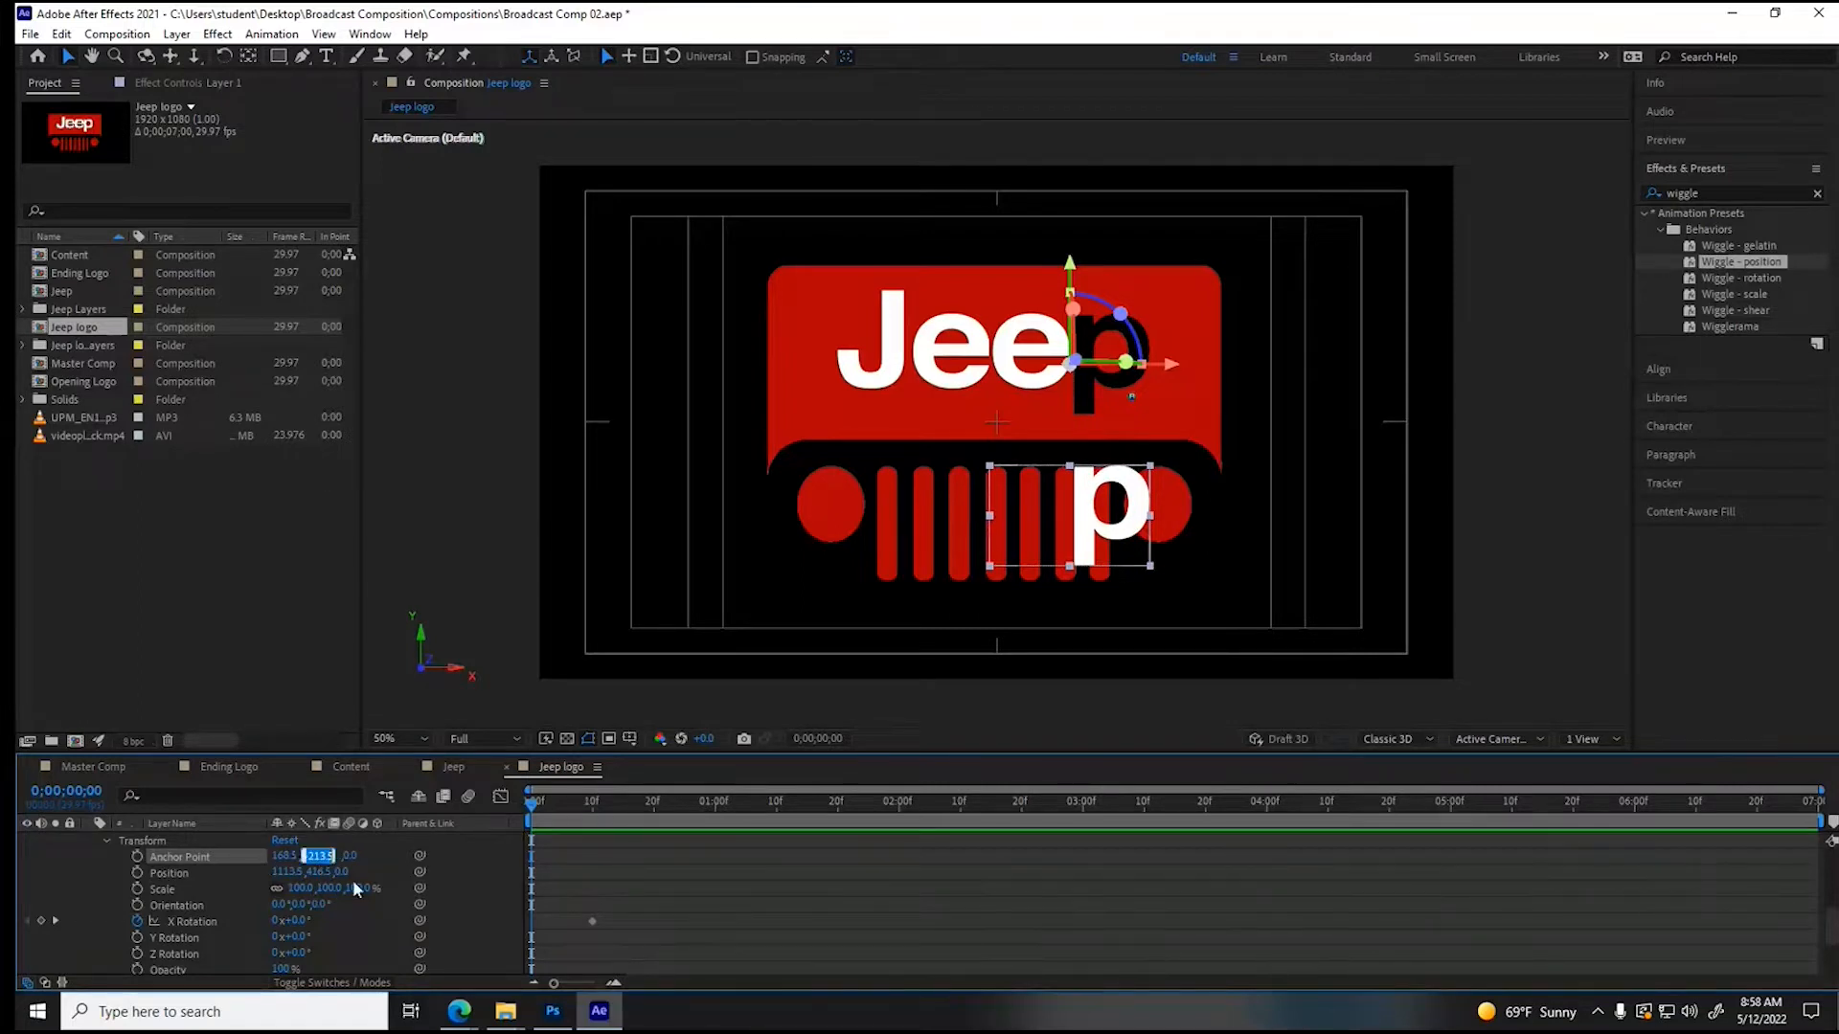
text(-212)
key(Return)
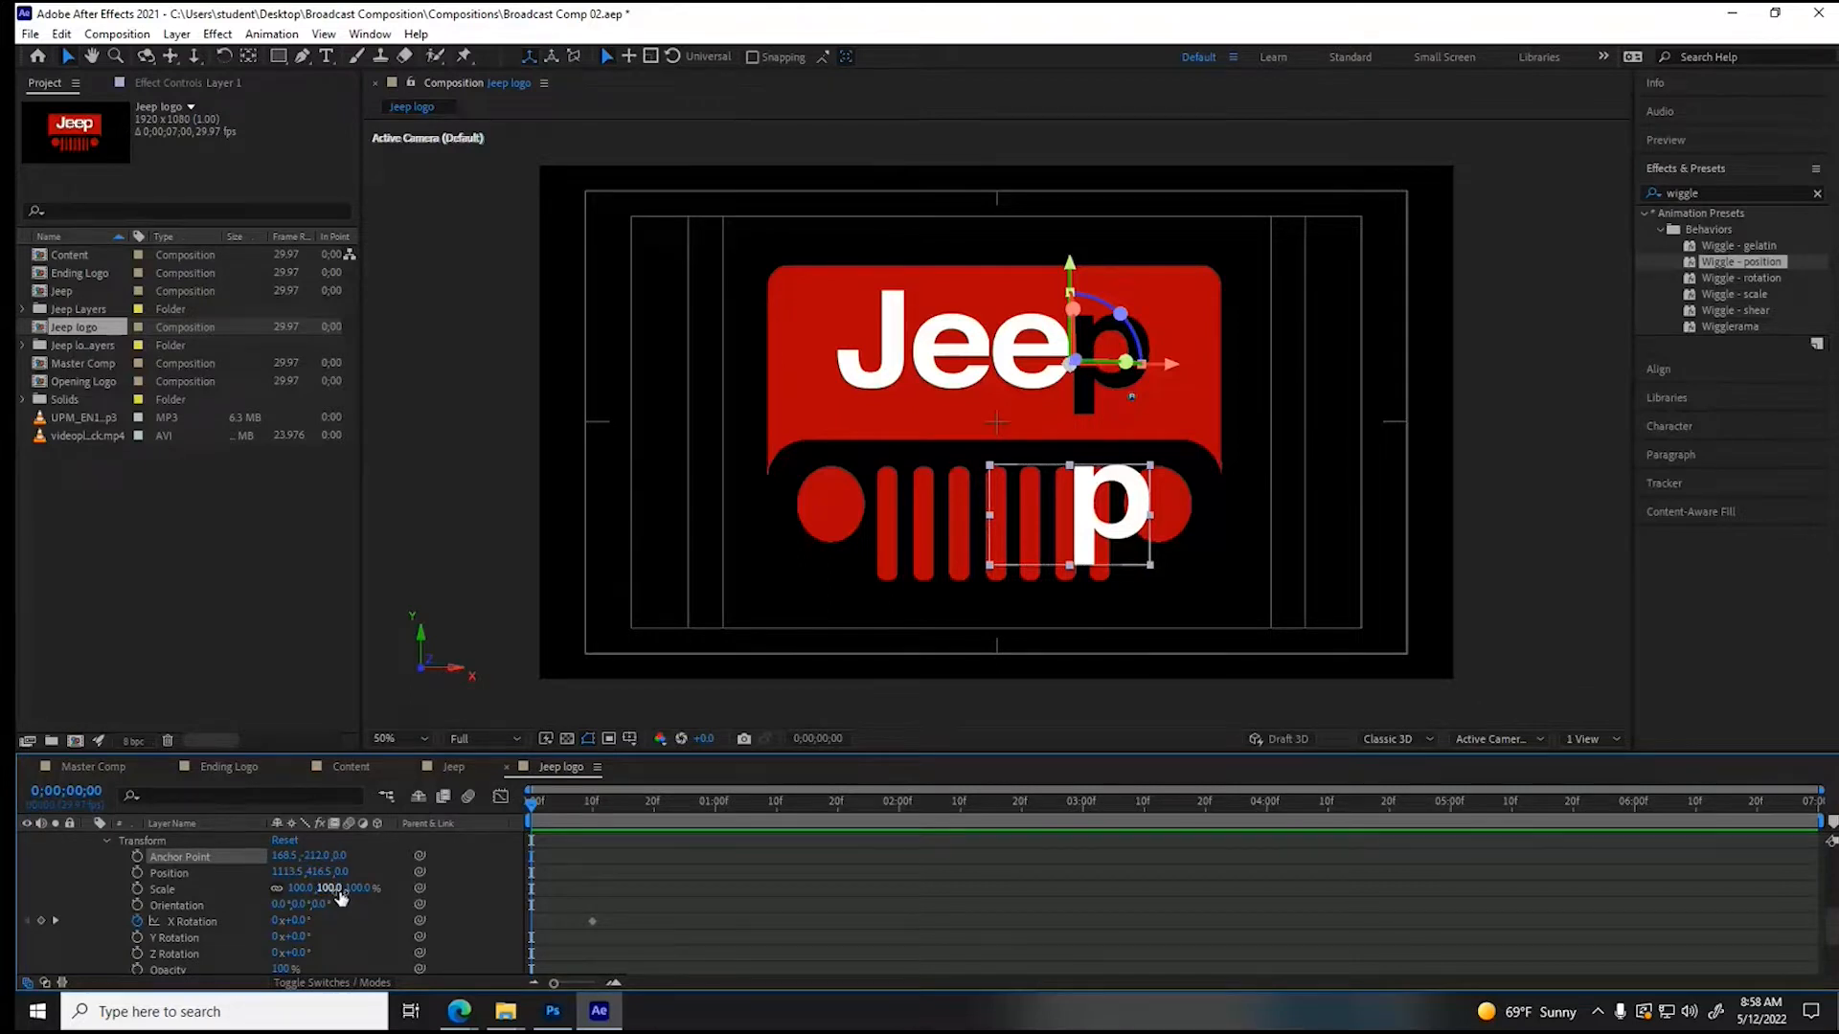
- Set the Y value of the second letter e layer's (Layer 4) anchor point to -212
scroll(288, 924, up, 3)
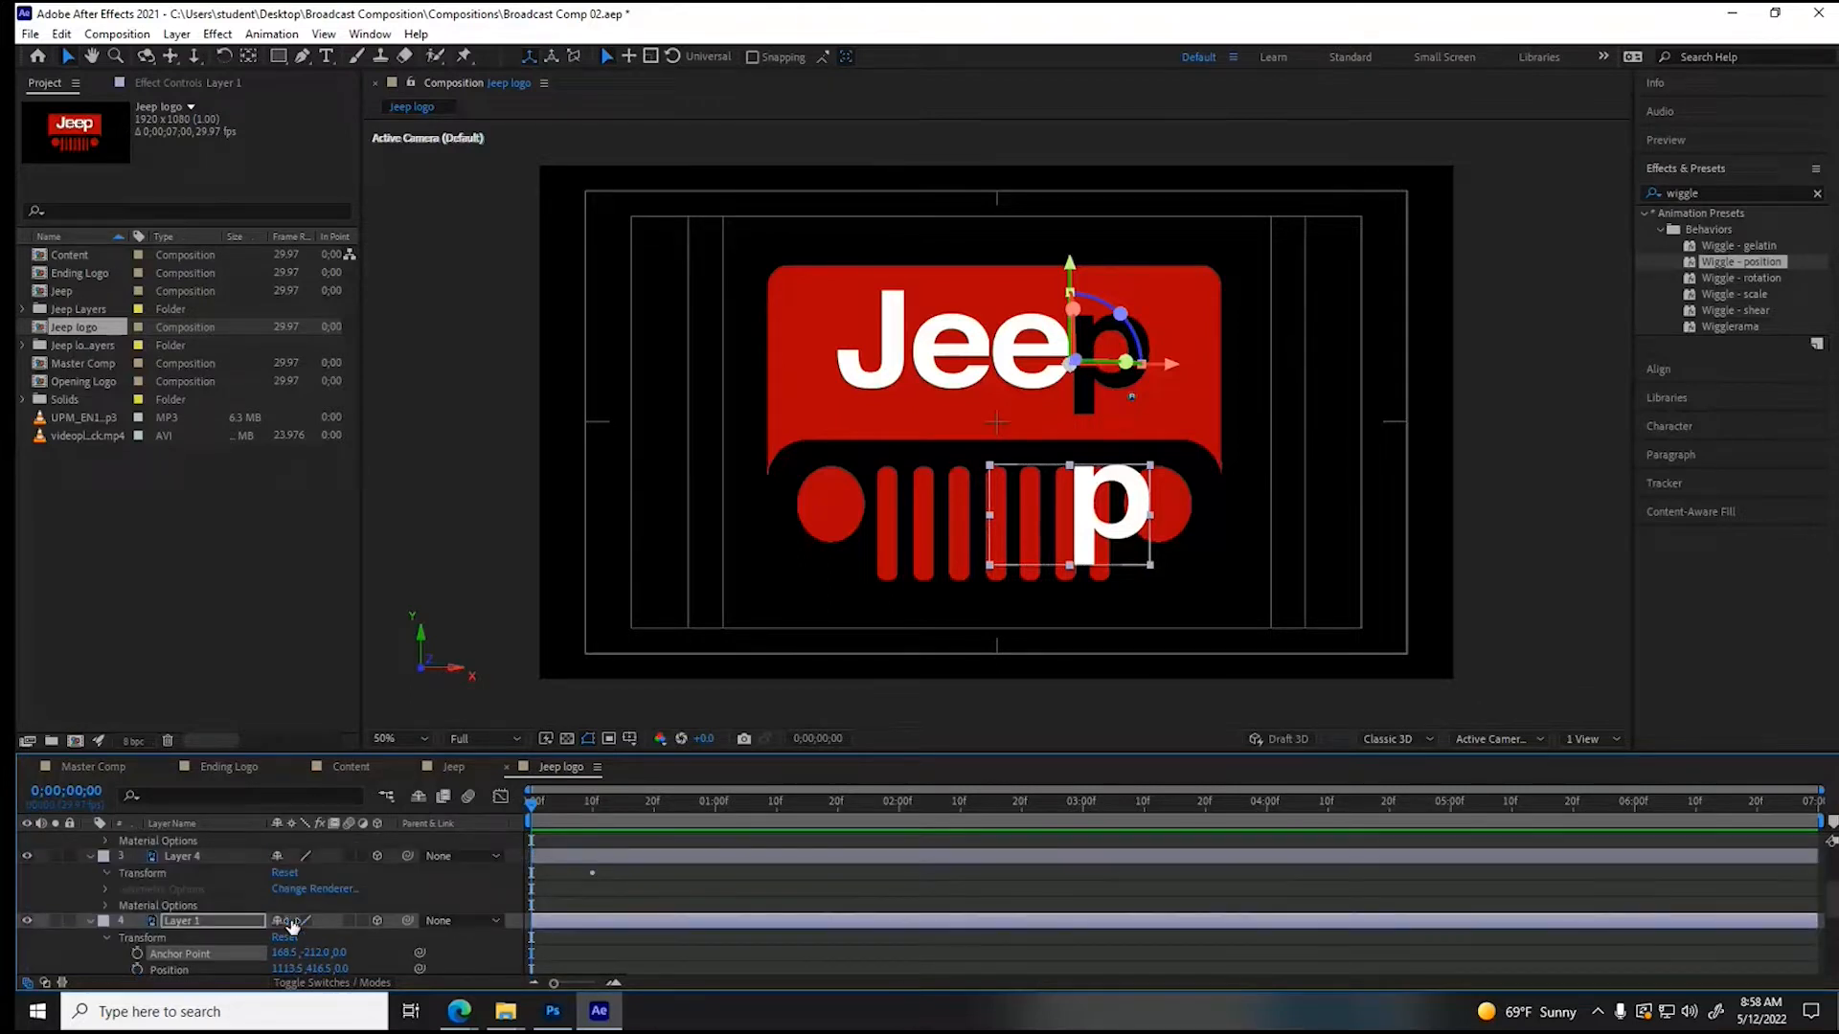
click(89, 856)
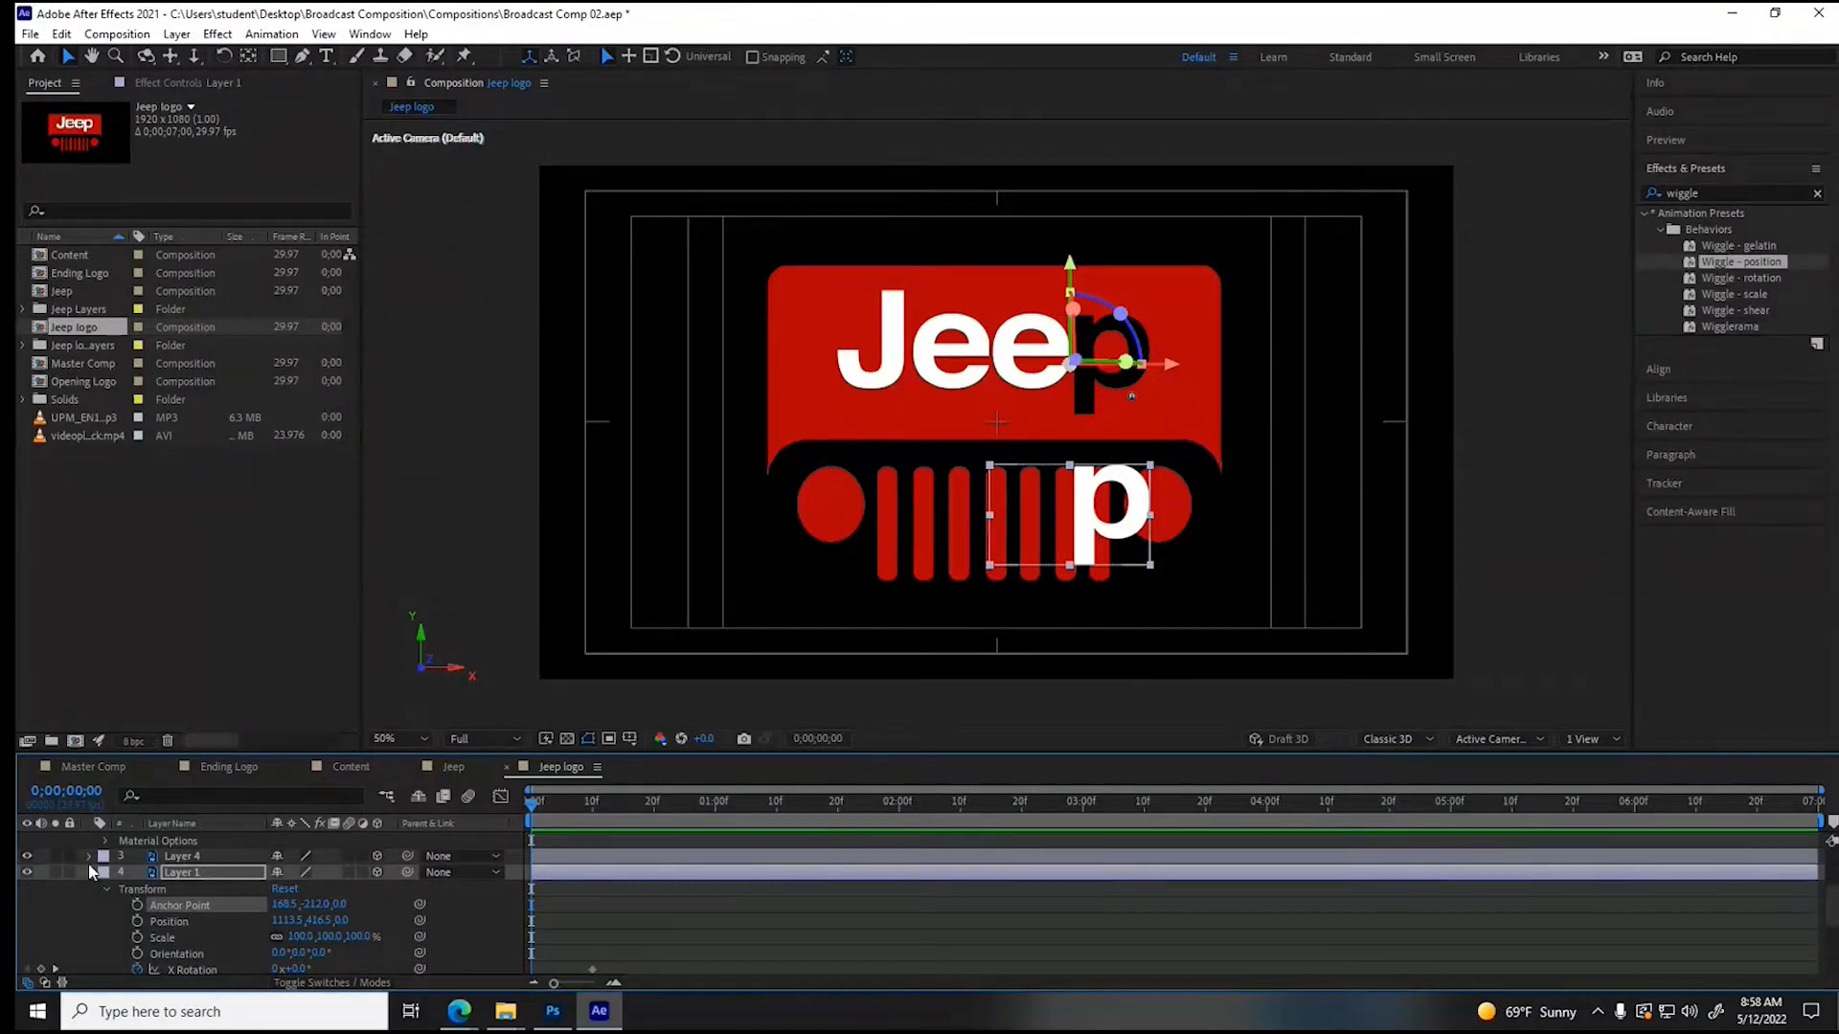
click(89, 859)
click(105, 873)
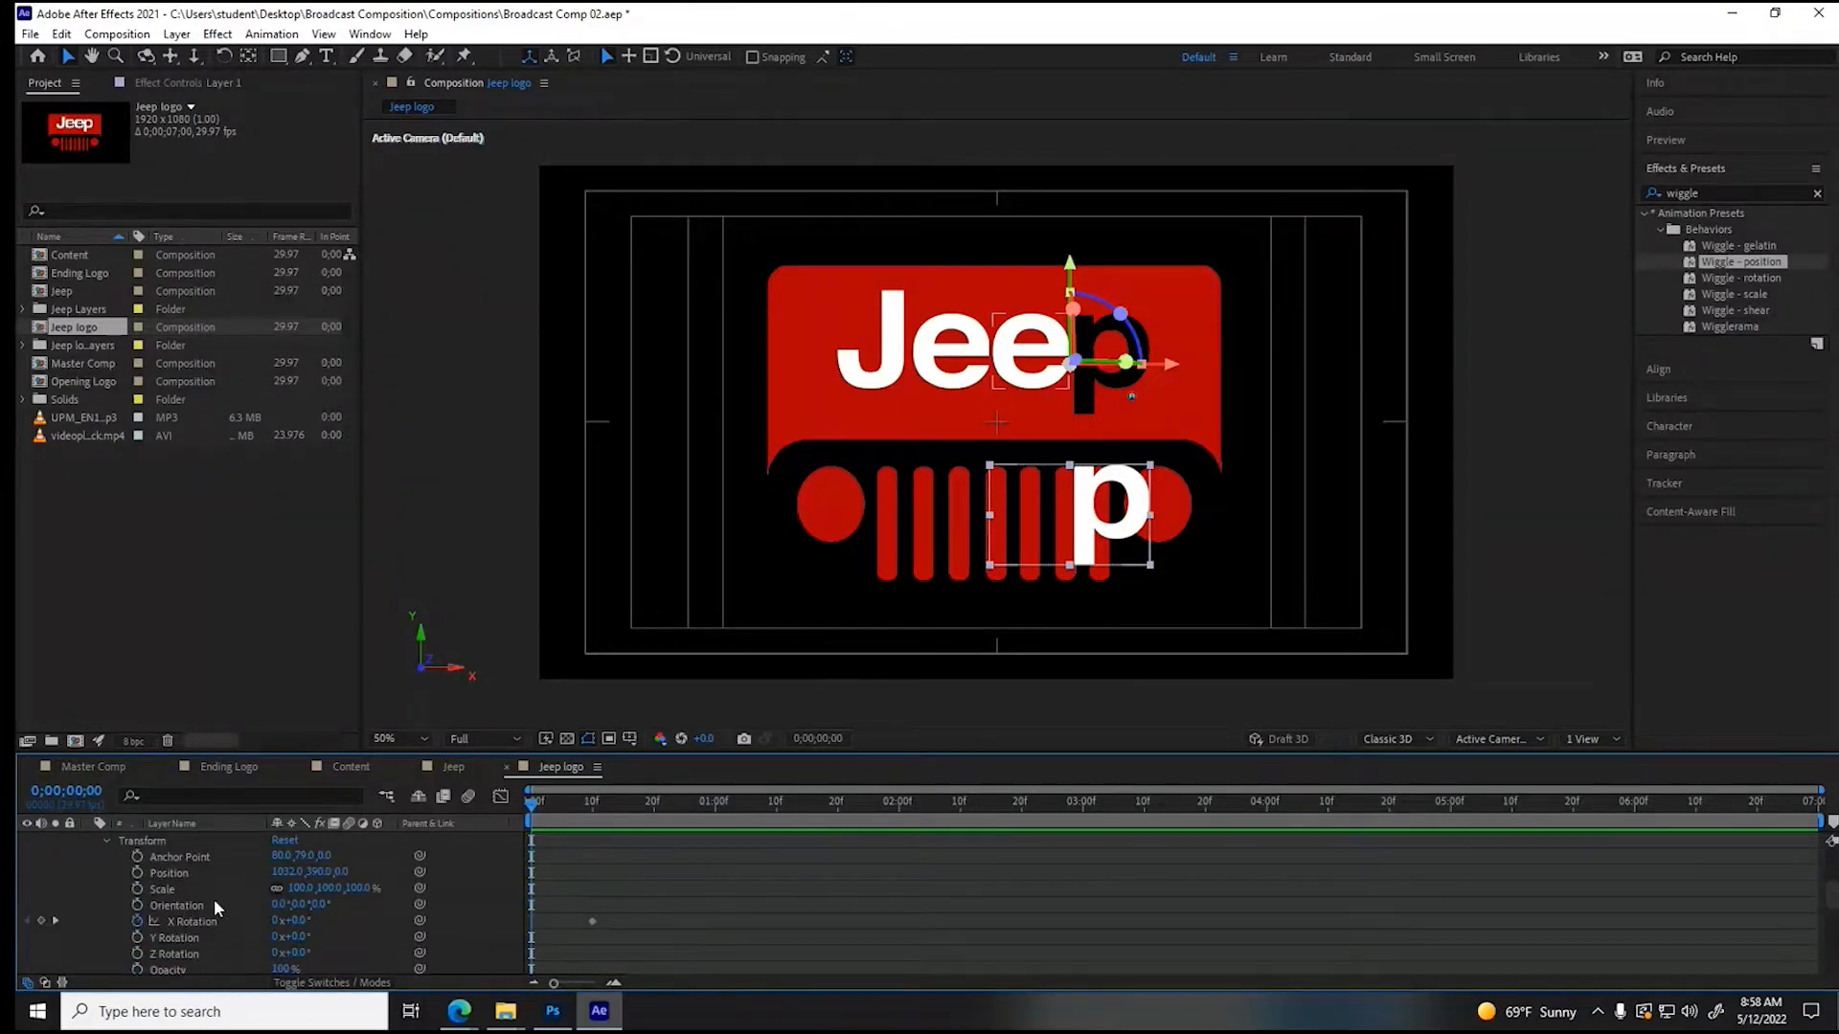
click(323, 856)
text(-213)
key(Return)
- Set the anchor point Y value to -212 for the first letter e layer (Layer 3) and the letter J layer (Layer 2)
scroll(242, 931, up, 5)
click(309, 856)
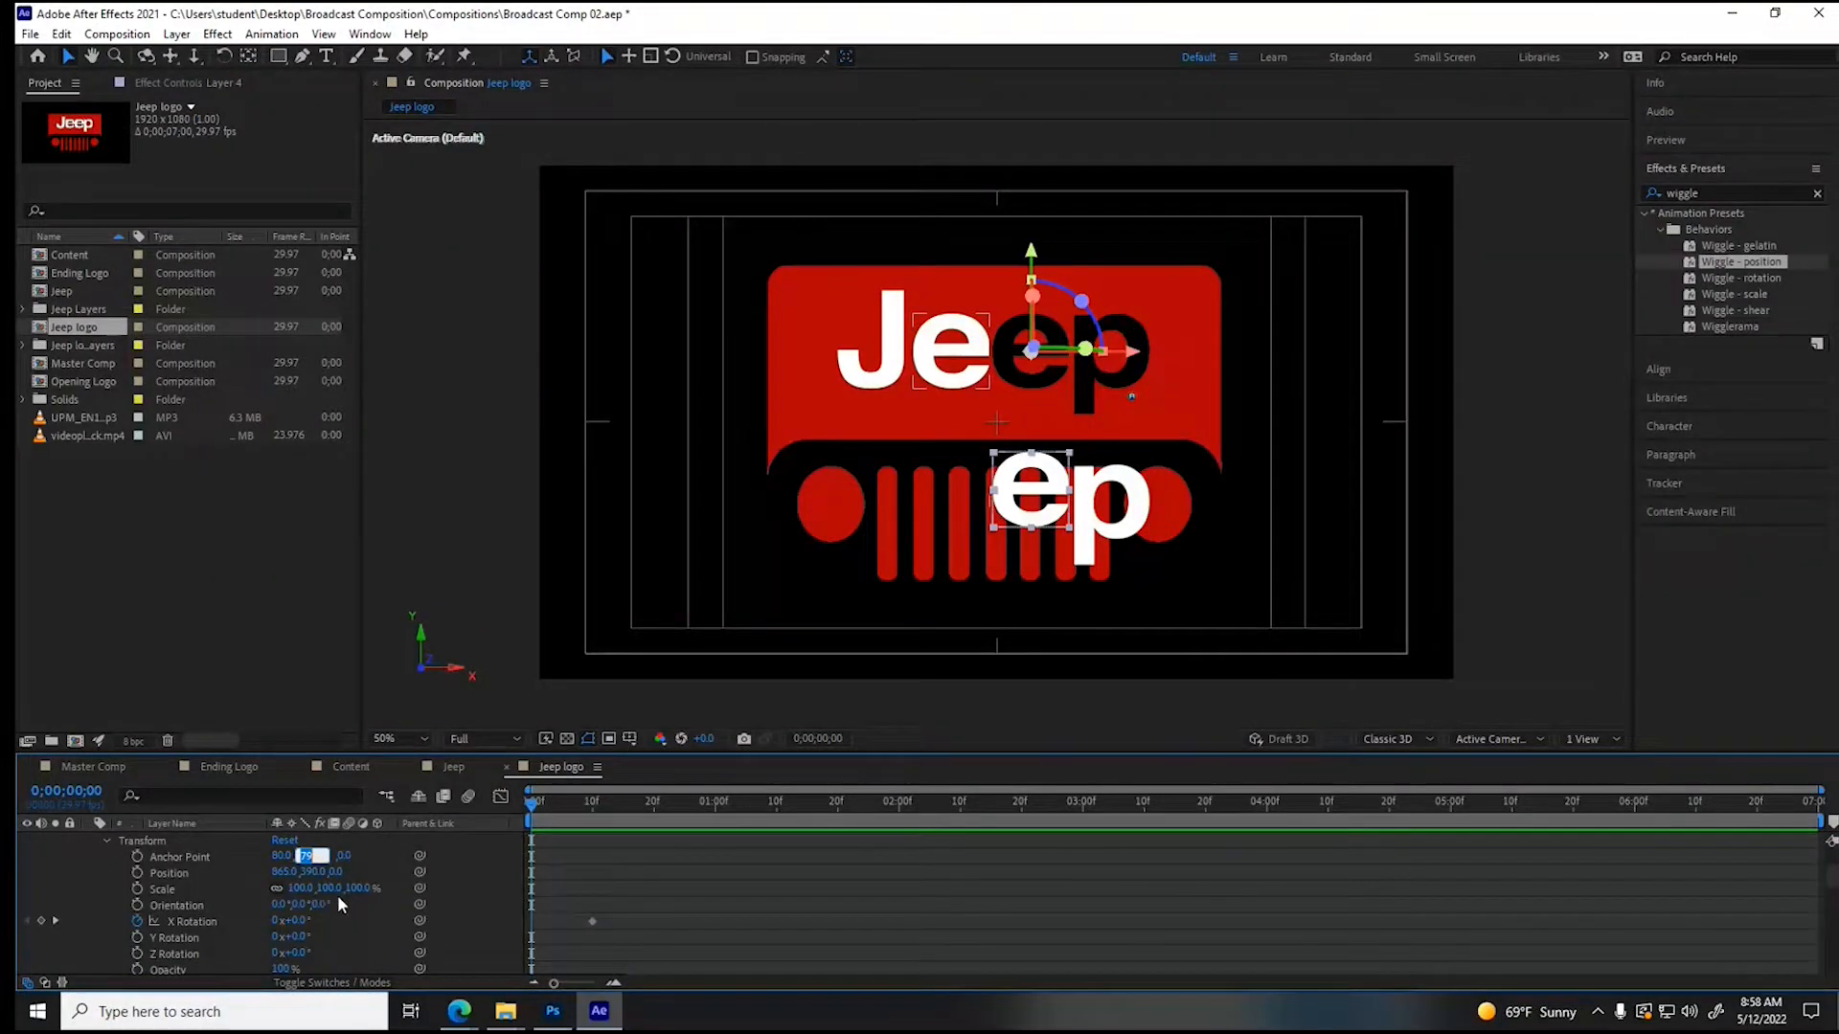
text(-212)
key(Return)
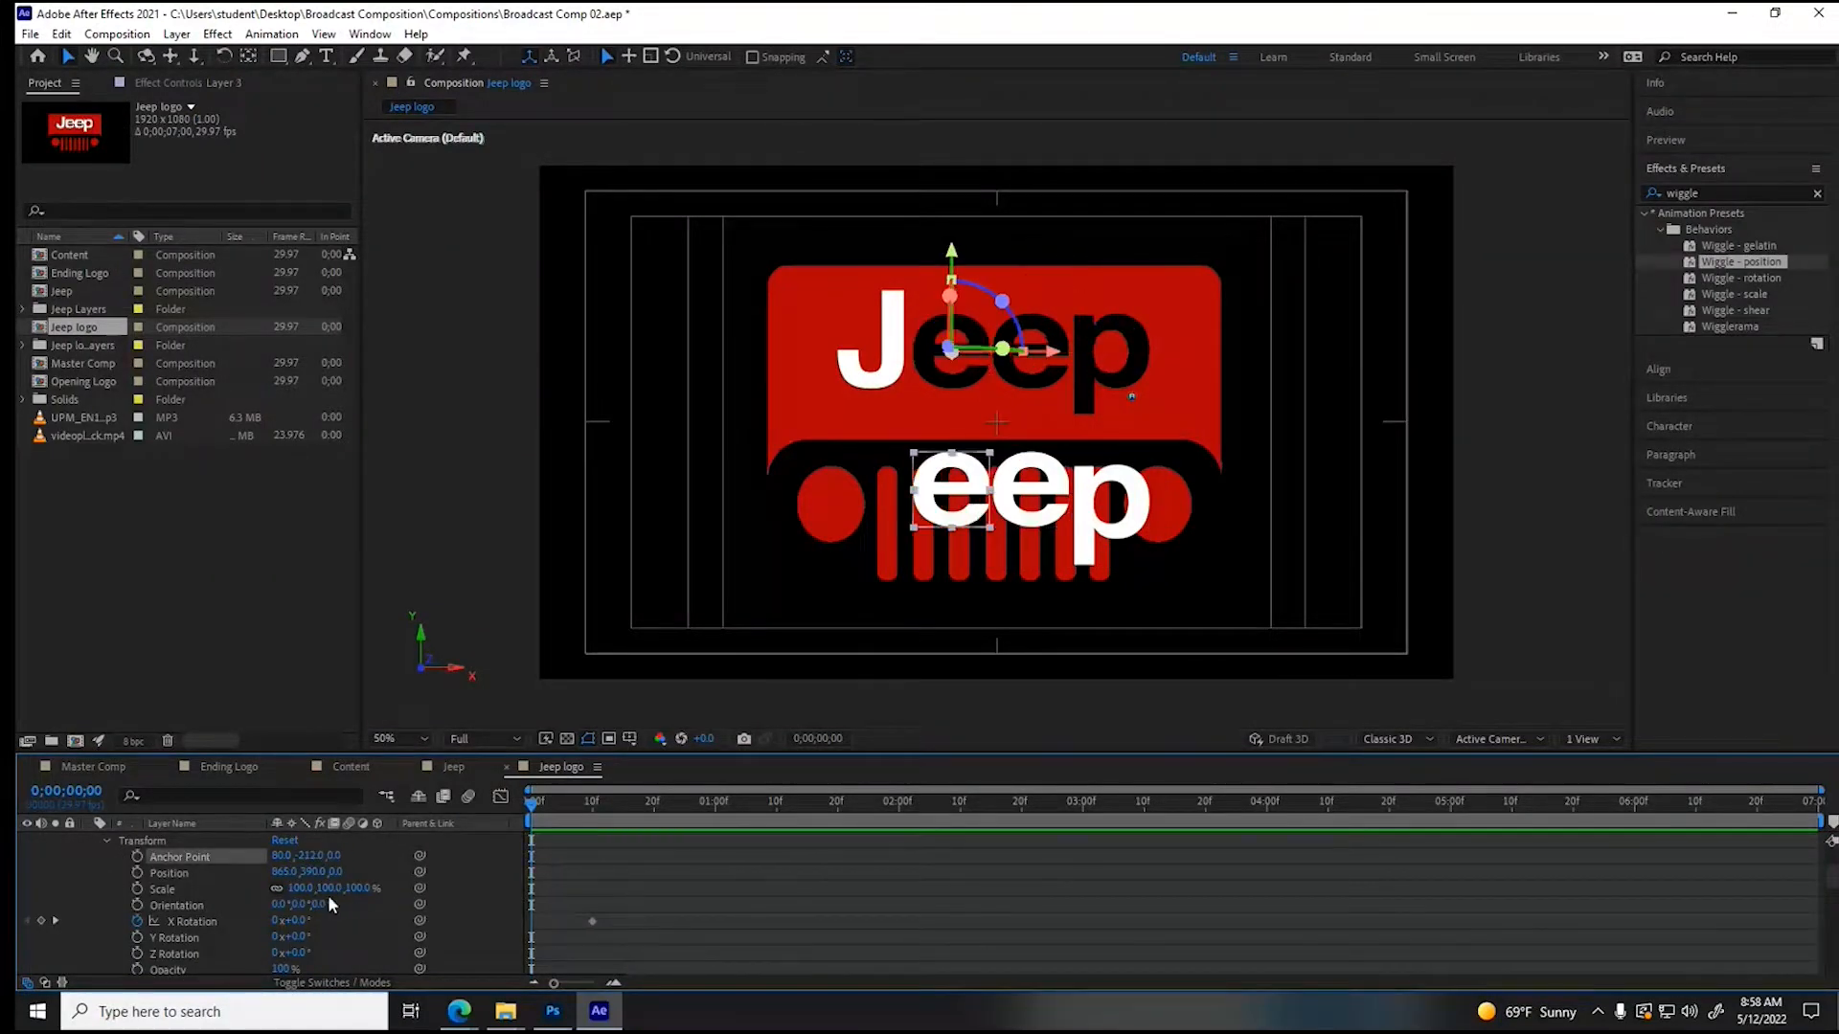
scroll(249, 931, up, 2)
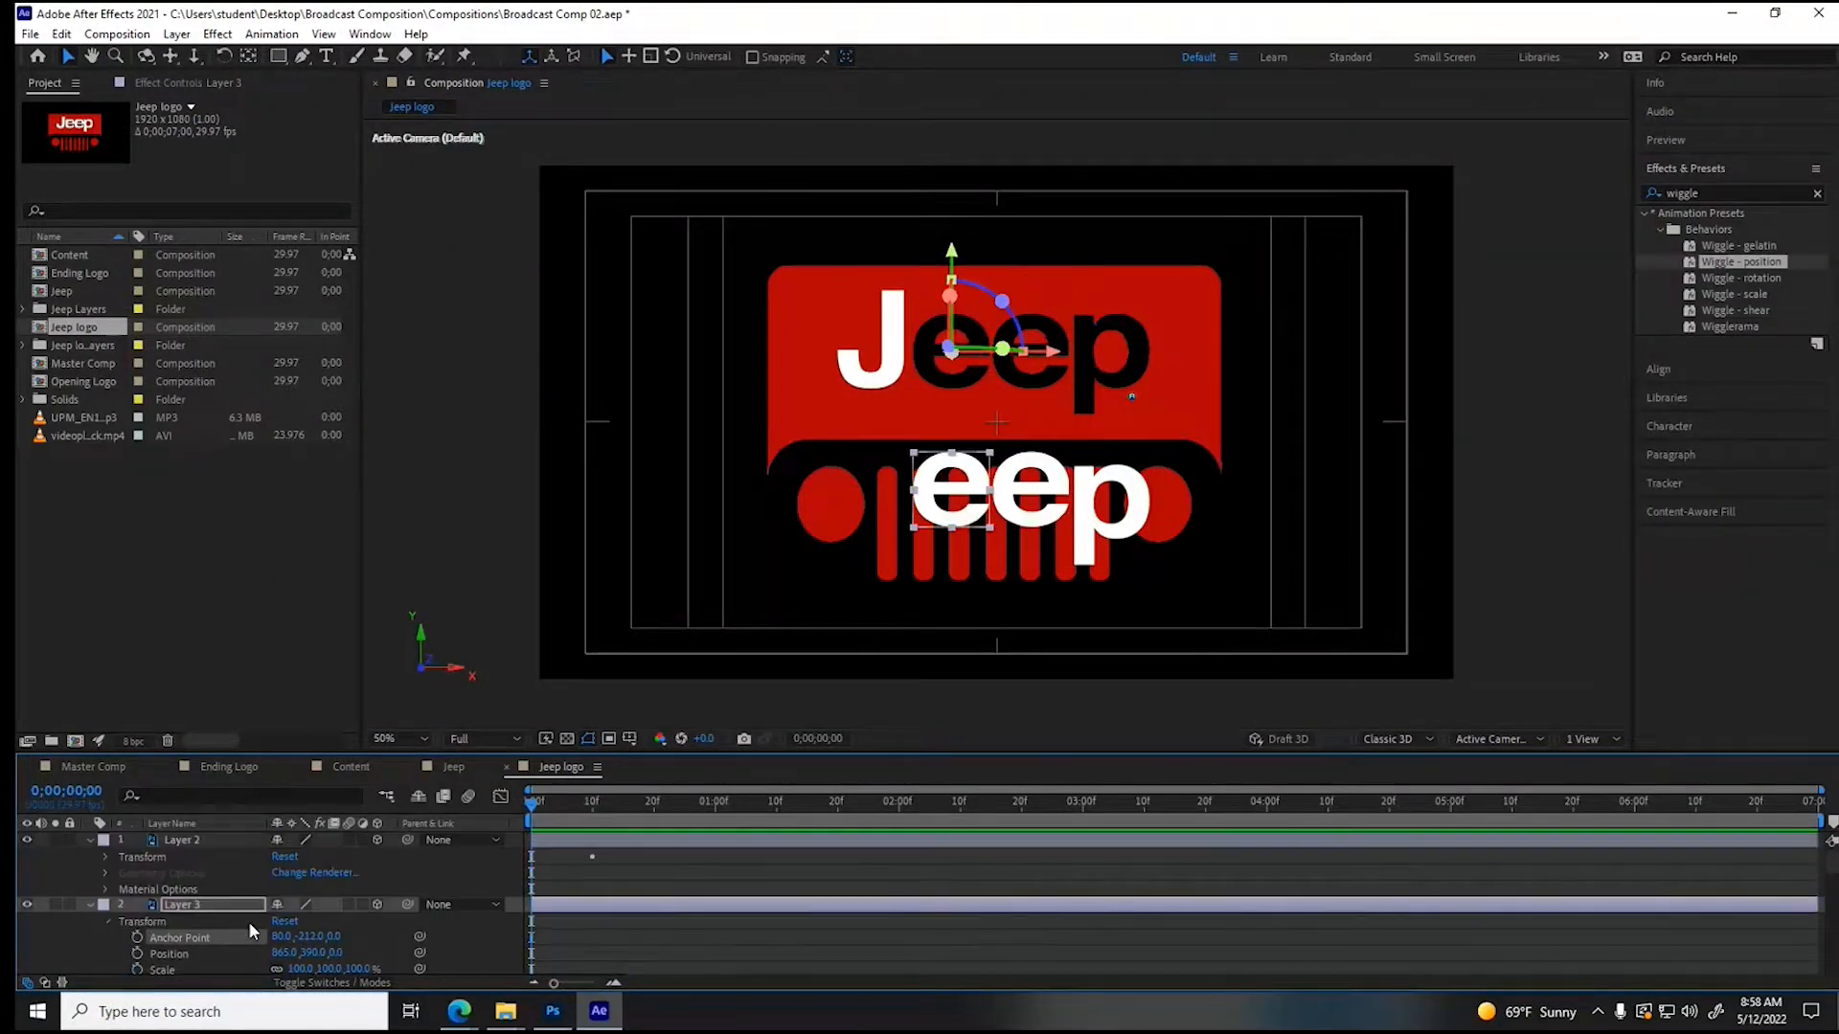
click(106, 857)
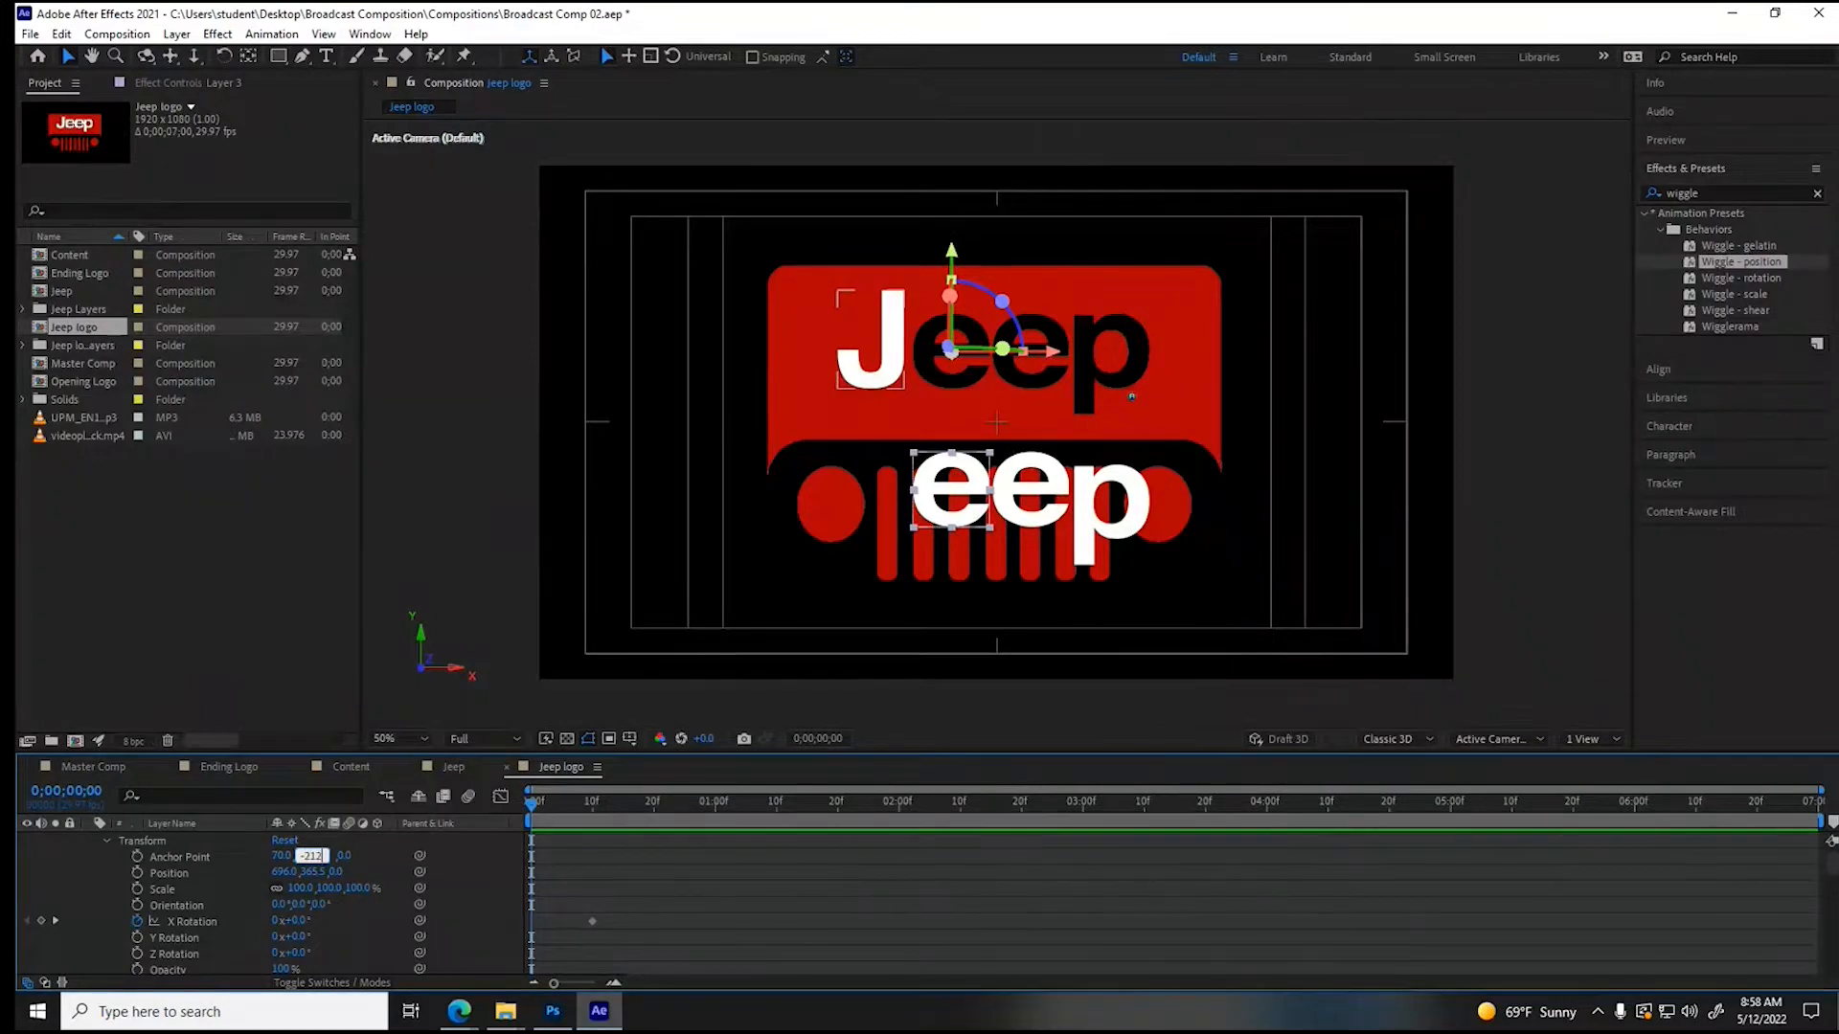
key(Return)
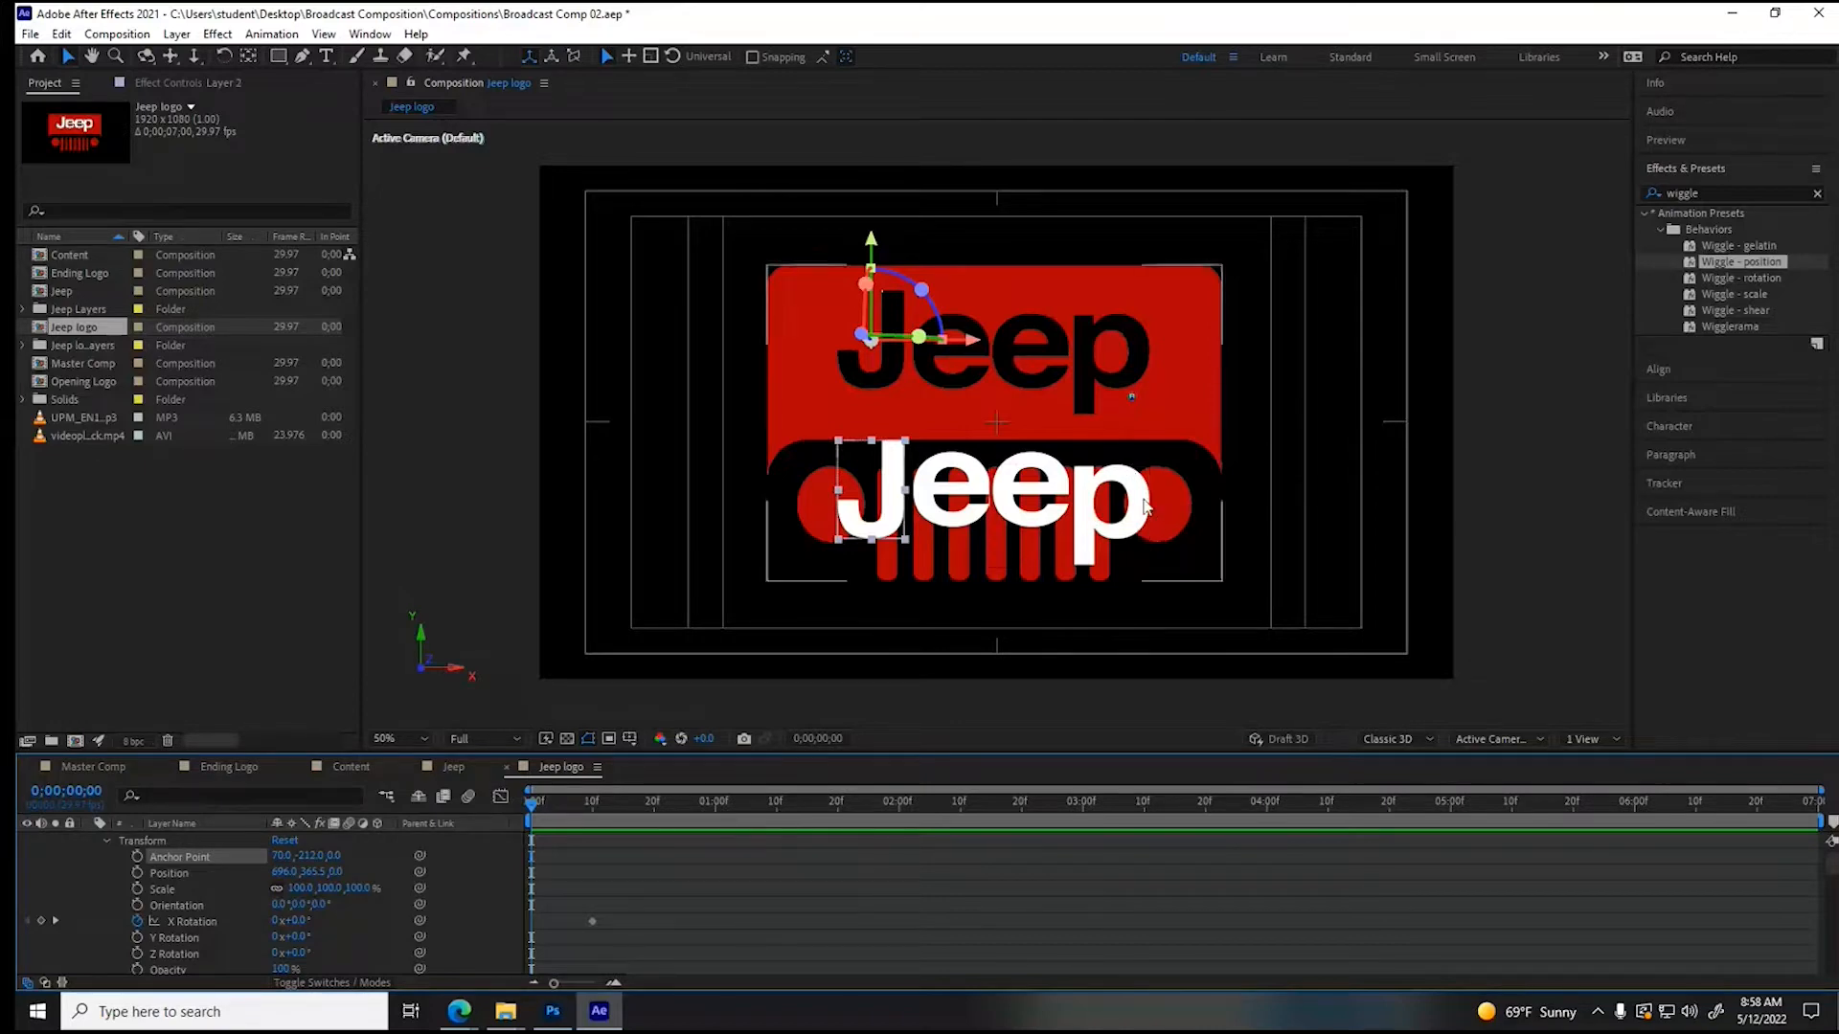
- Move the letter p layer (Layer 1) back up onto its cutout in the logo by setting its Y position to 100
scroll(349, 910, down, 4)
scroll(358, 909, down, 6)
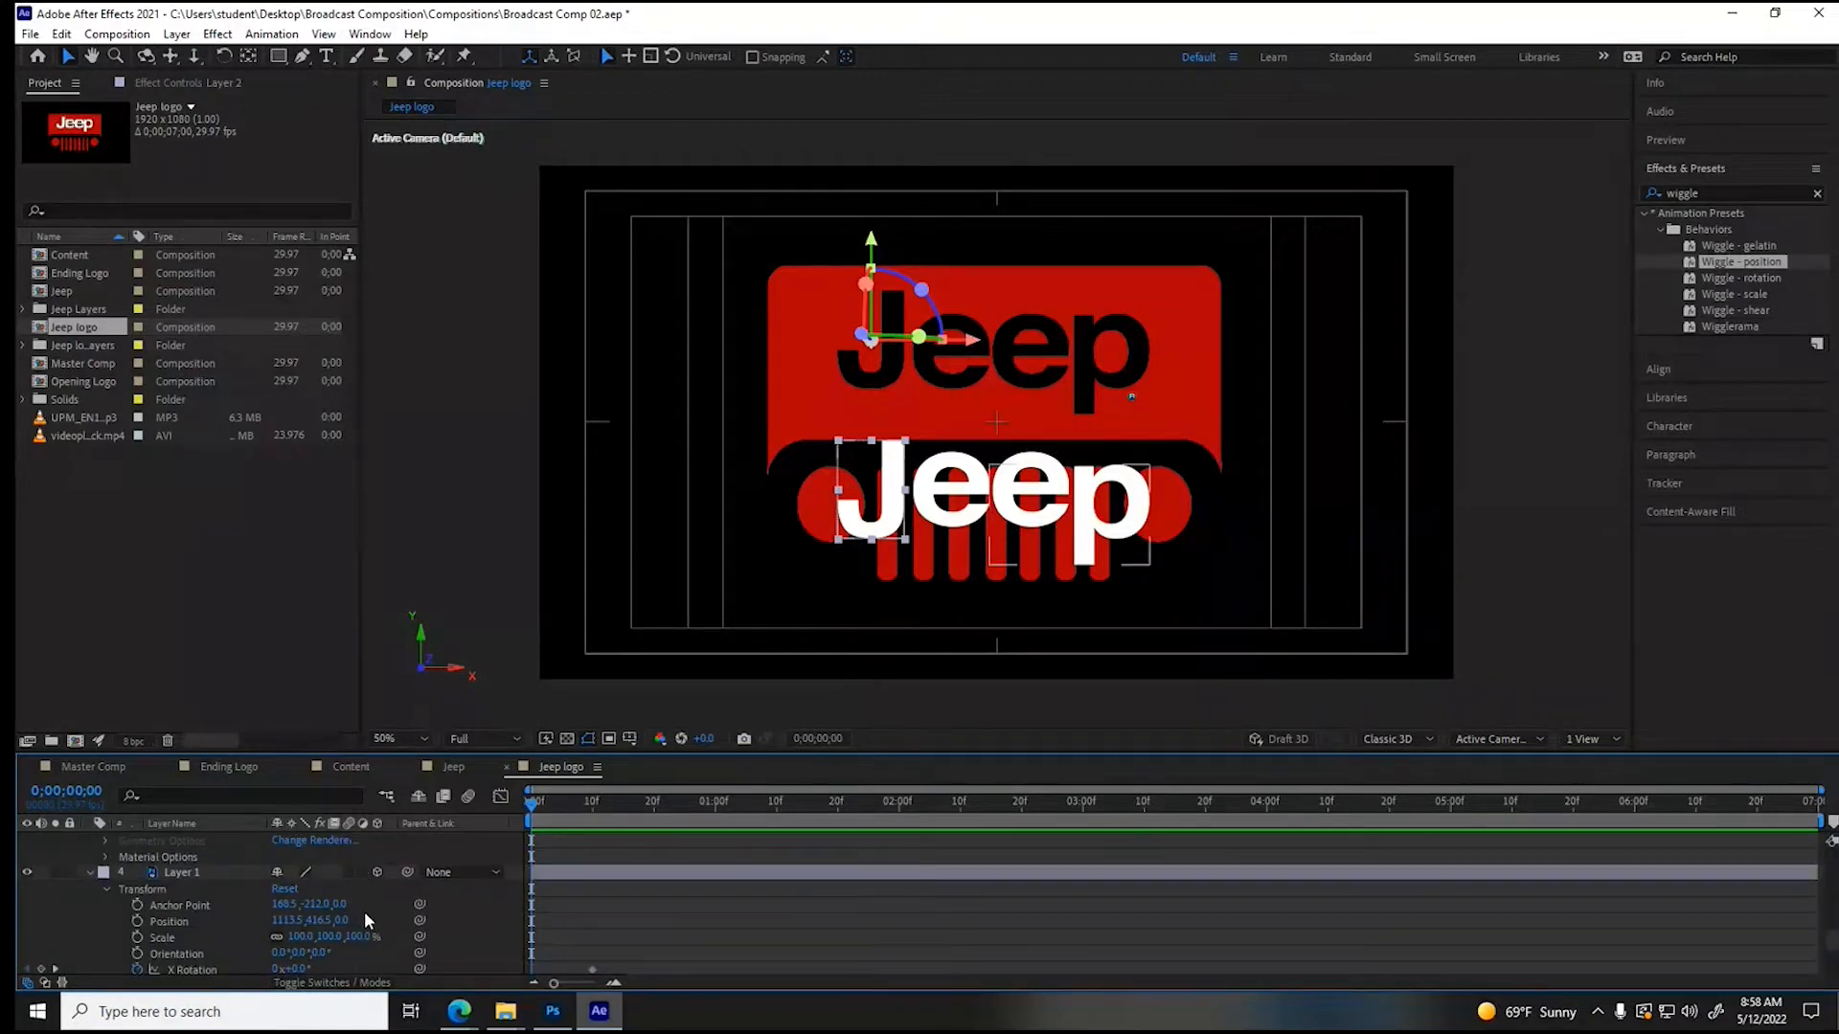
scroll(364, 911, down, 2)
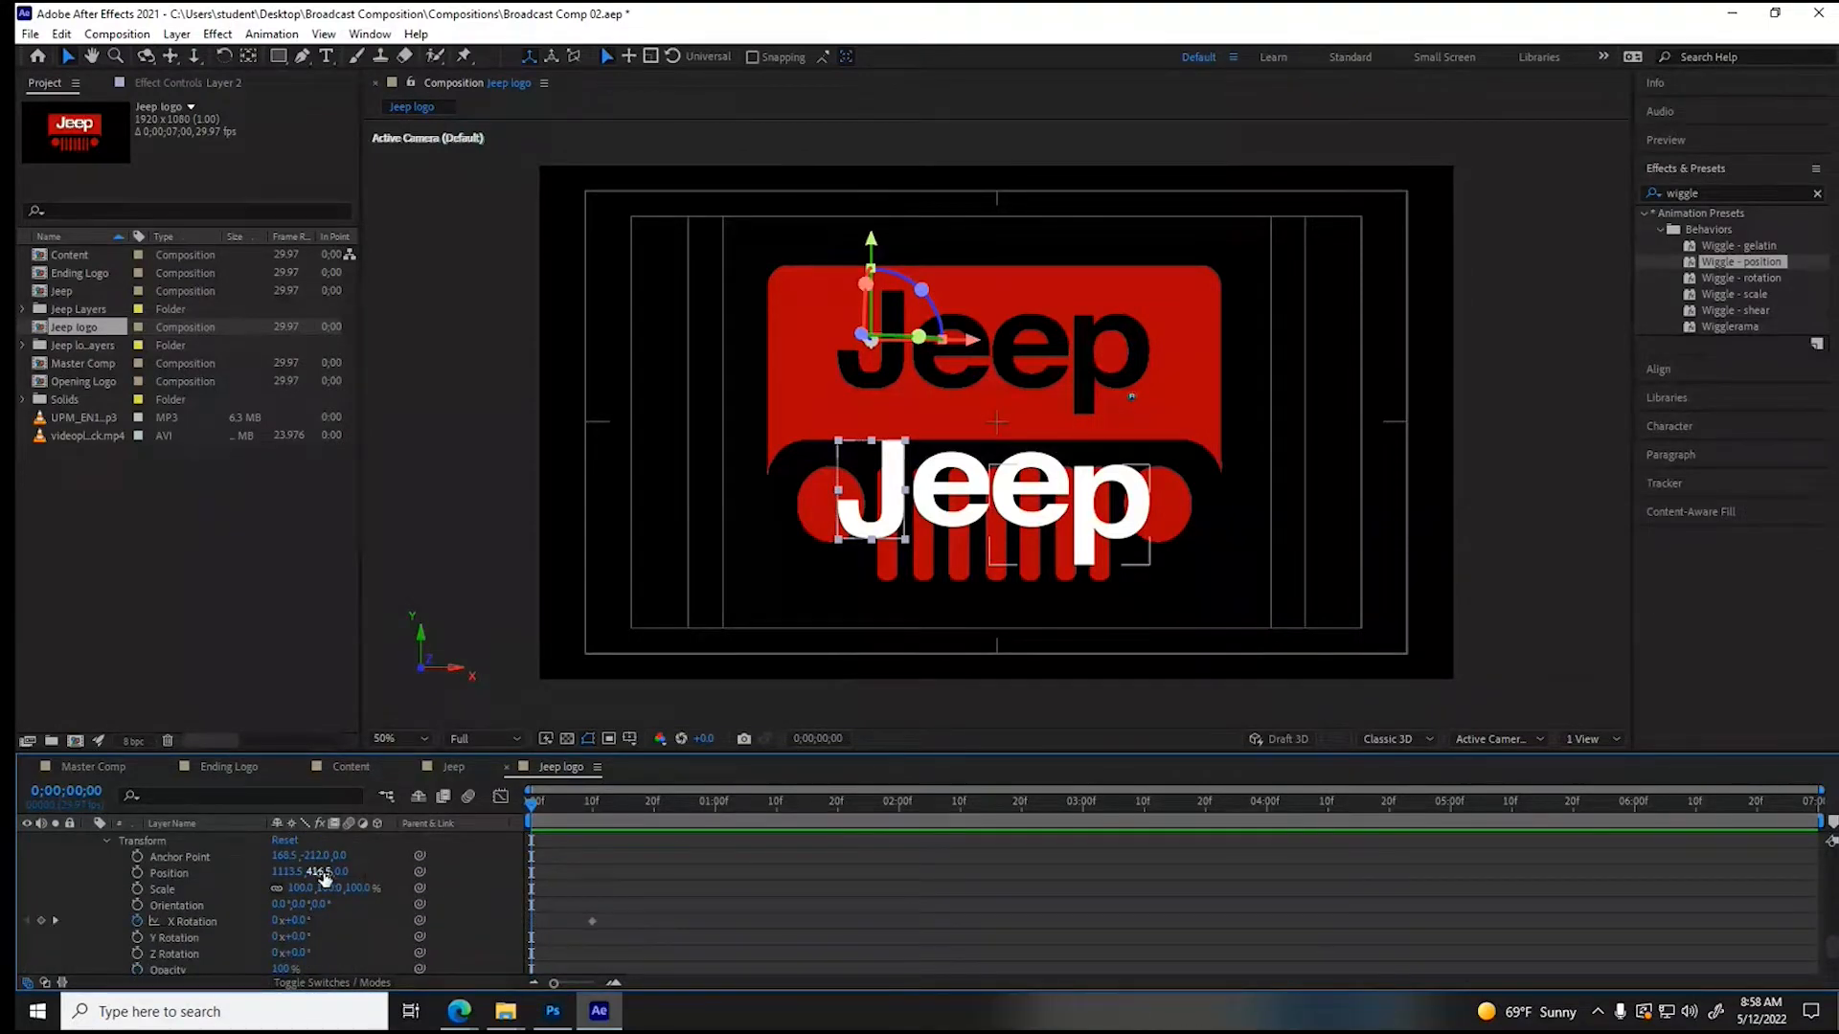
drag(325, 876, 300, 877)
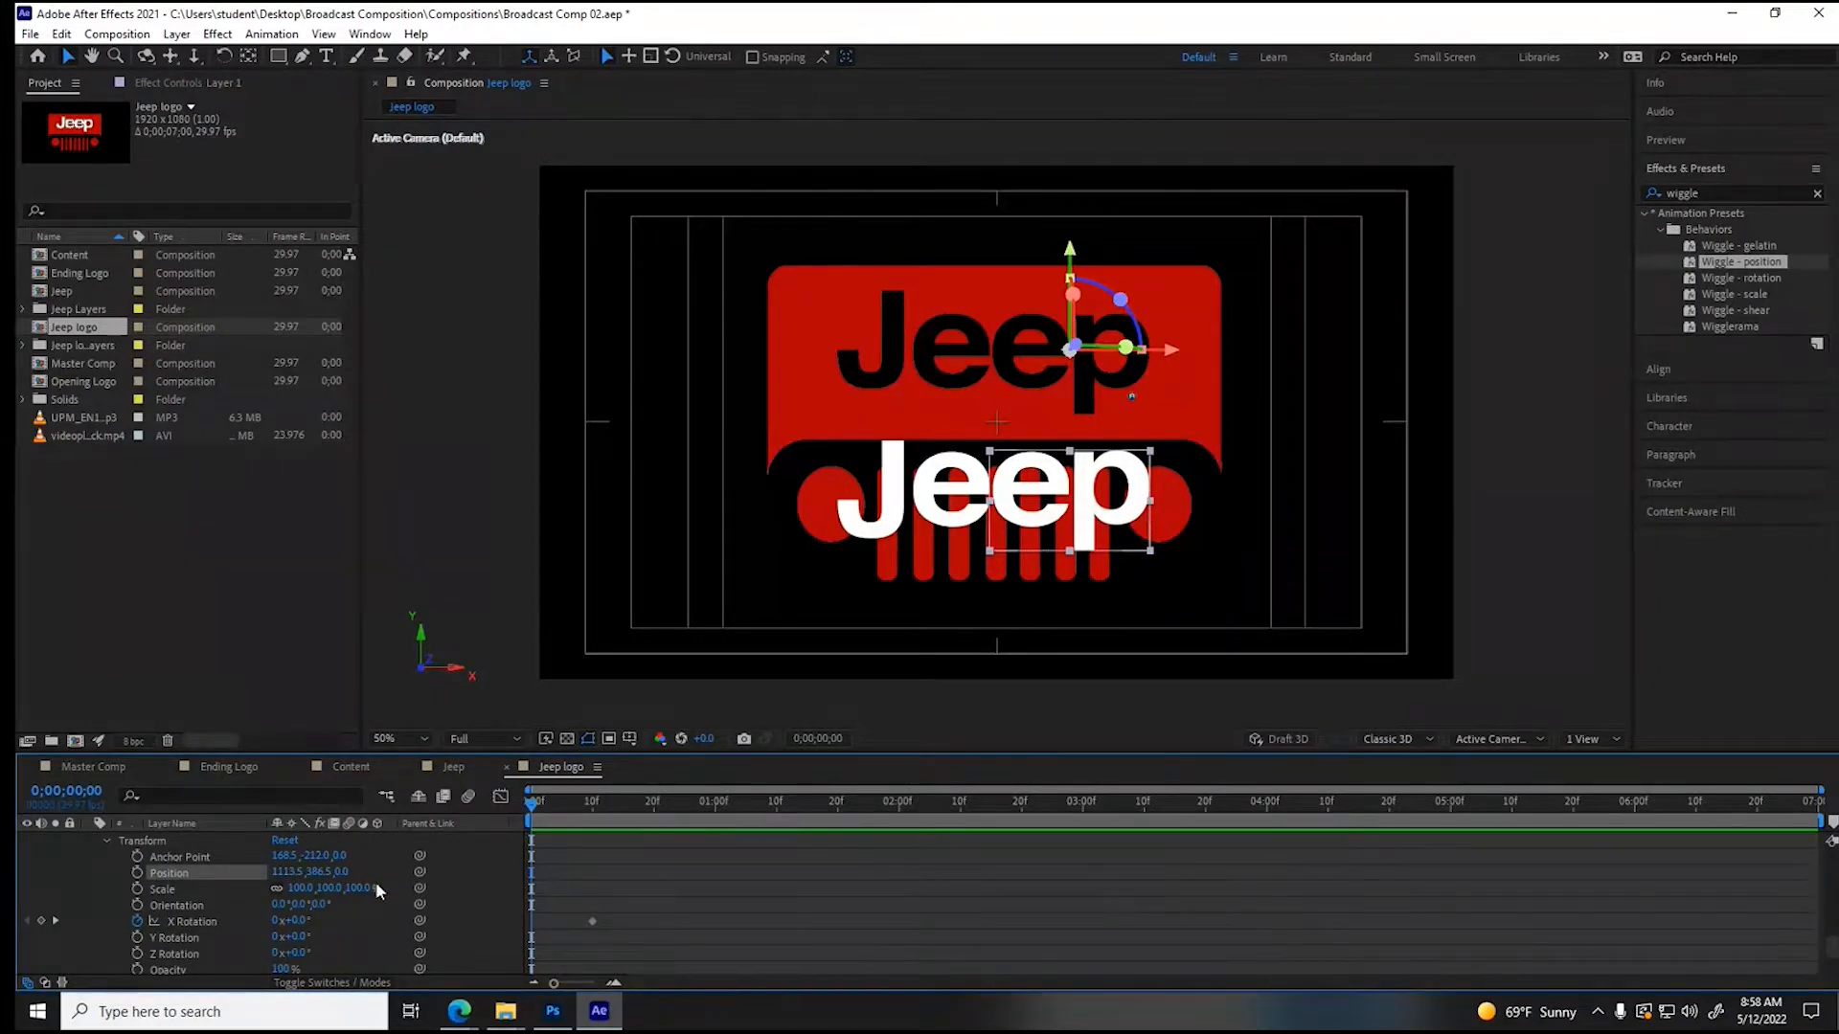
scroll(380, 921, up, 4)
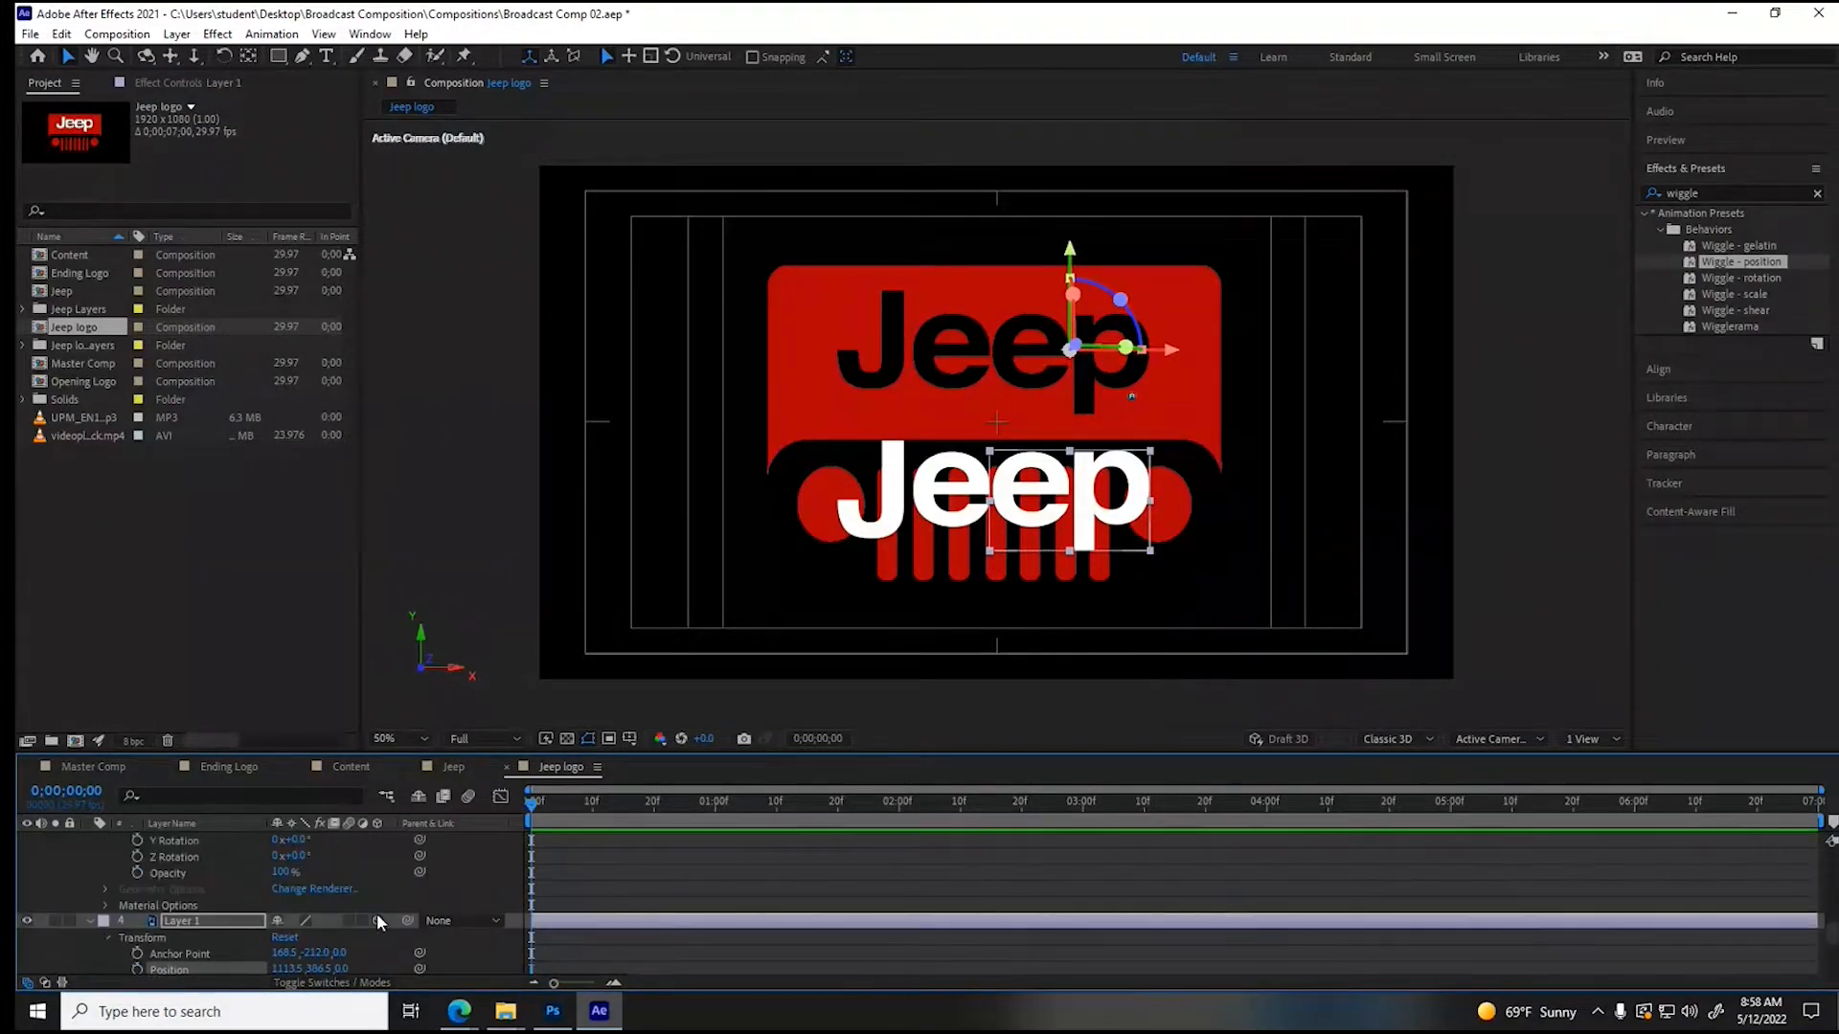
scroll(377, 910, down, 4)
drag(318, 921, 19, 915)
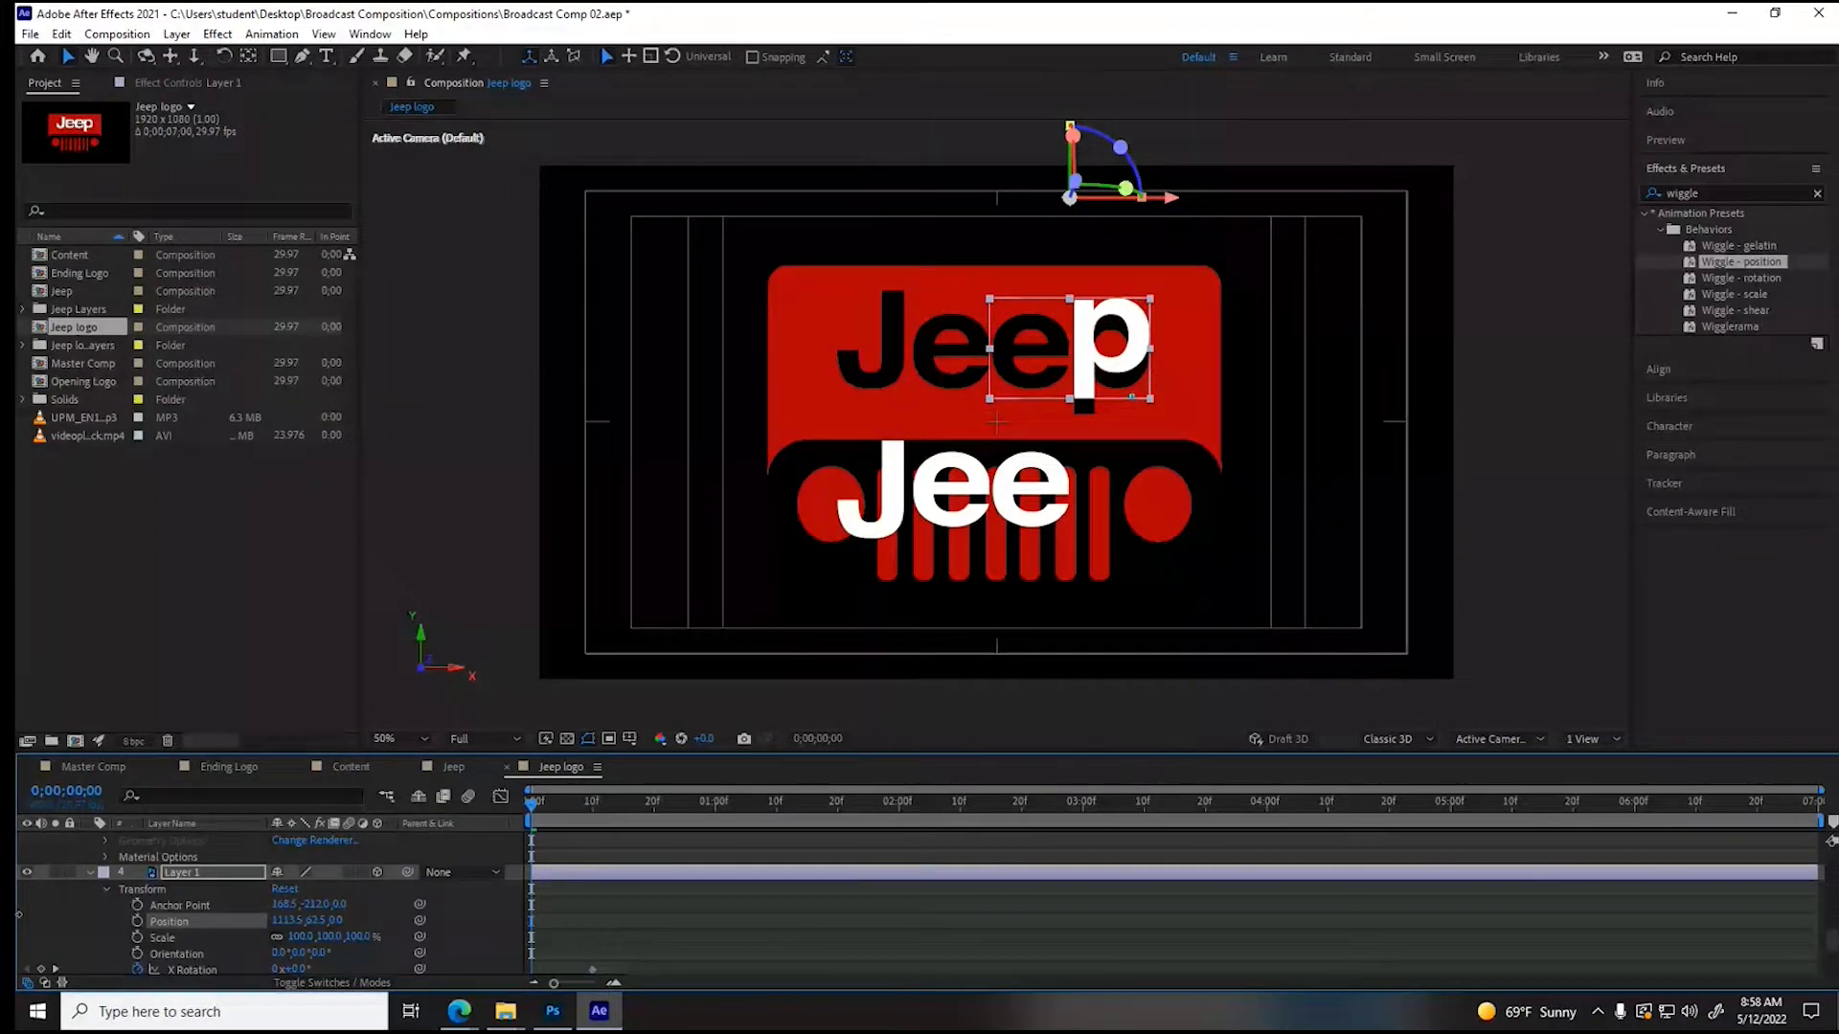
drag(19, 915, 45, 921)
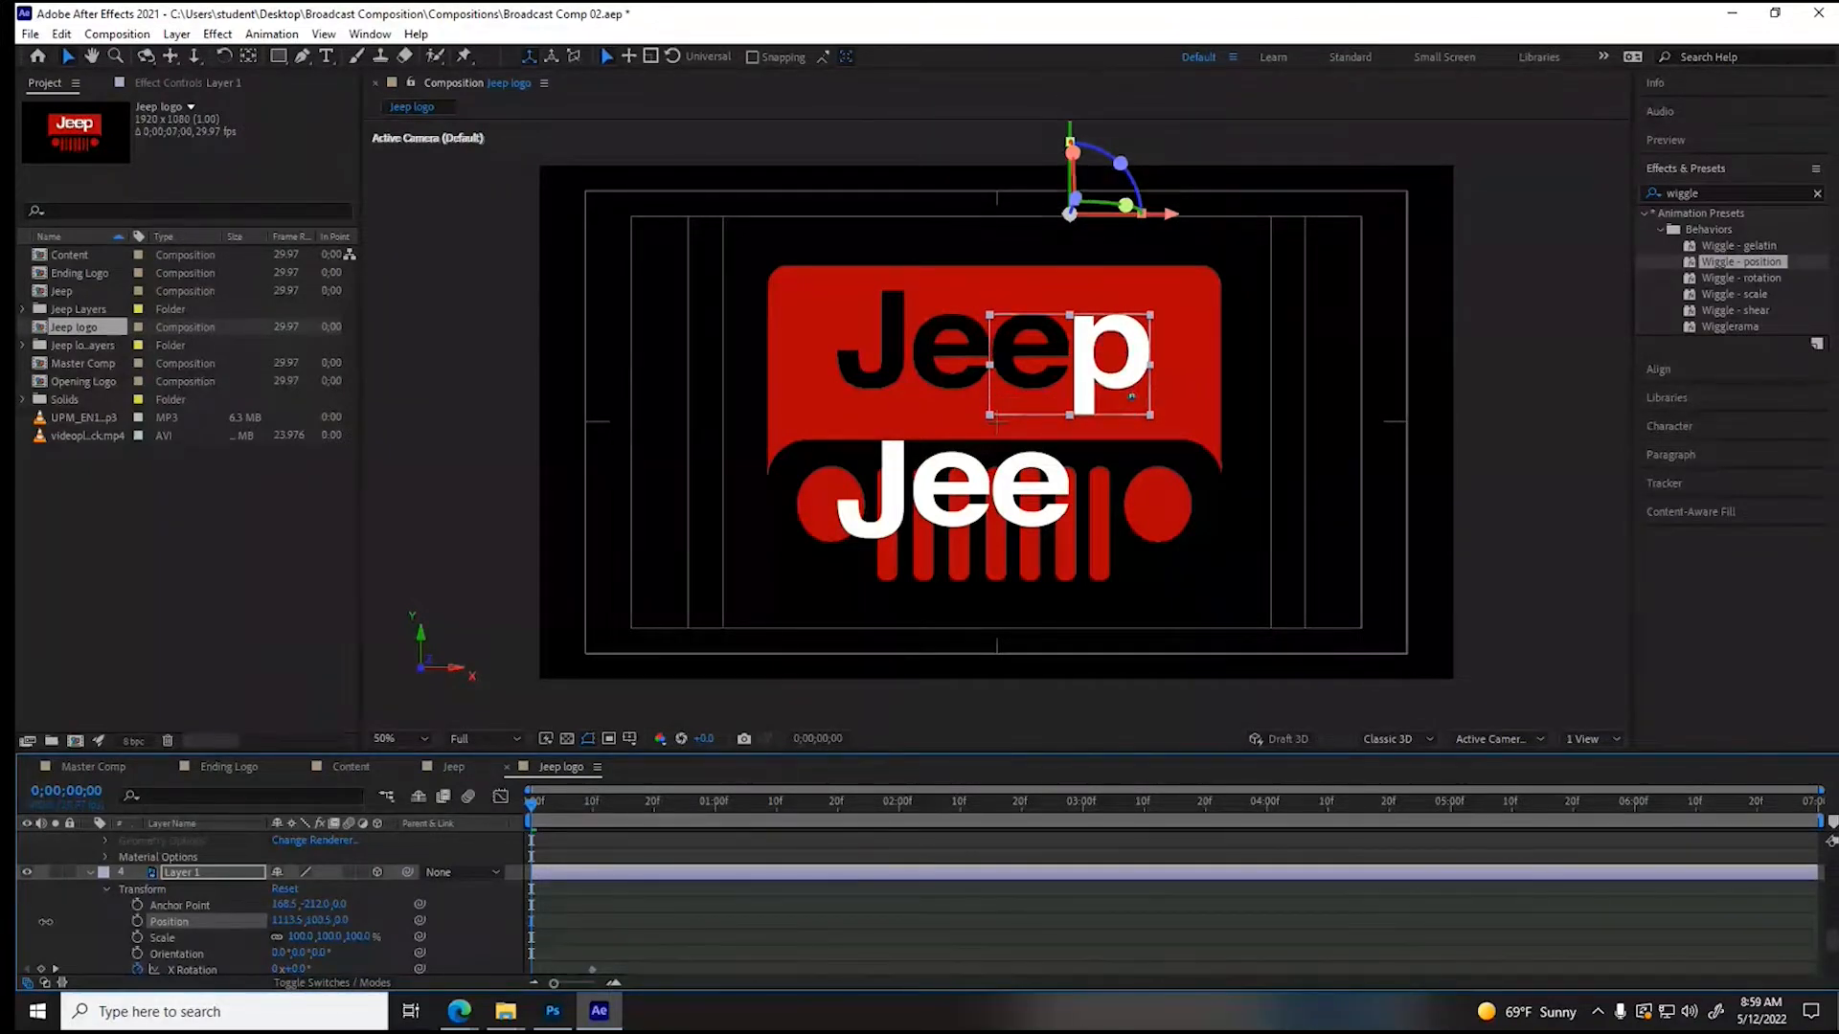
click(324, 920)
text(100)
key(Return)
- Set the Y position of both letter e layers (Layer 4 and Layer 3) to 100
scroll(308, 968, up, 1)
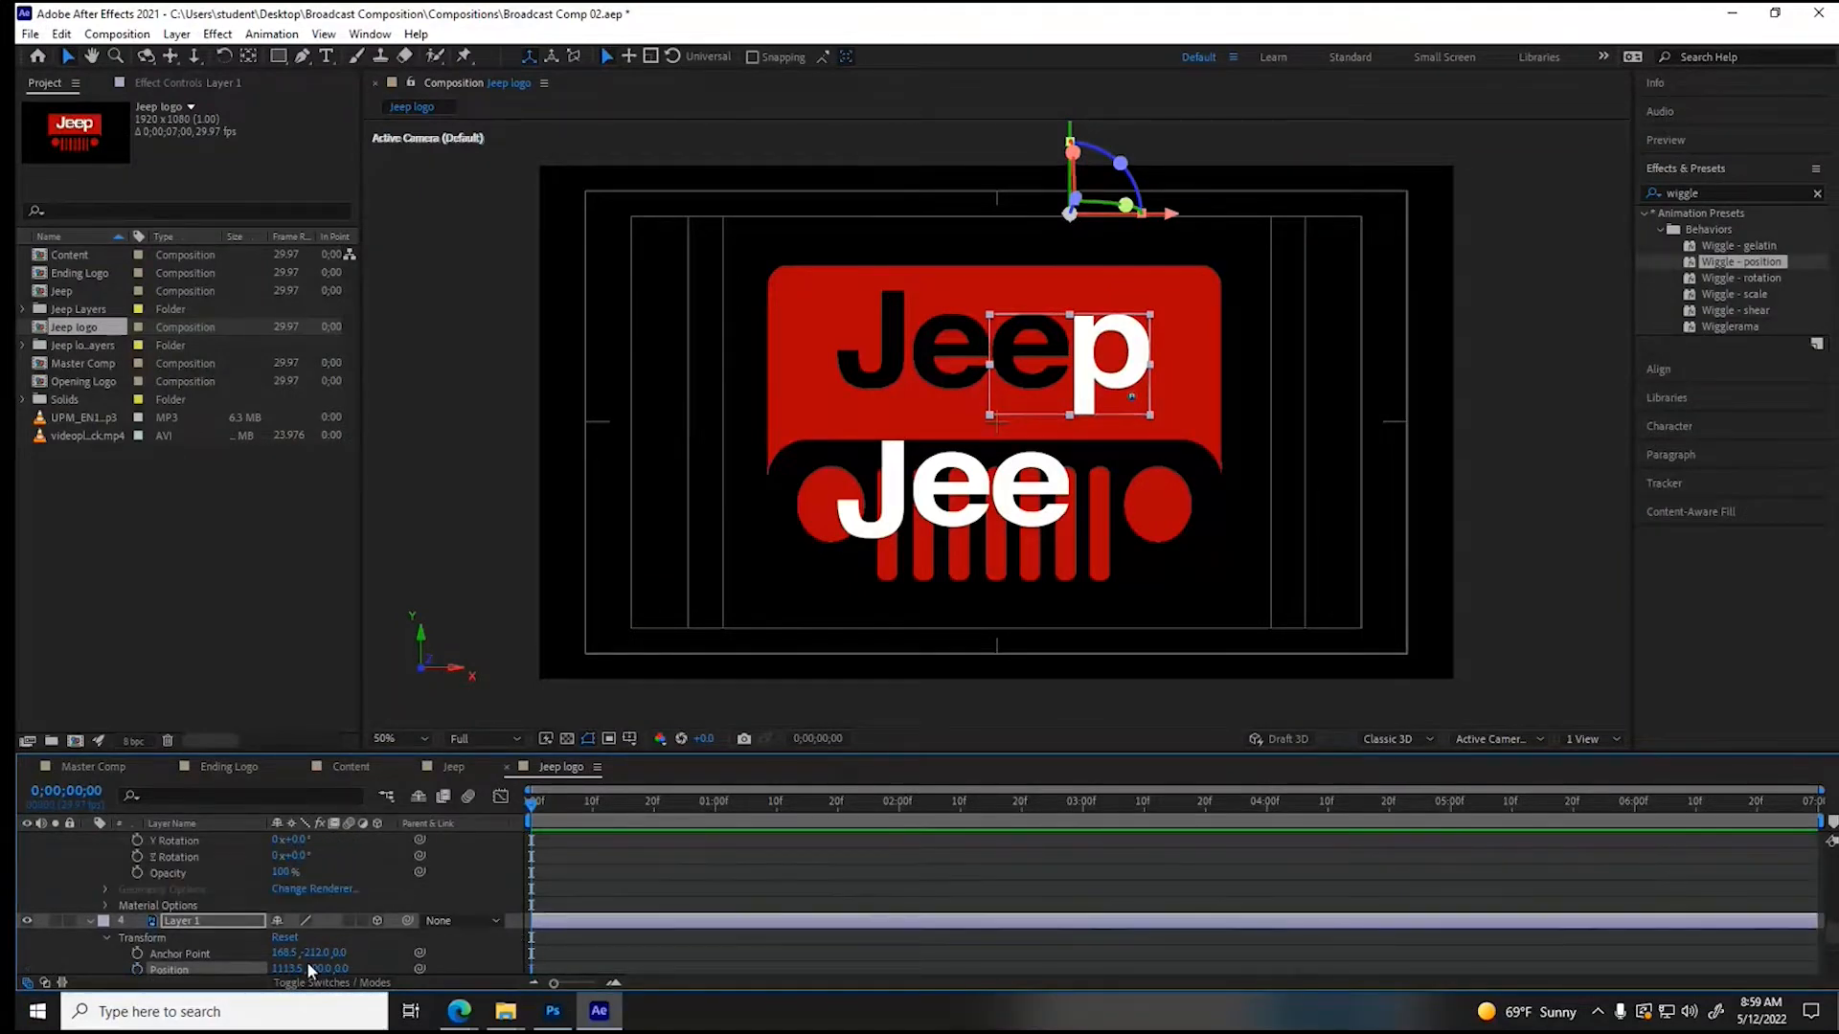
scroll(312, 958, up, 2)
click(321, 872)
text(100)
key(Return)
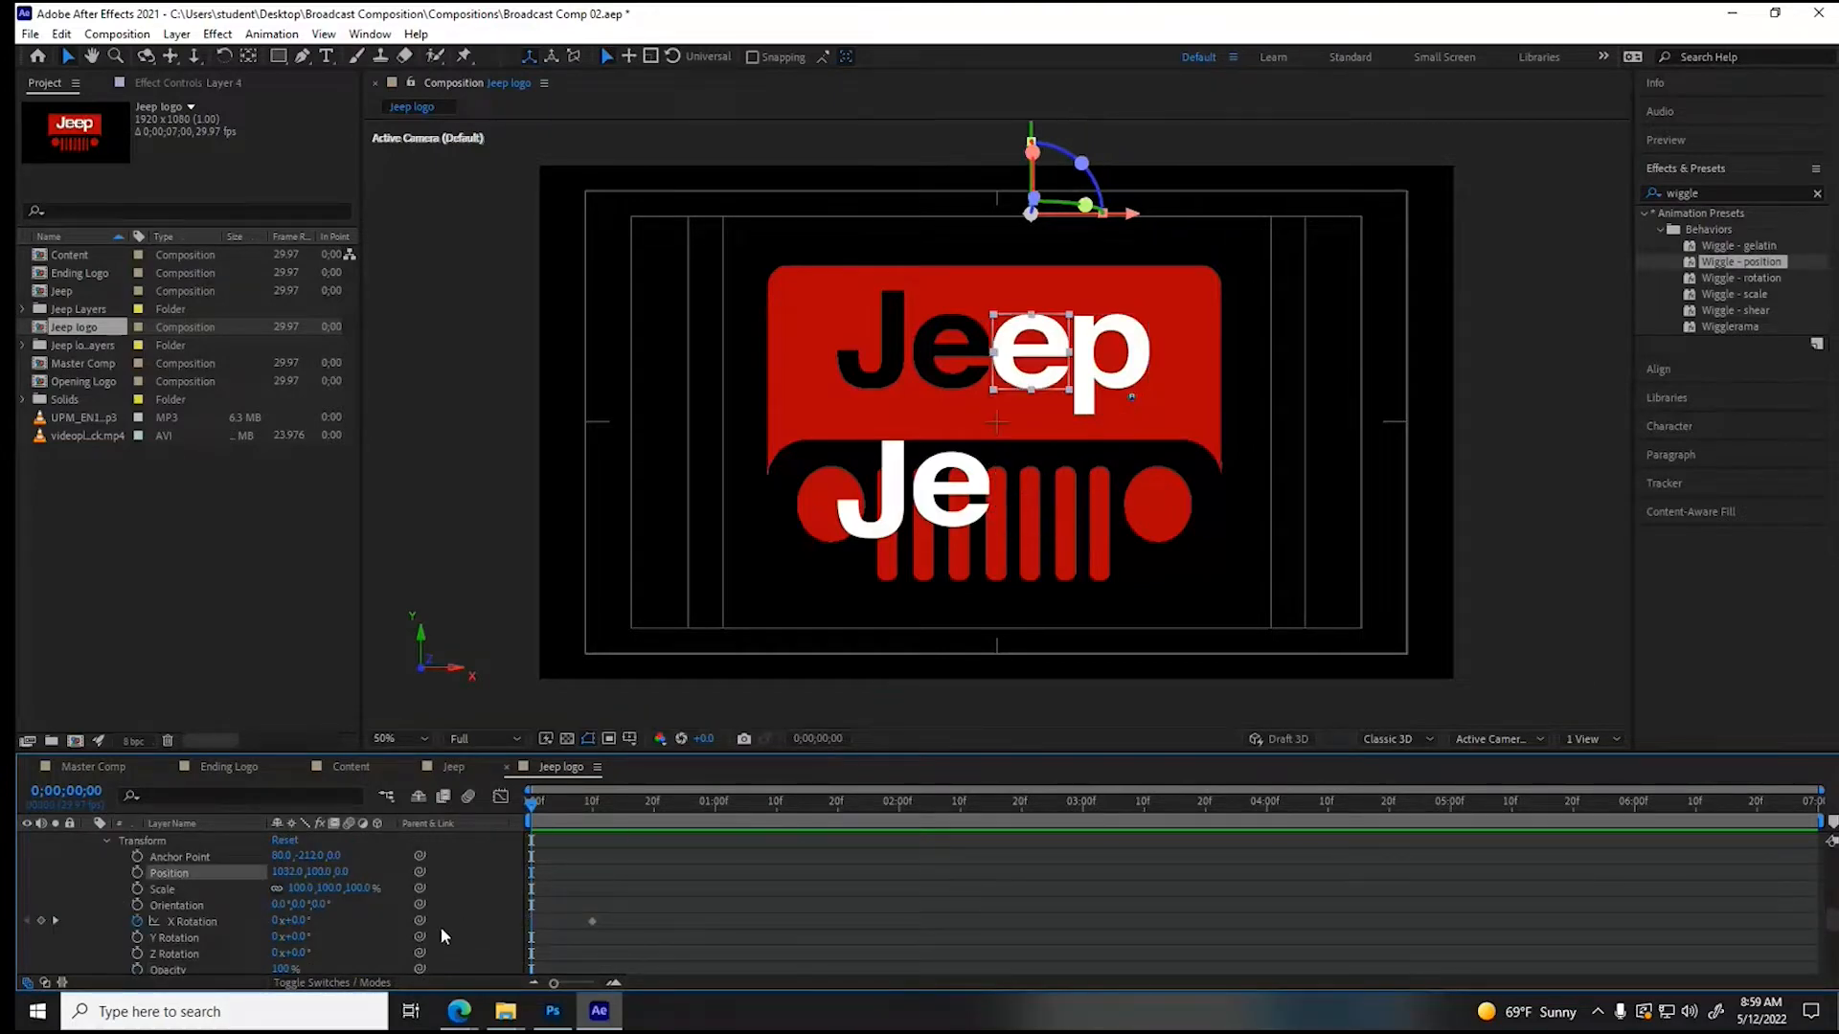
scroll(287, 936, down, 3)
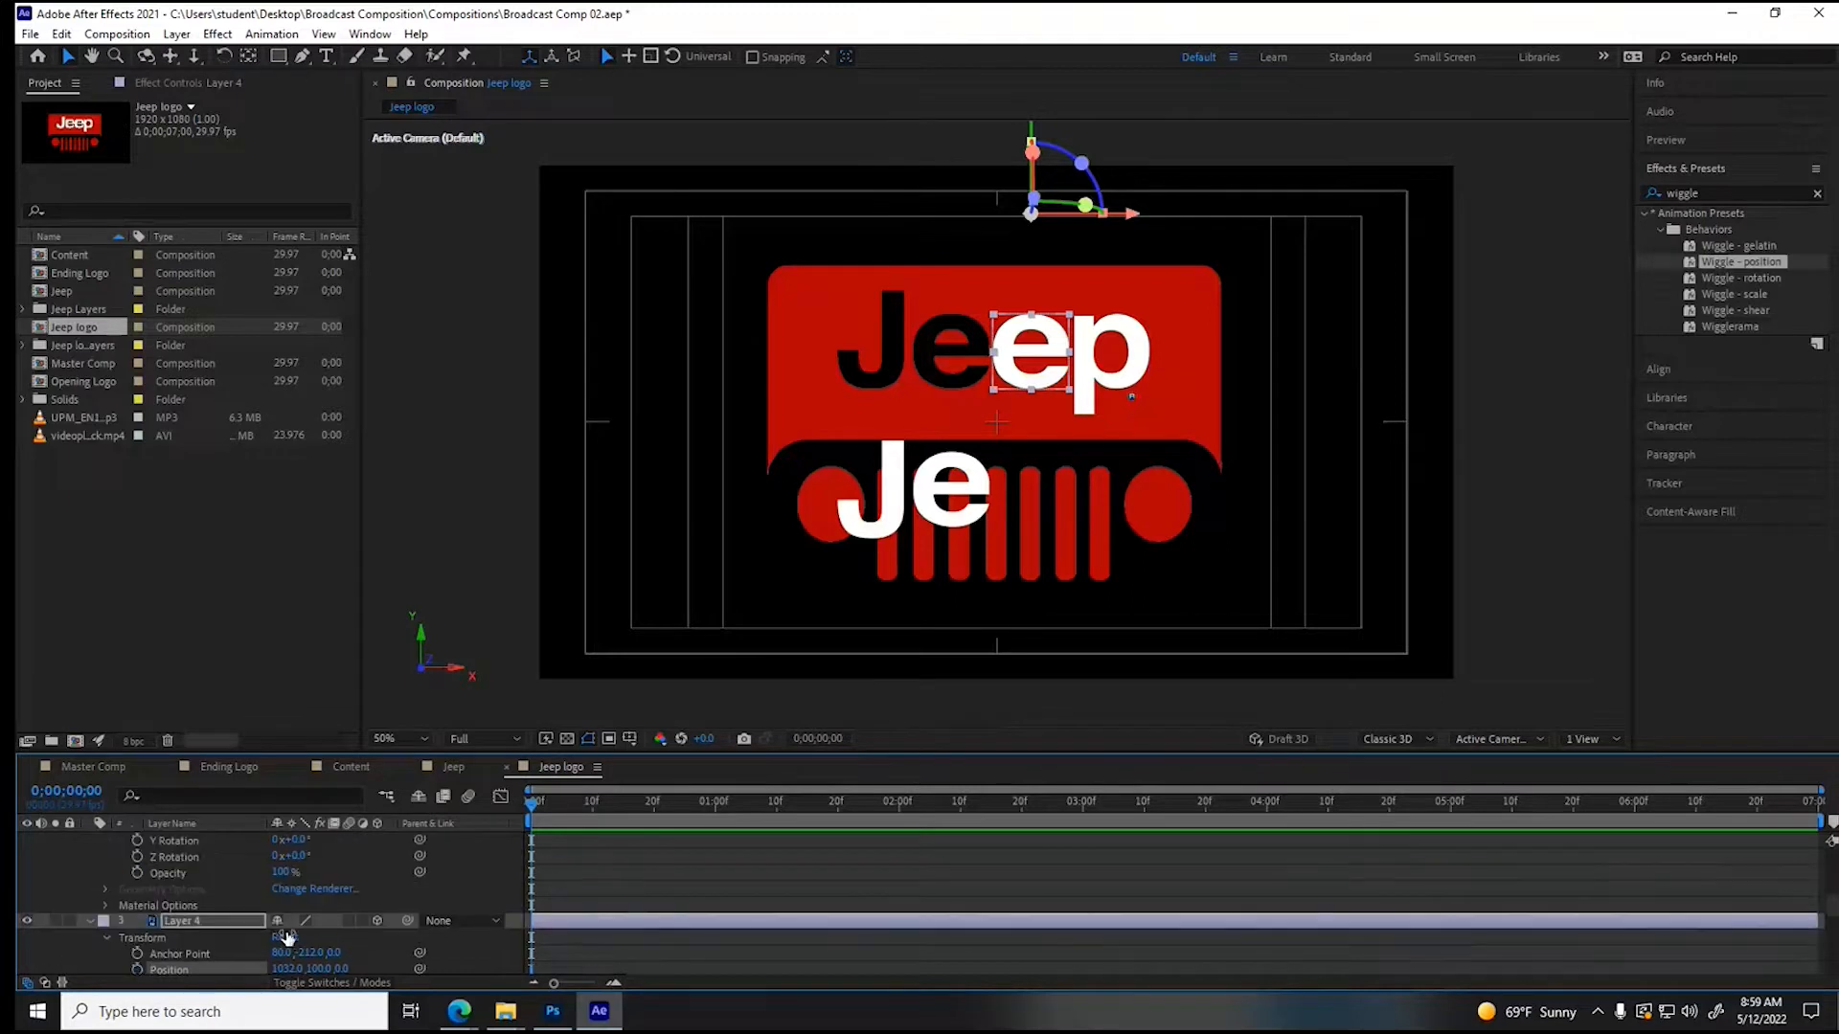
click(311, 872)
text(100)
key(Return)
- Set the letter J layer's (Layer 2) Y position to 53 so it lines up with its cutout in the logo
scroll(325, 906, down, 3)
click(312, 872)
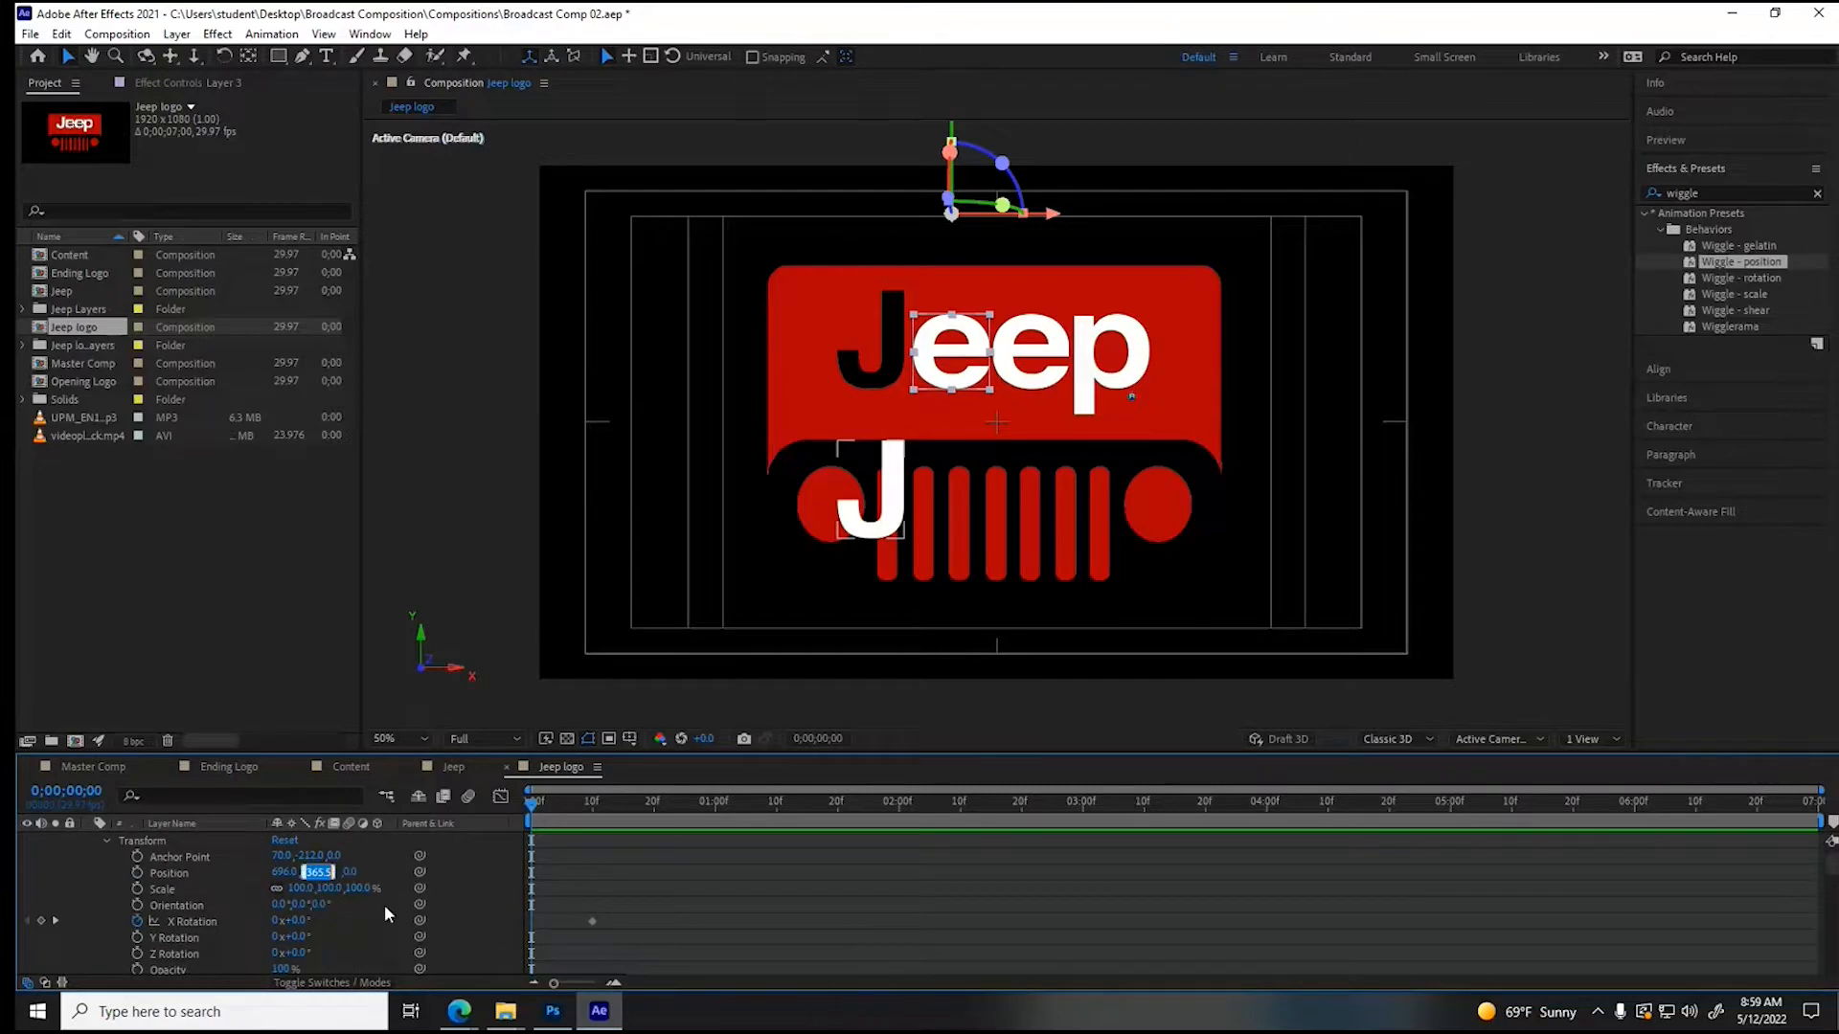
text(100)
key(Return)
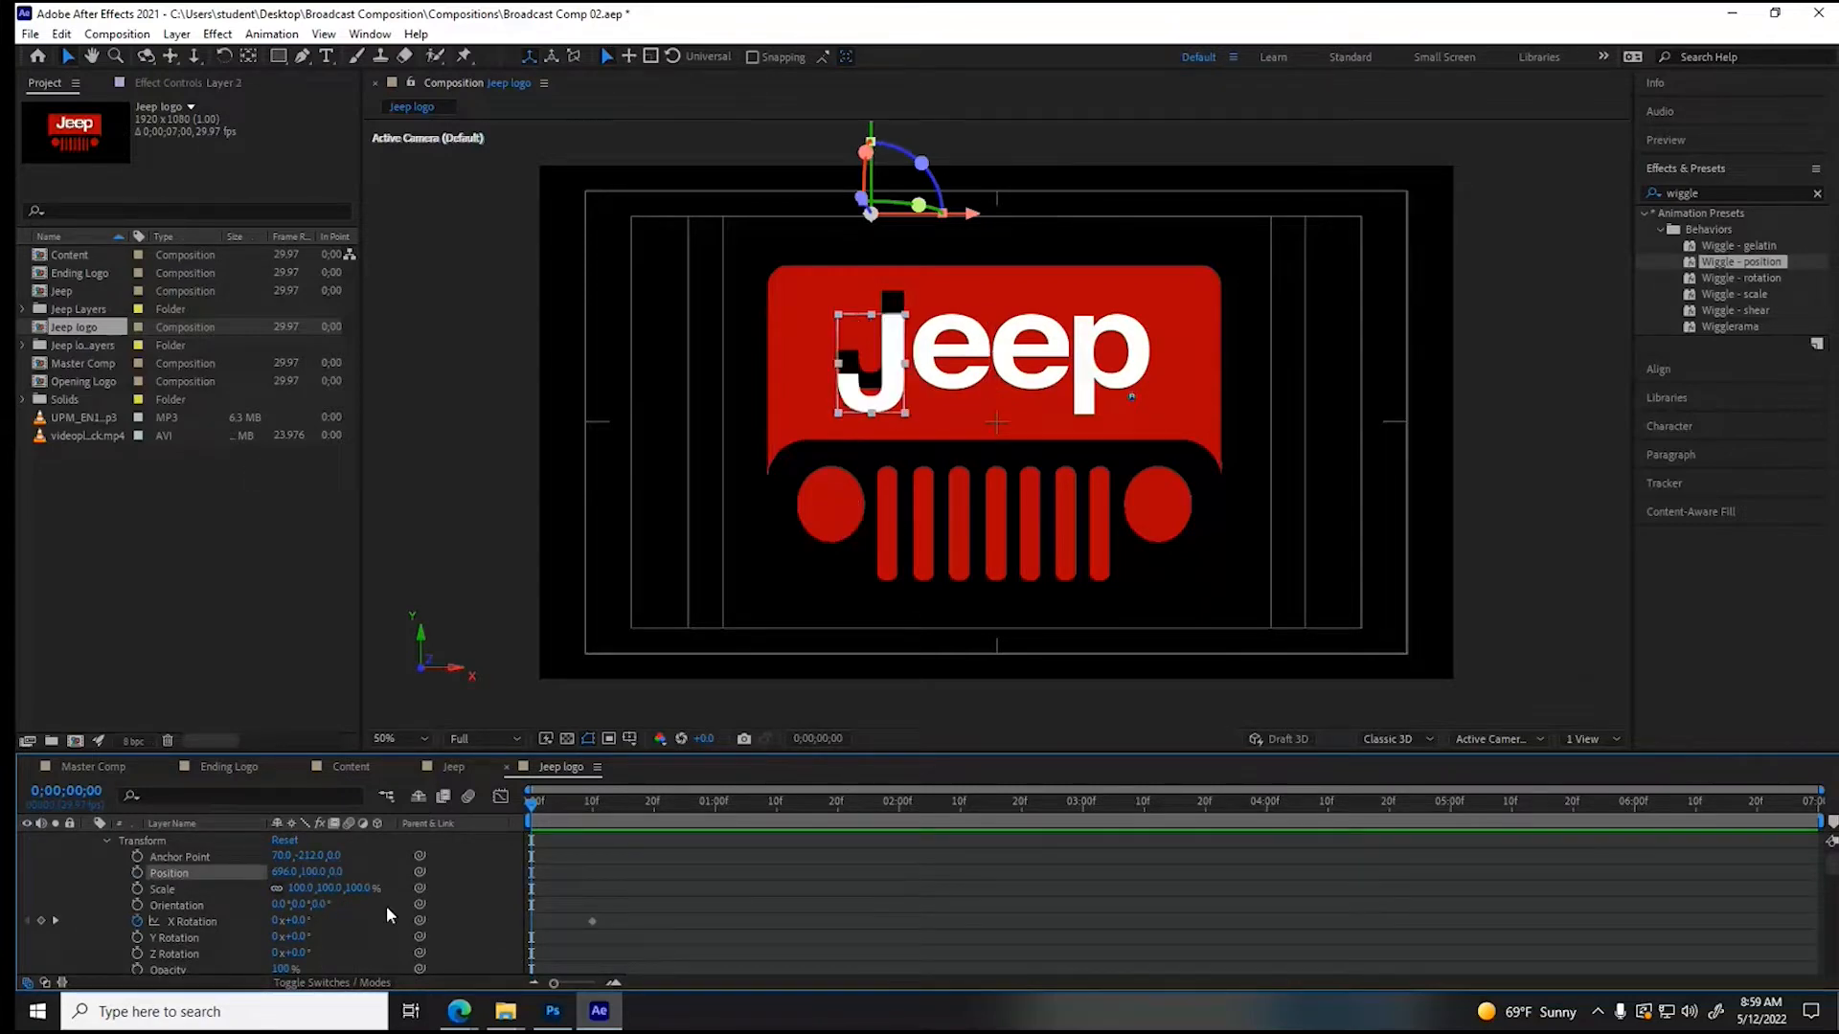
drag(314, 873, 275, 871)
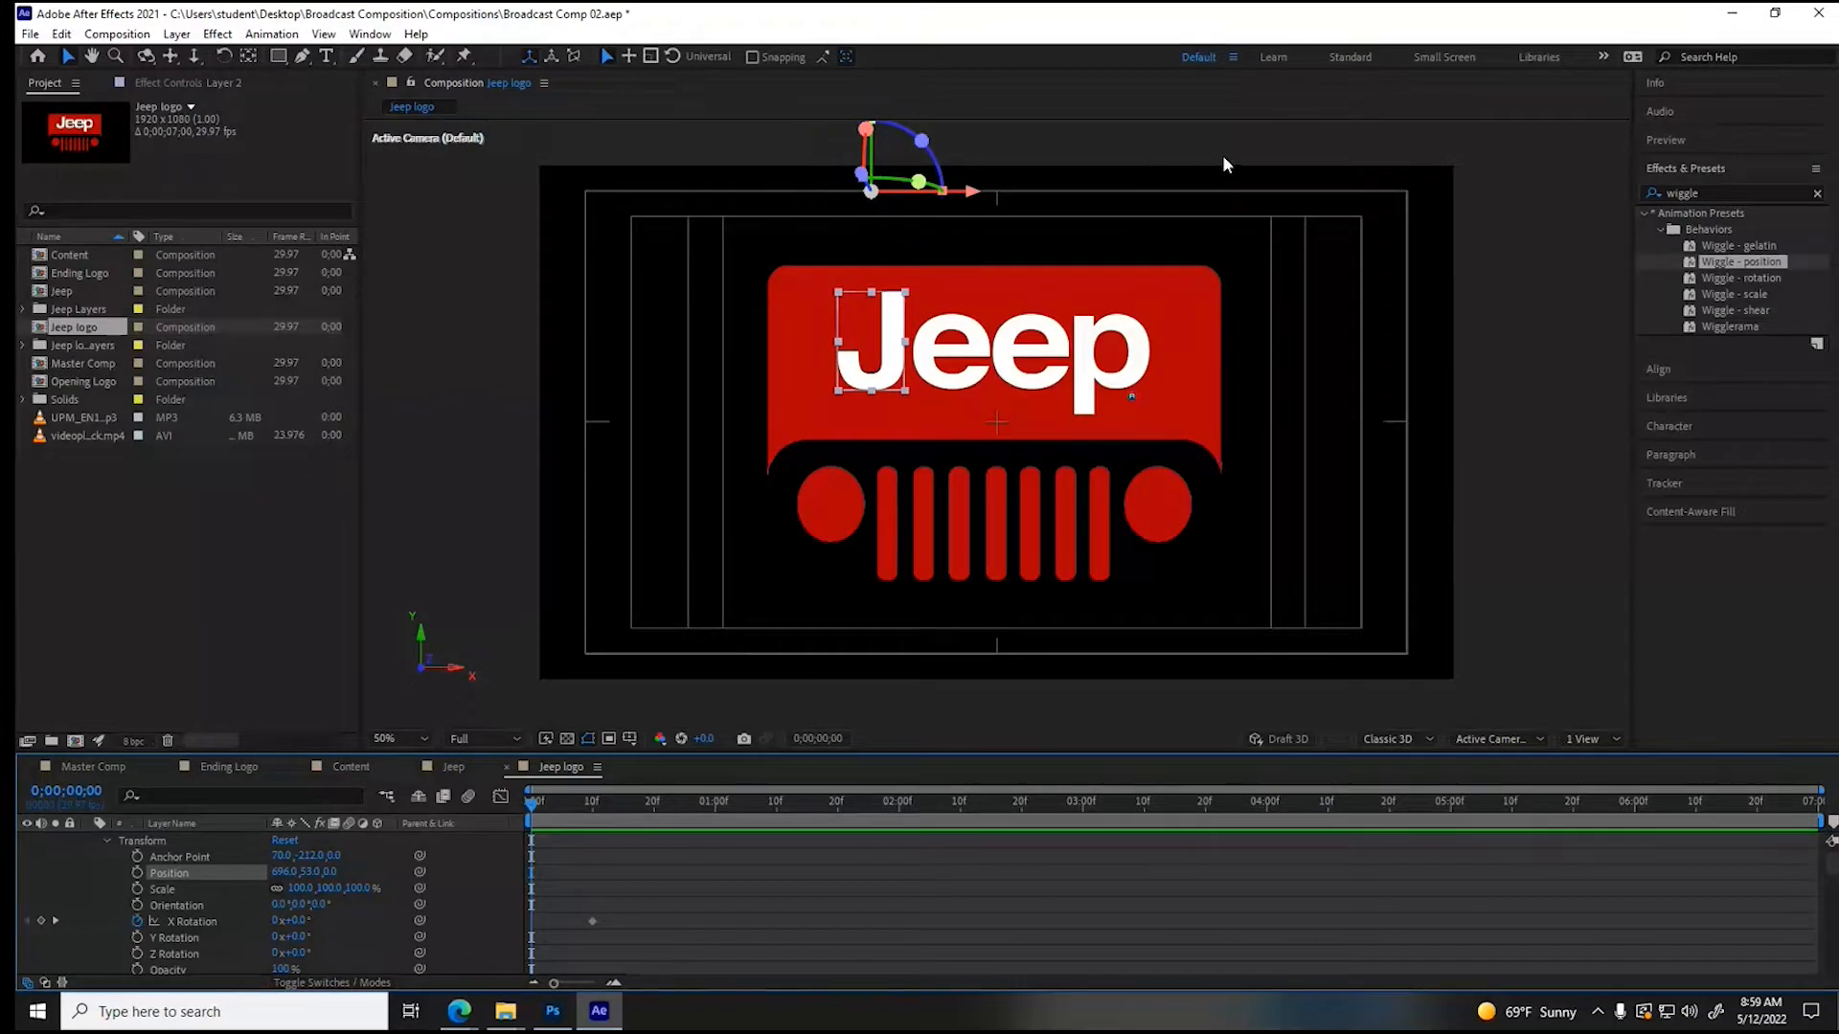
- Set the letter J layer's X Rotation to -100° at the first frame so it starts swung up out of view
click(289, 920)
drag(289, 920, 201, 921)
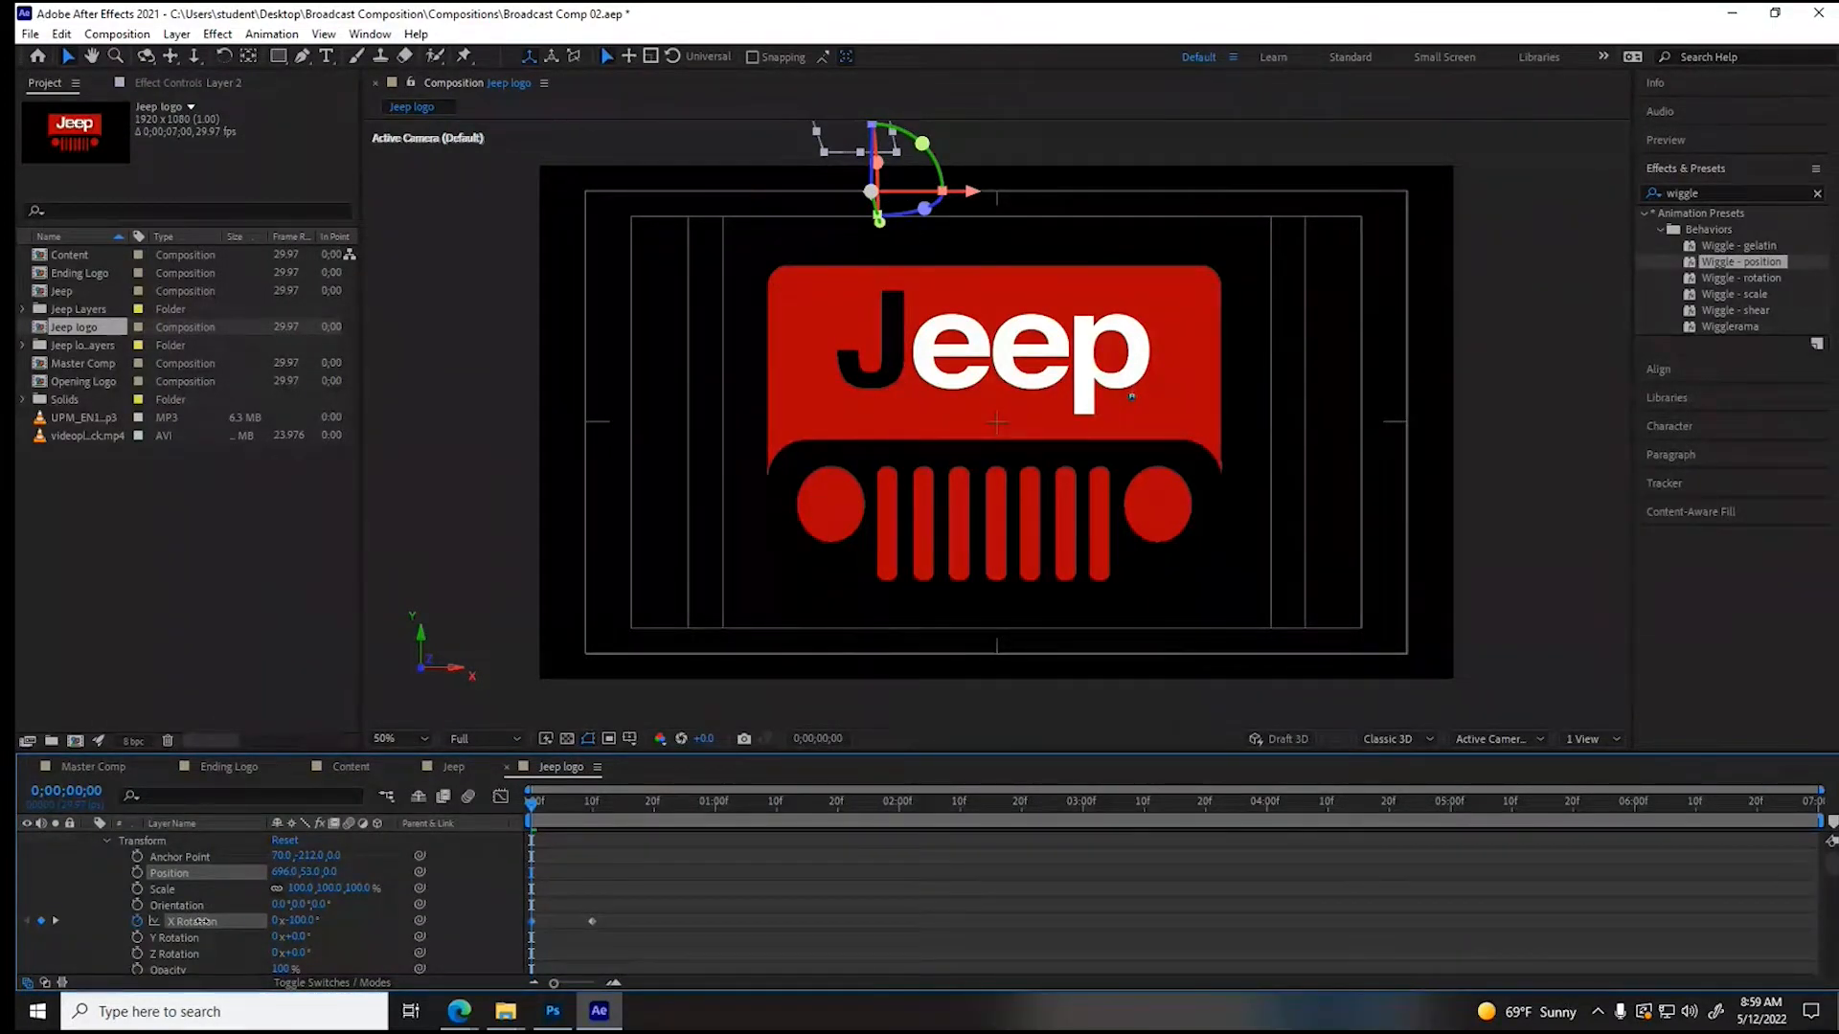
- Re-enter -100° as the X Rotation of the letter J layer (Layer 2) at the first frame
drag(202, 921, 200, 921)
click(301, 920)
text(-100)
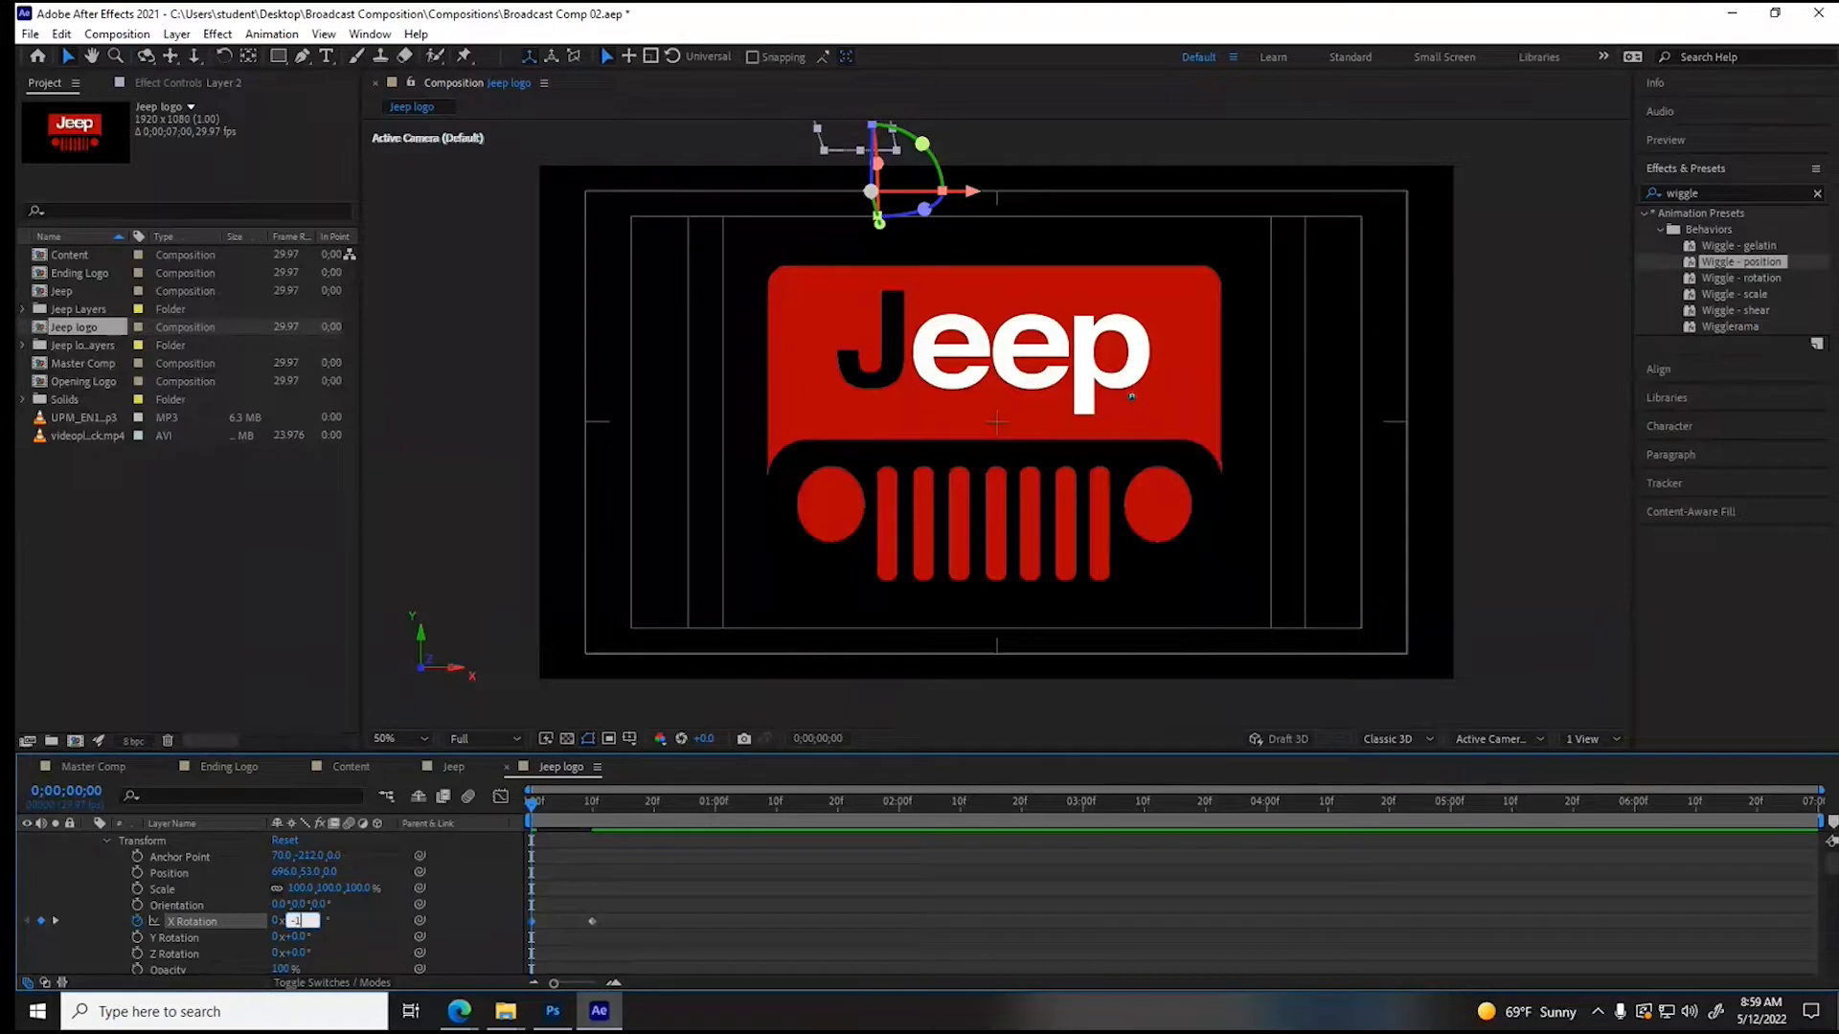
key(Return)
- Set the first letter e layer's (Layer 3) X Rotation to -112° at the first frame so it starts out of view
scroll(337, 939, down, 3)
scroll(338, 939, down, 3)
click(299, 920)
text(-100)
key(Return)
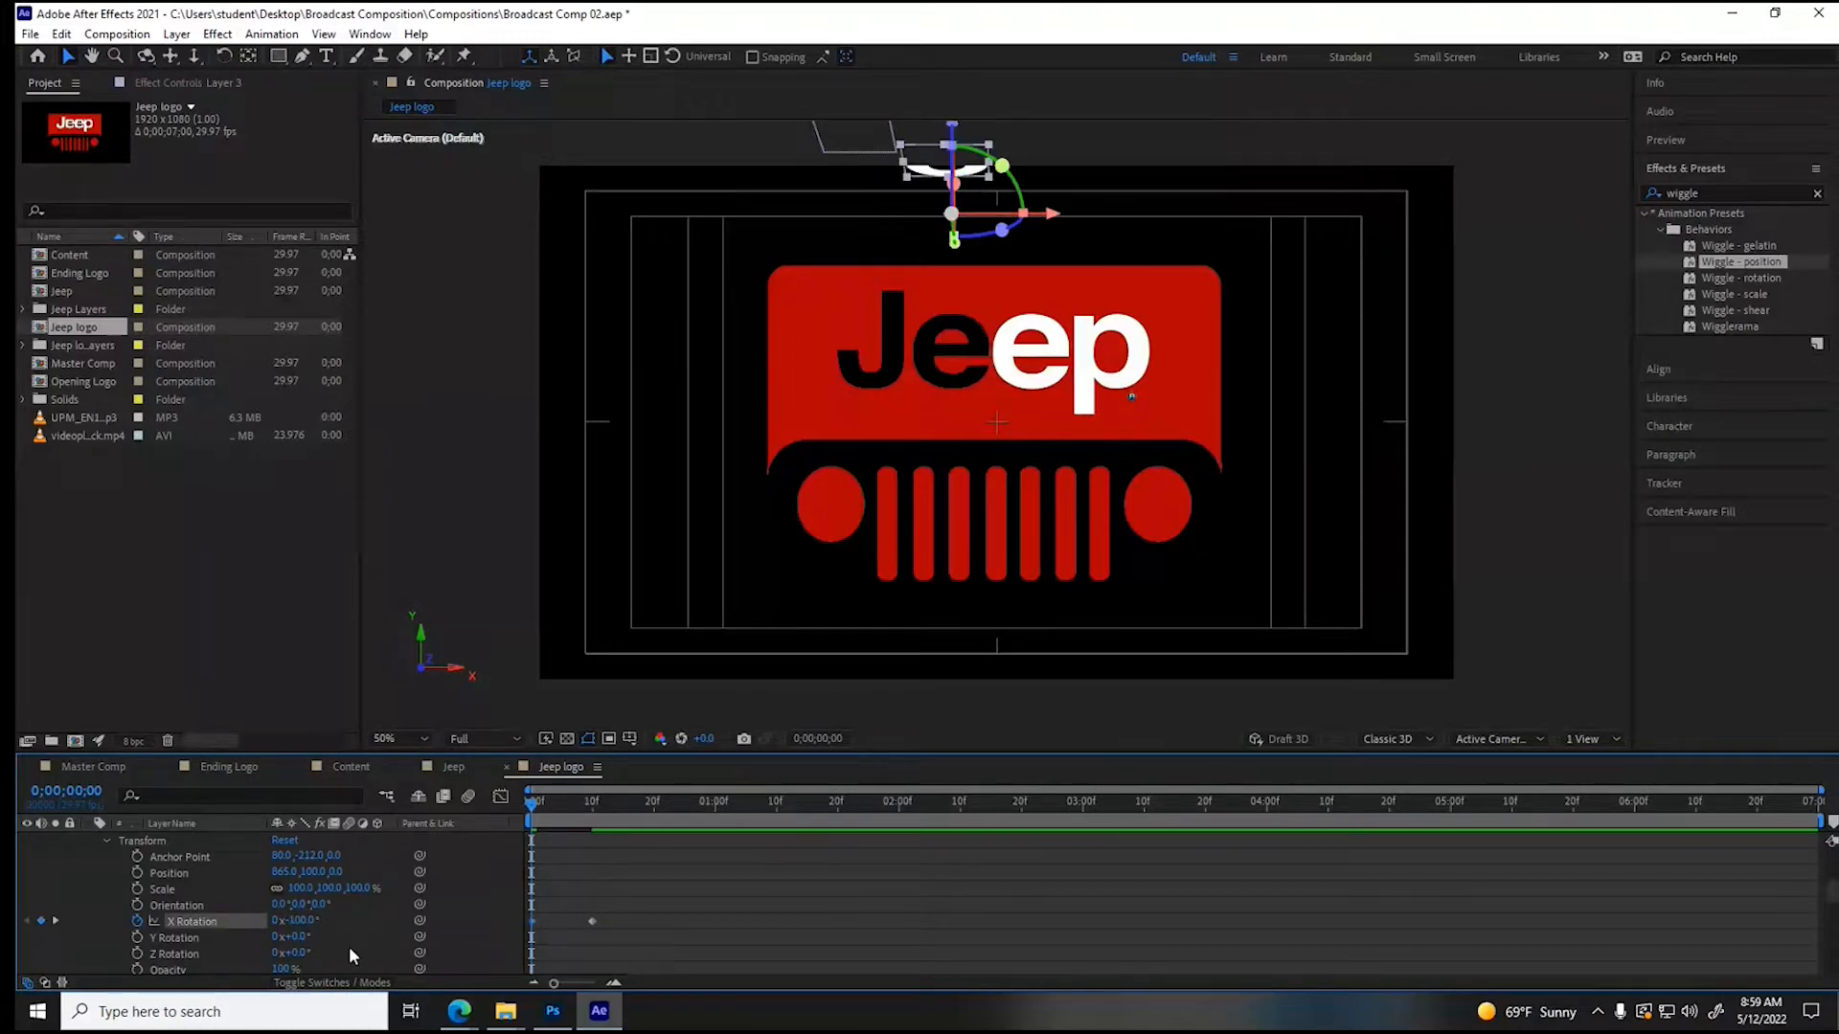
drag(303, 923, 291, 923)
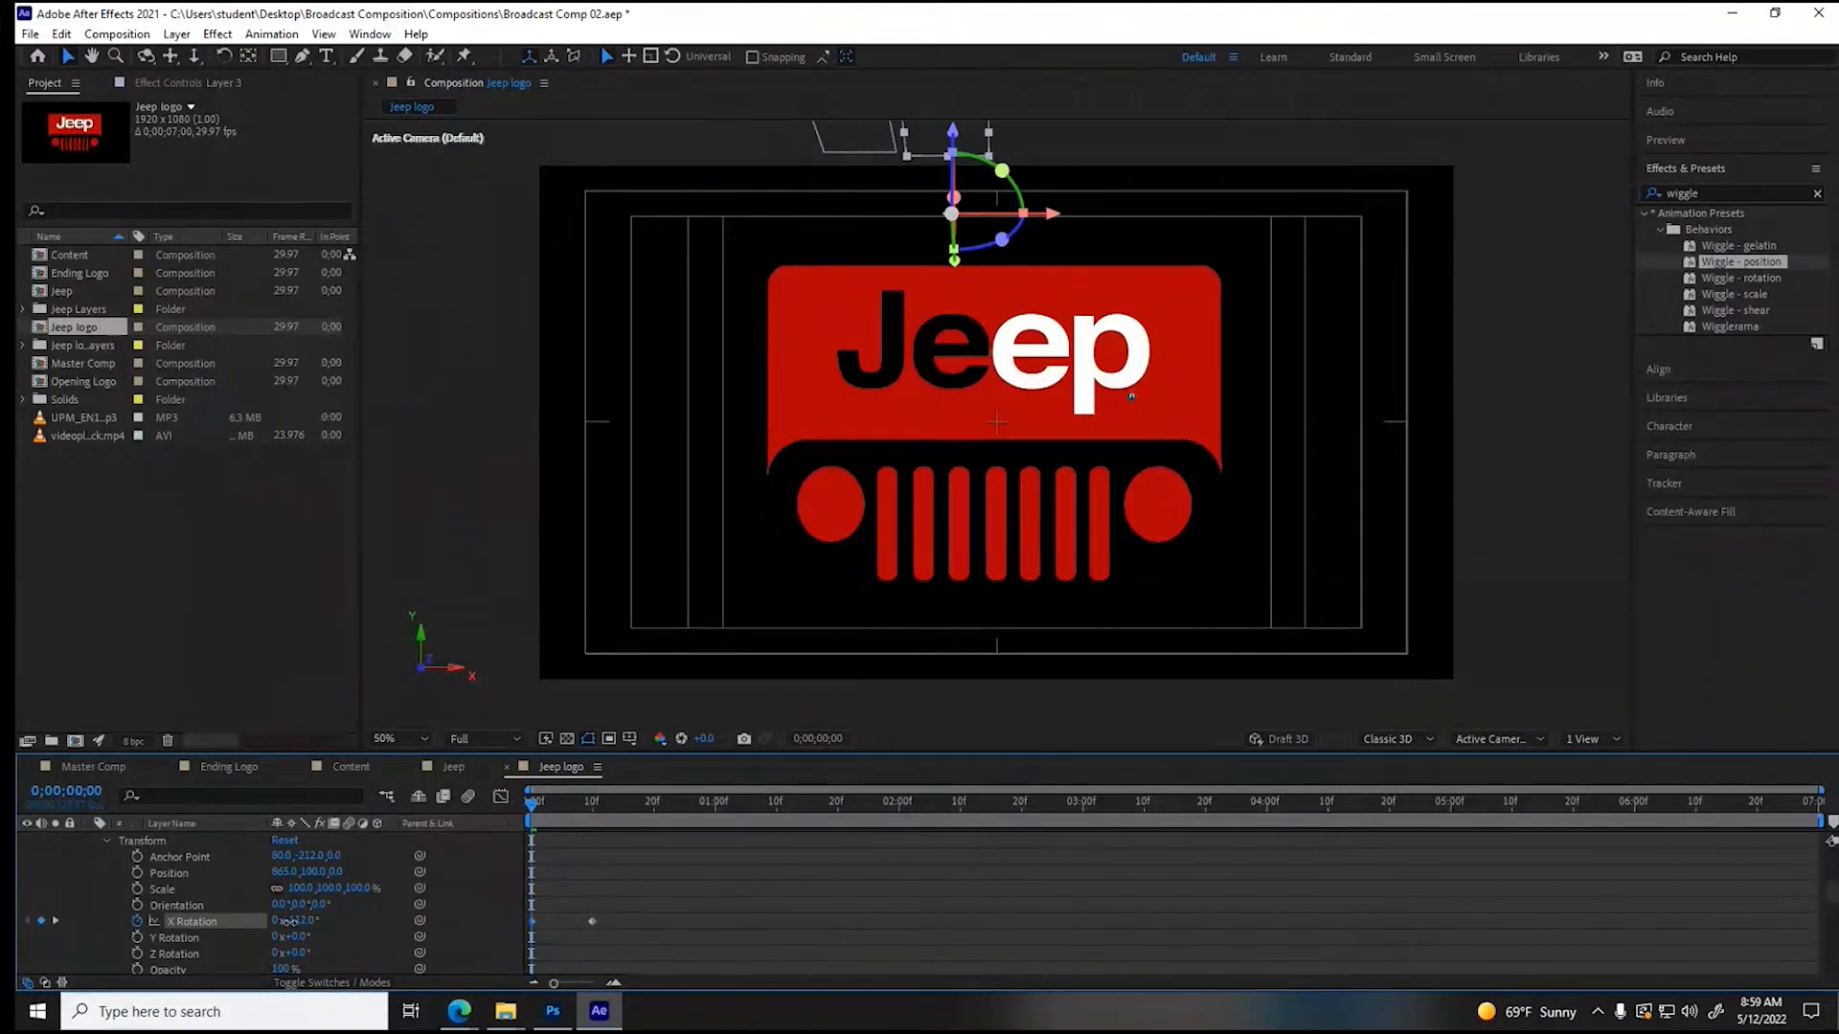
key(ctrl+z)
key(ctrl+z)
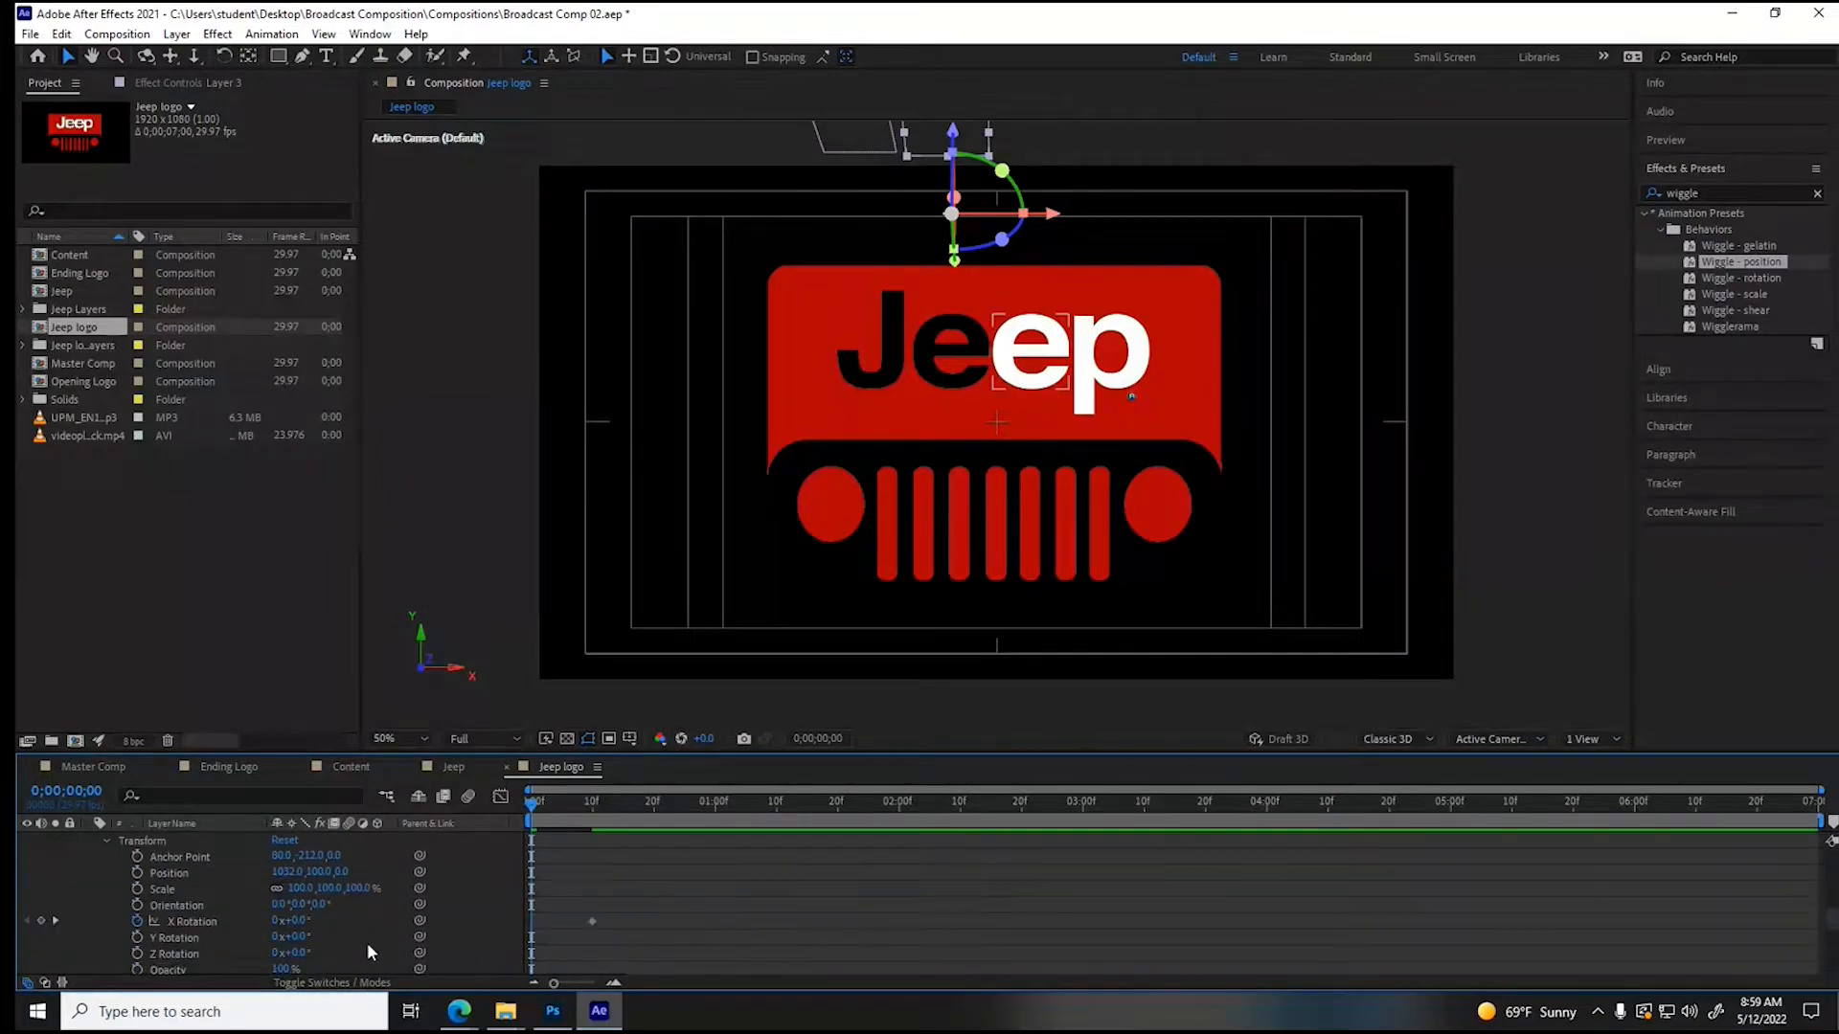
- Set the X Rotation of the second letter e layer (Layer 4) and the letter p layer (Layer 1) to -112° at the first frame
click(293, 921)
text(-112)
key(Return)
key(ctrl+z)
key(ctrl+z)
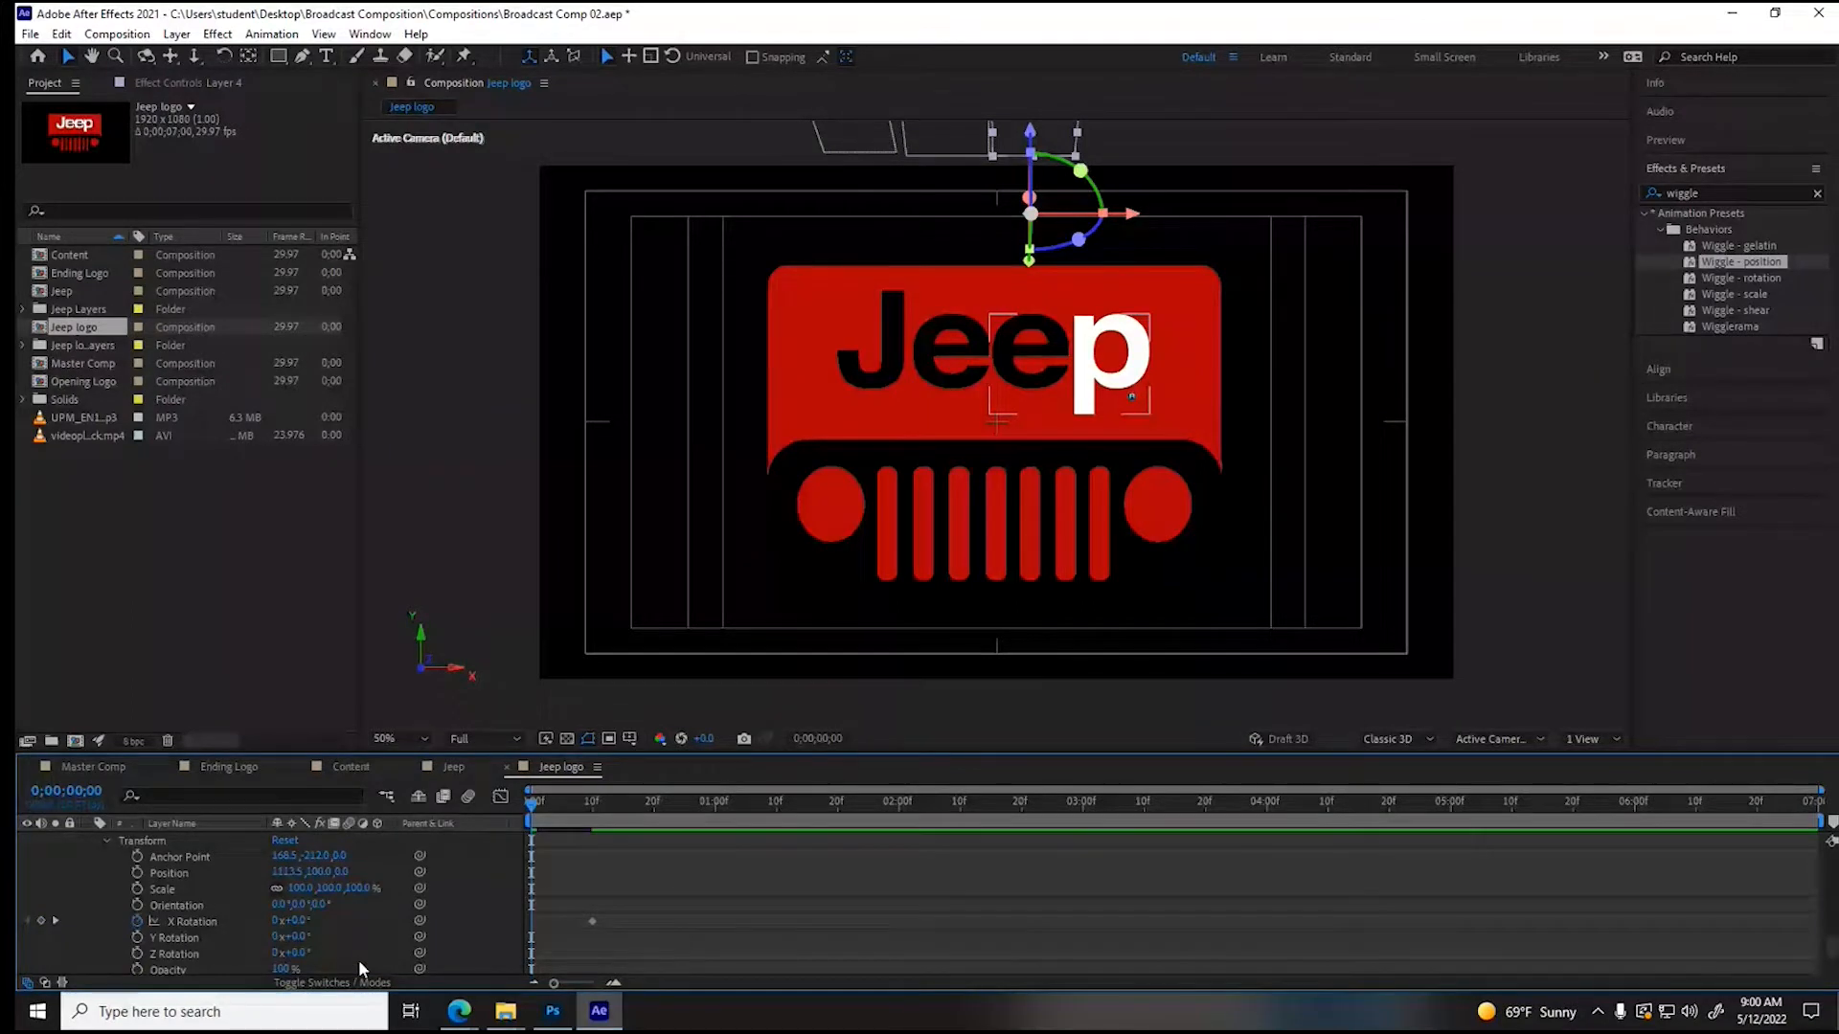
click(296, 922)
text(-112)
key(Return)
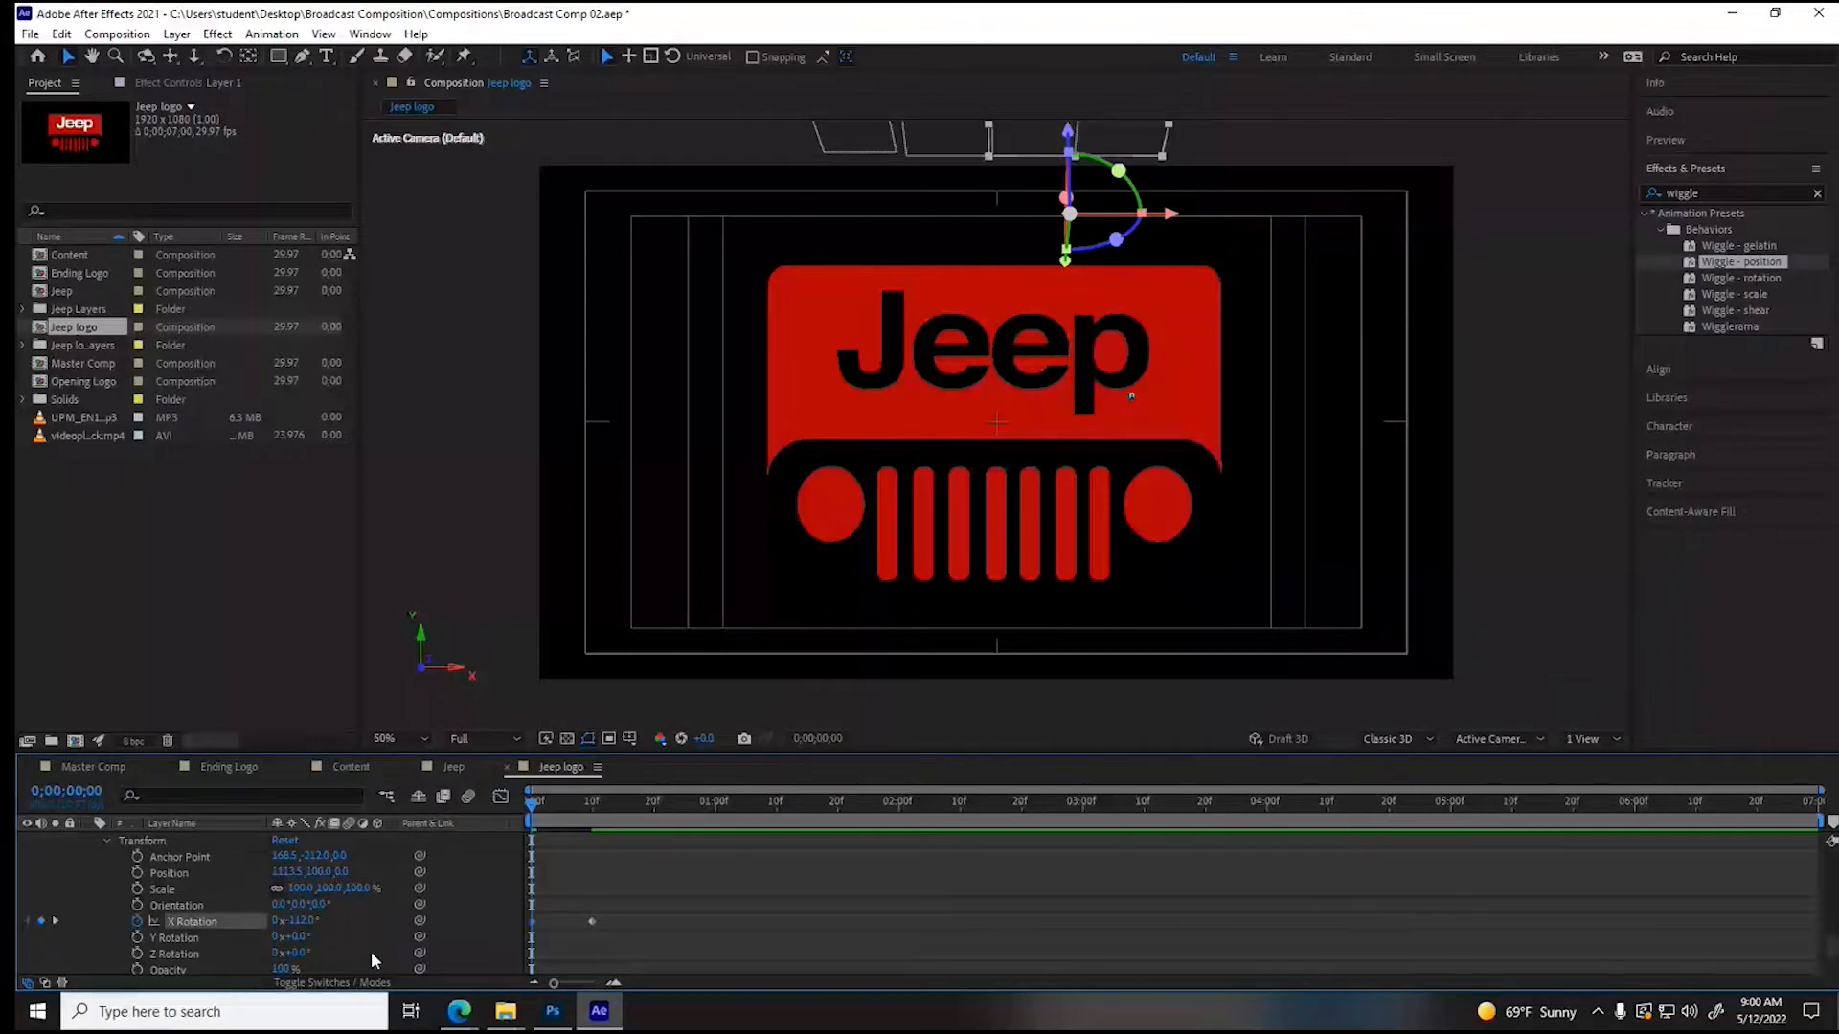
- Collapse the layer properties and shift the letter J layer (Layer 2) so it starts at 1 second
scroll(371, 951, down, 2)
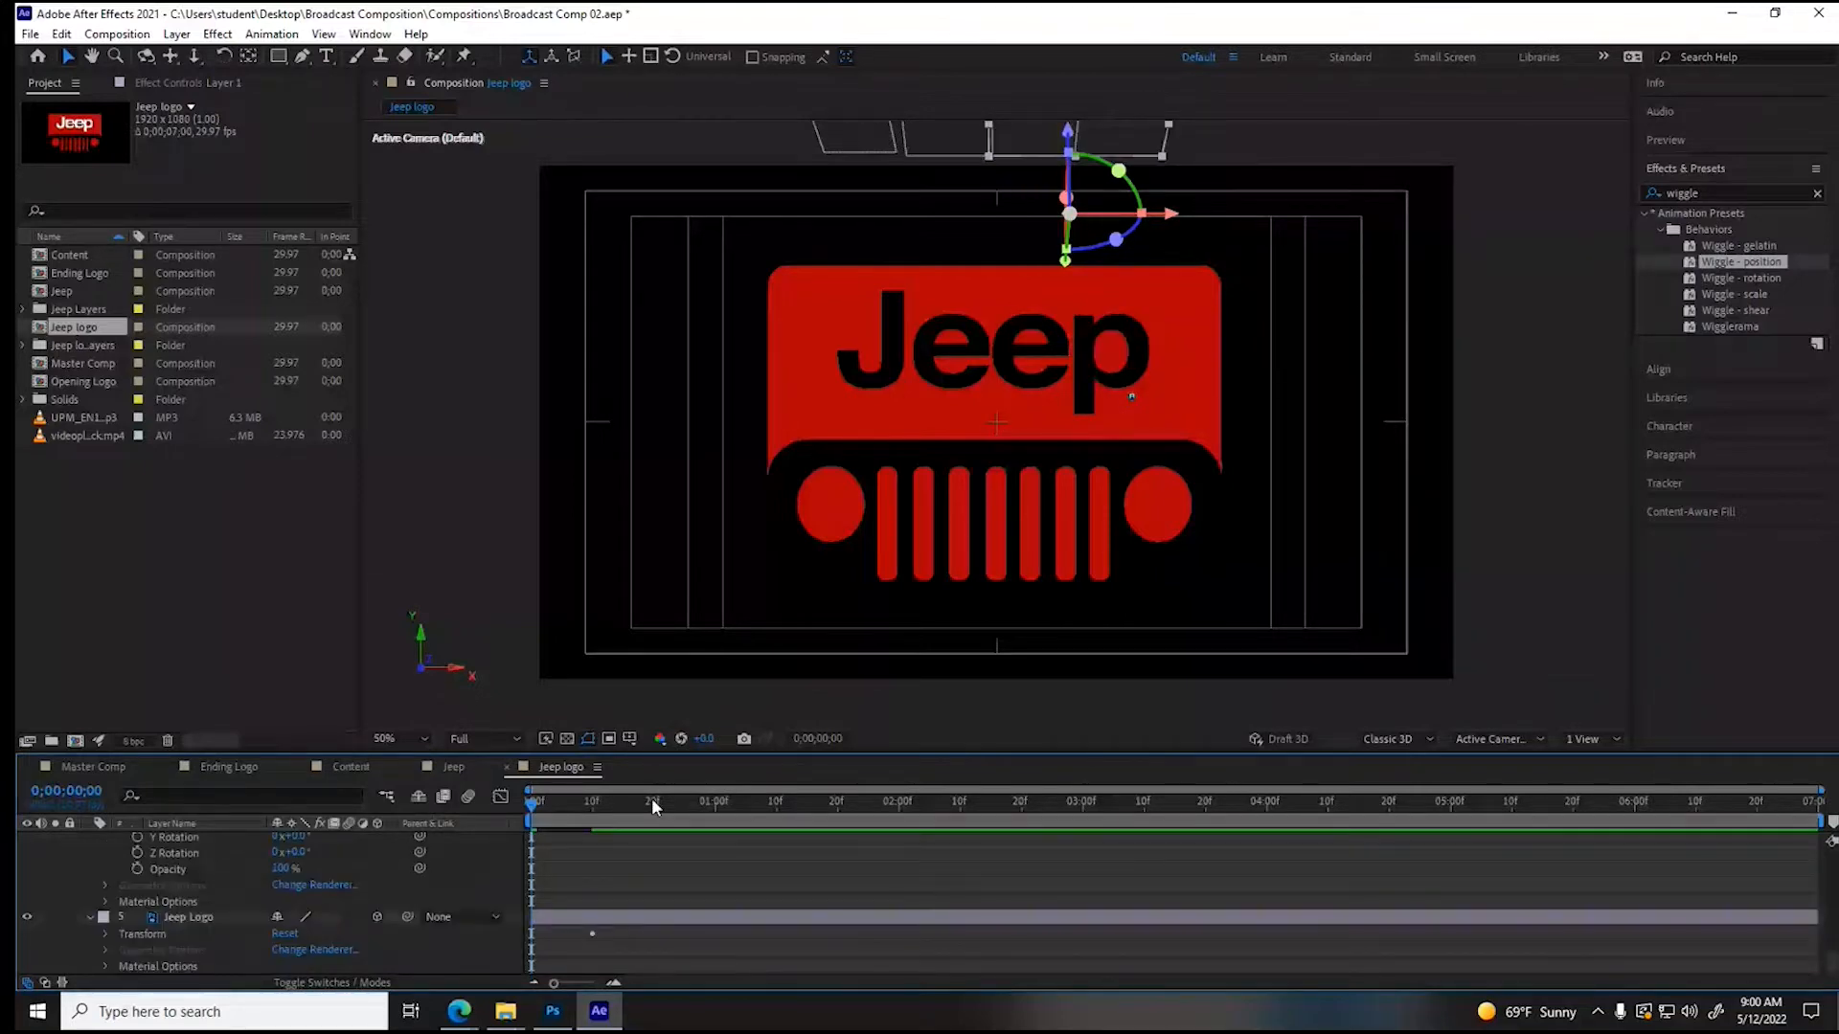
scroll(92, 876, up, 3)
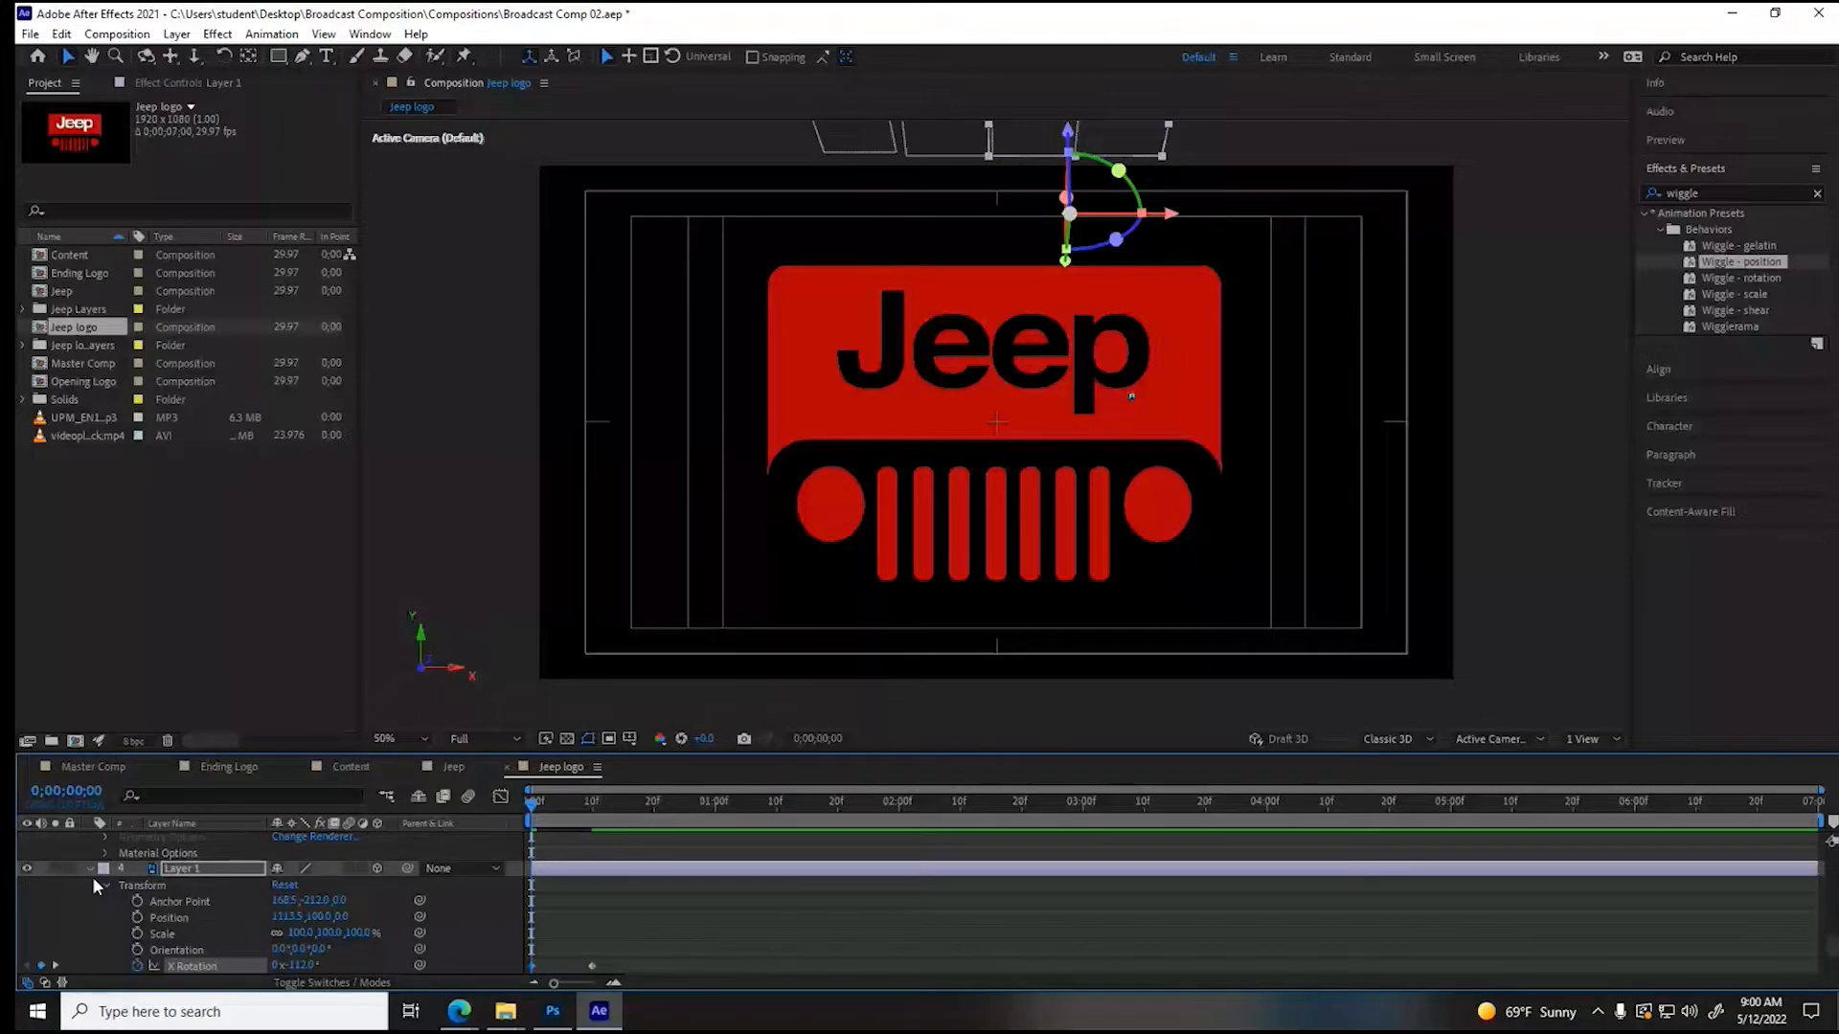
scroll(92, 876, up, 5)
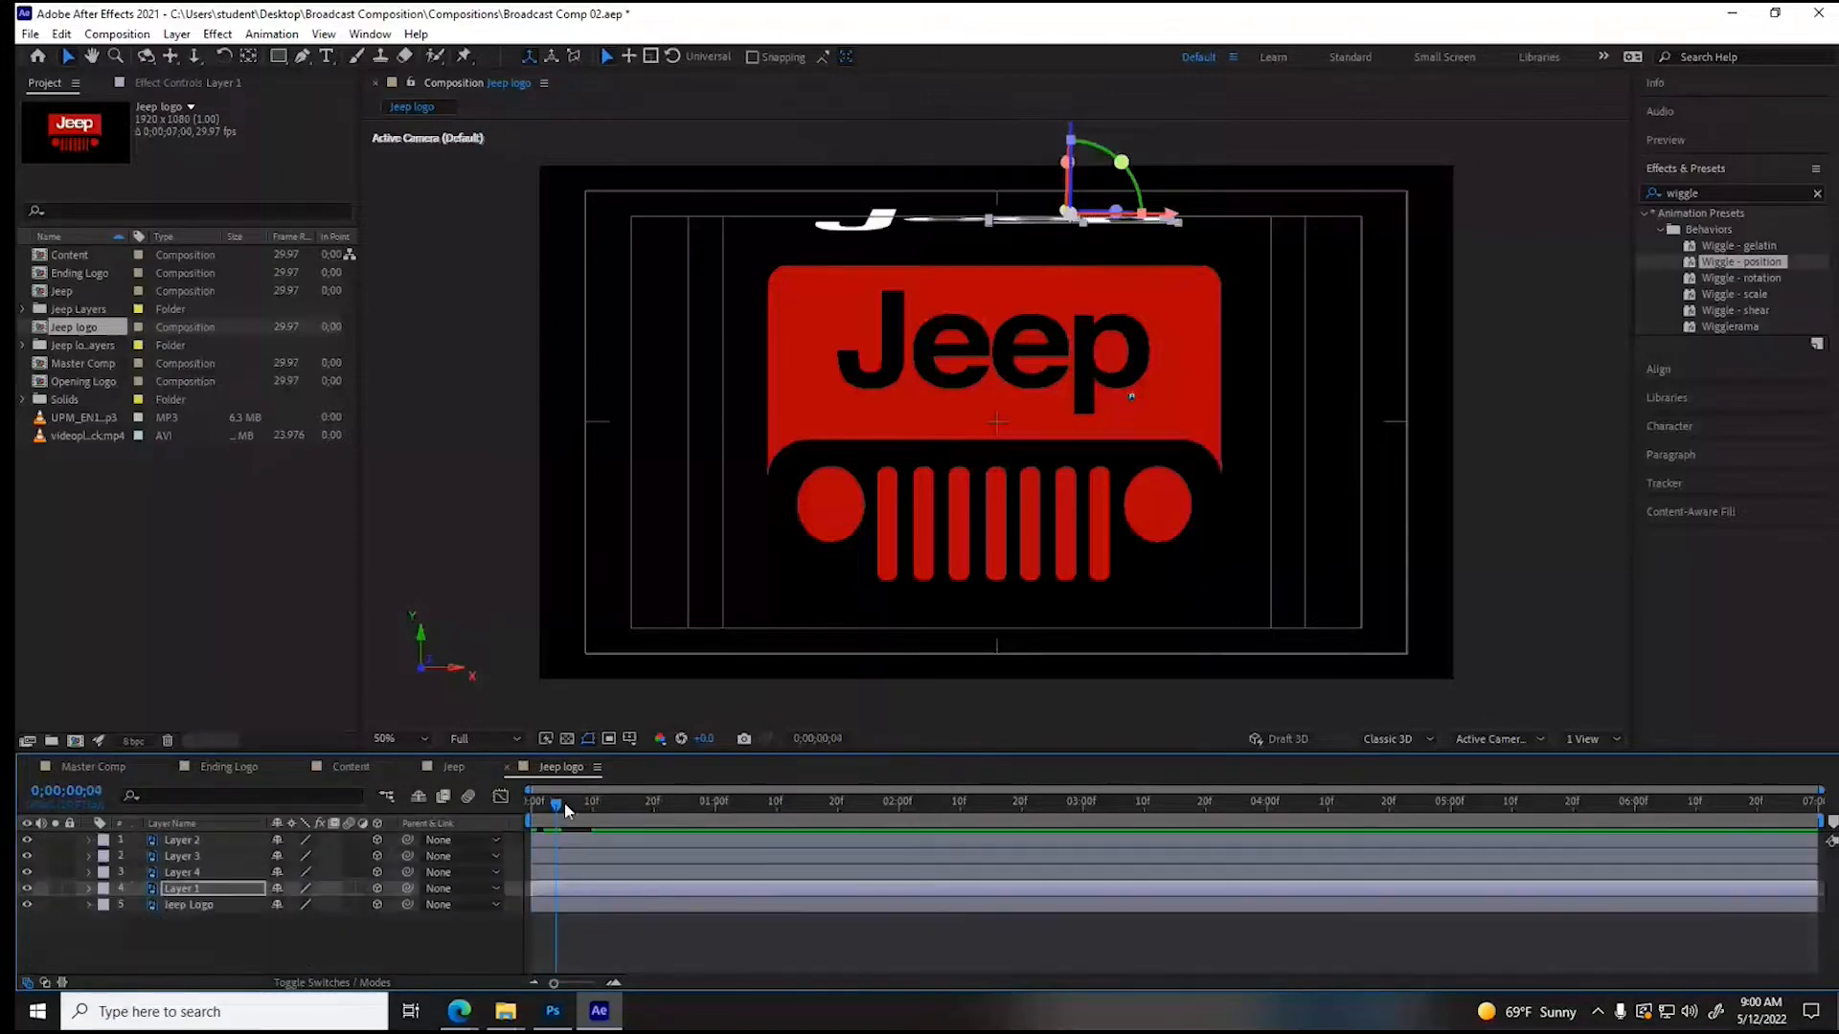
drag(565, 803, 718, 806)
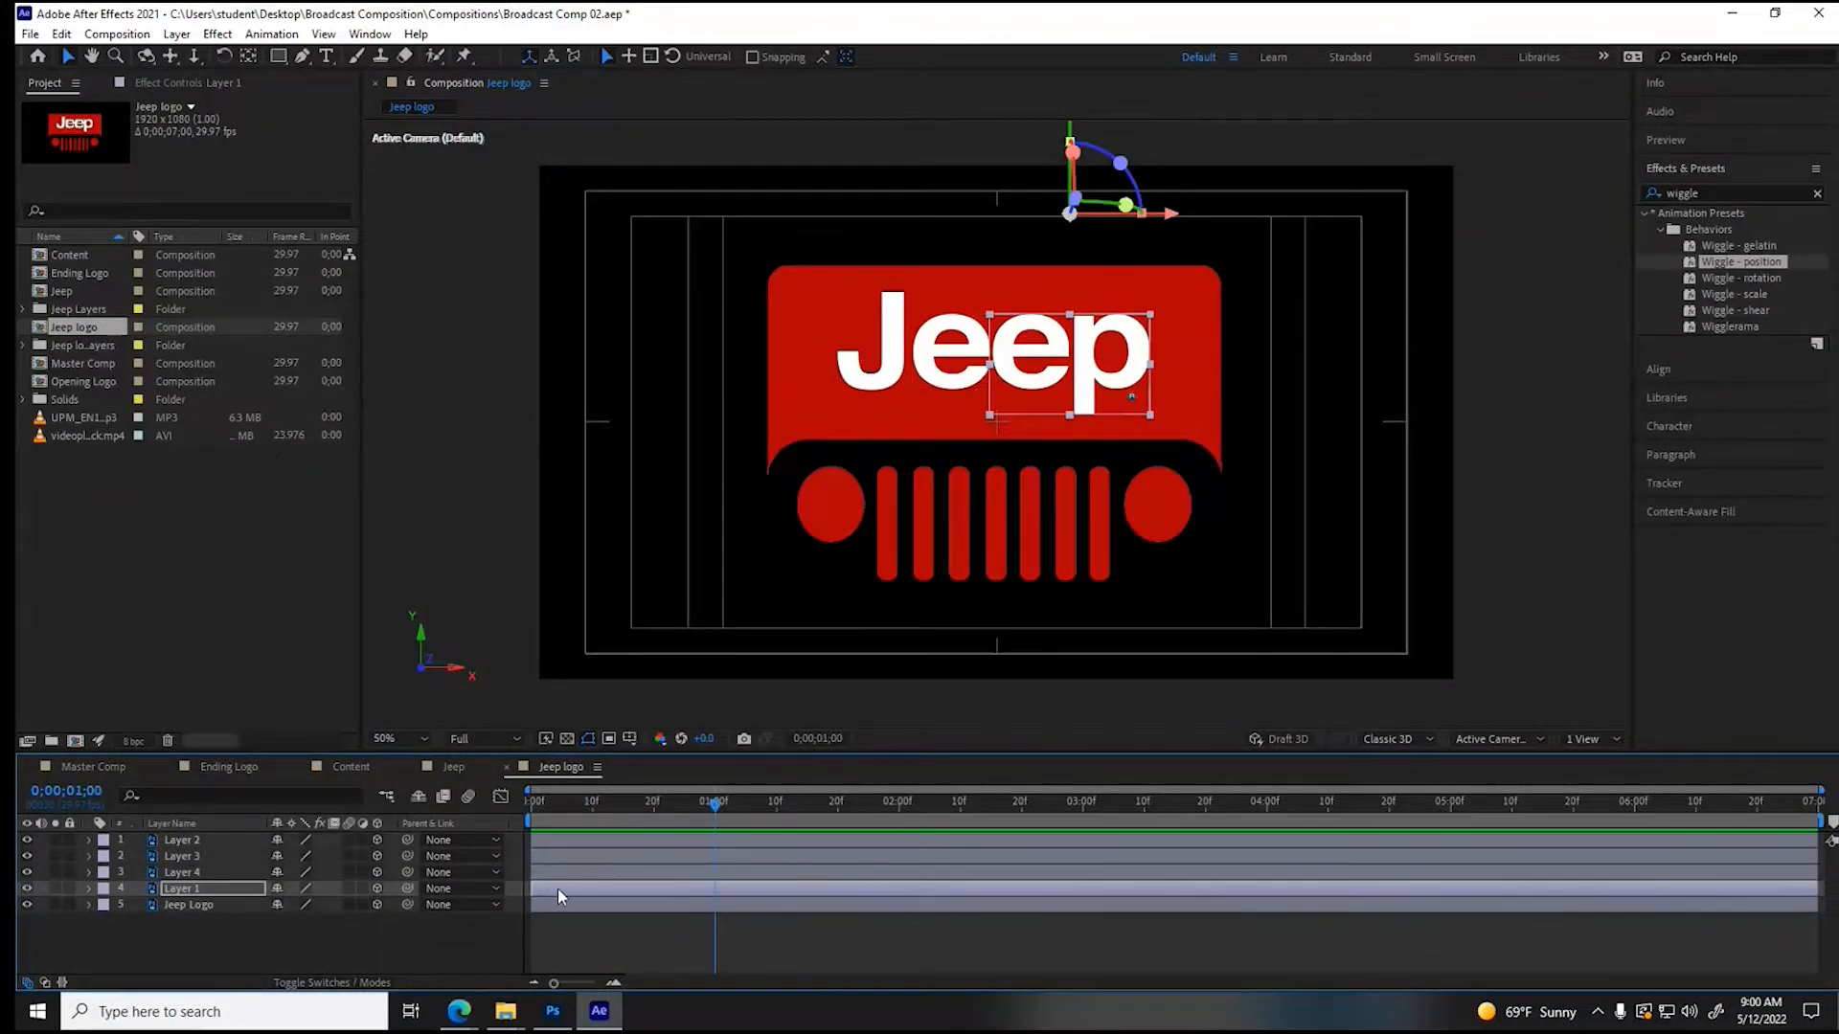
click(561, 837)
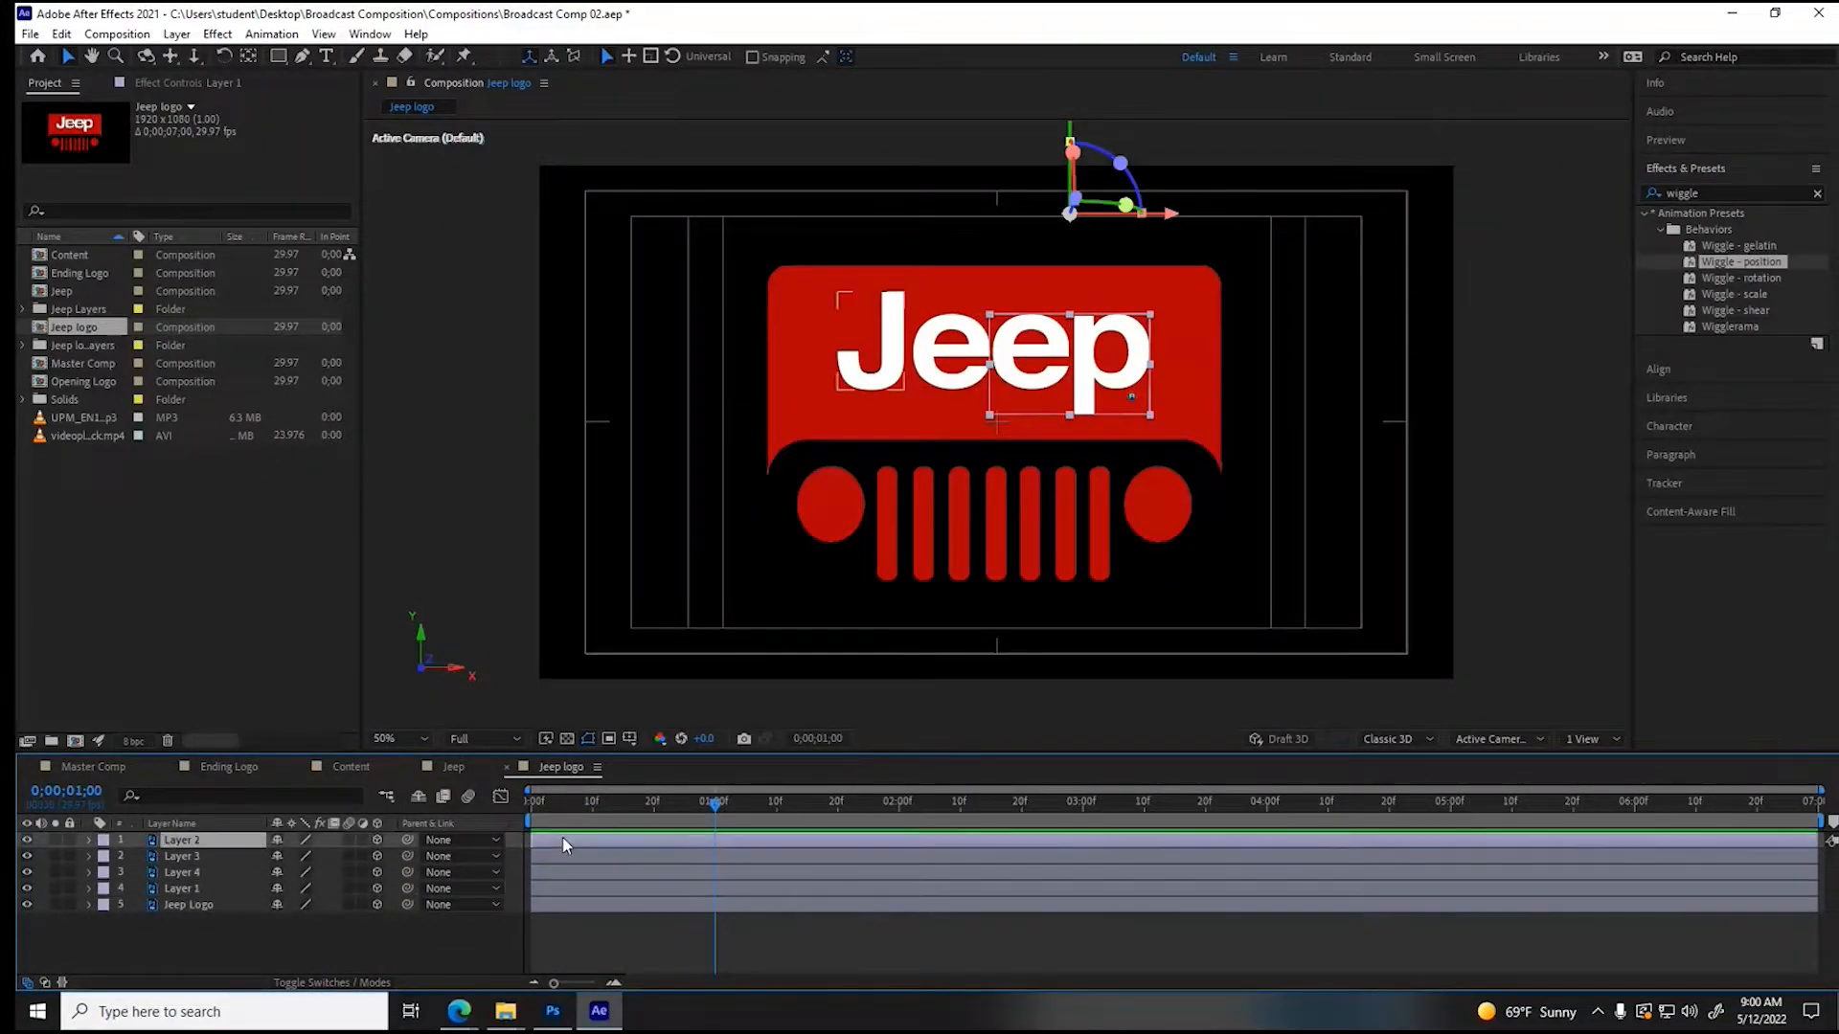
drag(561, 837, 749, 841)
- Stagger the remaining letters at 10-frame intervals, starting Layer 3 at 1;10, Layer 4 at 1;20 and Layer 1 at 2;00
drag(555, 855, 792, 852)
drag(574, 875, 873, 865)
drag(883, 866, 889, 865)
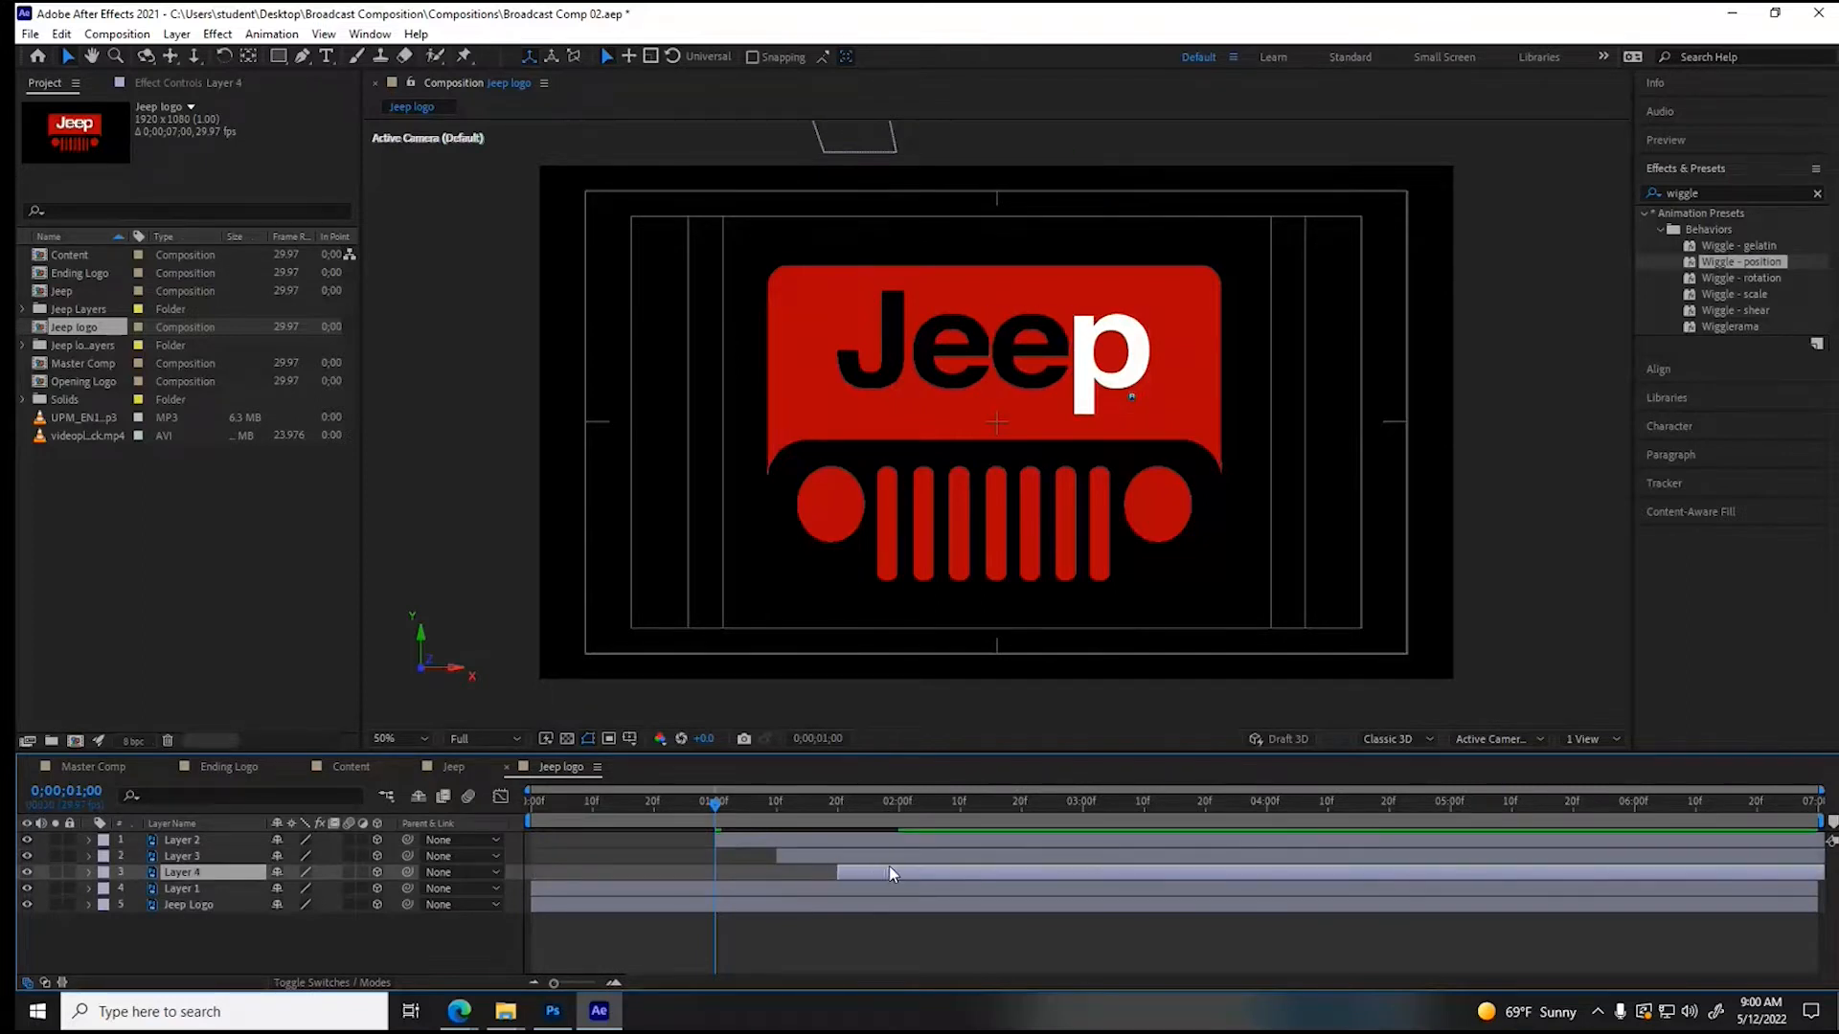
click(590, 887)
drag(590, 887, 929, 892)
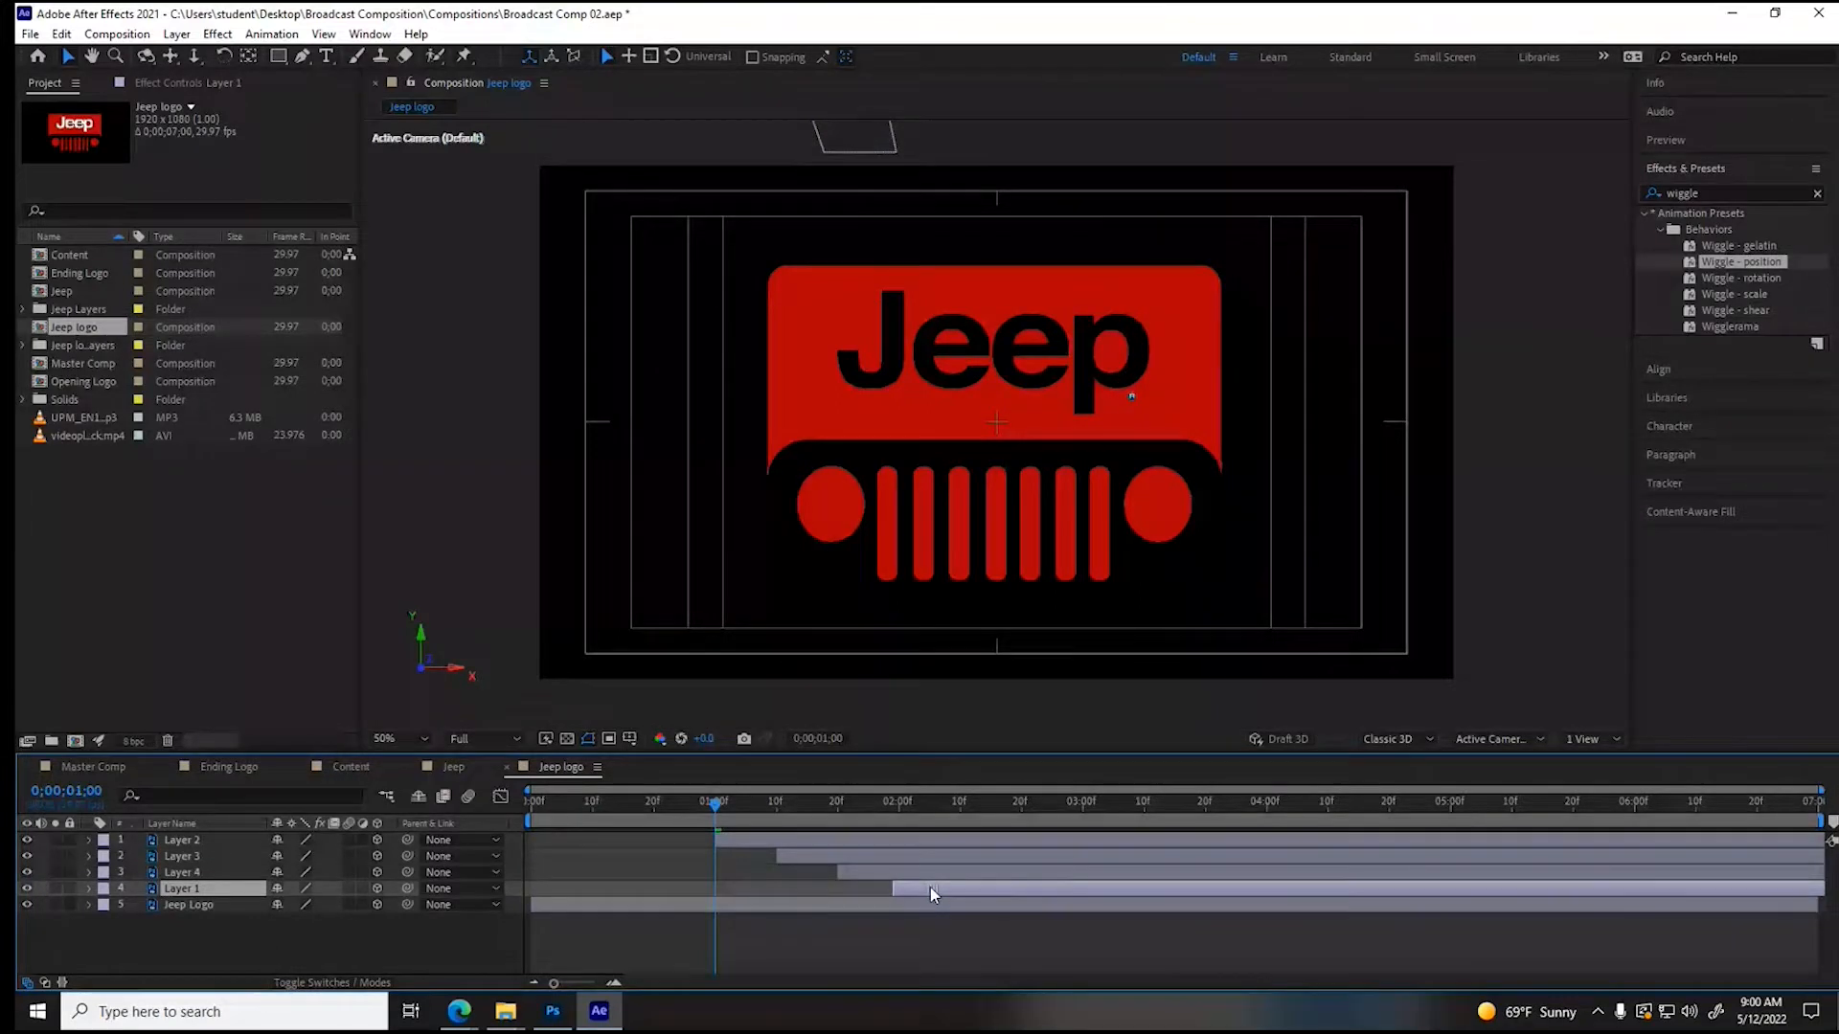
drag(929, 887, 934, 887)
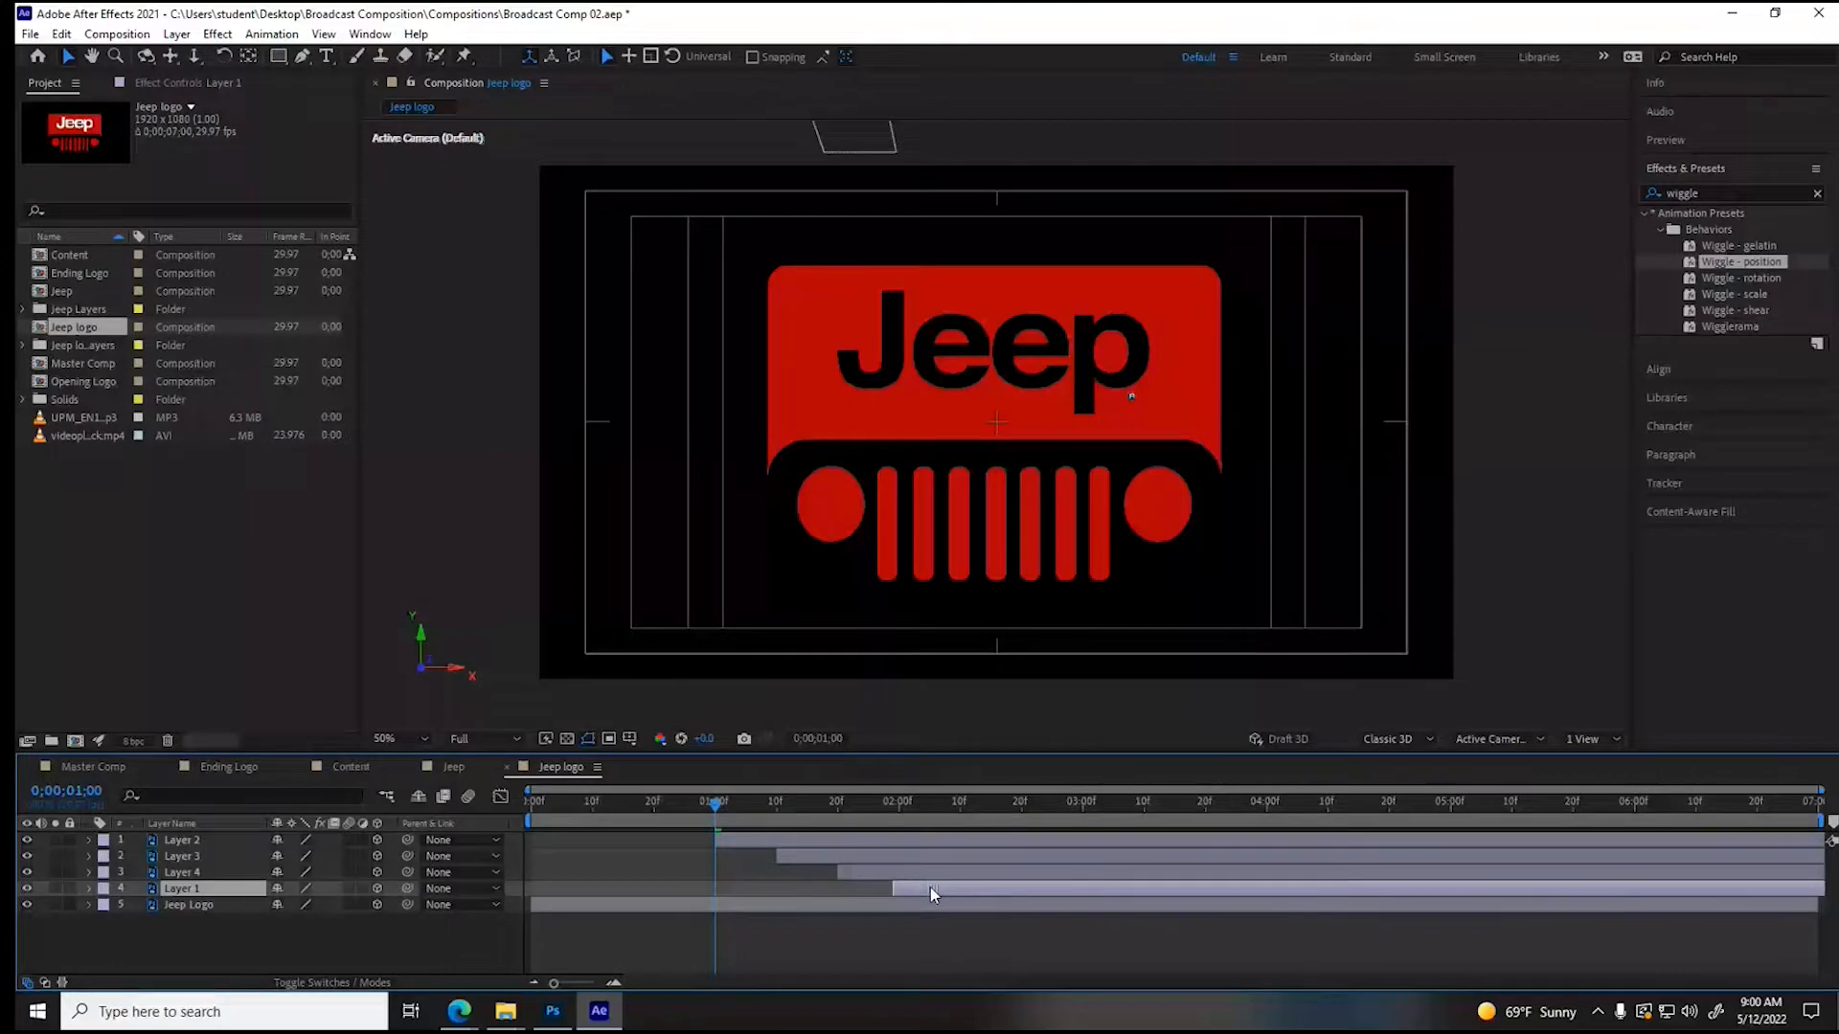
- Switch to Photoshop, hide the four letter layers and paint the Jeep Logo layer's letter cutouts solid red with a size 97 brush
click(858, 400)
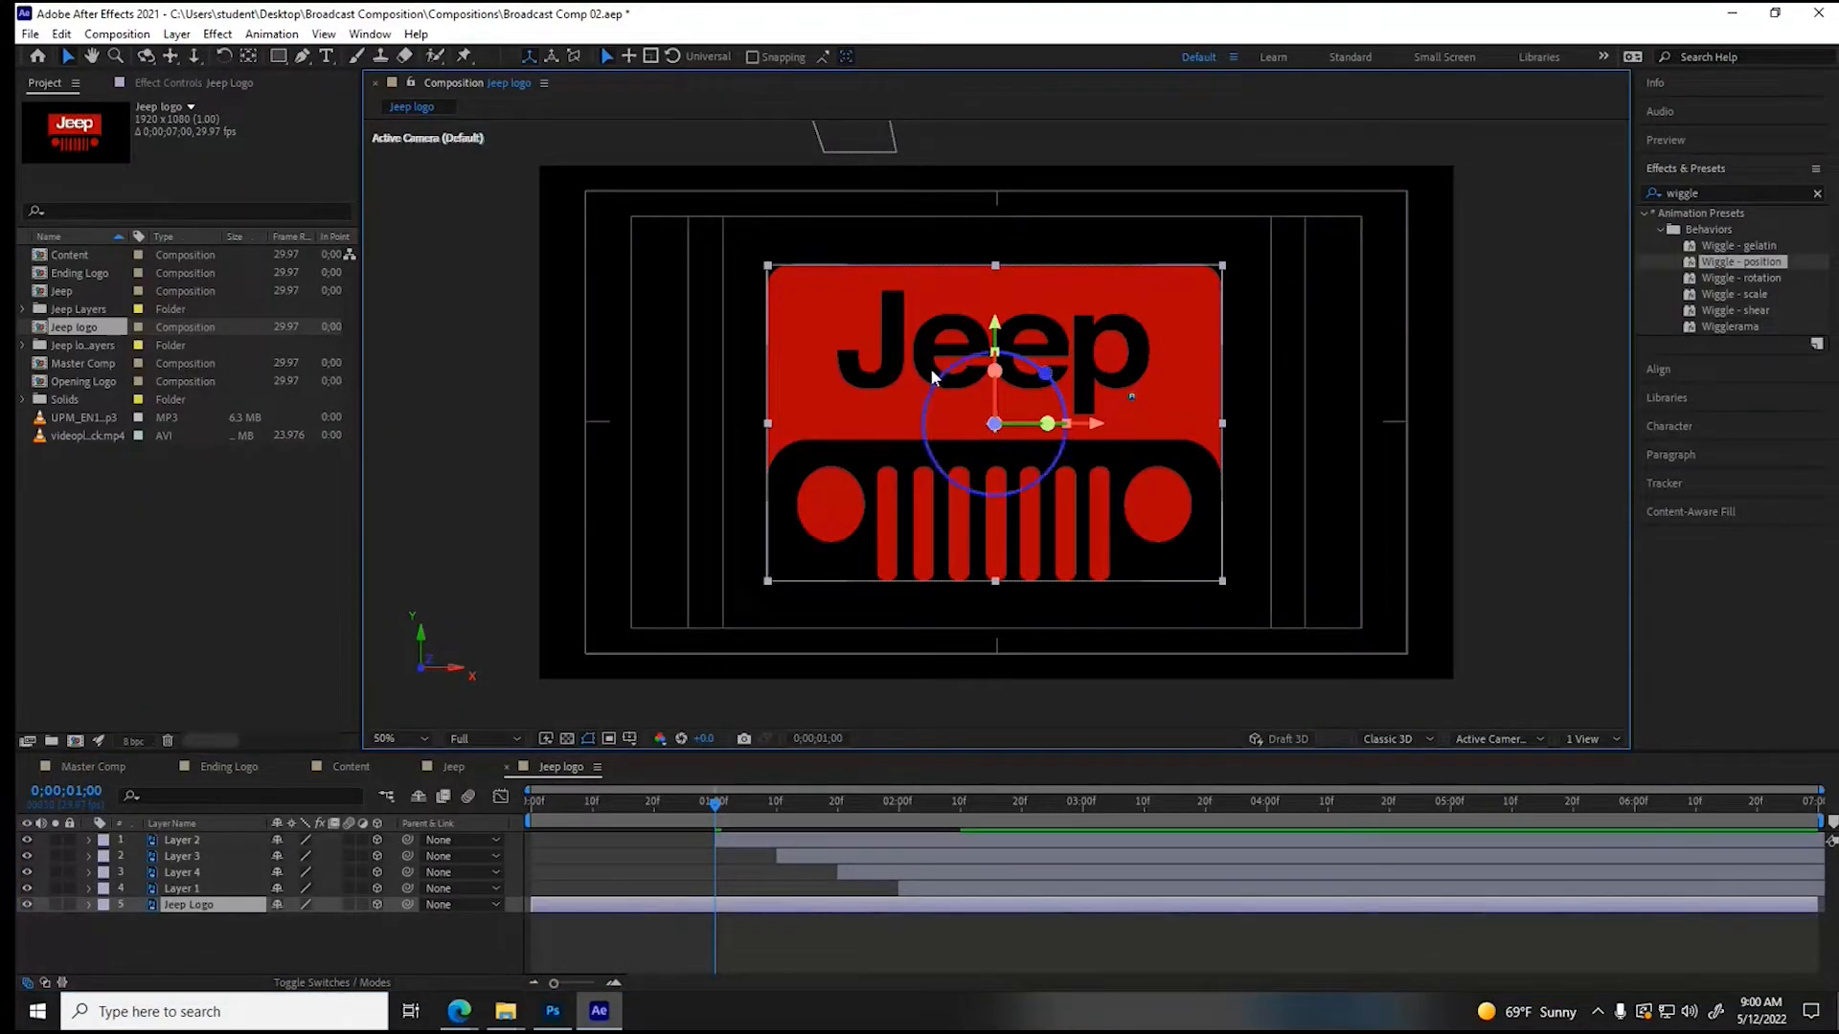
click(551, 1013)
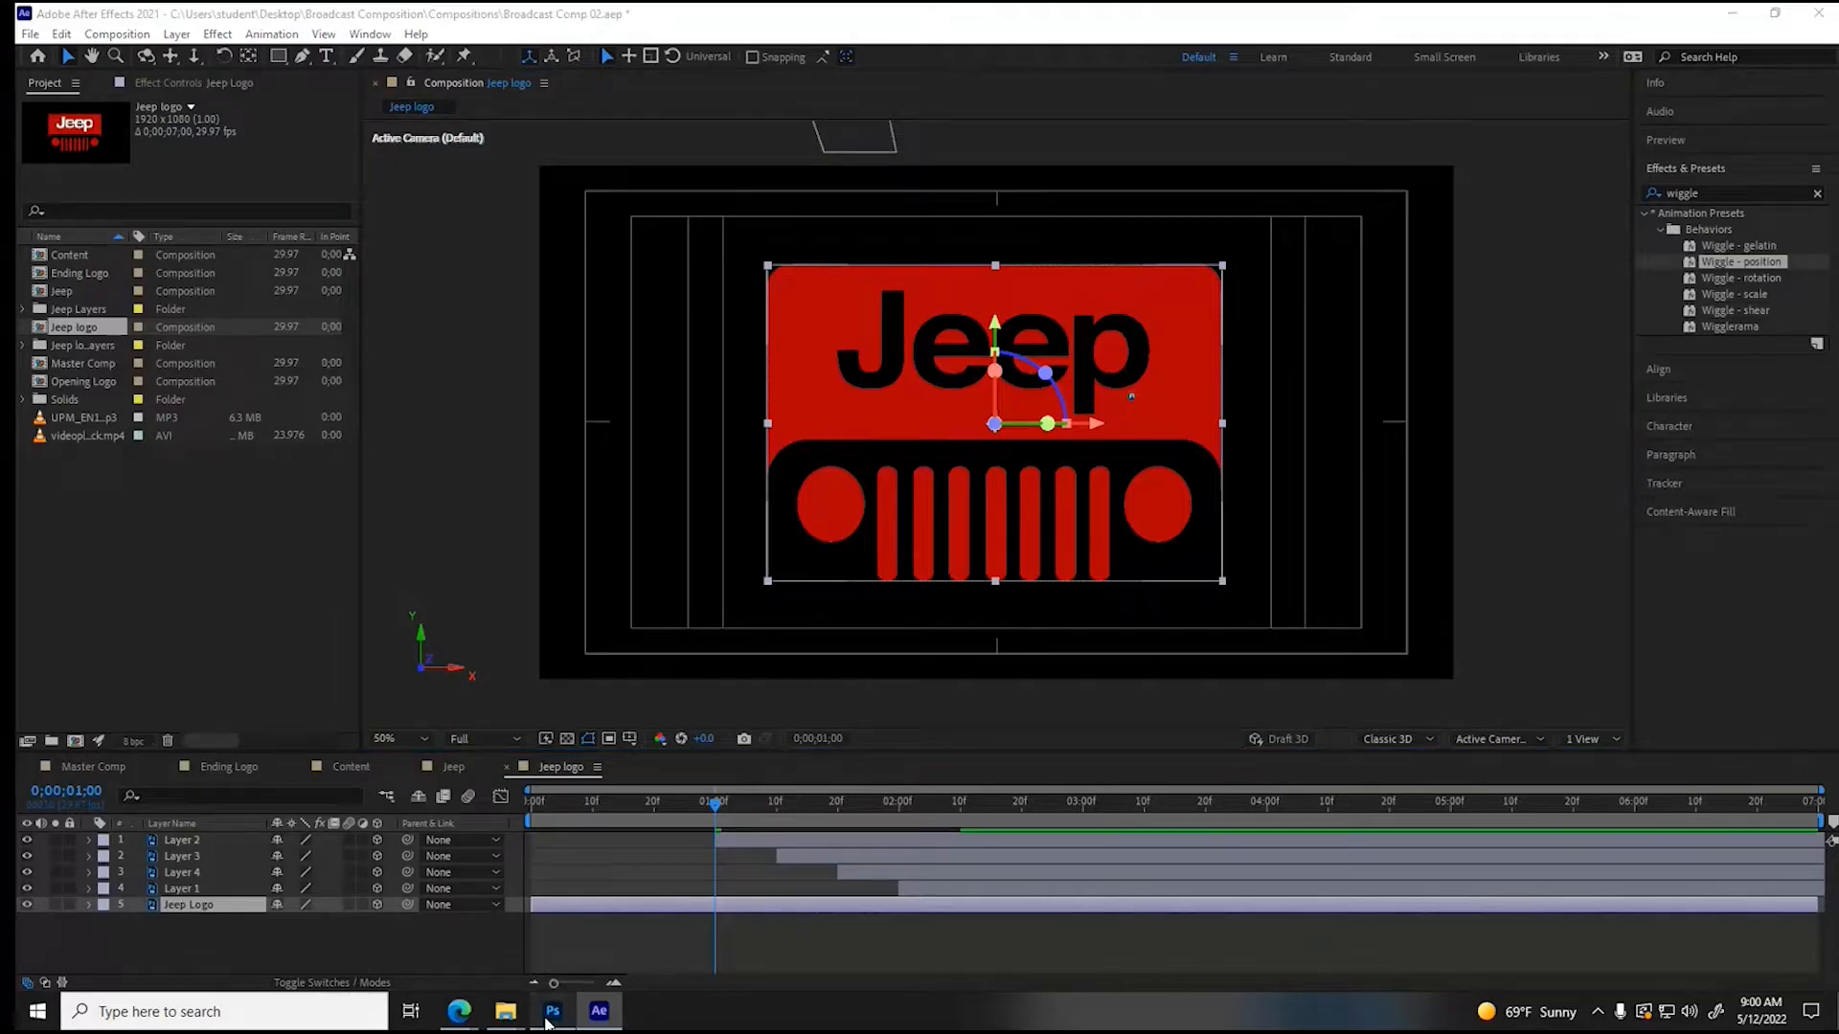
drag(1526, 492, 1523, 407)
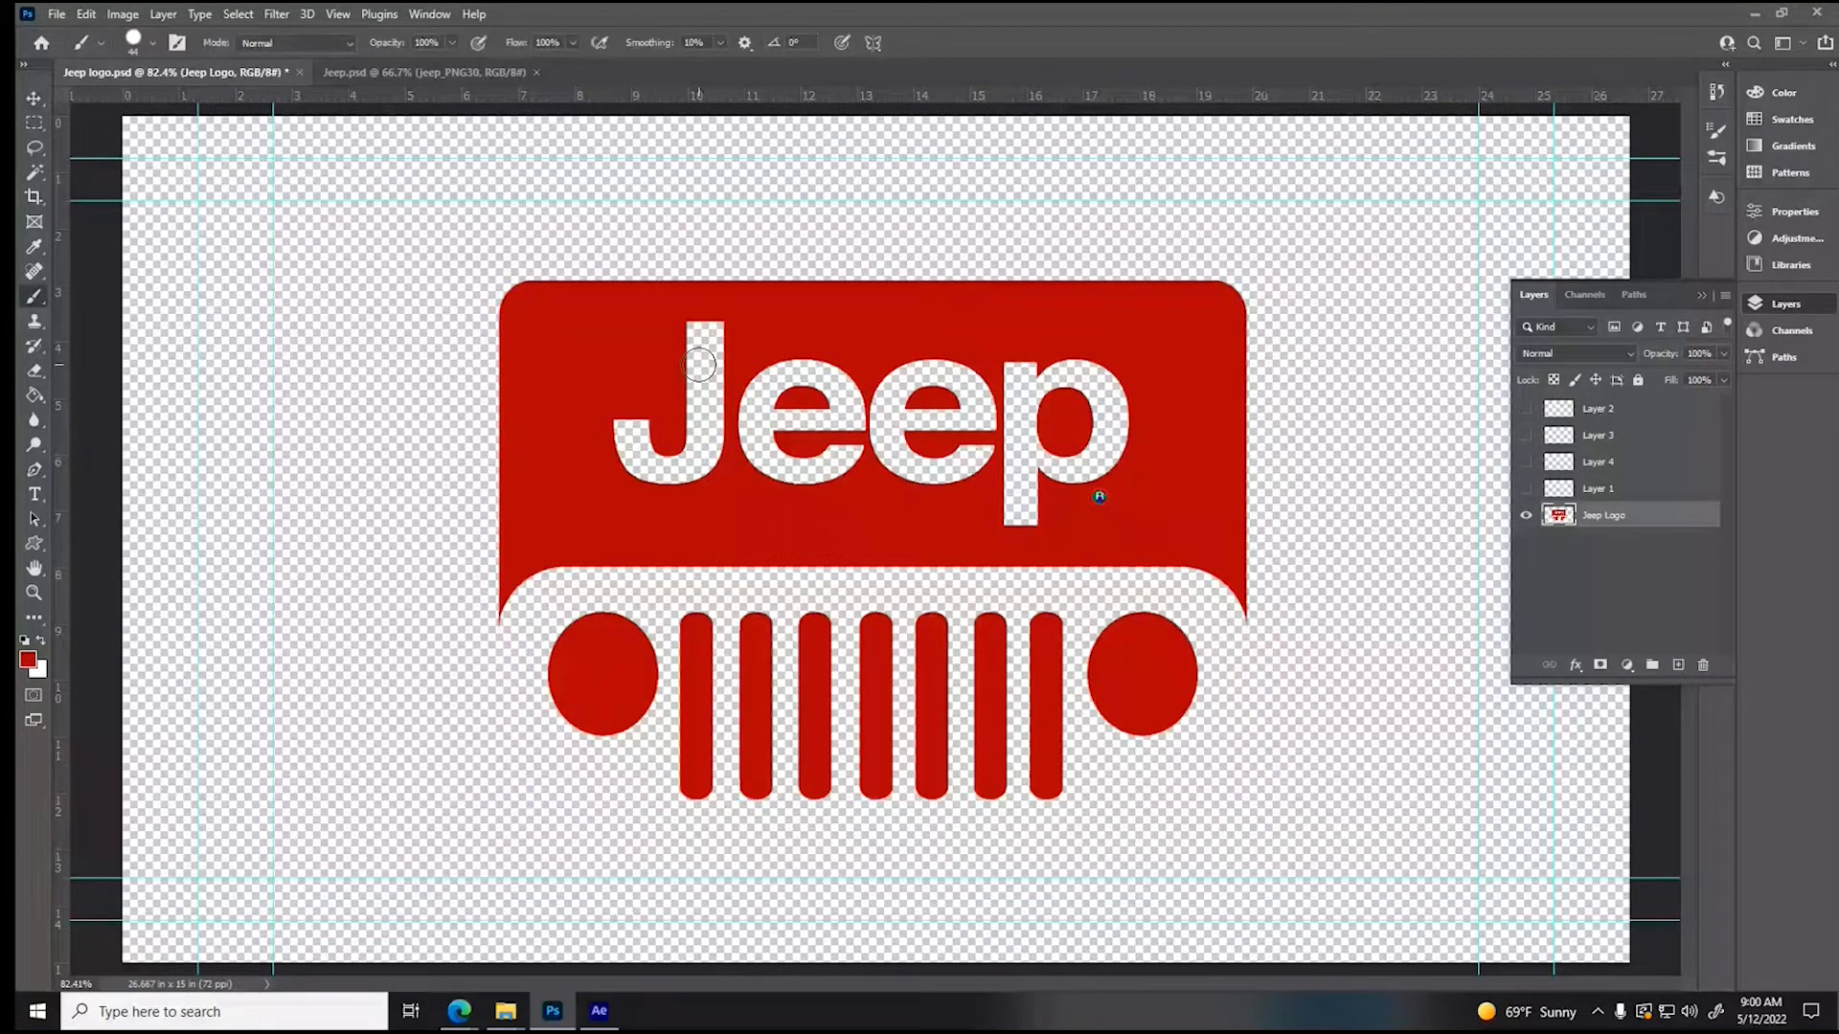
click(140, 50)
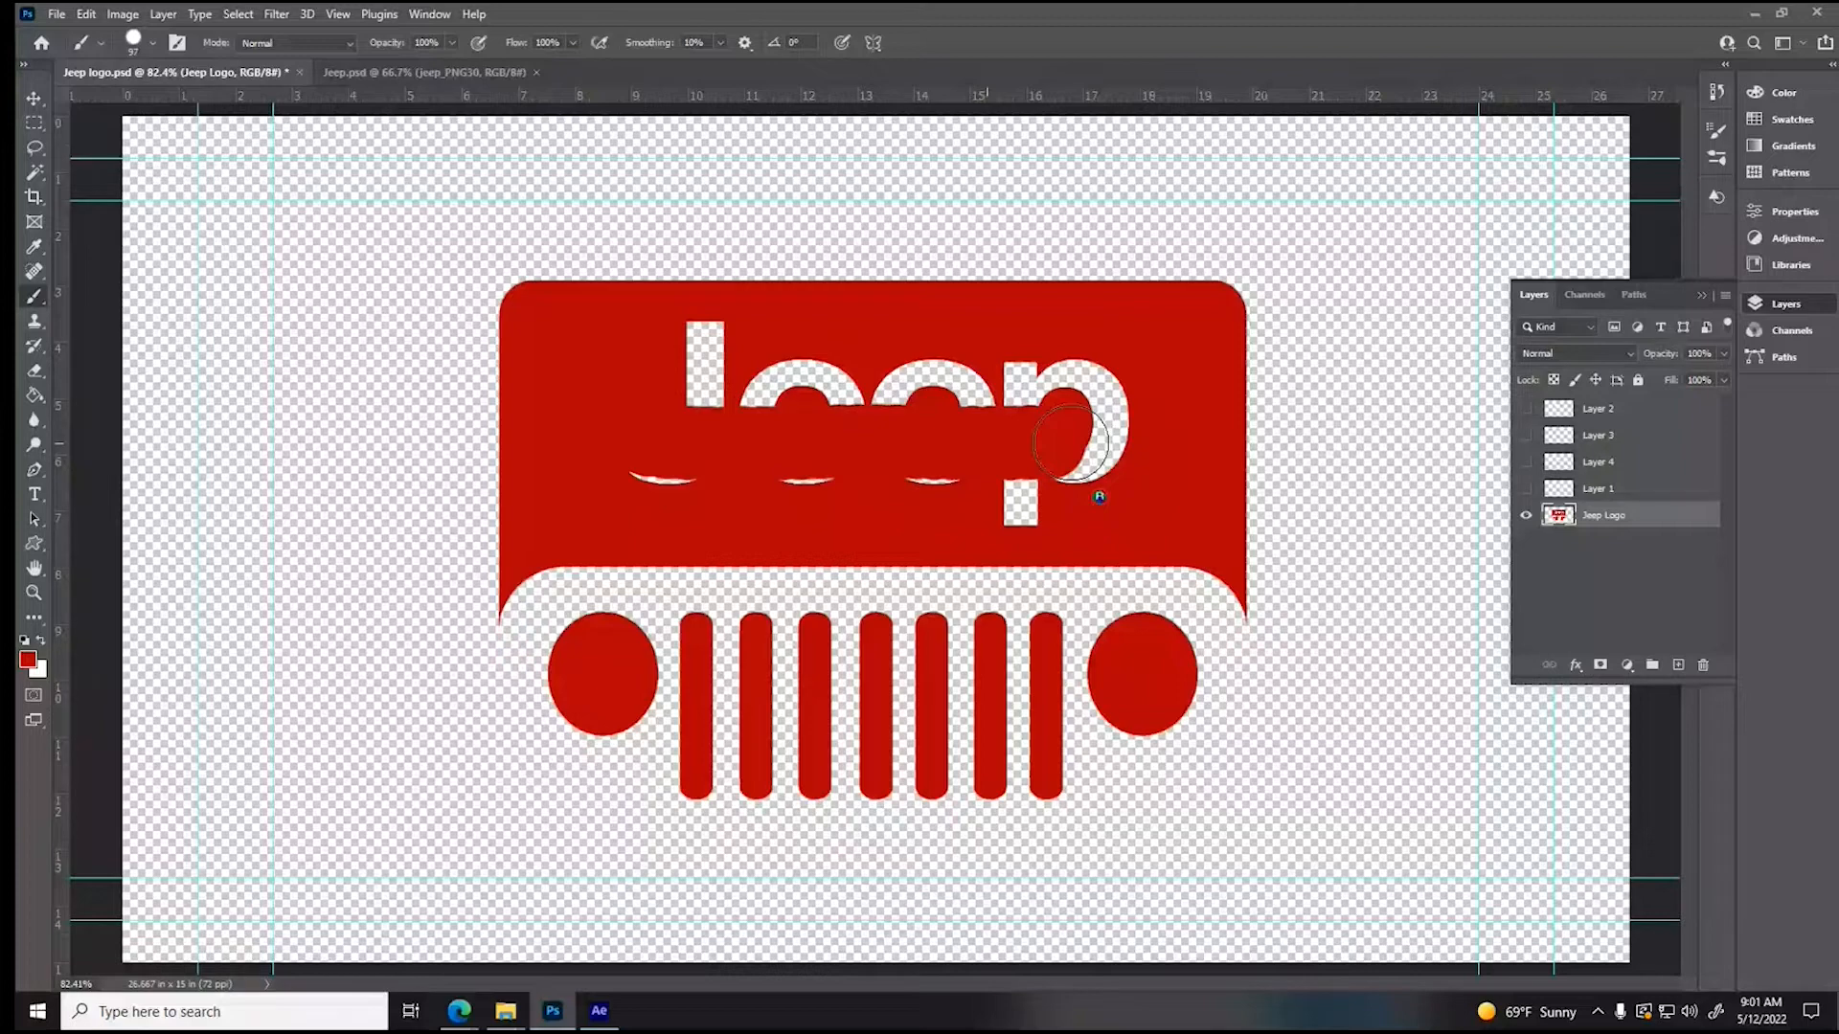
mouse_move(1071, 443)
mouse_down()
mouse_move(988, 485)
mouse_move(1069, 495)
mouse_move(792, 387)
mouse_move(675, 387)
mouse_move(722, 341)
mouse_up()
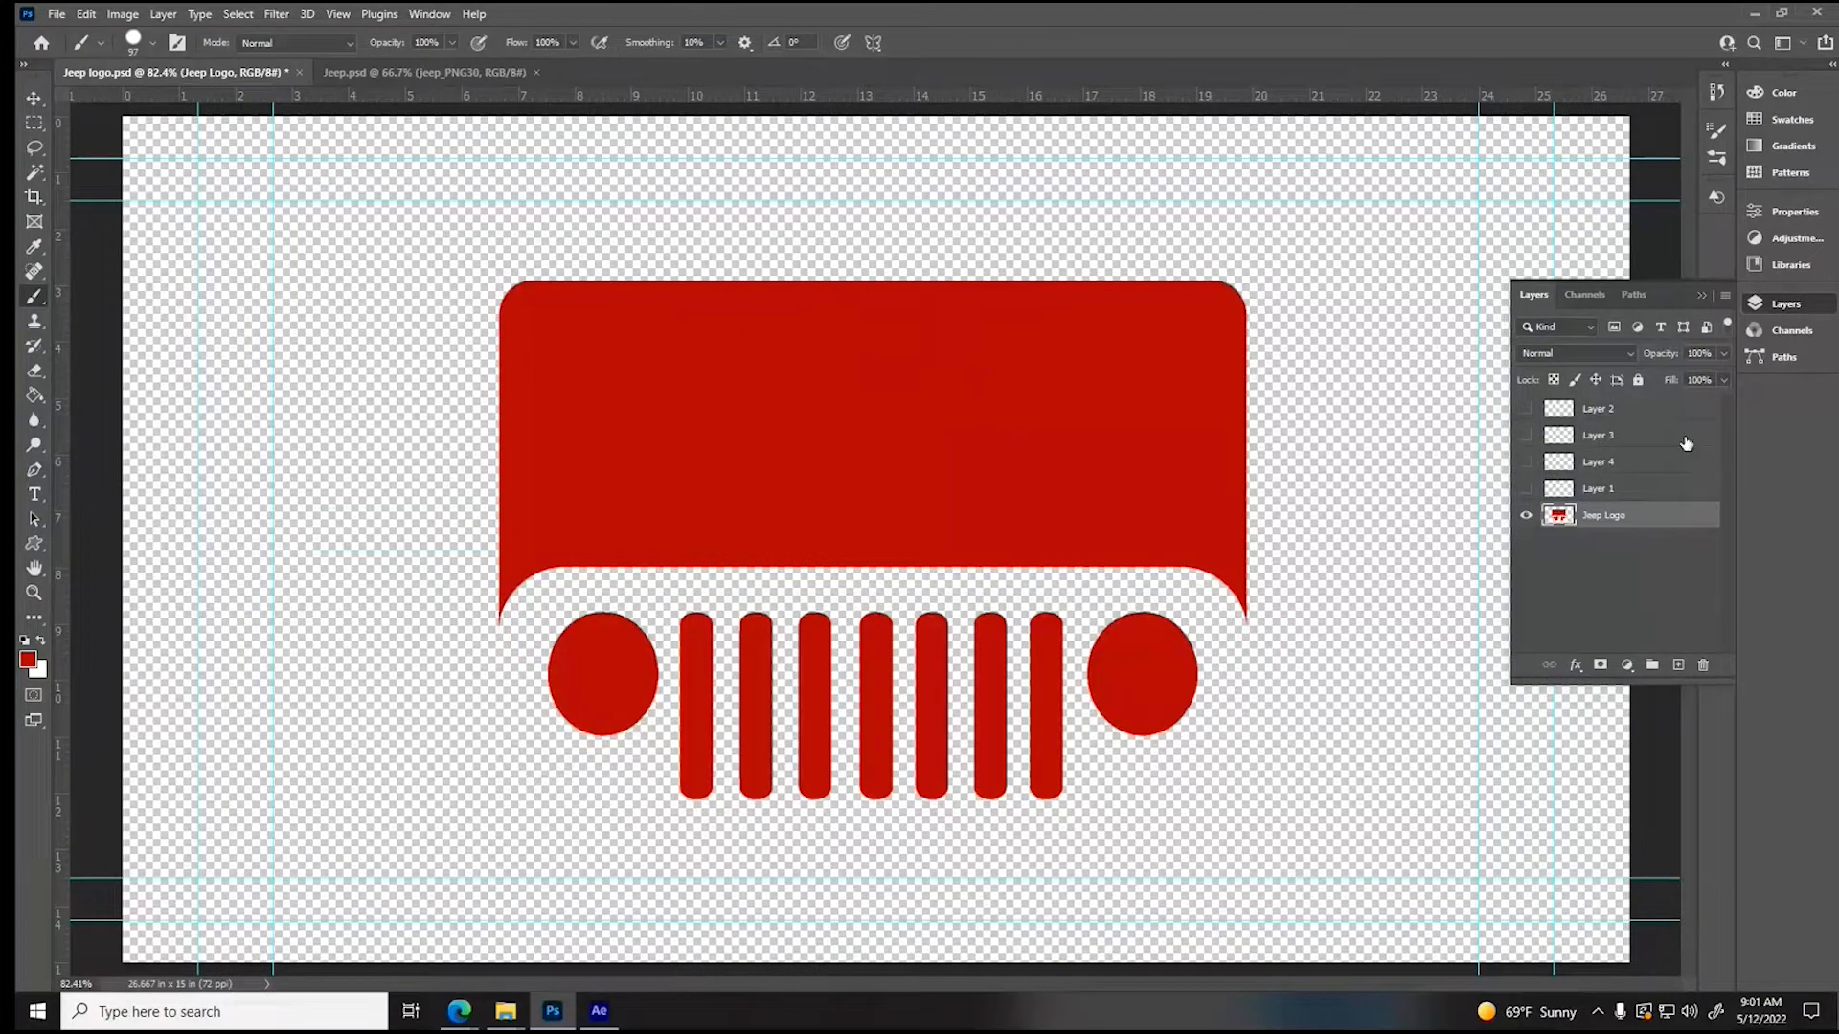
- Show all four letter layers again, save Jeep logo.psd and return to After Effects
drag(1527, 409, 1526, 499)
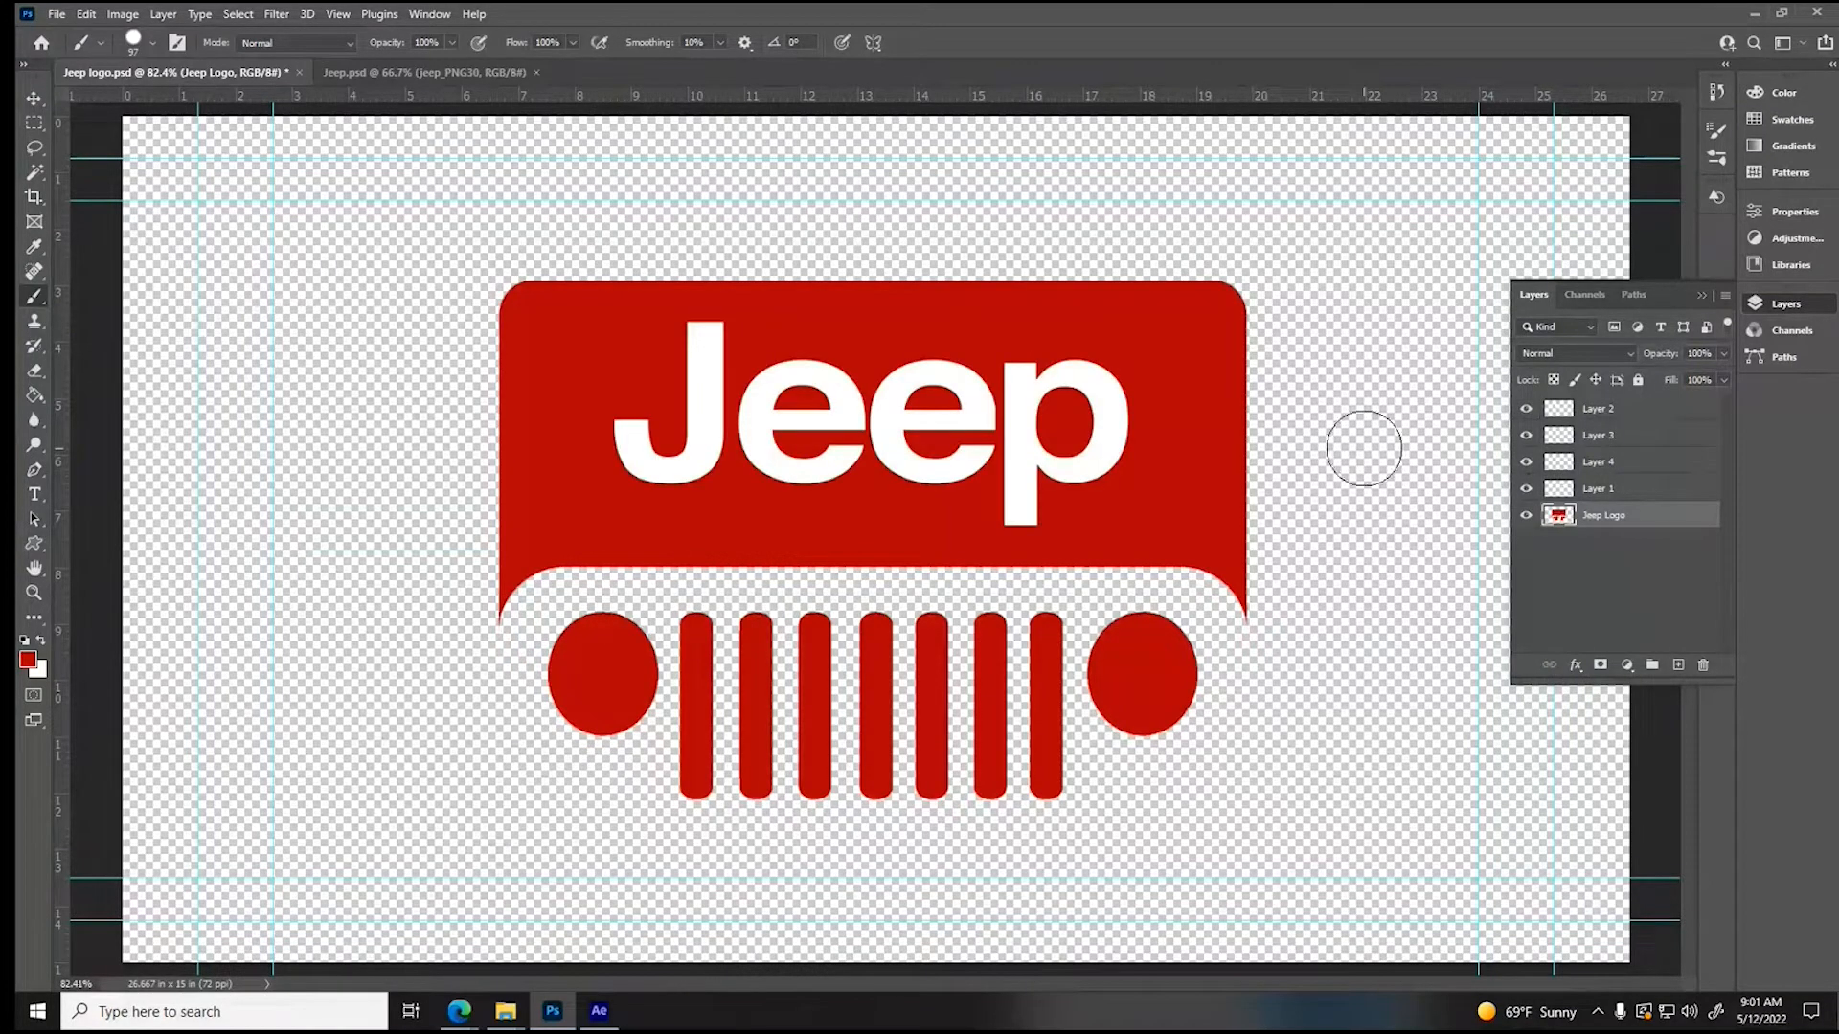
key(ctrl+s)
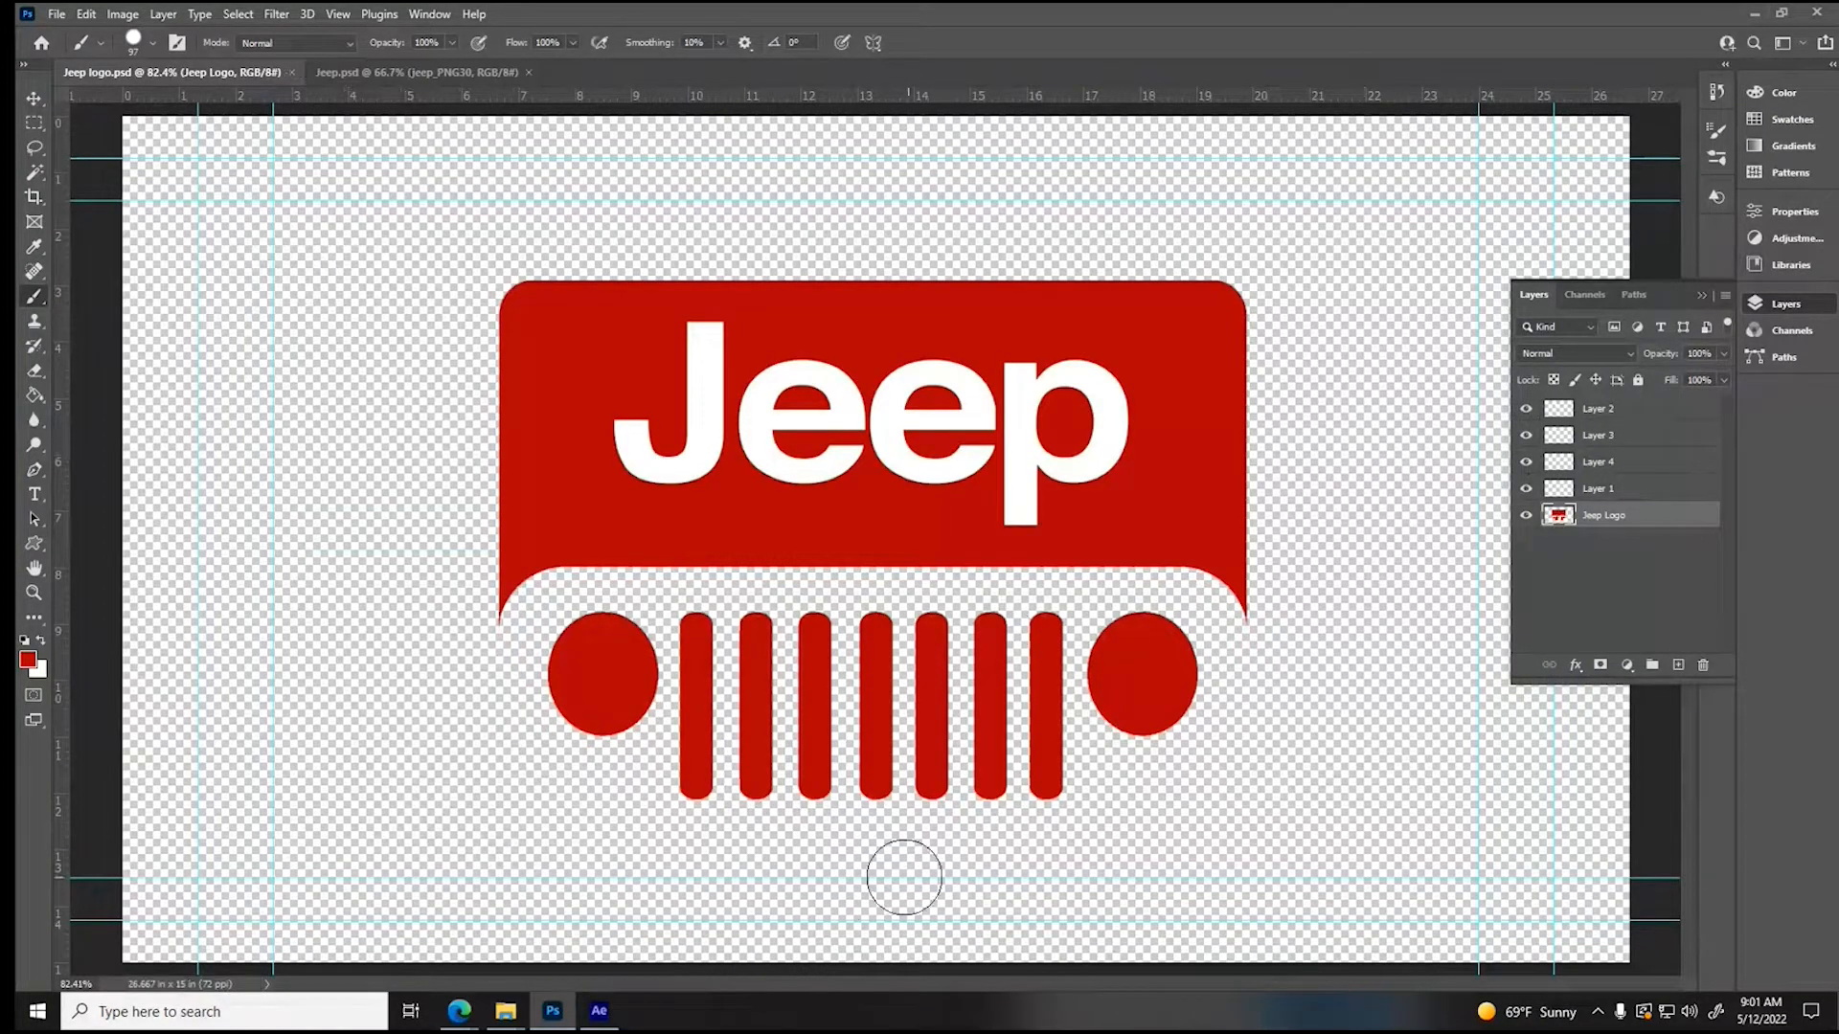
click(599, 1014)
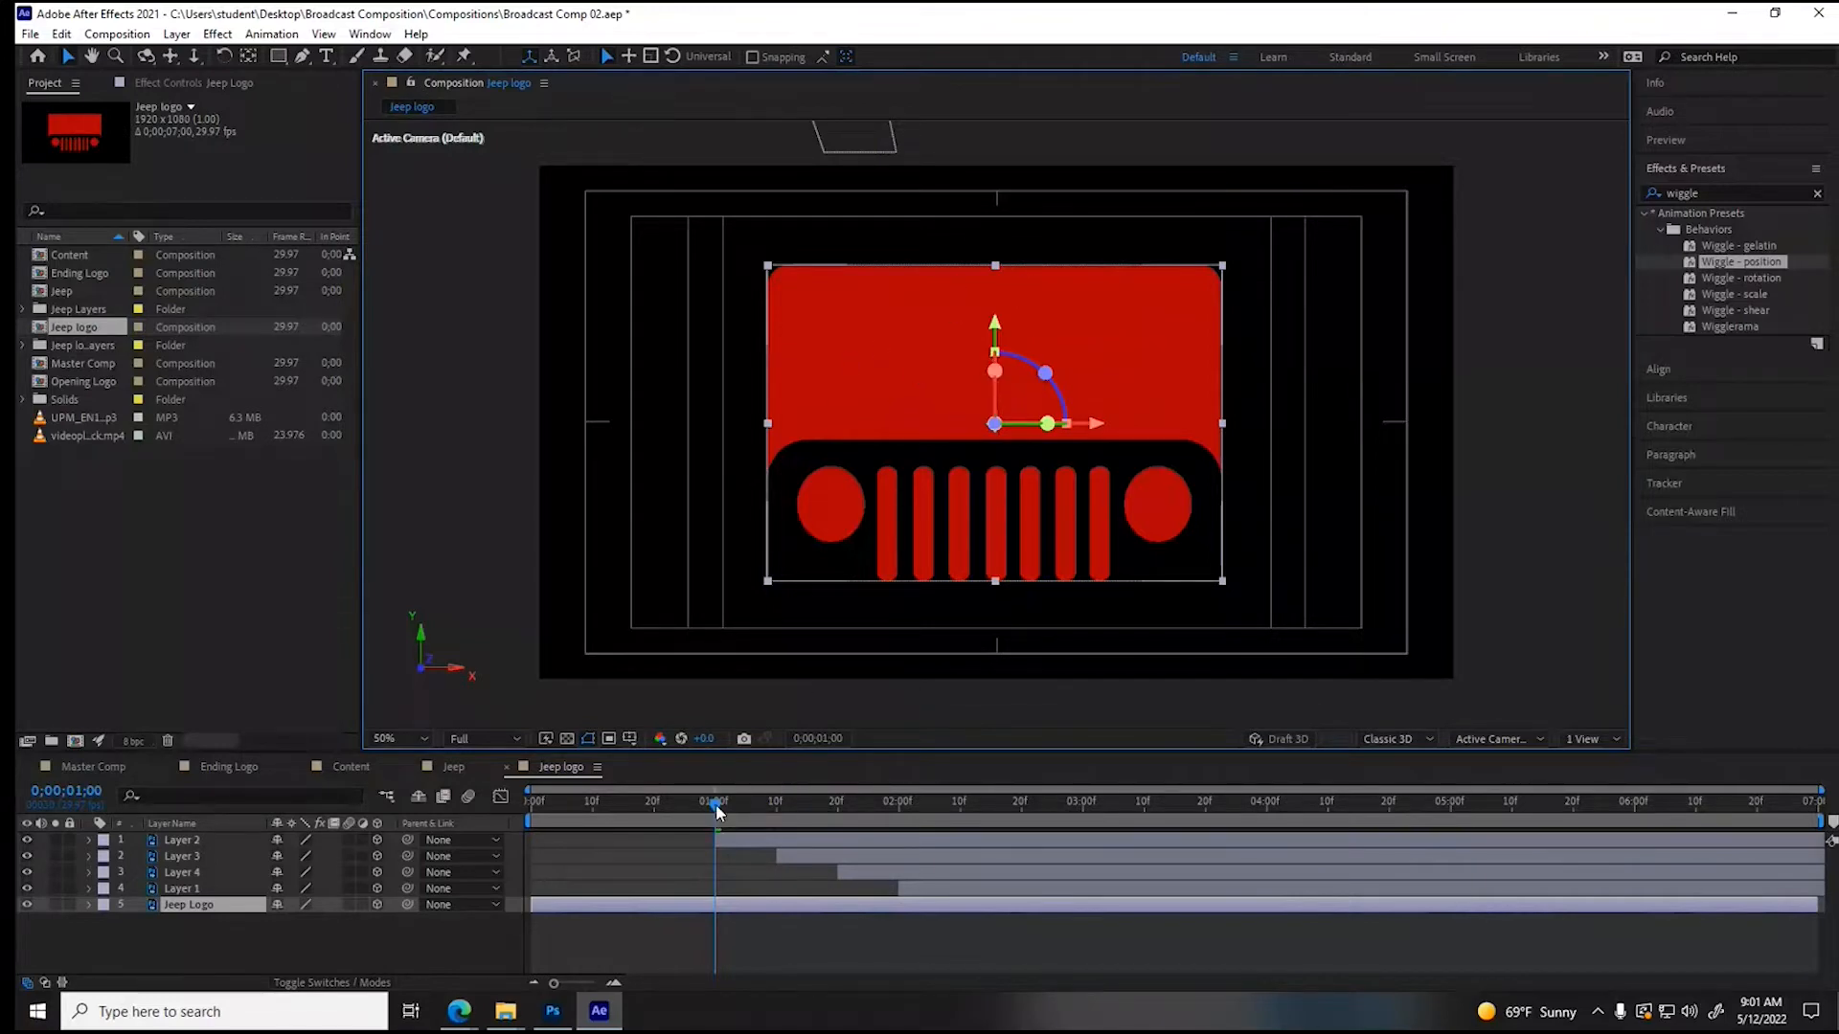
- On the Jeep Logo layer, remove the X Rotation keyframing and add Position and Y Rotation keyframes at 2;20
drag(714, 811, 1021, 802)
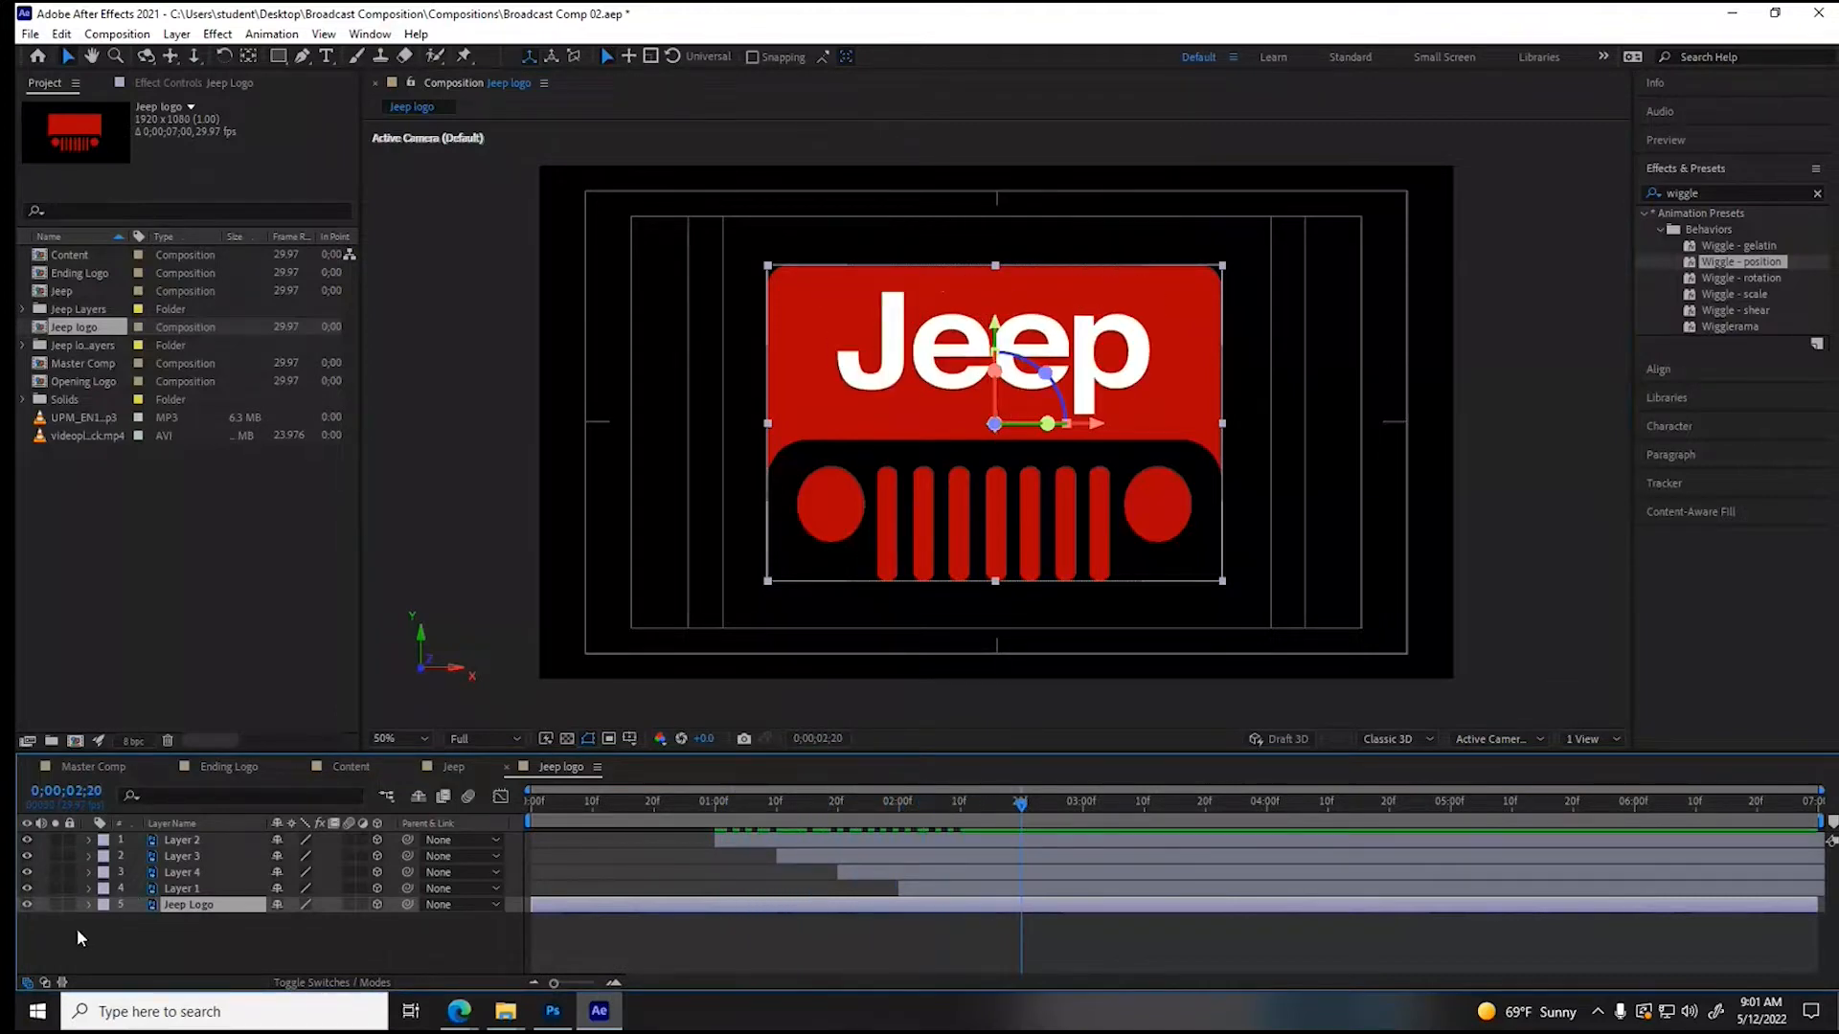
click(87, 905)
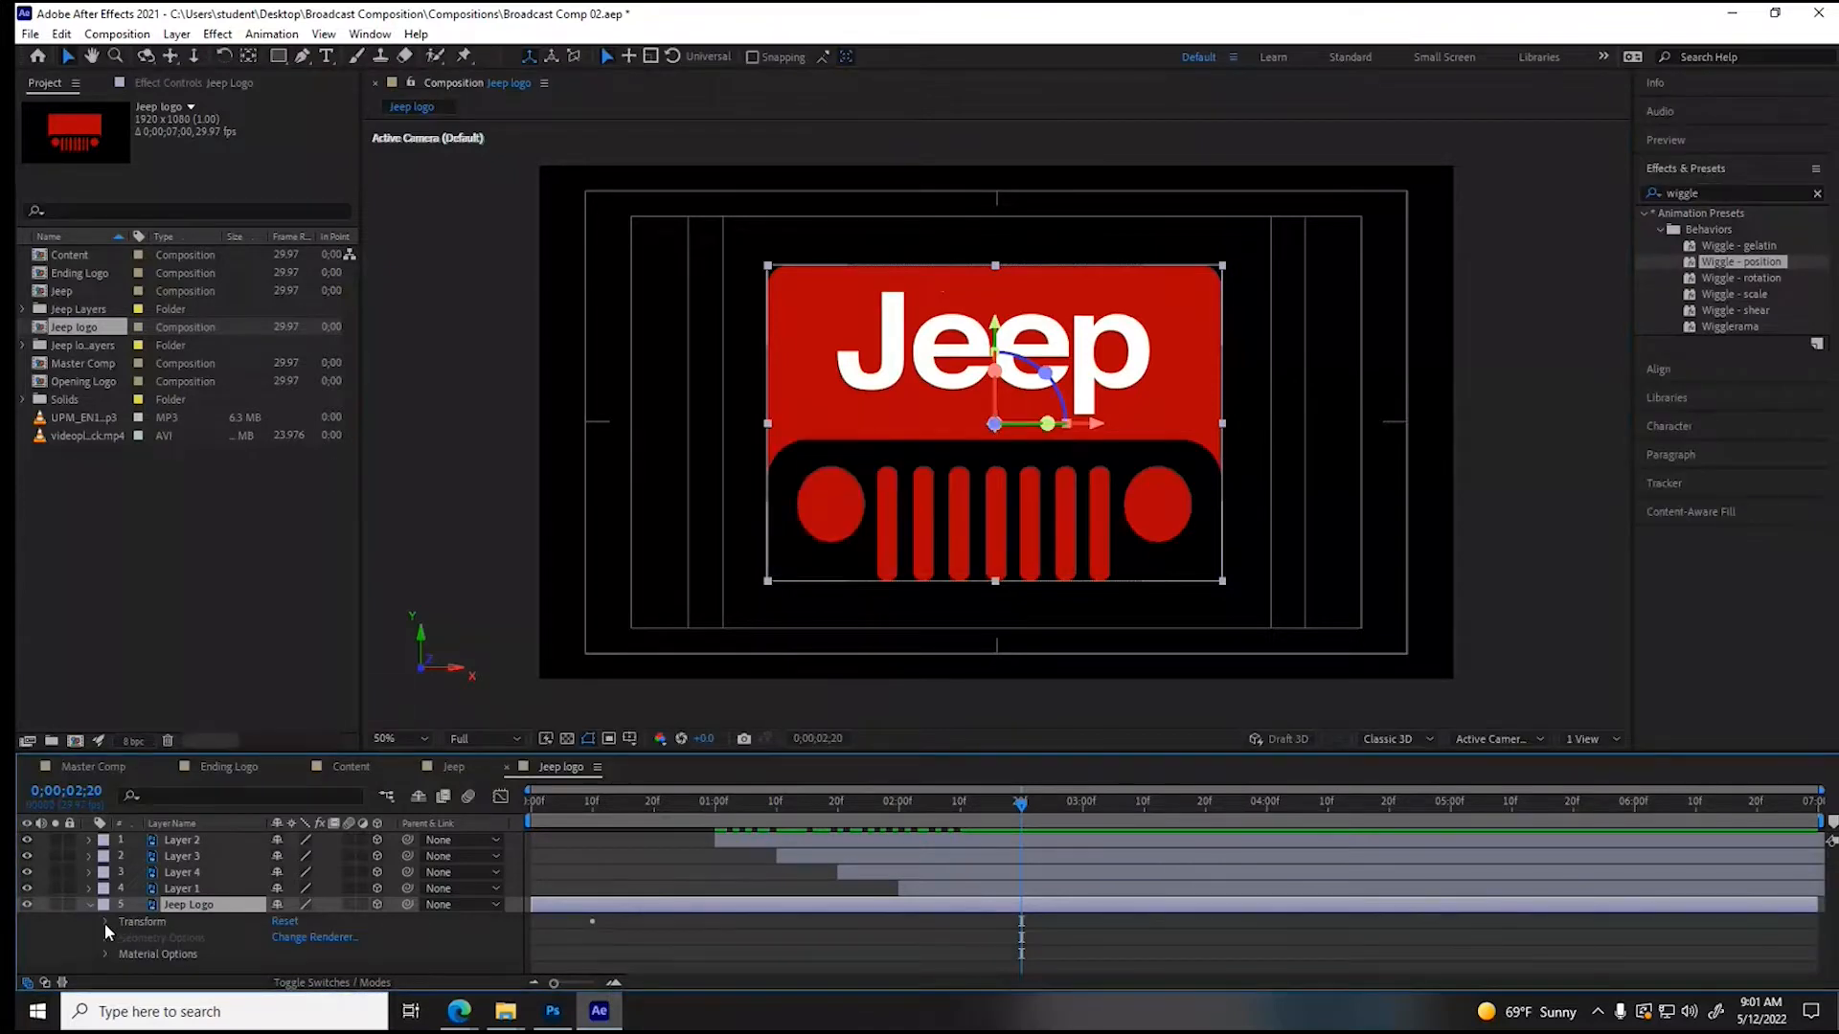
click(106, 924)
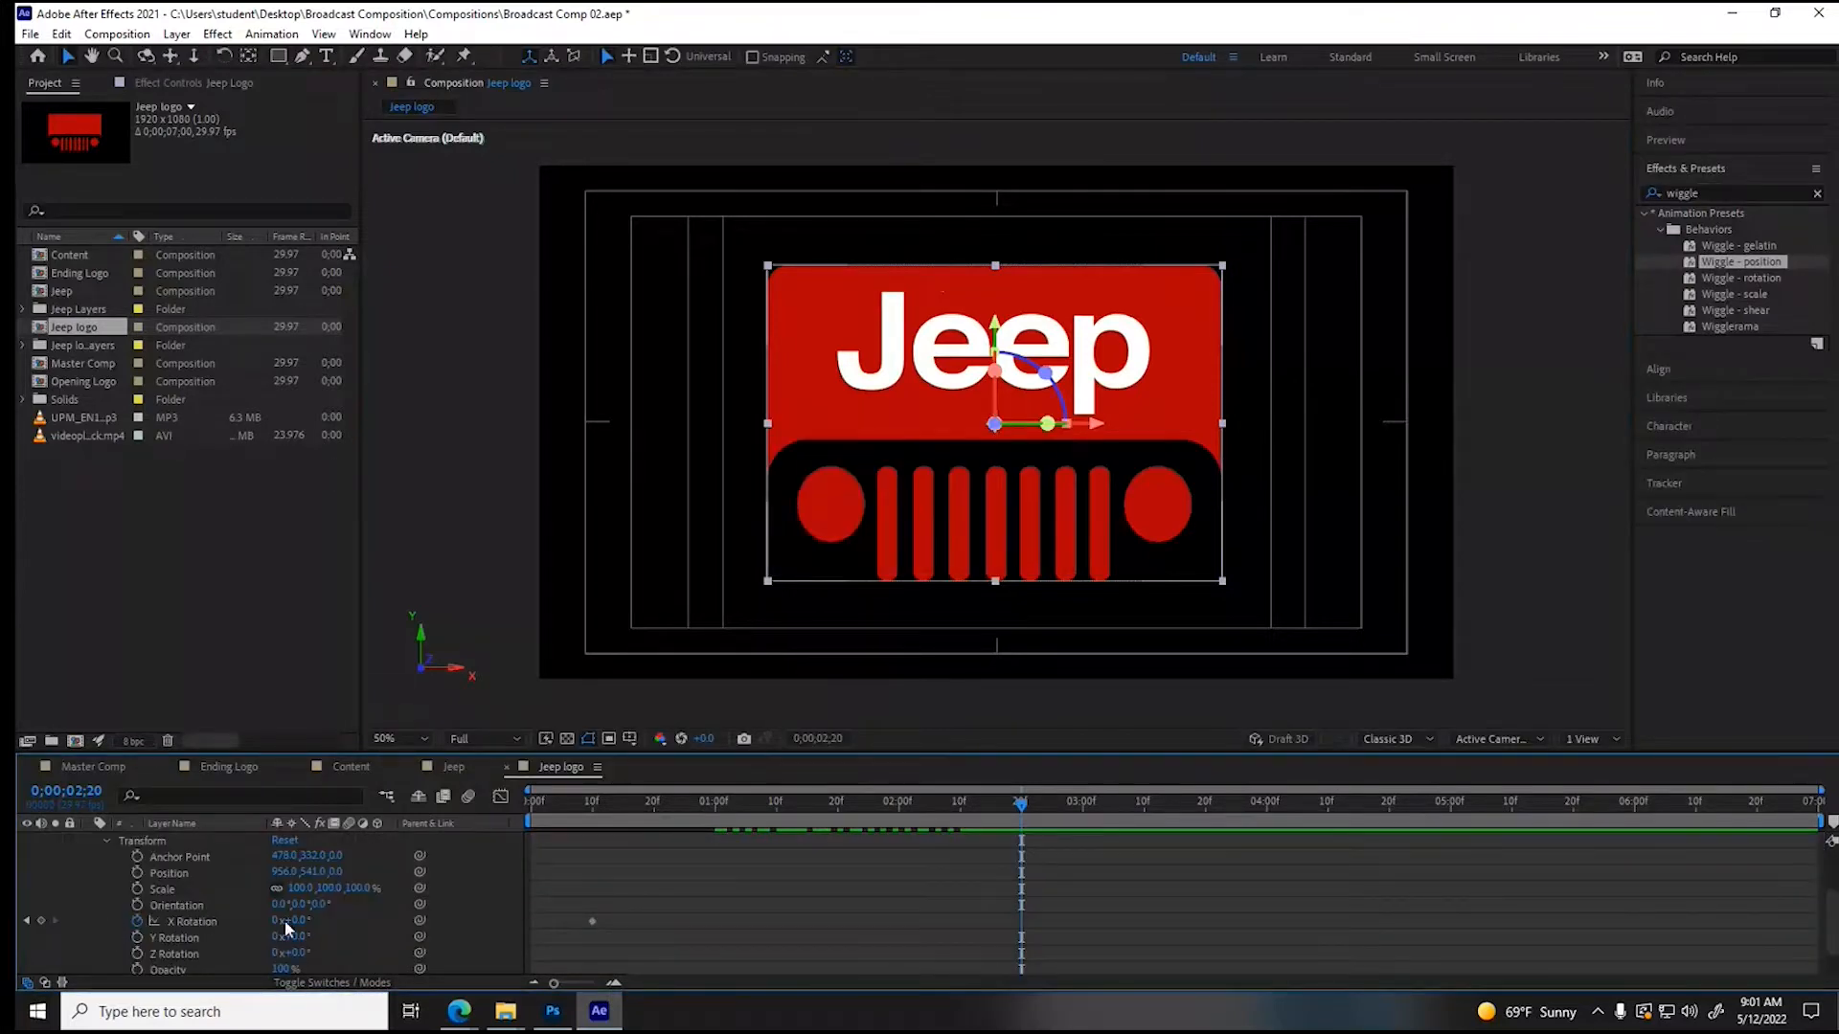
scroll(409, 924, up, 3)
scroll(410, 923, down, 4)
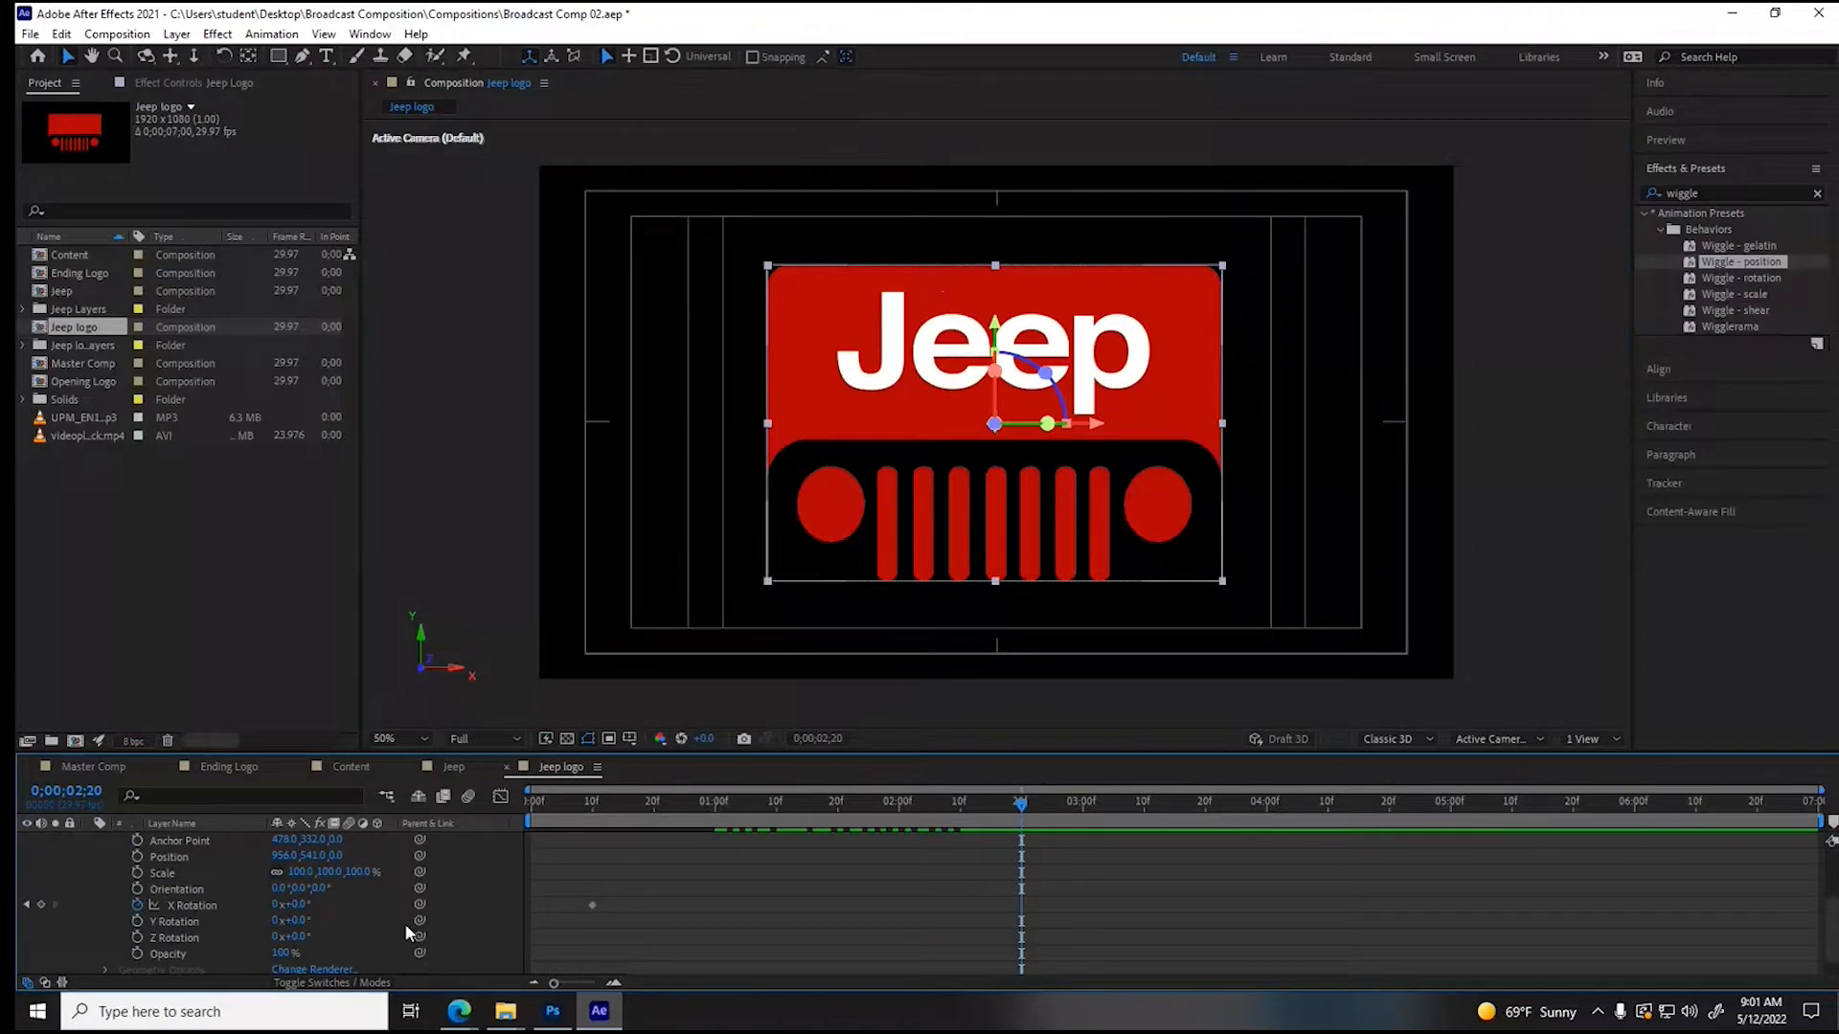
click(136, 904)
click(136, 858)
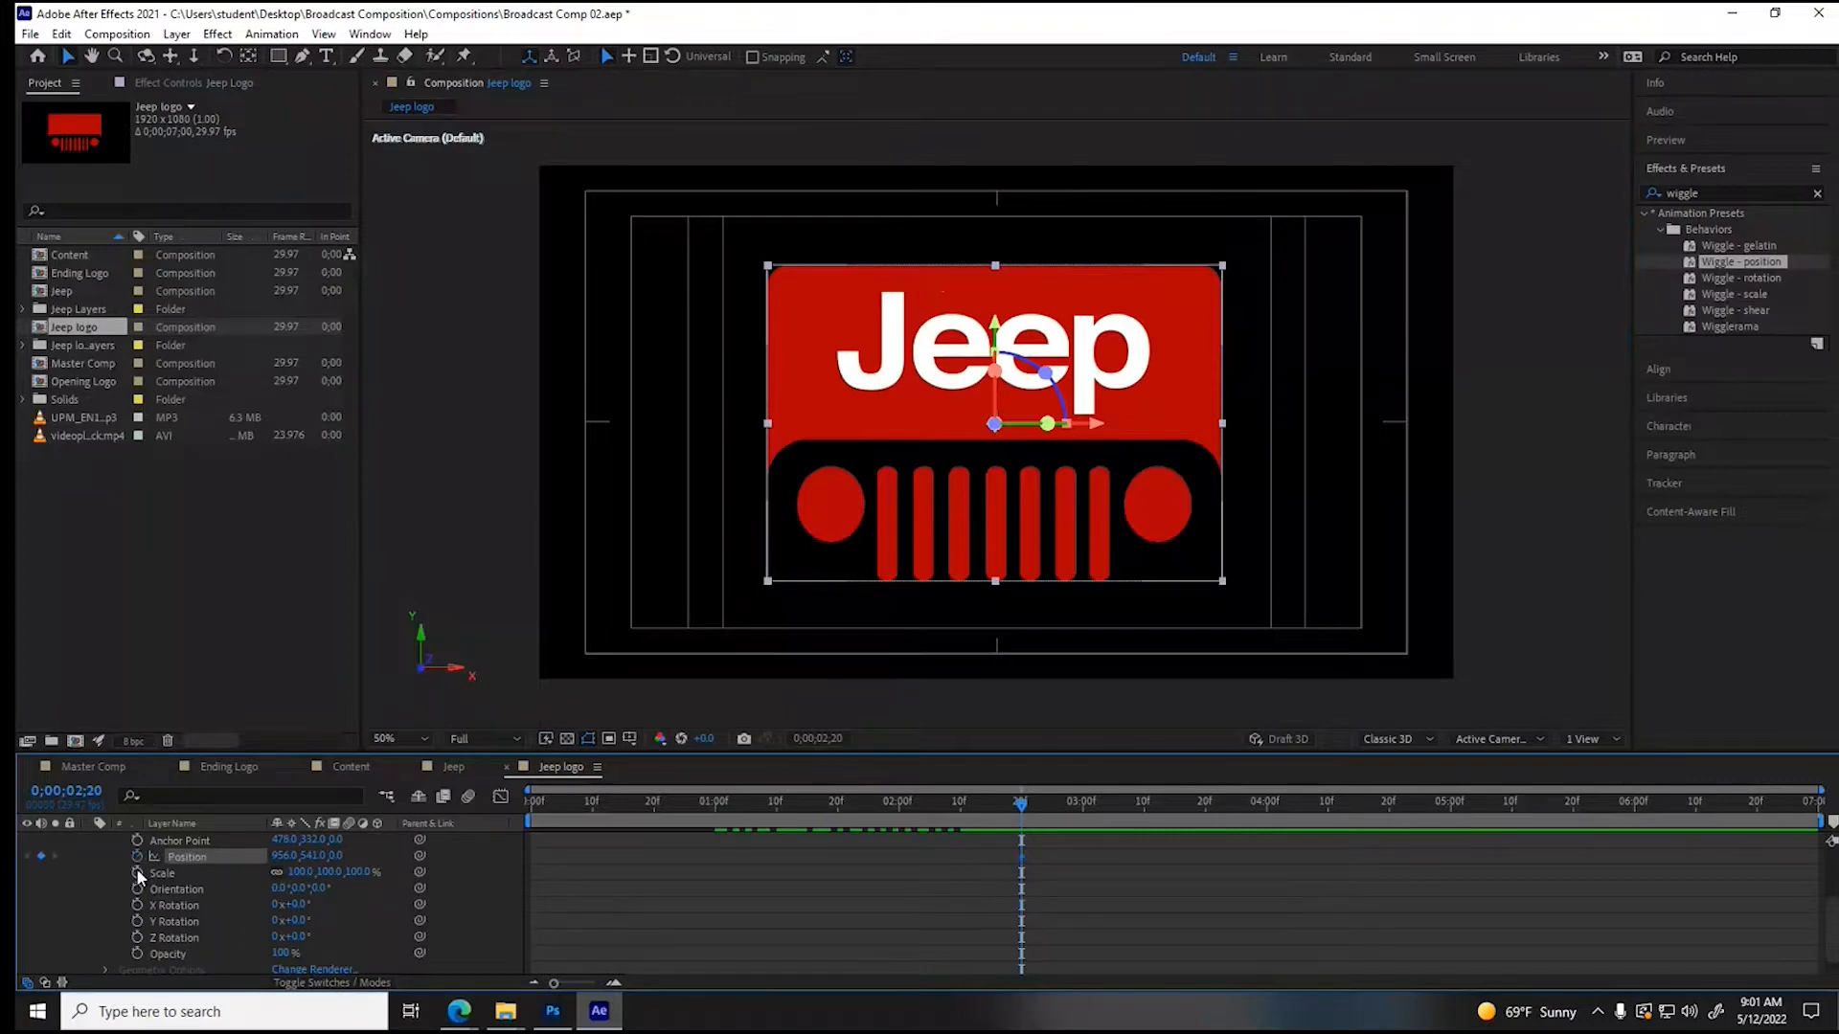
click(137, 922)
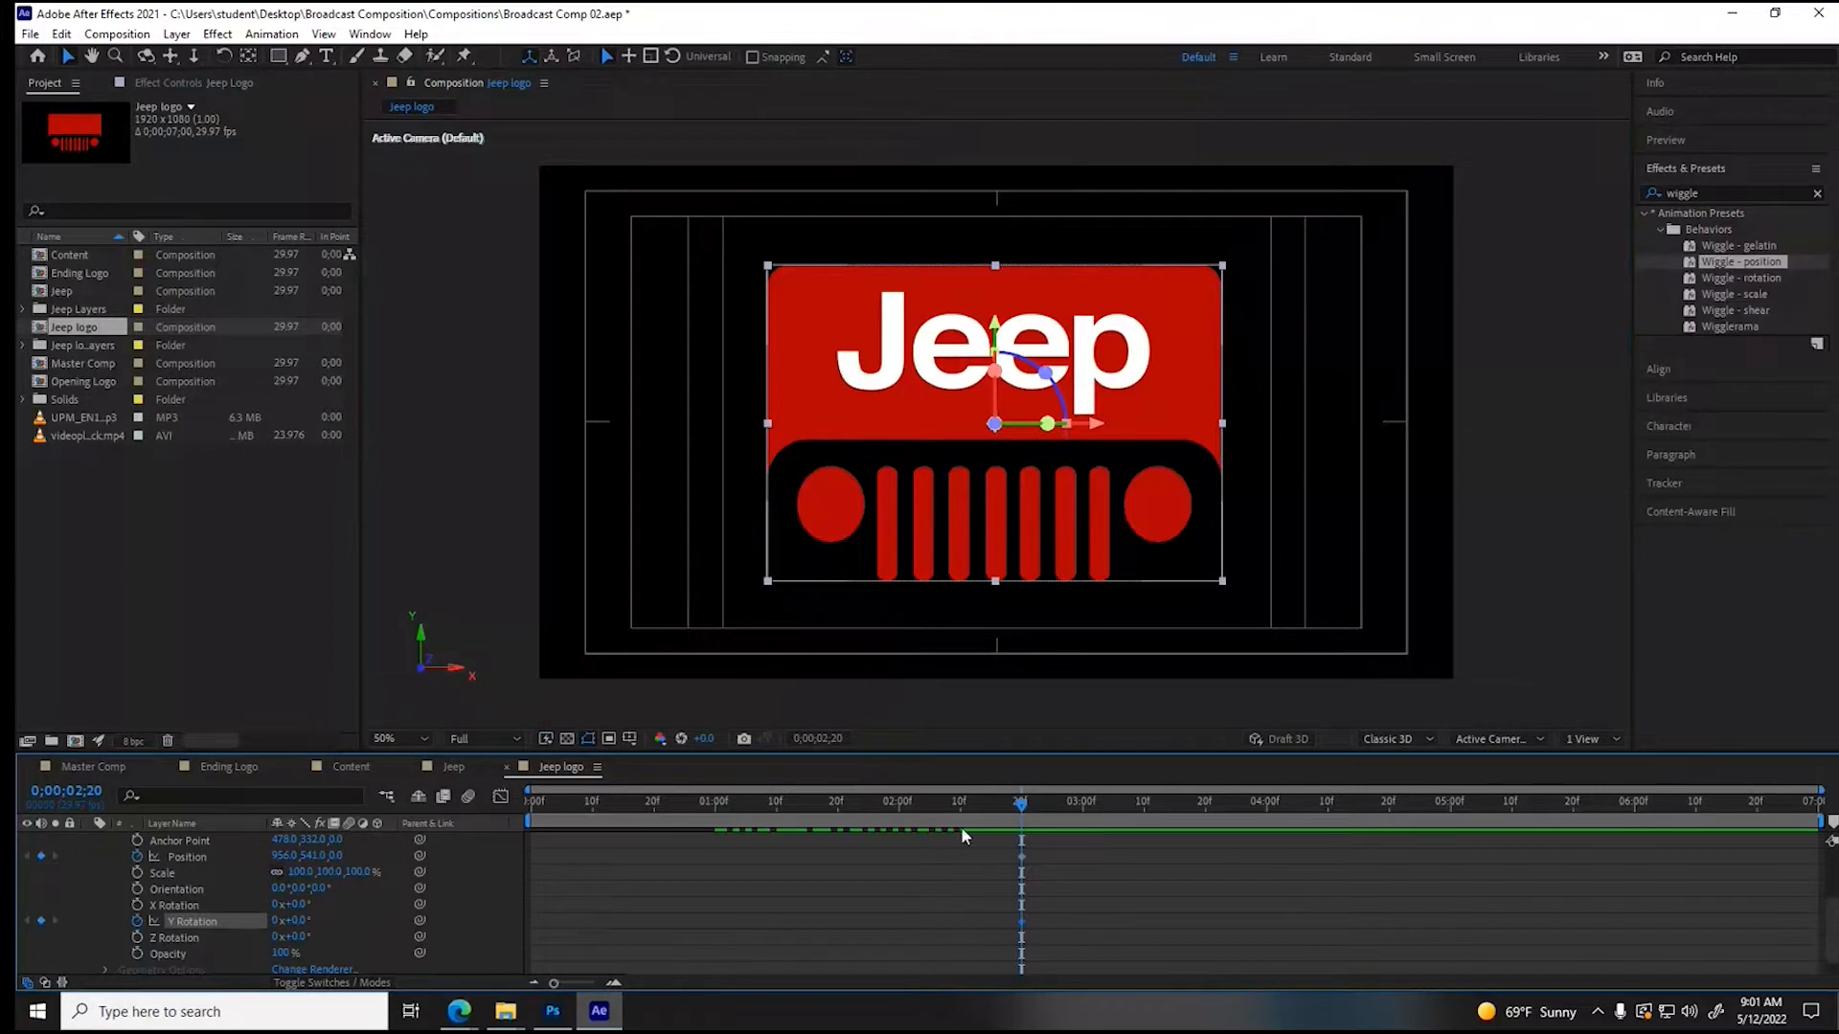
- At 1 second, push the Jeep Logo layer far back in depth with a Z position of 9492
drag(1021, 802, 493, 806)
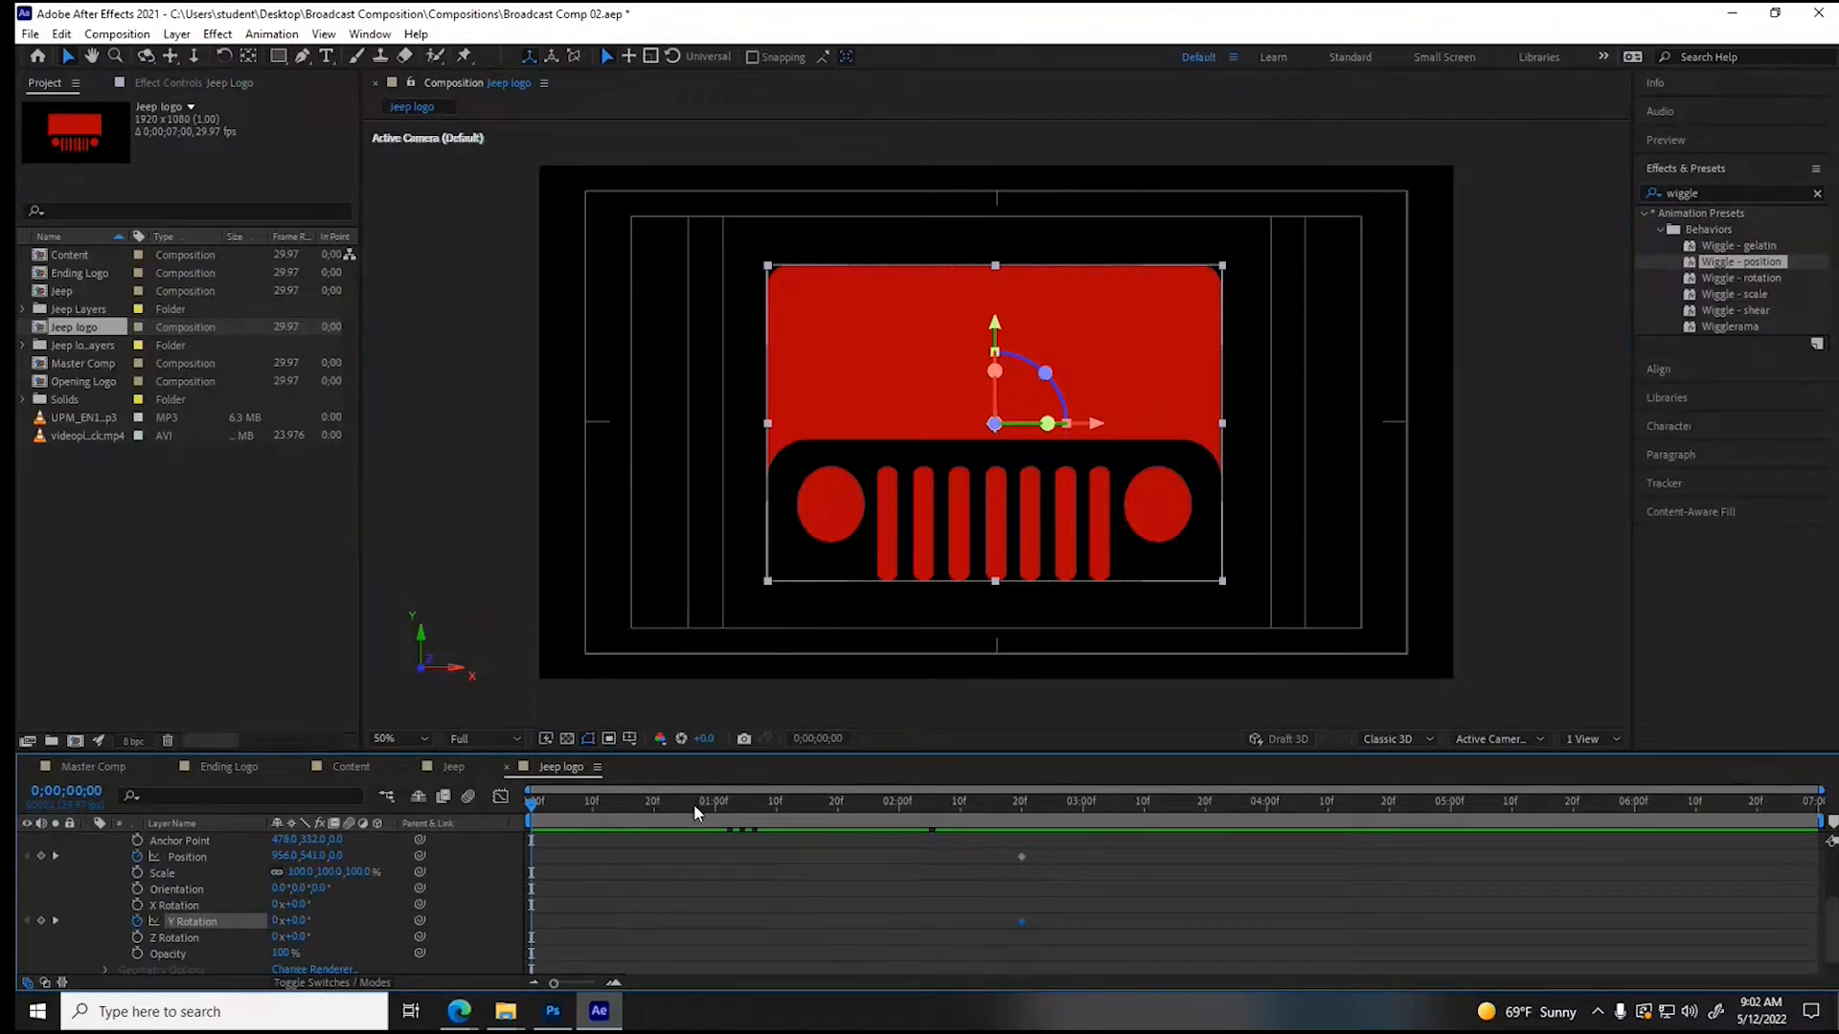
click(721, 804)
drag(722, 810, 715, 812)
click(337, 856)
text(1301)
key(Return)
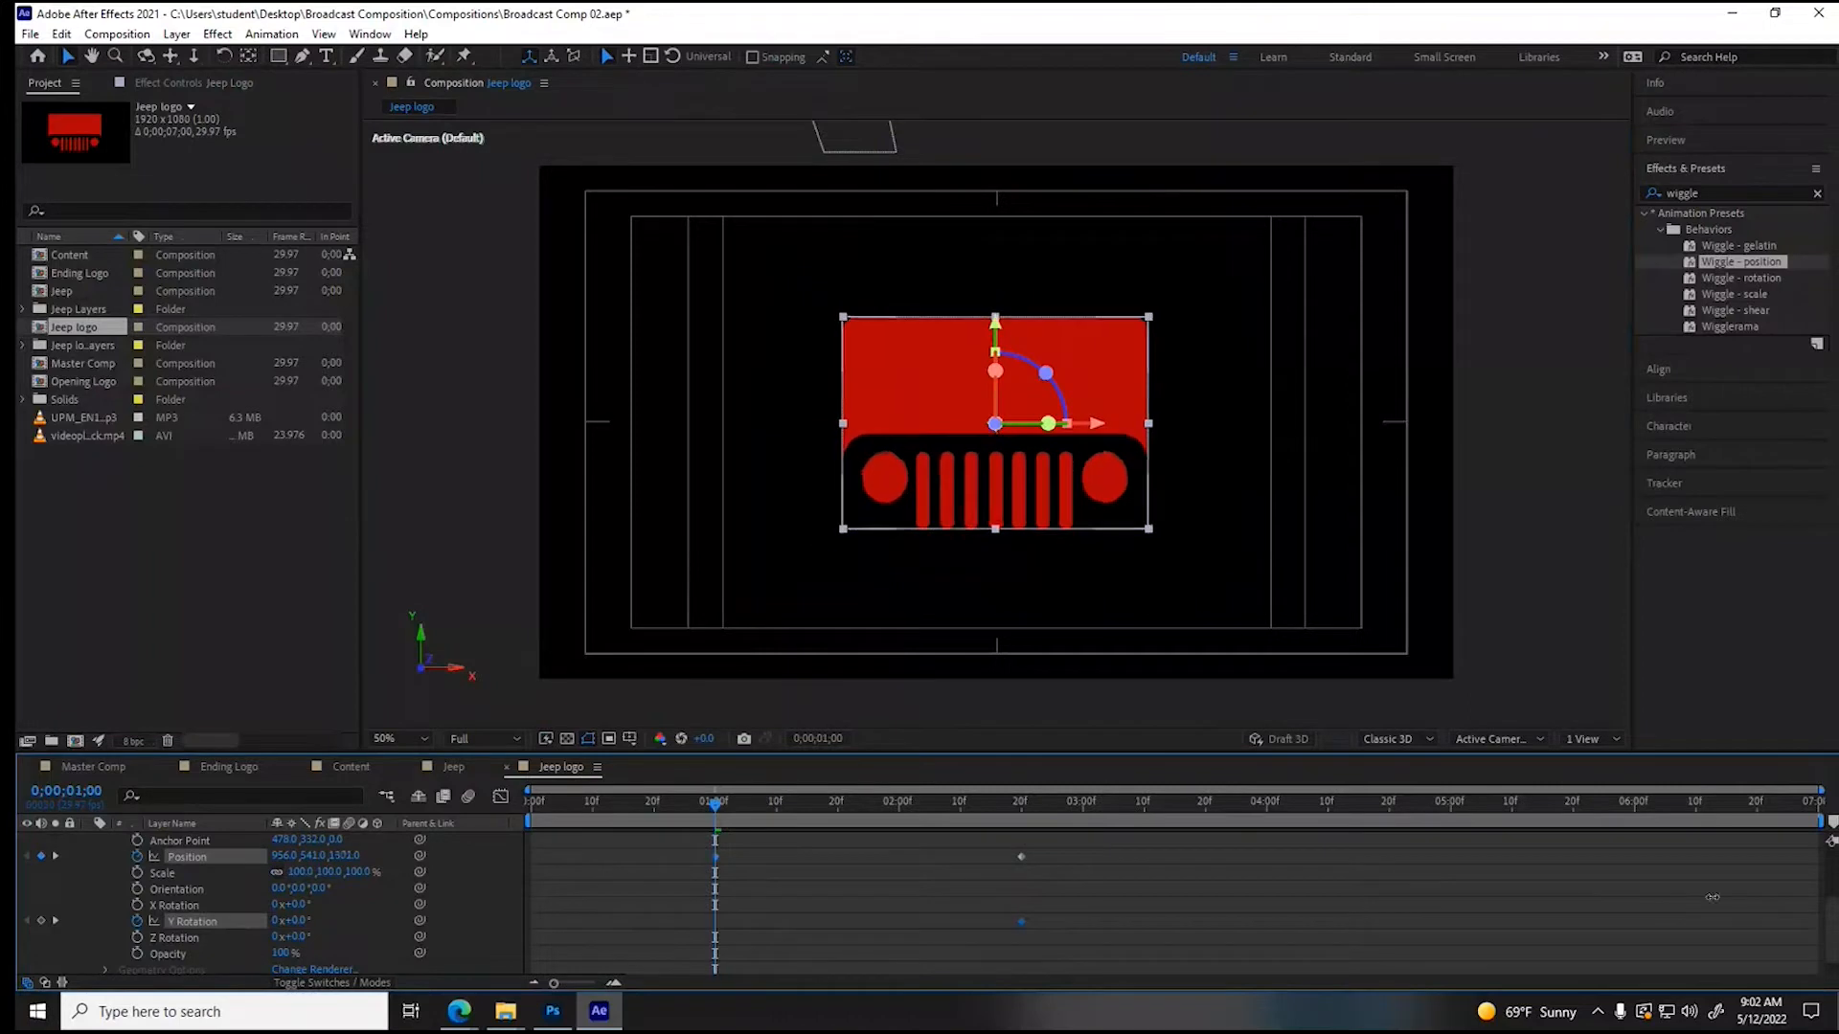
drag(345, 855, 1636, 891)
drag(347, 858, 1168, 901)
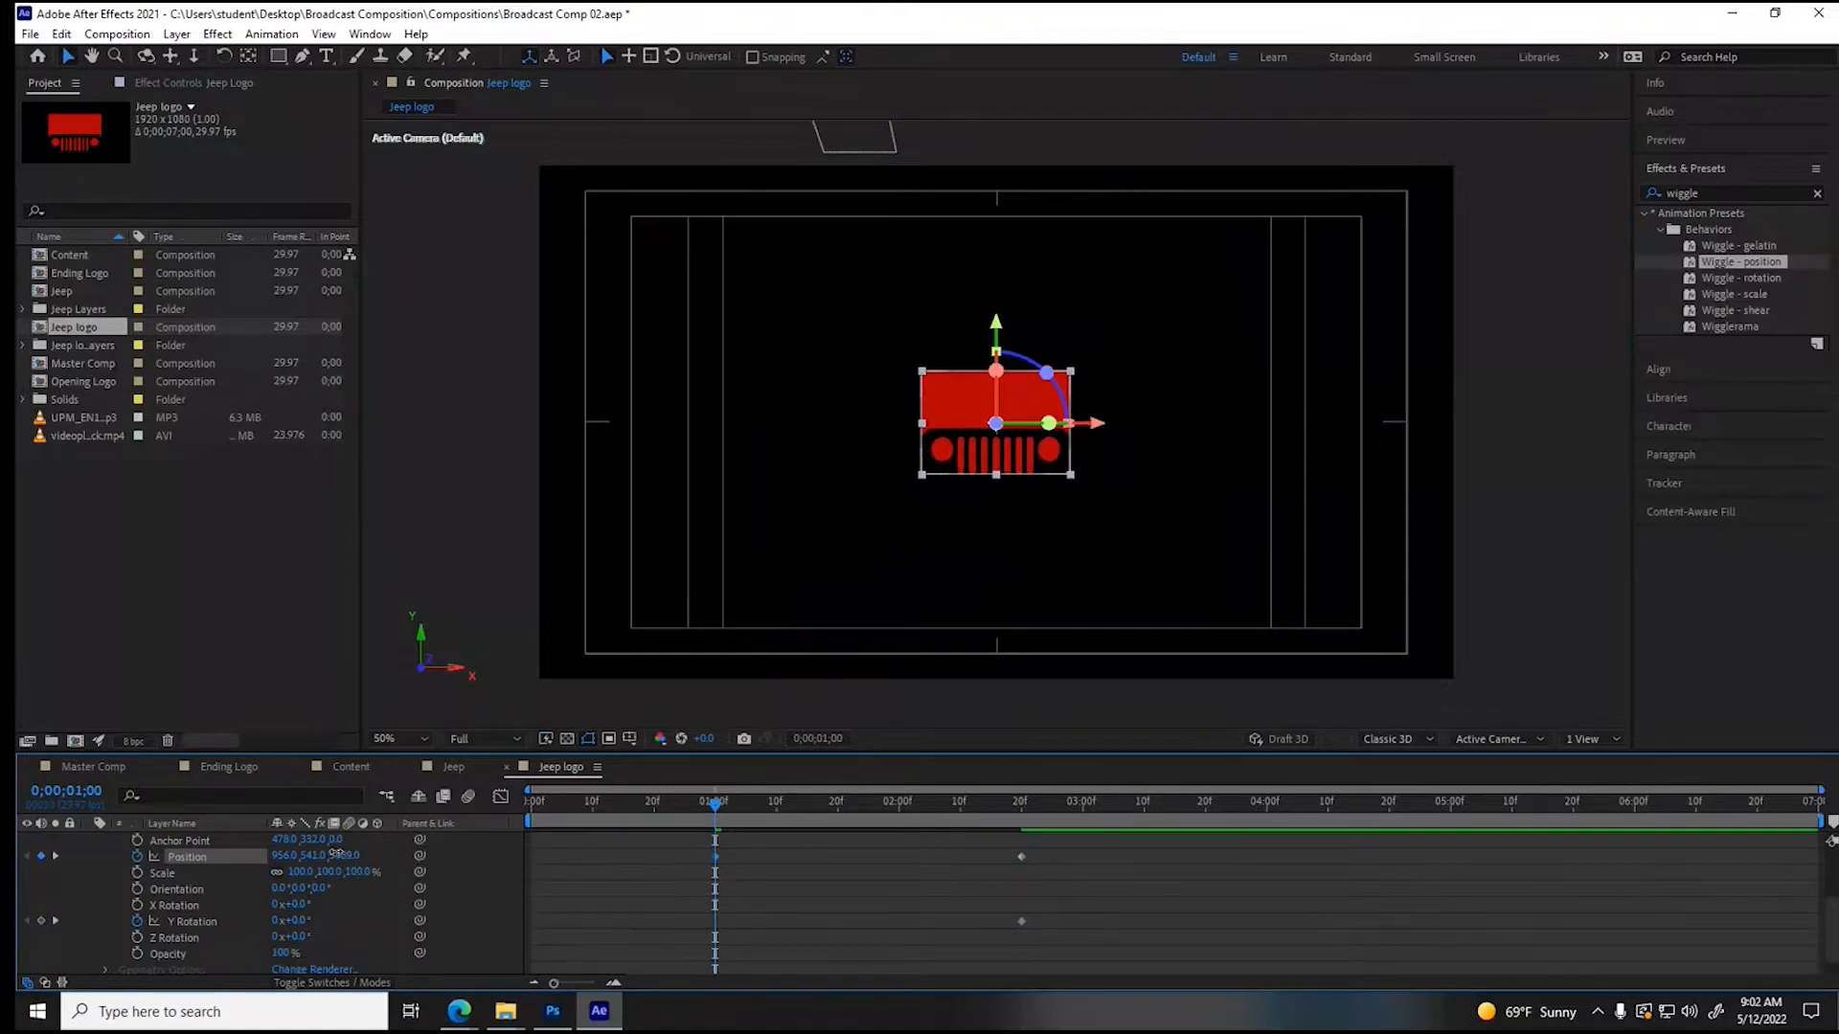
drag(336, 854, 717, 889)
drag(341, 854, 1625, 886)
drag(338, 855, 1356, 841)
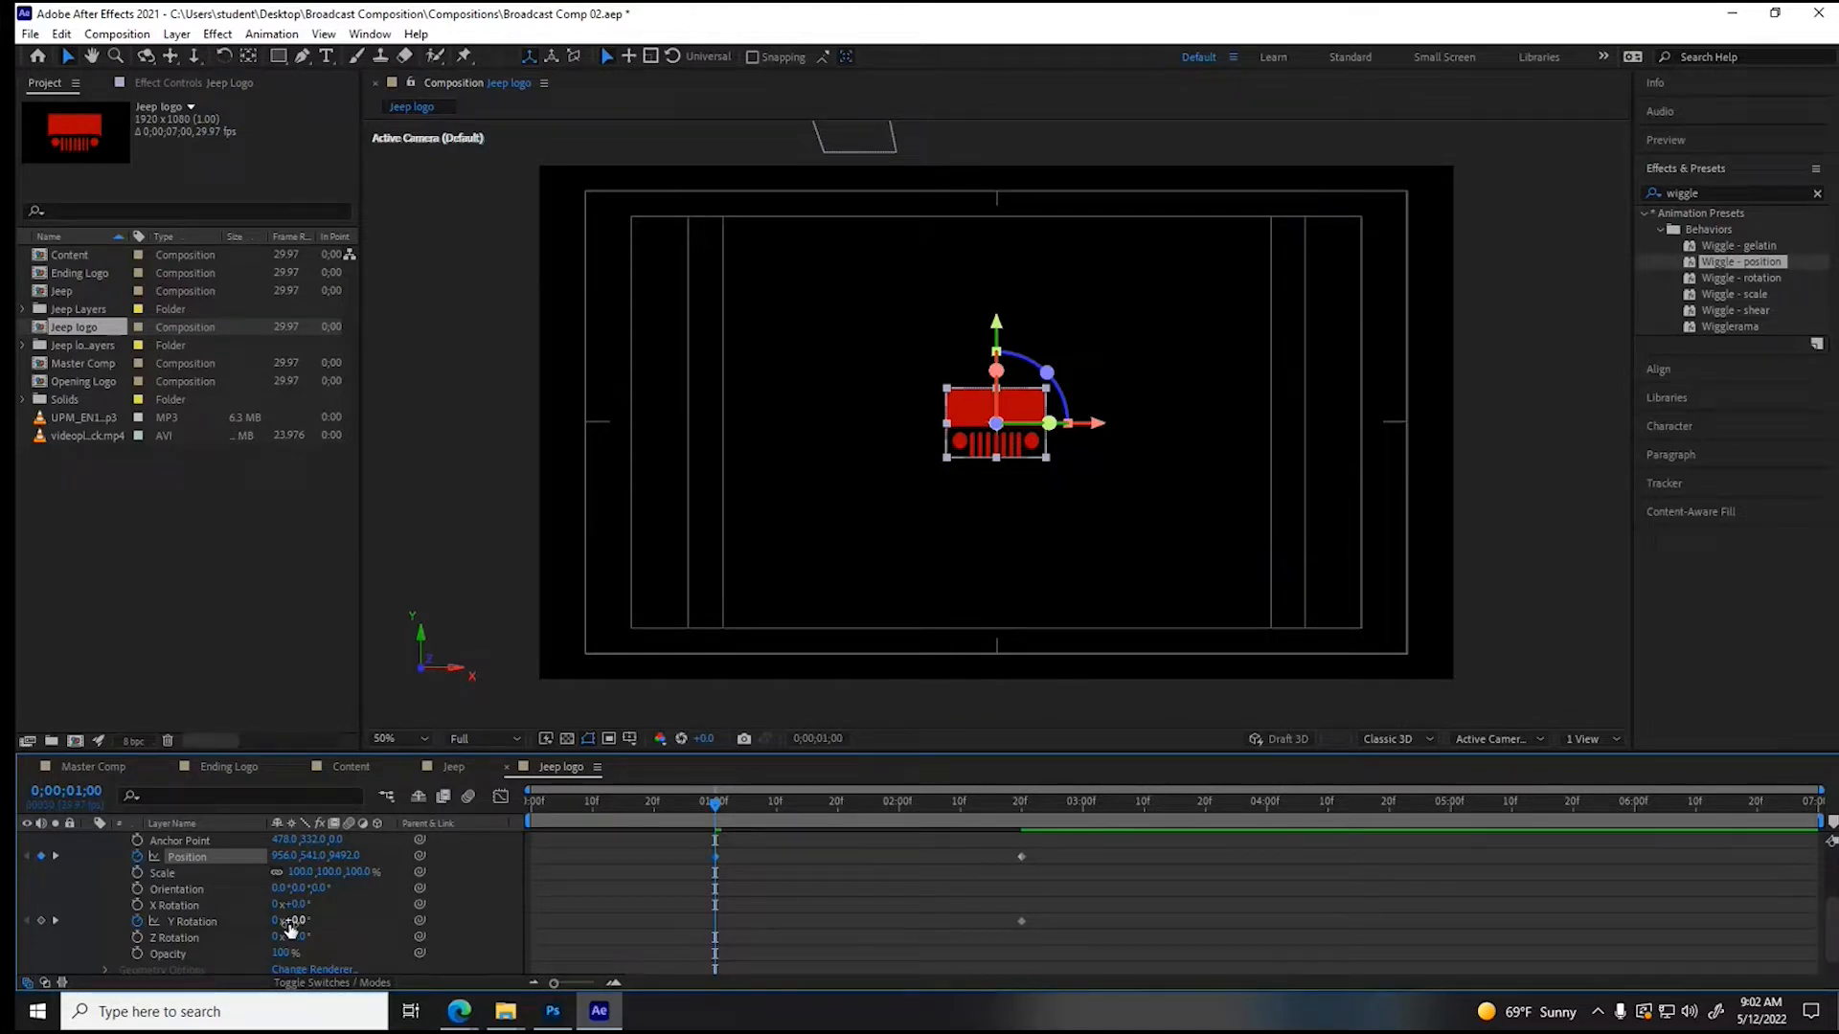
- At 1 second, set the Jeep Logo layer's Y Rotation to -90° and move it out of frame with an X position of -3728
drag(290, 921, 304, 921)
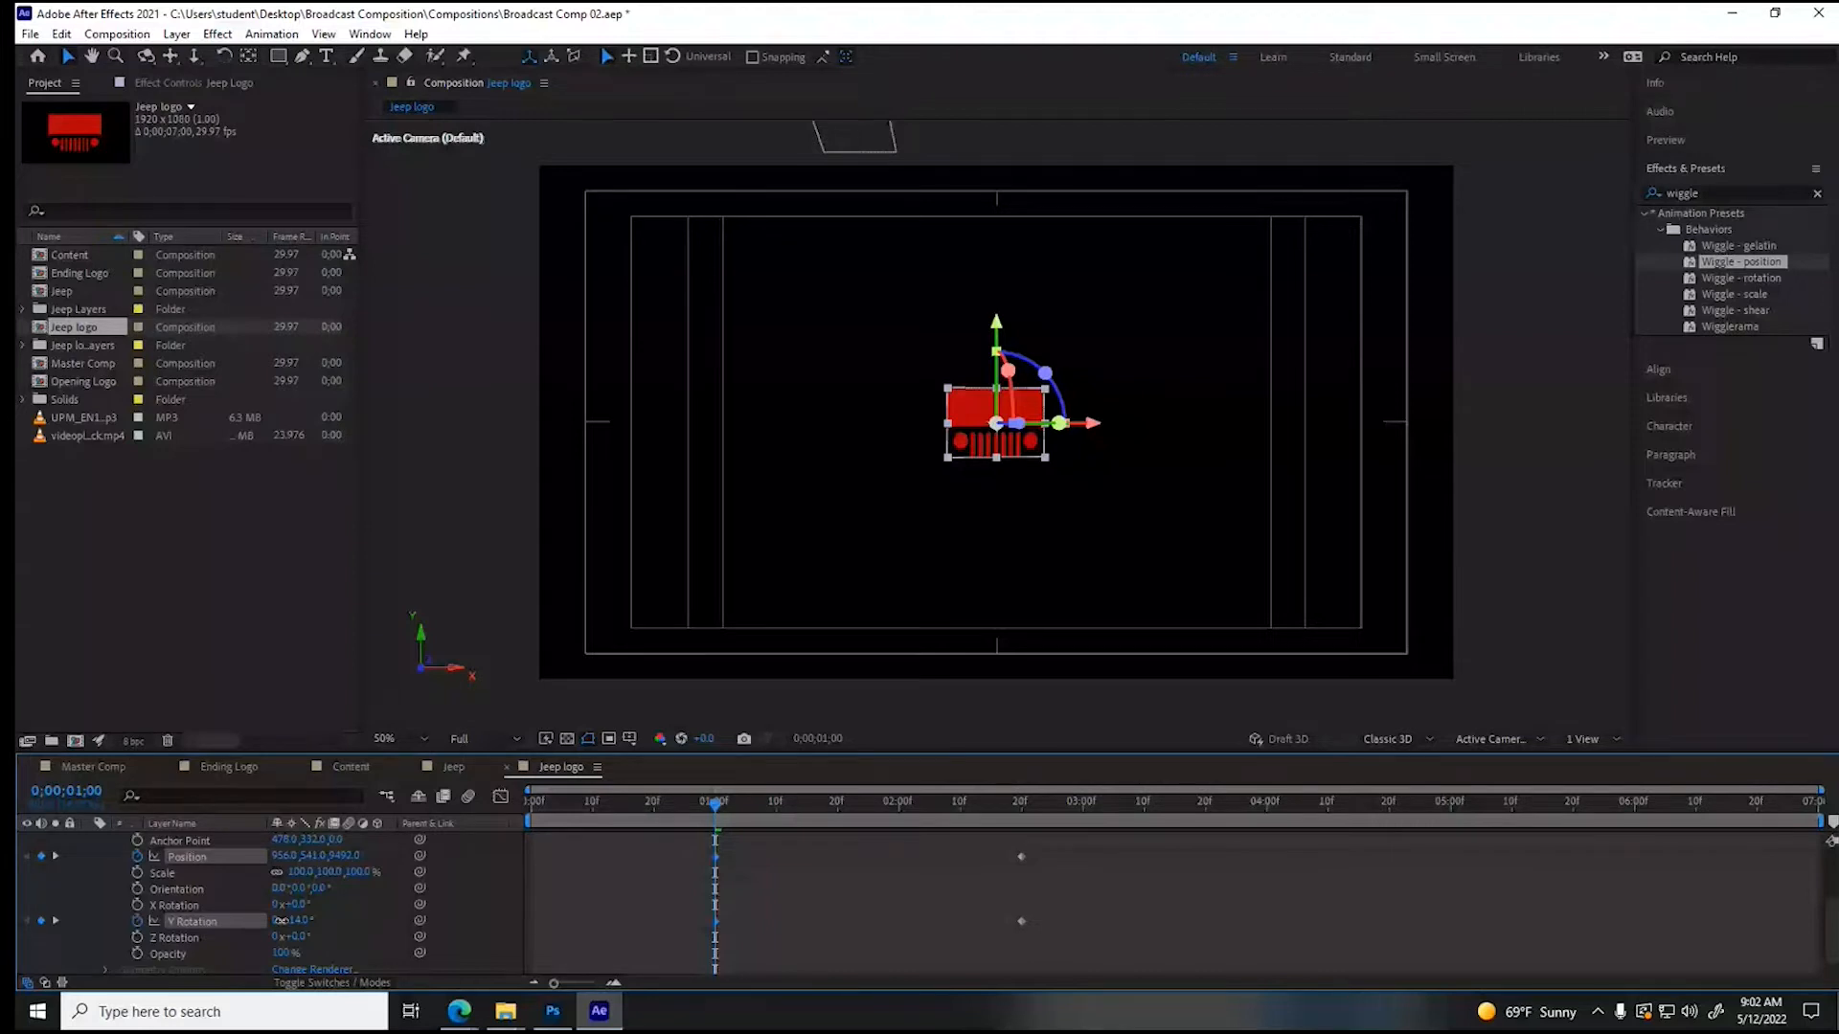
drag(280, 920, 209, 922)
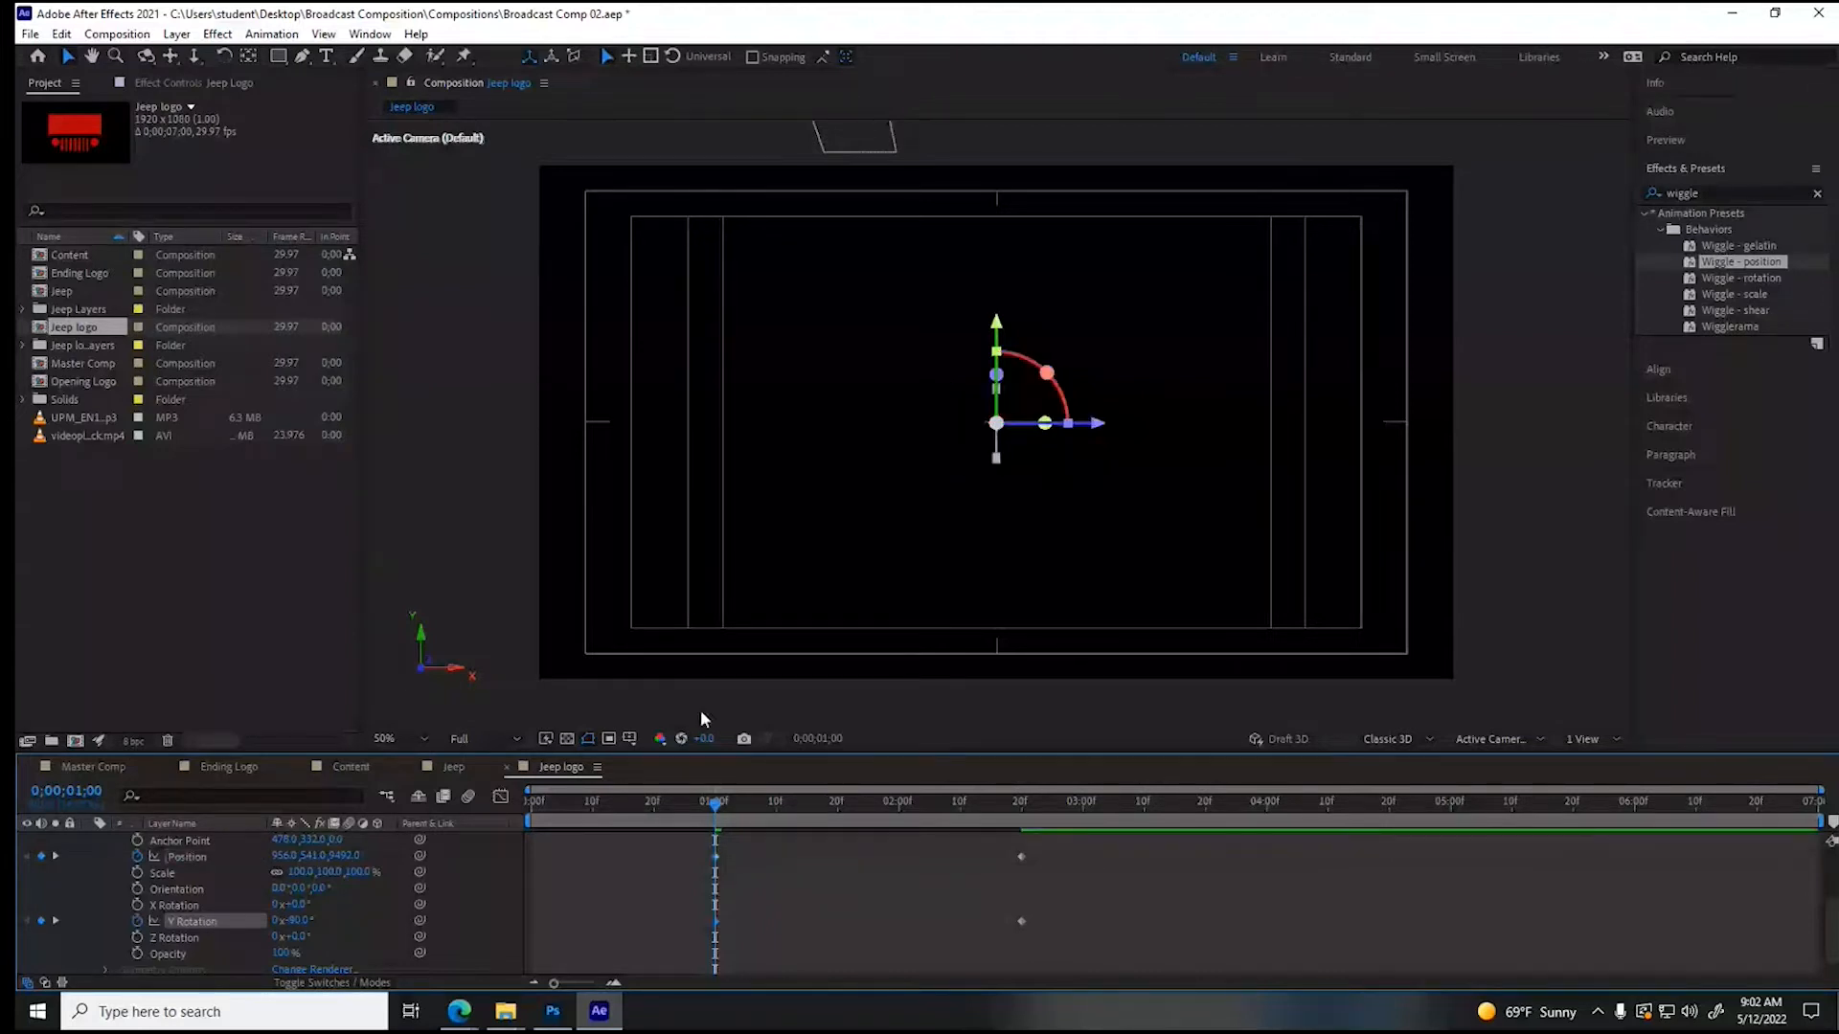
drag(1092, 430, 20, 450)
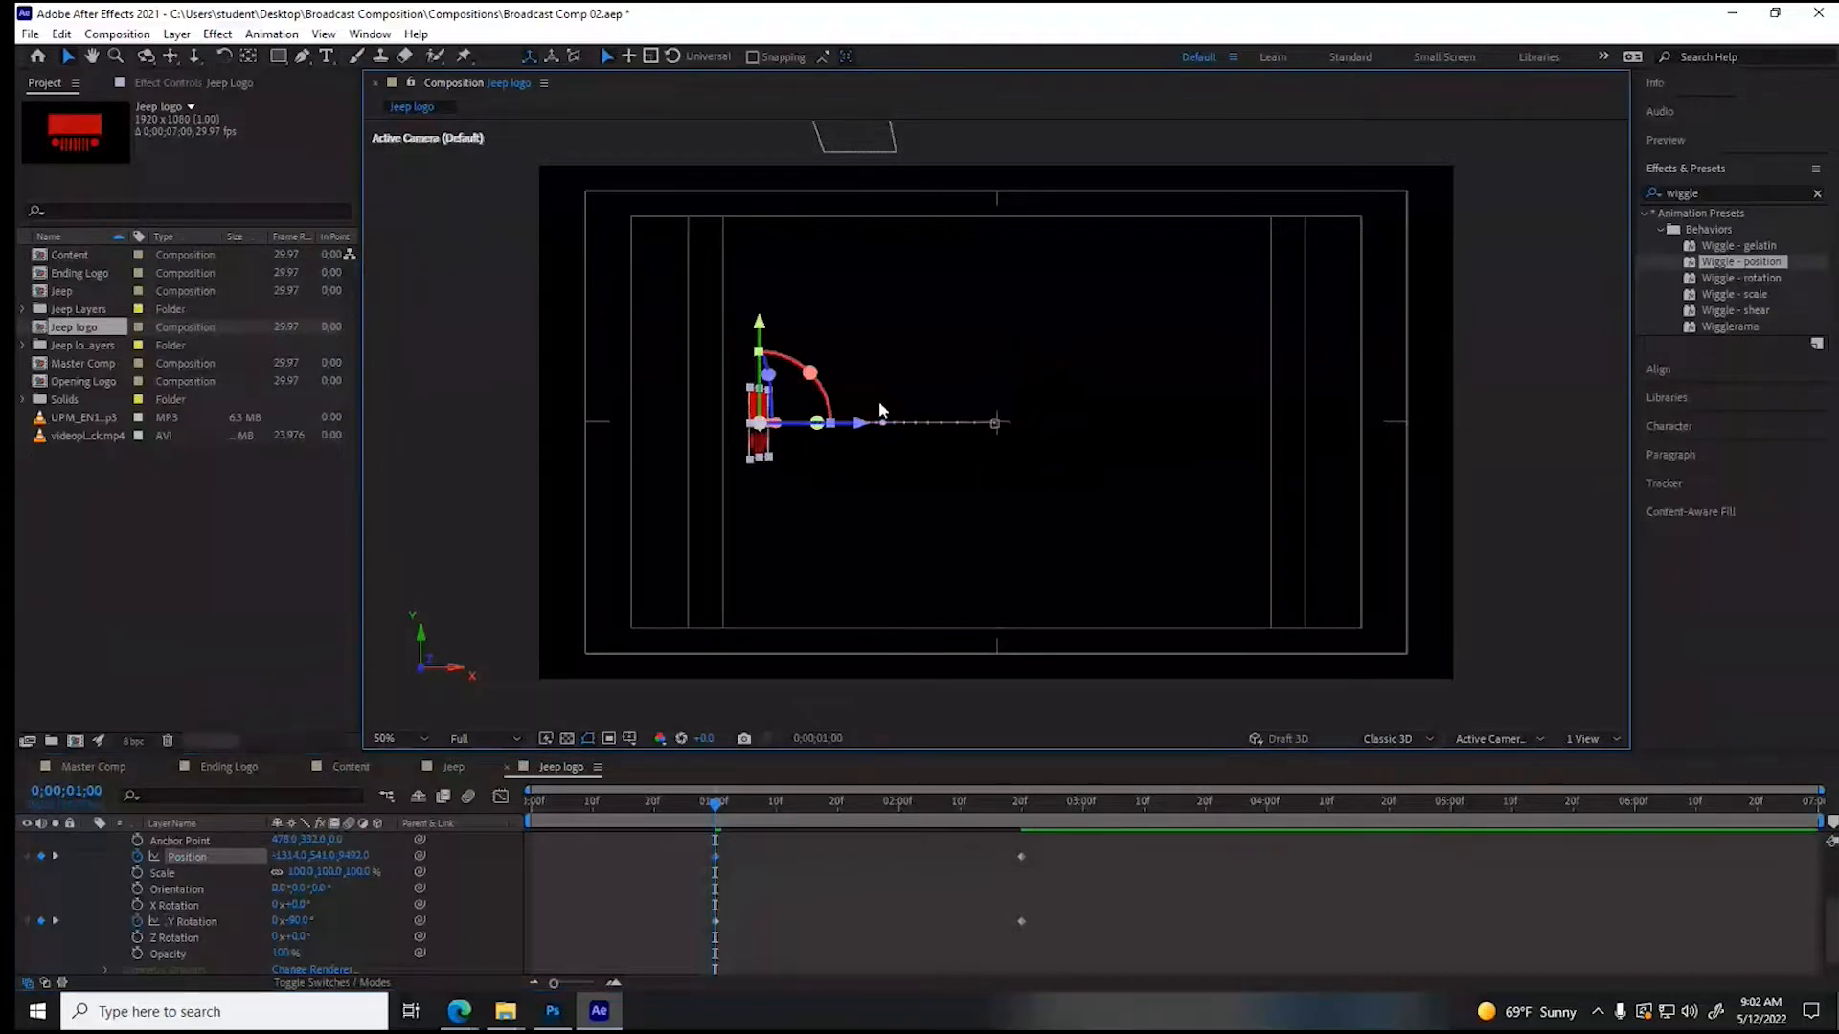
drag(873, 436, 818, 433)
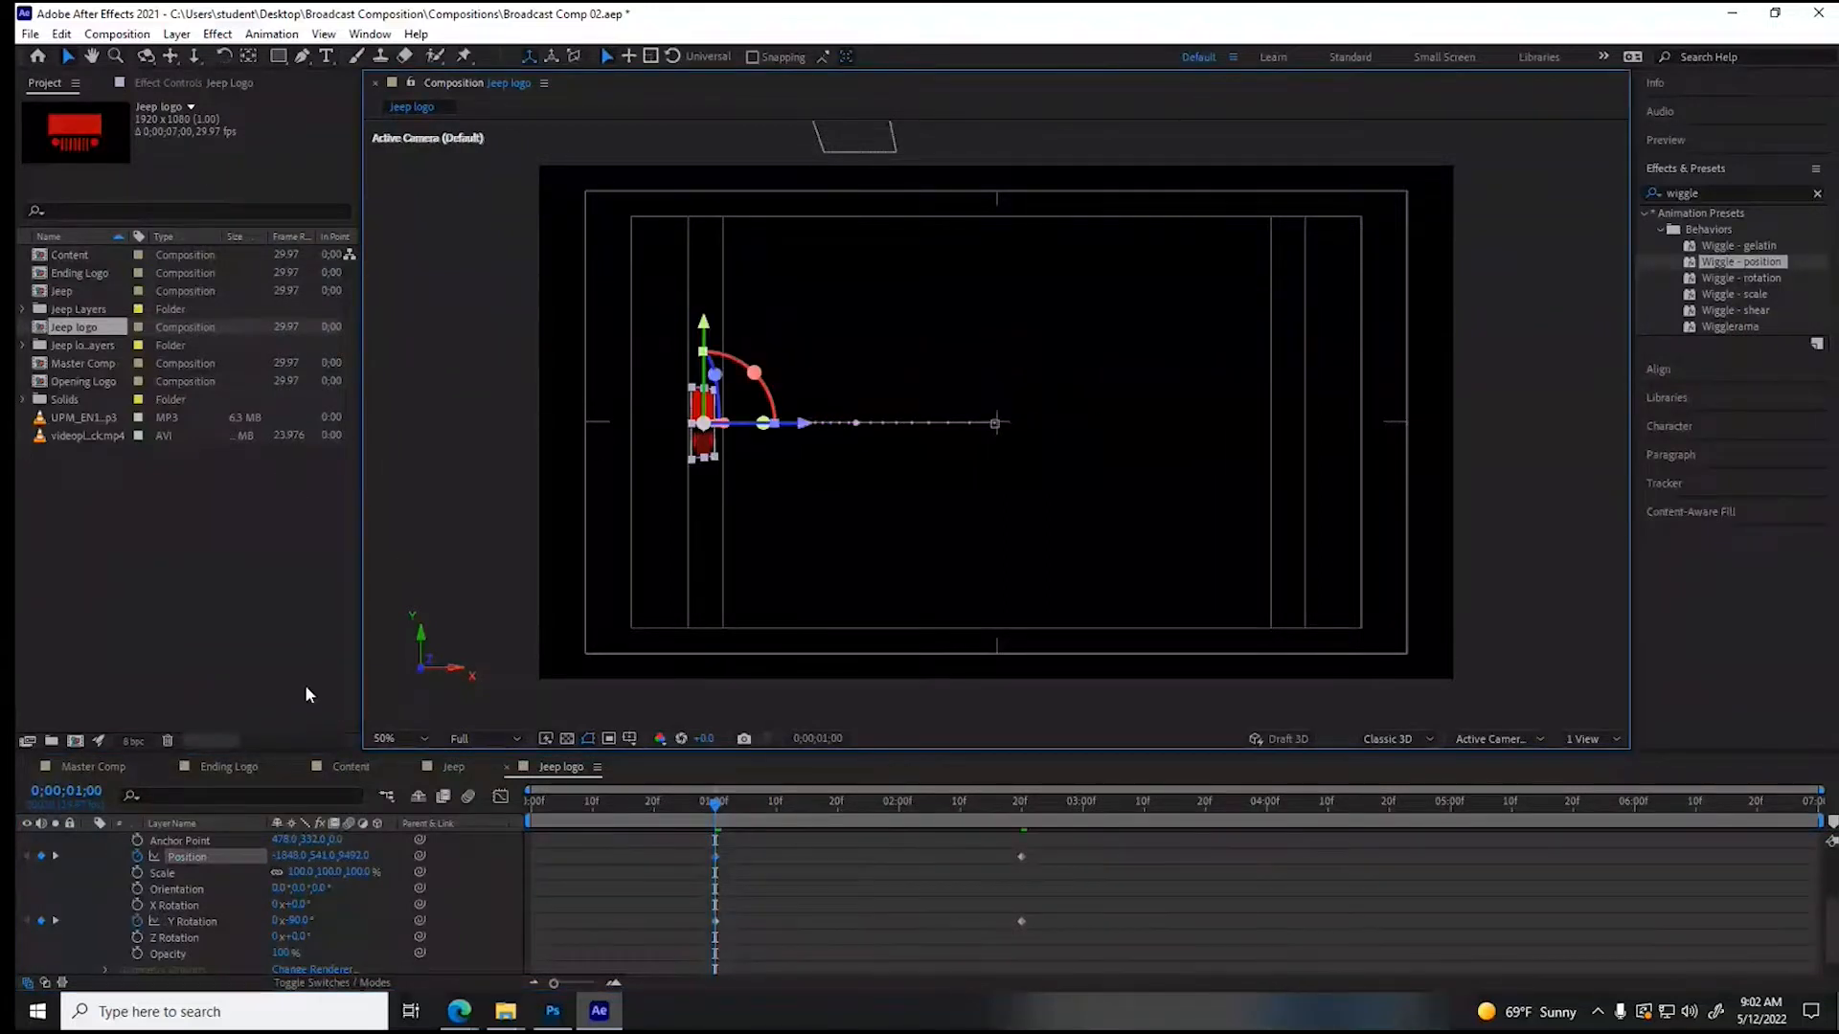
drag(289, 861, 280, 861)
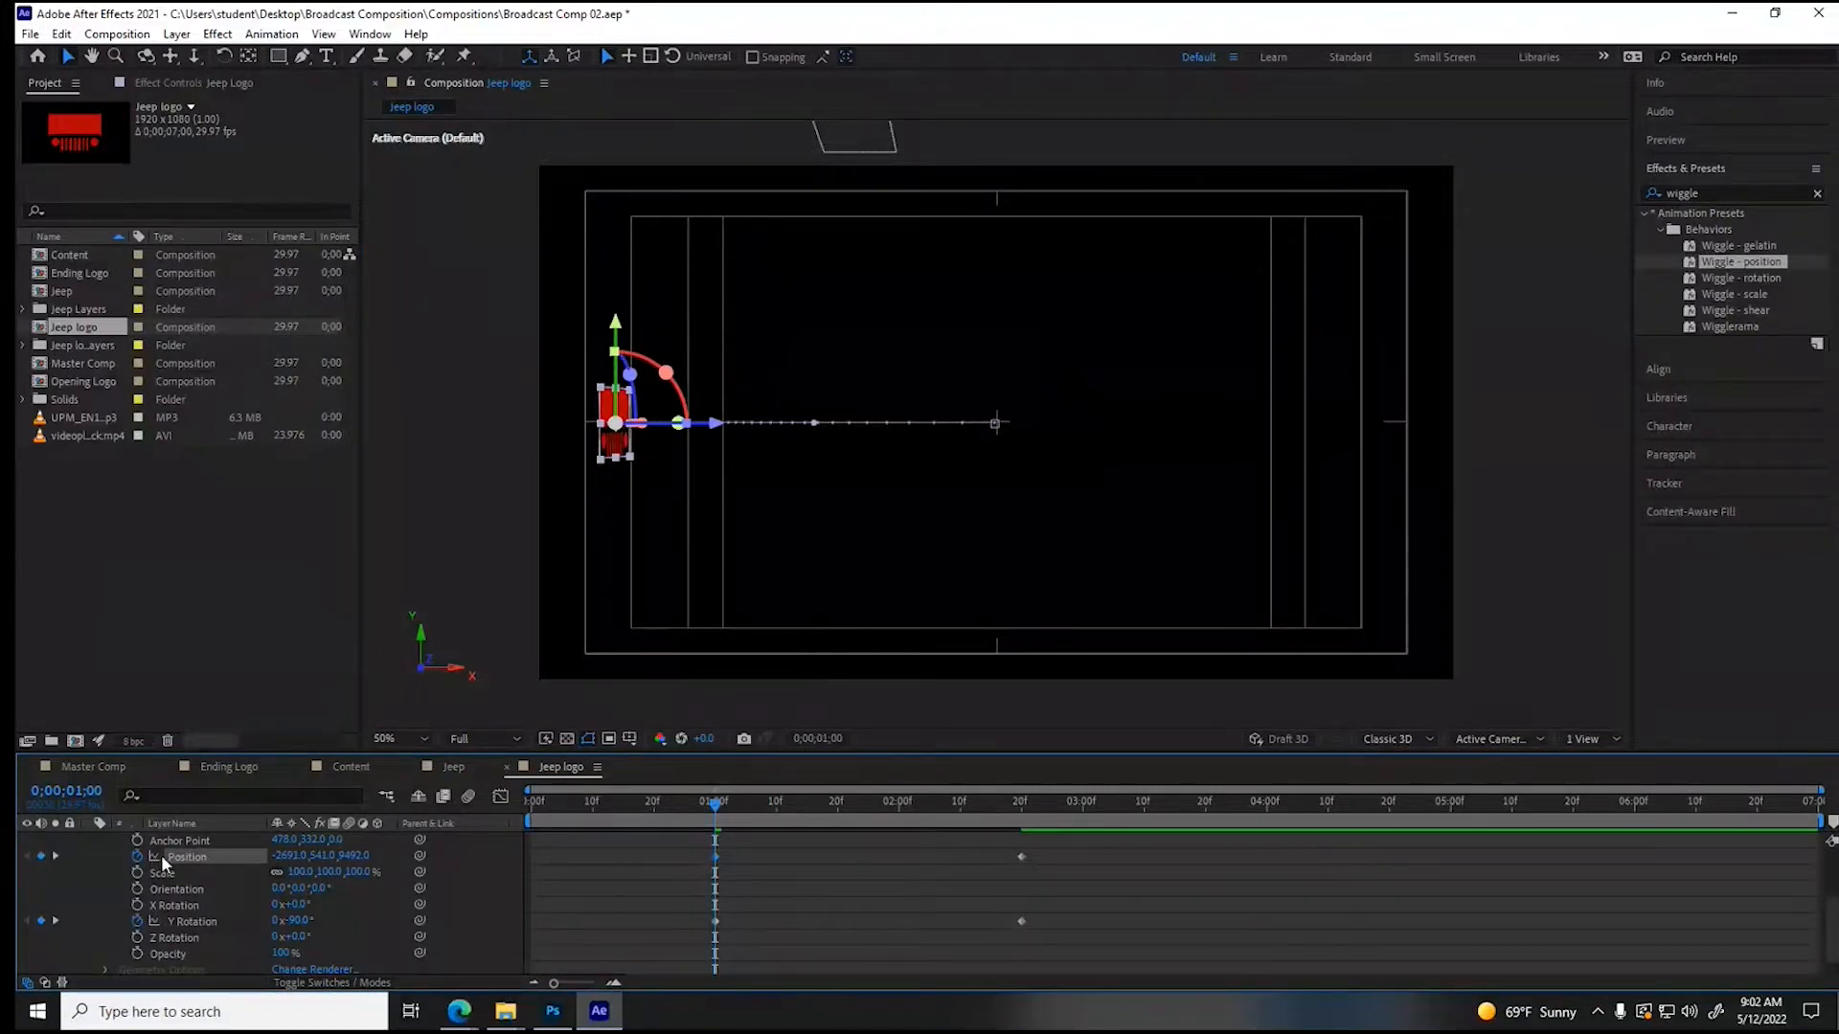
drag(114, 843, 17, 843)
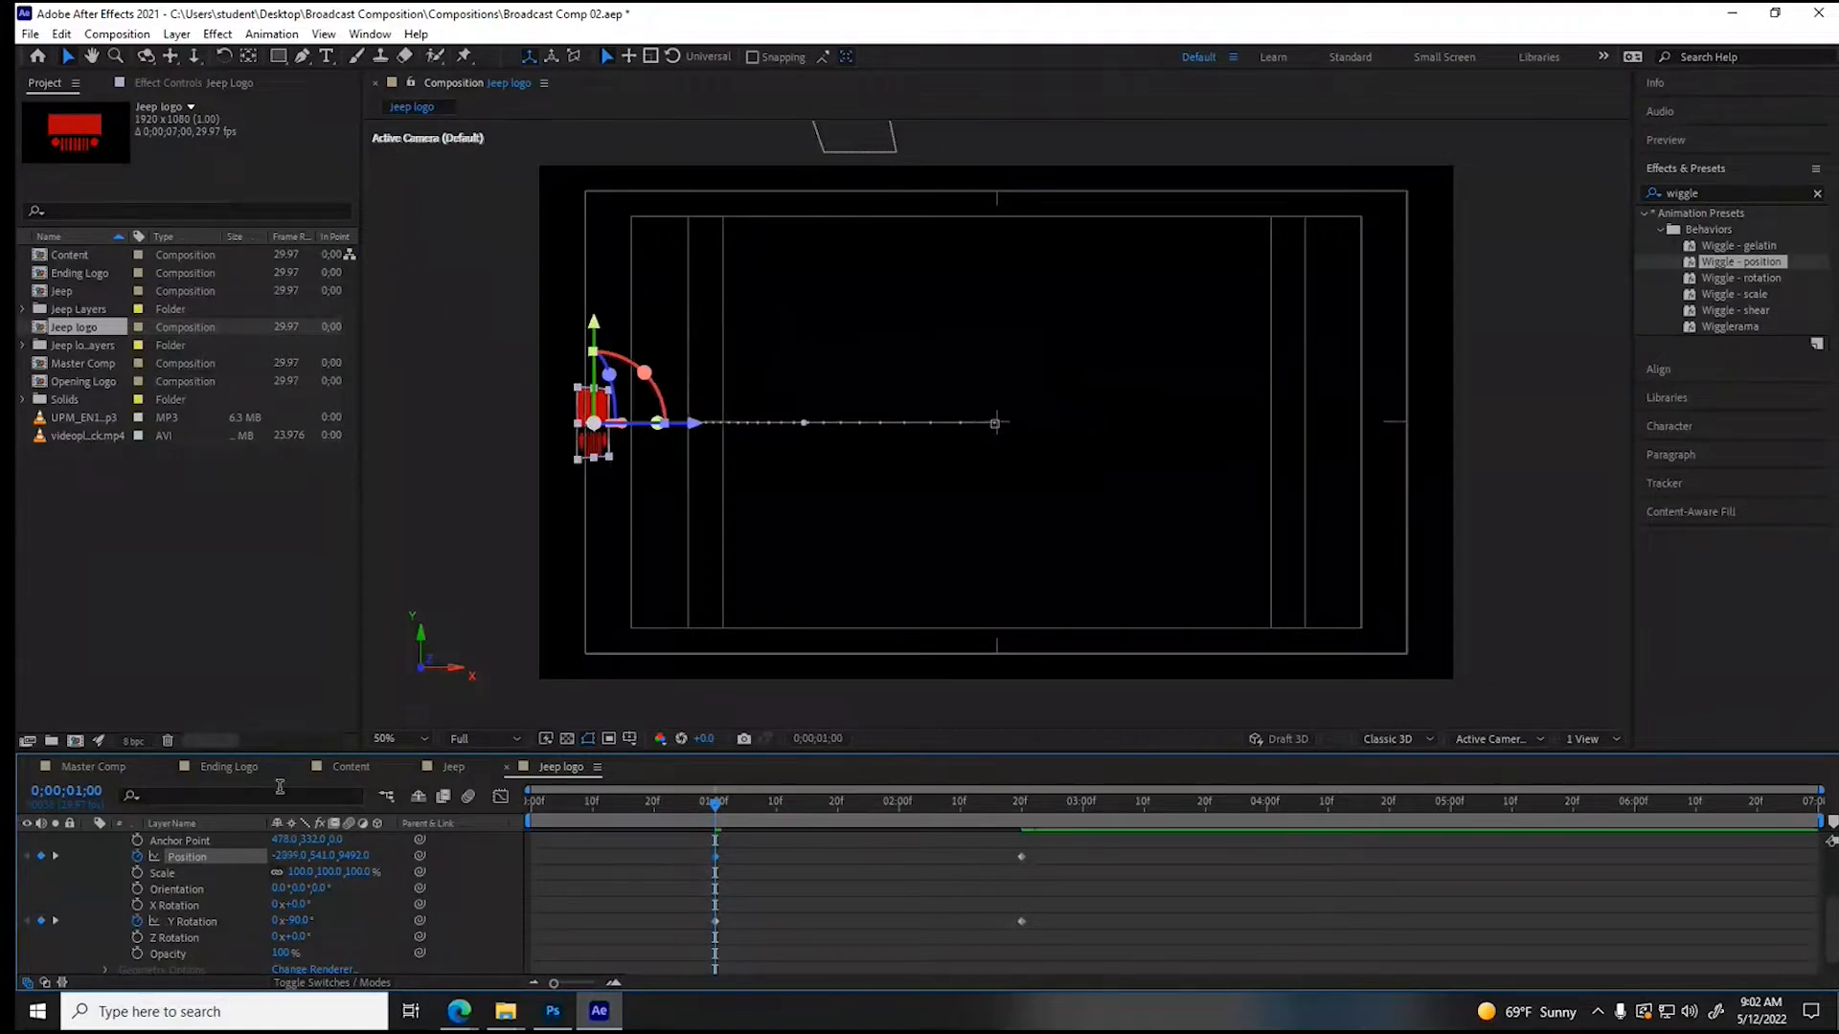
drag(288, 856, 18, 840)
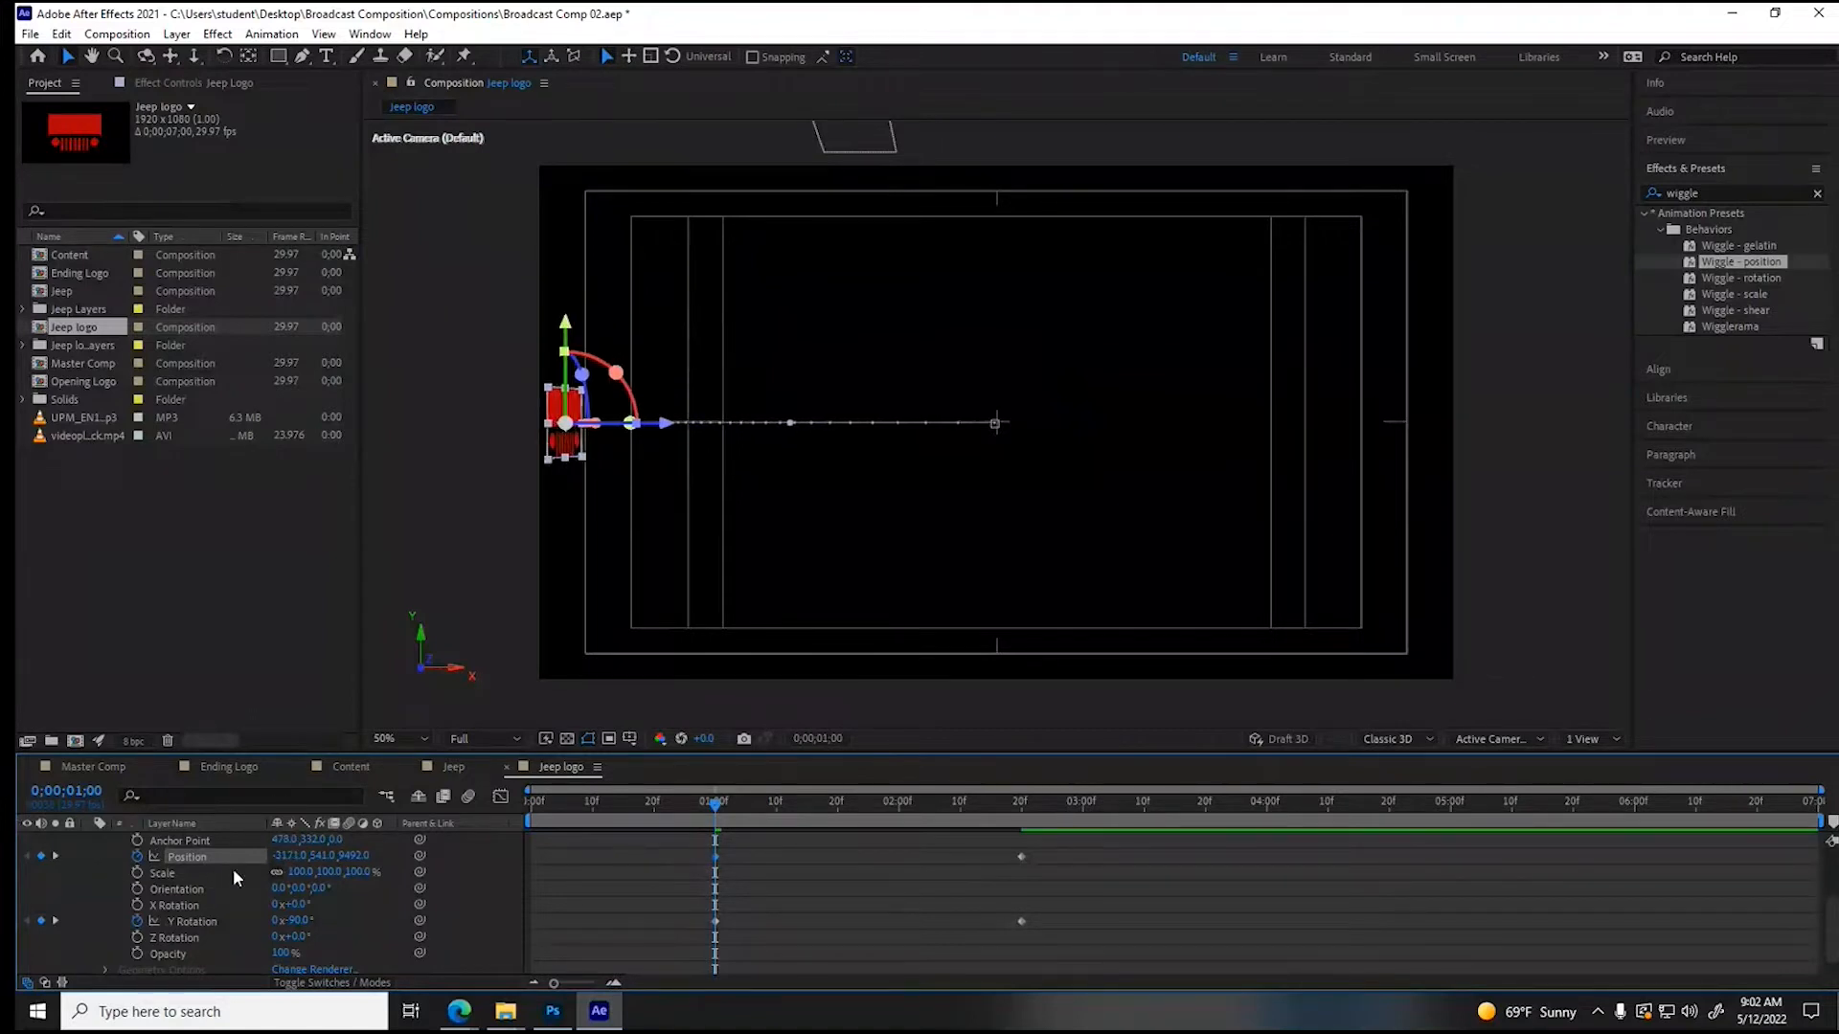
drag(286, 858, 18, 852)
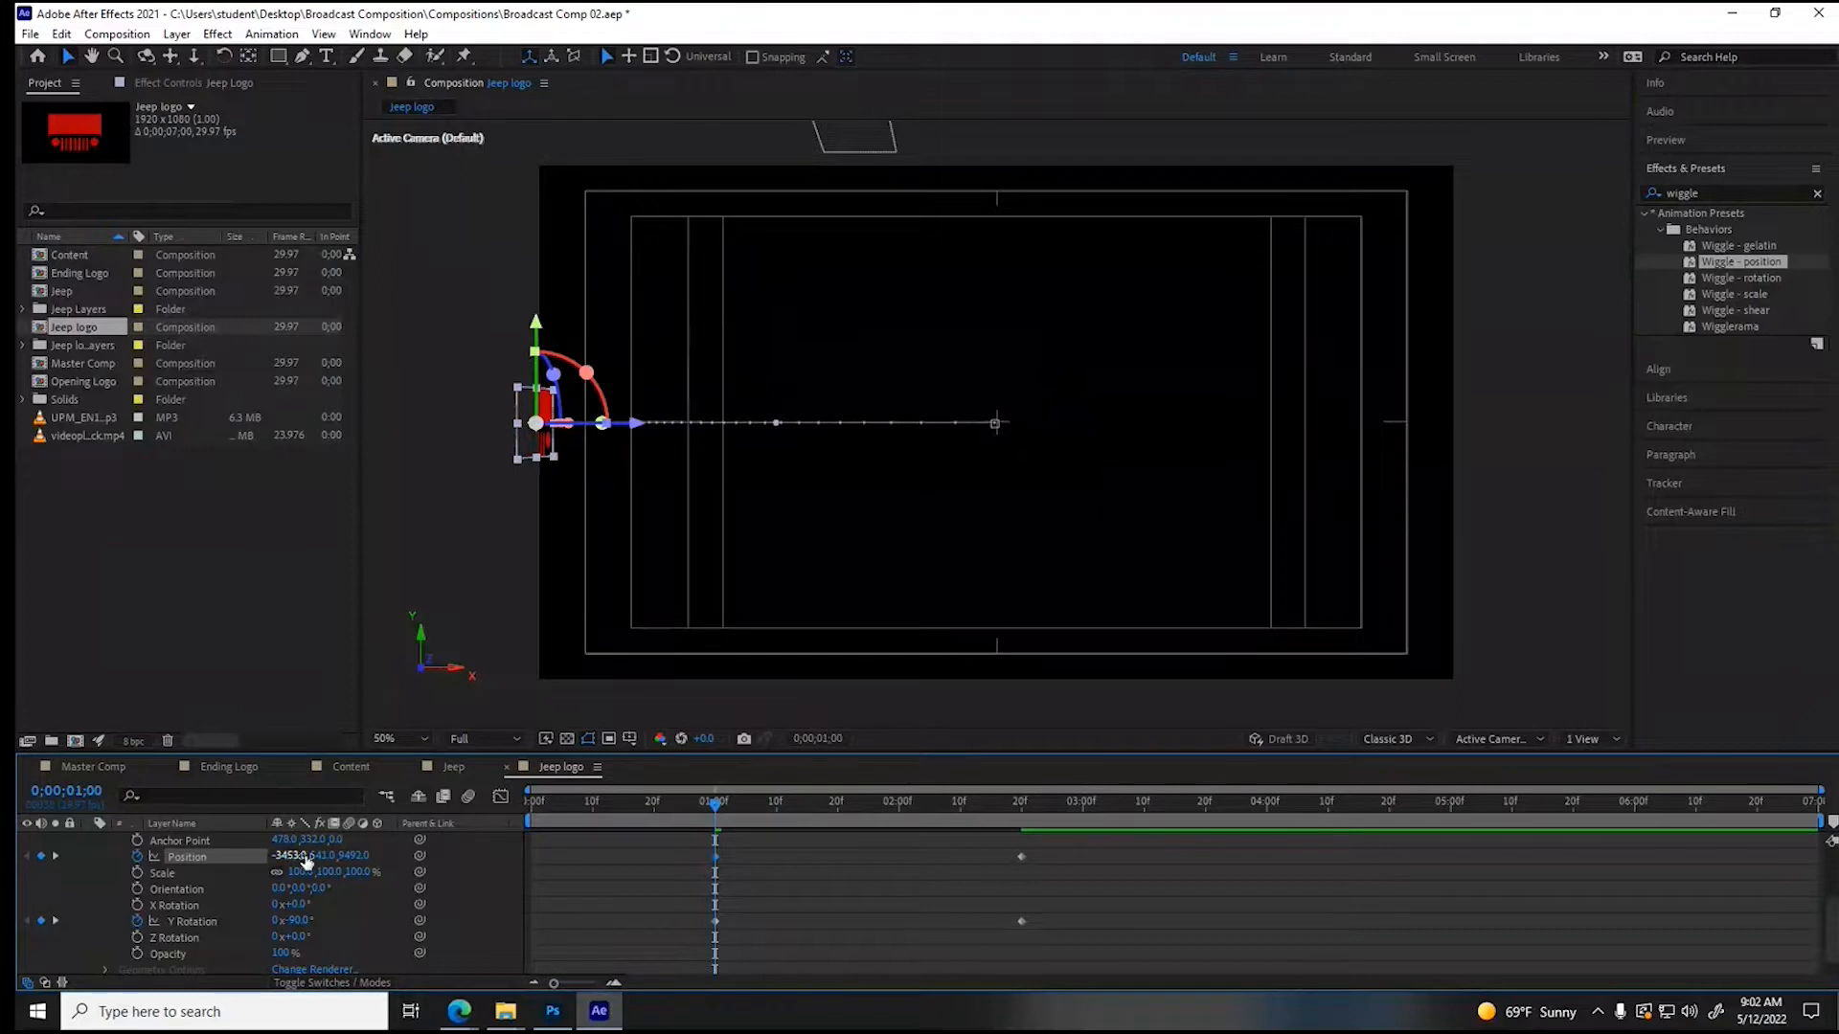
drag(287, 856, 20, 843)
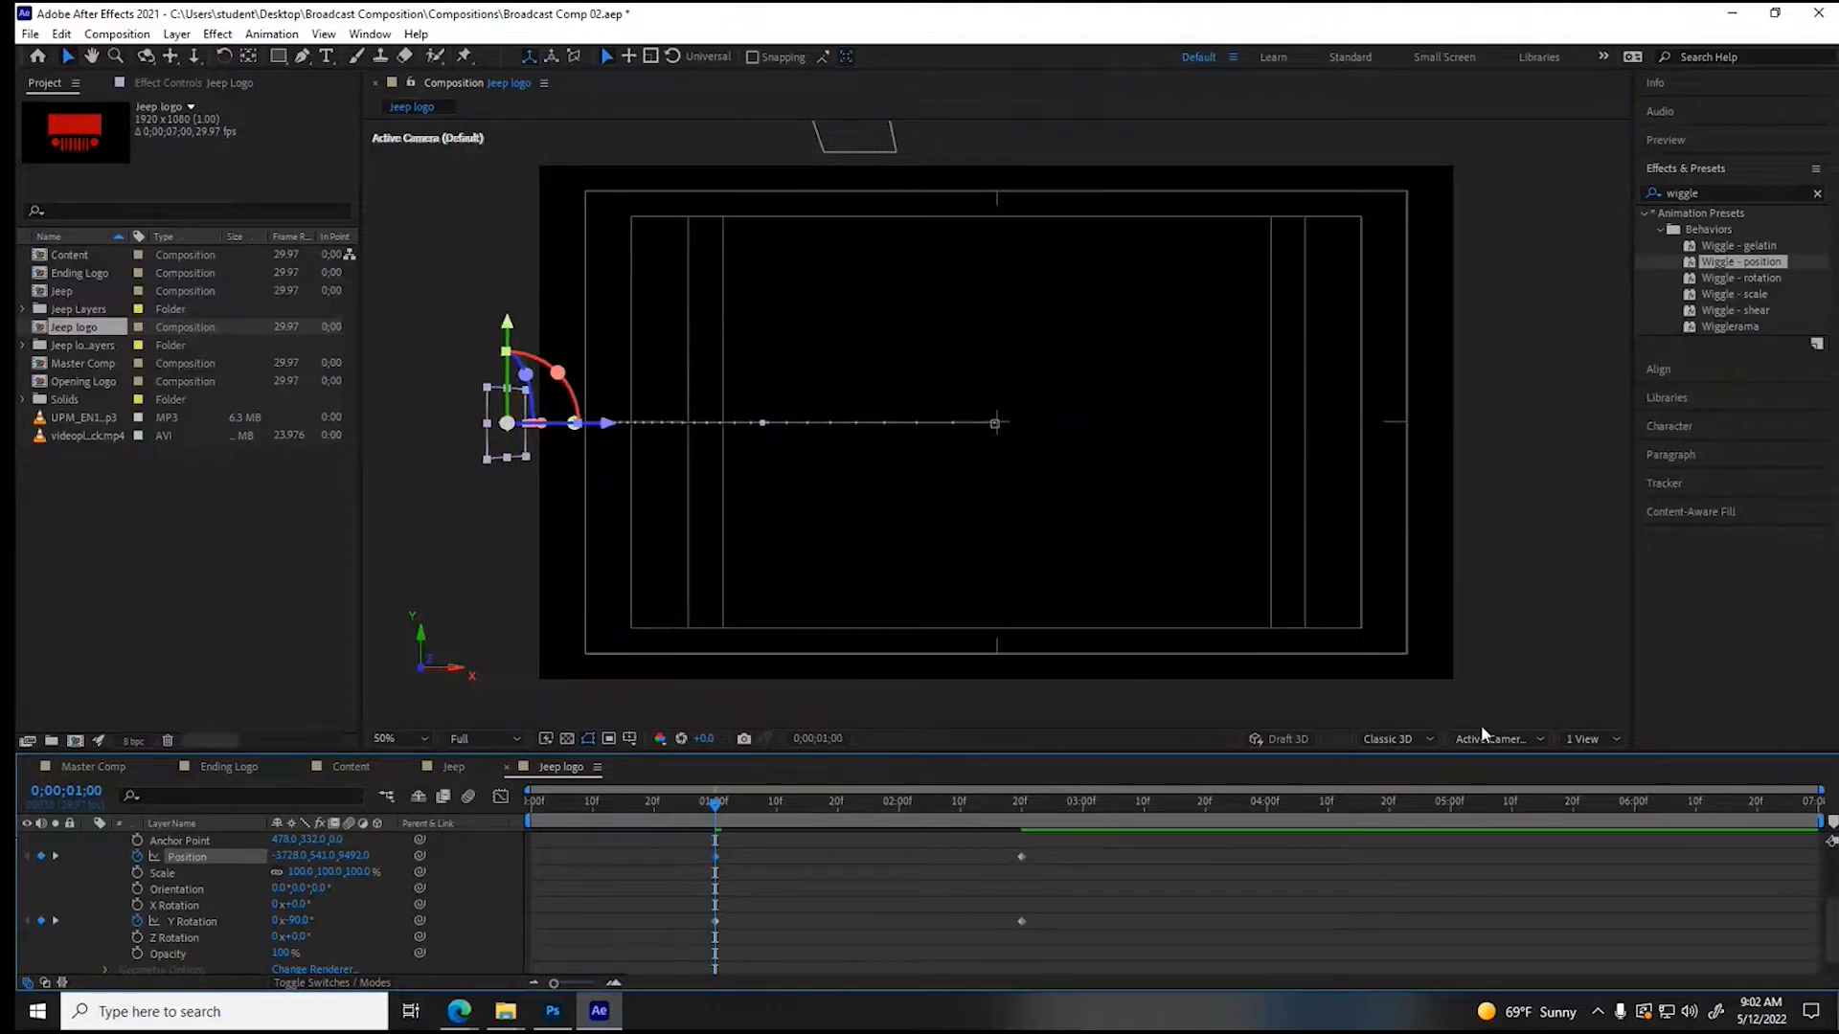
- Split the composition into two views, zoom out the Top view and select the Jeep Logo layer there to show its motion path
click(1581, 747)
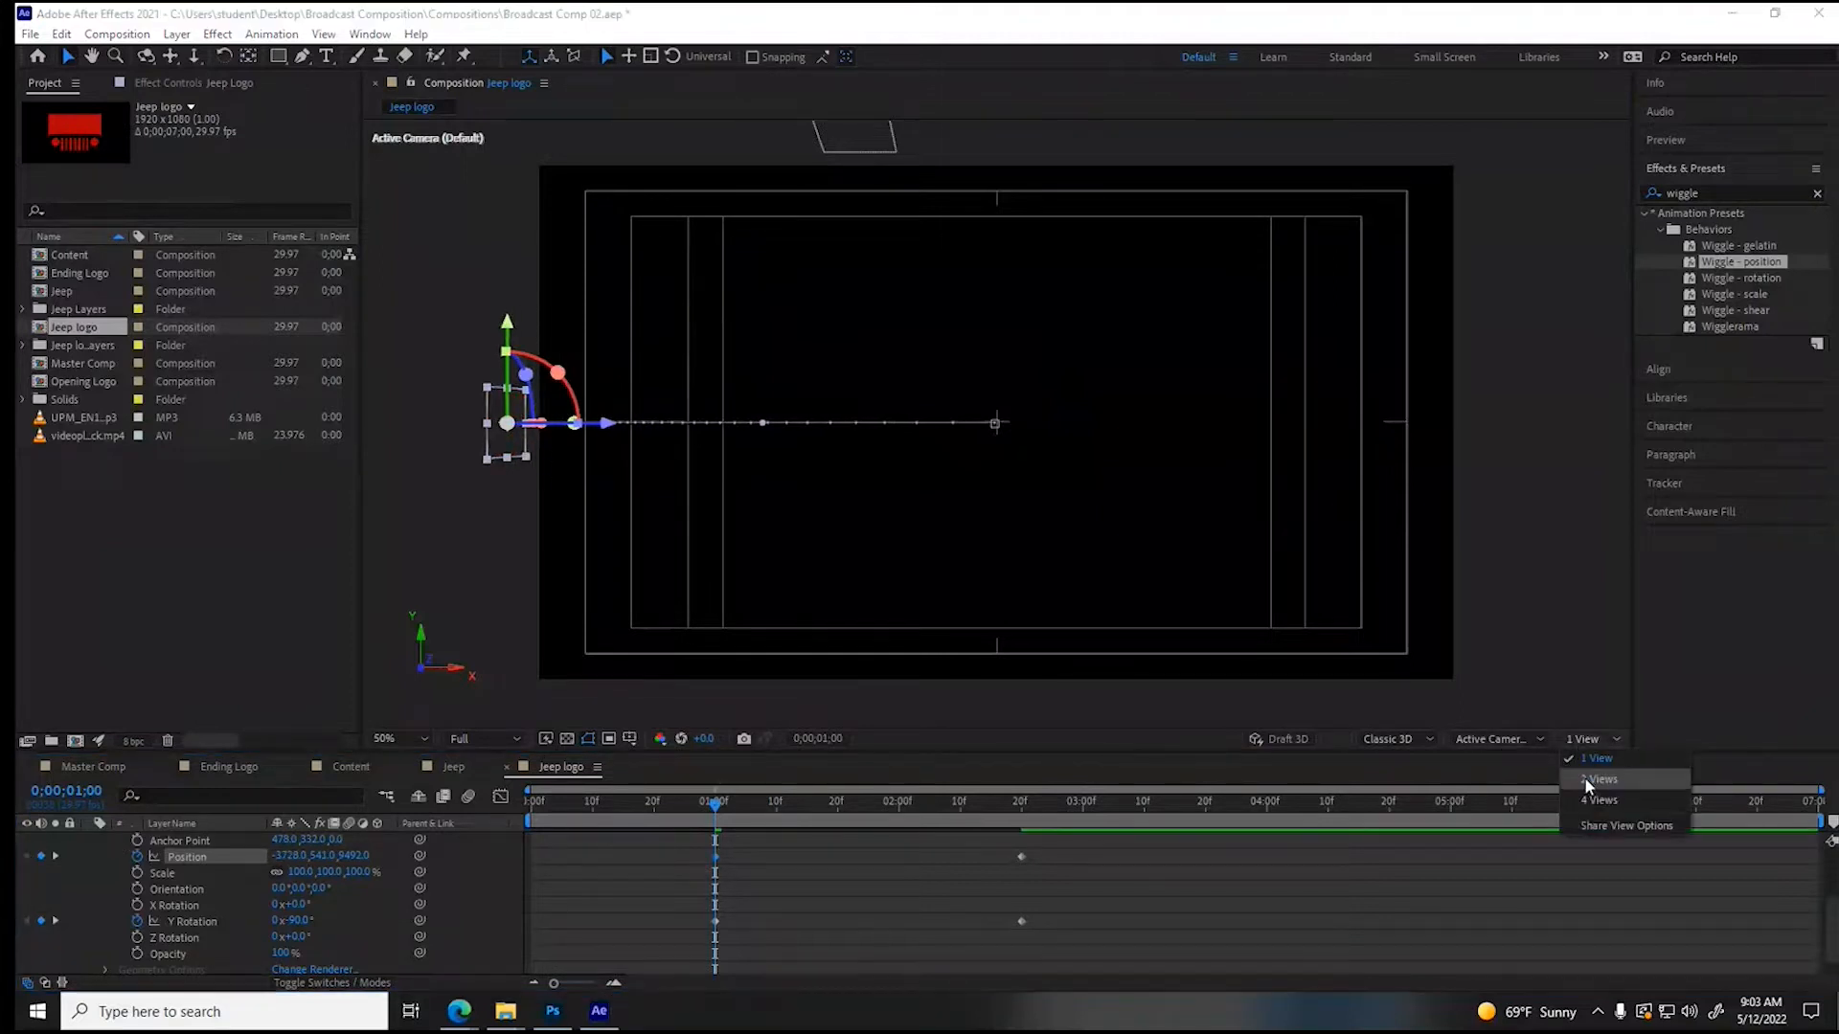
click(1584, 778)
click(629, 525)
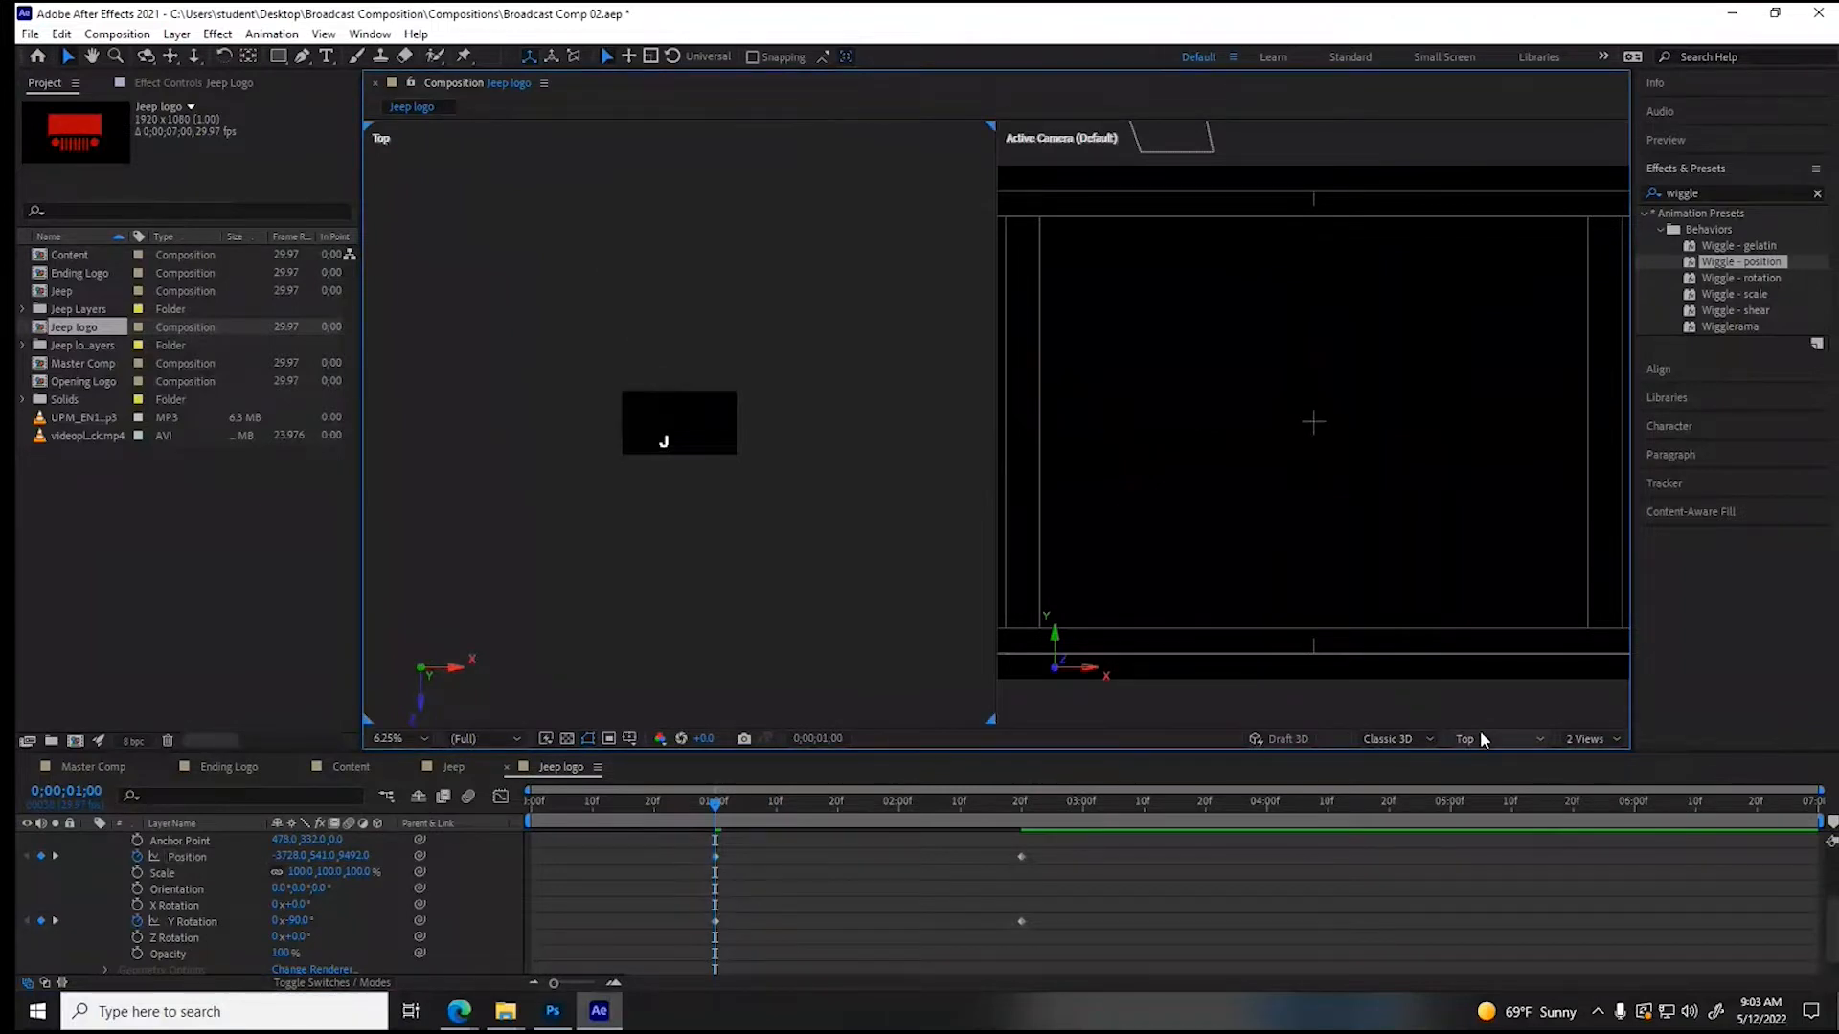
key(comma)
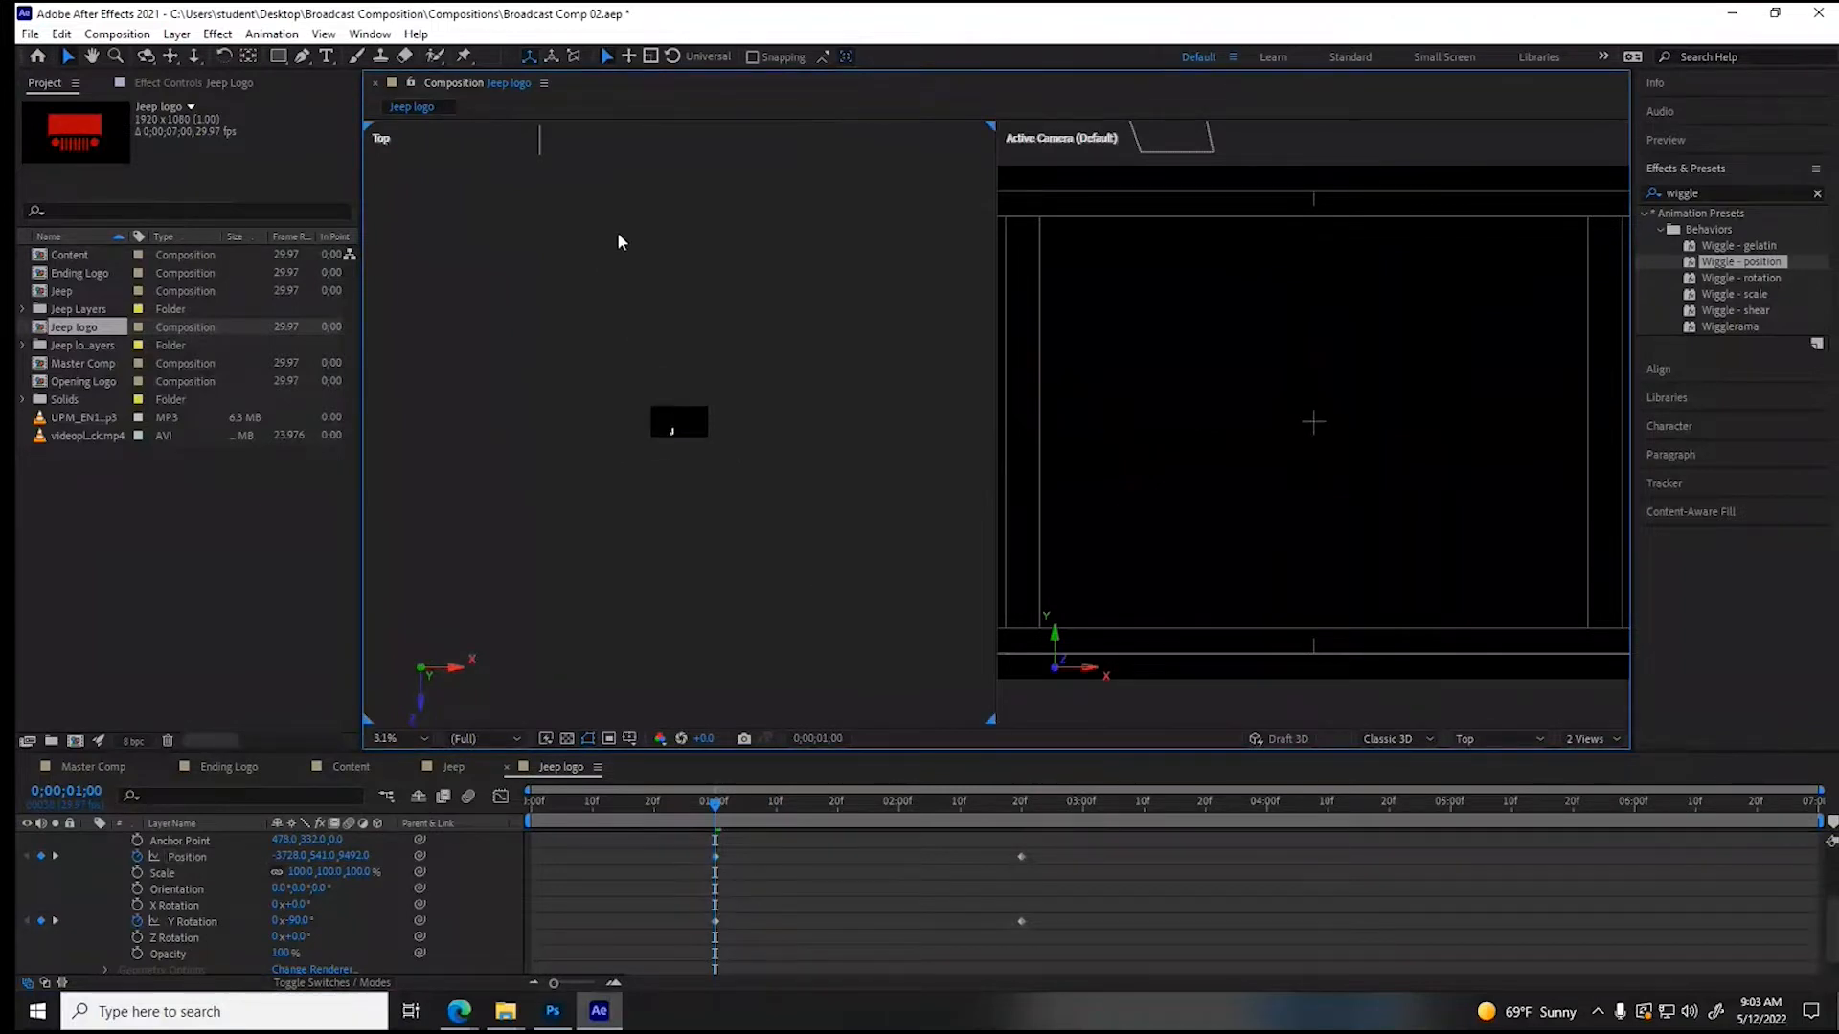
click(542, 154)
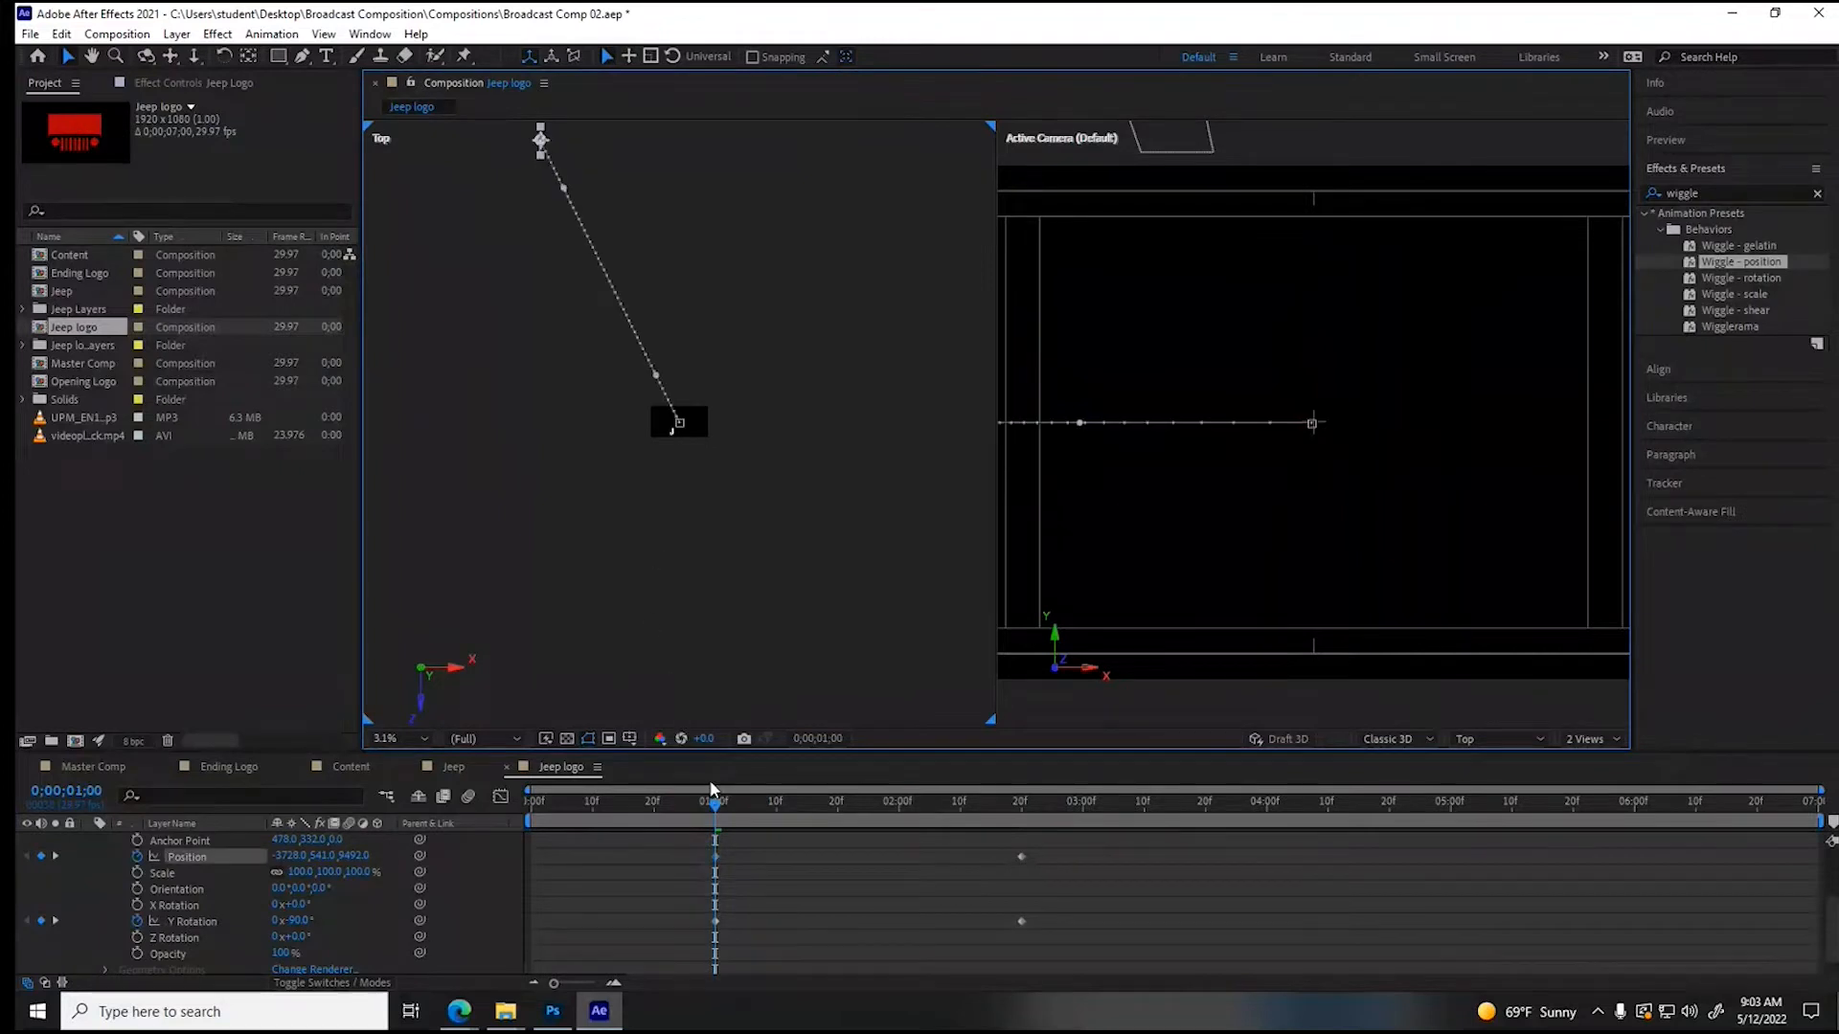
- Add an intermediate Position keyframe for the Jeep Logo at 1;23 with an X position of about -316
mouse_move(721, 813)
mouse_down()
mouse_move(1002, 806)
mouse_move(766, 819)
mouse_up()
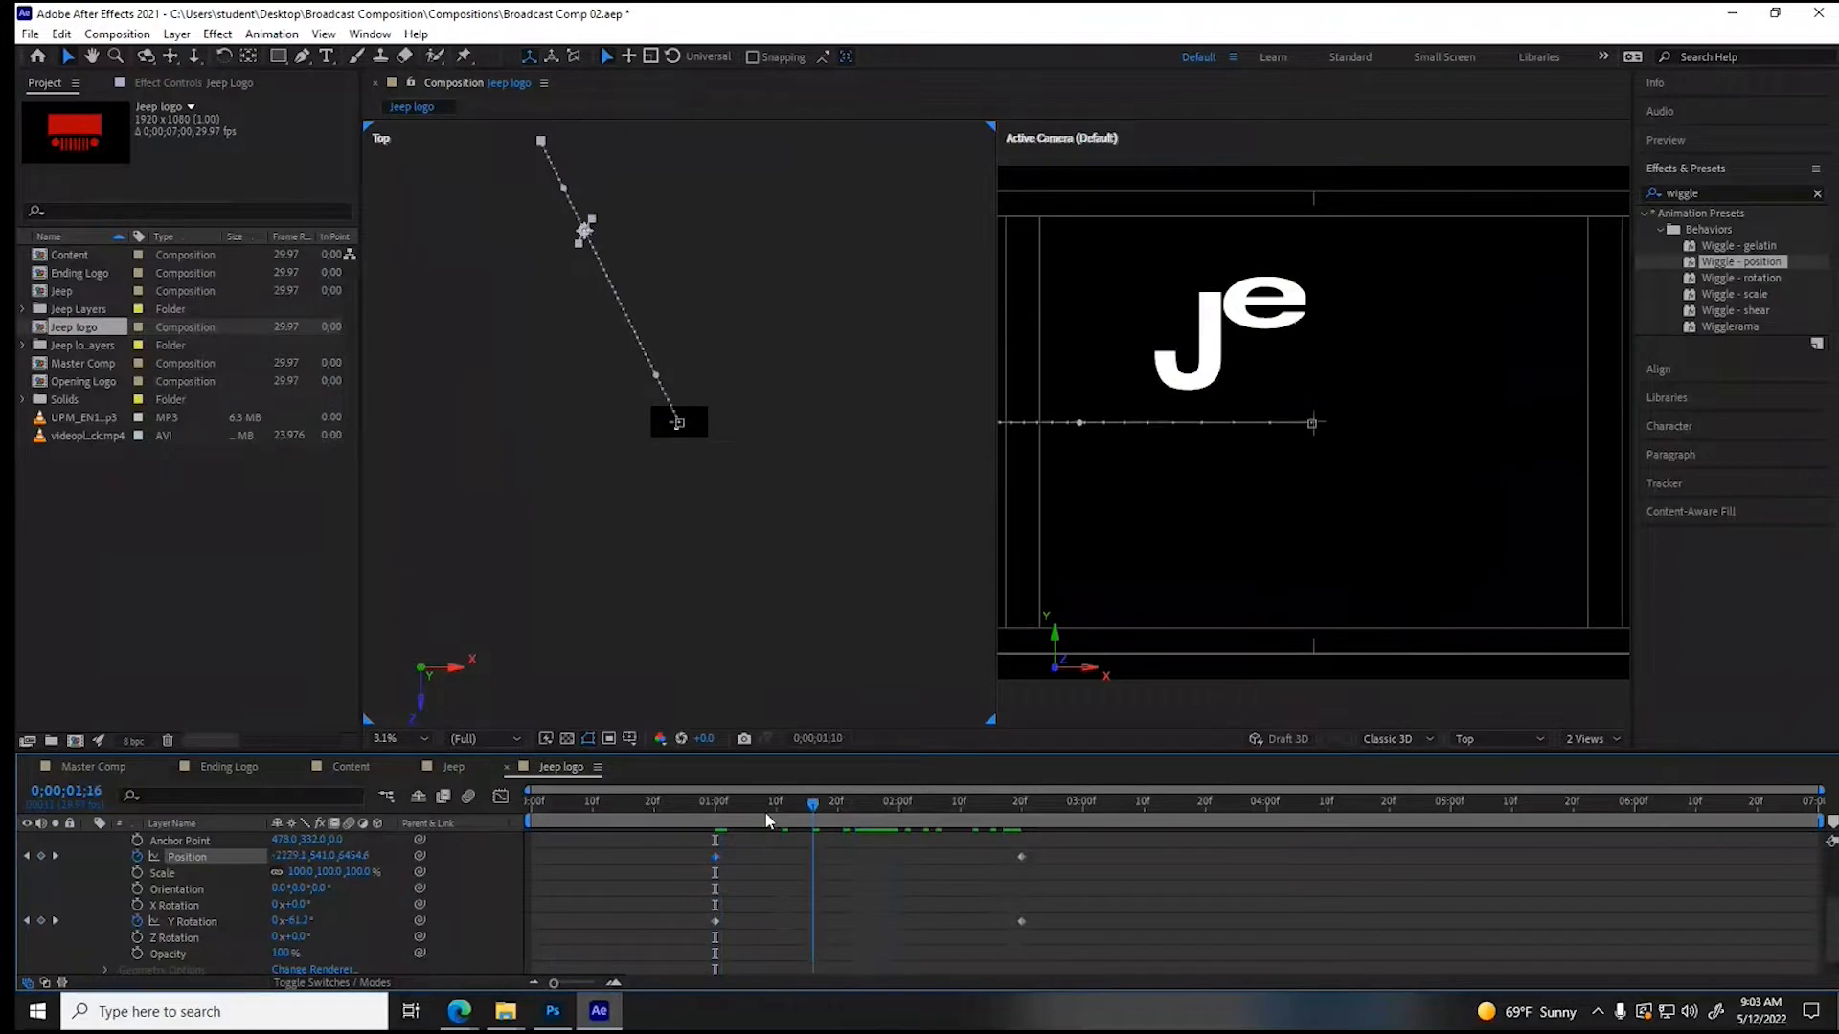
drag(766, 819, 760, 812)
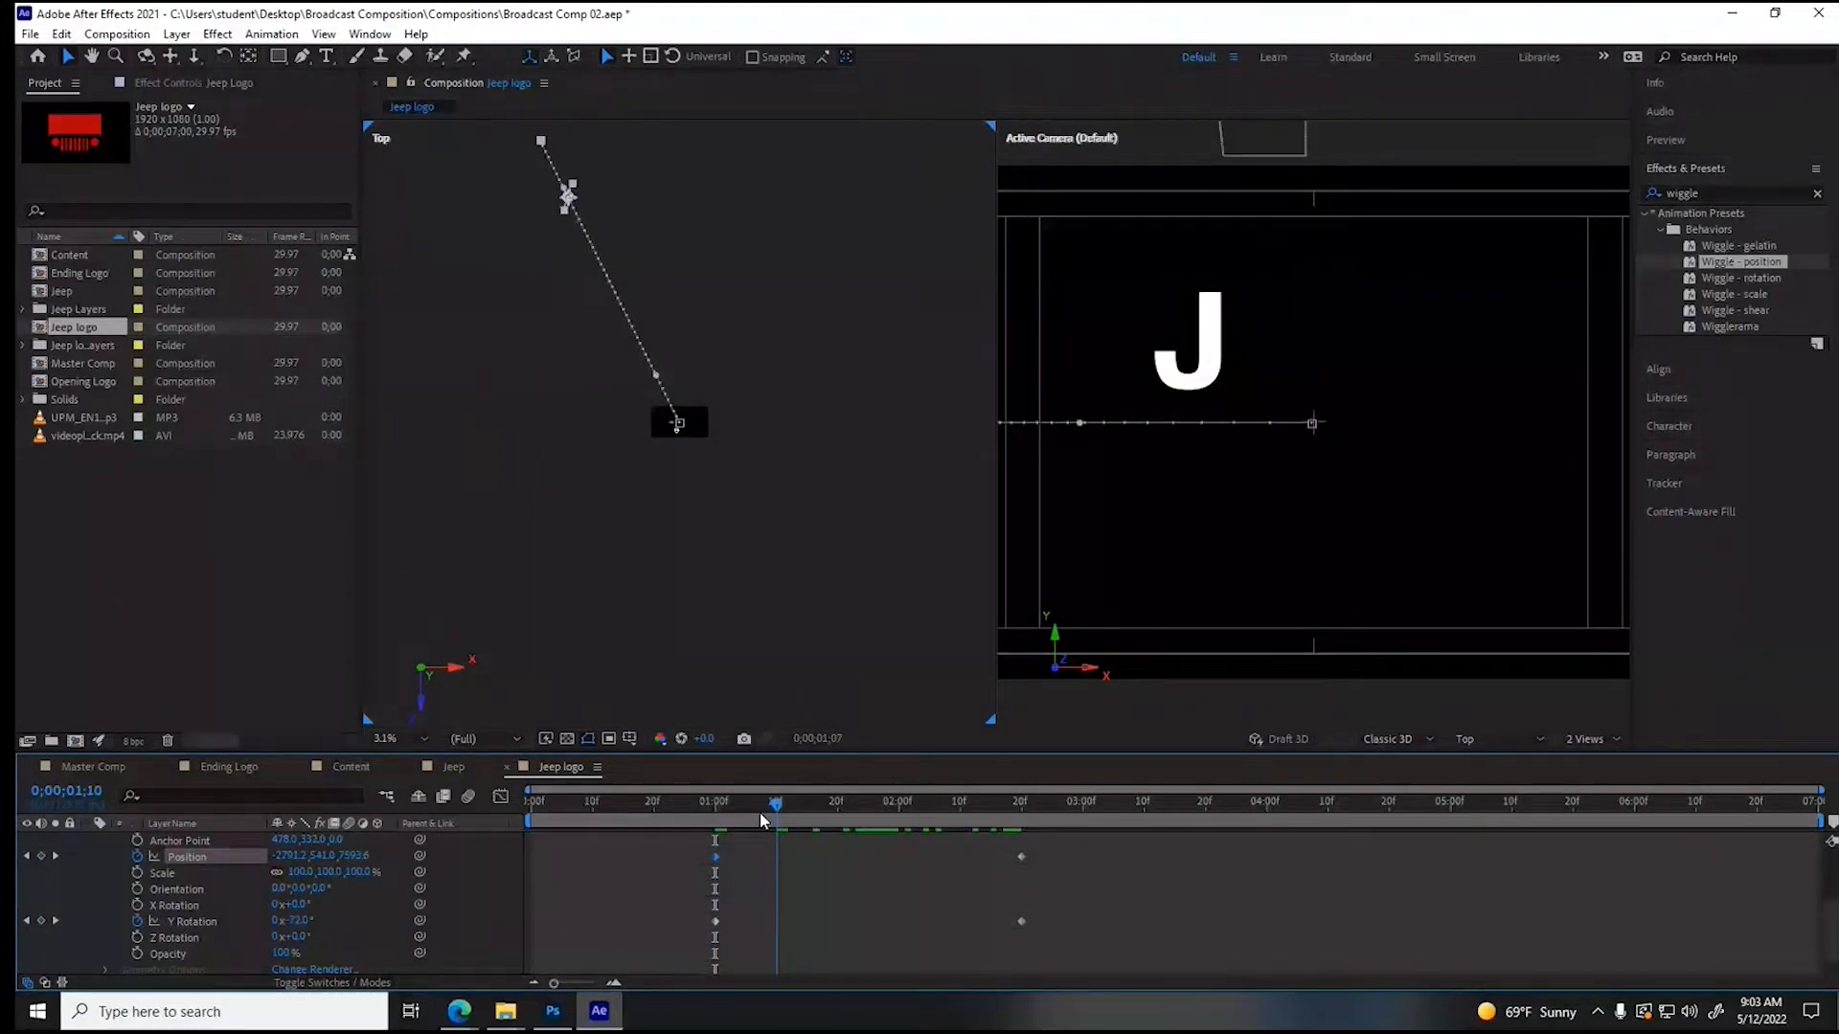
click(760, 812)
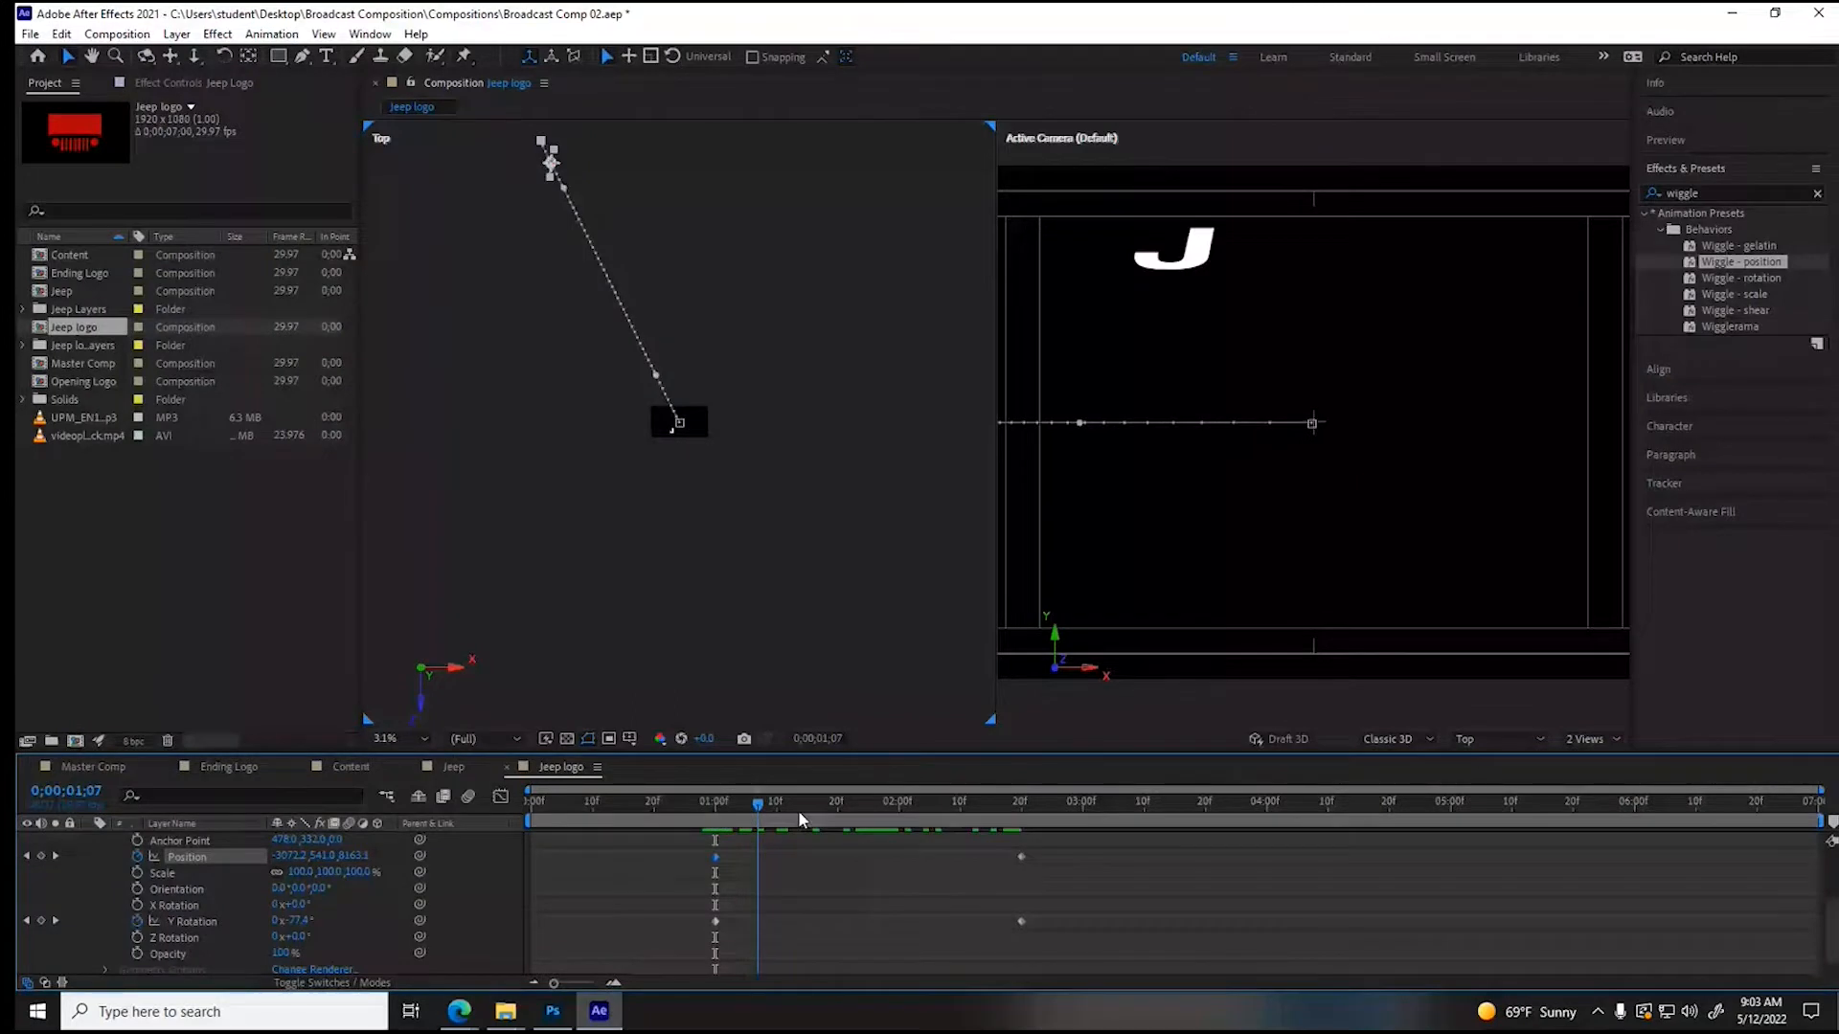
drag(800, 820, 859, 818)
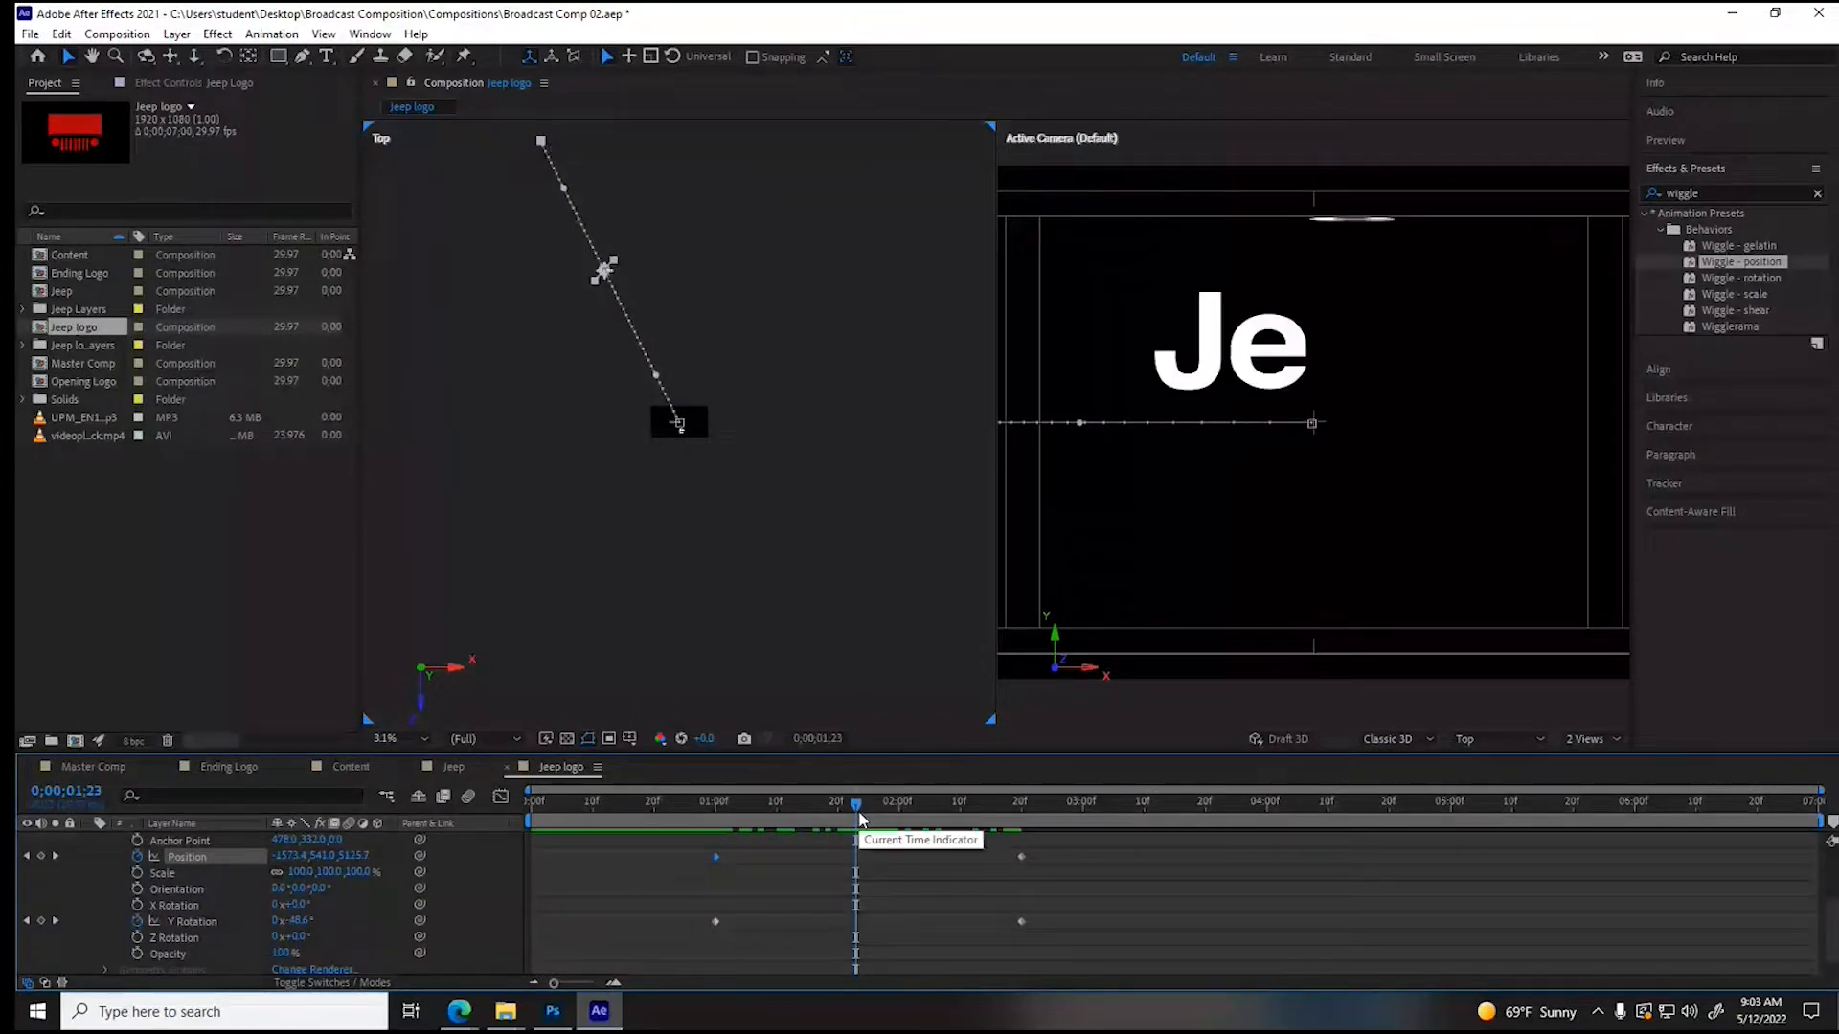
drag(283, 855, 296, 858)
drag(780, 836, 1415, 803)
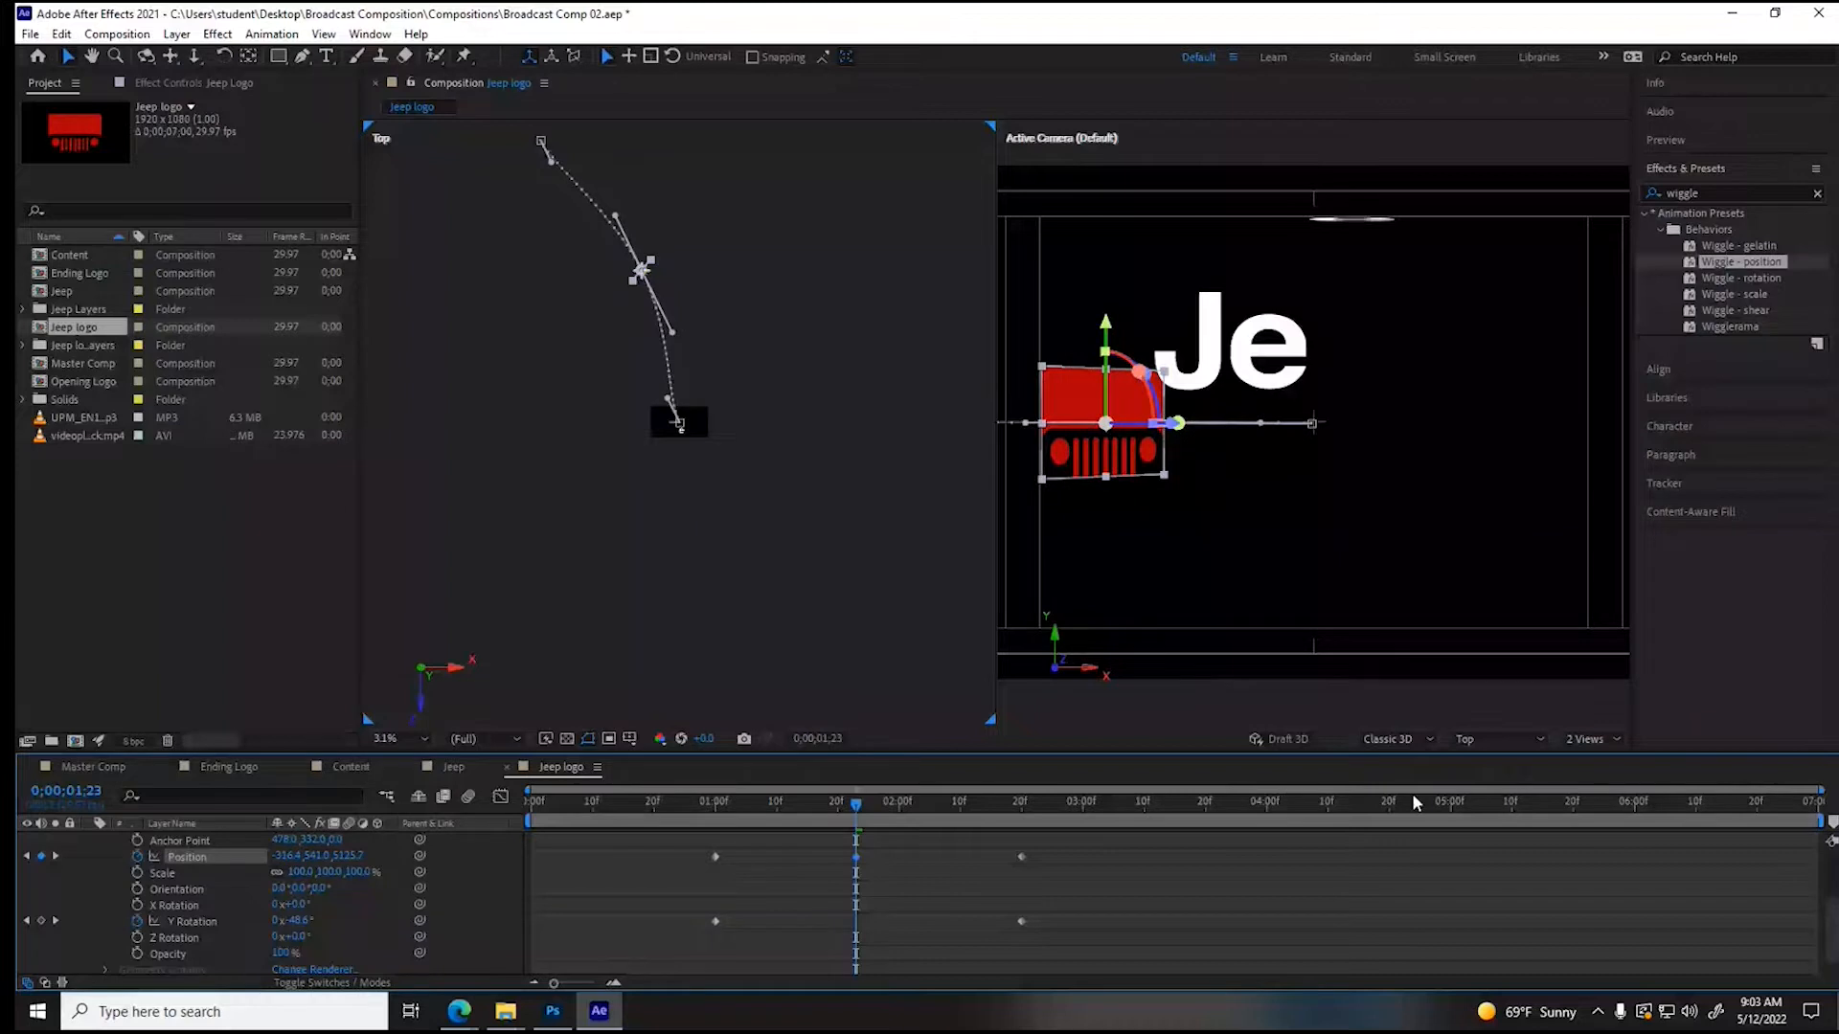
- Curve the Jeep Logo's motion path in the Top view by adjusting the path handles at its first and last keyframes
drag(551, 161, 578, 145)
drag(679, 382, 679, 369)
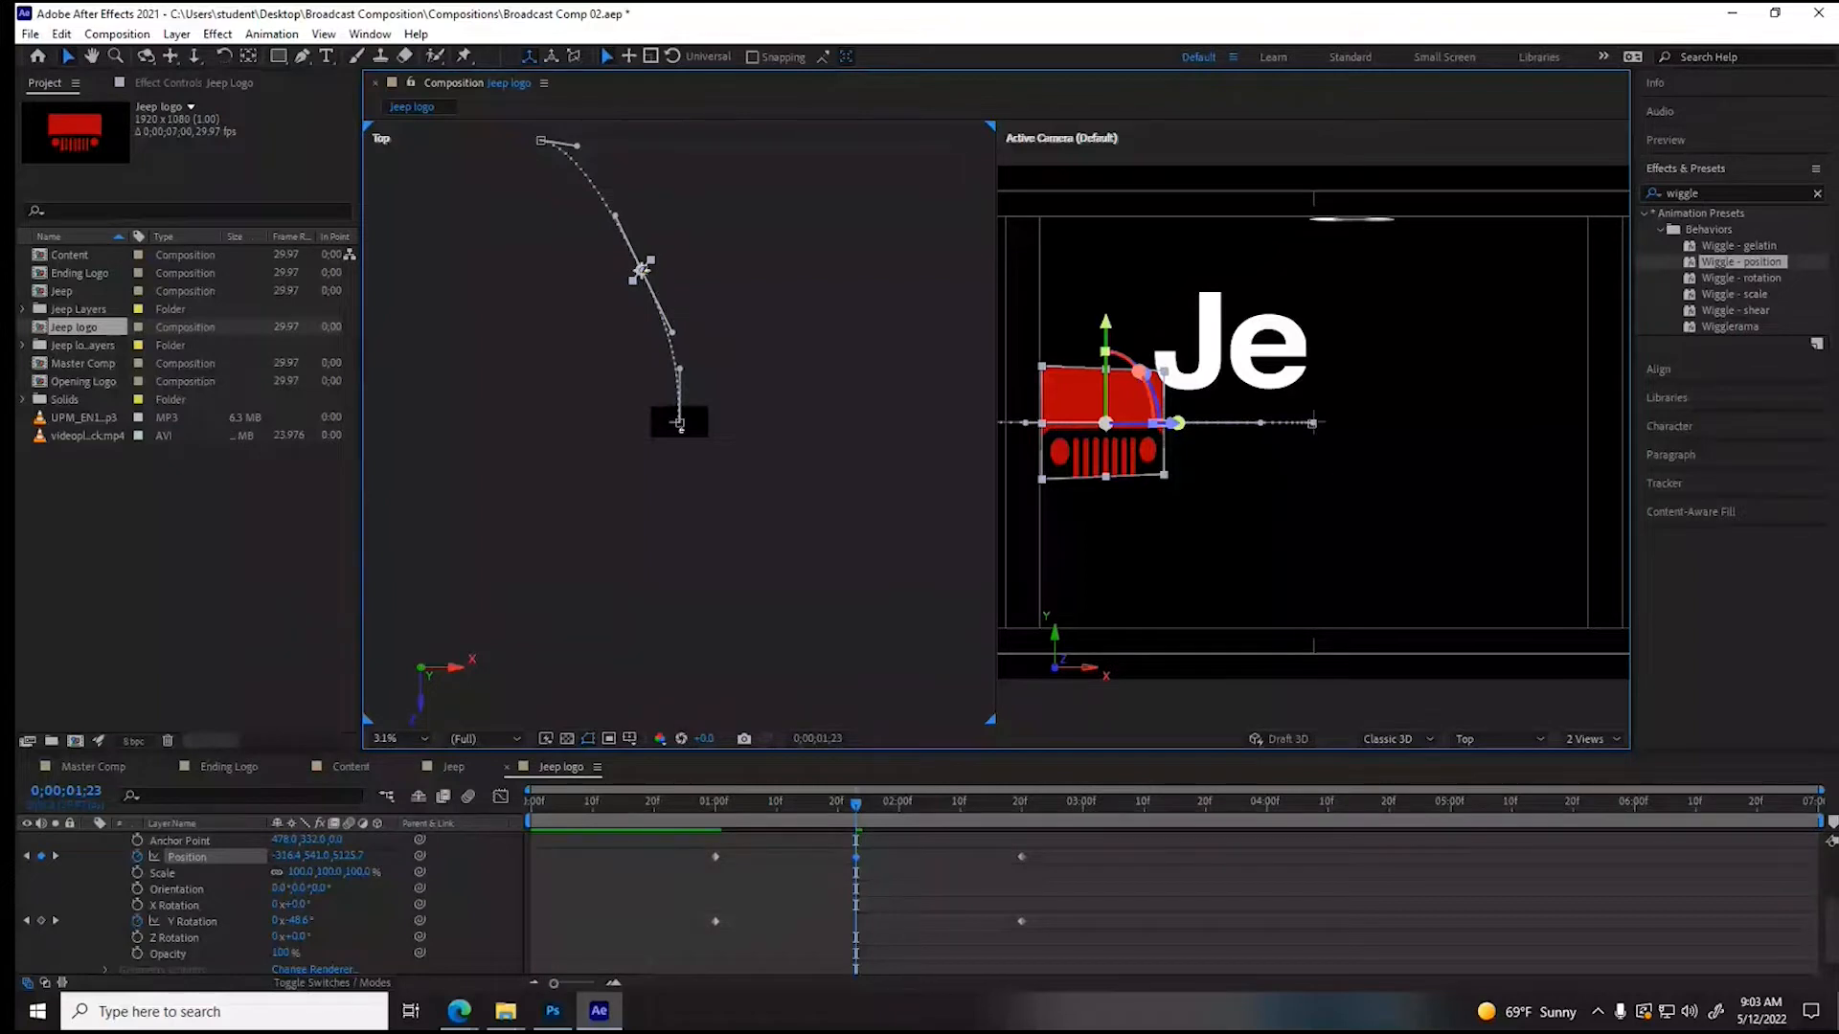
drag(640, 272, 641, 272)
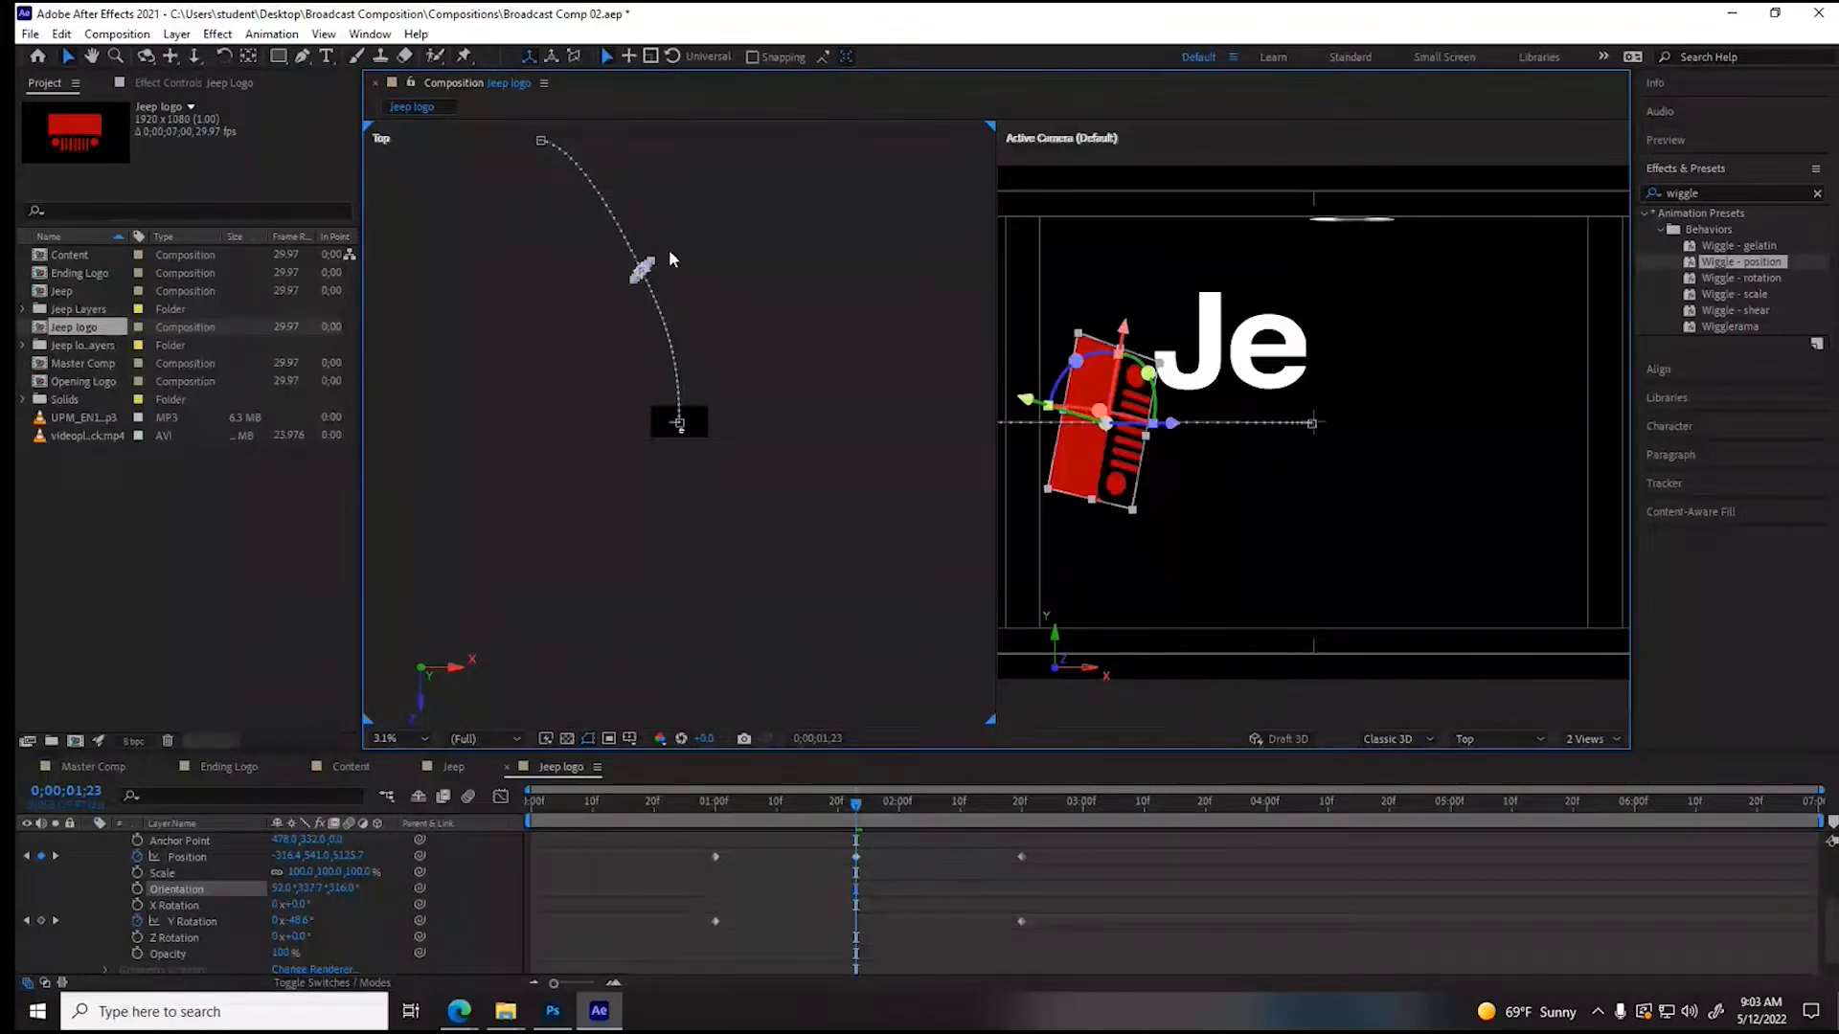
key(ctrl+z)
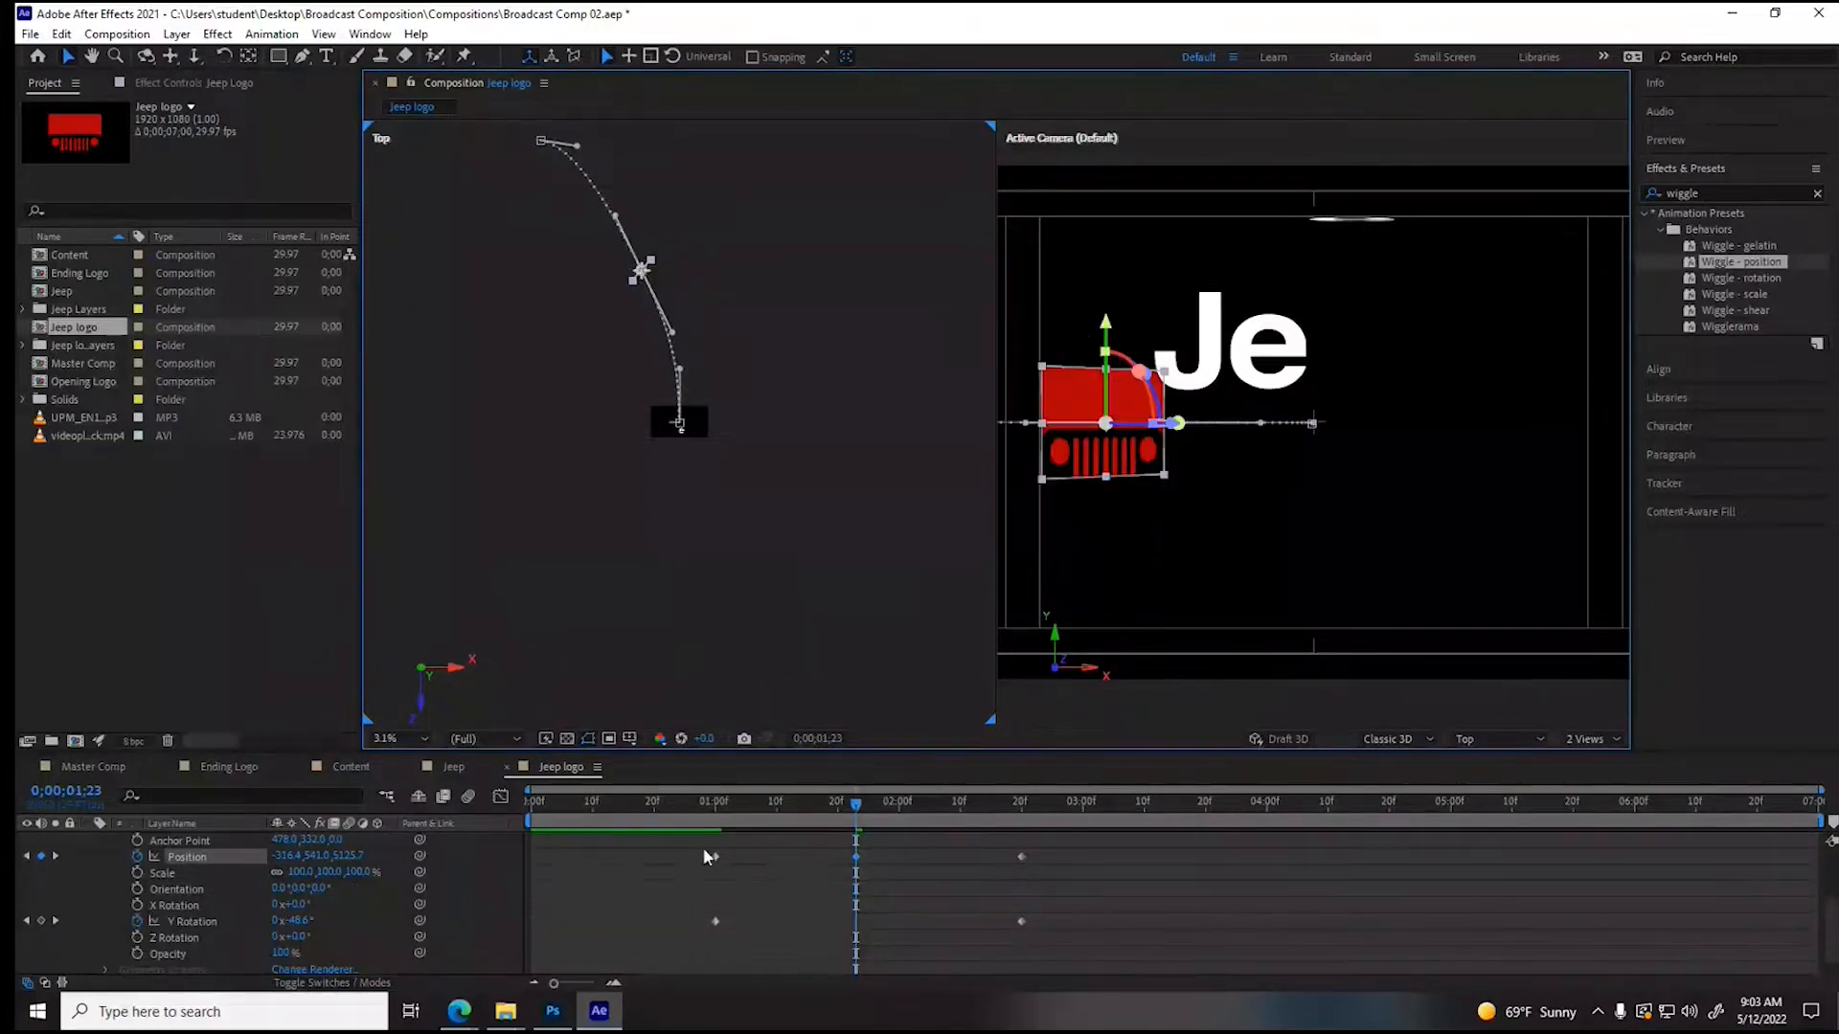
- Set the intermediate Position keyframe's X value to 241.6 and scrub through the logo's move to check it
drag(287, 858, 335, 859)
drag(821, 833, 792, 832)
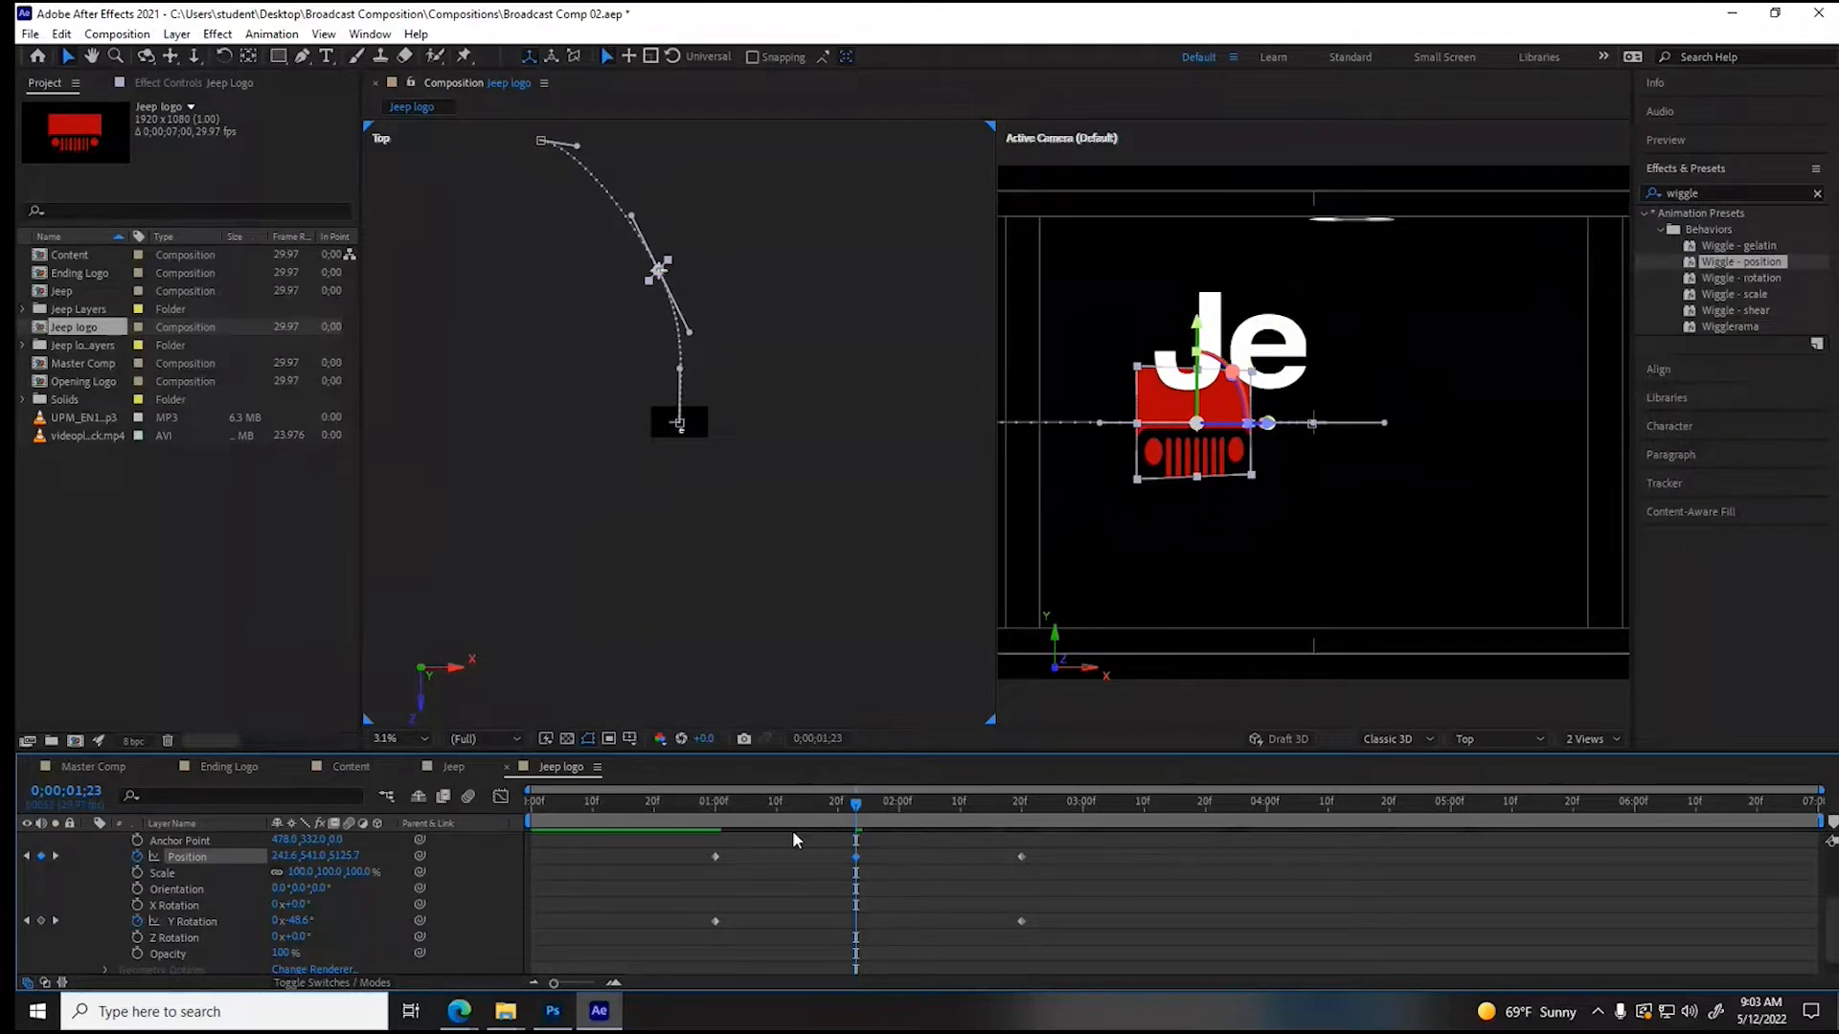
drag(691, 811, 820, 834)
mouse_move(906, 839)
mouse_down()
mouse_move(1126, 849)
mouse_move(927, 848)
mouse_up()
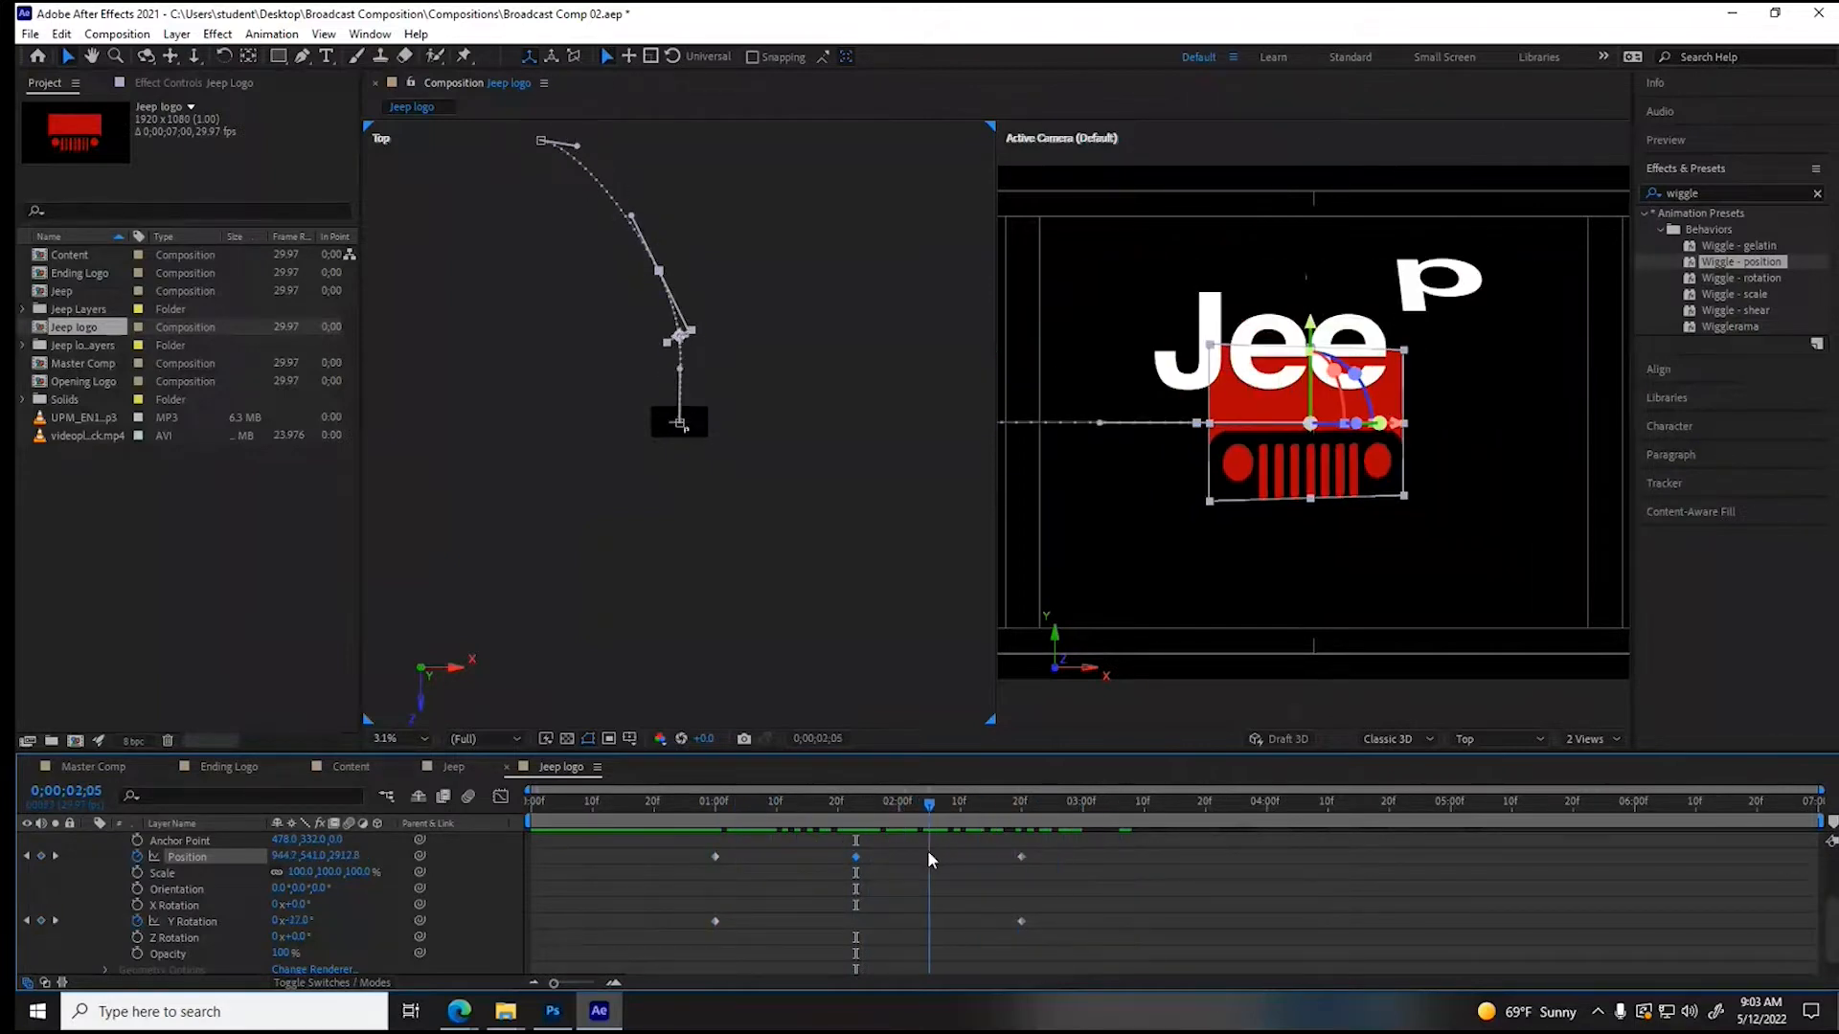
- Delete the Jeep Logo's intermediate Position keyframe at 1;23
drag(680, 853, 1042, 939)
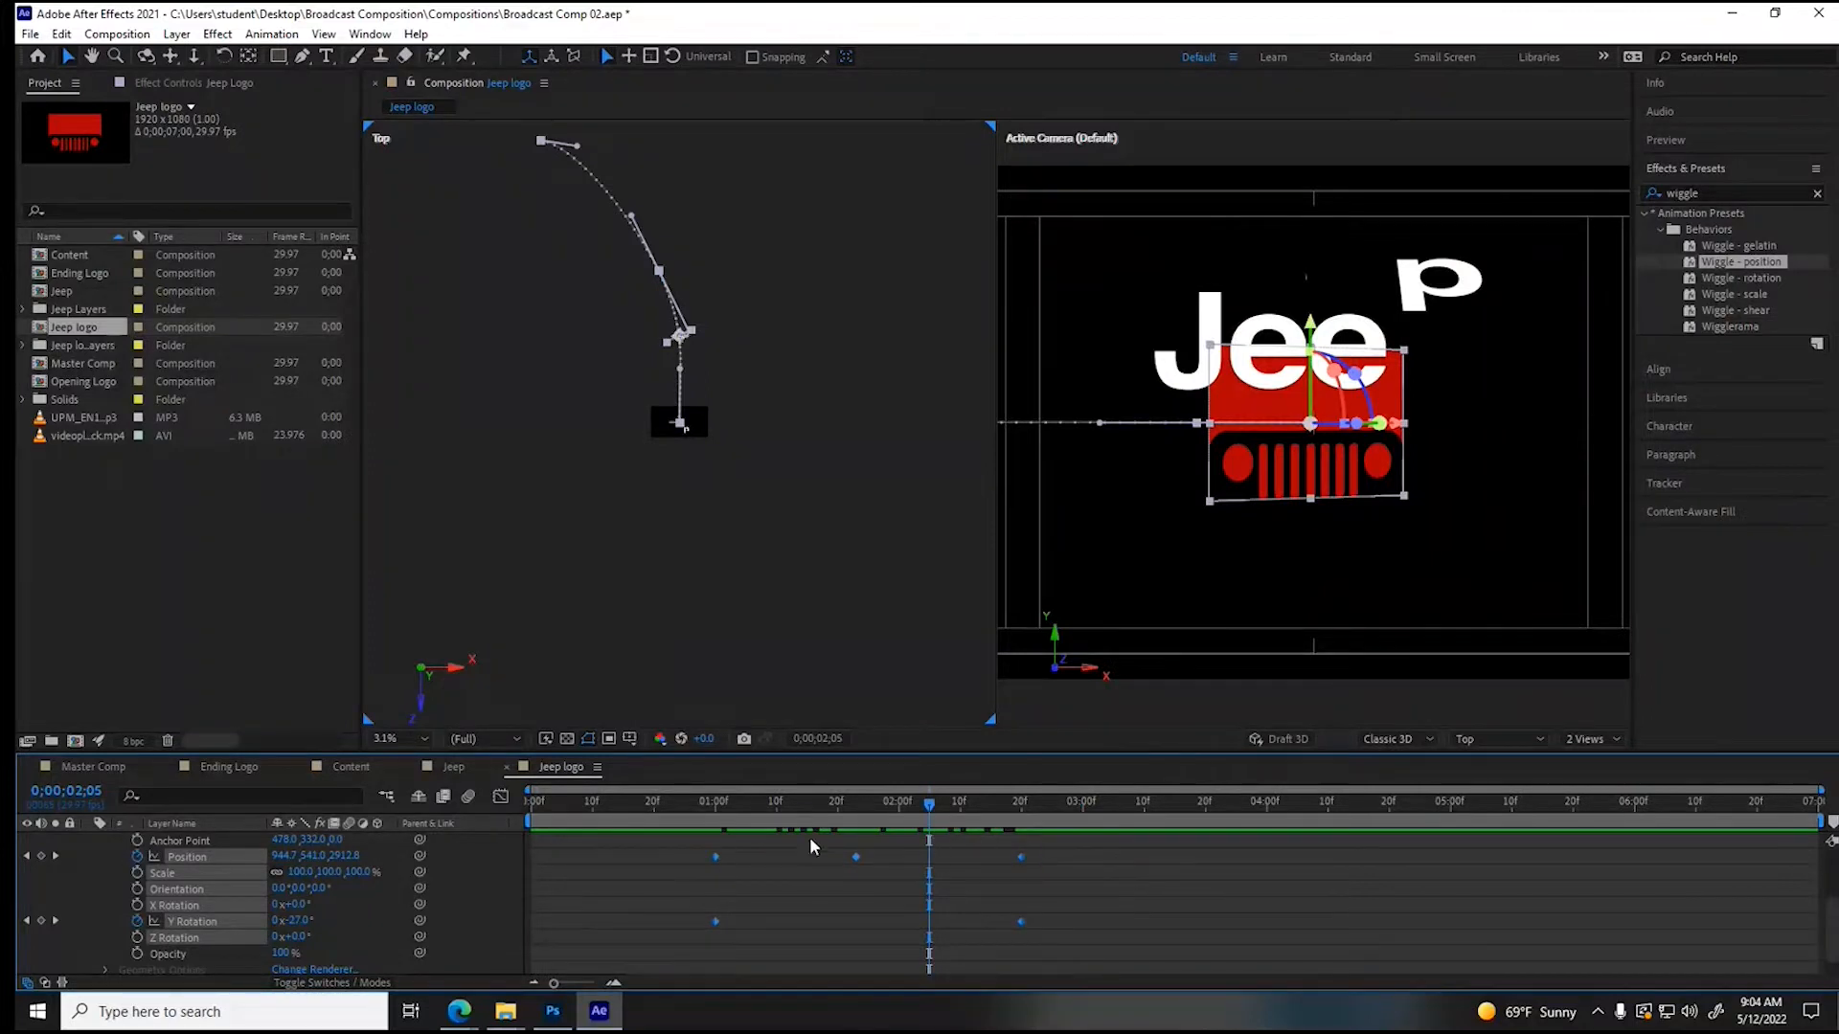
click(853, 890)
click(855, 857)
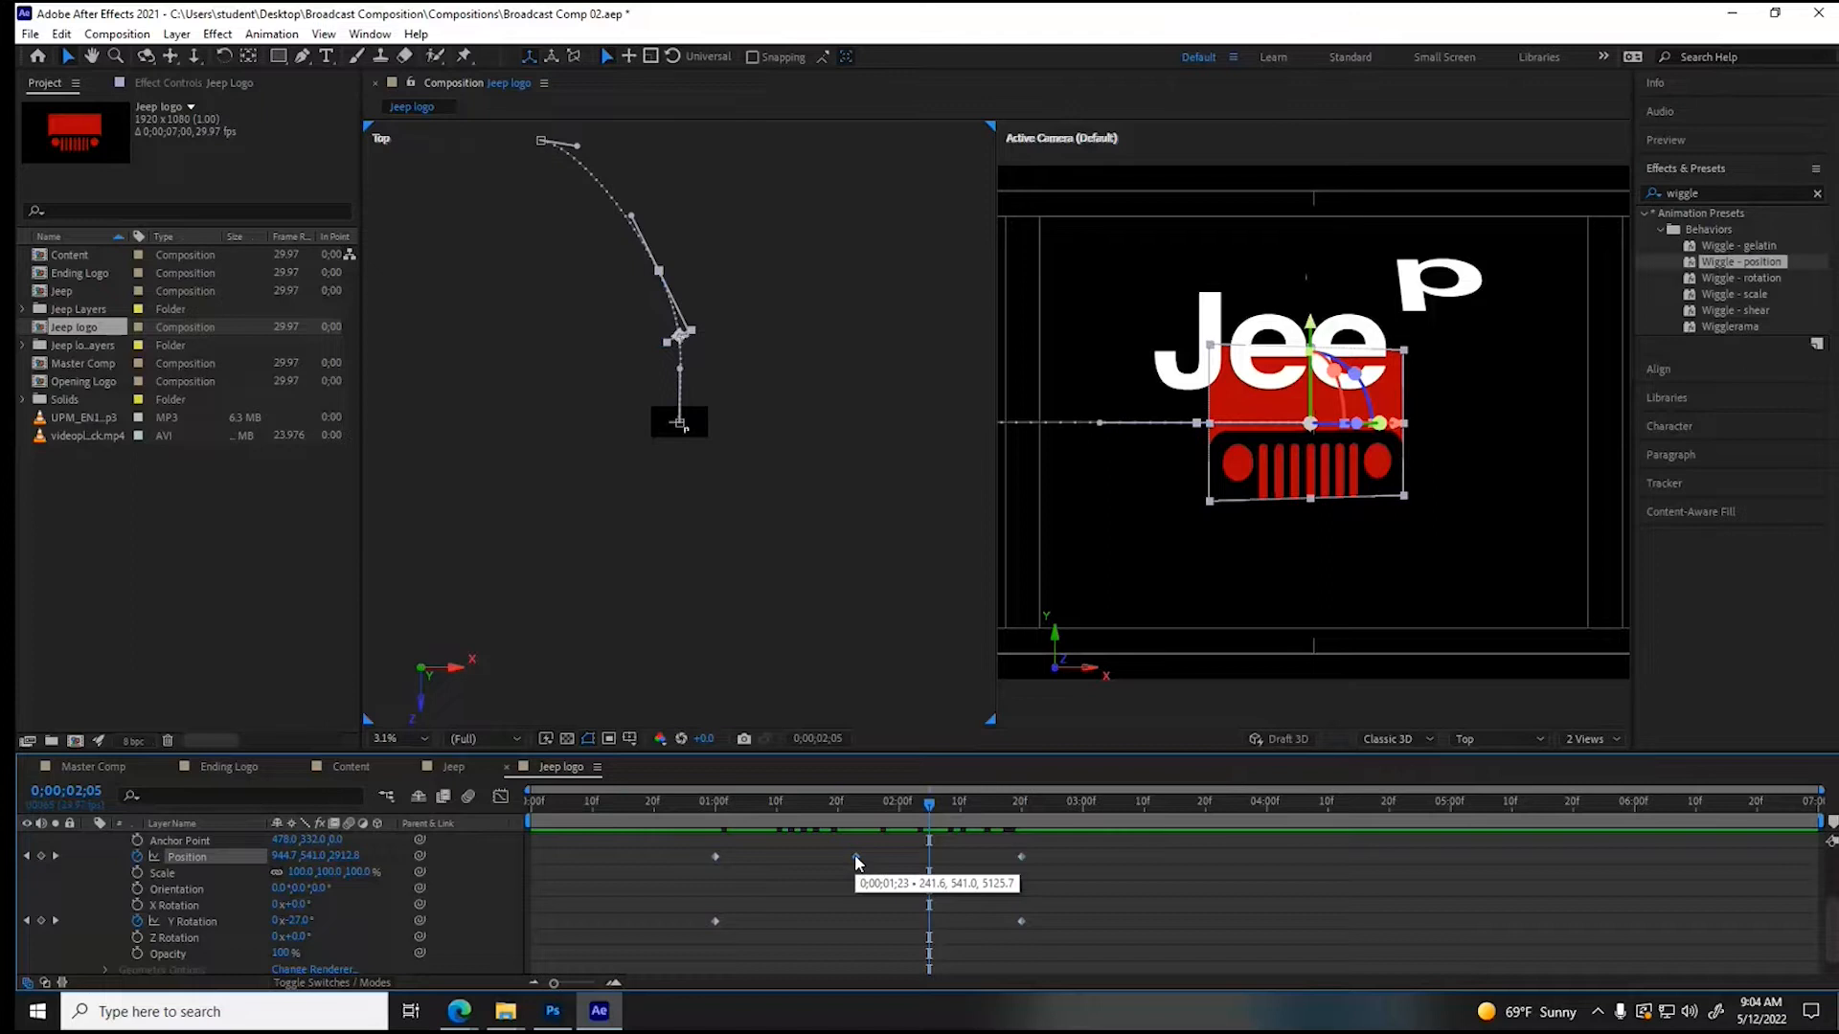
key(Delete)
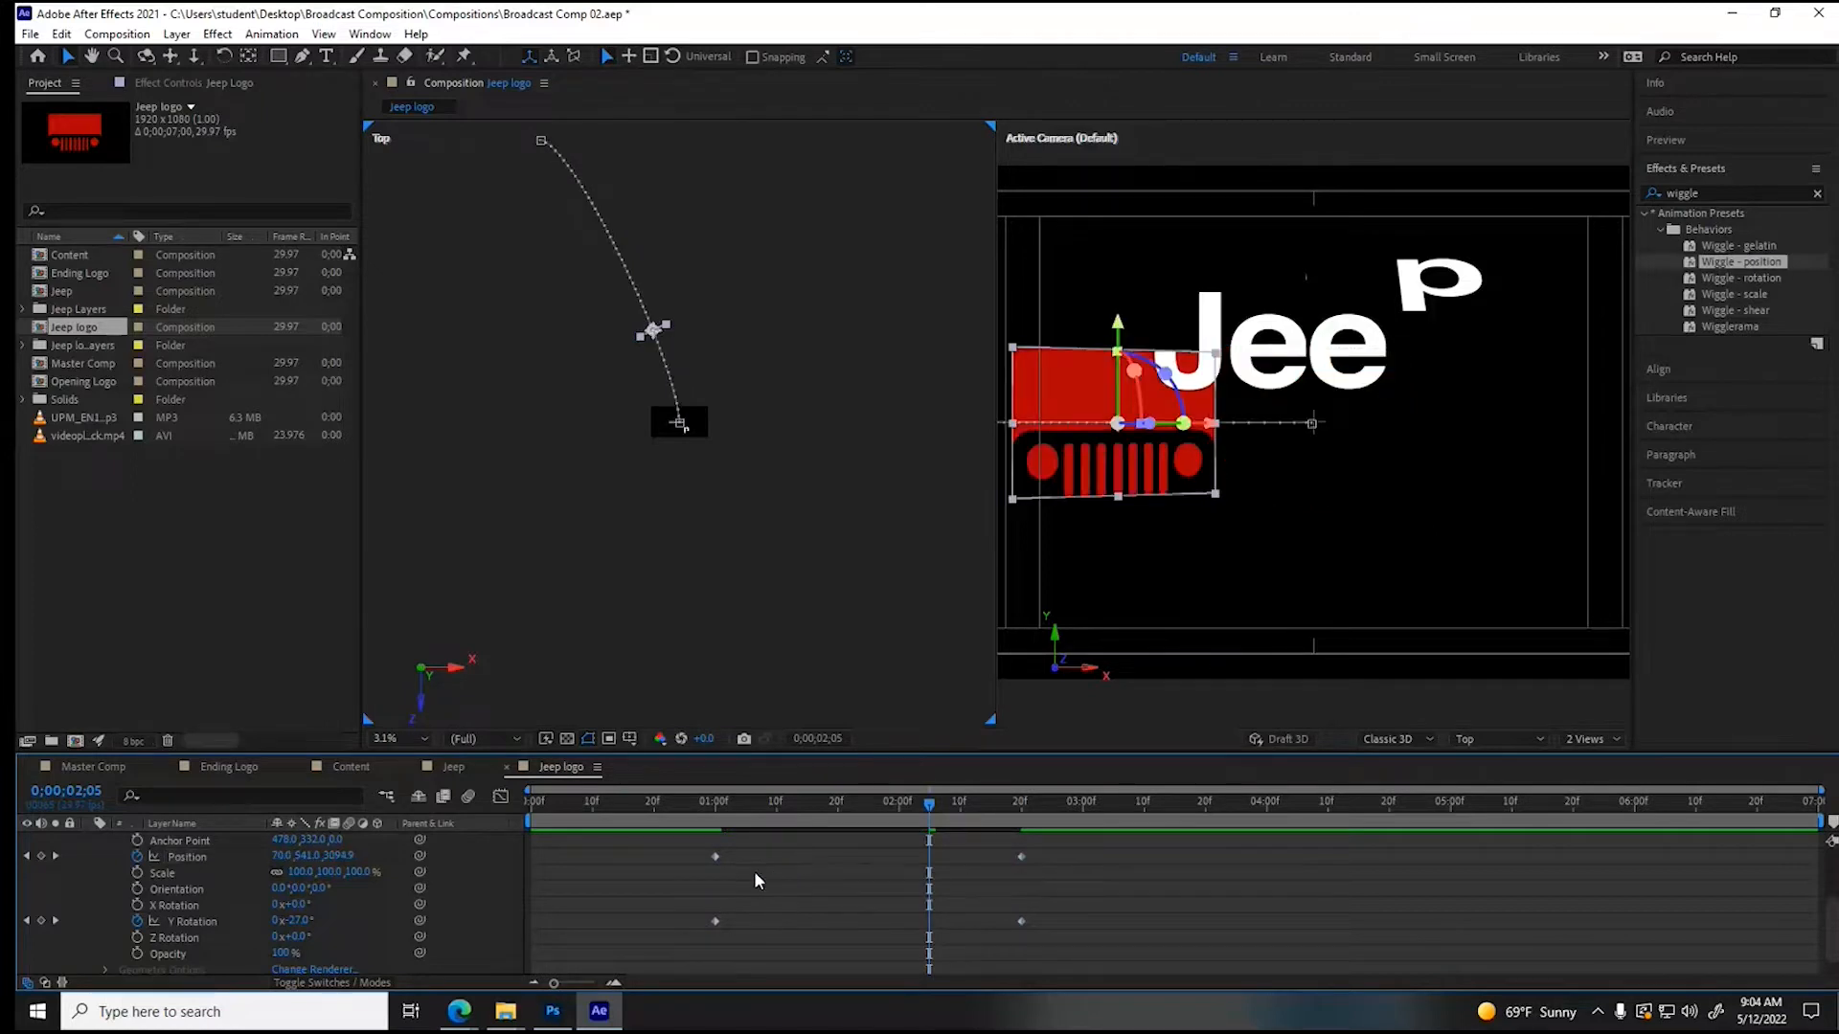
- Apply Easy Ease to all of the Jeep Logo's Position and Y Rotation keyframes and scrub through the eased motion
drag(698, 847, 1043, 873)
drag(706, 842, 1032, 939)
right_click(1020, 921)
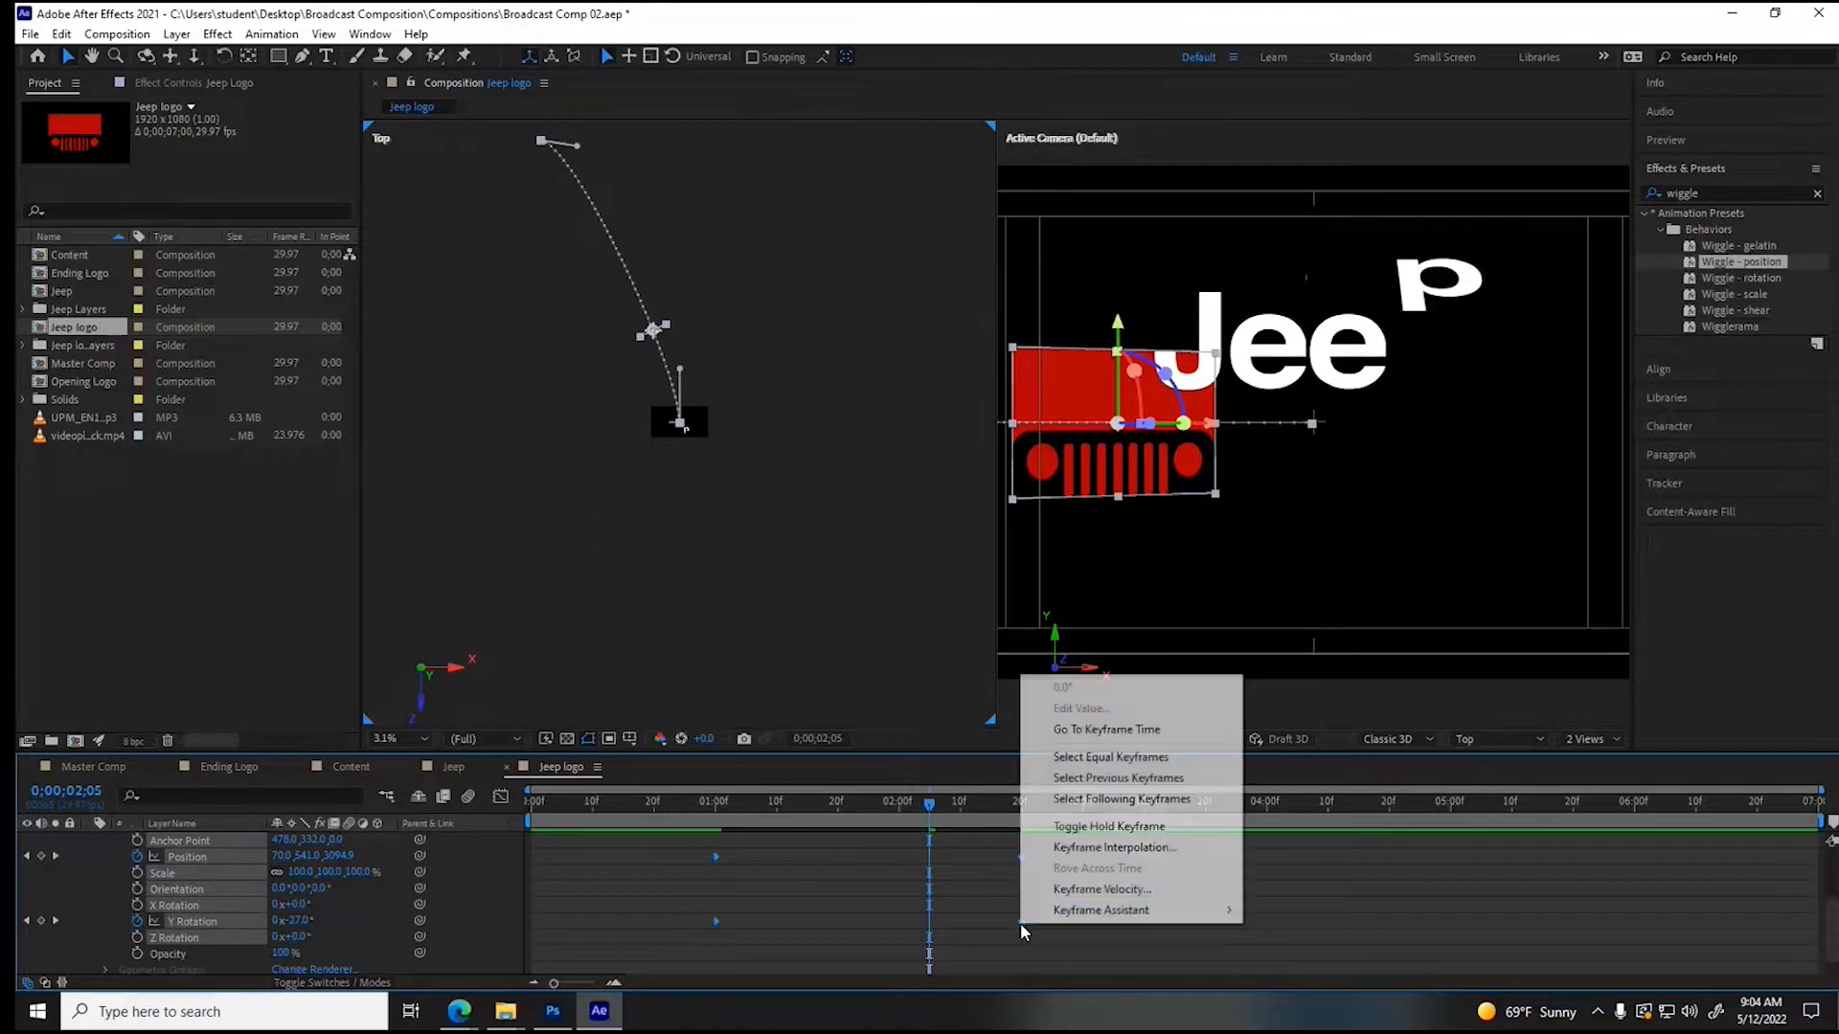
mouse_move(1097, 910)
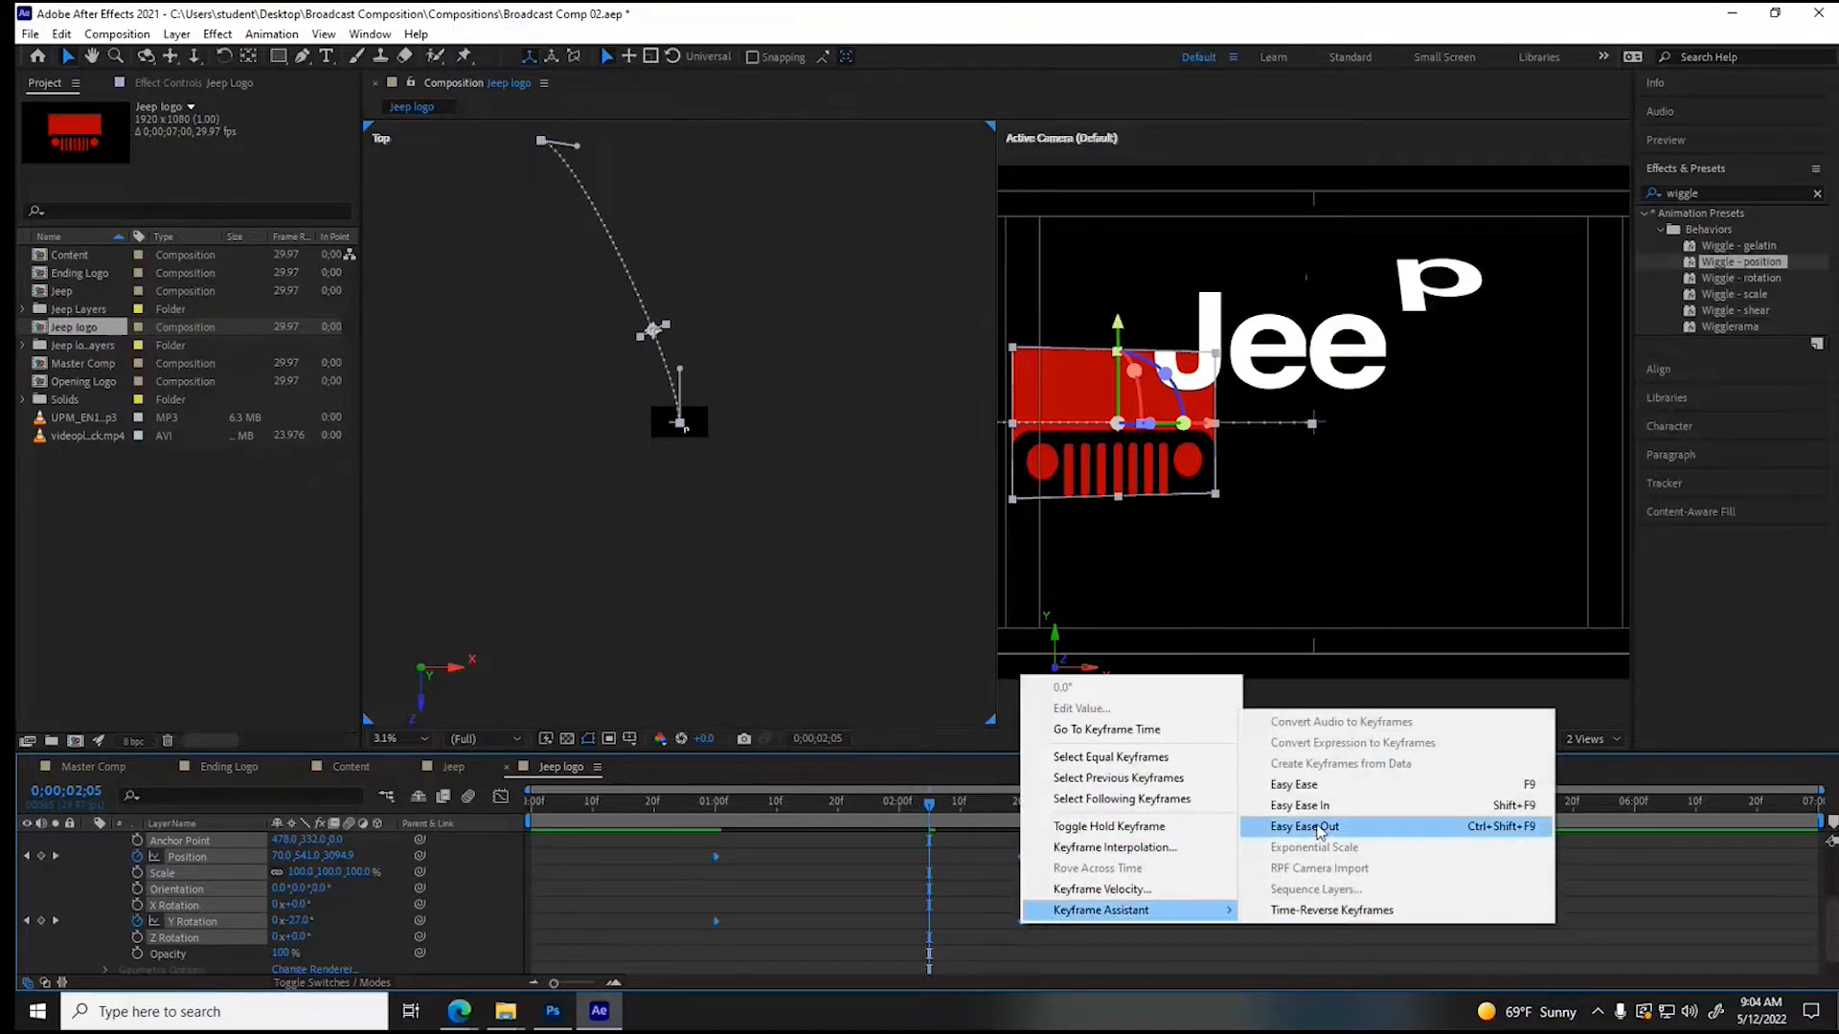
click(1320, 783)
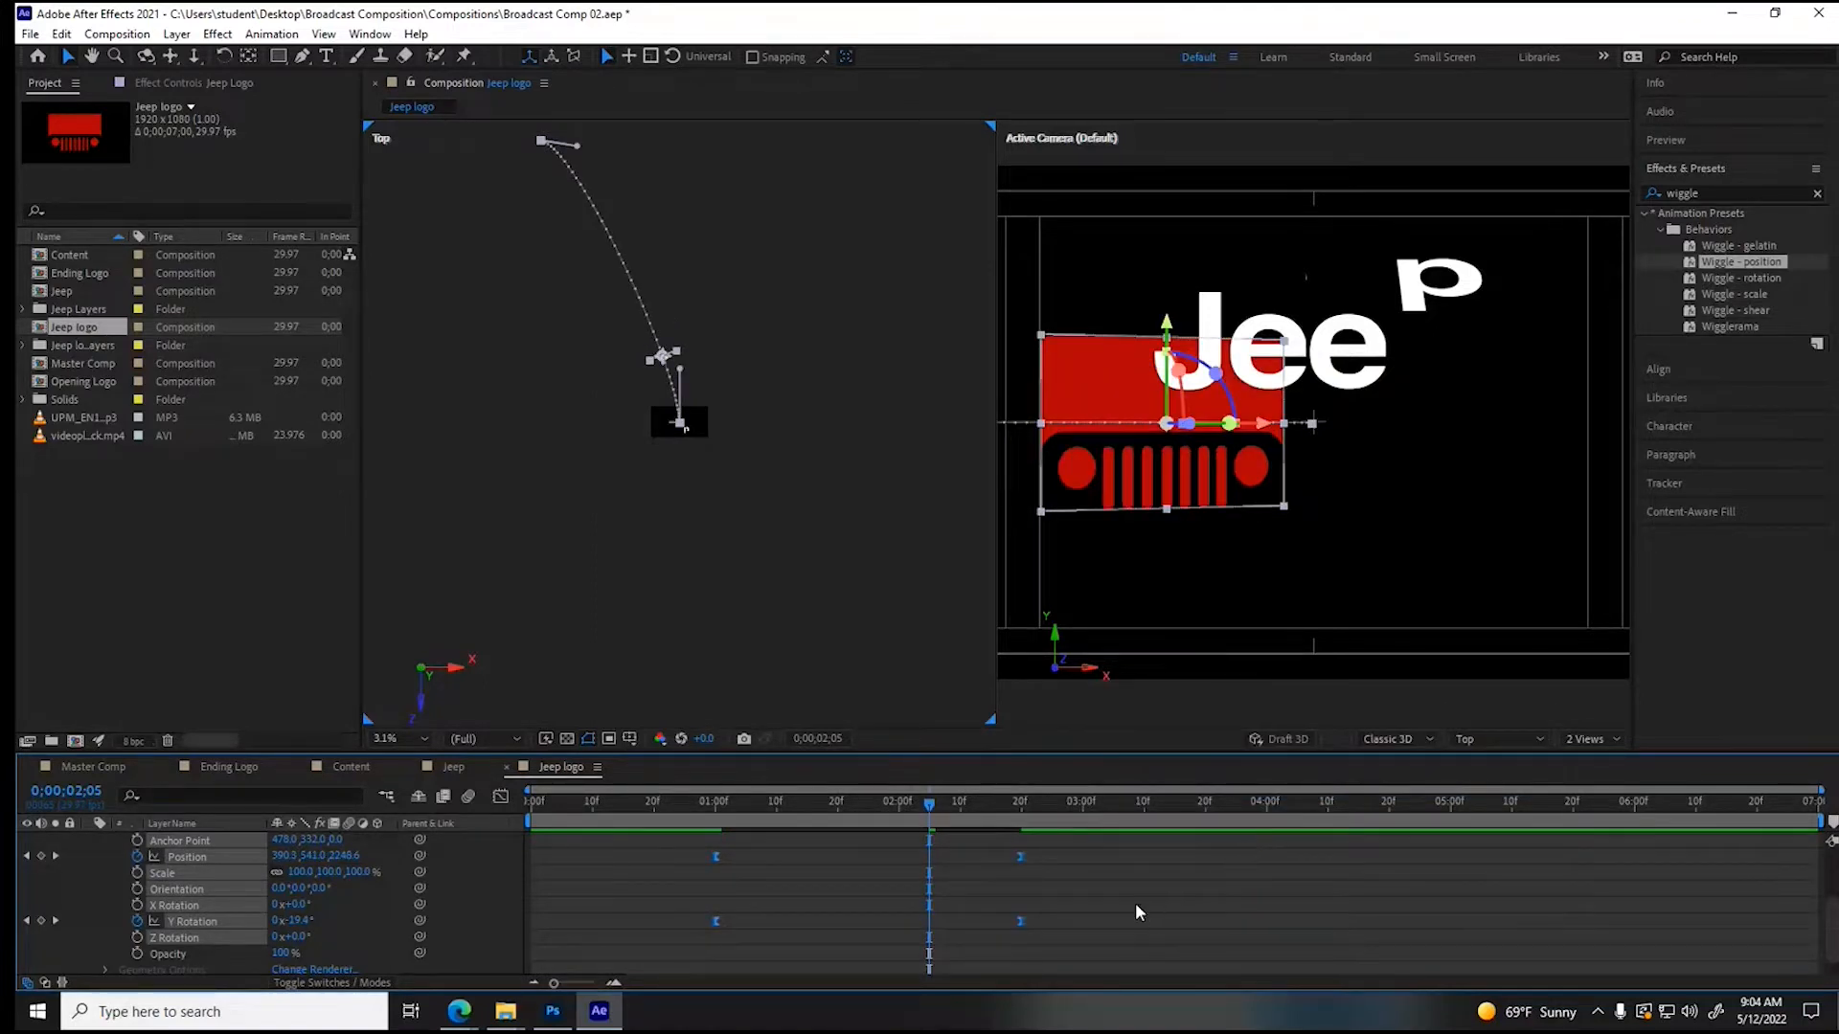
drag(738, 807, 917, 815)
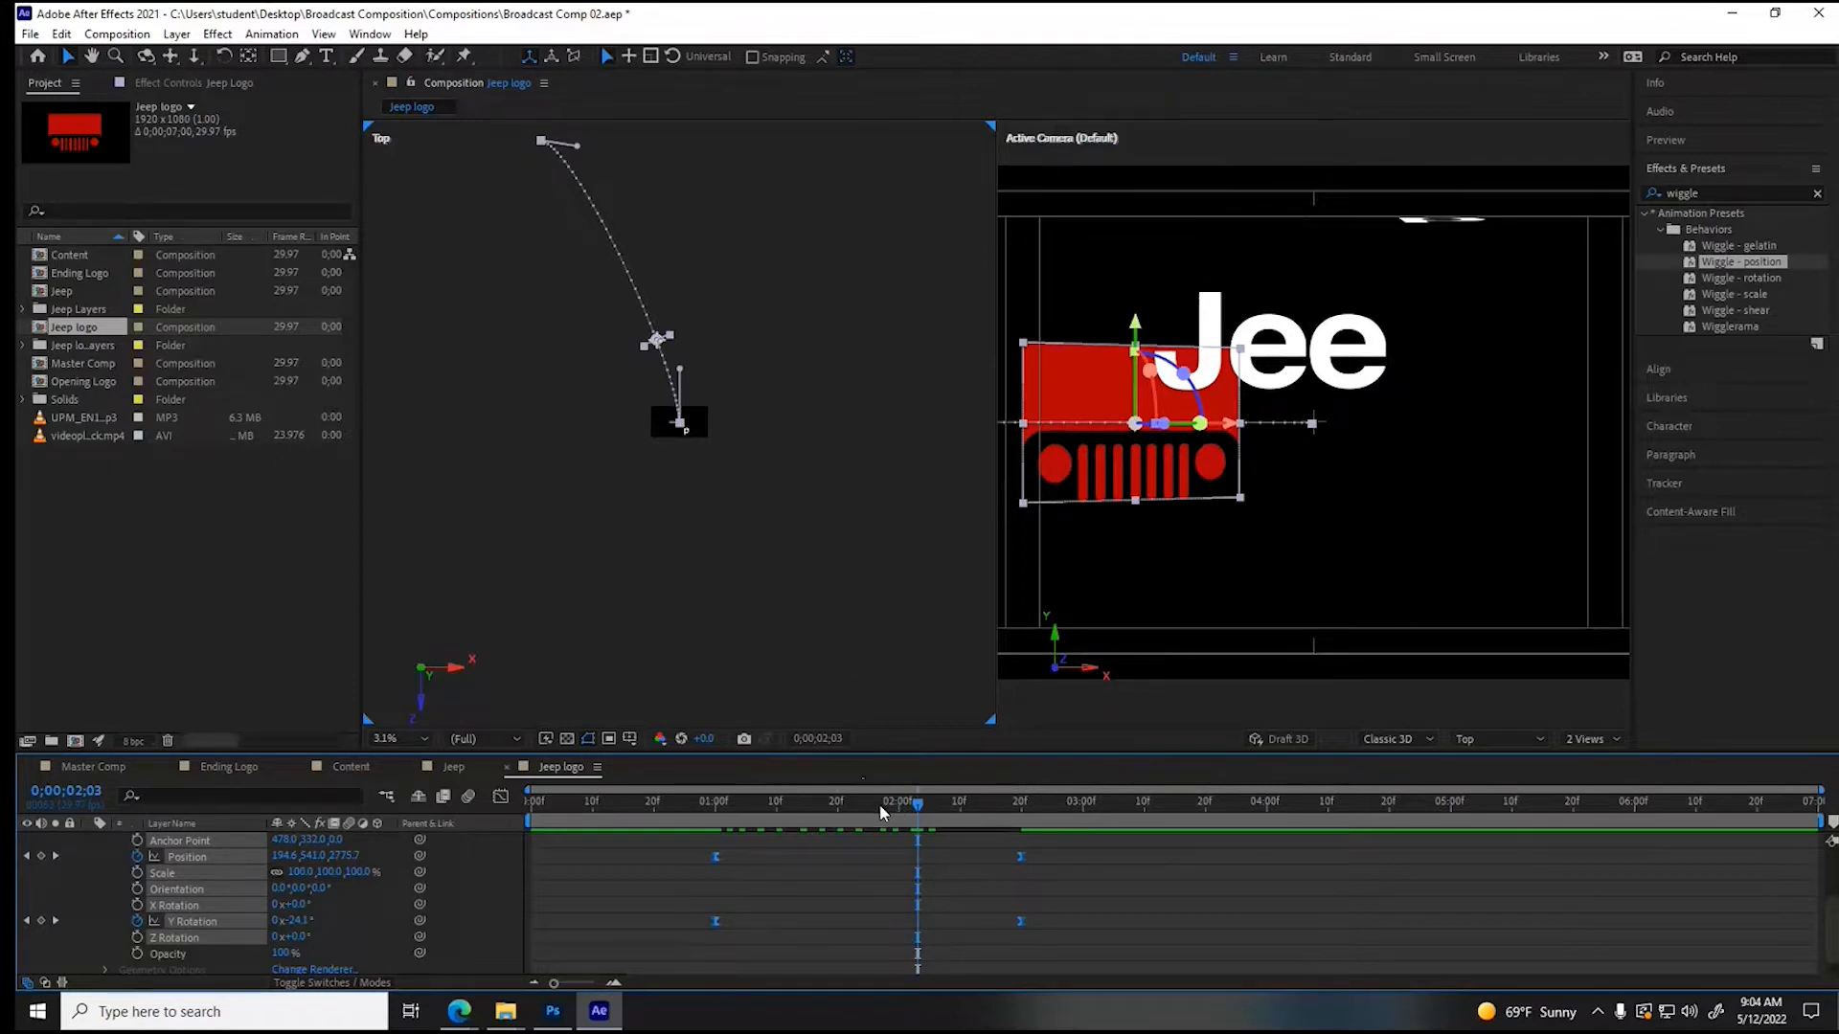
click(1584, 739)
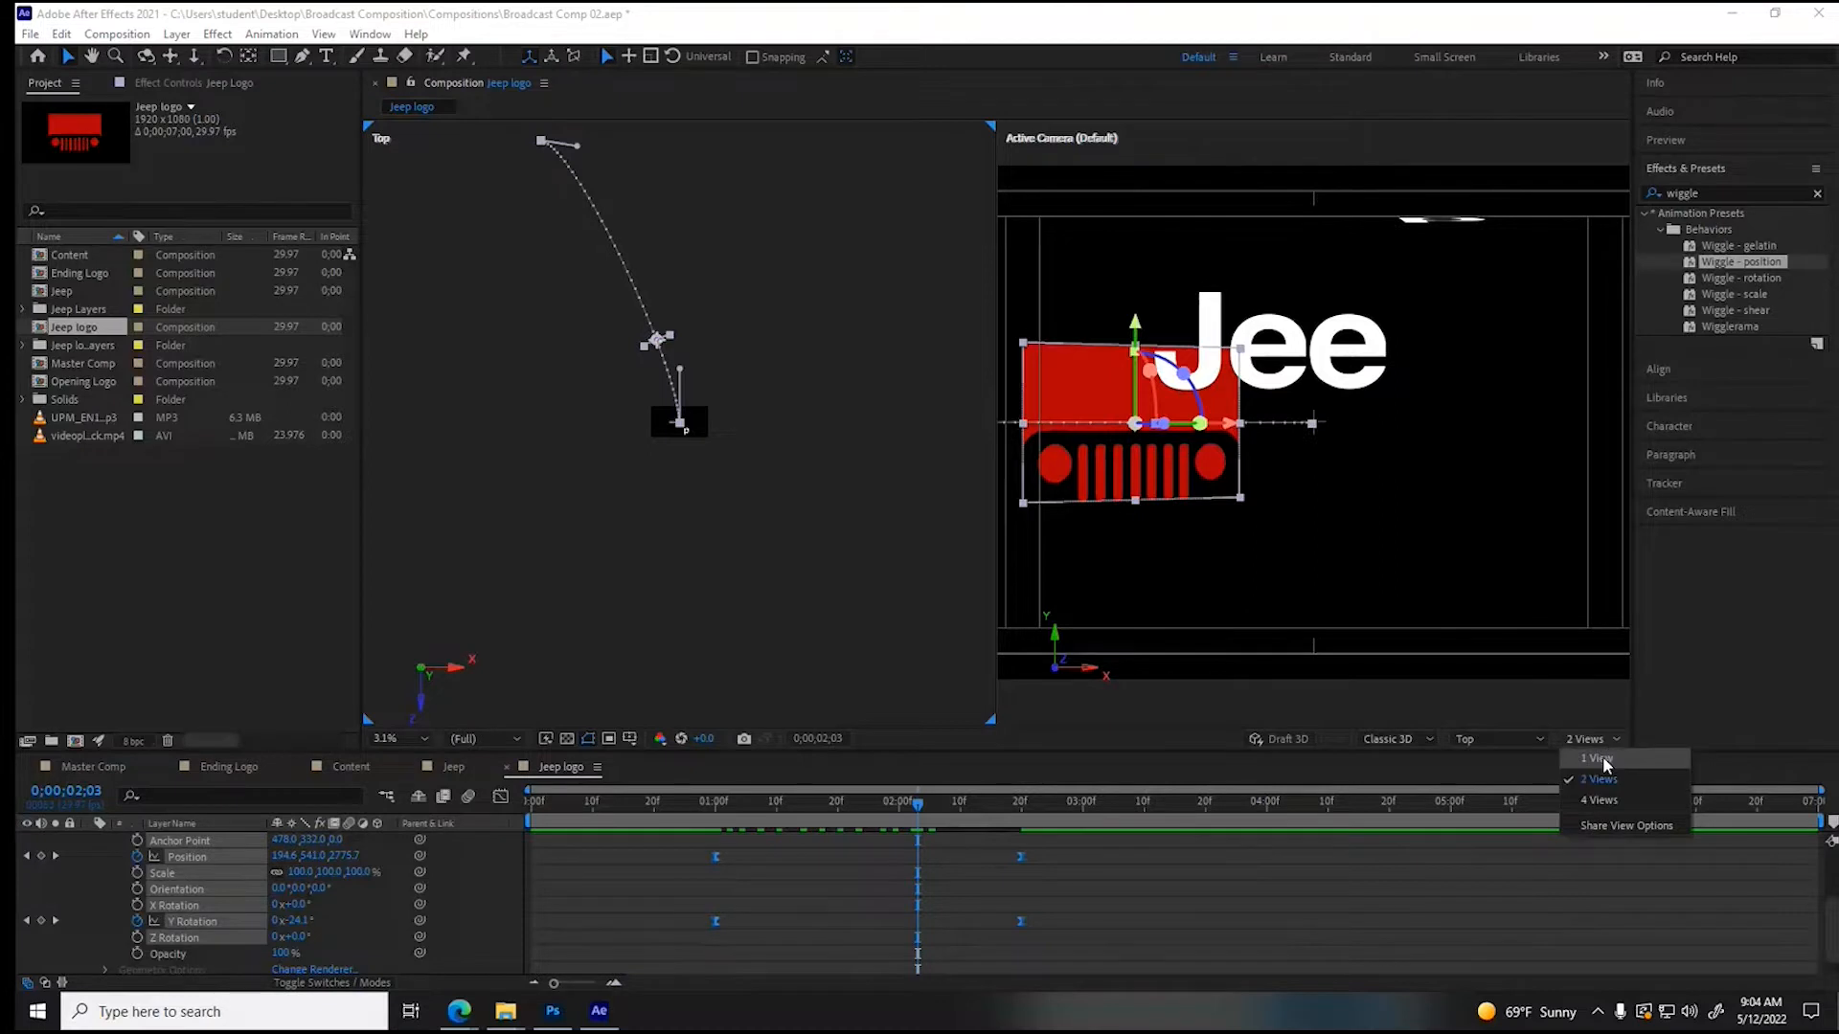
click(1602, 756)
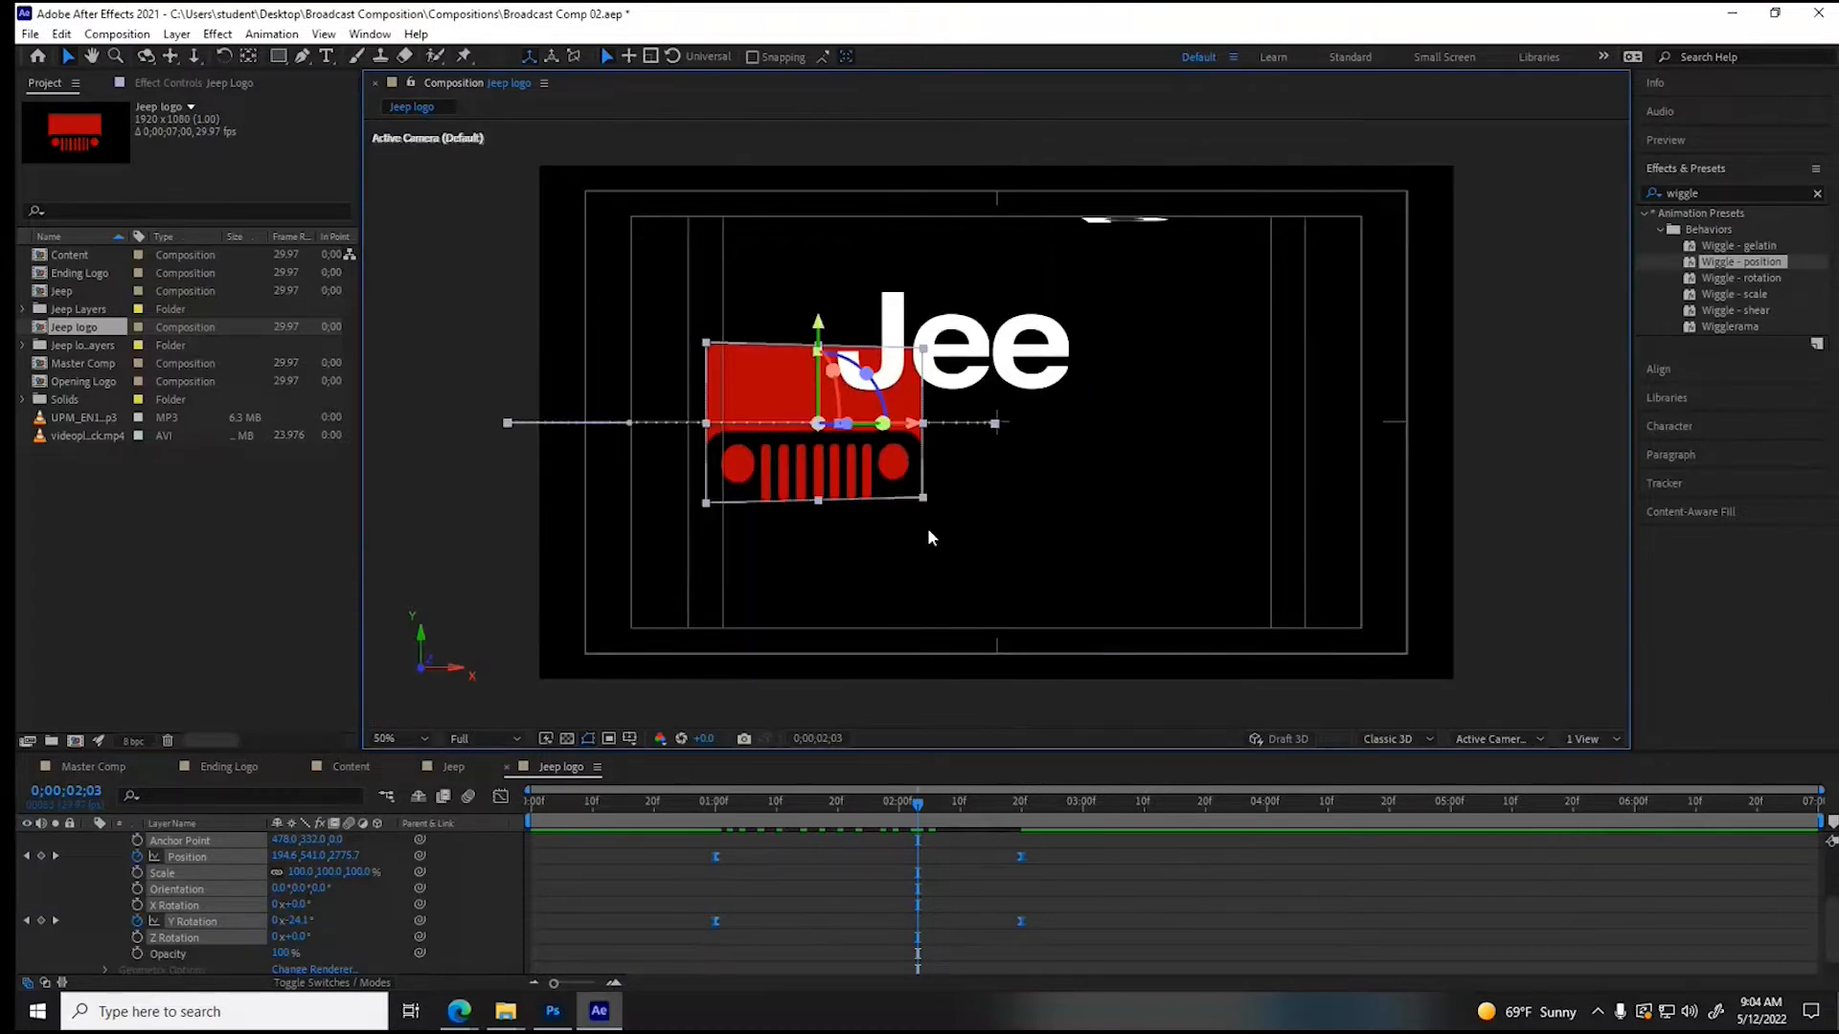
click(1586, 737)
click(1588, 777)
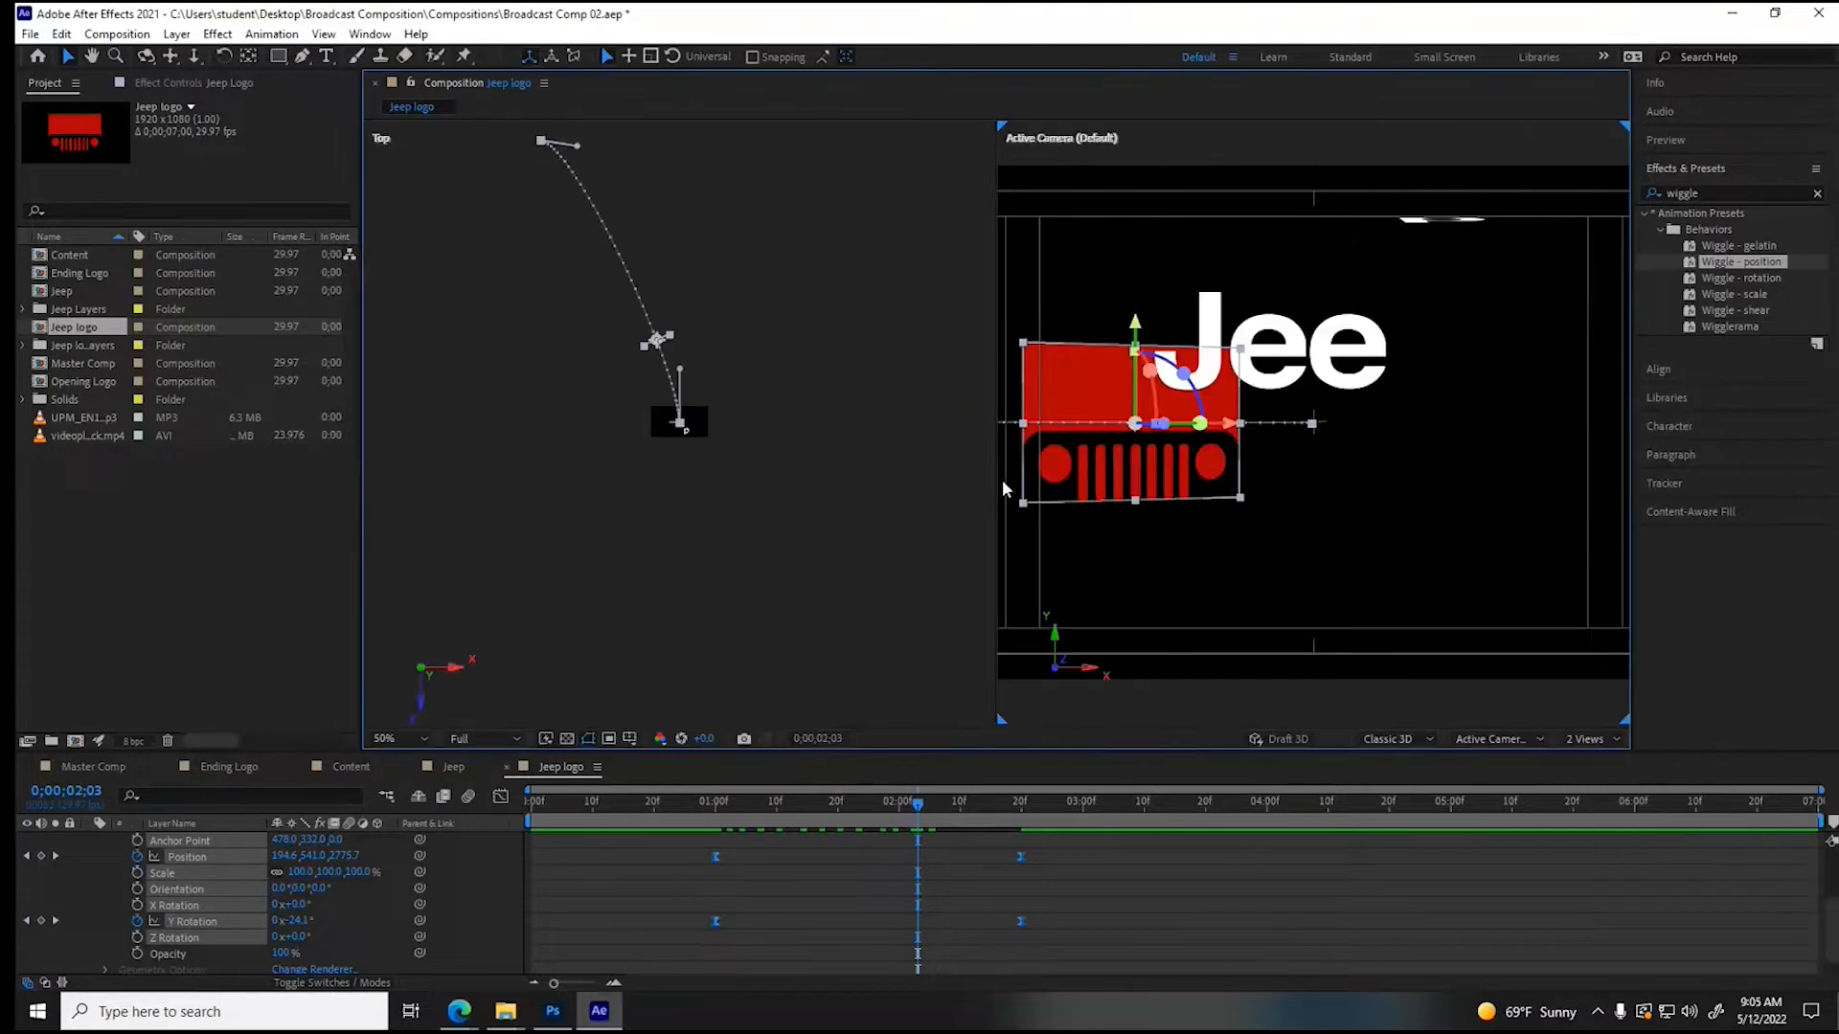
click(809, 435)
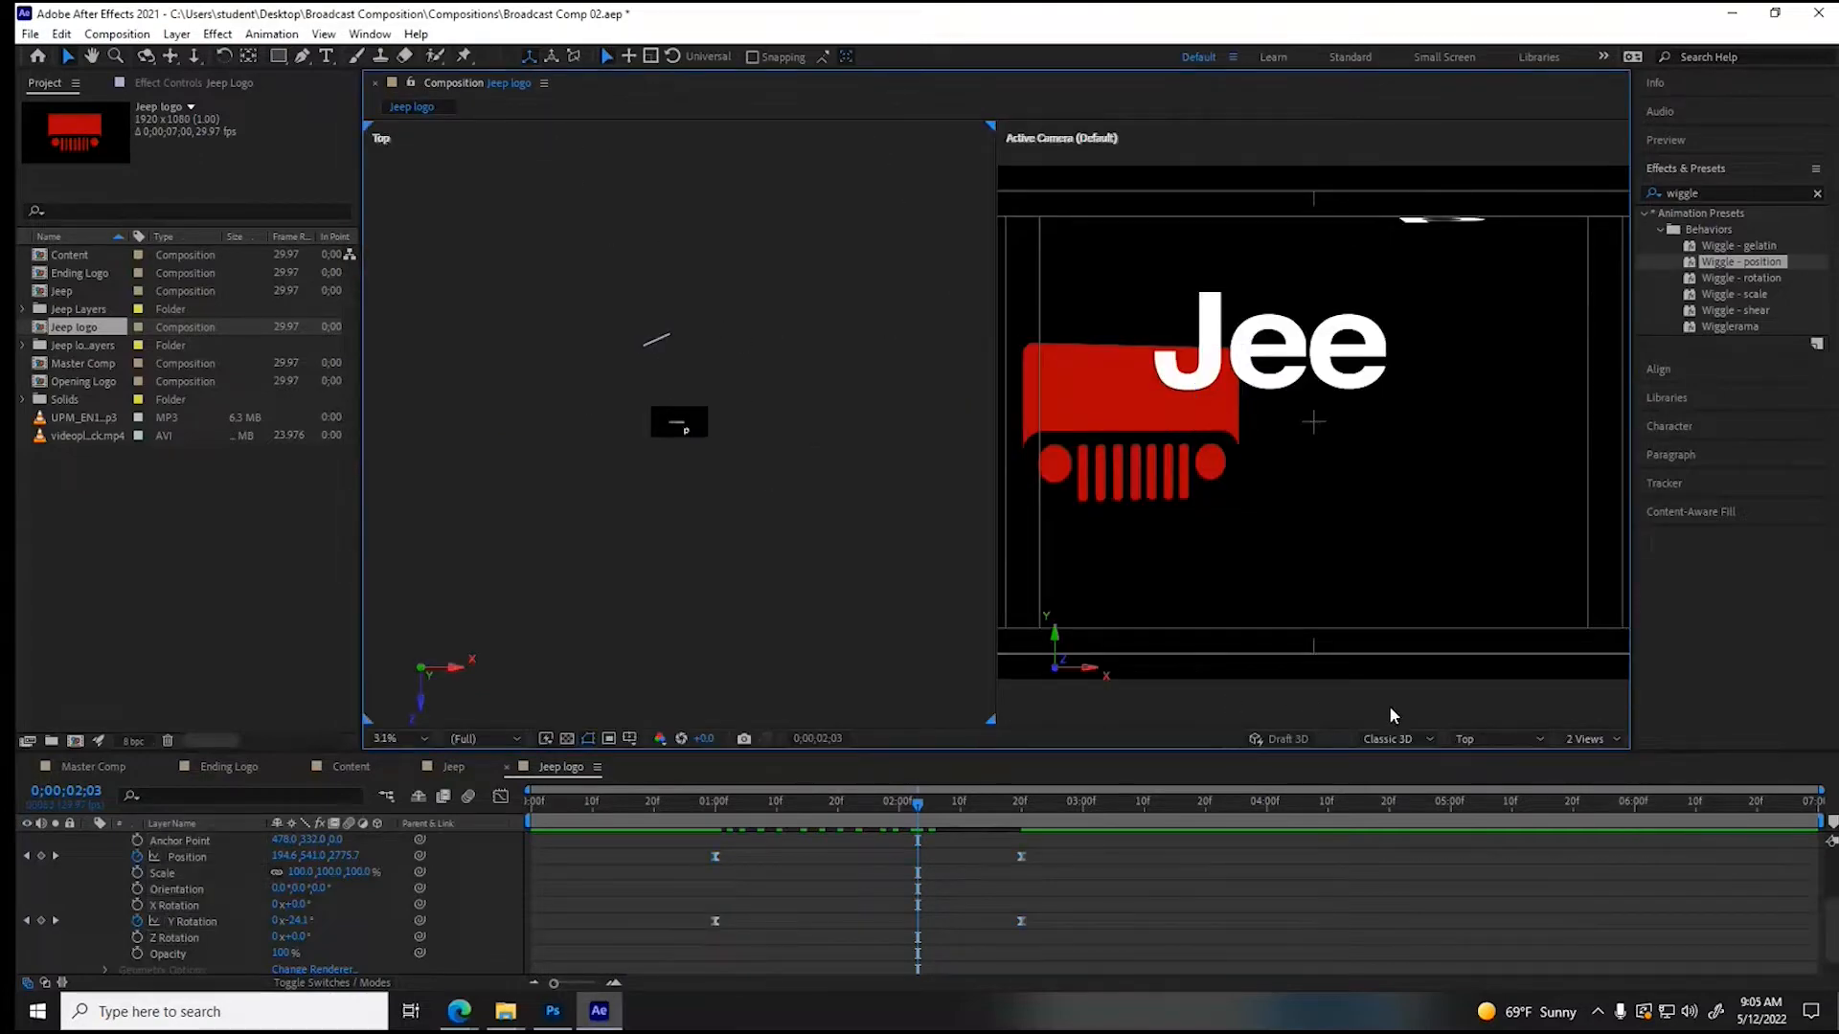
click(1469, 740)
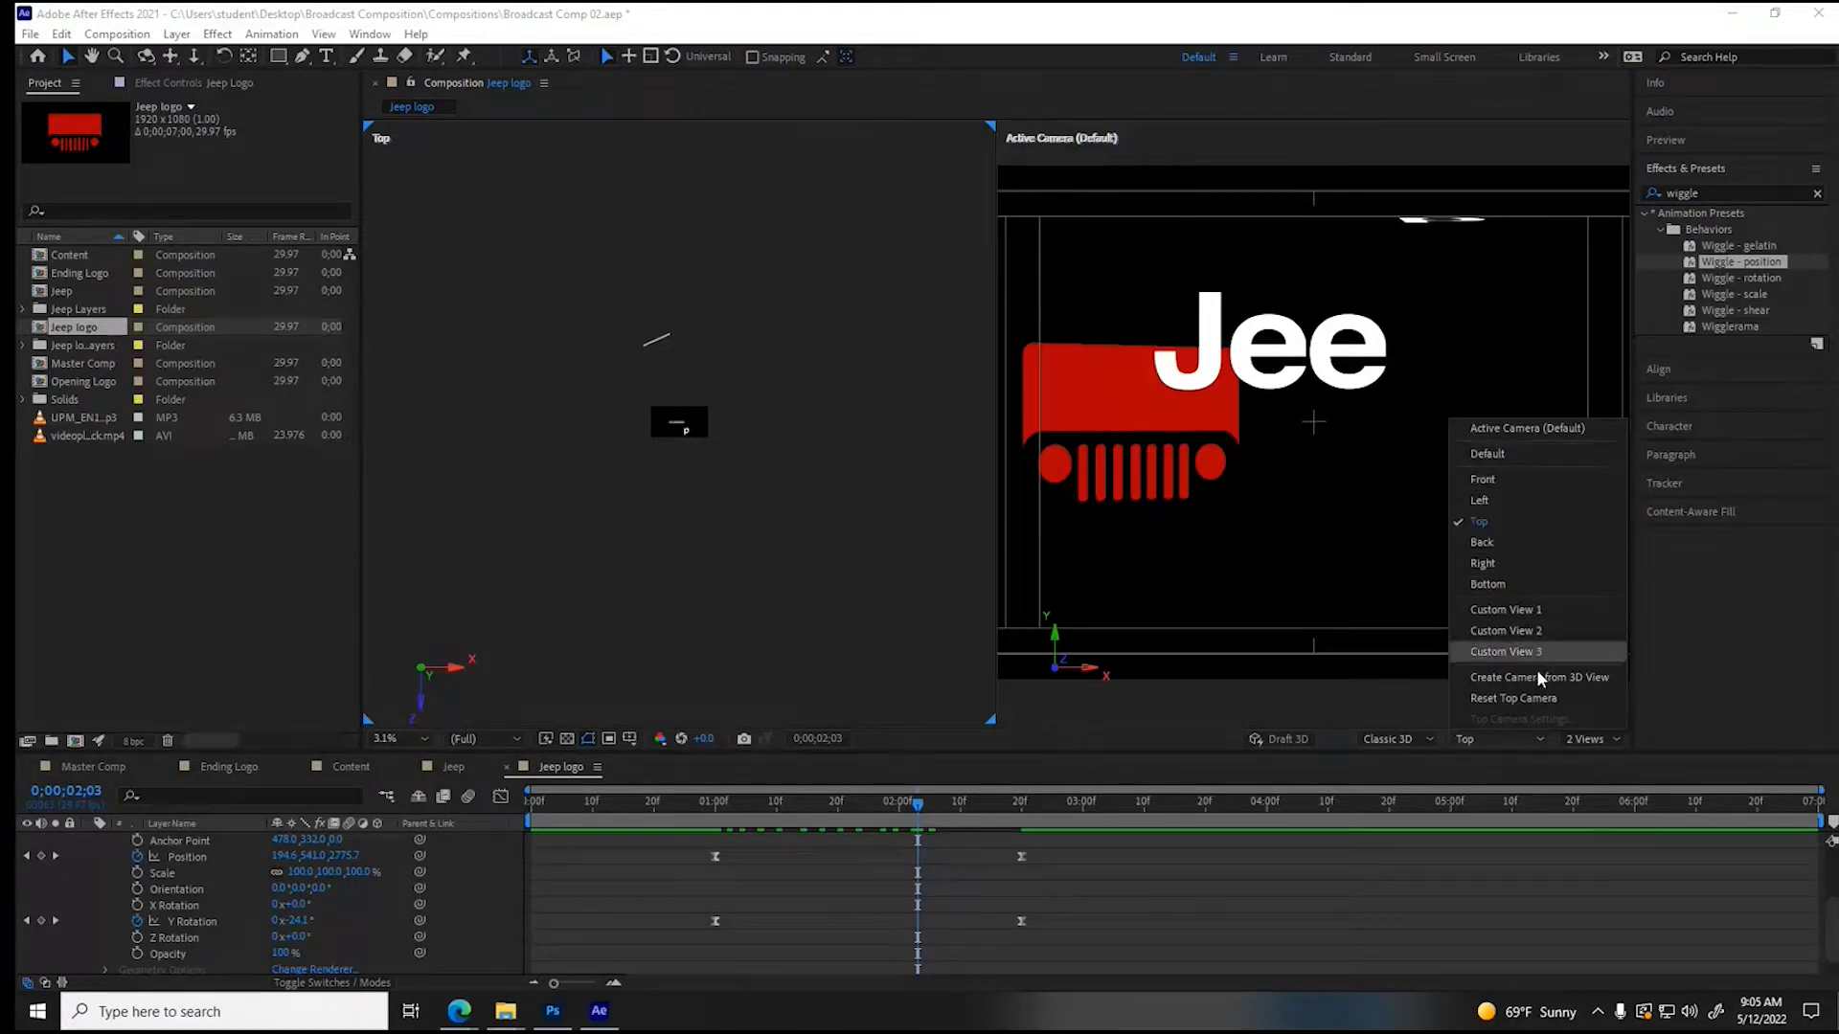
click(1488, 747)
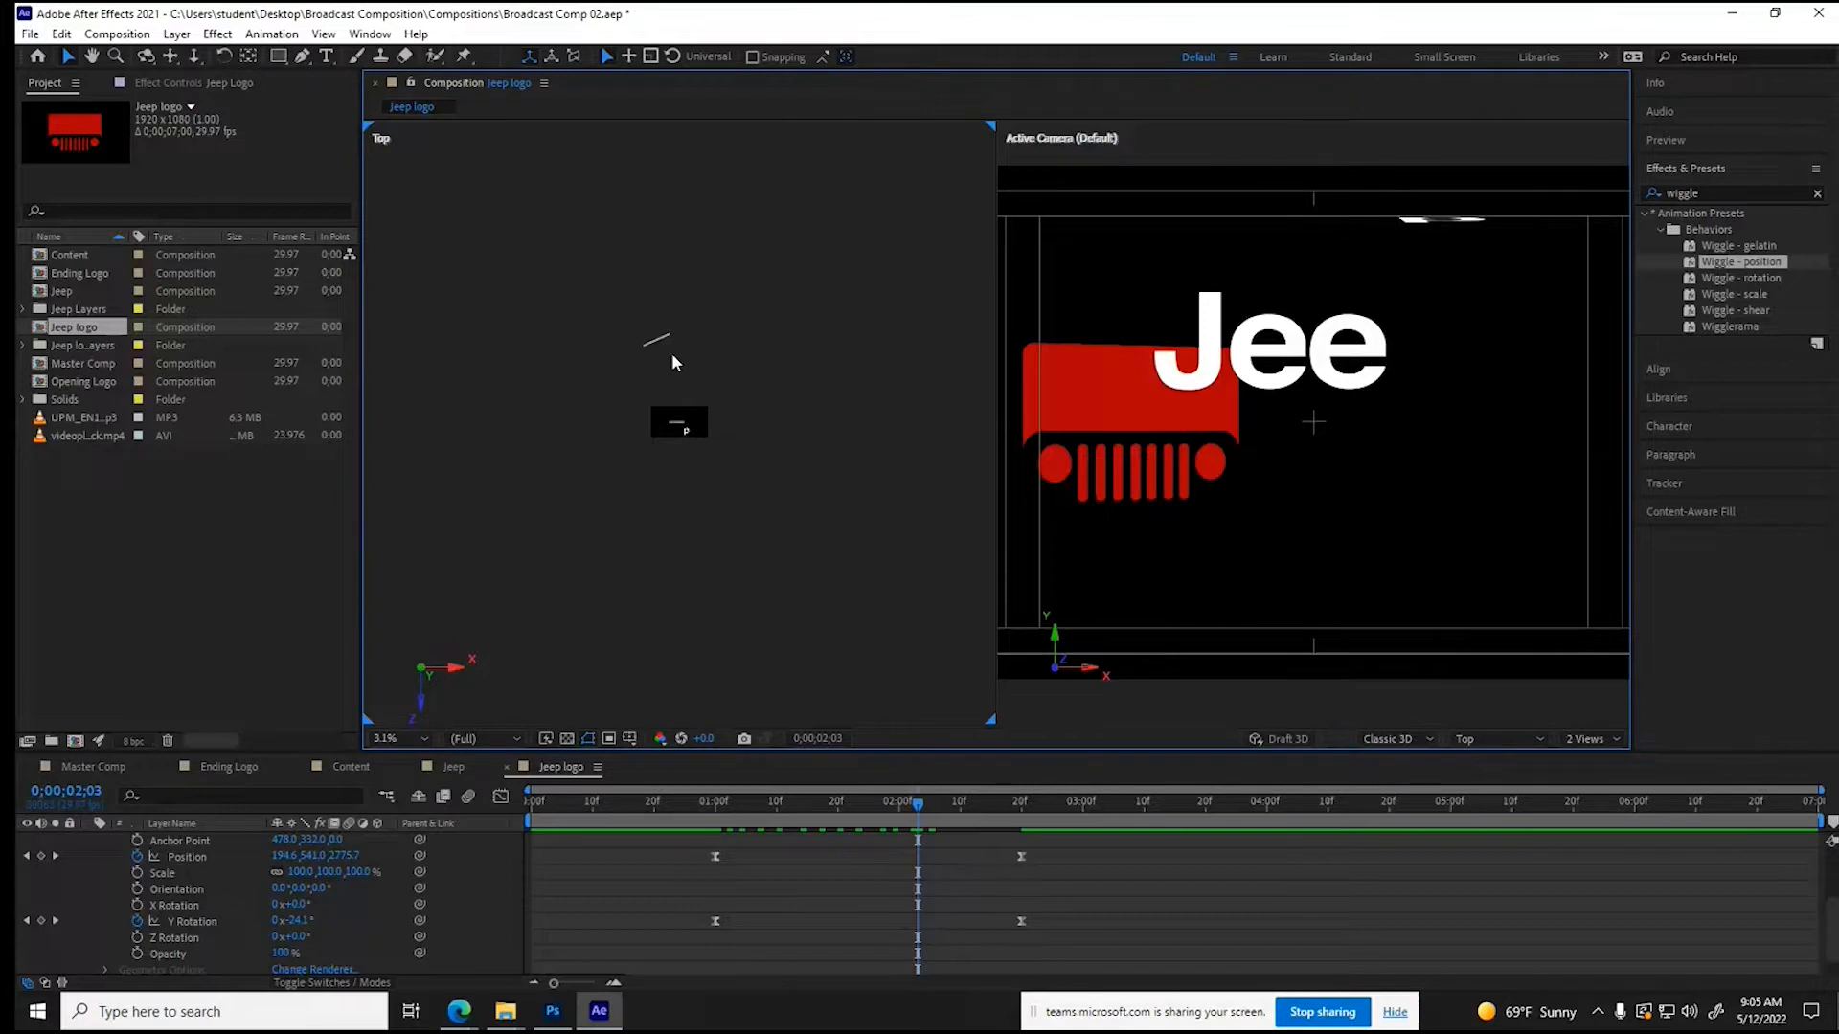
- Add an intermediate Position keyframe to the Jeep Logo at 1;26 with X about 443.4 and Z about 5913.1 to bow the path
drag(920, 803, 812, 820)
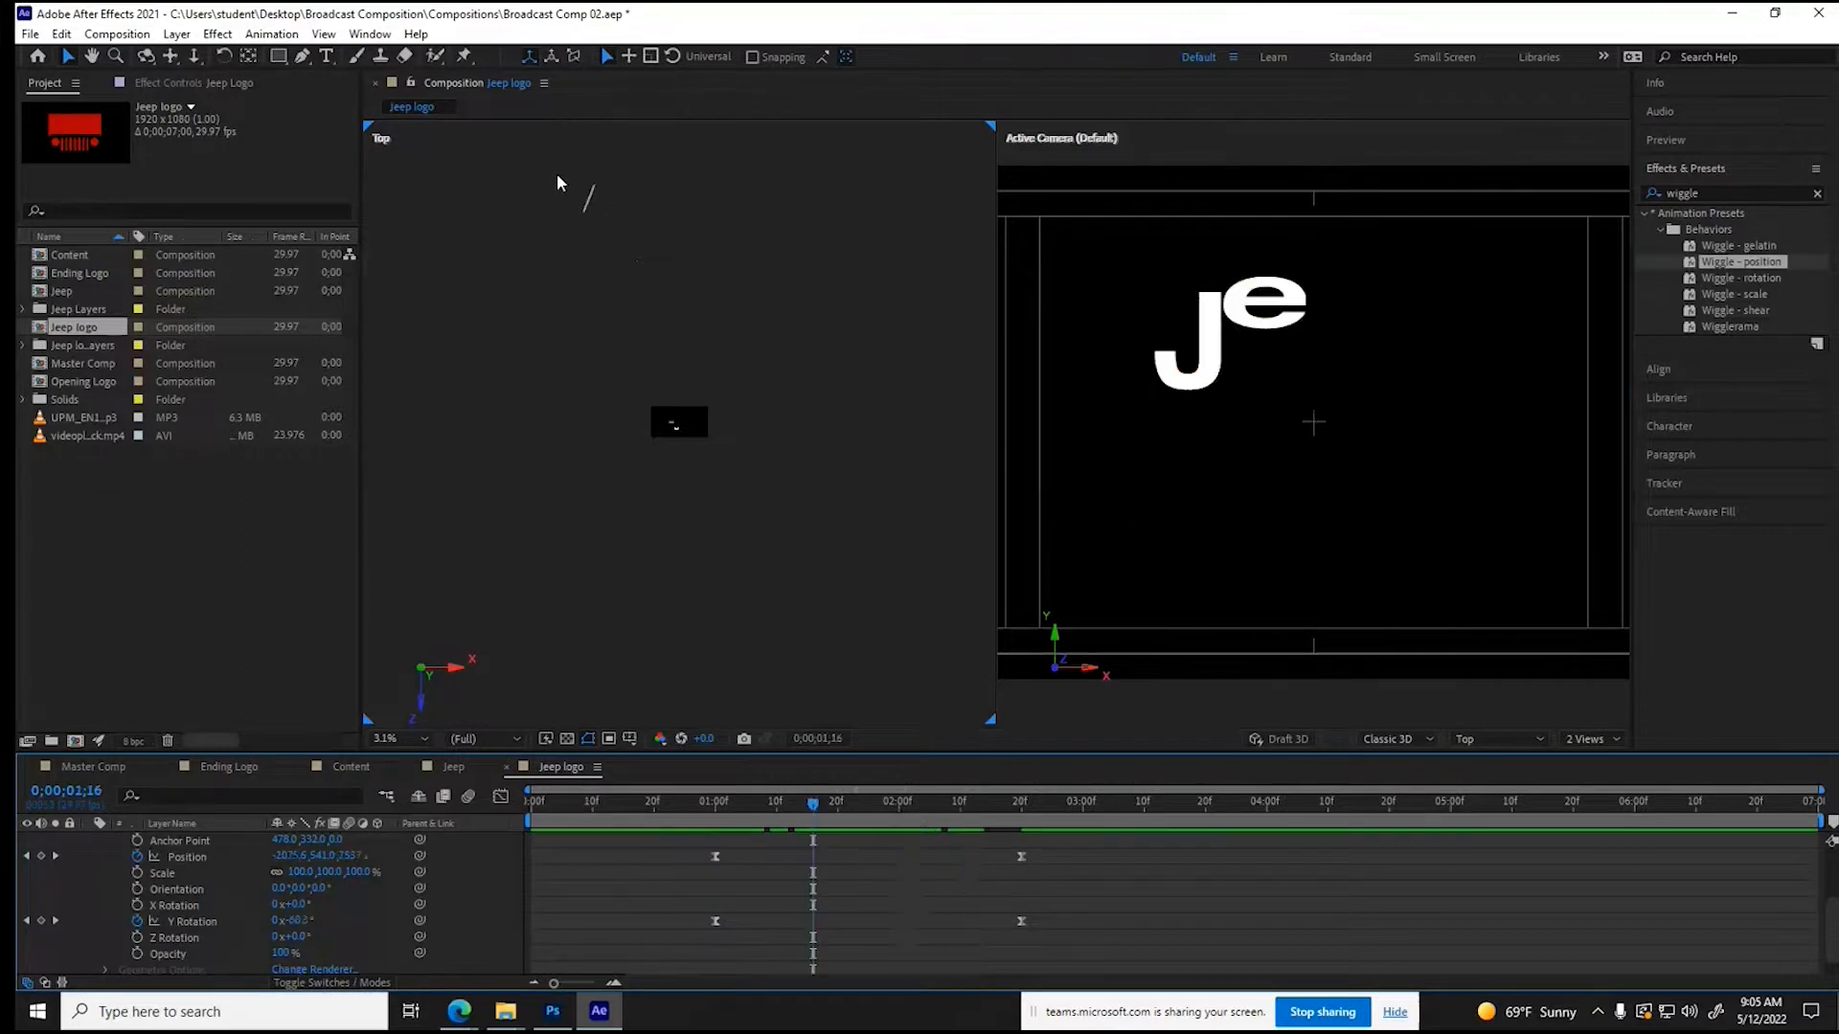
drag(847, 812, 875, 813)
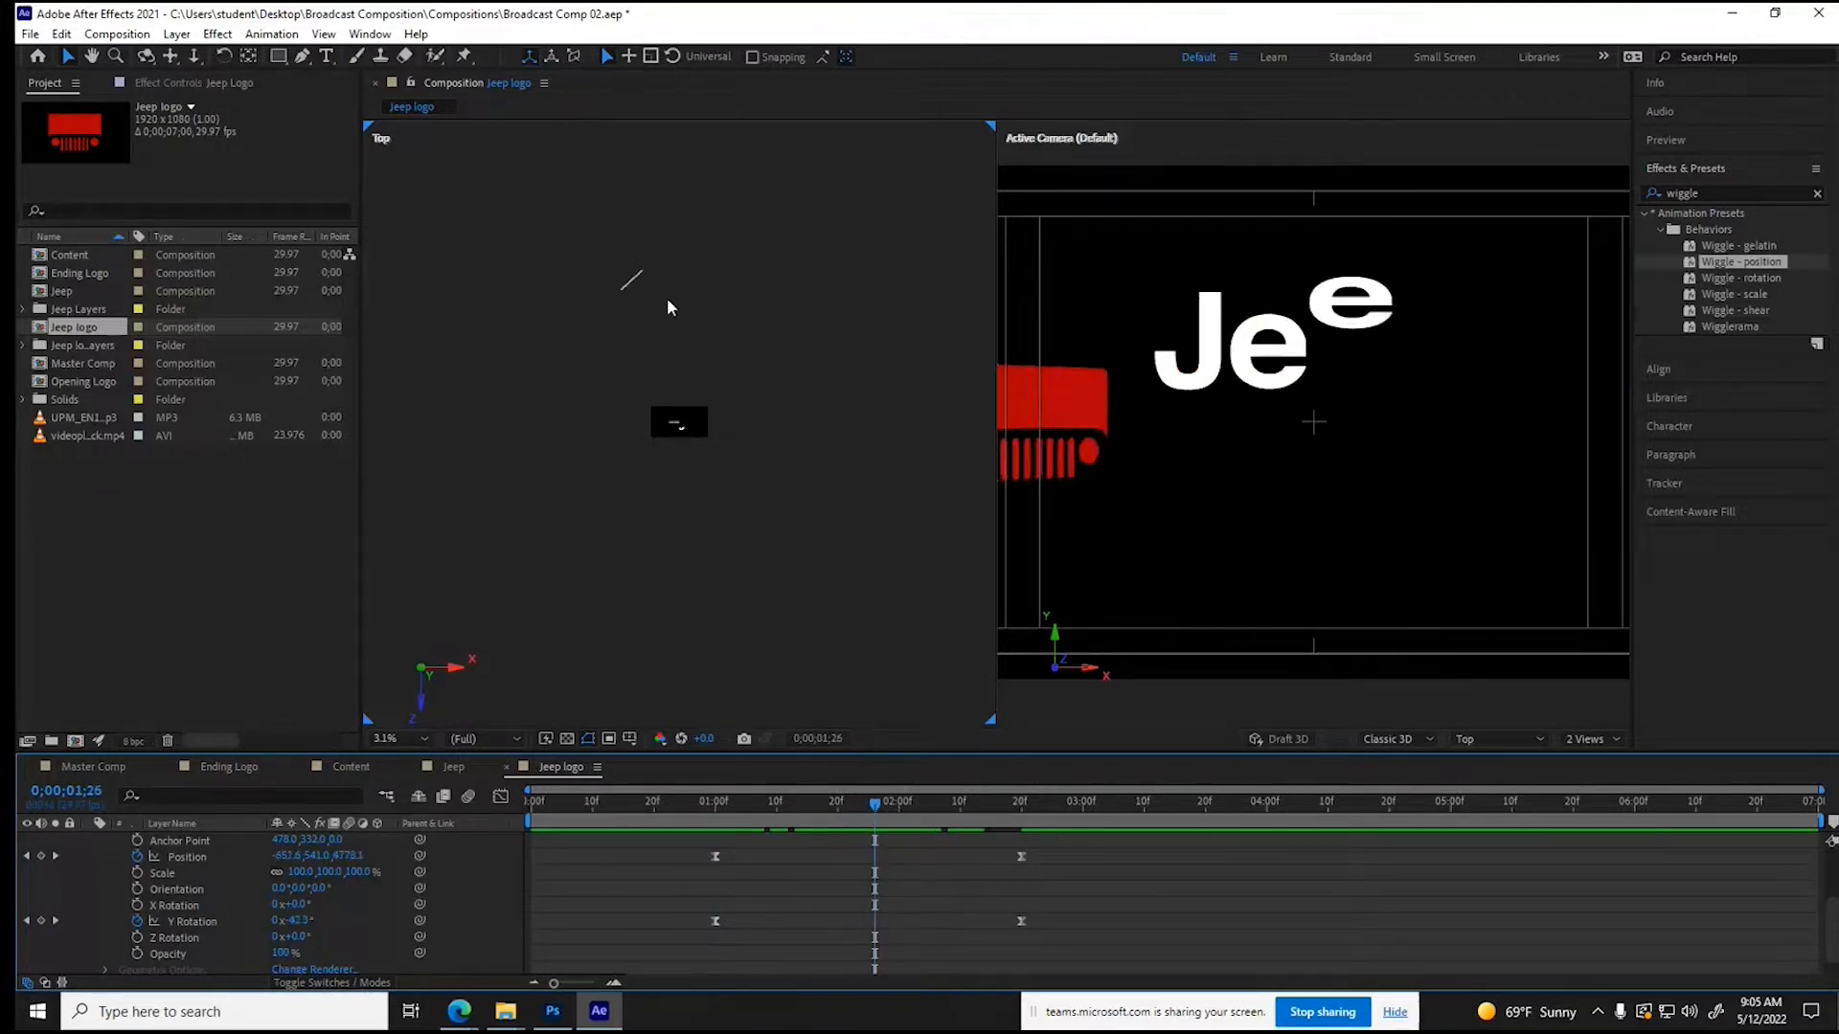
click(636, 272)
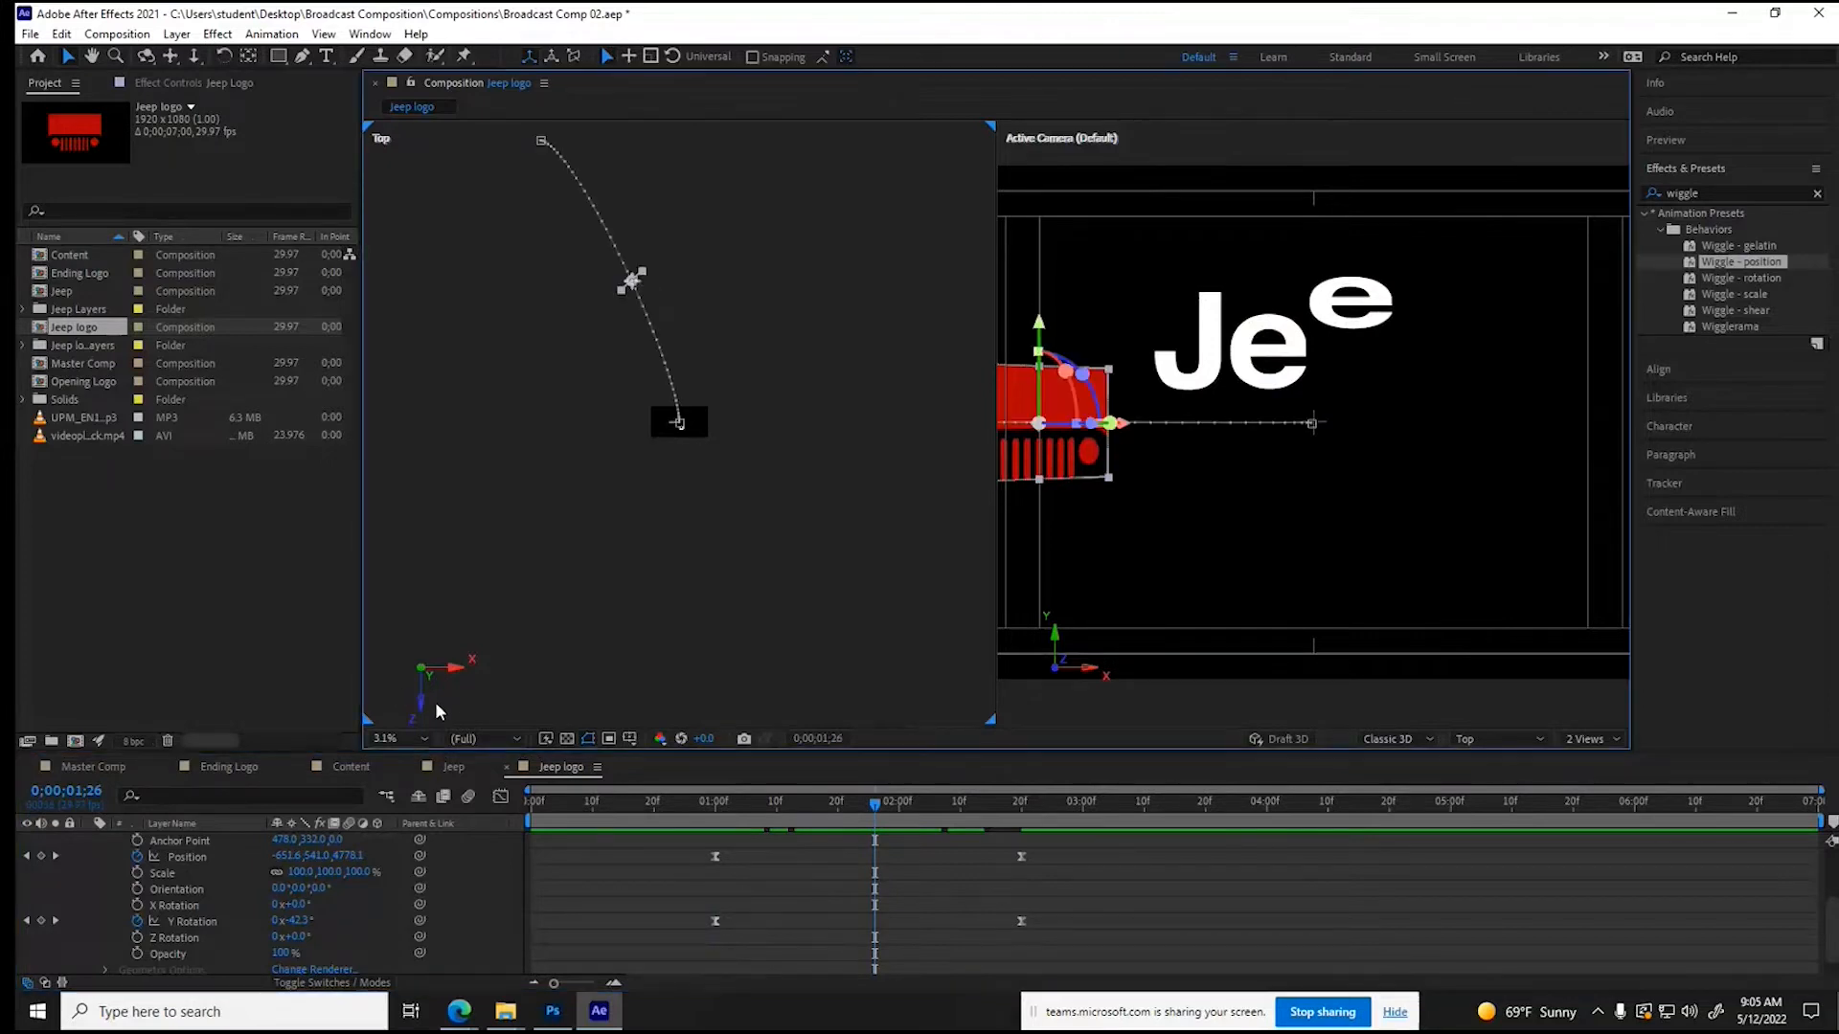
drag(284, 855, 1273, 807)
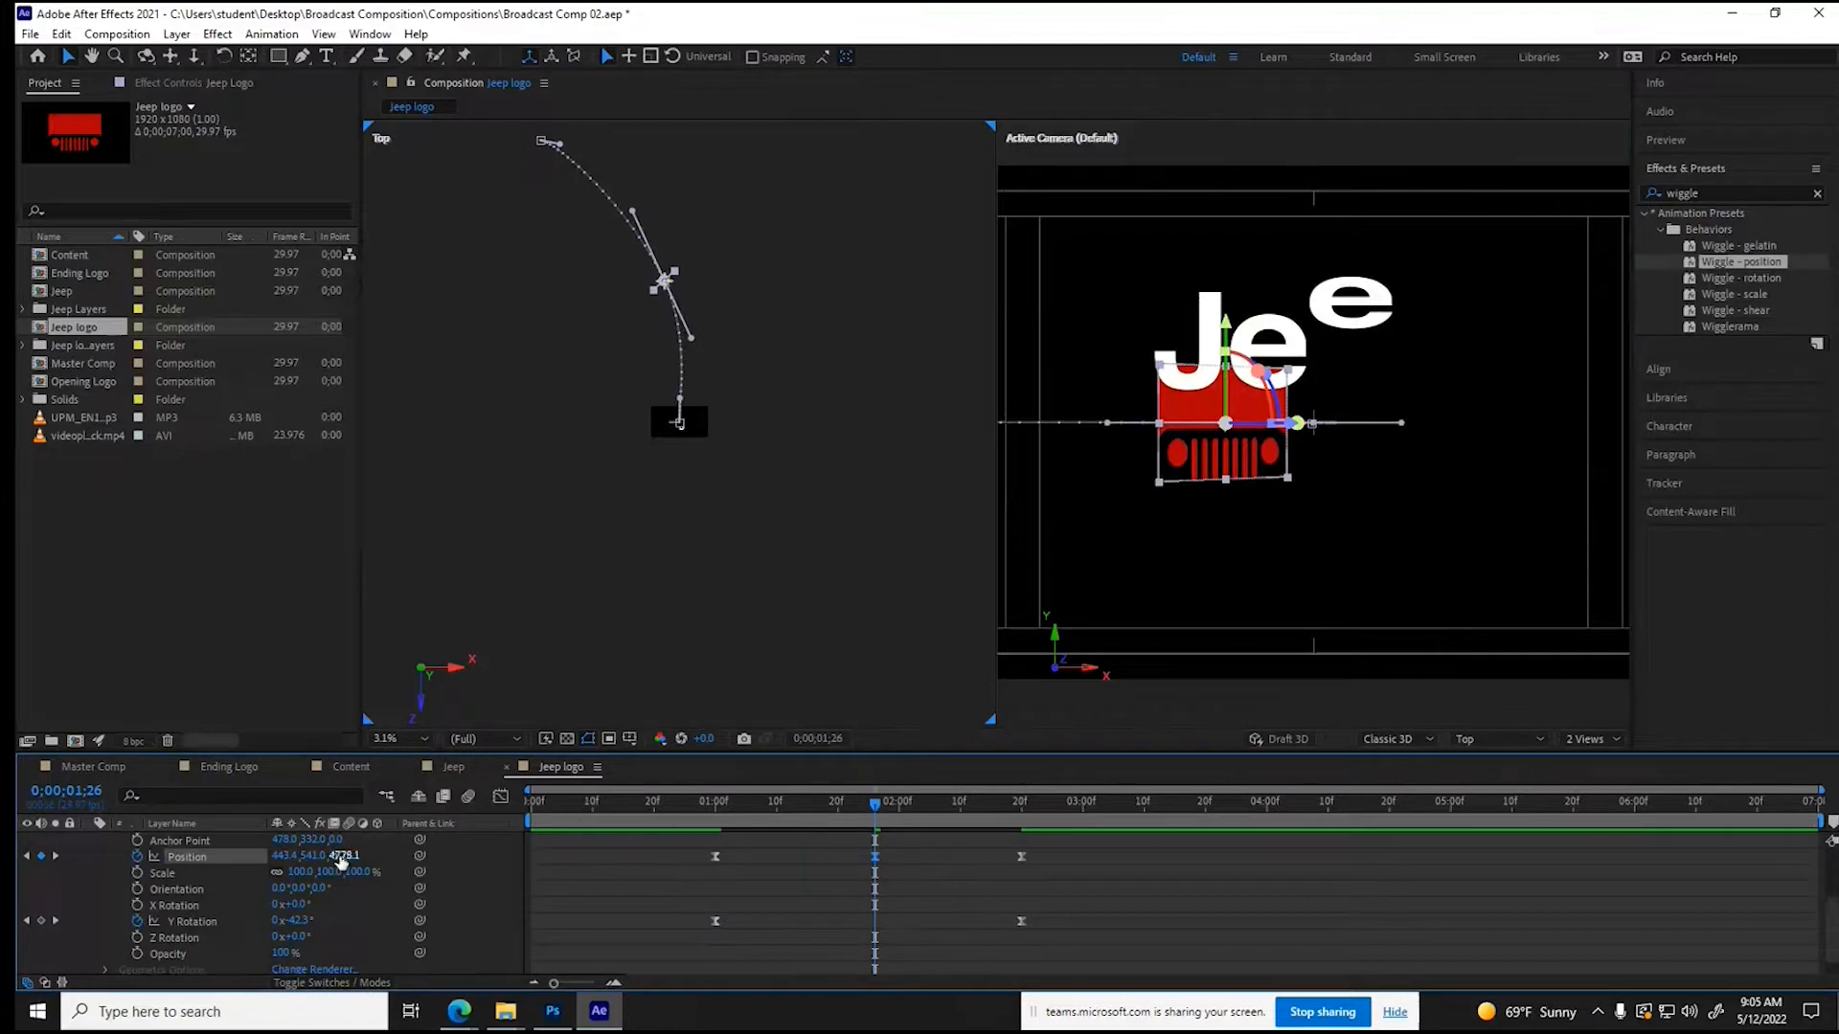
drag(344, 855, 862, 850)
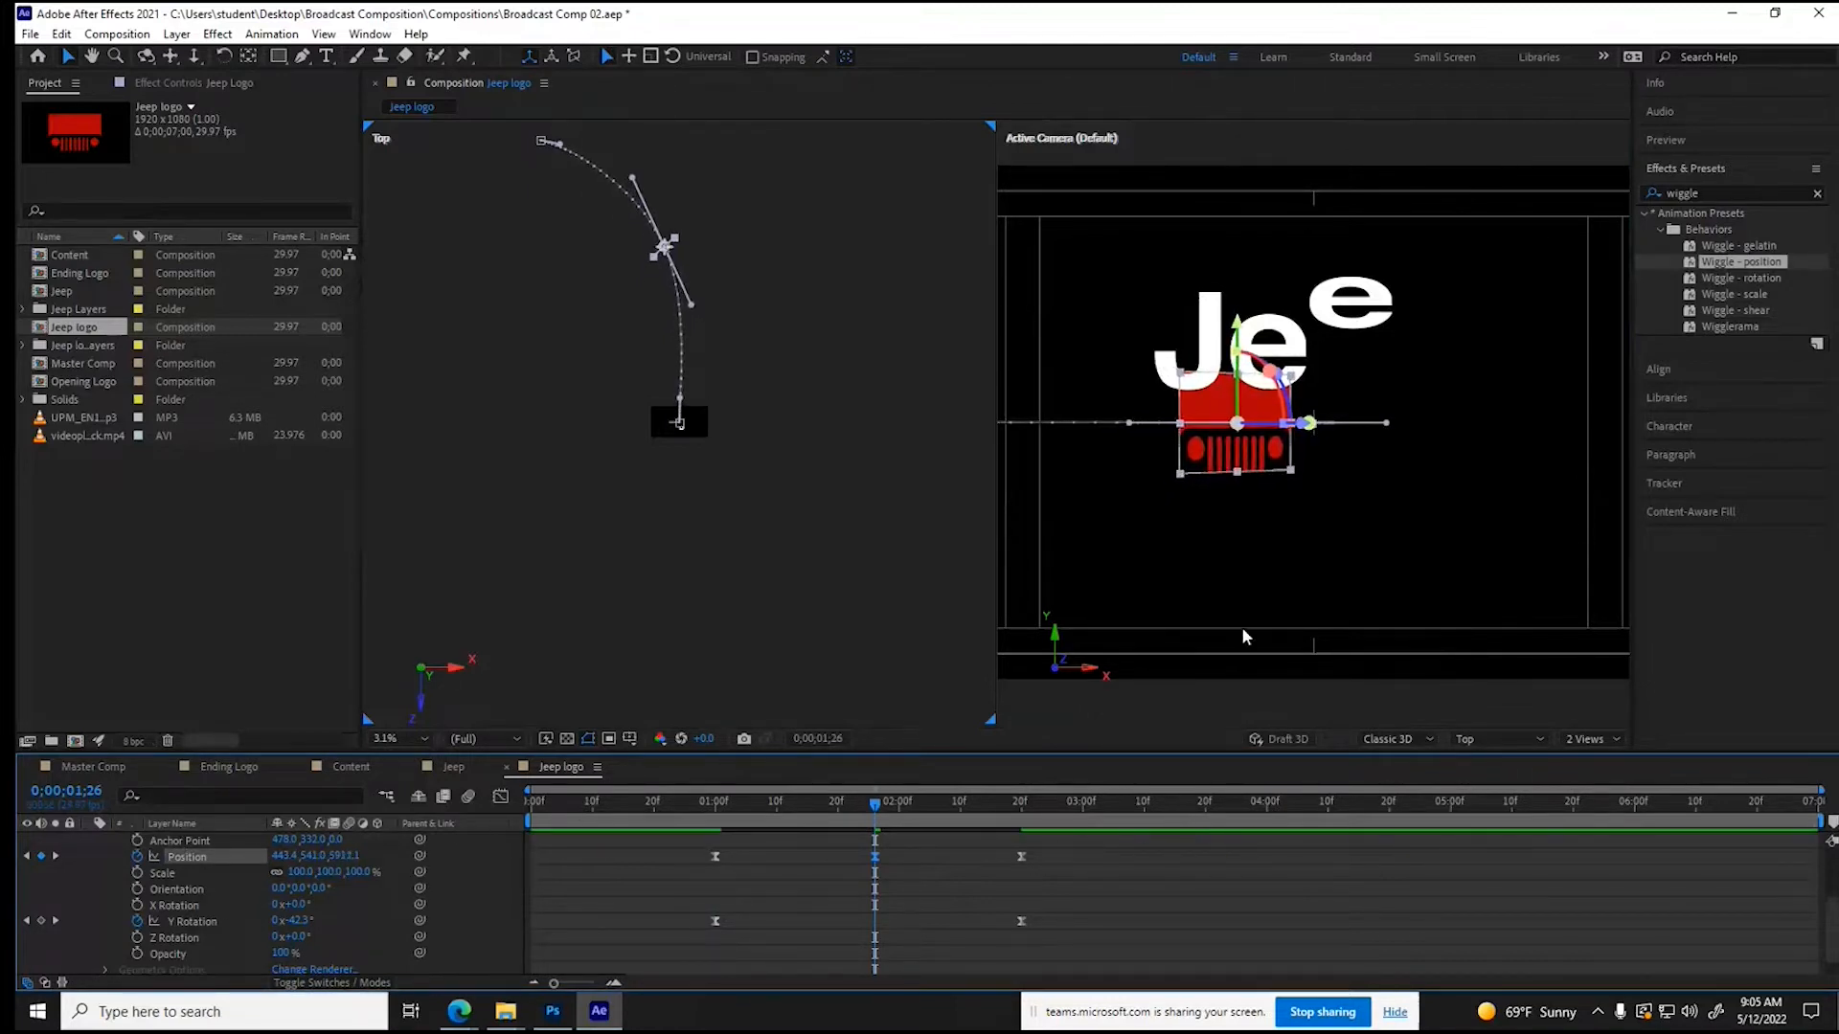
- Switch the composition to a single view and preview the Jeep logo animation from the start
click(1604, 734)
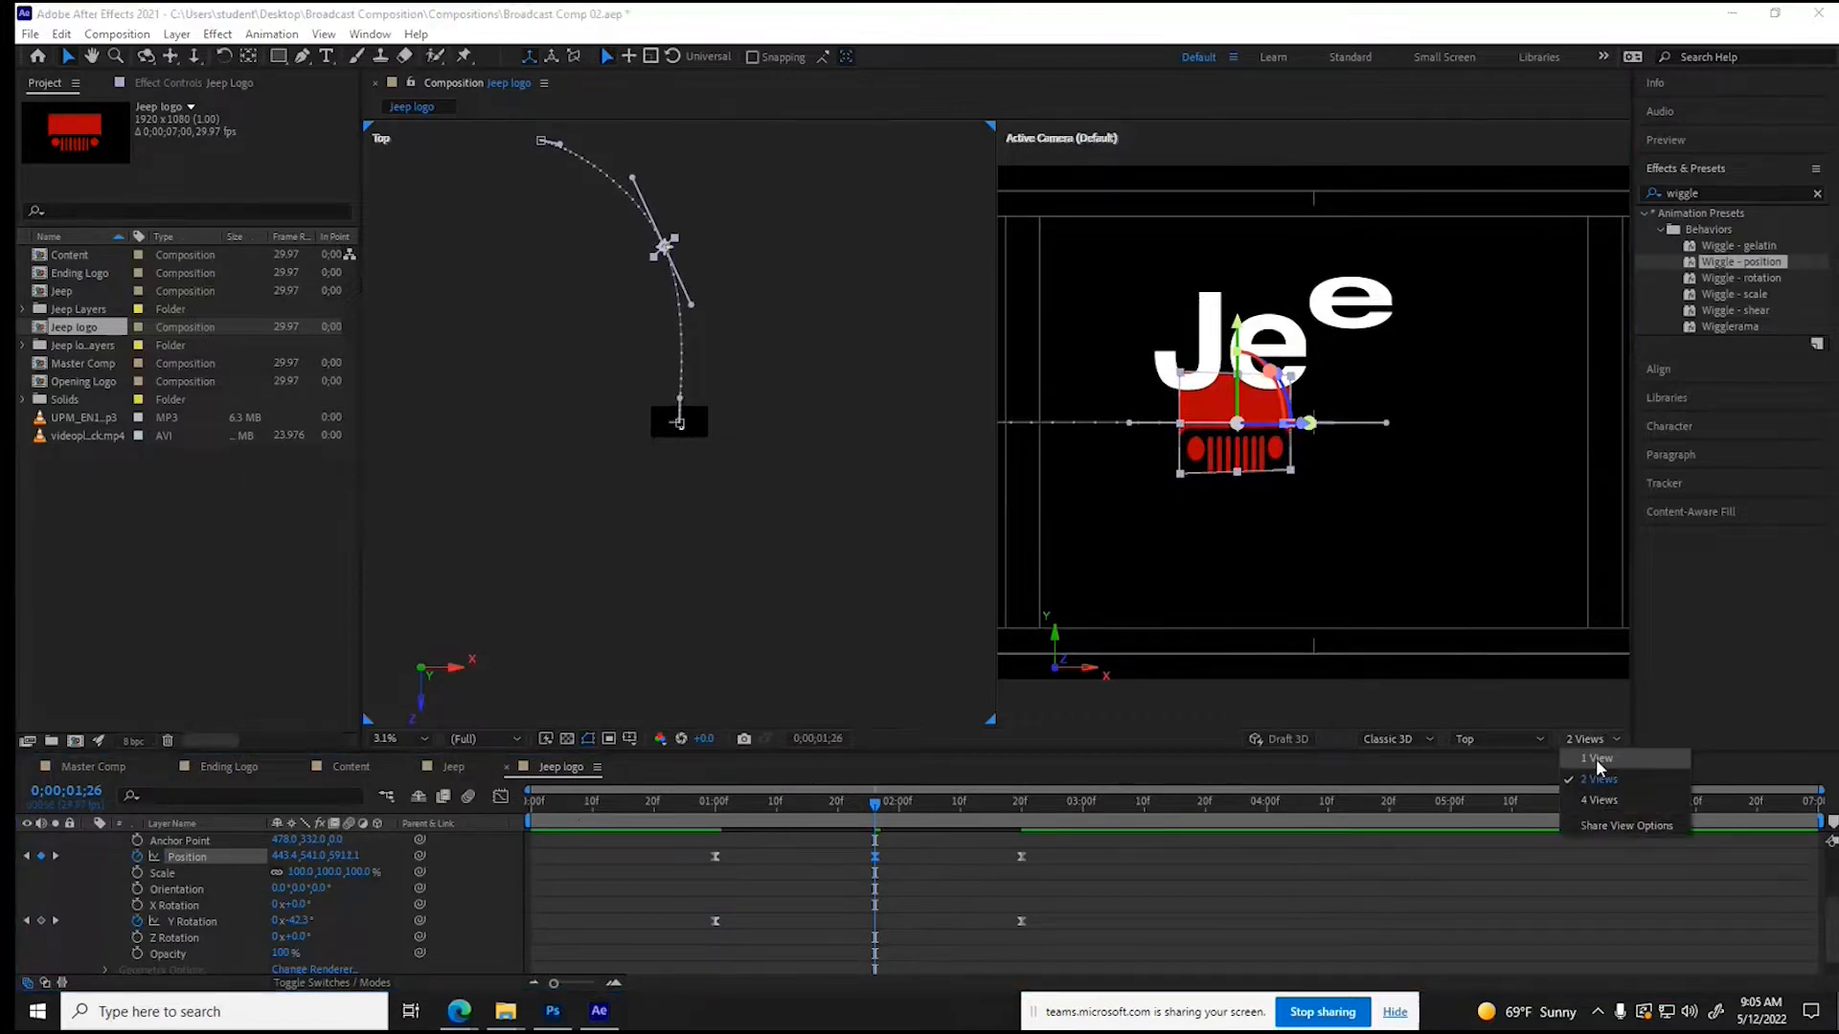
click(1596, 758)
drag(754, 800, 526, 802)
click(598, 898)
key(space)
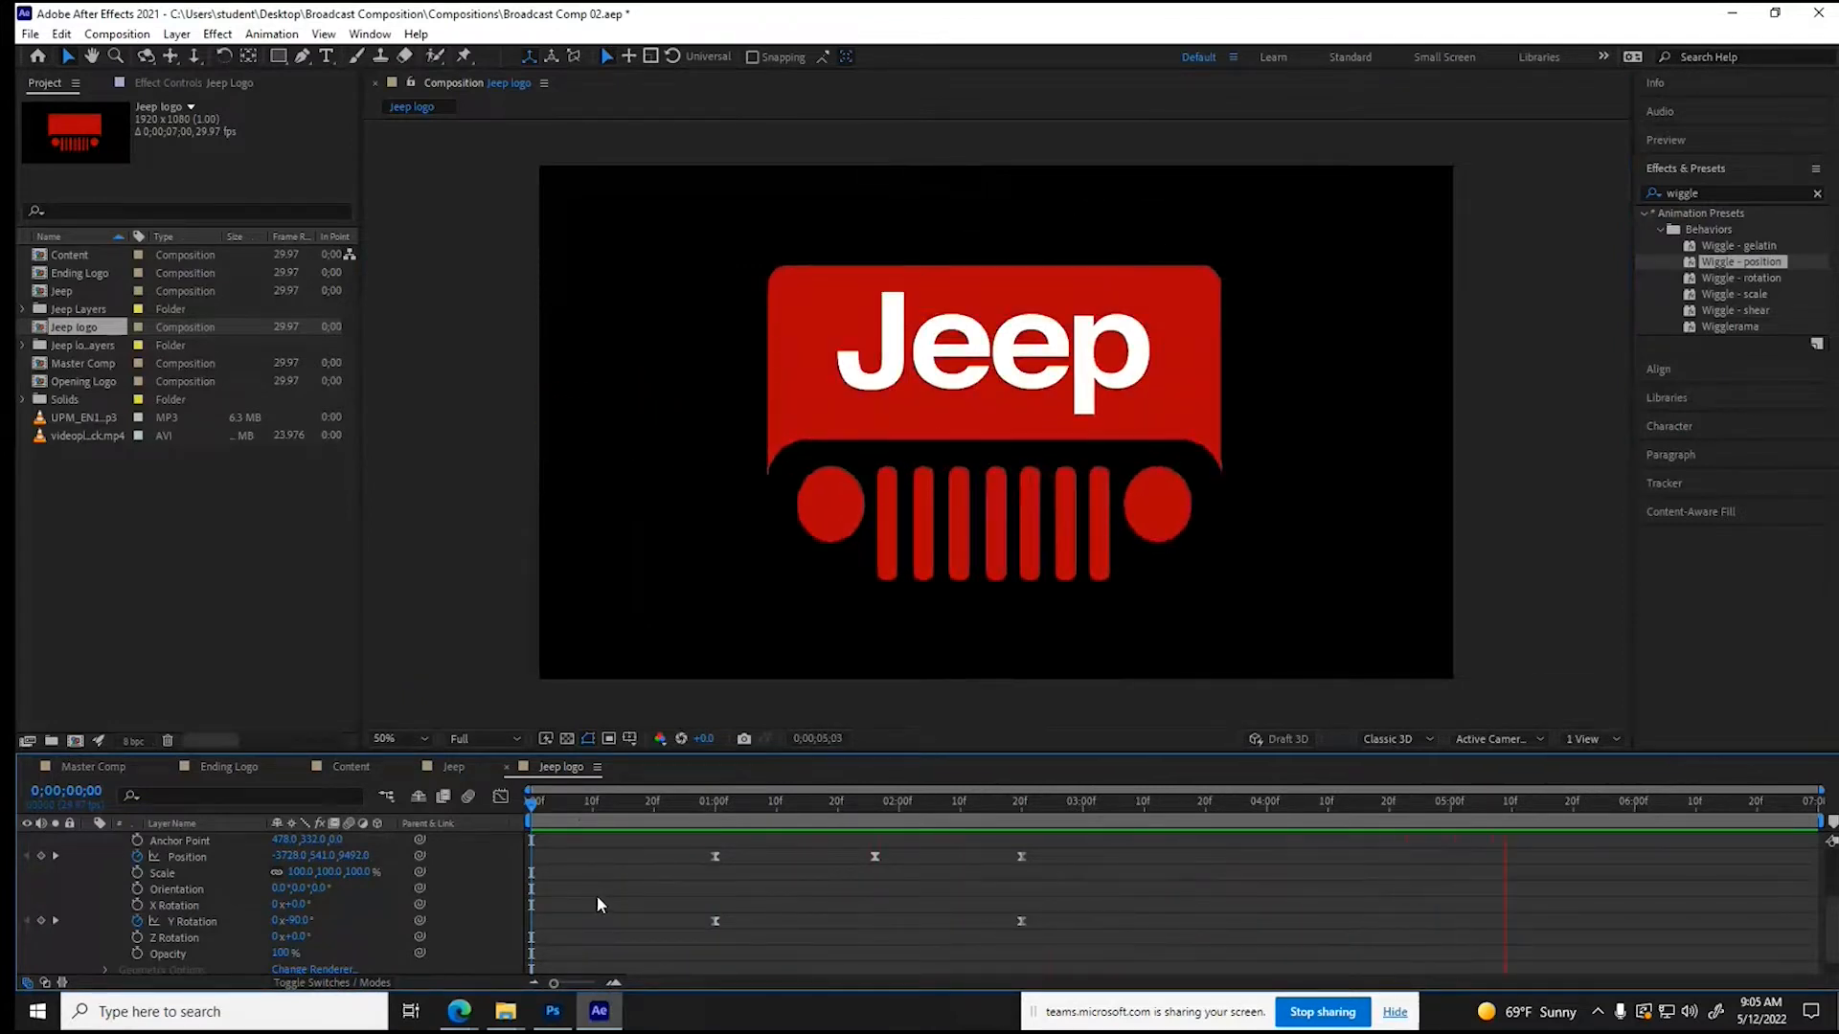
key(space)
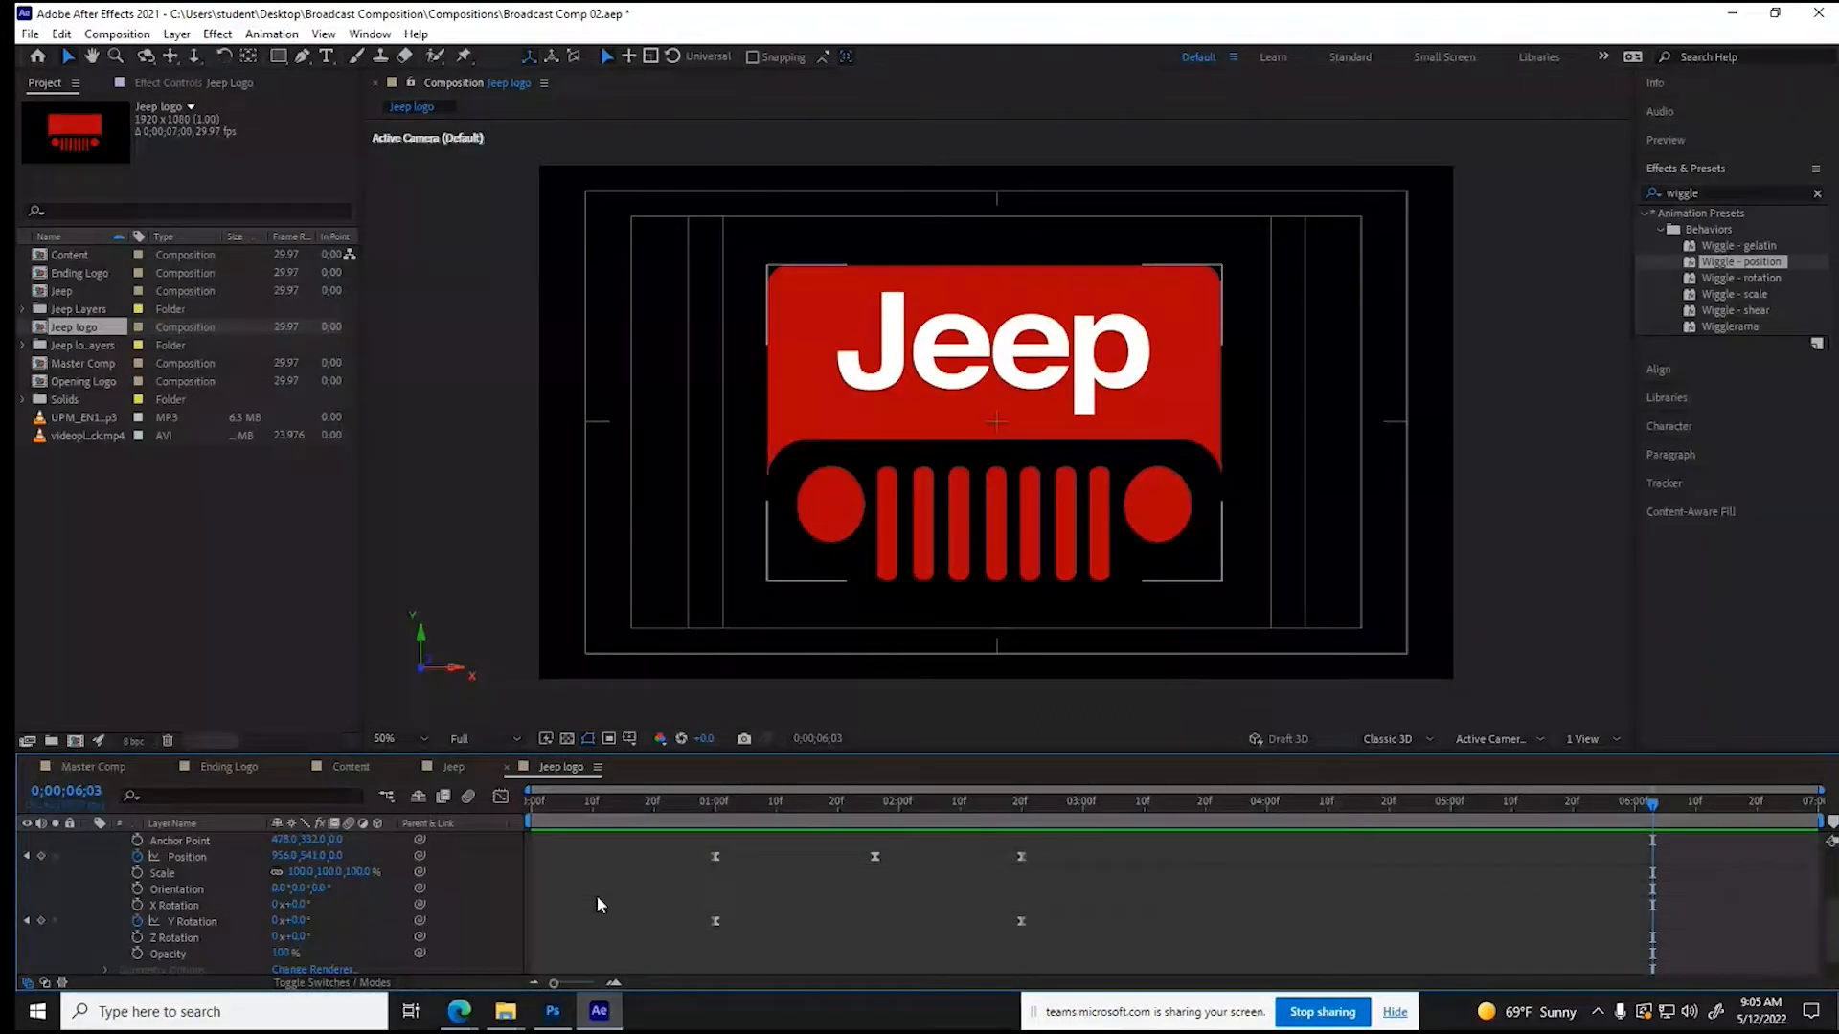
- Import the hard-echoing-hit-thudd.wav sound from the Audio_Music folder inside Survey of Media's Assignment 4_AfterEffect folder
right_click(199, 542)
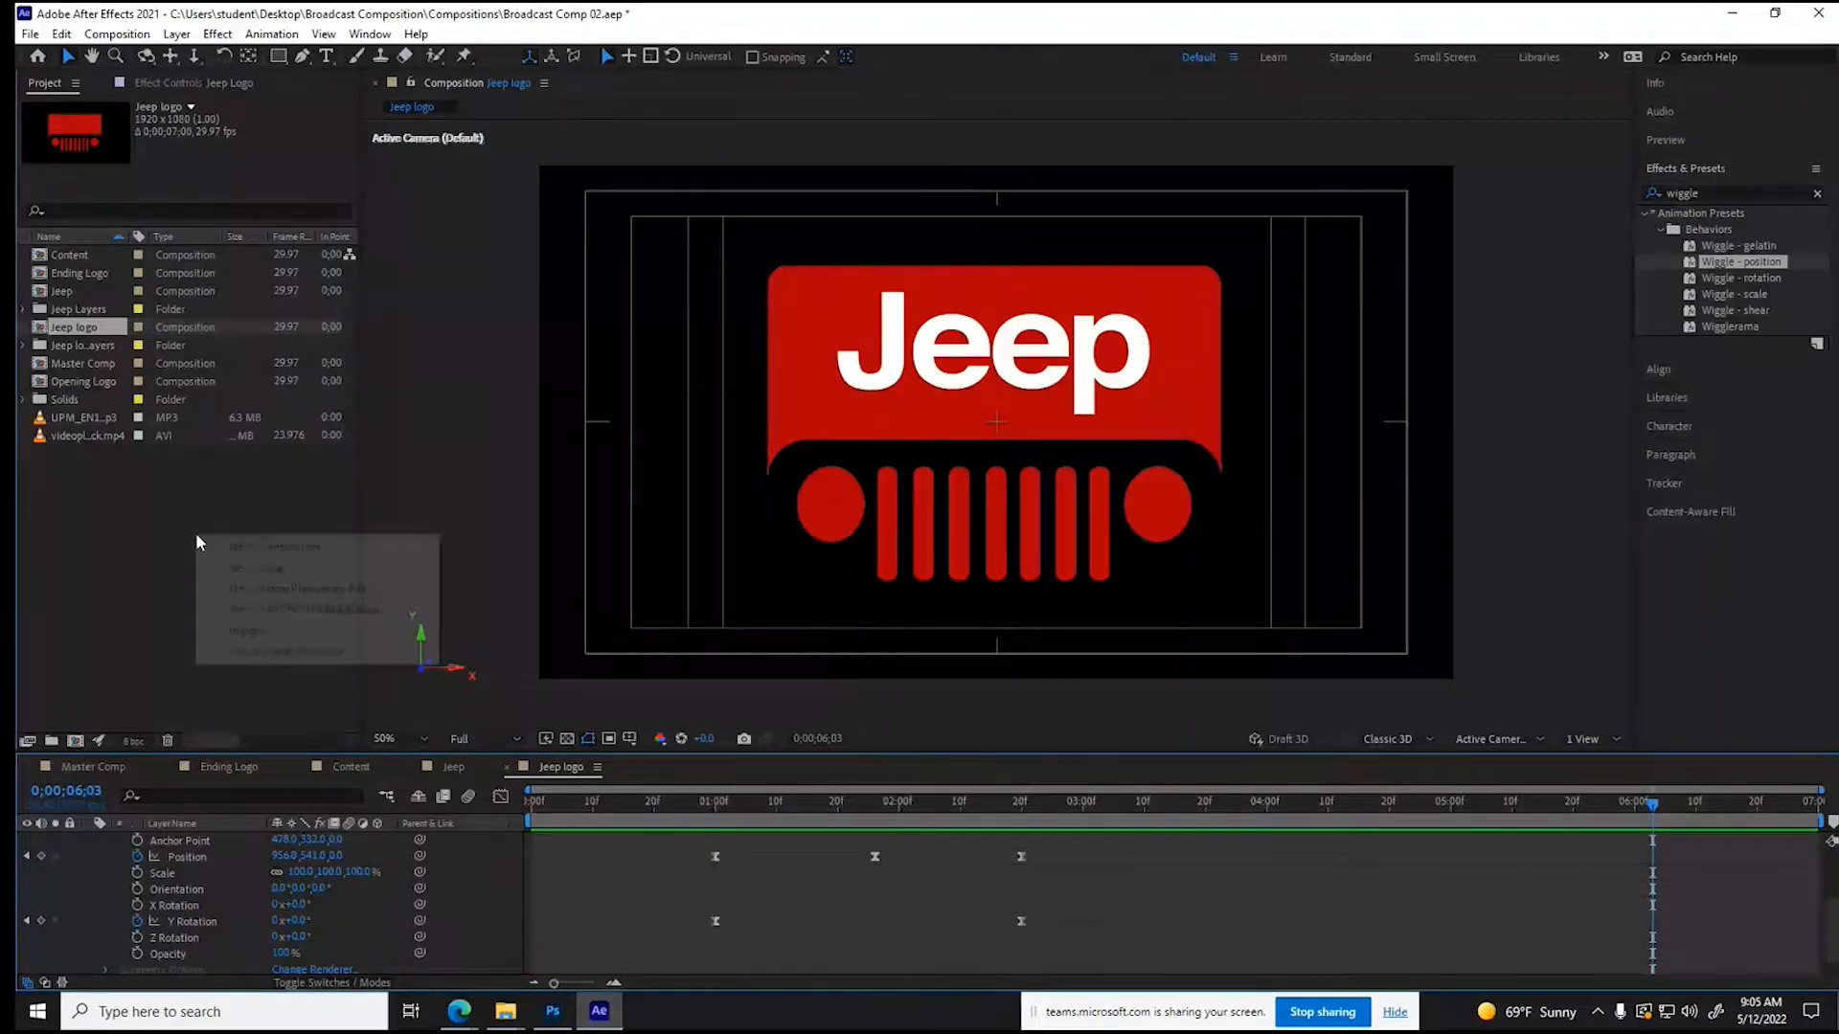
click(247, 630)
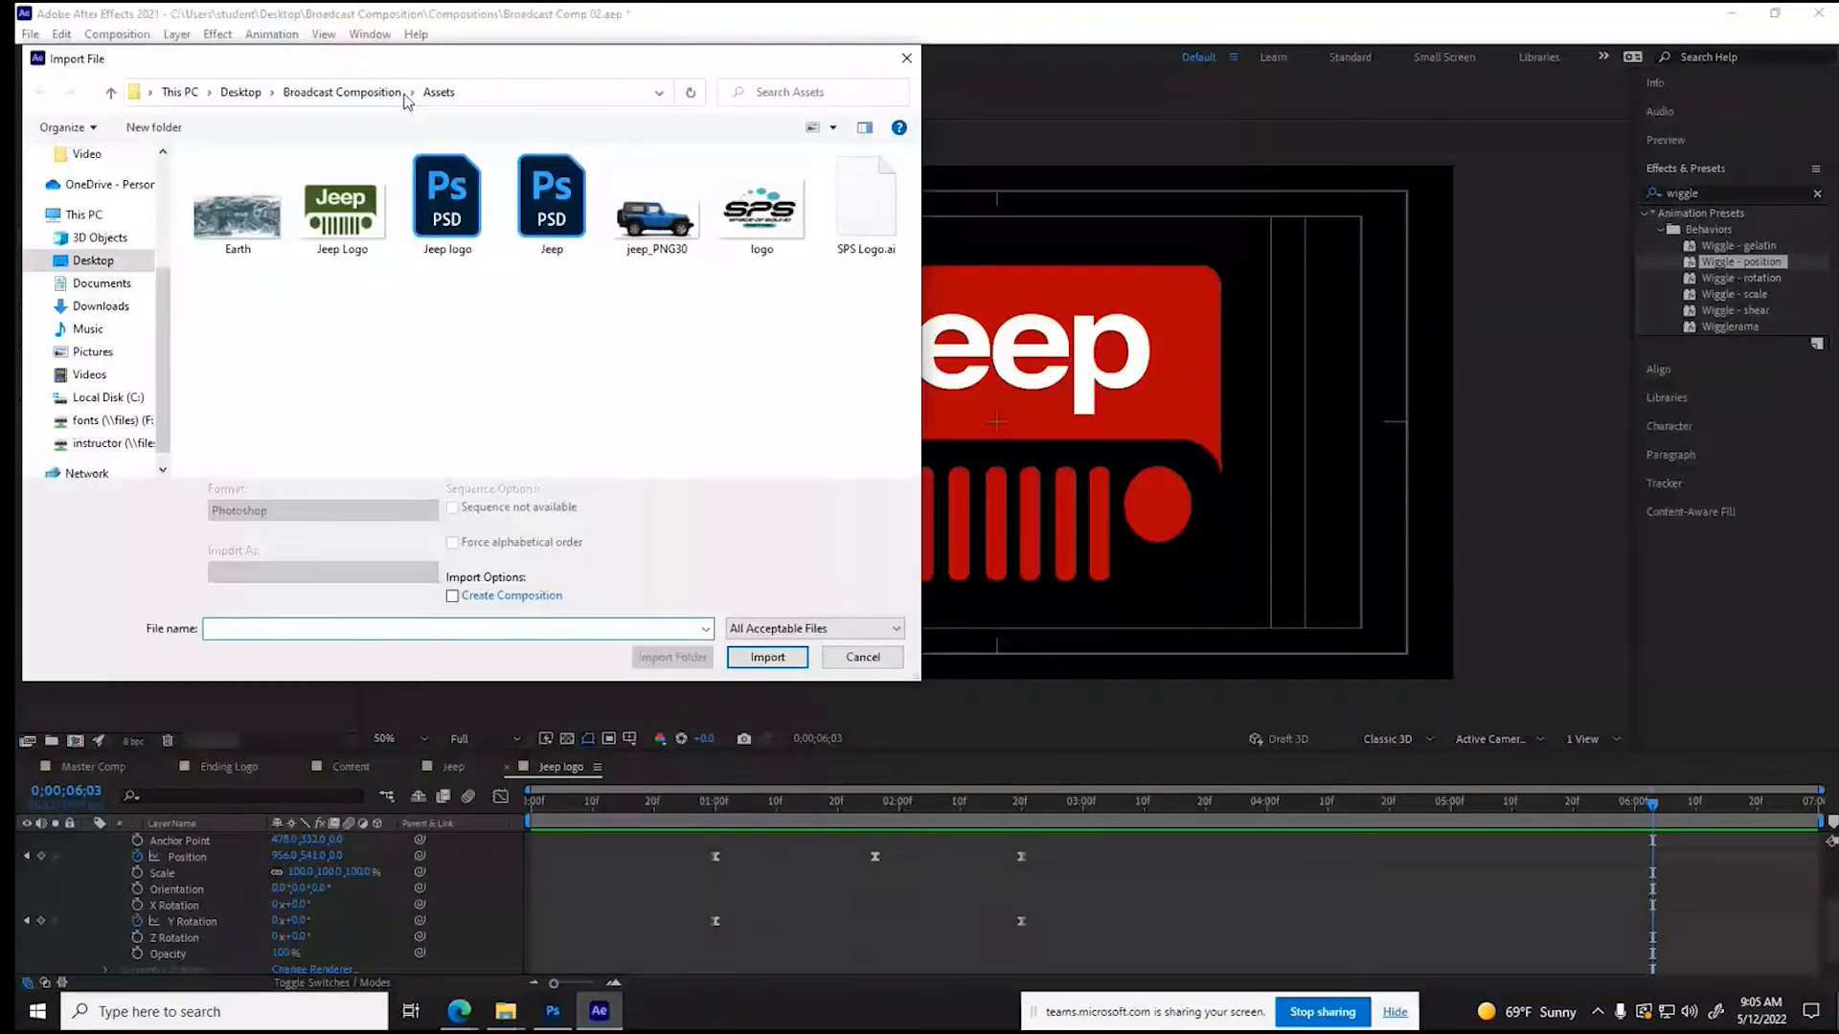
click(240, 92)
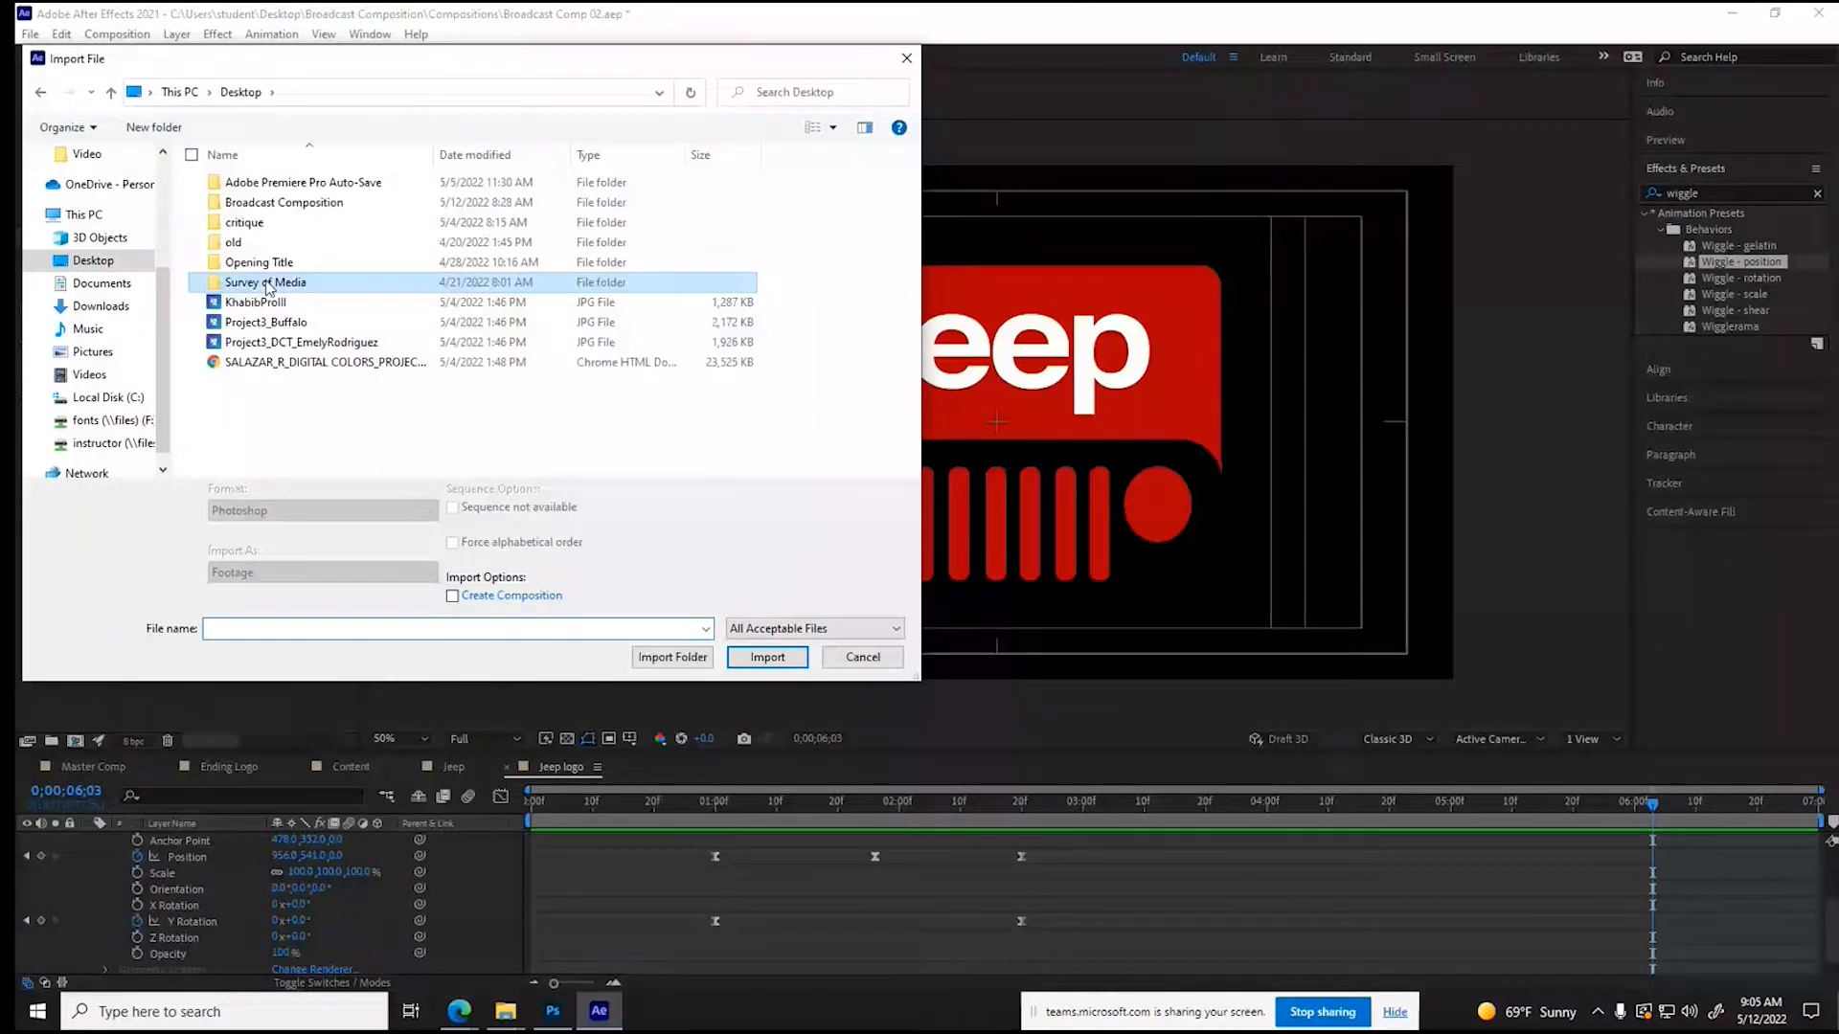
double_click(269, 284)
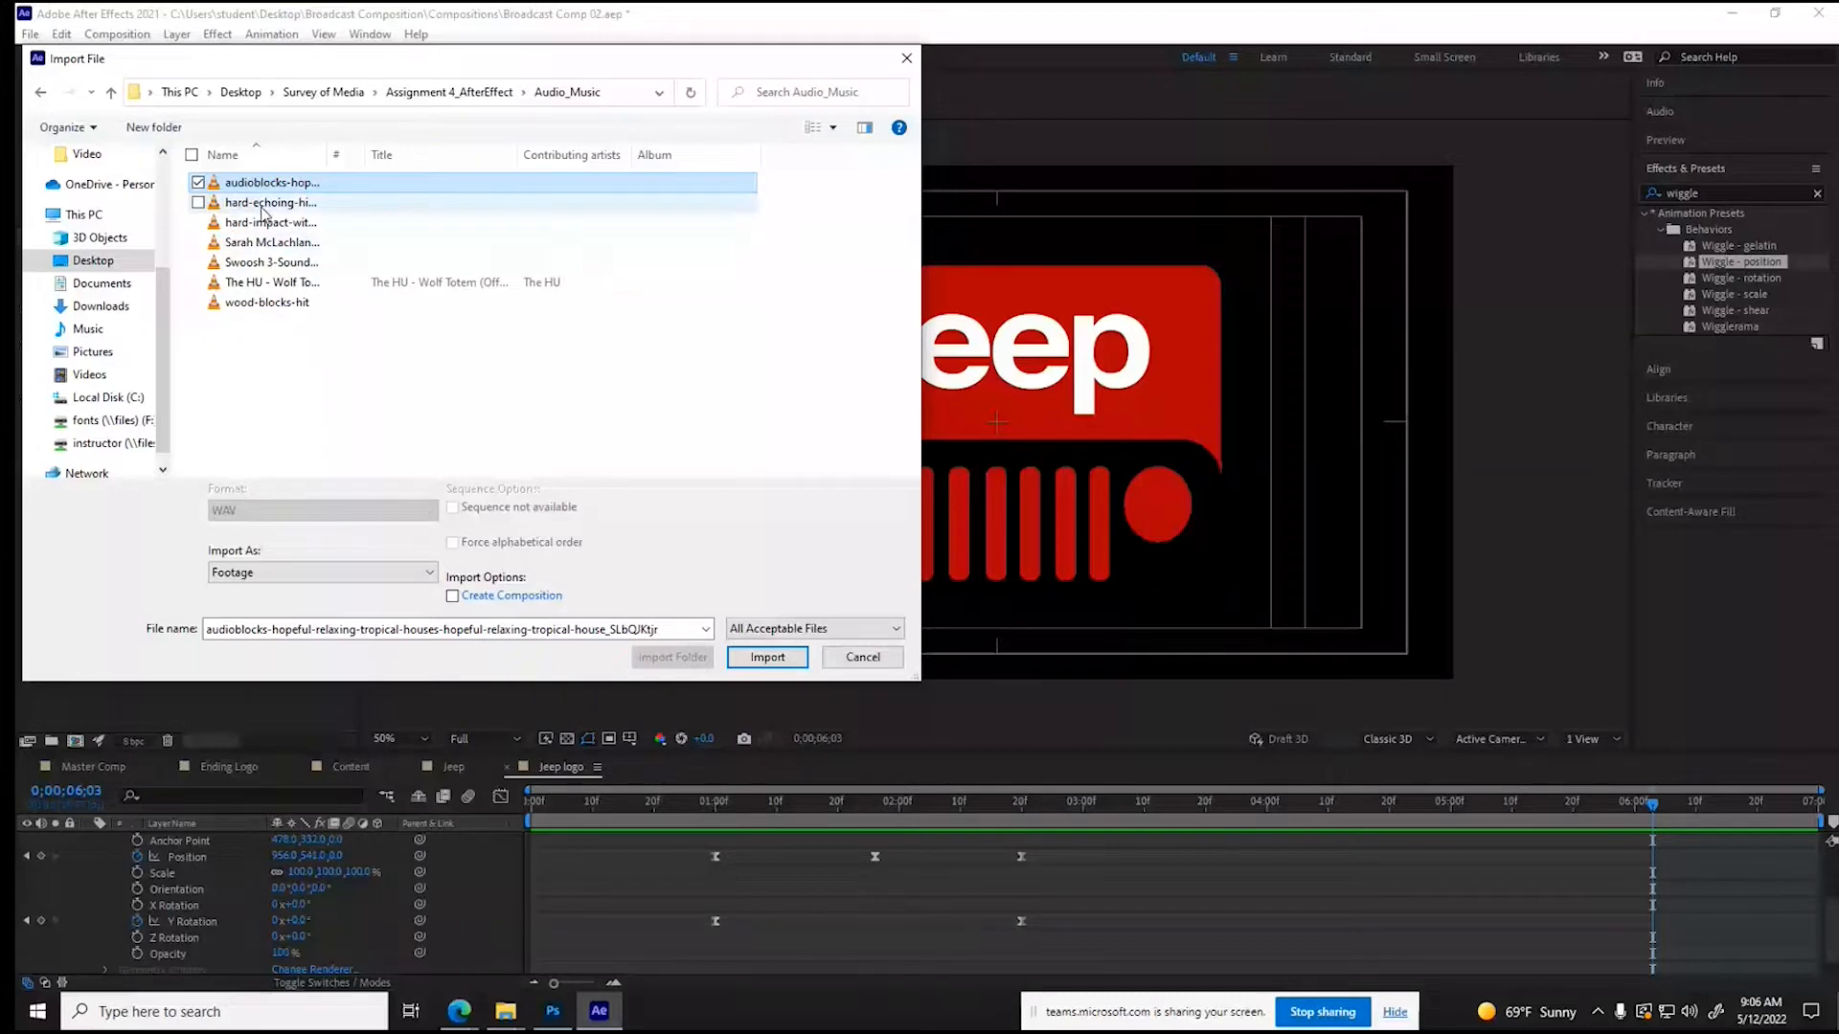
double_click(262, 203)
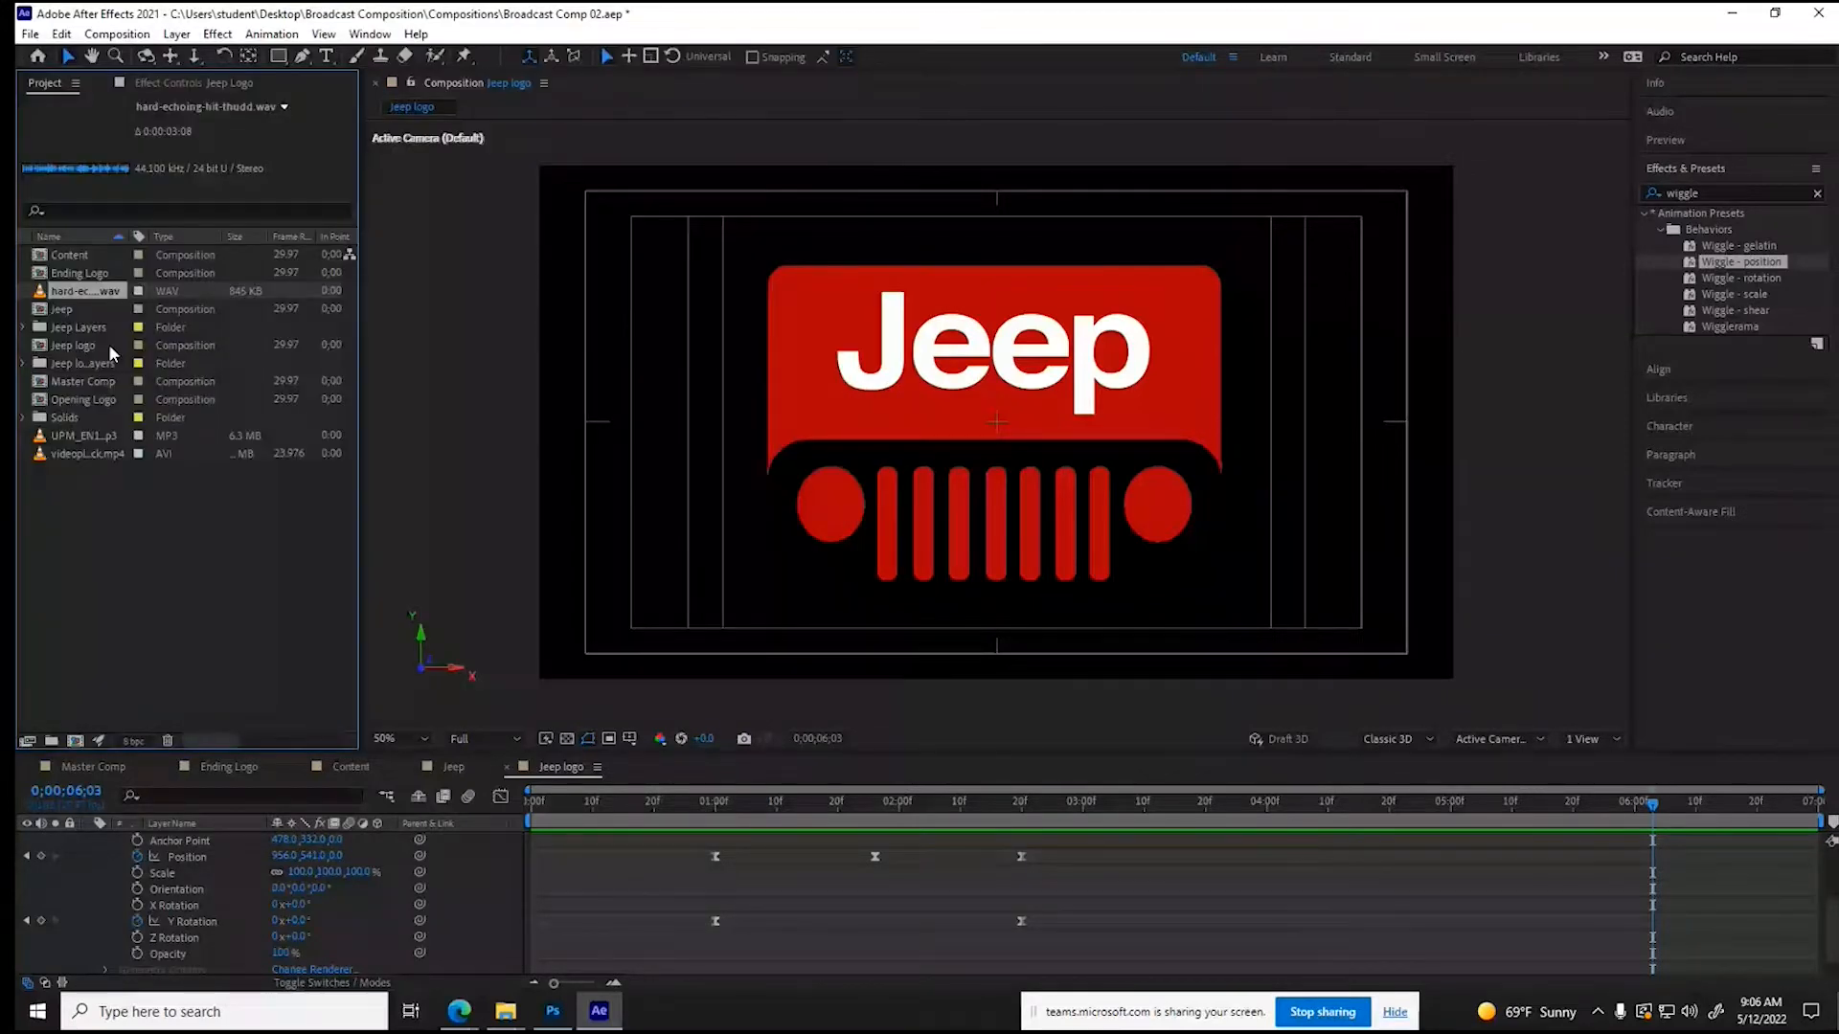
- Add the hard-echoing hit sound directly above the Jeep Logo layer and expand its audio waveform
scroll(192, 890, up, 2)
click(172, 875)
drag(168, 880, 160, 876)
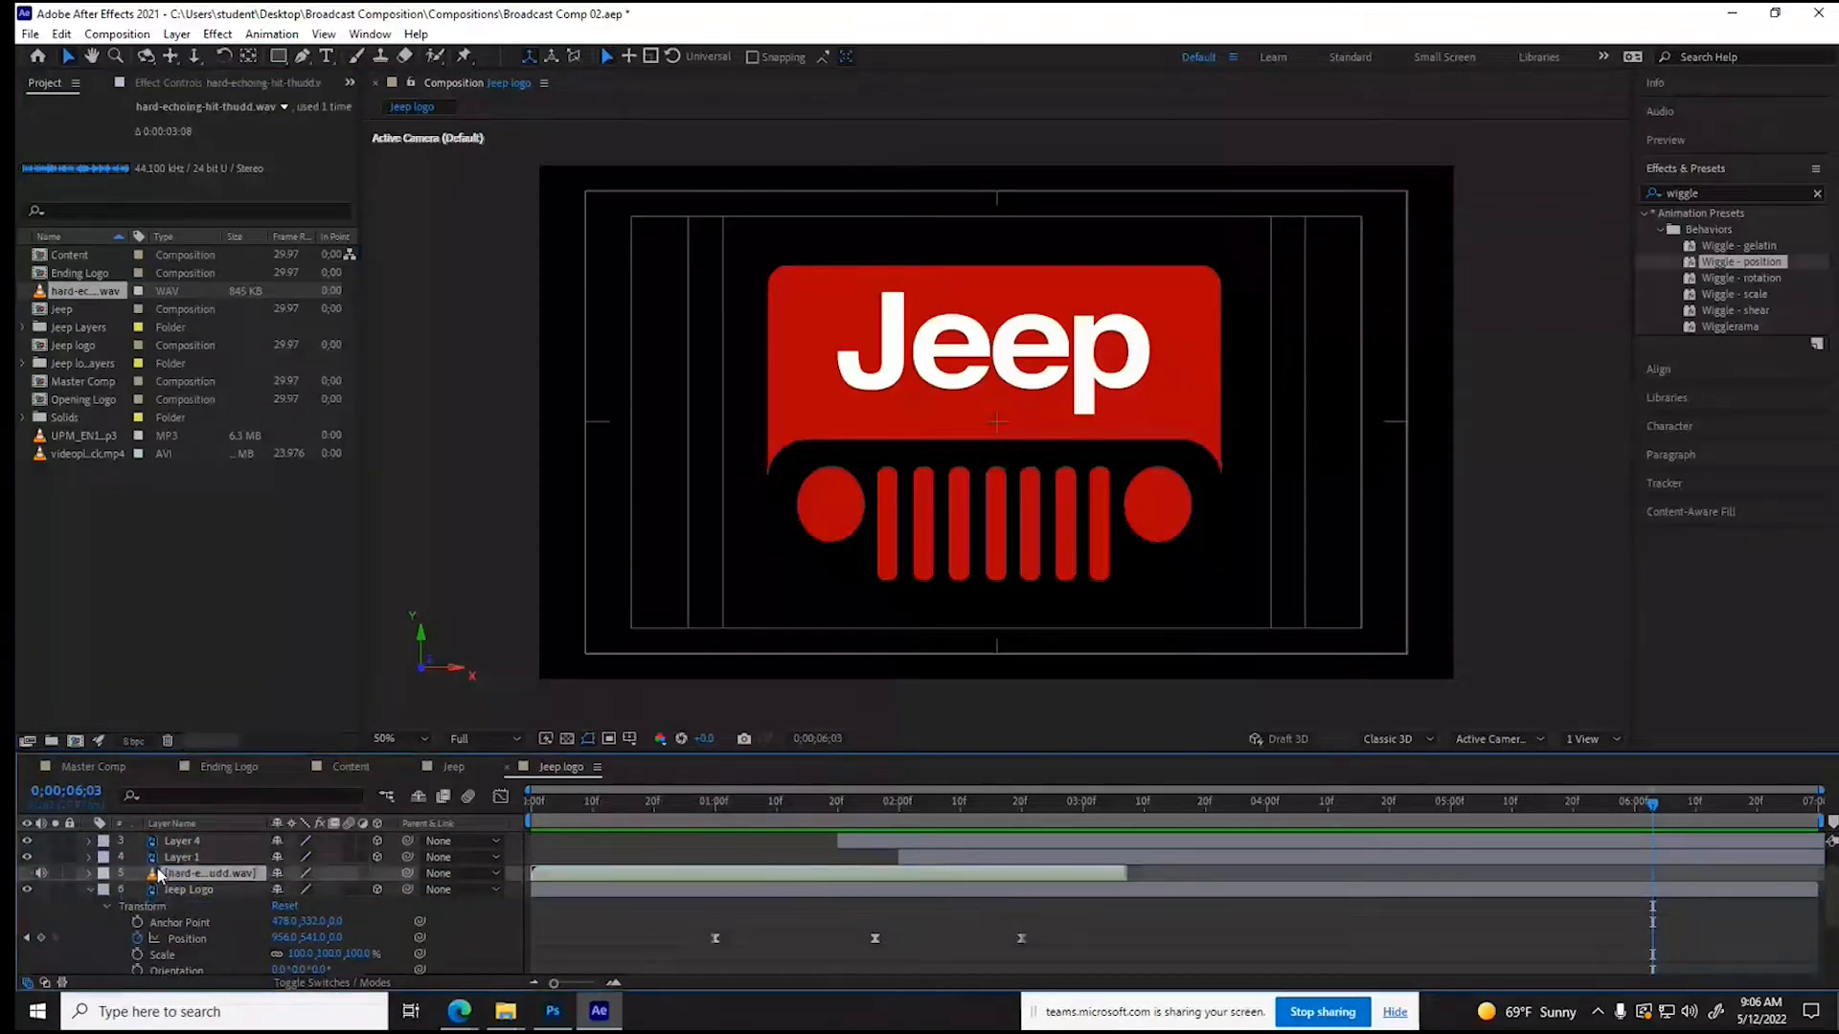
click(89, 873)
click(105, 891)
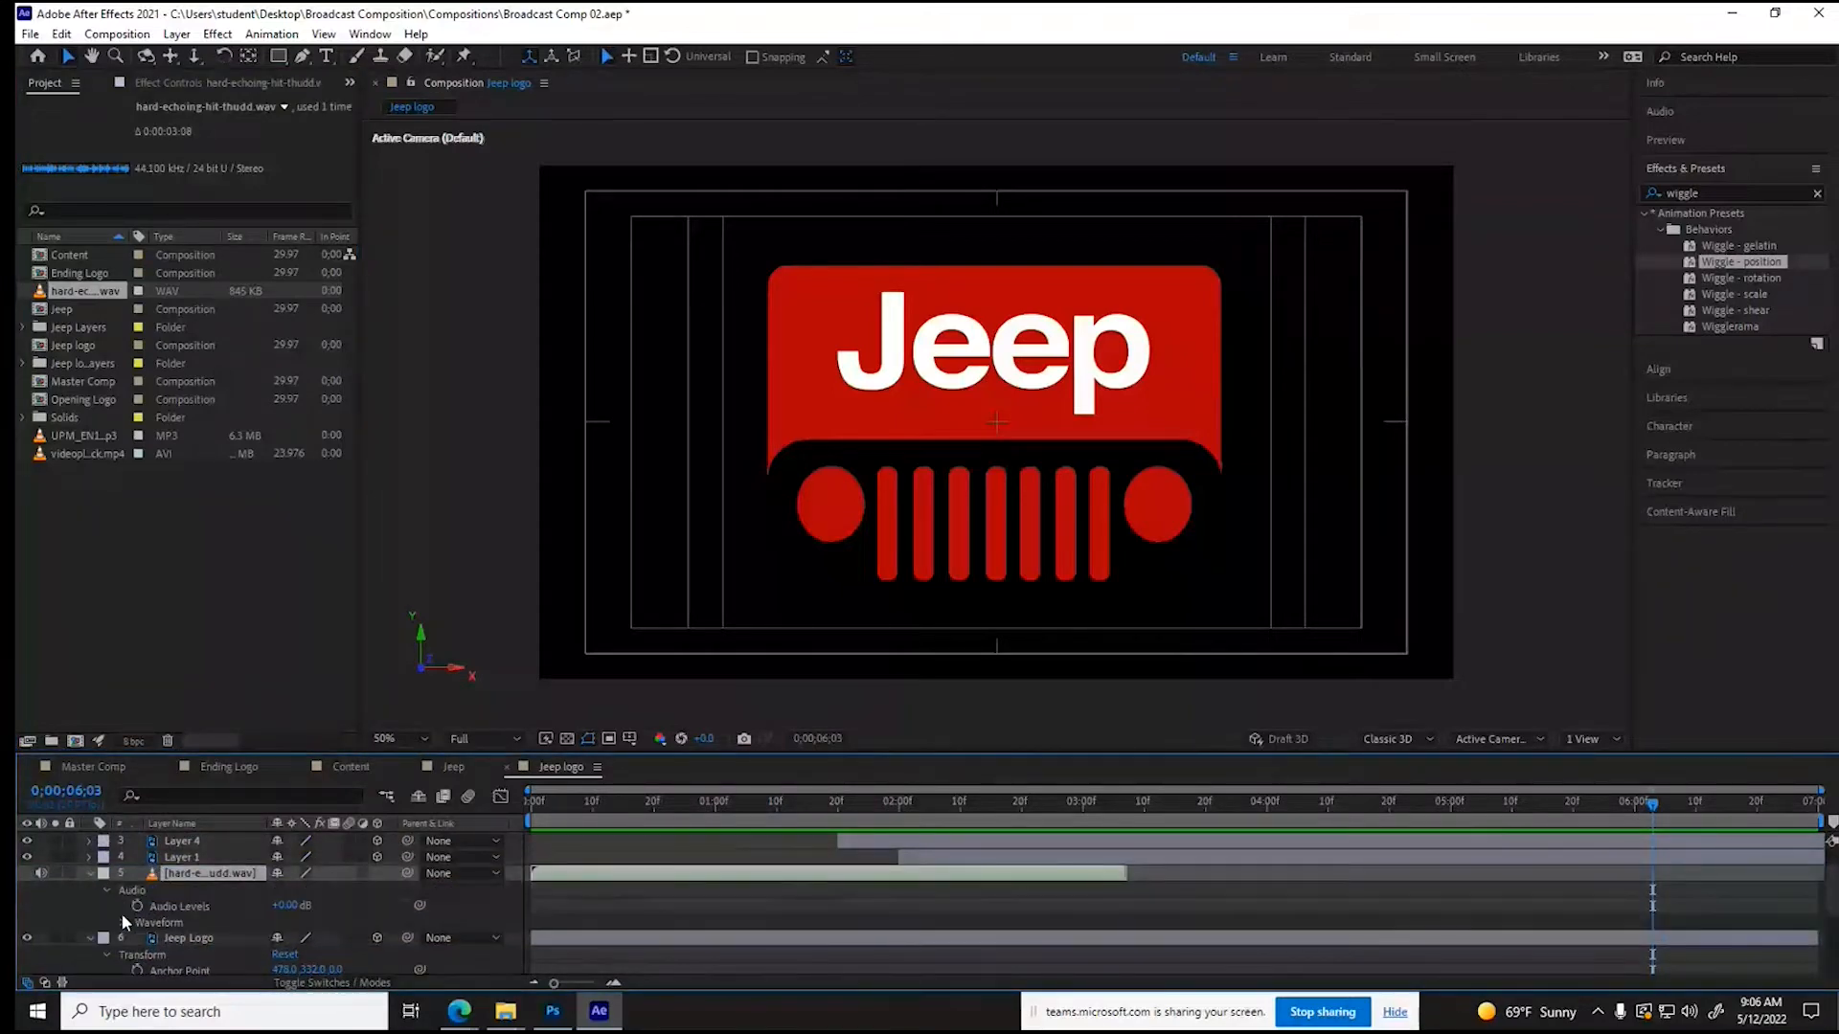
click(121, 919)
scroll(123, 915, down, 4)
scroll(146, 904, up, 2)
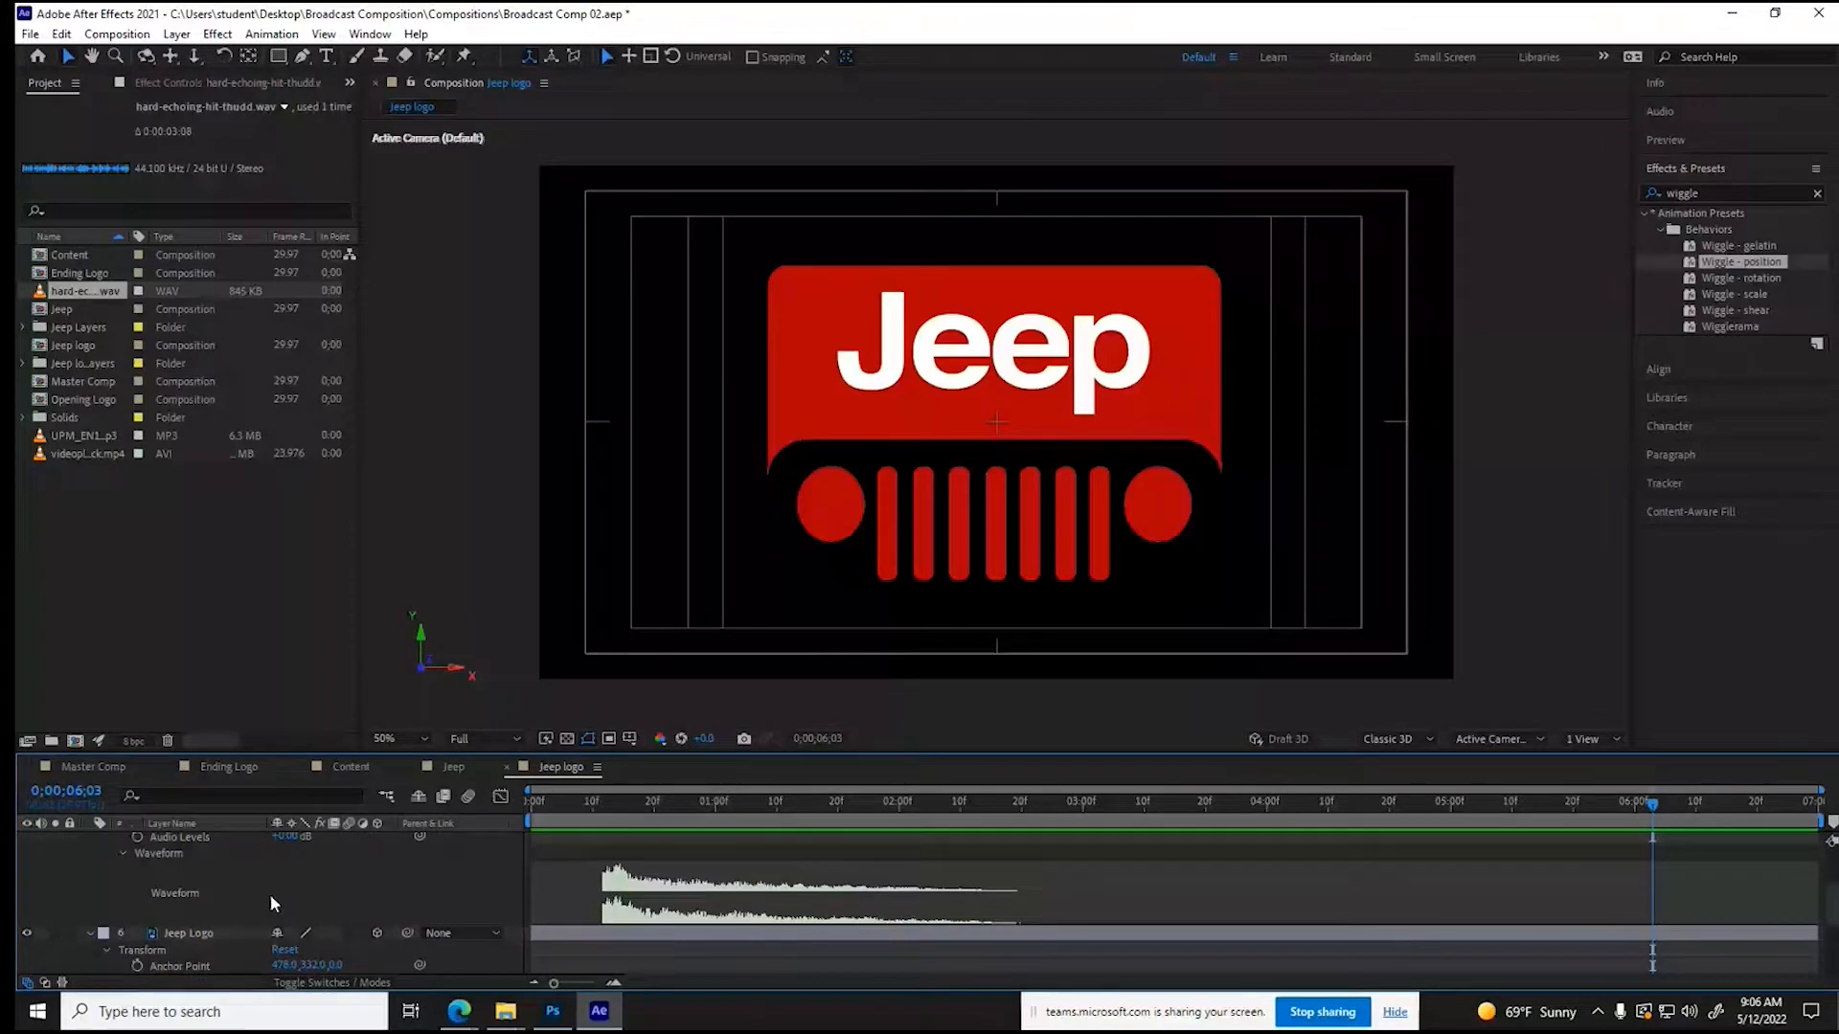
scroll(271, 894, up, 2)
- Shift the hit sound so its thud starts at about 2;17, as the logo lands, and preview the result from the start
click(911, 807)
drag(913, 815, 1003, 813)
drag(685, 851, 1083, 856)
drag(803, 810, 525, 814)
key(space)
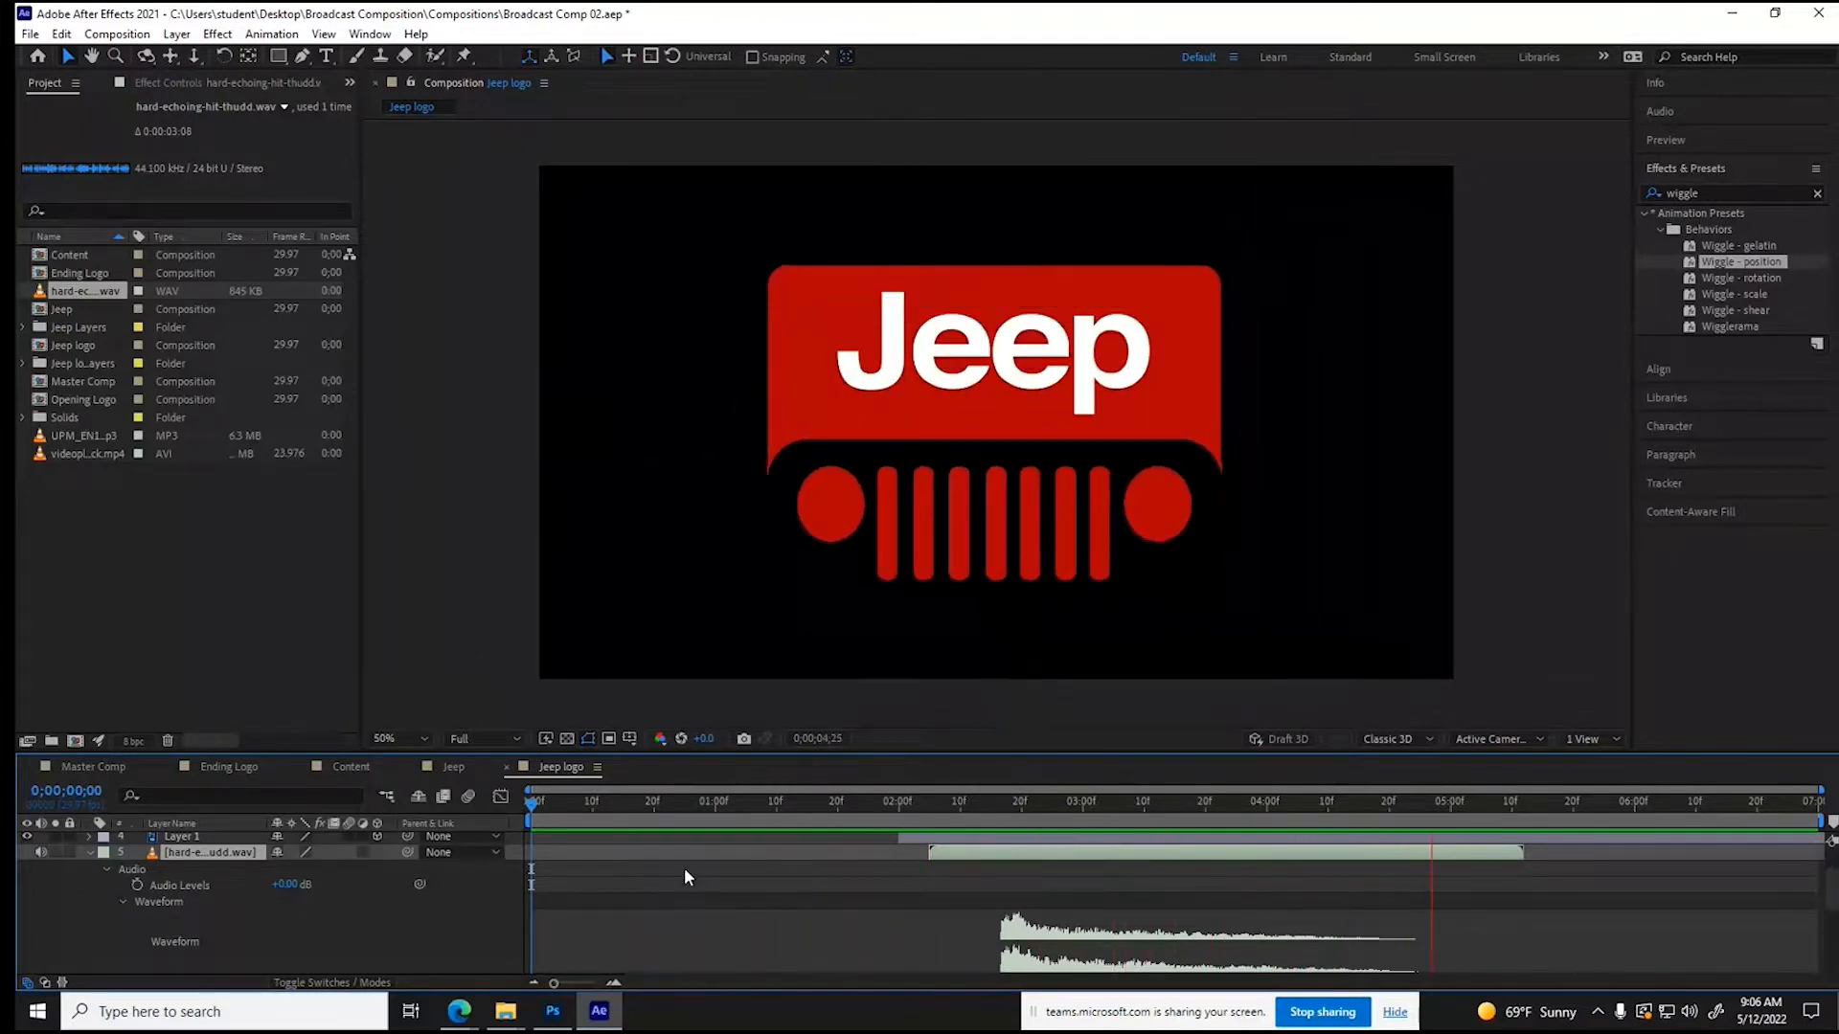
key(space)
- Delete the Opening Logo composition from the project and place the Jeep logo composition above the music track in Master Comp
click(92, 766)
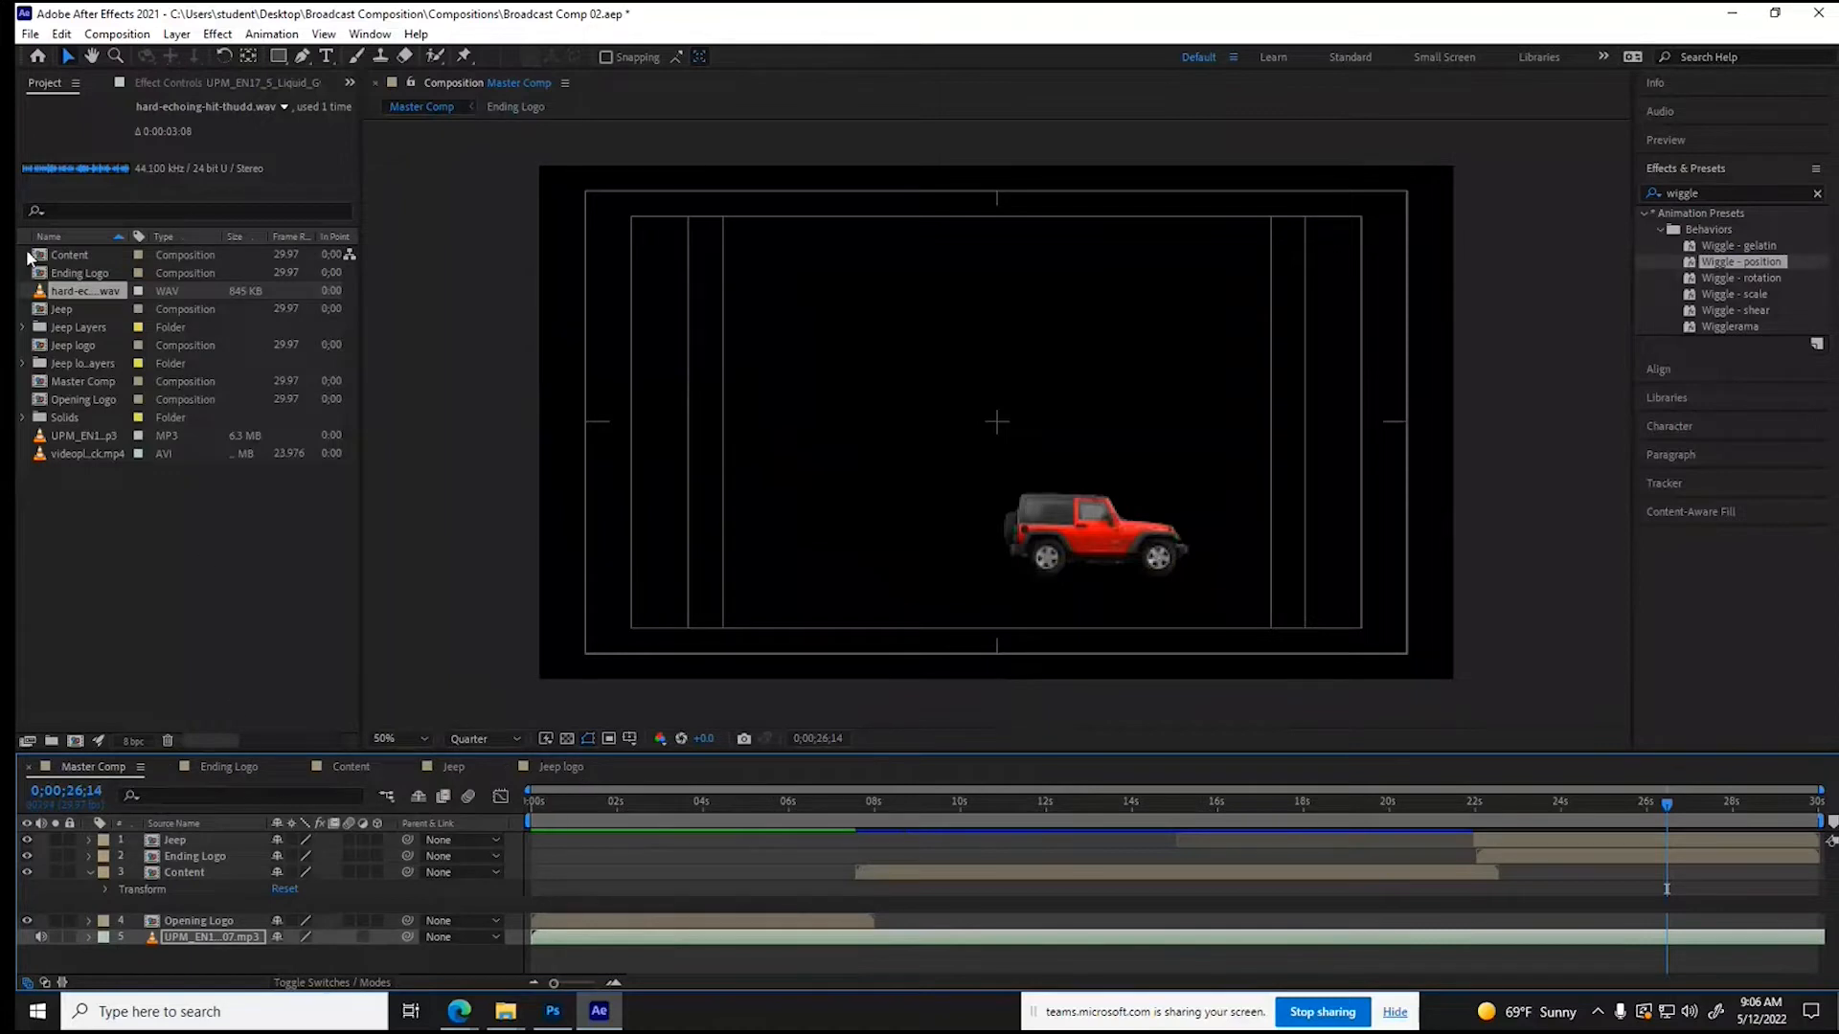
click(40, 402)
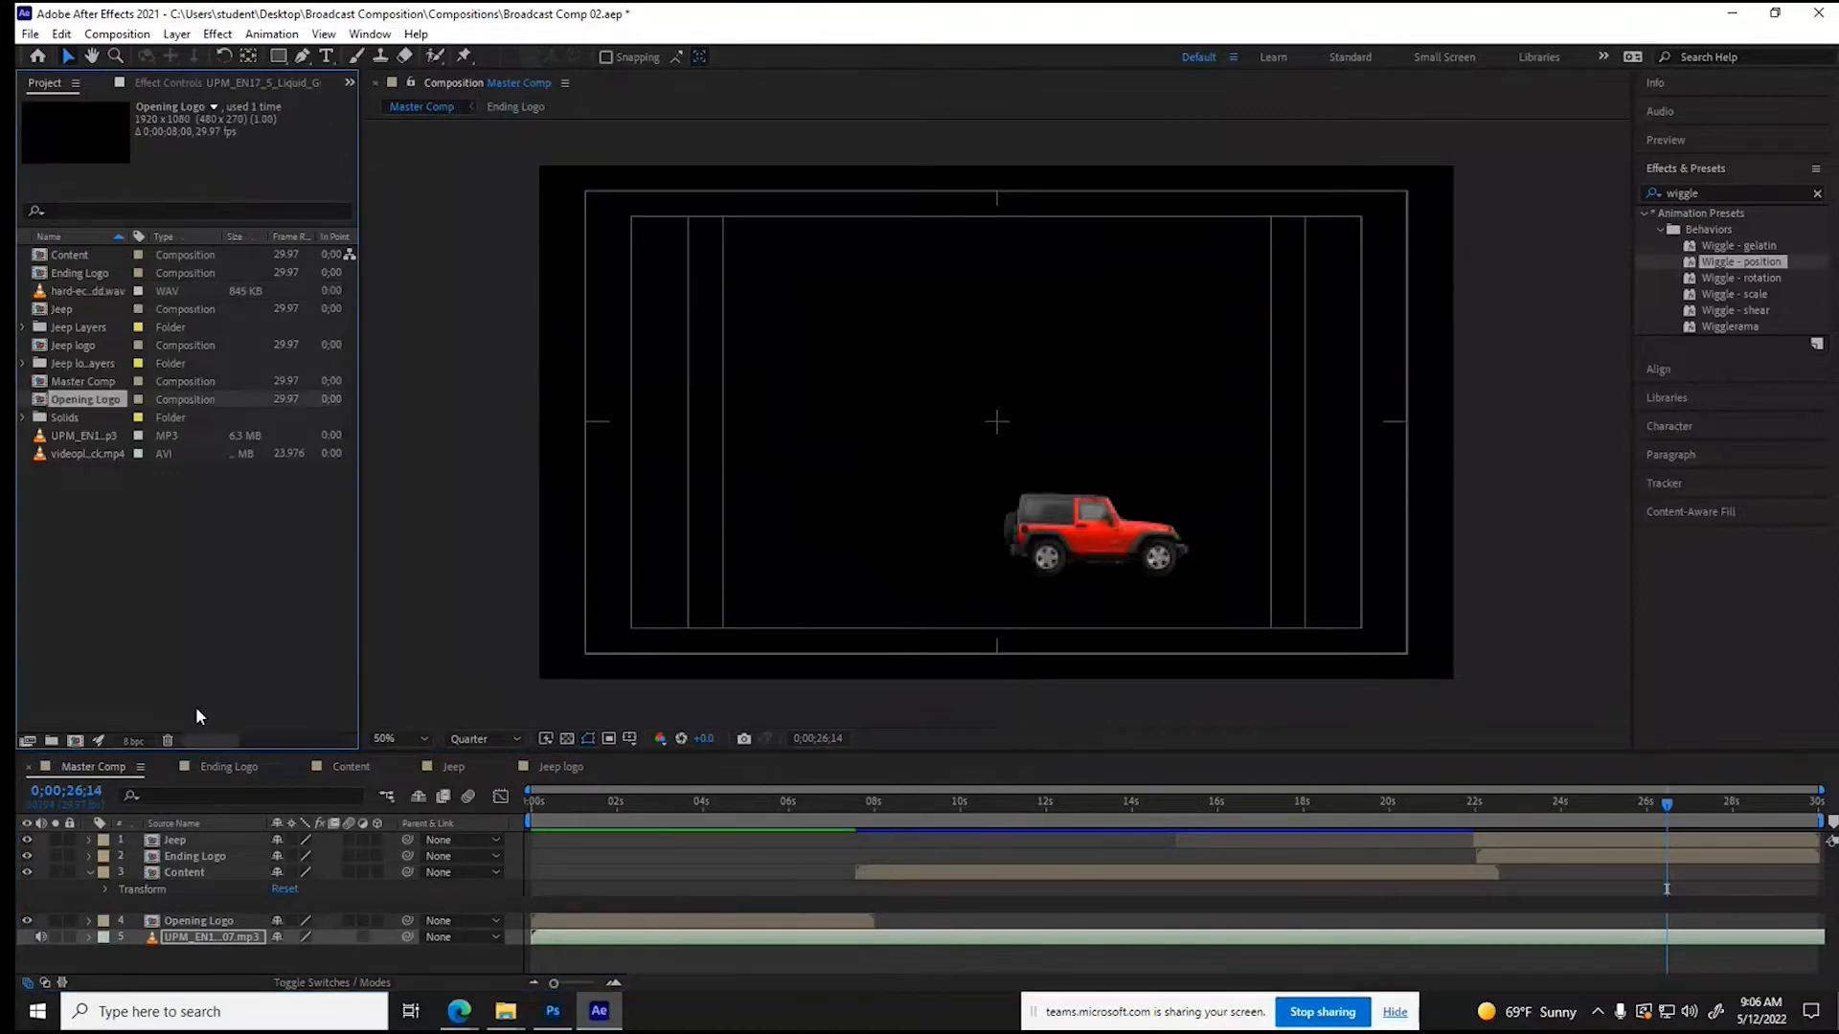
click(168, 742)
click(1025, 529)
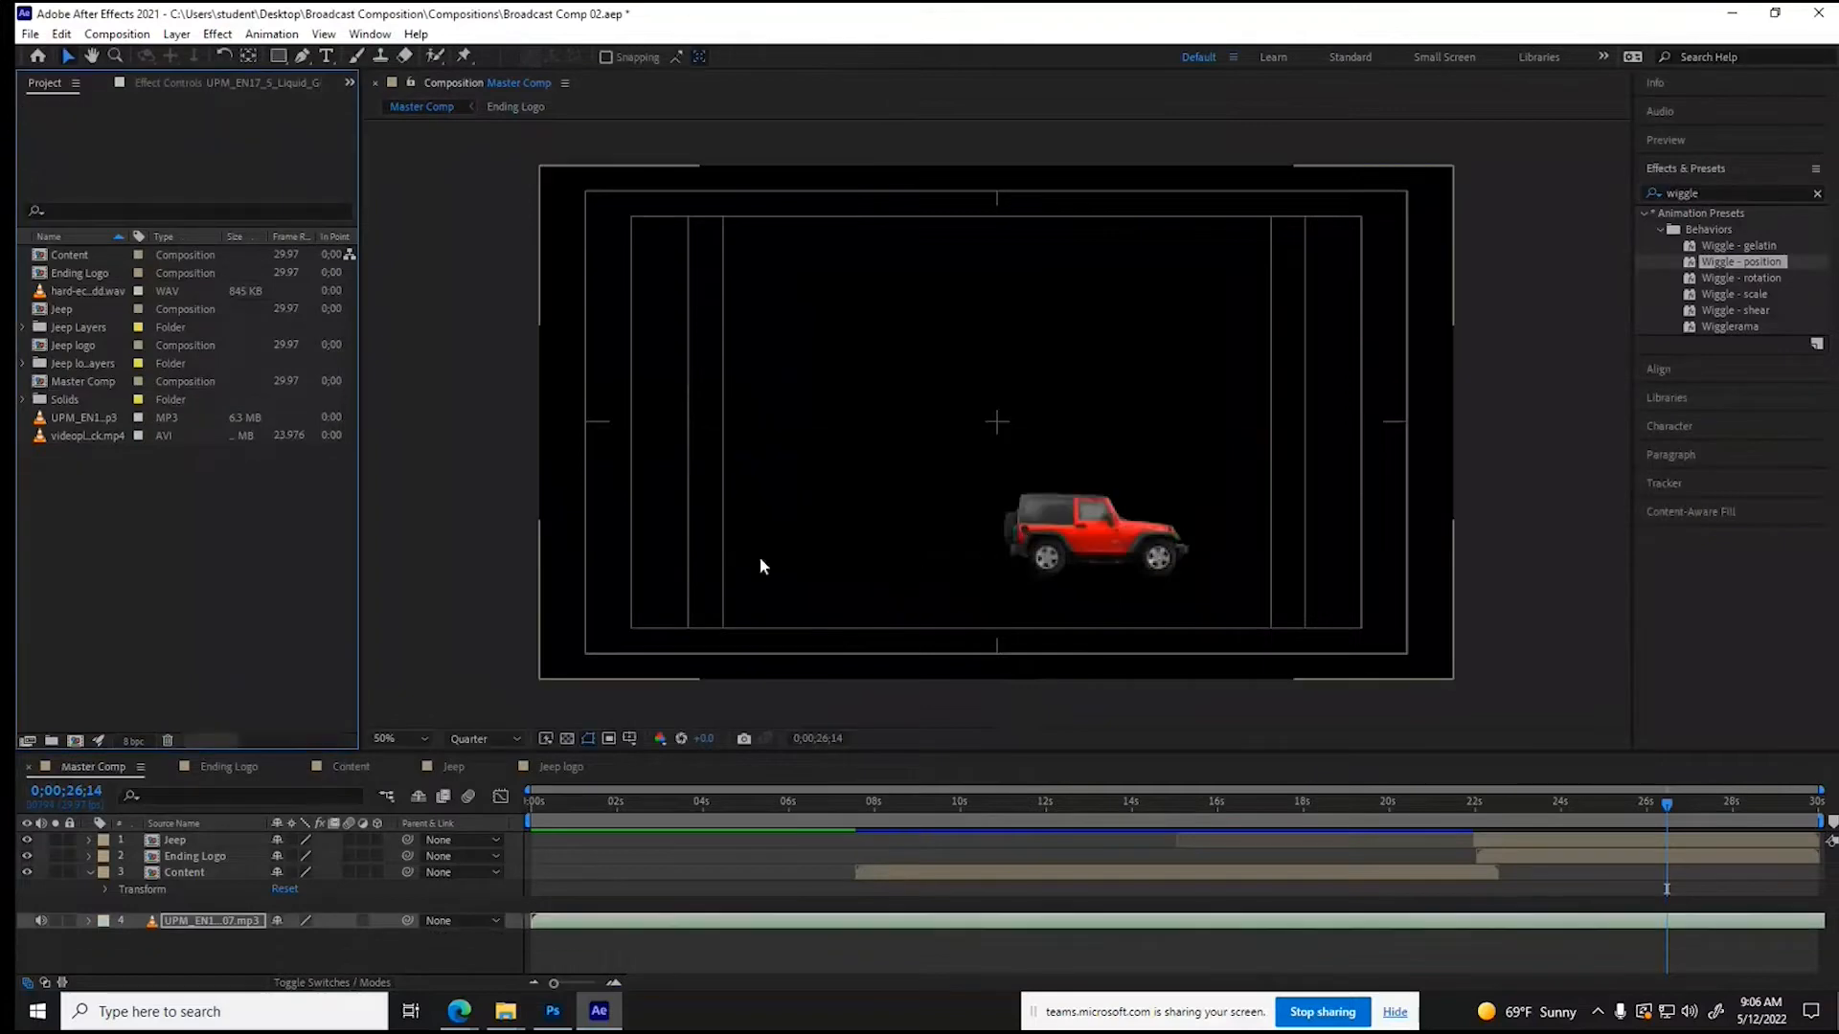
drag(50, 345, 105, 919)
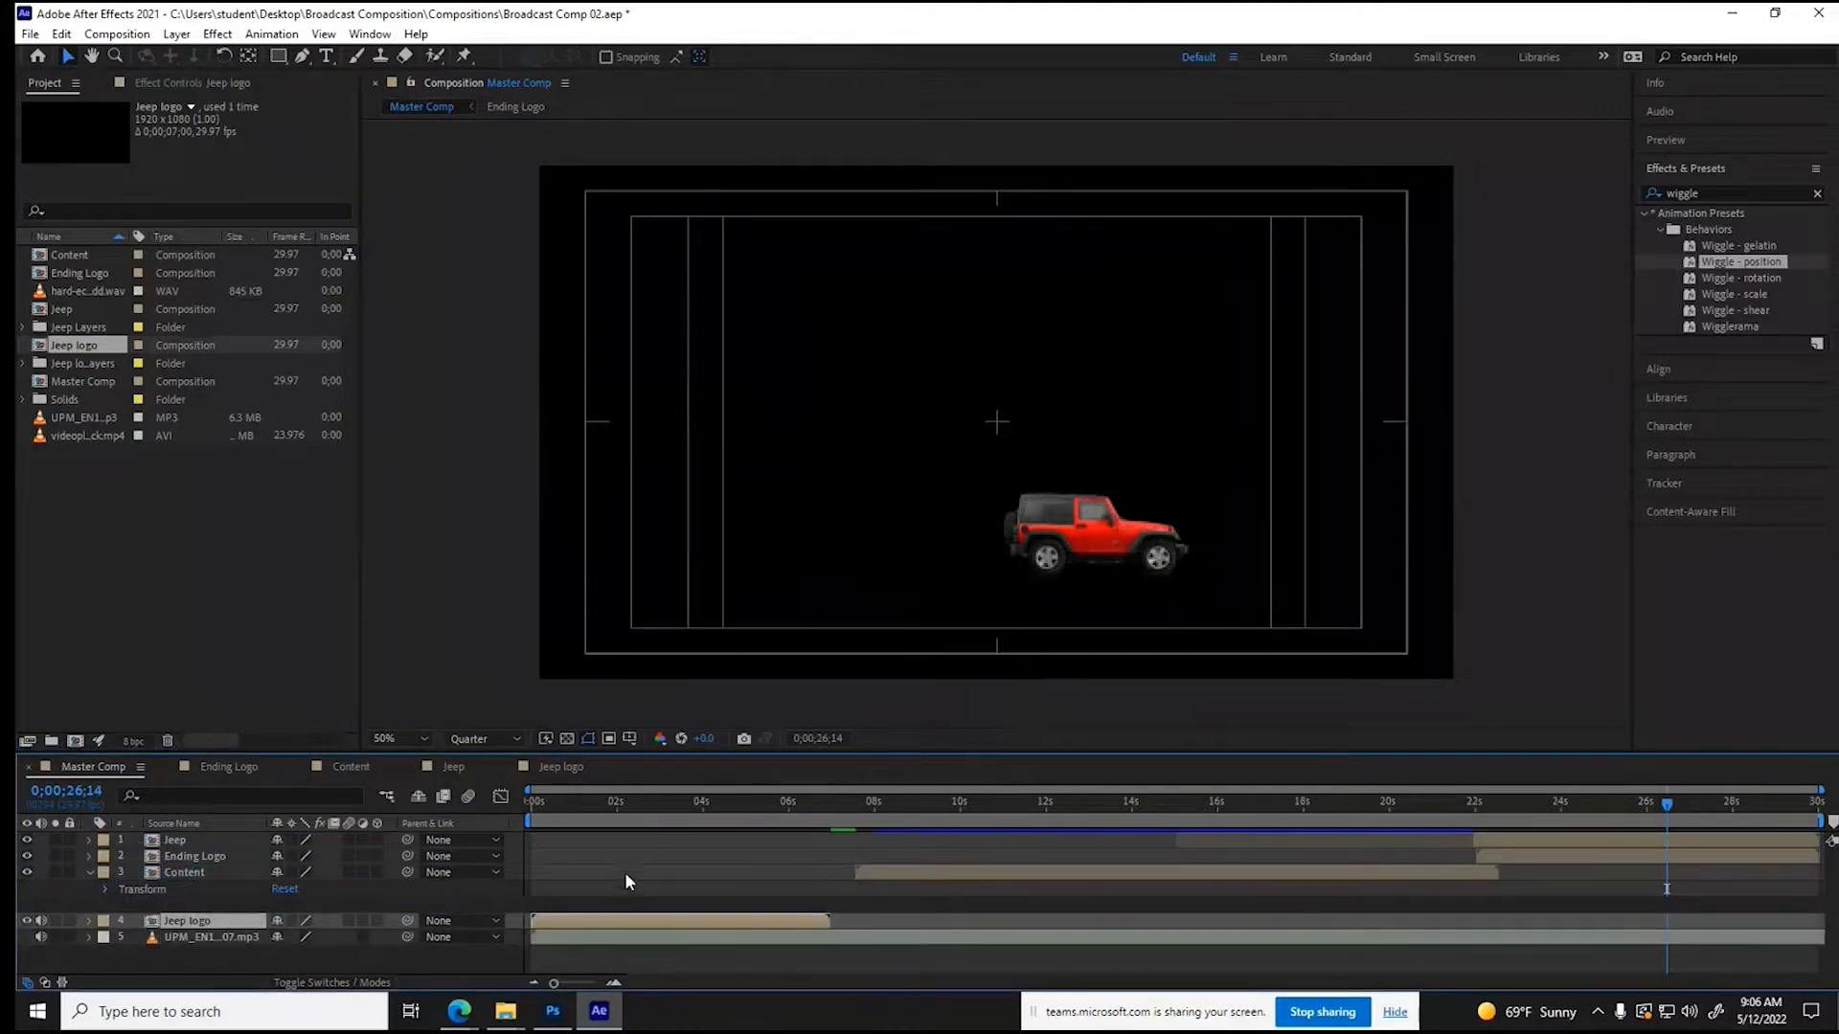
- Move Master Comp's Content layer to start at about 5.5 seconds and set the Content composition's duration to 0;00;18;00
drag(853, 873, 798, 877)
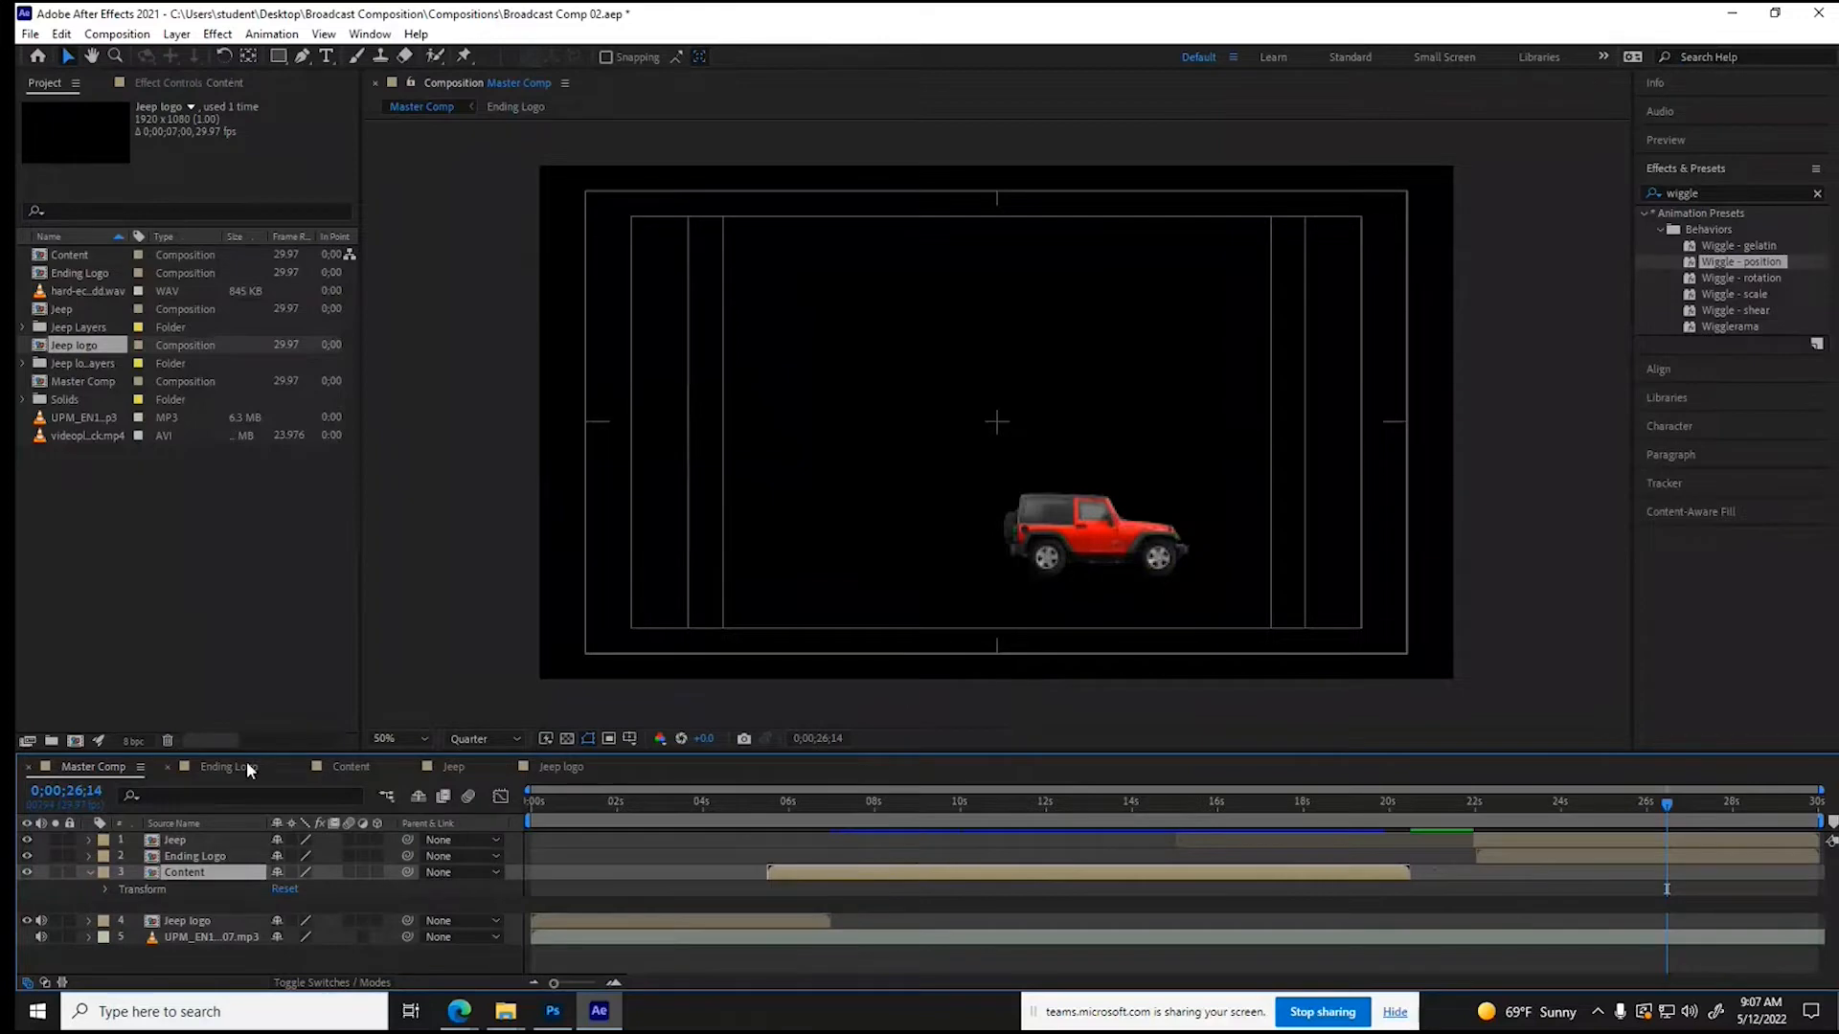
click(370, 772)
click(117, 33)
click(143, 77)
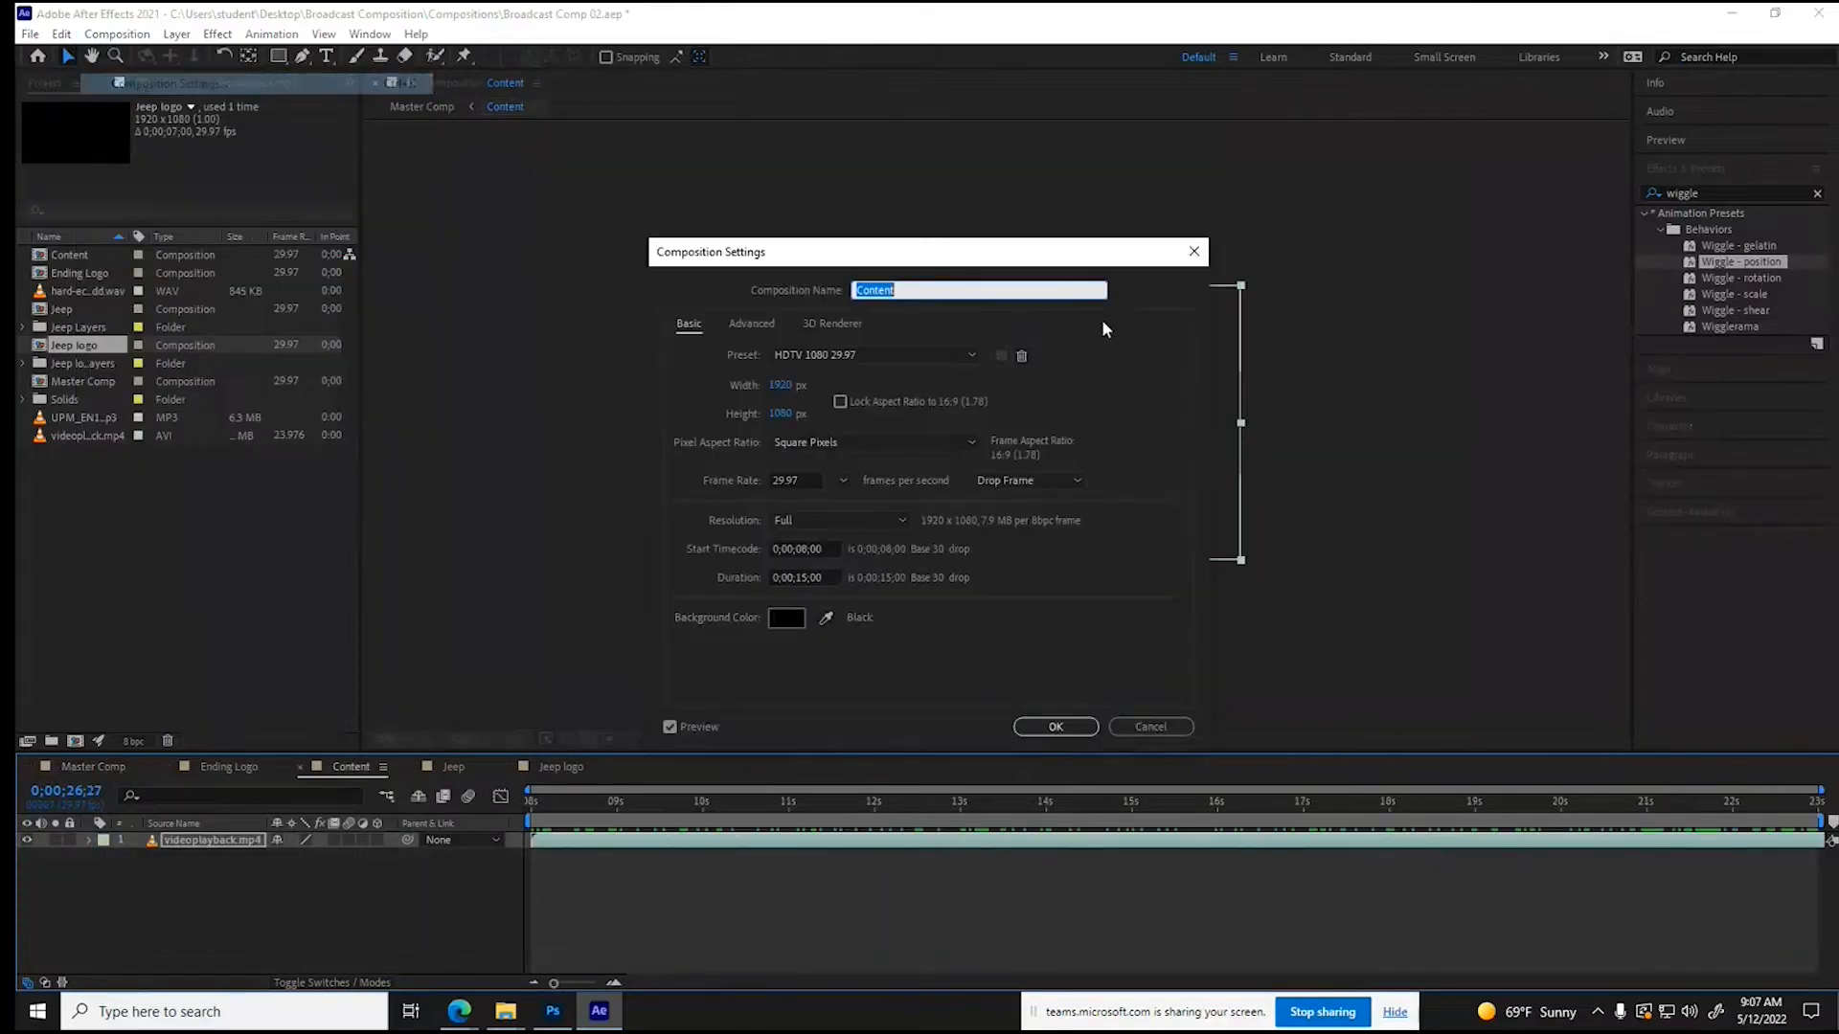
click(802, 576)
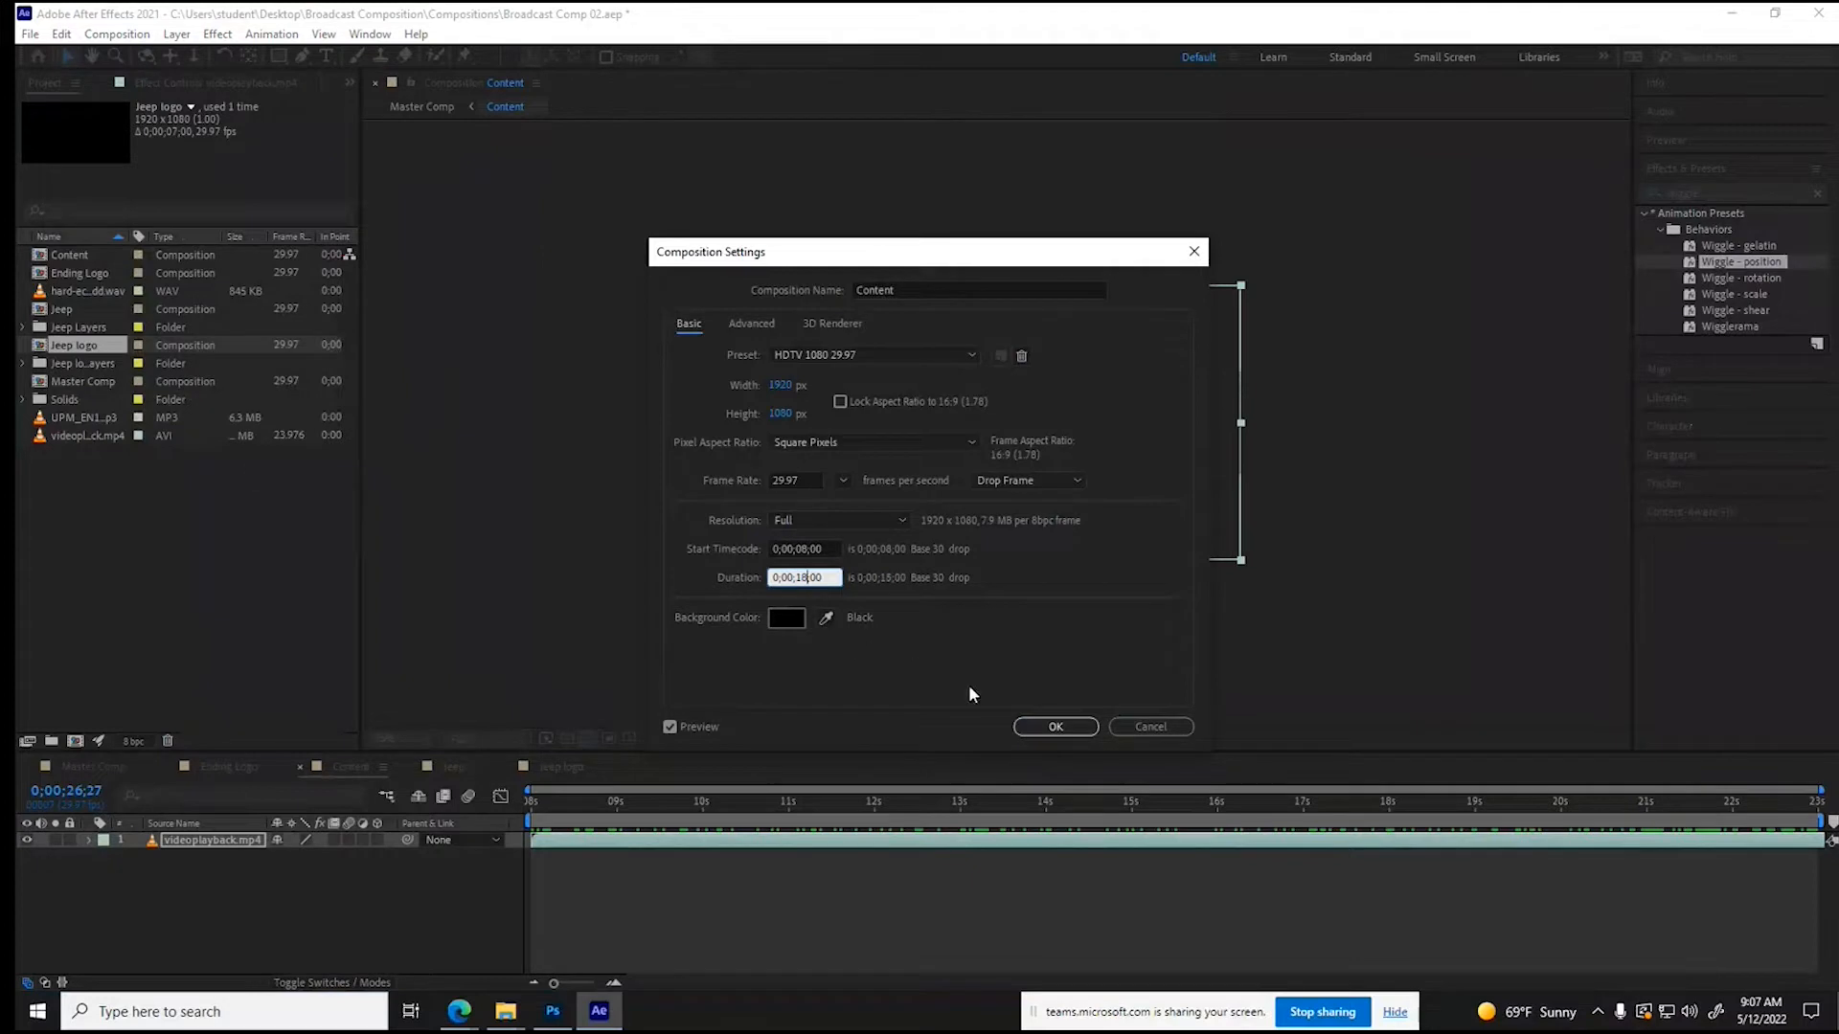
click(1054, 728)
drag(1606, 791, 1823, 793)
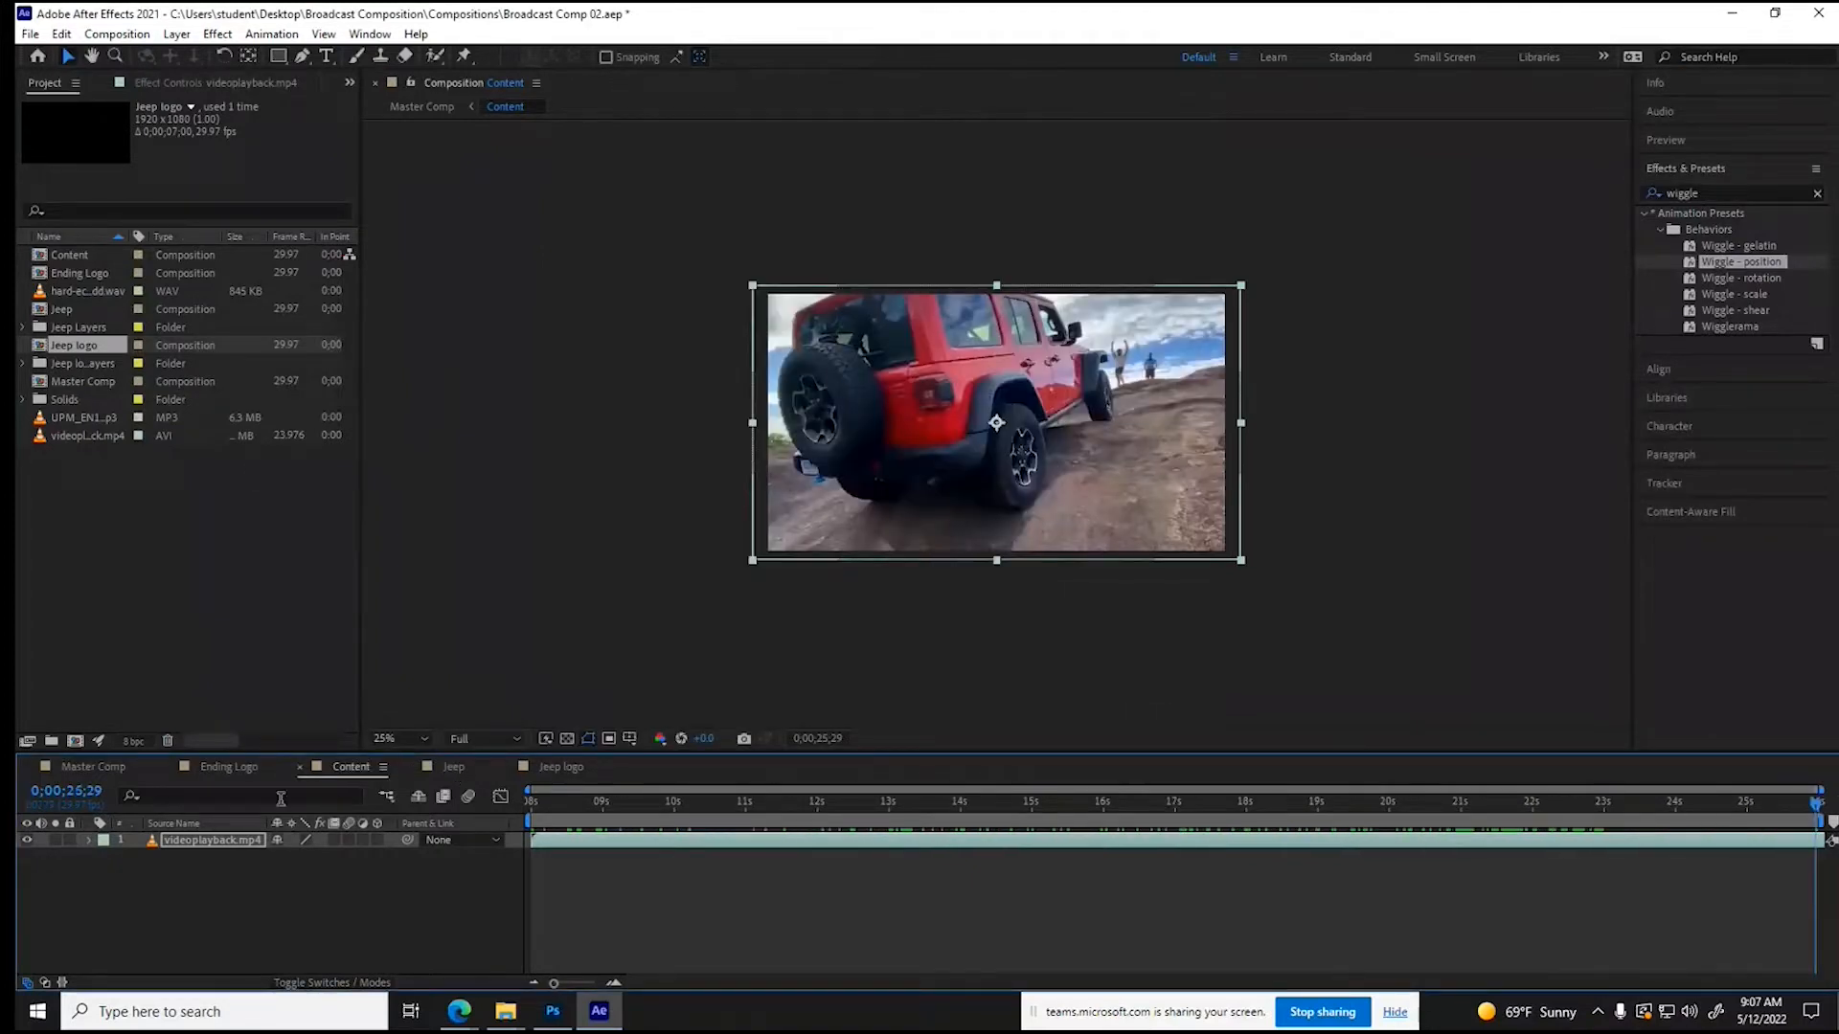
- In Master Comp, expand the Jeep logo layer's audio waveform and set the current time to 0;00;02;21, at the thud
click(96, 767)
mouse_move(613, 814)
mouse_down()
mouse_move(496, 809)
mouse_move(620, 824)
mouse_up()
mouse_move(672, 830)
mouse_down()
mouse_move(786, 839)
mouse_move(615, 835)
mouse_move(638, 838)
mouse_up()
click(89, 920)
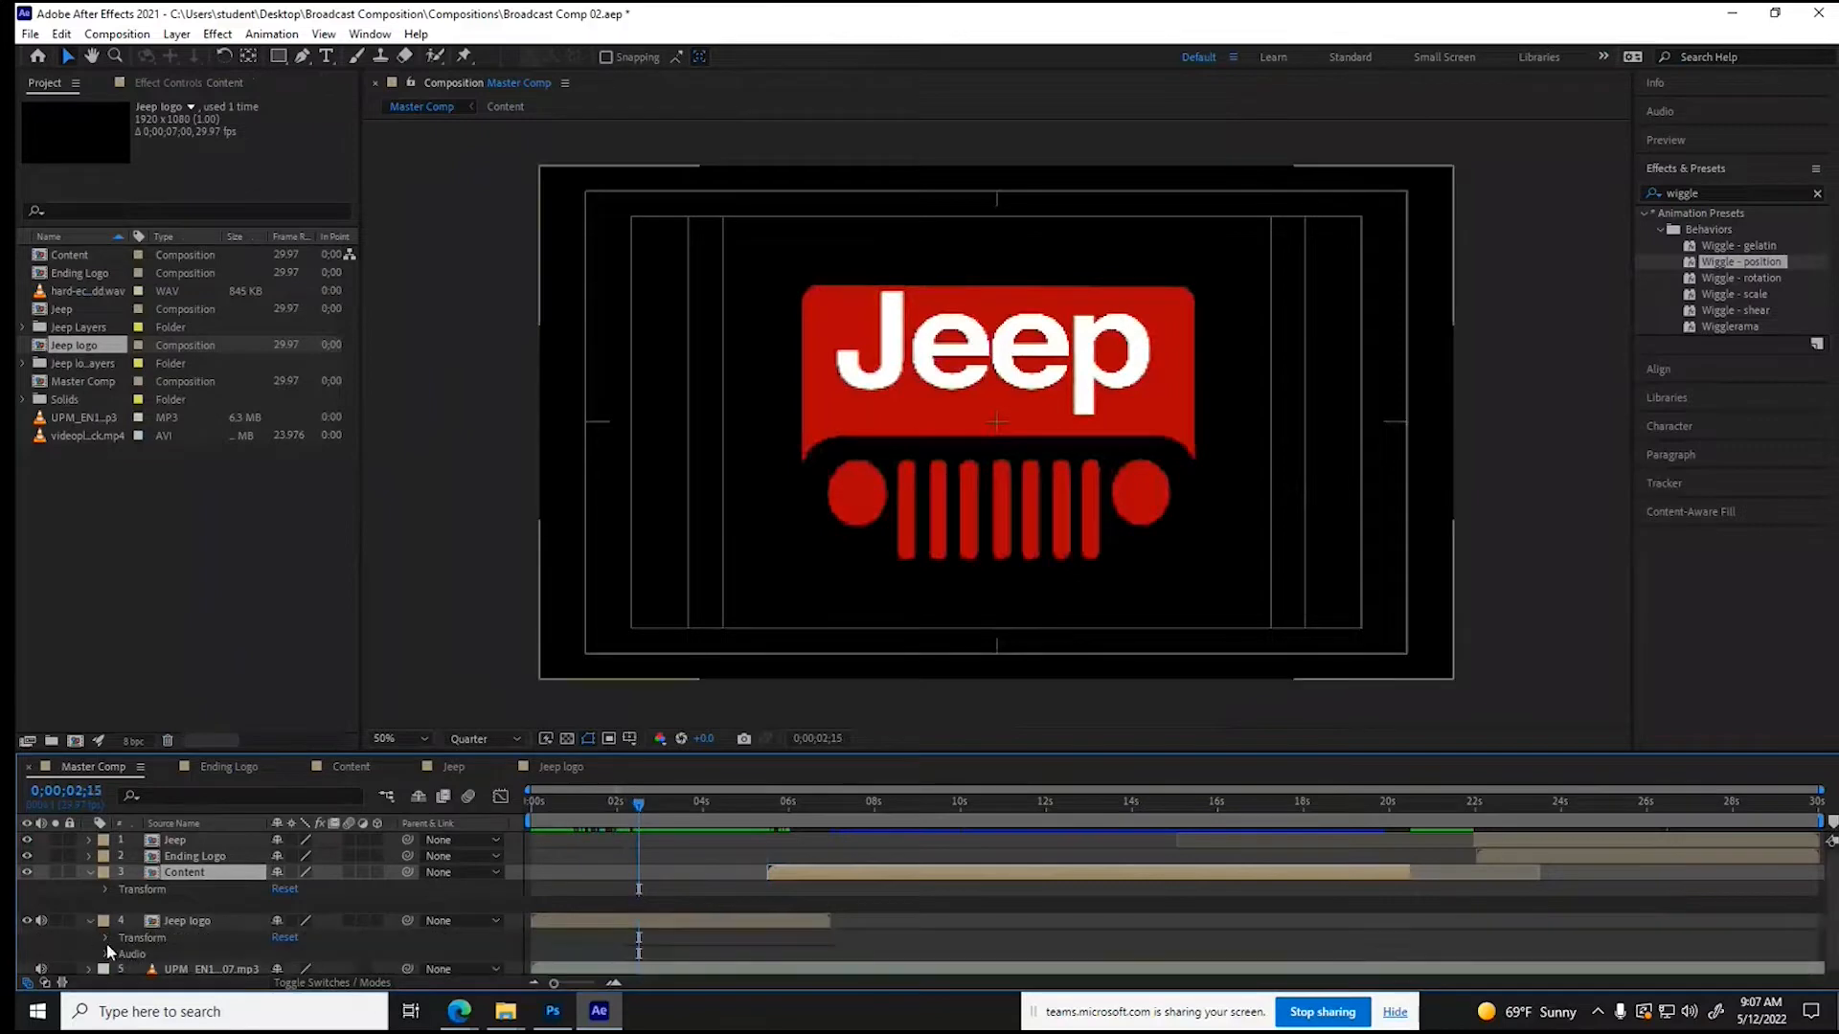
click(106, 954)
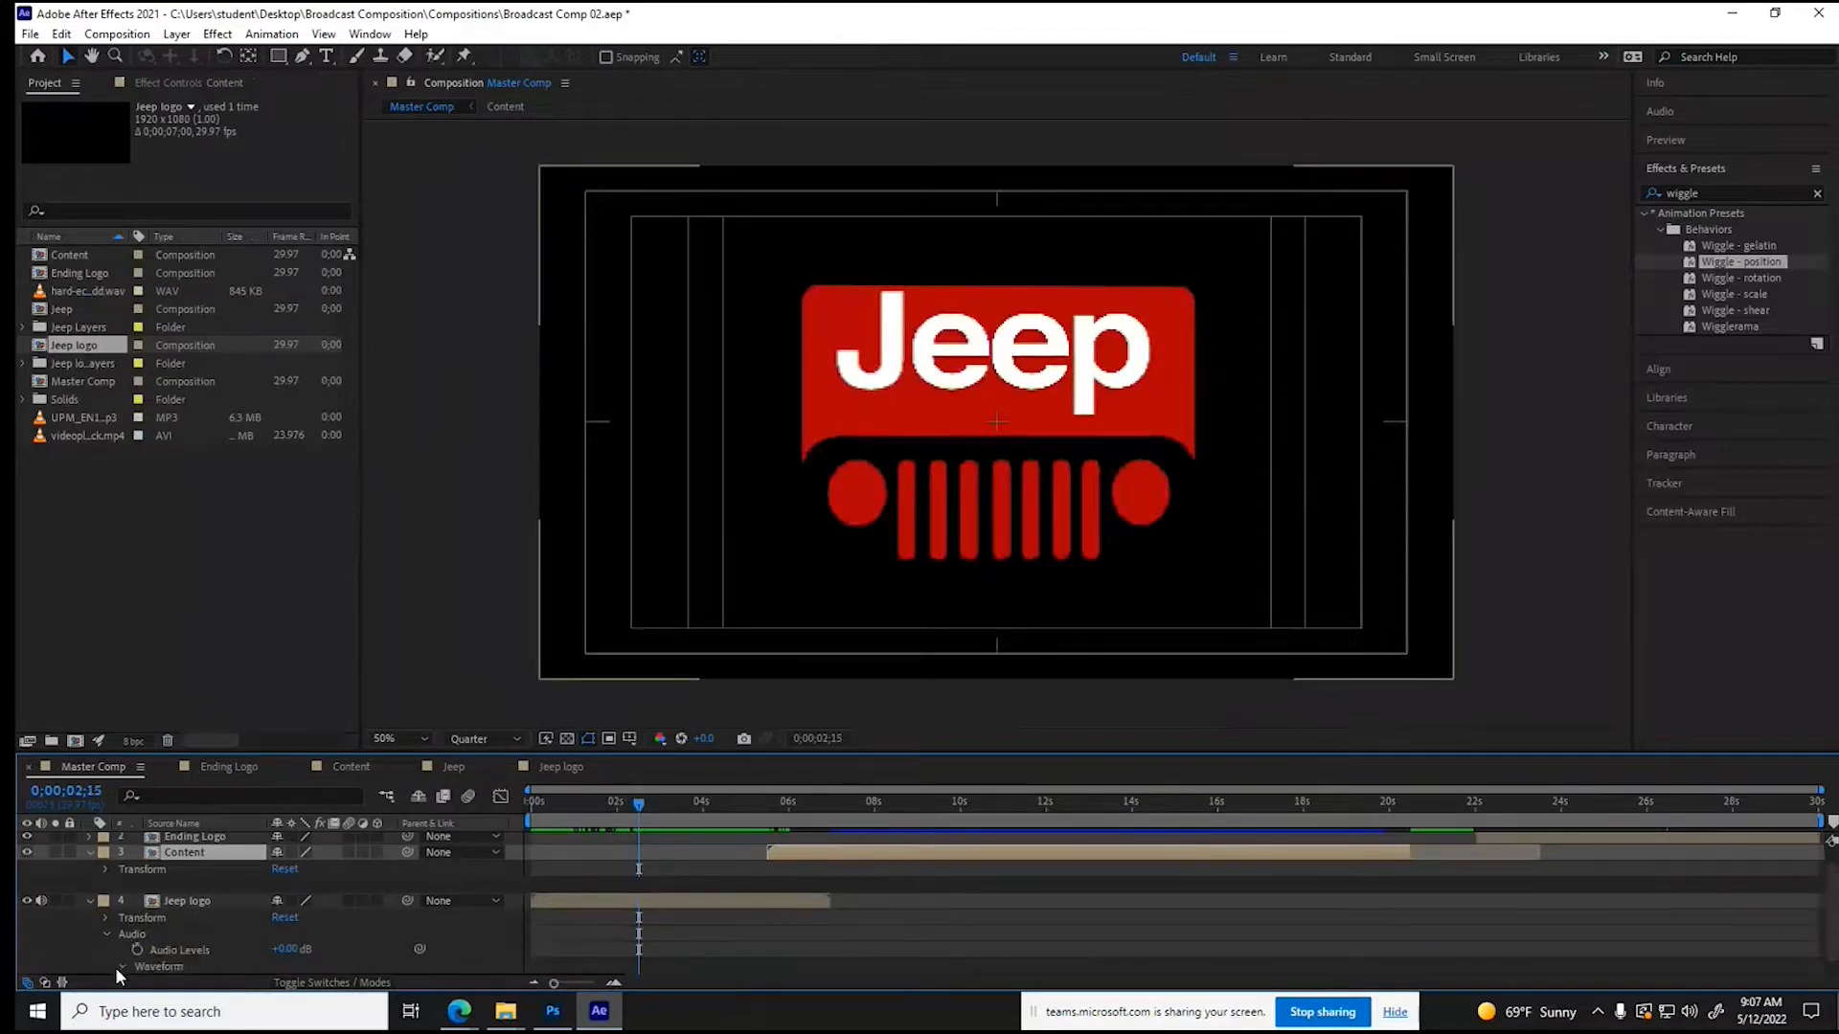
click(116, 968)
drag(637, 804, 641, 804)
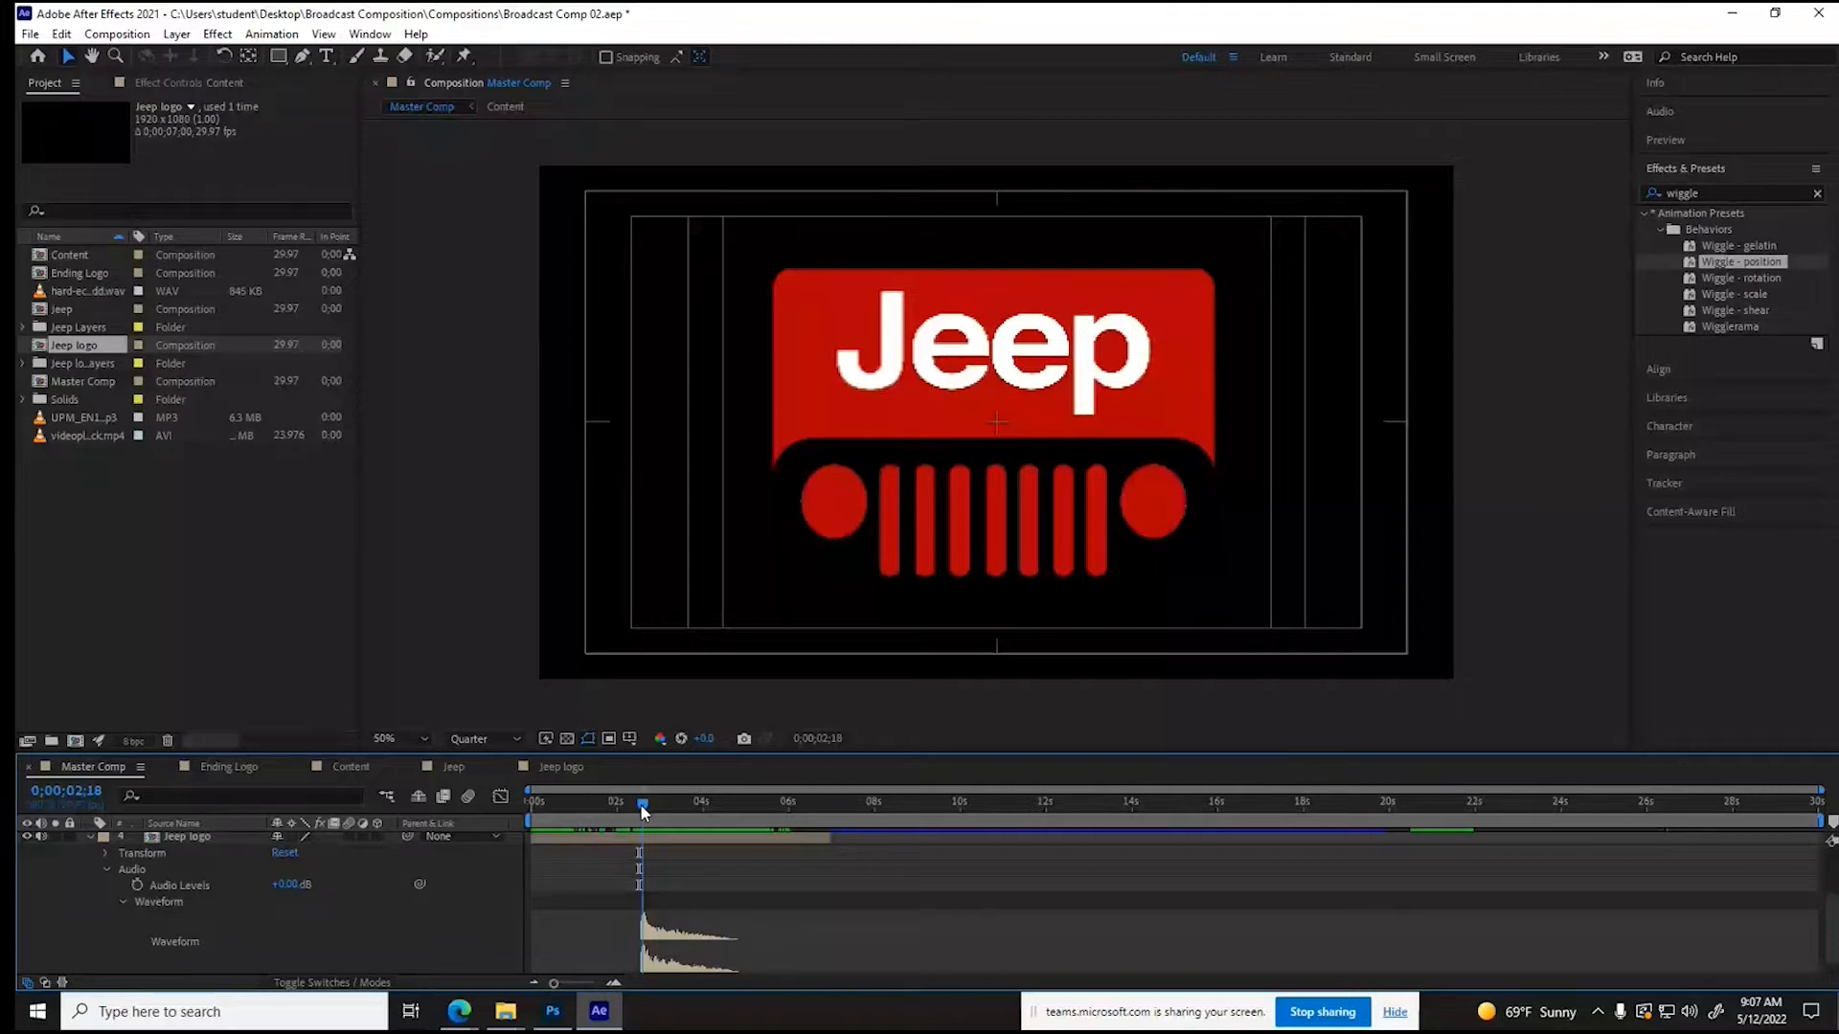
drag(641, 806, 646, 807)
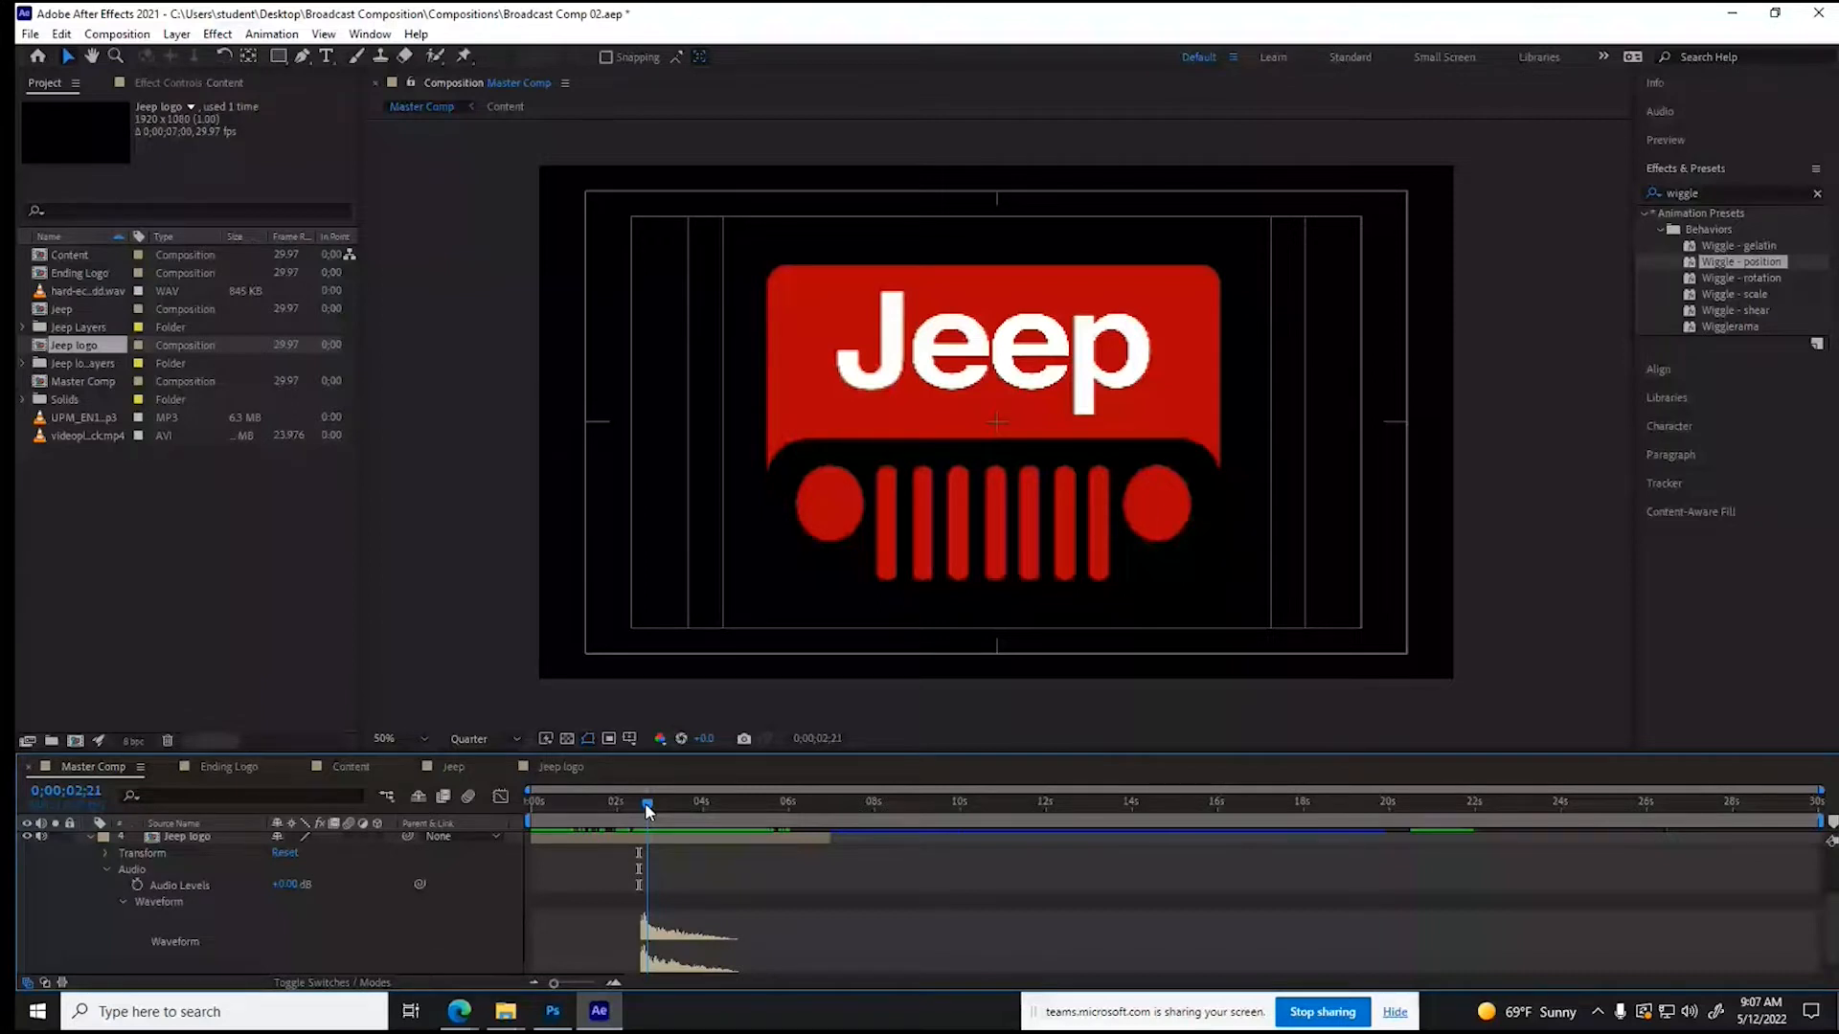
- Shift the hit sound in the Jeep logo composition so its thud starts at 0;00;02;21, and preview Master Comp from 0;00;01;29
click(560, 767)
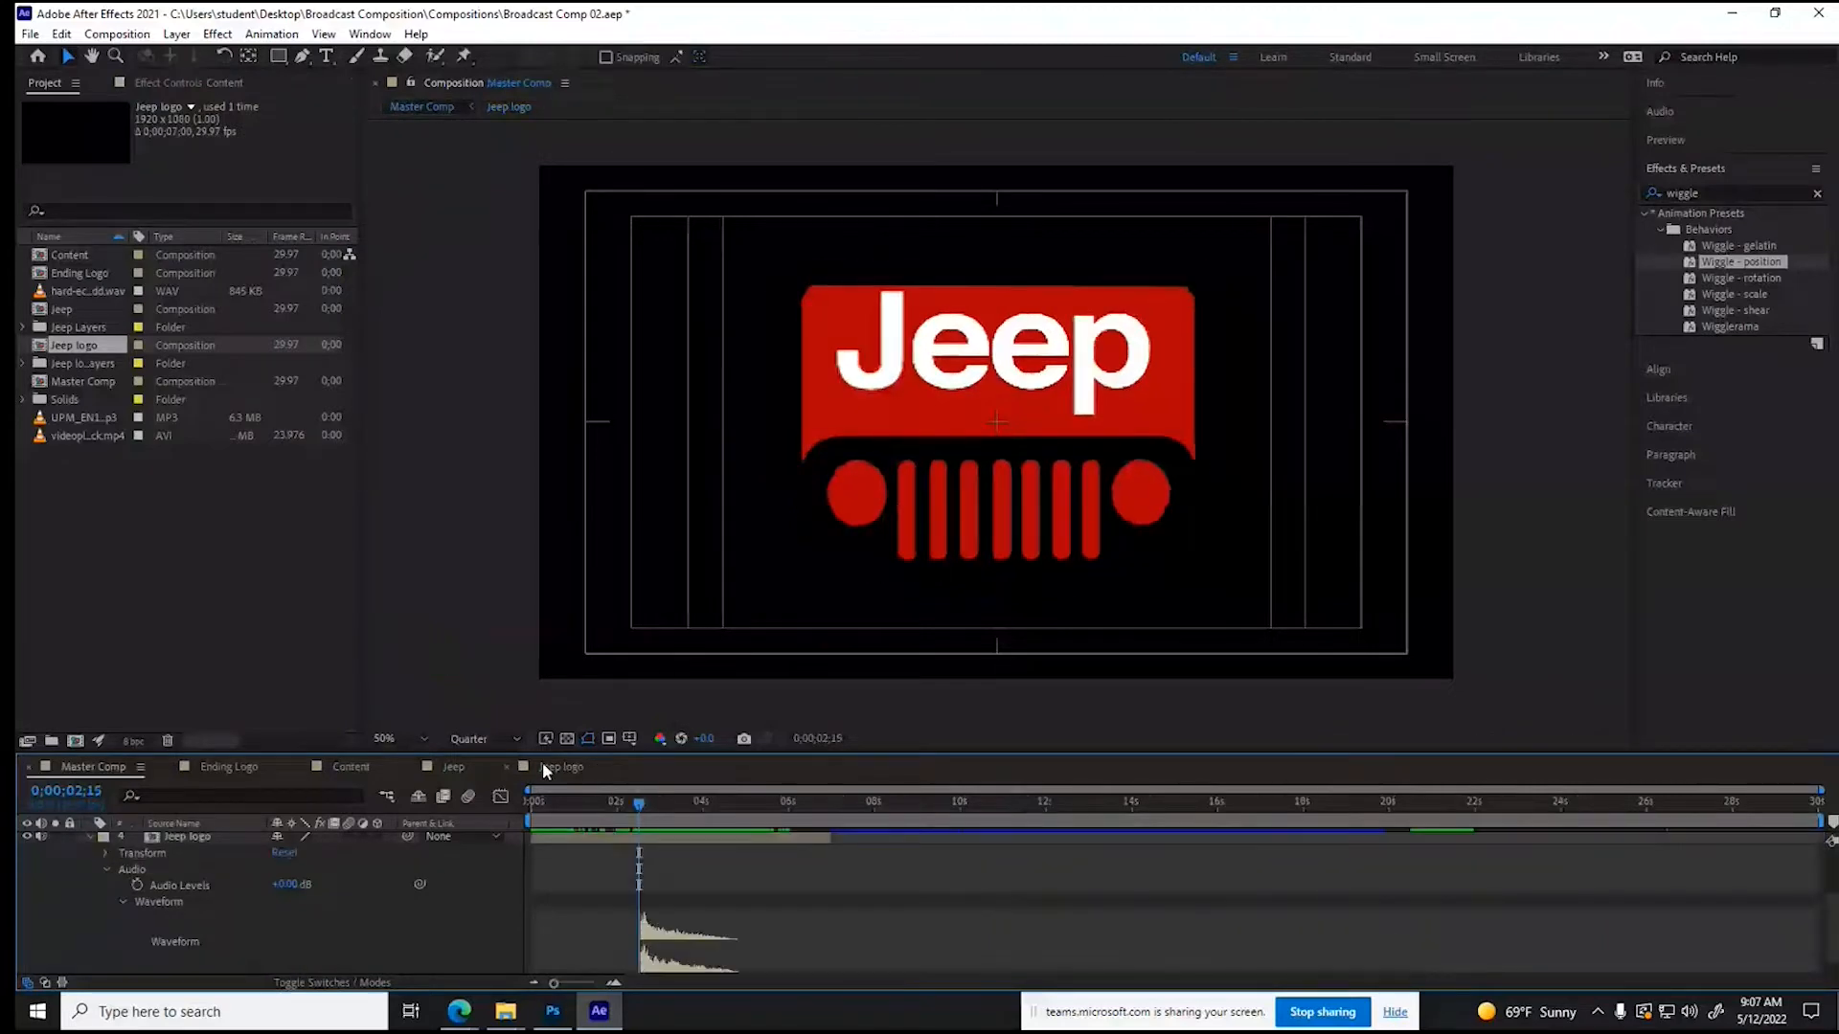
click(544, 771)
drag(996, 812, 1058, 854)
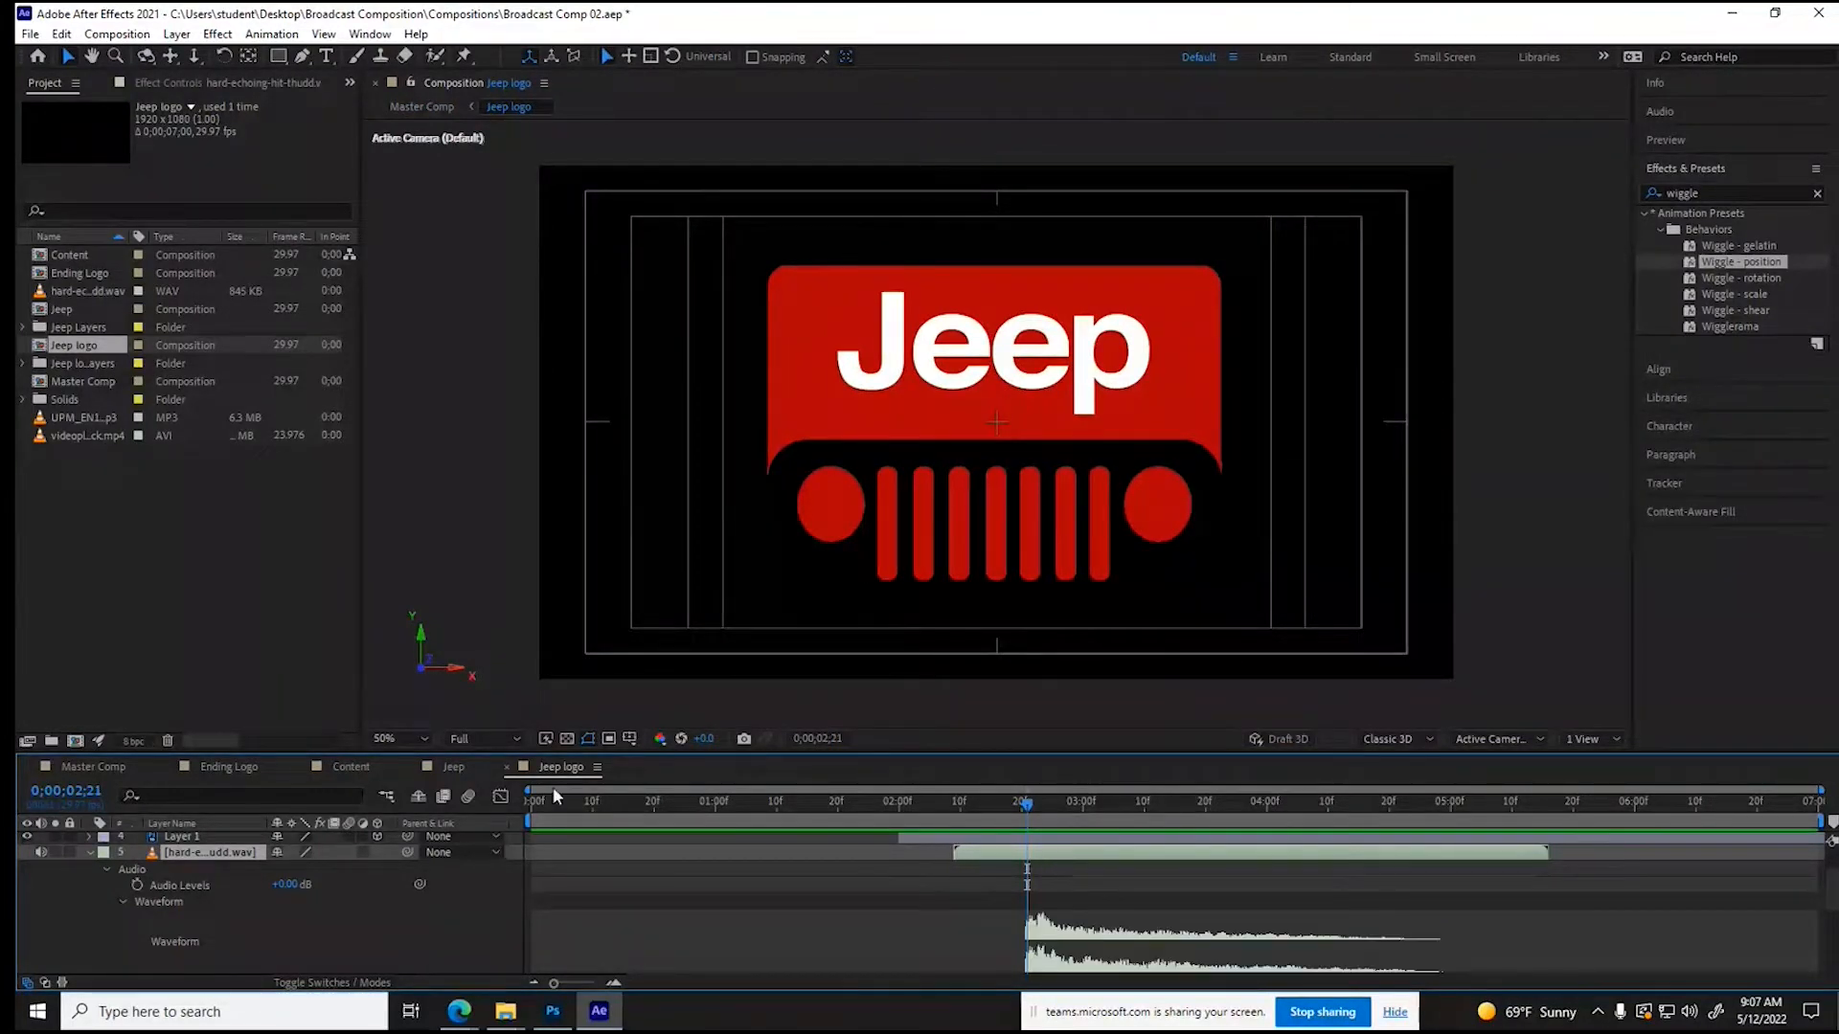
click(94, 772)
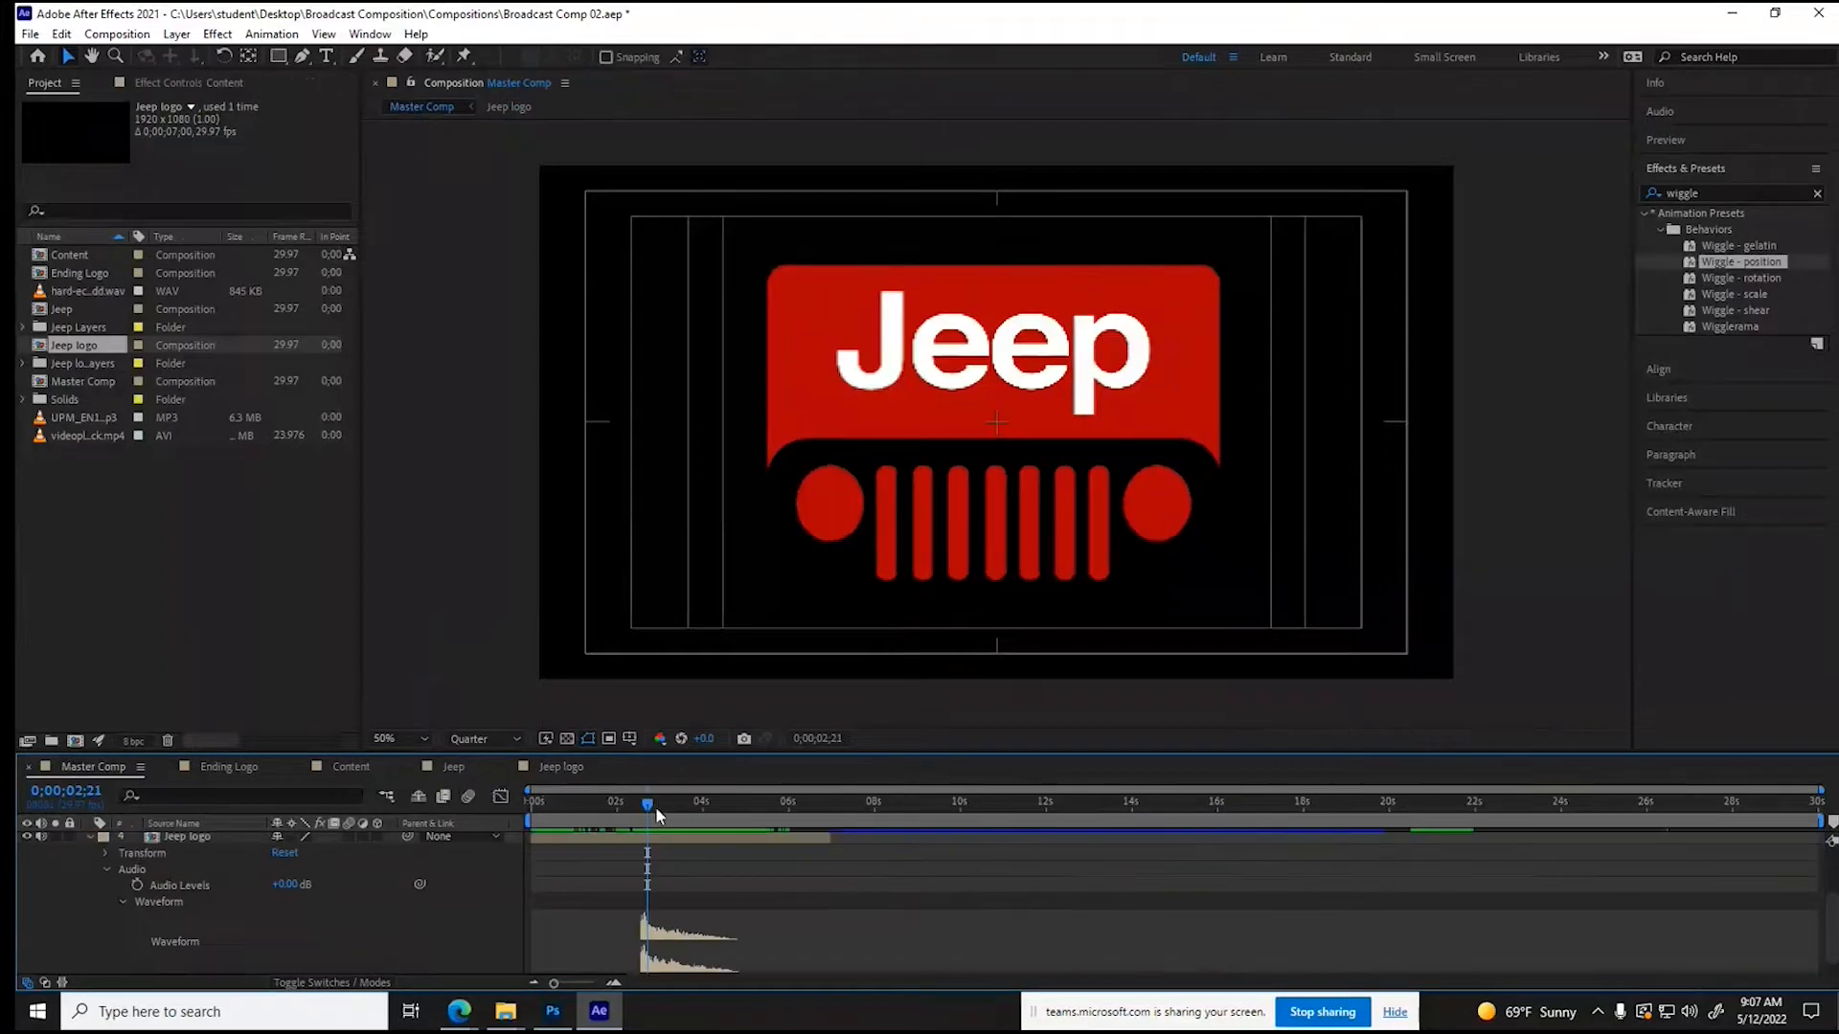
drag(648, 807, 620, 824)
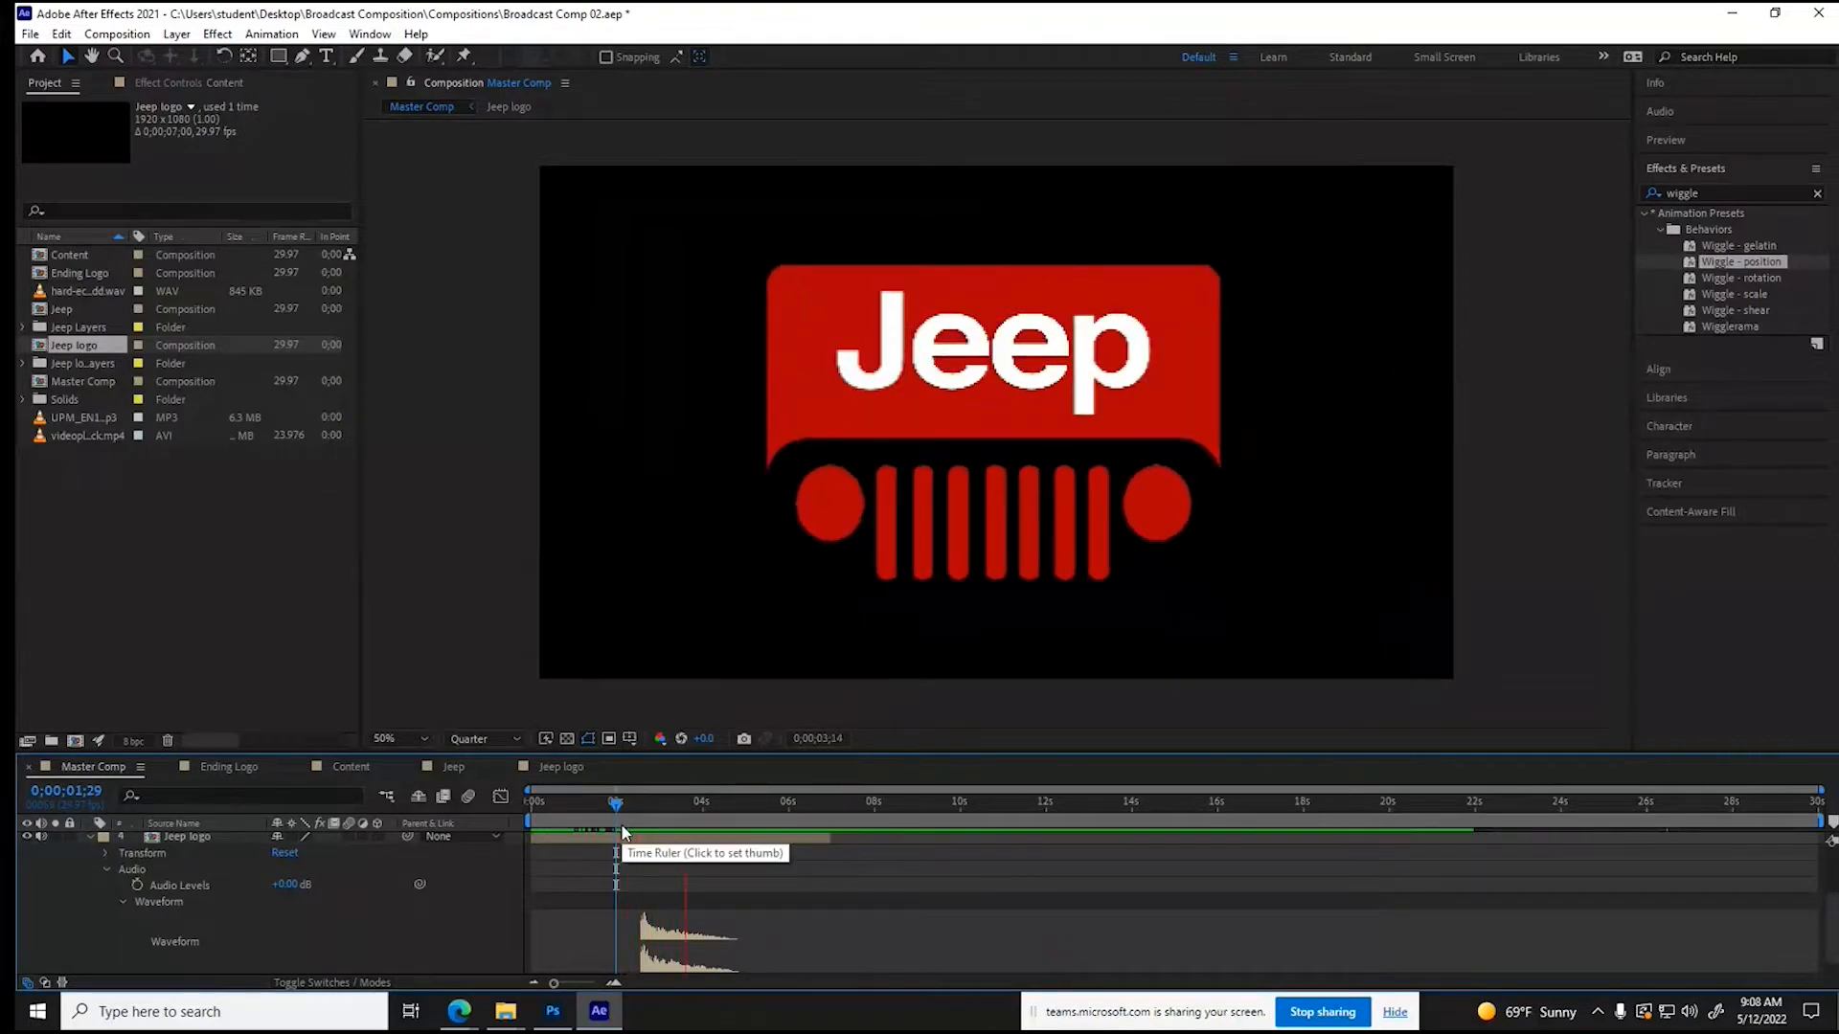
key(space)
- Apply the Wiggle - scale preset to the Jeep logo layer in Master Comp, with the current time at 0;00;02;21
mouse_move(632, 812)
mouse_down()
mouse_move(664, 839)
mouse_move(647, 806)
mouse_up()
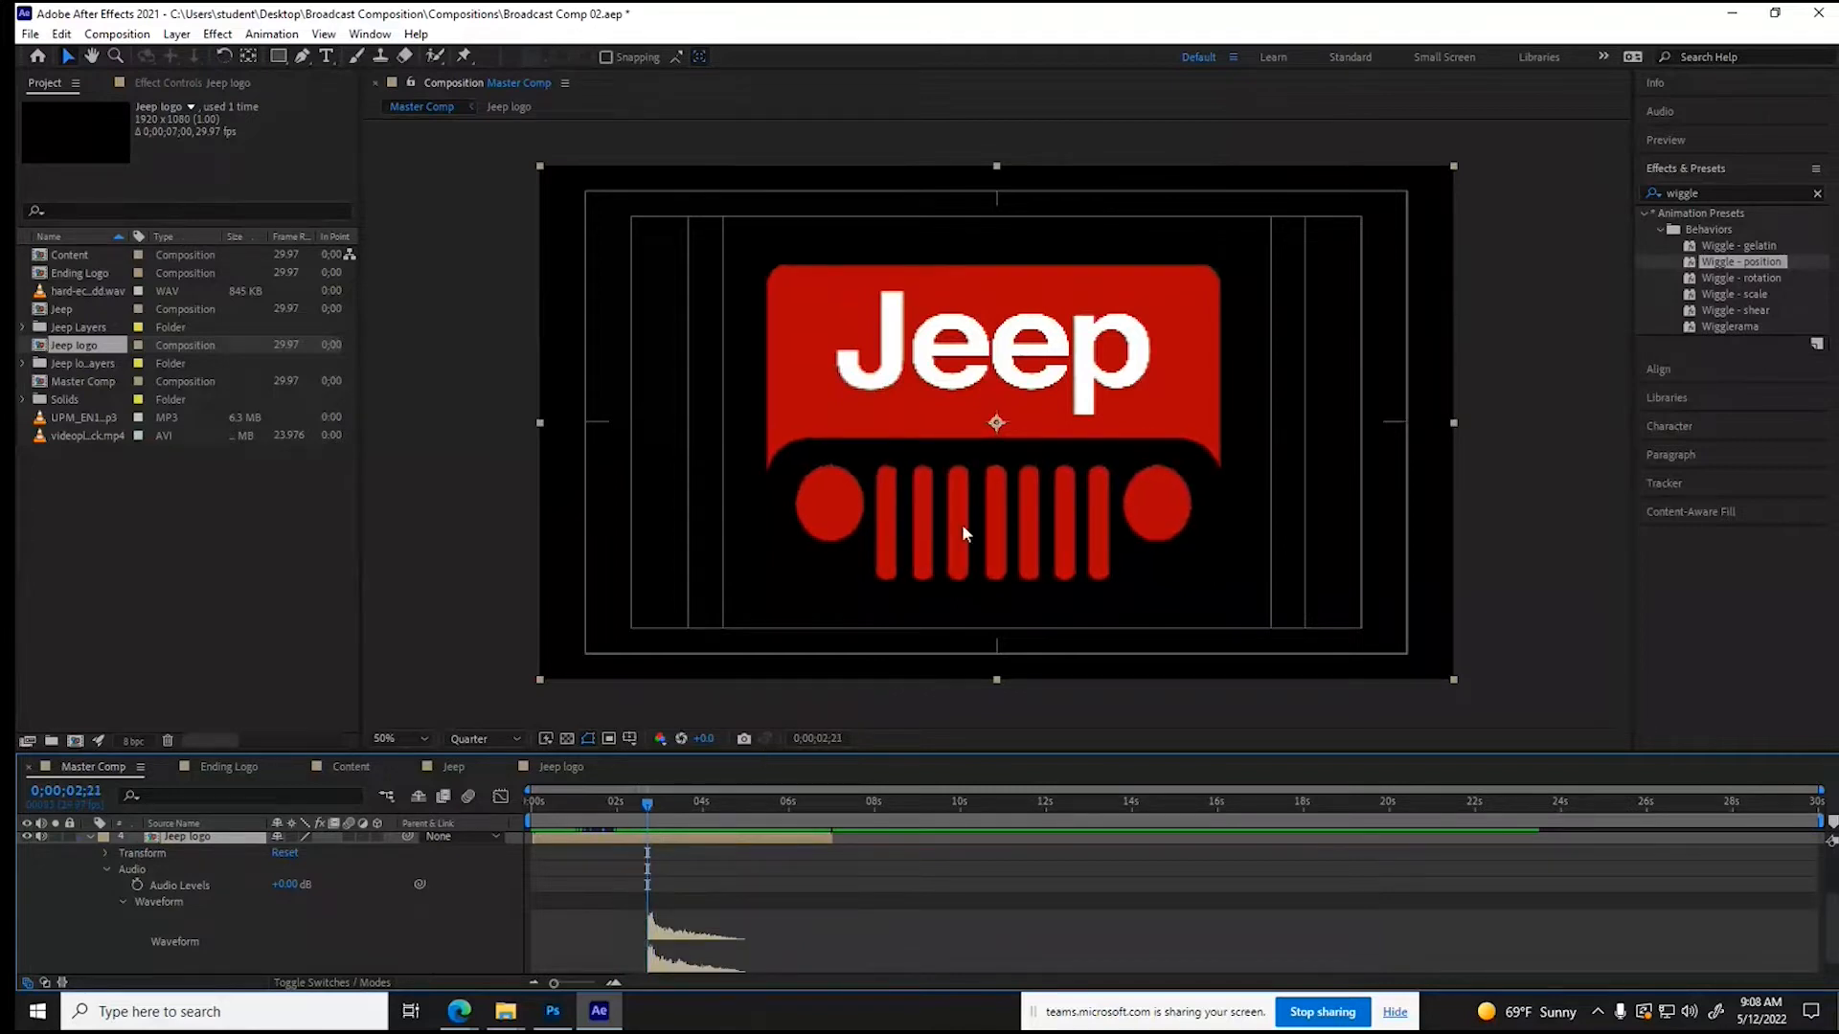
click(1711, 328)
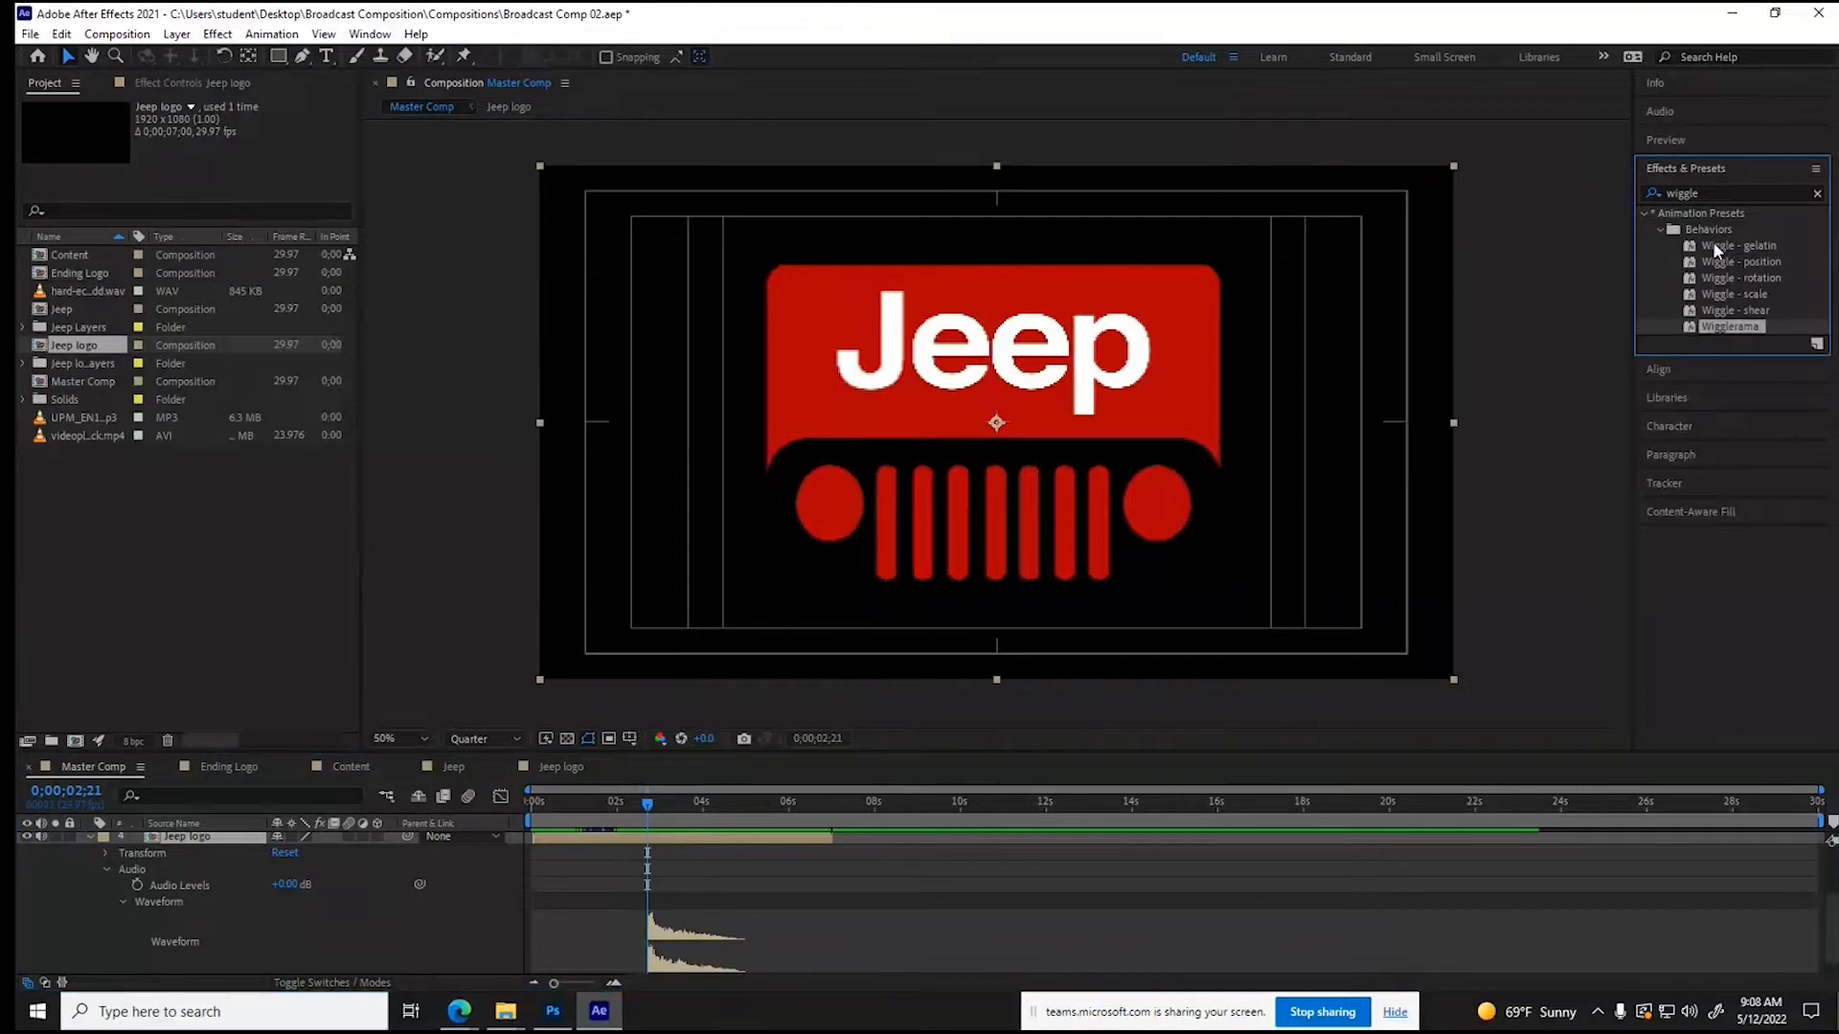
click(1689, 297)
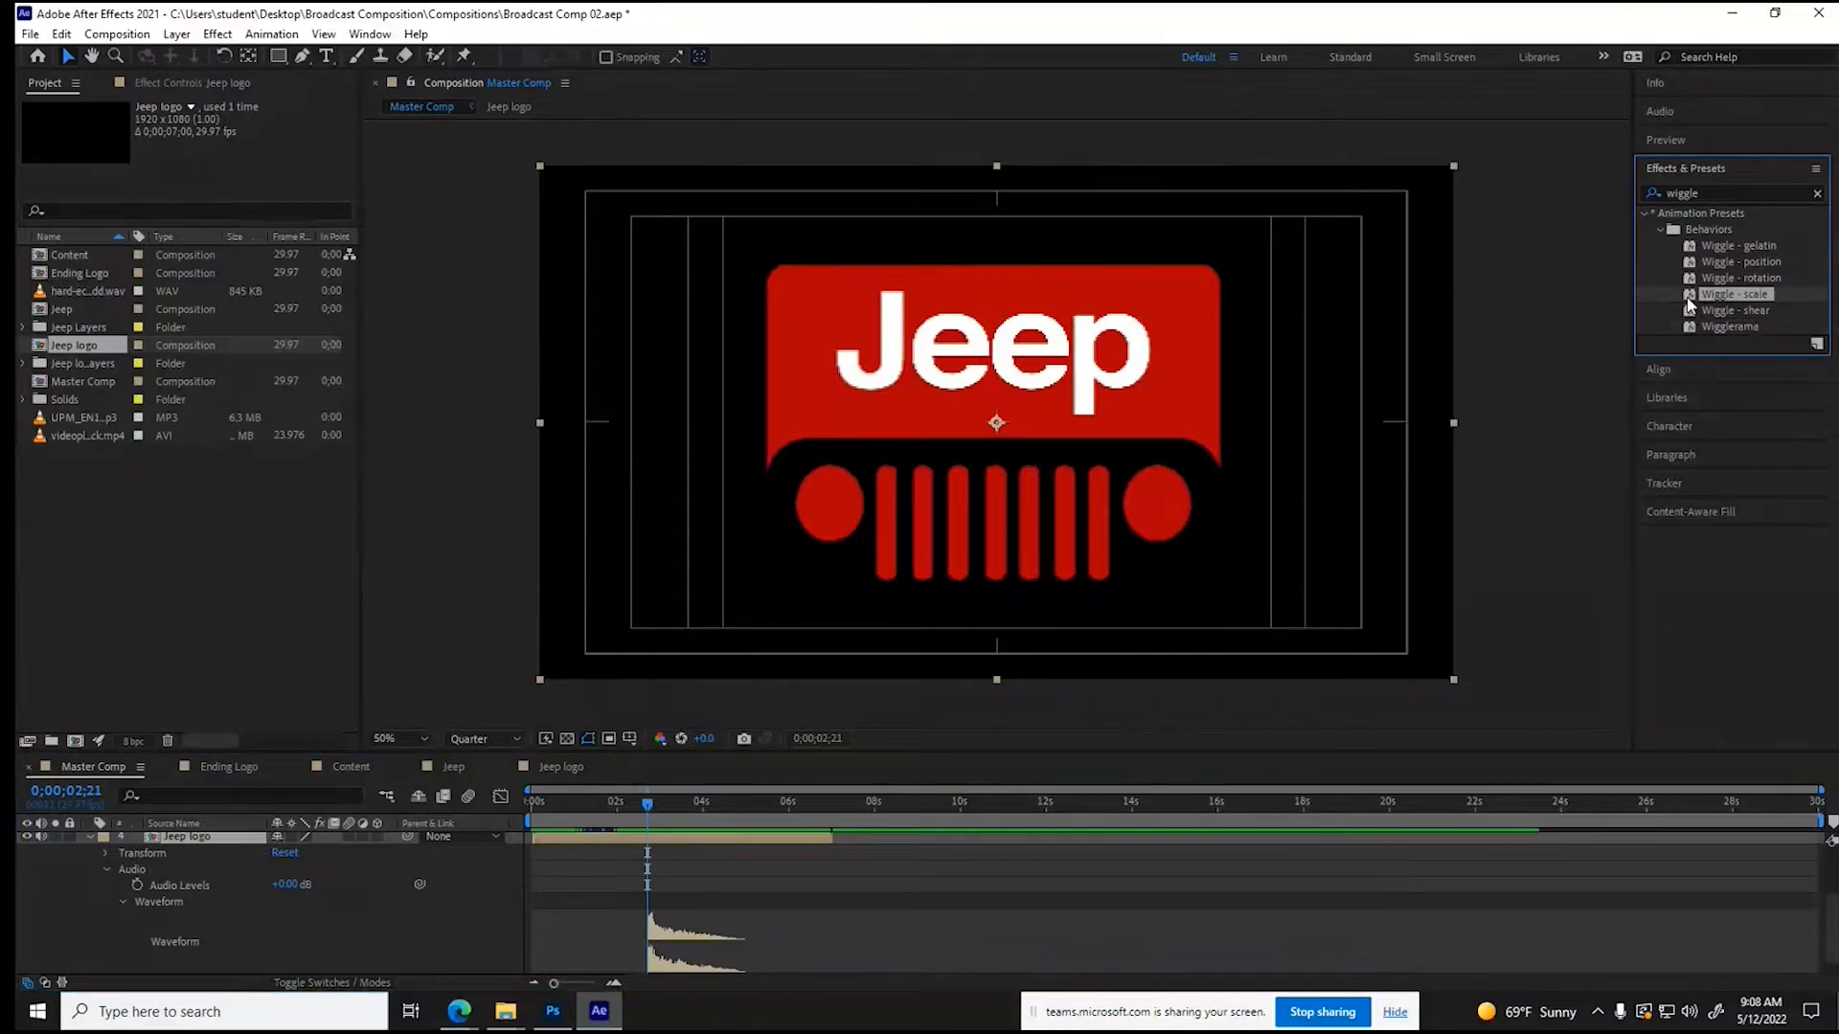
drag(1687, 297, 657, 839)
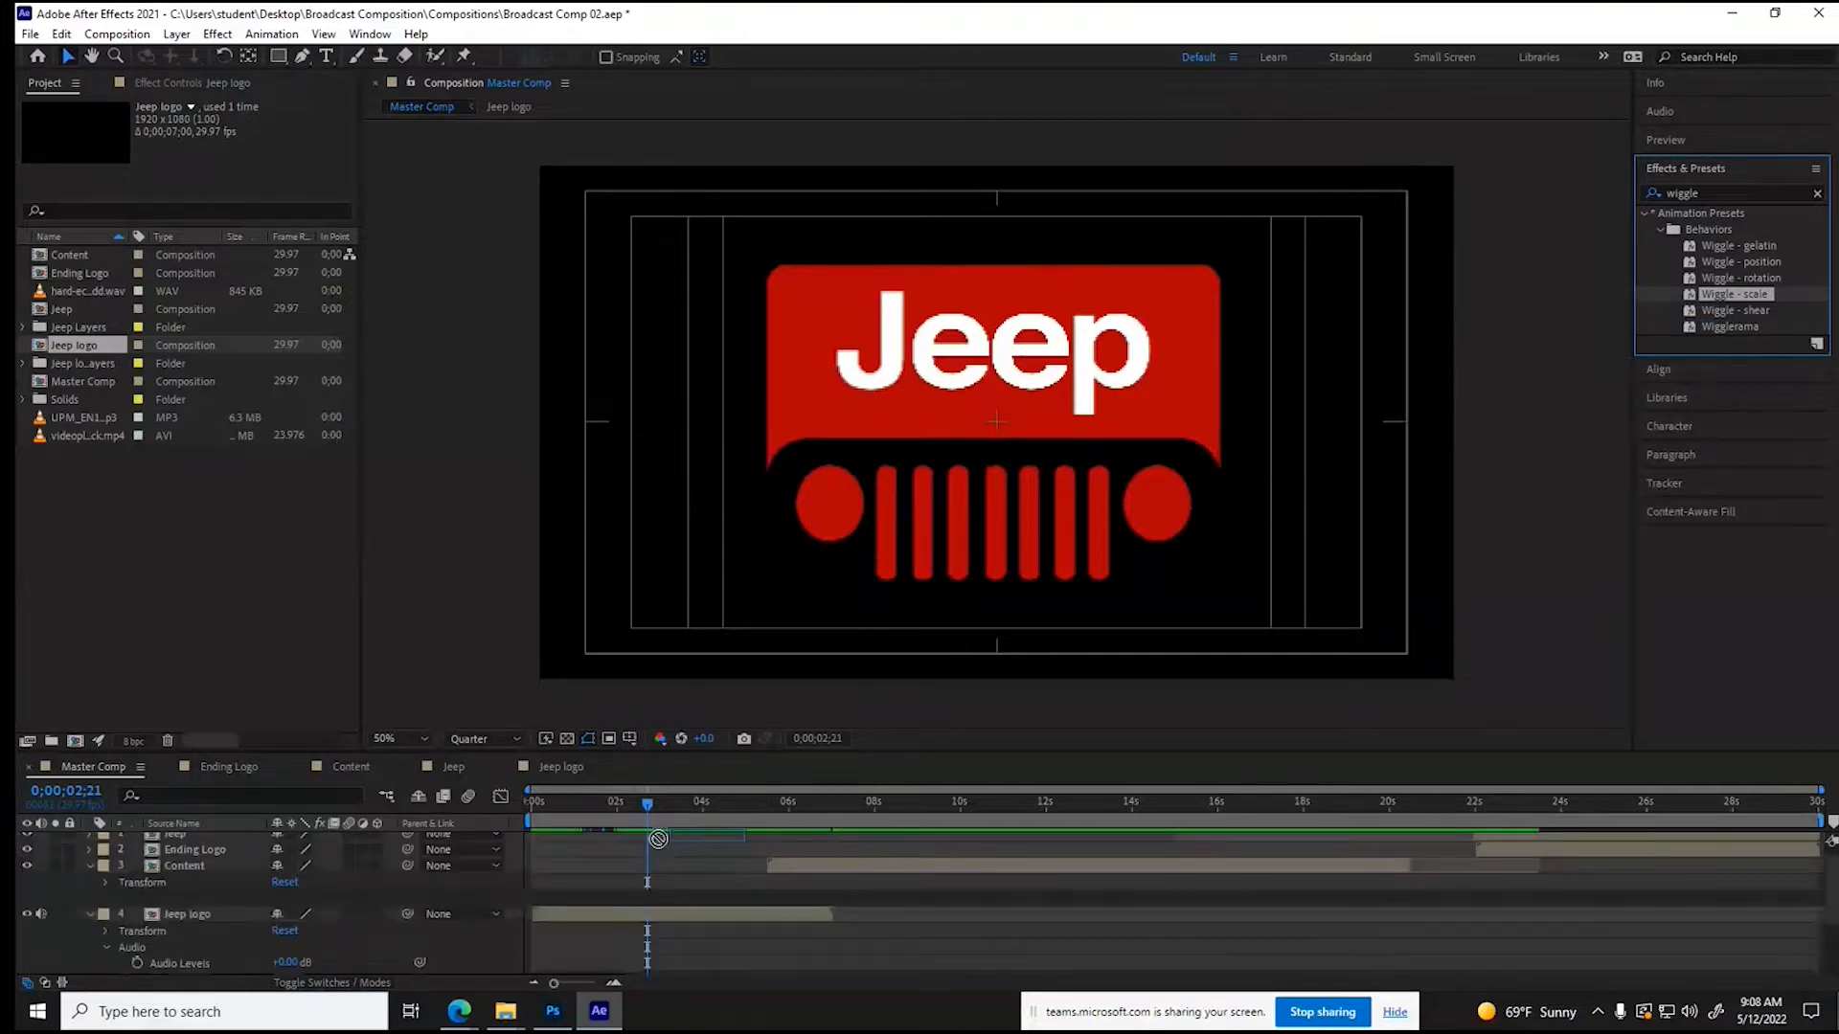
drag(658, 839, 657, 920)
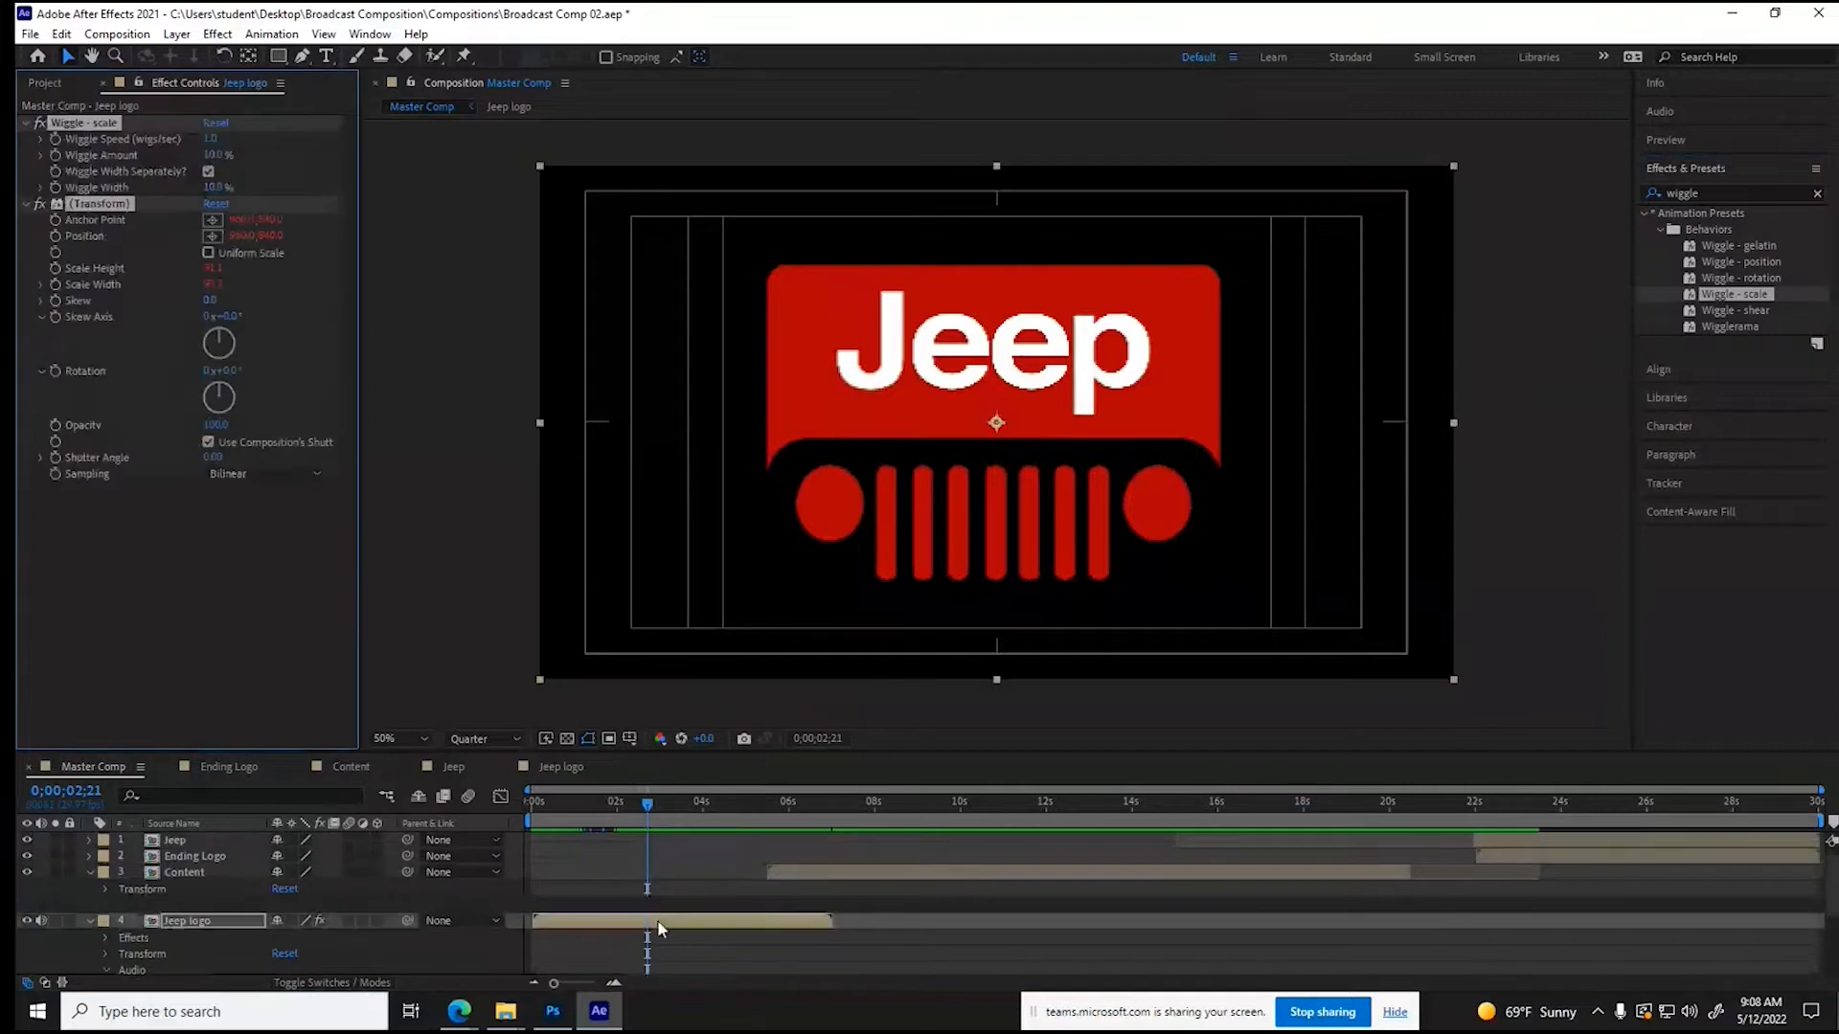
- Set Wiggle Speed and Wiggle Amount to 0 and keyframe both at 0;00;02;21
click(213, 154)
text(0)
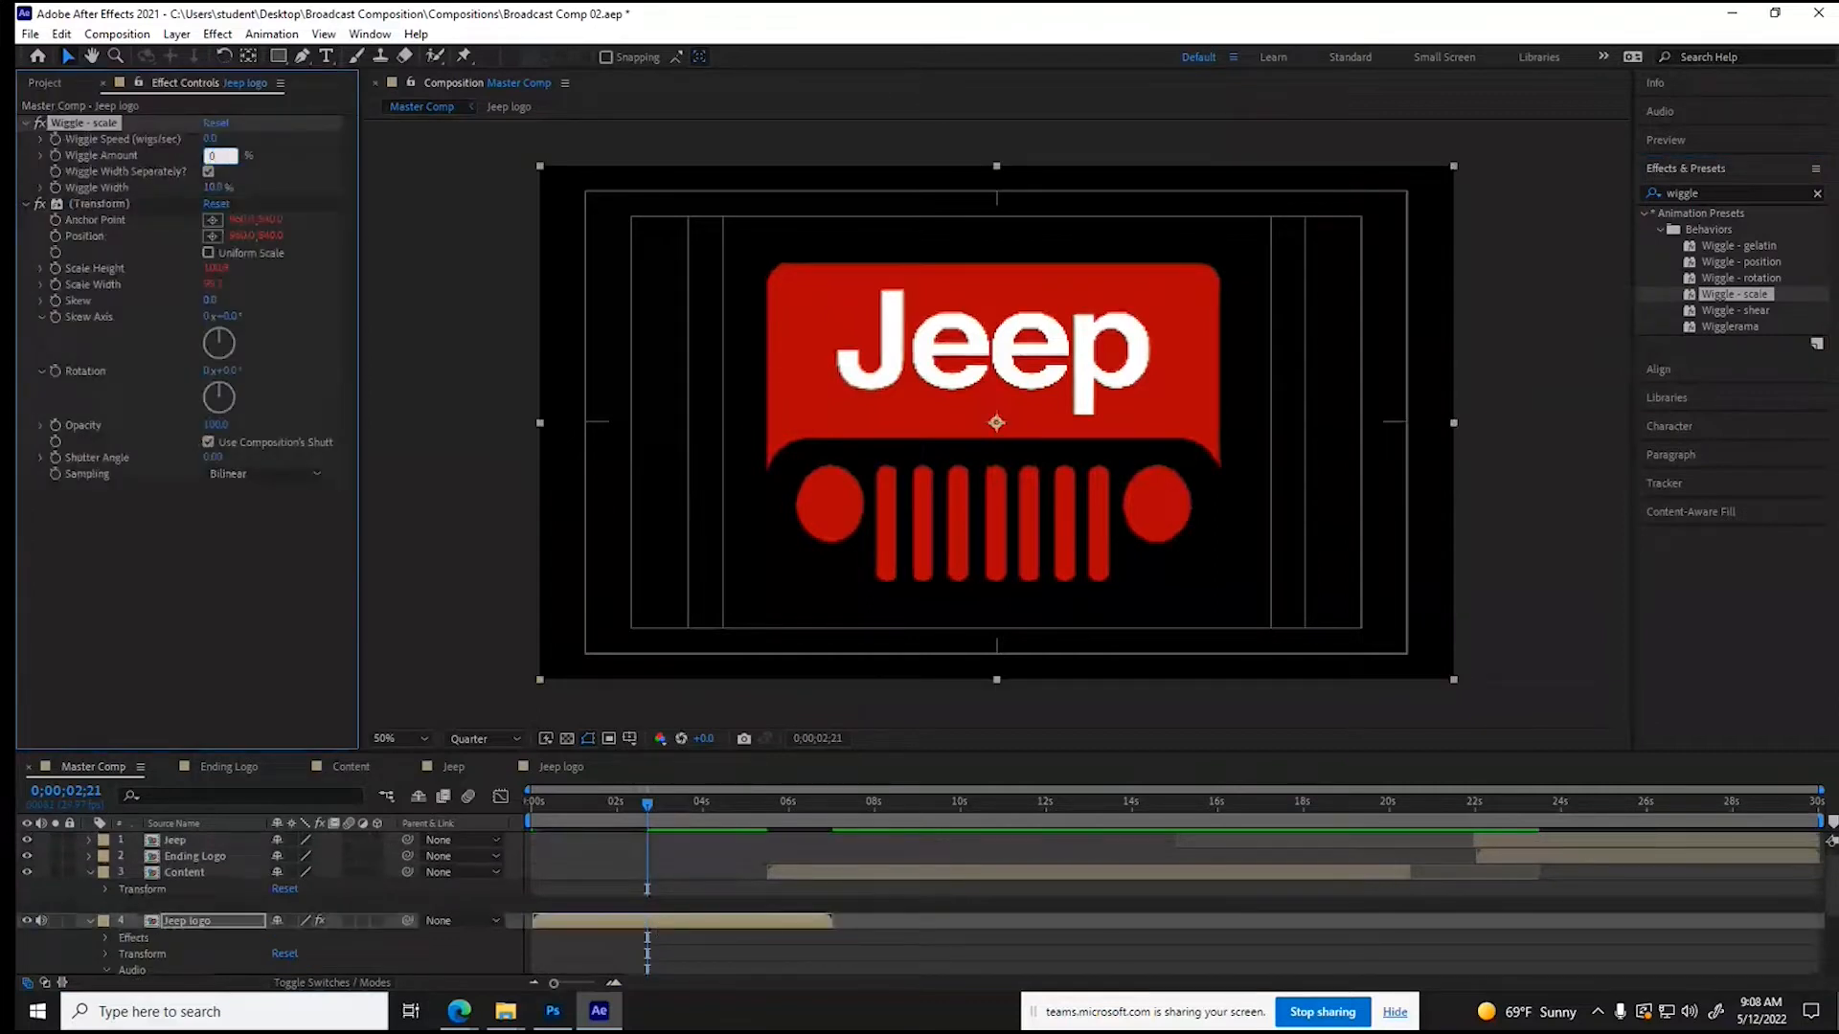
key(Return)
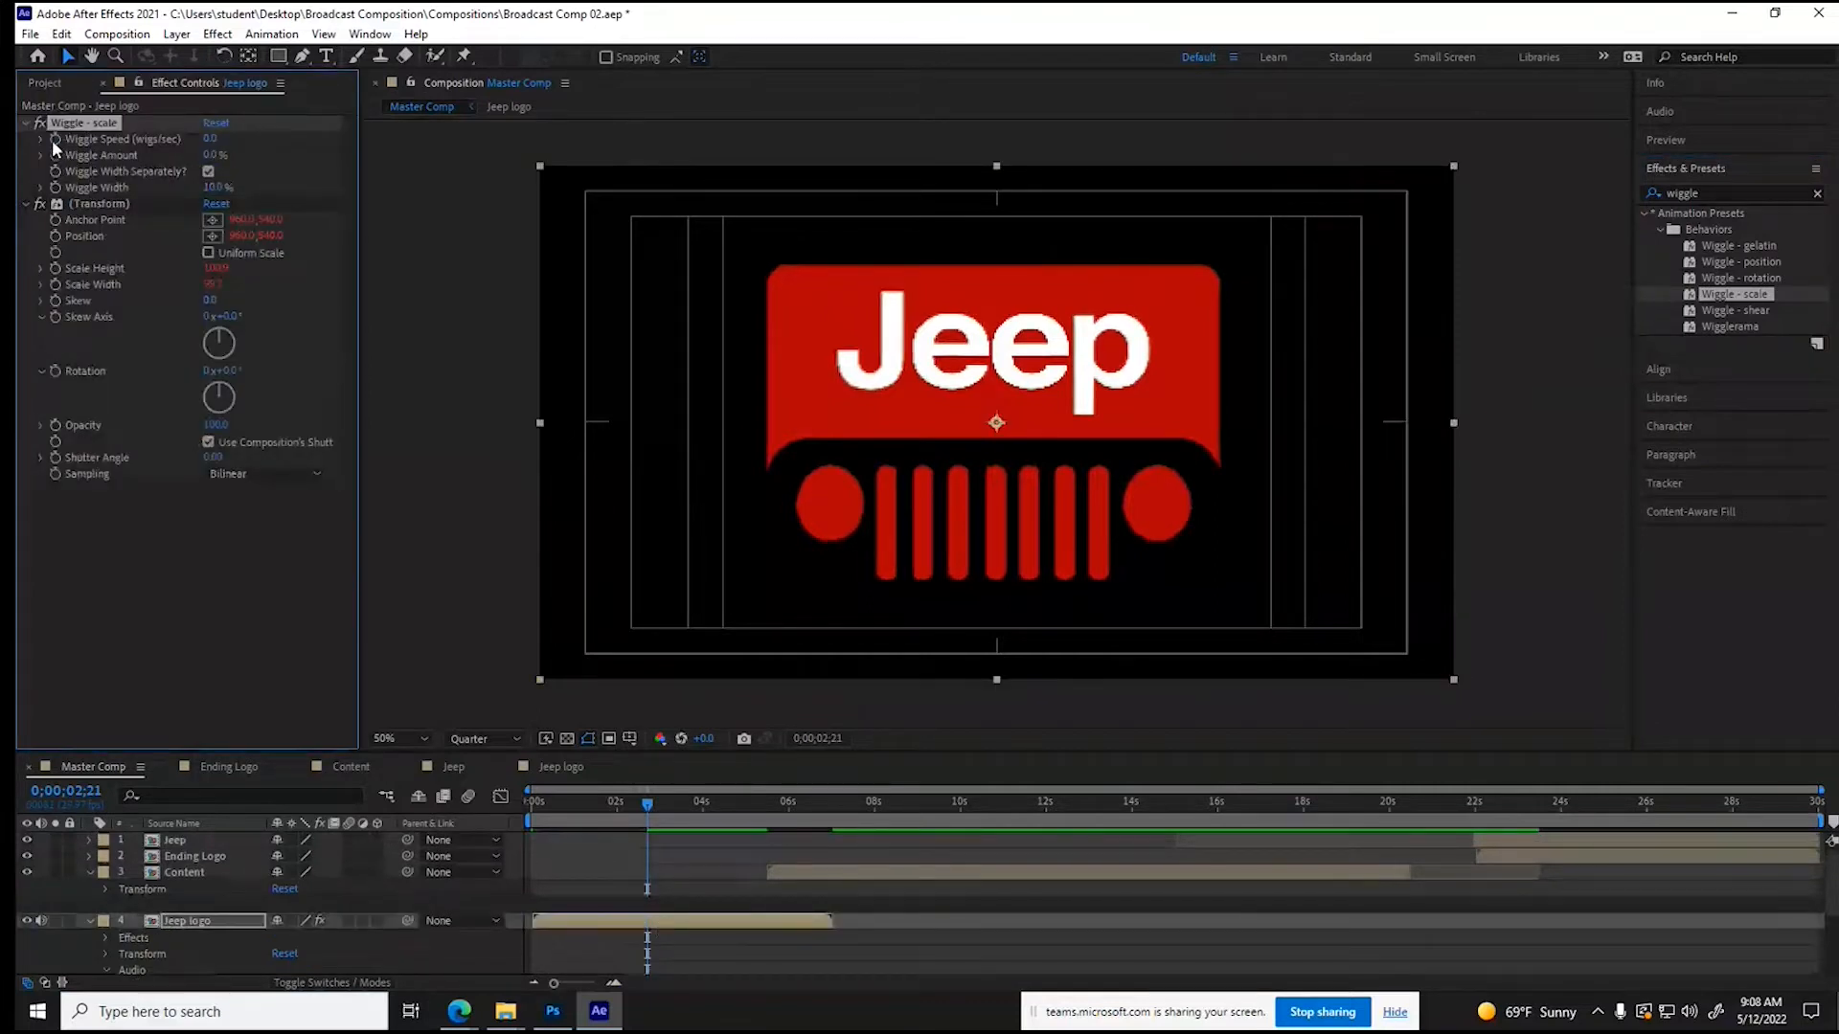
- Add keyframes that hold Wiggle Speed and Wiggle Amount at 0 at 0;00;03;03
click(650, 813)
drag(650, 813, 661, 813)
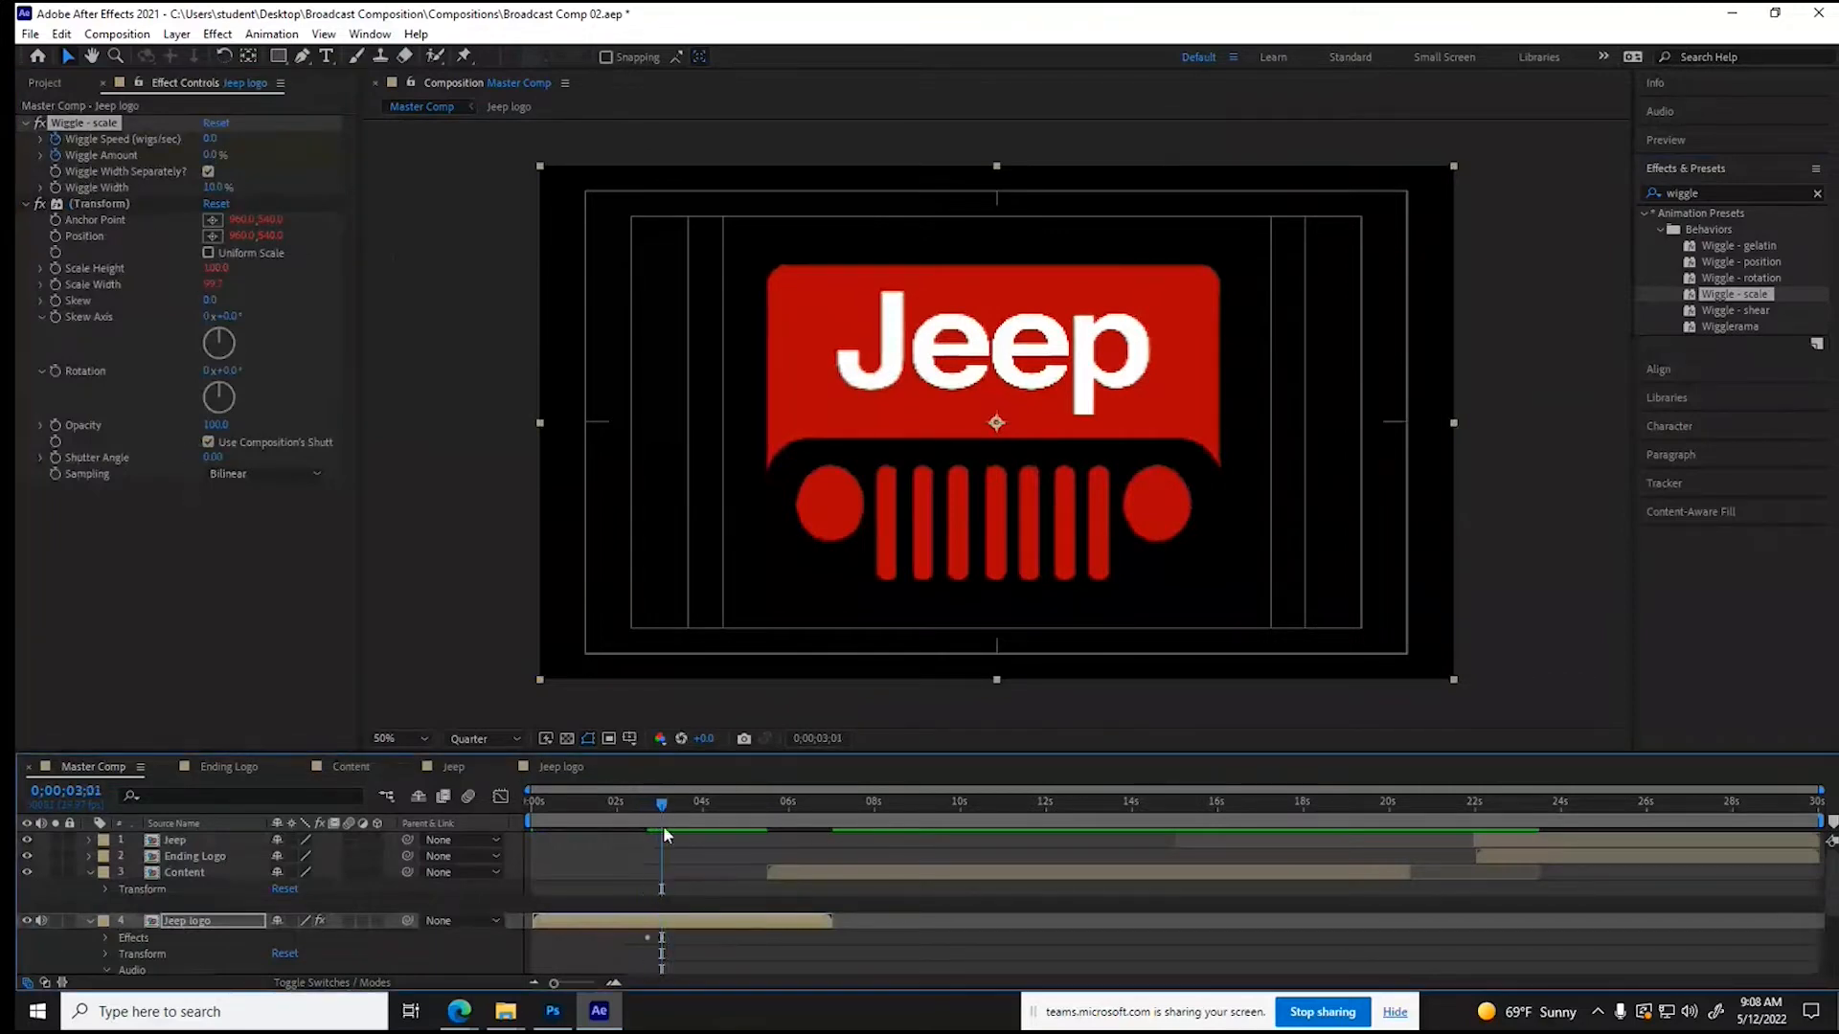
scroll(687, 866, down, 1)
scroll(687, 866, down, 1)
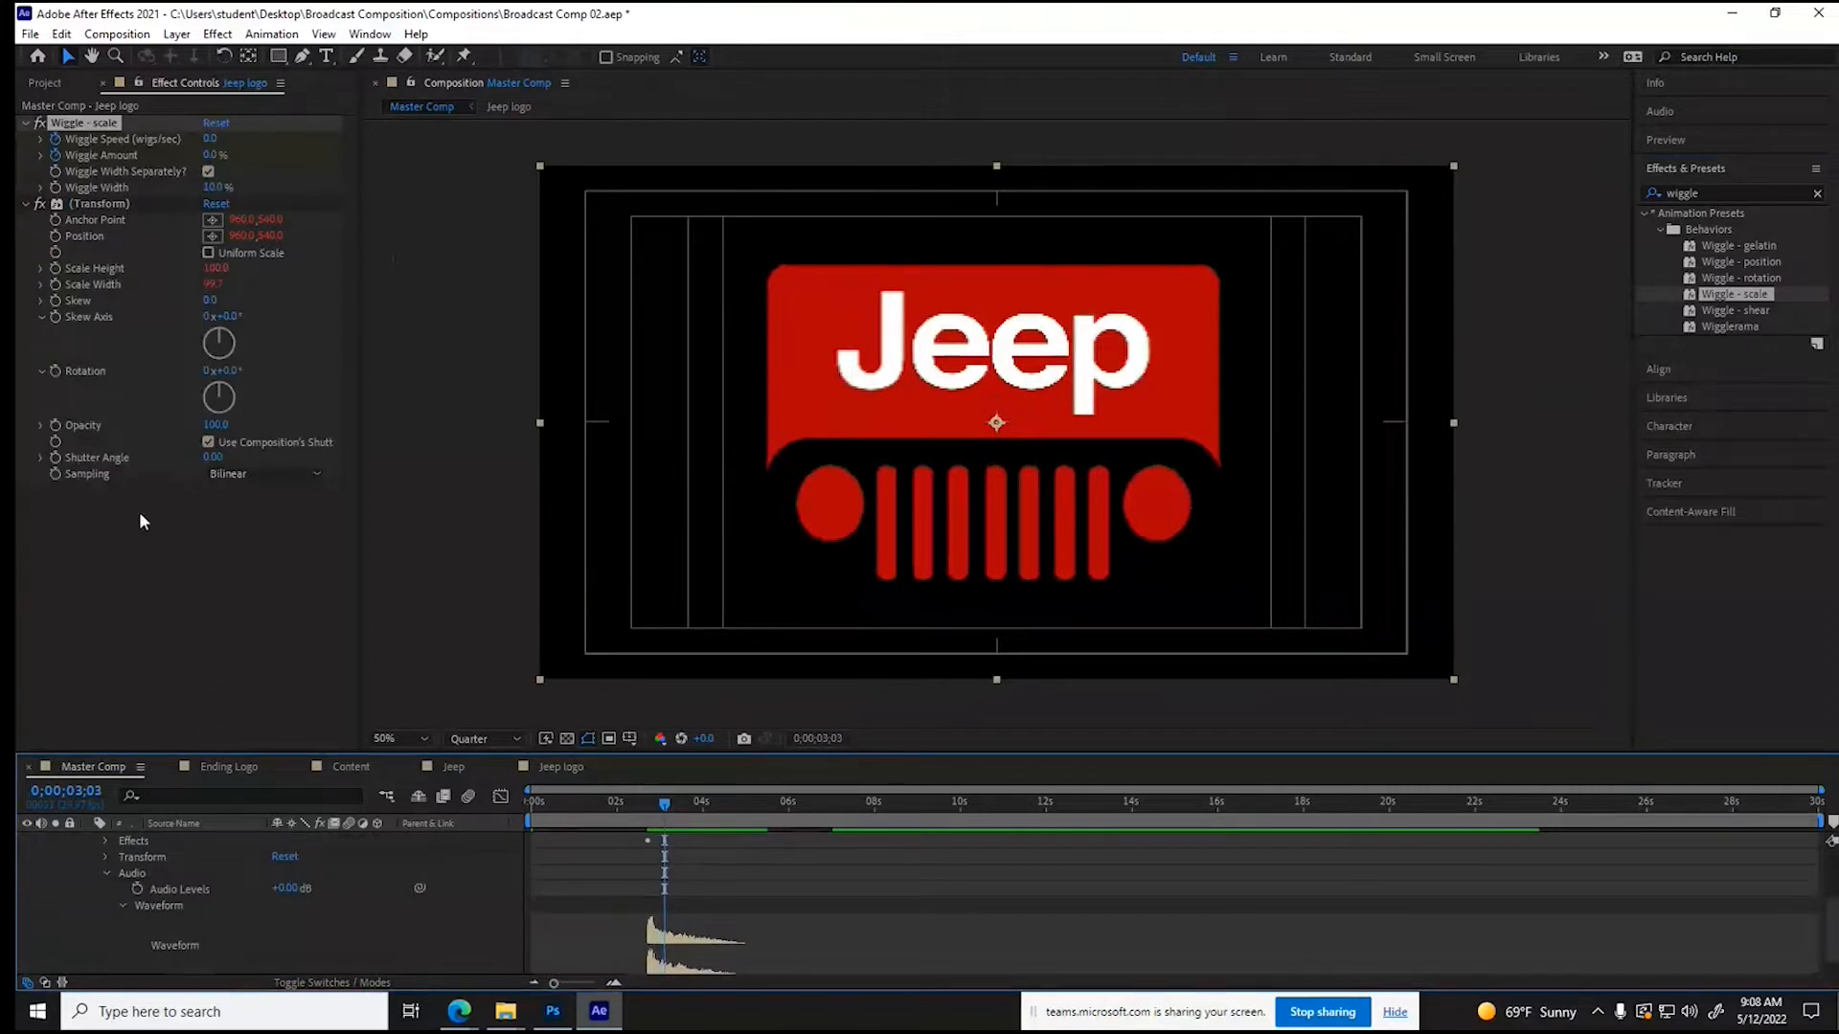
click(105, 841)
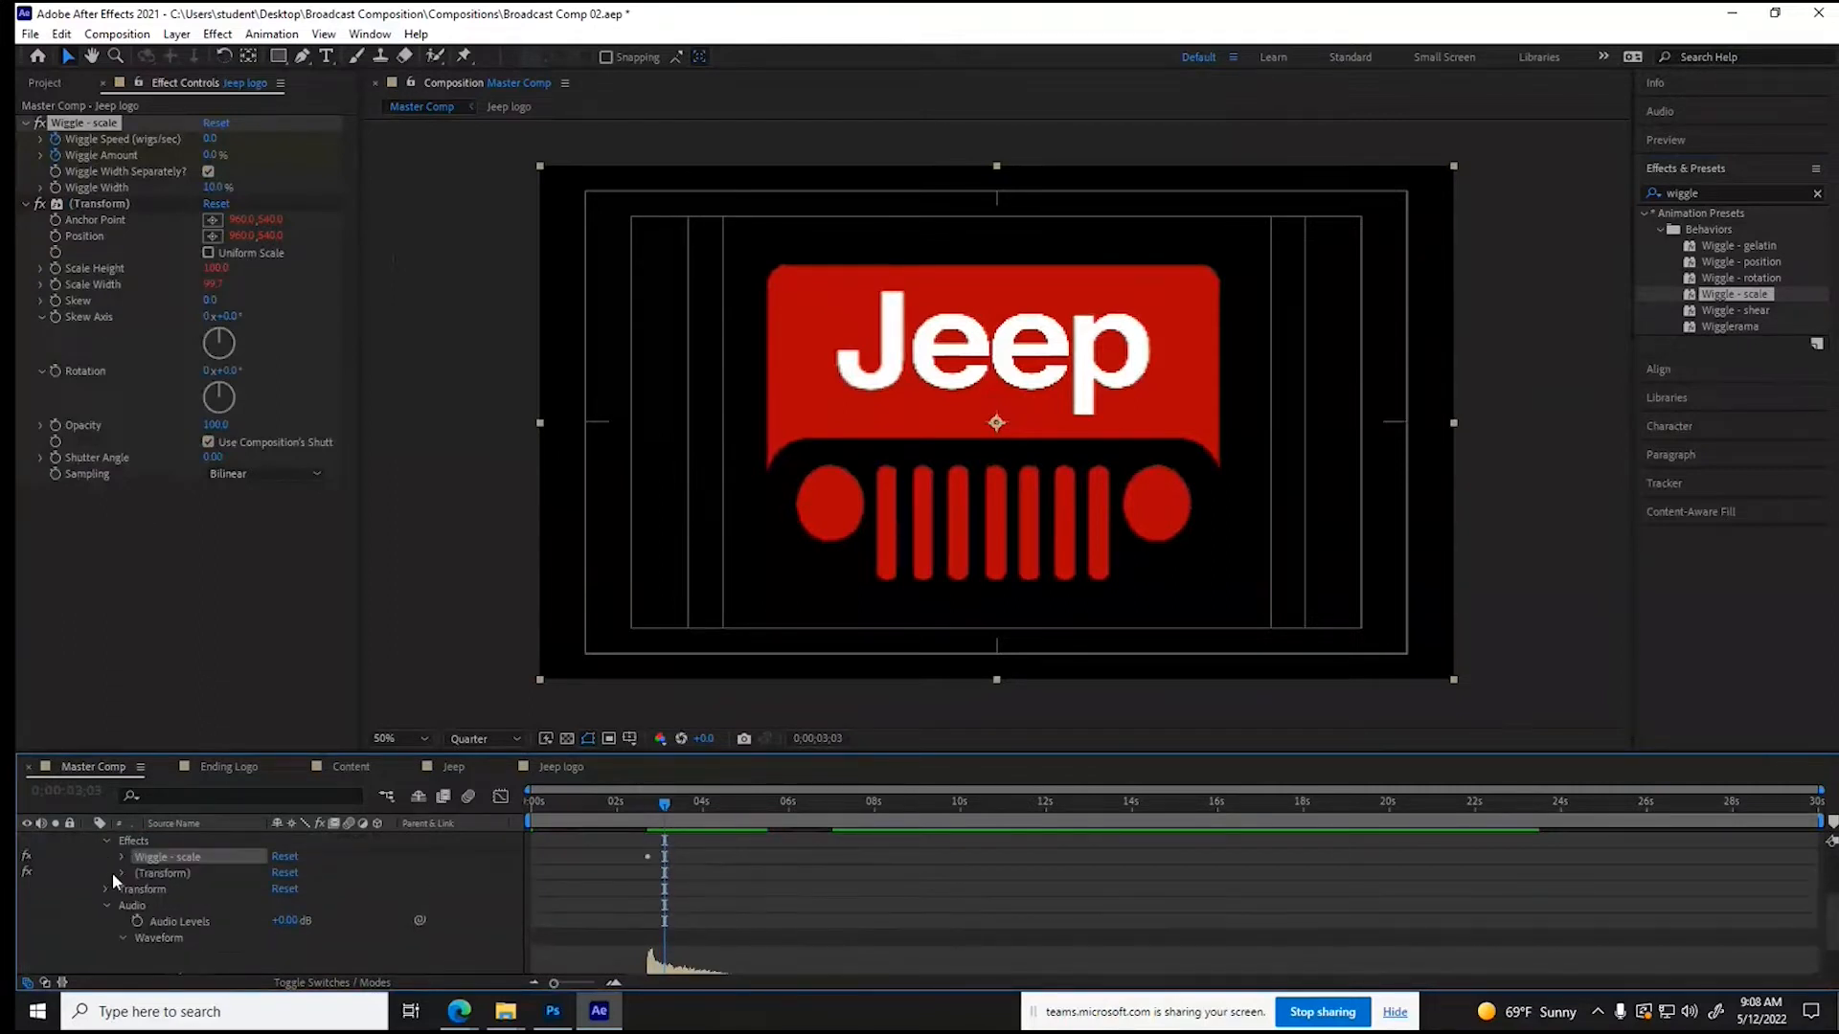
click(121, 857)
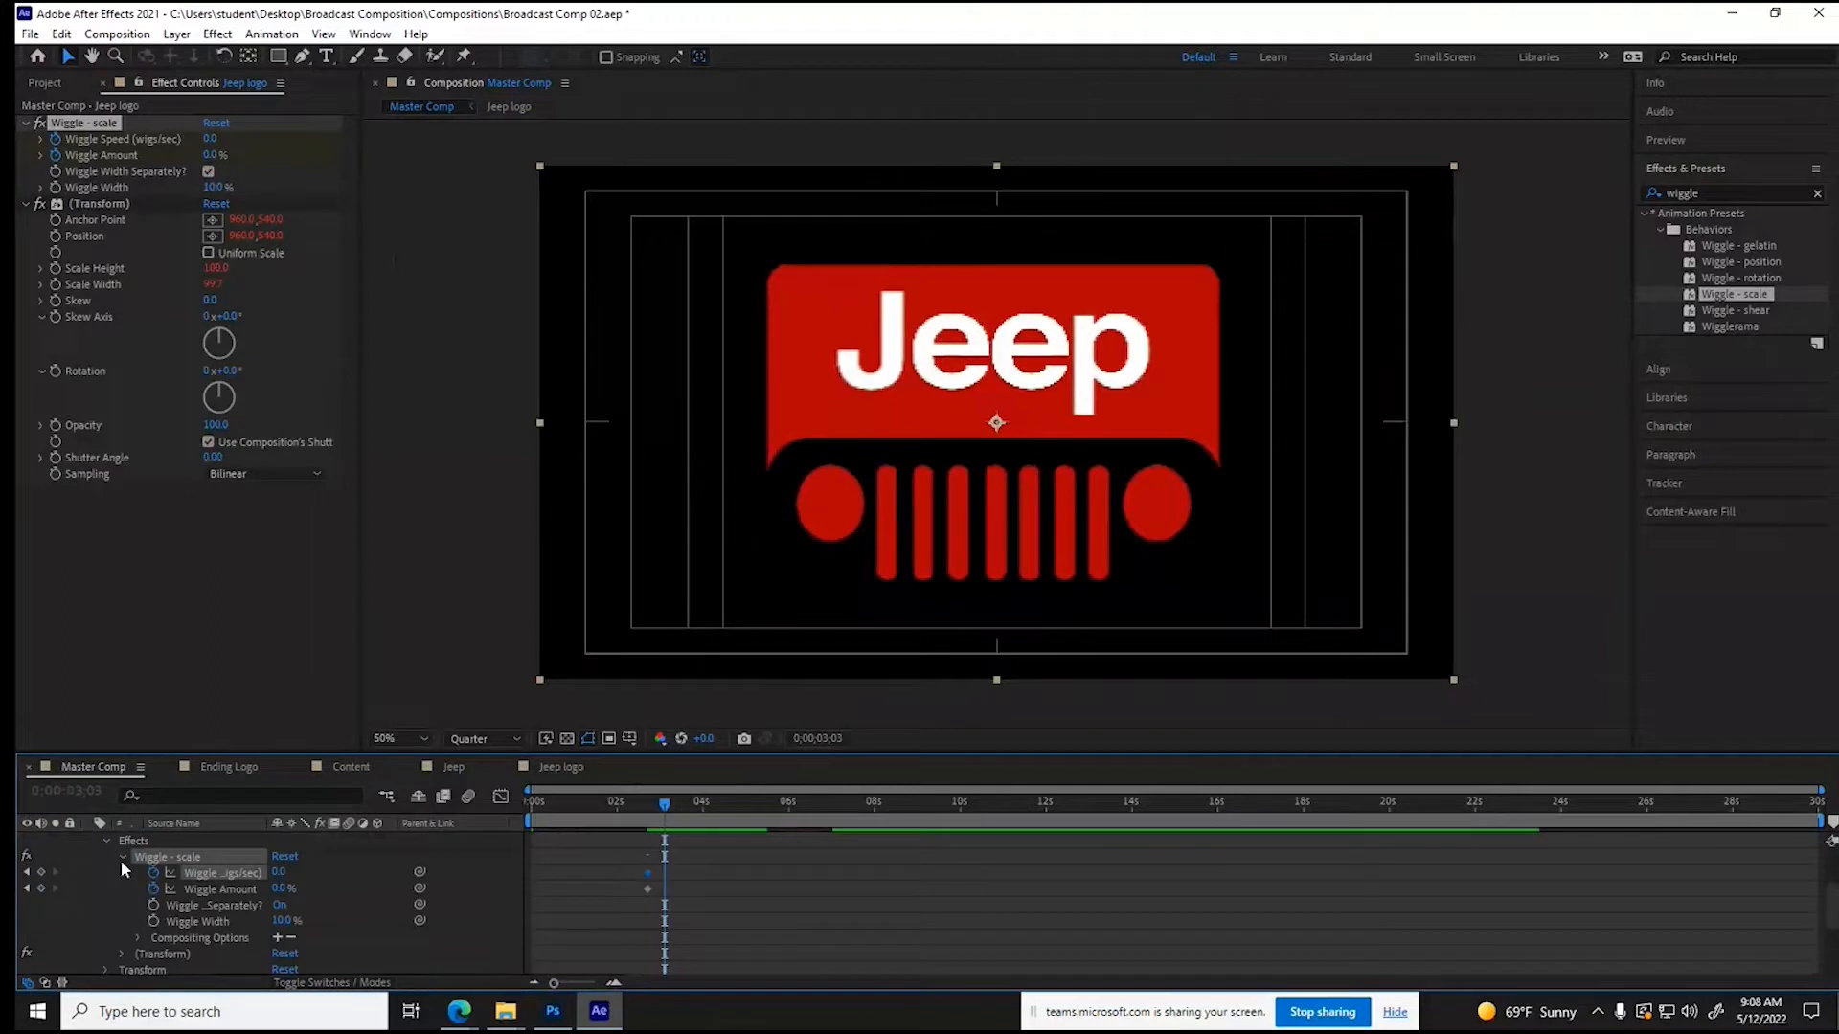
click(40, 888)
- Keyframe Wiggle Speed at 23 and Wiggle Amount at 90% at 0;00;02;26, and preview the logo shake
click(663, 804)
drag(663, 803, 655, 807)
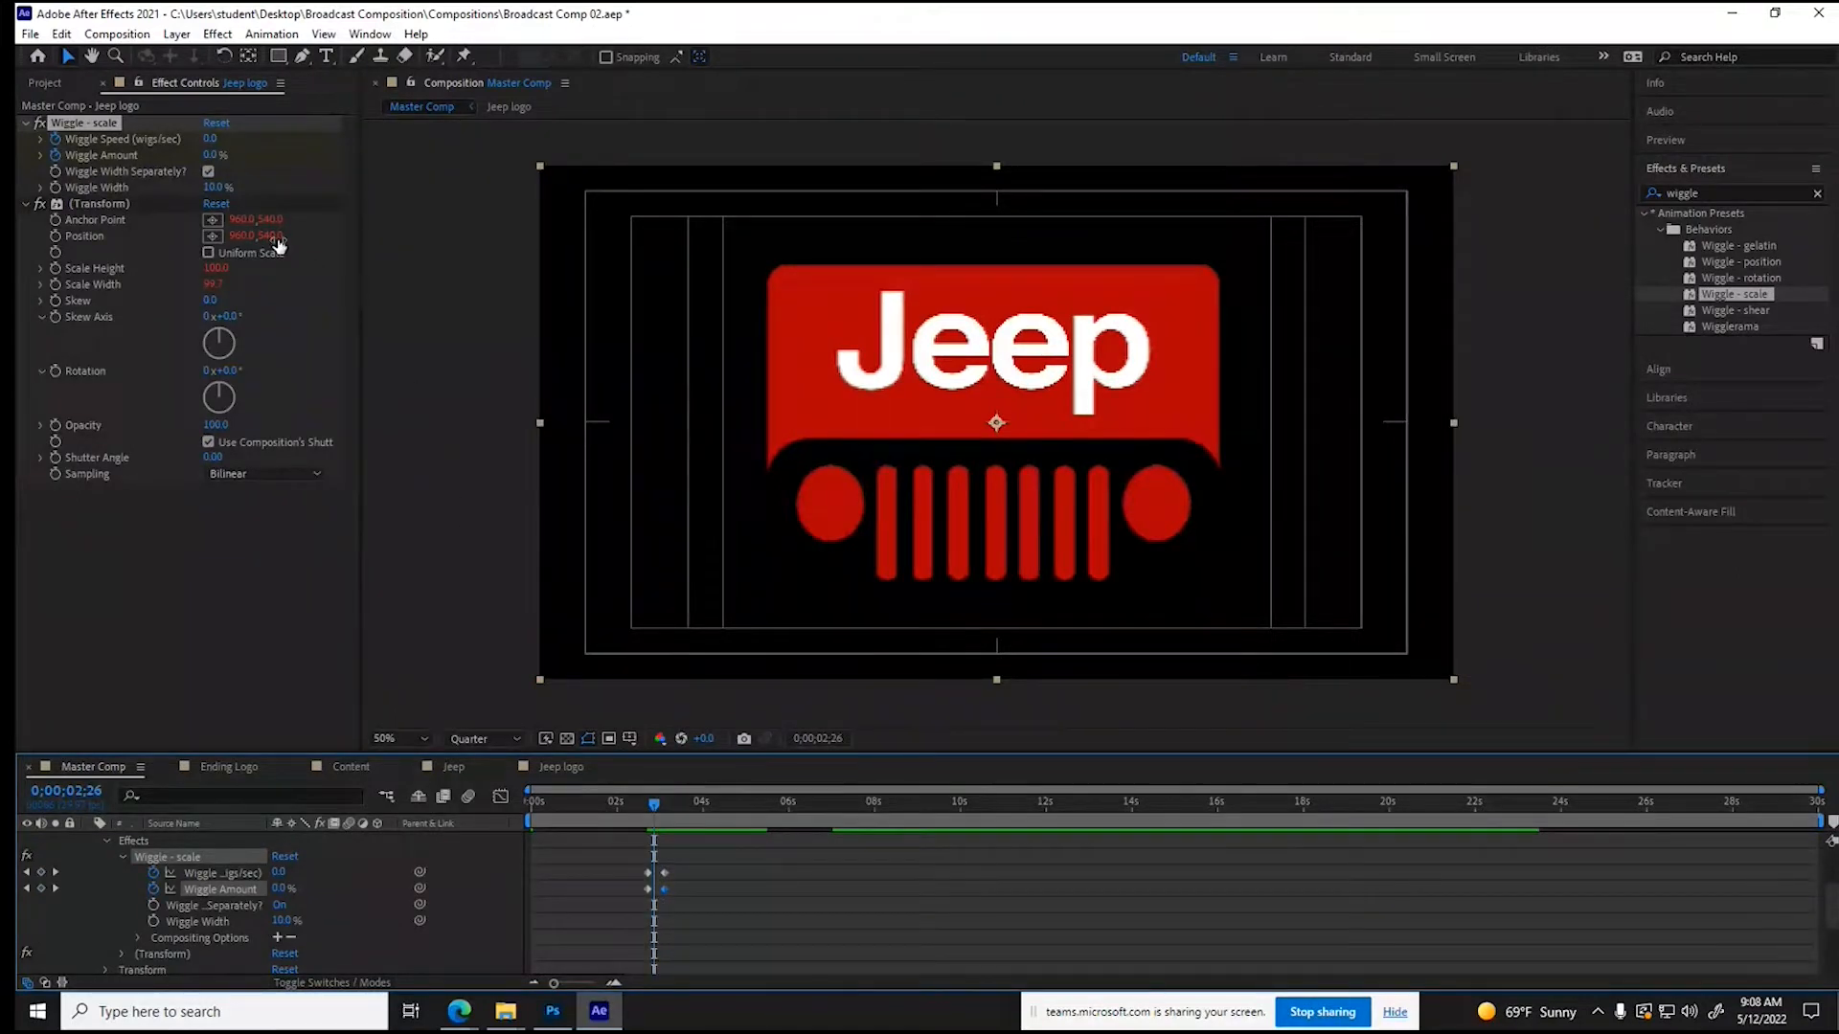
drag(207, 142, 299, 160)
click(656, 800)
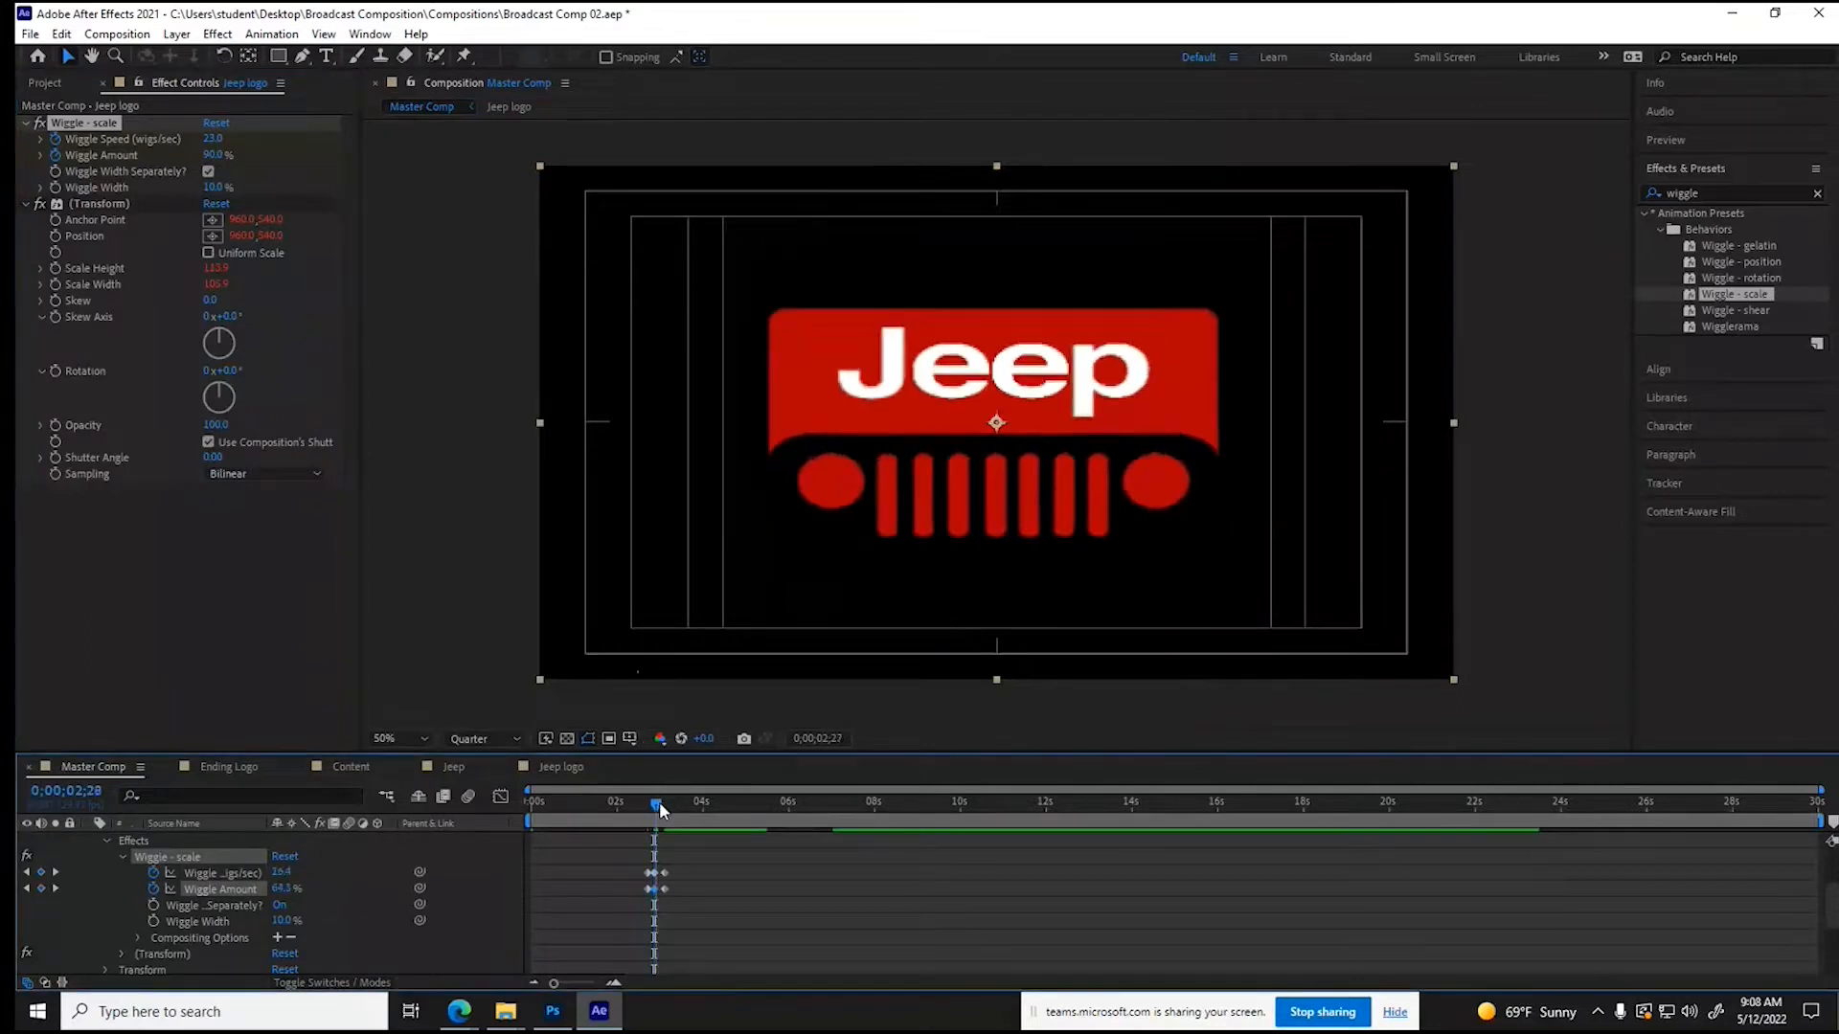
drag(653, 802, 617, 802)
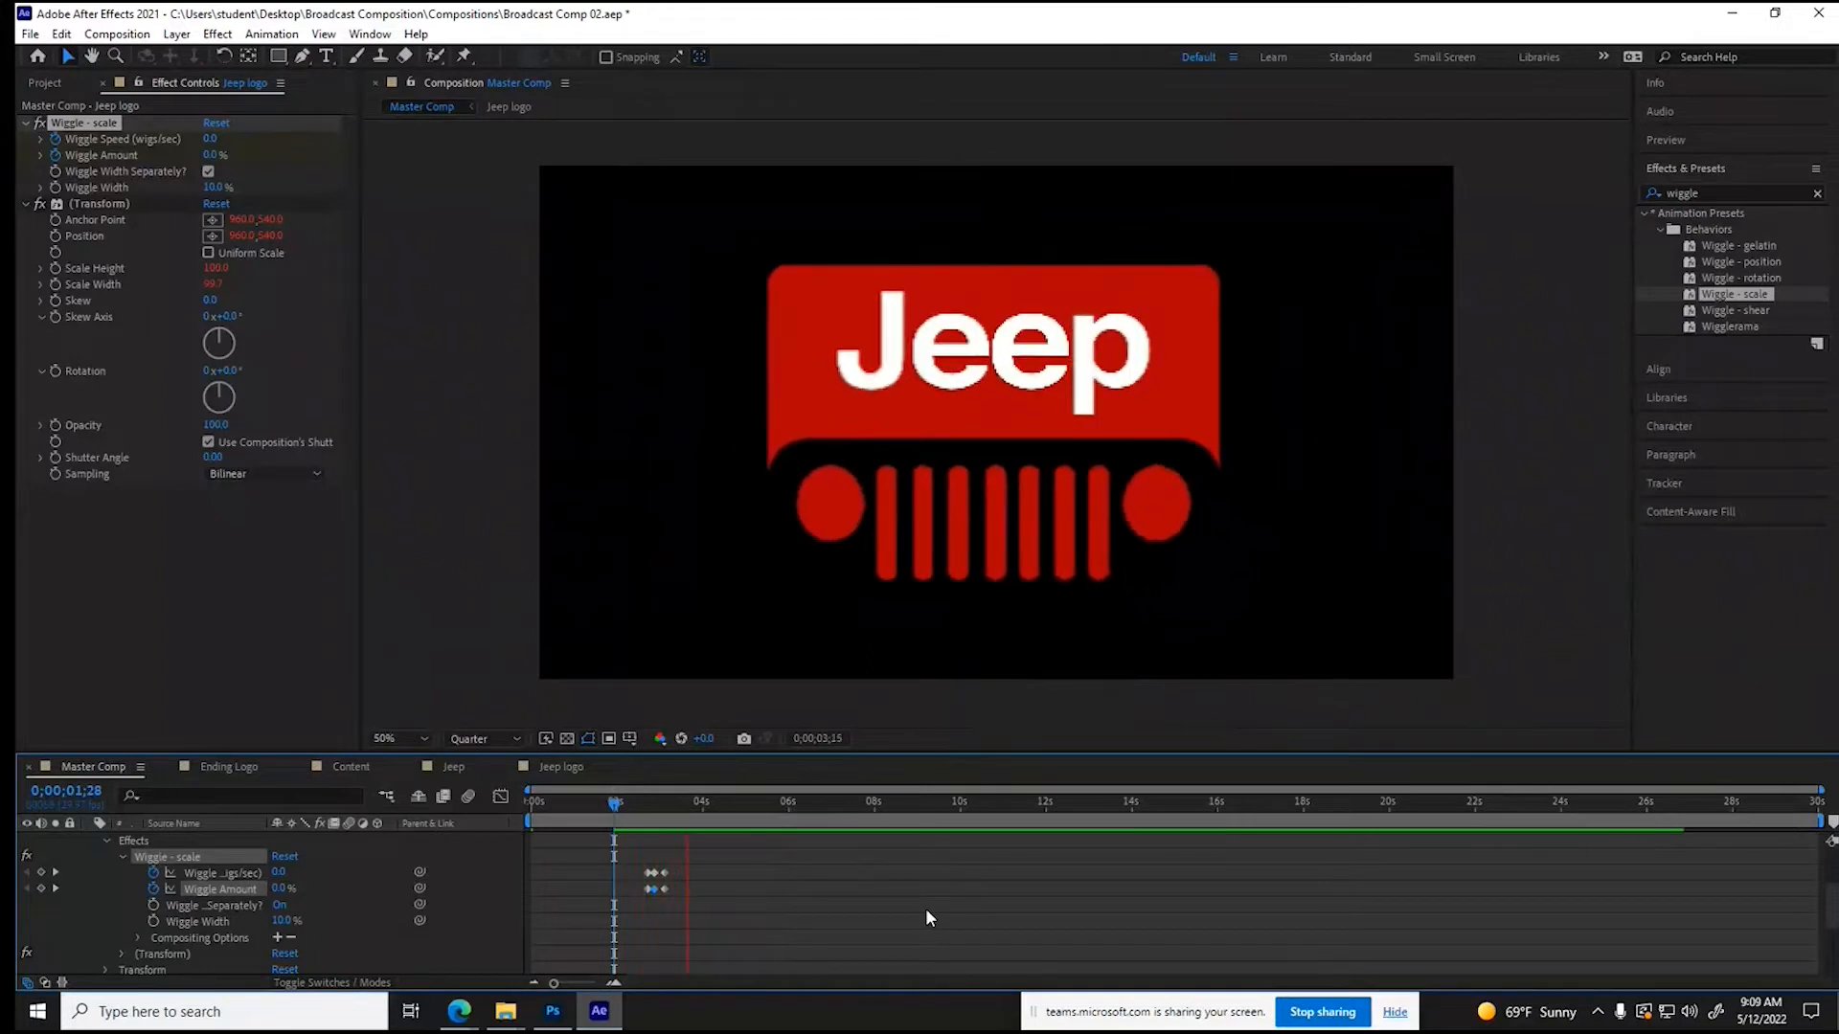
key(space)
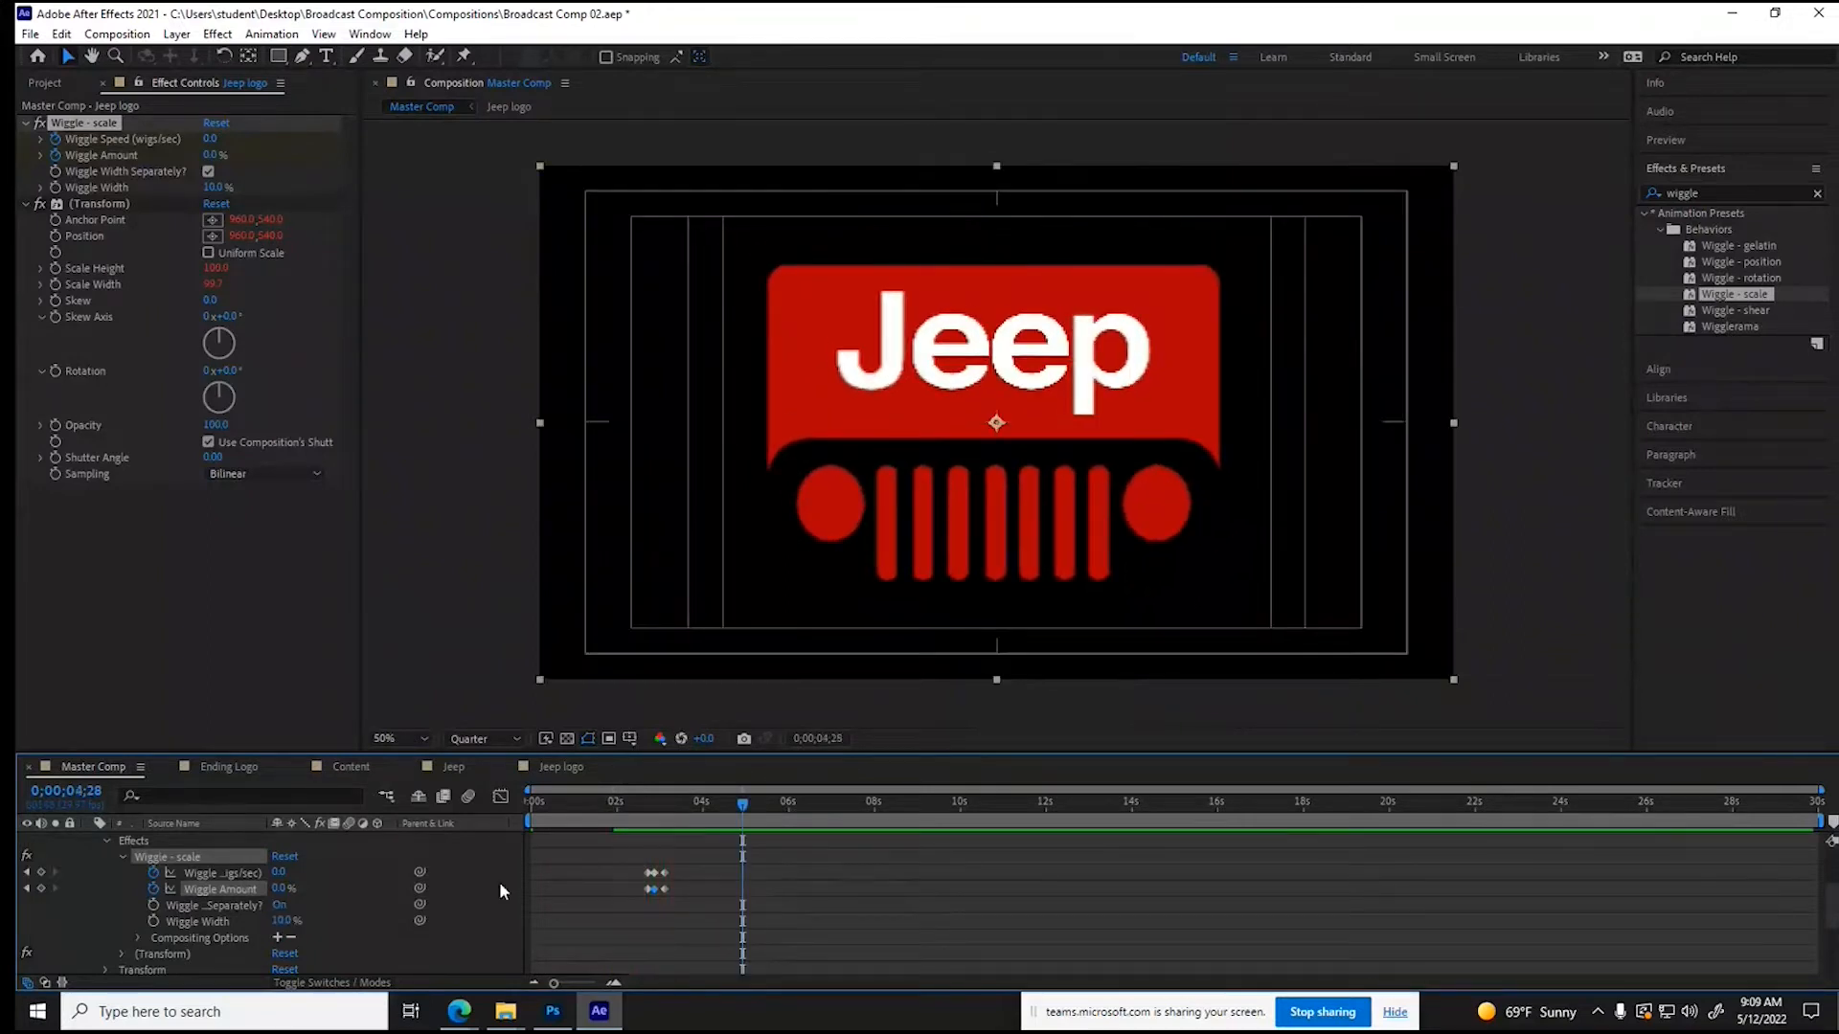
- Set Wiggle Speed to 12 and Wiggle Amount to 50% at the 0;00;02;26 keyframes
click(654, 801)
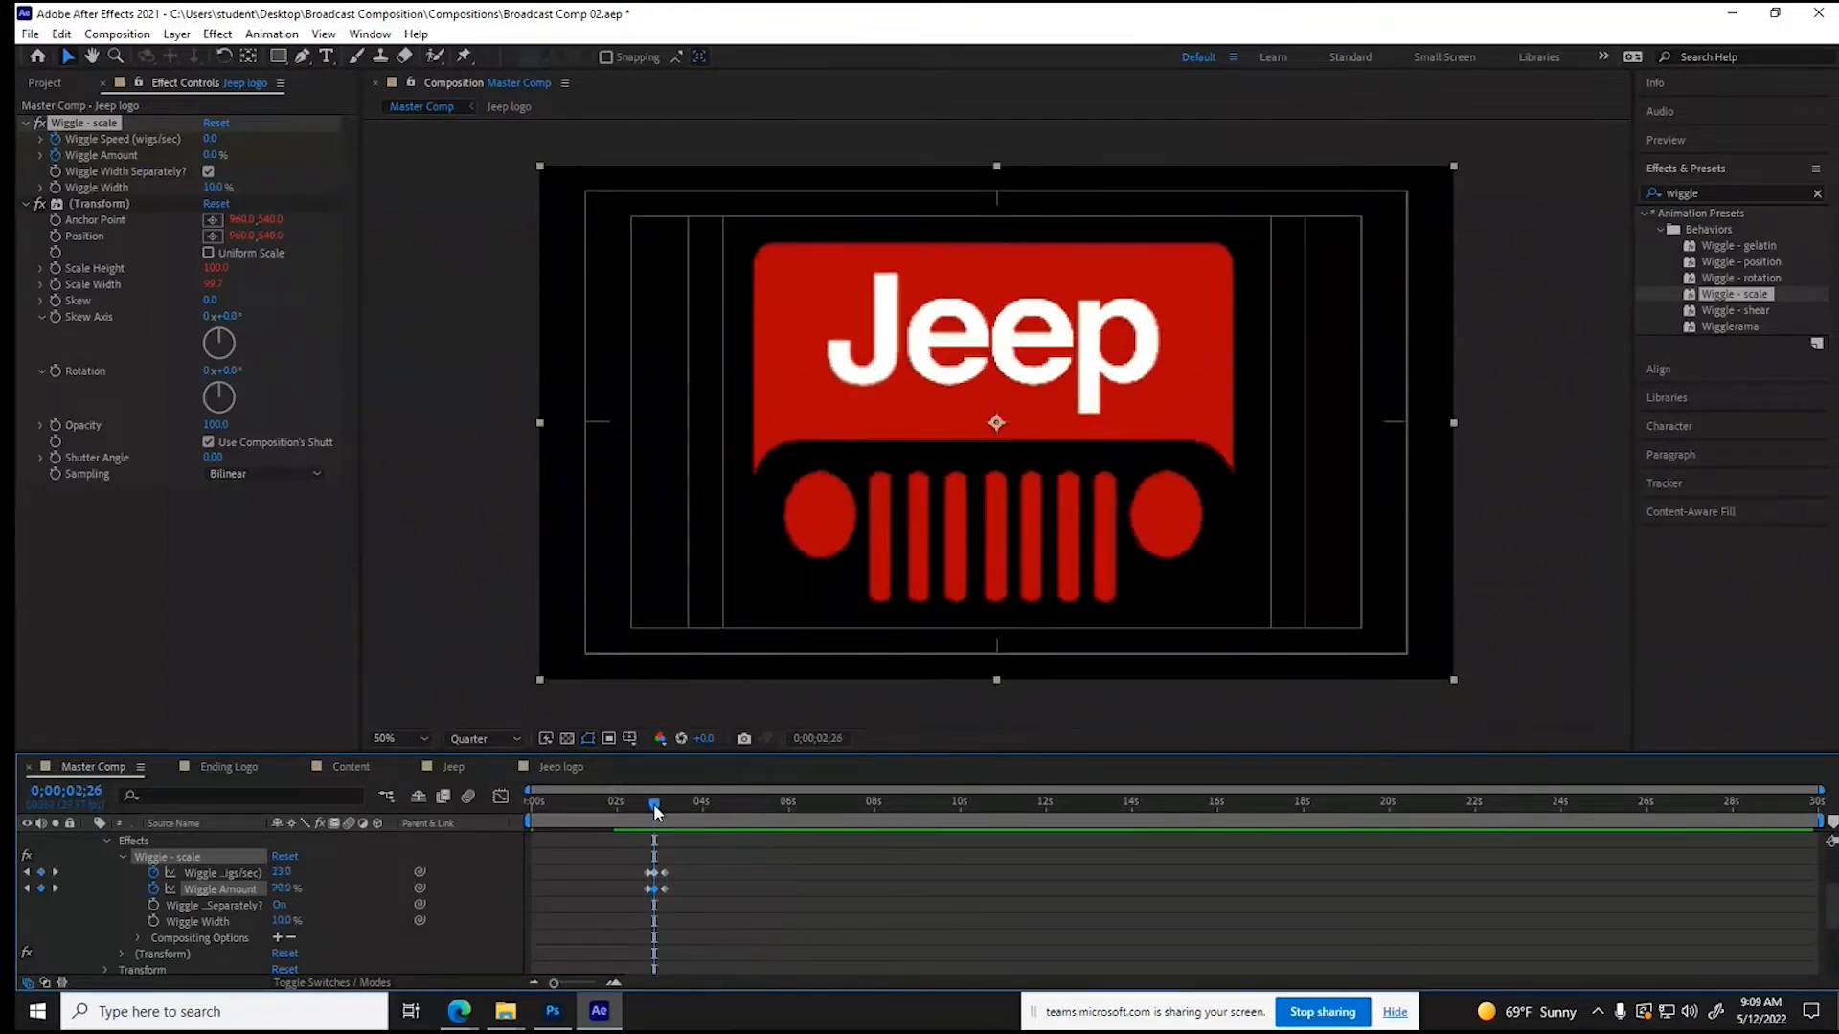
click(213, 139)
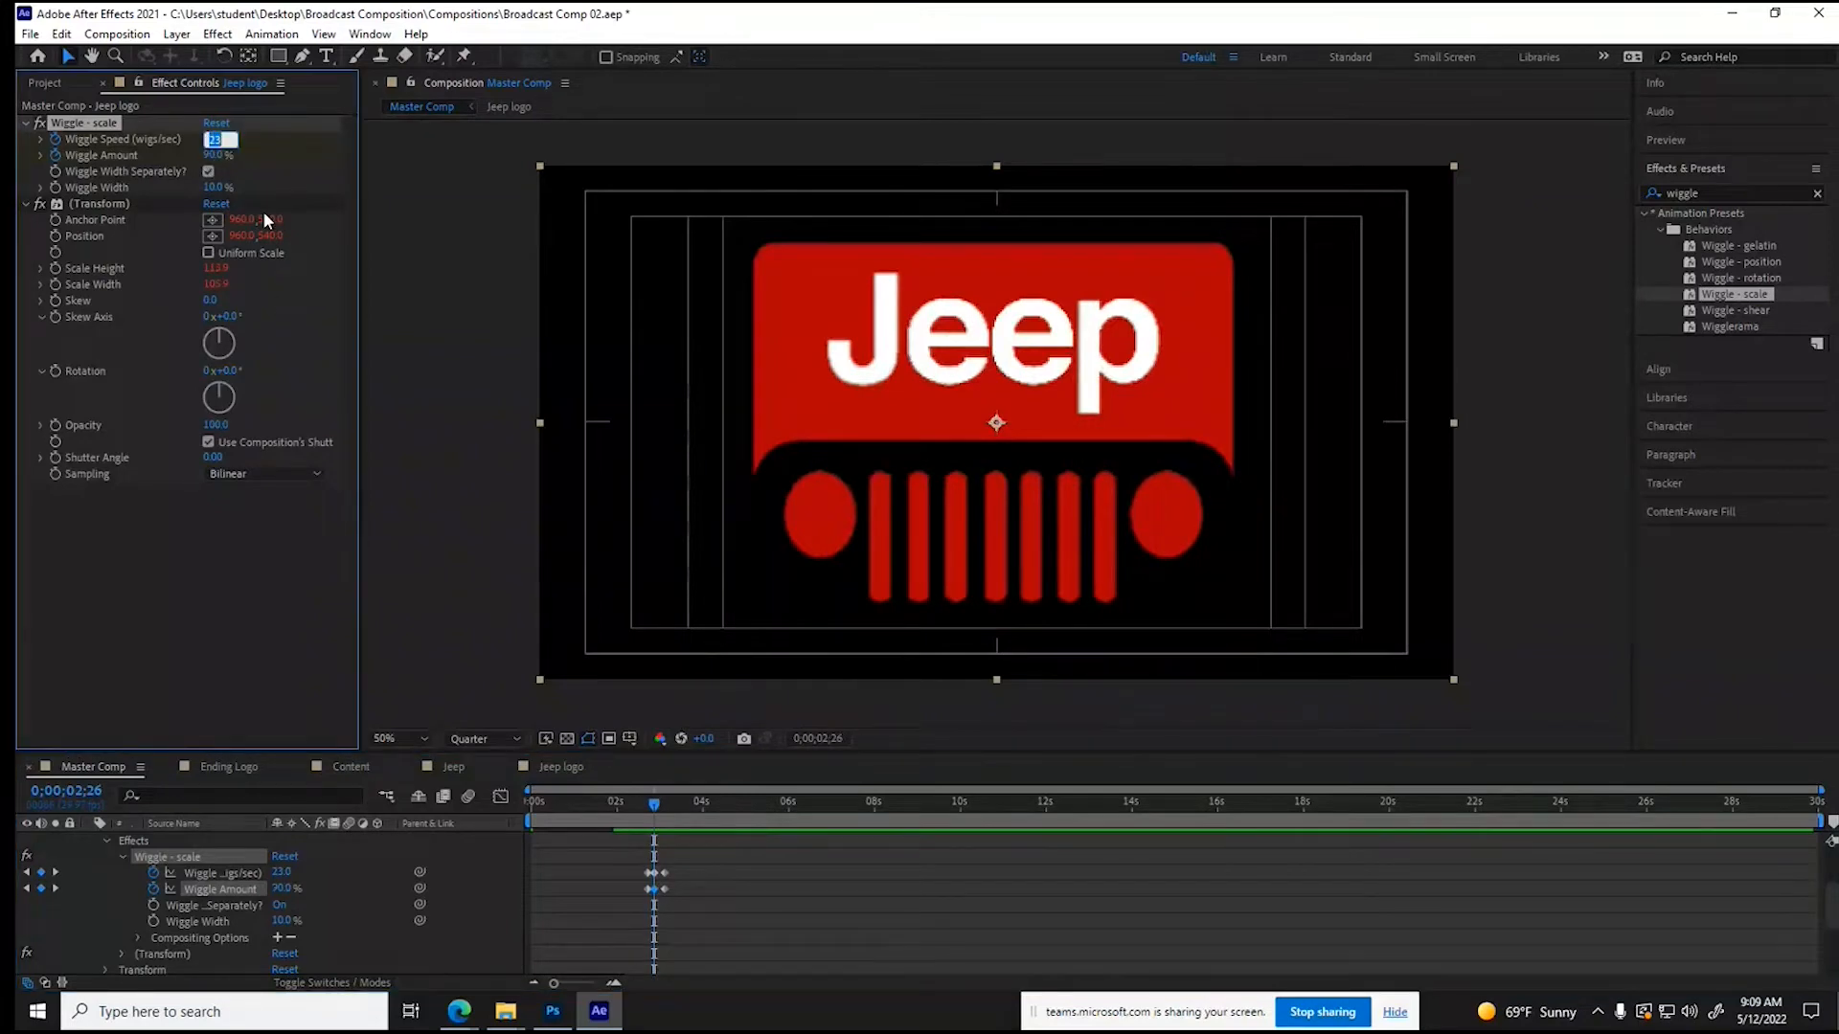
key(Tab)
text(50)
key(shift+Tab)
text(12)
key(Return)
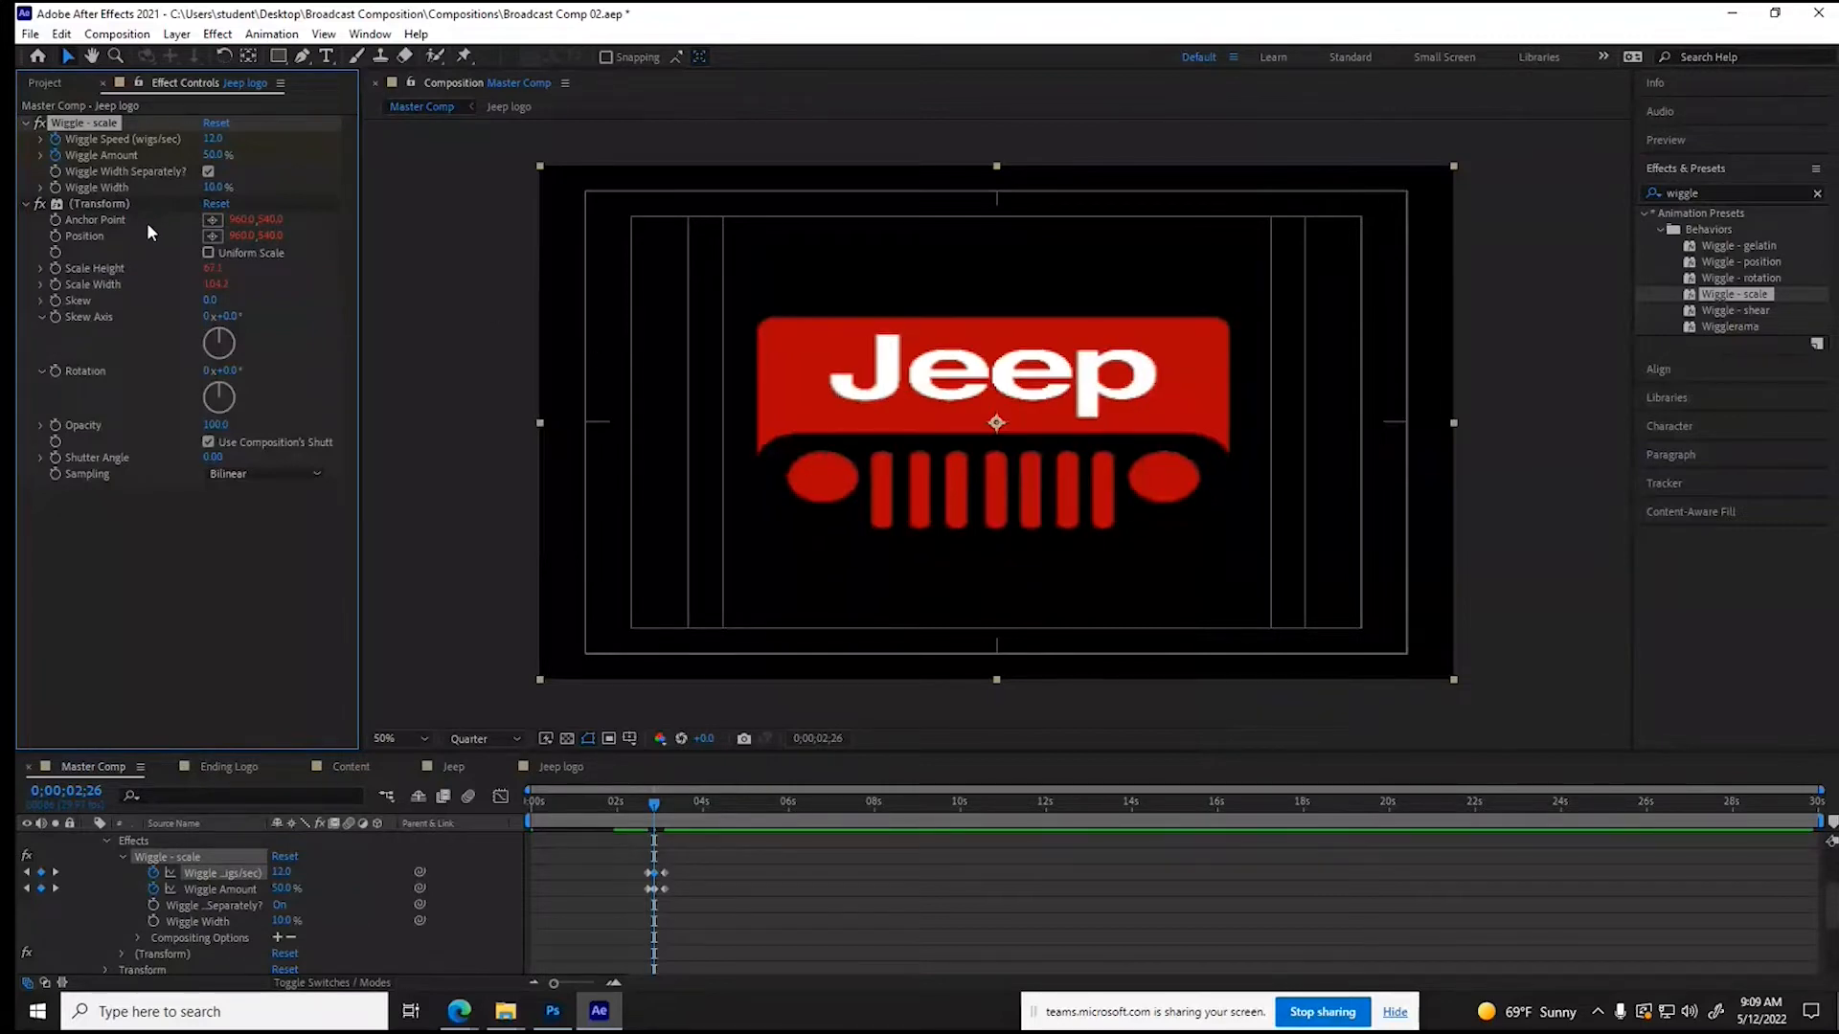
- Turn off separate width wiggling in the Wiggle - scale effect and preview Master Comp from the start
click(209, 171)
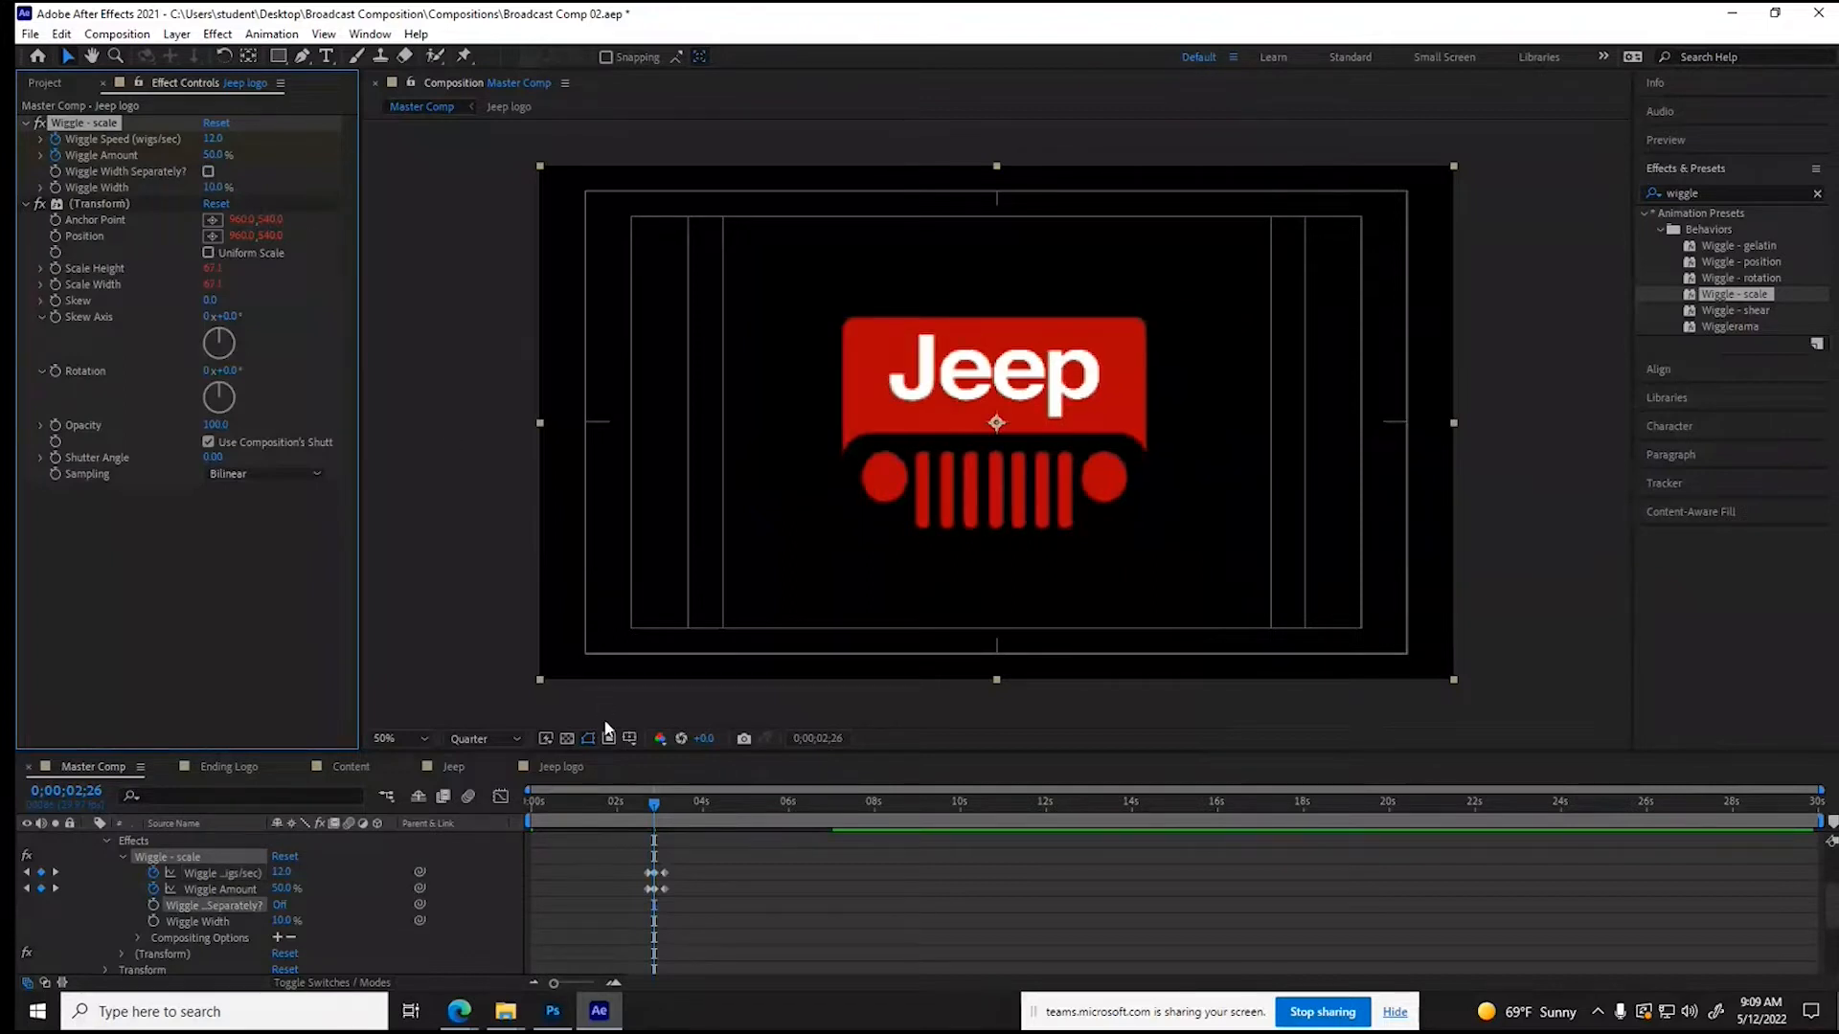
drag(594, 802, 468, 806)
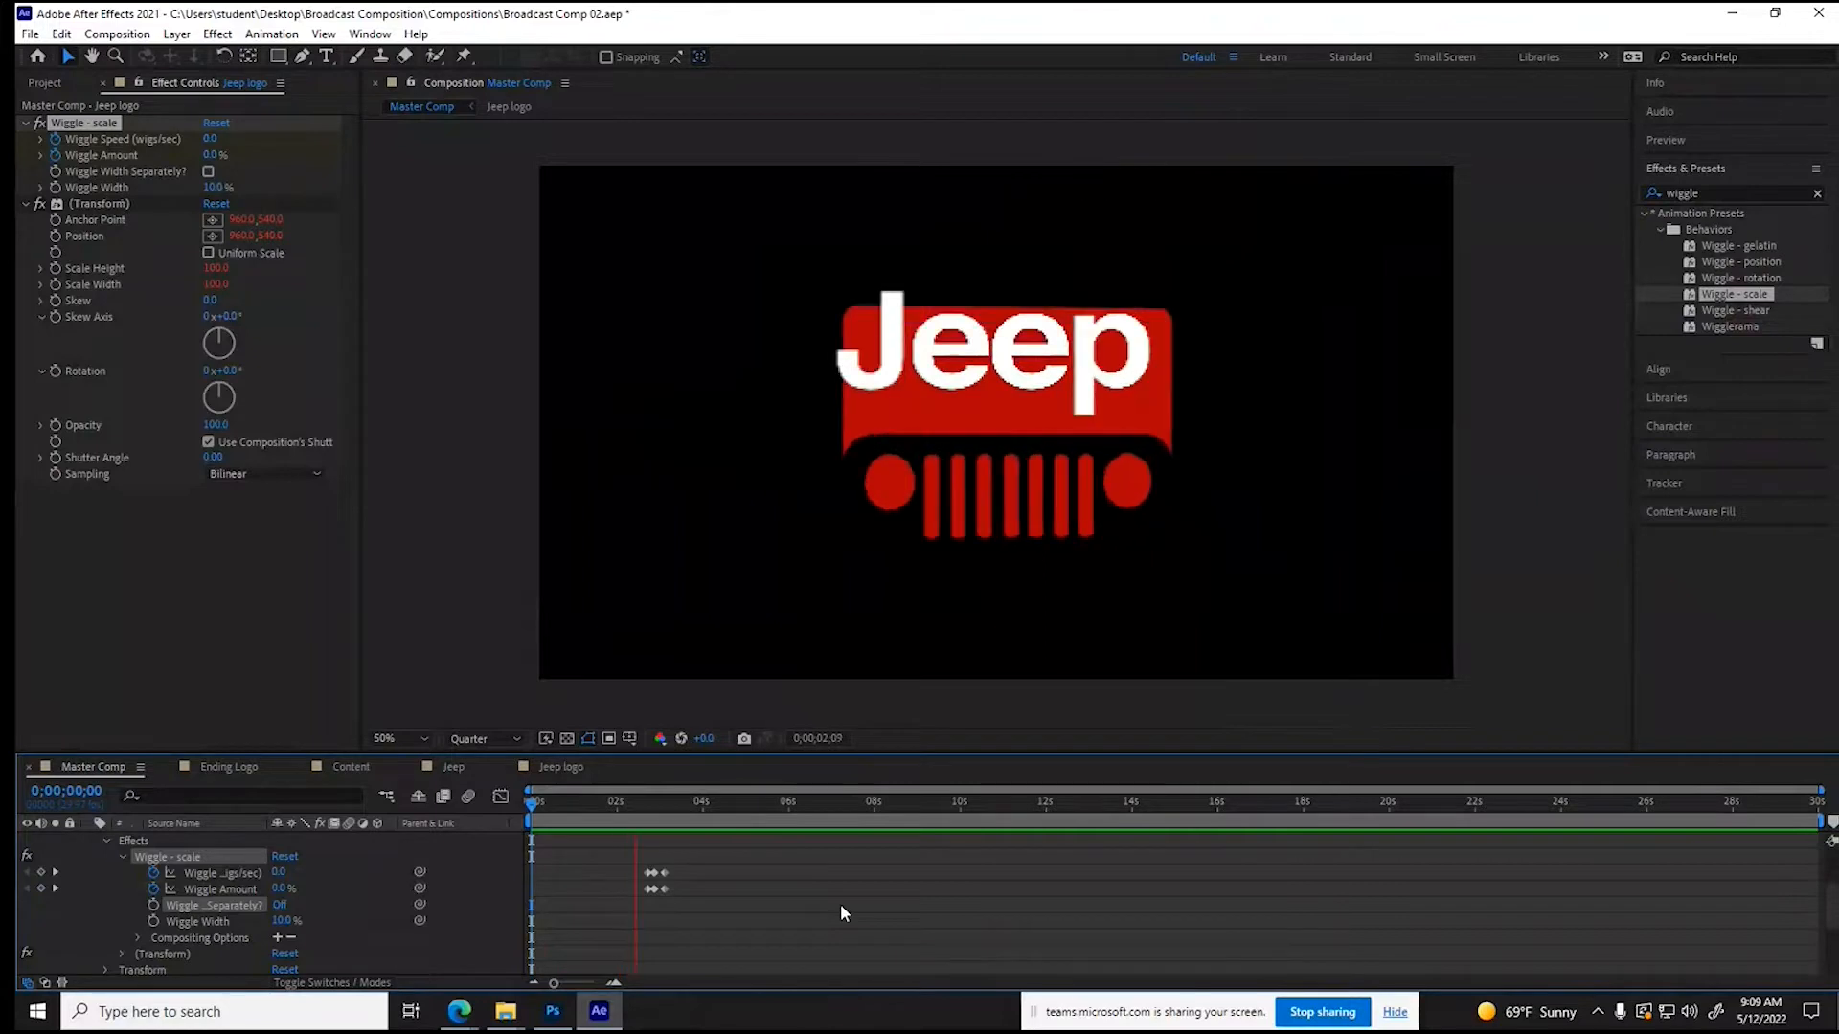
key(space)
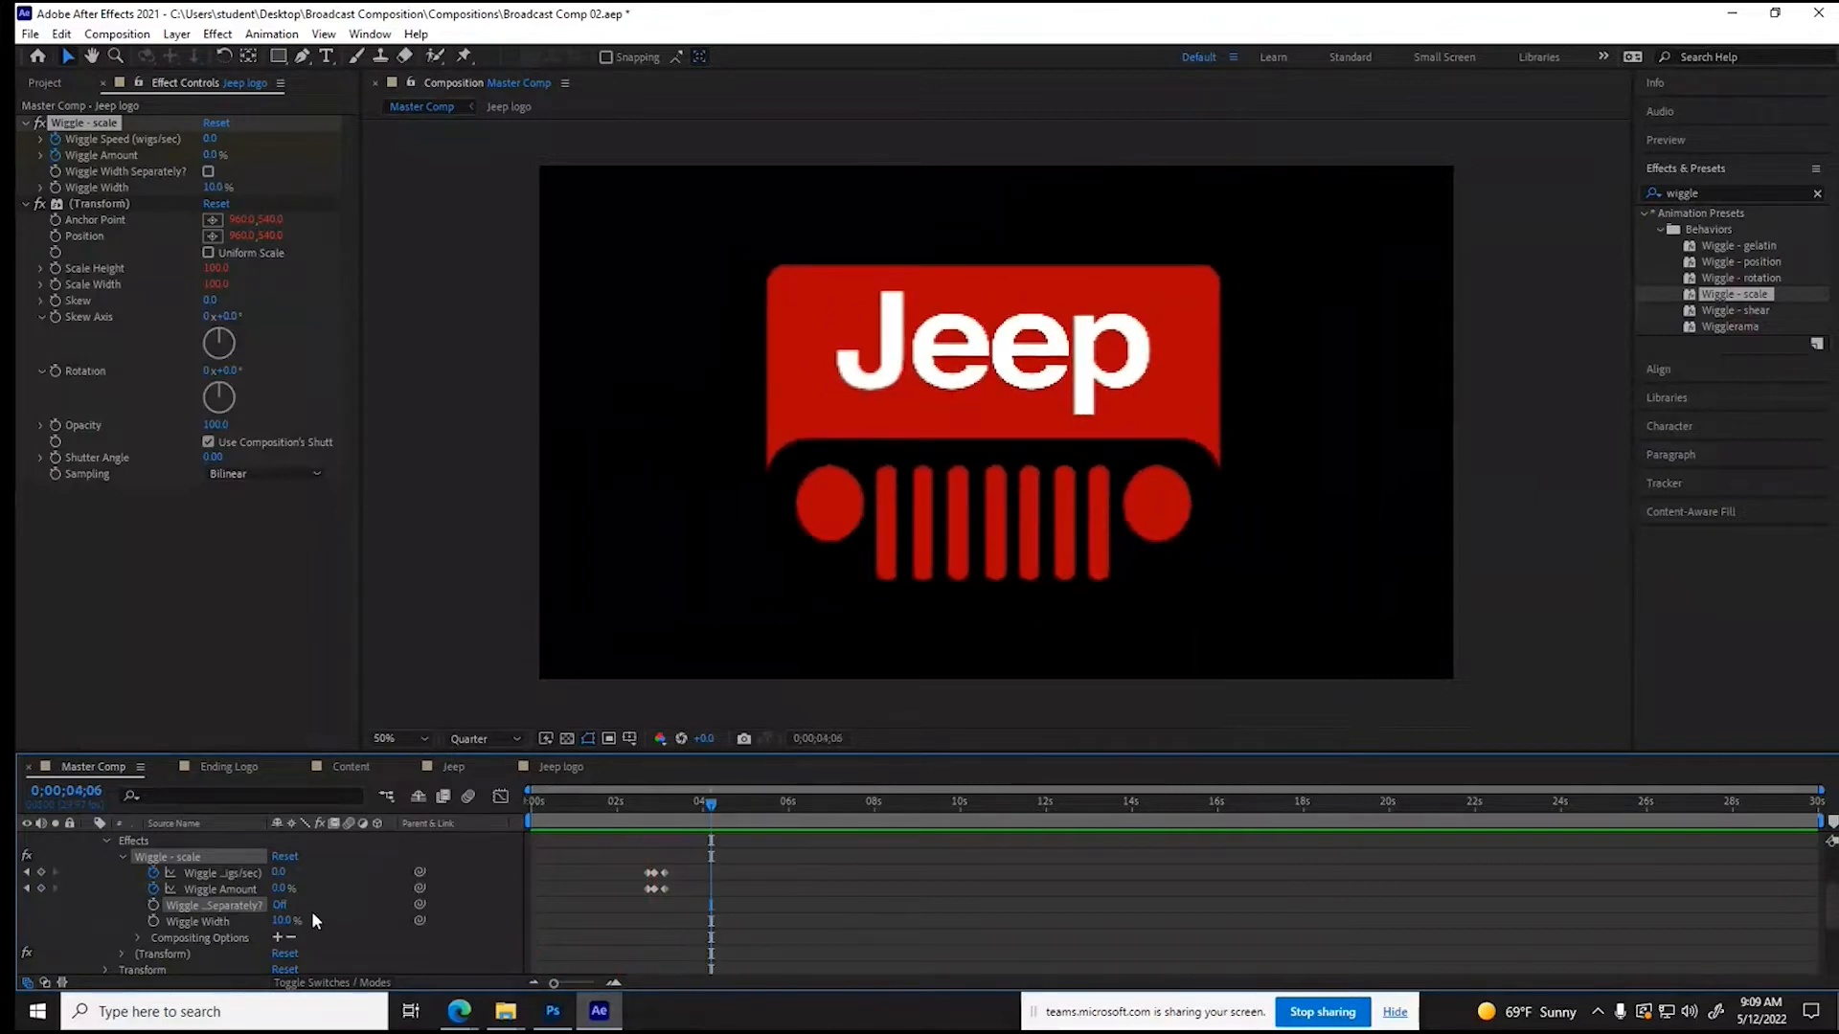
- Collapse the Jeep logo layer in Master Comp, enable its motion blur, and scrub back toward the logo shake
scroll(356, 883, up, 2)
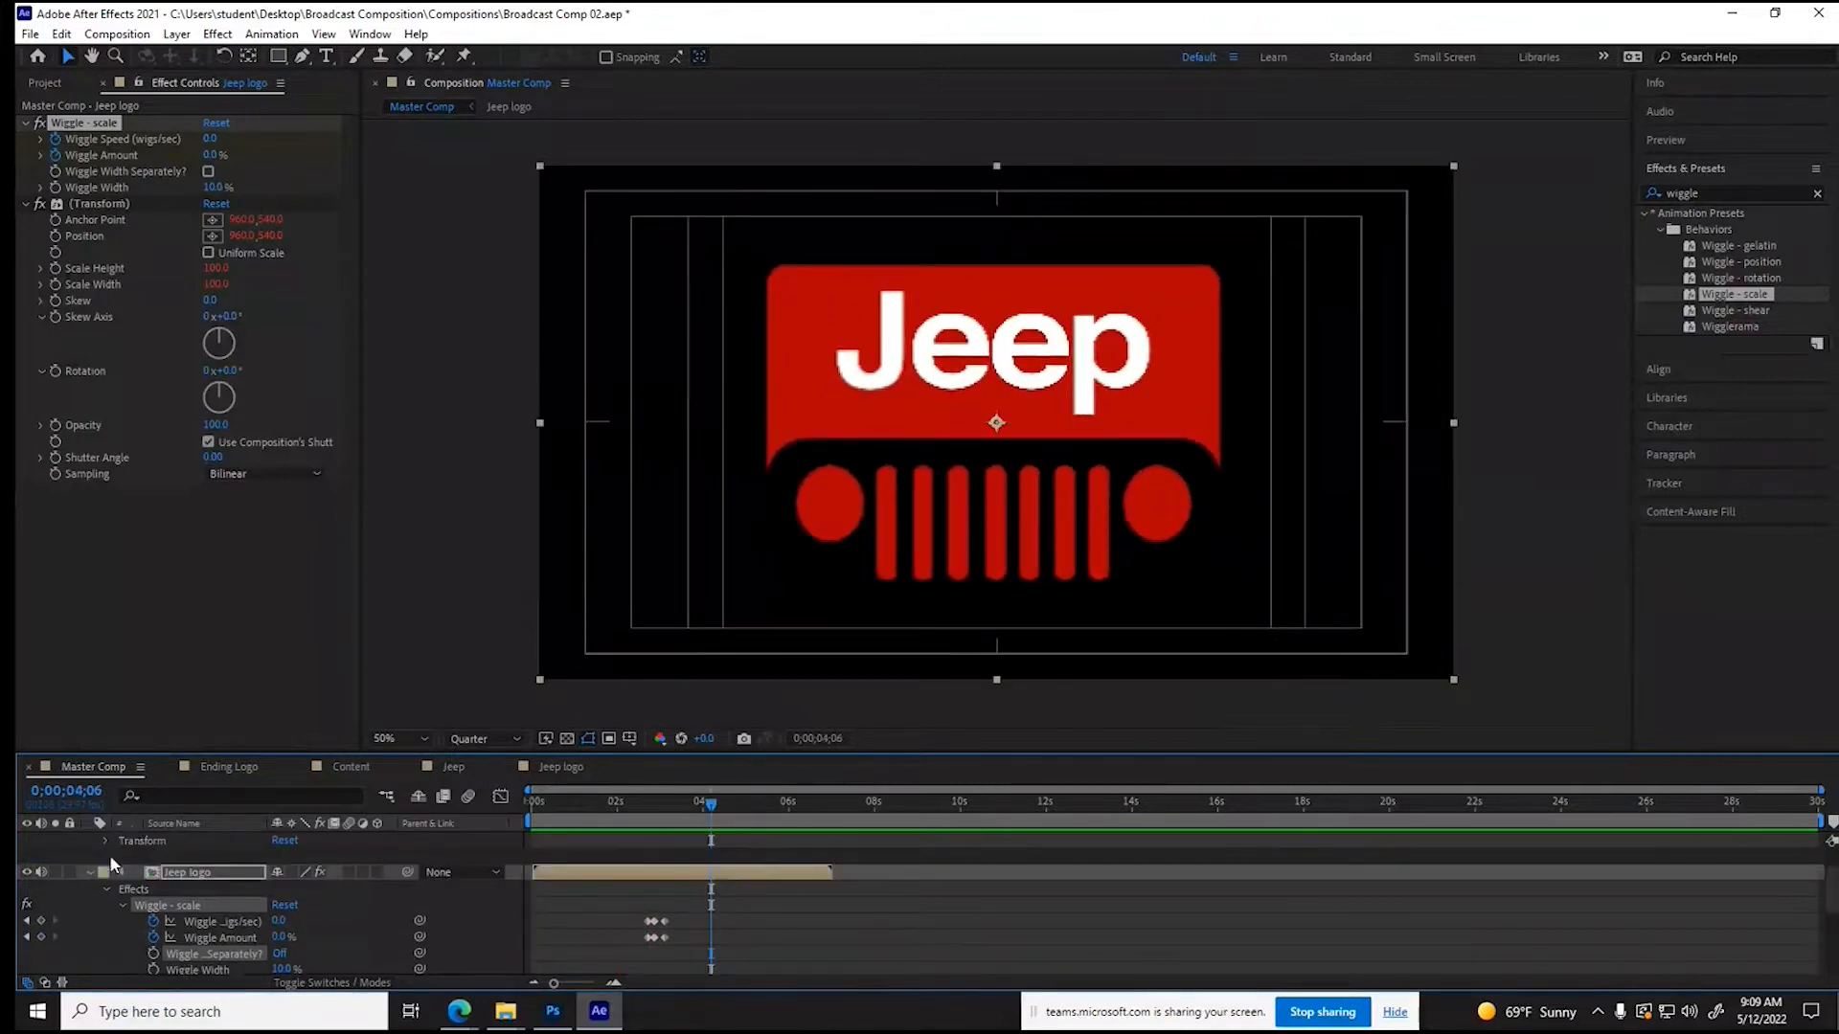
click(90, 874)
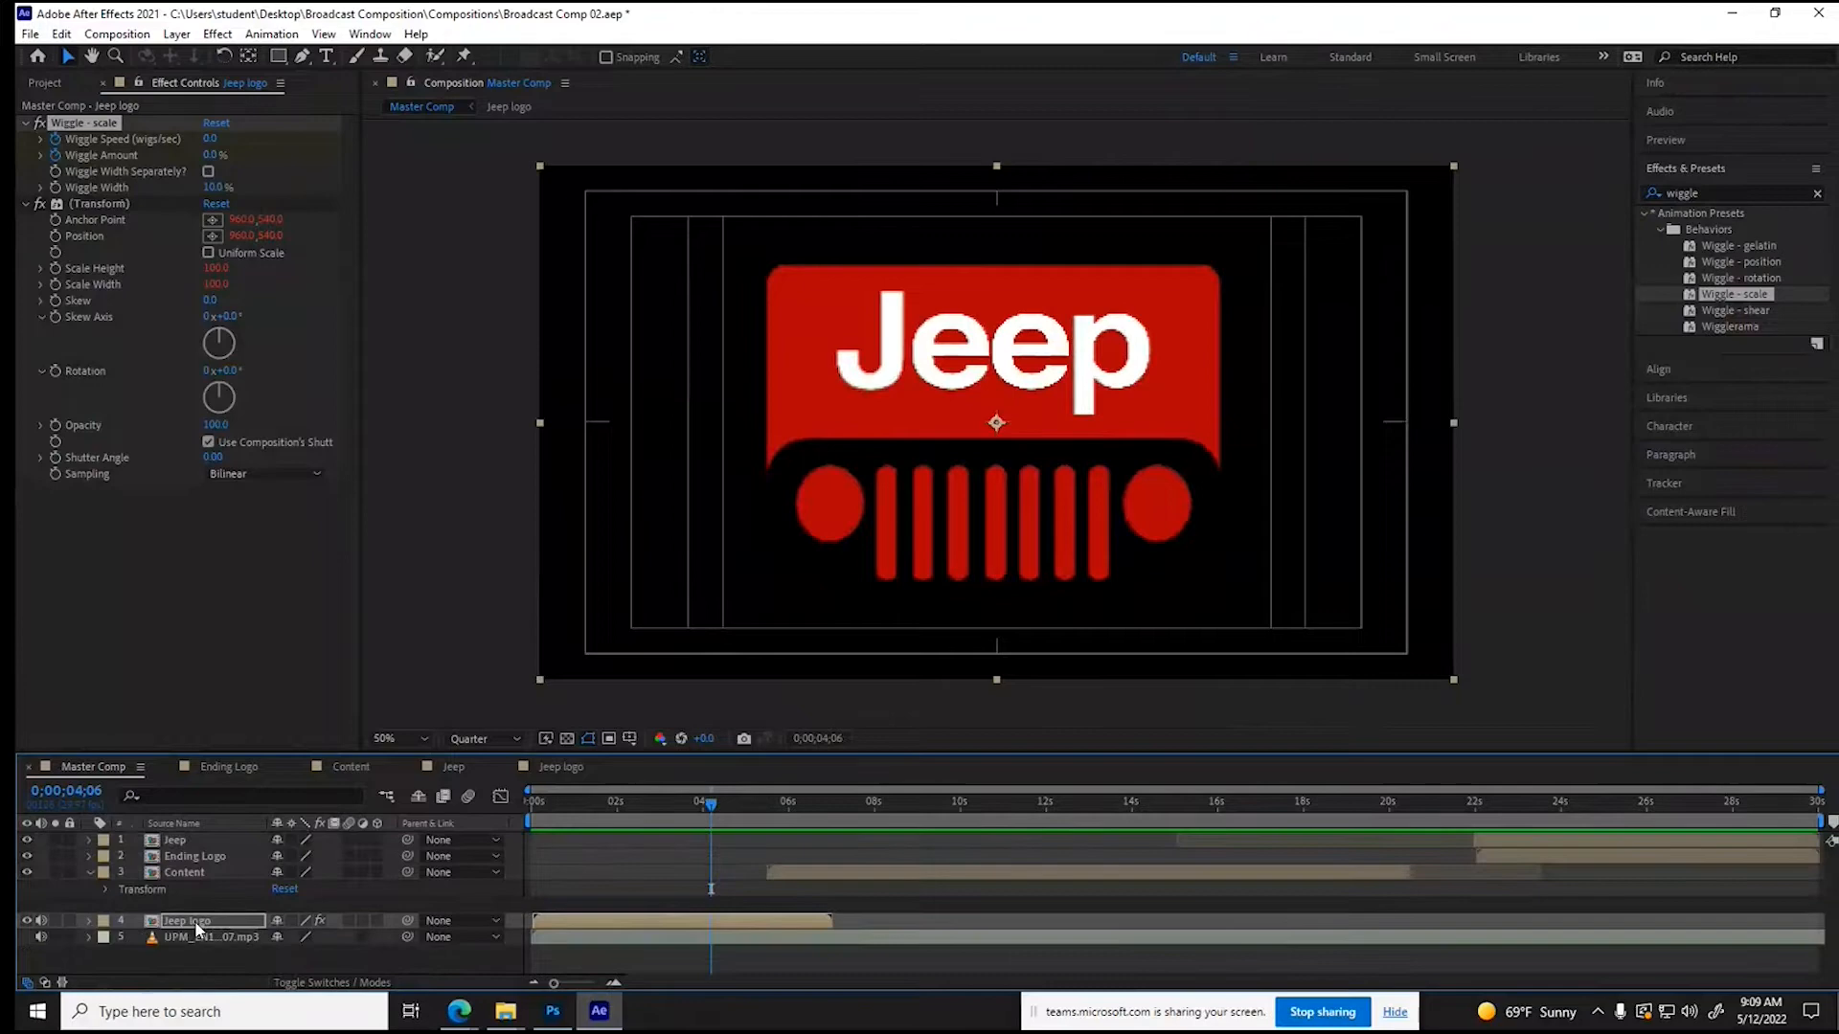
click(351, 921)
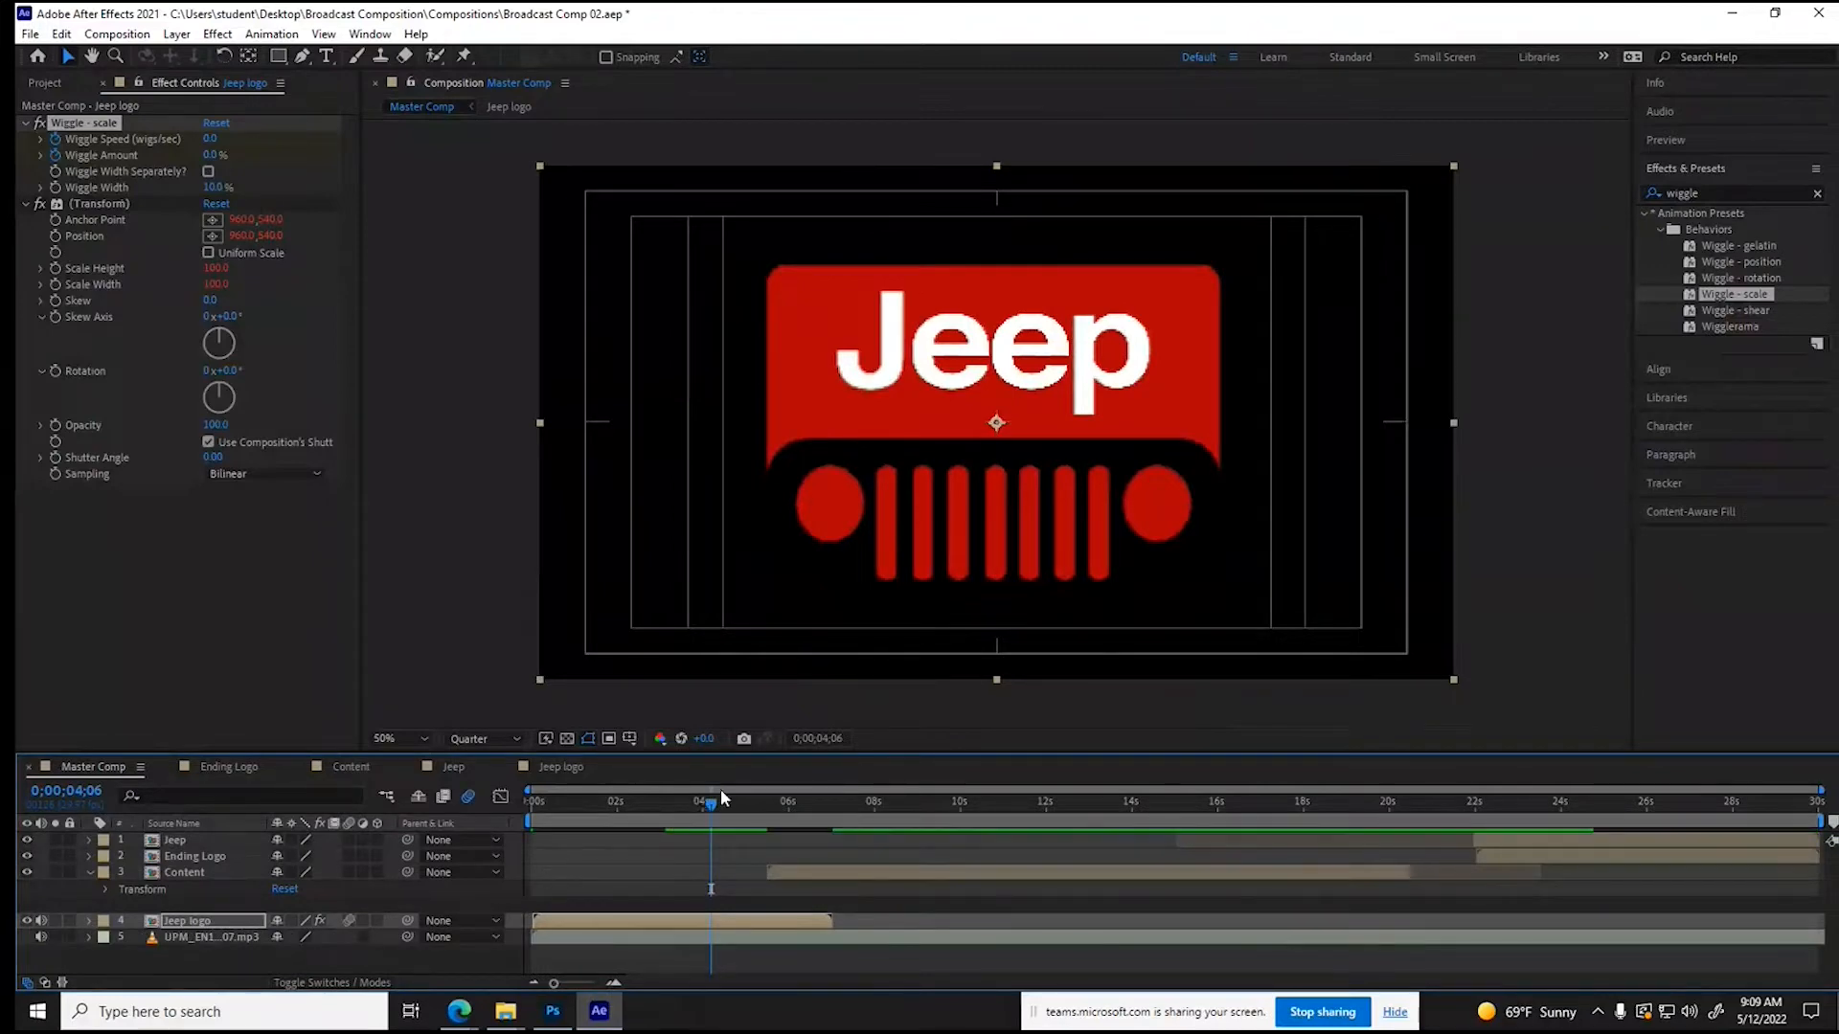
drag(711, 809, 686, 813)
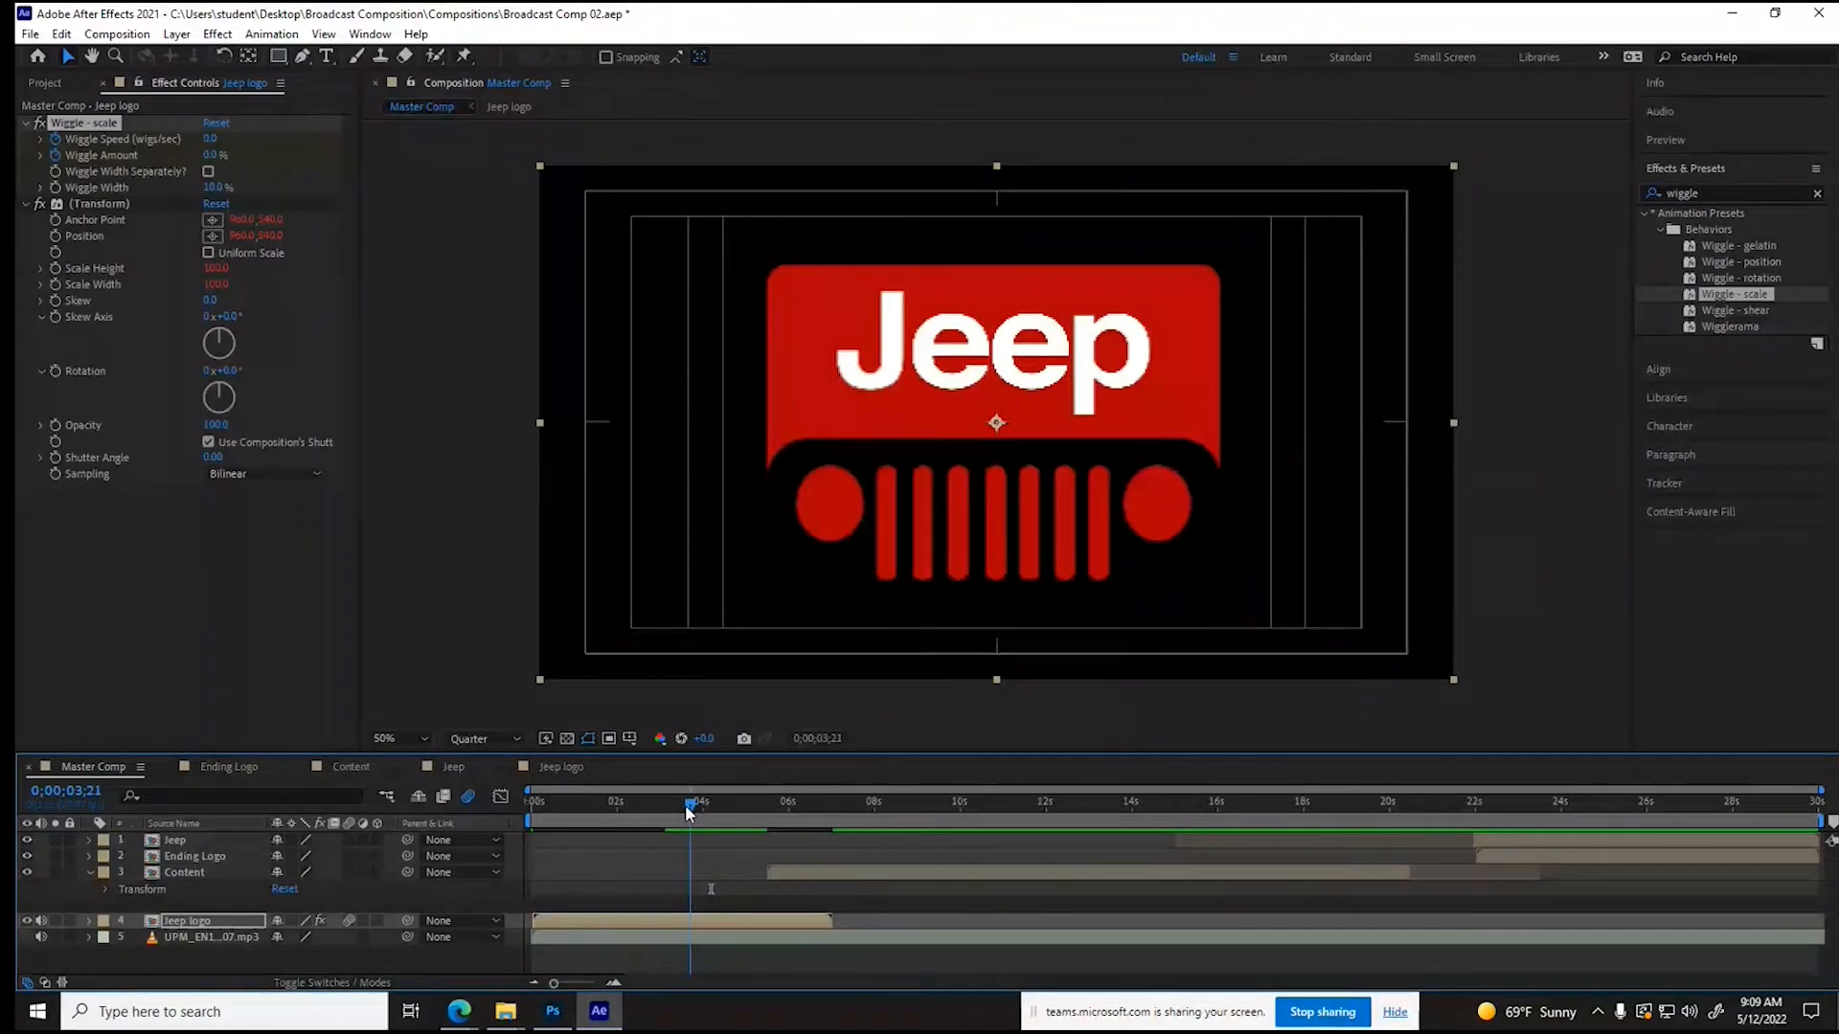
drag(686, 812, 650, 813)
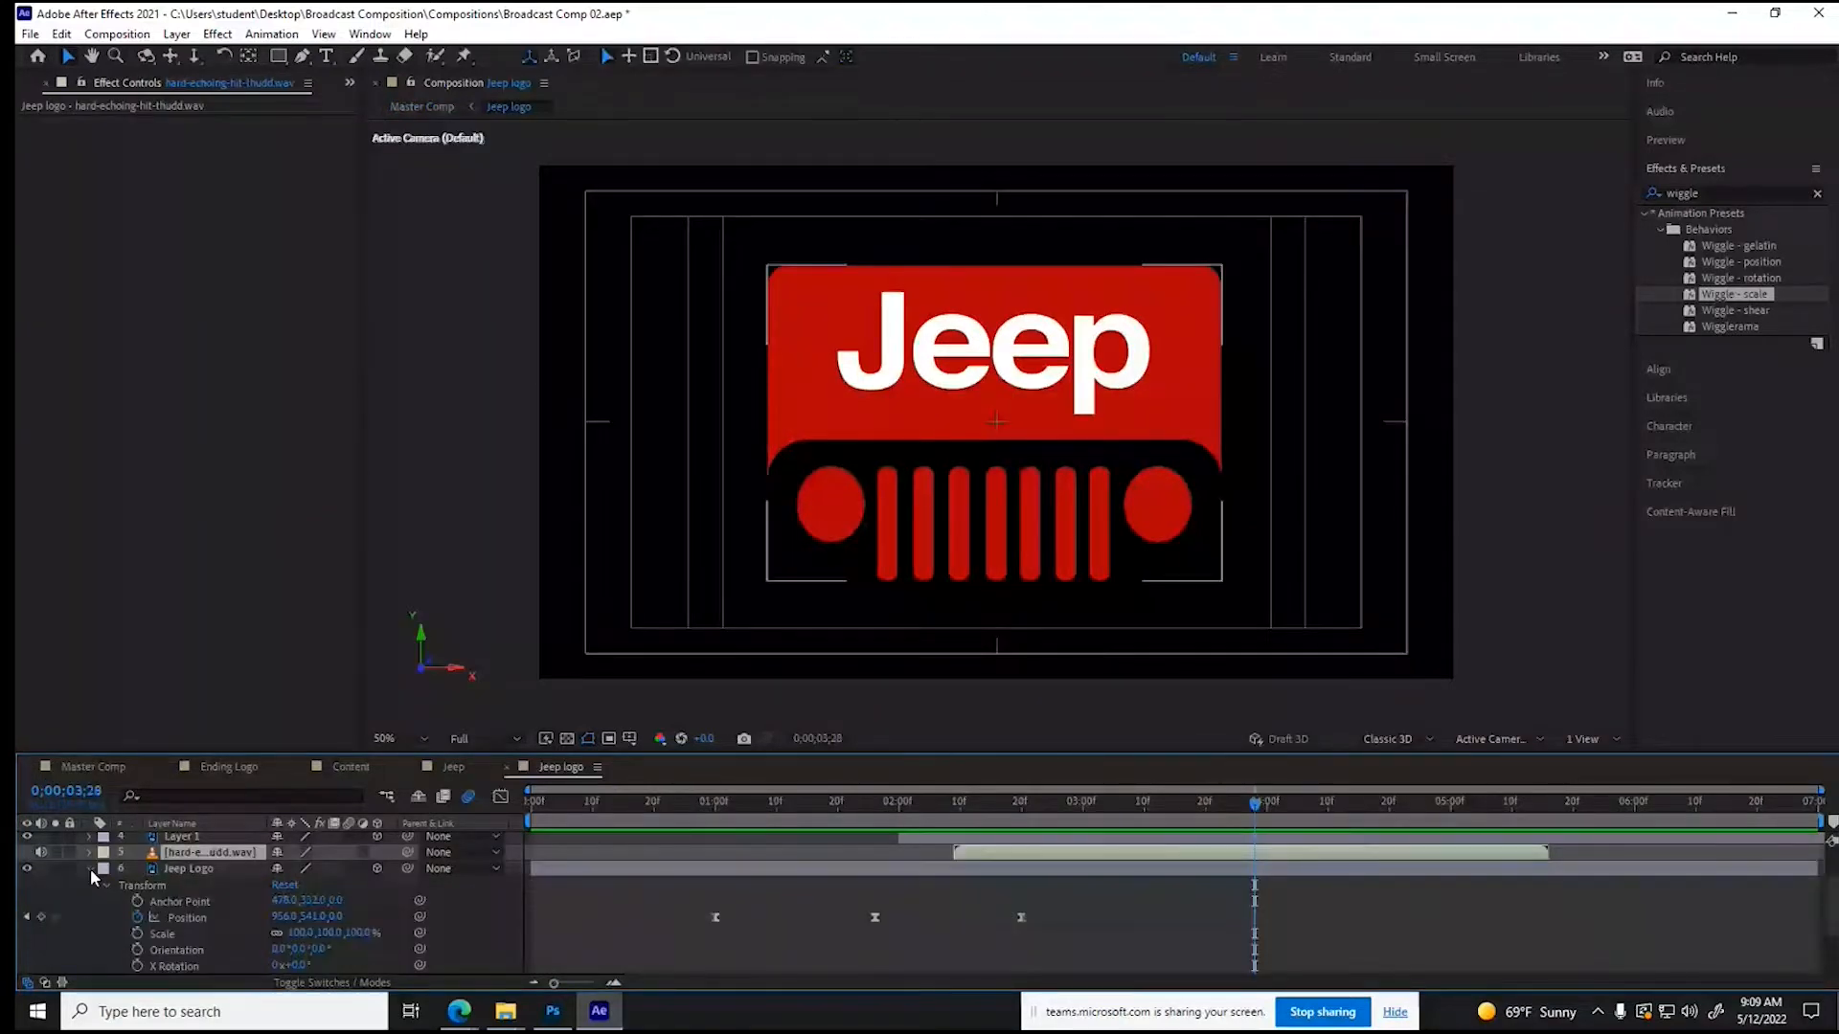
- Enable motion blur on the image layers inside the Jeep logo composition and preview the animation from 0;00;00;05
click(90, 868)
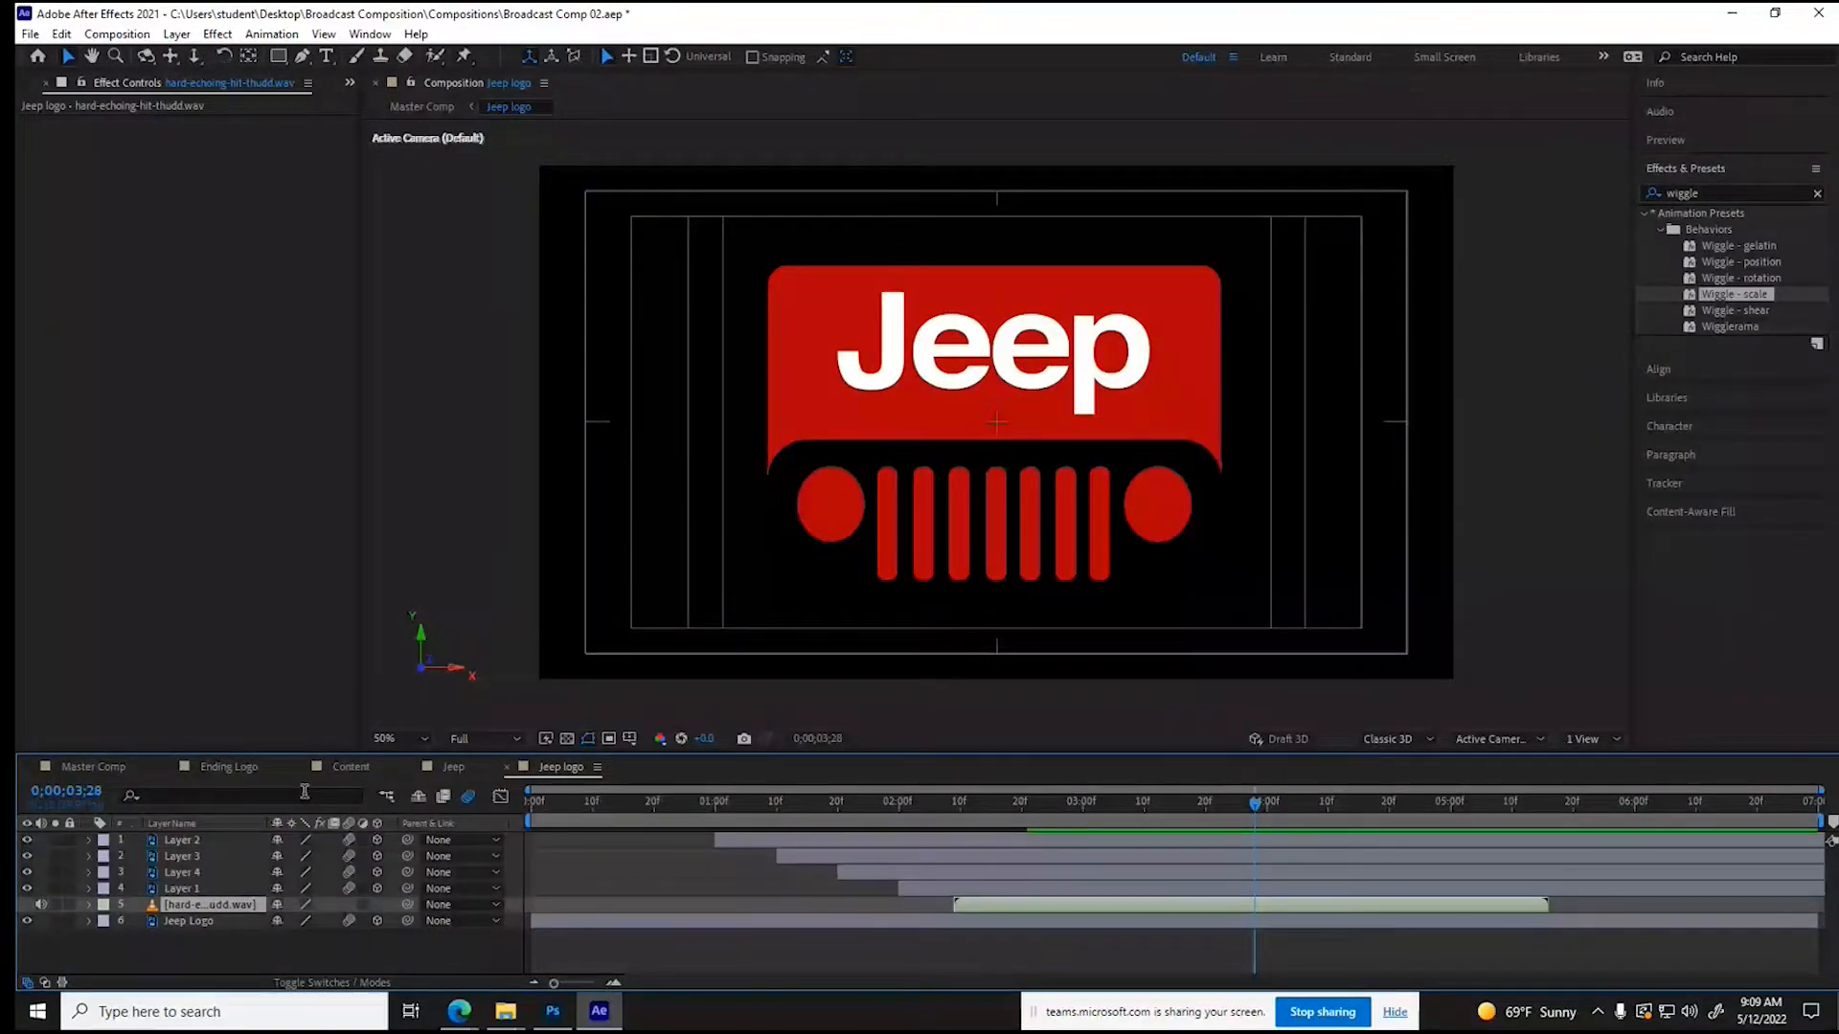
drag(560, 767, 466, 773)
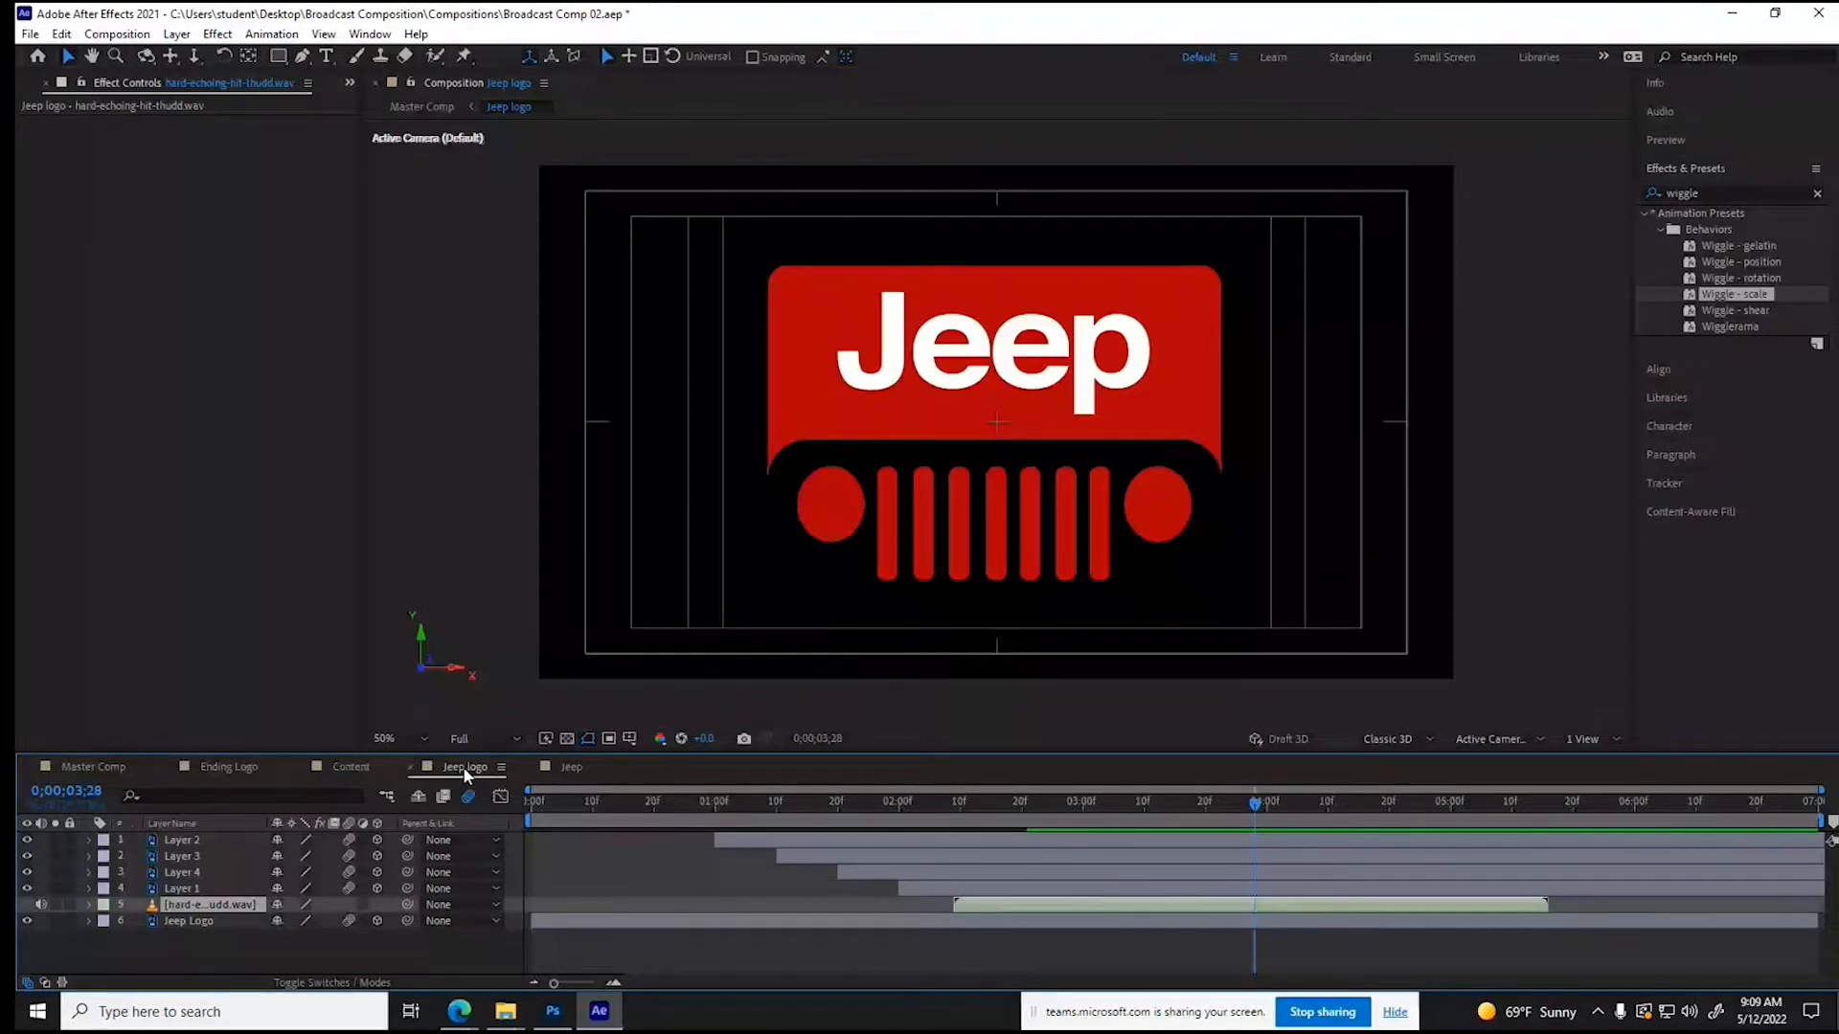
click(564, 809)
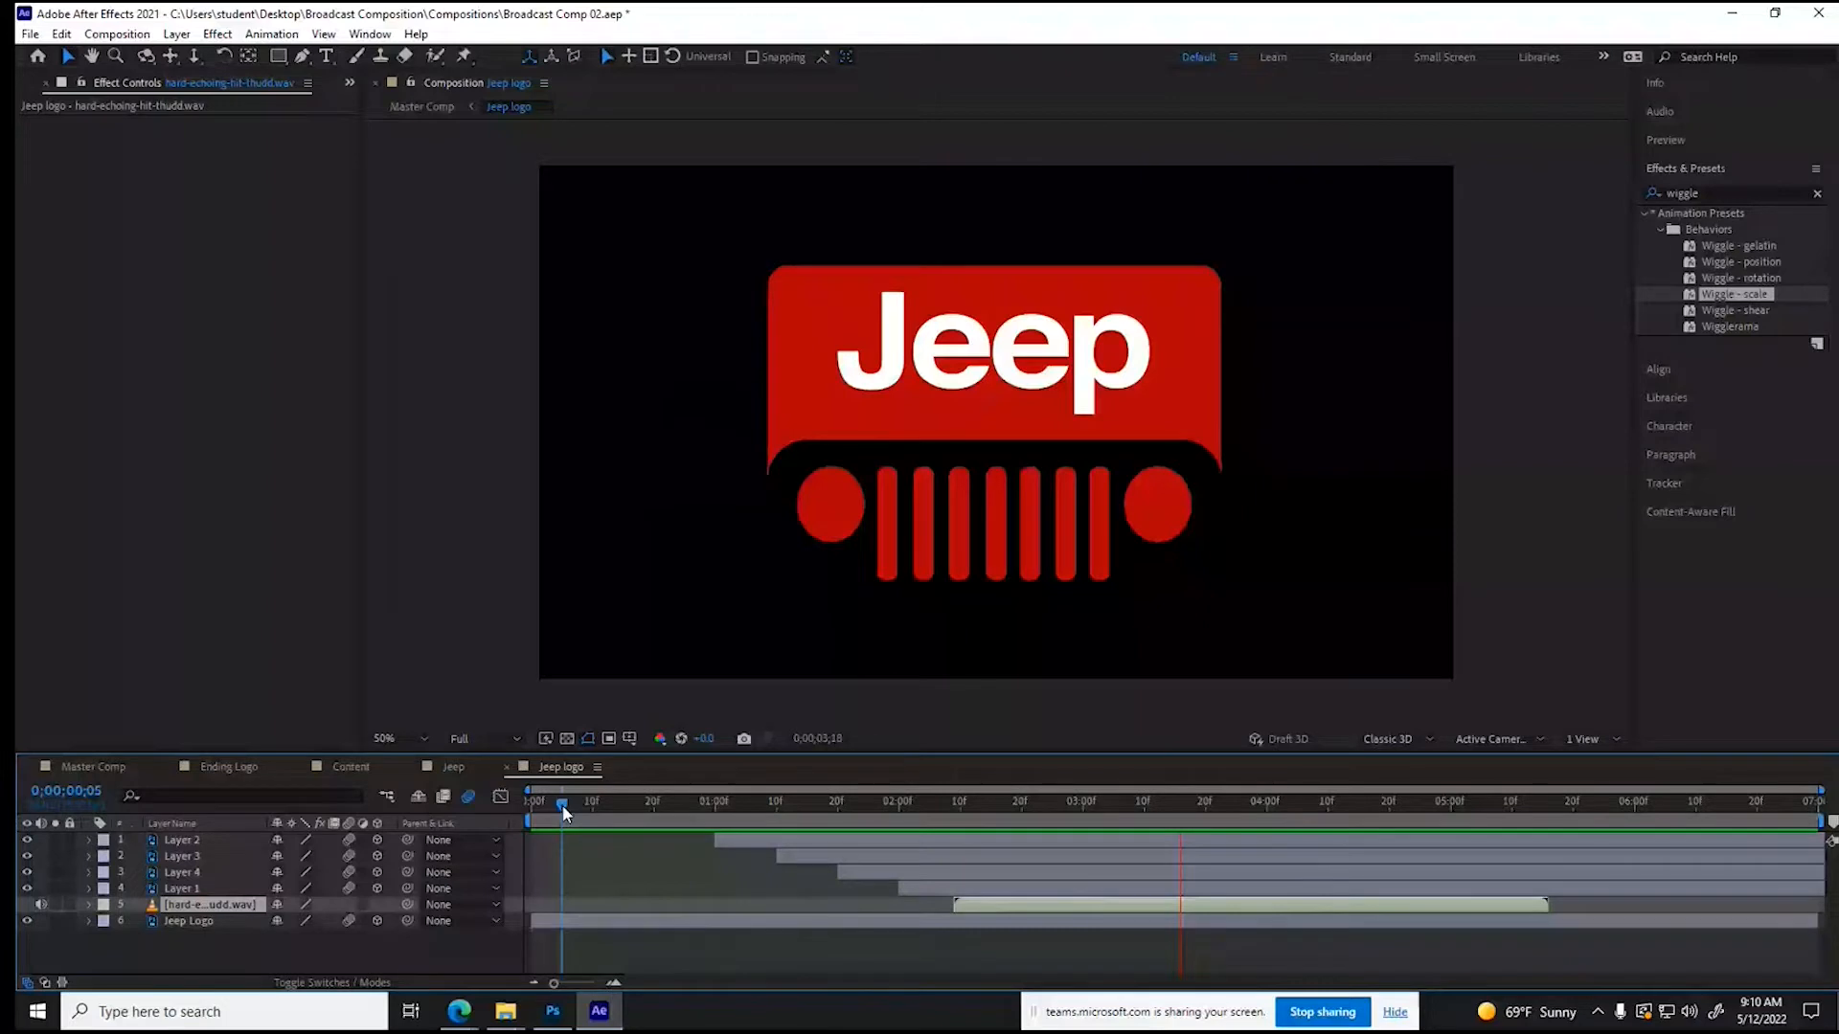
- Preview Master Comp from 0;00;02;05 and scrub through the content to 0;00;19;11
click(93, 766)
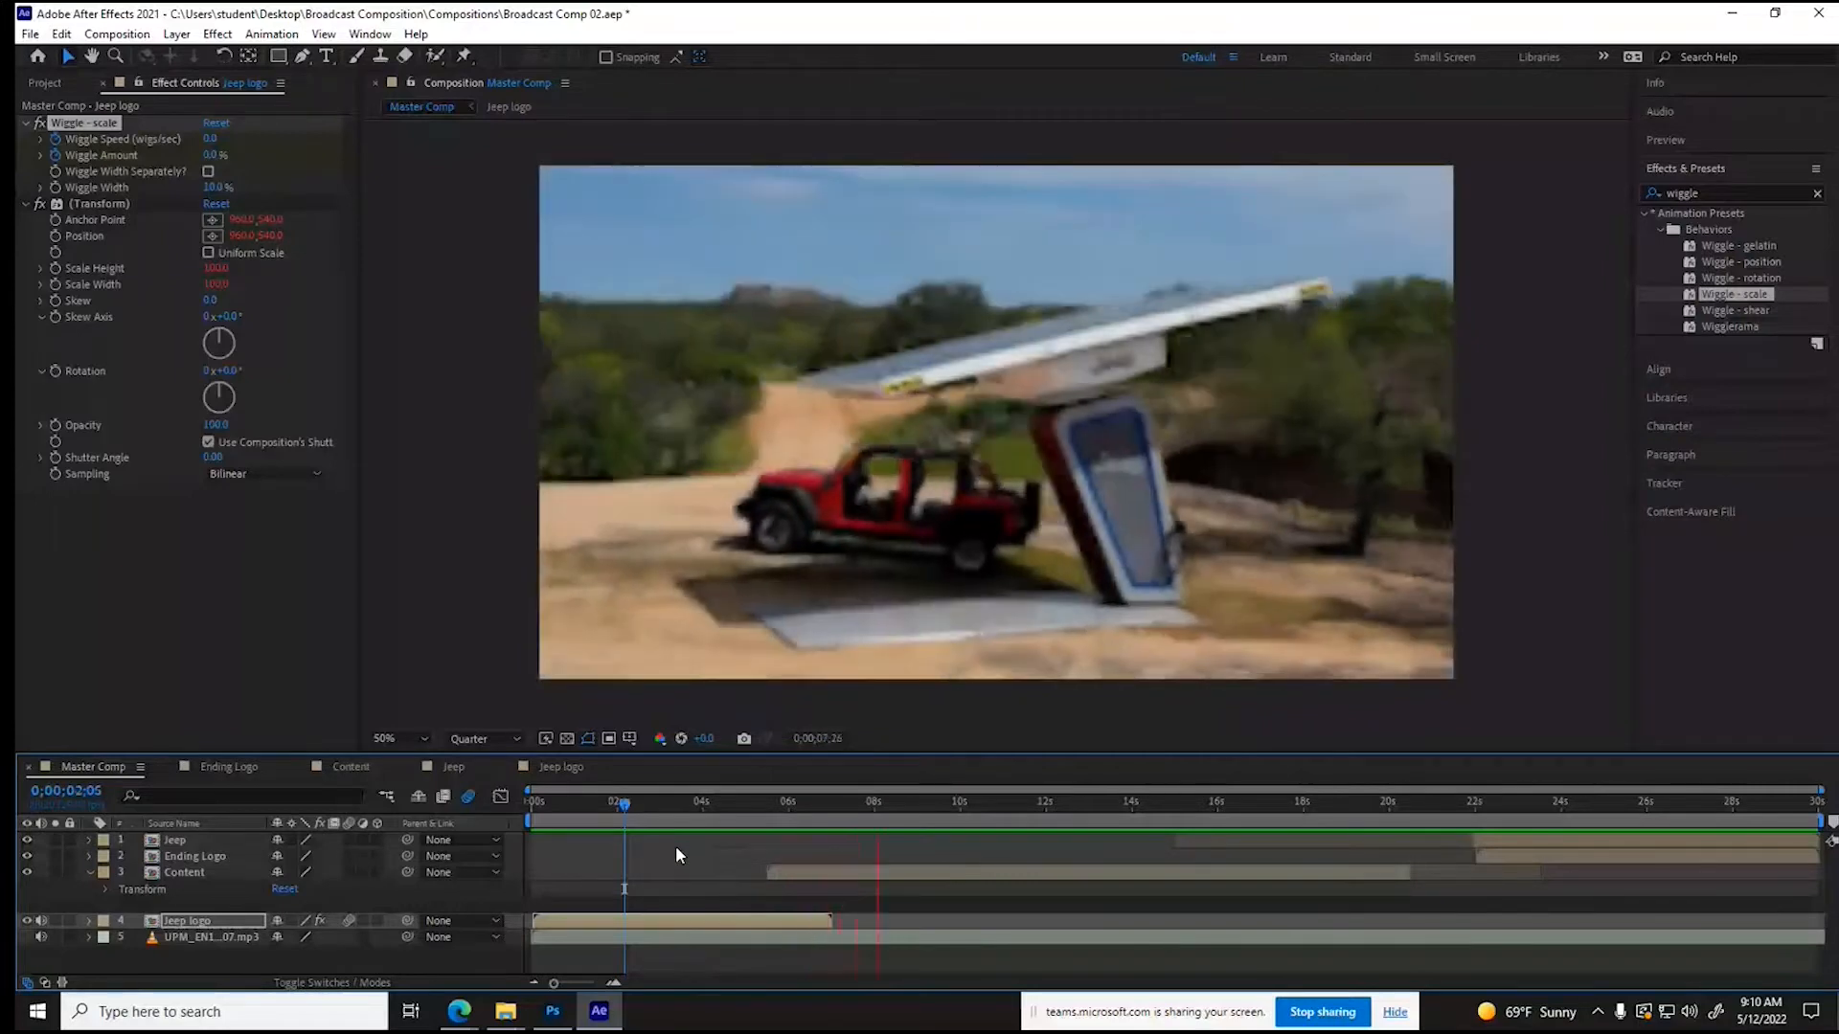
key(space)
drag(624, 807, 1362, 810)
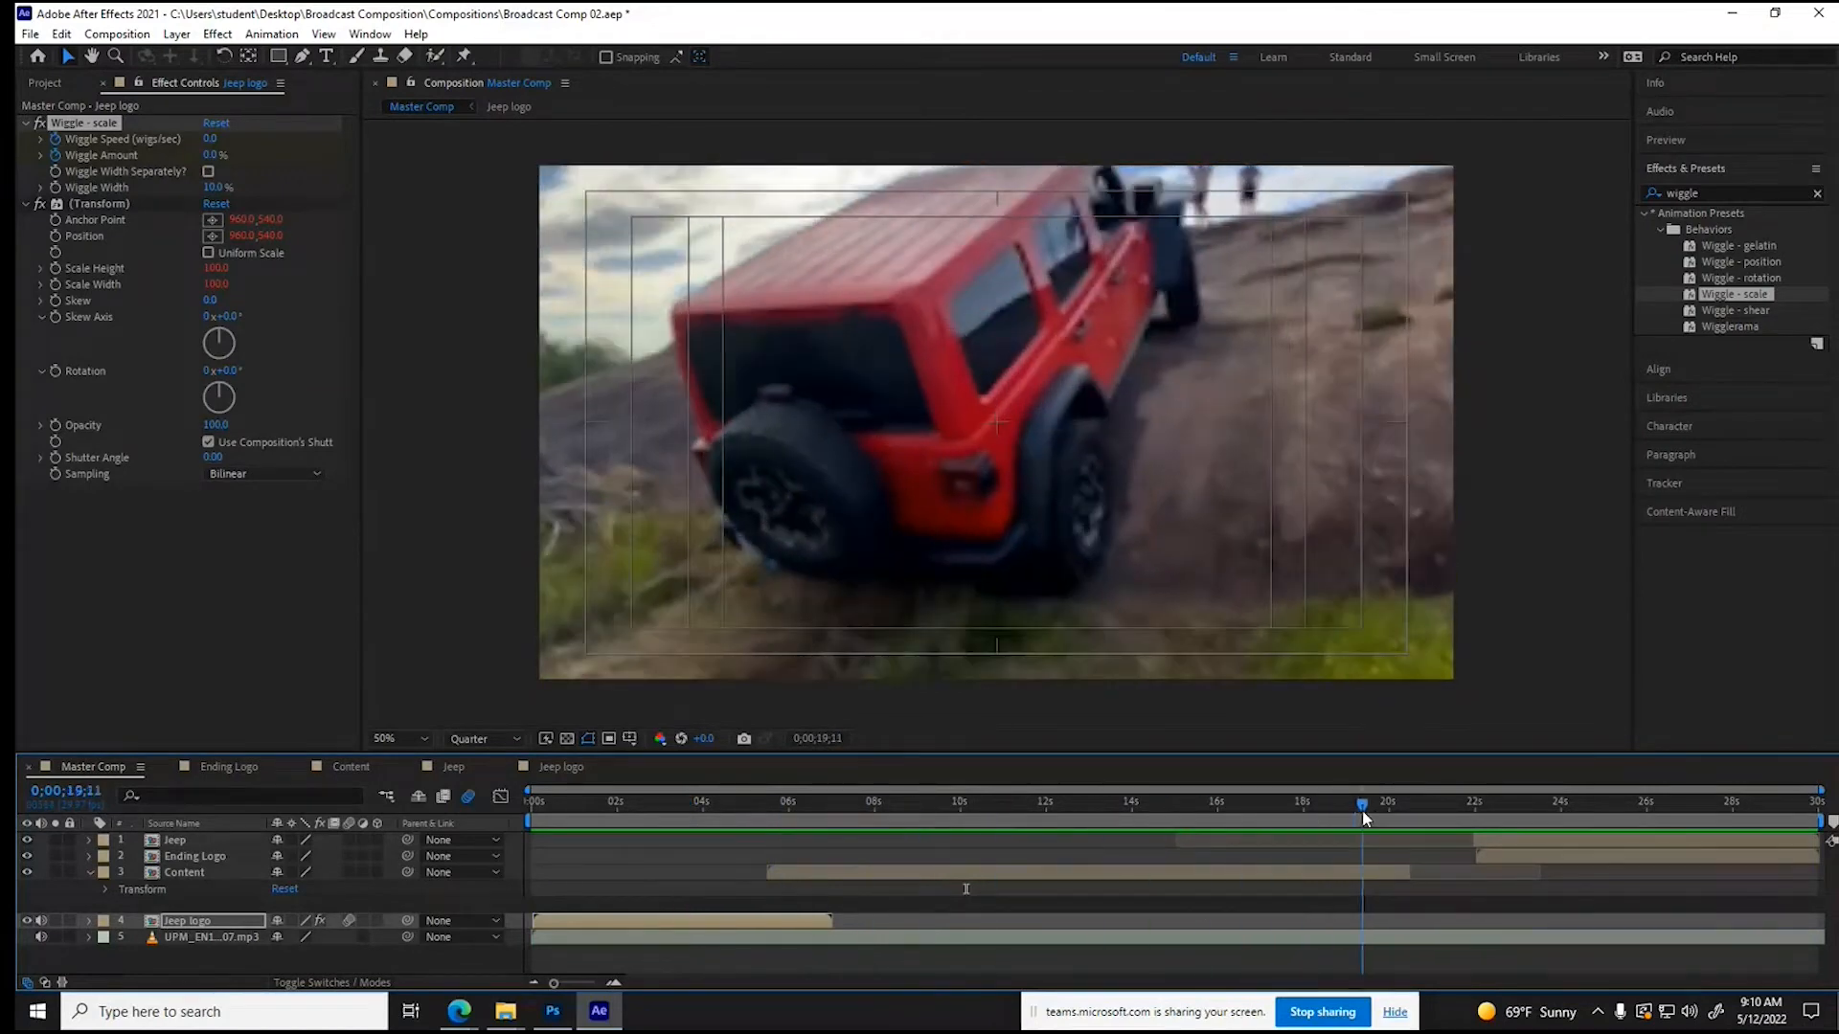
- Scrub through the footage in the Content composition, then review its playback in Master Comp up to 0;00;18;16
click(346, 767)
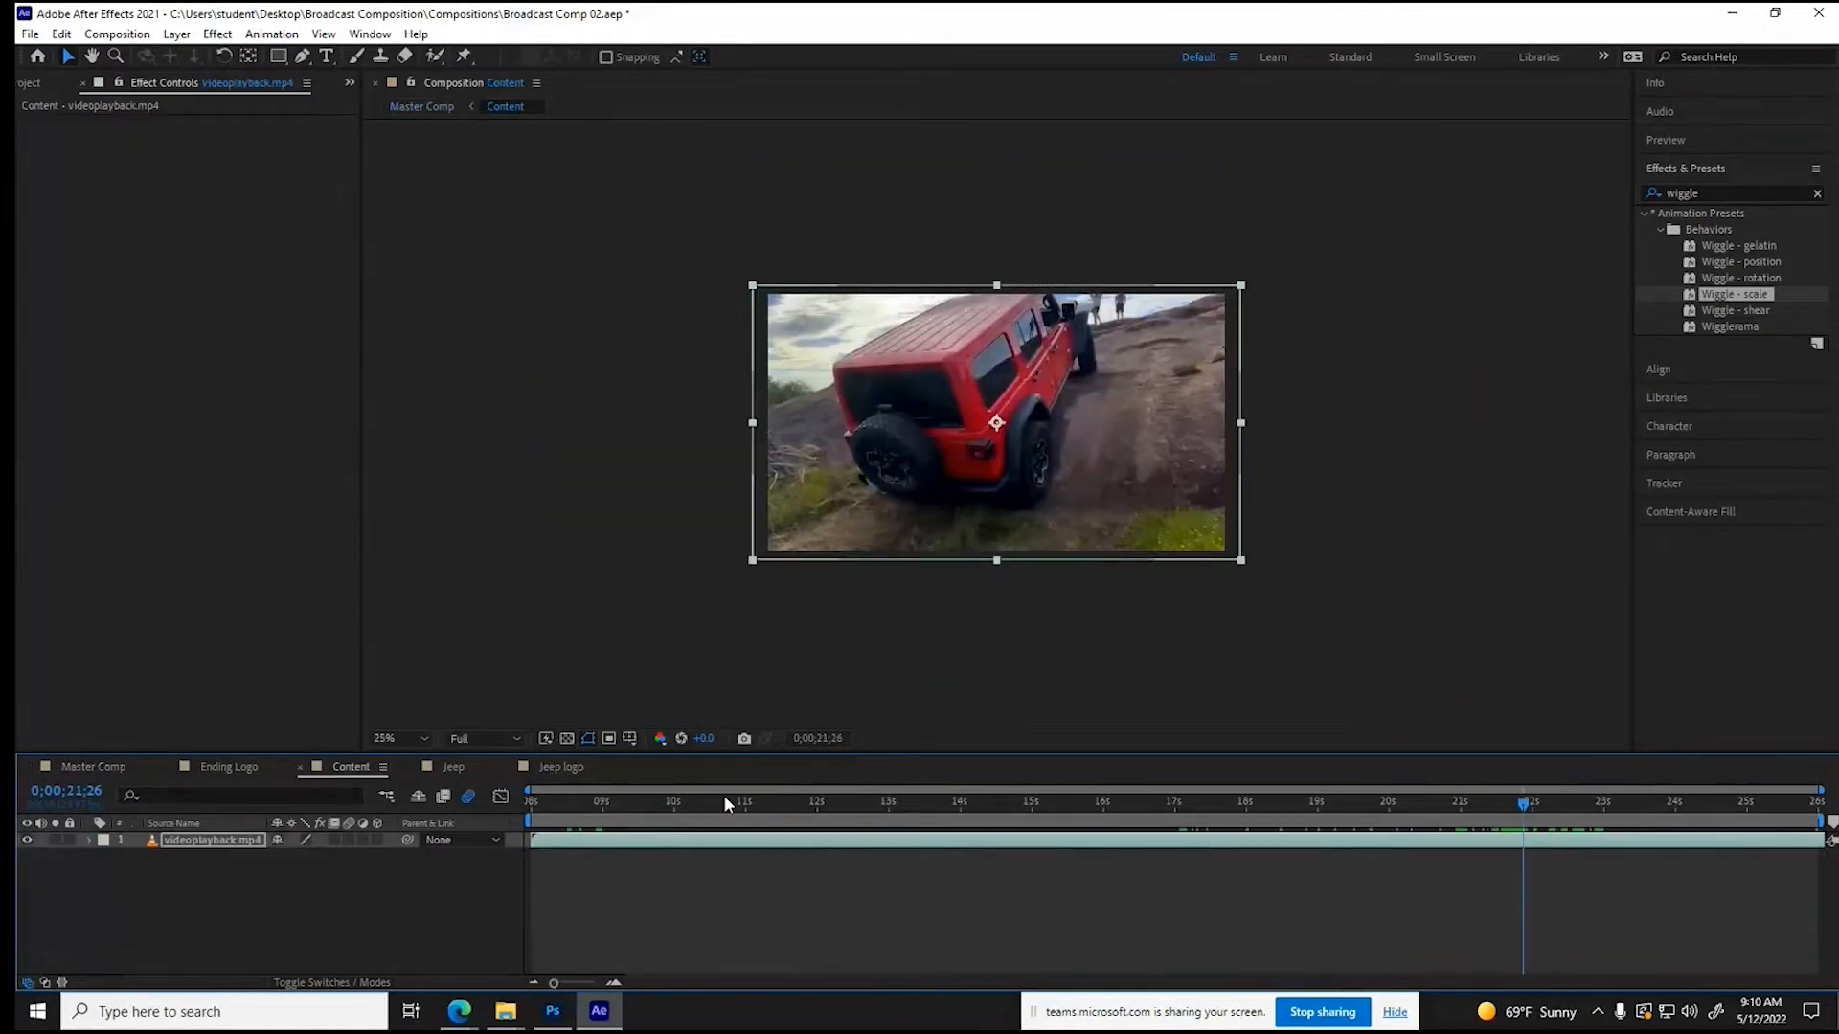
drag(593, 808, 963, 784)
drag(720, 778, 1138, 774)
drag(534, 840, 1036, 824)
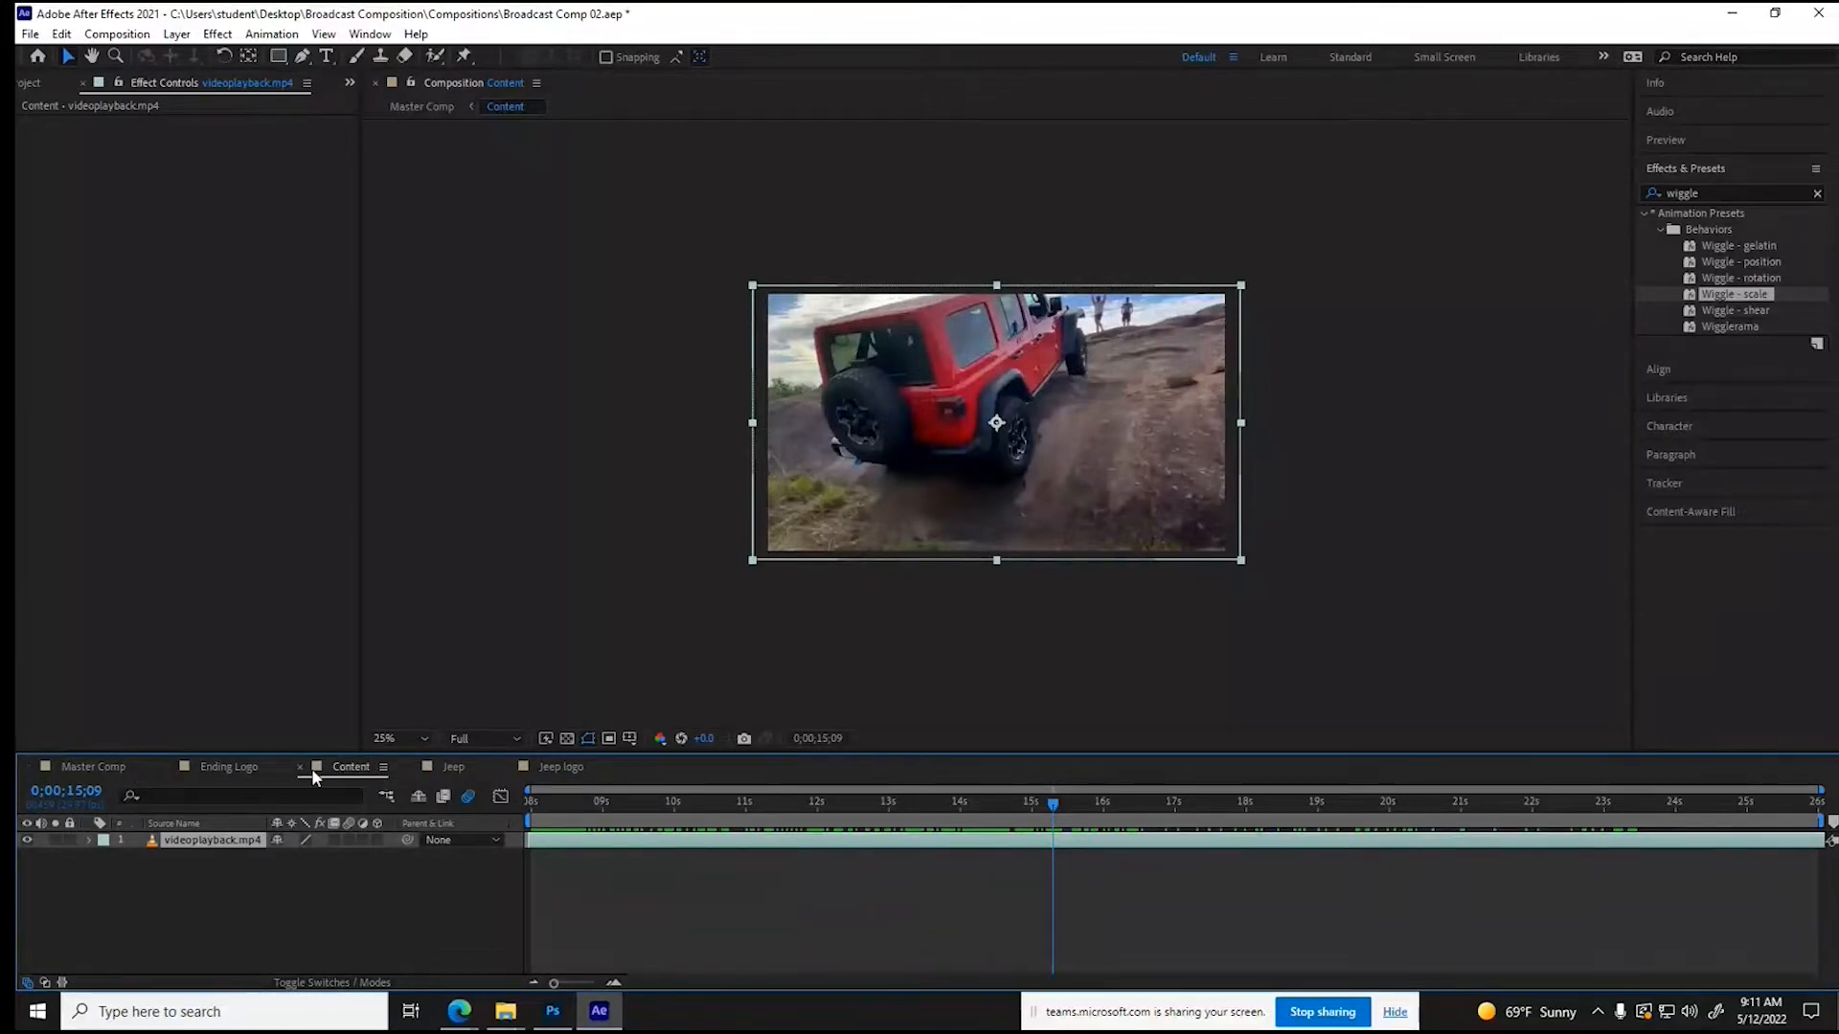
click(90, 767)
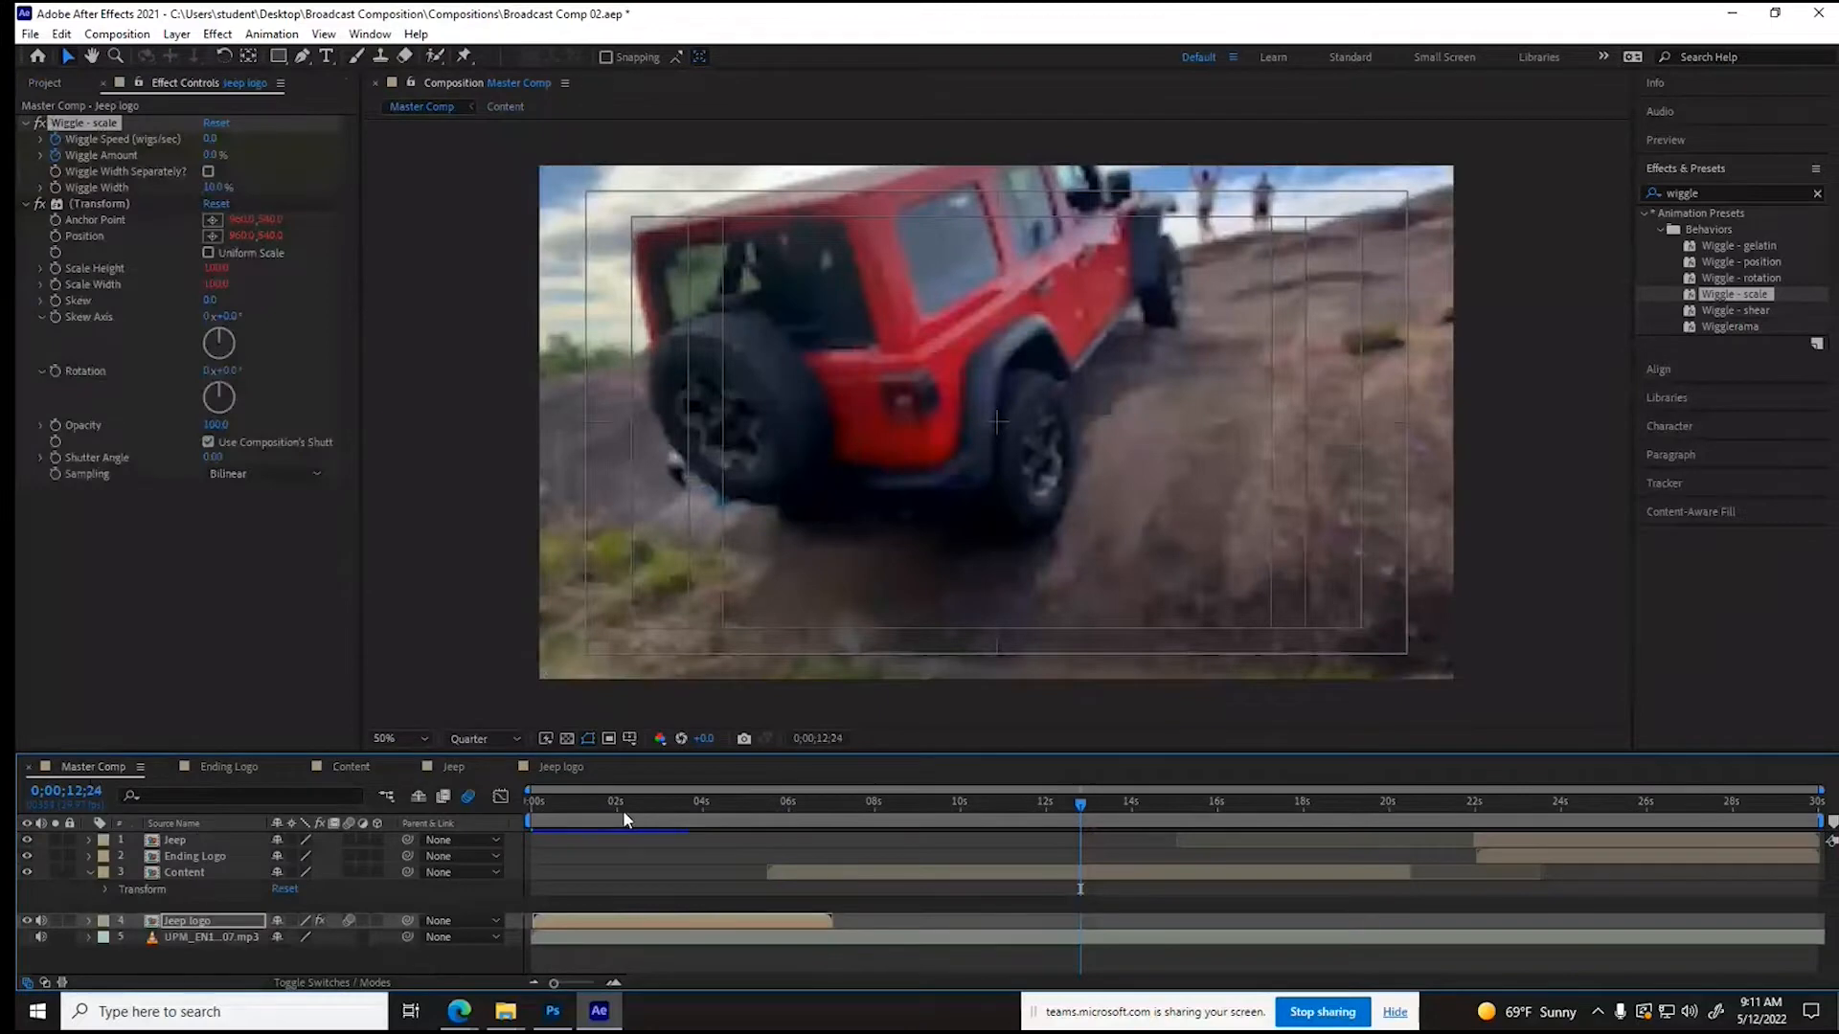
click(542, 808)
drag(542, 808, 1326, 806)
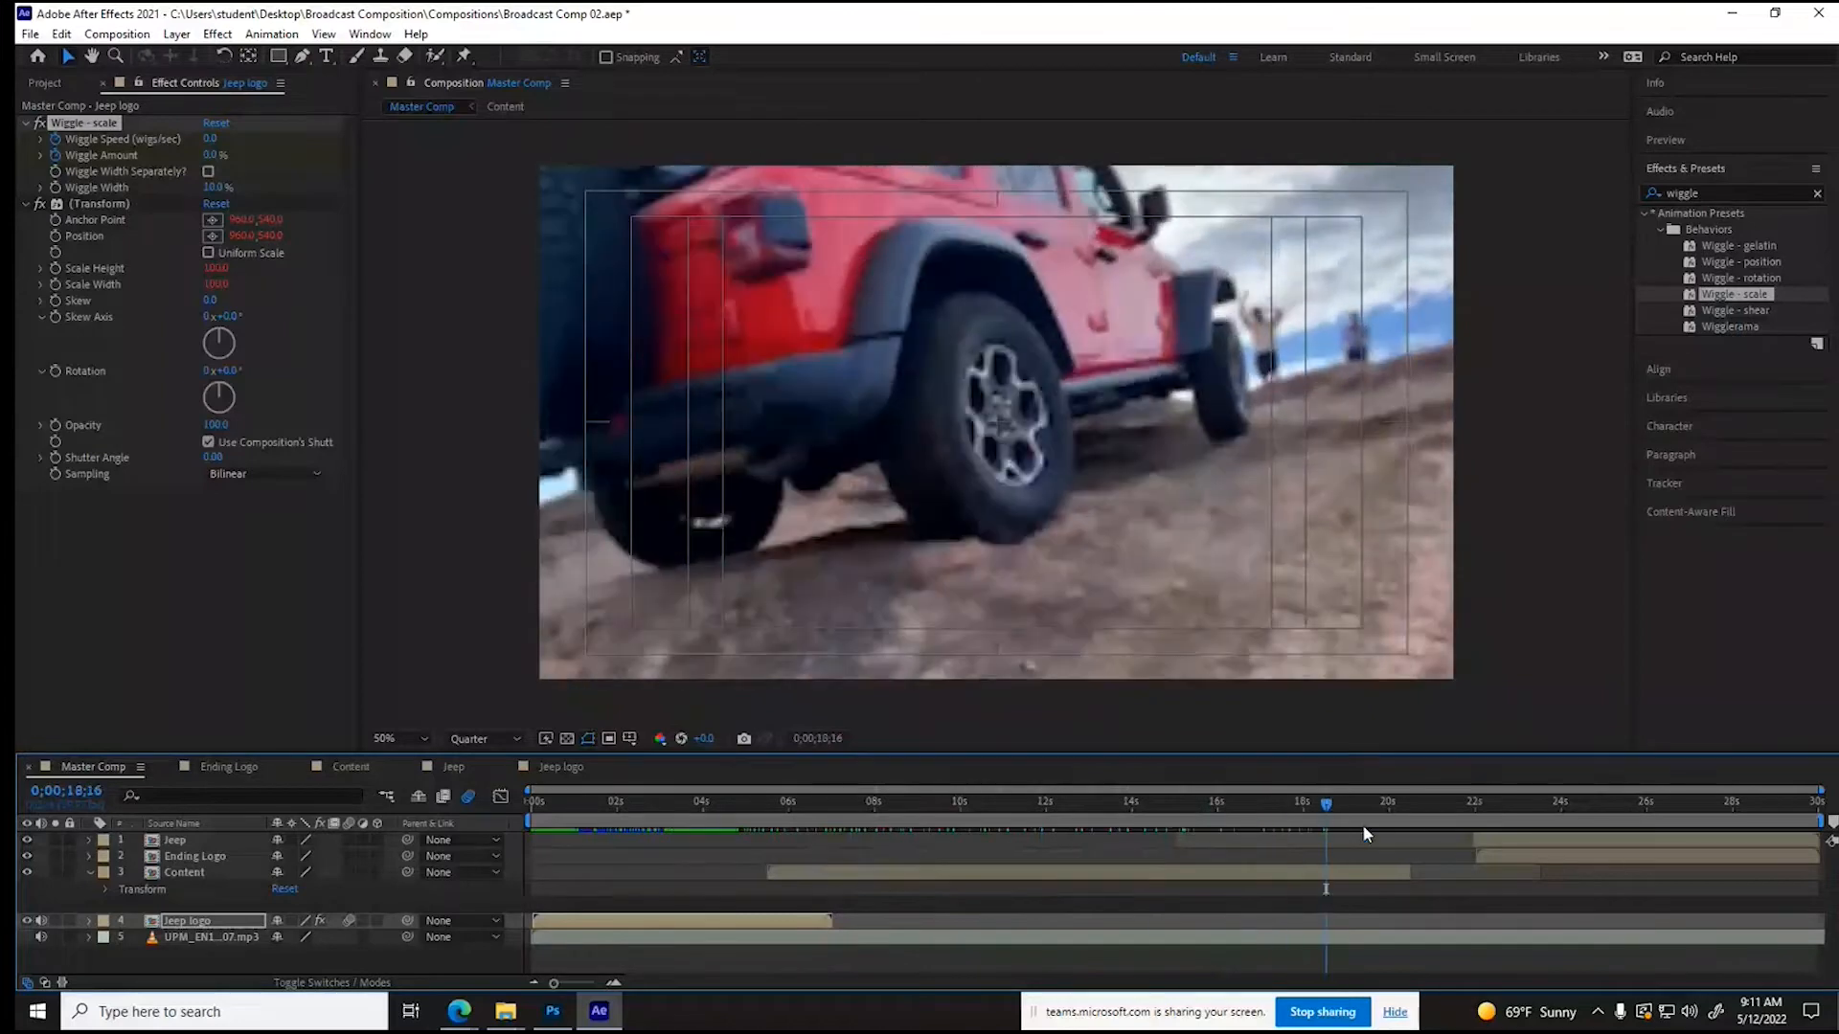
- Extend the Content layer's end in Master Comp to about 23.5 seconds and move the Jeep logo layer directly above it
click(1406, 873)
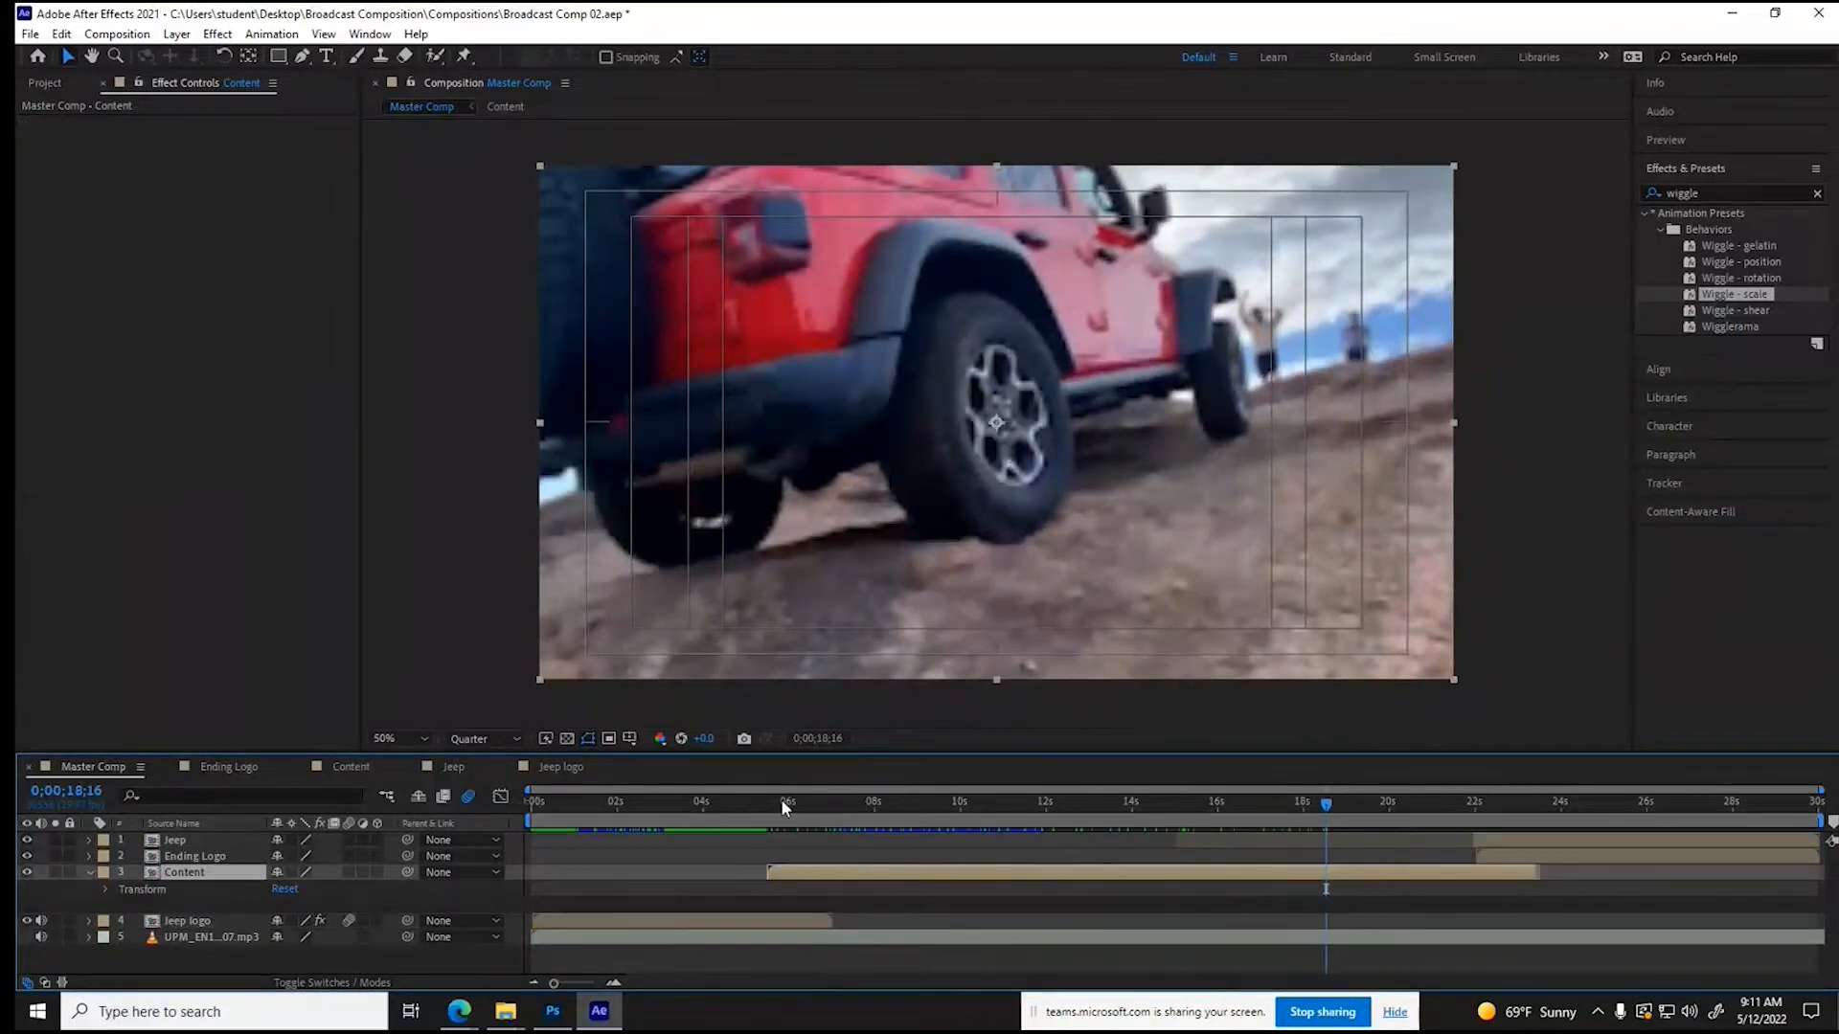
click(781, 802)
mouse_move(782, 805)
mouse_down()
mouse_move(732, 805)
mouse_move(772, 807)
mouse_move(756, 806)
mouse_up()
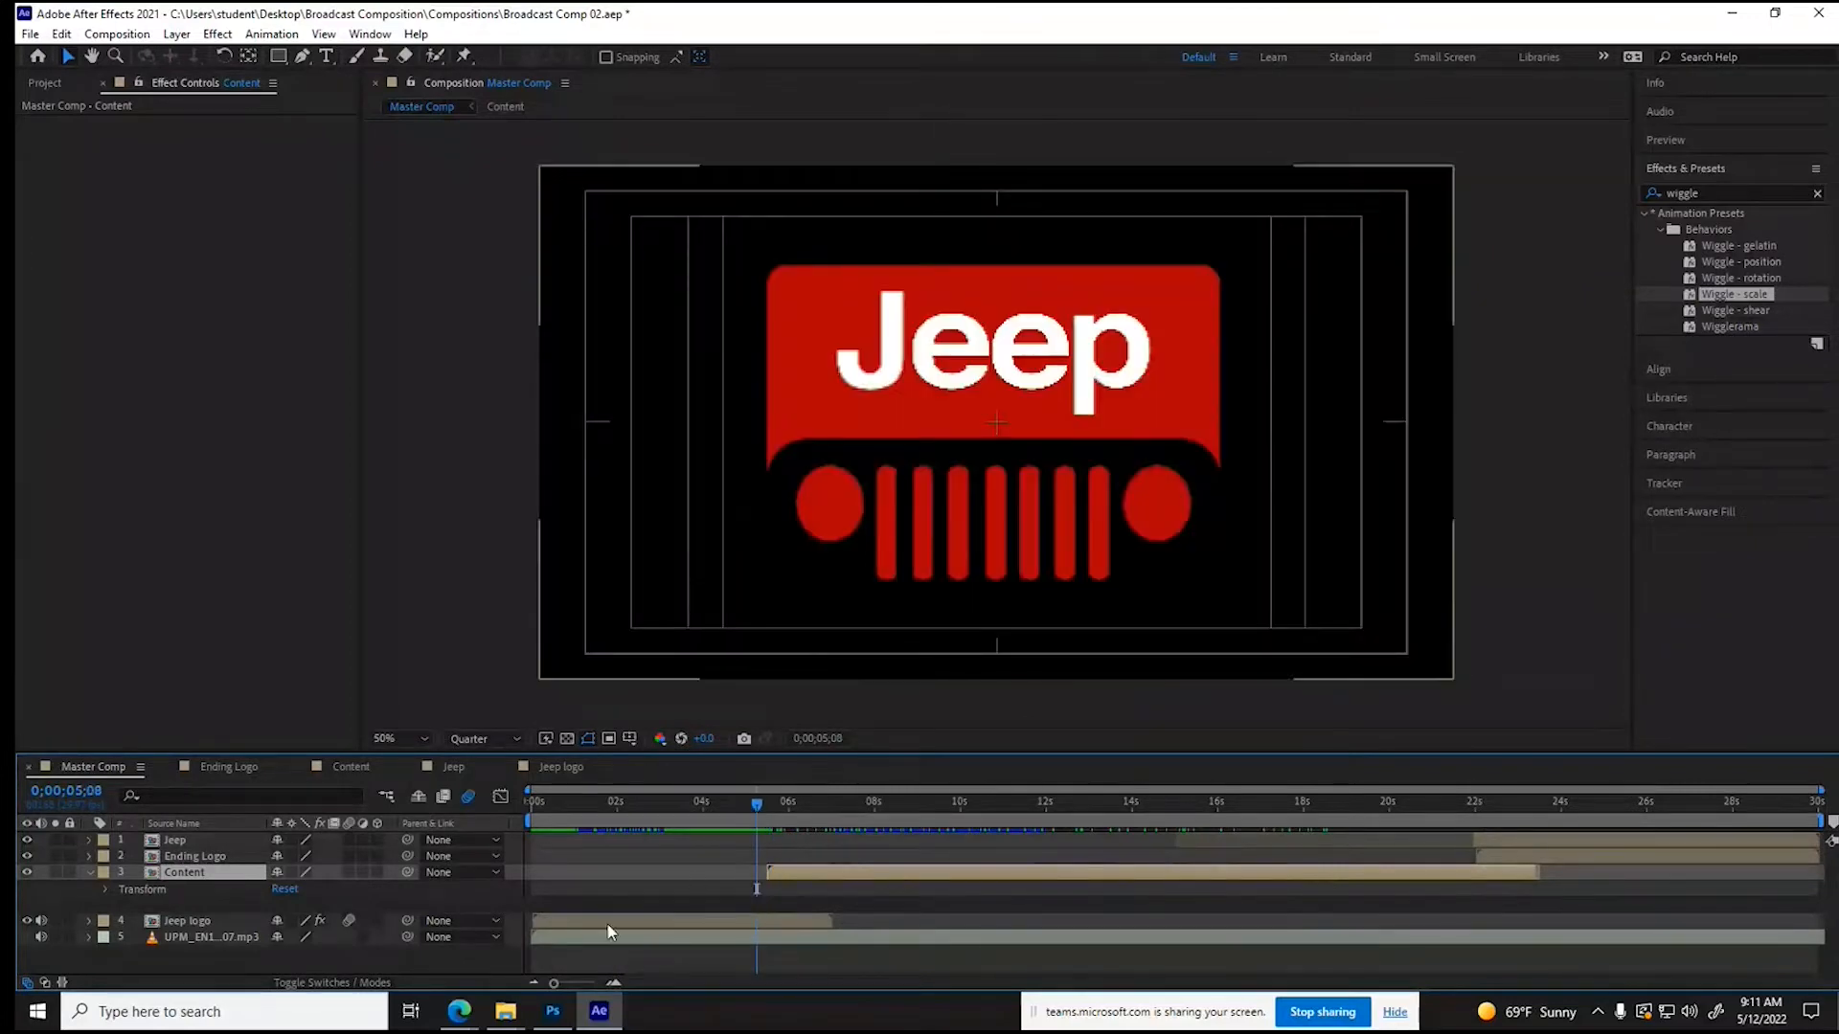
click(198, 919)
drag(186, 922, 187, 867)
drag(757, 804, 803, 818)
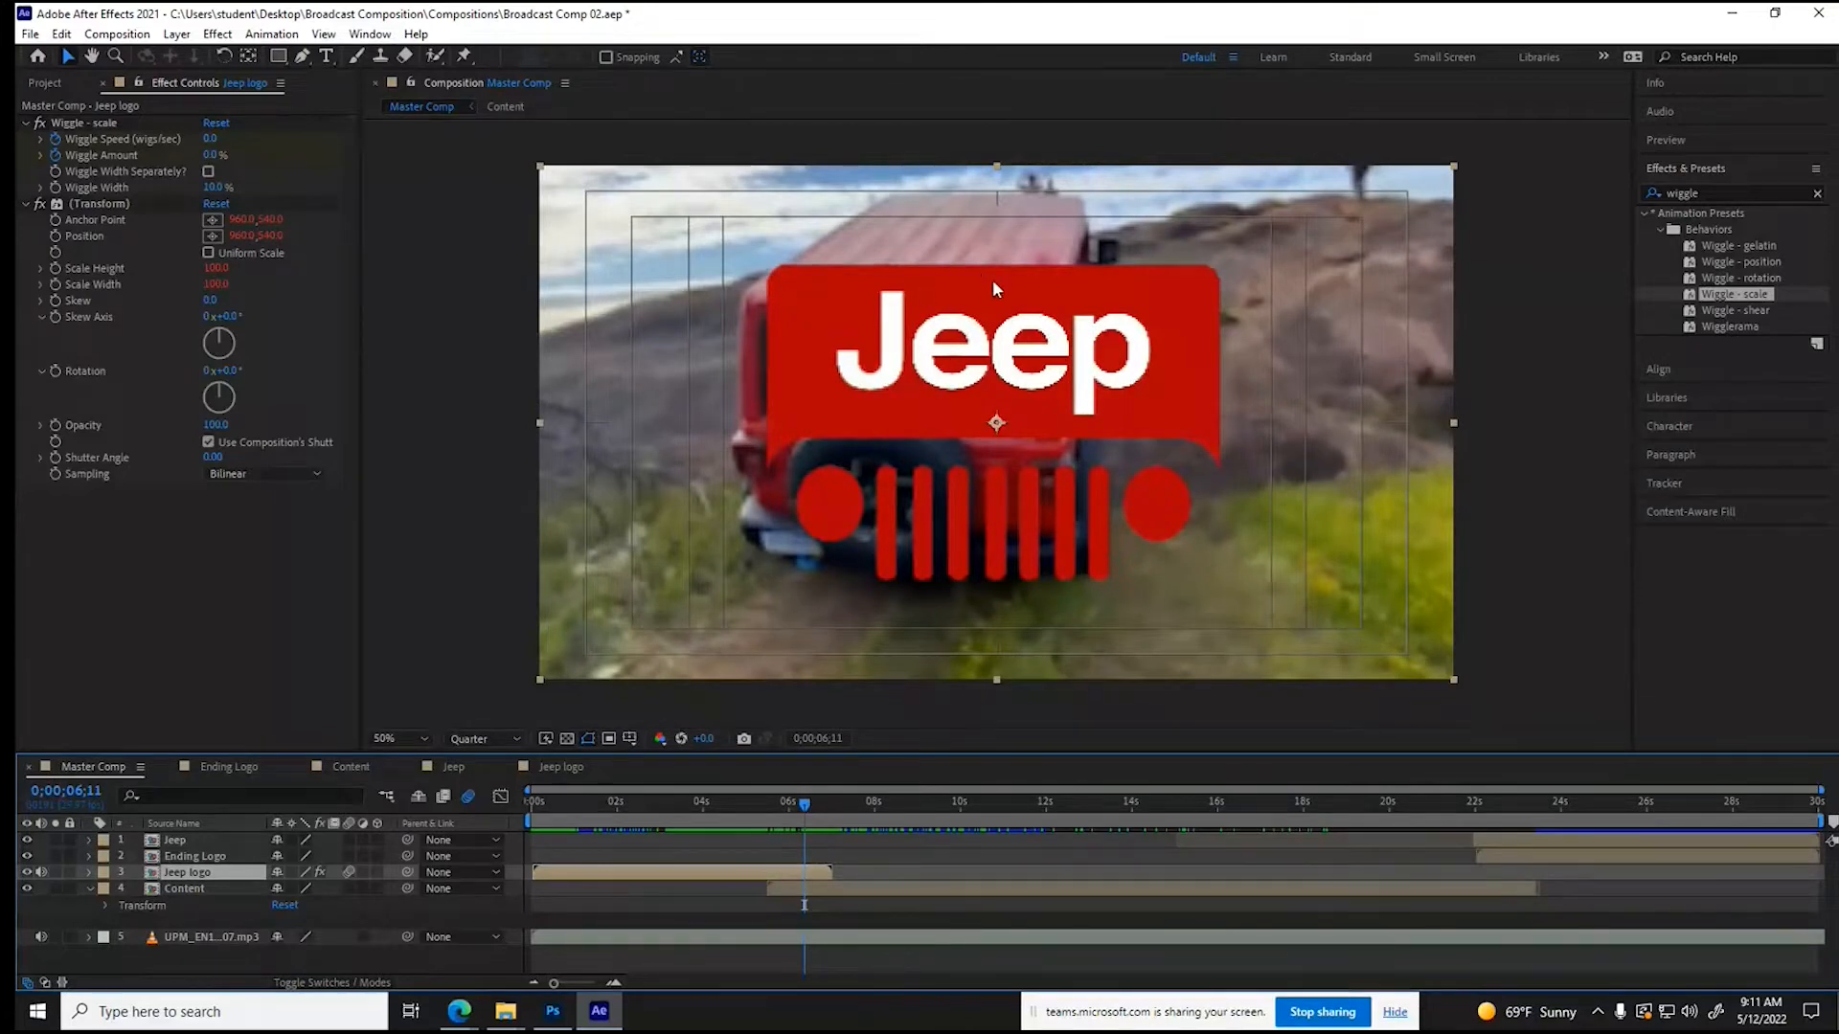
- Try the Overlay and Stencil Alpha blending modes on the Jeep logo layer, checking the stencil cutout against the transparency grid
click(173, 36)
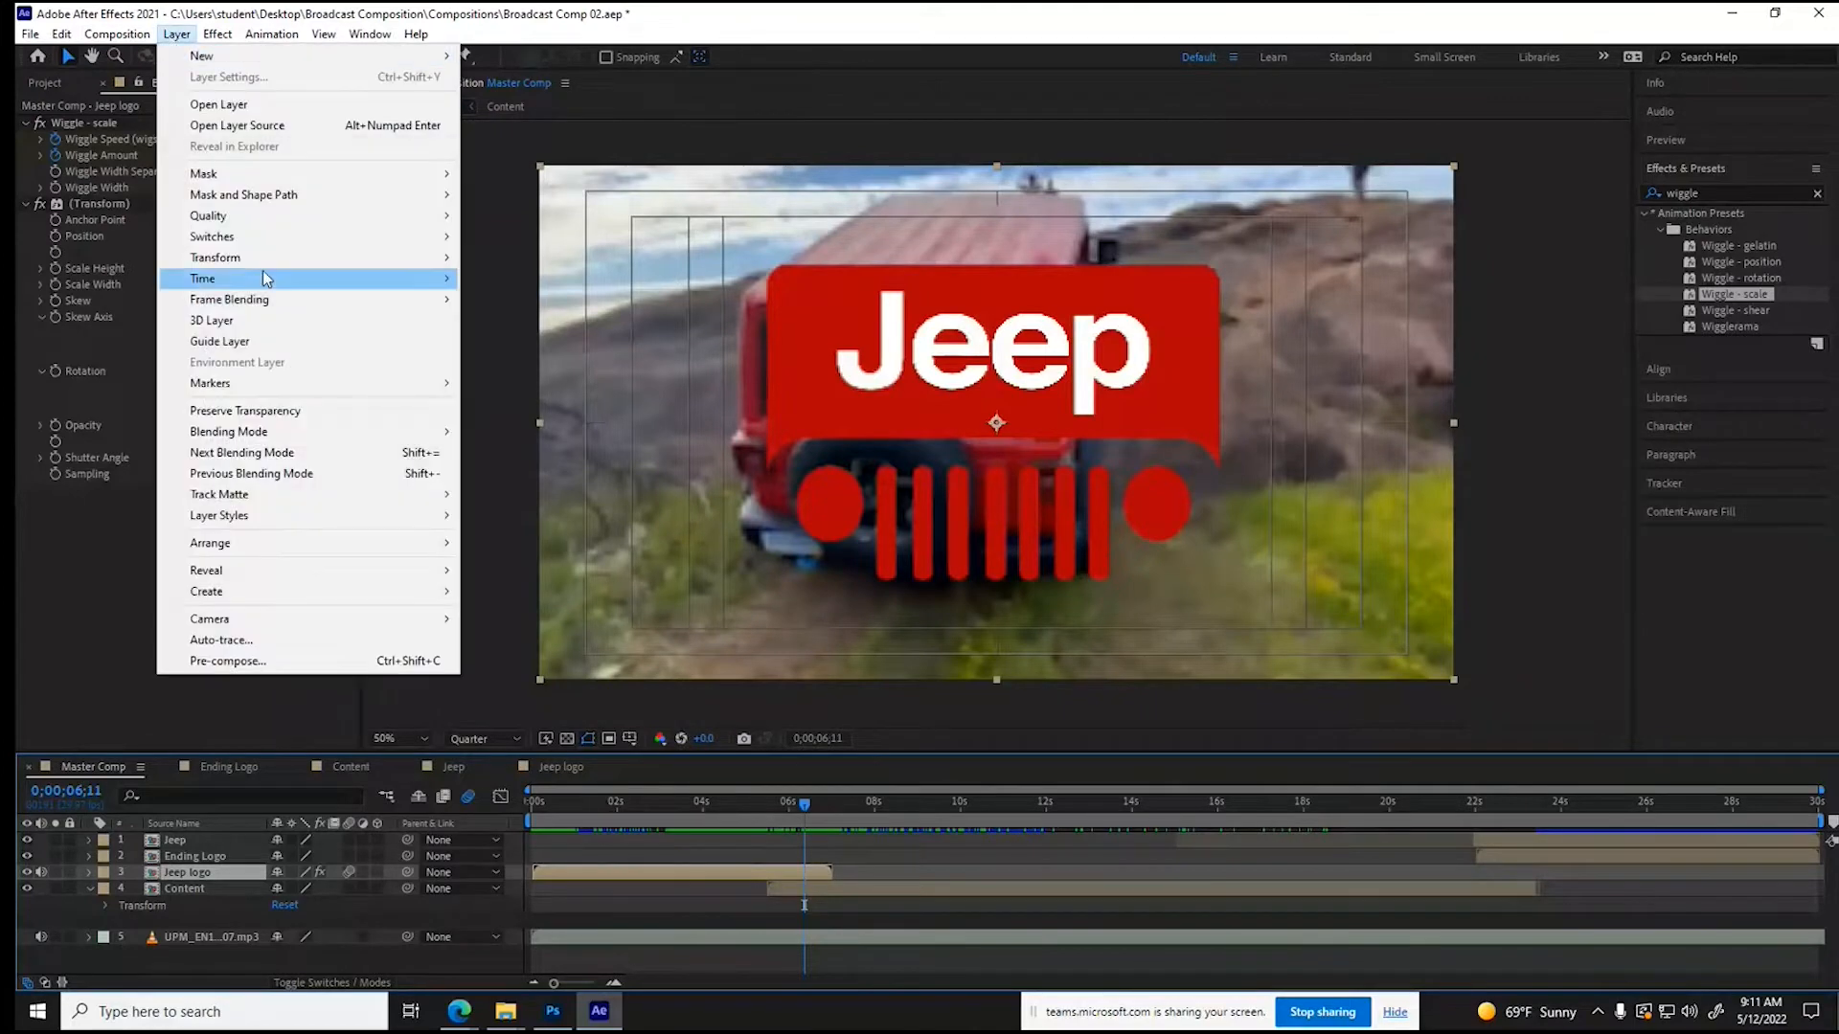
mouse_move(283, 441)
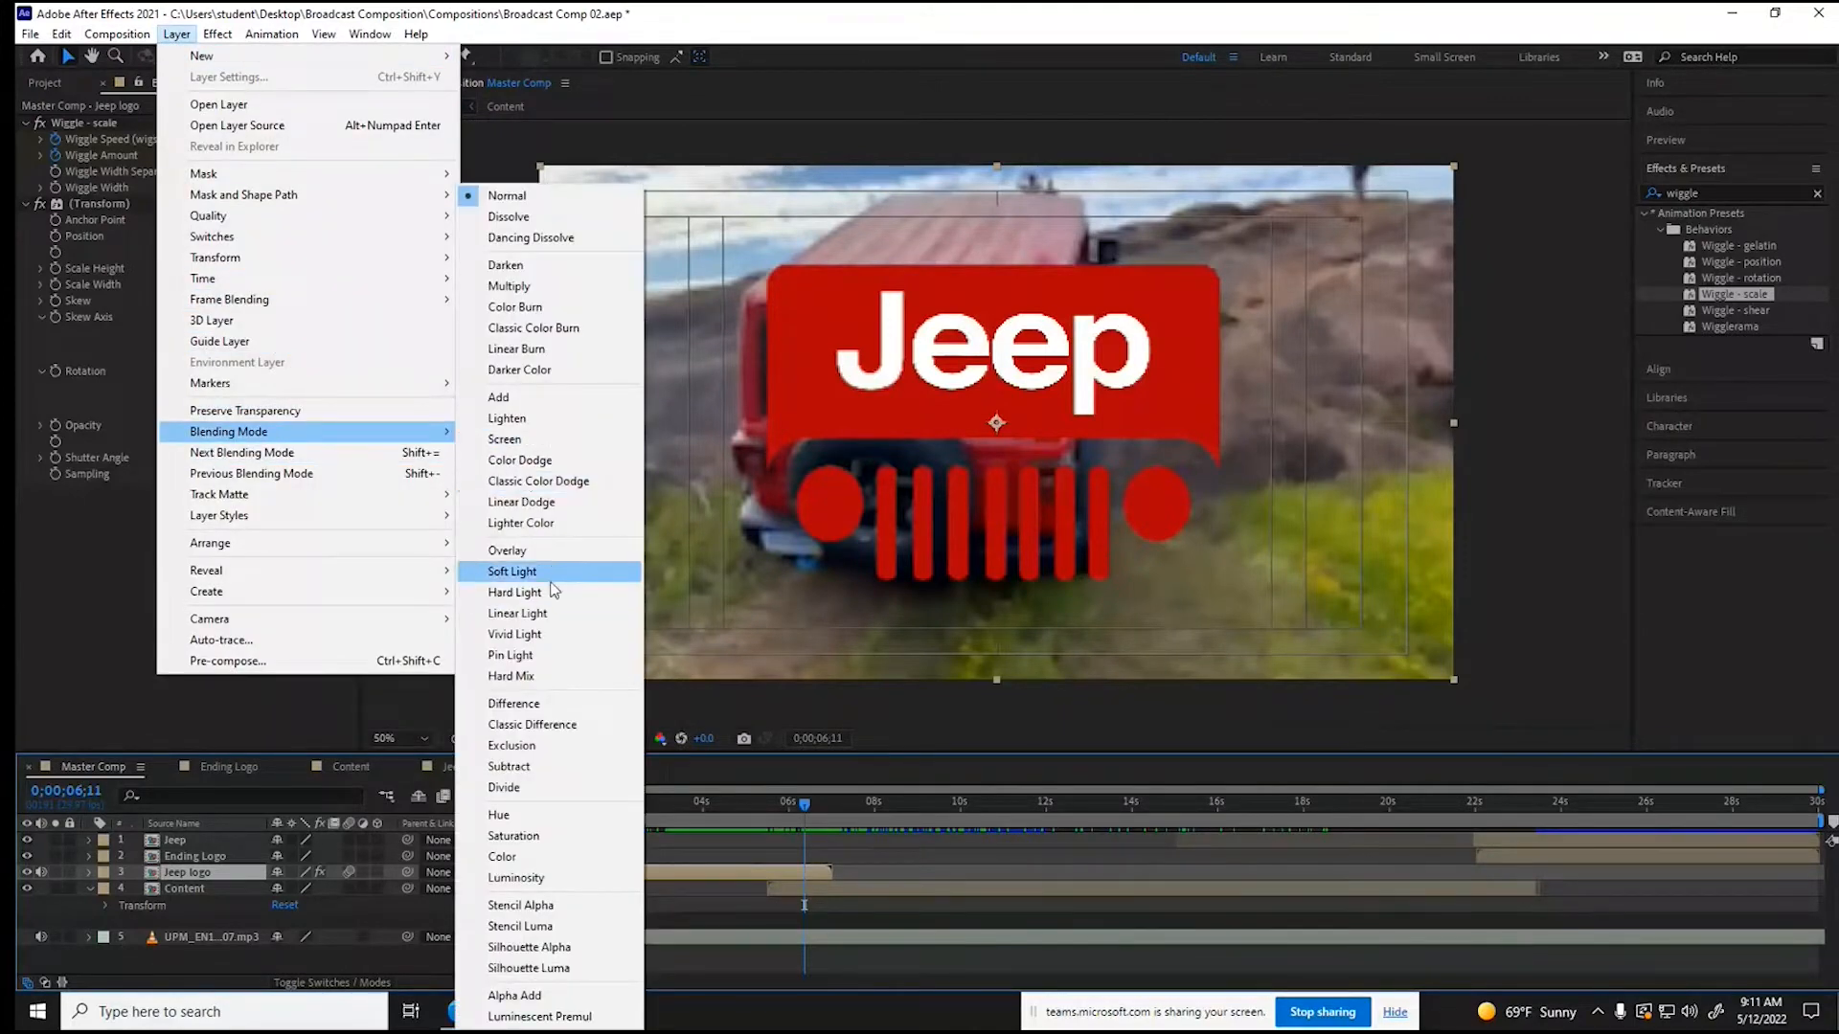
click(556, 552)
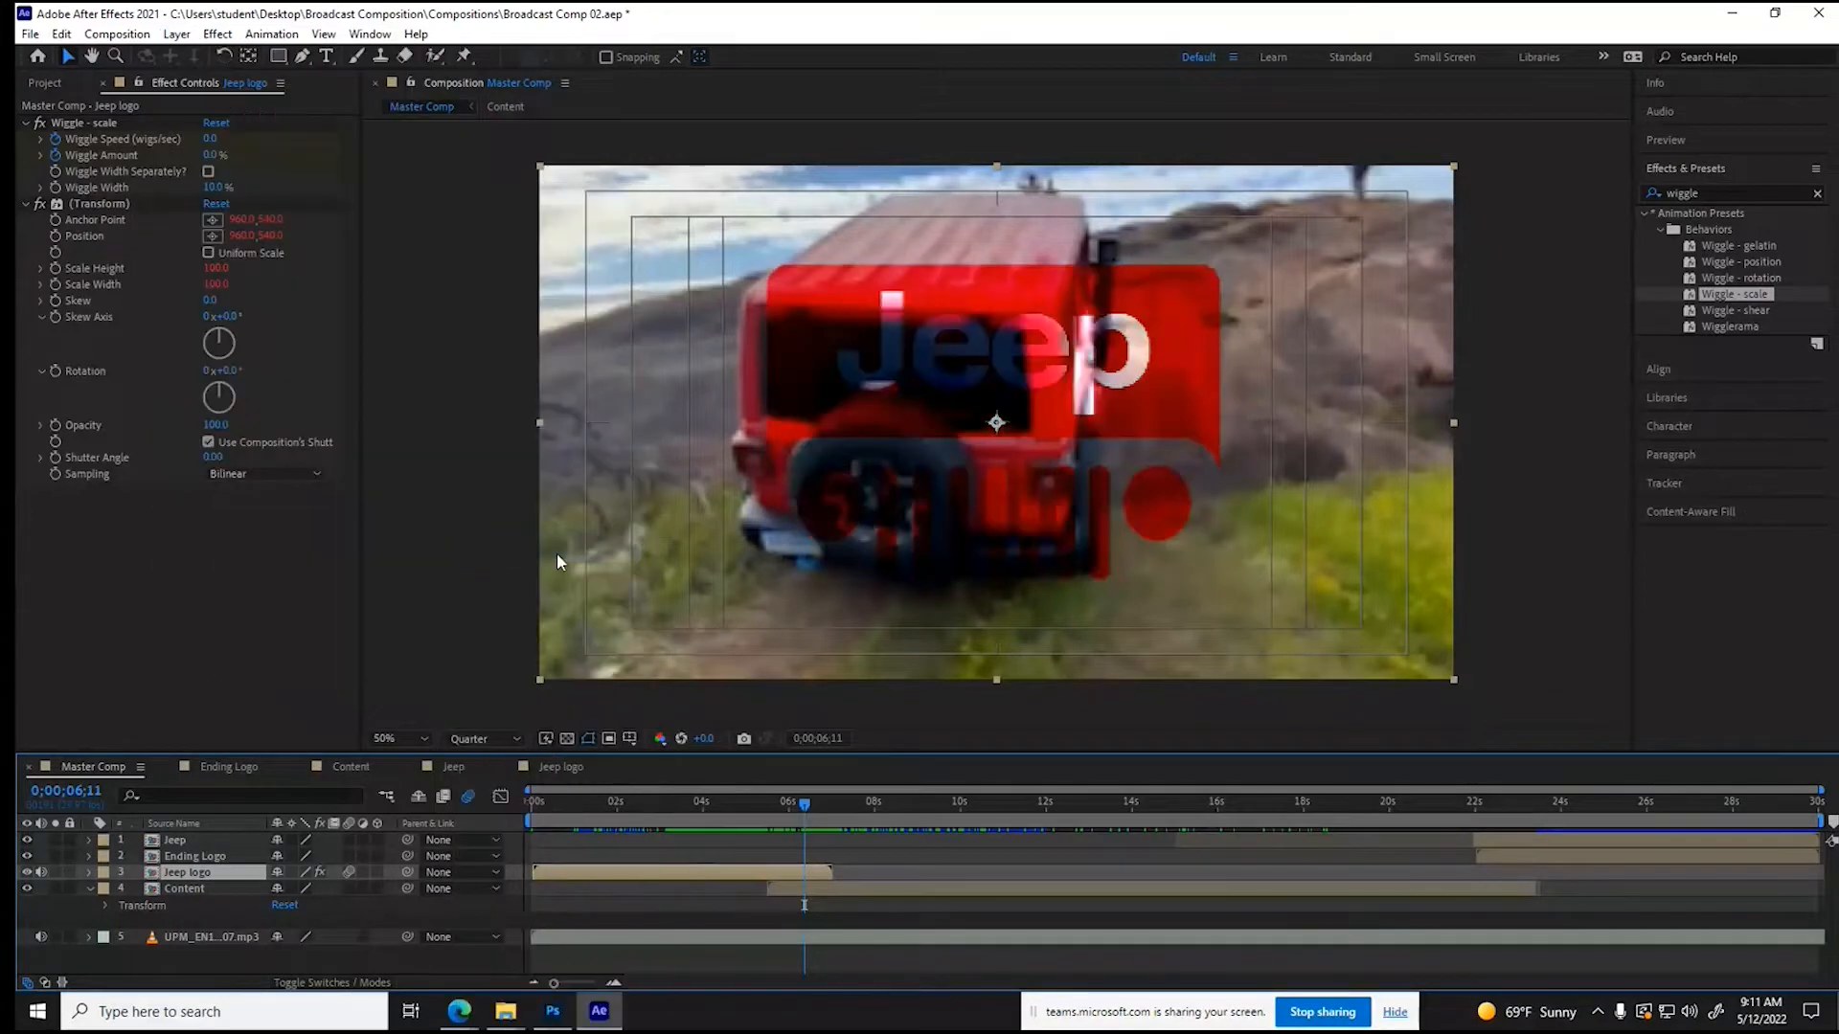
click(182, 36)
mouse_move(261, 439)
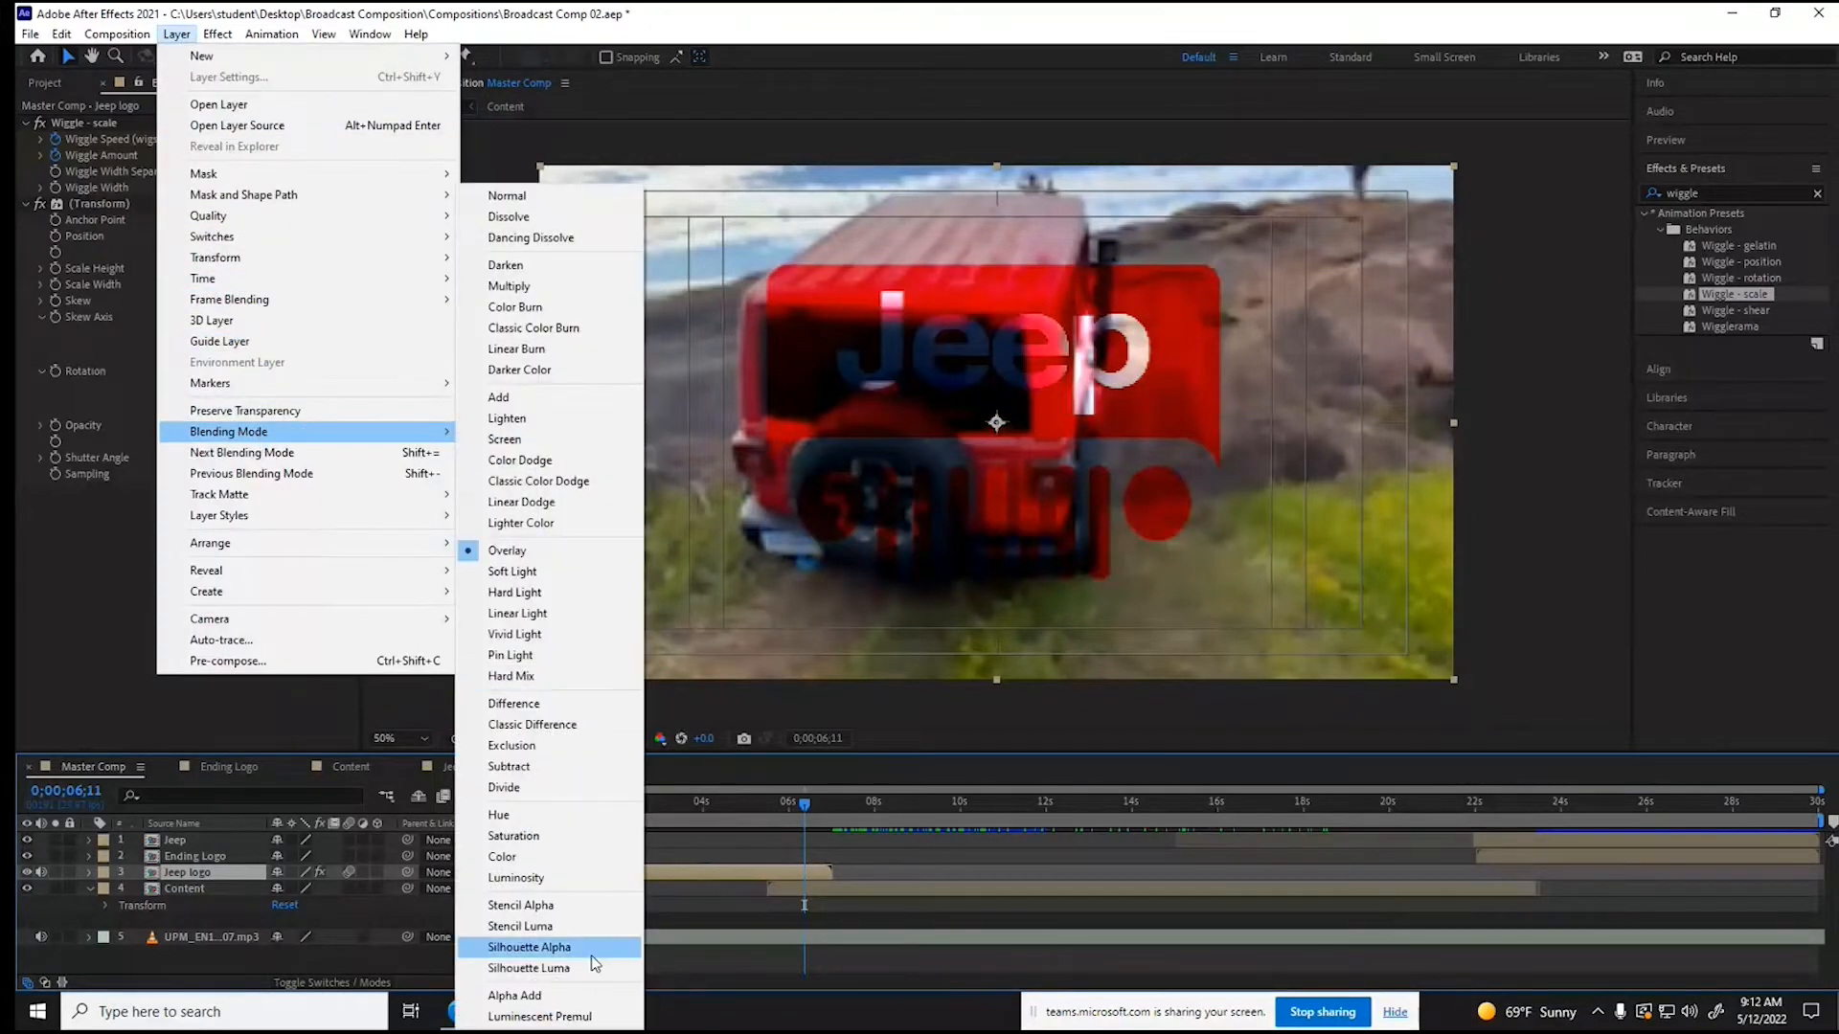
click(567, 907)
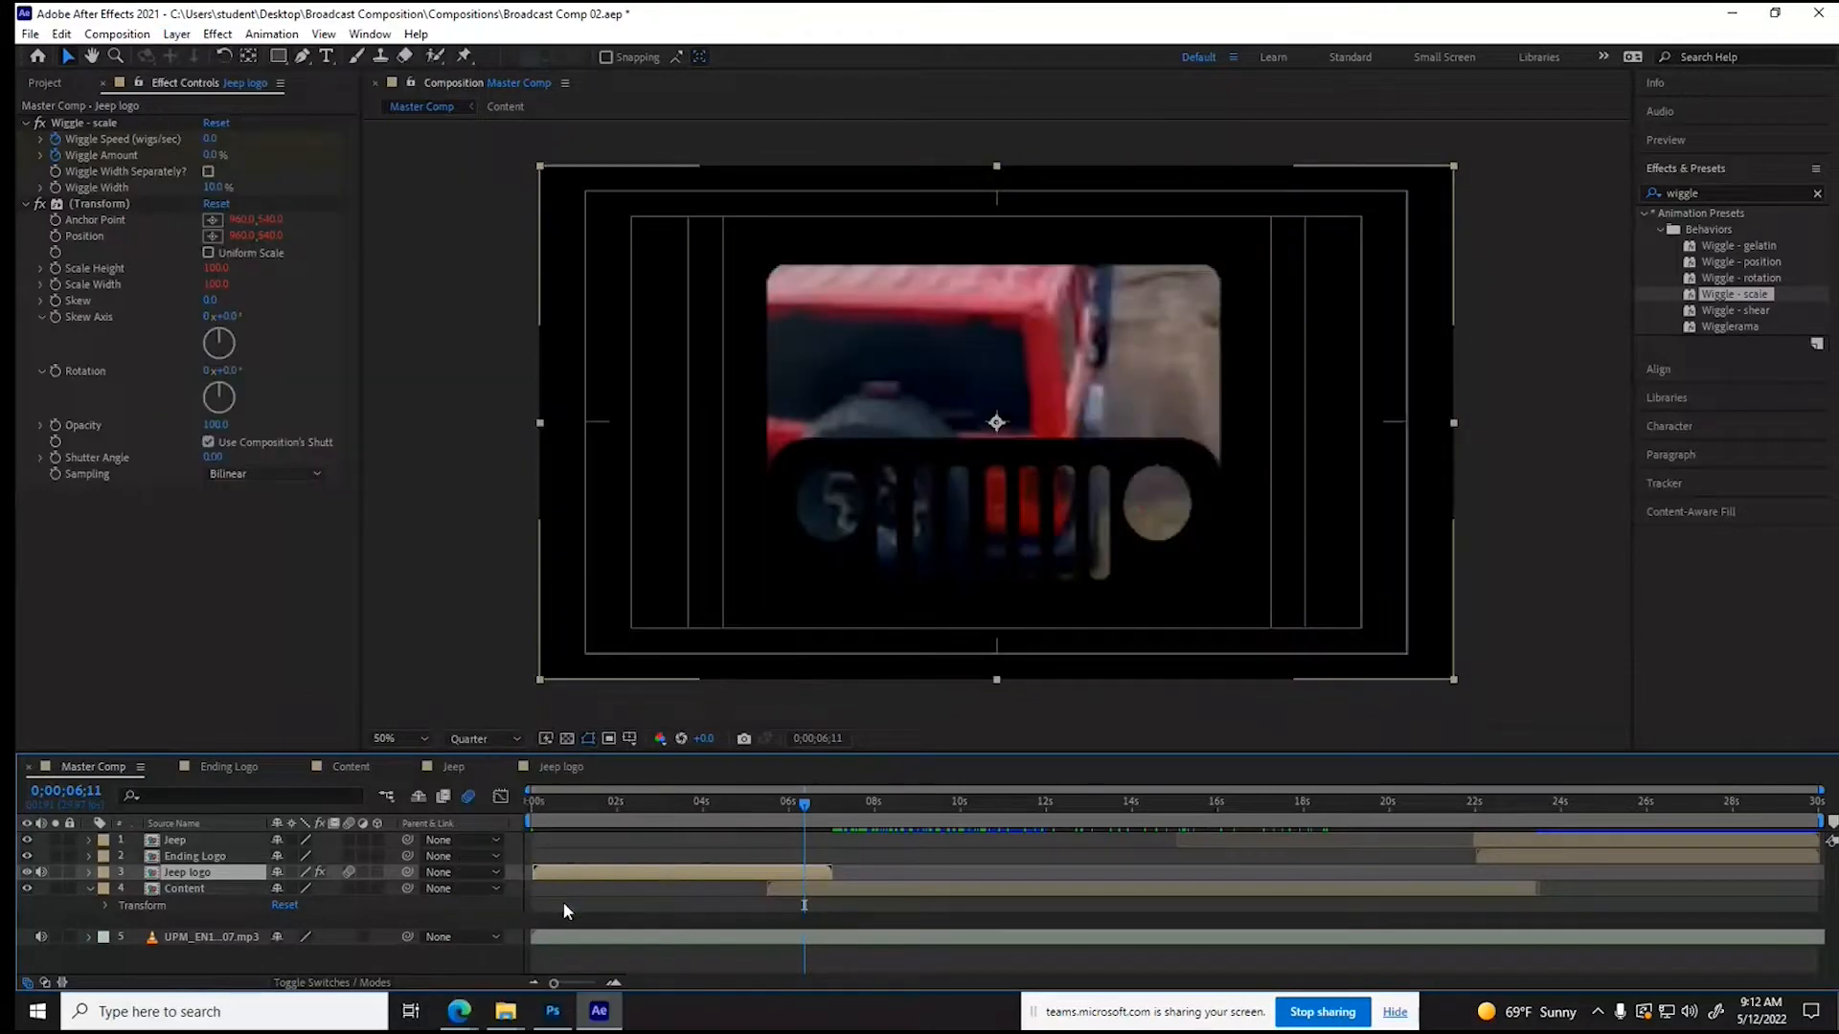
mouse_move(802, 805)
mouse_down()
mouse_move(833, 812)
mouse_move(762, 808)
mouse_move(785, 808)
mouse_up()
click(566, 739)
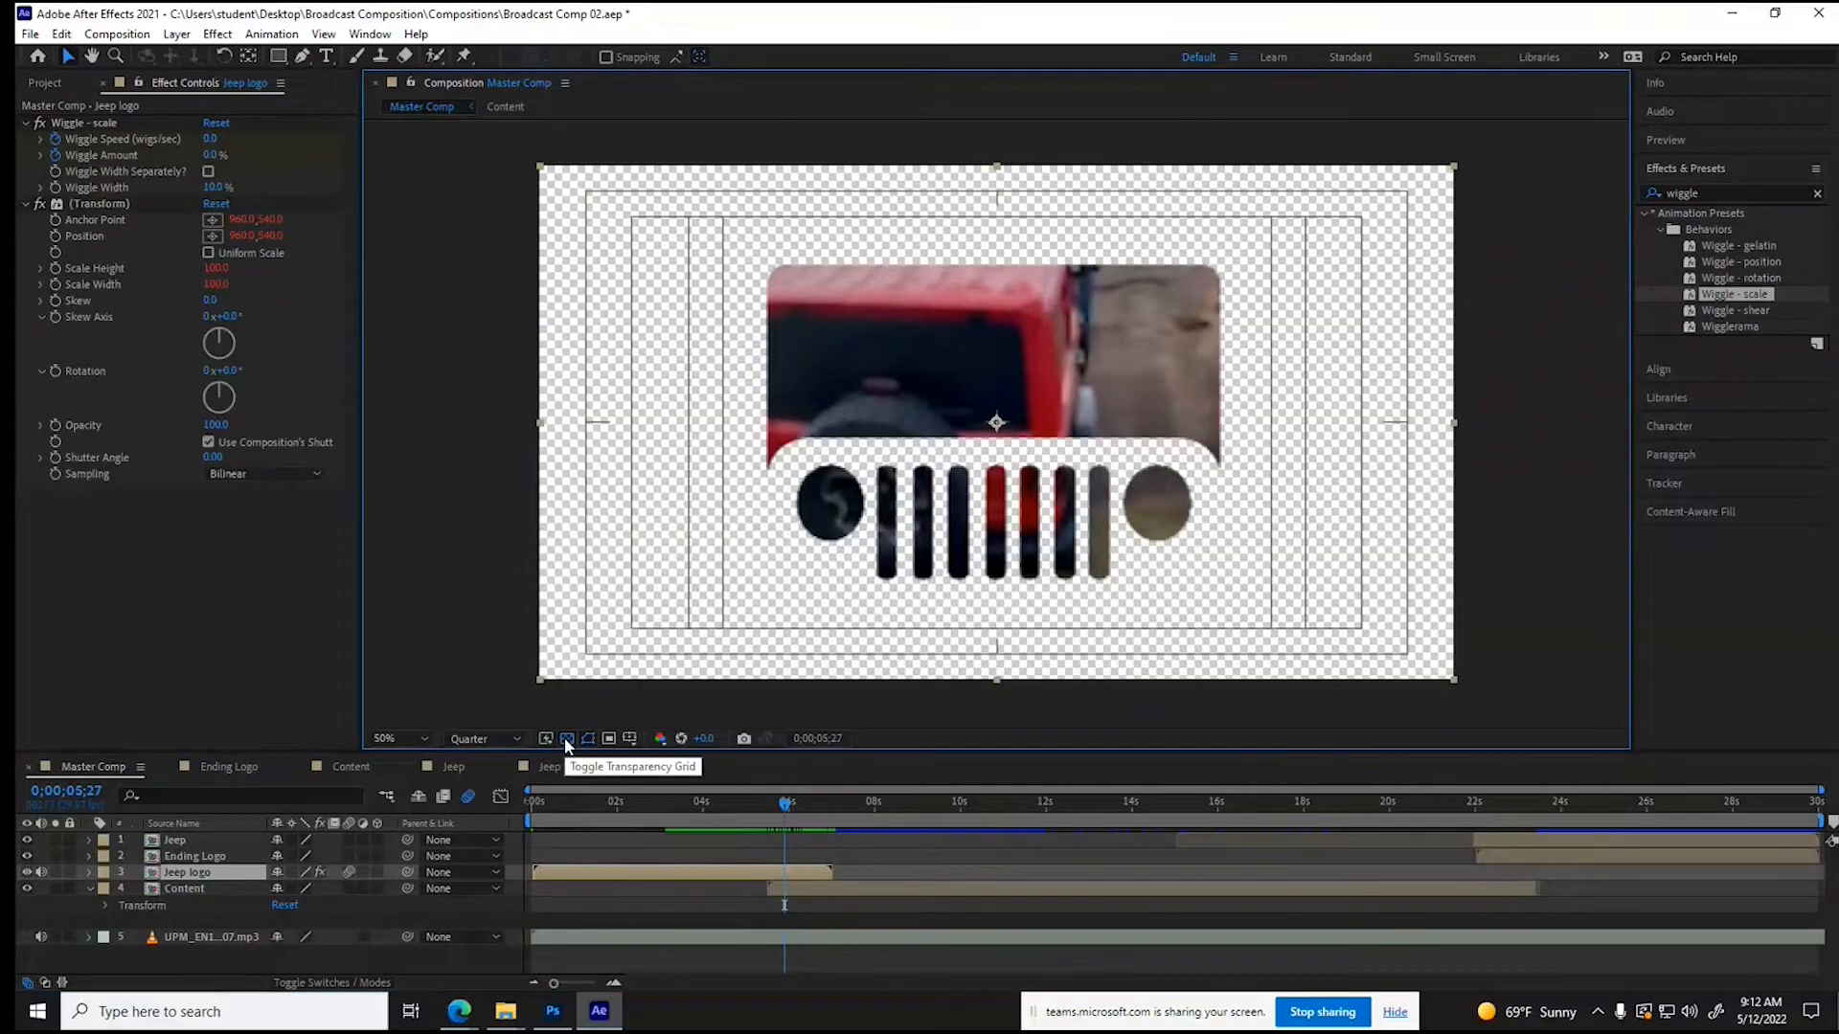
click(566, 738)
- Try the Silhouette Alpha blending mode on the Jeep logo layer with the transparency grid shown, and return the layer to Normal
click(176, 34)
mouse_move(317, 438)
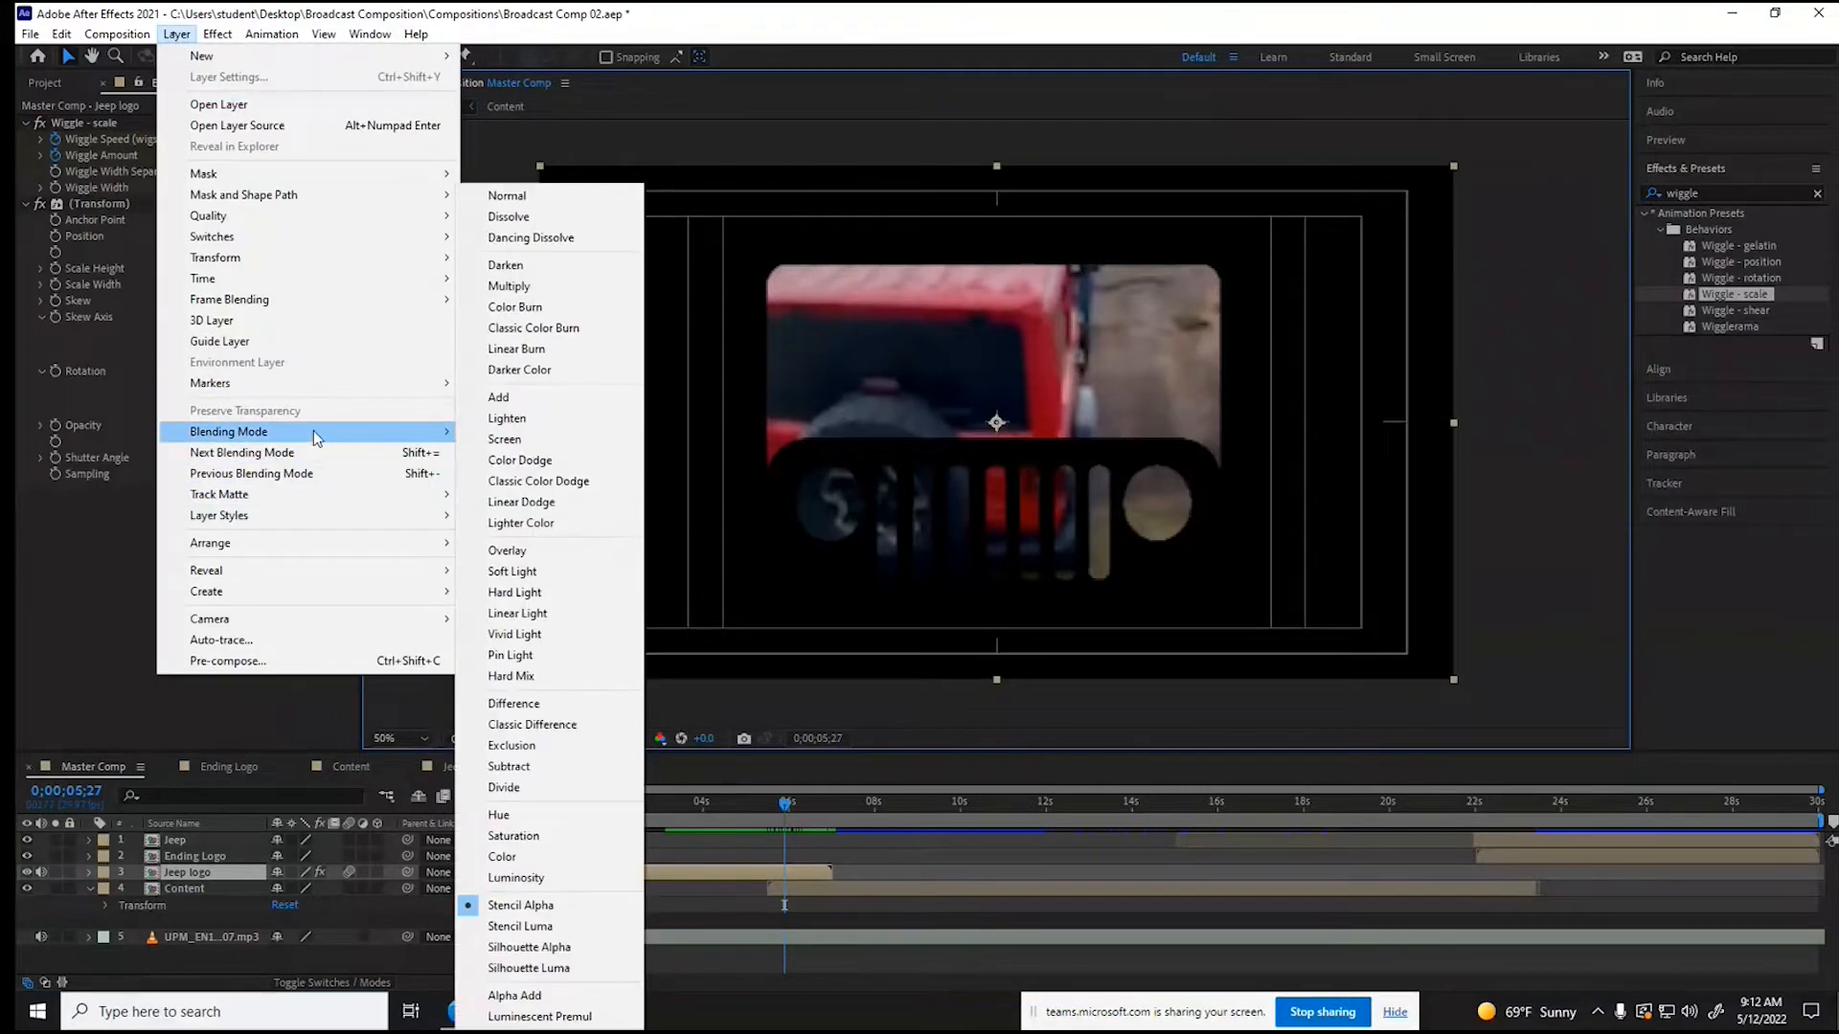
click(505, 949)
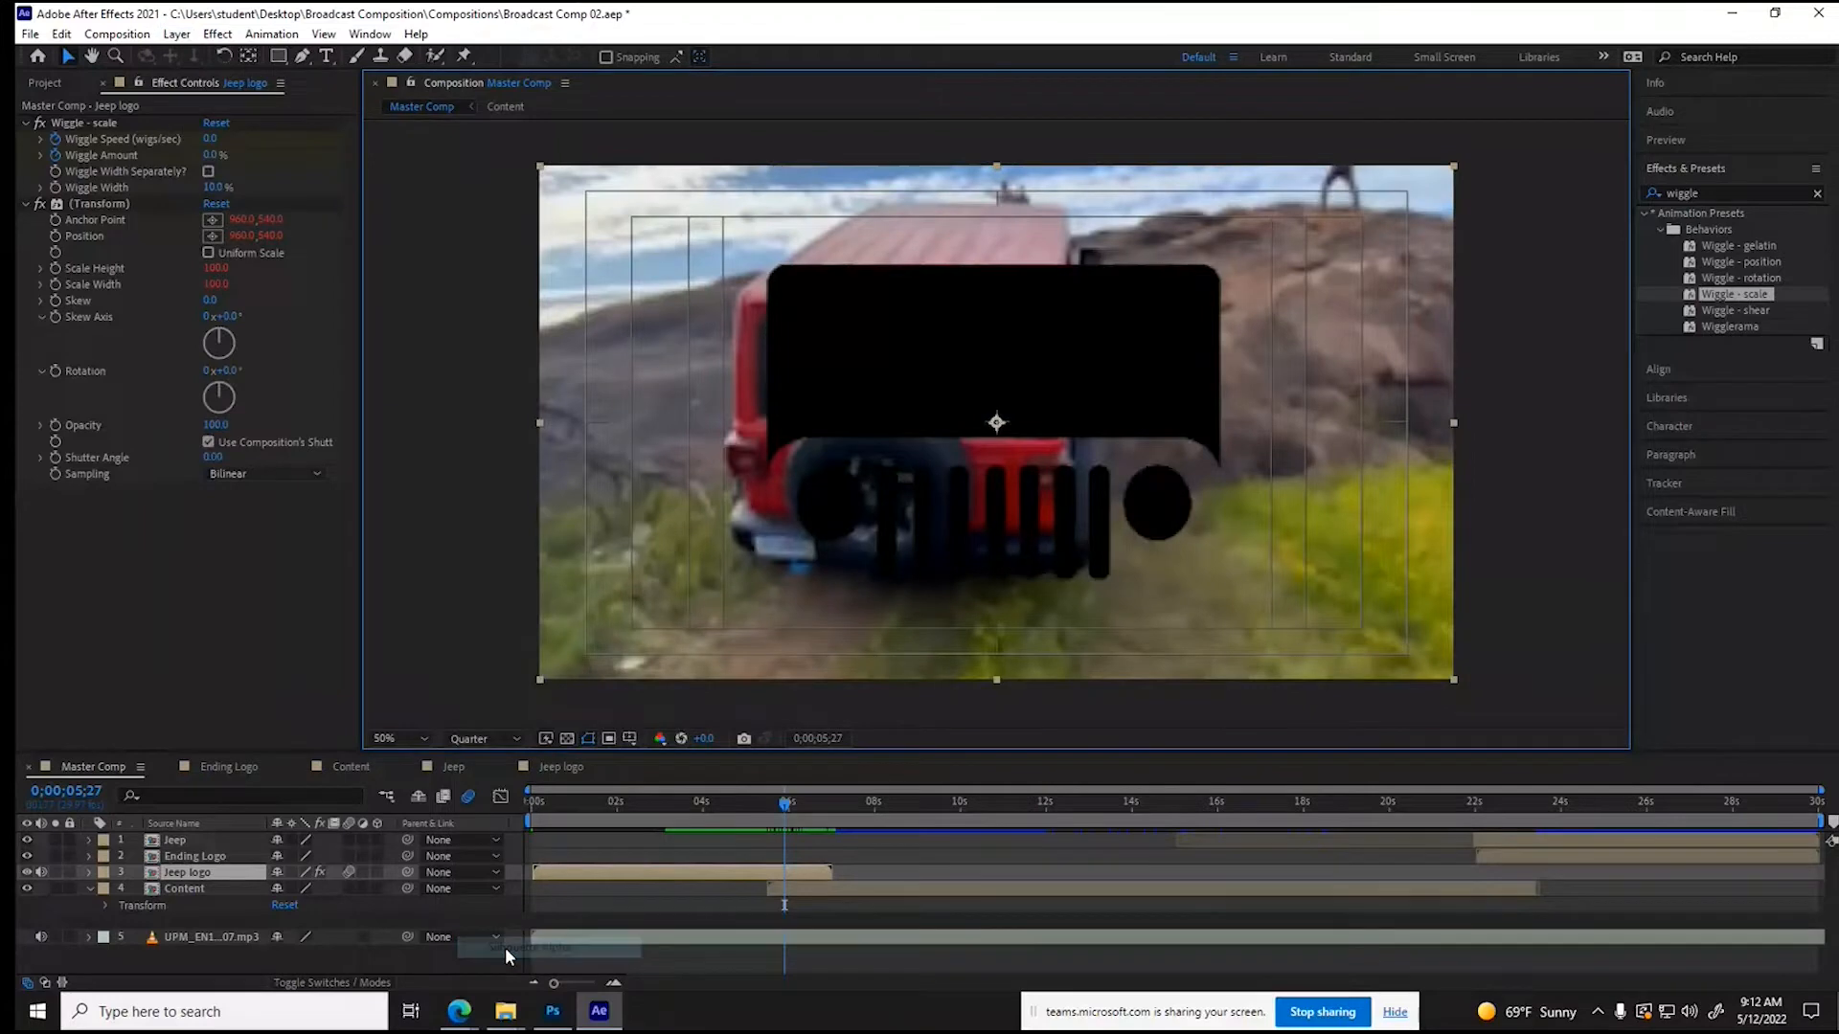
click(565, 738)
mouse_move(784, 813)
mouse_down()
mouse_move(755, 810)
mouse_move(847, 807)
mouse_move(788, 807)
mouse_up()
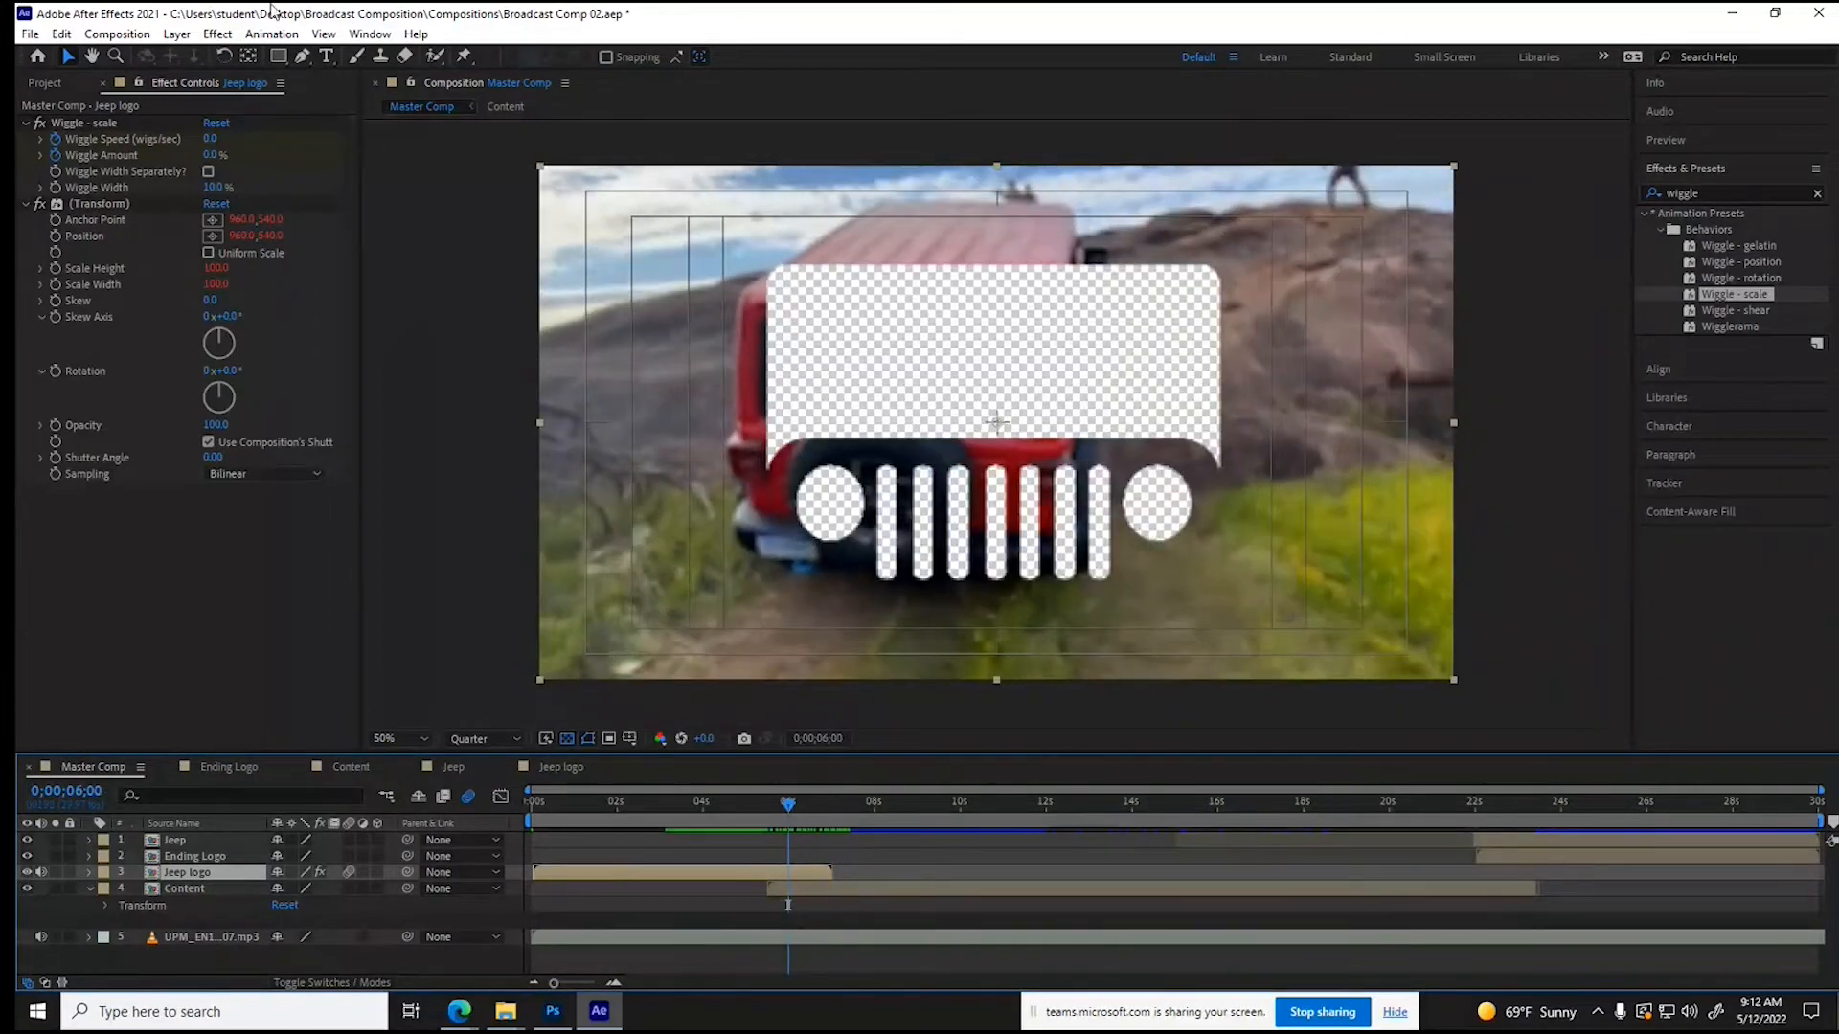
click(177, 33)
mouse_move(231, 436)
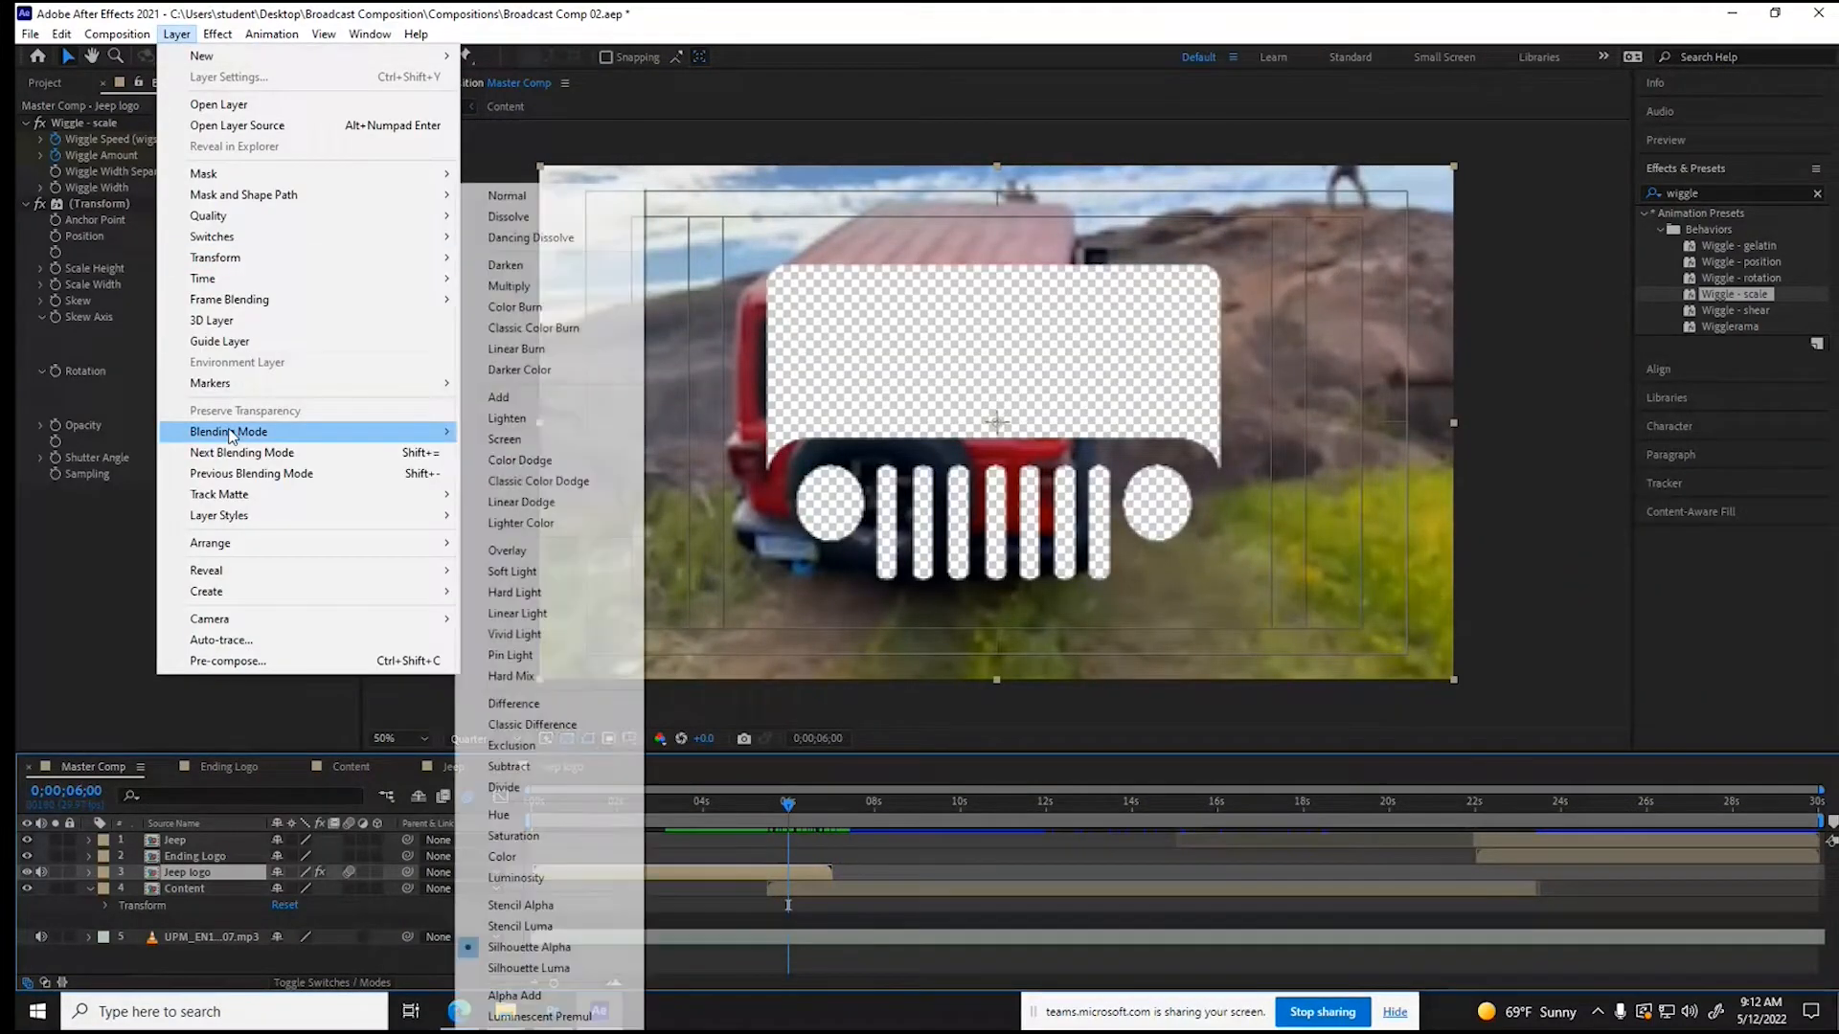
click(623, 195)
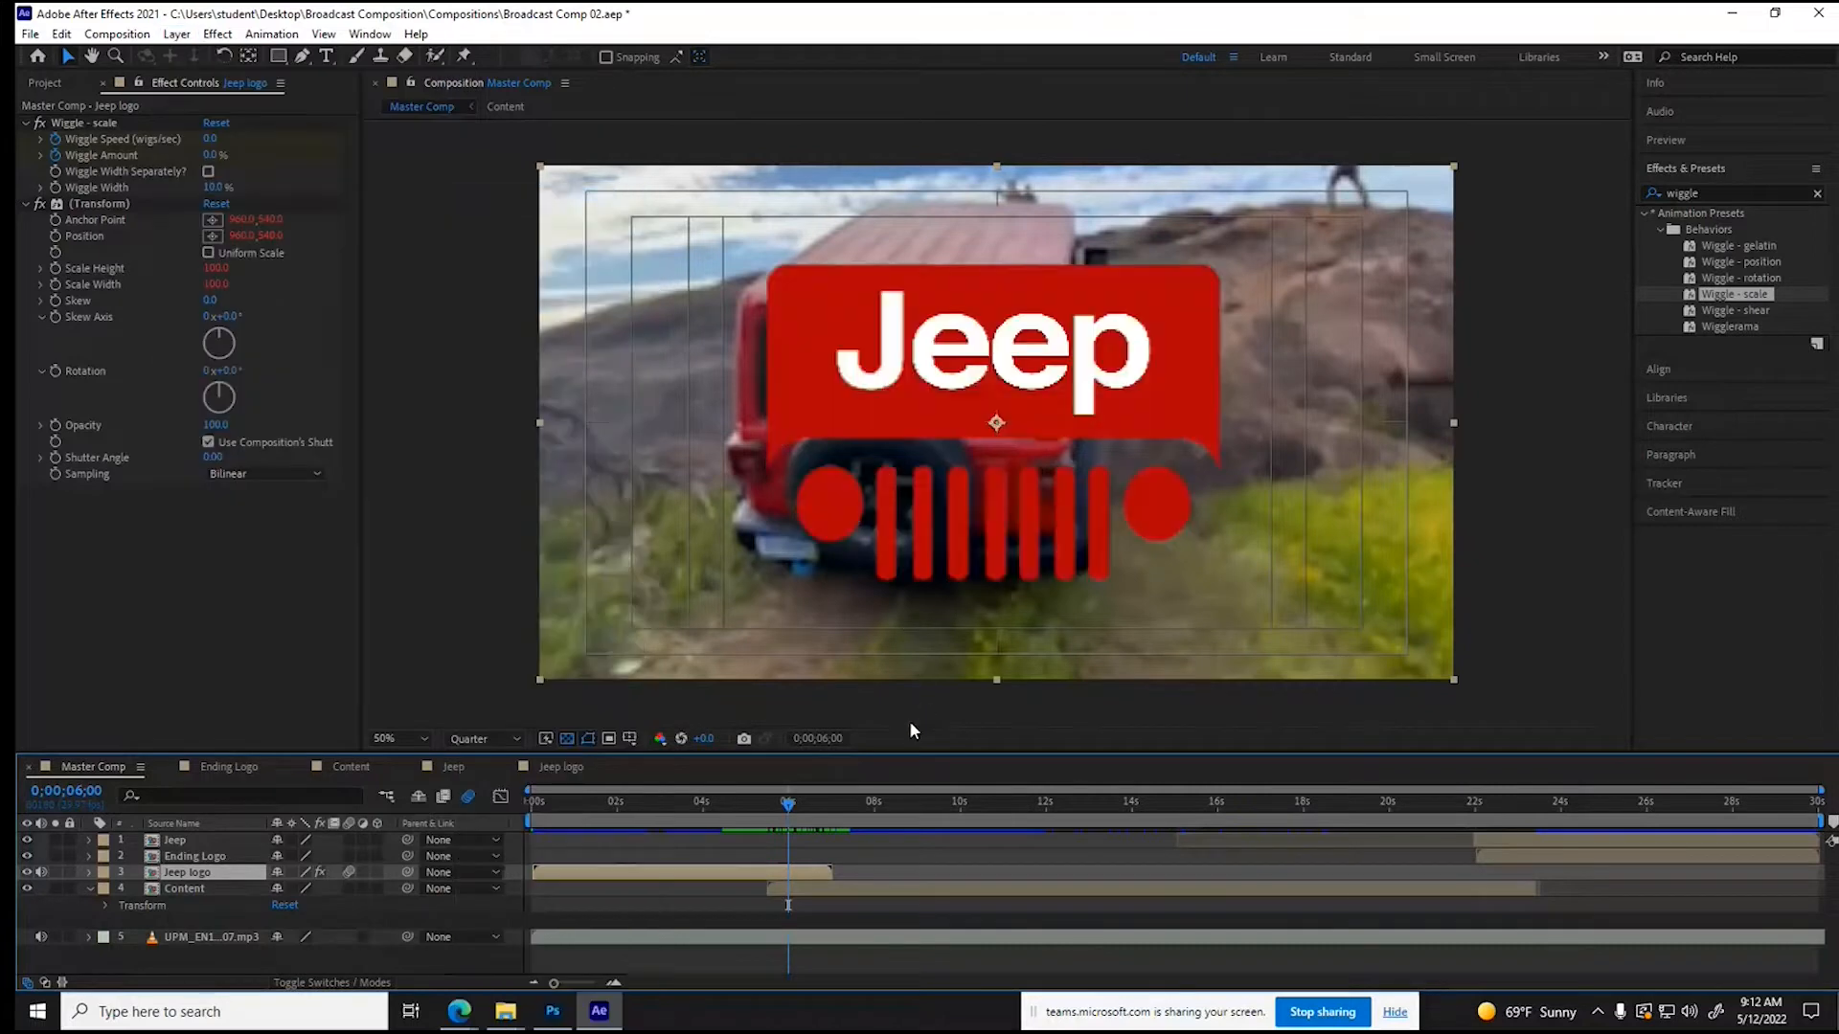
- Trim the Jeep logo layer's end to where the Content layer starts, hide the transparency grid and preview from the beginning
mouse_move(788, 807)
mouse_down()
mouse_move(509, 804)
mouse_move(762, 815)
mouse_up()
key(alt+bracketright)
drag(768, 803, 518, 797)
click(567, 738)
key(space)
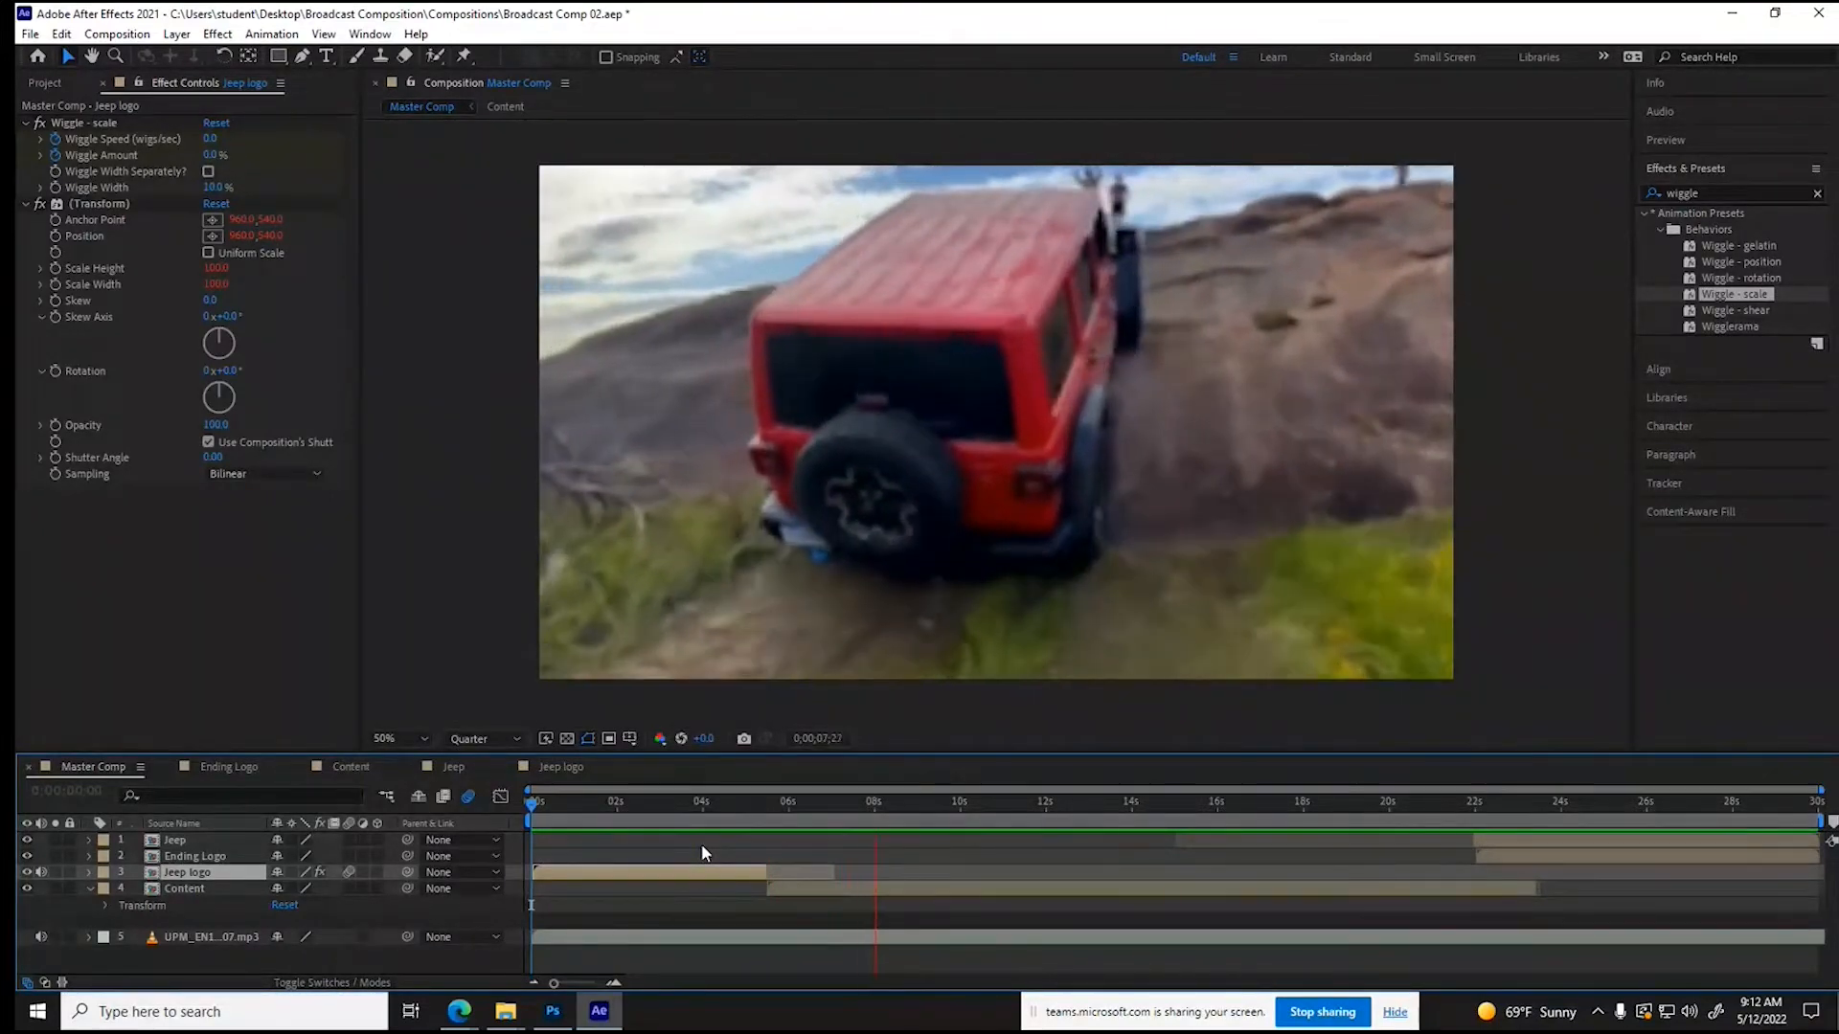
- Reveal the music layer's audio waveform in Master Comp and place the current time on the beat at 0;00;08;00
drag(768, 807, 849, 809)
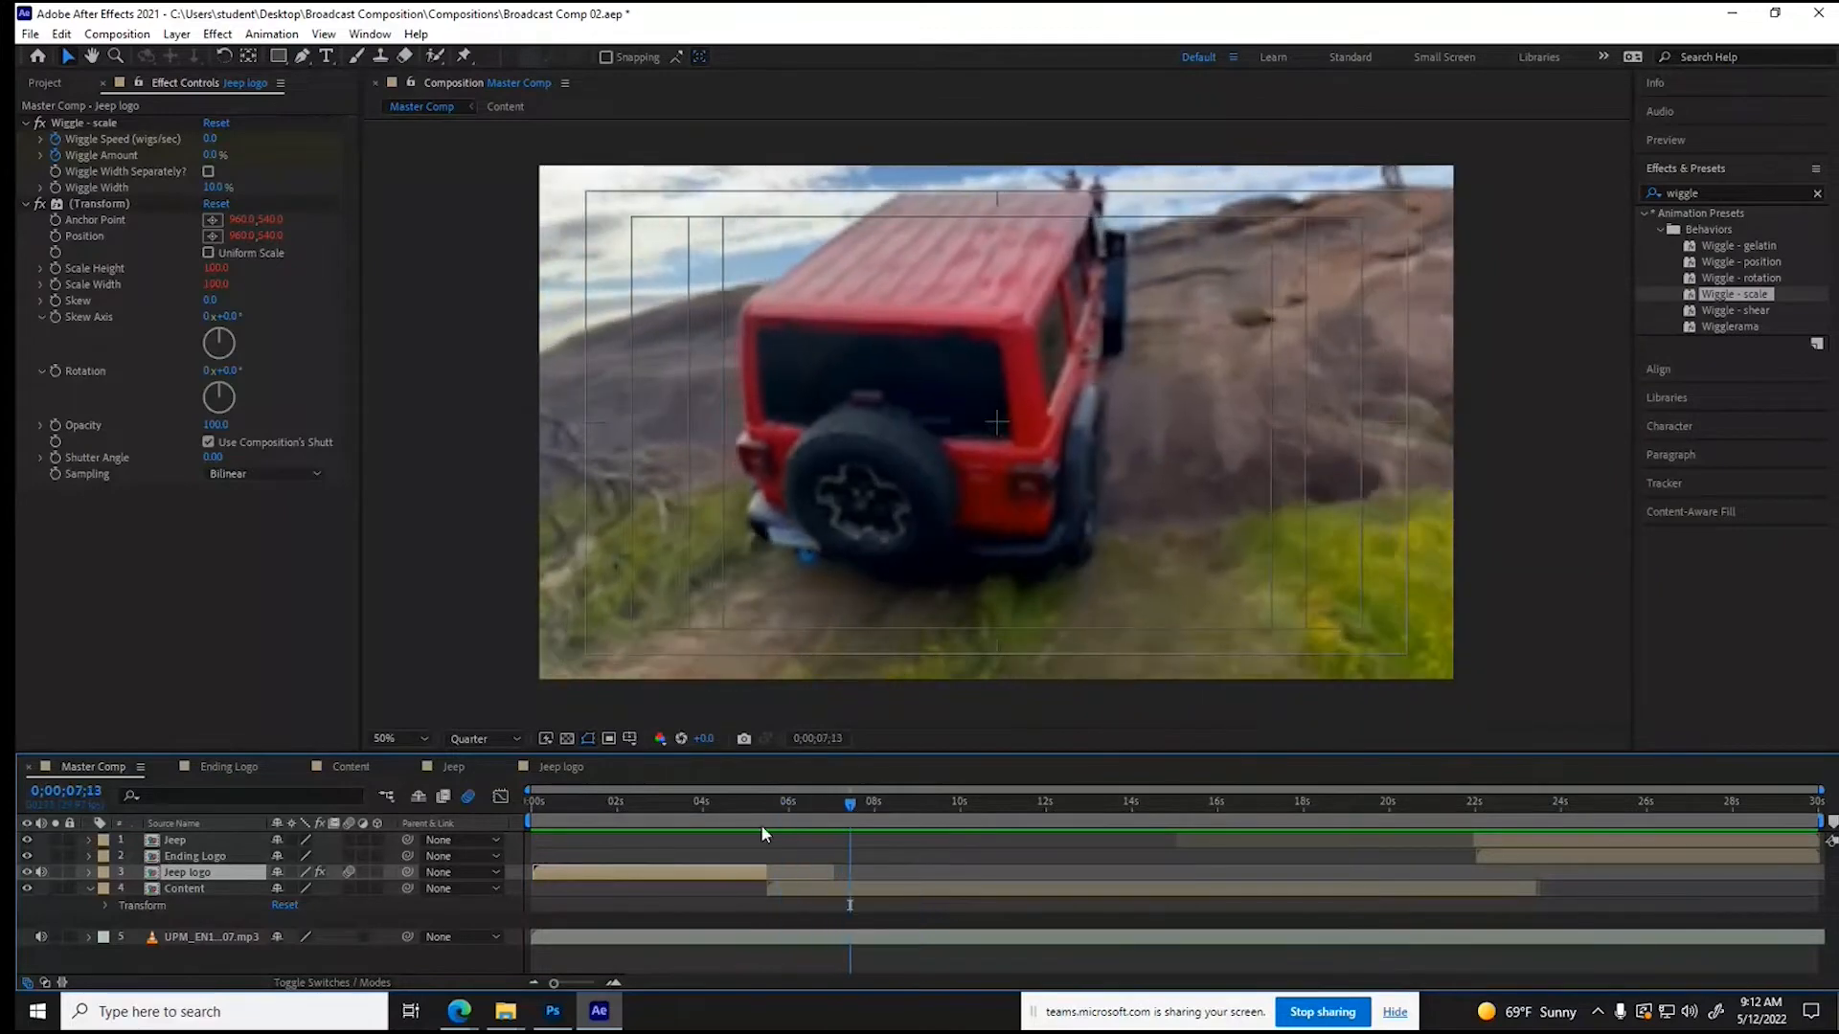
click(88, 937)
click(121, 967)
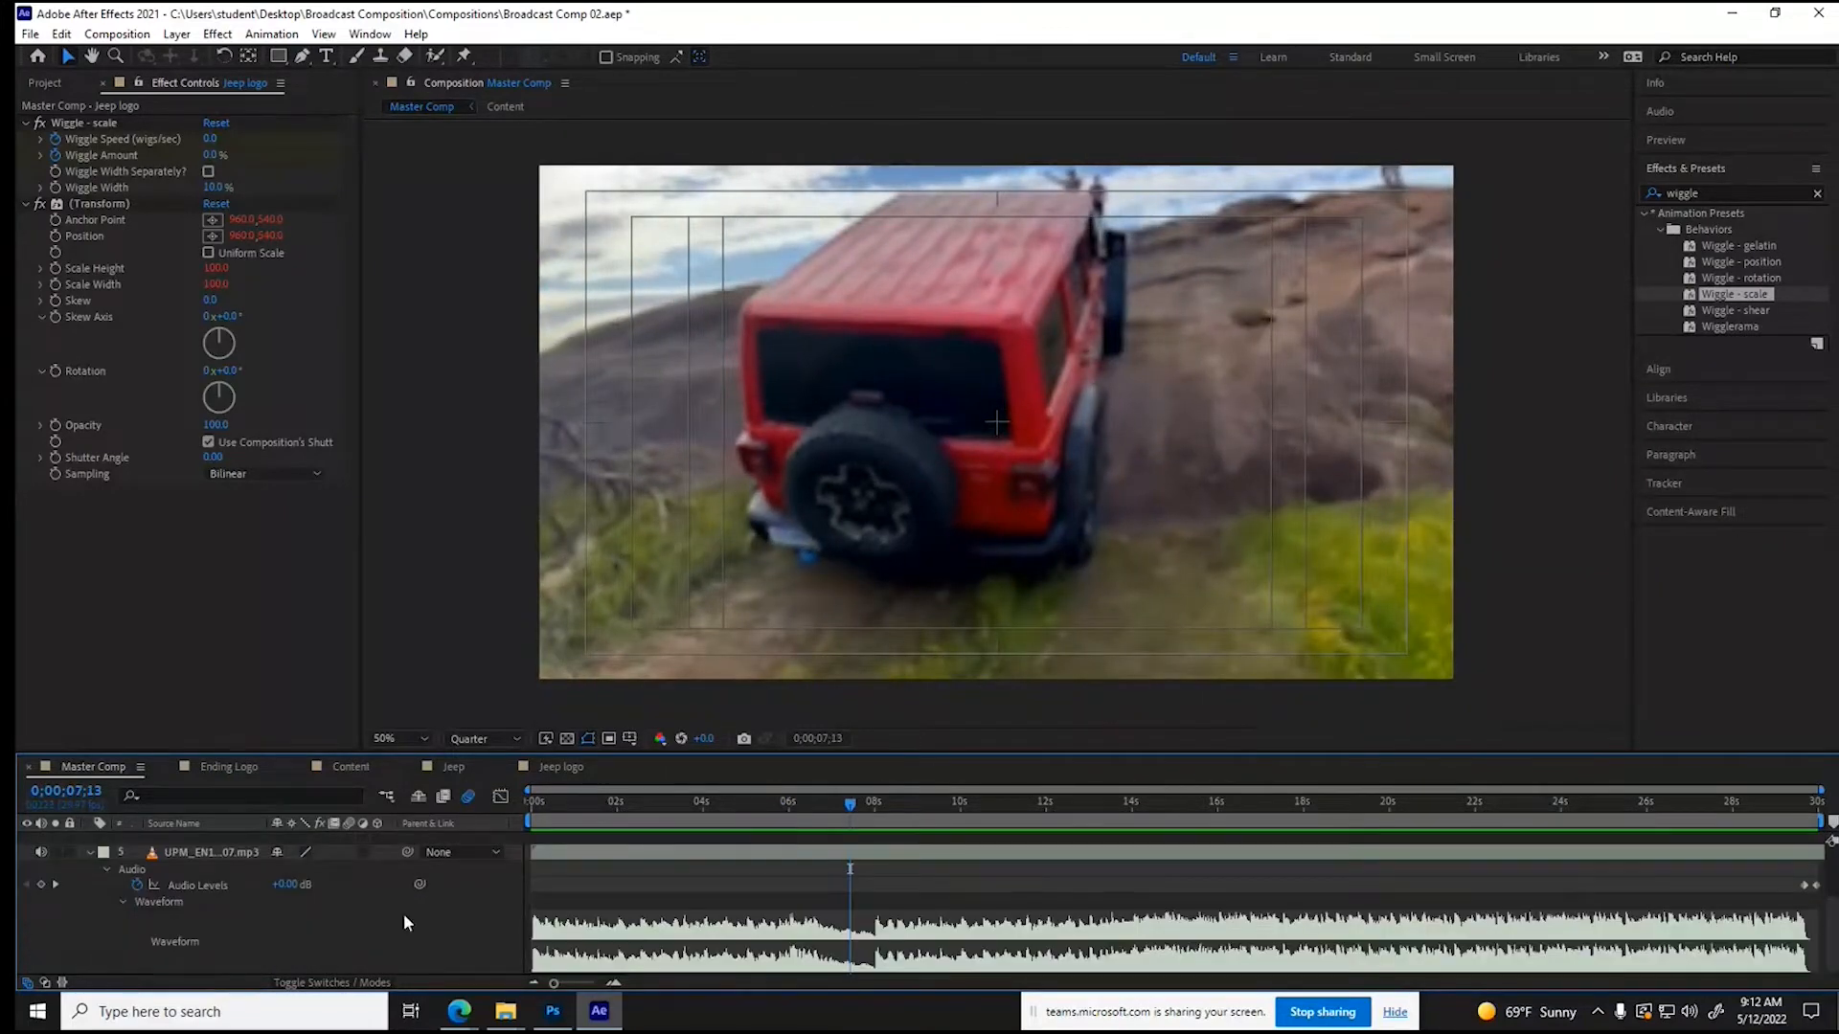
drag(849, 812, 874, 814)
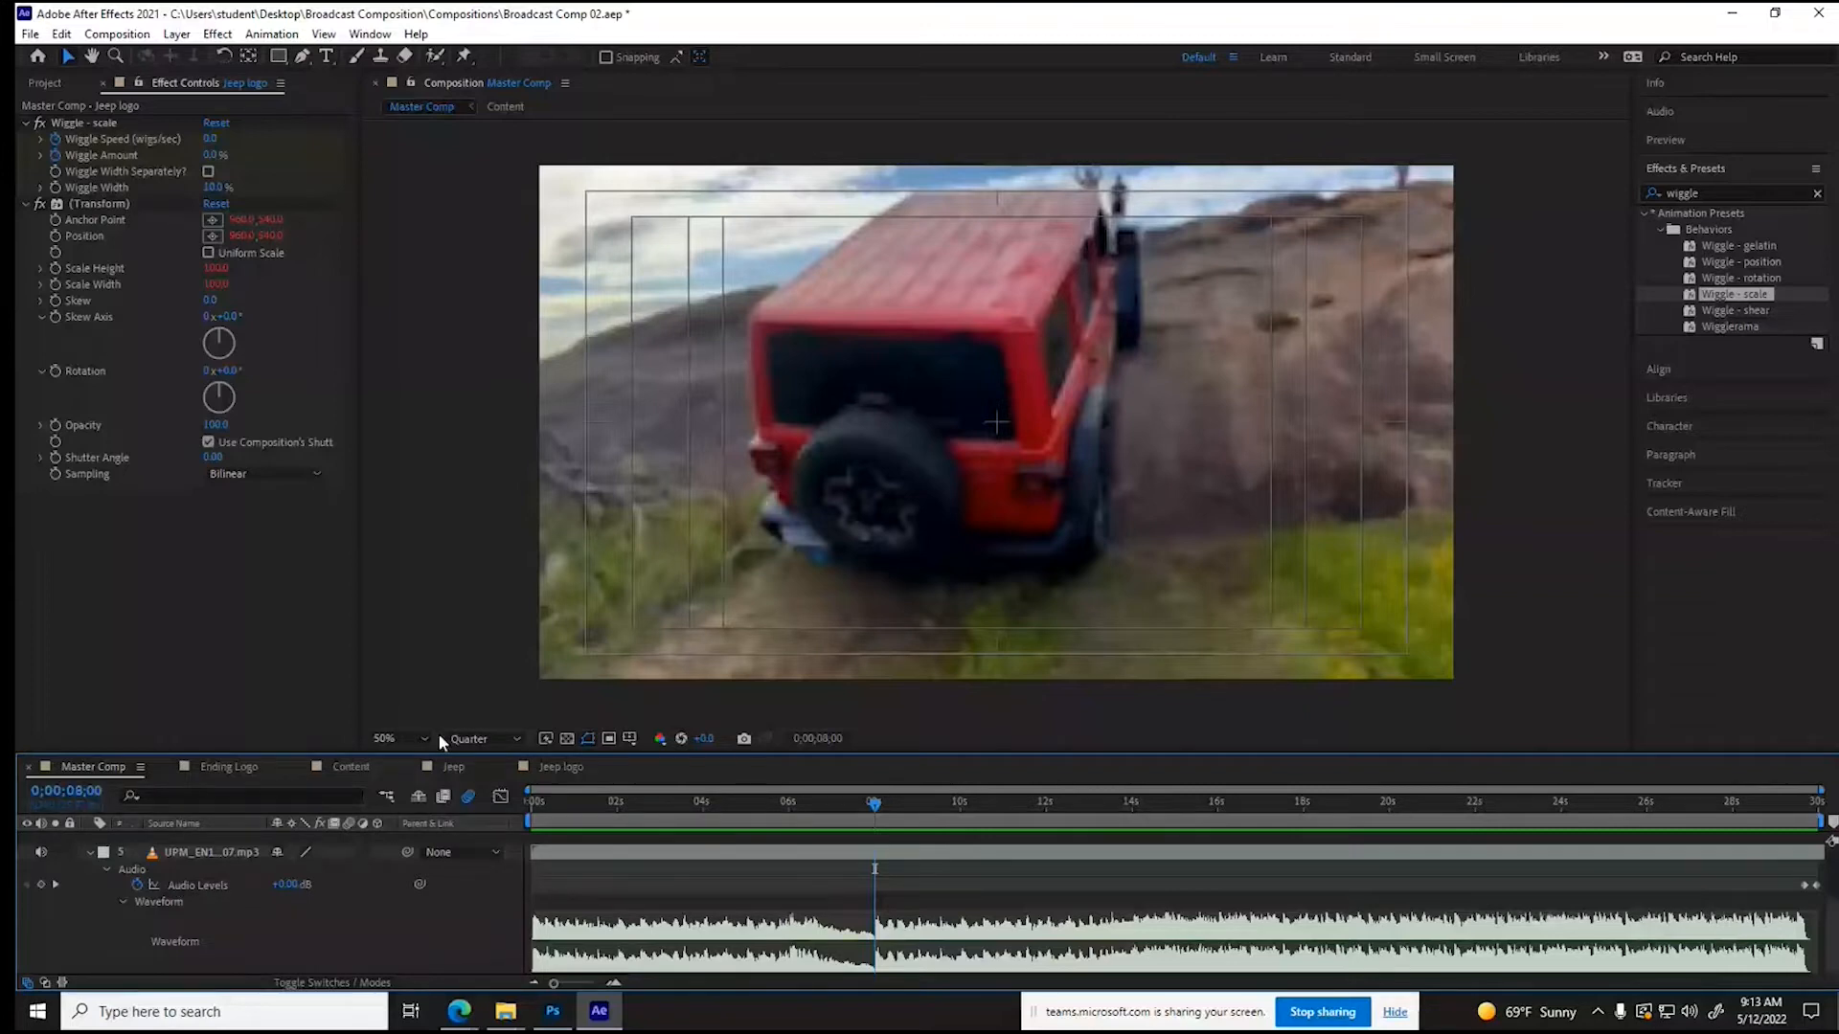
- Split videoplayback.mp4 in Content at 0;00;11;11, trim the second part's start to about 21 seconds and slide it back to the cut
click(347, 769)
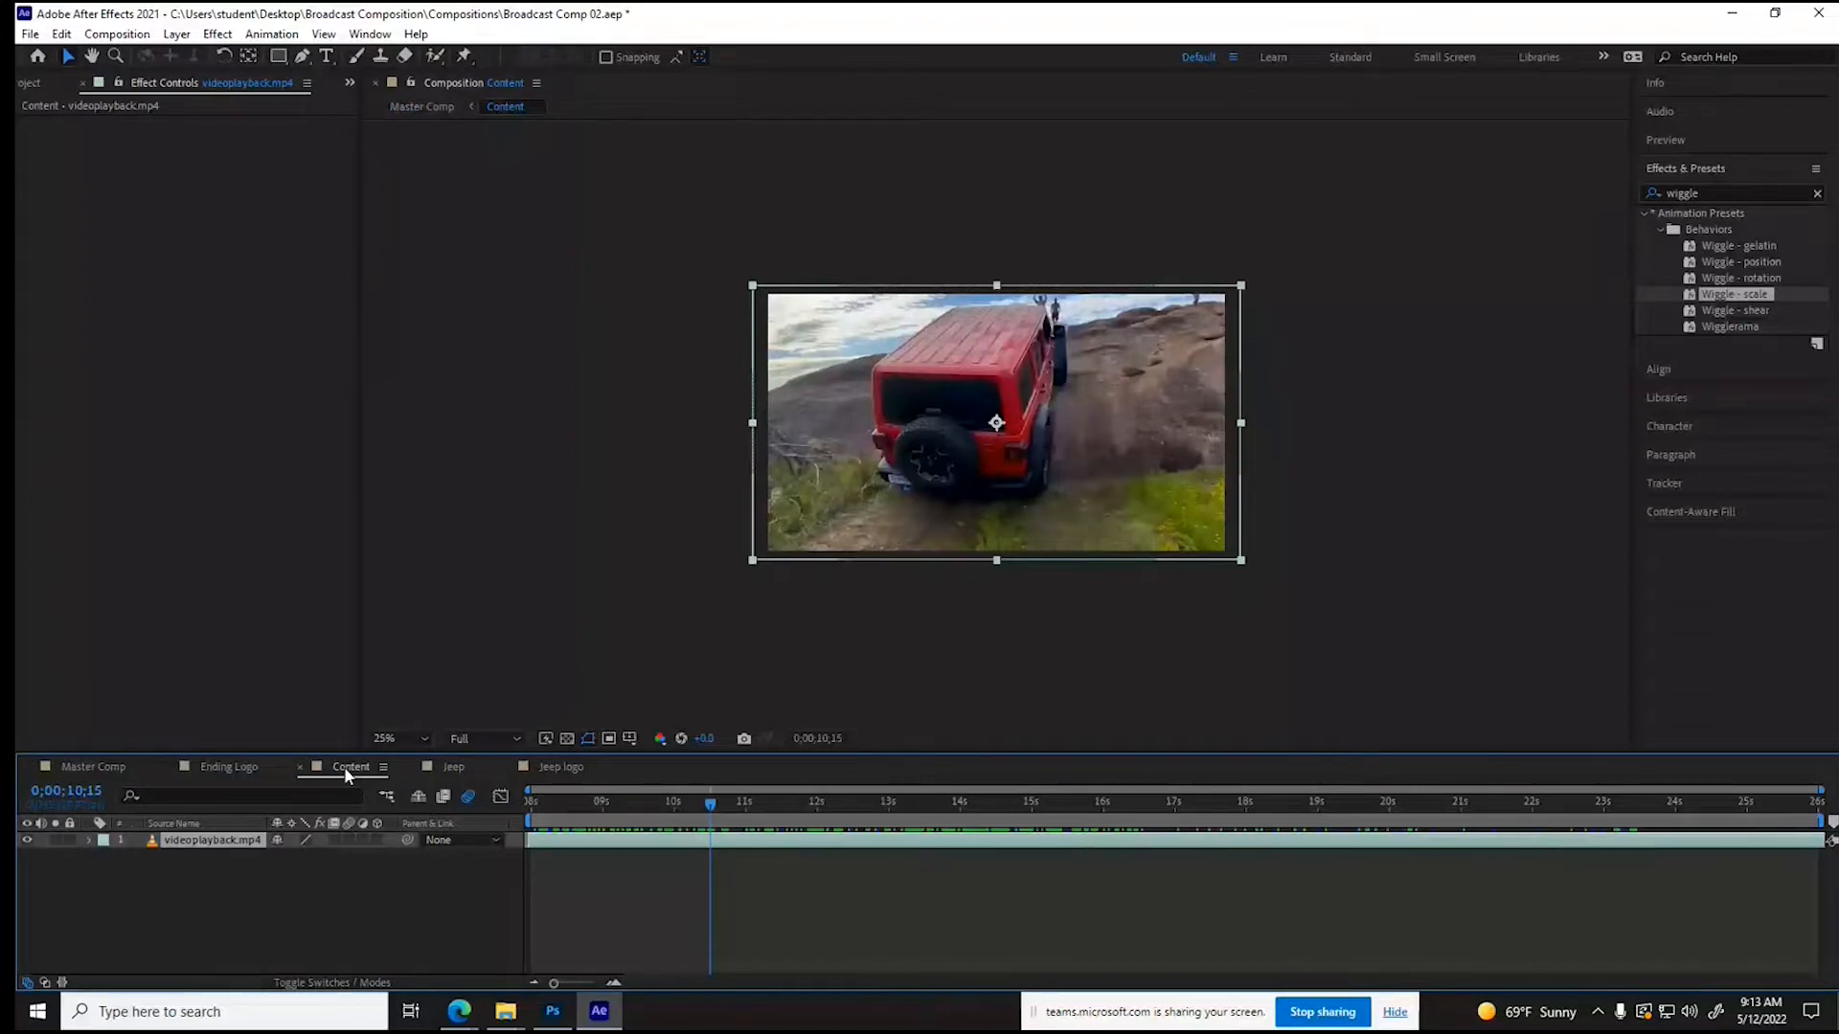
click(664, 808)
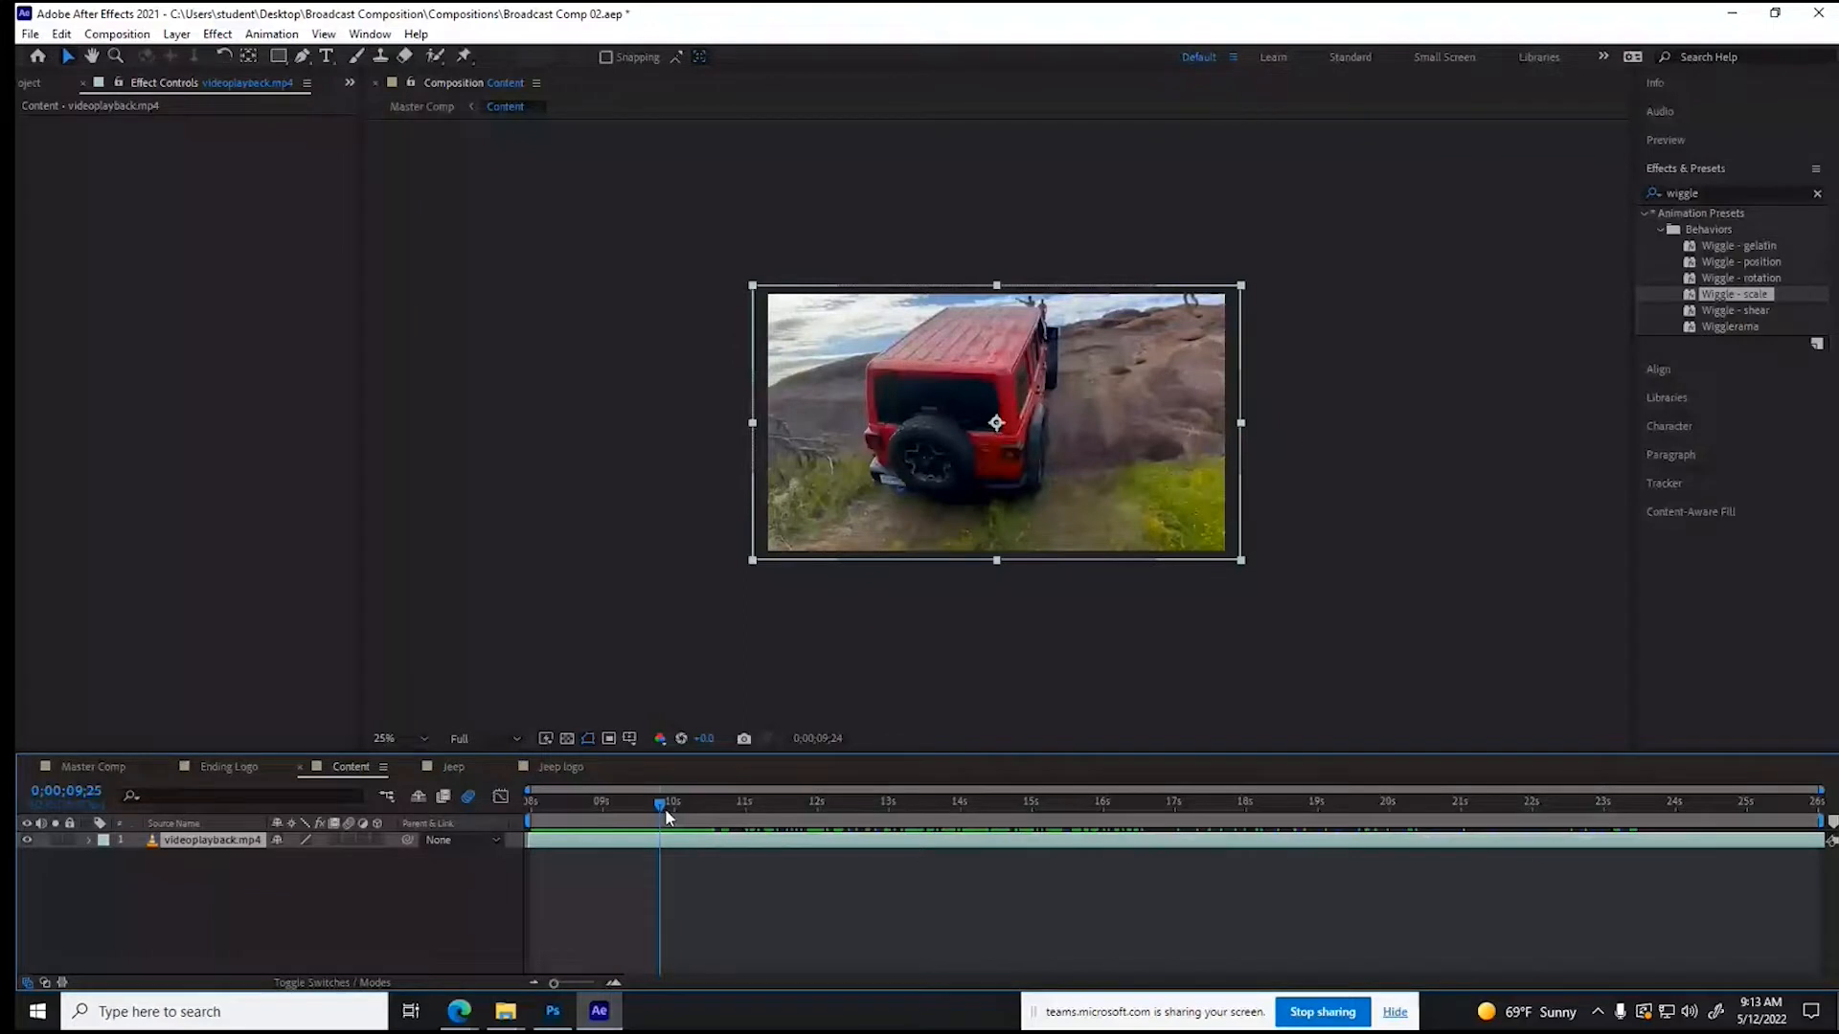
drag(667, 816, 777, 816)
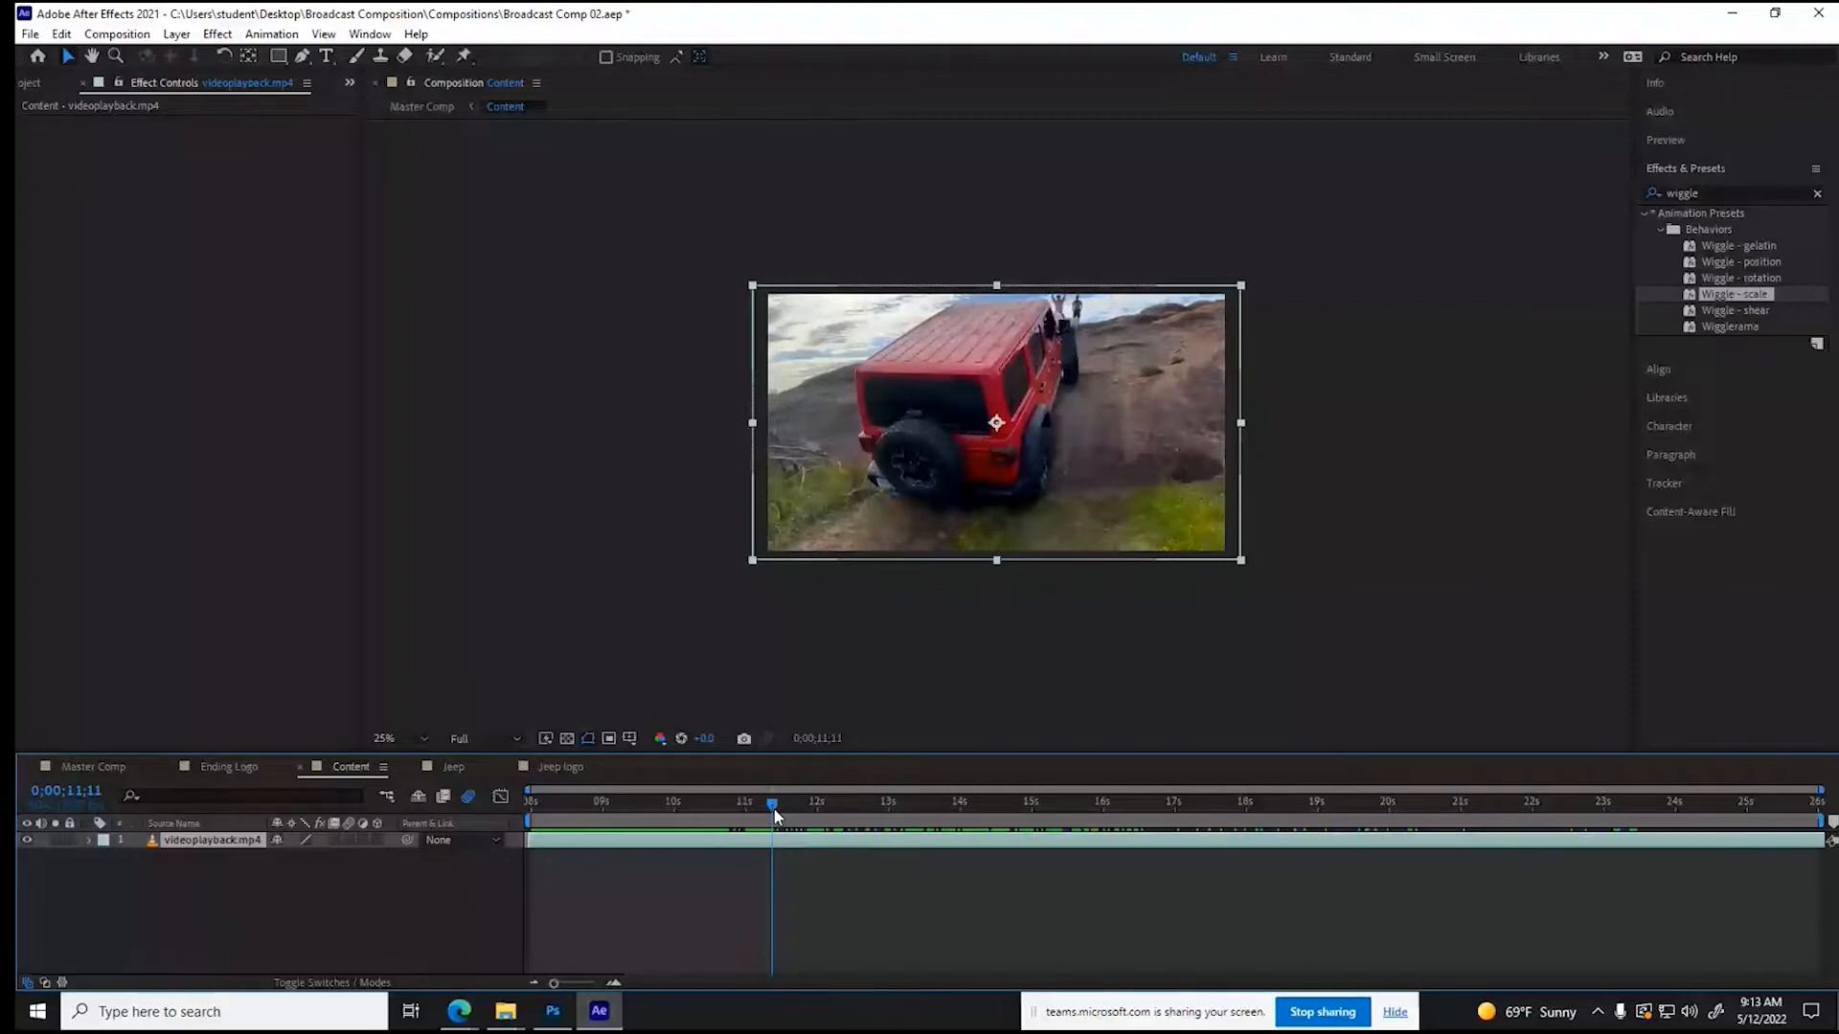
key(ctrl+shift+d)
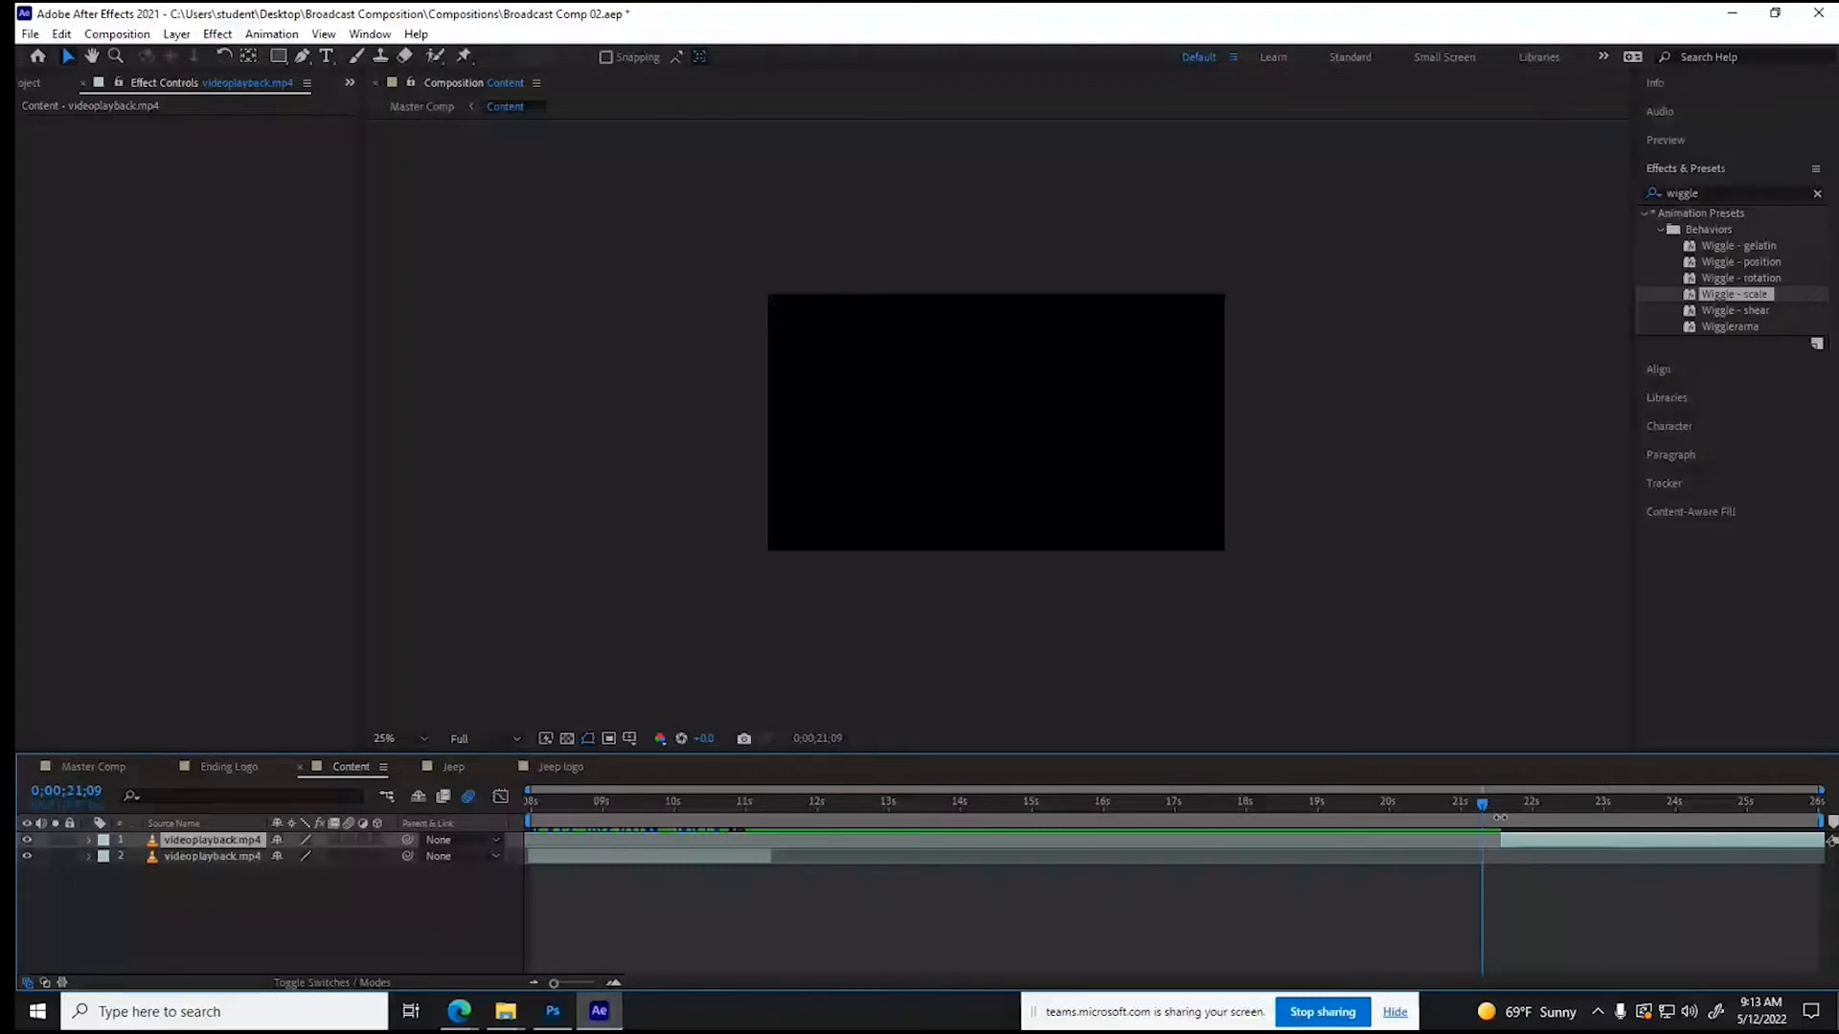
drag(1500, 818, 778, 807)
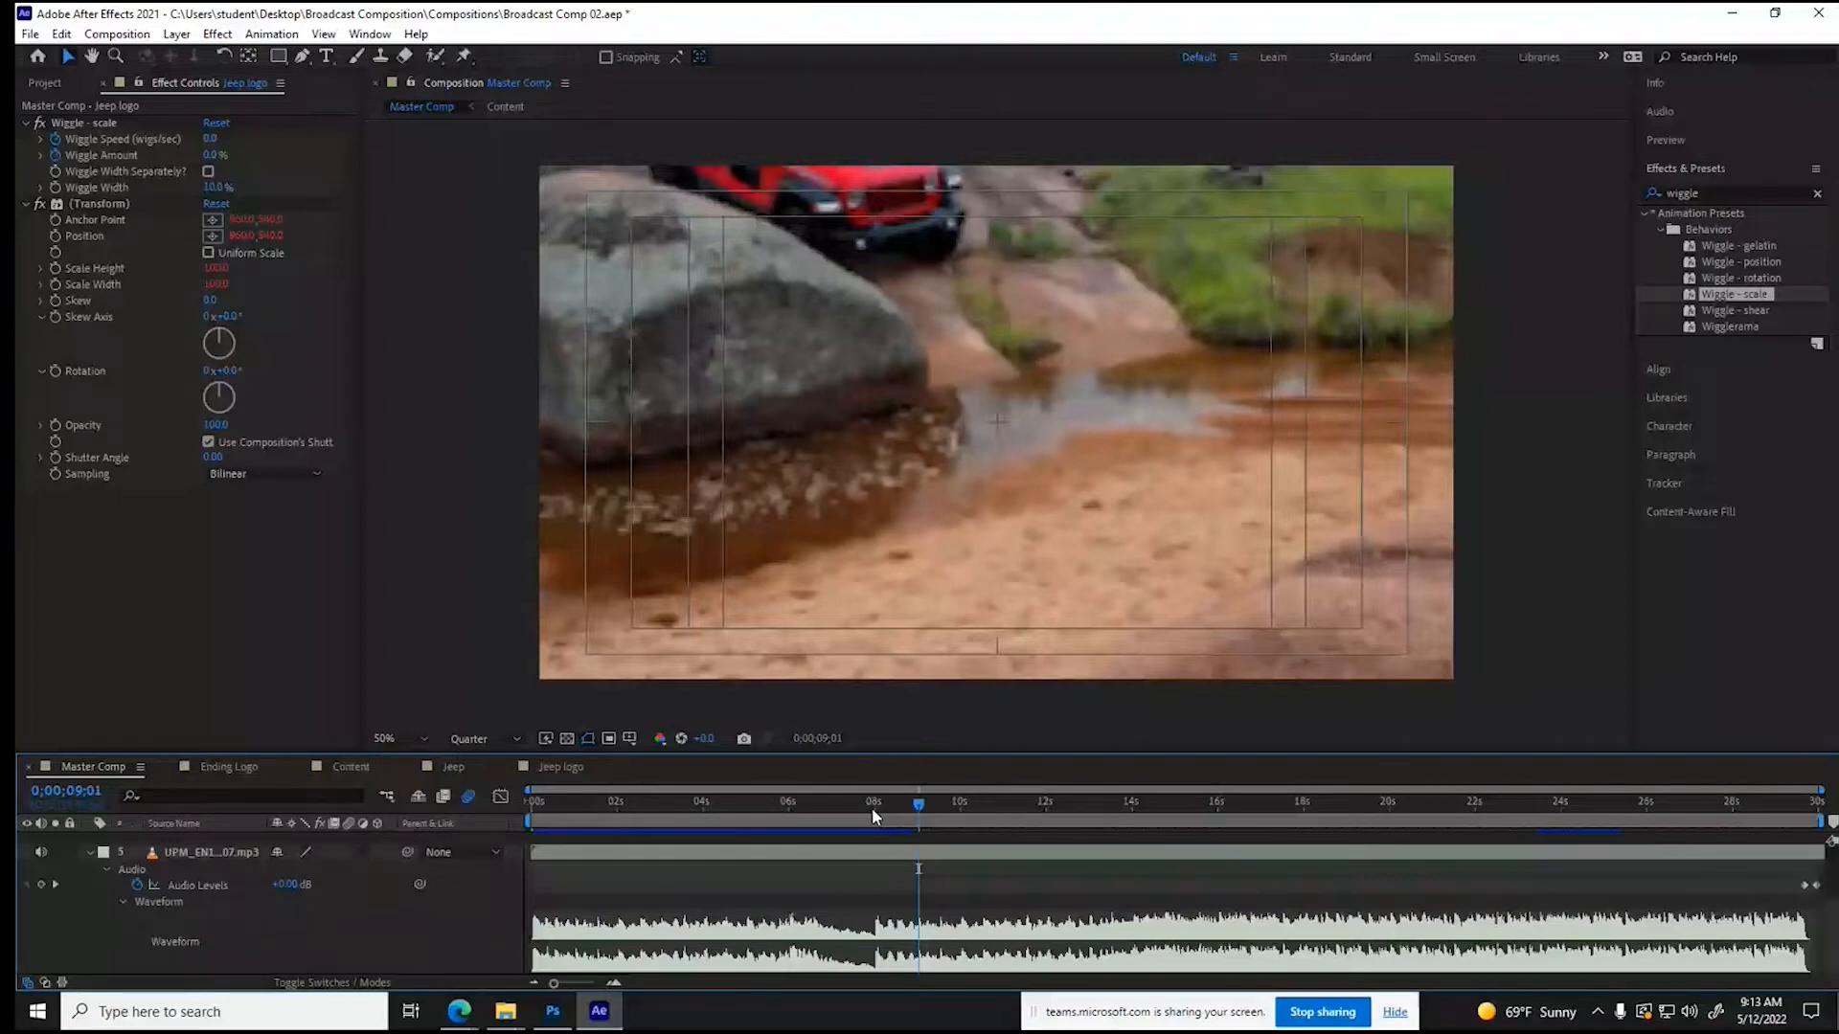
- Check the shot change against the beat in Master Comp and move the cut between the two Content clips to 0;00;10;23
click(871, 807)
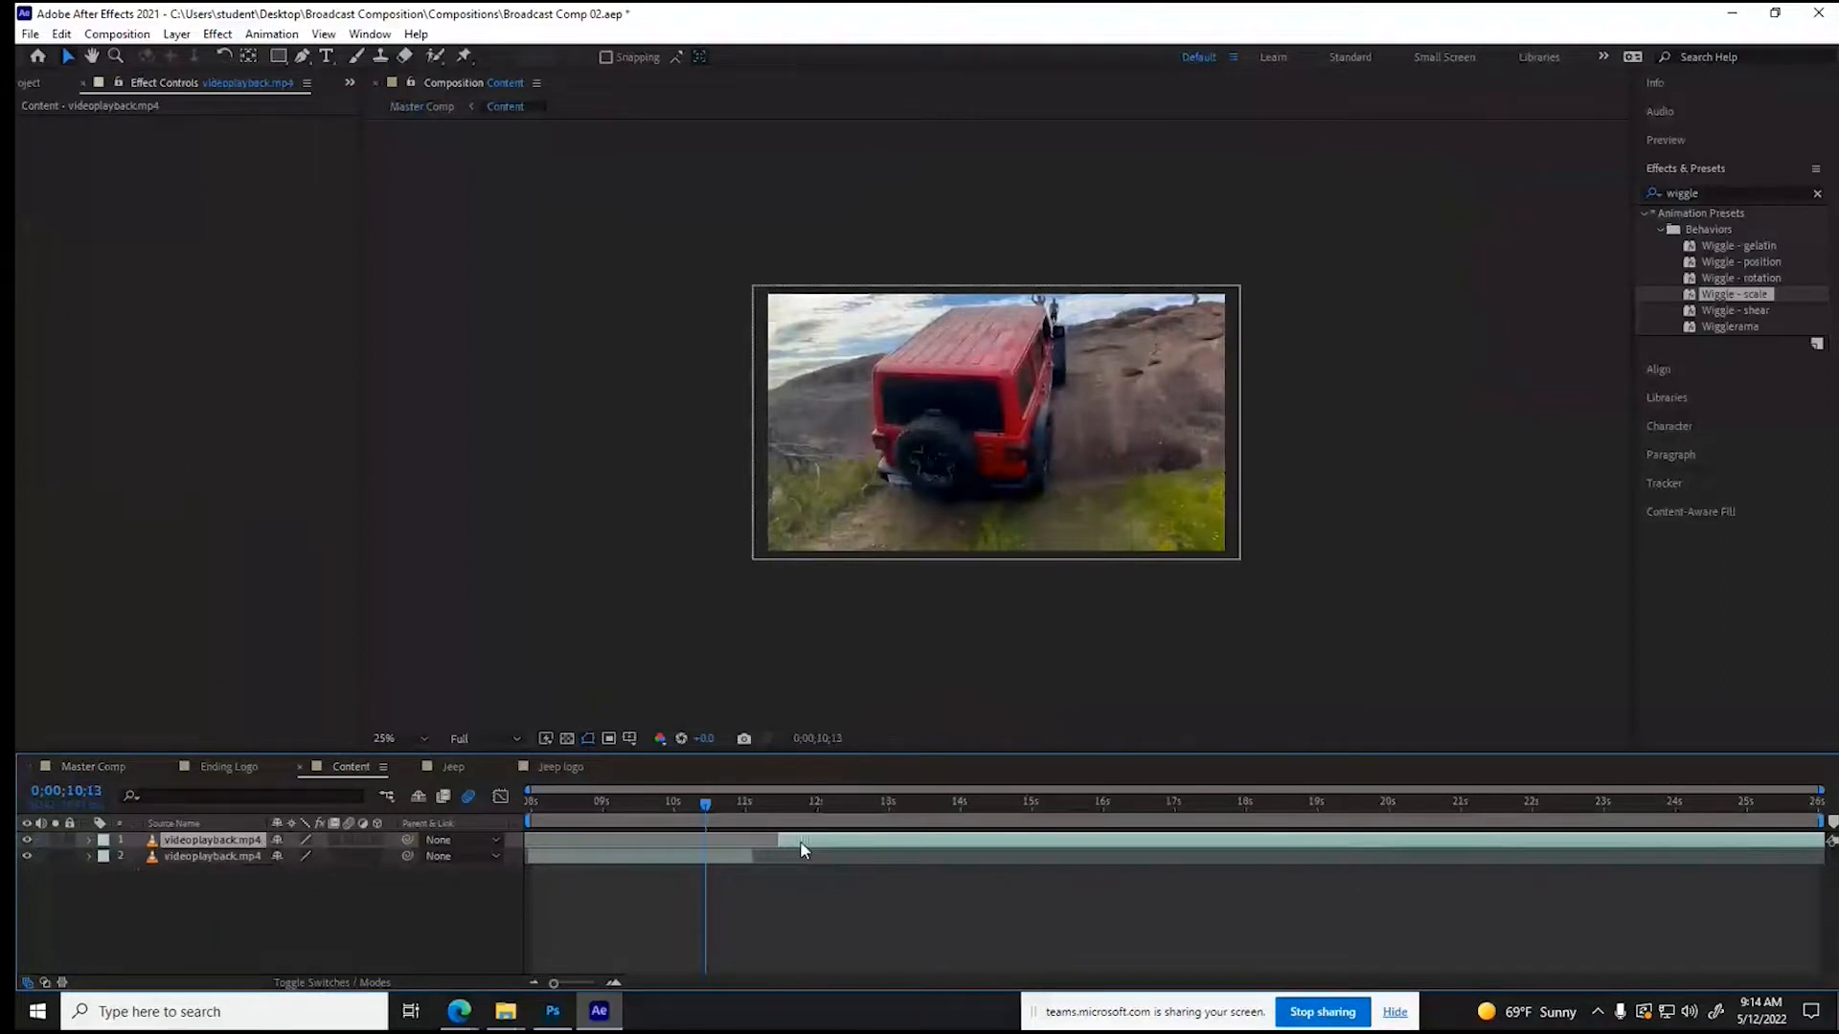
drag(801, 841, 778, 845)
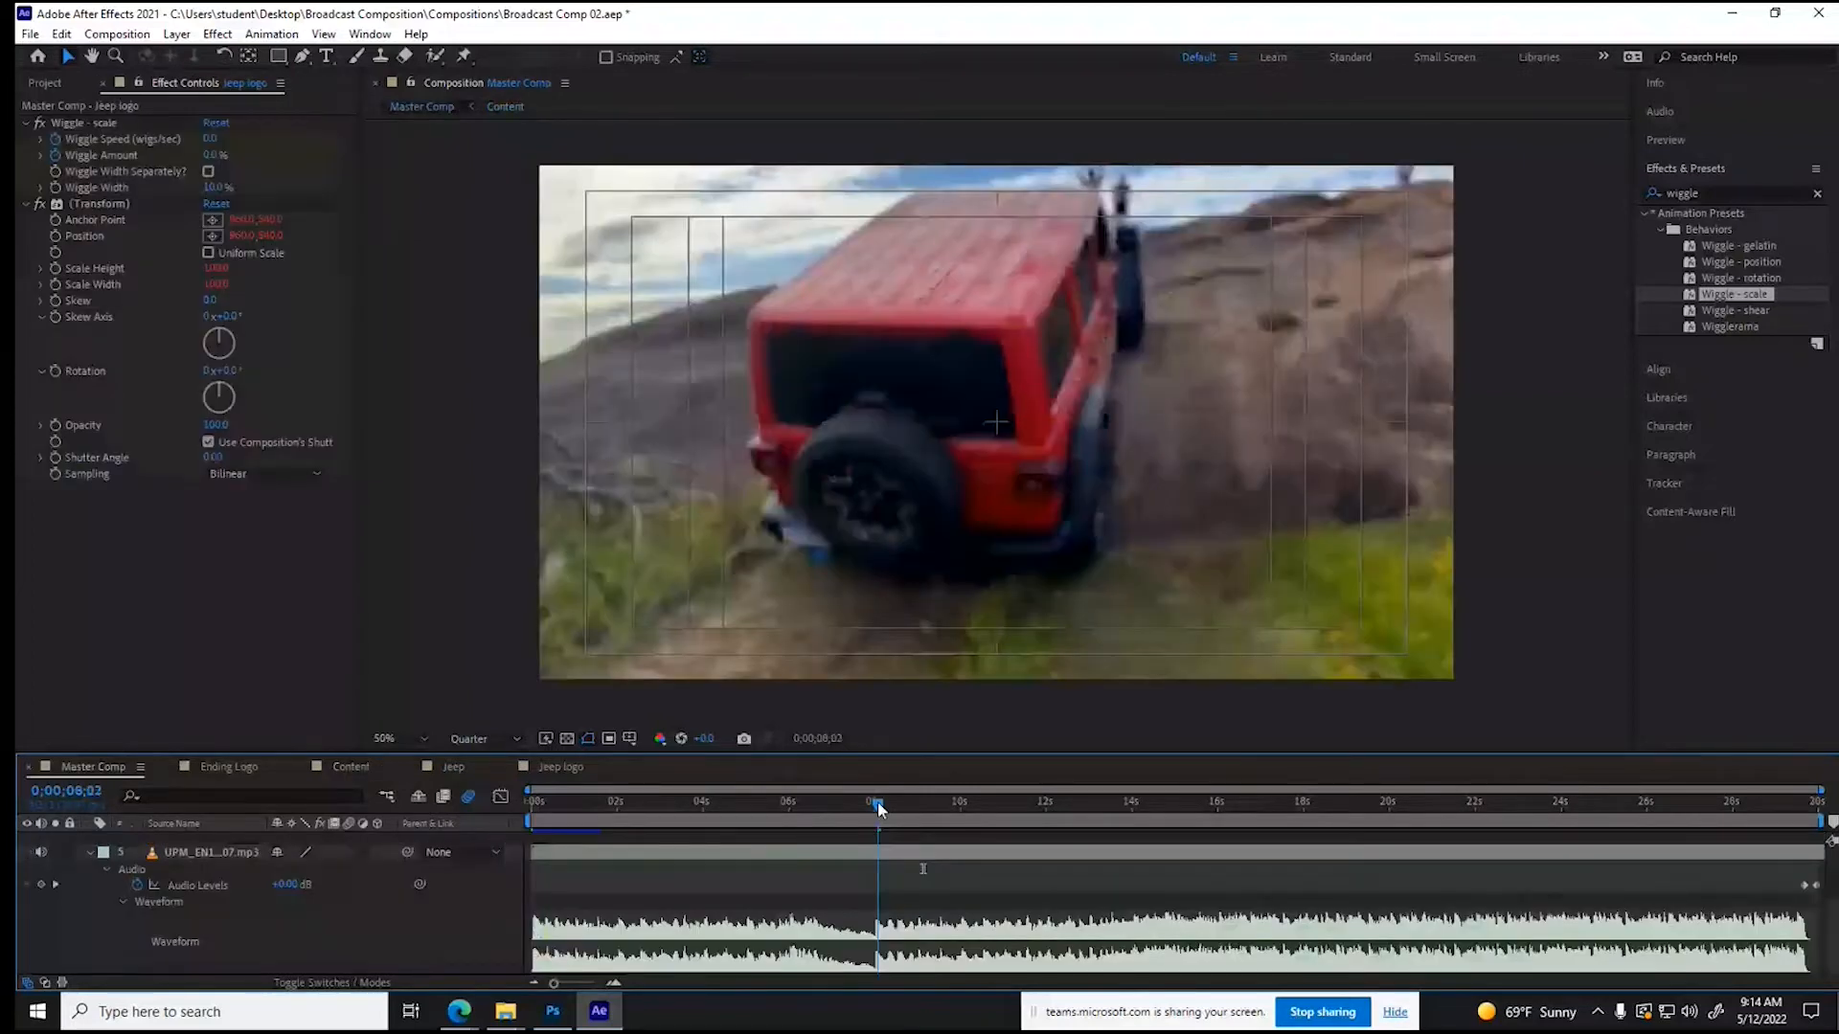
drag(879, 807, 903, 810)
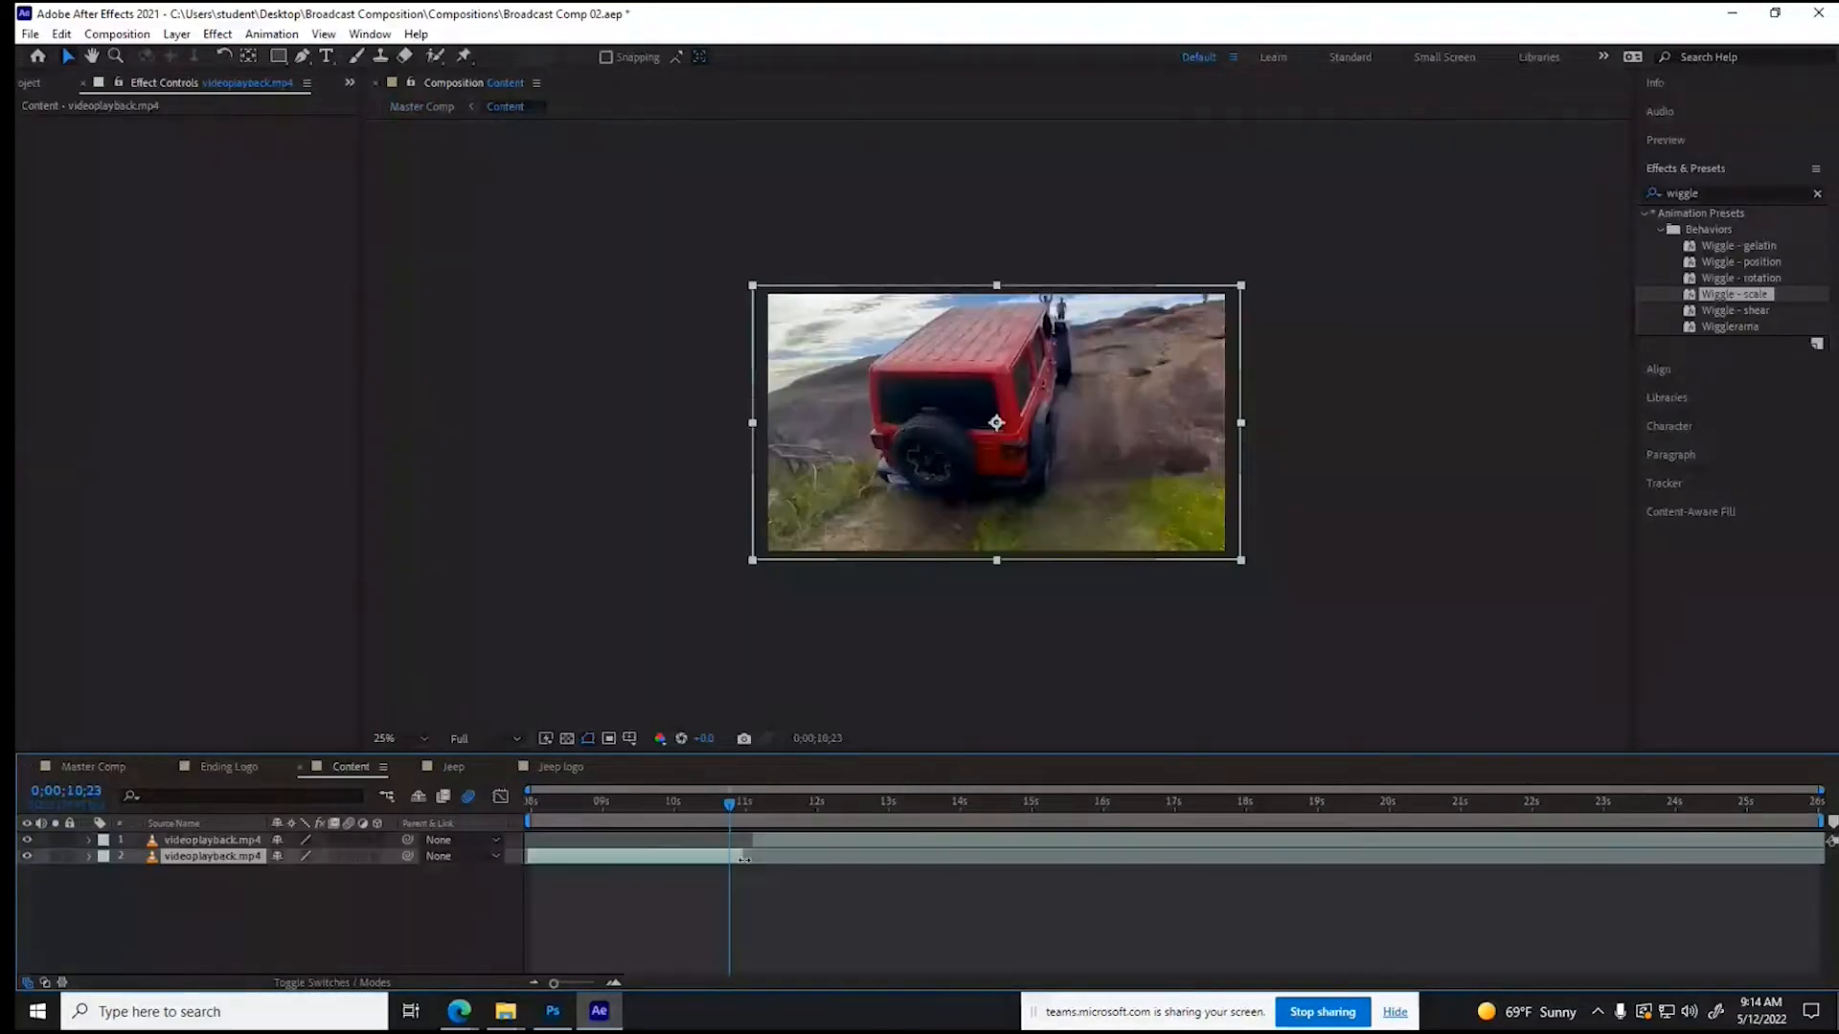
key(ctrl+z)
key(ctrl+z)
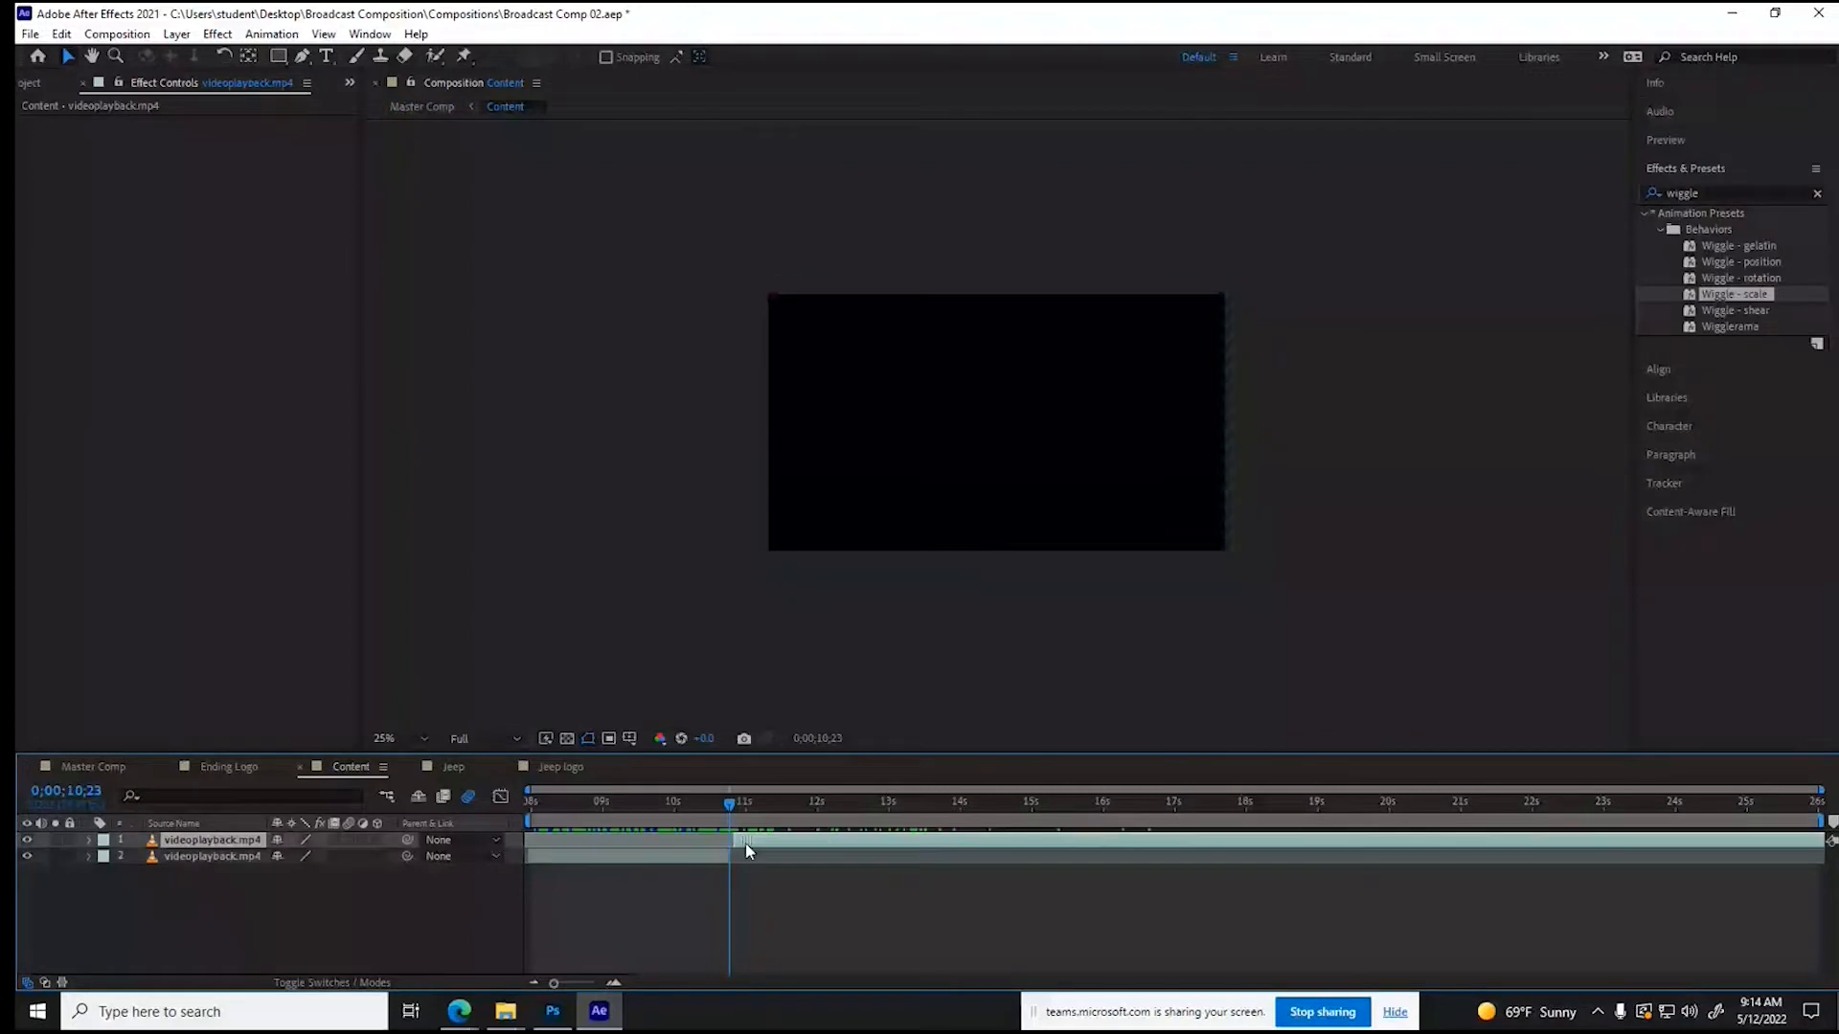
- Check the shot change against the beat at 0;00;08;00 in Master Comp and move the cut between the two Content clips to about 0;00;10;18
click(93, 768)
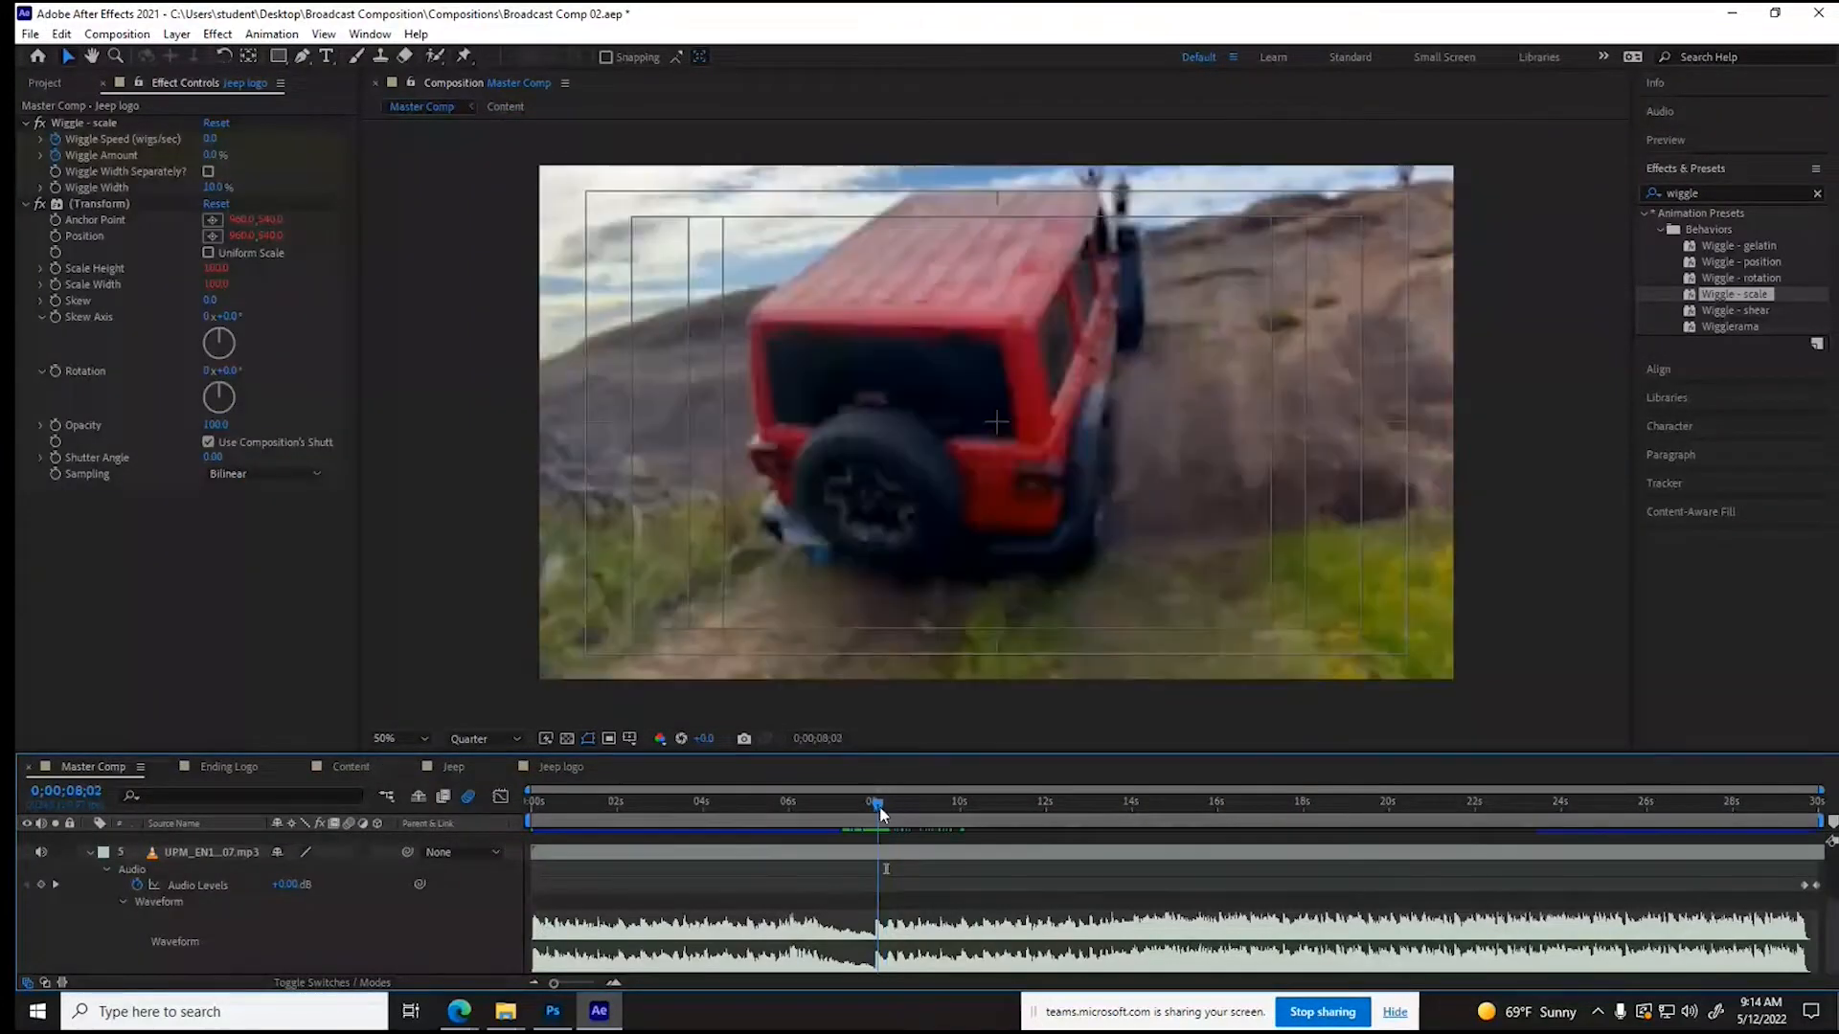
drag(880, 814, 875, 807)
click(335, 766)
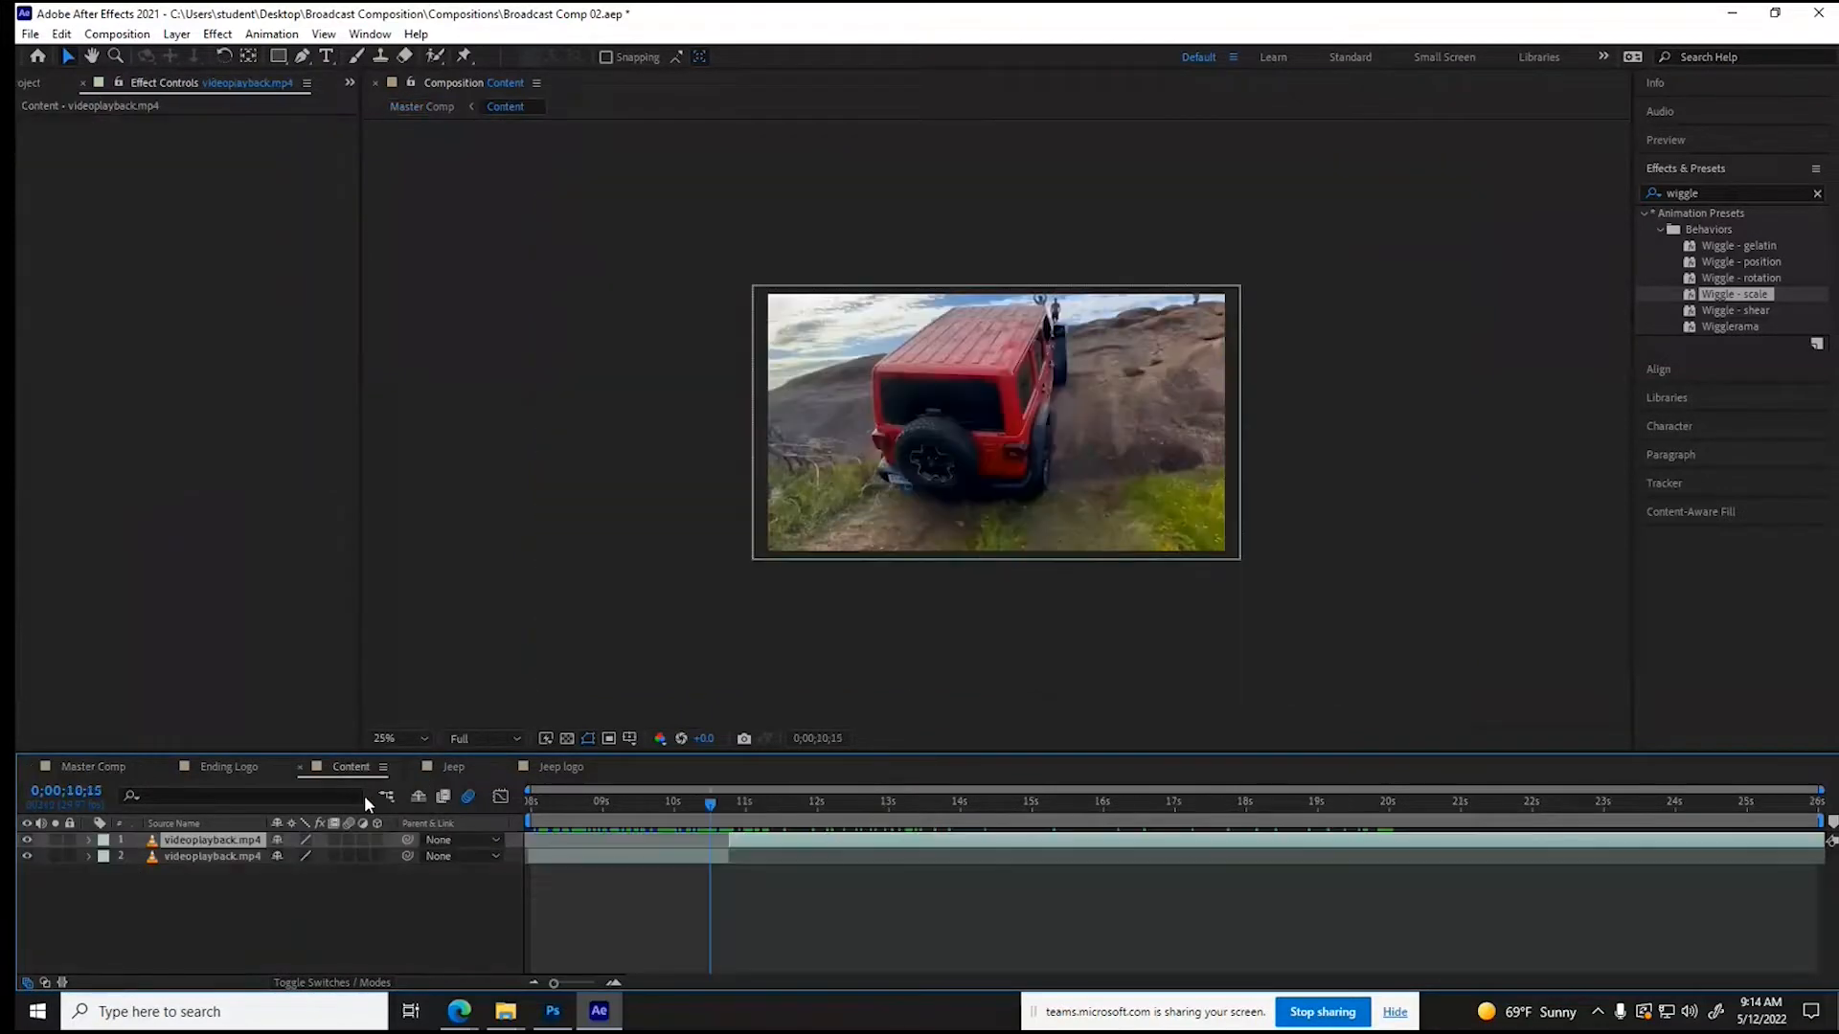
click(722, 856)
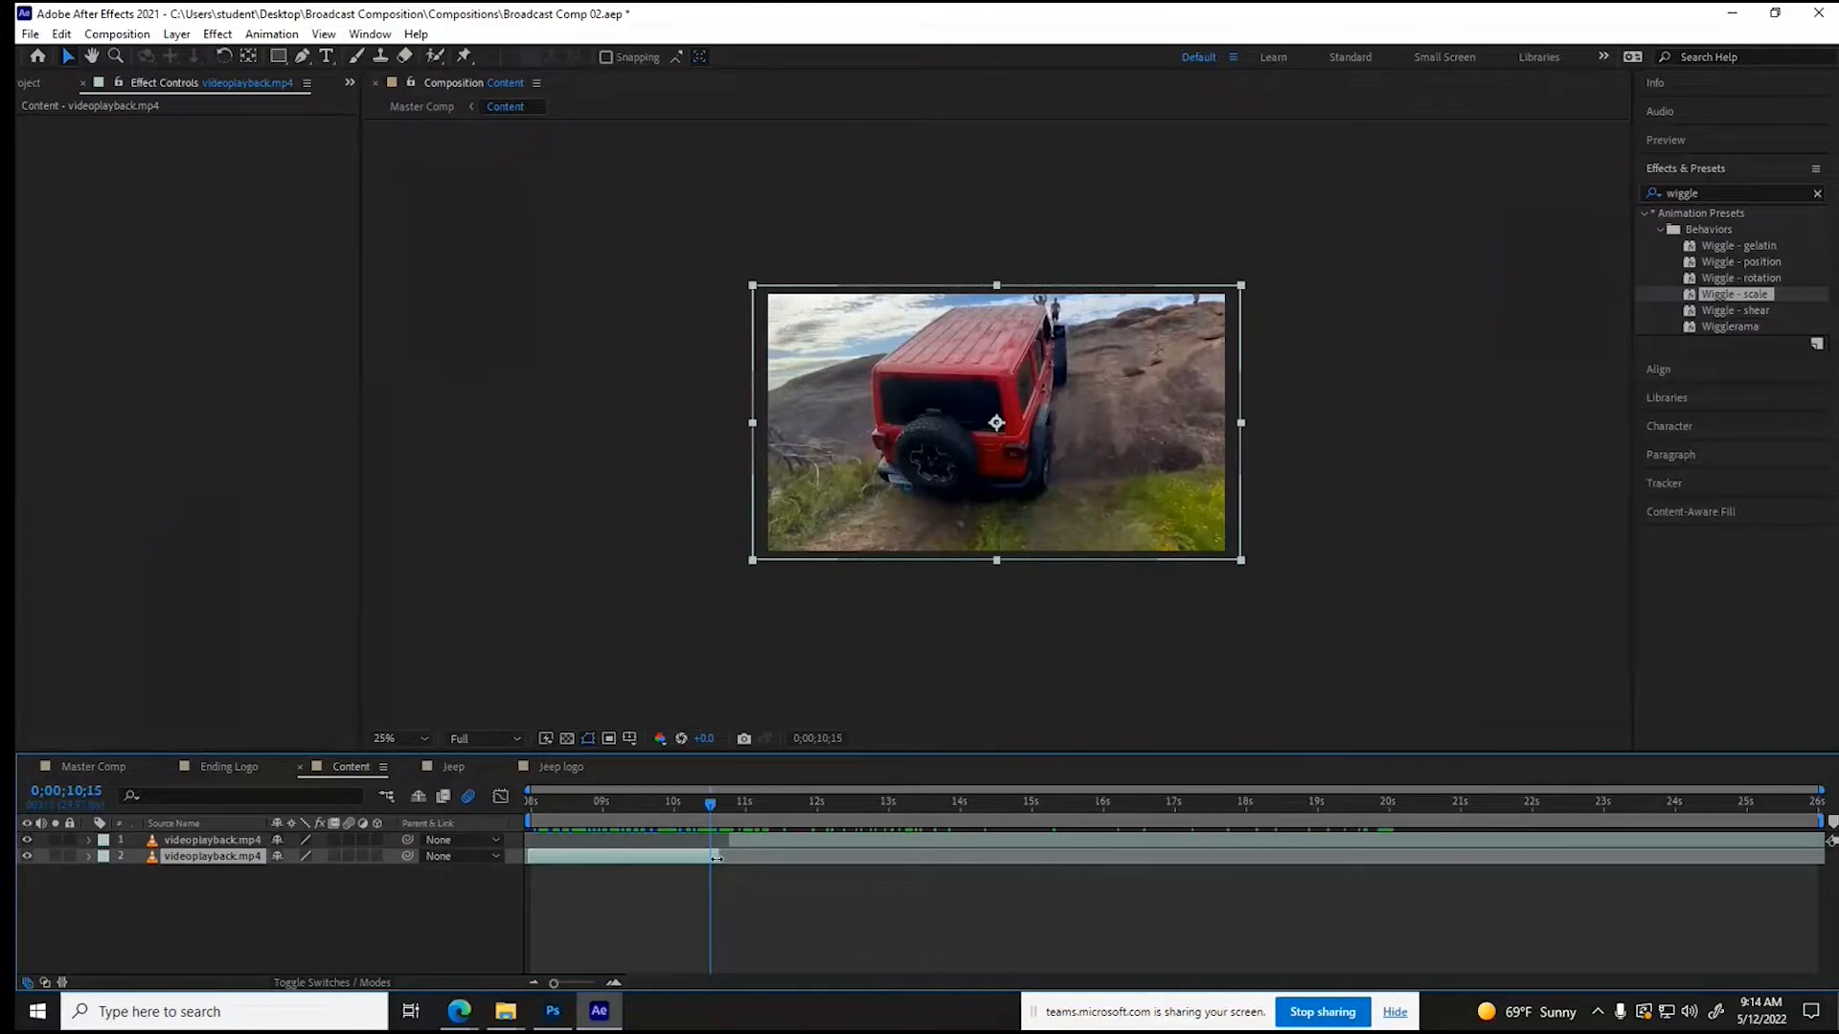
click(736, 843)
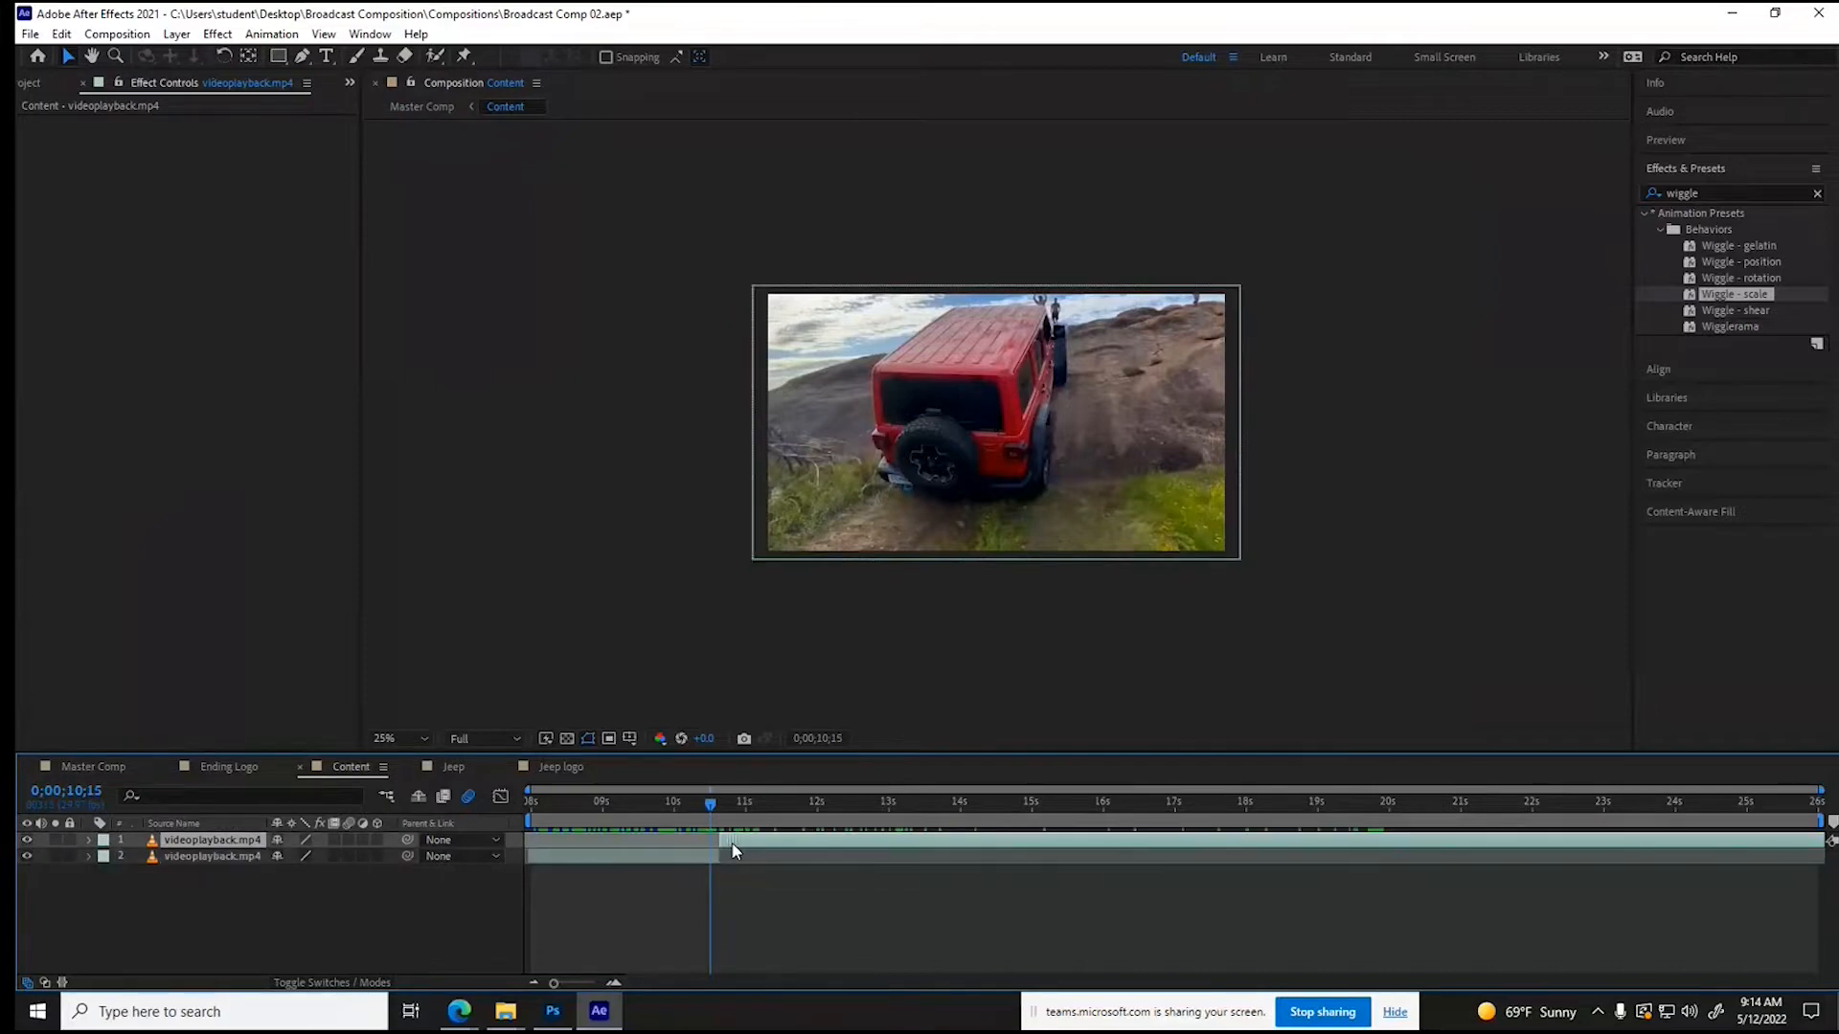
drag(711, 805, 727, 812)
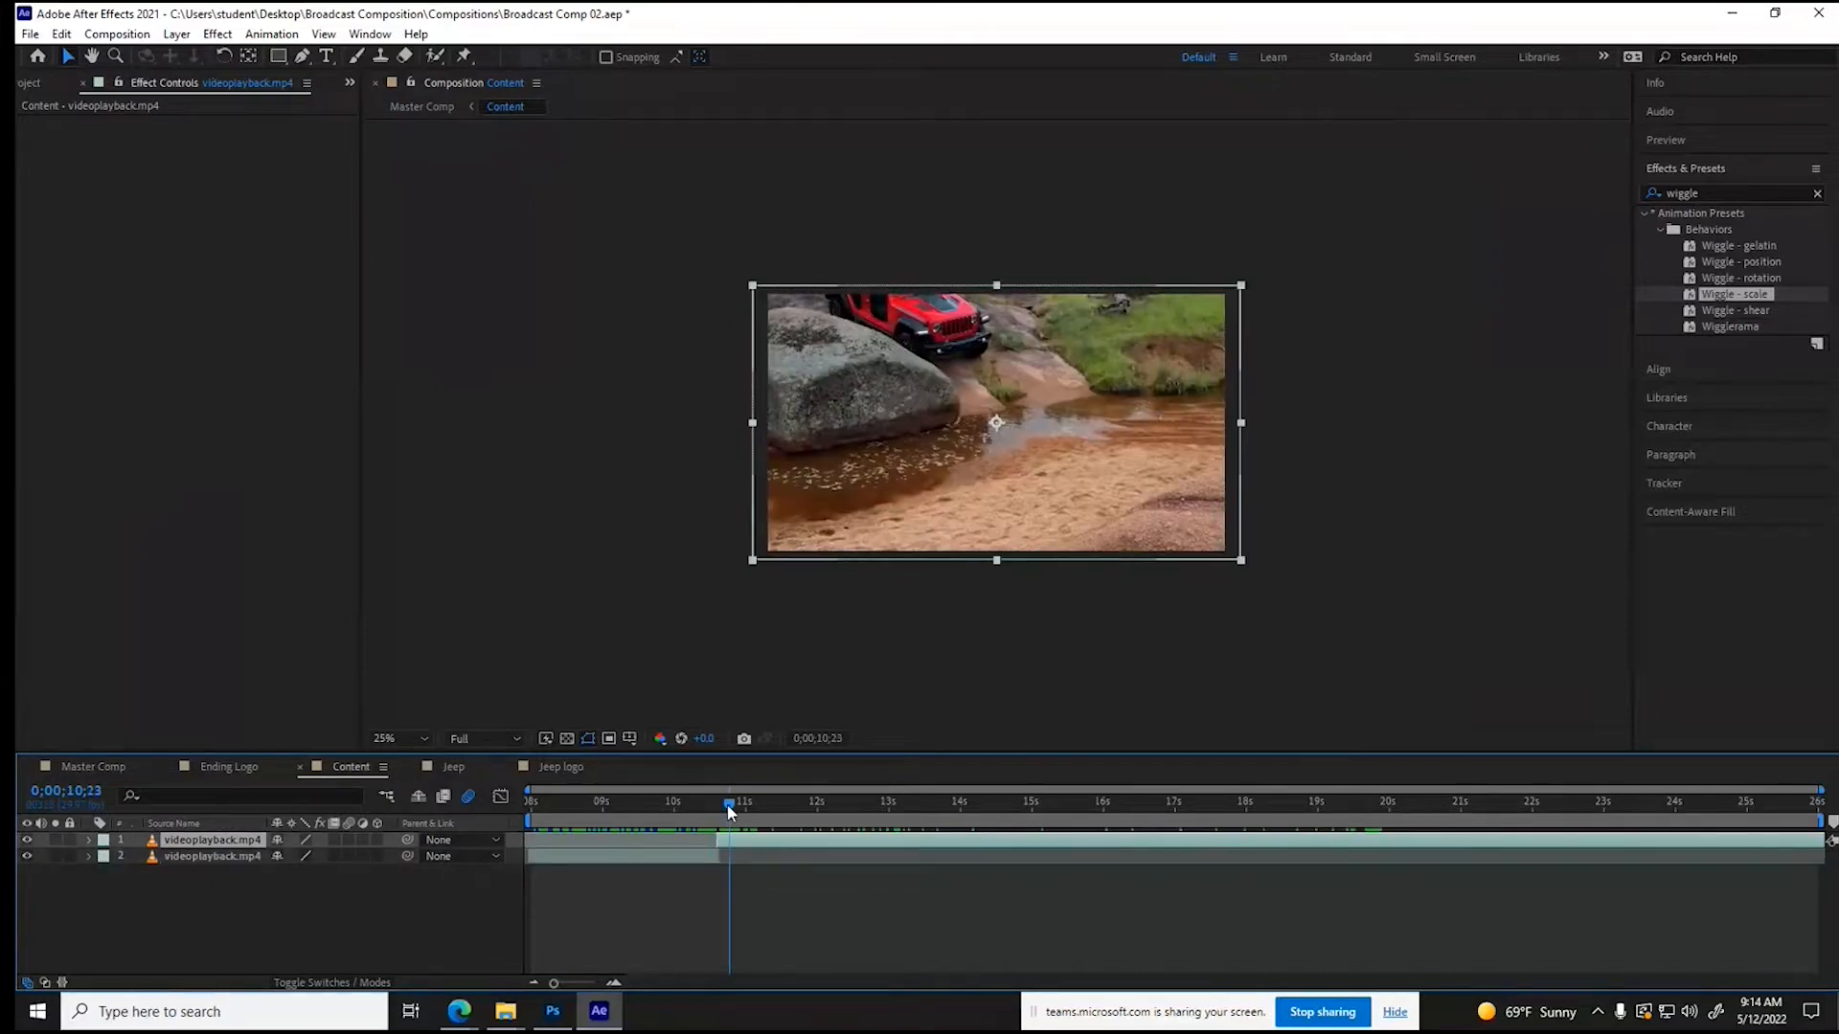
click(111, 772)
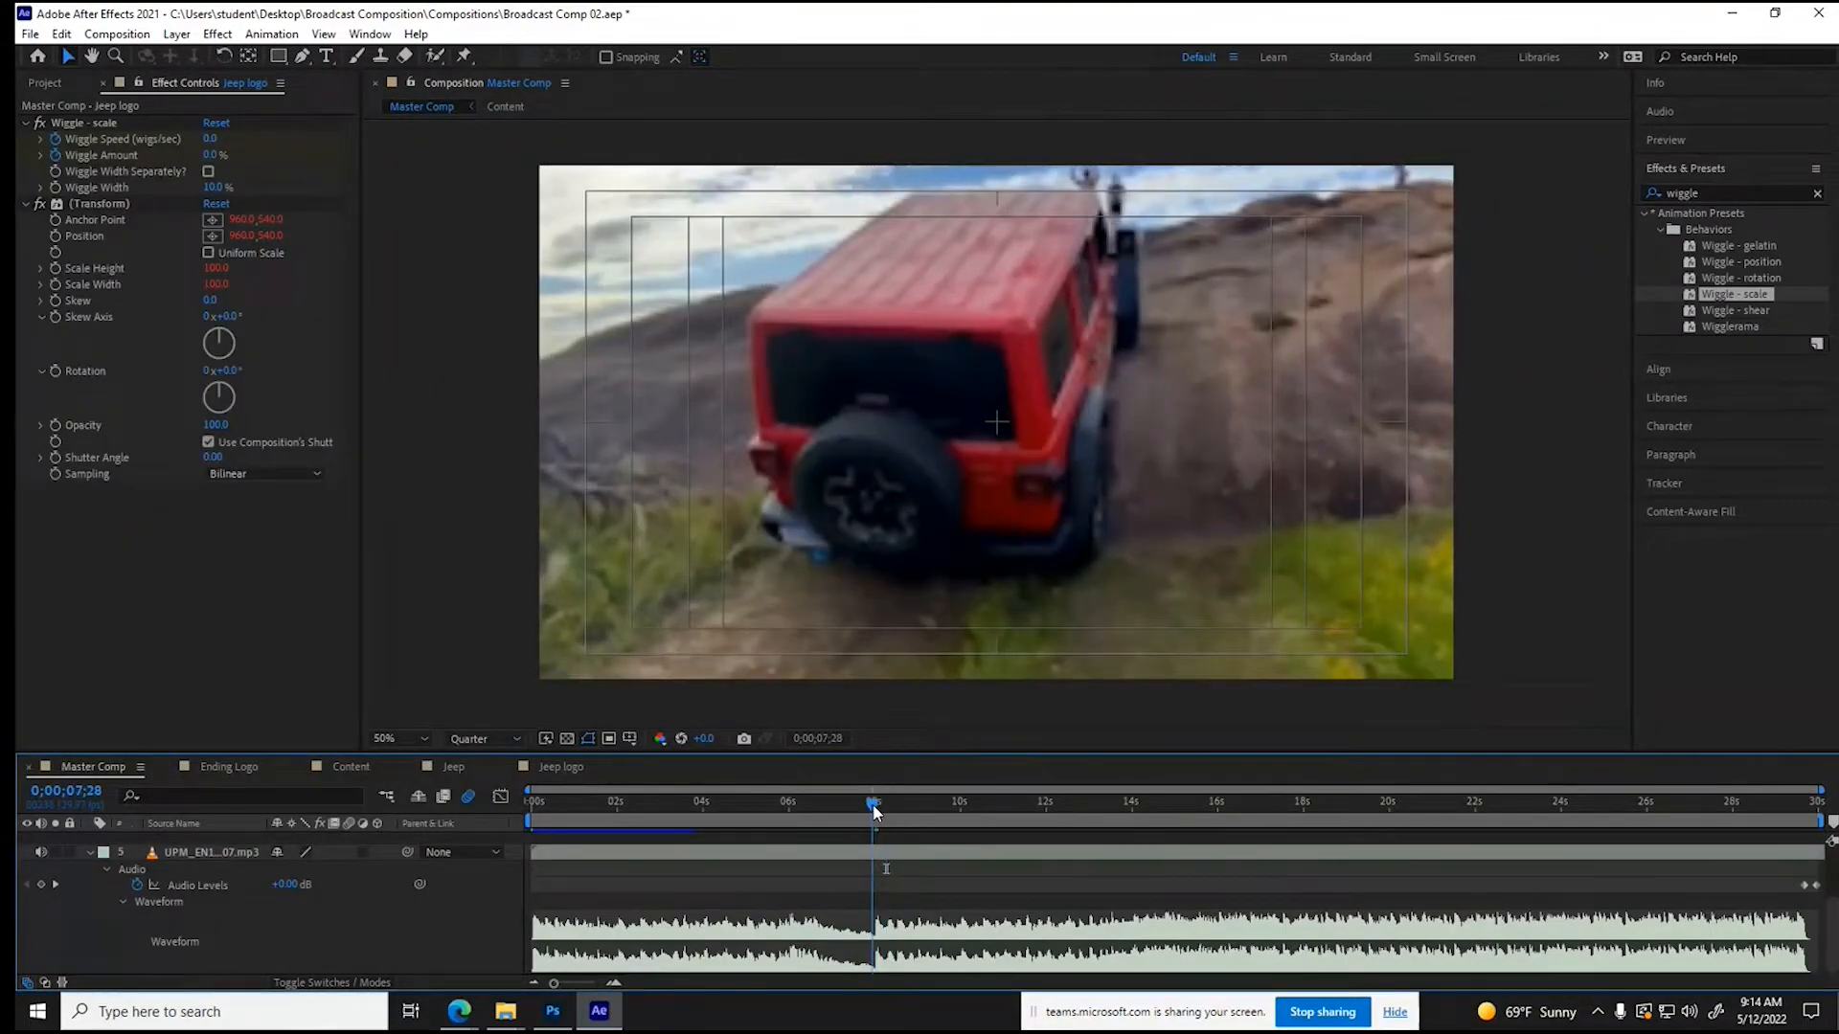
drag(873, 812, 874, 810)
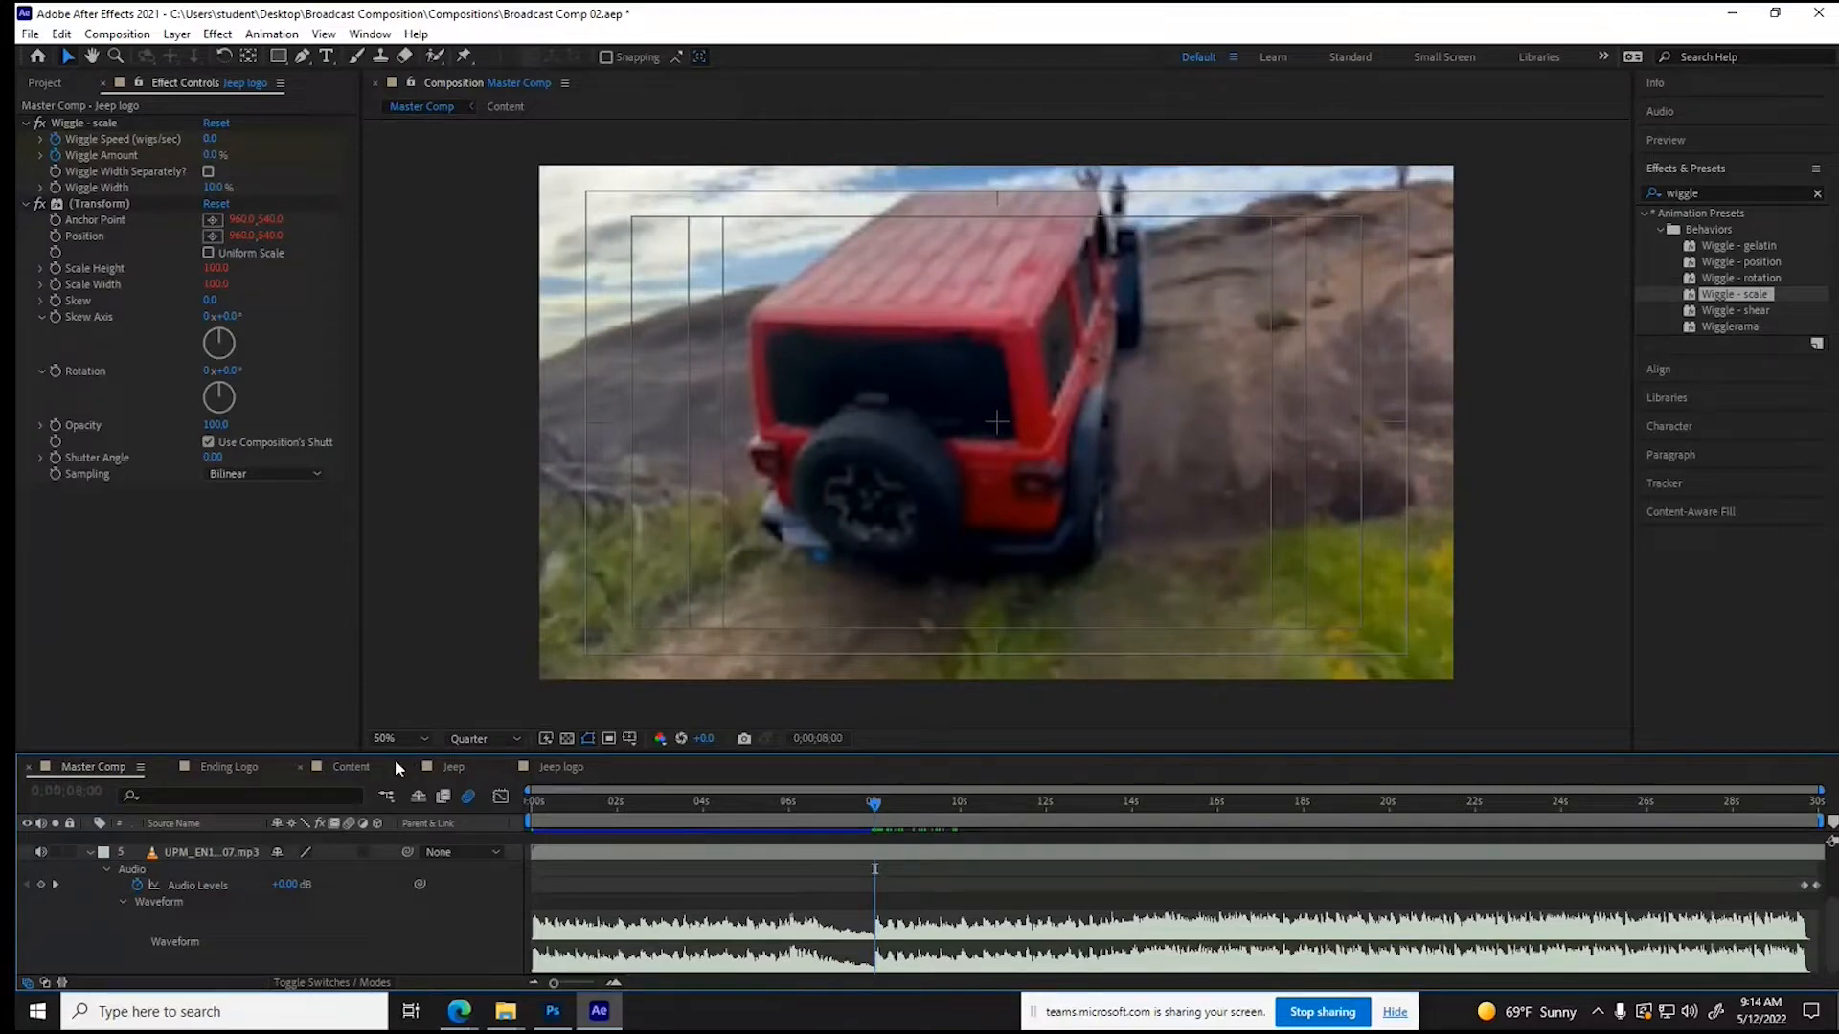
click(371, 767)
click(715, 855)
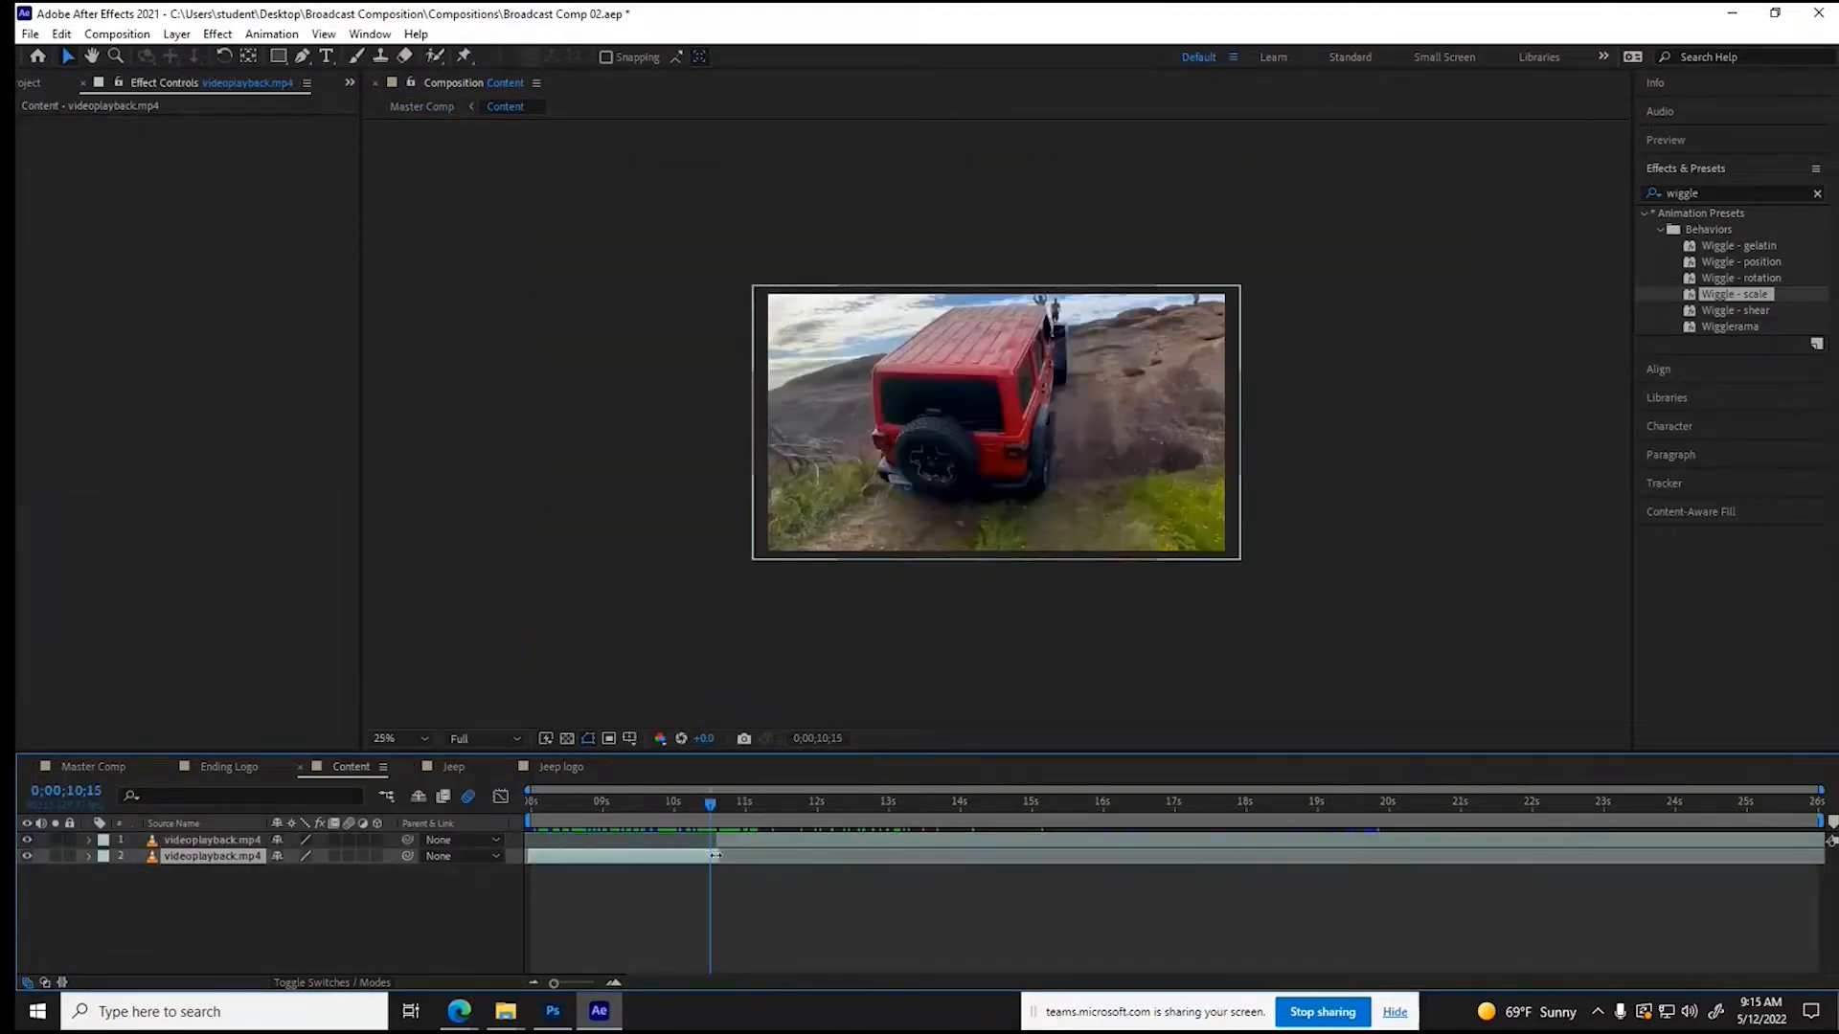
click(728, 843)
- Split the second Content clip at 0;00;14;07, trim the new part's start to about 22 seconds and slide it back to the cut
drag(727, 843, 976, 821)
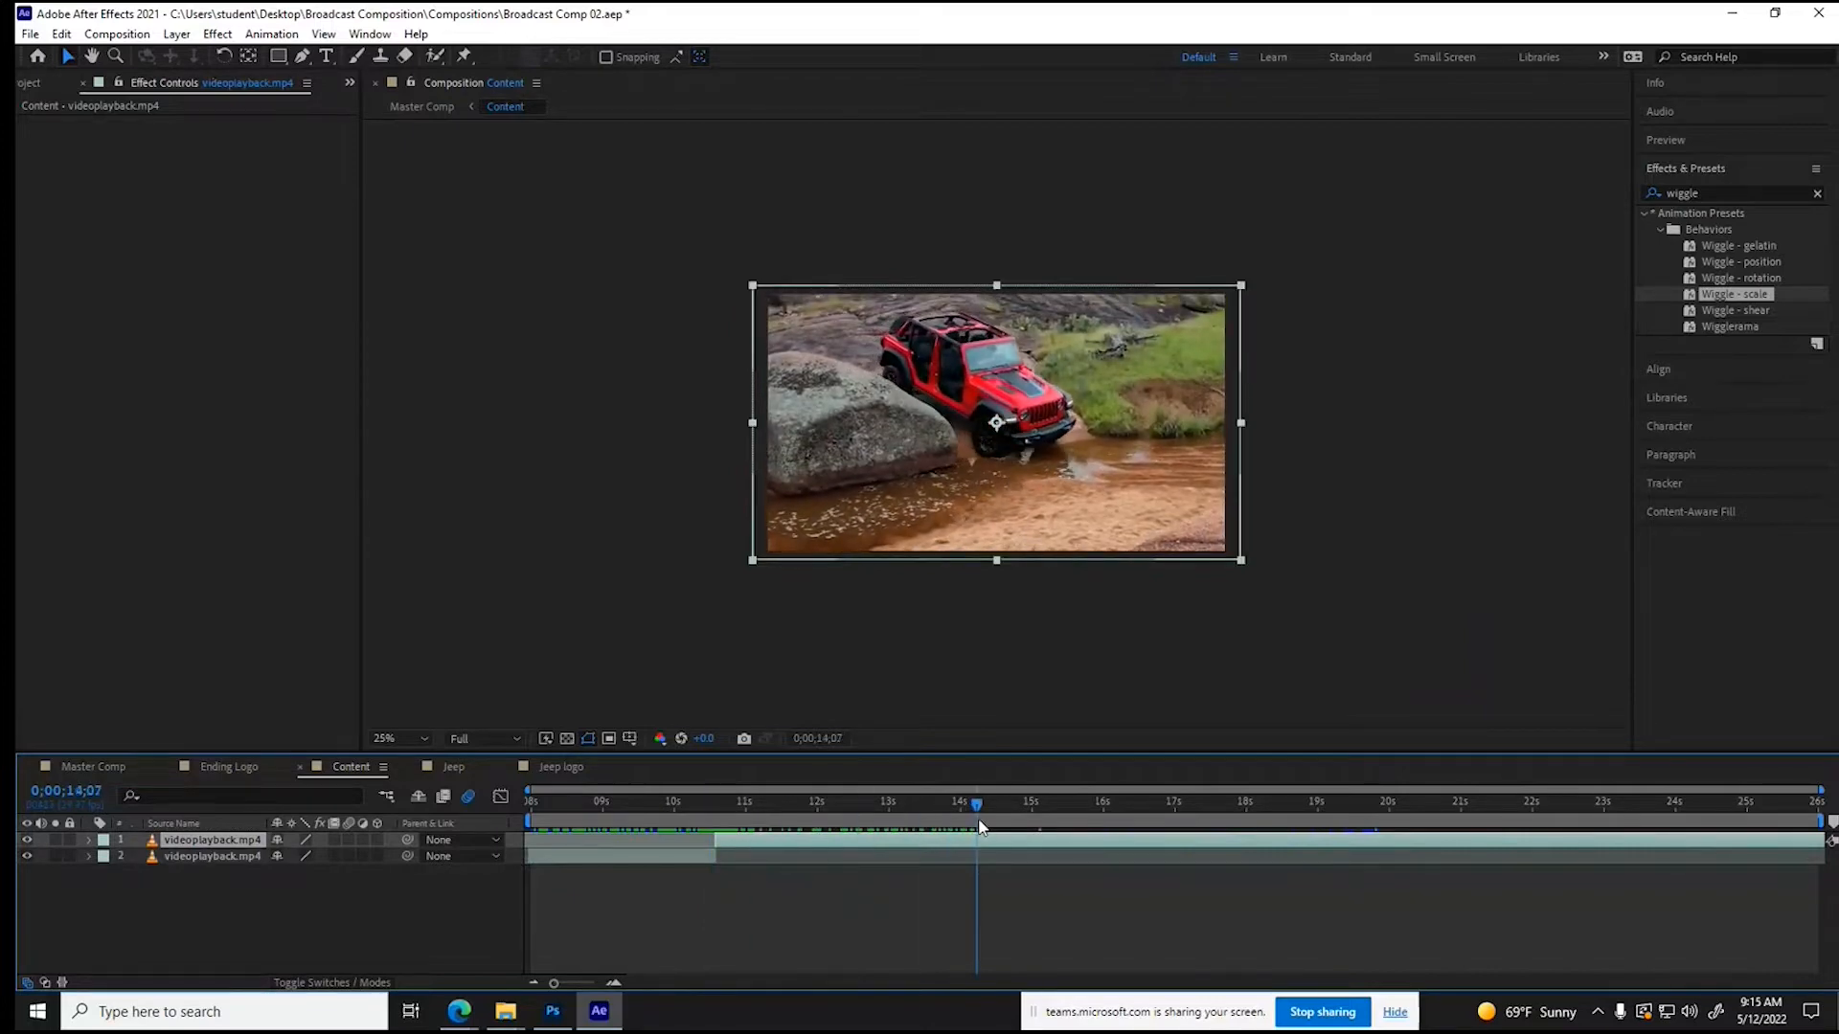
click(61, 33)
click(97, 322)
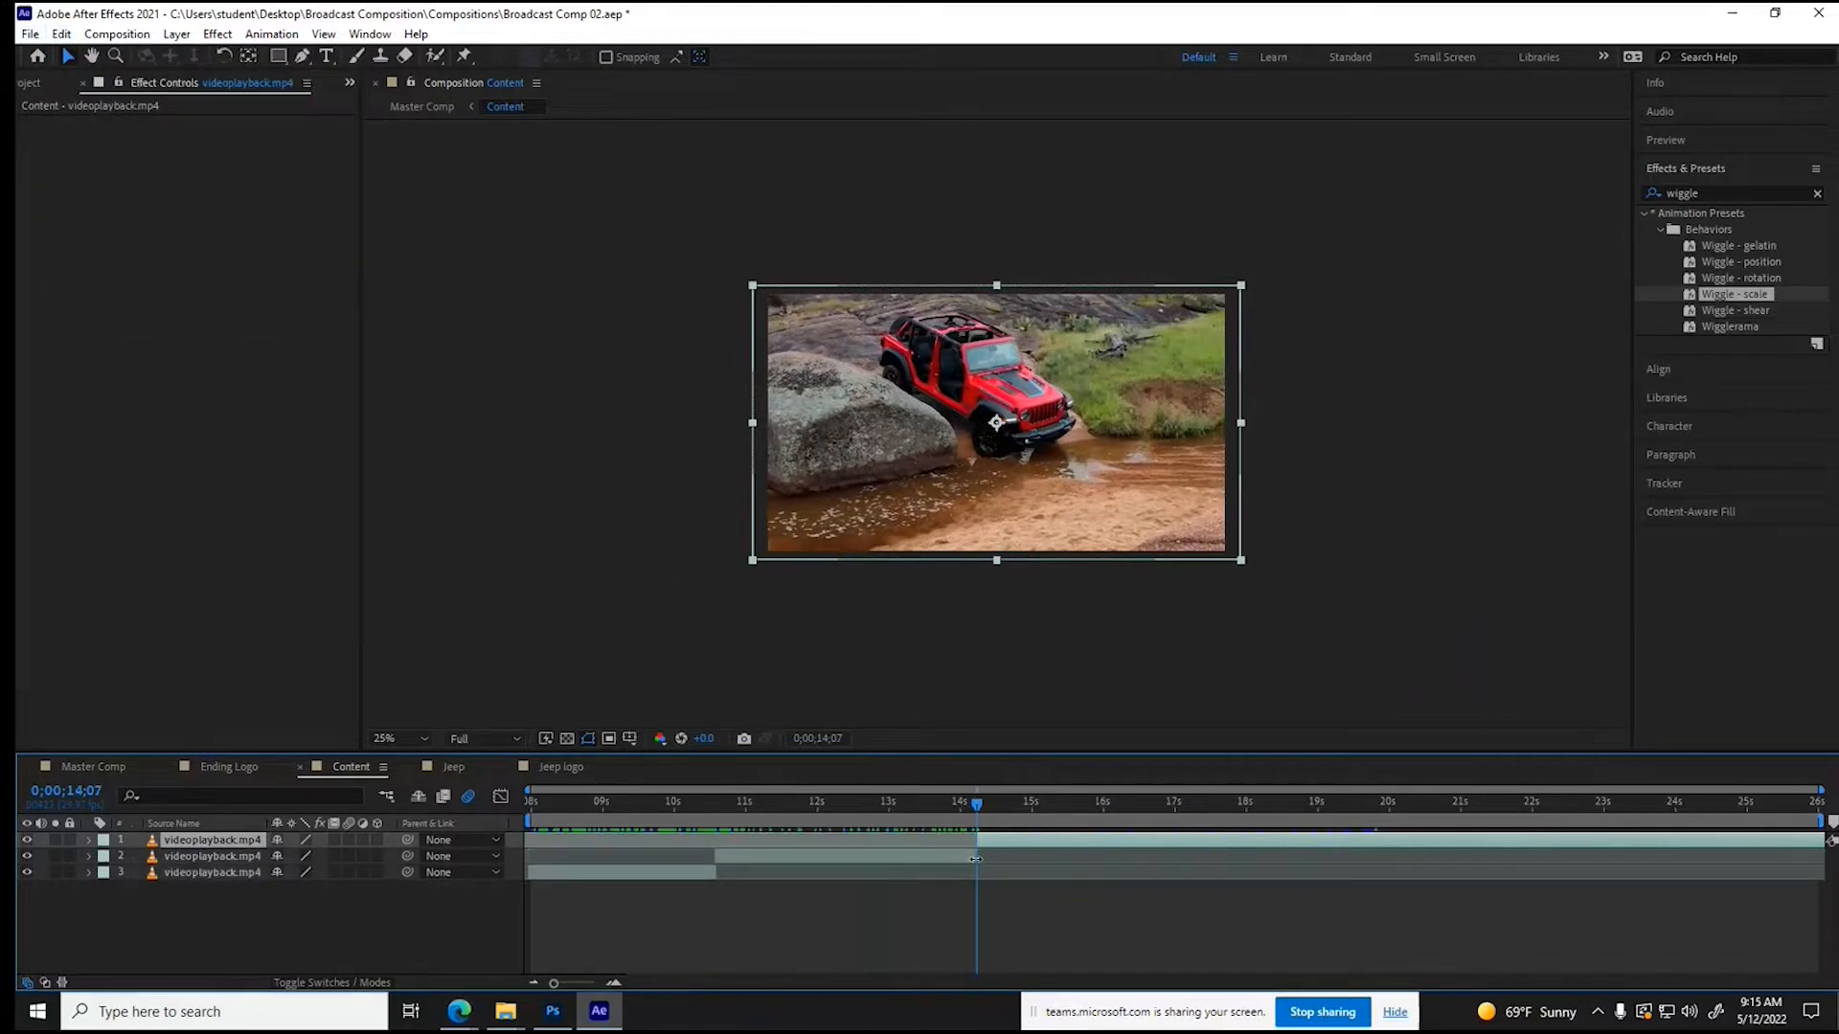
drag(976, 859, 1217, 856)
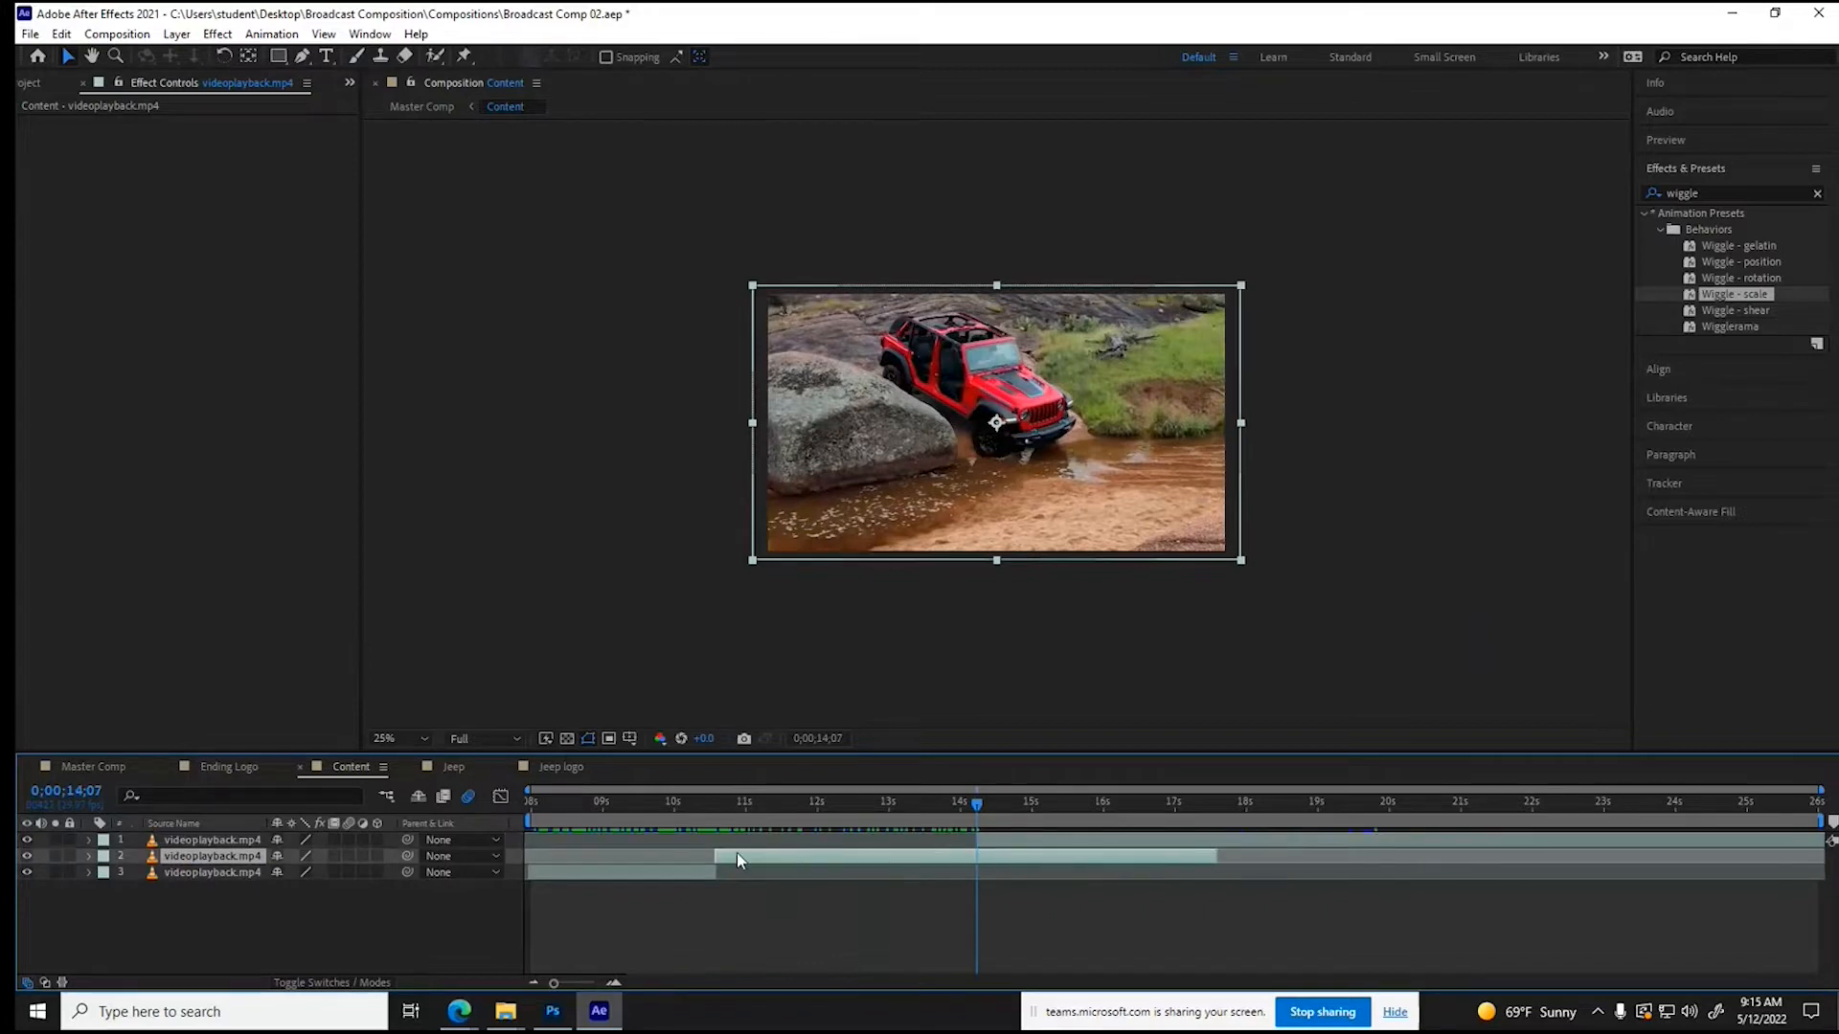
drag(713, 853, 776, 869)
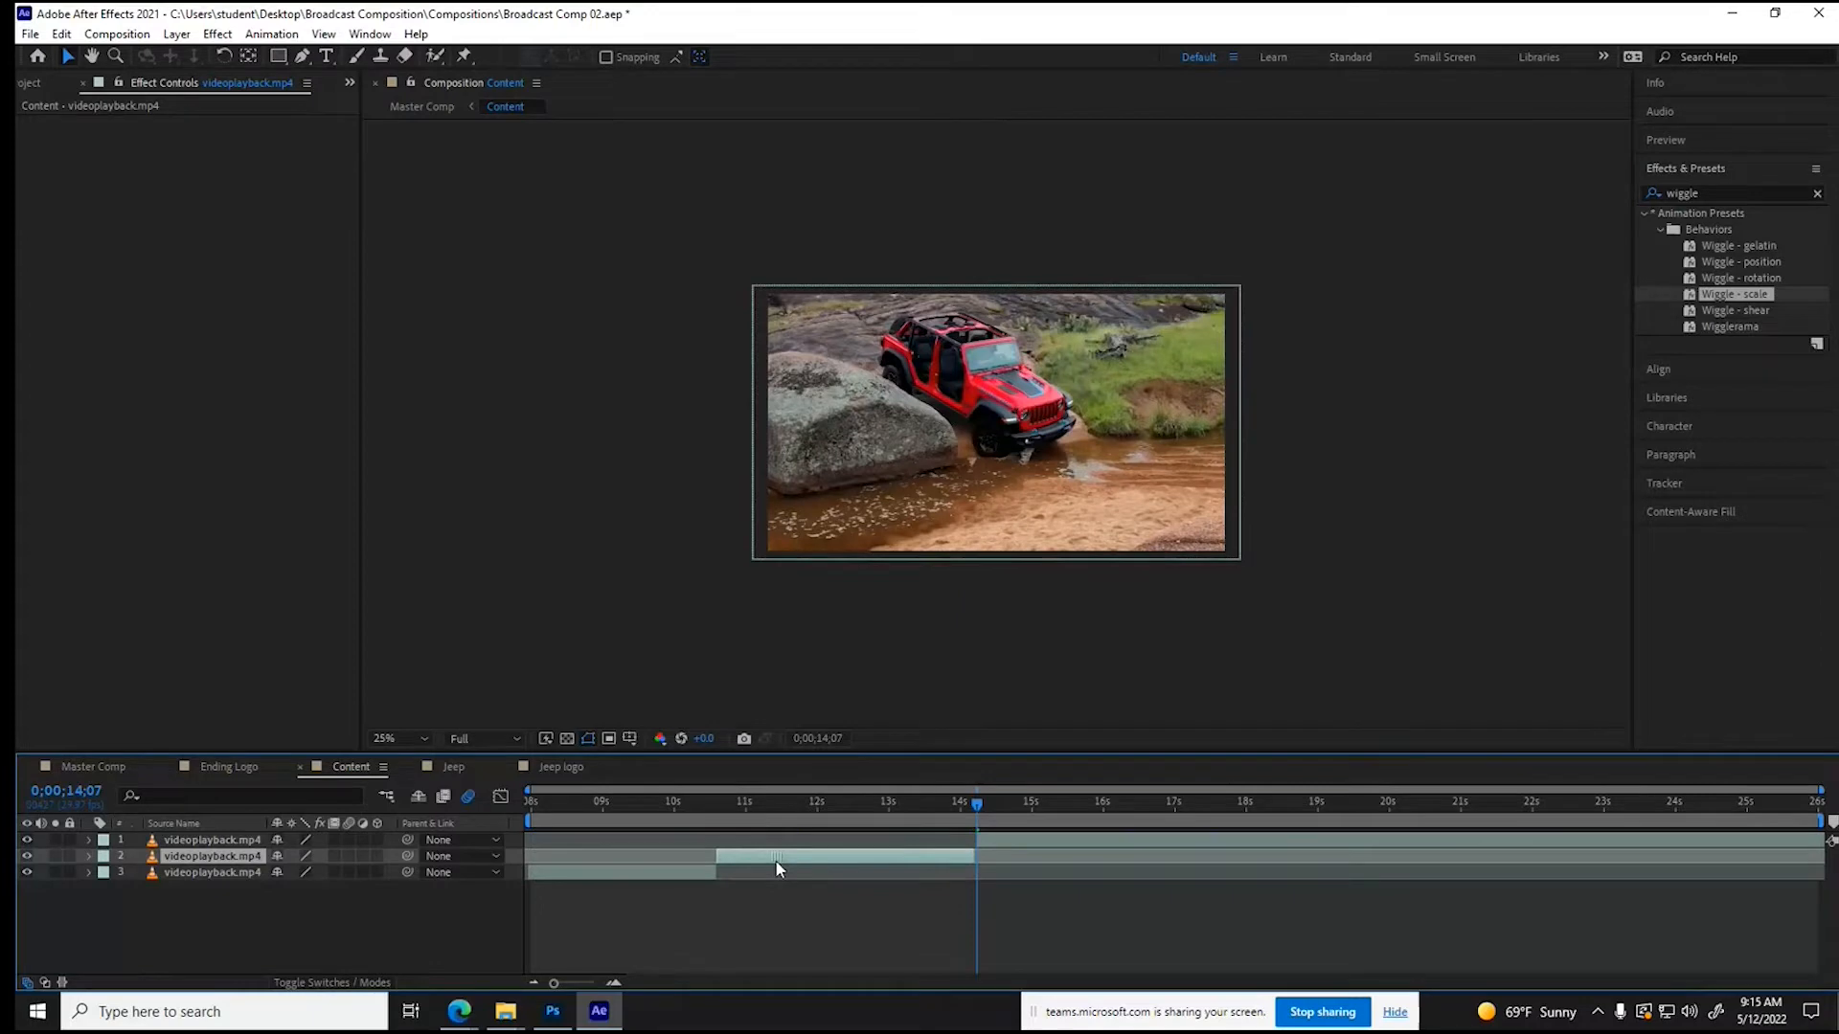
drag(742, 811, 1516, 830)
drag(975, 840, 1017, 854)
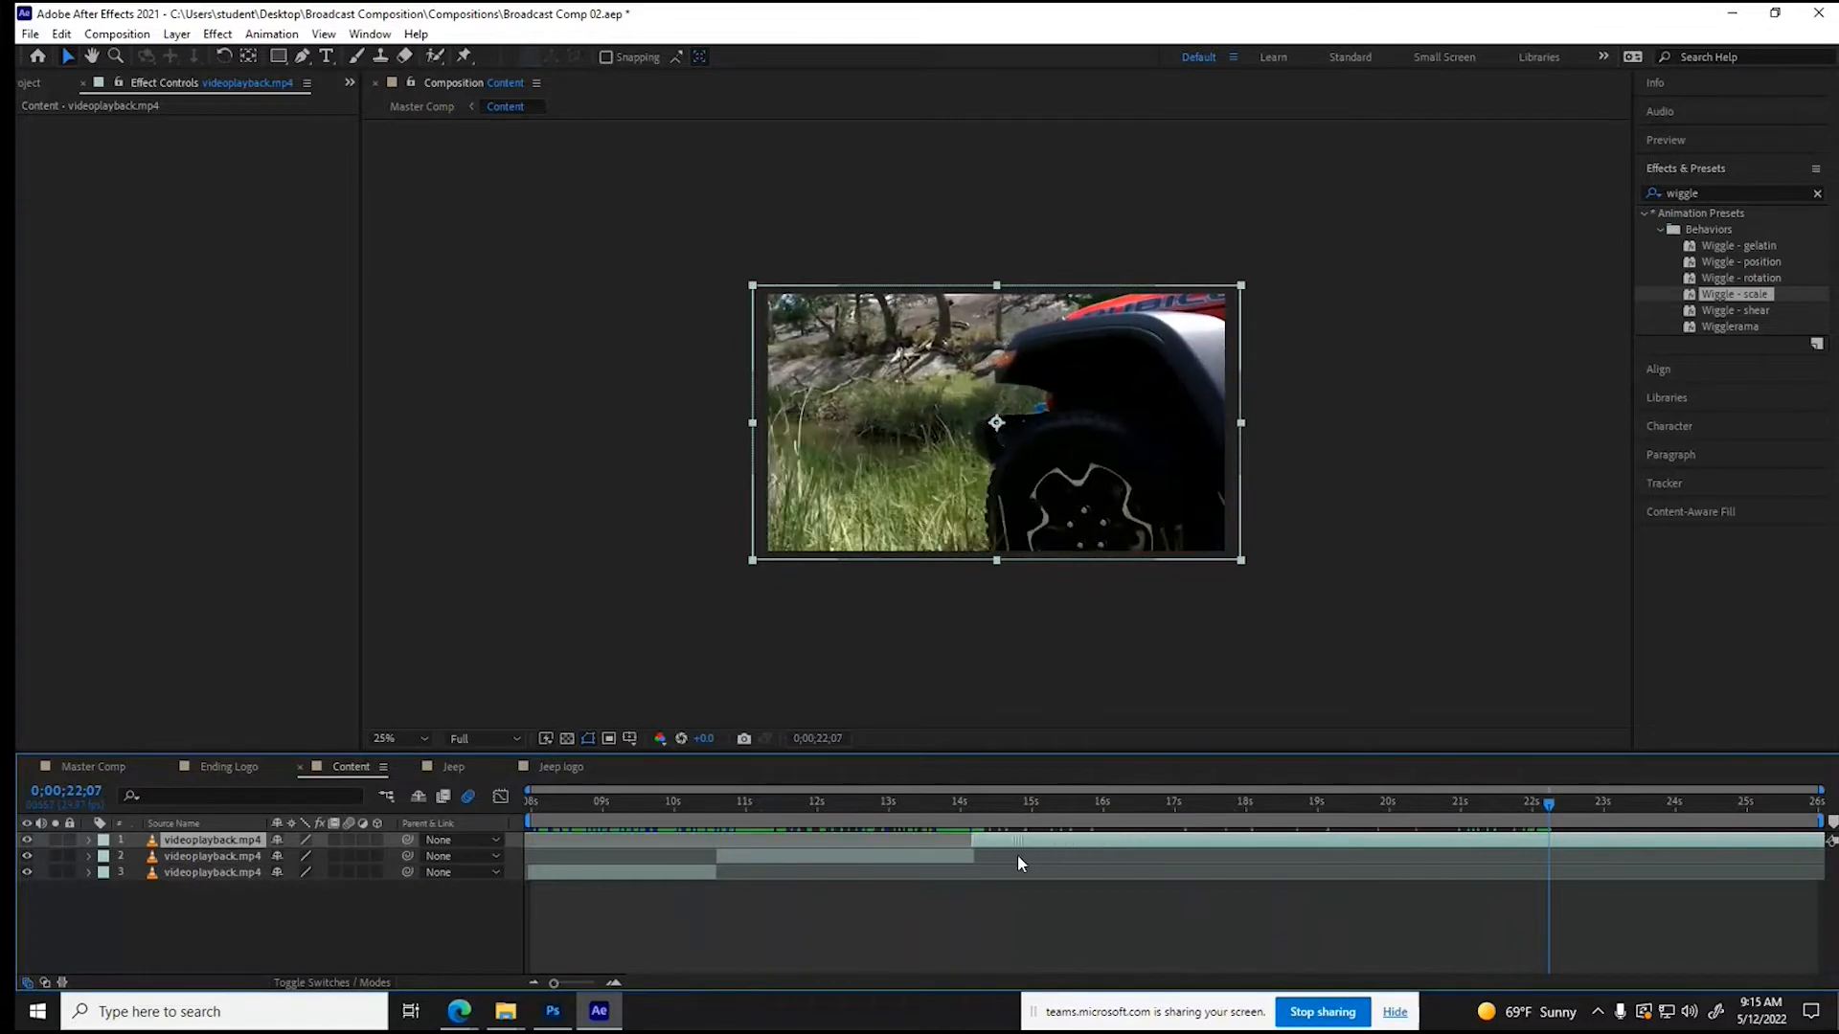
- Review the footage around the first cut in Content and move the second cut to about 0;00;14;01
click(716, 804)
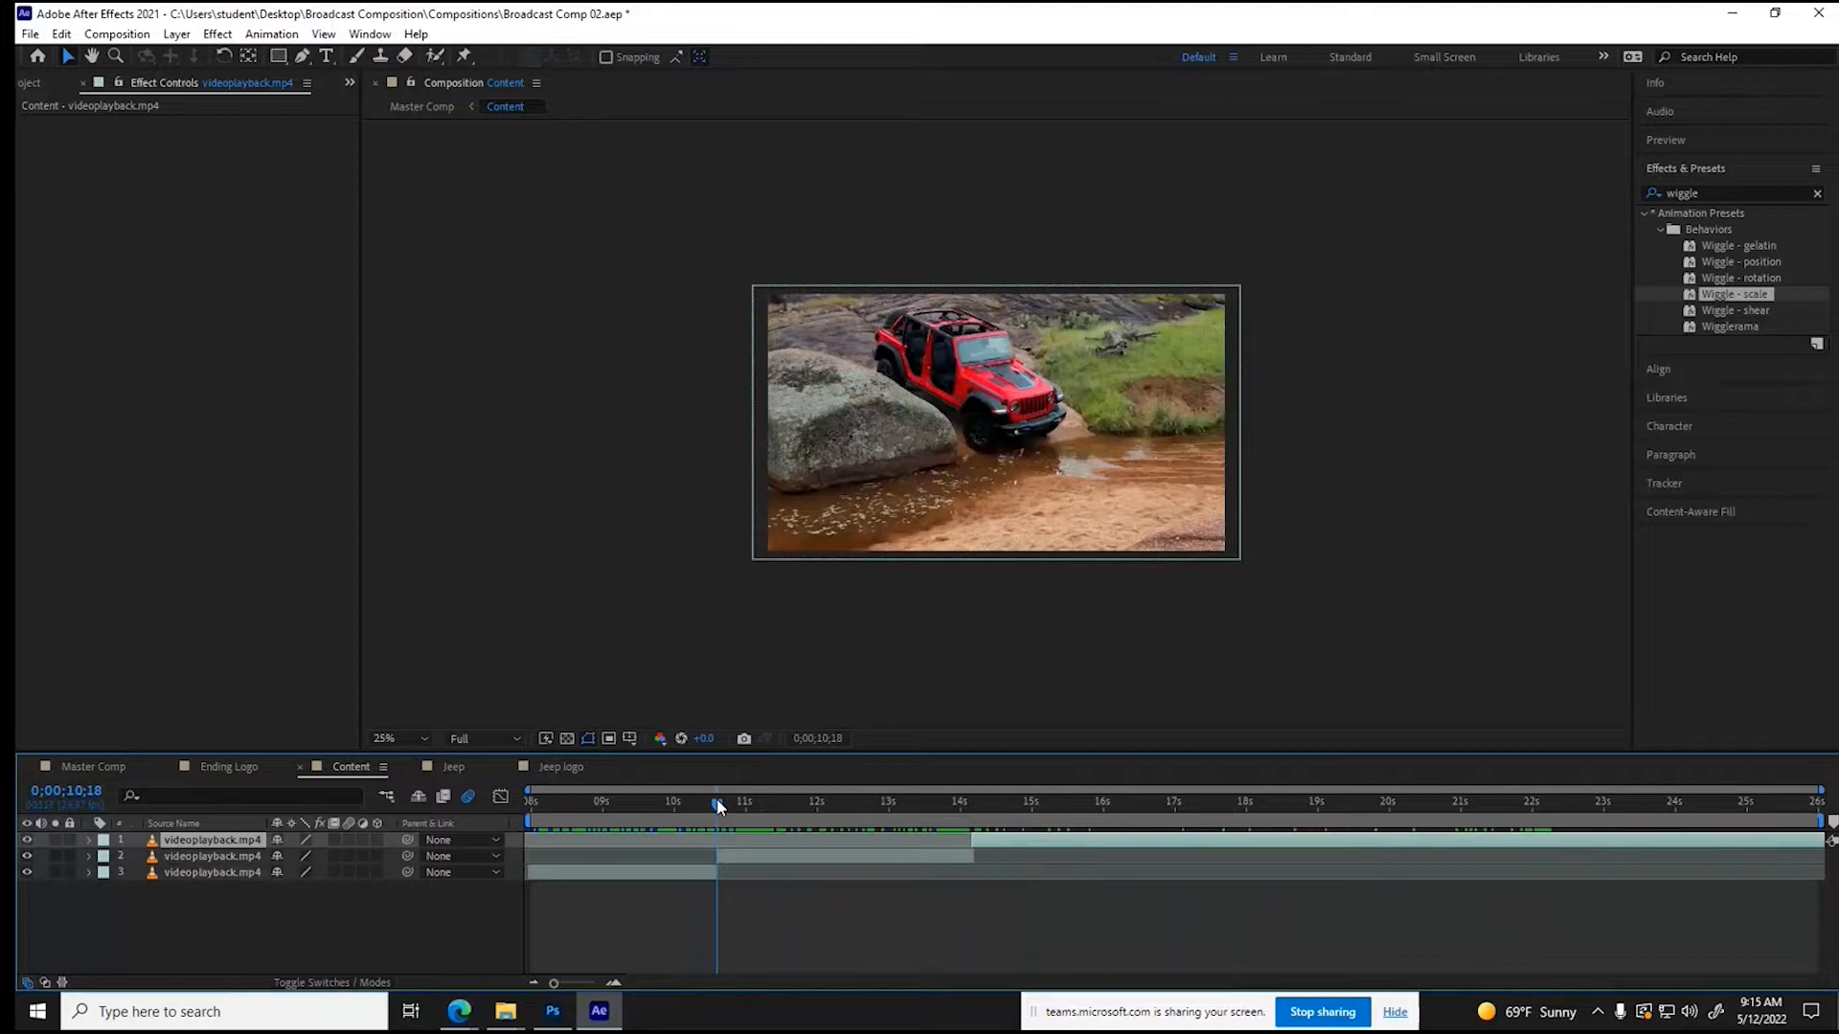
key(Page_Up)
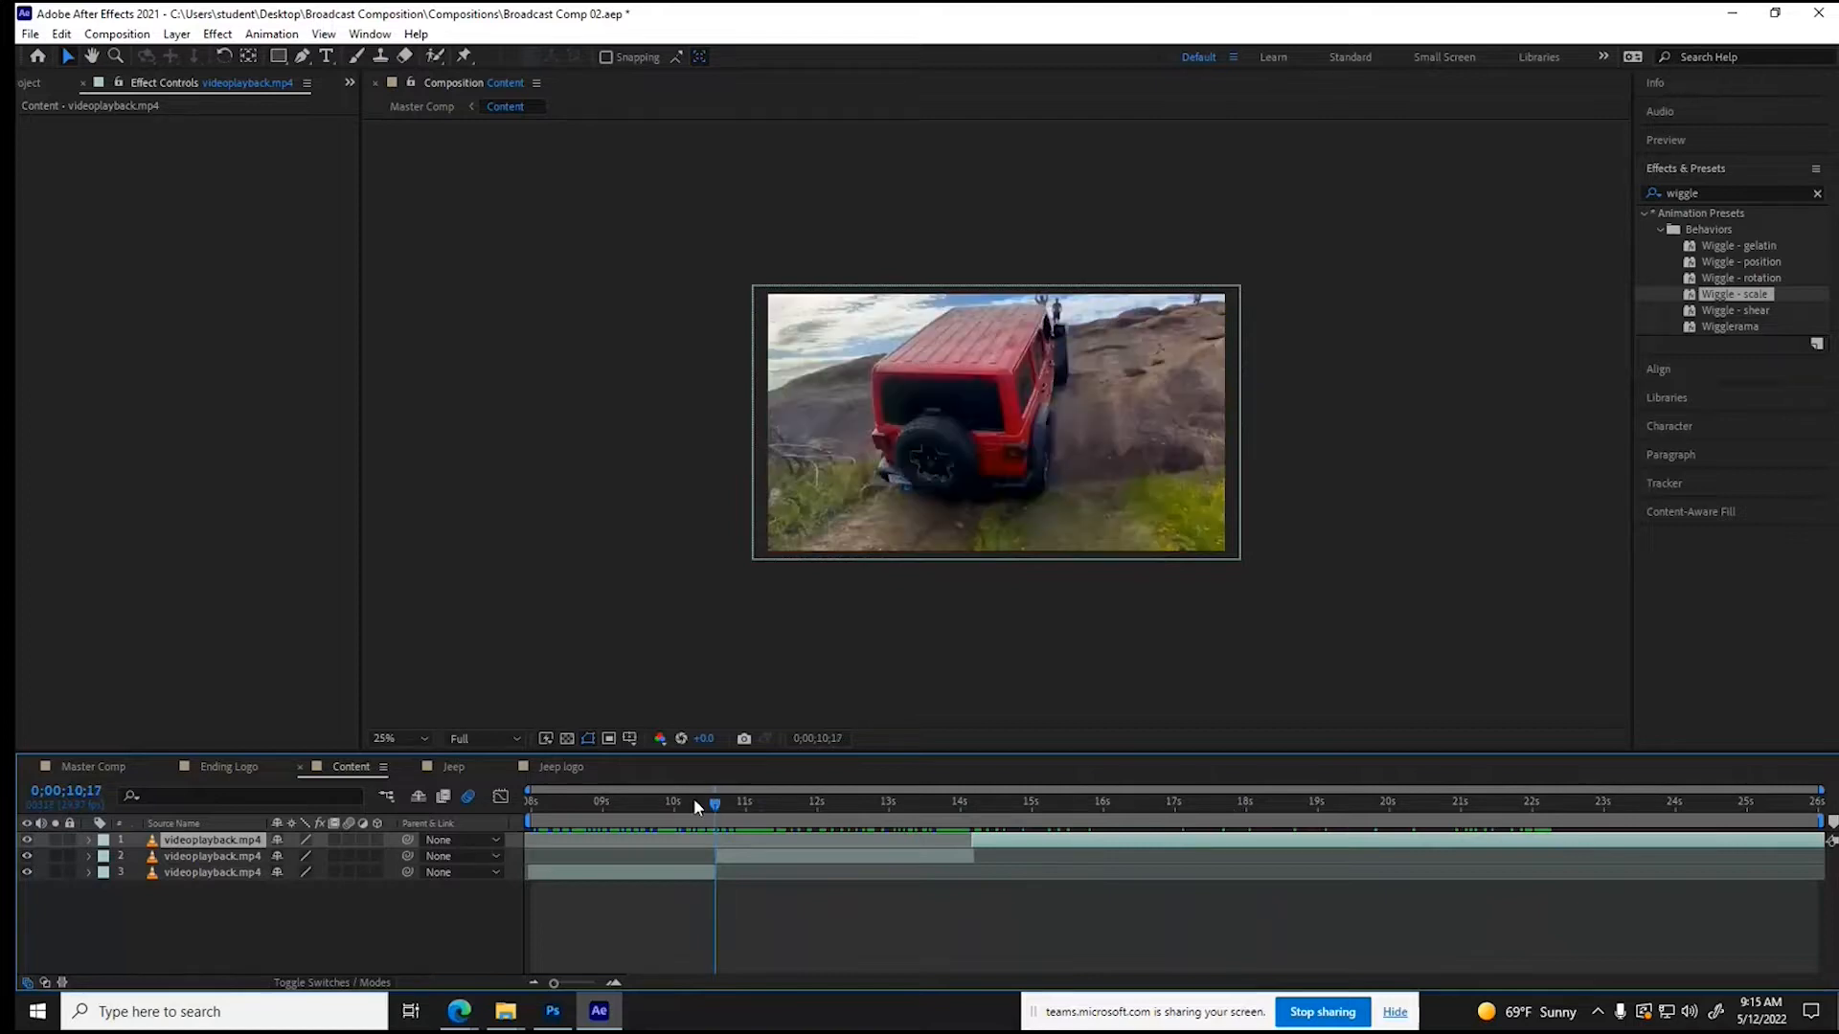
click(645, 805)
drag(651, 820, 716, 842)
drag(721, 848, 726, 847)
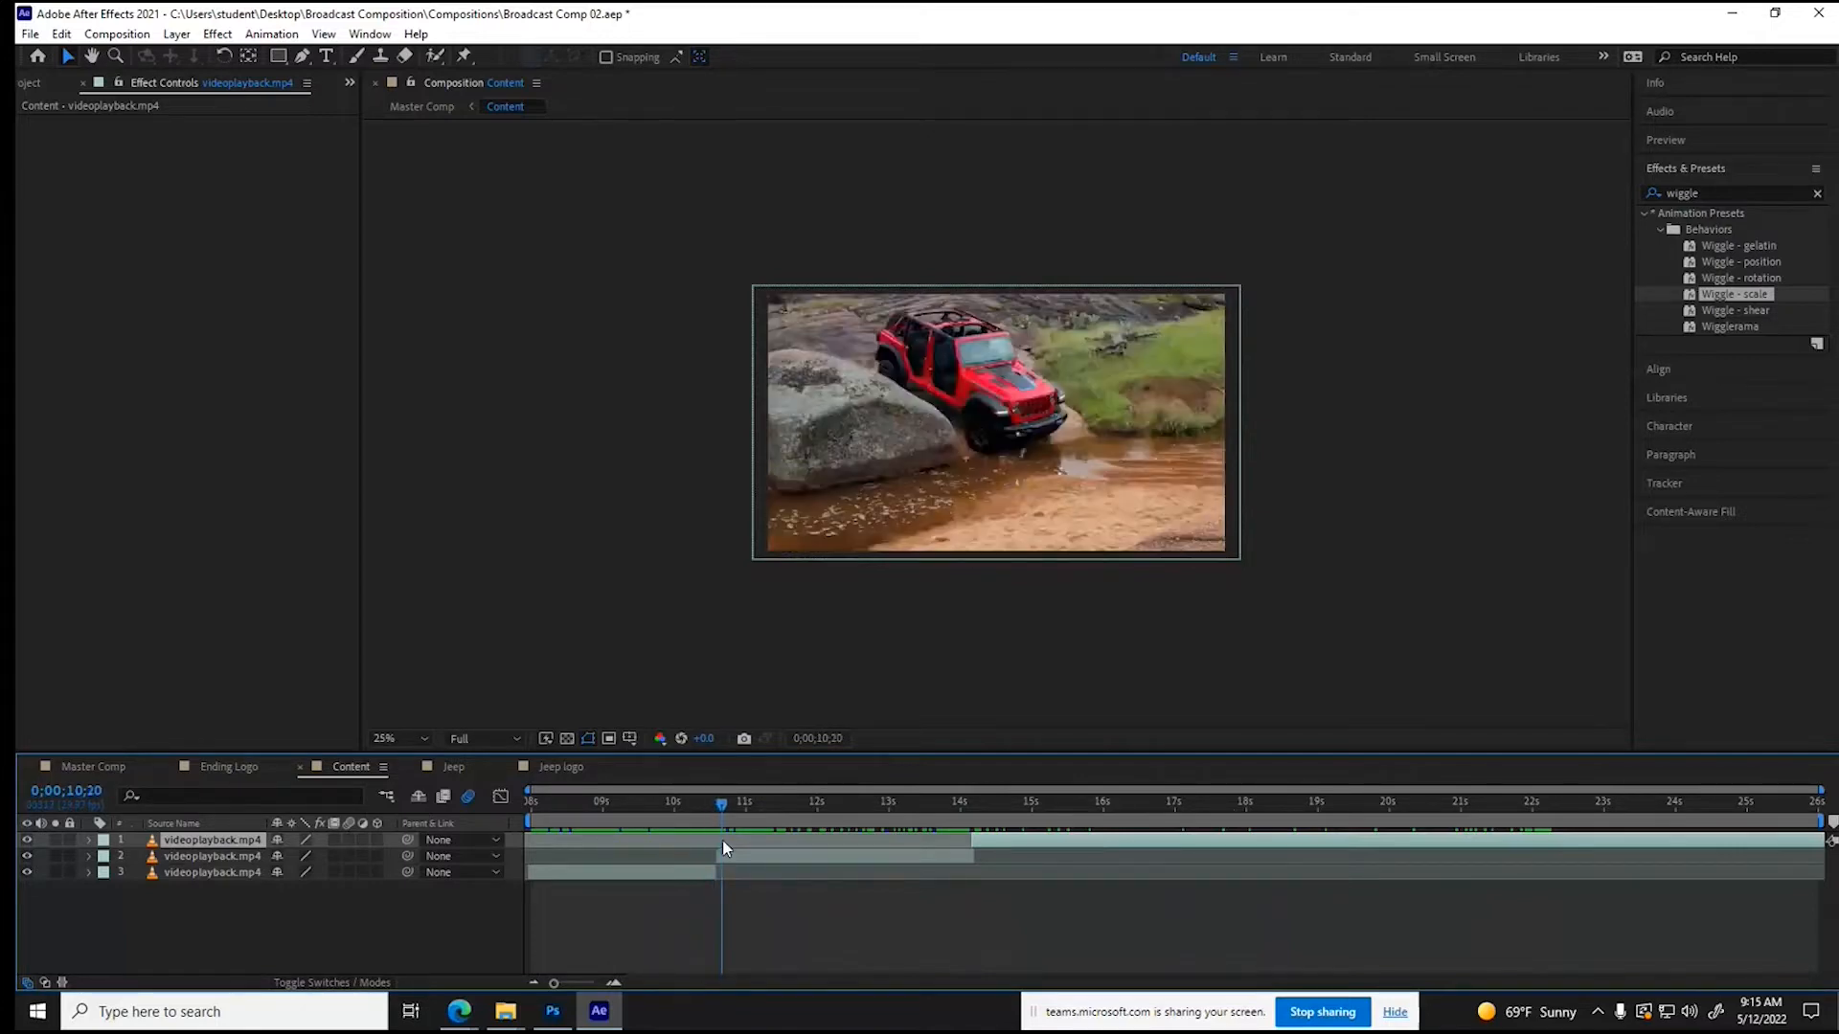
drag(722, 840, 891, 848)
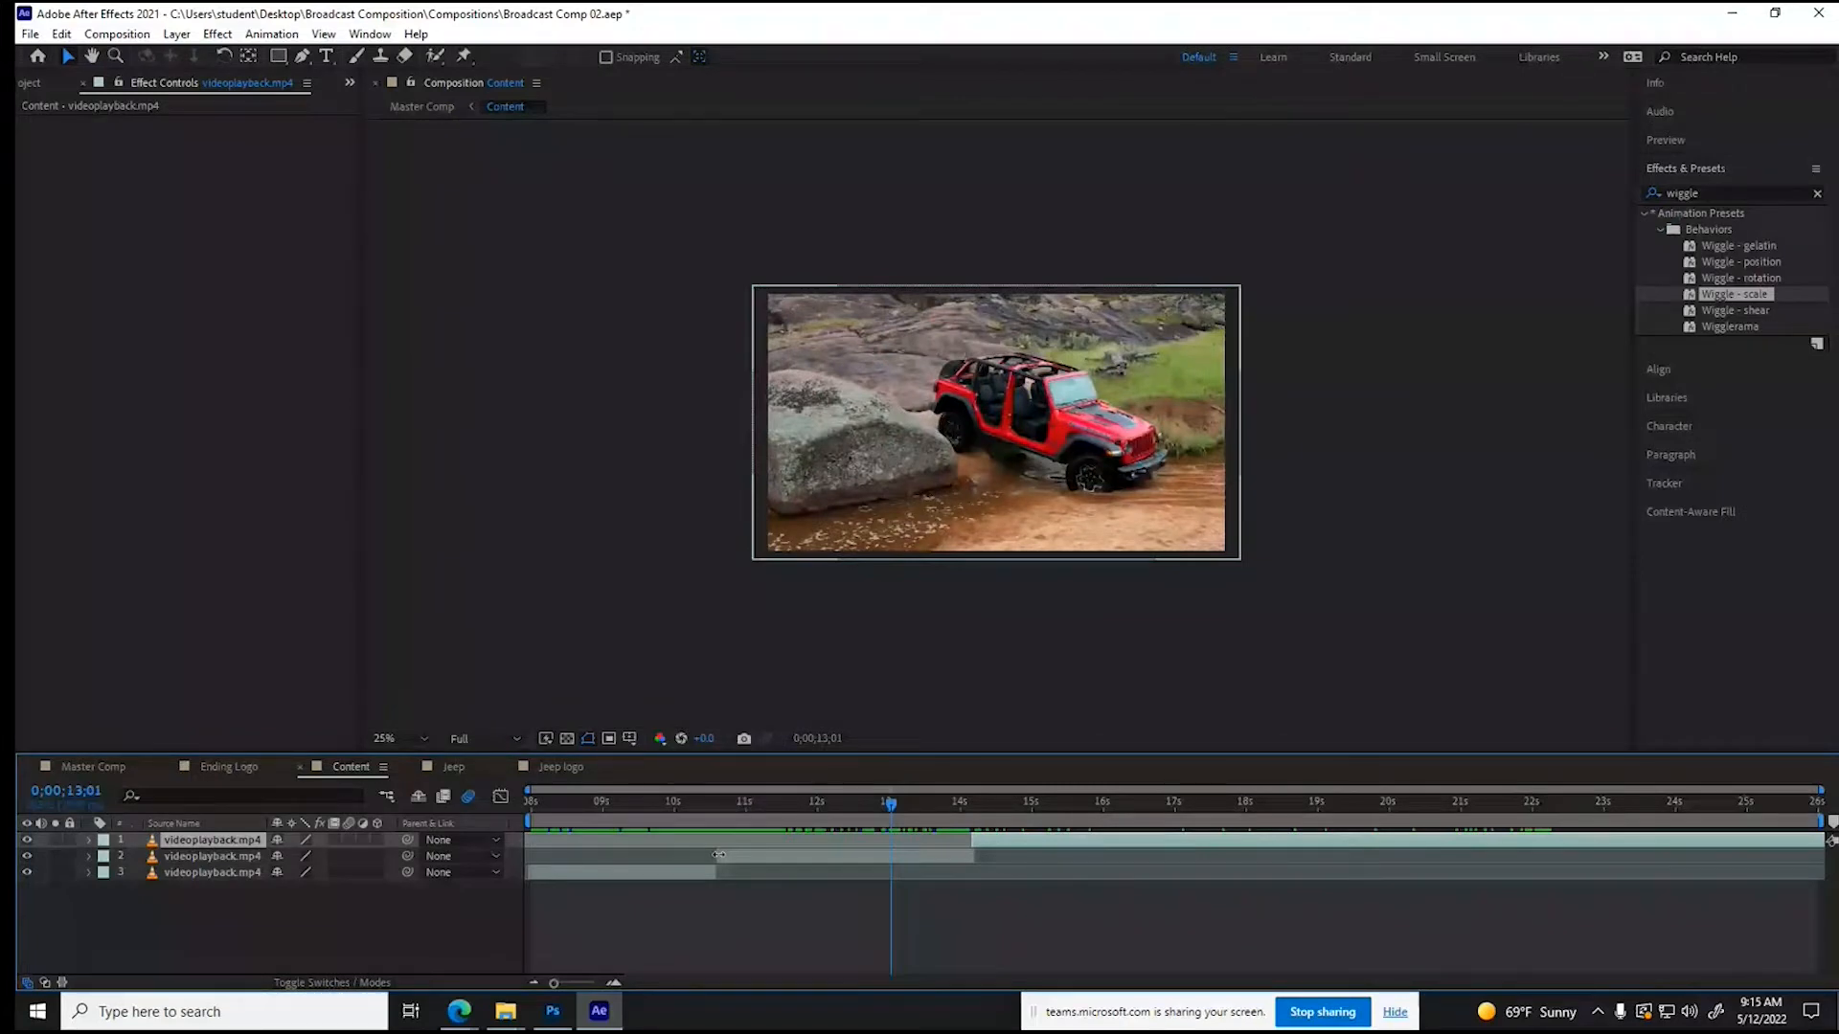
drag(718, 855, 917, 863)
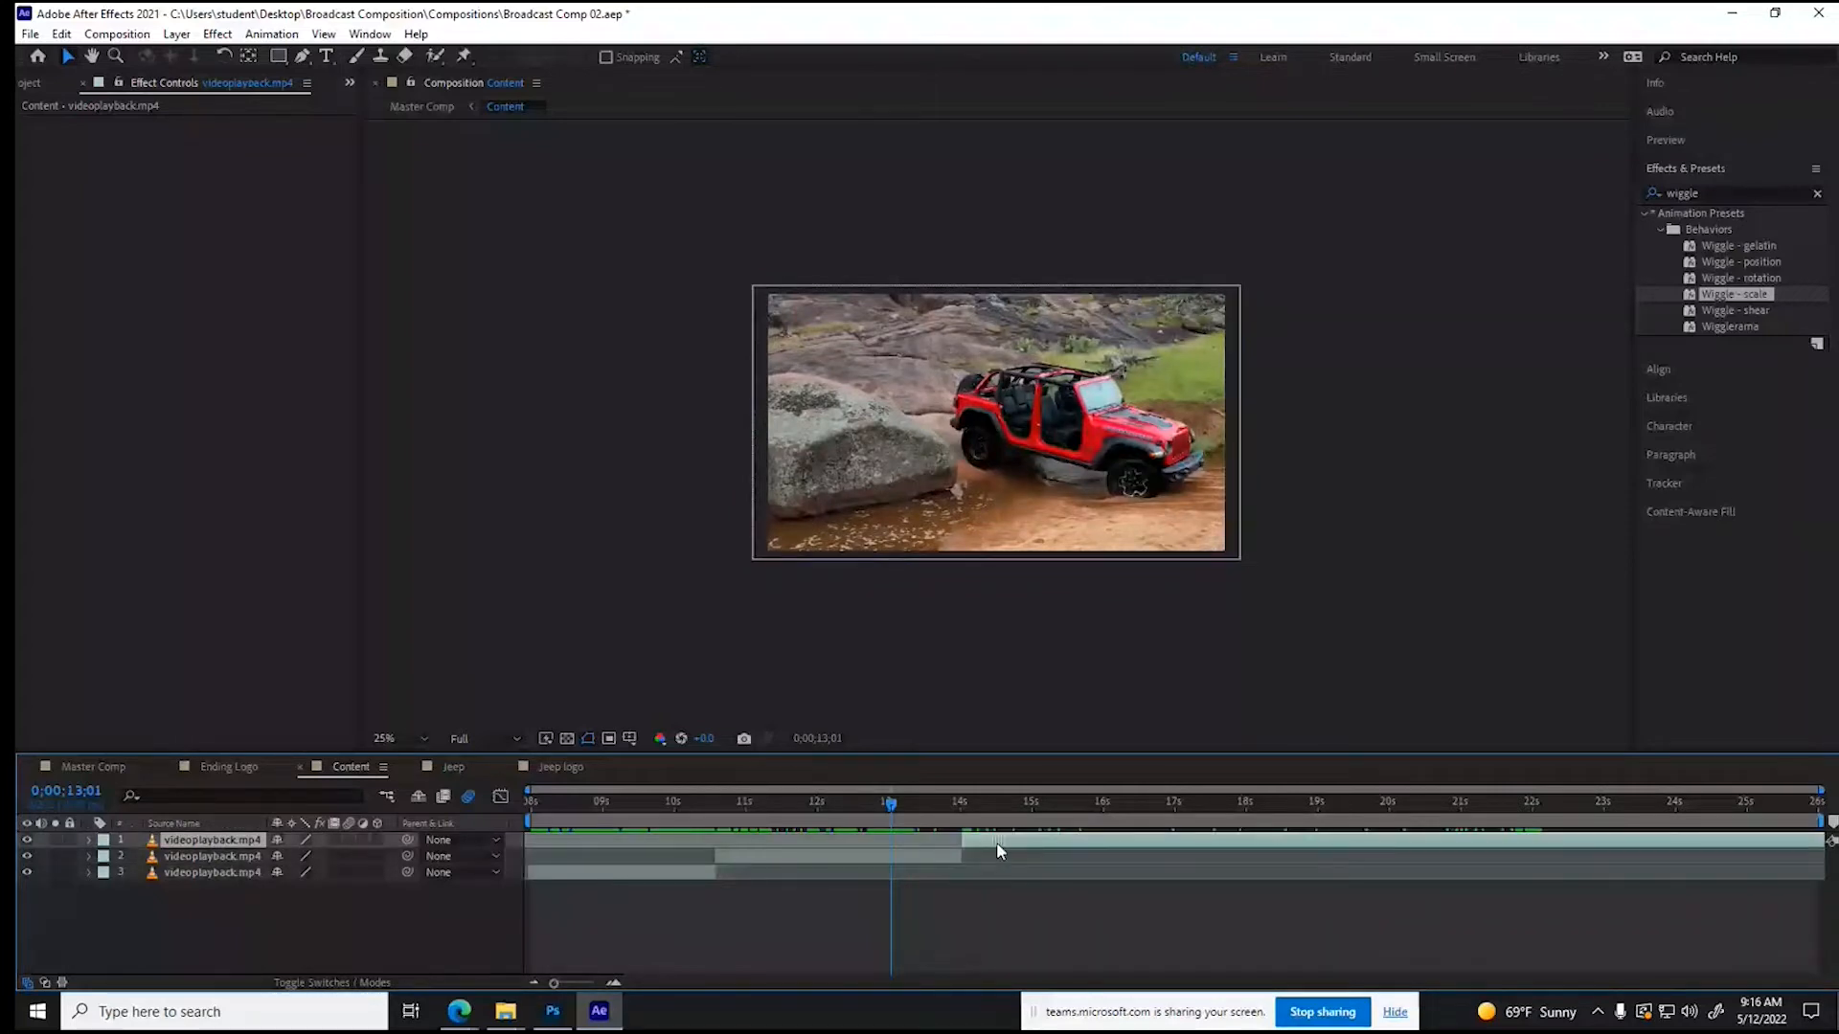
- Split the third Content clip at 0;00;18;00, trim the new part's start to about 0;00;20;20 and slide it back to the cut
click(1354, 814)
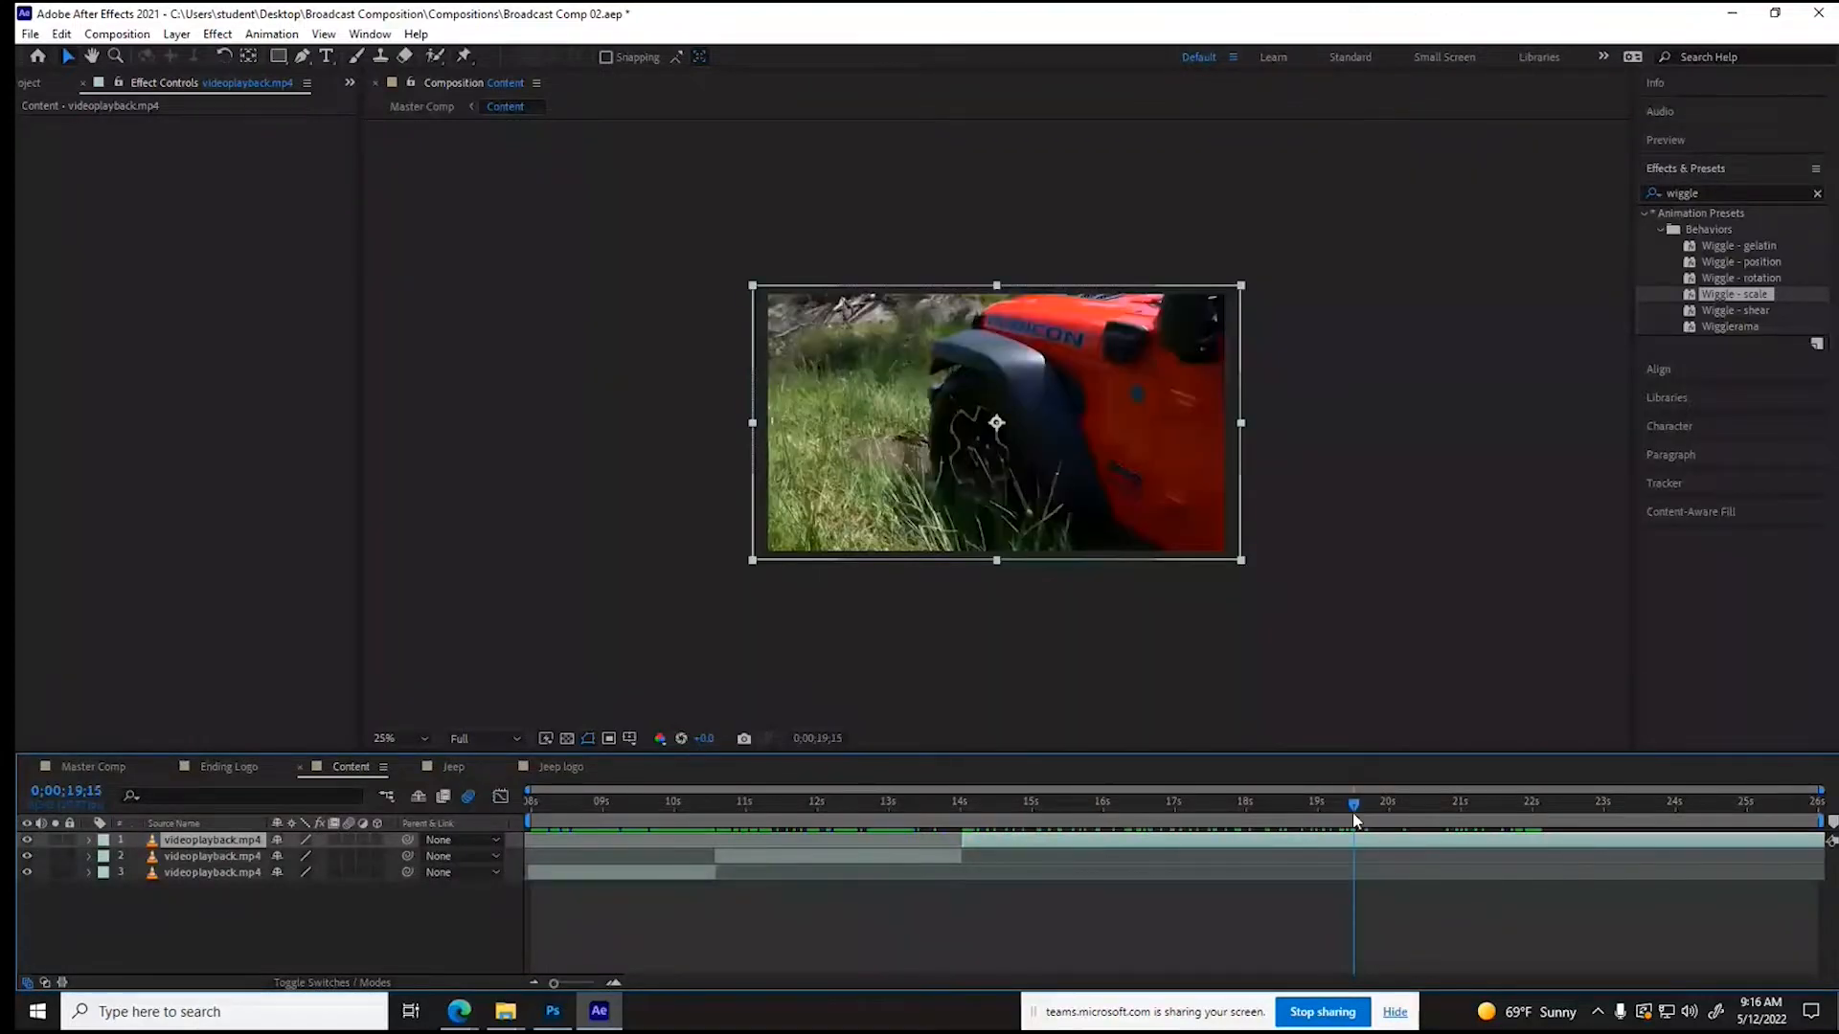
drag(1354, 818, 1246, 824)
click(62, 34)
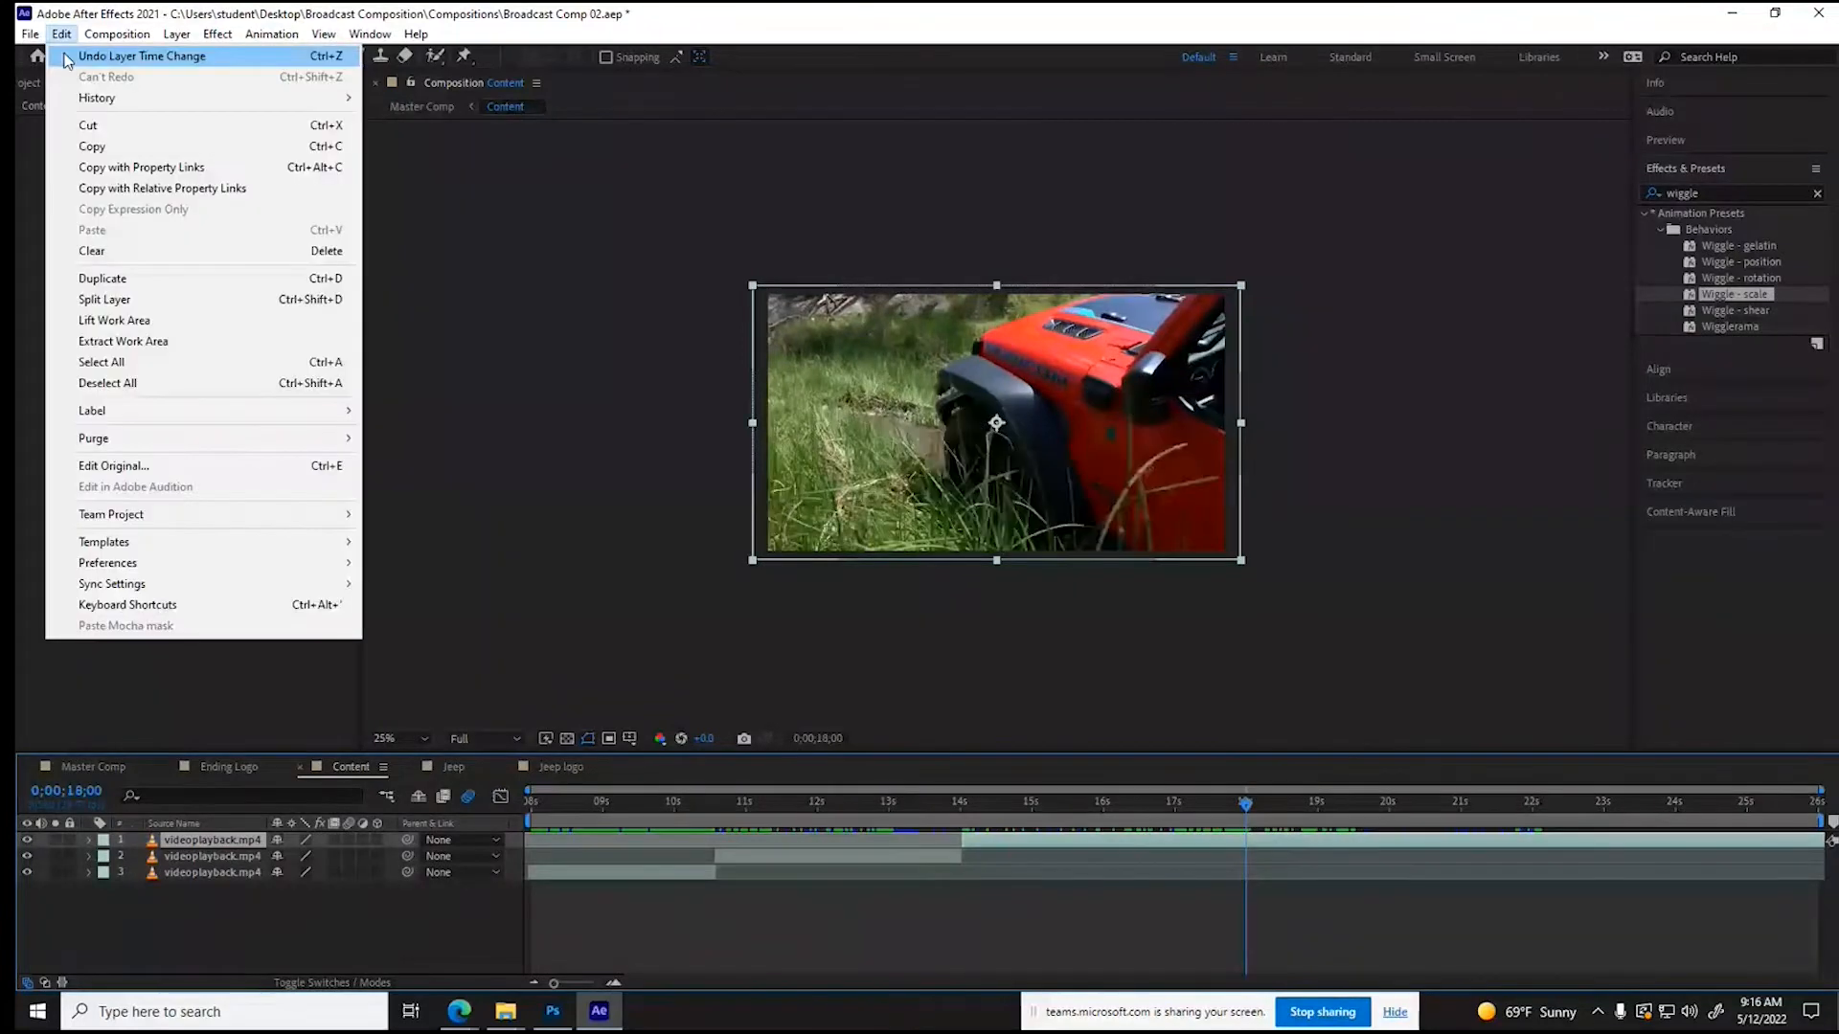
click(104, 299)
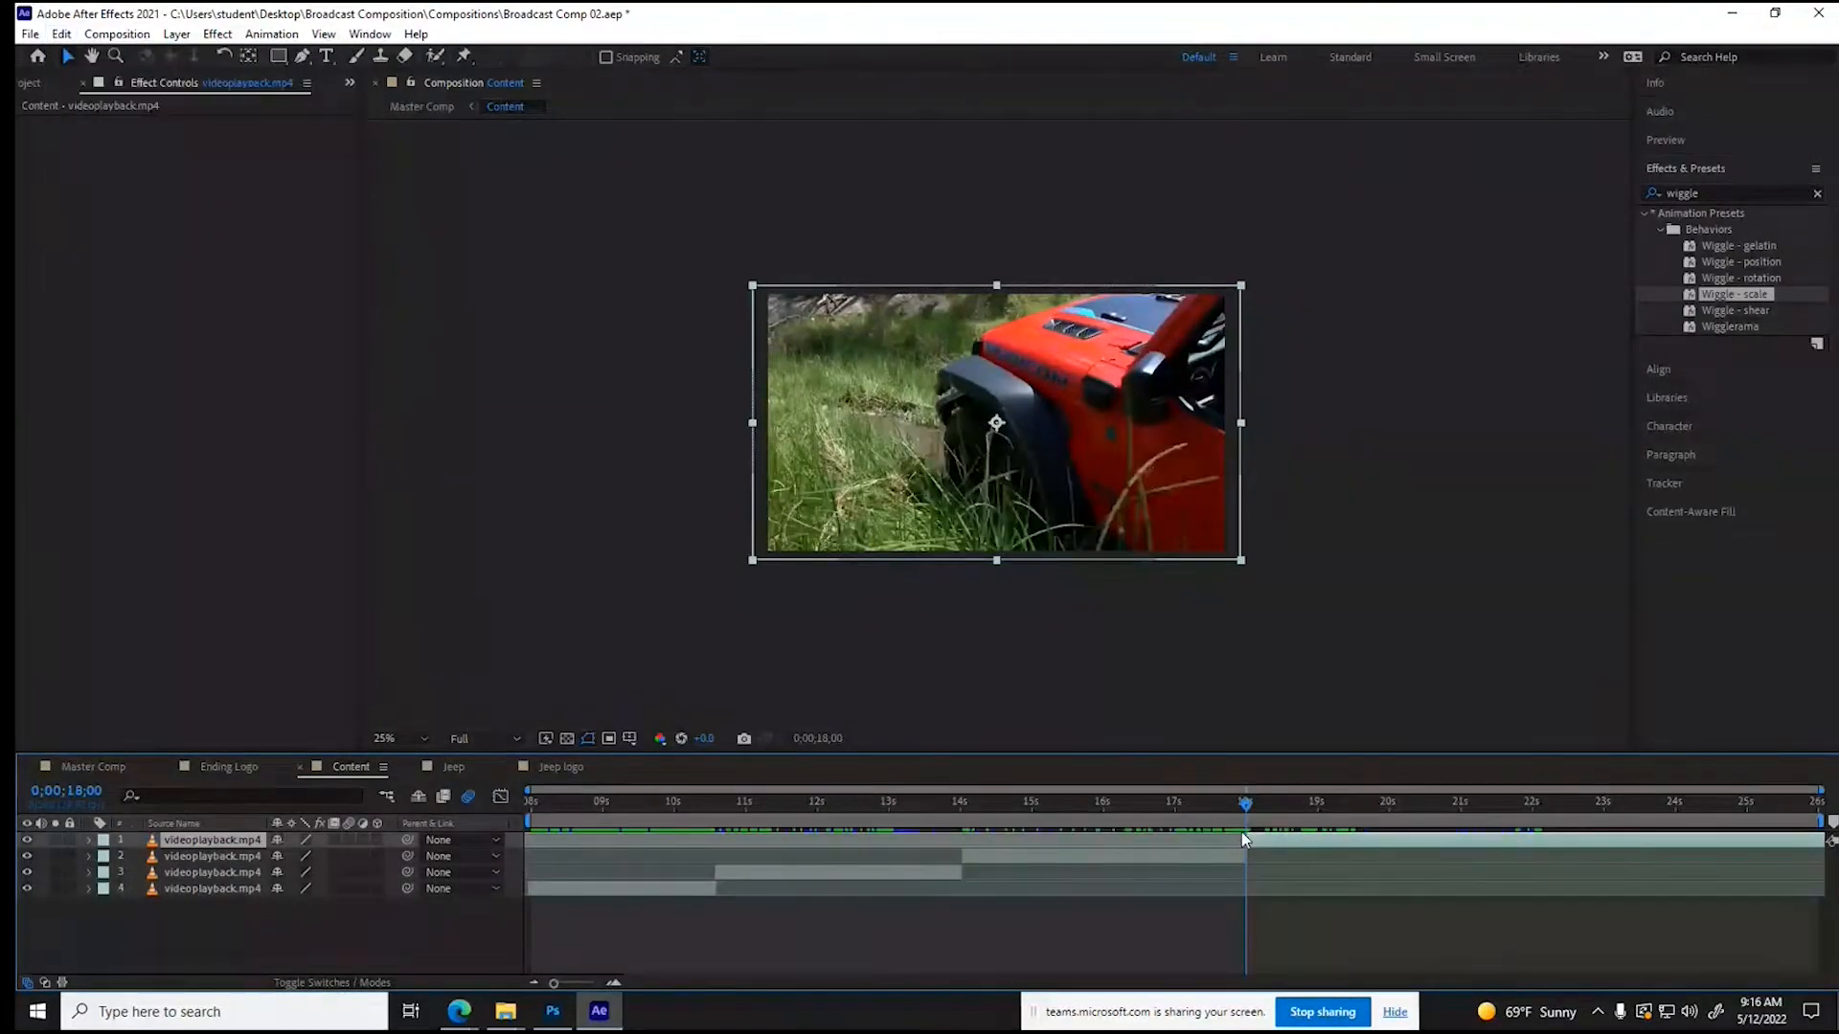
drag(1243, 839, 1473, 853)
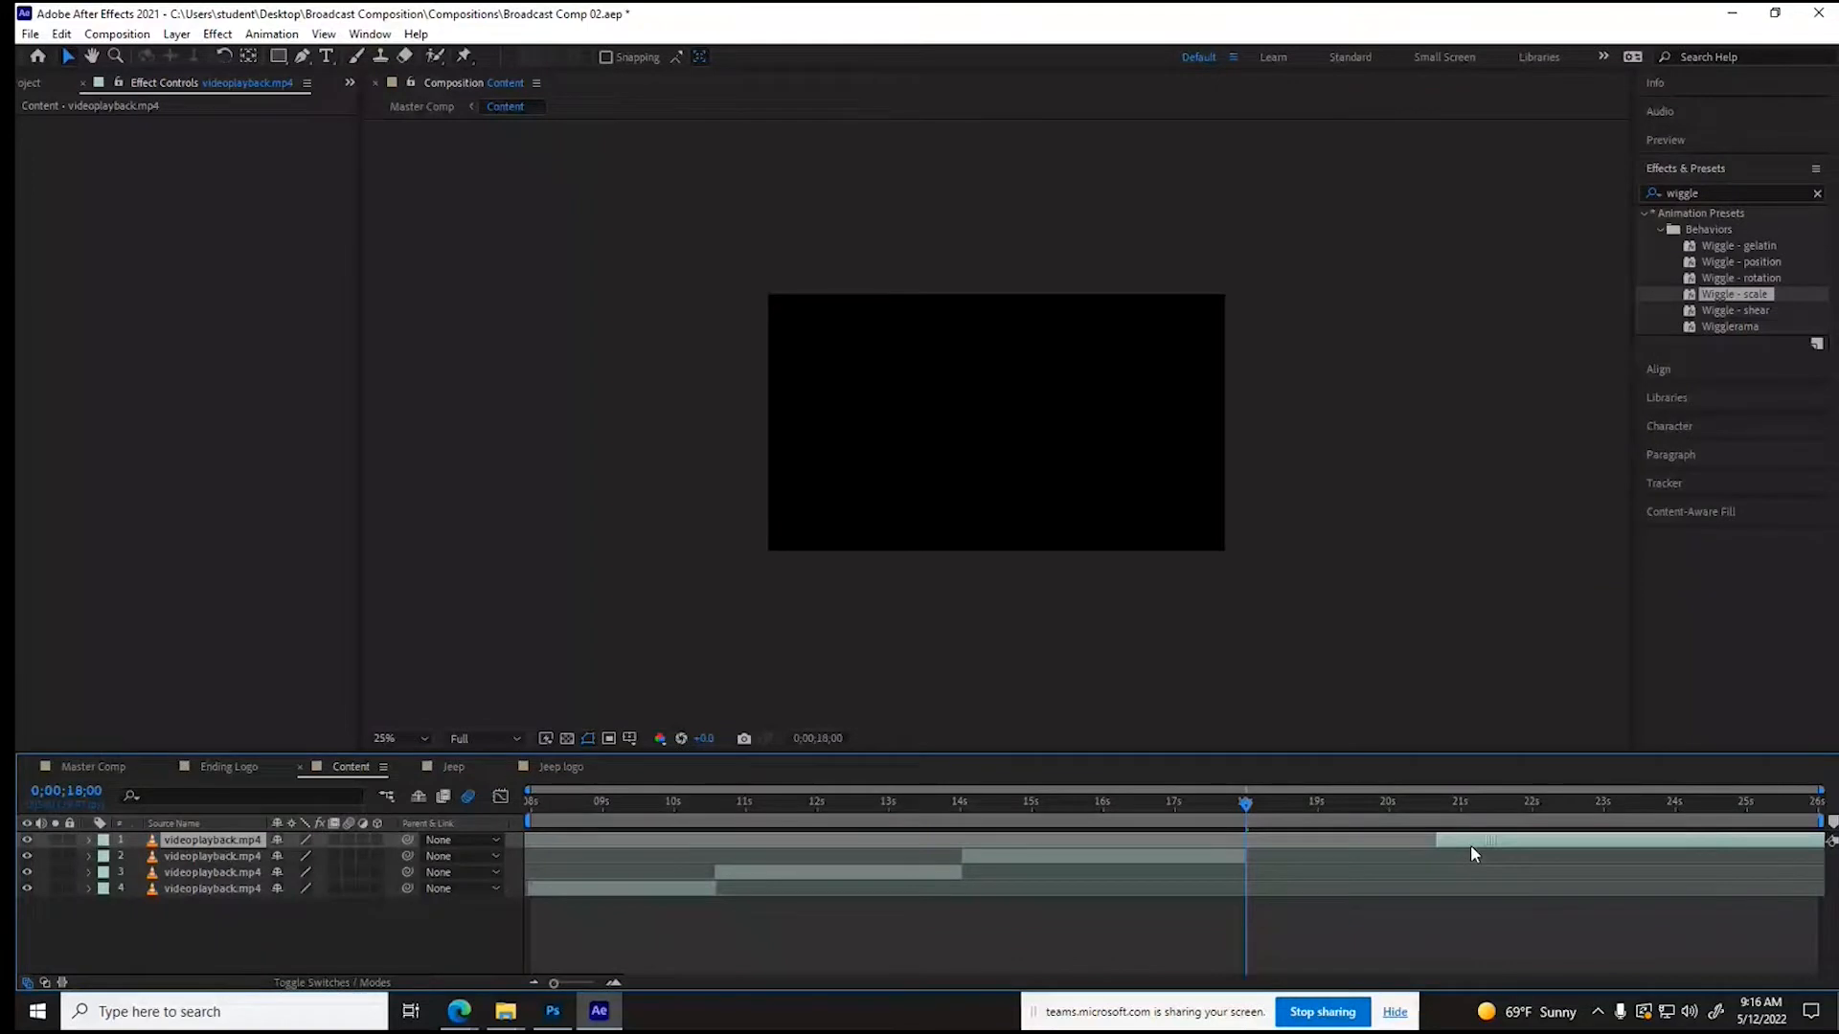
drag(1469, 845, 1282, 842)
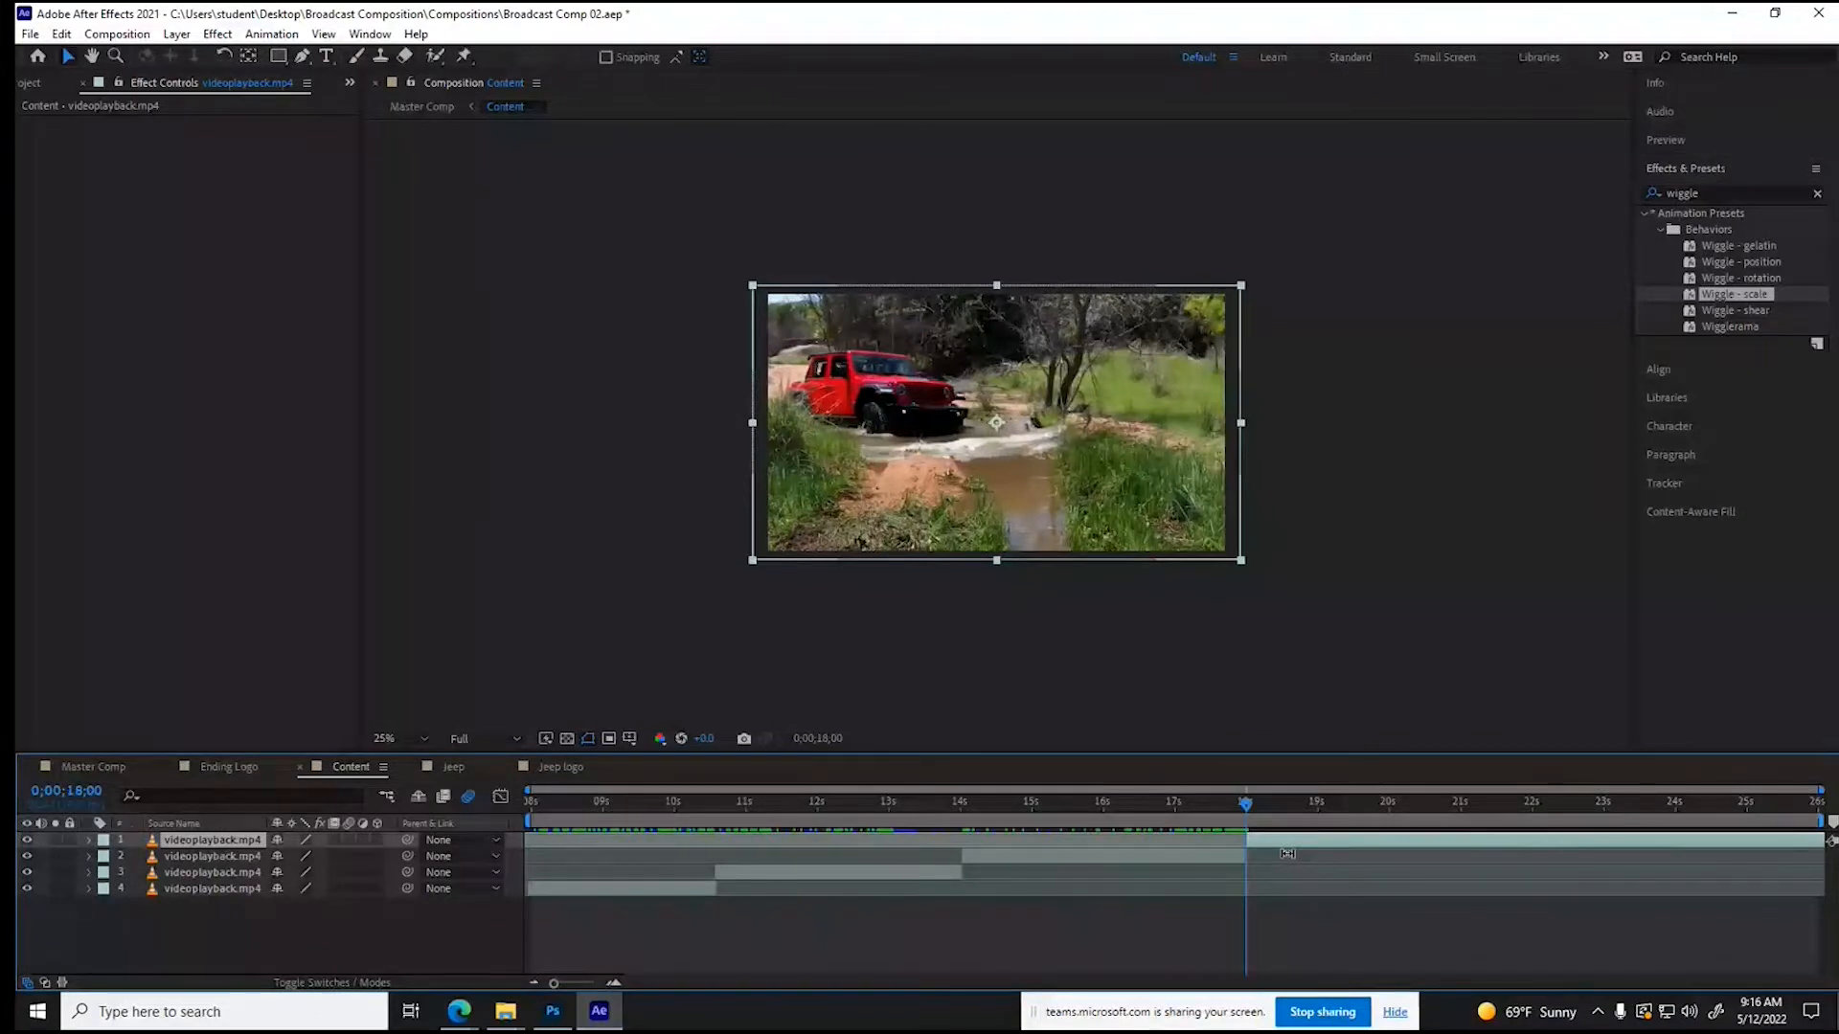
- Preview the new last clip in Content and play Master Comp from the beginning
key(space)
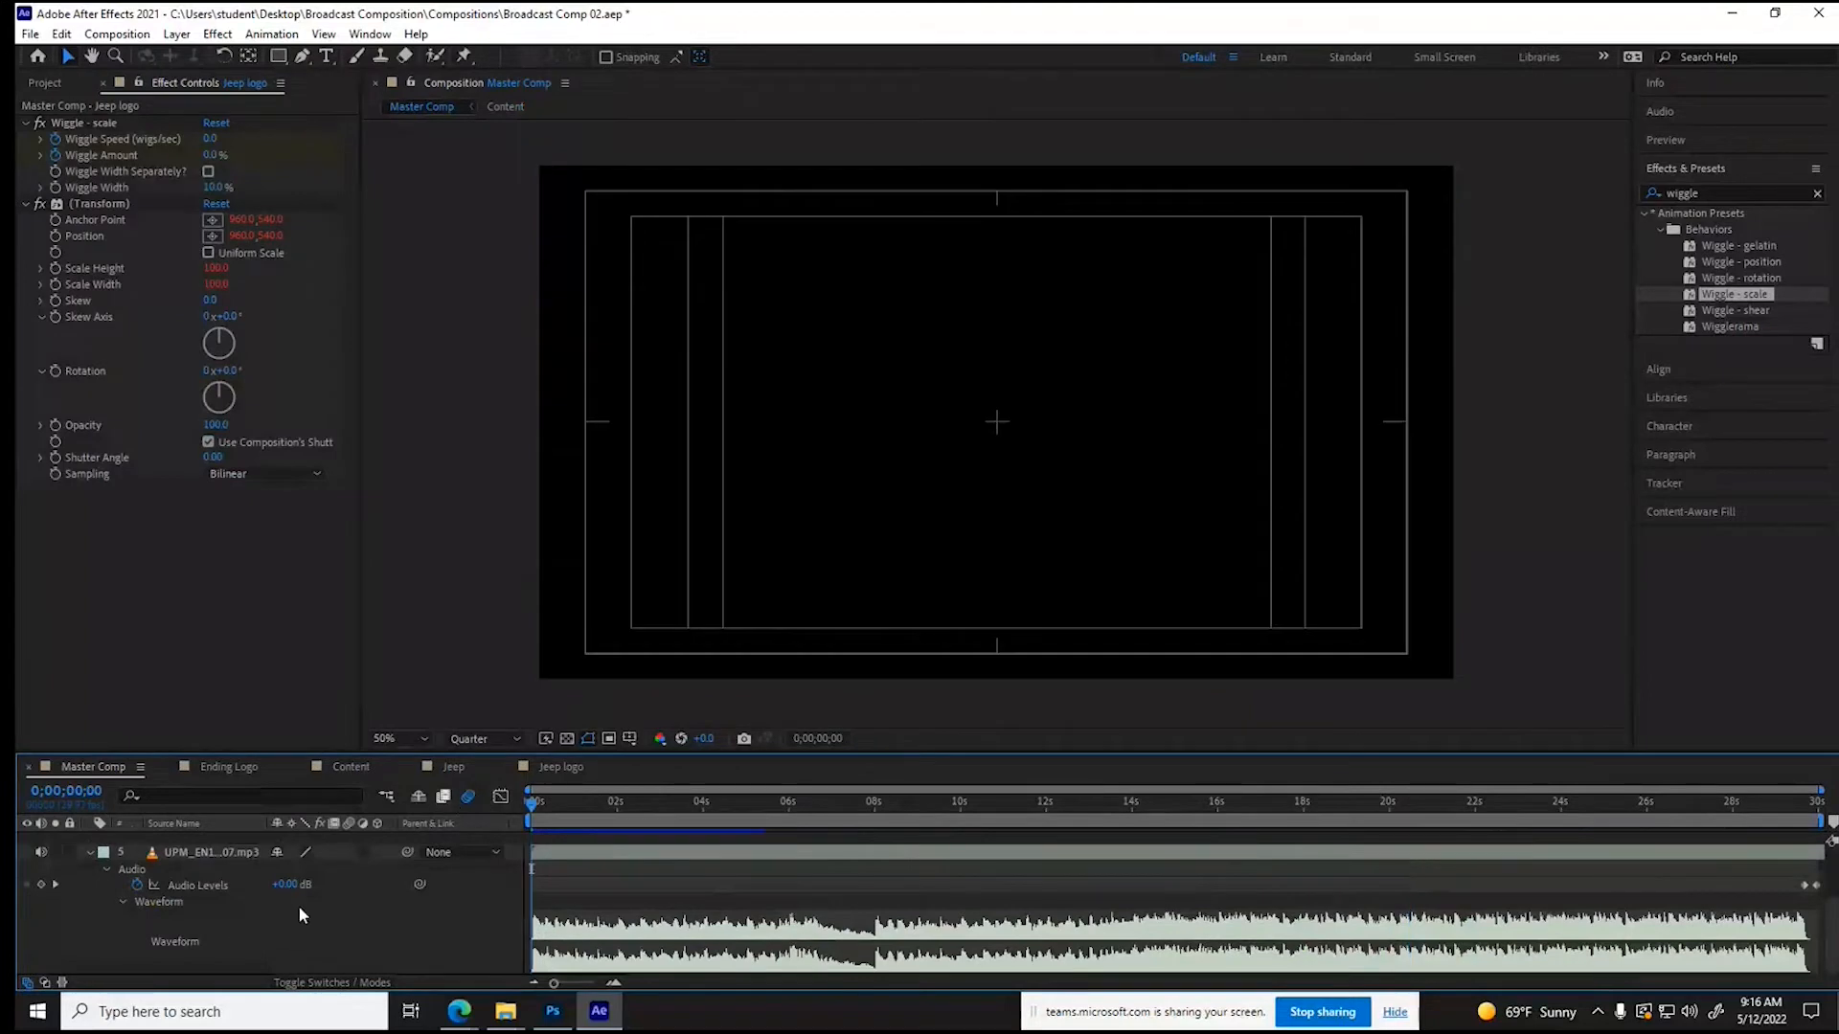
key(space)
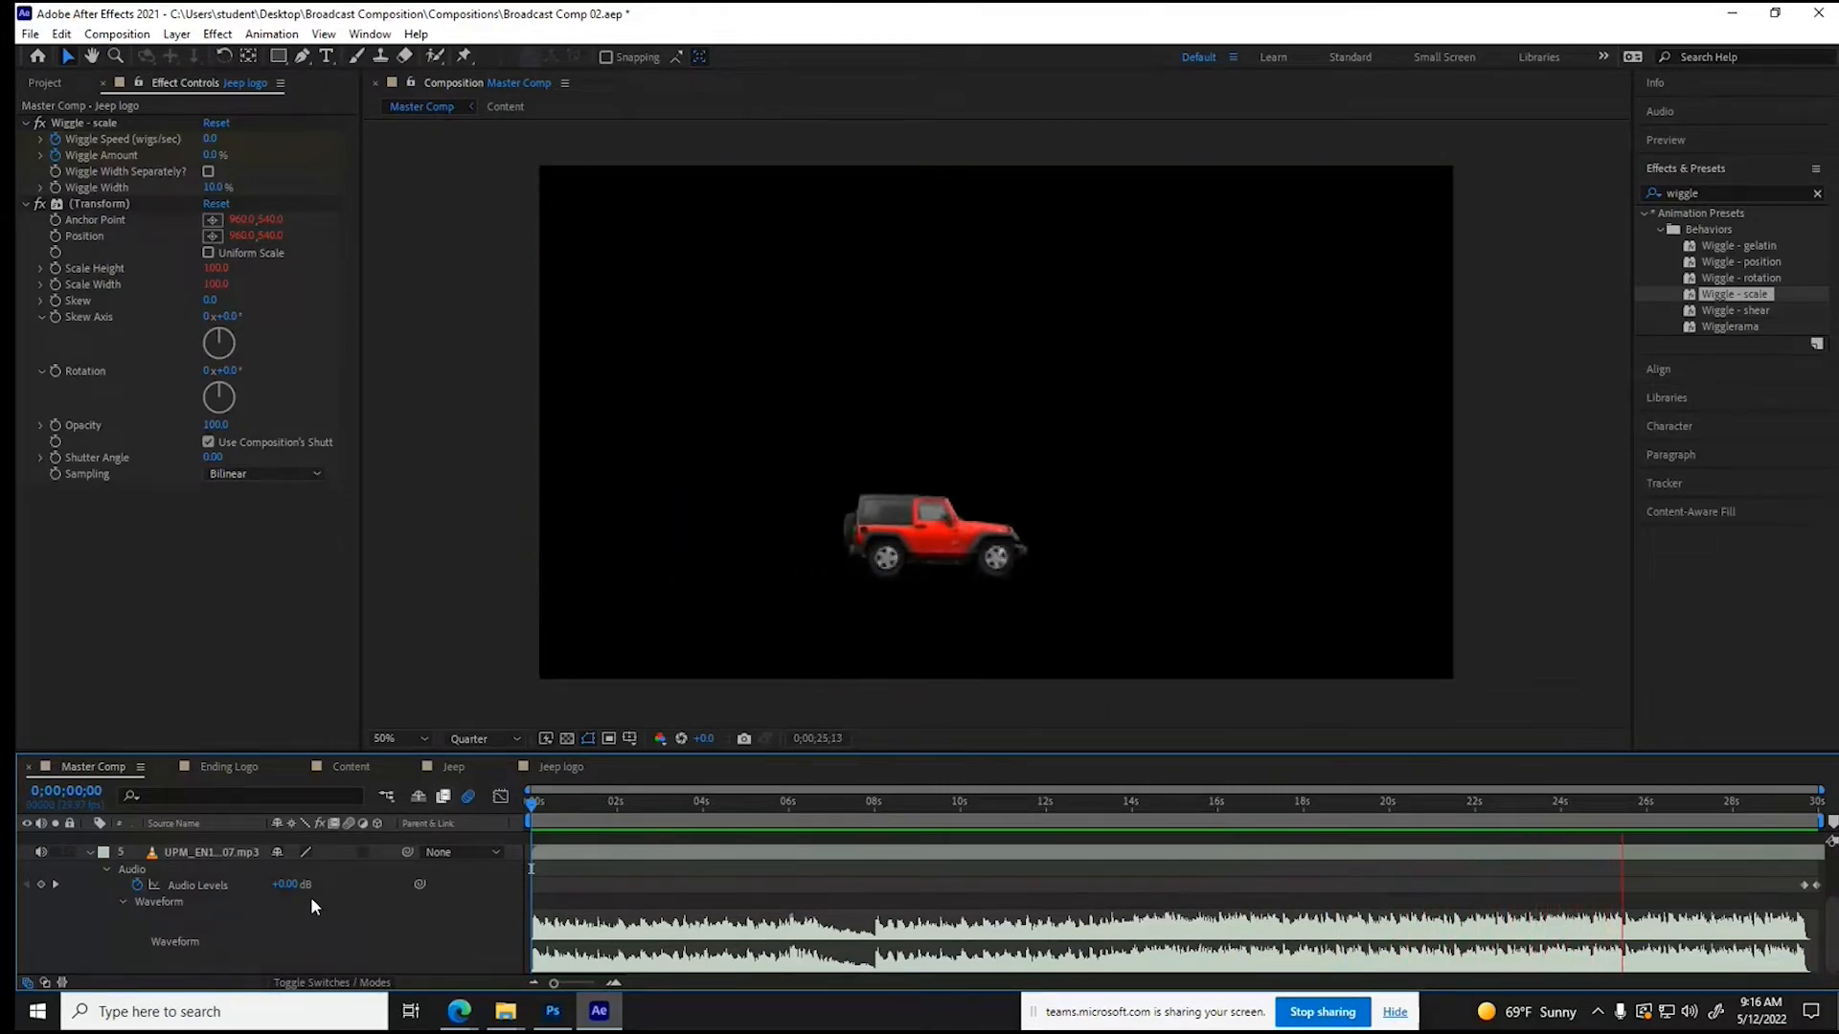
key(space)
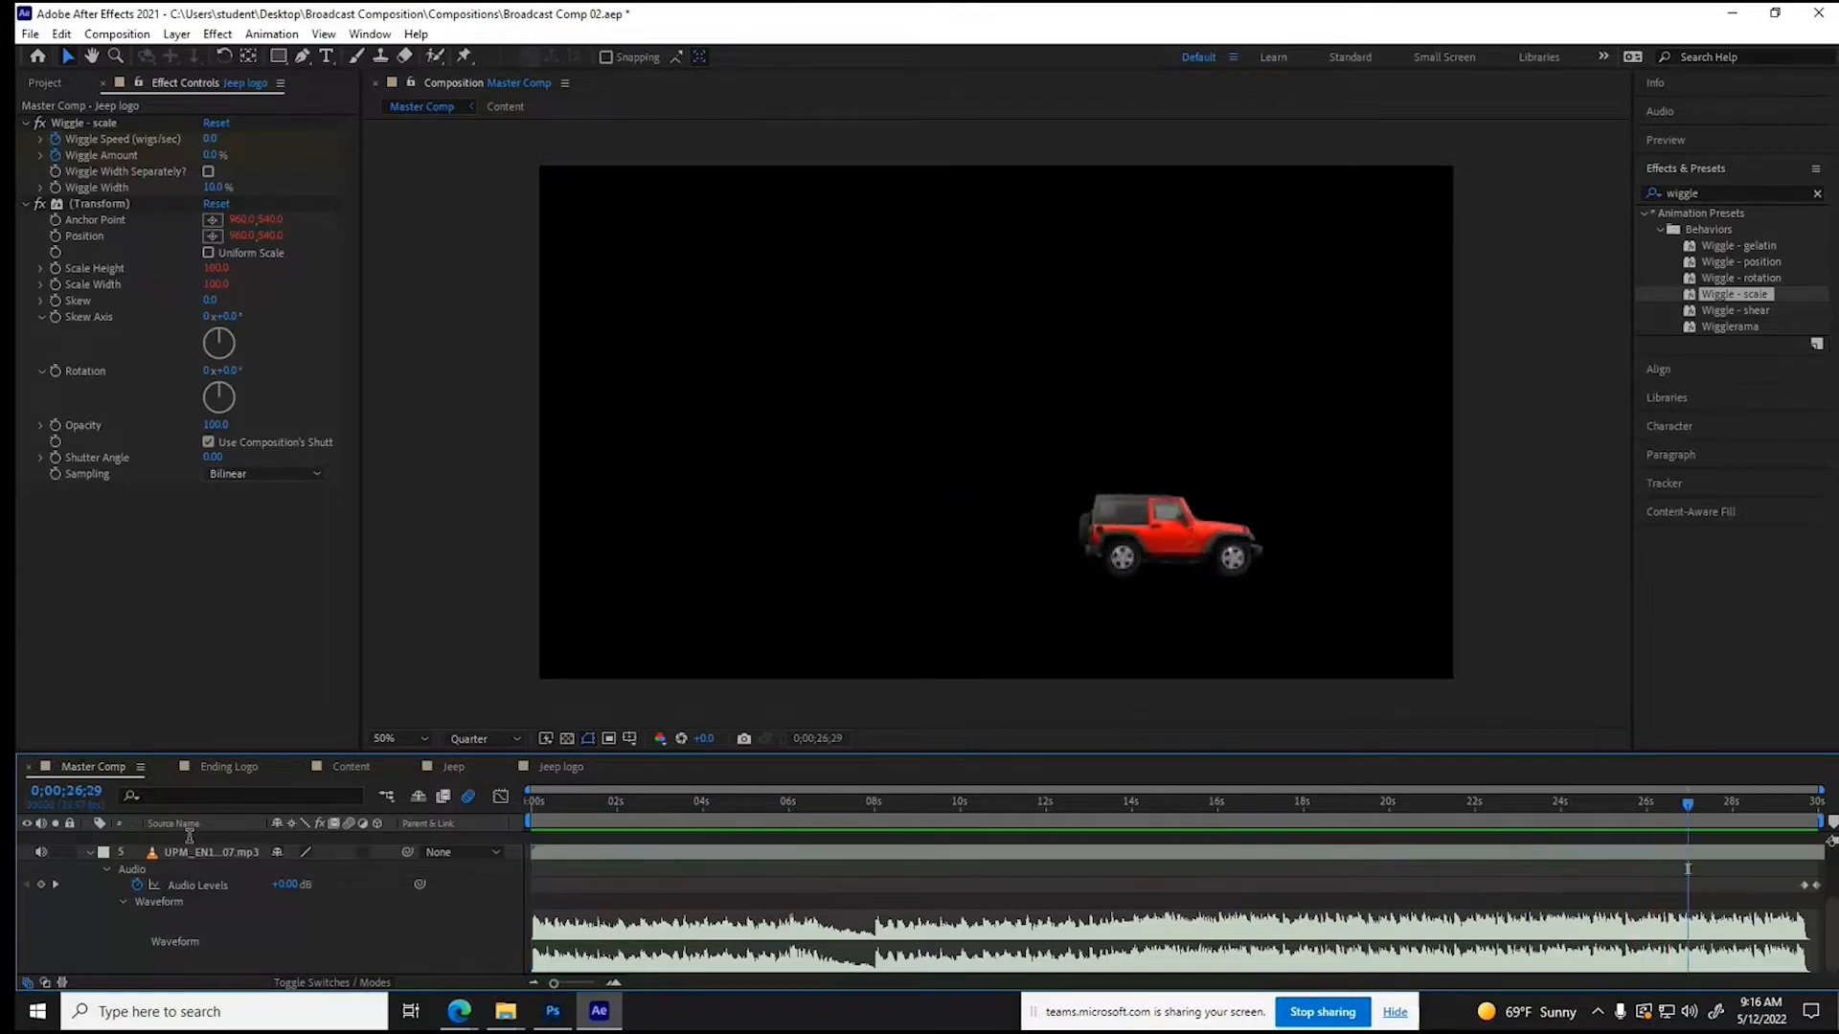
- Collapse the music layer's waveform in Master Comp and place the current time at the Content layer's end, 0;00;23;12
click(89, 853)
click(1474, 801)
drag(1476, 809, 1537, 810)
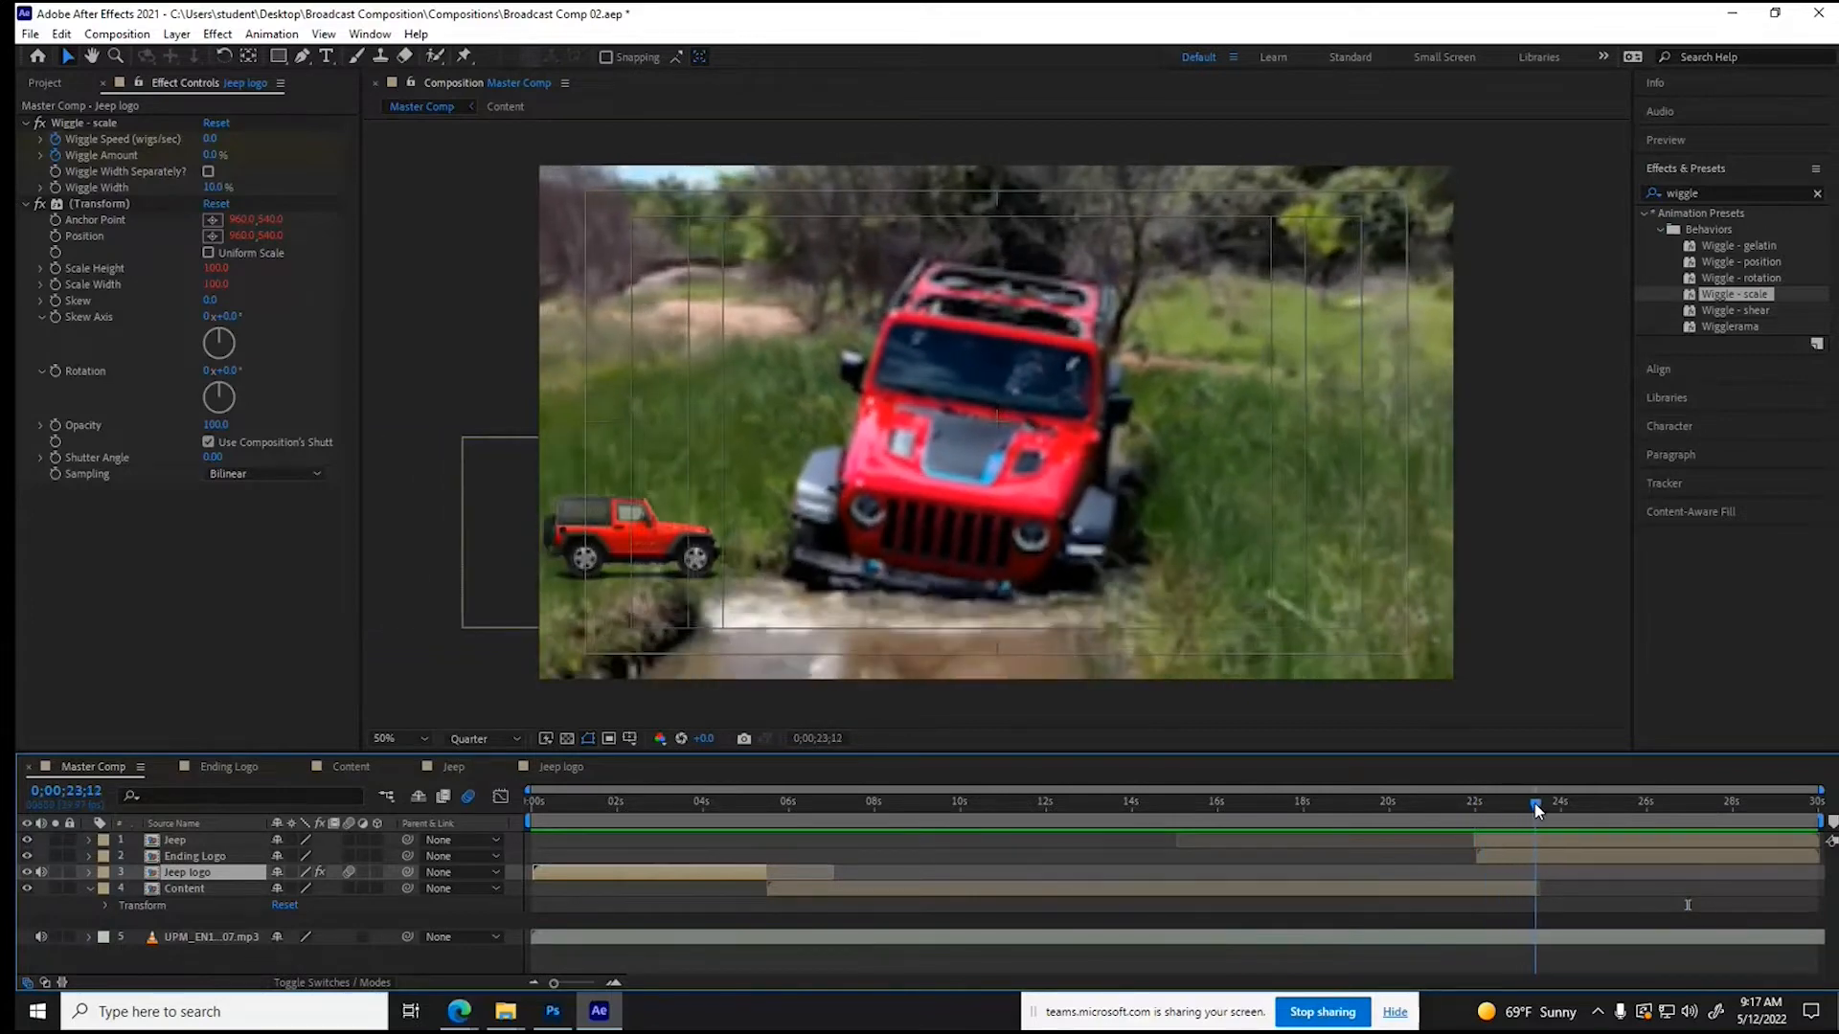
click(1533, 893)
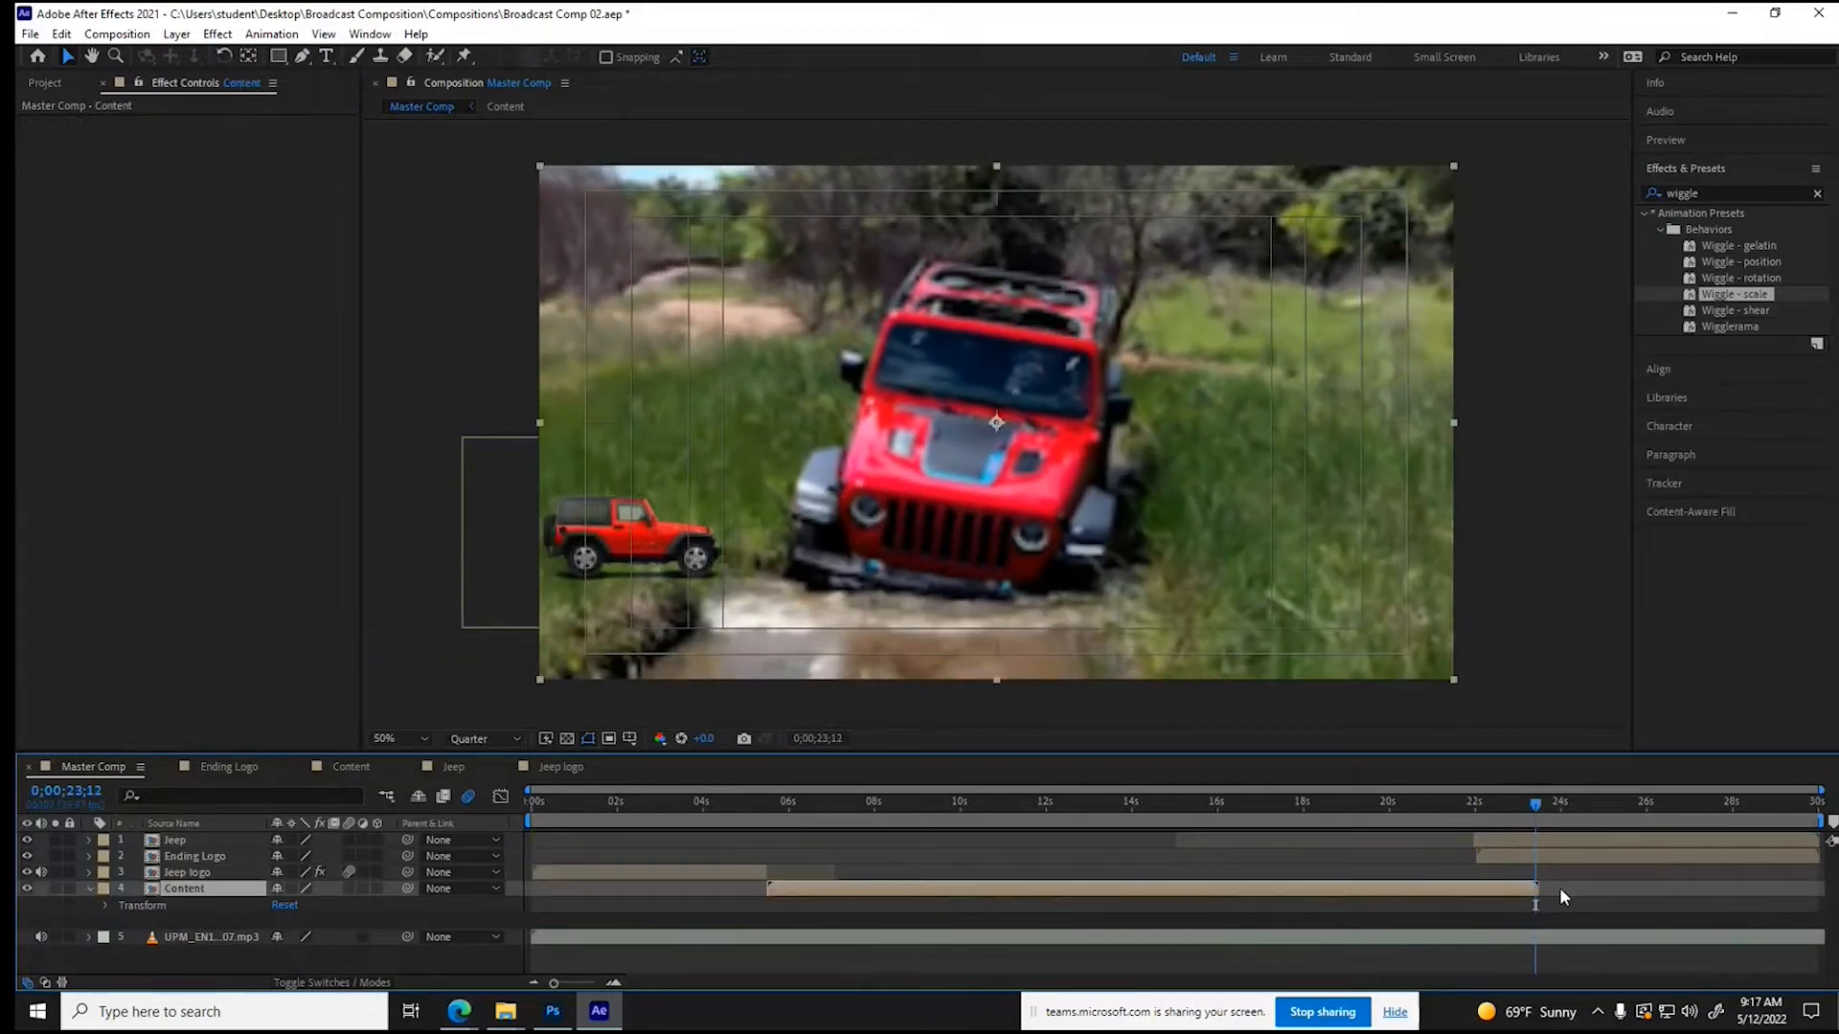
- Time-stretch the Jeep layer to a longer duration, holding its in-point in place
click(1506, 842)
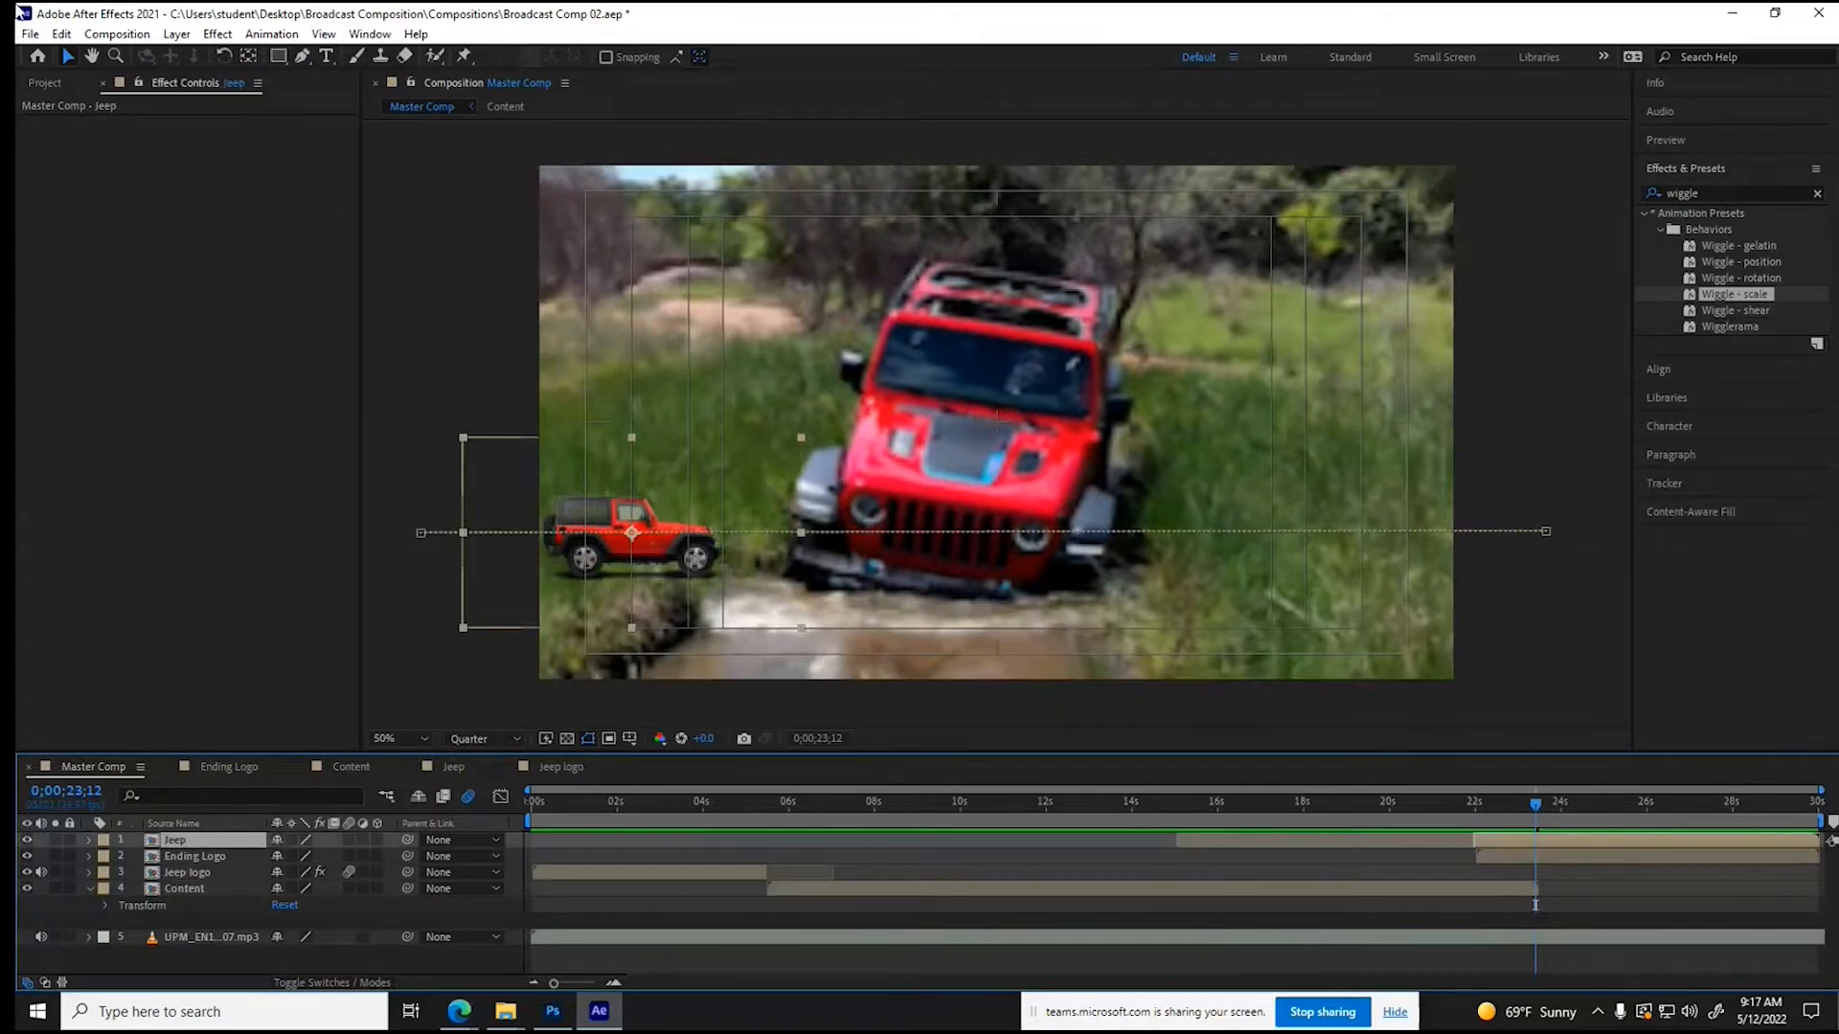
click(116, 35)
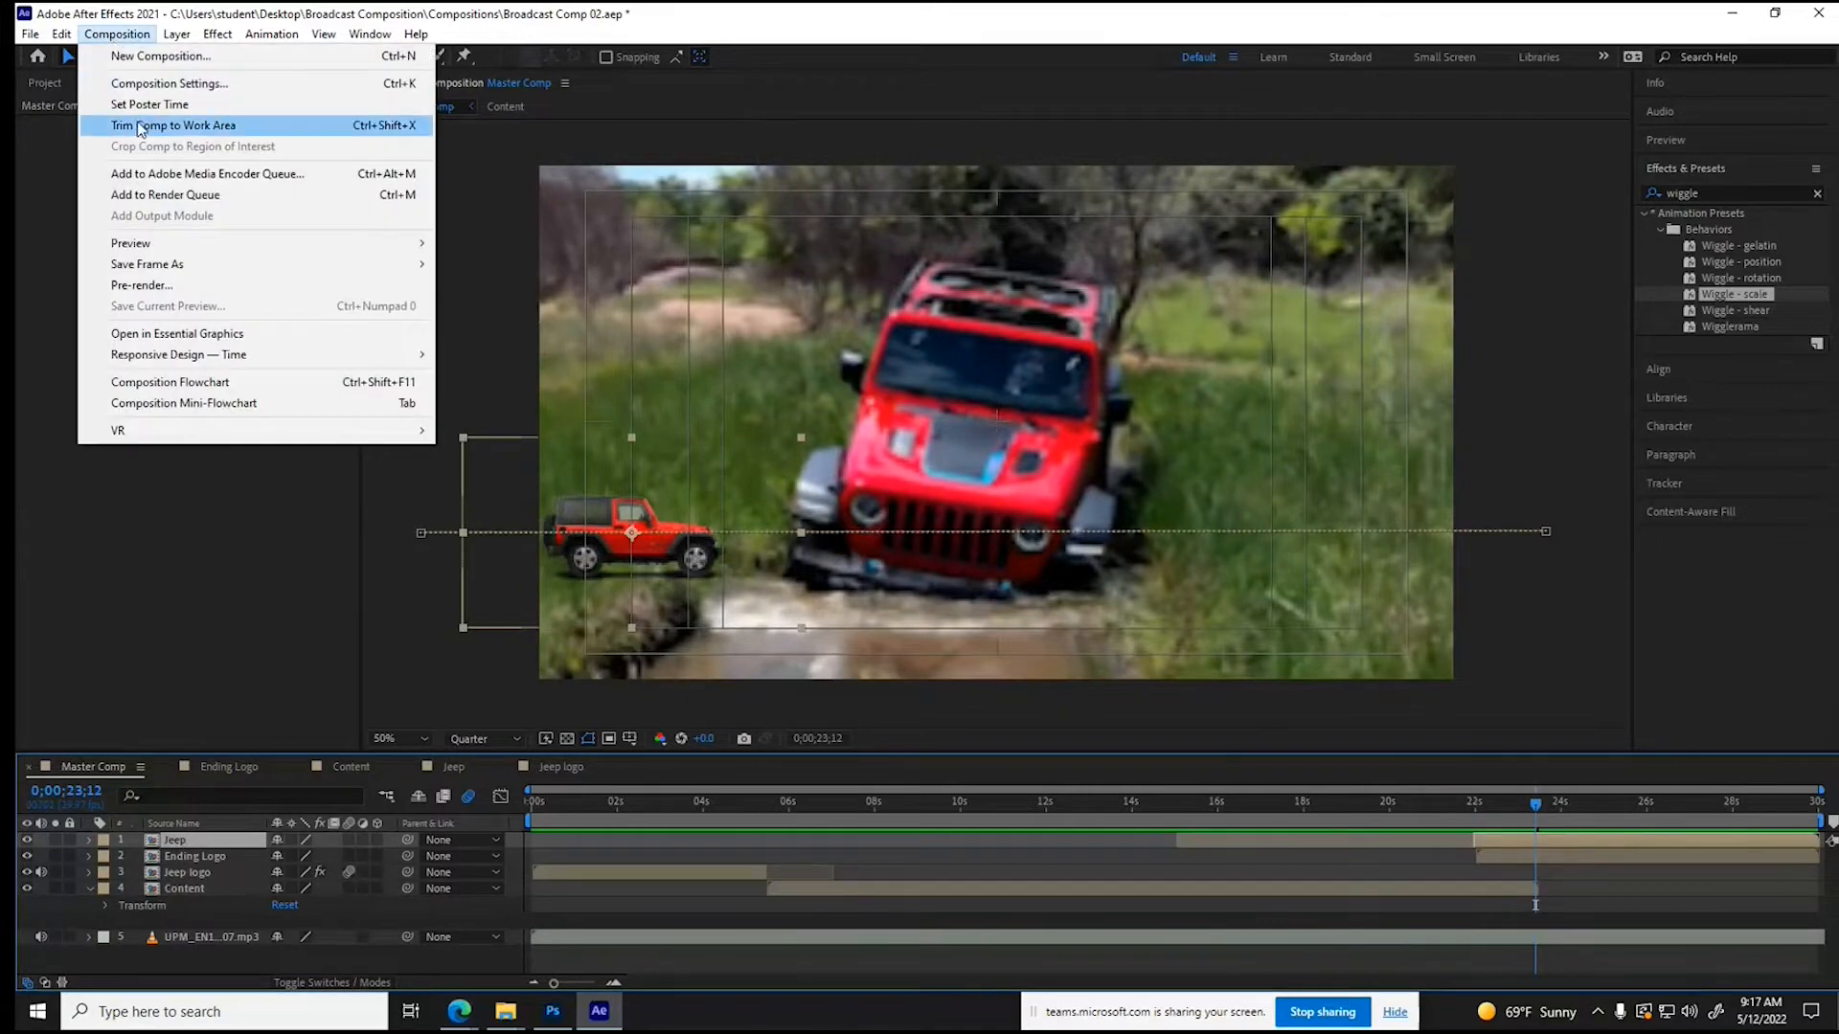
mouse_move(175, 38)
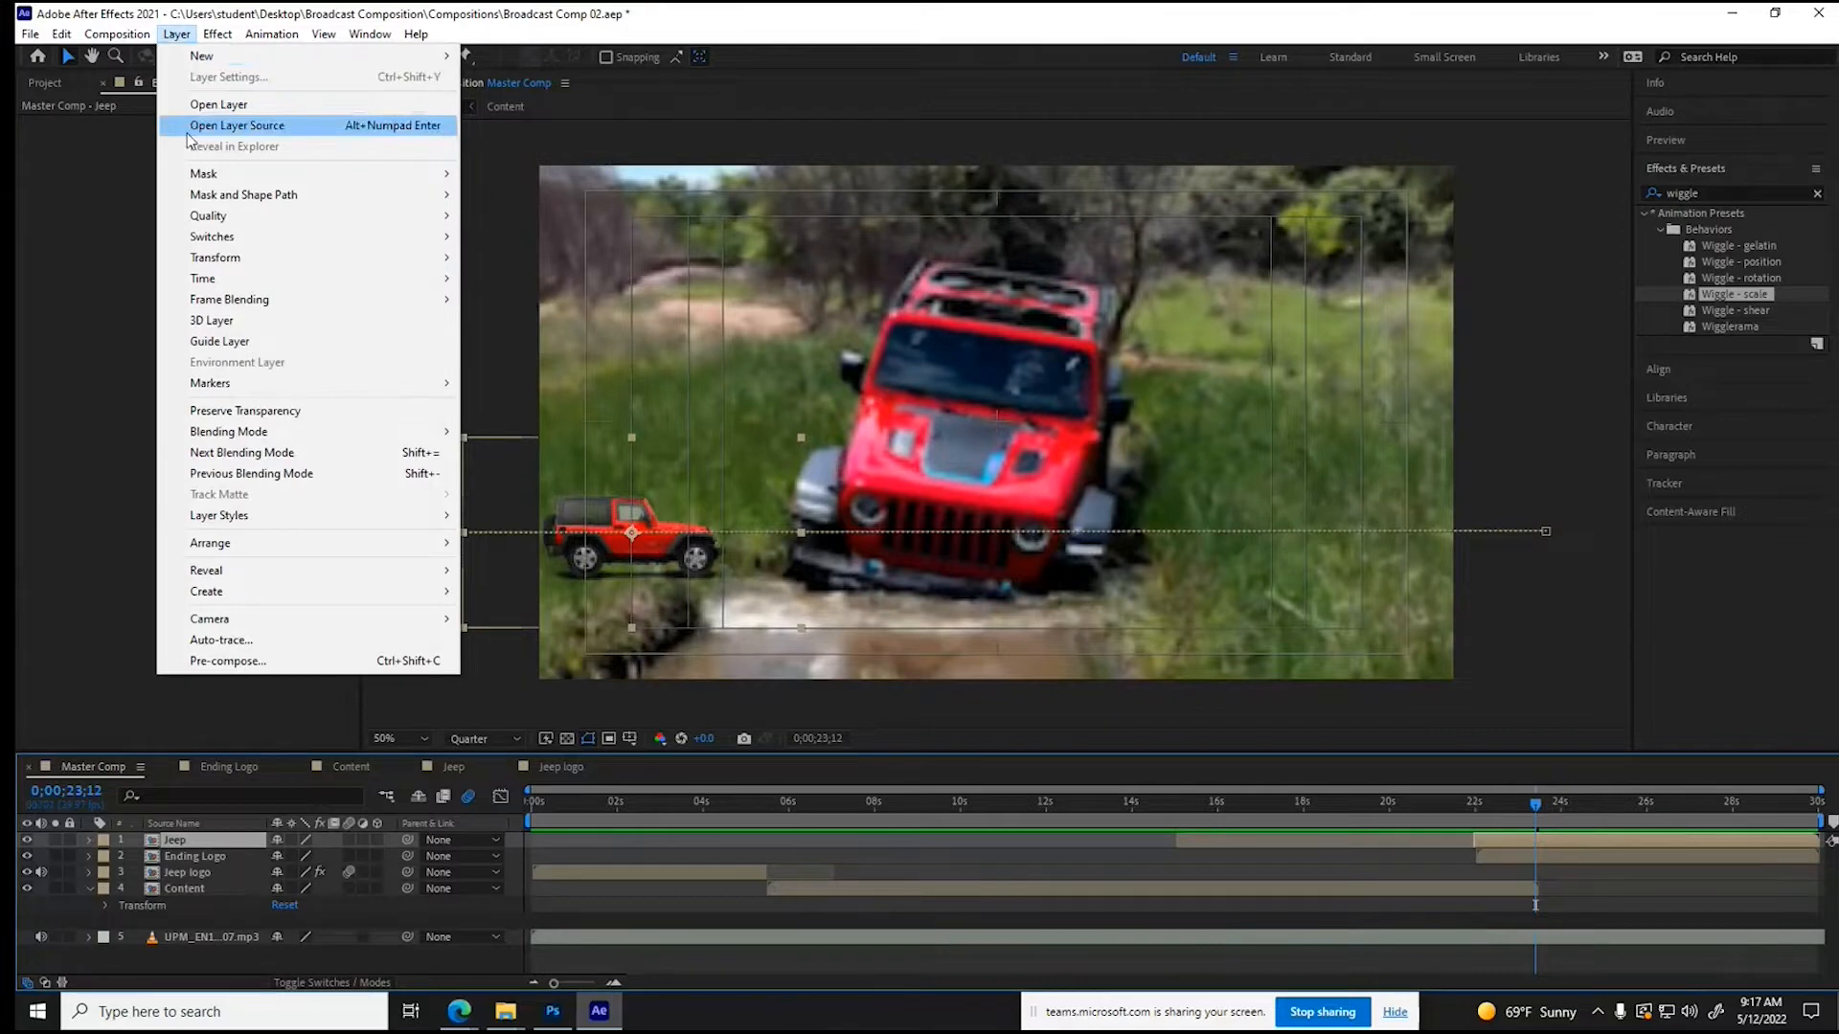
click(522, 321)
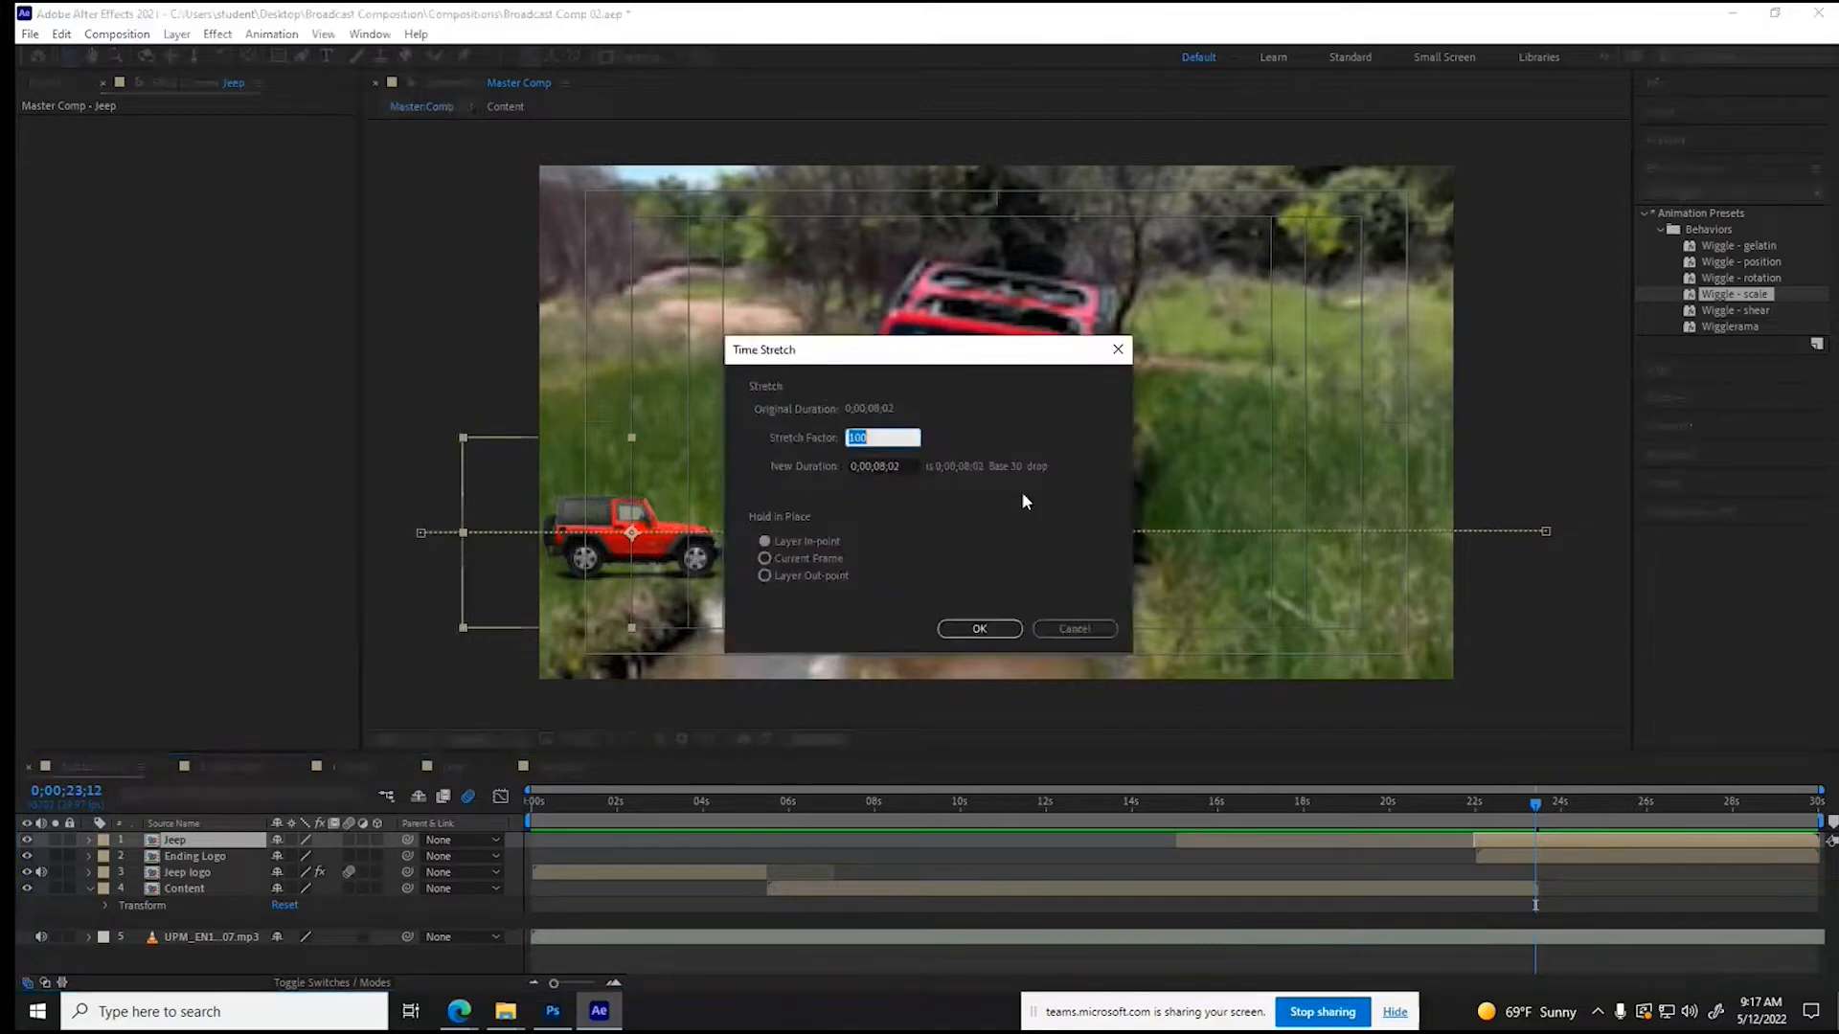
click(881, 466)
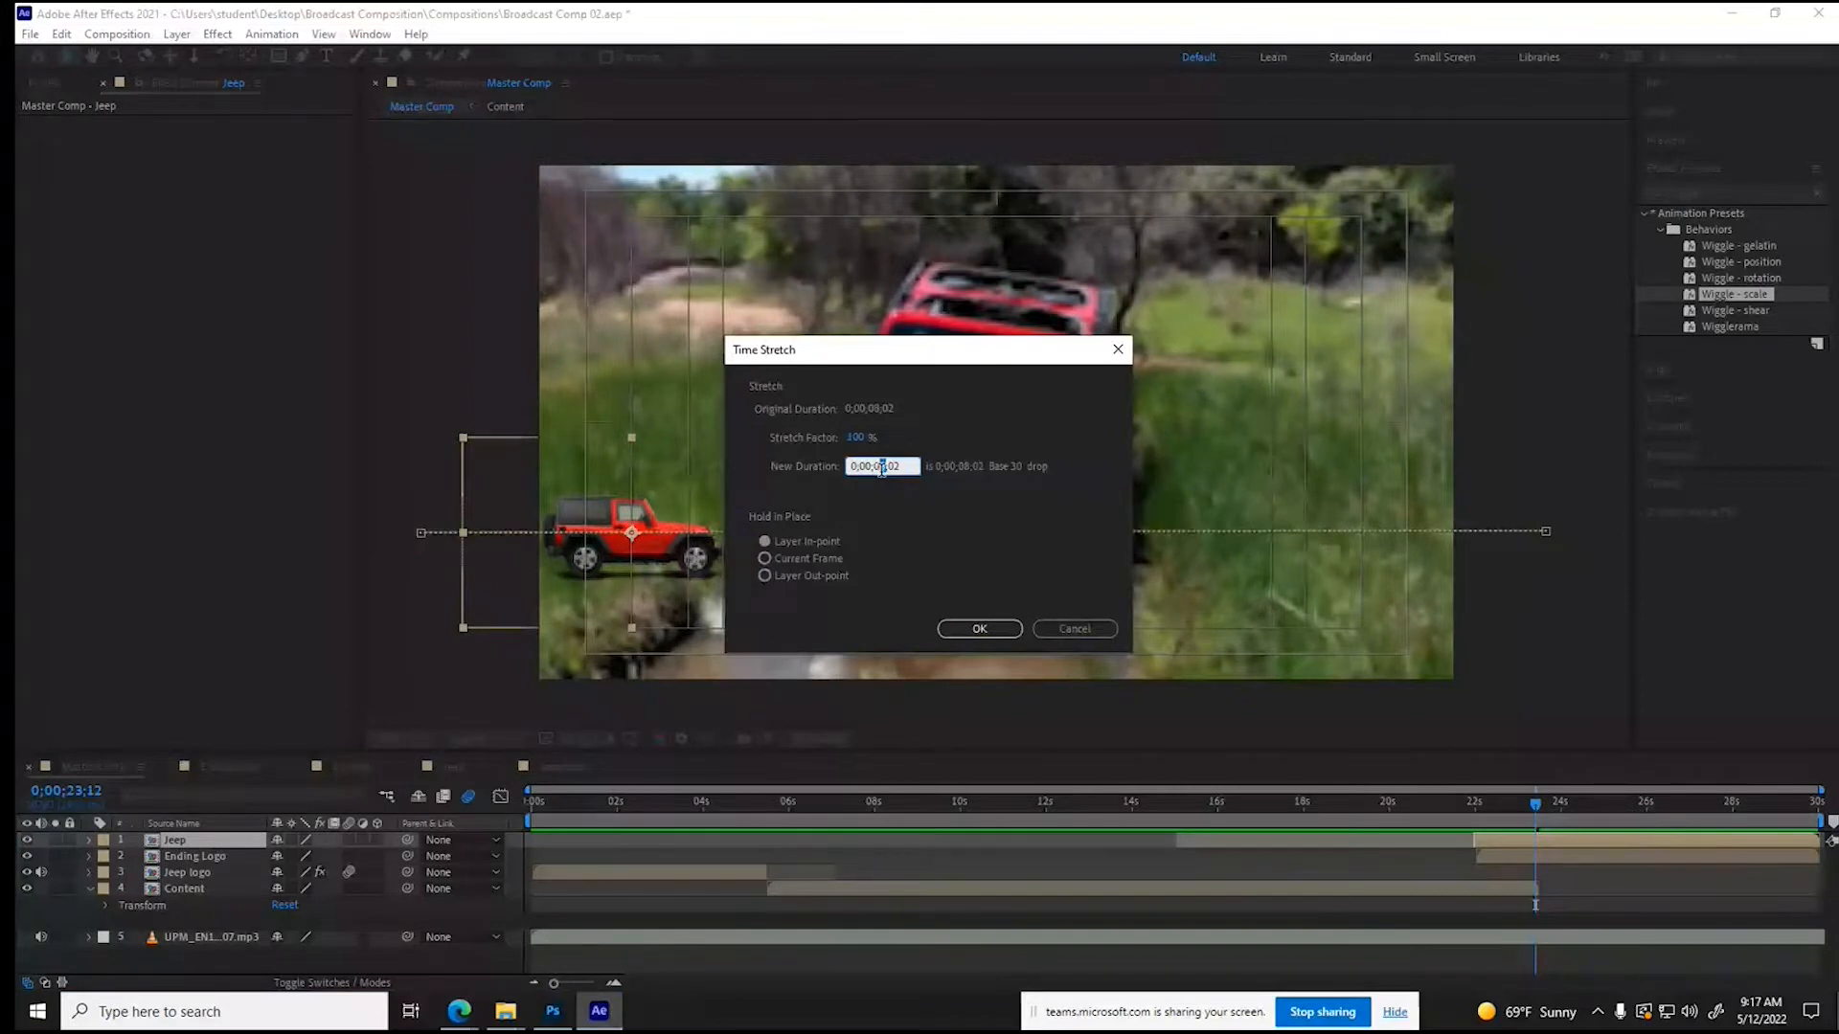
key(Return)
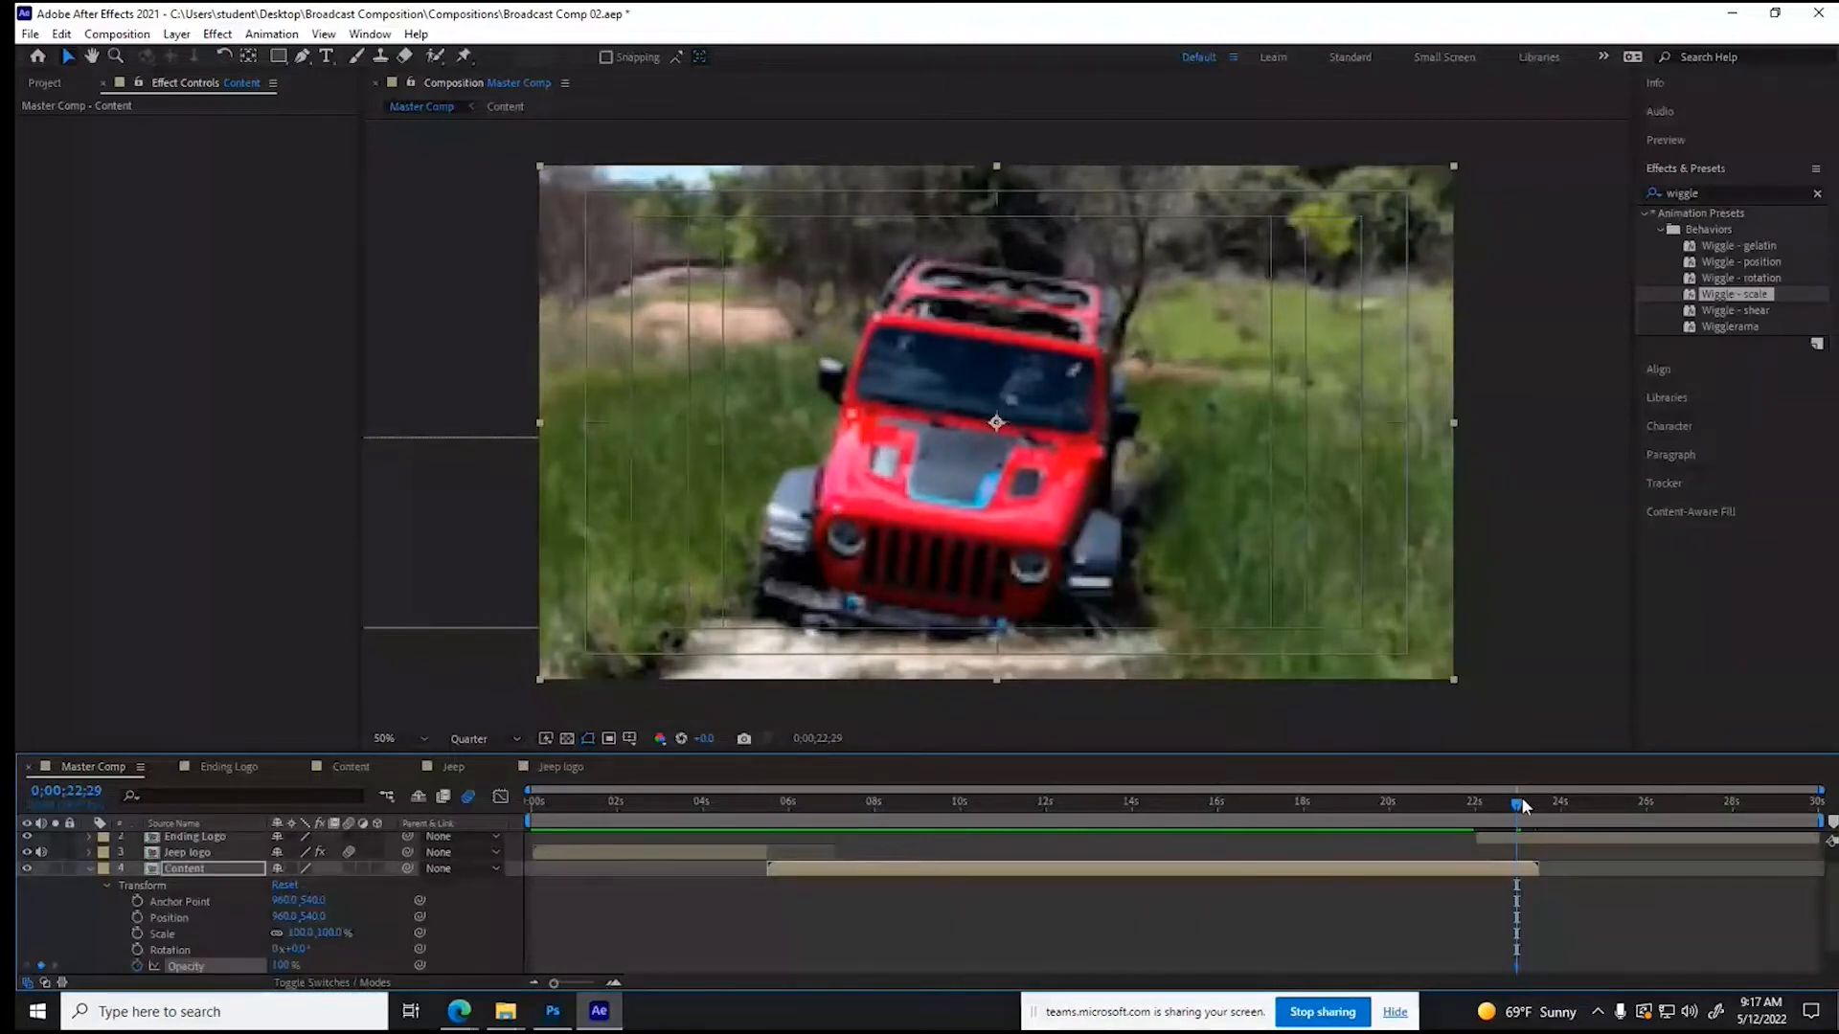
- Fade out the Content layer with Opacity keyframes from 100% at about 0;00;22;10 to 0% at 0;00;23;13, and collapse its properties
drag(1522, 808, 1536, 805)
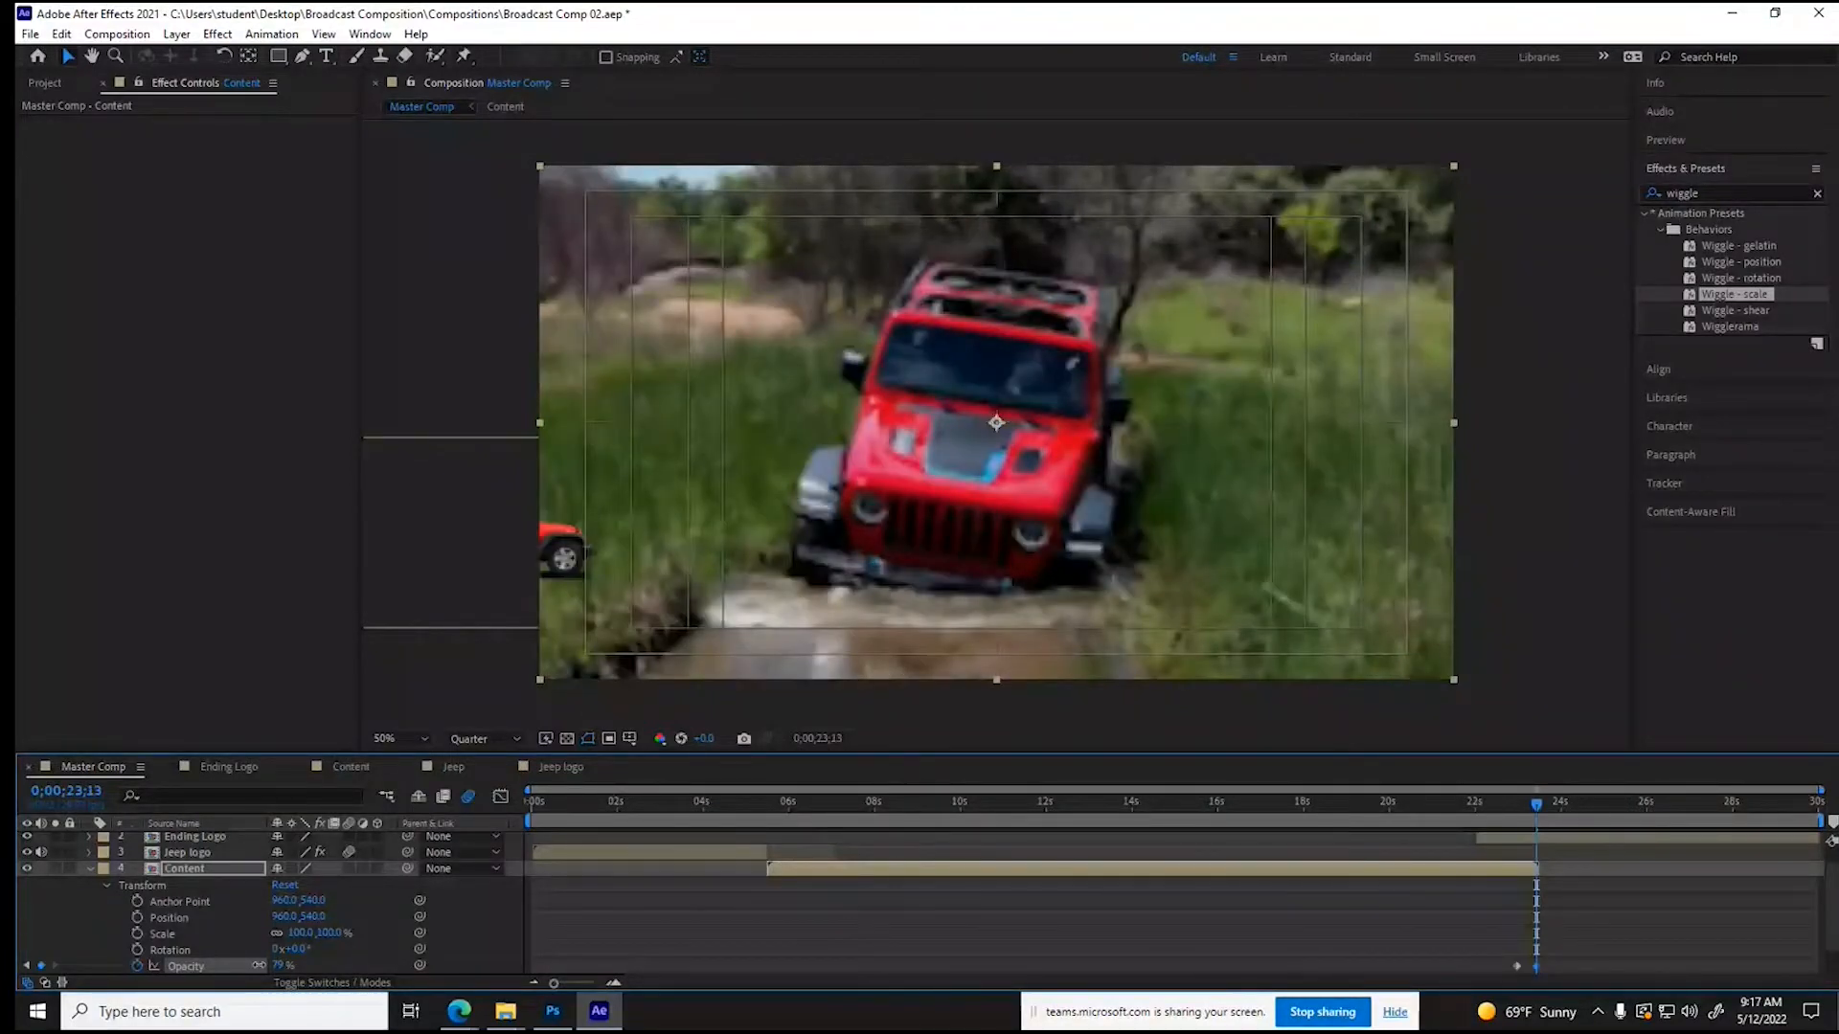
click(1476, 806)
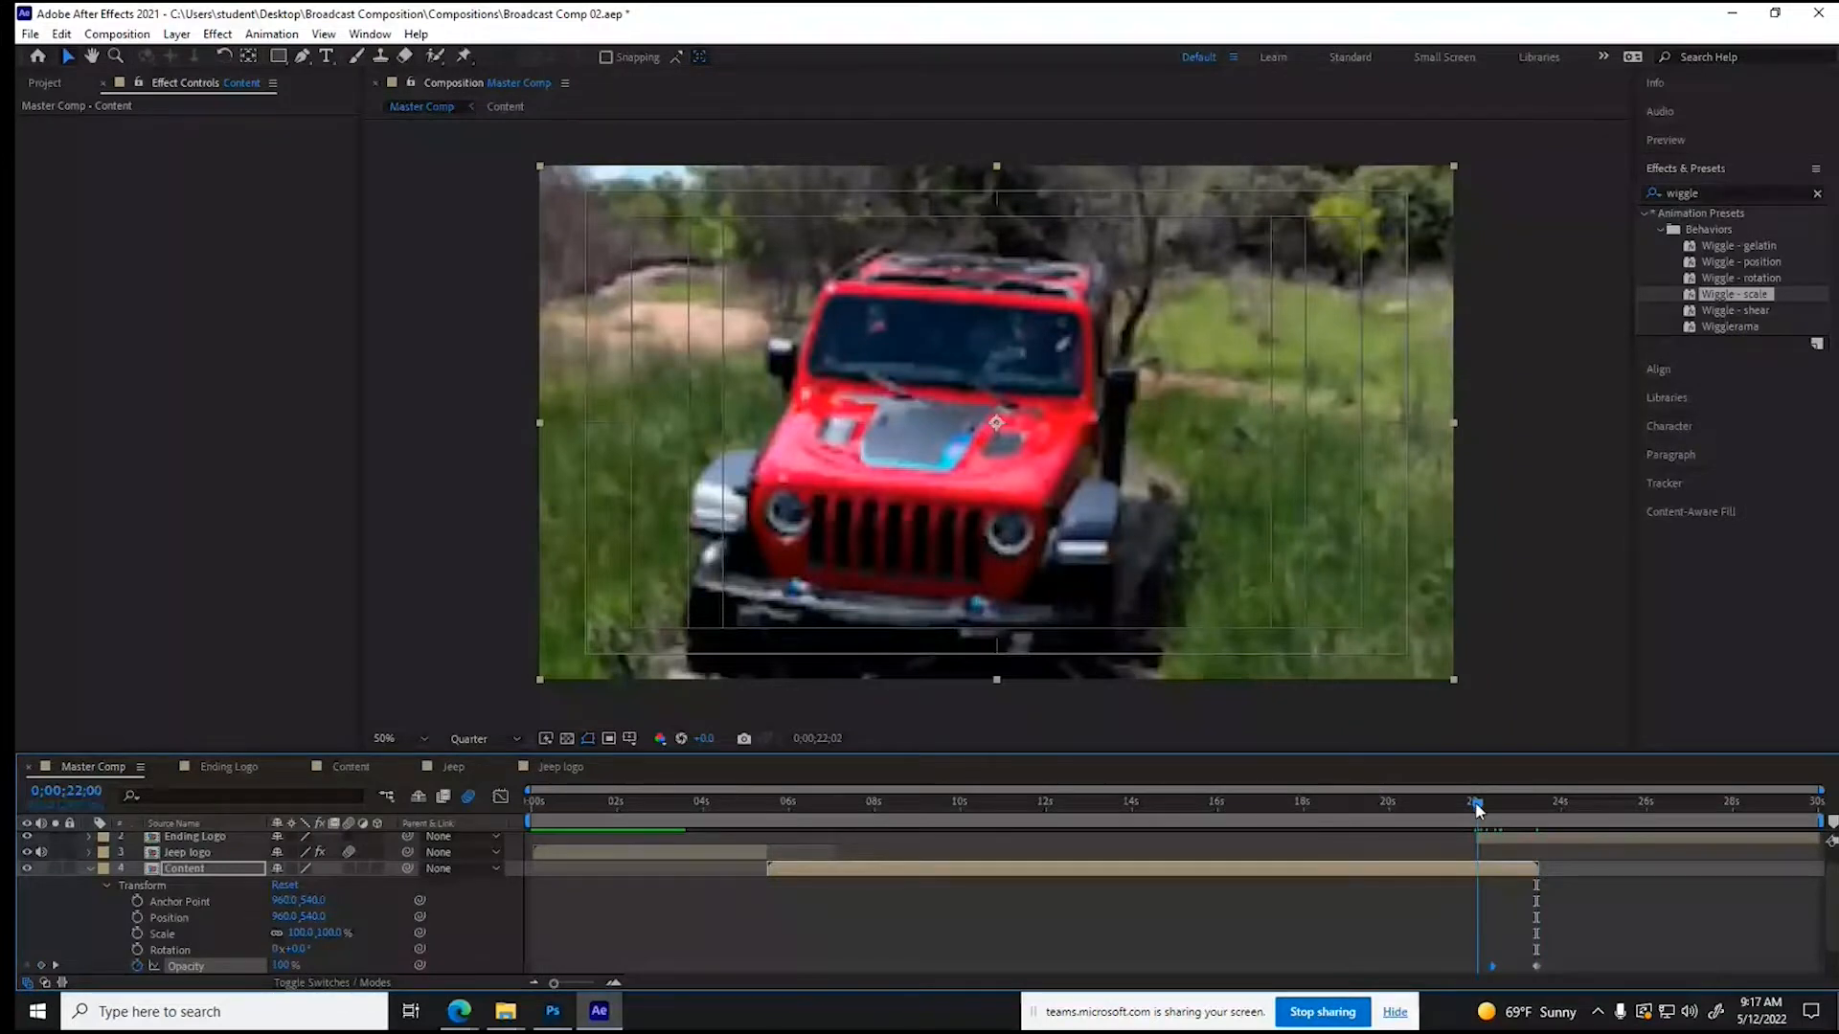
drag(1477, 809, 777, 812)
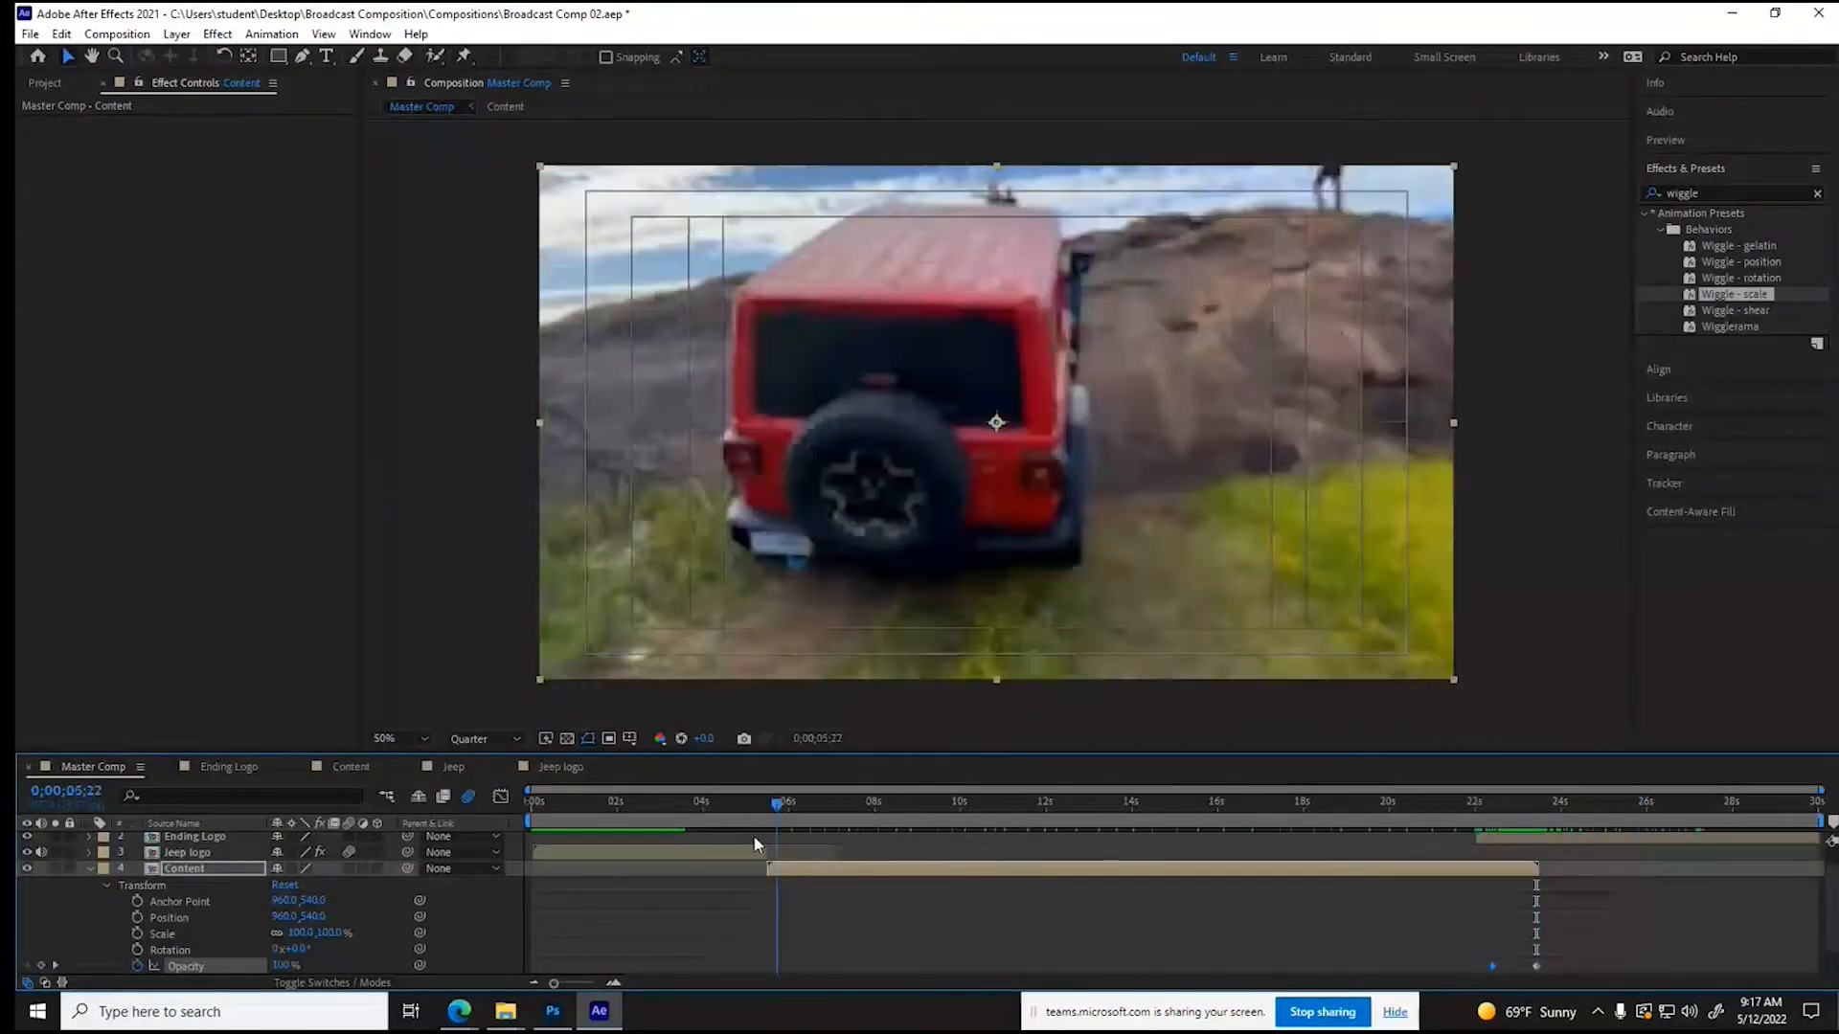
click(723, 806)
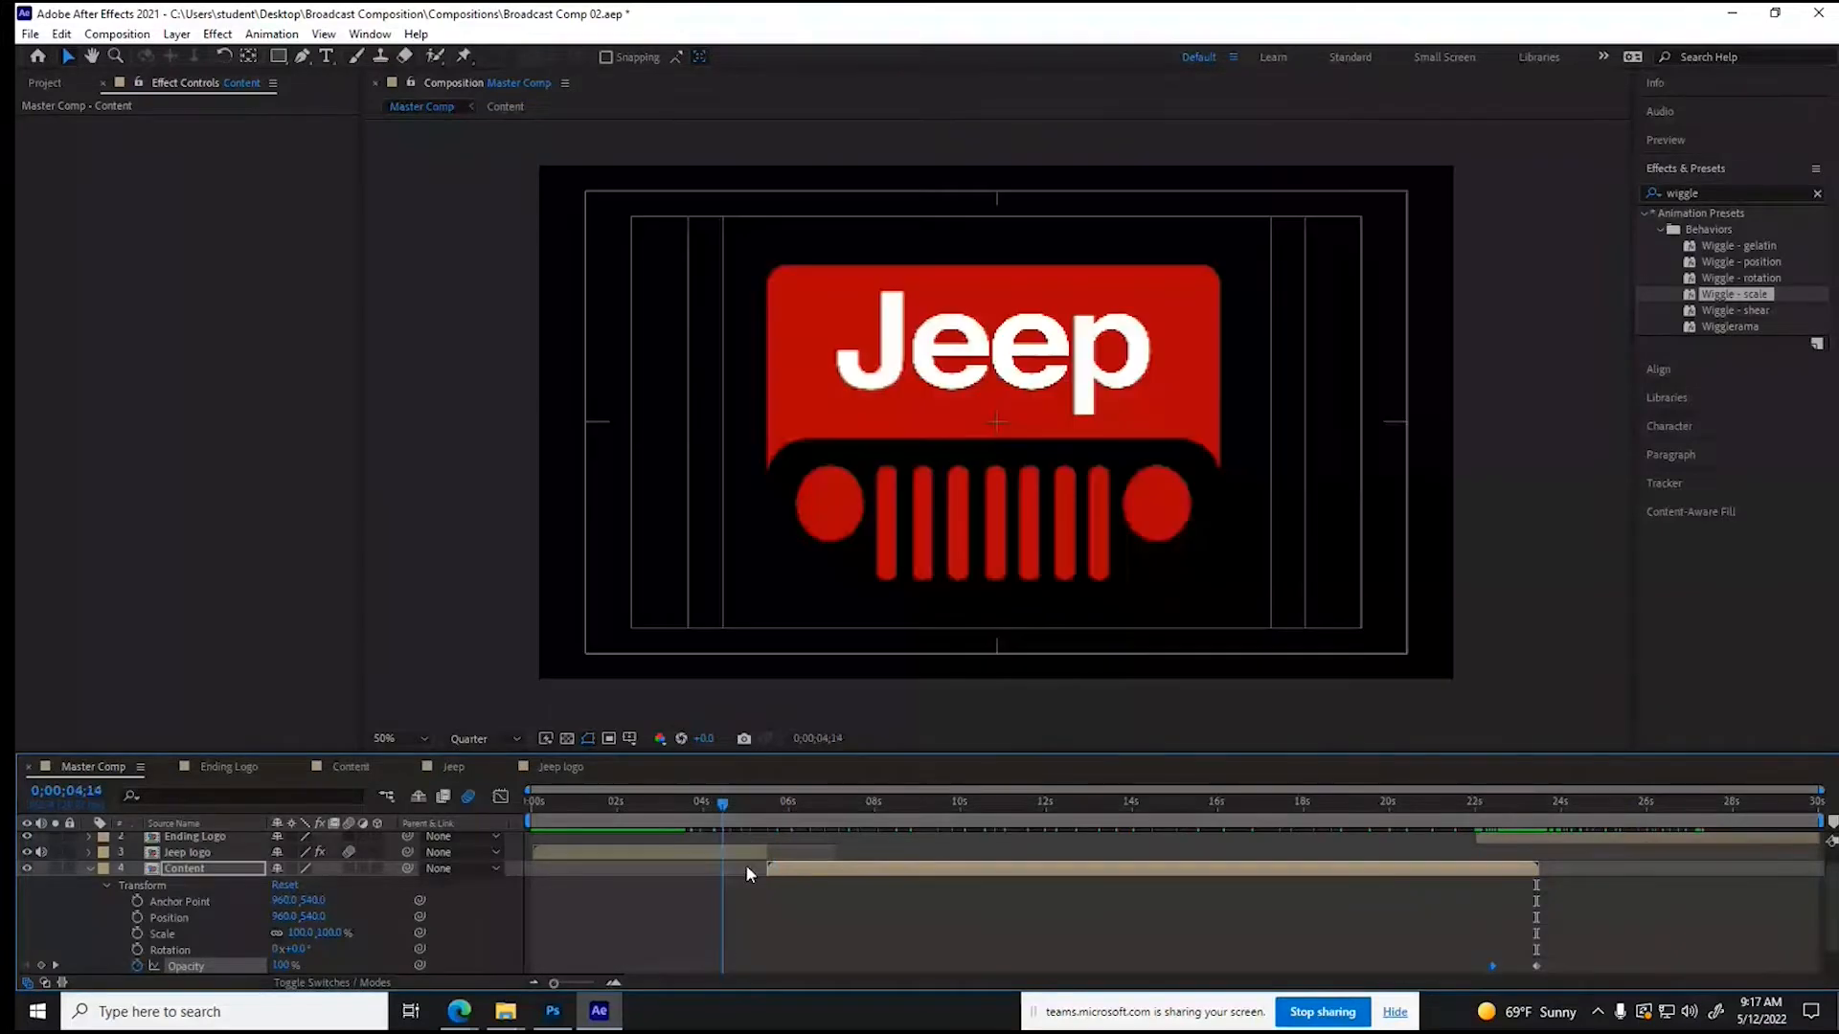
drag(750, 874, 1620, 879)
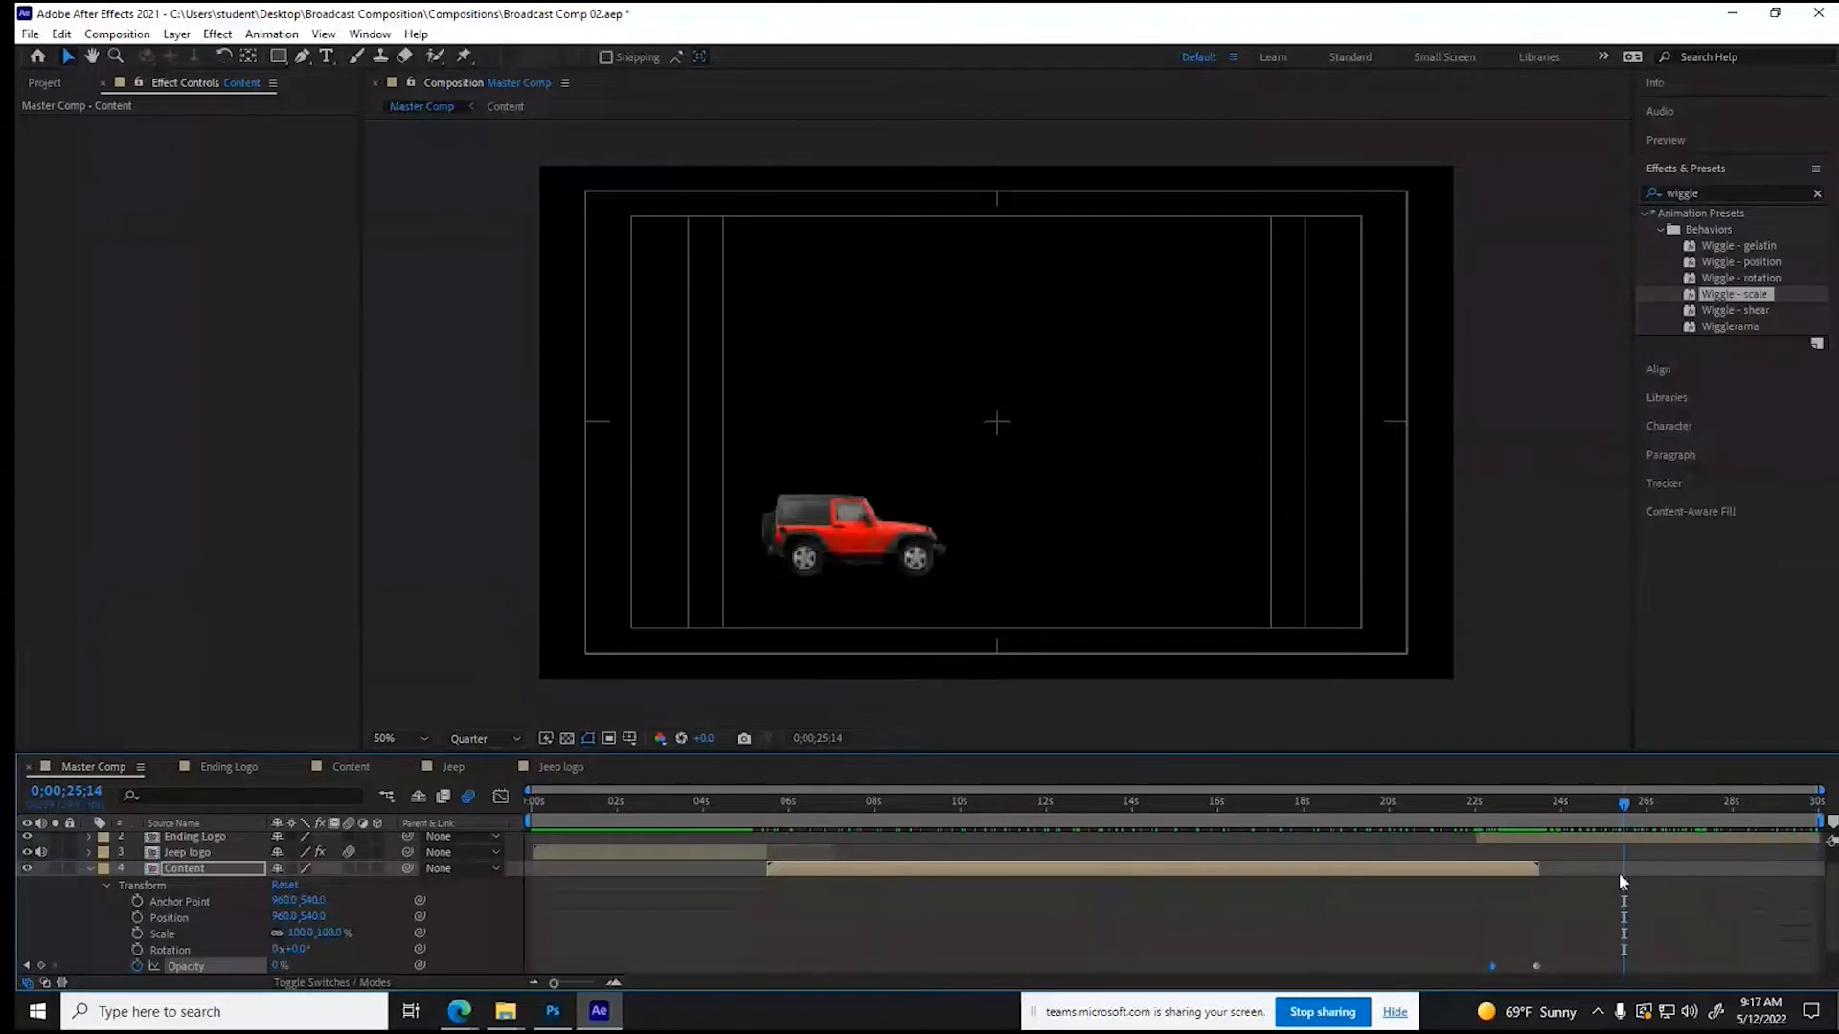
click(90, 869)
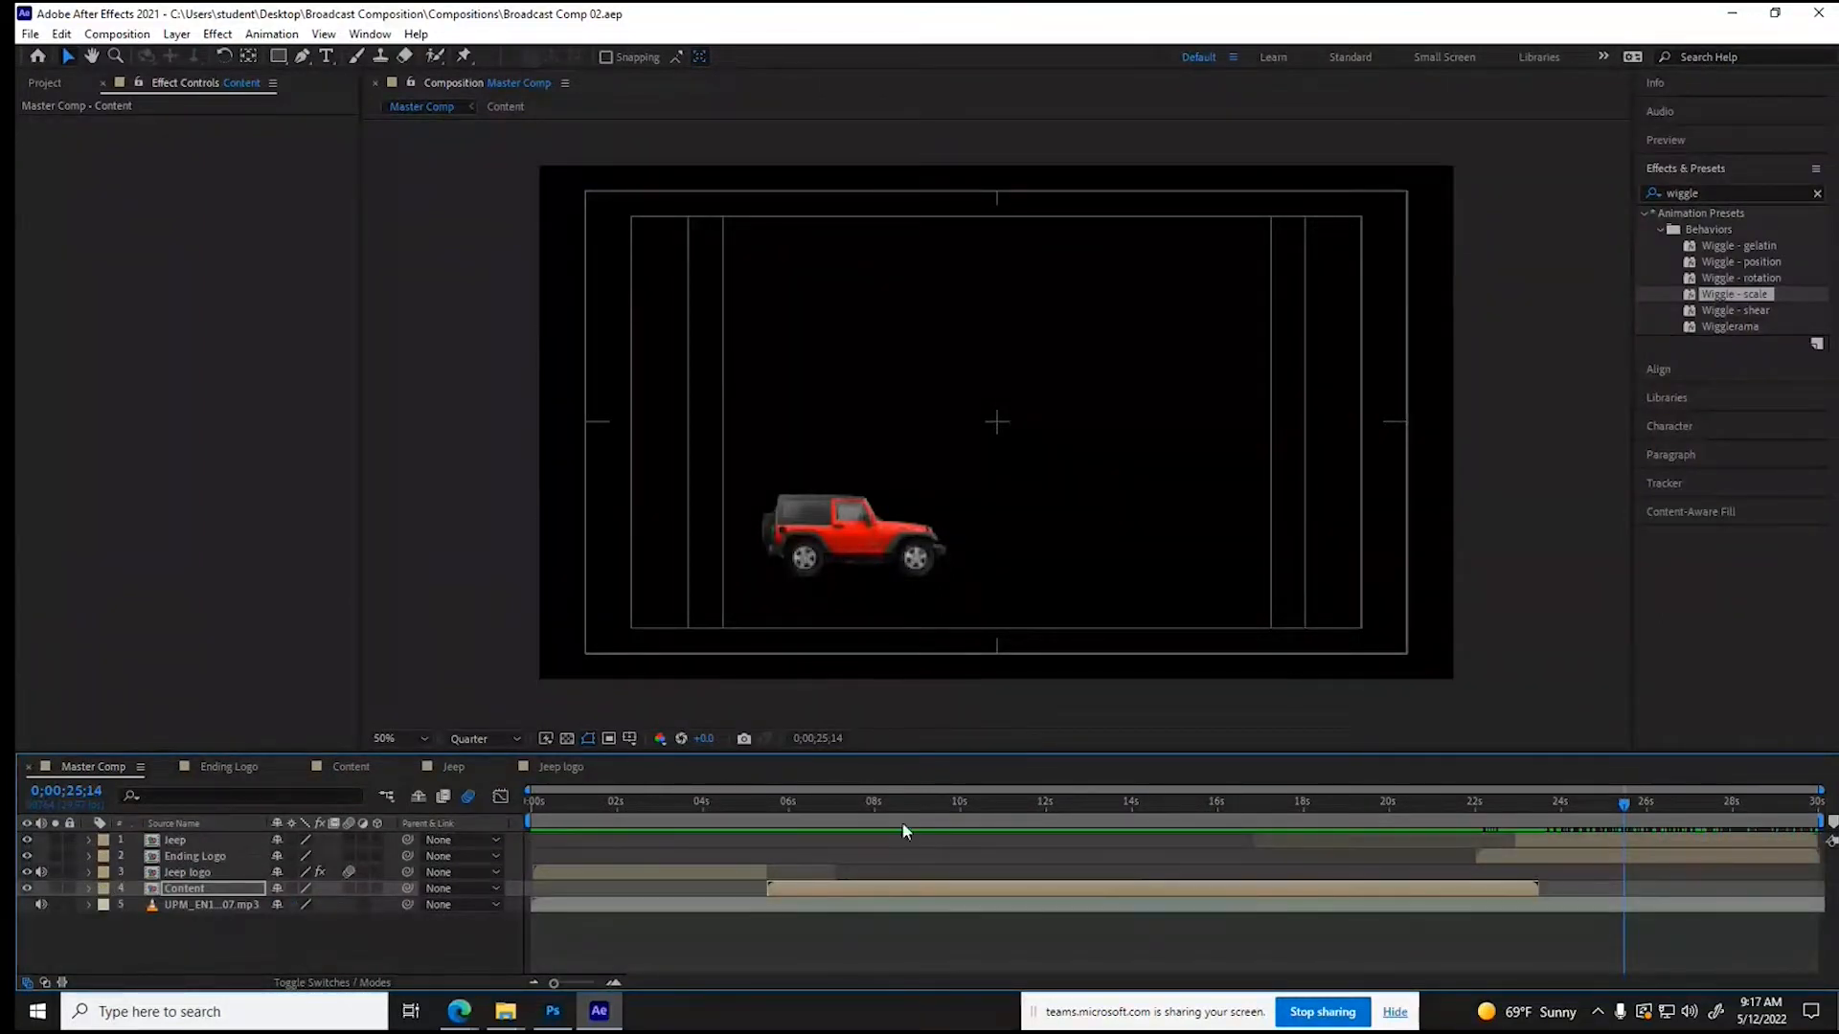
- Review Master Comp's ending with the driving Jeep and play back the fade and the Content footage before it
click(1707, 801)
click(1801, 801)
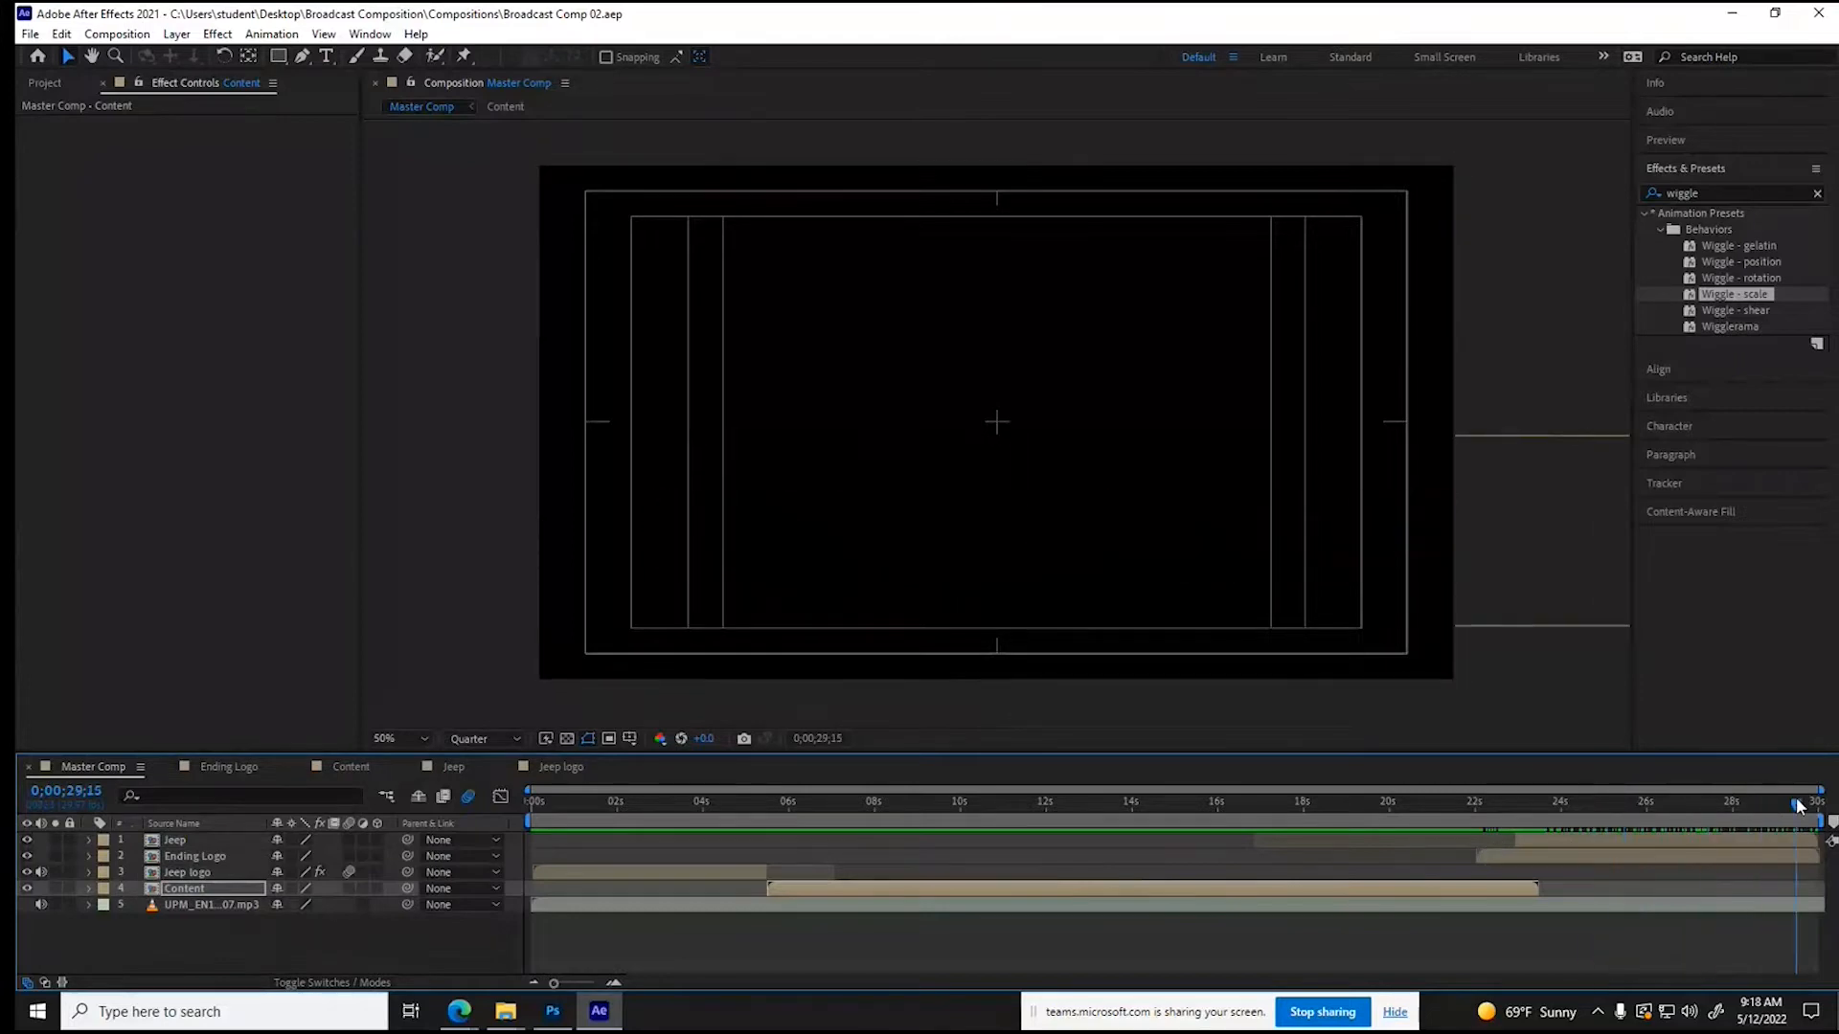
click(1557, 802)
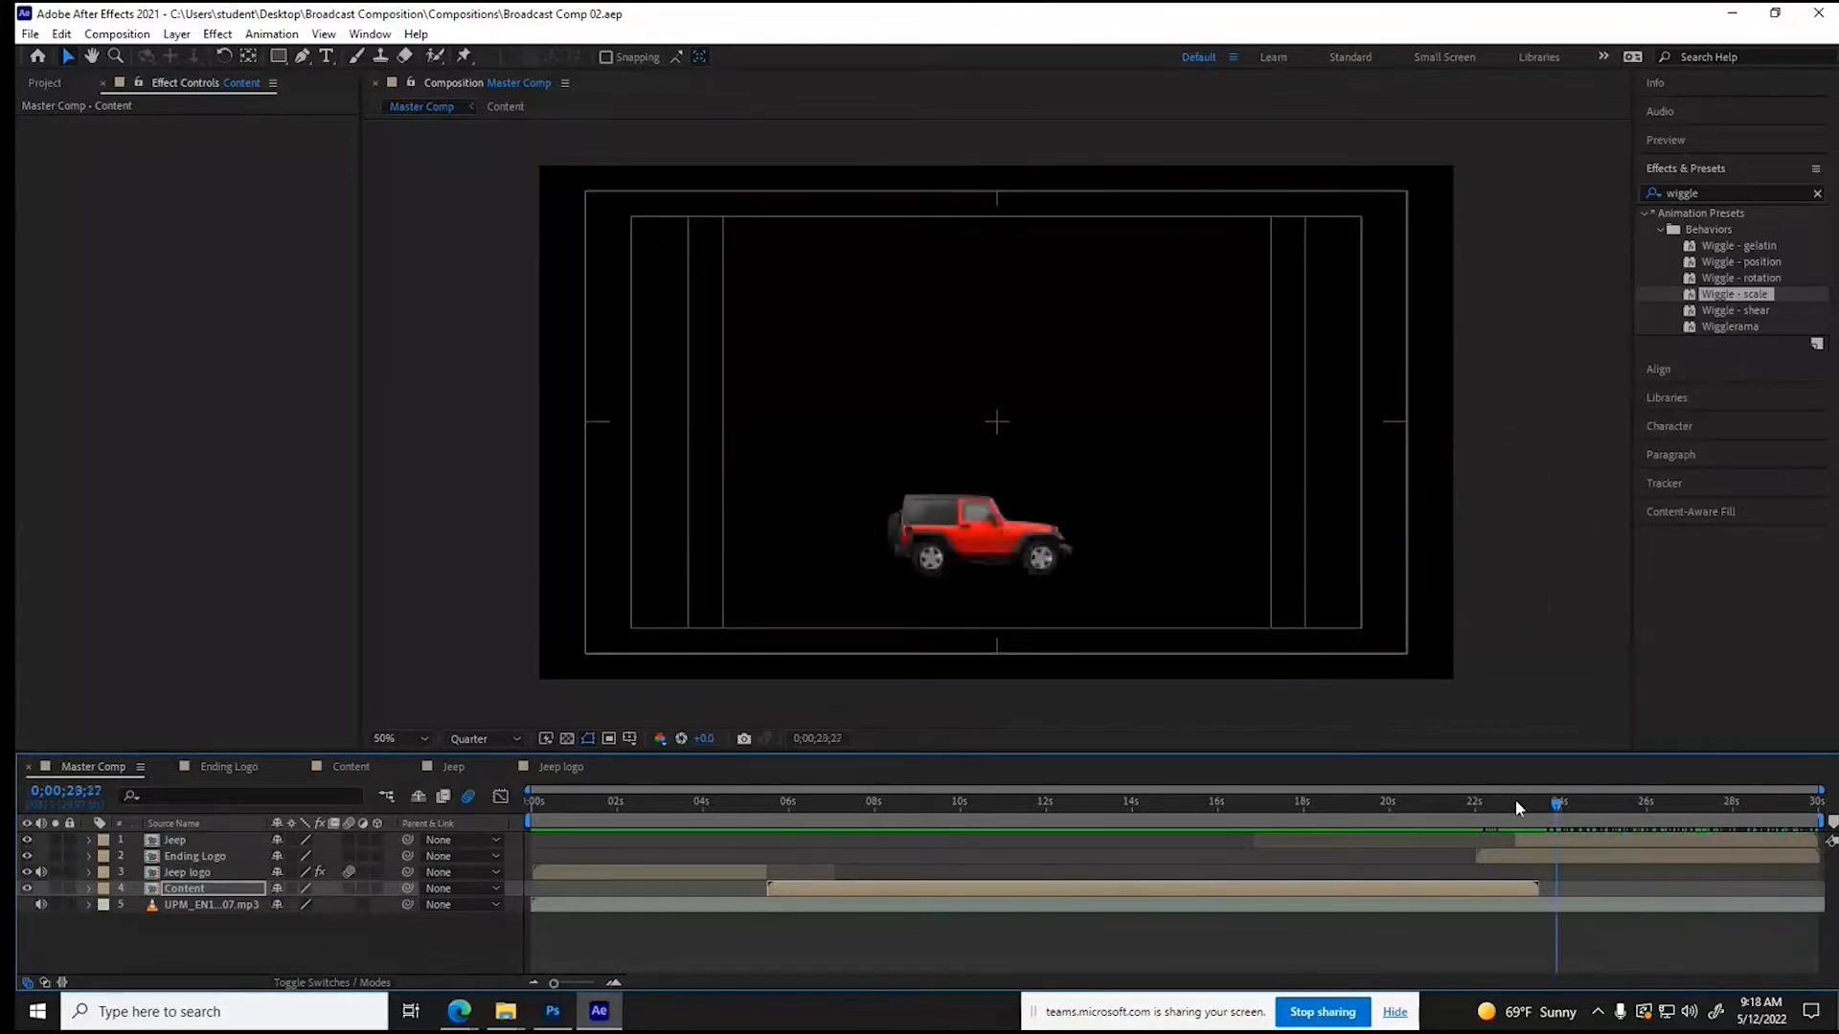
click(1398, 802)
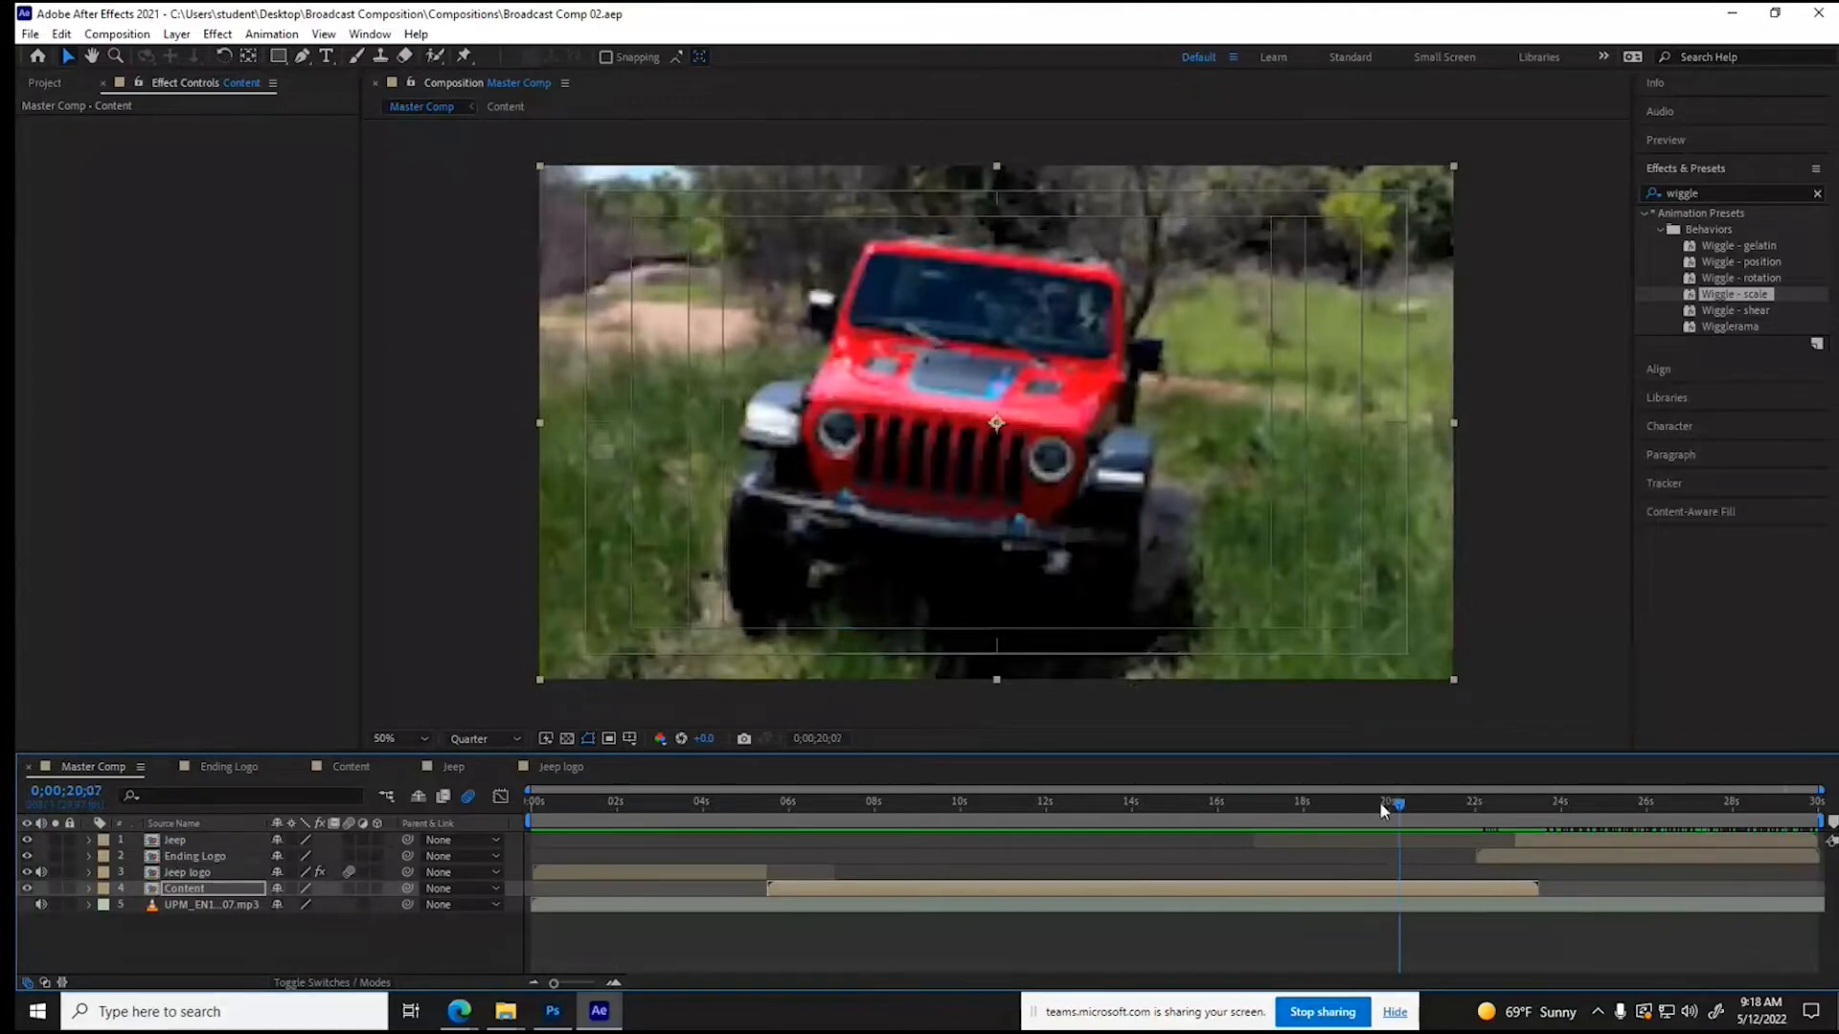
click(1076, 809)
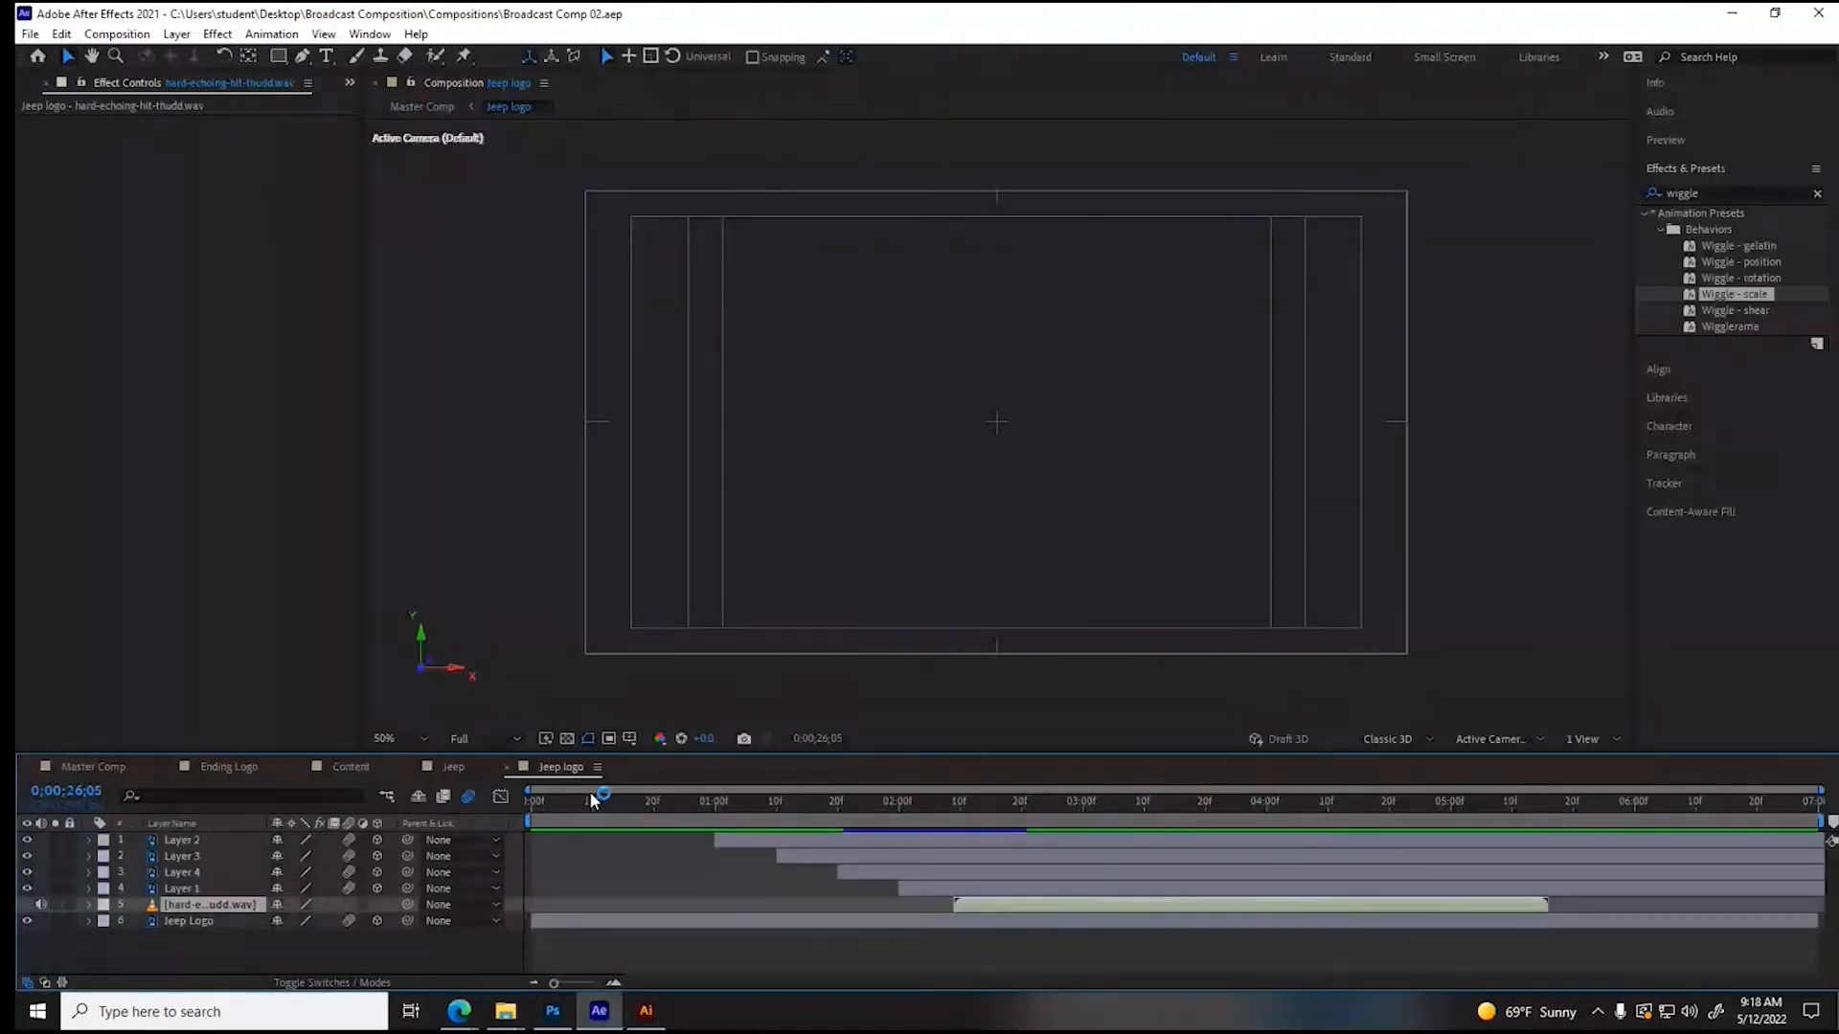
- Place the current time at 0;00;05;01 in the Jeep logo composition
drag(591, 800, 1456, 805)
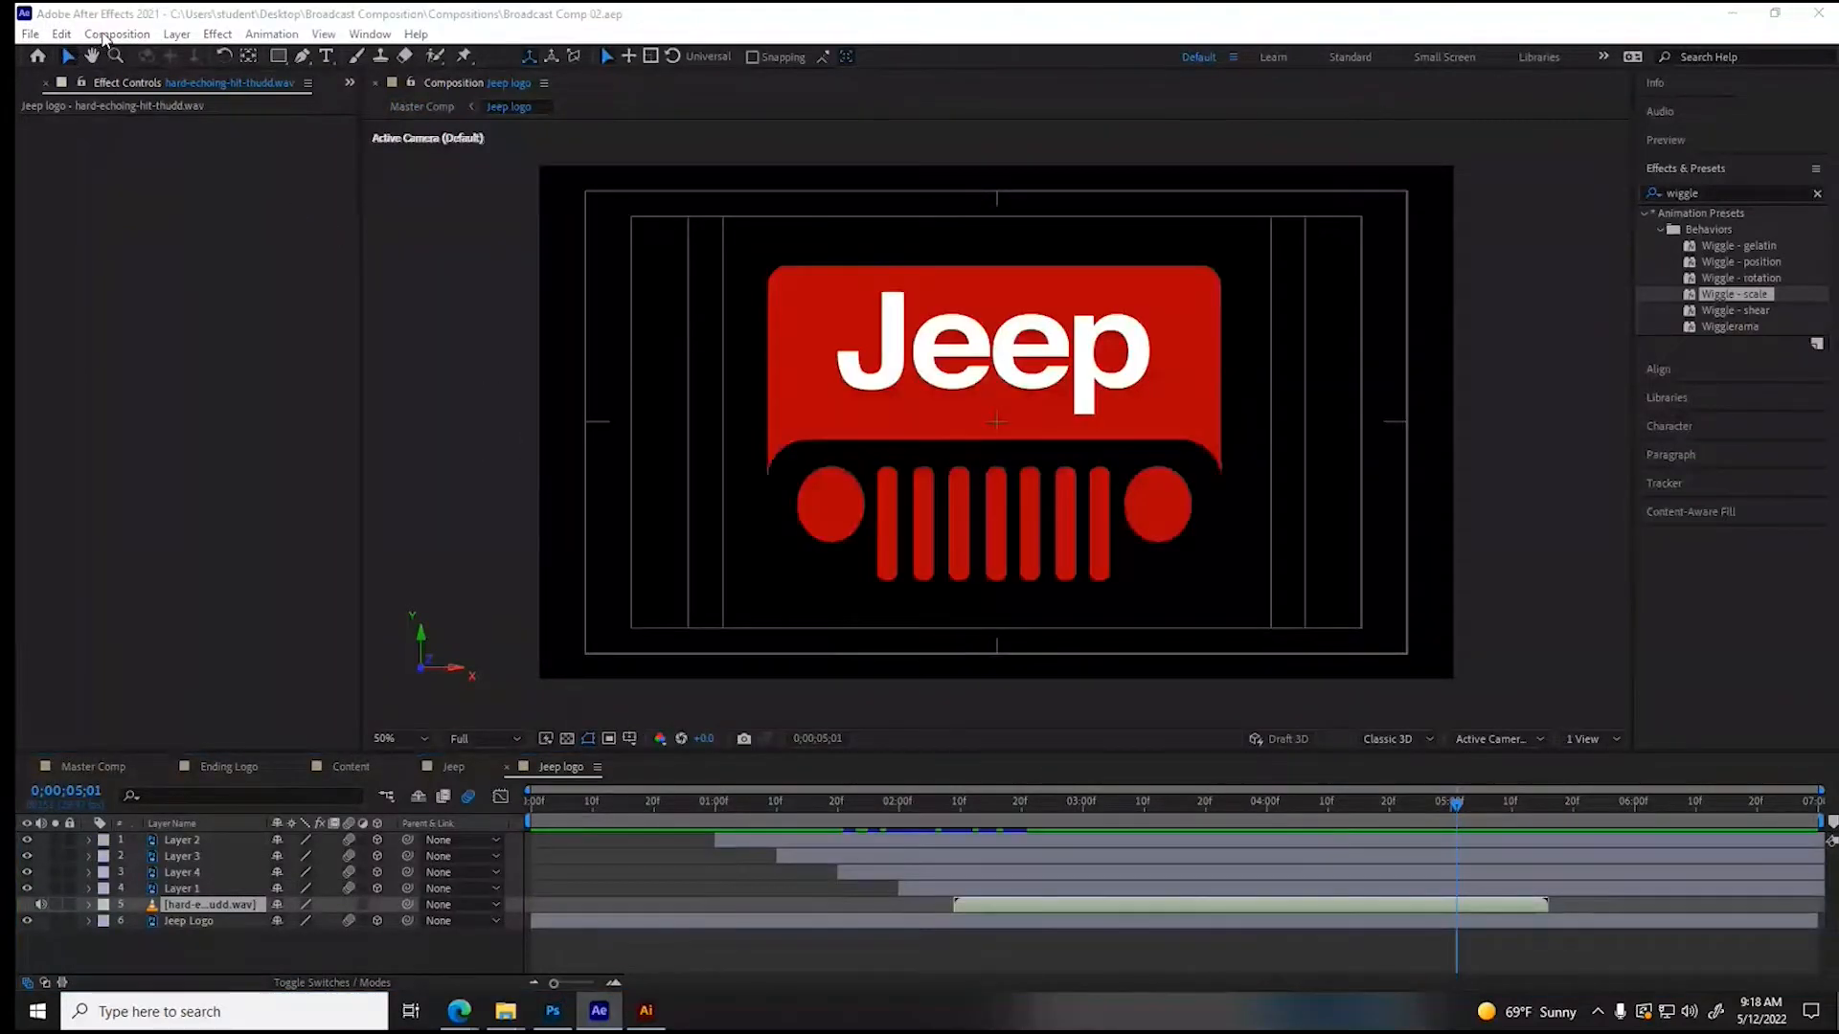
click(116, 33)
click(132, 175)
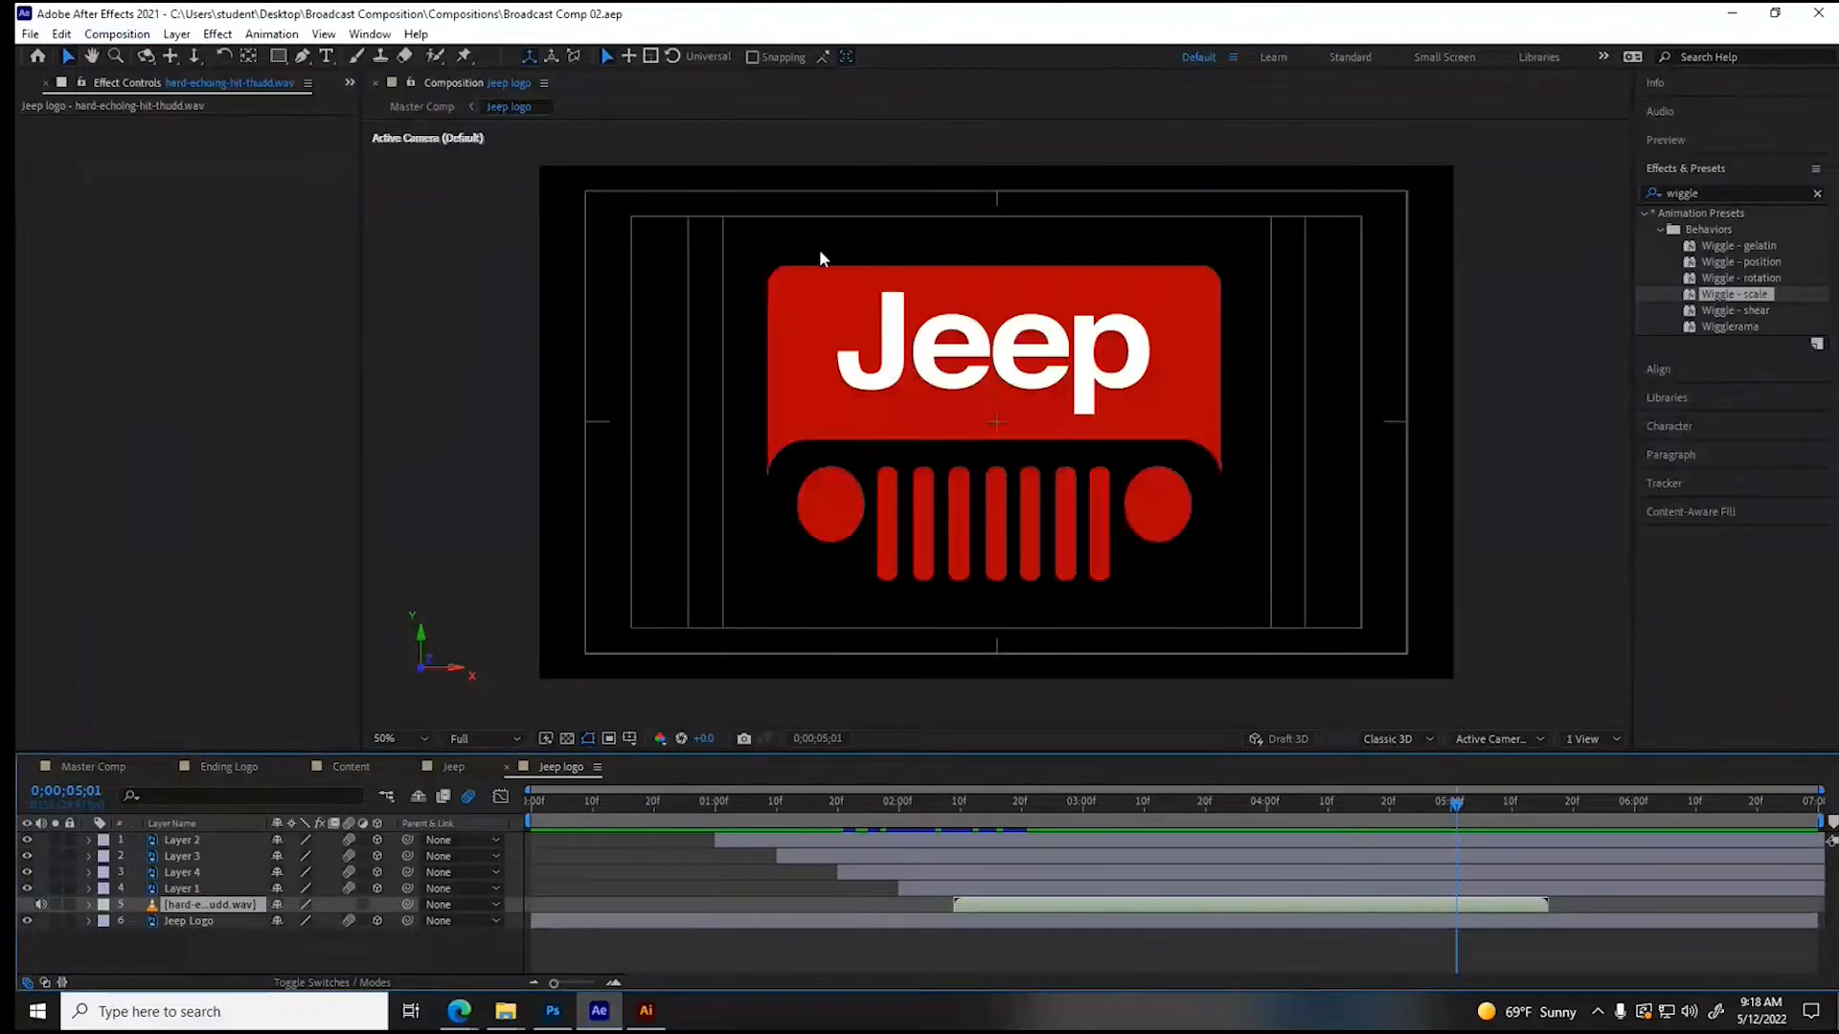
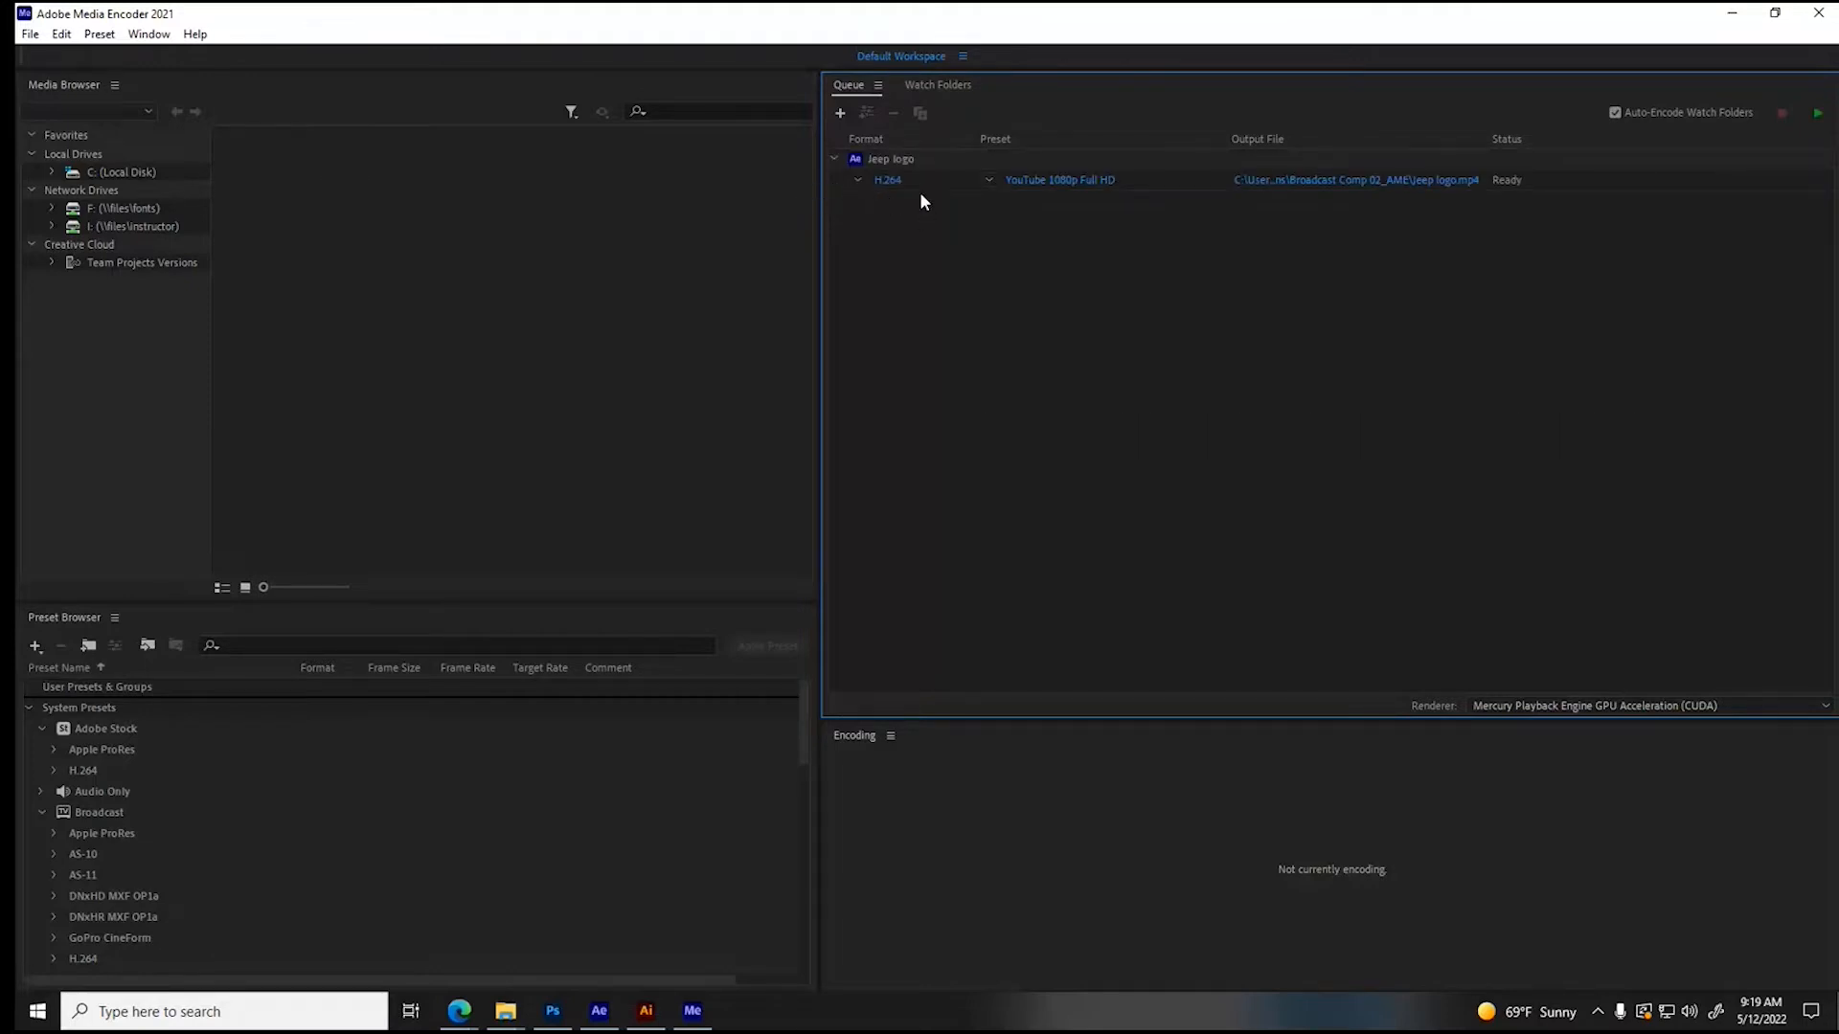
- Open the export settings of the queued Jeep logo composition
click(888, 181)
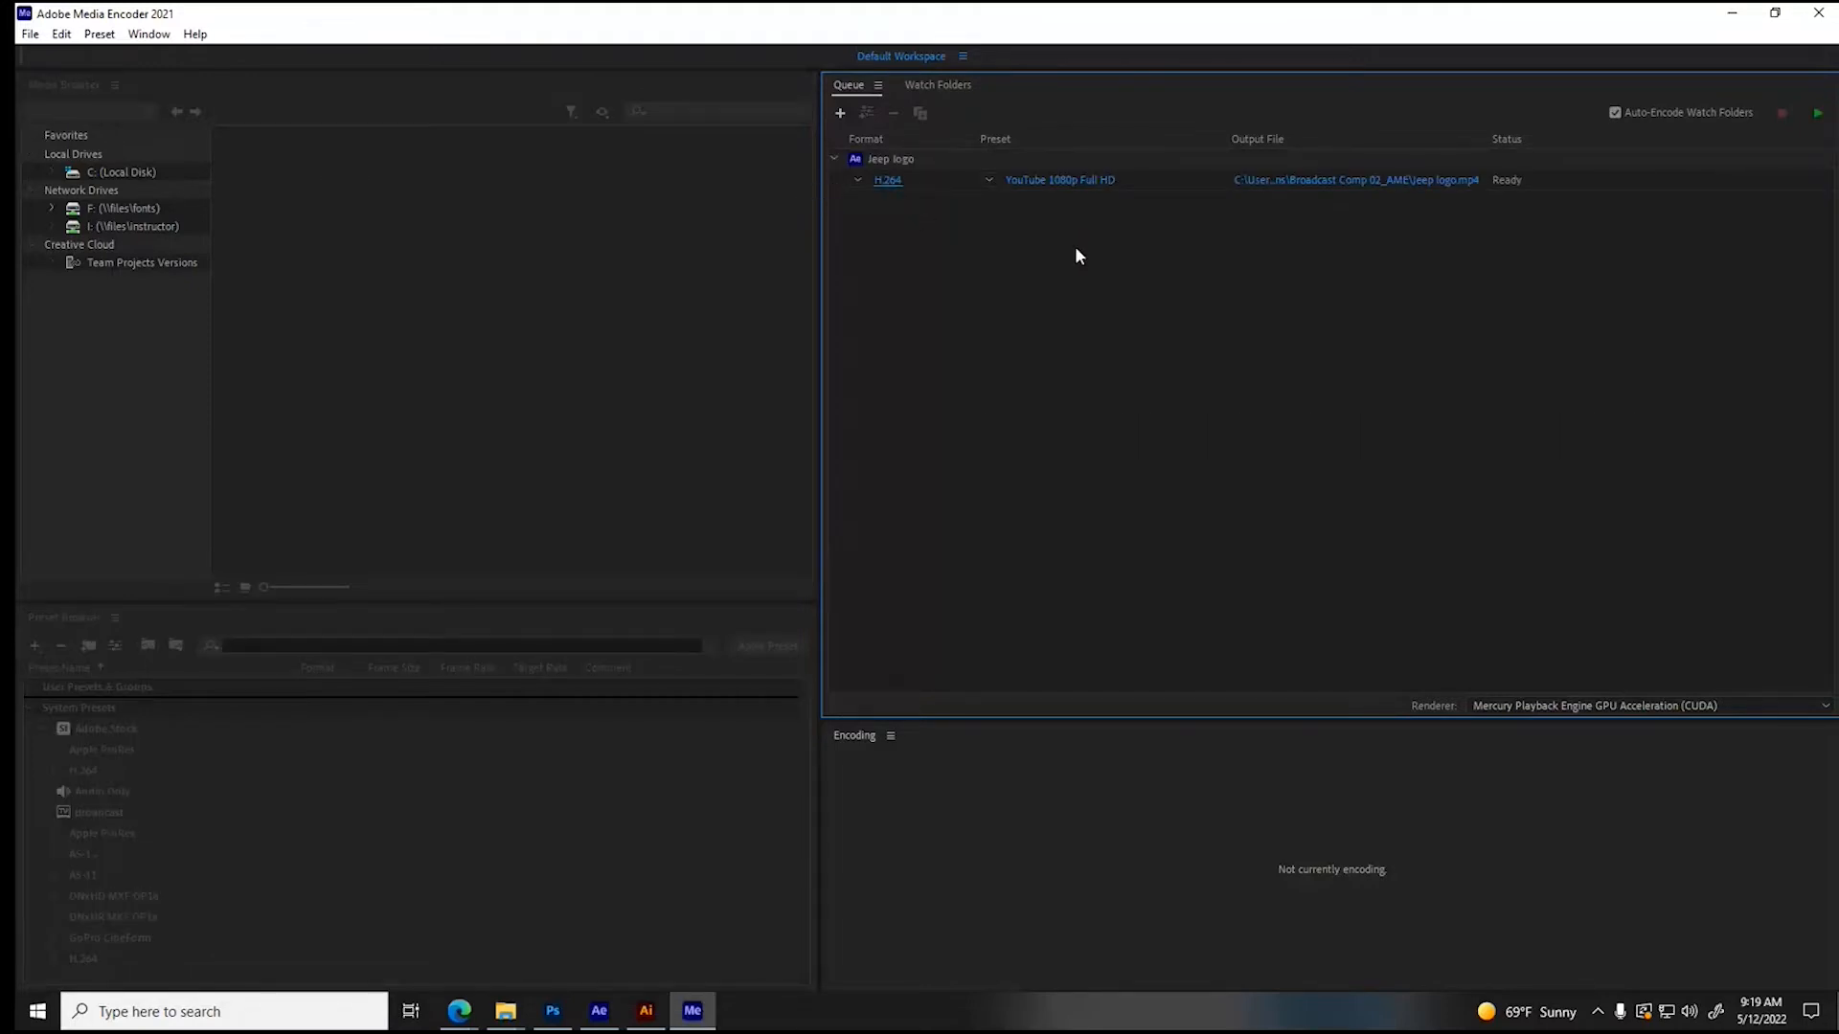
- Try the MPEG4 and QuickTime formats for the Jeep logo export and check the presets each one offers
click(1104, 146)
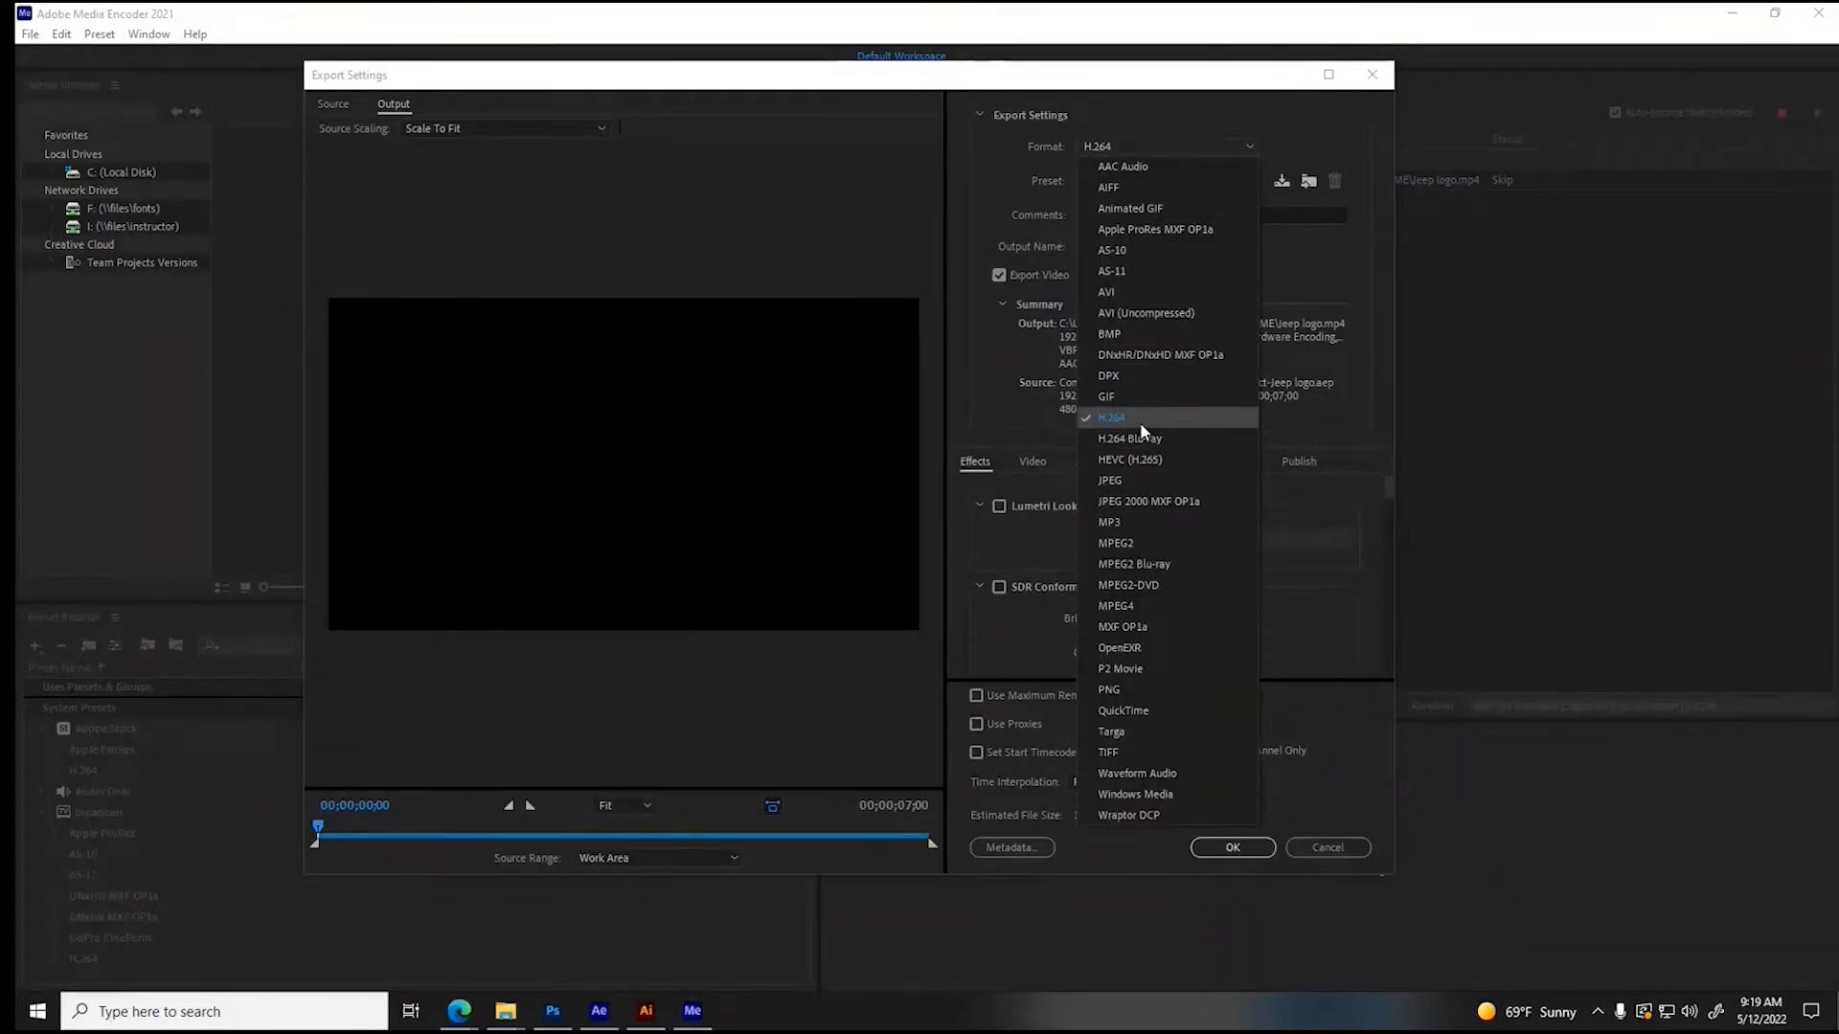
click(1131, 606)
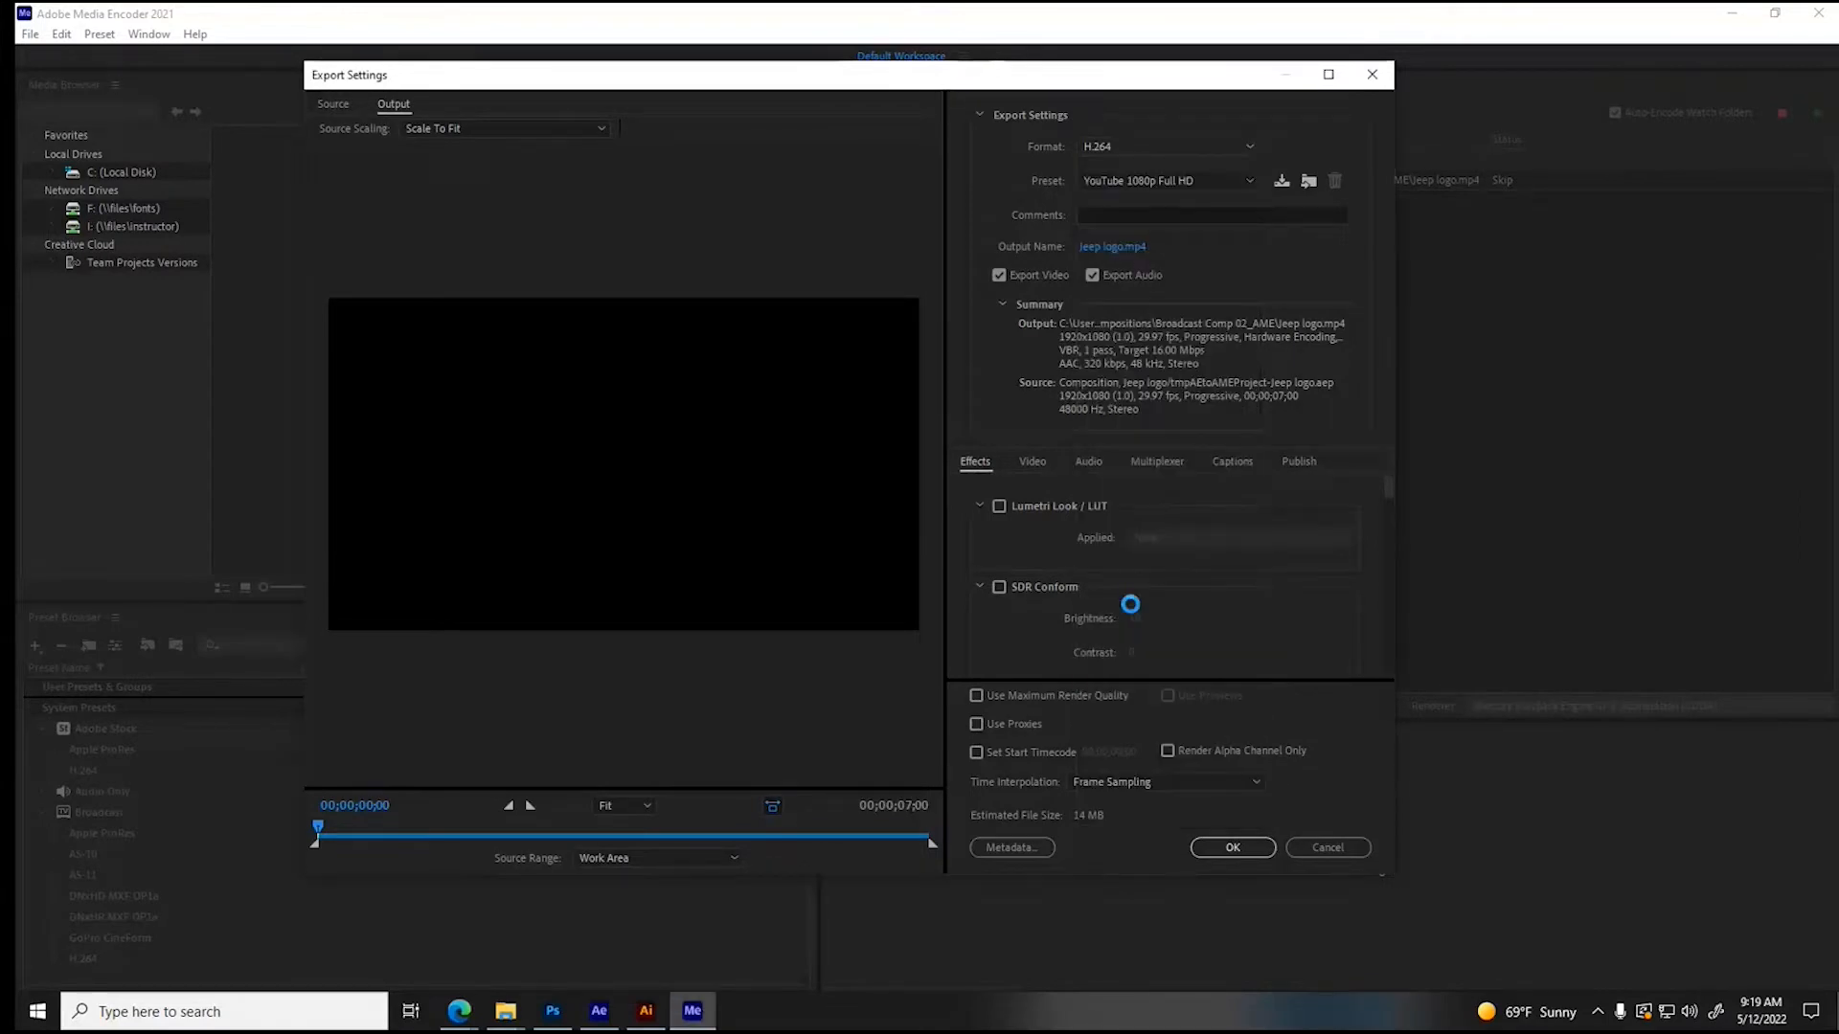
click(1089, 174)
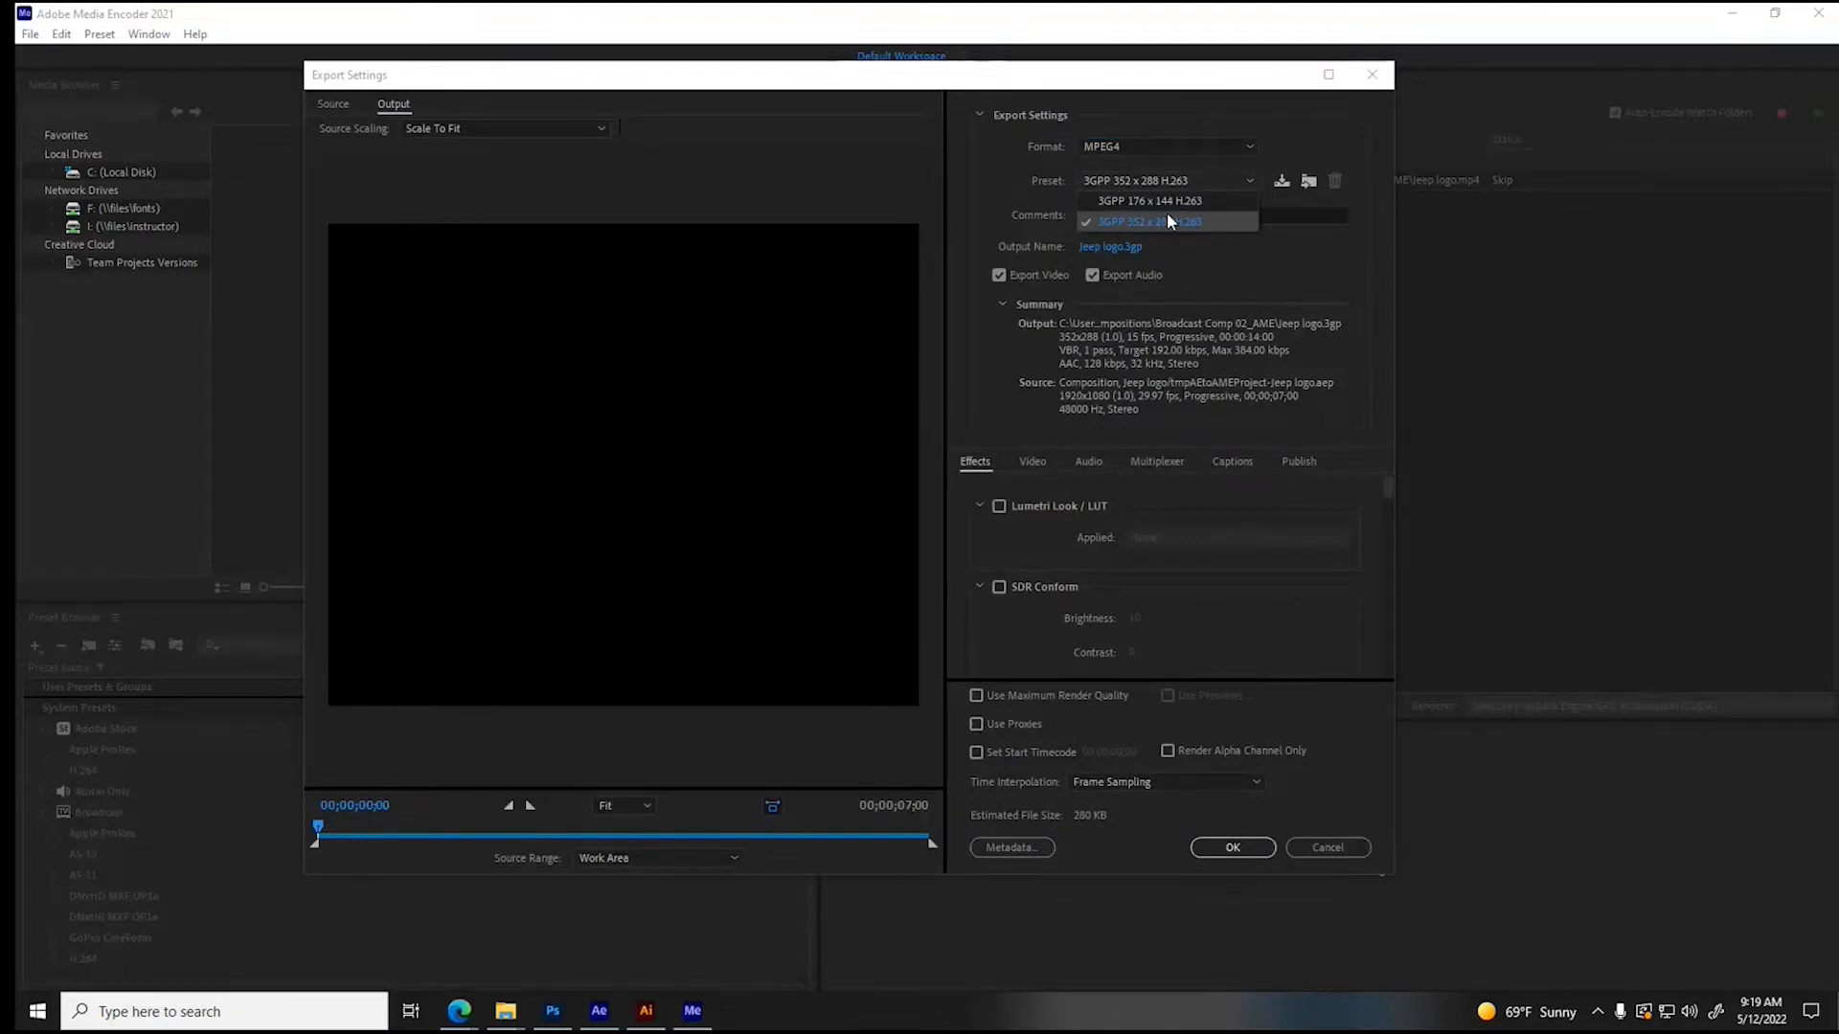
click(1096, 182)
click(1108, 139)
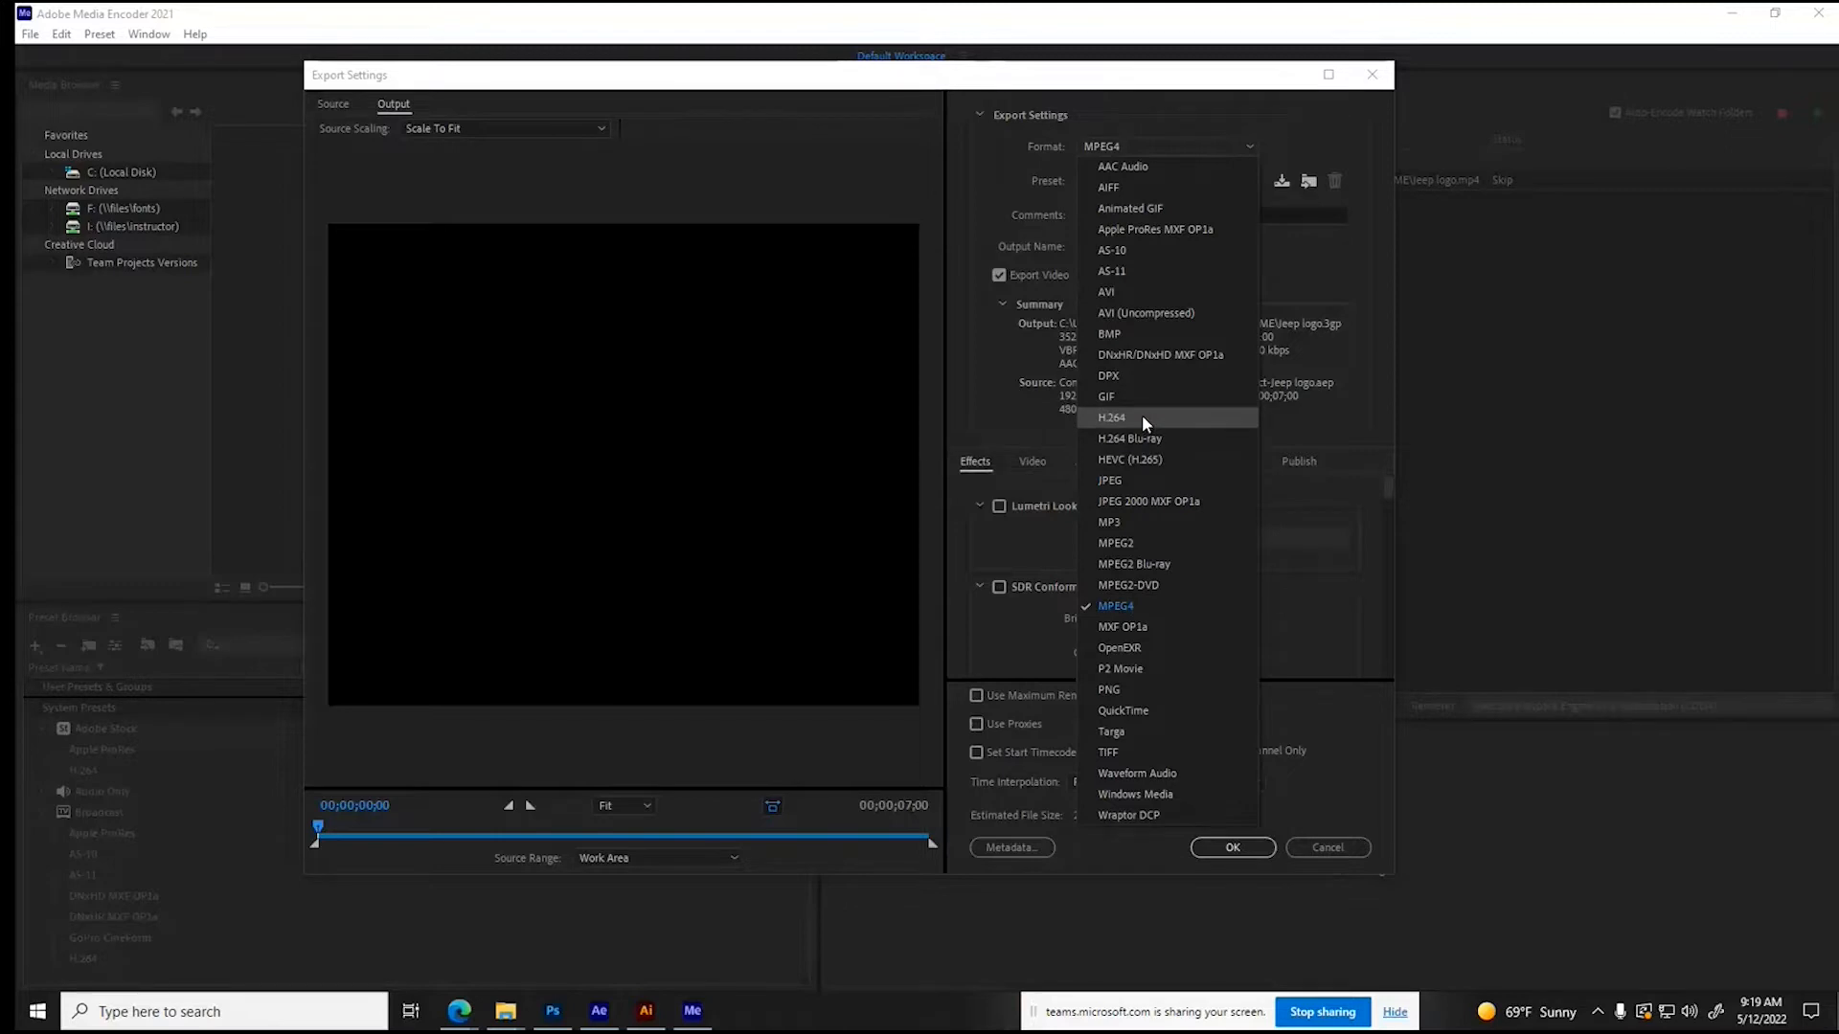
click(1130, 713)
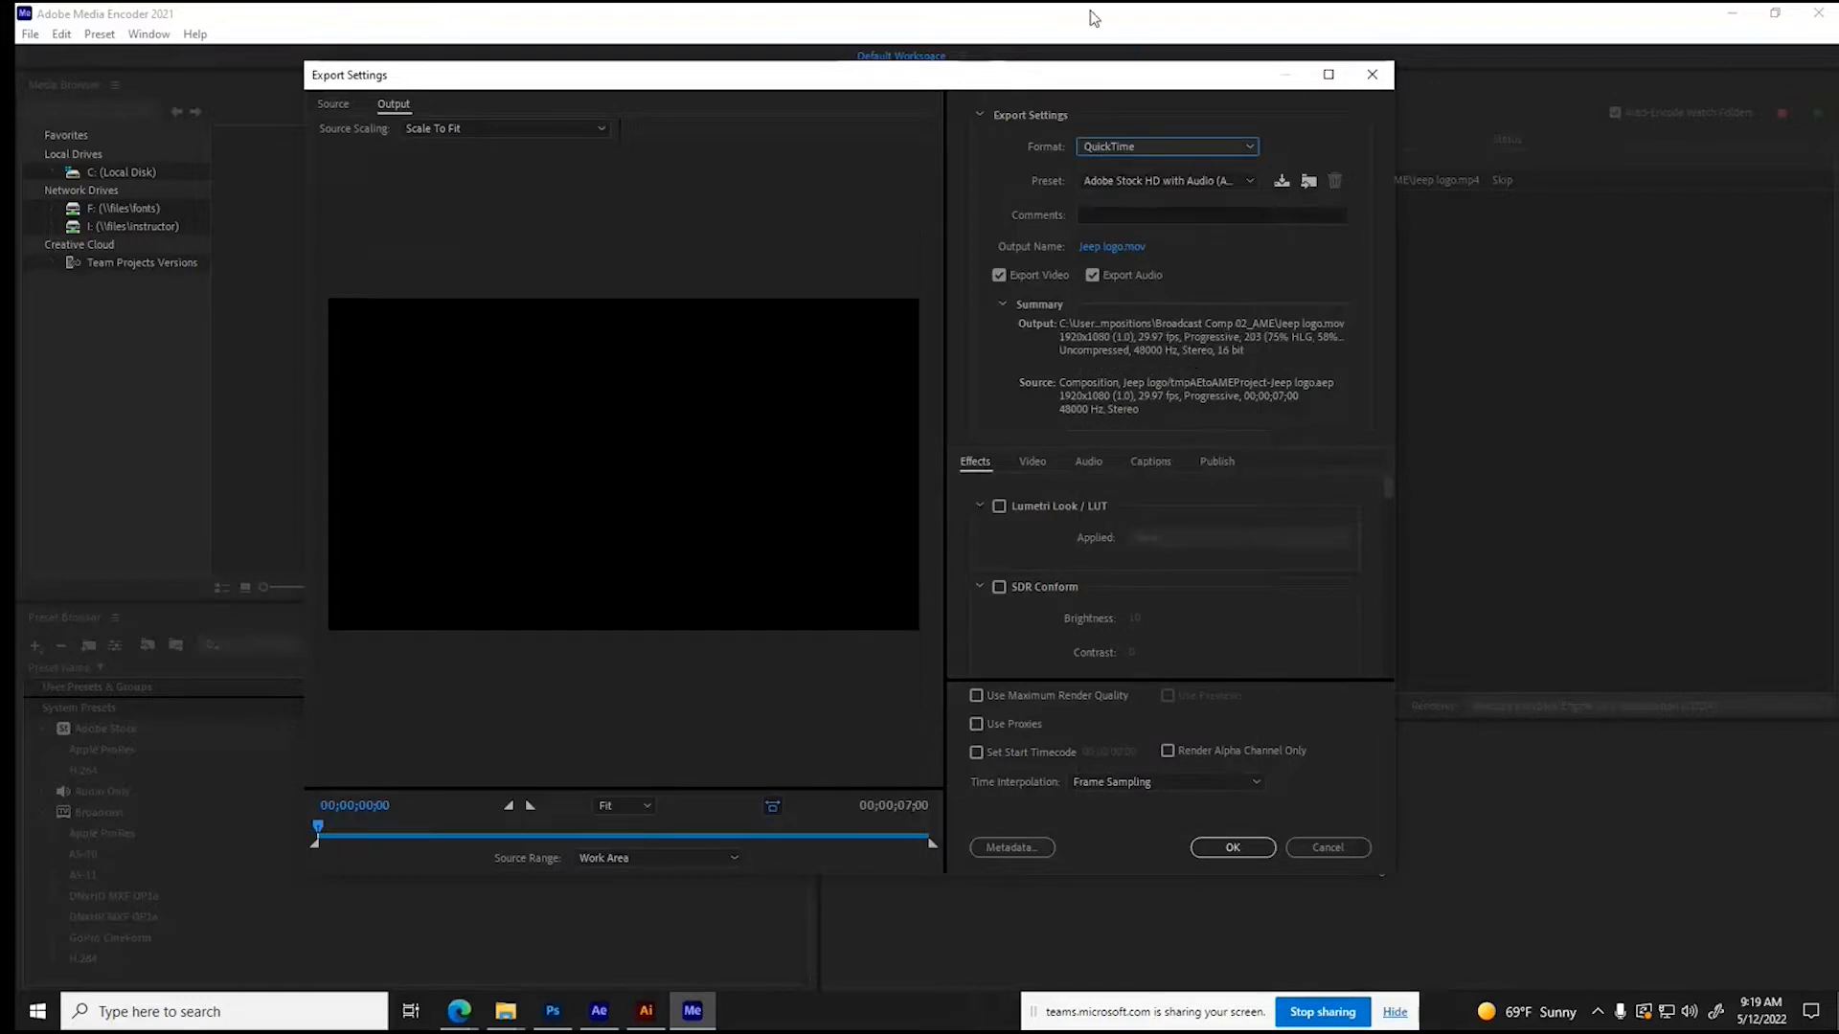
click(1131, 184)
- Set the Jeep logo export to the H.264 format with the High Quality 1080p HD preset
click(1126, 145)
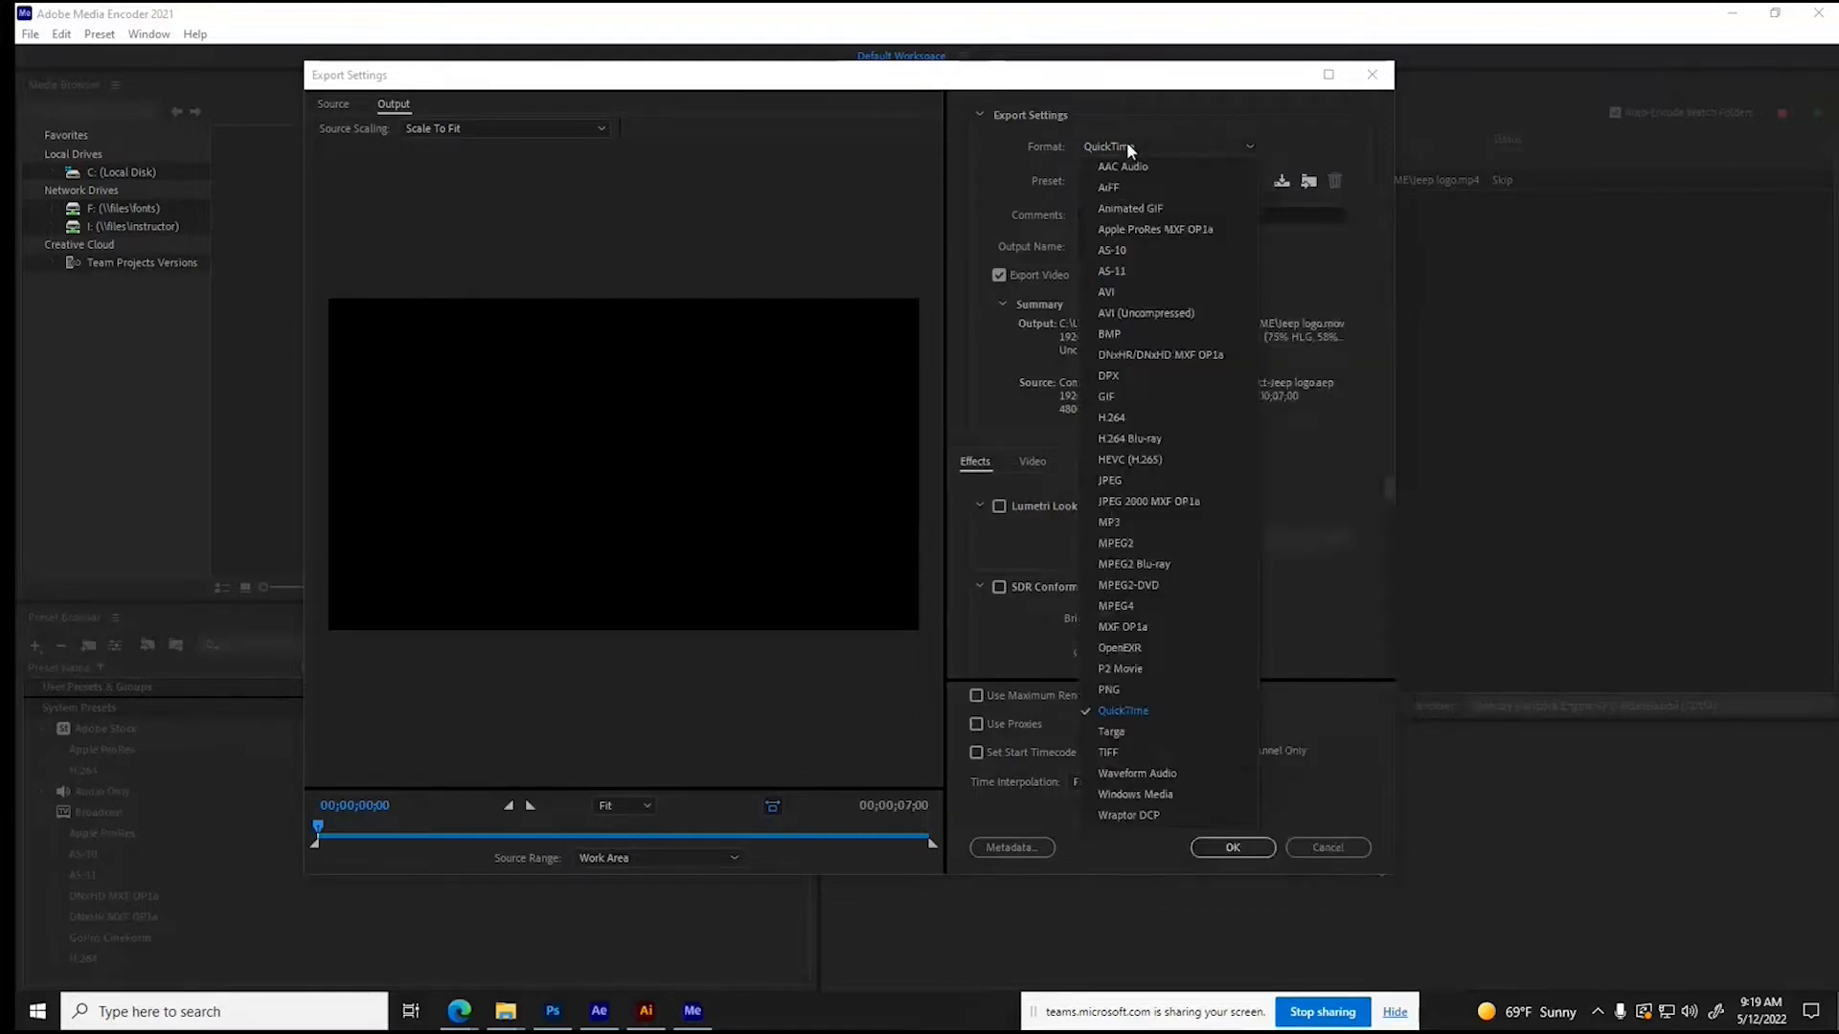
click(1112, 418)
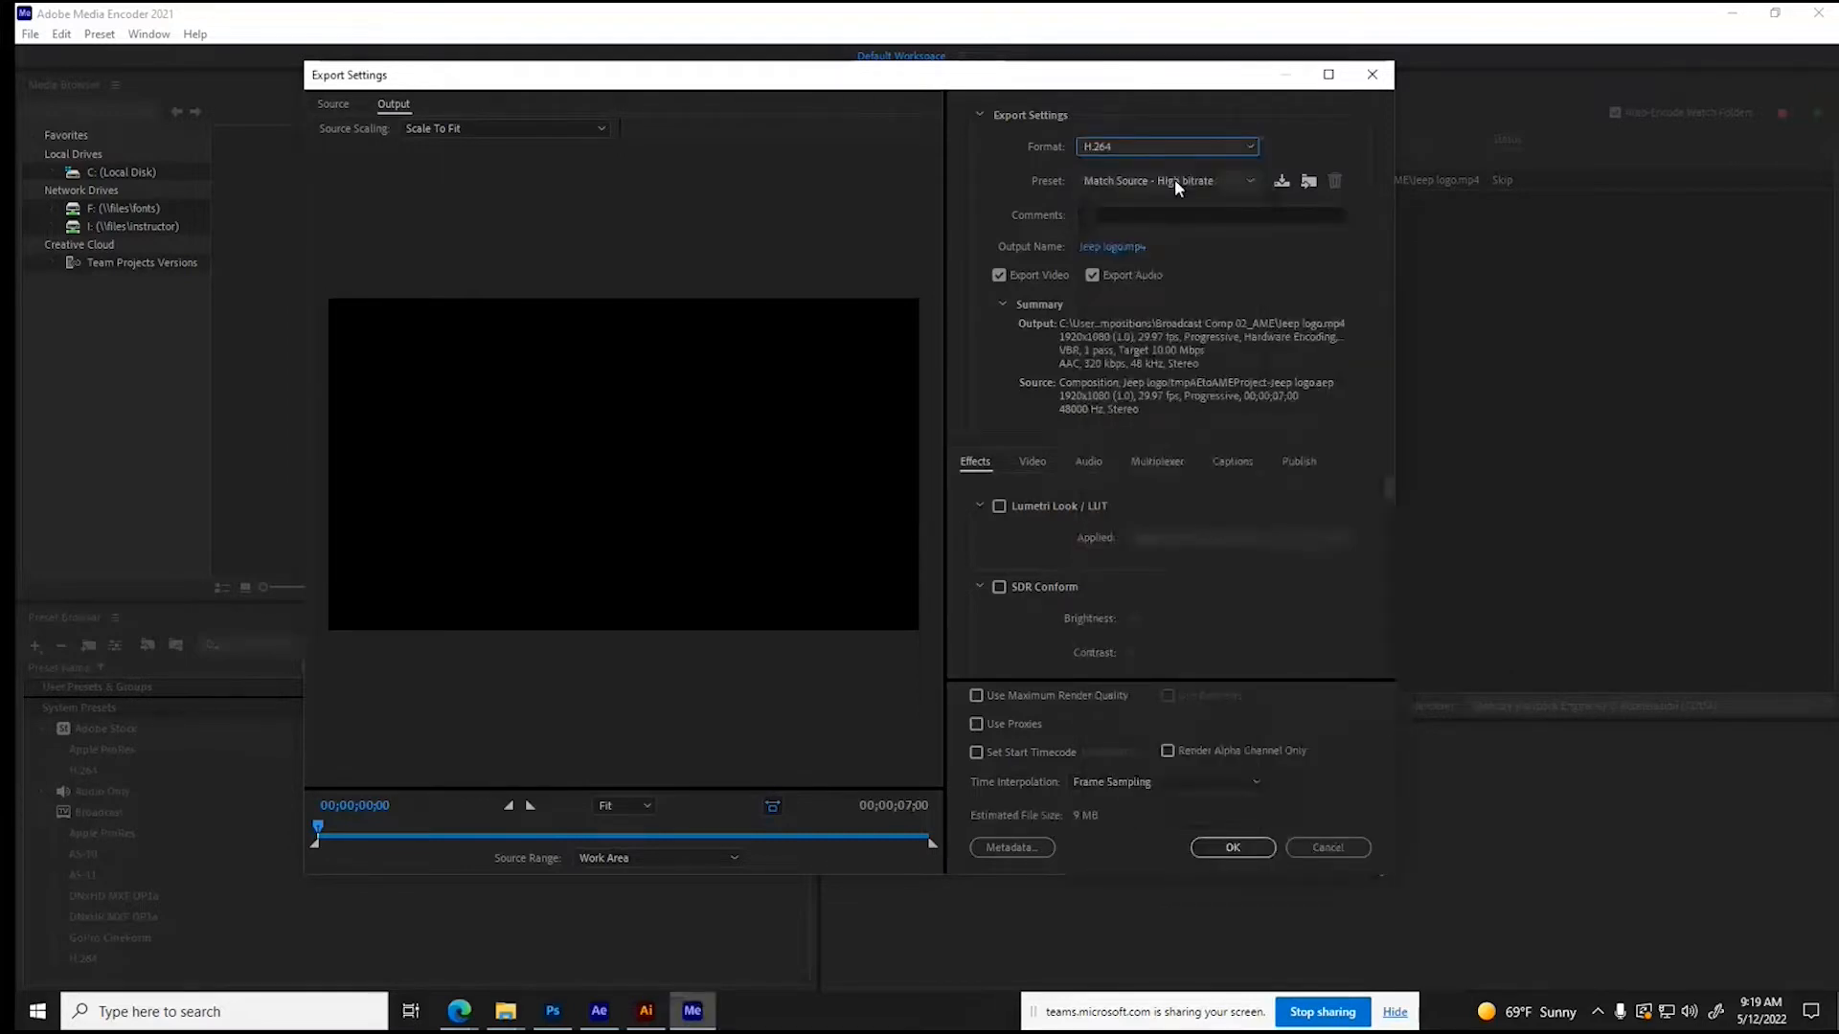
click(1174, 182)
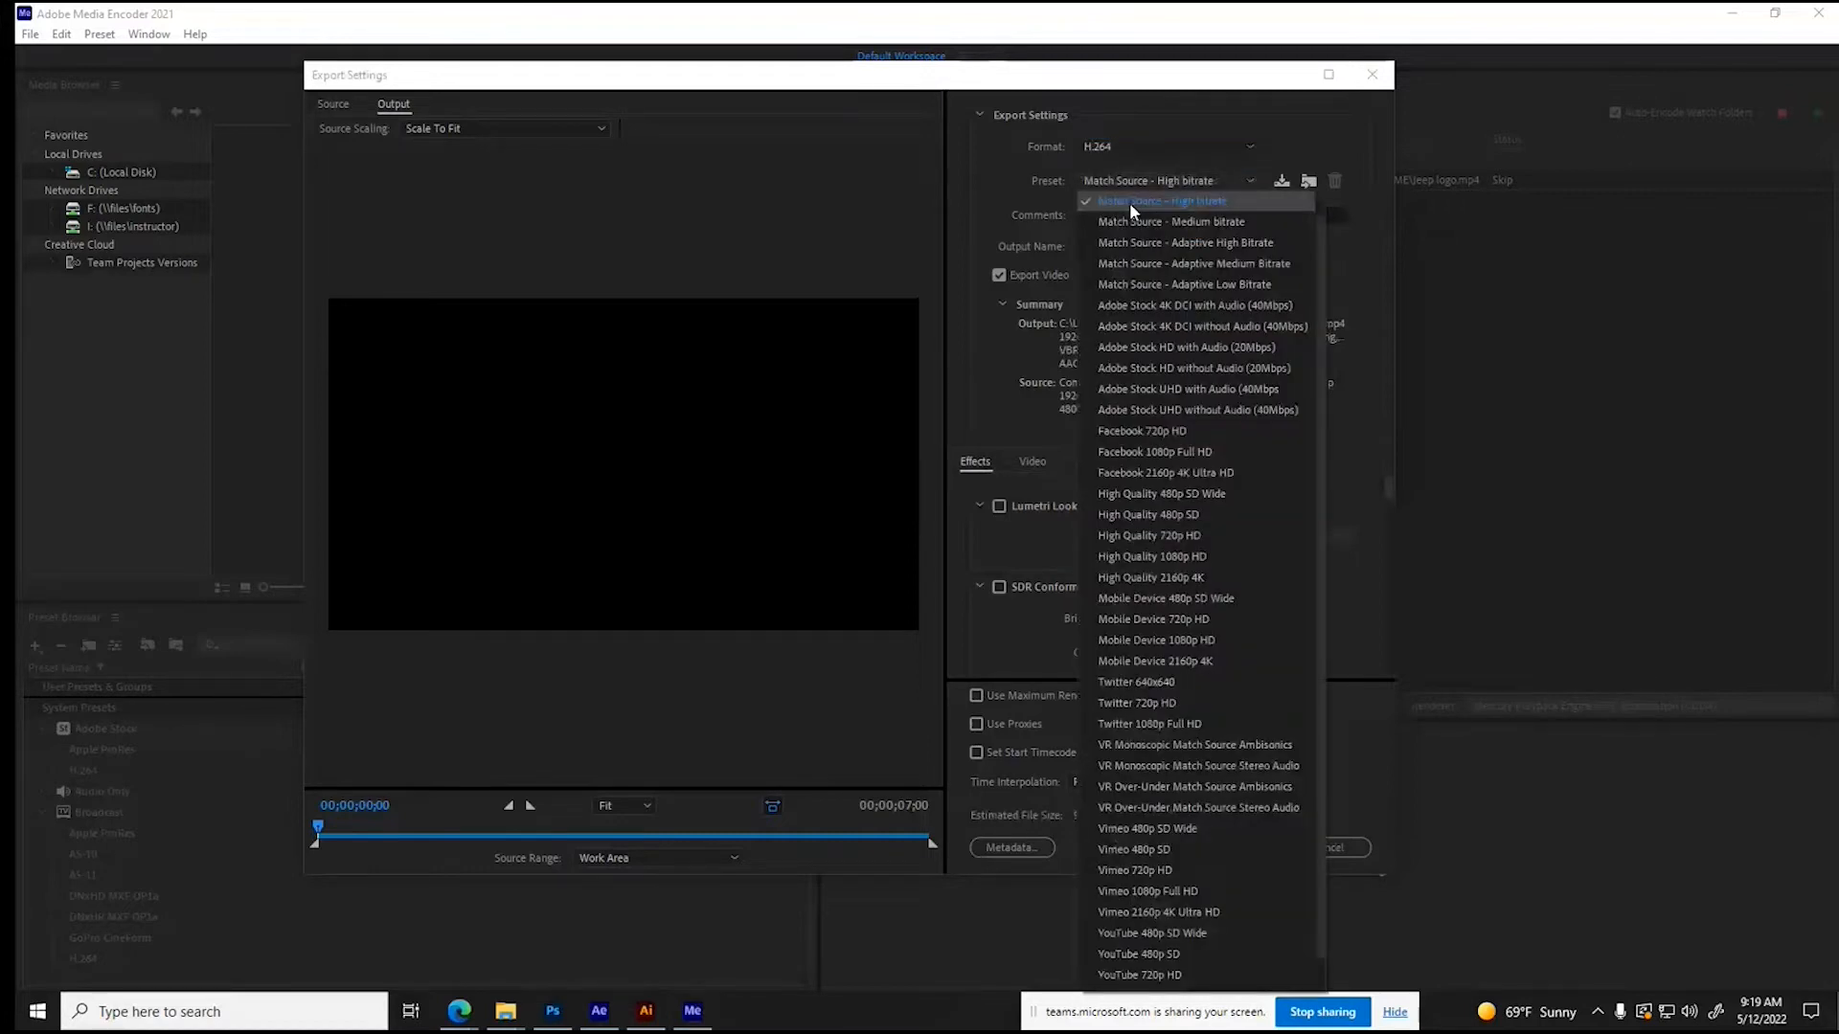
click(1129, 203)
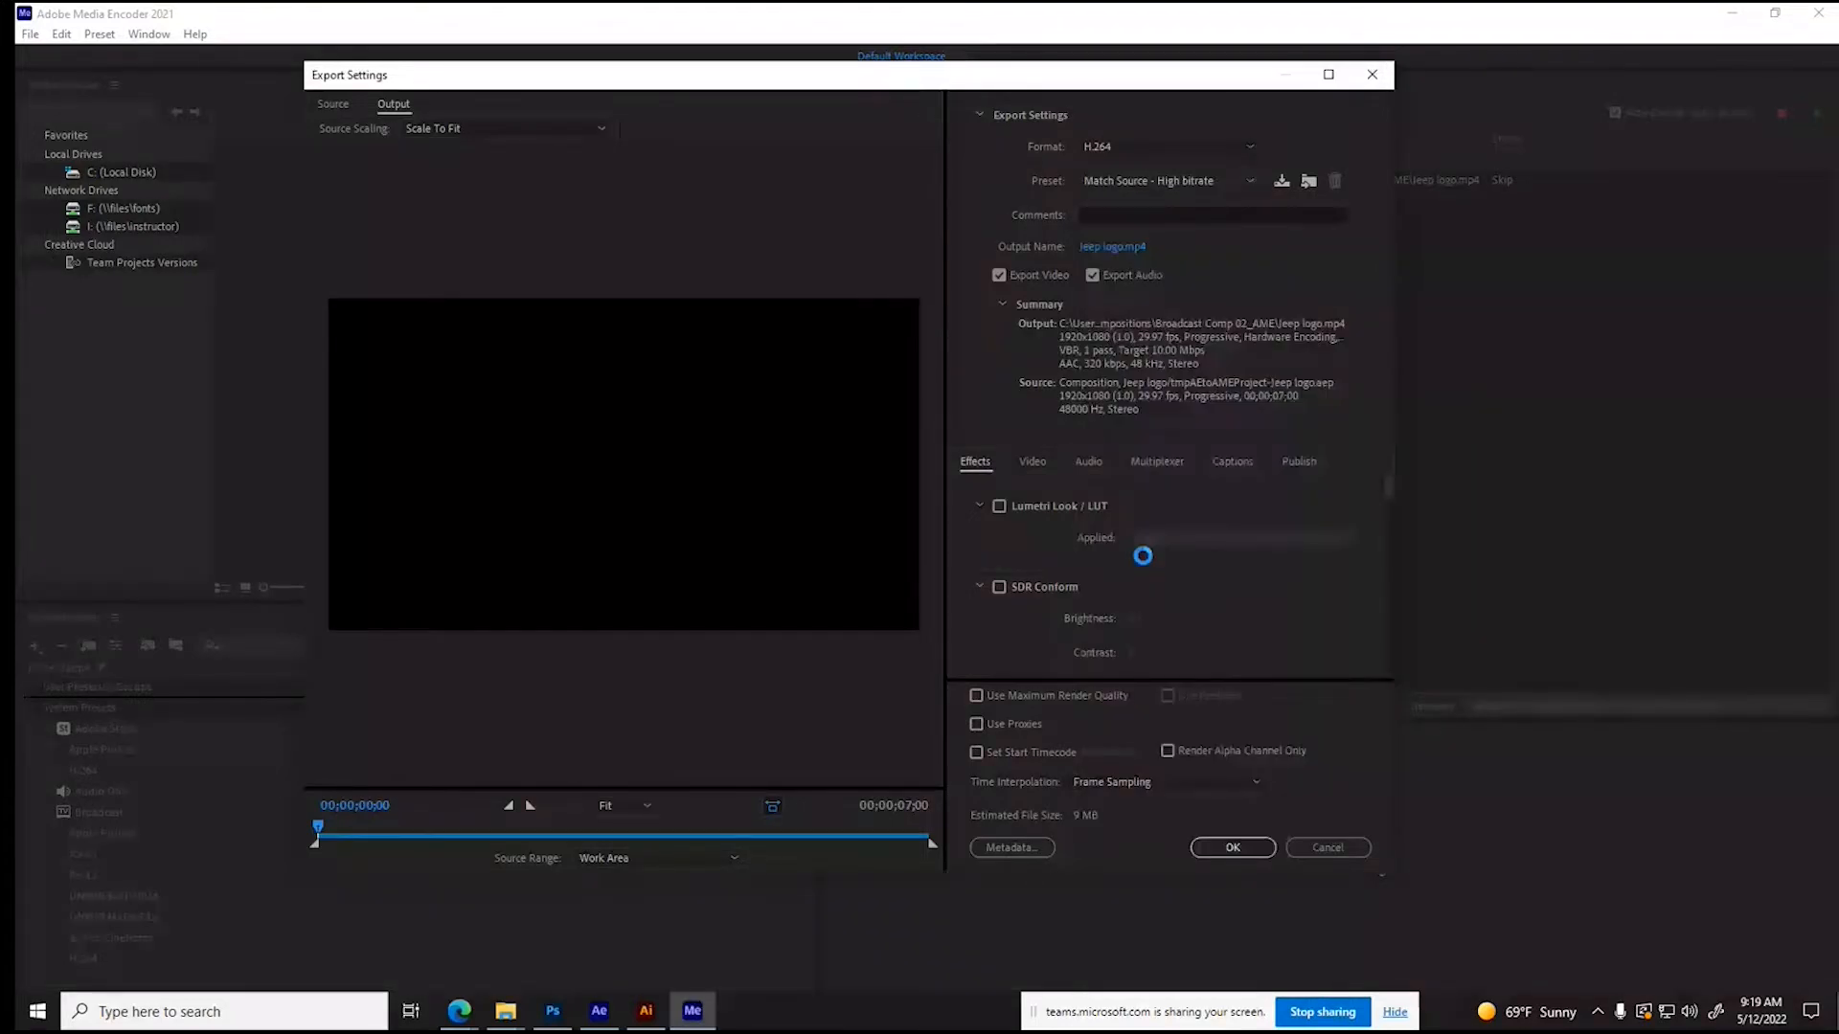
- Name the output Lastname_Logo 01 in the Broadcast Composition folder, render the queued Jeep logo, and minimize the encoder
click(1112, 247)
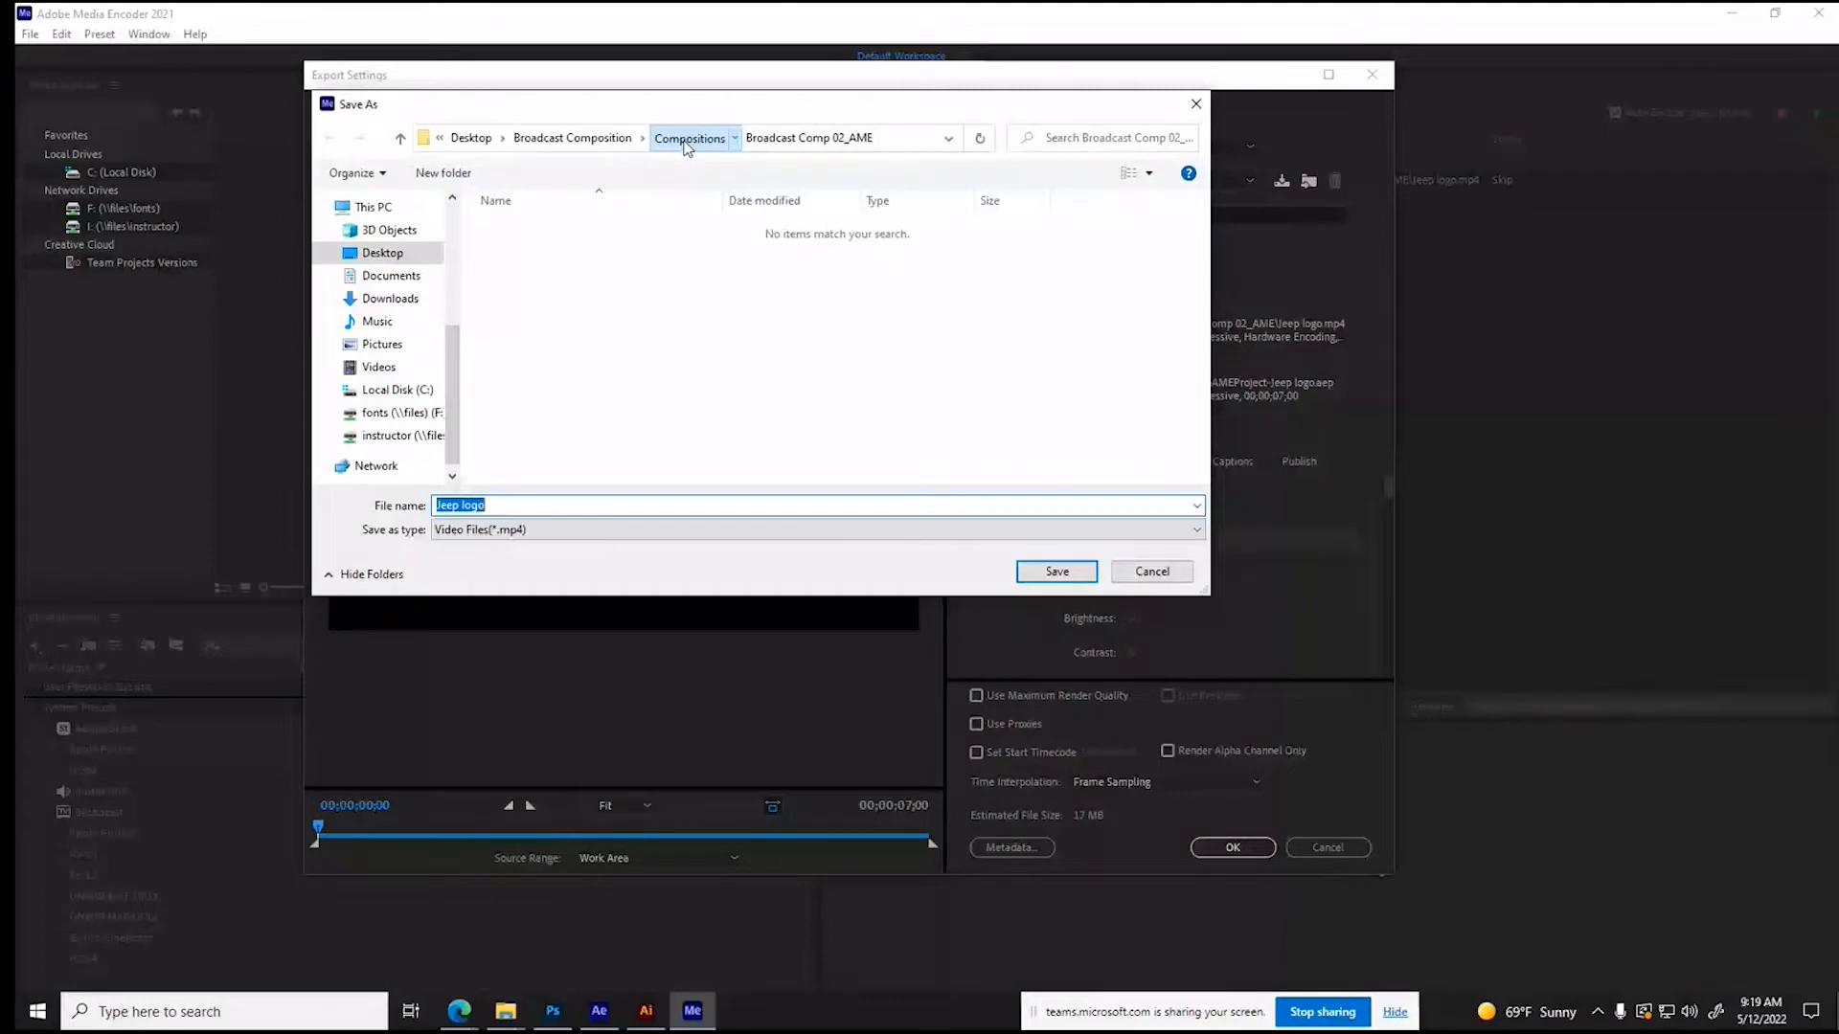
click(573, 138)
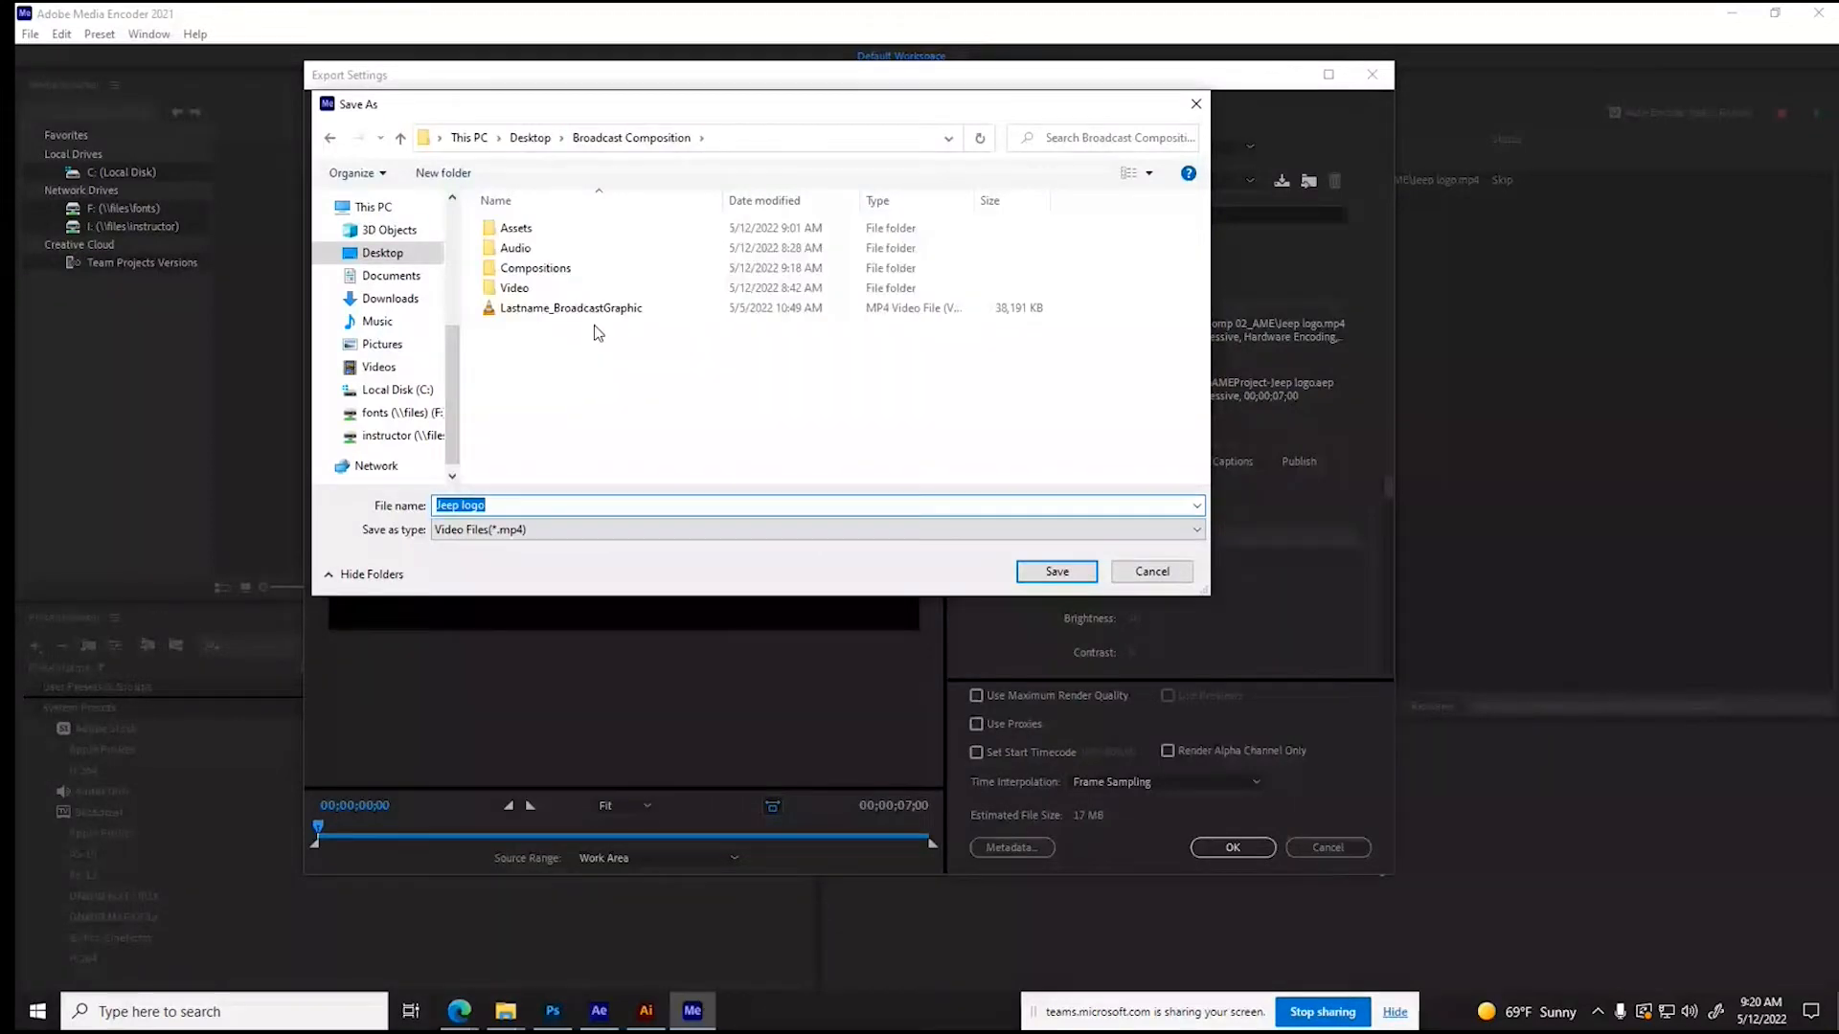
text(Last)
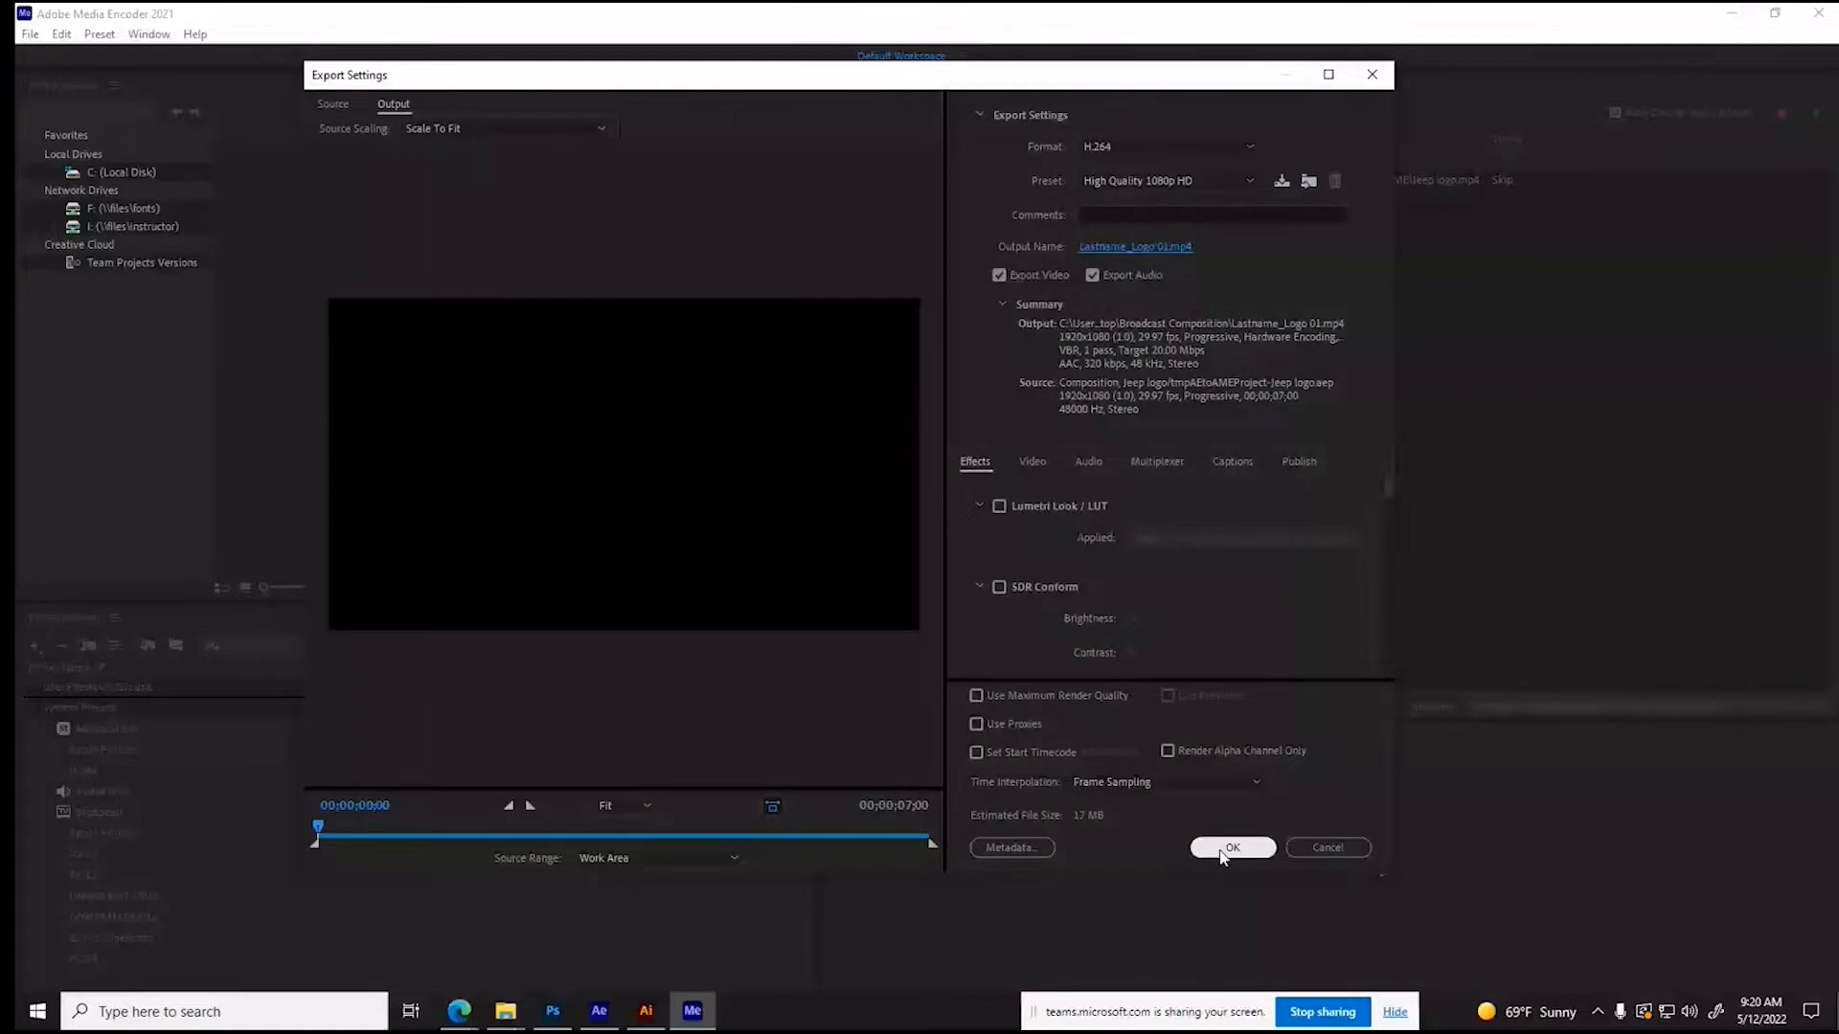
click(1232, 848)
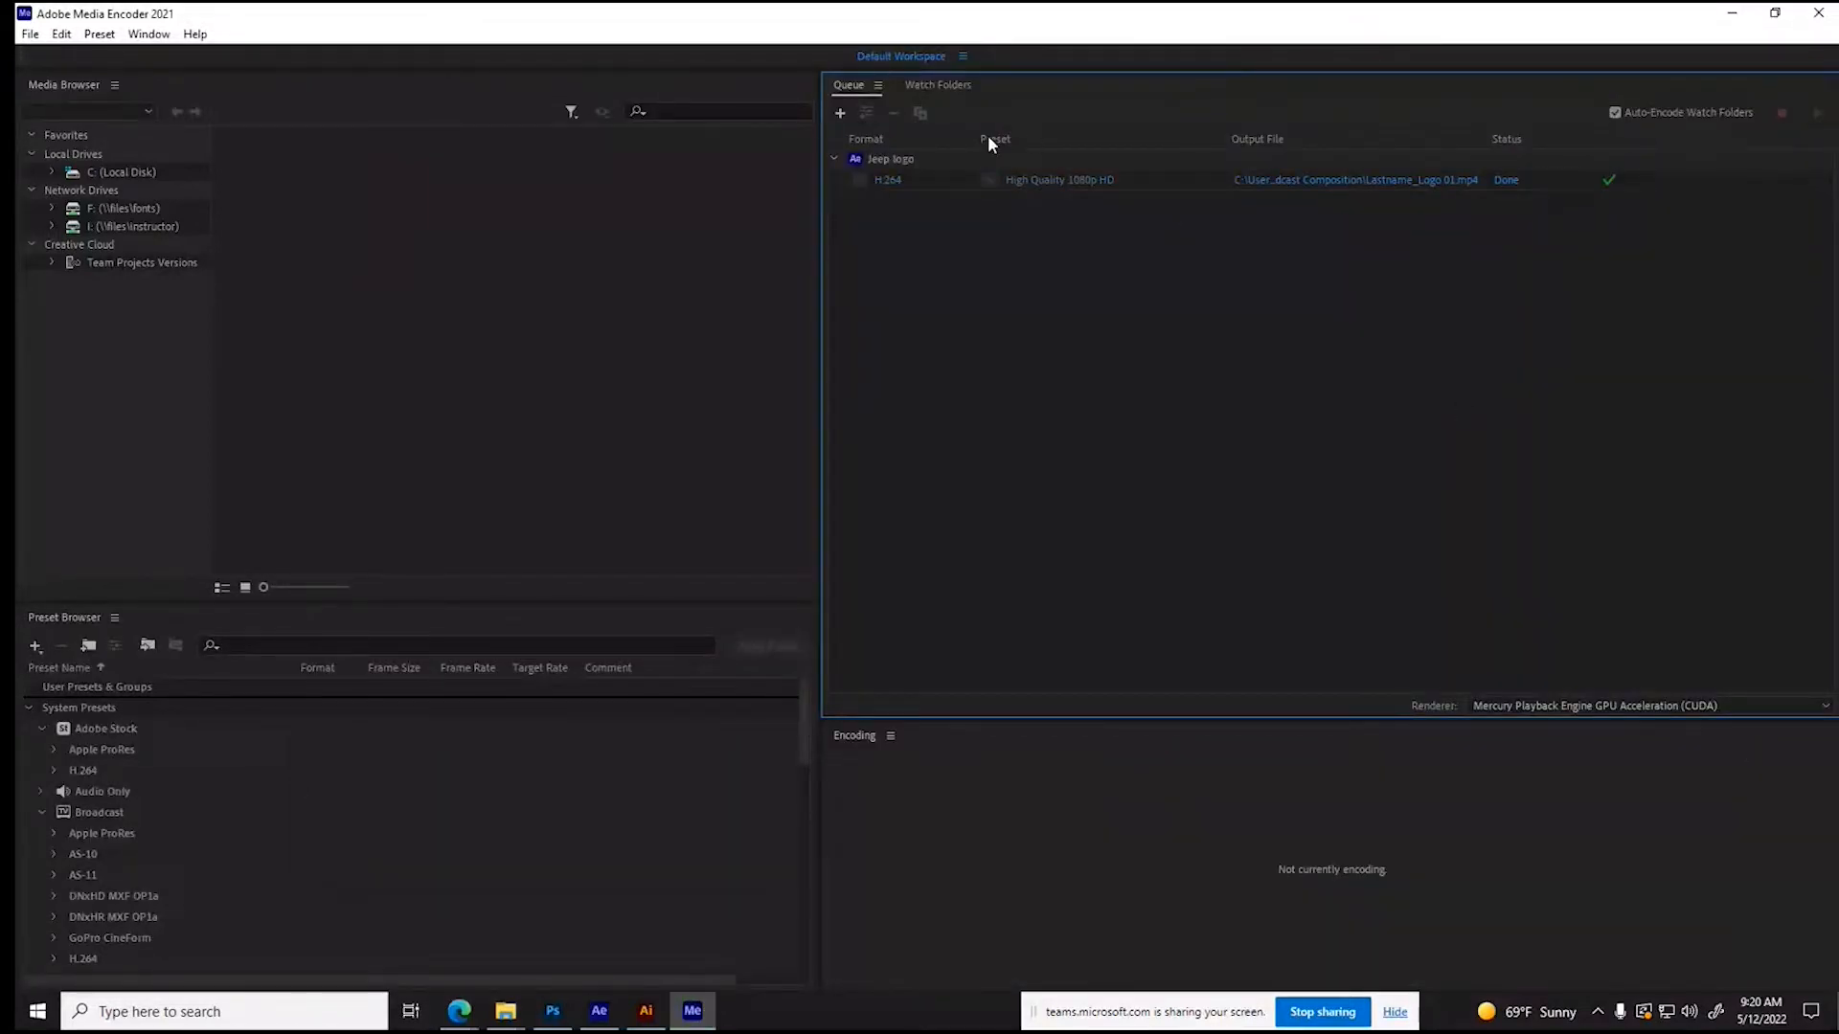
click(948, 161)
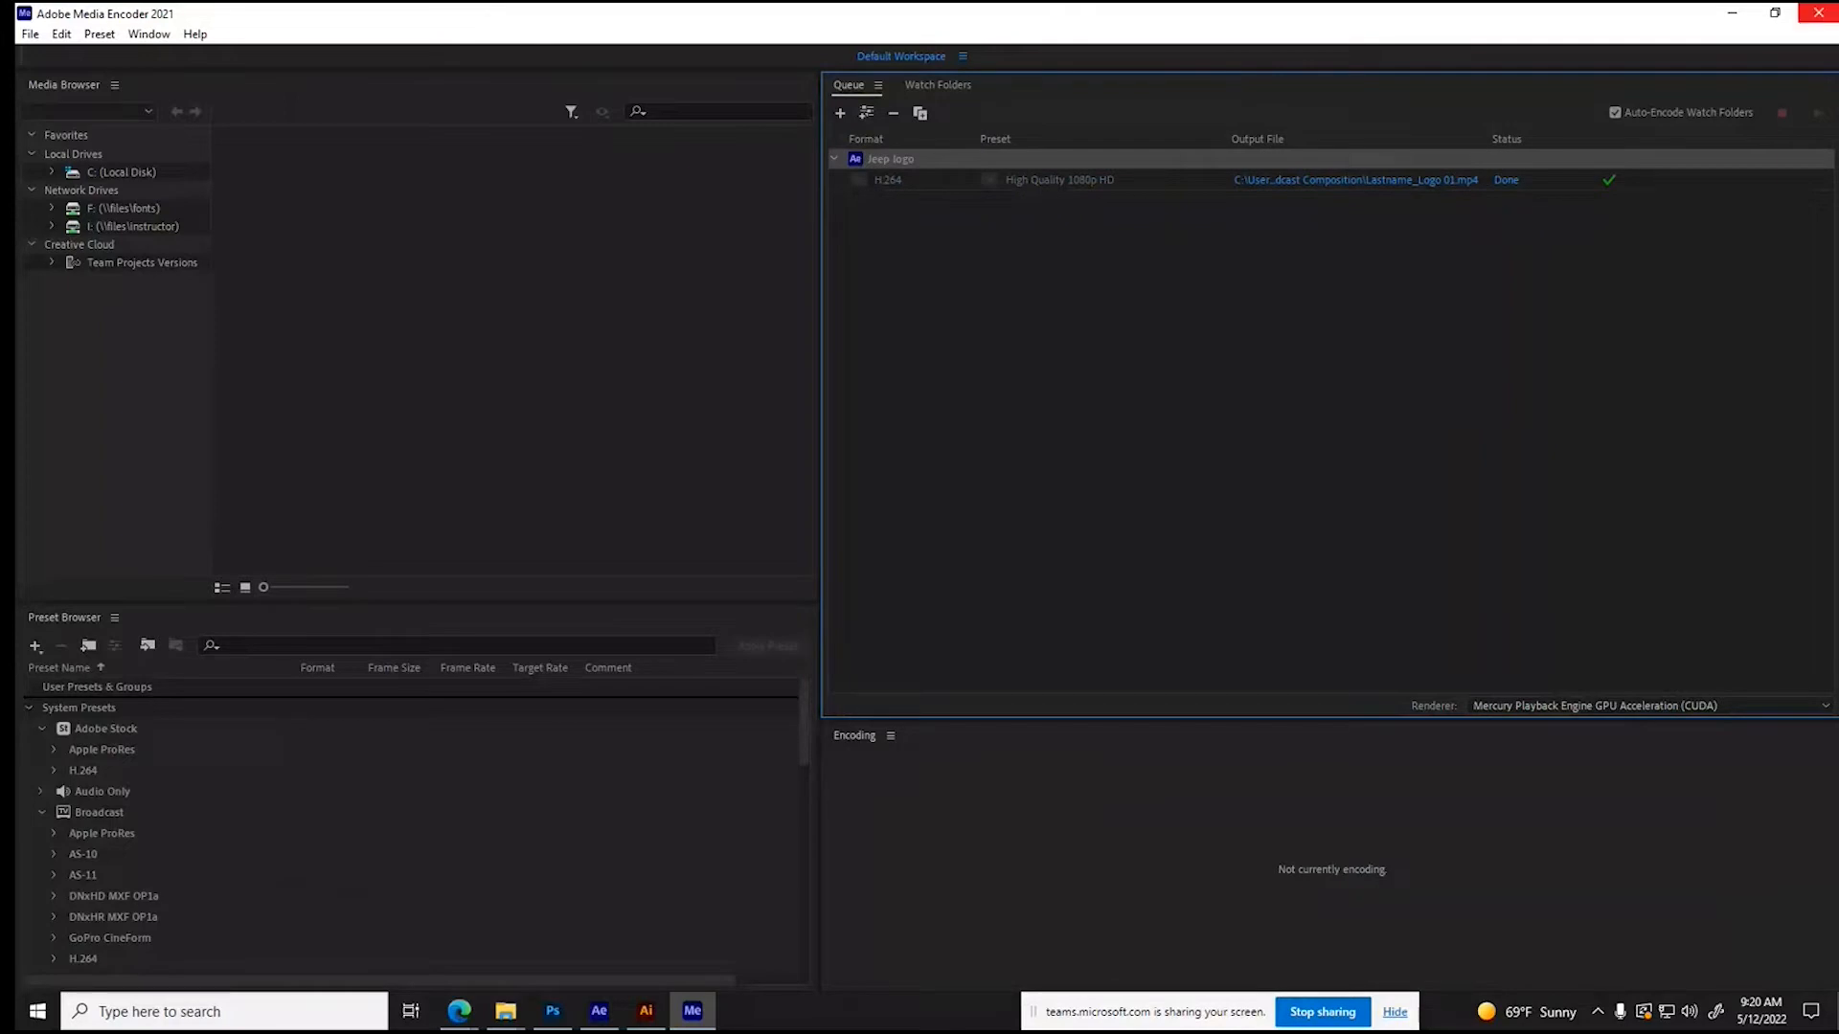
click(1731, 16)
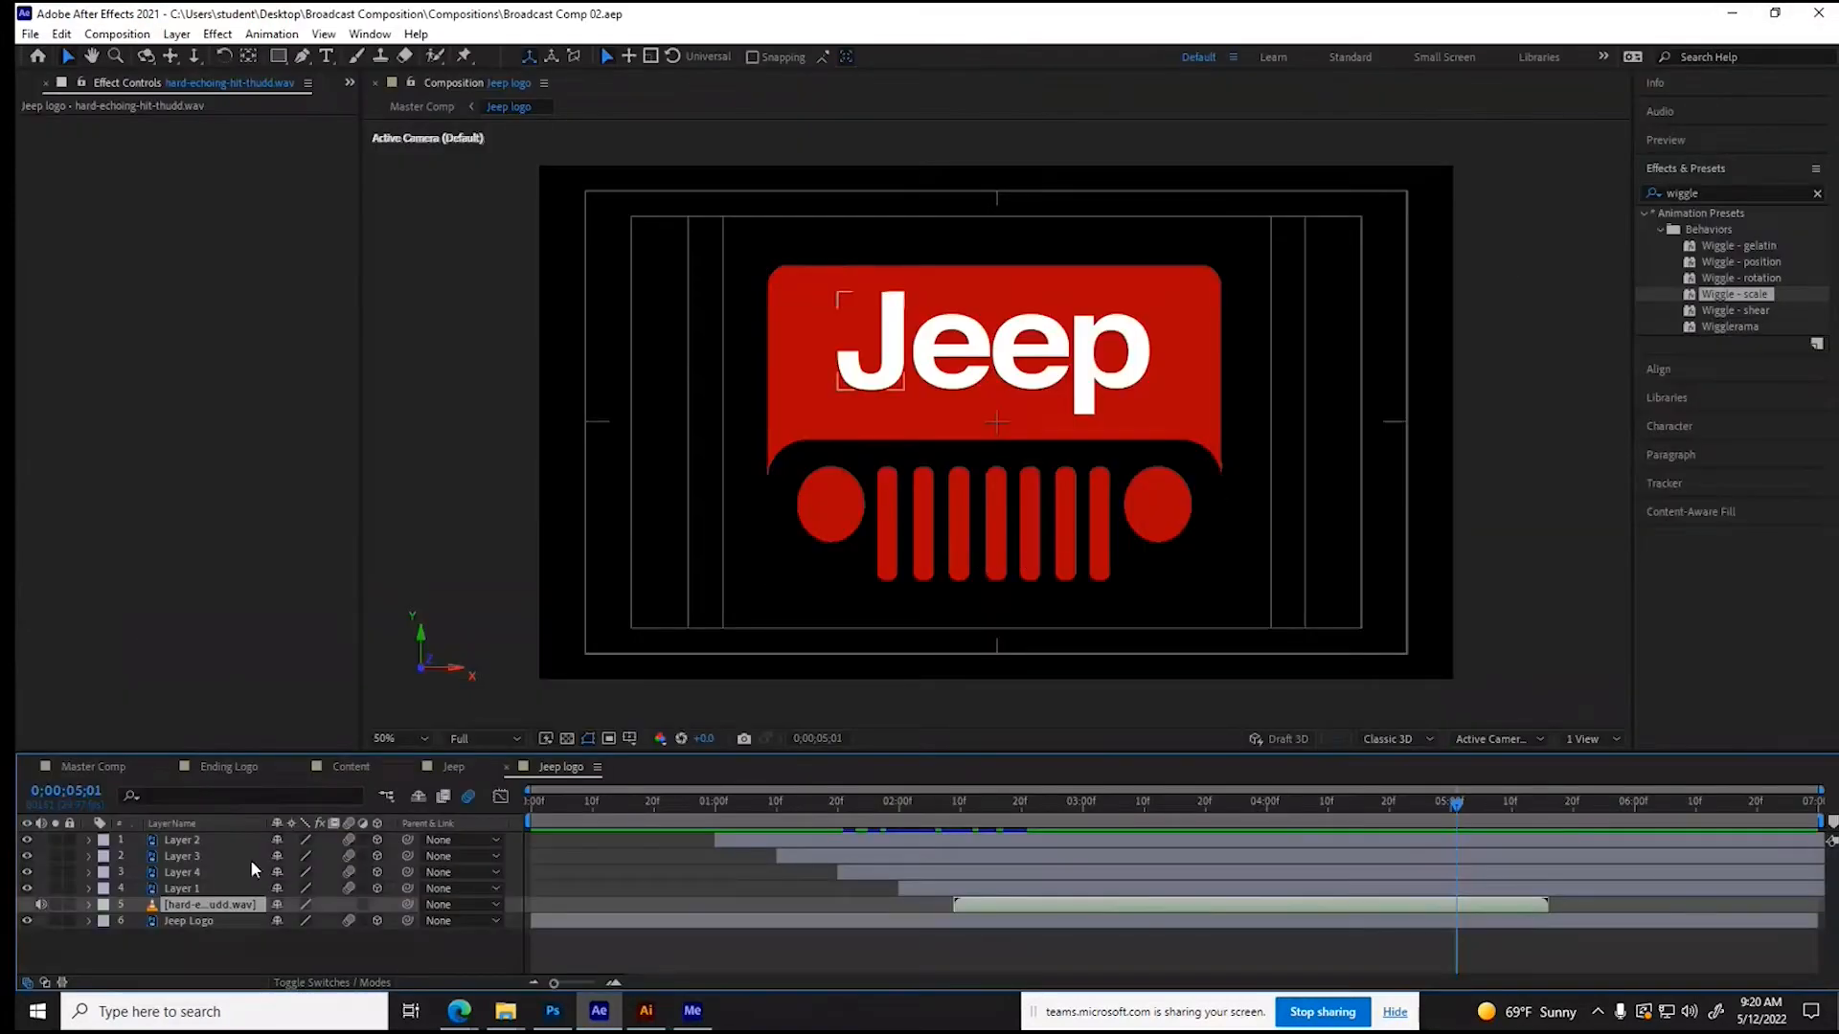
- Switch to Illustrator, dismiss the What's New notice, and create a 1920 x 1080 px document from the HDV/HDTV 1080 preset
click(645, 1010)
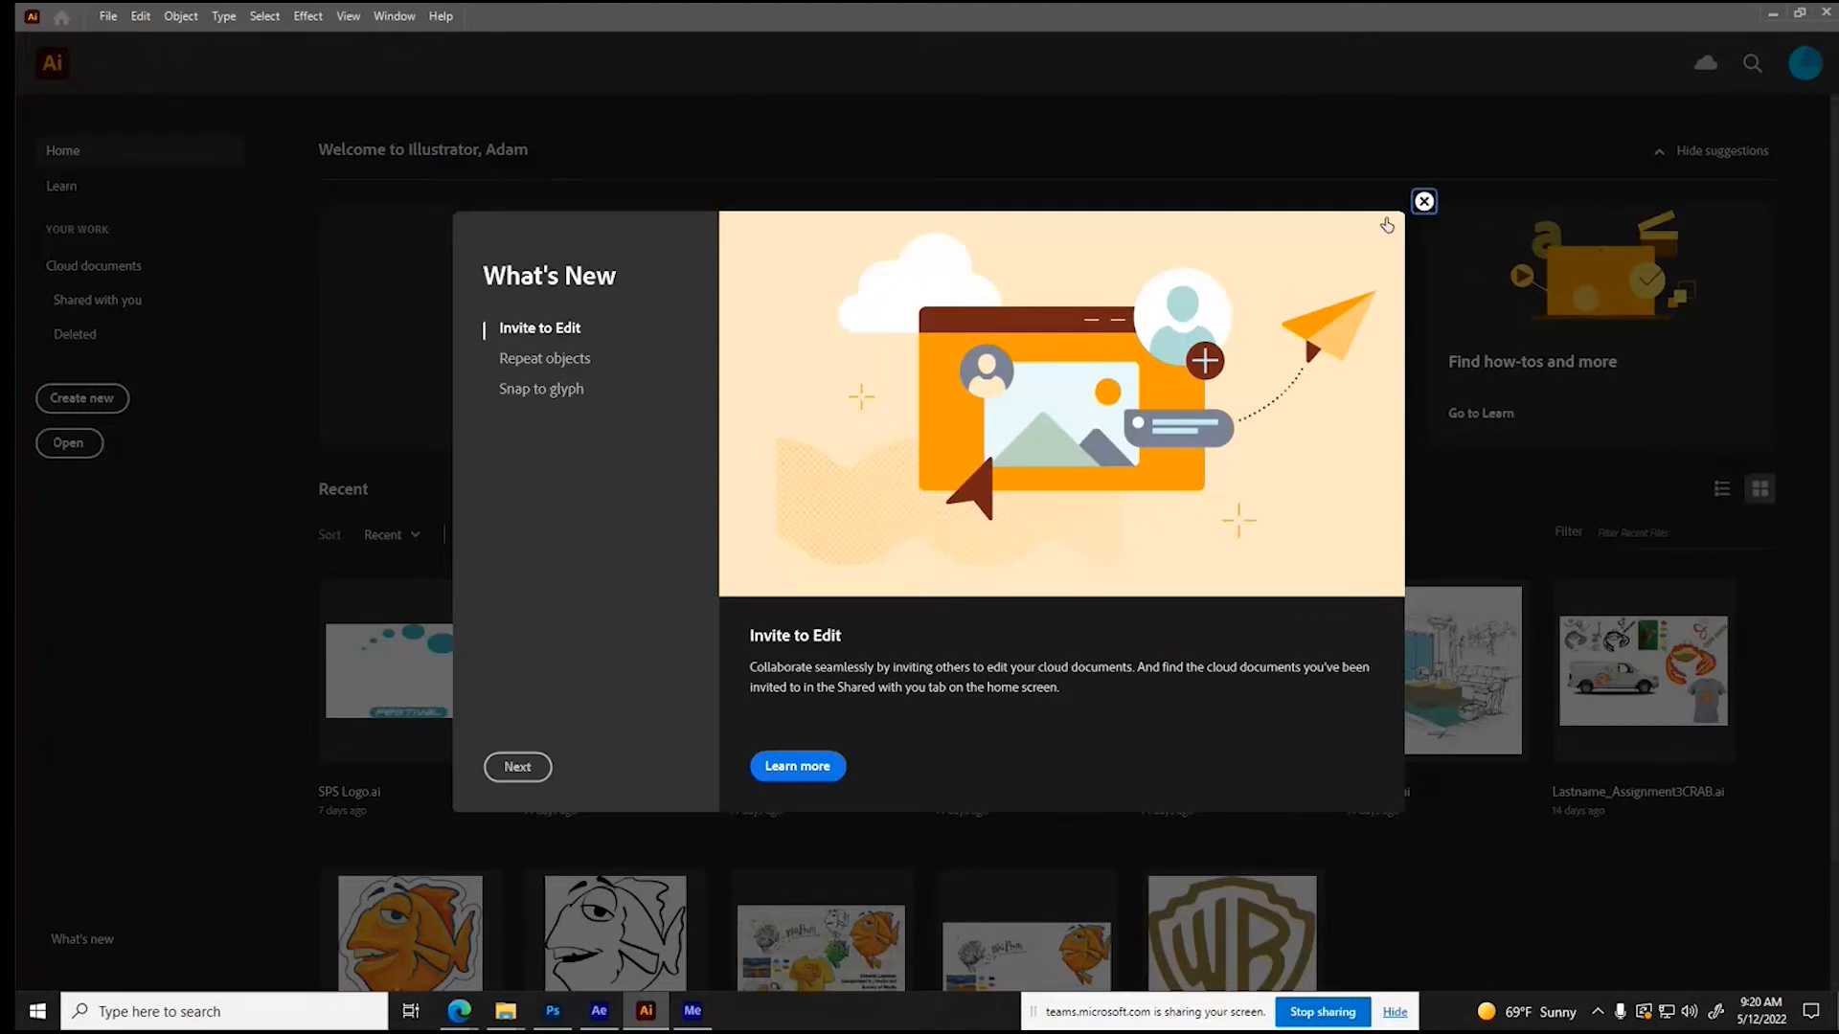
click(1425, 201)
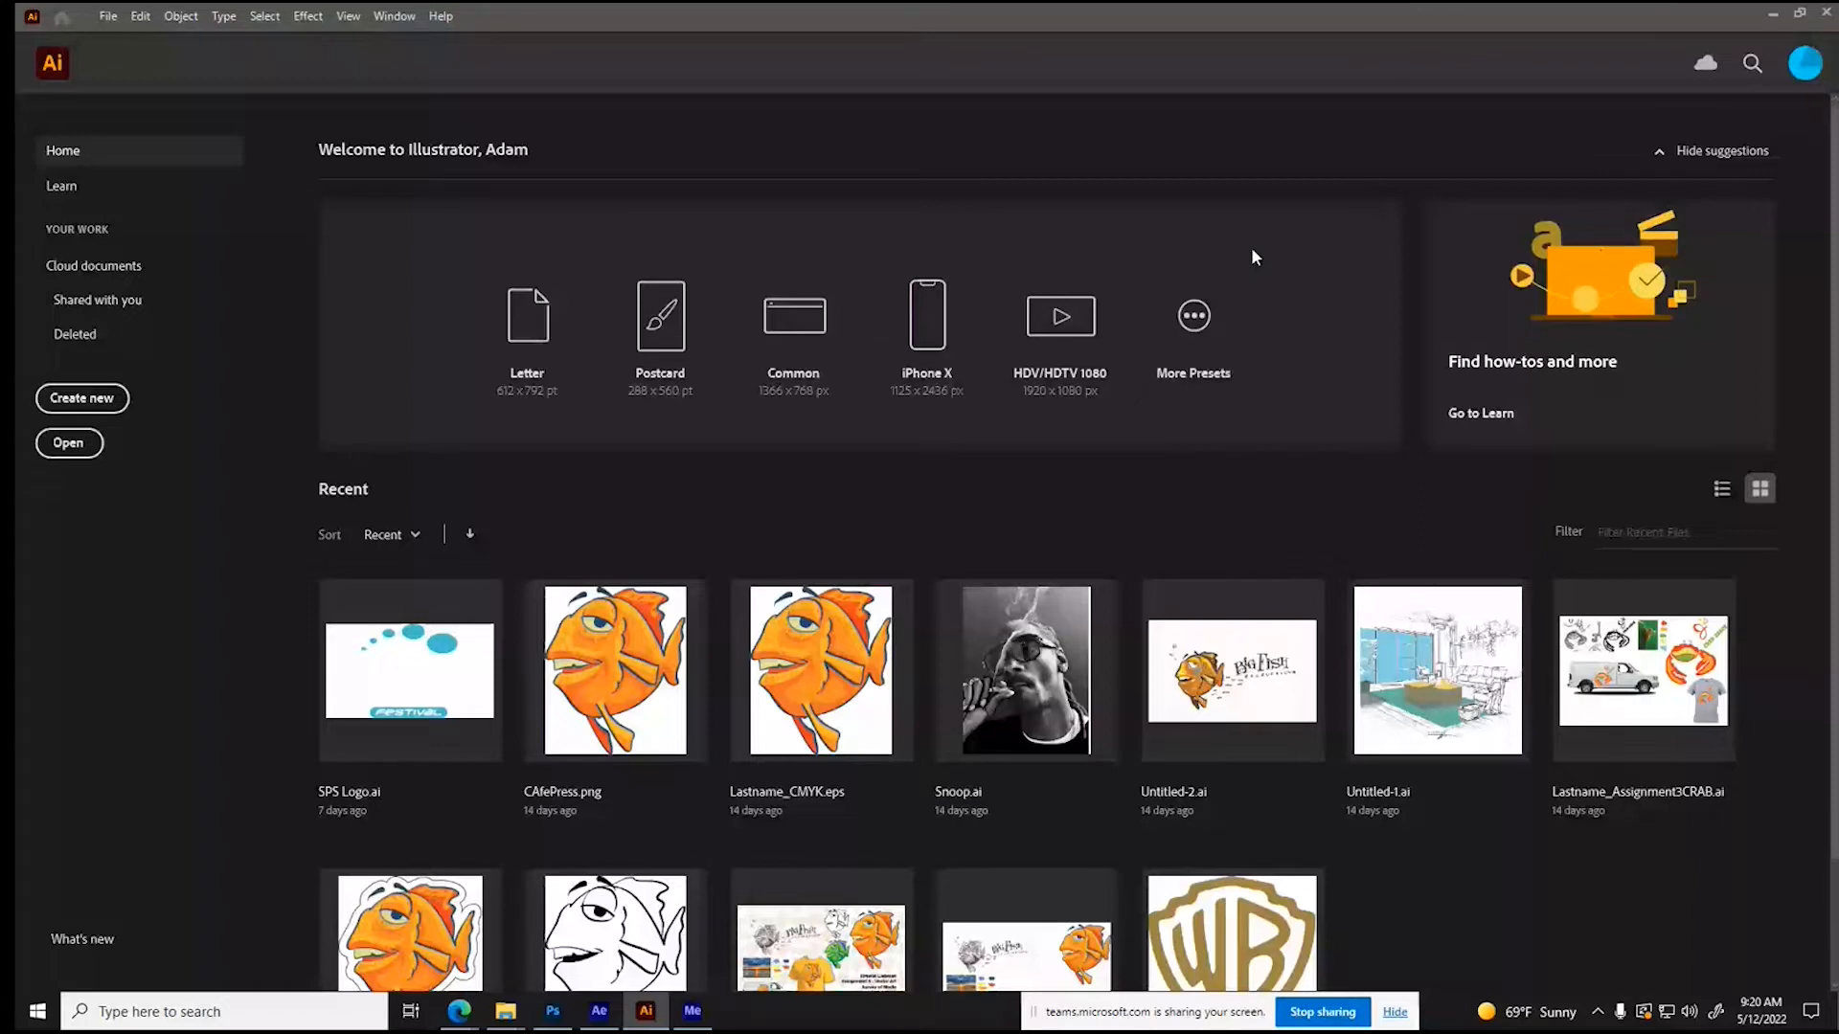
key(ctrl+n)
click(770, 202)
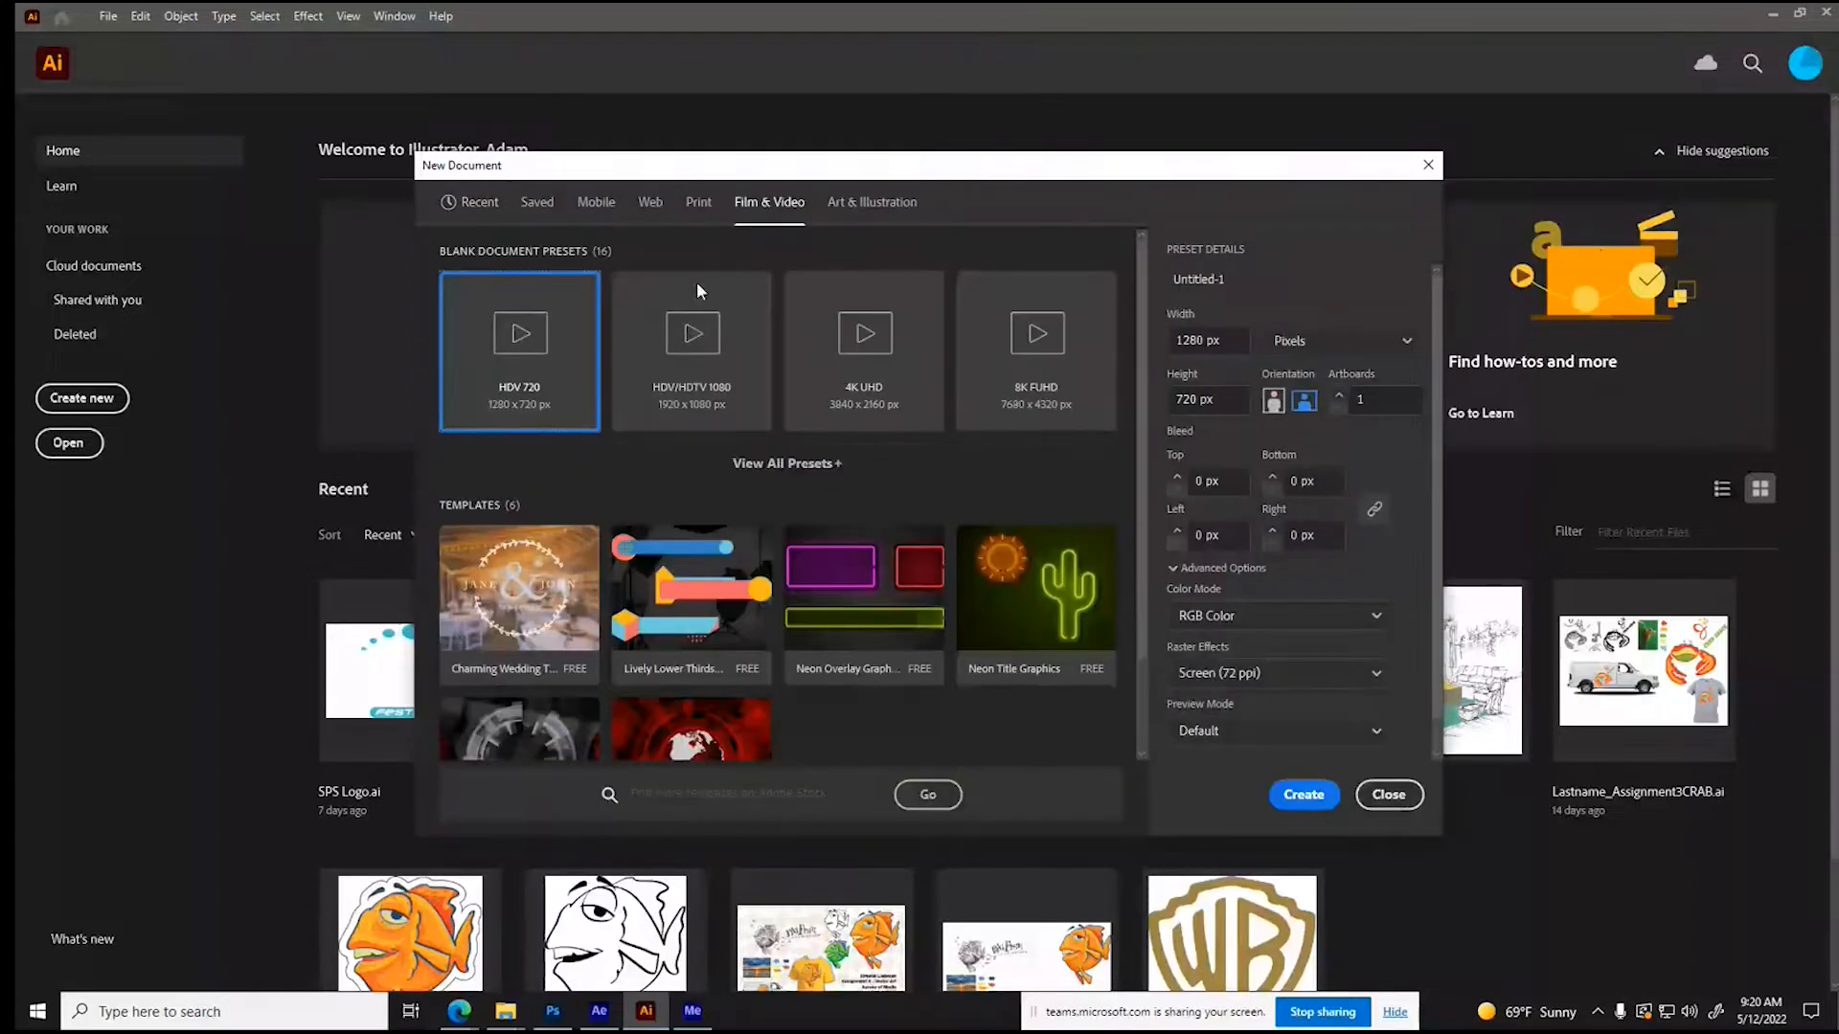
click(692, 383)
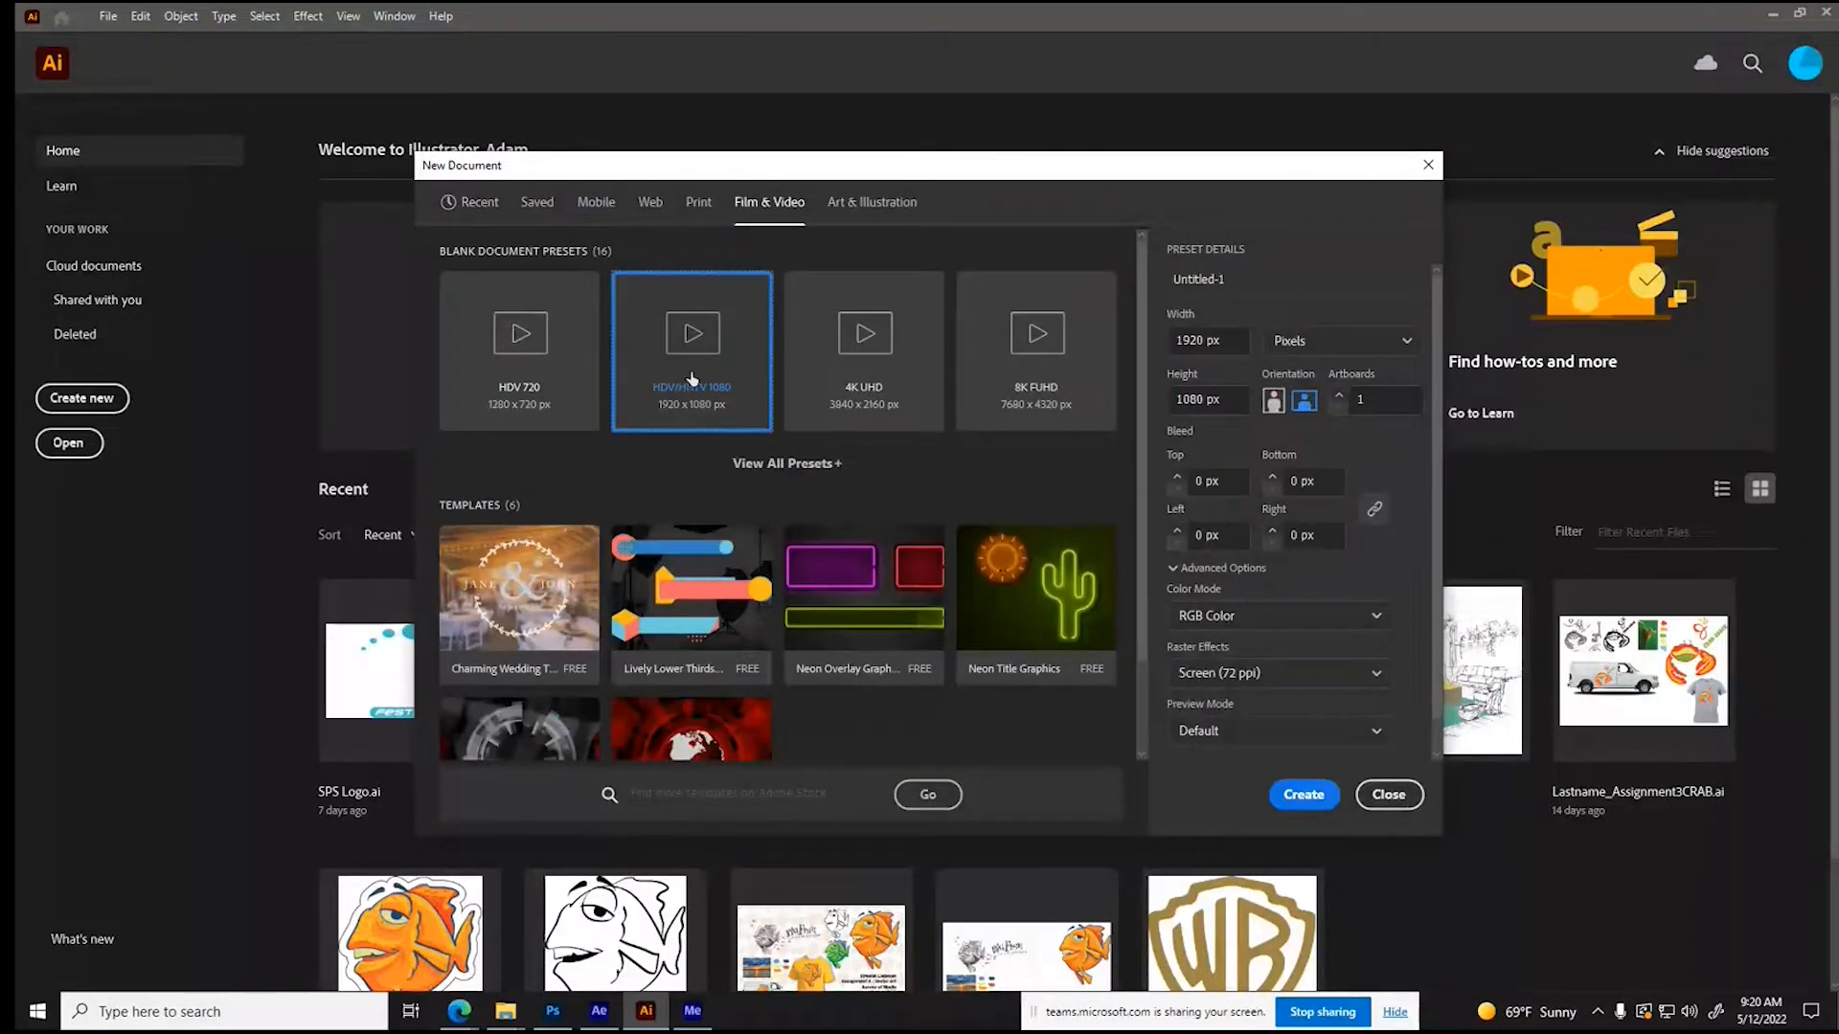
click(1295, 797)
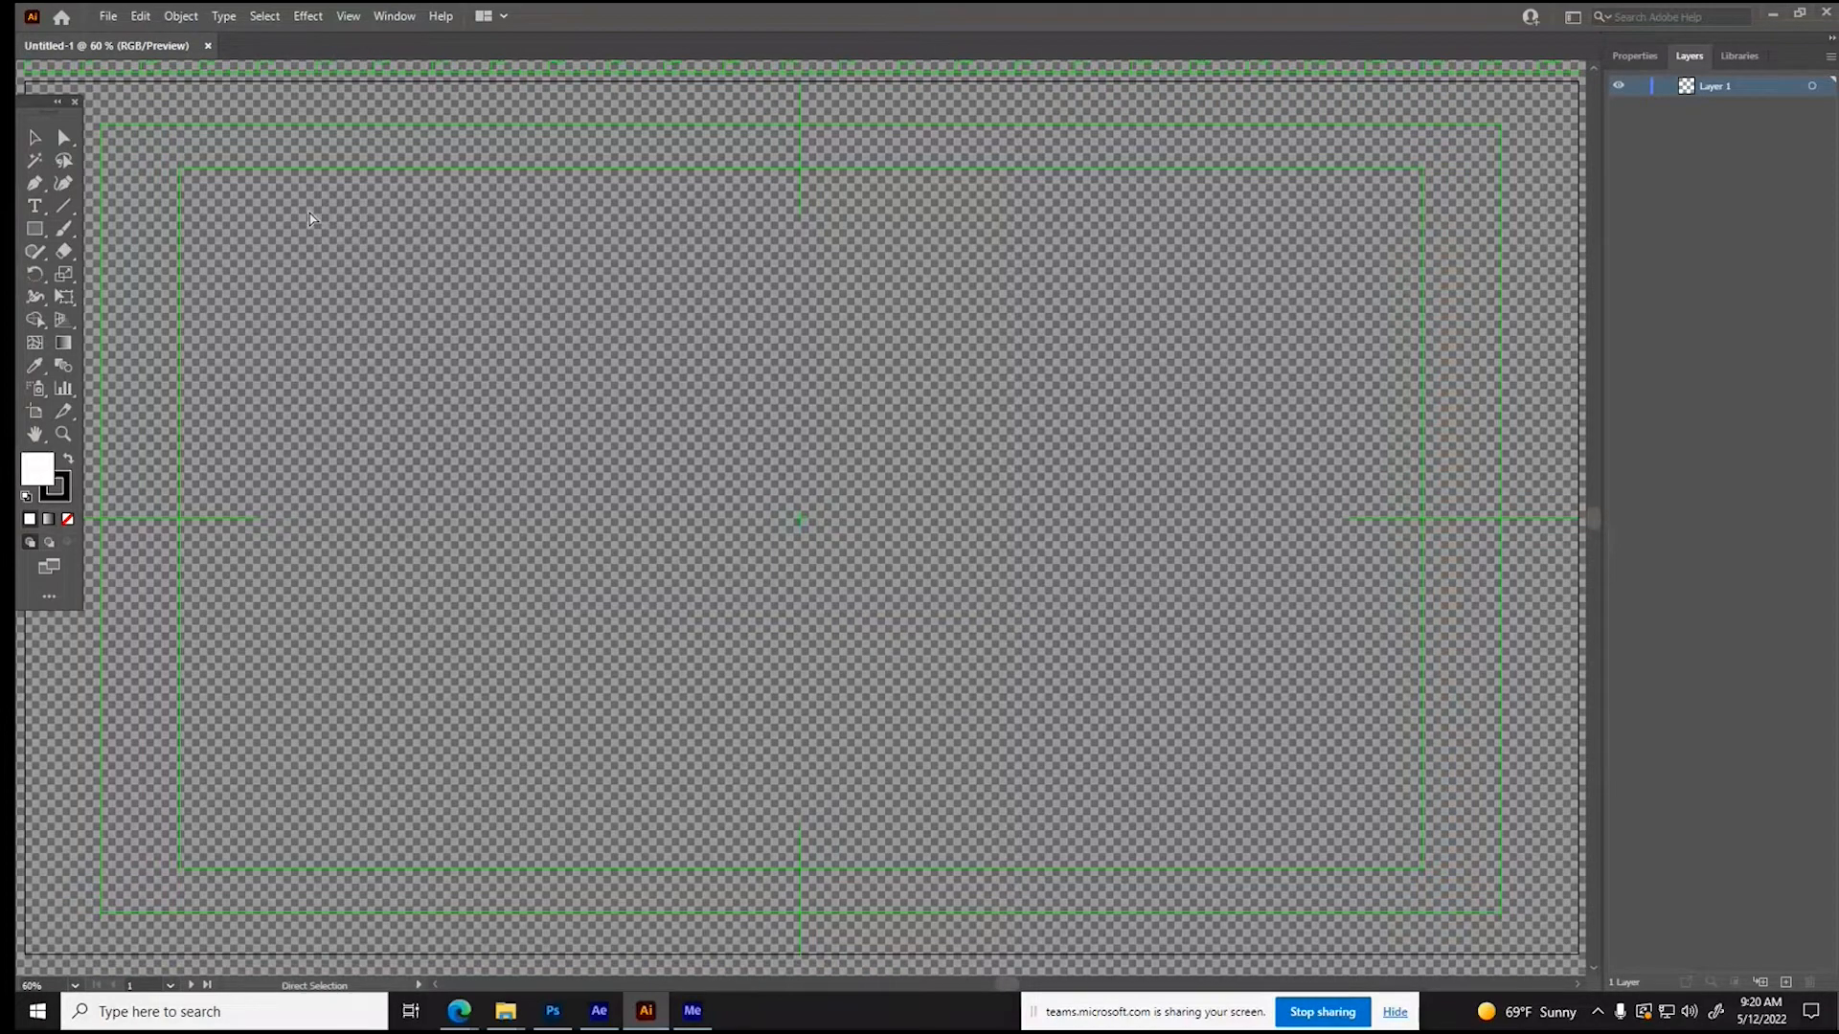
key(ctrl+minus)
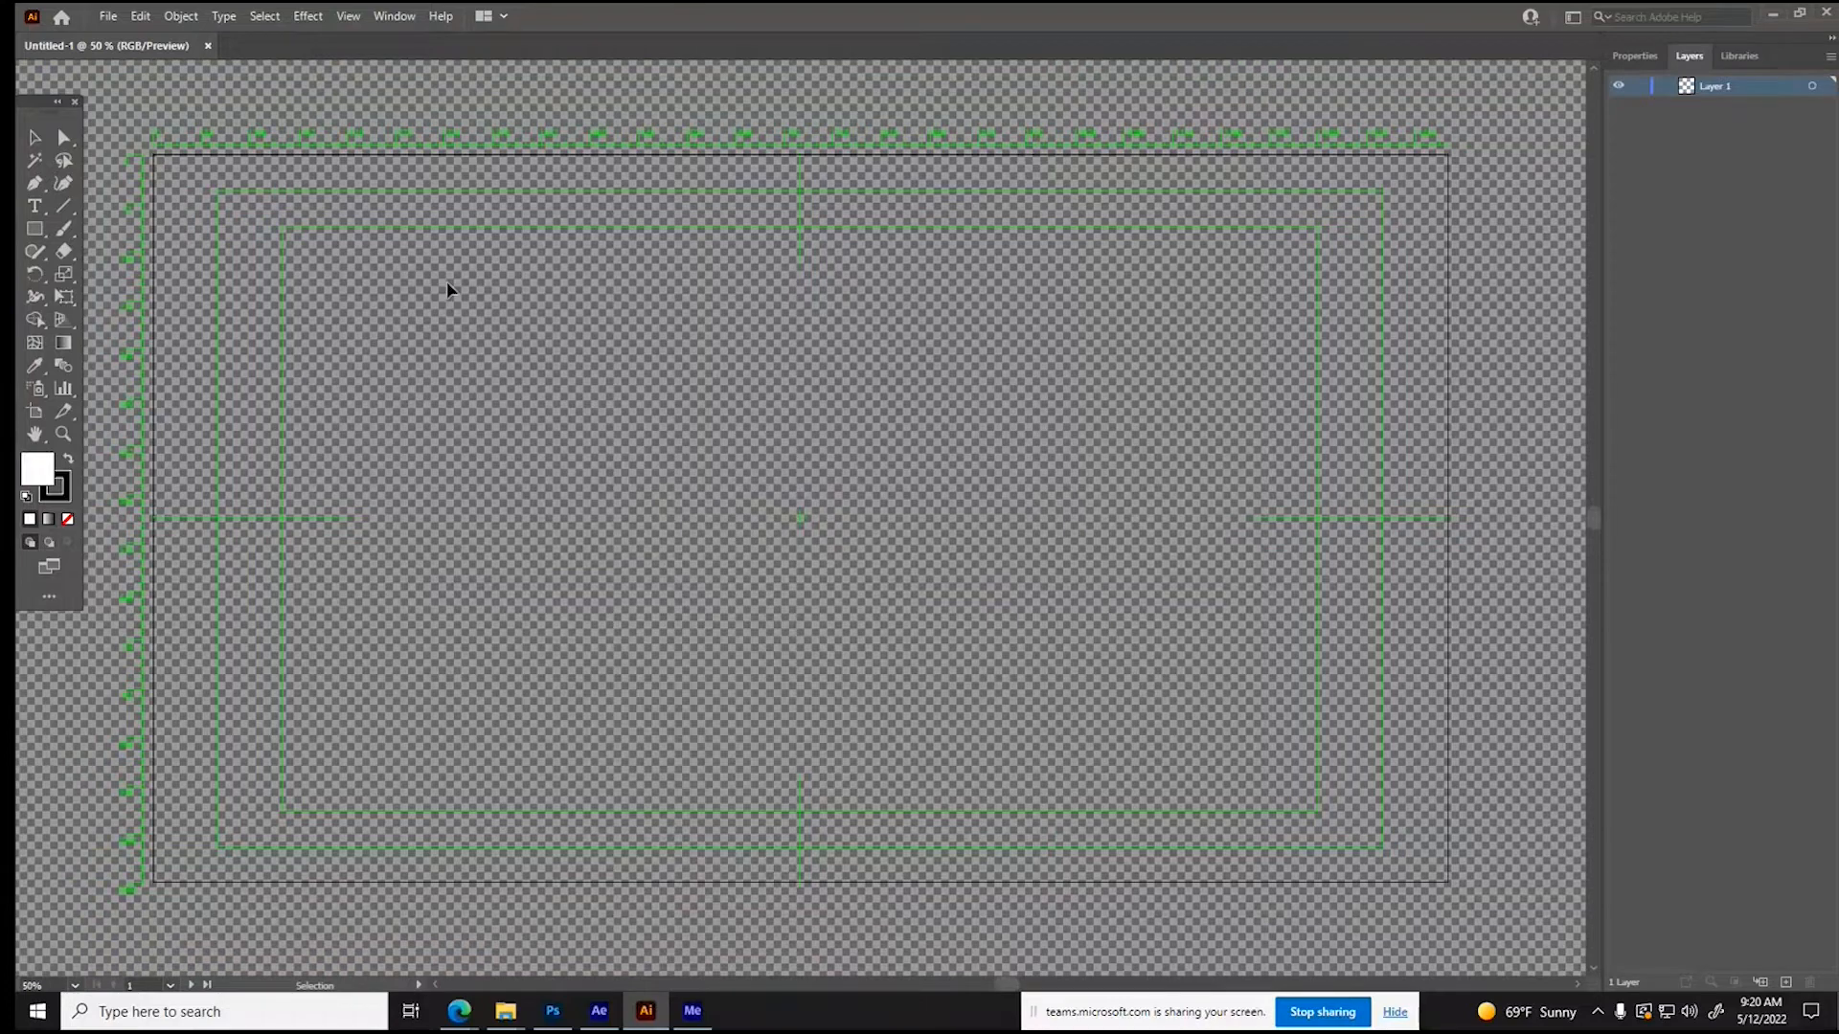
- Place the green Jeep logo image in the document and move it to about the artboard's centre
click(104, 17)
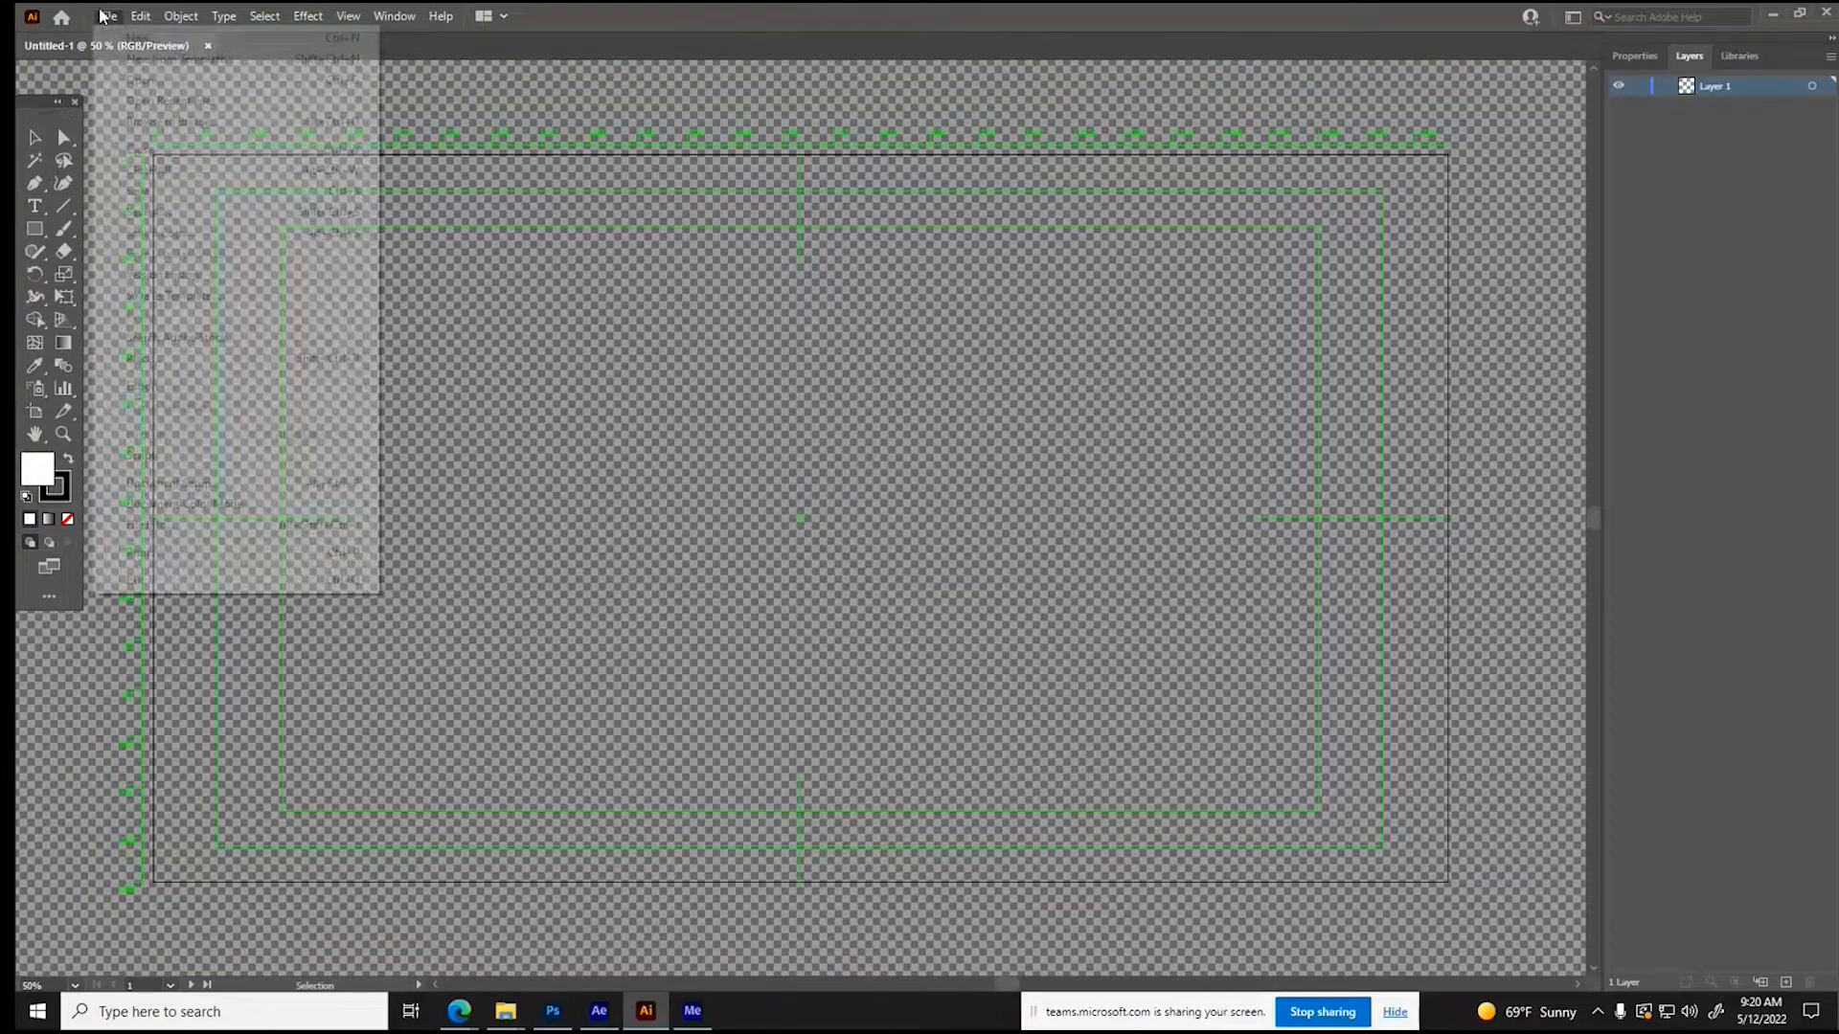
click(178, 358)
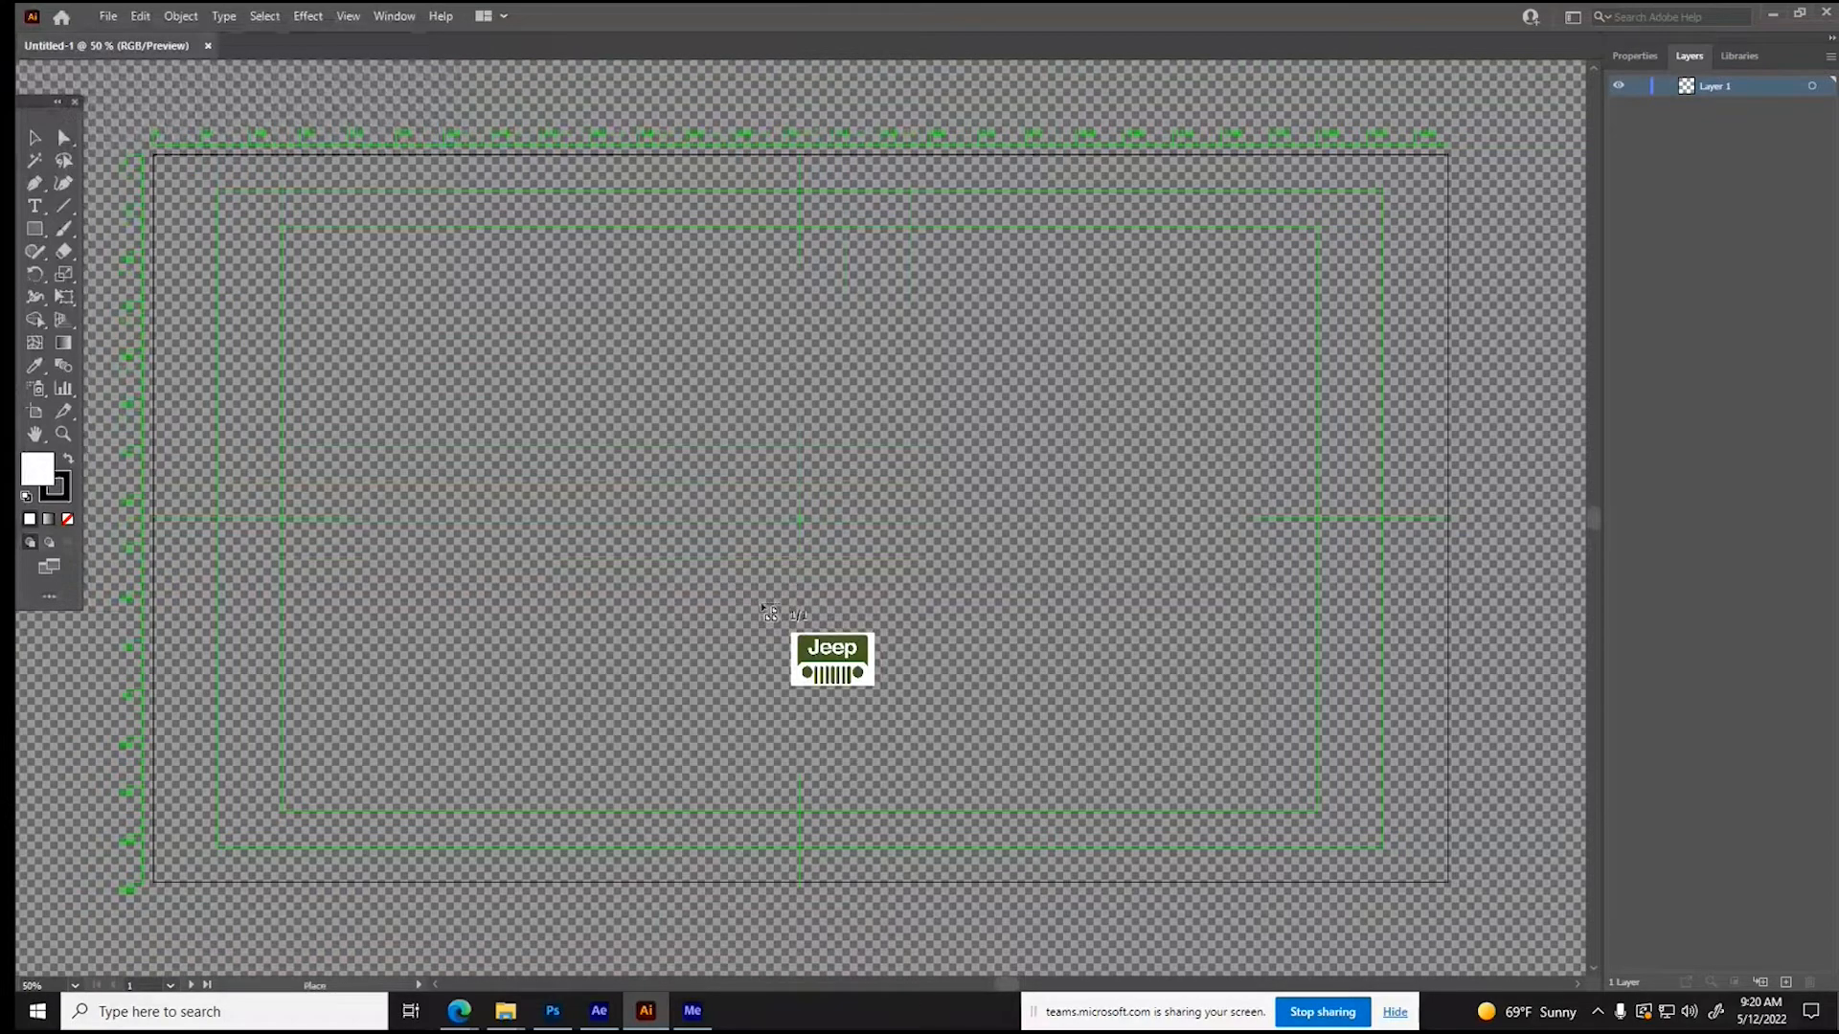
click(763, 608)
drag(782, 493, 802, 521)
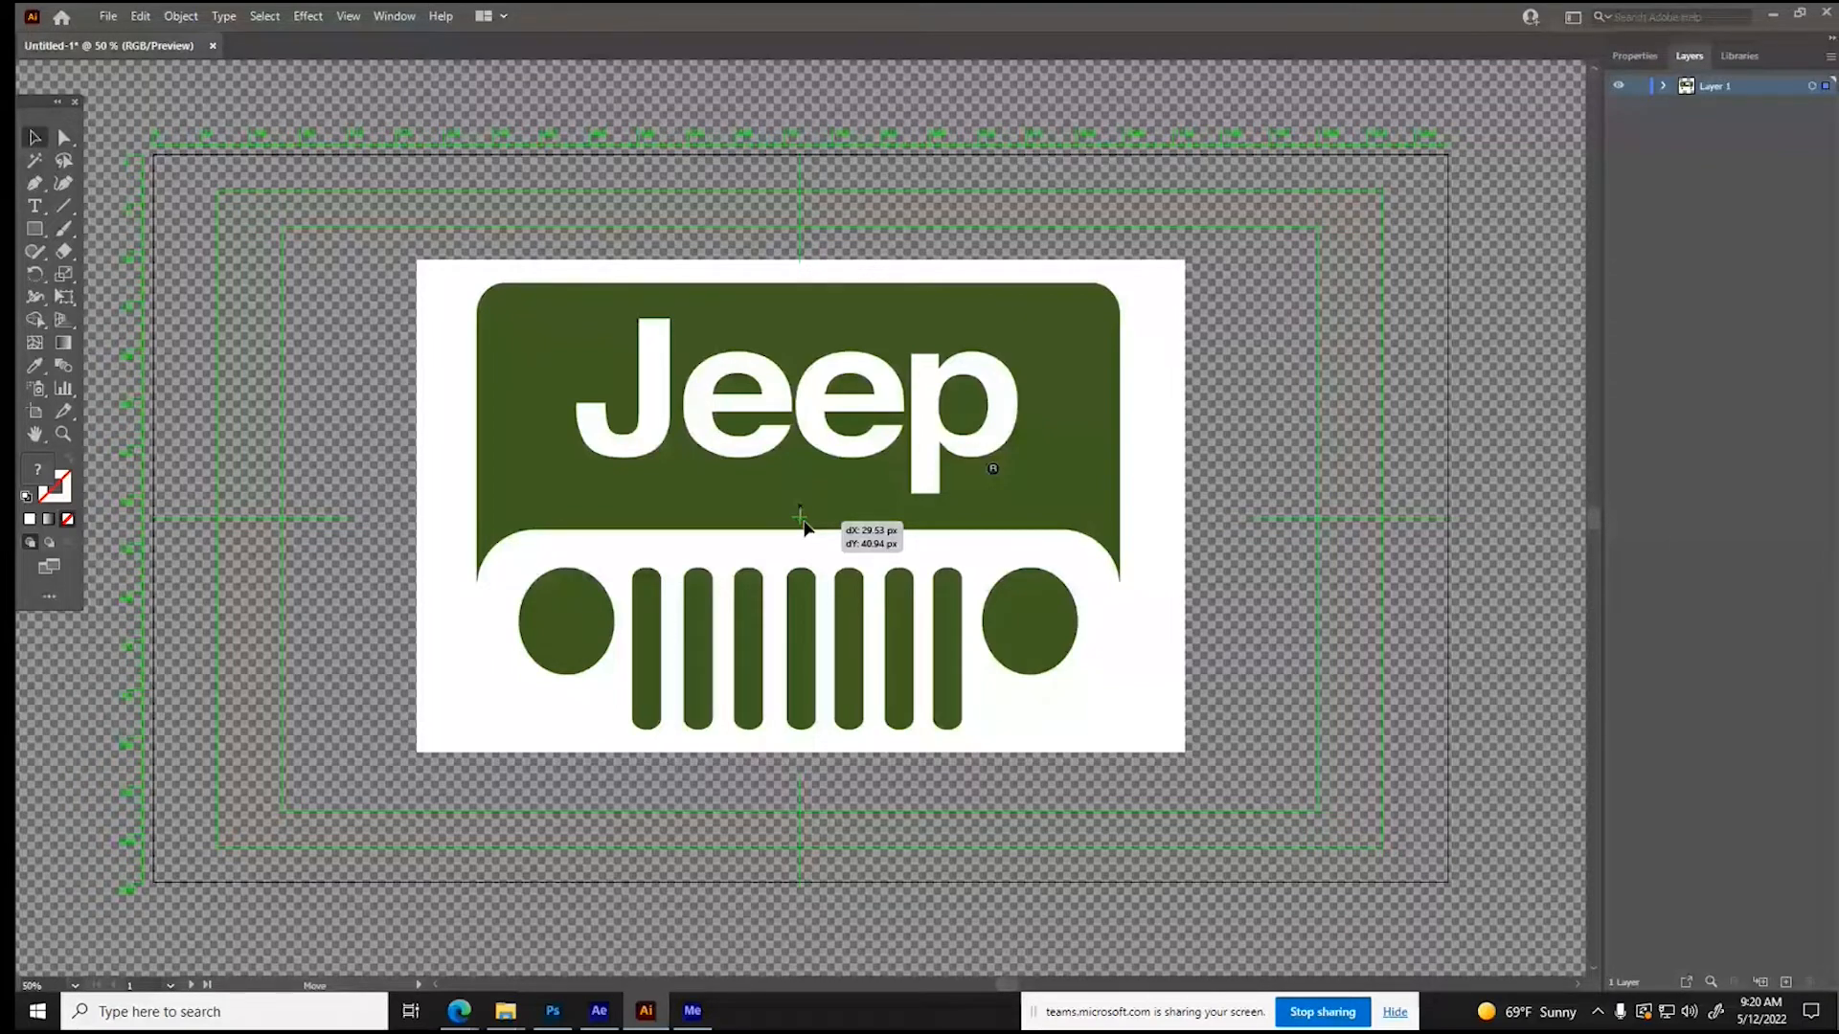
drag(802, 525, 803, 526)
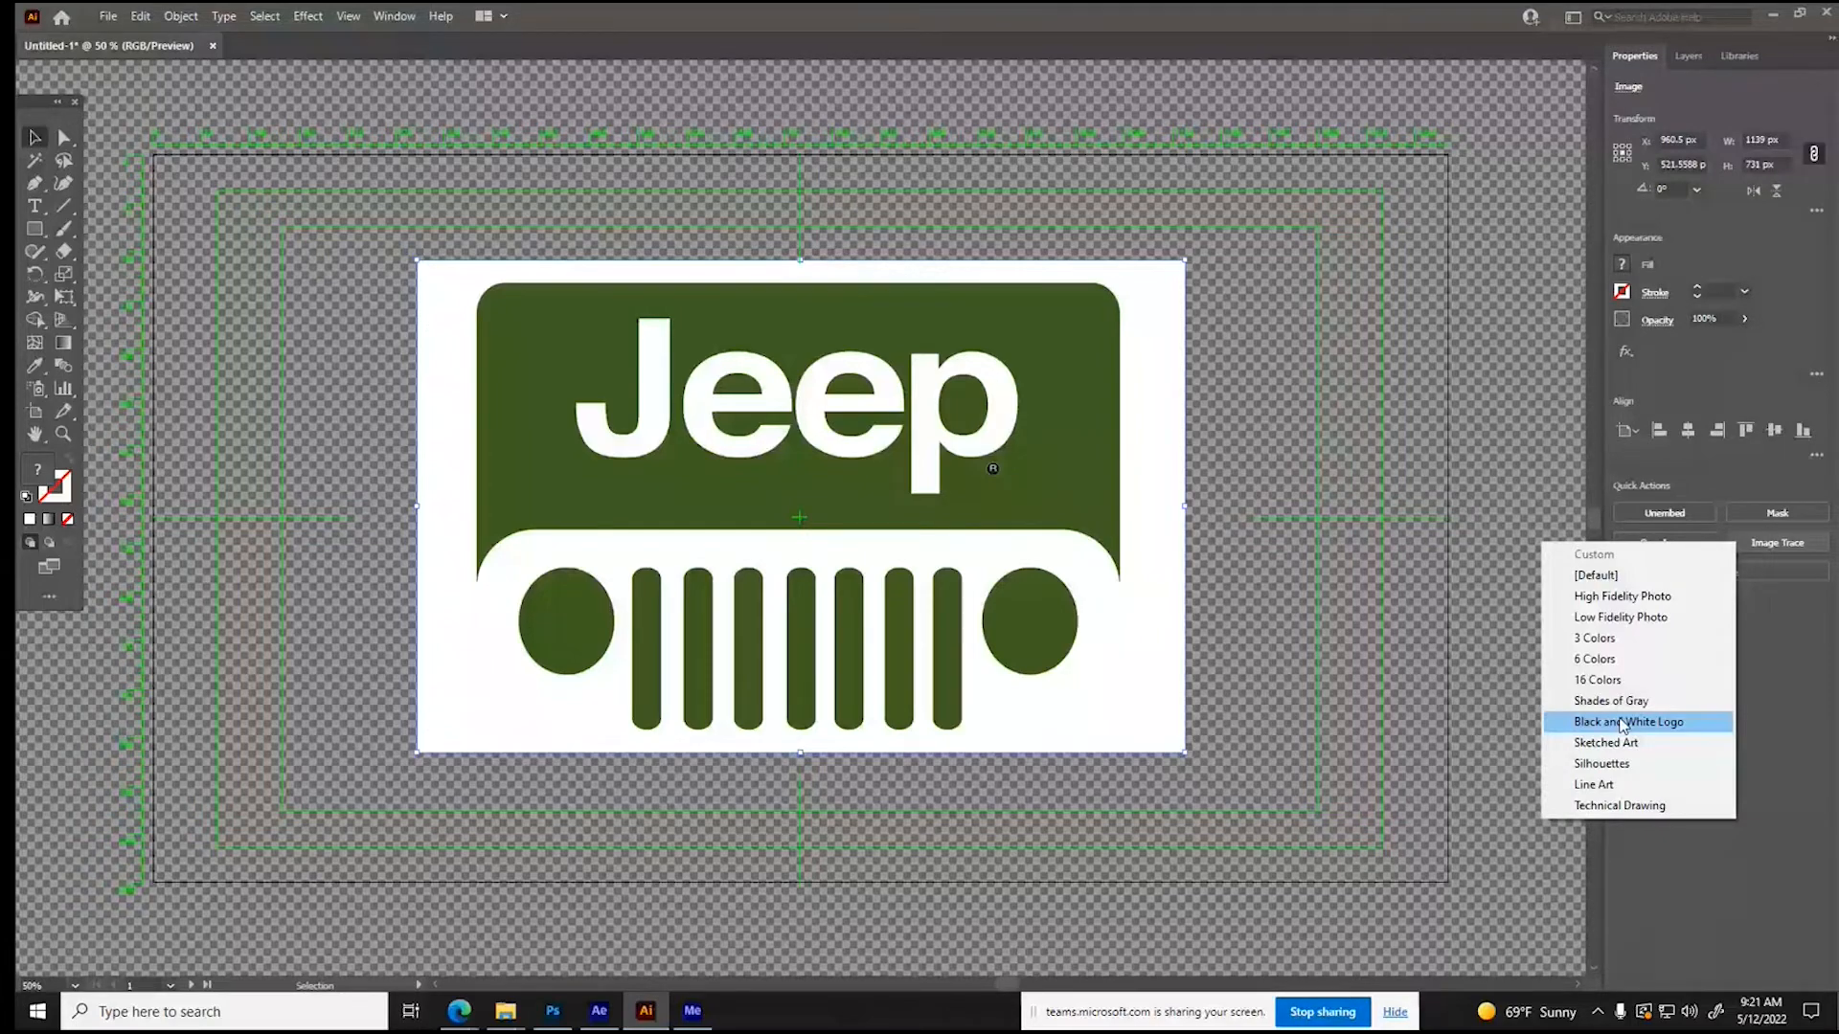
- Image Trace the Jeep logo with the Black and White Logo preset, check the advanced trace settings, and expand the tracing
click(1623, 725)
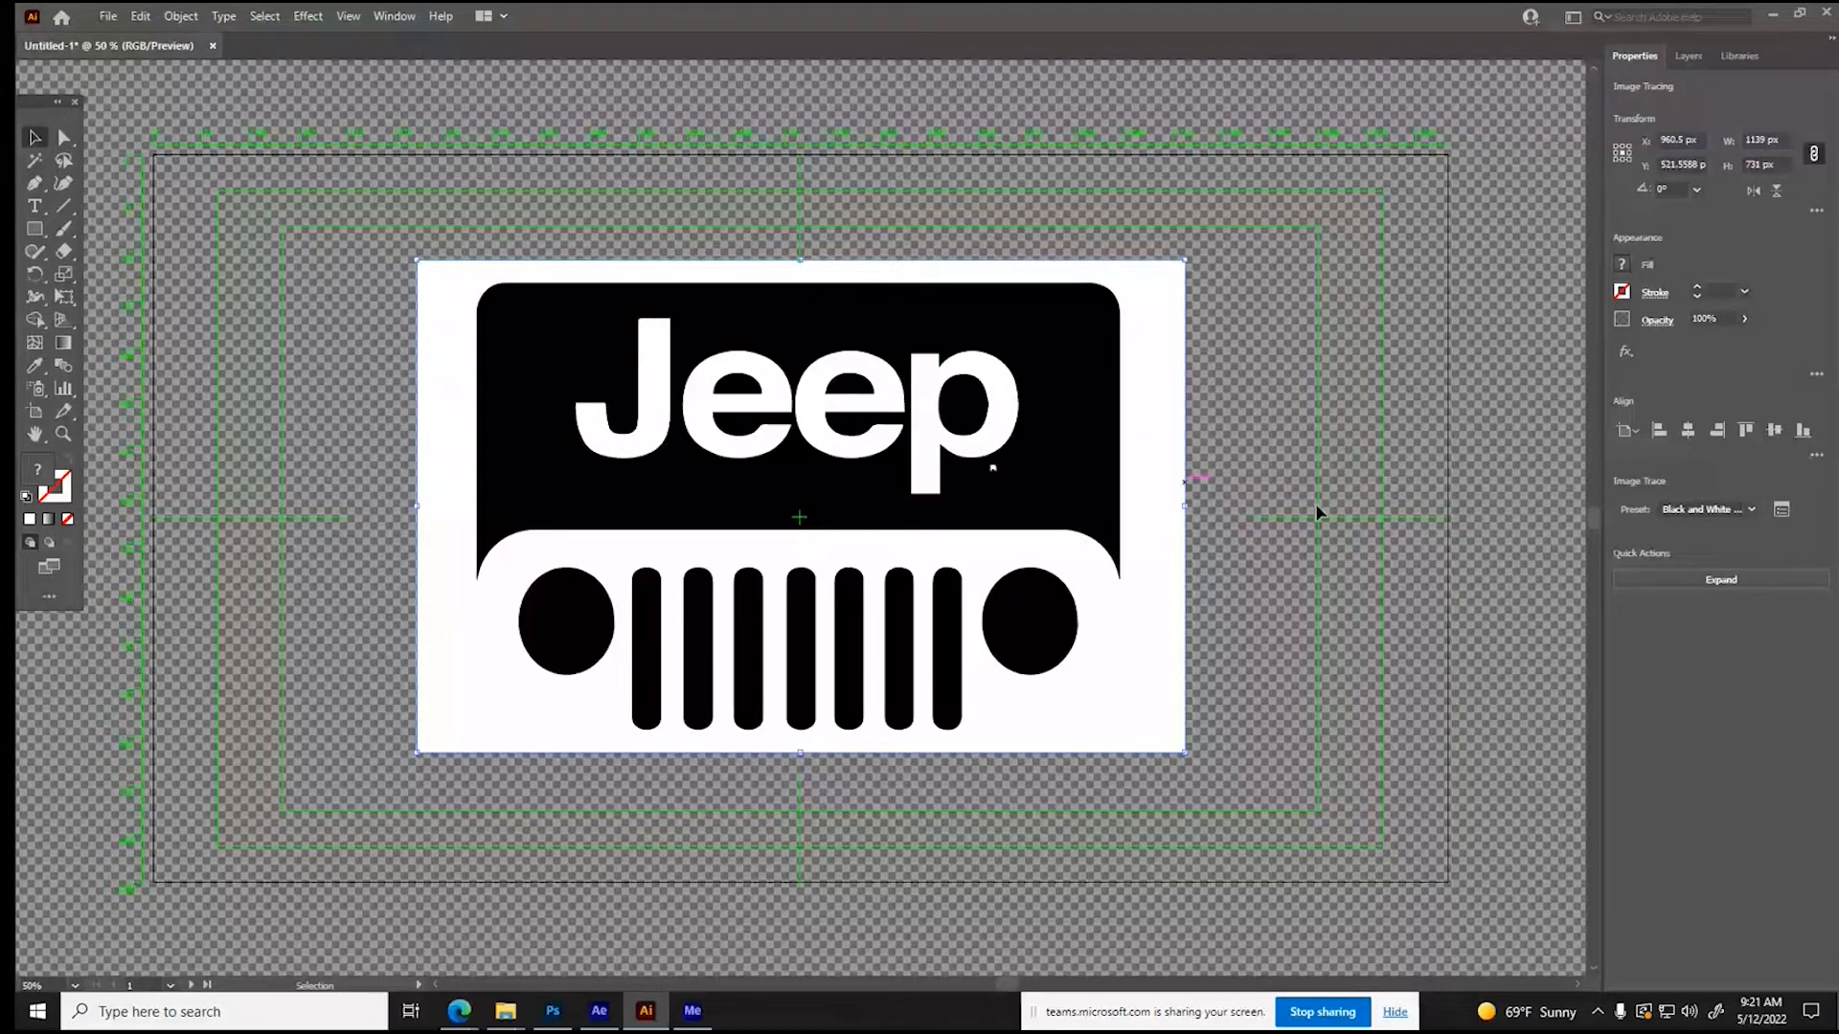
click(1781, 510)
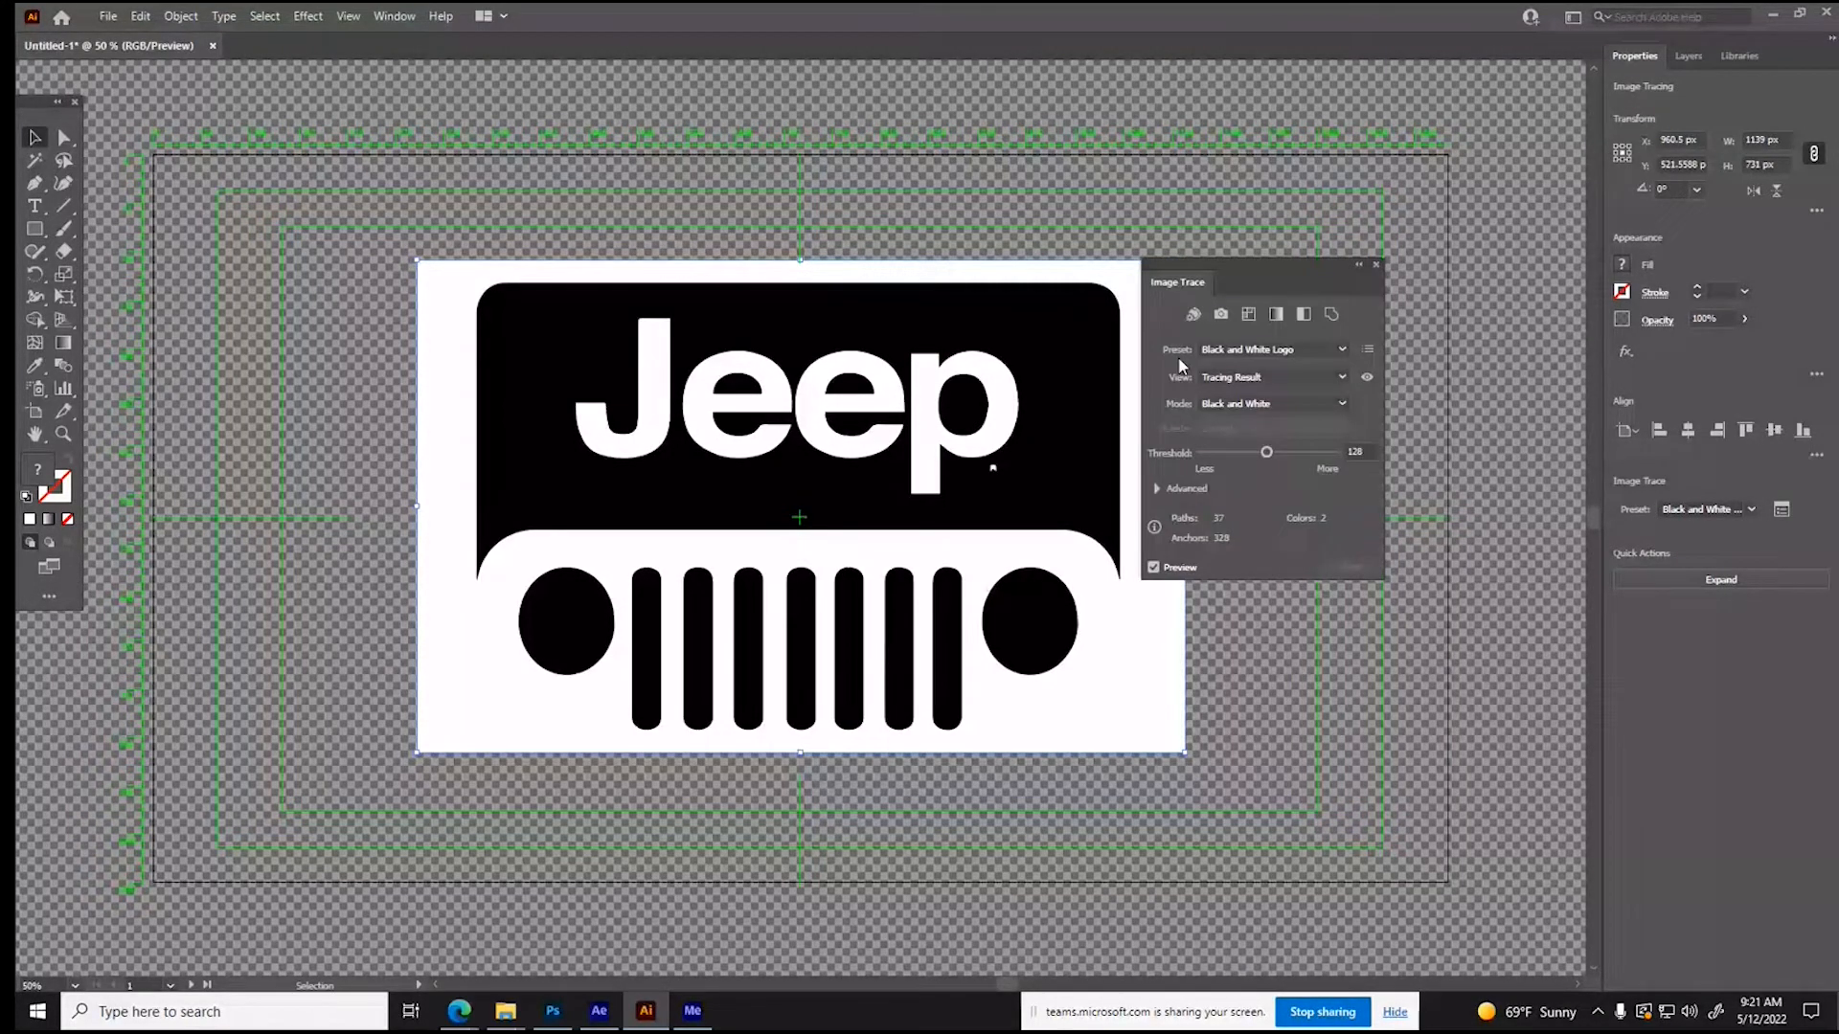
click(1186, 488)
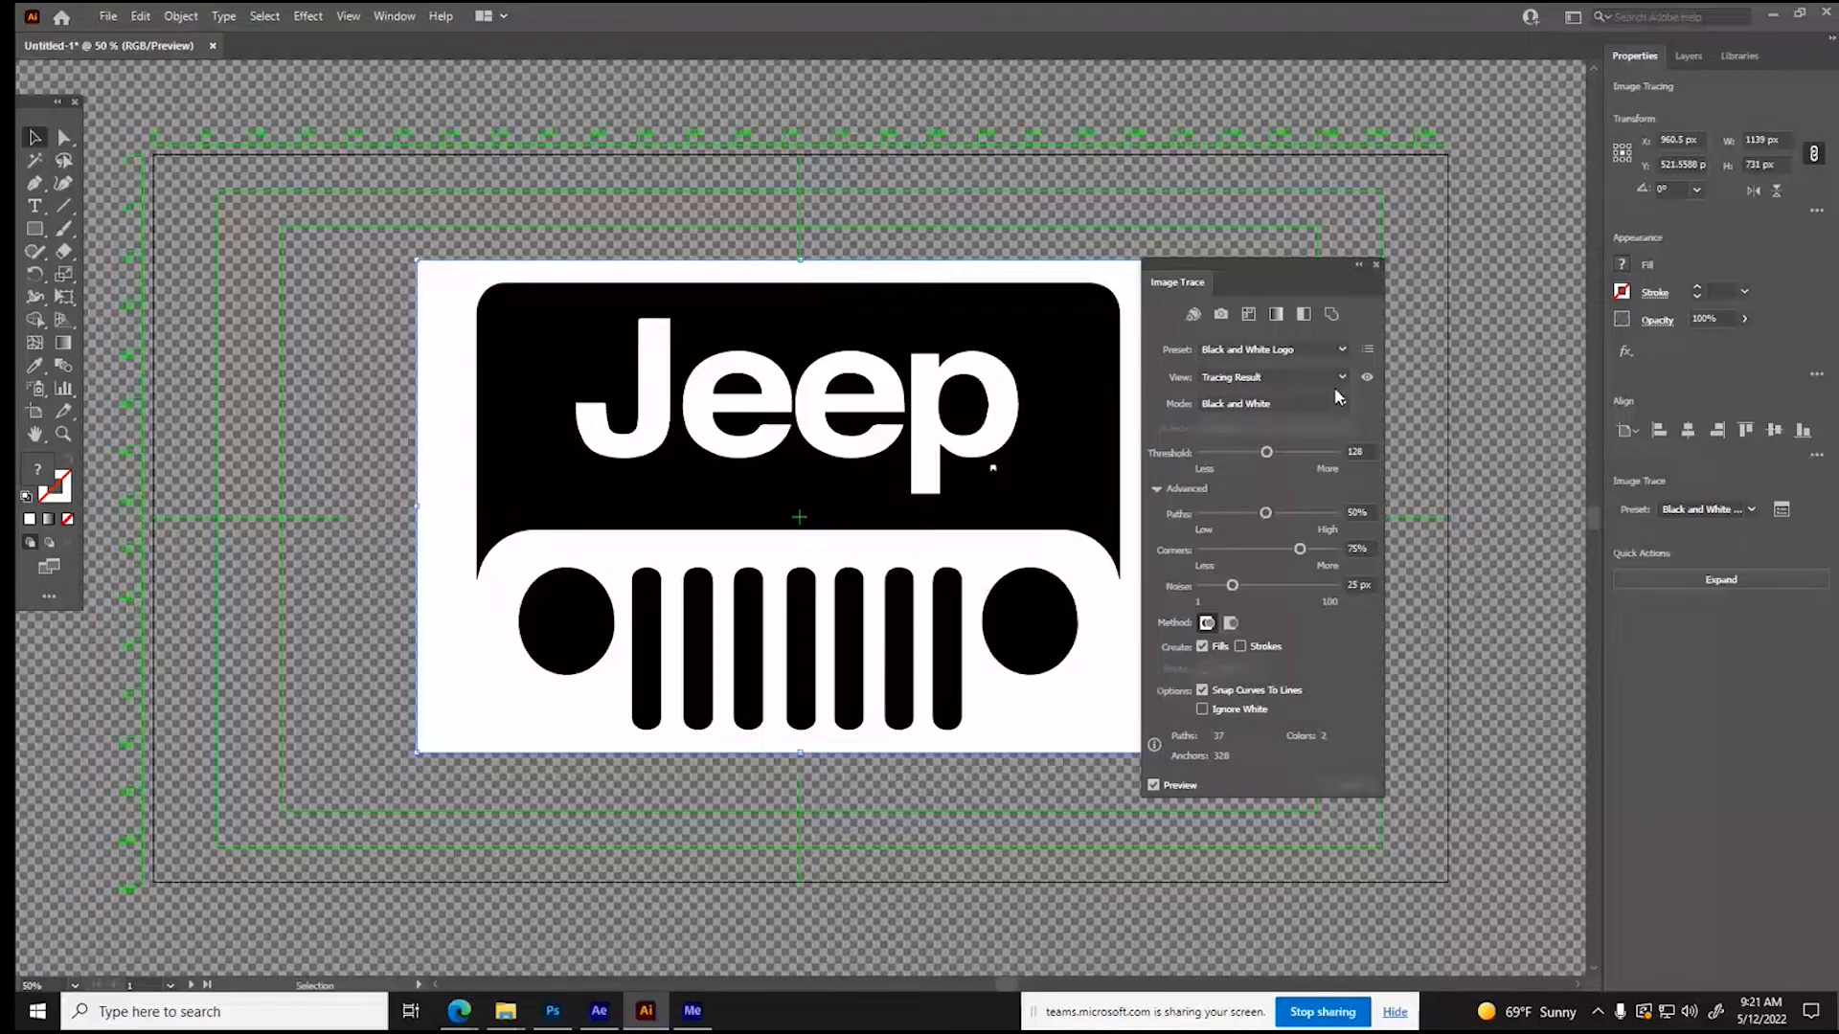
click(1740, 581)
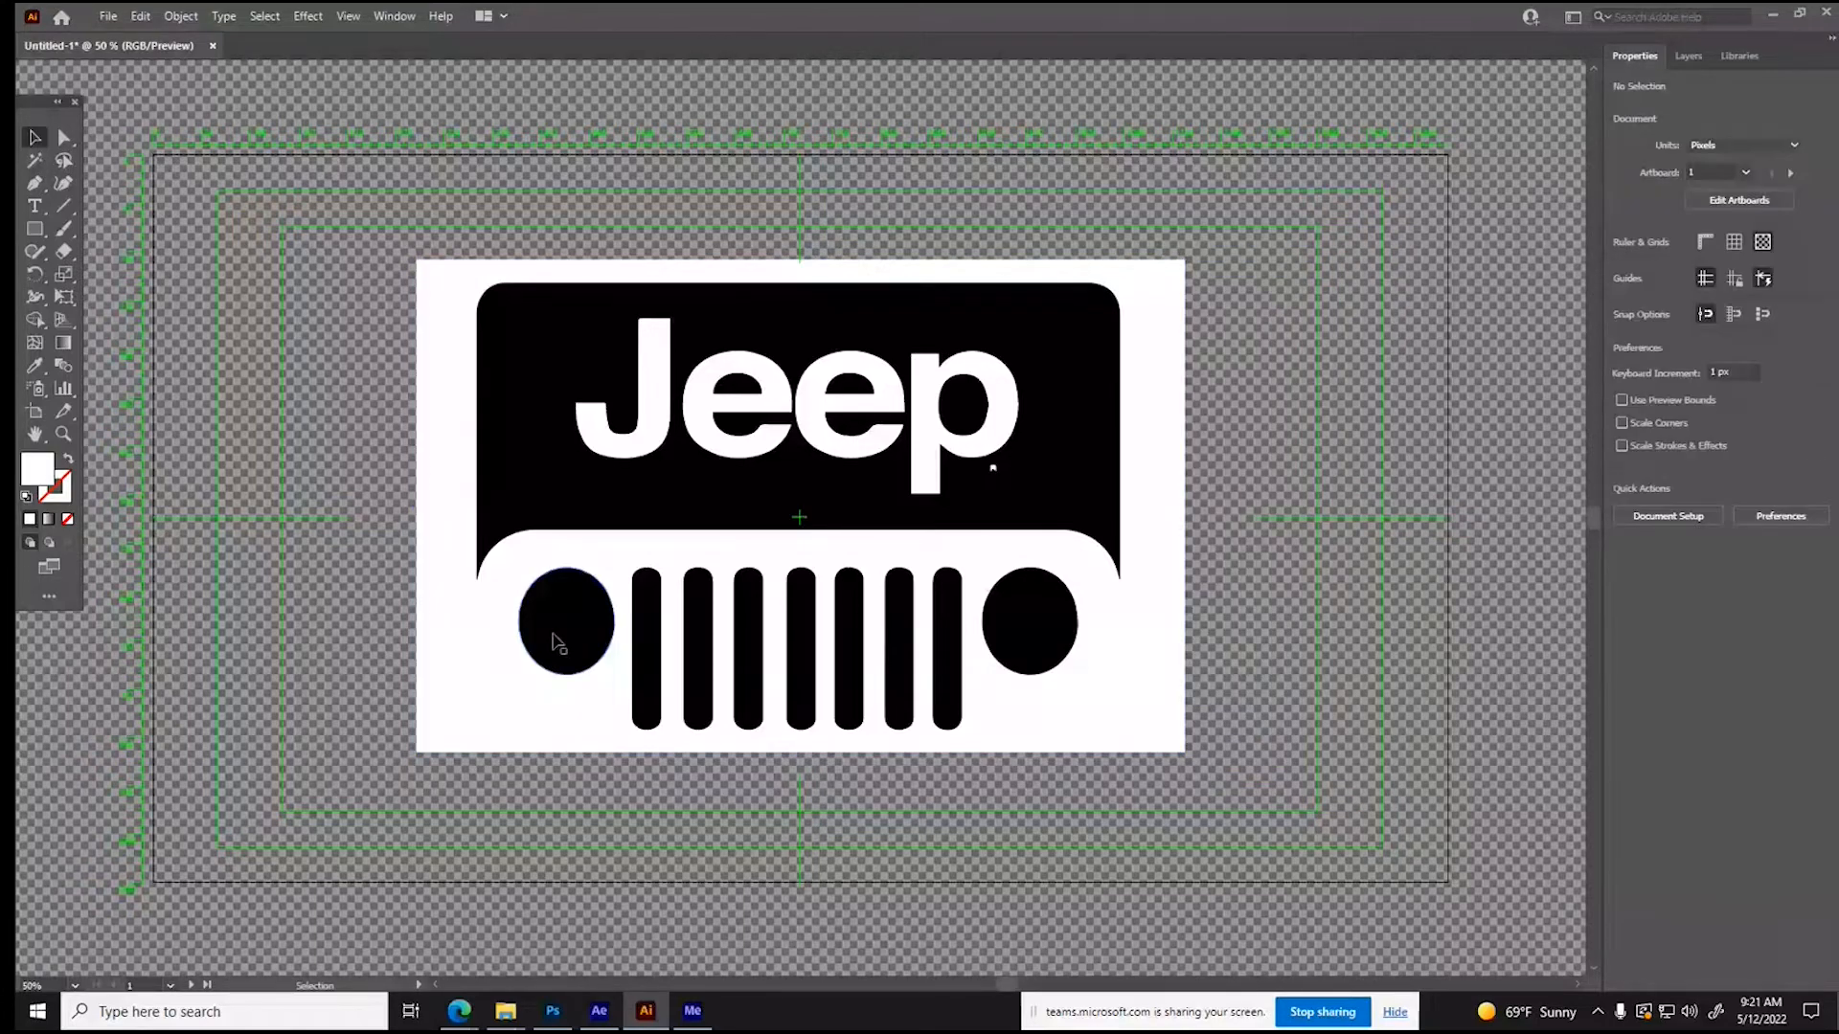
- Delete the traced headlights, grille bars, white background and the black panel behind the Jeep lettering
click(559, 642)
key(Delete)
click(1067, 501)
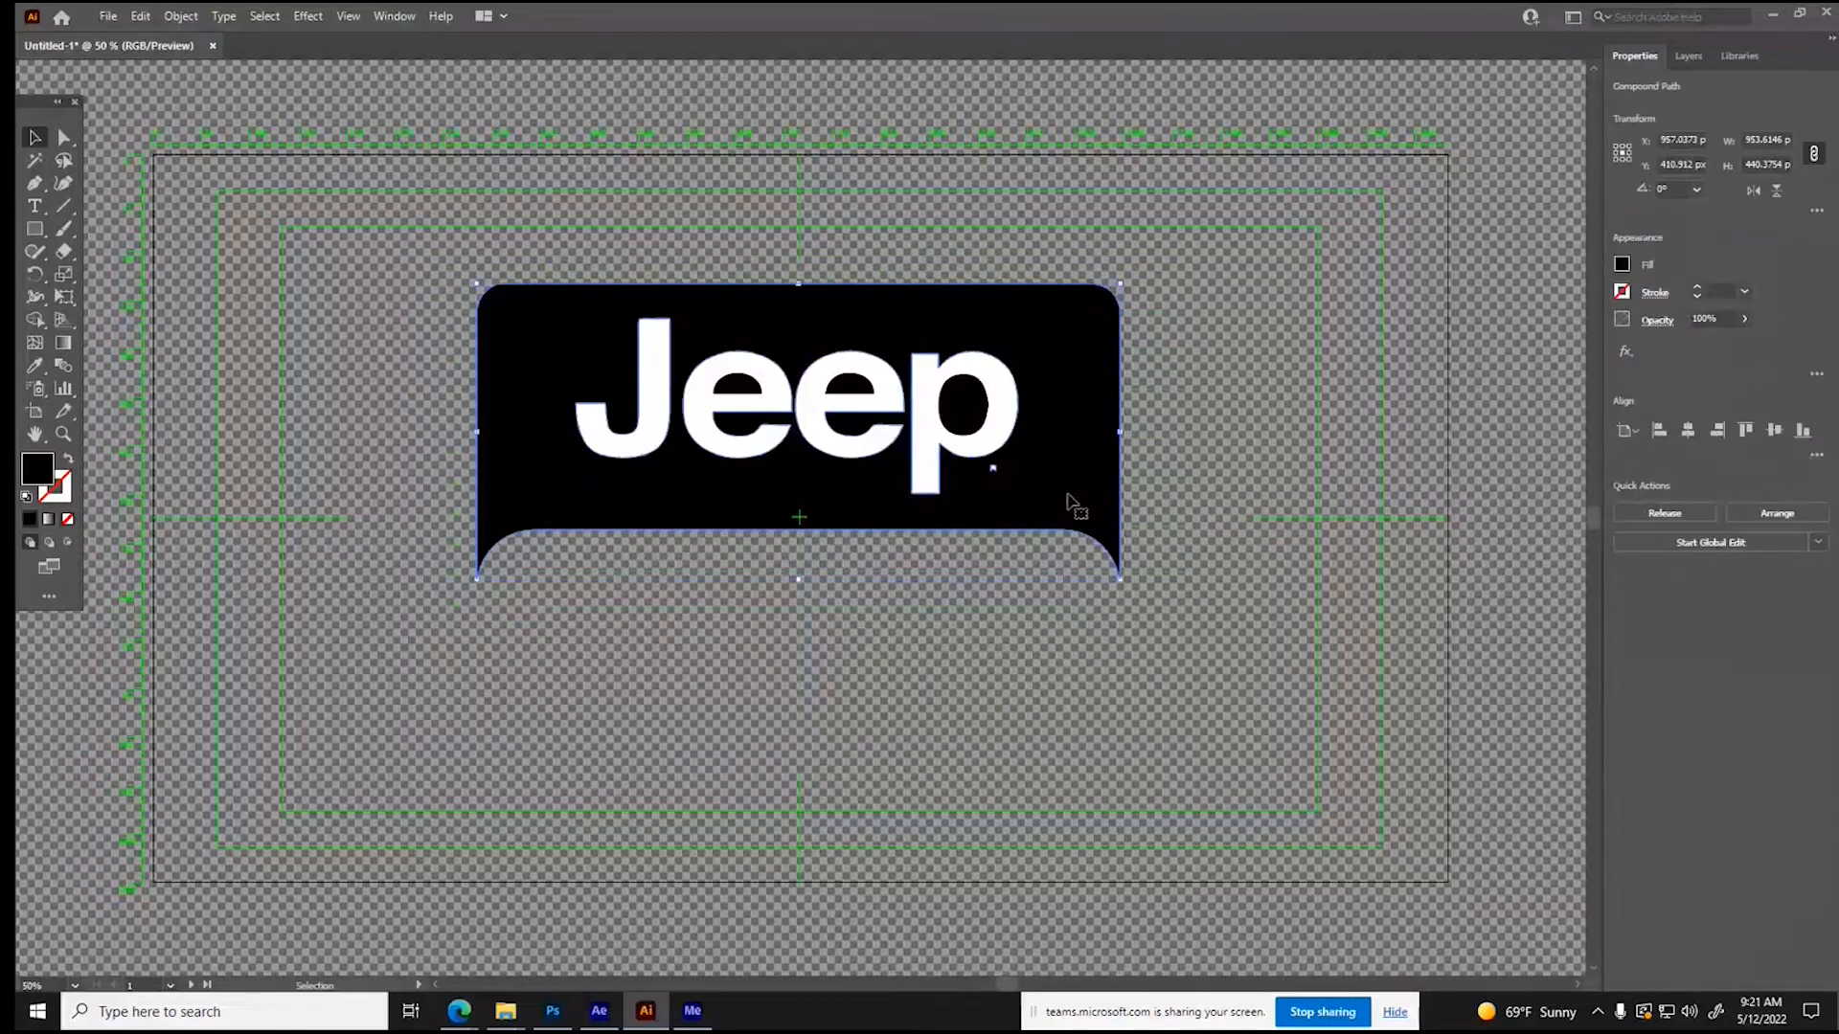
key(Delete)
- Delete the tiny mark beside the letter p and the black shapes inside the letters p, e and e
click(1002, 476)
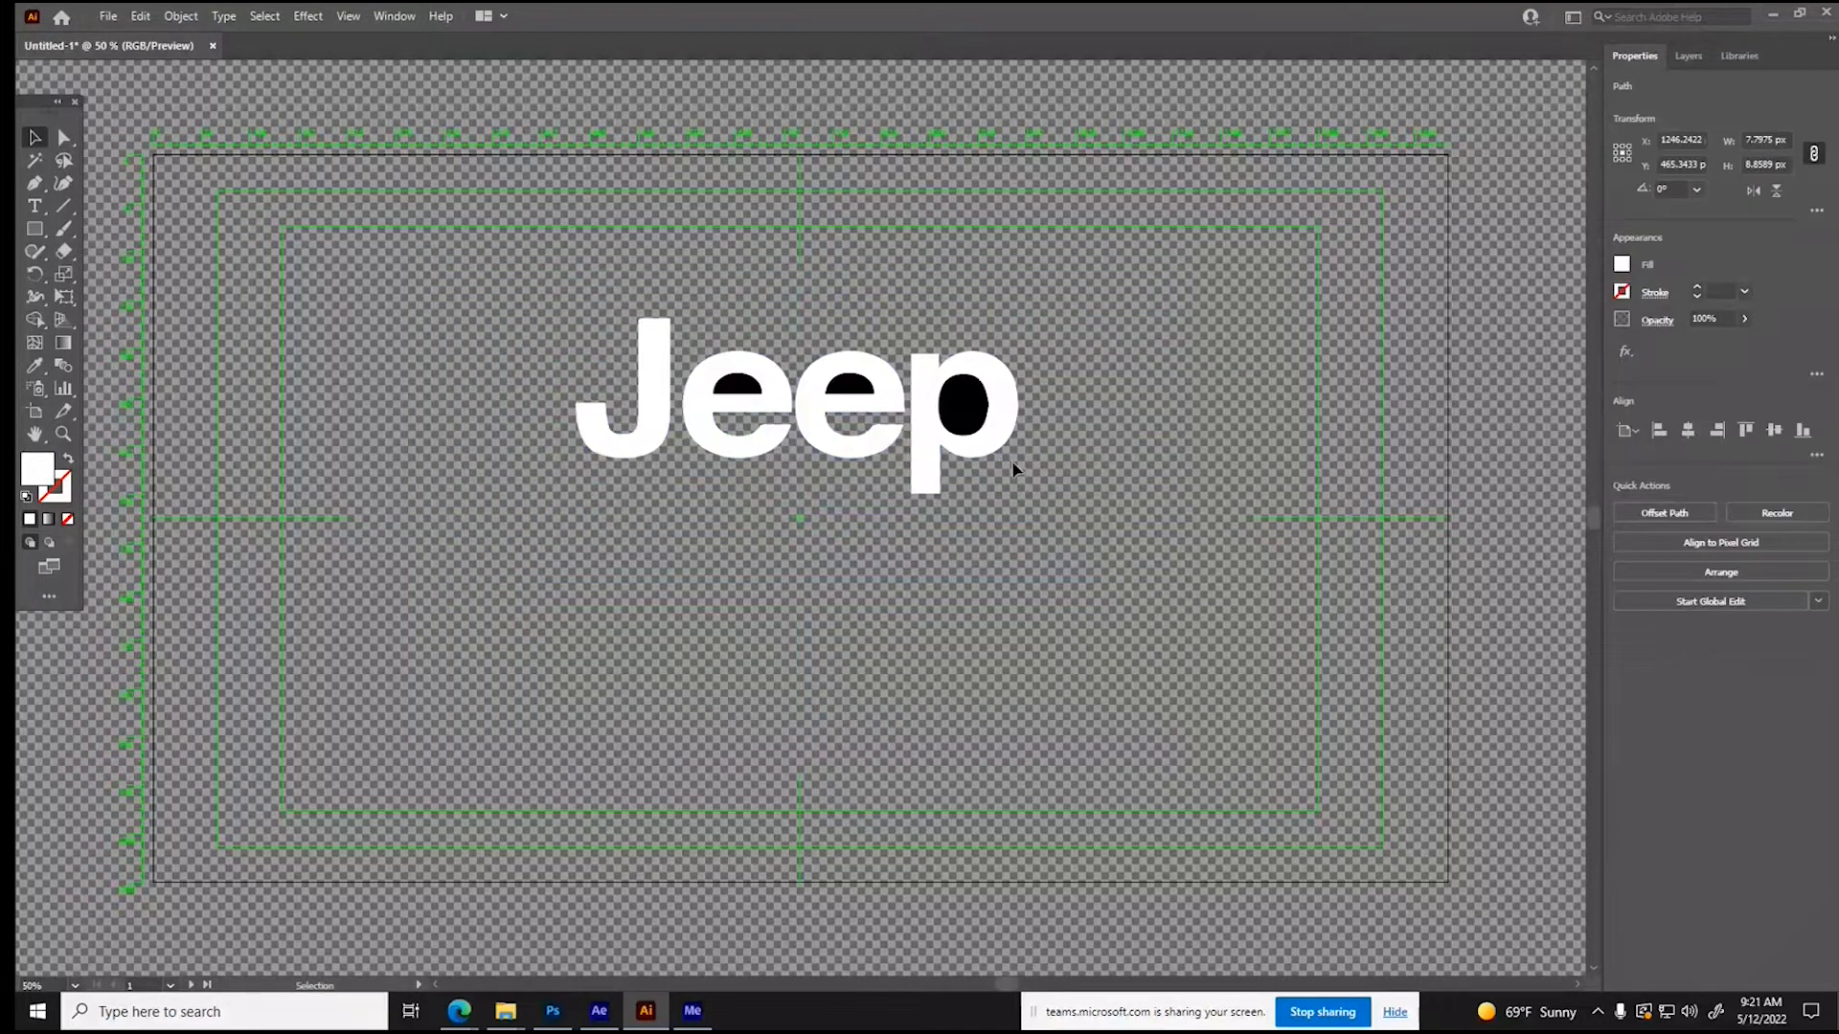
click(955, 422)
key(Delete)
click(847, 387)
key(Delete)
click(746, 388)
key(Delete)
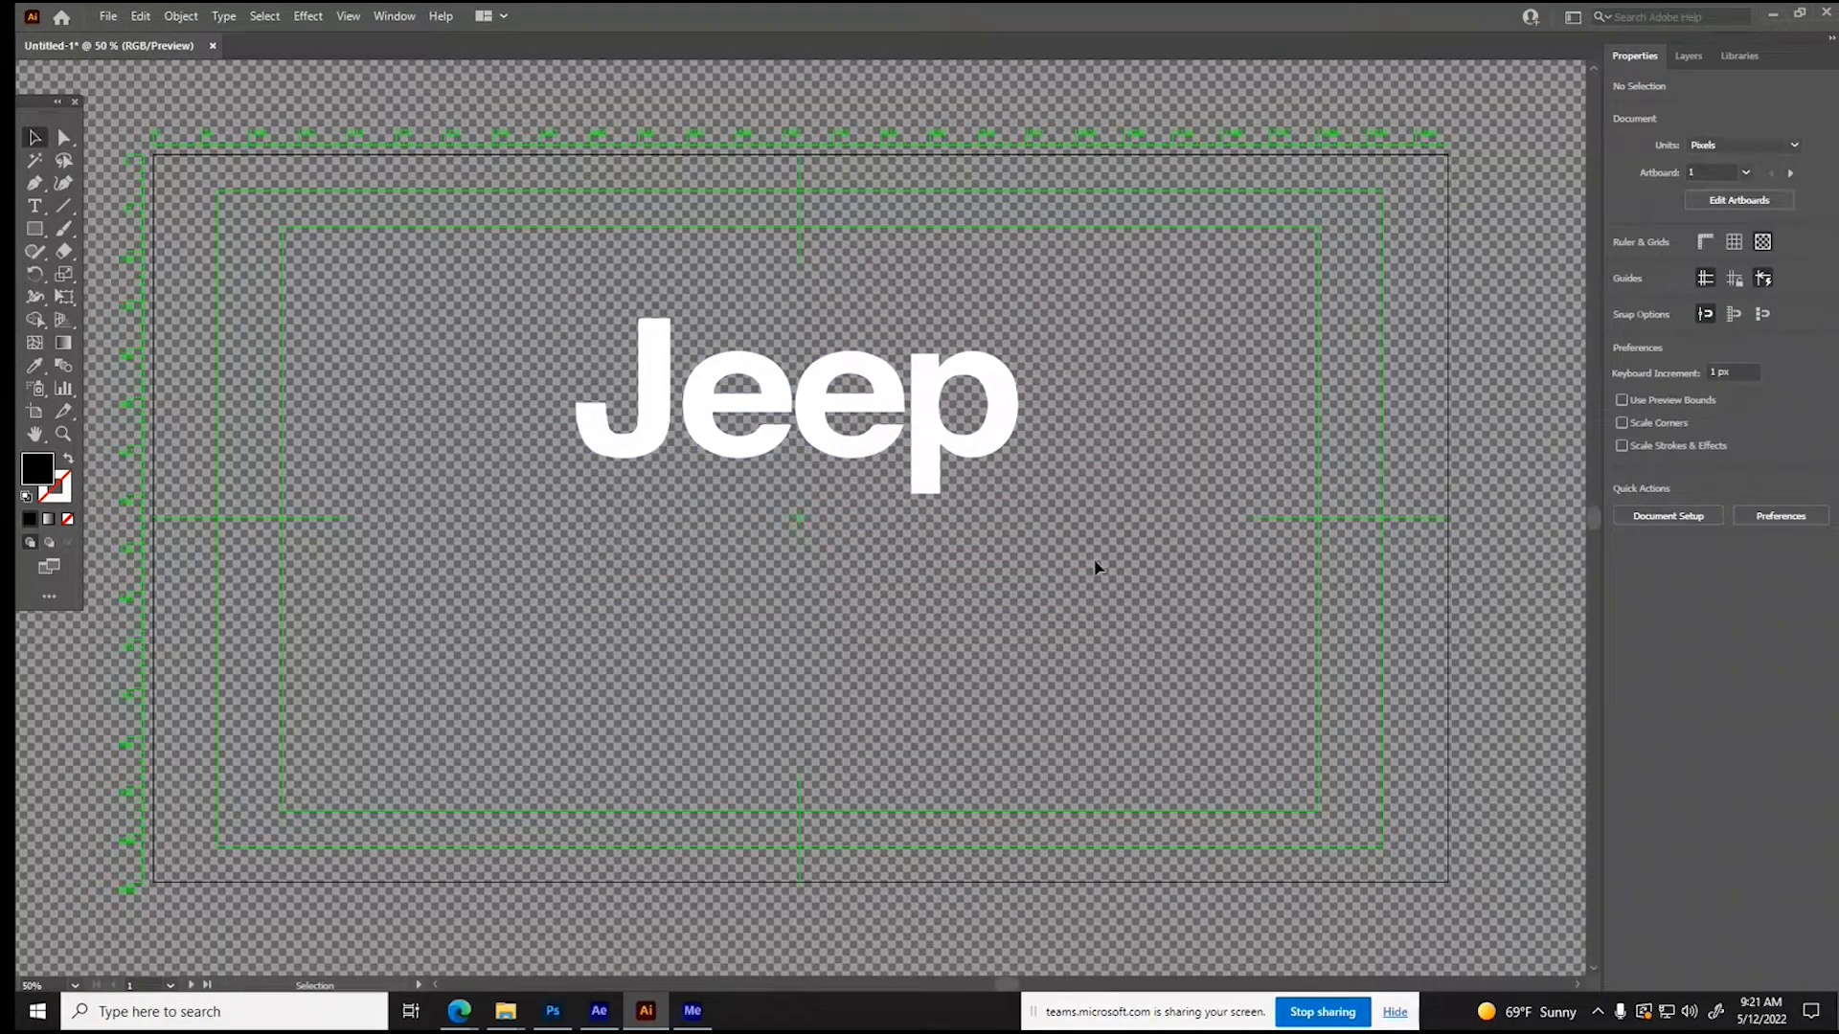
- Enlarge the white Jeep lettering to about 938 px wide and reposition it in the artboard's upper middle
drag(923, 463, 923, 494)
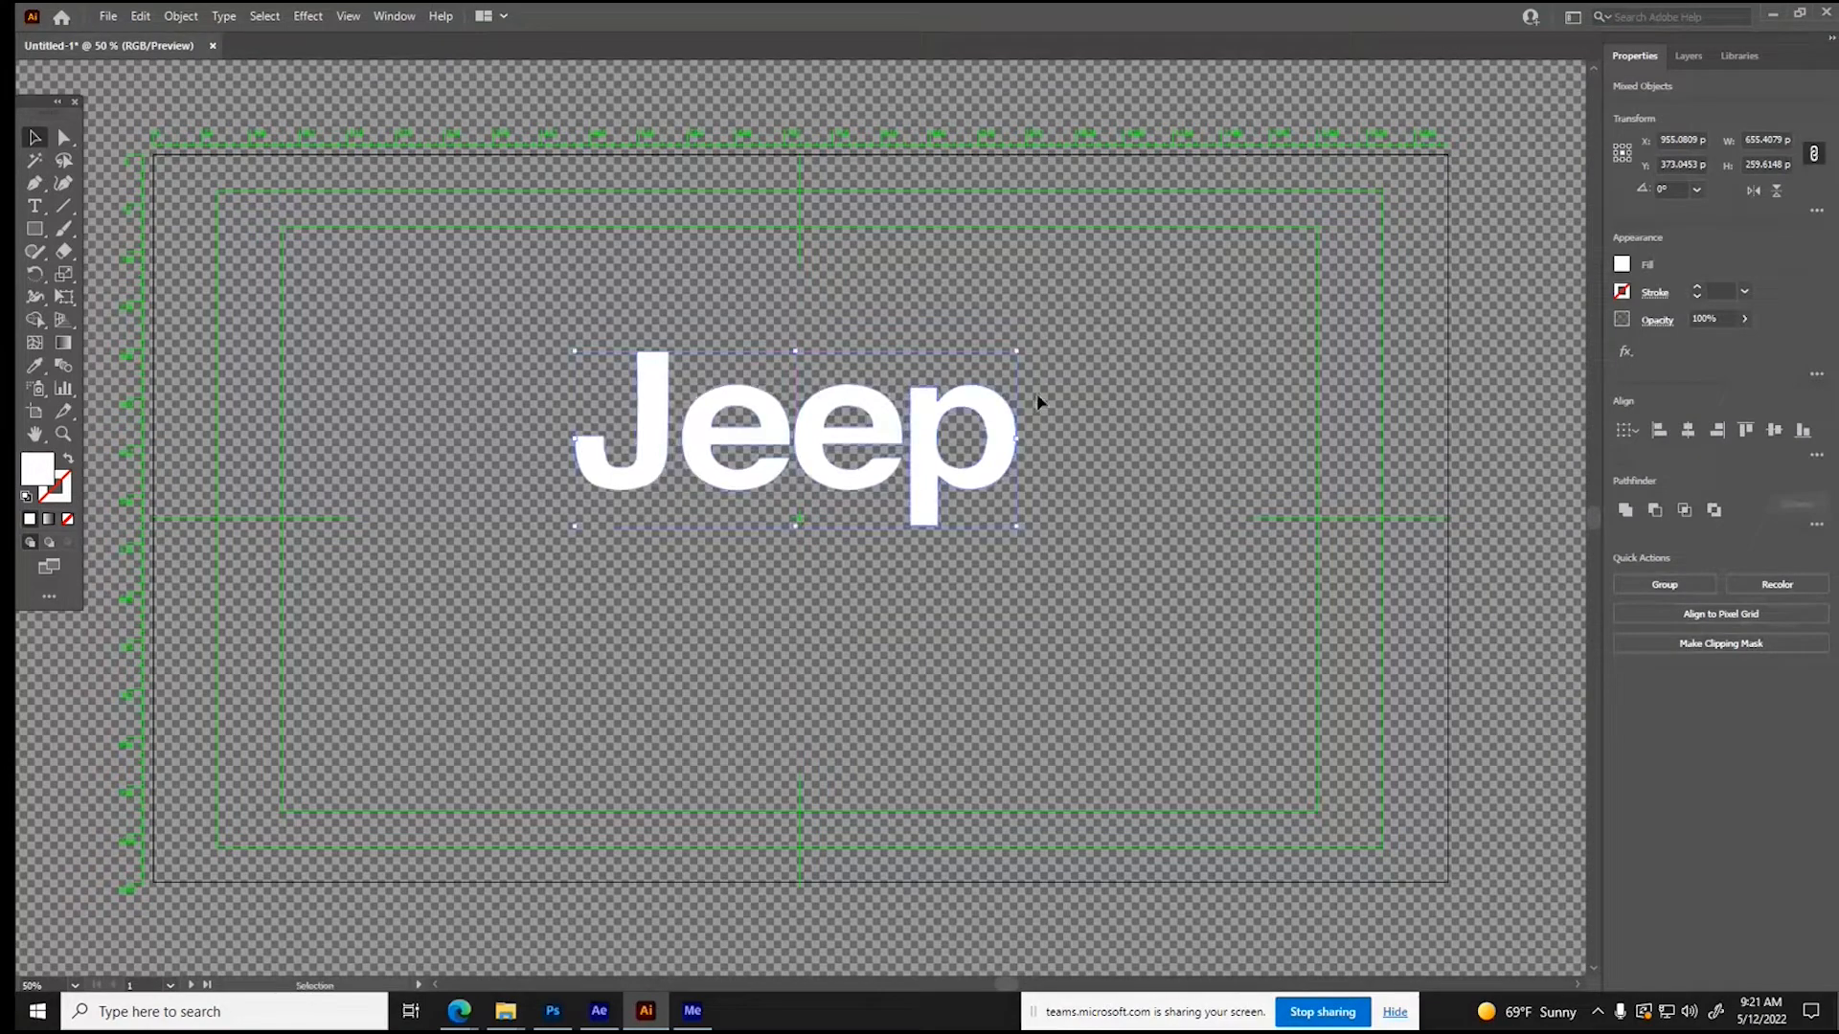
drag(1020, 357, 1207, 277)
drag(1085, 357, 997, 370)
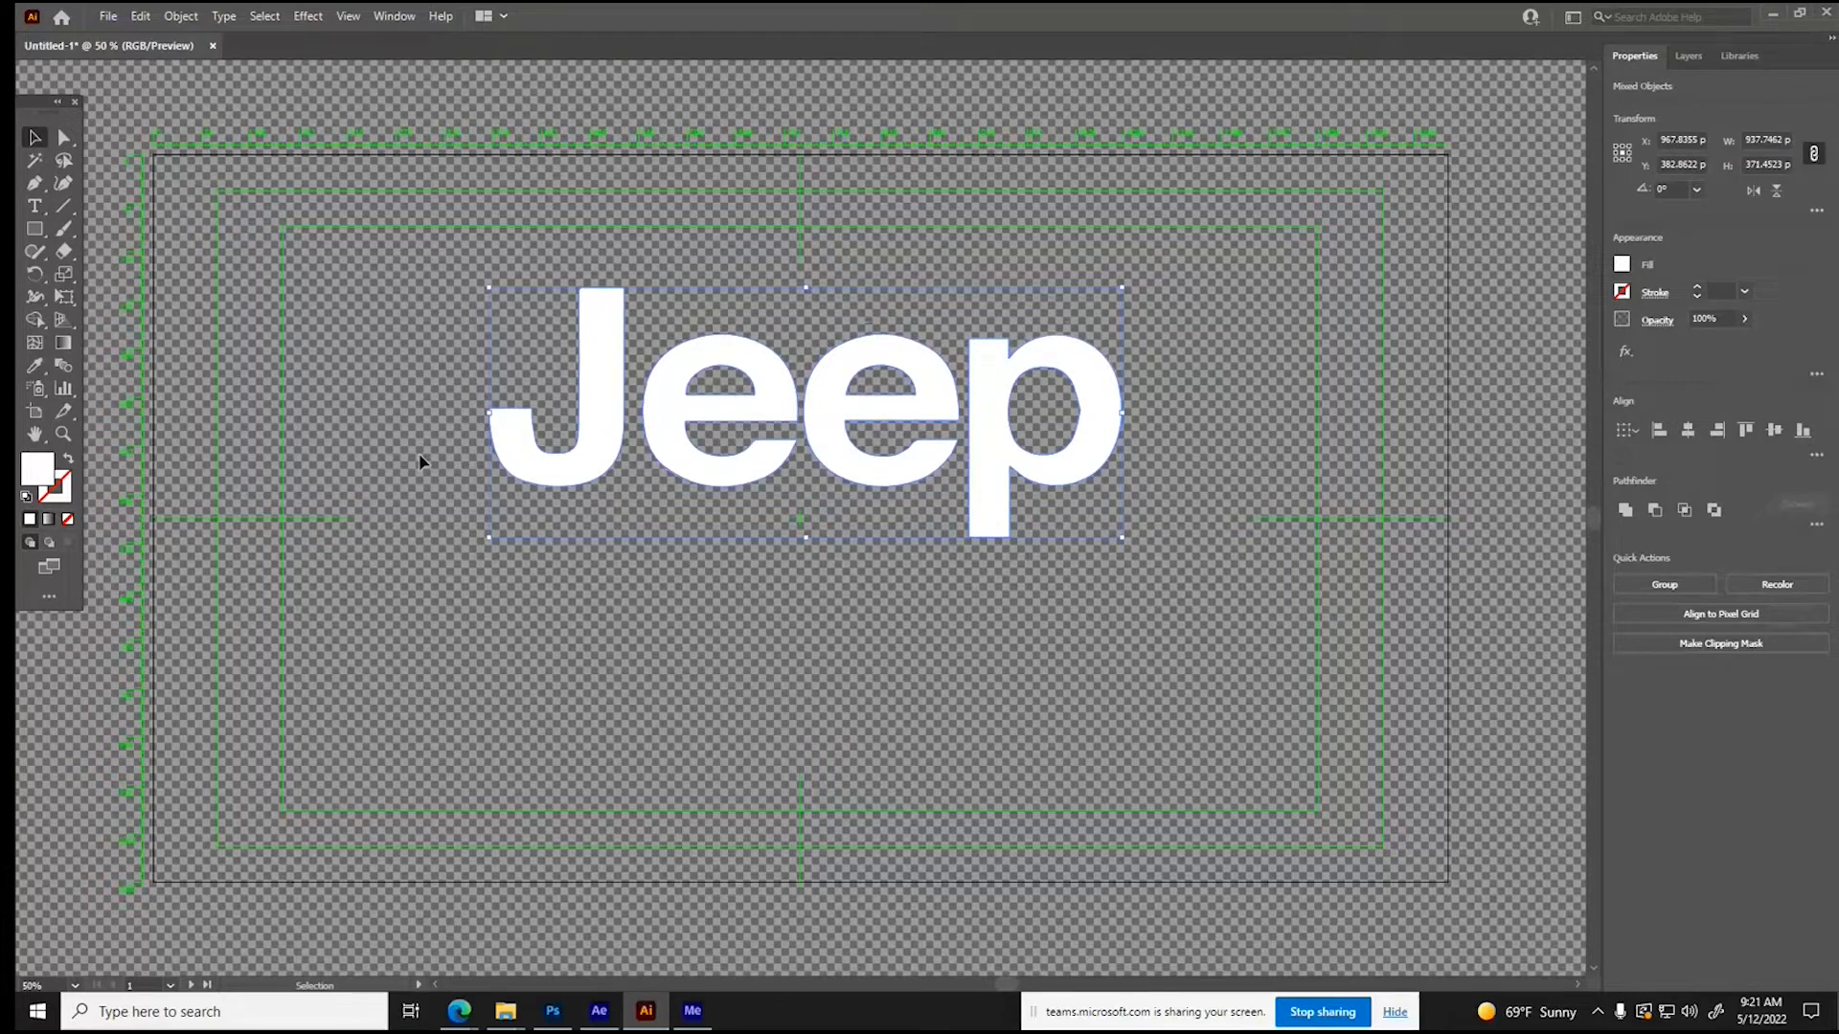
- Try to fill the Jeep lettering with red CE2121
double_click(29, 477)
mouse_move(857, 459)
mouse_down()
mouse_move(889, 478)
mouse_move(829, 436)
mouse_move(880, 423)
mouse_up()
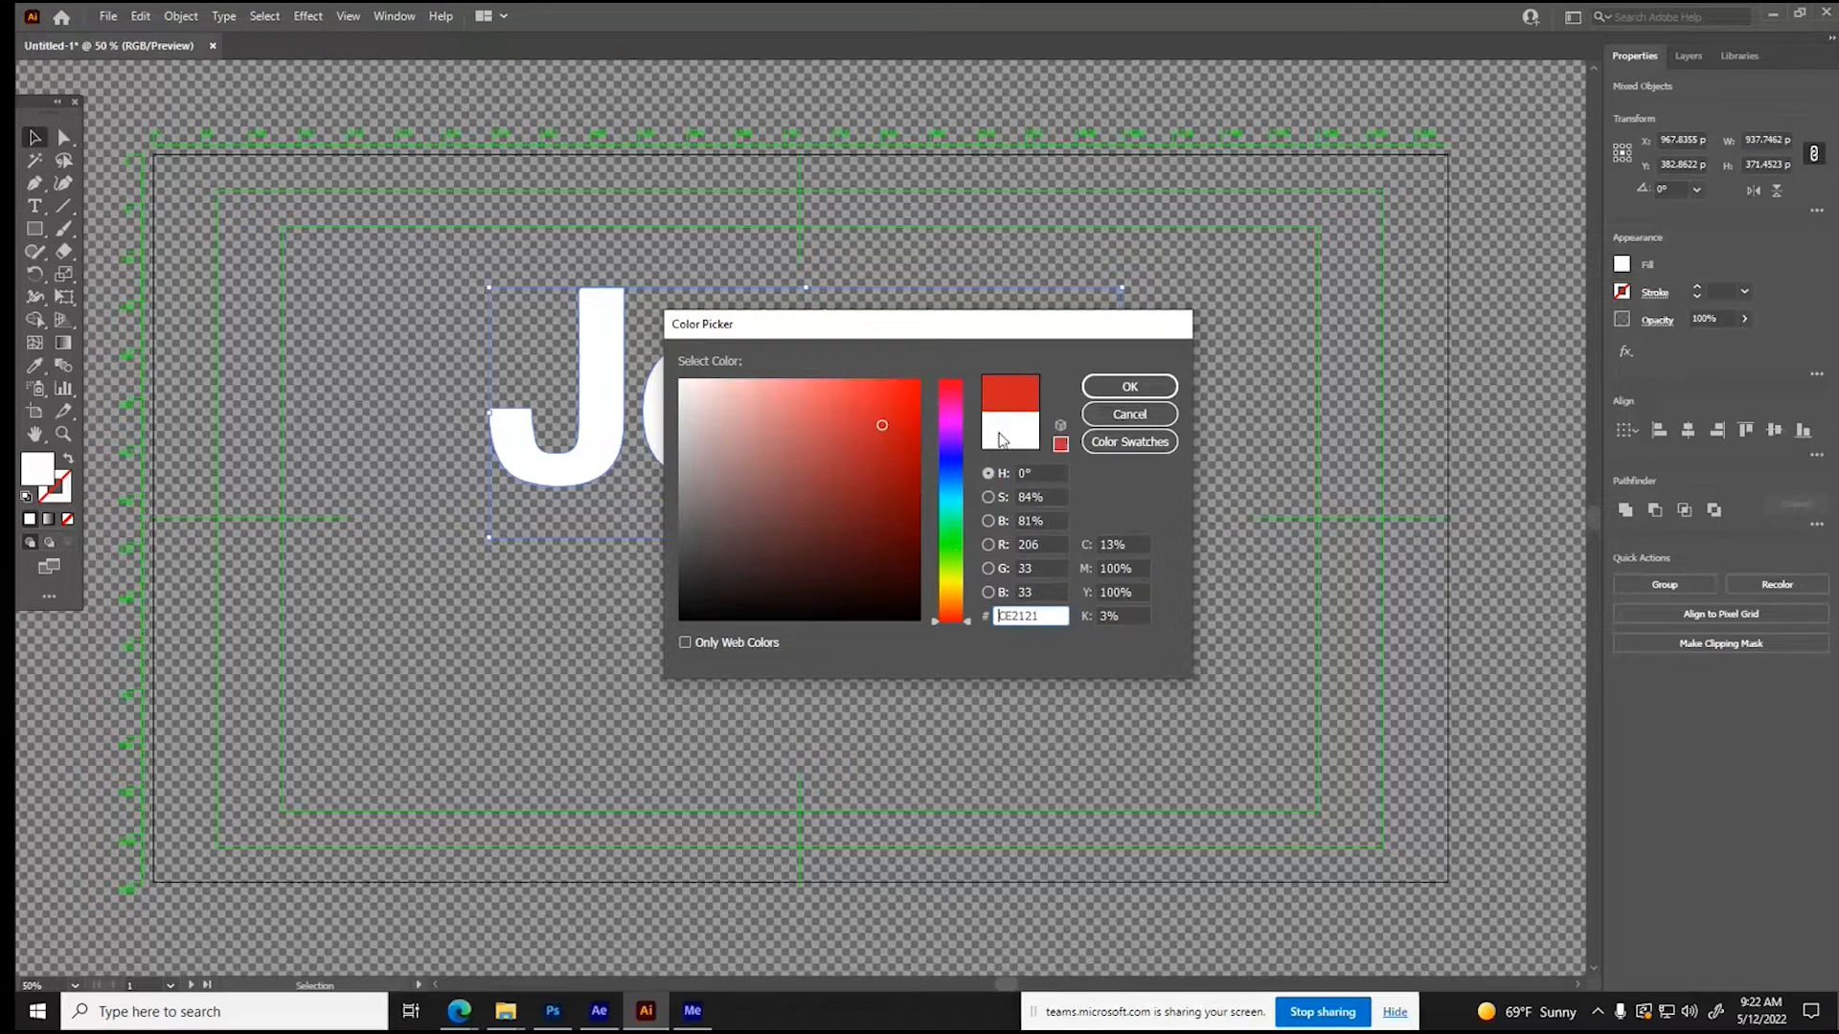
click(1130, 386)
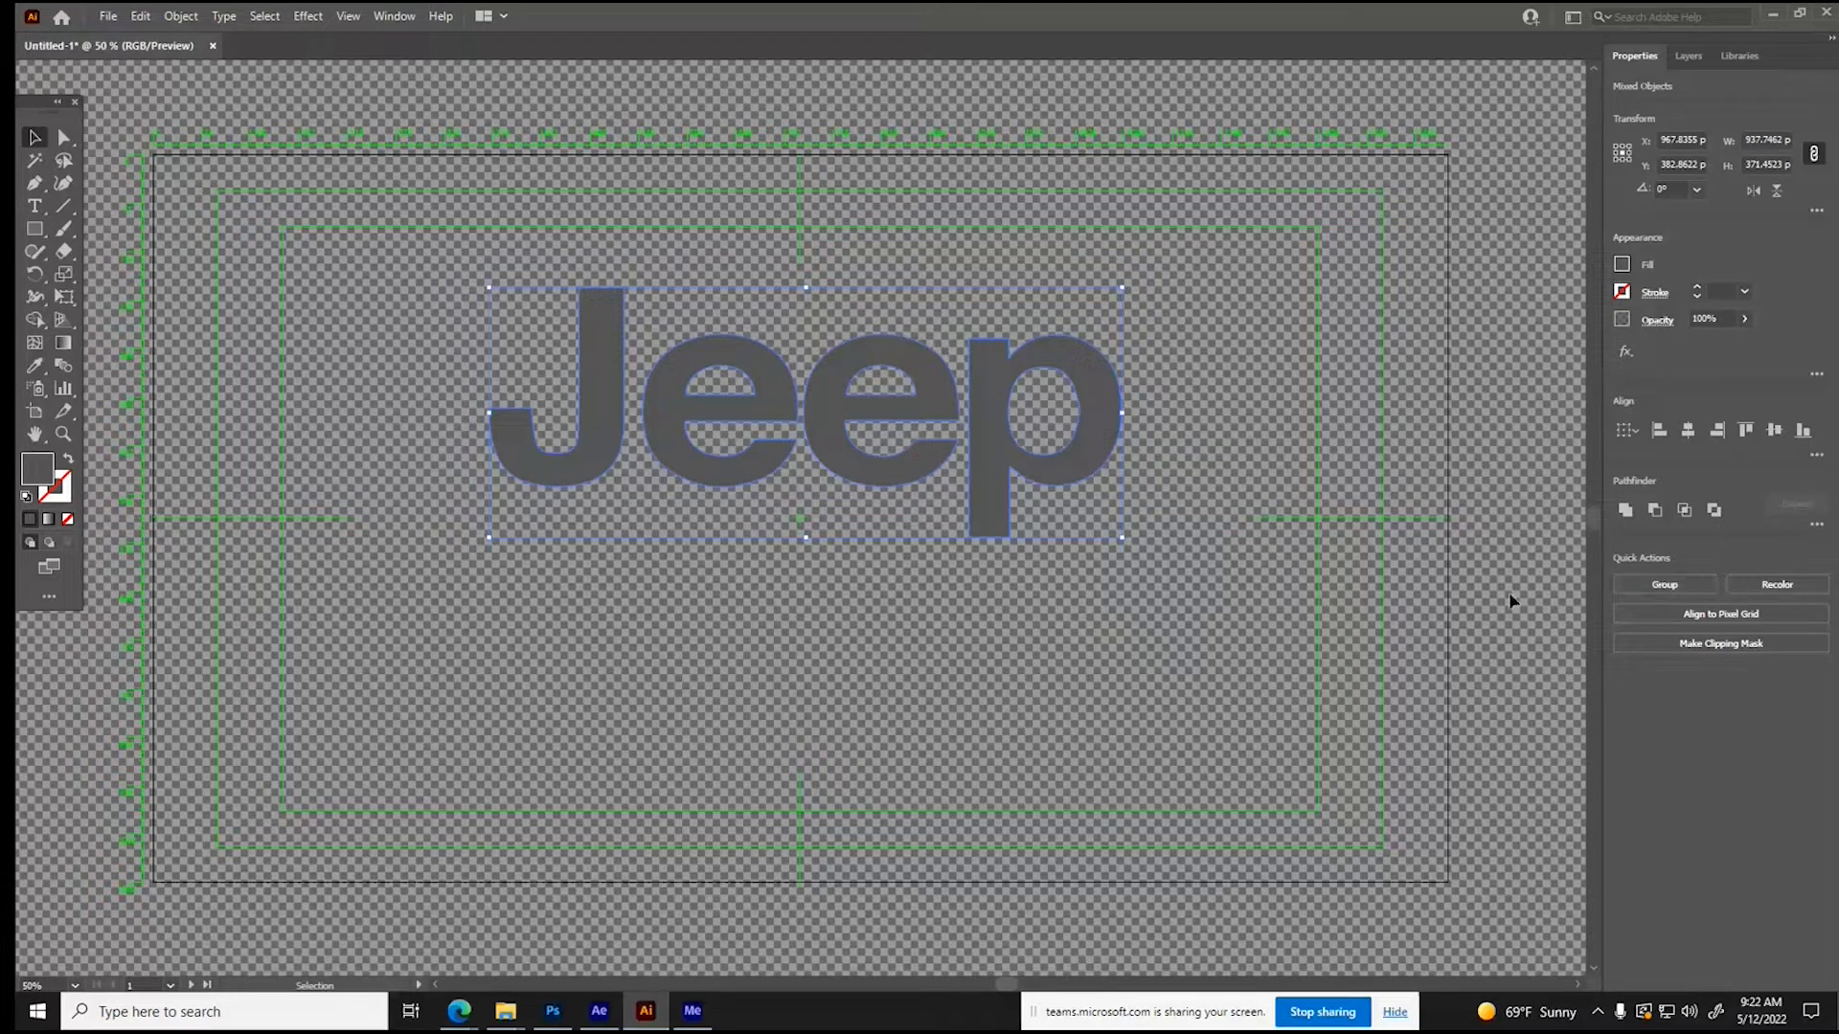
- Convert the Jeep lettering's colors to RGB and fill it with red BC2A2A
click(140, 17)
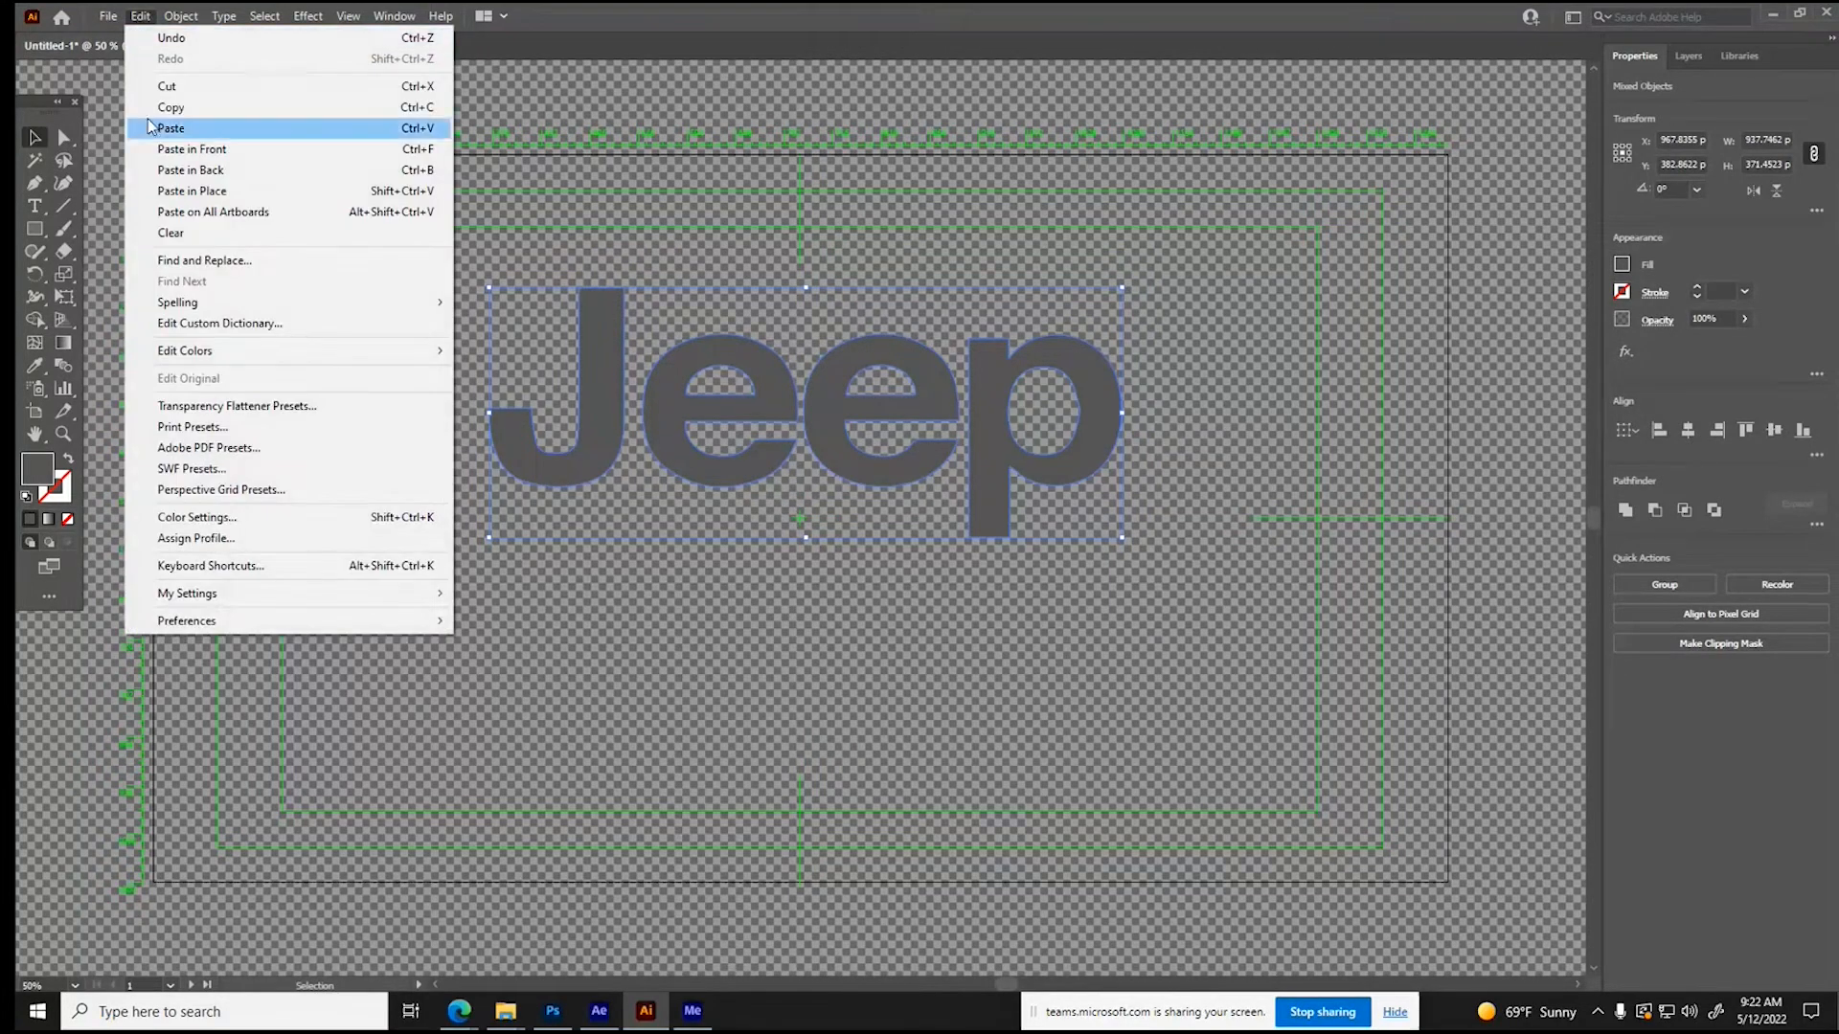
mouse_move(176, 356)
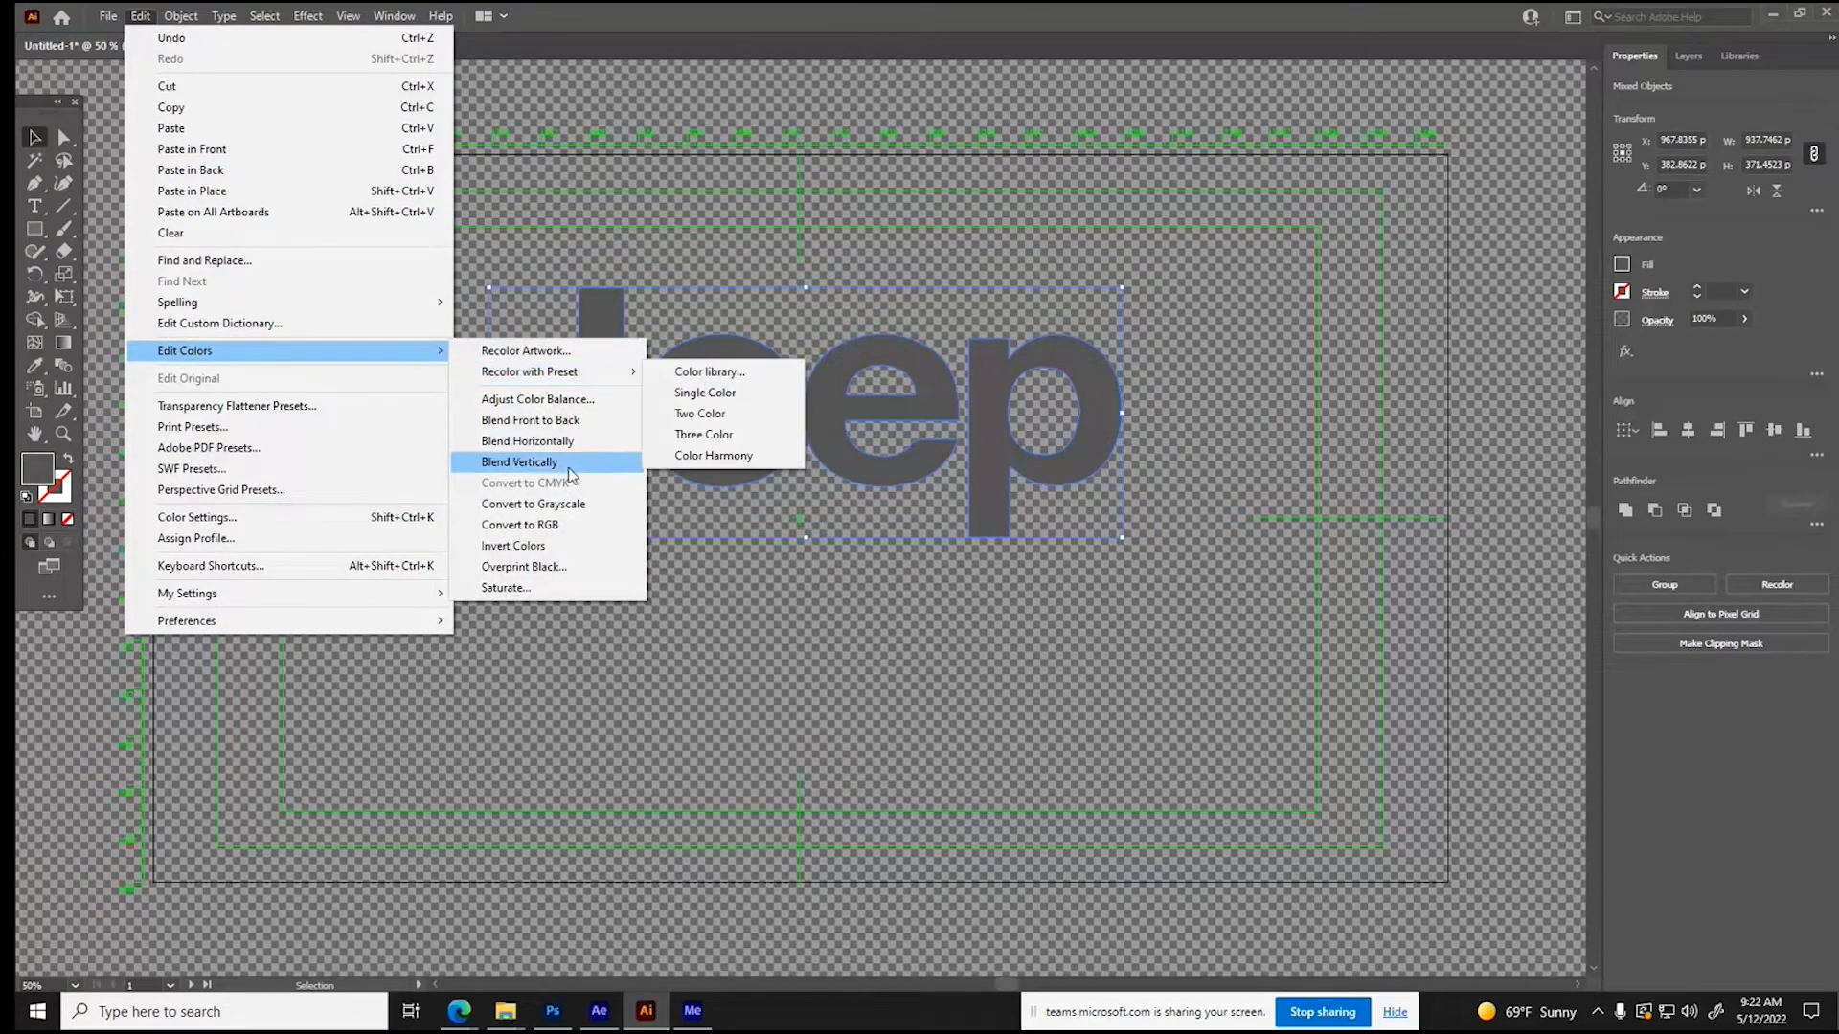
click(556, 533)
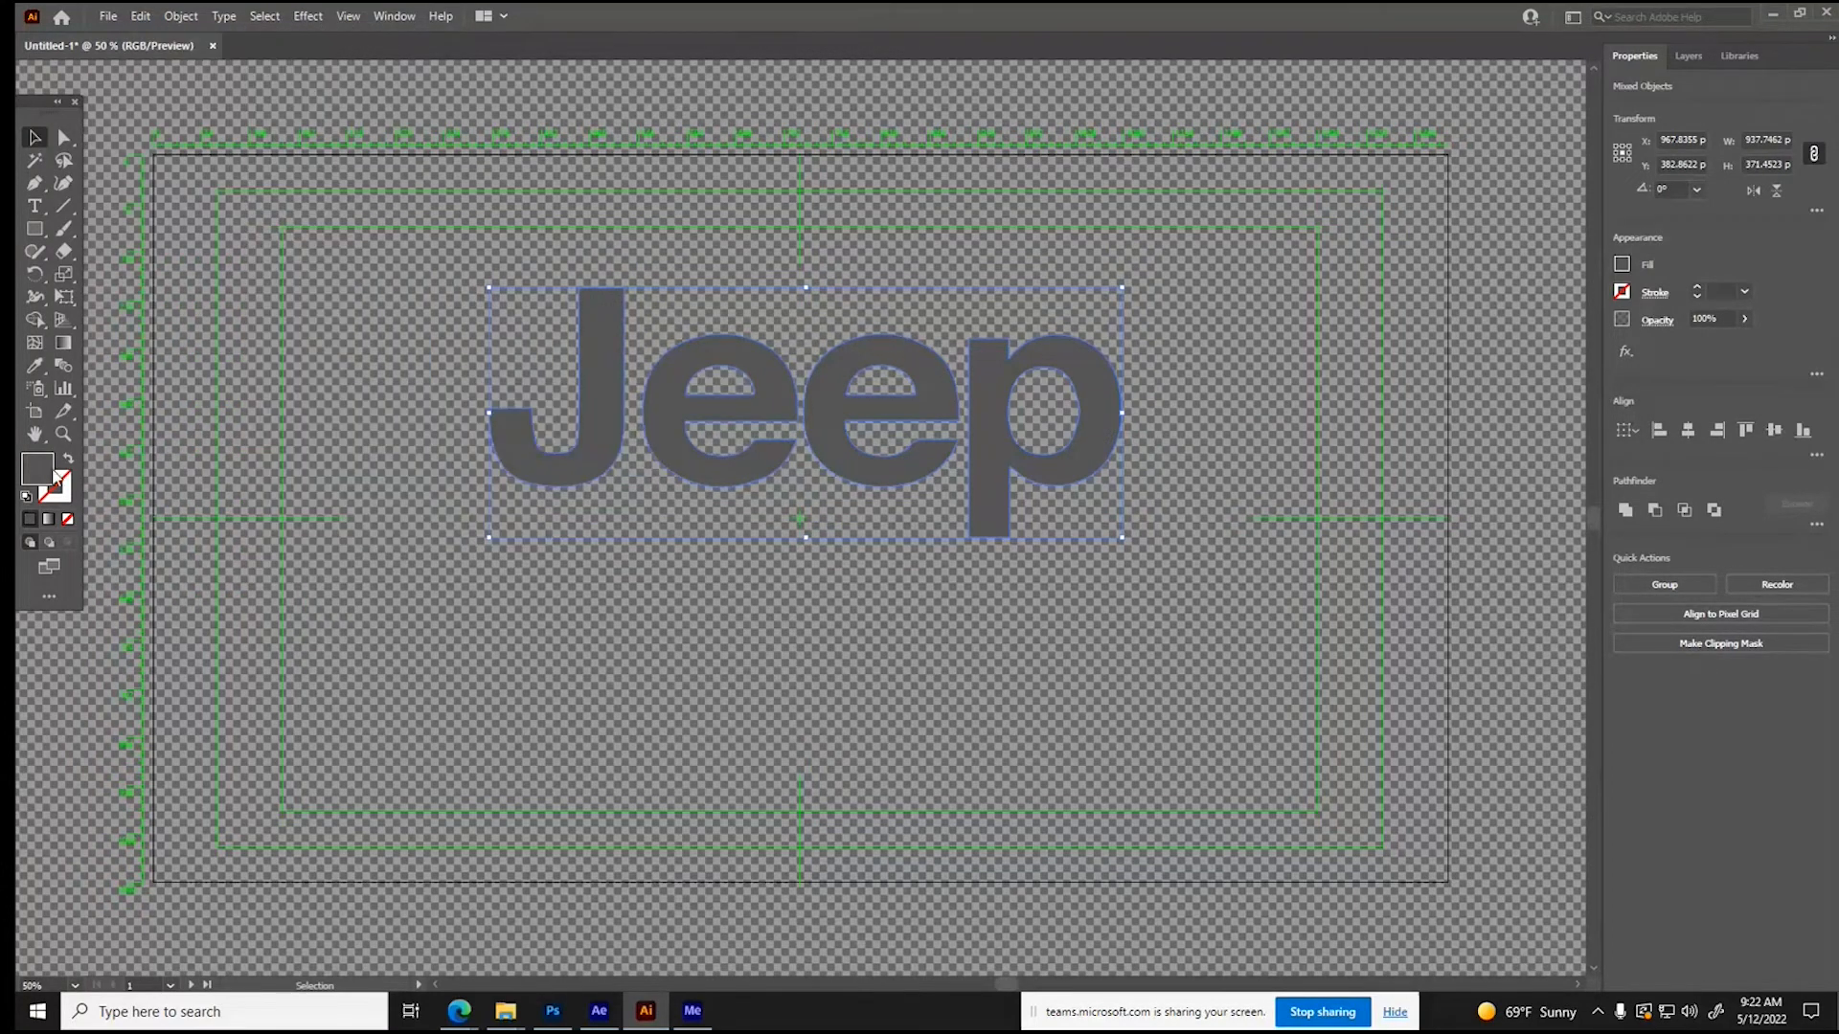
double_click(53, 476)
click(864, 439)
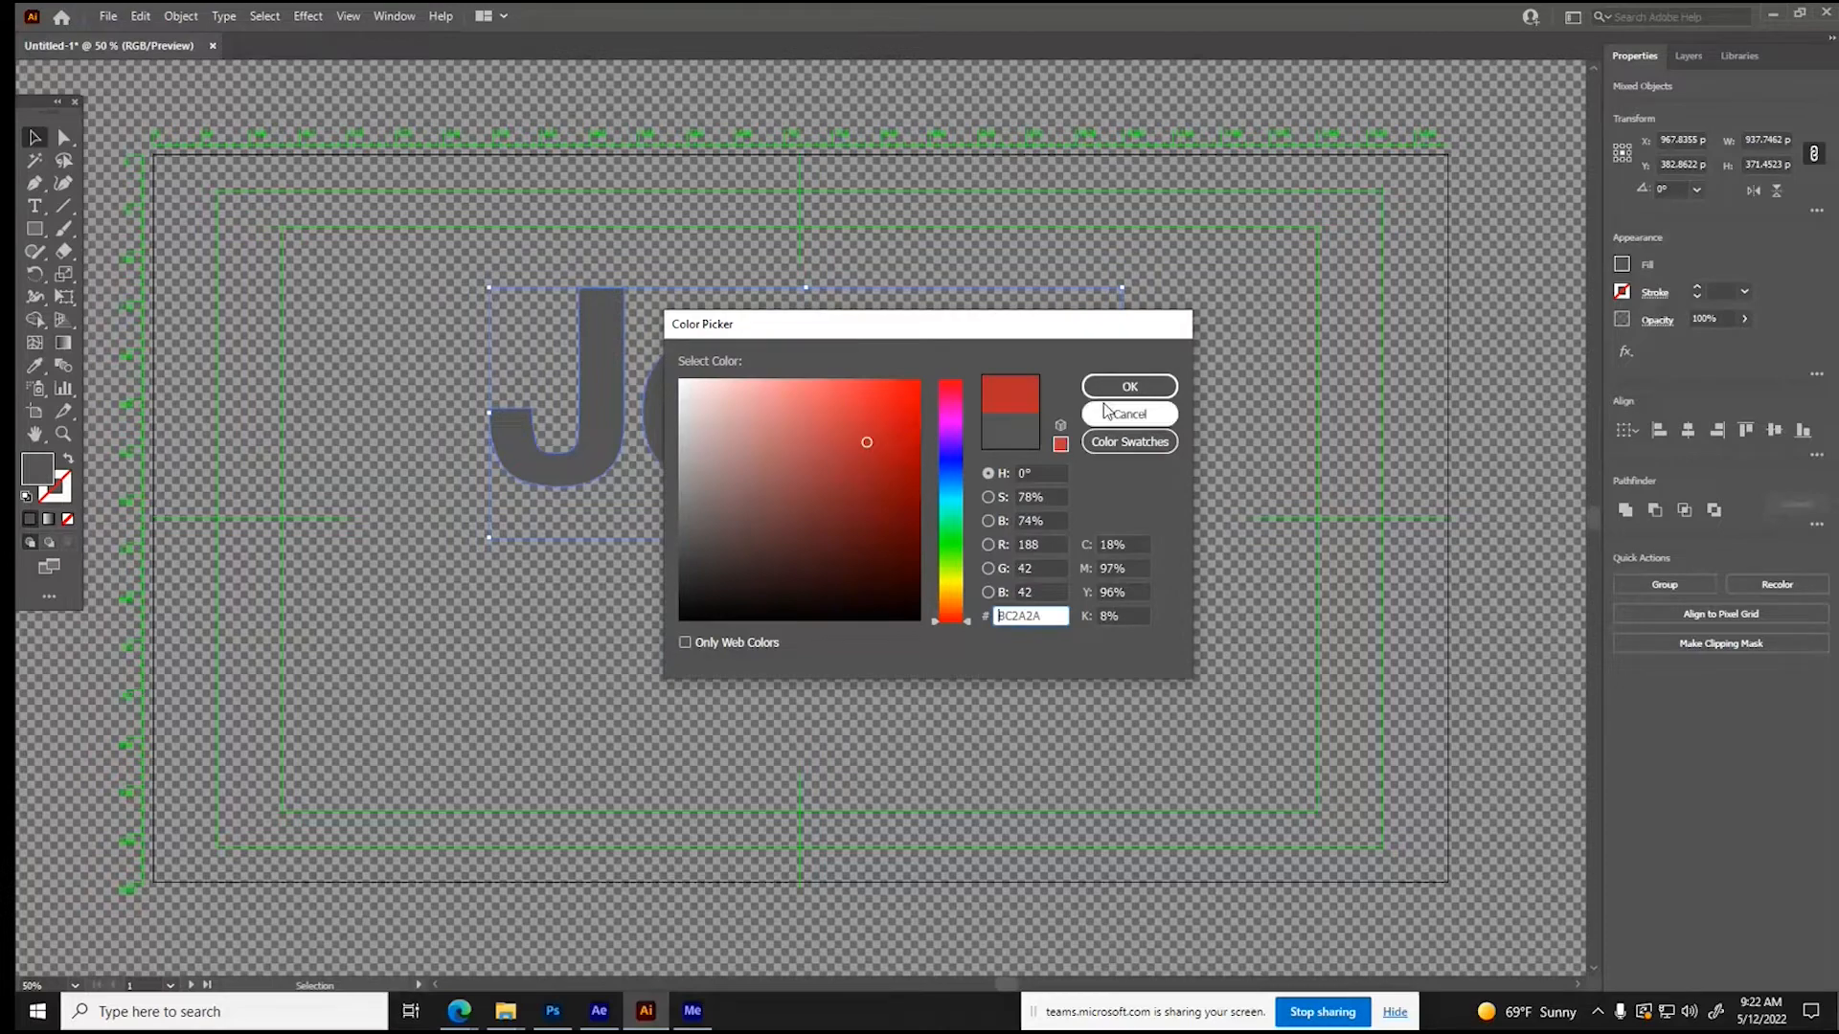
click(1129, 386)
click(1218, 397)
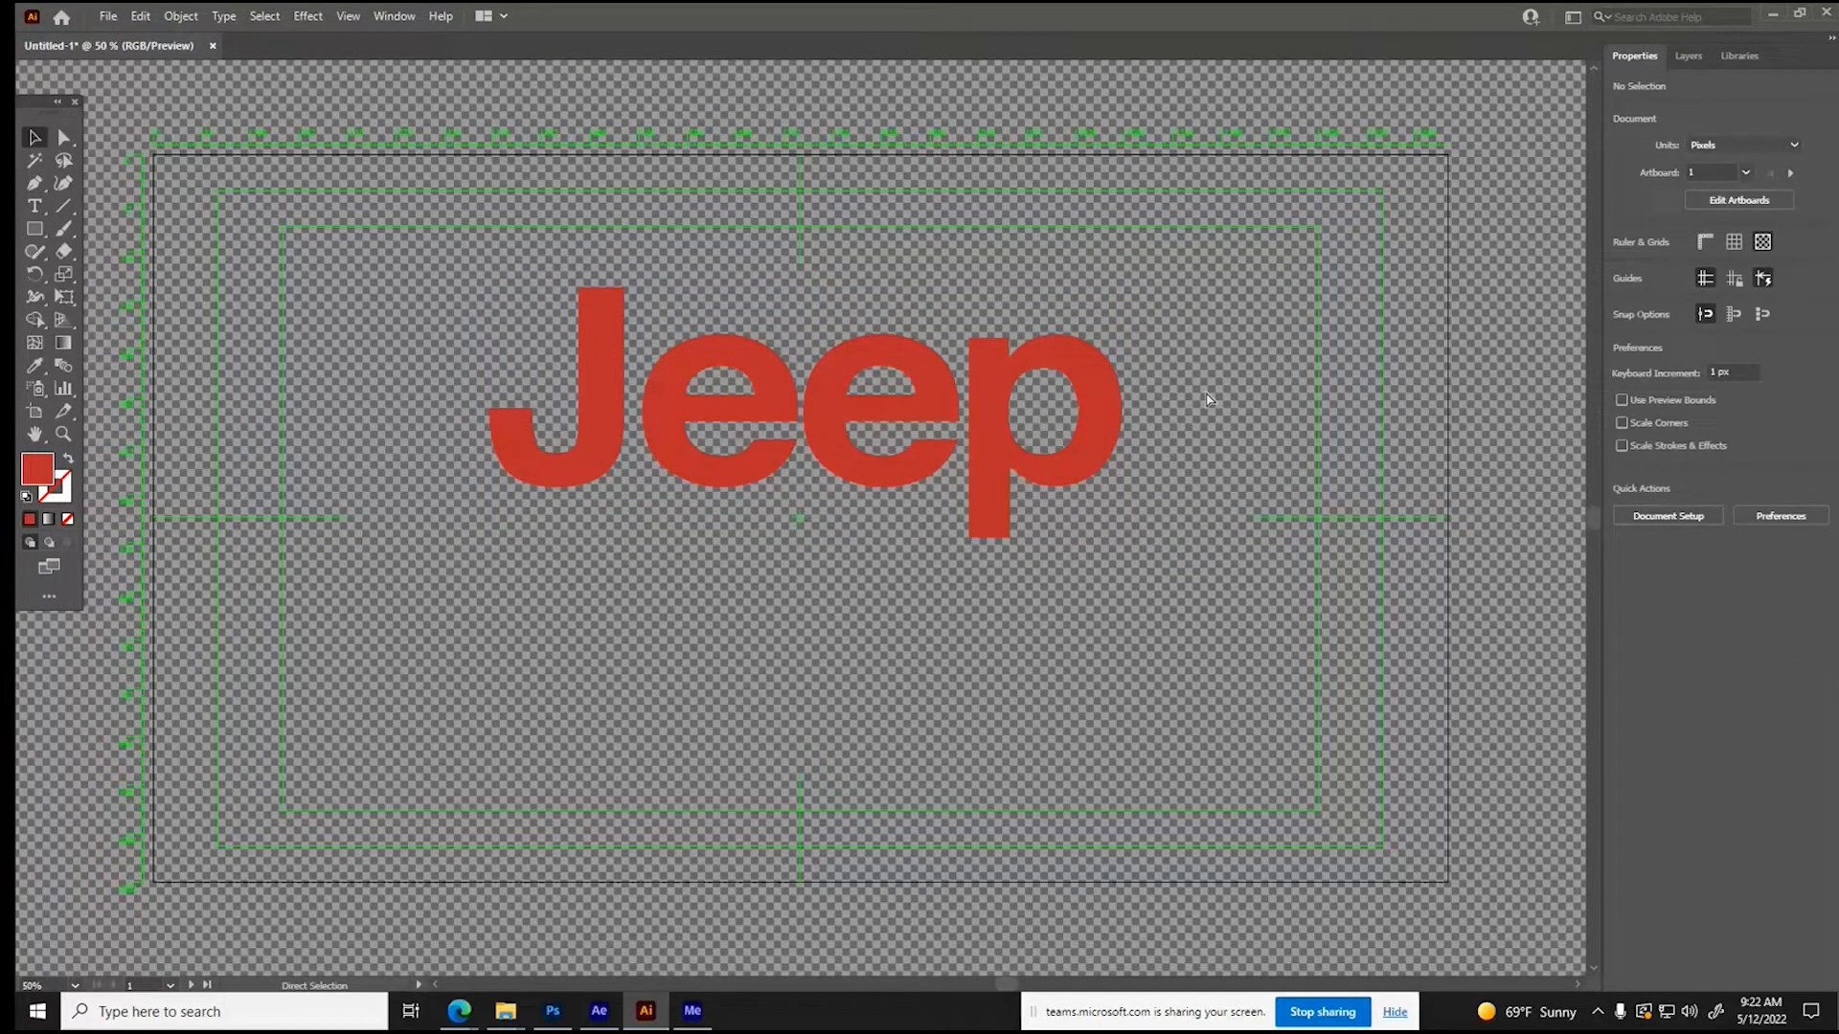
- Save the document as the Adobe Illustrator file Jeep Logo in the Broadcast Composition Assets folder
key(ctrl+s)
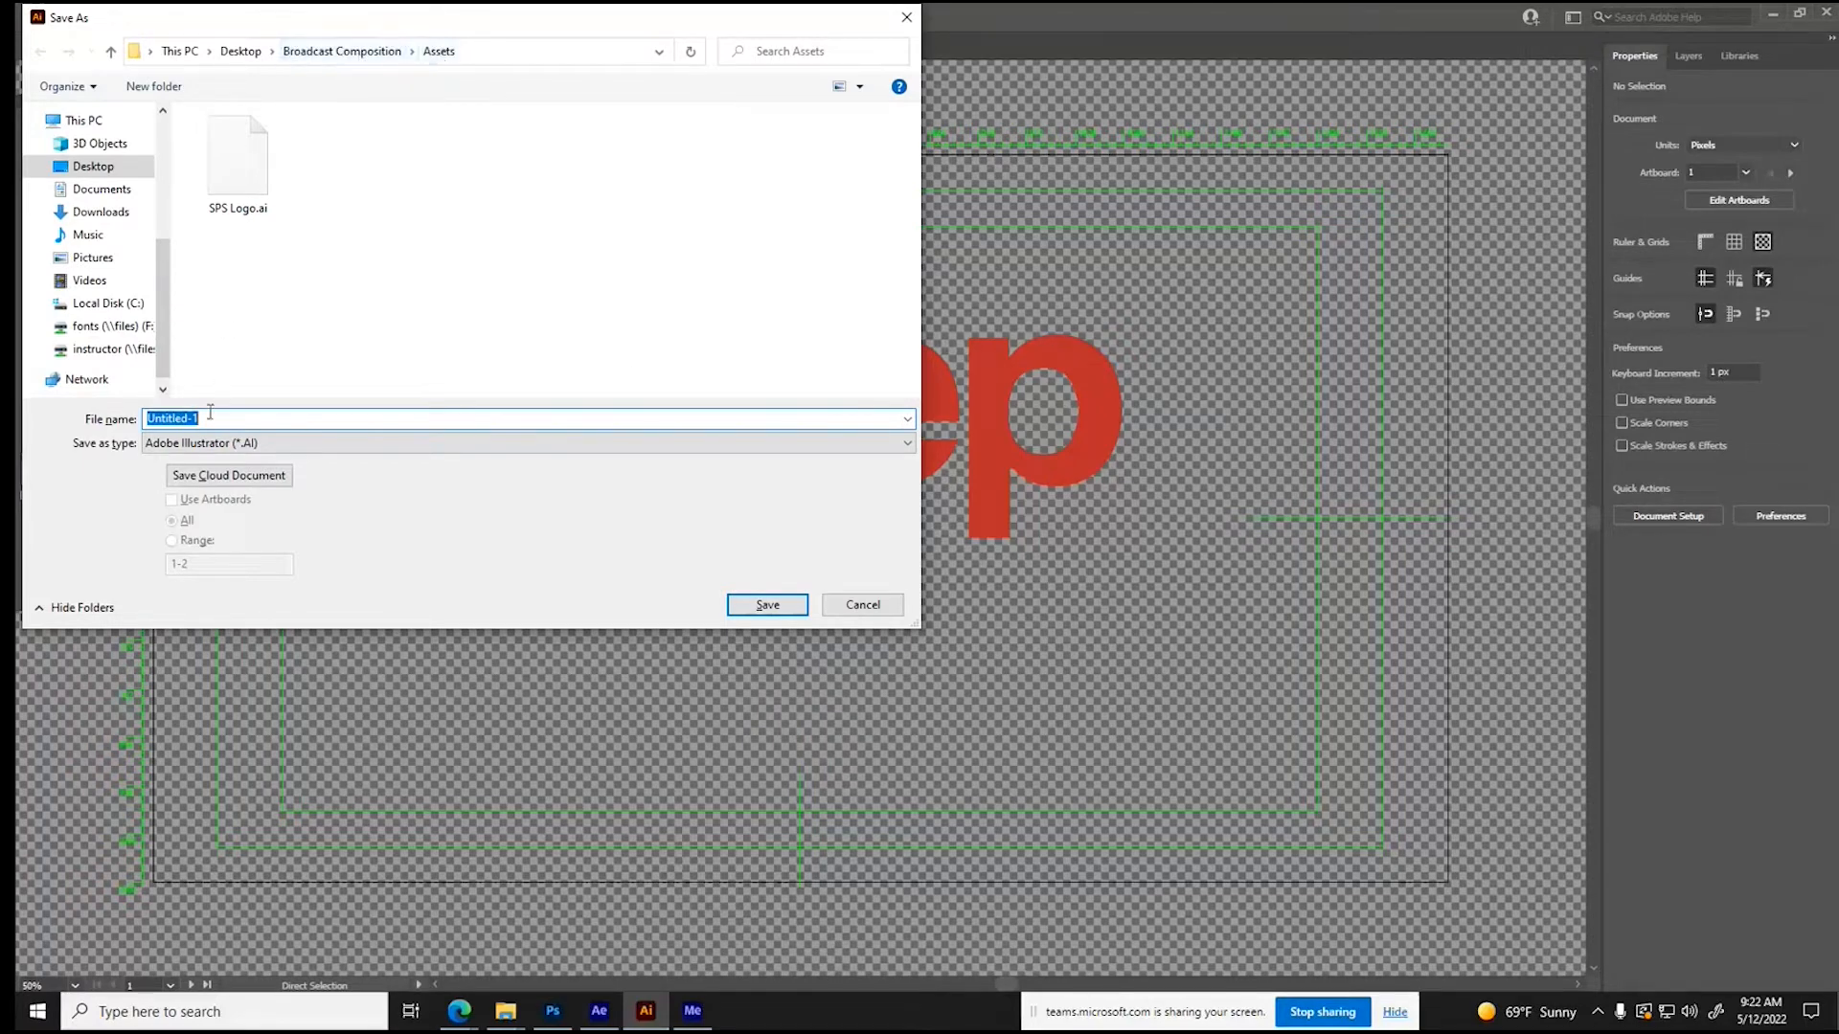
text(Jeep Logo)
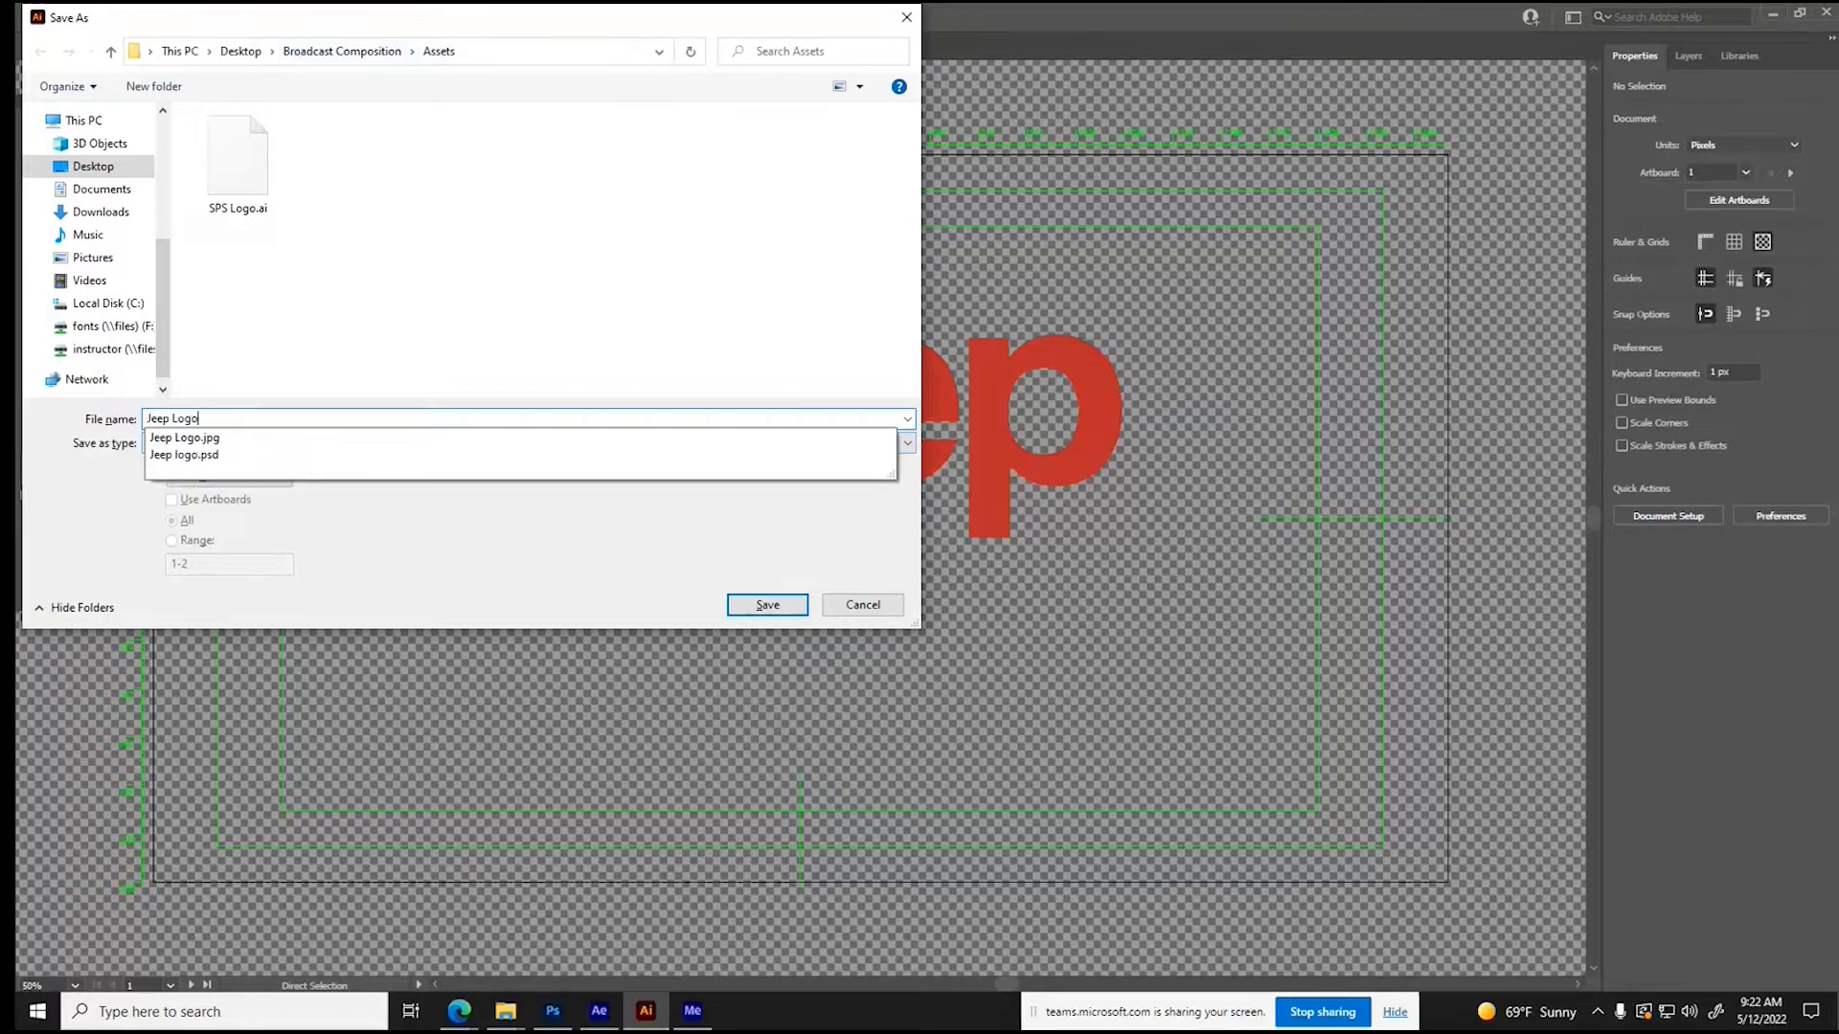
click(311, 492)
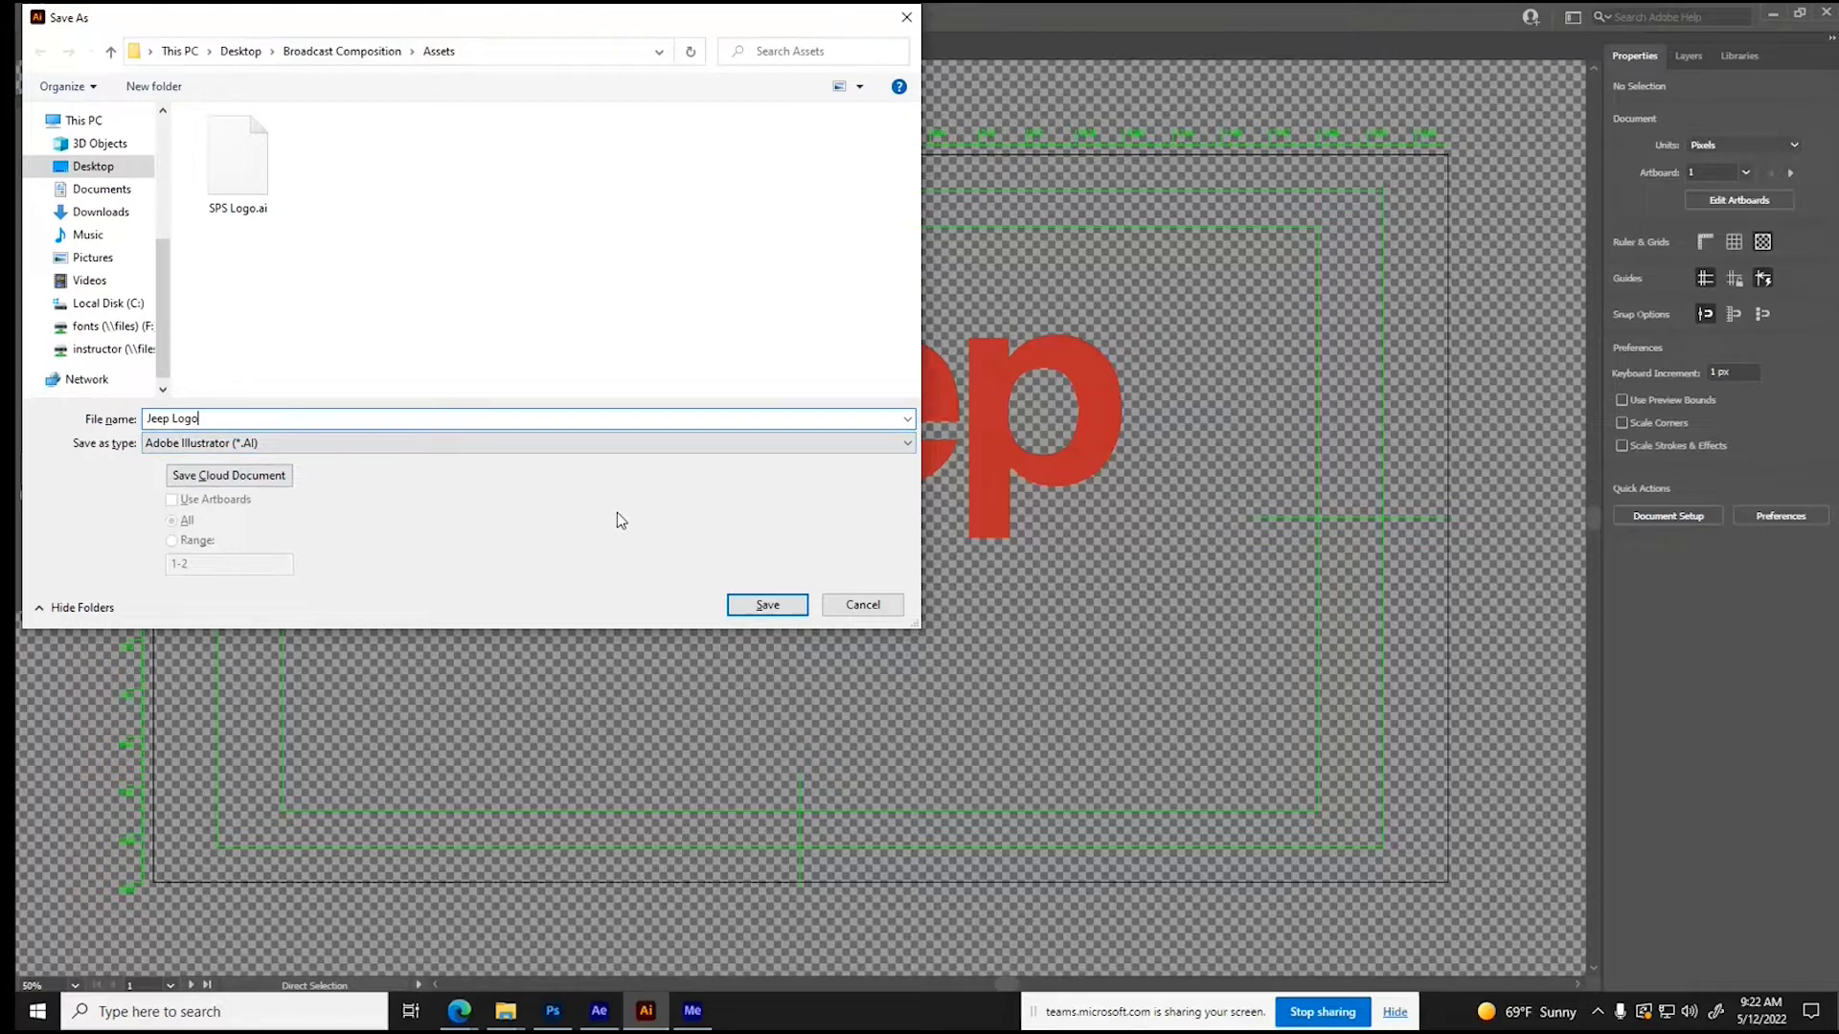
click(766, 604)
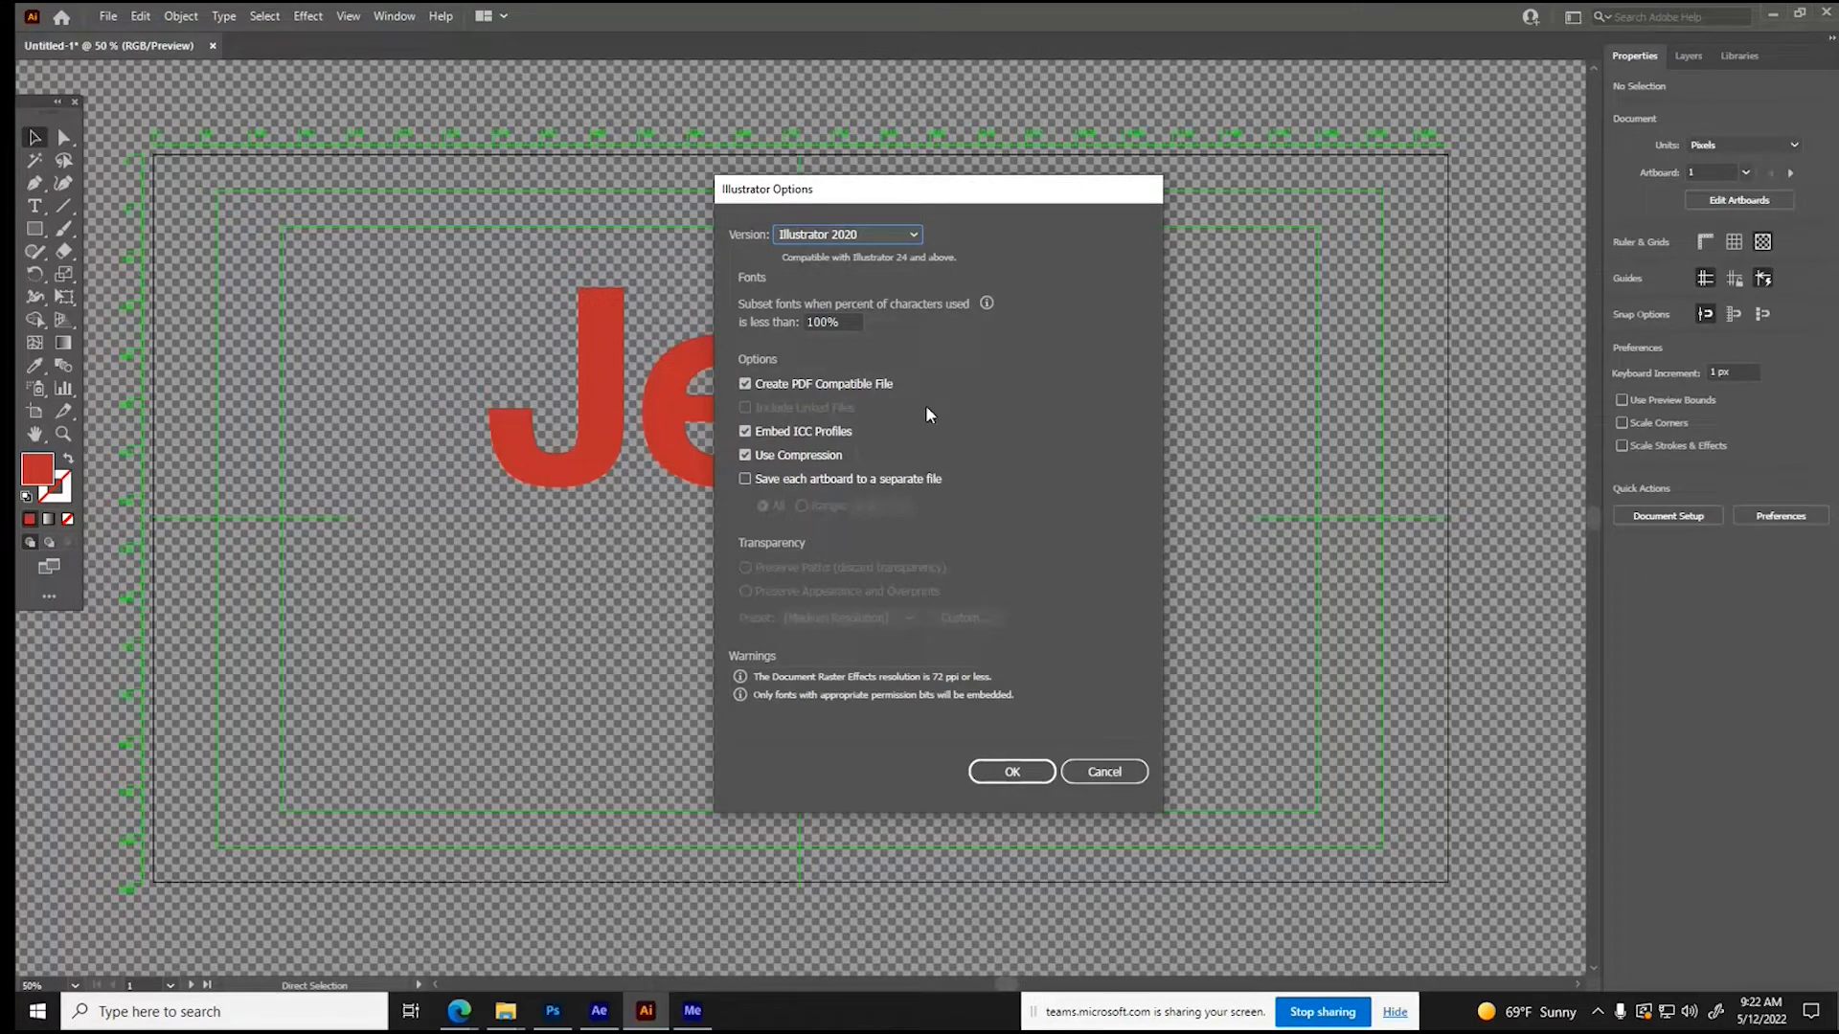
- Keep the Illustrator 2020 version, turn off compression and PDF compatibility, and complete the save
click(862, 235)
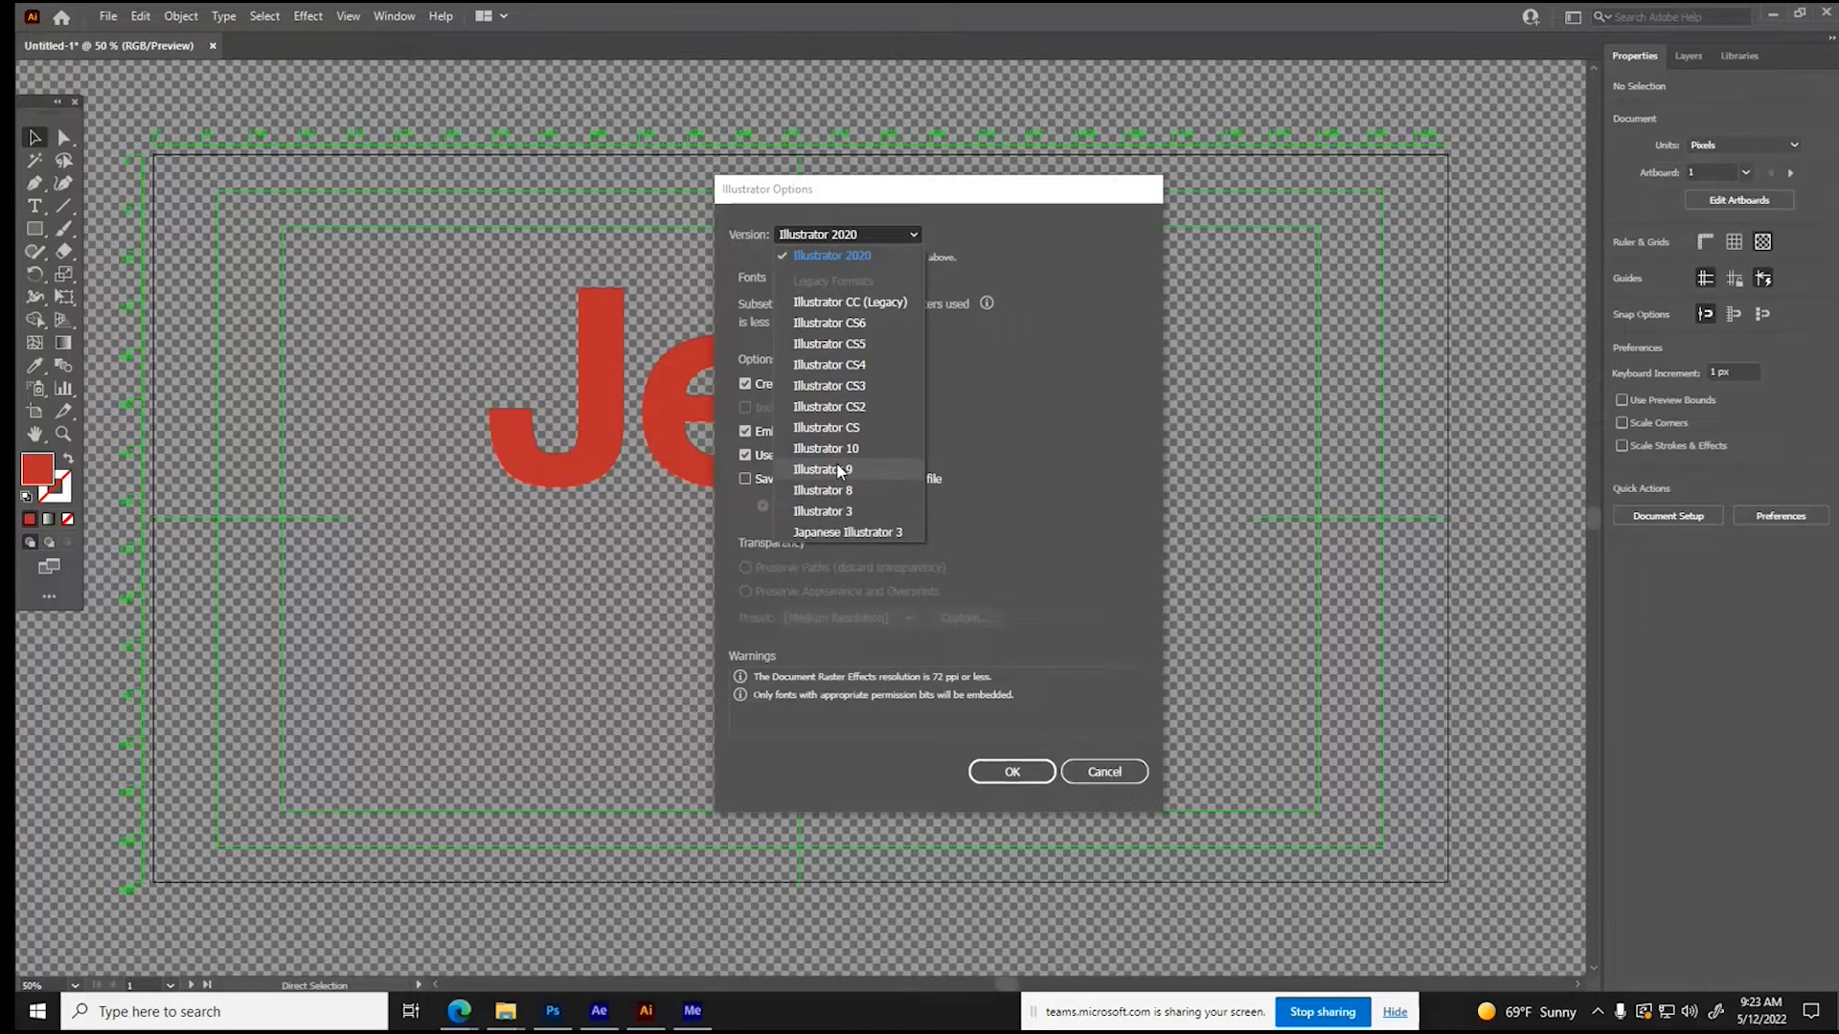
click(1004, 443)
click(745, 455)
click(745, 384)
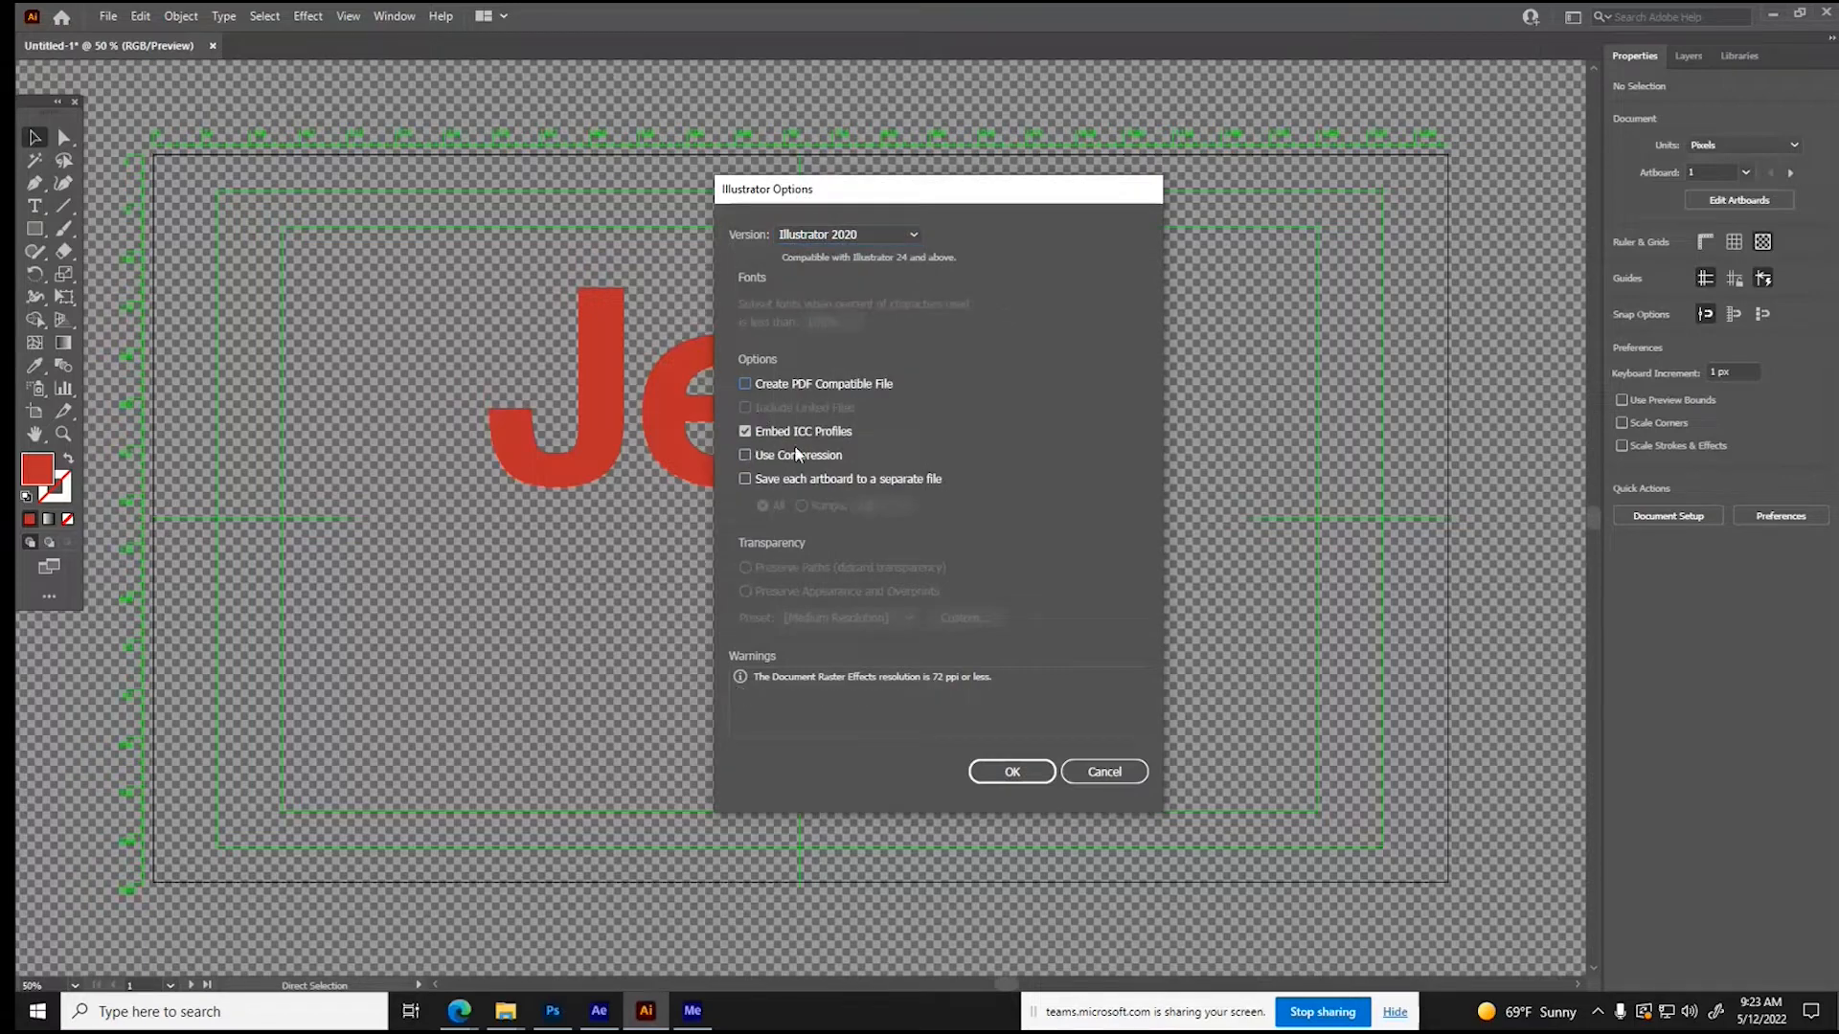
click(1013, 772)
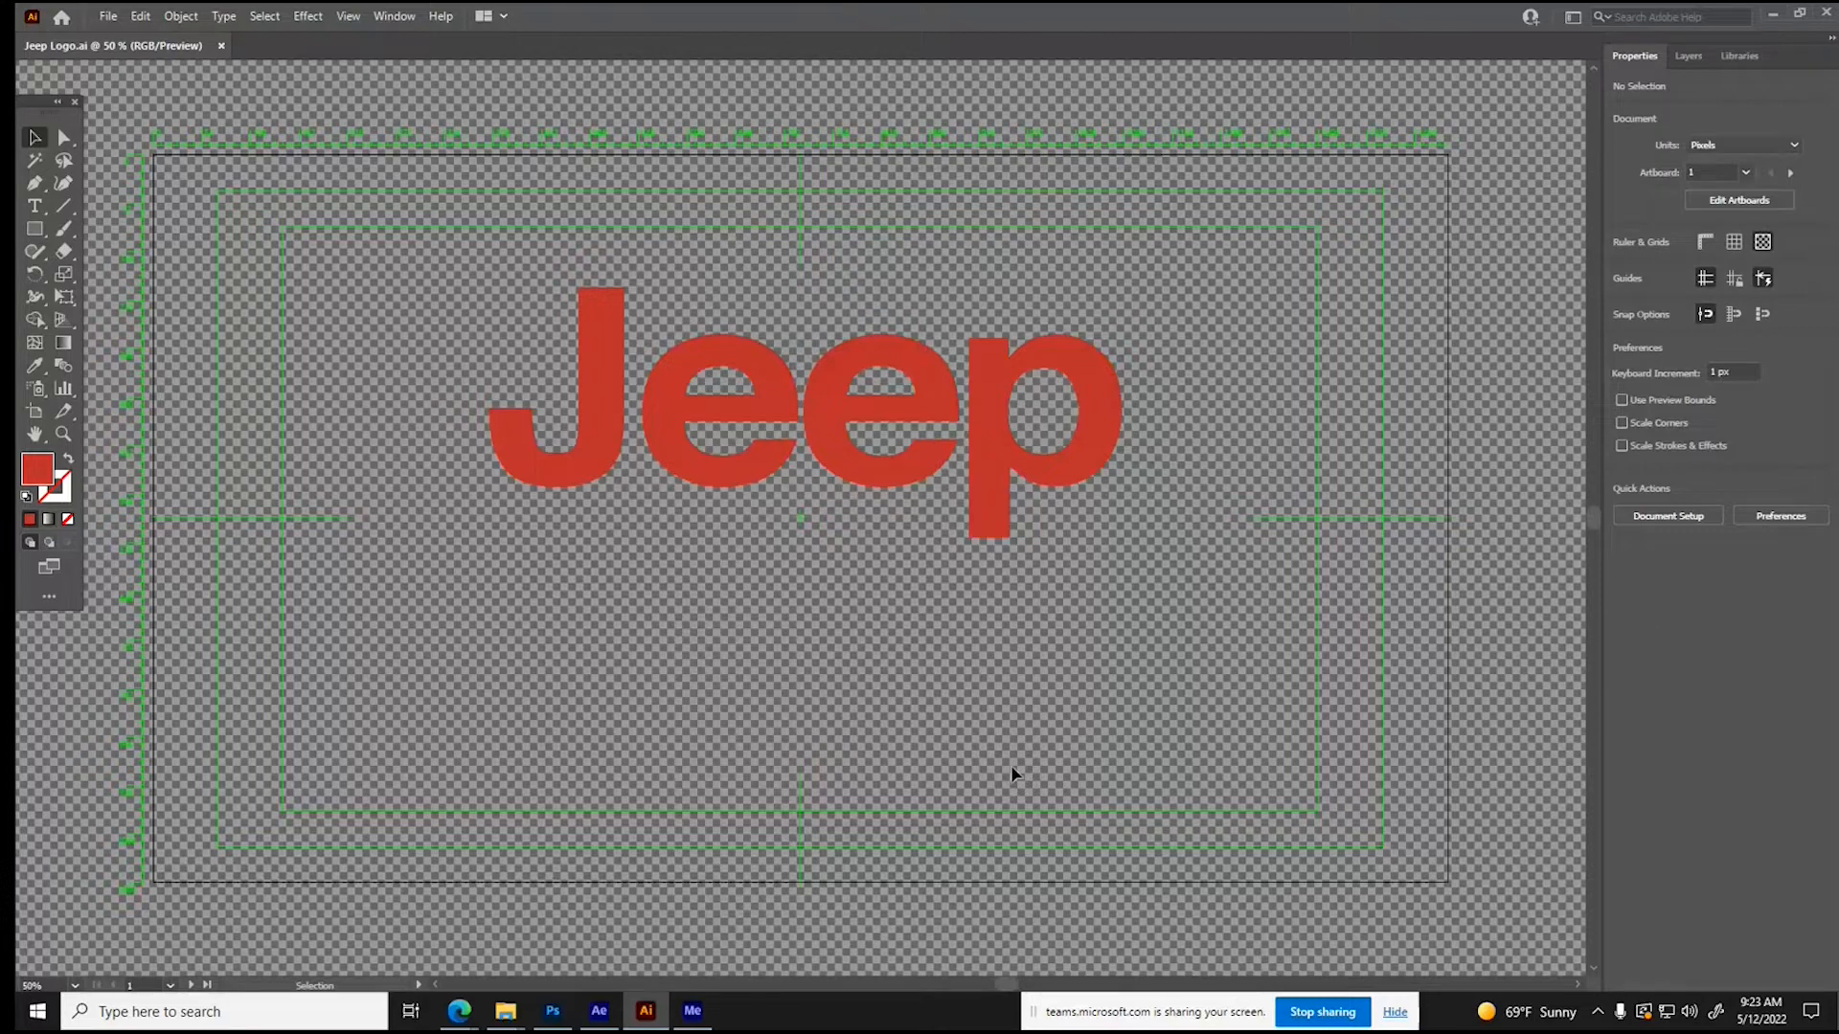
- Switch to After Effects and bring up the Ending Logo composition and the project's item list
click(600, 1011)
click(215, 767)
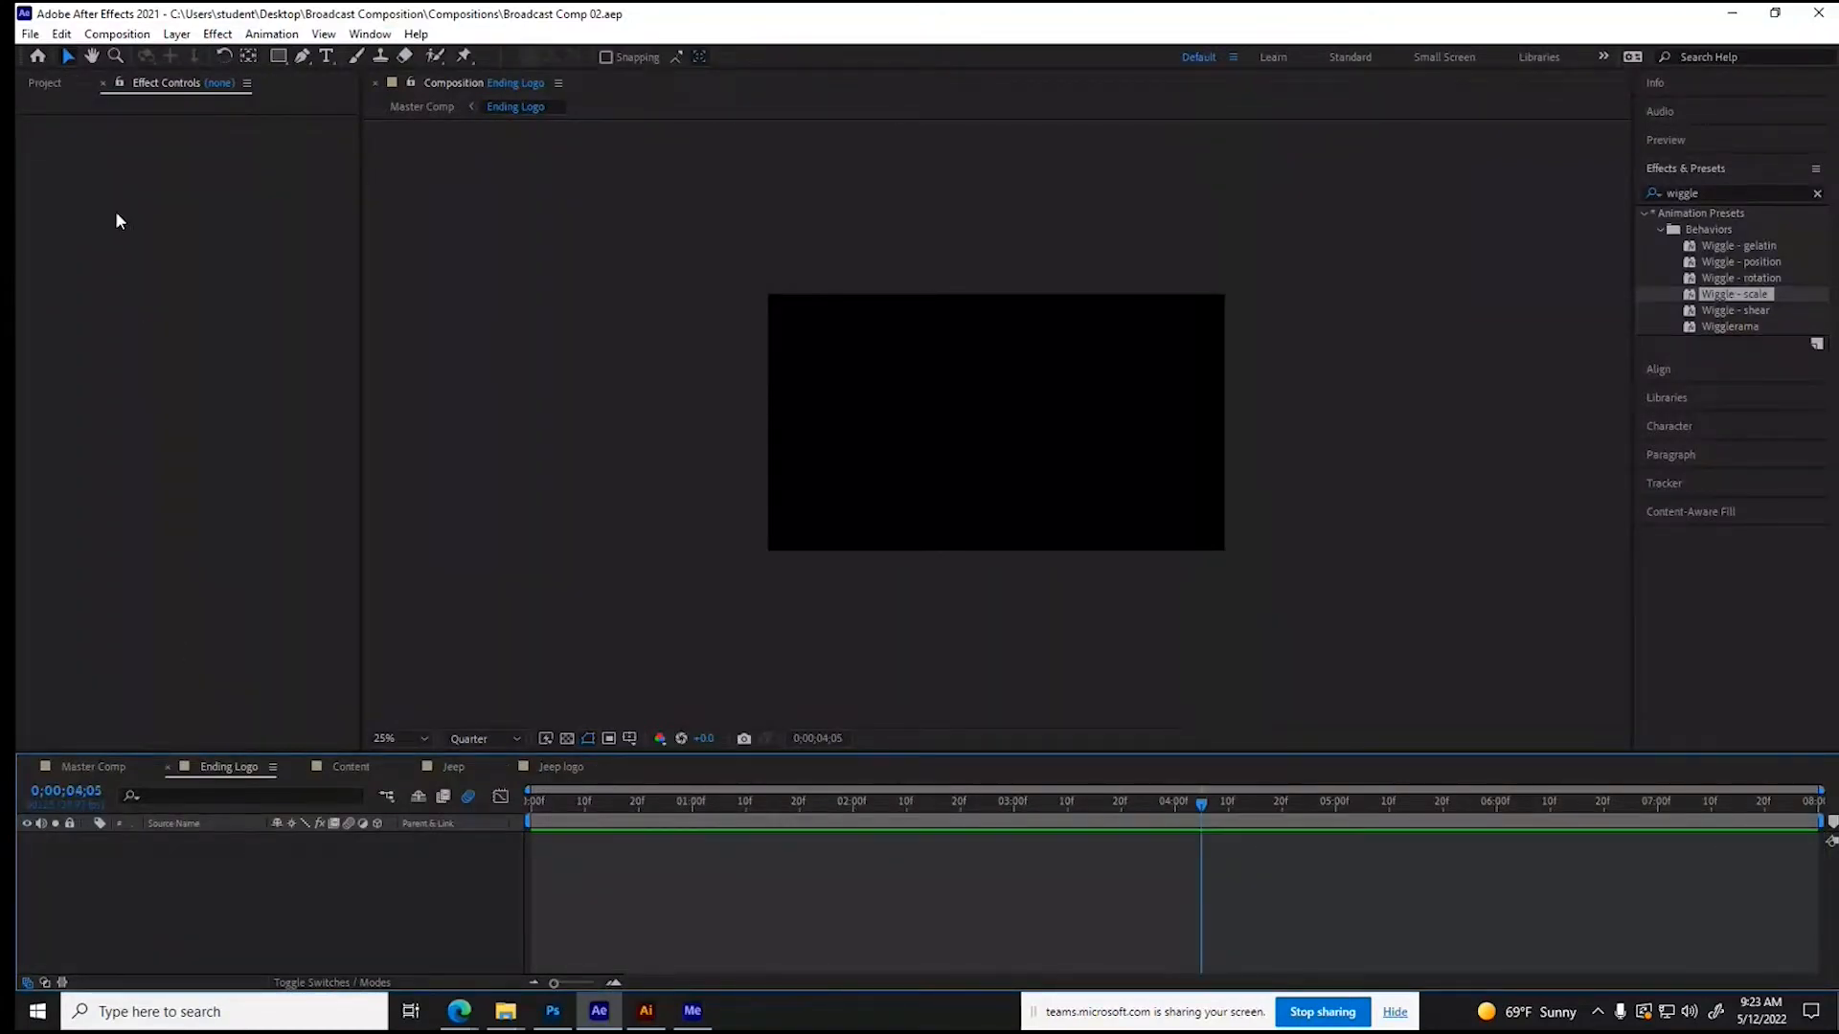
click(48, 87)
- Import SPS Logo.ai from the Broadcast Composition Assets folder as merged-layer footage, and delete it from the project
right_click(180, 532)
mouse_move(316, 628)
click(470, 632)
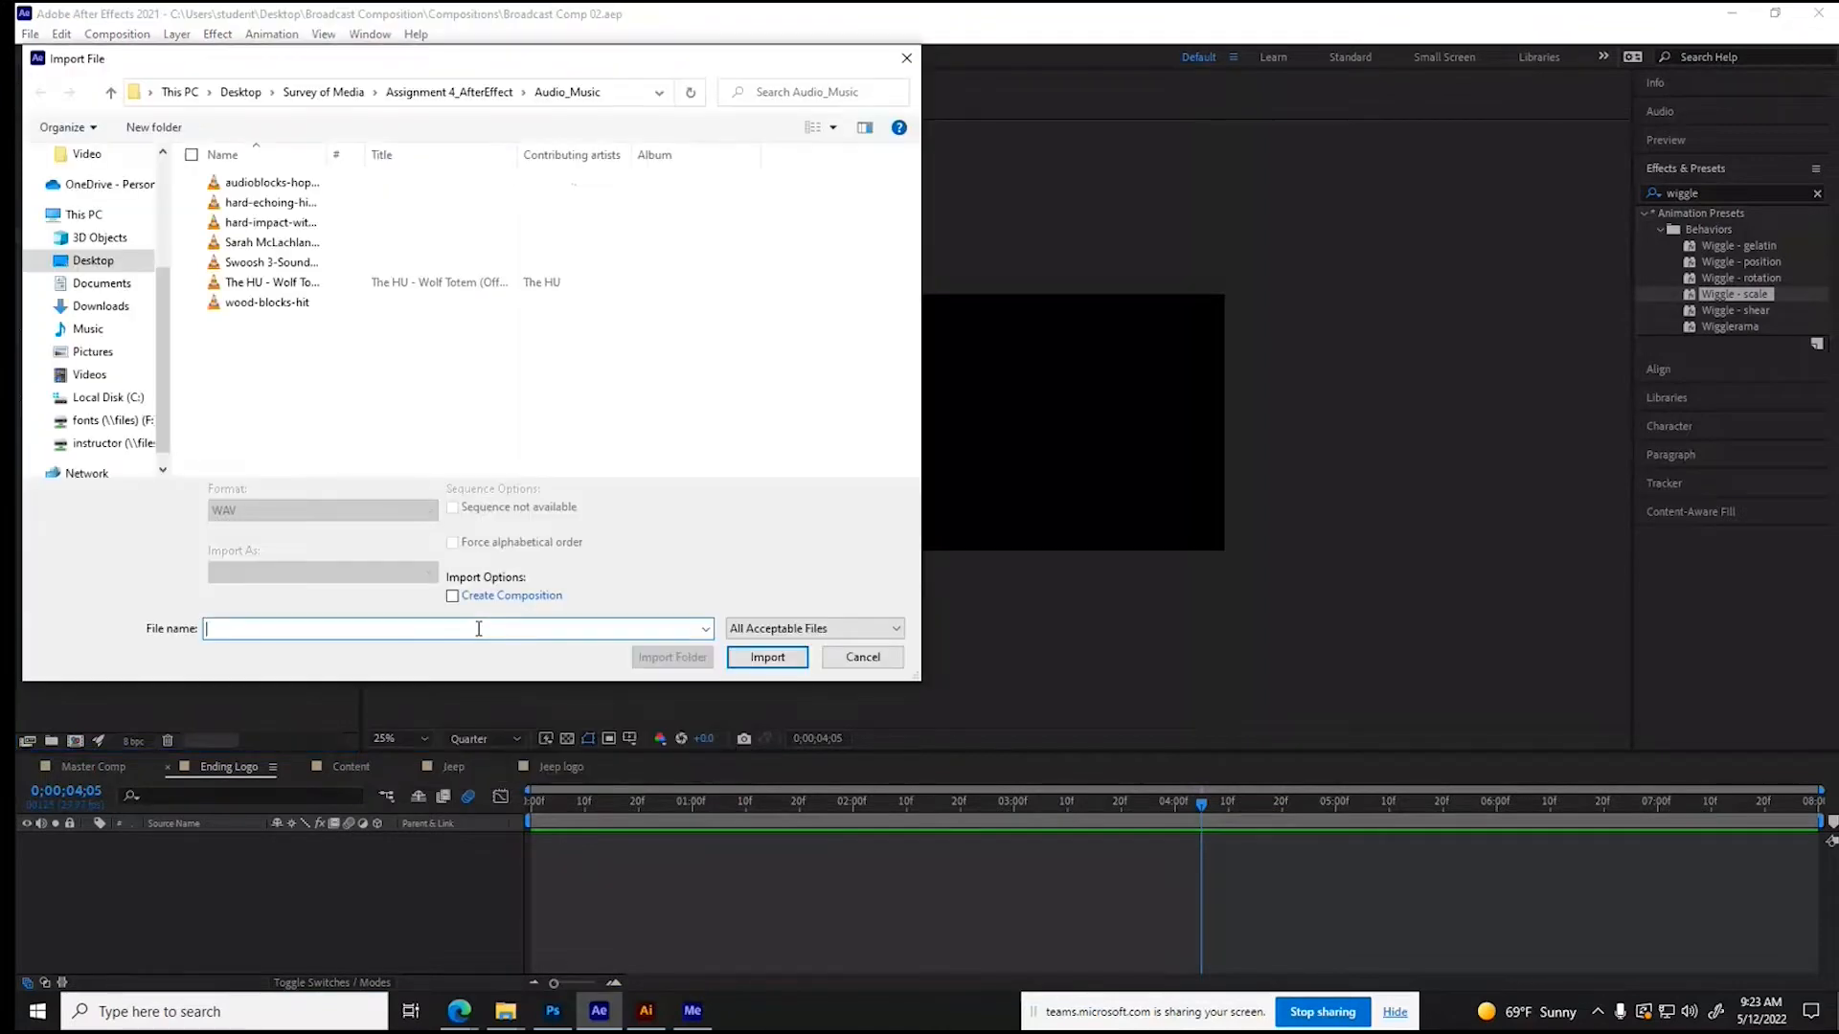
click(248, 97)
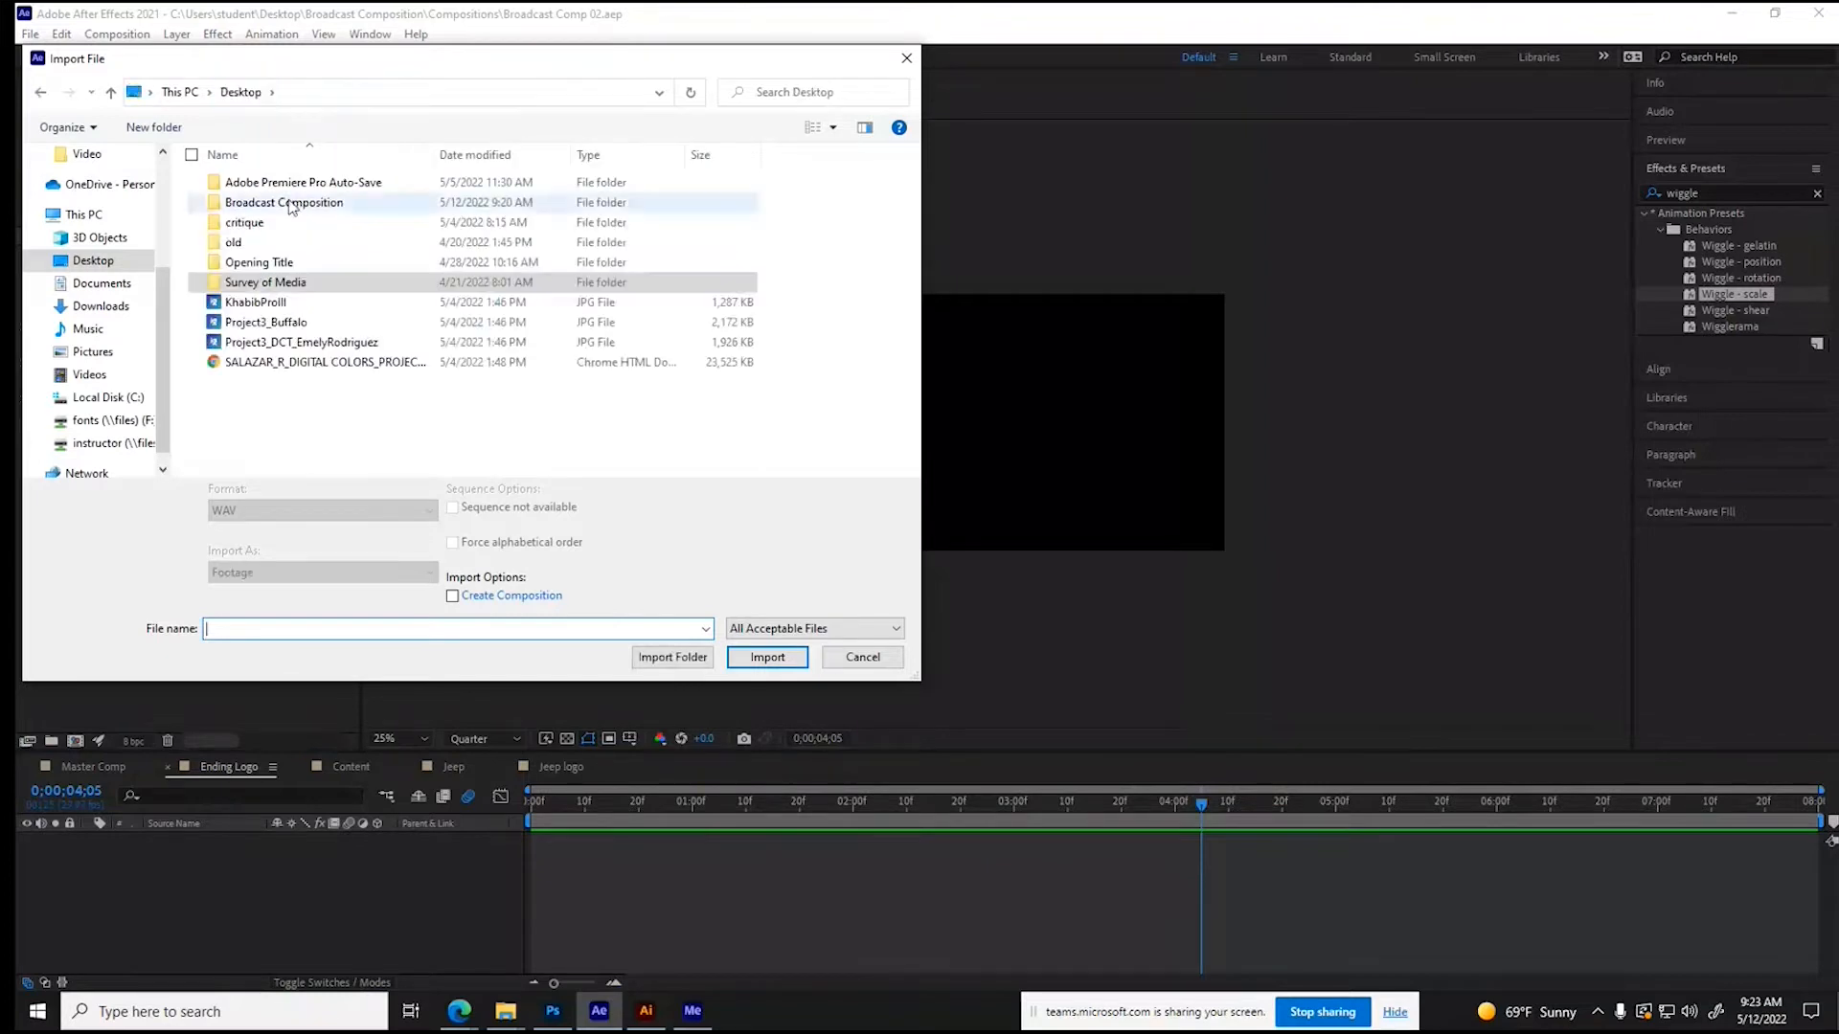
double_click(294, 203)
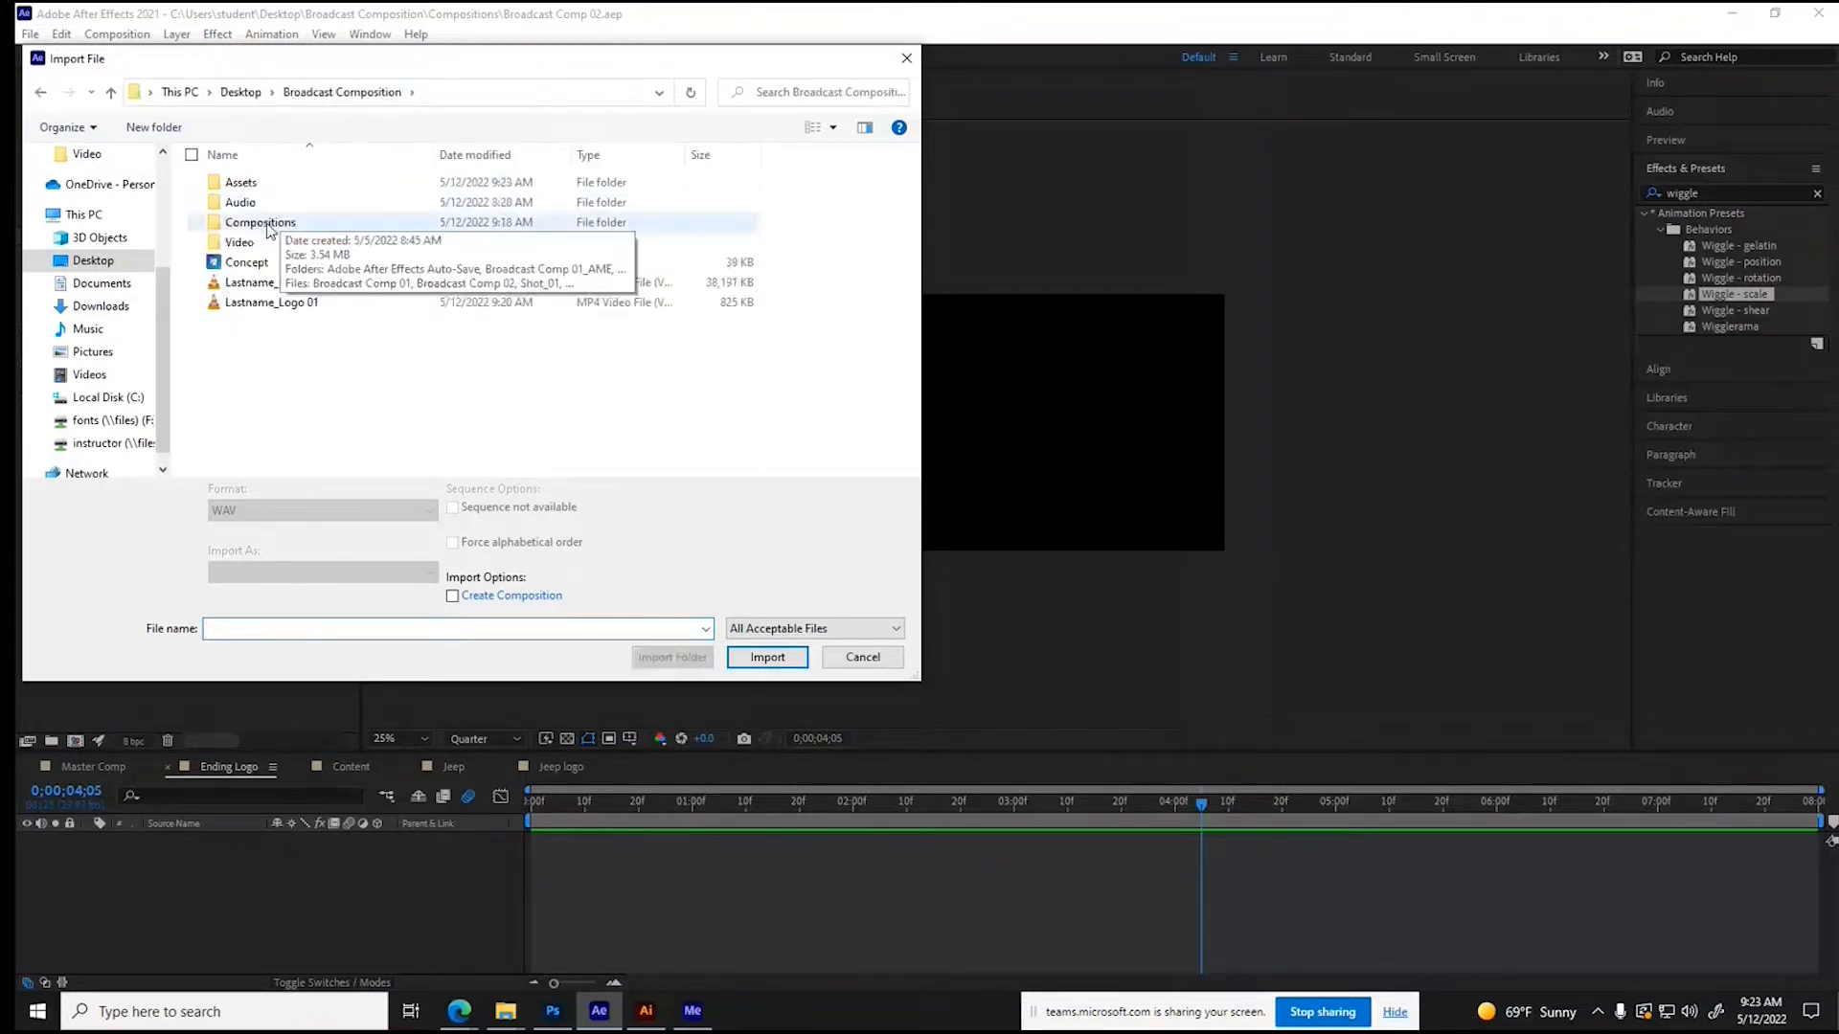
double_click(241, 182)
click(262, 316)
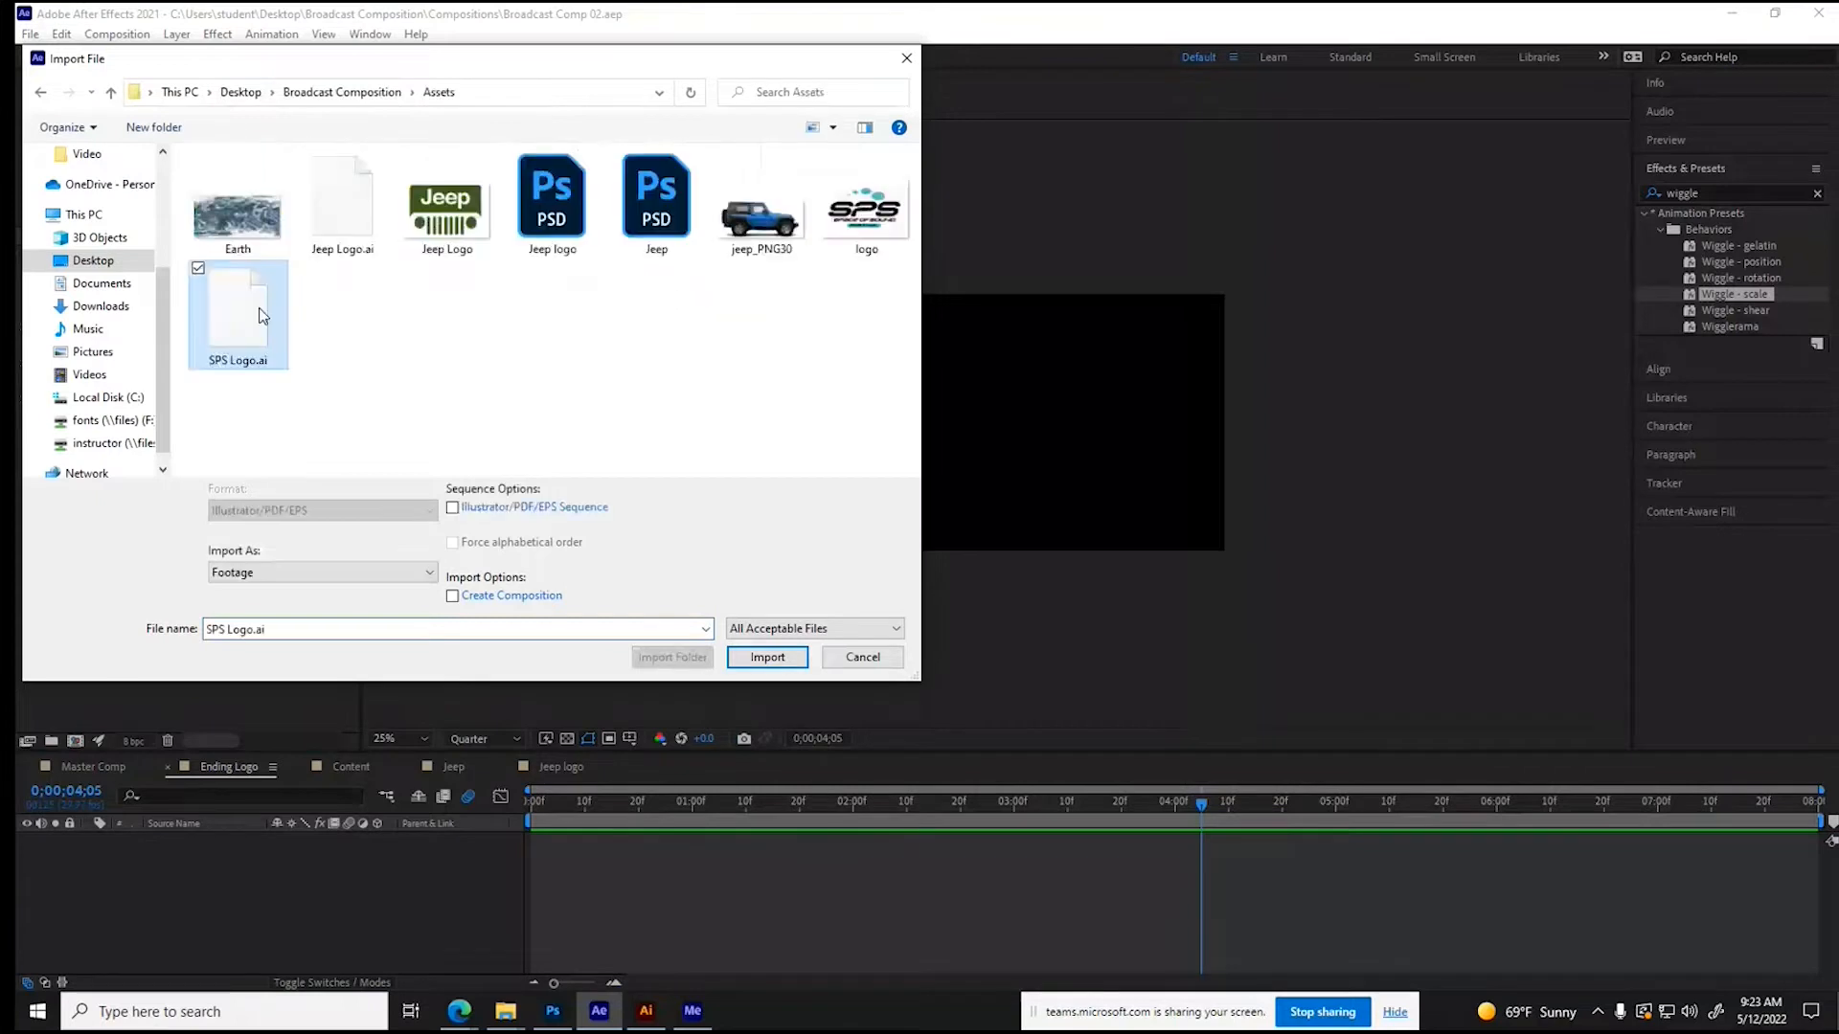
click(287, 572)
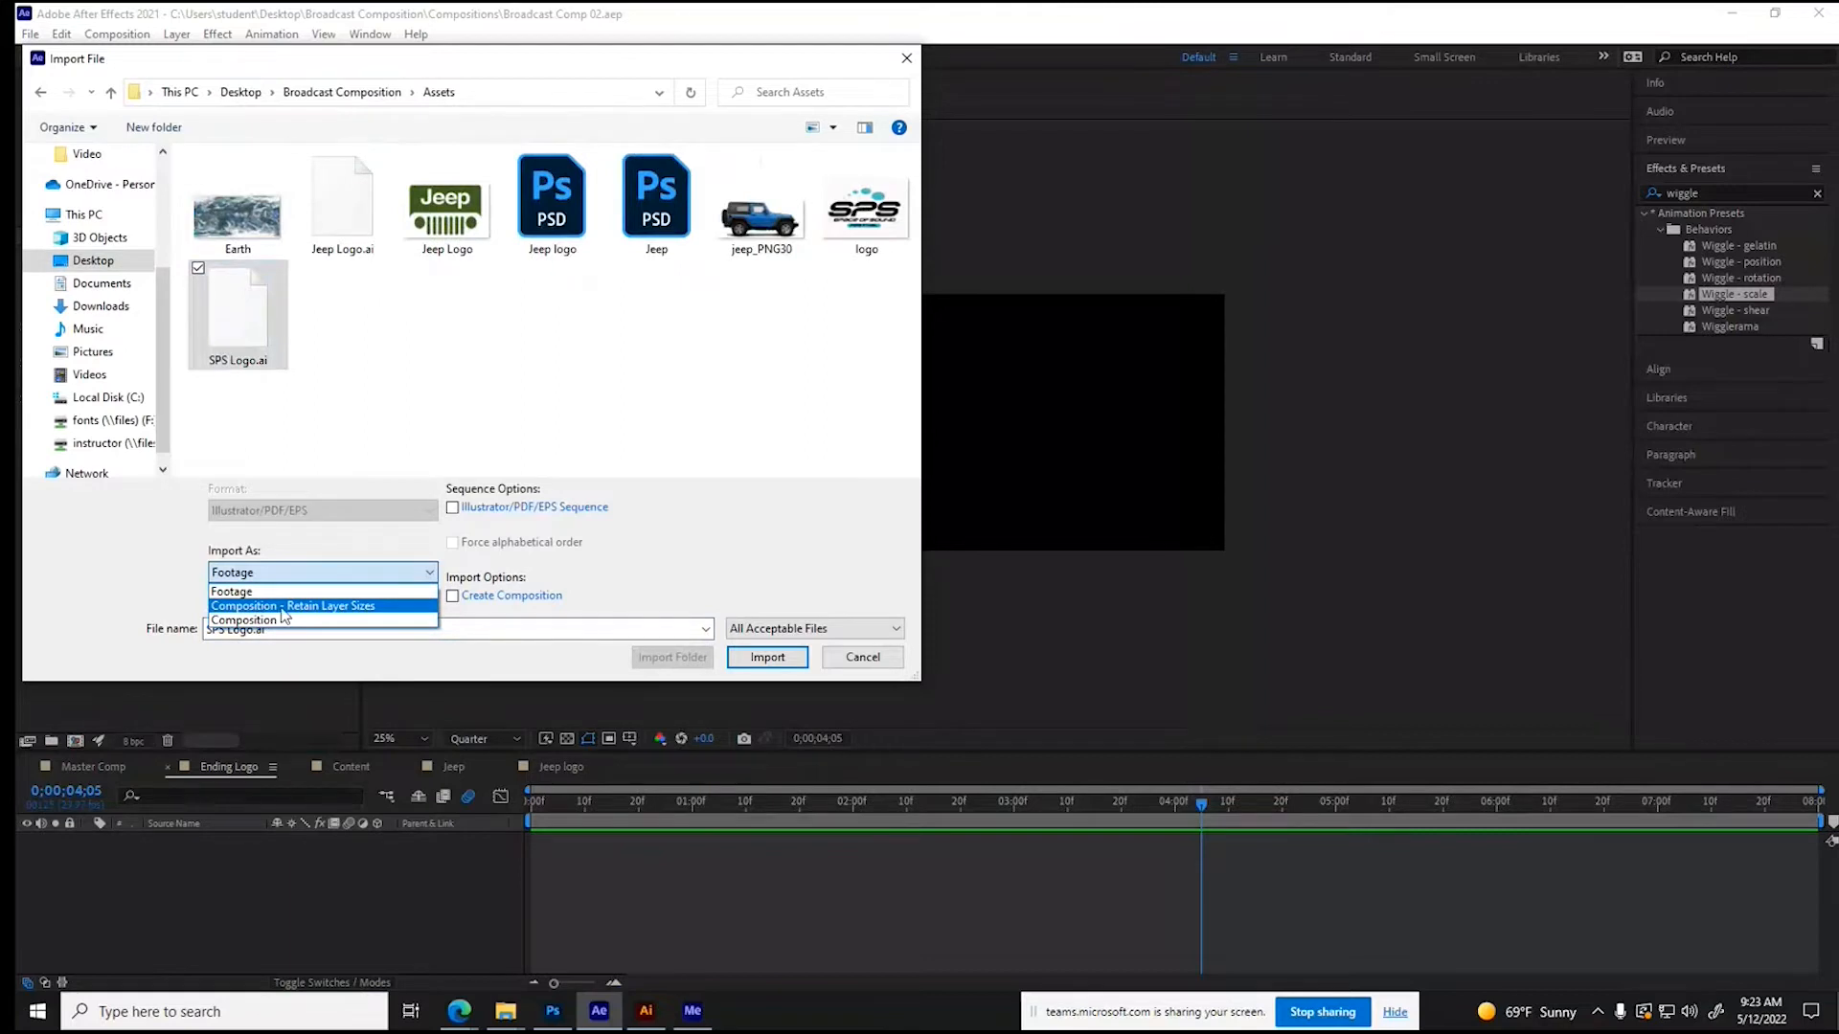
click(287, 592)
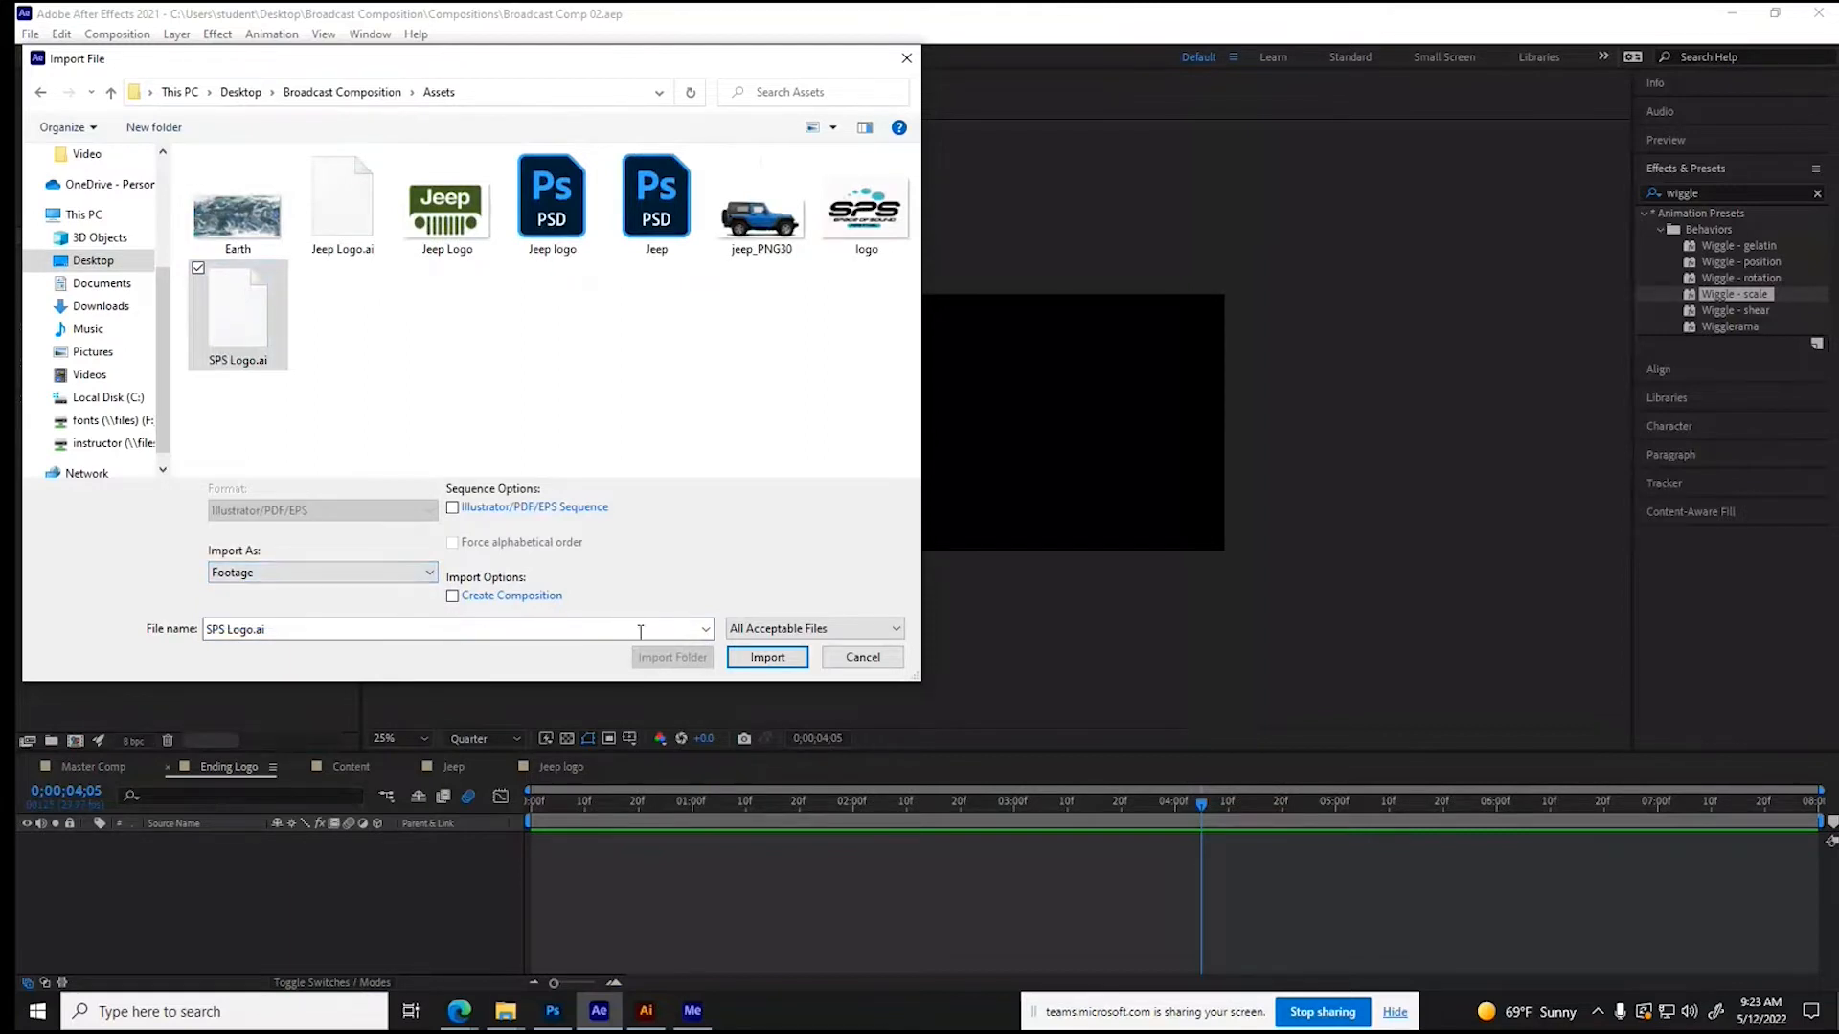
click(767, 659)
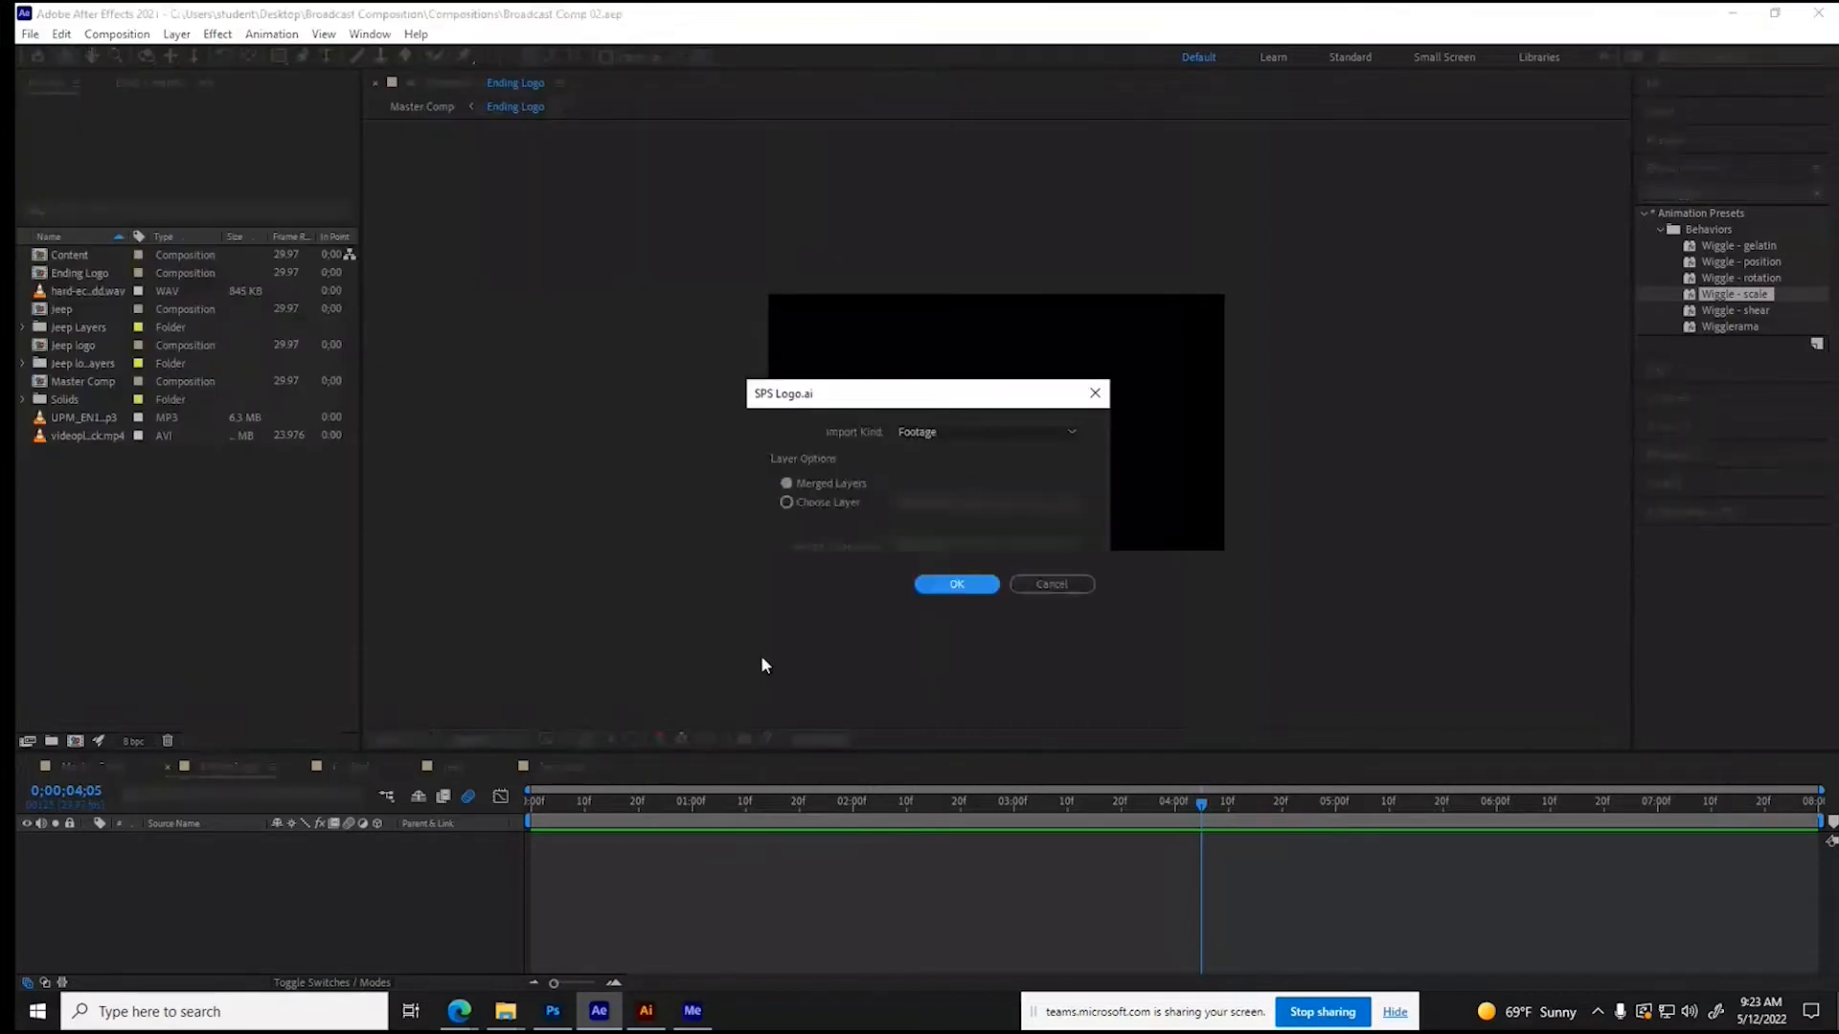
key(Return)
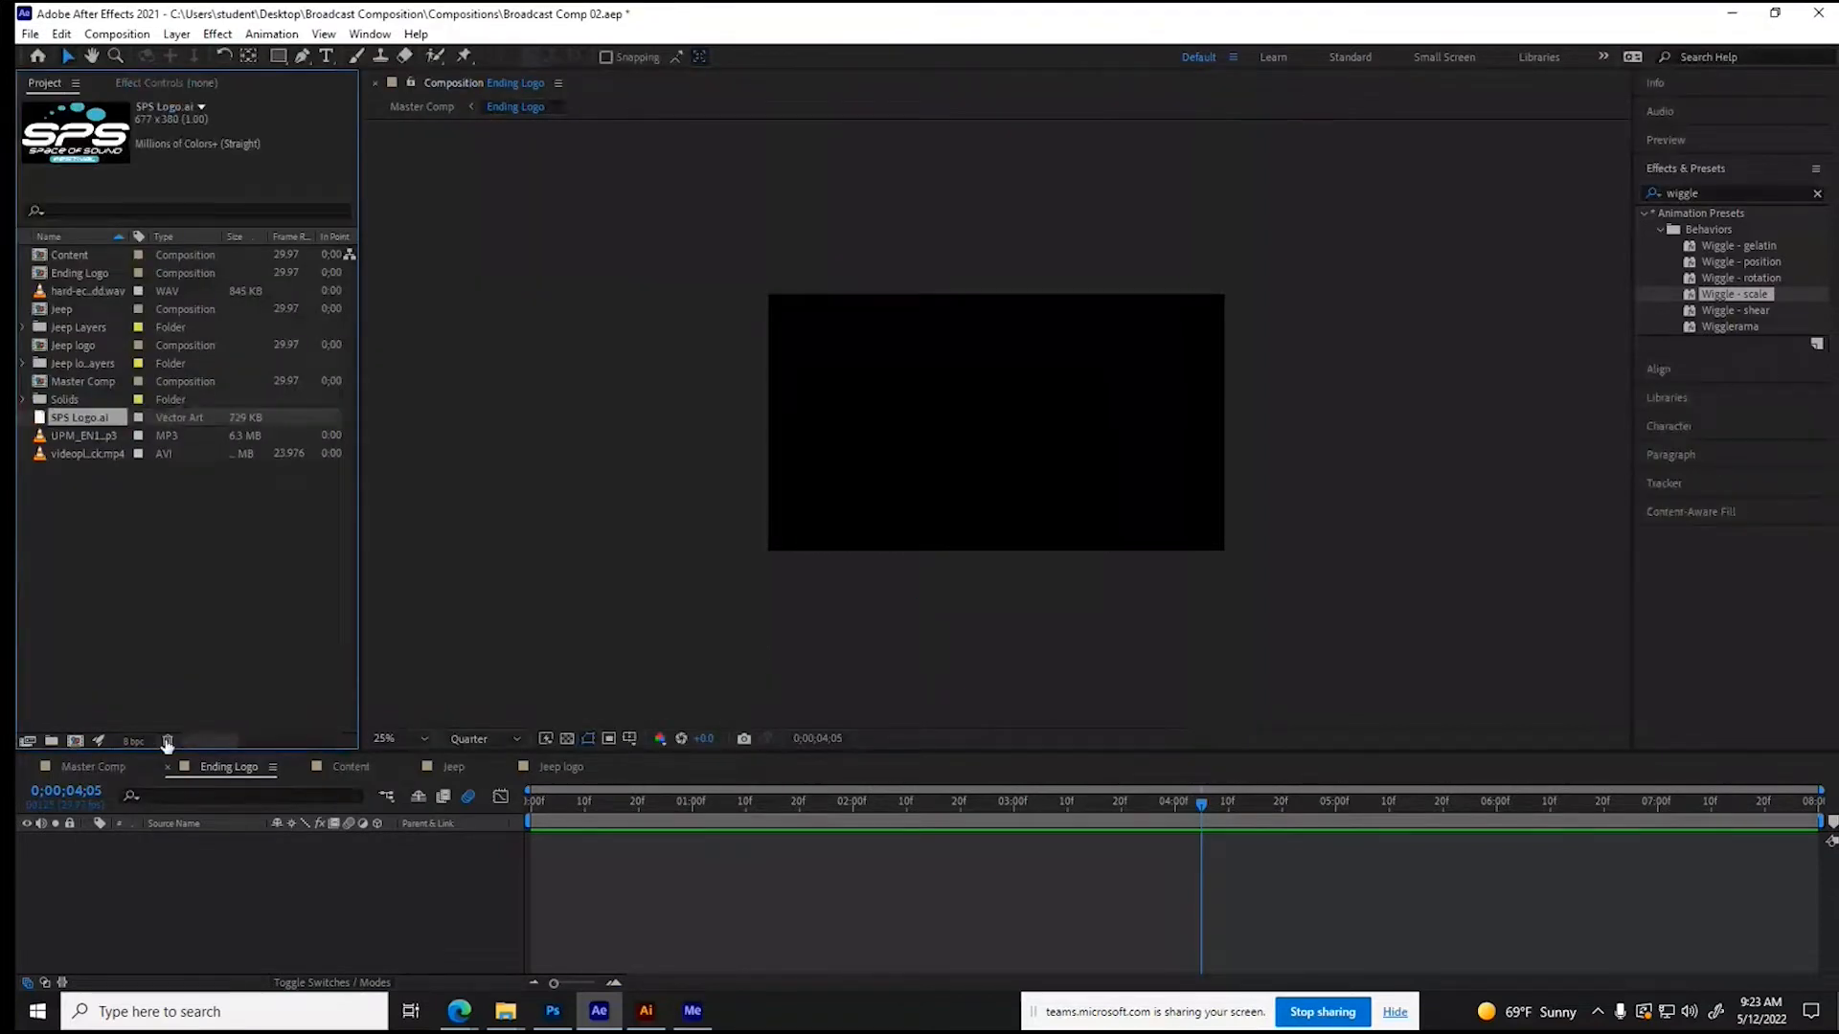
click(167, 745)
- Import Jeep Logo.ai from the Assets folder as footage
right_click(109, 600)
mouse_move(159, 704)
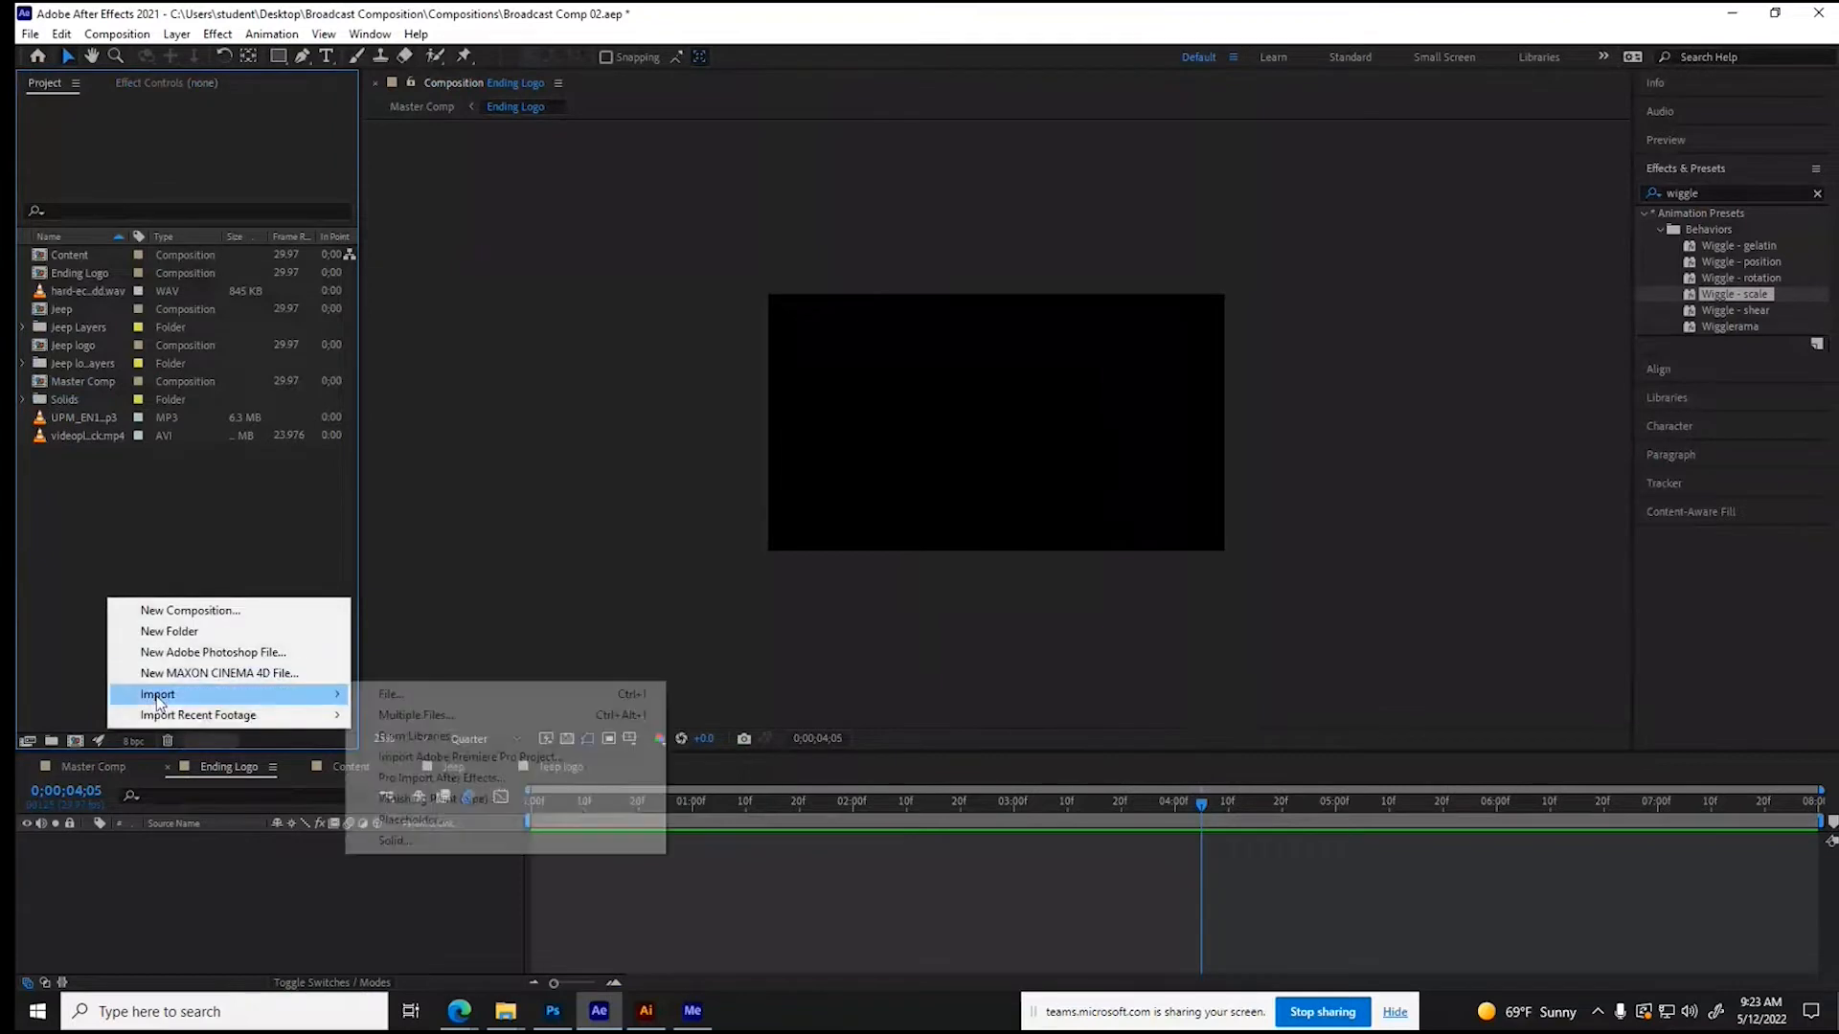
click(393, 694)
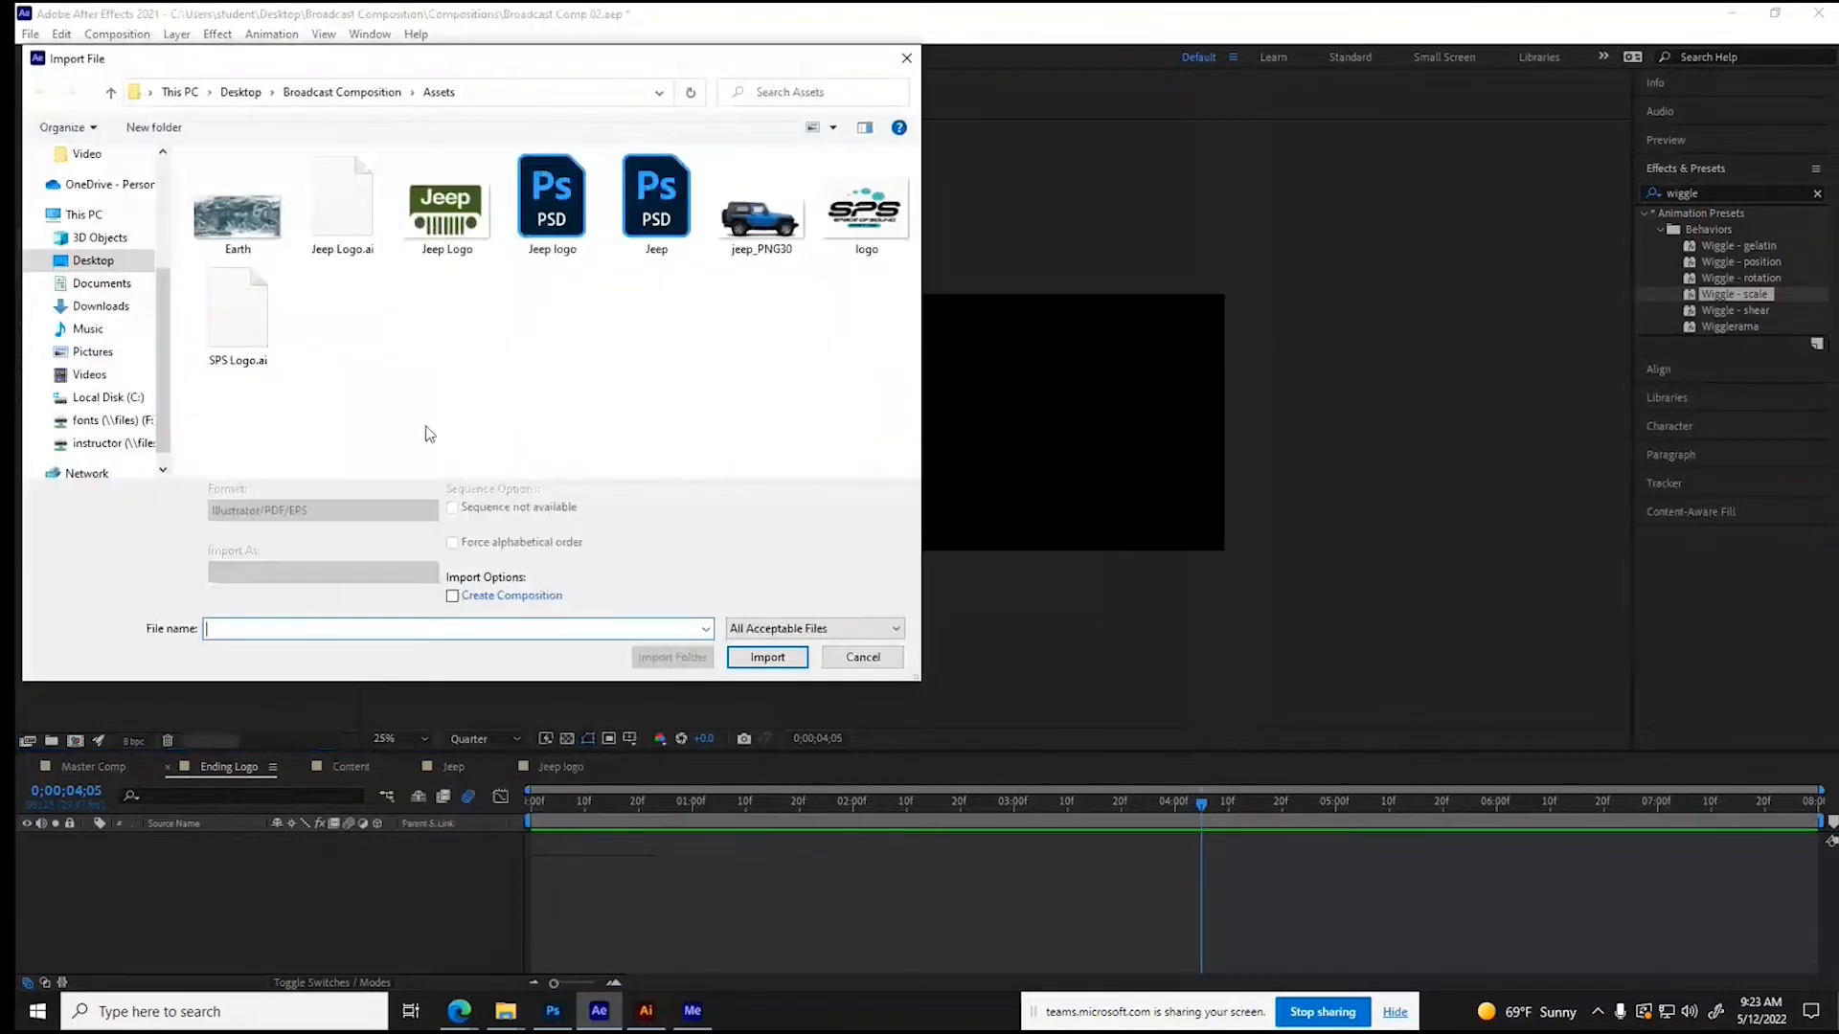
click(342, 203)
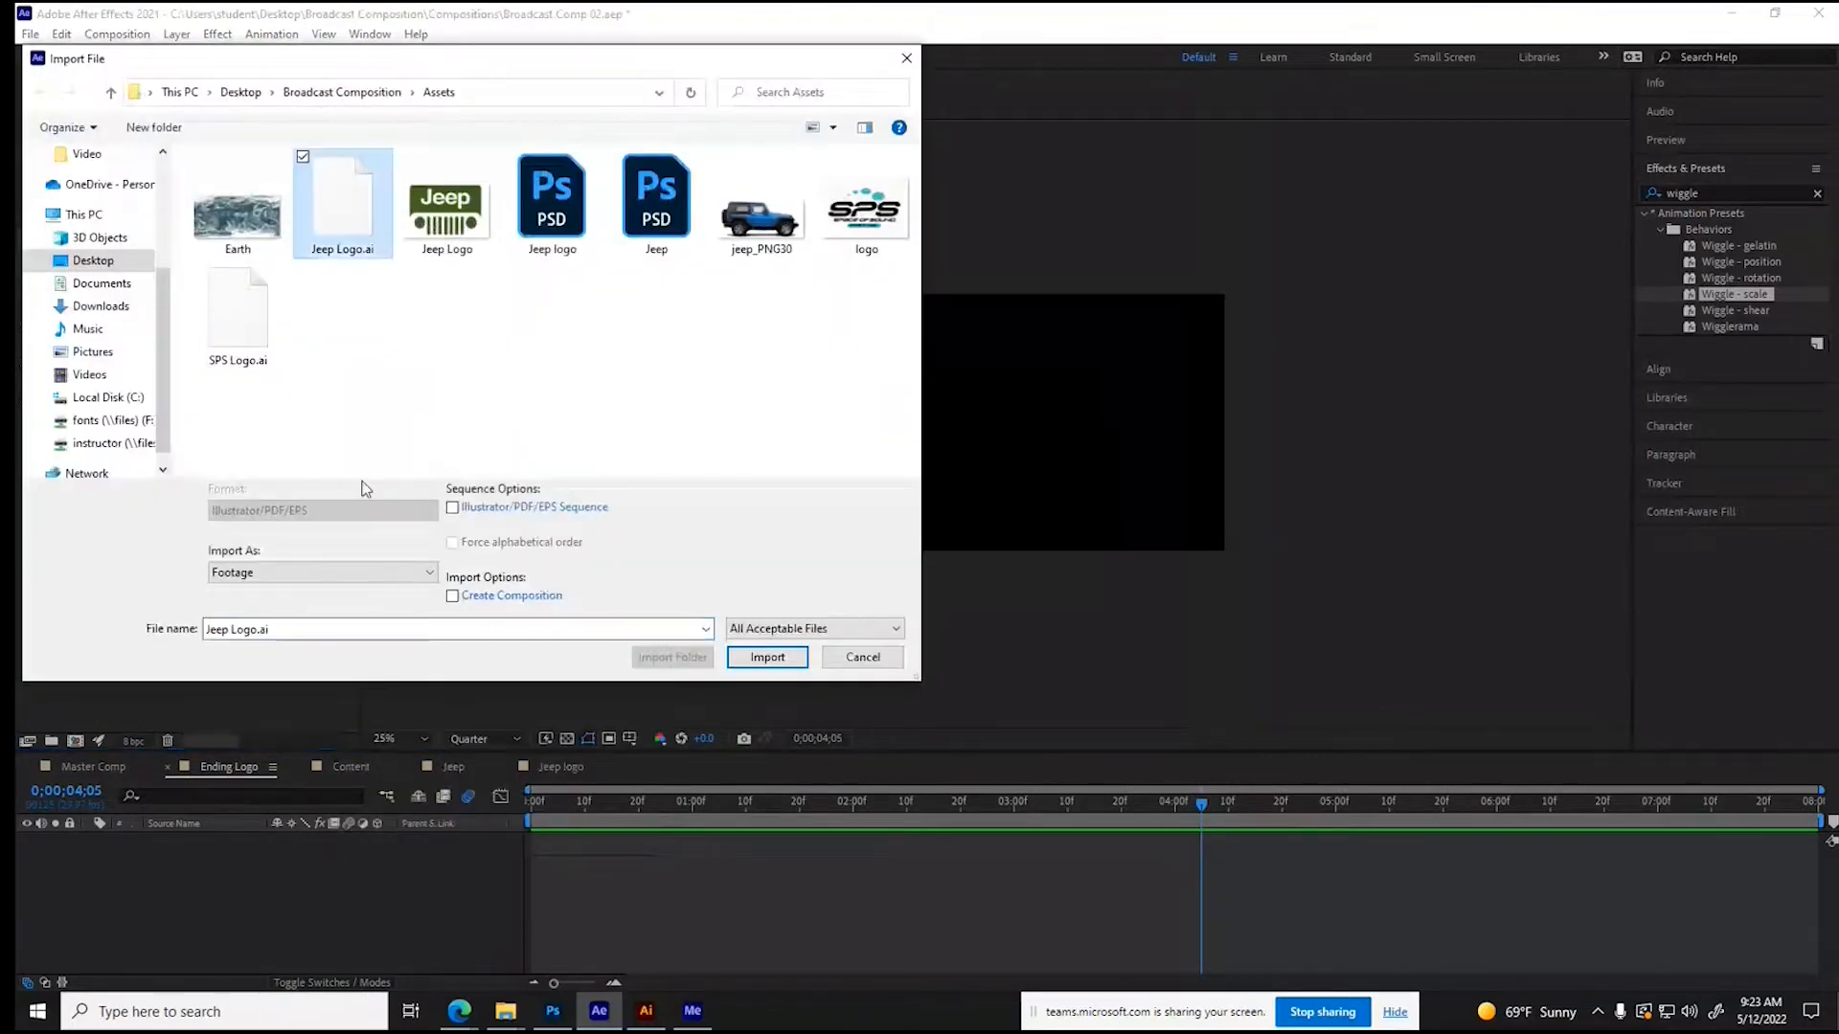
click(766, 657)
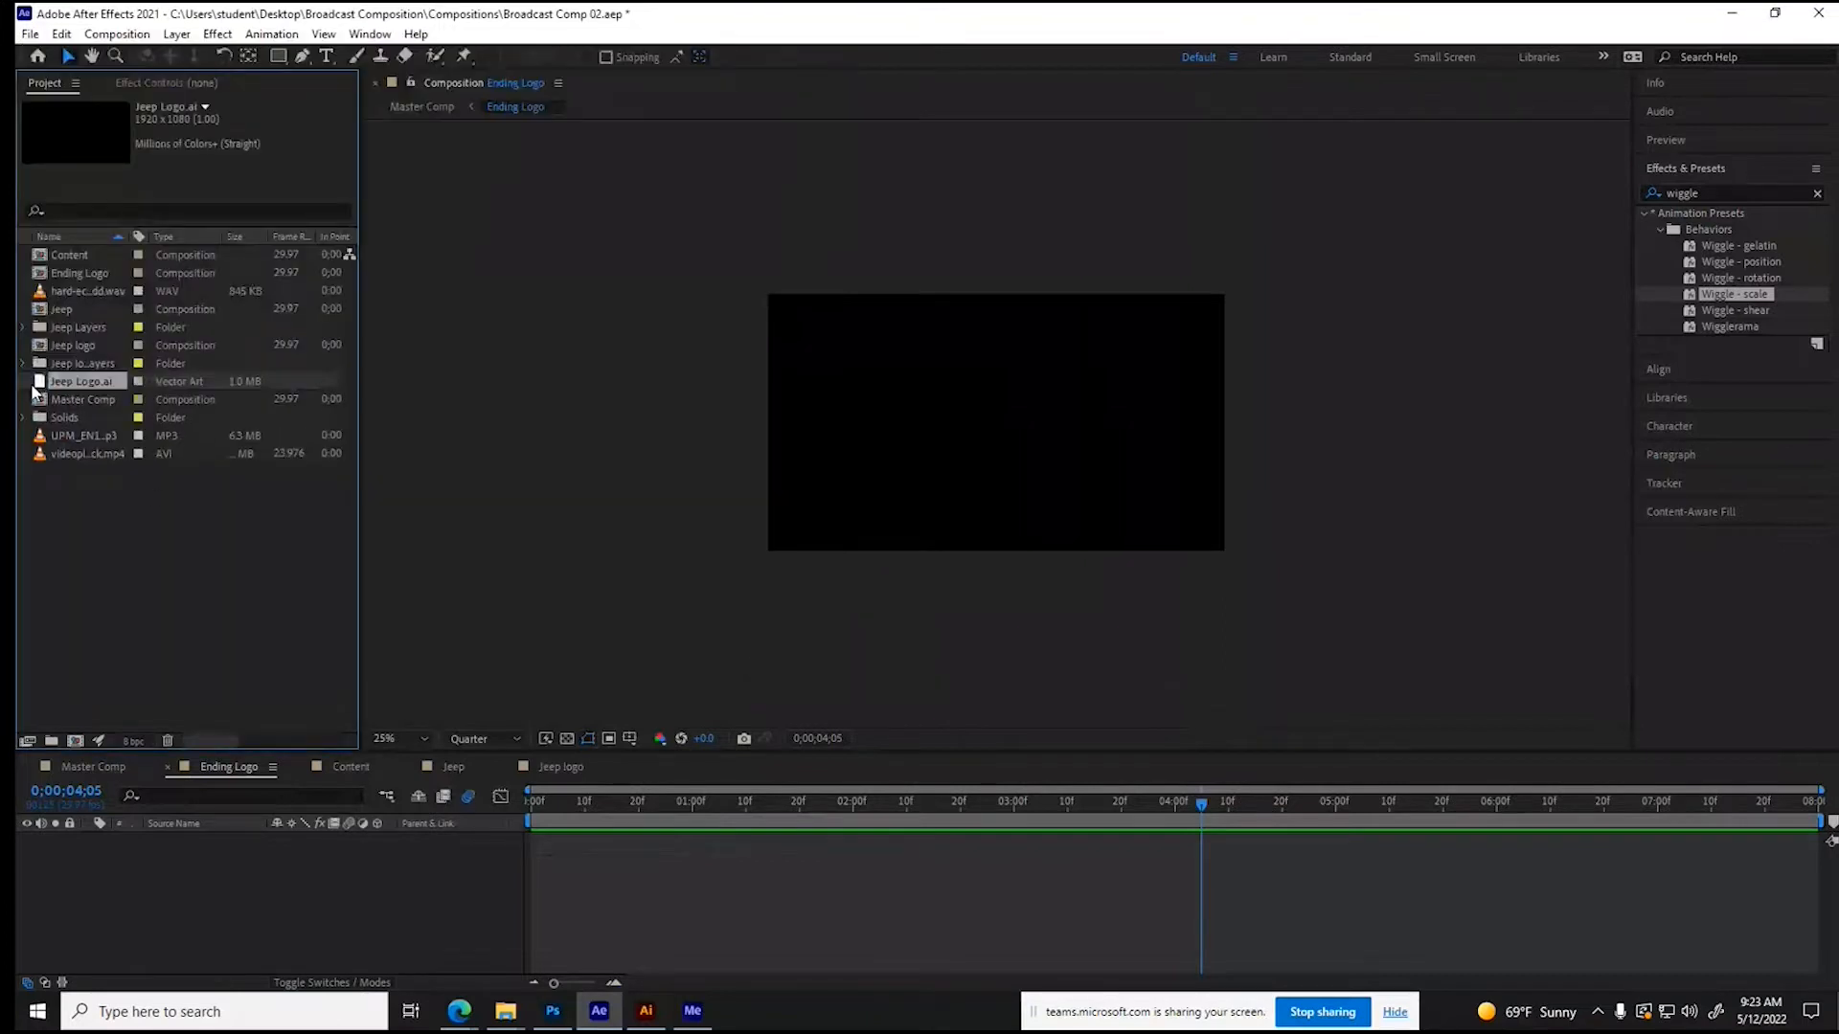
- Place Jeep Logo.ai in the Ending Logo composition and inspect its artwork against the transparency grid at 0;00;02;04
drag(40, 391, 84, 915)
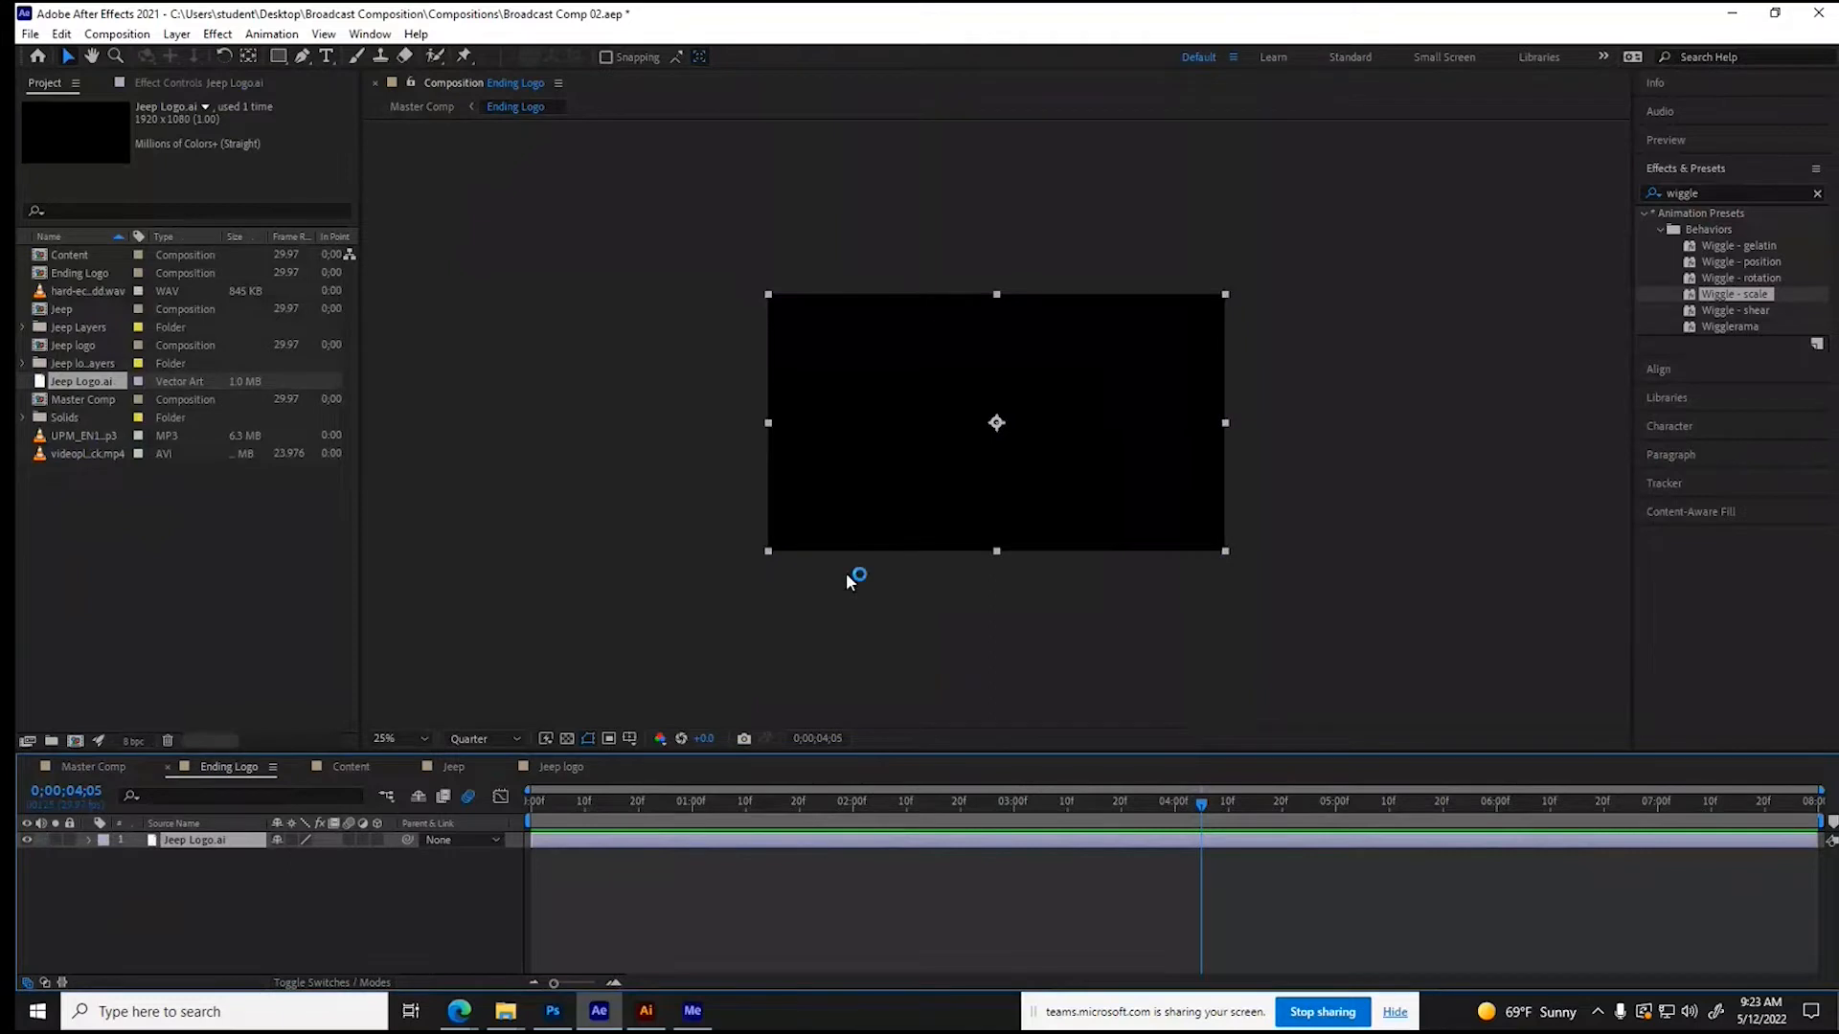
drag(862, 805, 875, 805)
click(565, 739)
click(566, 739)
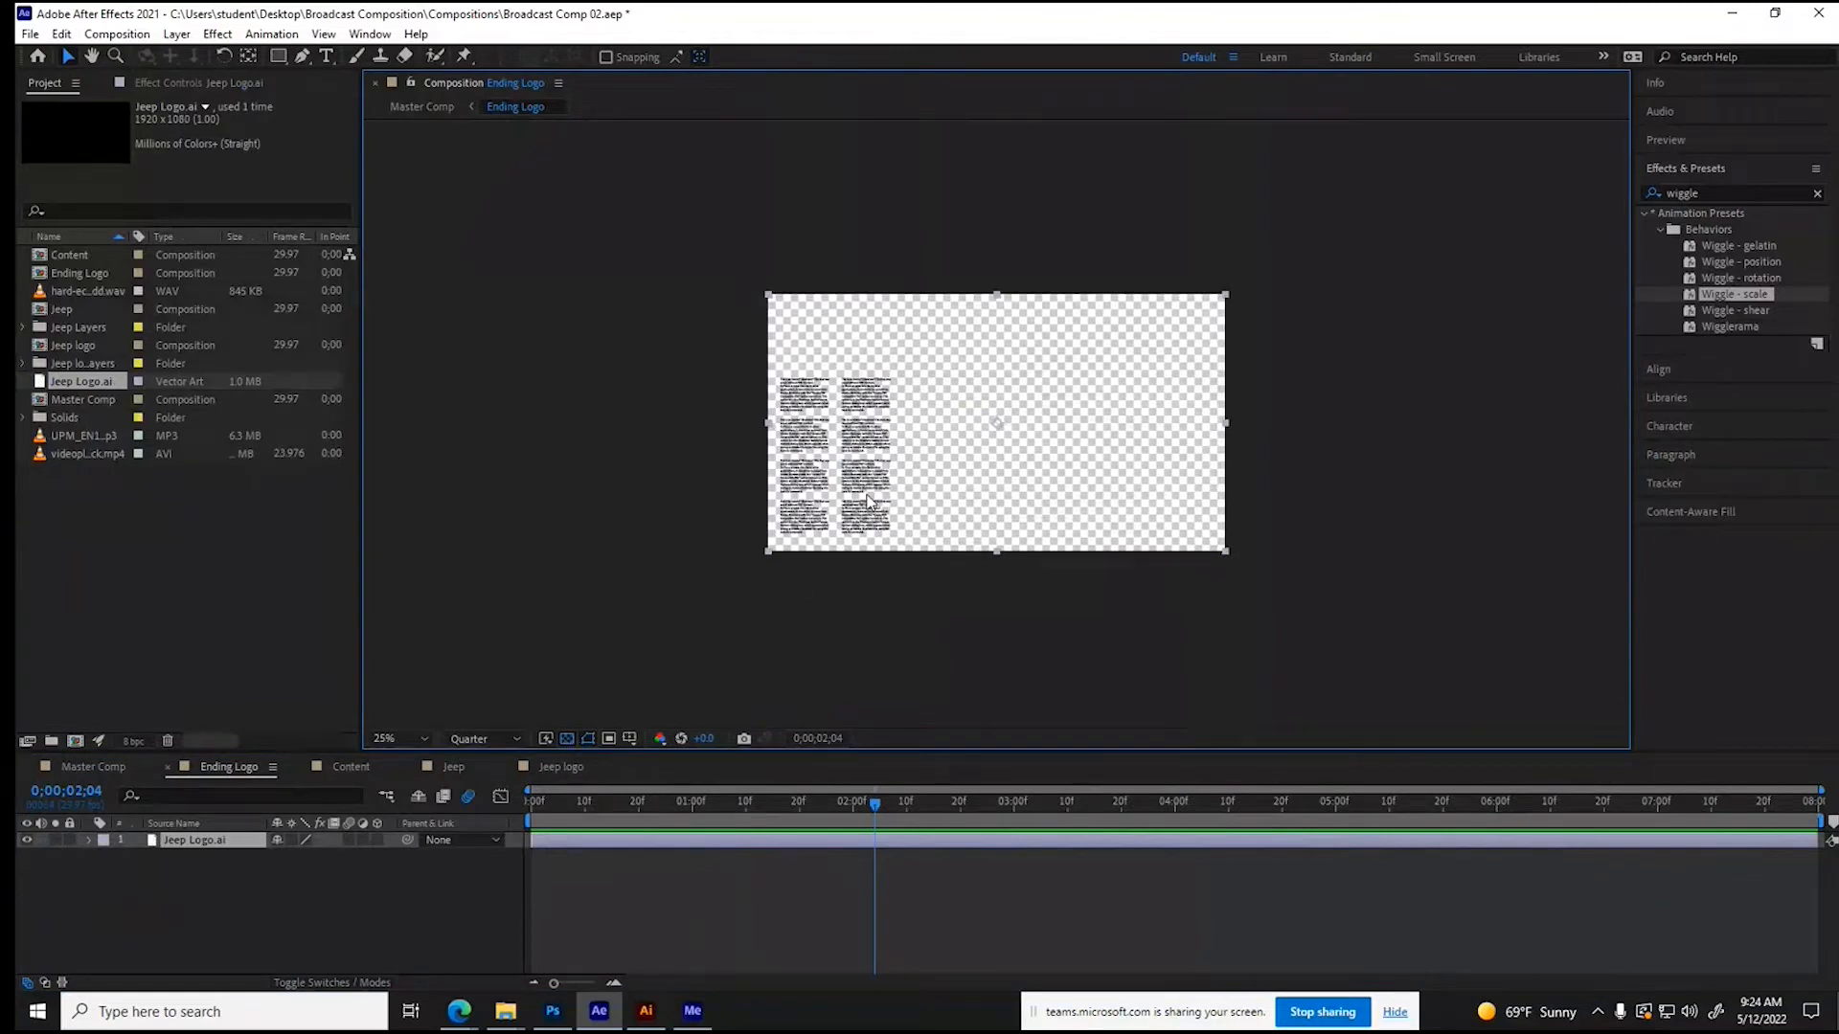
drag(867, 500, 958, 495)
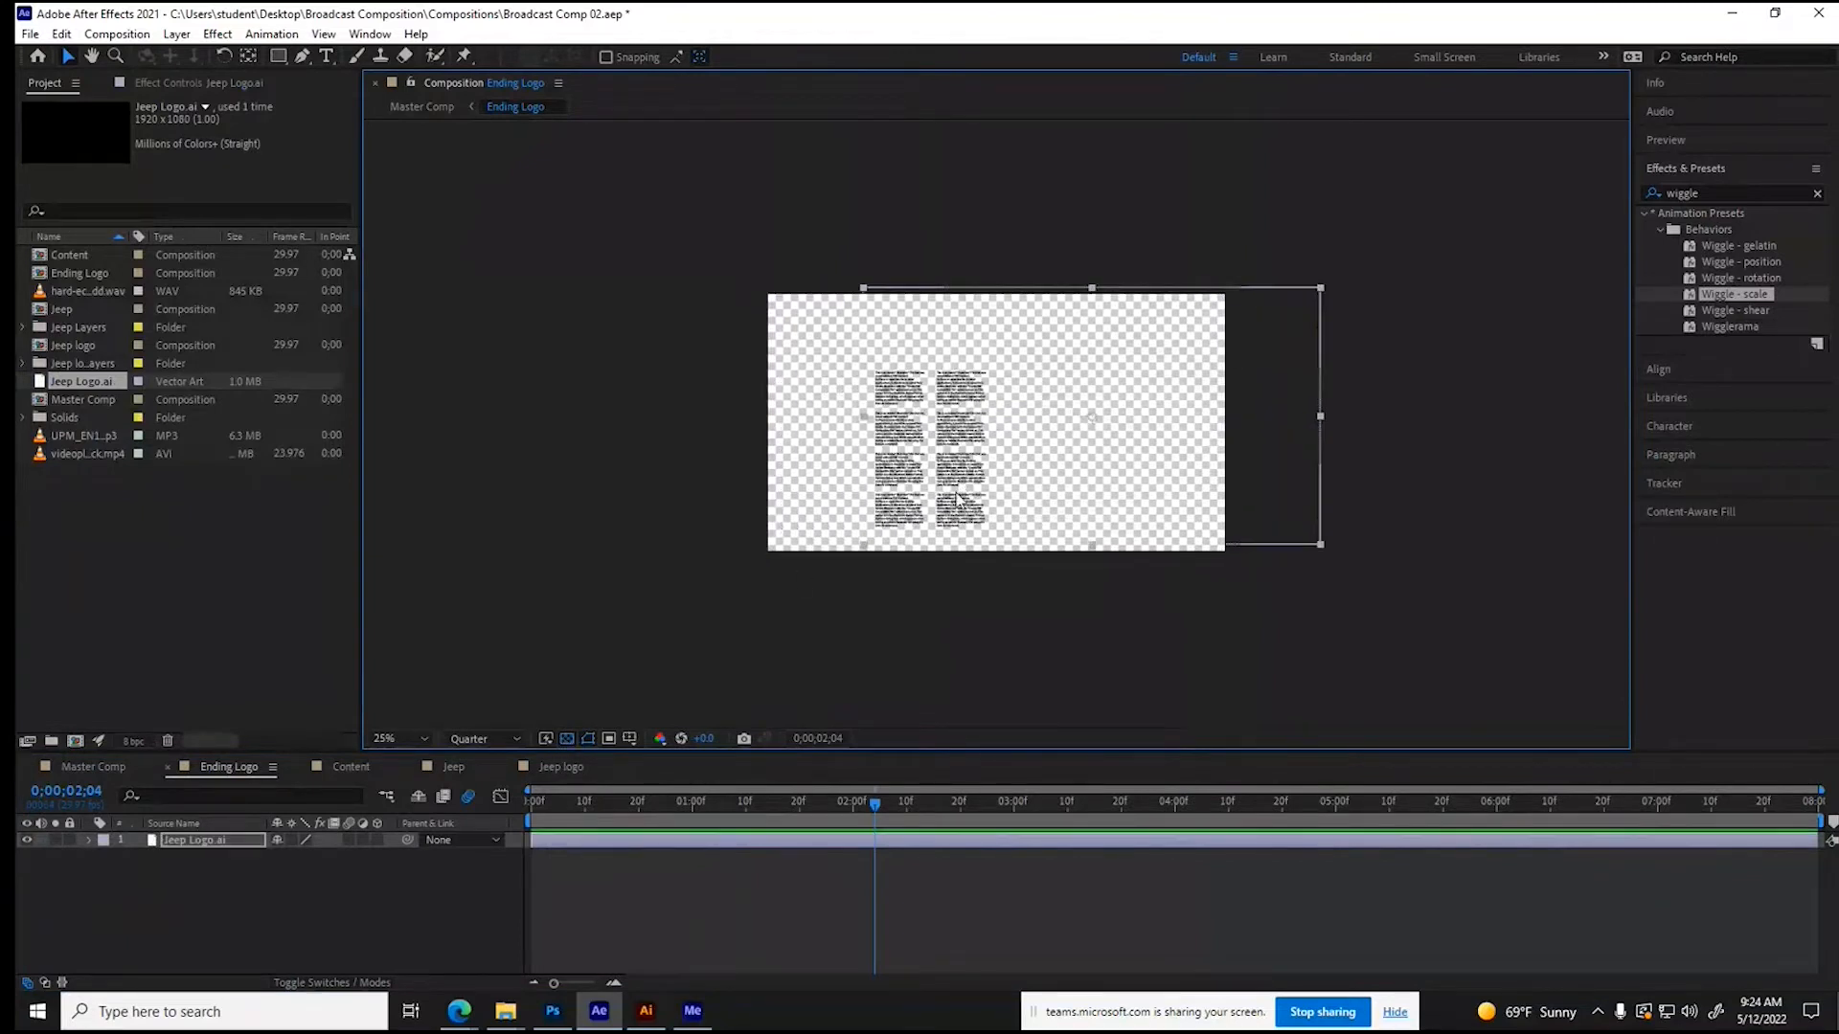
- Delete the Jeep Logo.ai layer from Ending Logo and its footage item from the project
key(Delete)
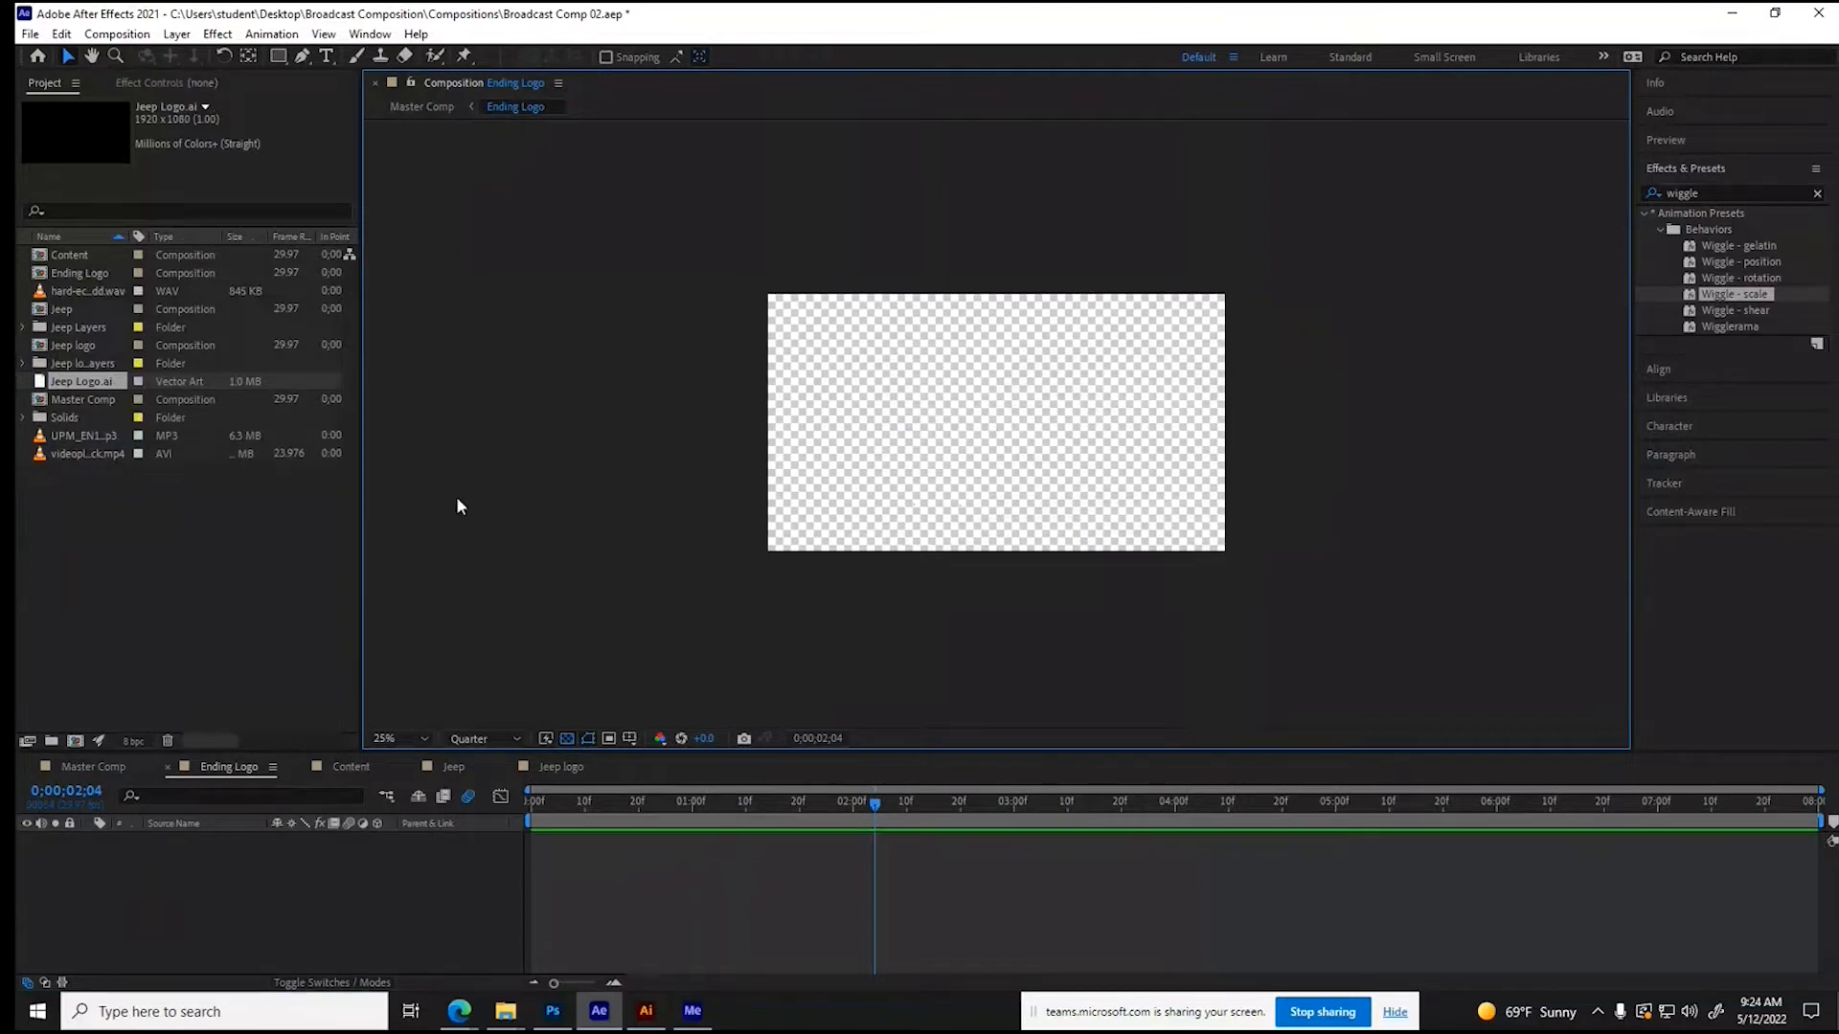
click(167, 741)
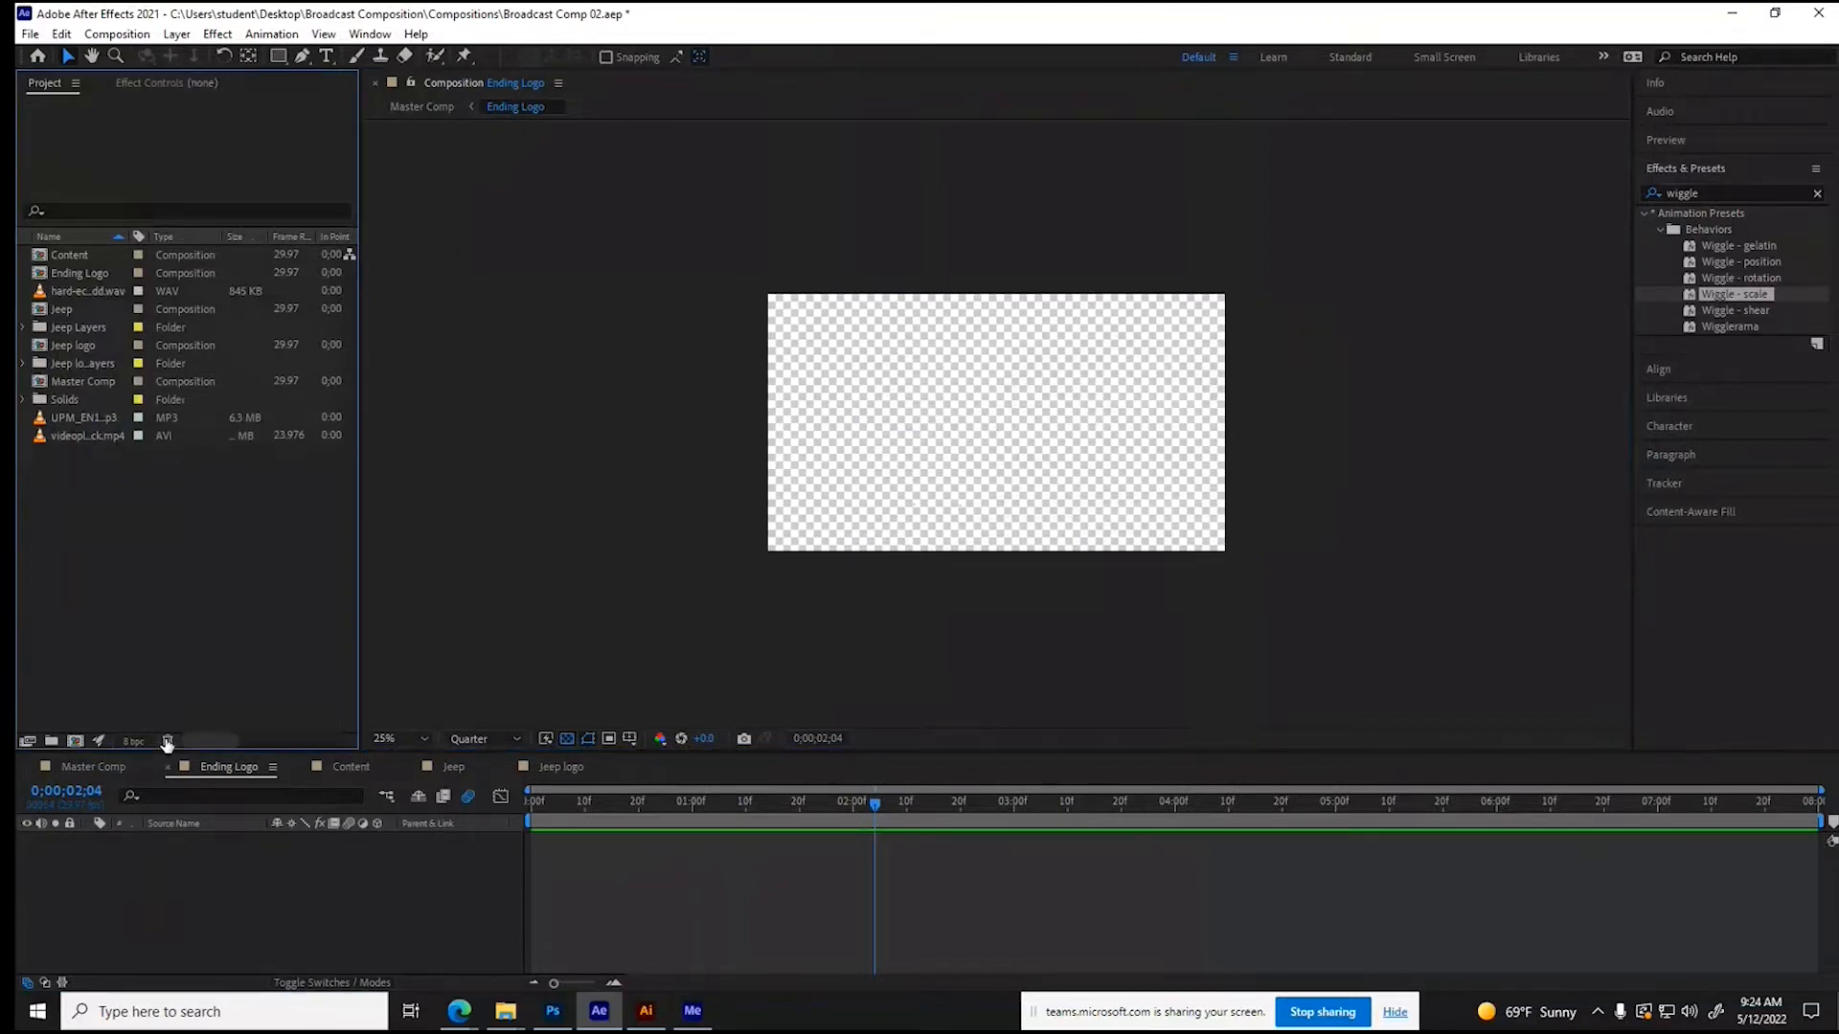
- Import Jeep Logo.ai from the Assets folder as a Composition
right_click(115, 560)
mouse_move(187, 655)
click(393, 659)
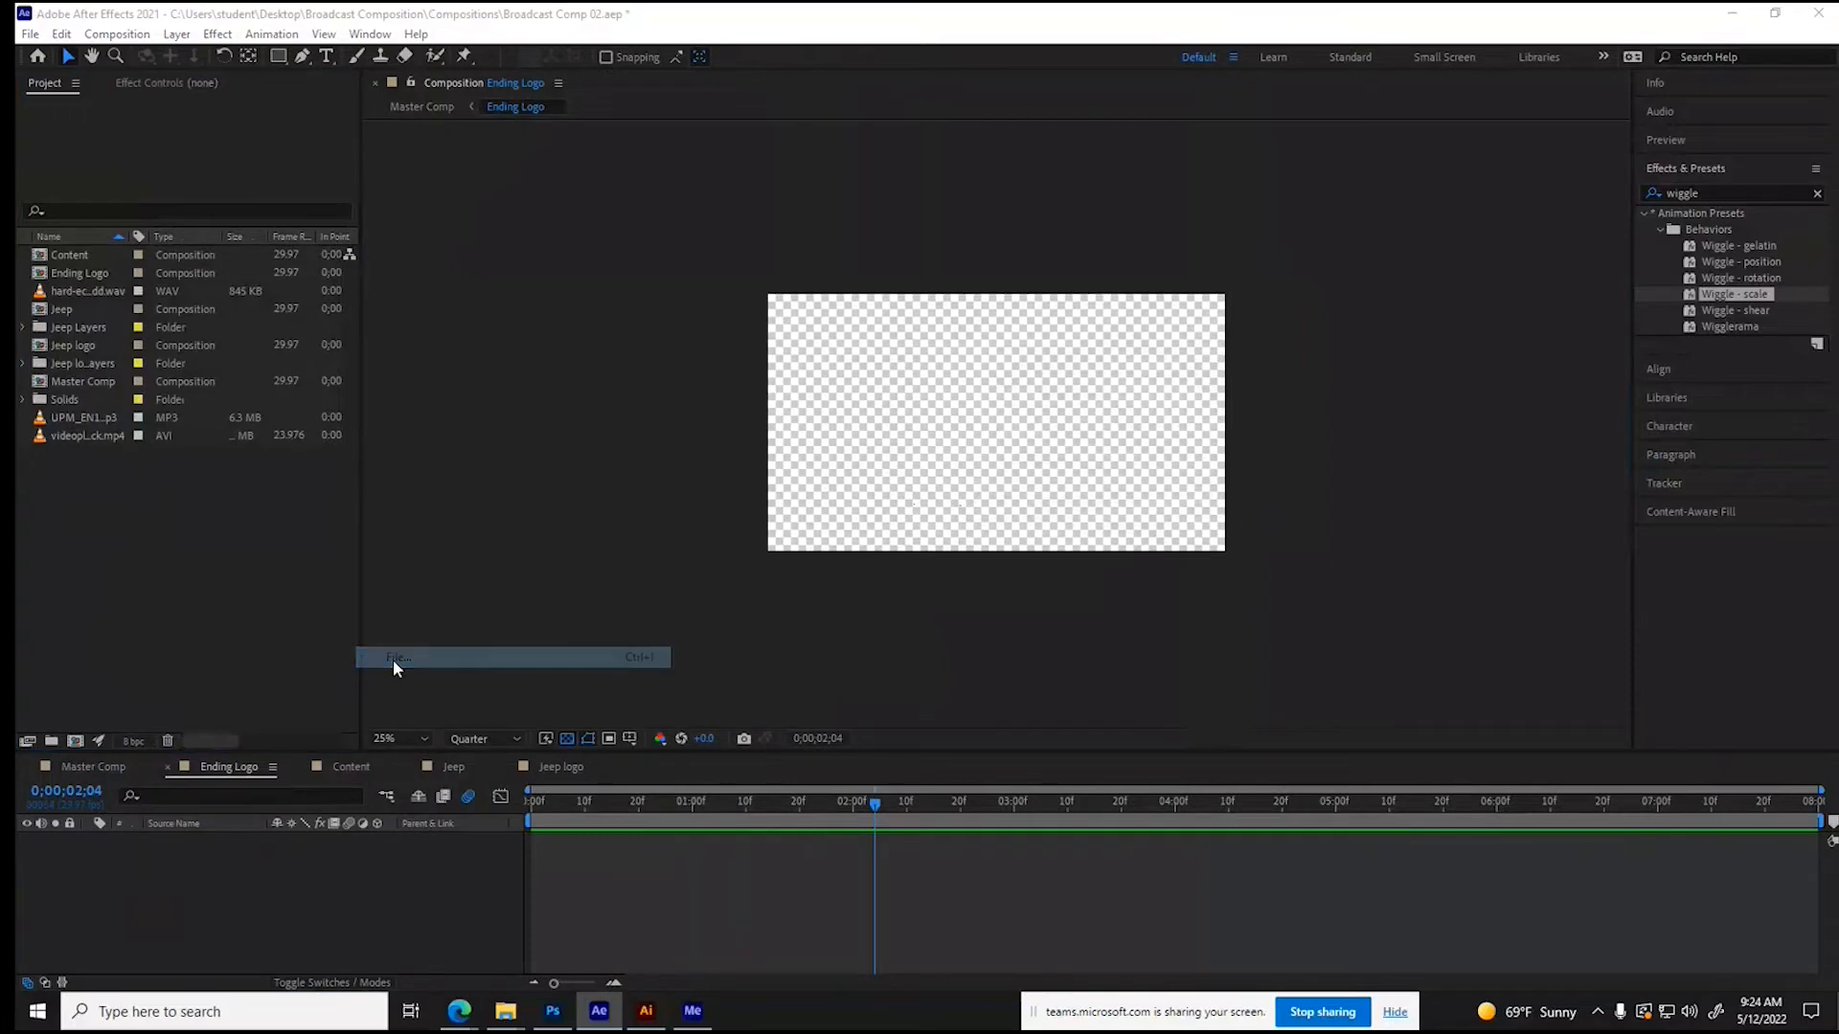
click(364, 239)
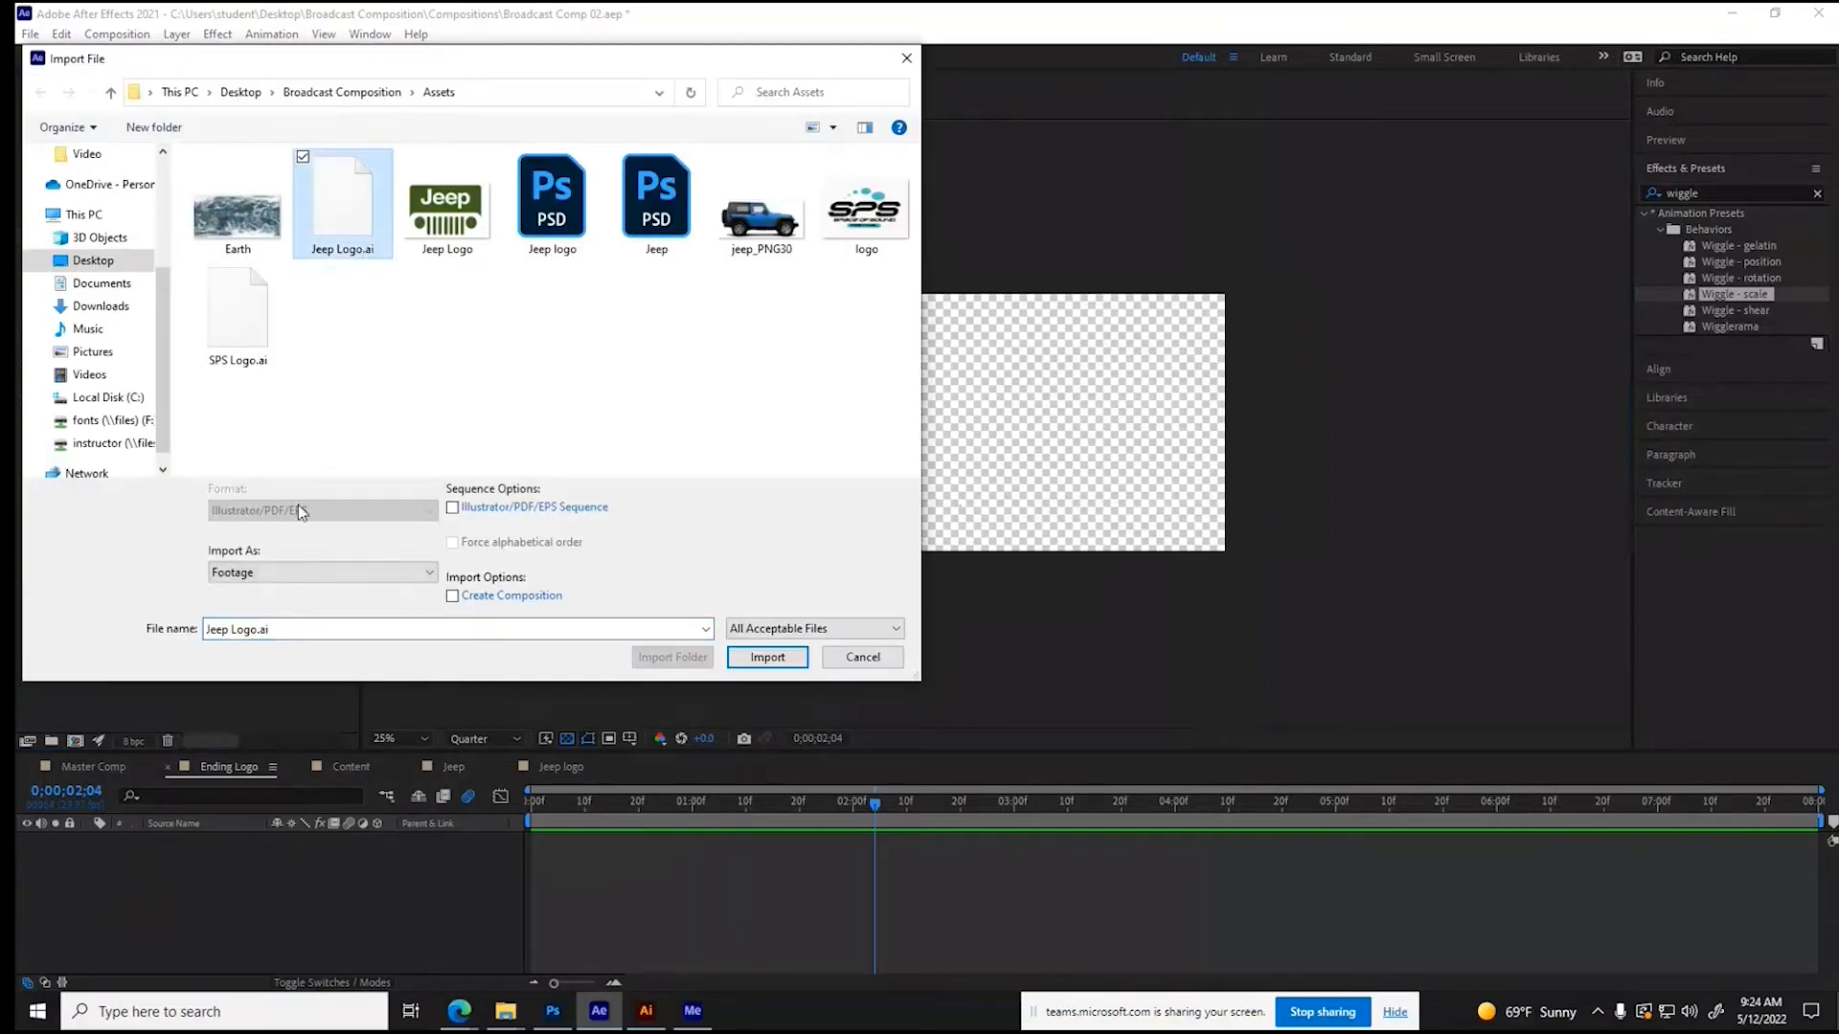
click(316, 572)
click(254, 598)
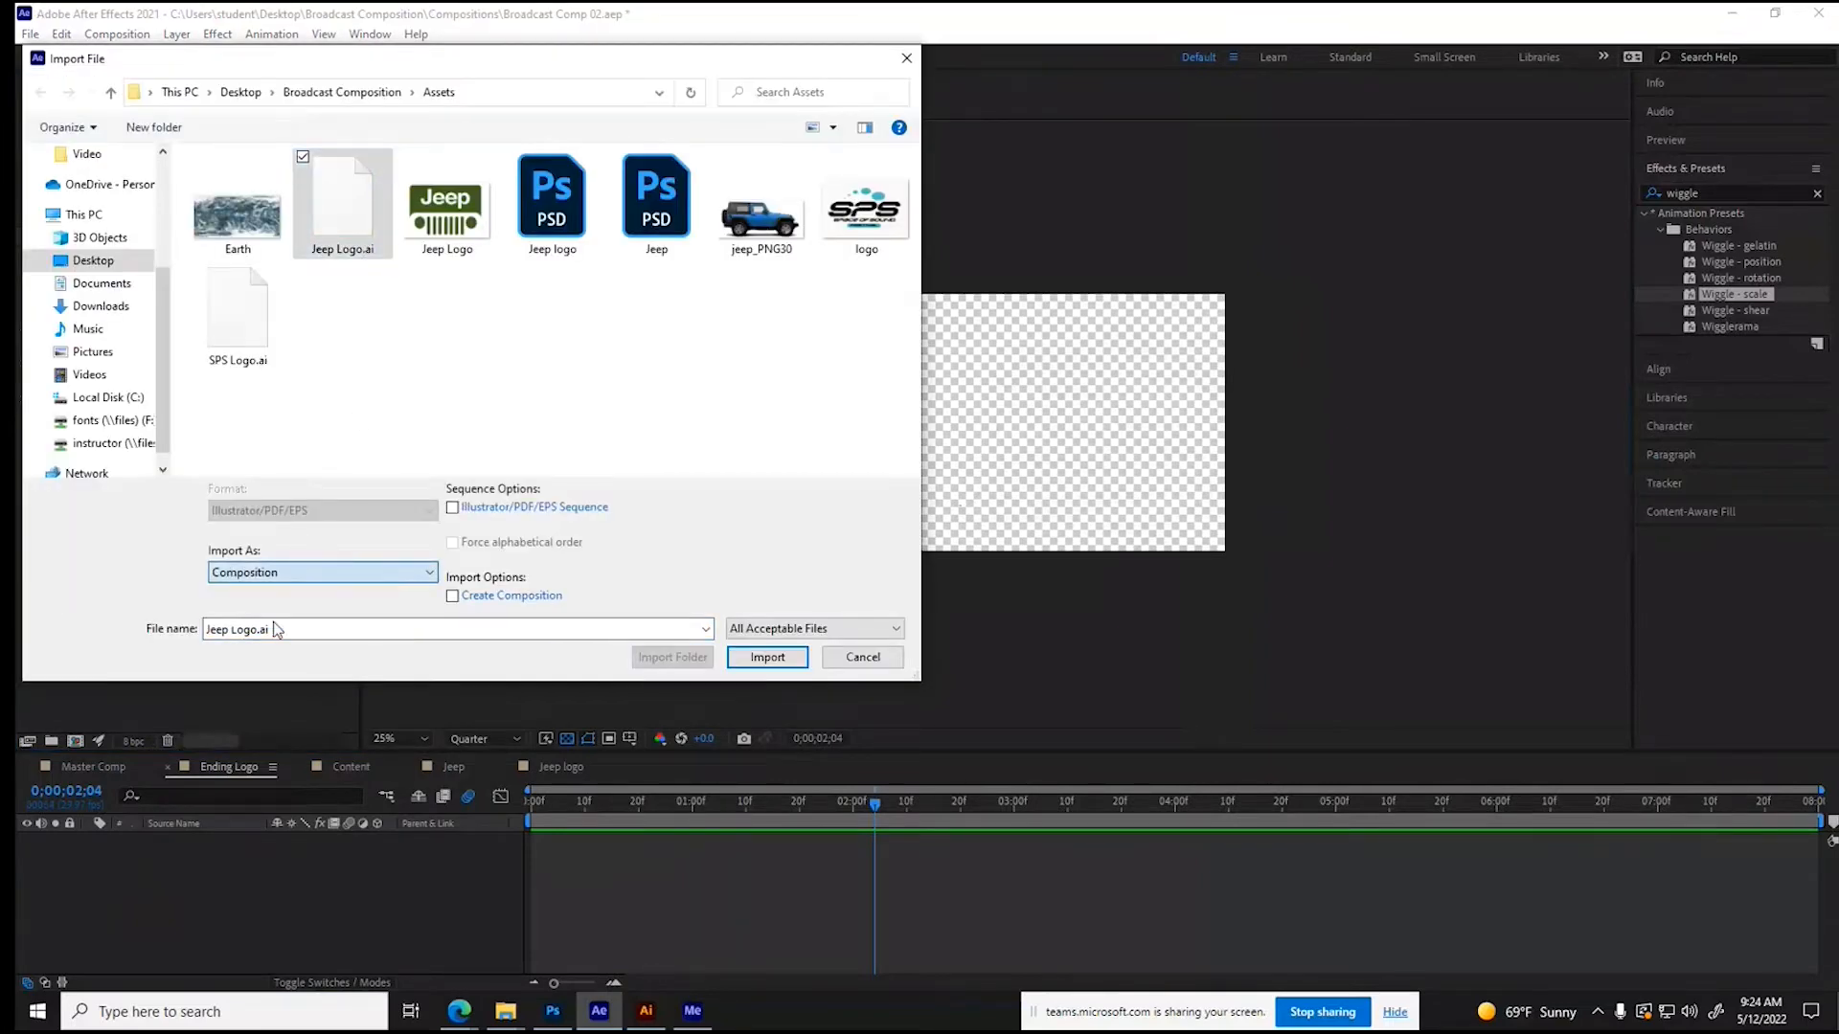
click(767, 657)
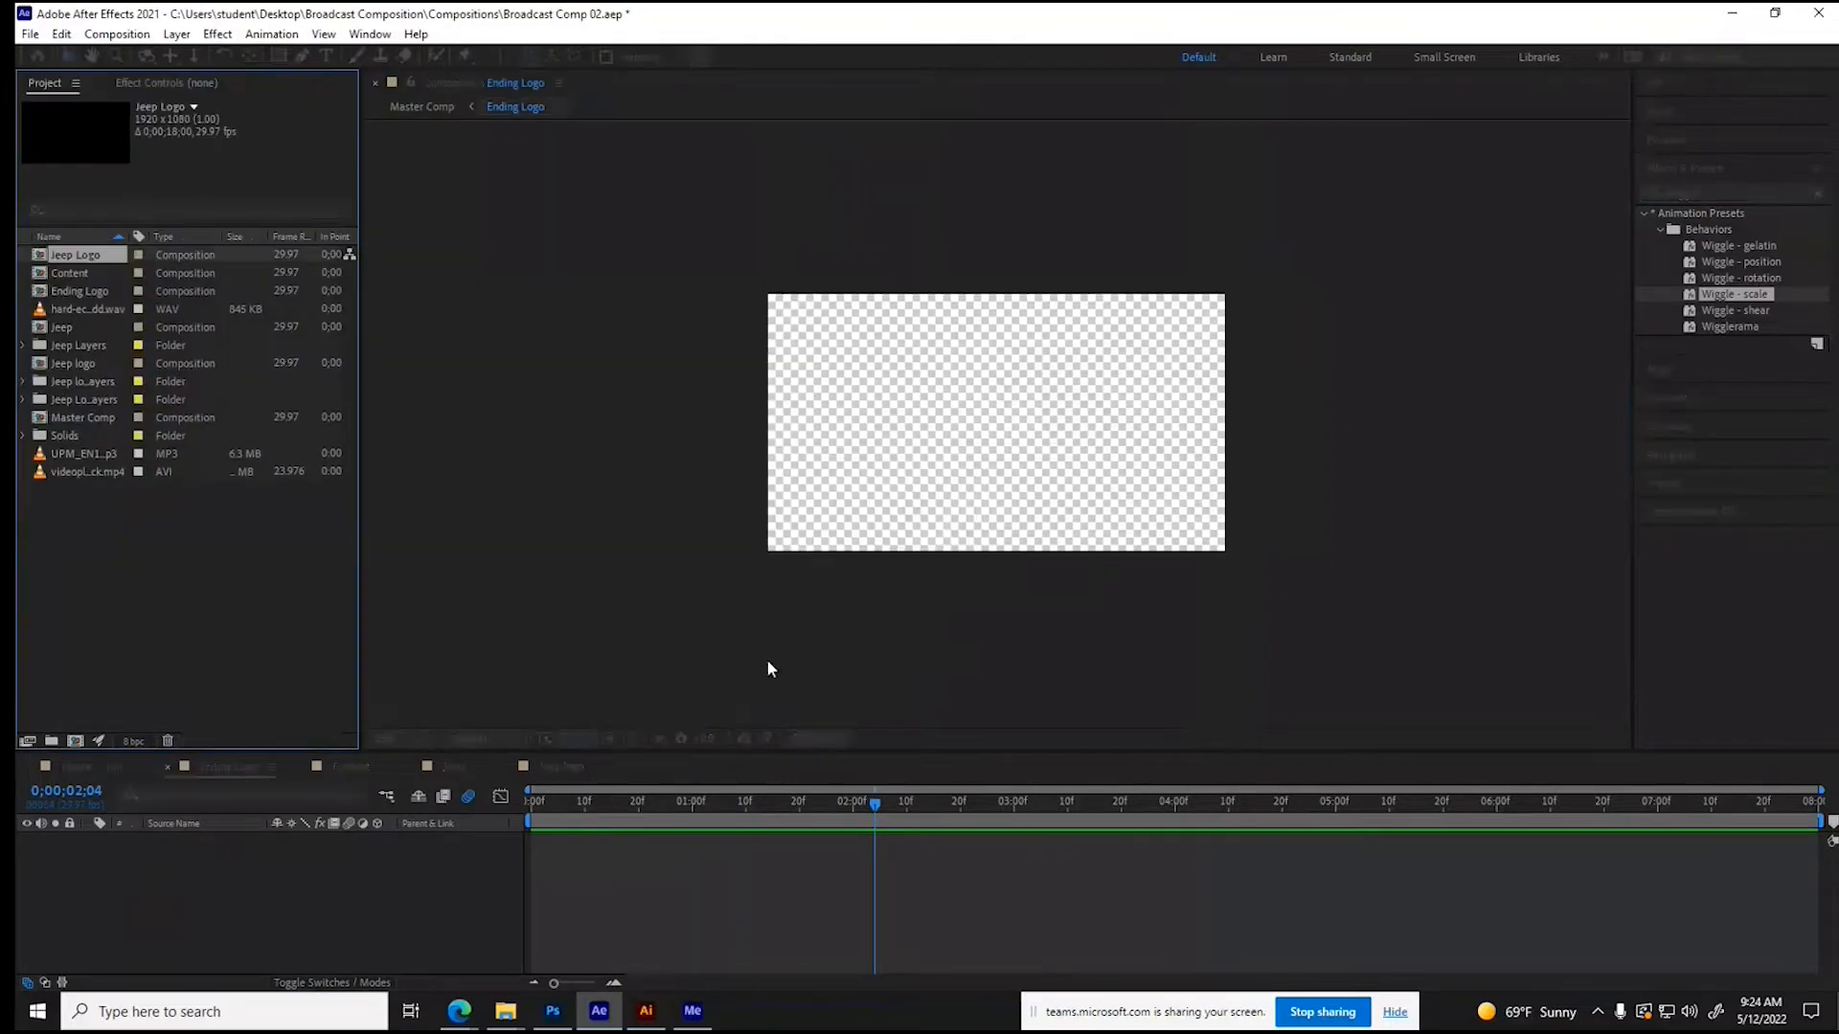
- Place Jeep Logo.ai from the Jeep Logo Layers folder in the Ending Logo composition
click(23, 381)
click(23, 381)
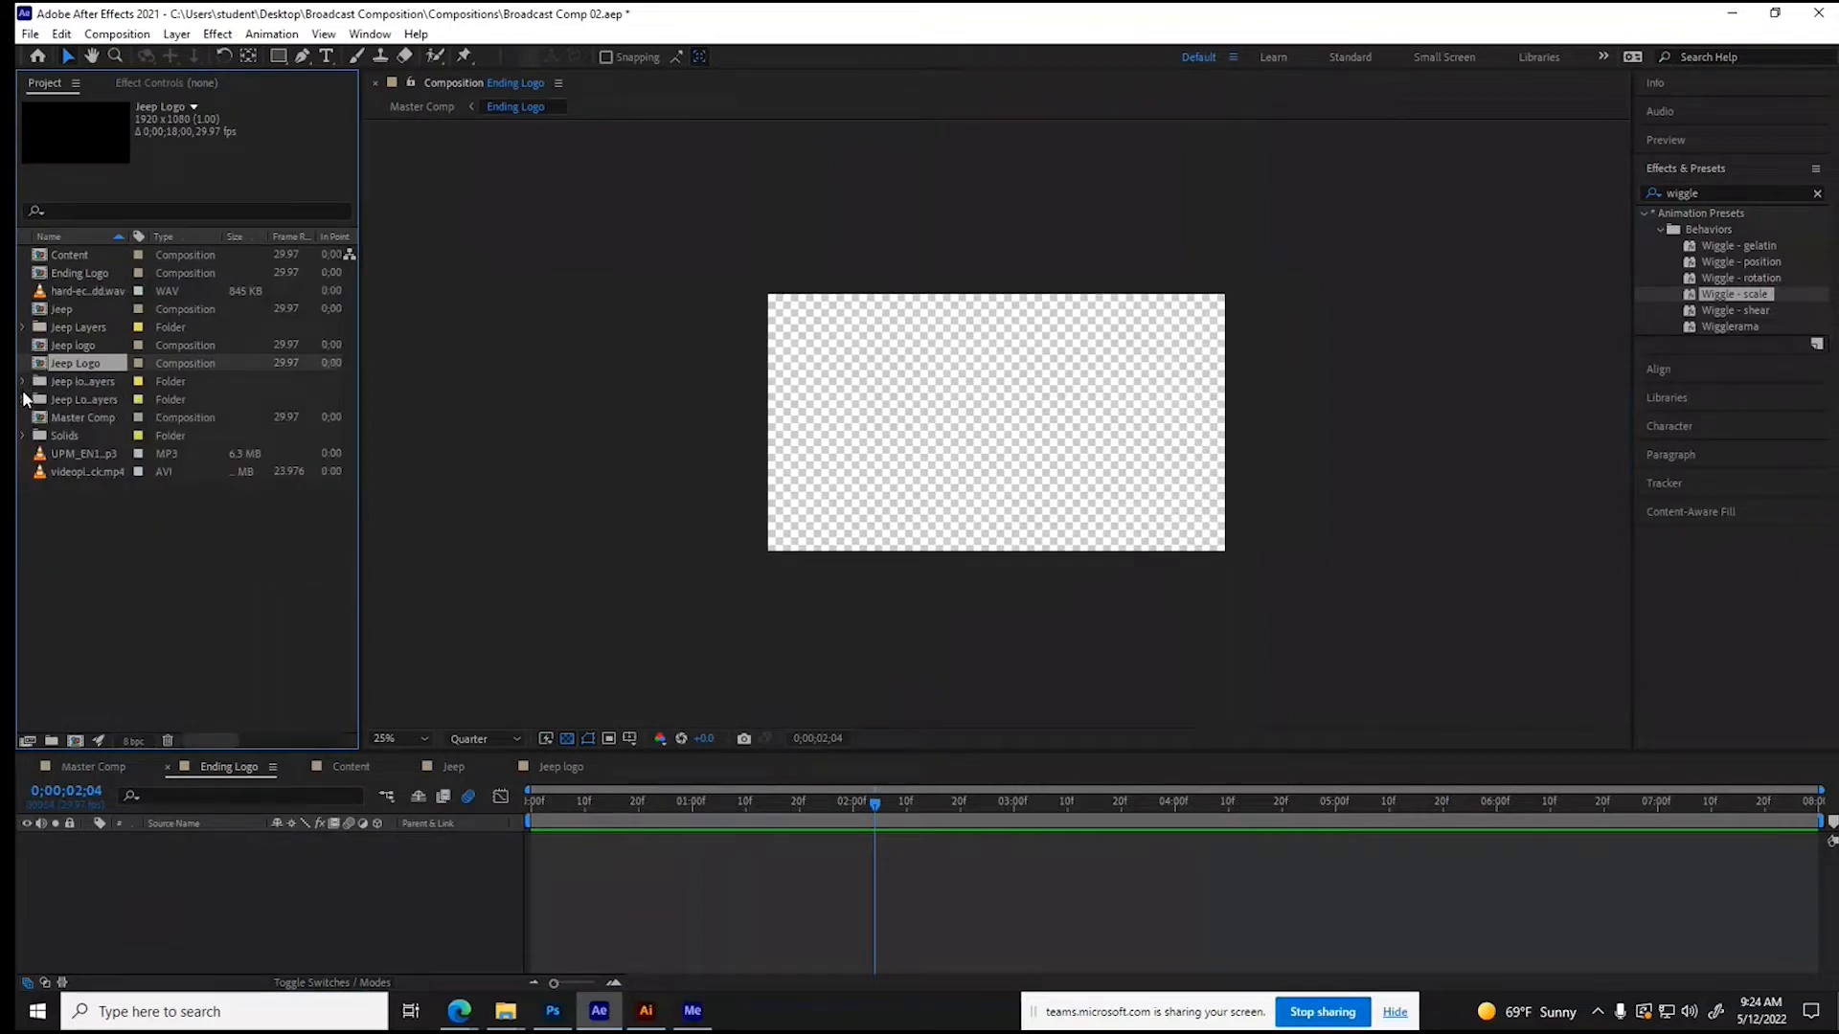
click(22, 399)
click(95, 417)
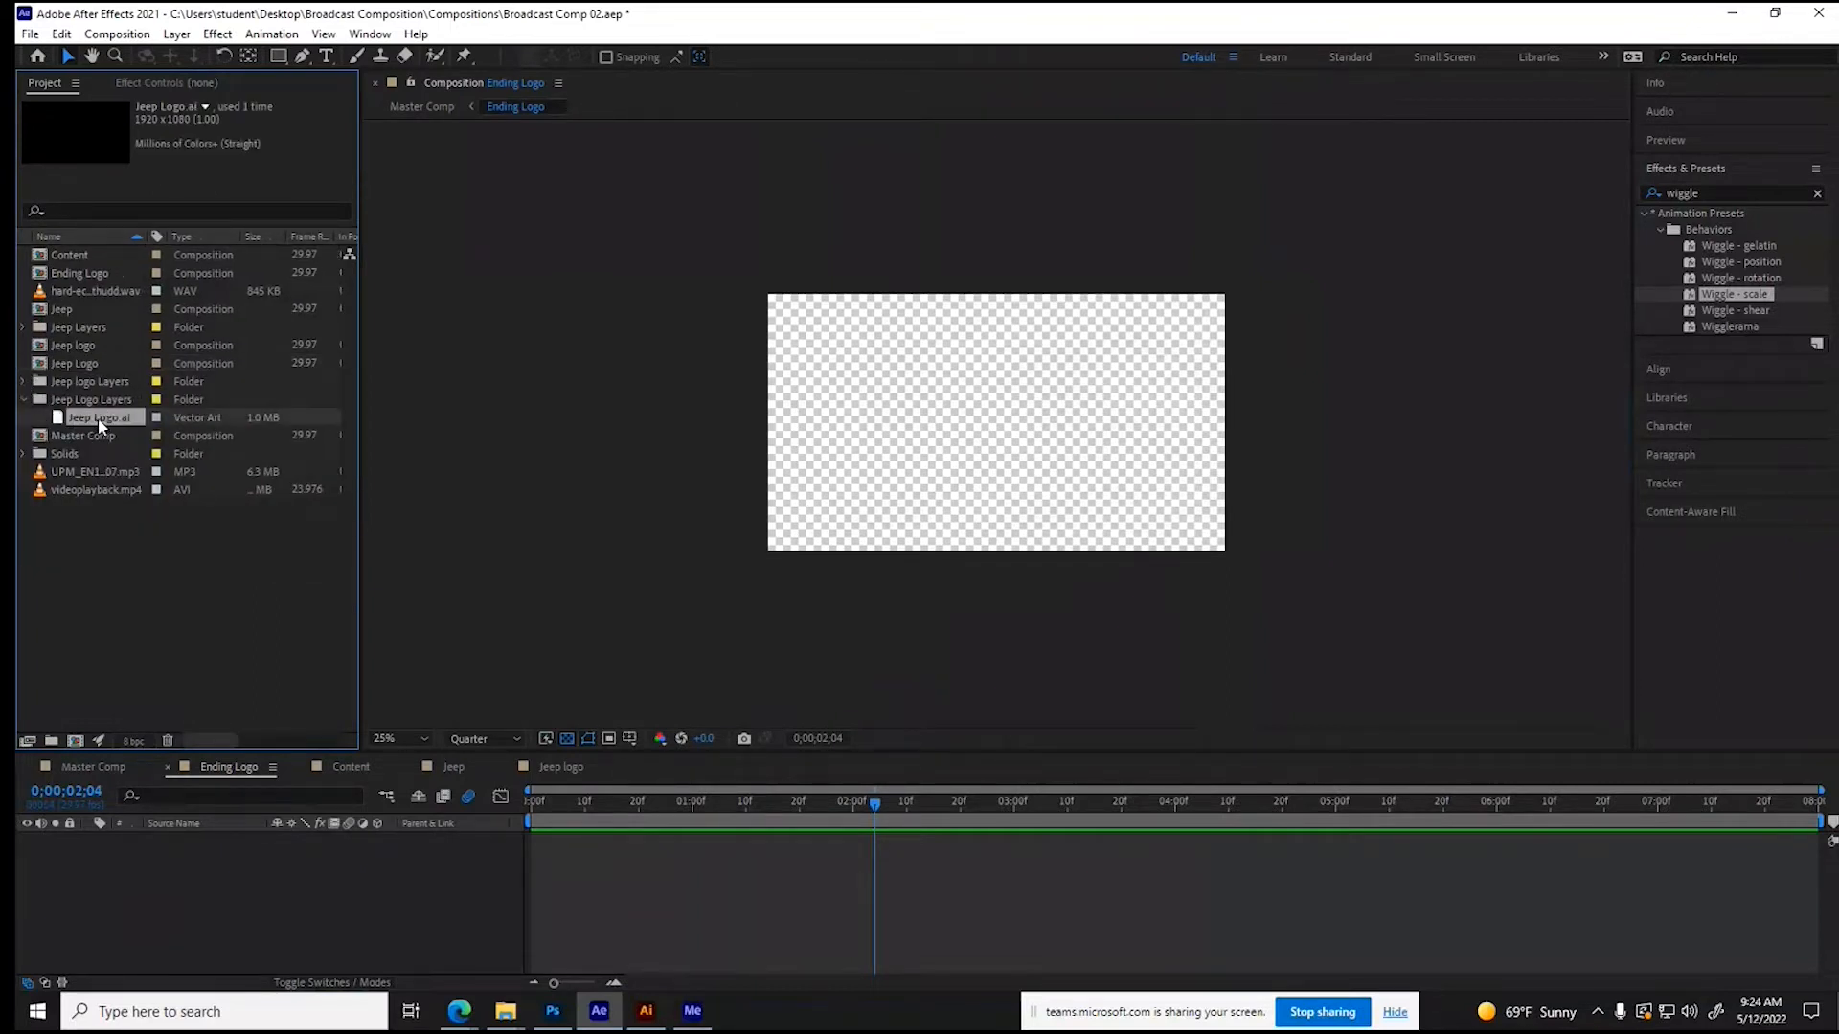
click(134, 892)
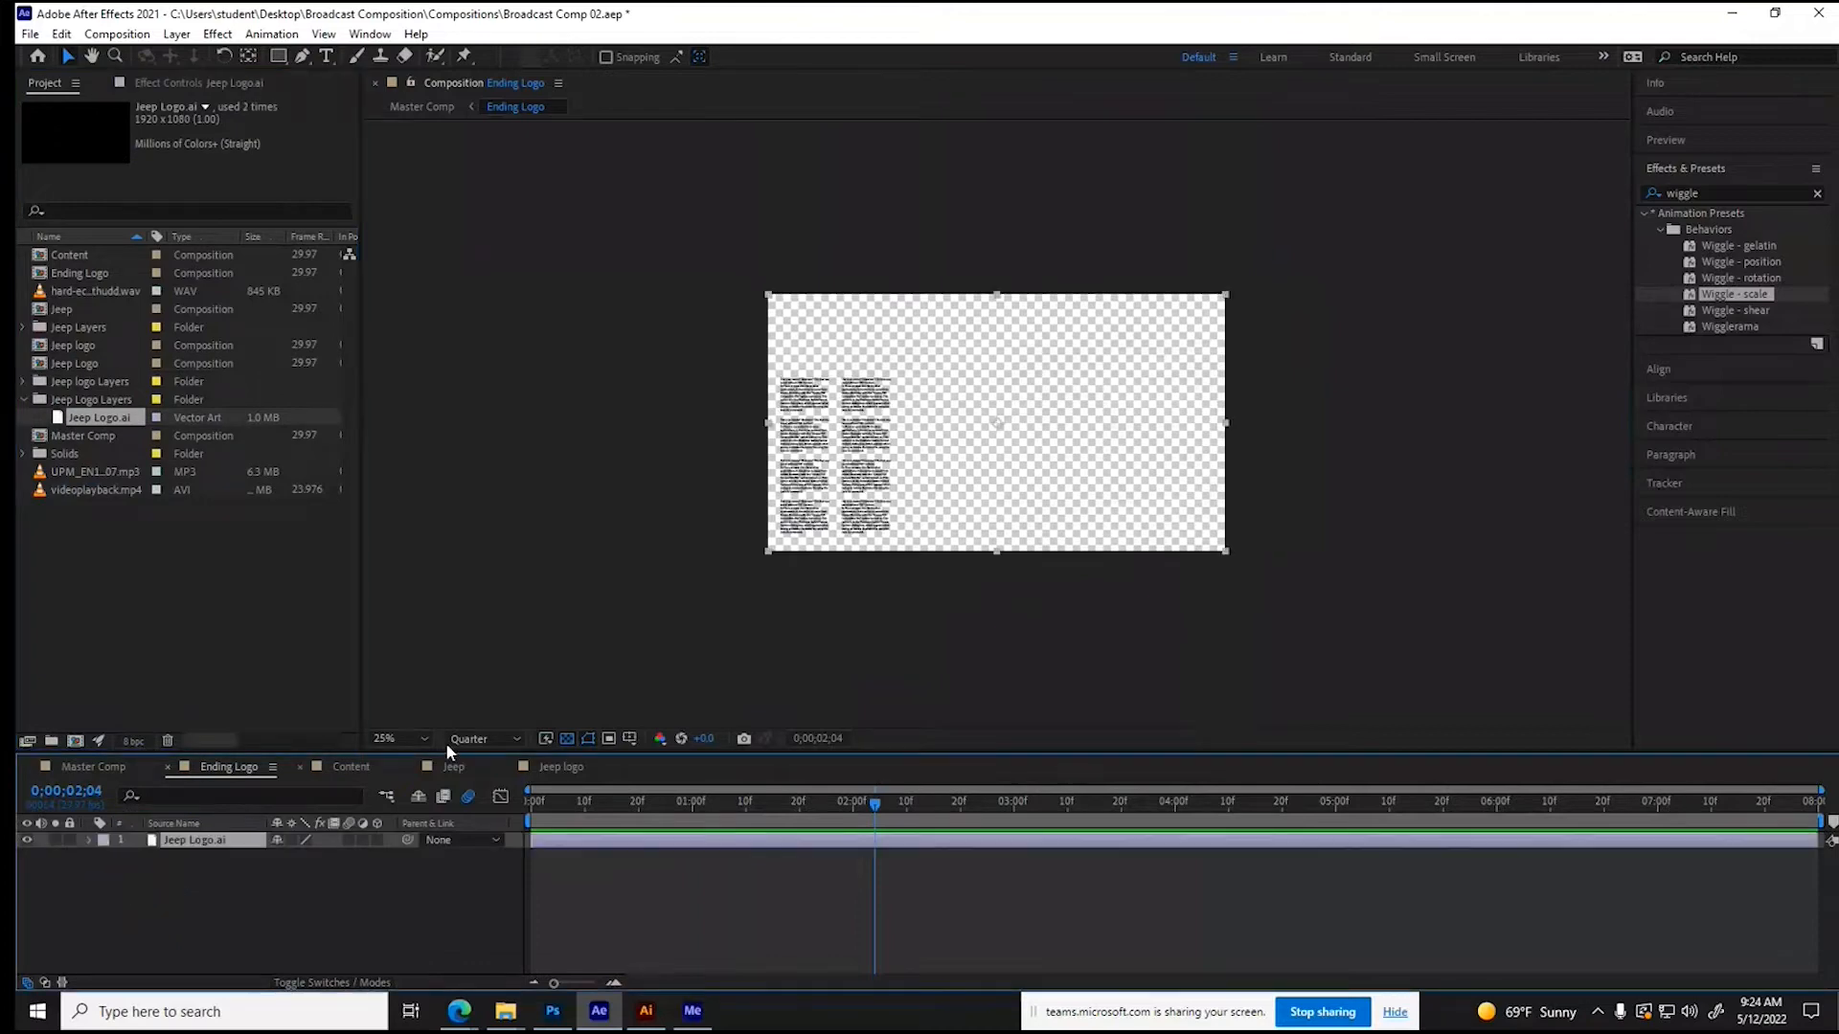
- Set the Ending Logo preview to Full resolution and read the text in the placed artwork up close
scroll(811, 479, up, 4)
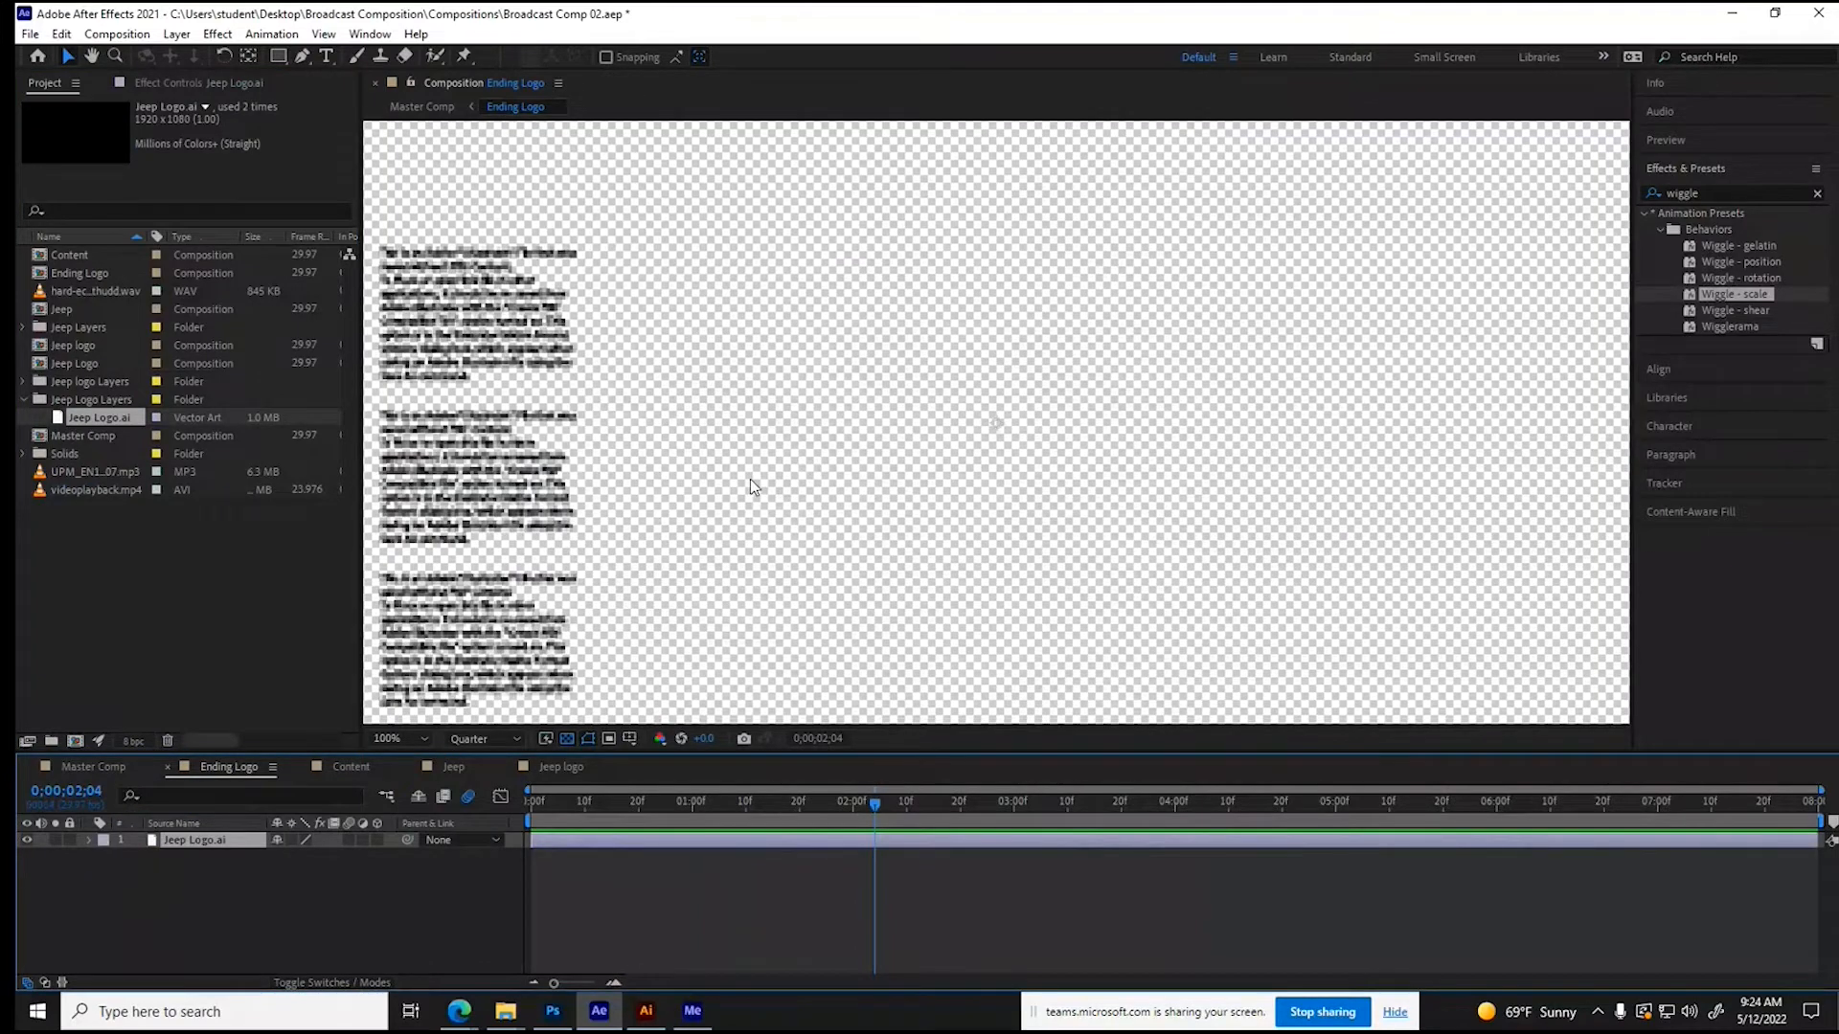
click(492, 739)
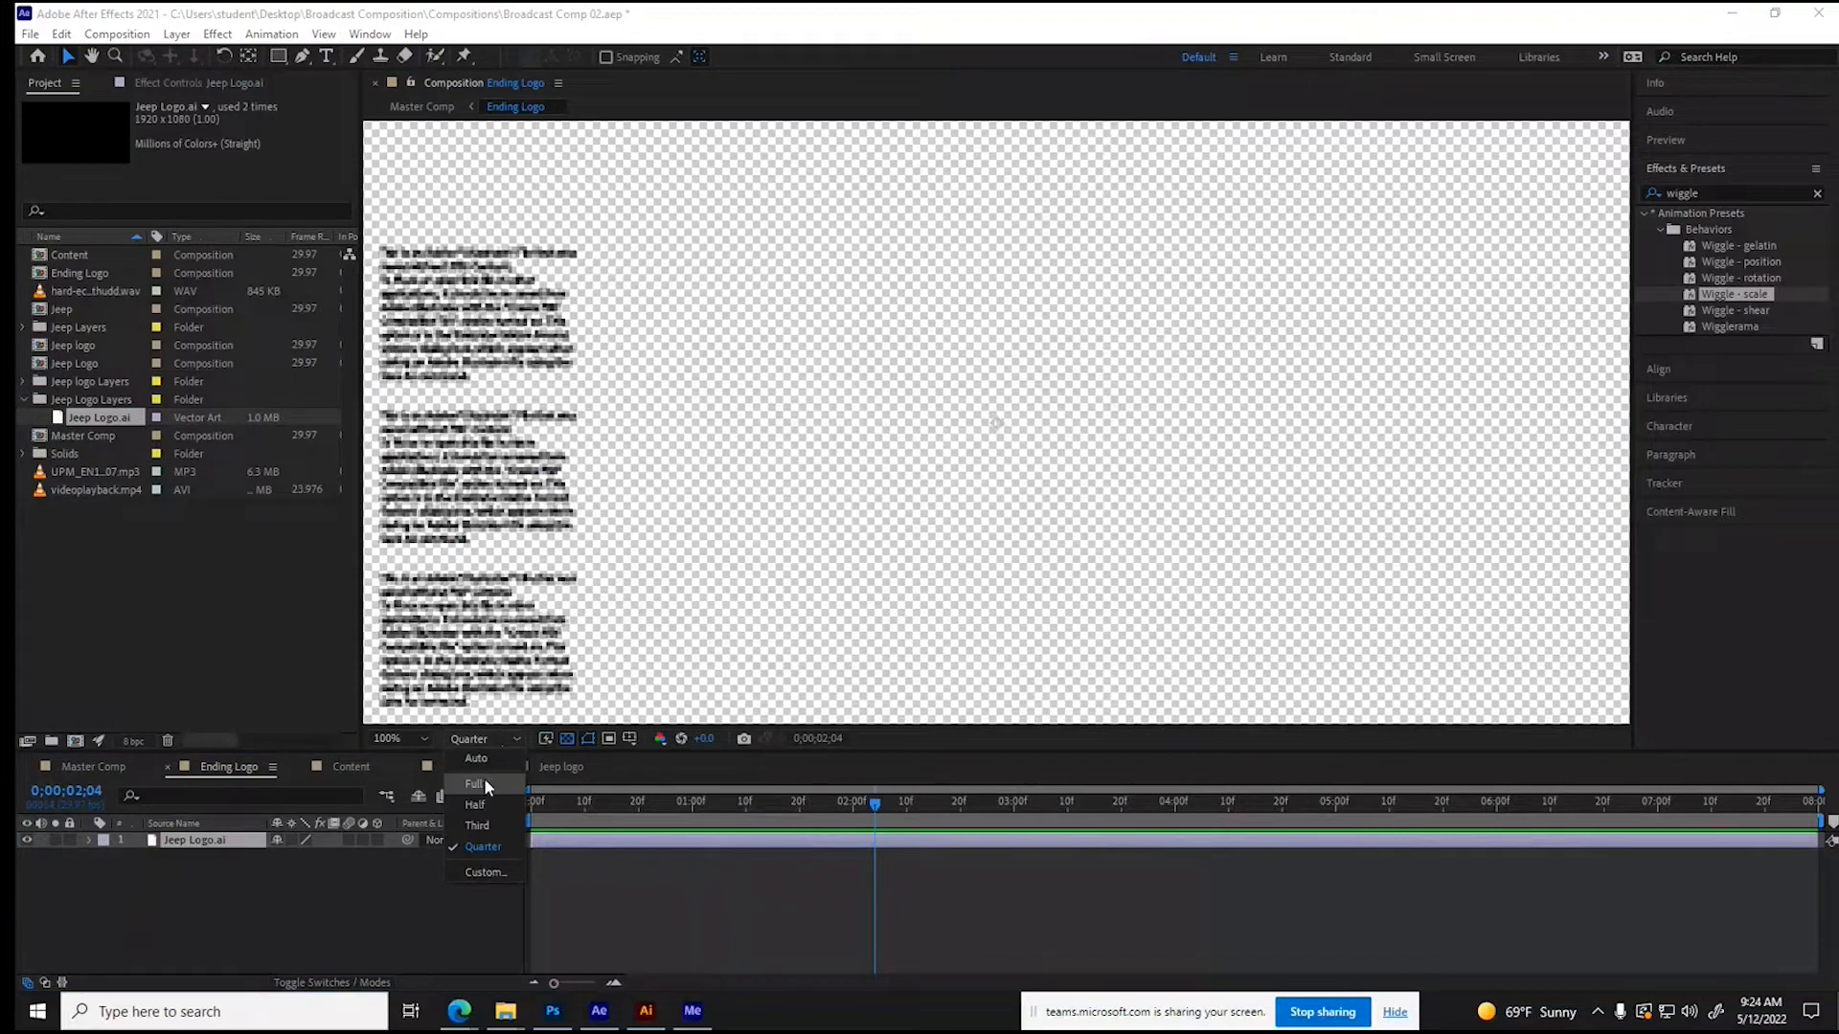
click(485, 783)
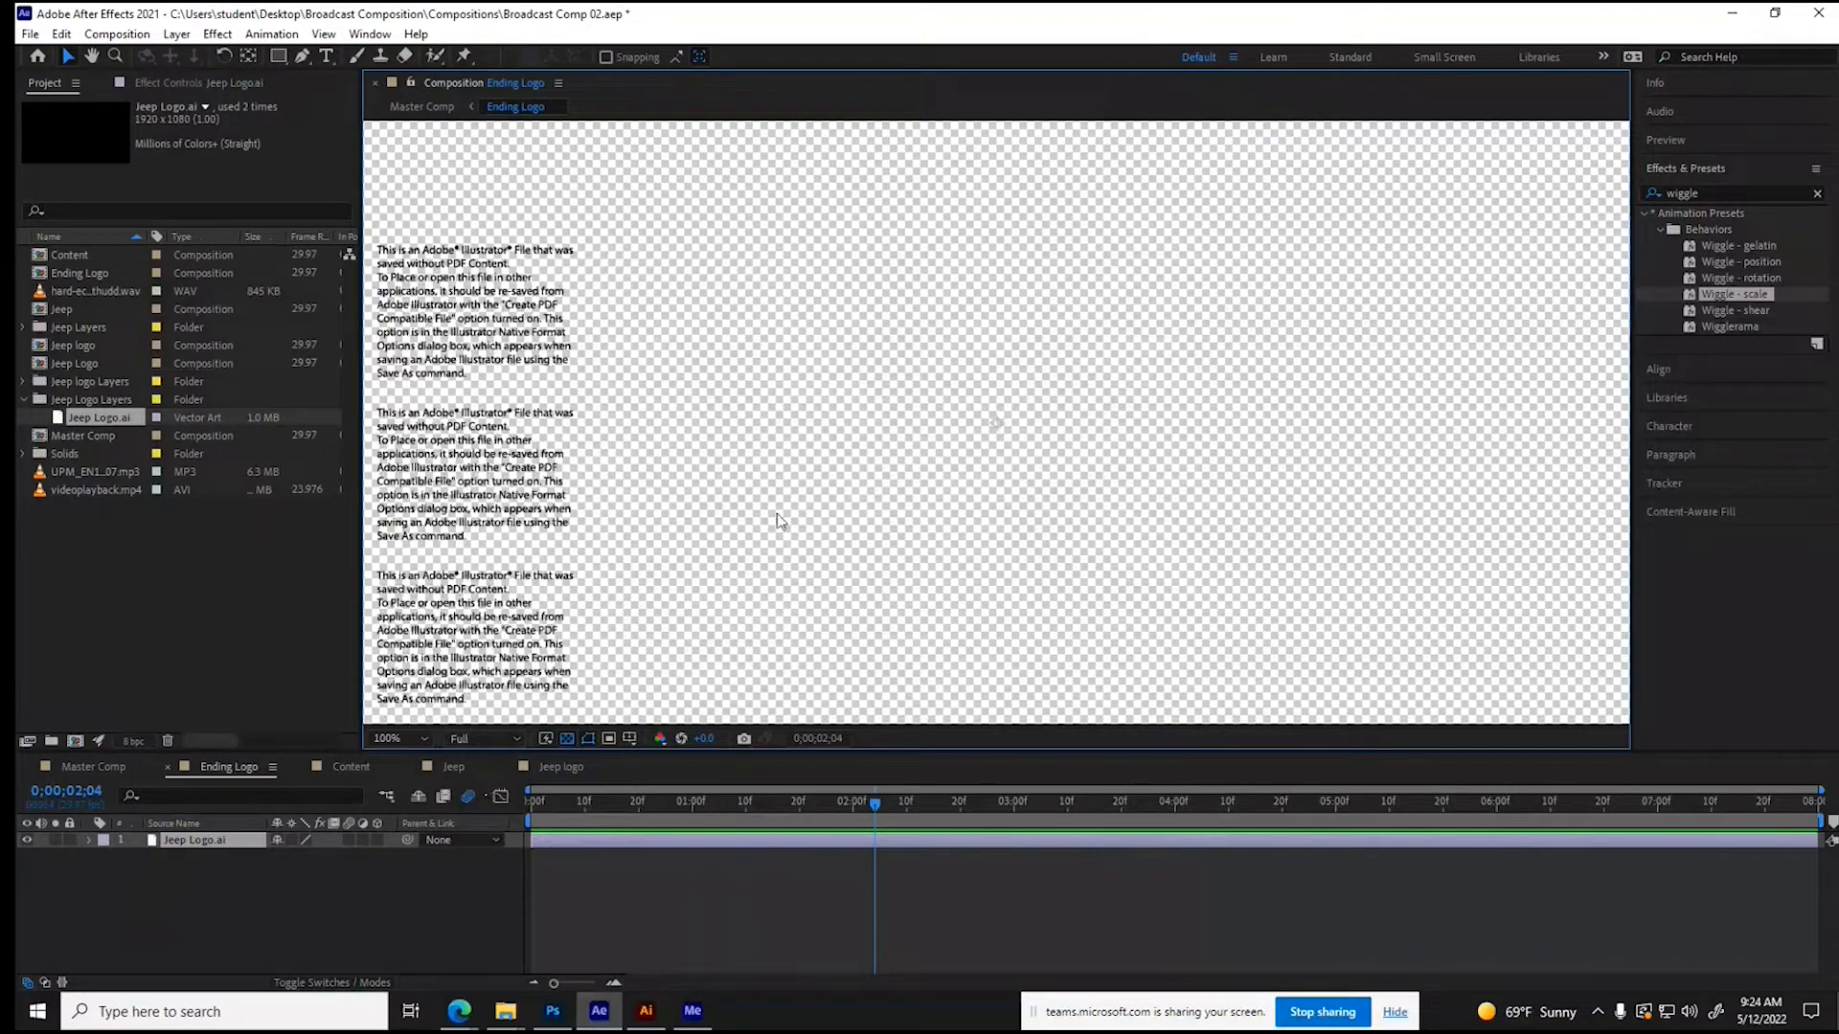
scroll(778, 514, down, 4)
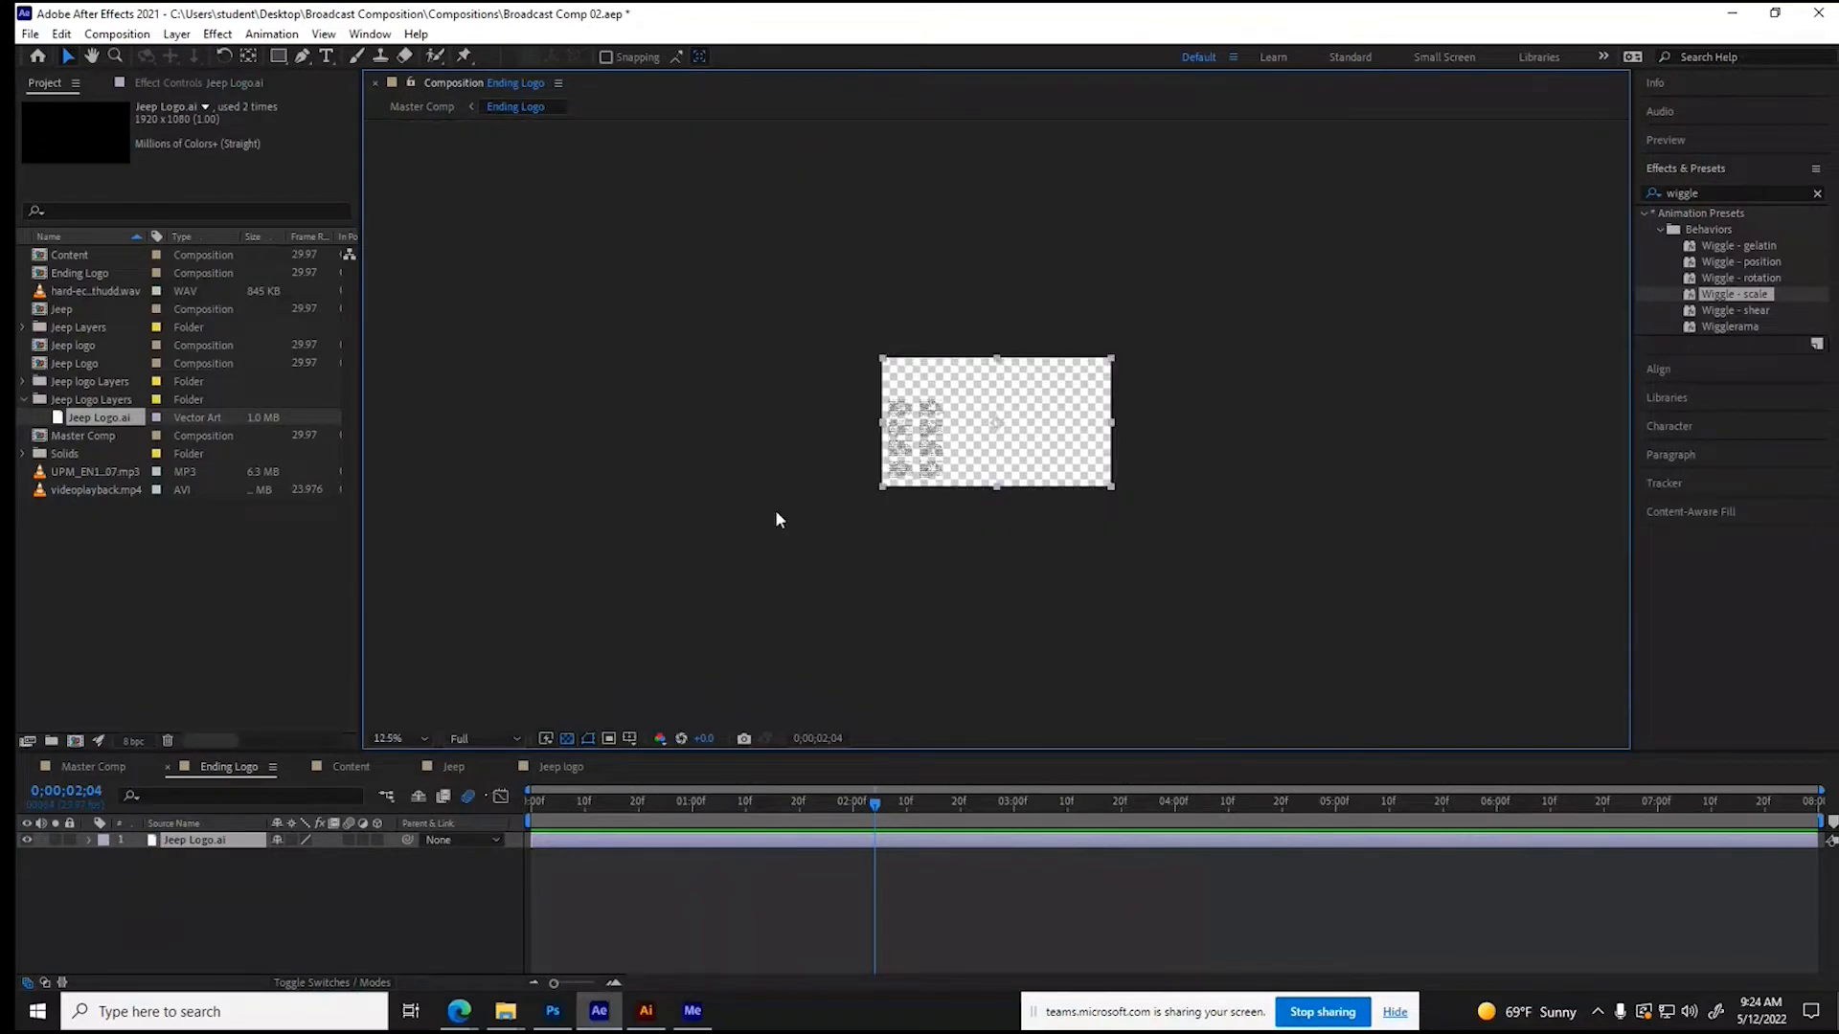
- Switch to Illustrator and re-save Jeep Logo.ai with the version set to Illustrator 2020
click(648, 1012)
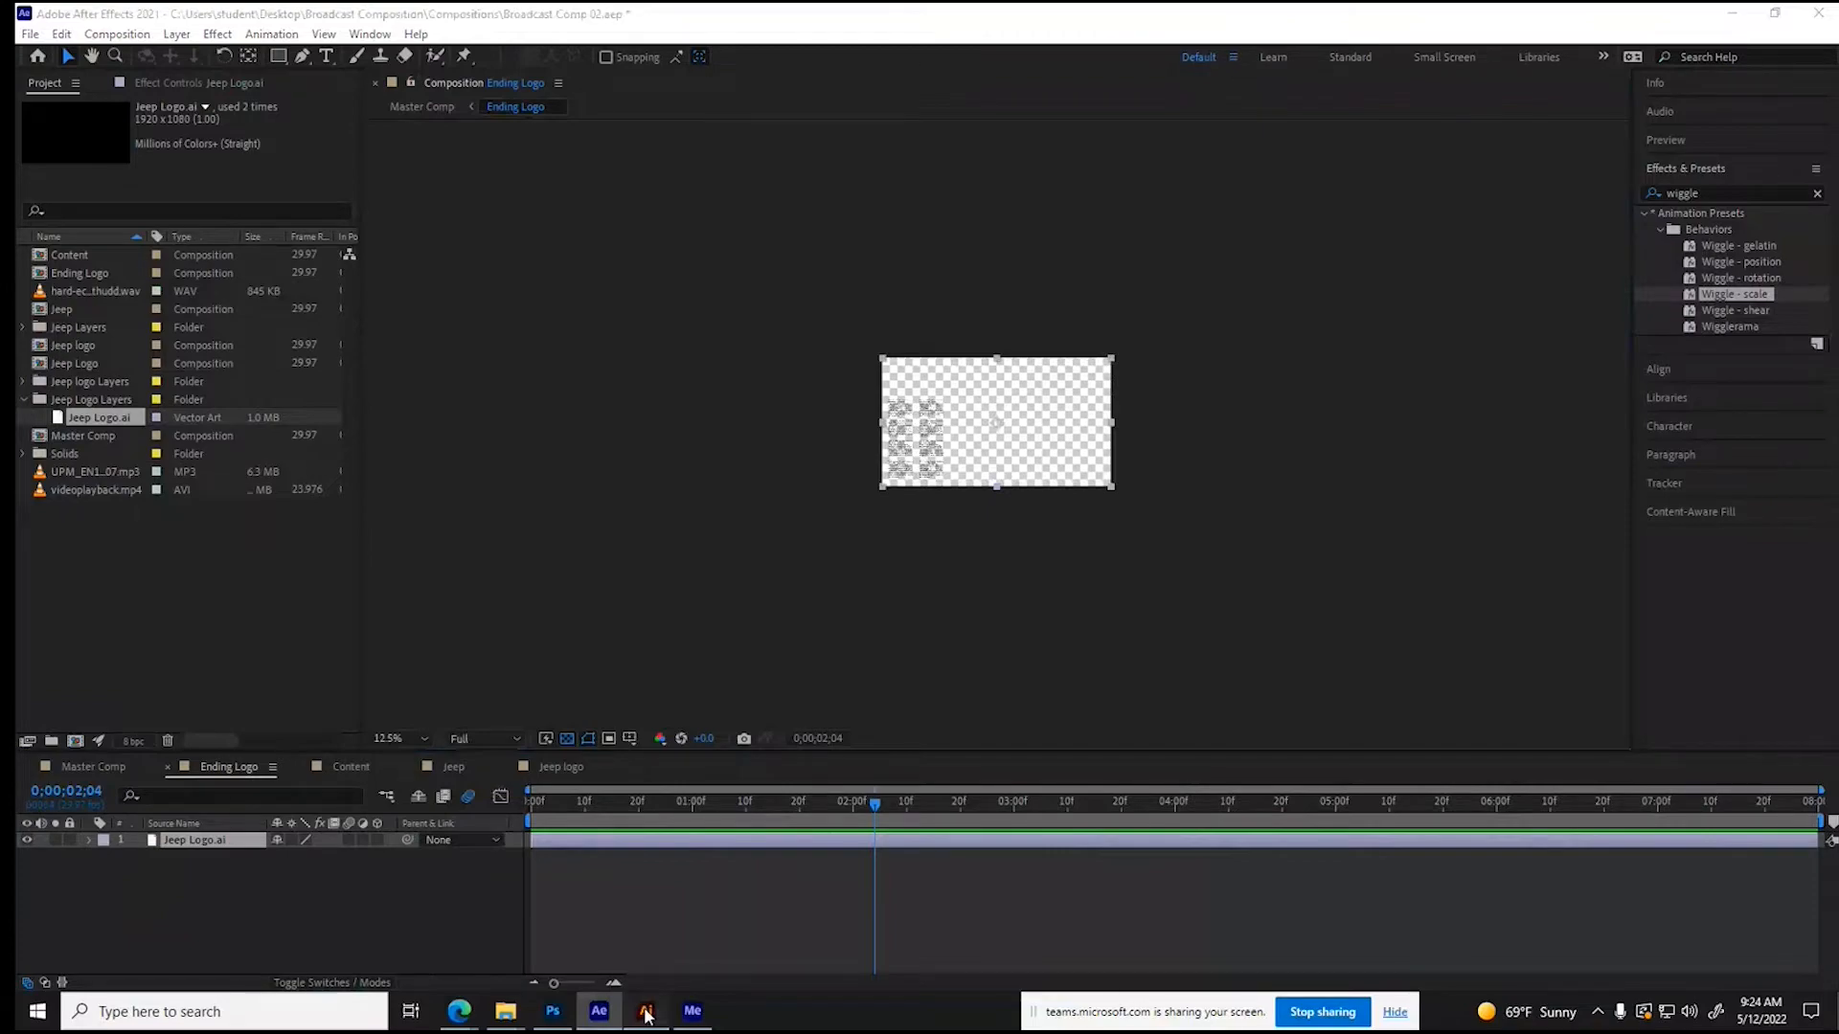
click(646, 1013)
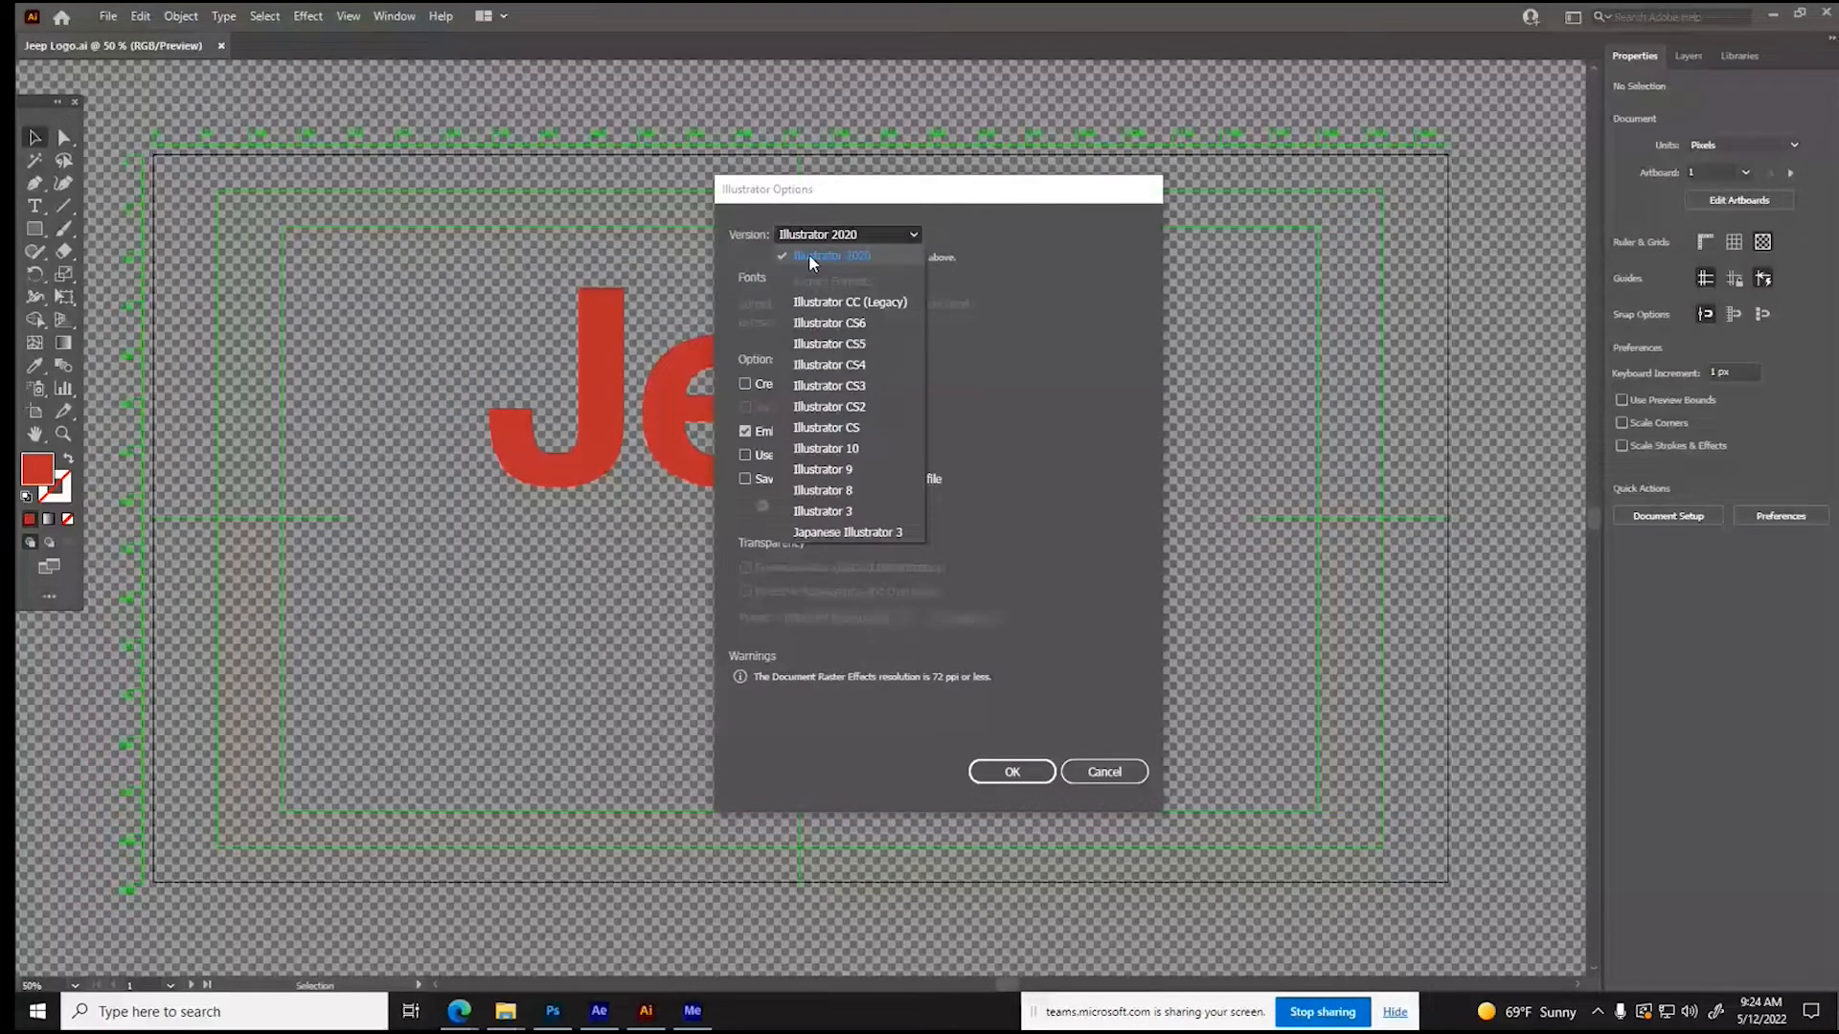
click(812, 256)
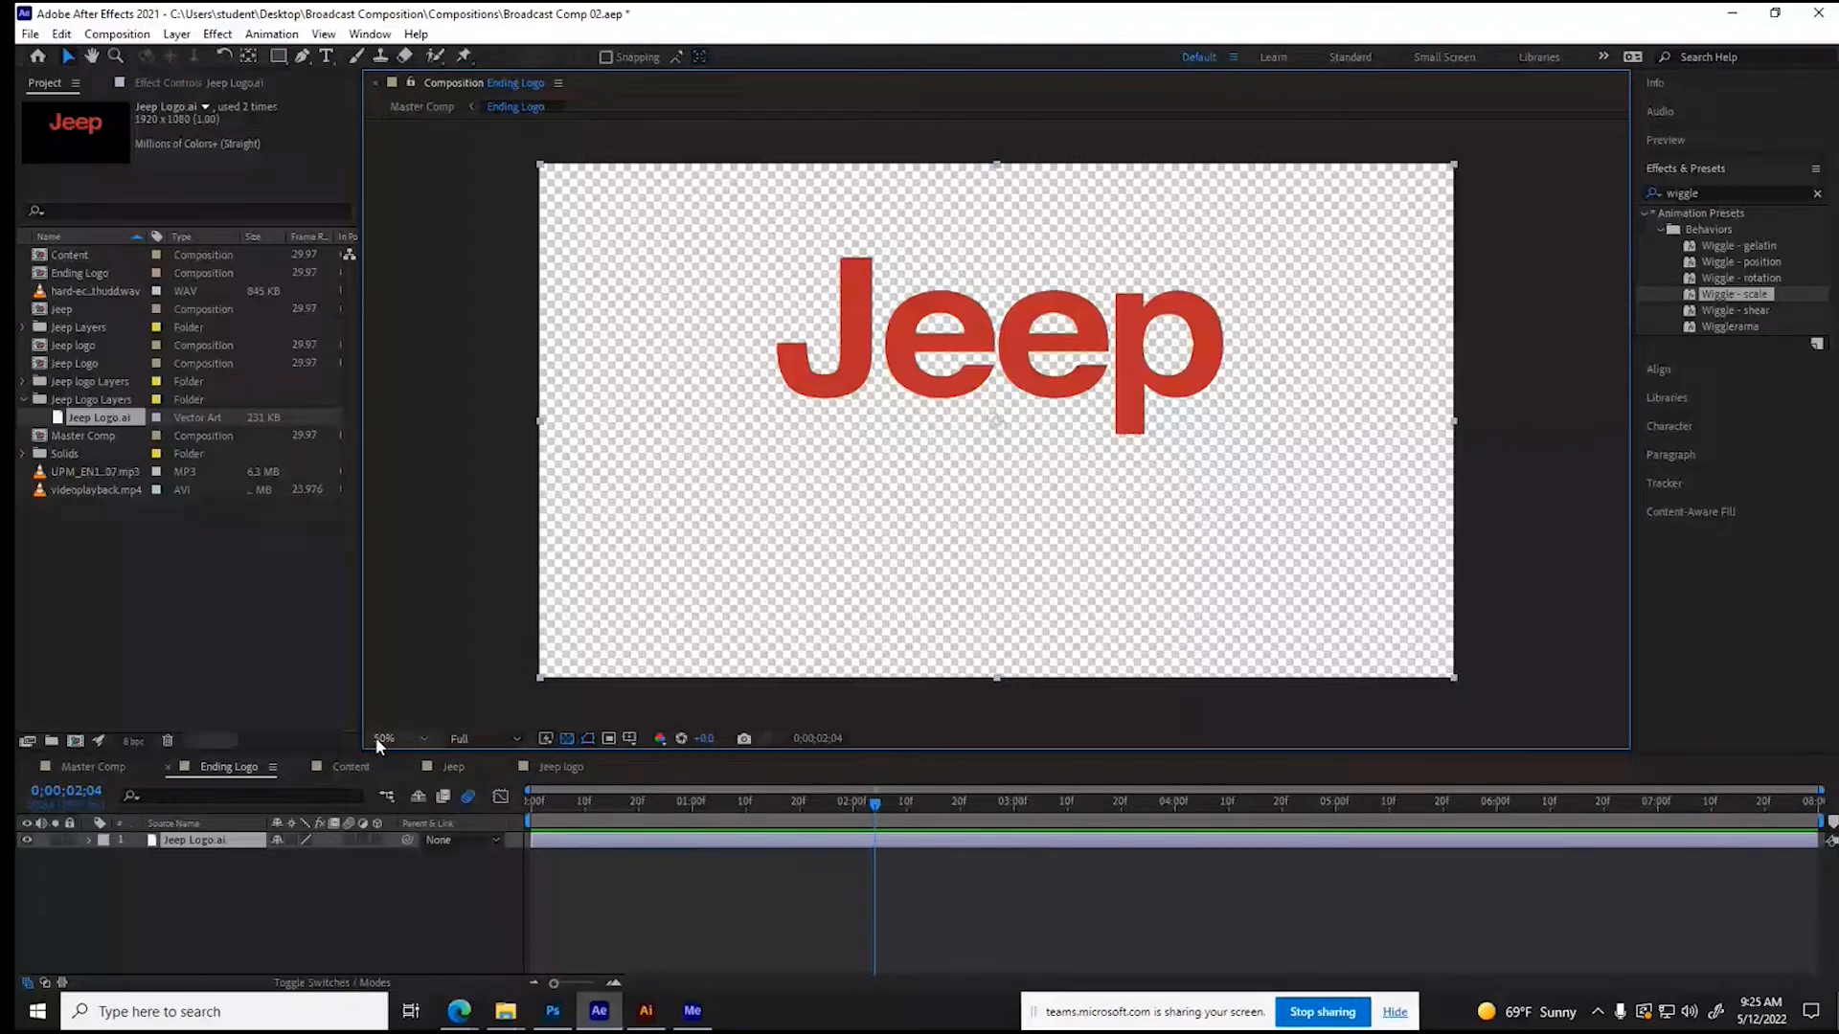
- Make the Jeep Logo.ai layer 3D and create shapes from the vector layer
click(376, 840)
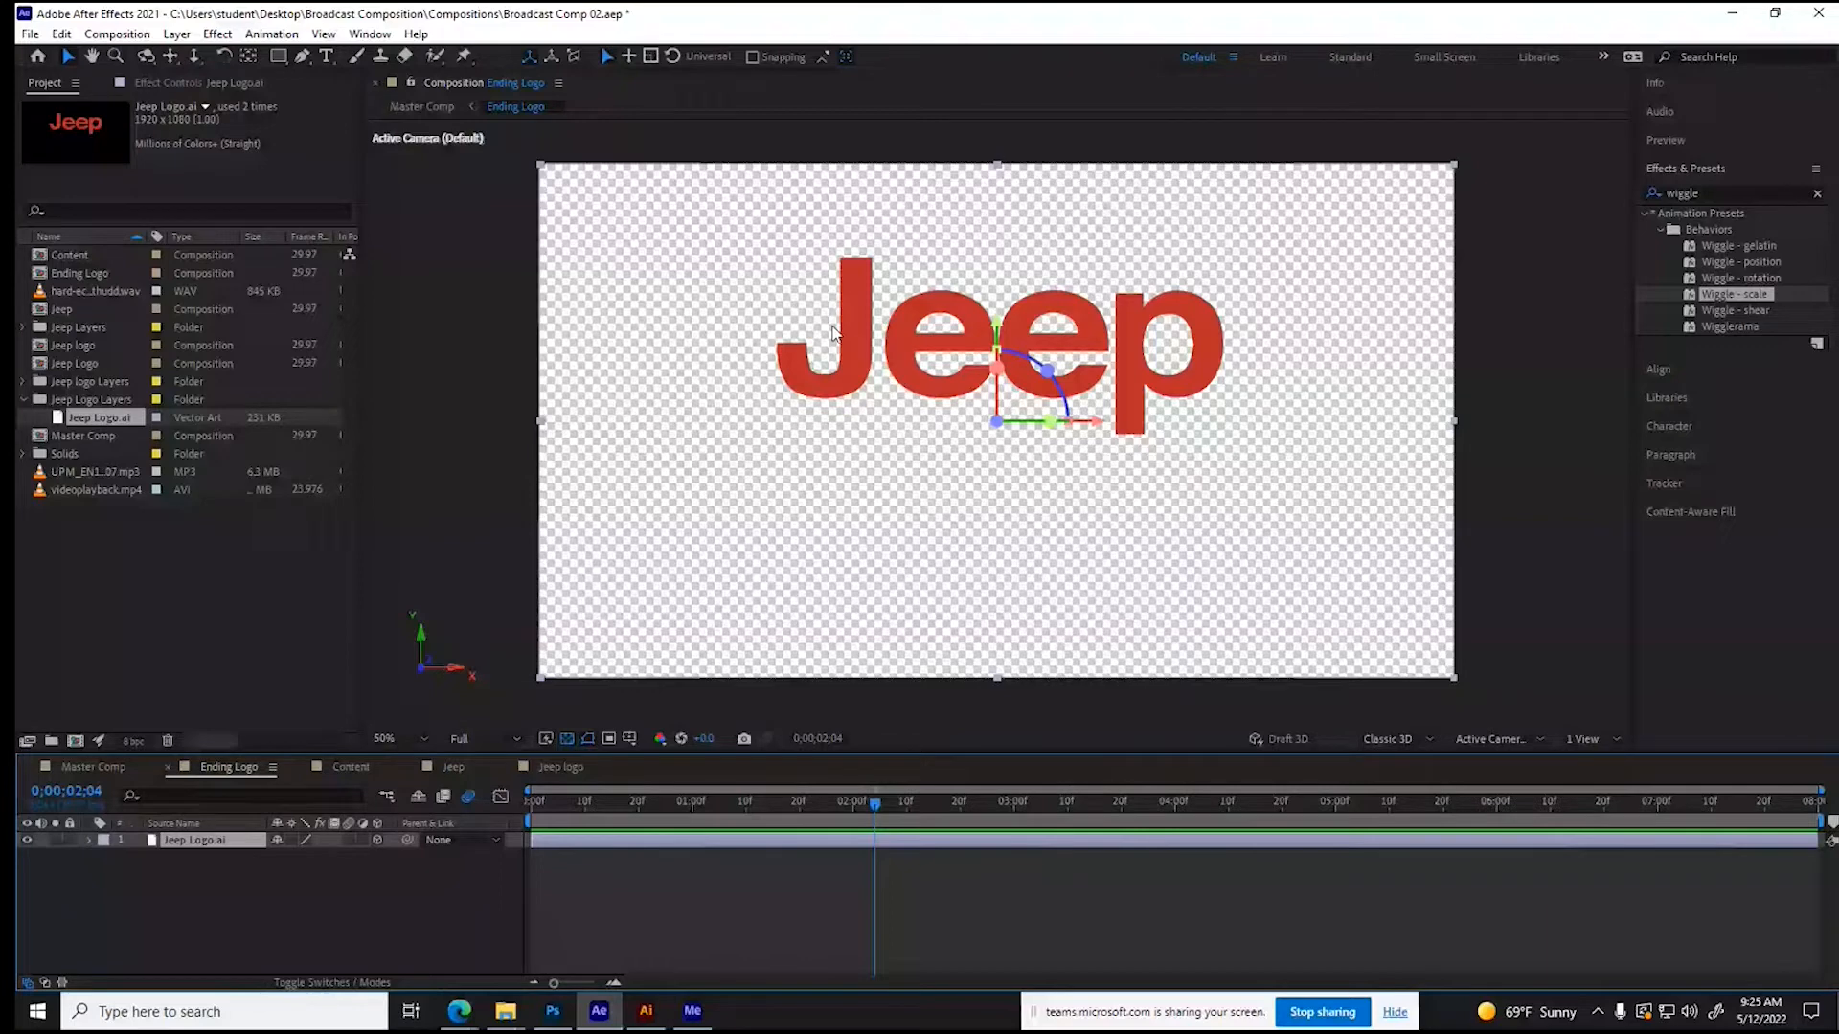
click(177, 34)
mouse_move(252, 596)
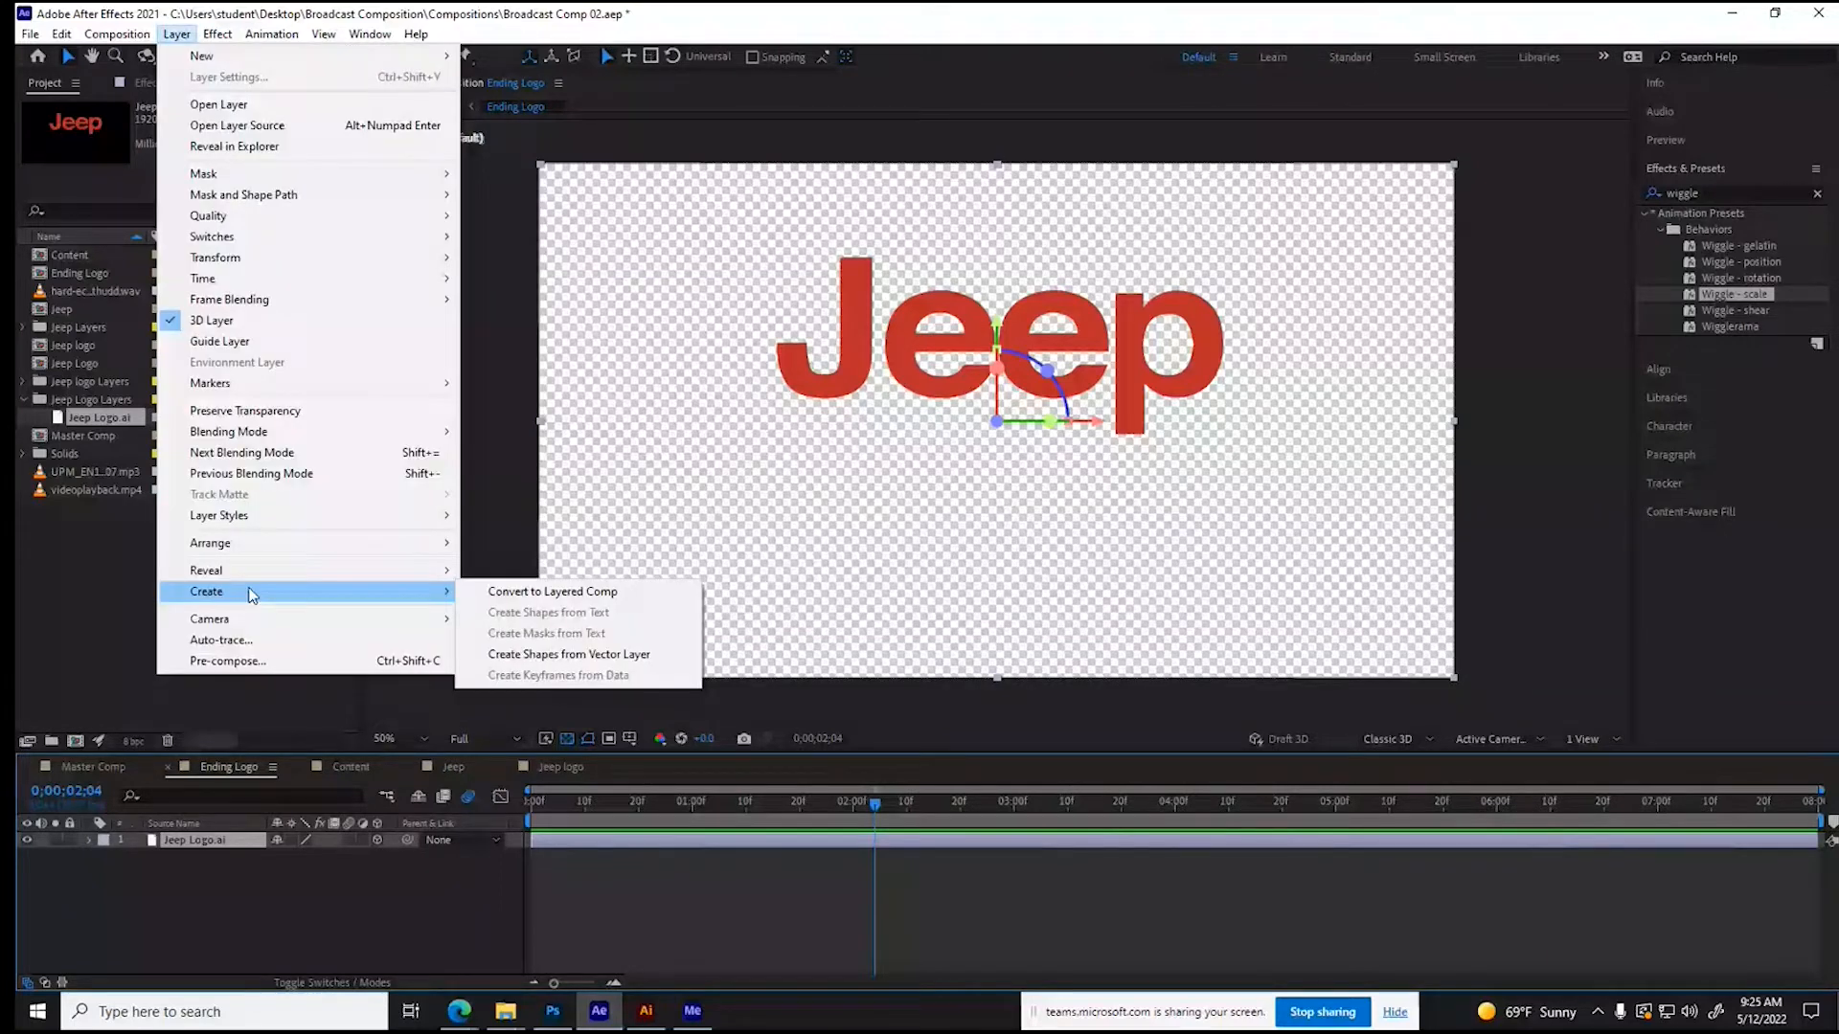
click(635, 661)
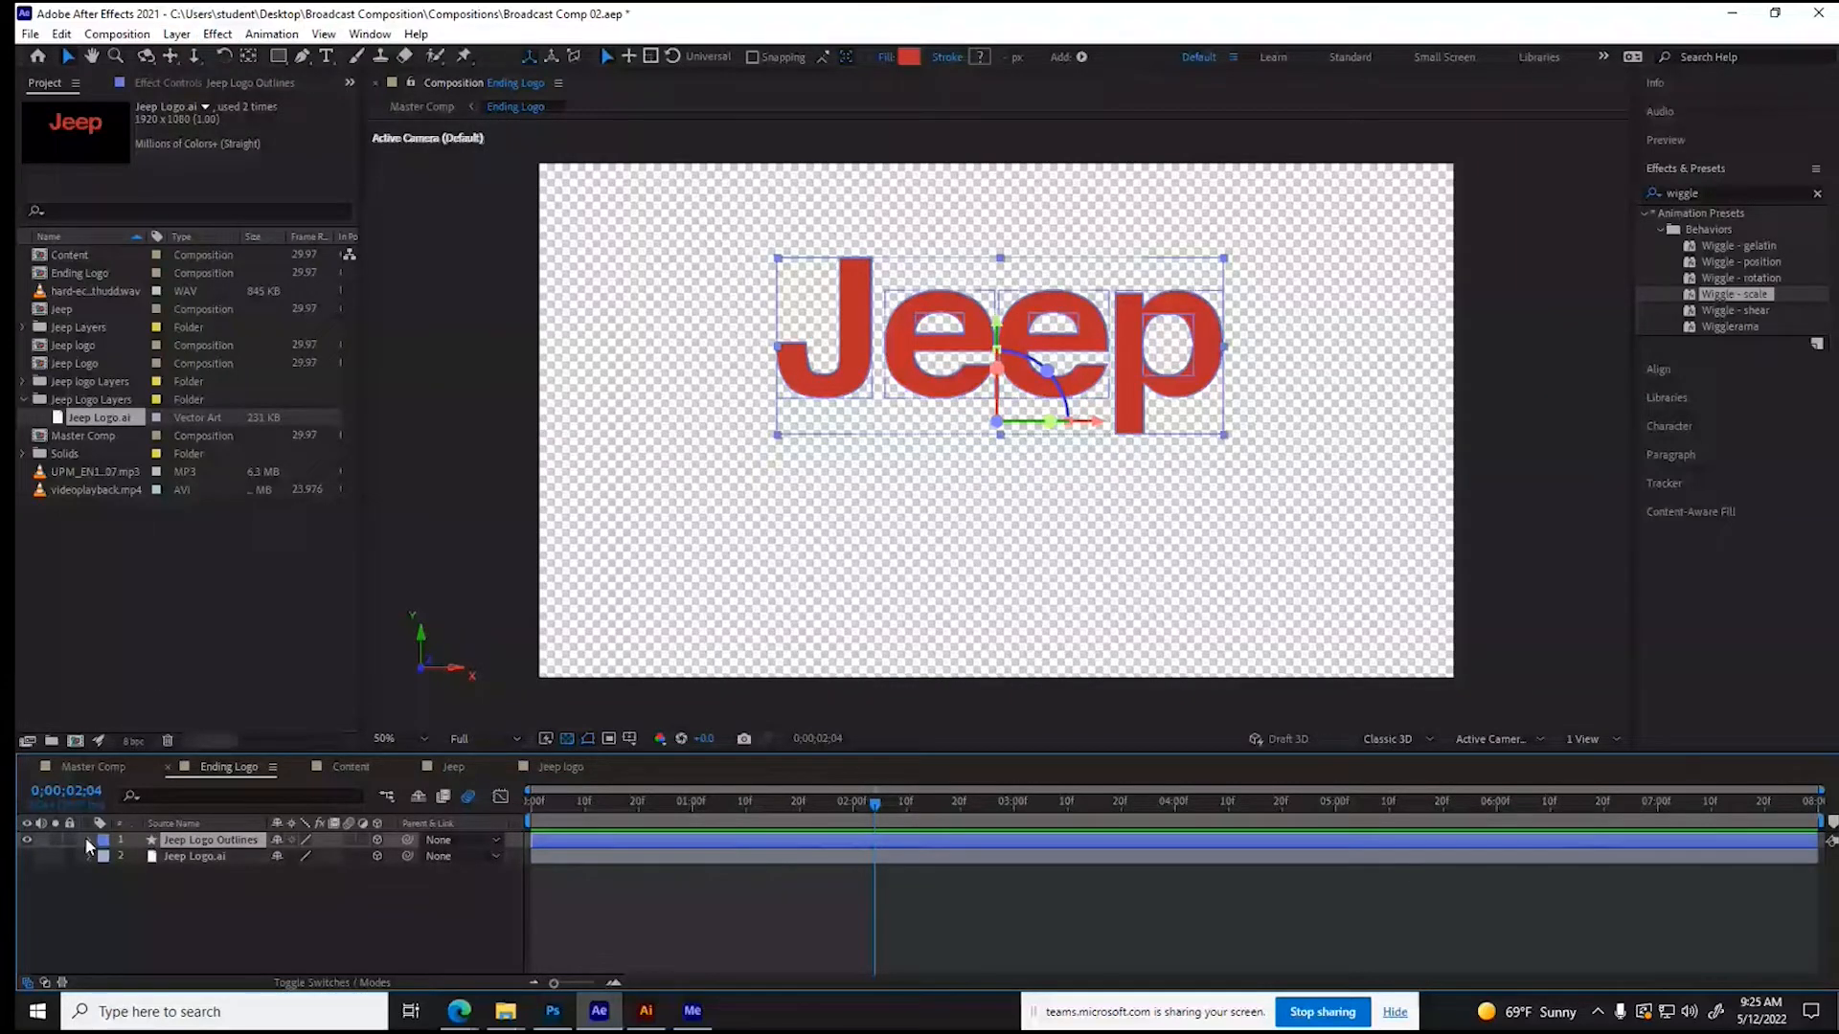
- Switch the Ending Logo composition's 3D renderer to CINEMA 4D for the Jeep Logo Outlines layer
click(89, 841)
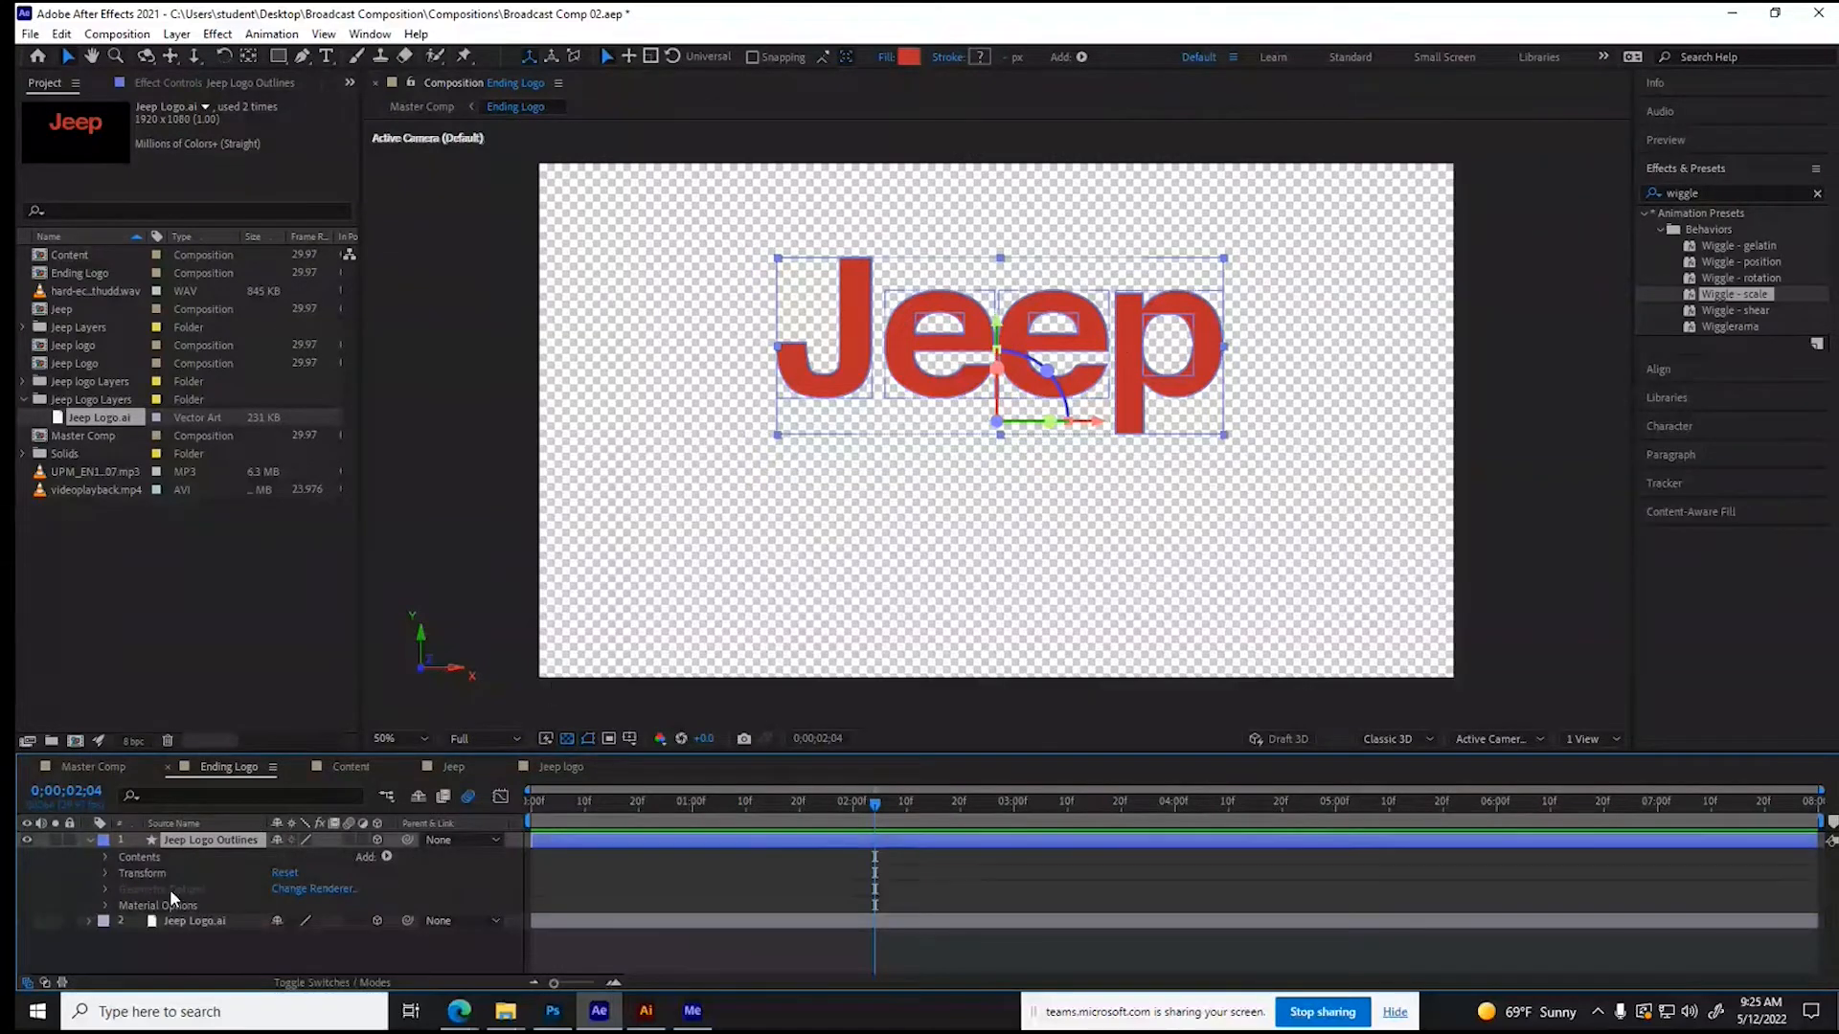
click(1398, 745)
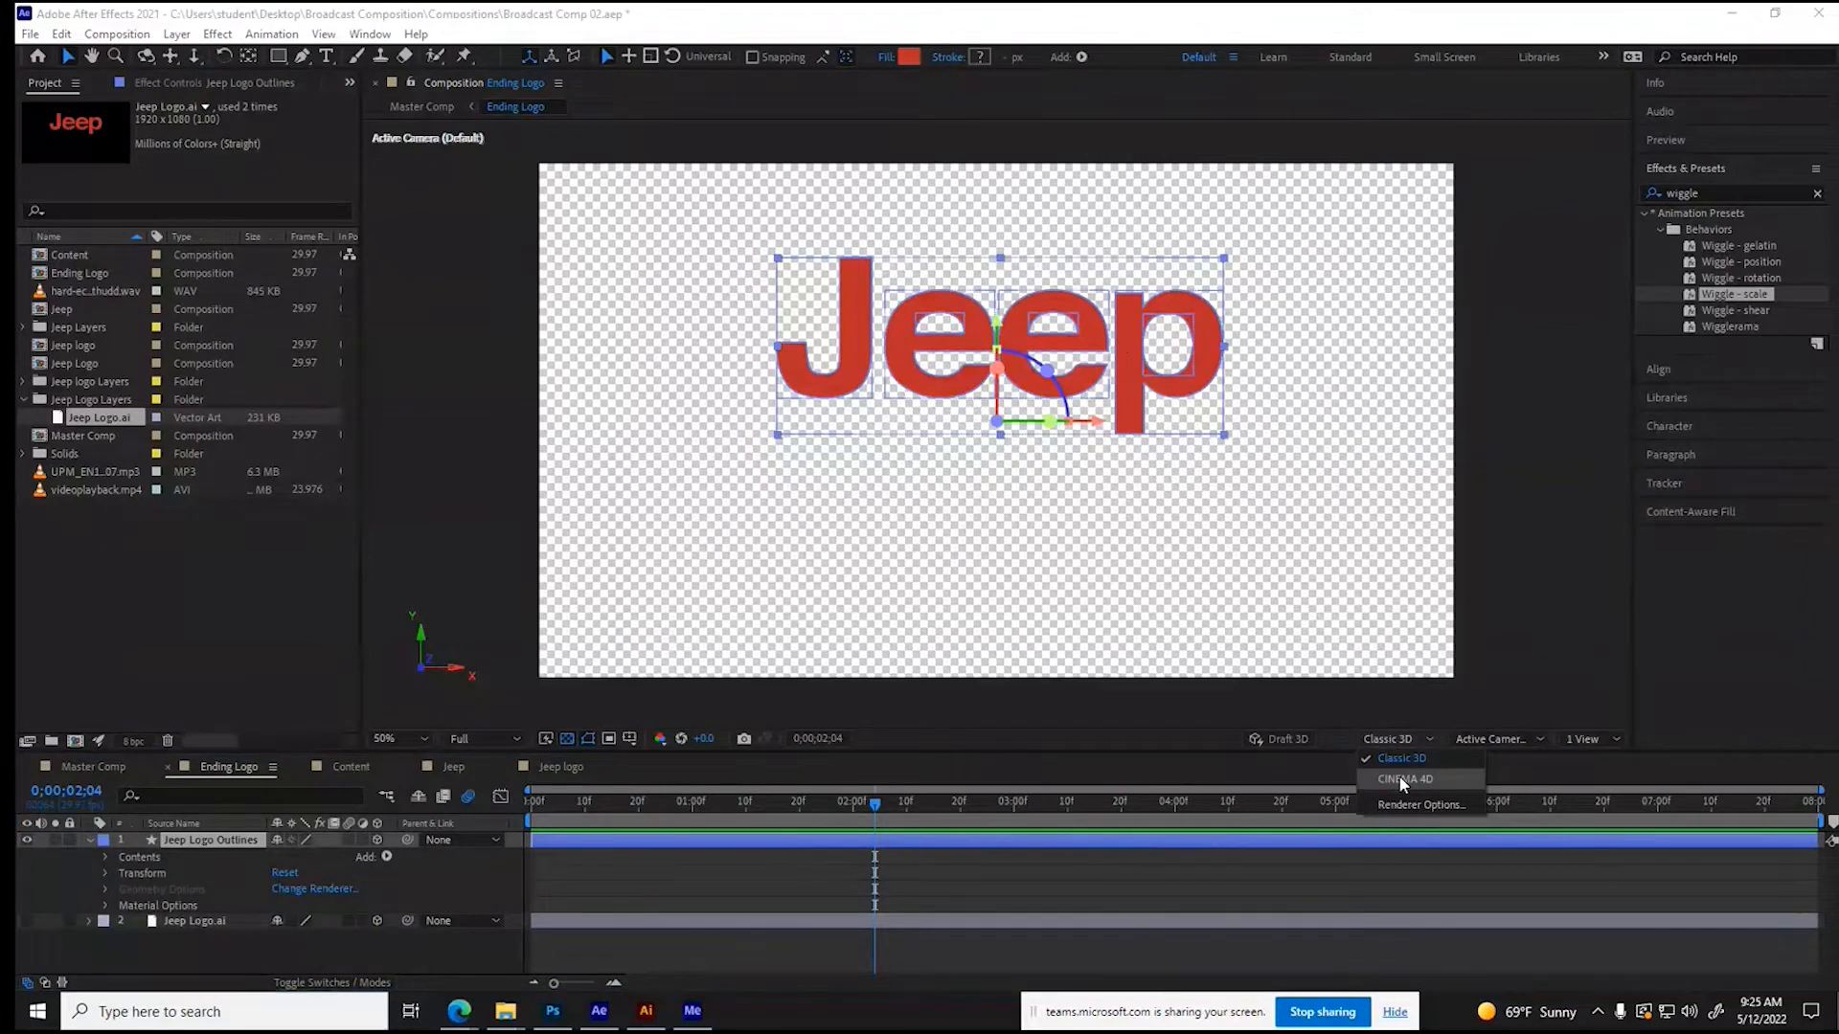
click(1400, 781)
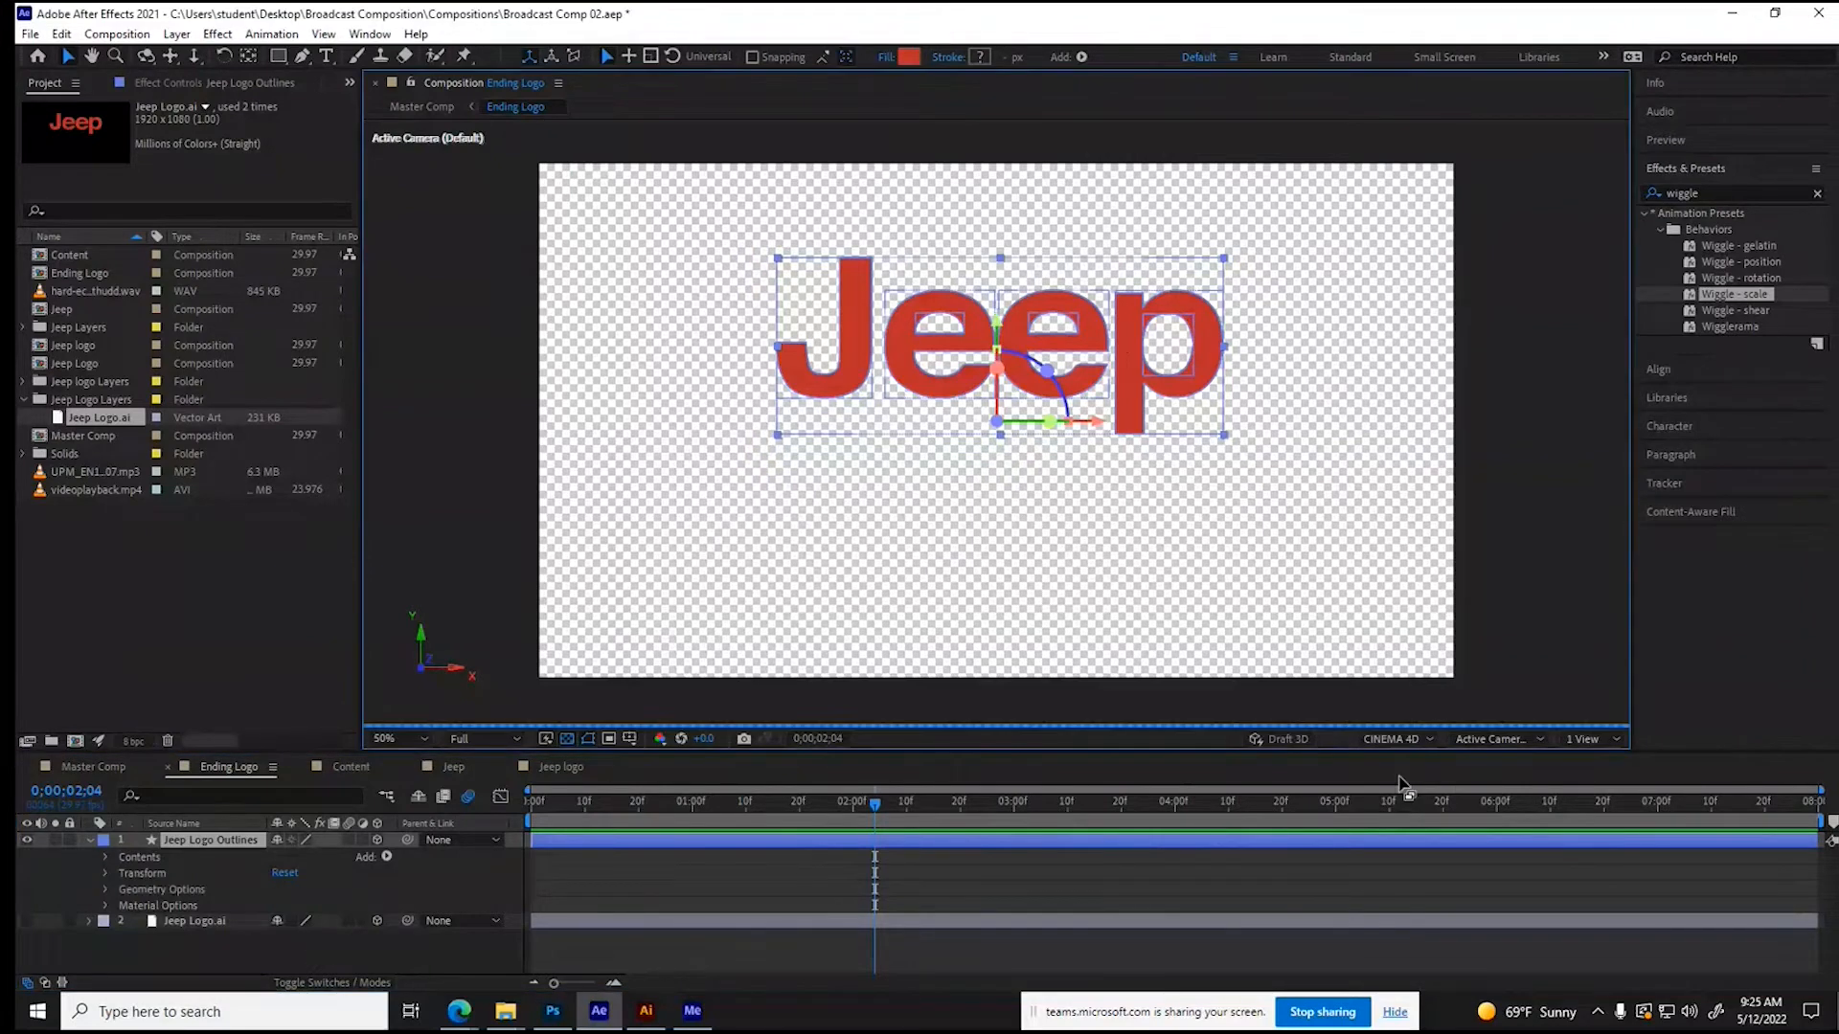
- Set the Extrusion Depth of Jeep Logo Outlines to 300 in its Geometry Options
click(105, 890)
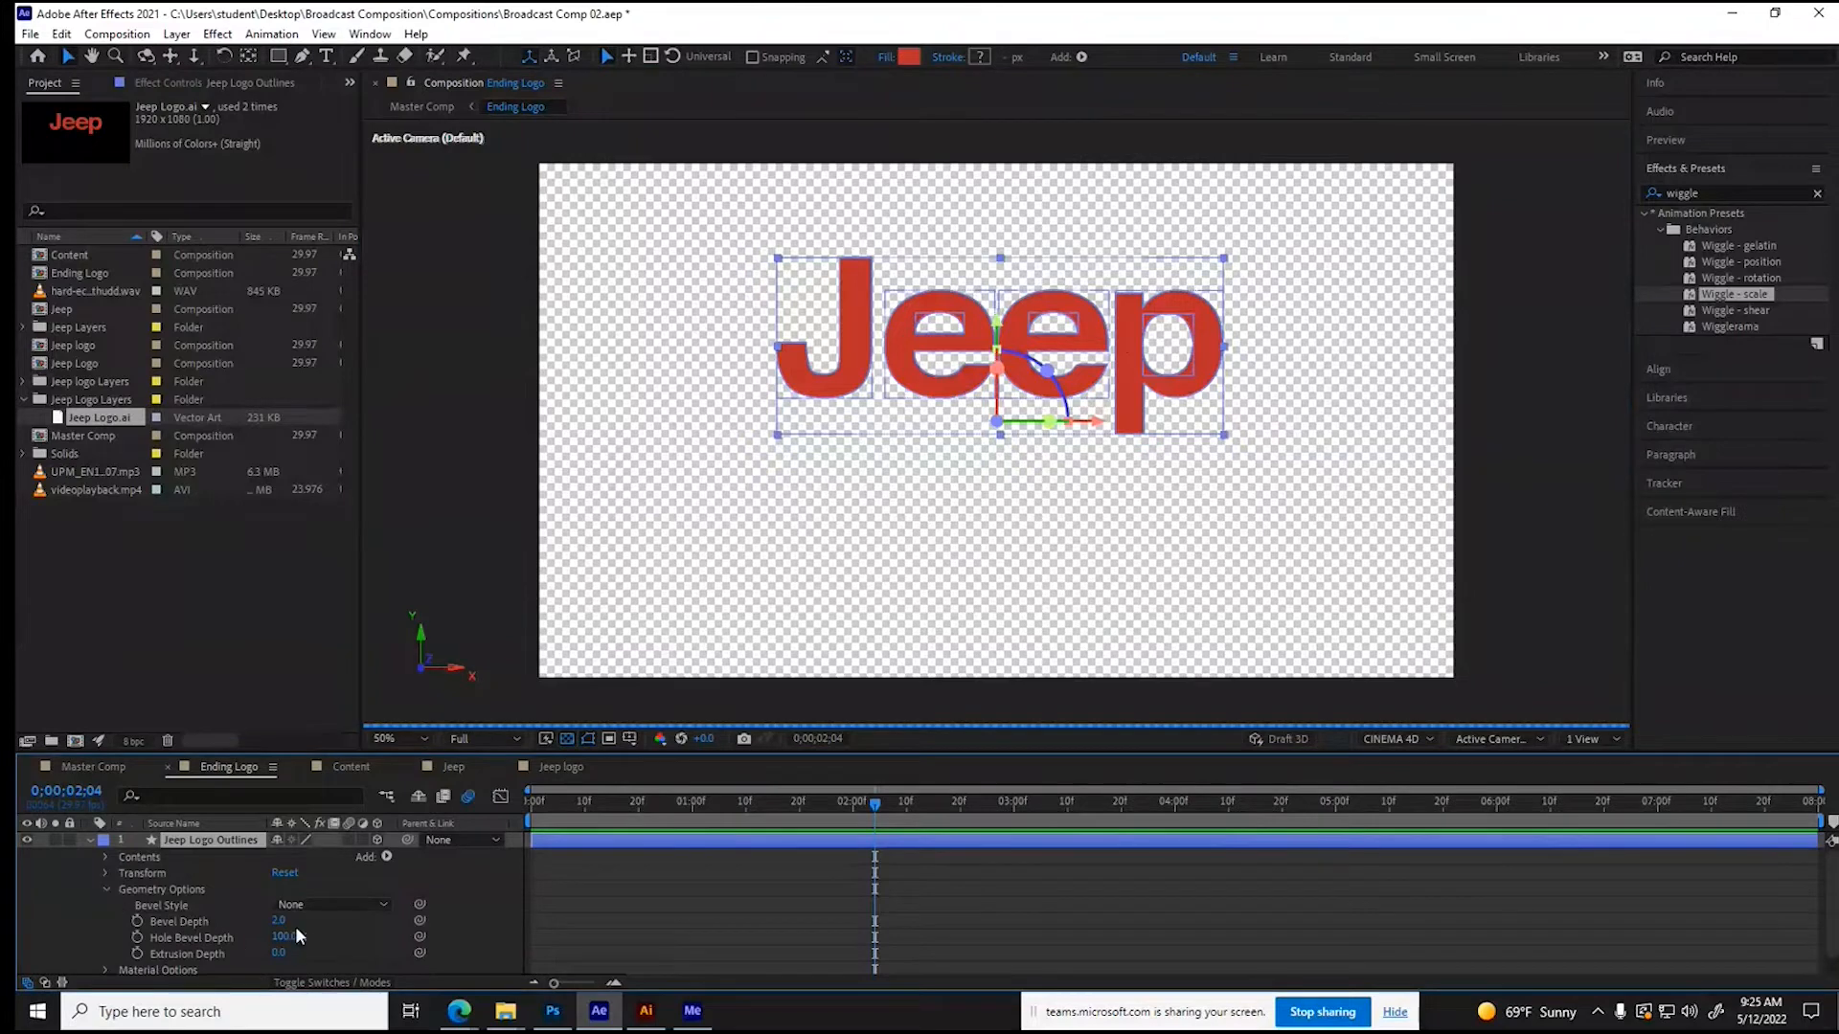
drag(277, 953, 667, 941)
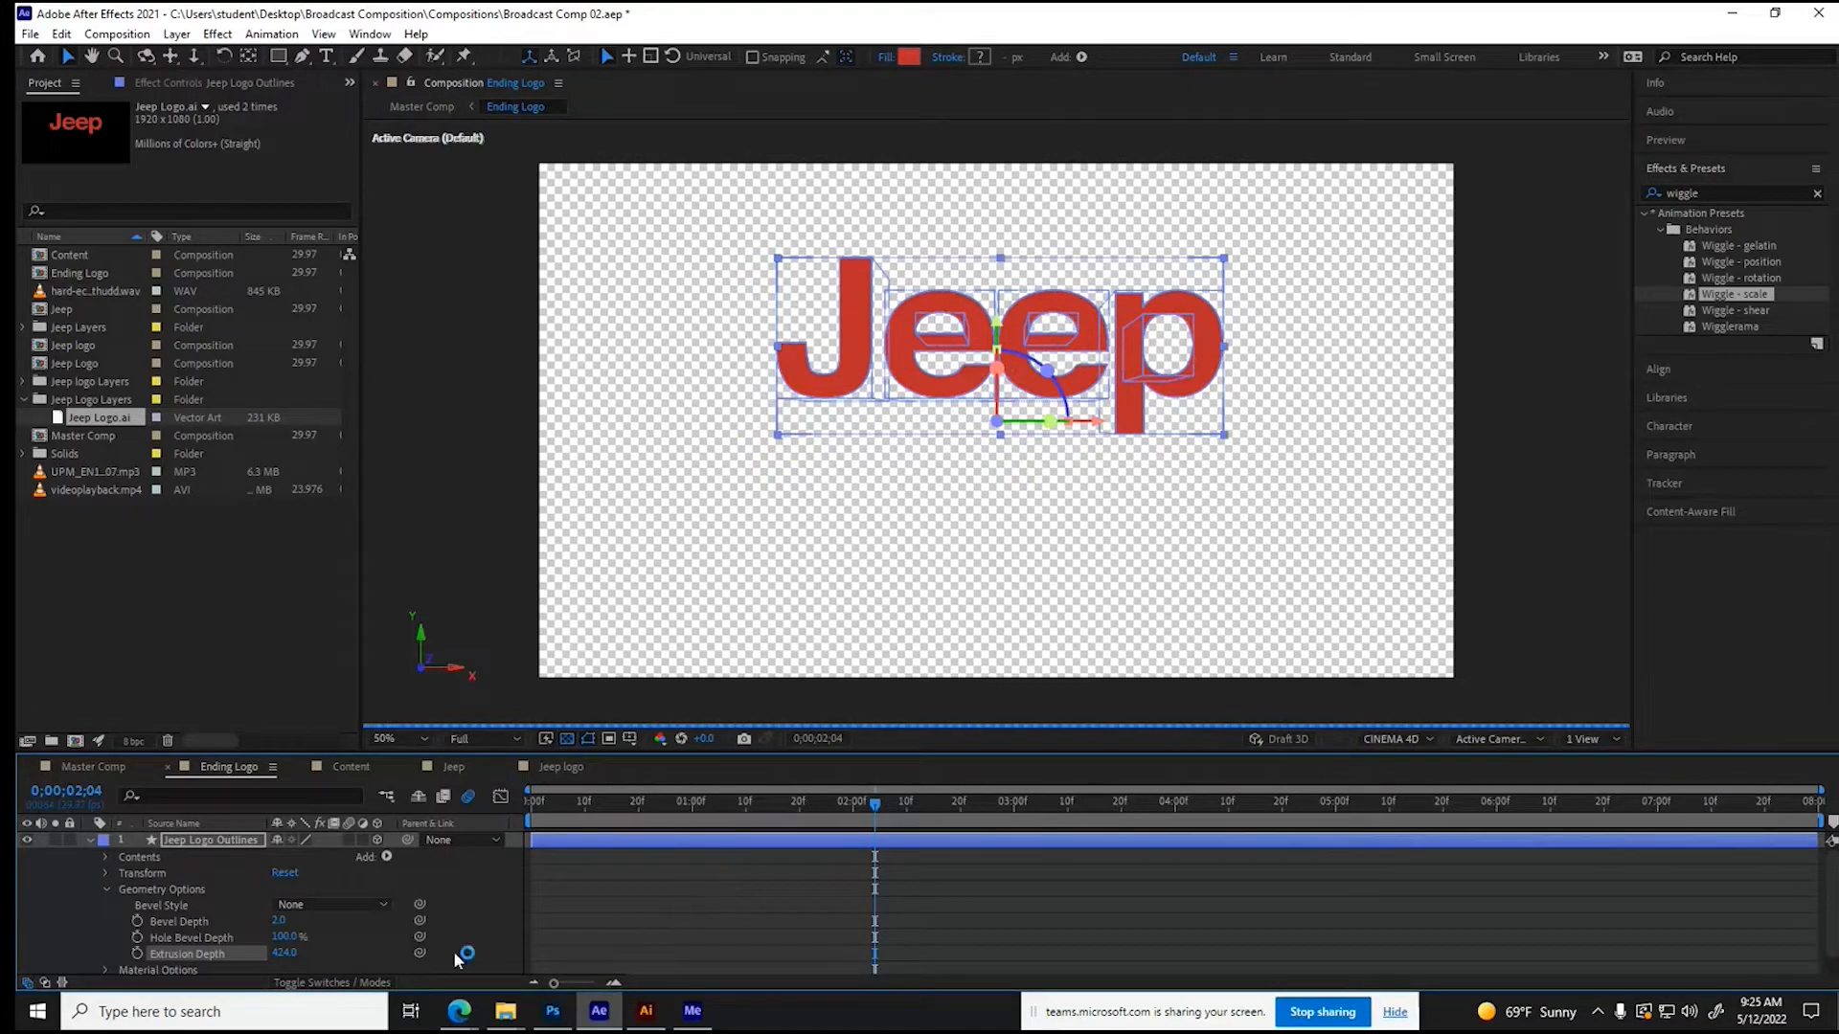
click(288, 953)
text(300)
key(Return)
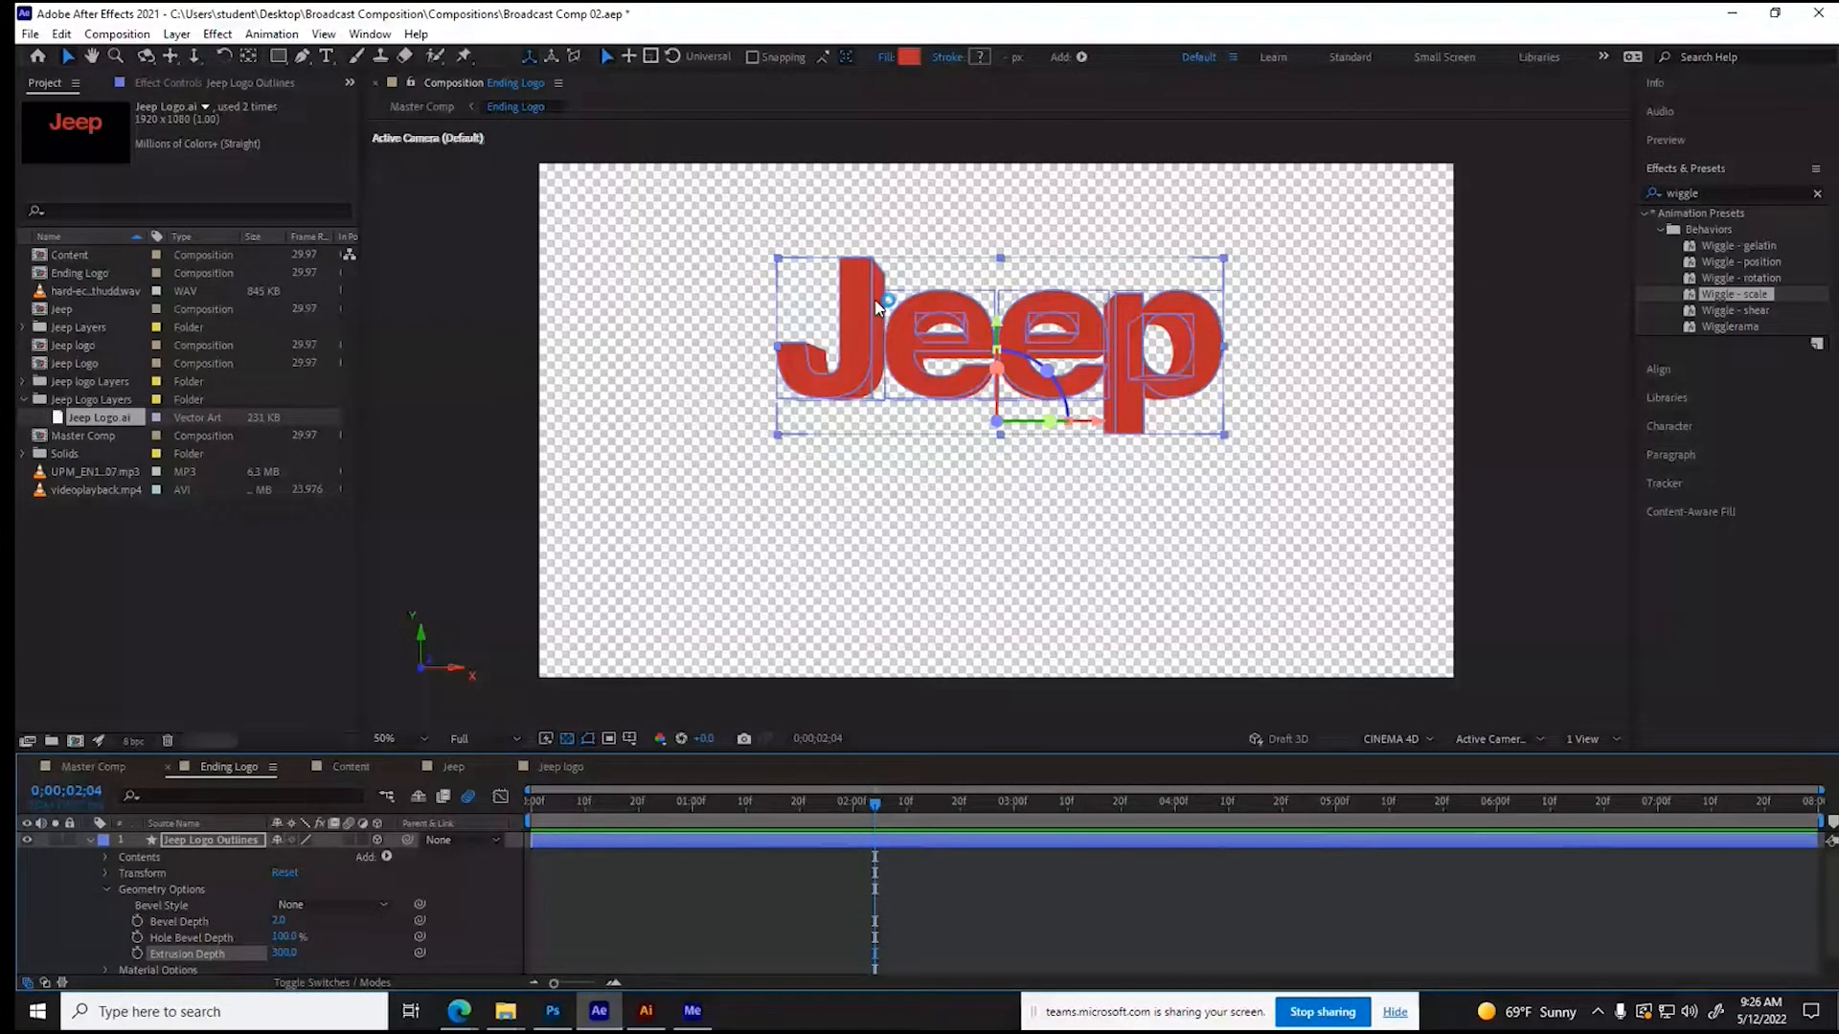
- Show the composition in 2 Views and set both the Z anchor point and Z position of Jeep Logo Outlines to 150
click(1584, 739)
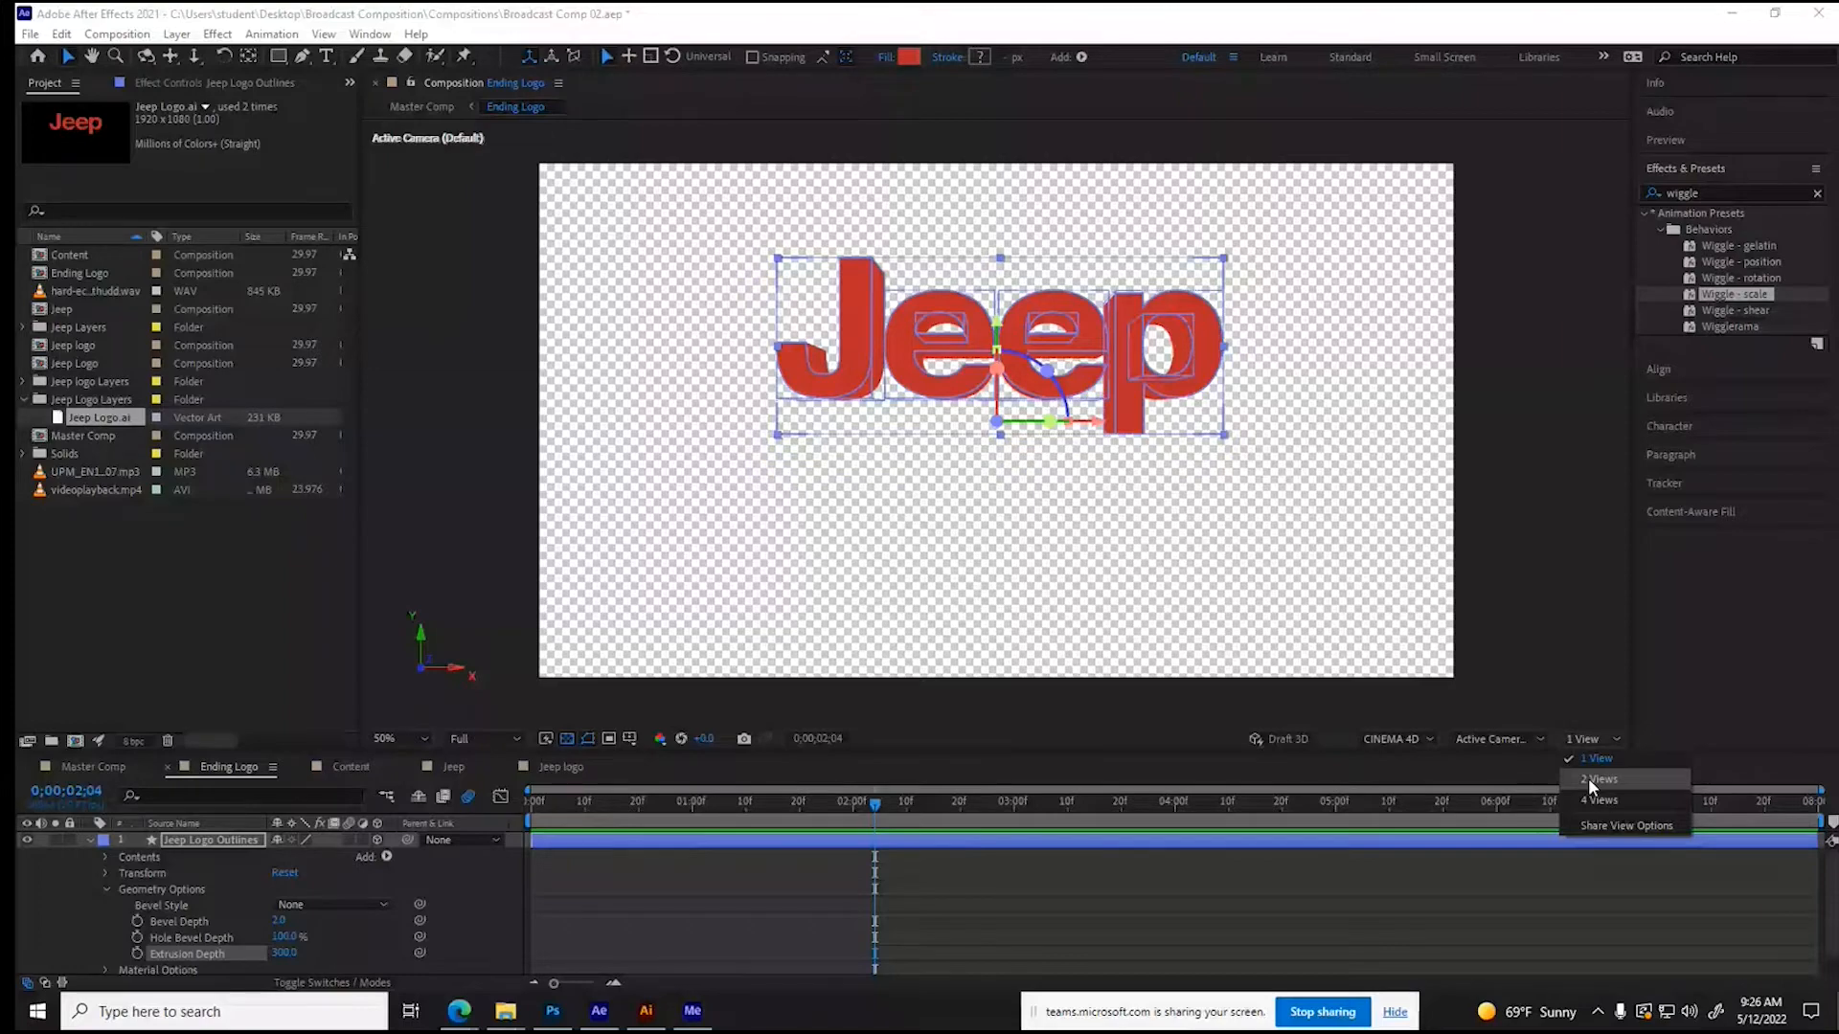
click(1590, 778)
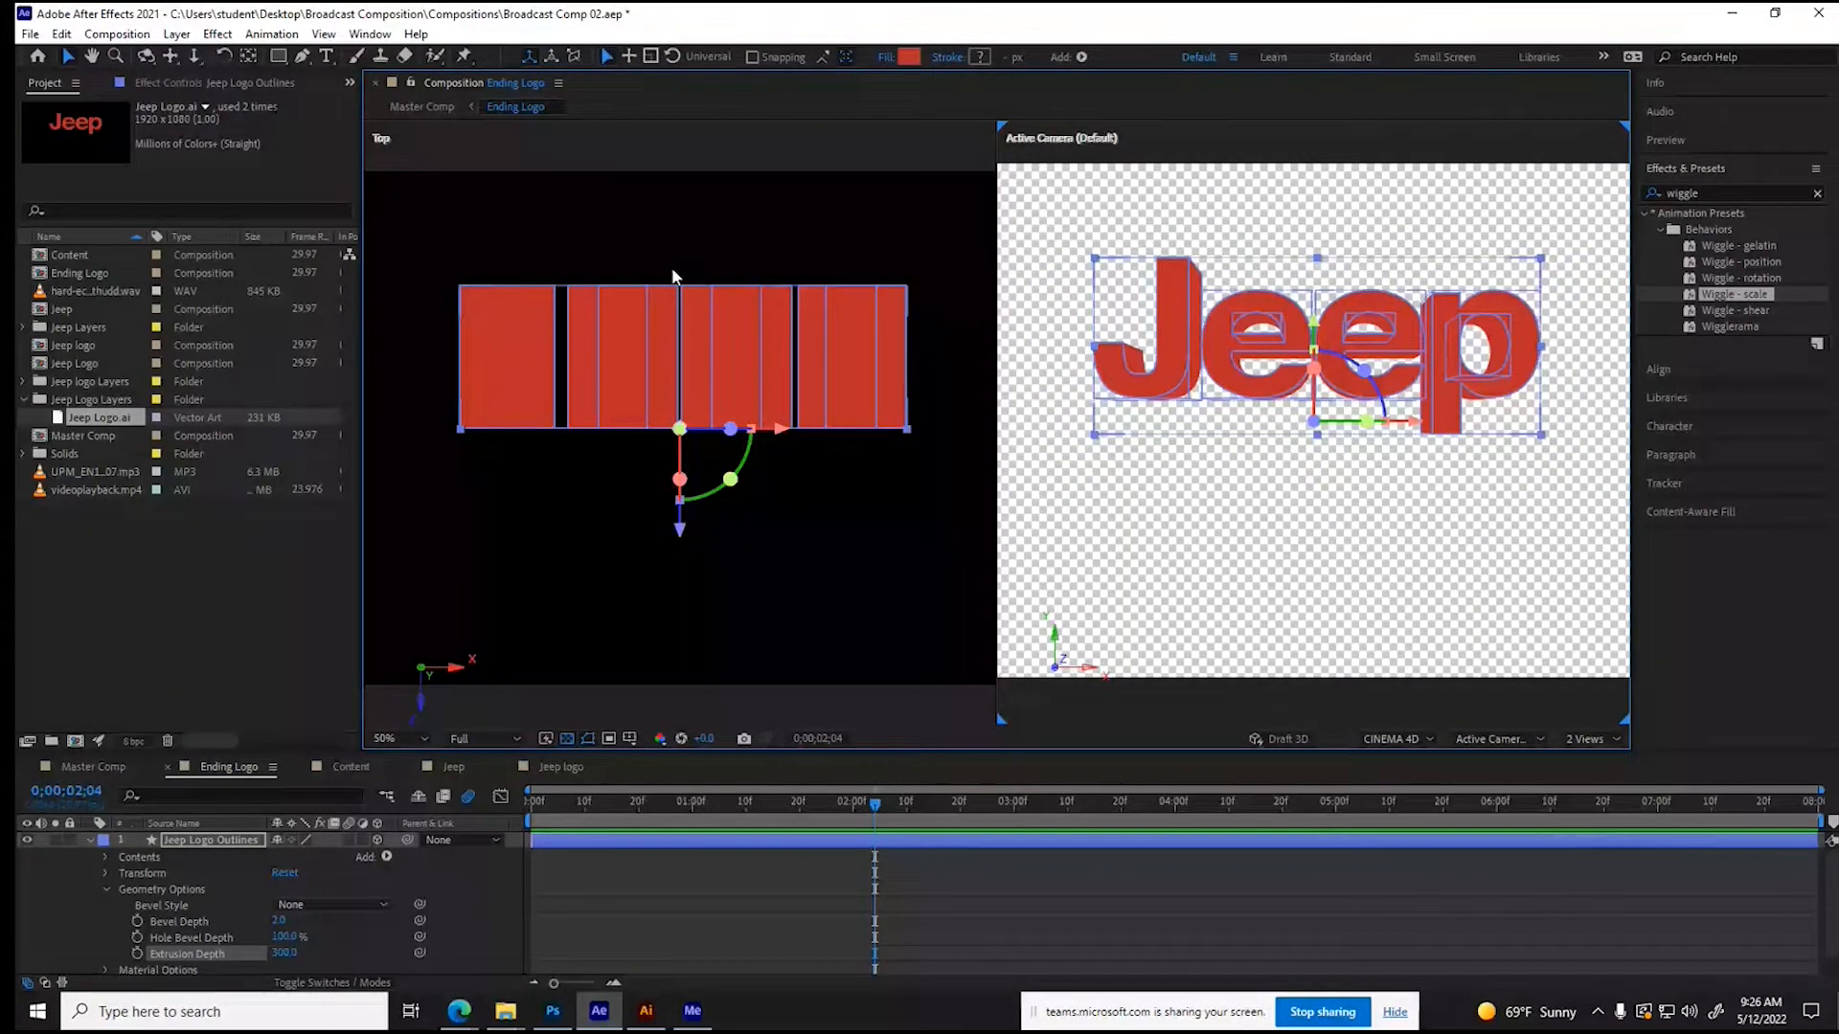
click(105, 873)
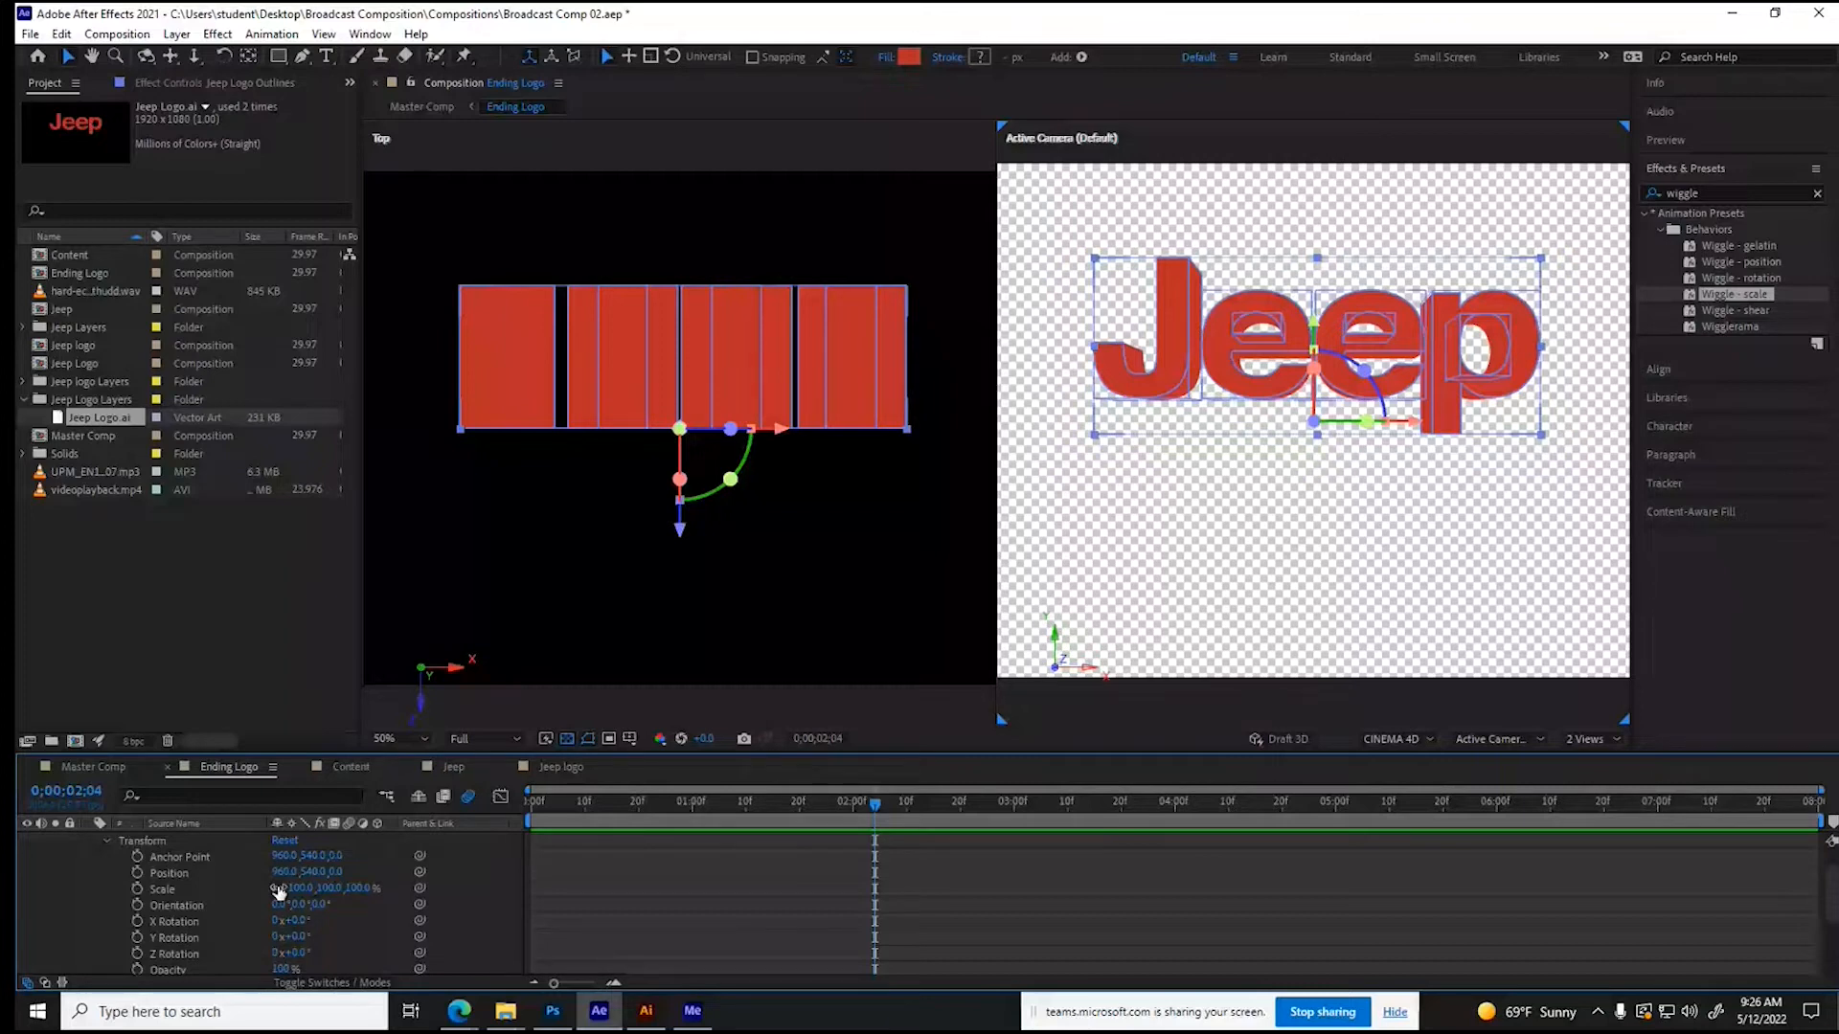
click(337, 855)
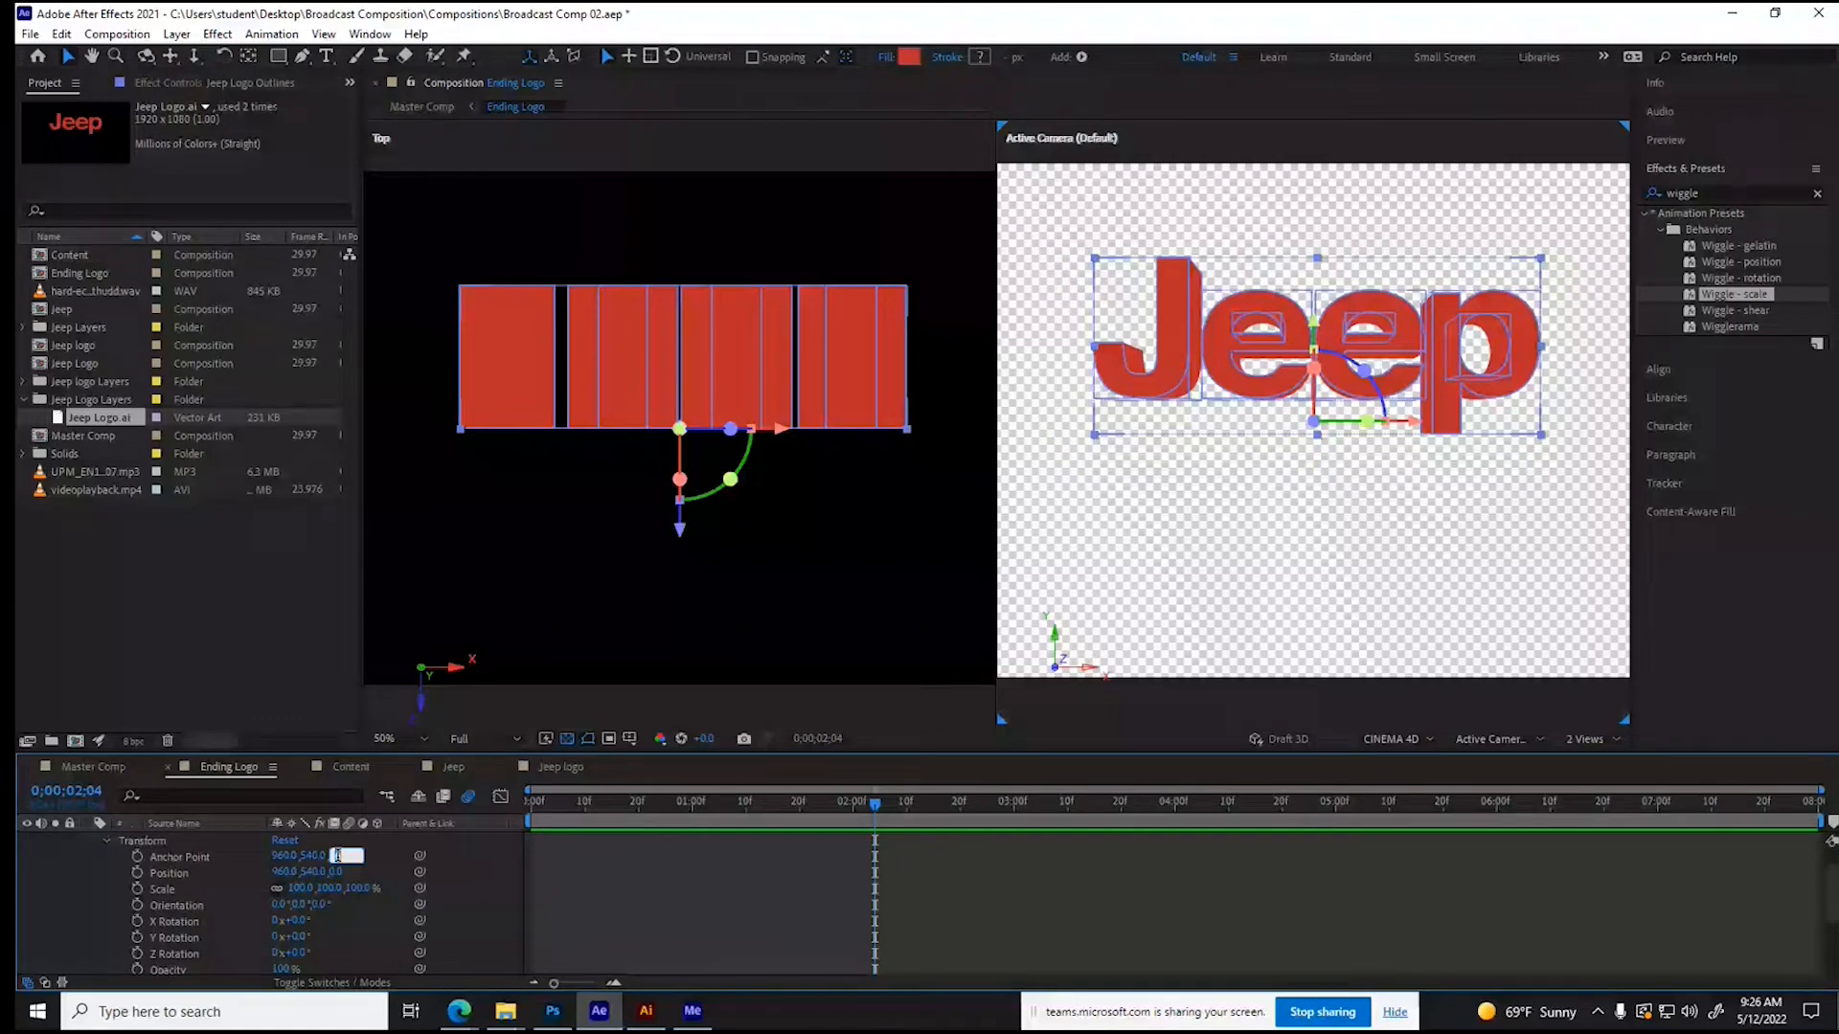
text(150)
key(Return)
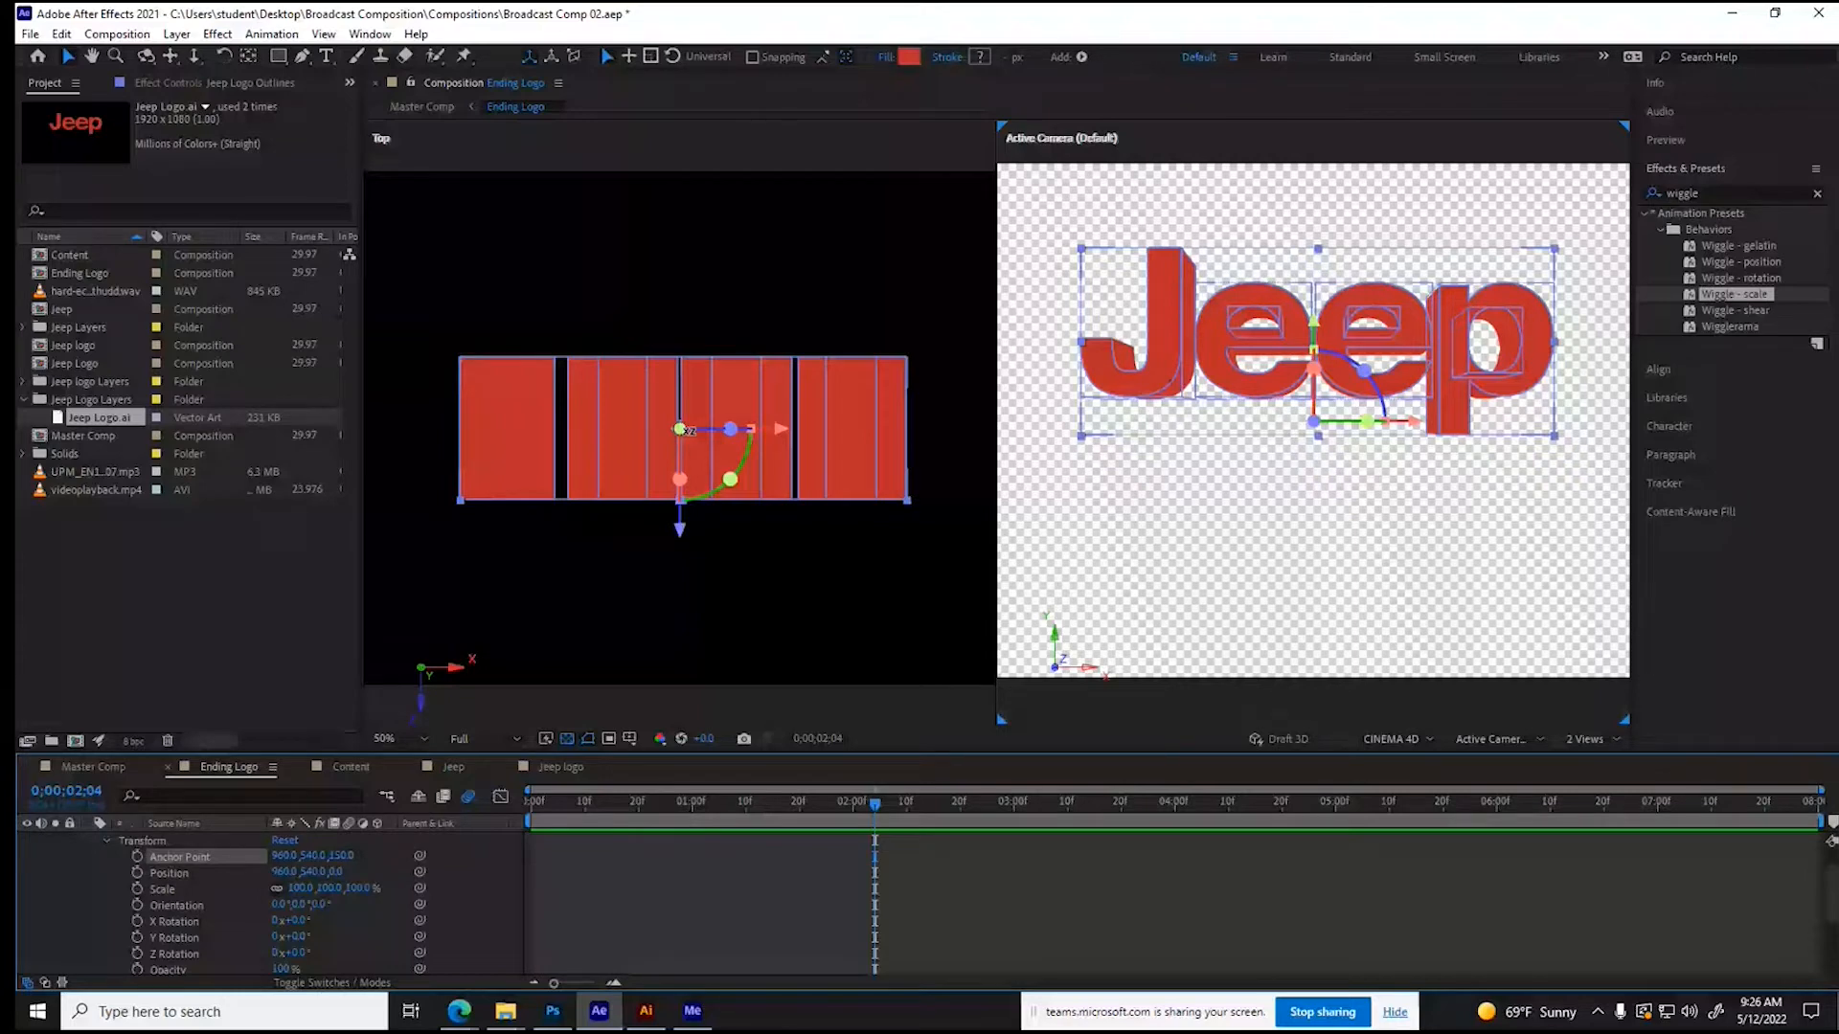
click(336, 872)
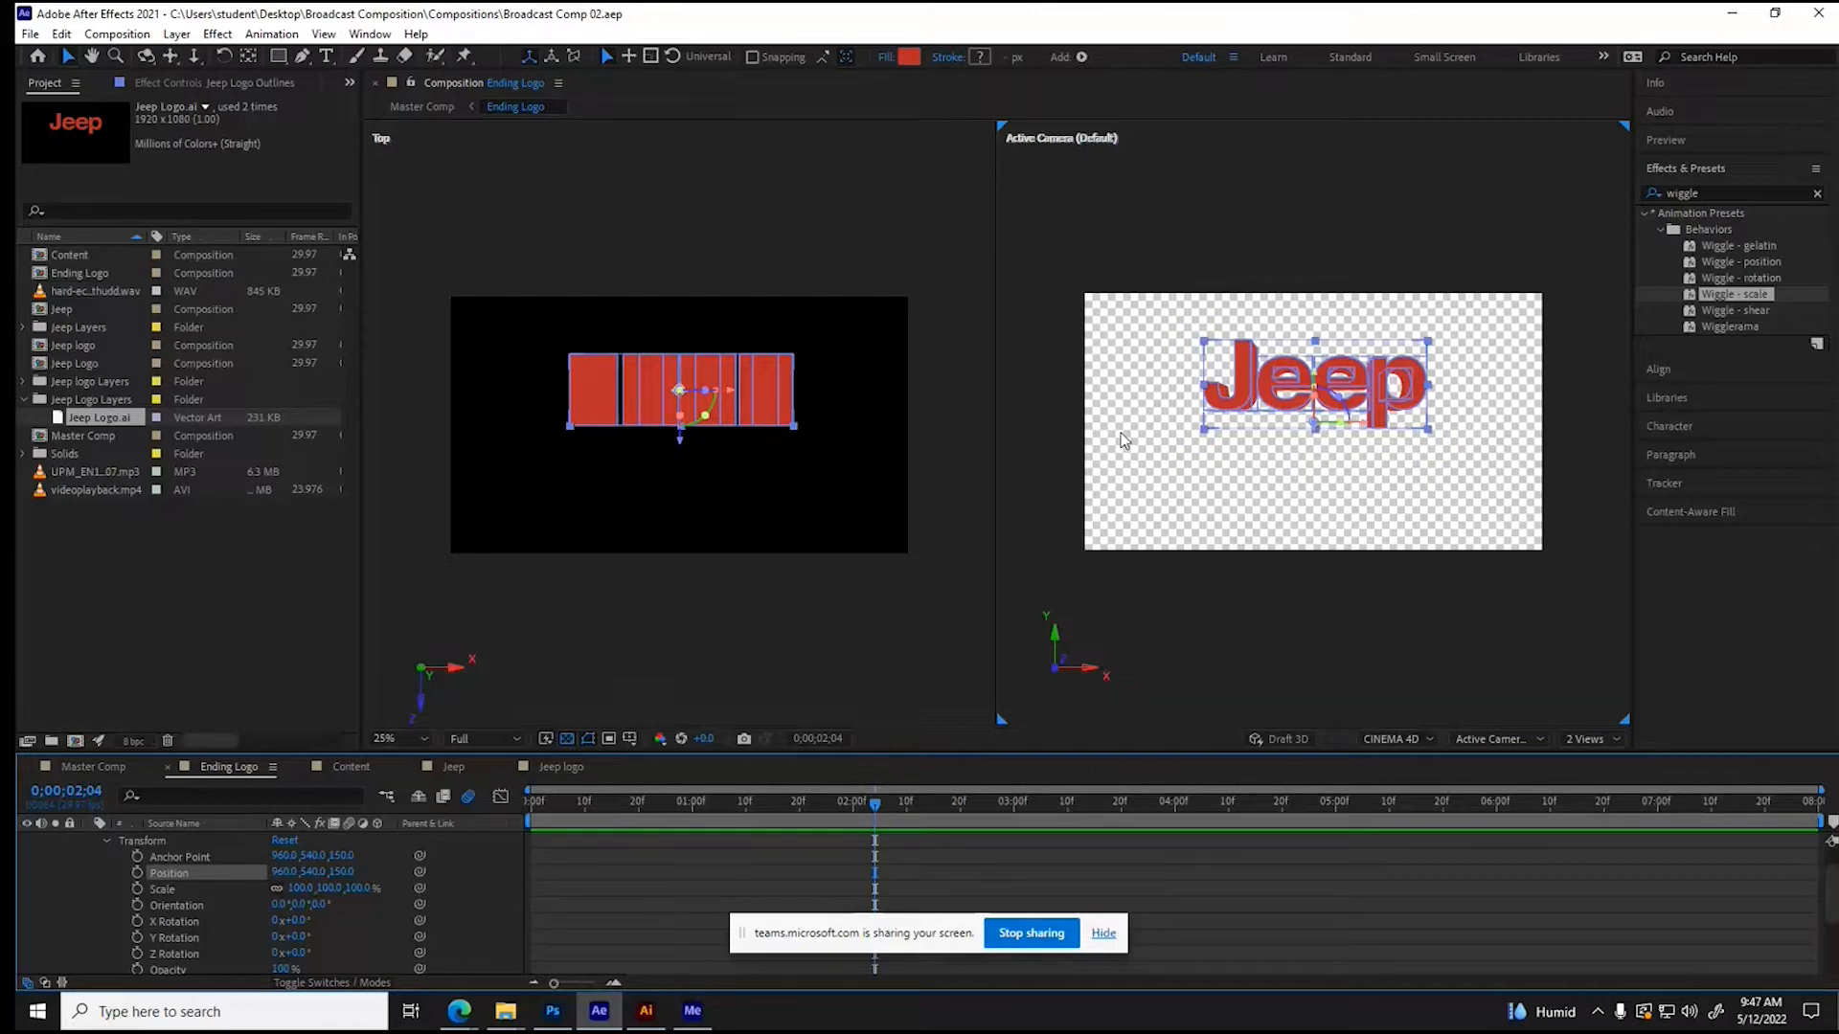
- Add a Position keyframe to Jeep Logo Outlines at 0;00;02;00
drag(561, 804, 880, 805)
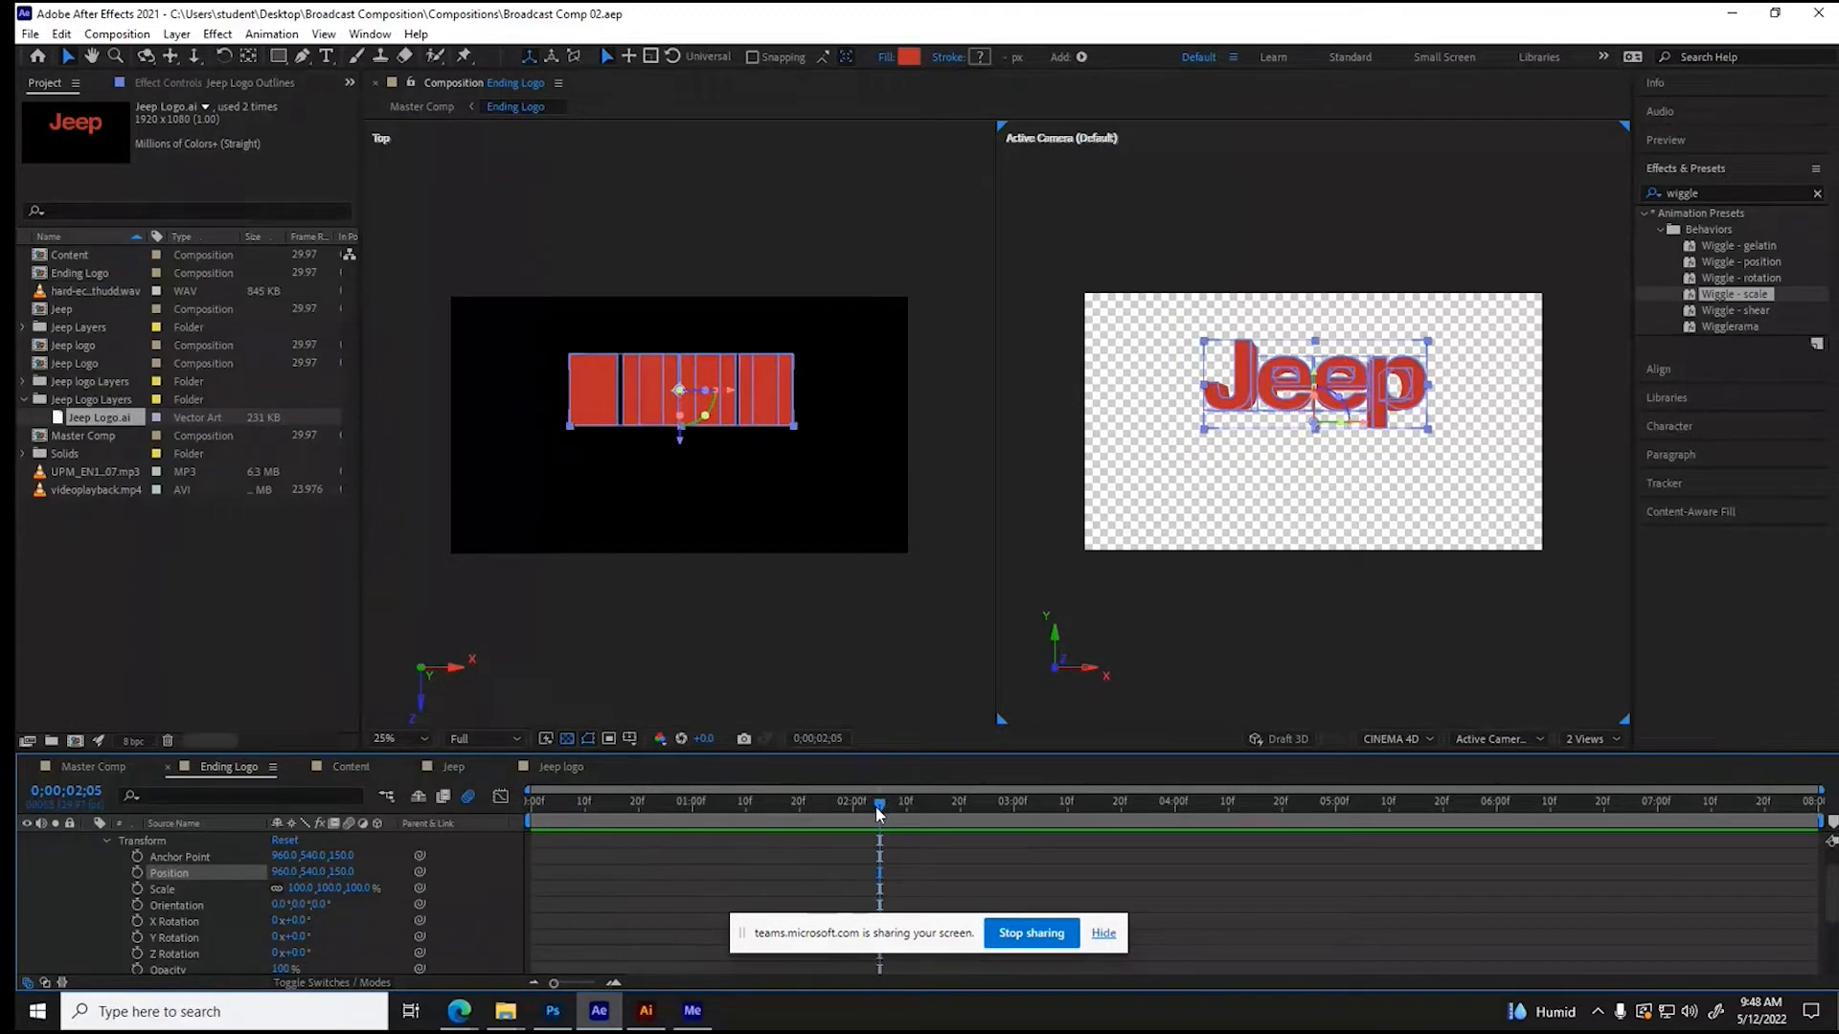
drag(877, 805, 853, 810)
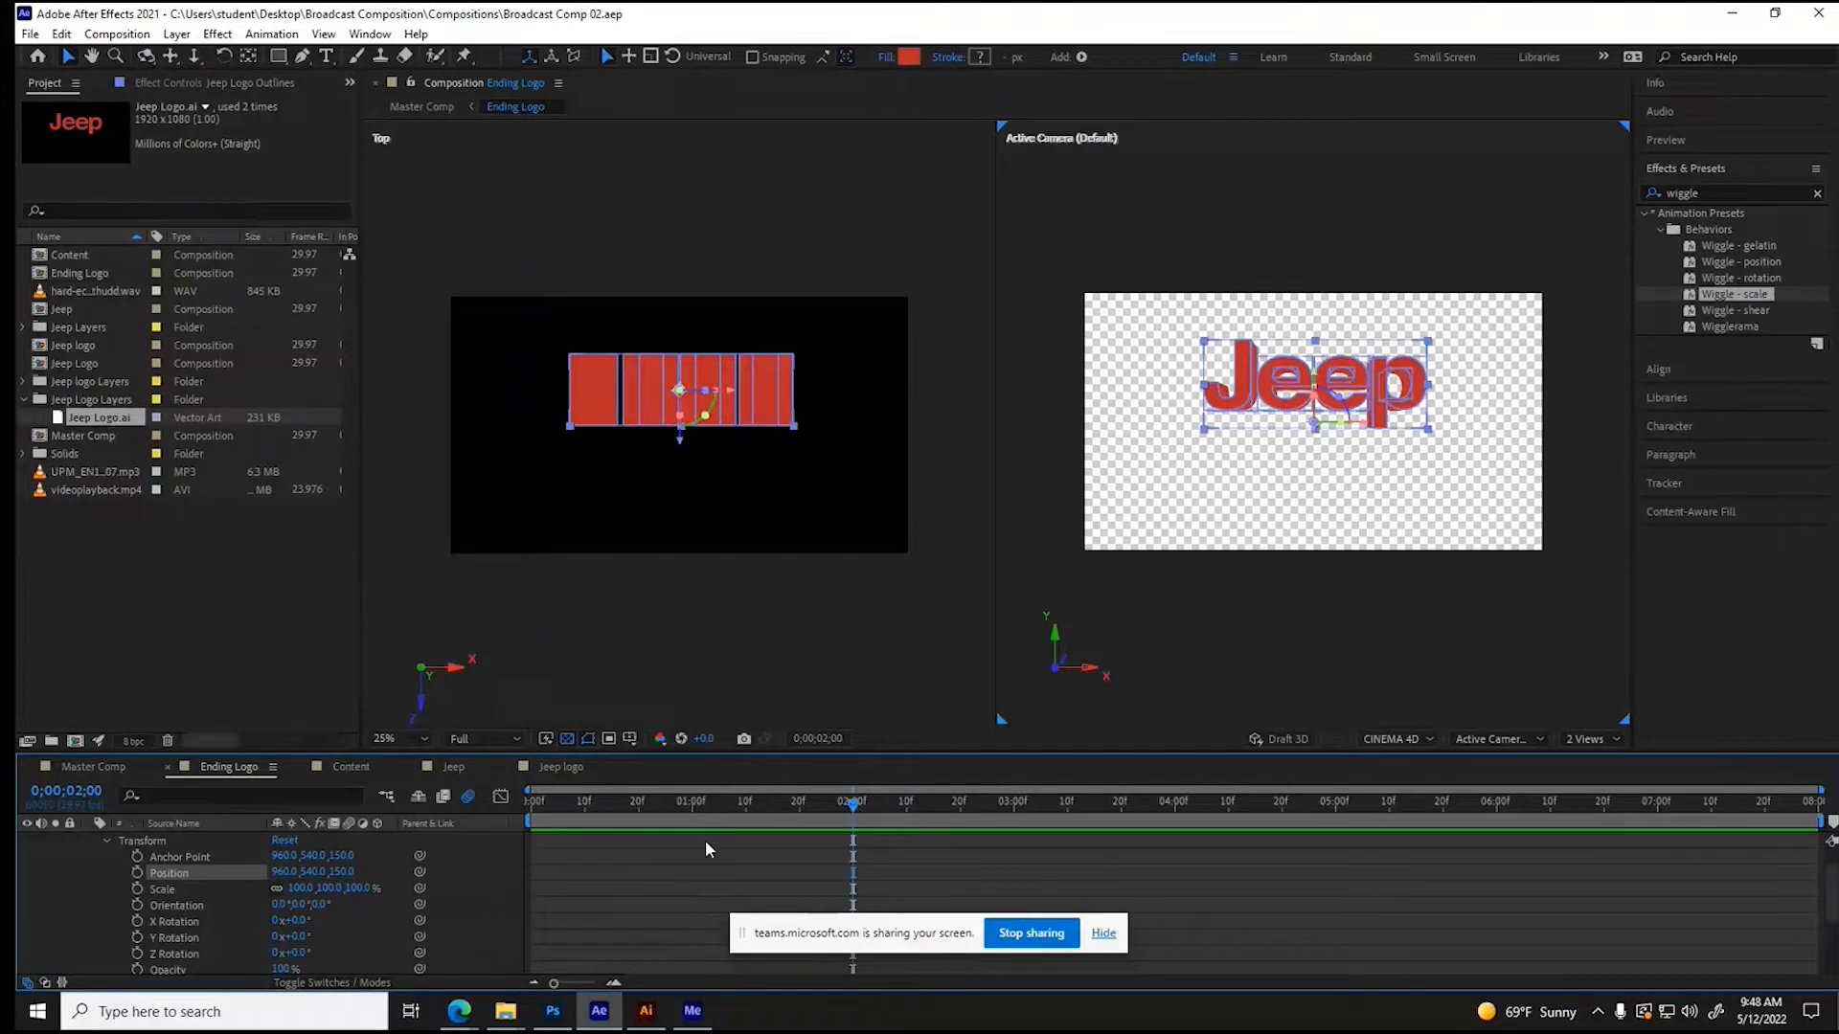
click(137, 873)
- At 0;00;00;16, set the lettering's Y position to -230 so it starts above the frame
drag(853, 805, 613, 801)
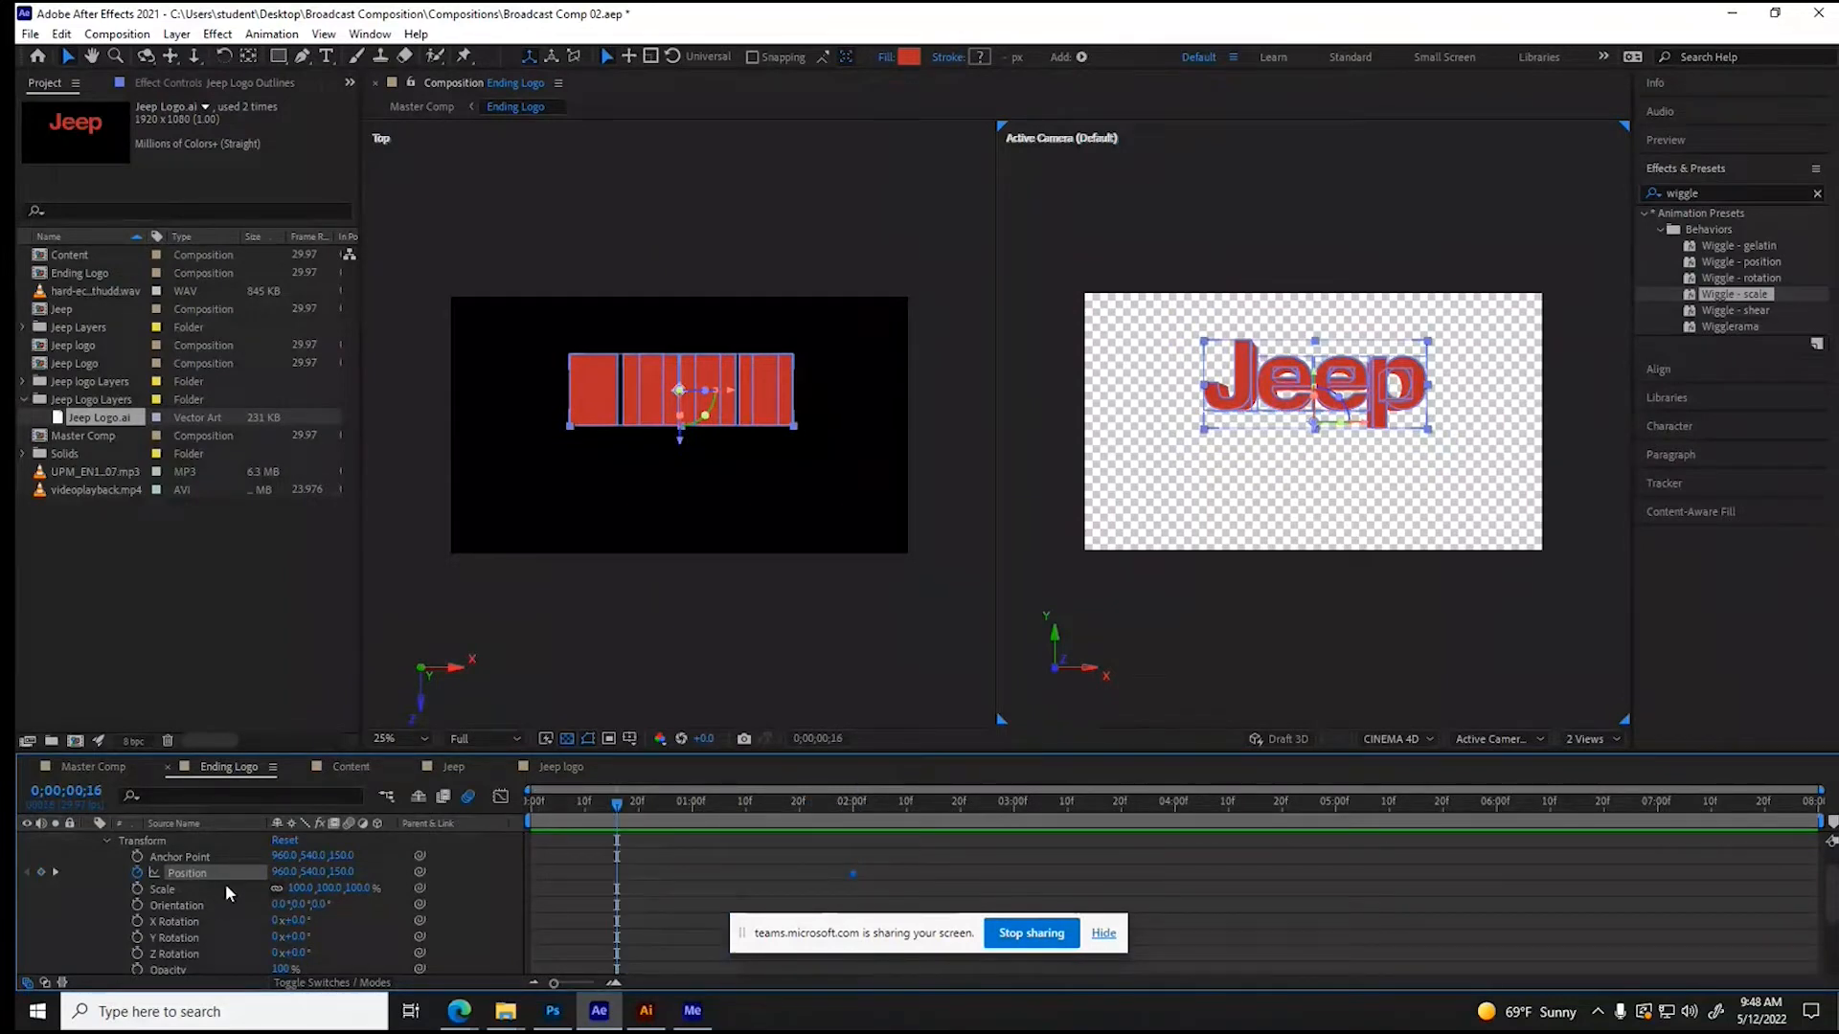
click(313, 872)
text(100)
key(Return)
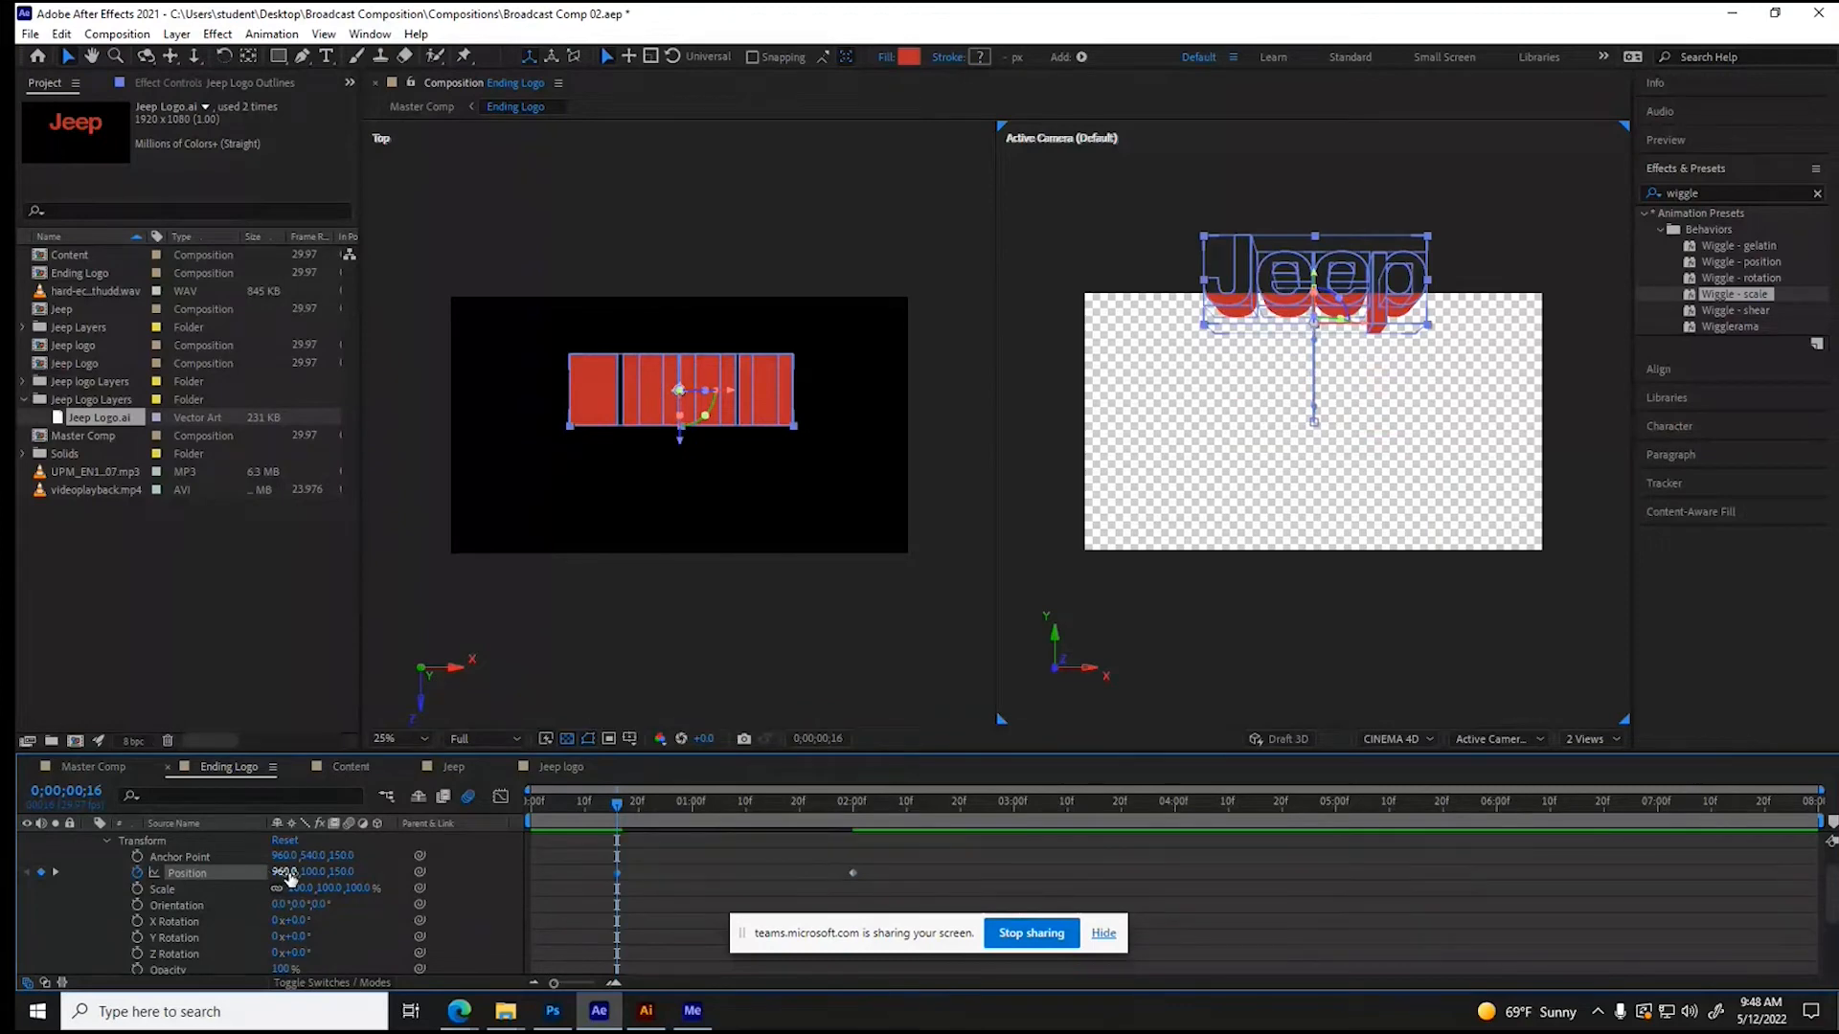
drag(311, 872, 15, 867)
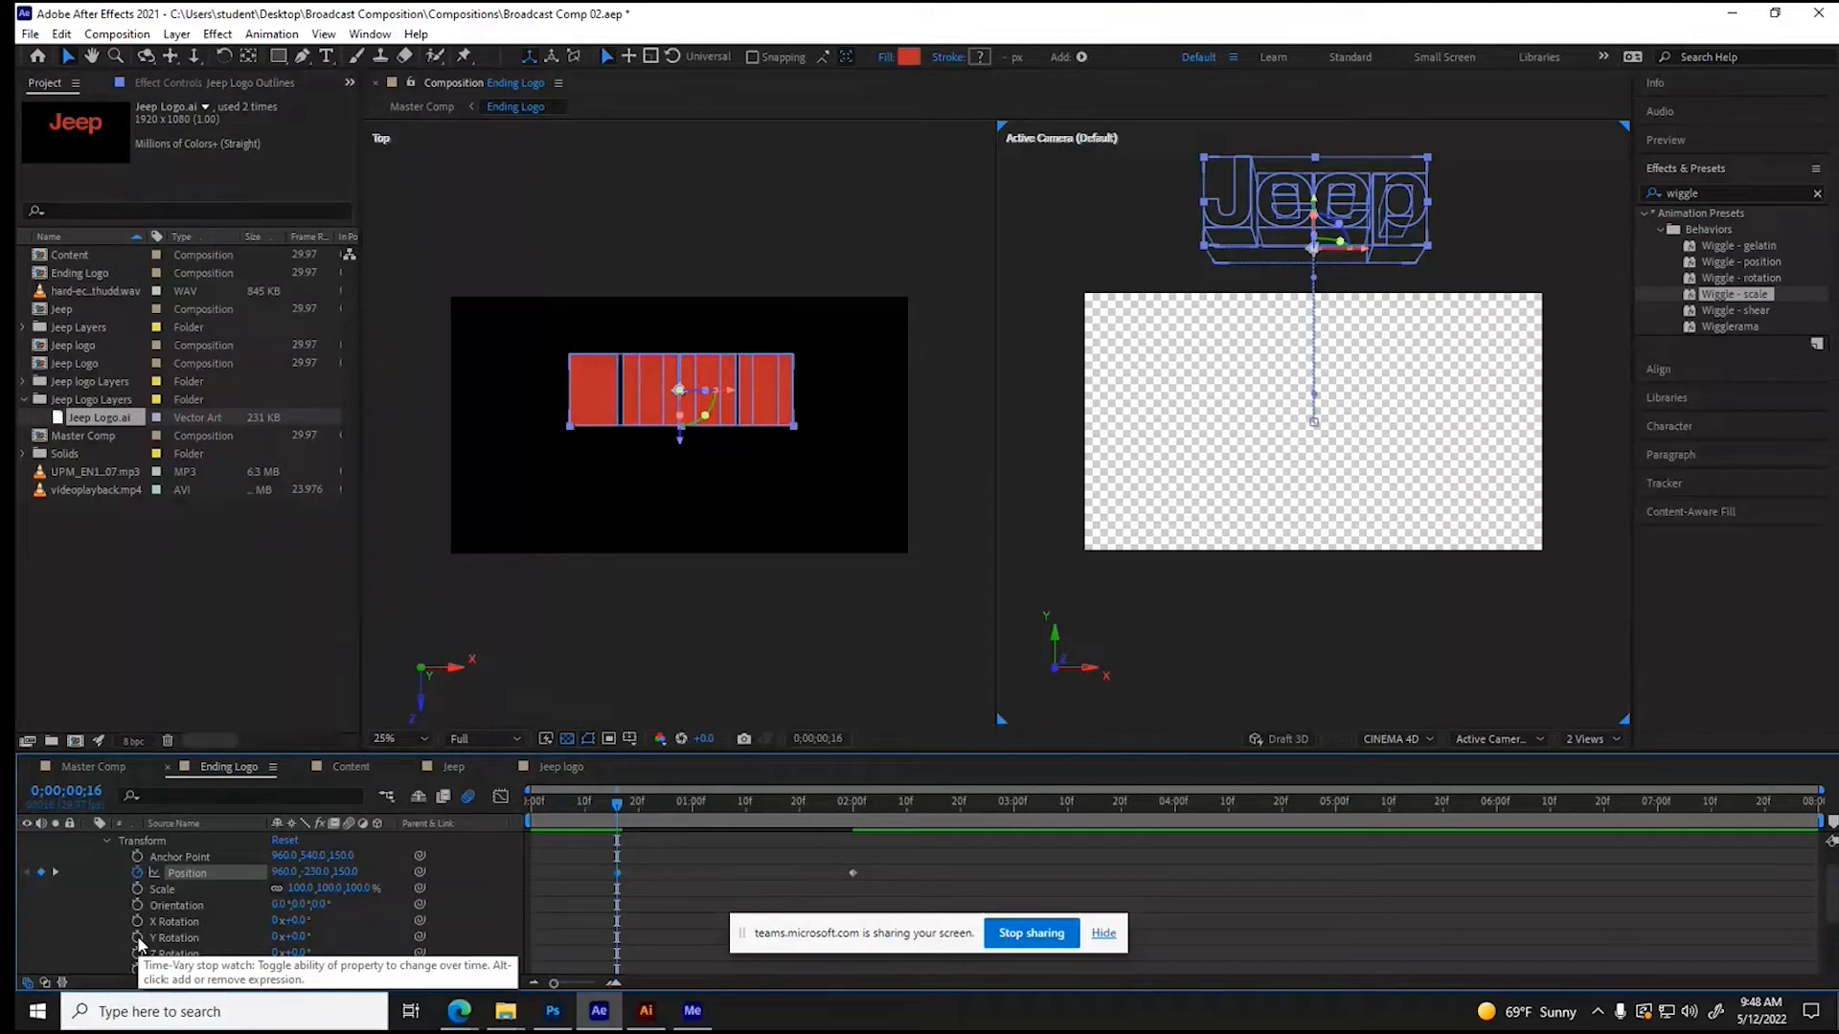
- Keyframe Y Rotation of Jeep Logo Outlines at 0;00;00;16 and set it to 4 full turns at 0;00;03;00
click(138, 938)
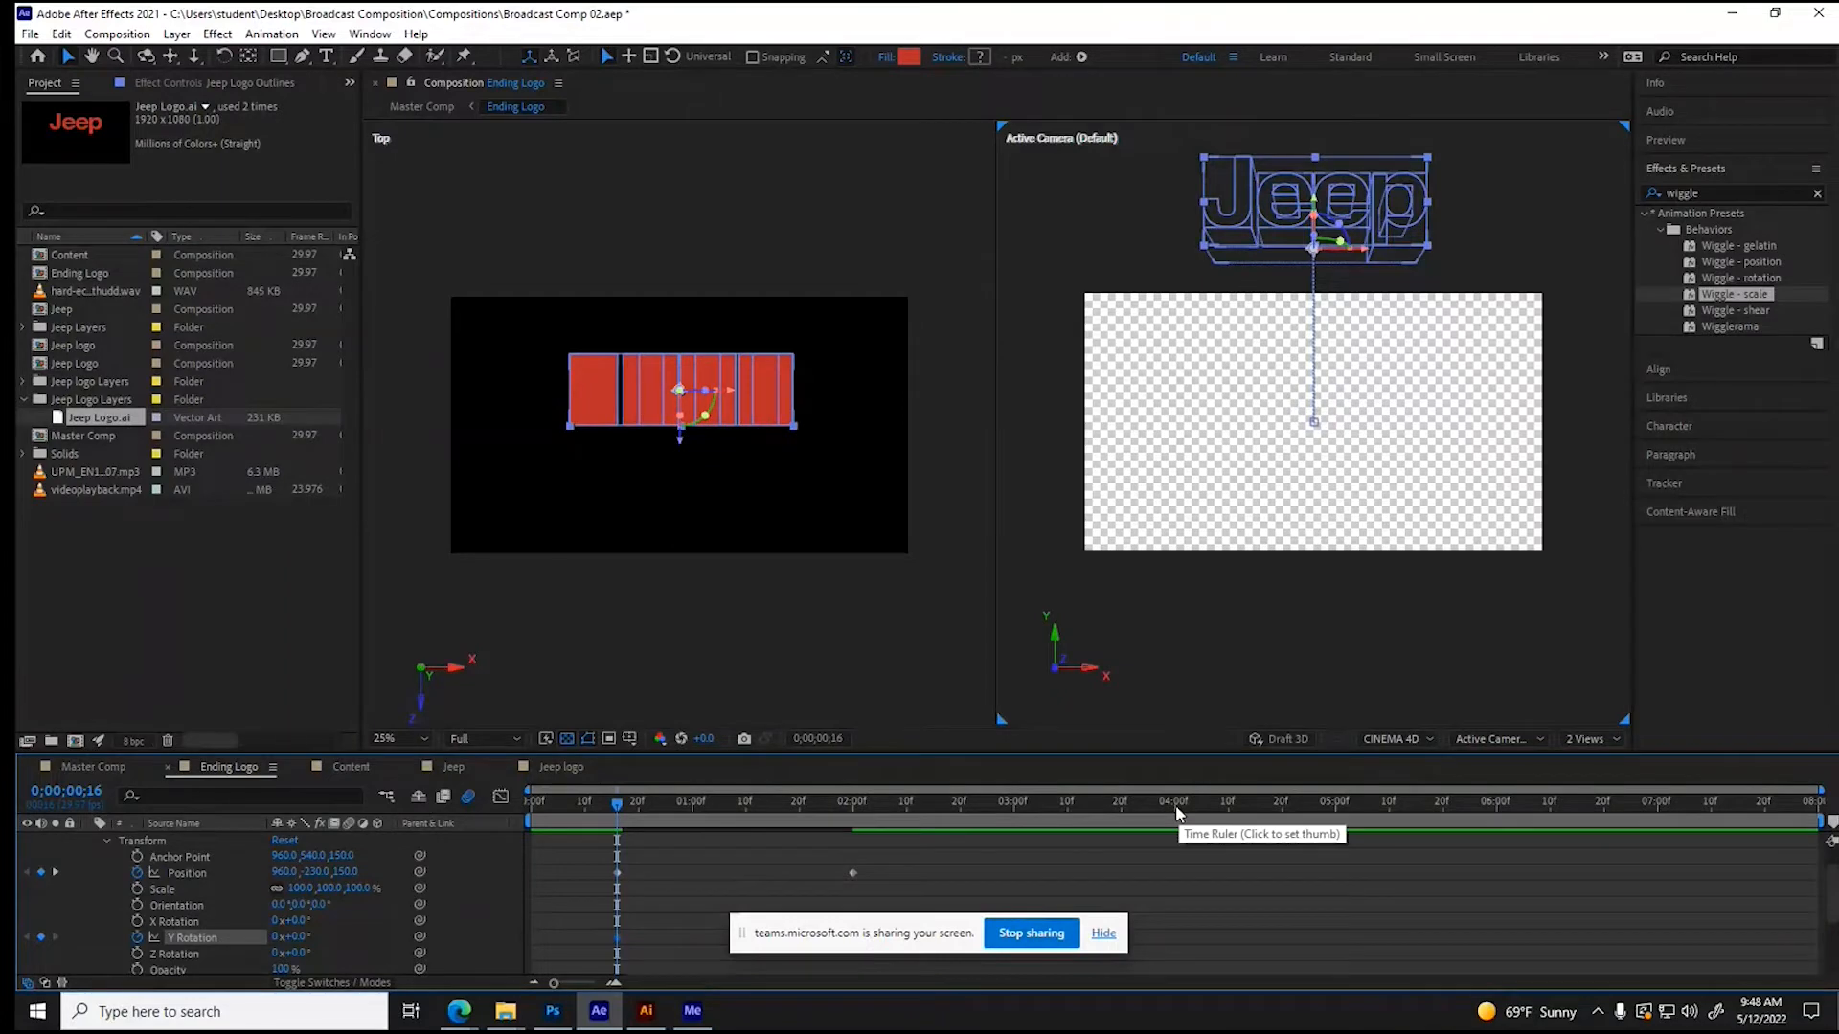
click(1015, 804)
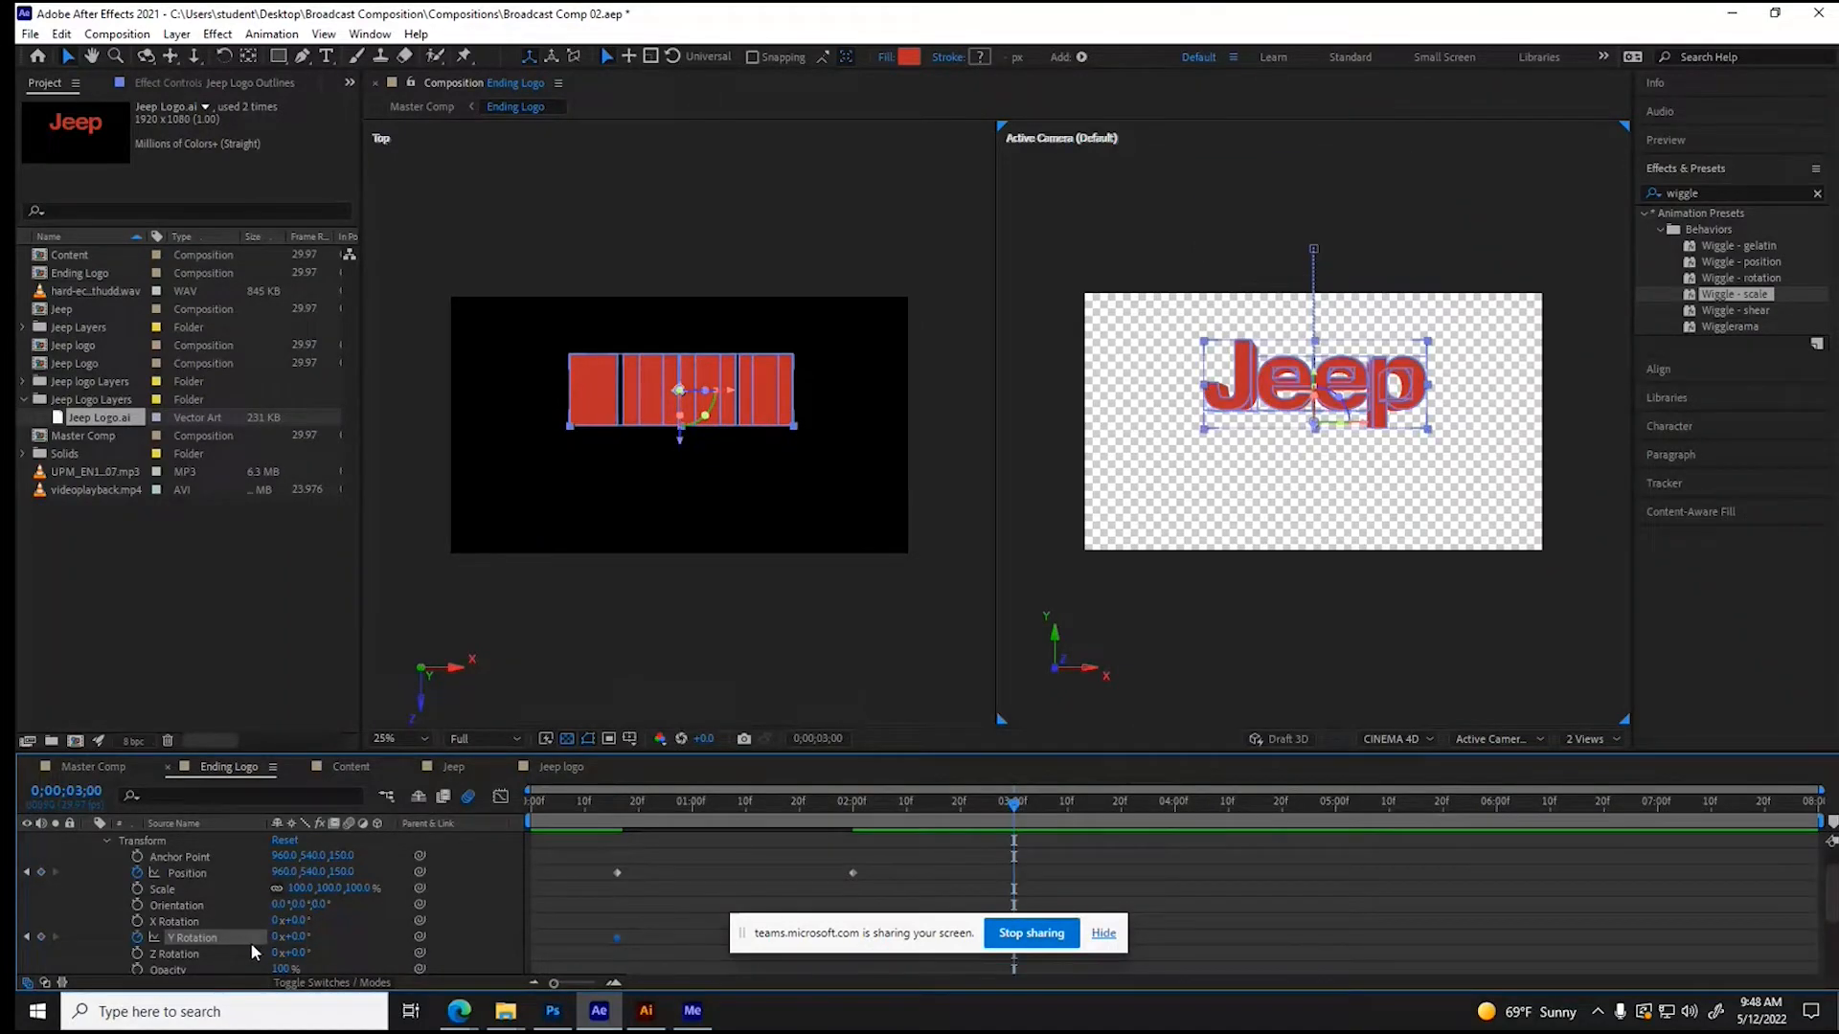
click(277, 937)
text(4)
key(Return)
- Apply Easy Ease to all Position and Y Rotation keyframes of Jeep Logo Outlines
drag(588, 853, 996, 982)
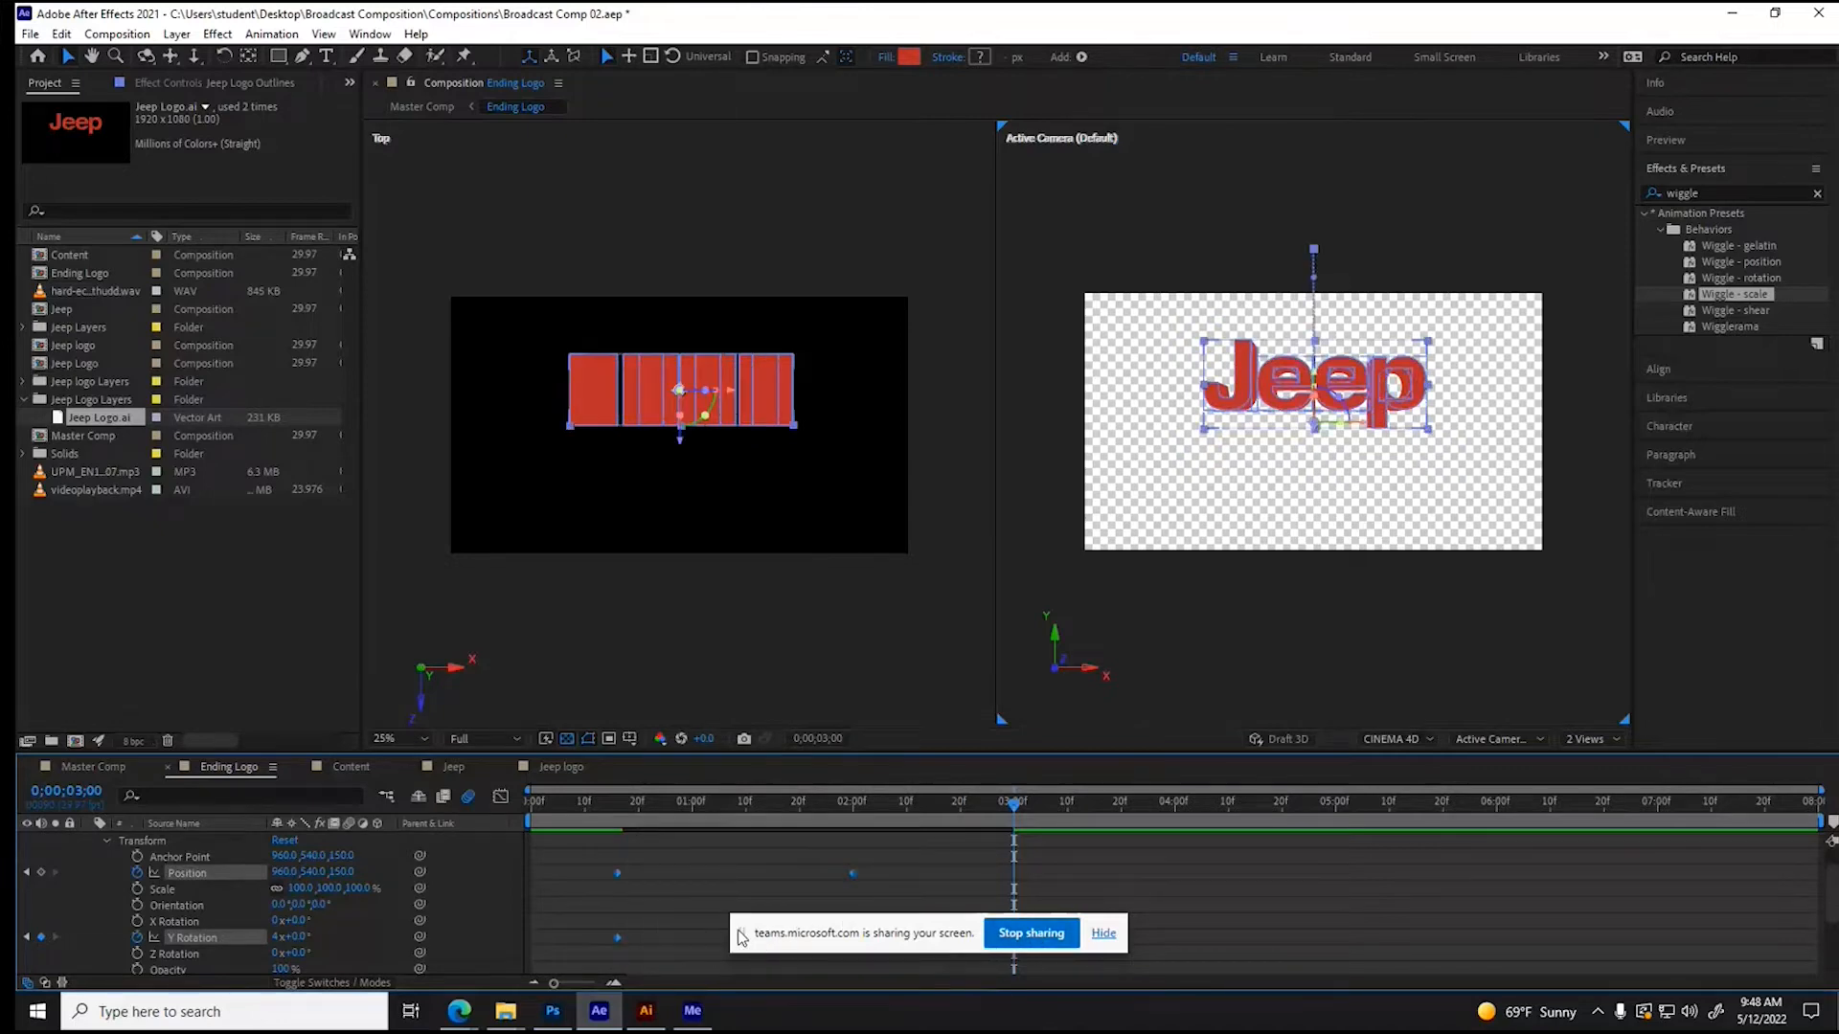
drag(741, 934, 899, 1019)
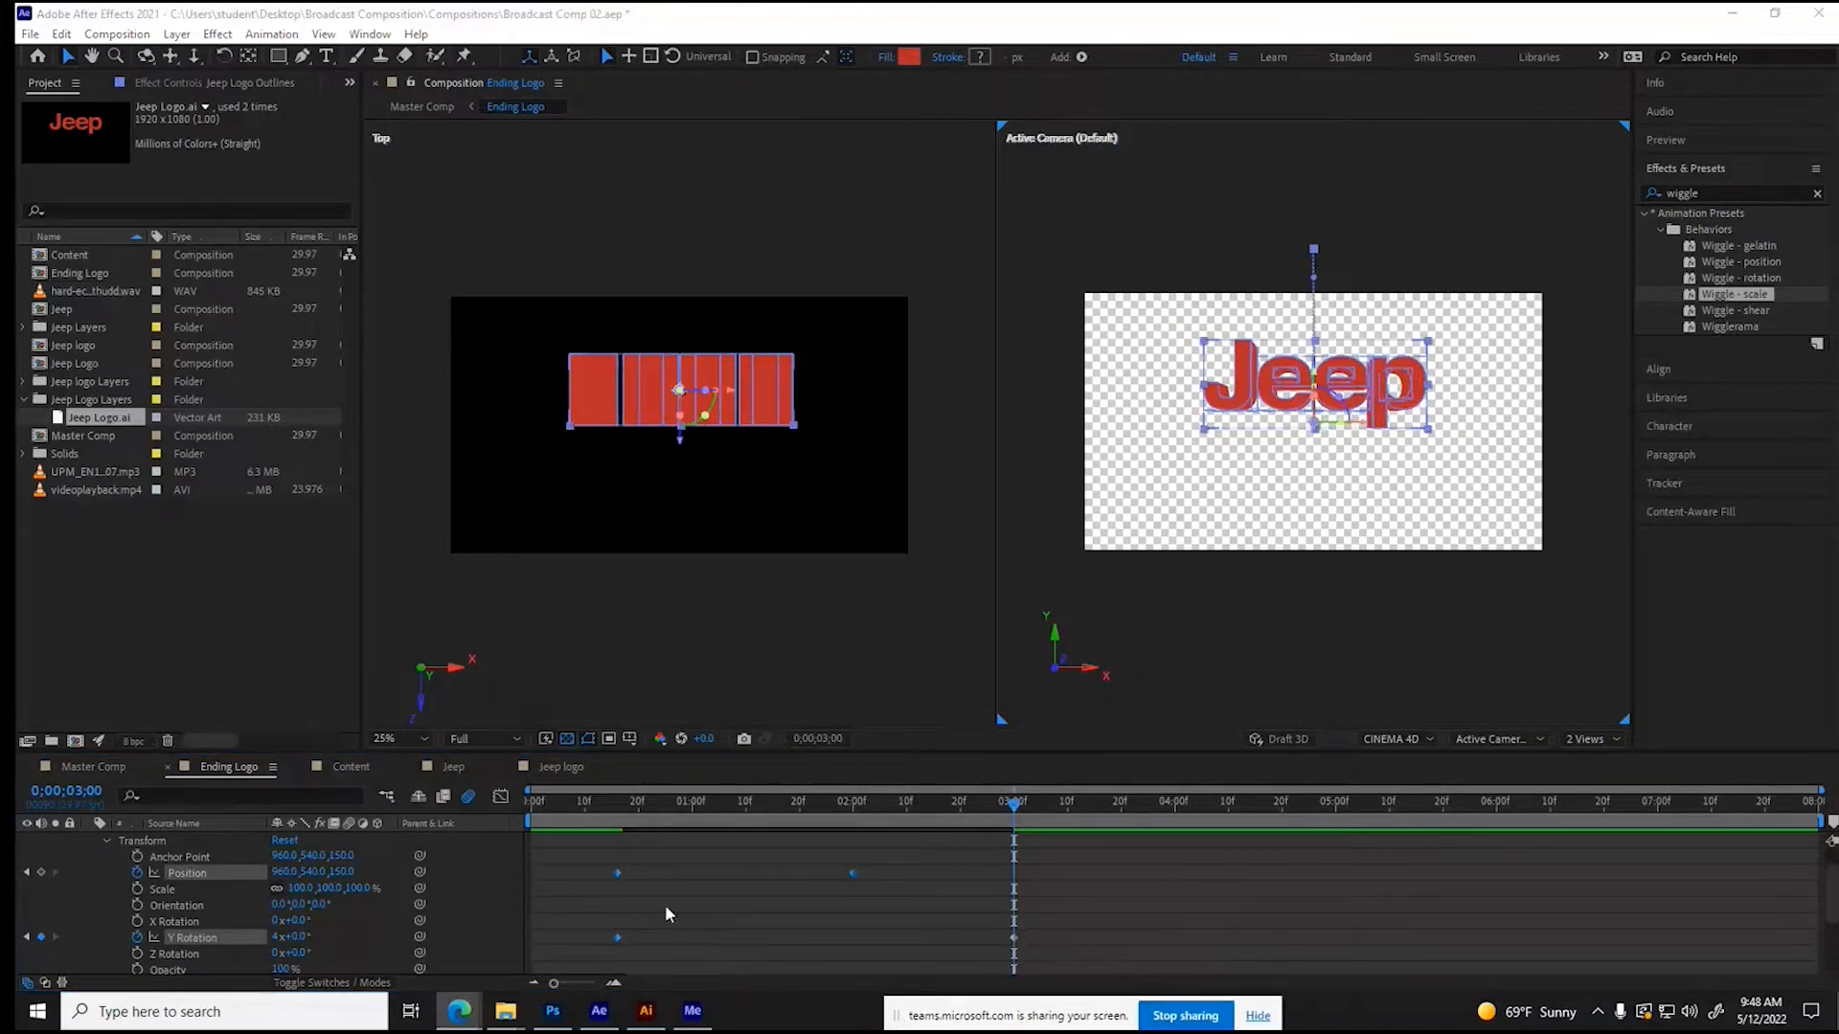
drag(587, 862, 813, 942)
scroll(1013, 912, down, 1)
right_click(1014, 911)
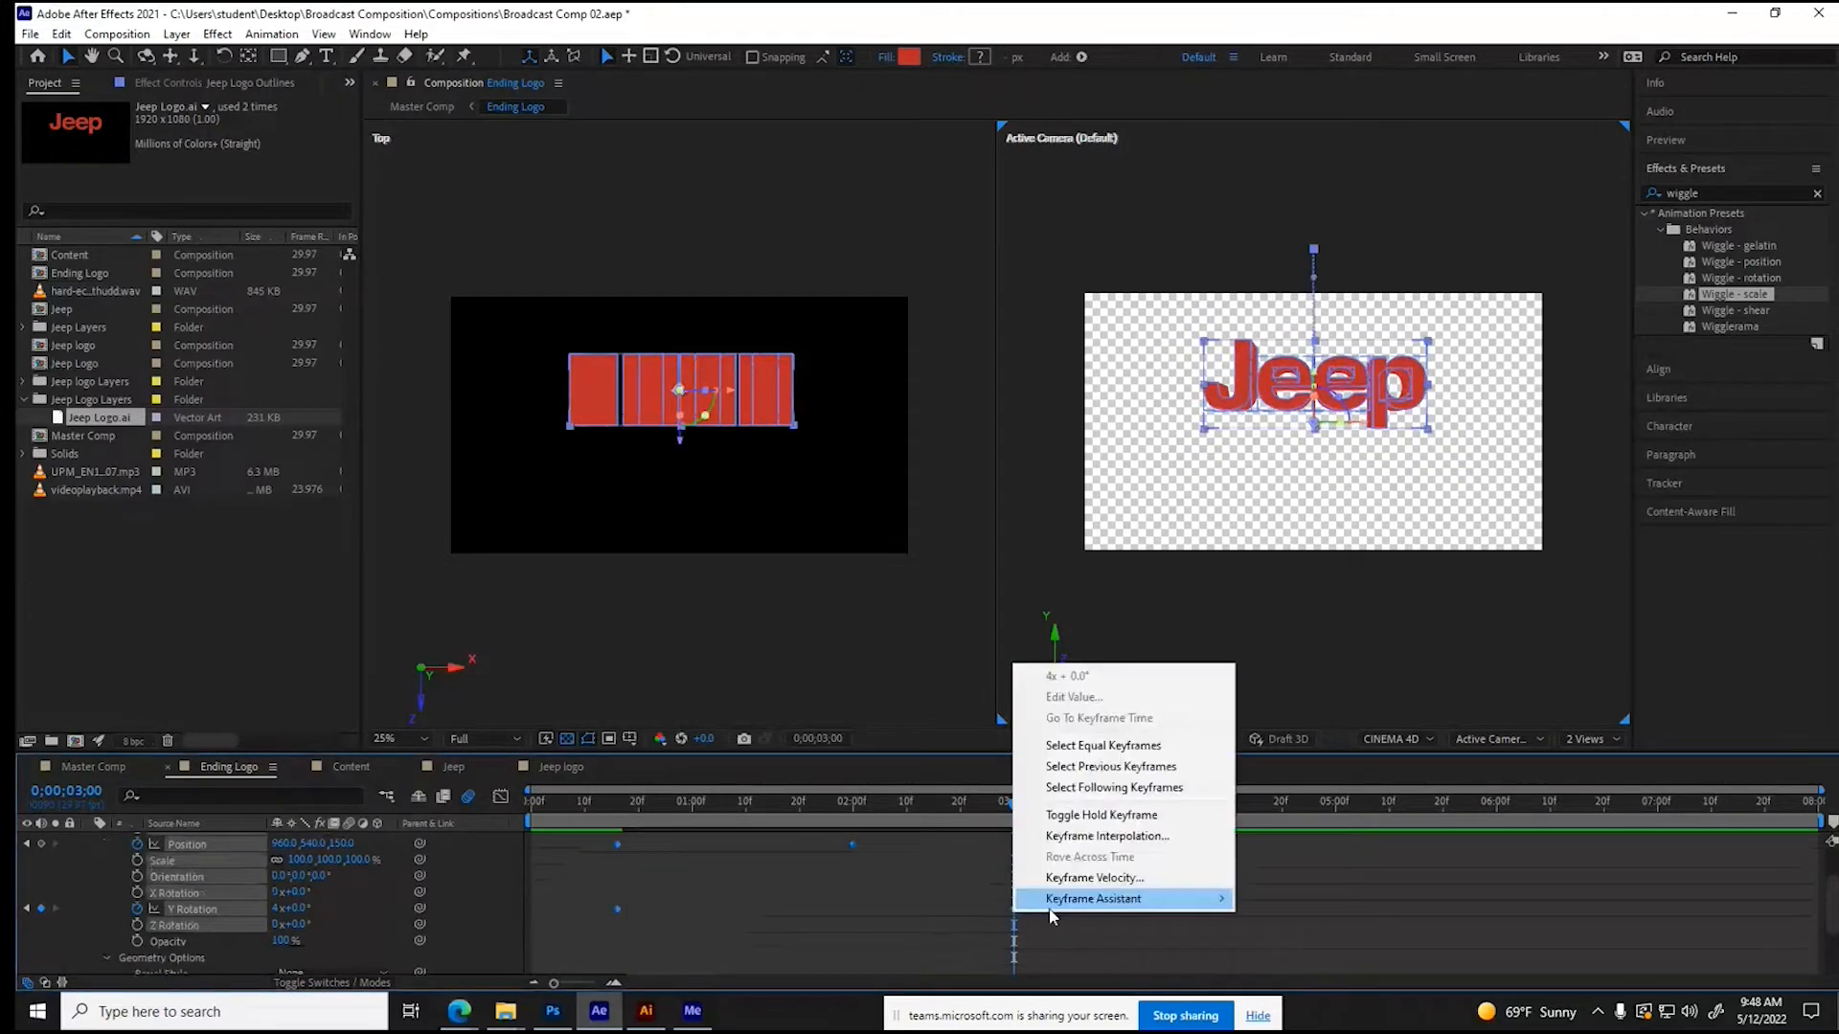
mouse_move(1054, 905)
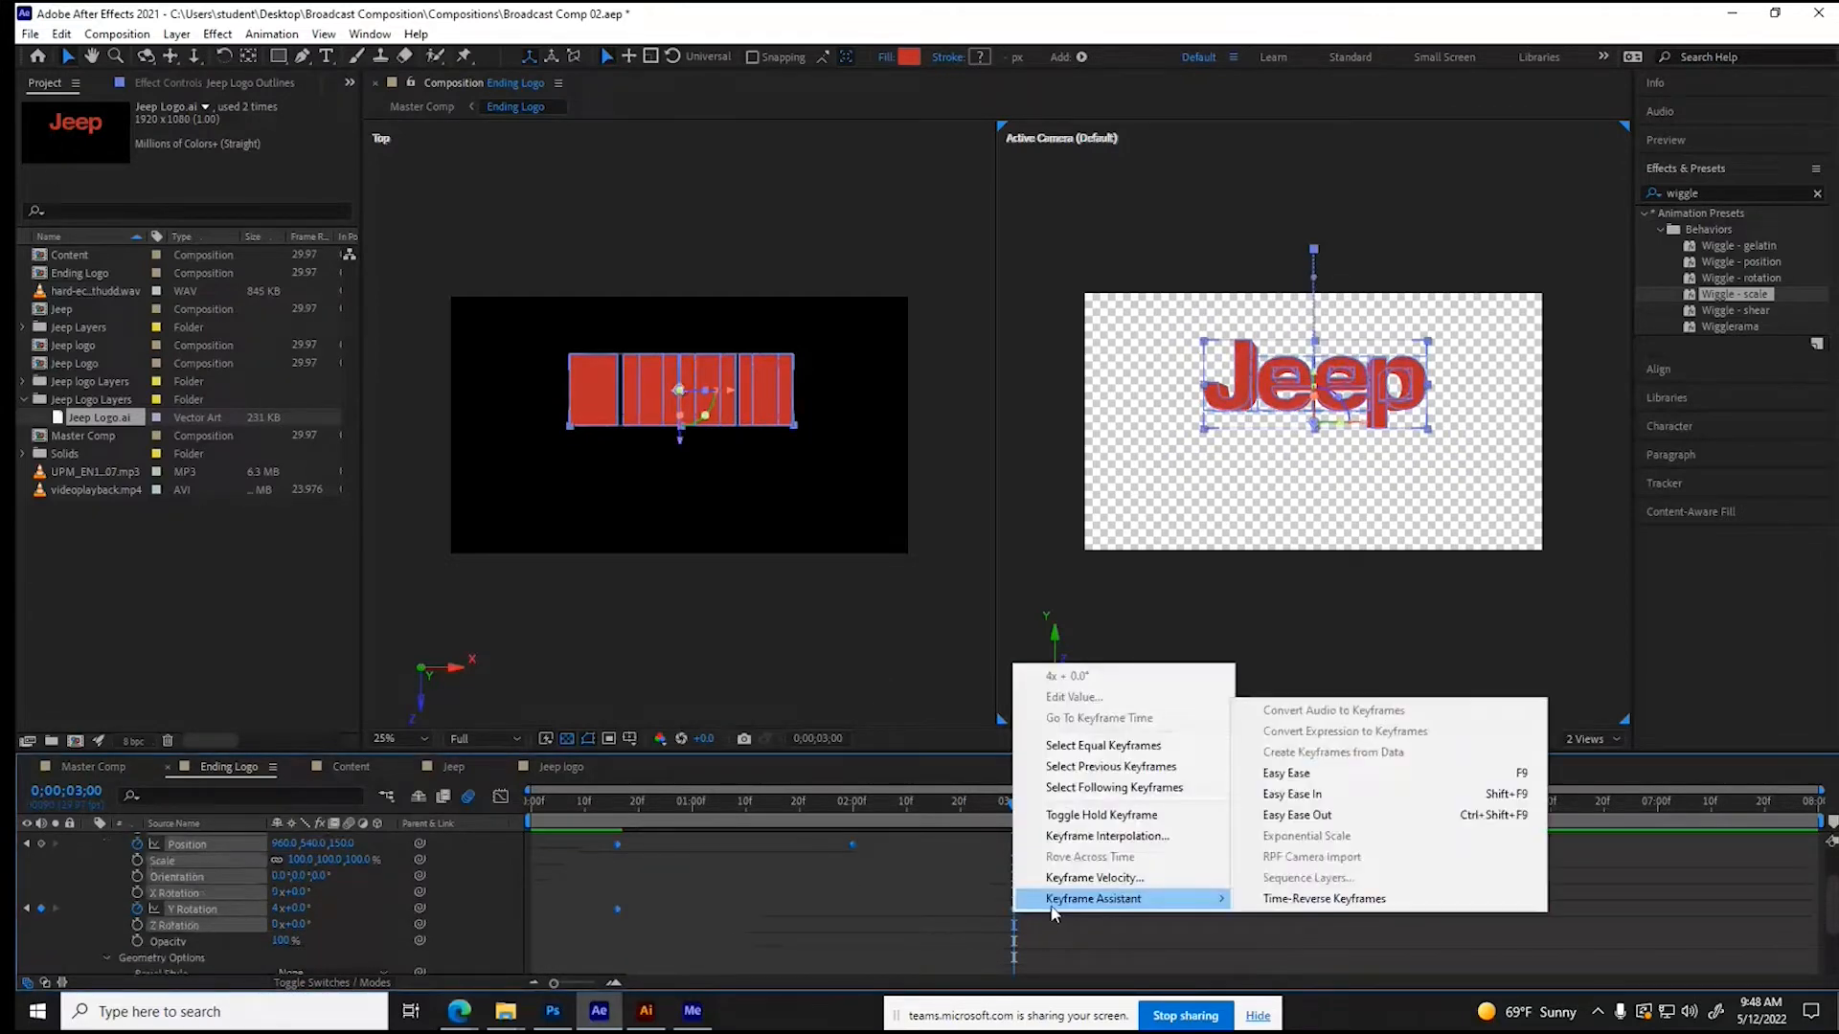
click(1357, 773)
- Scrub through the eased drop and spin of the lettering from 0;00;02;00 to past 0;00;05;00
click(848, 802)
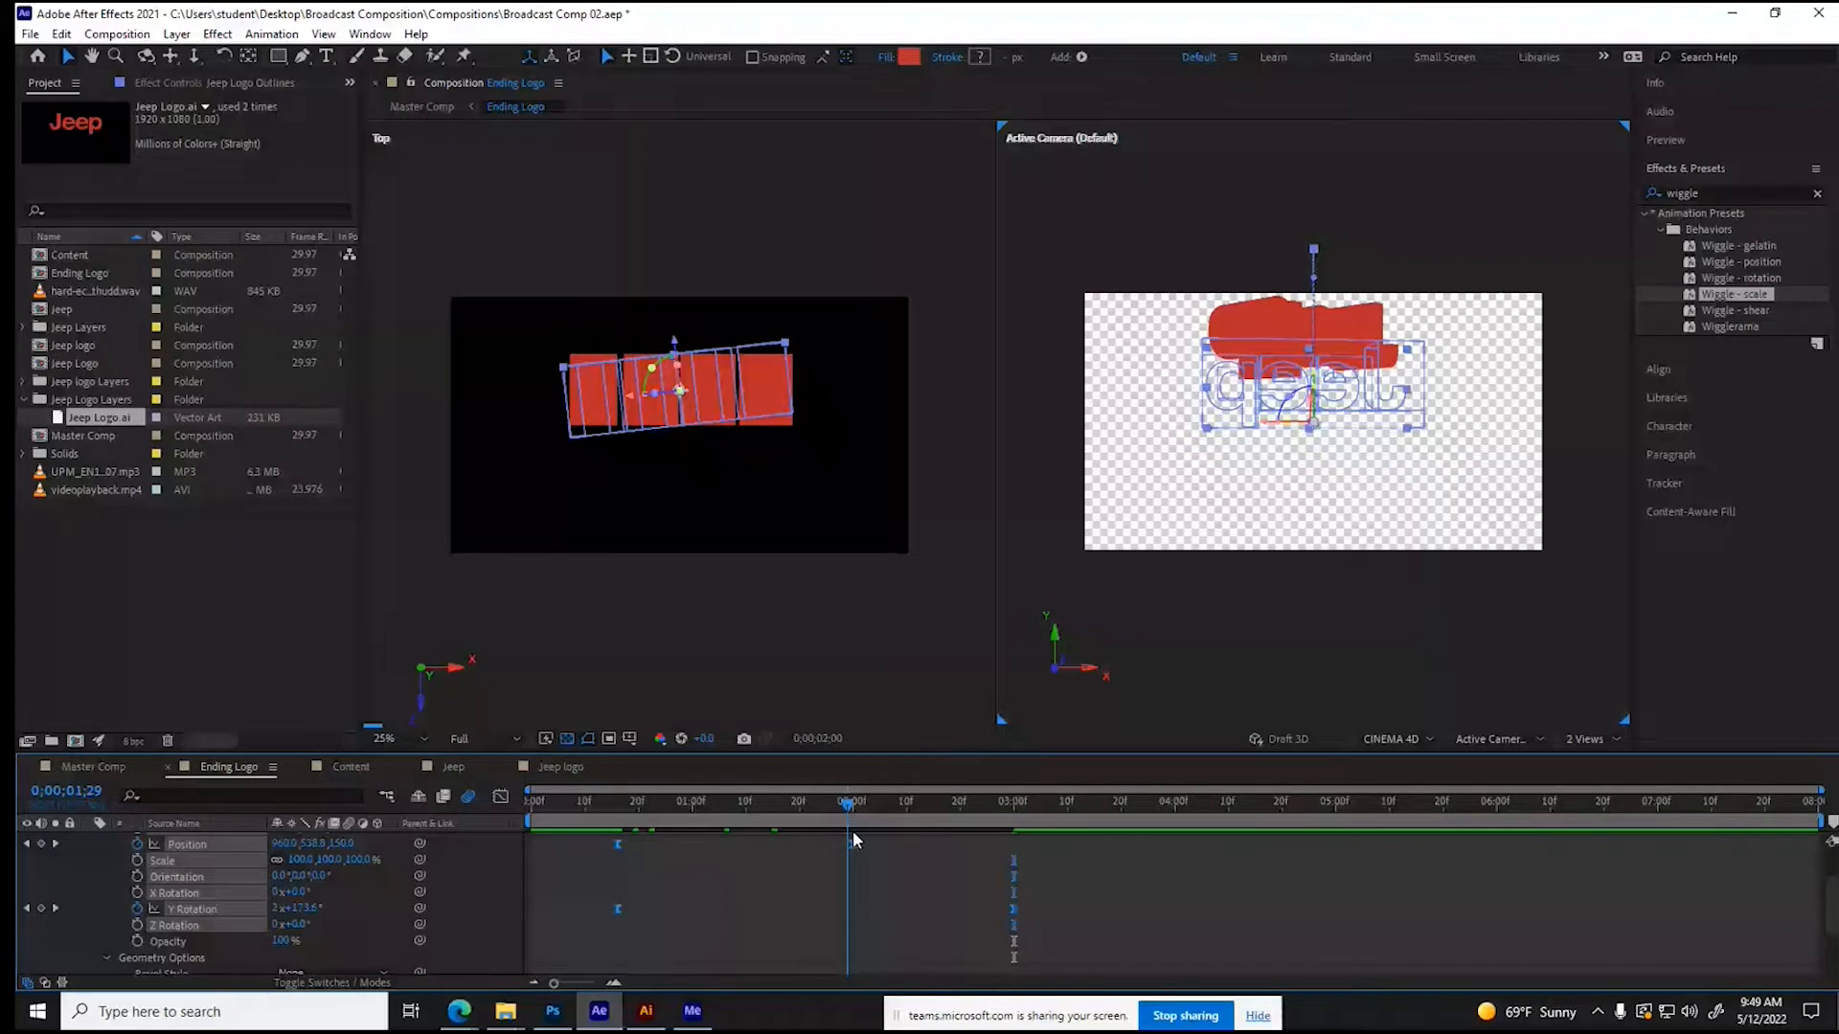
drag(852, 831, 963, 839)
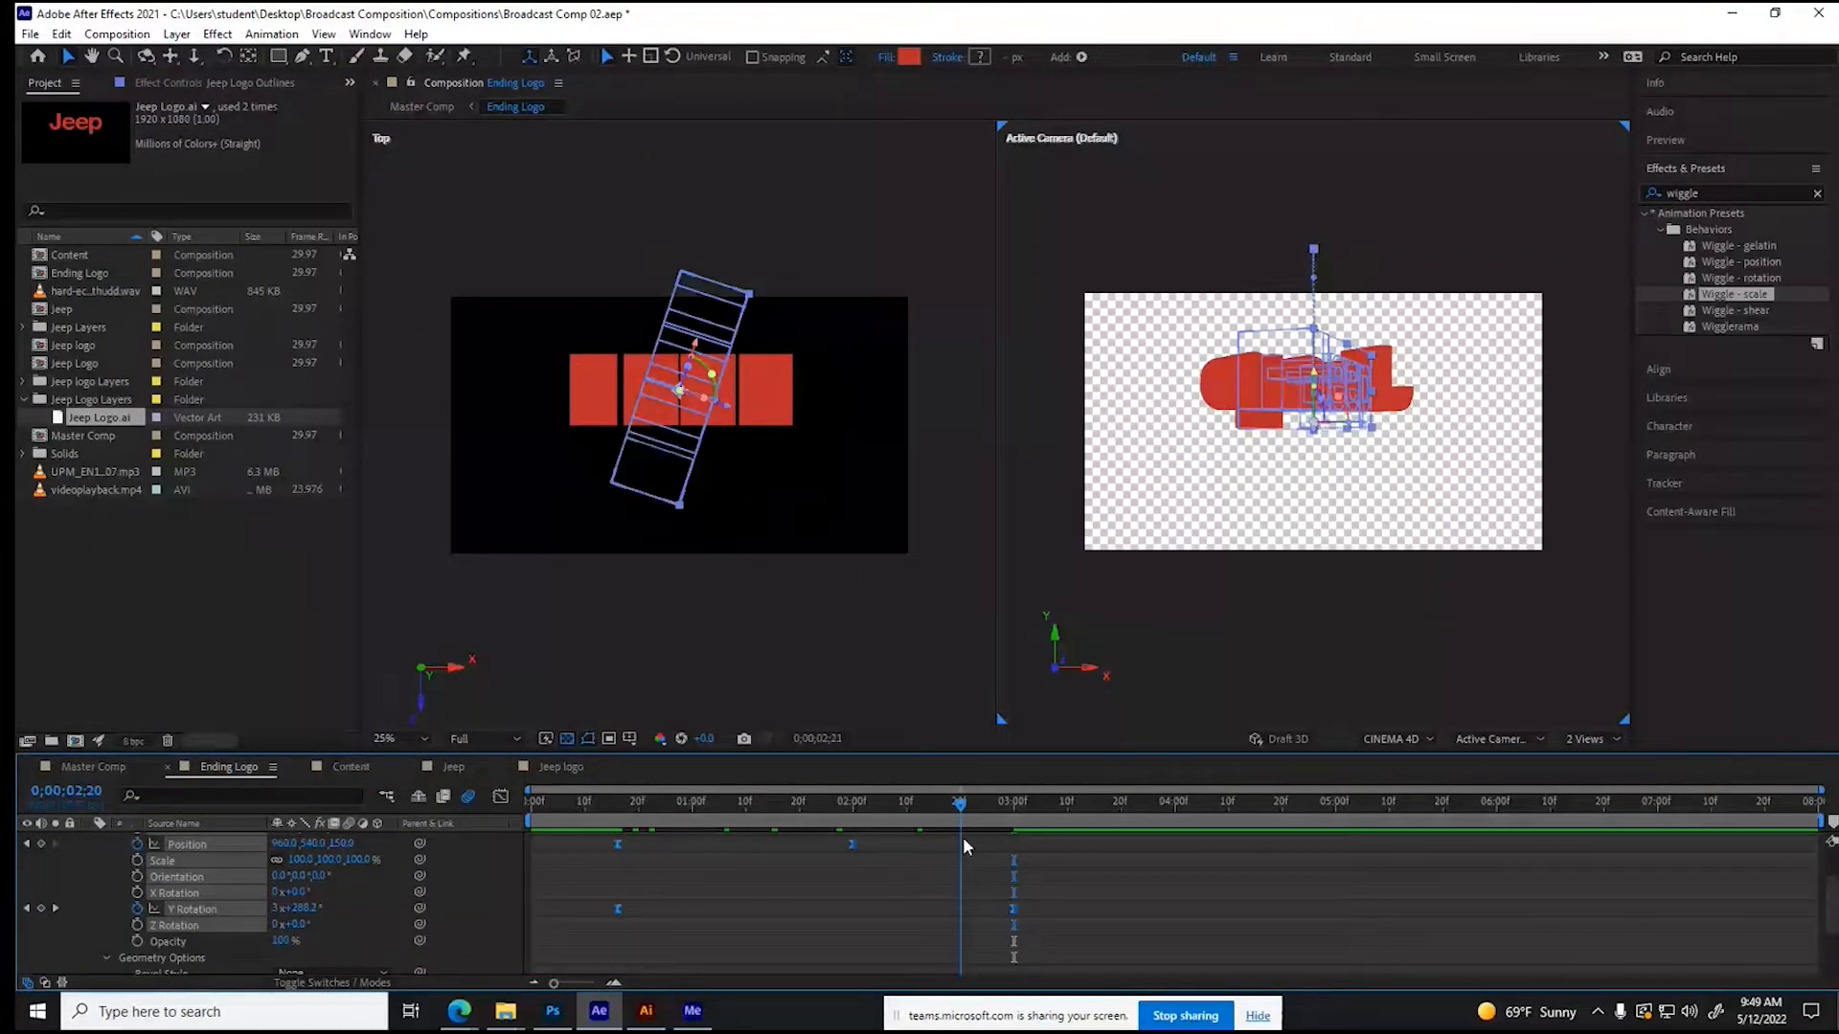
drag(962, 837, 1019, 839)
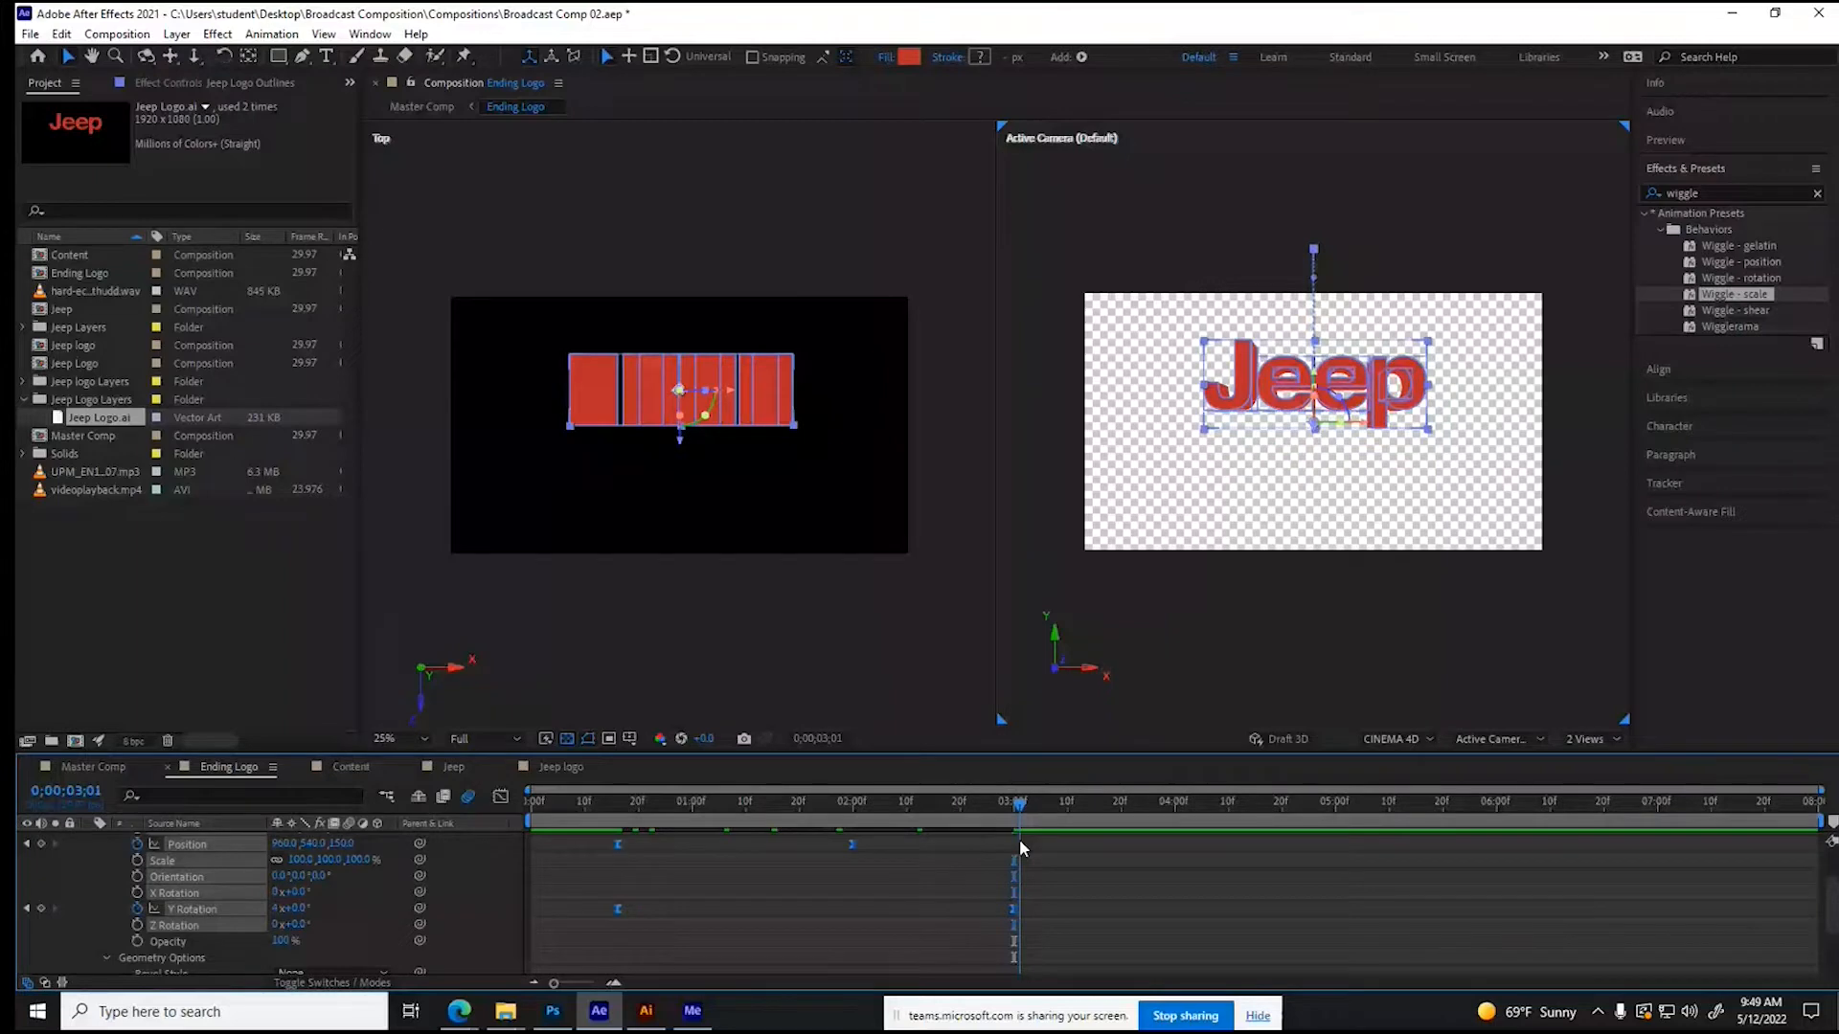
drag(1019, 839, 1486, 831)
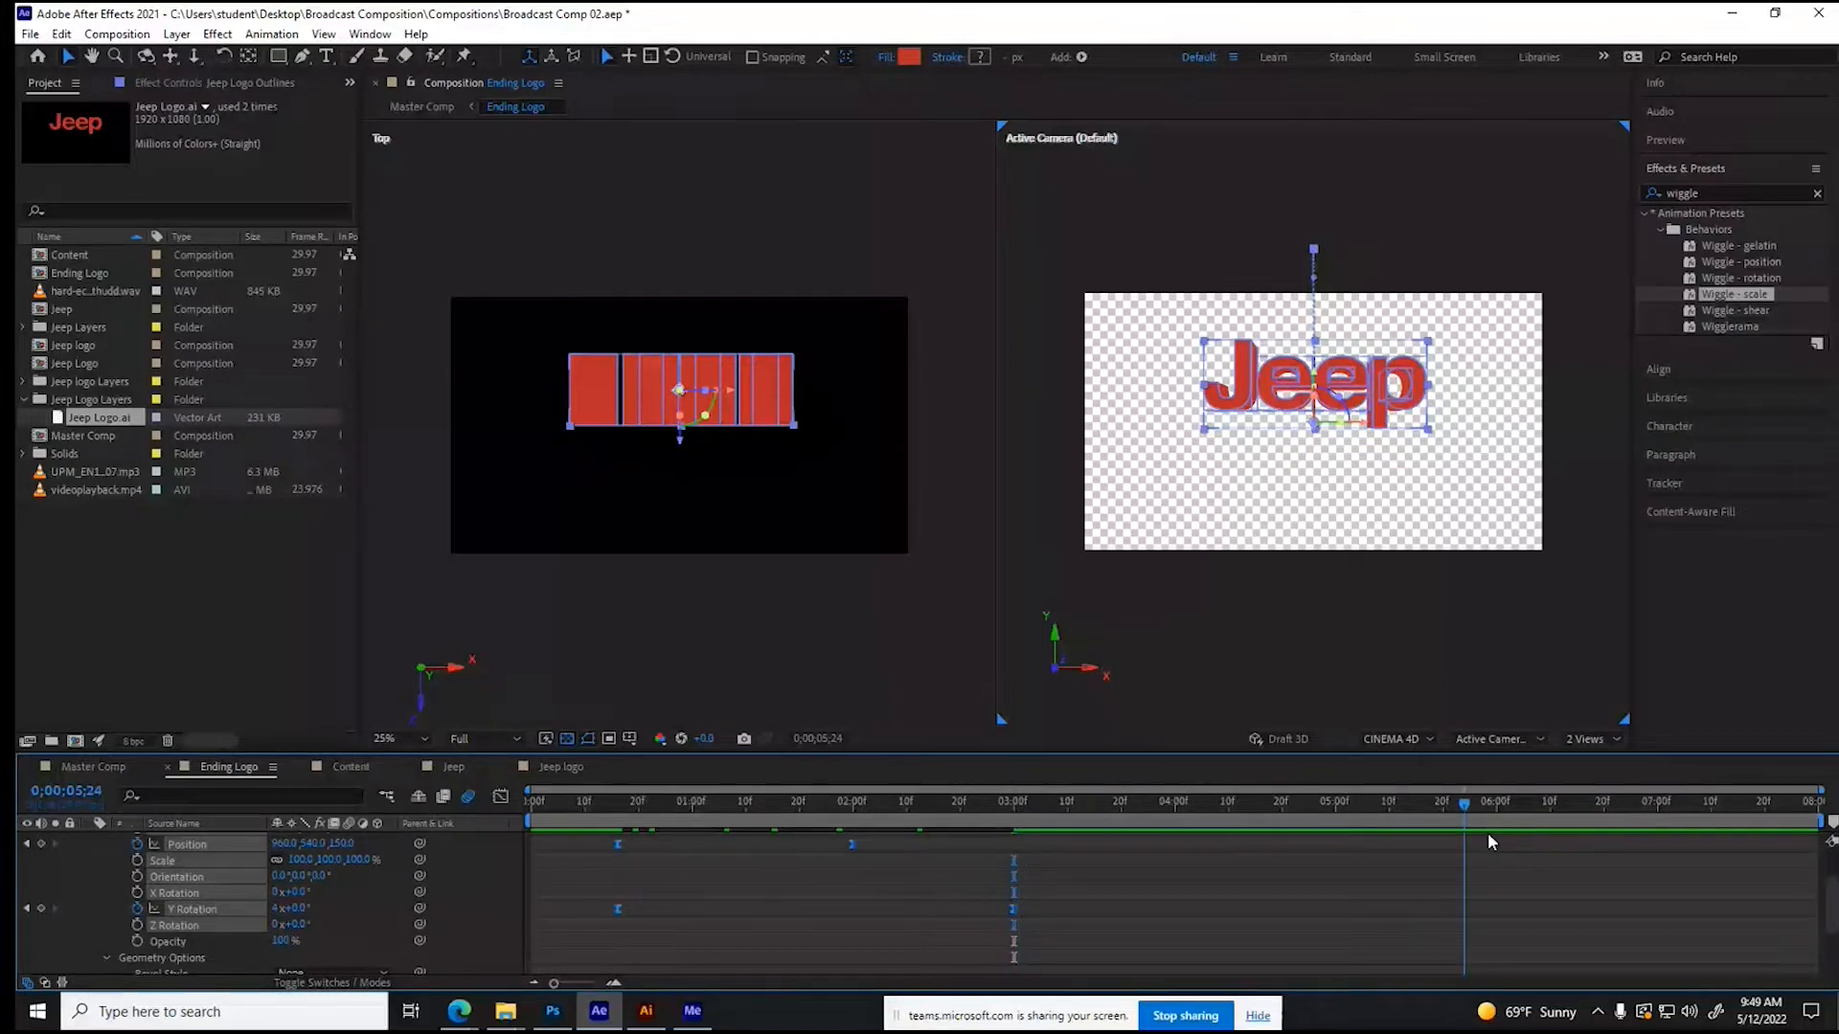
- Add holding keyframes for Position and Y Rotation of Jeep Logo Outlines at 0;00;05;00
drag(1487, 831, 1026, 836)
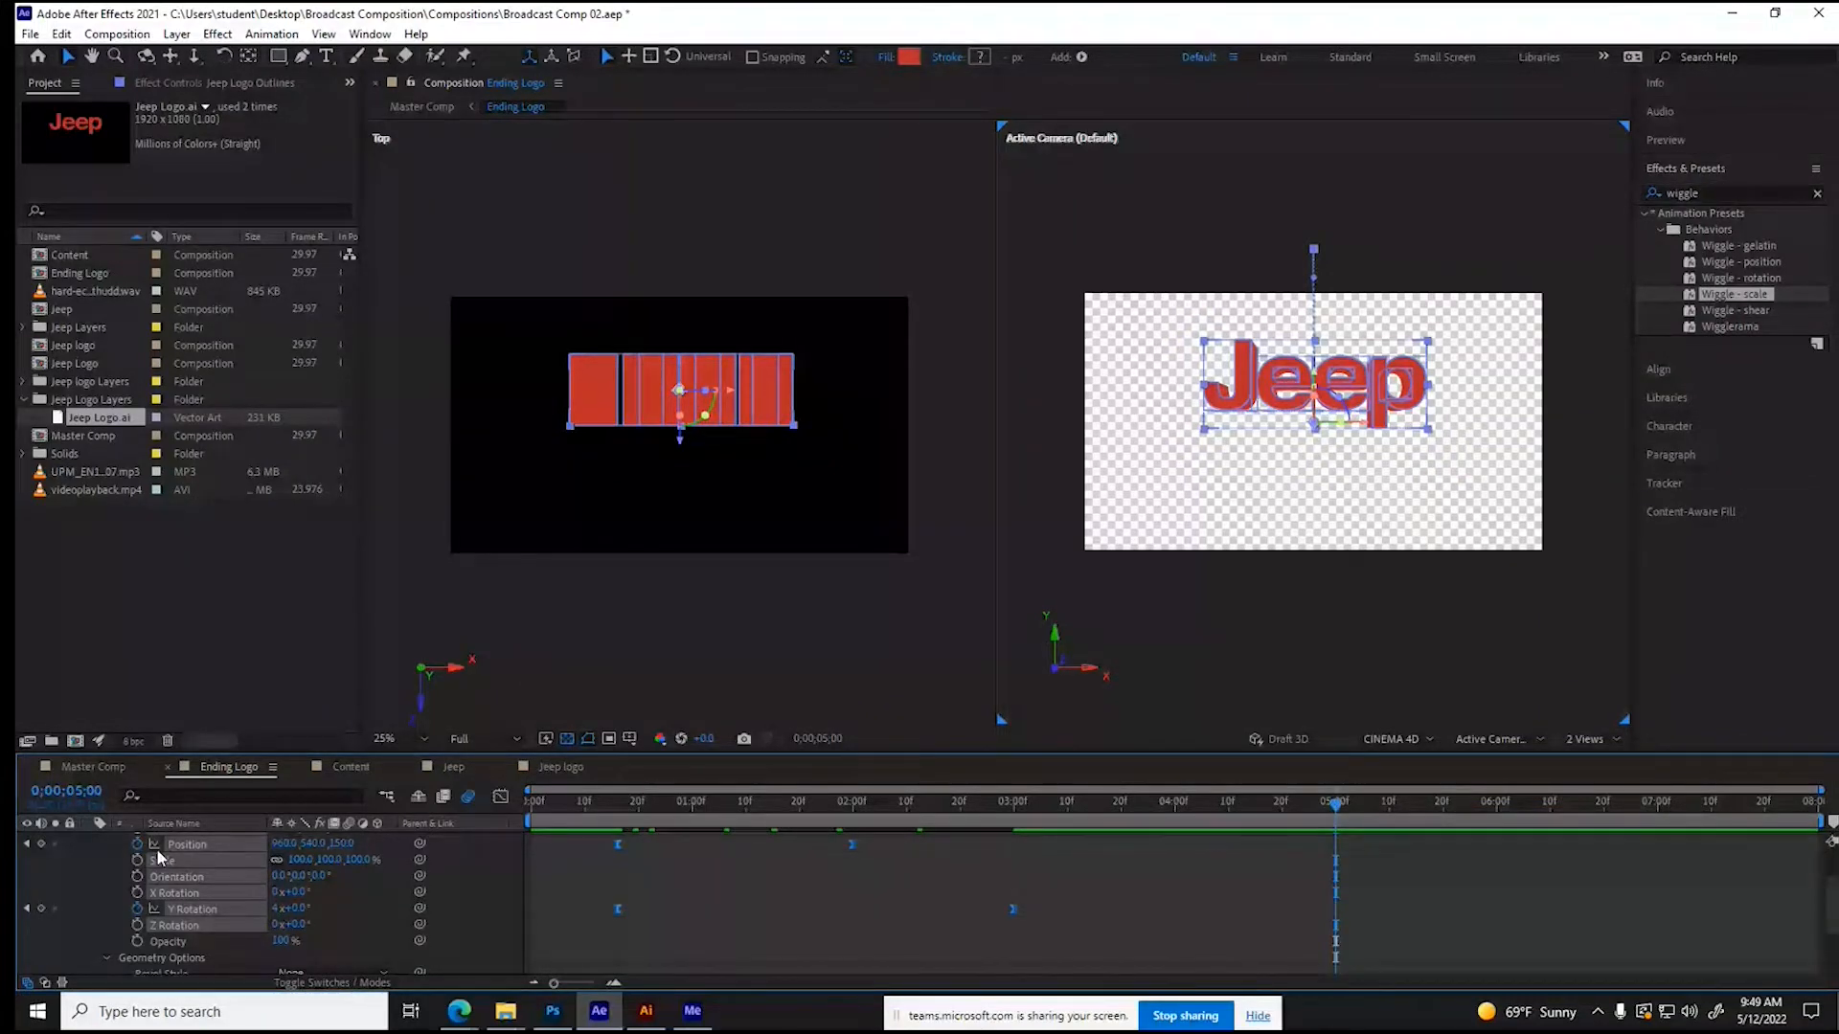
click(40, 844)
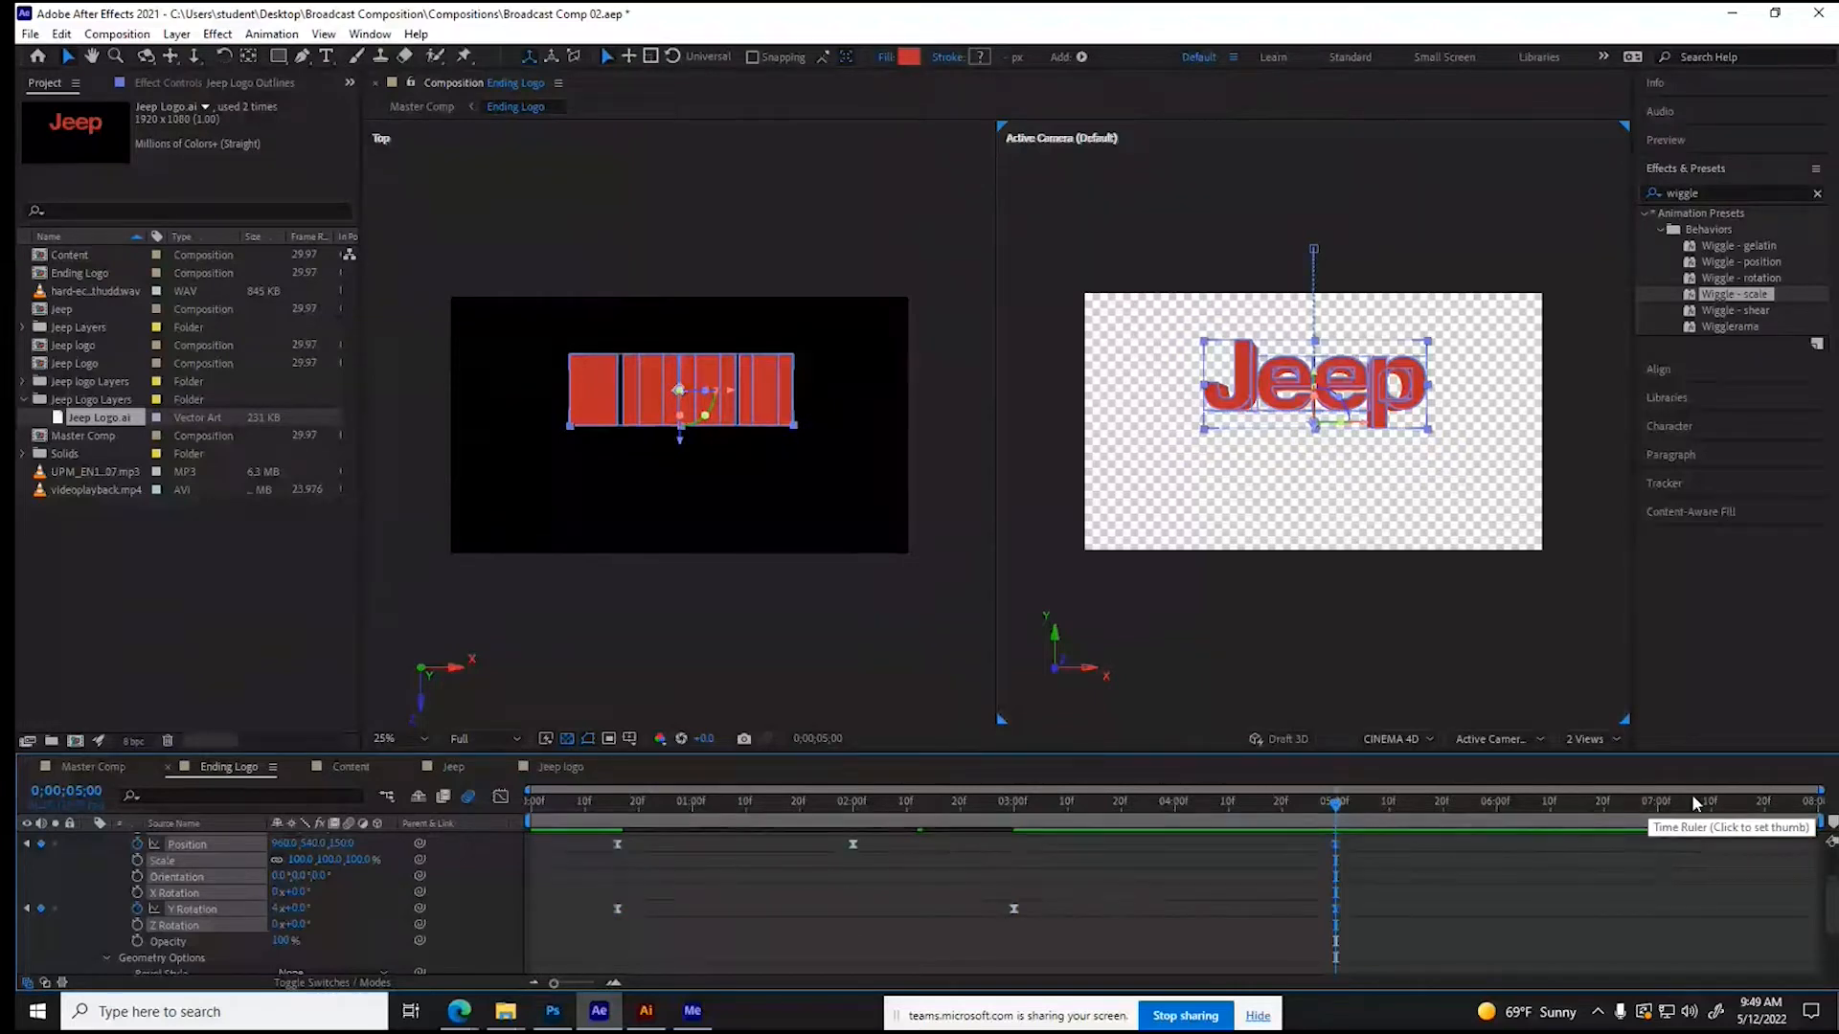
- At 0;00;07;00, set the Z position of Jeep Logo Outlines to -1000 to bring the lettering toward the camera
click(1657, 808)
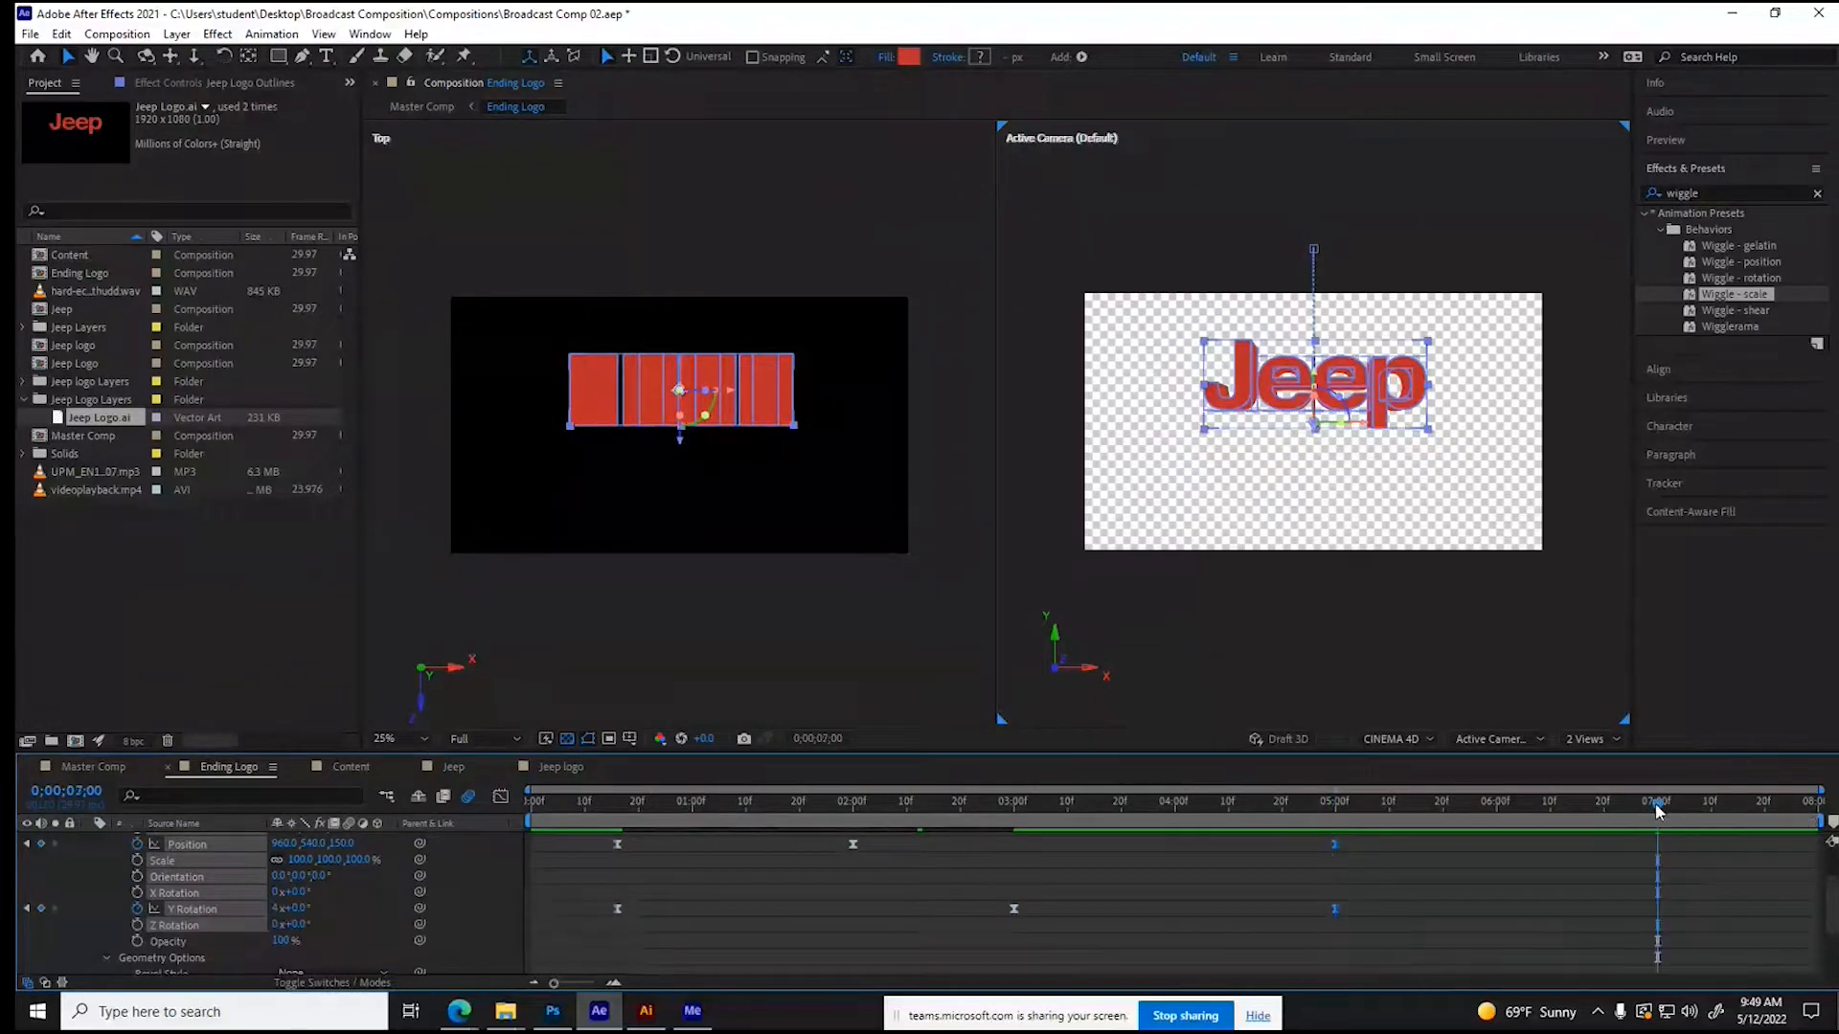
click(337, 842)
text(500)
key(Return)
click(343, 843)
text(-1000)
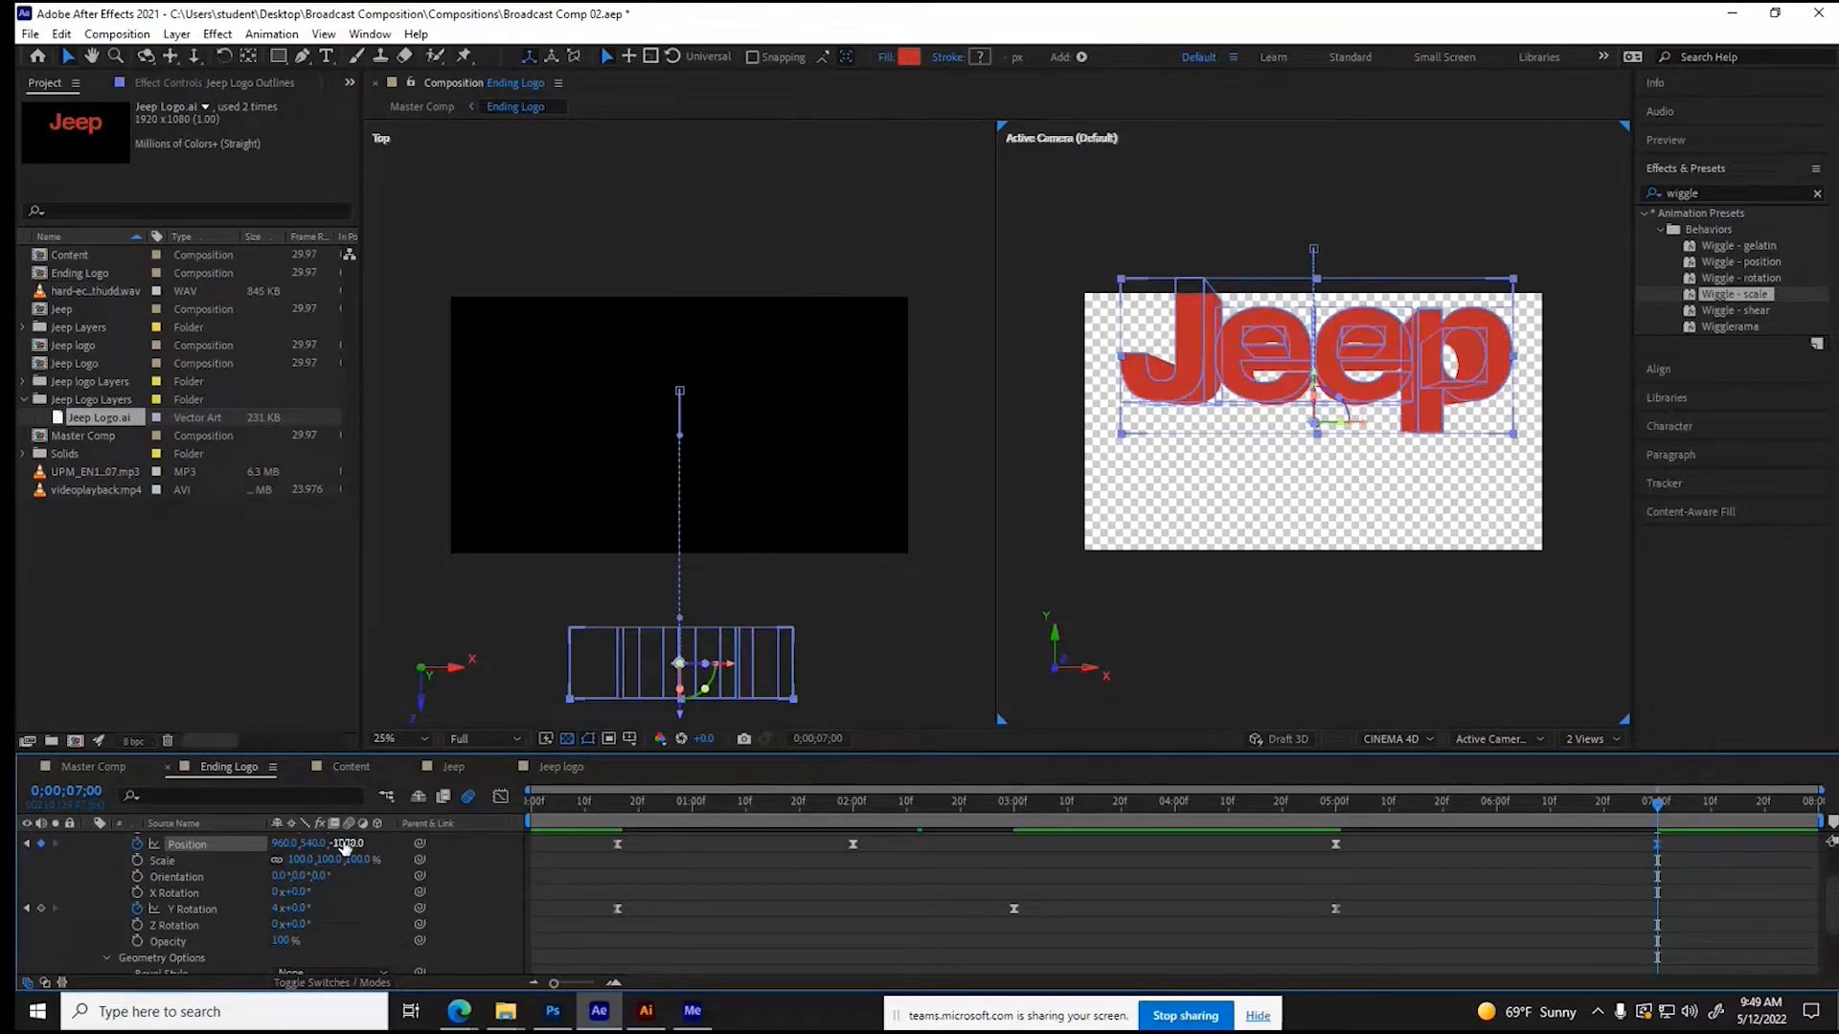
- Push the lettering's Z position at 0;00;07;00 to about -2672 so it flies past the camera
drag(344, 846, 241, 860)
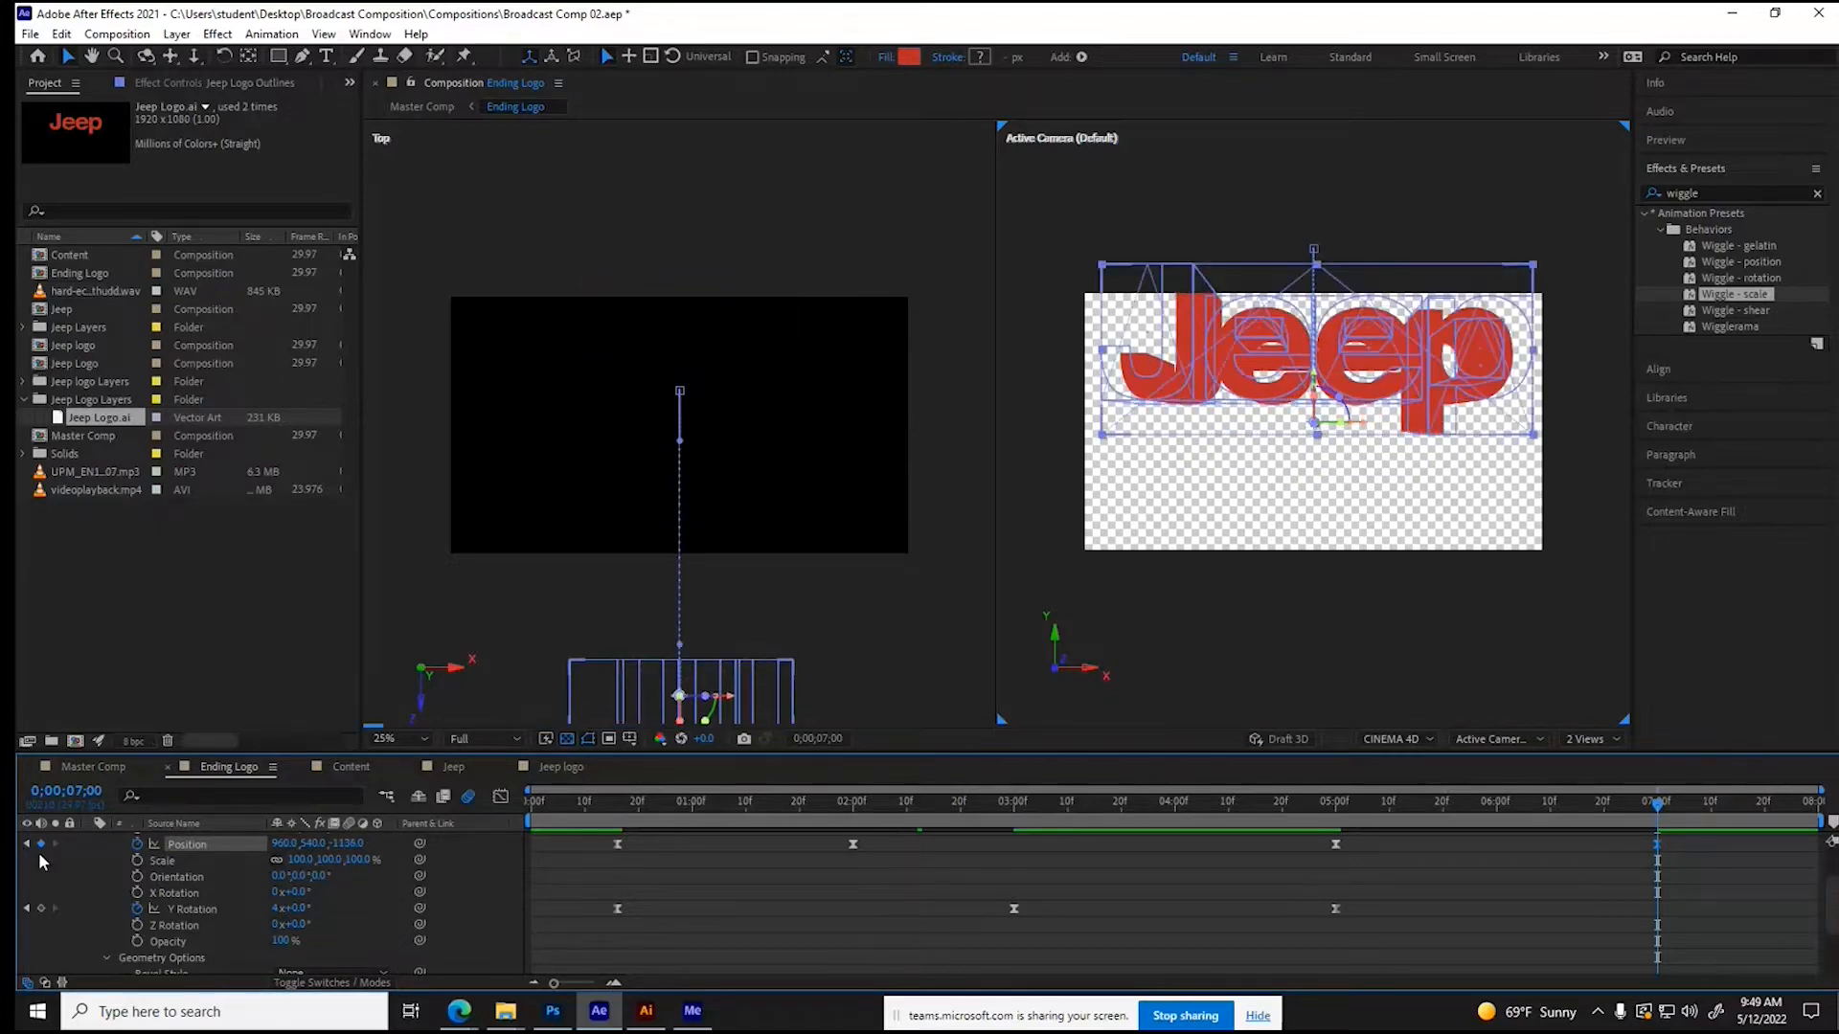
click(337, 847)
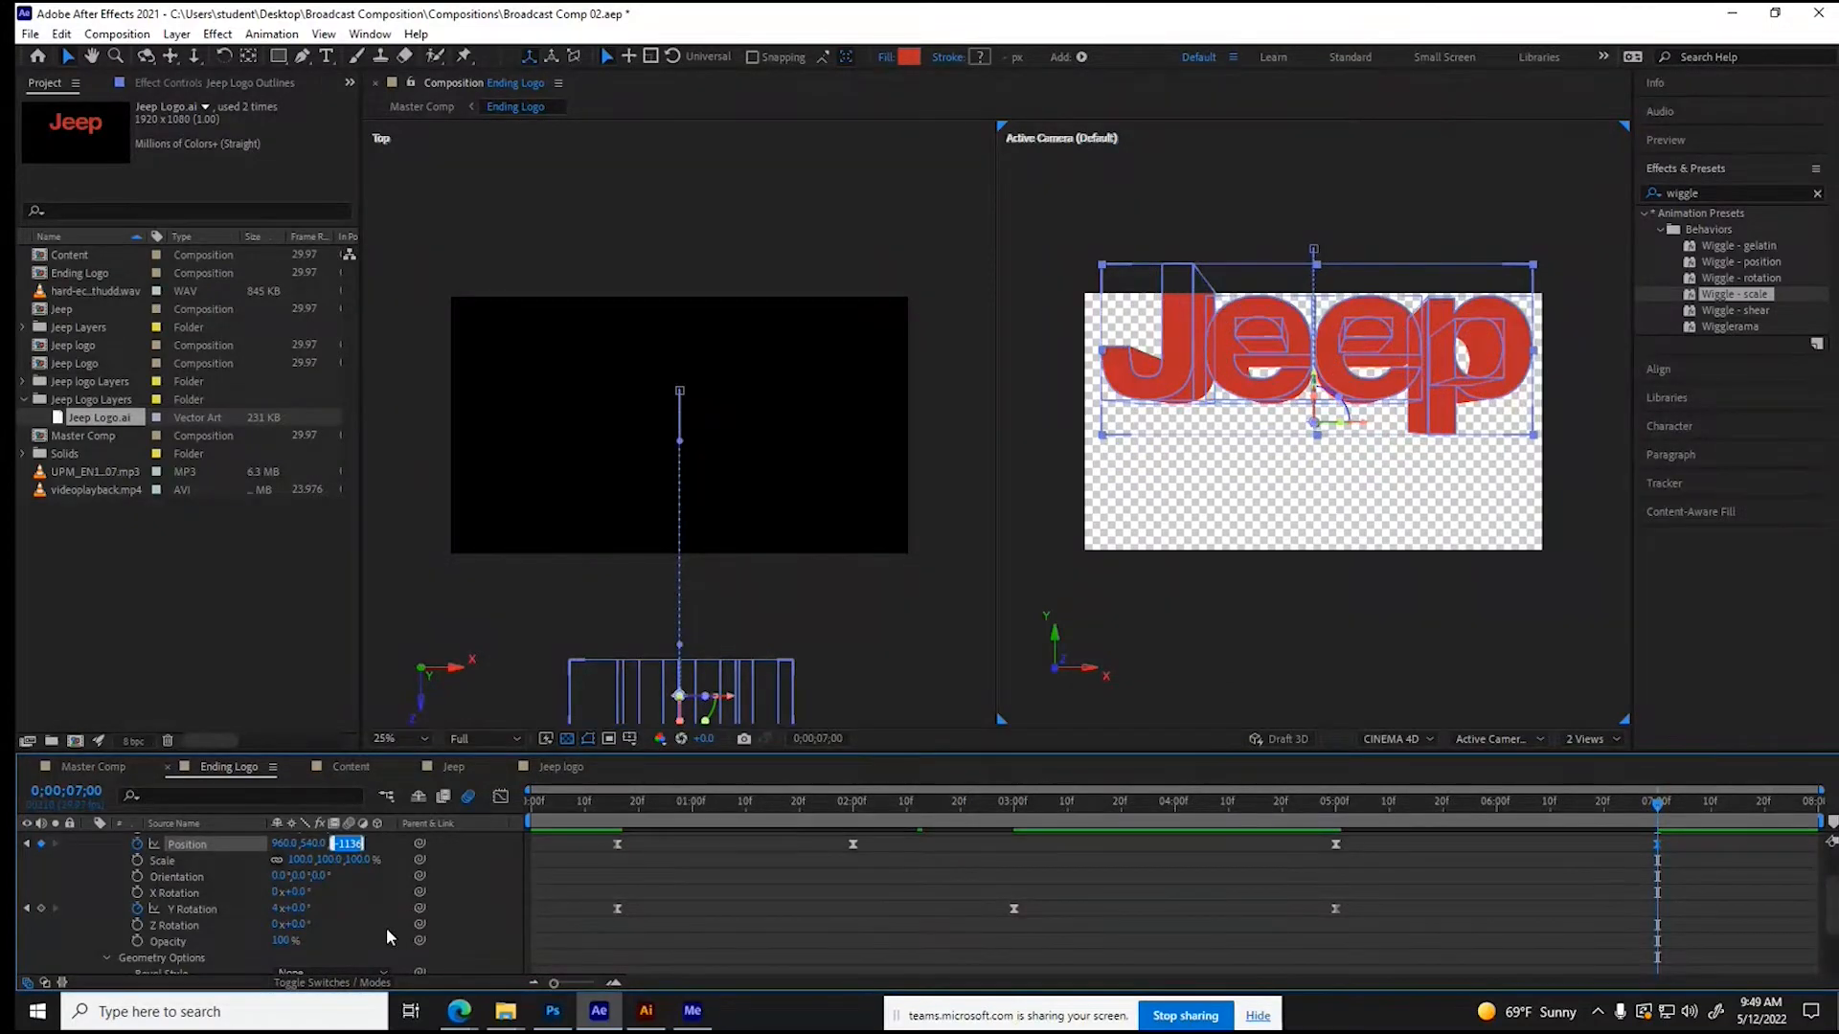
text(-2000)
key(Return)
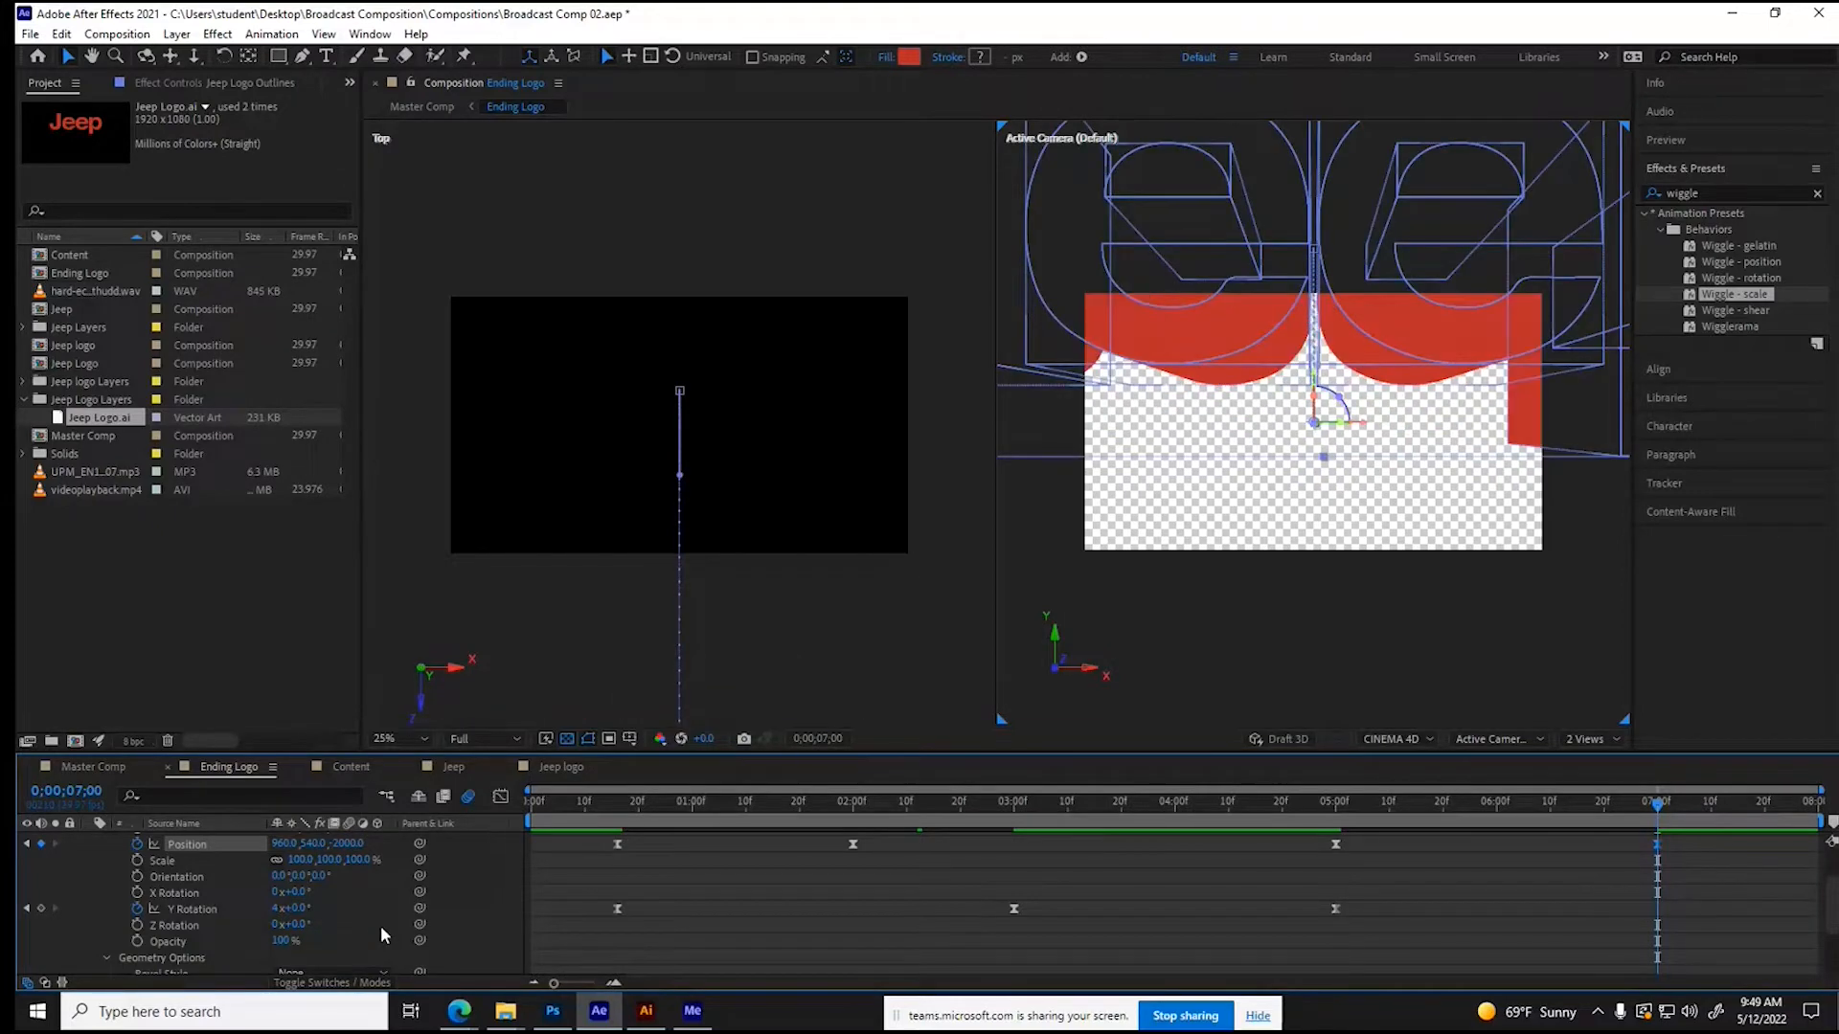
drag(347, 848, 213, 862)
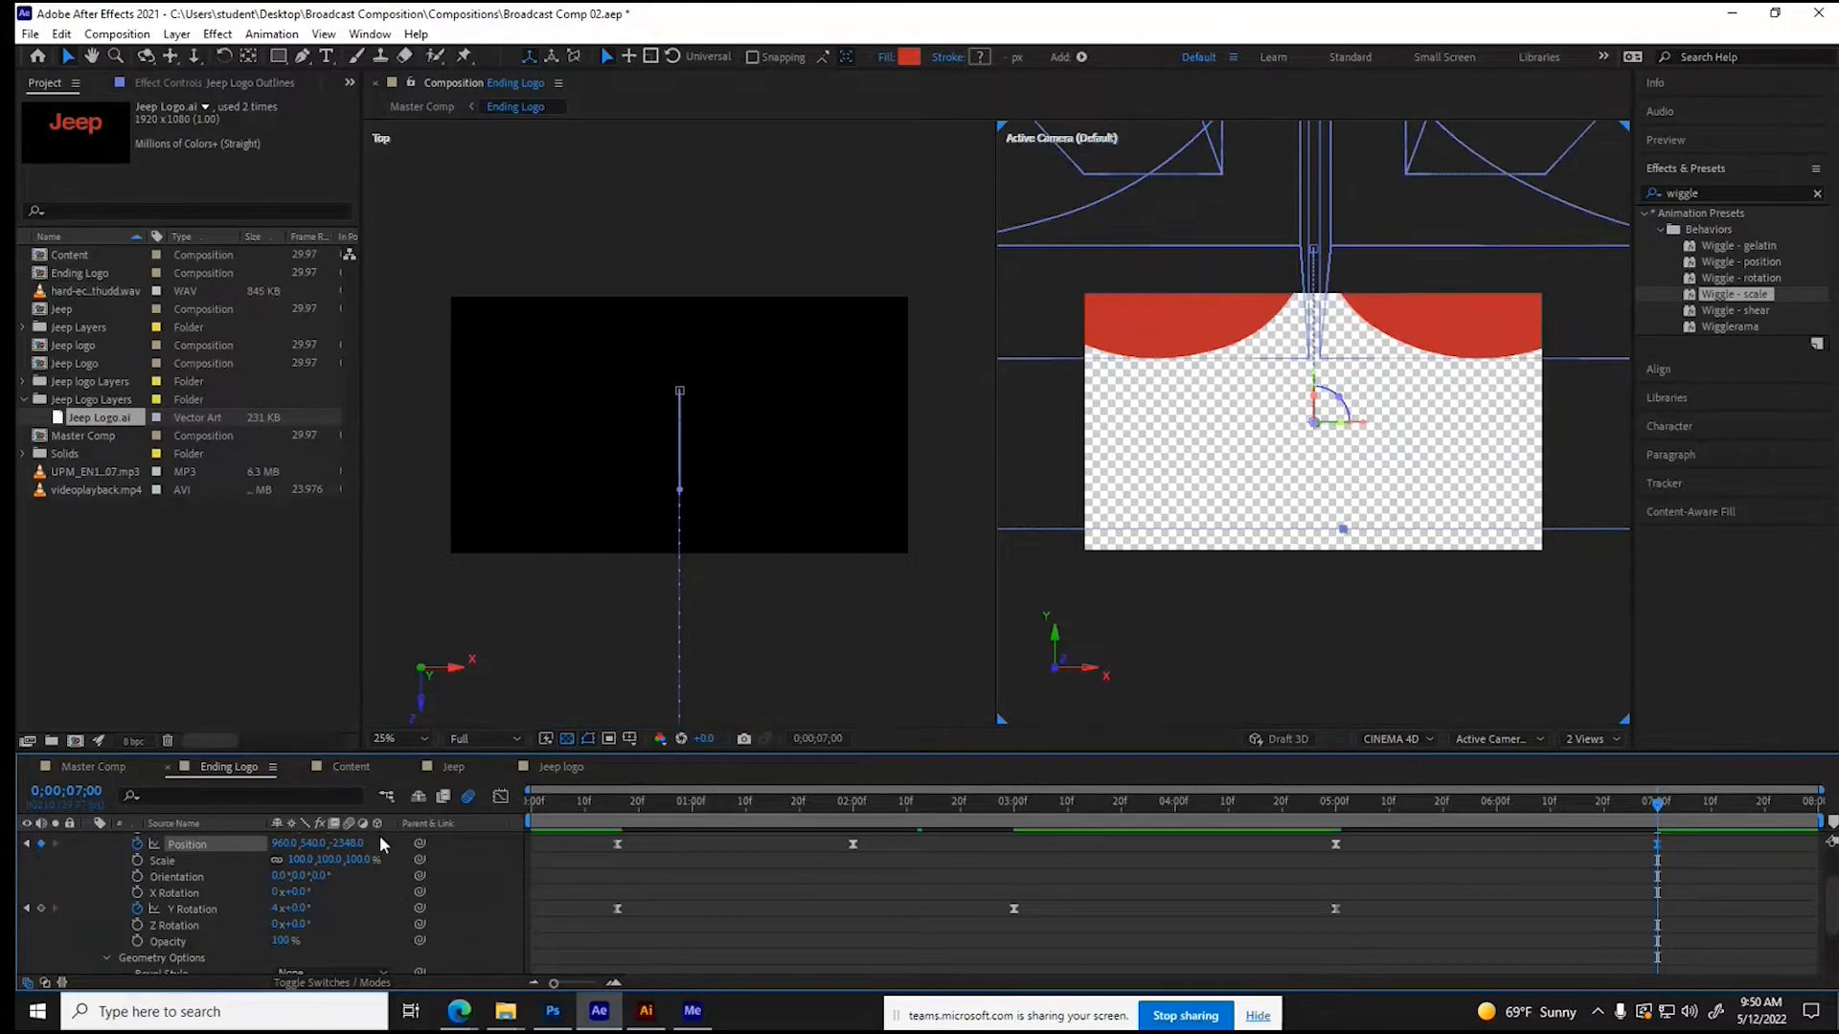
drag(347, 846, 21, 820)
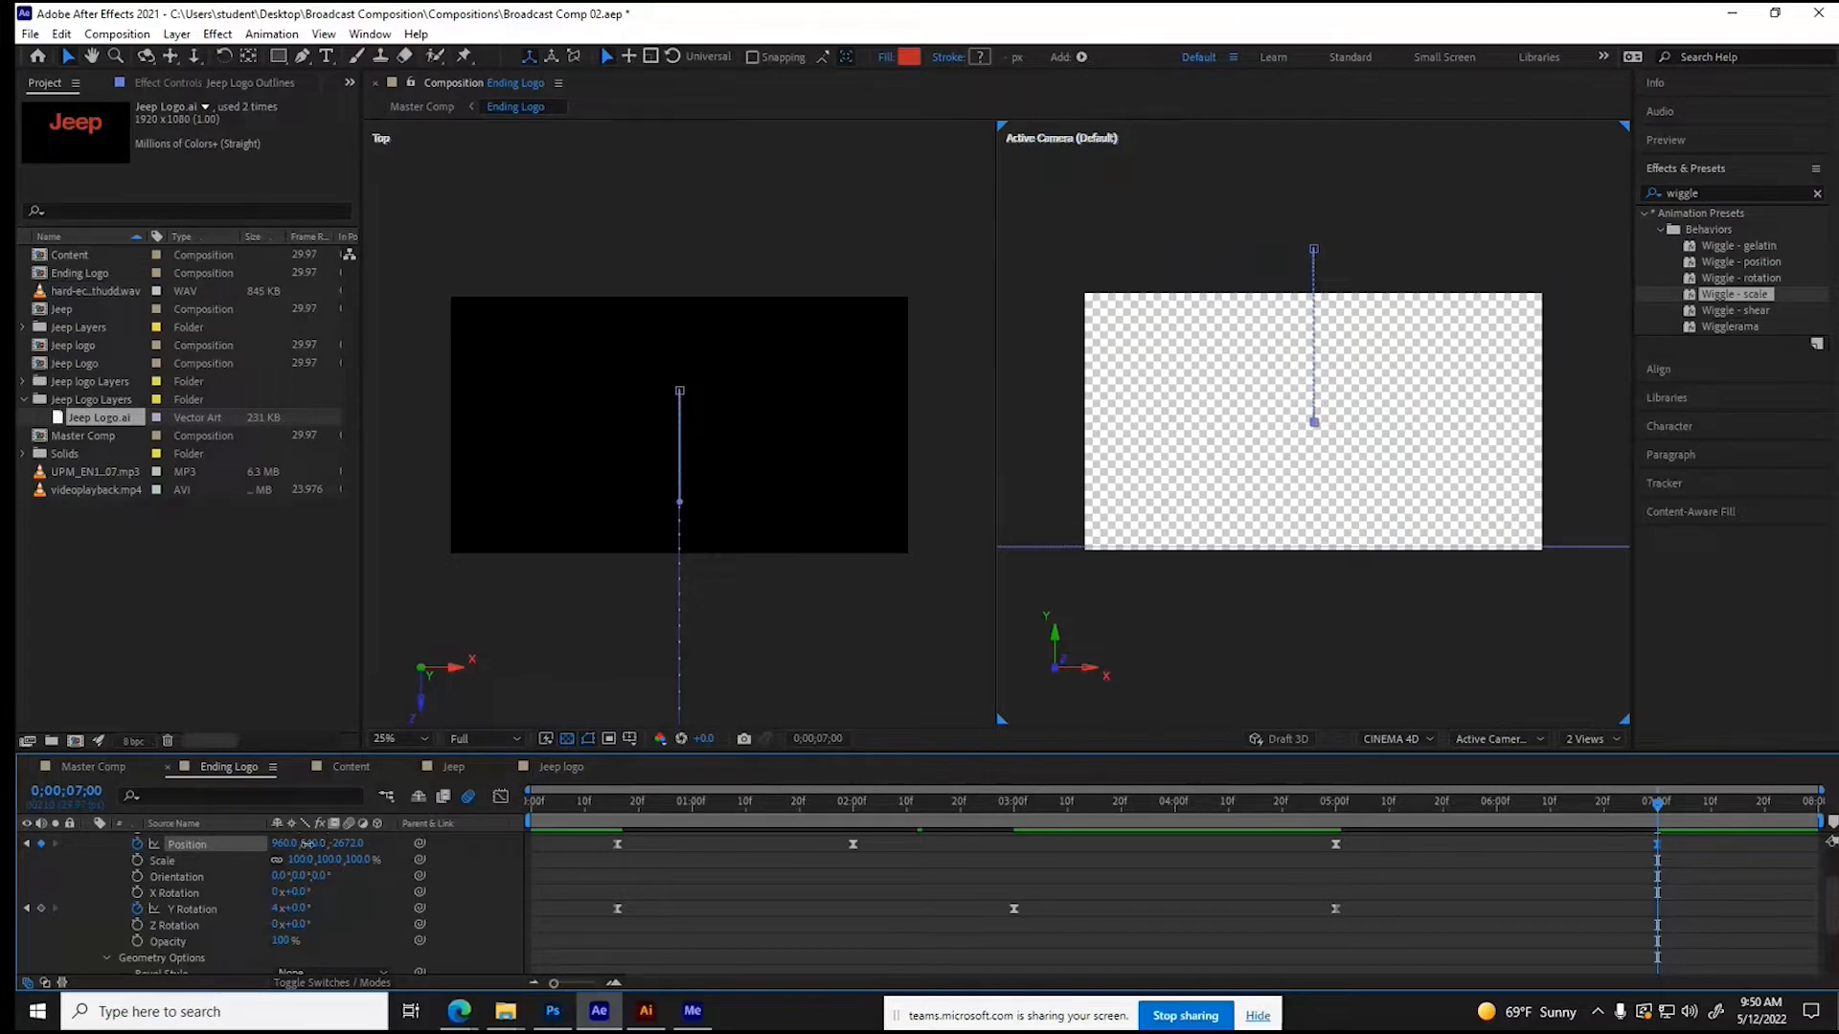
- Set the lettering's Y position at 0;00;07;00 to about 922 so it exits below the frame
drag(307, 843, 224, 845)
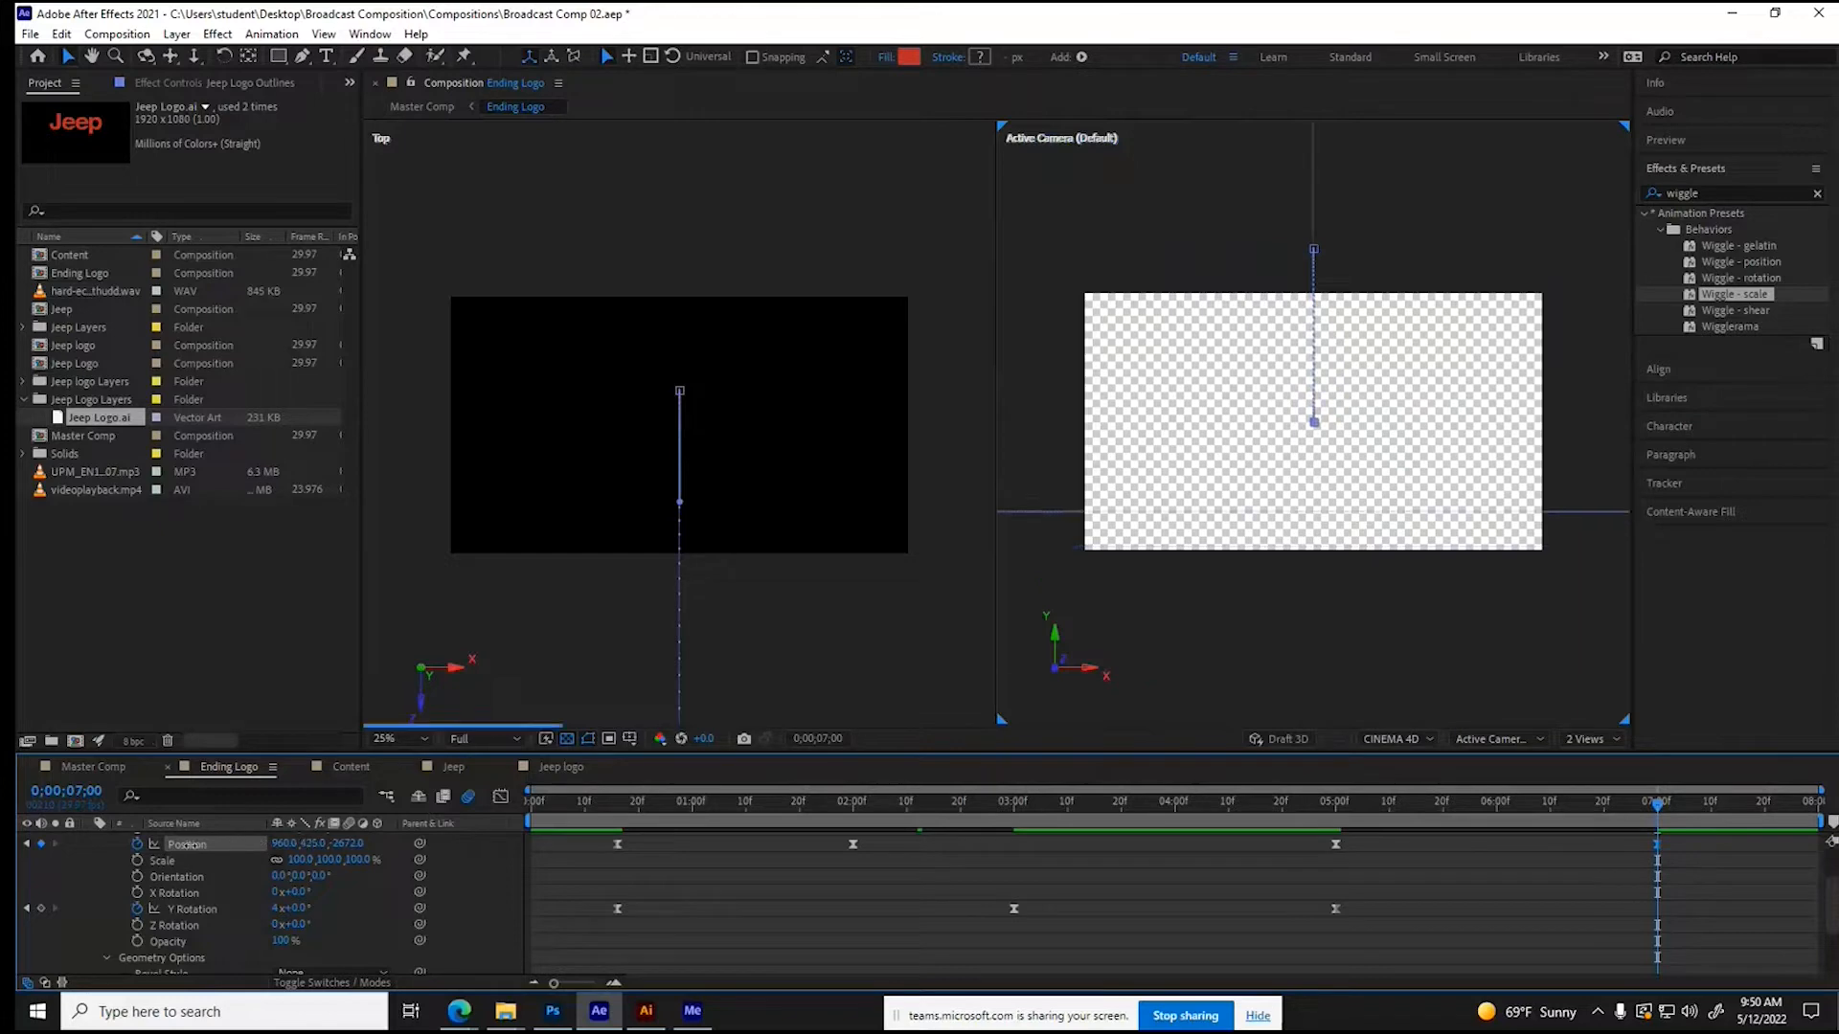
drag(141, 847, 75, 846)
drag(457, 851, 669, 845)
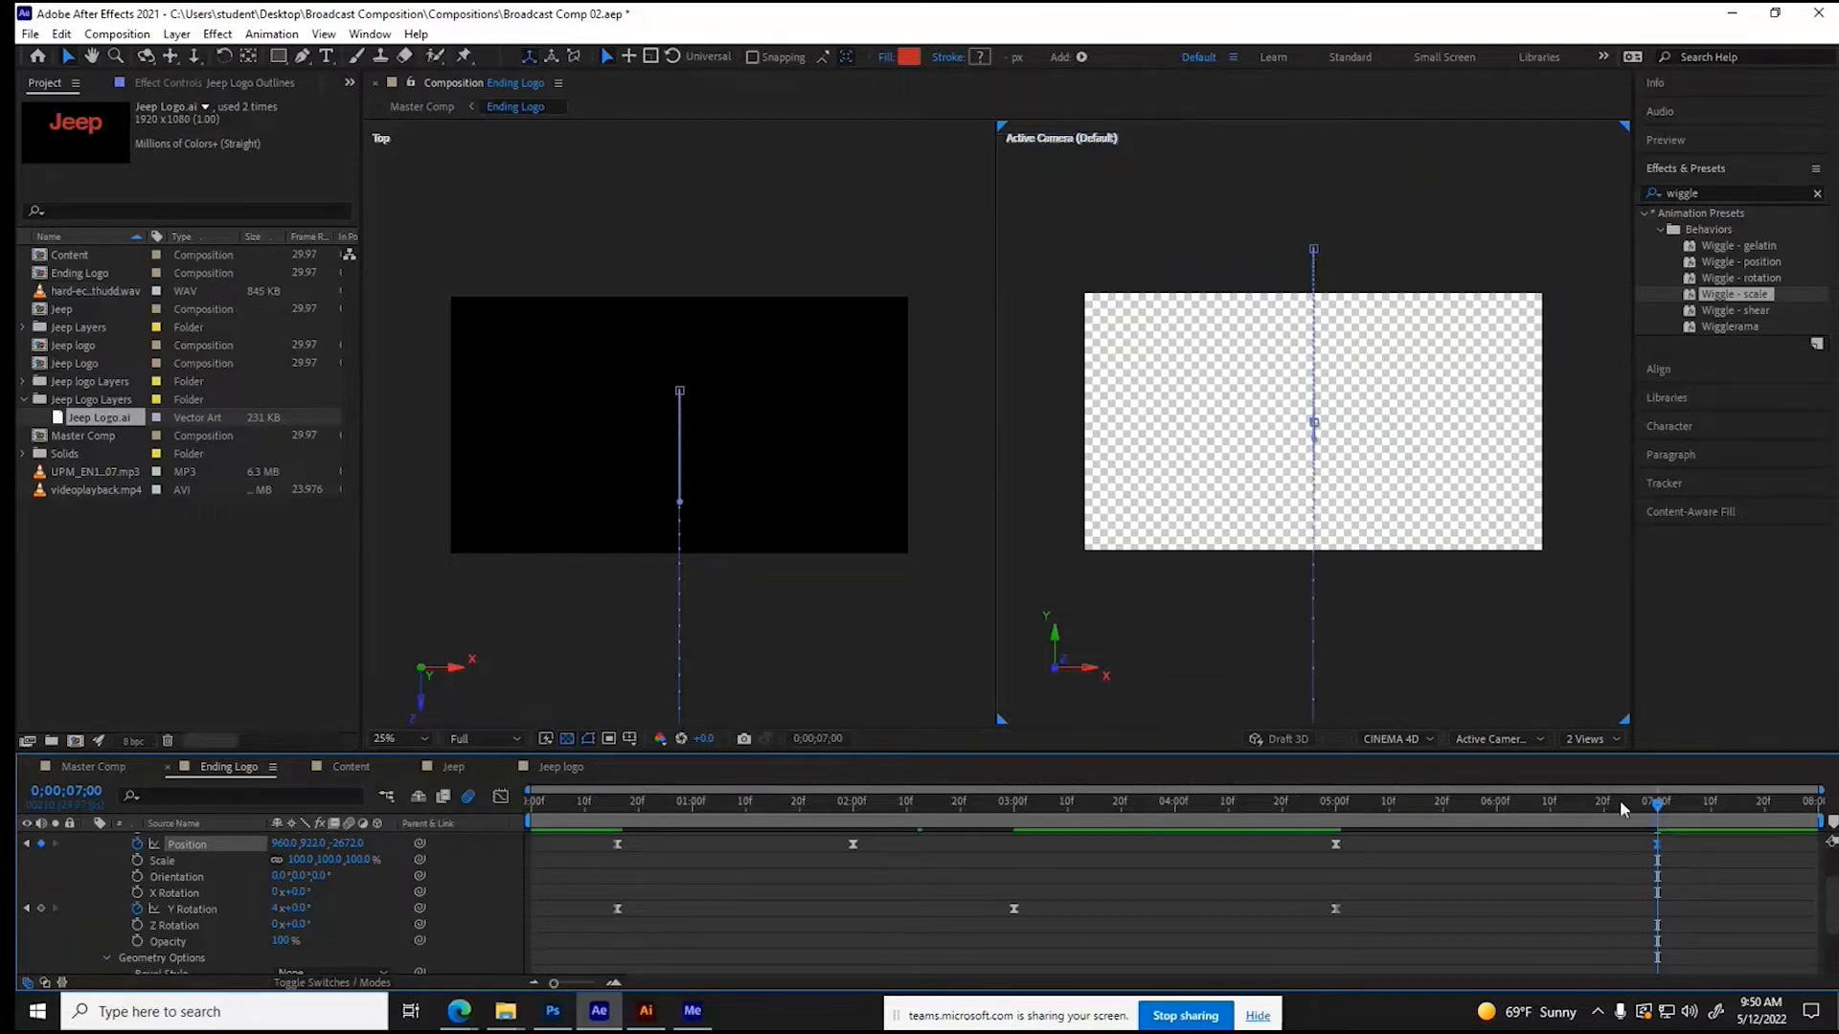
- Scrub through the lettering's exit between 0;00;05;29 and 0;00;07;00, and check its resting pose near 0;00;03;28
drag(1660, 812, 1556, 815)
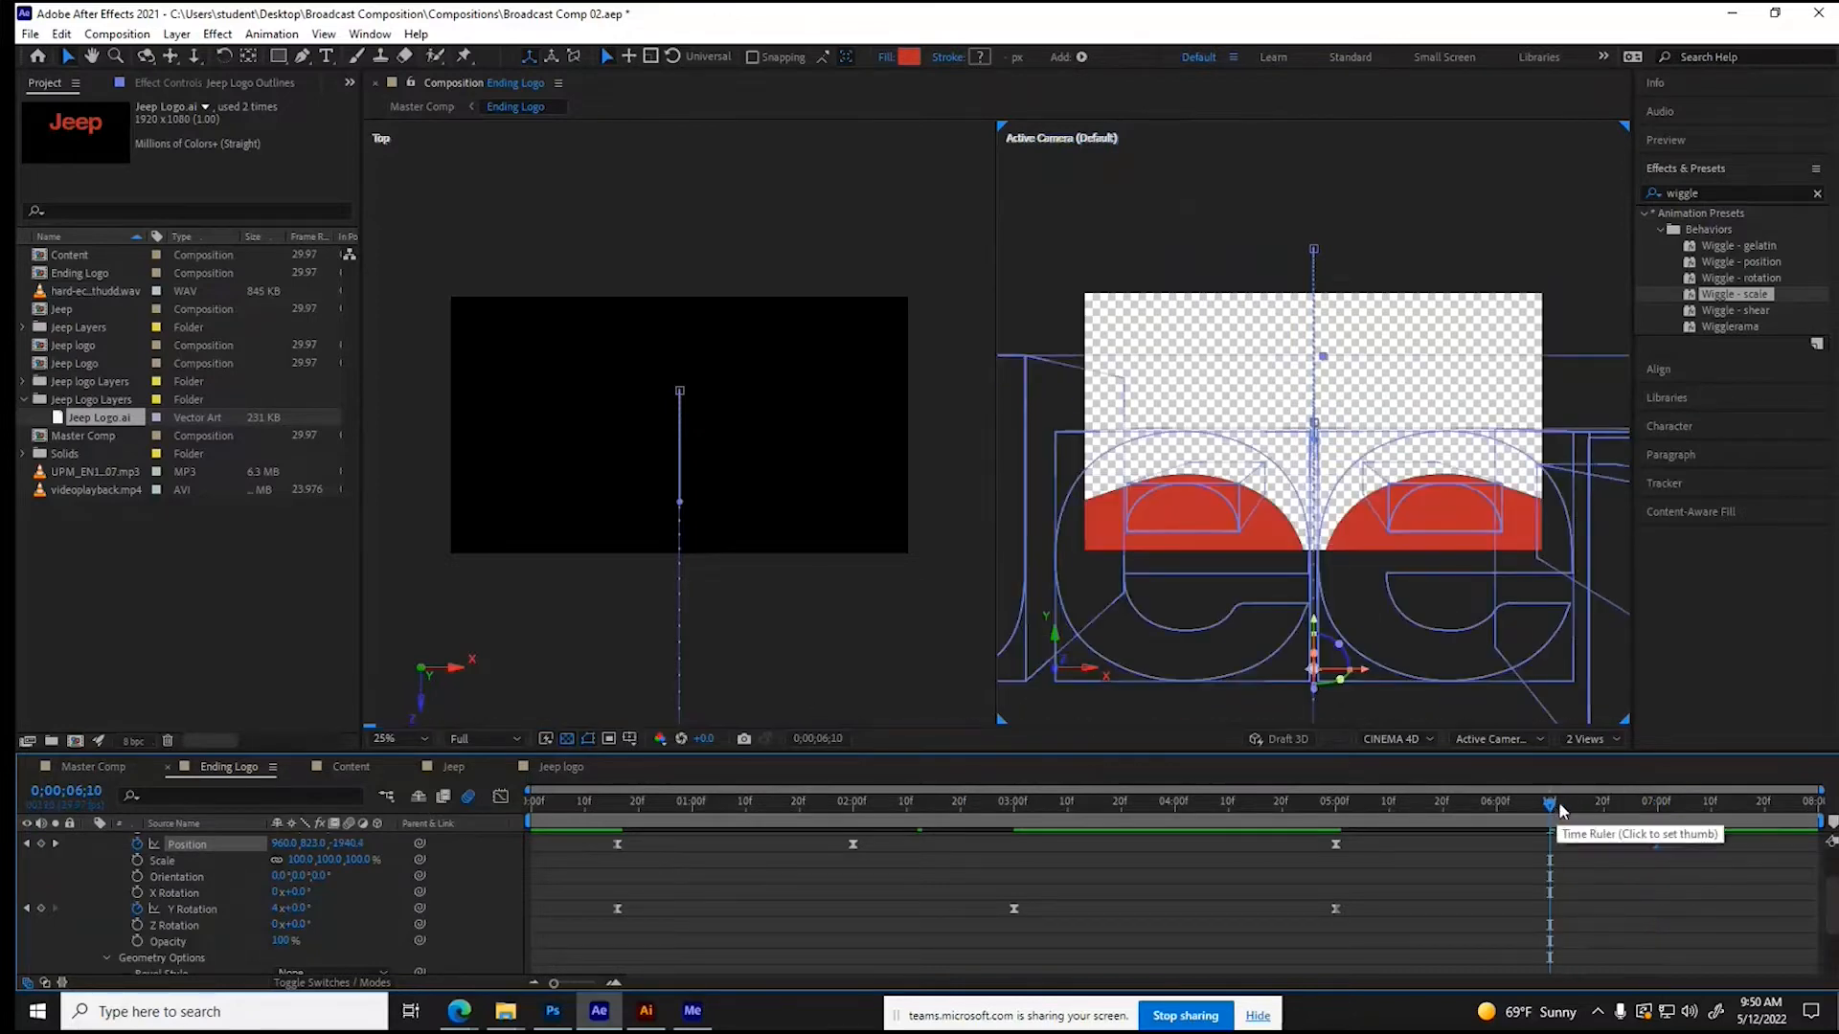
drag(1553, 812, 1604, 807)
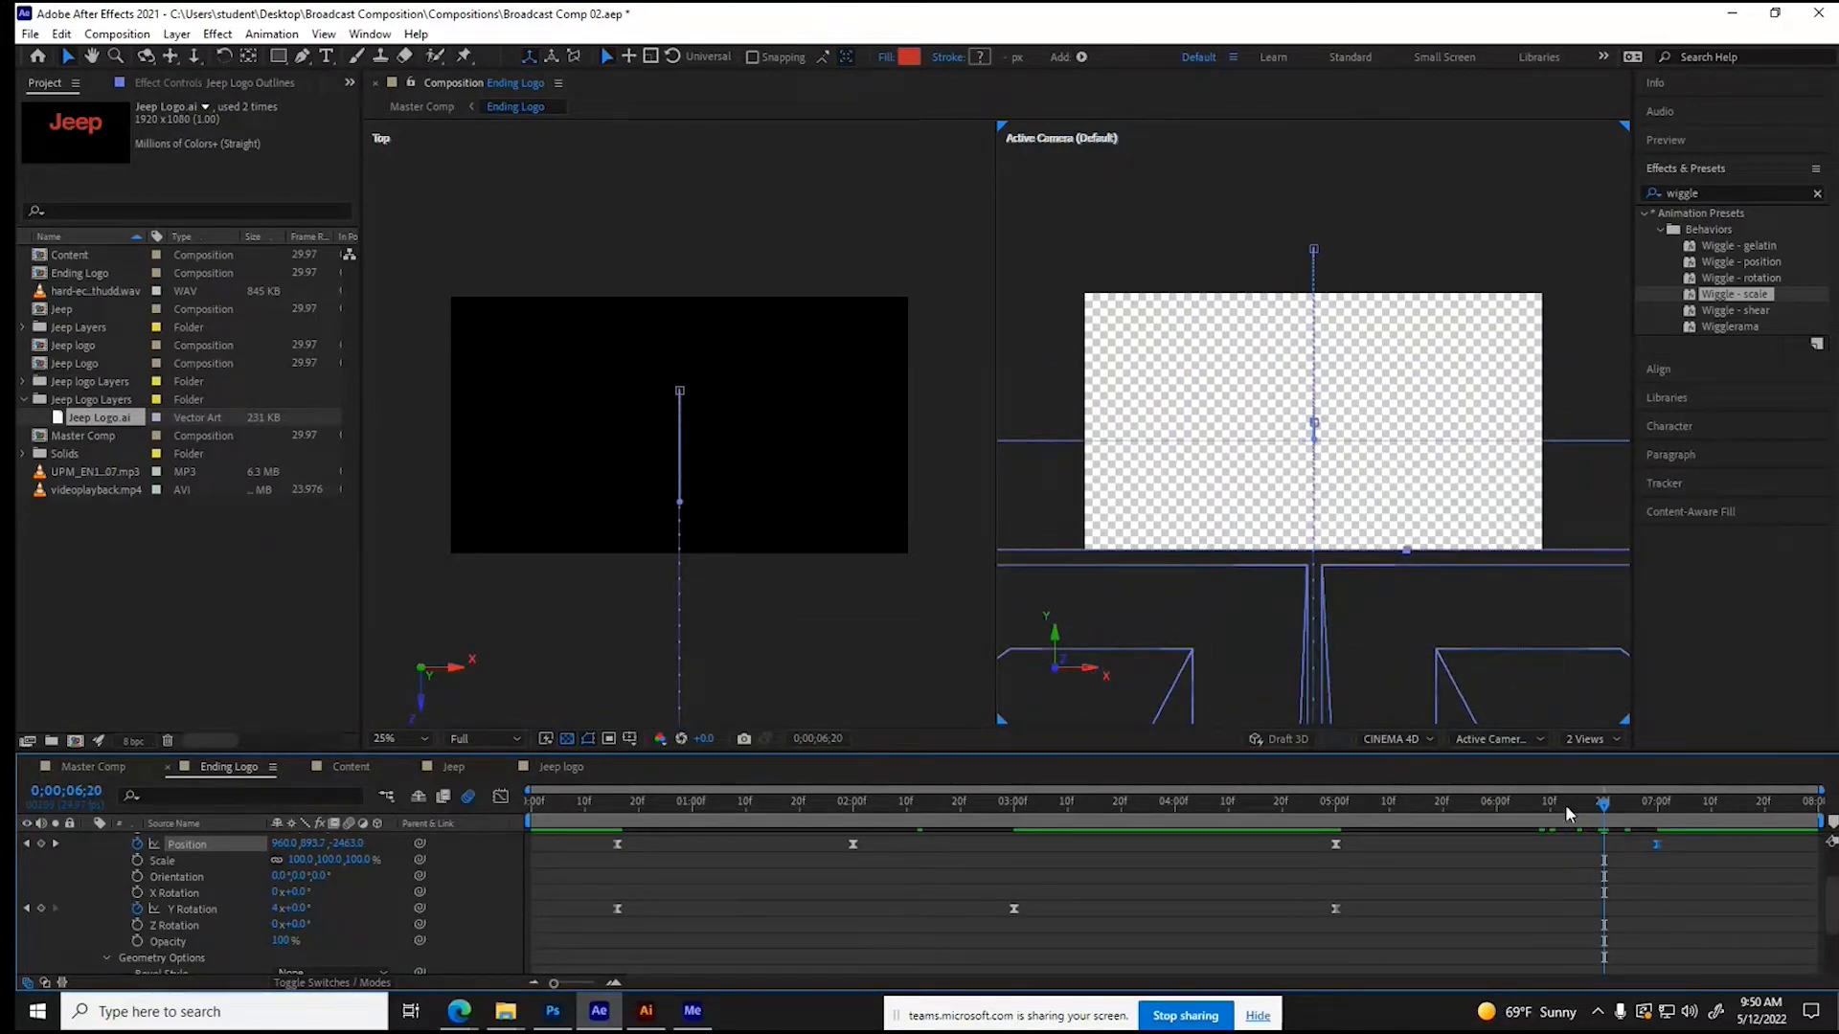
click(1490, 814)
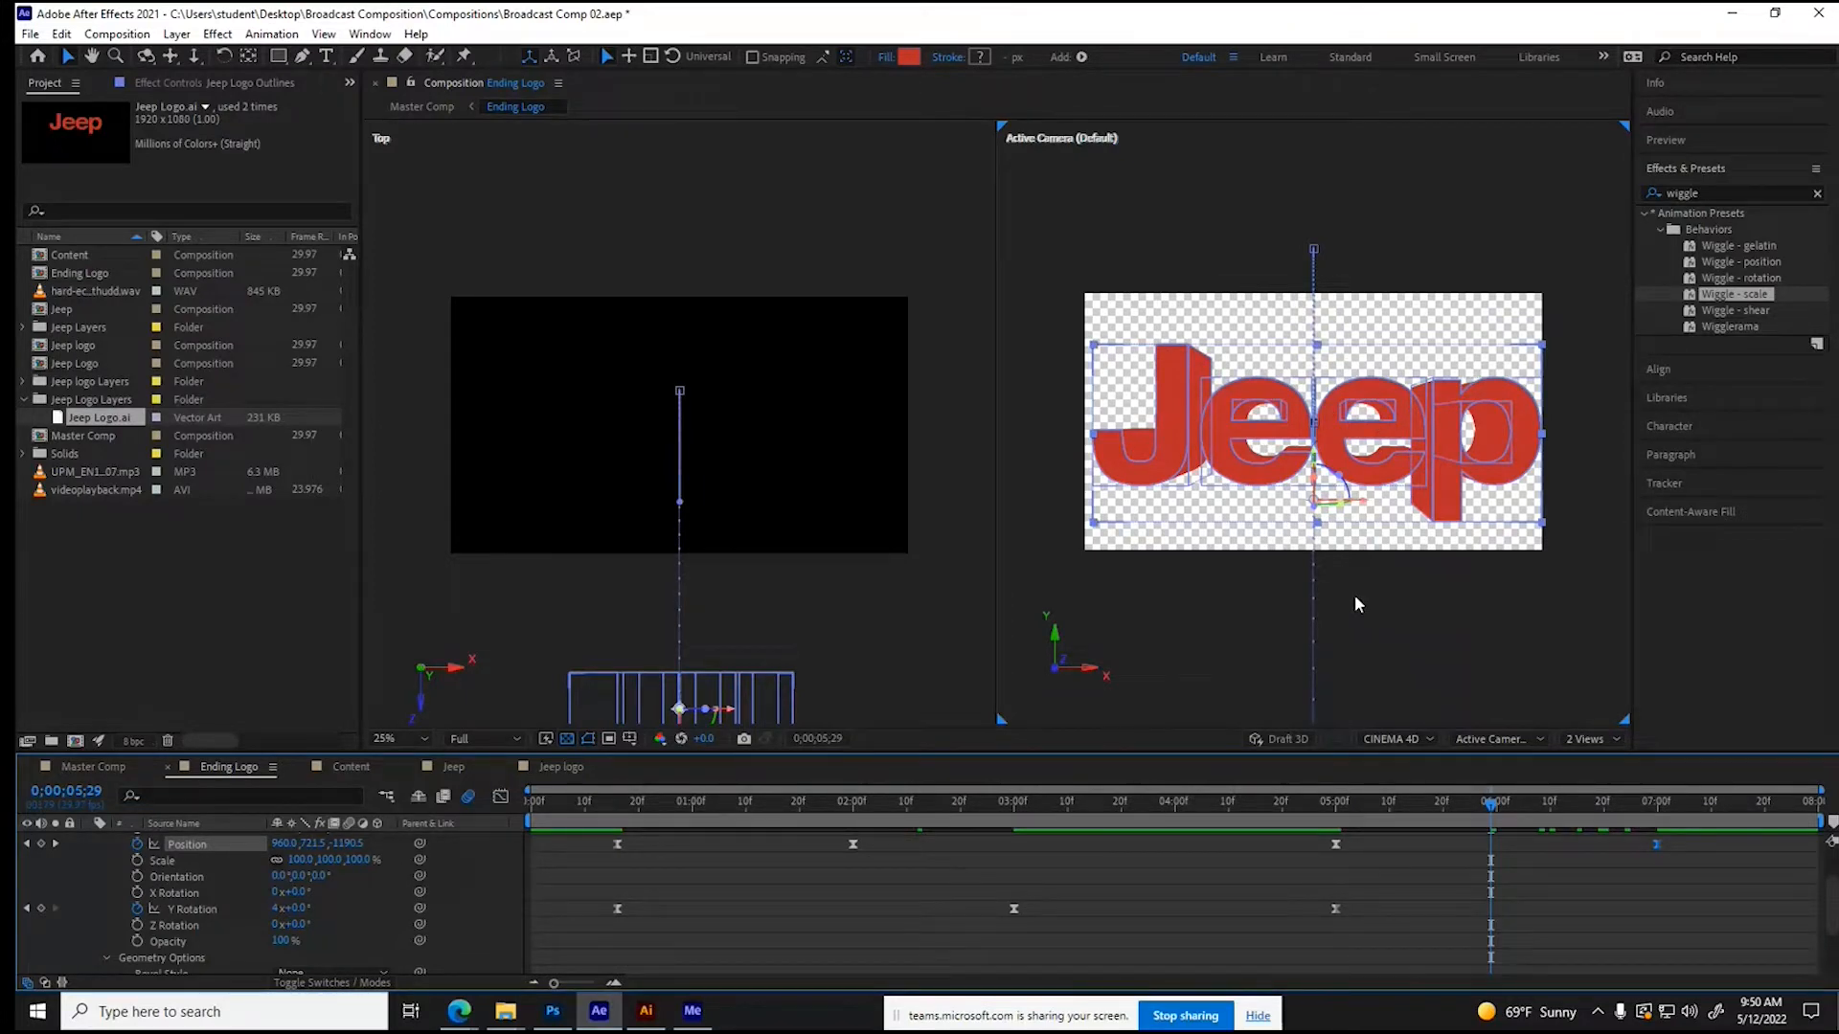
drag(1538, 806, 1654, 813)
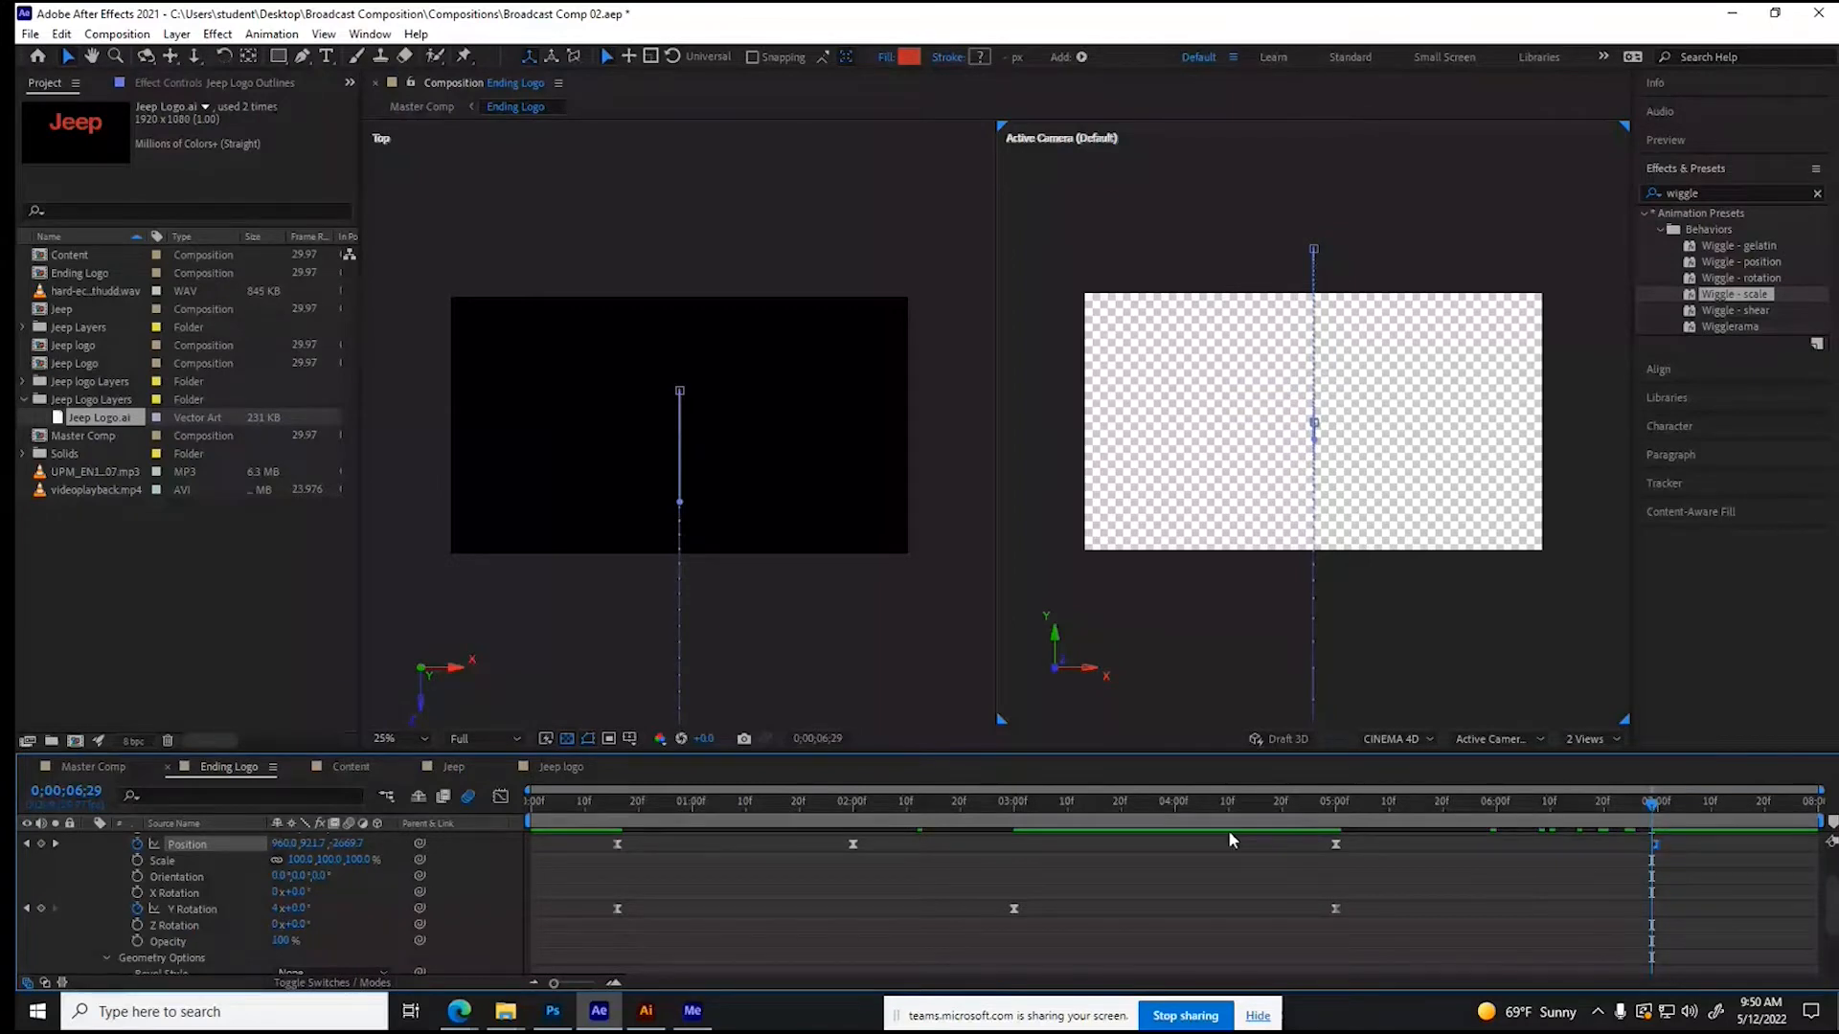
click(1046, 802)
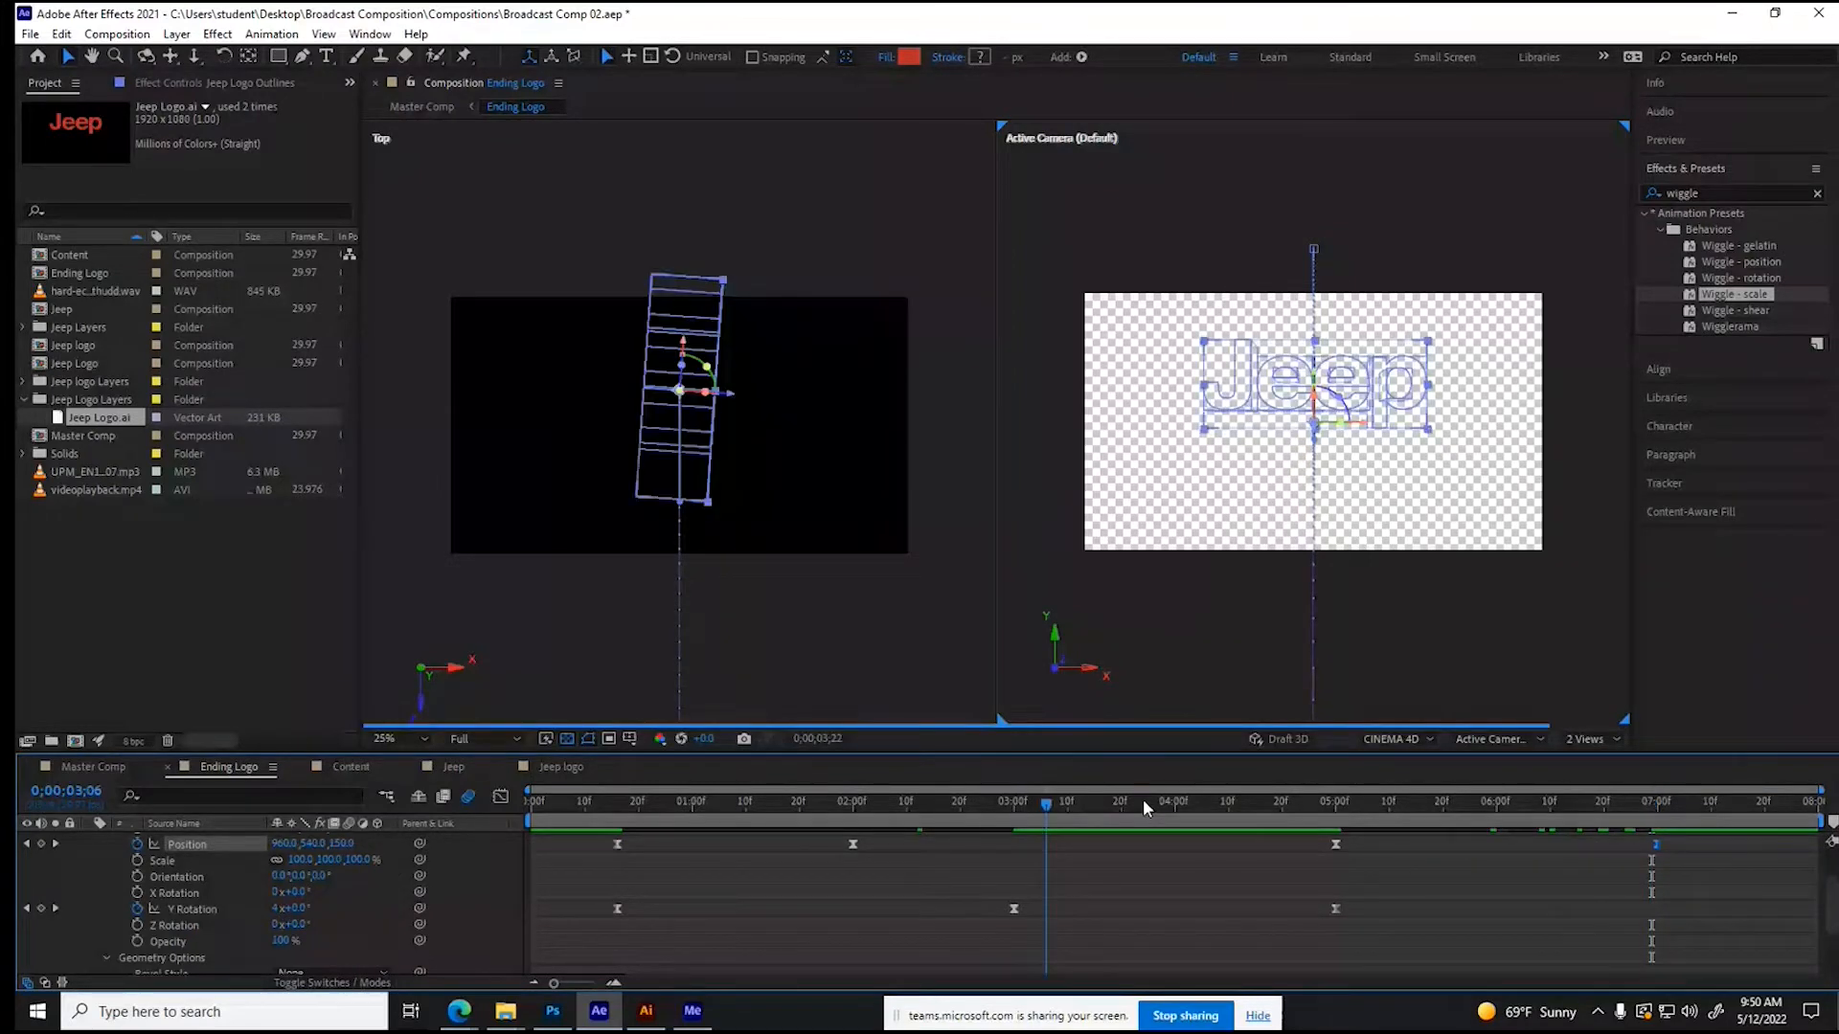
click(1161, 802)
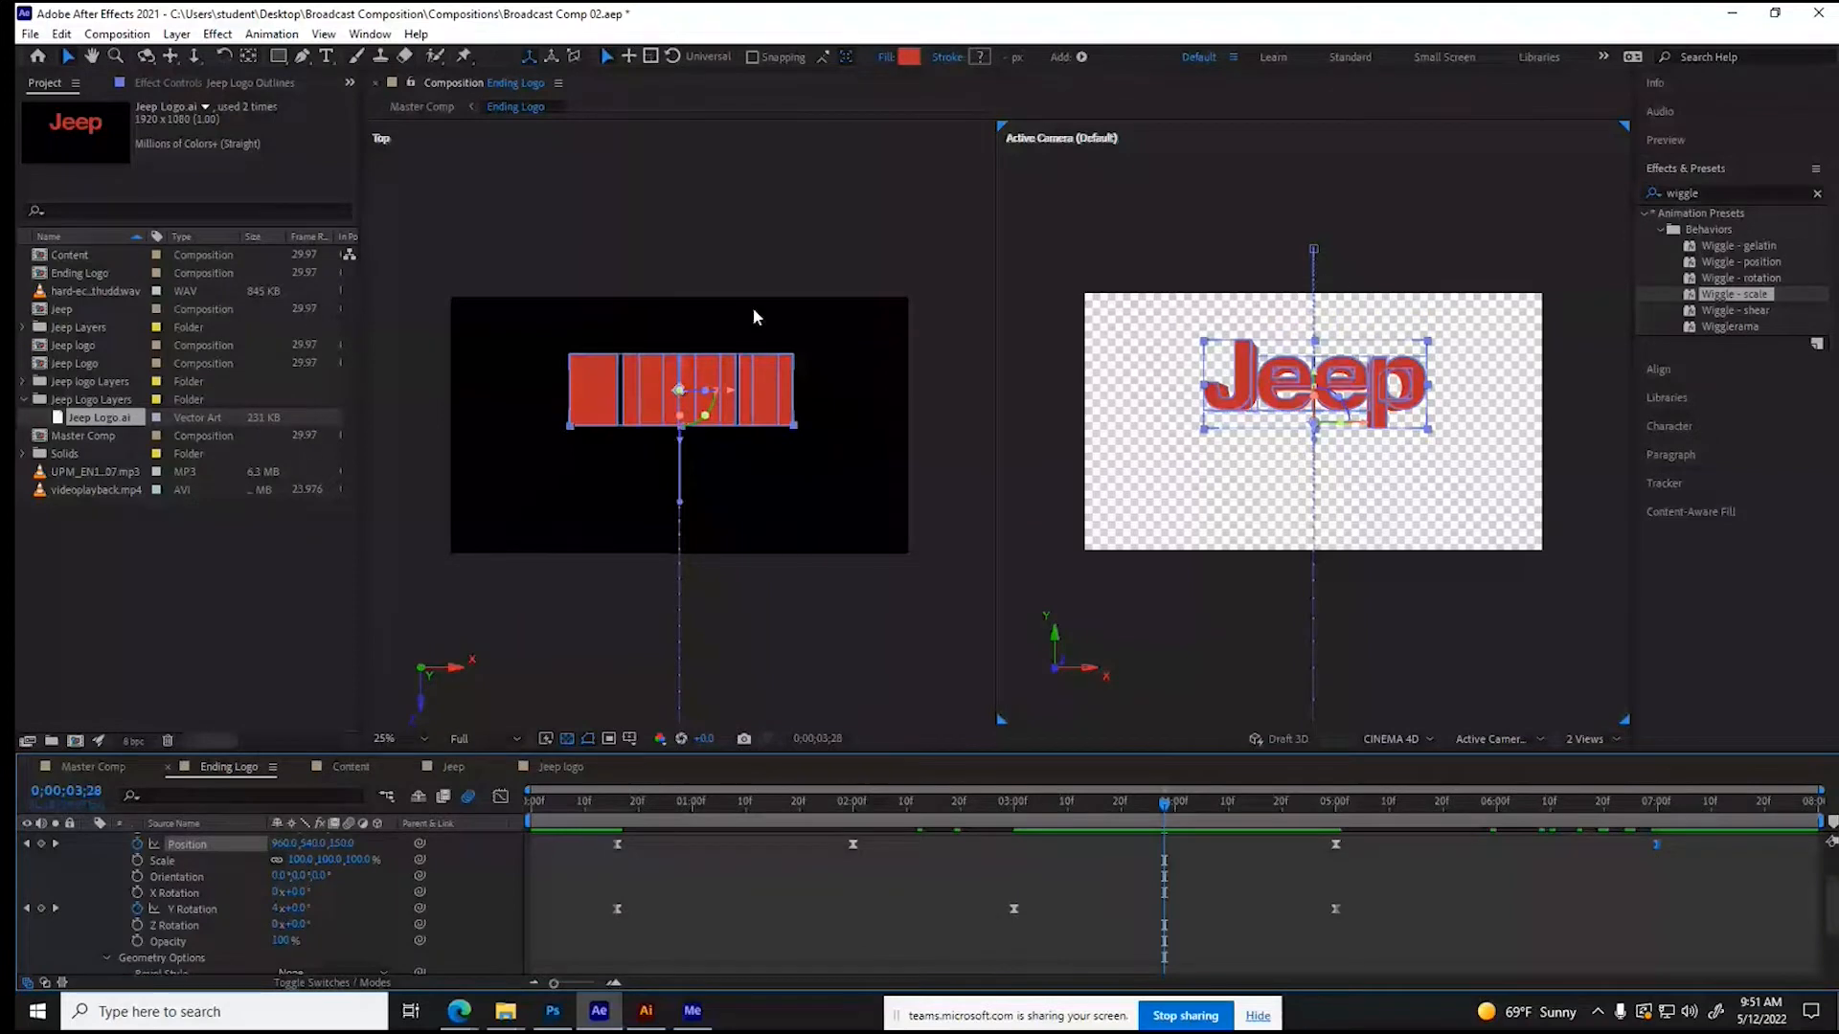
- In the Geometry Options of Jeep Logo Outlines, set the Bevel Style to Angular and the Bevel Depth to 5
scroll(94, 846, up, 3)
click(92, 839)
click(89, 839)
click(106, 871)
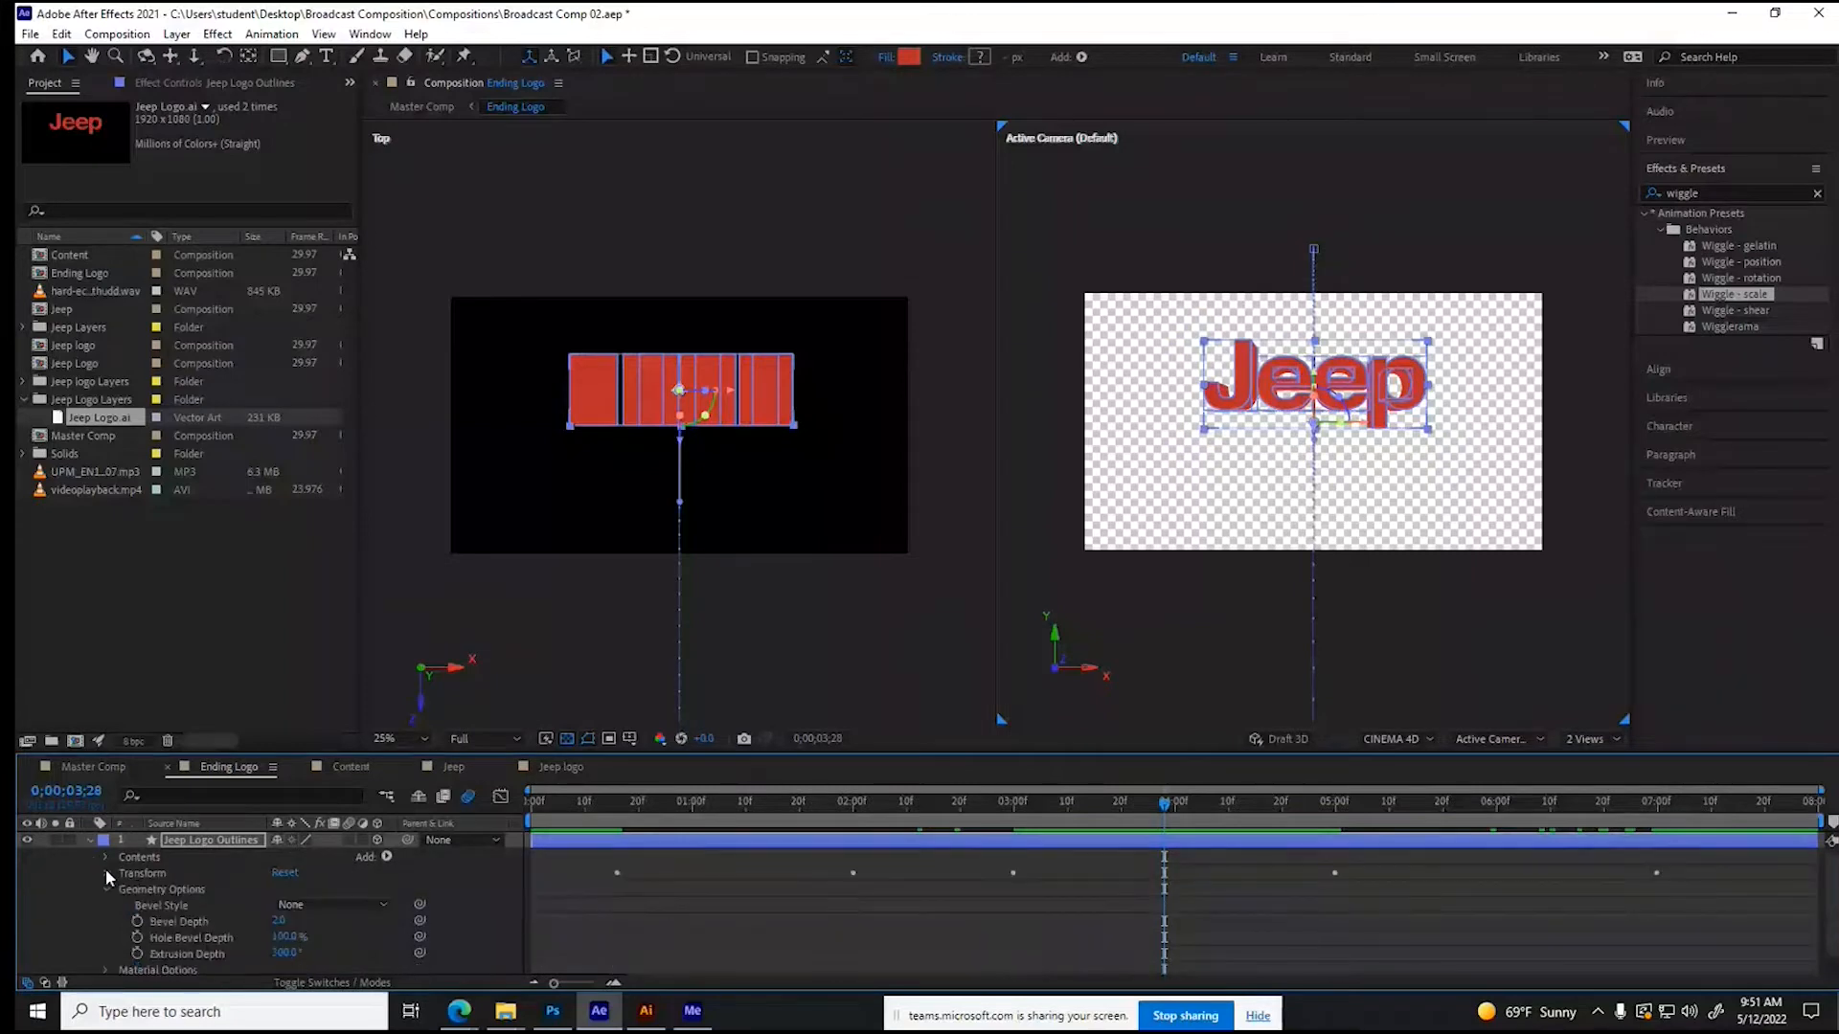
click(103, 889)
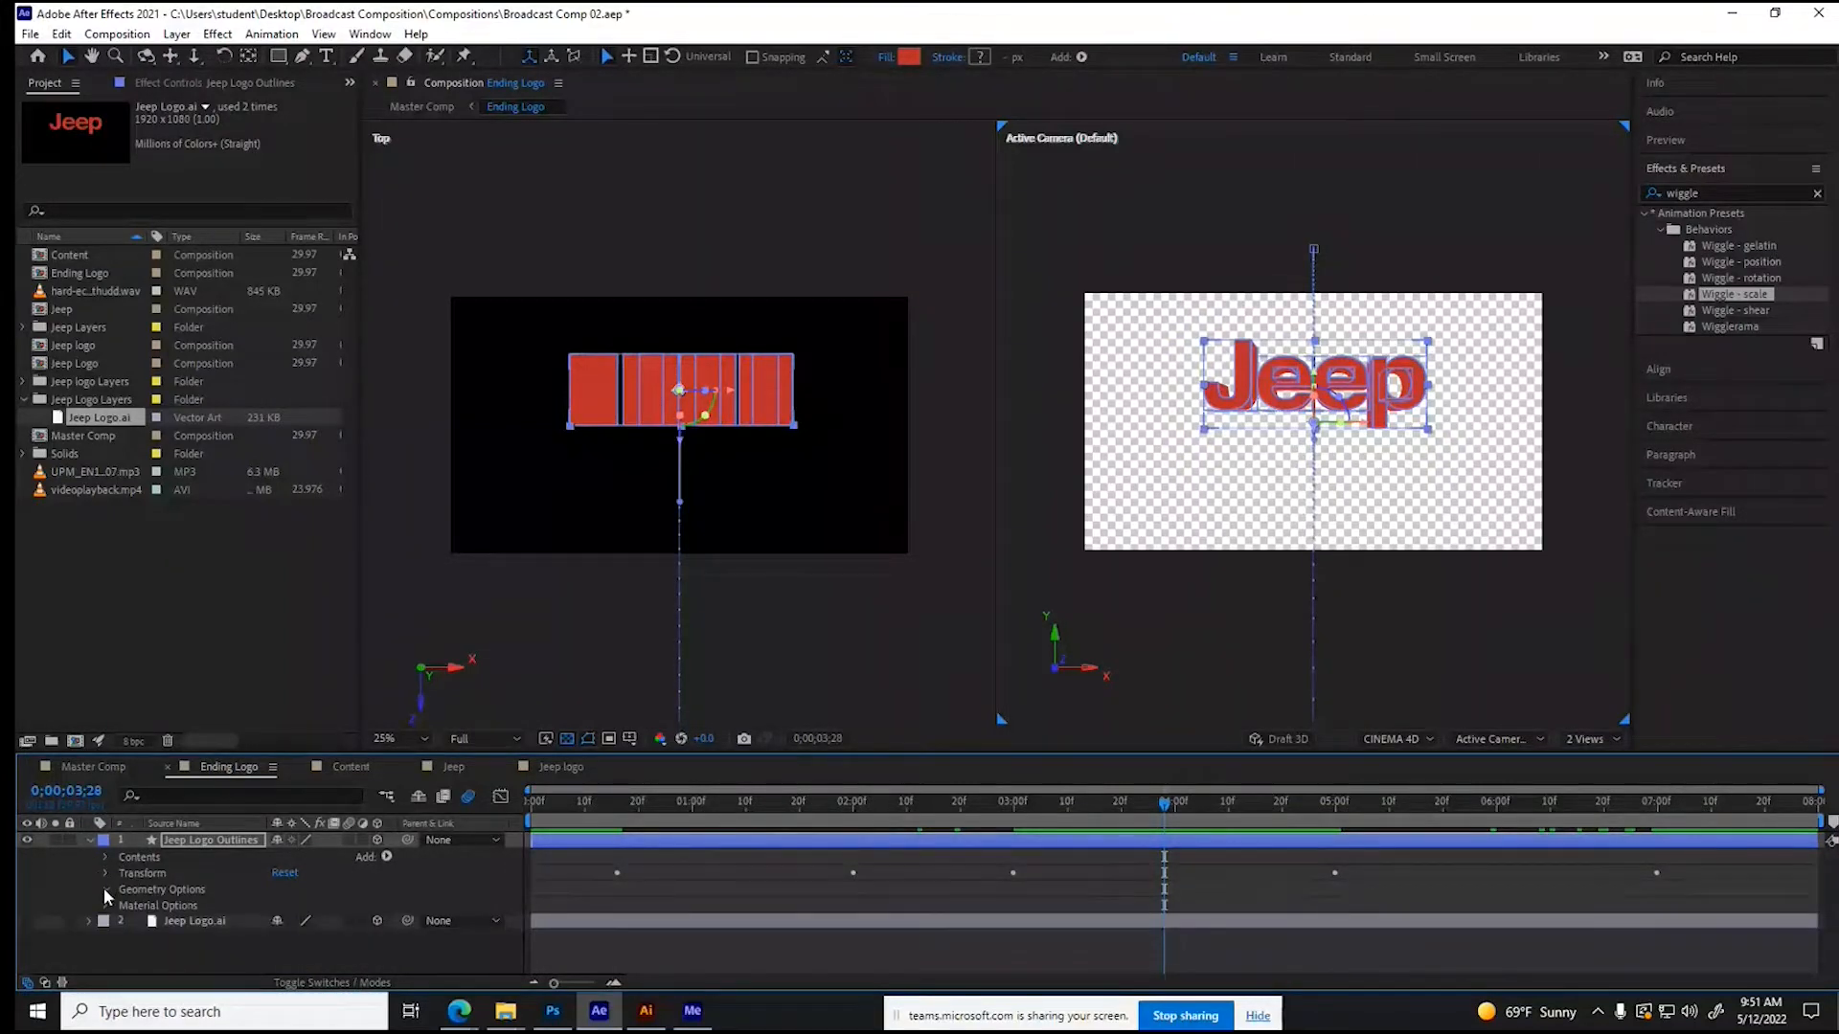
click(104, 888)
click(325, 904)
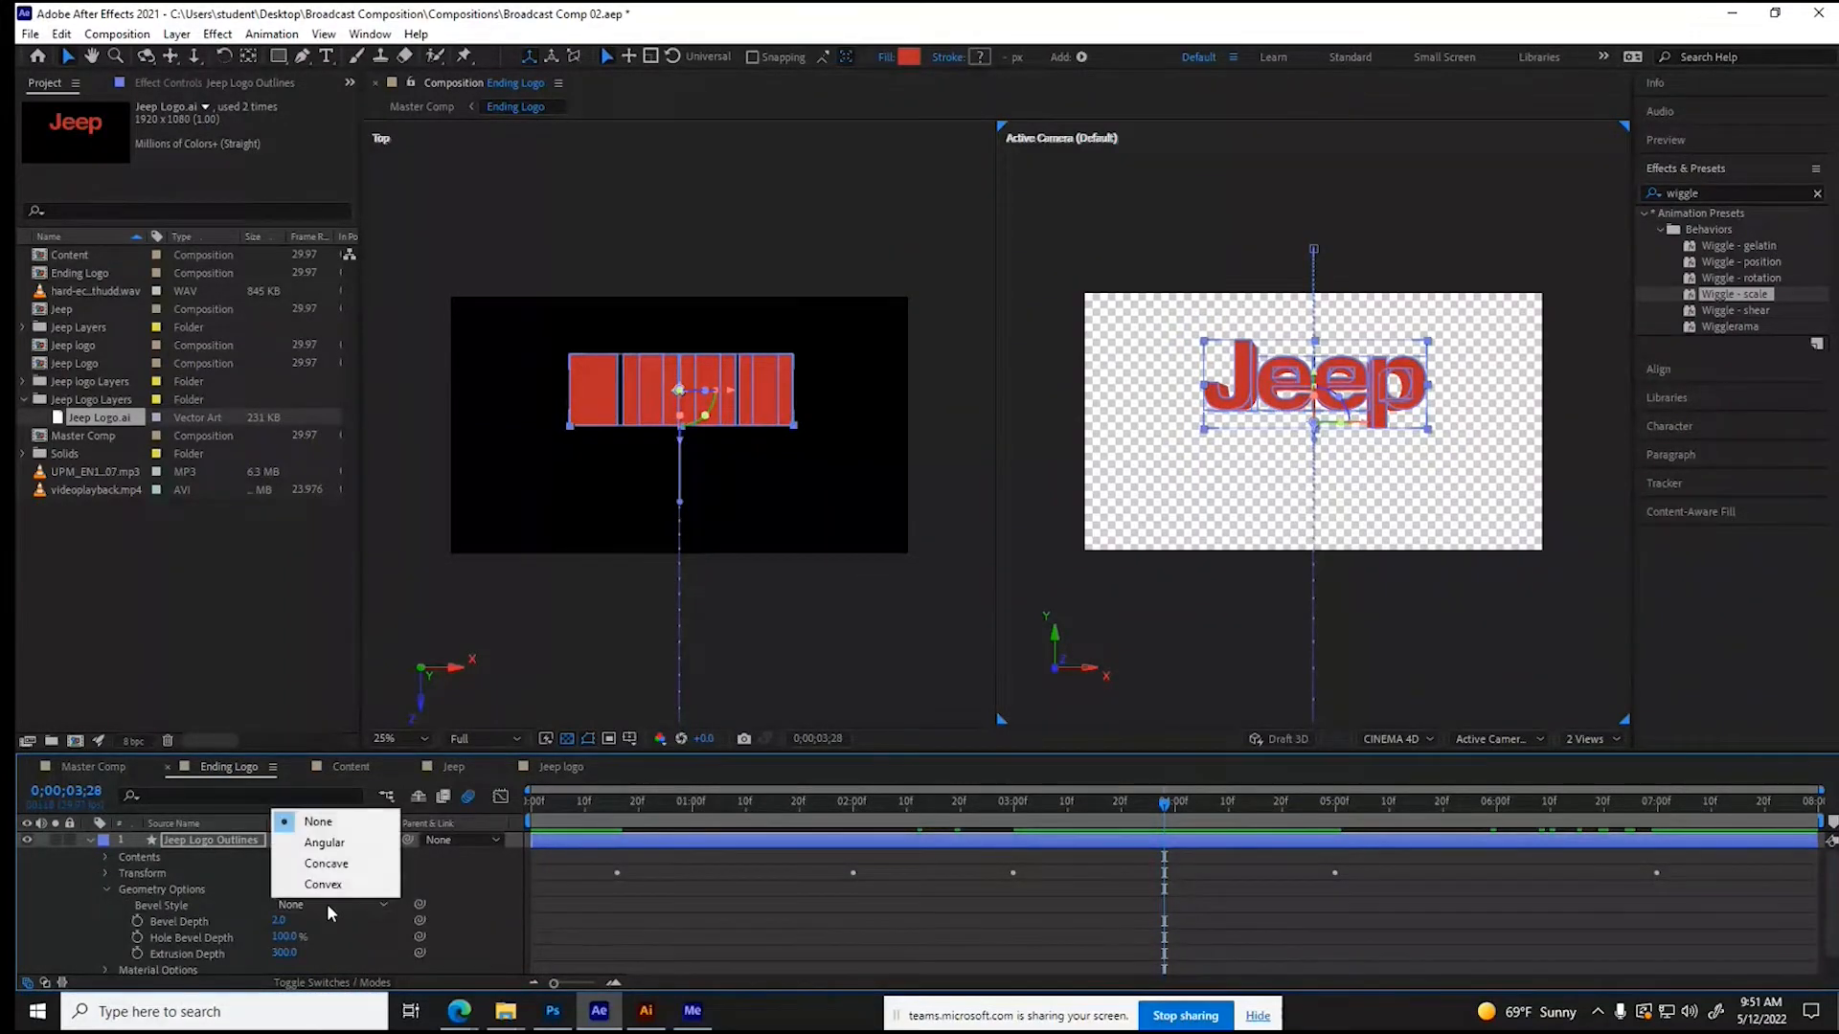
click(340, 843)
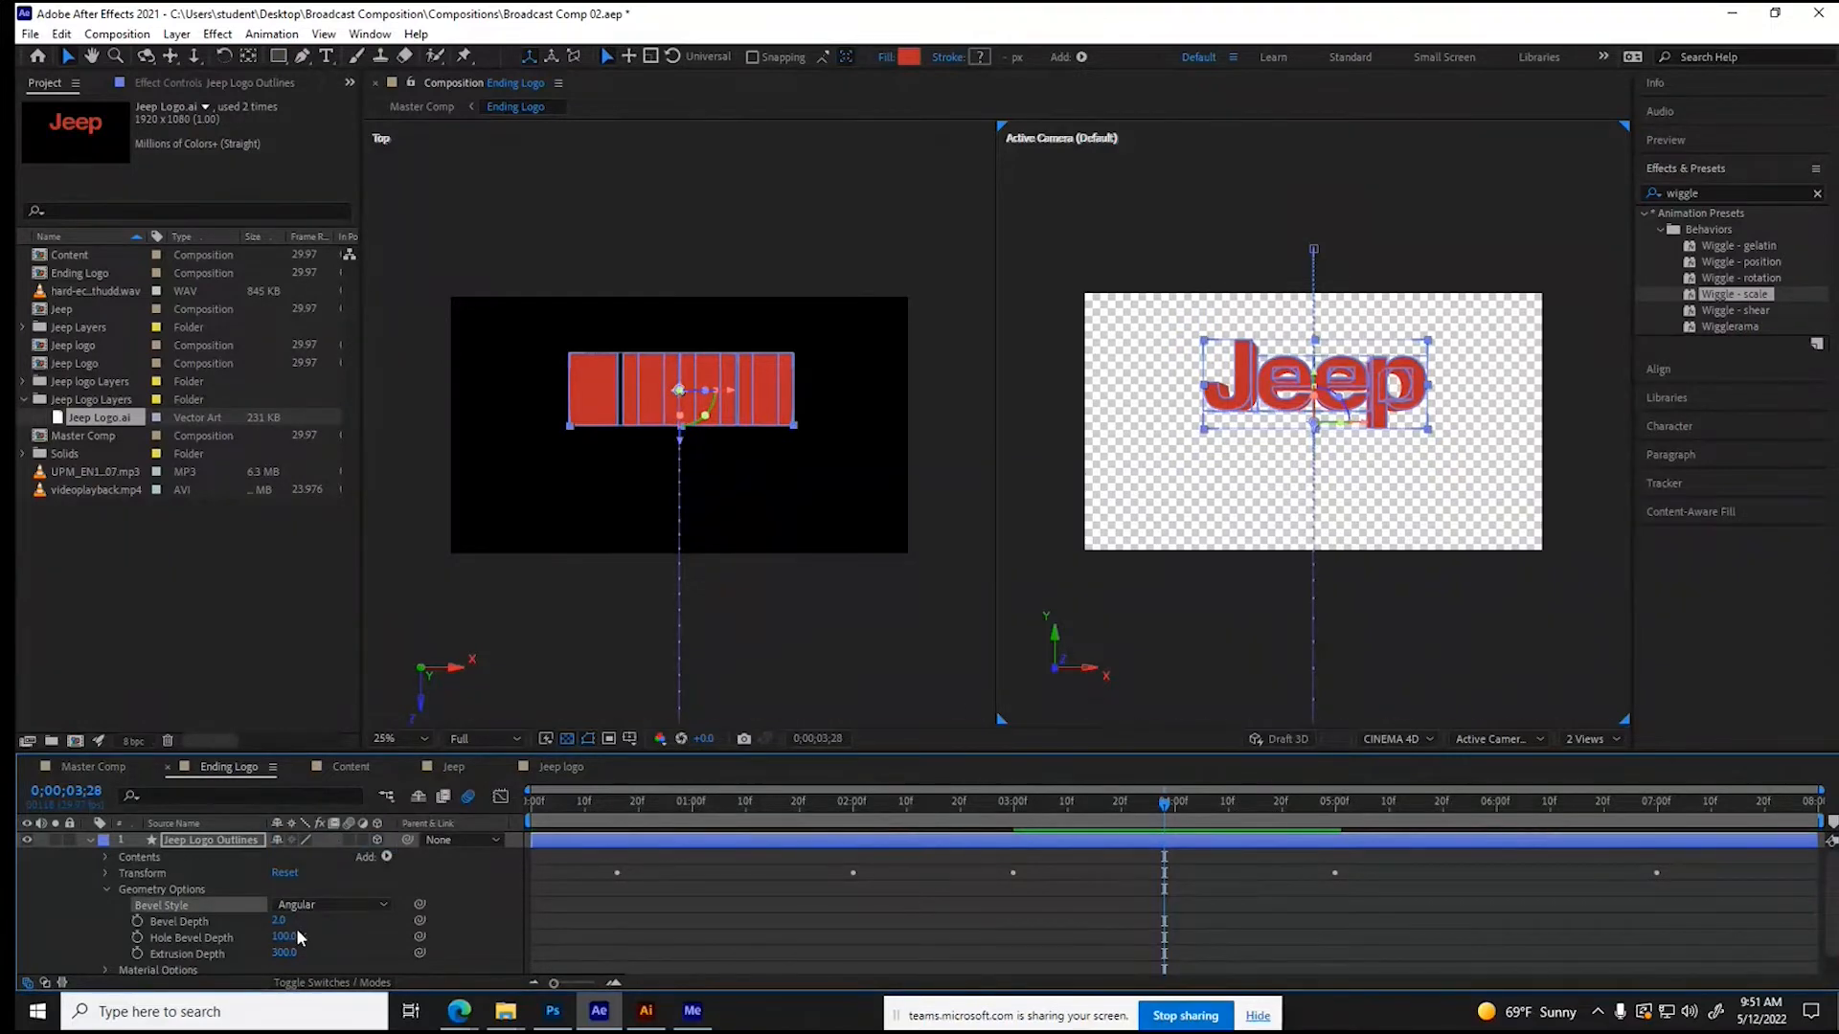
drag(278, 930, 335, 944)
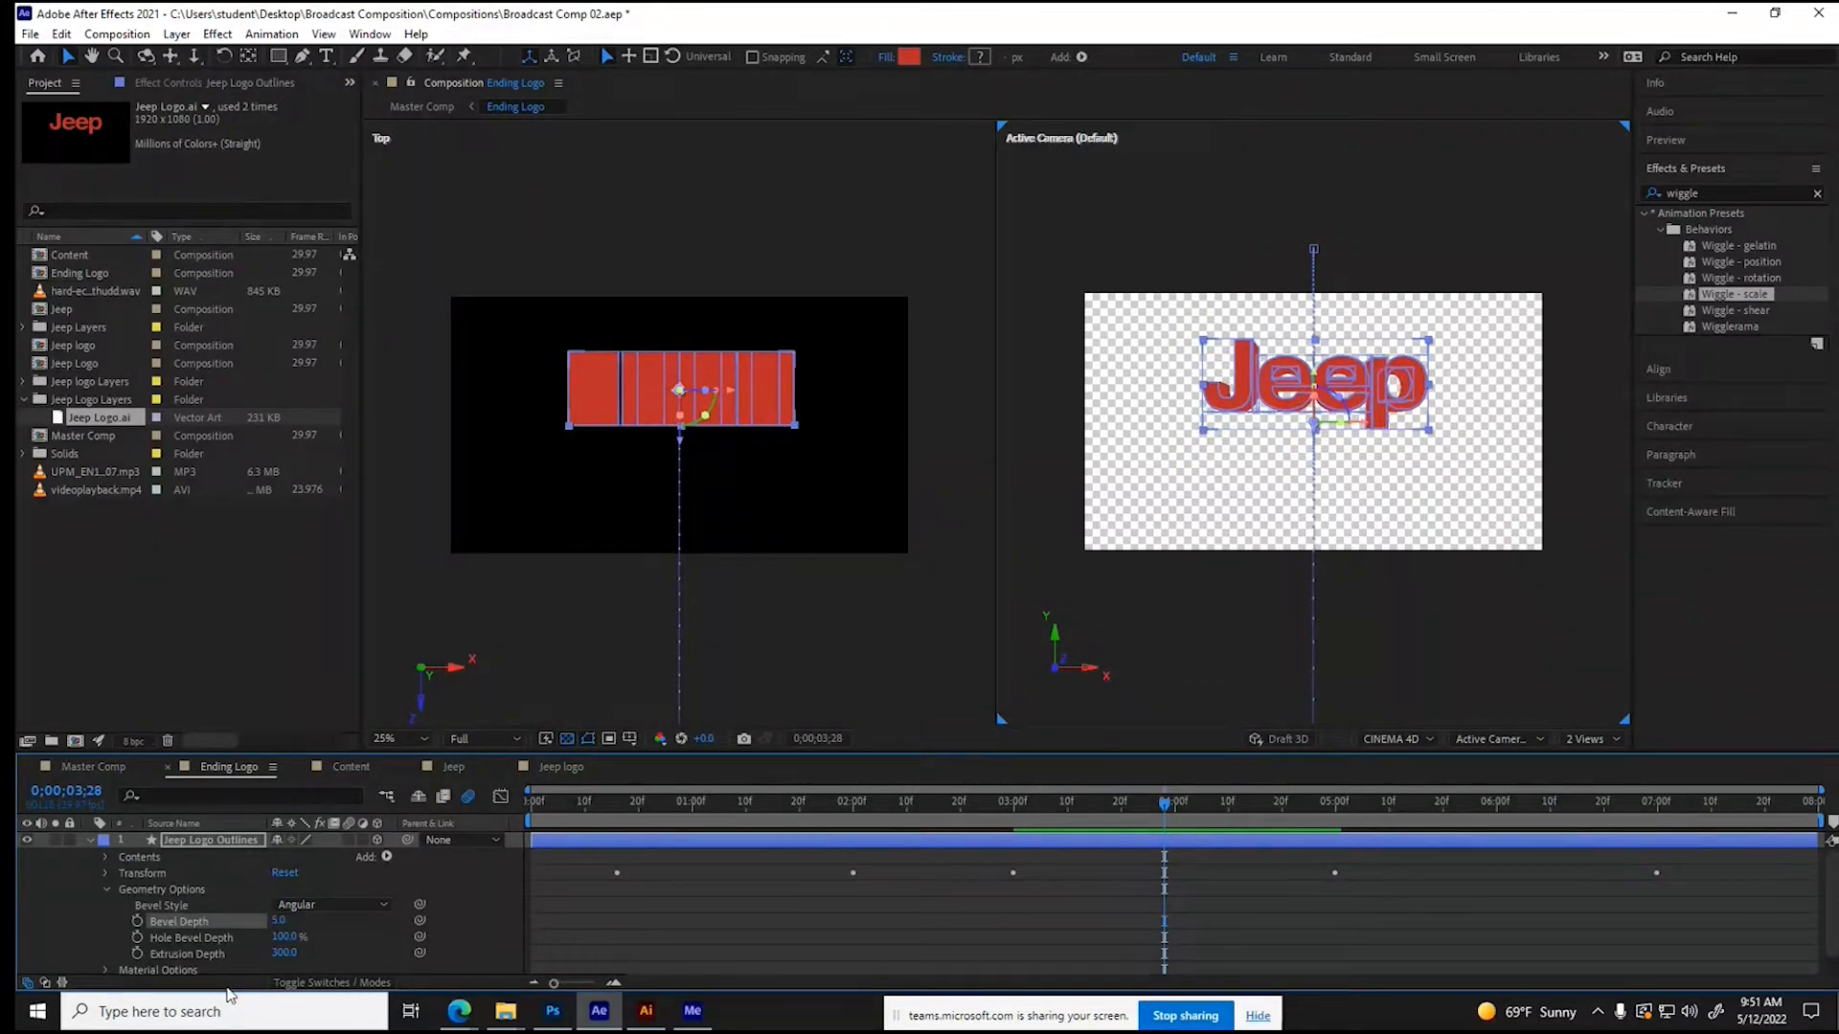
- In the Material Options of Jeep Logo Outlines, set Specular Shininess to 25% and Reflection Intensity to about 88%
click(107, 889)
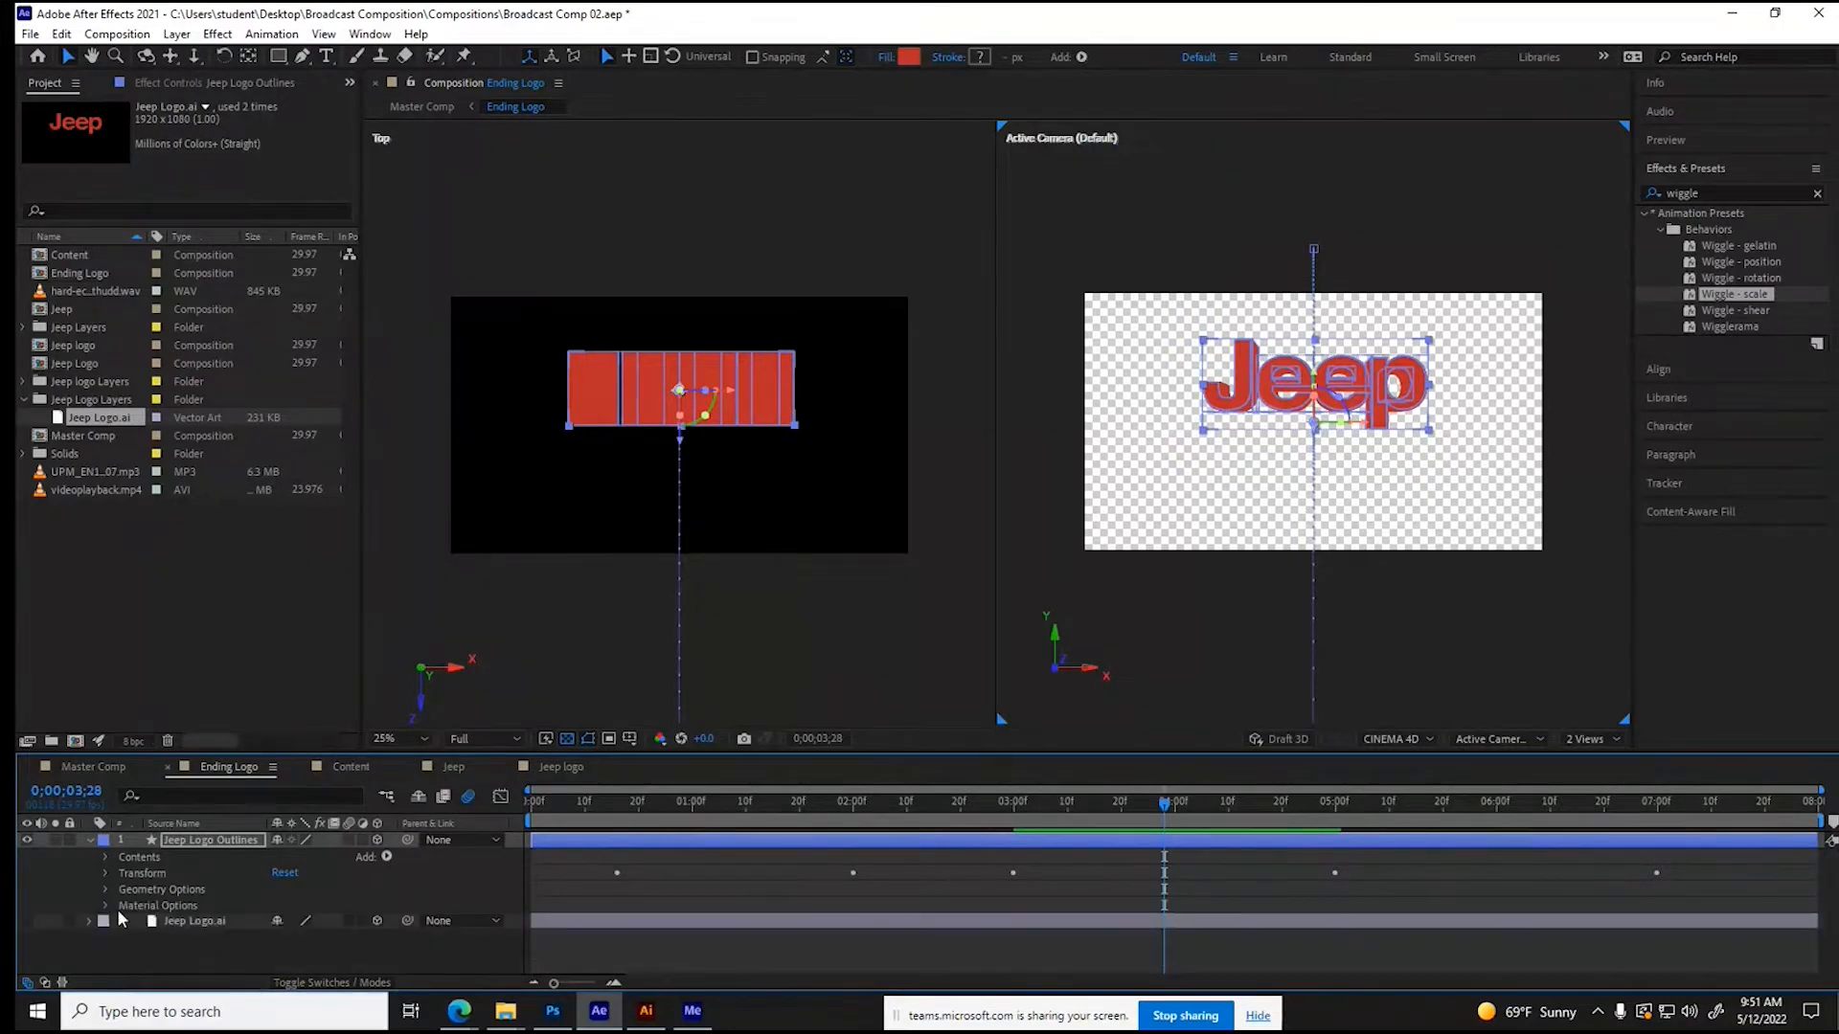
click(106, 906)
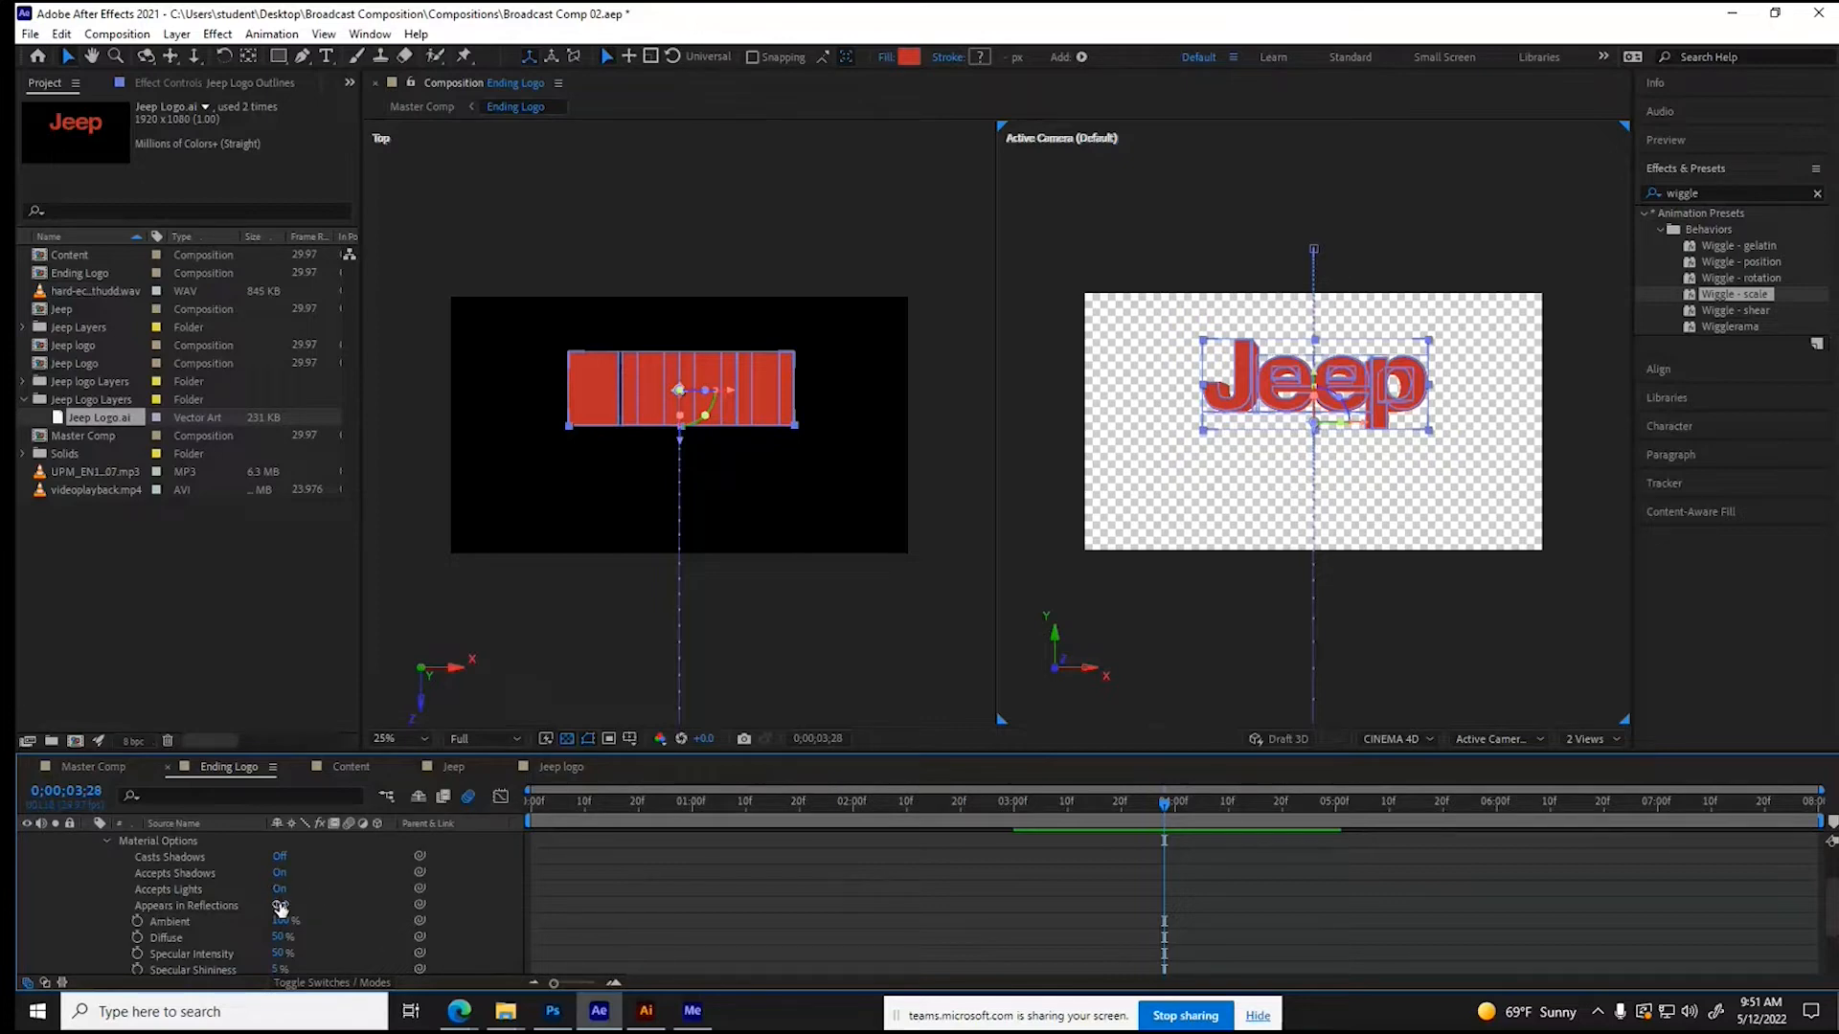
scroll(319, 922, down, 2)
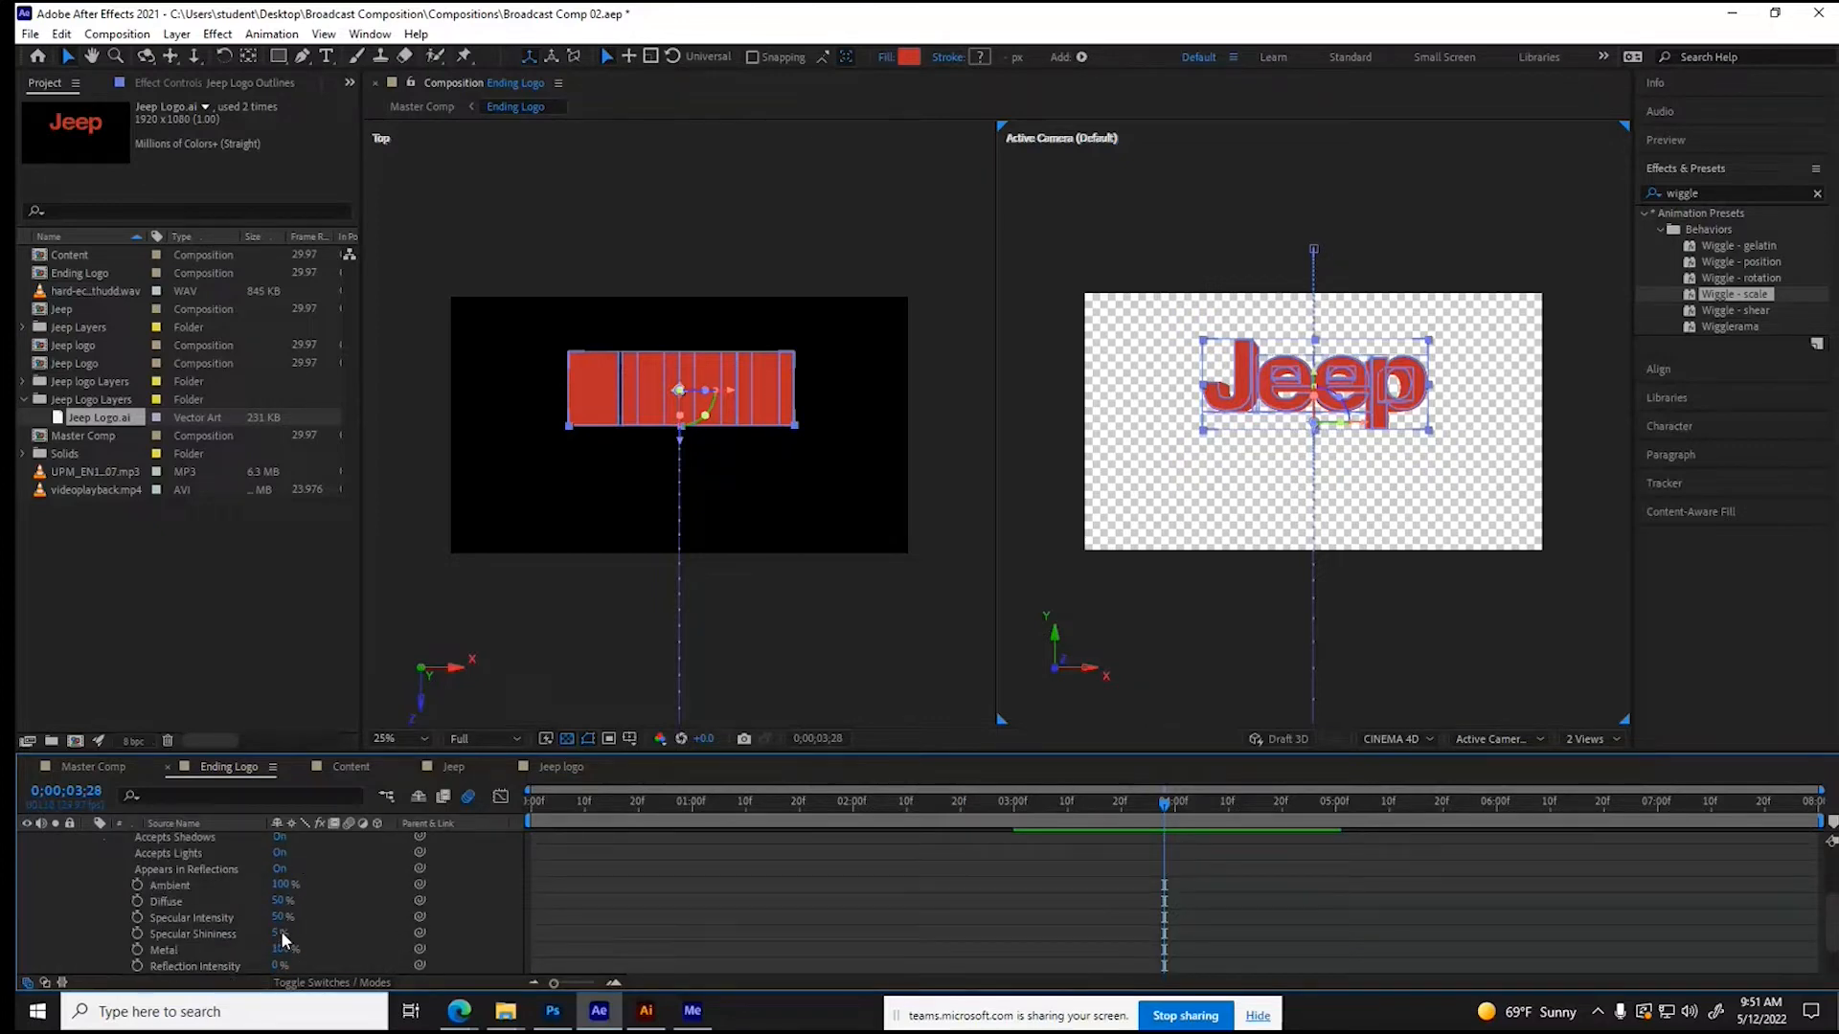
drag(275, 937, 293, 934)
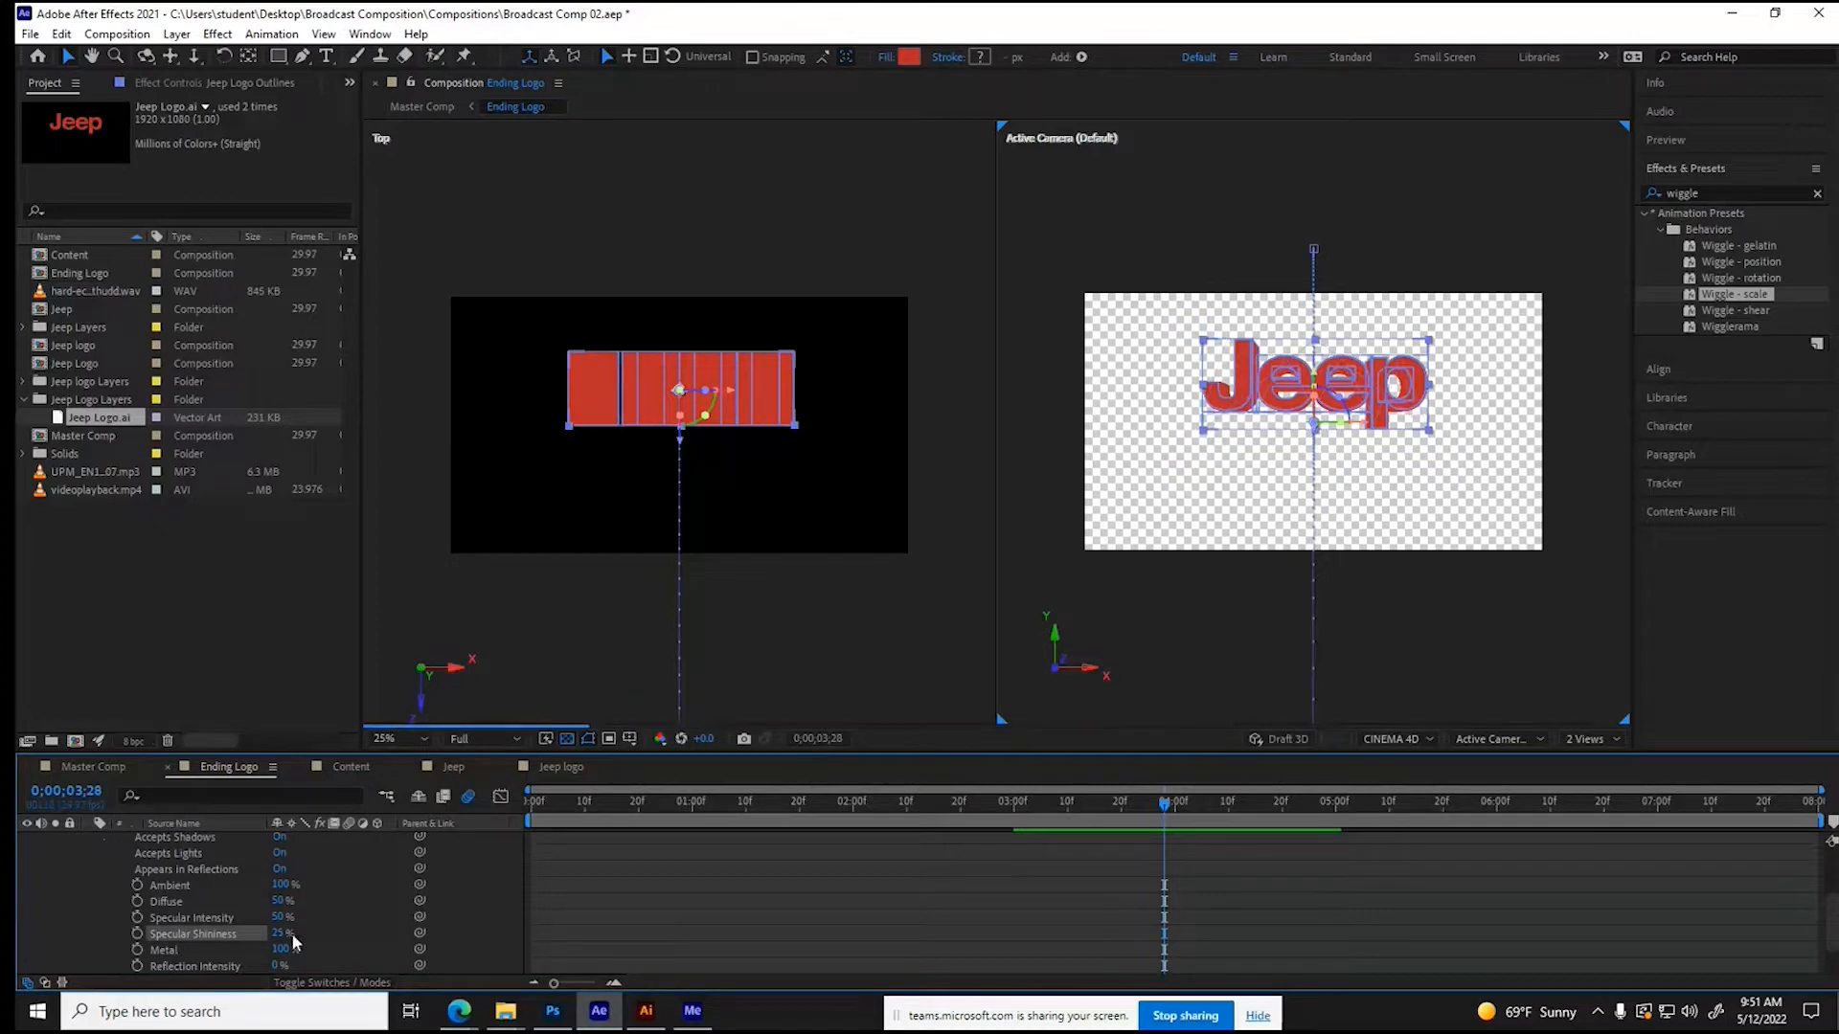
scroll(332, 911, down, 1)
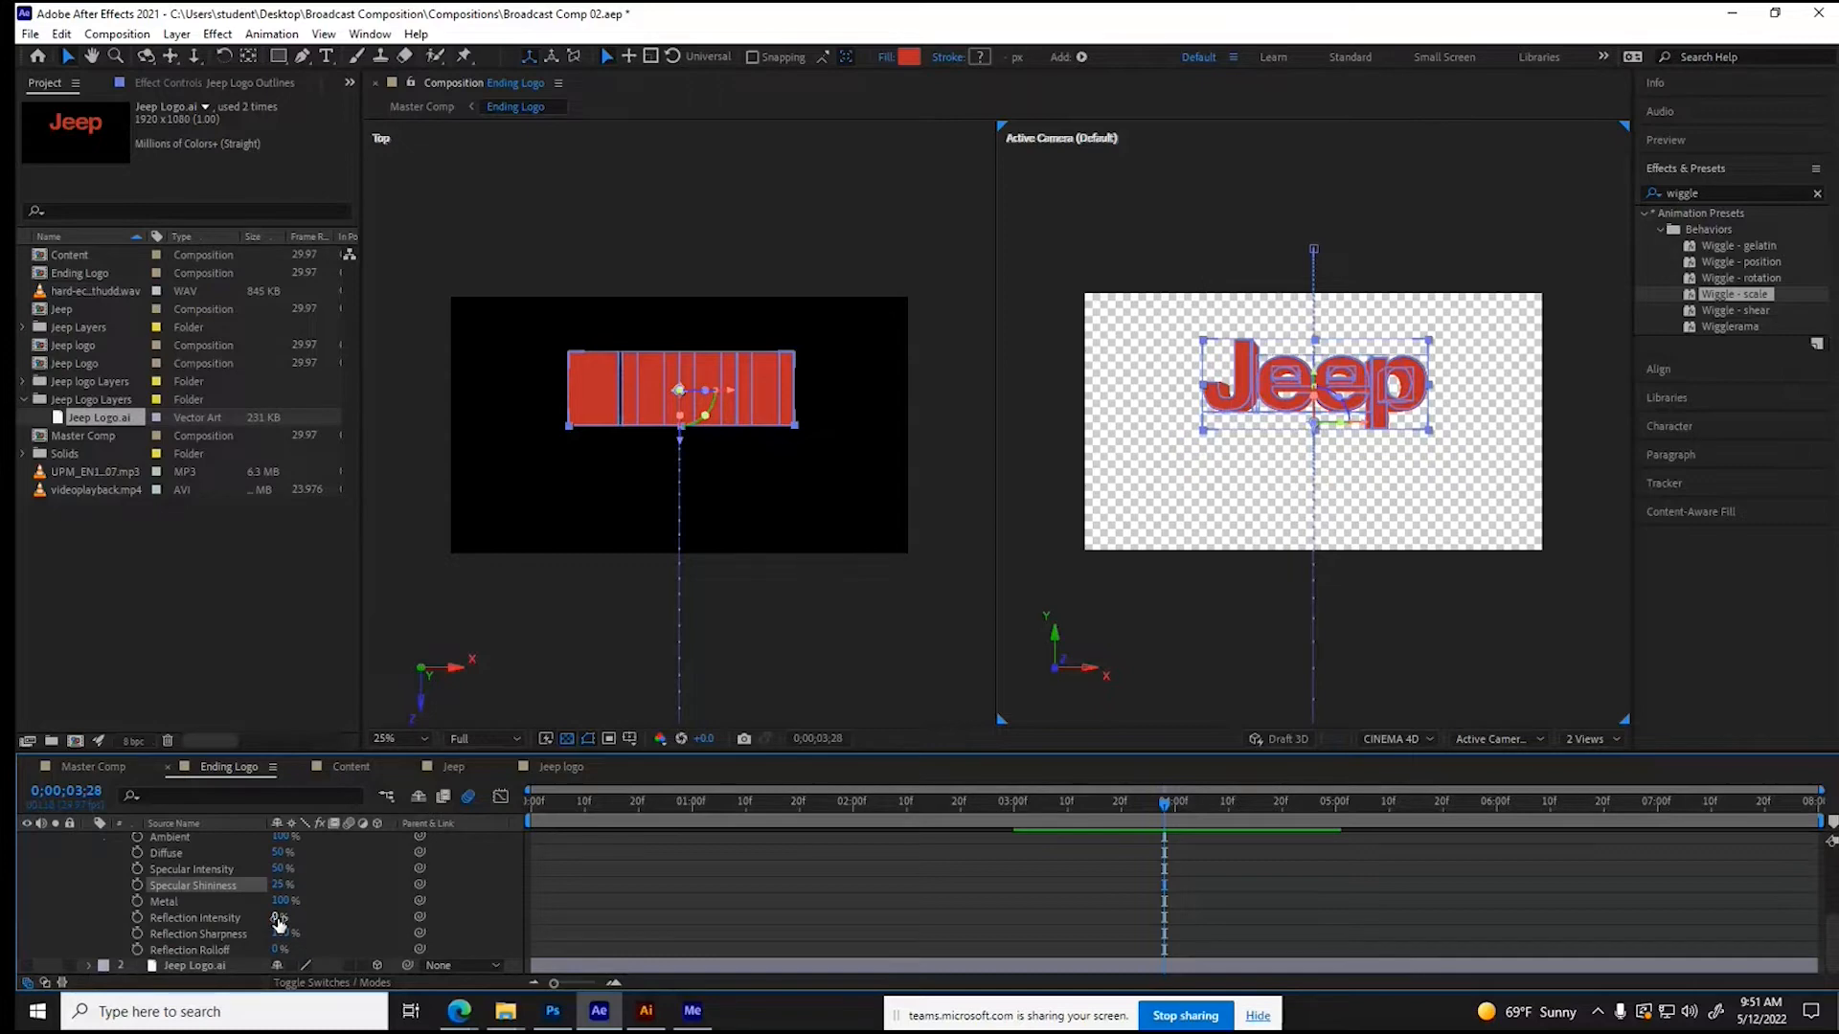
drag(277, 920, 358, 915)
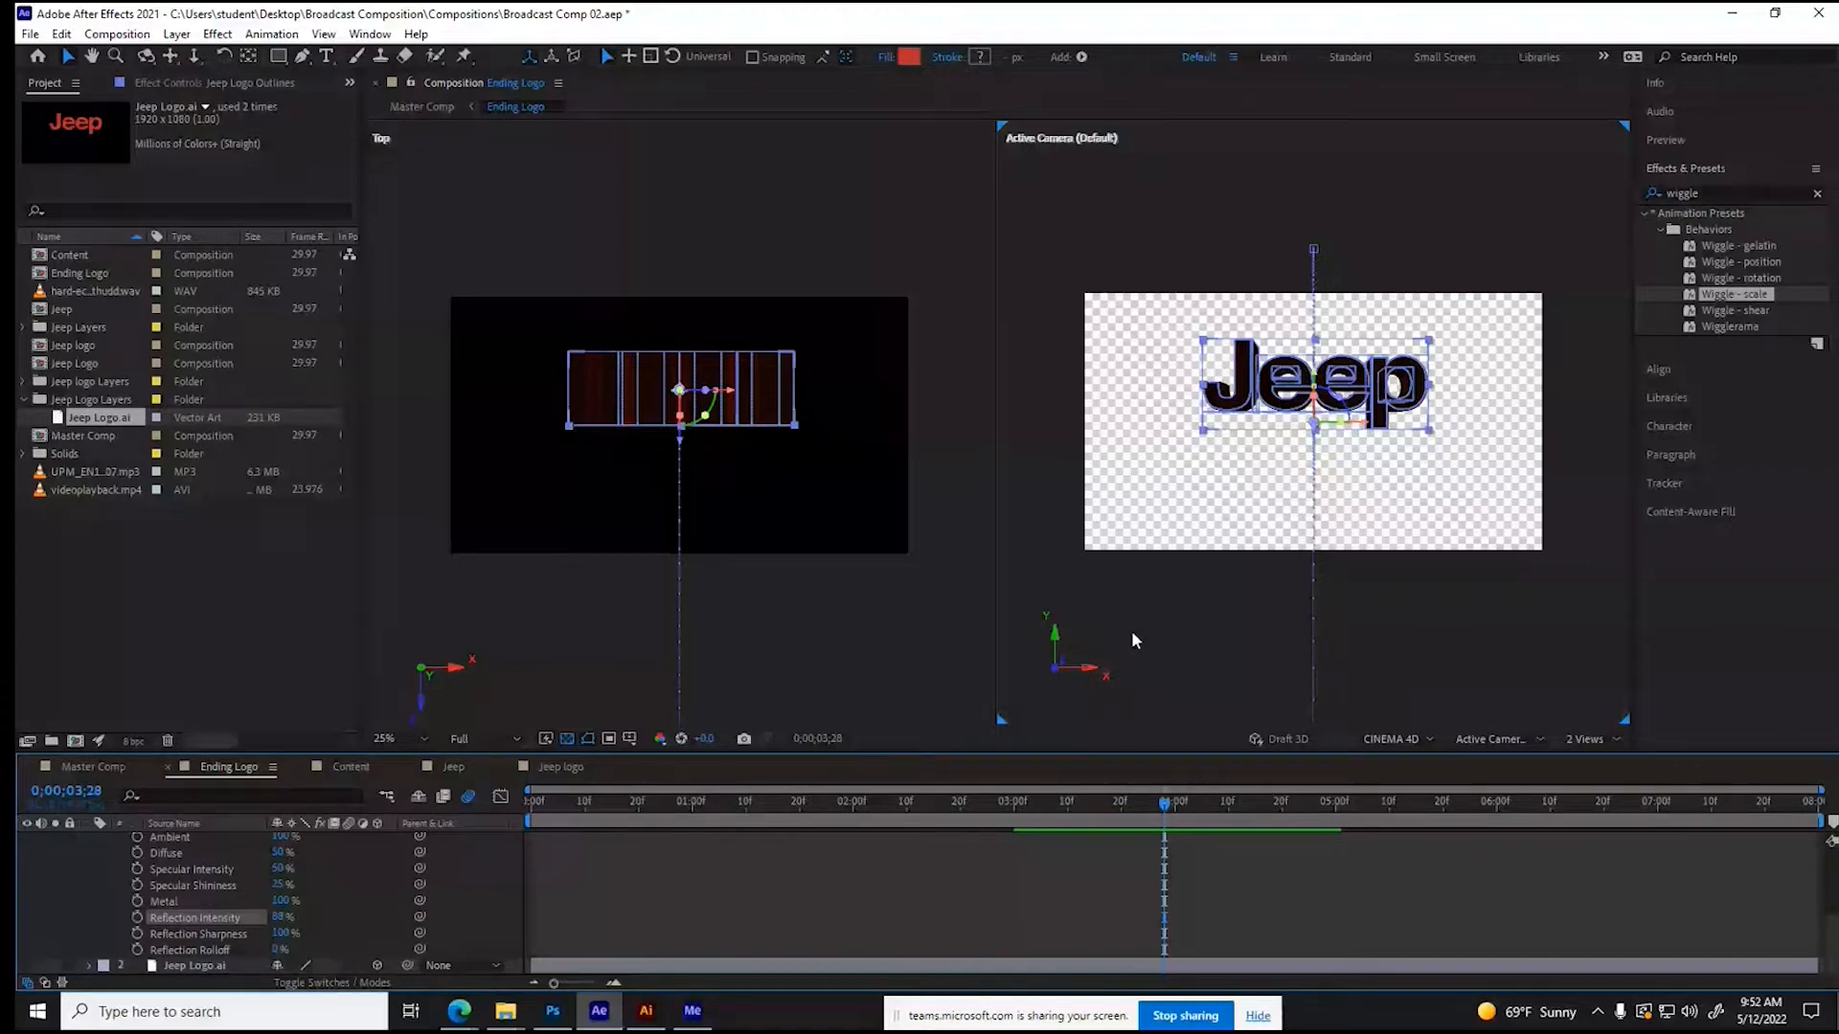
- Add a pale blue Spot light named Spot Light 1 to the Ending Logo composition, keeping the offered light settings
scroll(895, 479, down, 3)
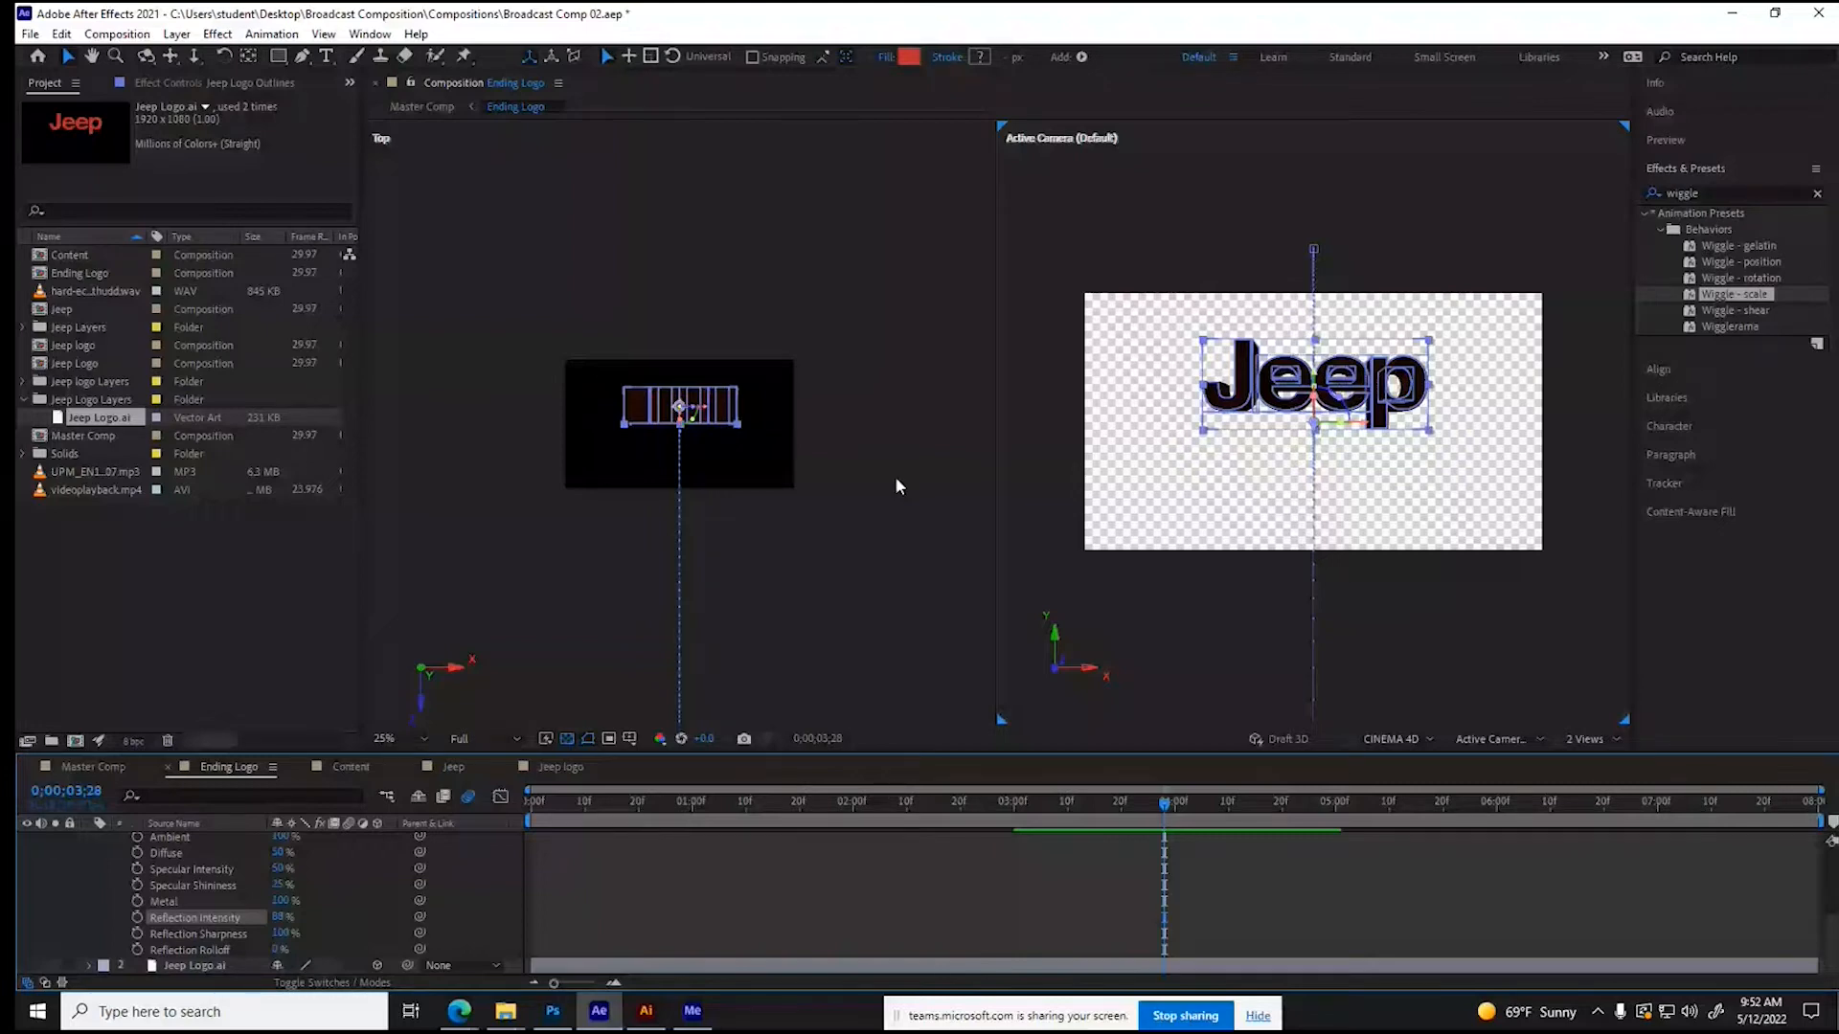
key(ctrl+alt+shift+l)
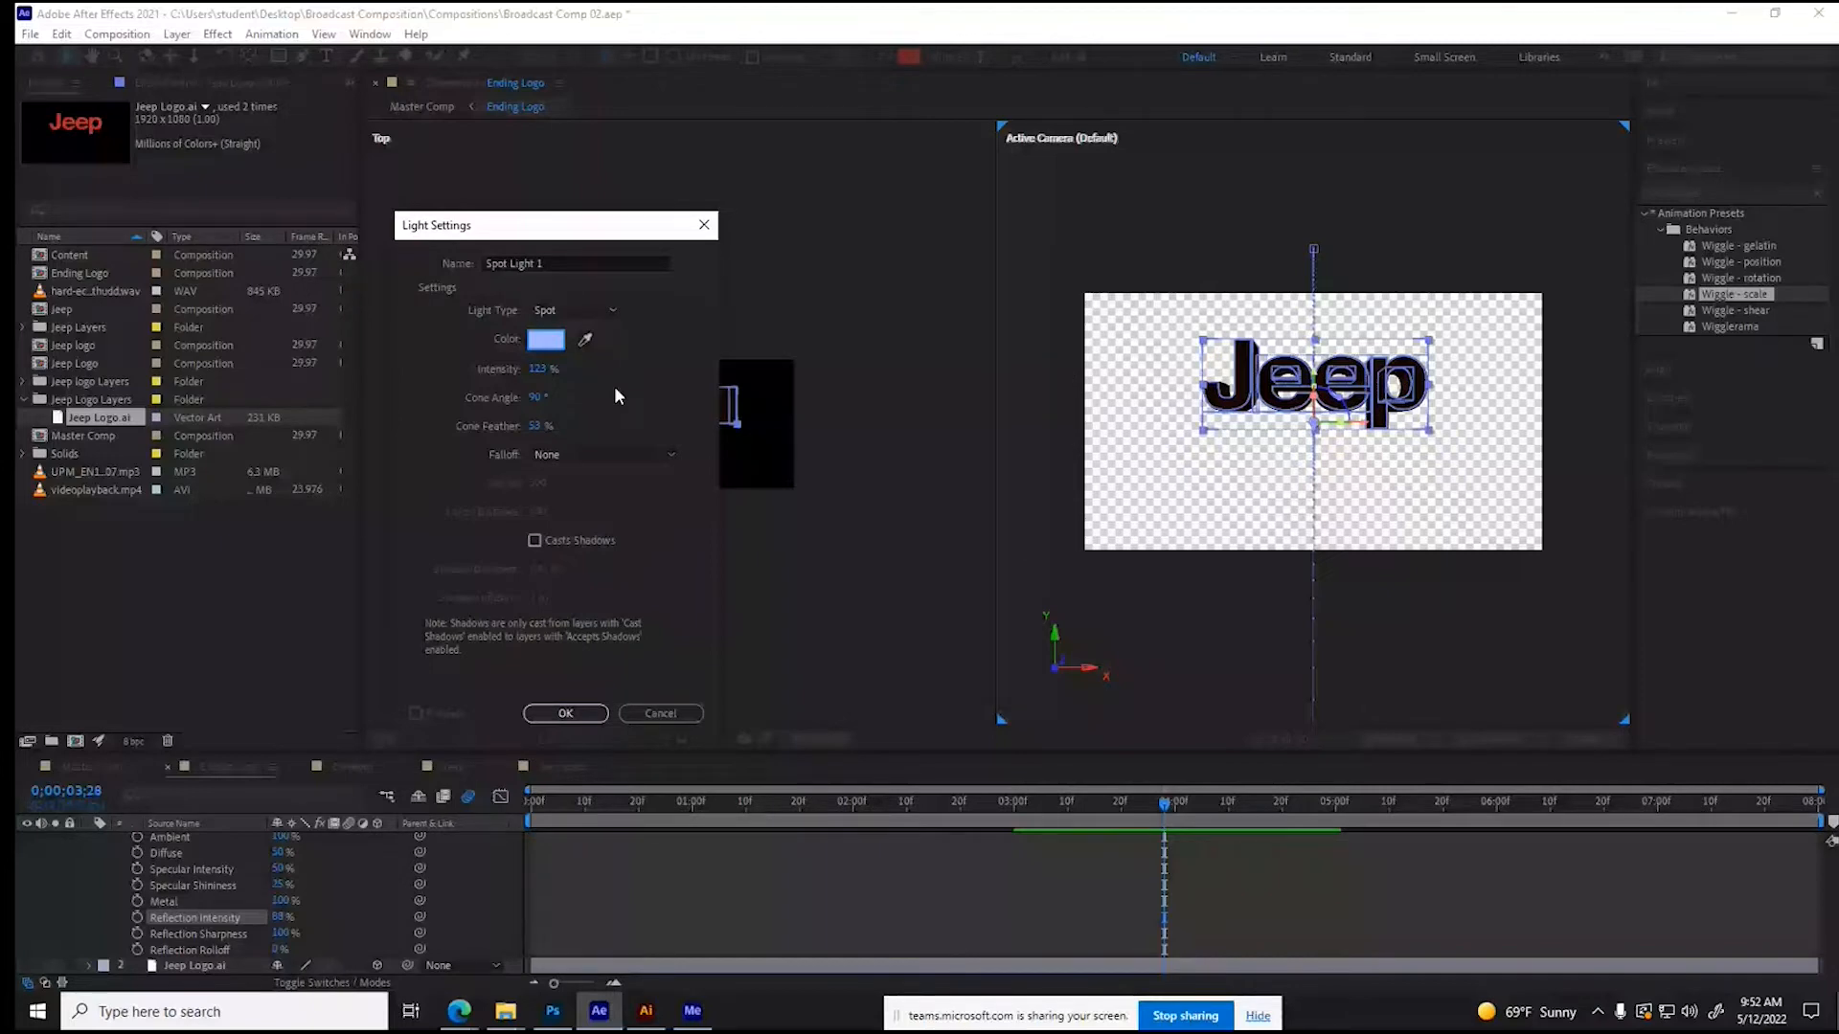
key(Return)
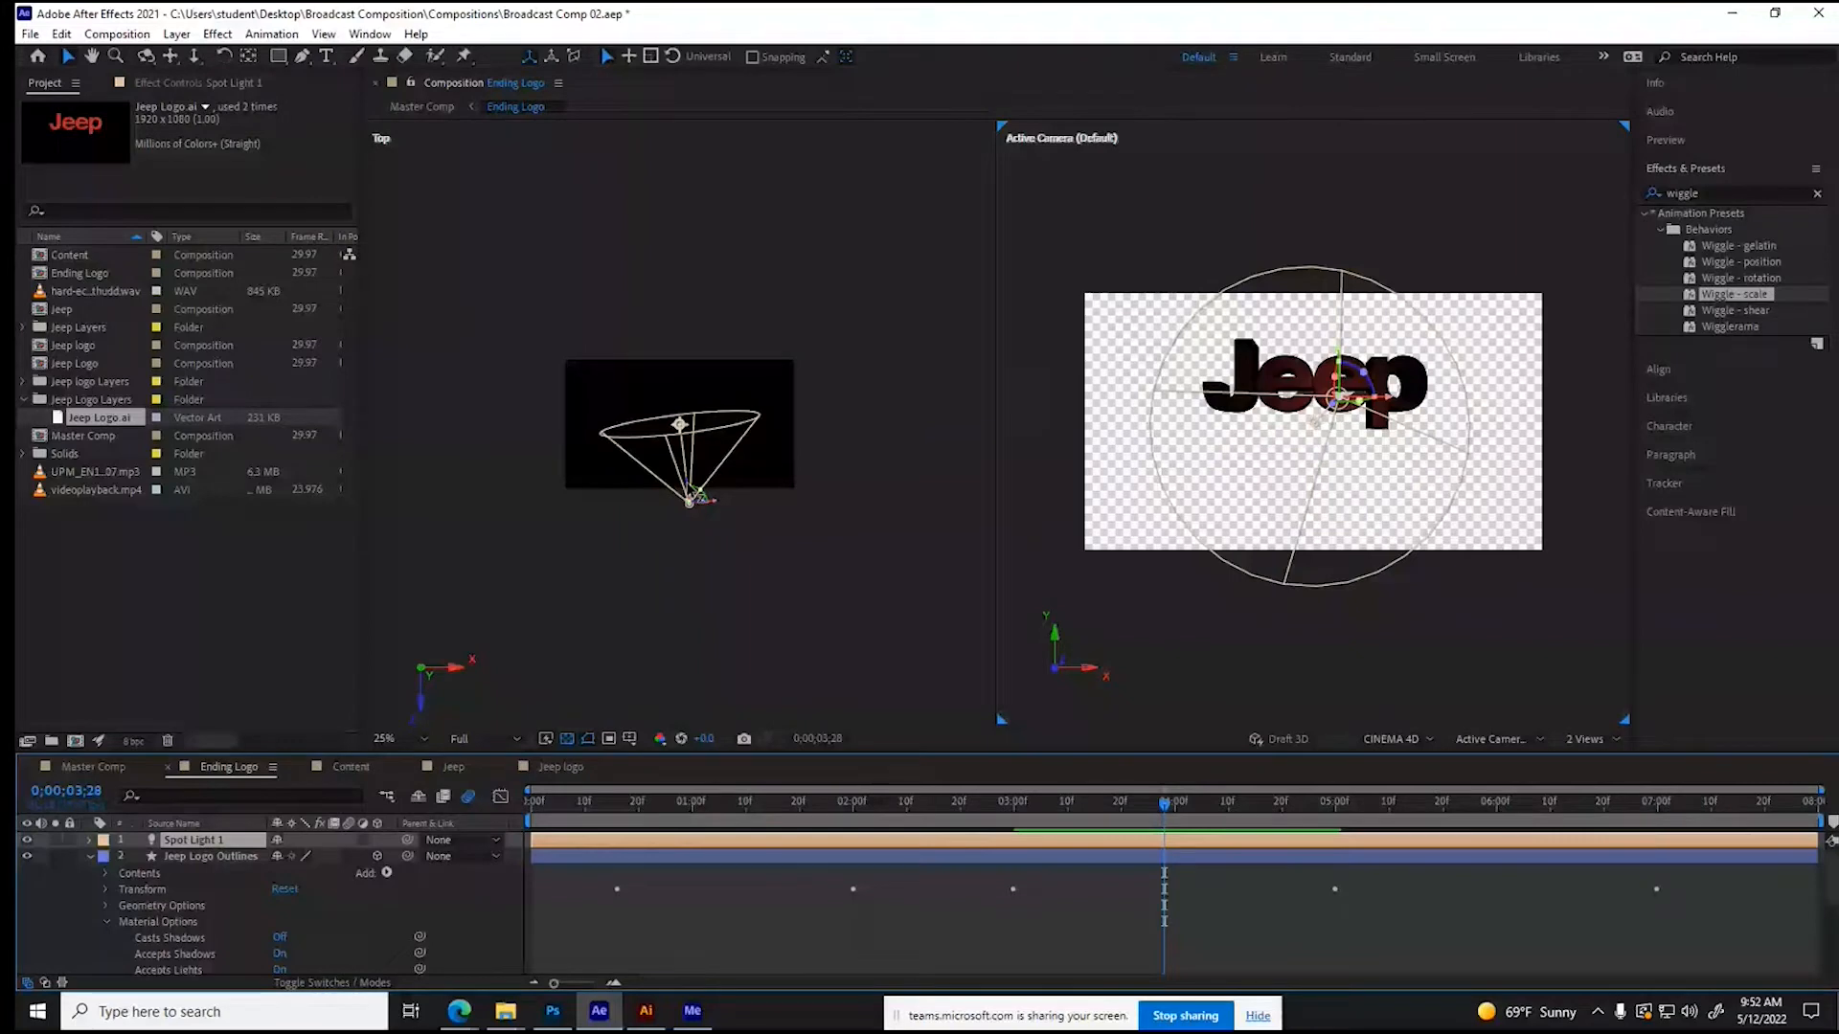
- In the Top view, move Spot Light 1 to the front right of the lettering and aim its point of interest at the logo
drag(716, 503, 794, 571)
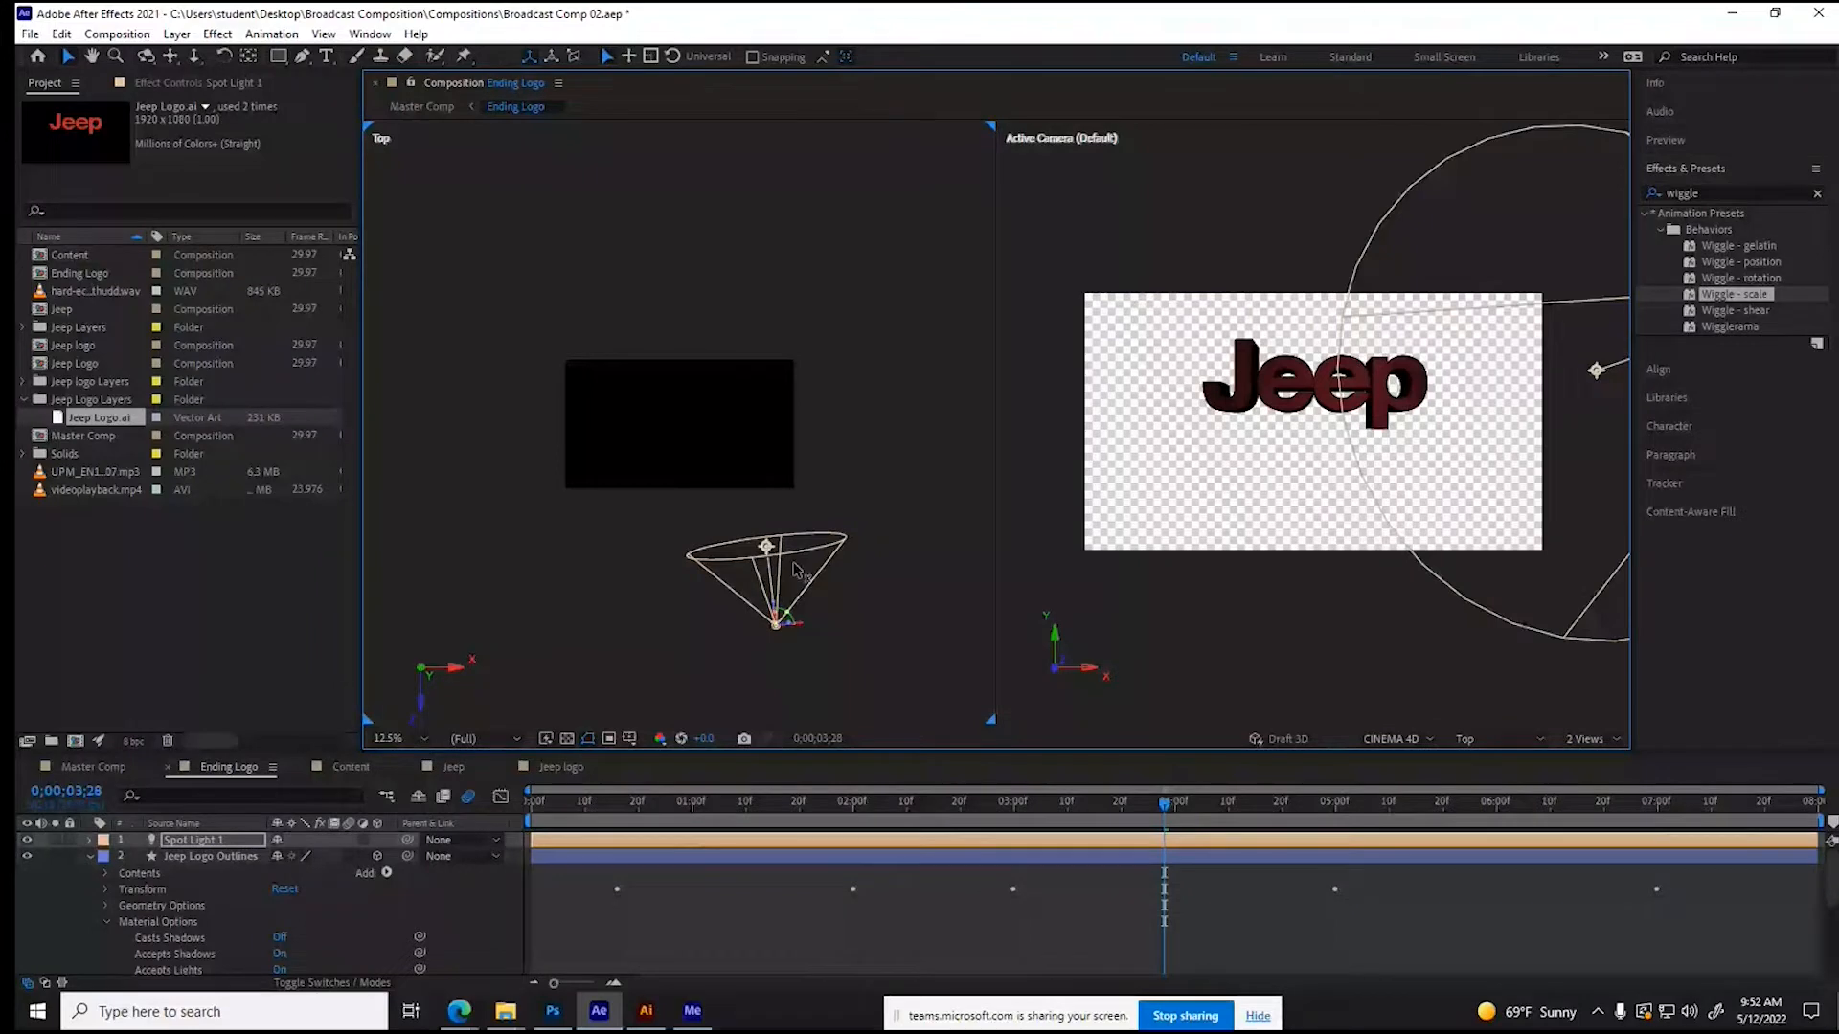
drag(766, 546, 700, 451)
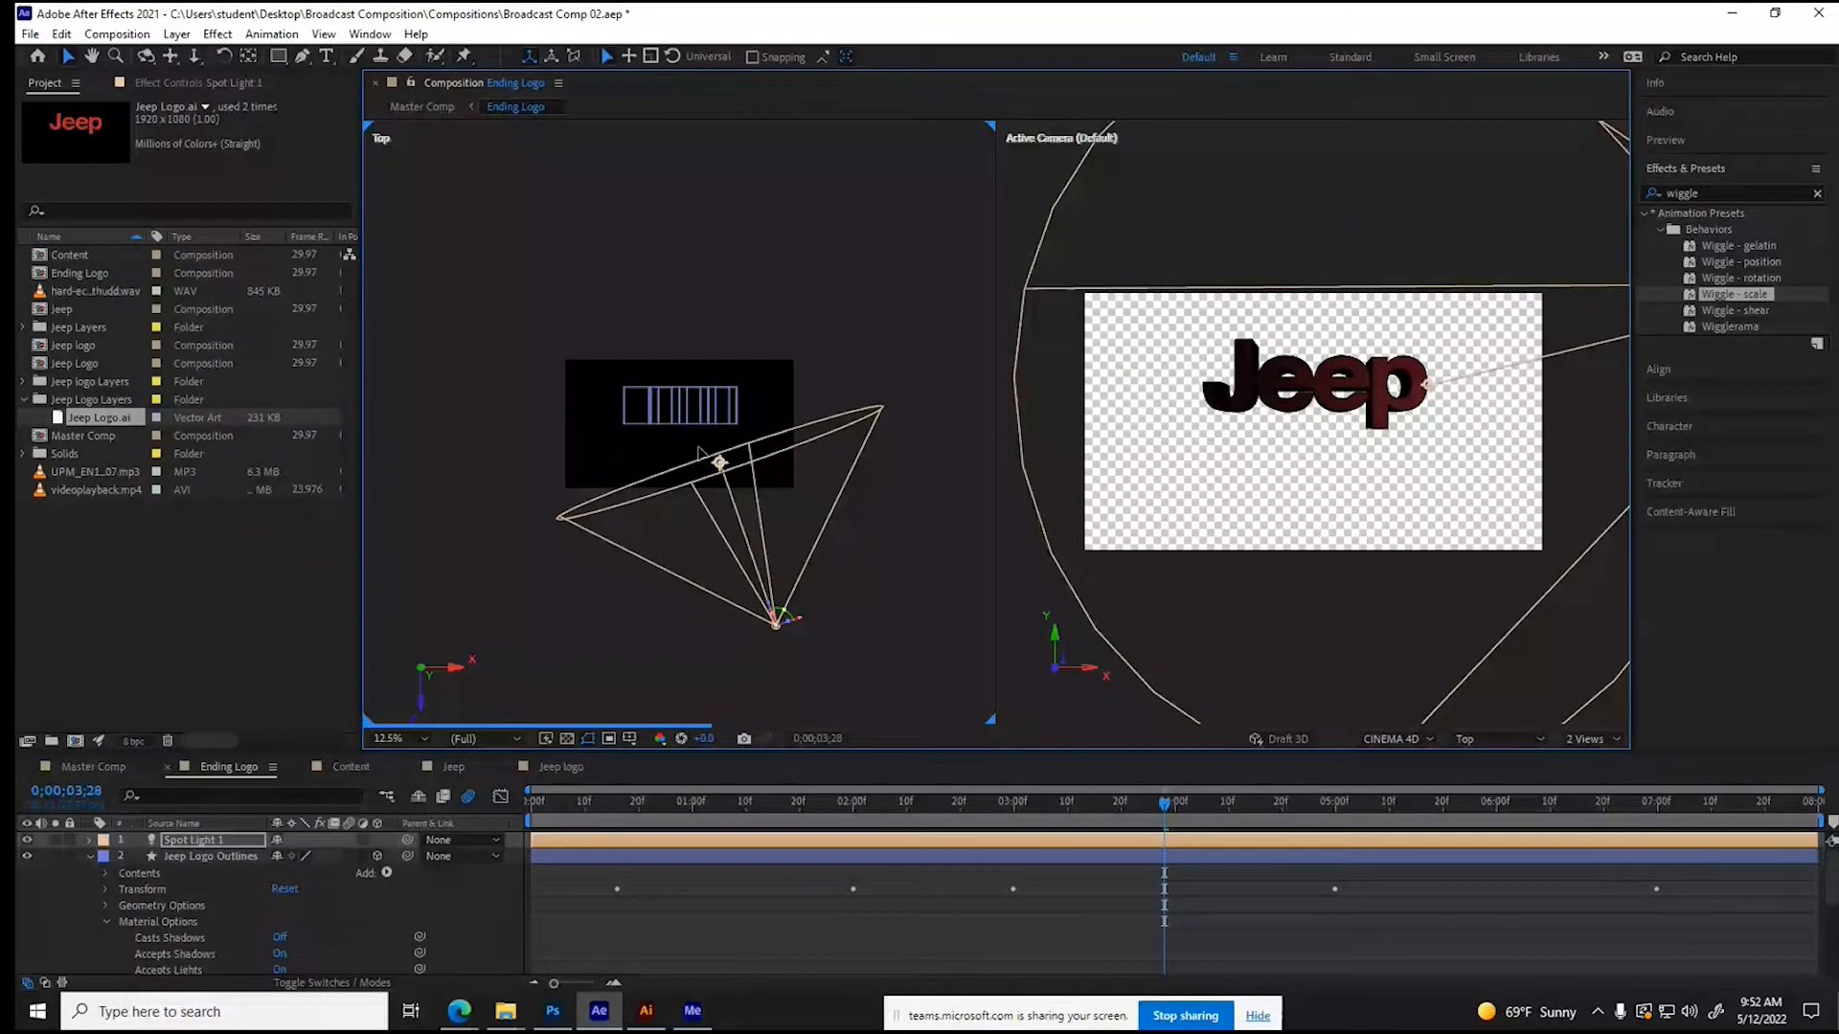
drag(700, 451, 679, 414)
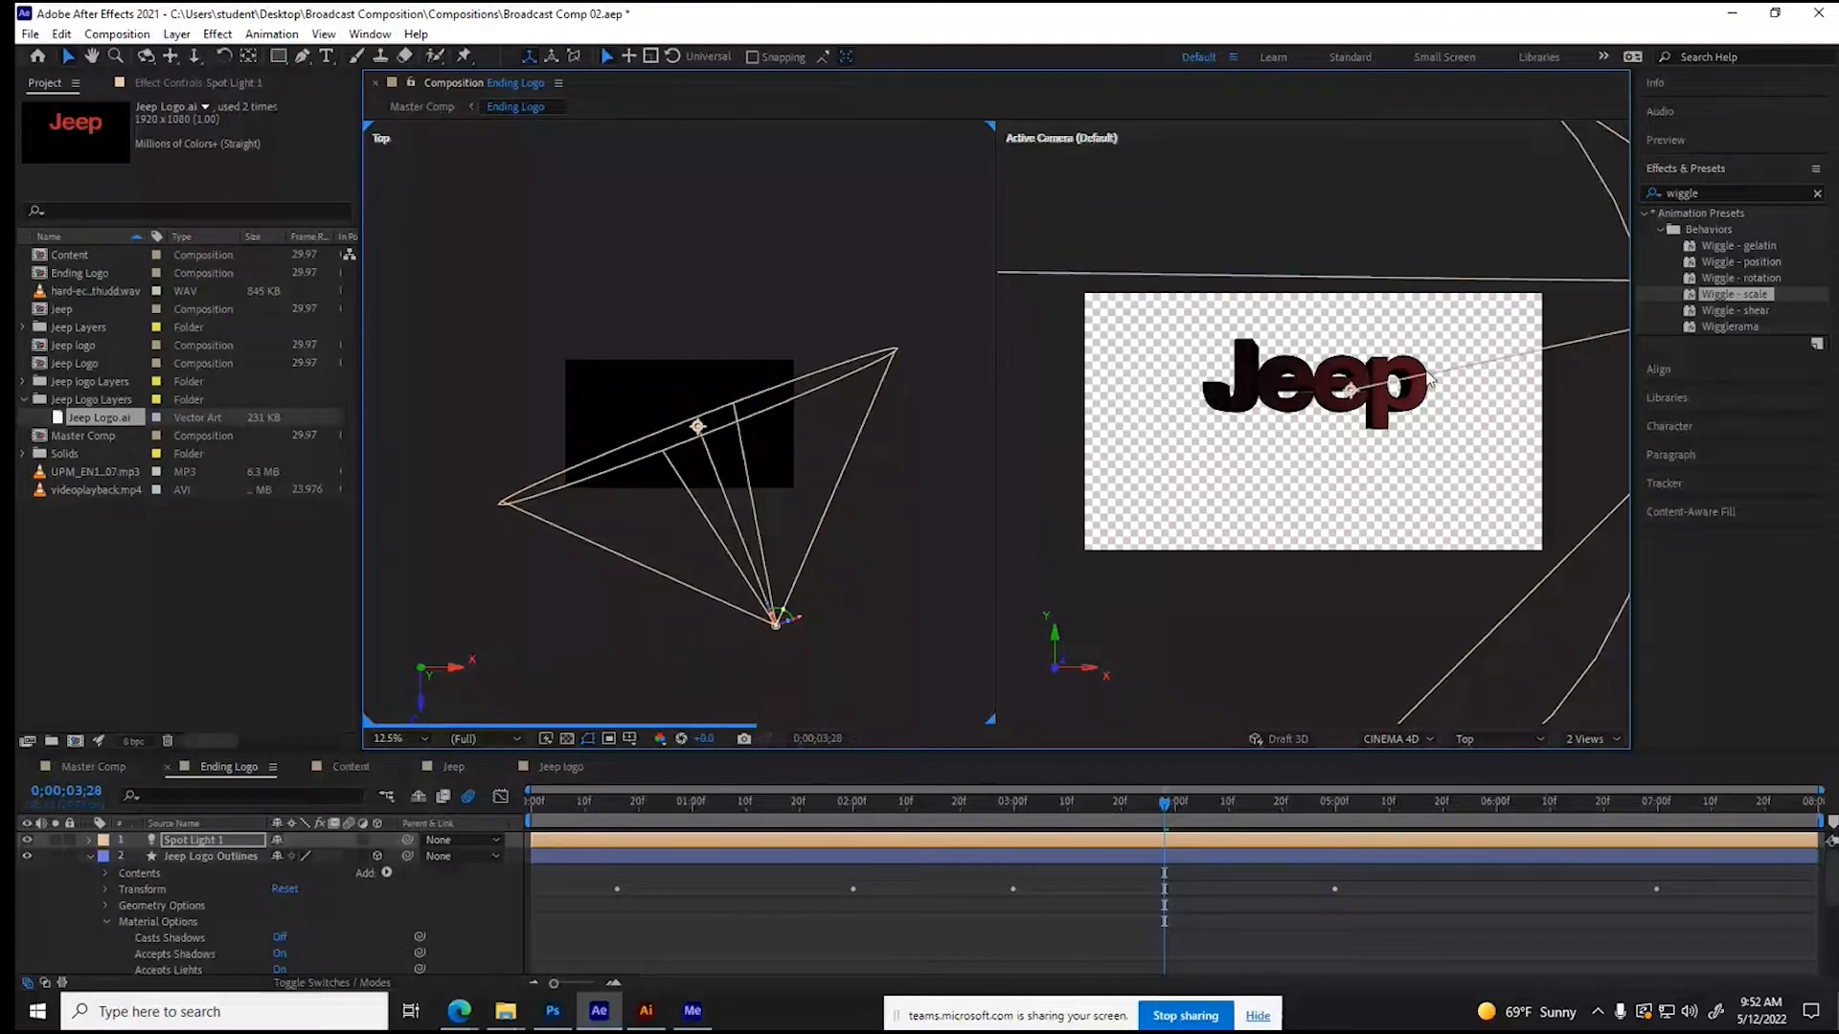
- Raise the Intensity of Spot Light 1 to about 179%
double_click(193, 840)
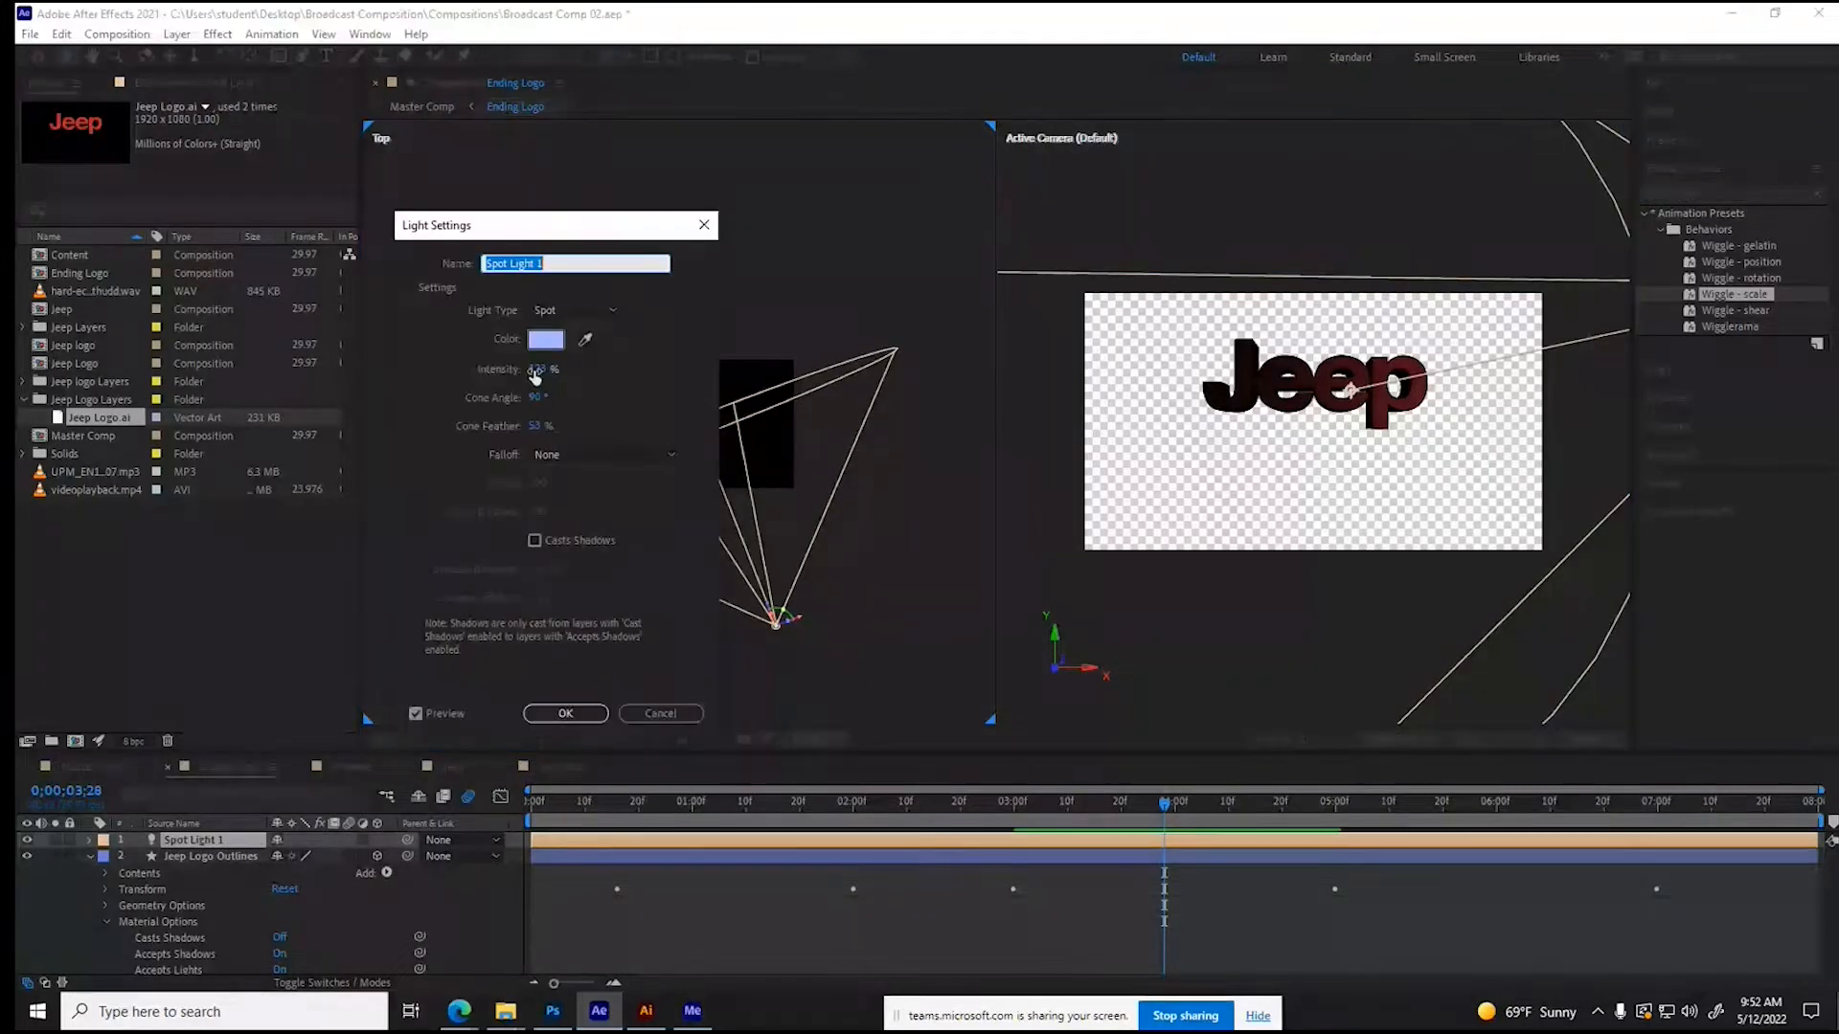
drag(535, 374, 588, 369)
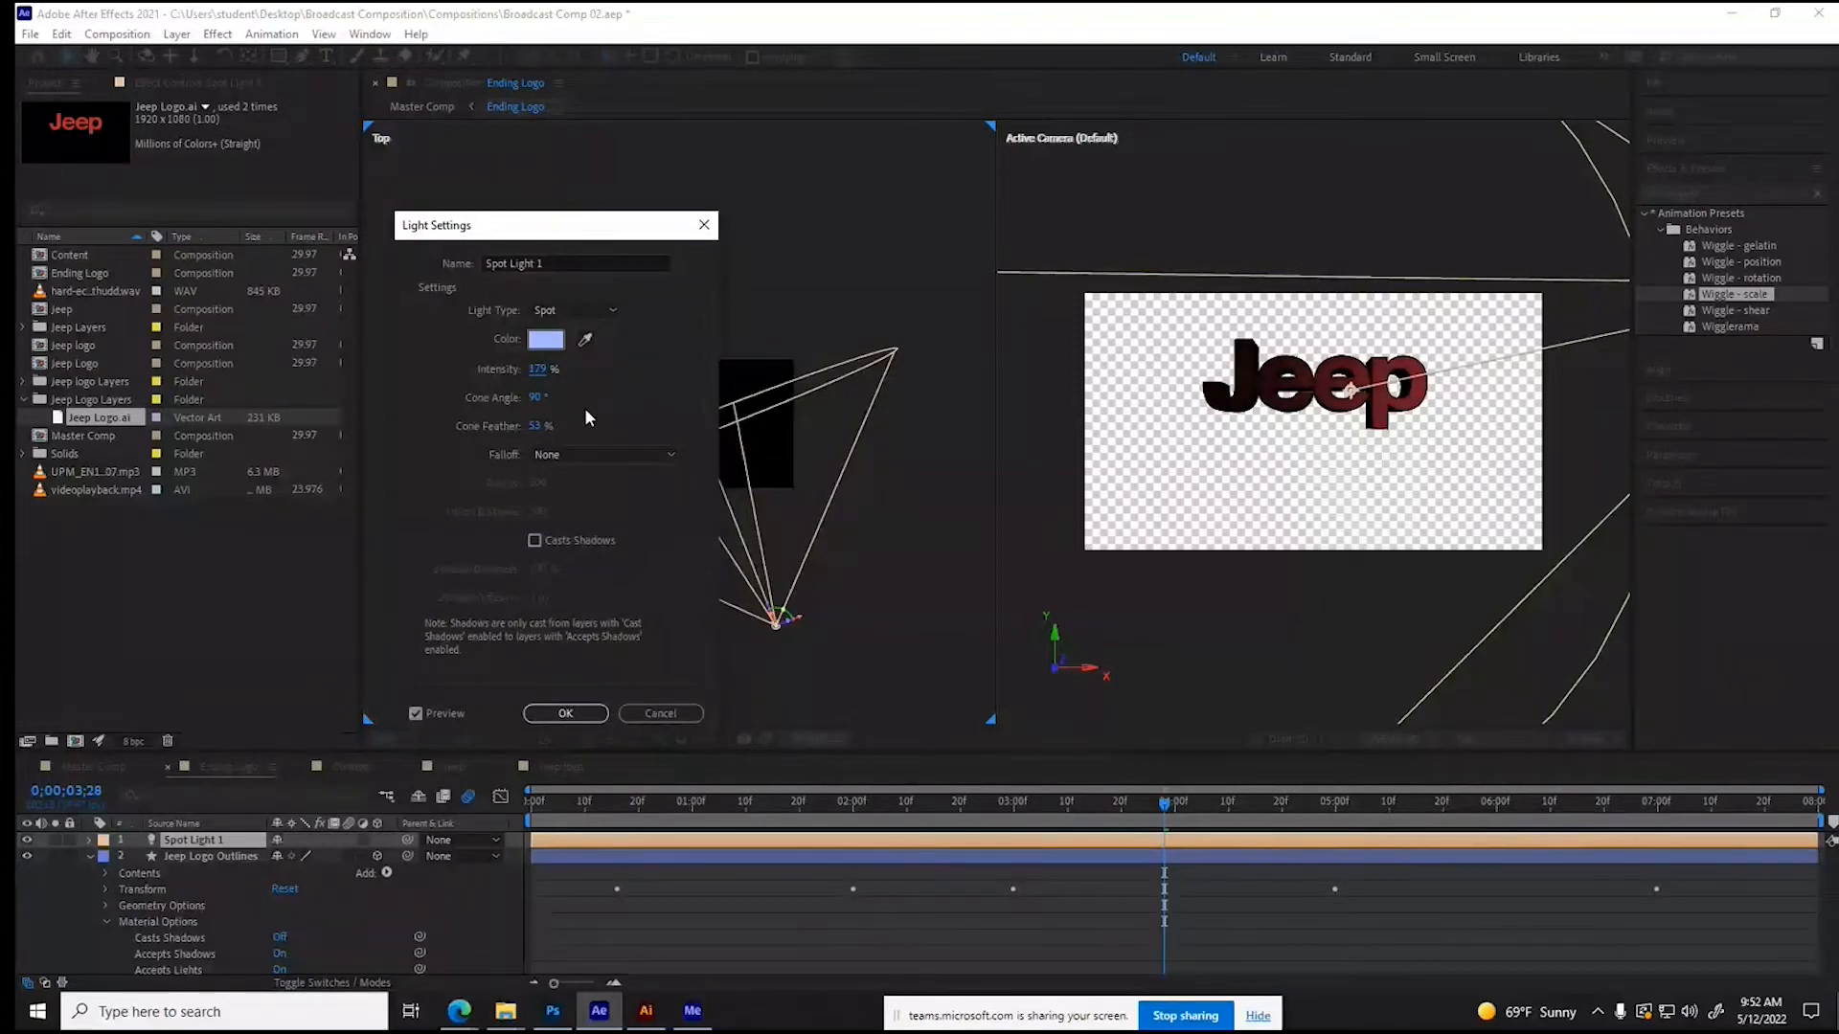
click(563, 714)
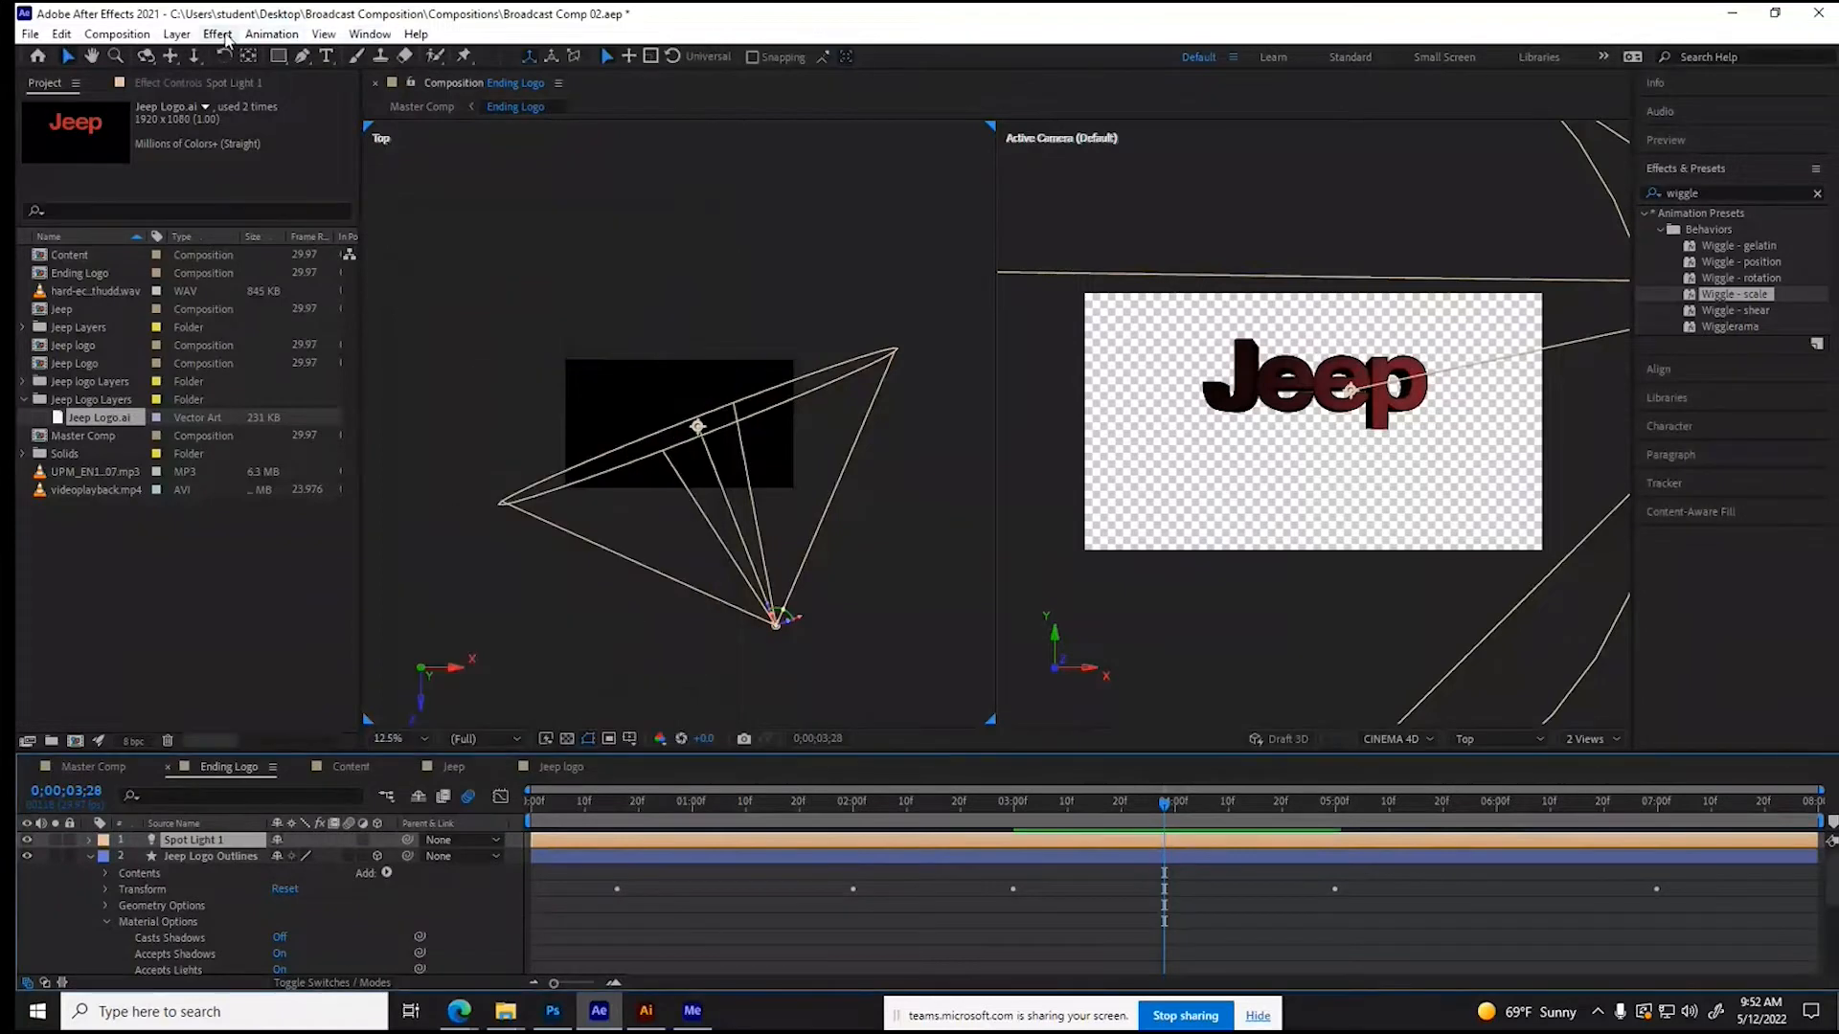
- Add a second Spot light, Spot Light 2, with the warm orange light color F9C873
click(176, 34)
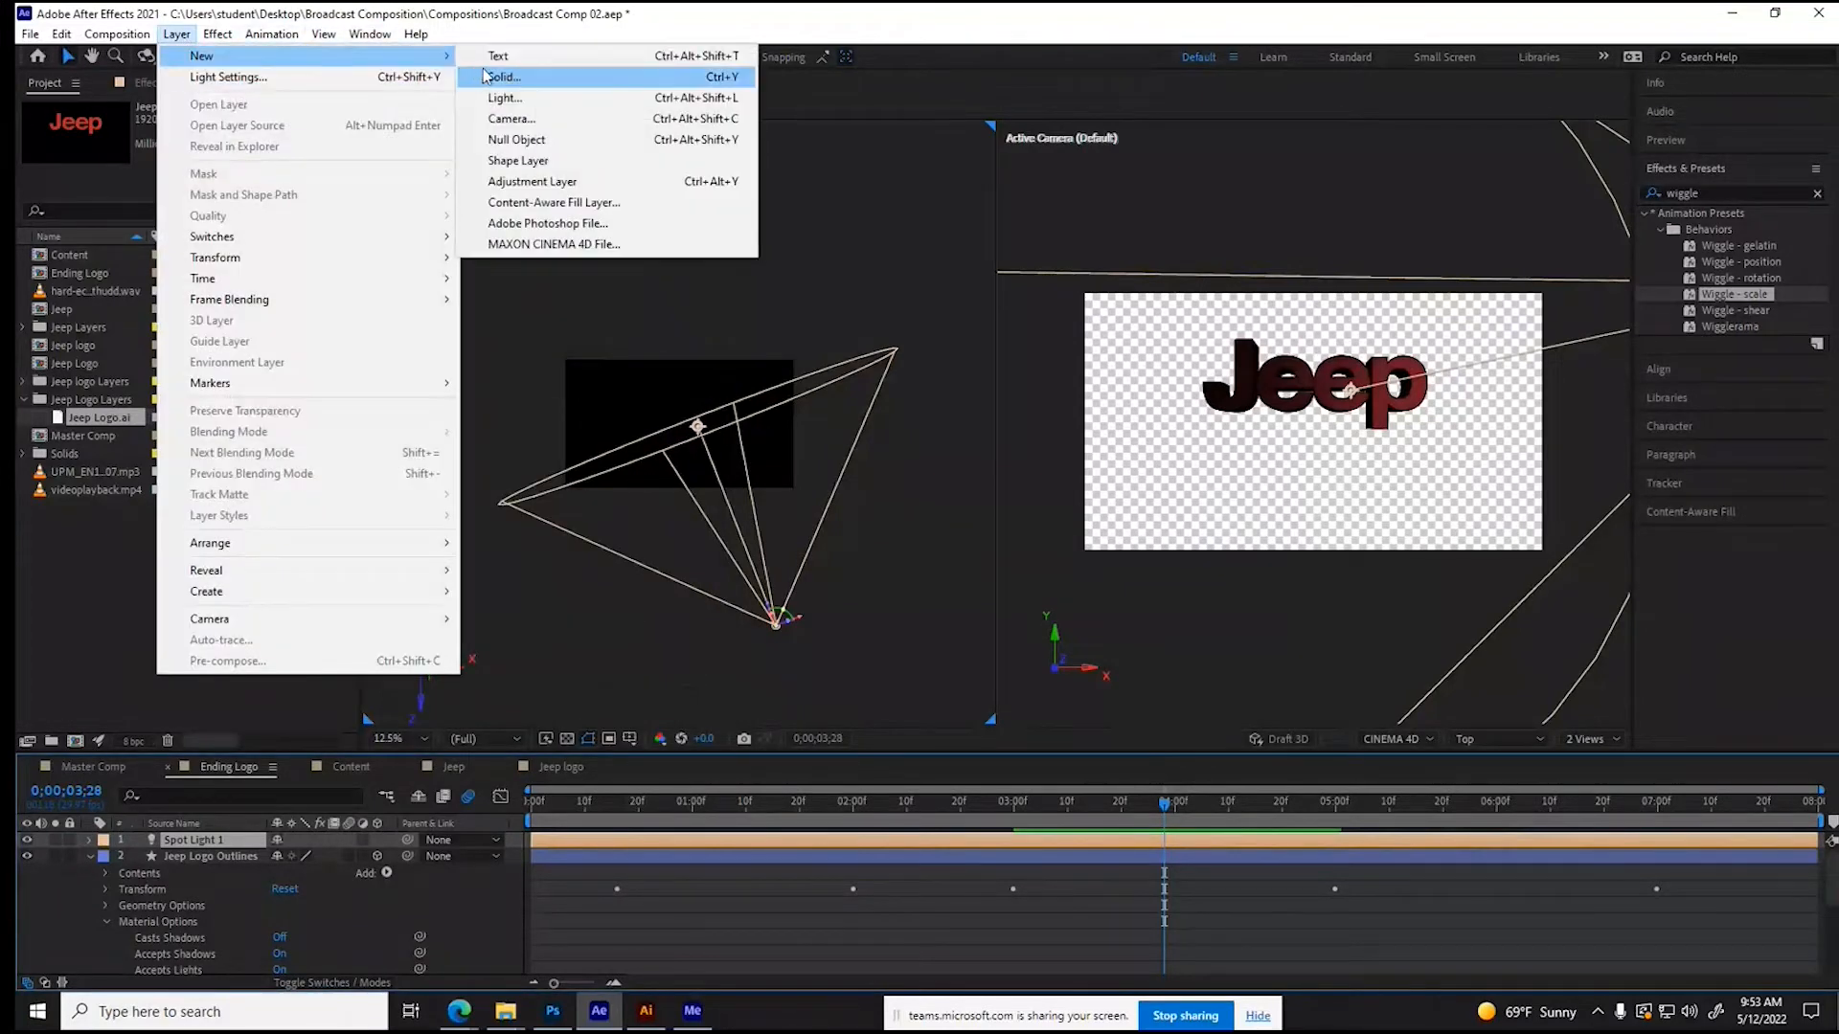
click(504, 98)
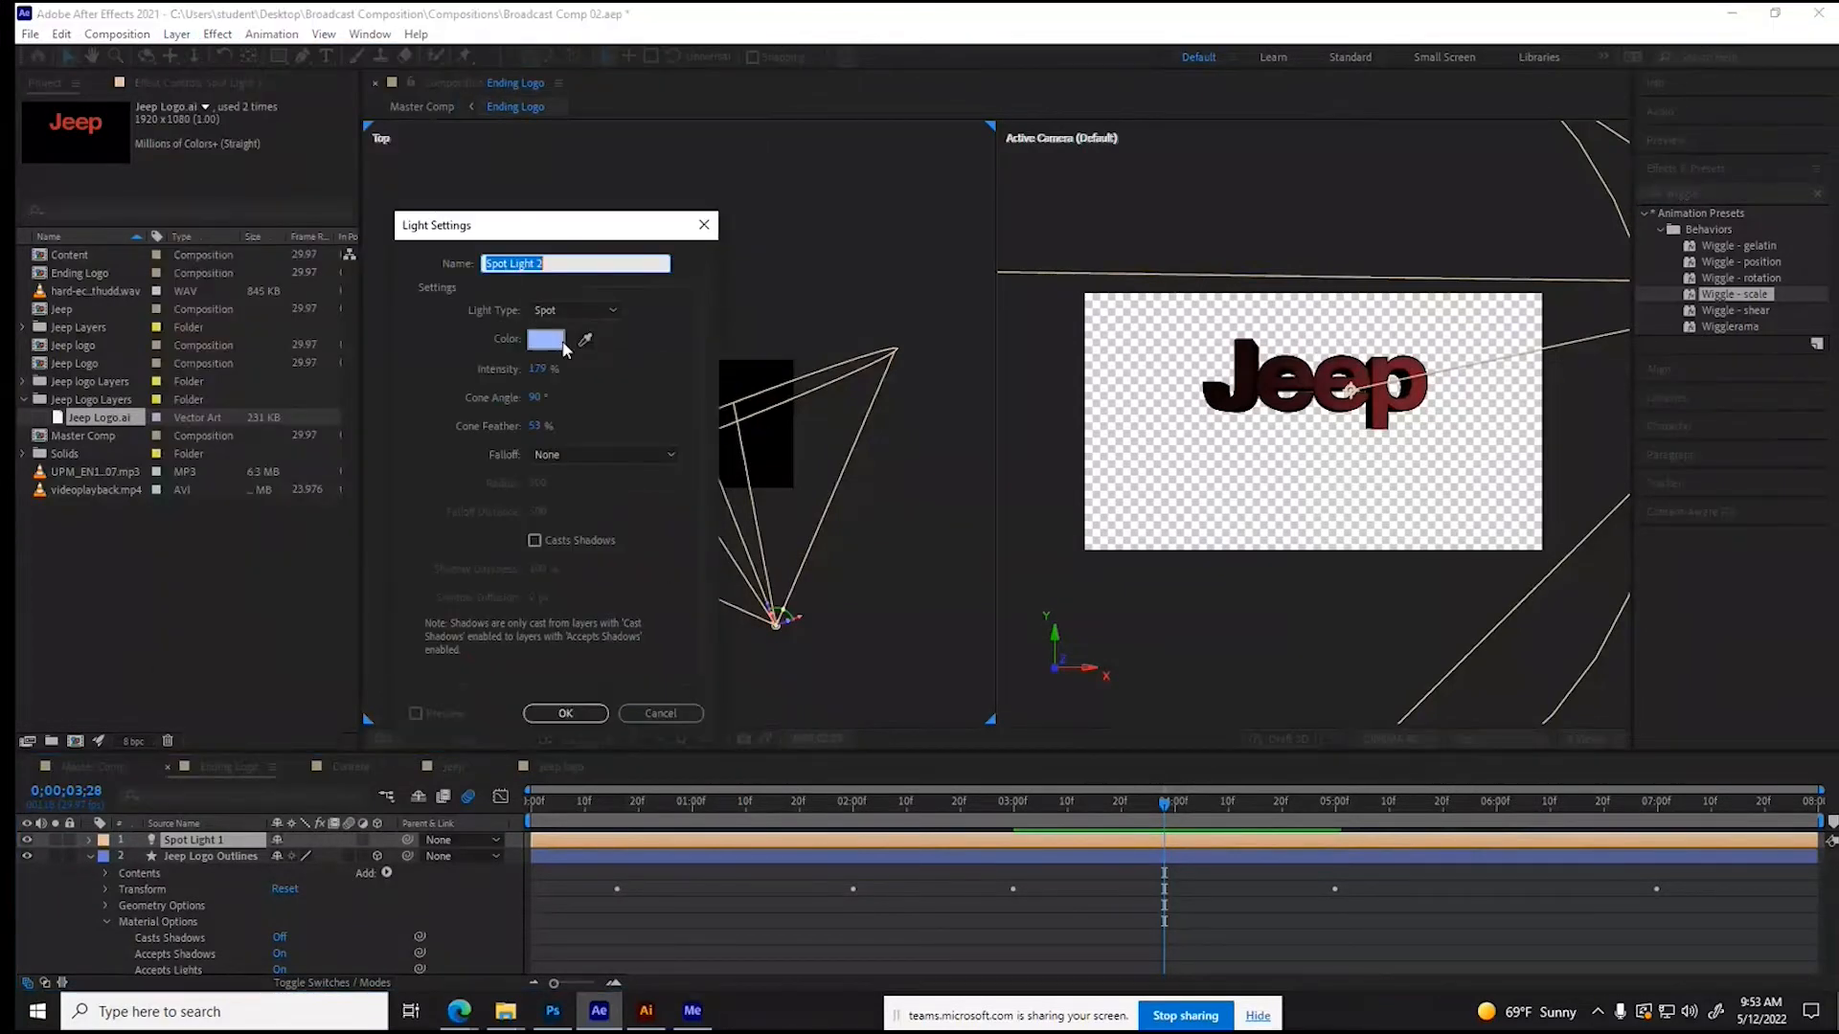
click(546, 339)
click(962, 591)
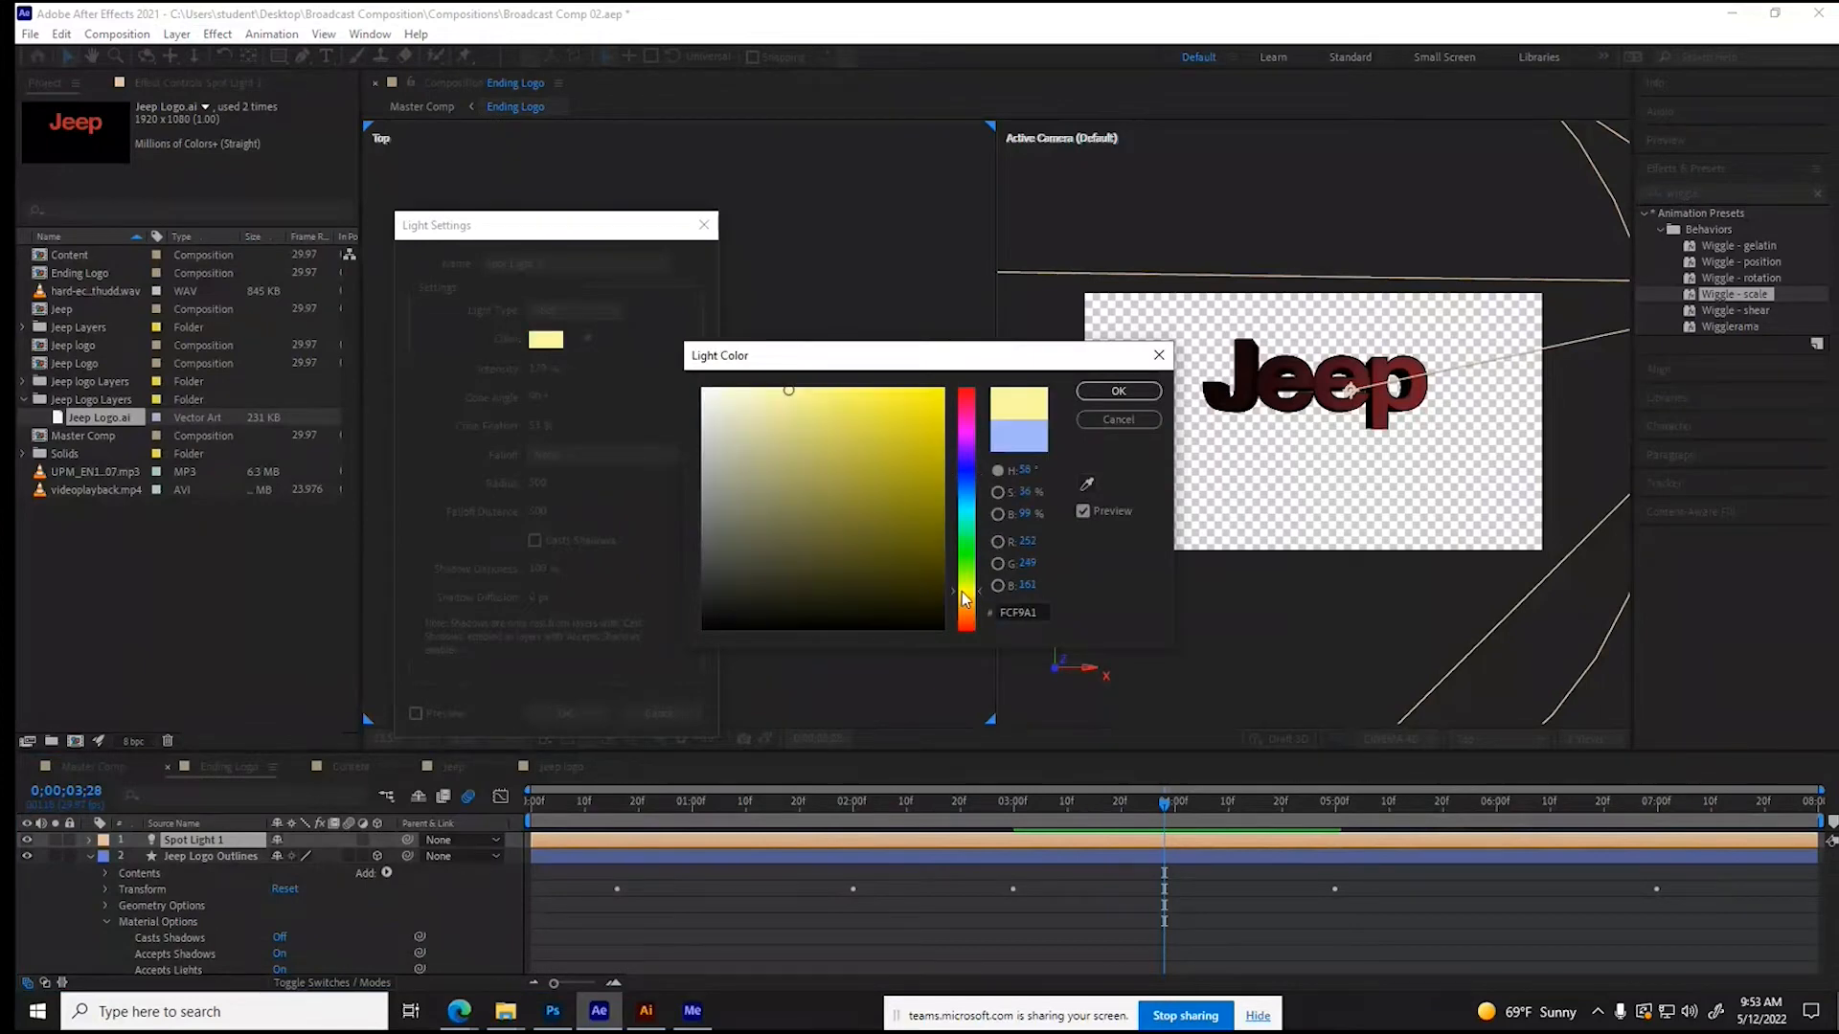
click(967, 609)
drag(967, 602, 968, 606)
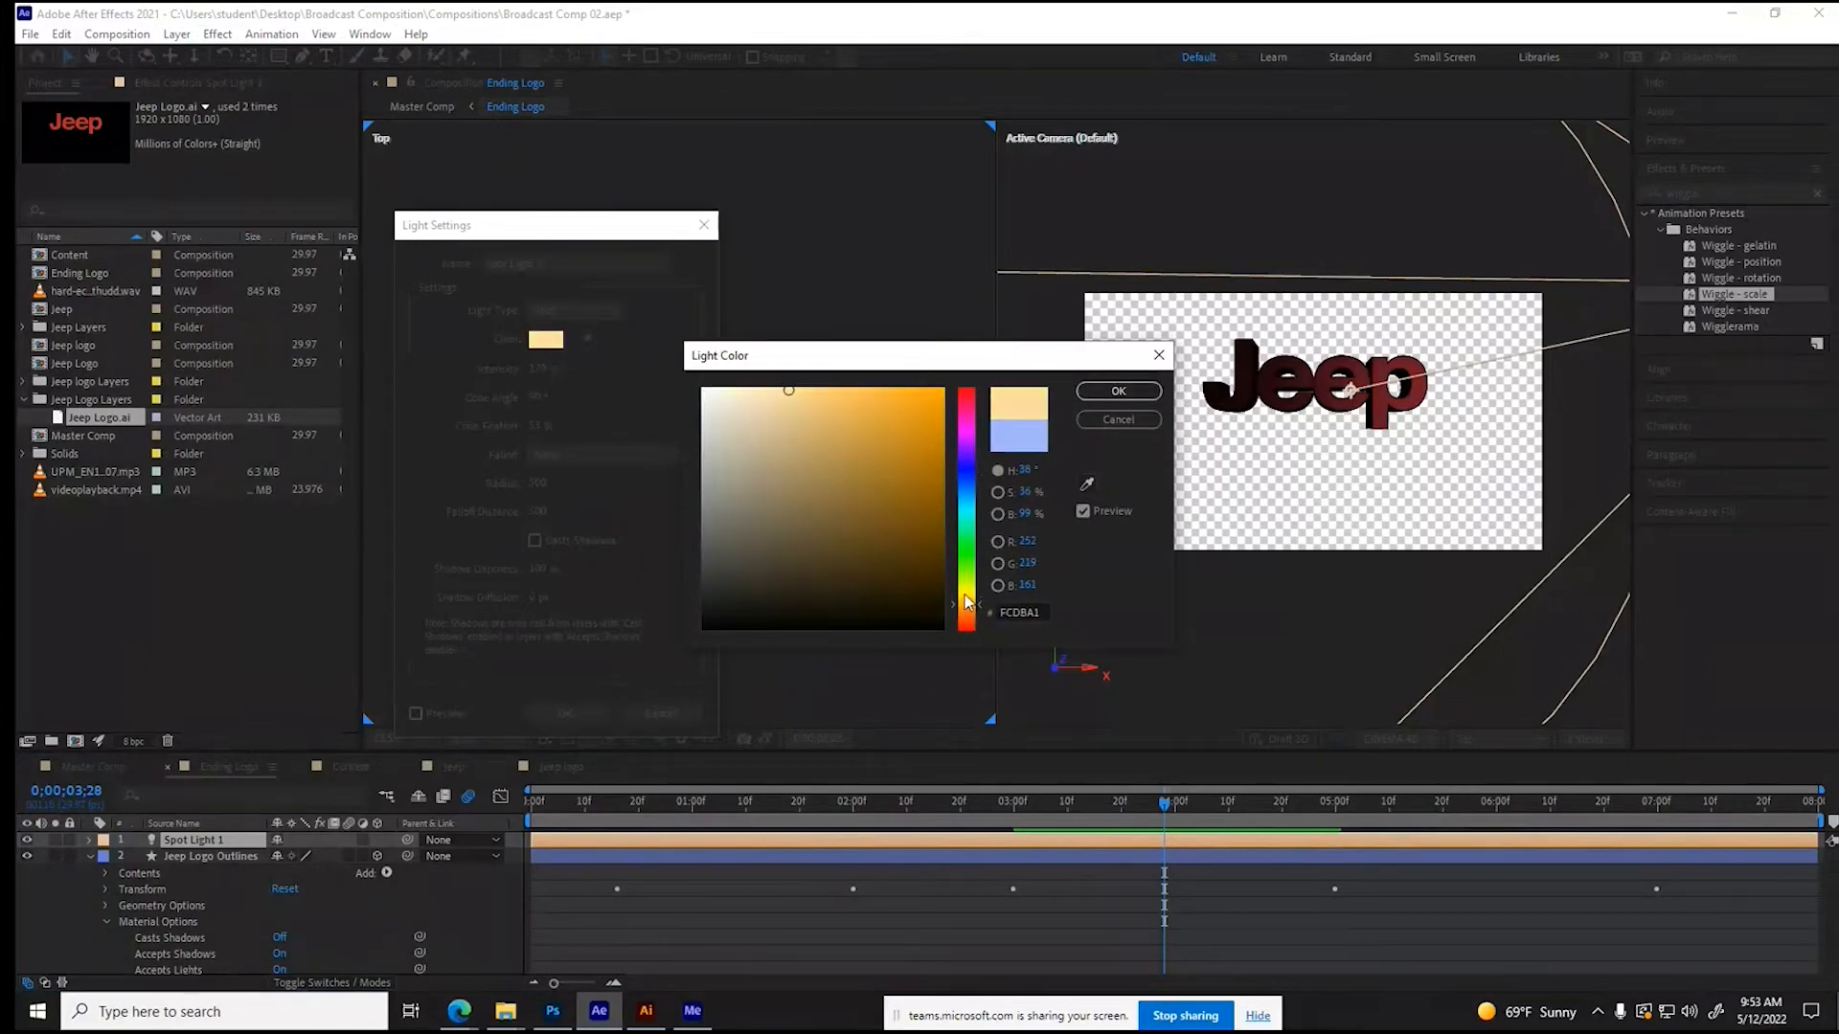
click(831, 393)
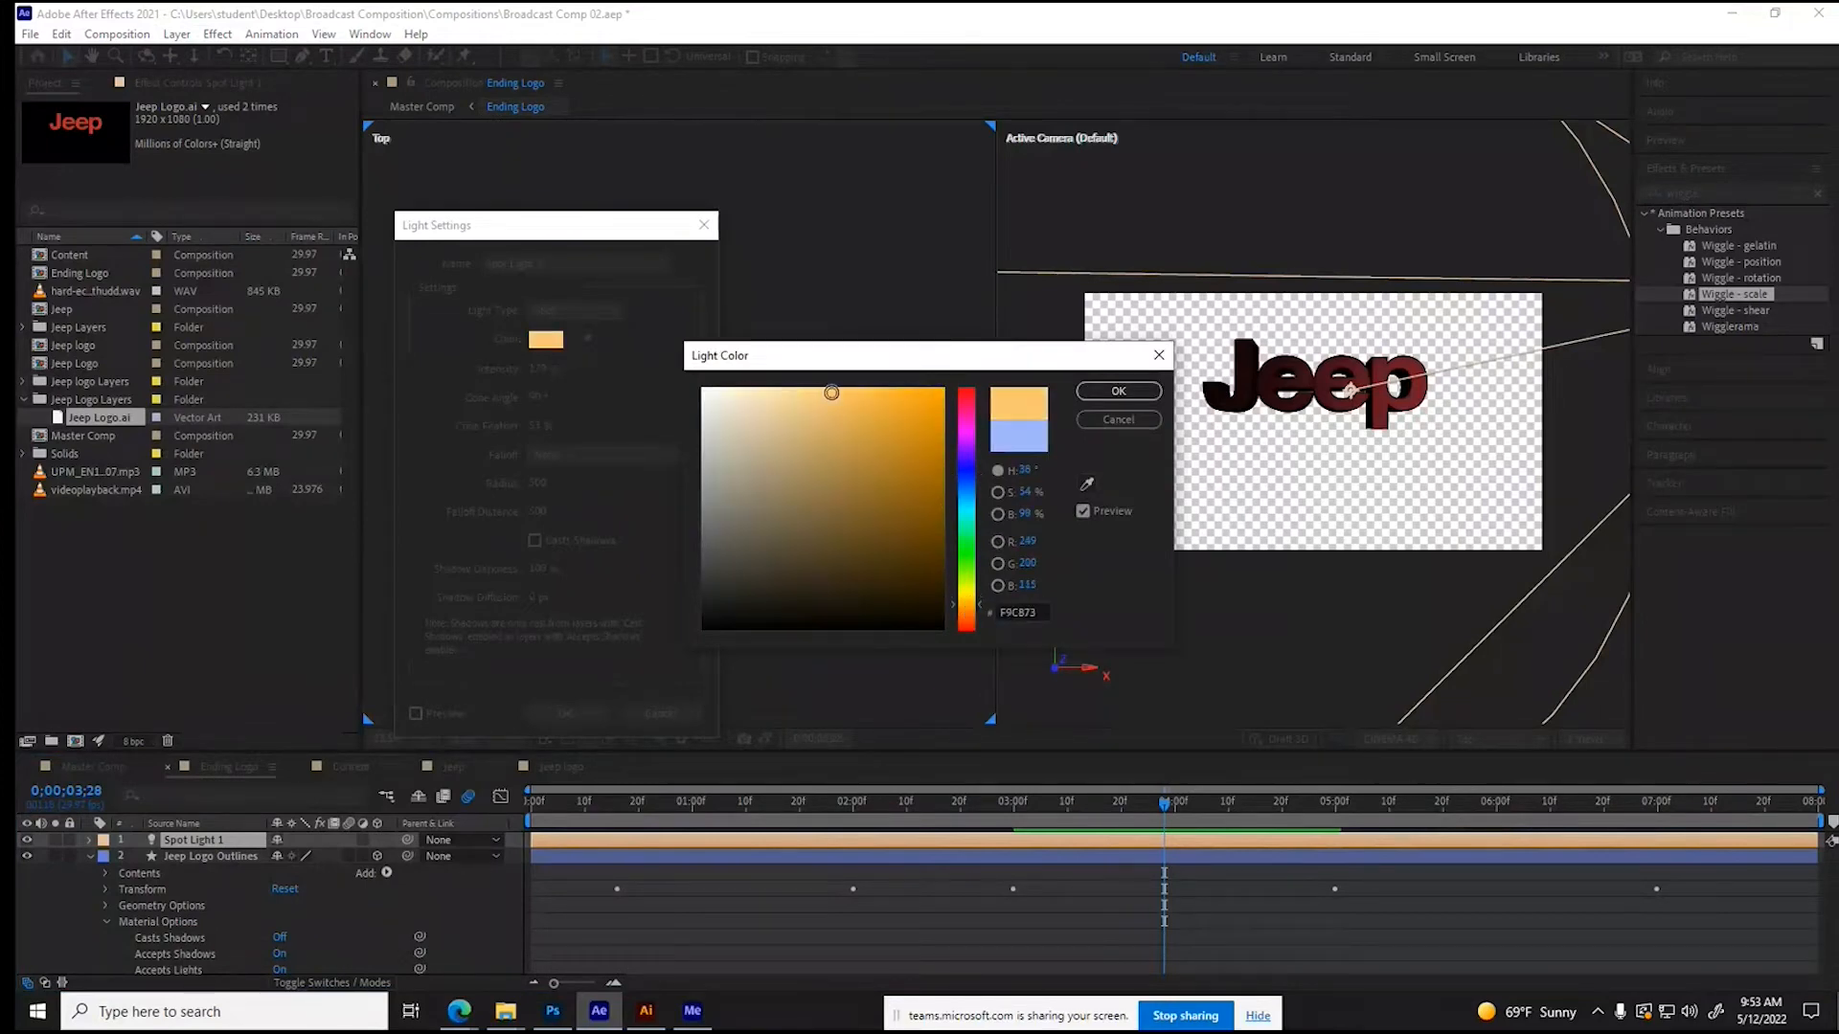
click(1118, 390)
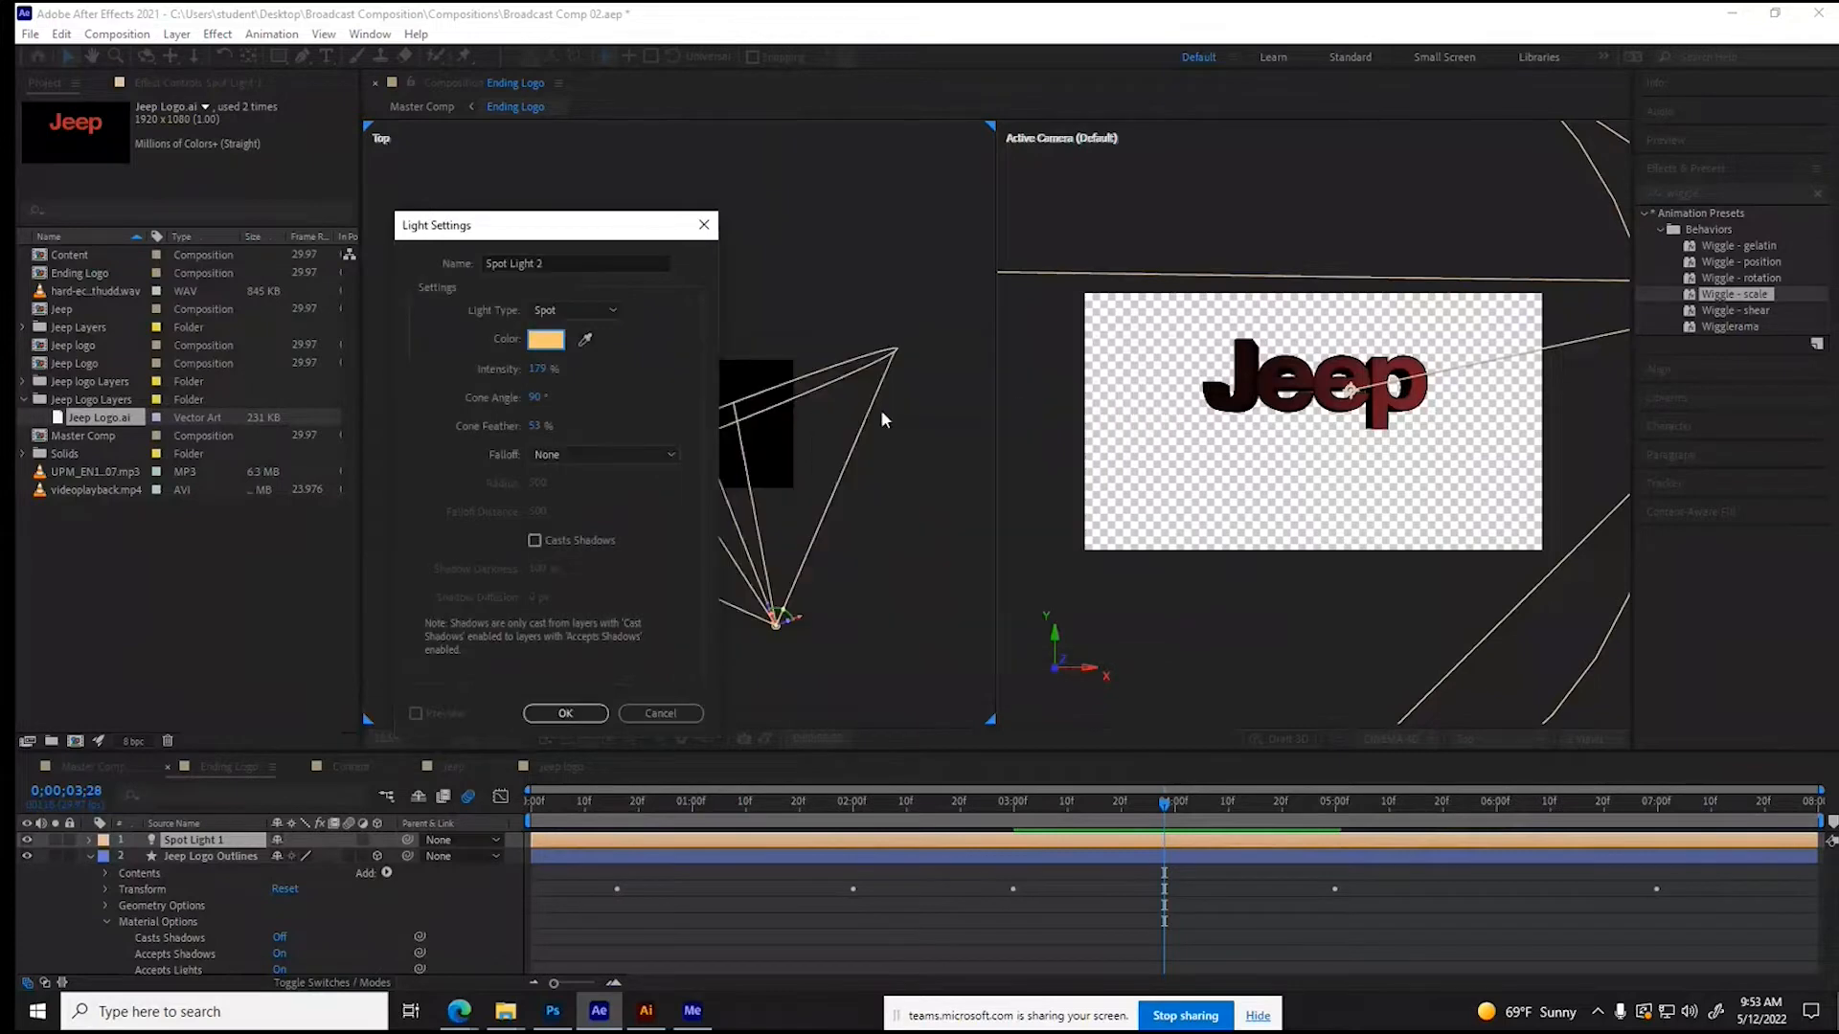
click(573, 708)
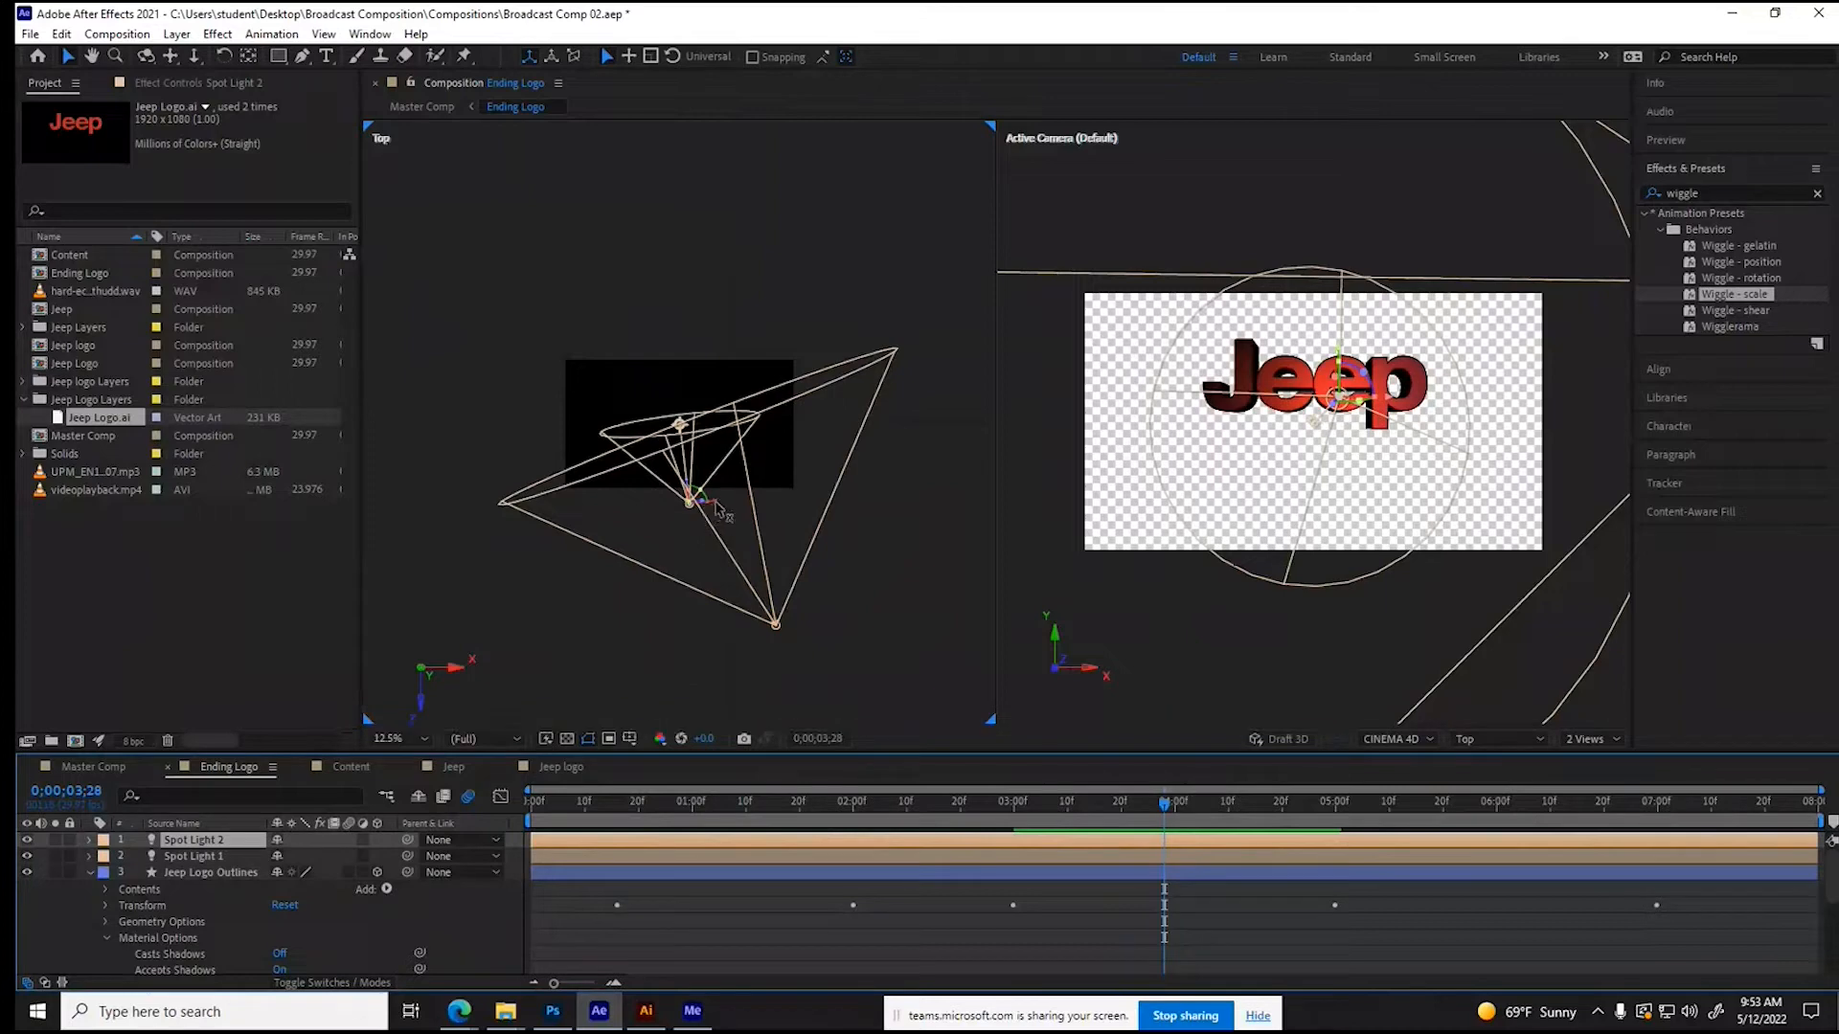
- In the Top view, move Spot Light 2 to the front left of the lettering and aim its point of interest at the logo
drag(714, 505, 450, 540)
click(1072, 585)
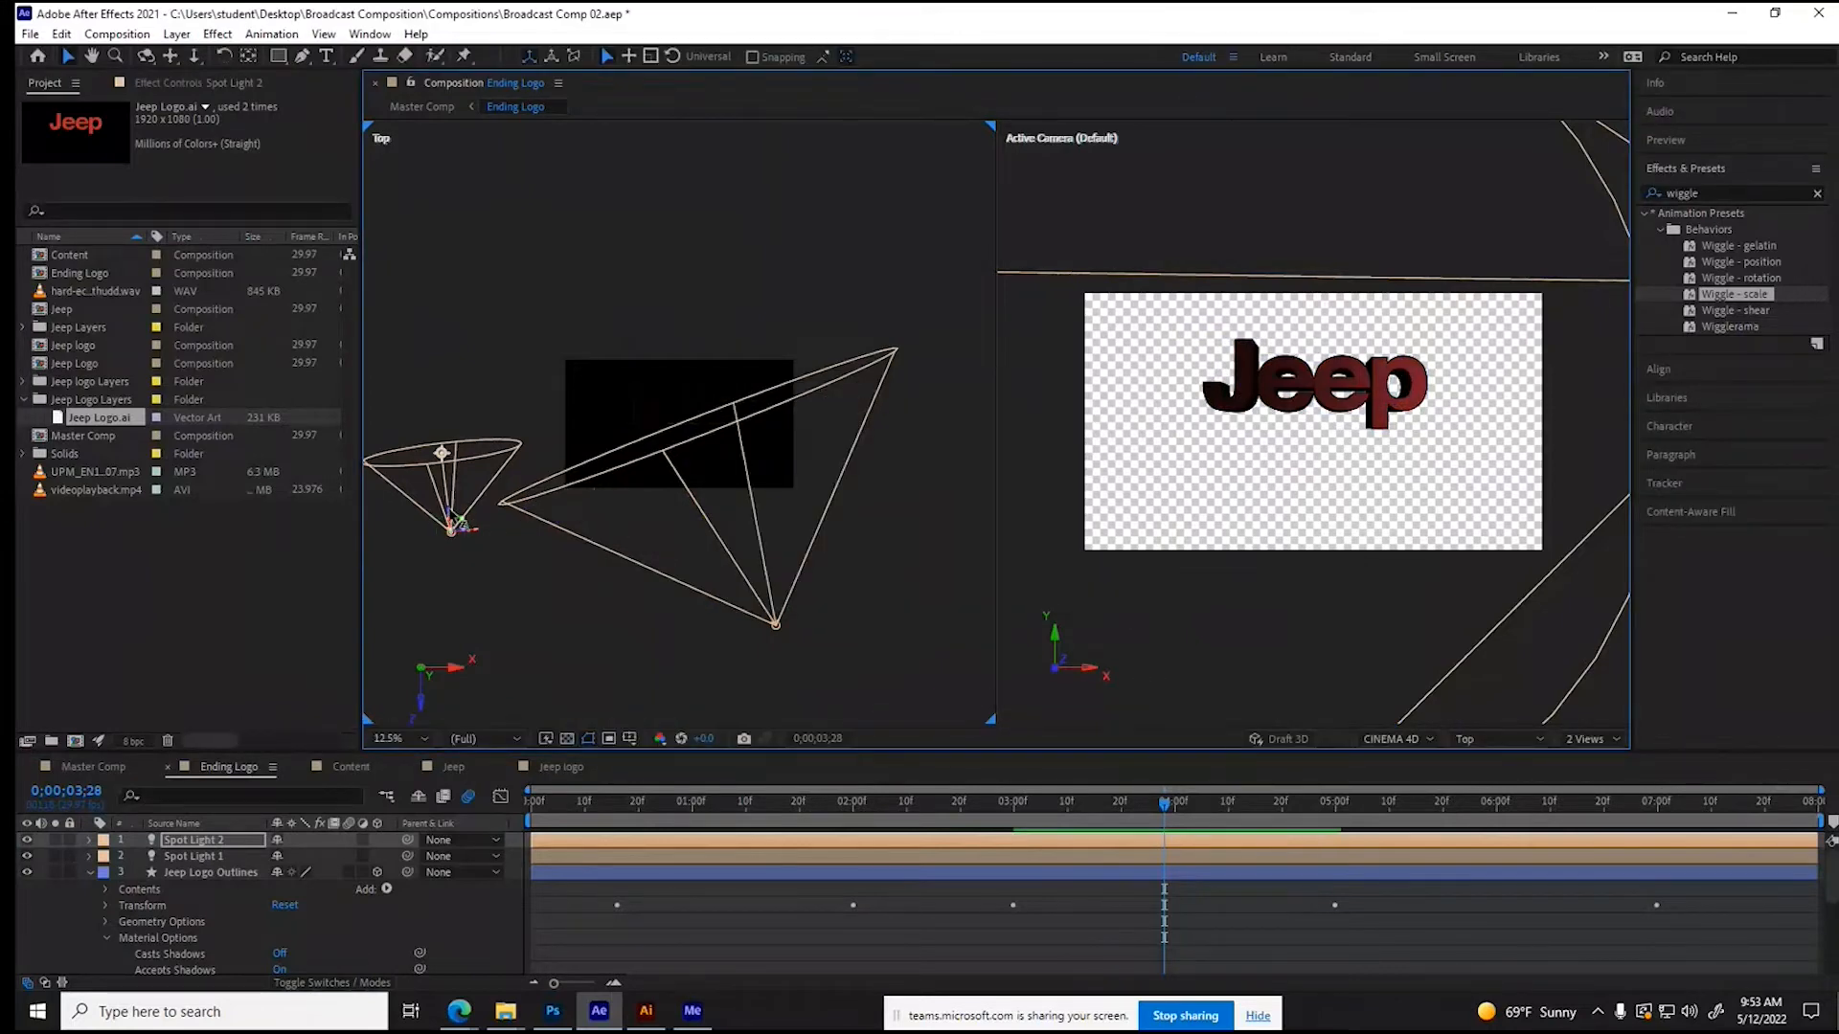
drag(451, 529, 463, 620)
drag(452, 535, 670, 407)
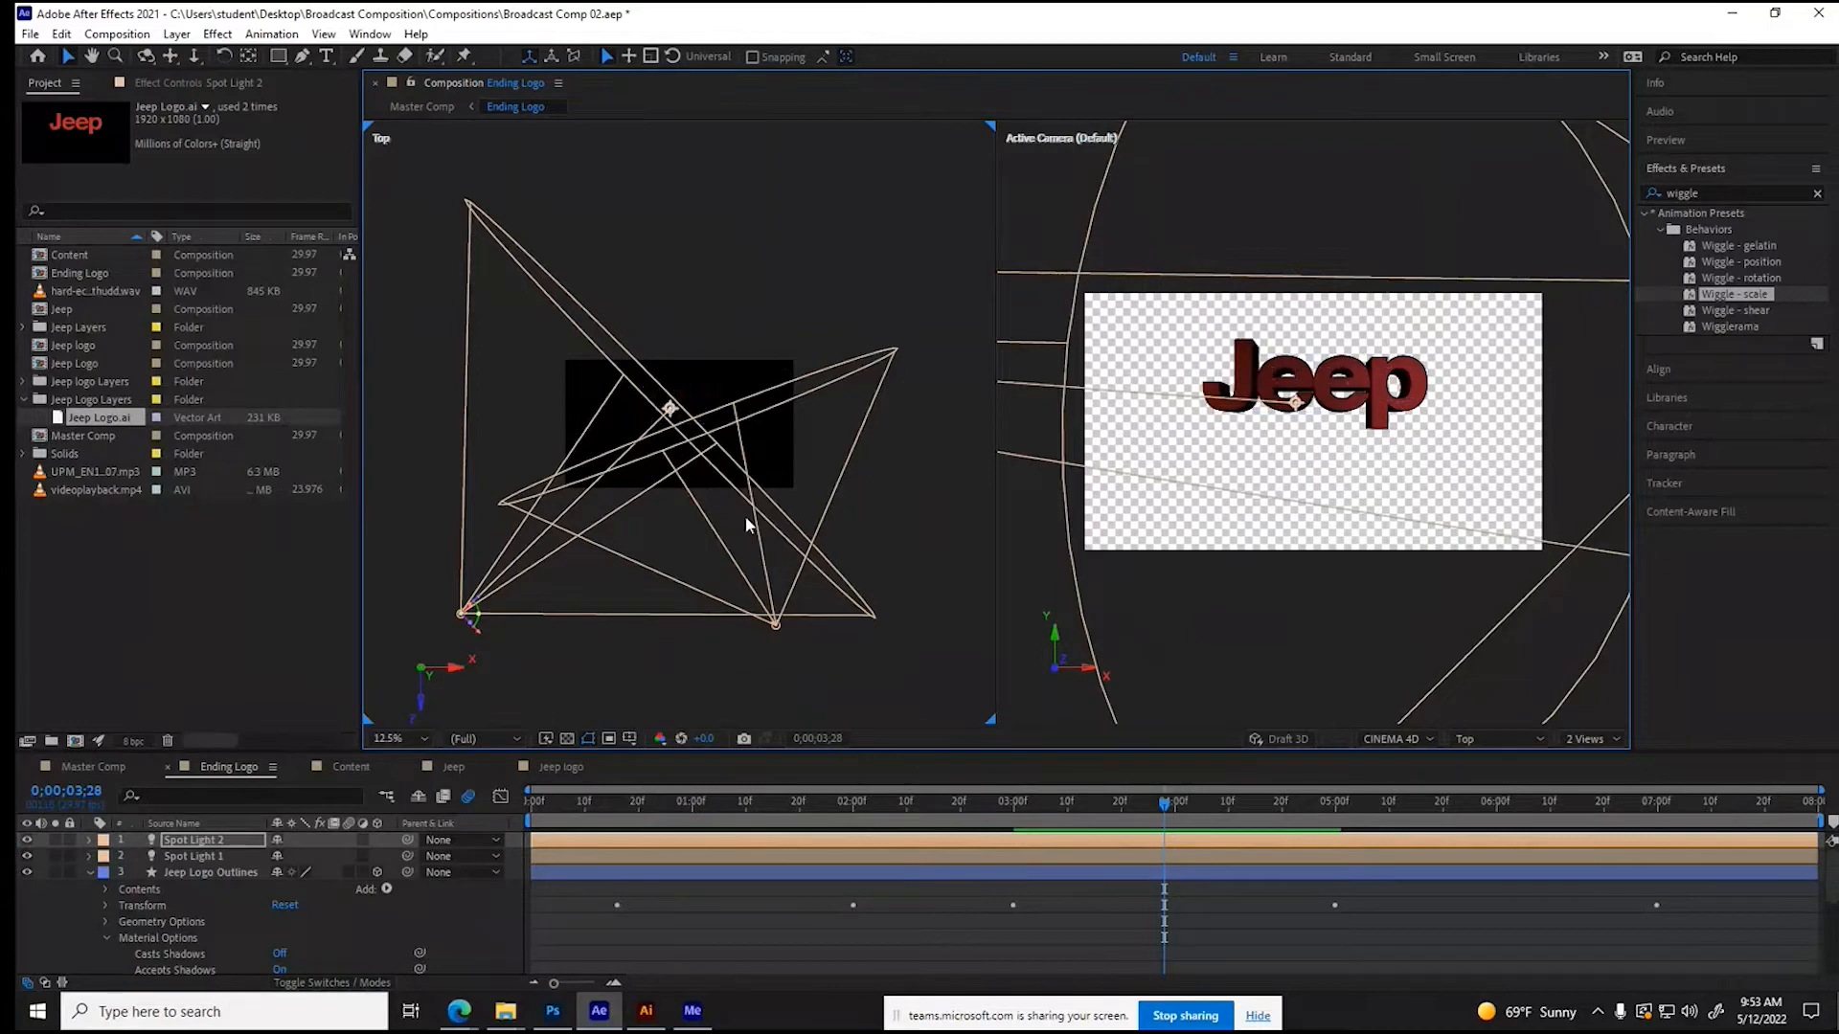
- Raise Spot Light 2 to a Y position of about 51.7 and shift its X position to about -1134.7
scroll(1186, 577, down, 10)
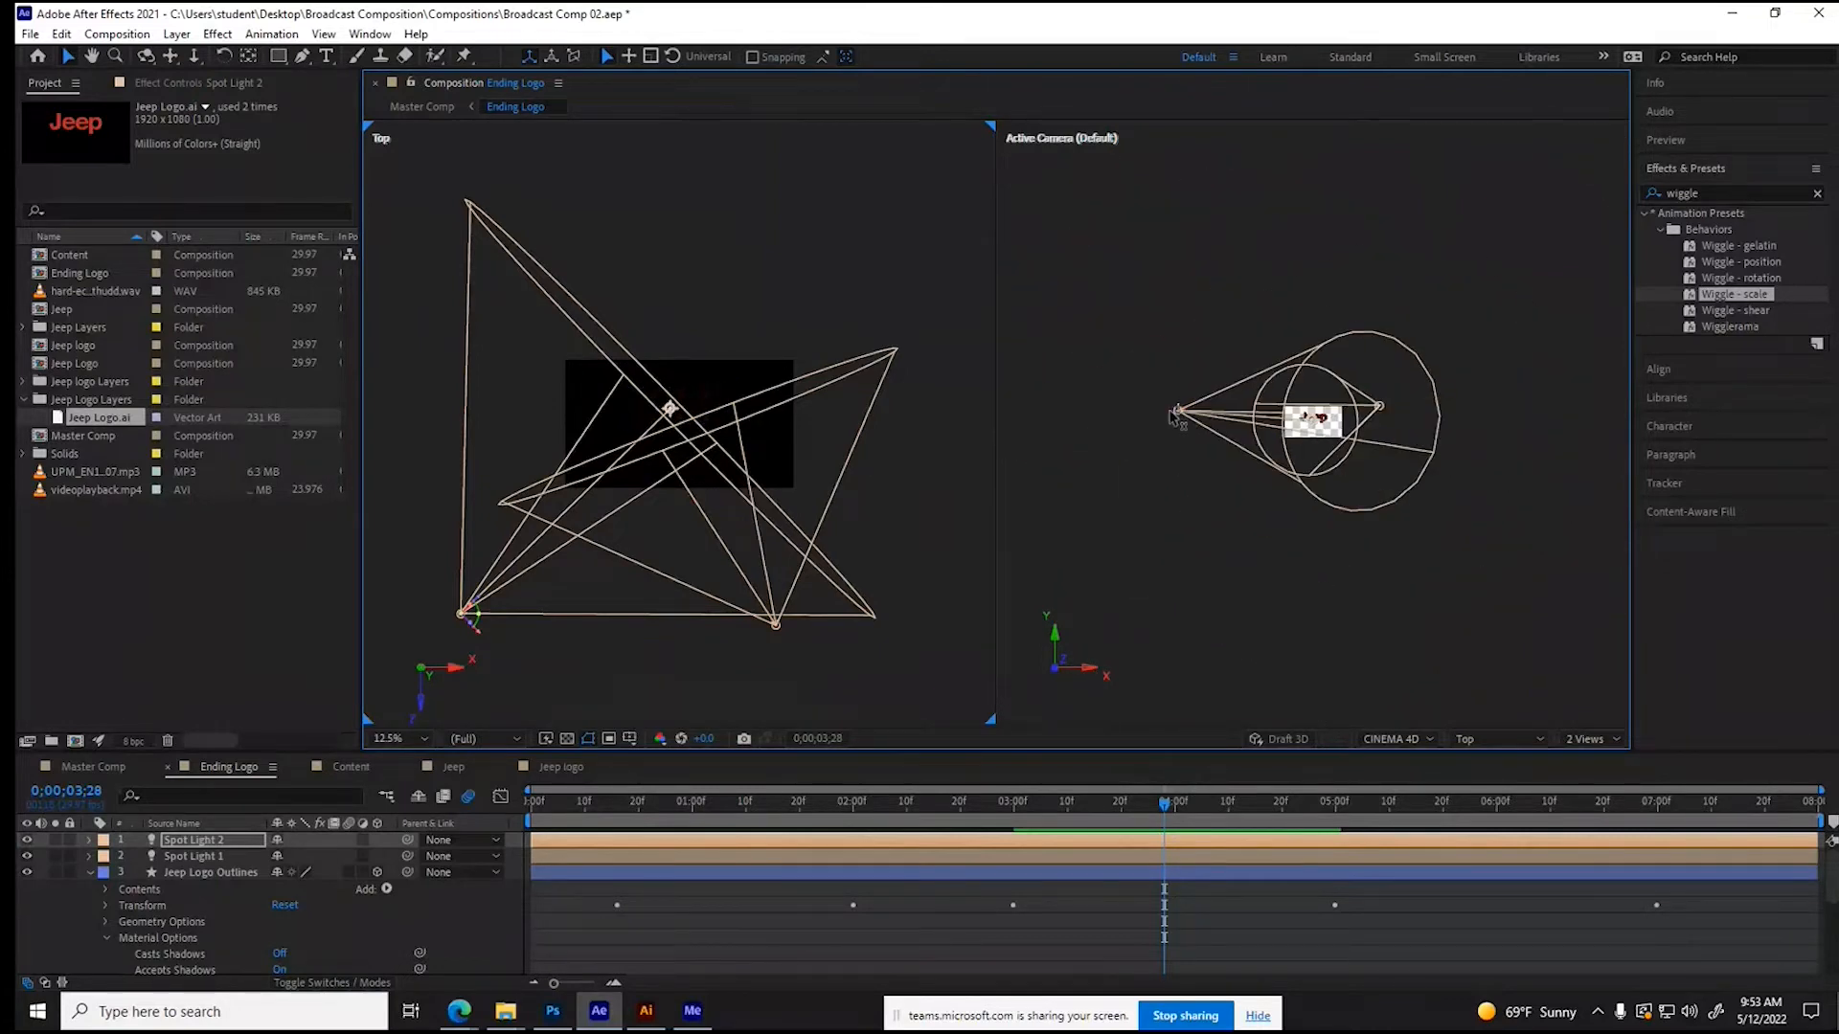
click(89, 839)
click(106, 856)
drag(293, 891, 437, 890)
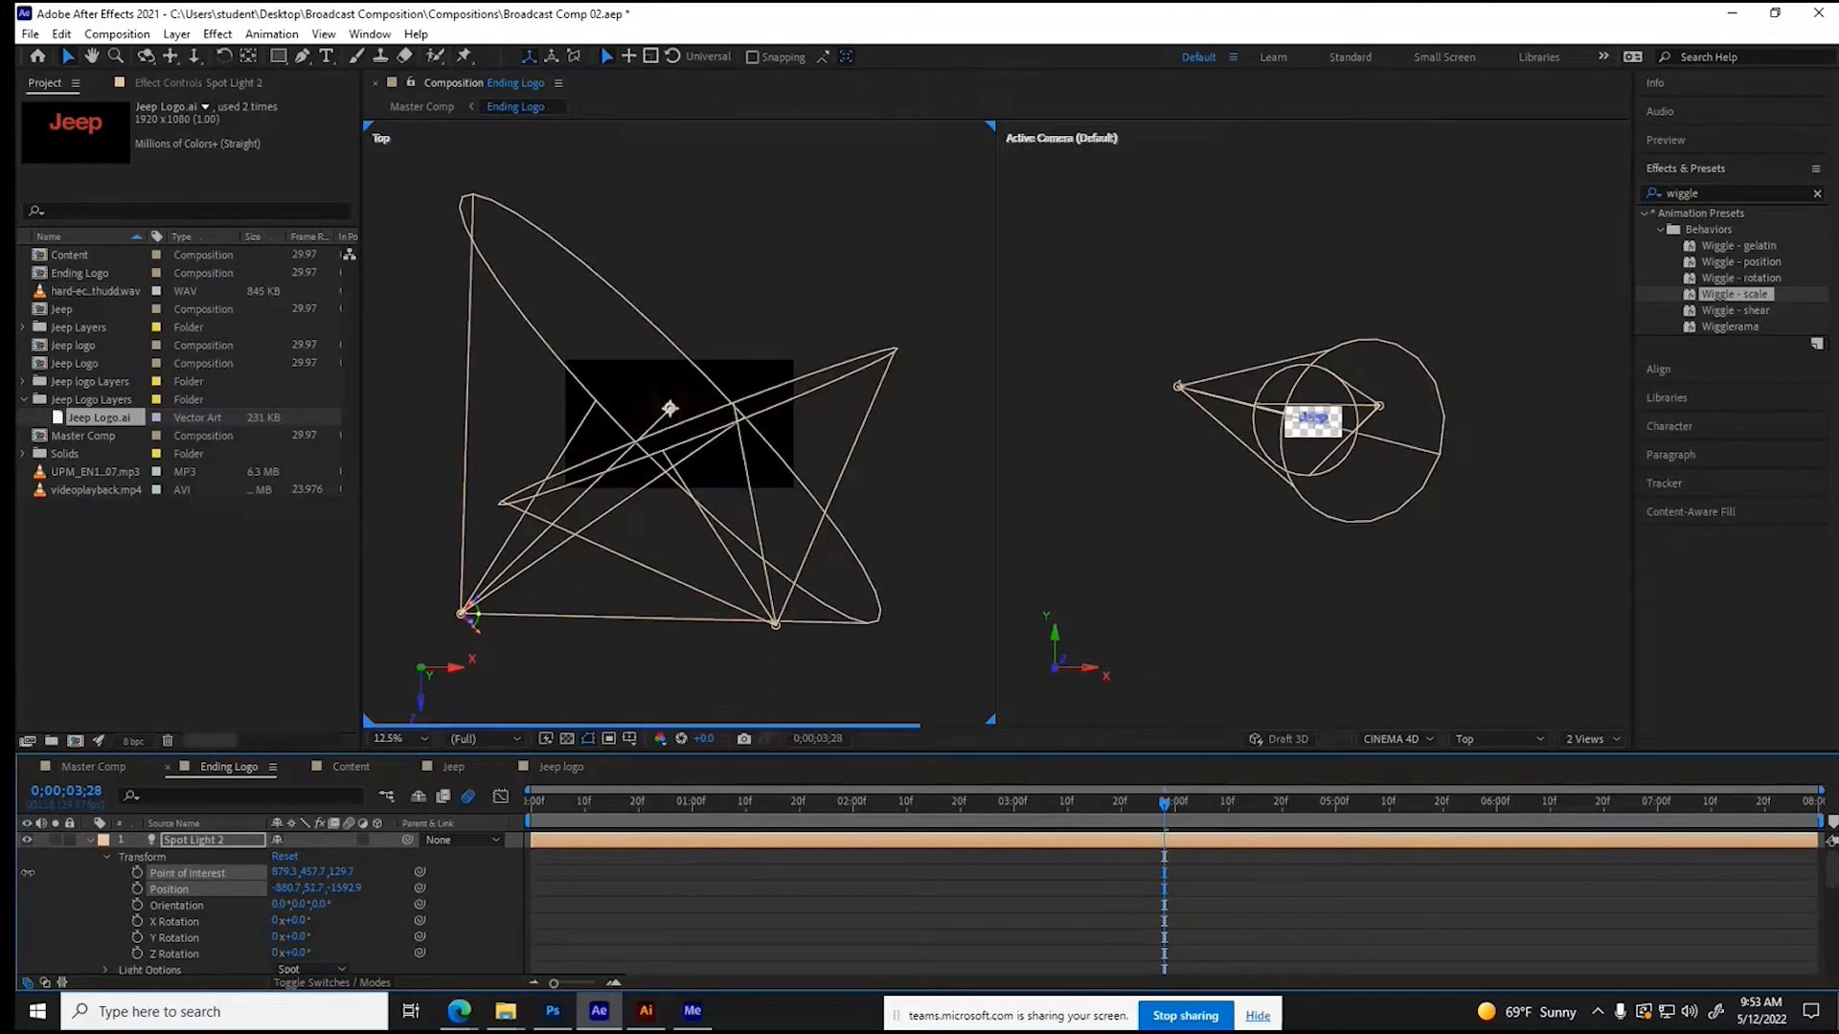
click(171, 891)
drag(283, 894, 15, 862)
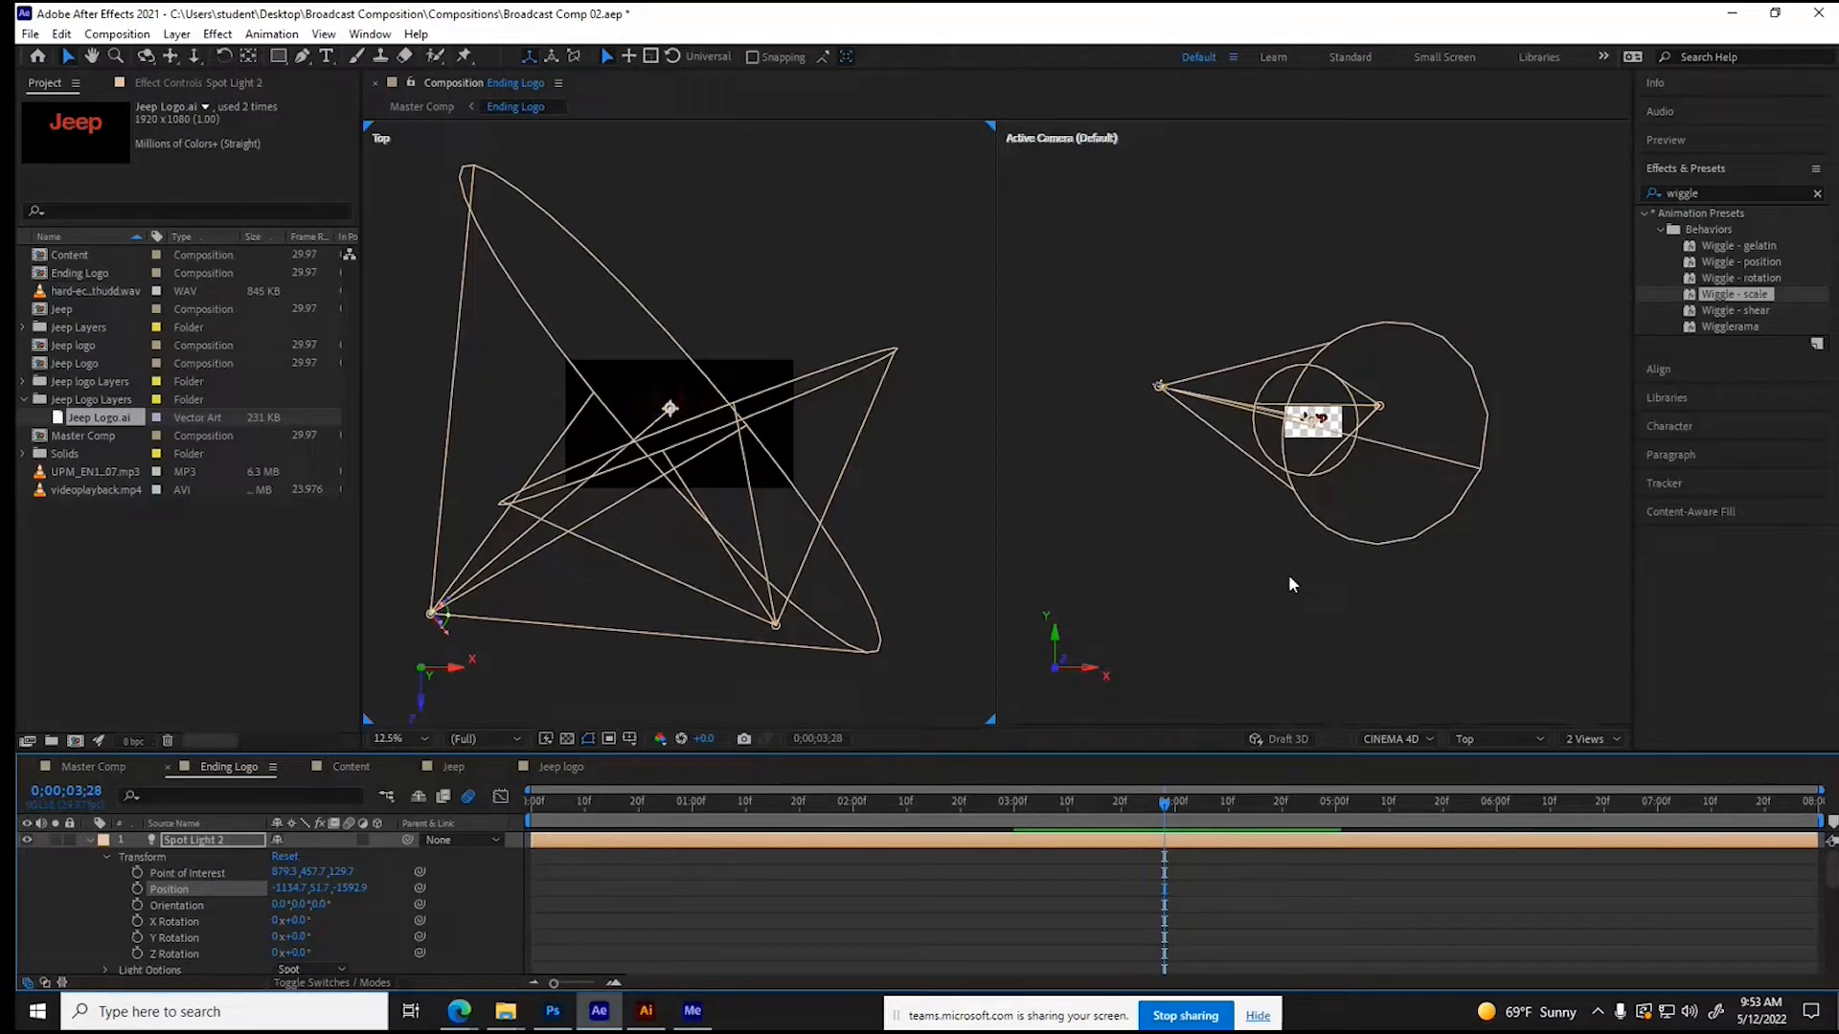
- In the Active Camera view, raise Spot Light 2's point of interest on the lettering to about Y 369.6
scroll(1289, 584, up, 2)
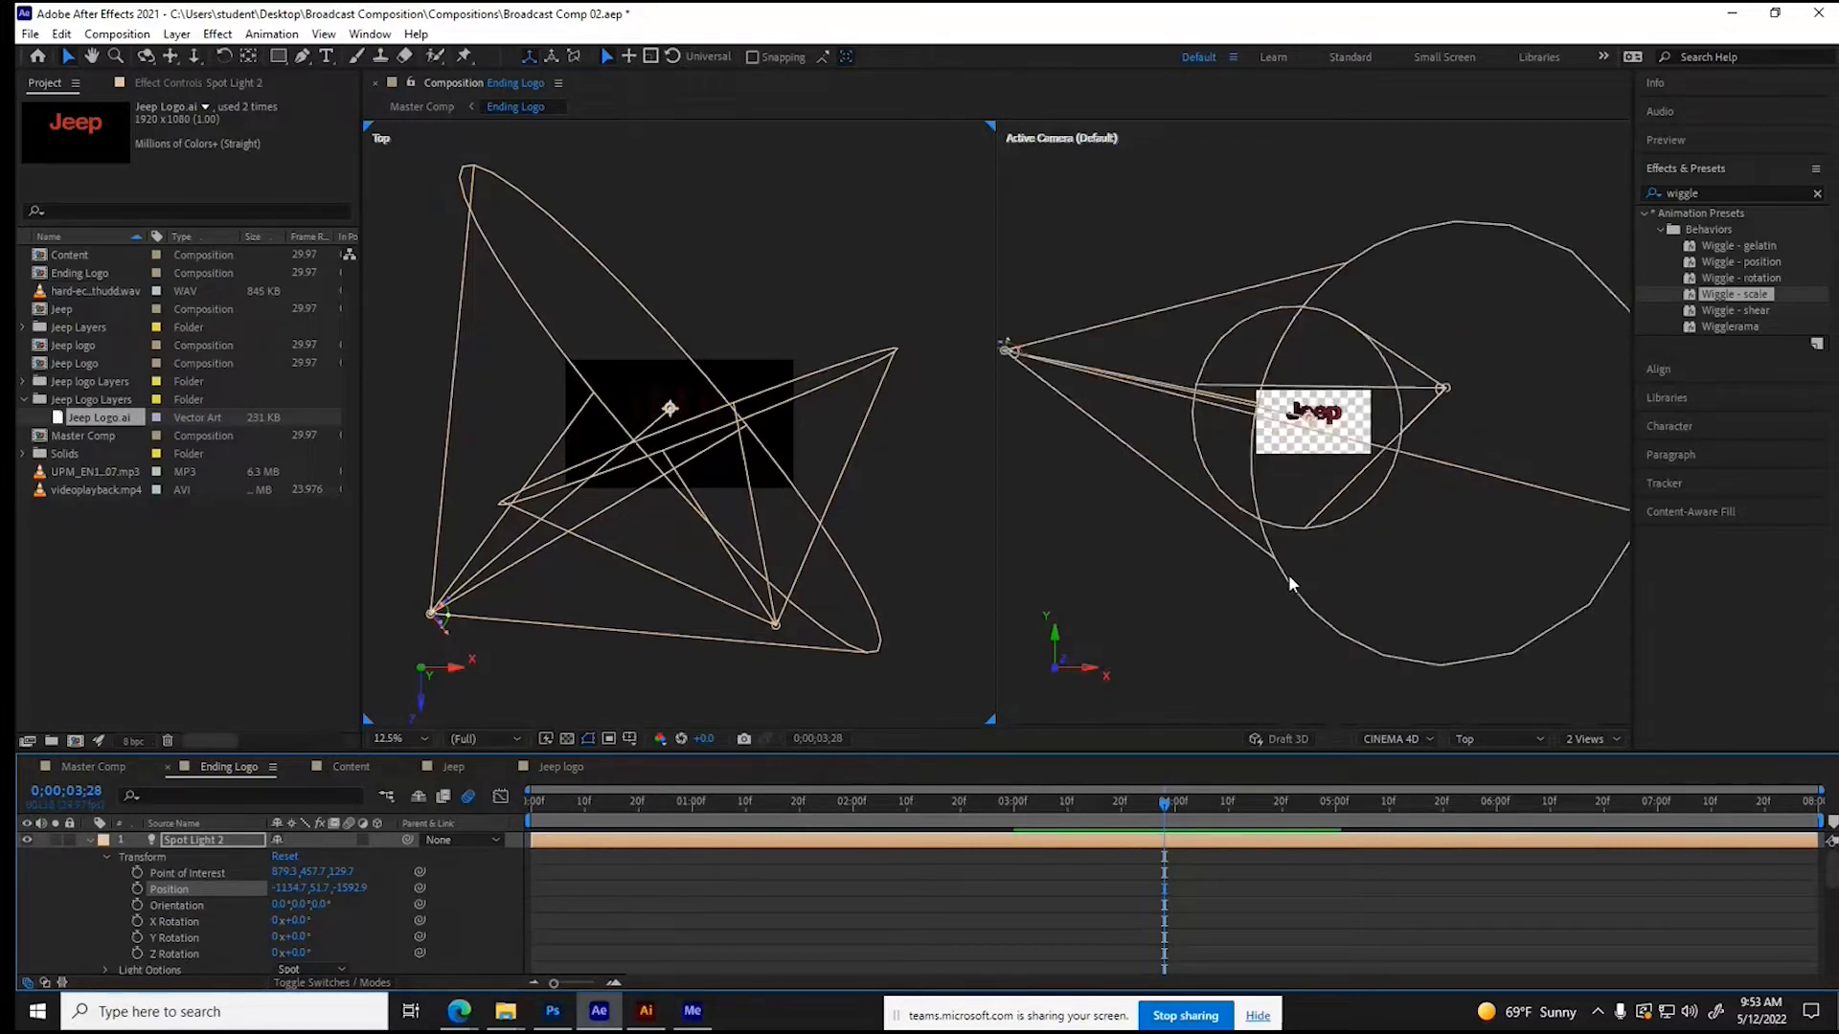
scroll(1289, 575, up, 3)
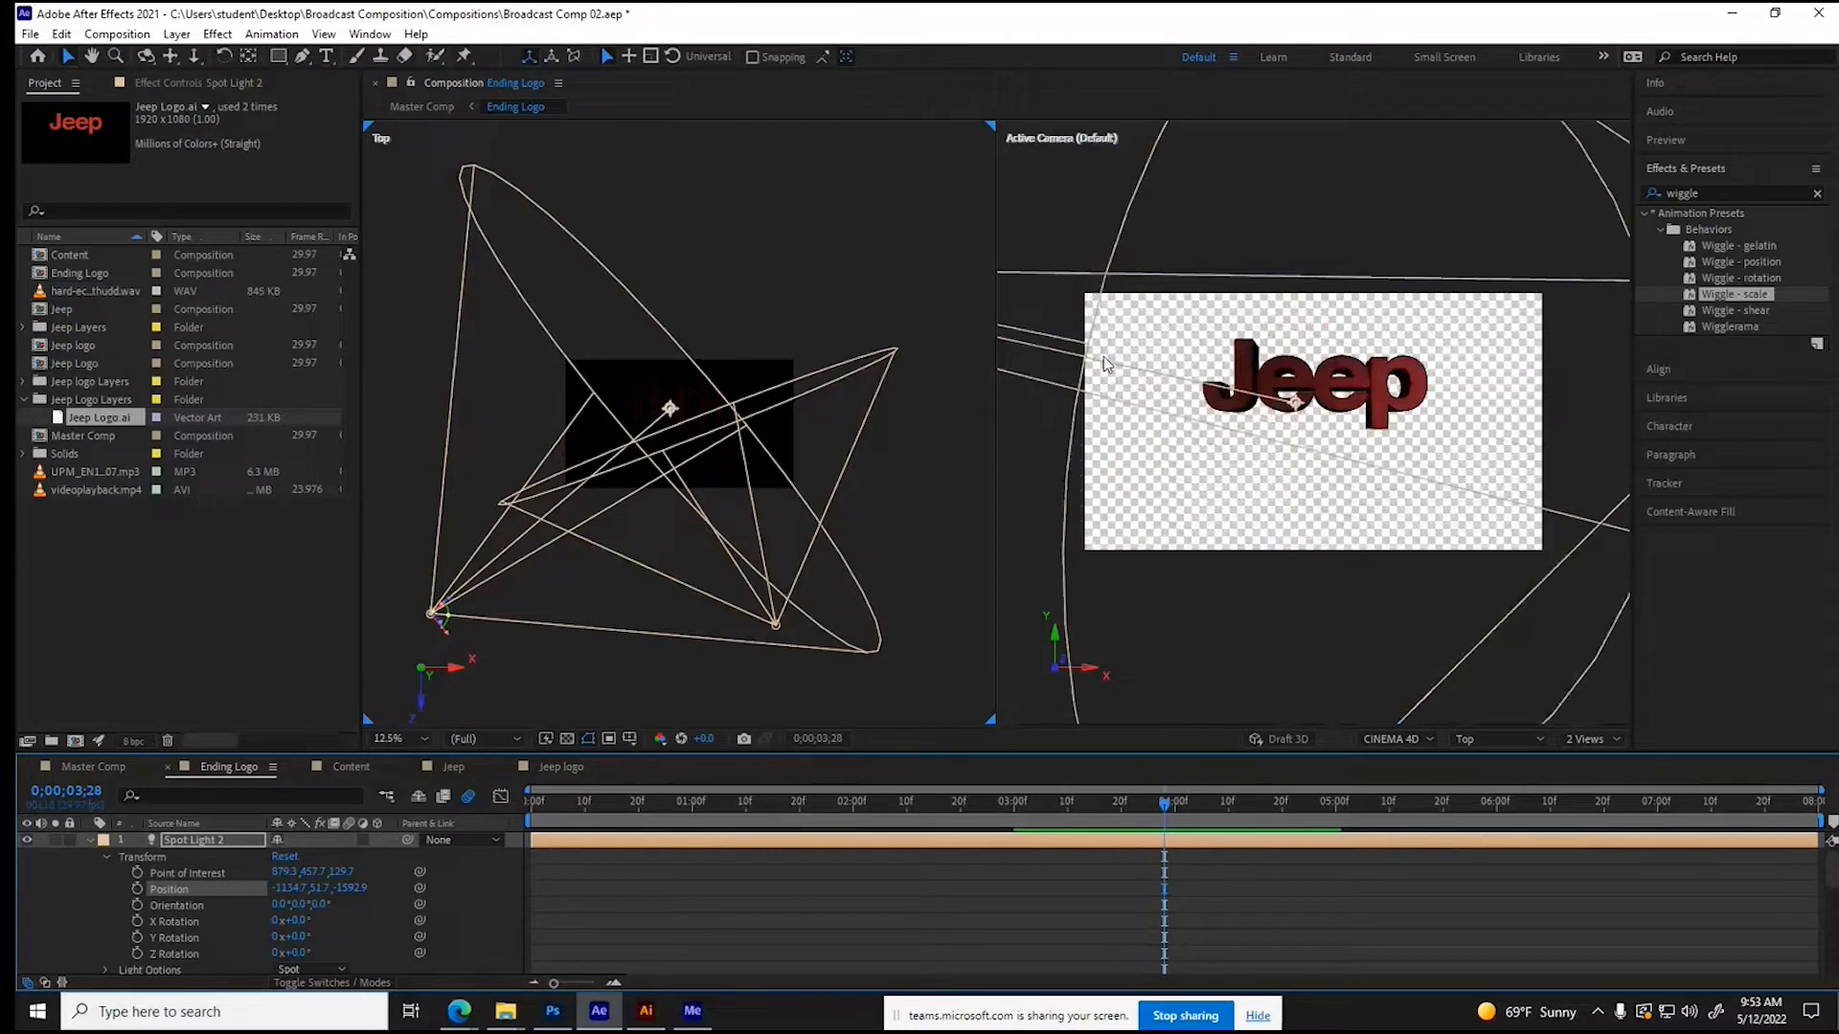
click(1103, 356)
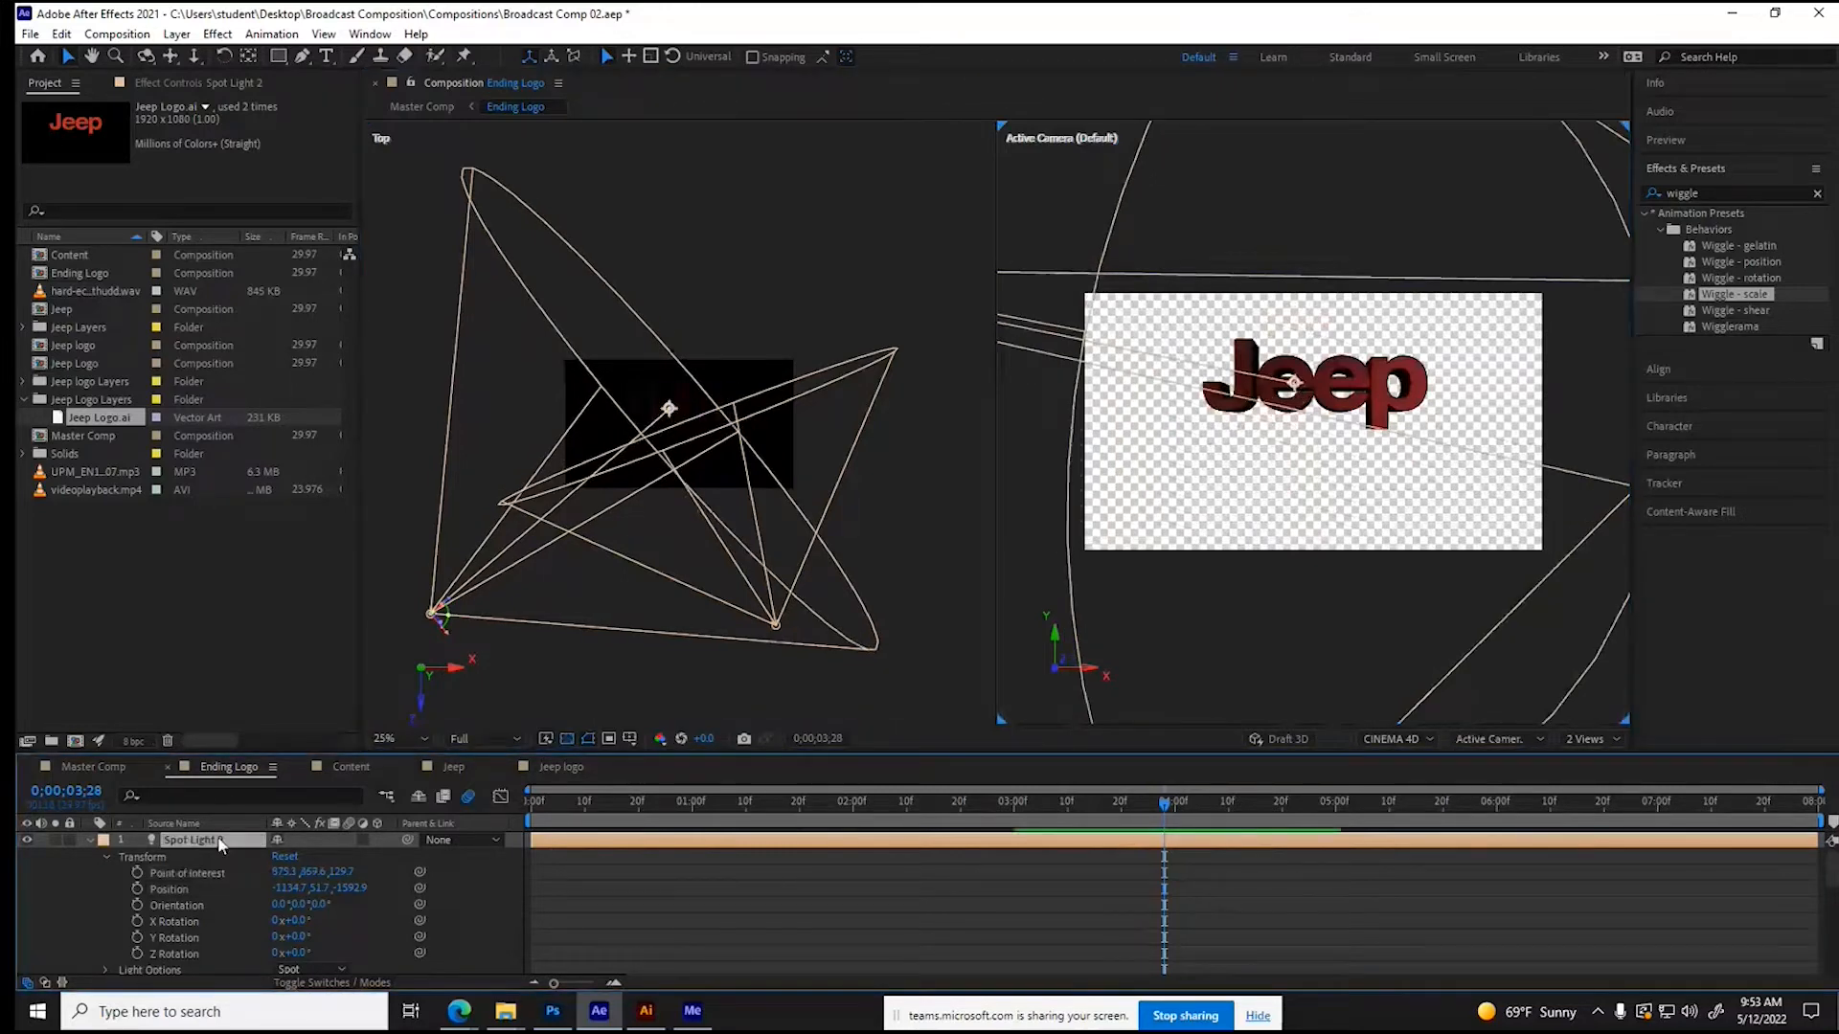
- Raise the Intensity of Spot Light 2 to about 514% and lower its Cone Feather slightly
double_click(220, 843)
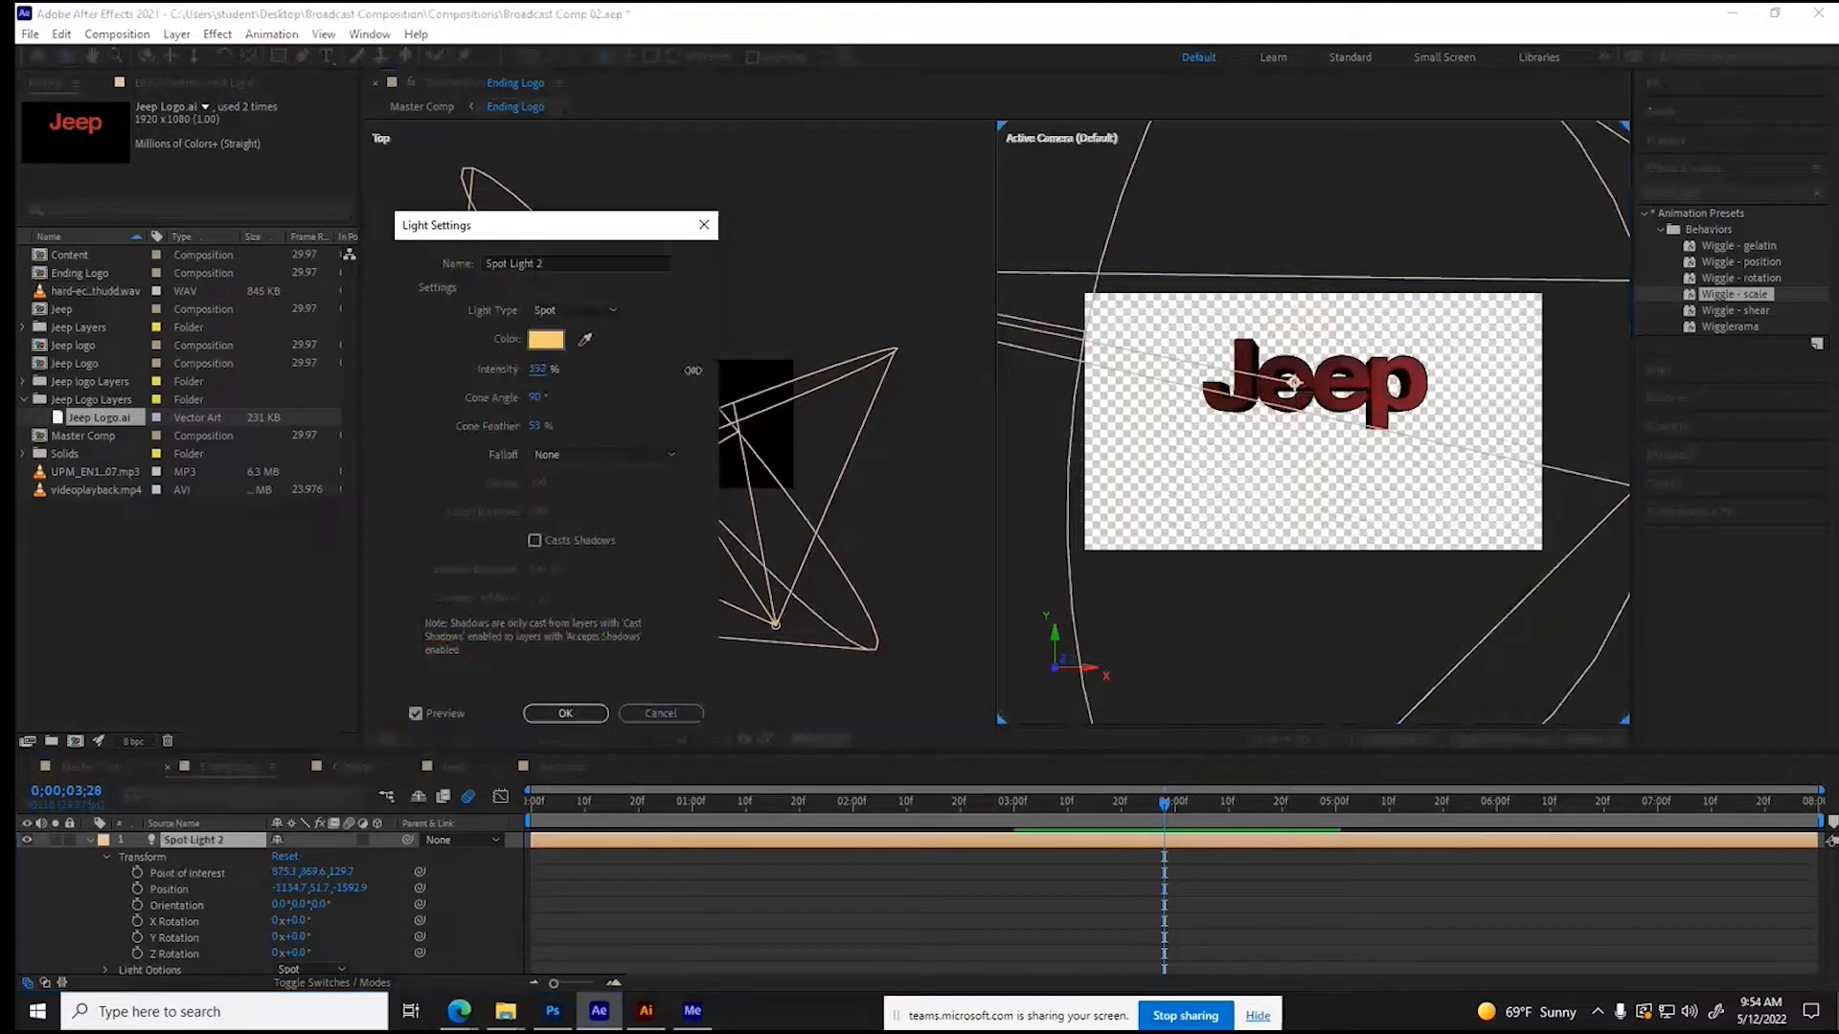
drag(692, 370, 857, 366)
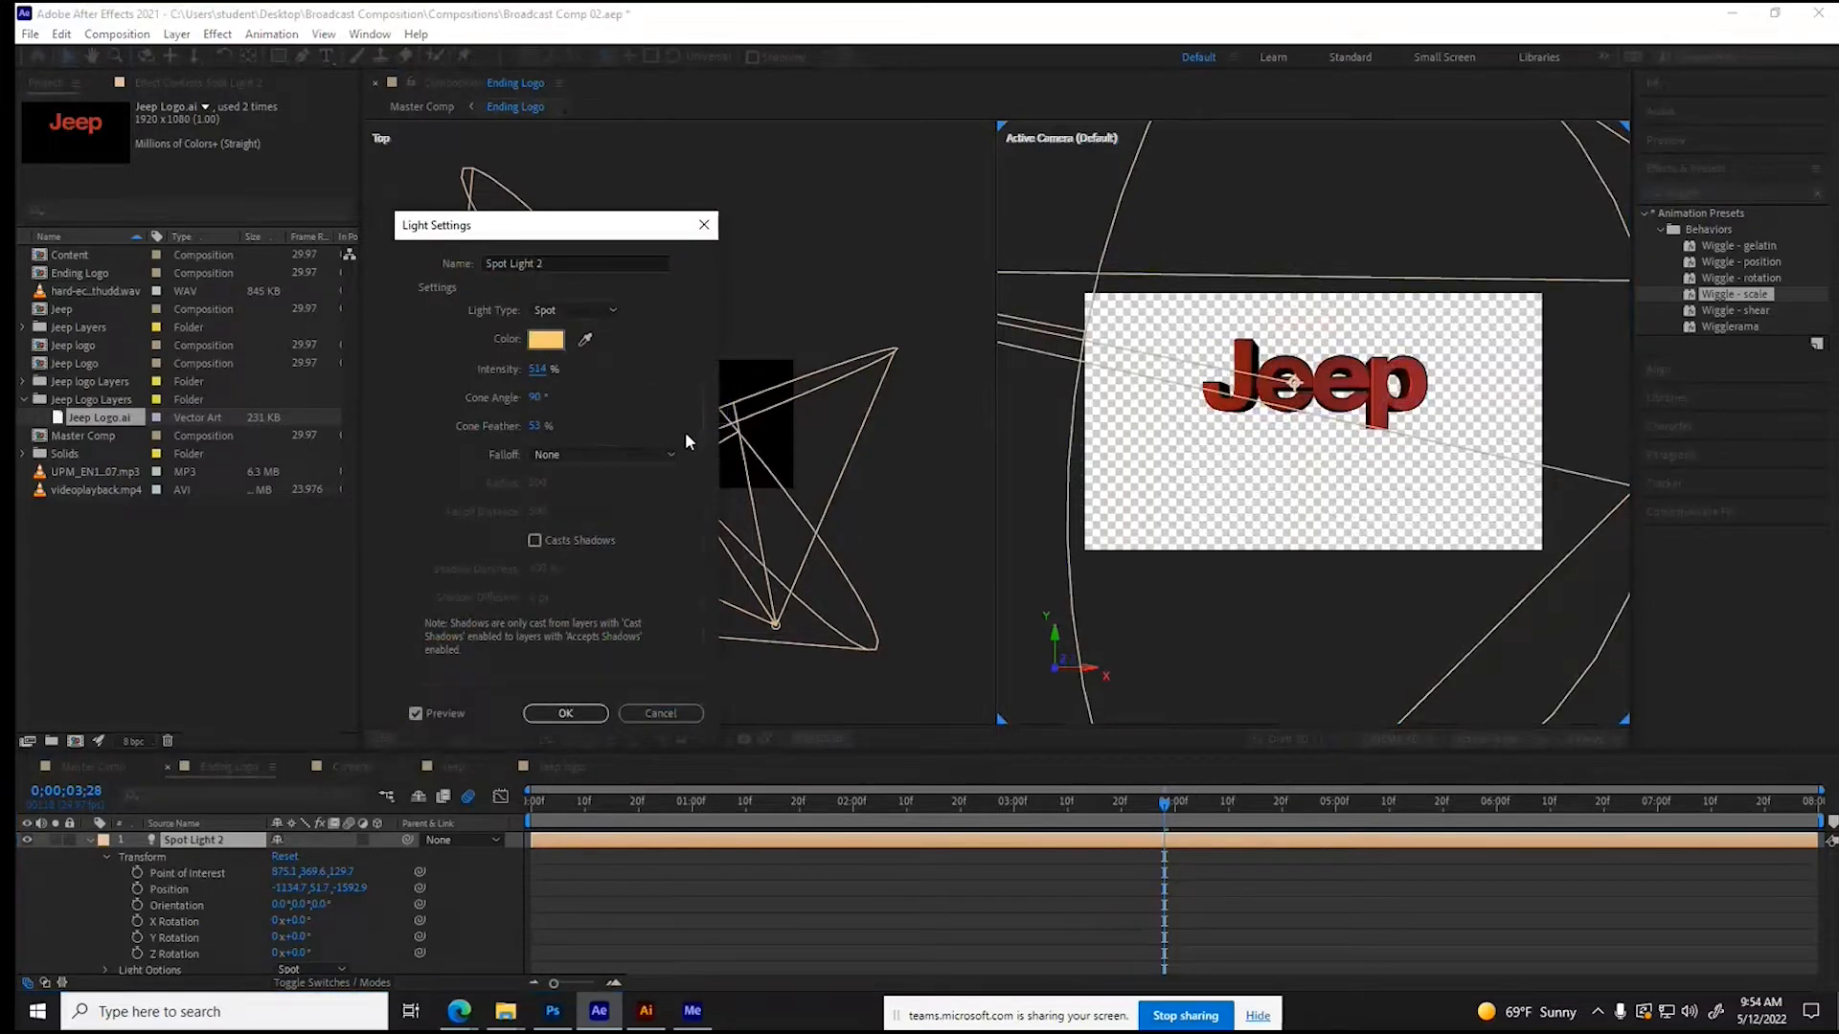
drag(537, 428, 524, 424)
click(565, 713)
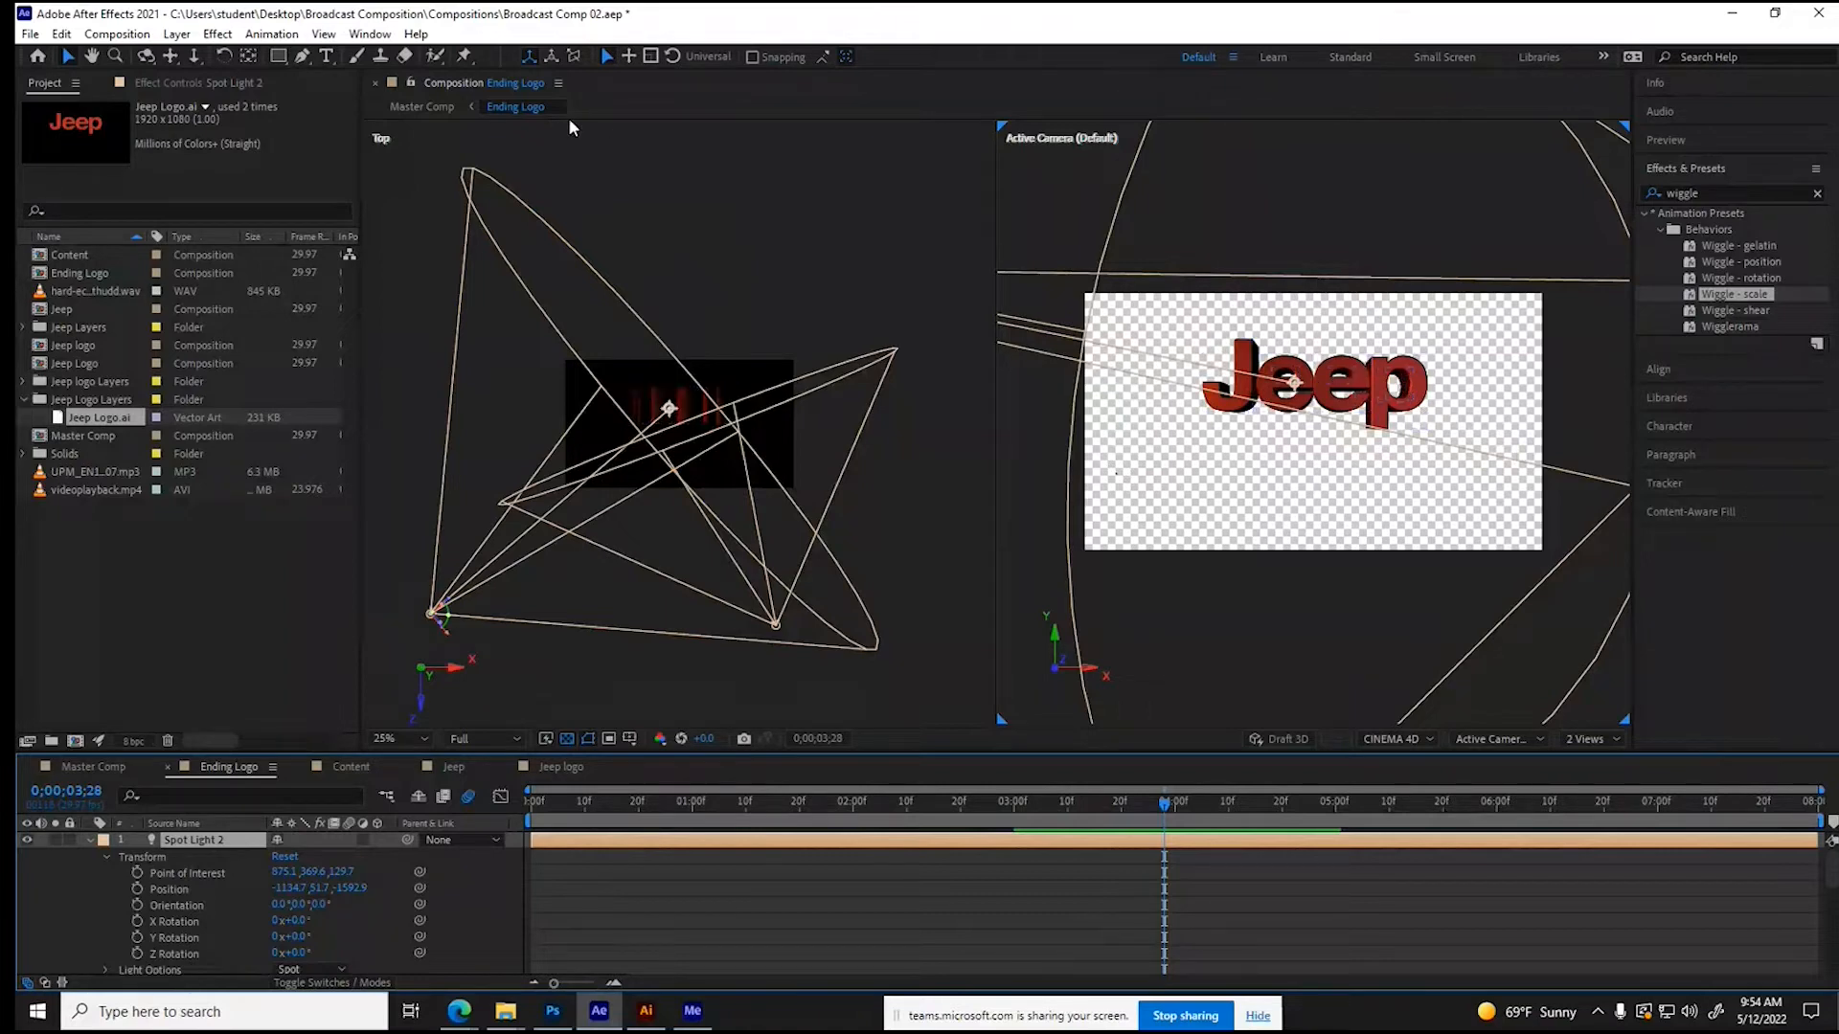
- Start a new light layer for the Ending Logo composition and set its light type to Point
click(174, 37)
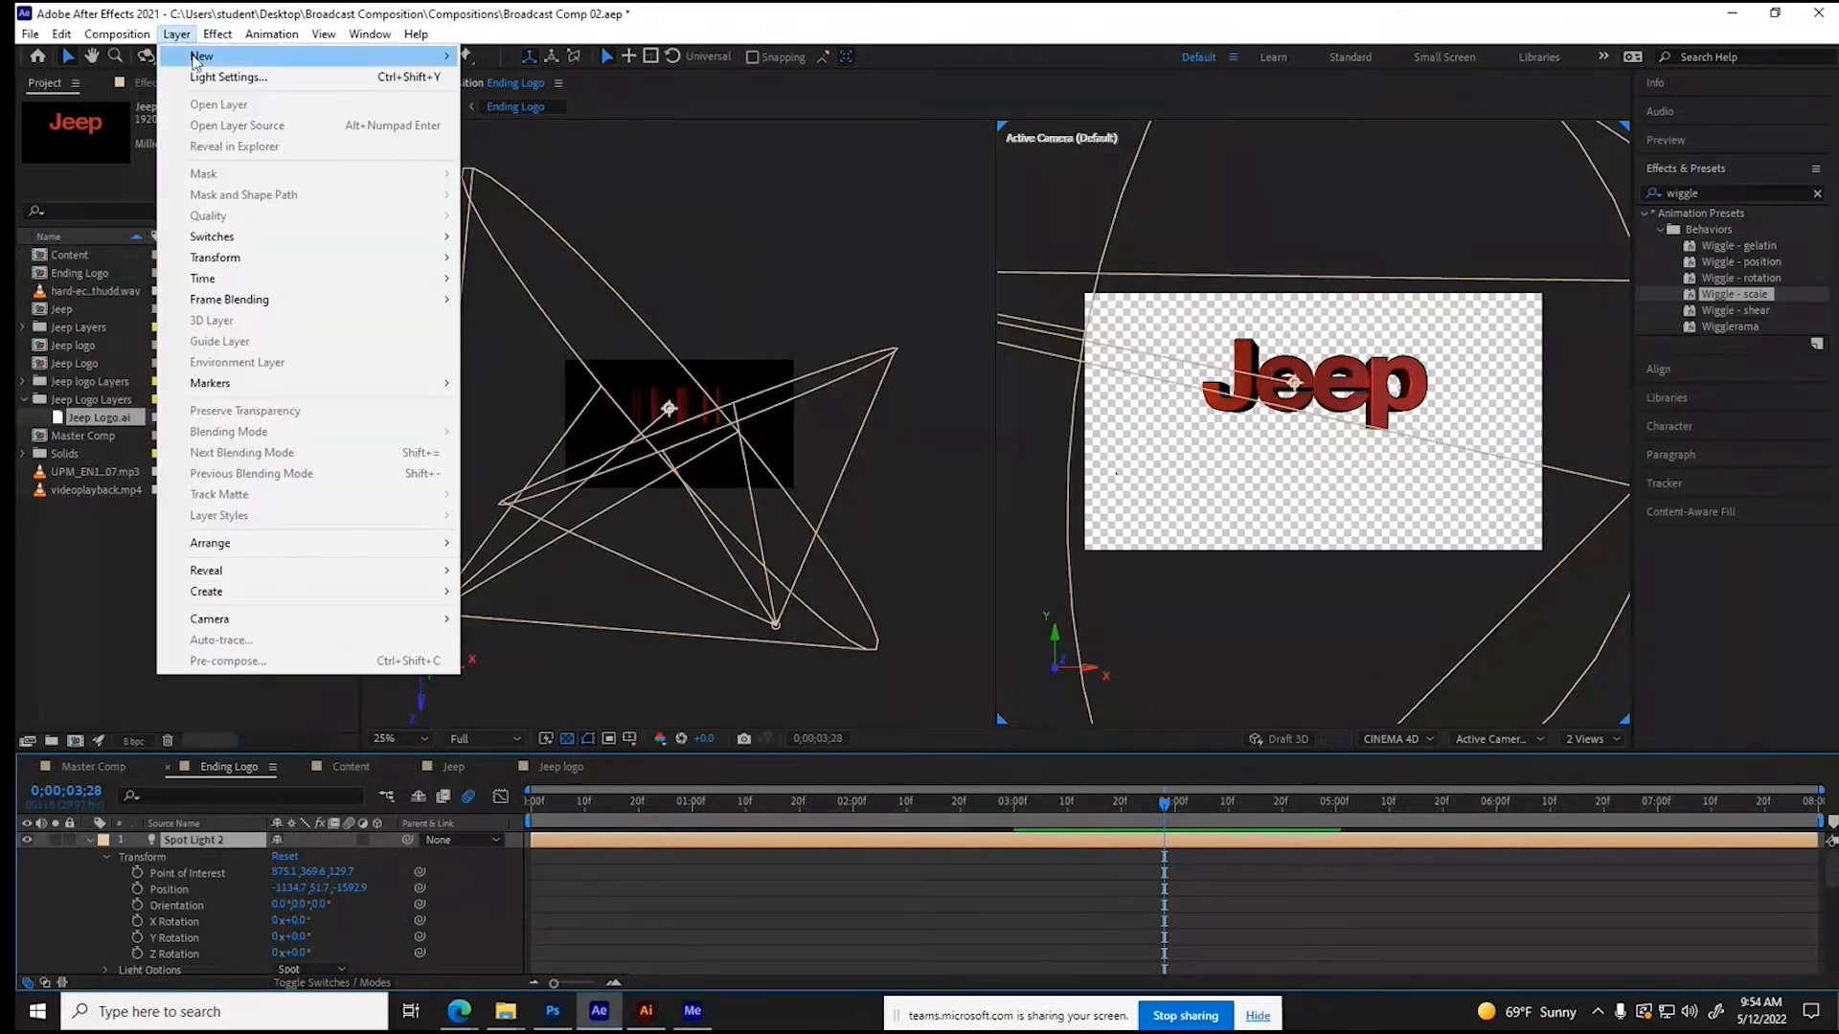
mouse_move(197, 57)
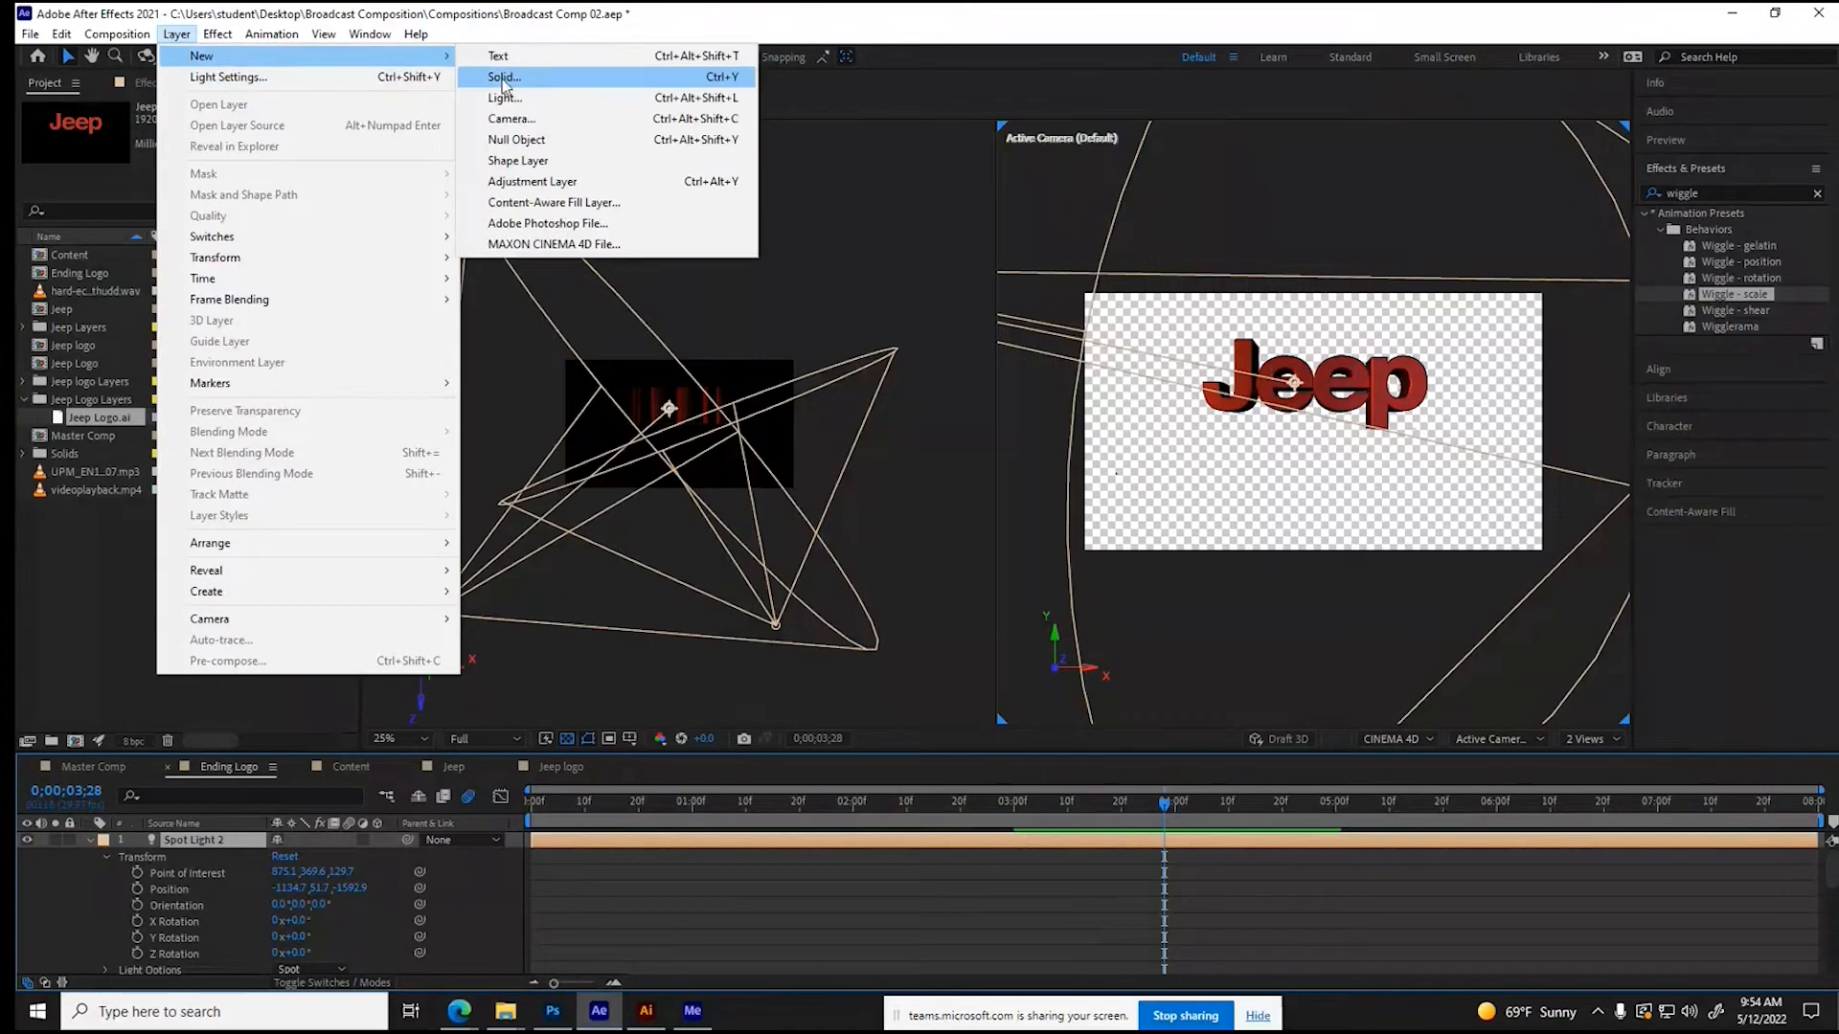
click(562, 97)
click(572, 311)
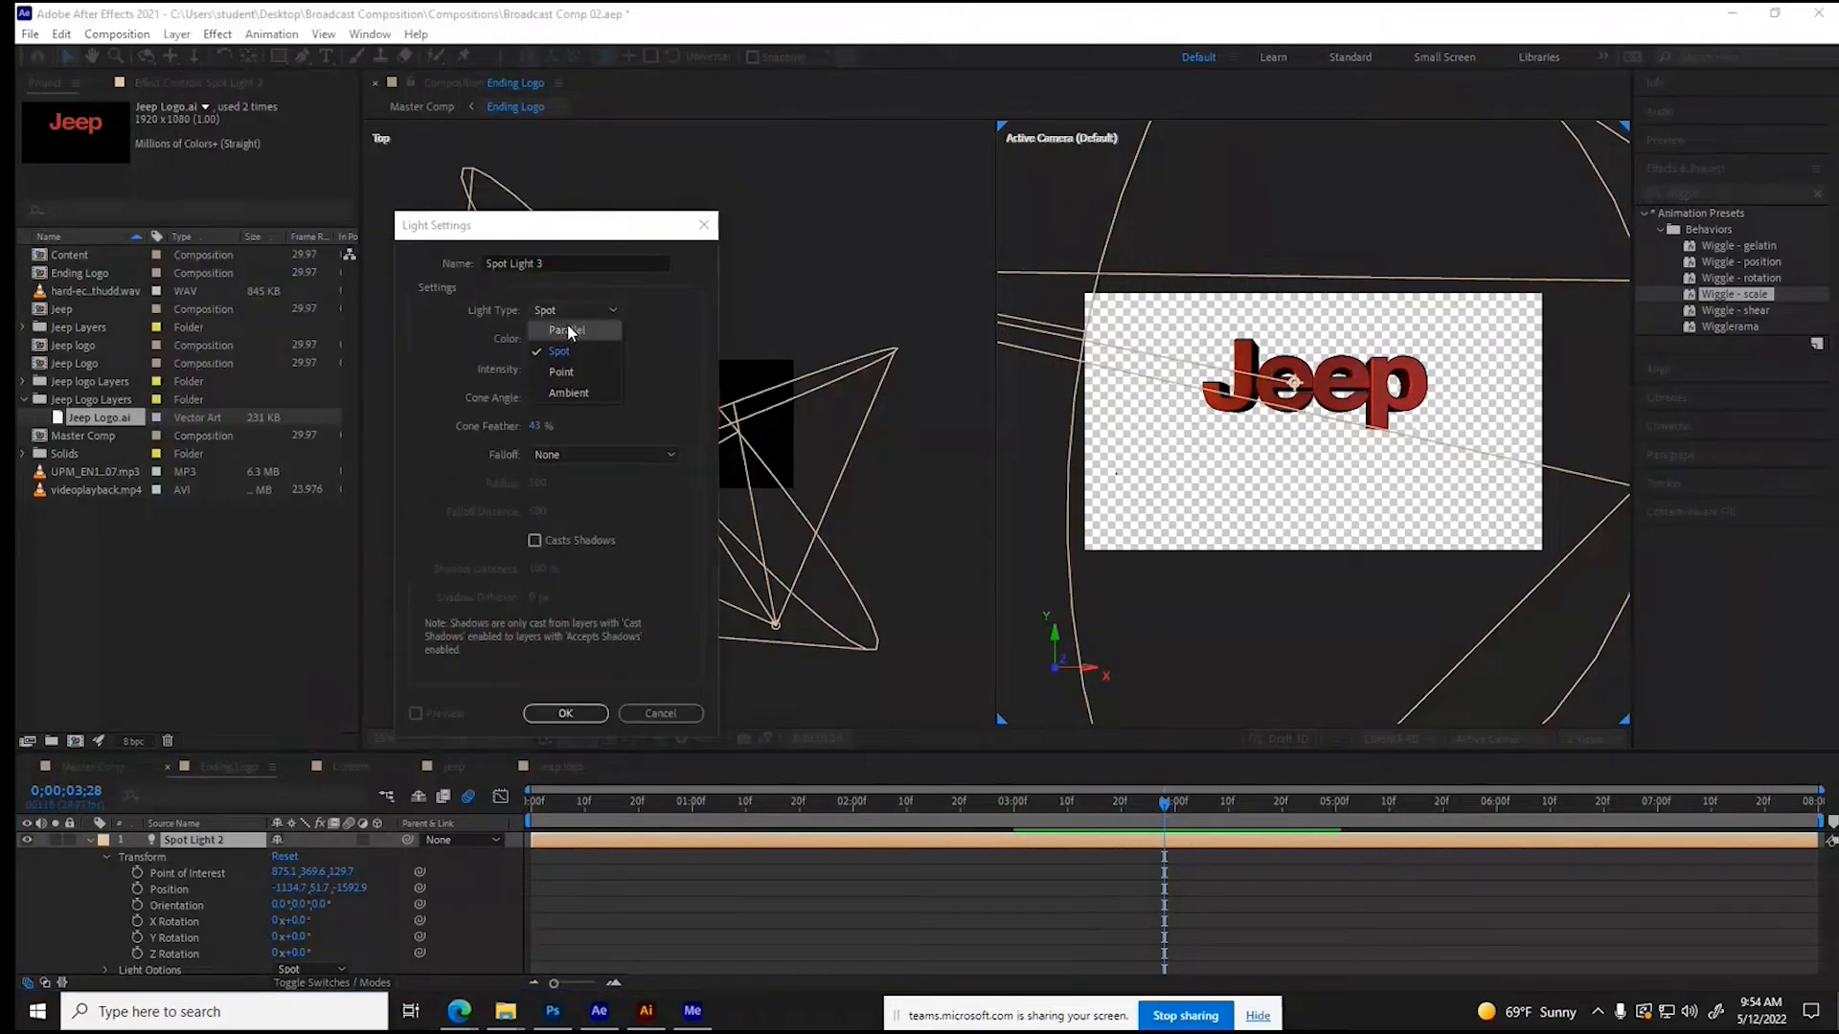
click(563, 375)
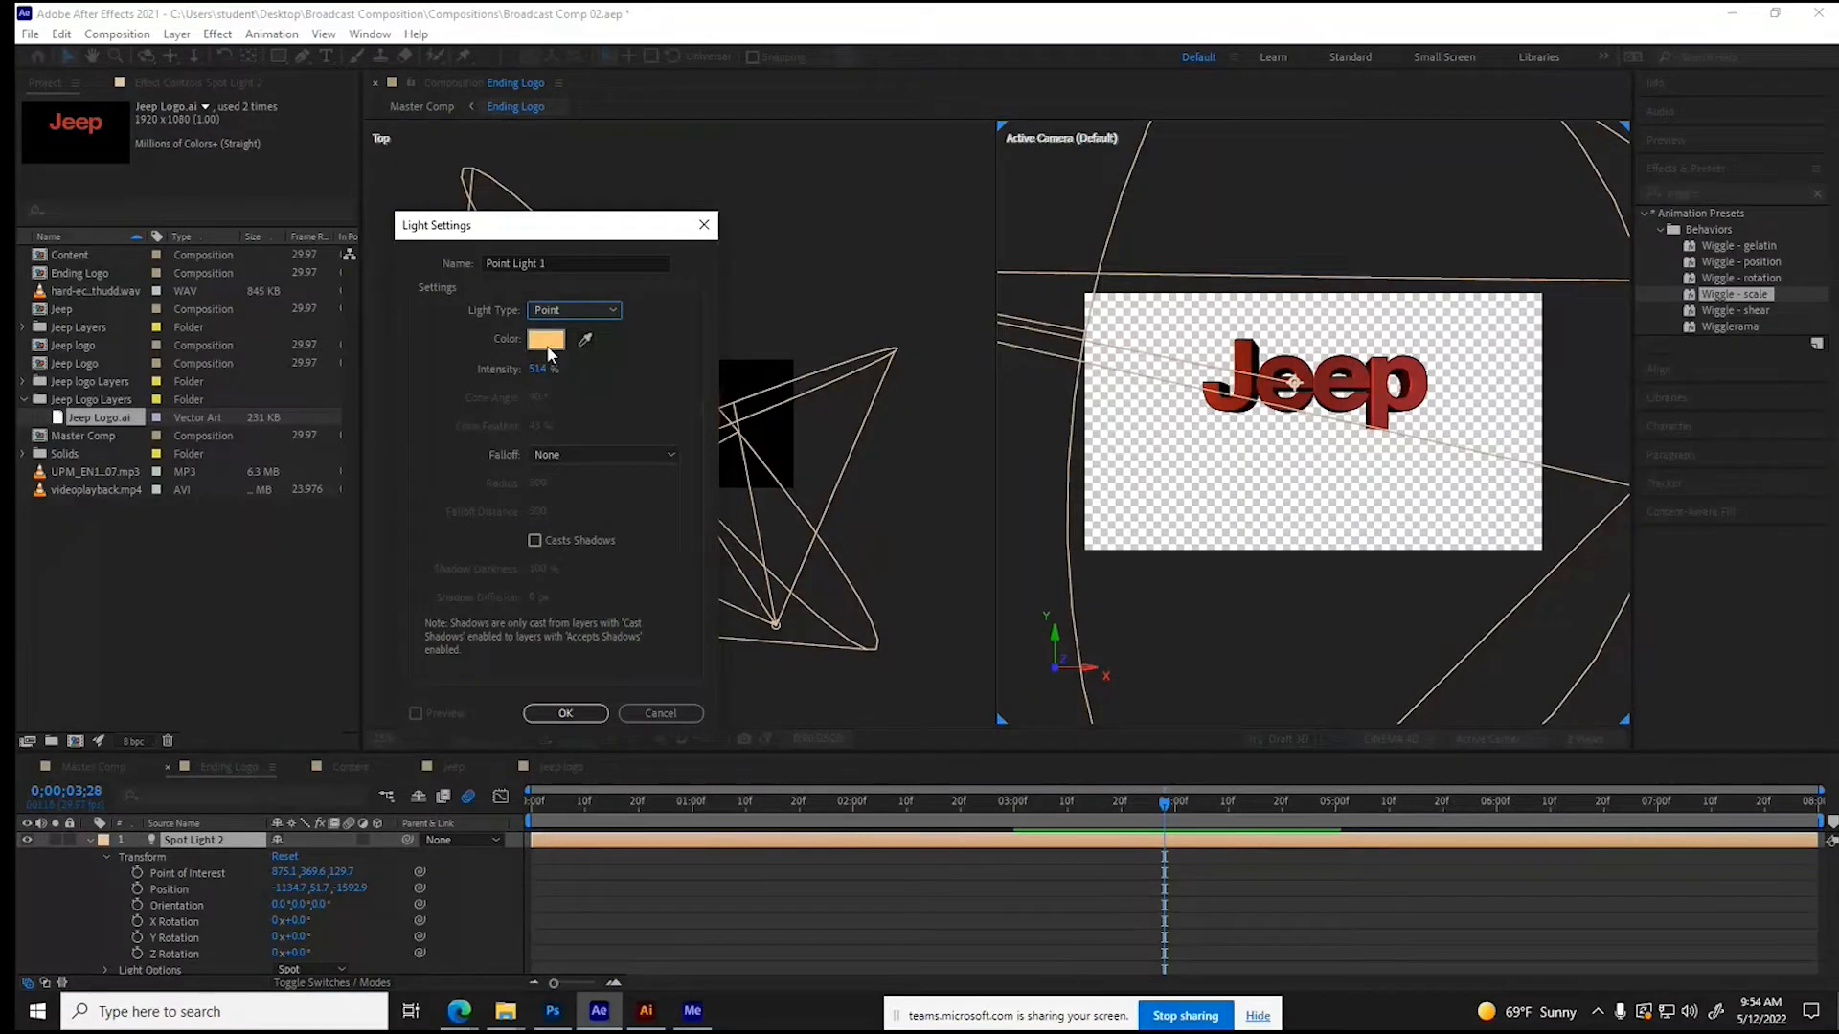
- Give the new point light a light red color, lower its Intensity, and create it
click(546, 340)
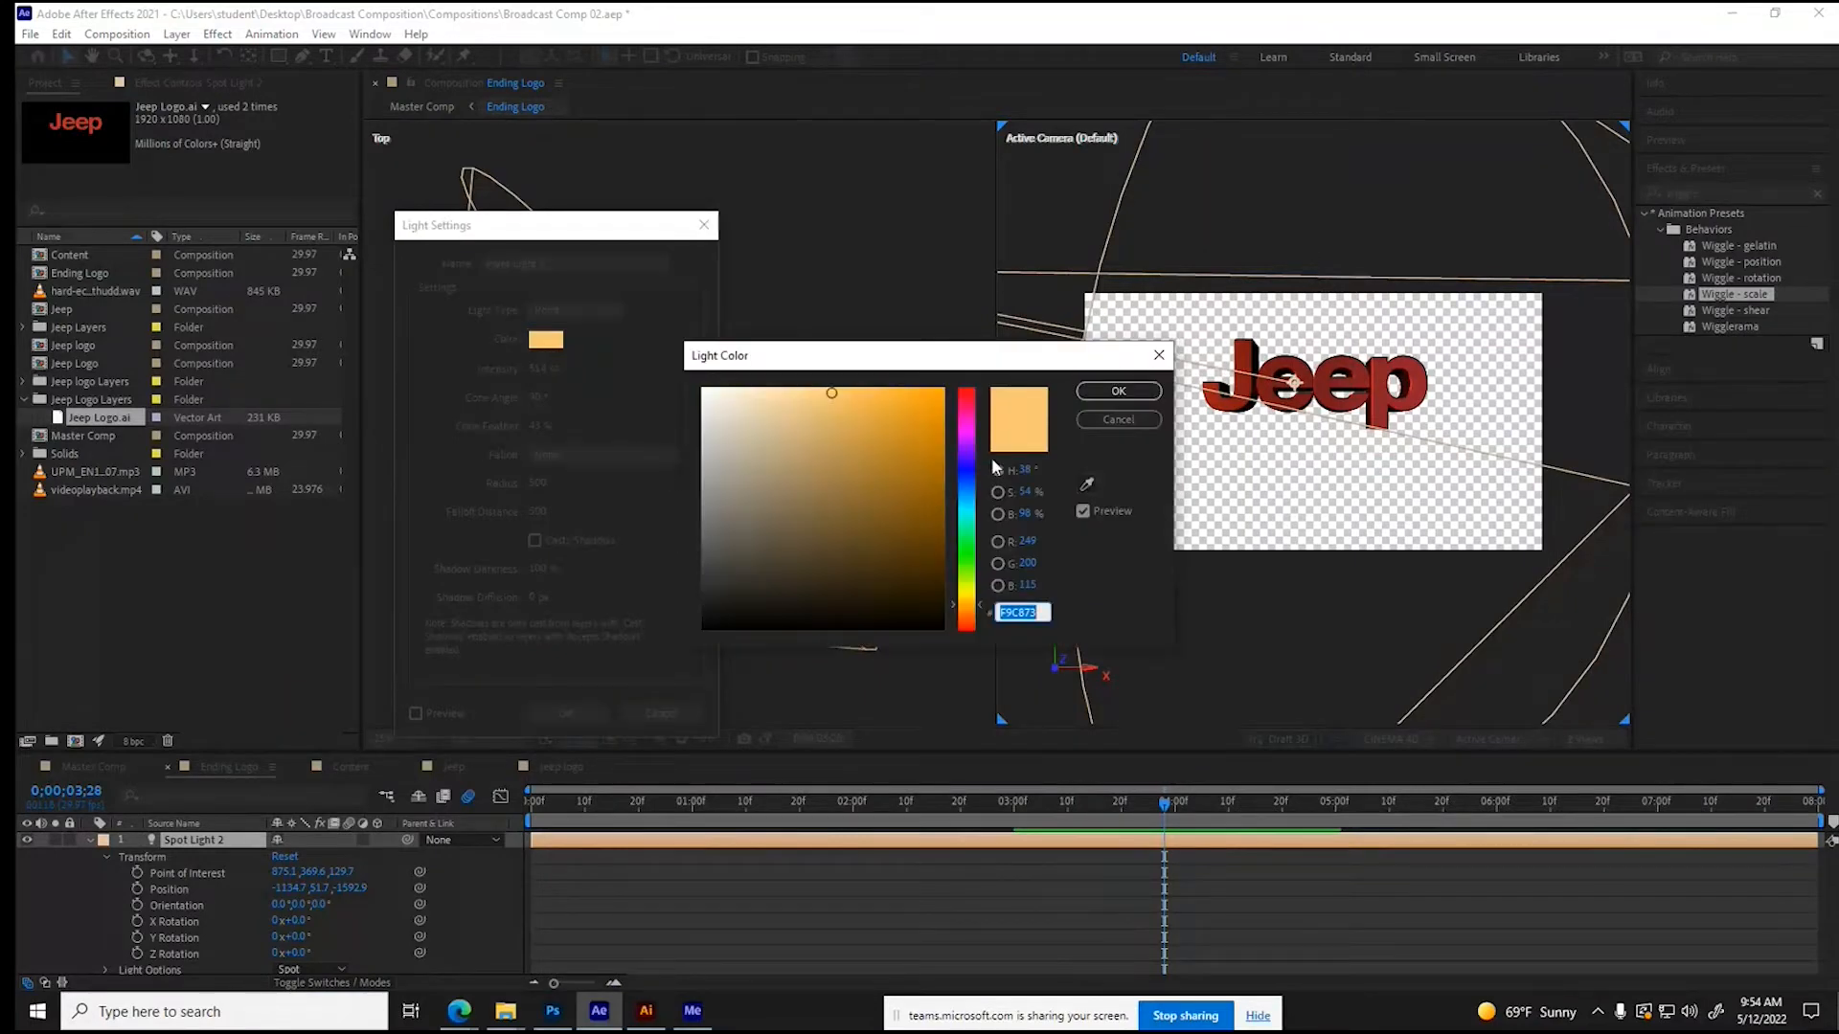
drag(961, 597, 963, 628)
drag(838, 427, 859, 429)
drag(965, 623, 986, 402)
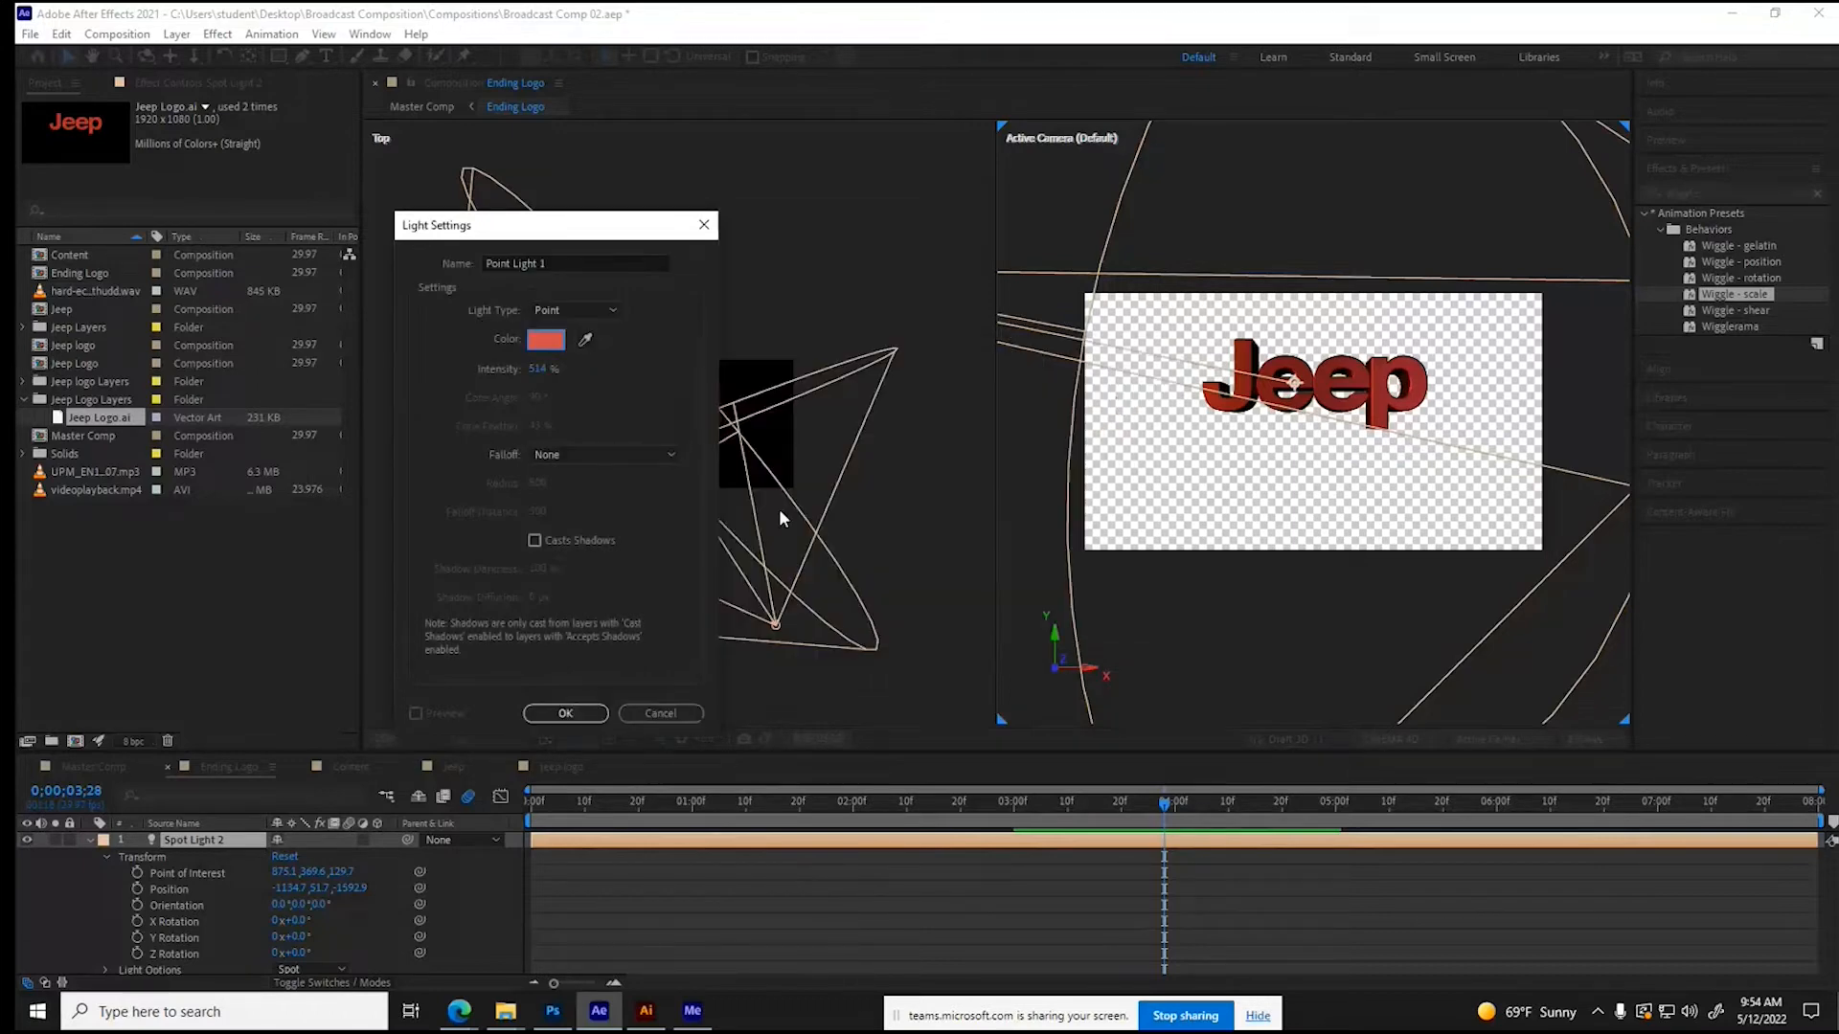
drag(538, 378, 351, 378)
key(Return)
- Move Point Light 1 behind the lettering in the Top view, then raise it to a Y position of about -537
drag(710, 299, 718, 219)
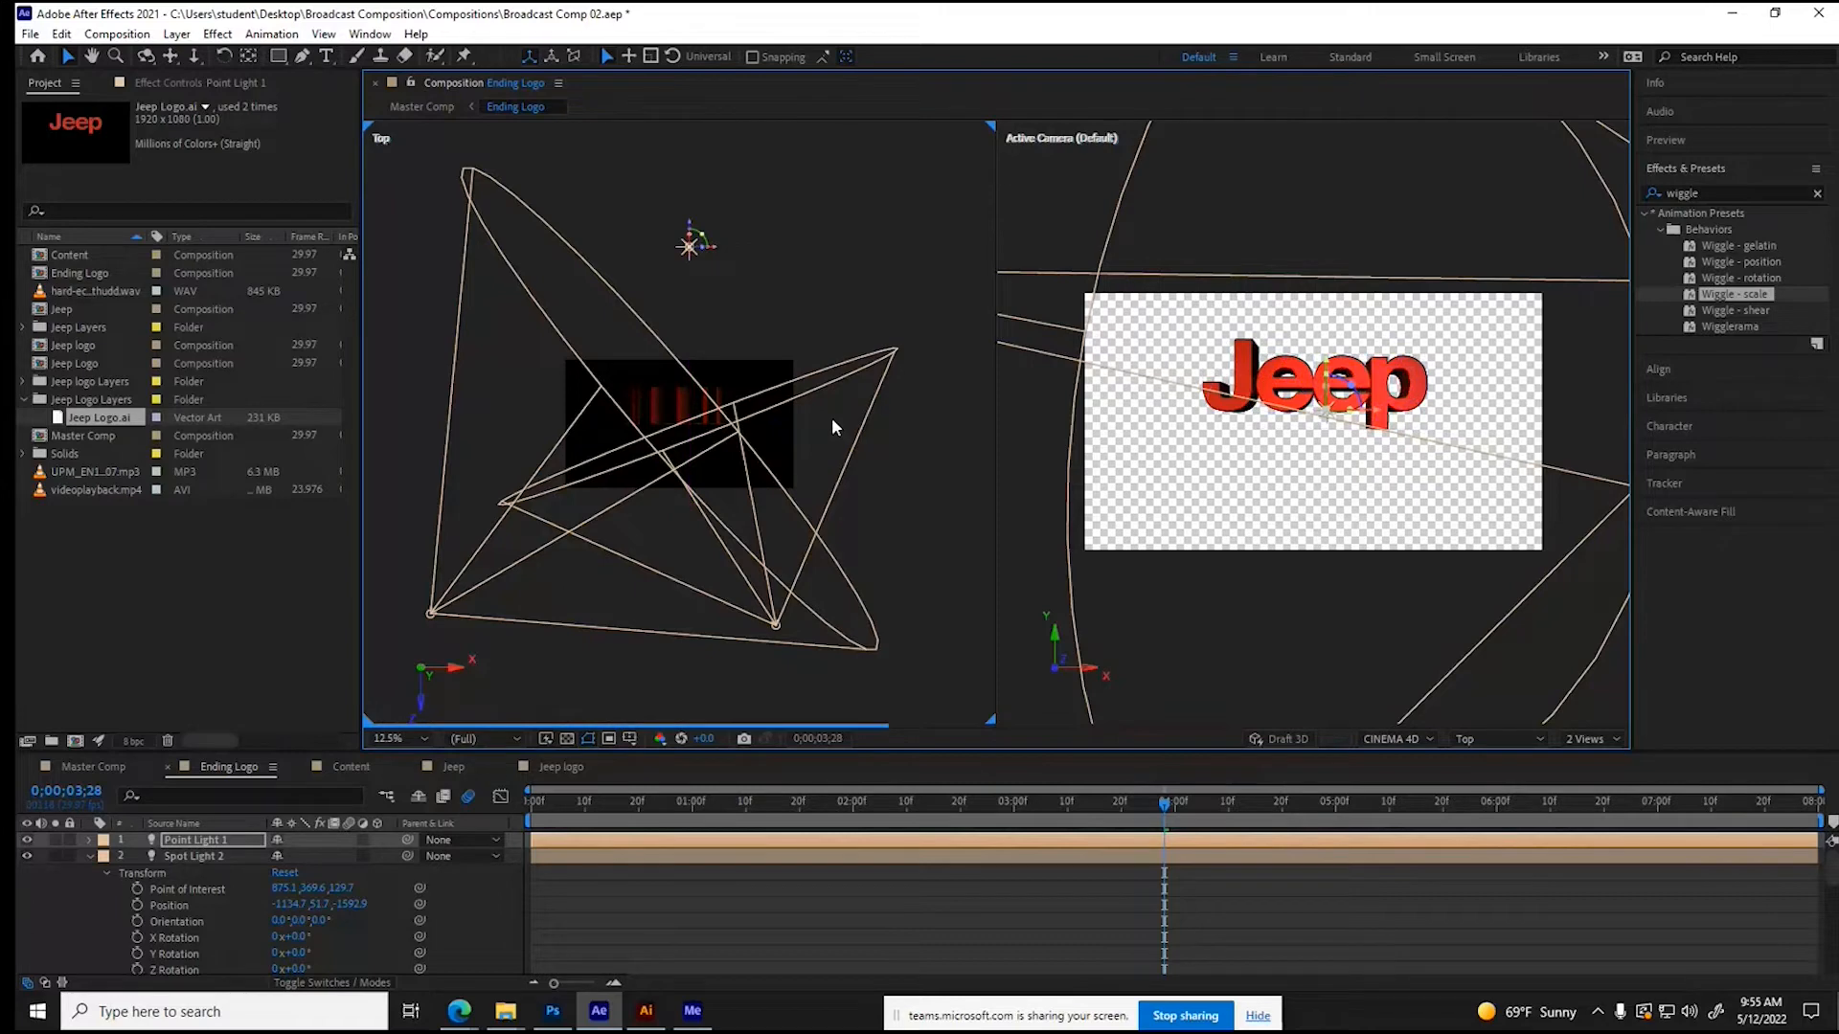
click(91, 858)
click(90, 840)
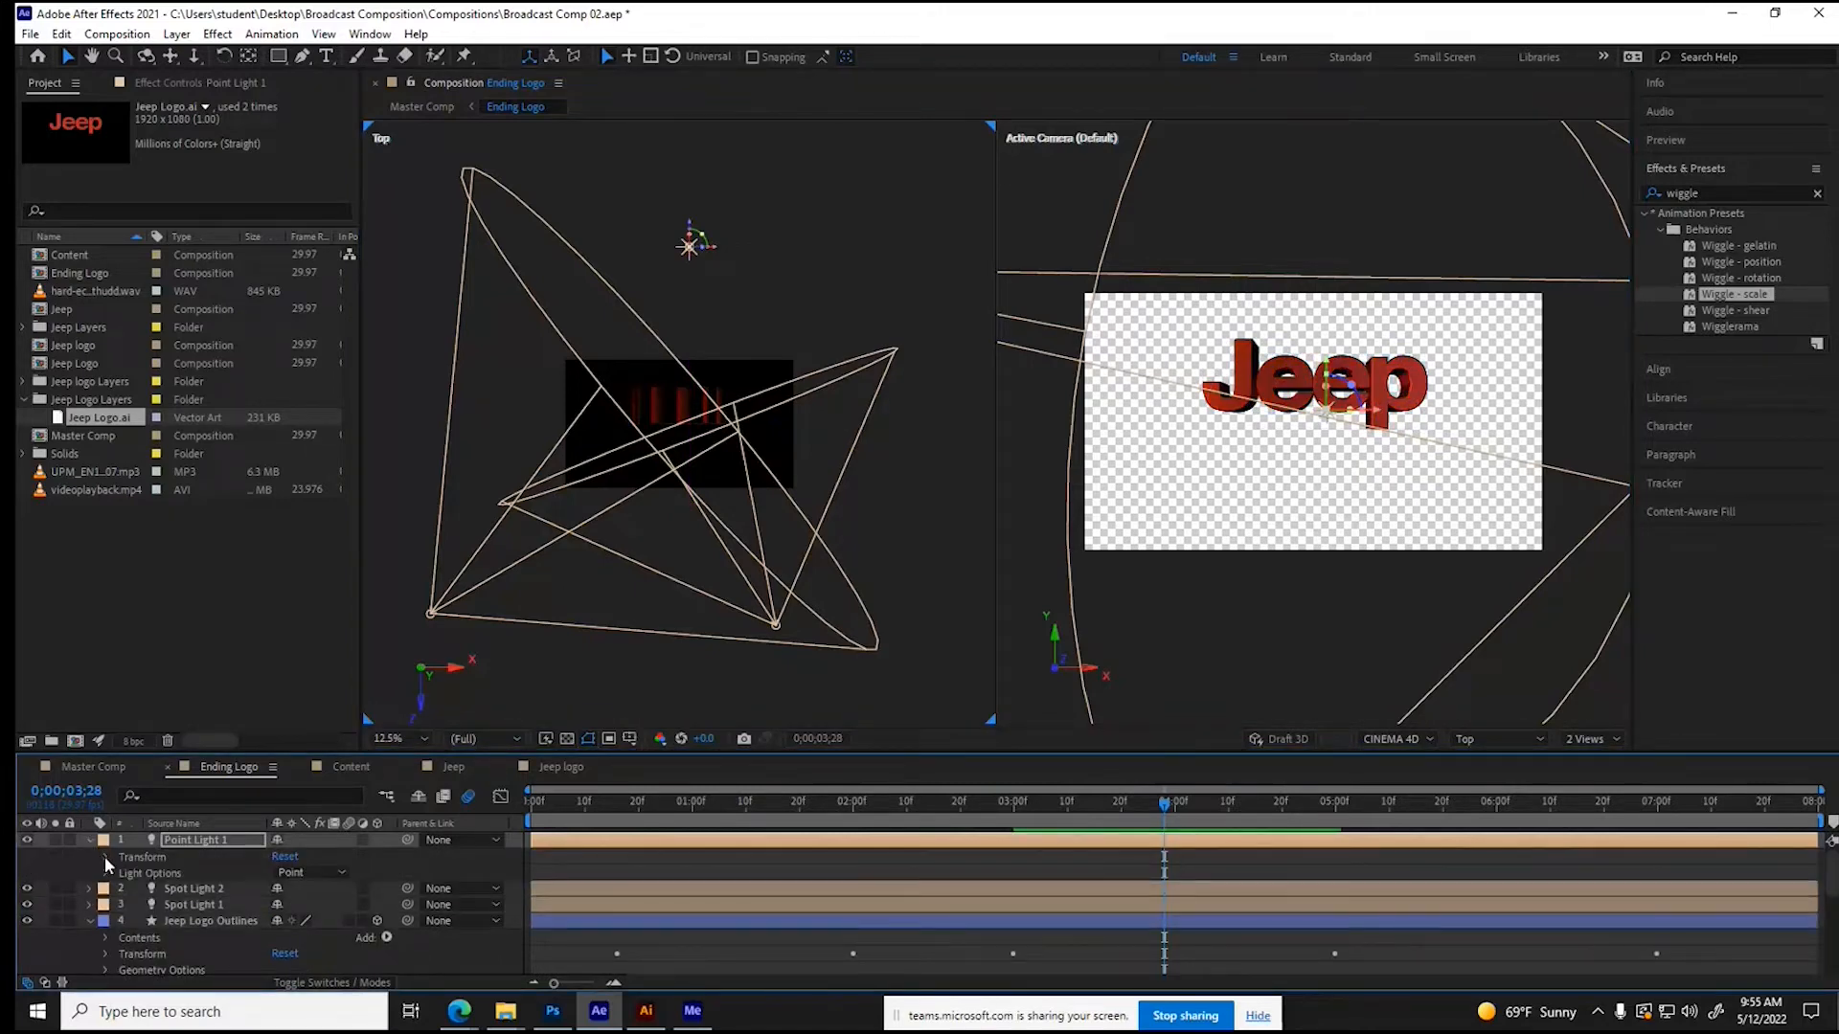
click(106, 858)
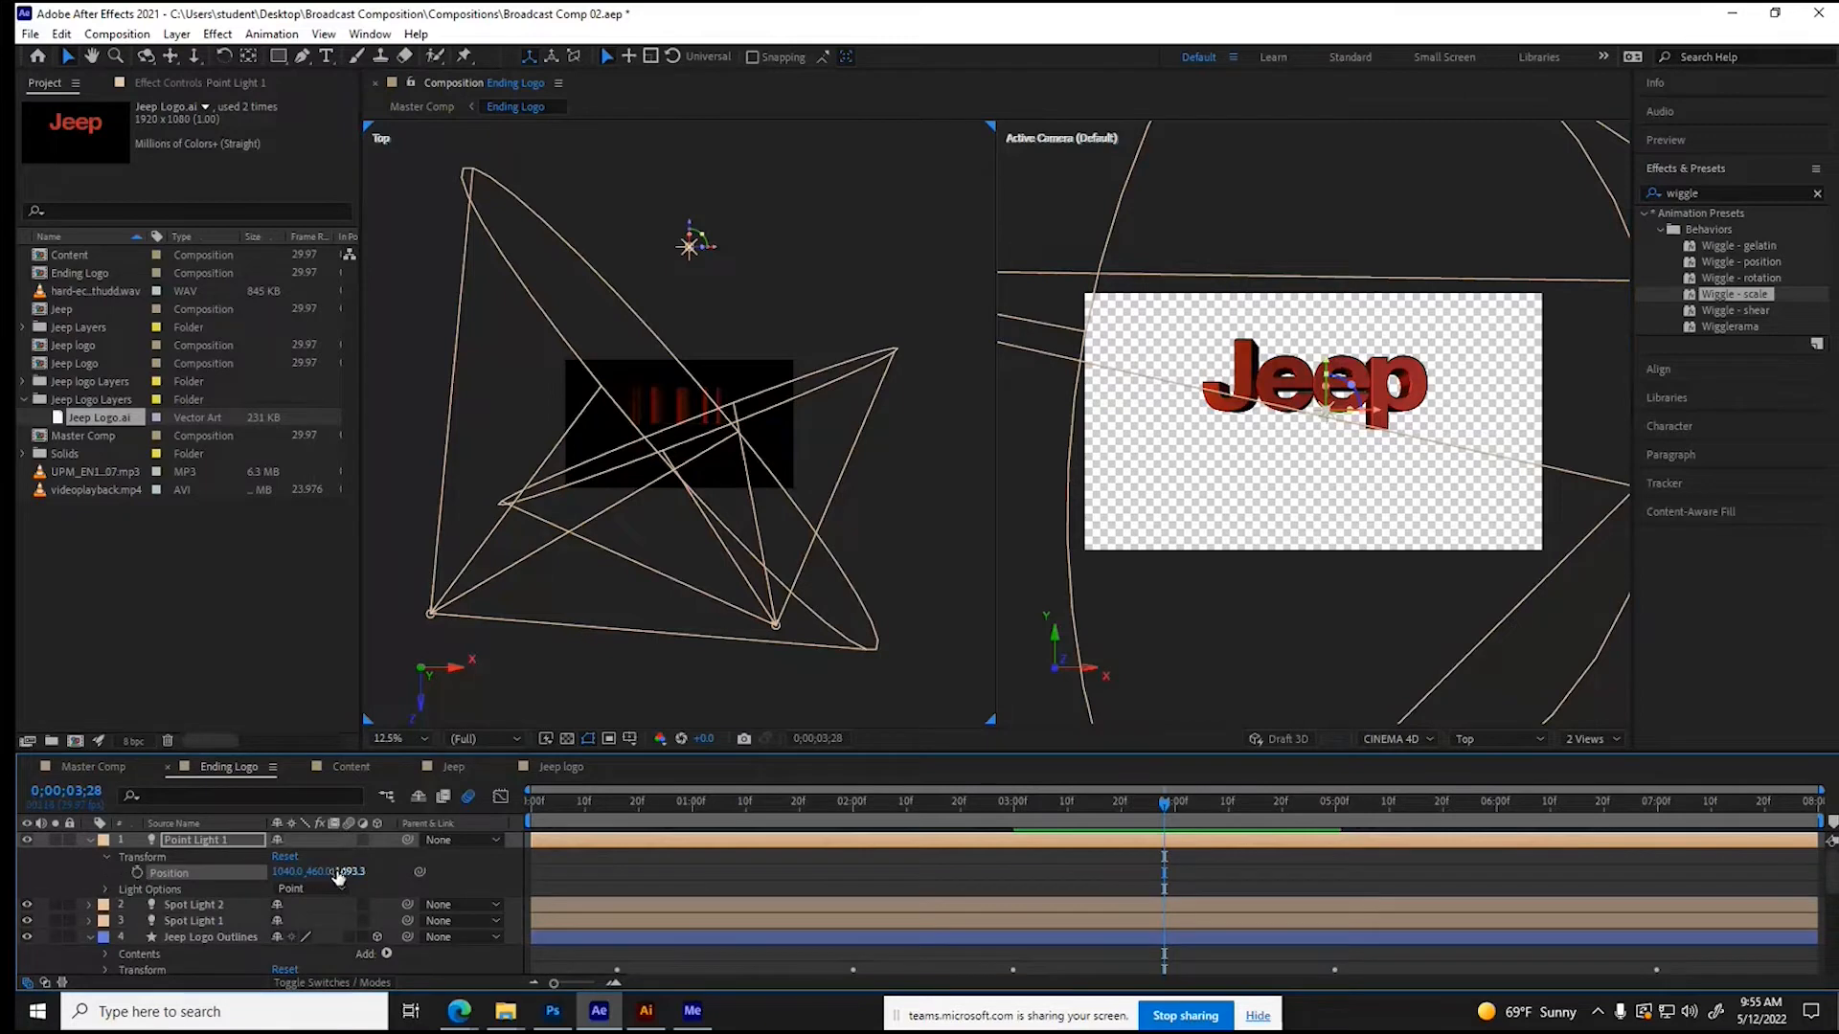
drag(317, 873, 18, 853)
drag(324, 872, 18, 857)
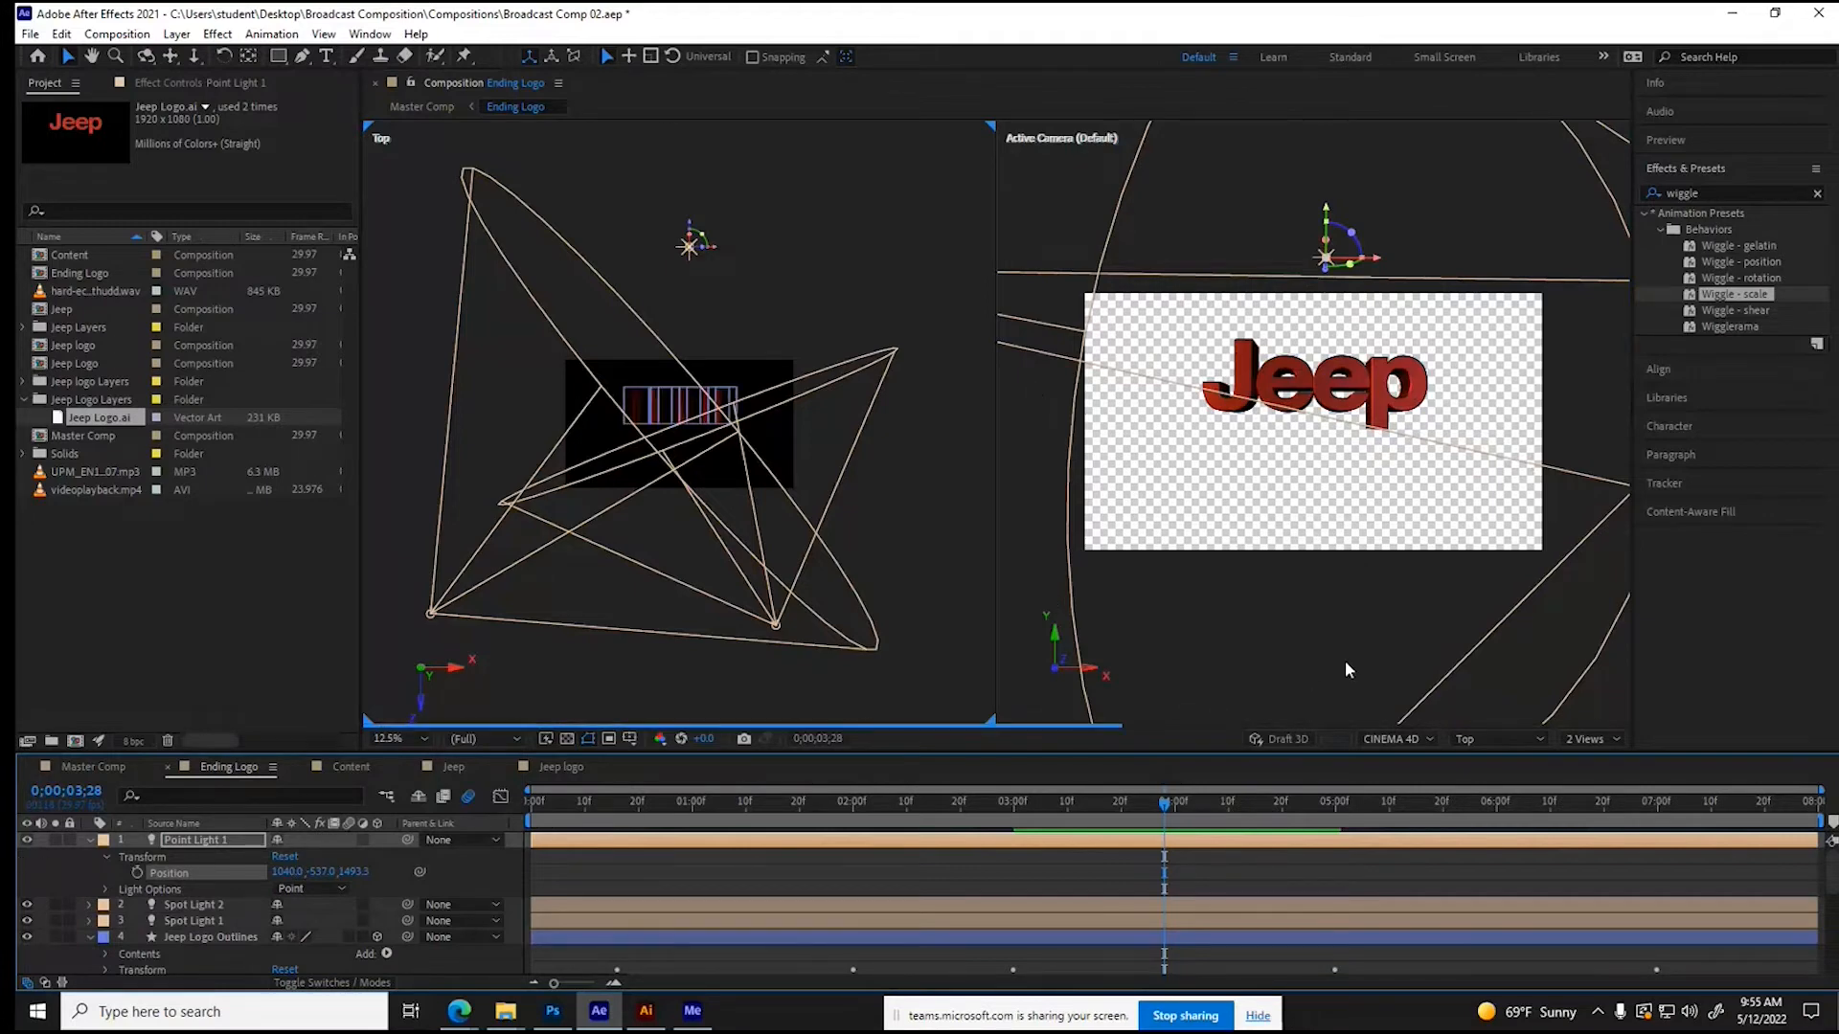
- Go to 0;00;06;01 and turn off the transparency grid to see the lettering against black
drag(1163, 802, 1502, 807)
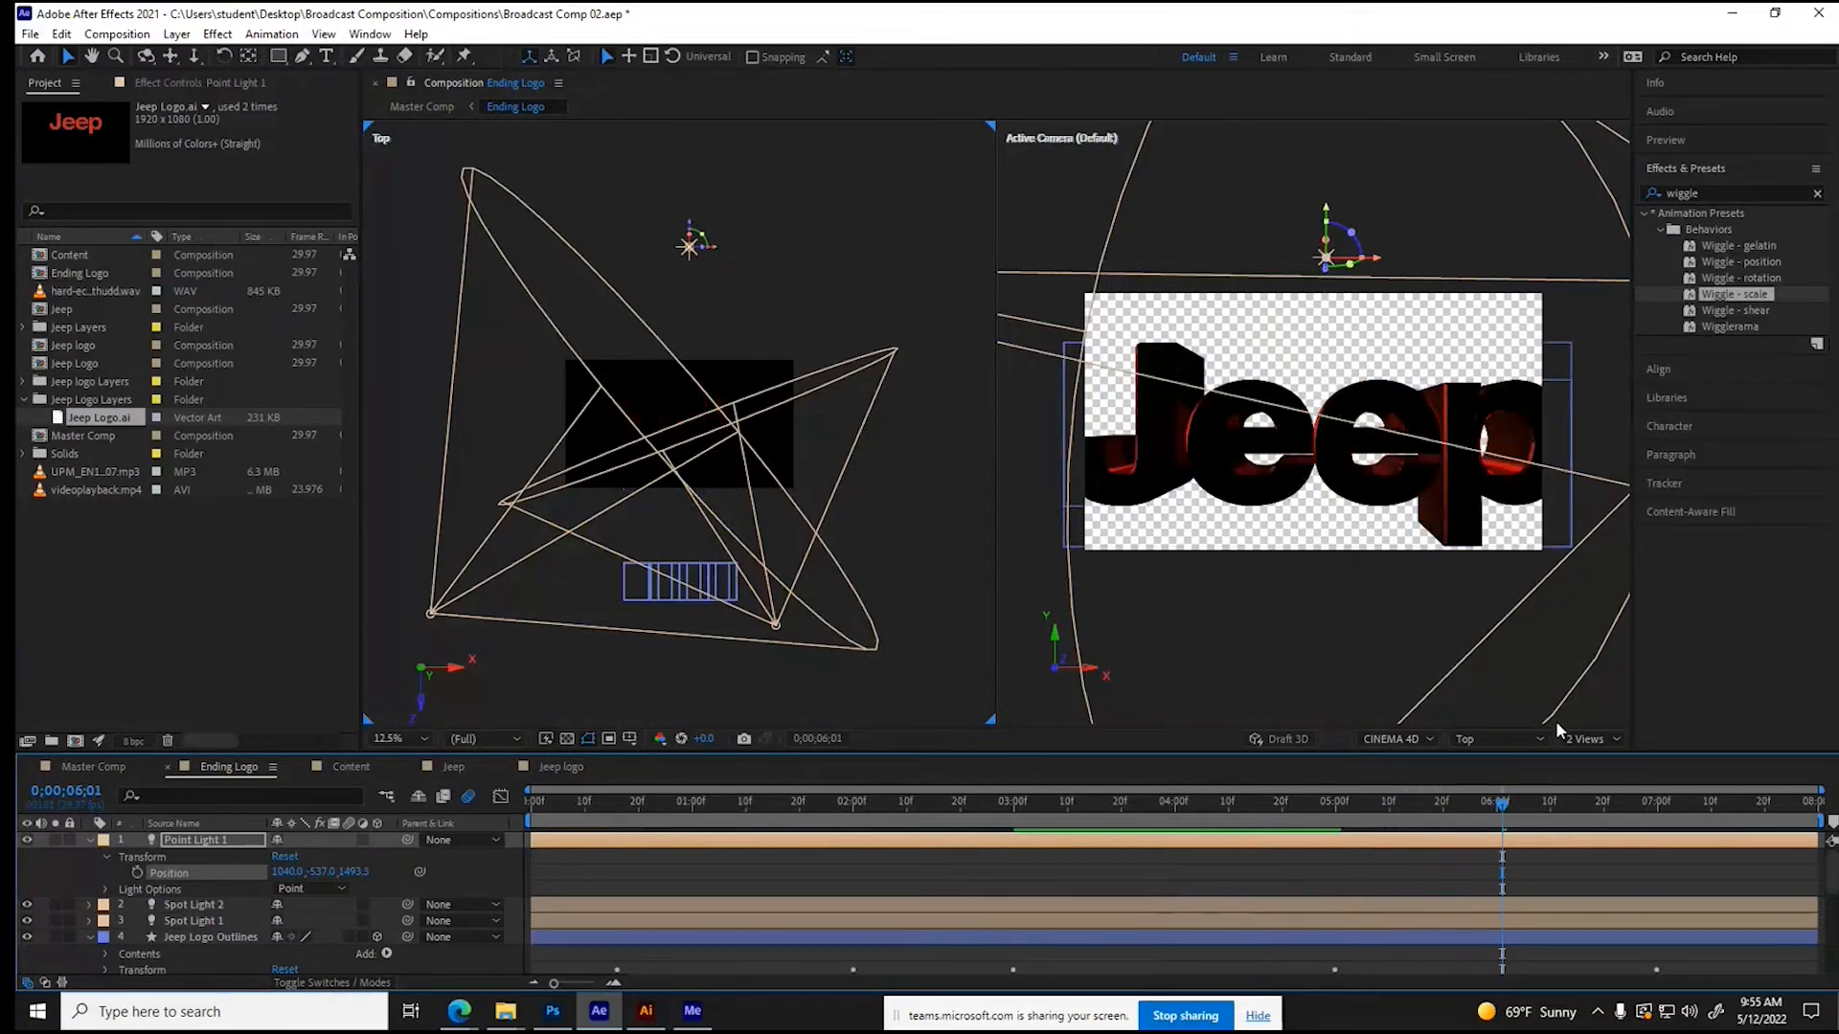
click(1586, 740)
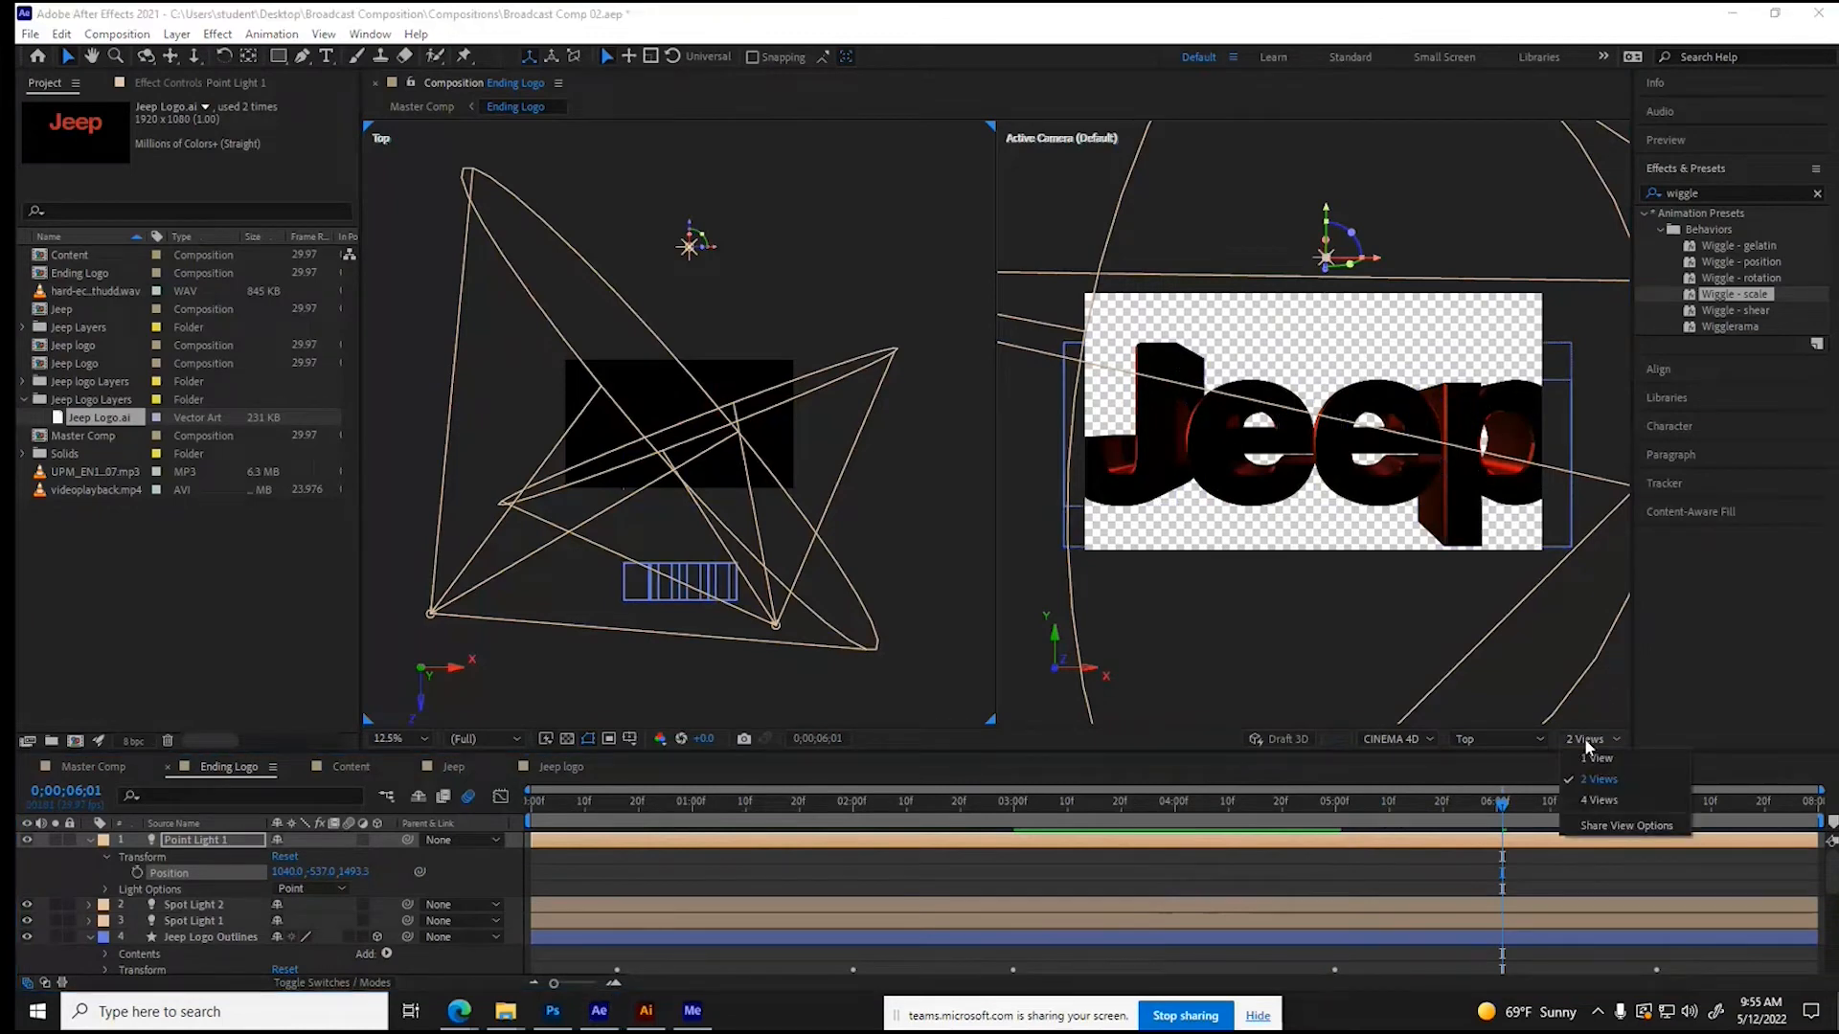
click(1444, 648)
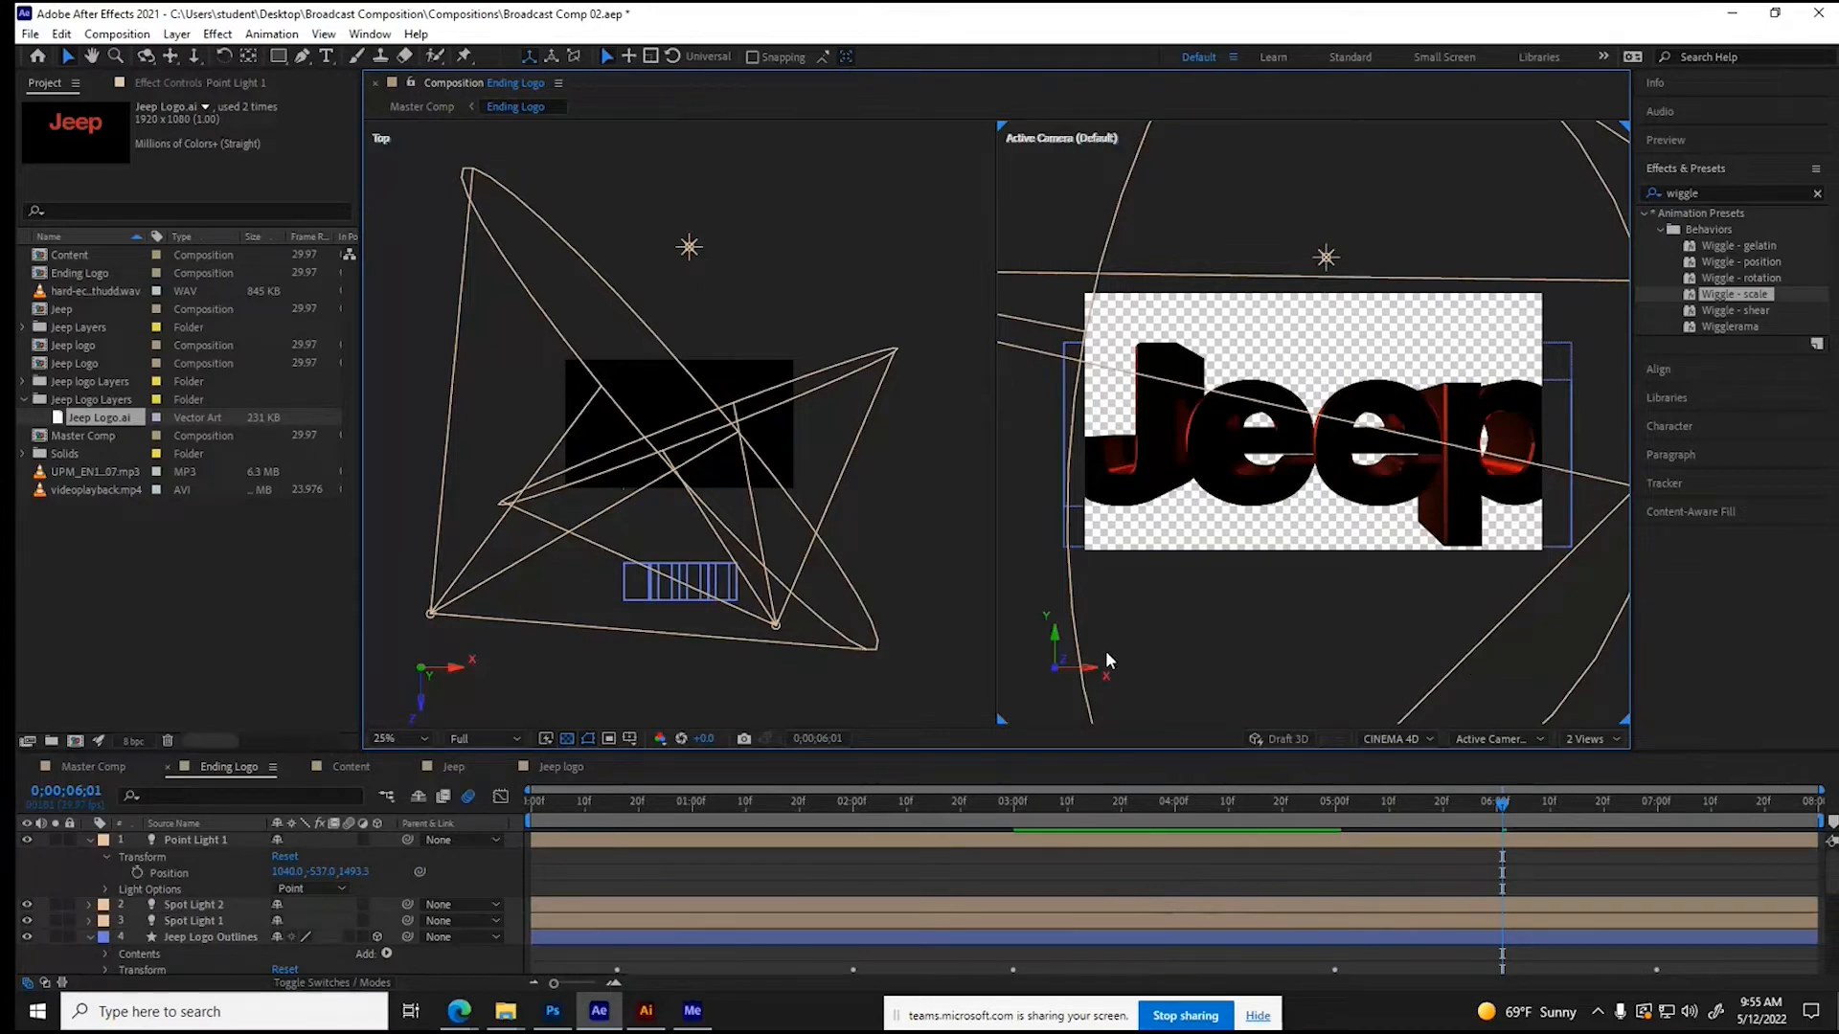
click(567, 738)
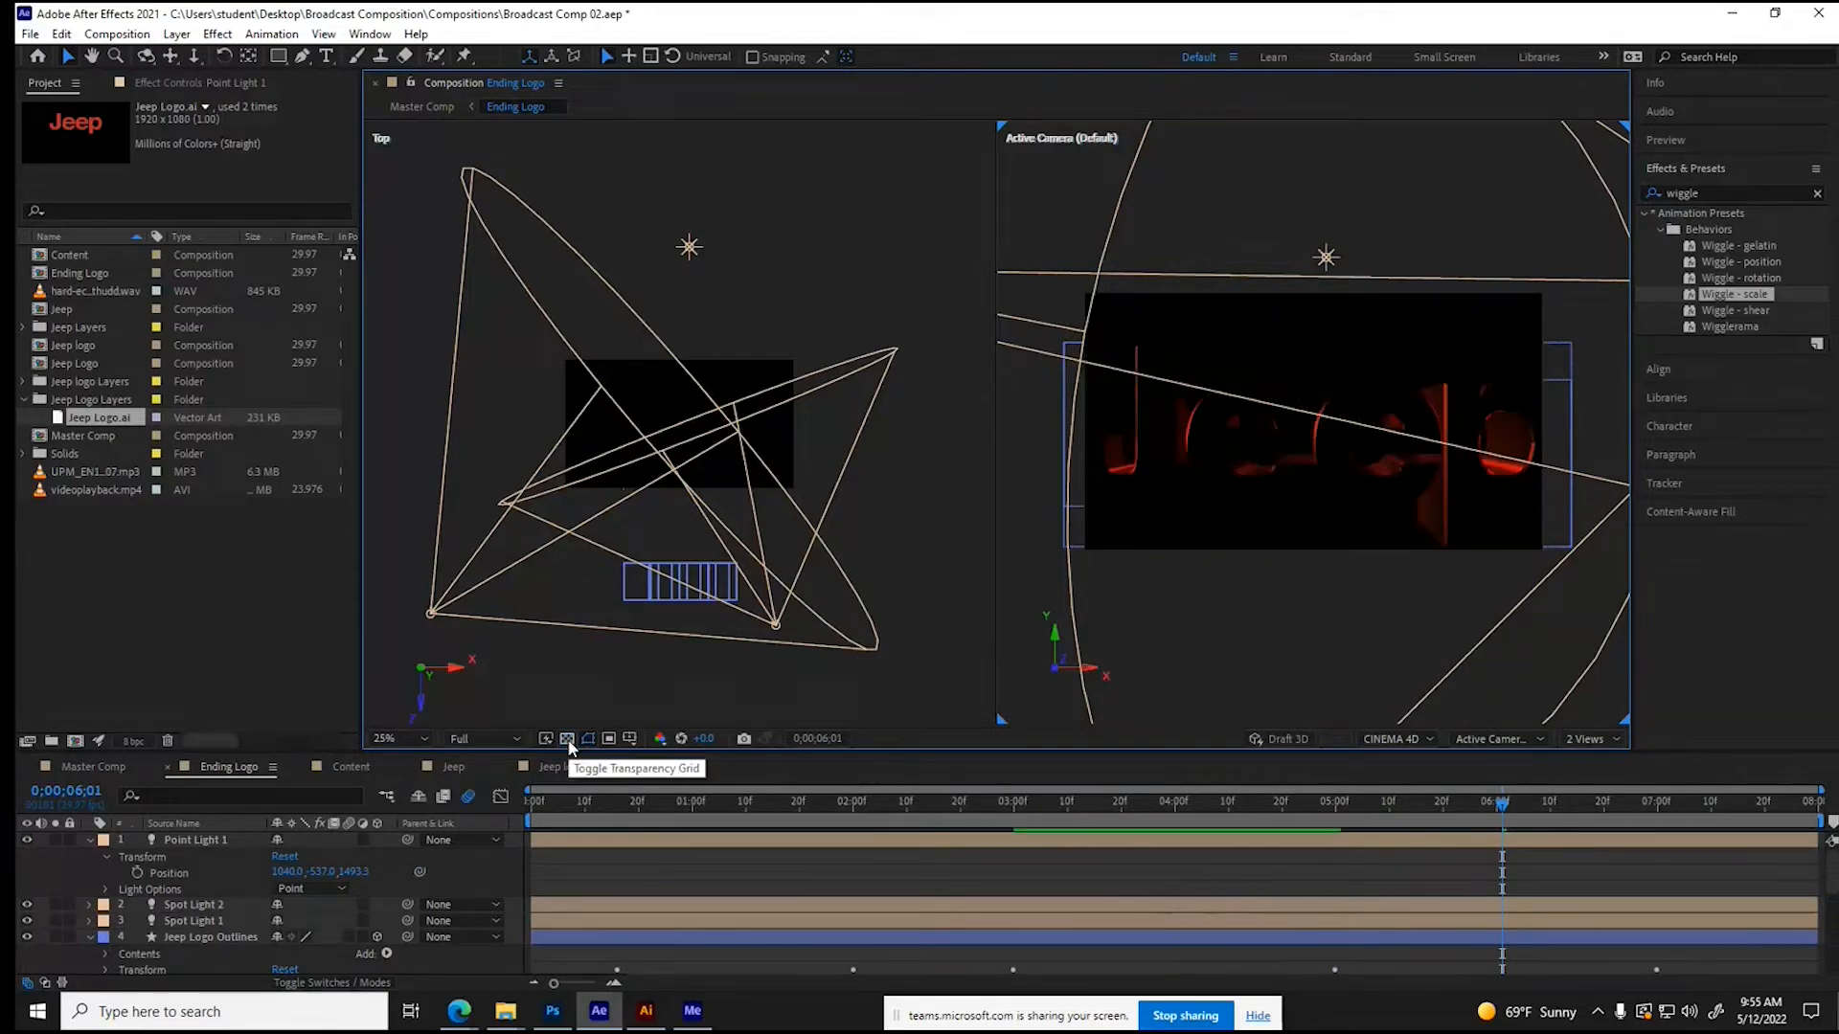
- Examine the lighting on the lettering at 0;00;04;01, 0;00;02;08, 0;00;01;14 and 0;00;03;12
click(1180, 795)
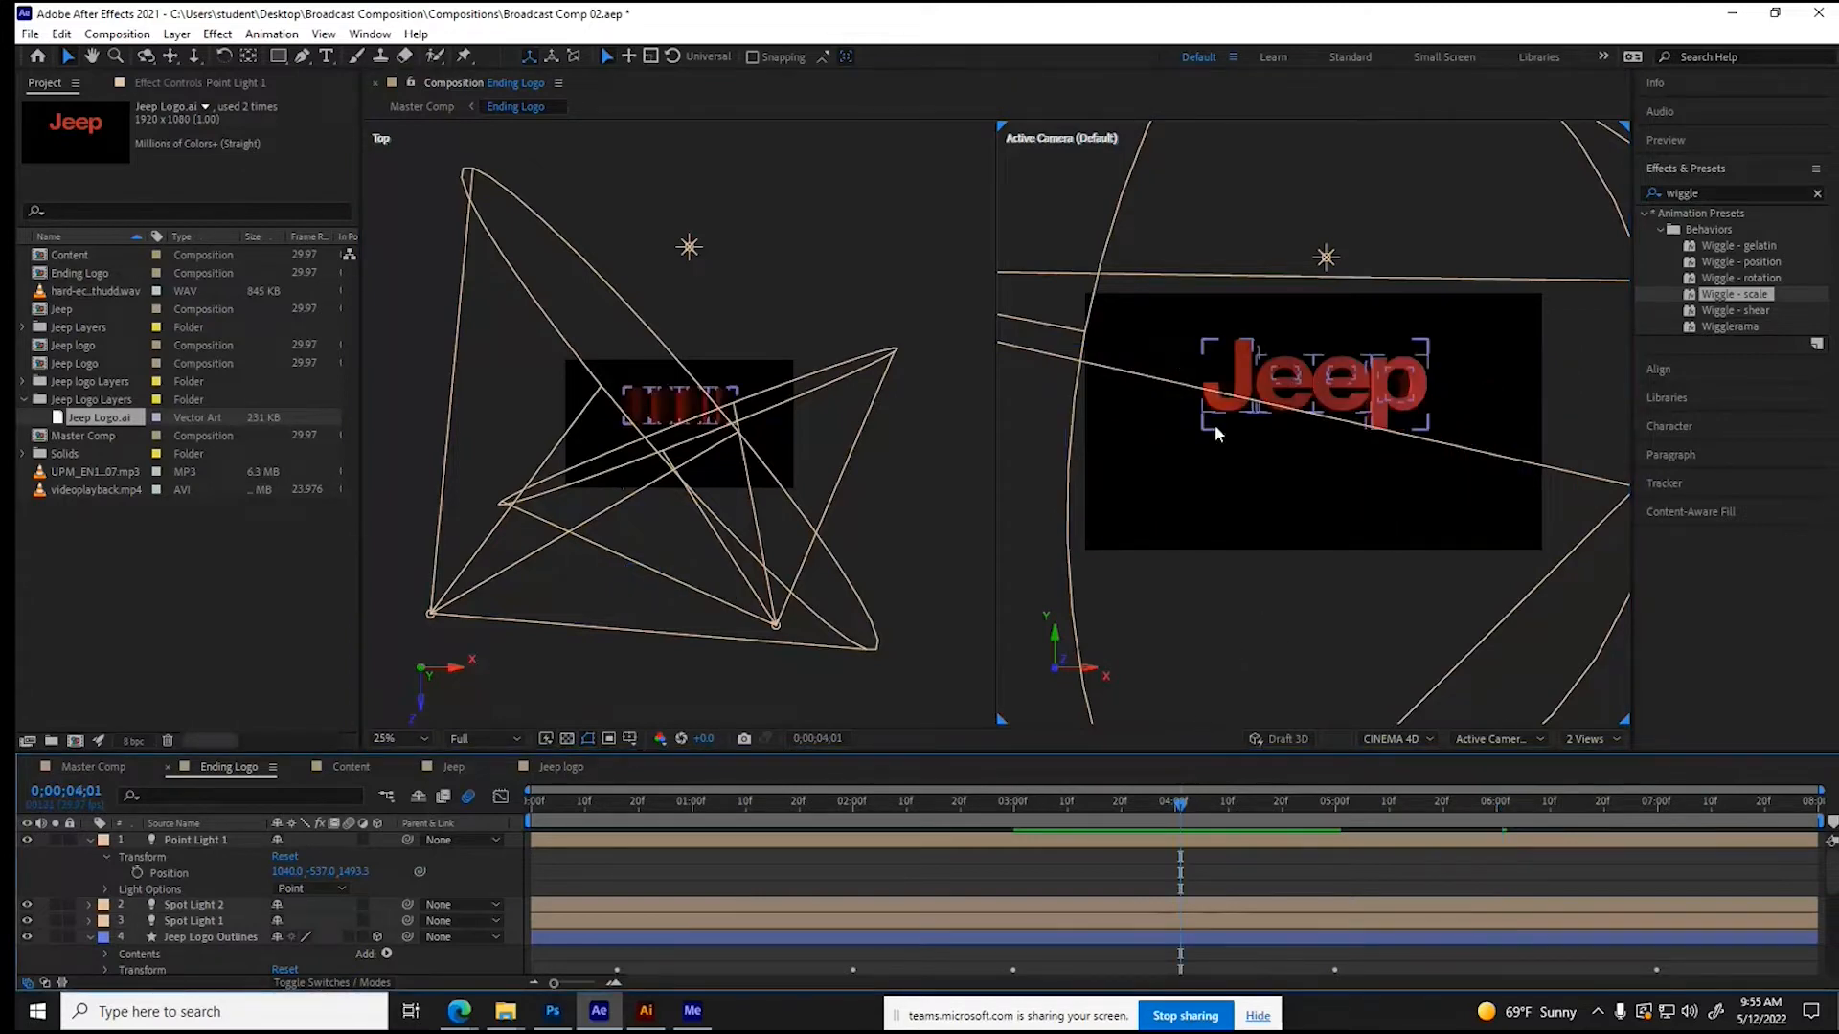
click(895, 801)
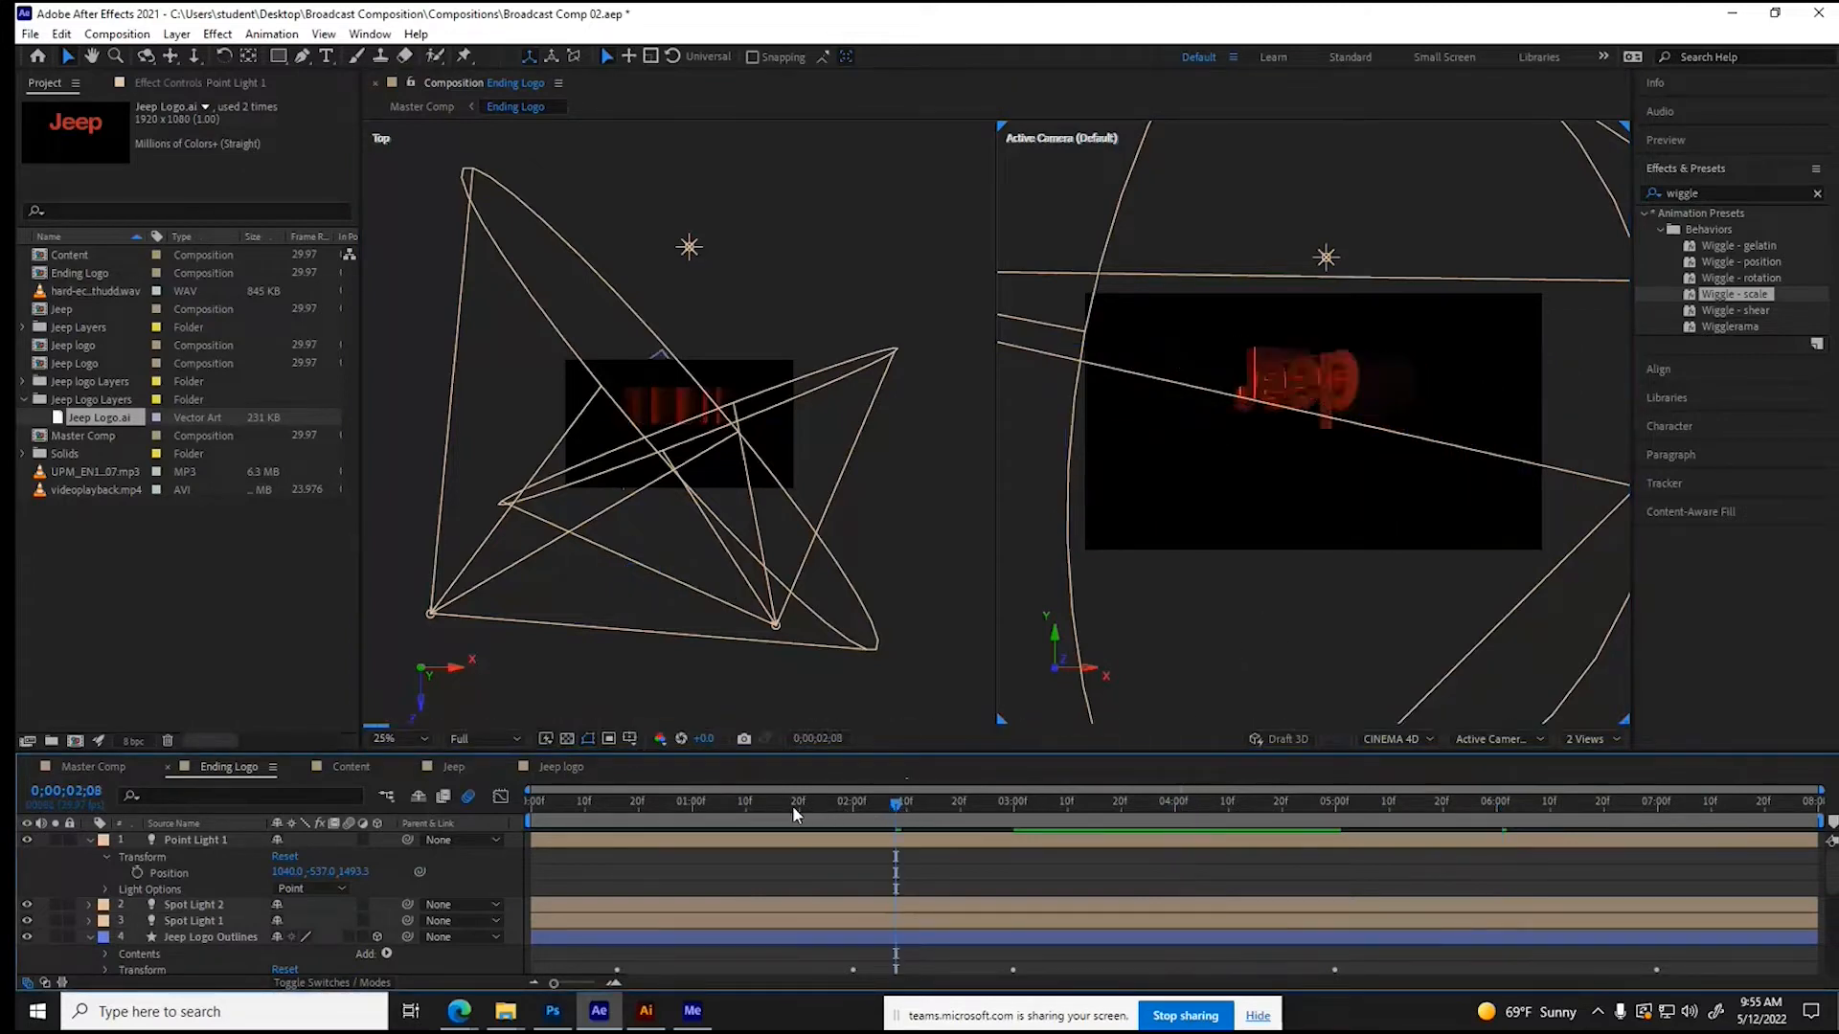
click(765, 800)
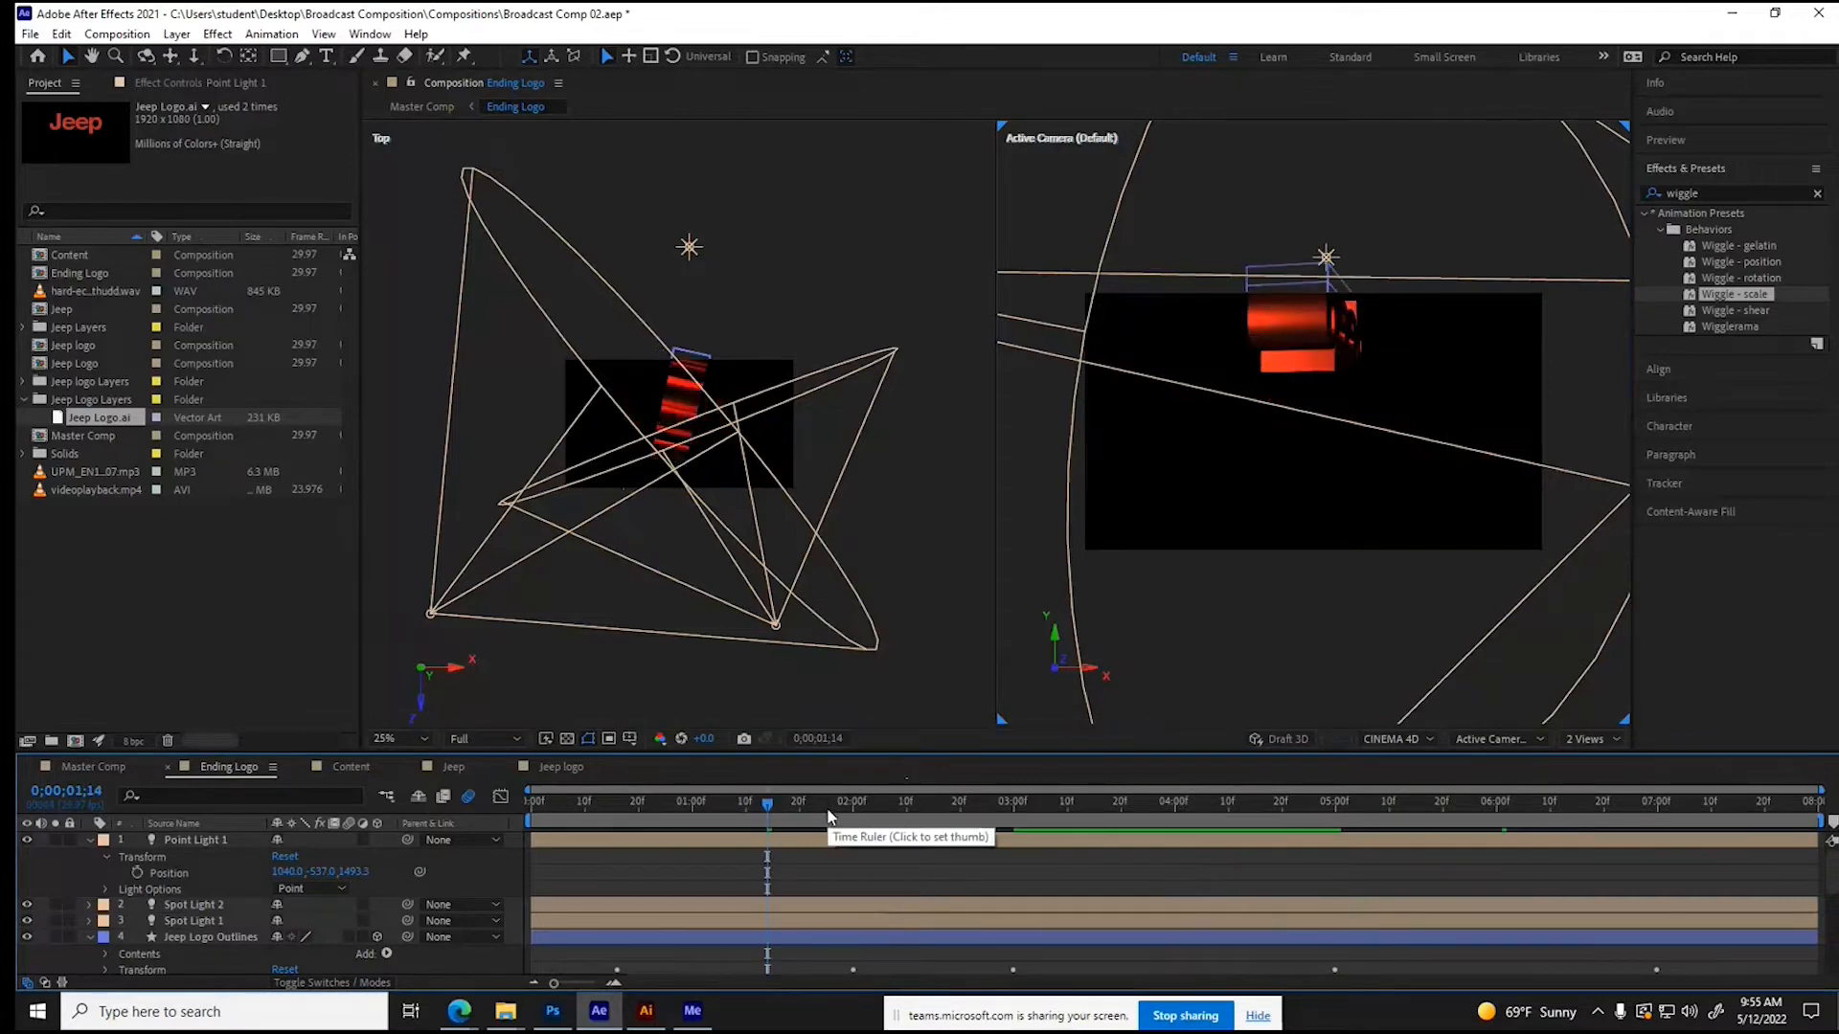
click(1078, 803)
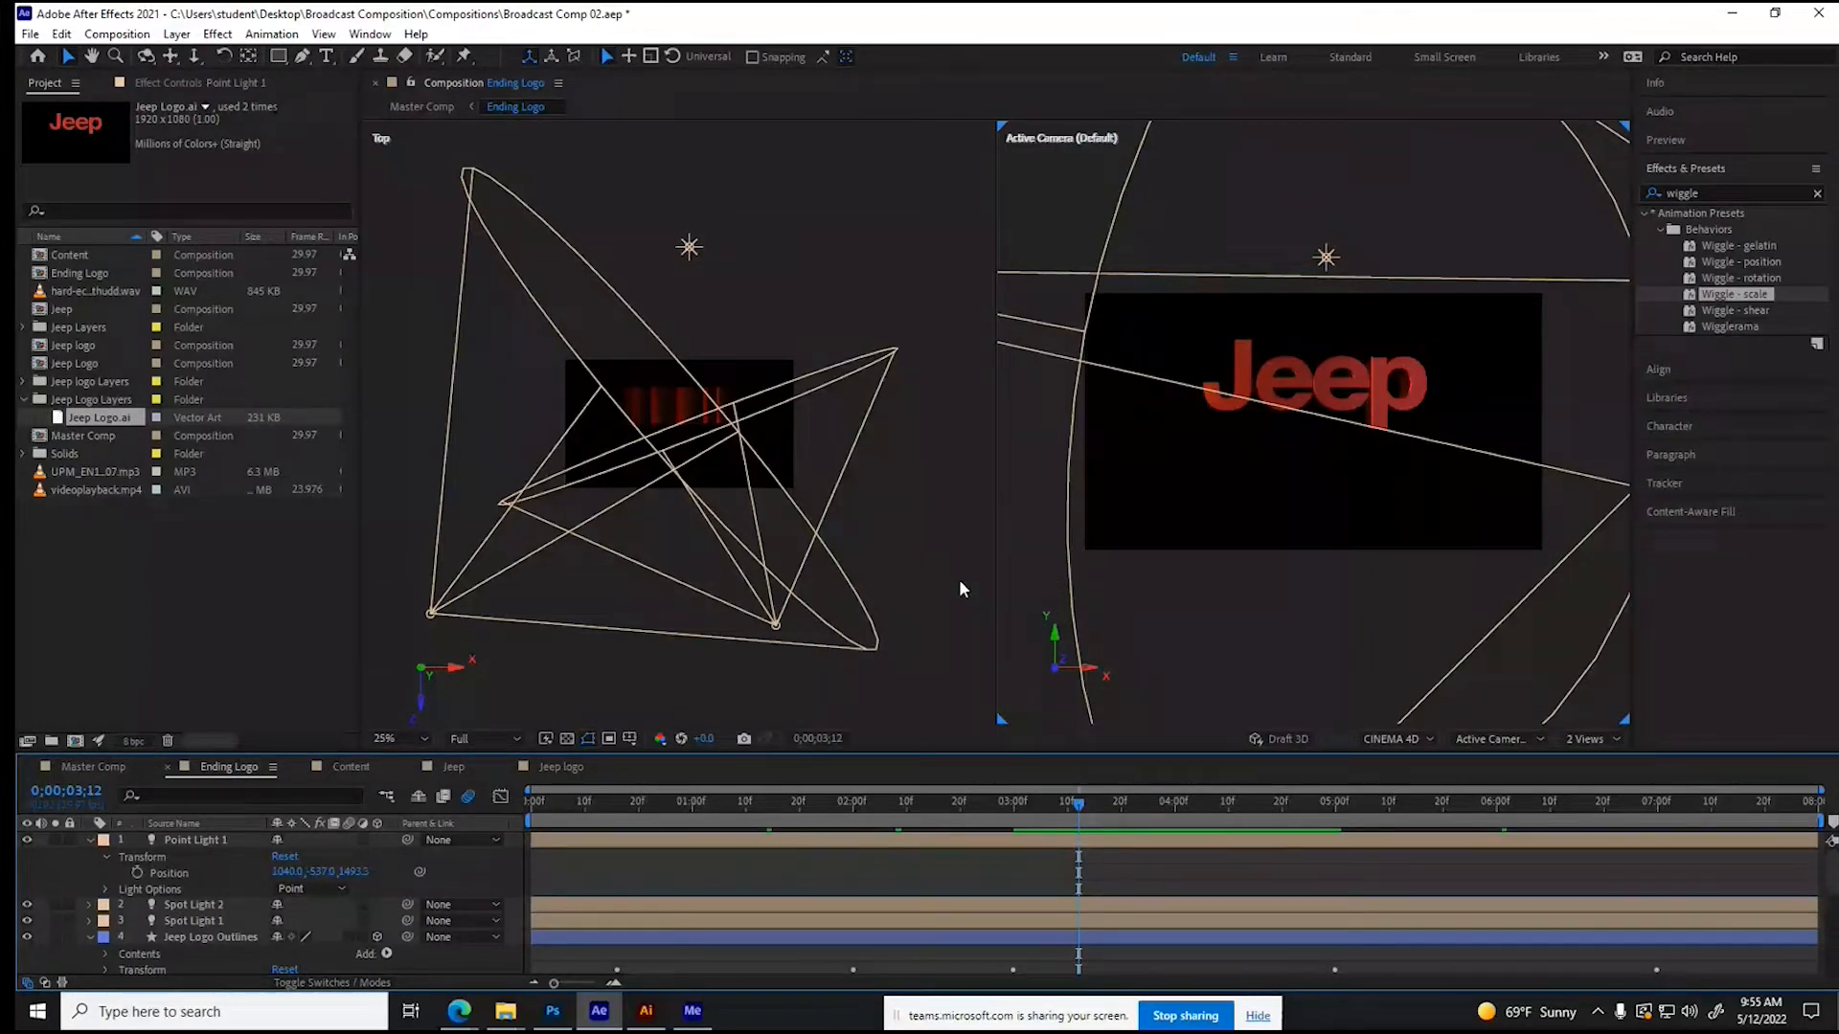
- Switch to the Edge browser and search Bing images for "cloud" in a new tab
mouse_move(459, 1011)
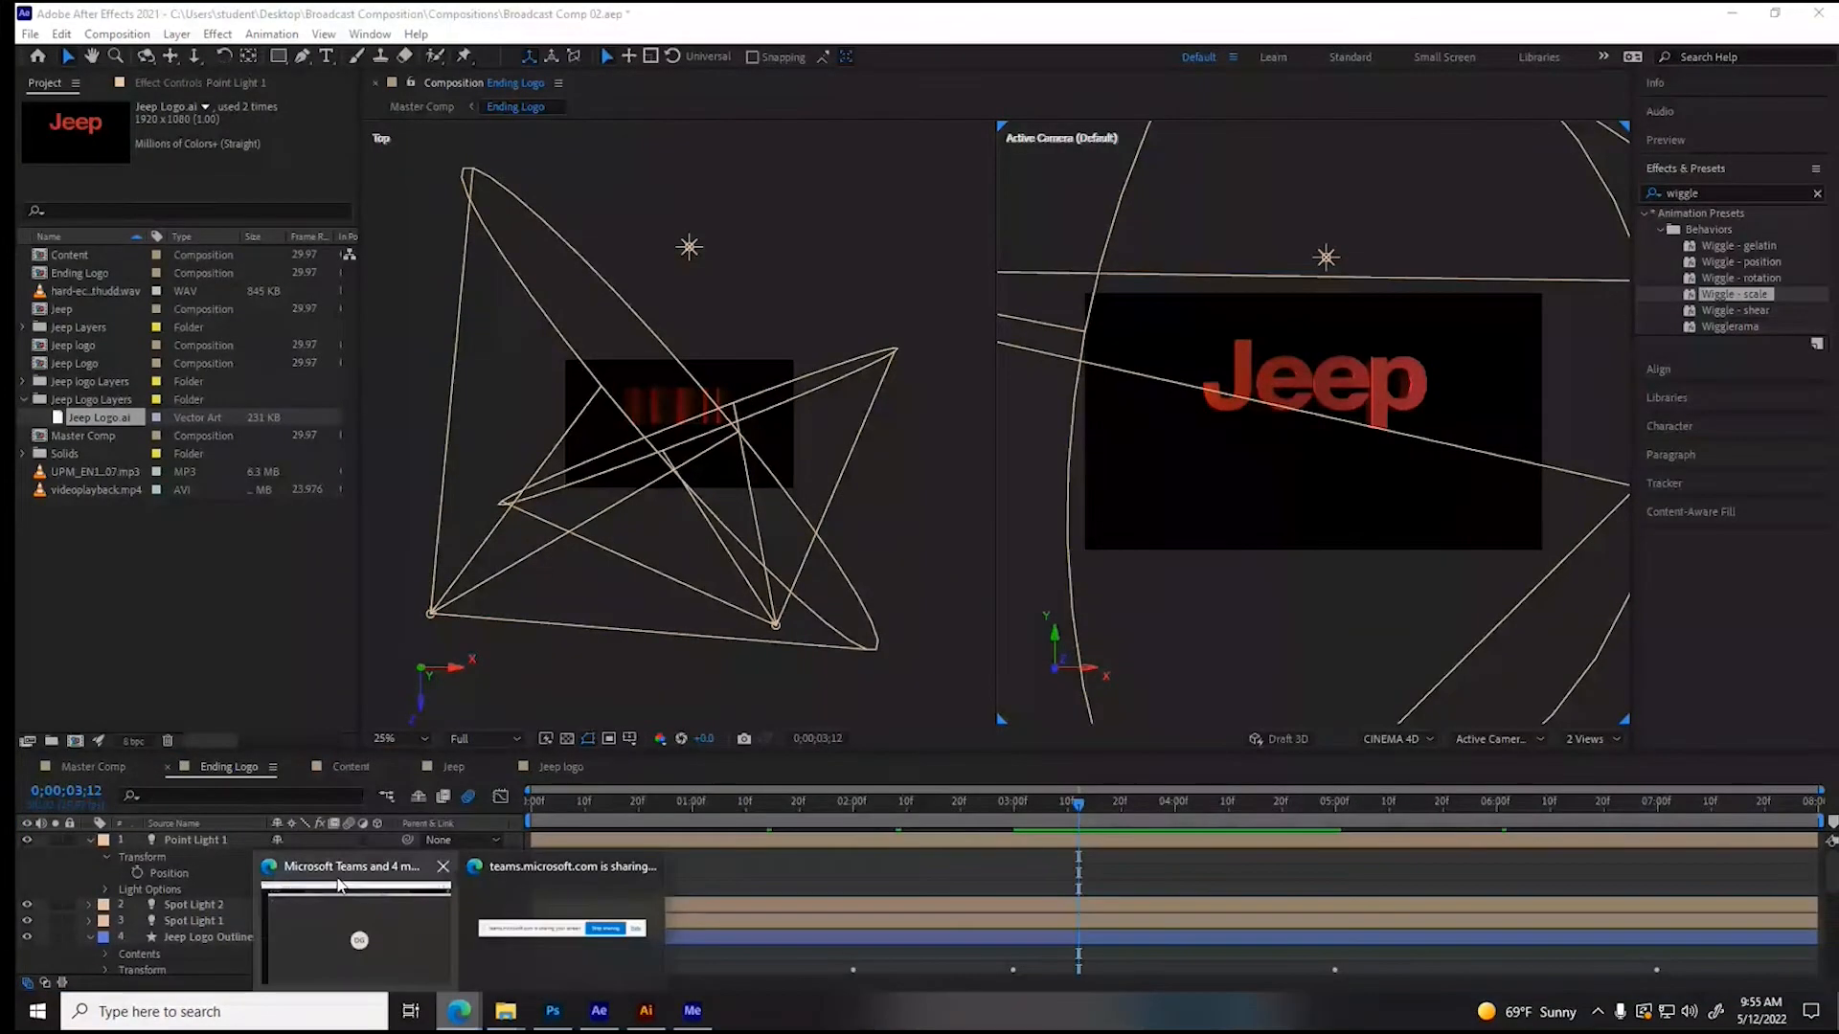
click(339, 884)
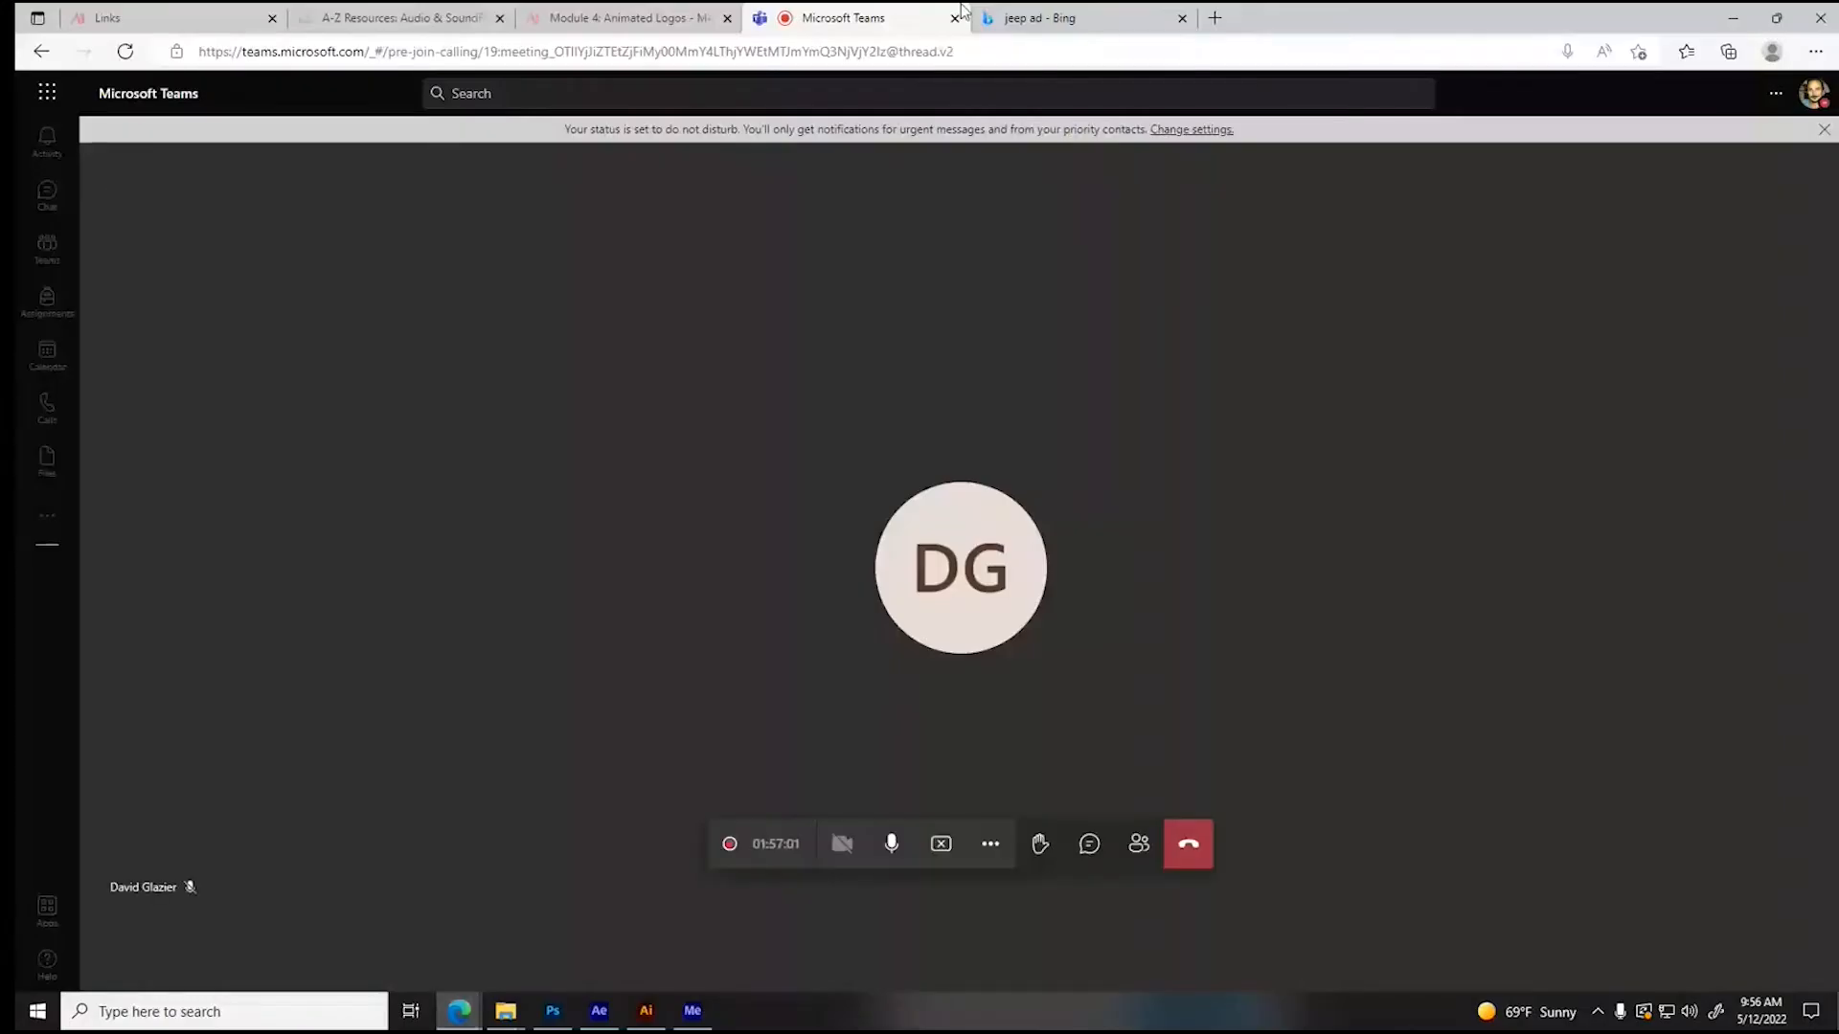
click(1043, 20)
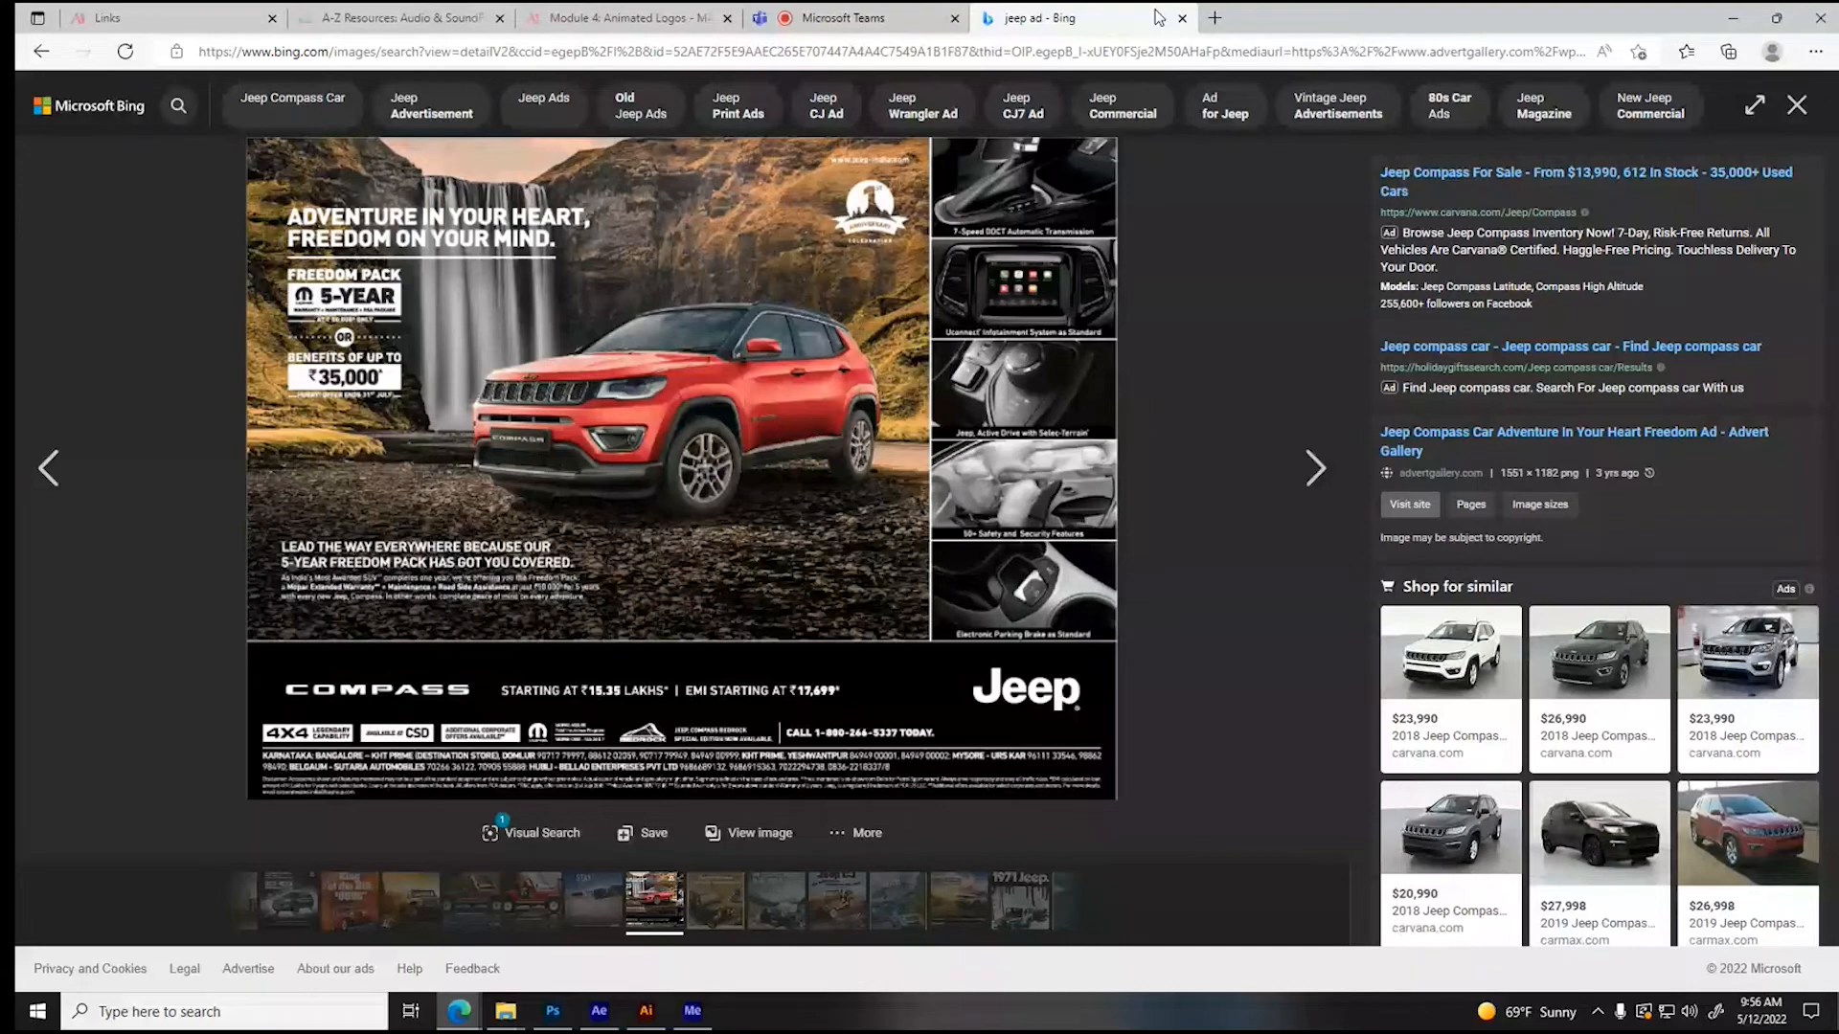
click(1215, 18)
click(699, 210)
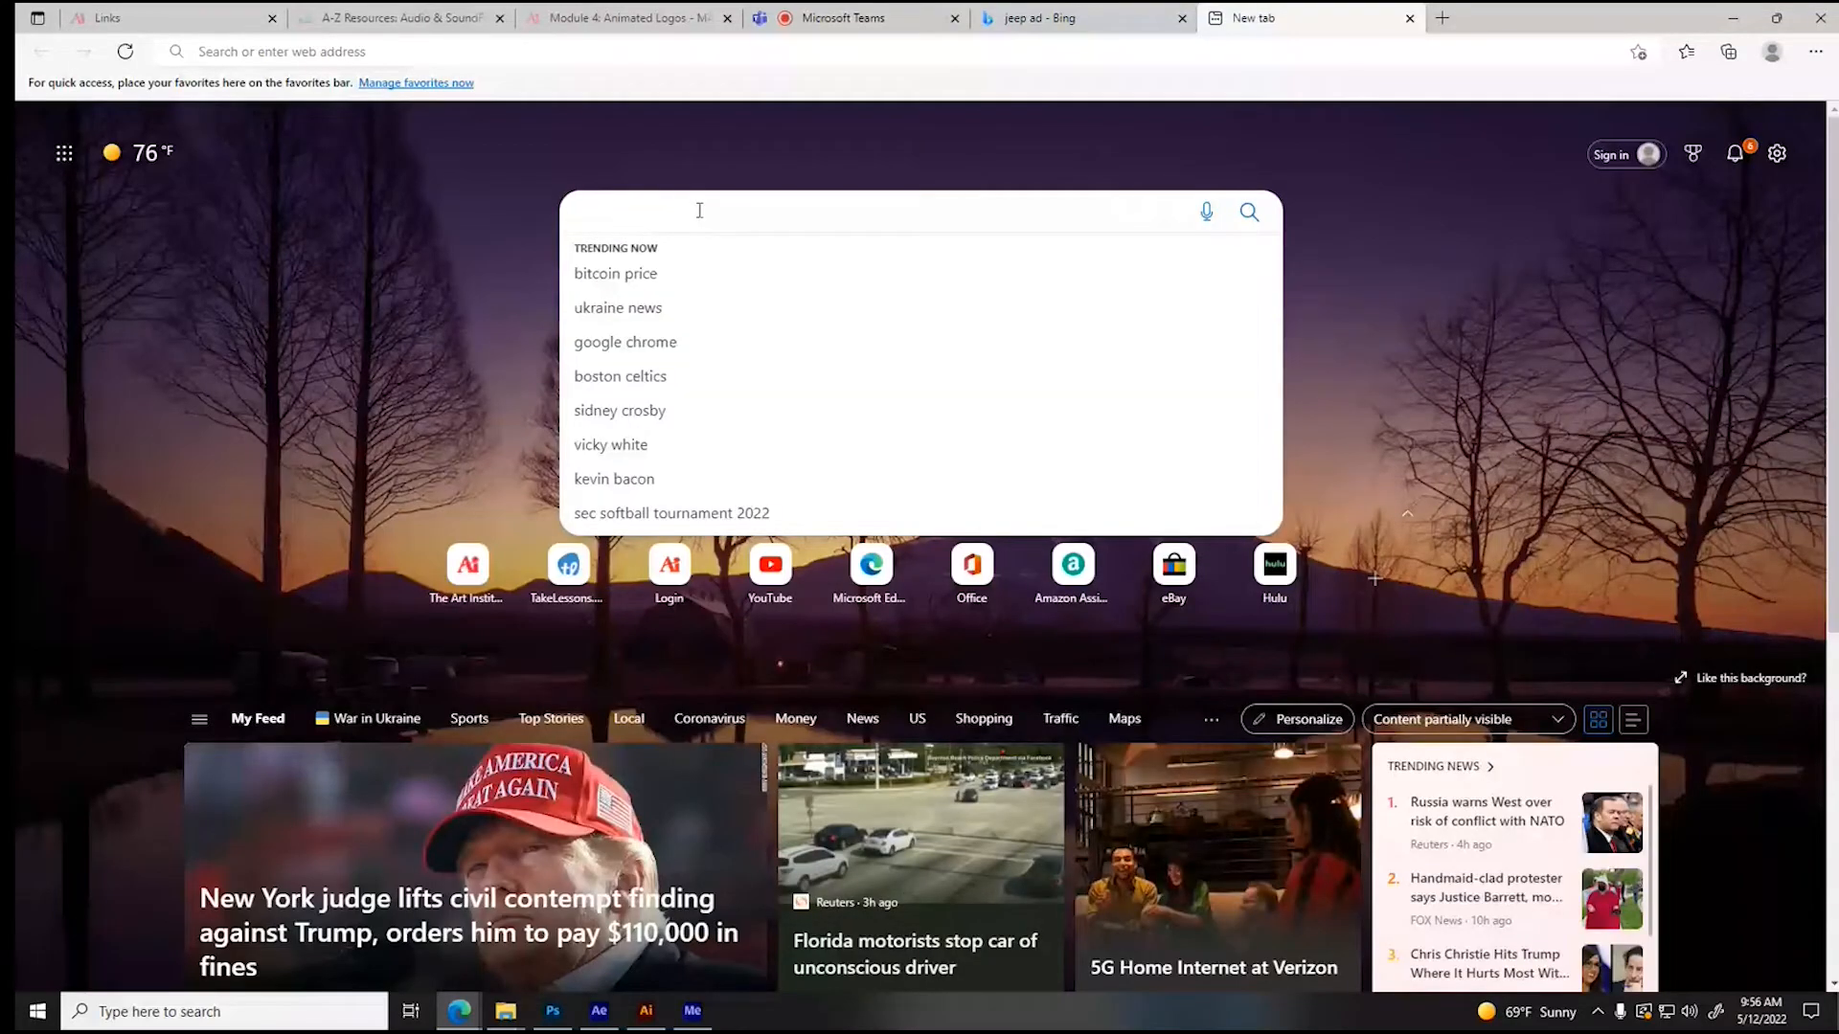
text(cloud)
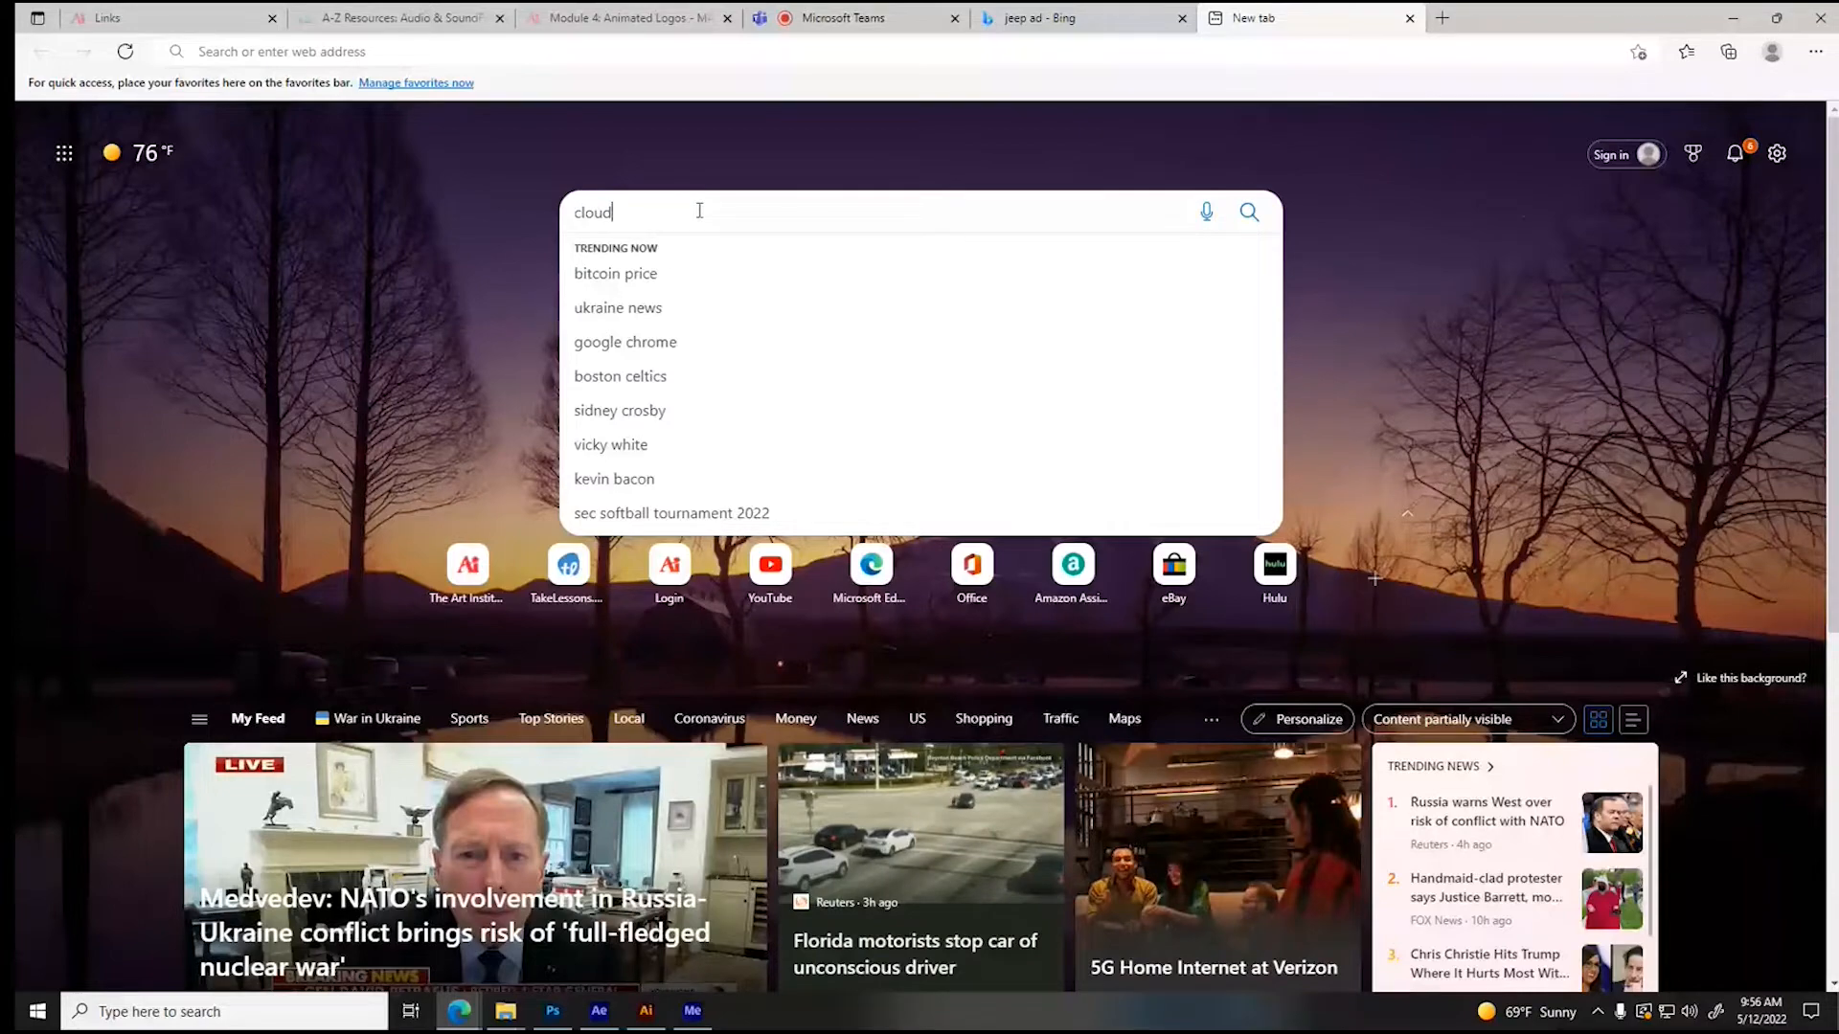
key(Return)
click(340, 157)
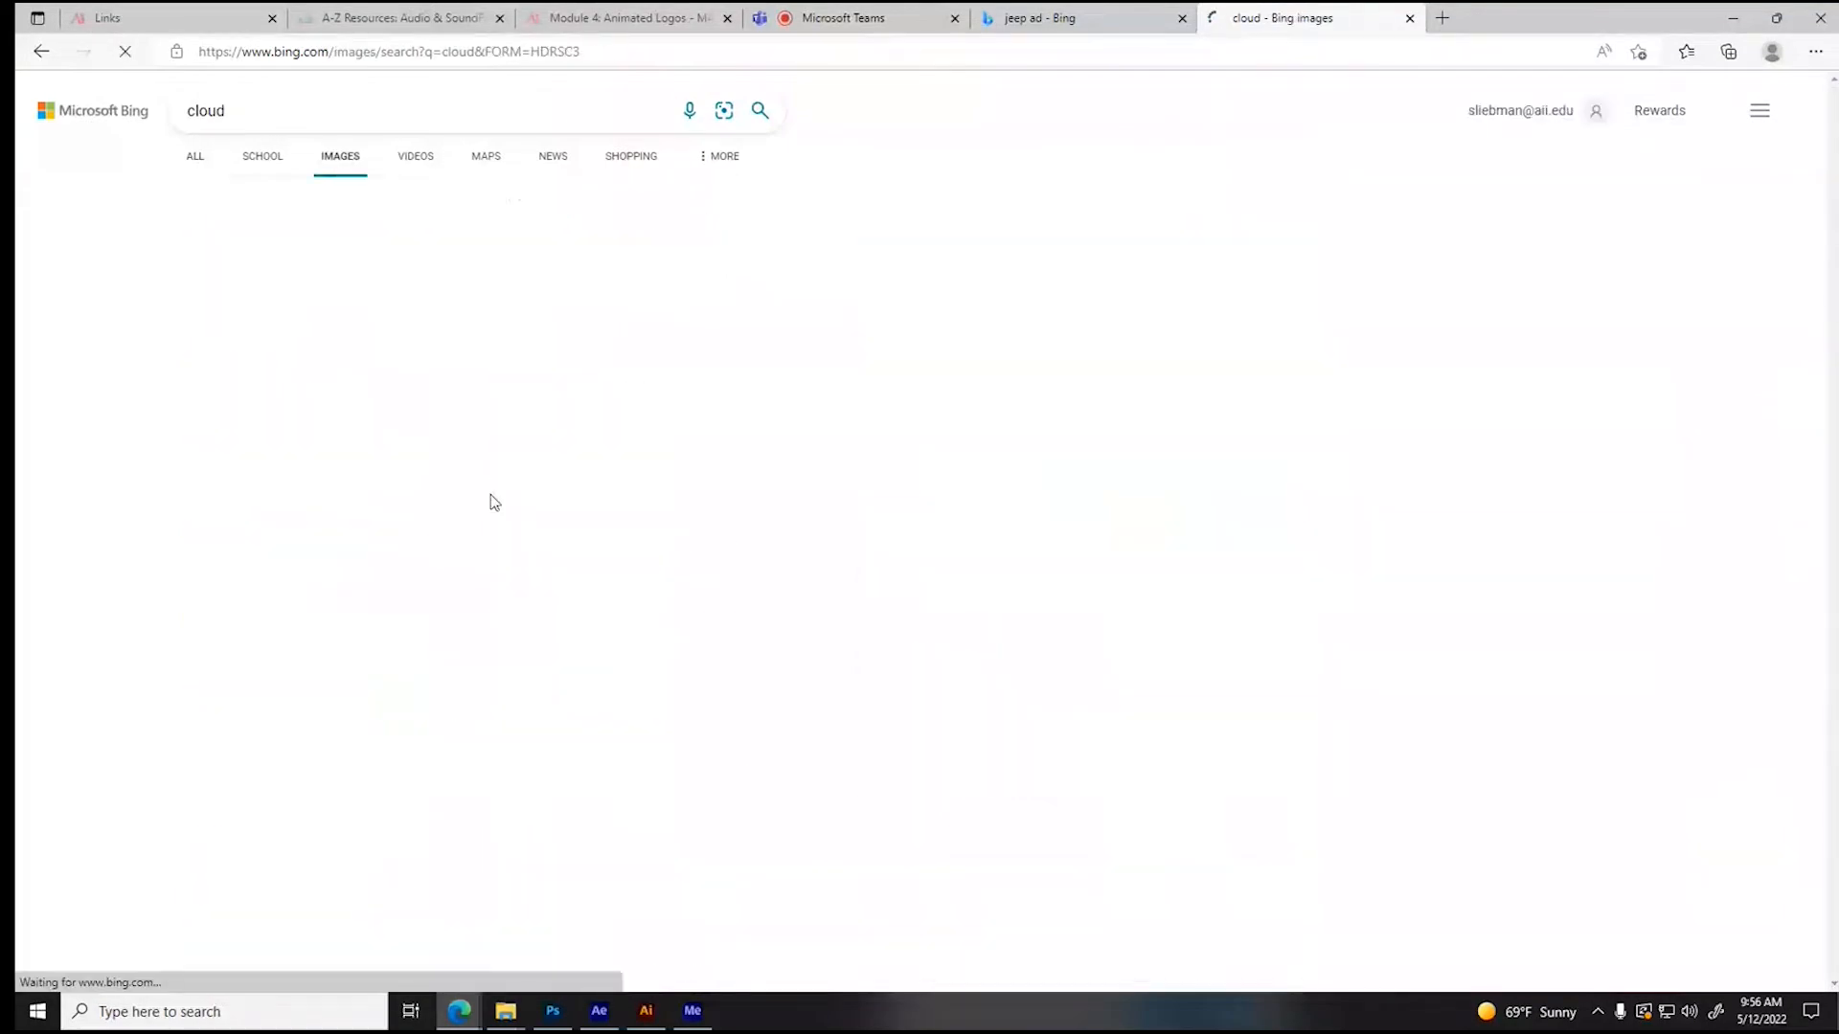
- Save the blue and orange sunset cloud image as "sky reflector" in the Broadcast Composition Assets folder and close its browser tab
scroll(493, 503, down, 5)
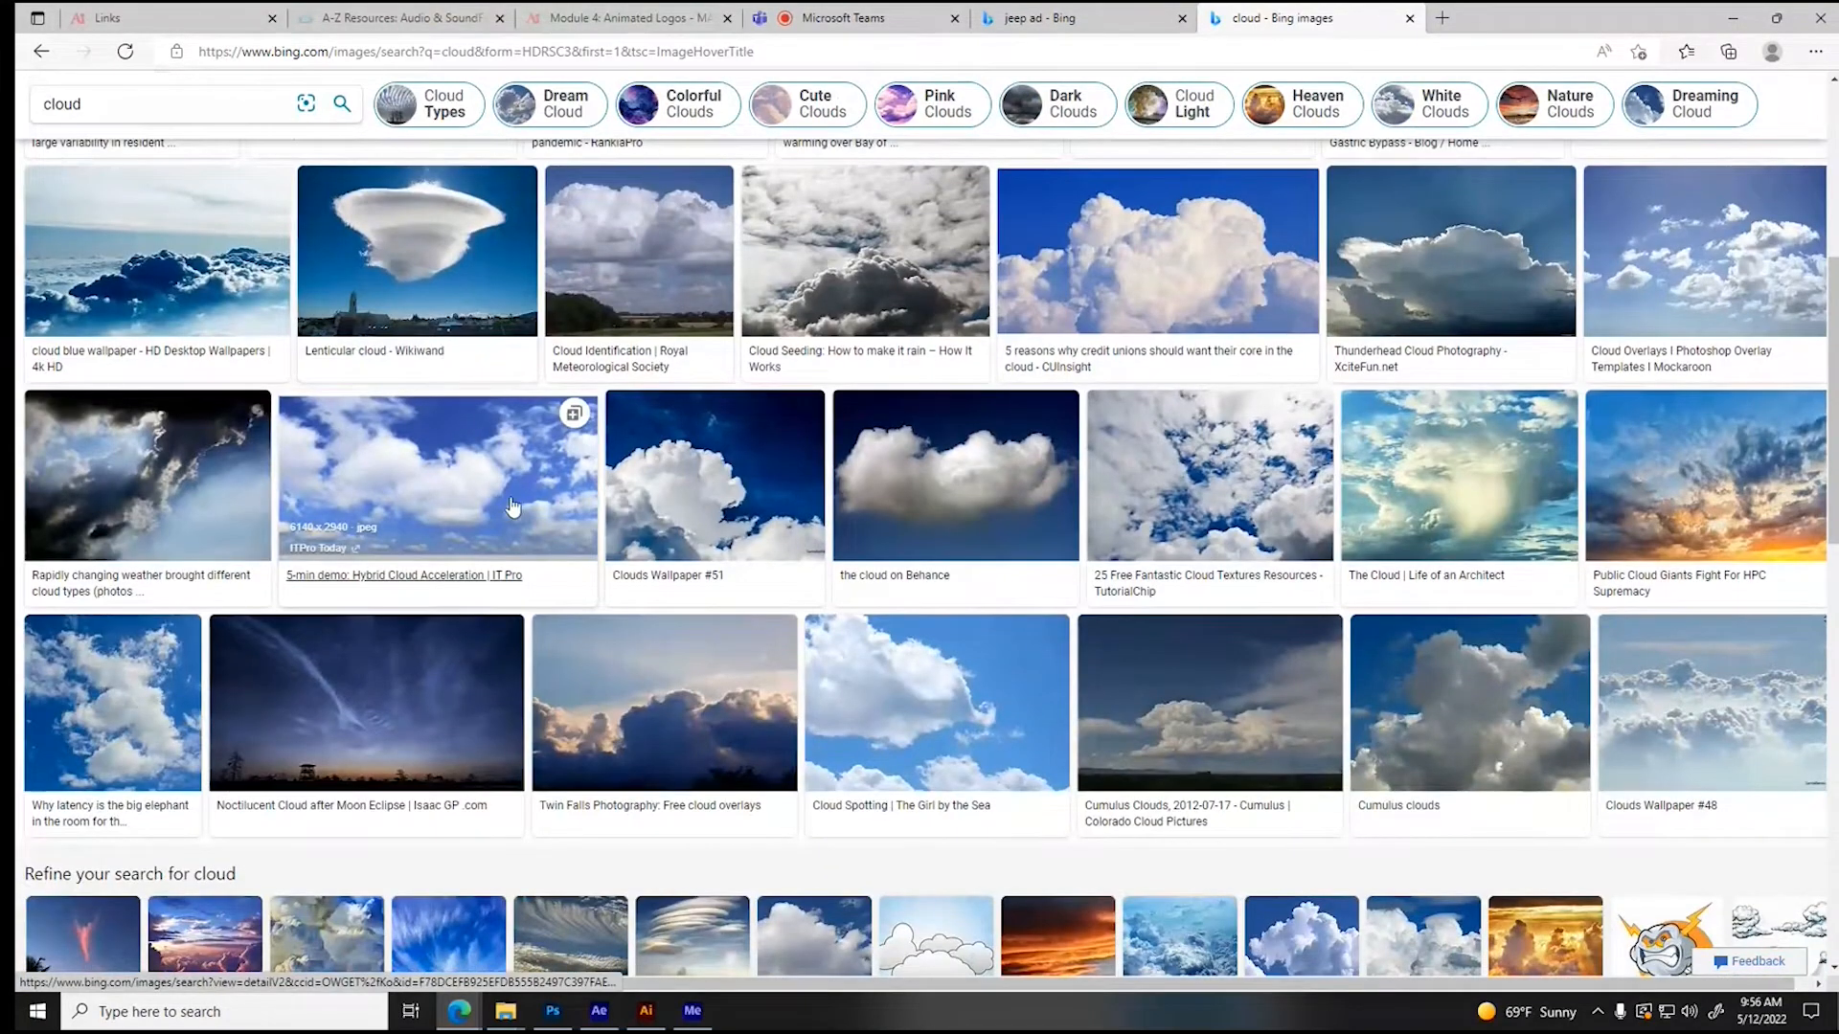
click(1721, 470)
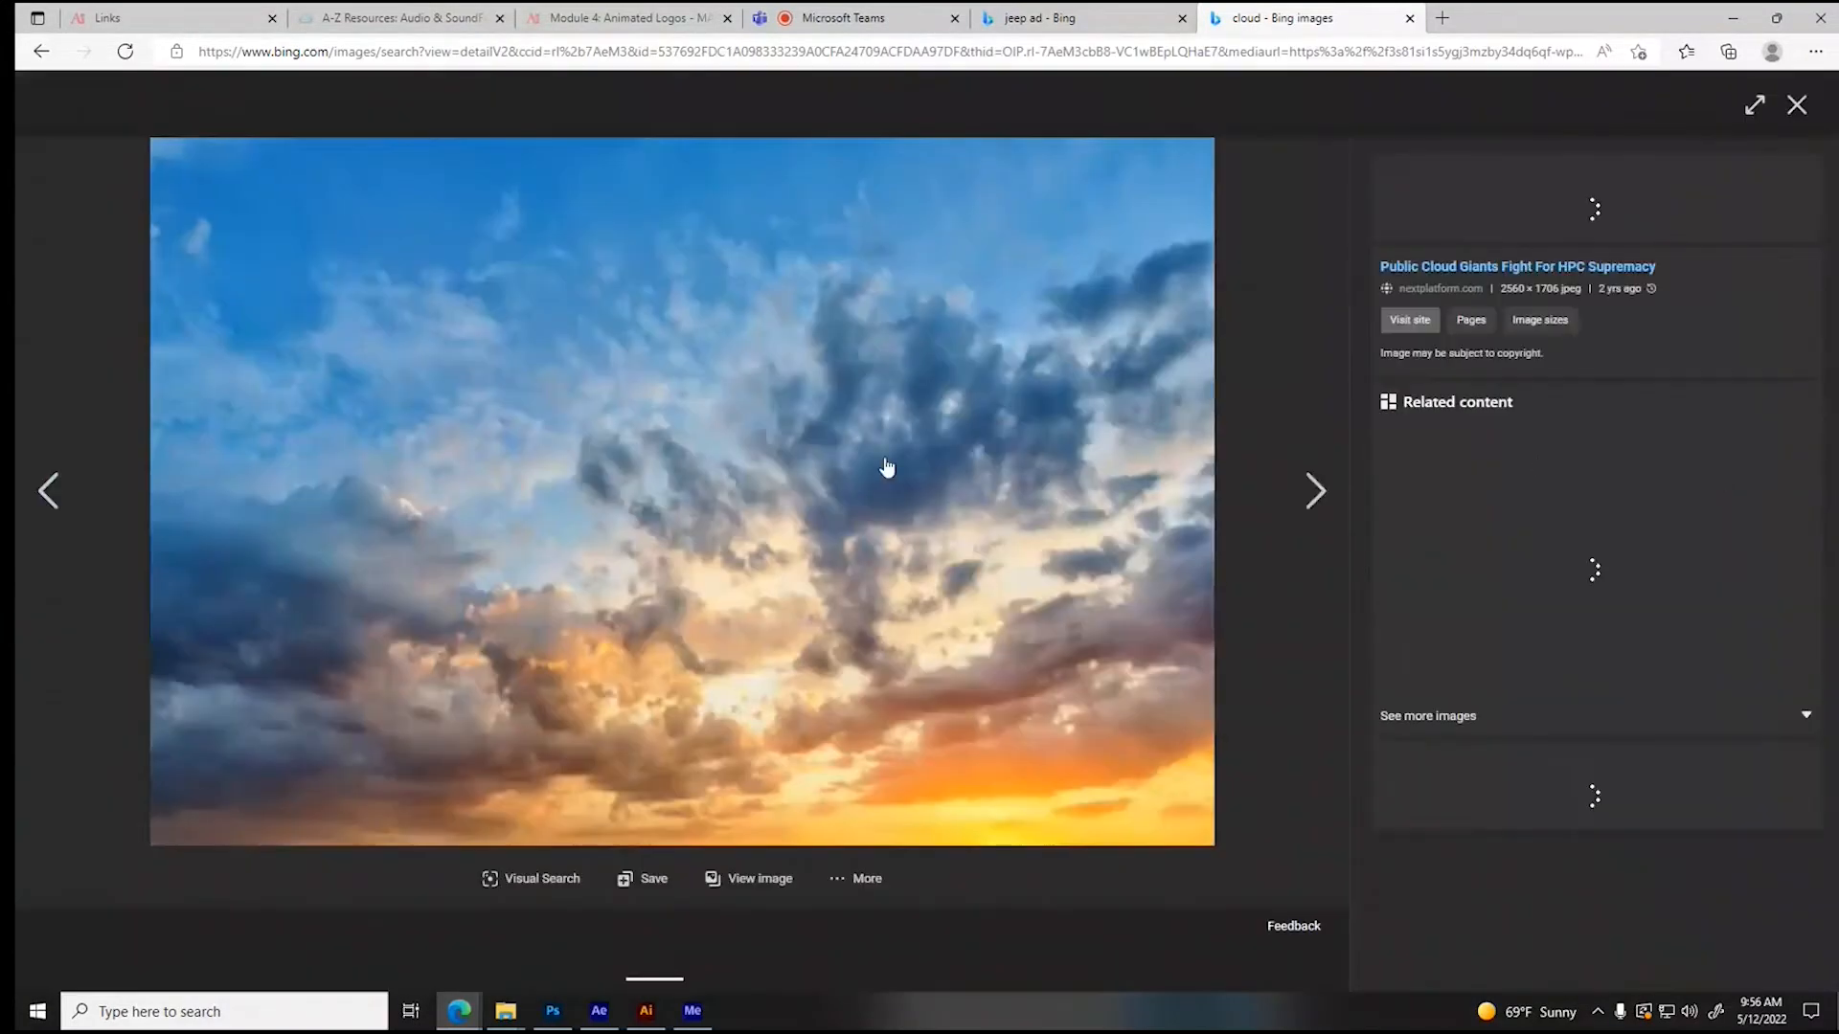
right_click(619, 389)
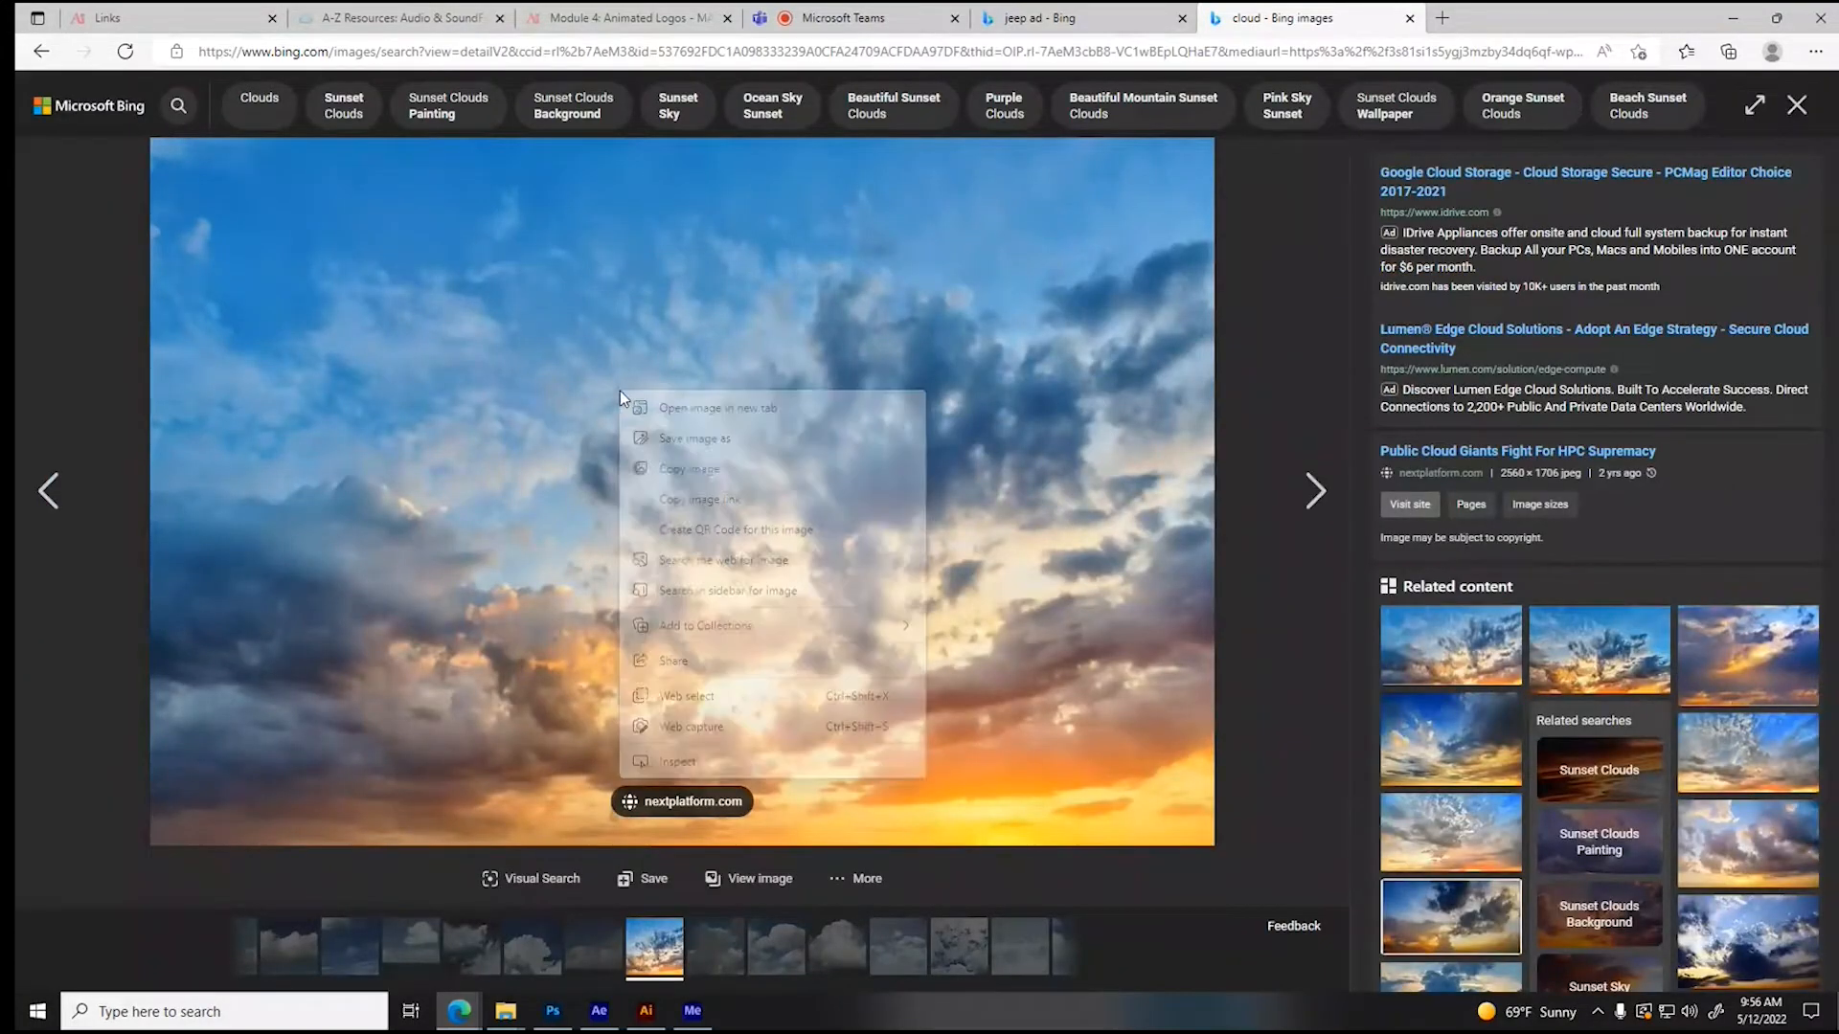
click(676, 439)
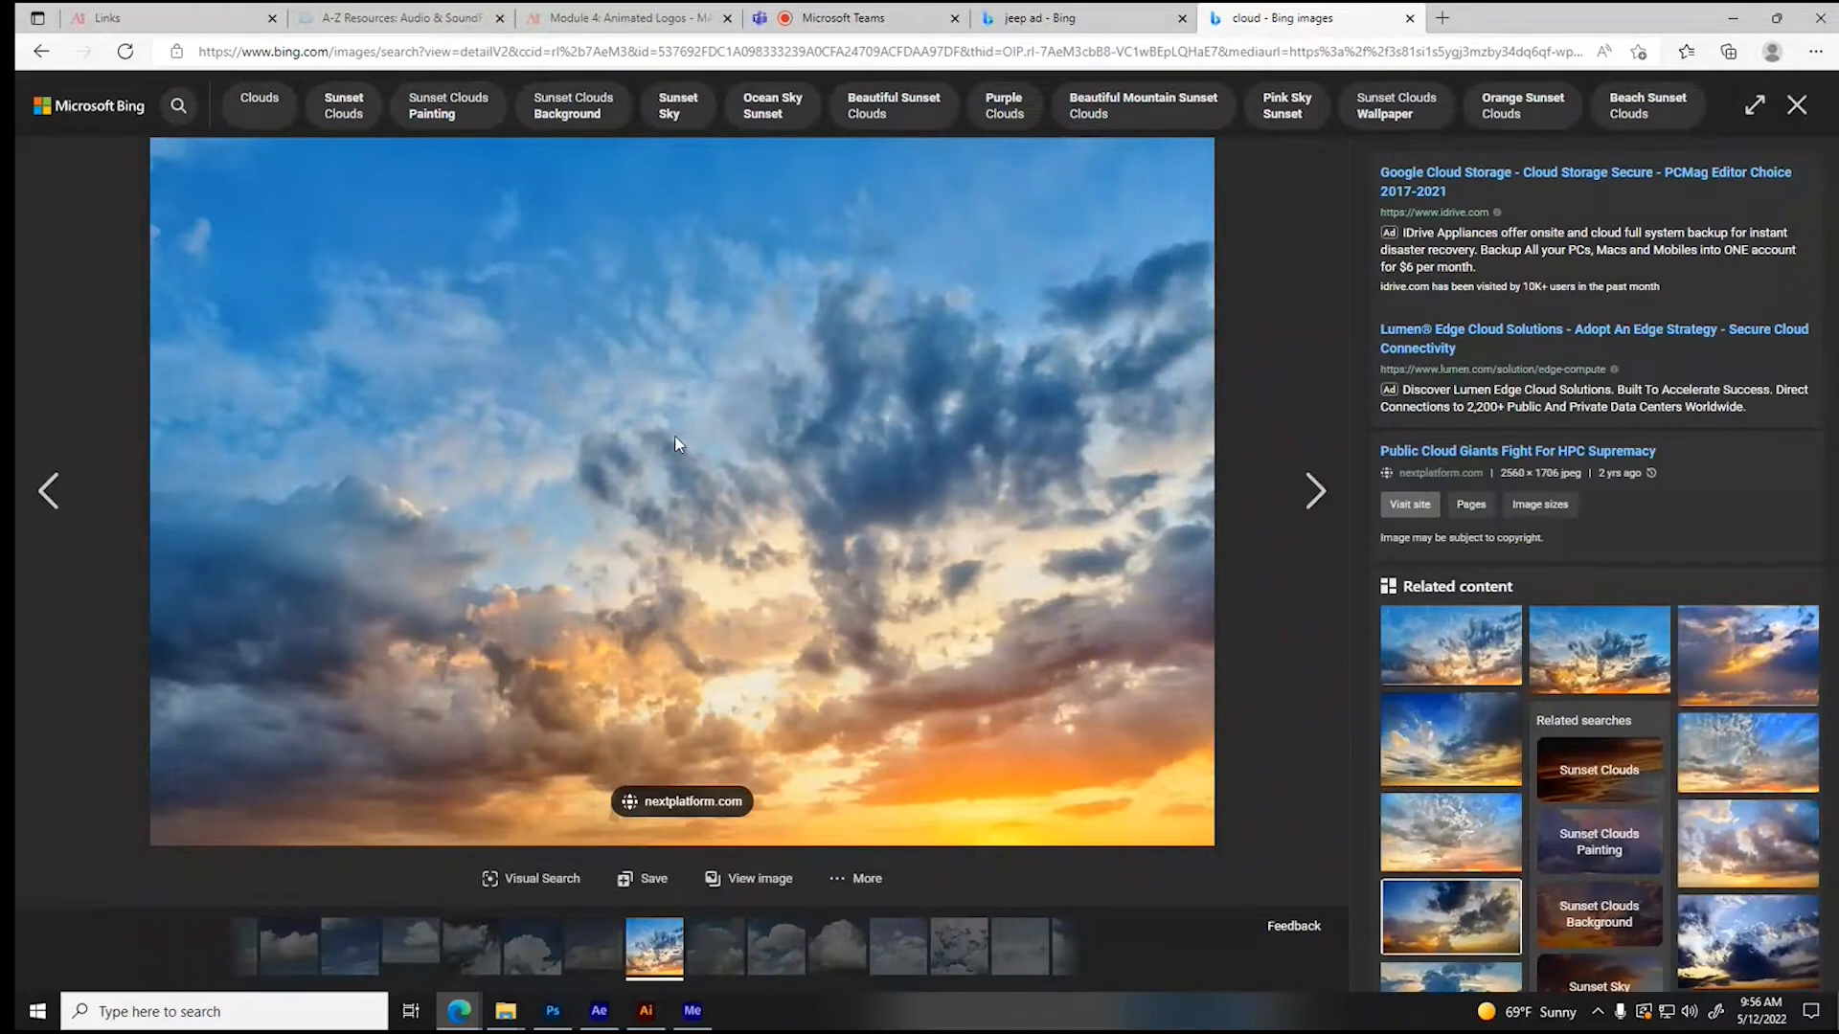
click(337, 55)
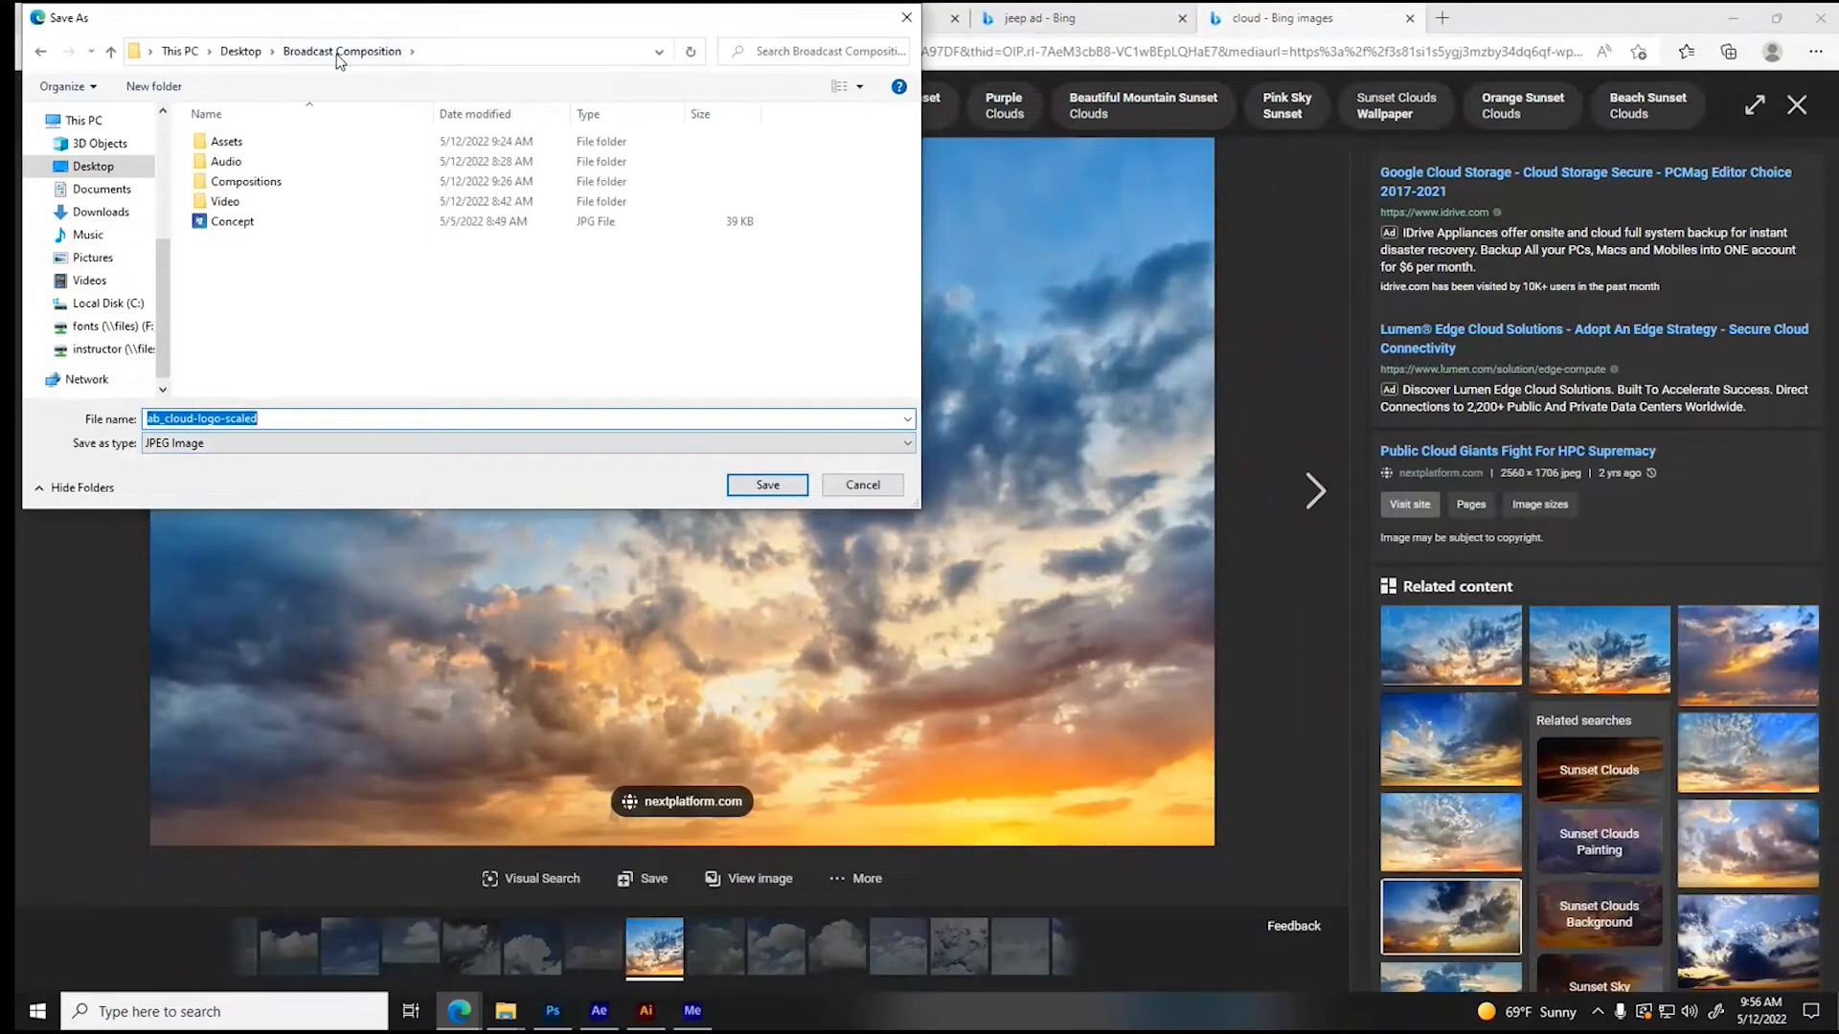
double_click(230, 142)
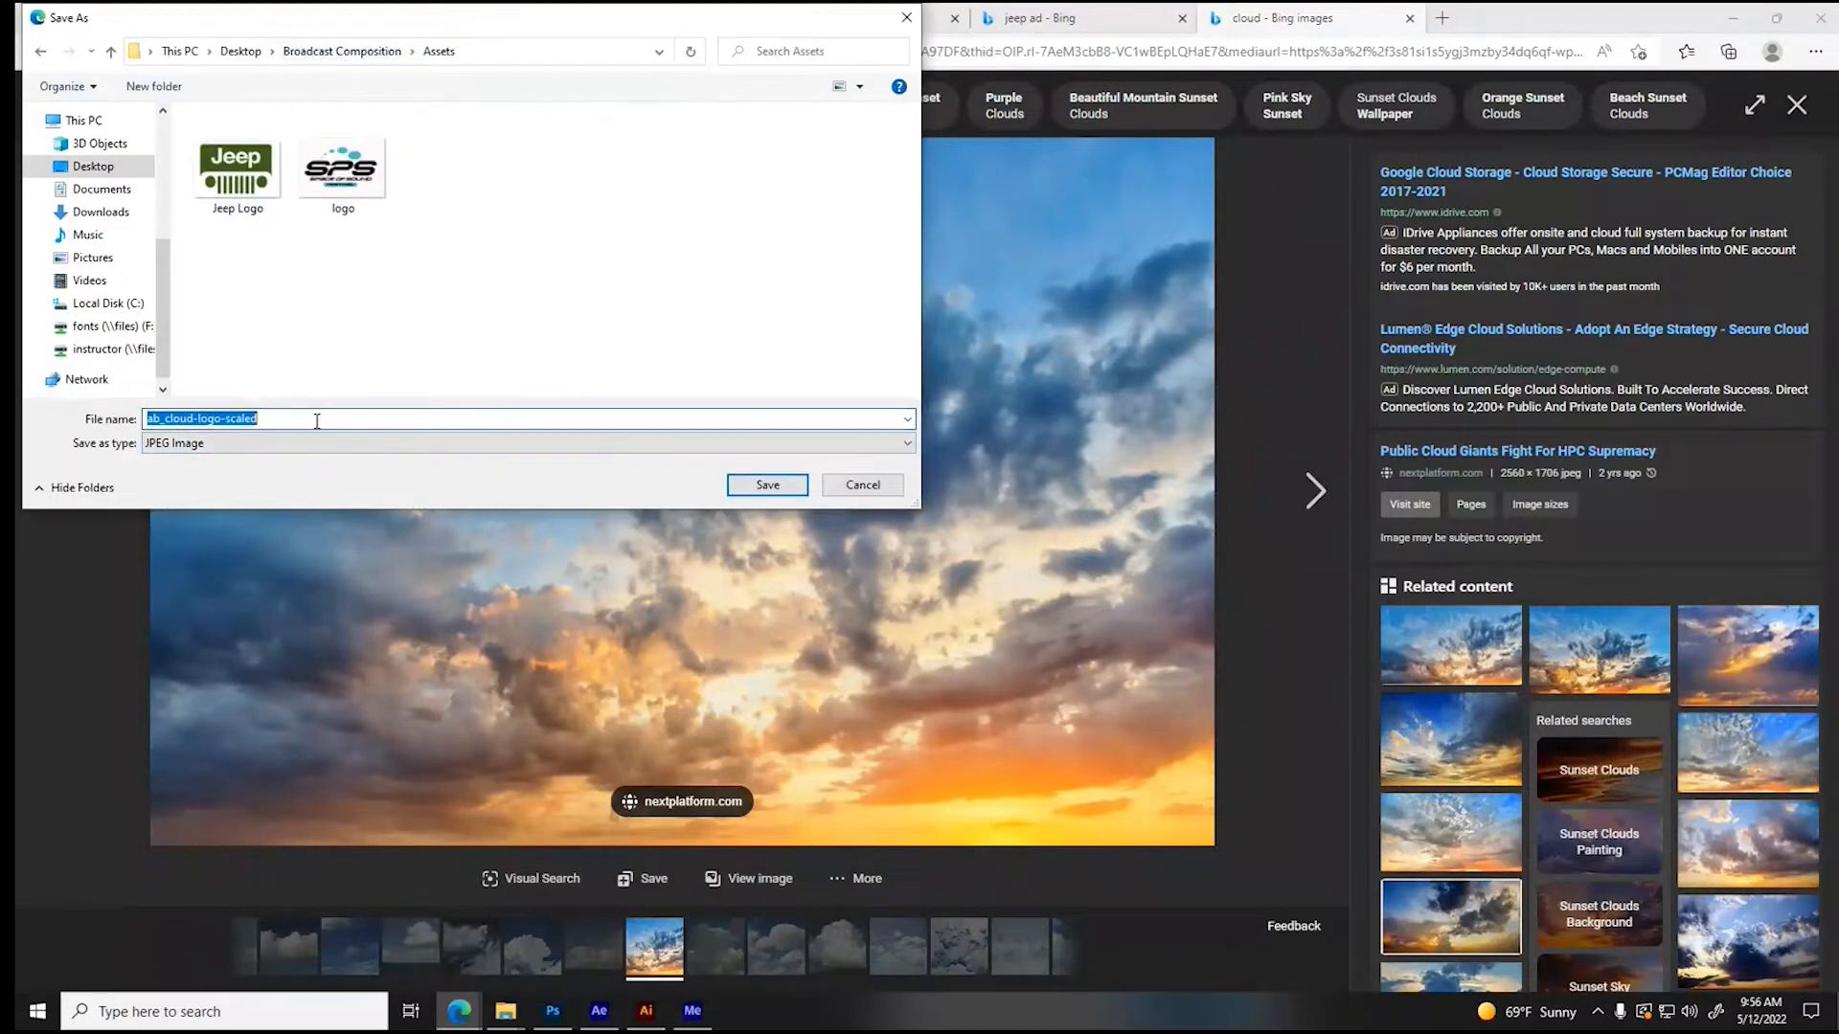
text(sky reflector)
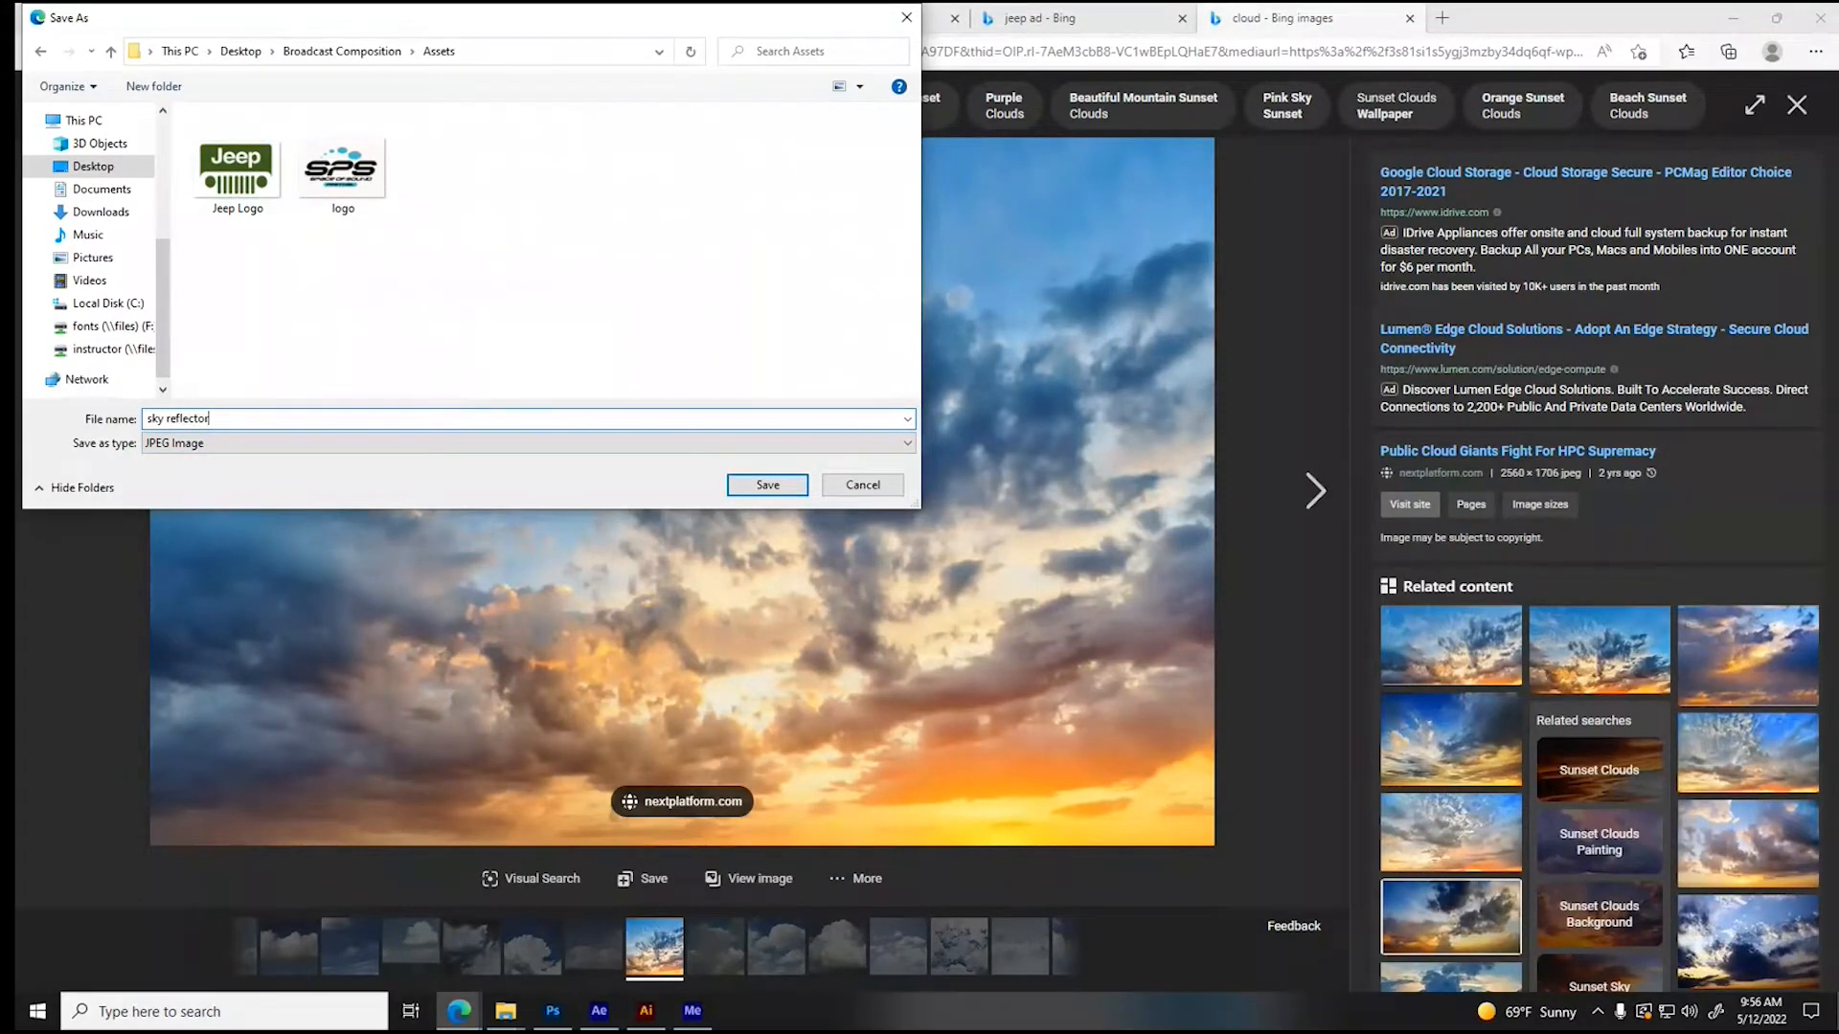
key(Return)
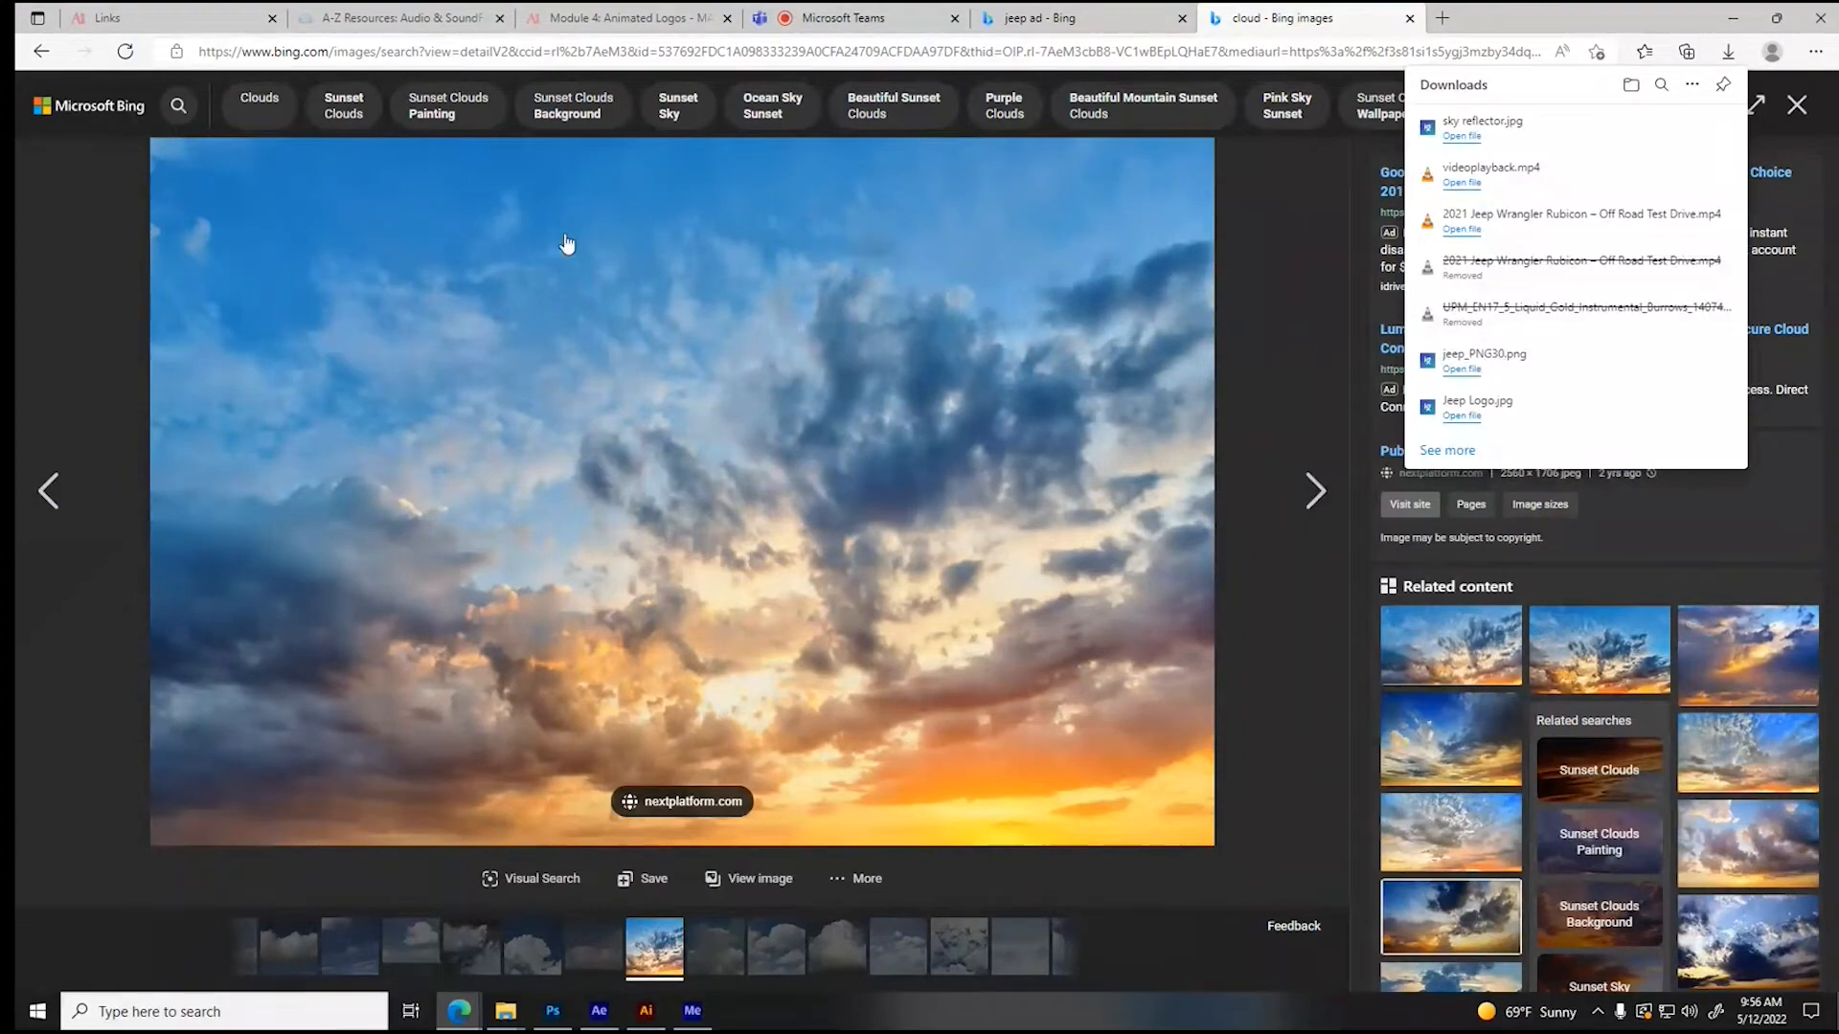
click(1409, 18)
click(1409, 17)
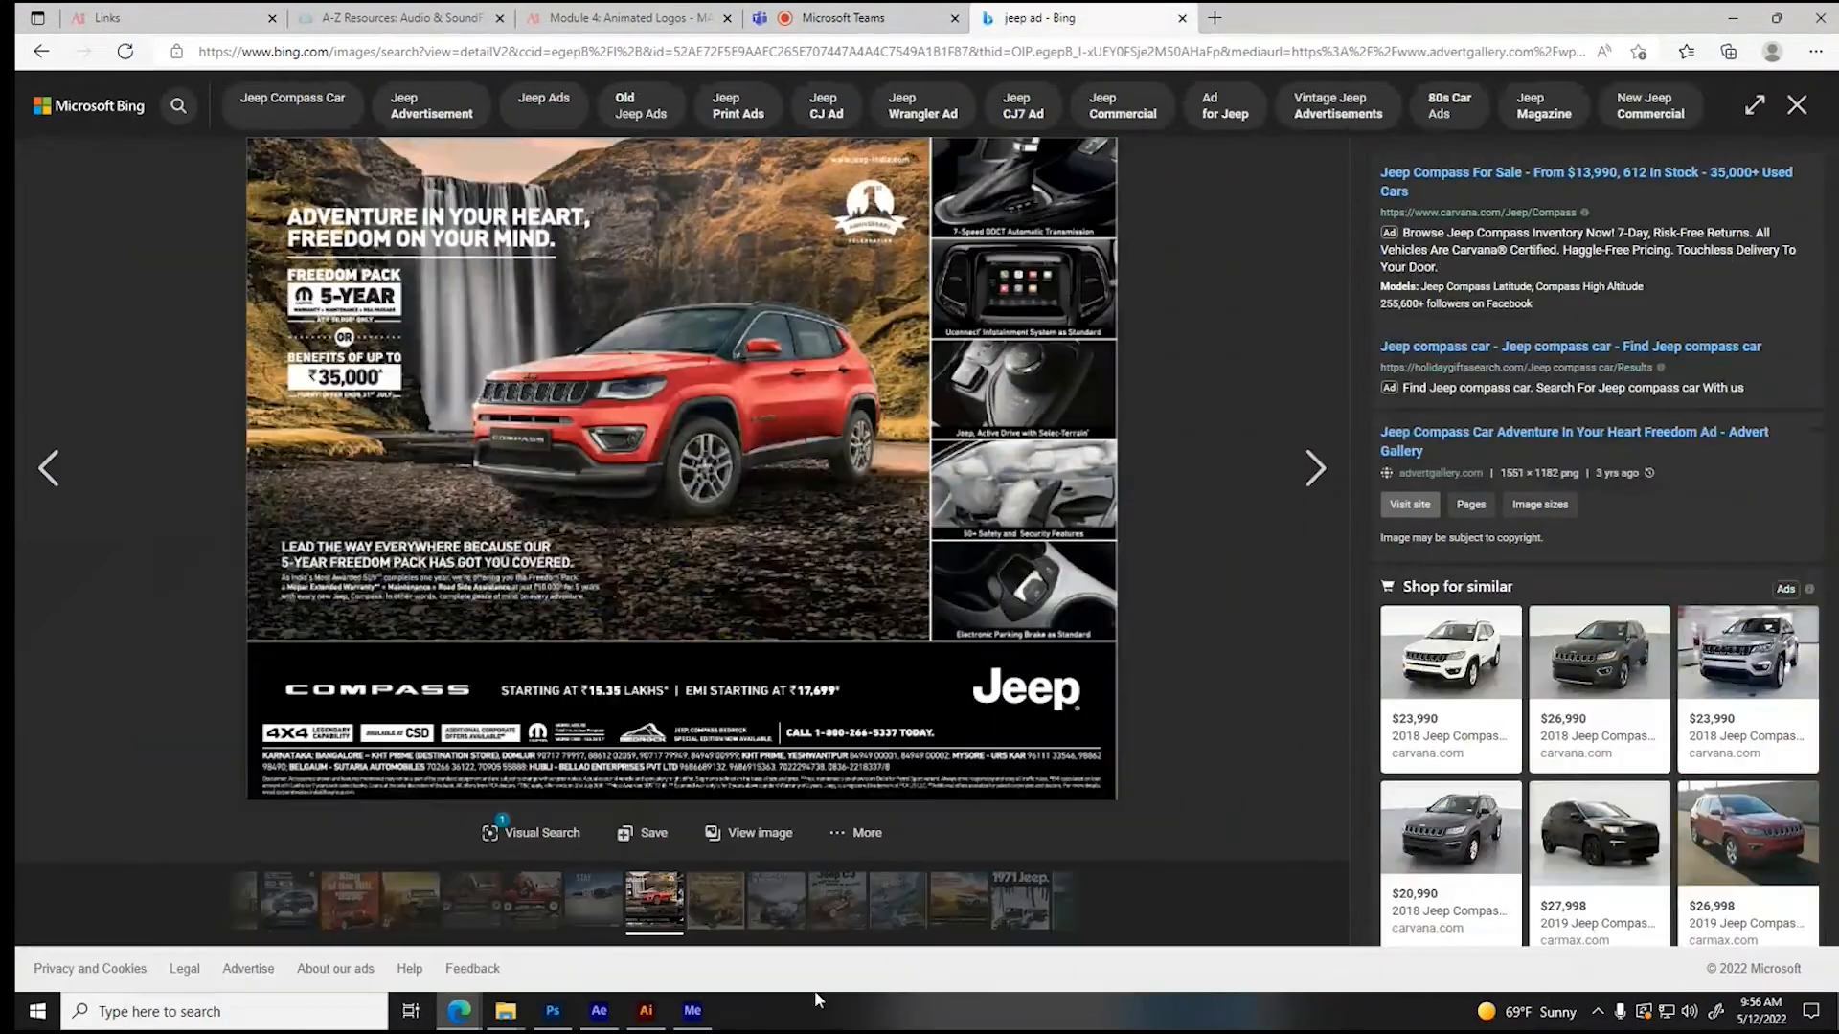
- Switch to After Effects, import sky reflector.jpg from the Assets folder and add it as a 3D layer at the top of Ending Logo
click(599, 1011)
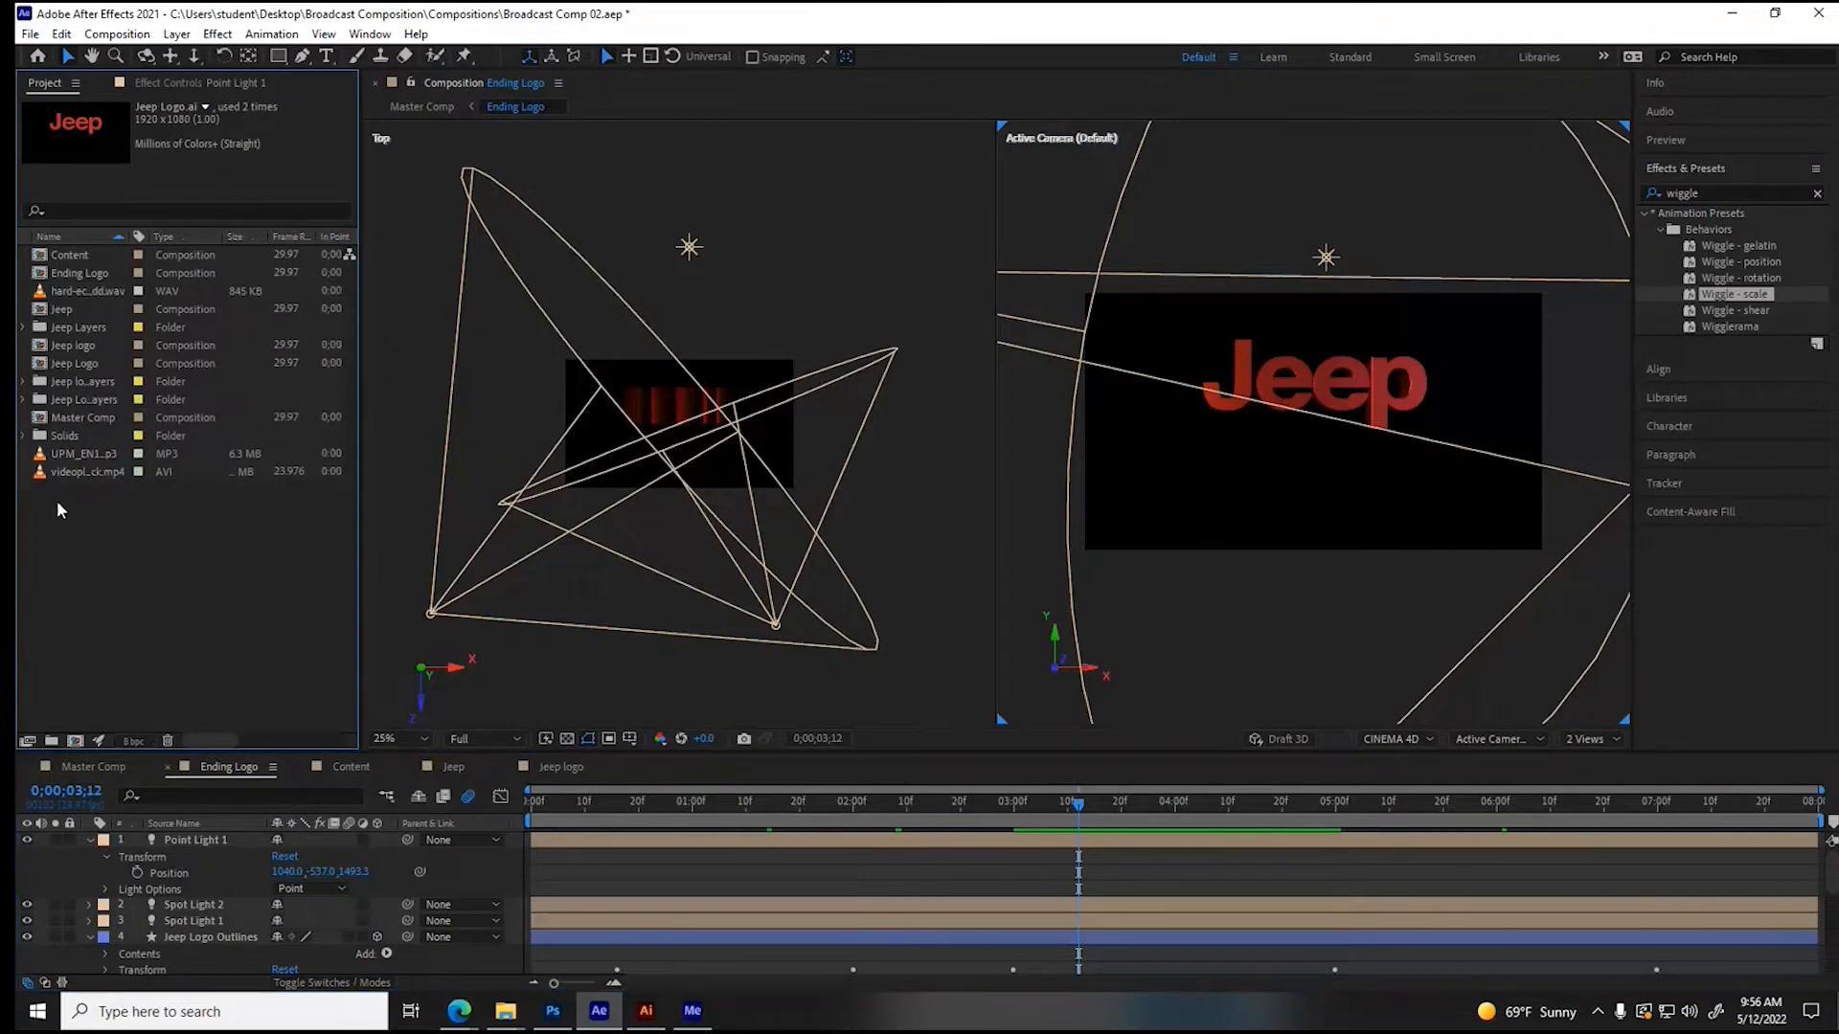
right_click(120, 557)
click(402, 649)
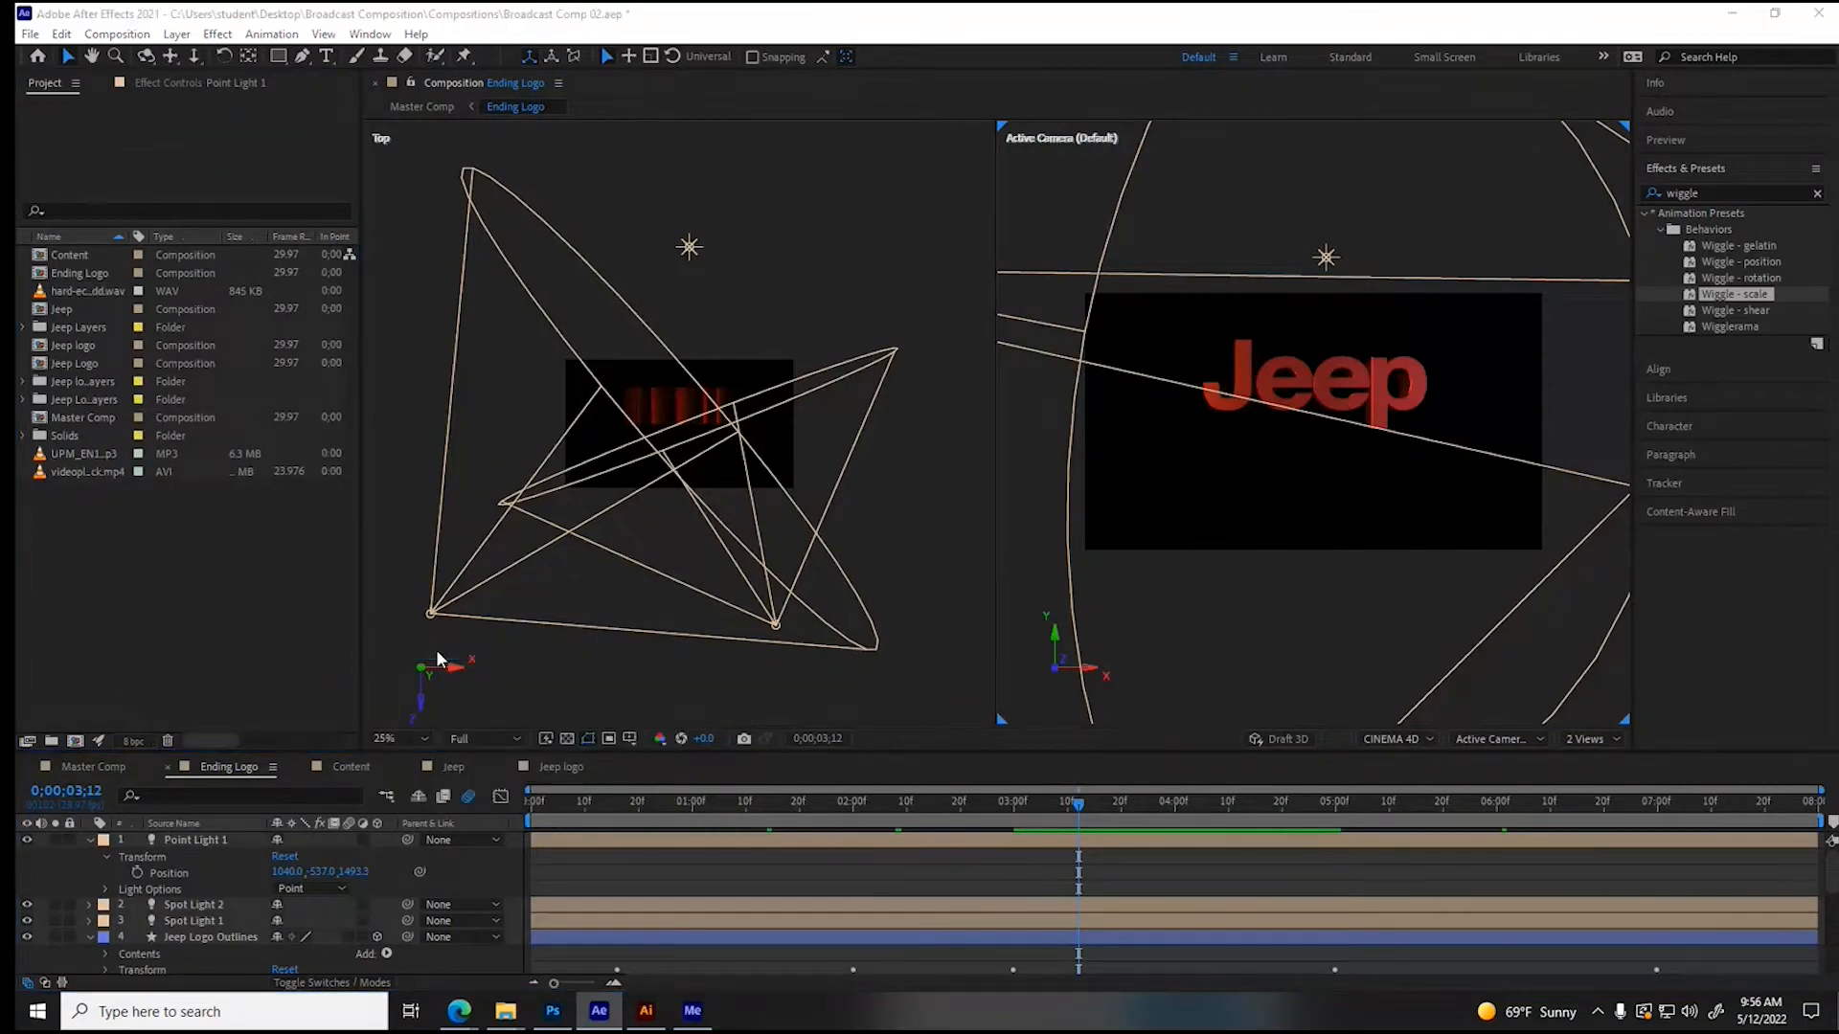
click(230, 330)
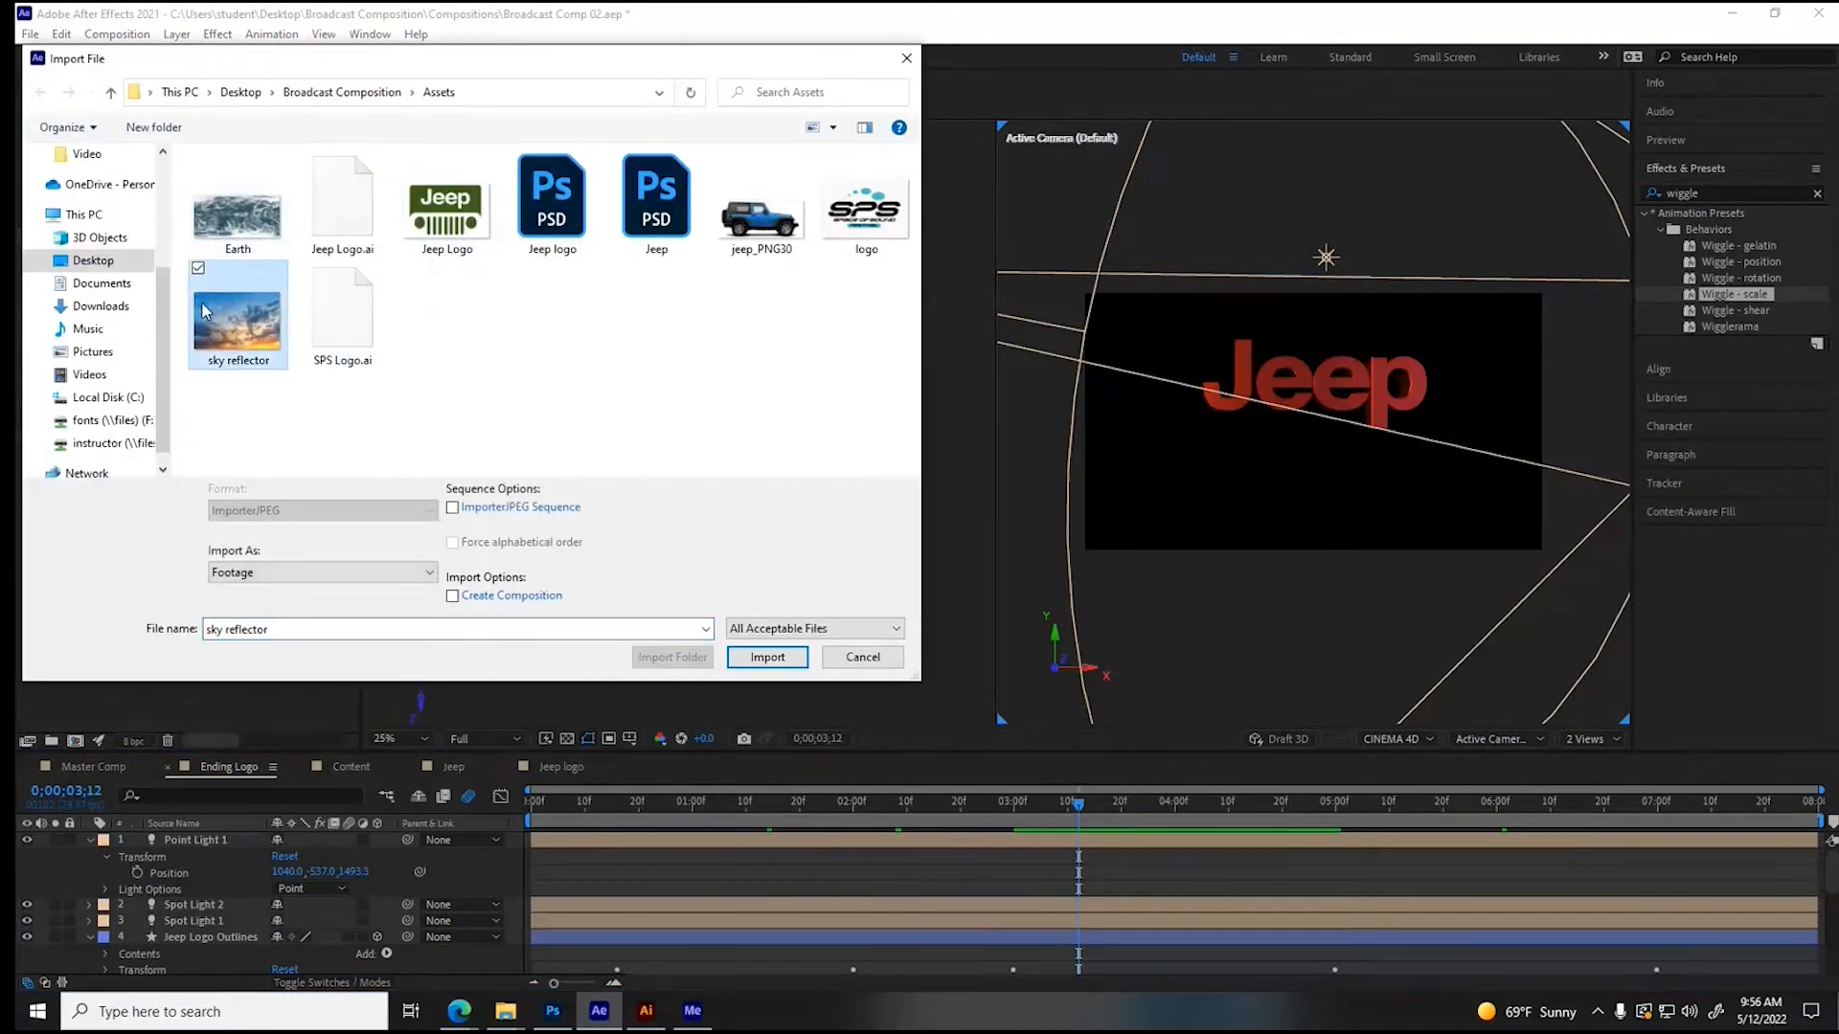
click(769, 658)
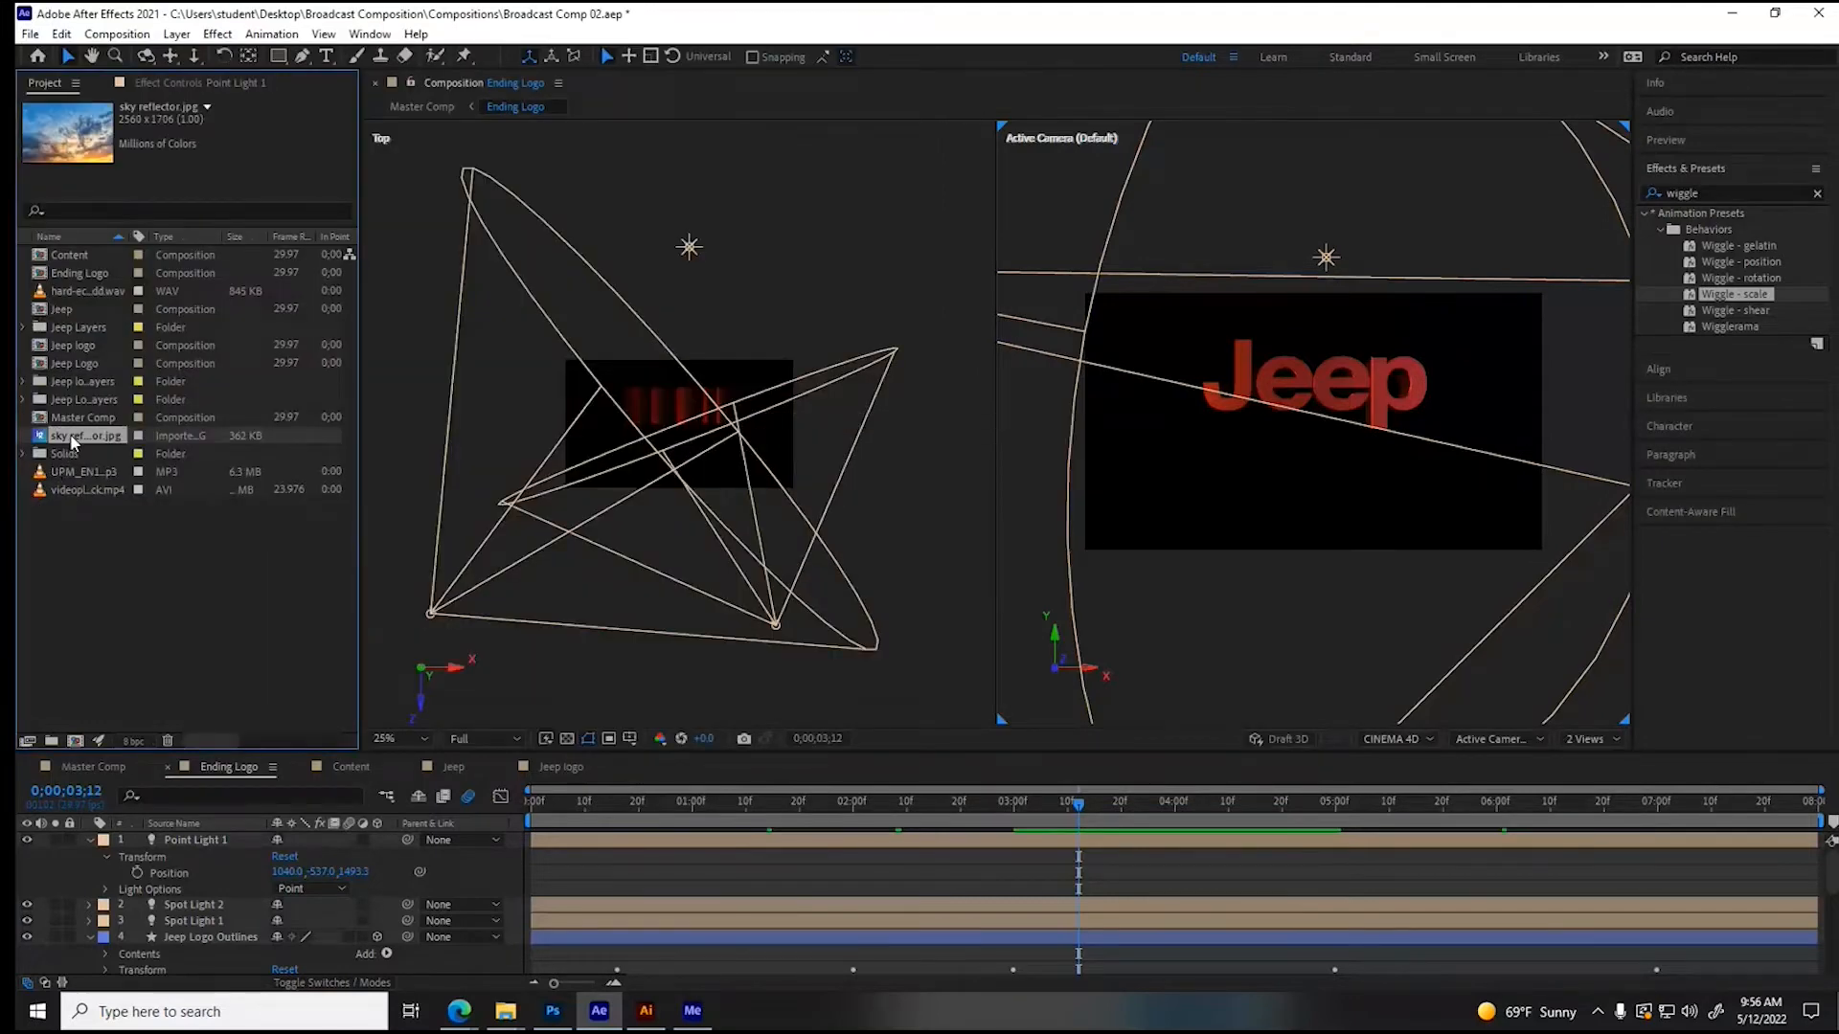
drag(94, 705, 157, 835)
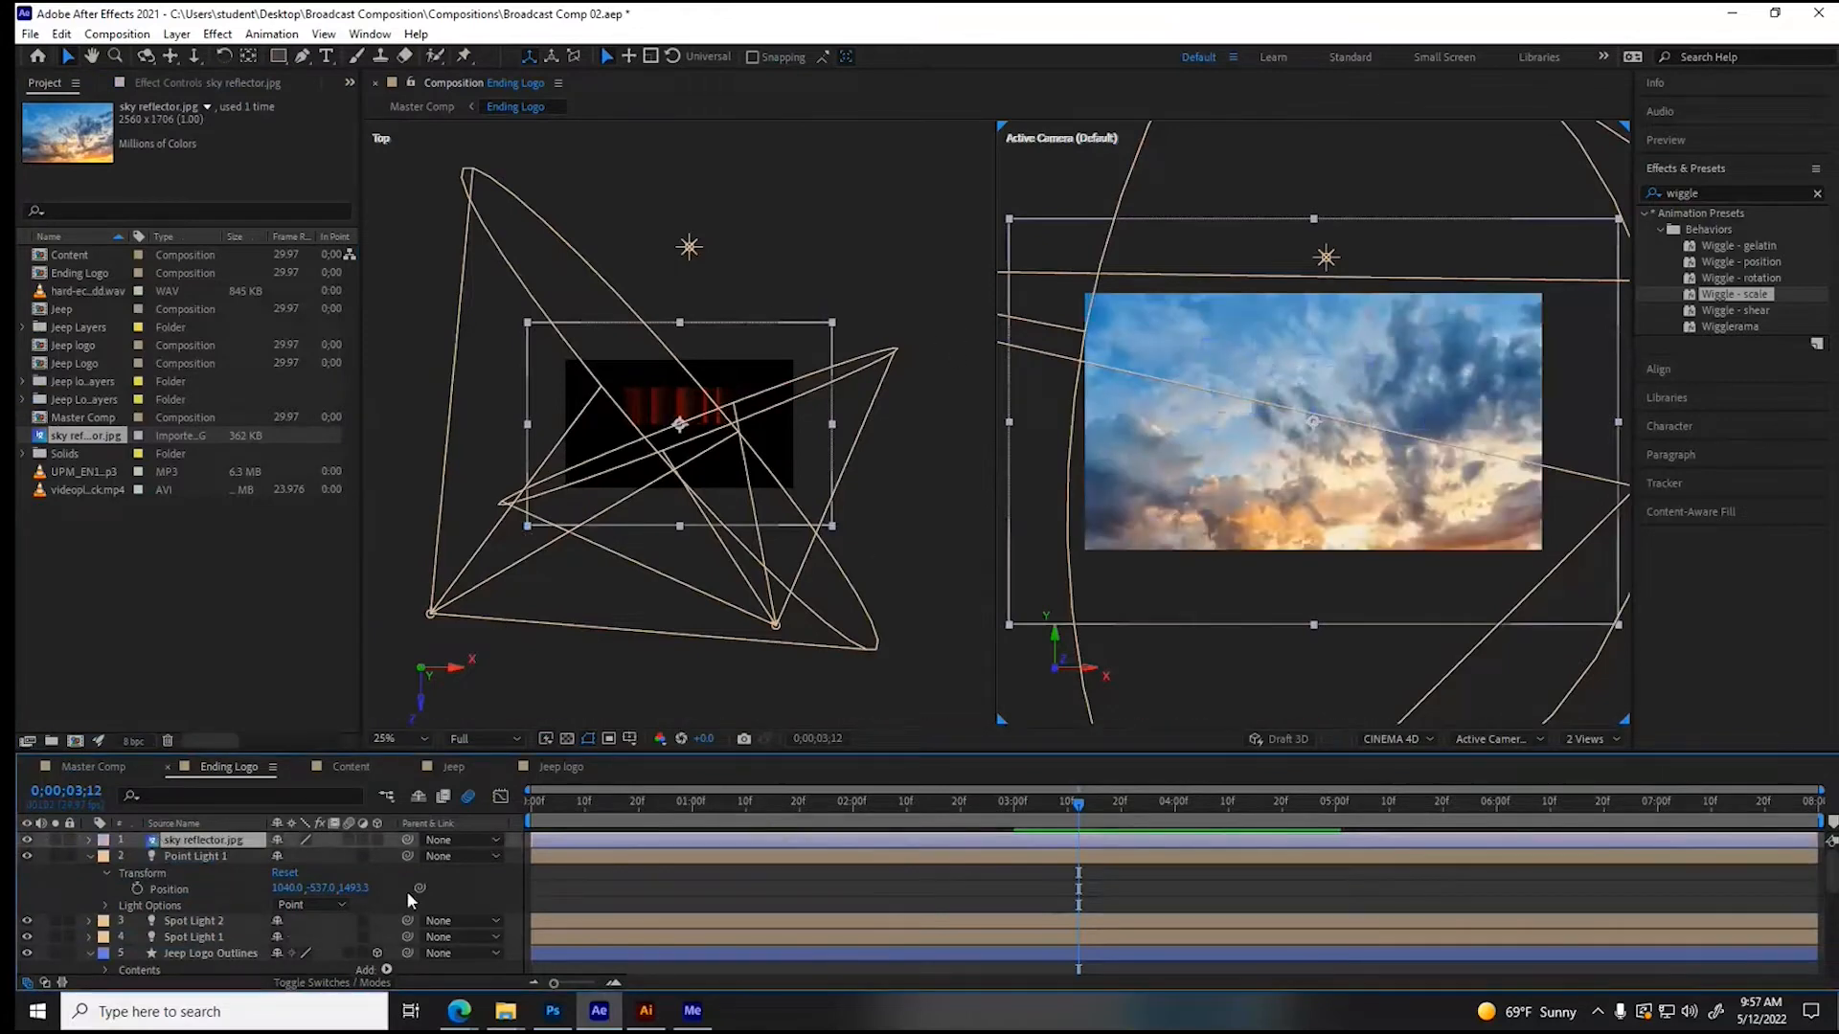
click(377, 839)
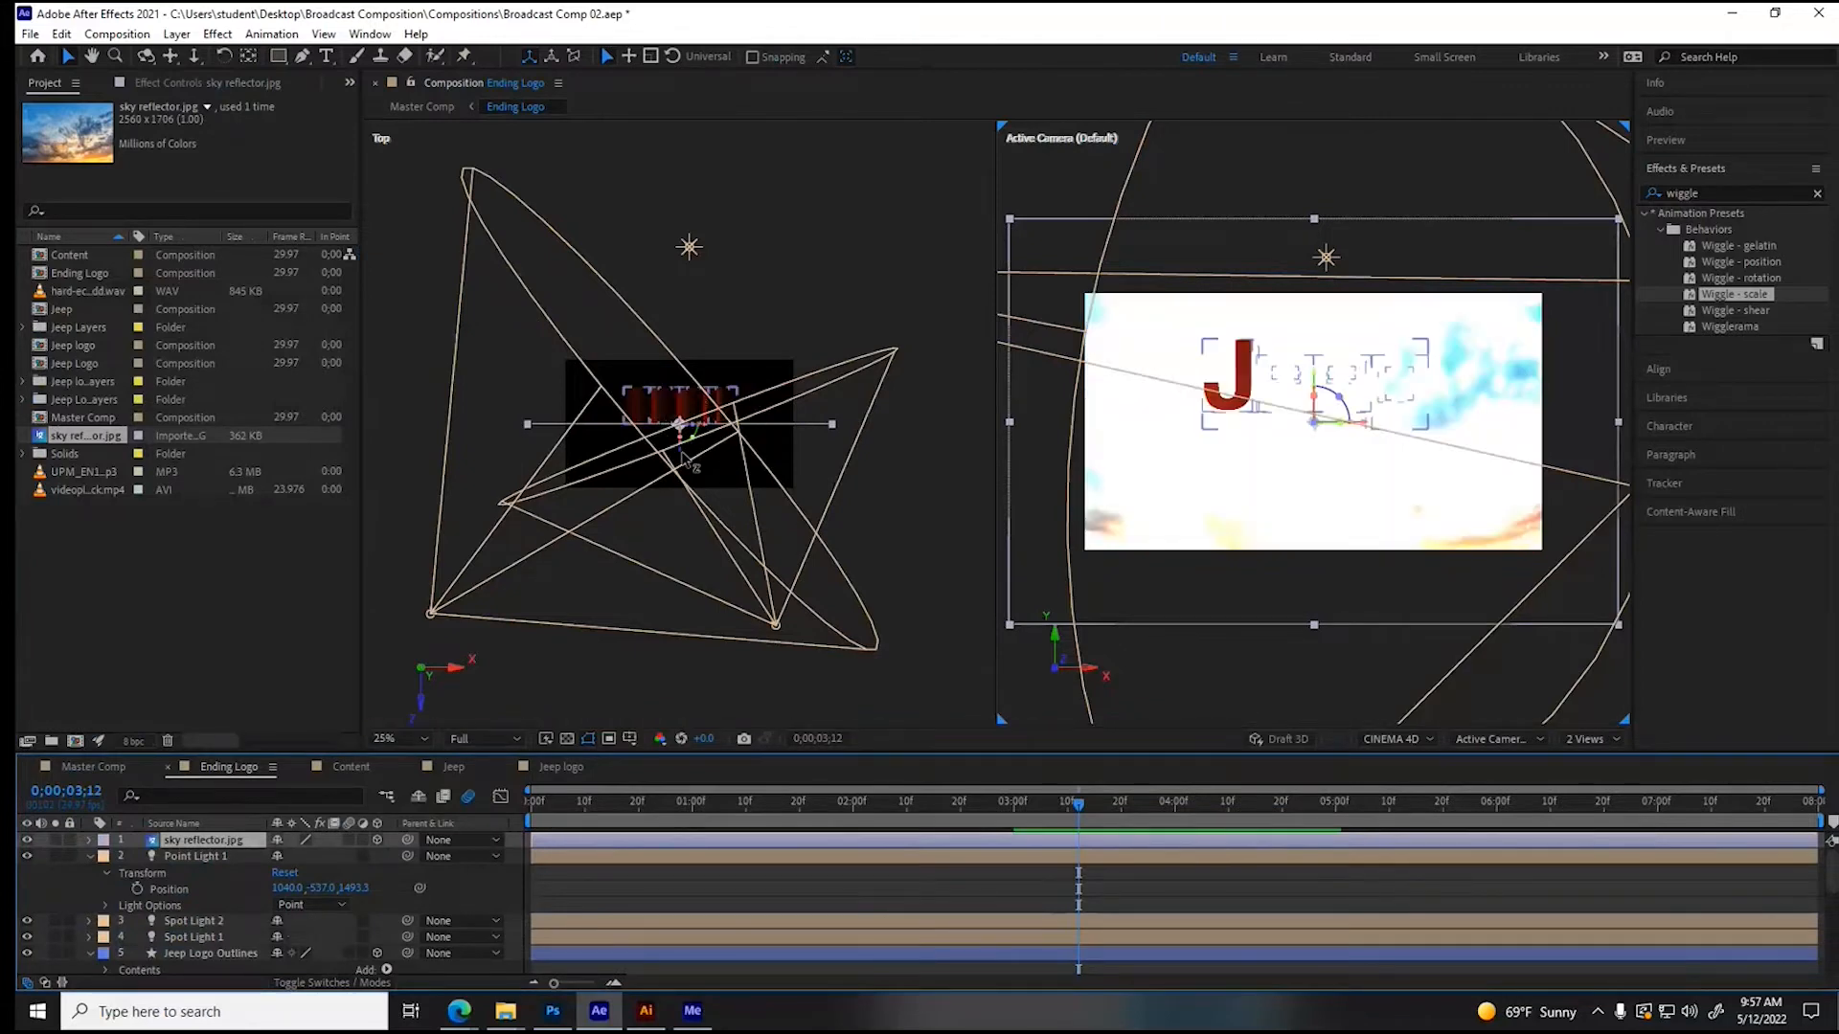
- Push the sky reflector layer back behind the lettering to Z position 1112 and scale it to 155%
drag(682, 457, 699, 318)
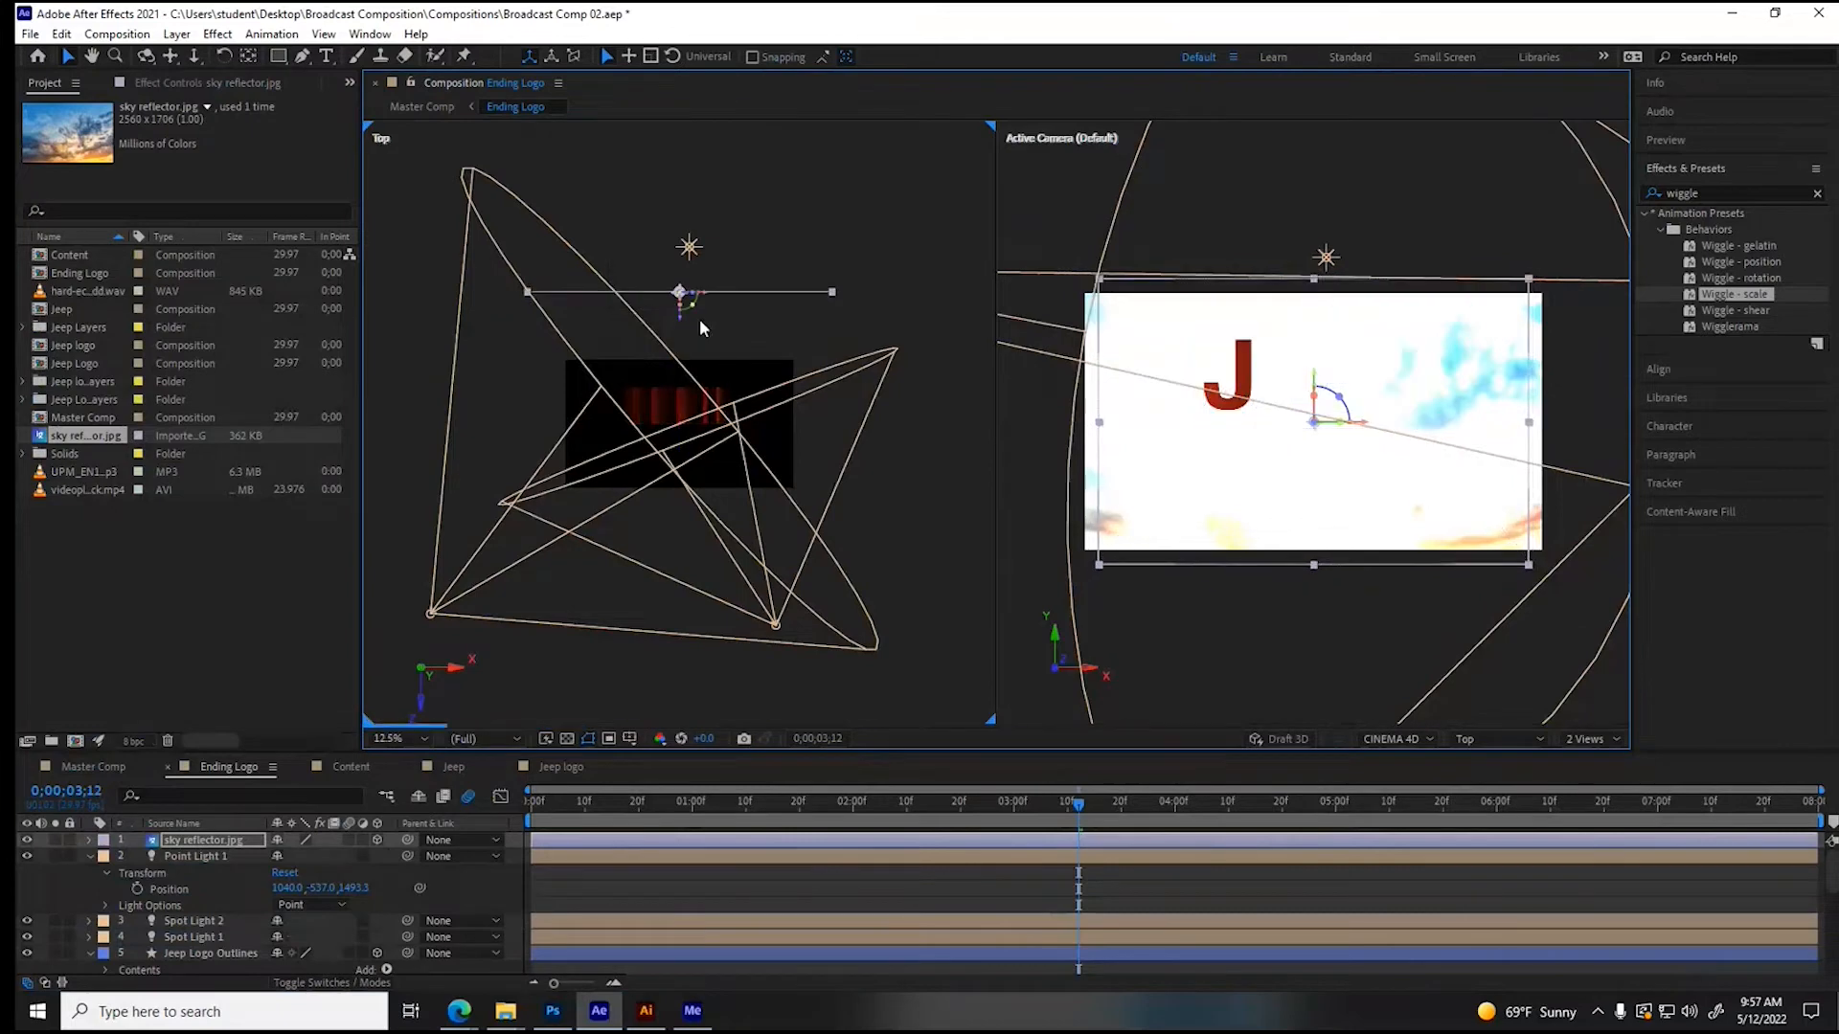
click(88, 840)
click(107, 858)
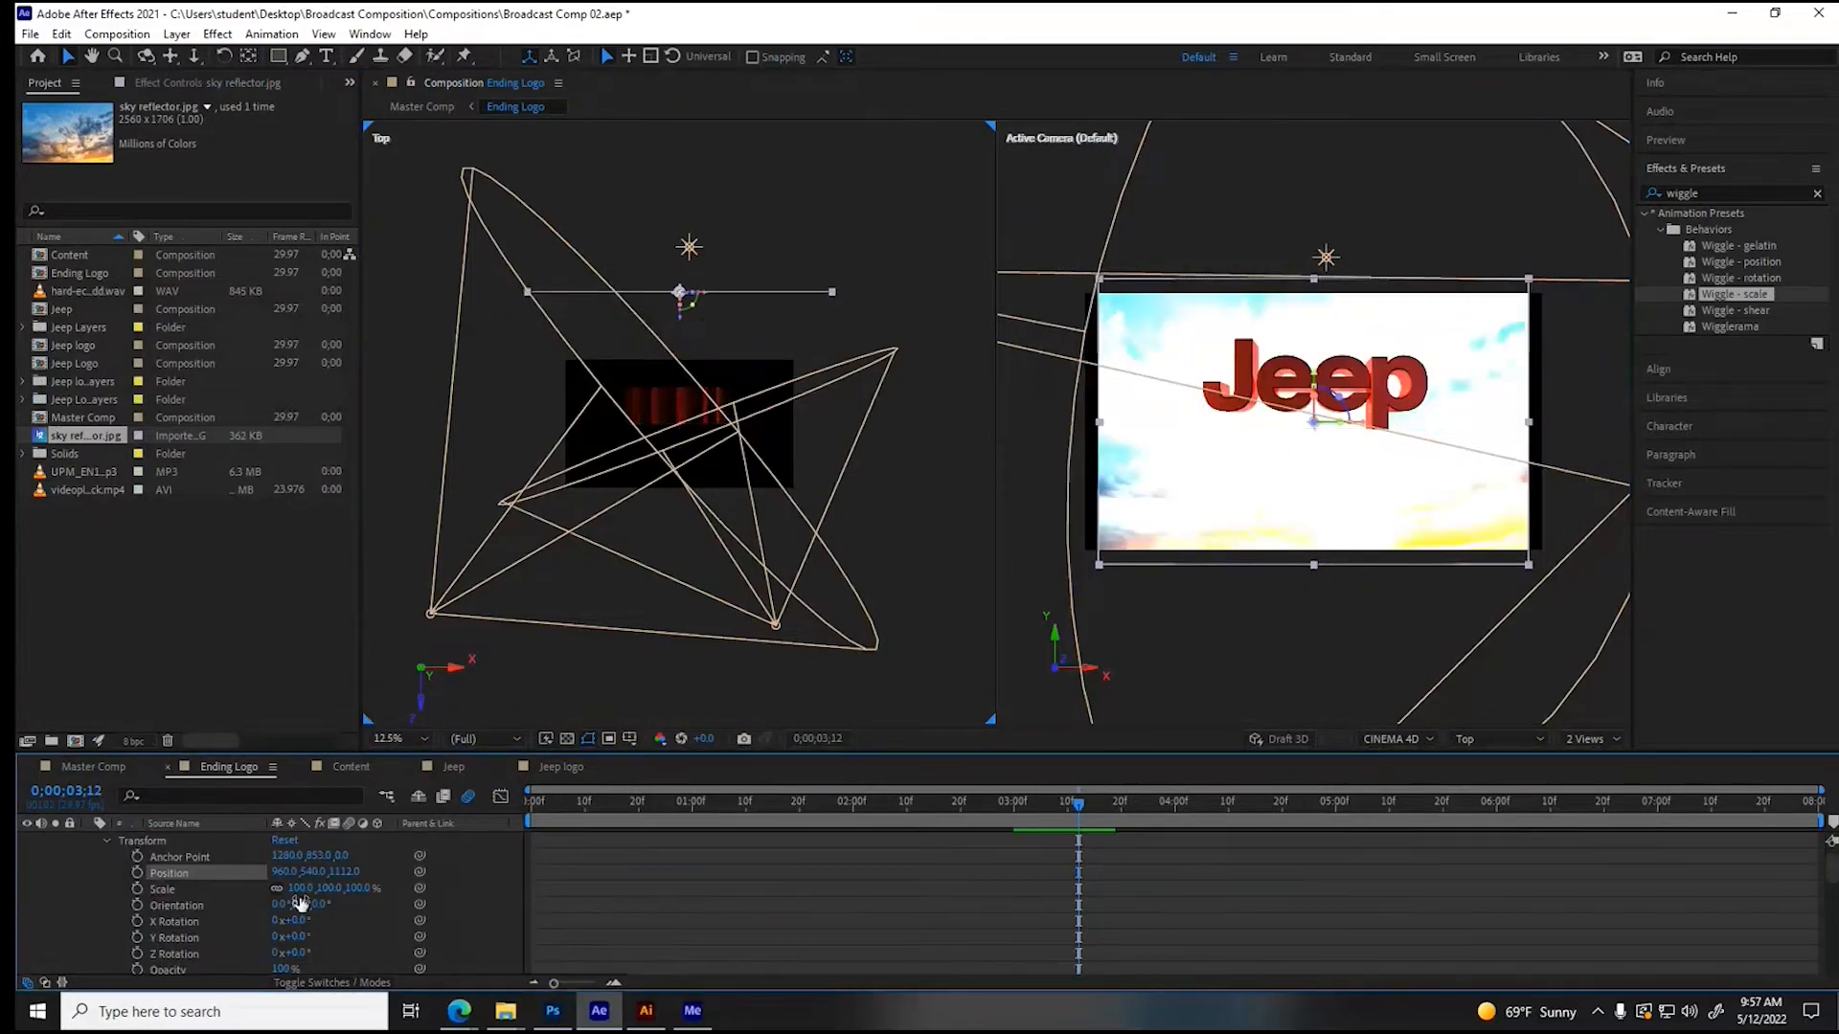
drag(300, 890, 348, 889)
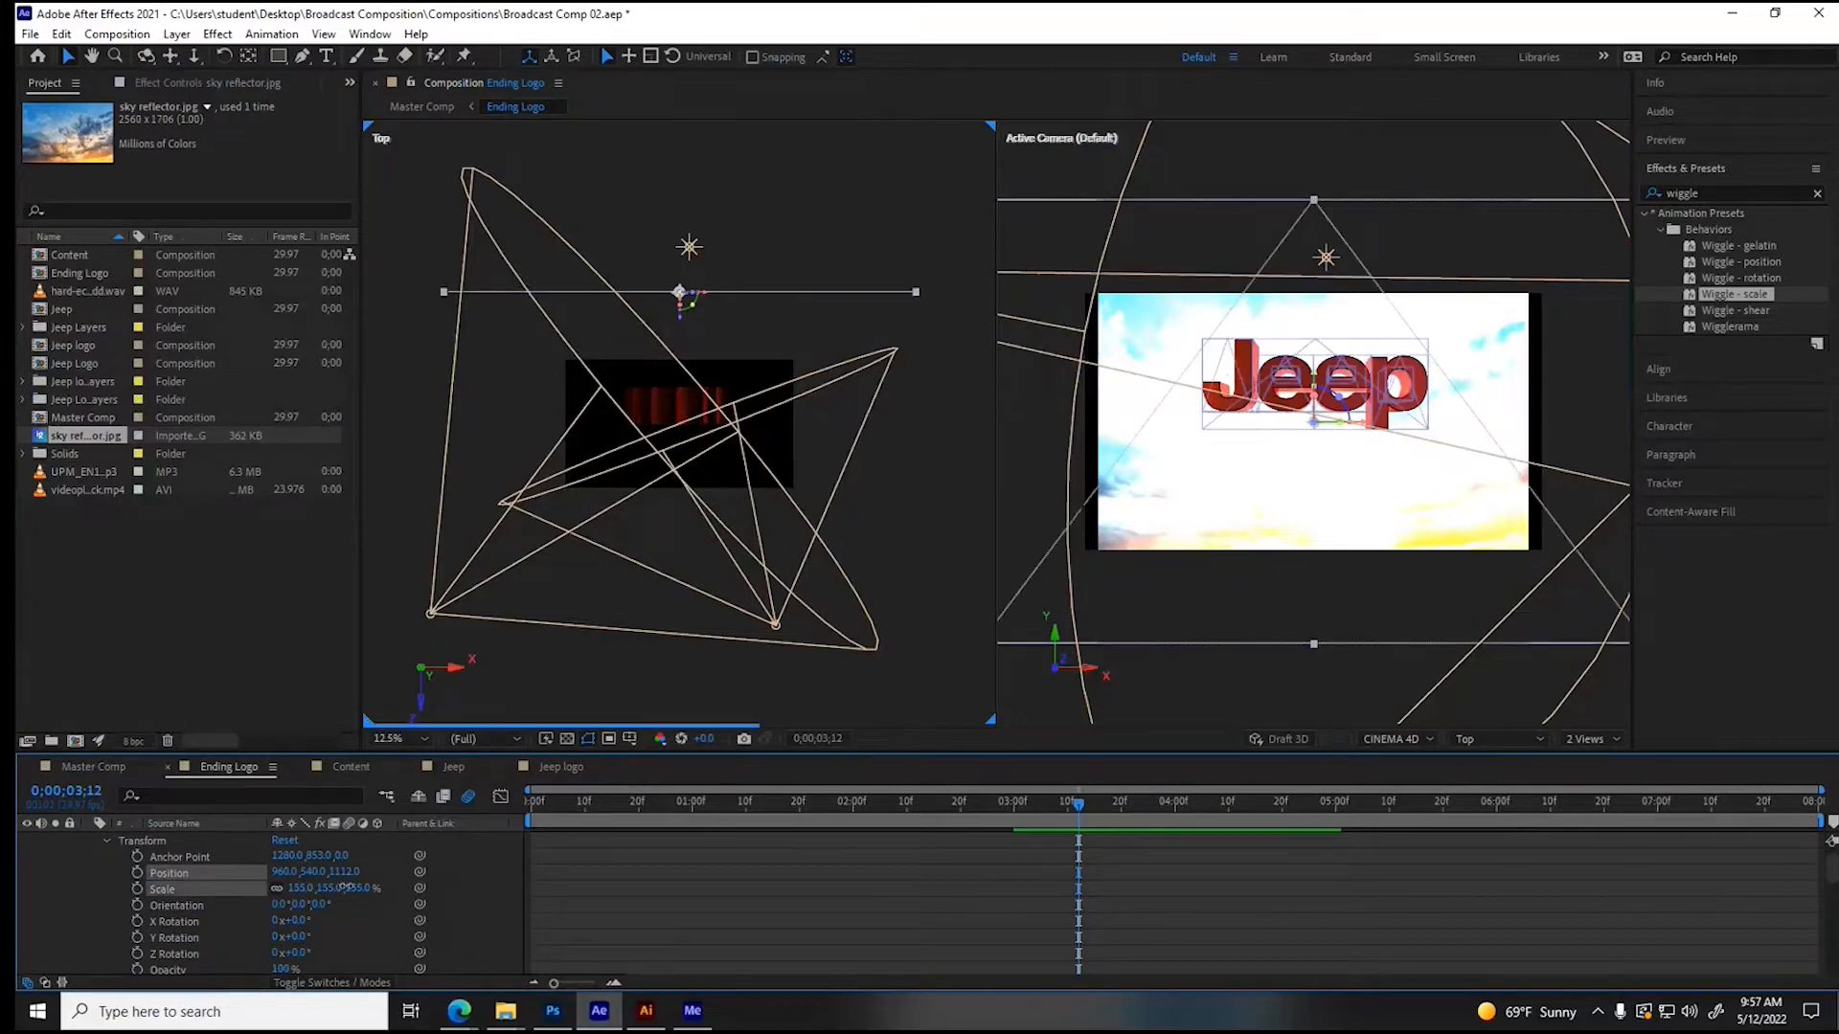
- In the sky reflector's material options, turn Accepts Lights off and set Appears in Reflections to Only
click(108, 841)
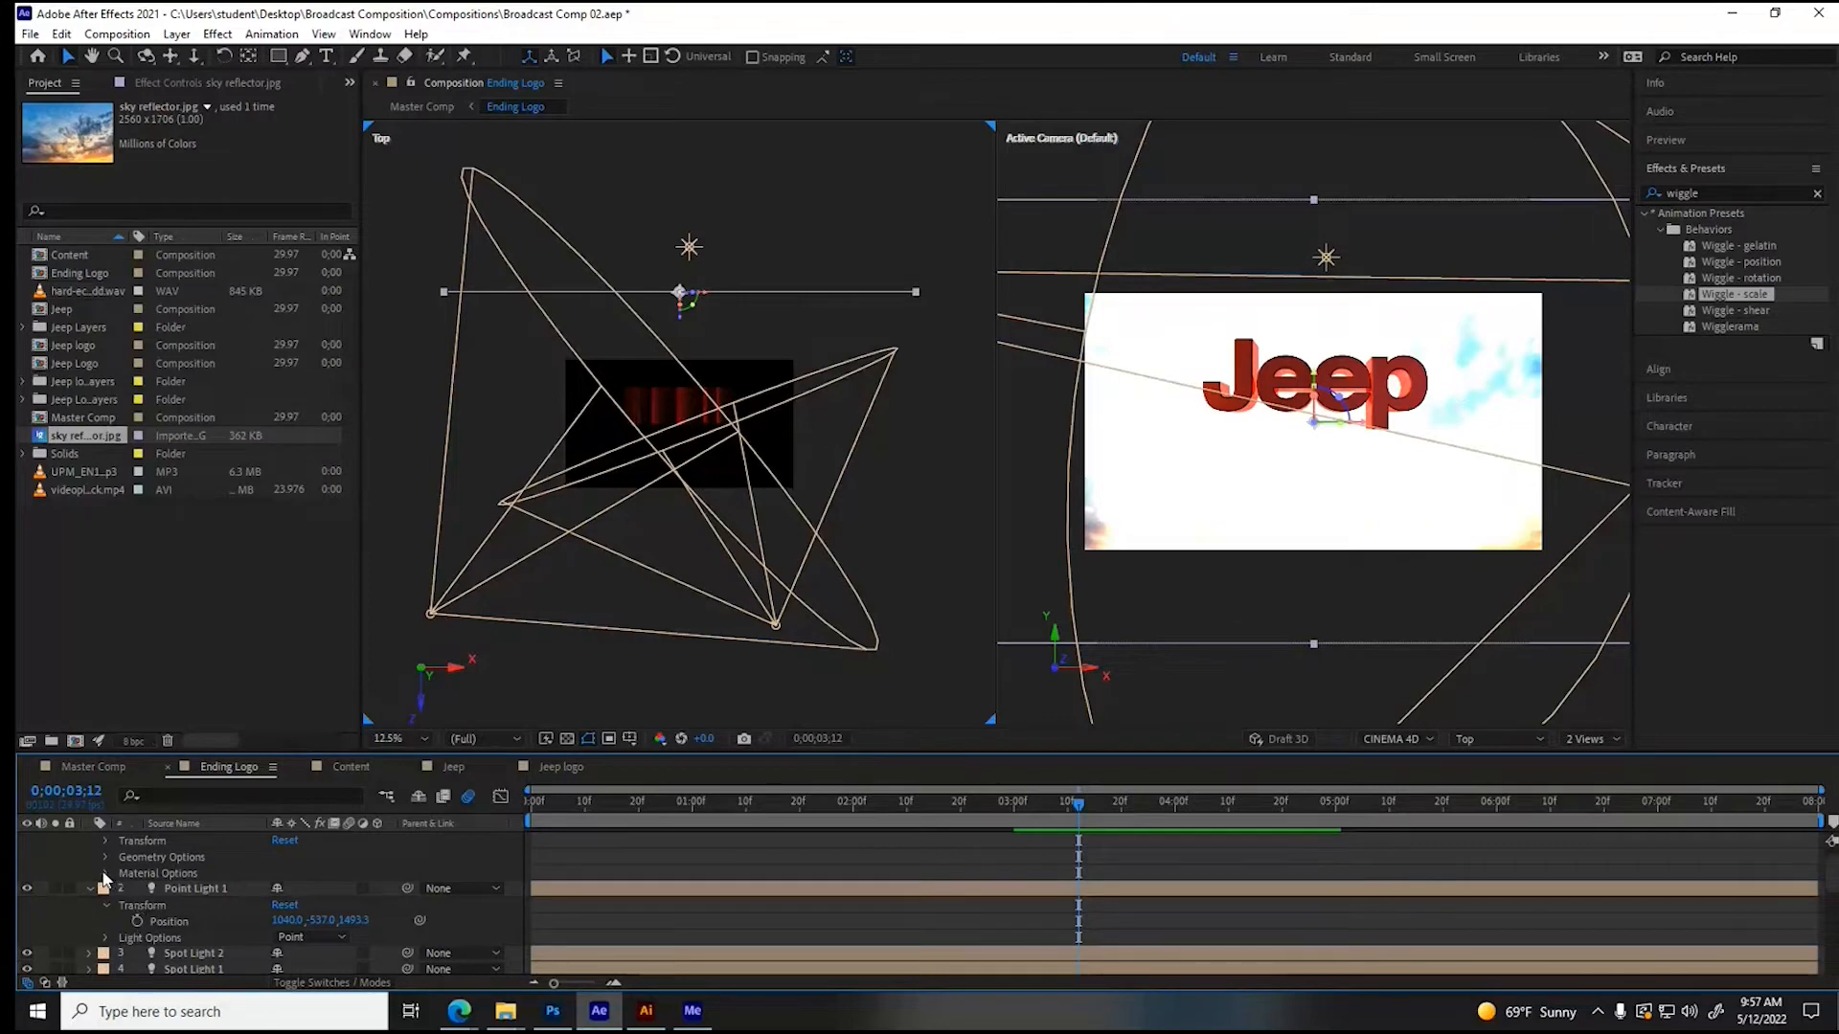
click(105, 873)
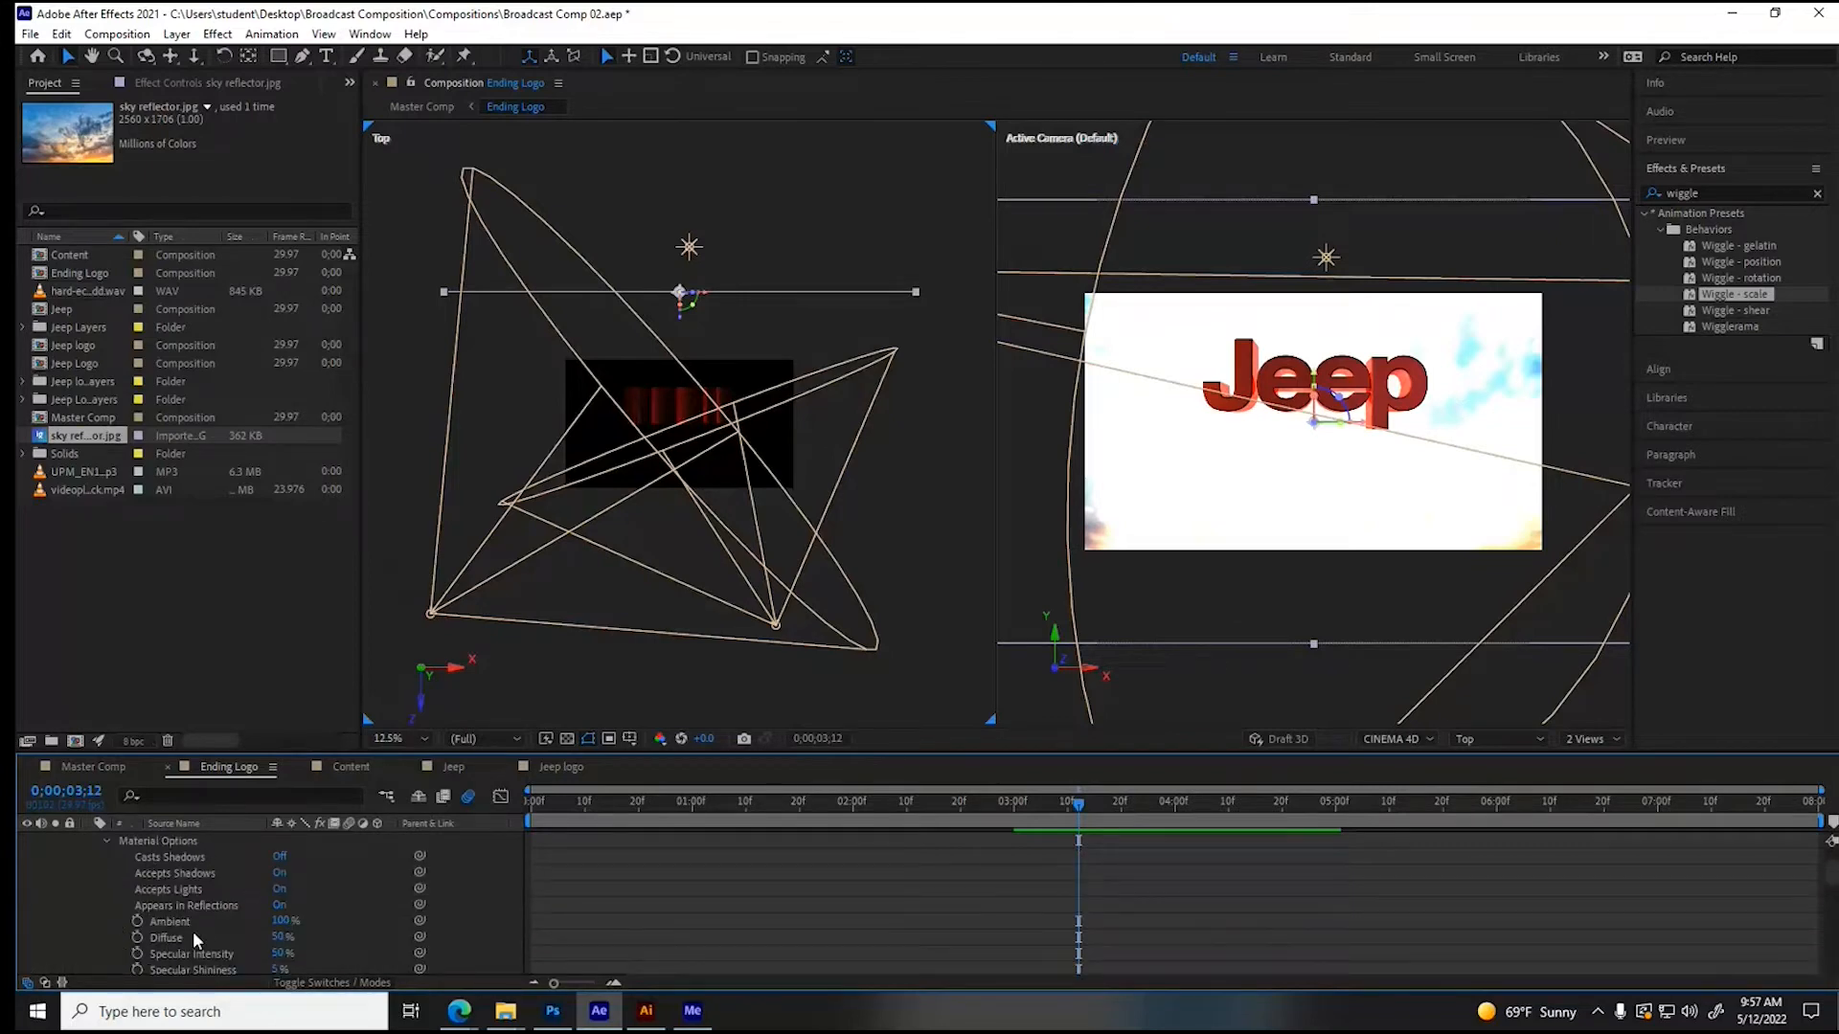
click(278, 889)
click(192, 890)
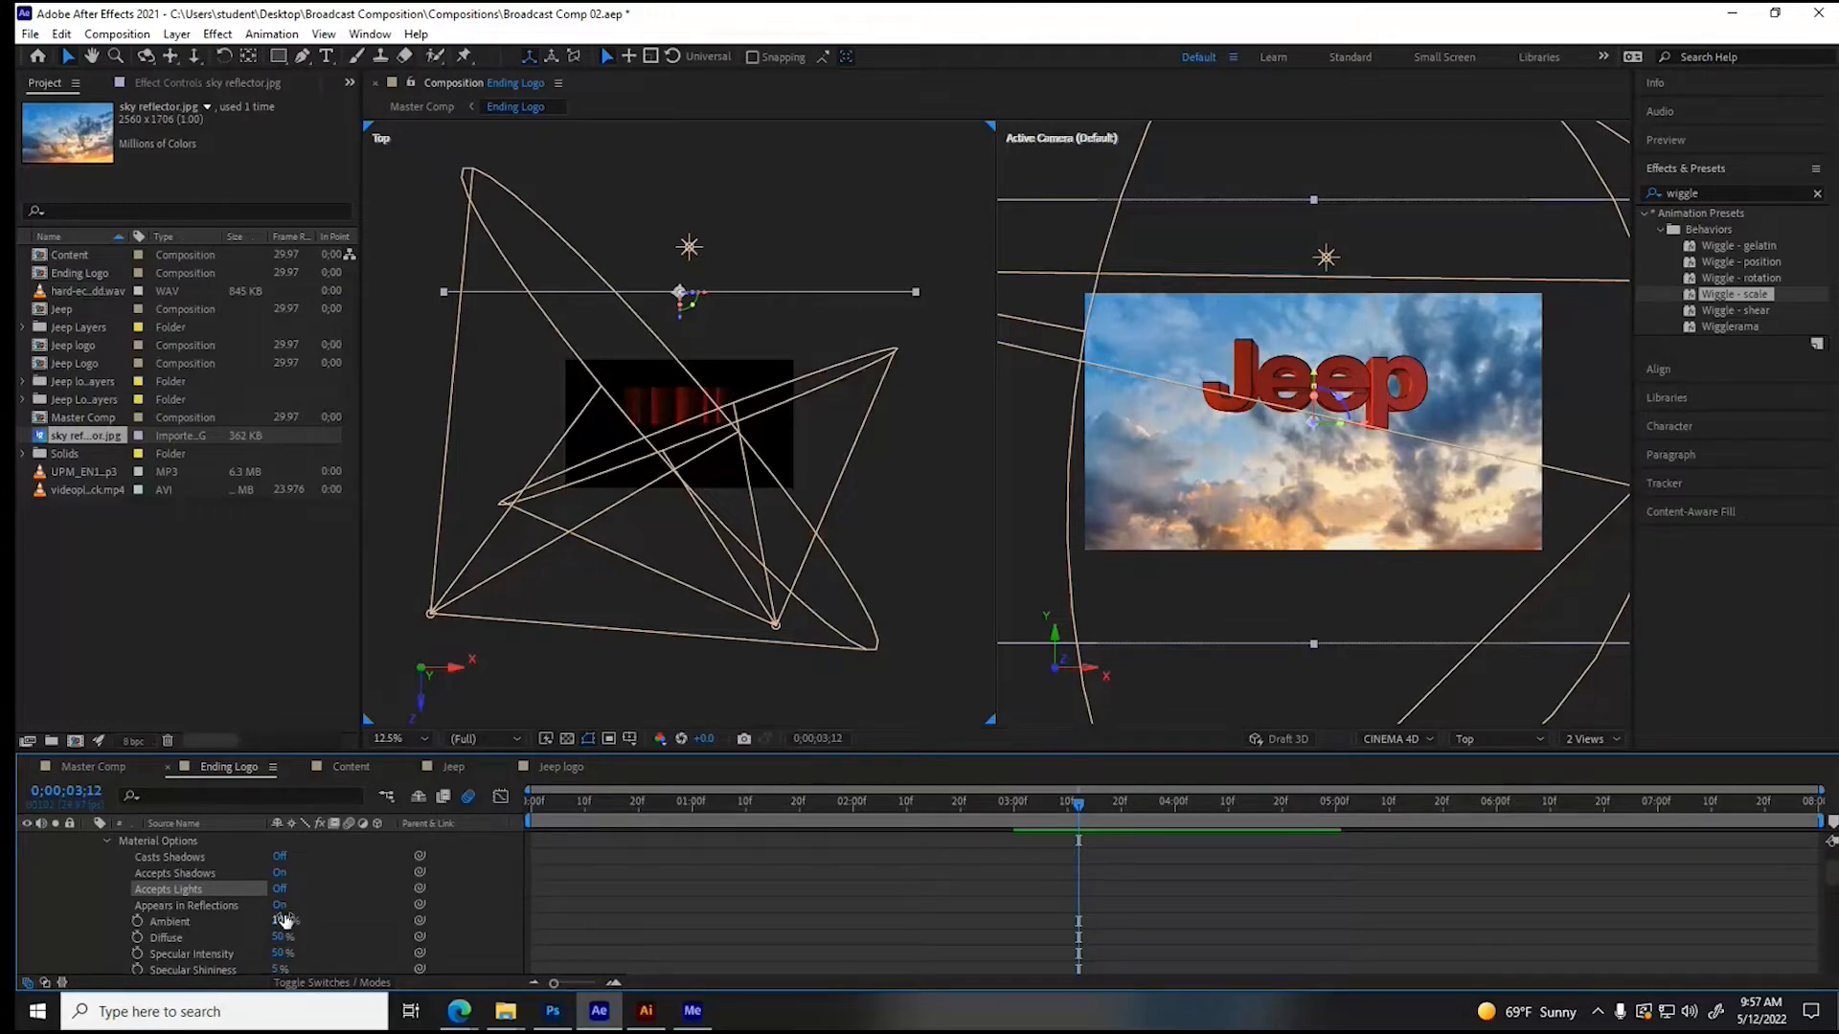
click(279, 906)
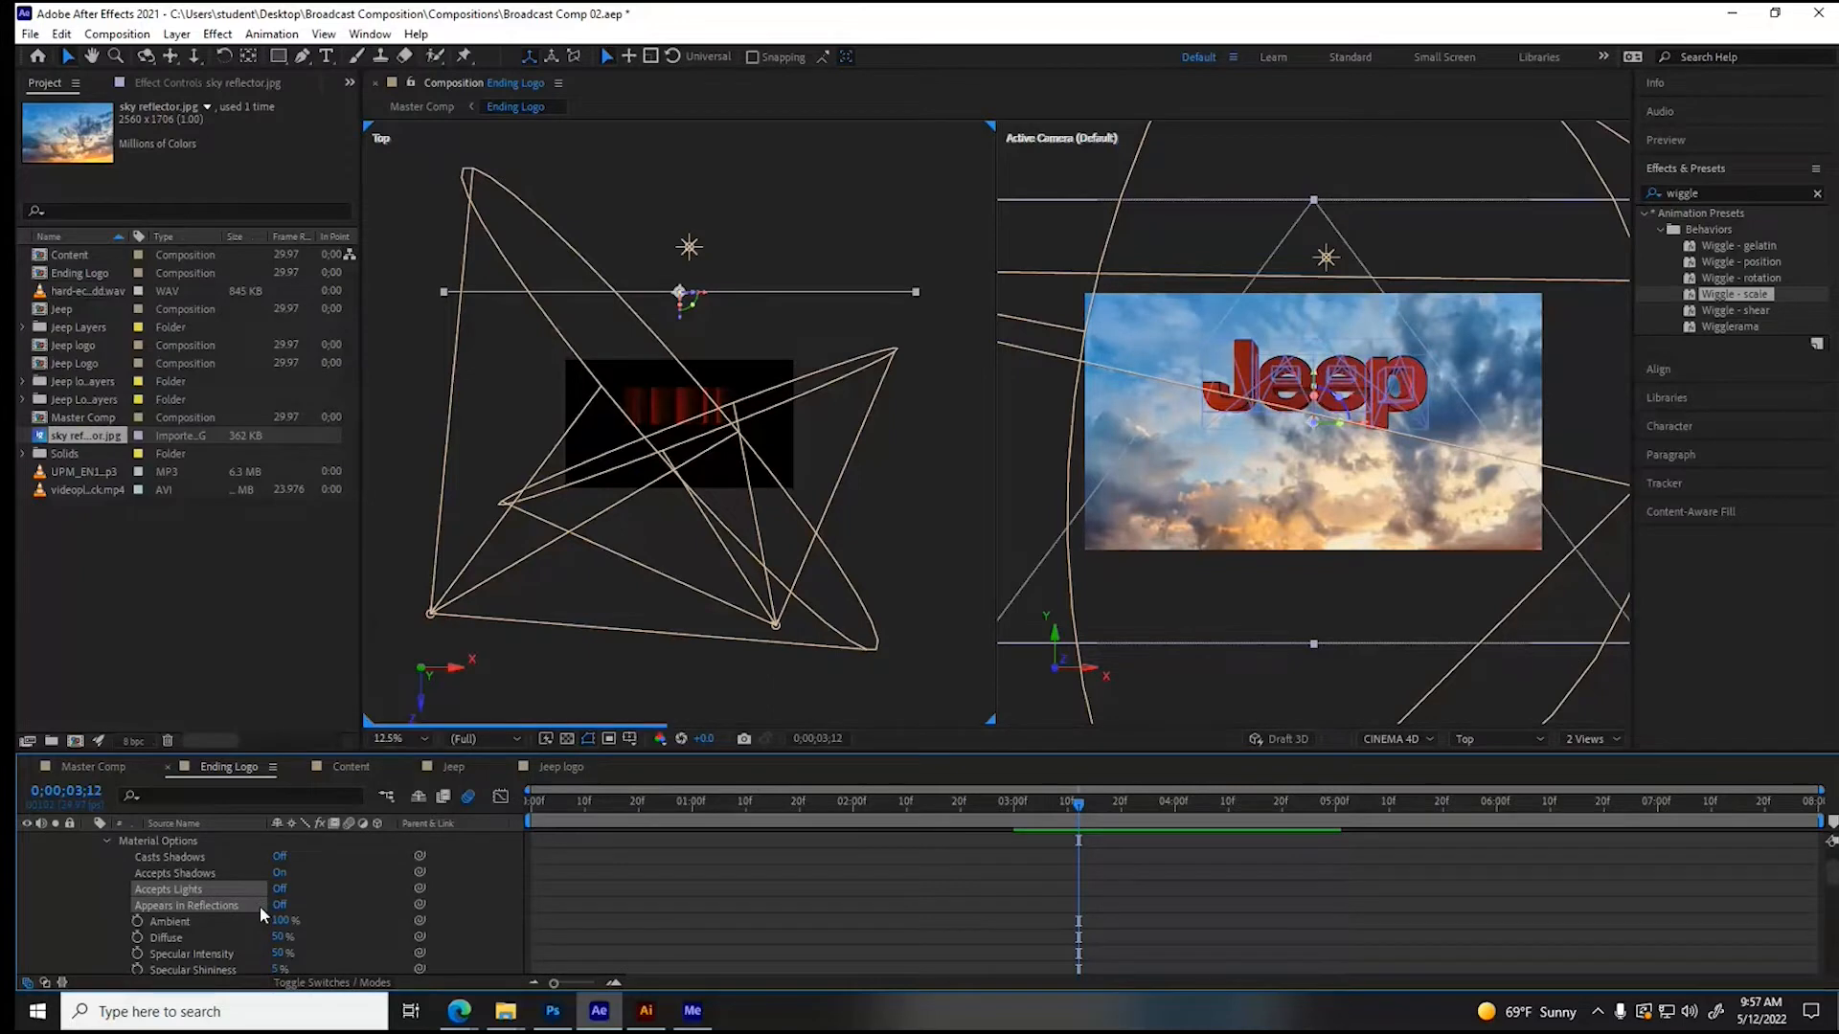
click(260, 907)
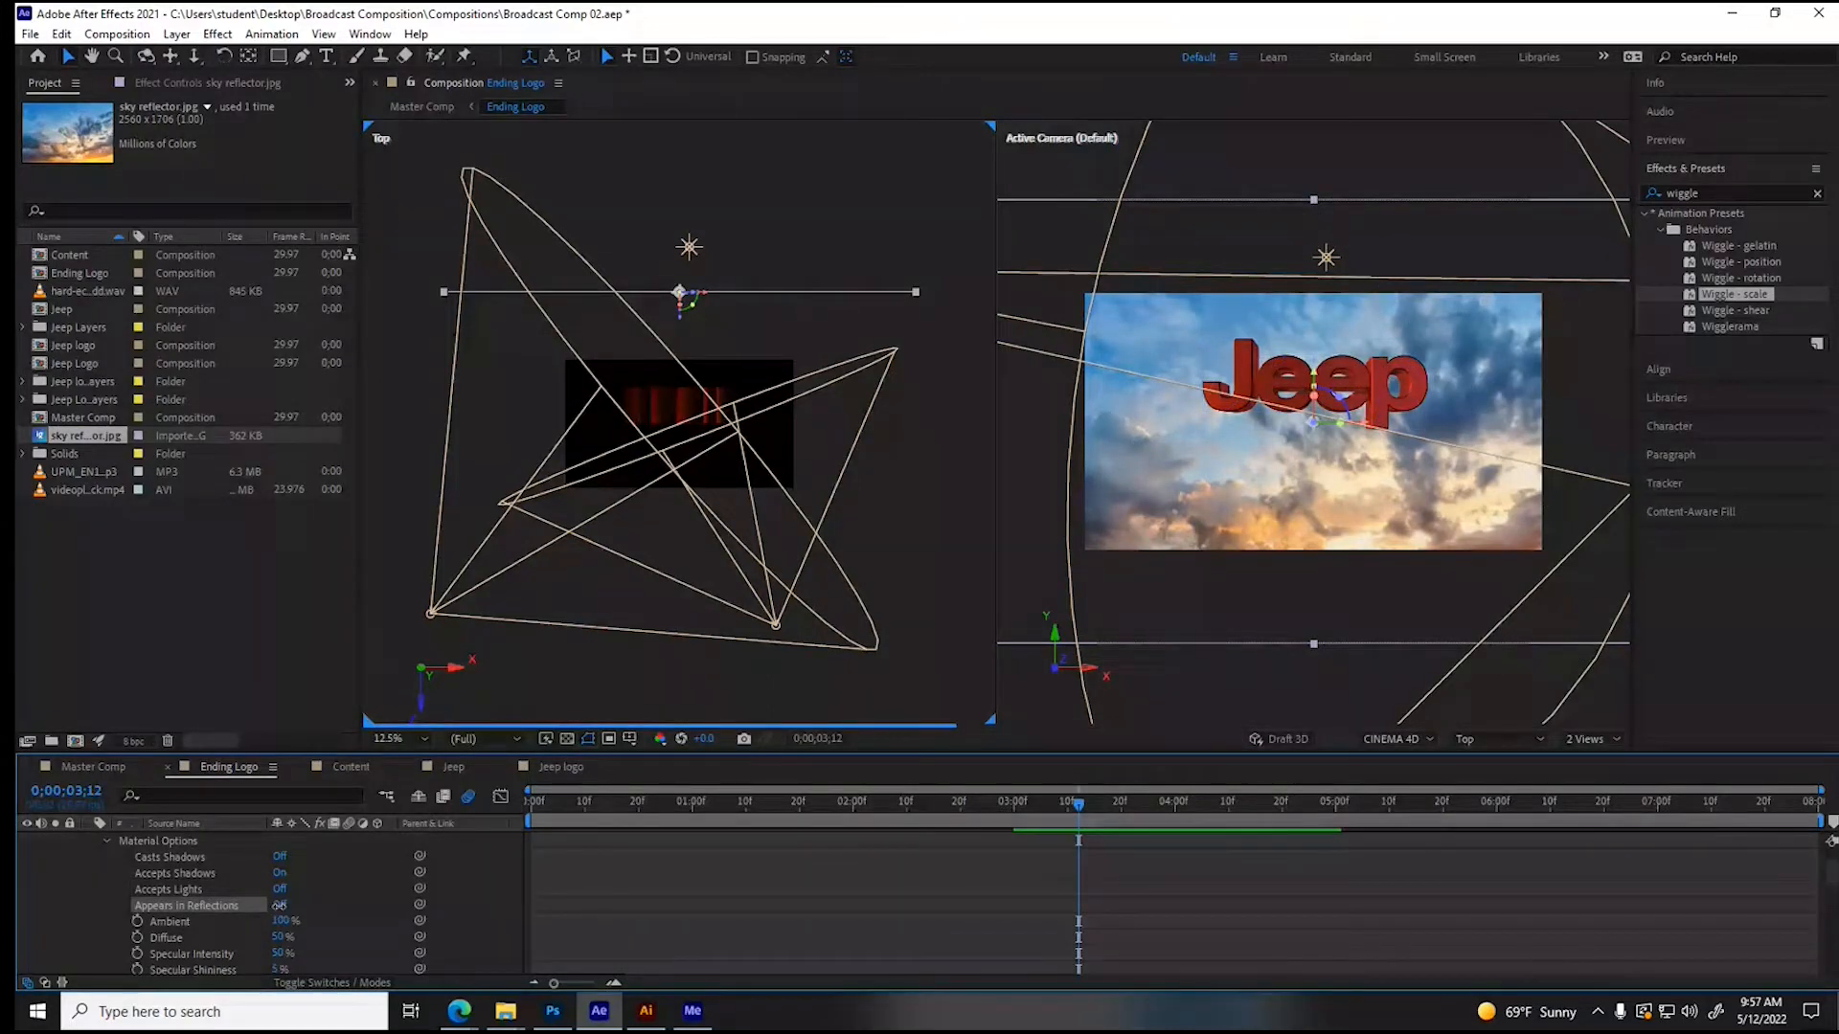
click(279, 906)
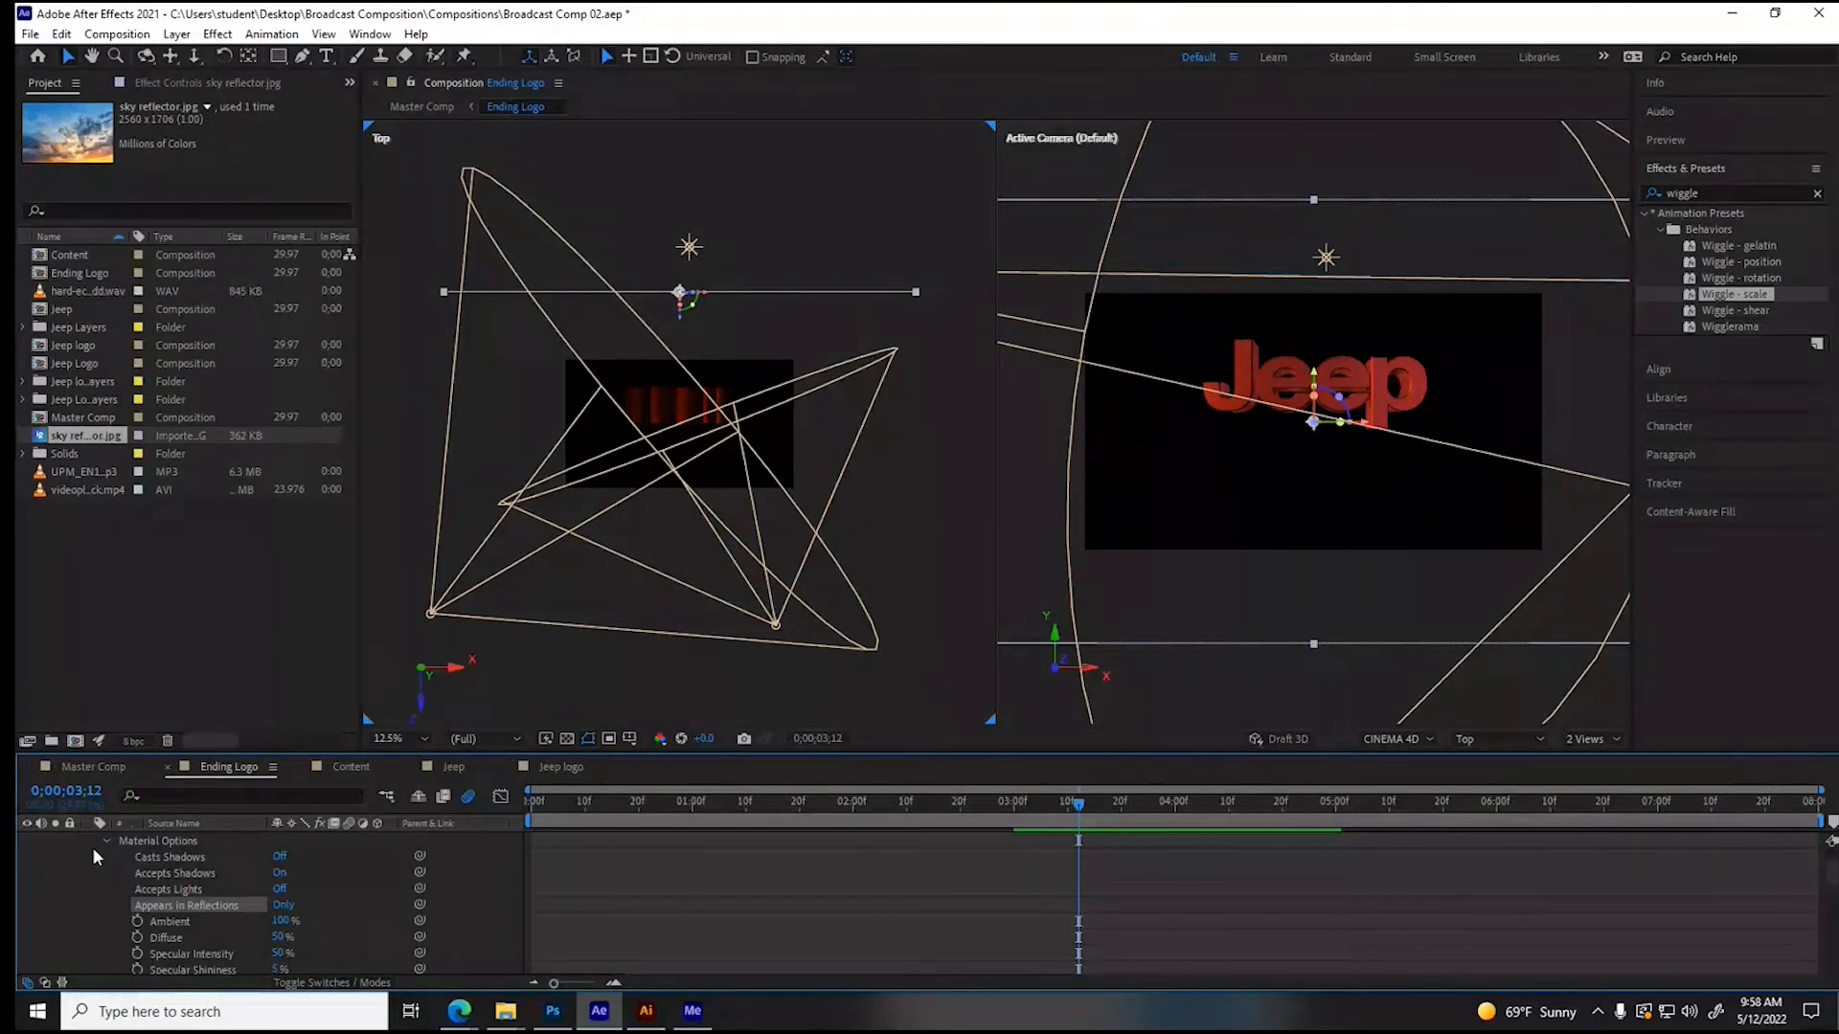
- Set the sky reflector's geometry options to 100% curvature and 110 segments
scroll(100, 857, up, 3)
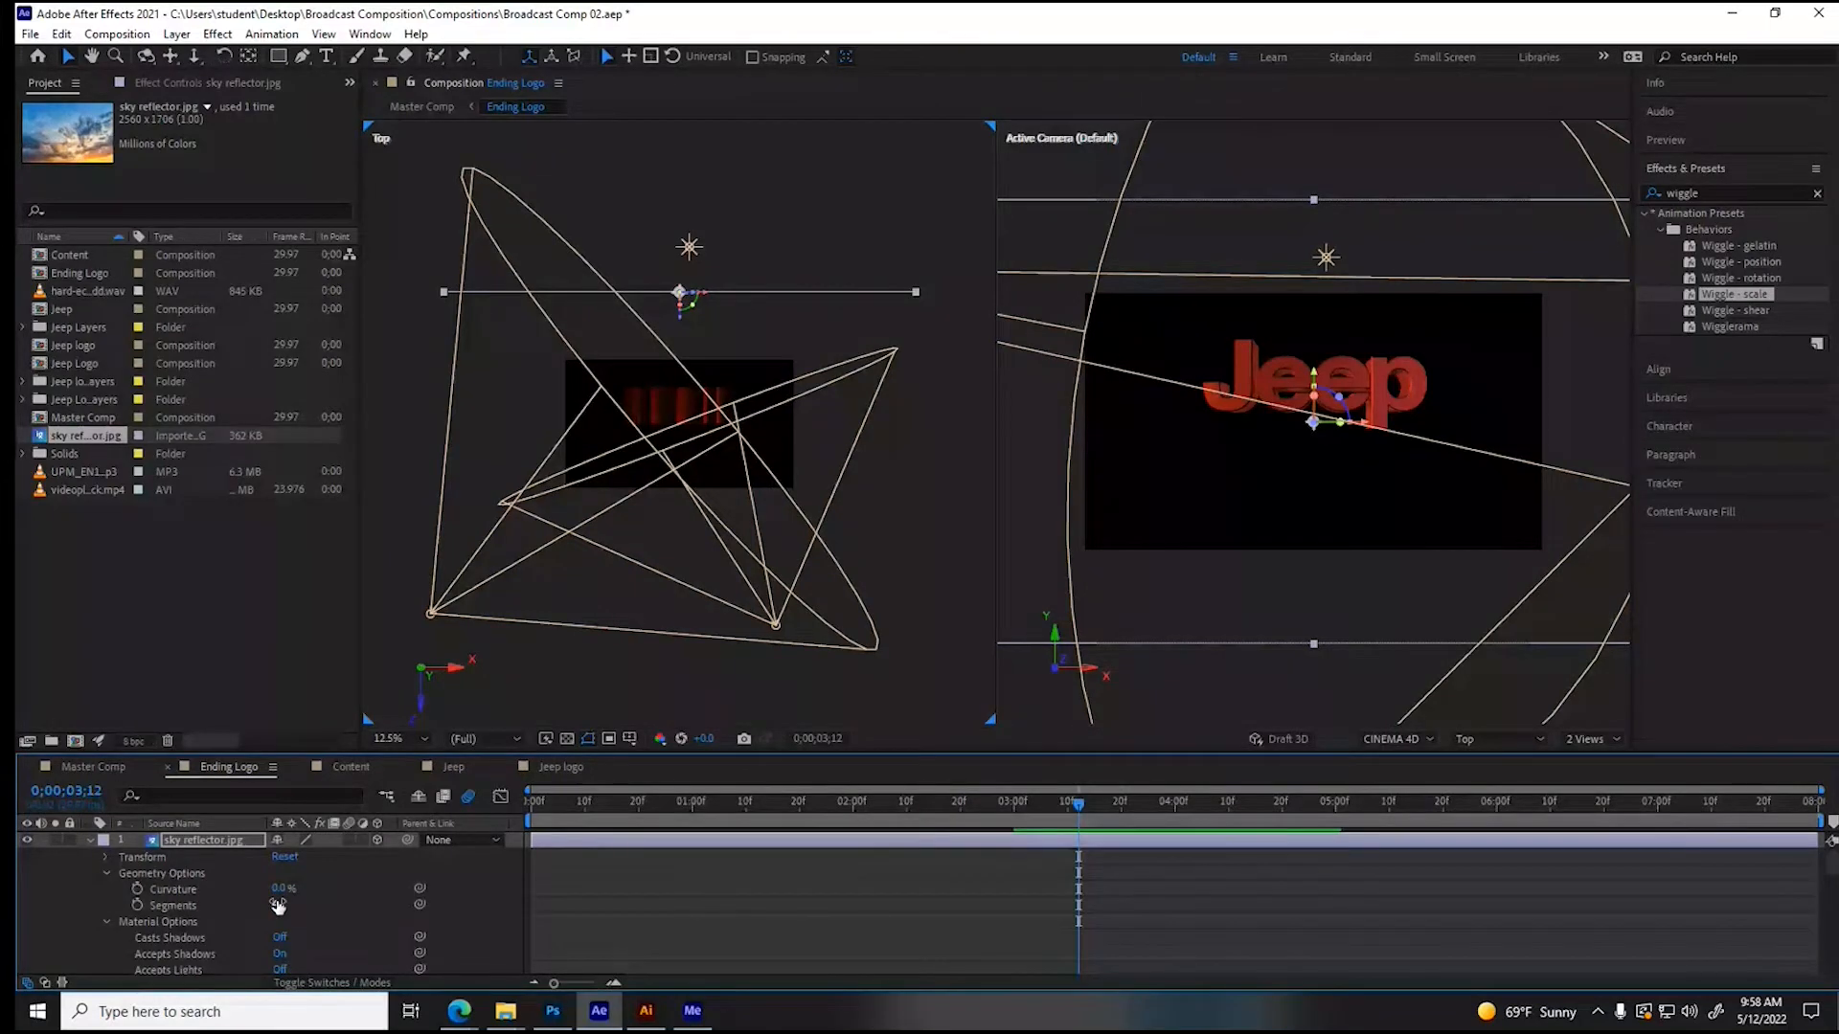
drag(282, 889, 369, 779)
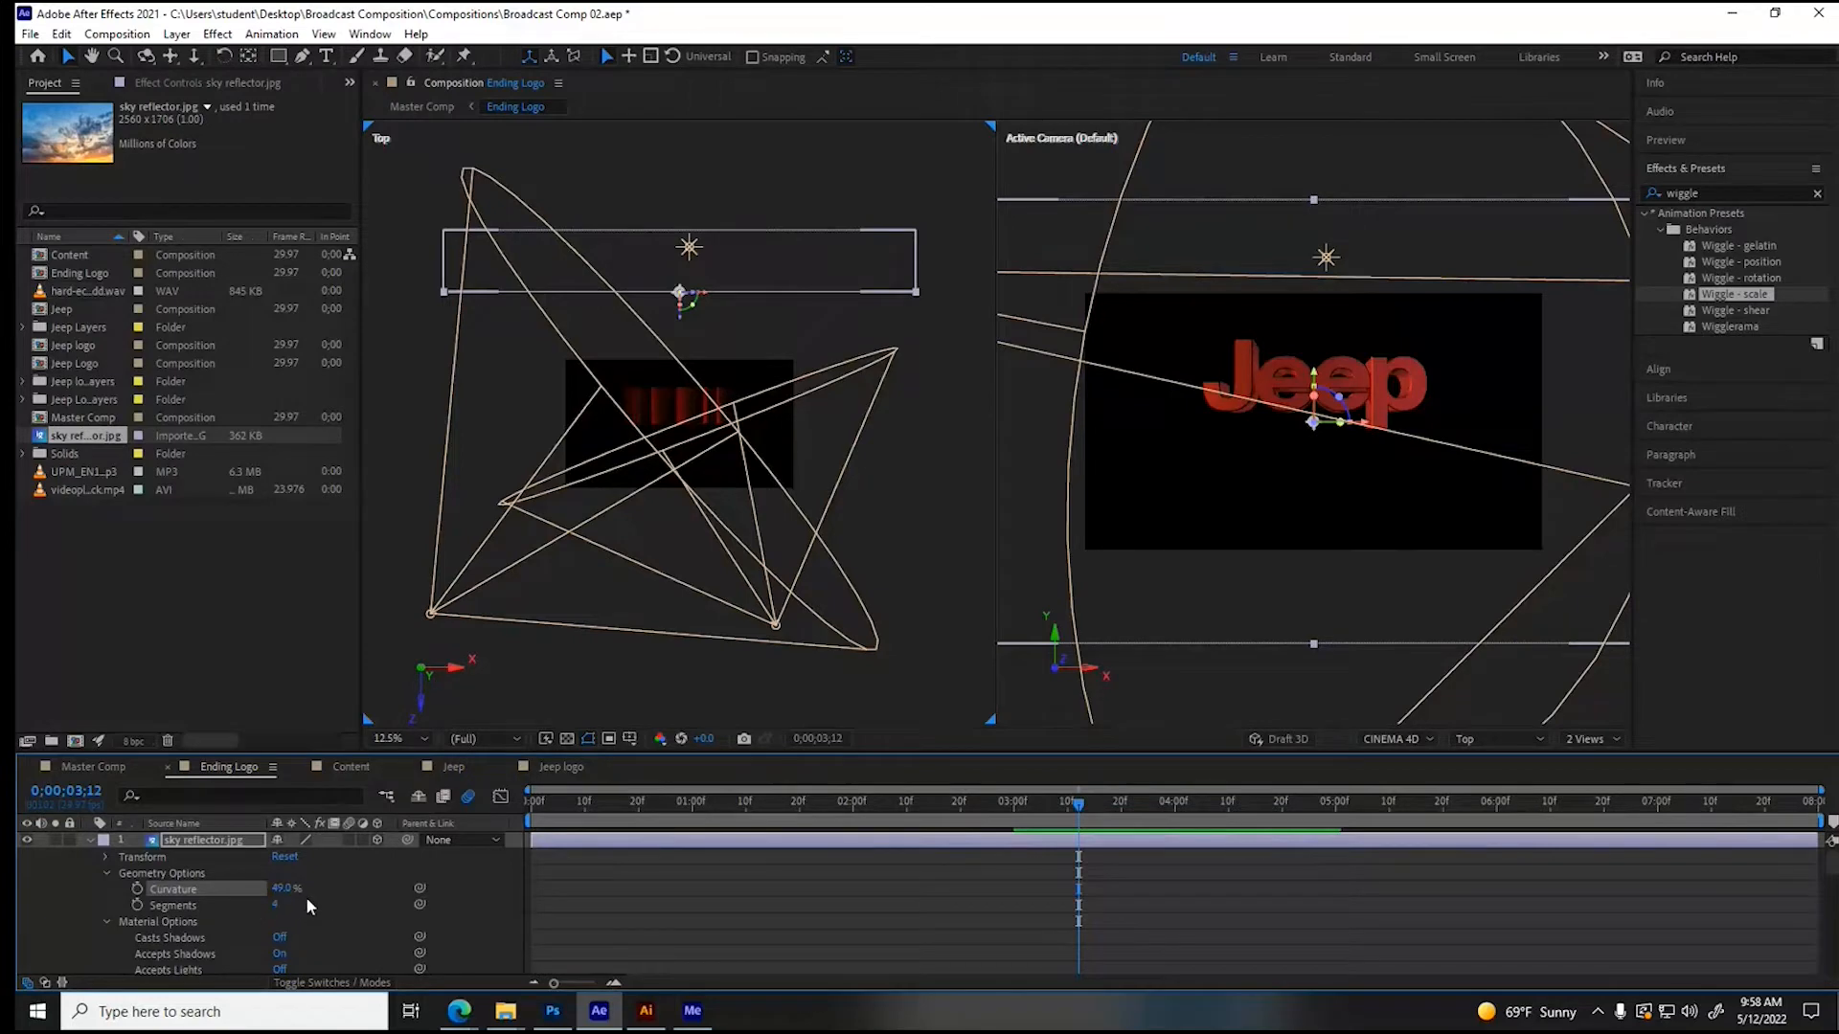
drag(283, 889, 350, 885)
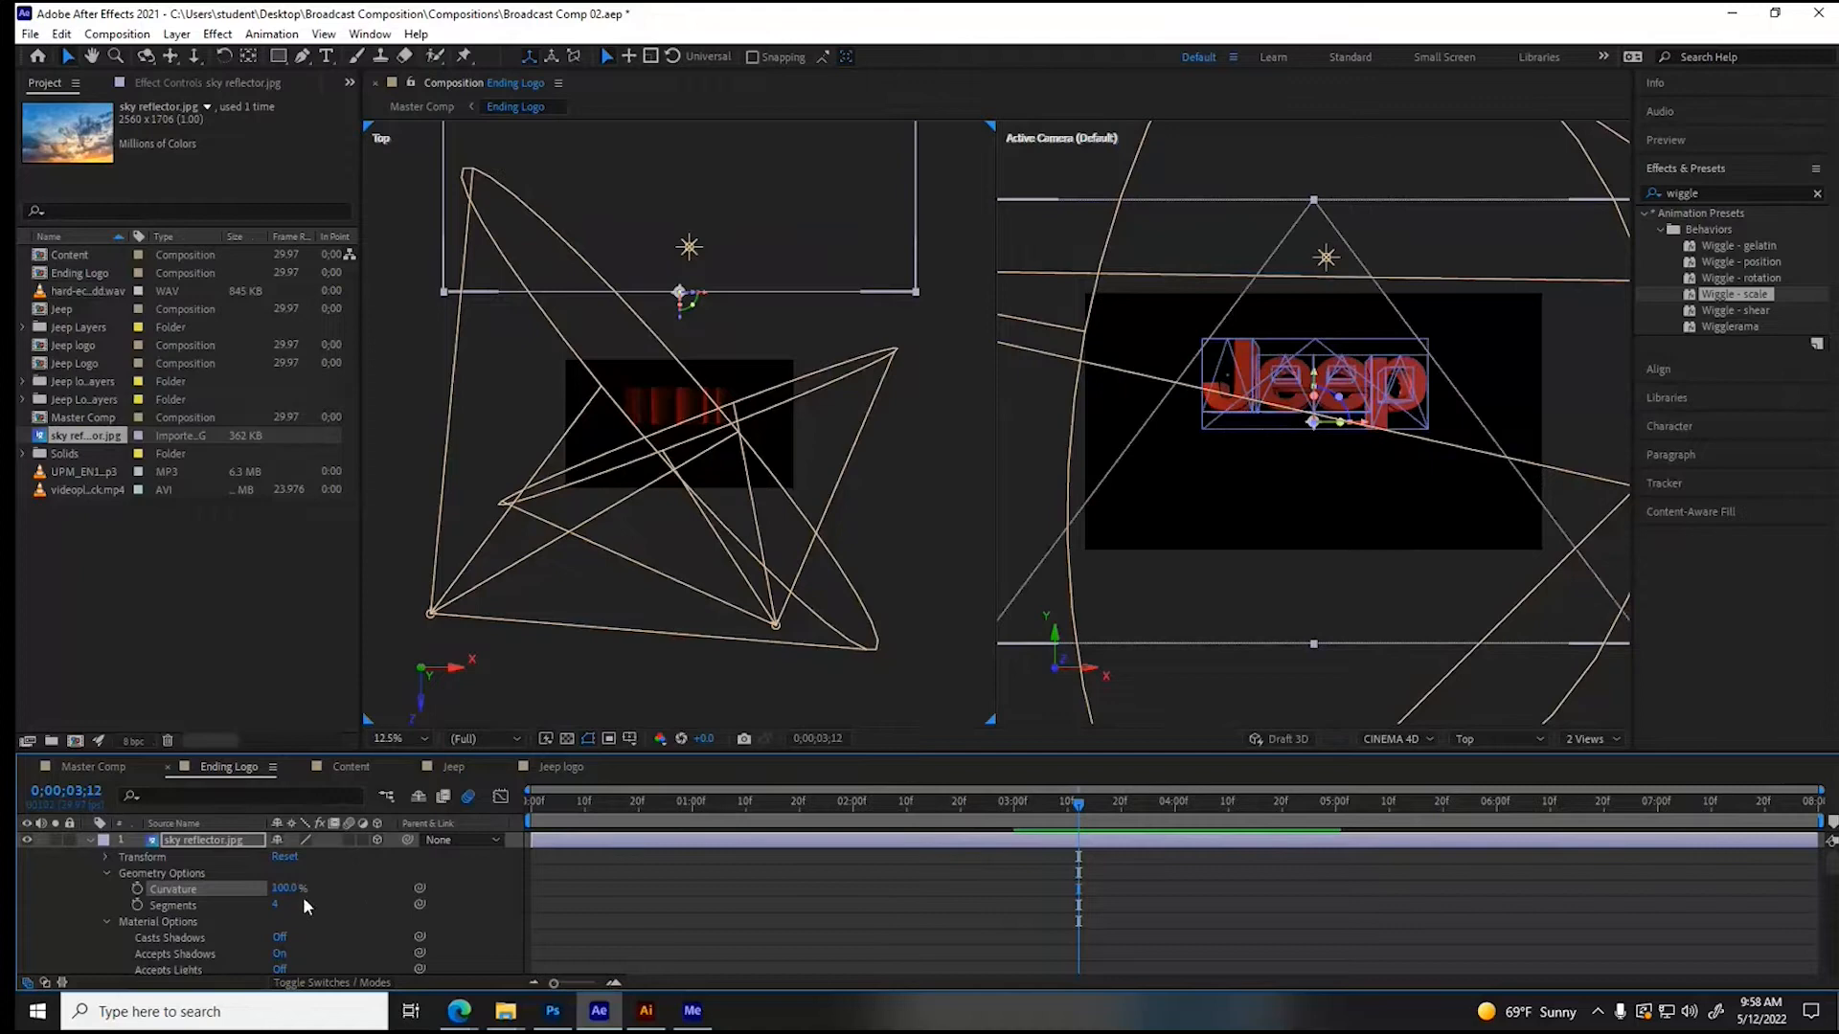
drag(273, 906, 342, 900)
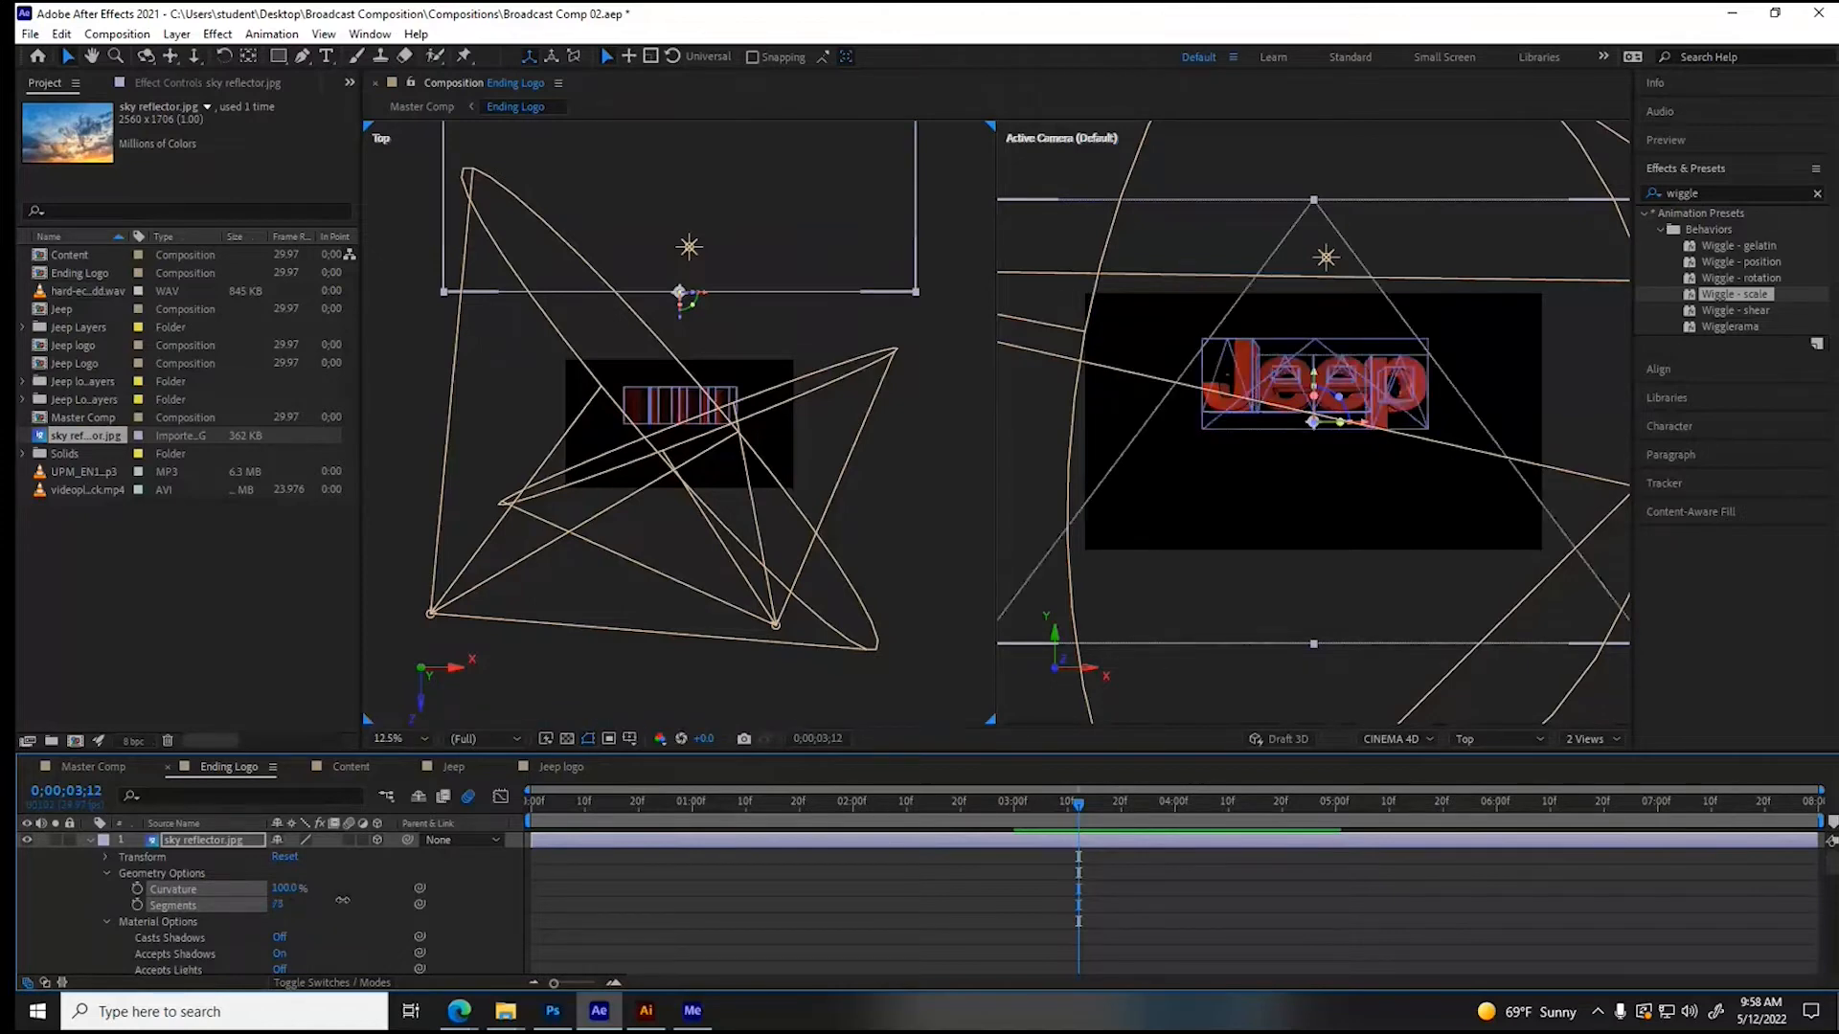
drag(342, 900, 346, 901)
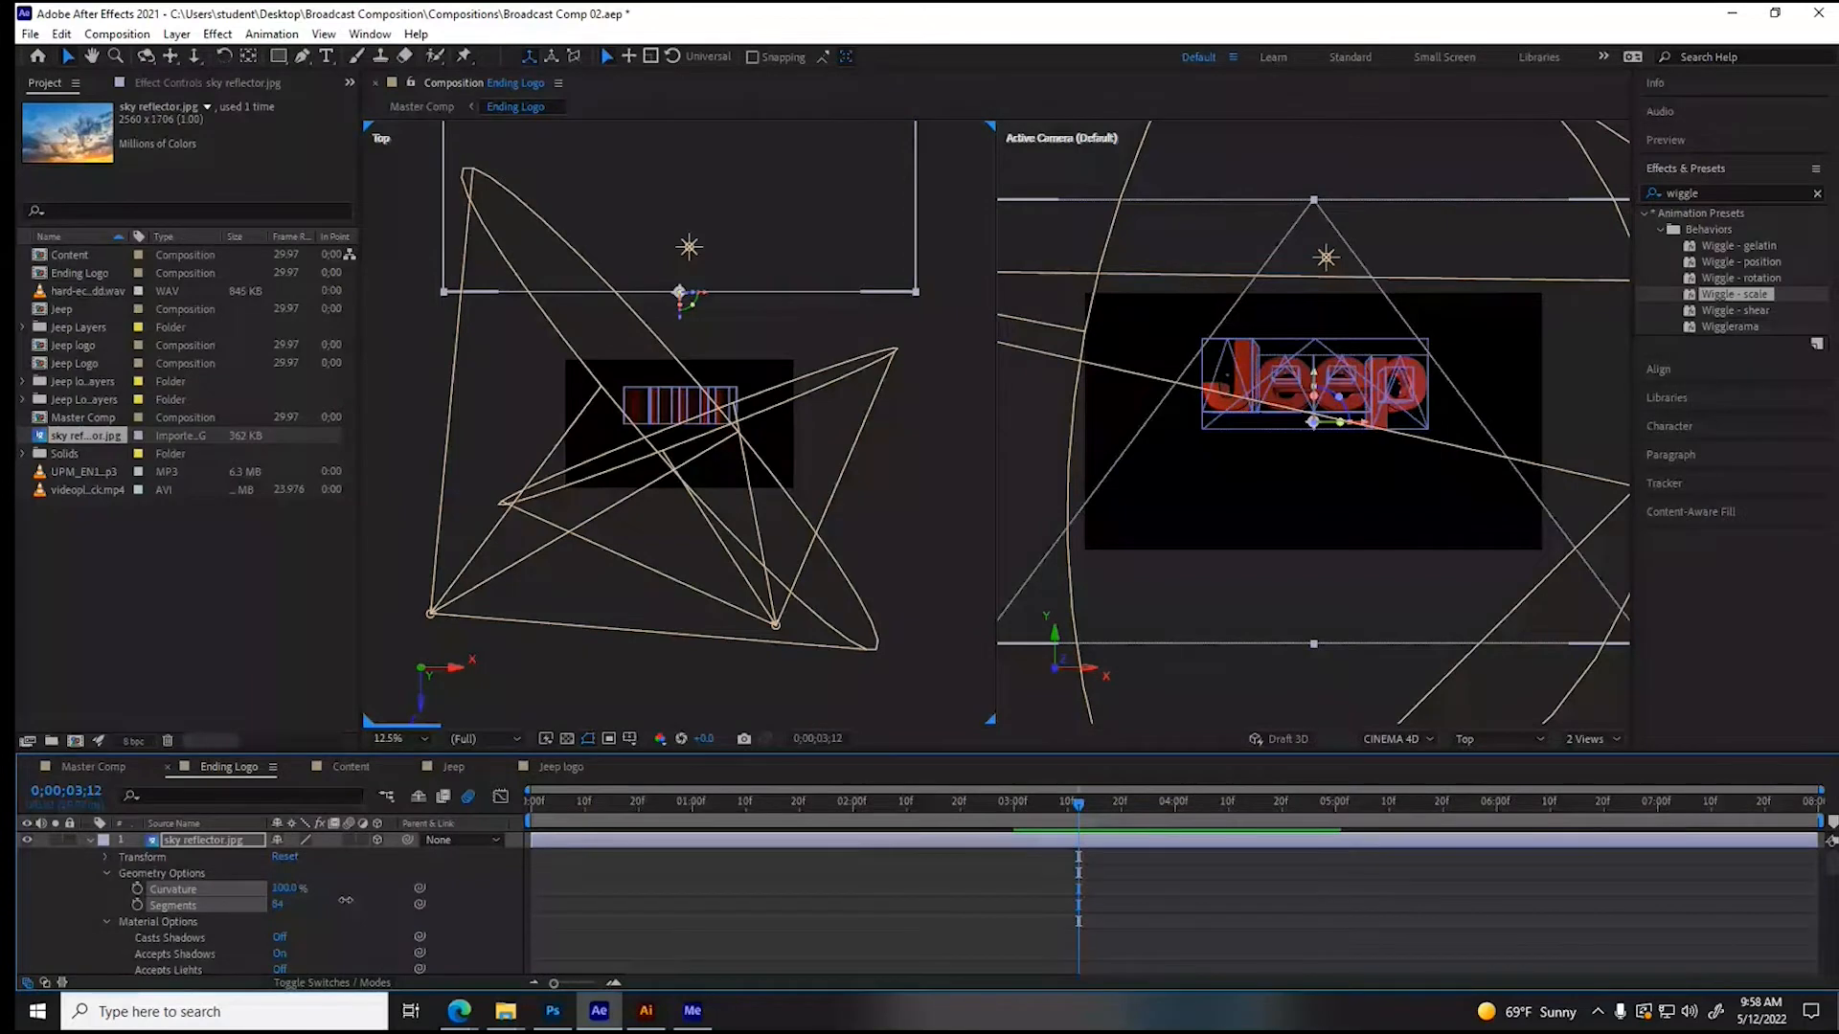
drag(346, 900, 376, 899)
drag(376, 898, 375, 898)
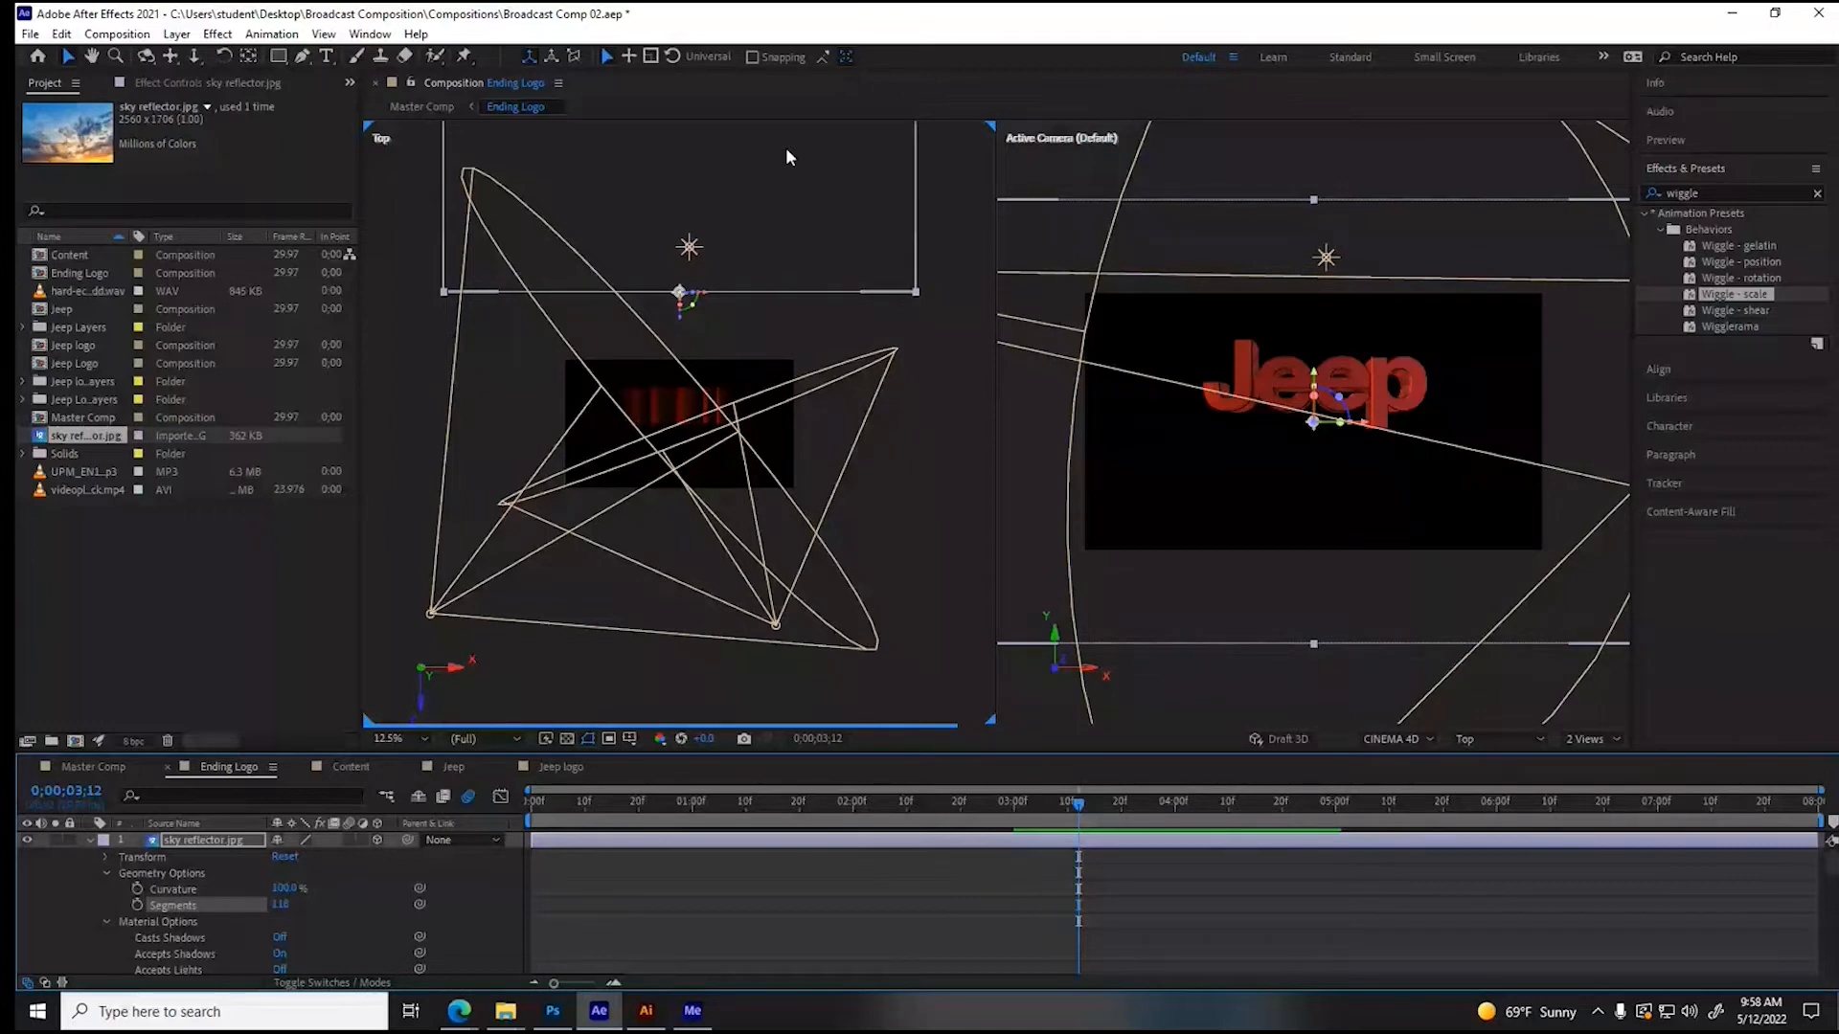
- Bring the curved sky reflector closer to the lettering at Z position 704 and duplicate the layer
click(106, 857)
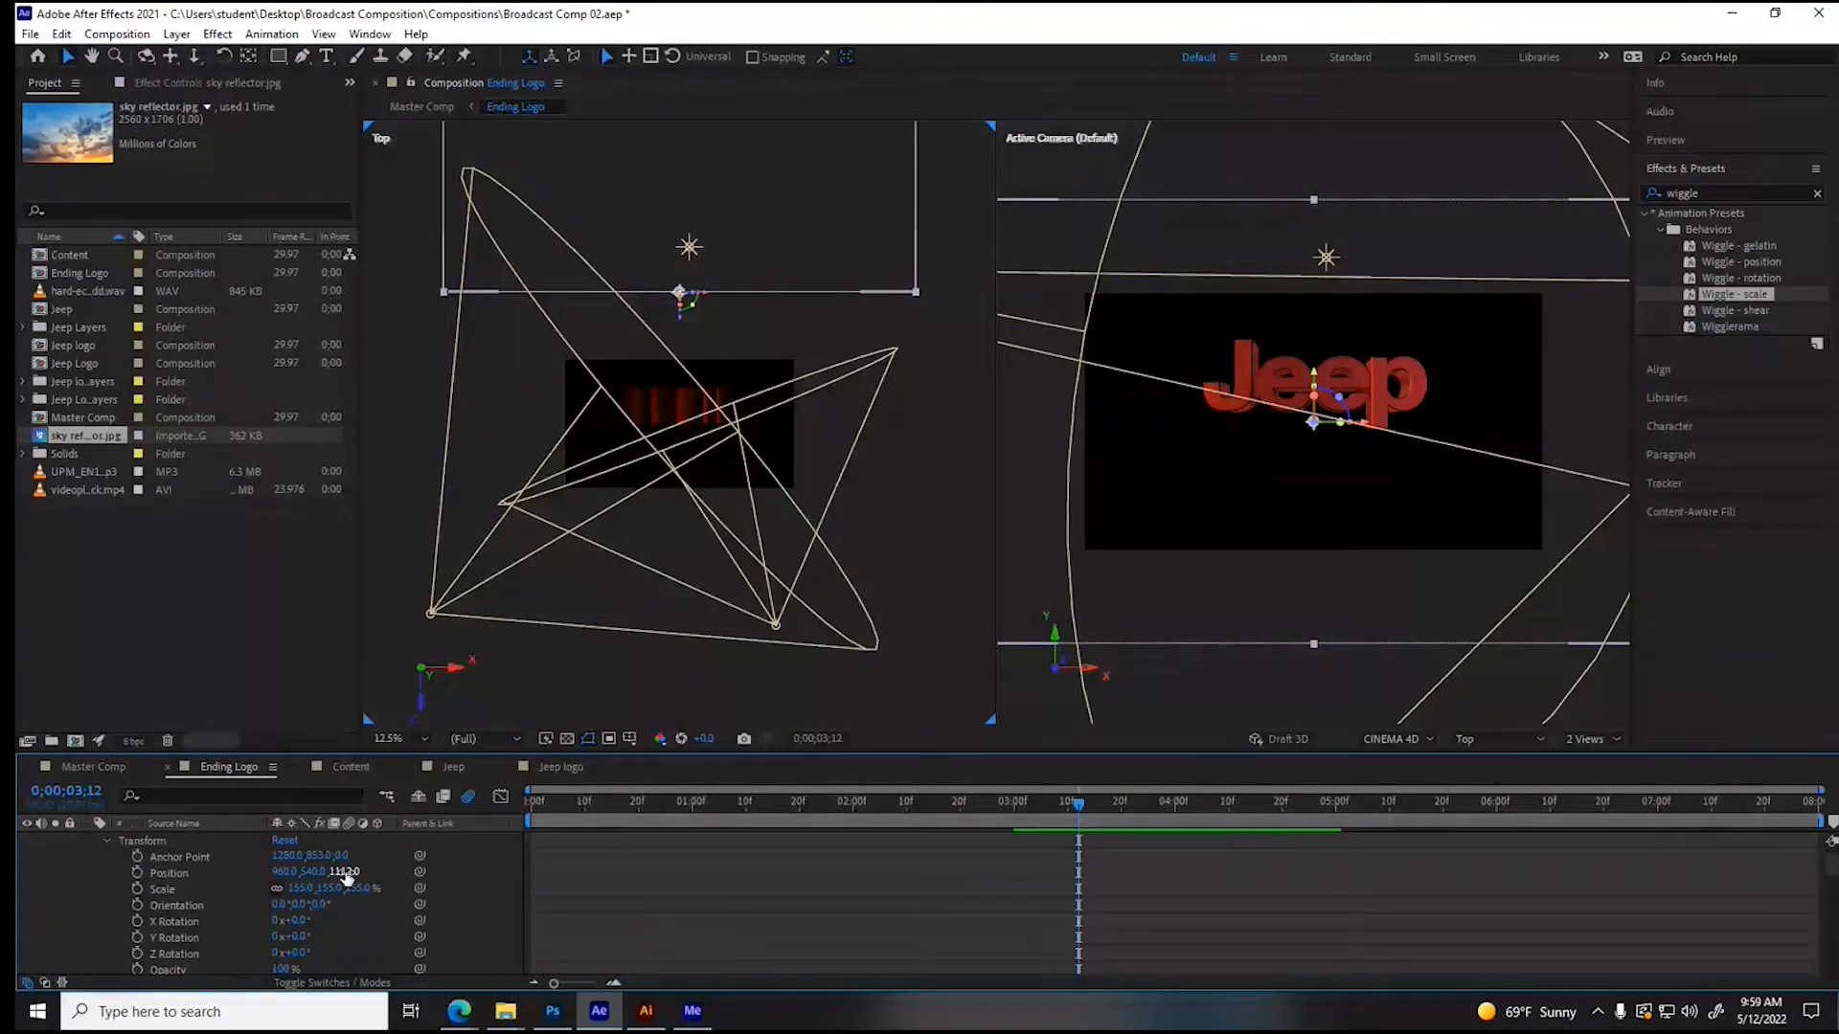
drag(346, 873, 23, 927)
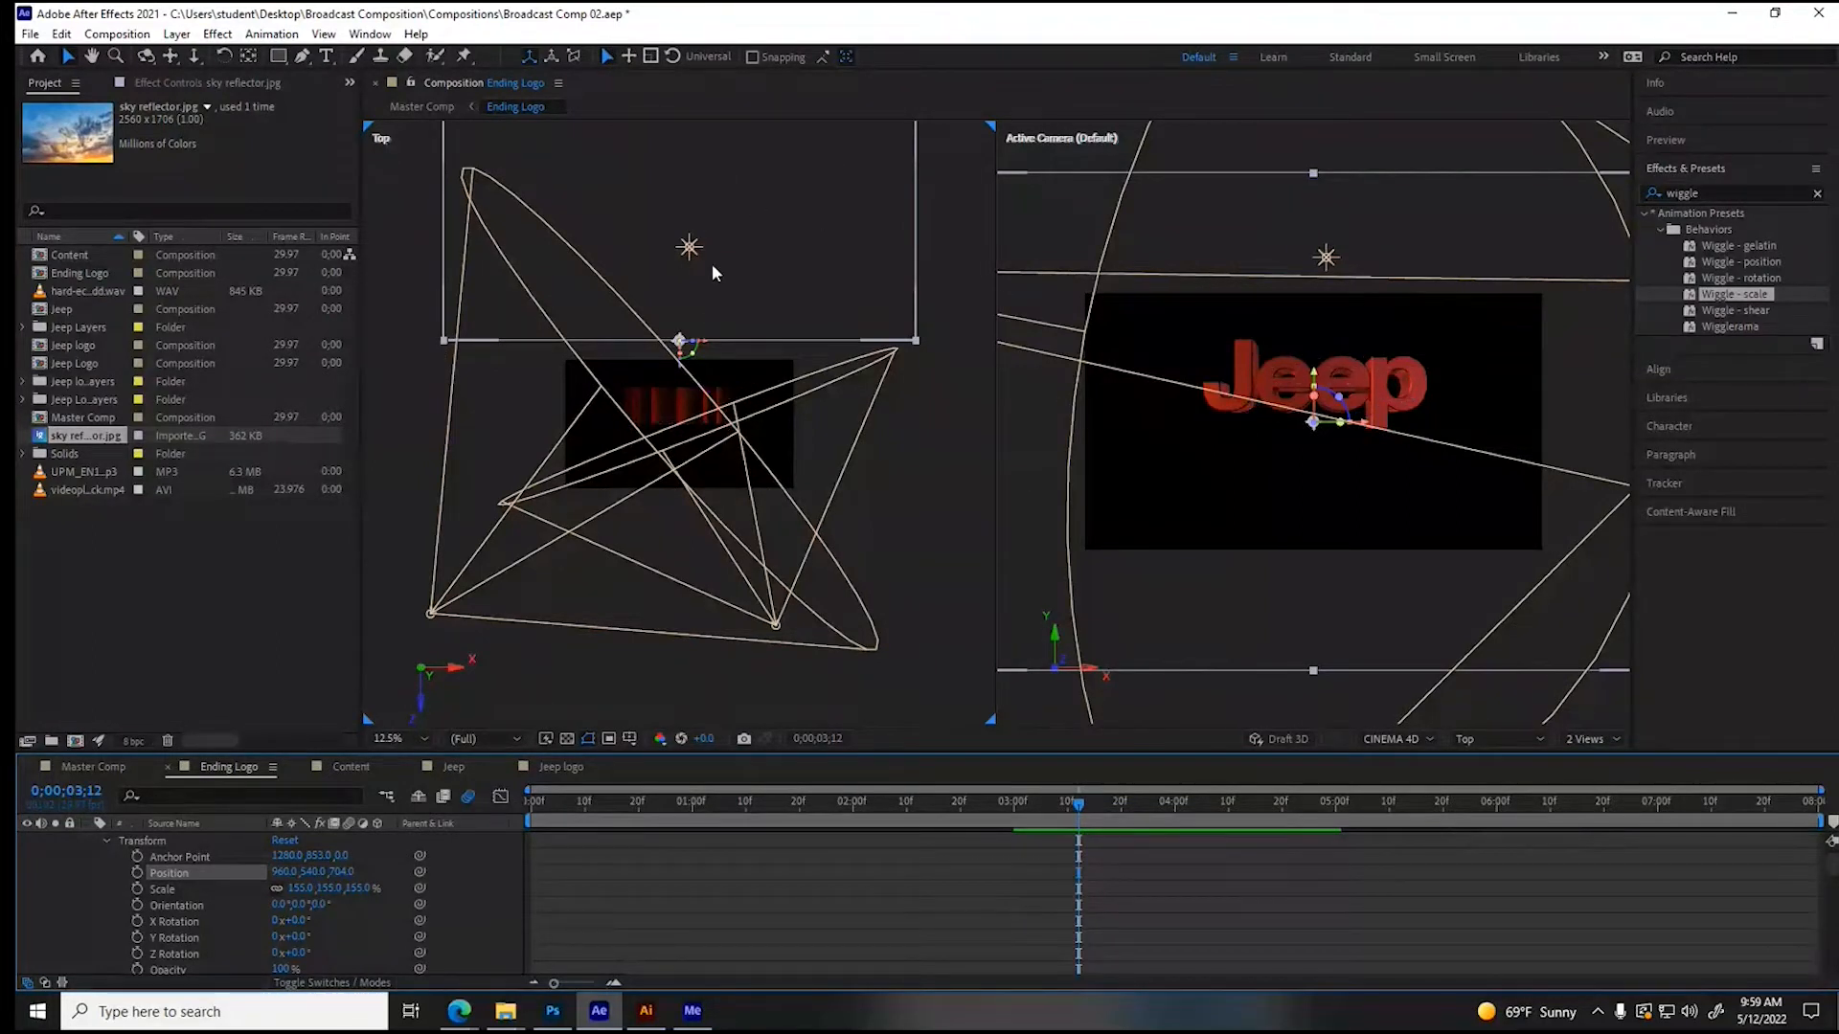
scroll(455, 866, up, 1)
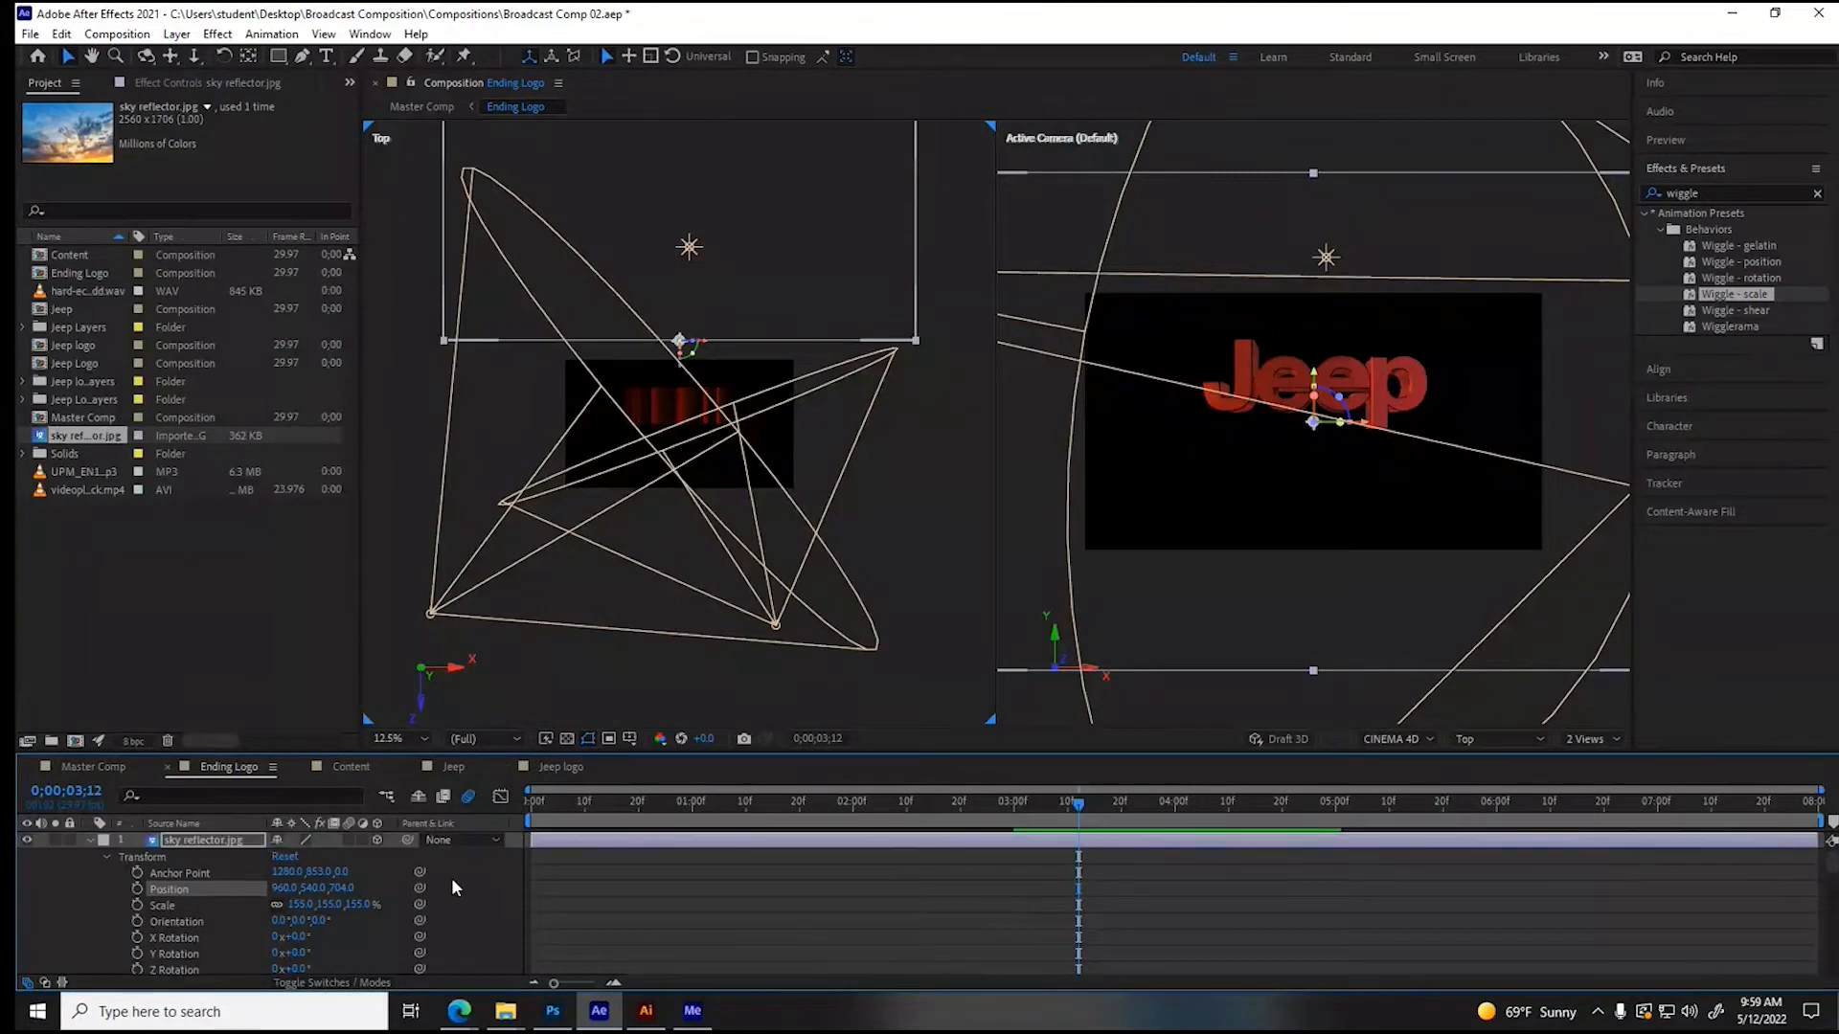
click(235, 843)
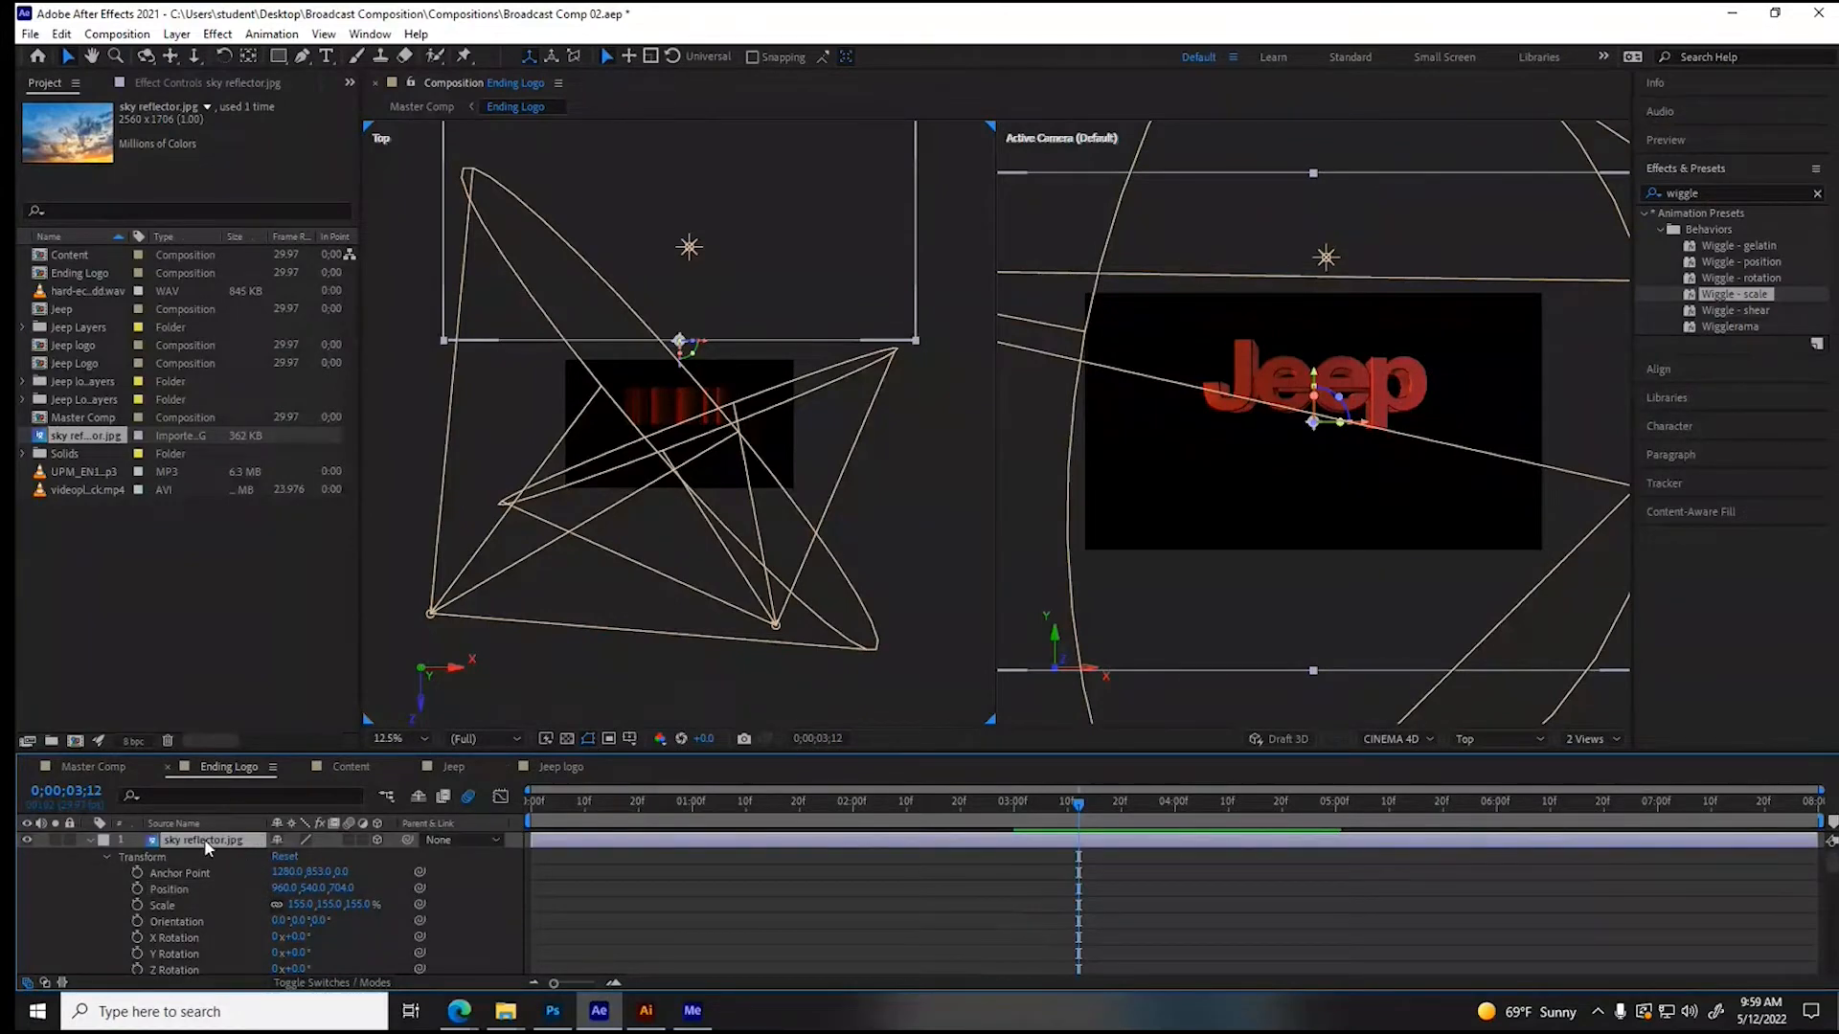
key(ctrl+d)
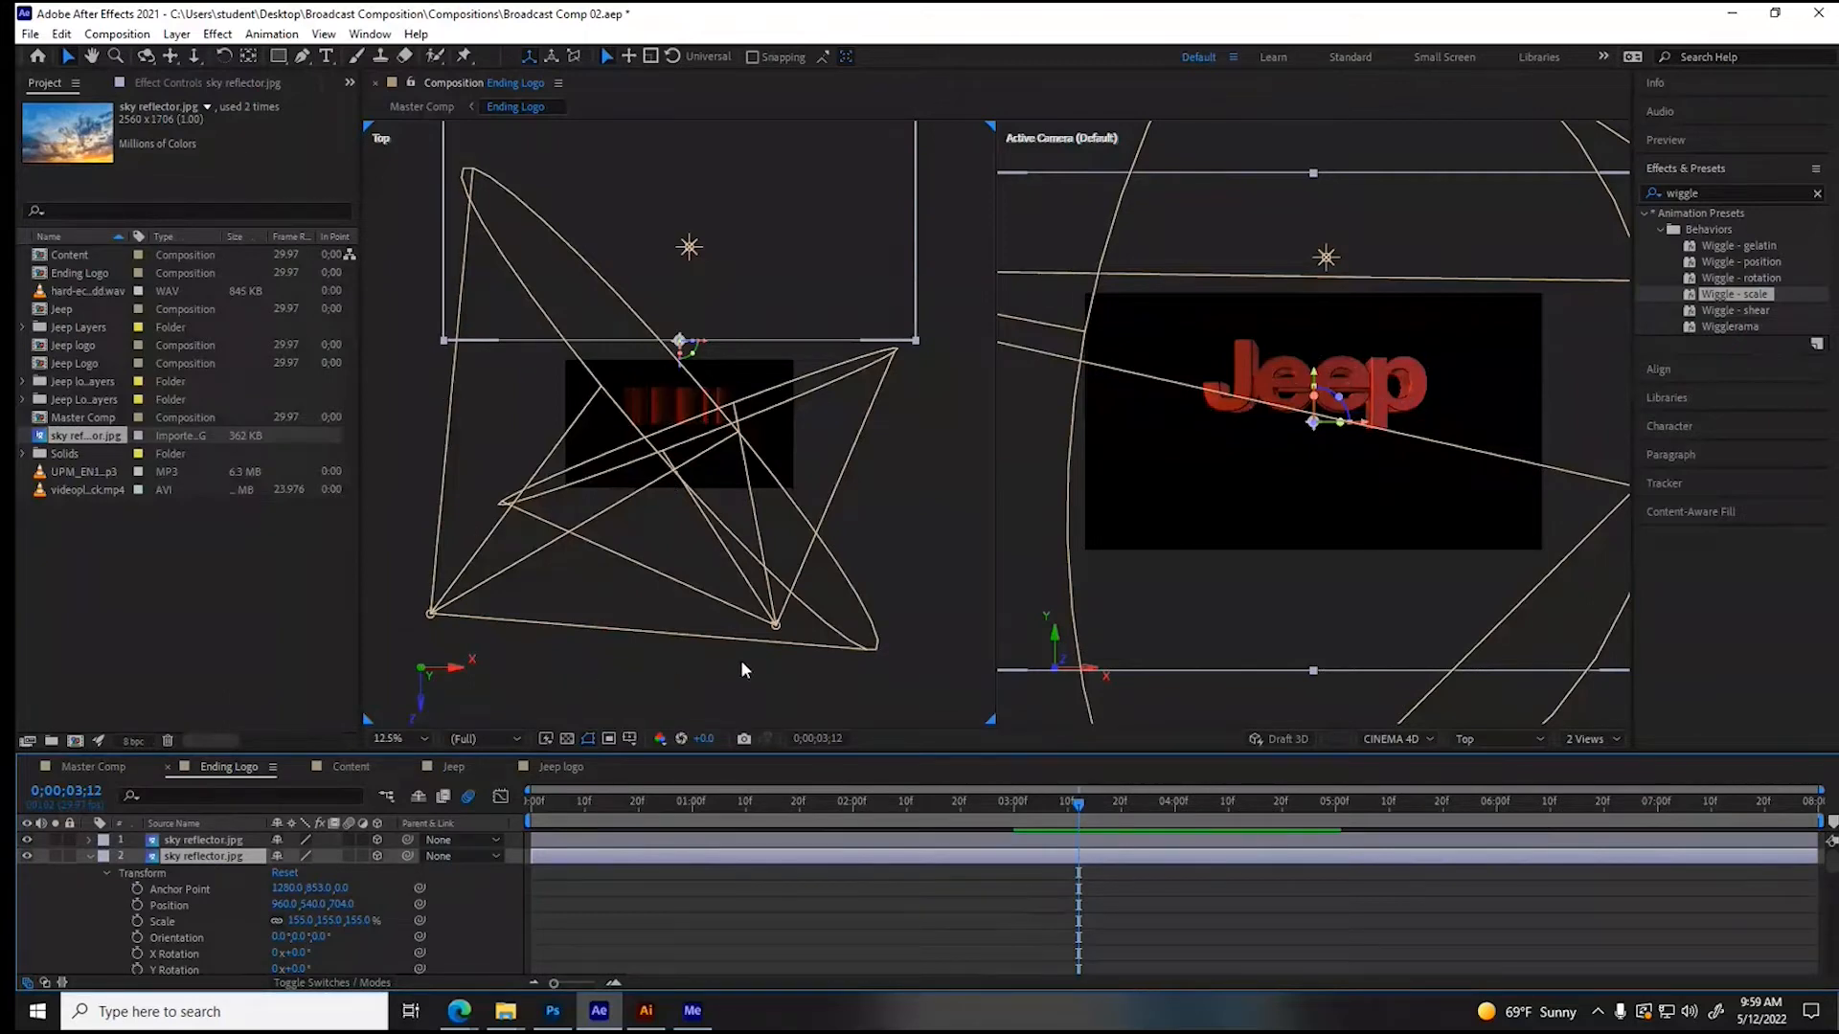
- Set the second sky reflector layer's Y rotation to 180° and its Z position to 329
click(293, 969)
text(180)
key(Return)
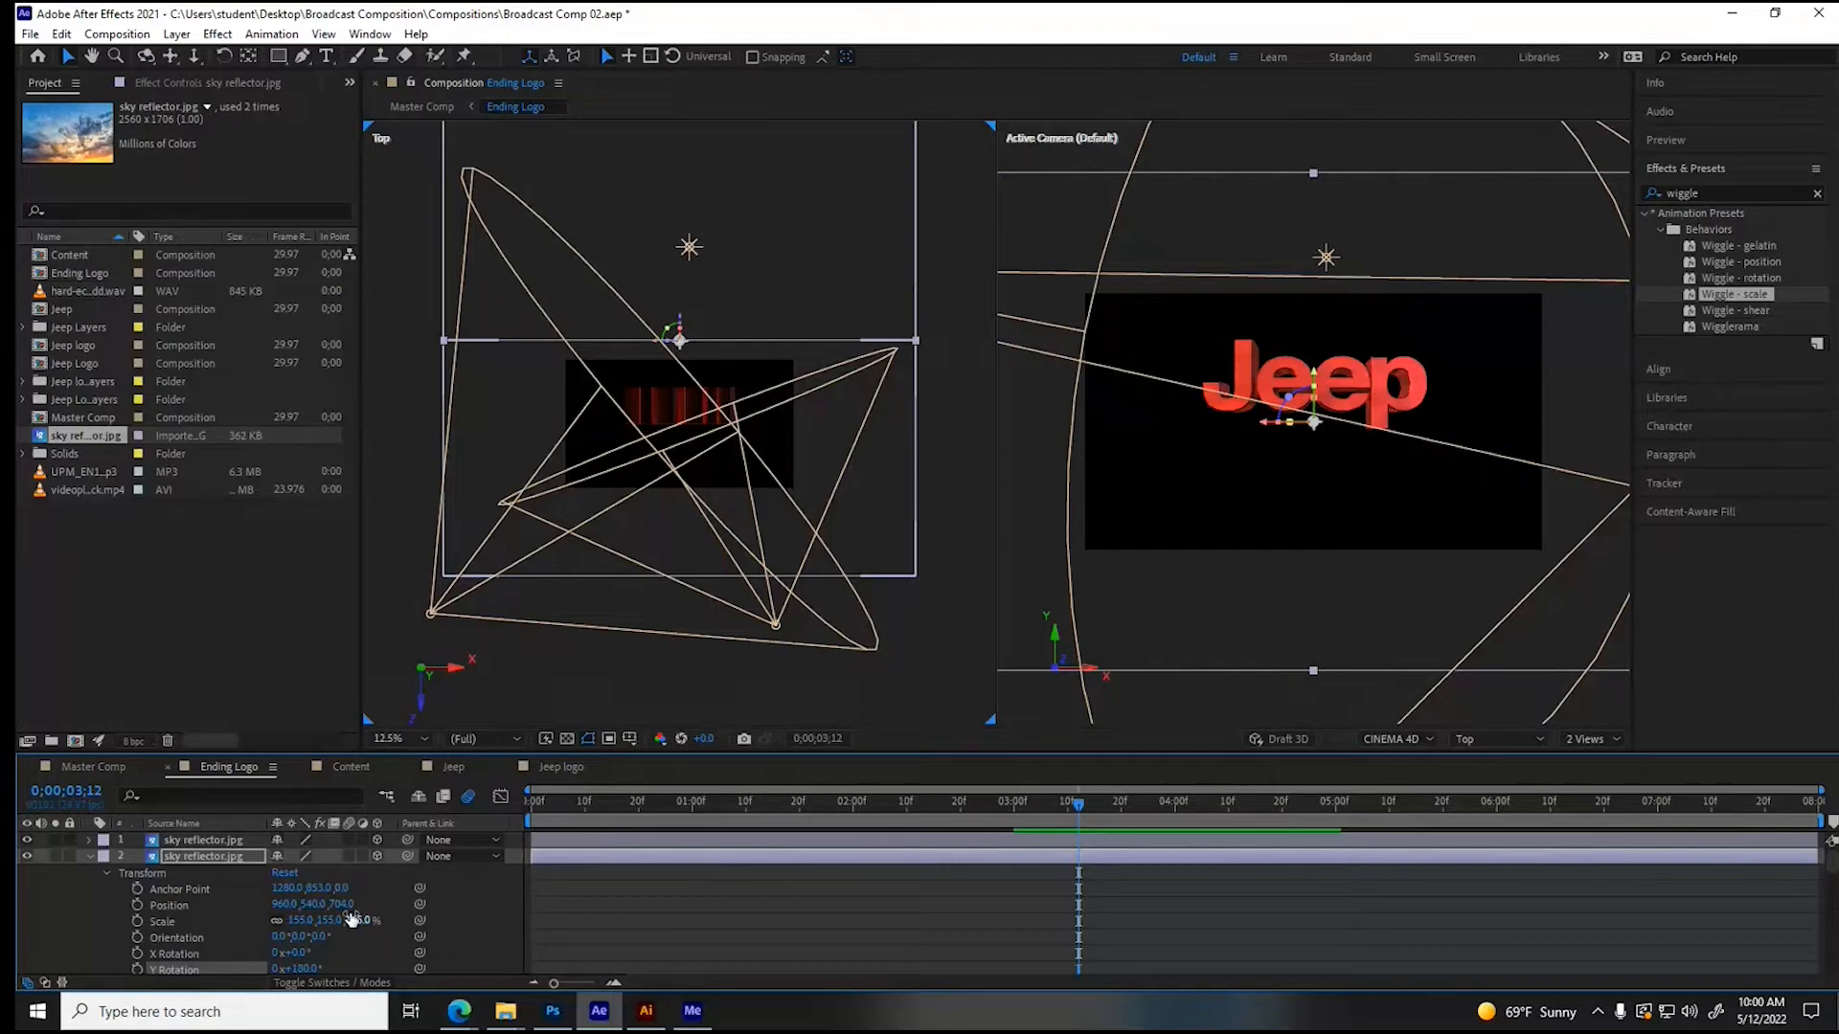
click(342, 904)
text(504)
key(Return)
drag(137, 919, 3, 924)
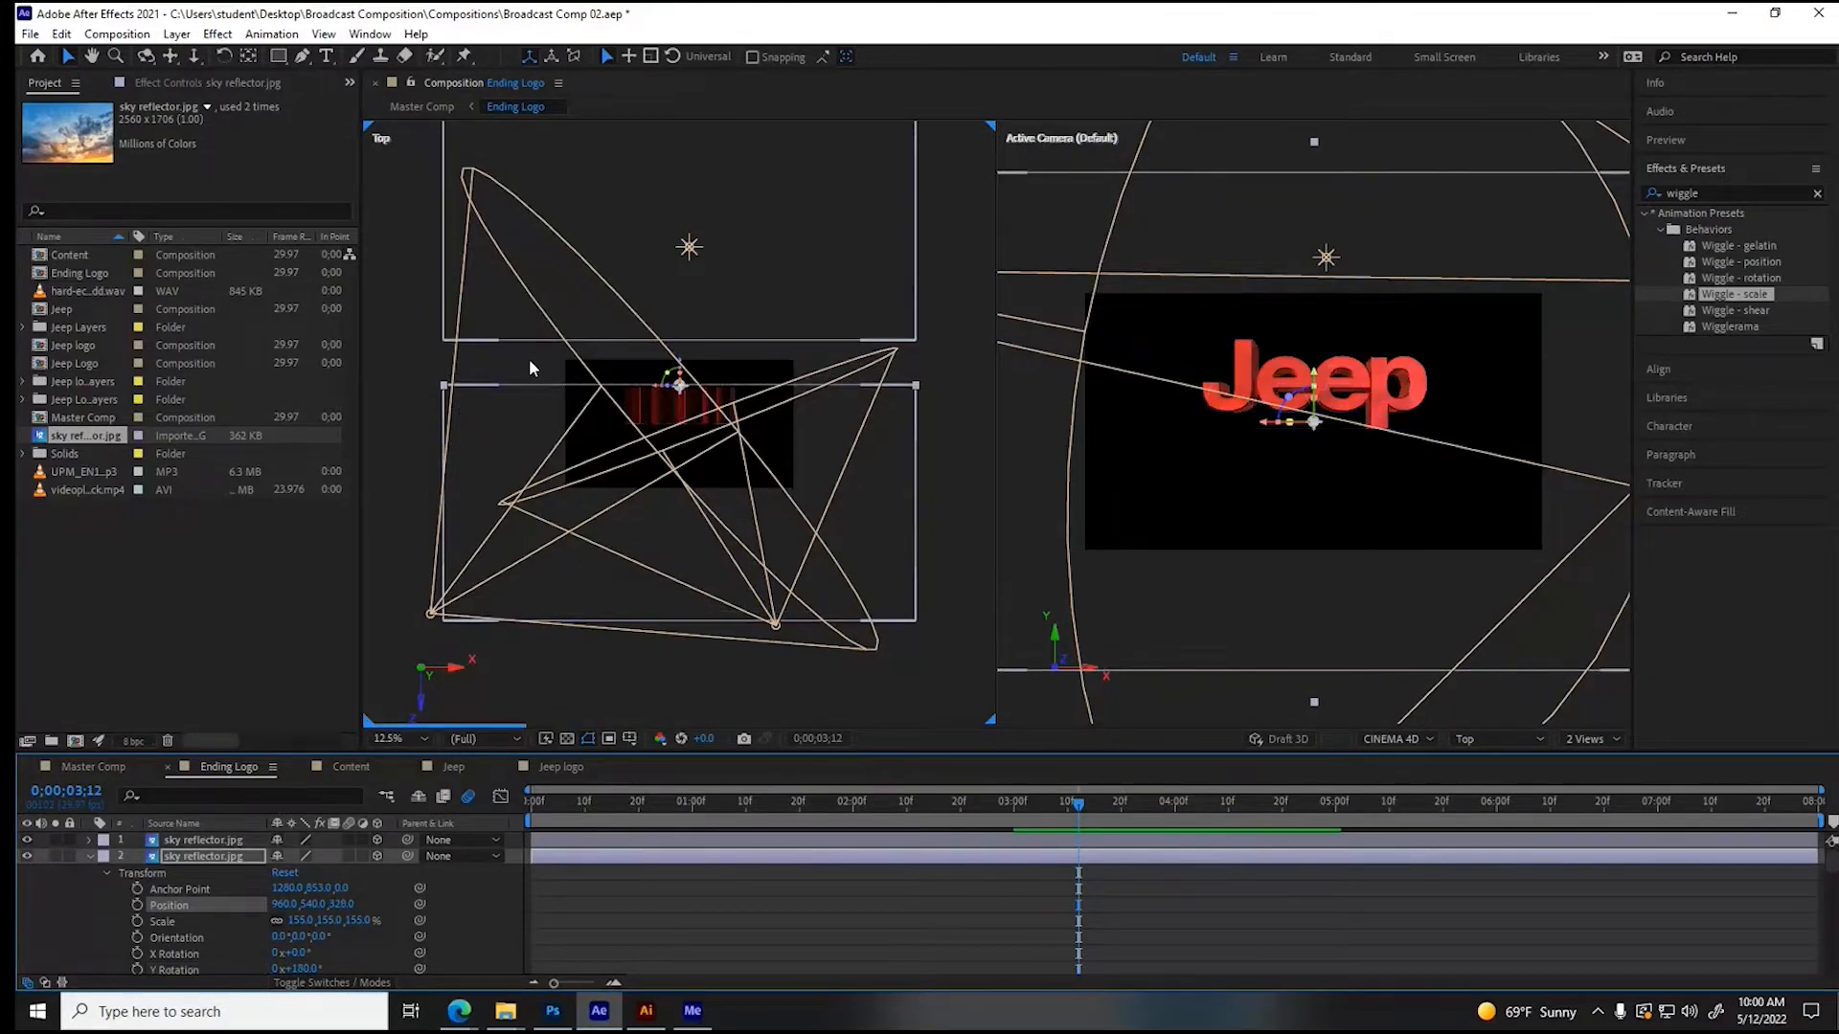
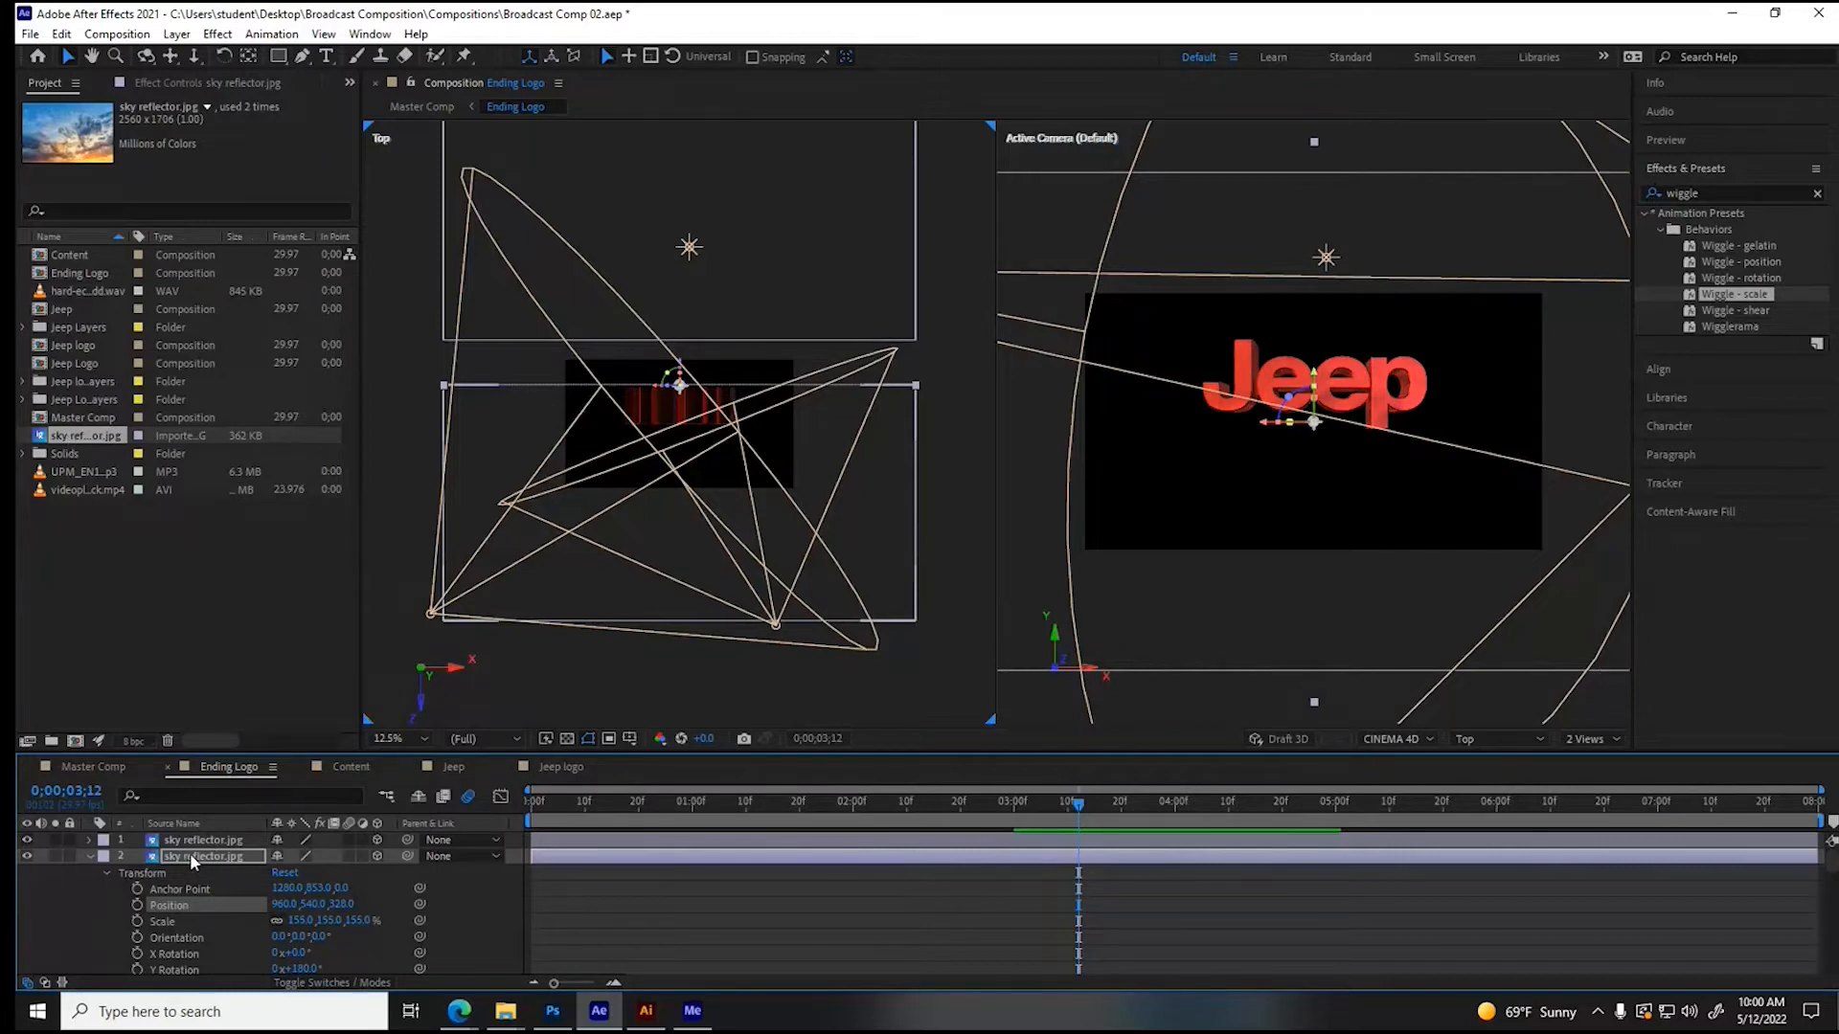
- Duplicate the second sky reflector layer and flatten the copy with 0% curvature and 2 segments
key(ctrl+d)
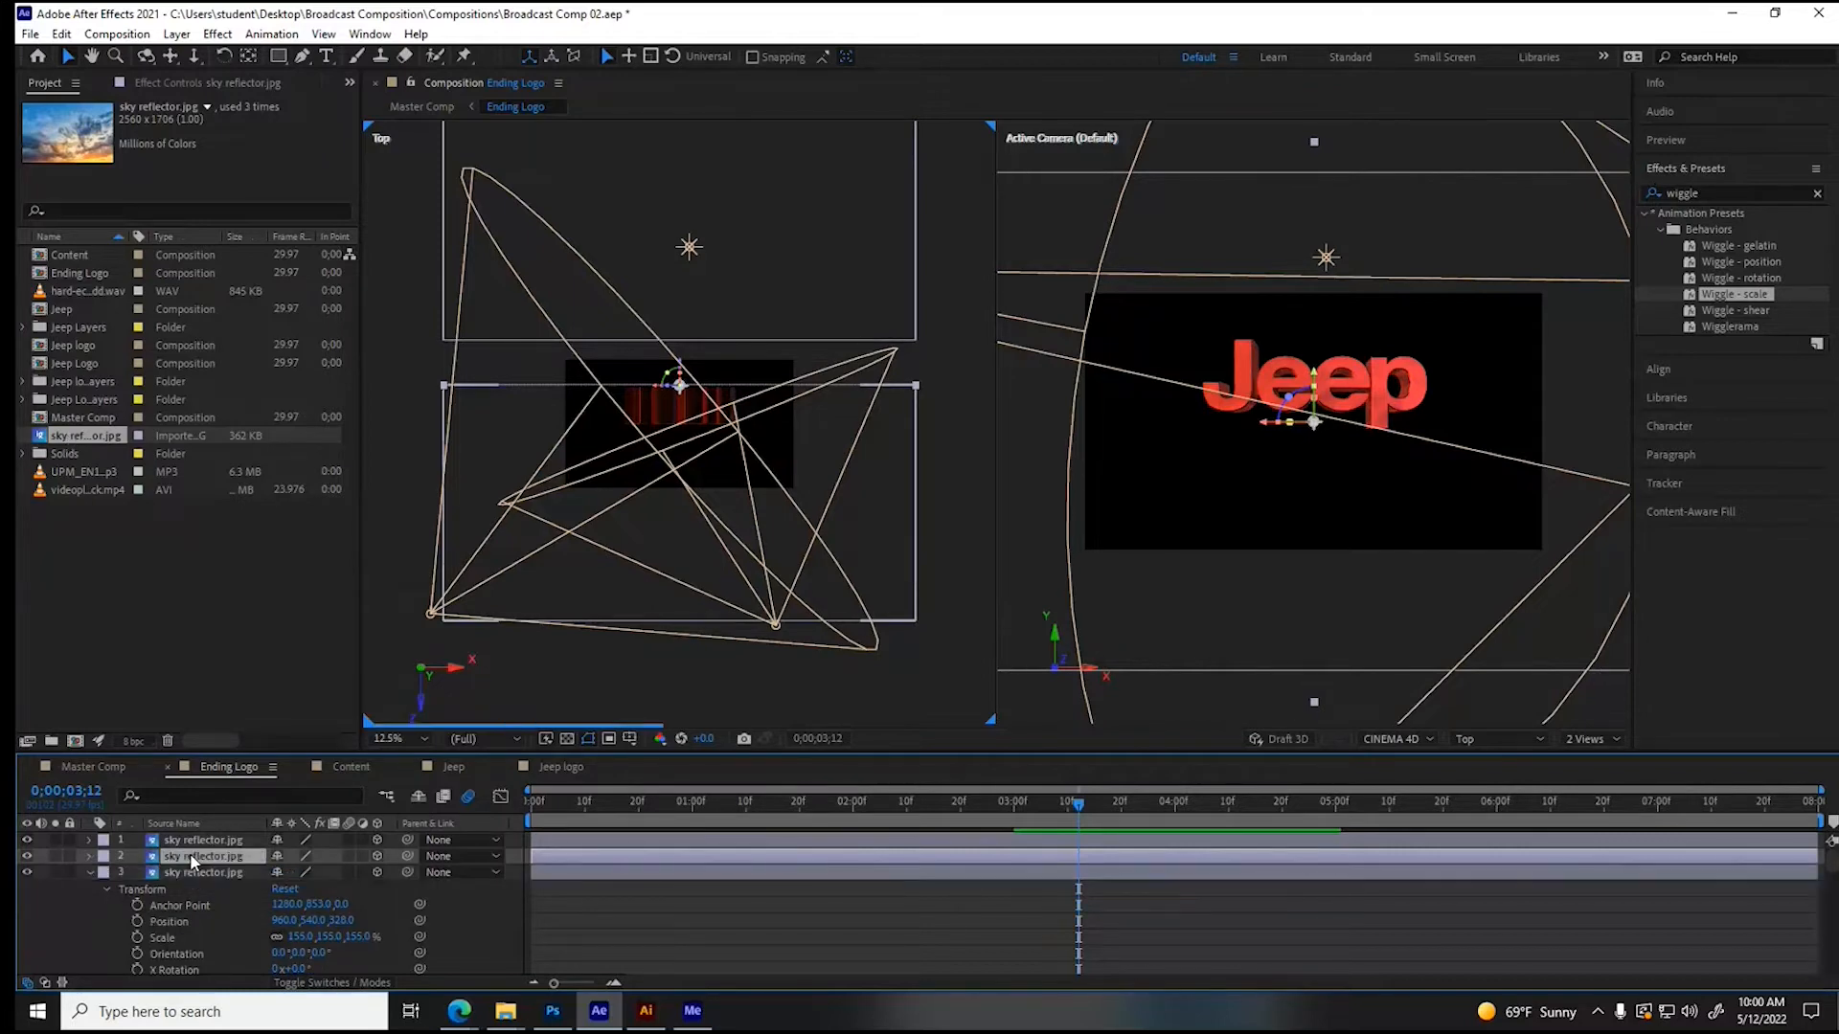
scroll(201, 881, down, 4)
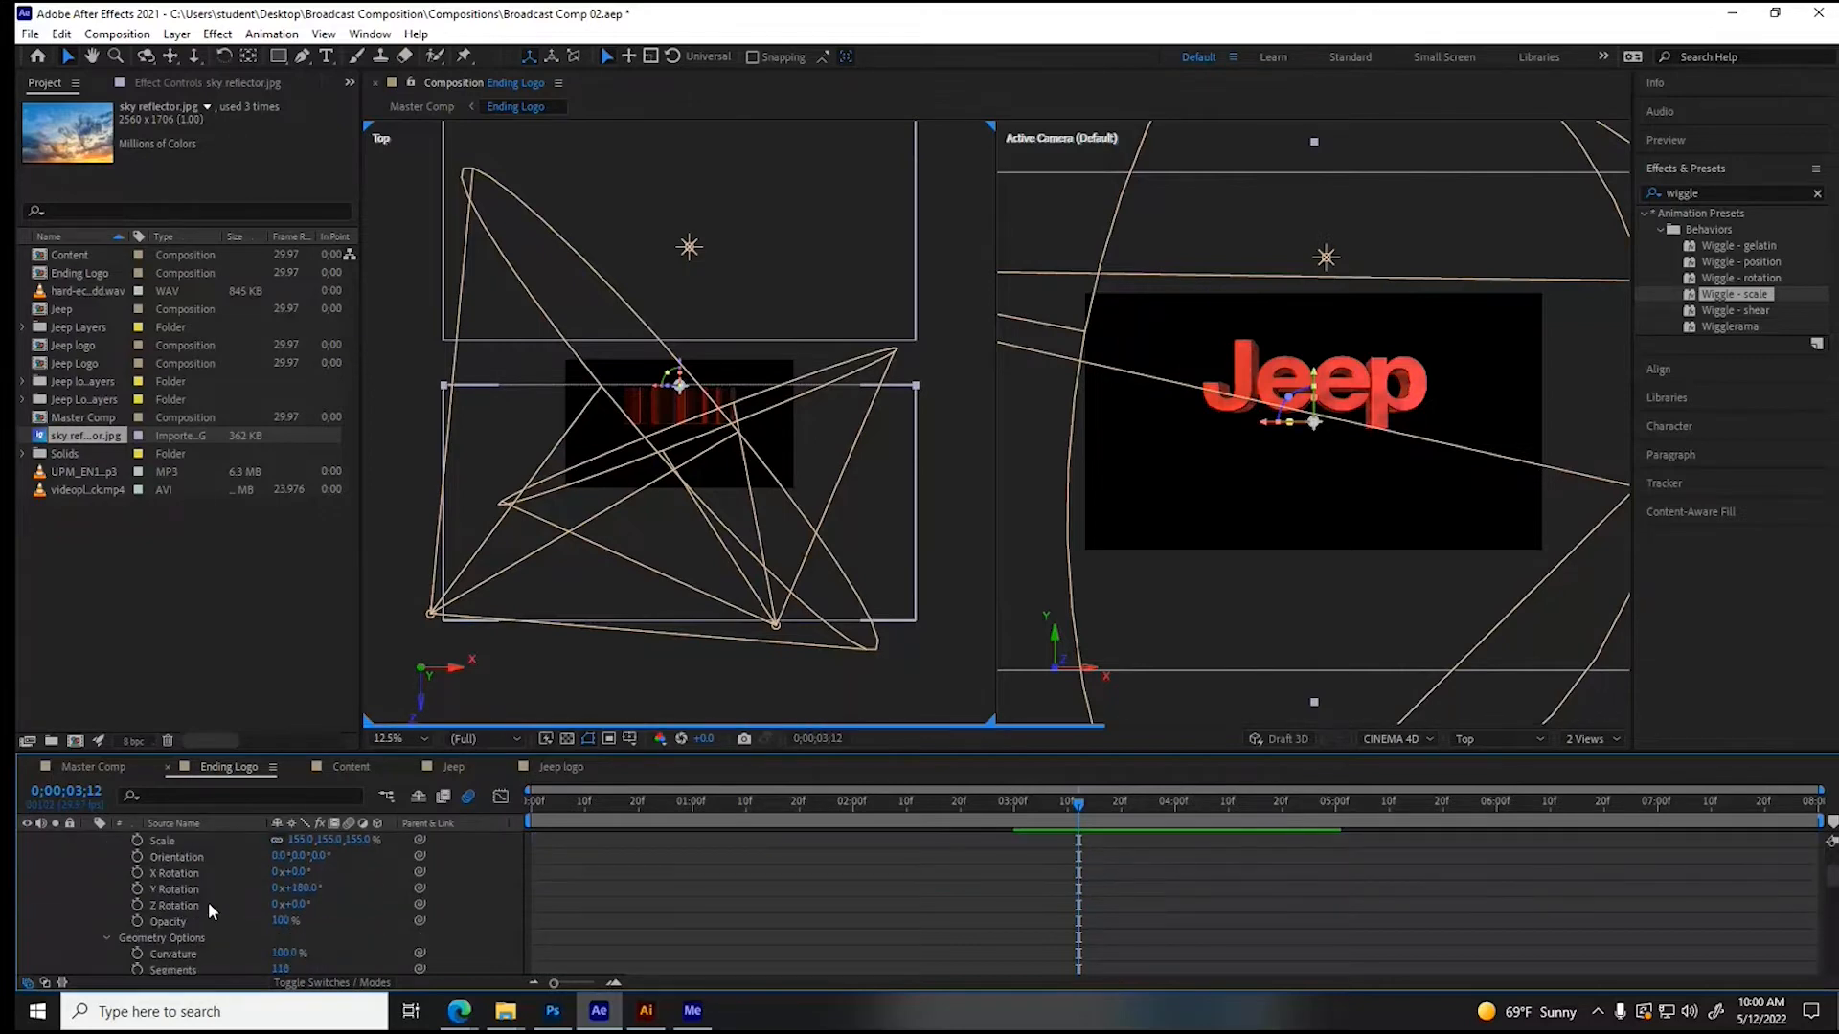
click(285, 904)
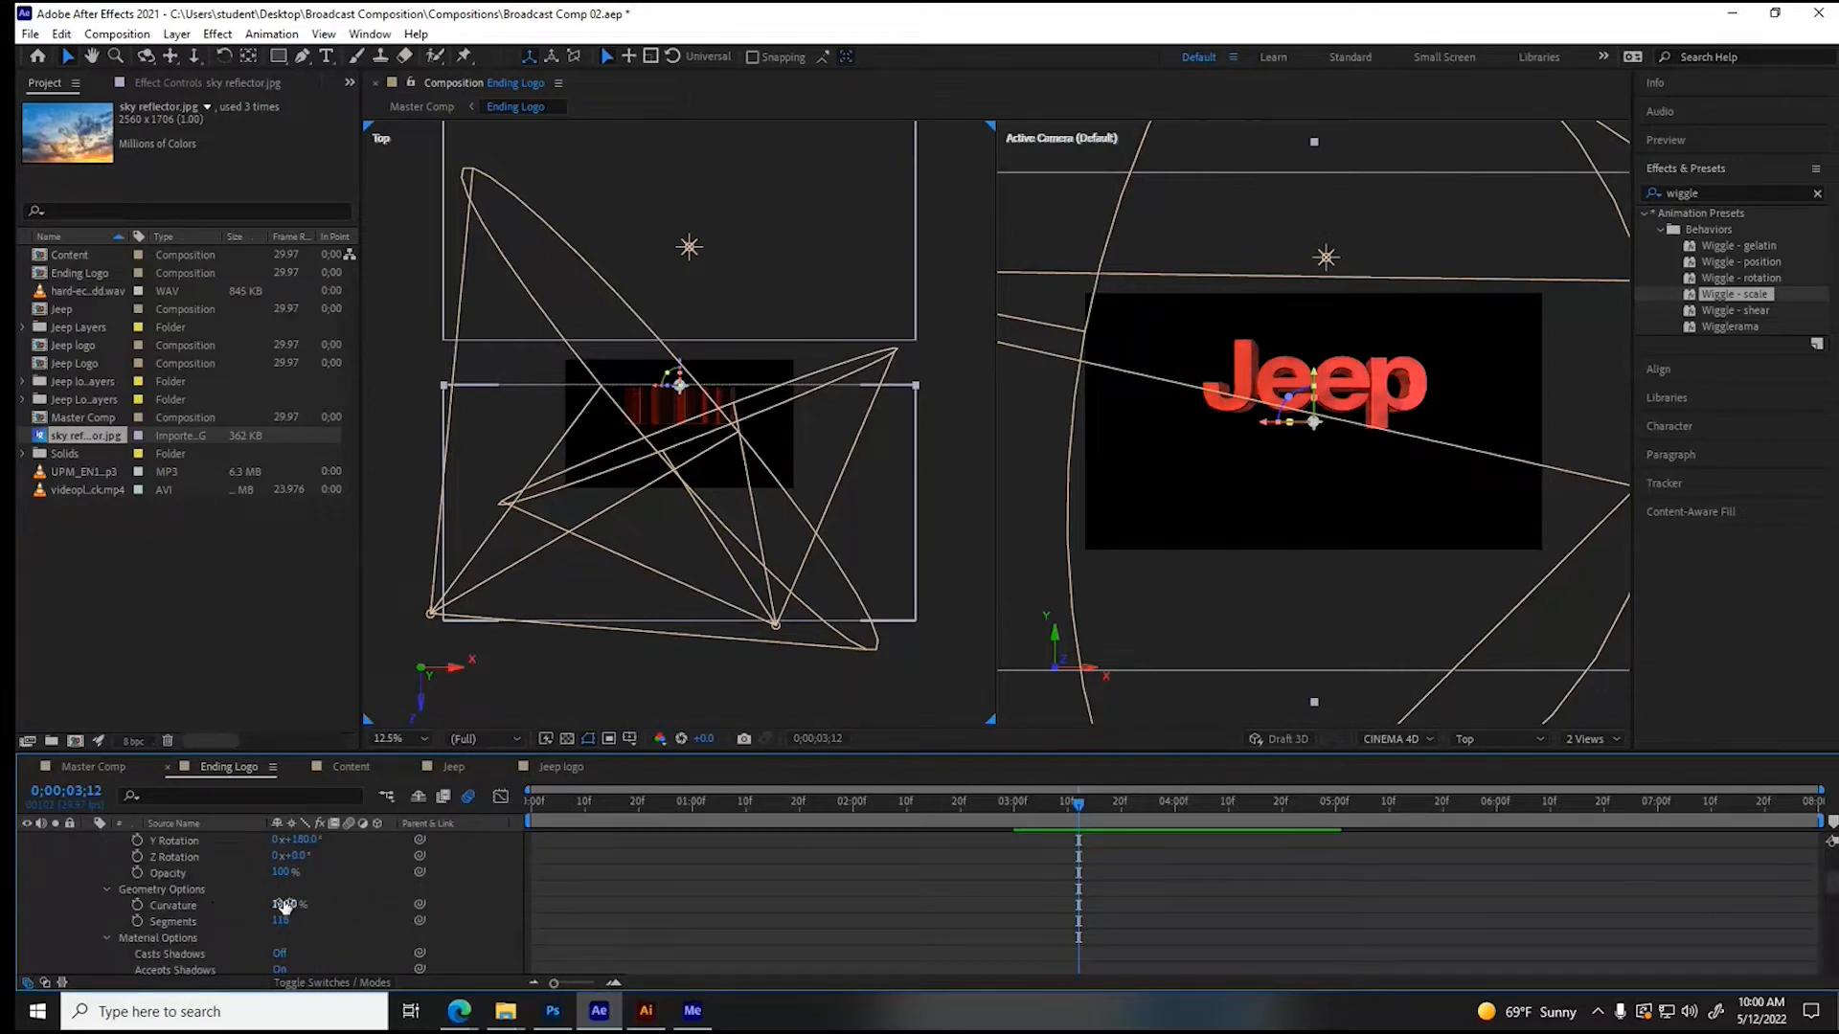
text(0)
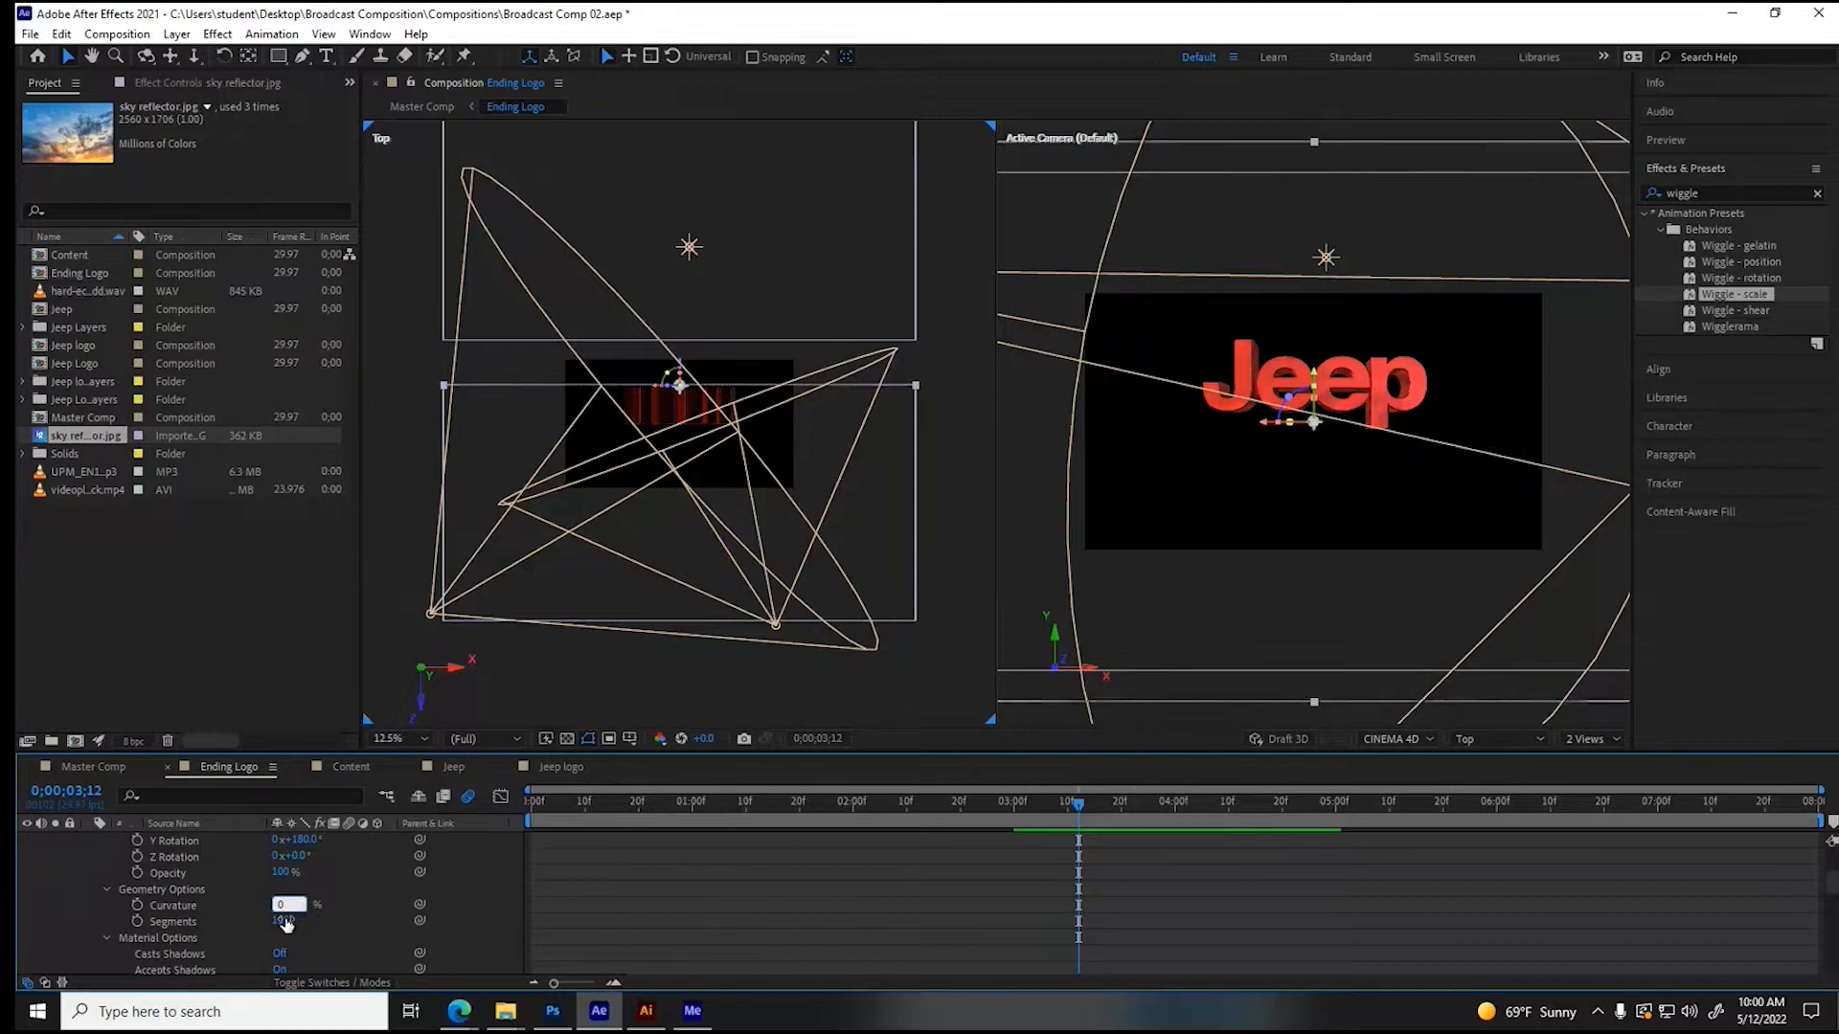
click(285, 921)
text(0)
key(Return)
- Set the third sky reflector's Y rotation to 0° and scale it uniformly to 169%
scroll(313, 895, up, 3)
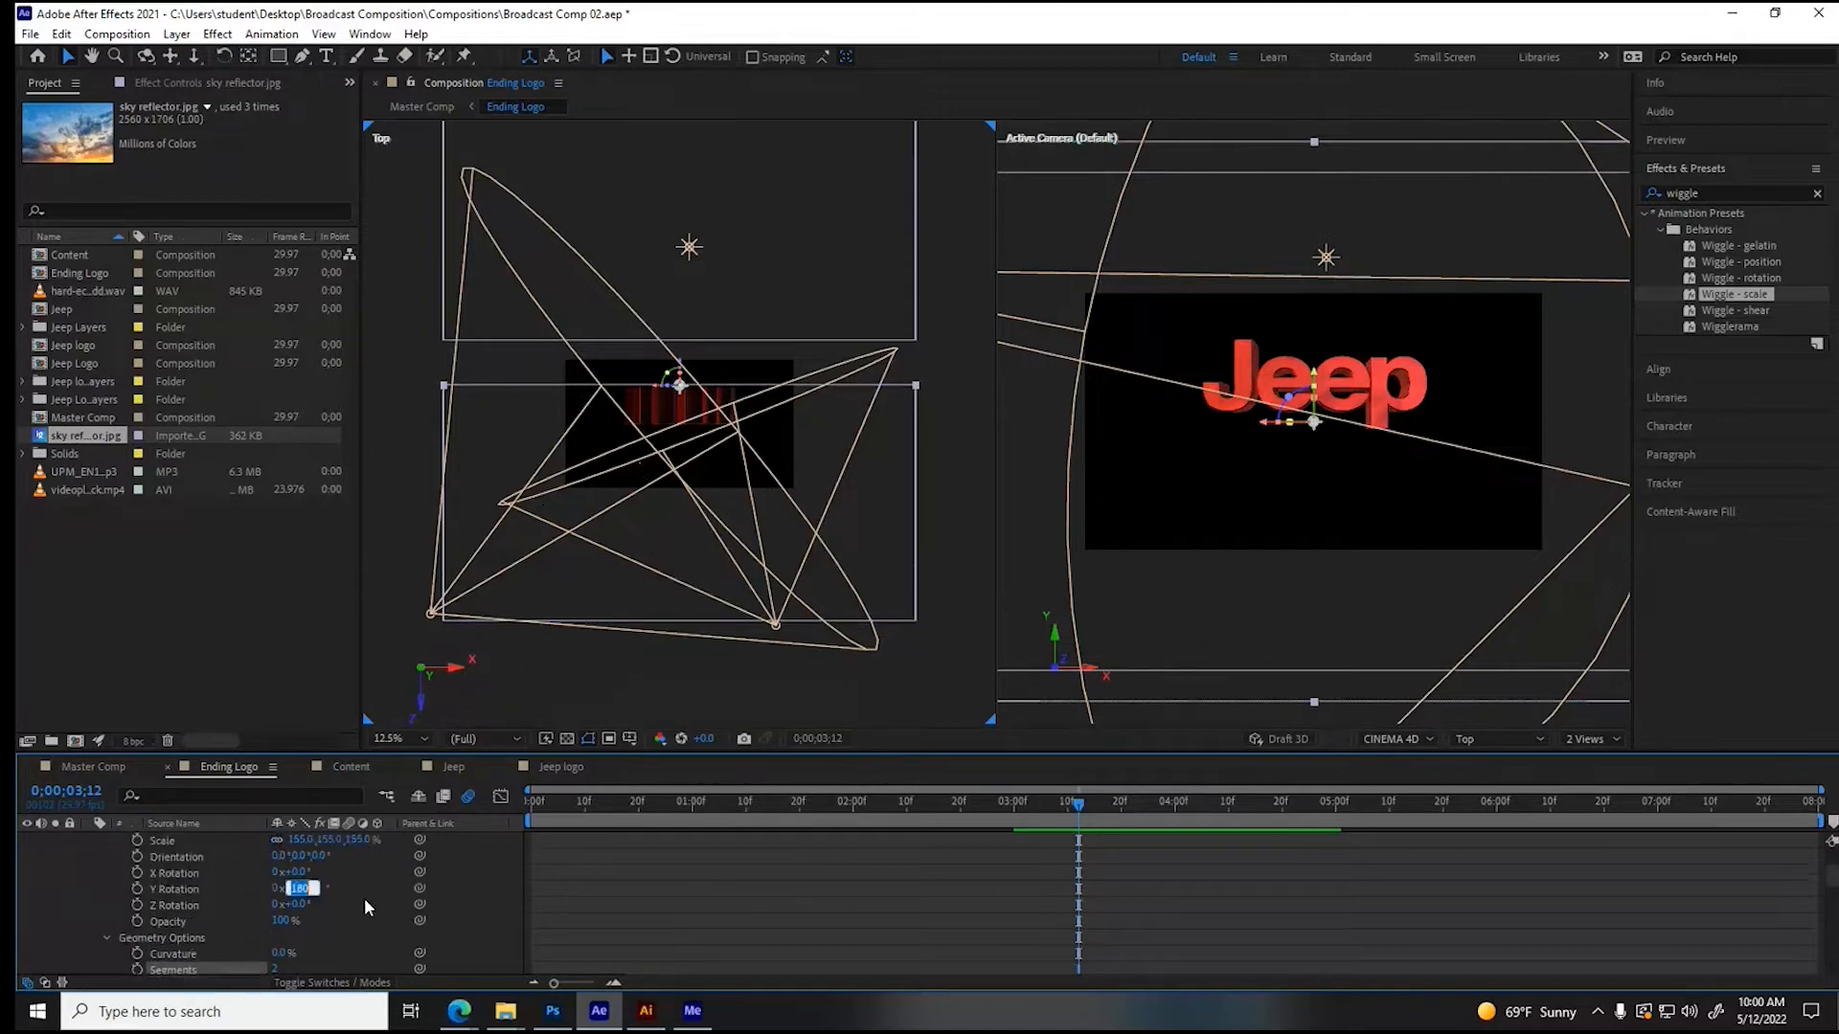
text(0)
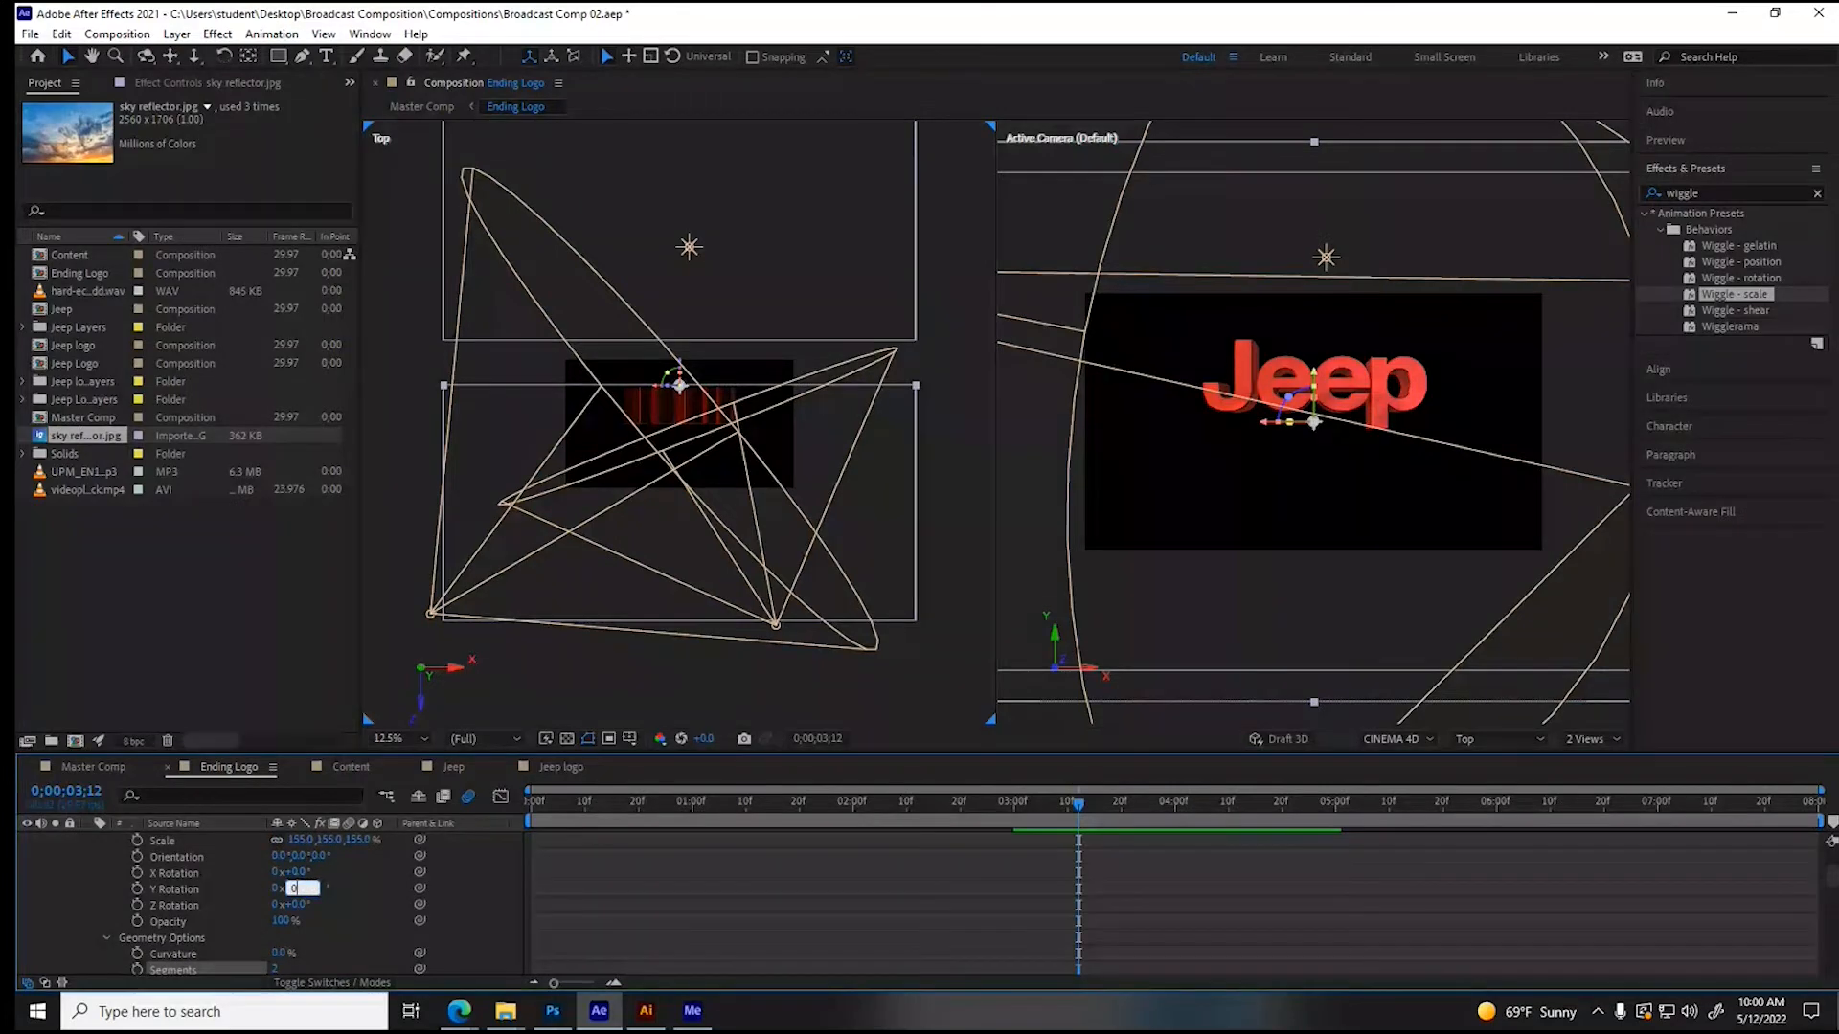
key(Return)
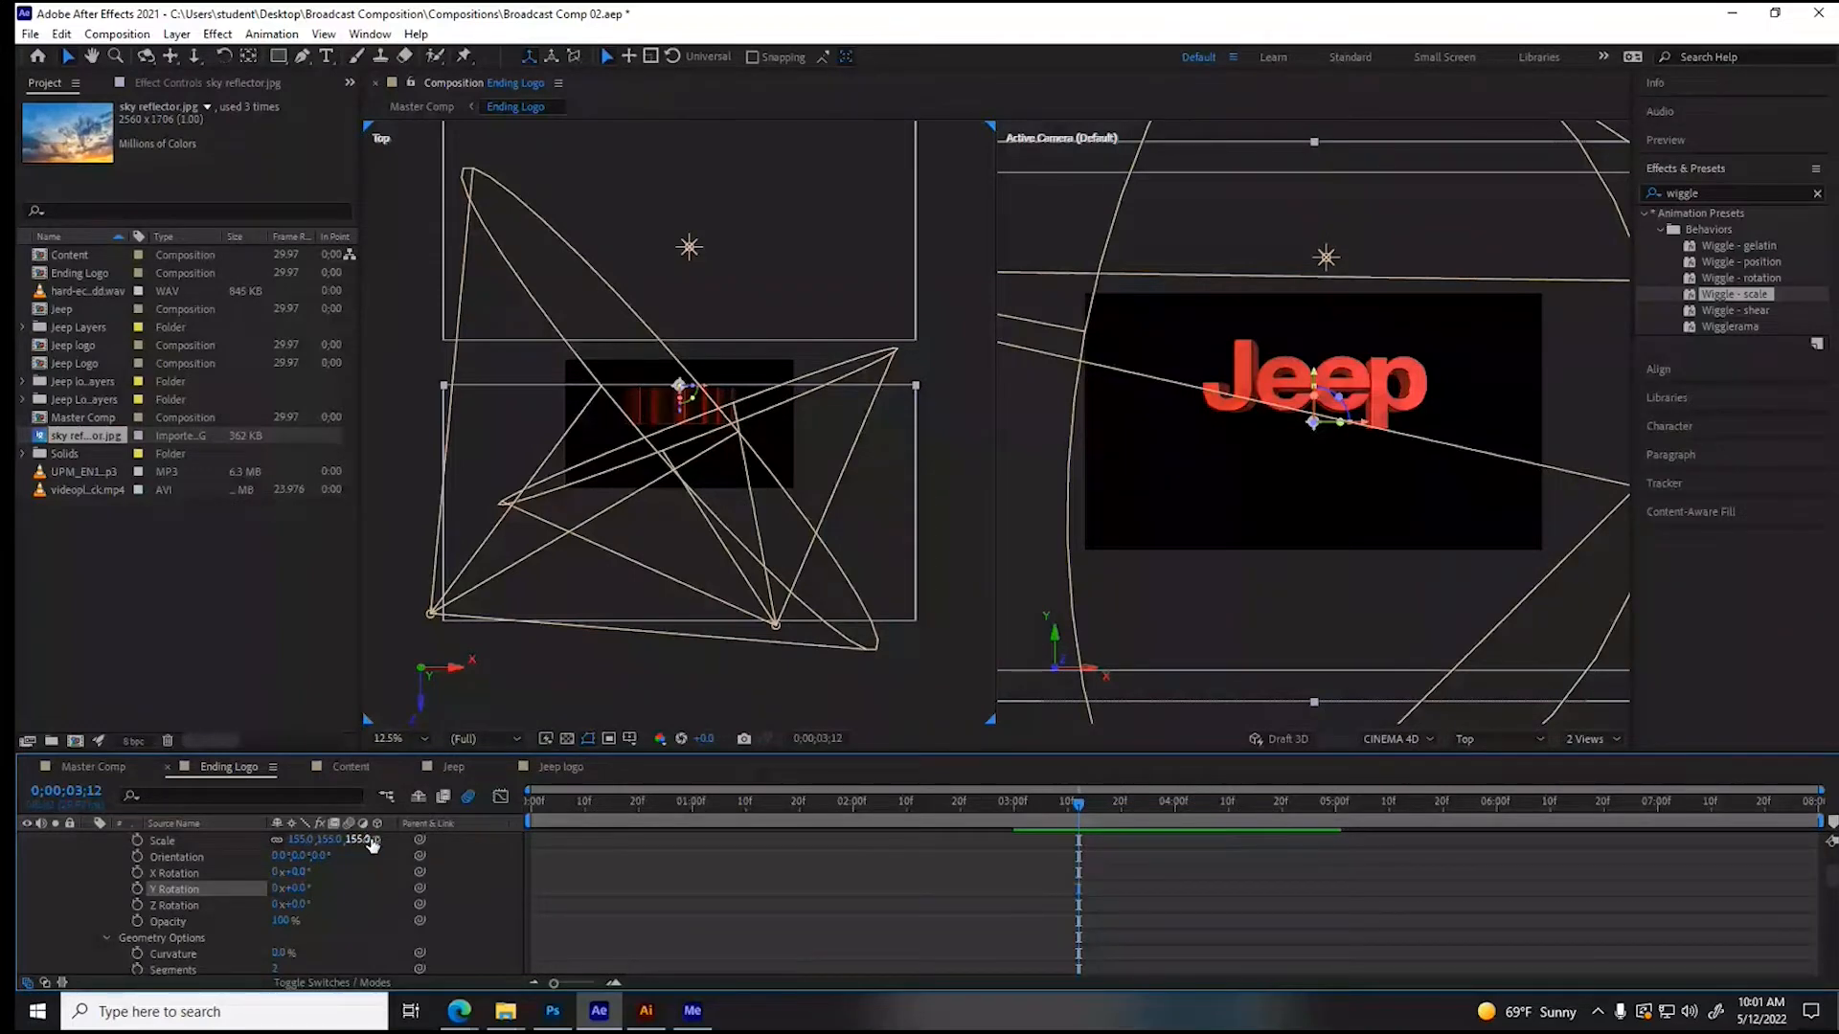
text(159)
key(Return)
drag(380, 839, 393, 836)
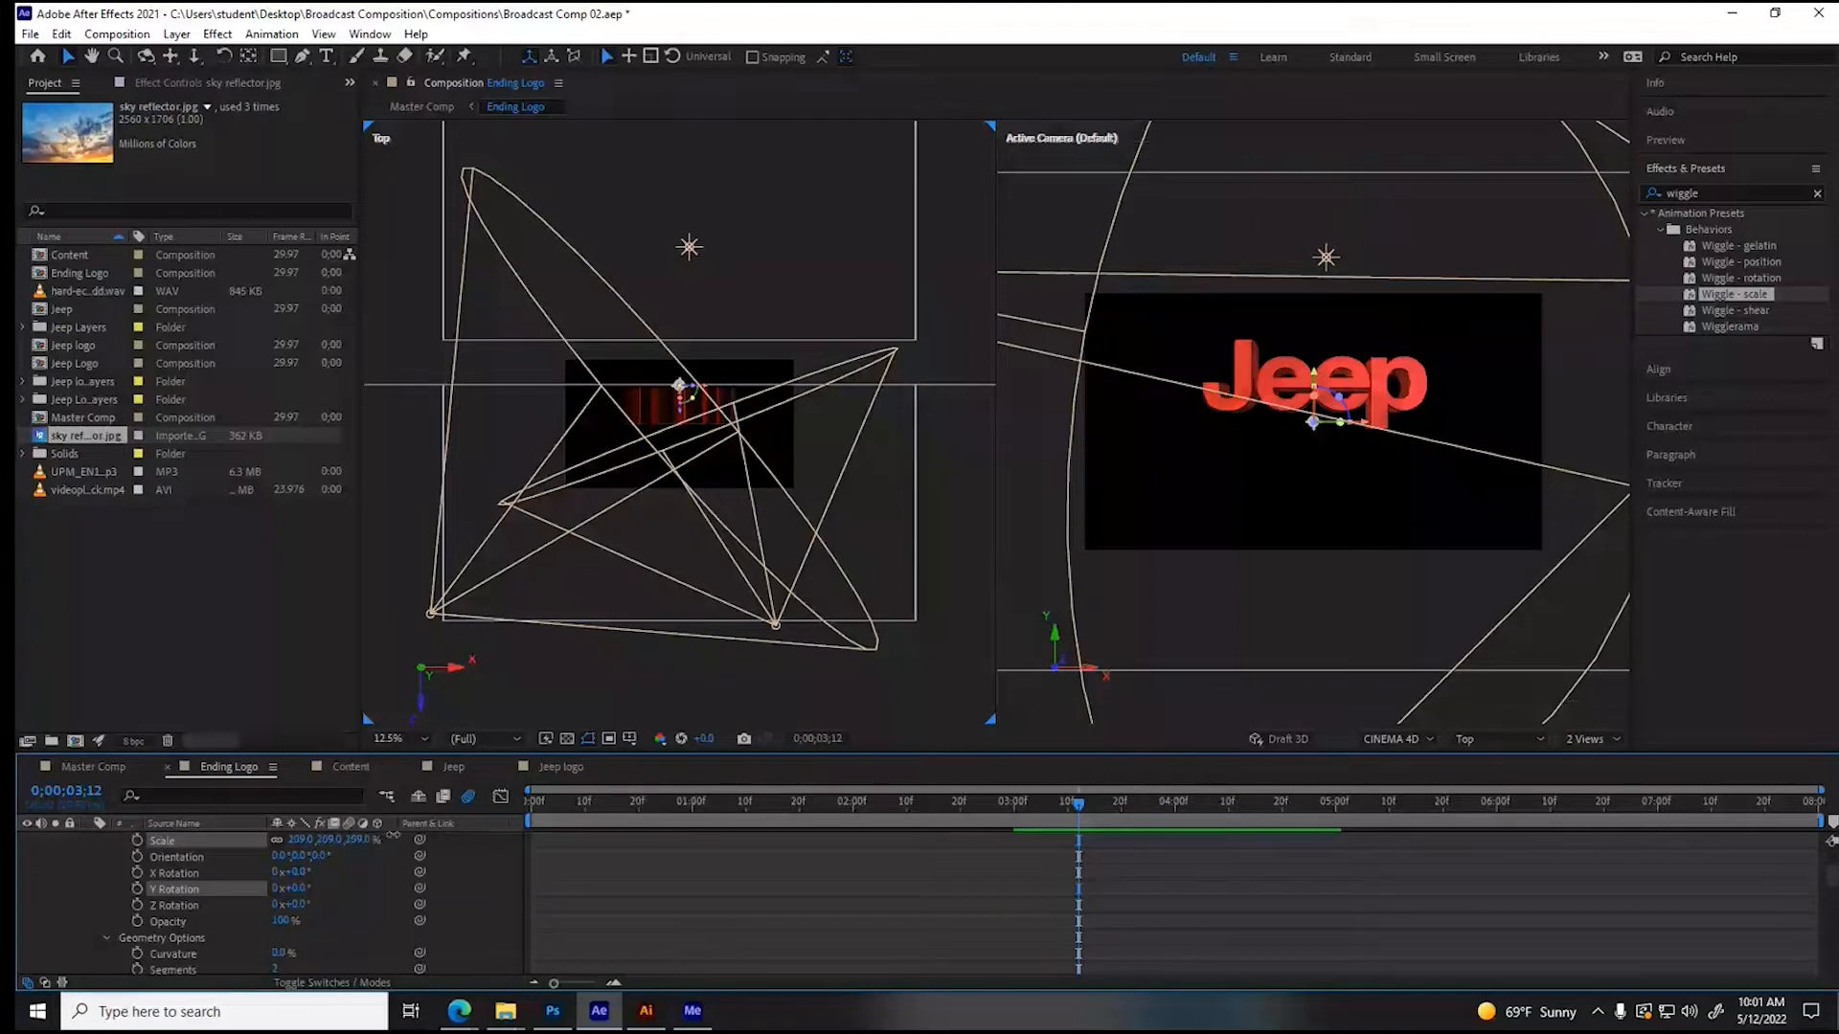
drag(393, 835, 367, 839)
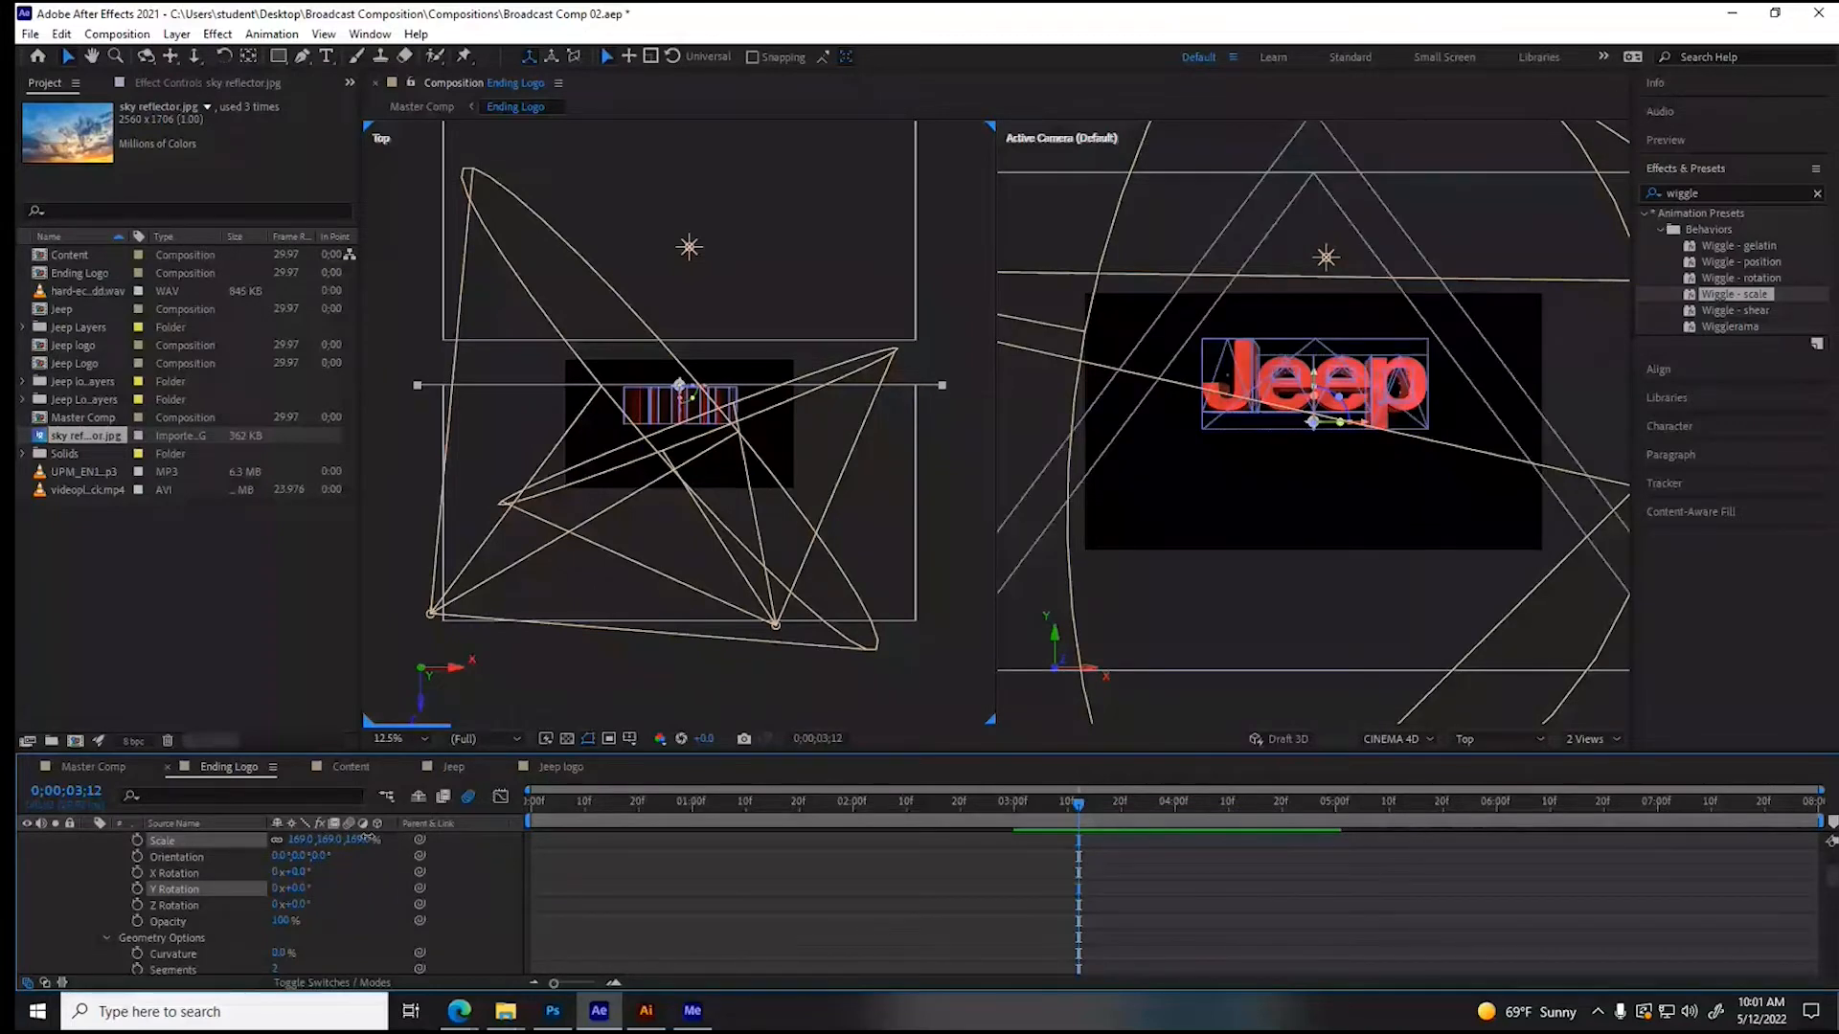
- Rotate the third sky reflector 90° about X and position it above the lettering at Y -12, Z 193
scroll(303, 904, up, 1)
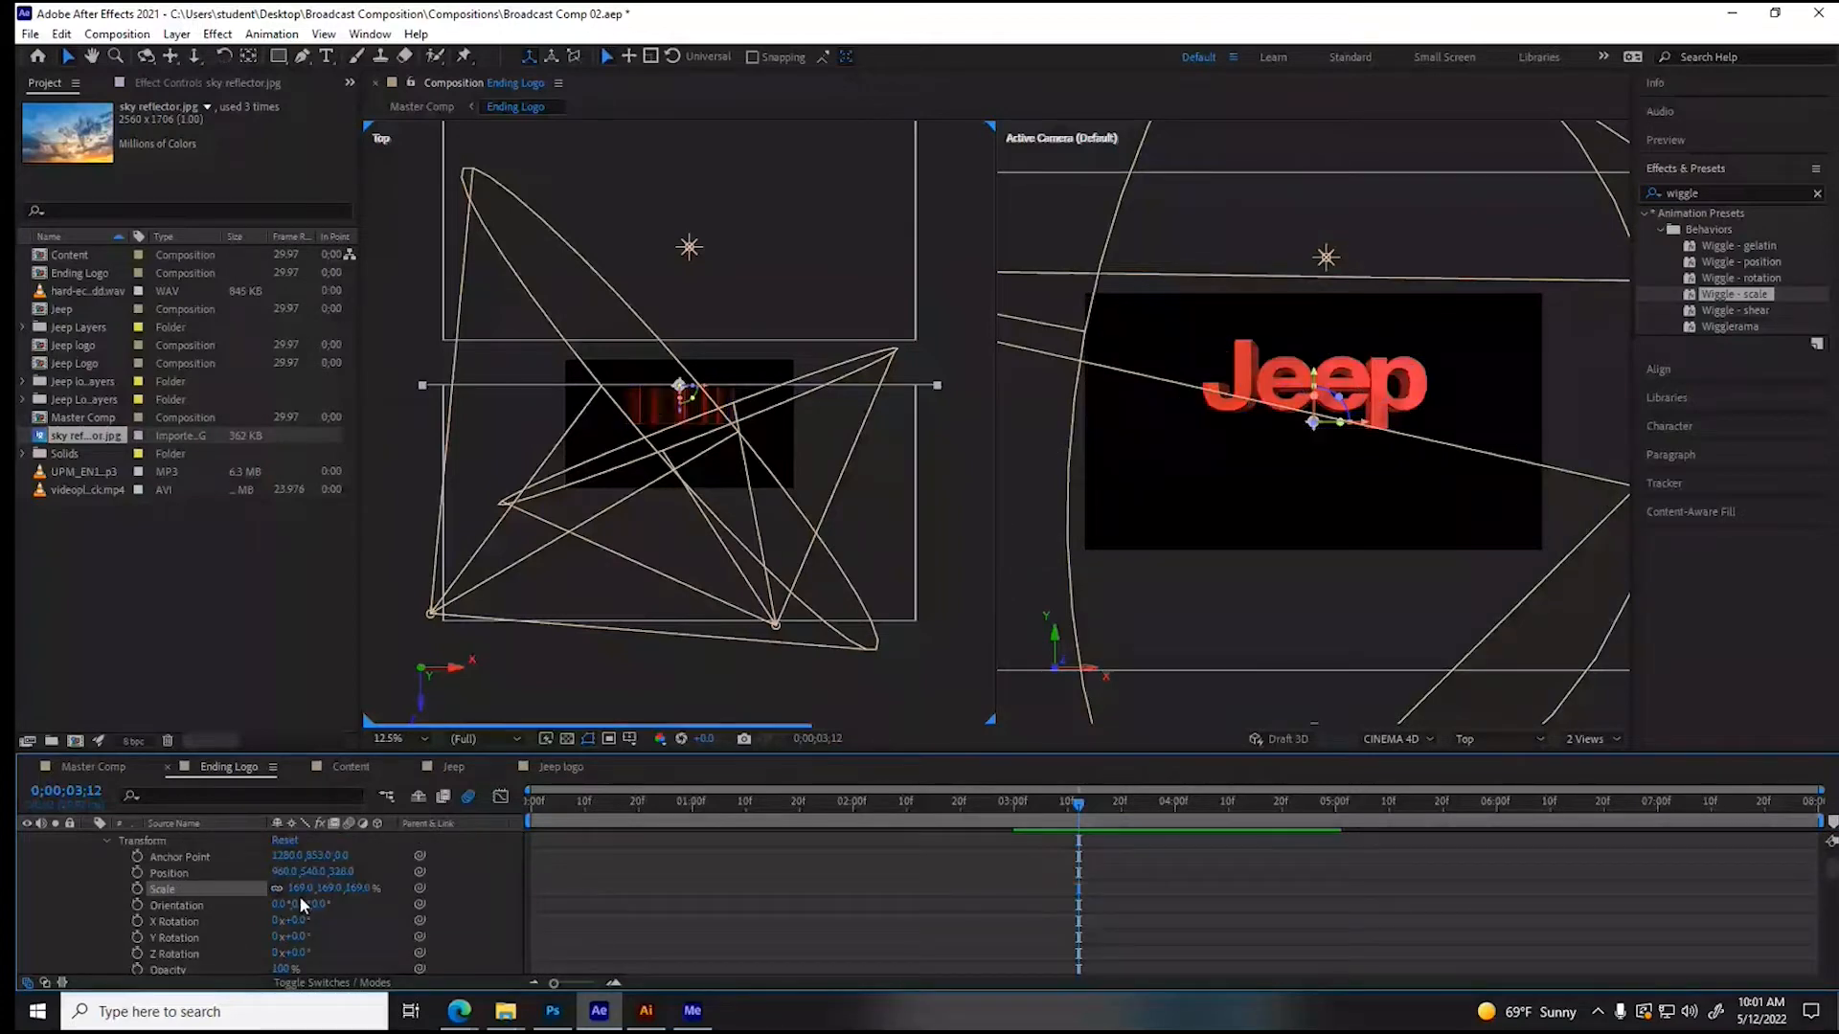
drag(338, 872, 215, 881)
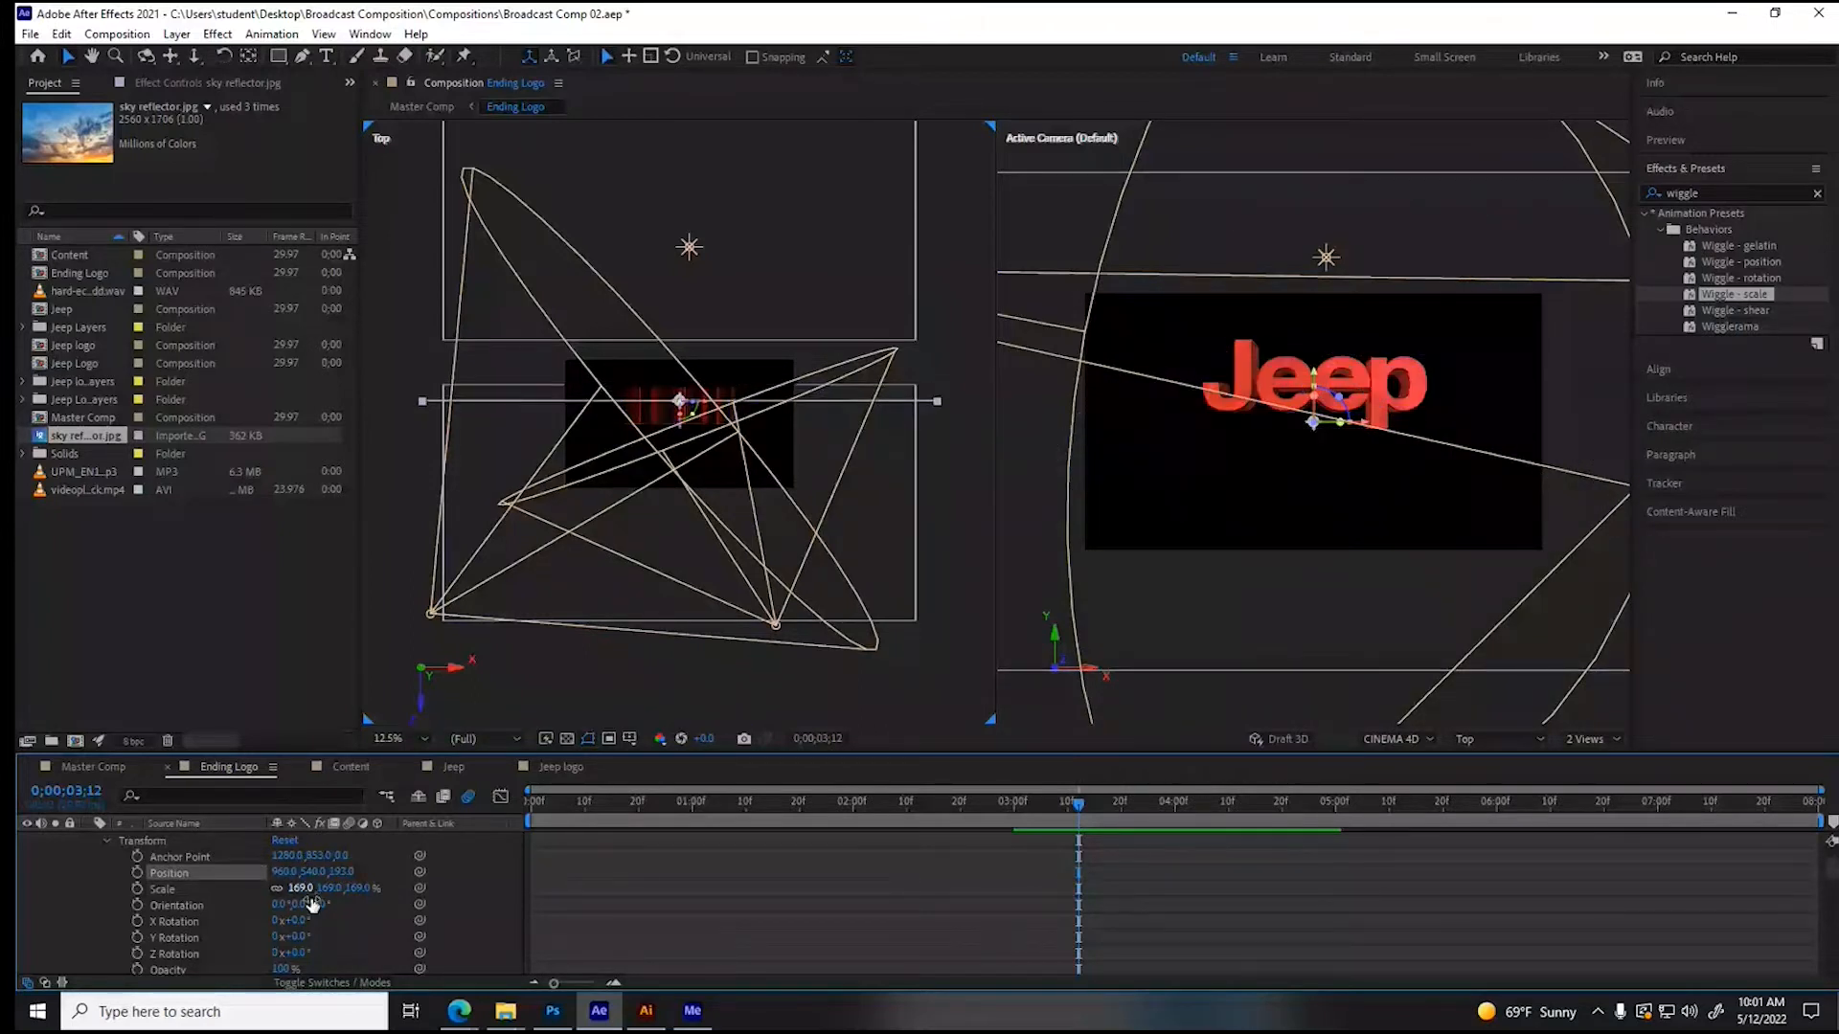
click(305, 921)
text(90)
key(Return)
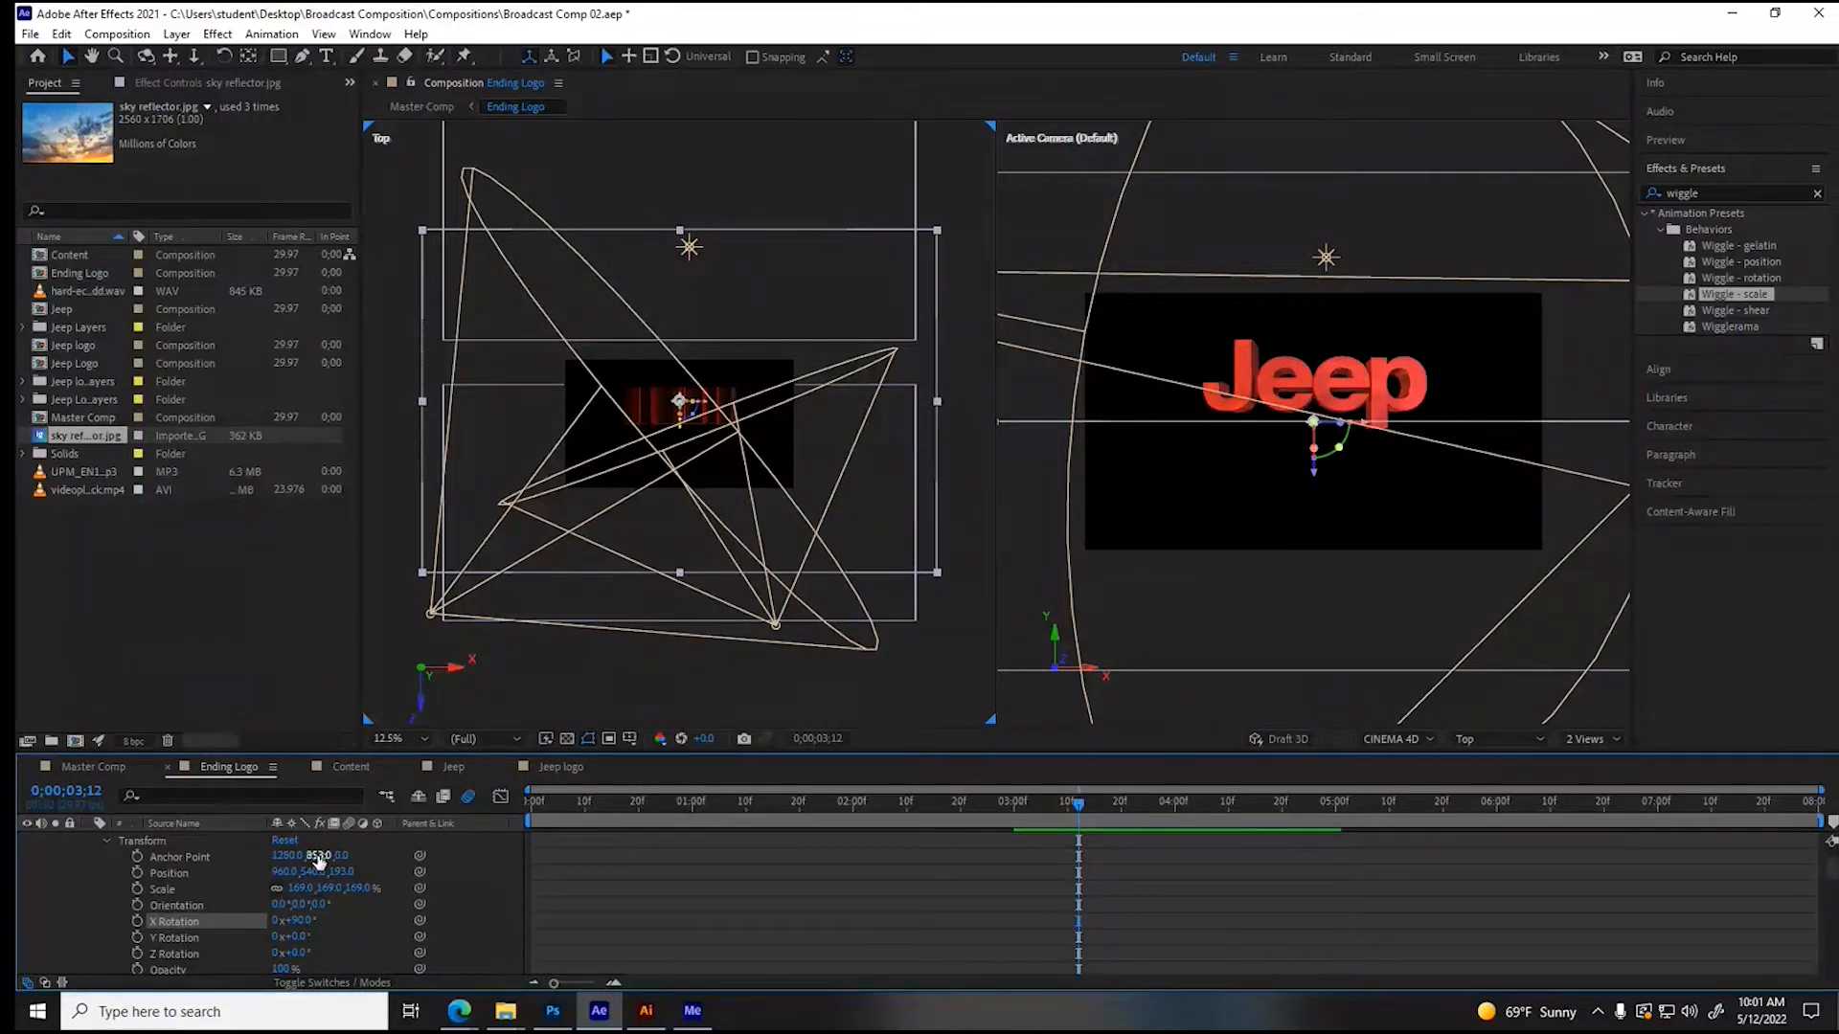
drag(309, 876, 106, 852)
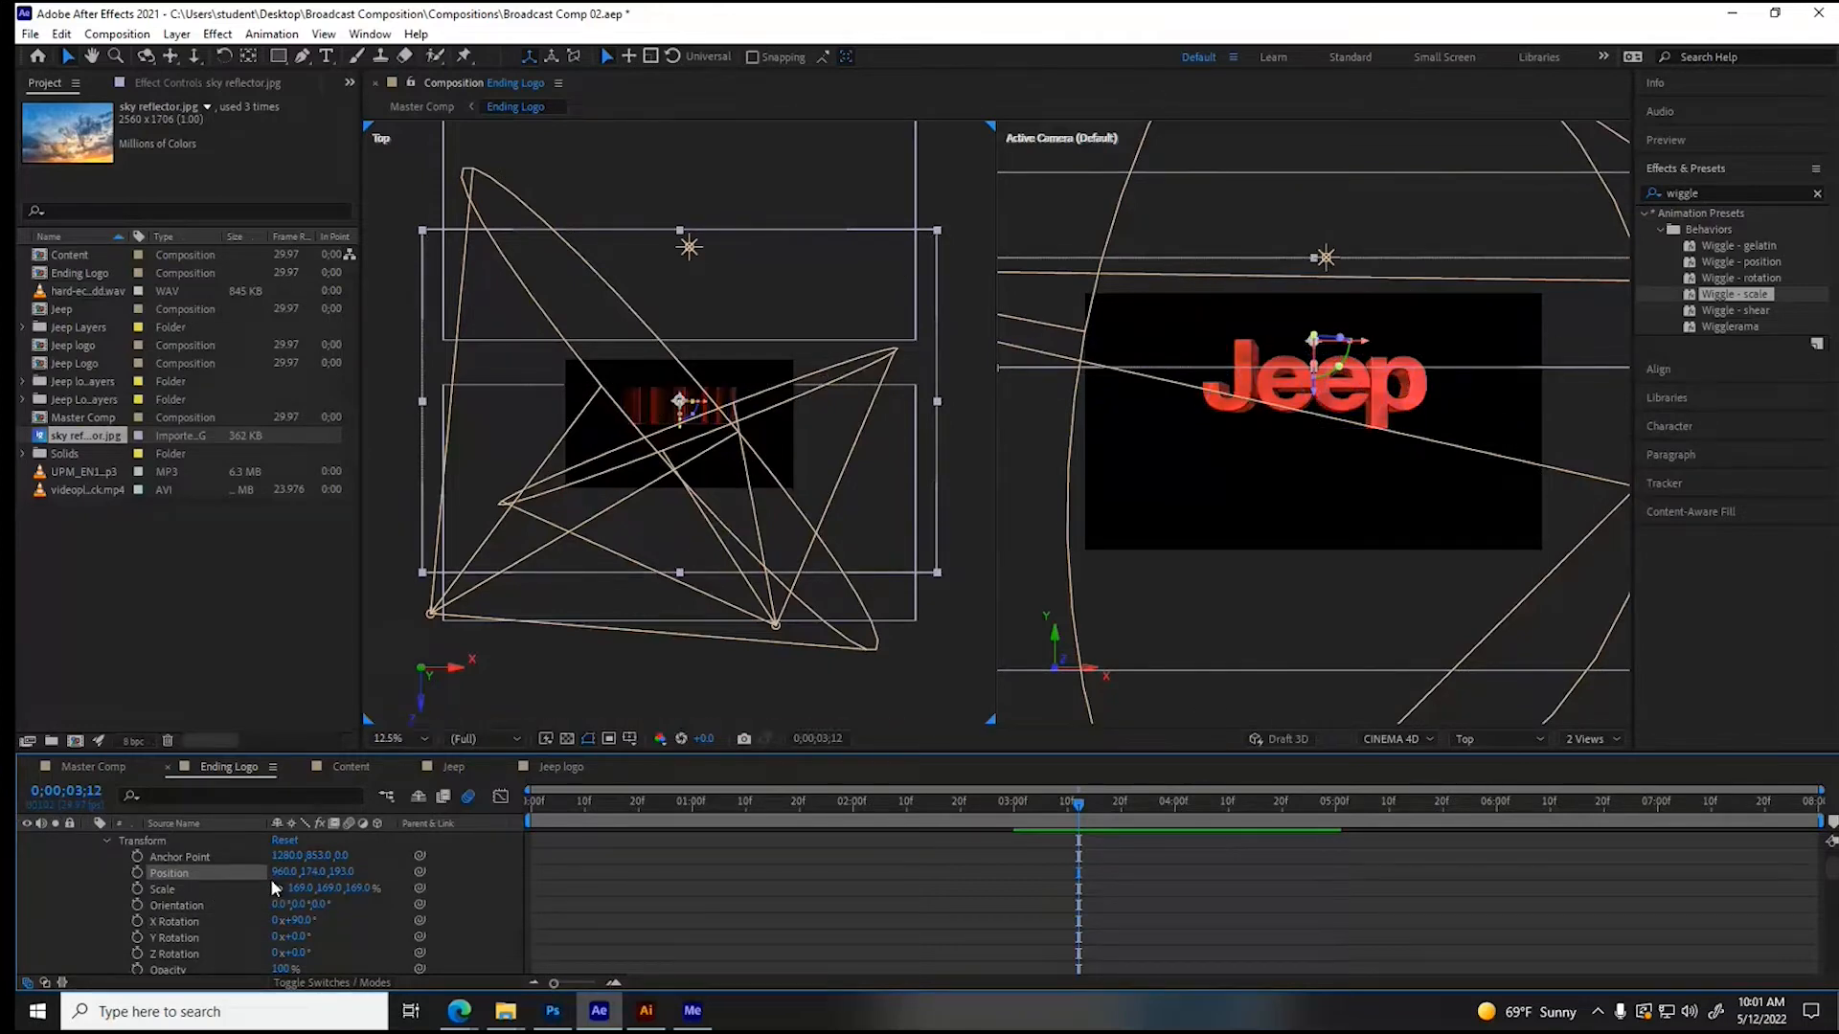
drag(313, 871, 125, 883)
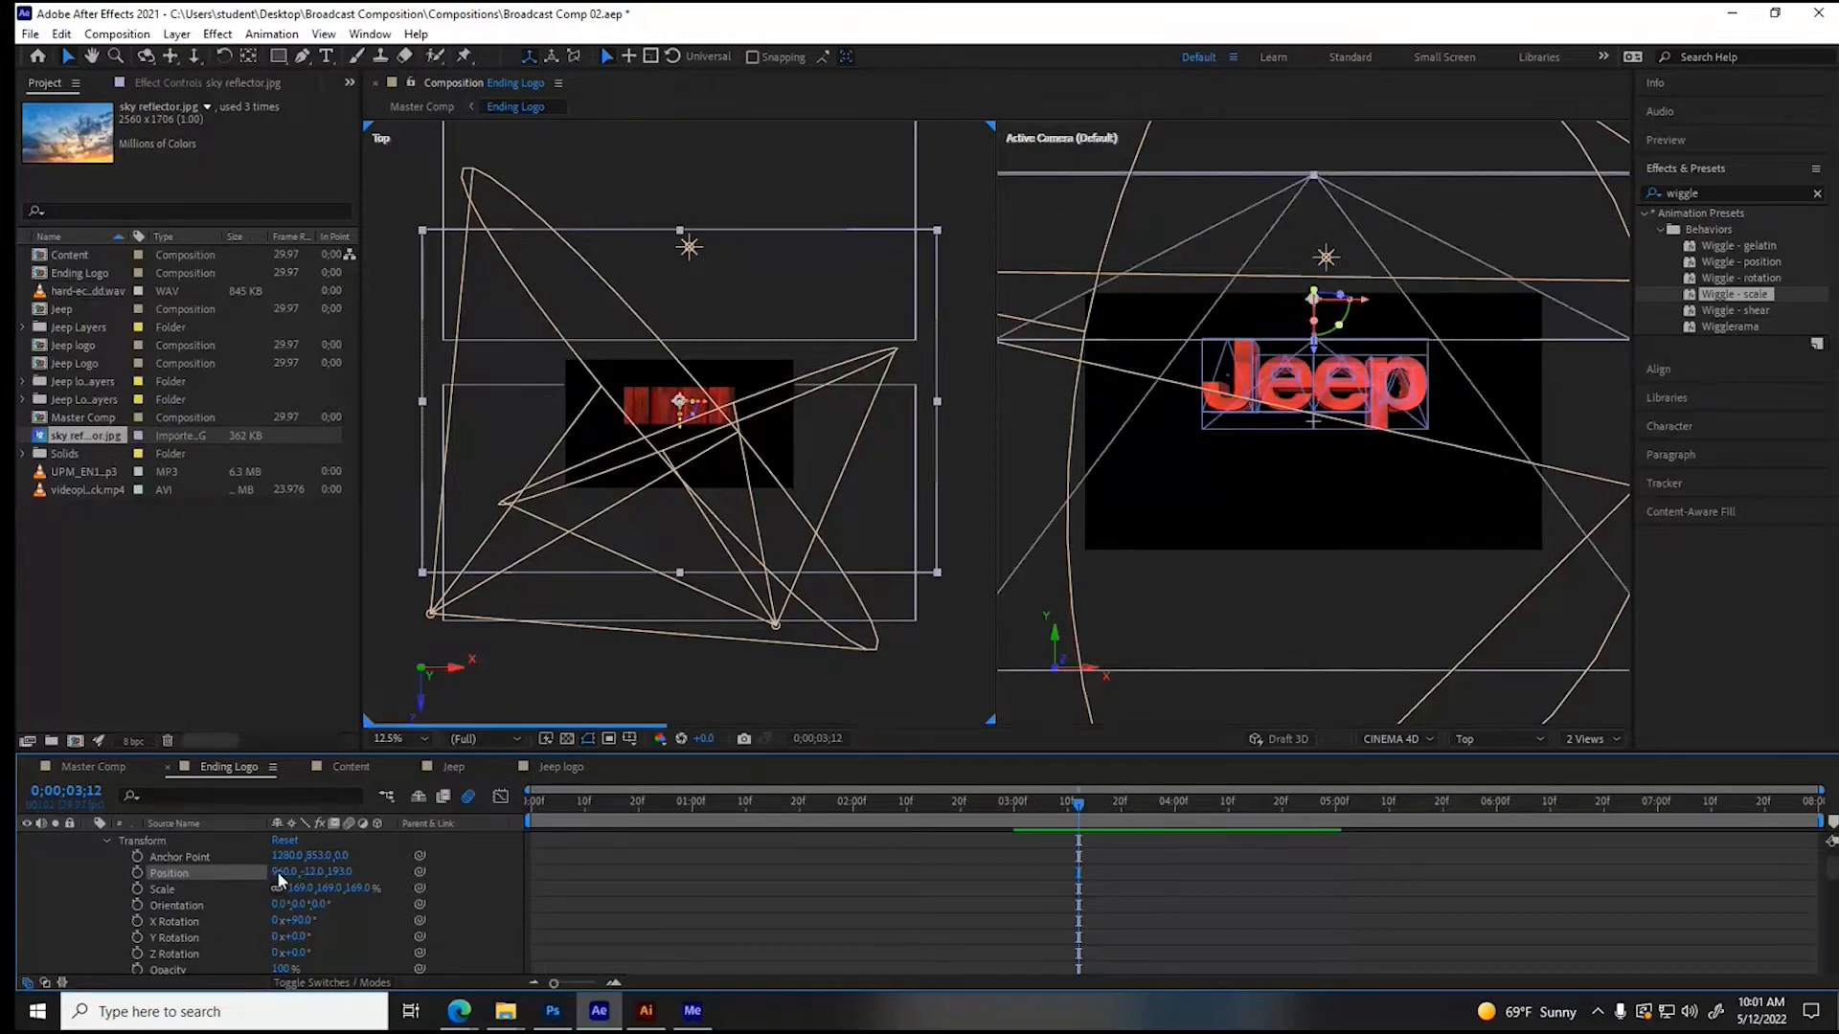
- With the lettering at 0;00;06;19, enlarge the overhead sky reflector to a scale of 241, 321.7, 241% so it covers the lettering's path
click(1513, 807)
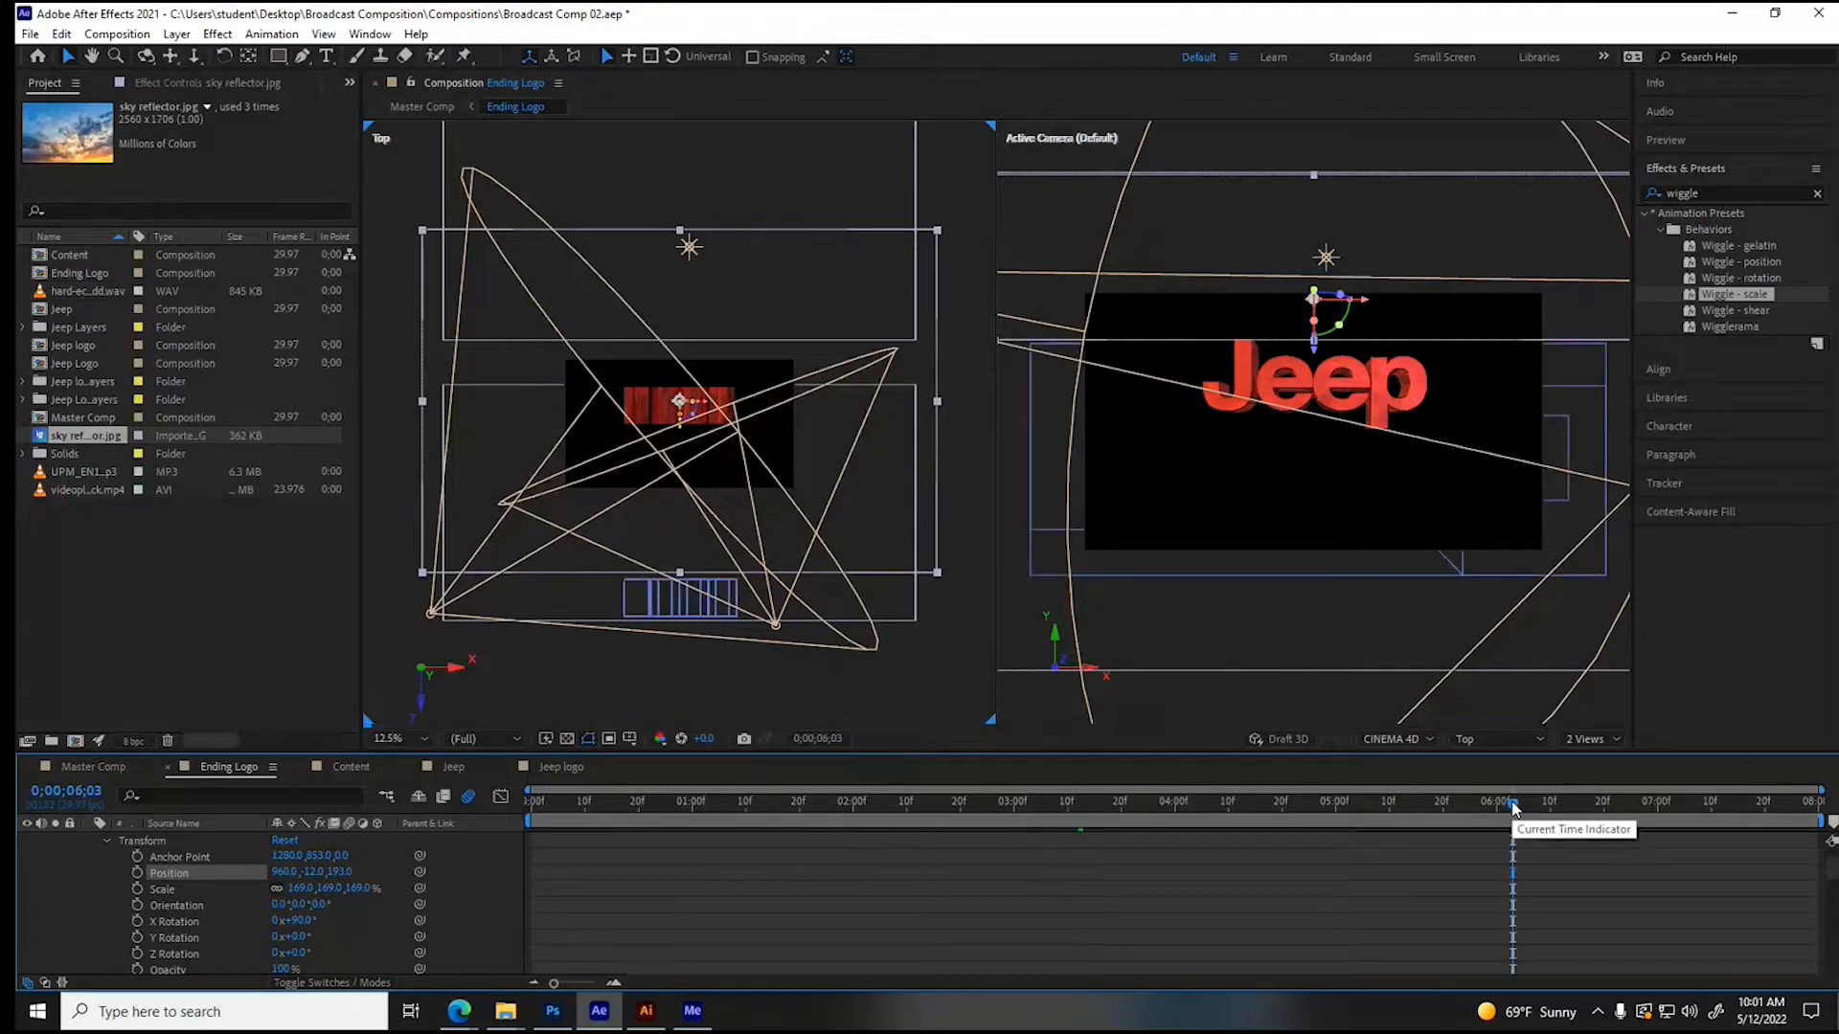
drag(1513, 807, 1598, 807)
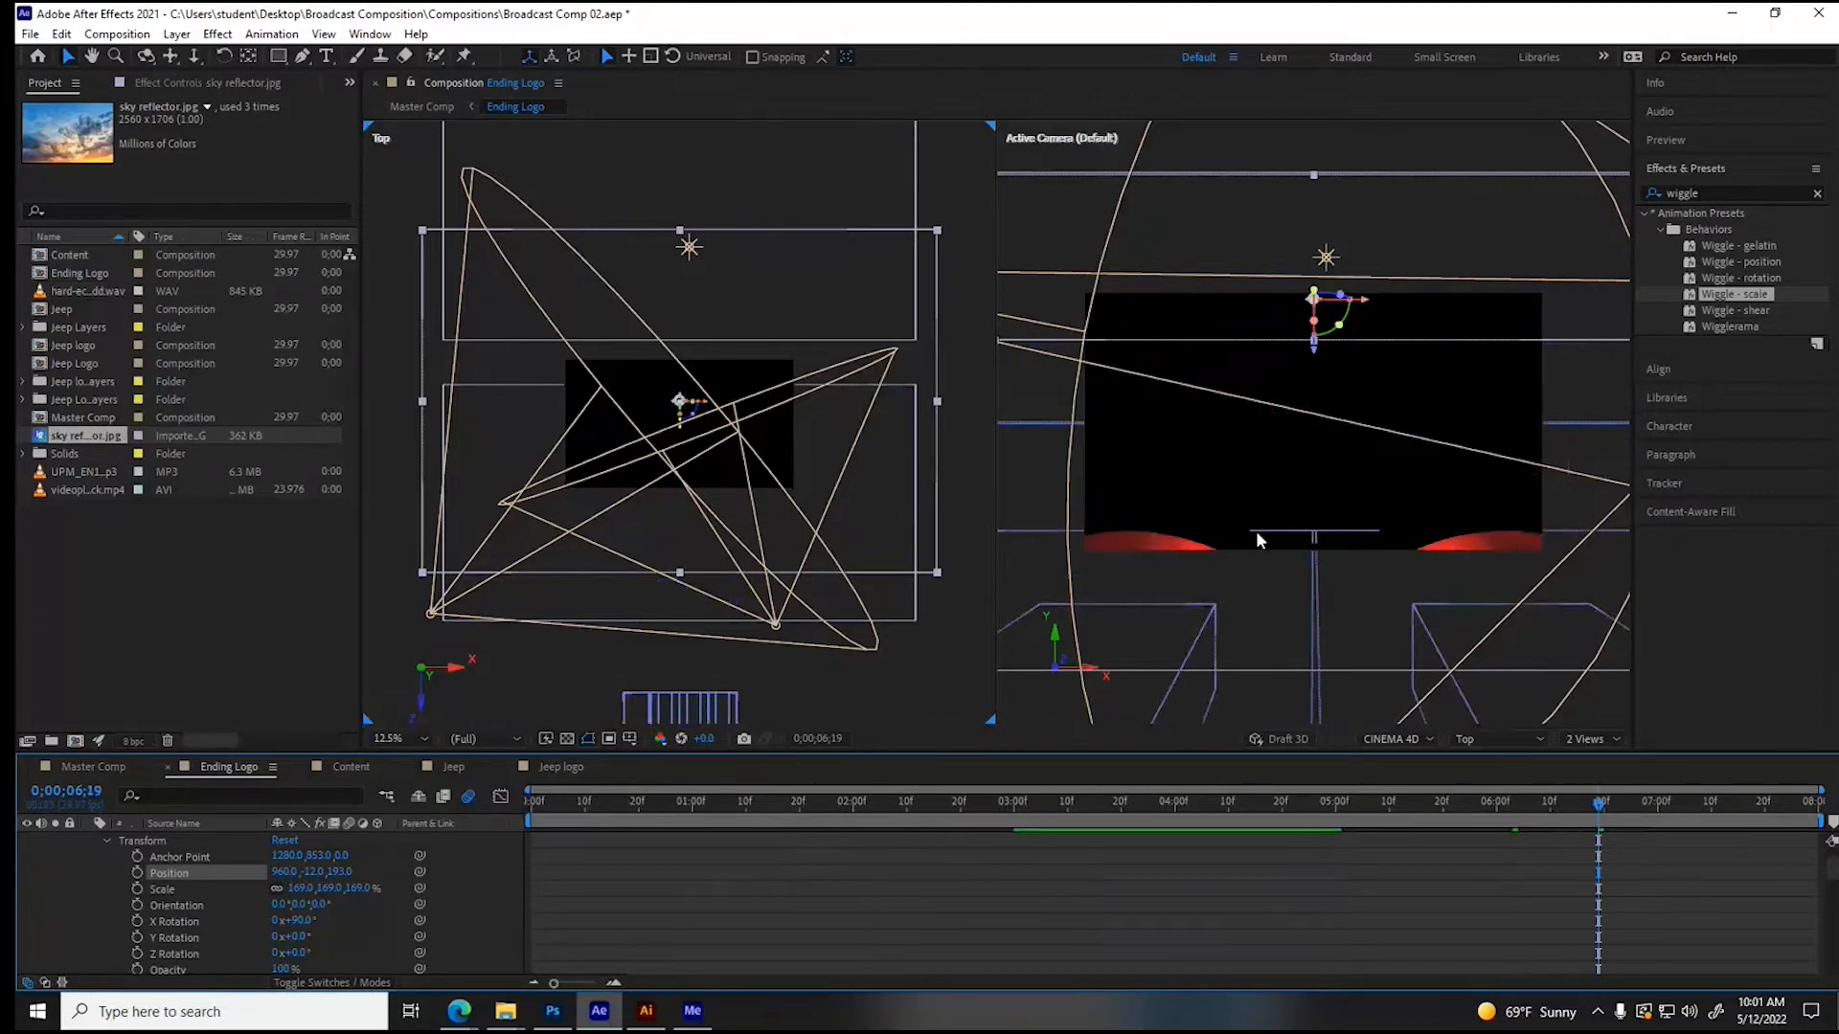
scroll(711, 582, down, 1)
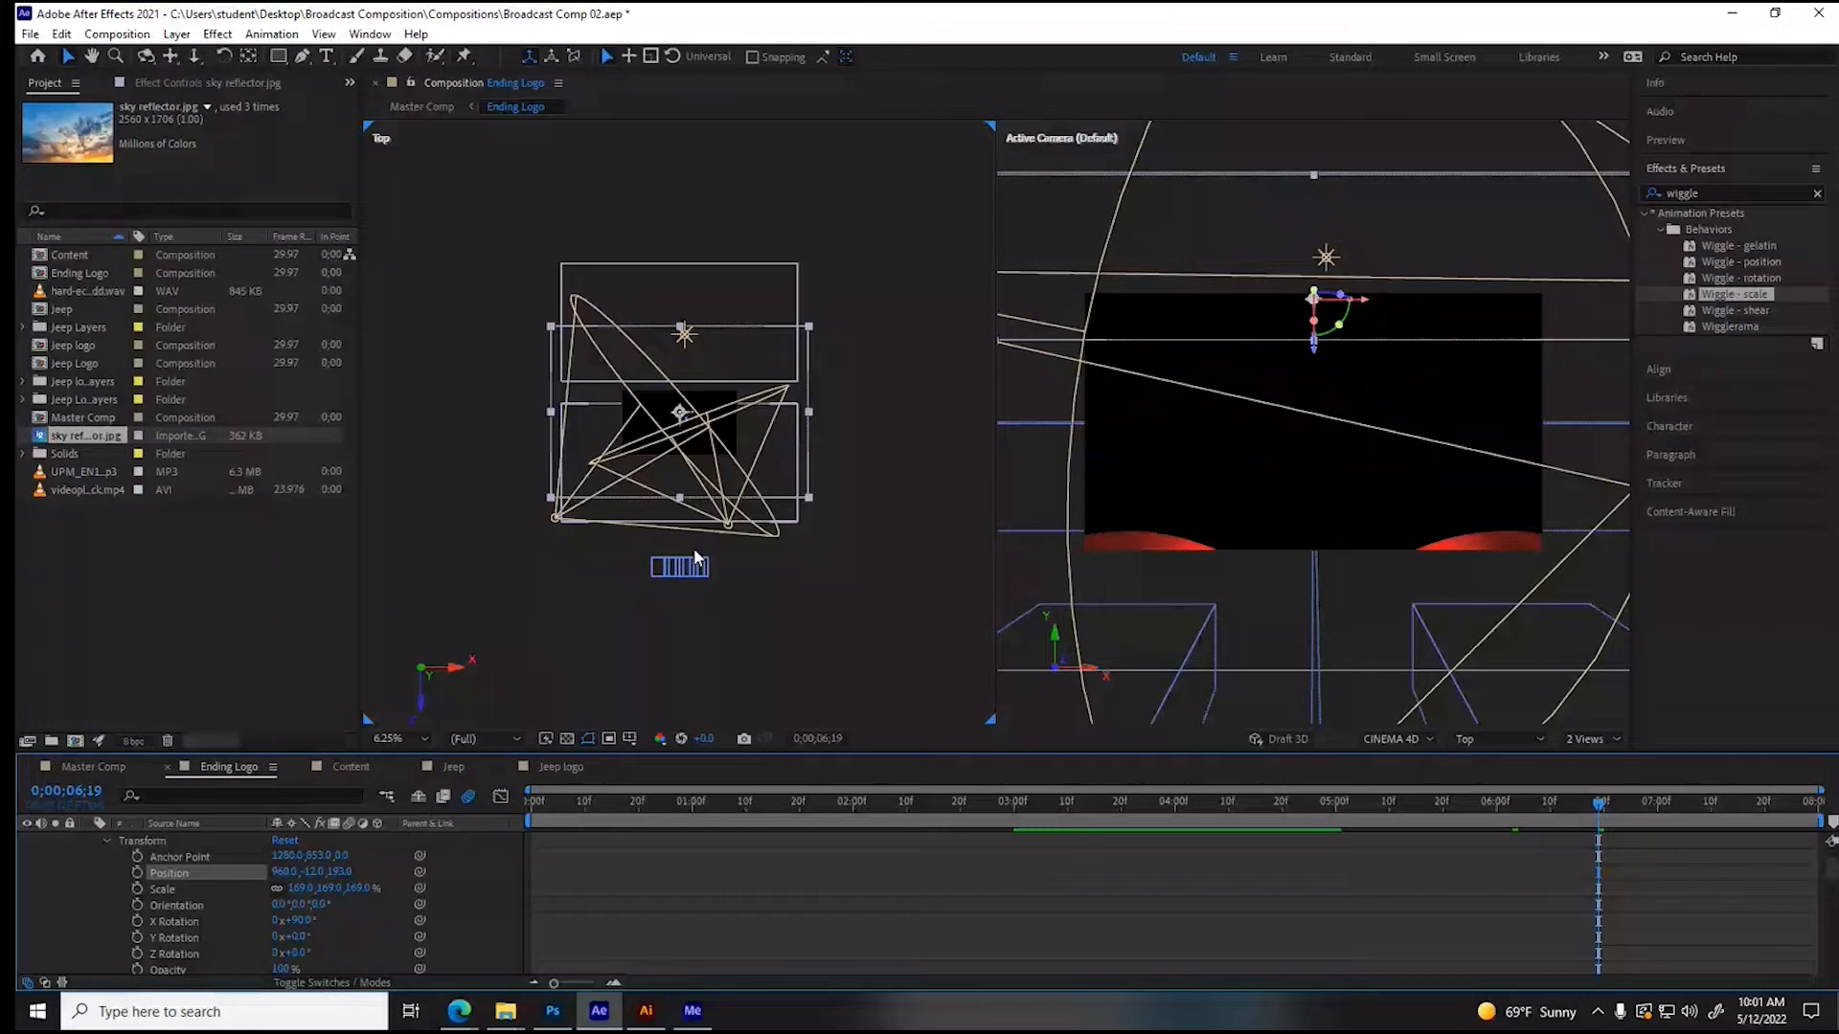
drag(680, 327, 684, 298)
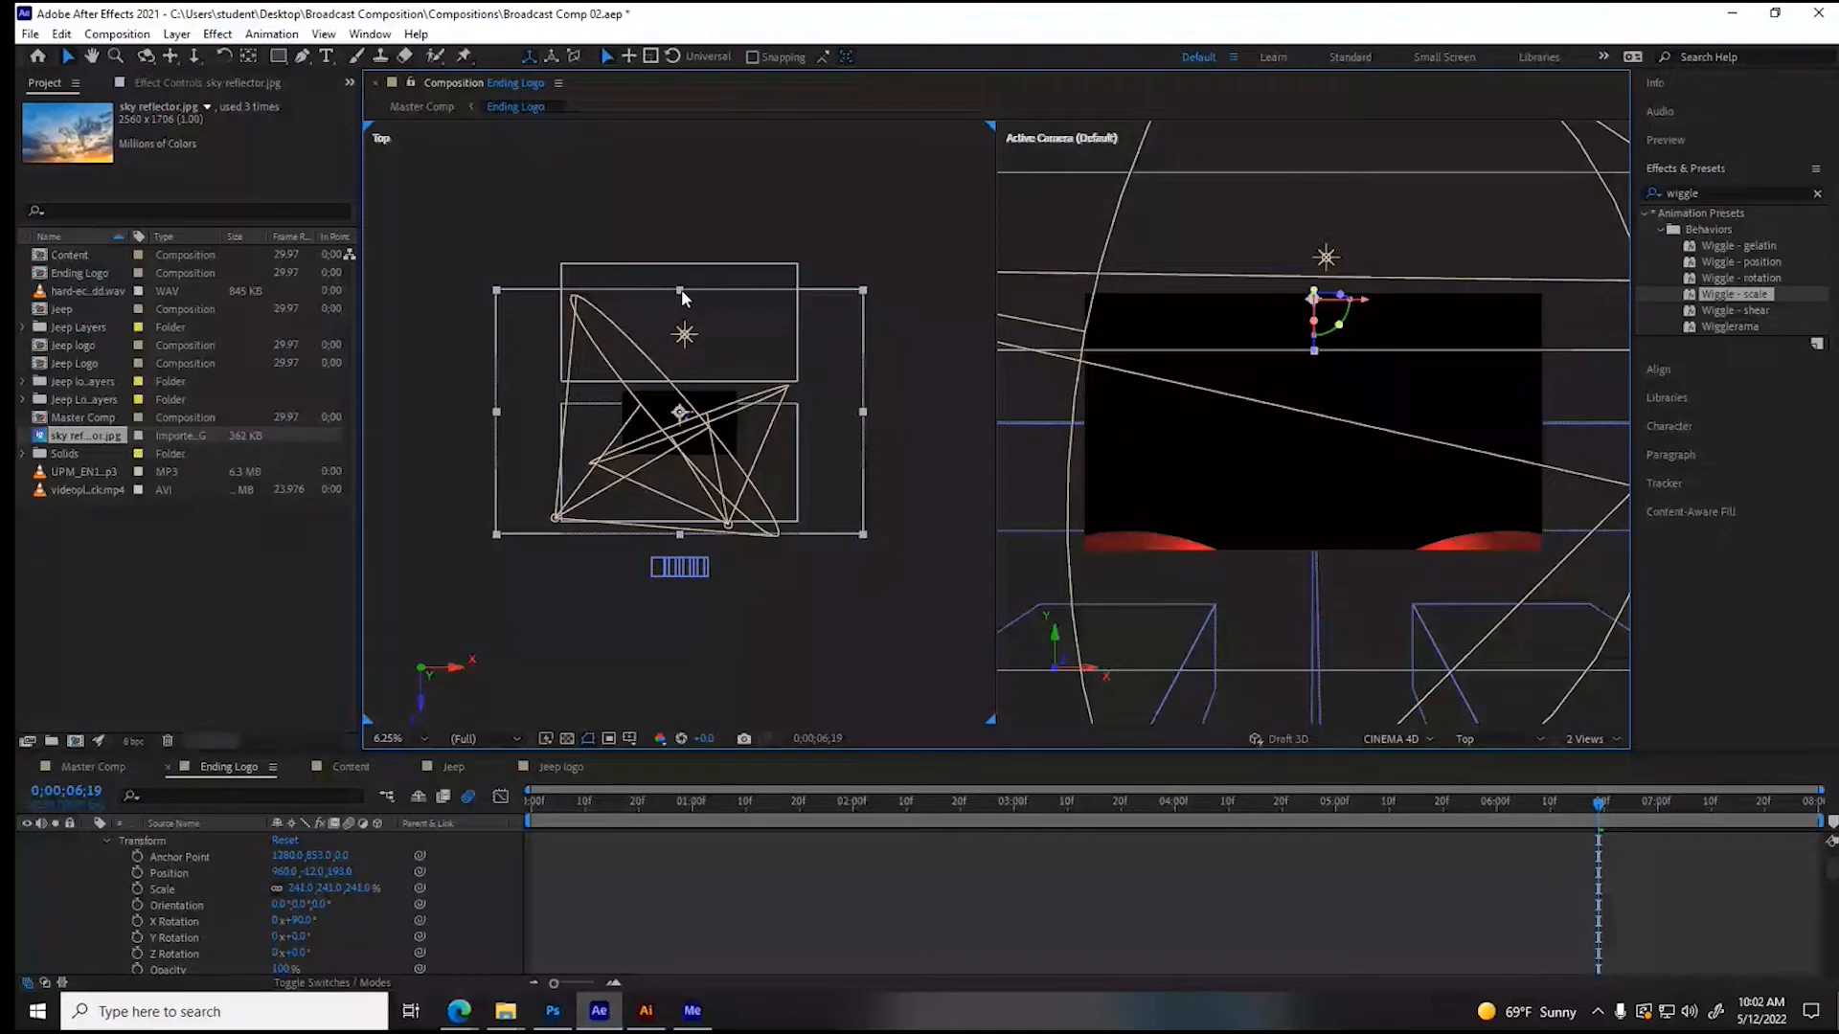
drag(684, 298, 712, 609)
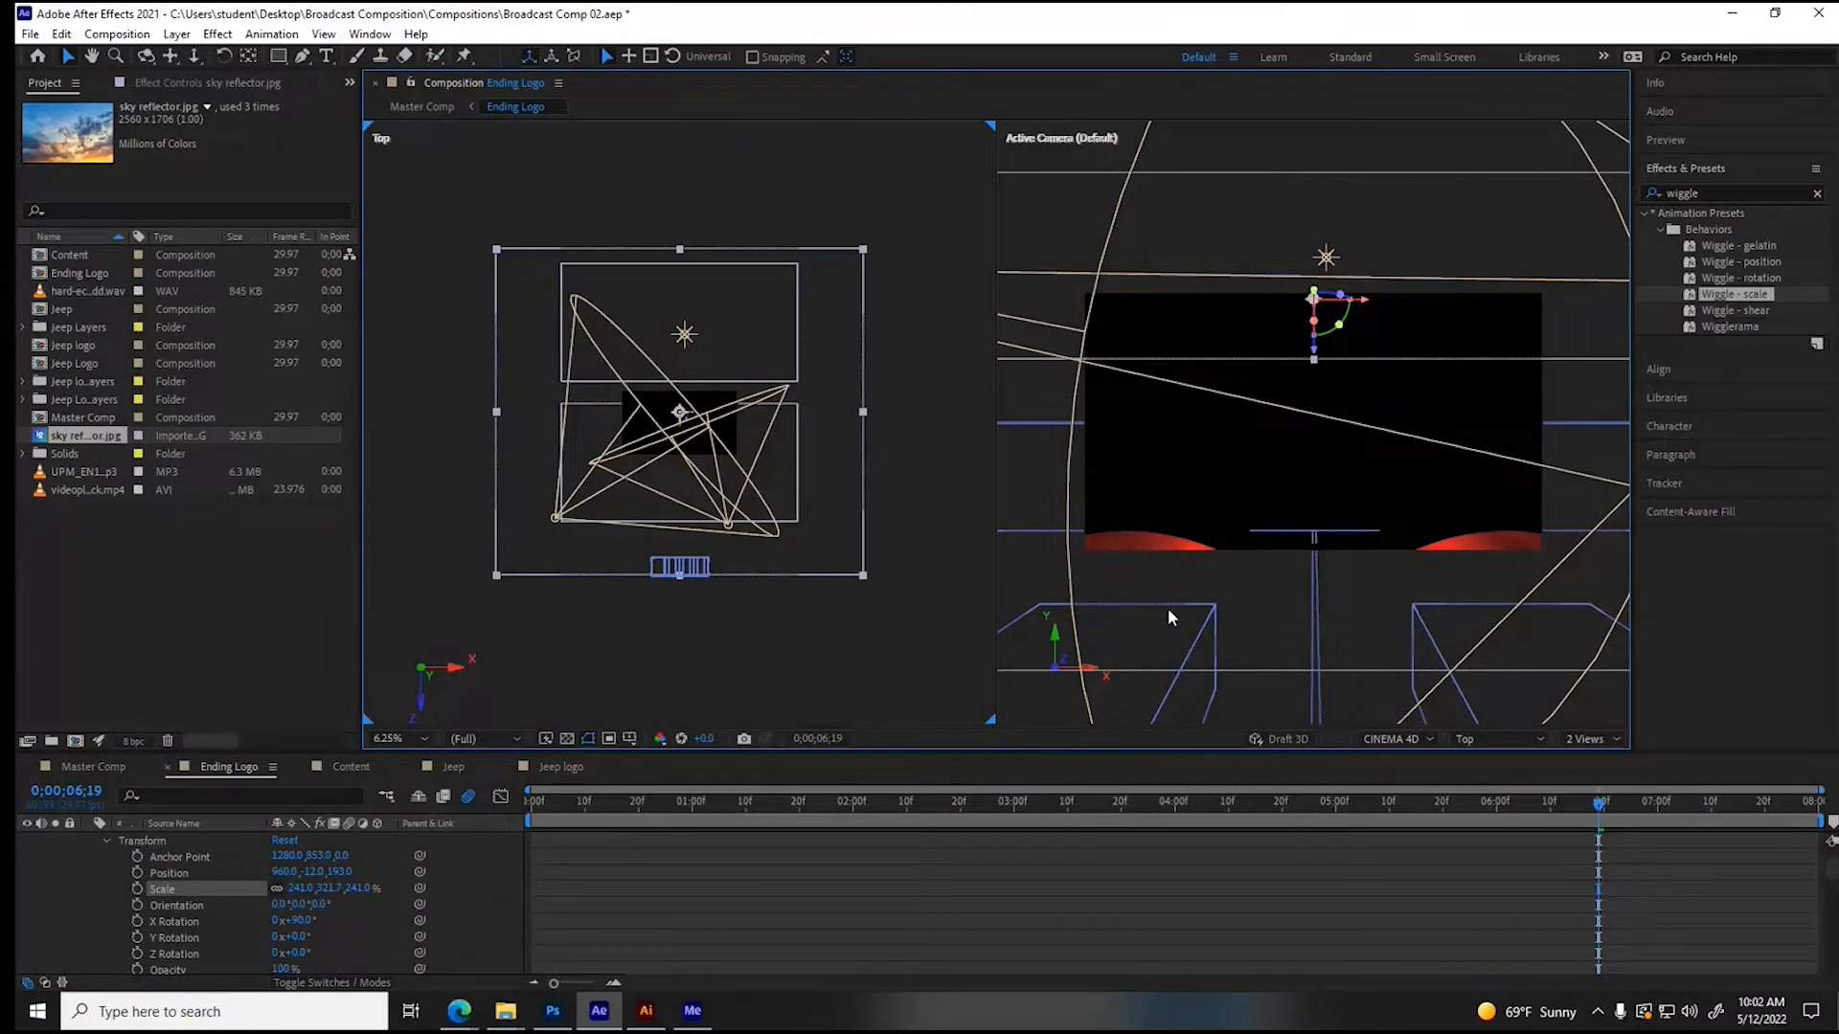
- Switch to a single Active Camera view, collapse the third sky reflector and Point Light 1 properties, and go to 0;00;03;18
click(1590, 739)
click(1589, 758)
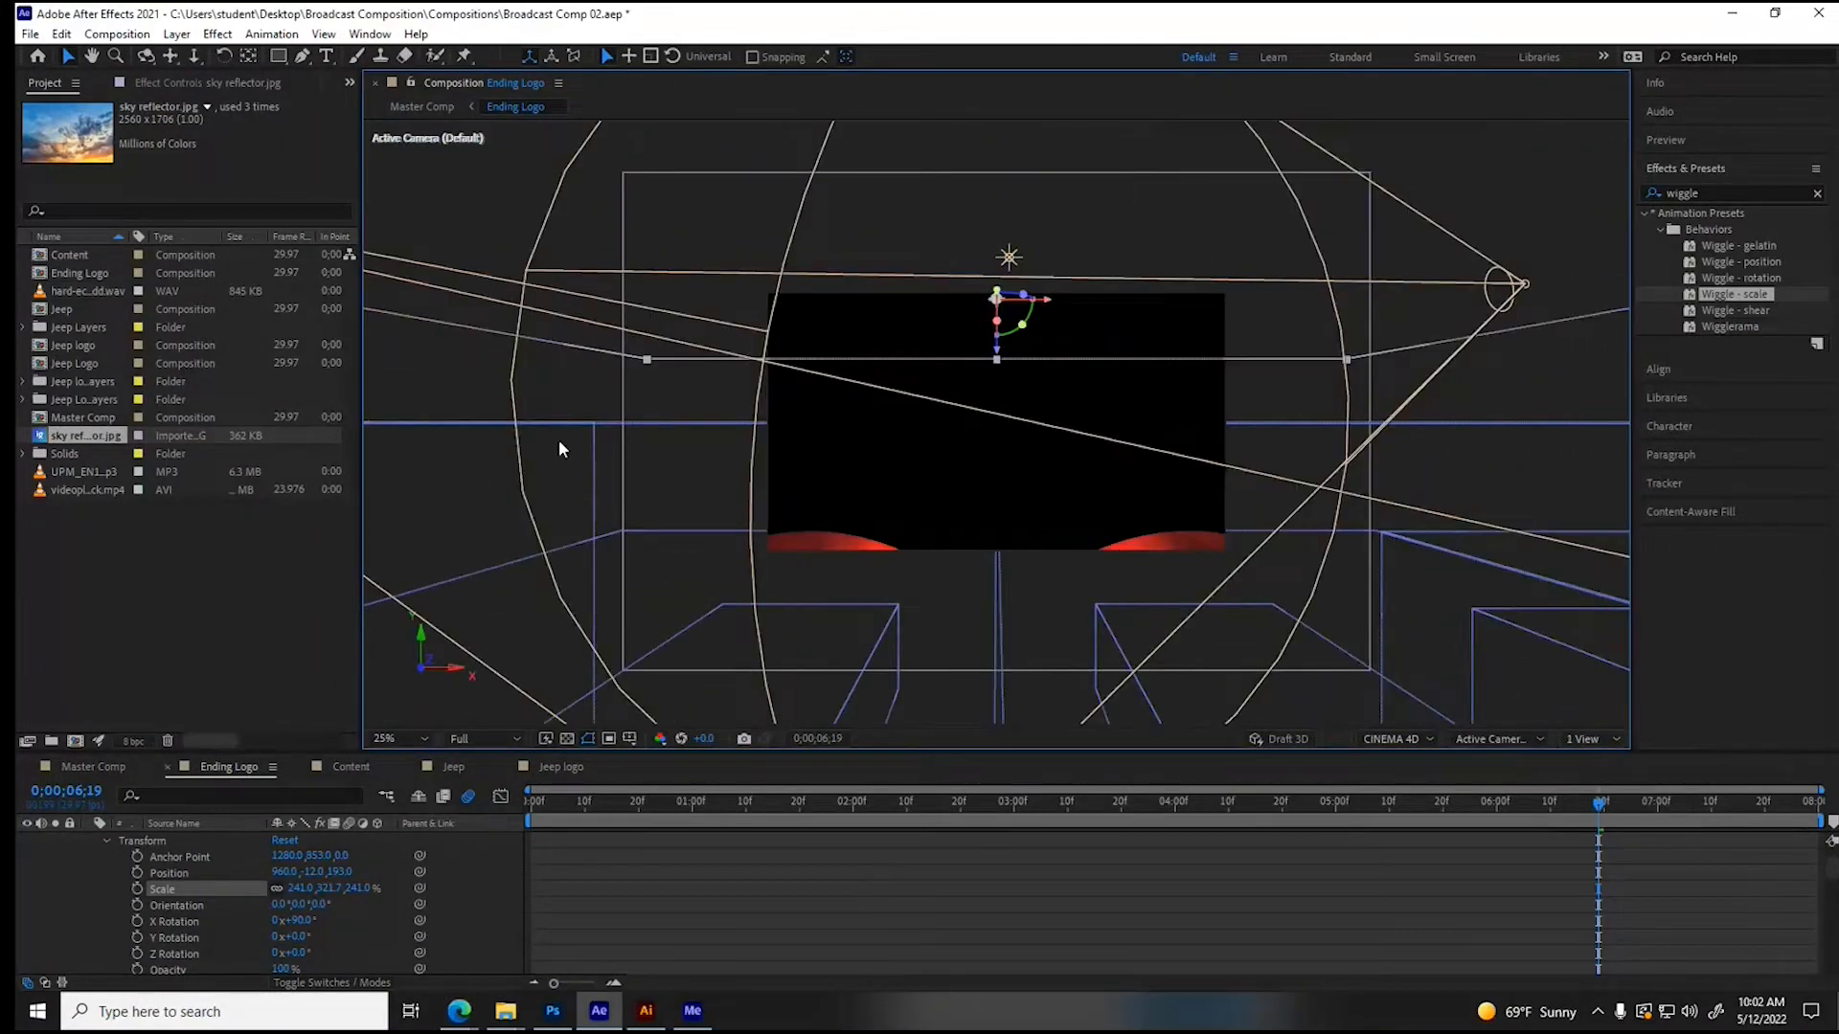
click(462, 491)
click(441, 375)
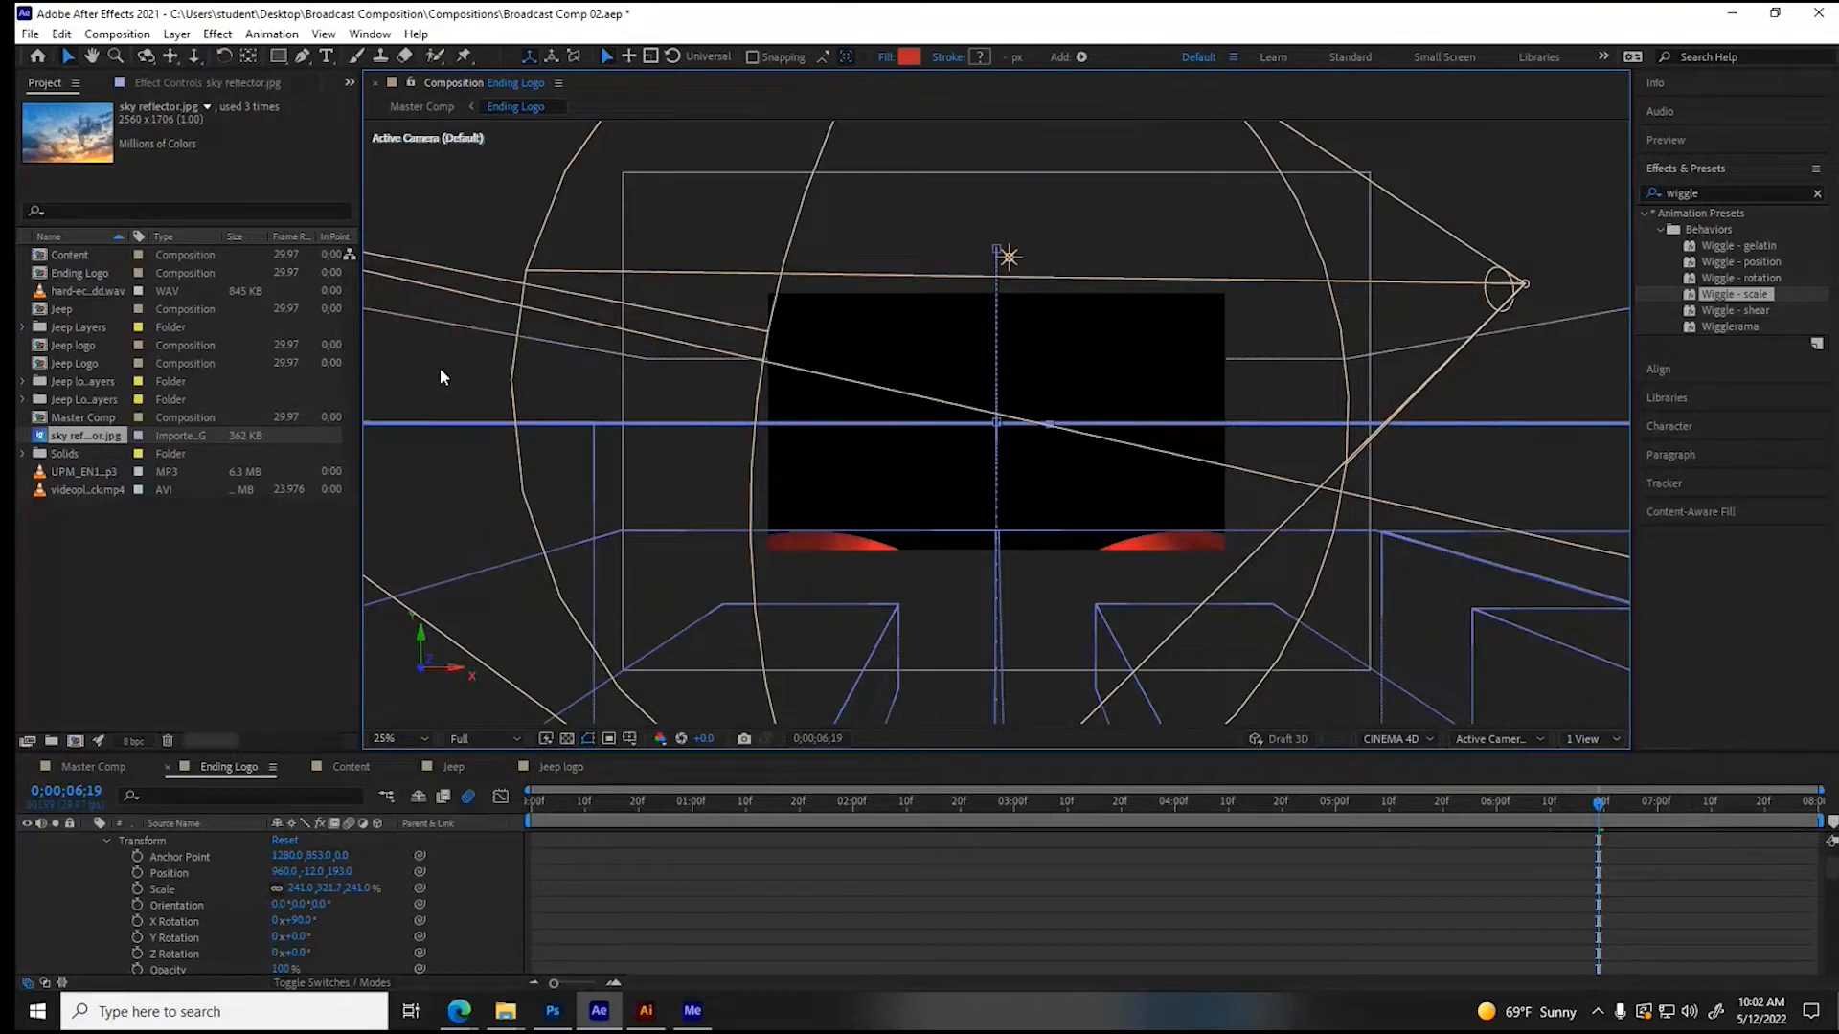
click(677, 891)
scroll(227, 905, up, 2)
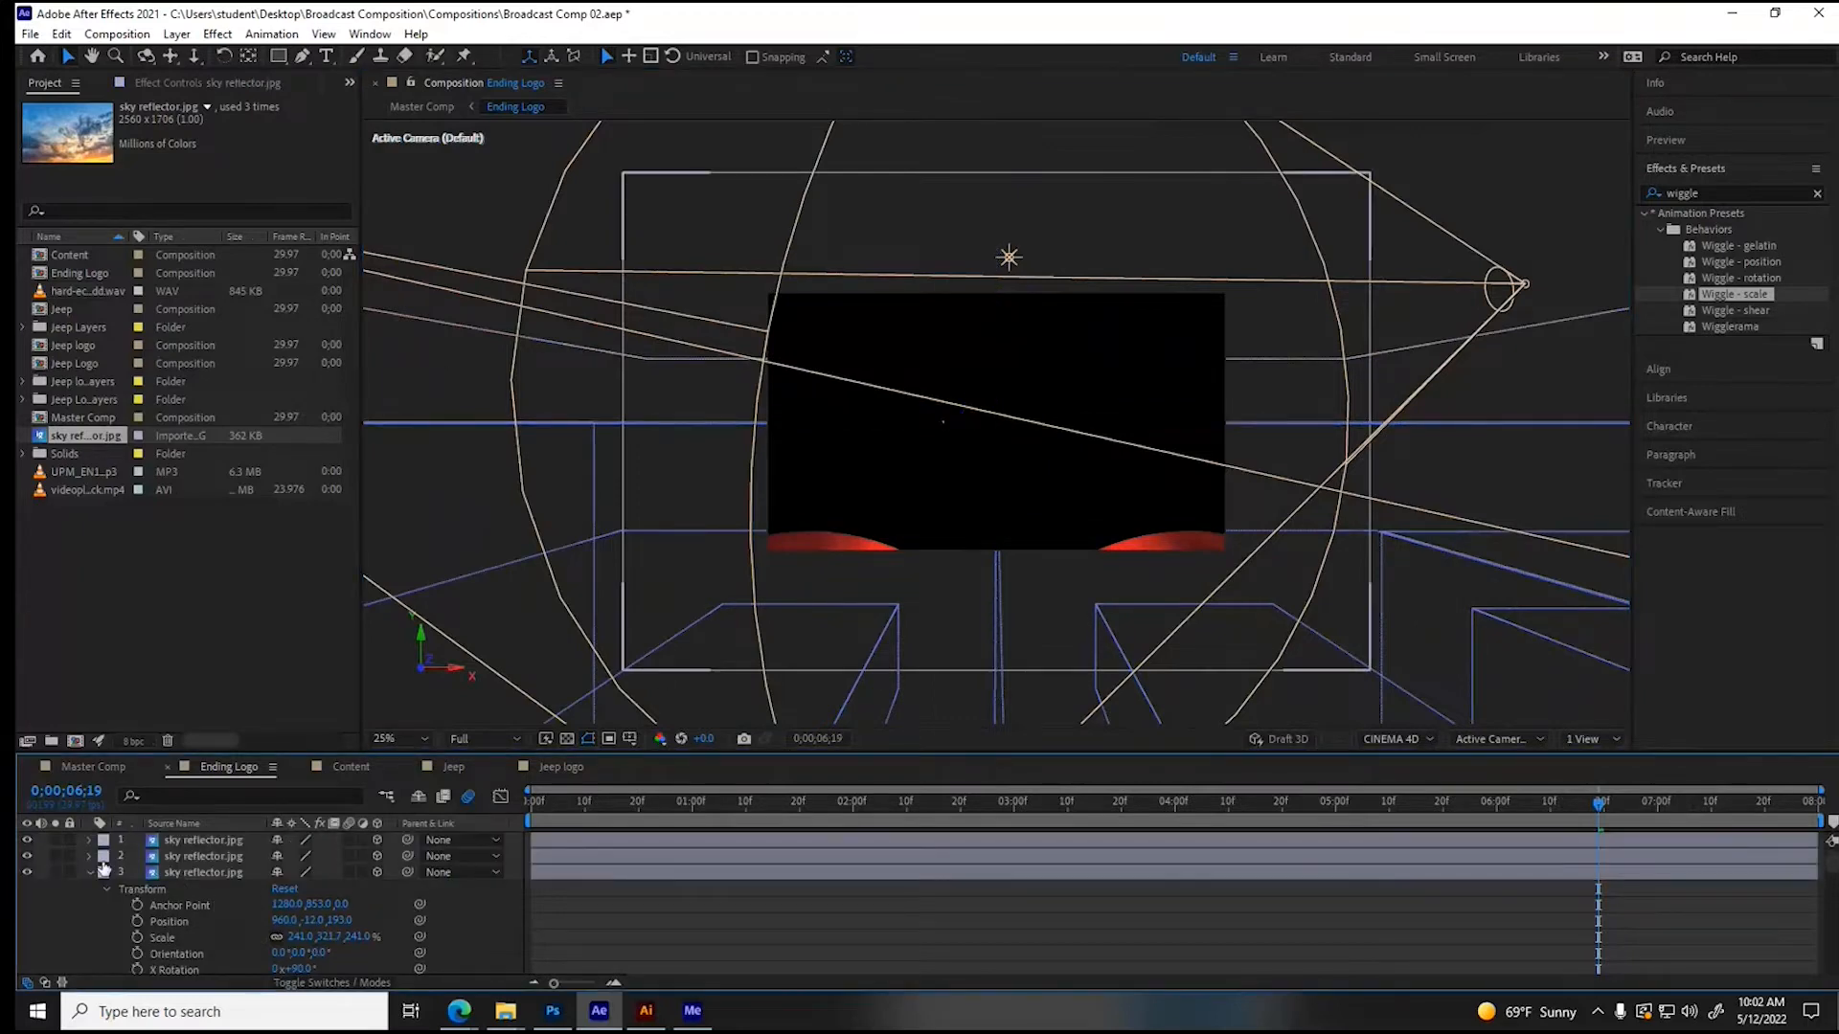
click(90, 873)
click(1110, 802)
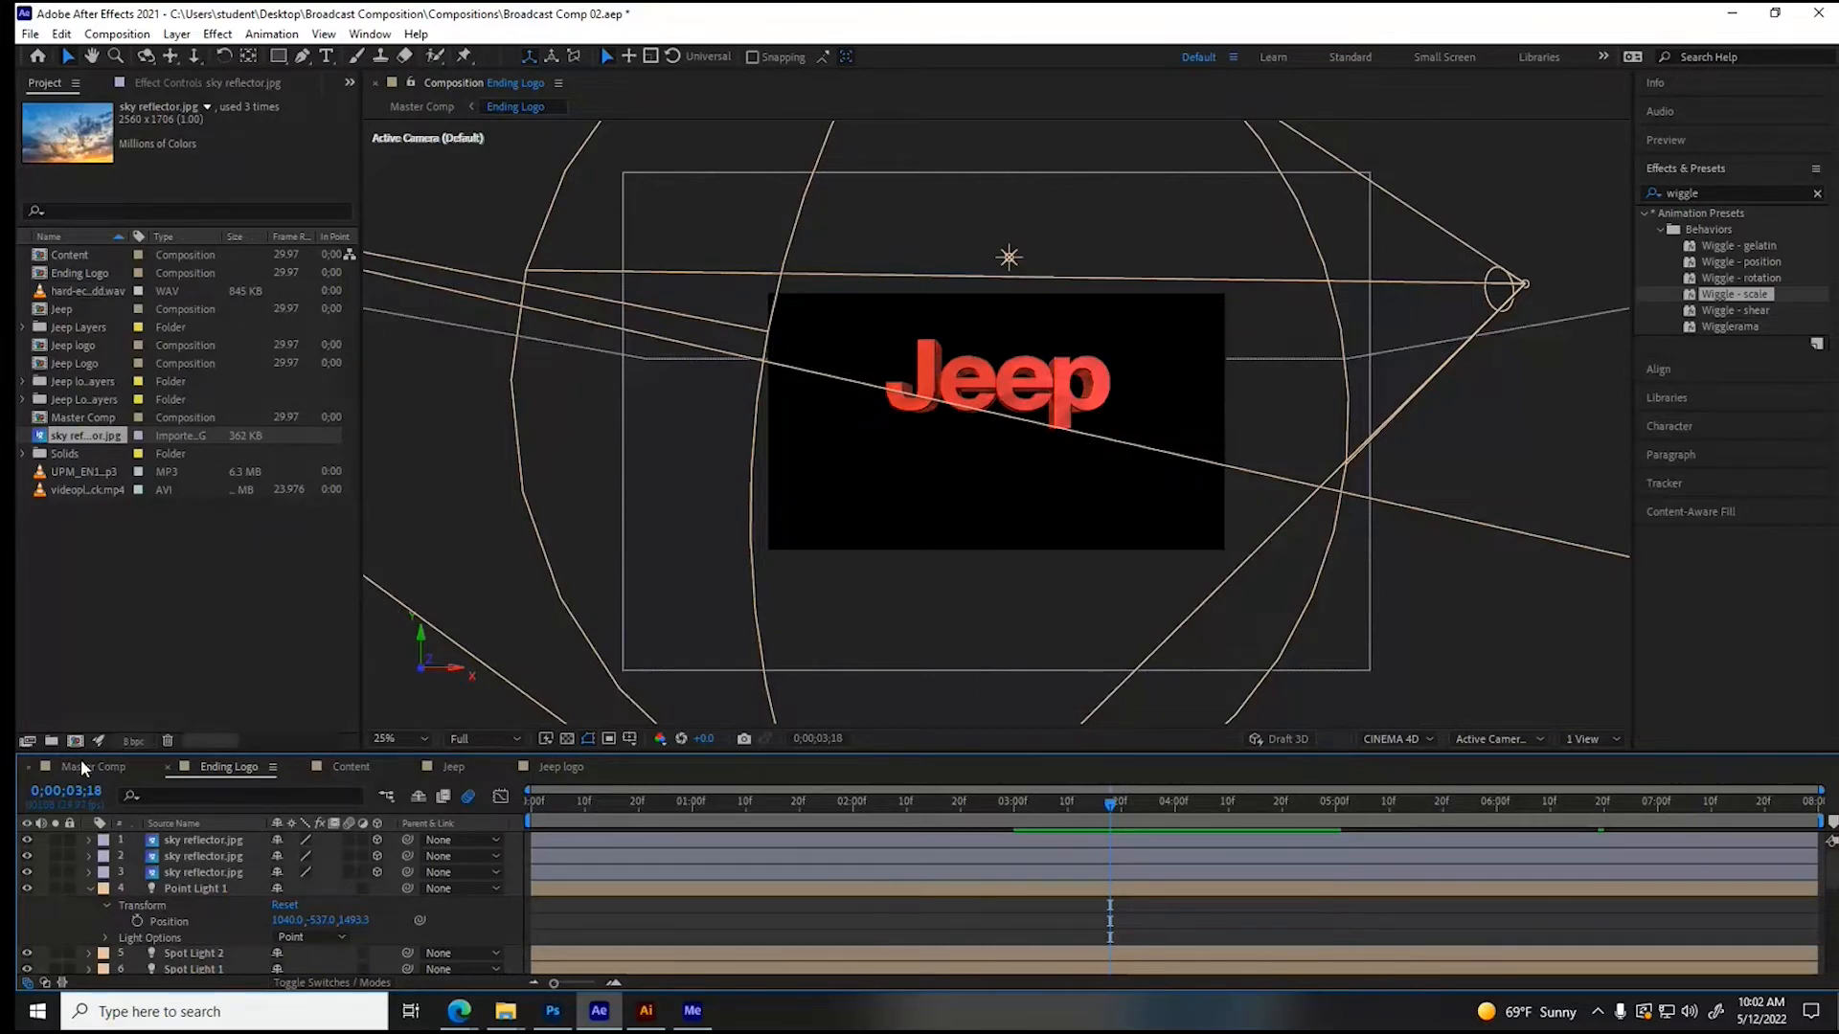
click(89, 889)
- Open the Master Comp at 0;00;27;27 and set its preview resolution to Full
click(84, 767)
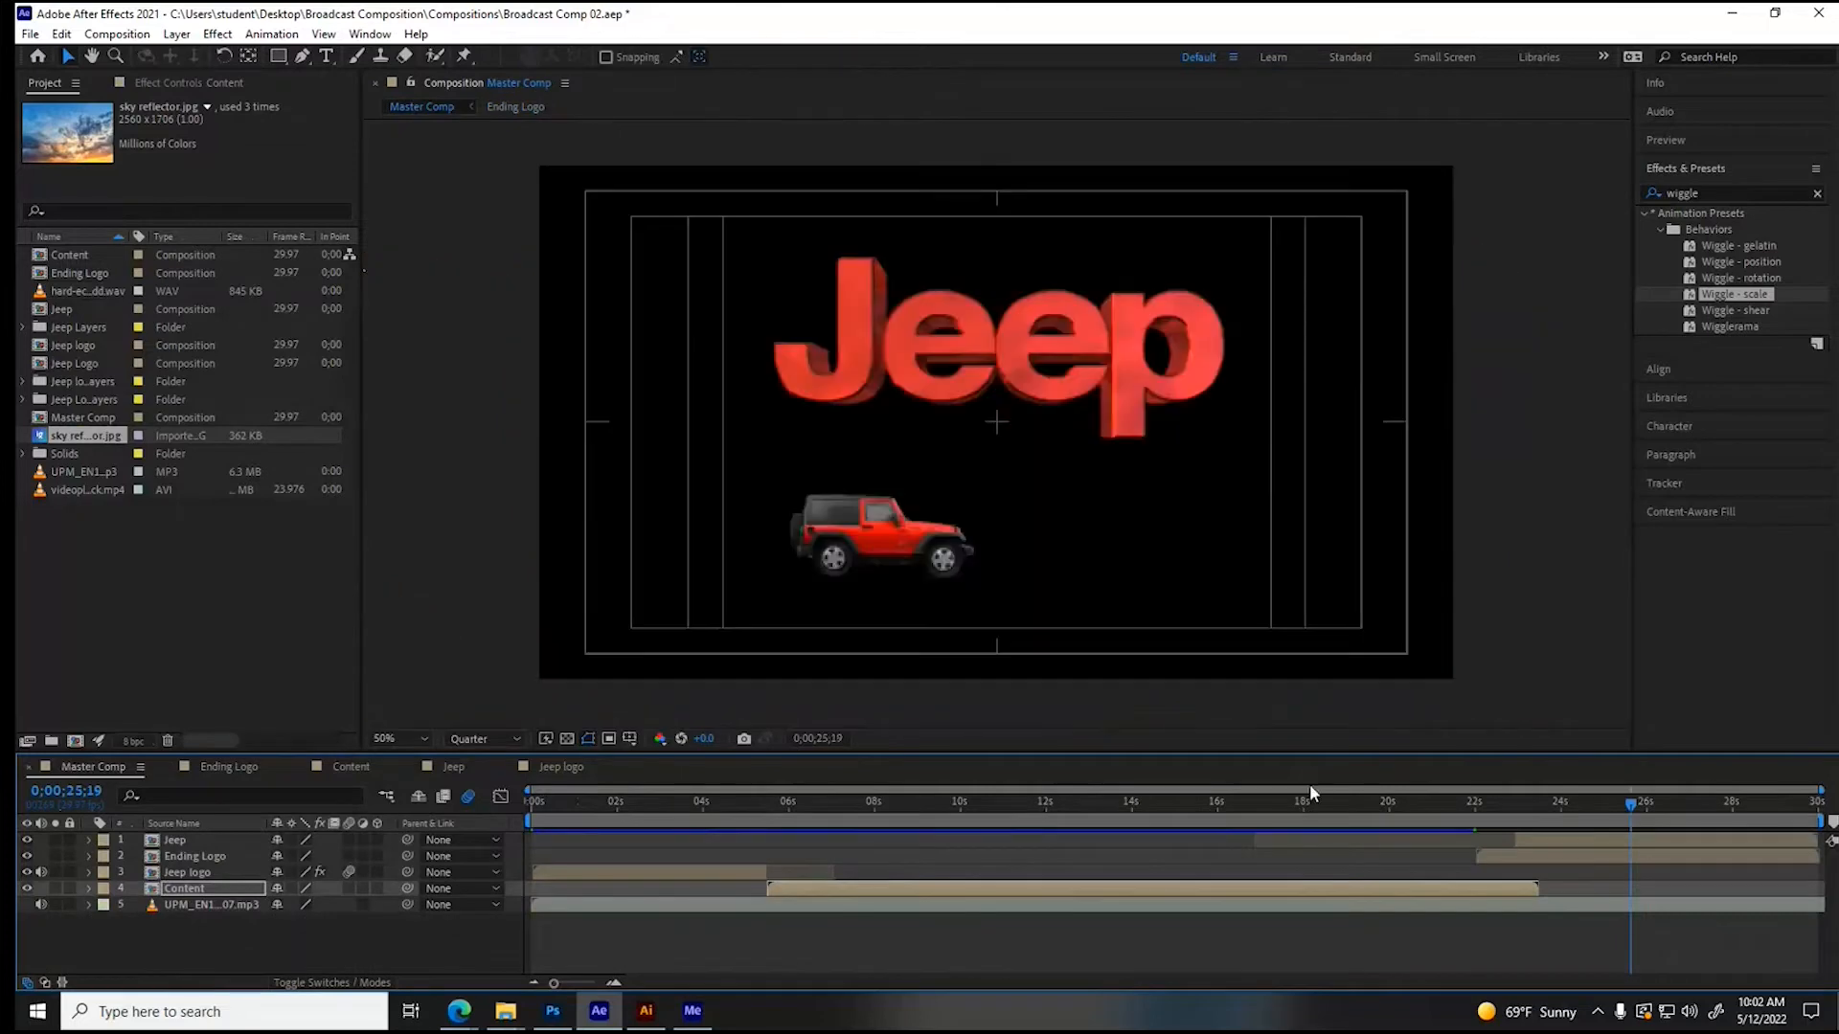
click(1590, 799)
drag(1590, 799, 1724, 814)
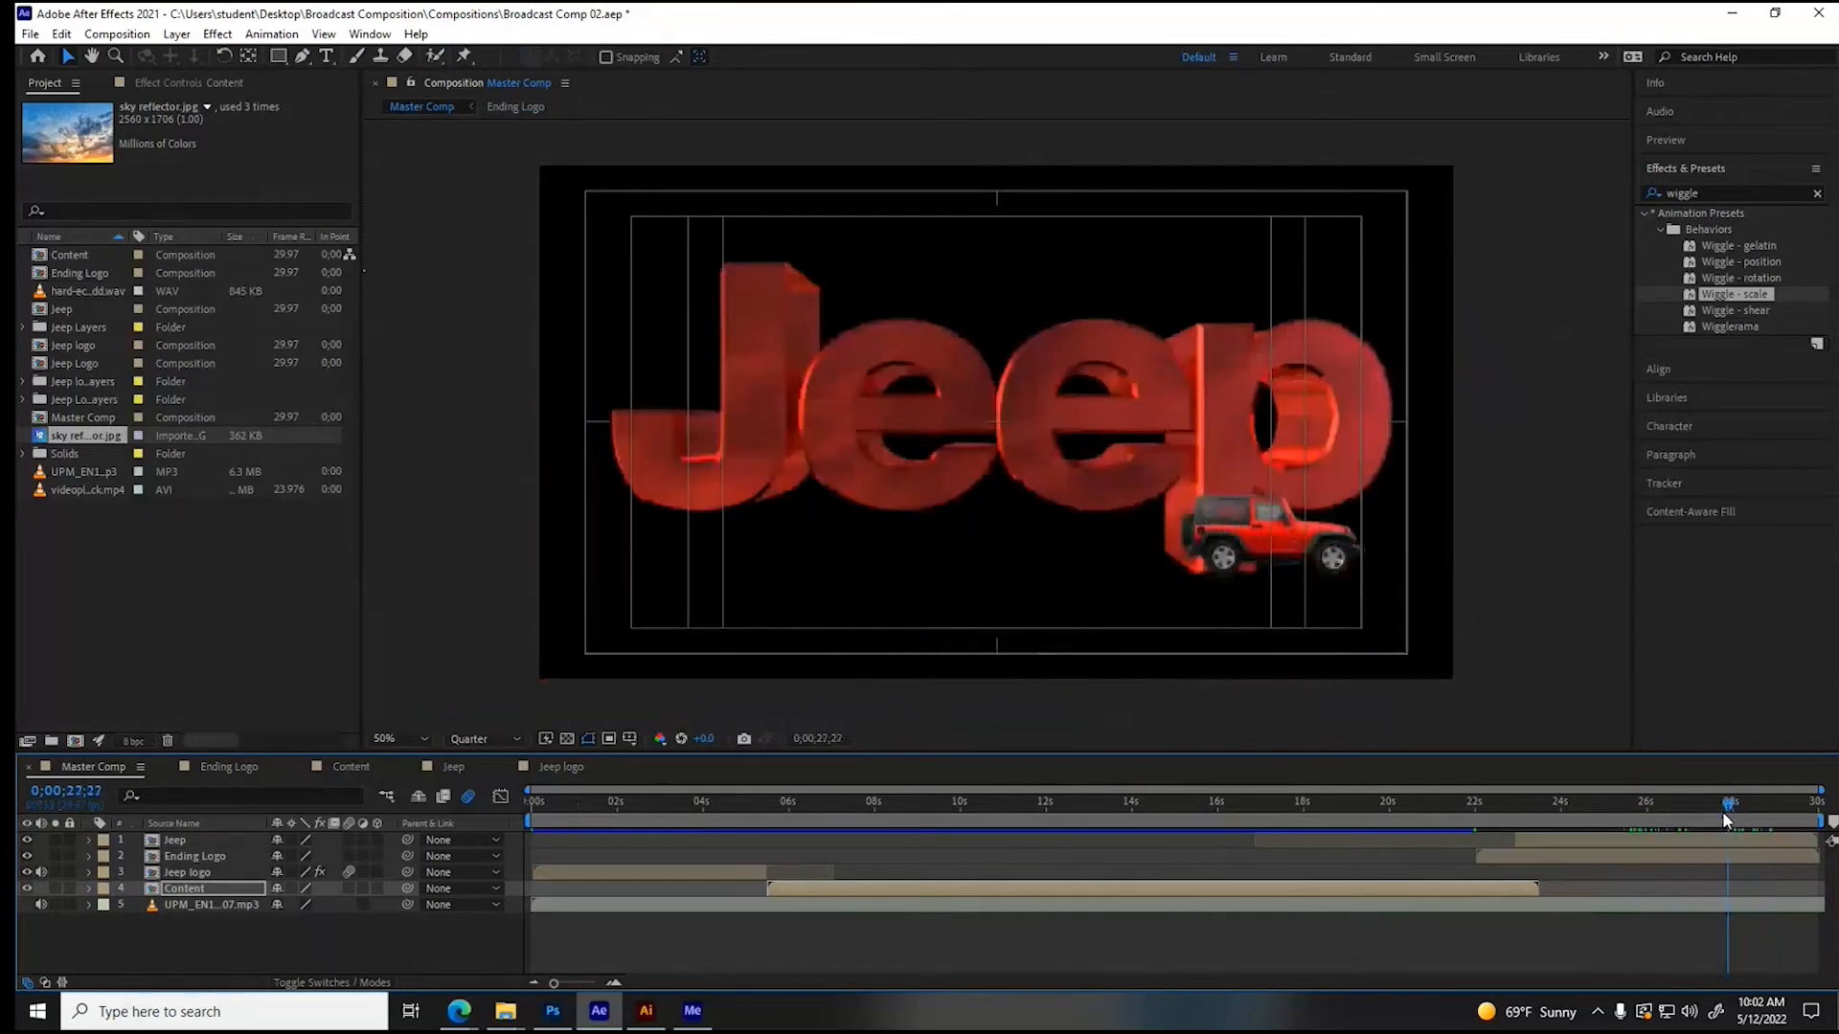
click(486, 739)
click(479, 785)
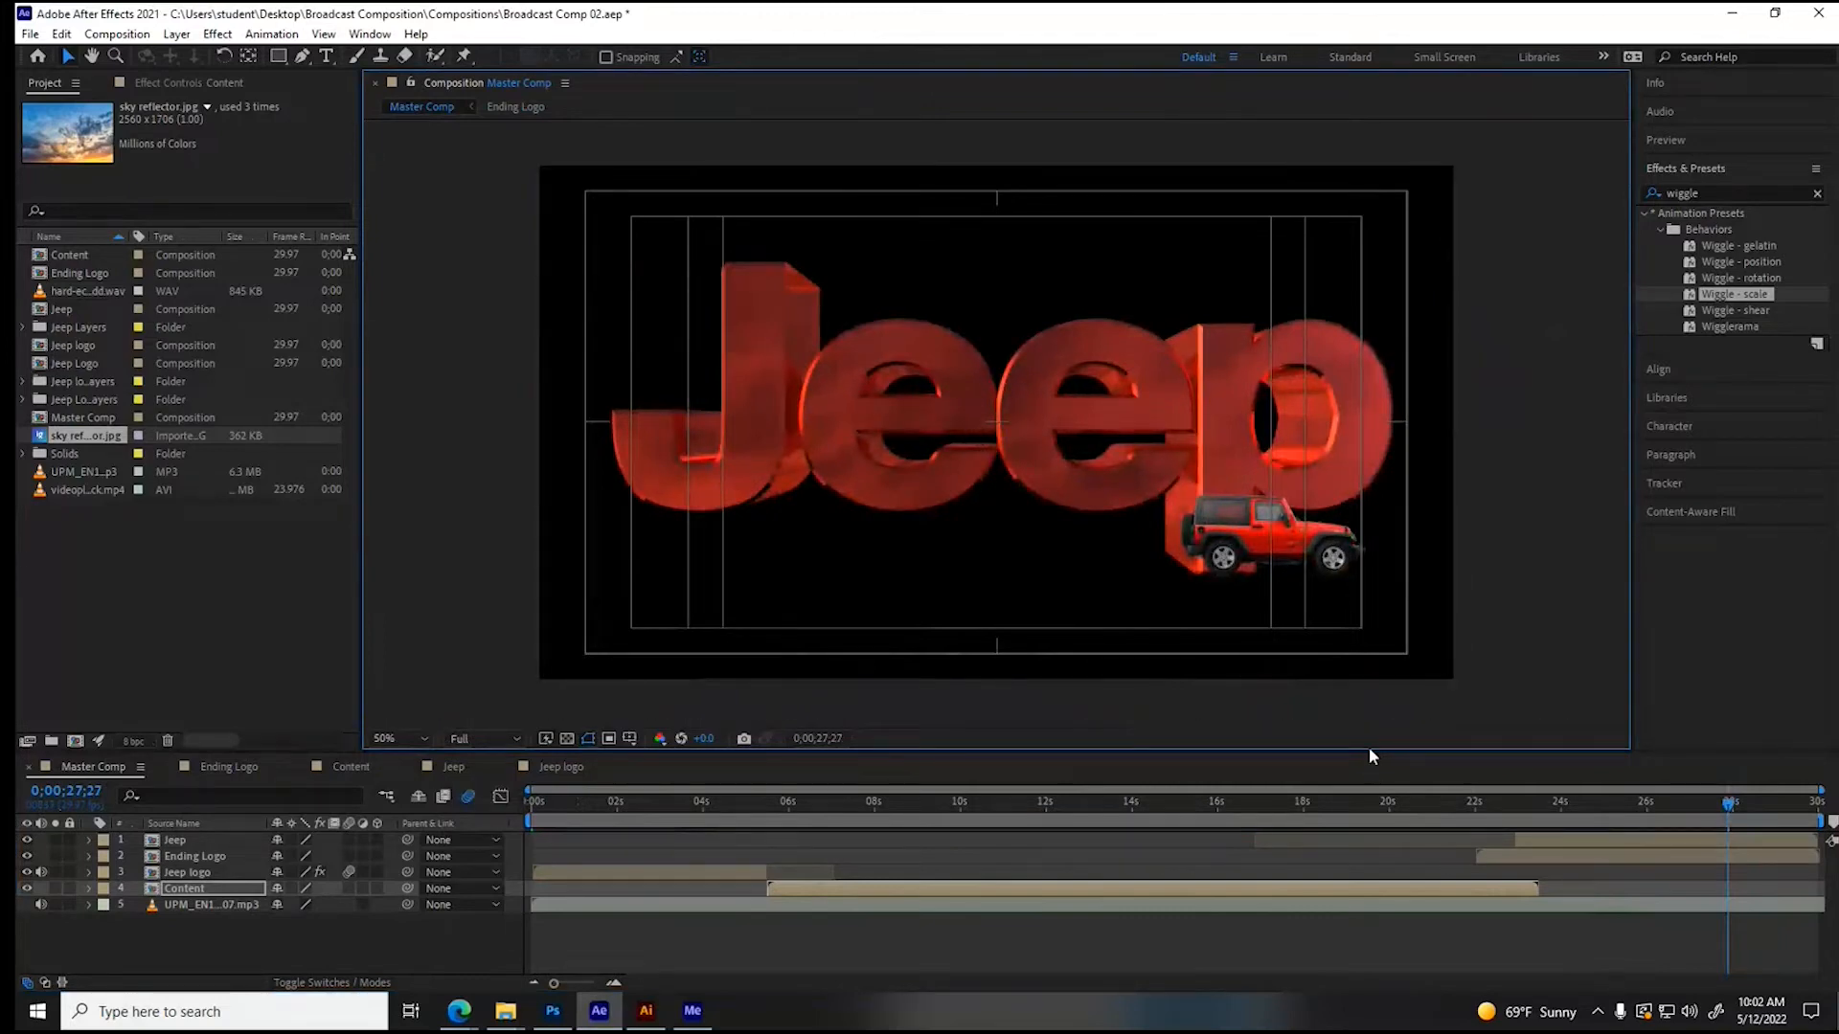
- Time-stretch the Jeep layer to a duration of 0;00;06;02 and shift it earlier to start together with the Ending Logo layer
click(1764, 842)
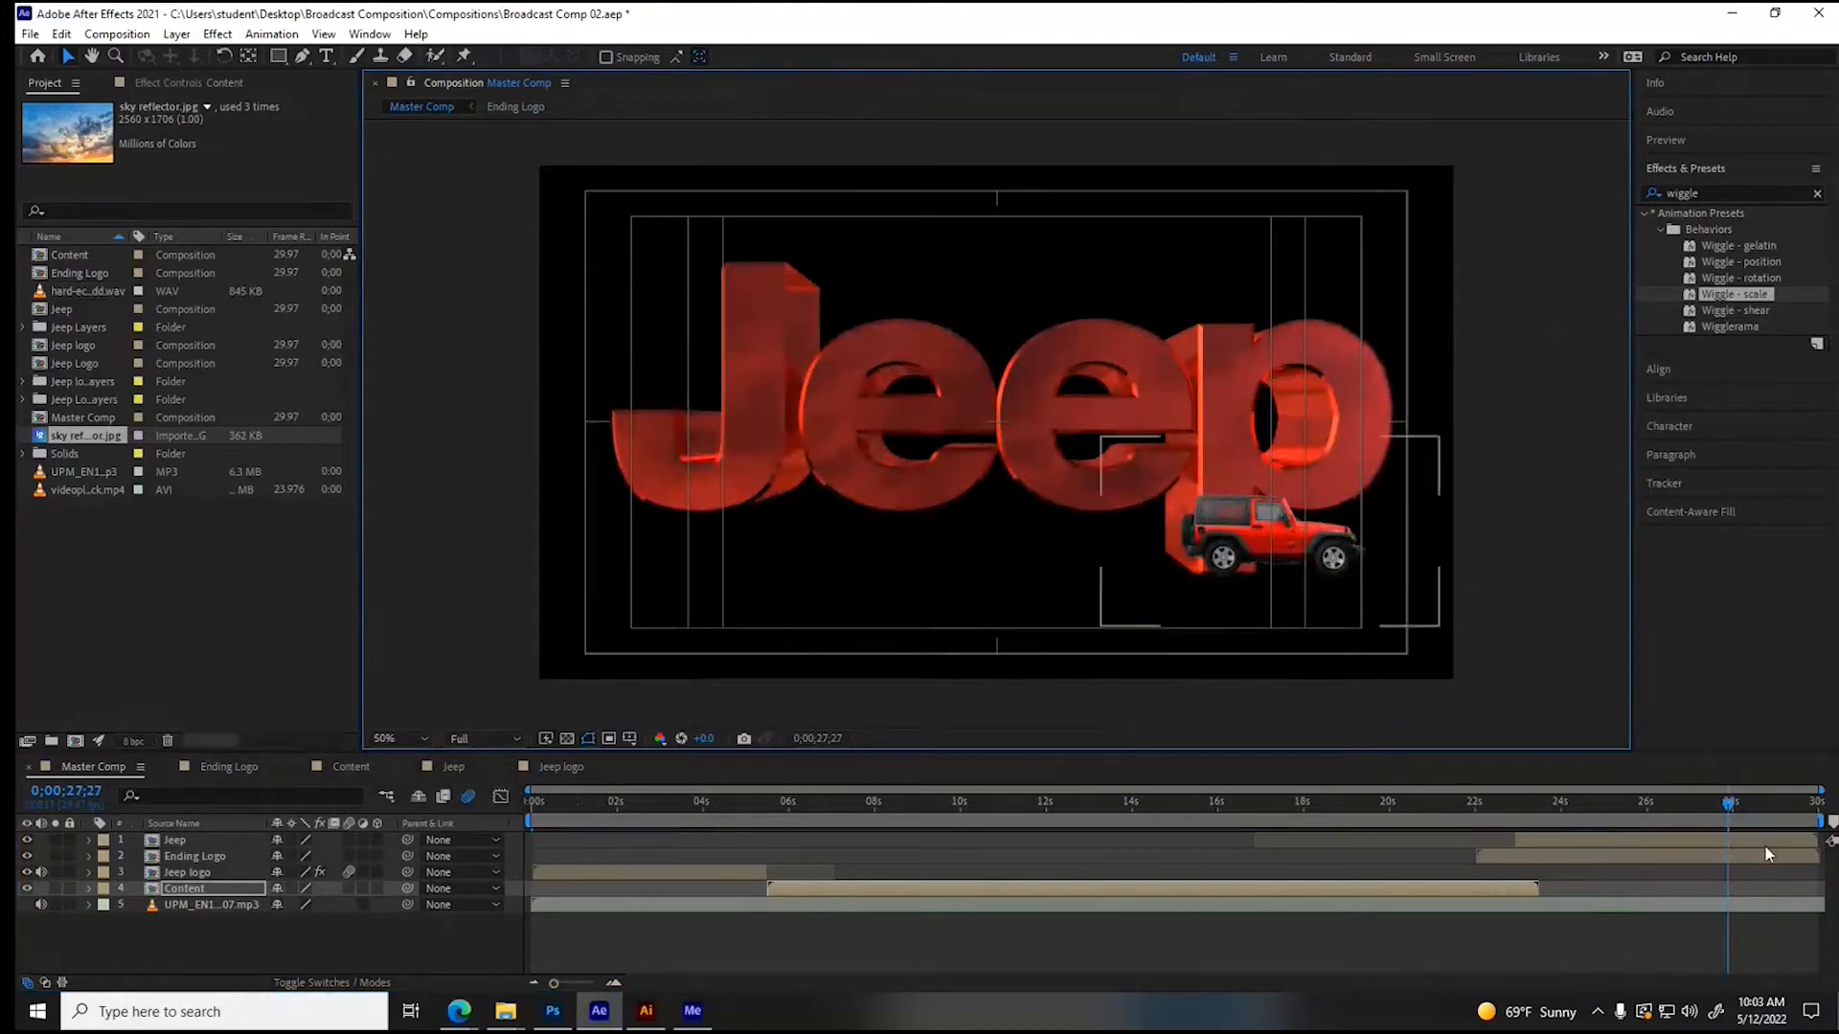
click(1622, 843)
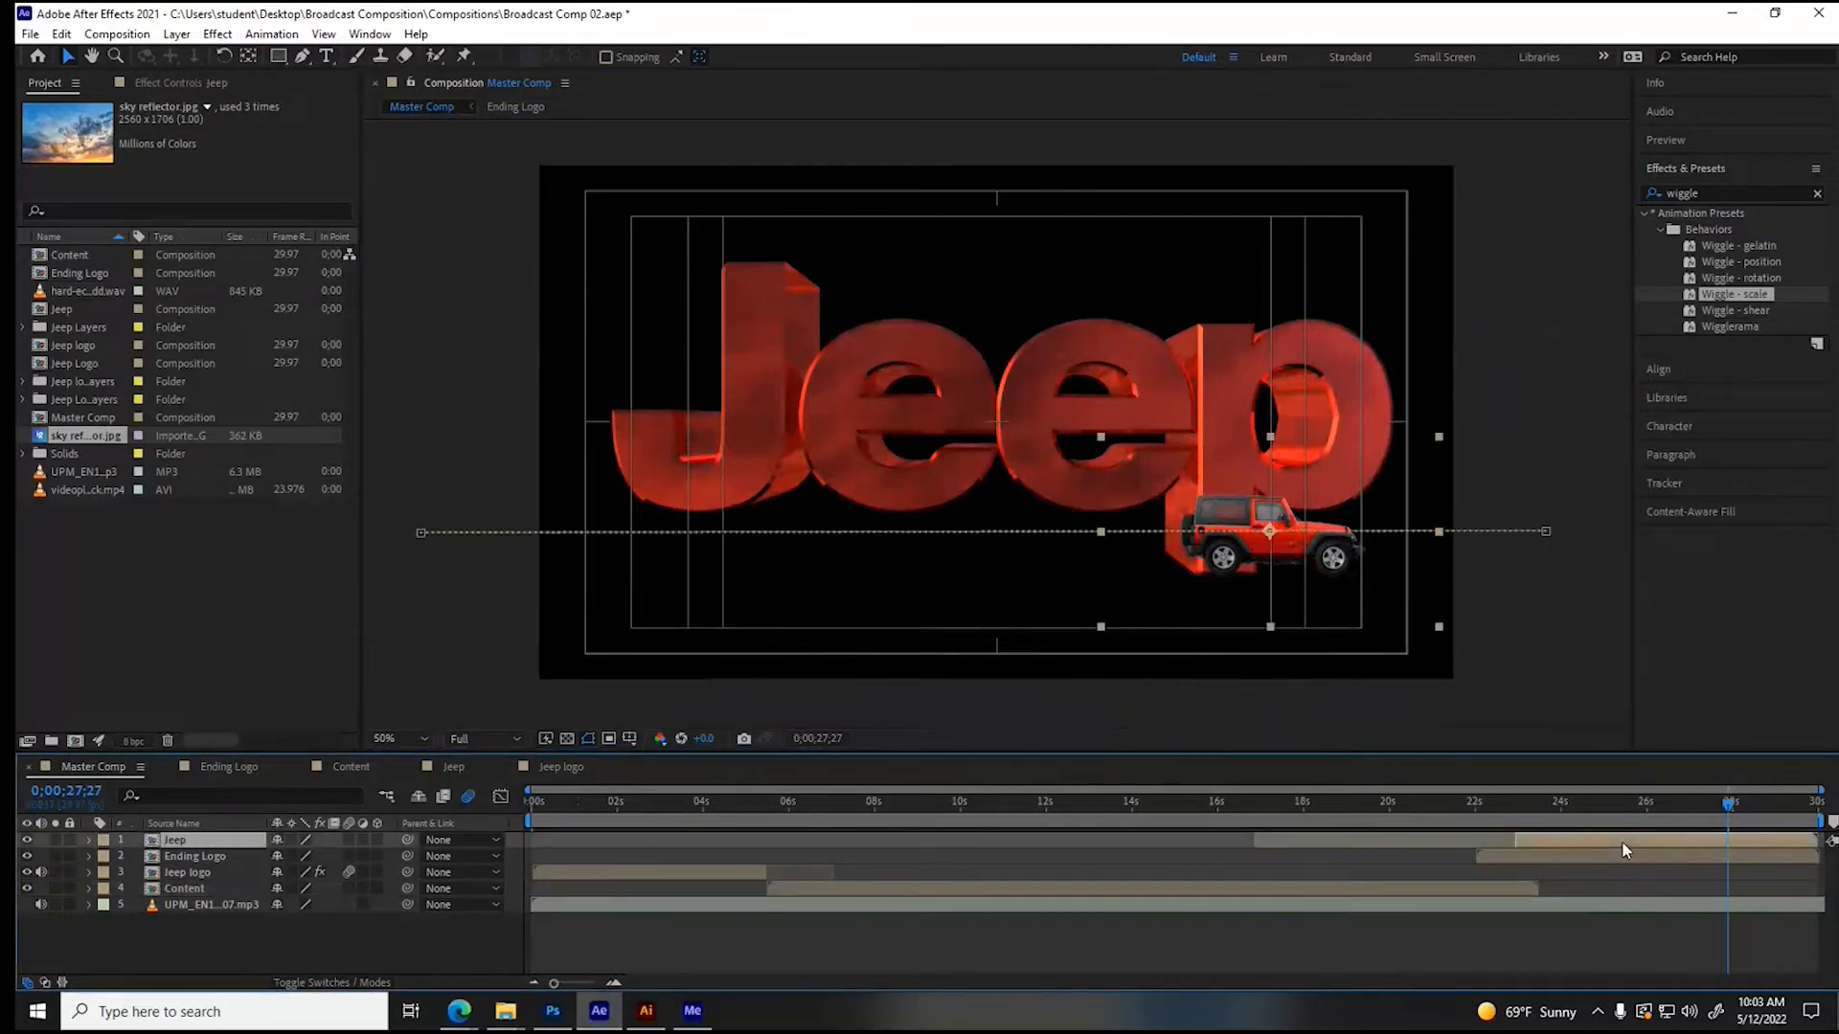
click(178, 35)
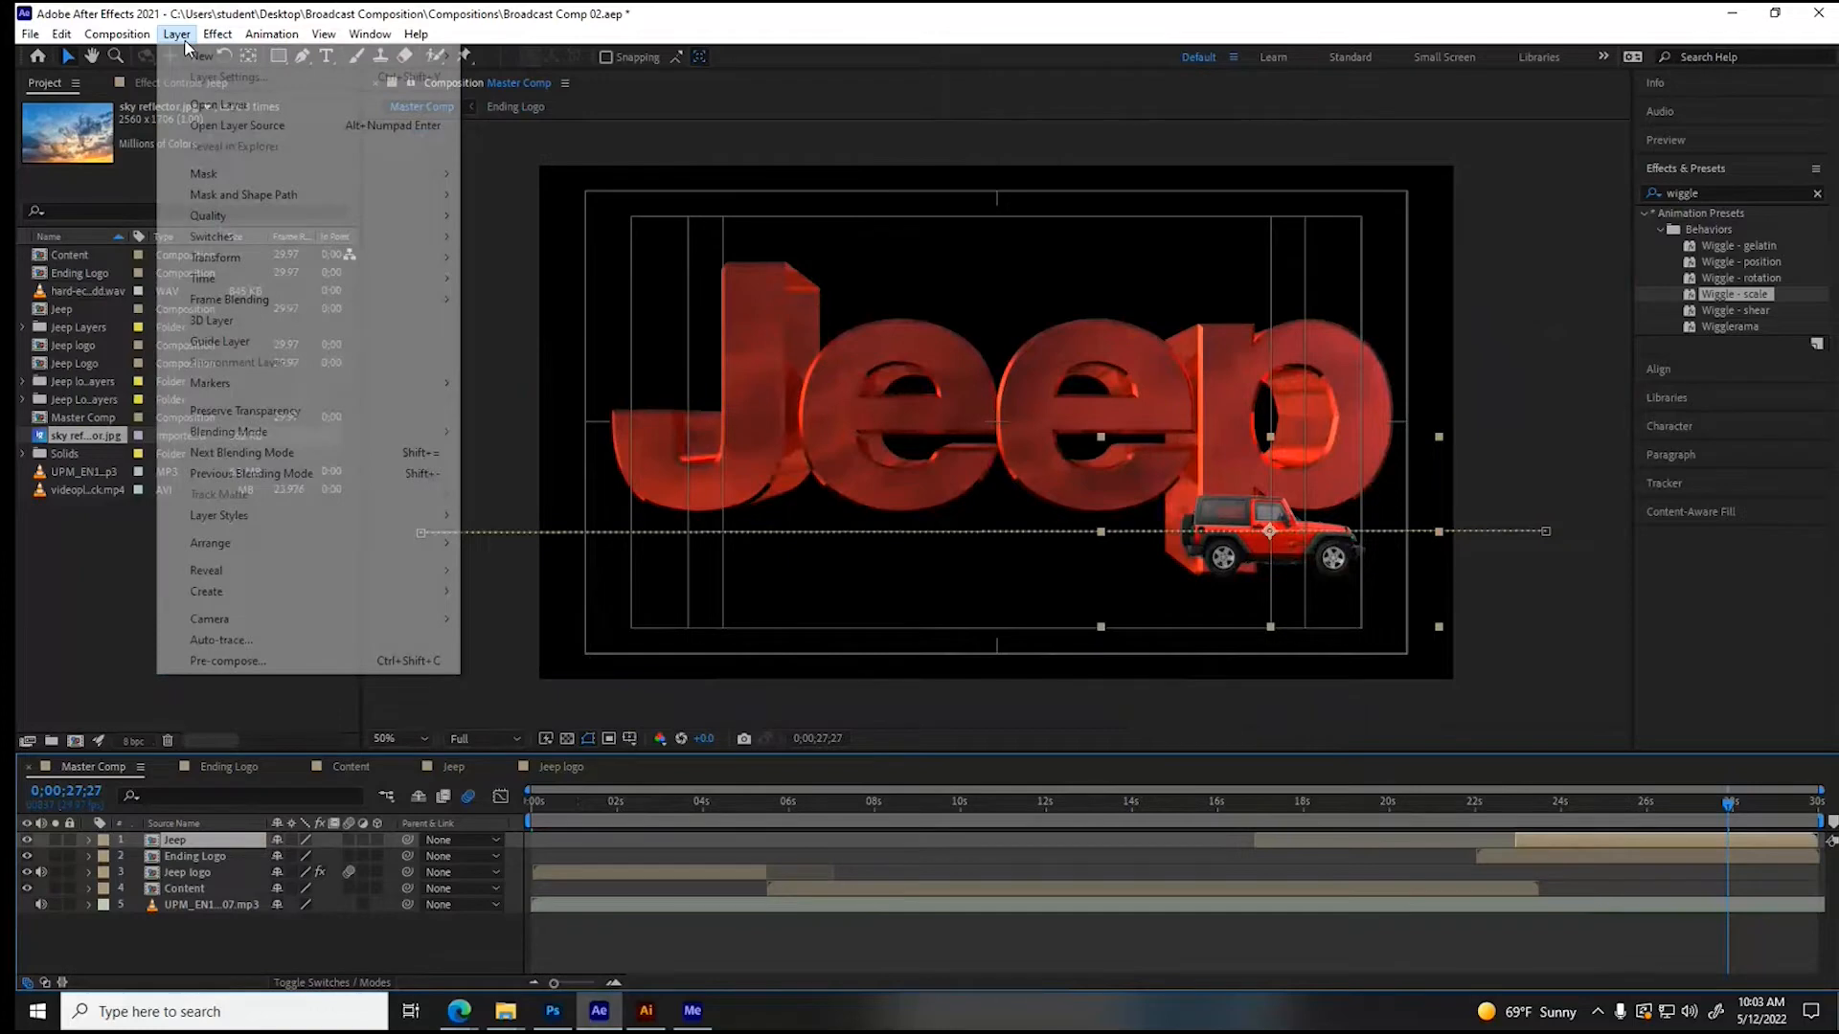
mouse_move(220, 278)
click(514, 324)
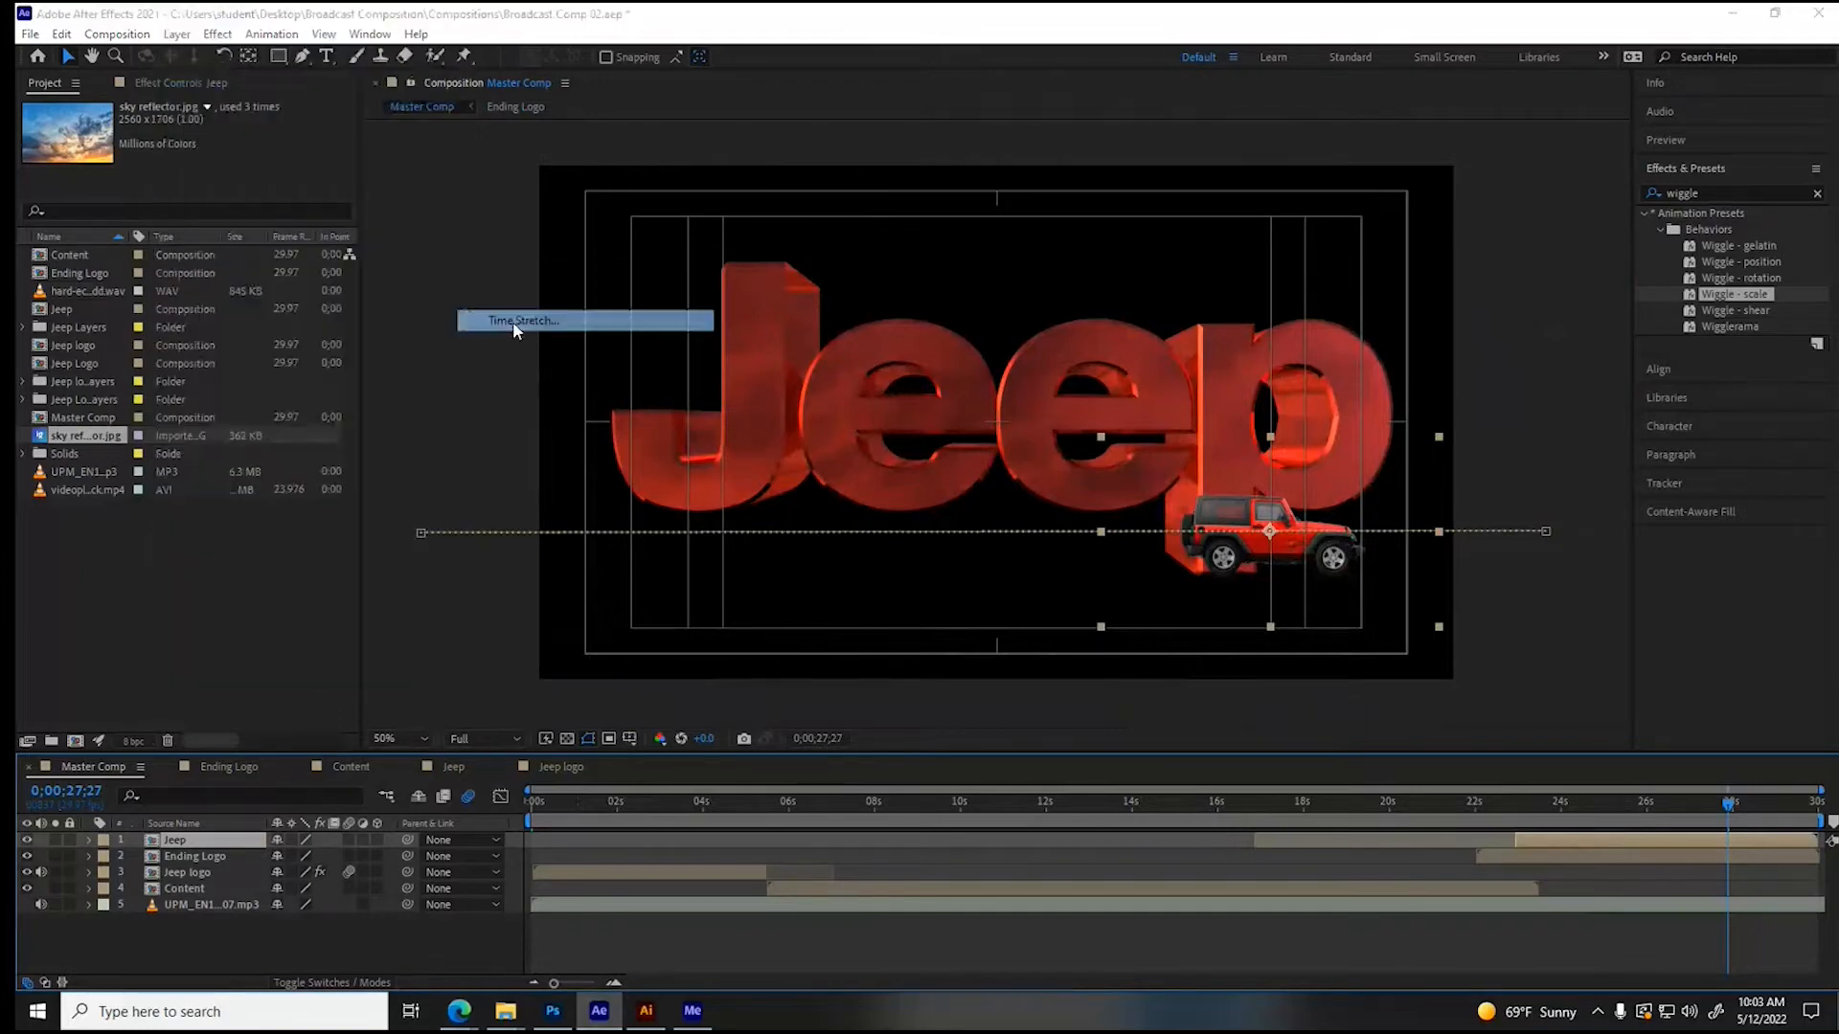
click(882, 467)
drag(883, 466, 881, 469)
text(6)
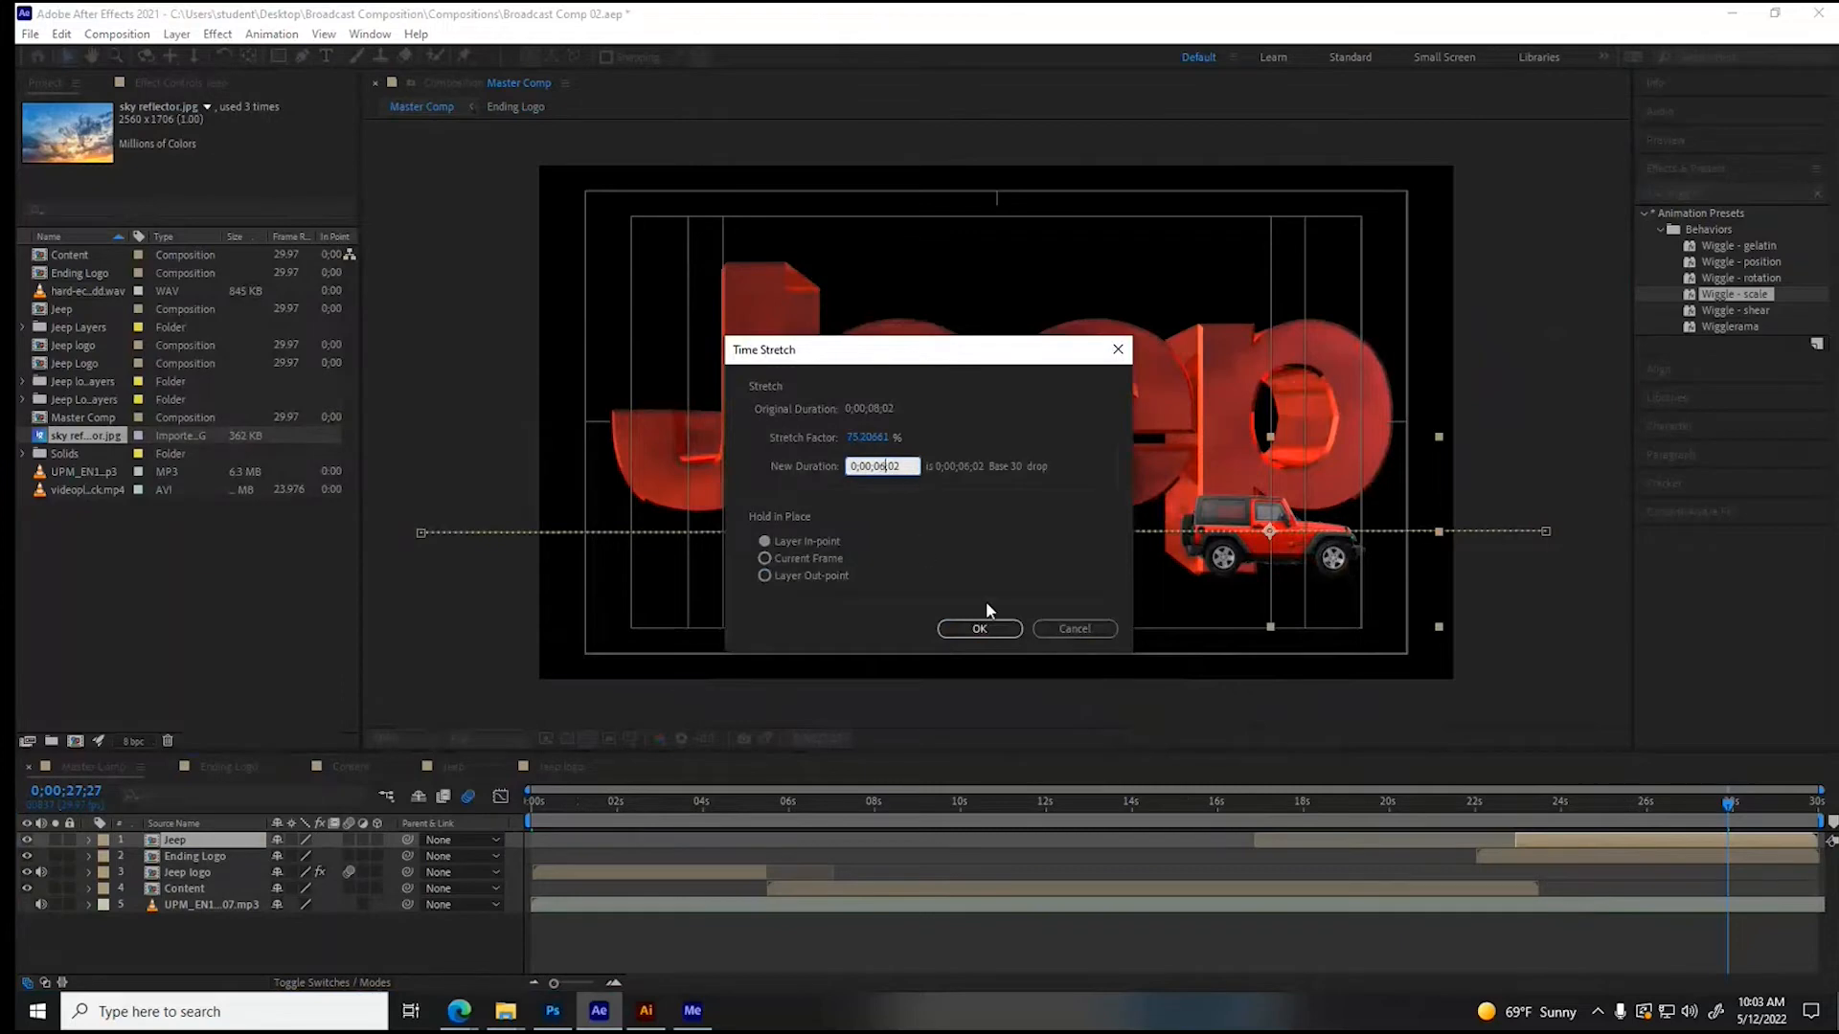
click(987, 629)
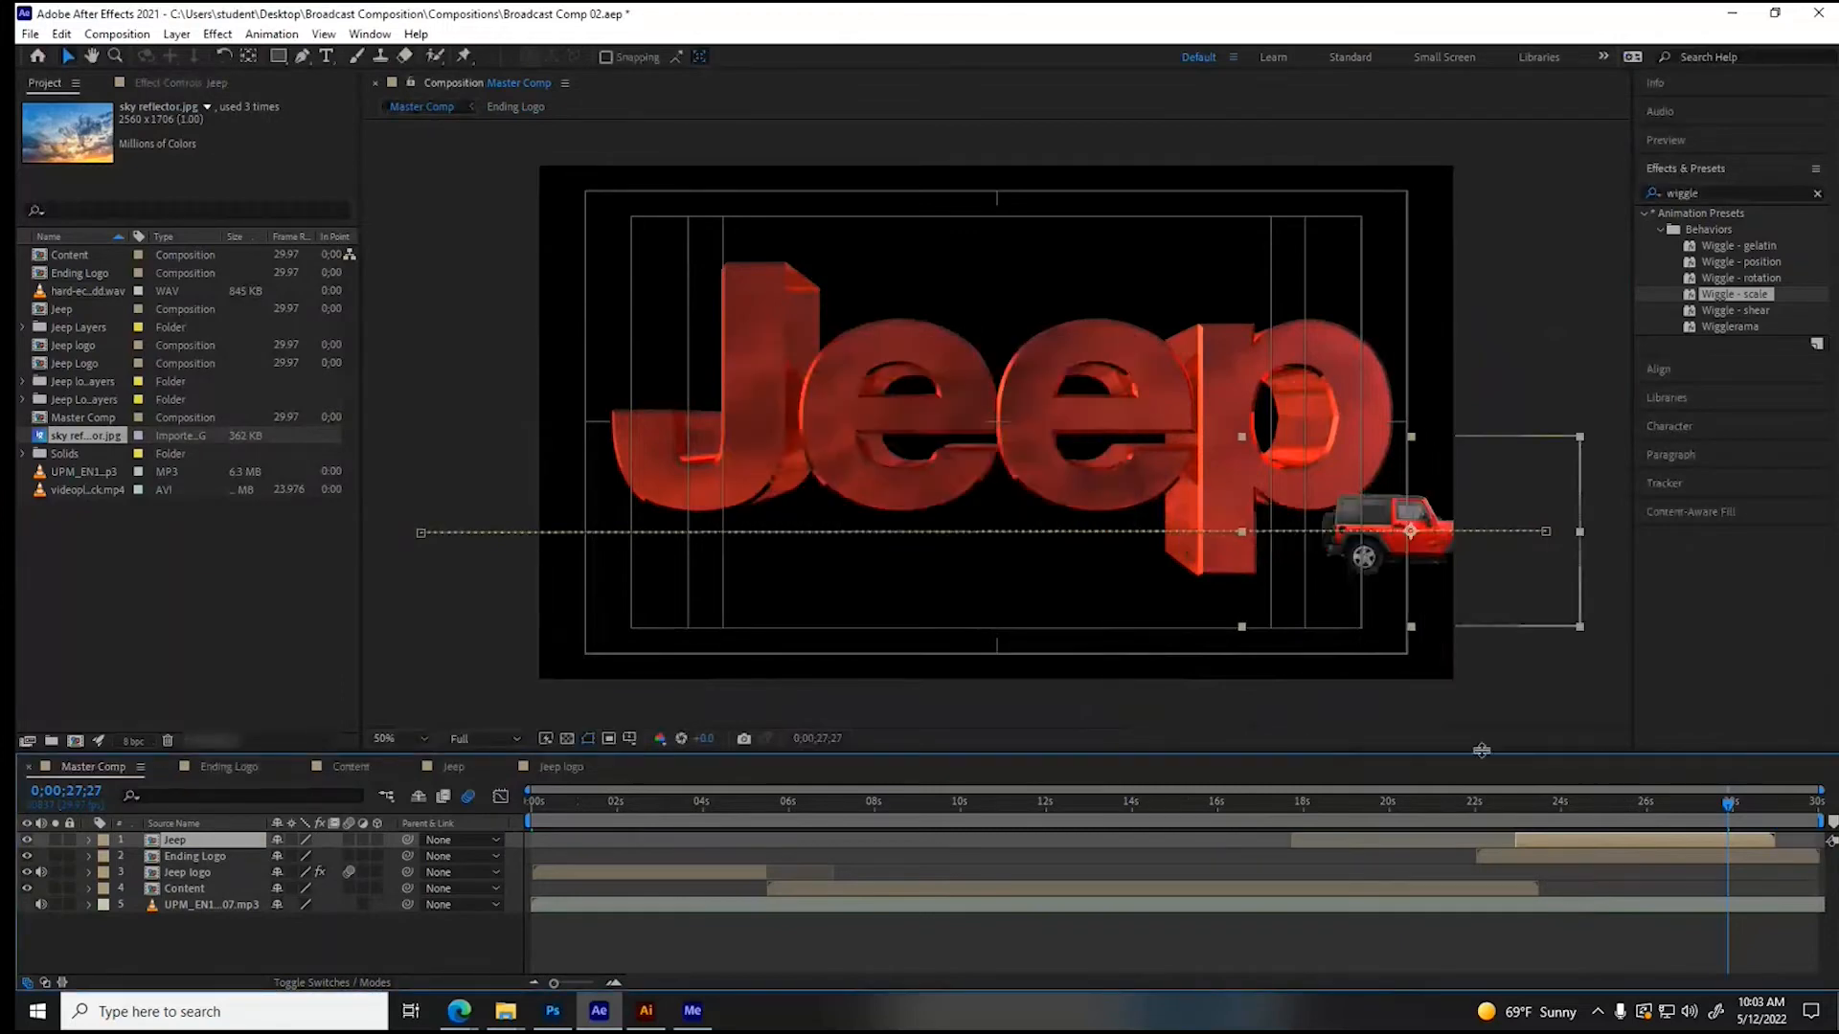
drag(1689, 835, 1655, 835)
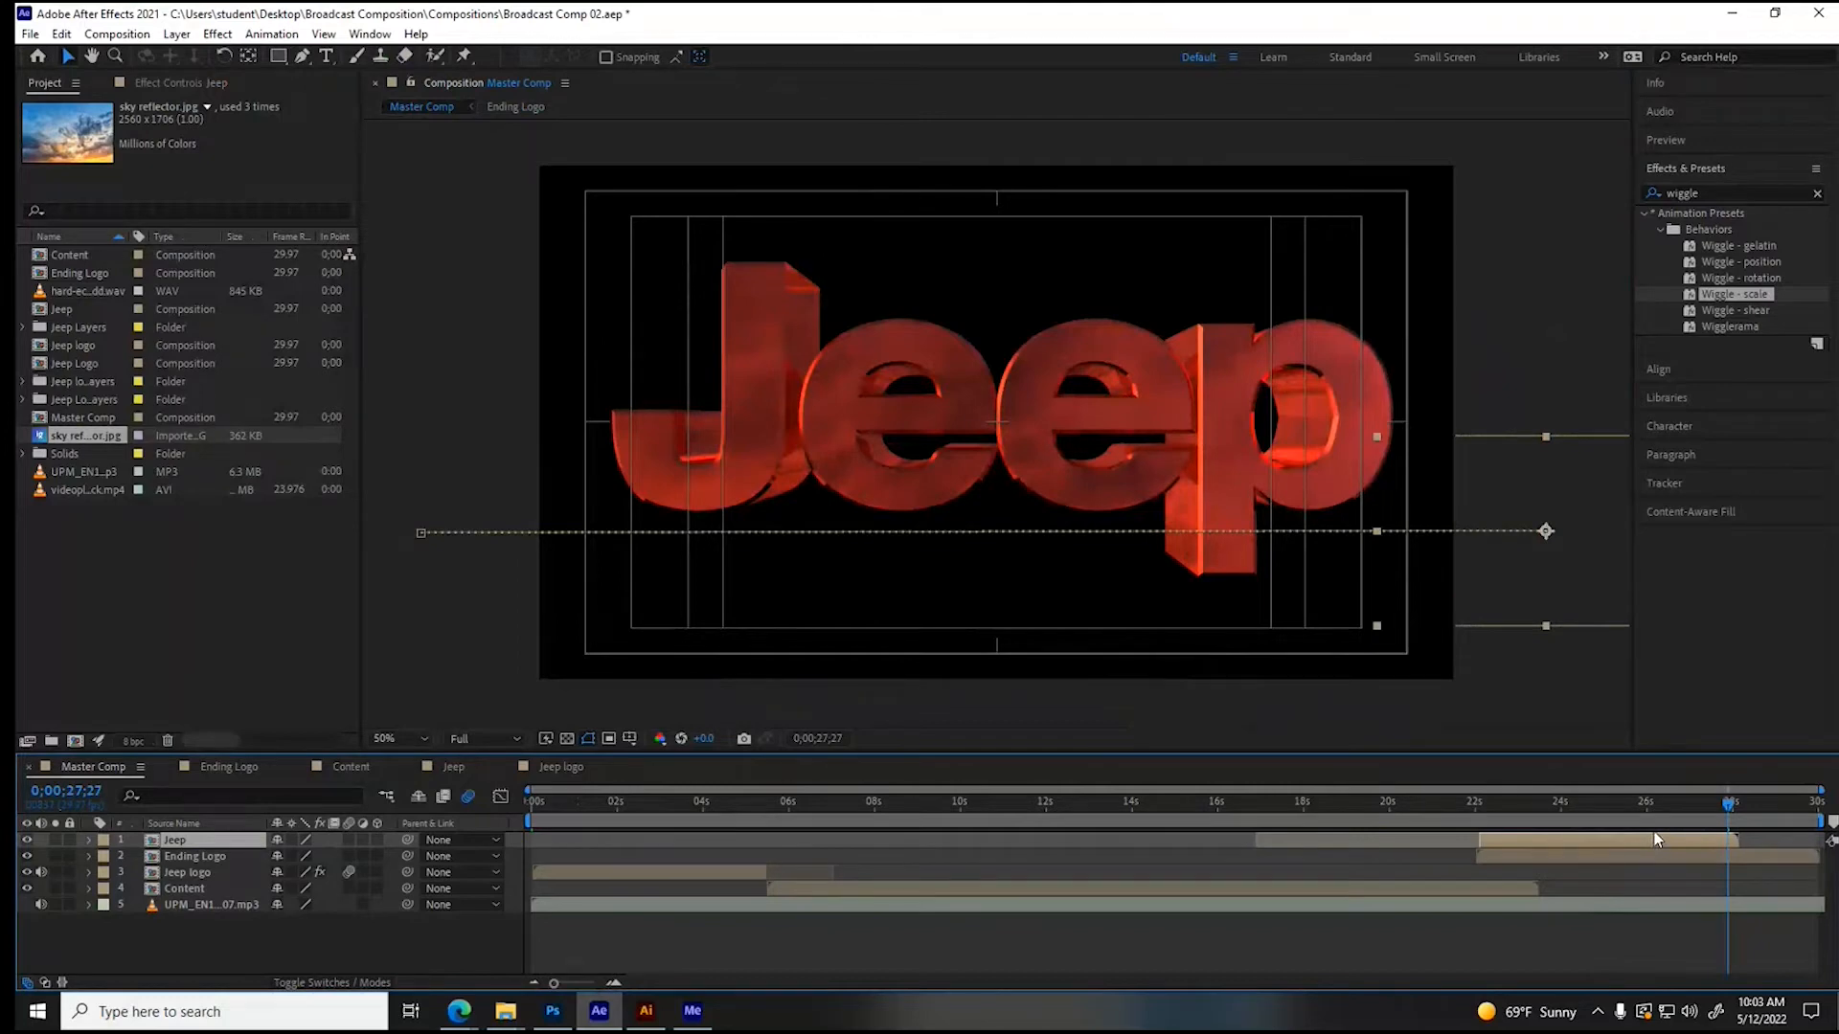
- Apply an Exposure effect to the Ending Logo layer with an exposure of 1.17, and check the ending, stopping at 0;00;24;24
click(560, 767)
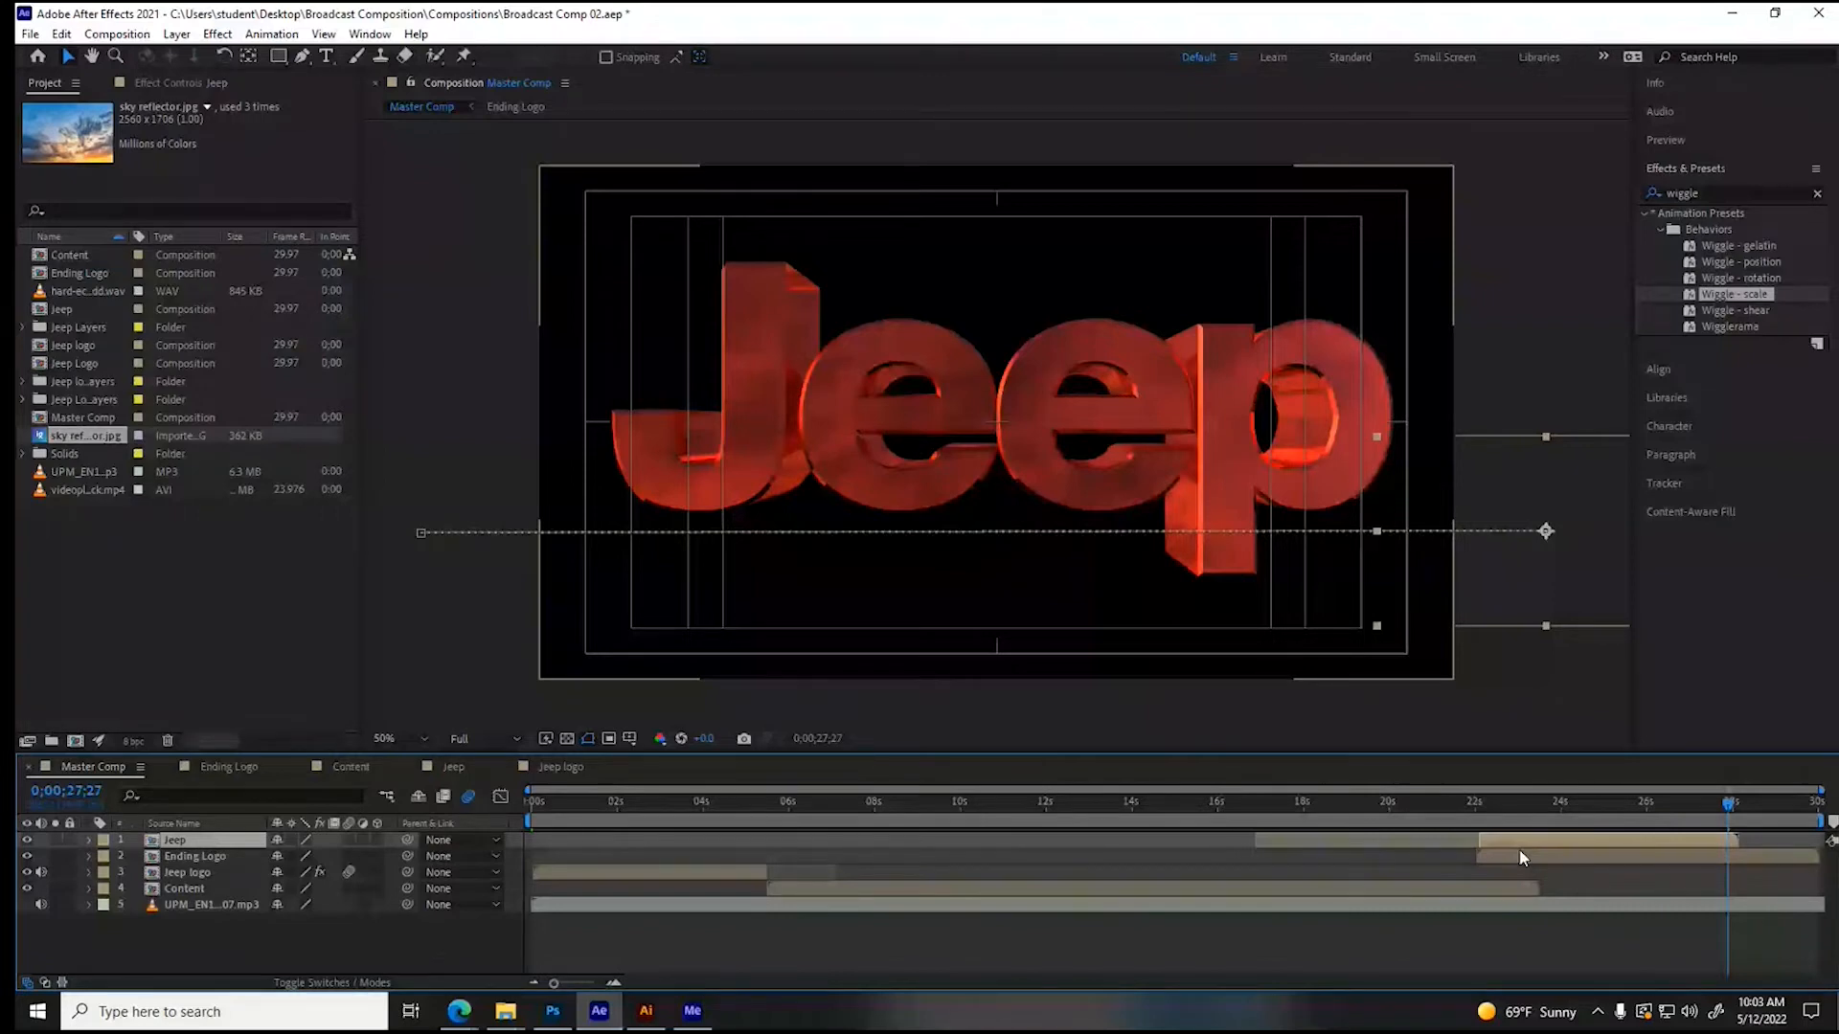
click(1524, 859)
click(218, 33)
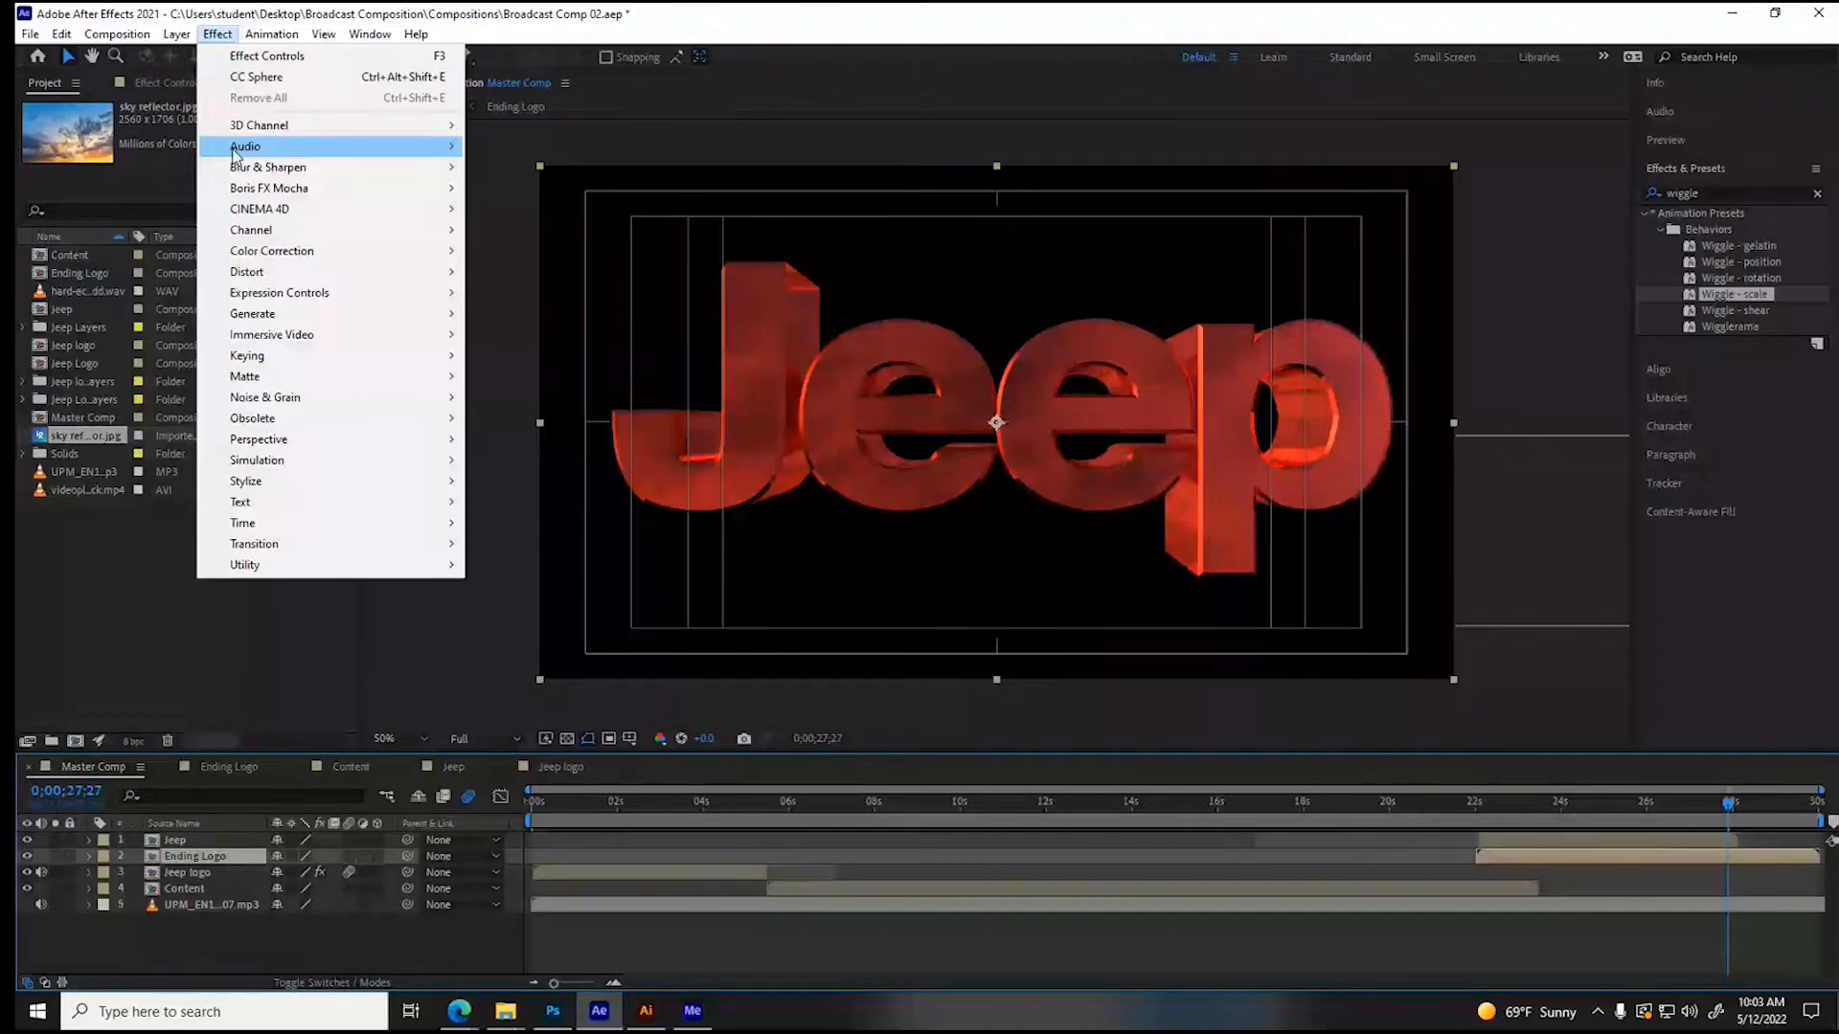
mouse_move(288, 251)
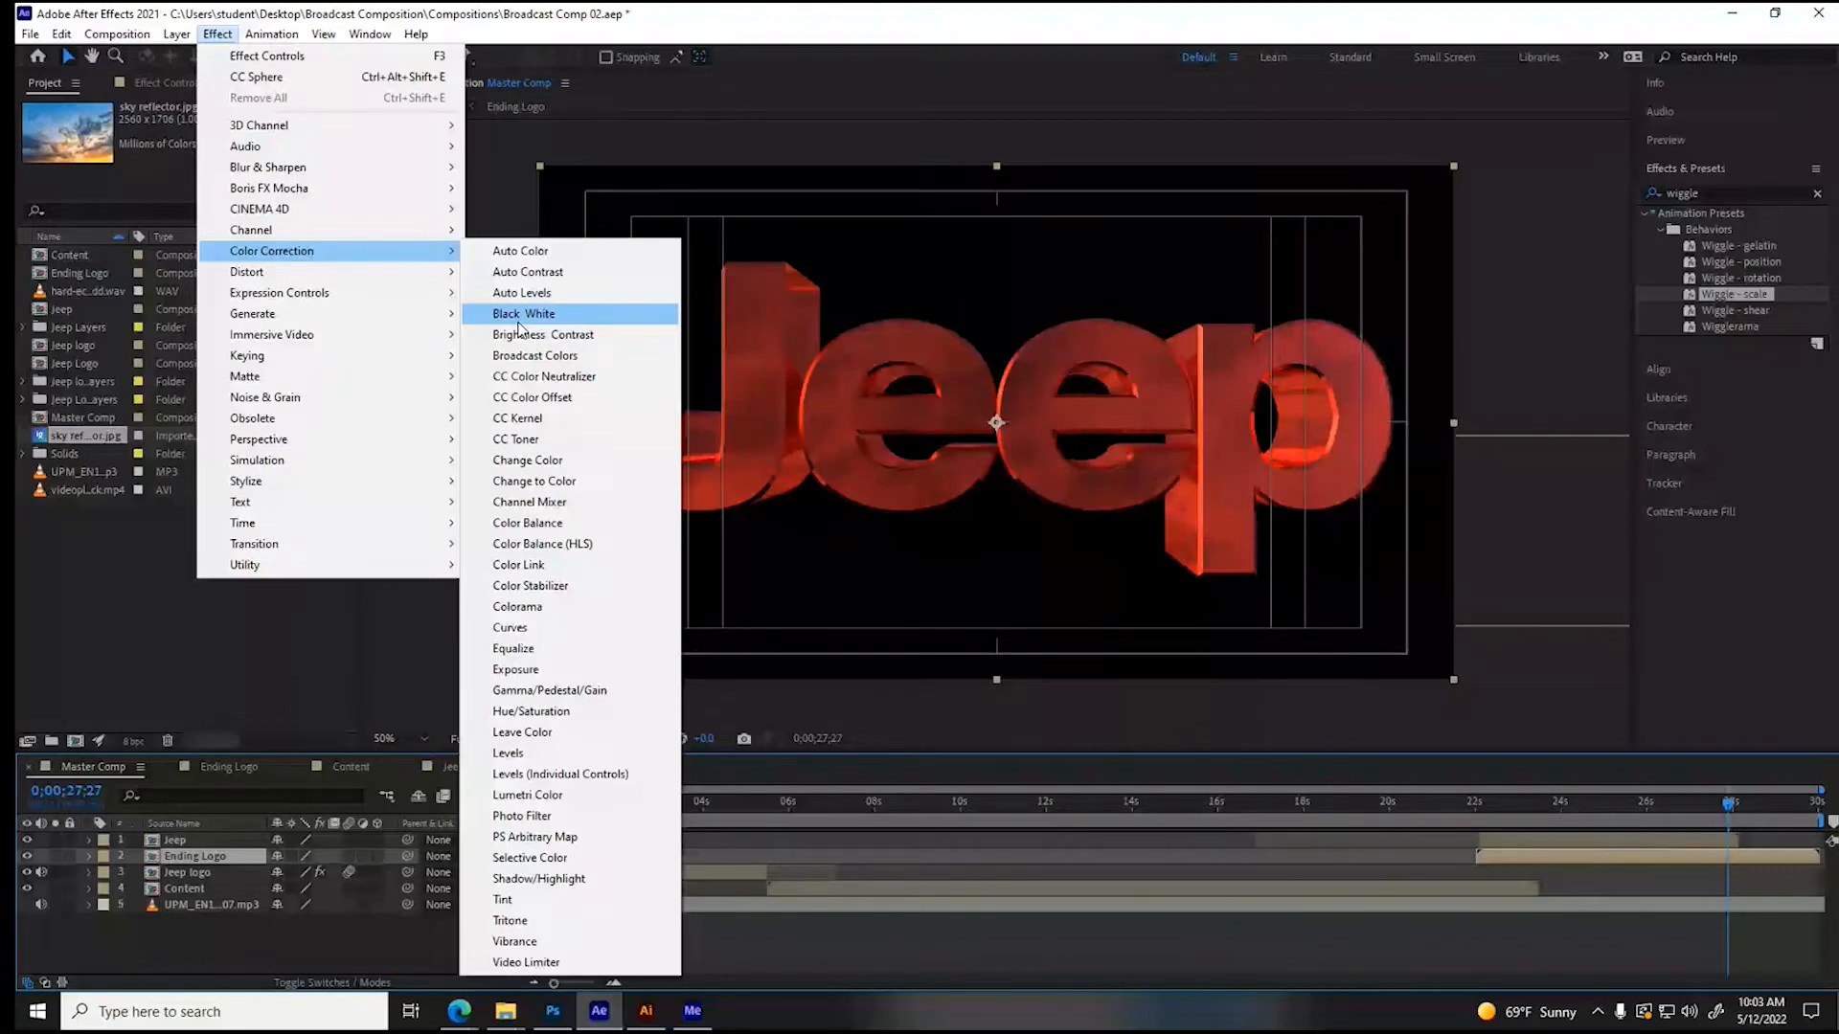
click(520, 668)
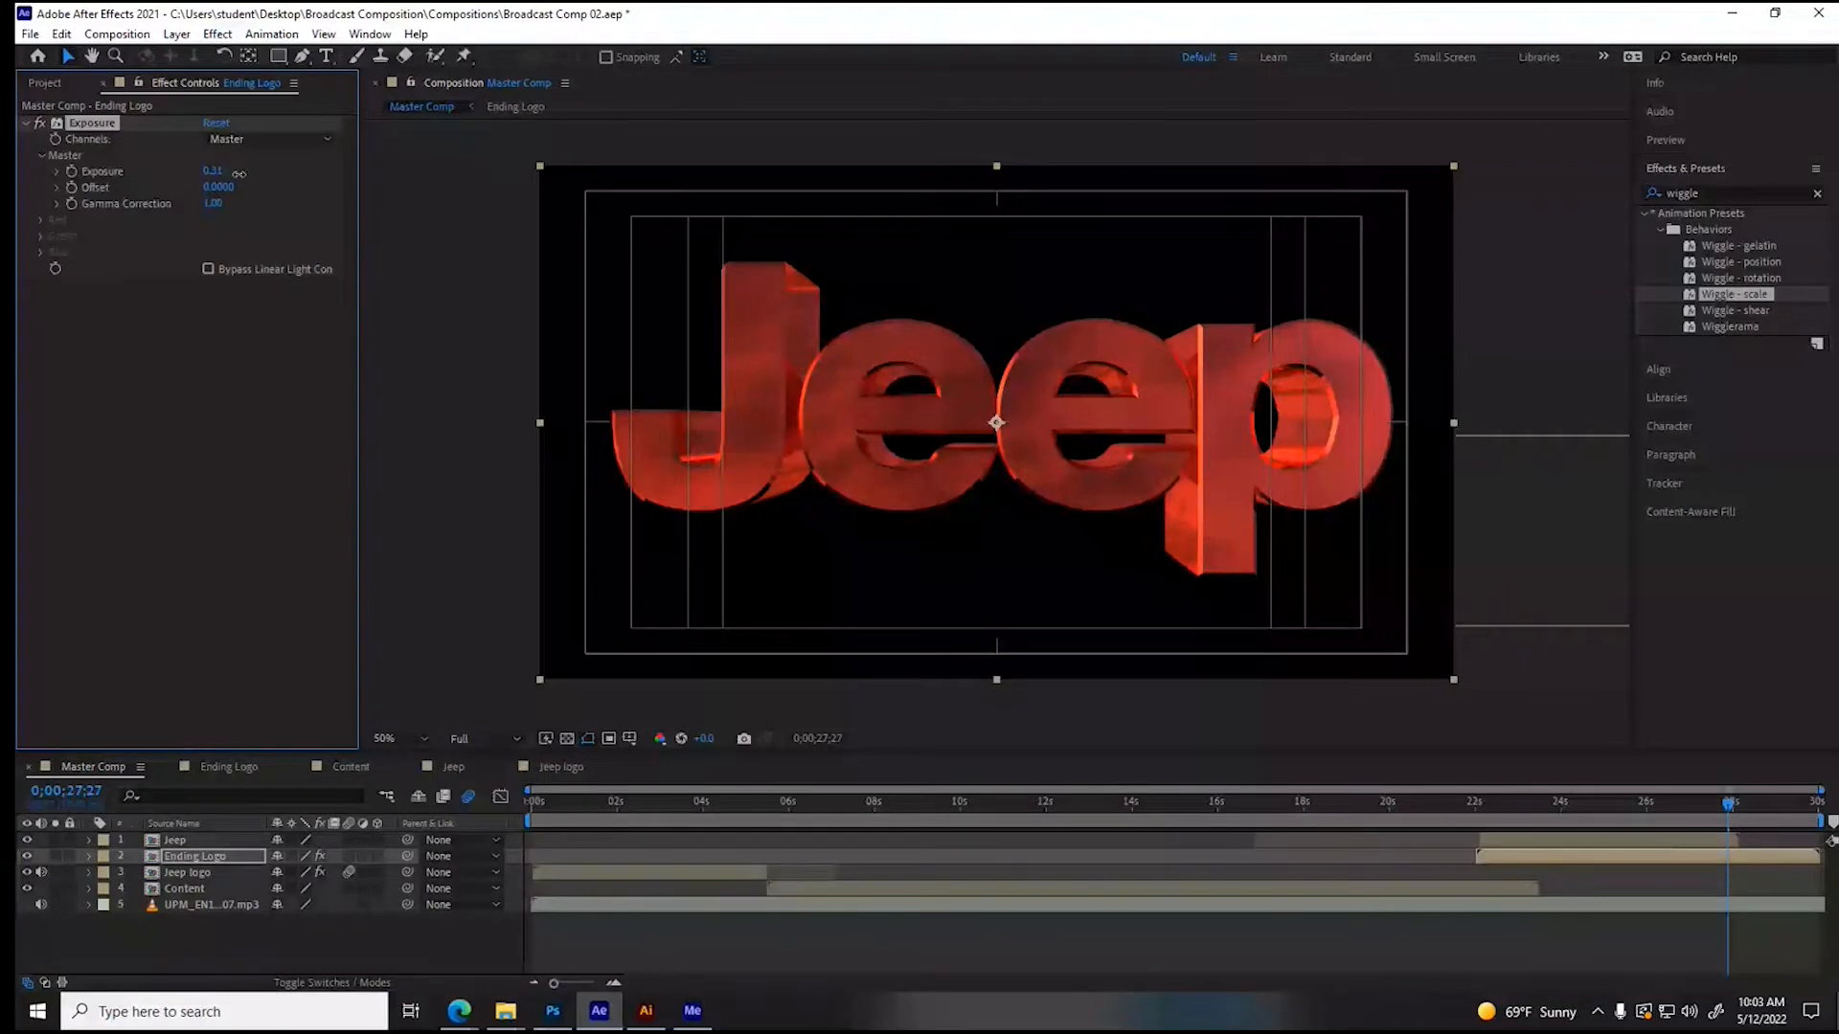
drag(239, 173, 327, 181)
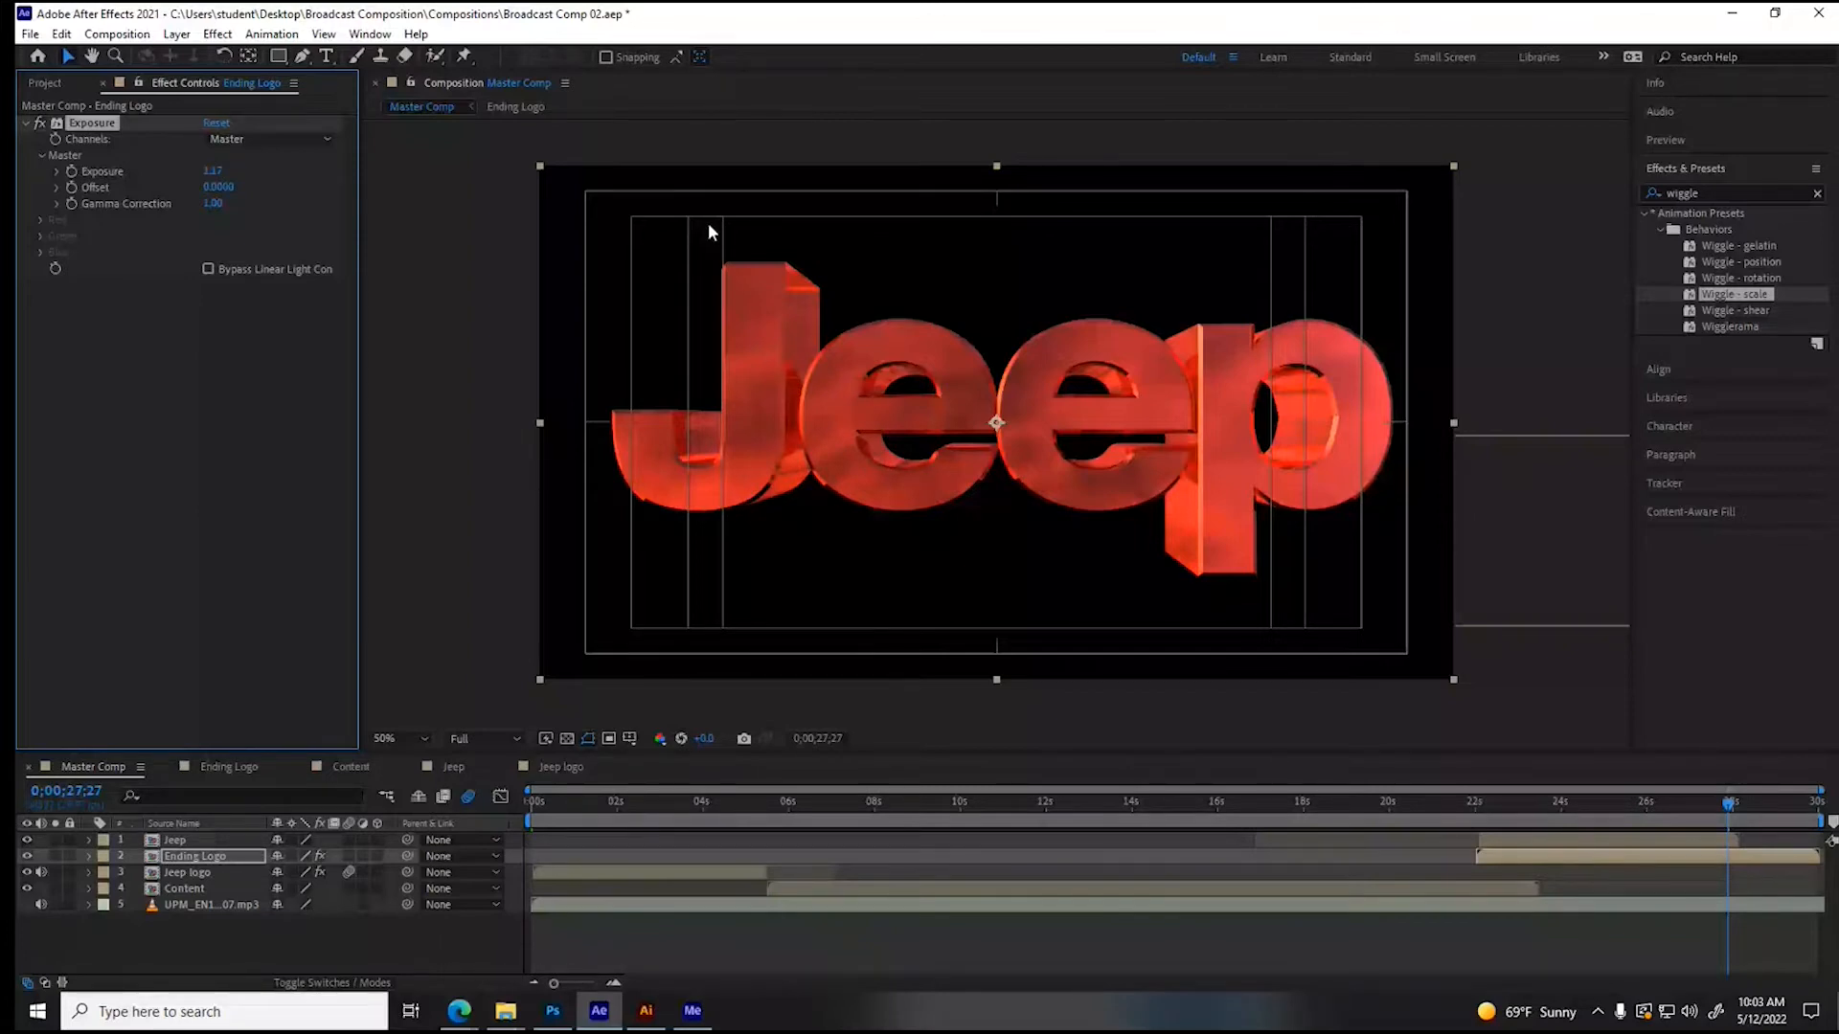
click(1638, 804)
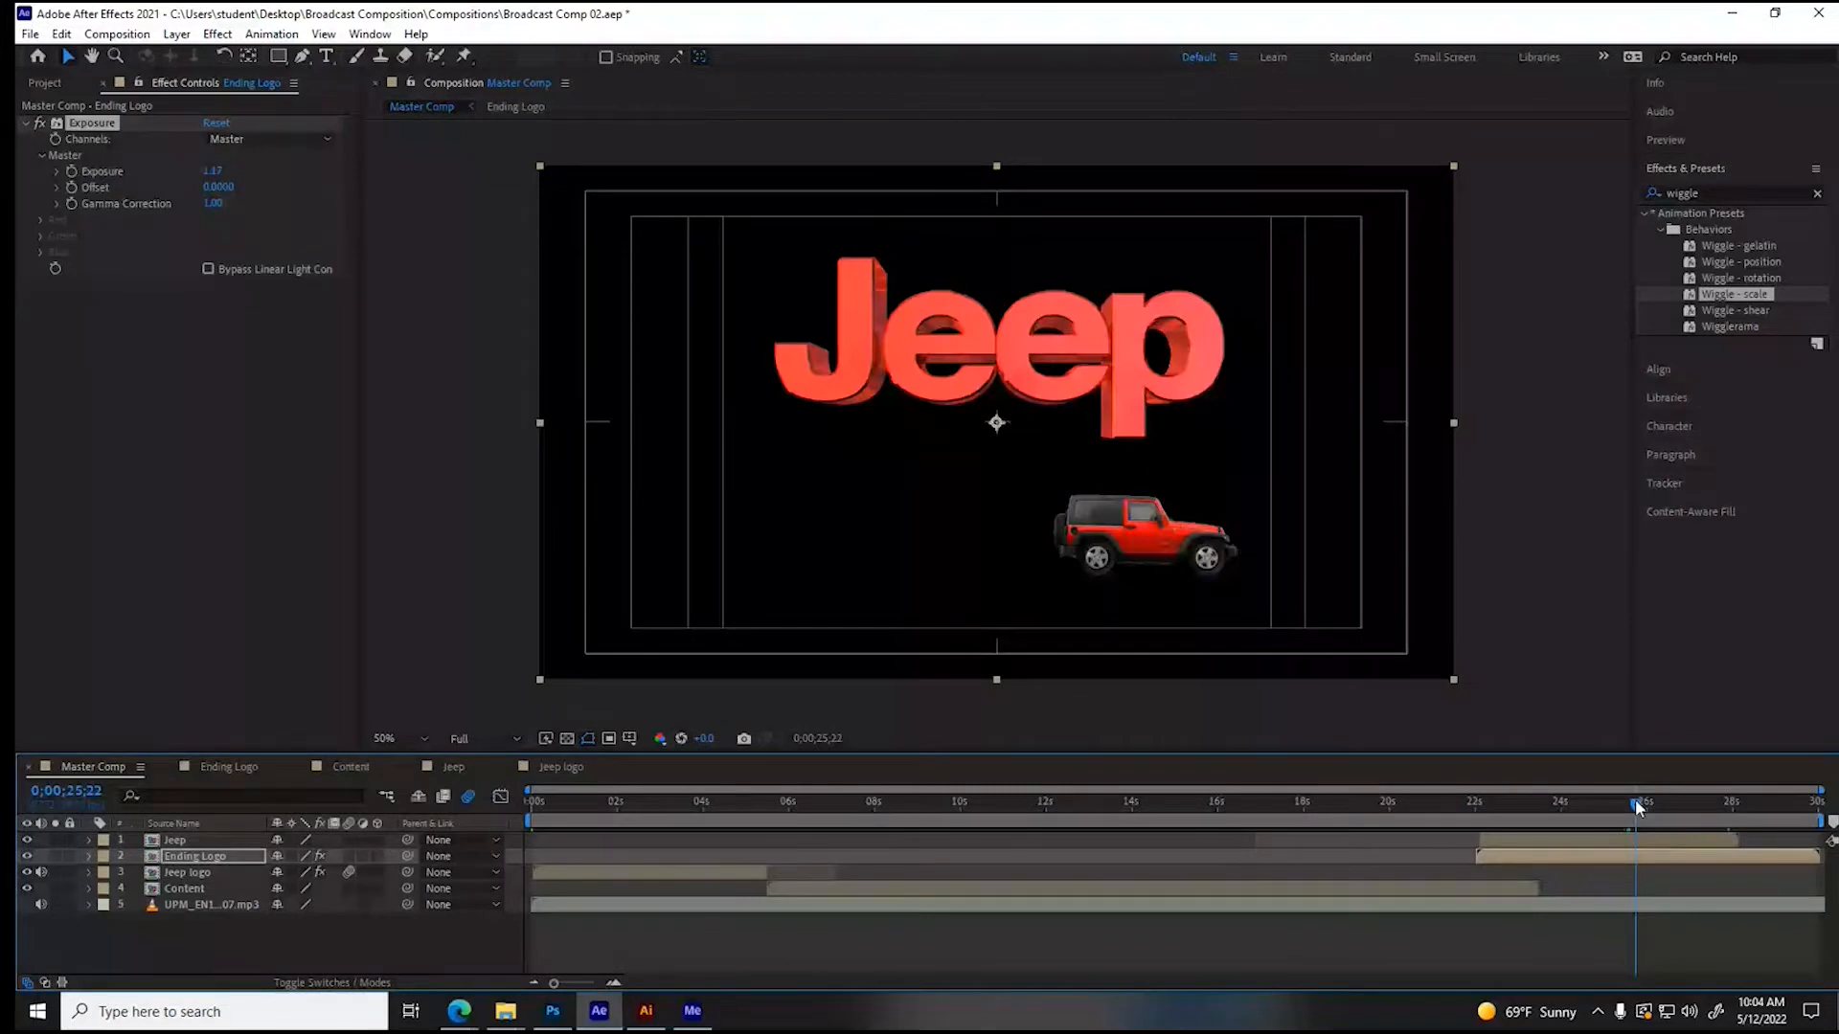
drag(1638, 808, 1515, 810)
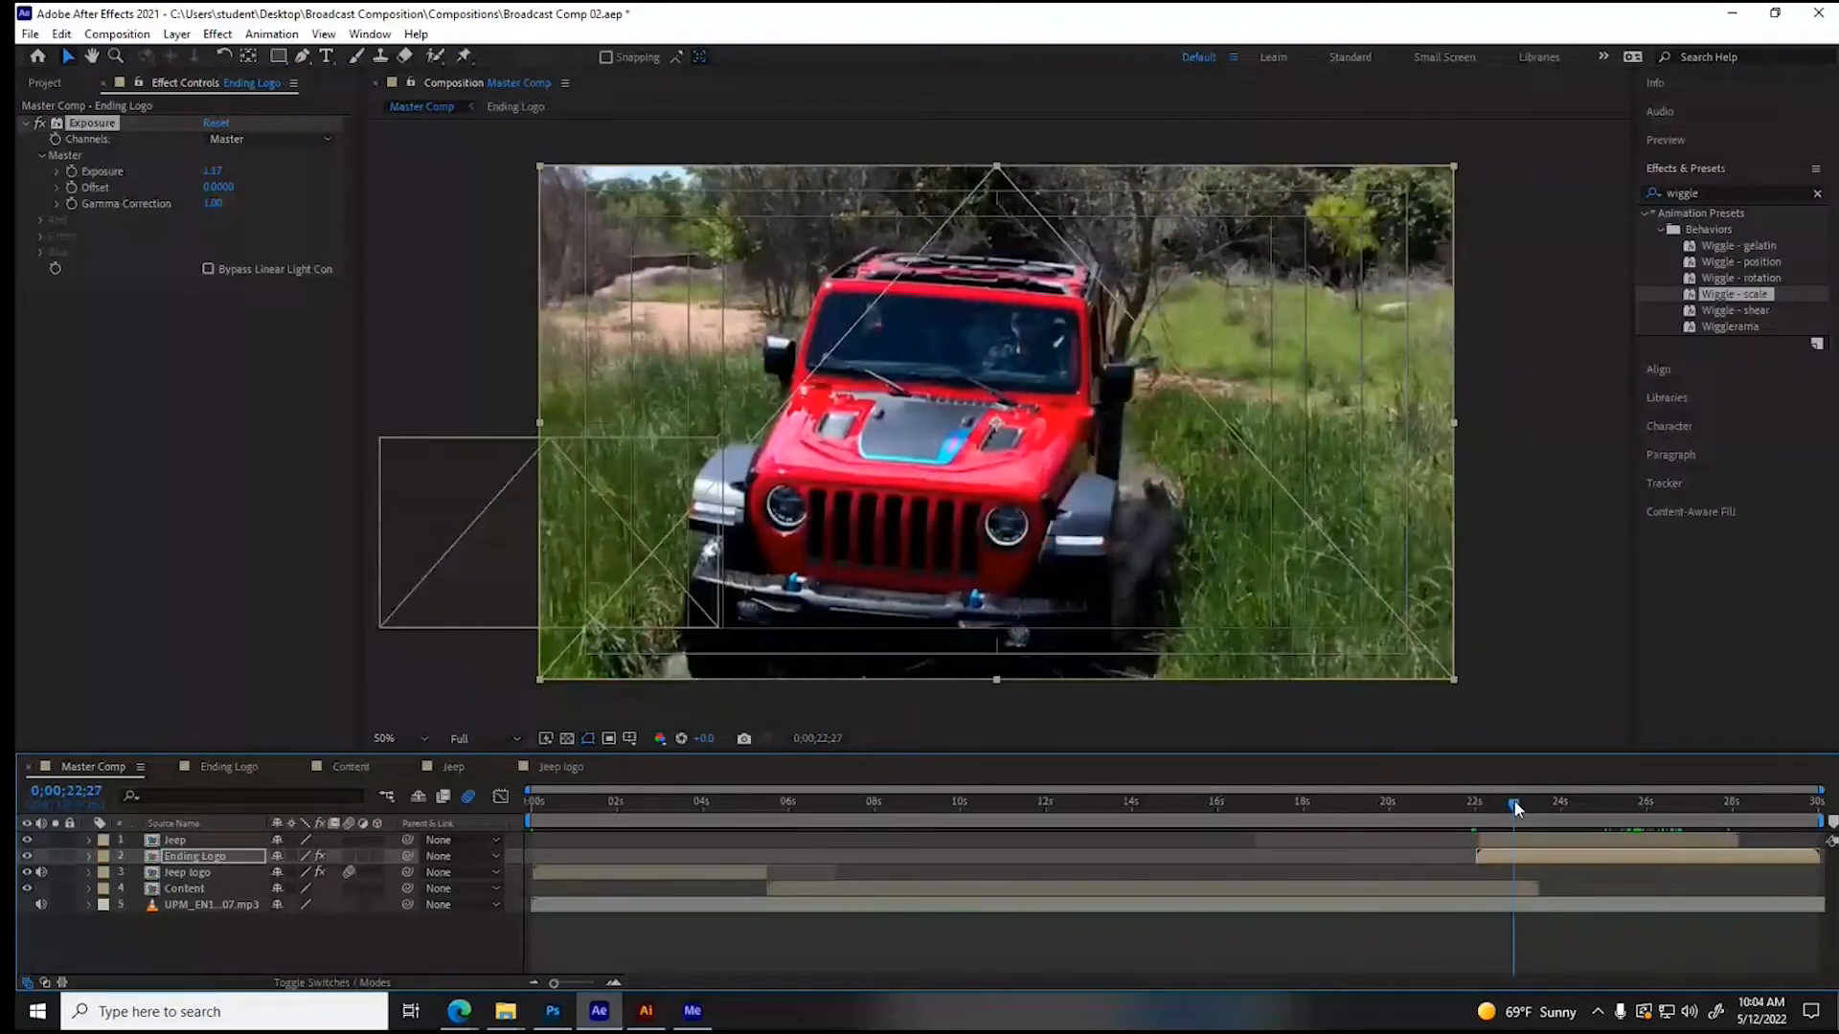
drag(1515, 809, 1528, 807)
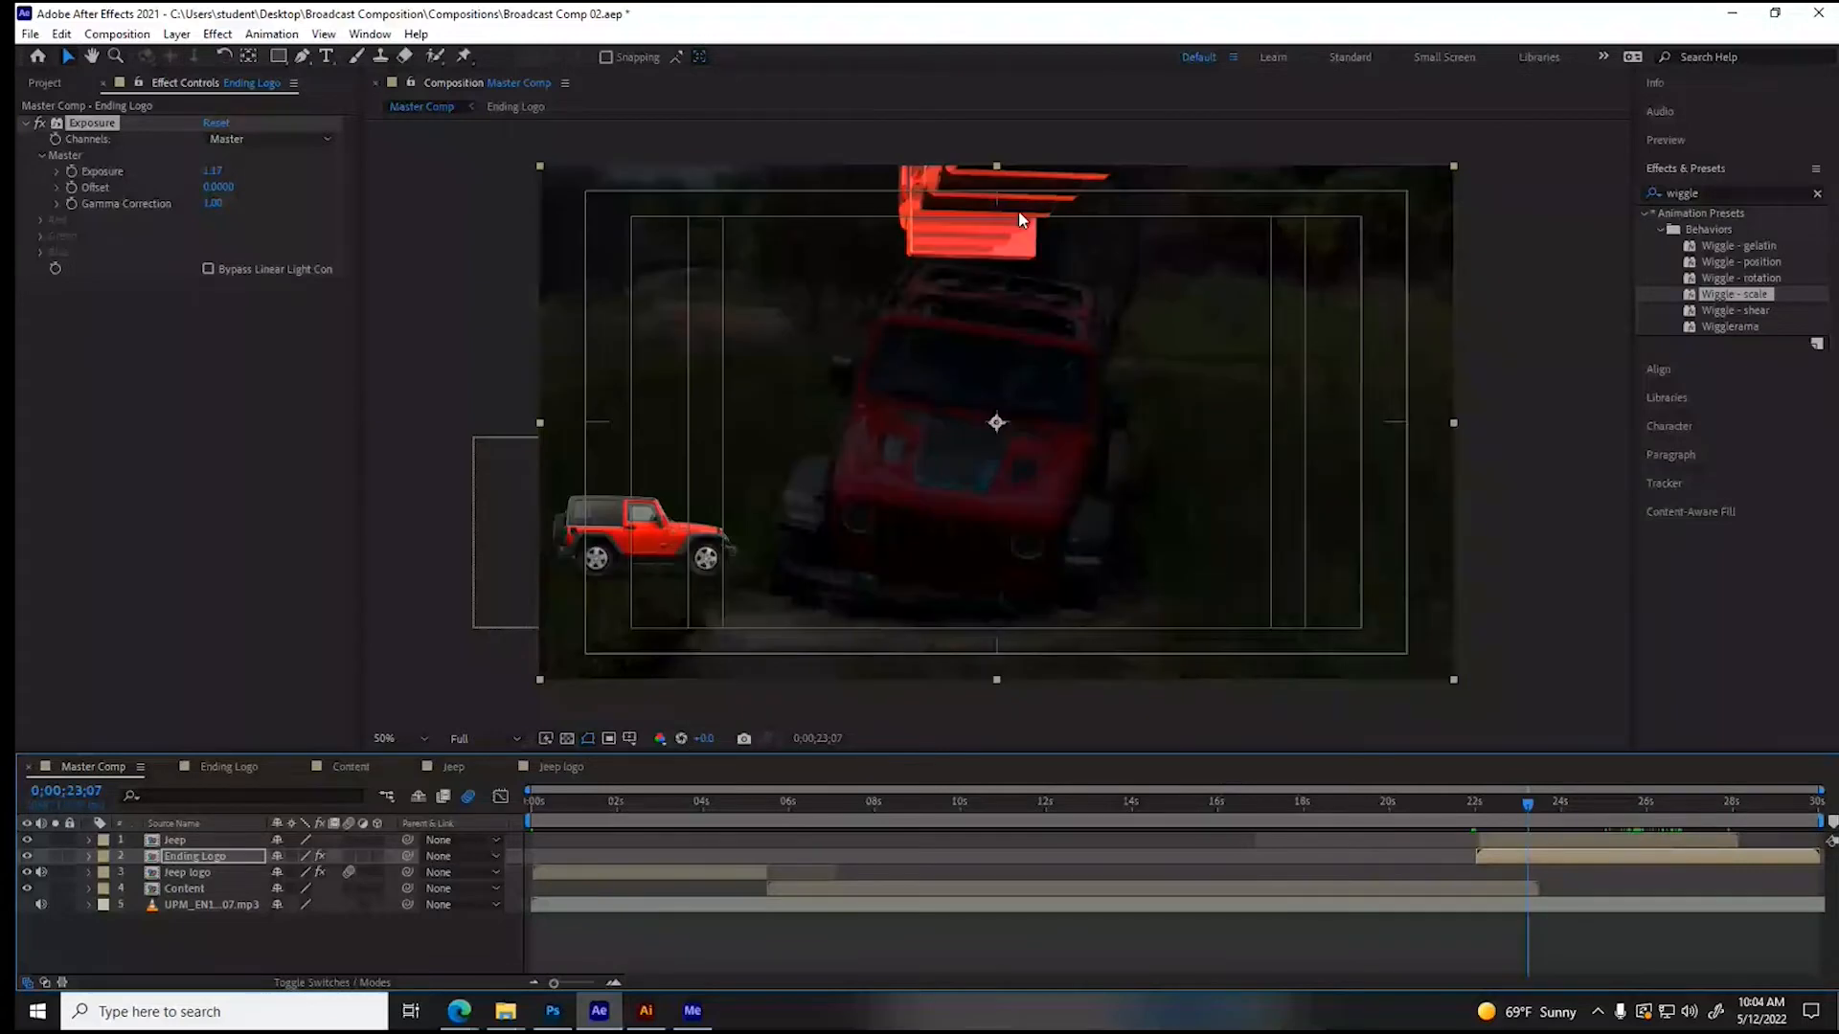
drag(1529, 807, 1747, 809)
click(1594, 802)
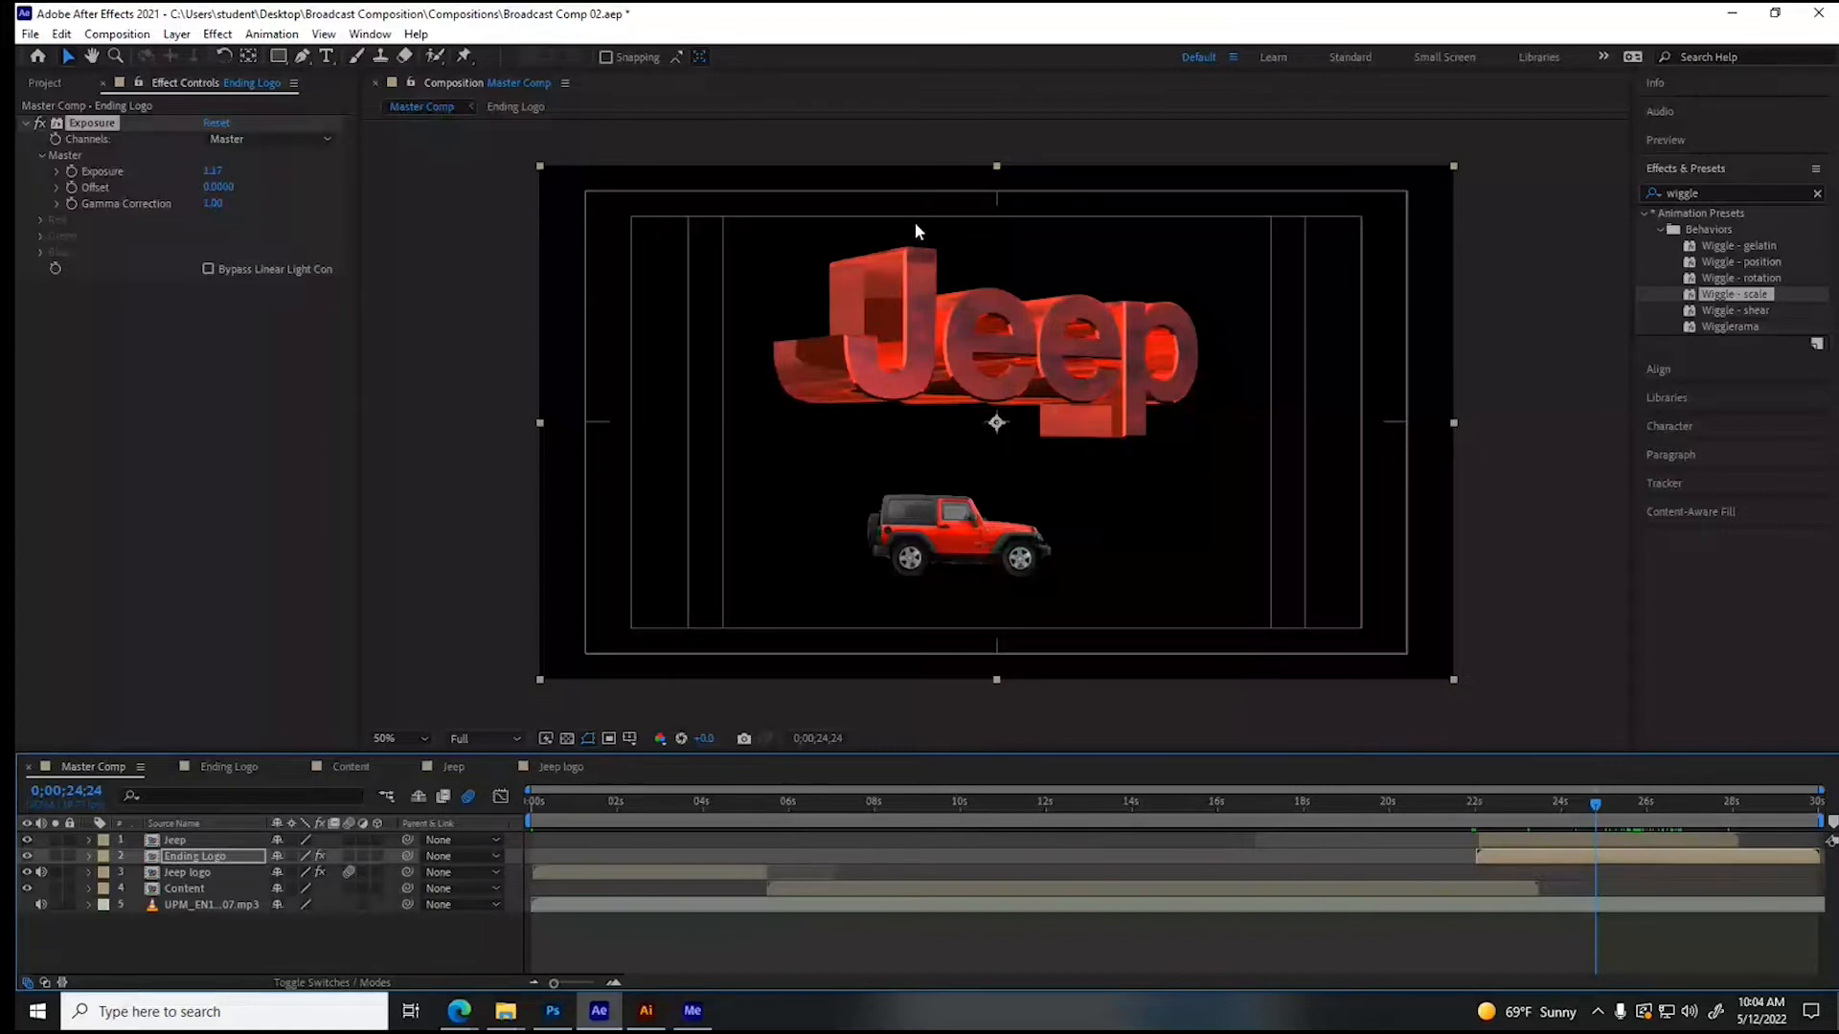
- Switch to the Edge browser, search for "moab desert" in a new tab, and show the image results
key(alt+Tab)
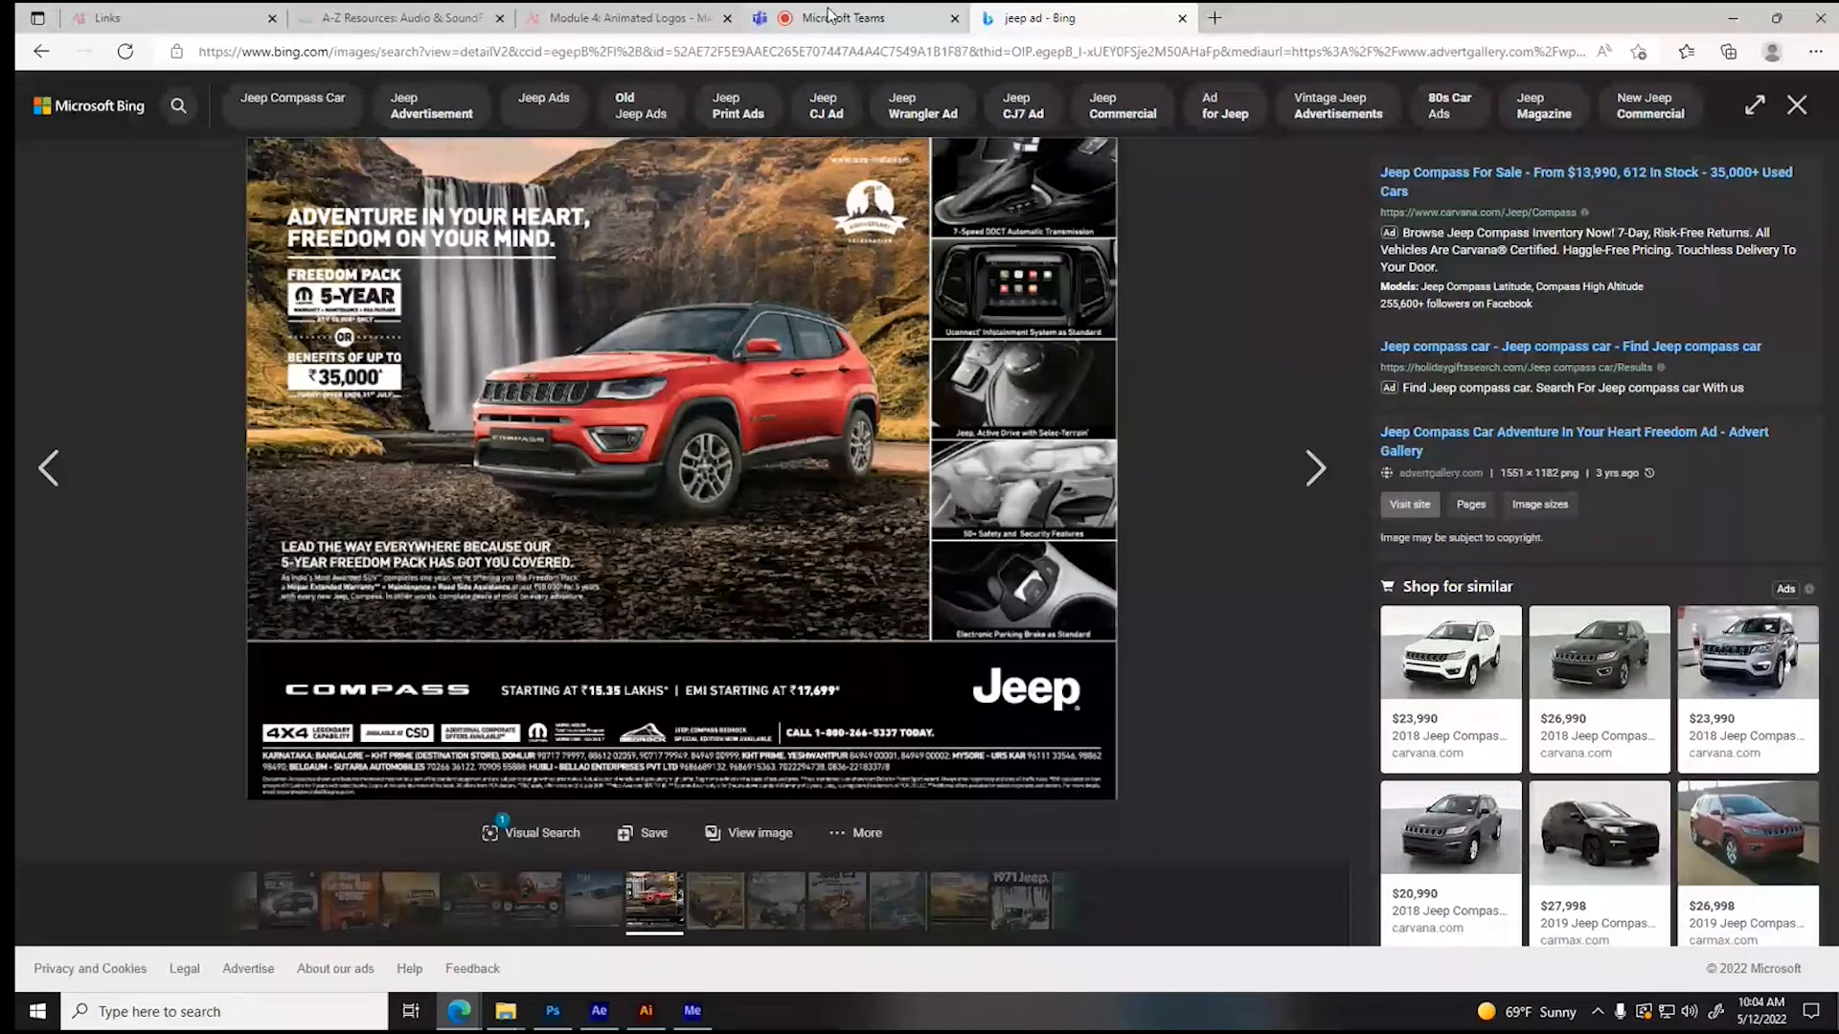
key(ctrl+t)
text(moab)
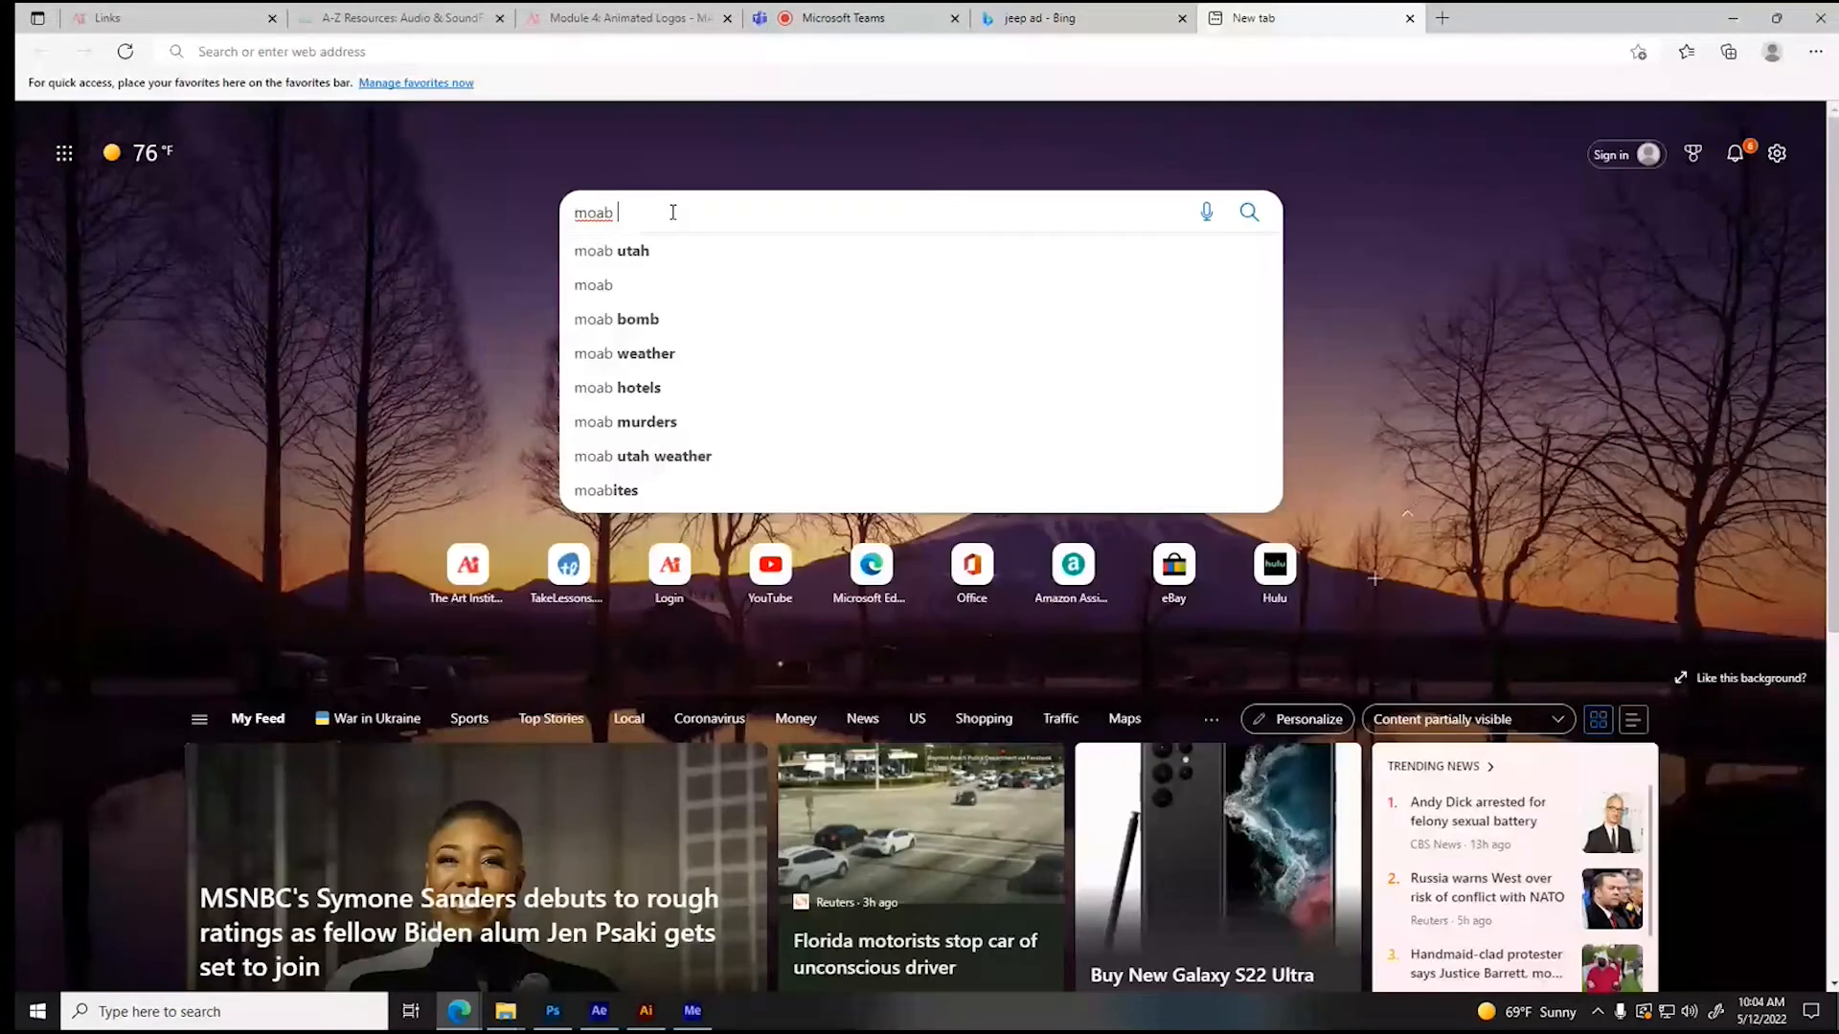
text(desert)
key(Return)
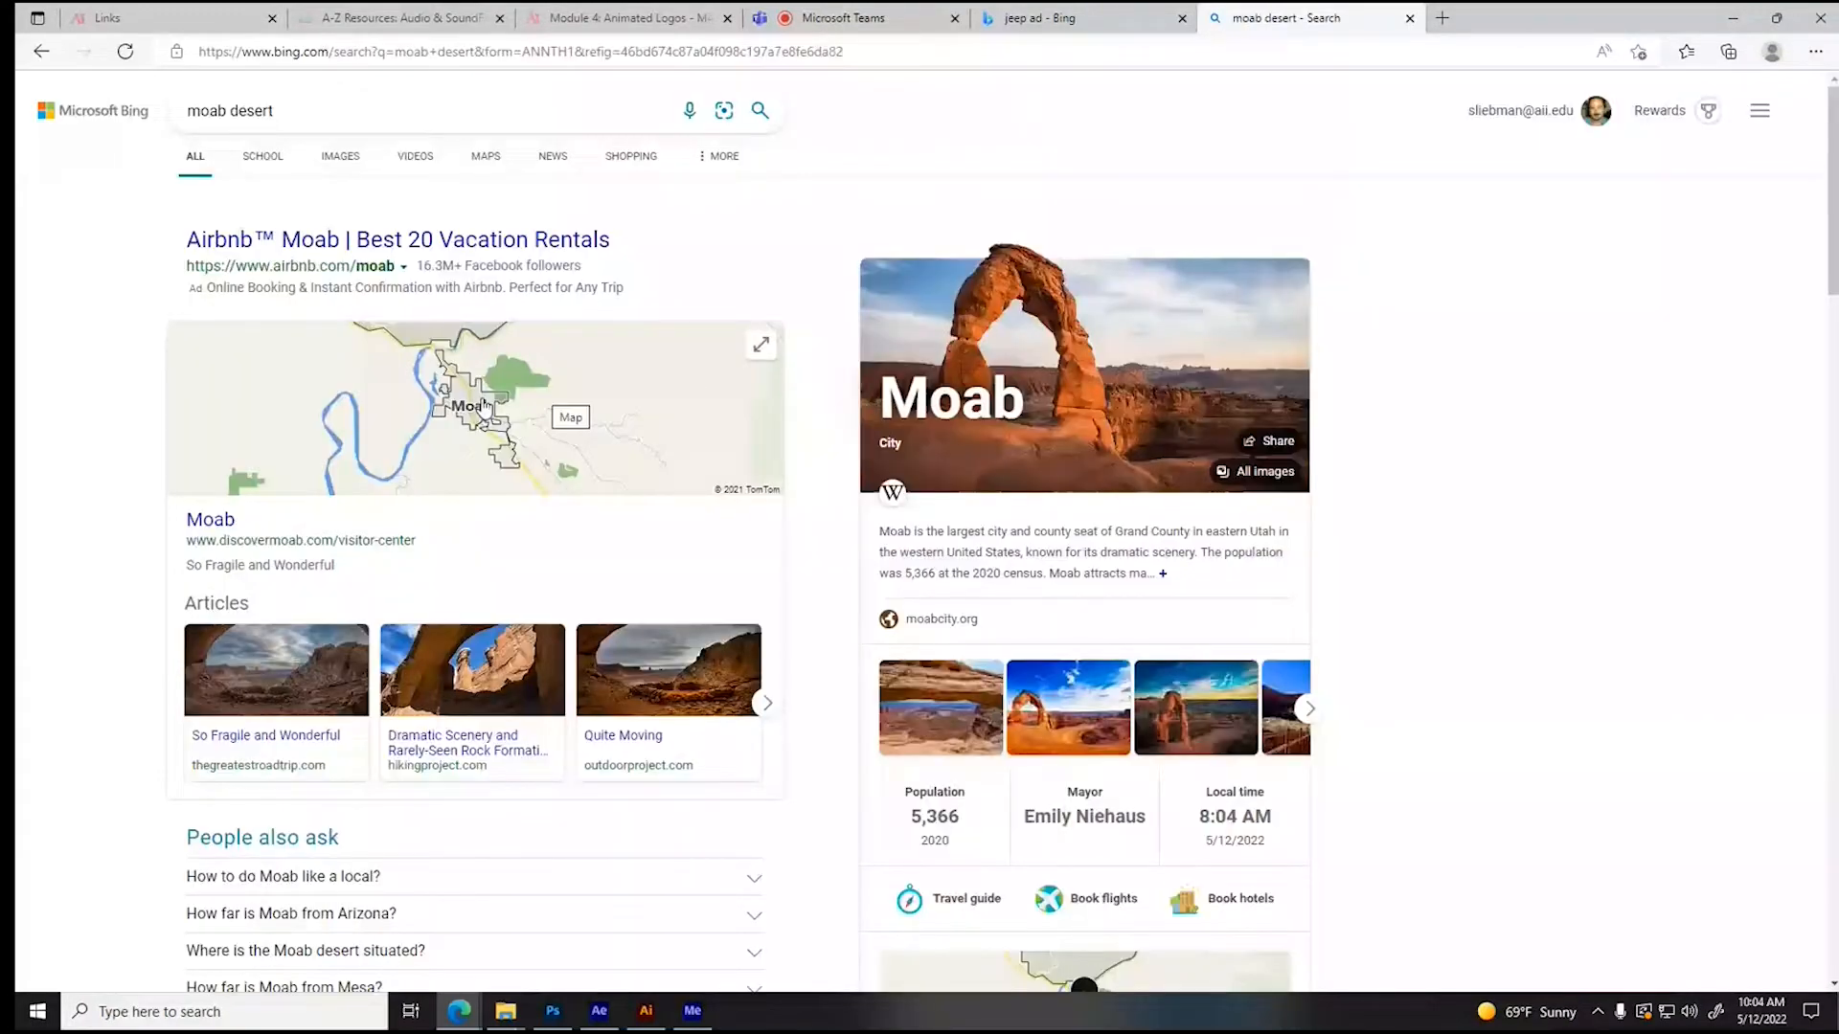
scroll(483, 407, down, 4)
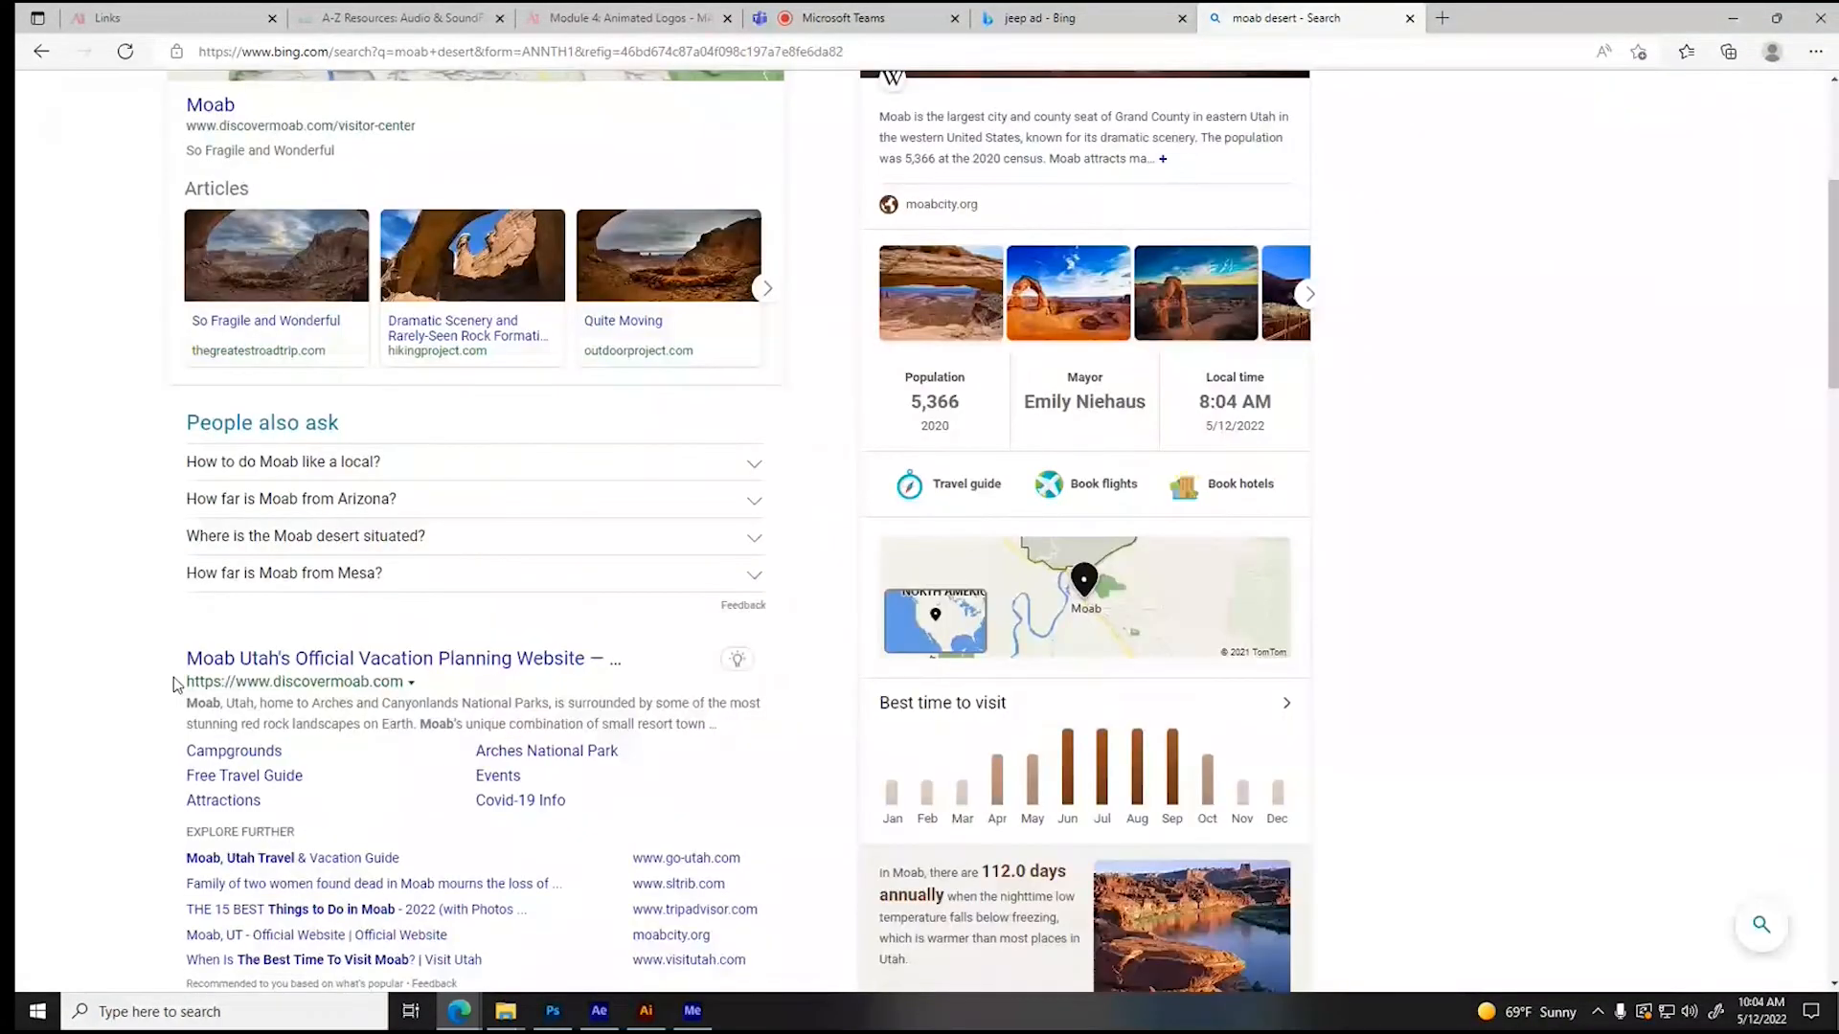
click(340, 156)
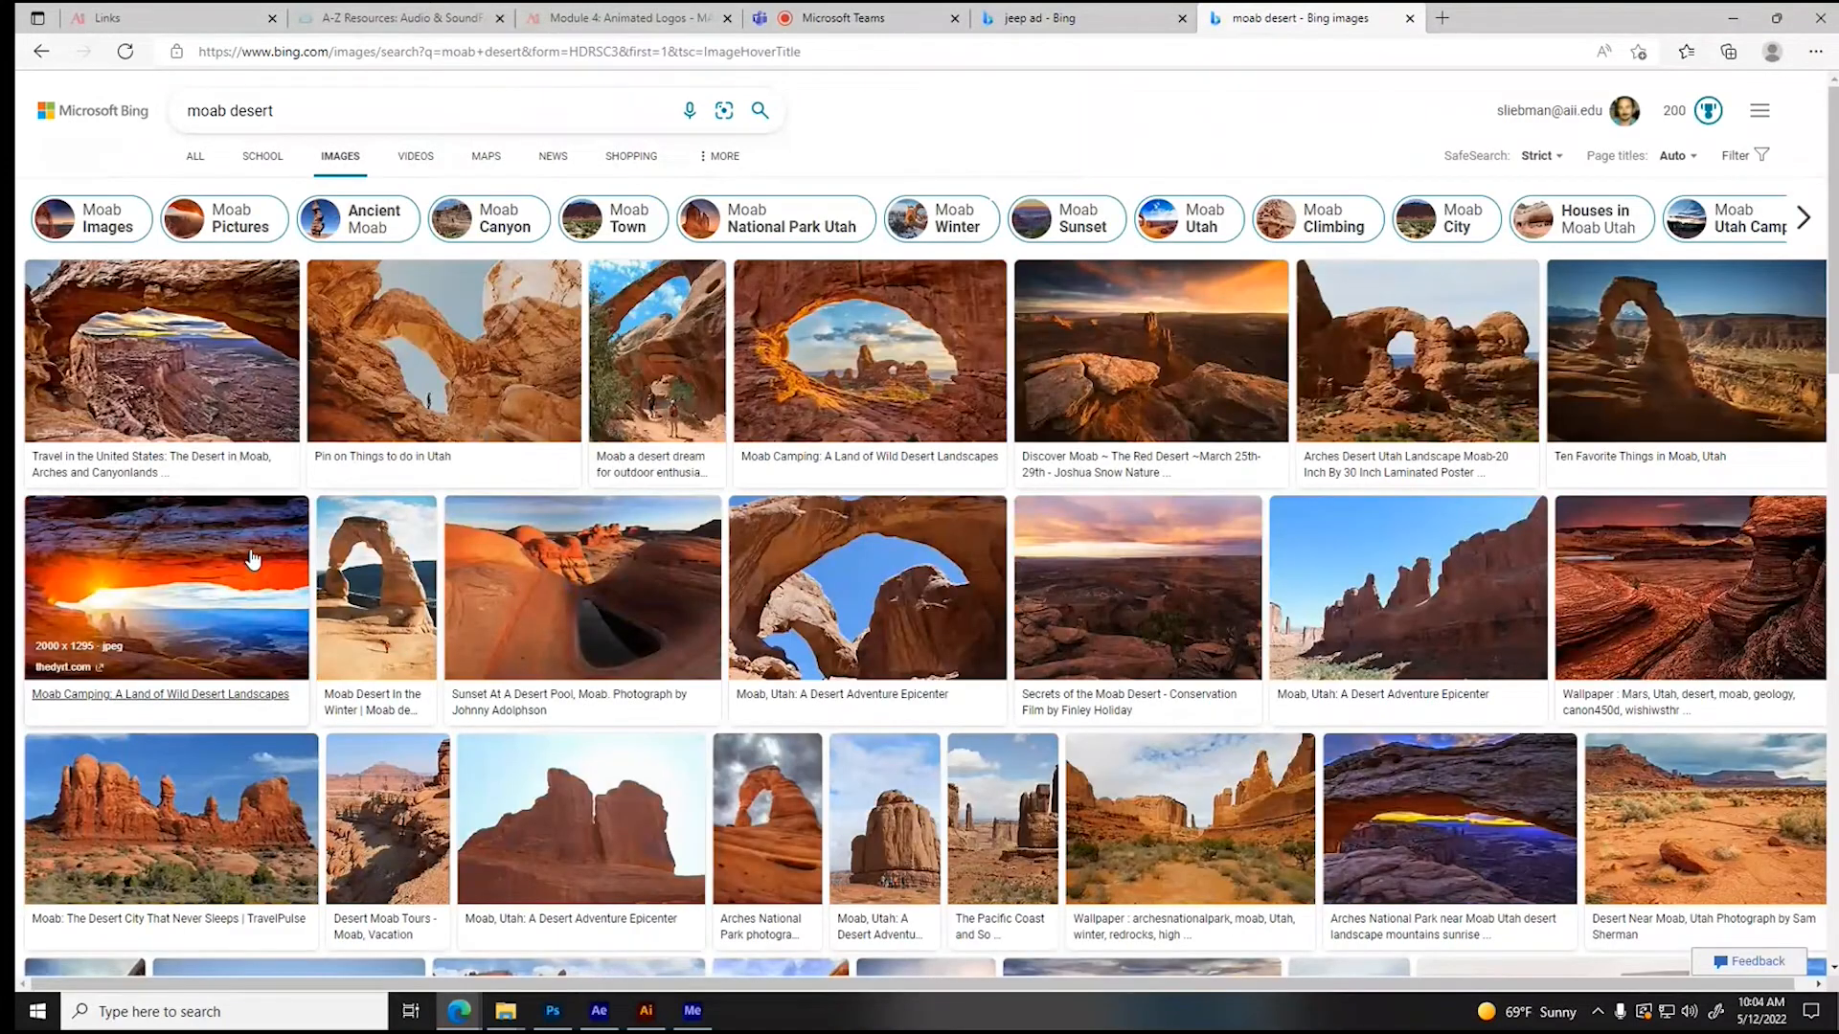
- Browse the desert pictures for a background and open the image titled "Open Miles: The Wonderful World of Moab"
scroll(252, 560, down, 4)
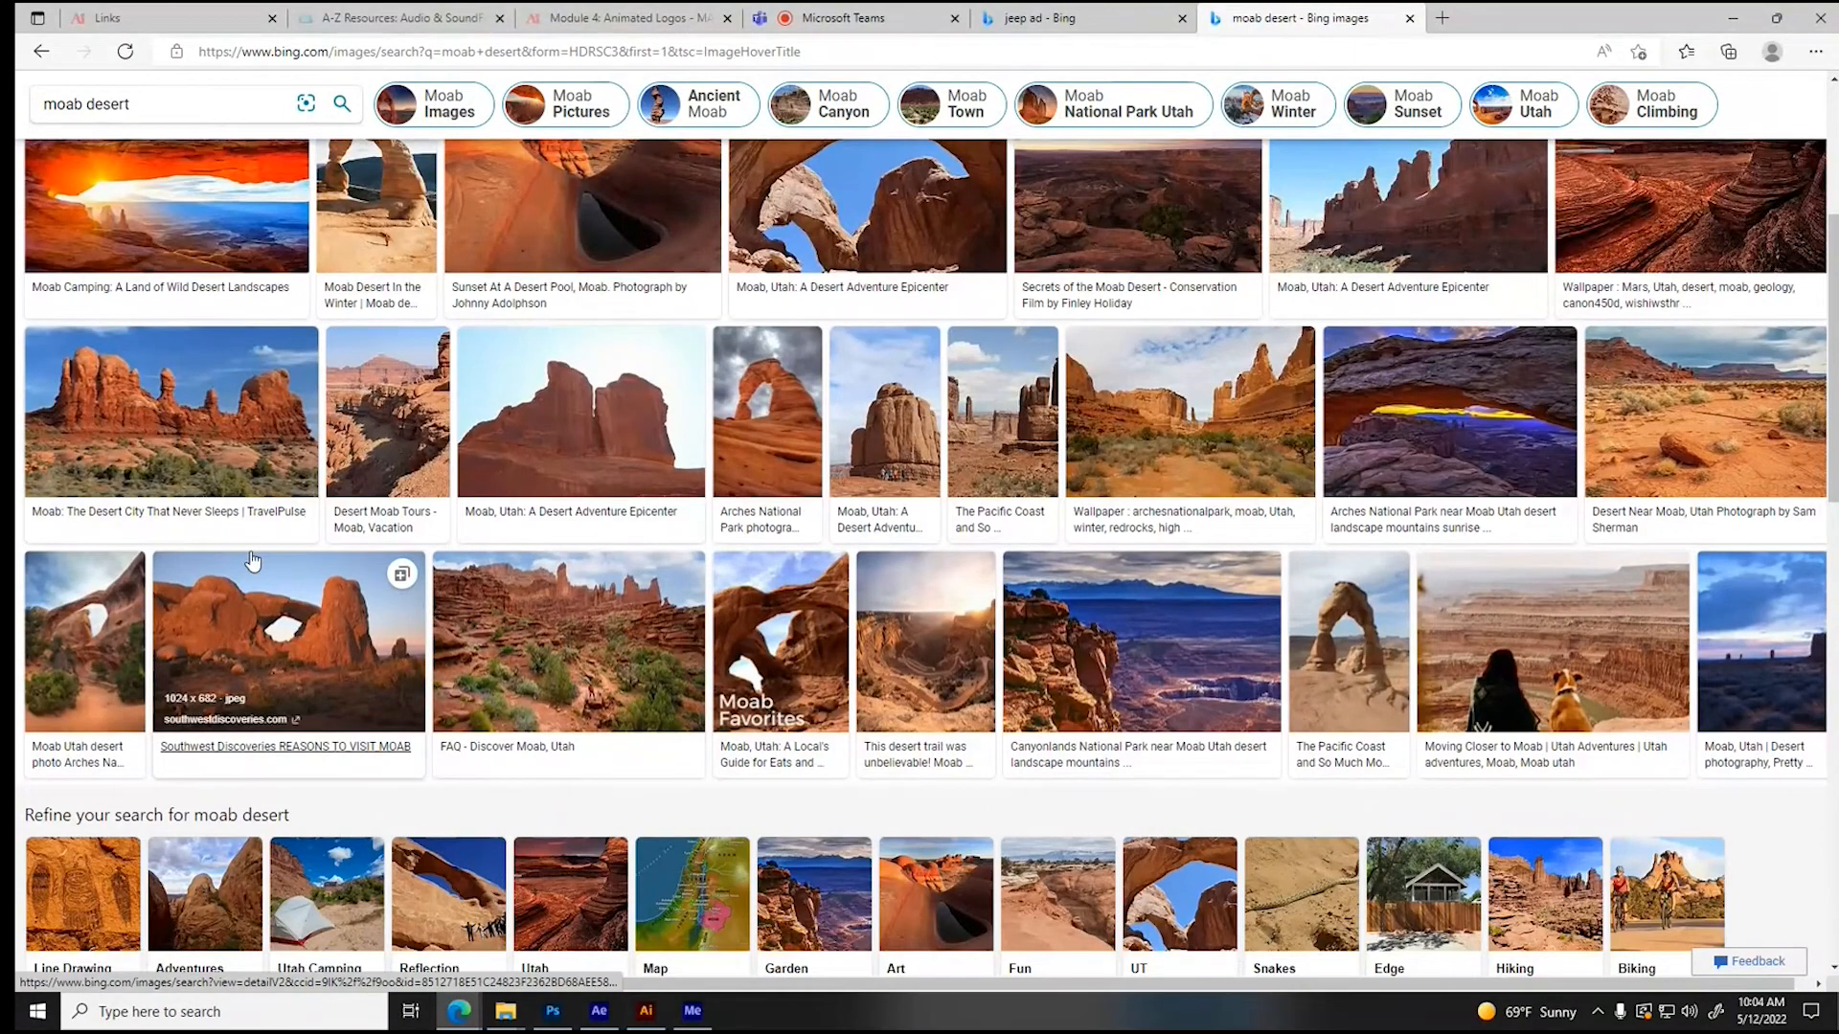
scroll(252, 560, down, 5)
scroll(252, 560, down, 1)
scroll(251, 560, down, 6)
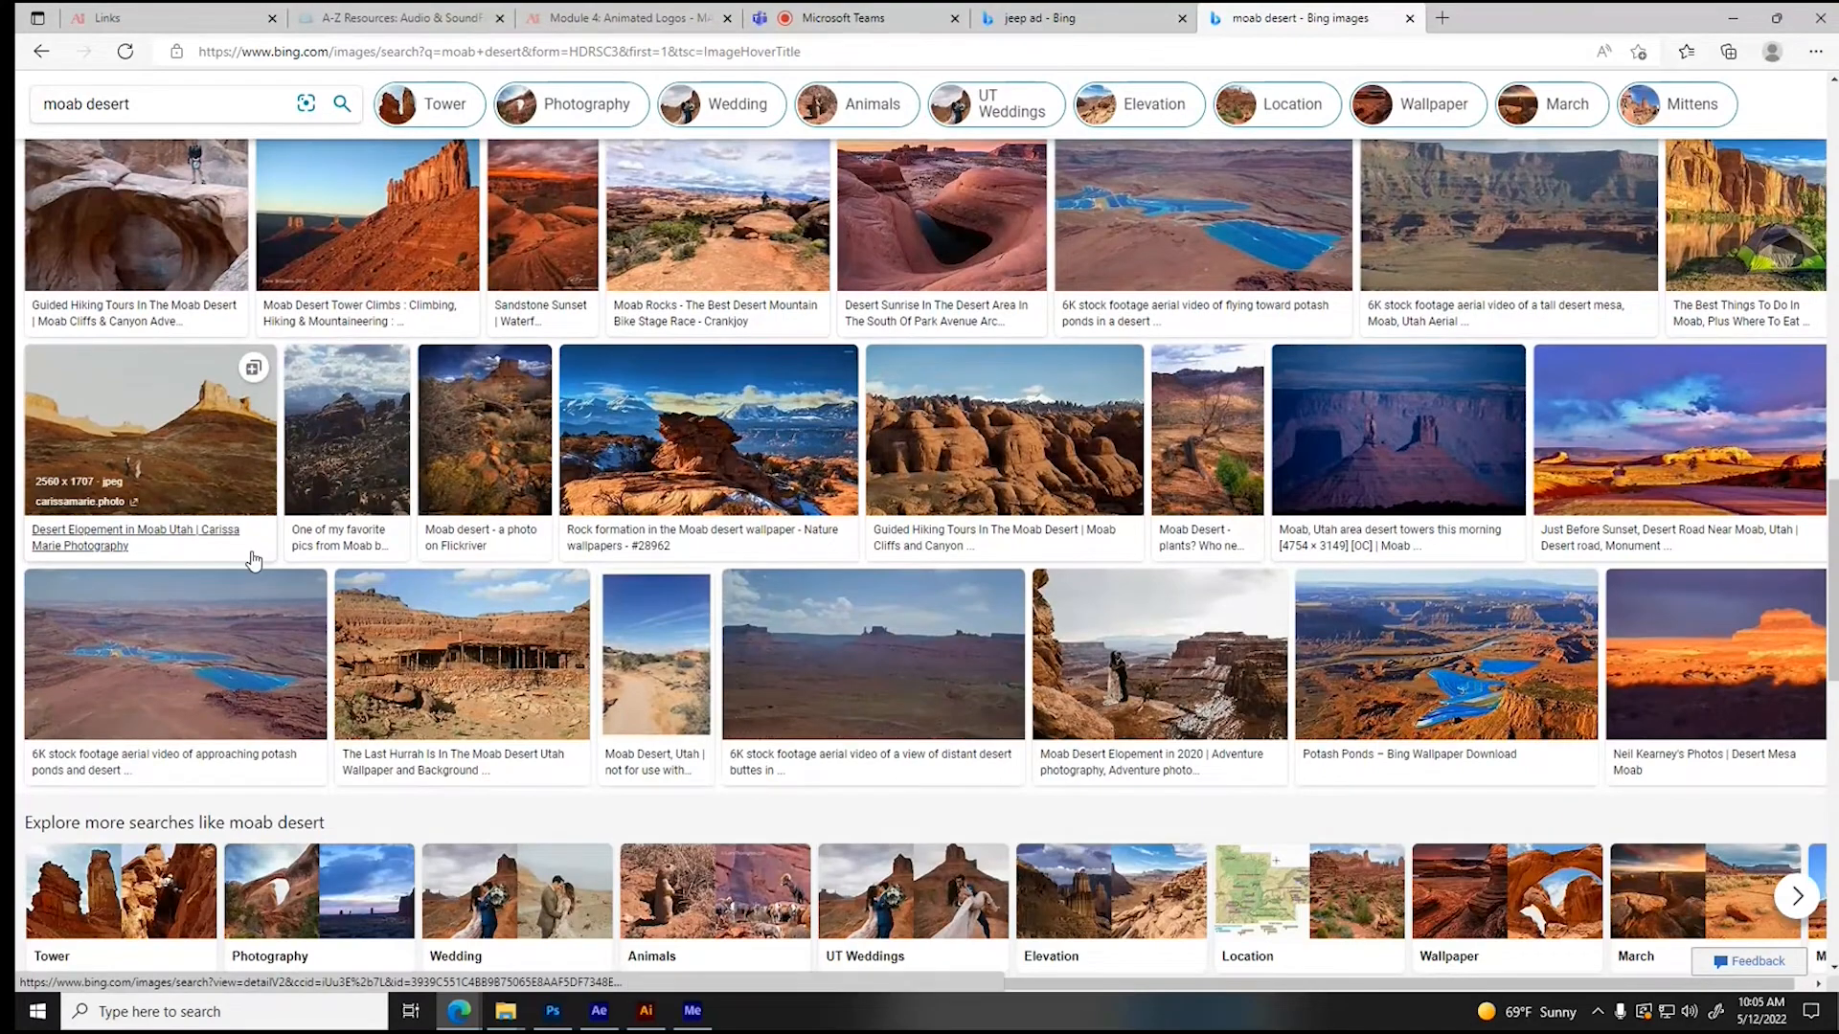
scroll(252, 560, down, 5)
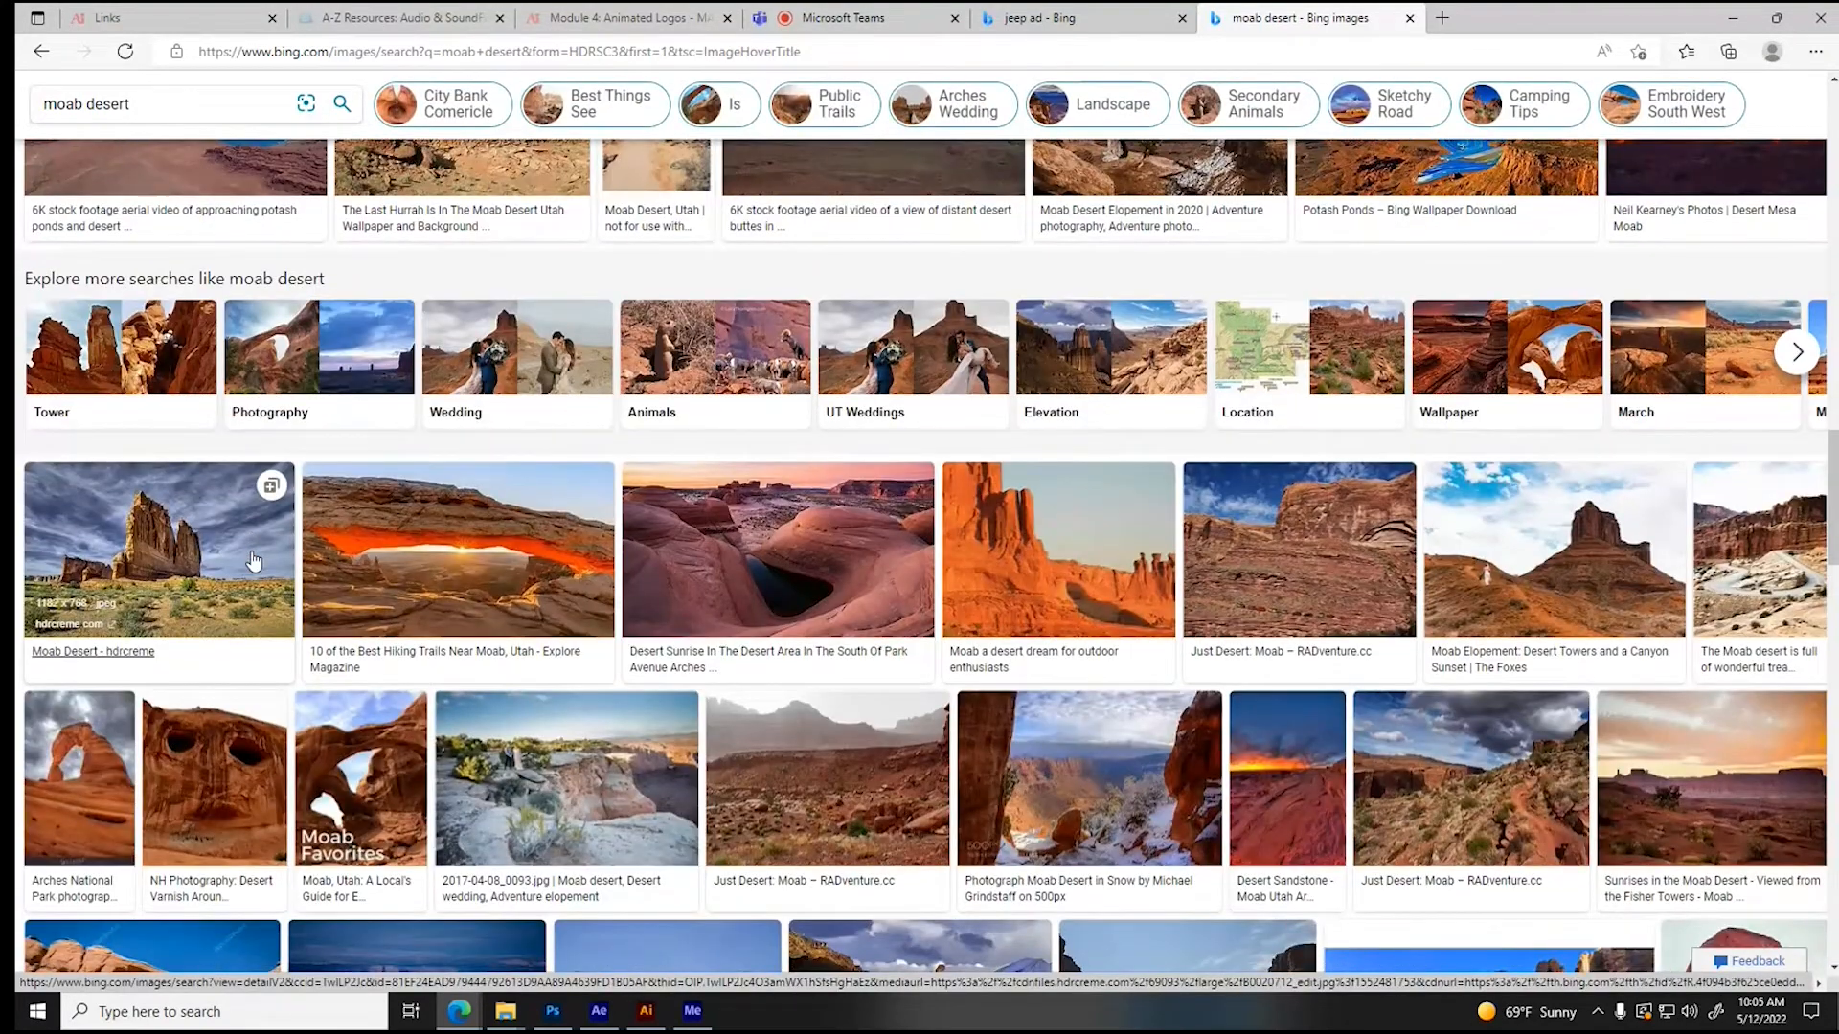
scroll(252, 560, down, 4)
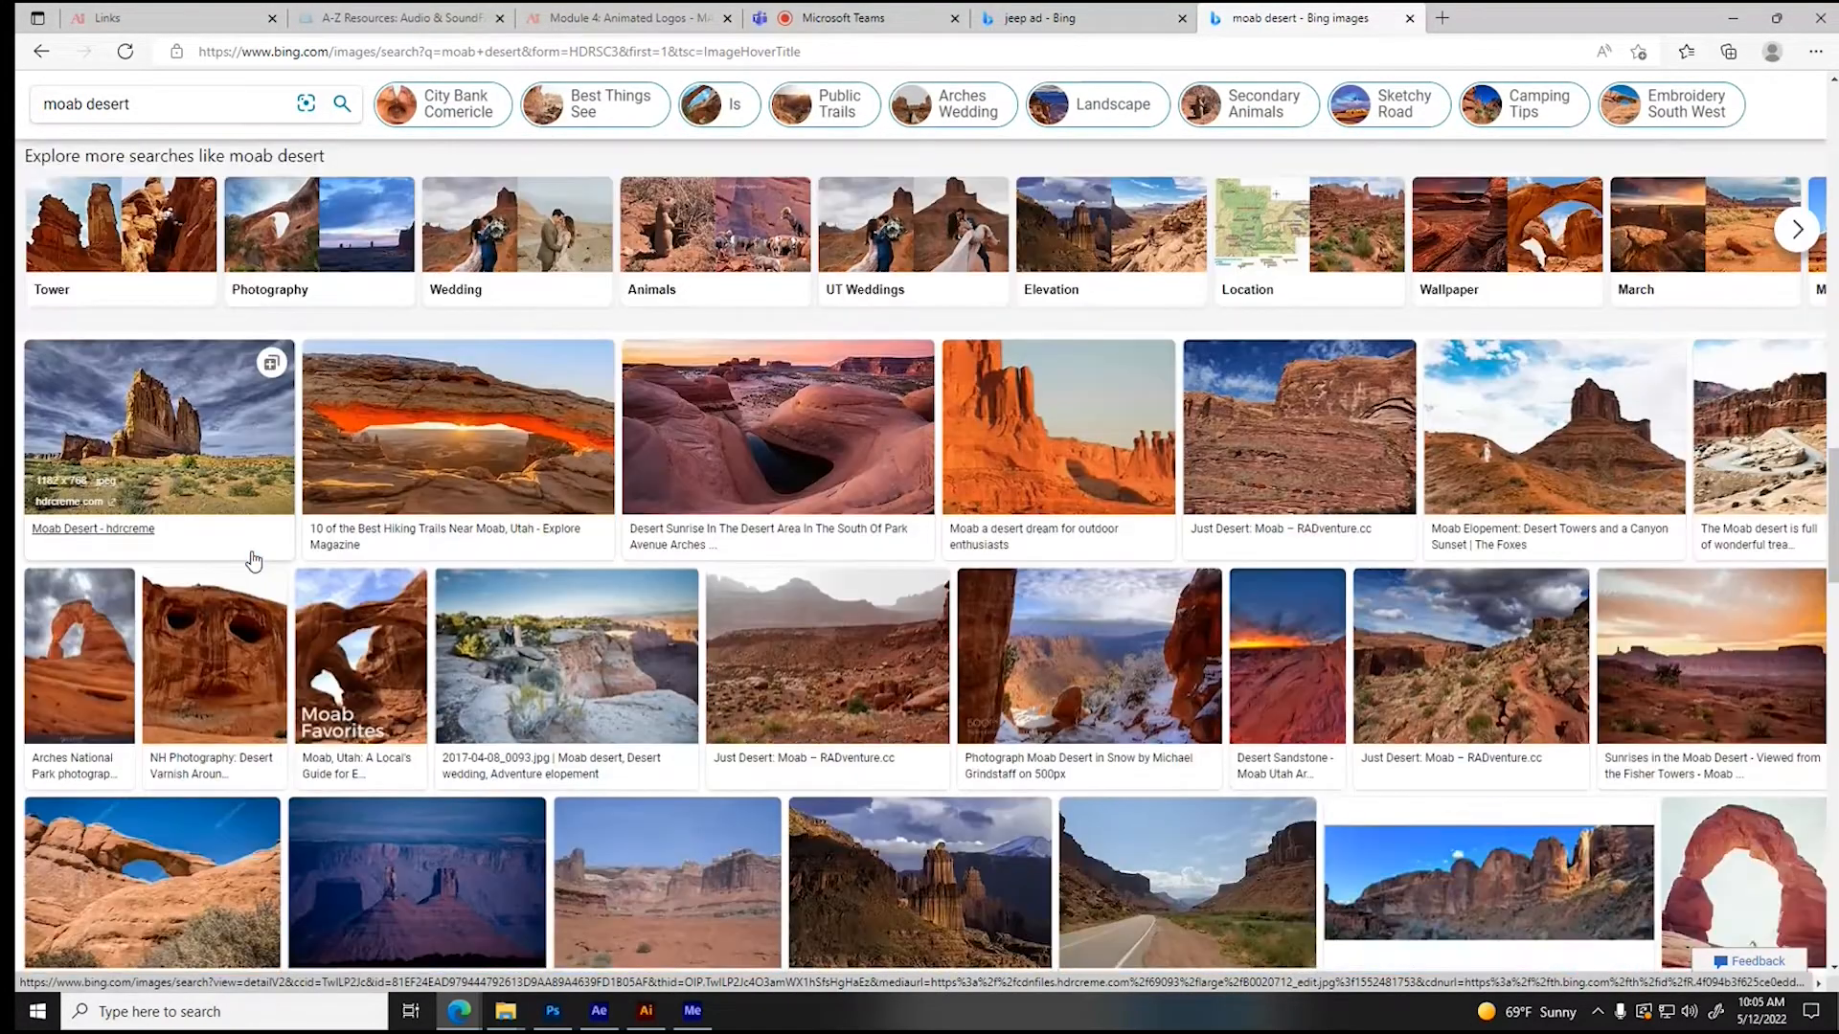
scroll(253, 560, down, 2)
scroll(255, 561, down, 5)
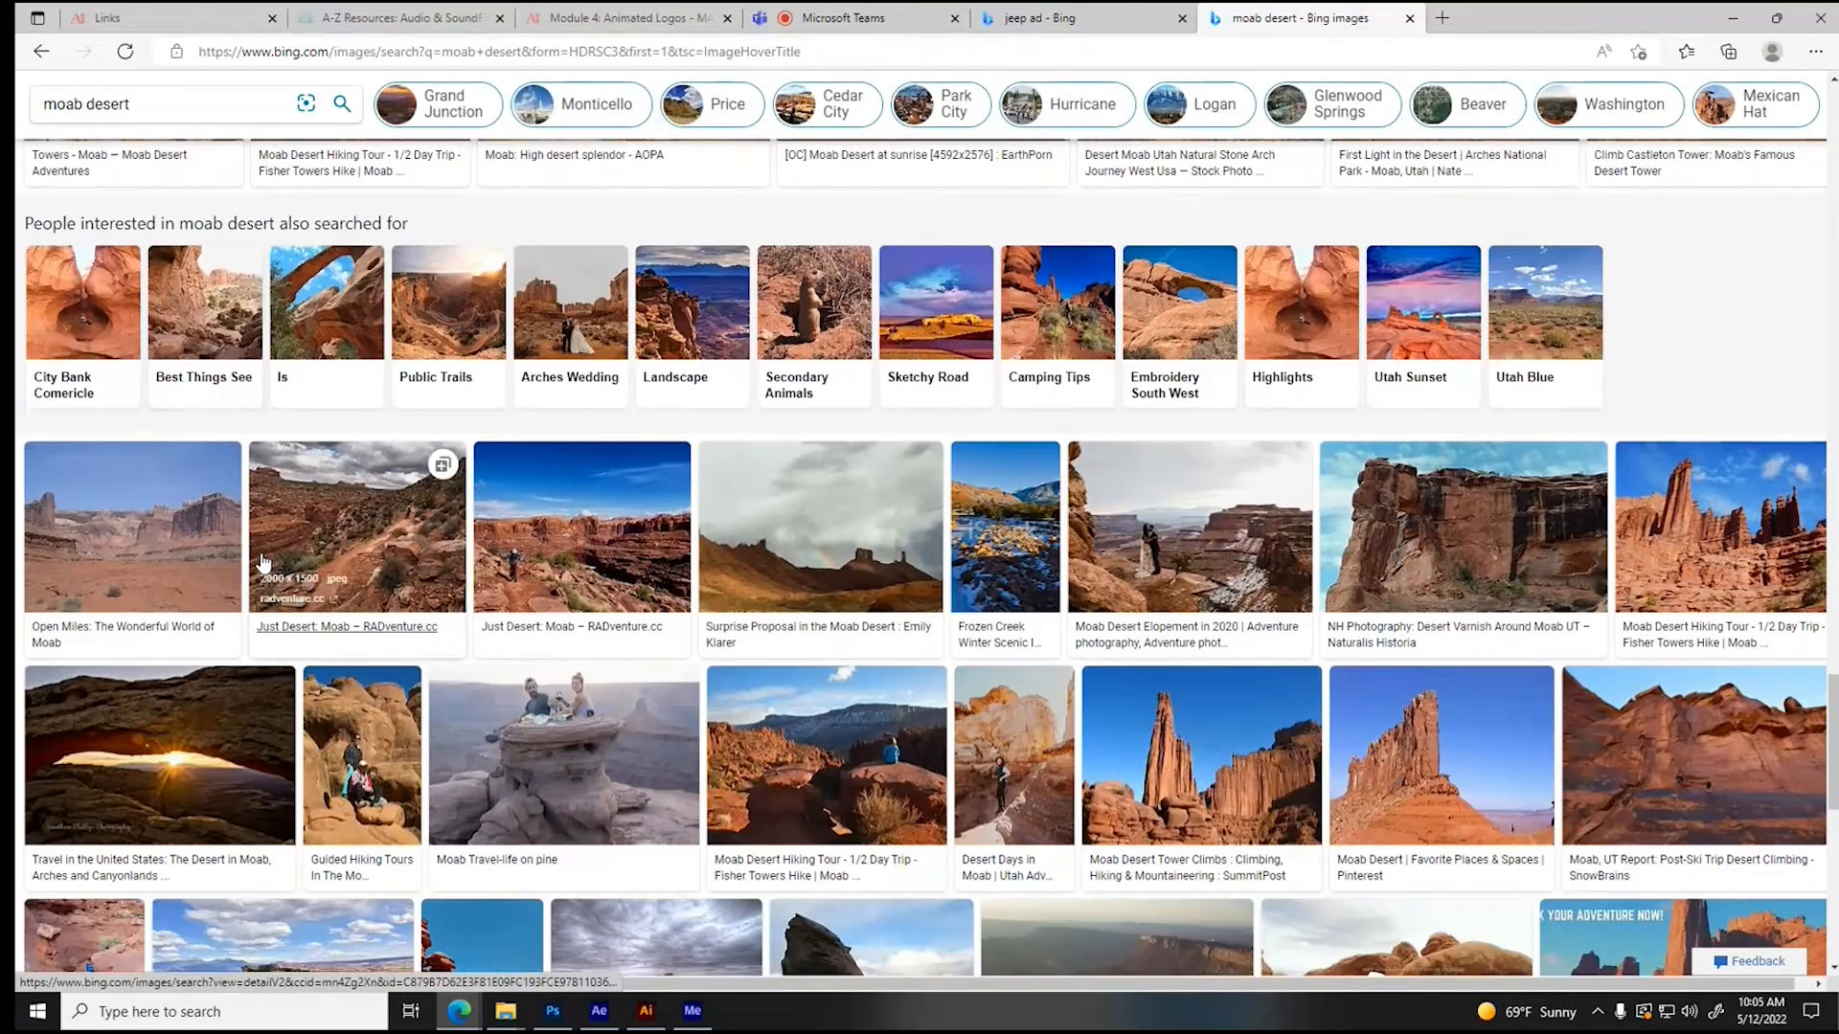
click(176, 546)
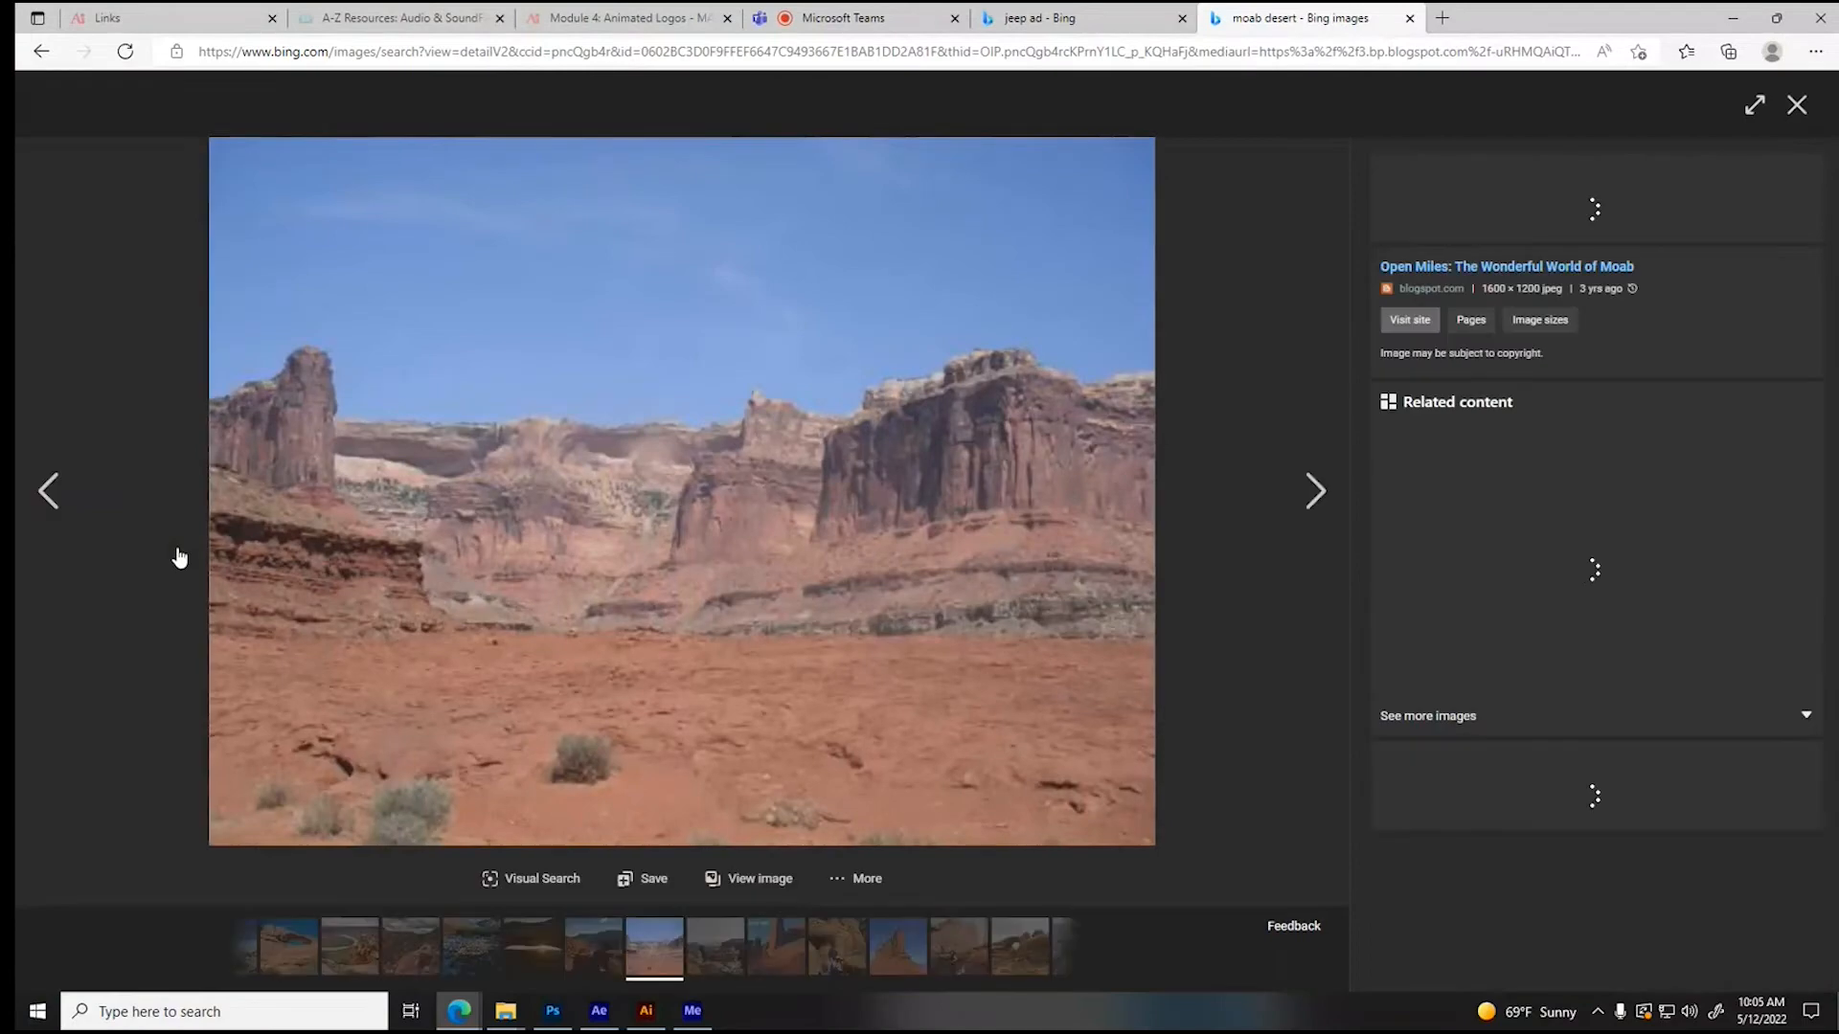
- Save the opened desert image as "desert" in JPEG format in the Assets folder of Broadcast Composition
right_click(587, 504)
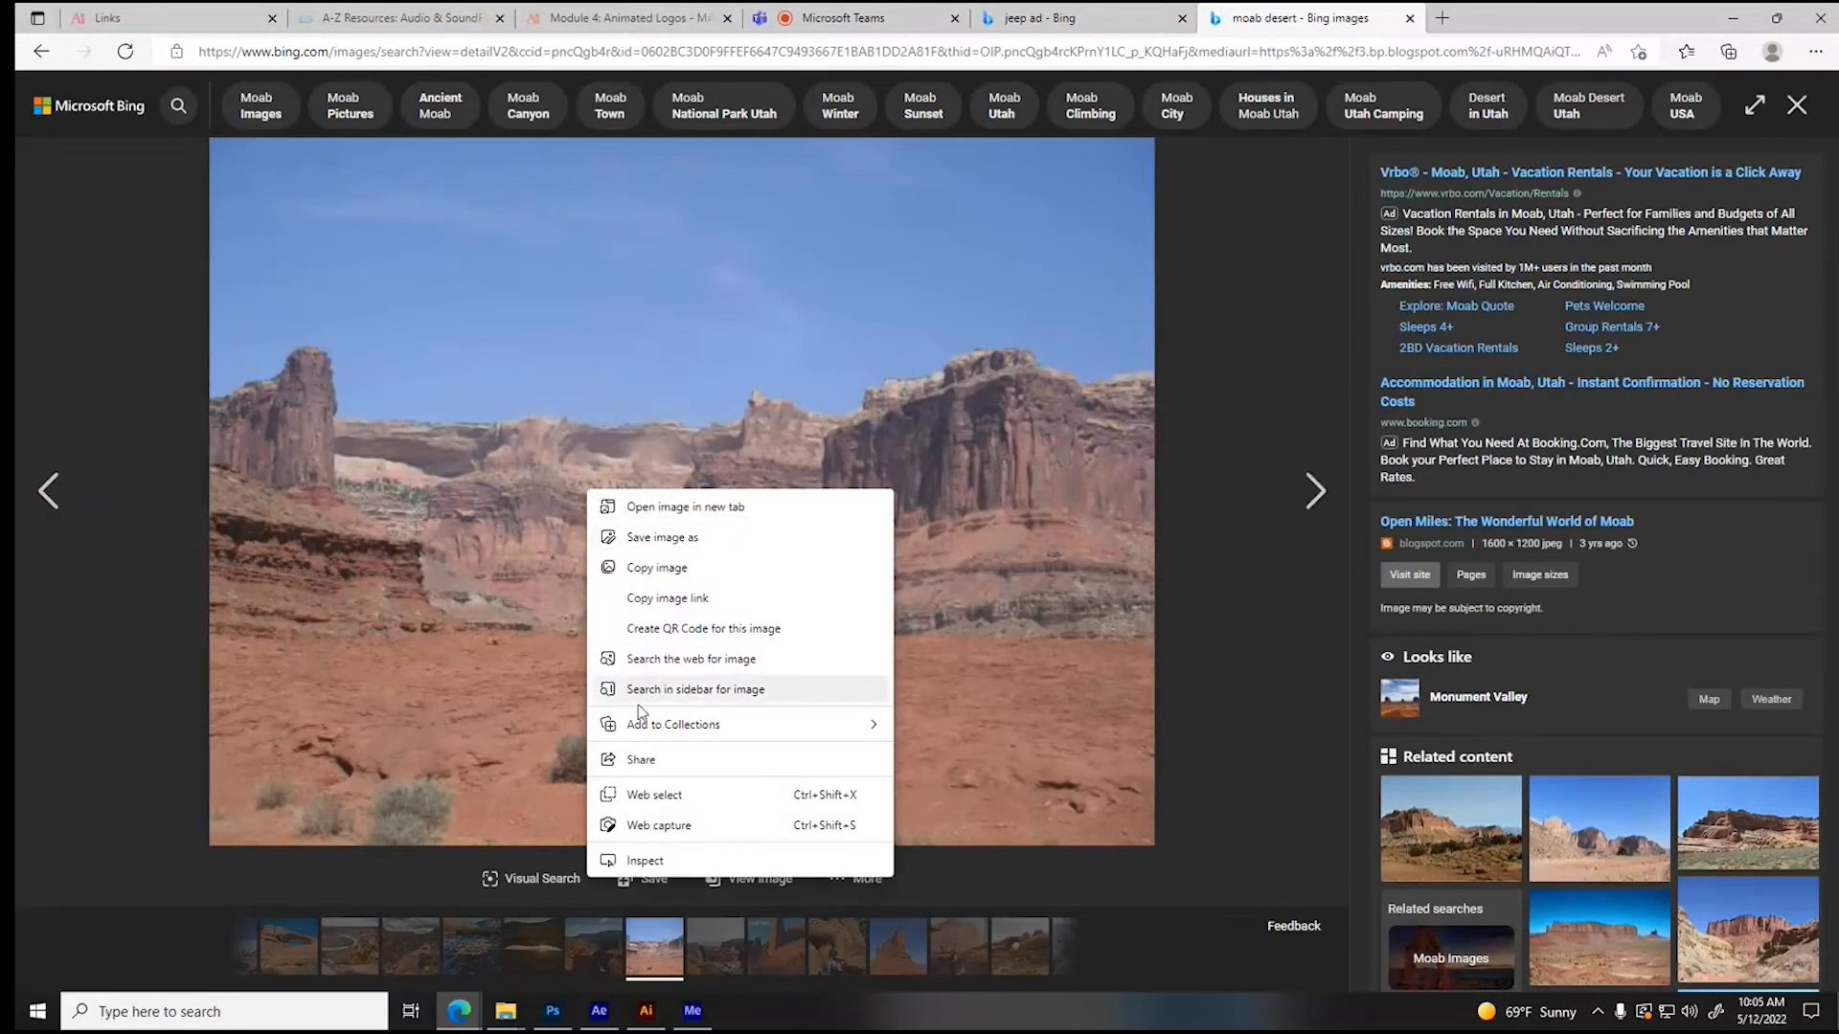
click(676, 539)
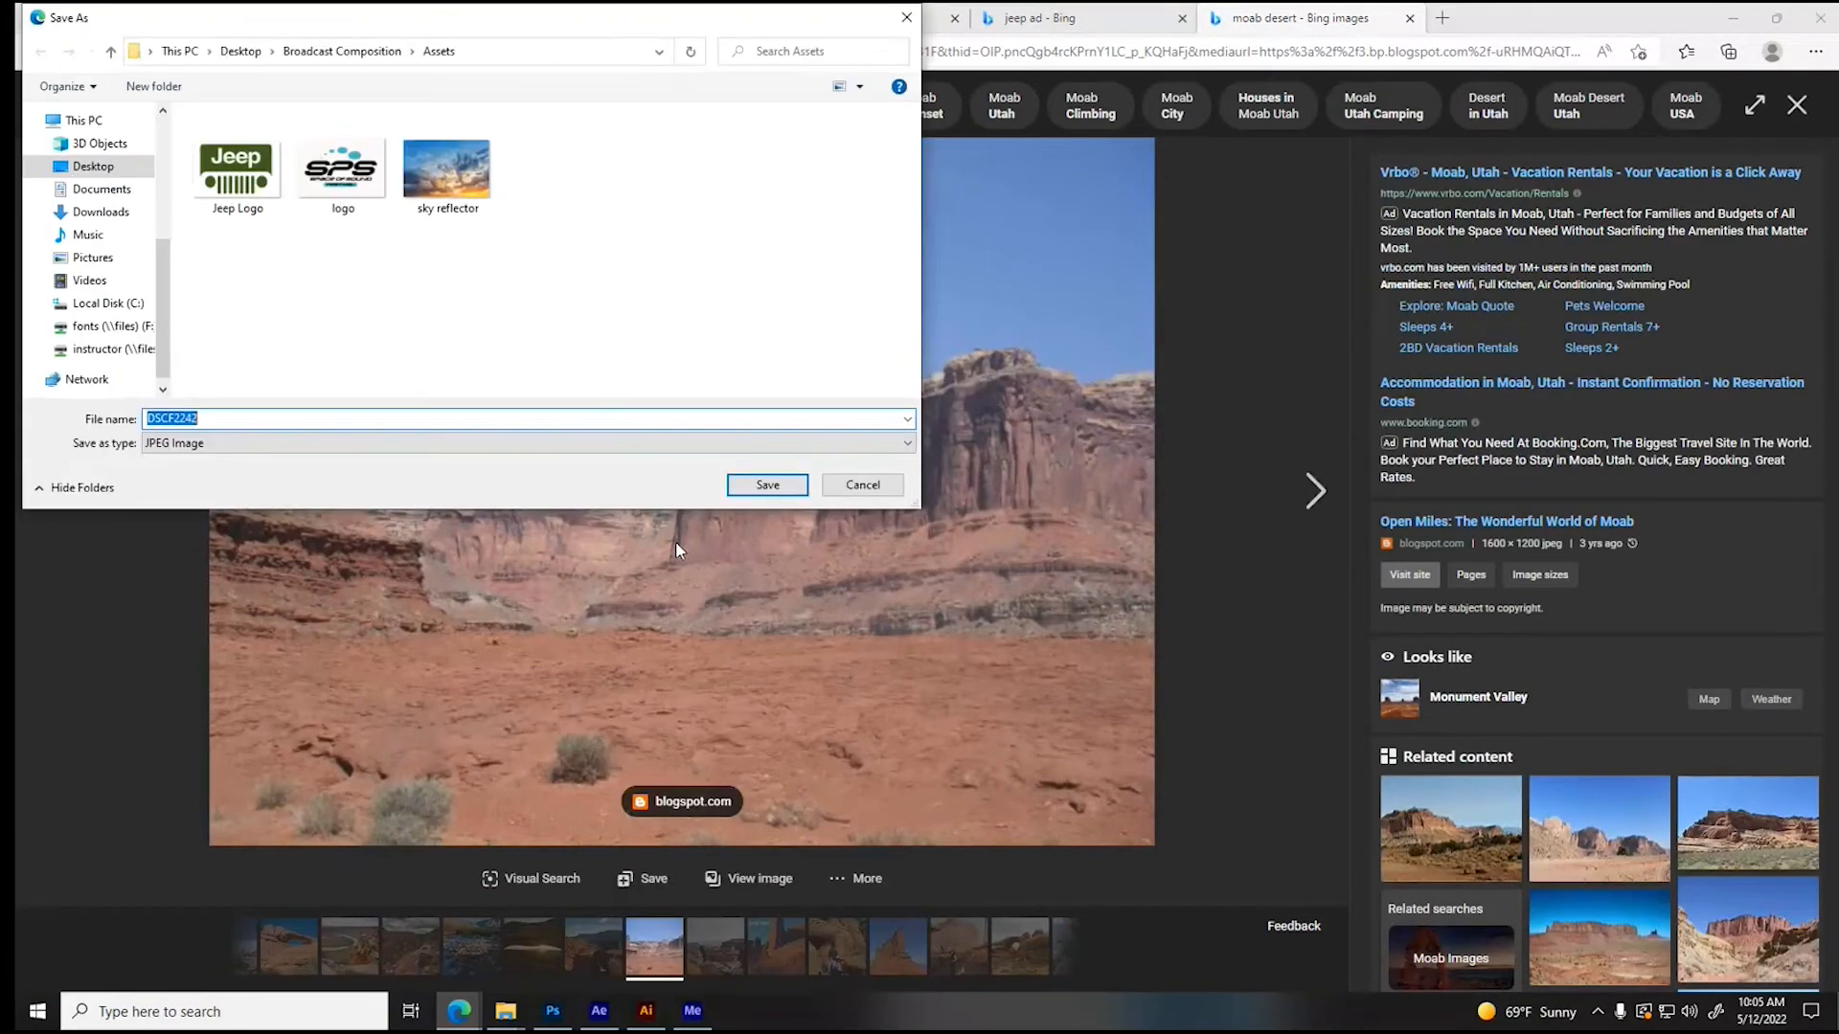
text(desert)
click(789, 487)
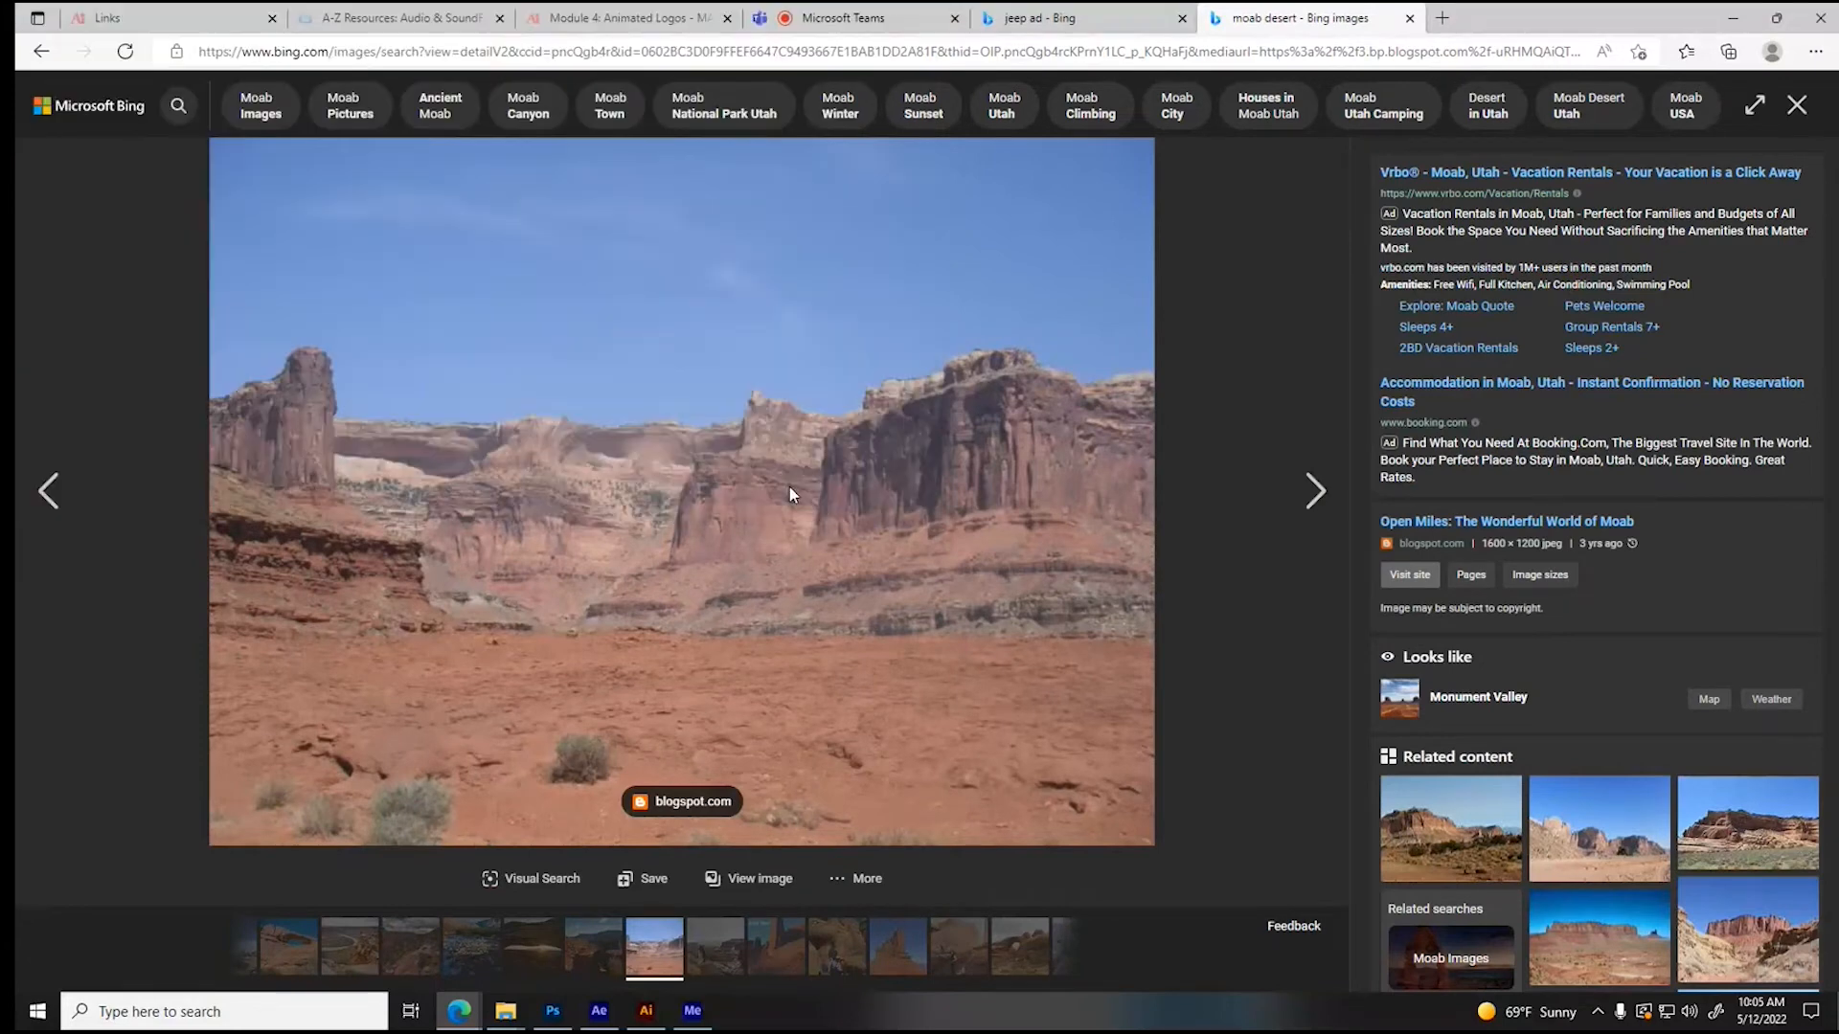
- Return to After Effects and import the desert image from the Assets folder into the project as footage
click(599, 1011)
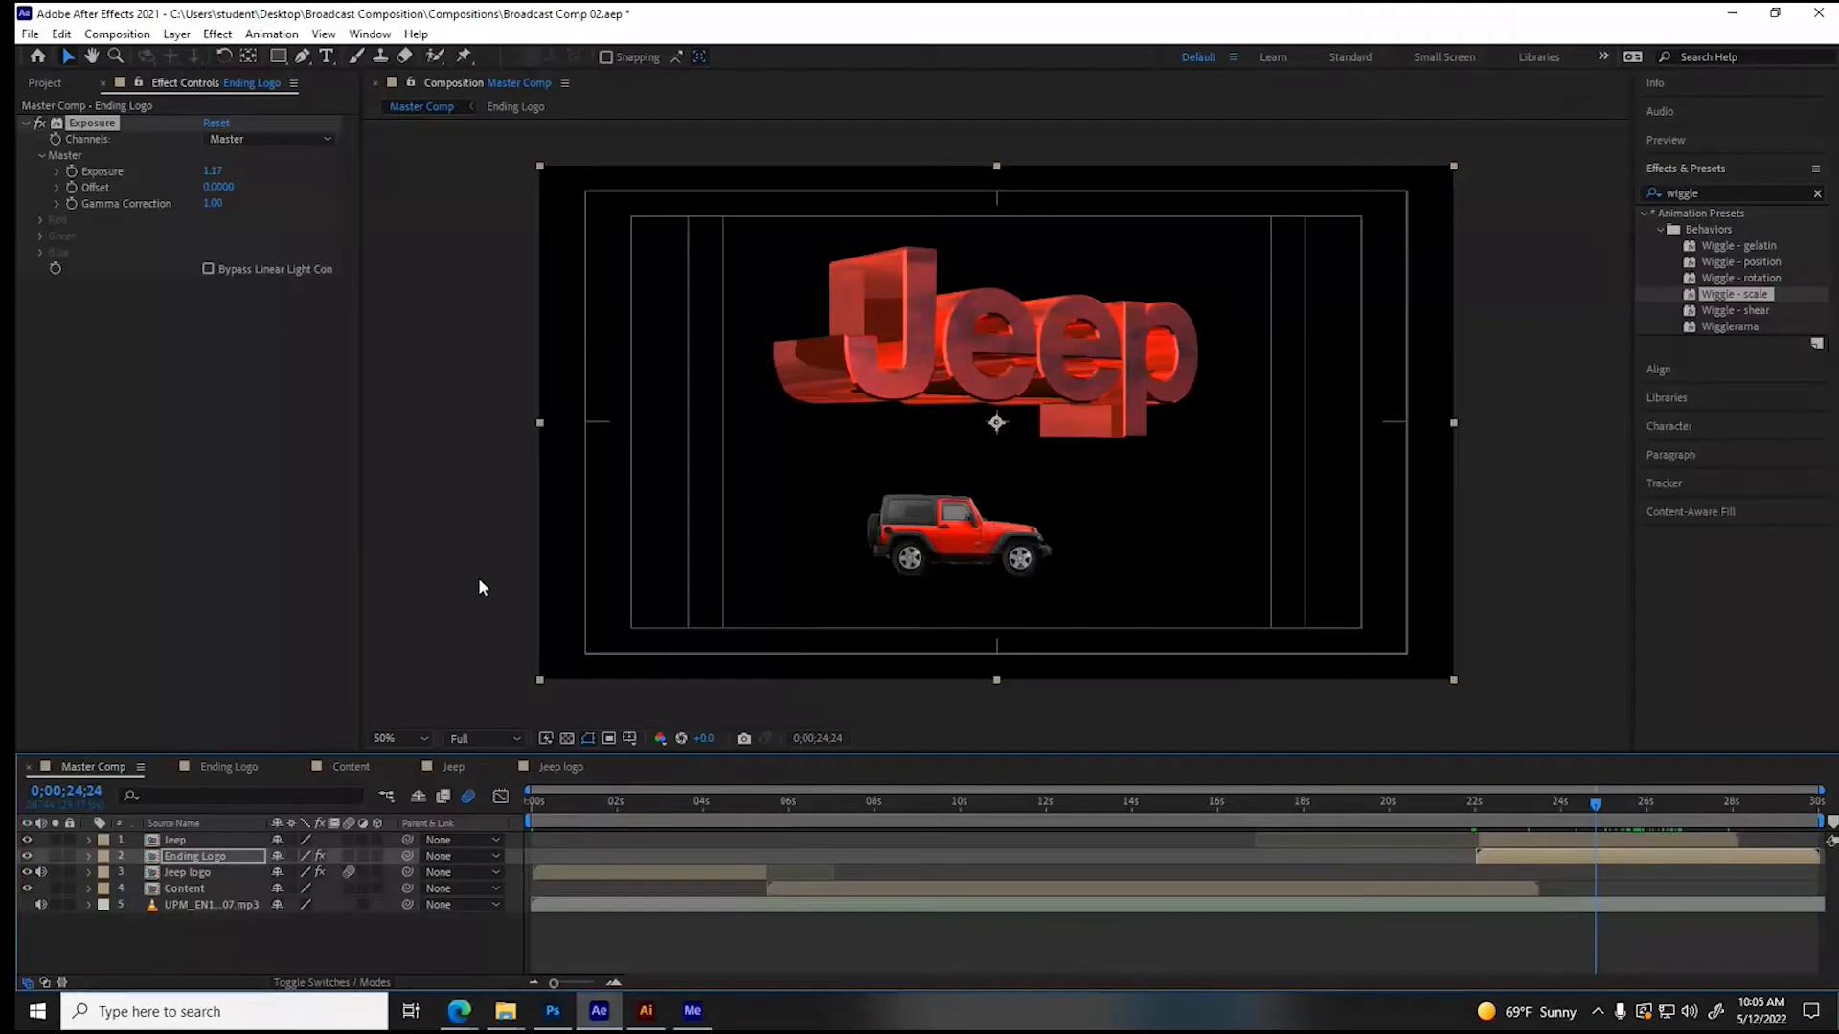
click(45, 83)
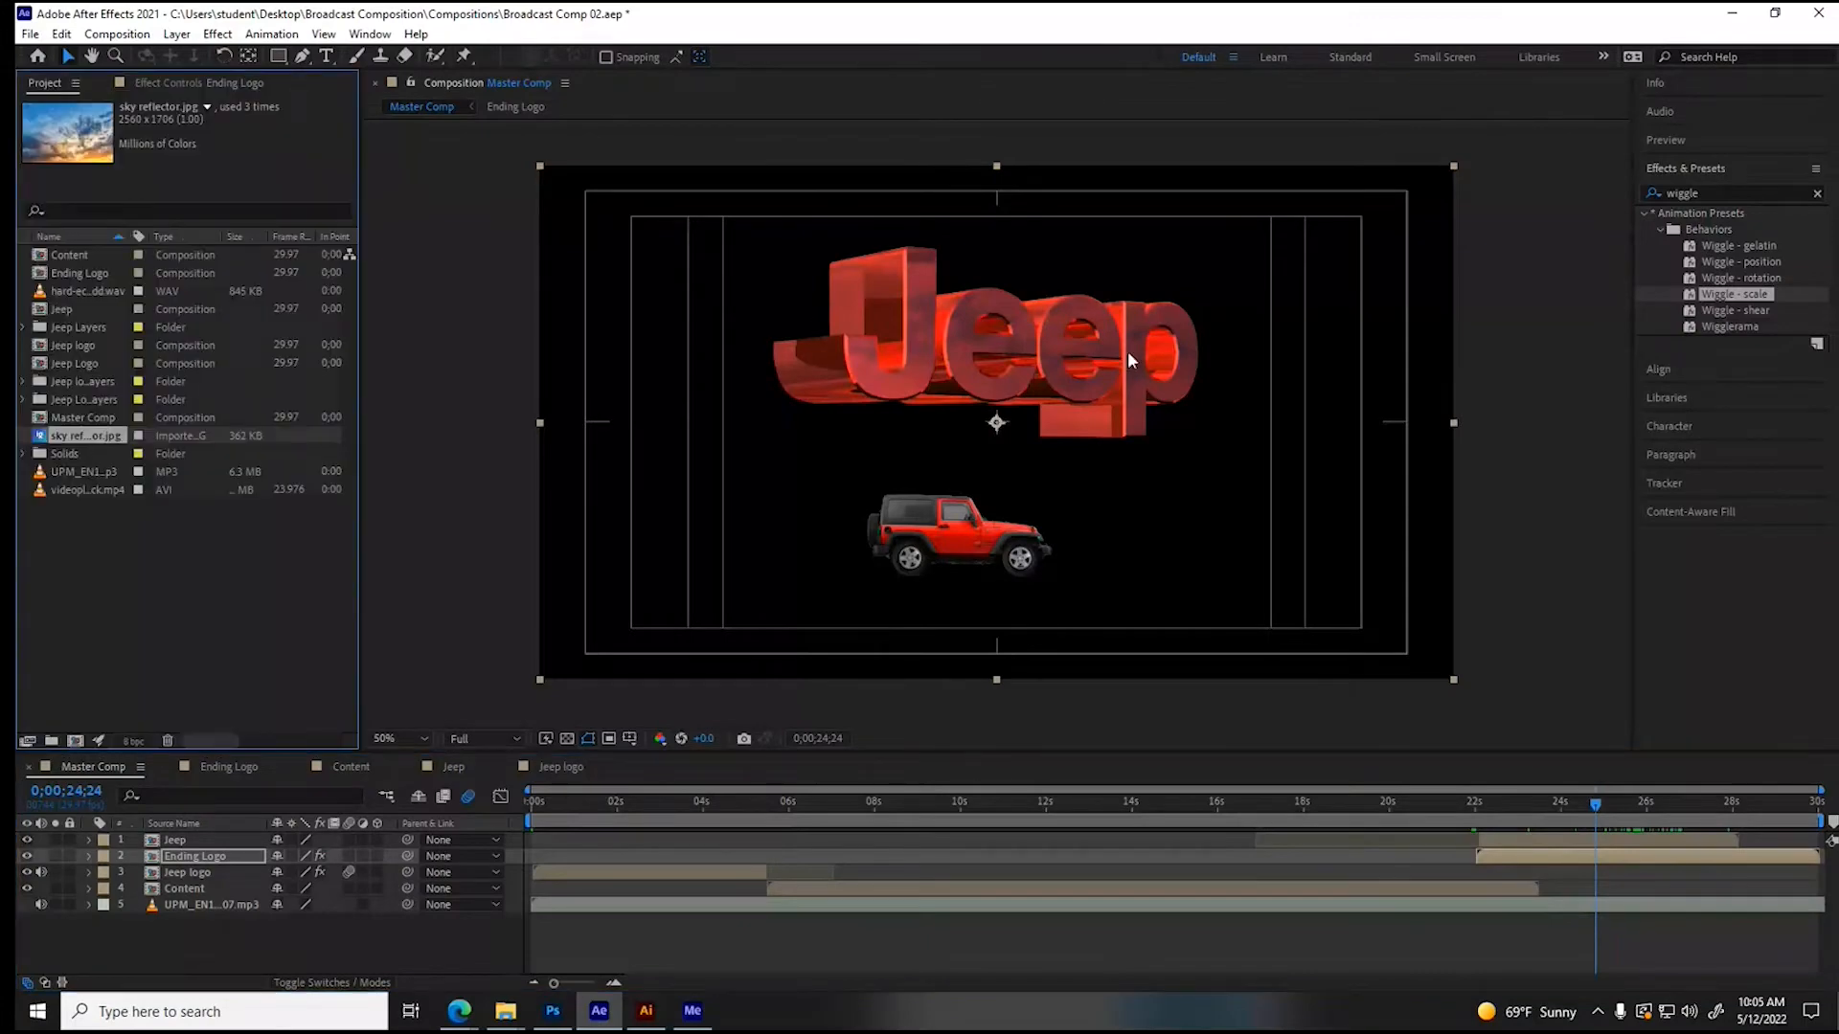
right_click(132, 623)
mouse_move(164, 710)
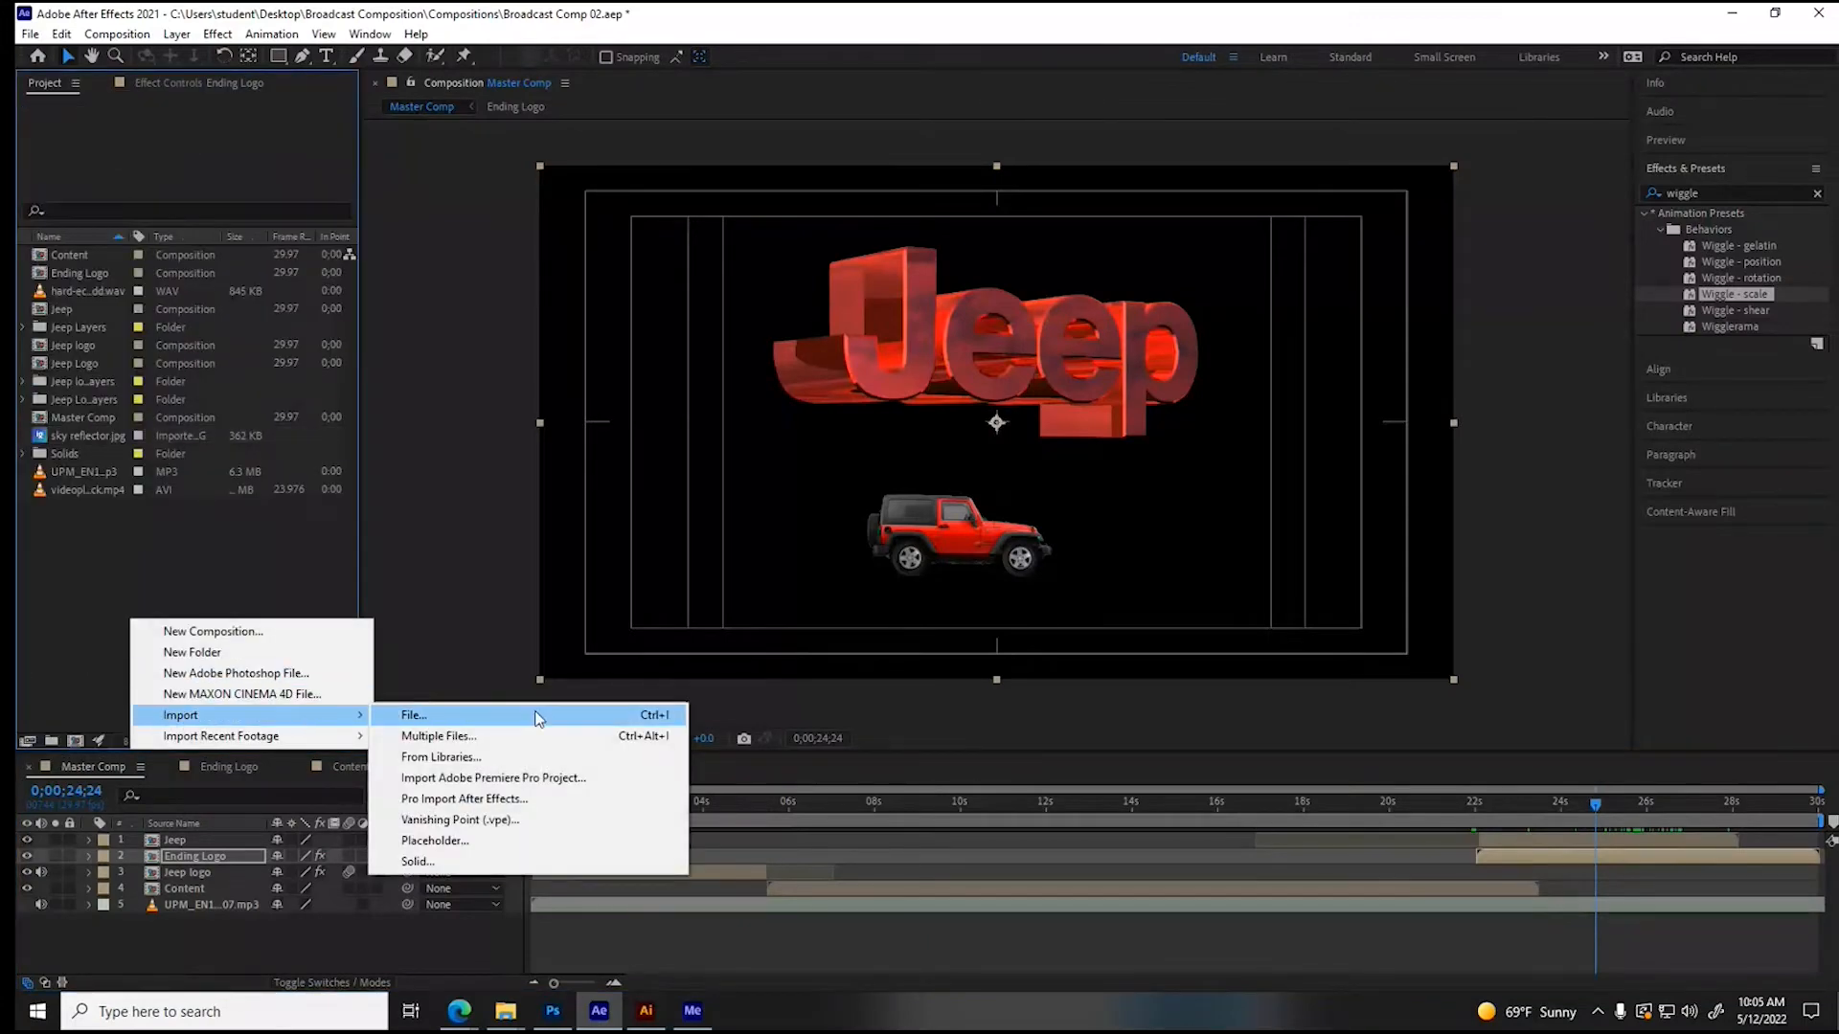
click(534, 709)
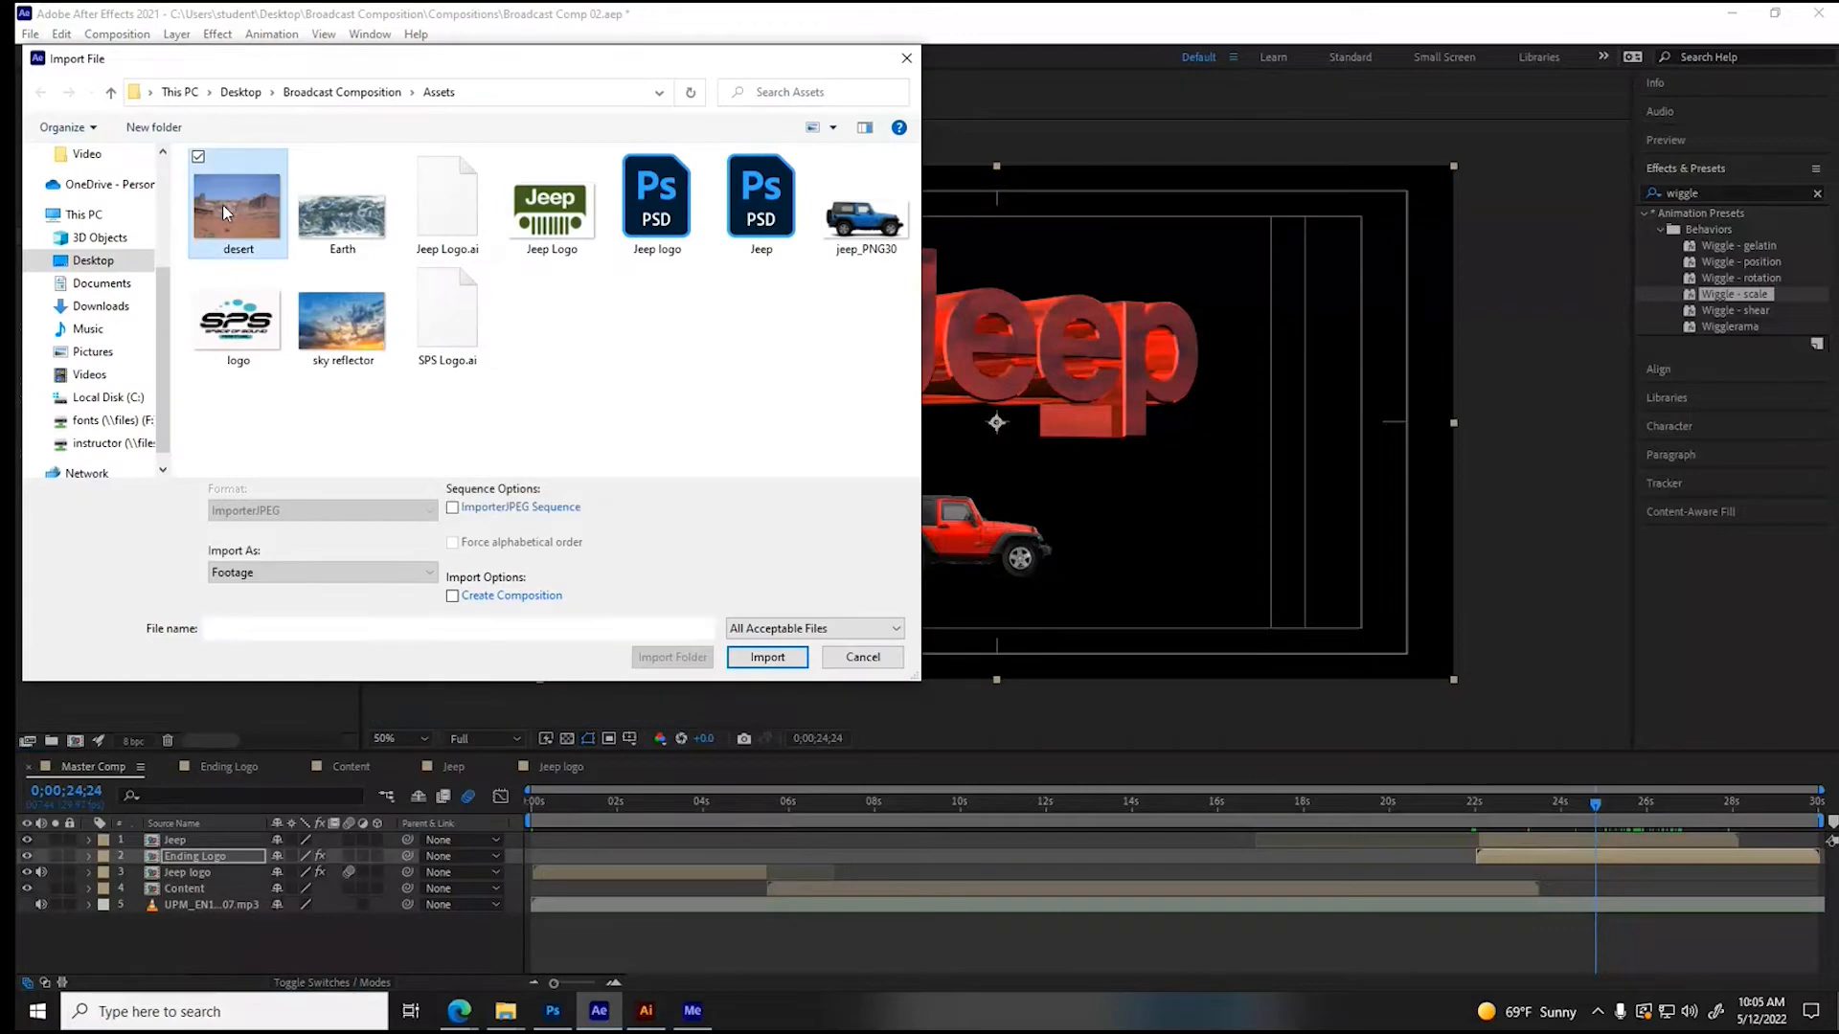
click(222, 204)
click(752, 656)
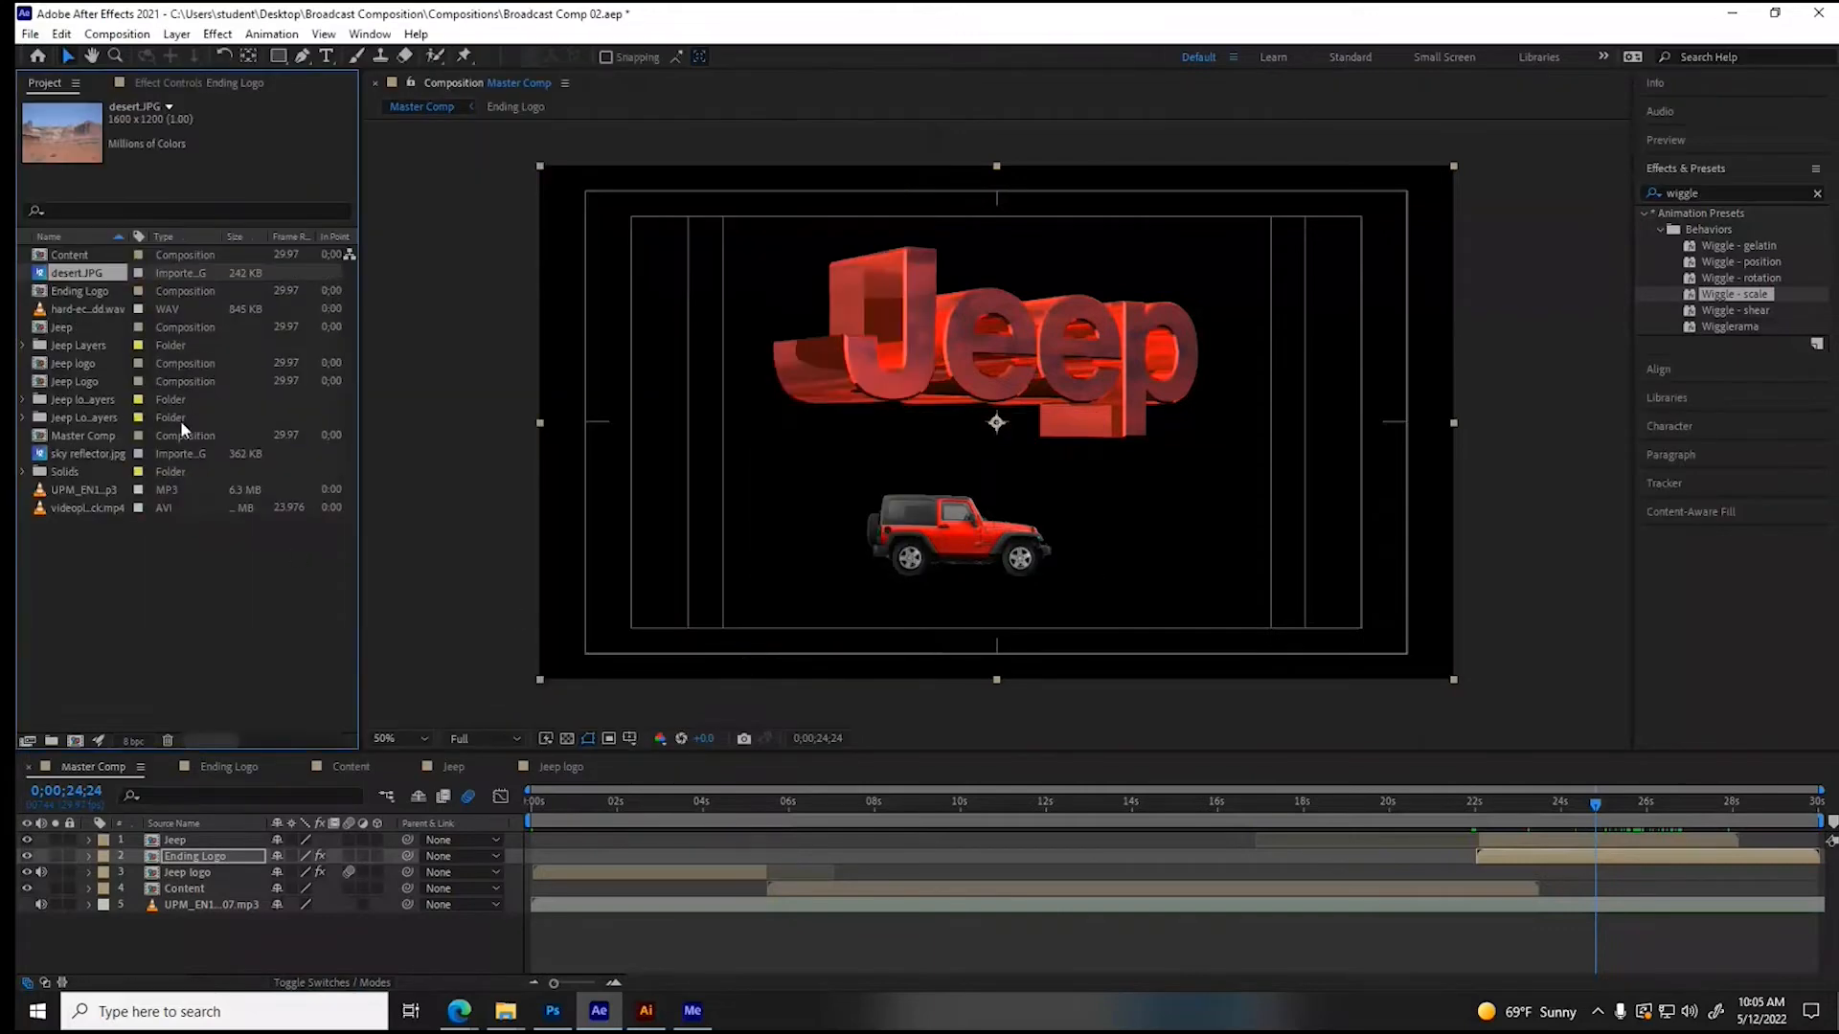
- Add desert.JPG as the bottom layer of the Master Comp, starting with the Ending Logo layer, and widen it to fill the frame
drag(78, 281, 104, 952)
drag(527, 921, 1462, 922)
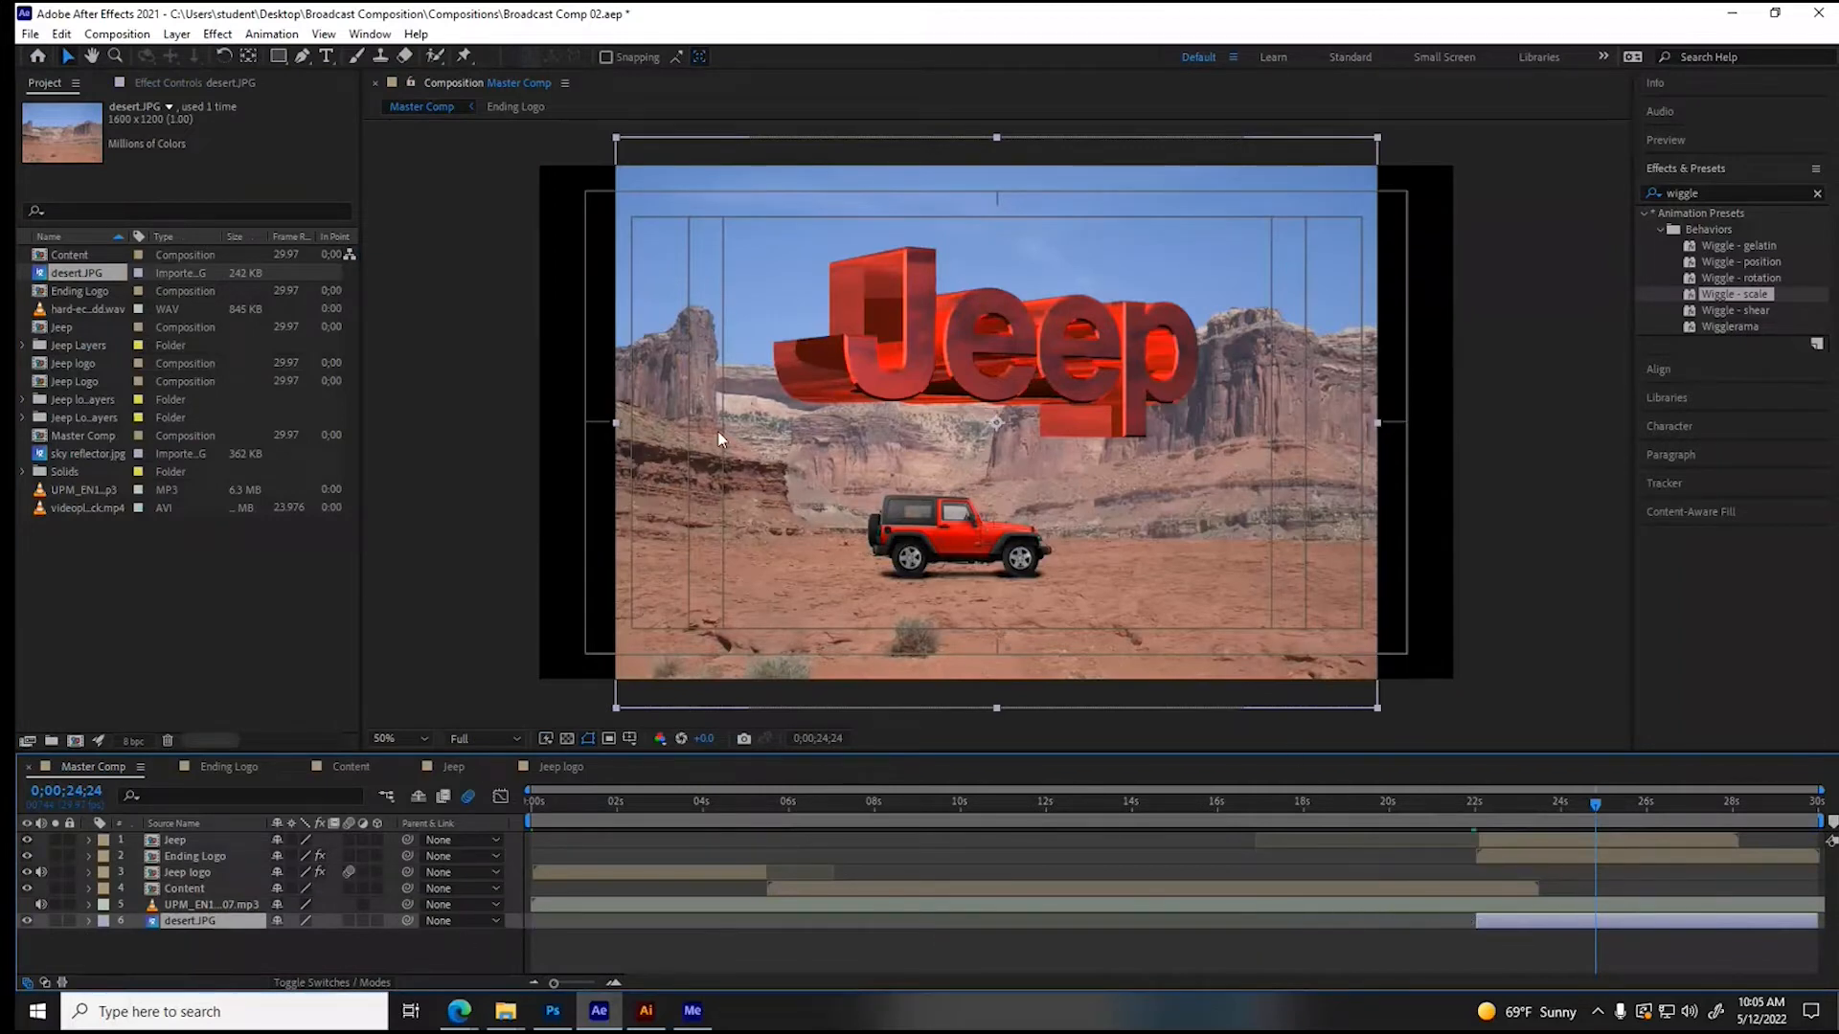
drag(614, 427, 515, 427)
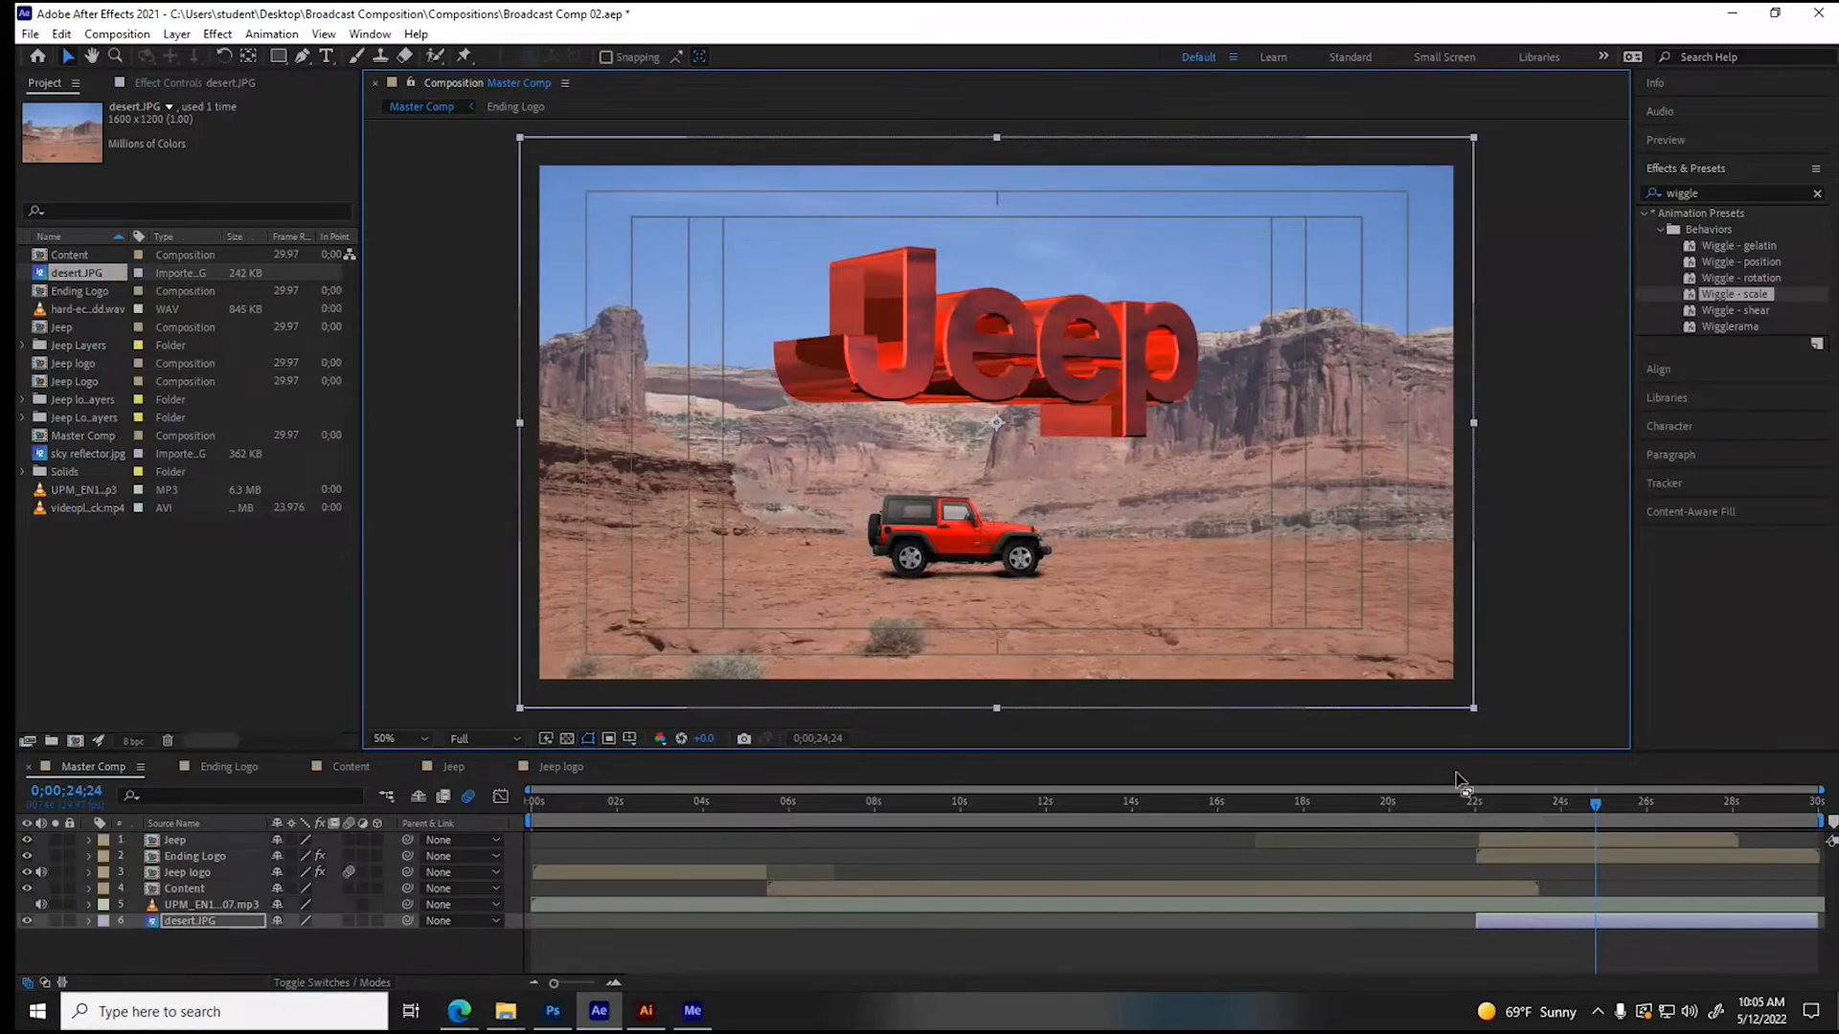
- Scrub the Master Comp's ending up to 0;00;28;05 and back to 0;00;27;15 to examine the lettering and Jeep over the desert
drag(1457, 806, 1730, 810)
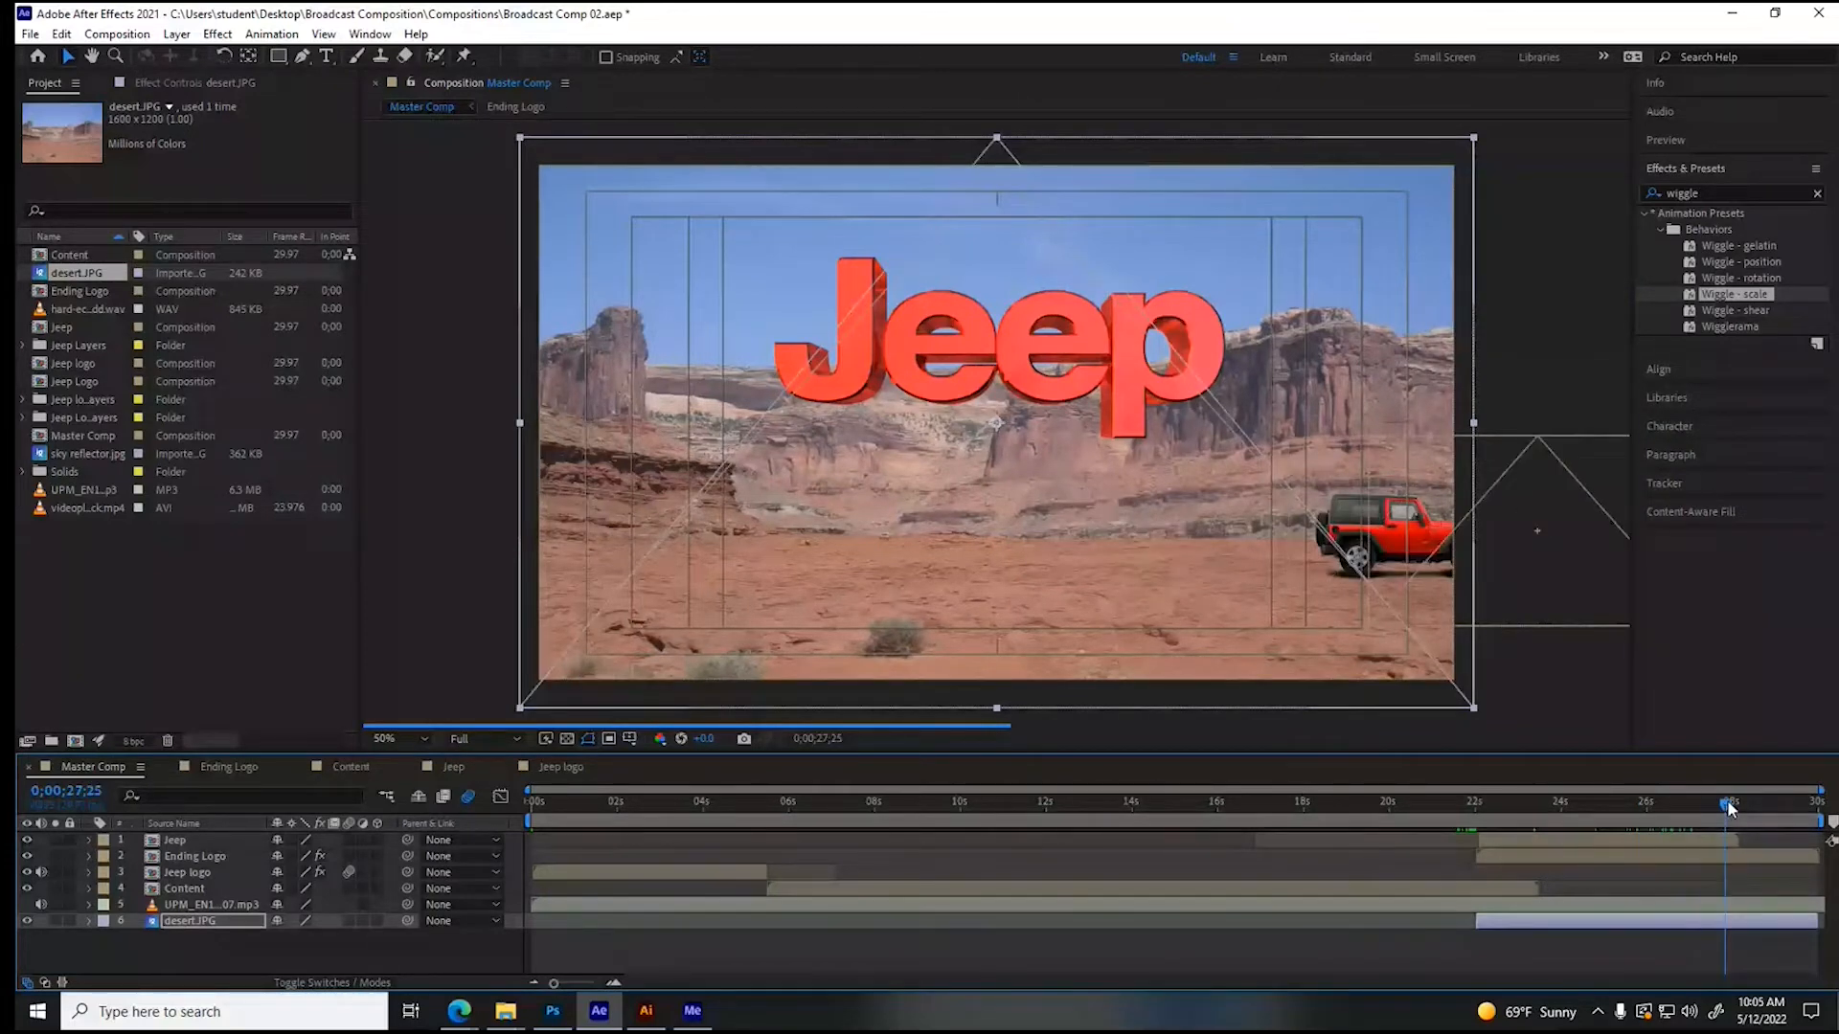
drag(1730, 810, 1738, 803)
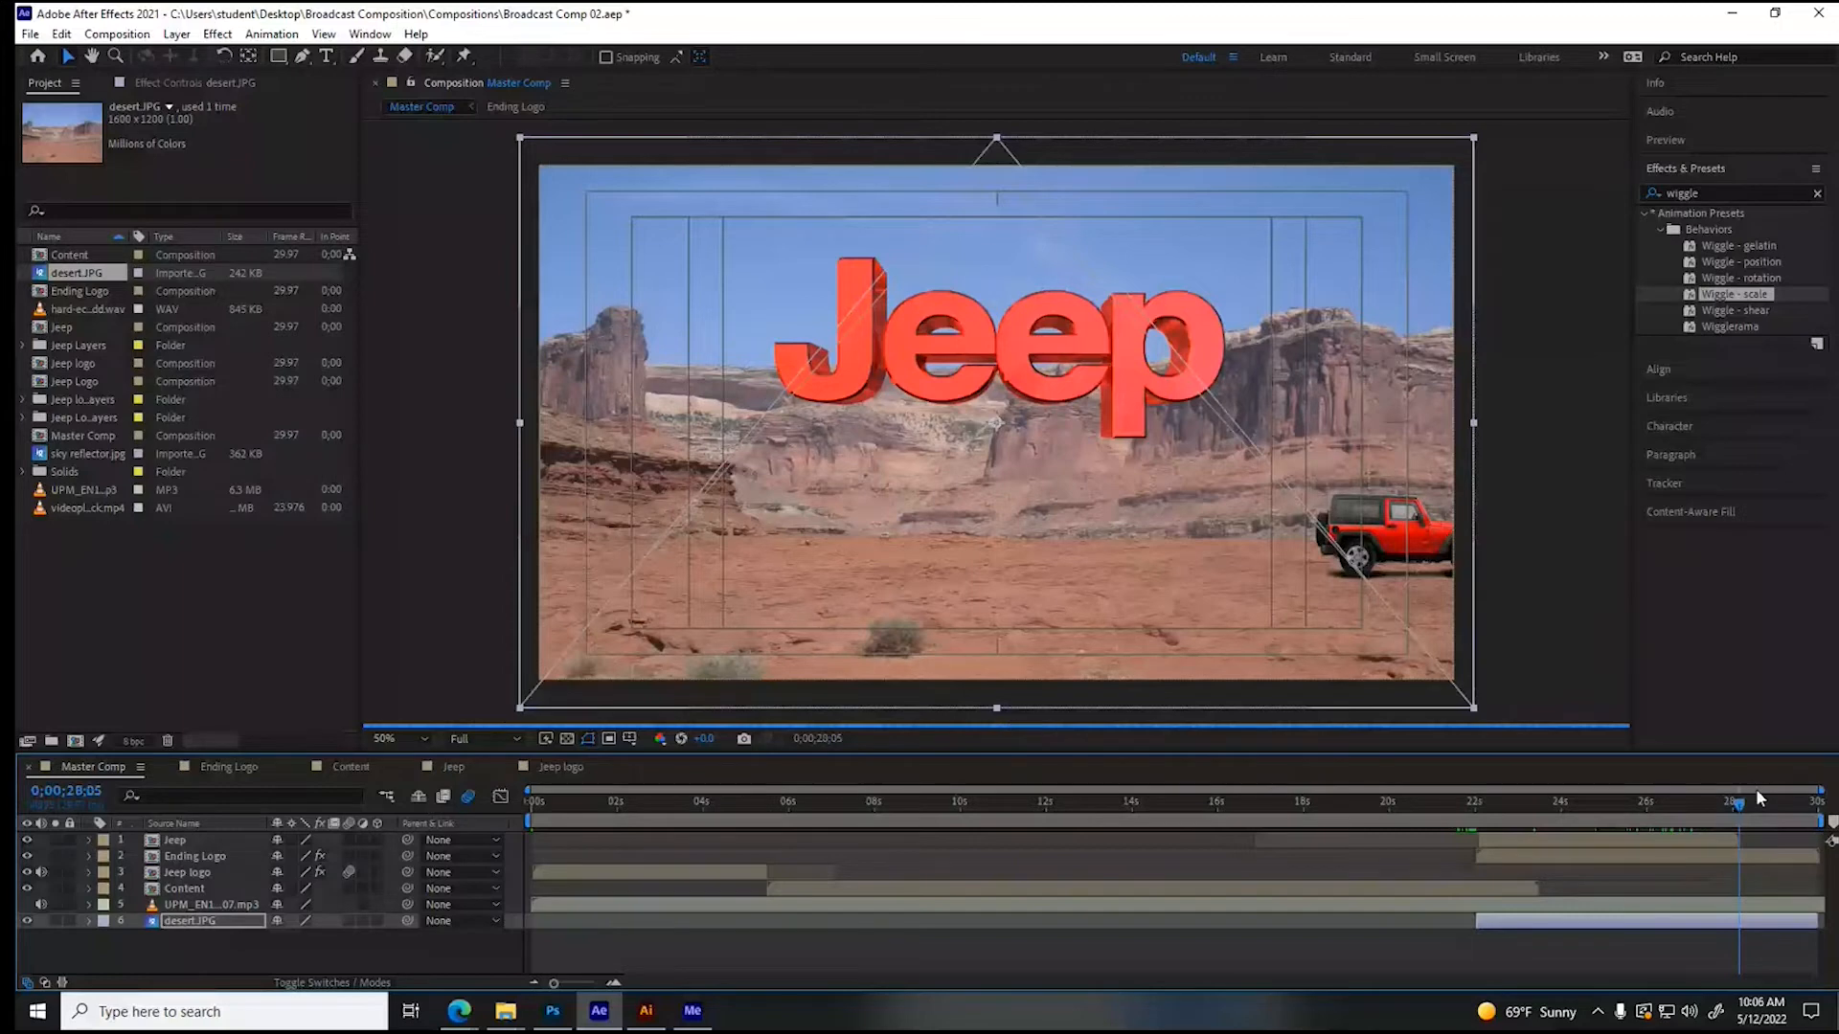
click(1720, 804)
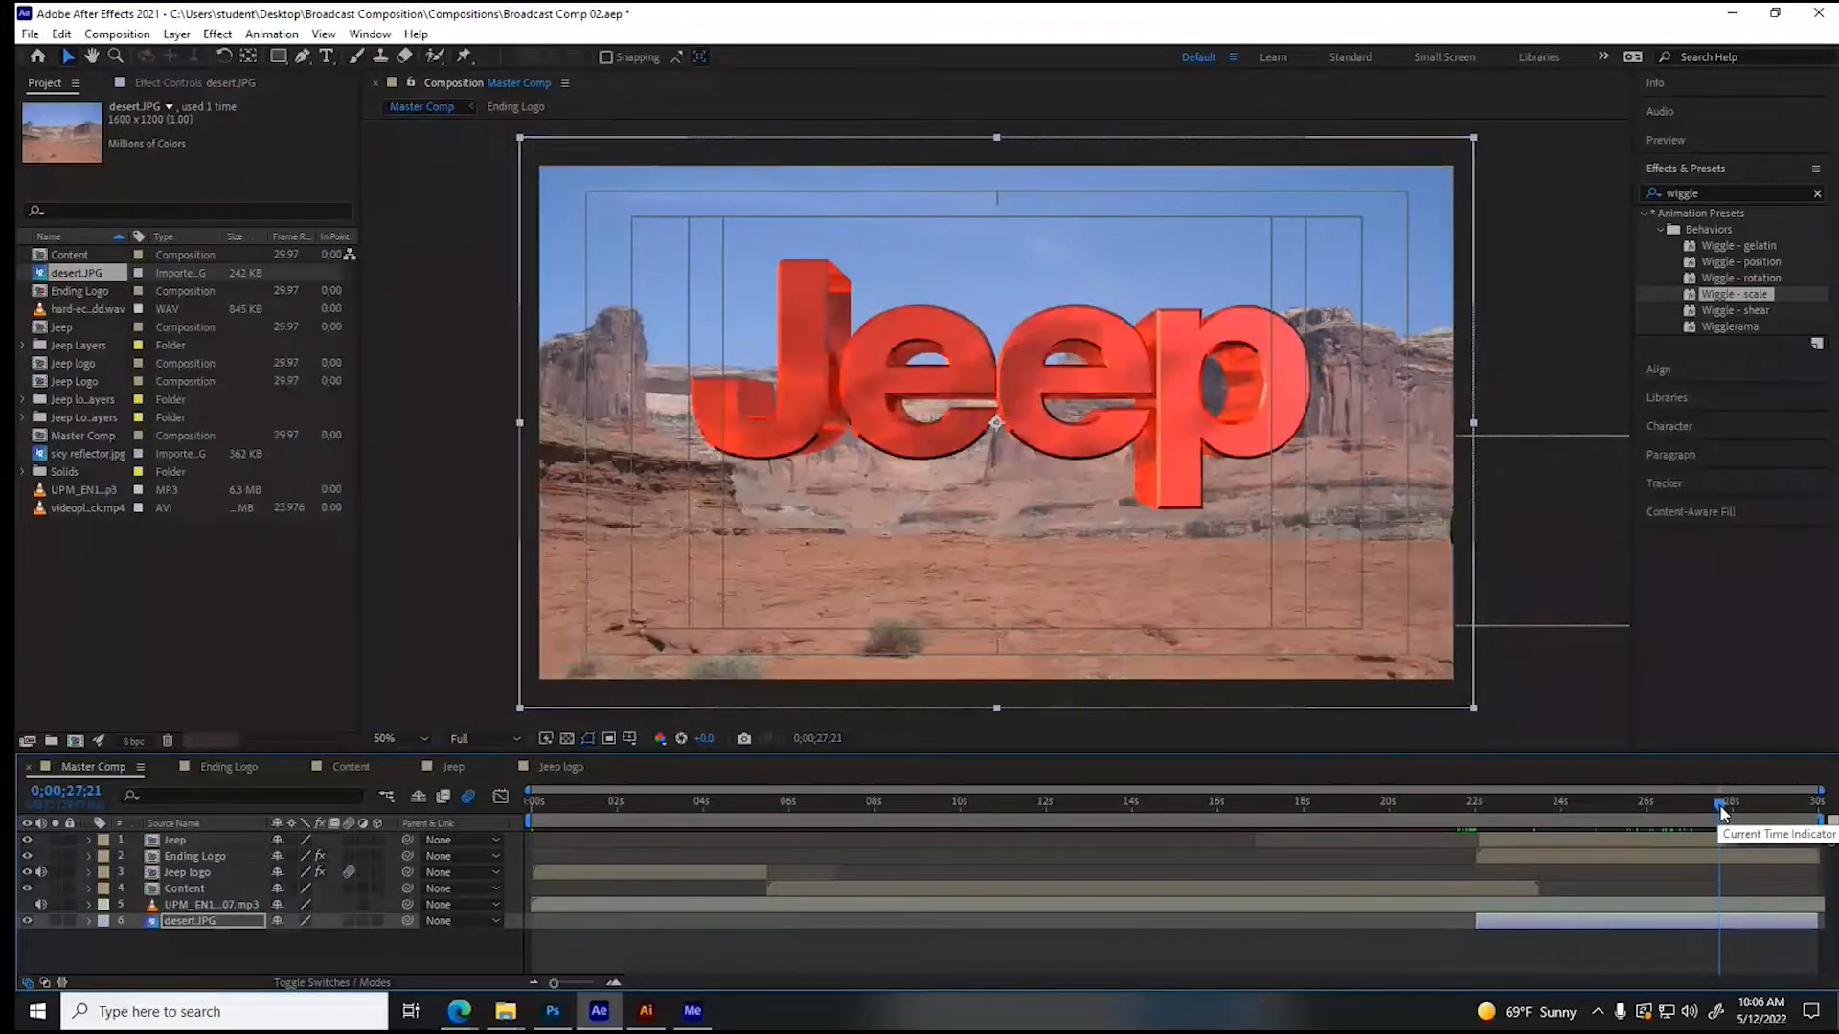
drag(1720, 808, 1709, 809)
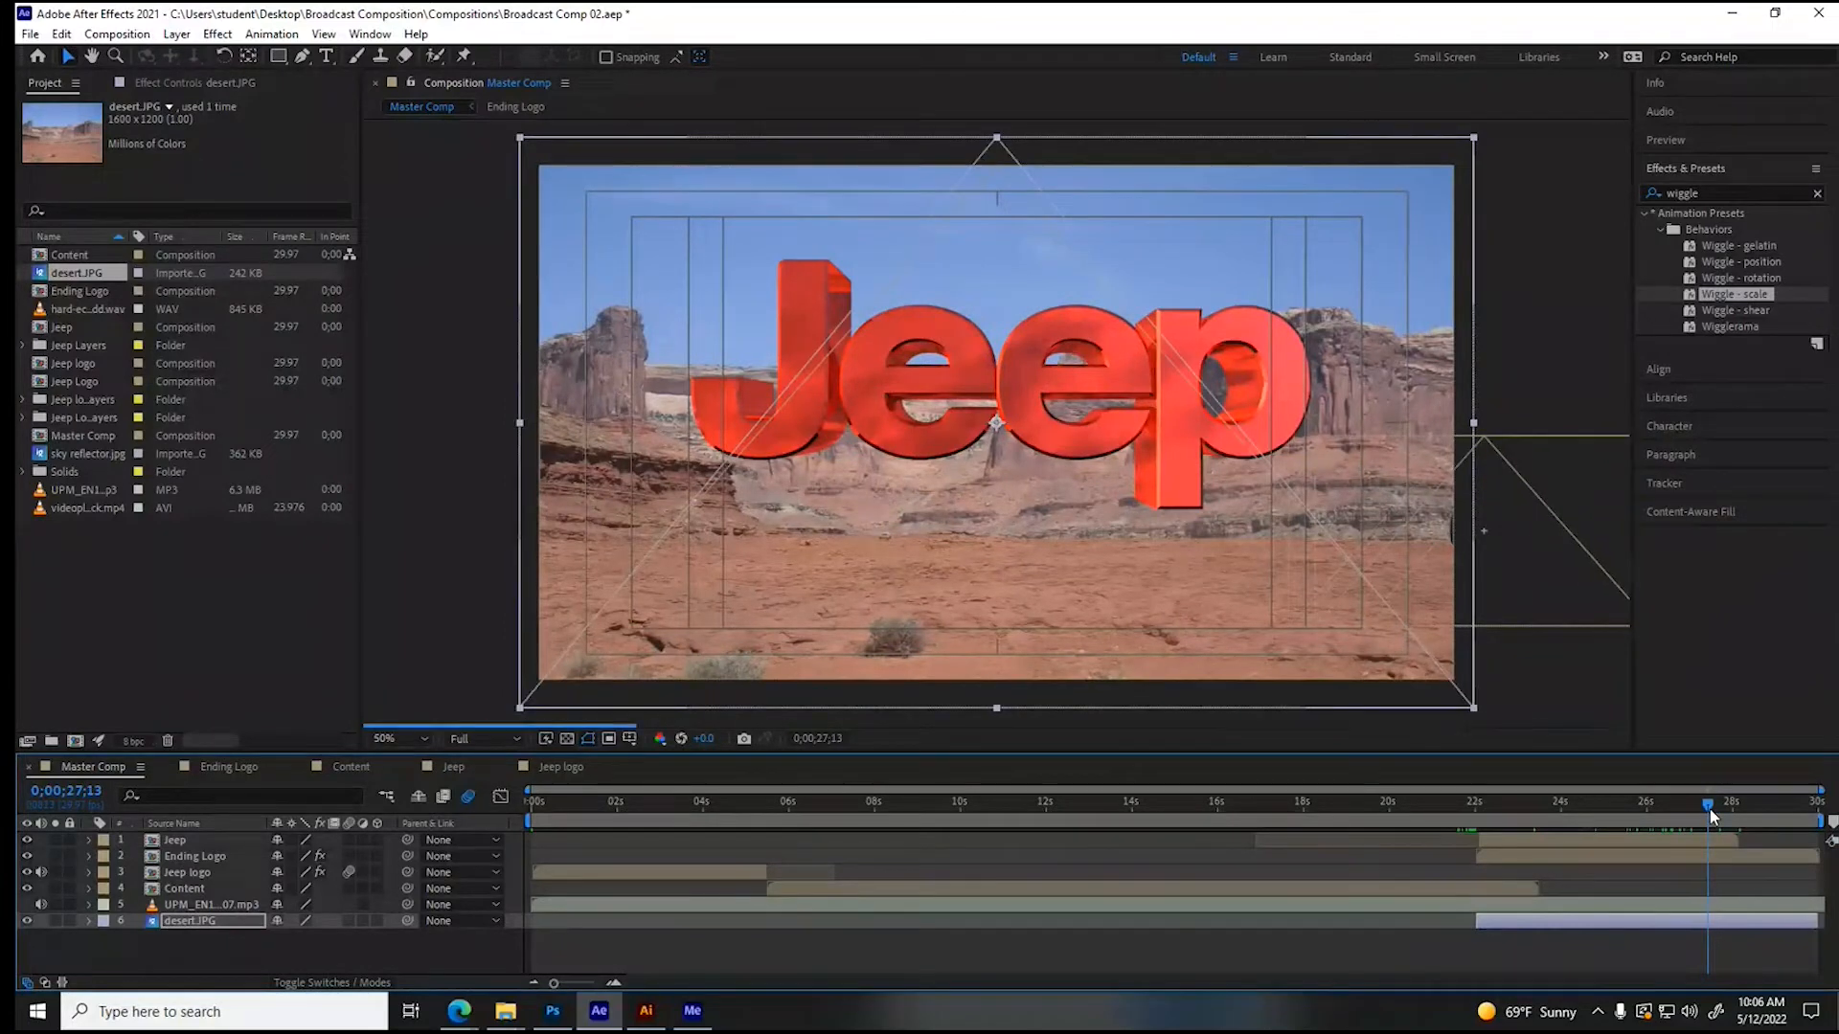
drag(1709, 809, 1714, 812)
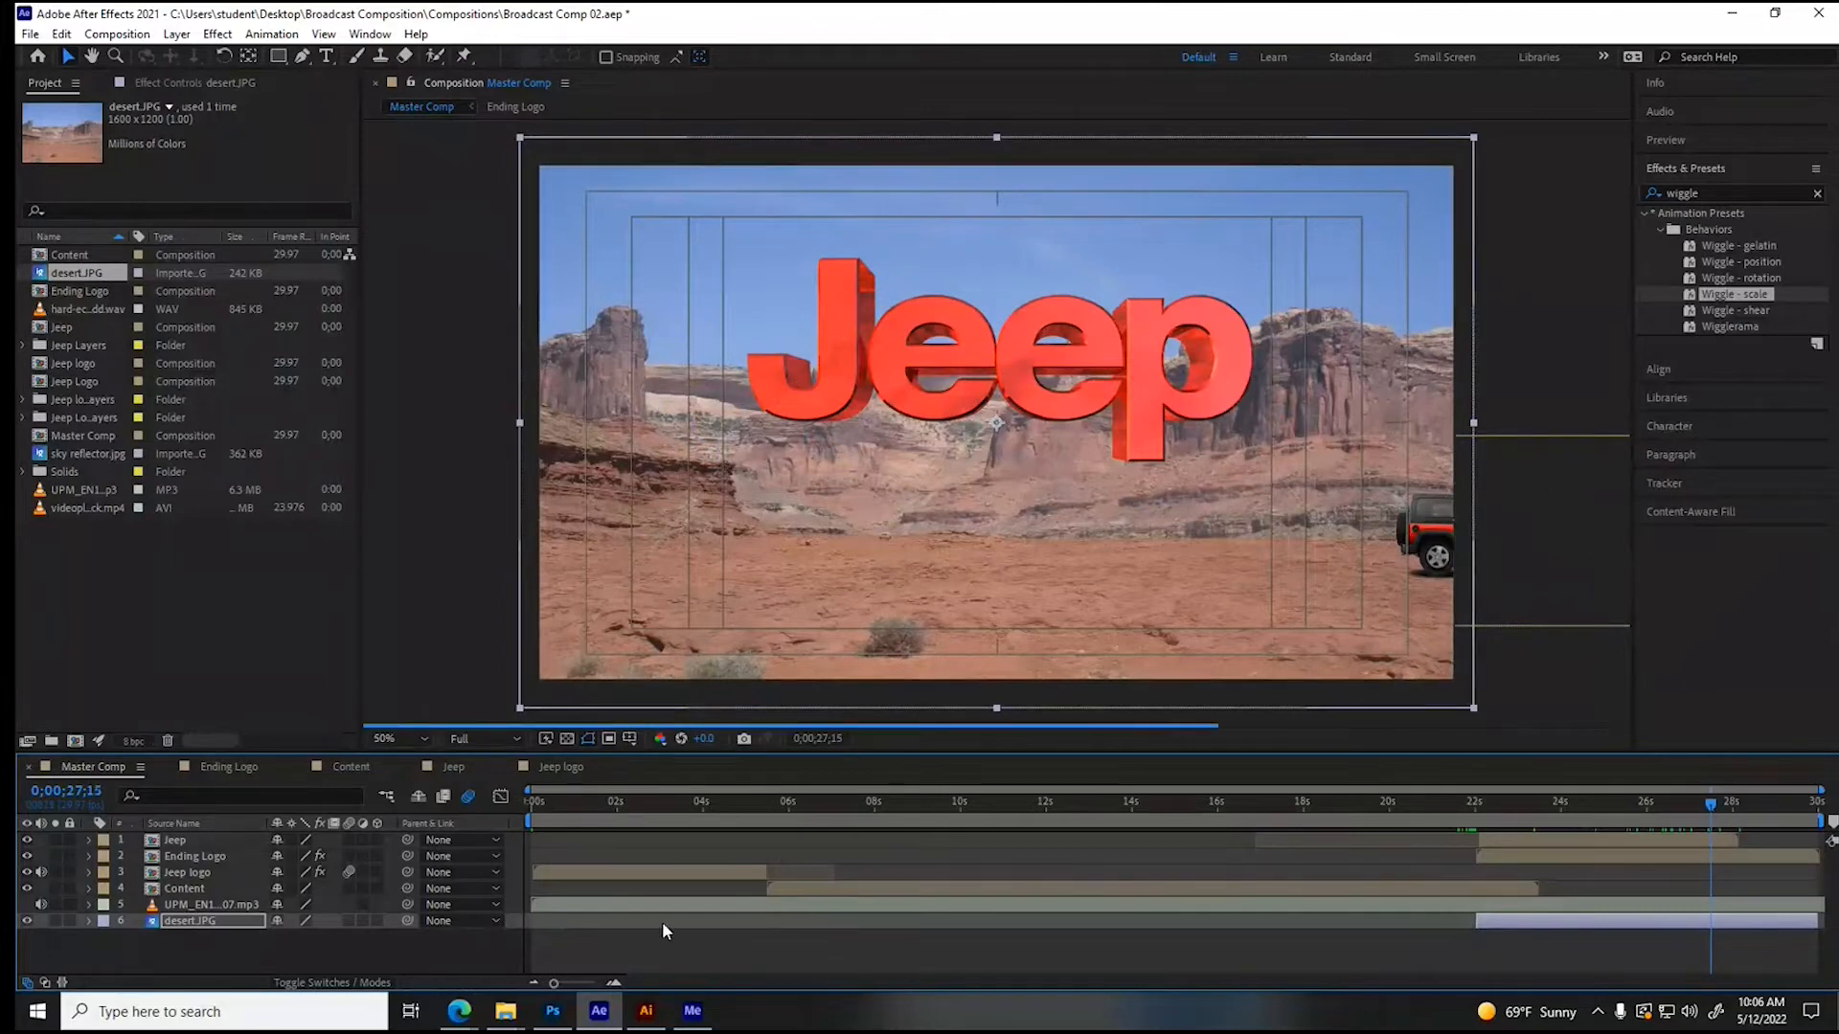
- Animate the desert.JPG layer's opacity with keyframes from 100% at 0;00;27;15 to 0% at 0;00;29;10
click(90, 922)
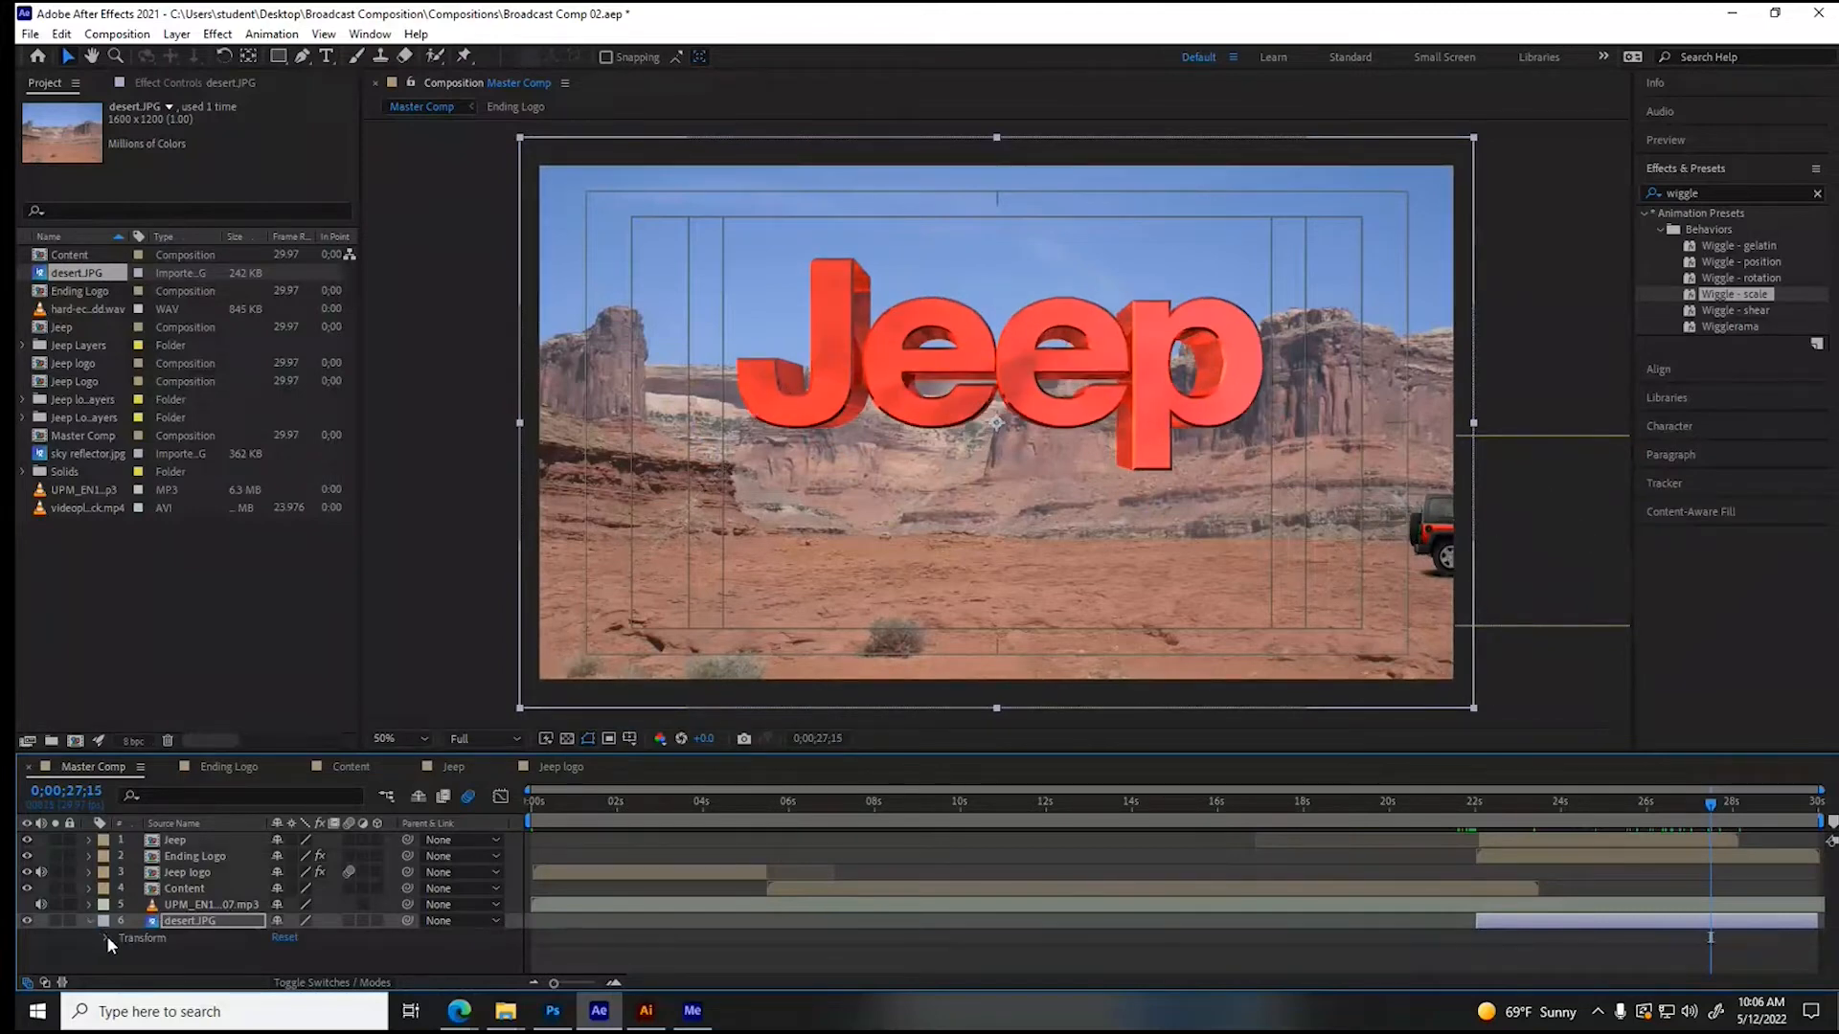
click(107, 935)
click(137, 965)
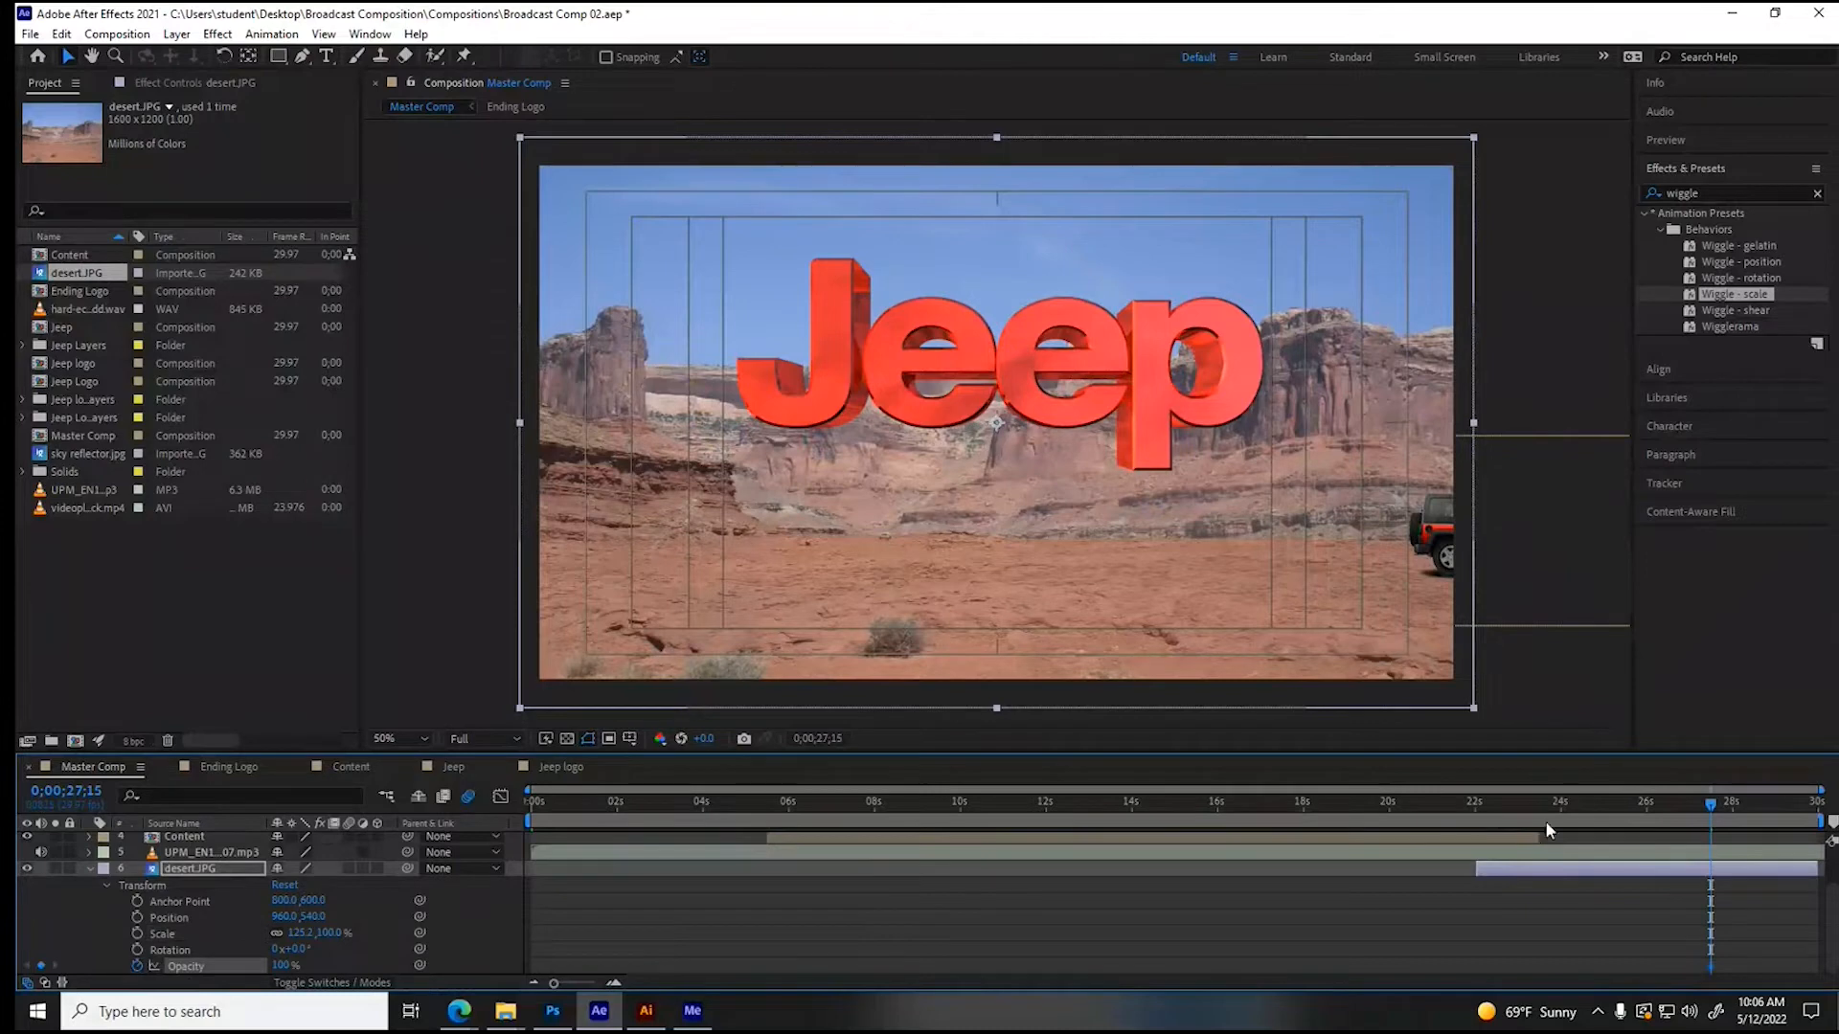
click(1789, 802)
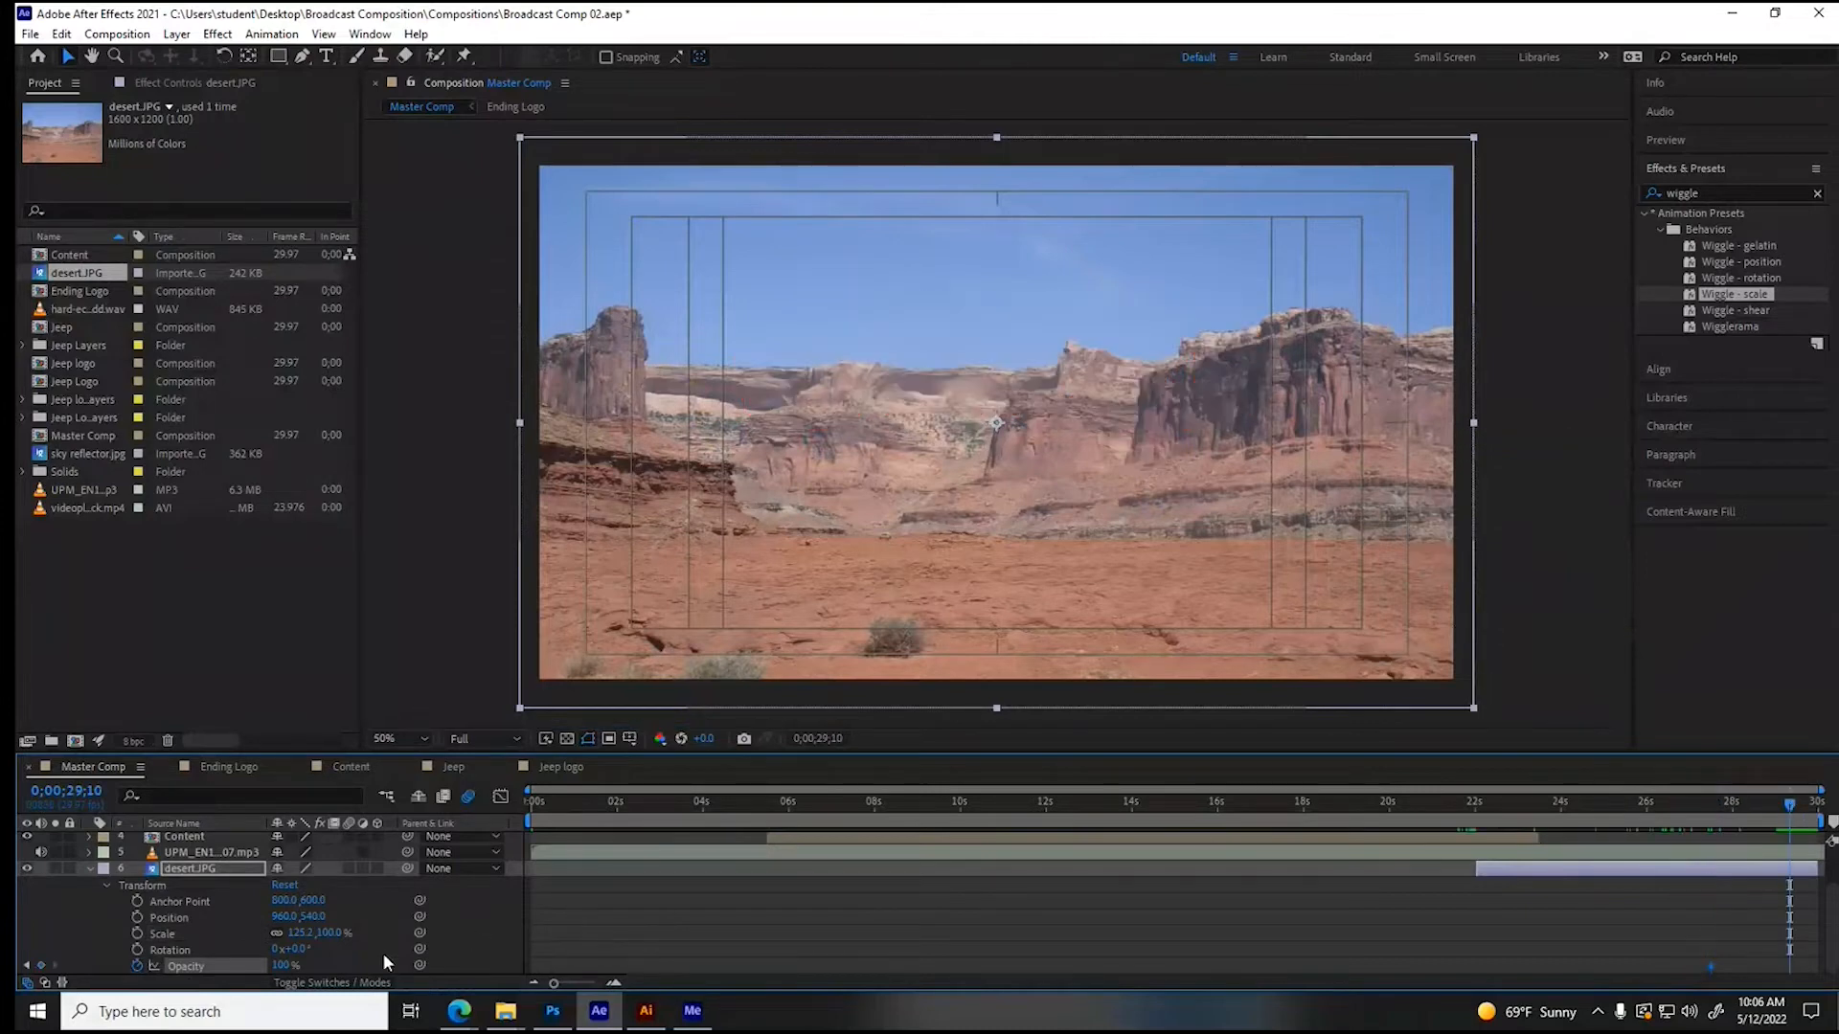
drag(283, 966, 181, 967)
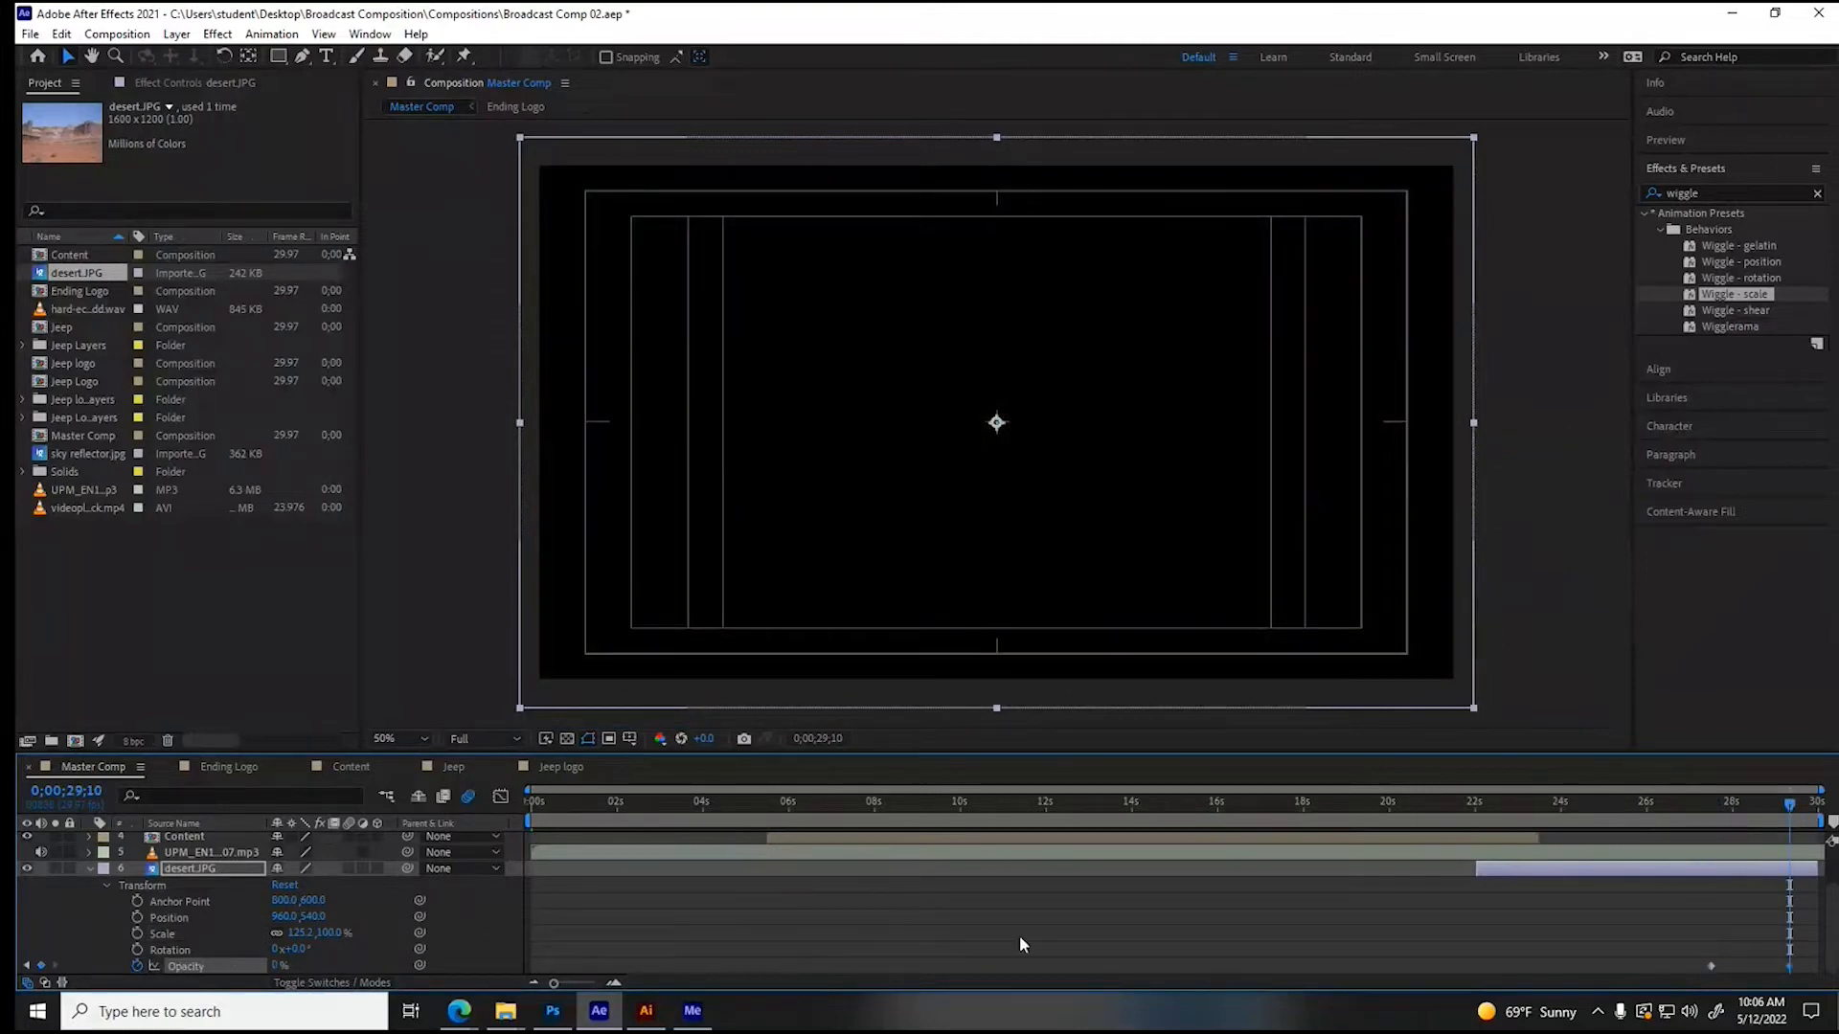
- Move the desert layer's 0% opacity keyframe earlier, to just before 0;00;28;29, and scrub through the fade to check its timing
click(1766, 803)
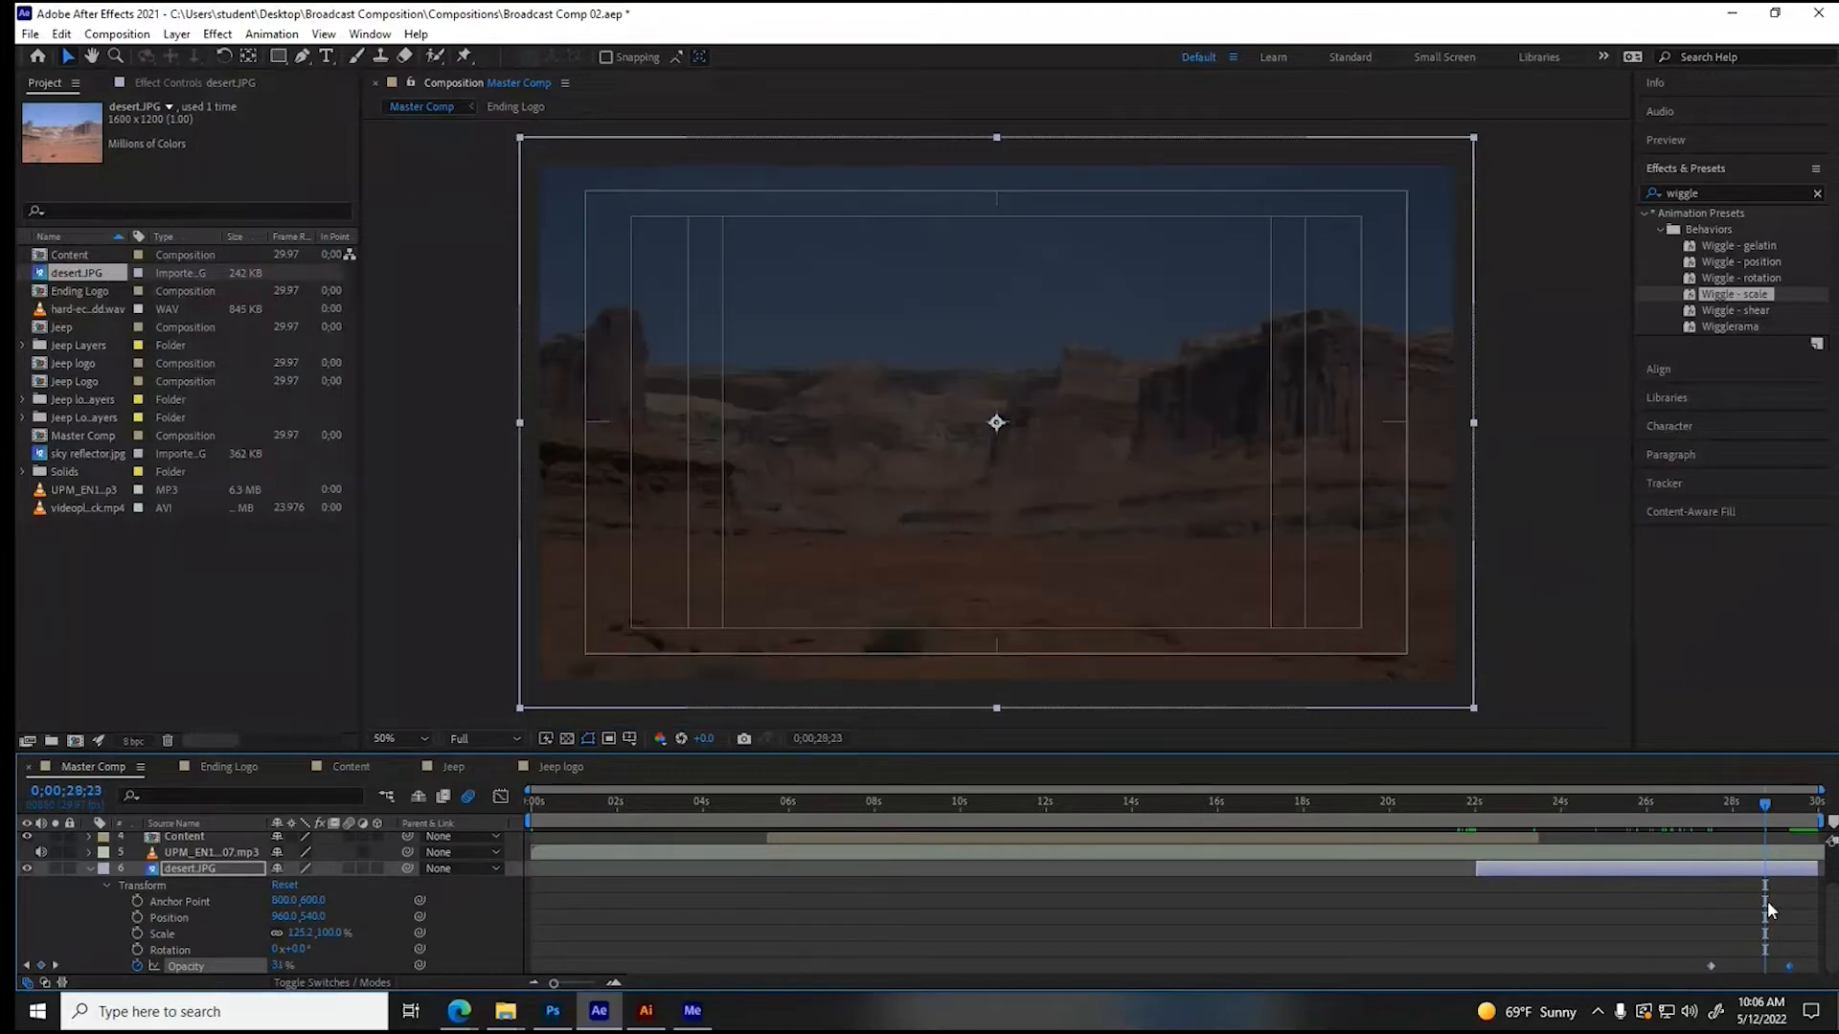
drag(1787, 965, 1770, 969)
drag(1765, 806, 1700, 810)
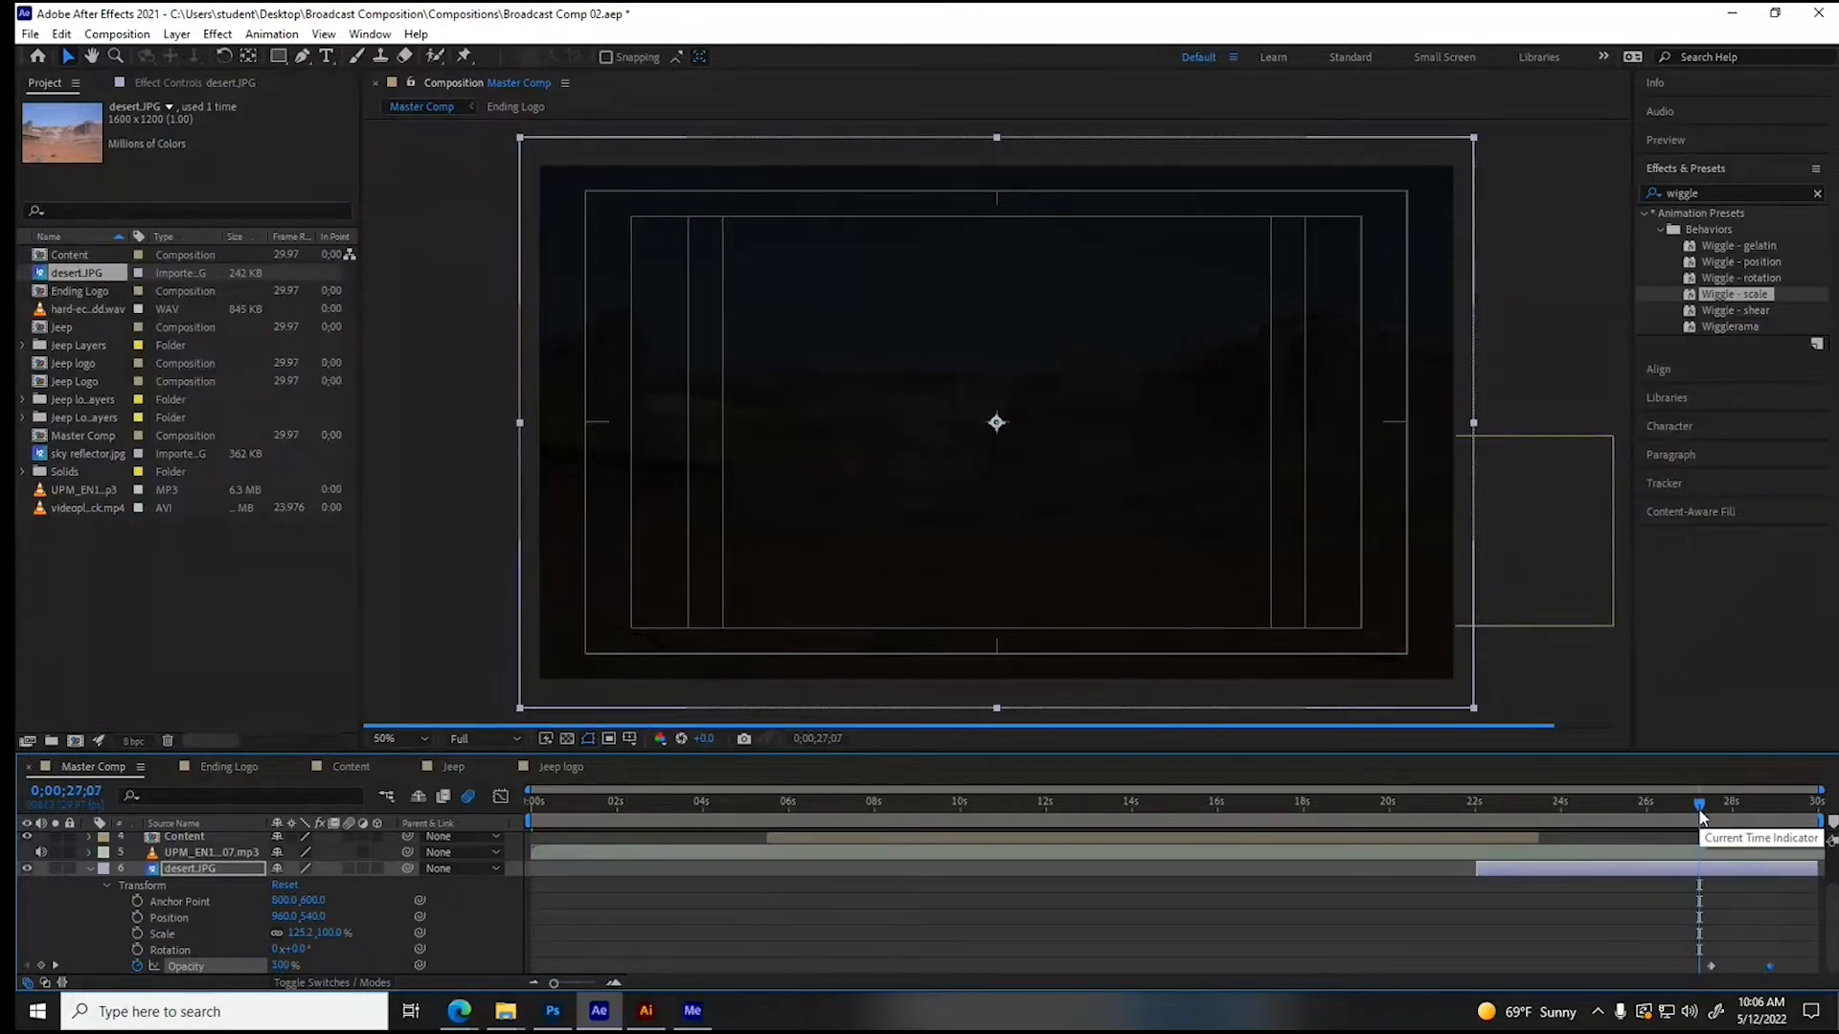
drag(1698, 809, 1746, 810)
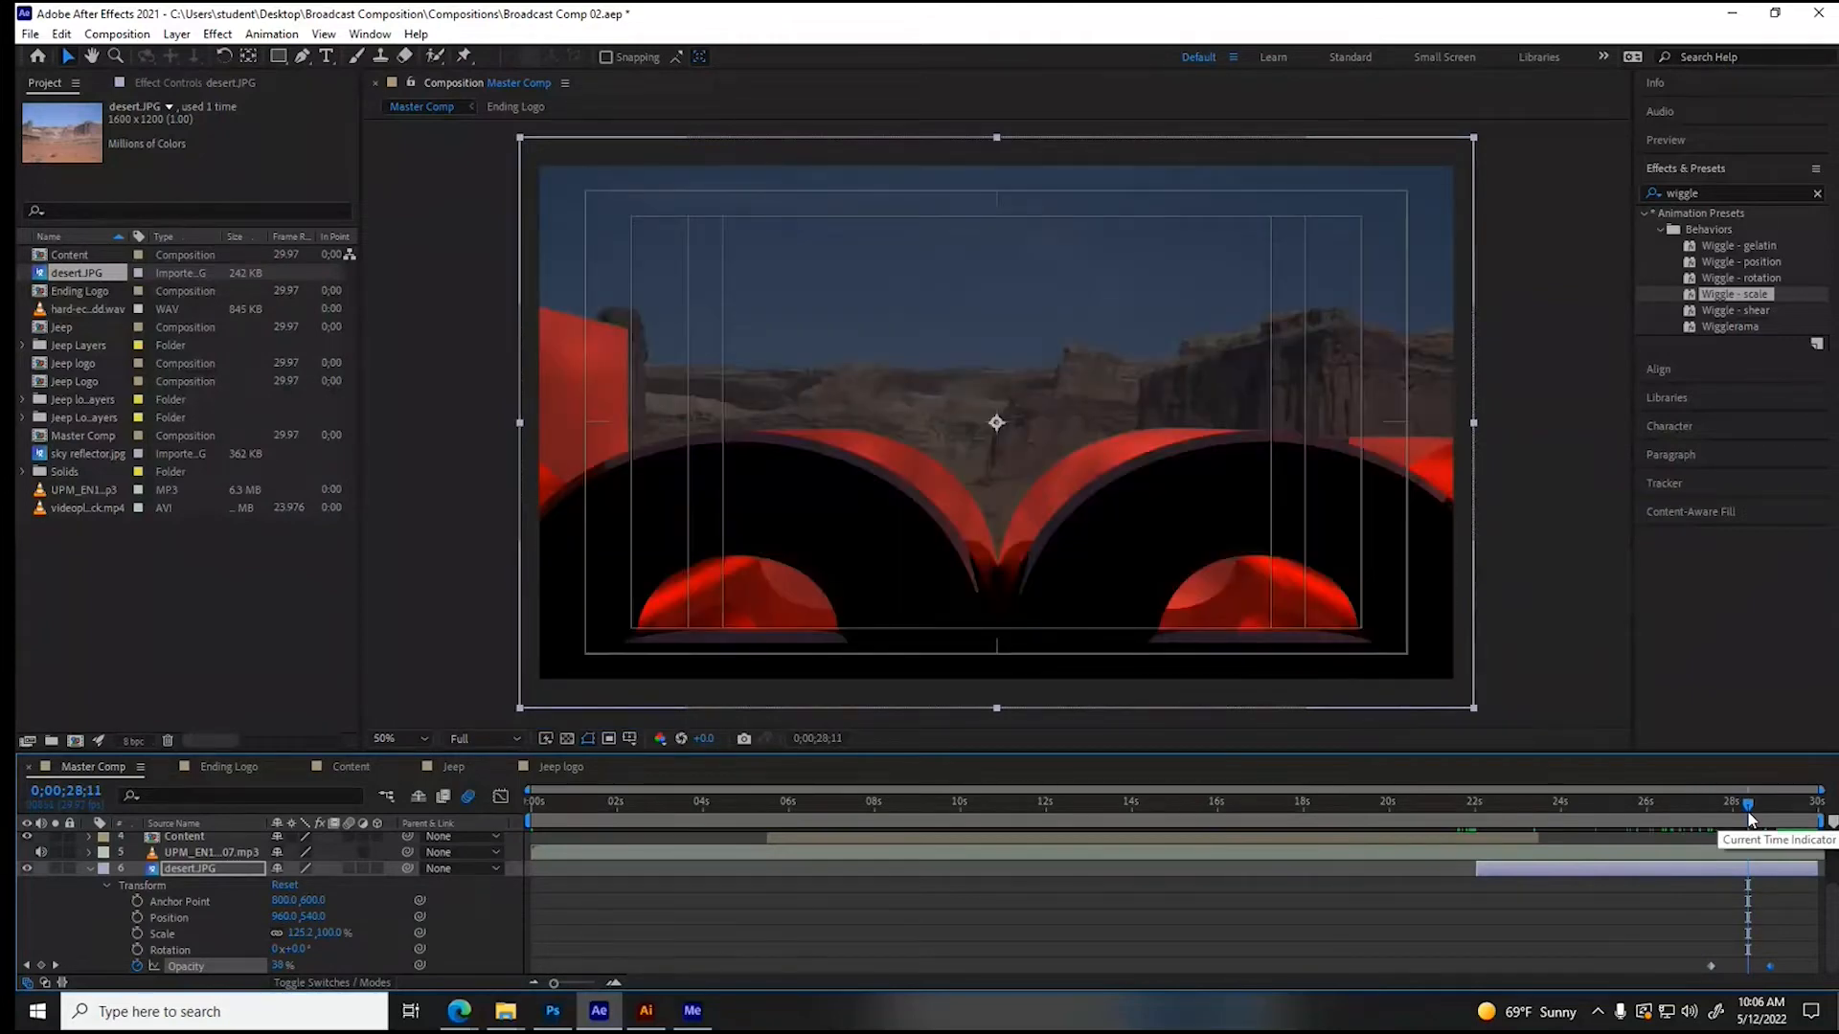
drag(1747, 814, 1773, 810)
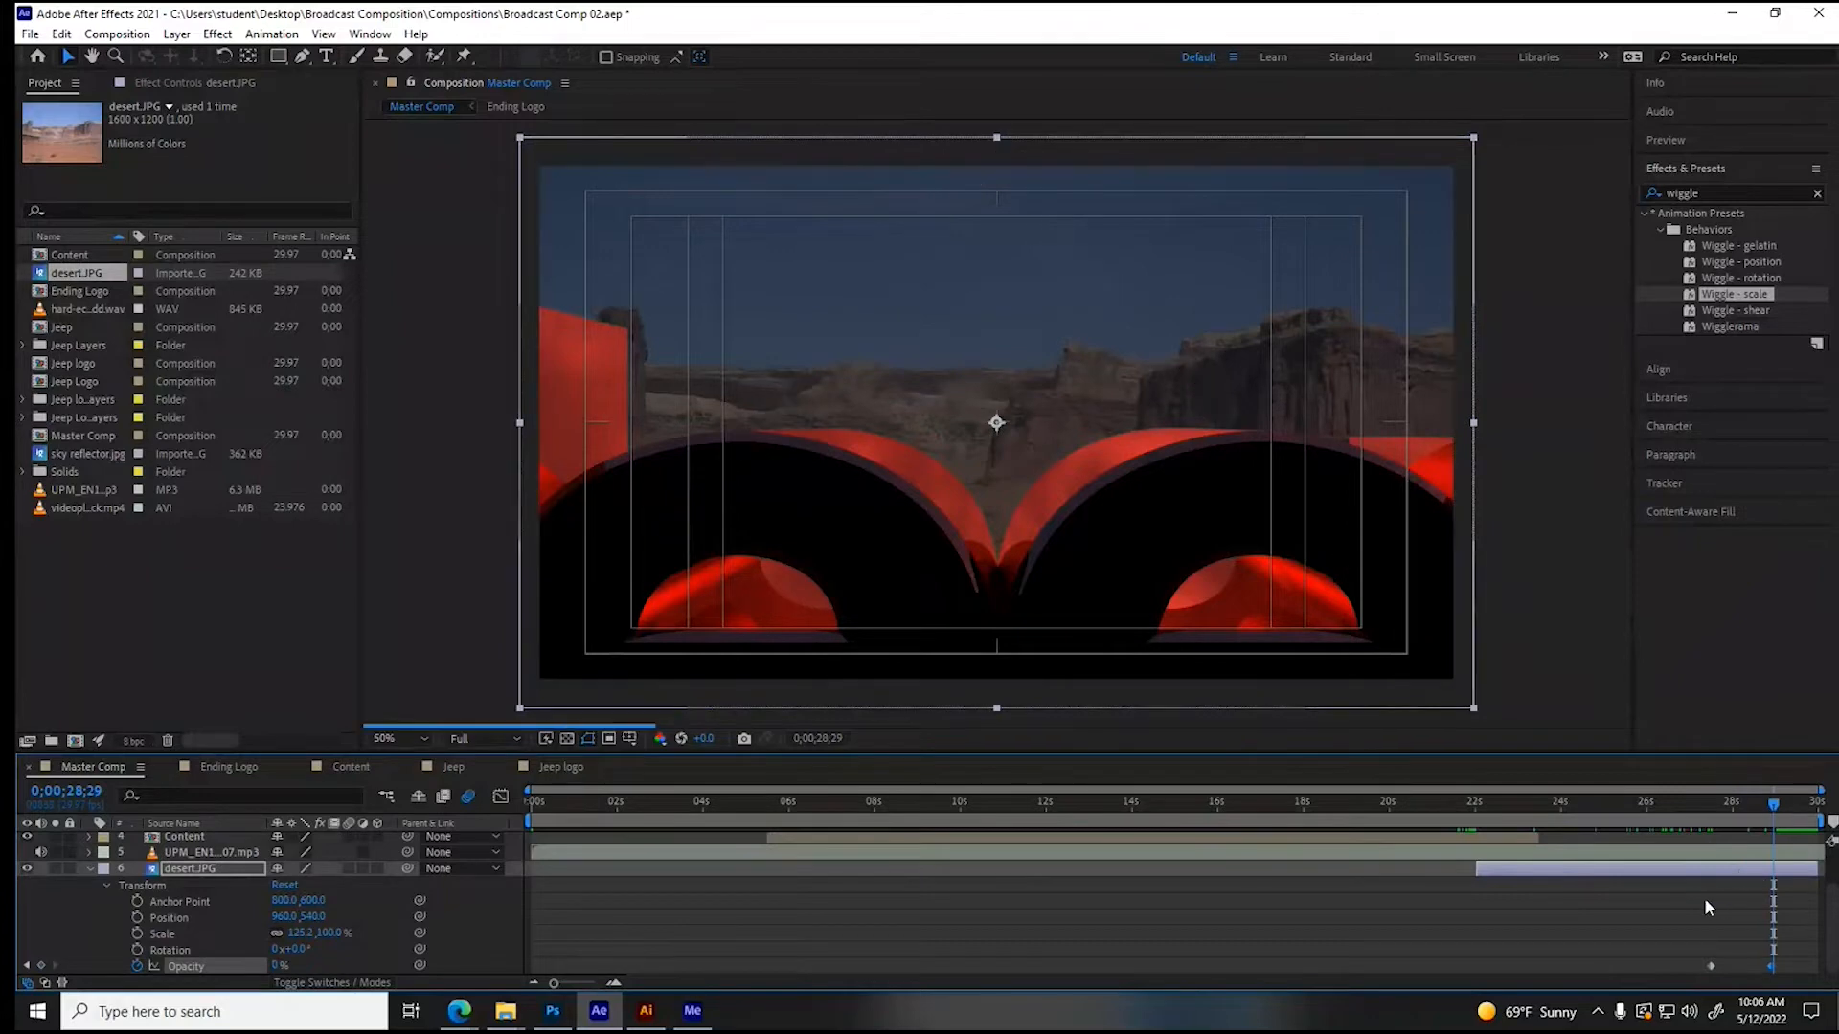
- Time-stretch the Ending Logo layer to a new duration of 0;00;08;15, holding the layer in-point in place
scroll(1697, 911, up, 1)
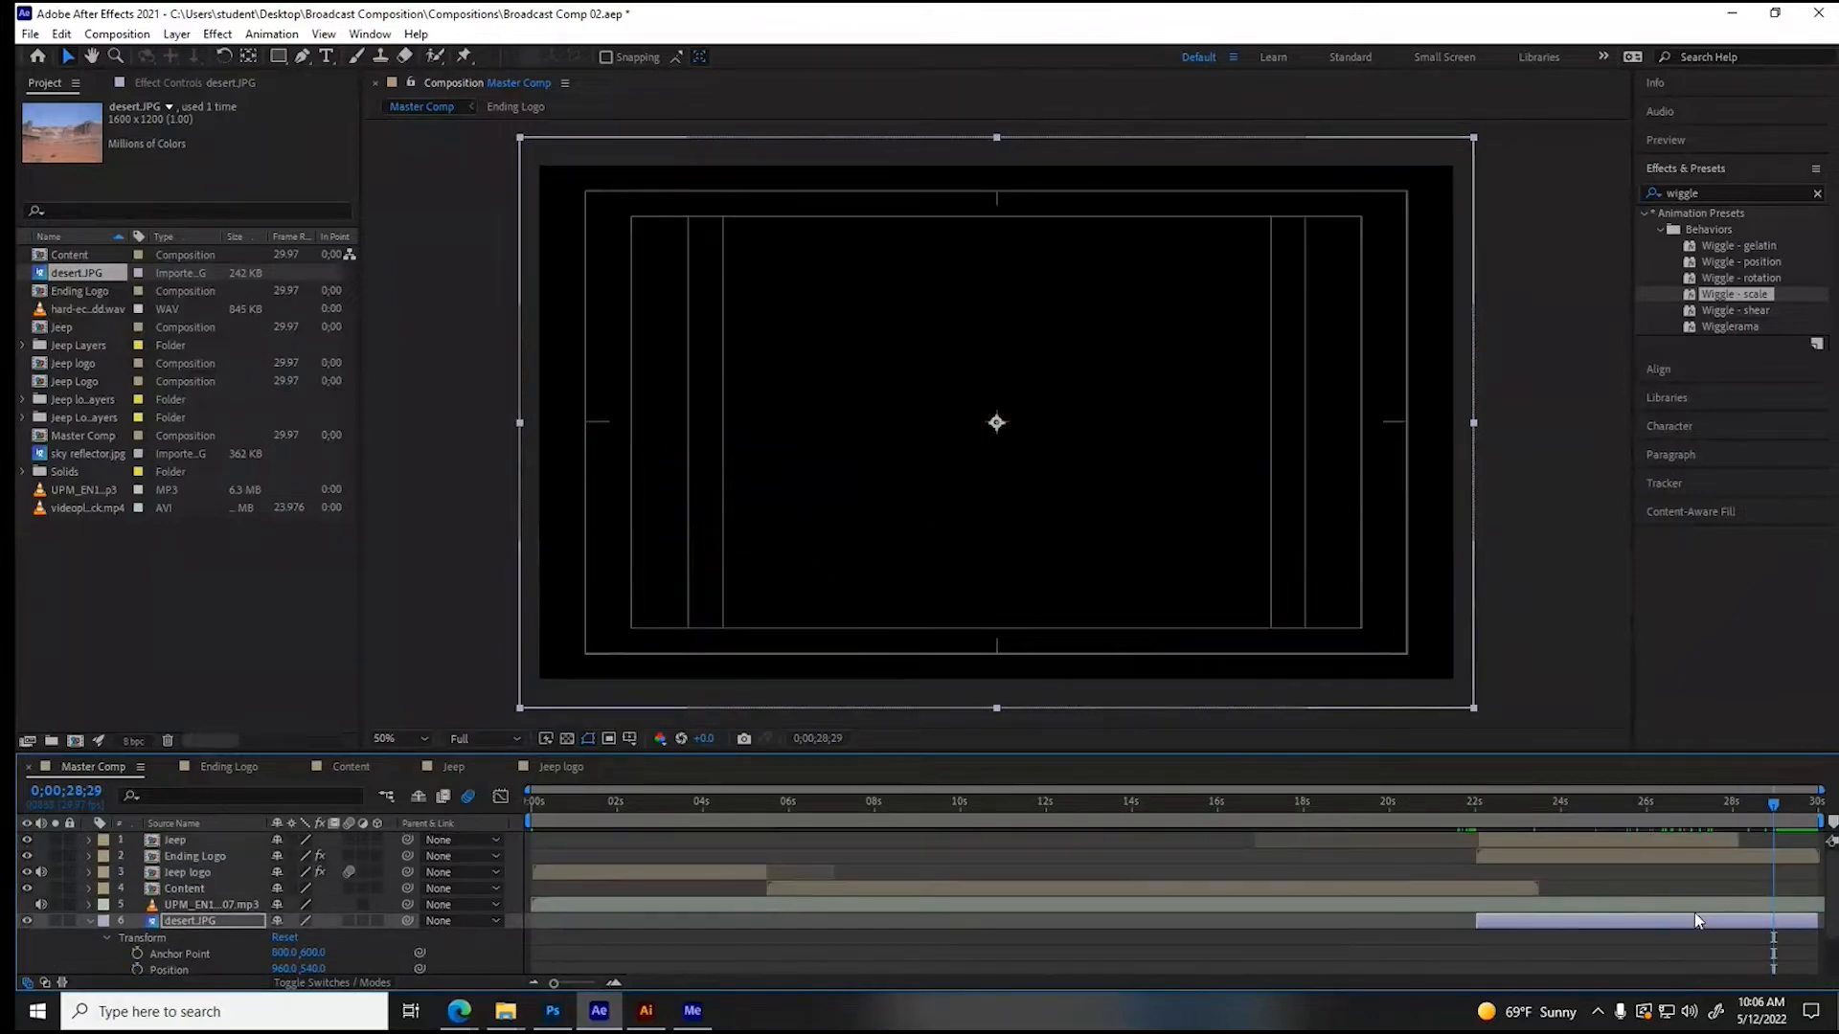
click(1641, 856)
click(177, 36)
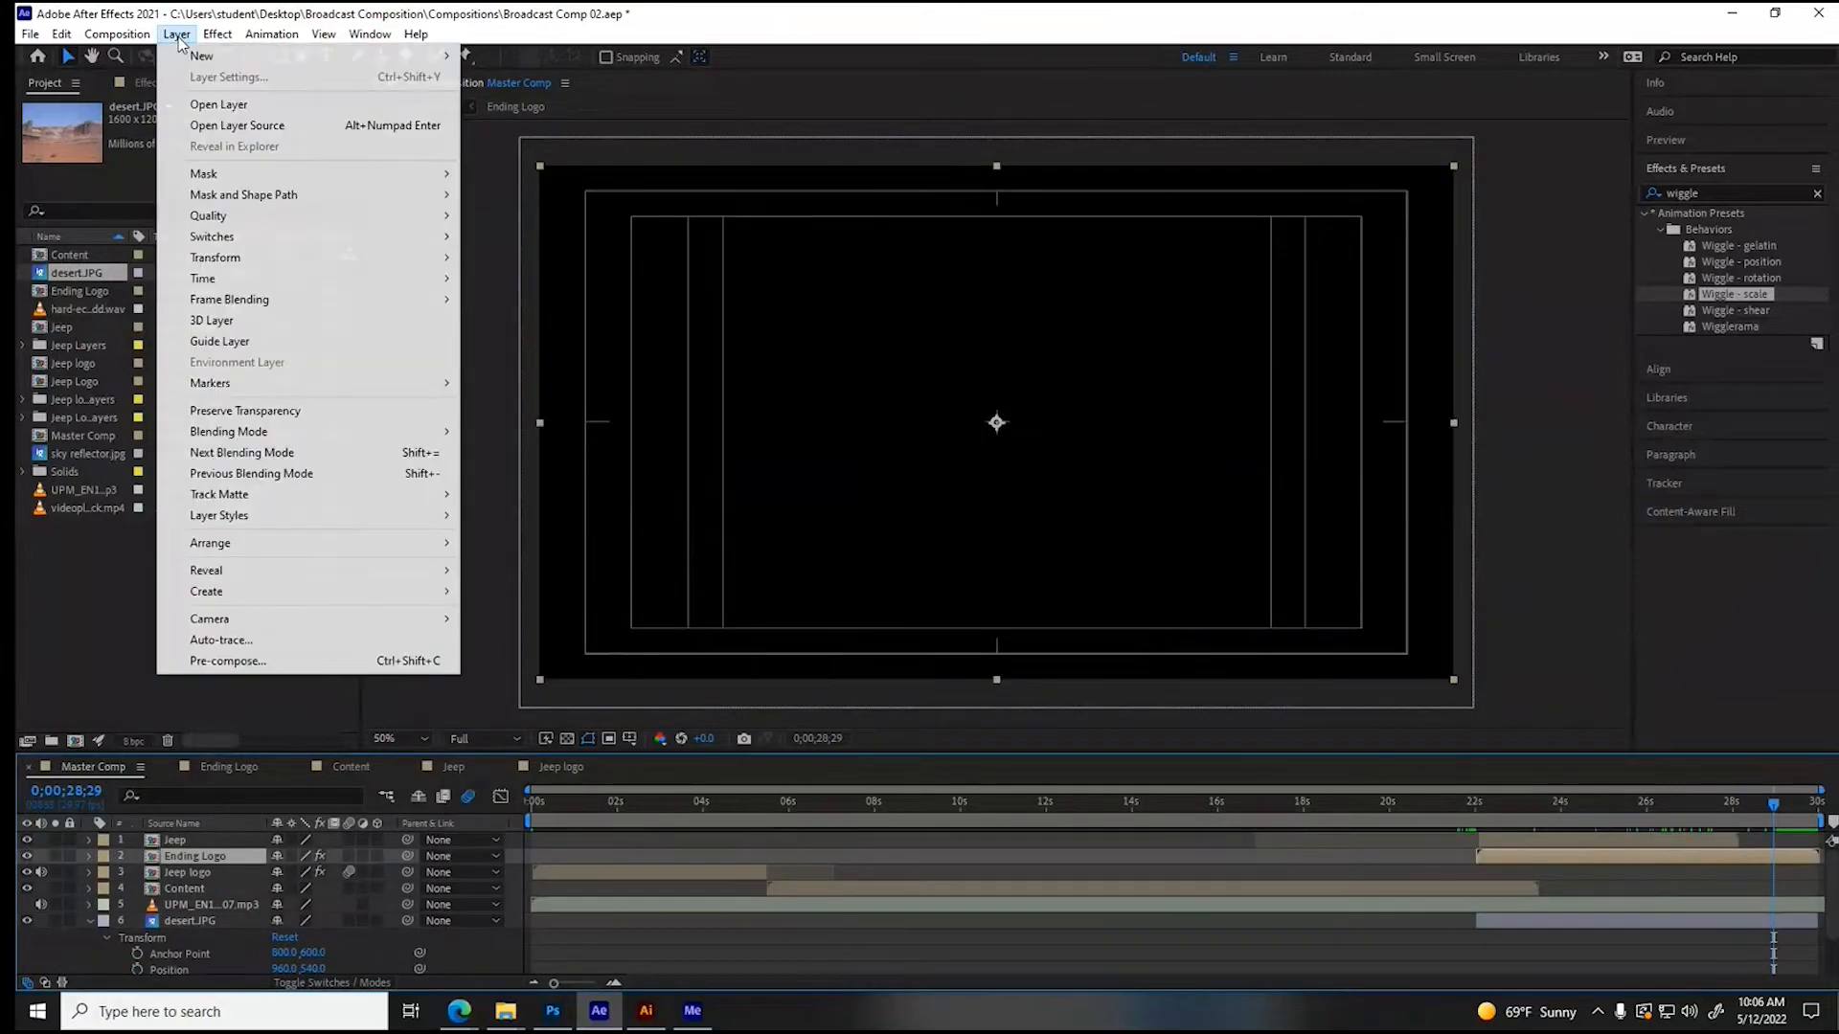
mouse_move(216, 279)
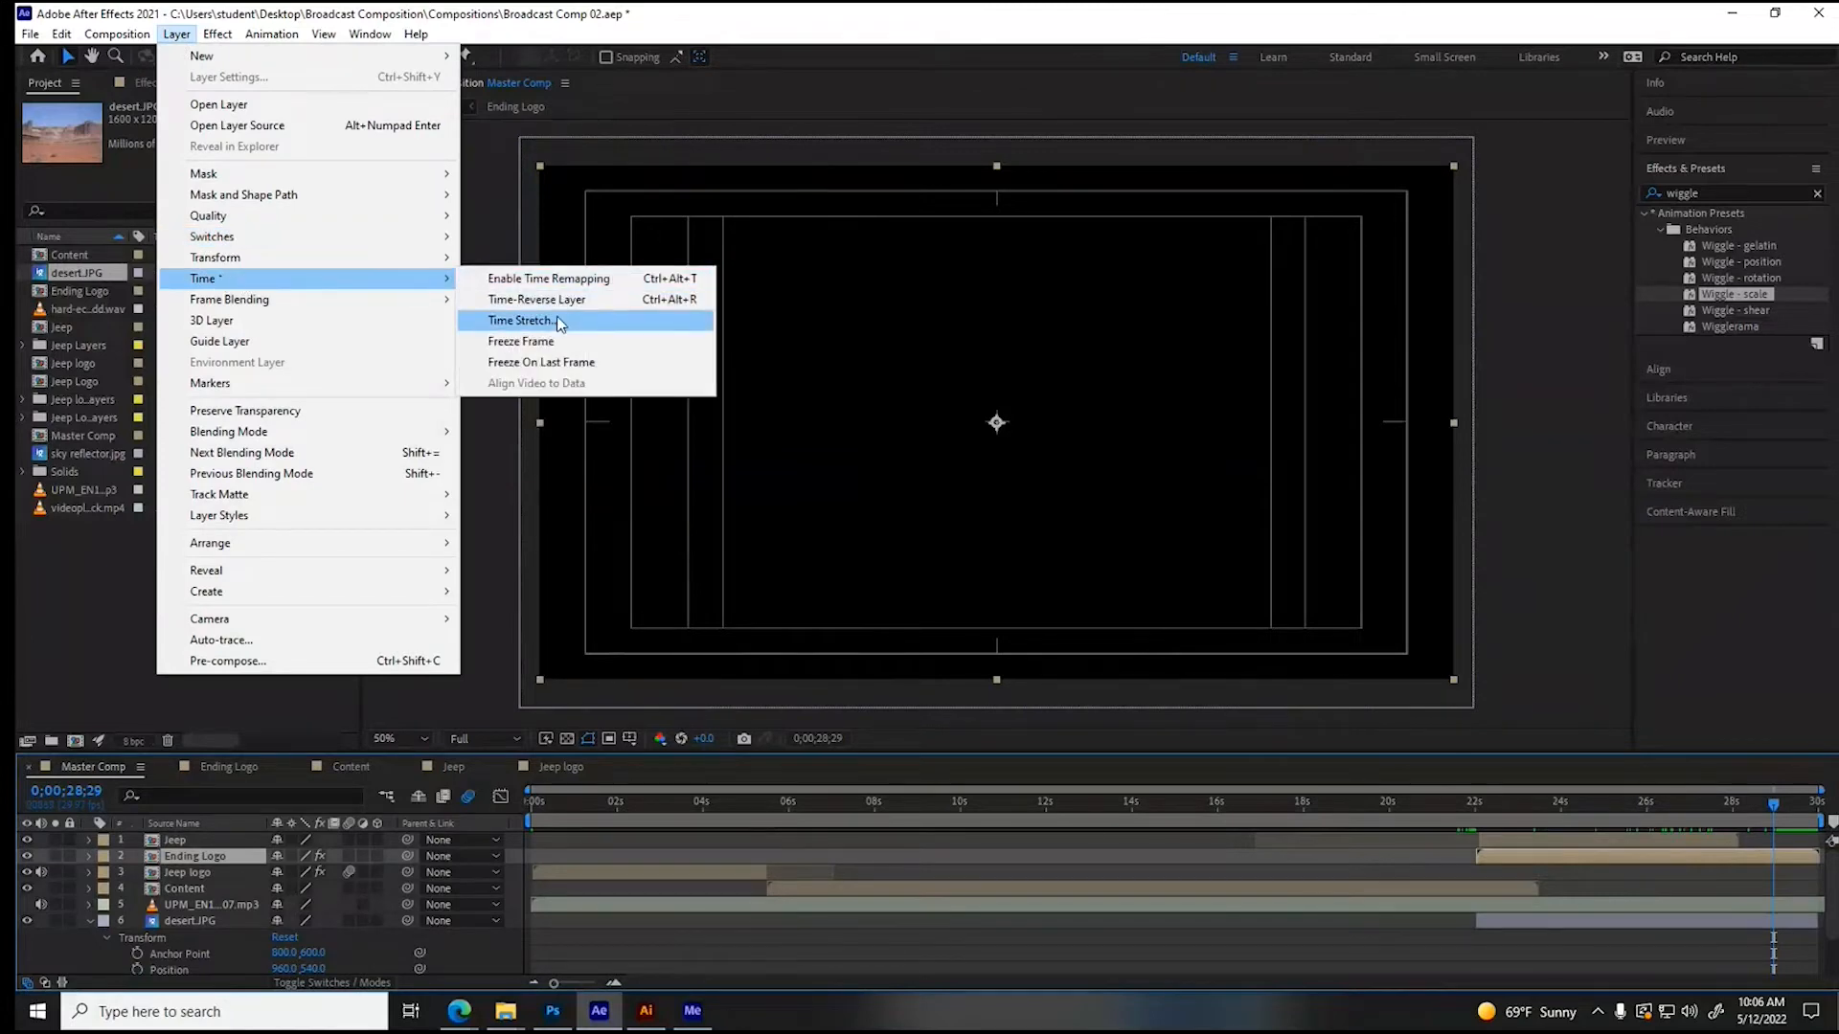
click(561, 323)
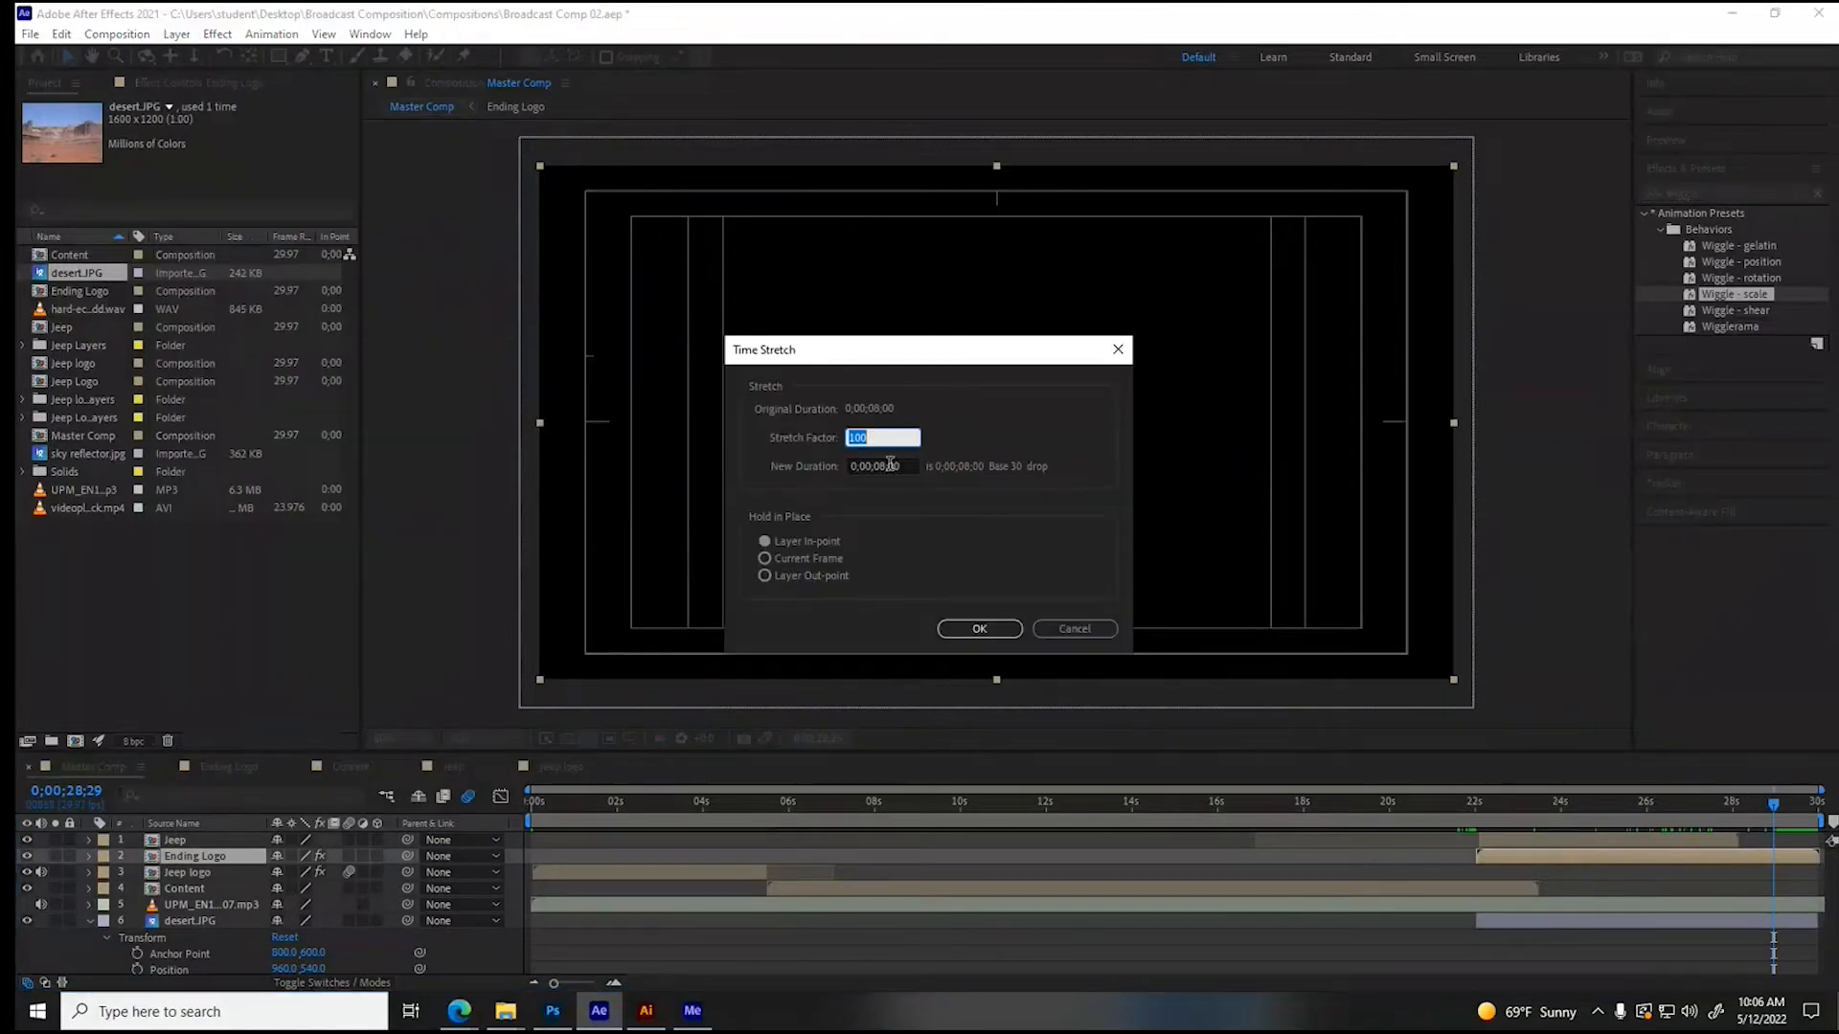
drag(890, 464, 909, 466)
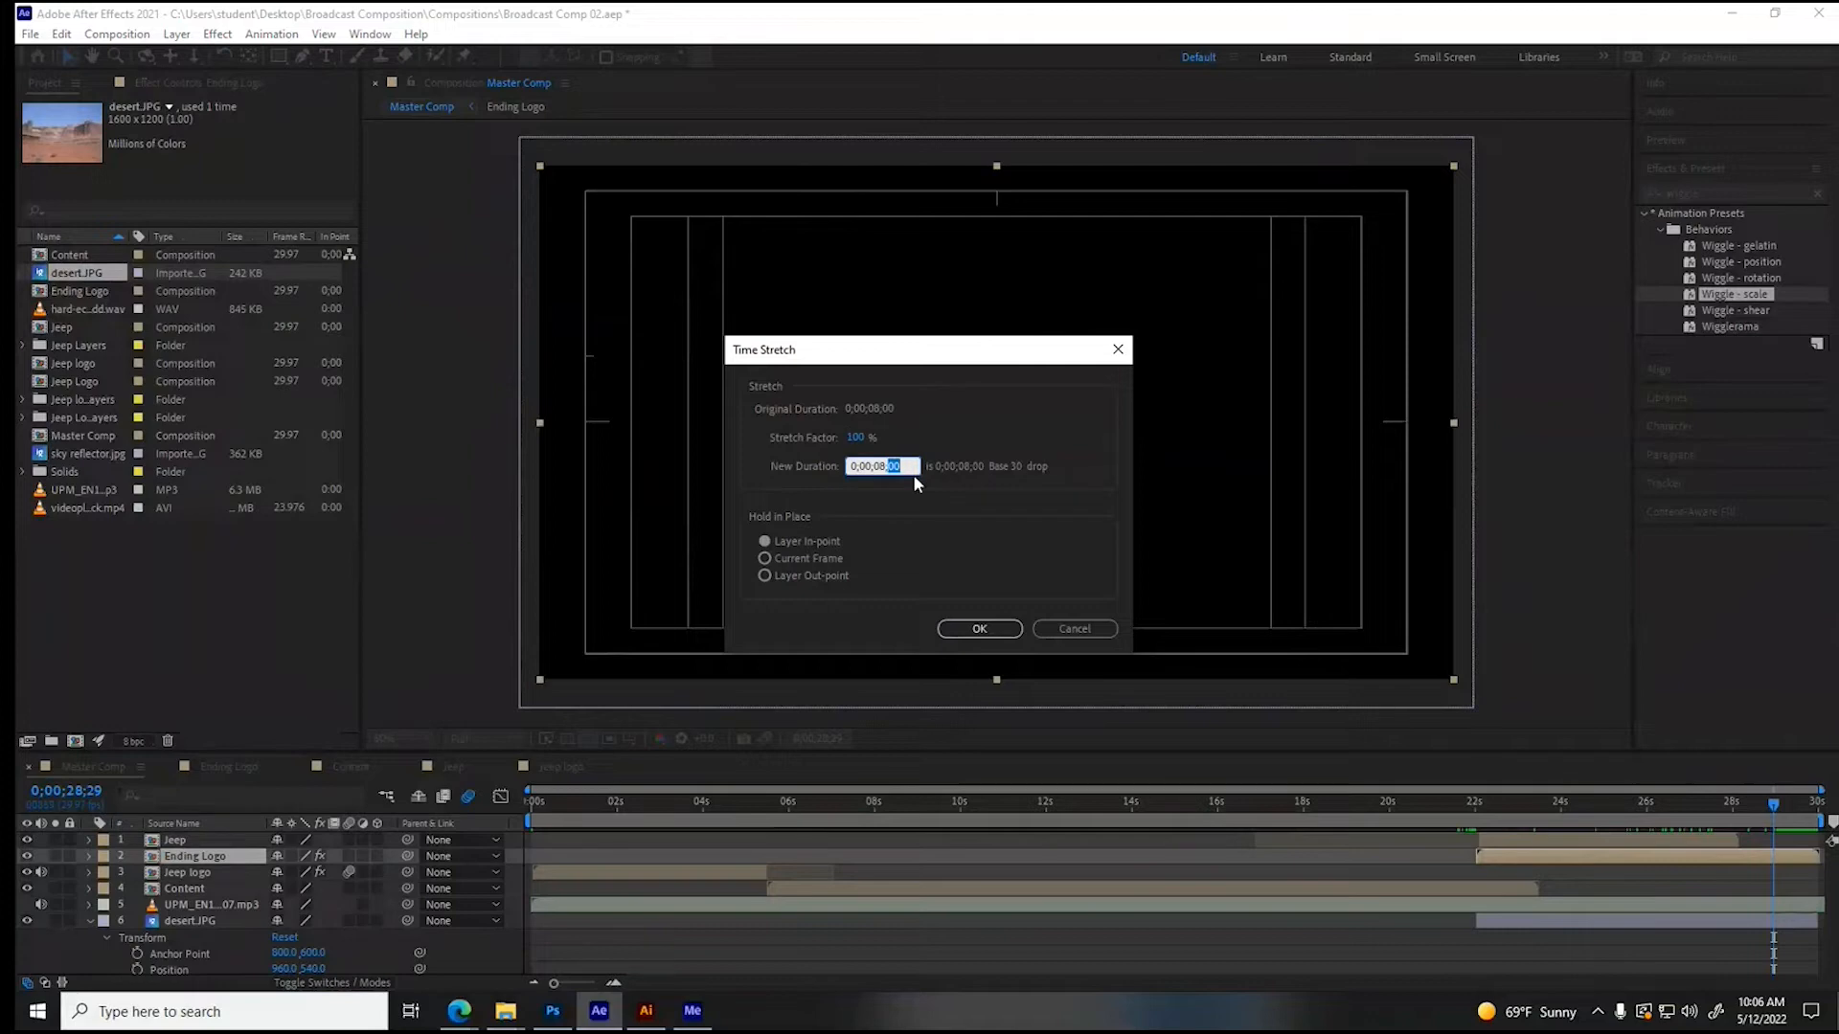
text(15)
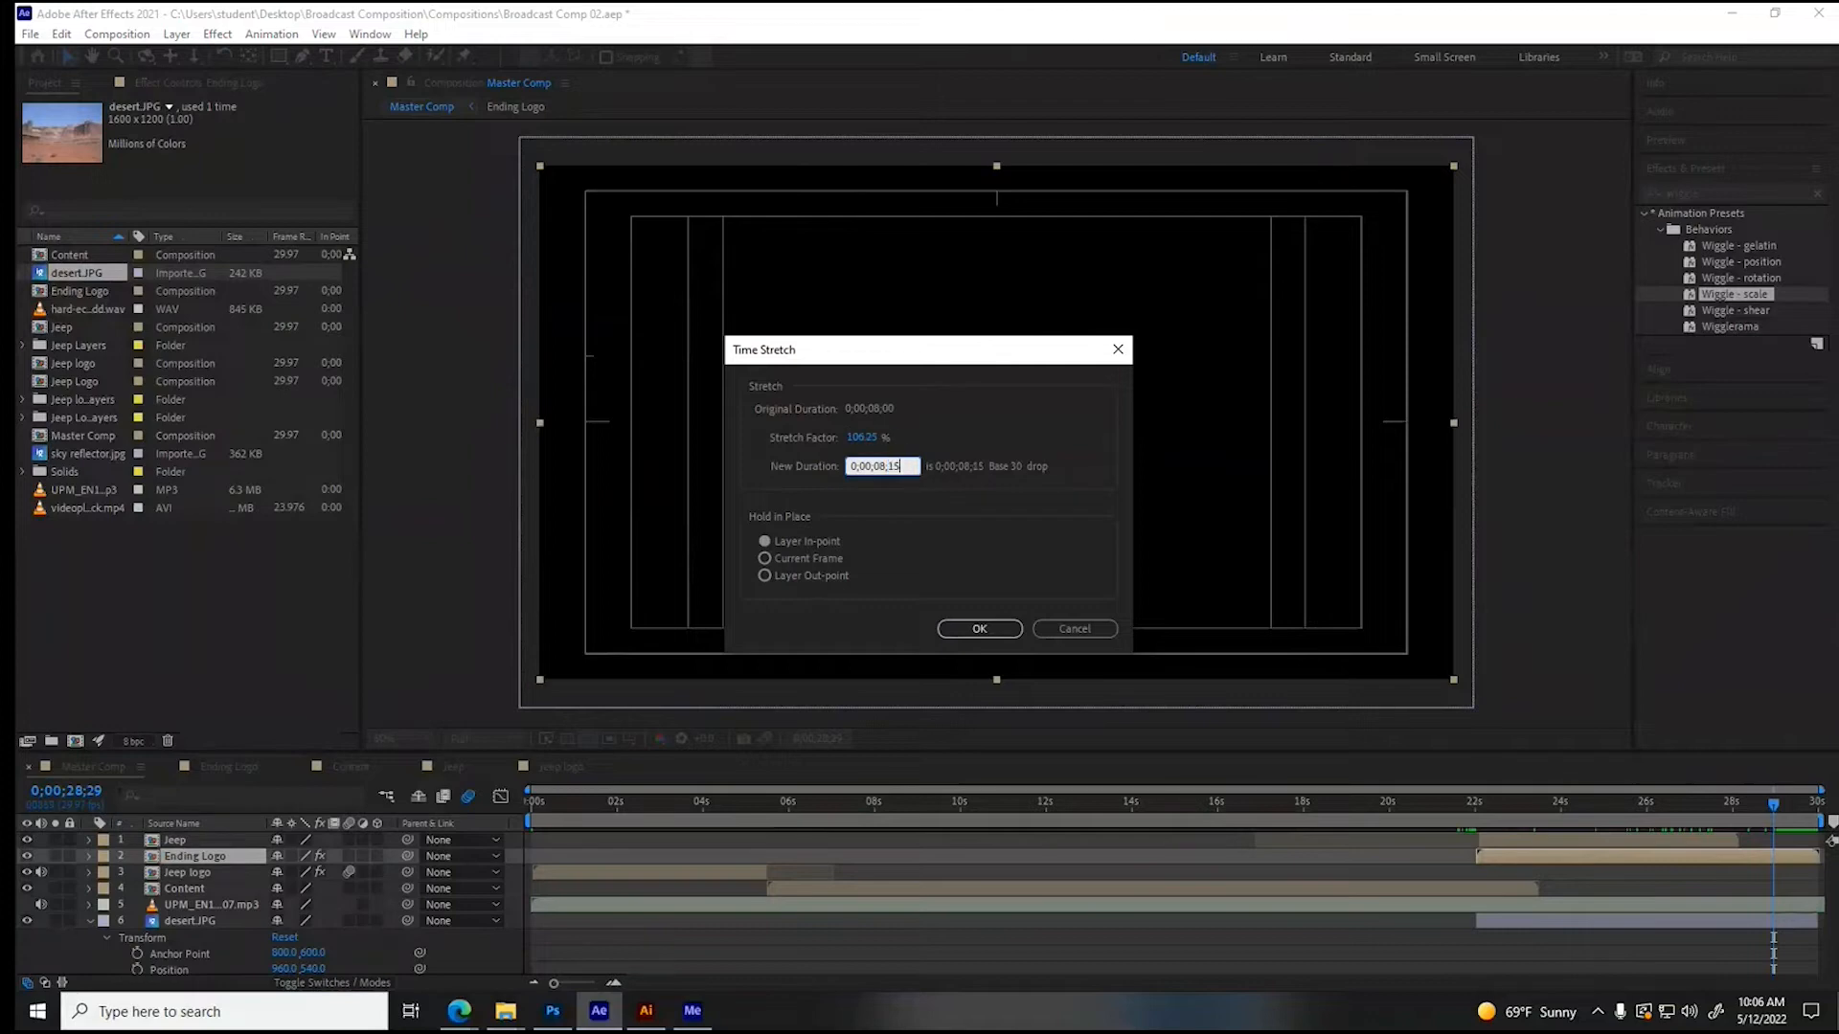
click(976, 629)
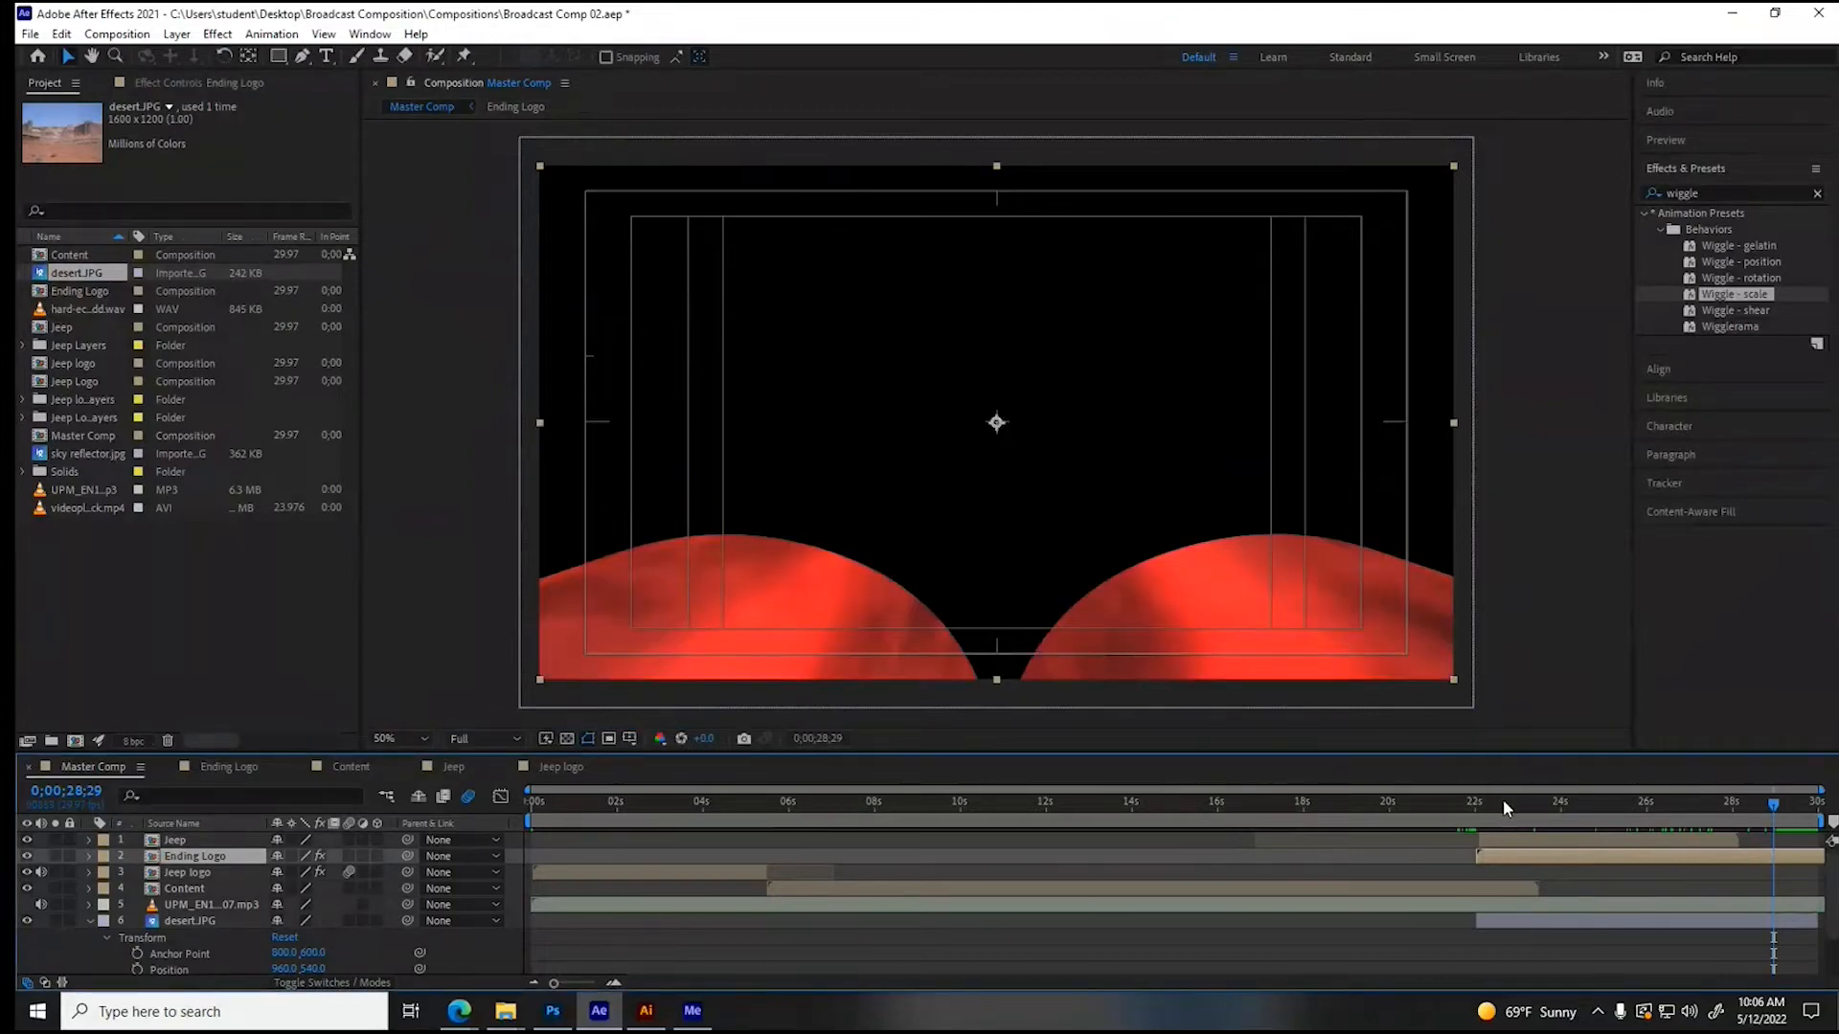
- Move the desert layer's final opacity keyframe past 0;00;29;00 and scrub back to 0;00;28;04 to check the fade
click(1765, 803)
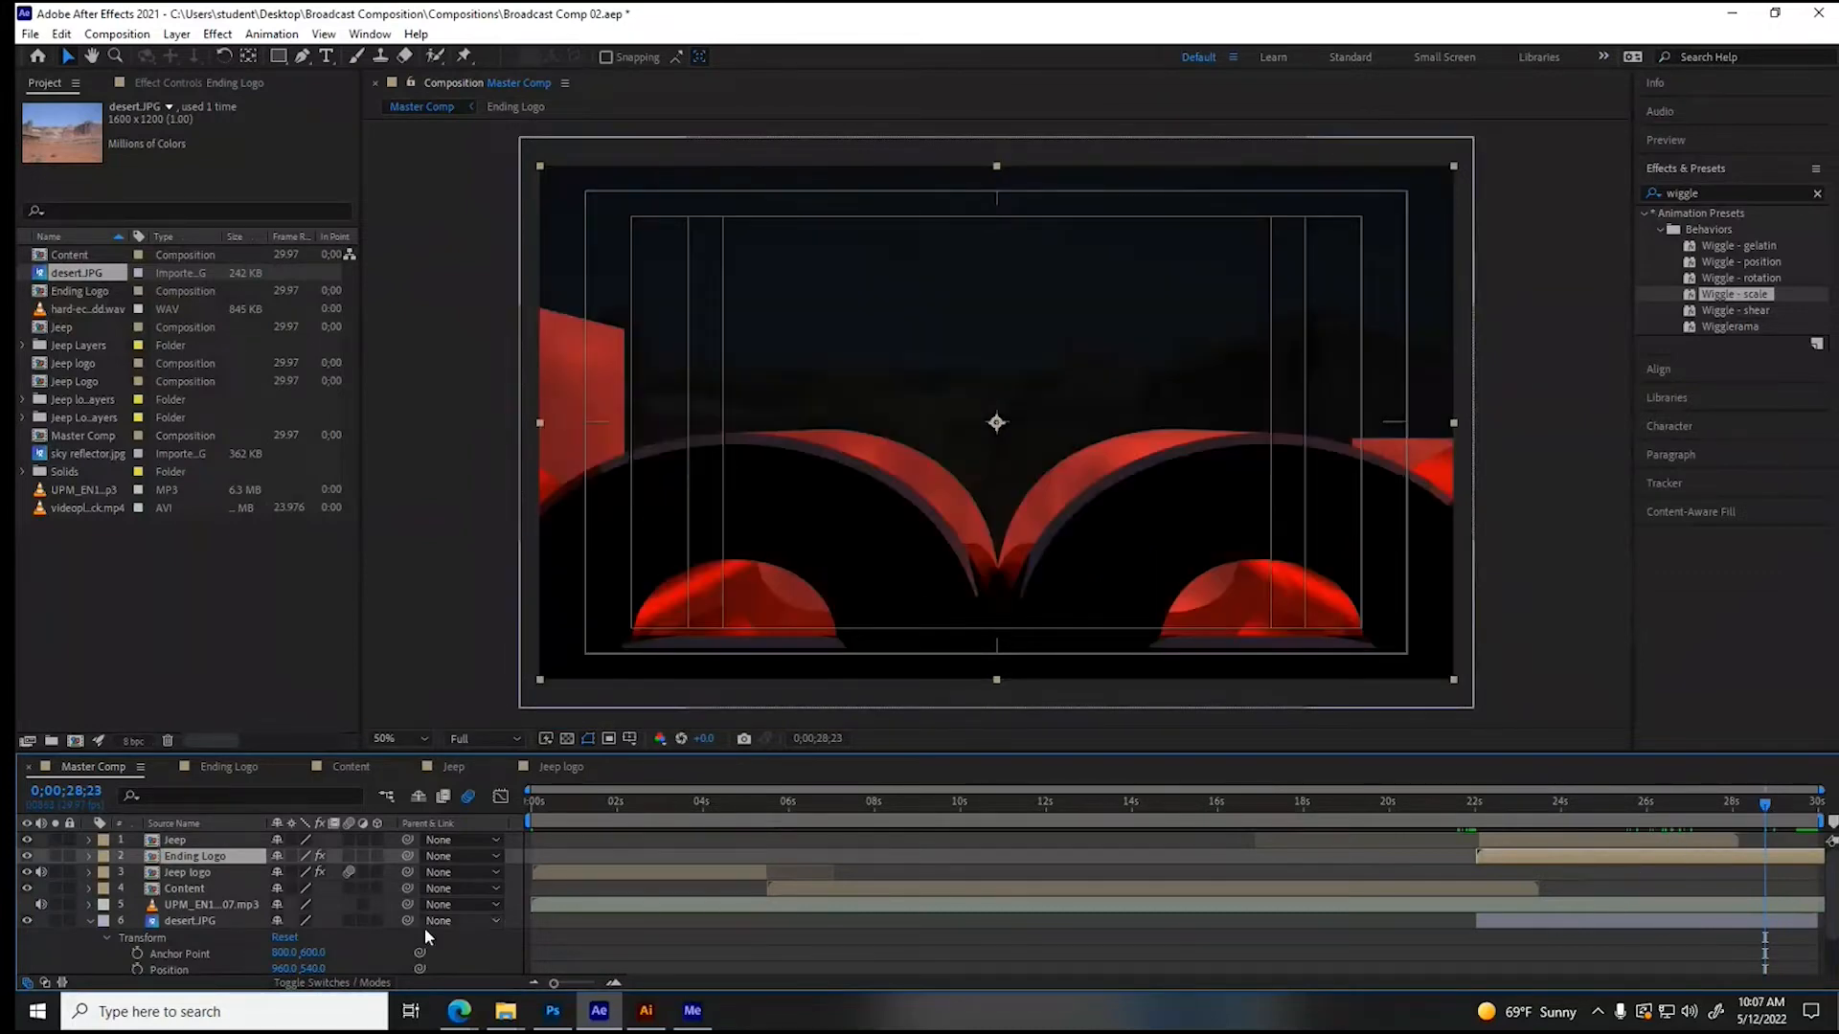
scroll(295, 943, down, 1)
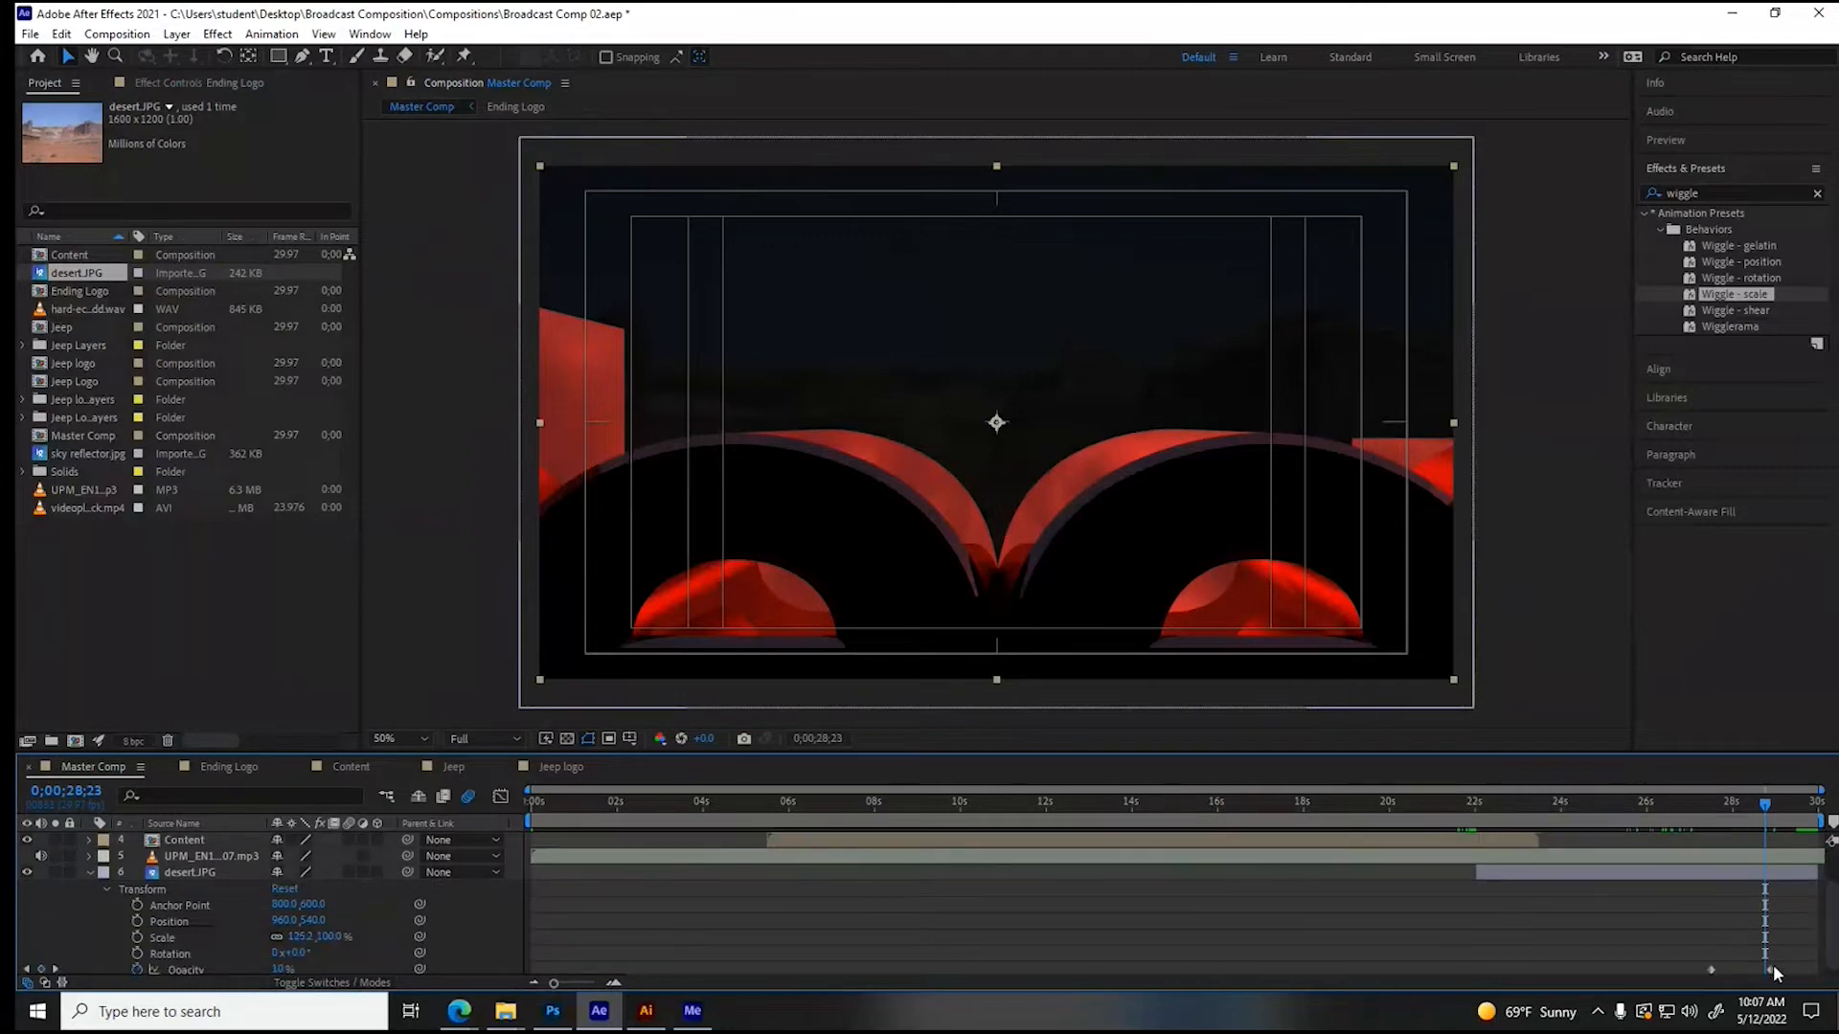
drag(1772, 968, 1784, 969)
click(1771, 807)
mouse_move(1771, 809)
mouse_down()
mouse_move(1802, 813)
mouse_move(1738, 813)
mouse_up()
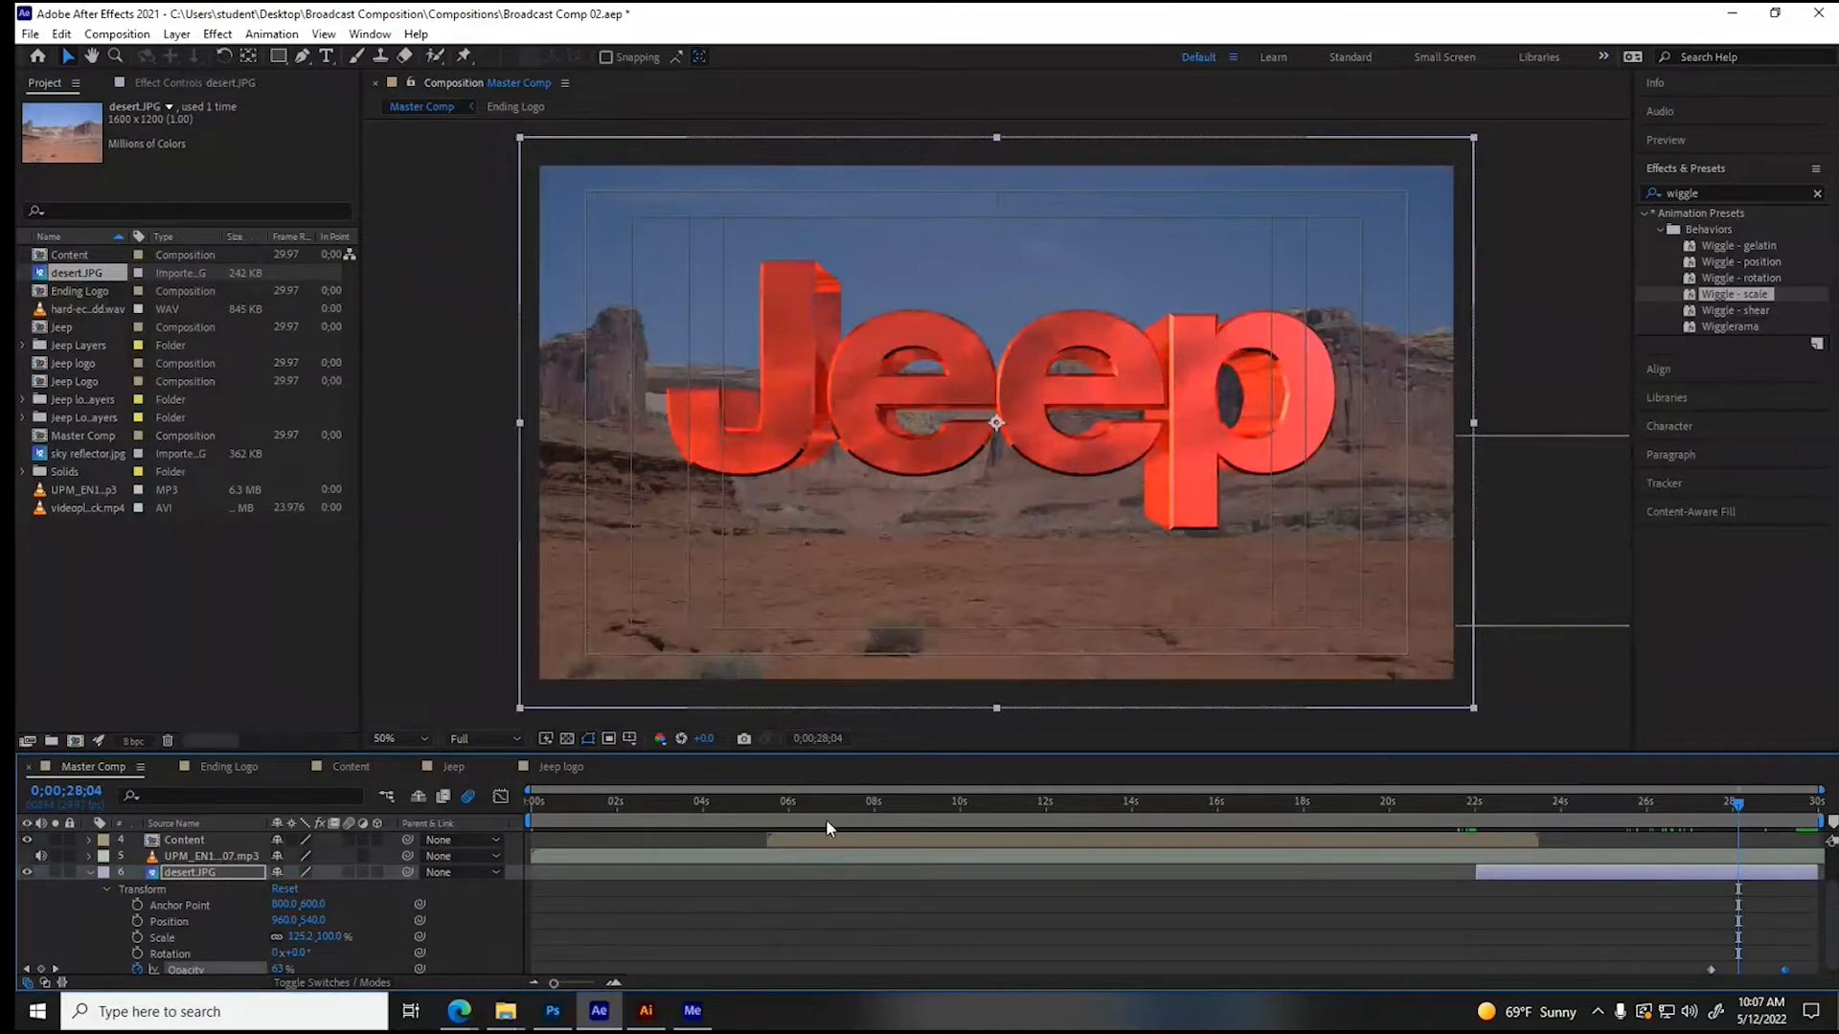
- In the Ending Logo comp, give Jeep Logo Outlines Reflection Intensity 100%, Reflection Rolloff 12%, Specular Shininess 60% and Specular Intensity 90%
click(546, 770)
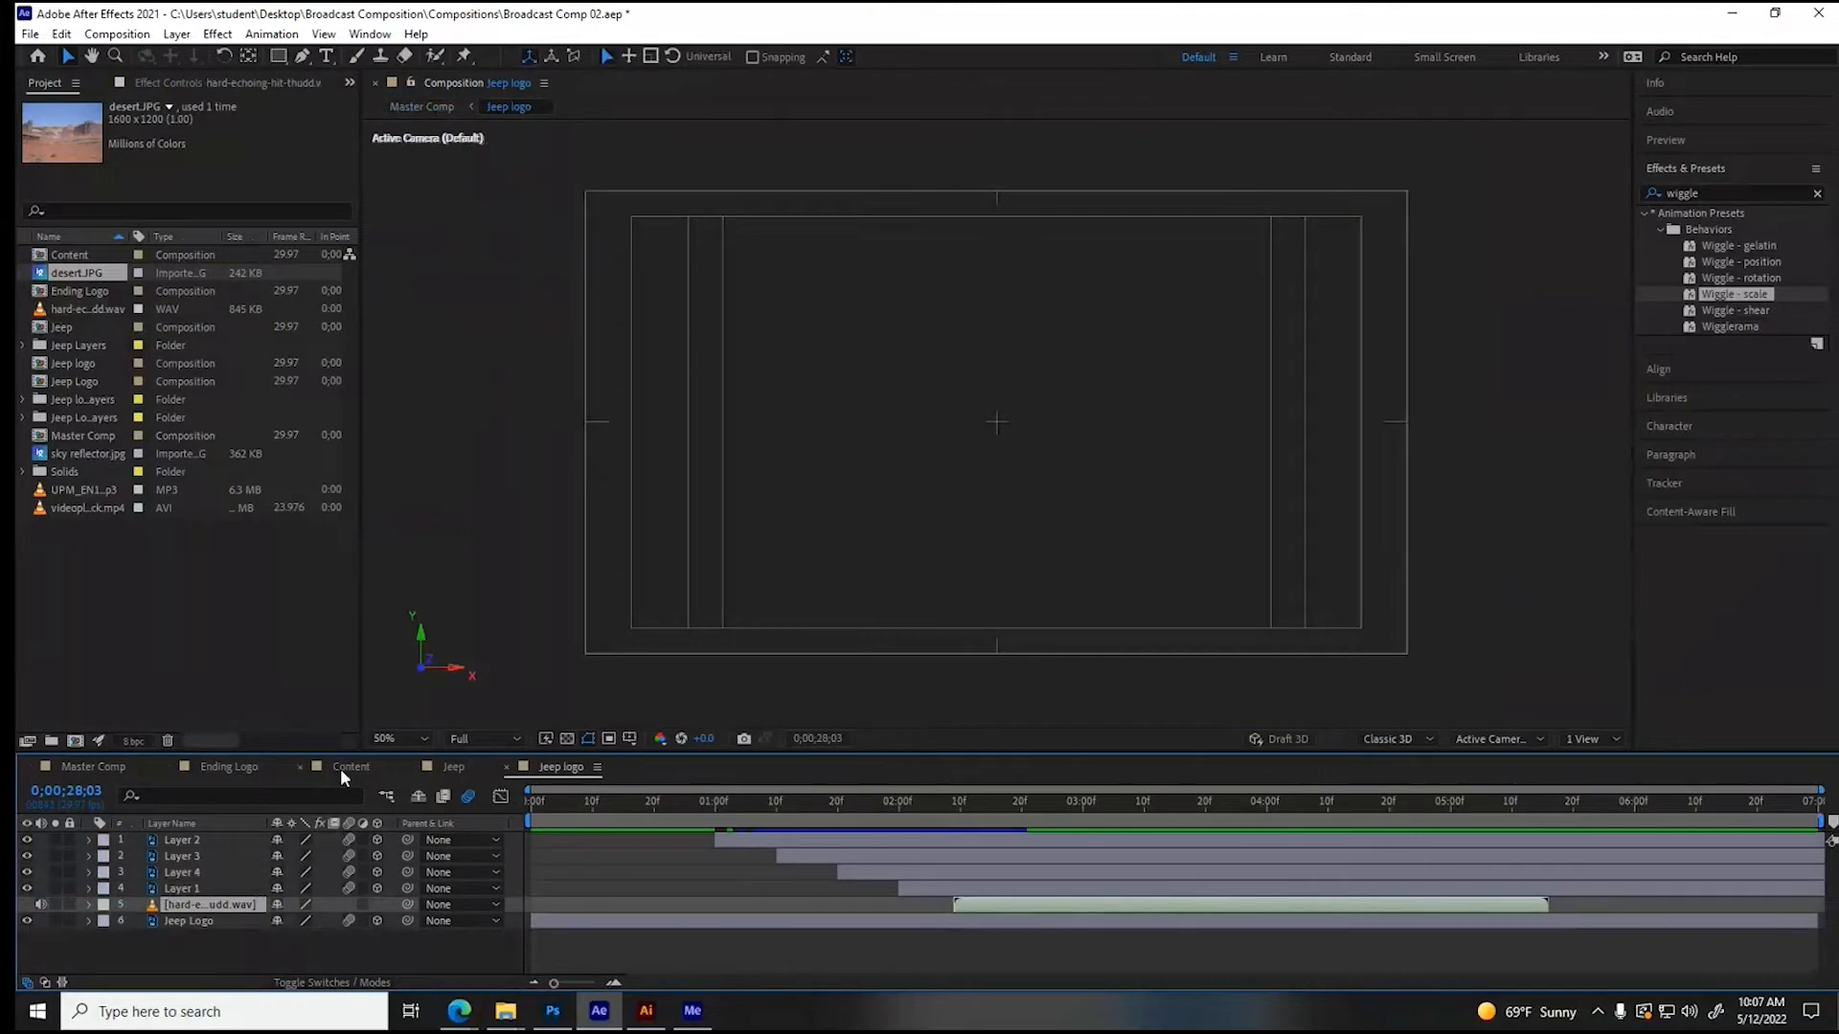
click(468, 772)
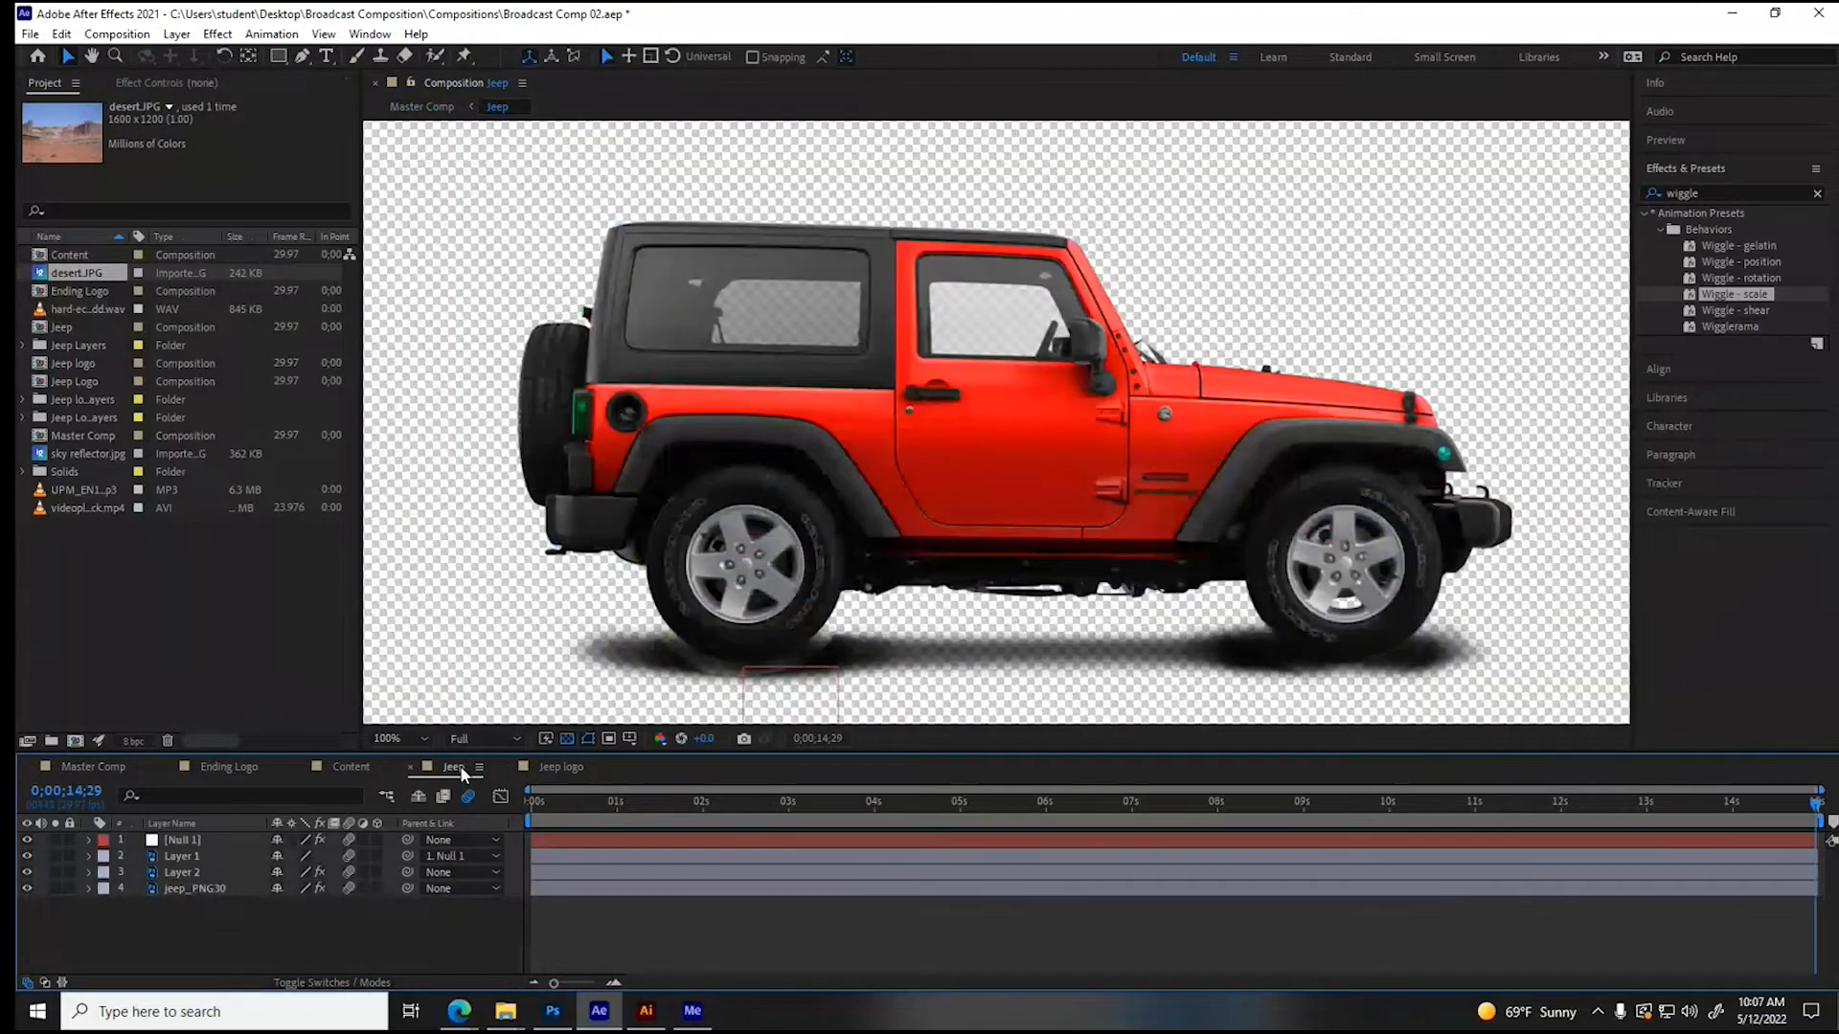
click(229, 767)
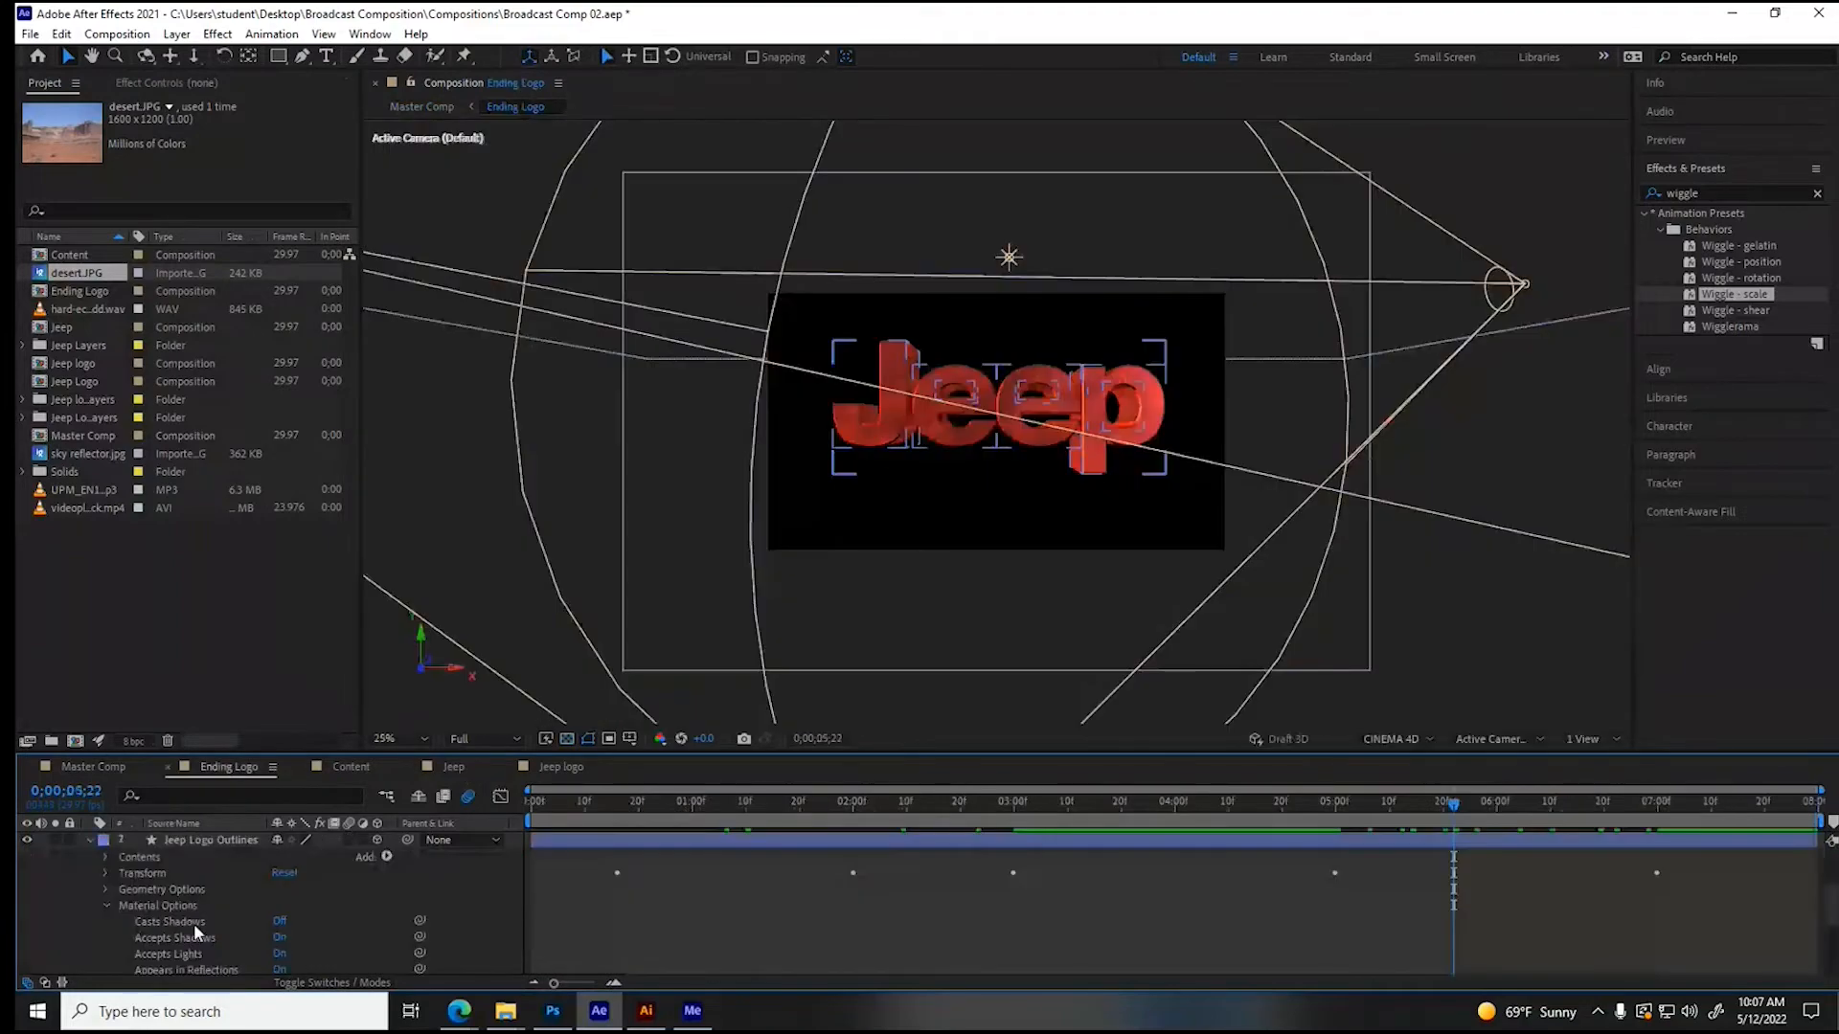
click(196, 931)
scroll(196, 931, down, 3)
drag(287, 927, 342, 926)
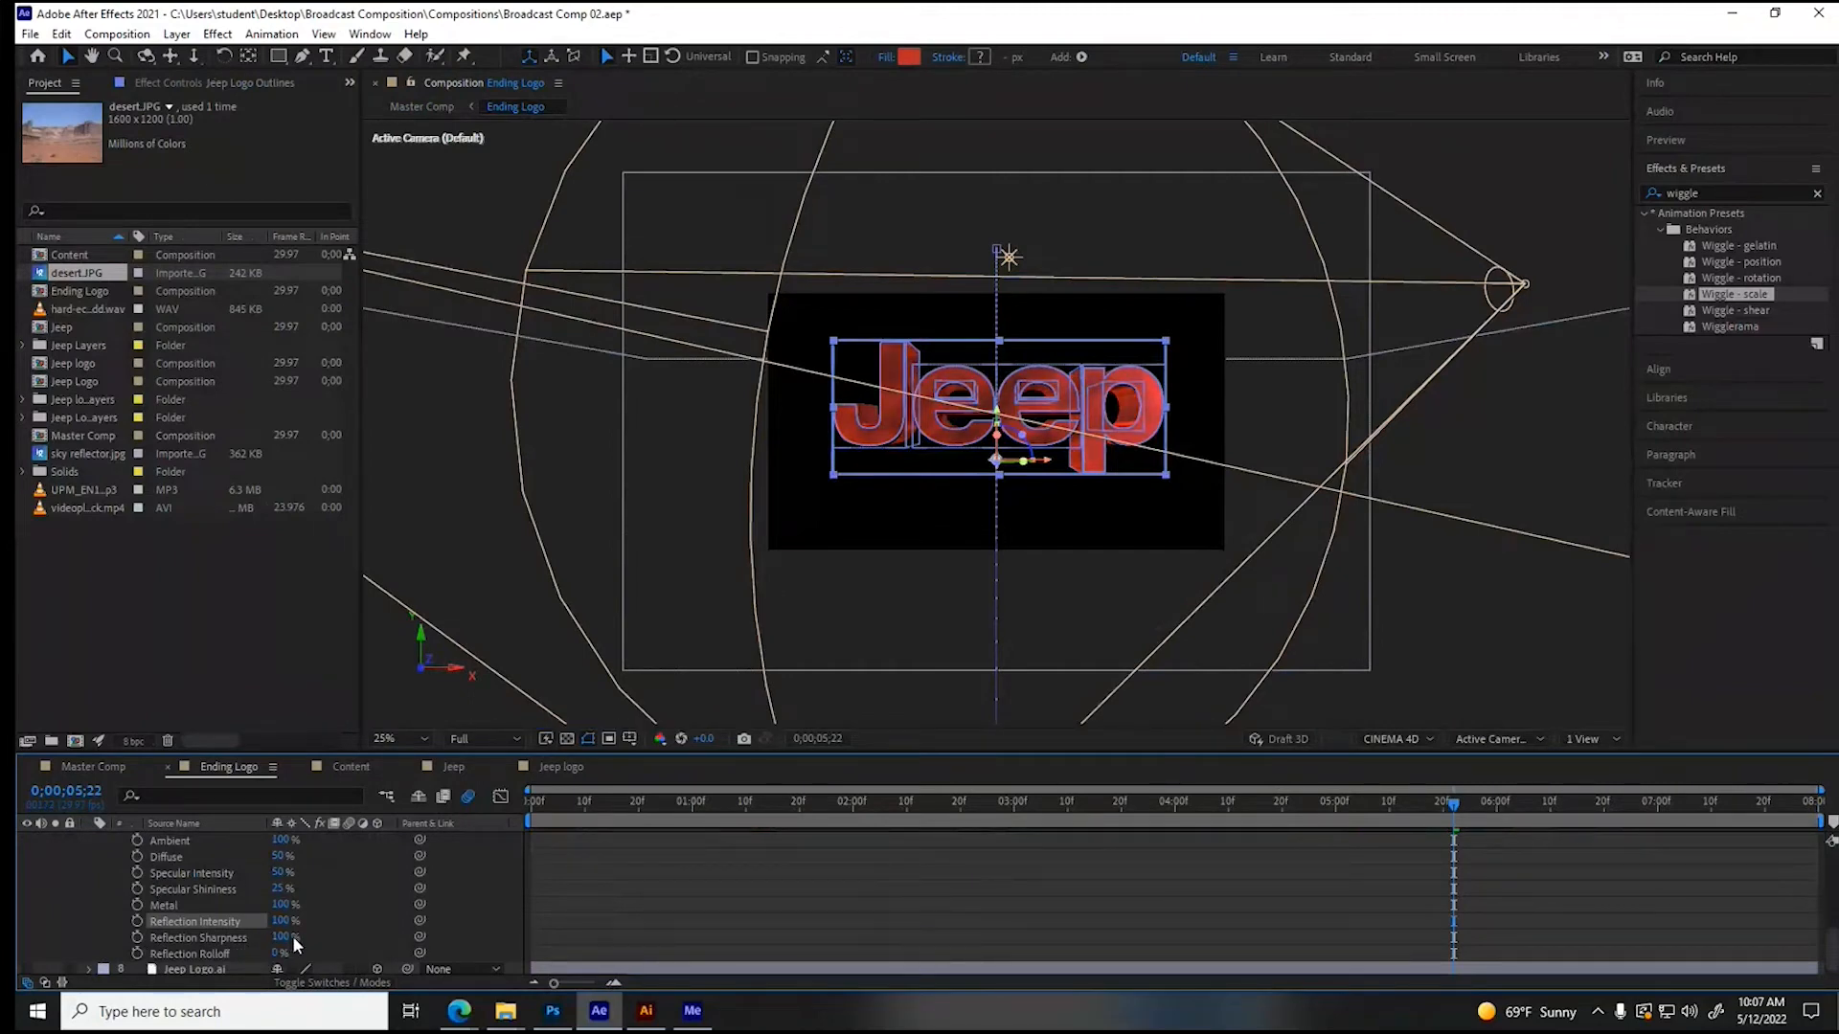
drag(279, 953, 289, 954)
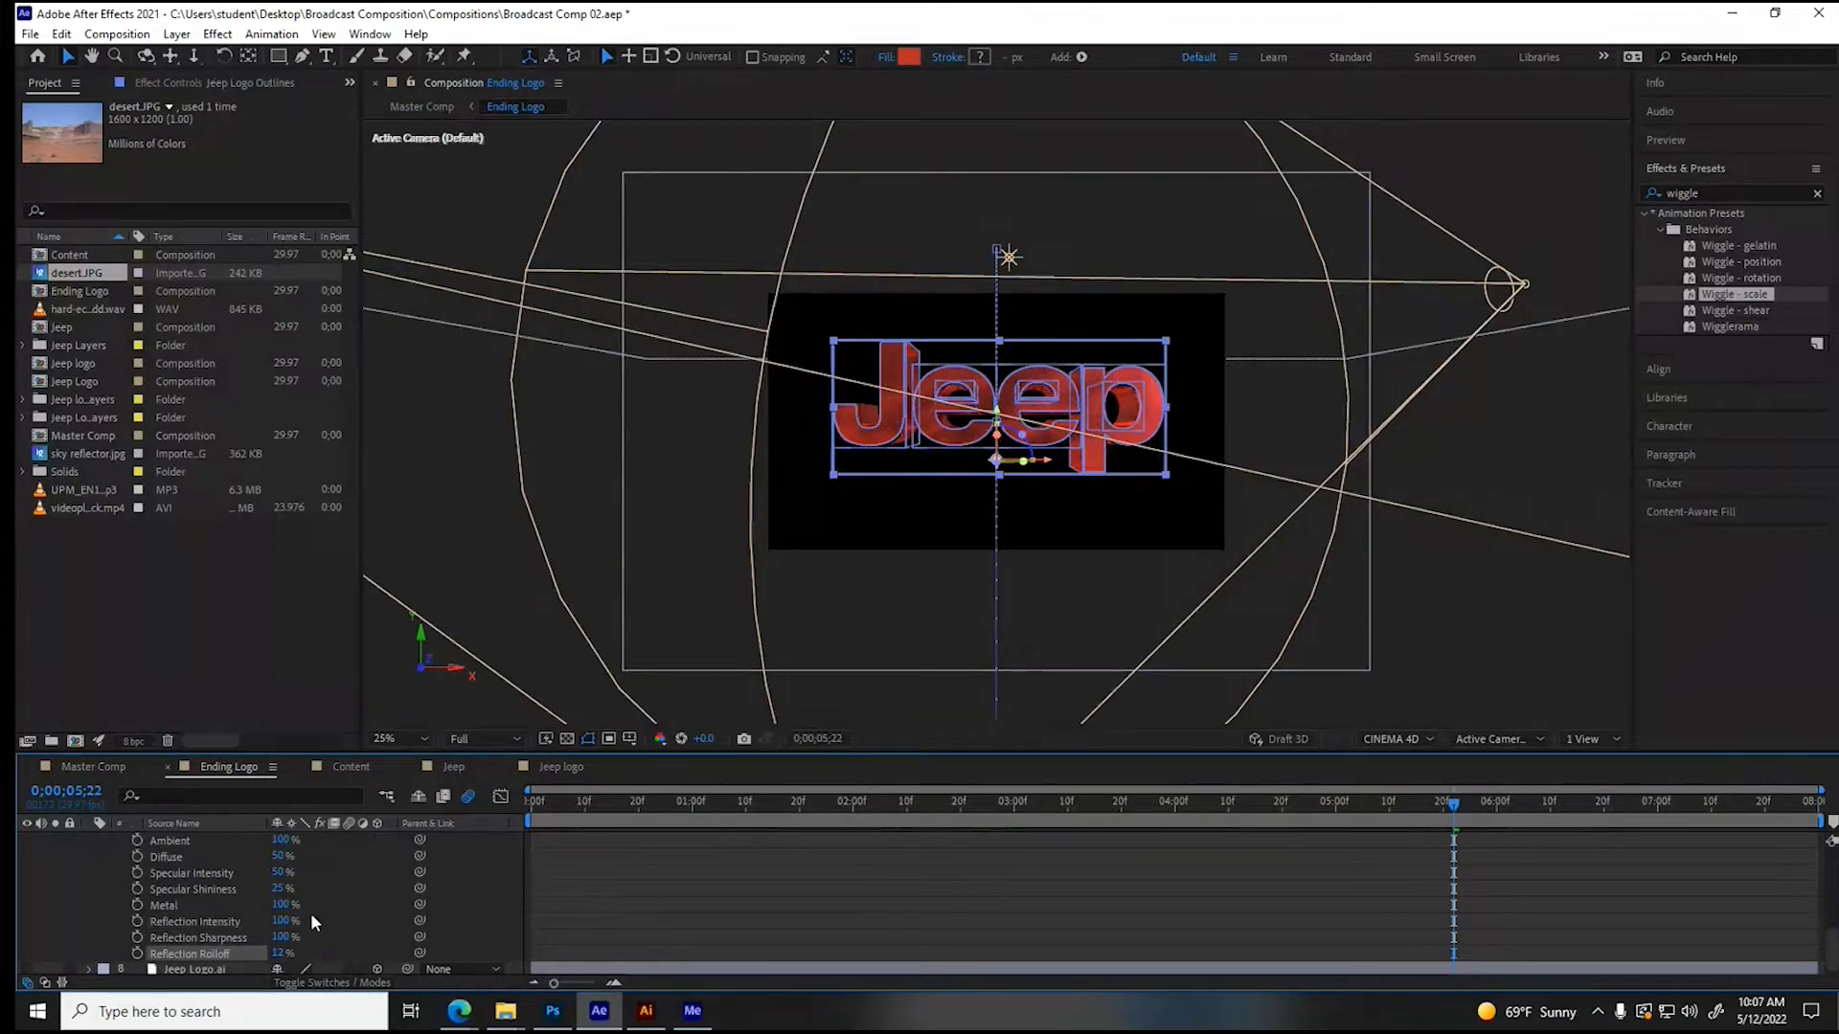
mouse_move(280, 888)
mouse_down()
mouse_move(306, 889)
mouse_move(305, 871)
mouse_up()
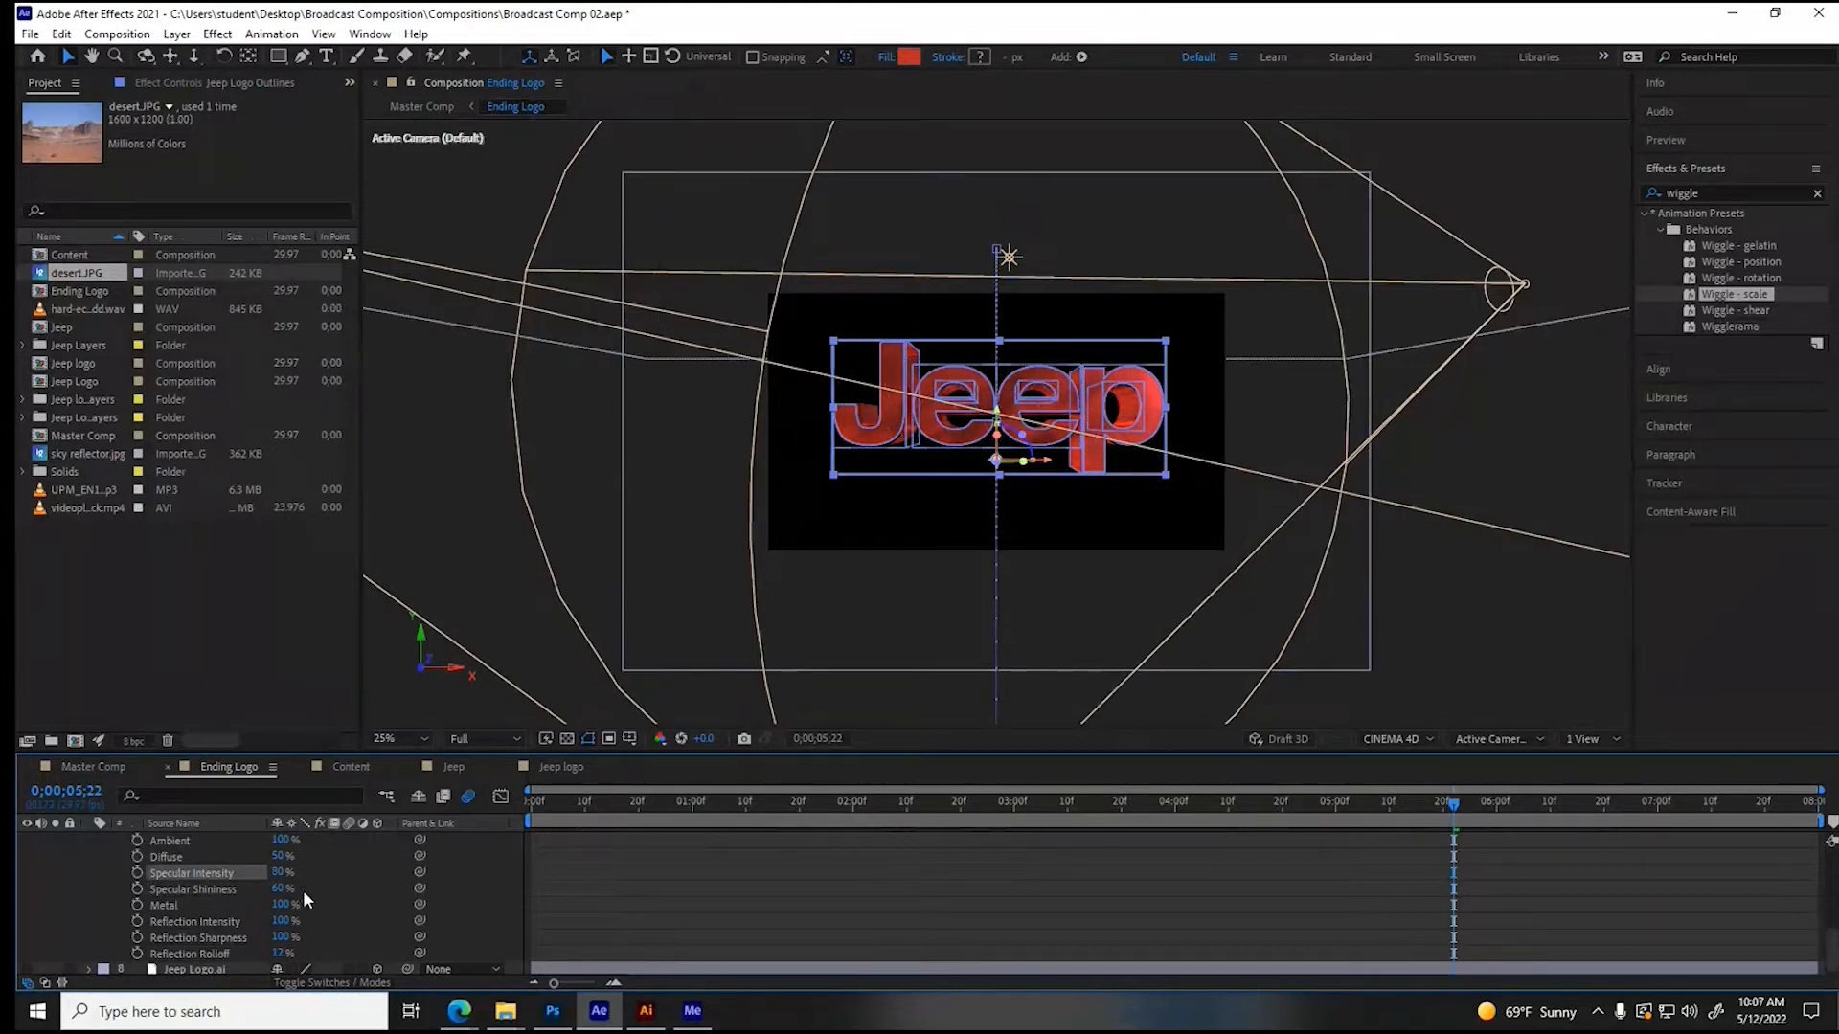
- Reveal the Fill 1 properties of Group 1 within the Jeep Logo Outlines layer's contents
scroll(308, 902, up, 3)
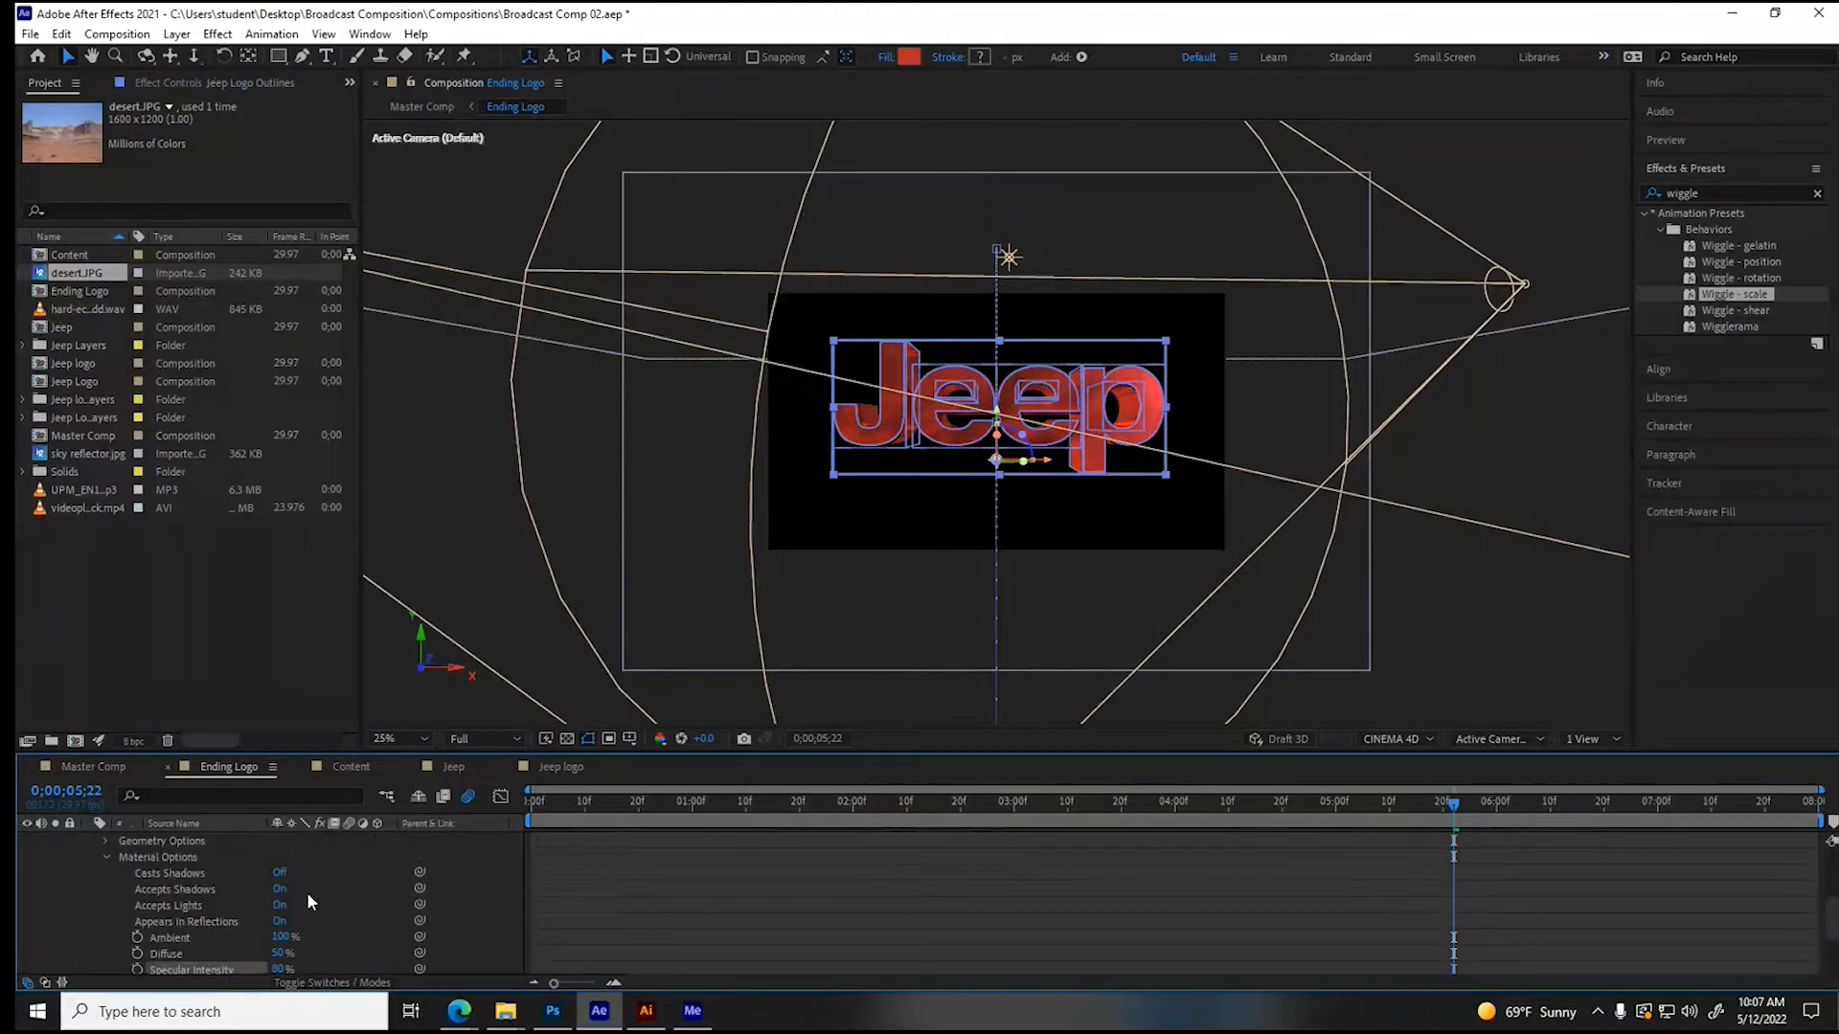
scroll(109, 864, up, 5)
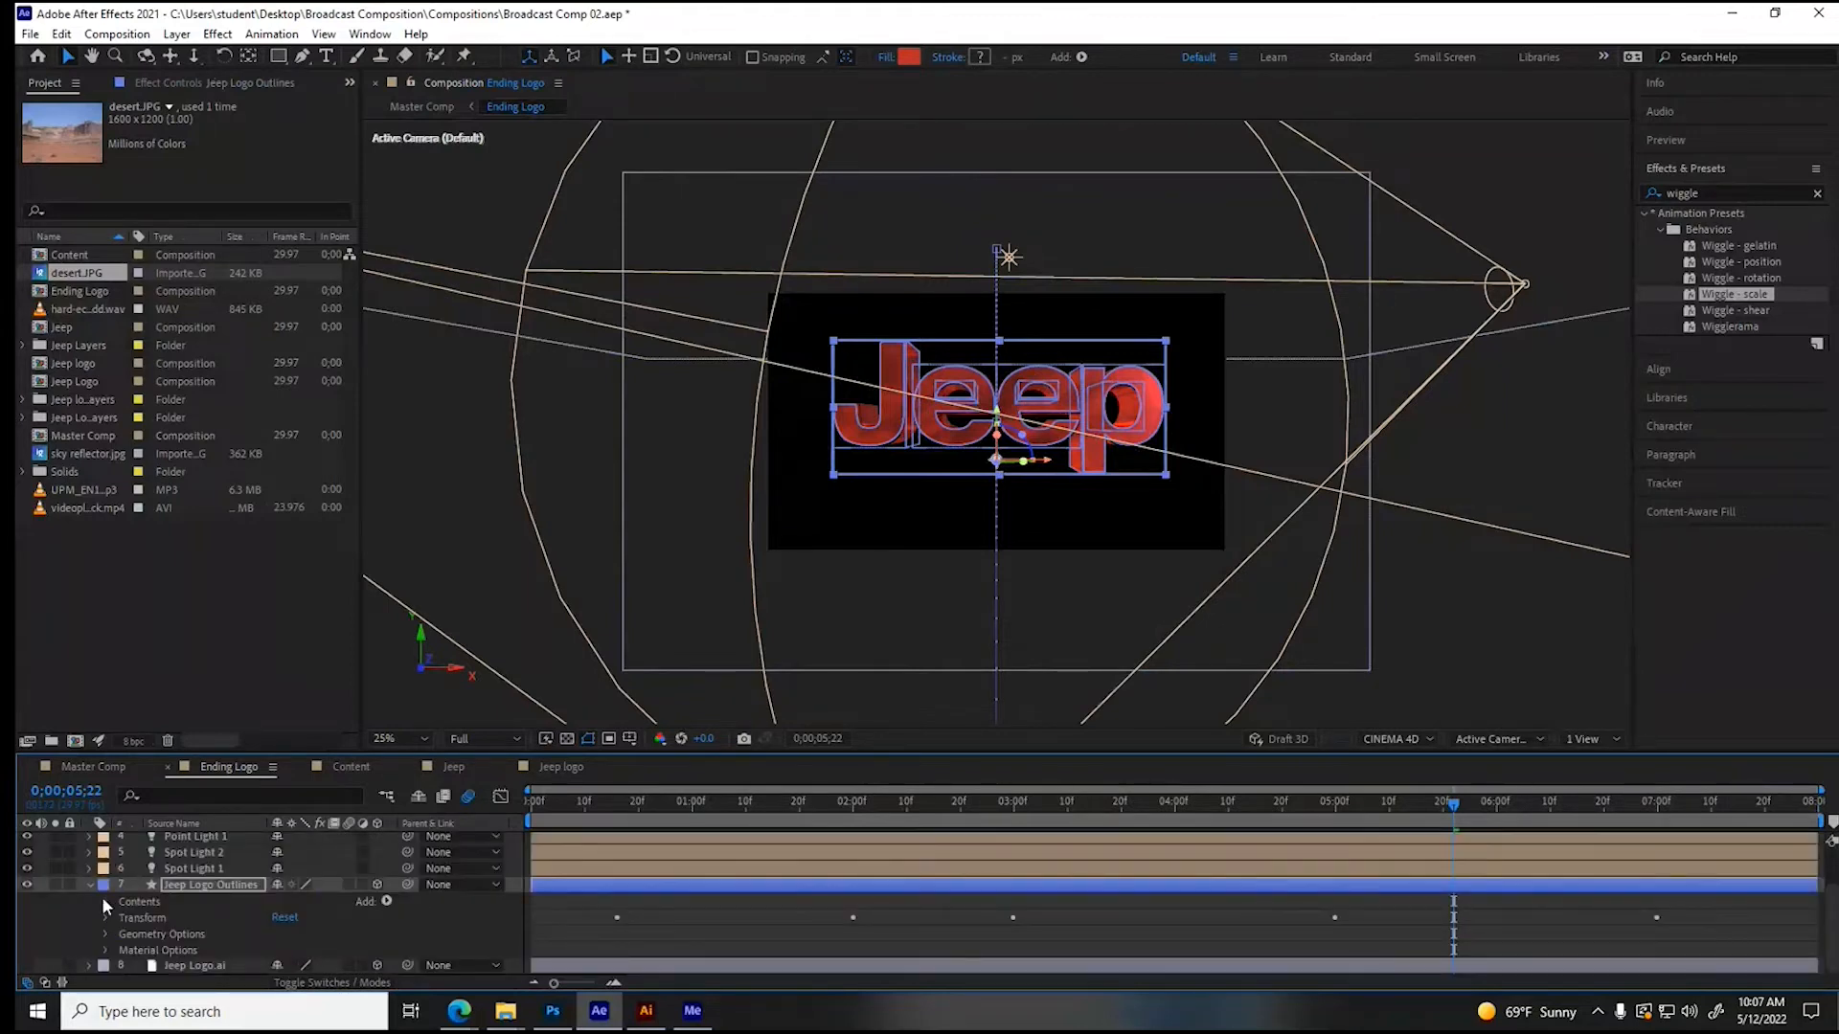
scroll(221, 924, down, 2)
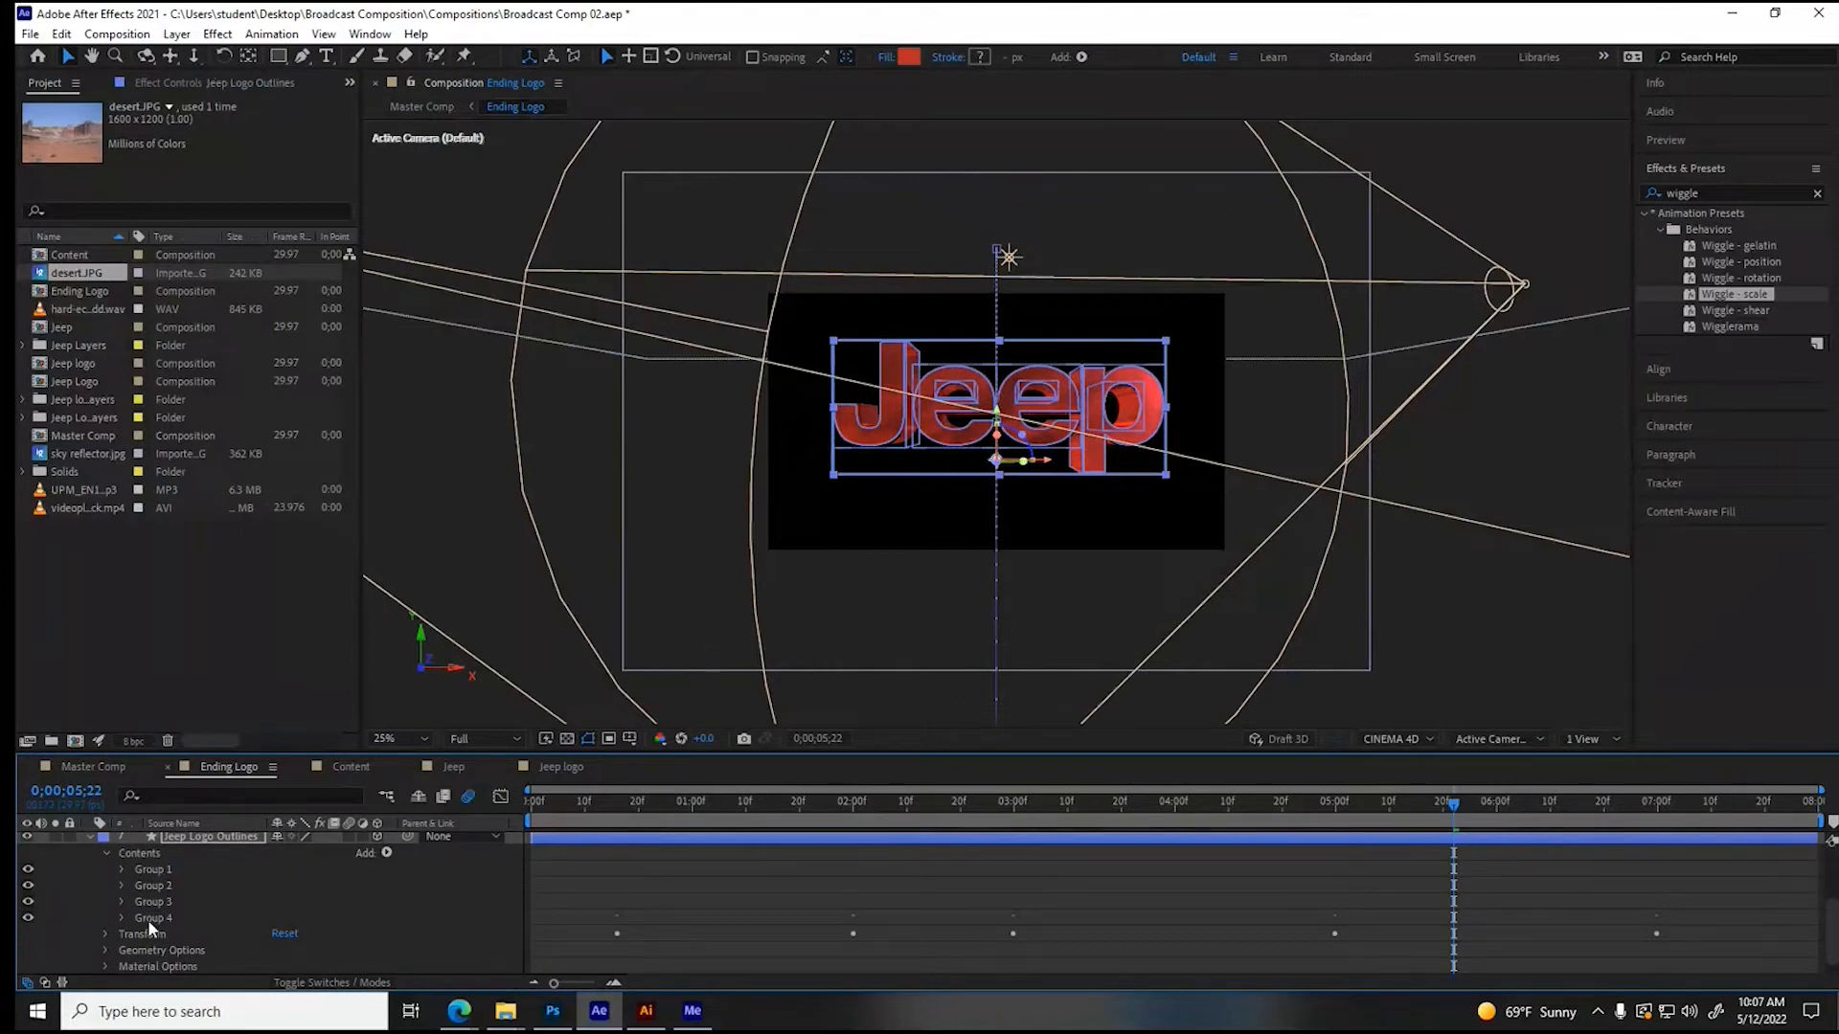
click(122, 870)
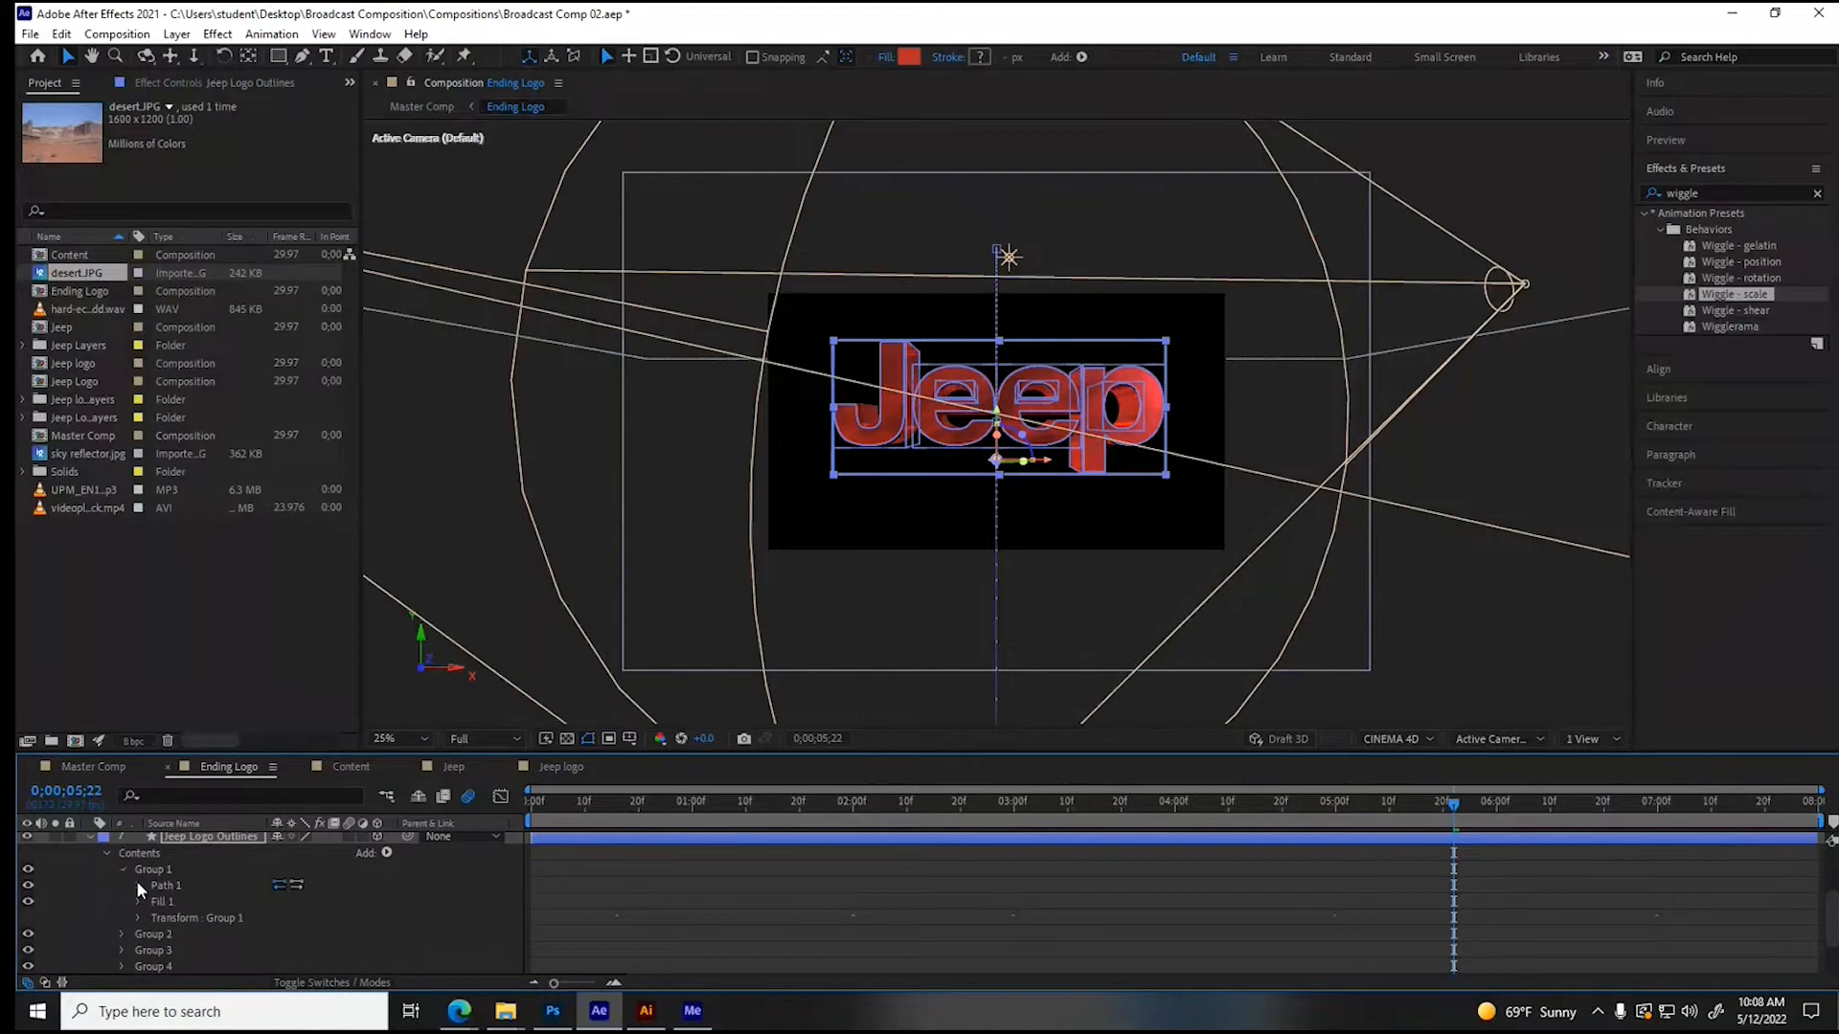
click(140, 903)
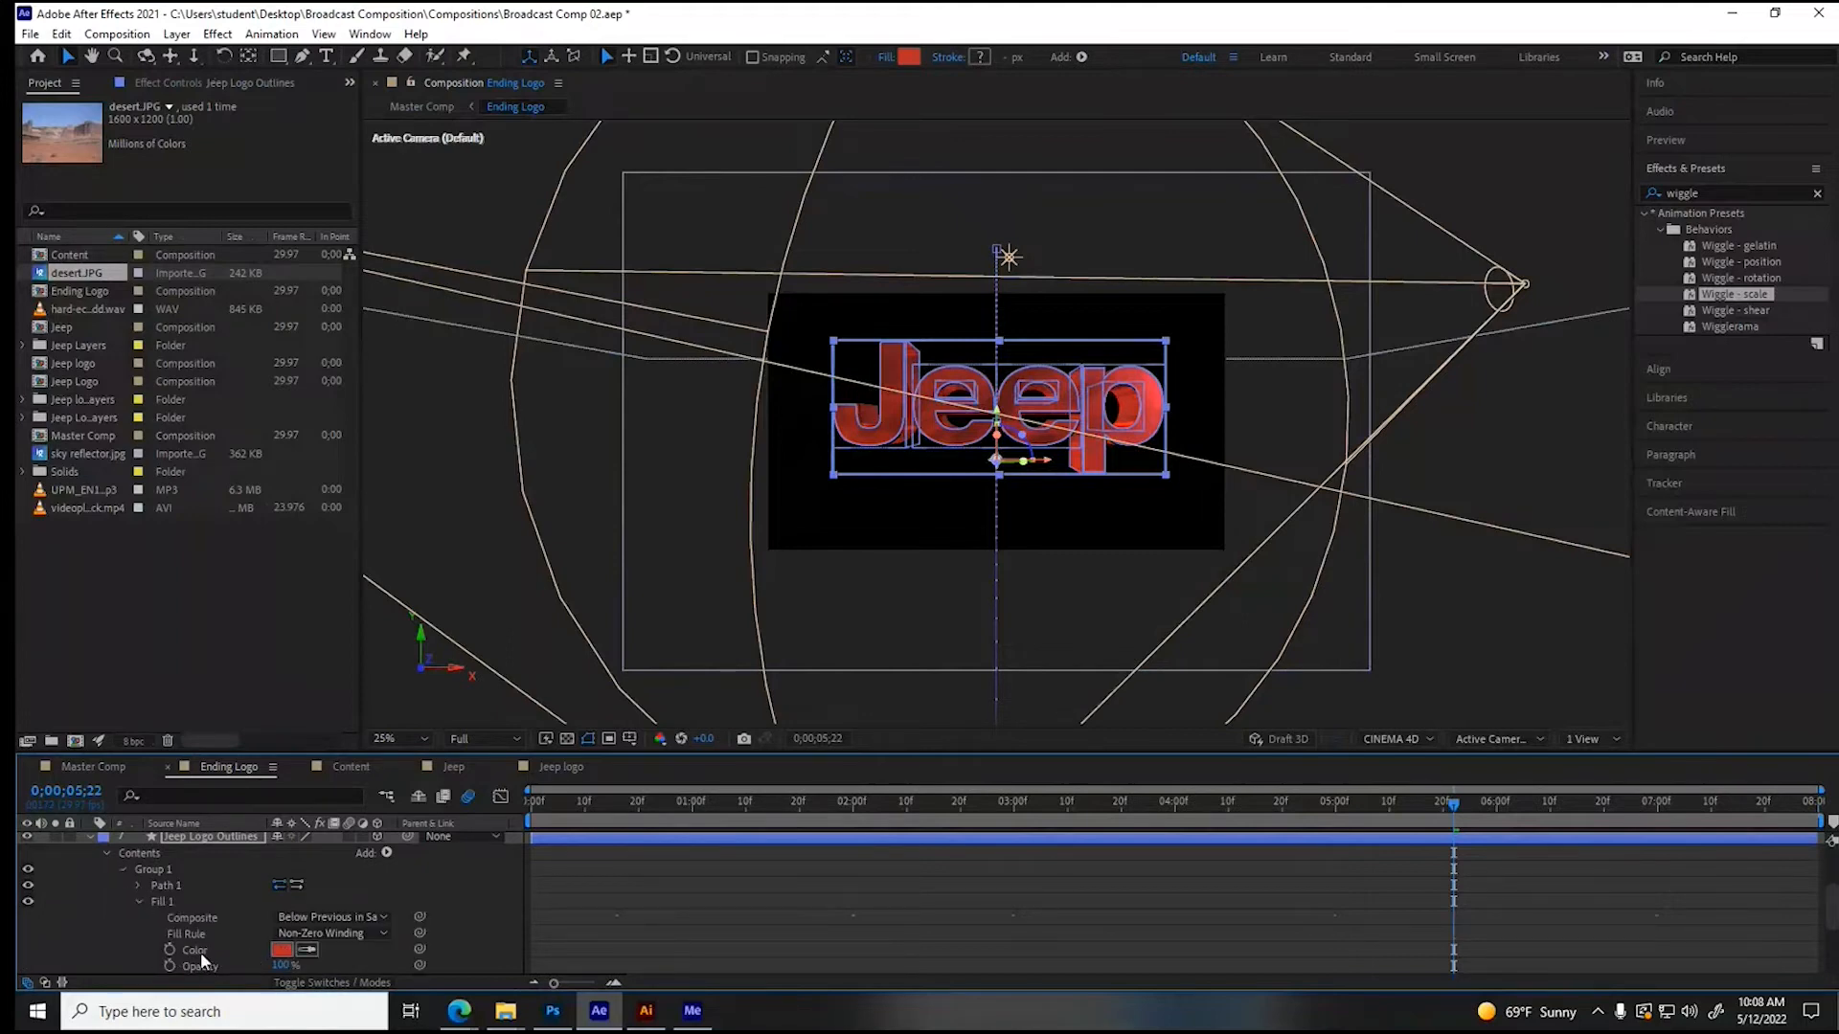
- Try a blue fill color, #452ABC, on the letter J and undo it
click(282, 952)
click(966, 461)
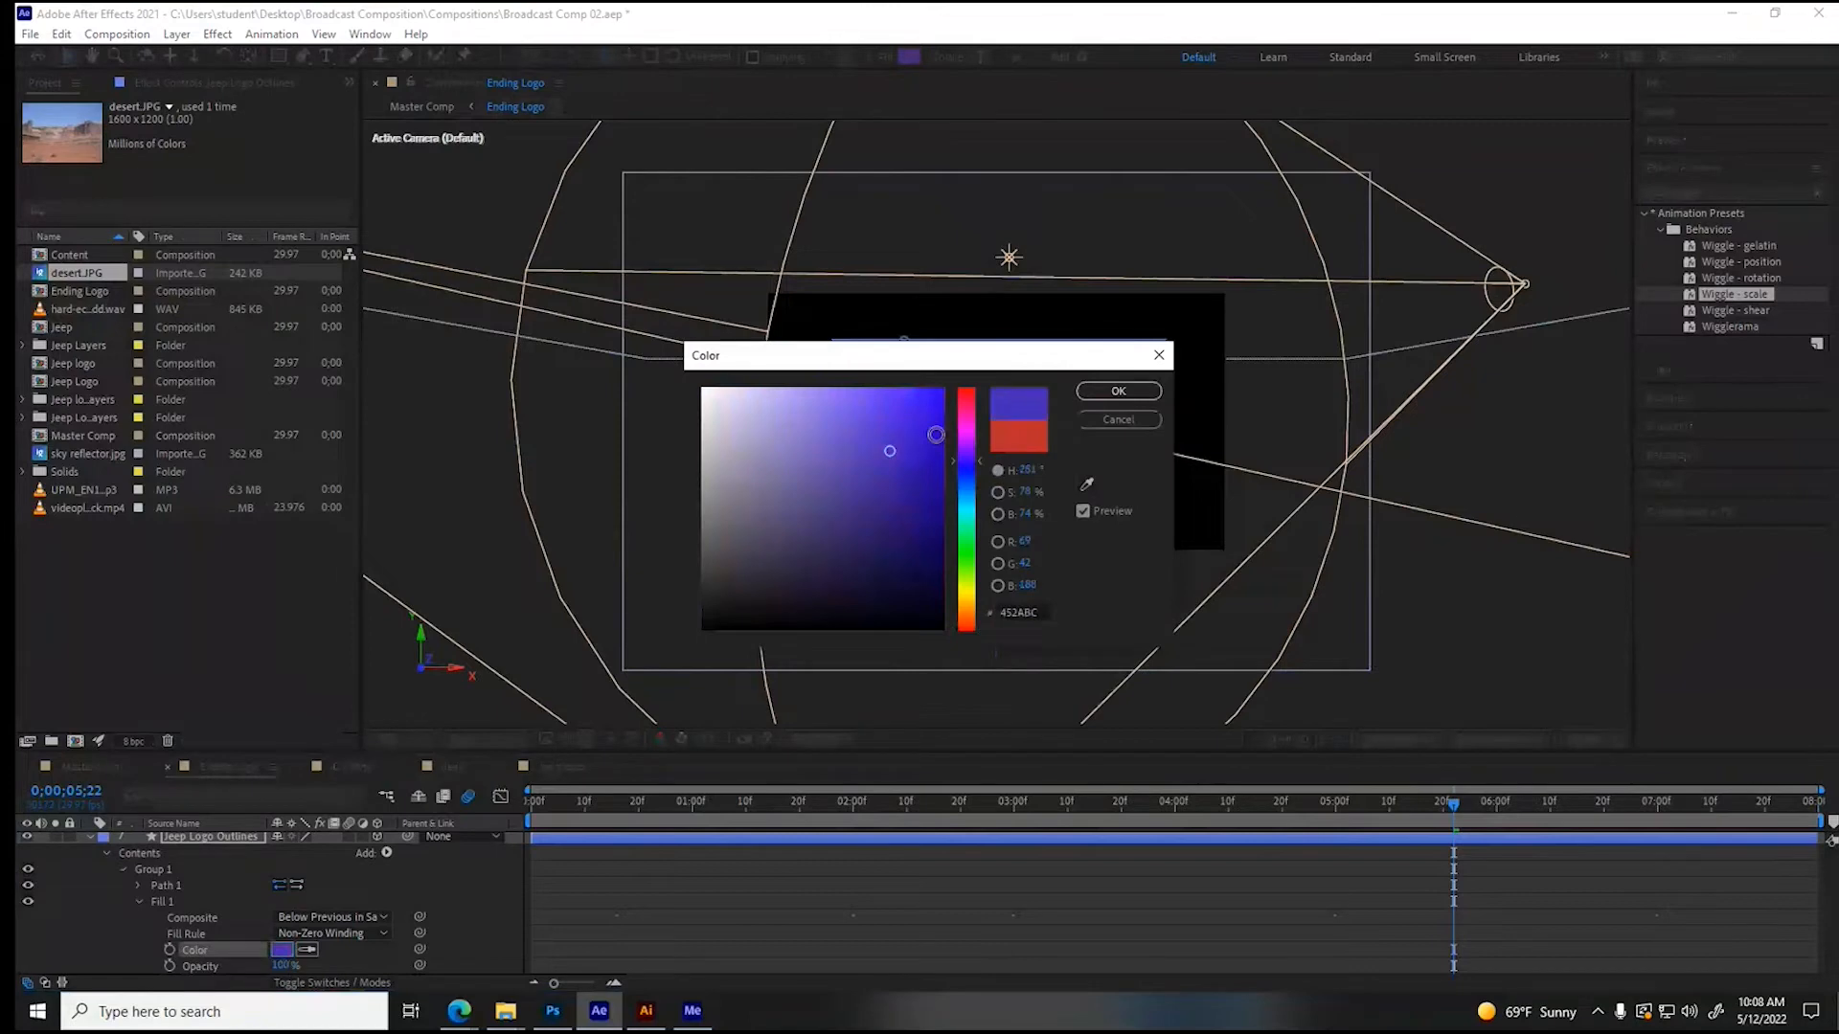
click(1117, 392)
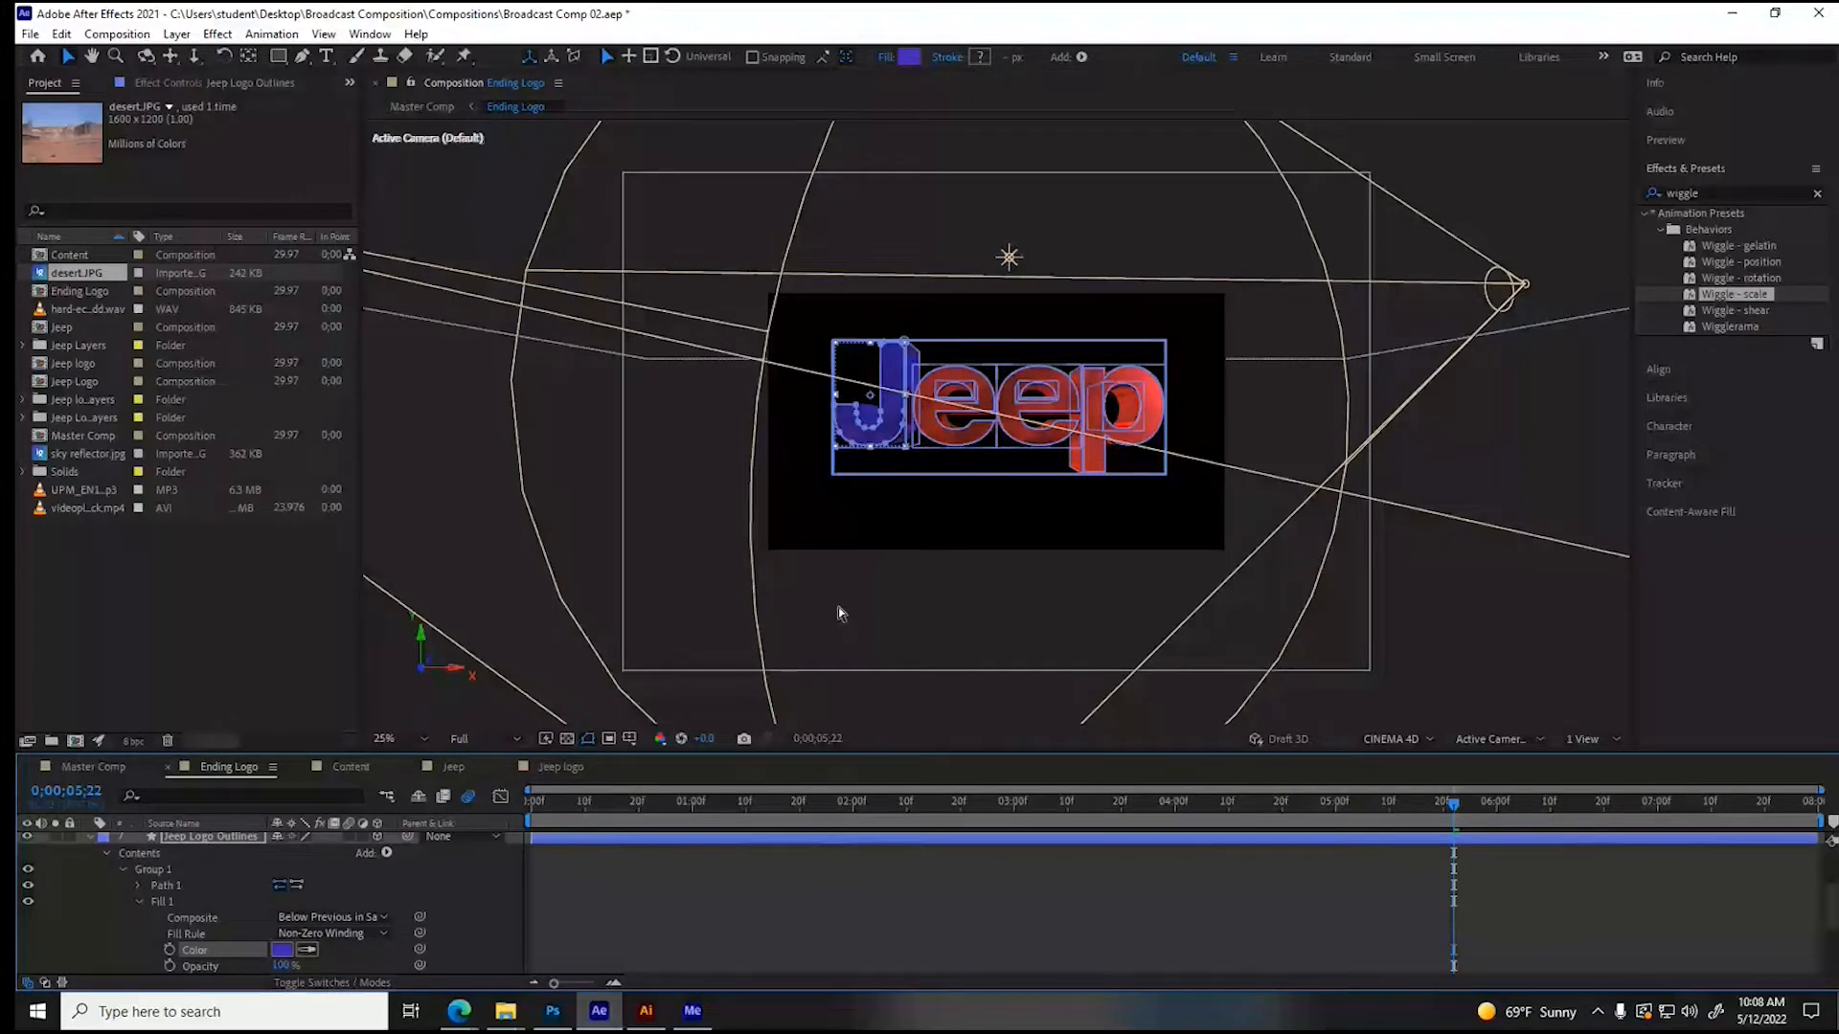
key(ctrl+z)
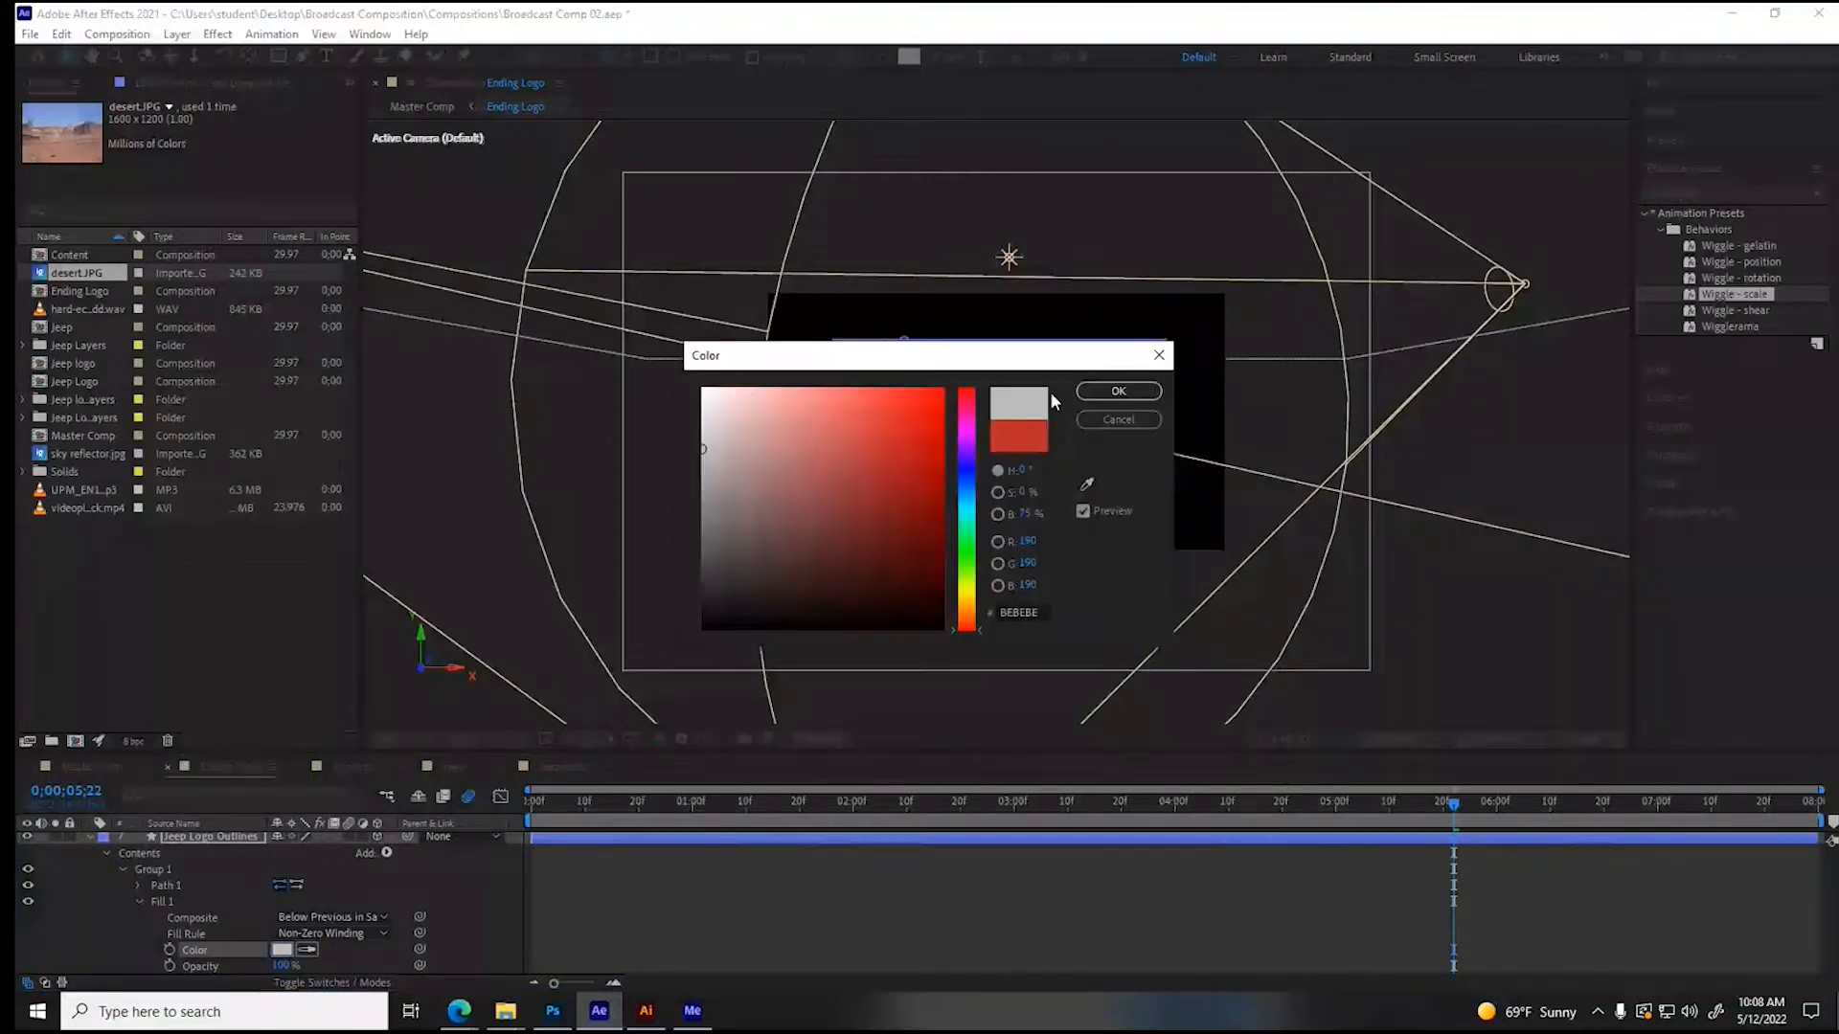
- Change the letter J's fill color to light gray #BEBEBE and inspect the lettering up close
click(1101, 392)
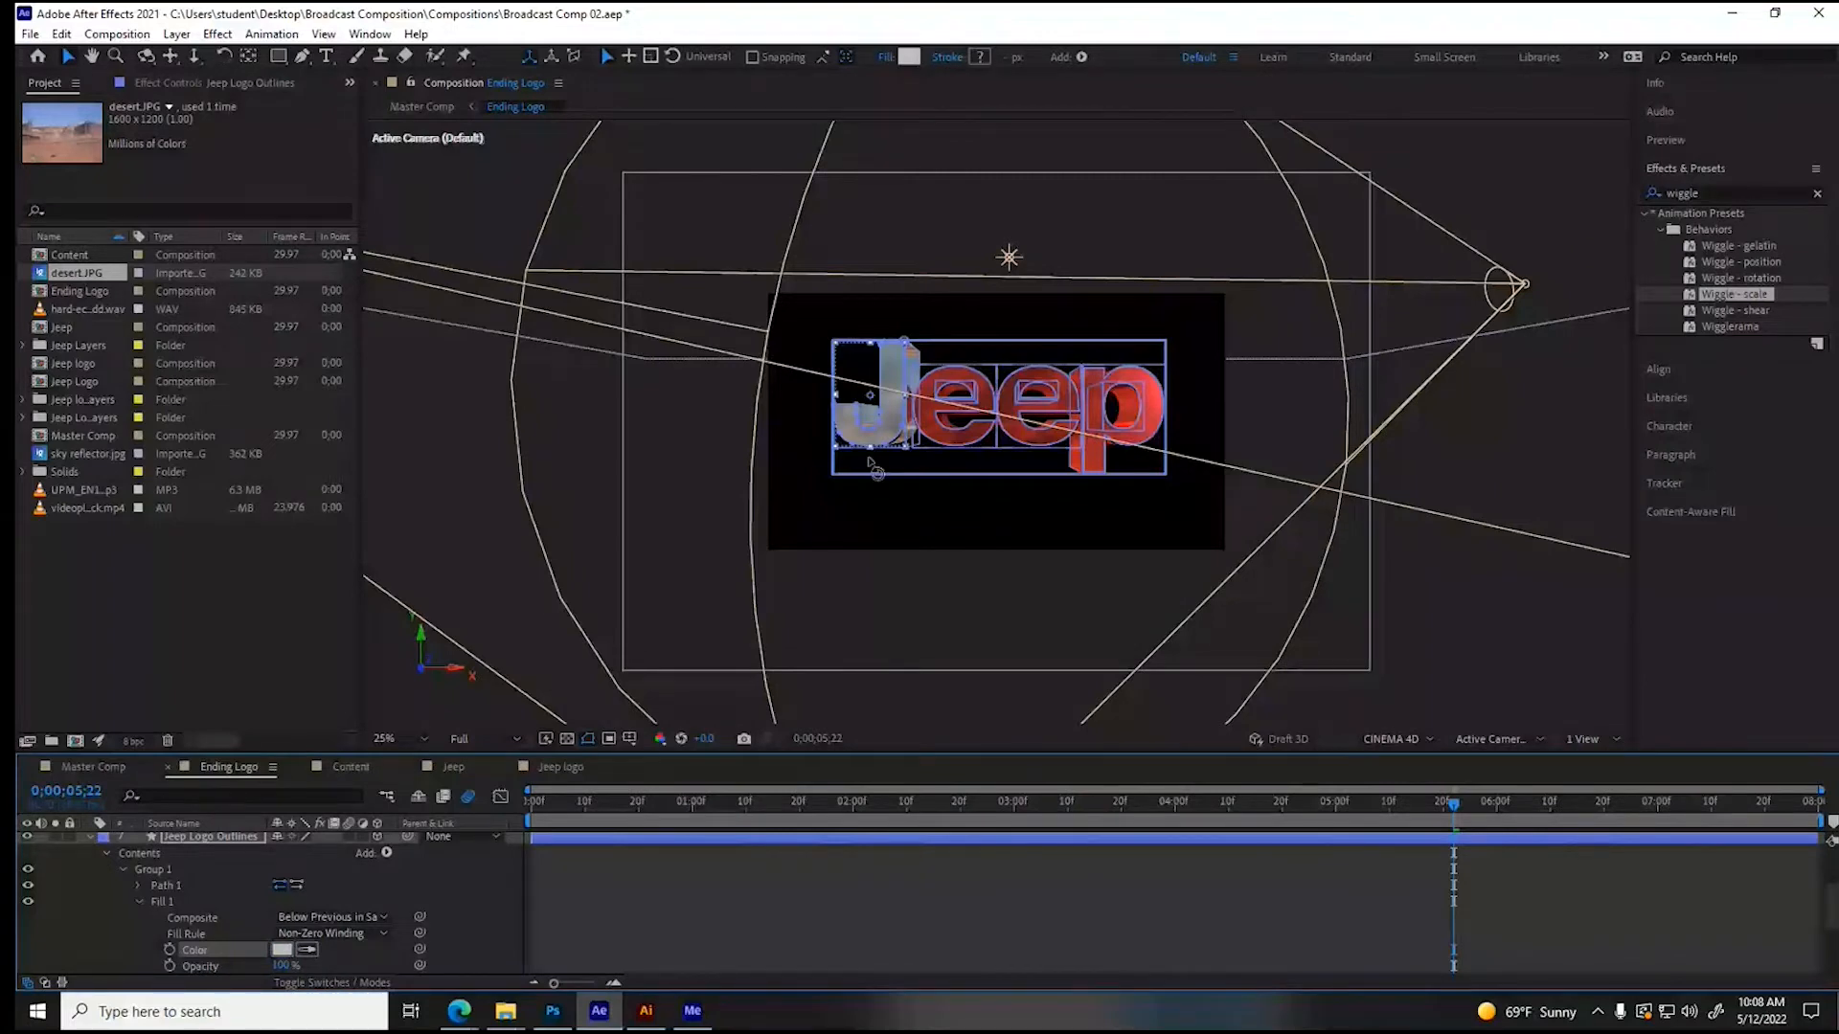
scroll(872, 464, up, 2)
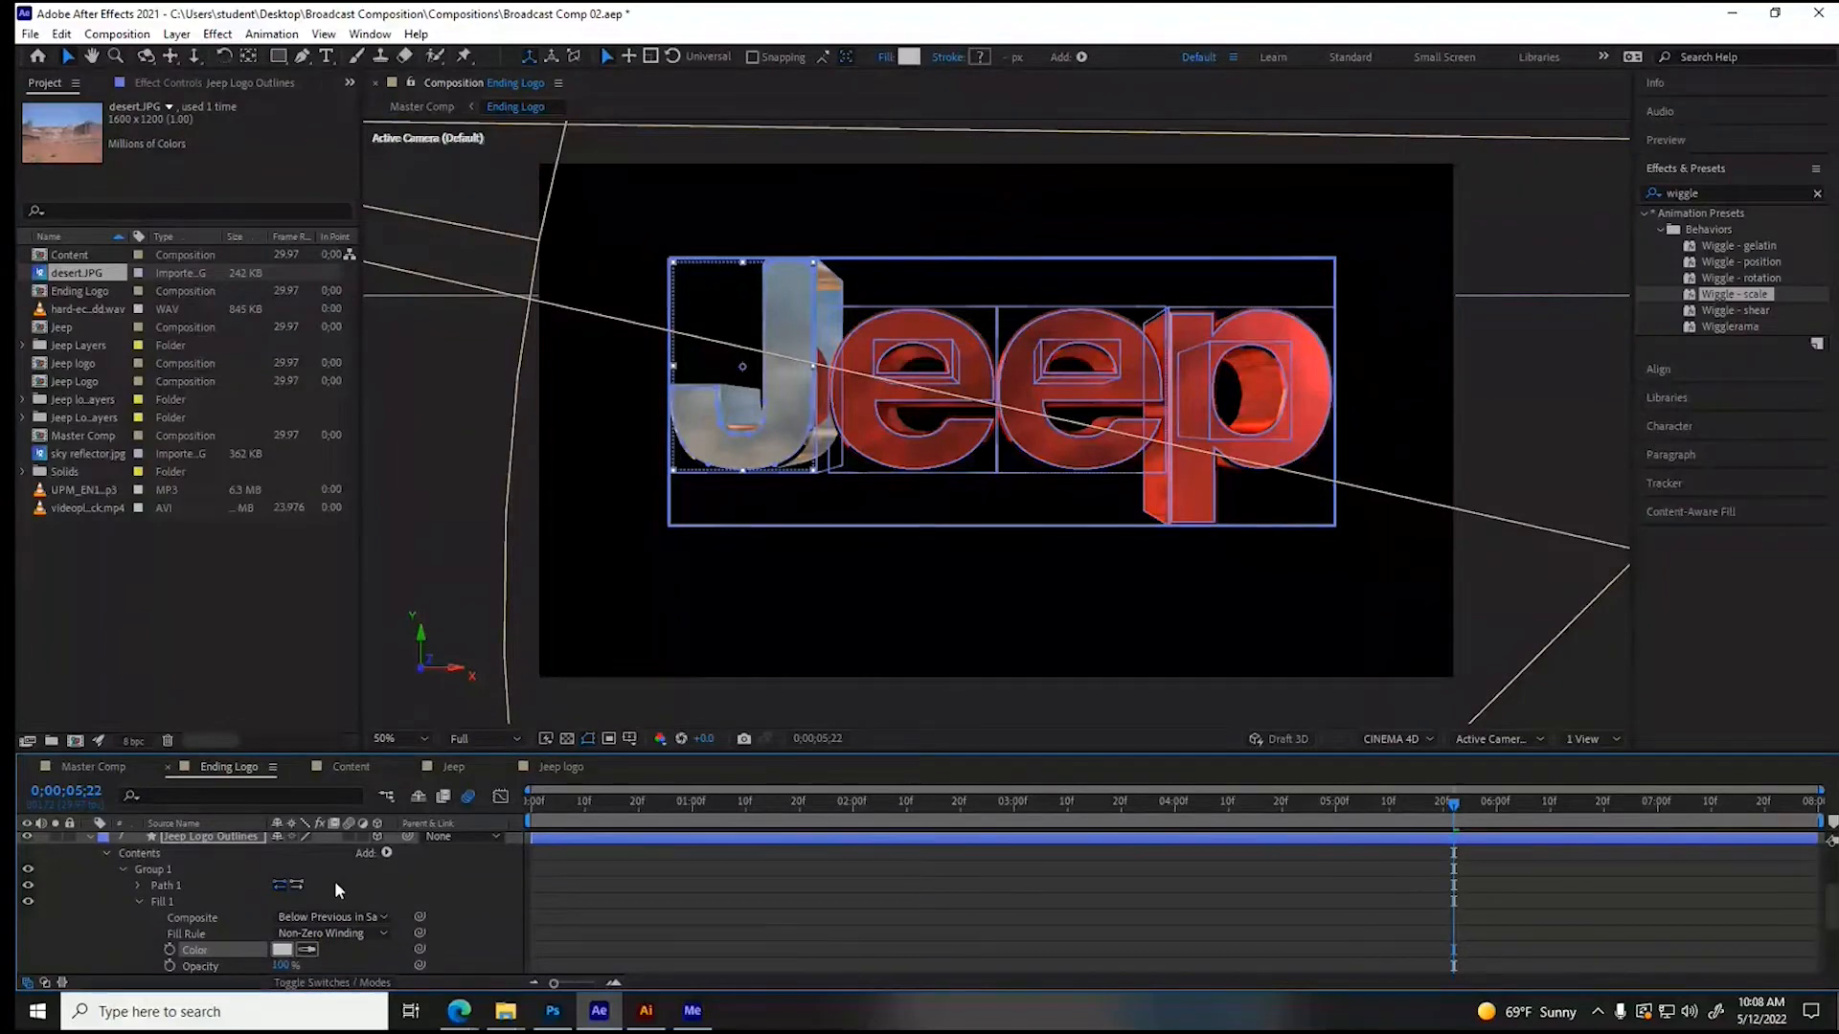
- Change the fill color of the first letter e (Group 3) in Jeep Logo Outlines to light blue #6A77DA
click(122, 869)
click(121, 900)
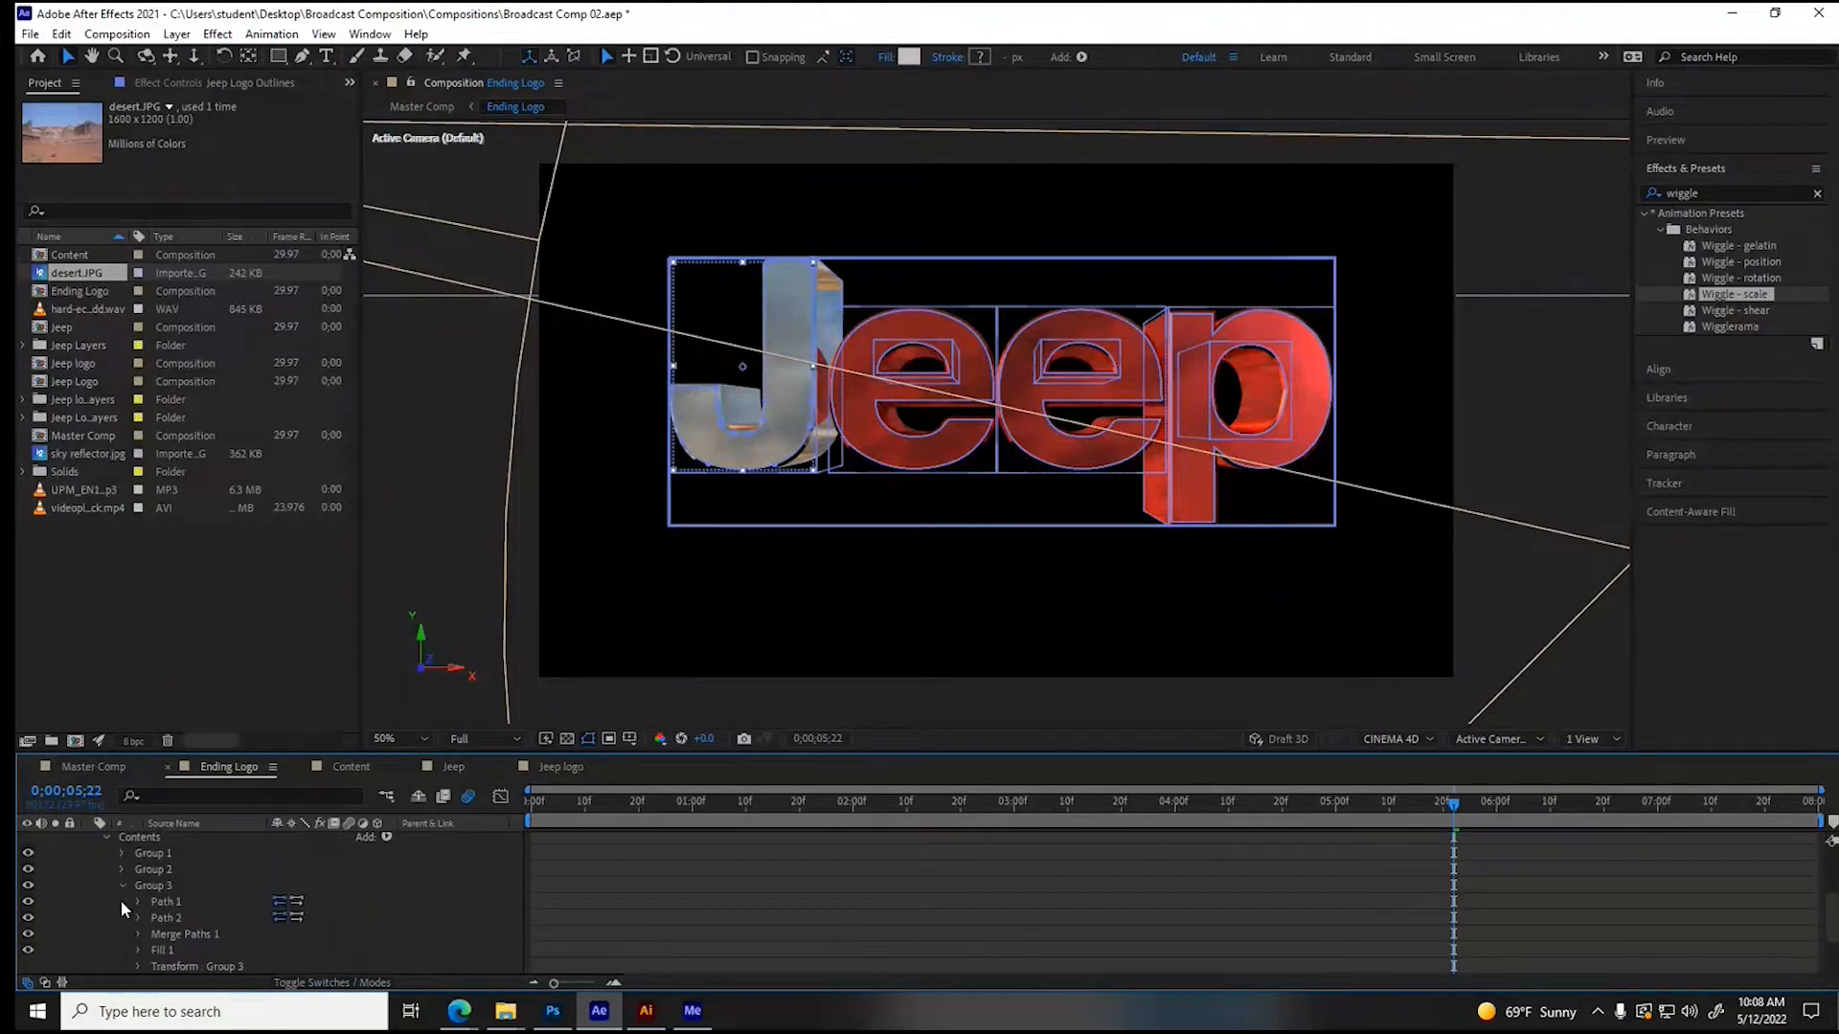
click(140, 946)
click(282, 951)
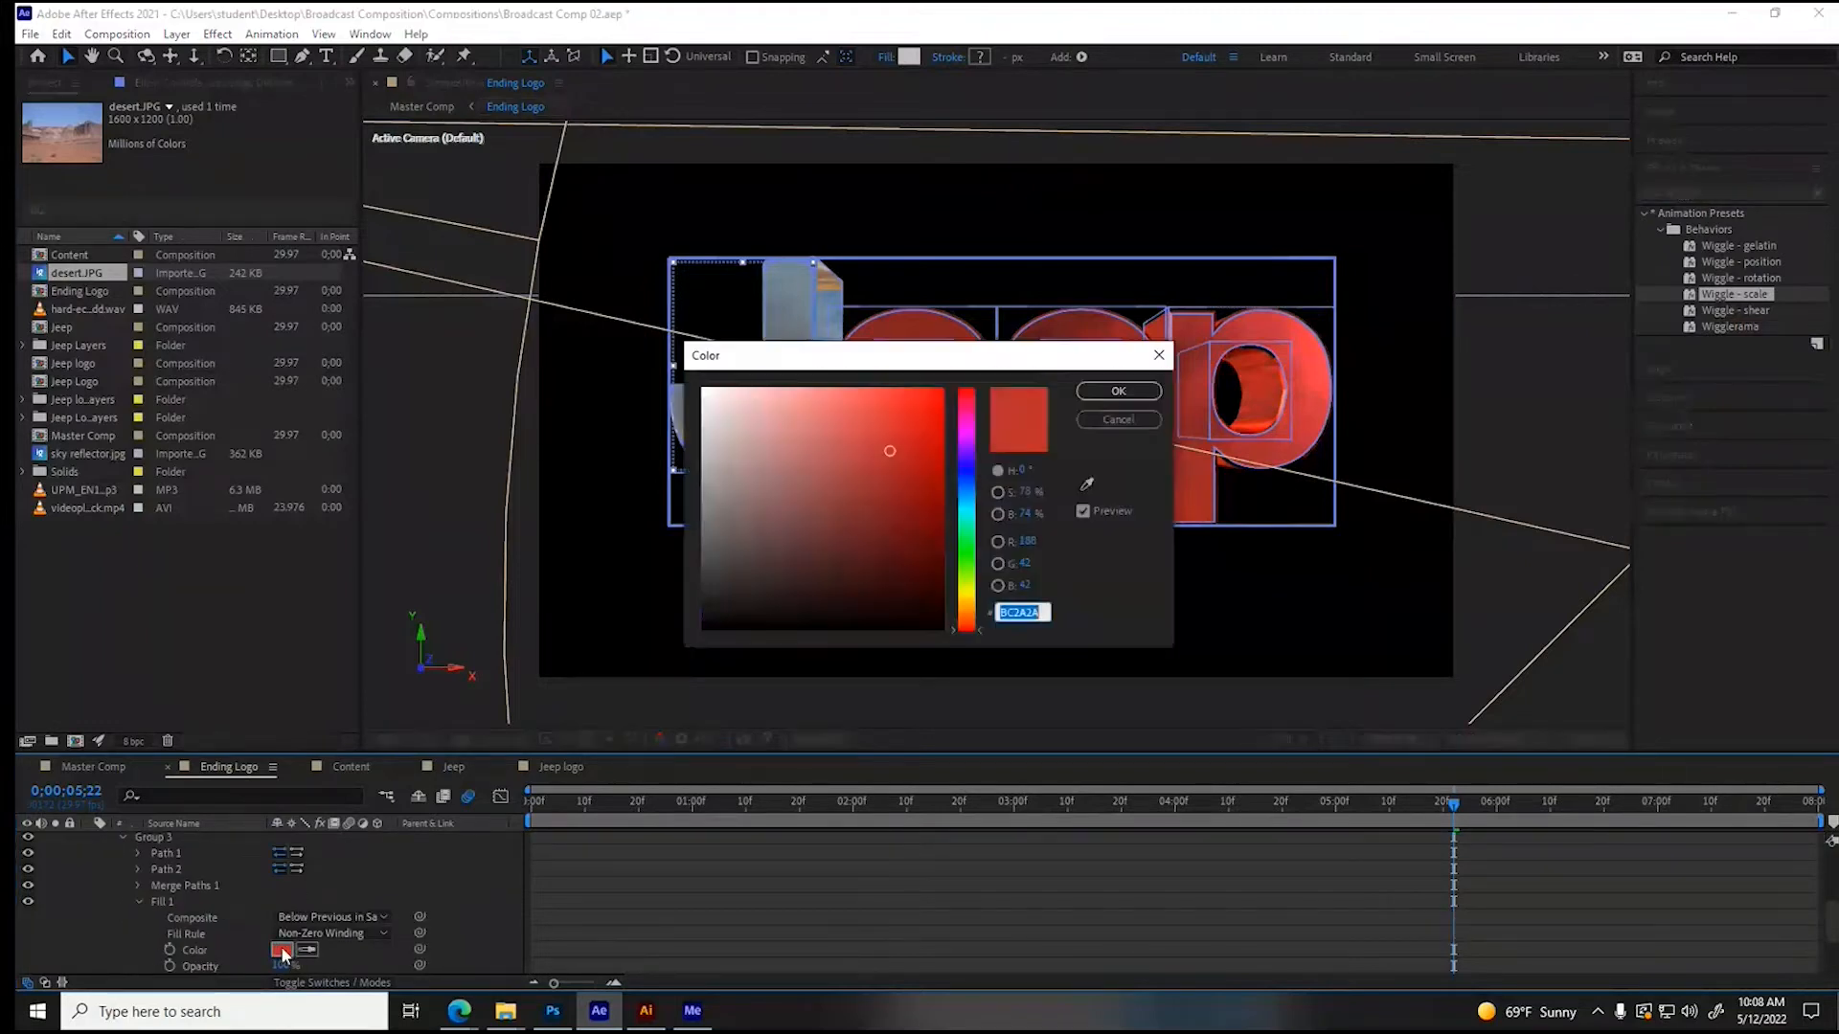
click(968, 474)
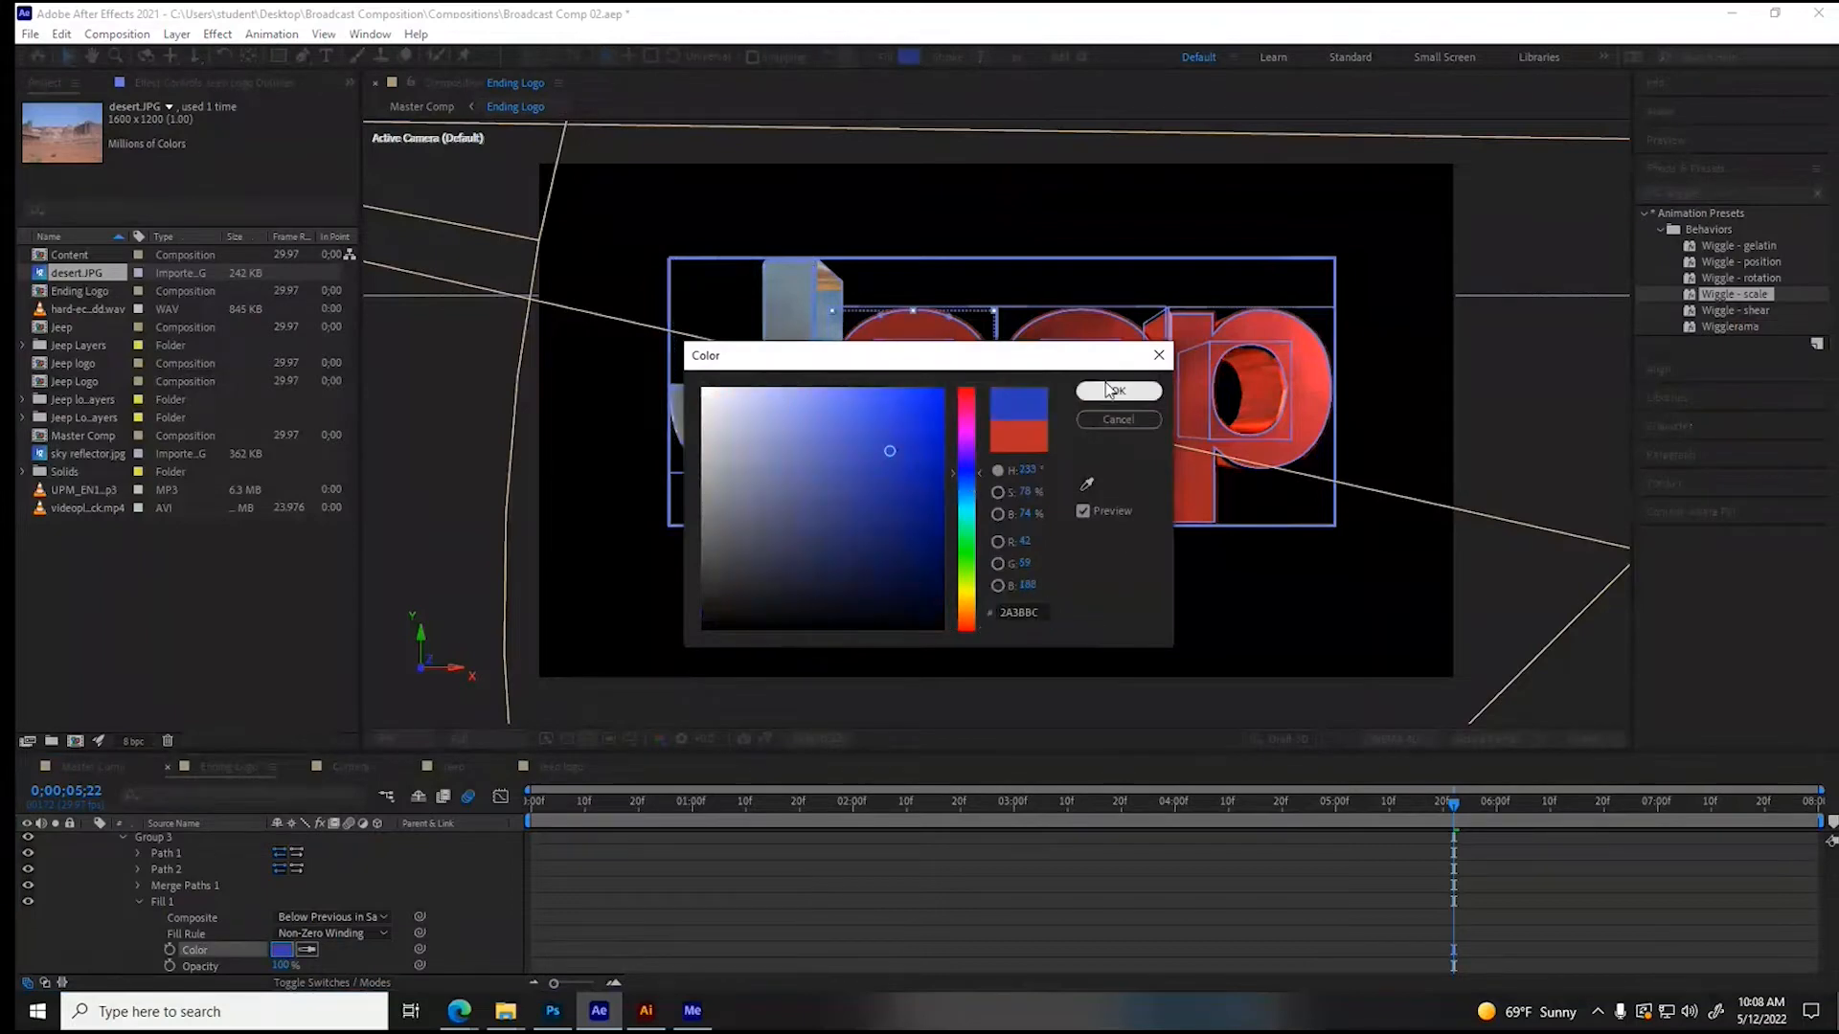
click(799, 431)
click(823, 422)
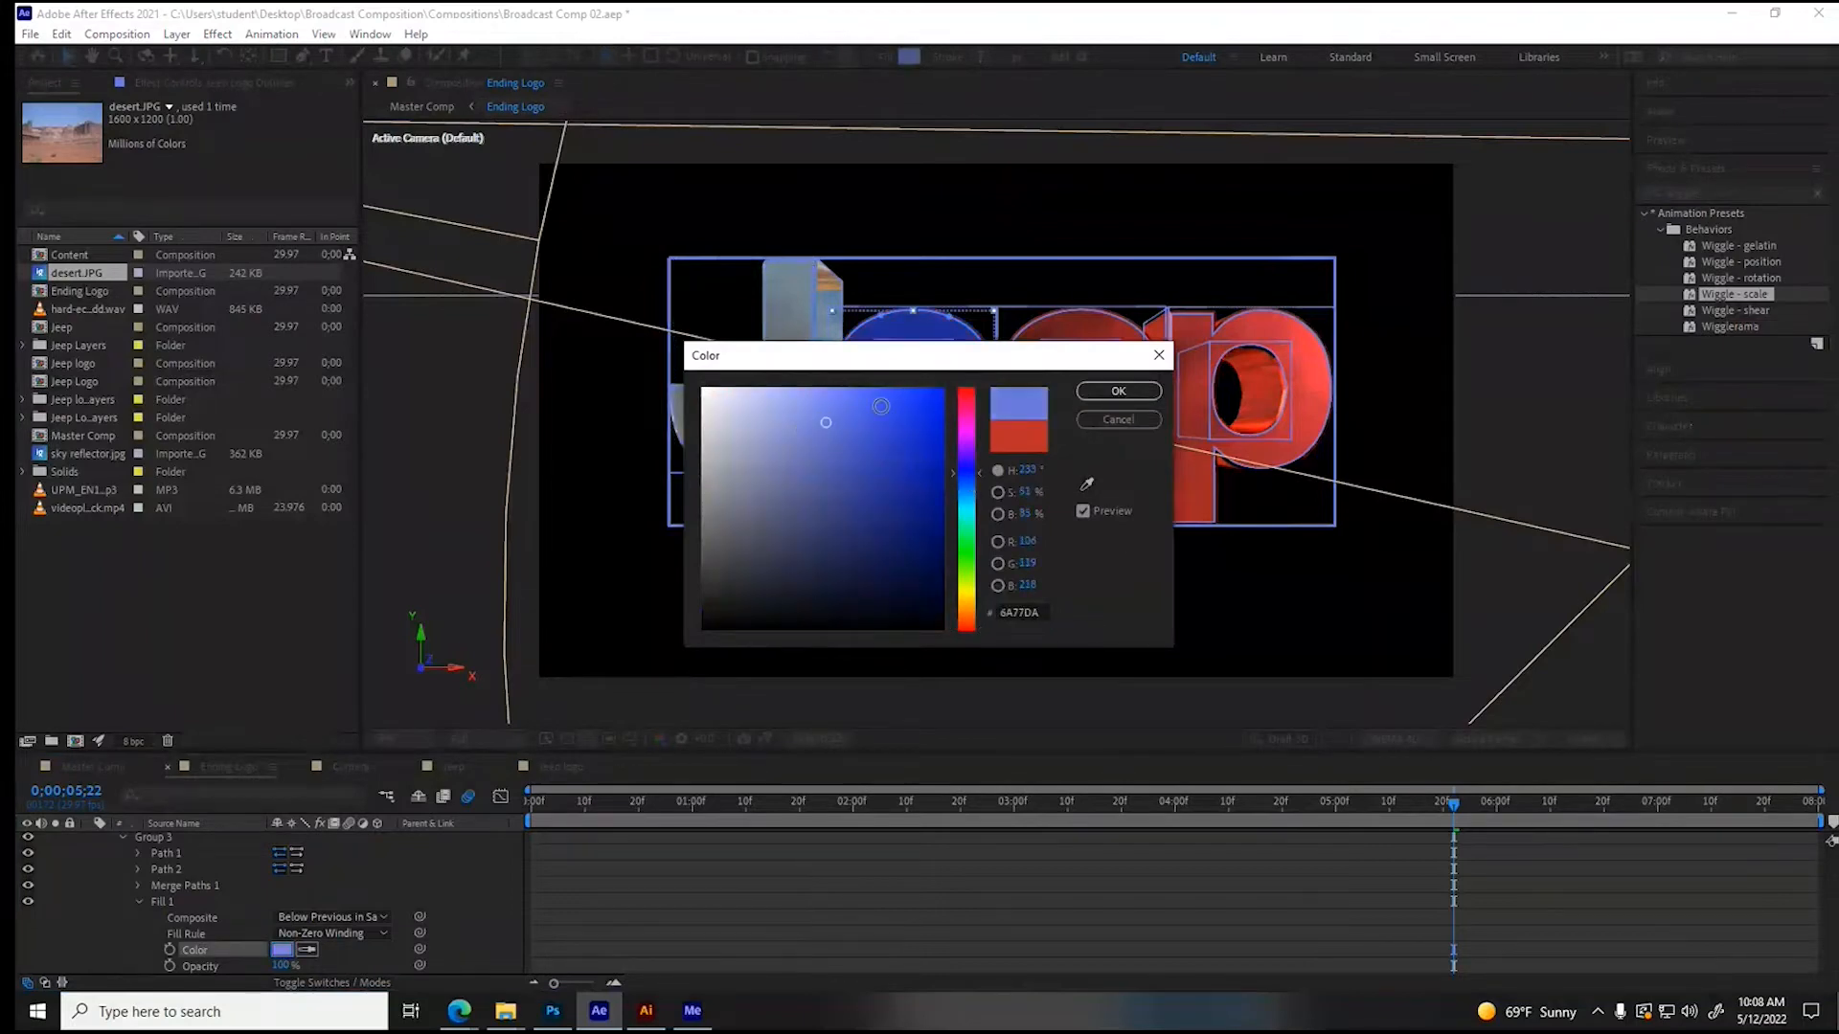
click(1117, 391)
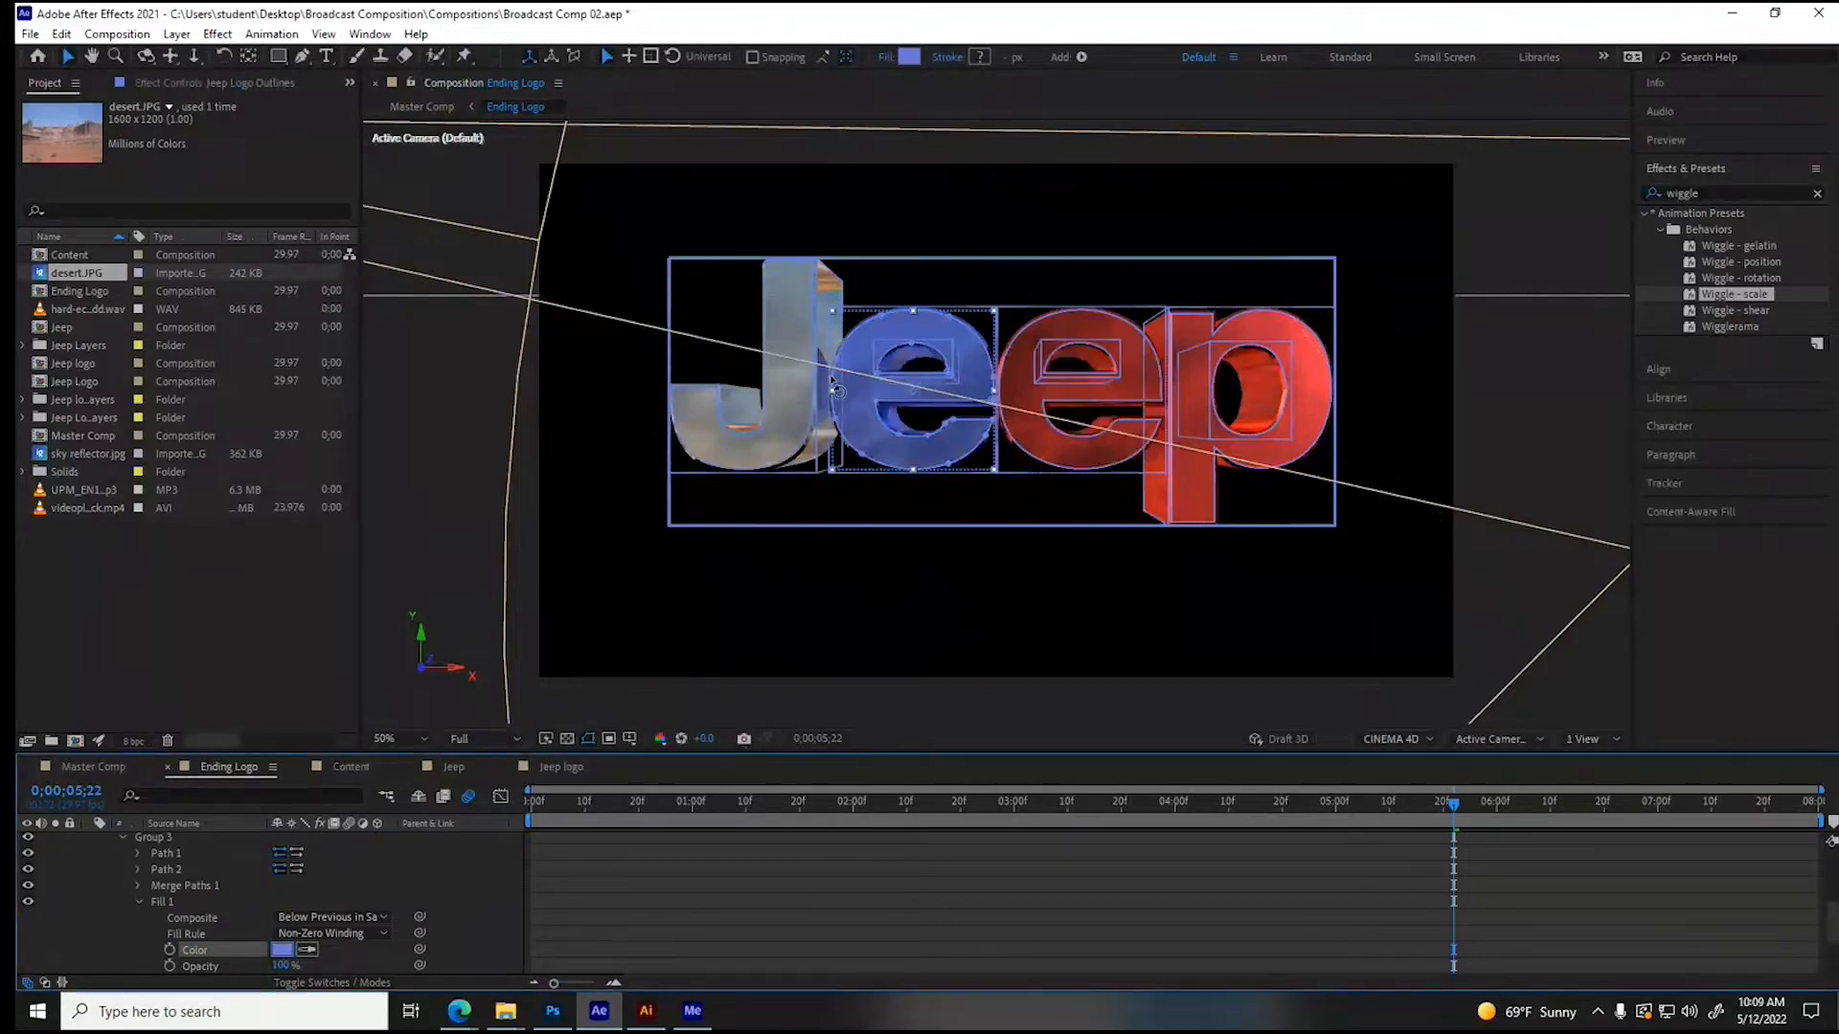
click(135, 898)
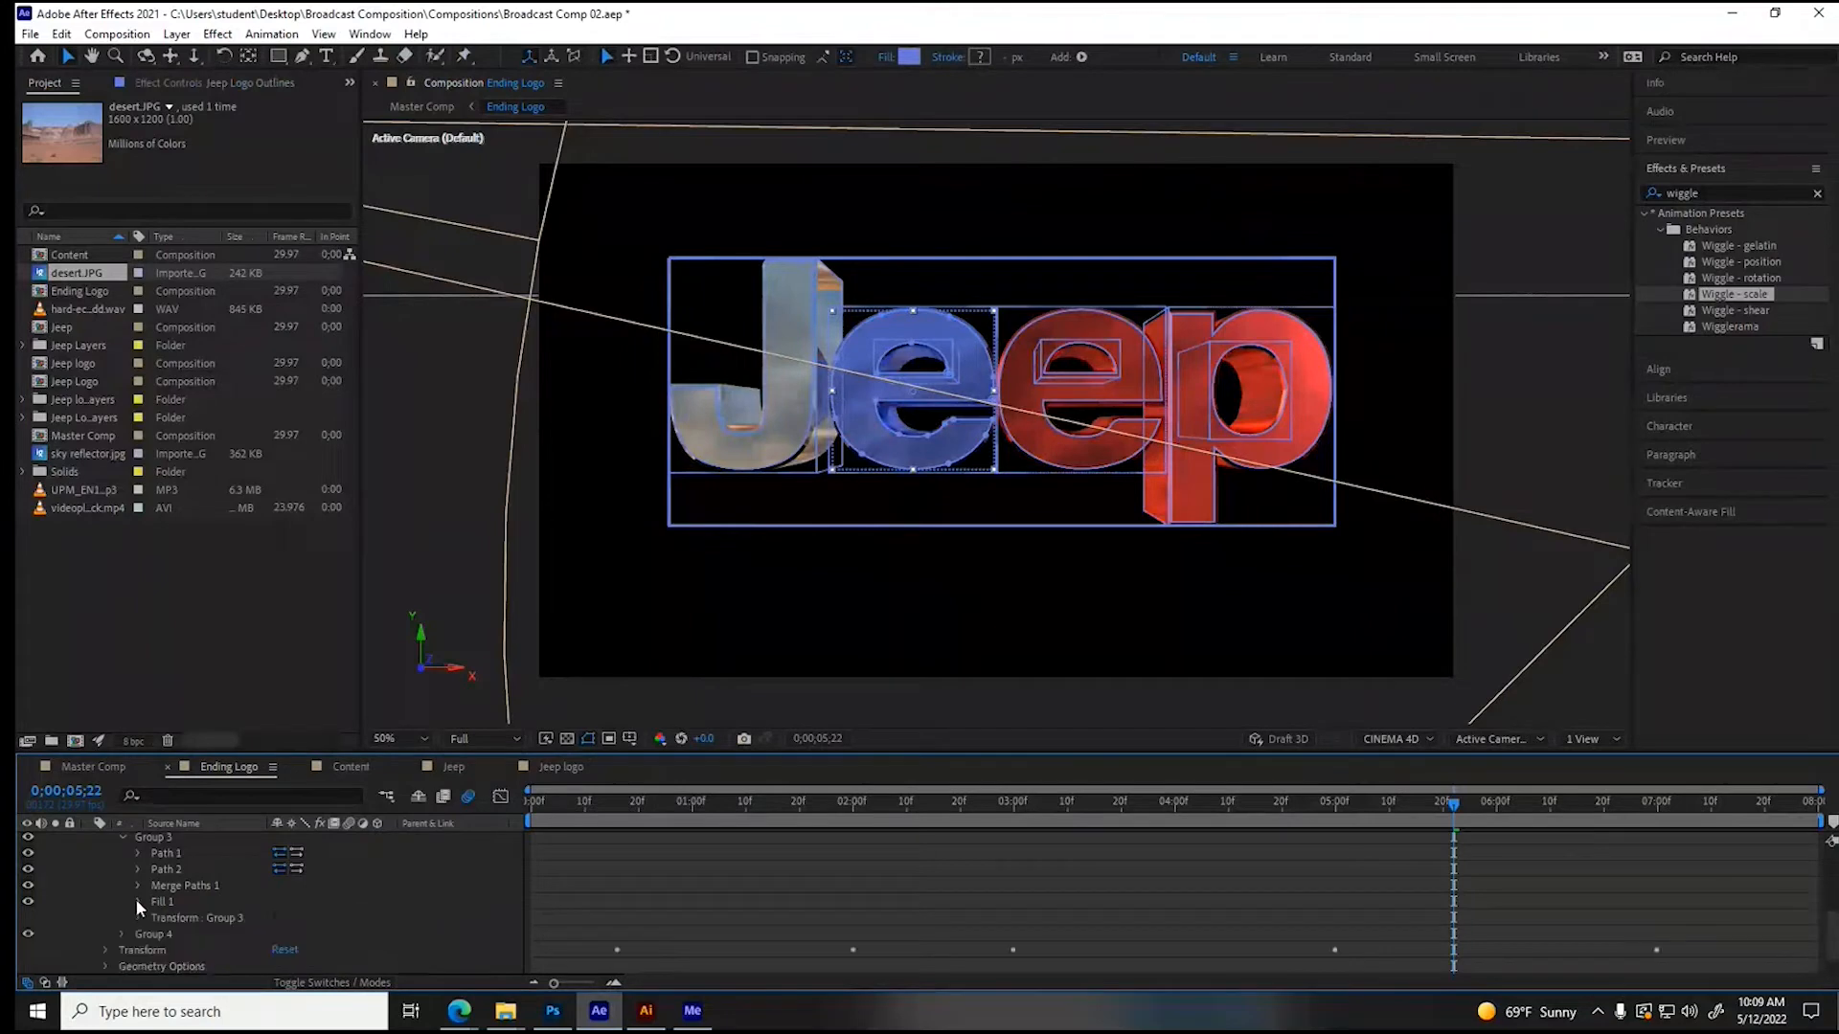
scroll(117, 893, up, 3)
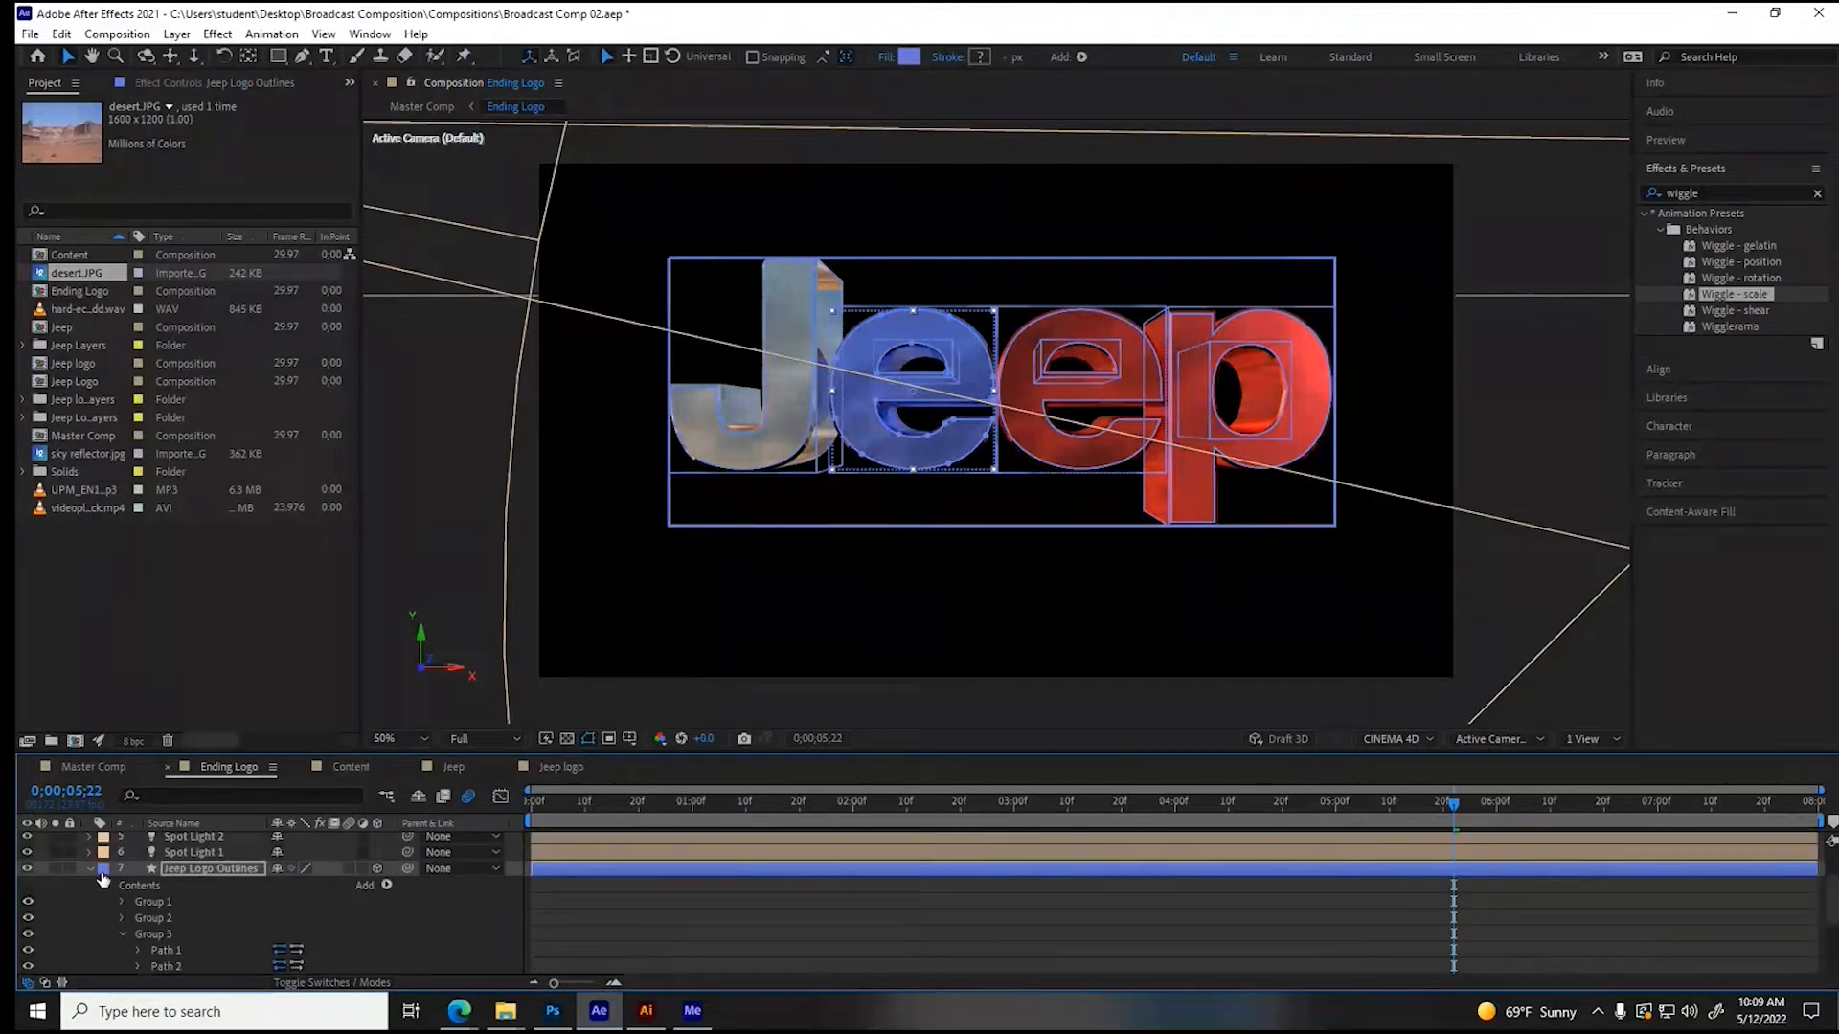
click(91, 871)
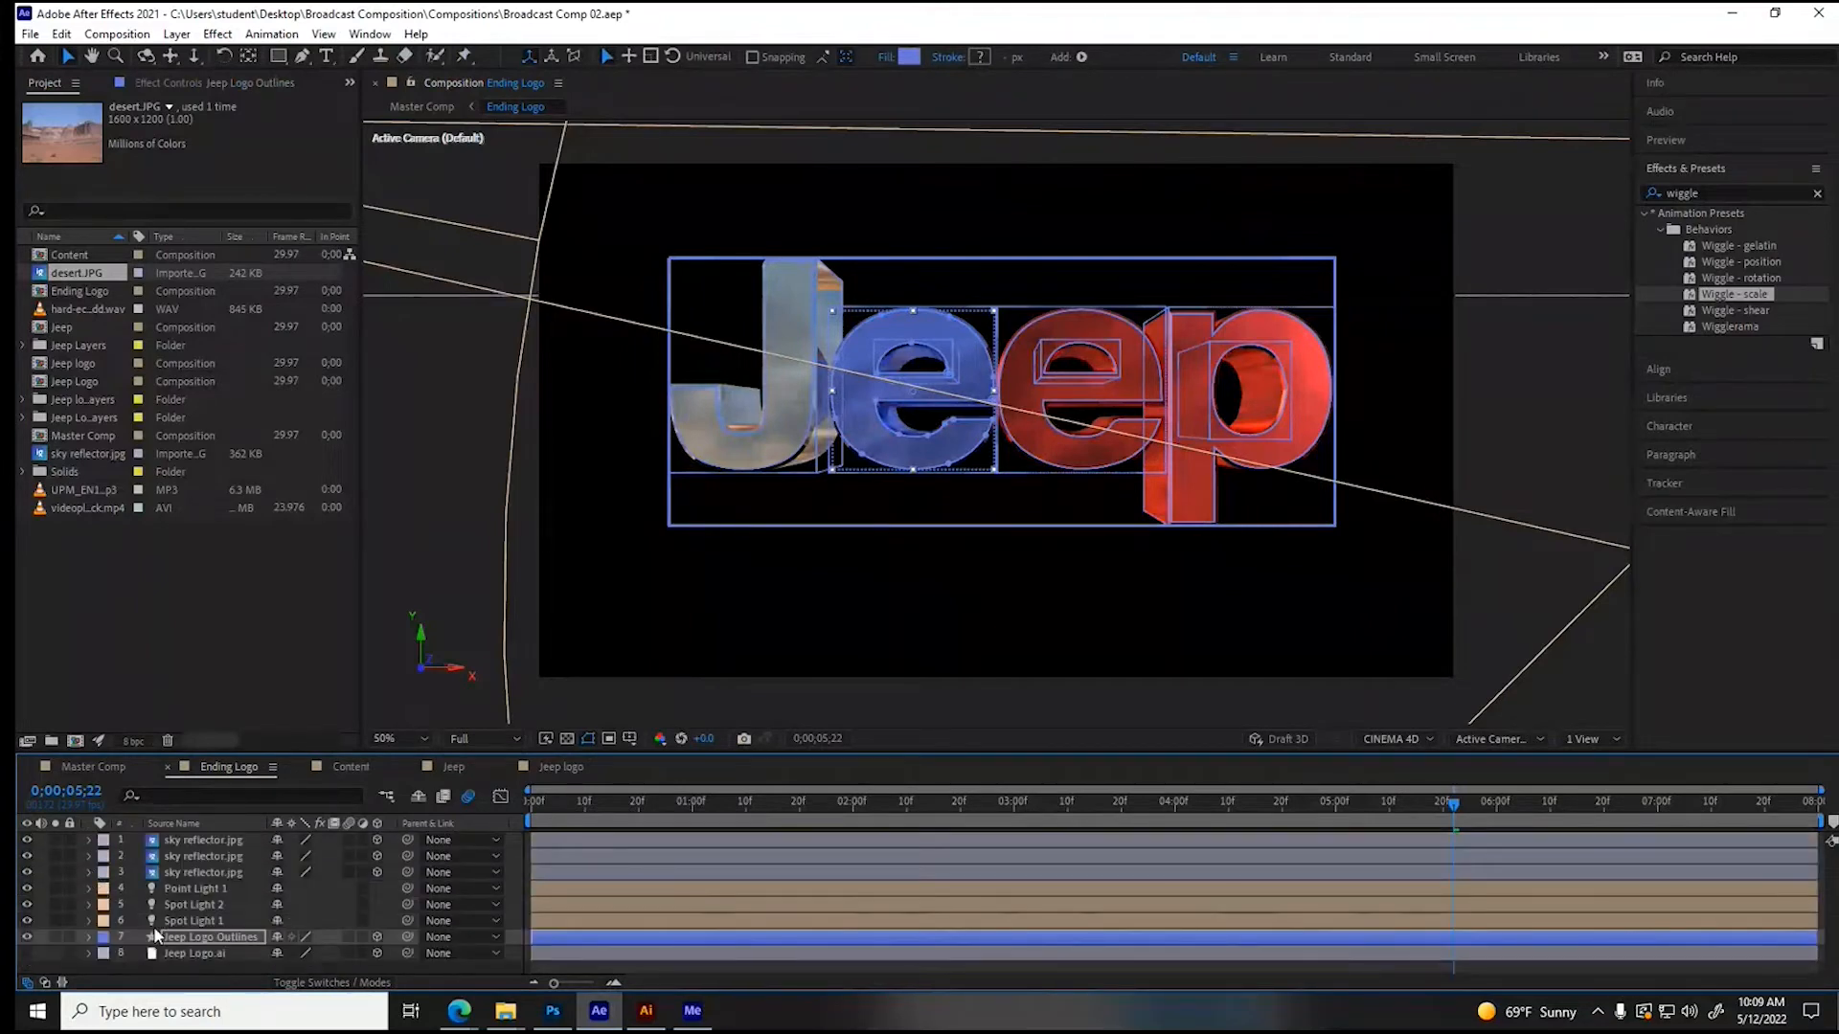
- Change the fill color of the letter p (Group 4) in Jeep Logo Outlines from red to a neutral light gray
click(89, 936)
click(119, 906)
click(156, 920)
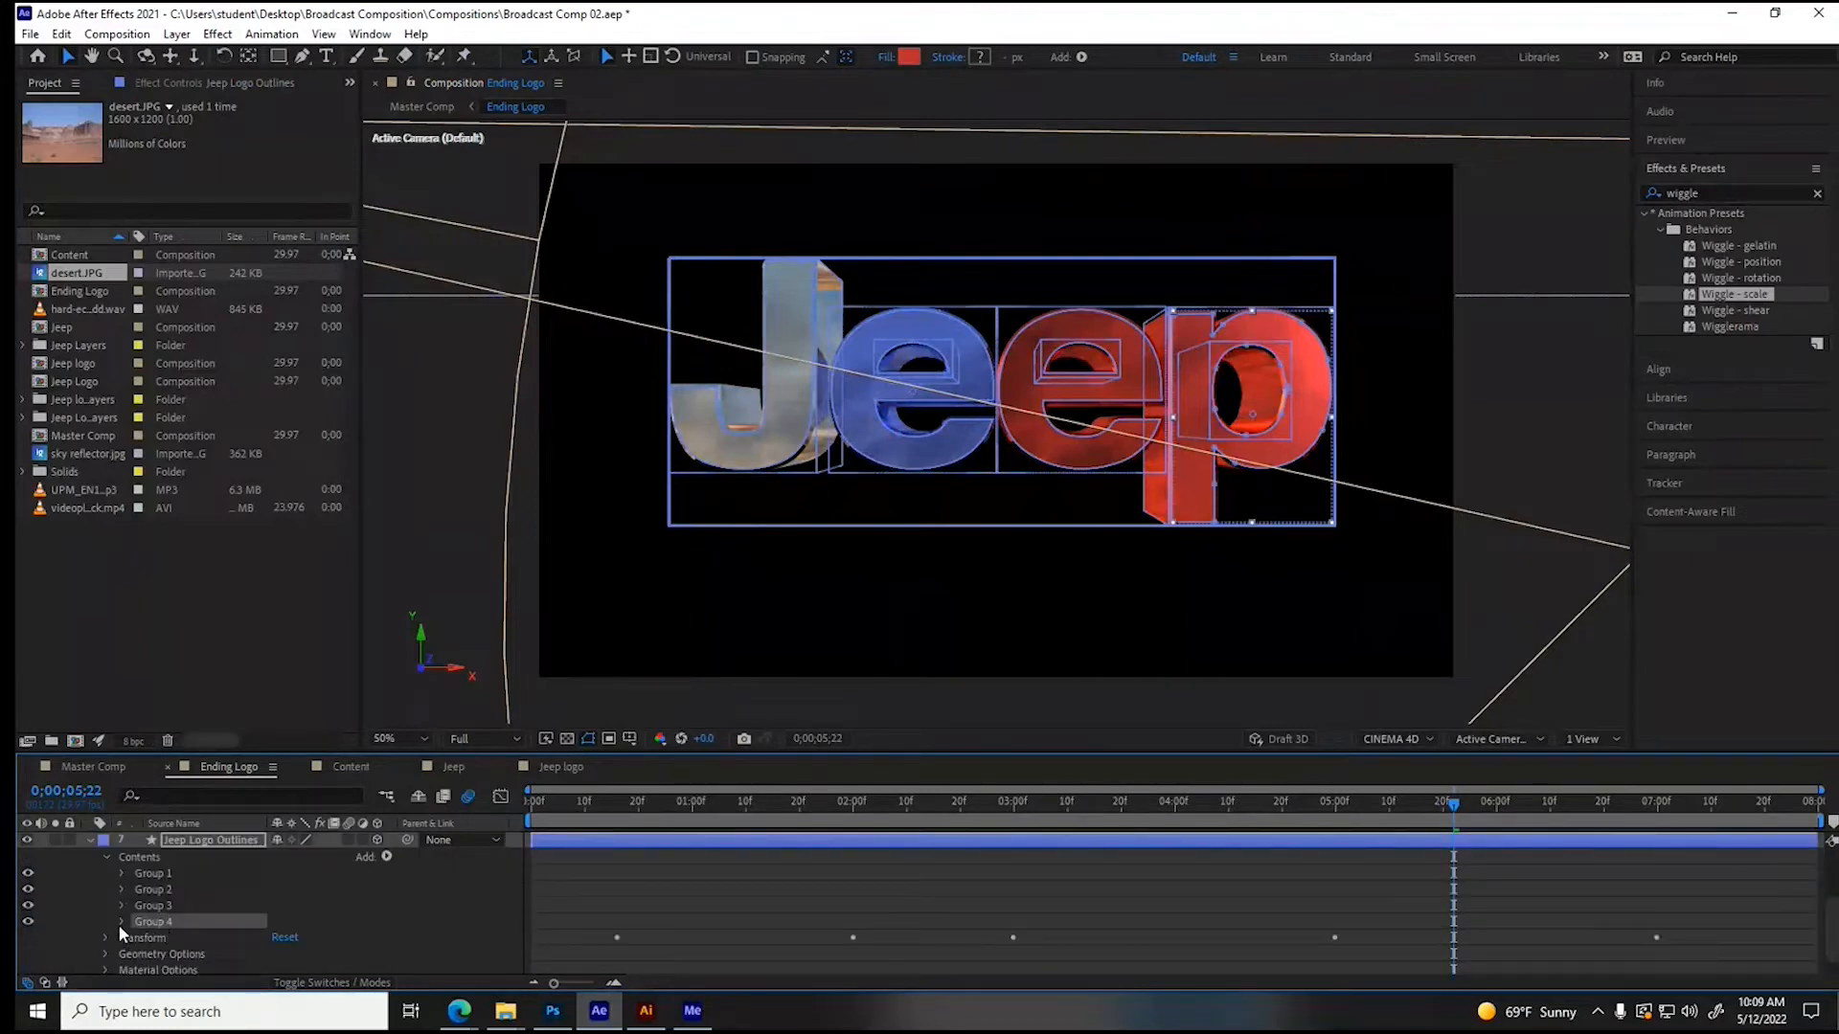
click(120, 922)
click(138, 949)
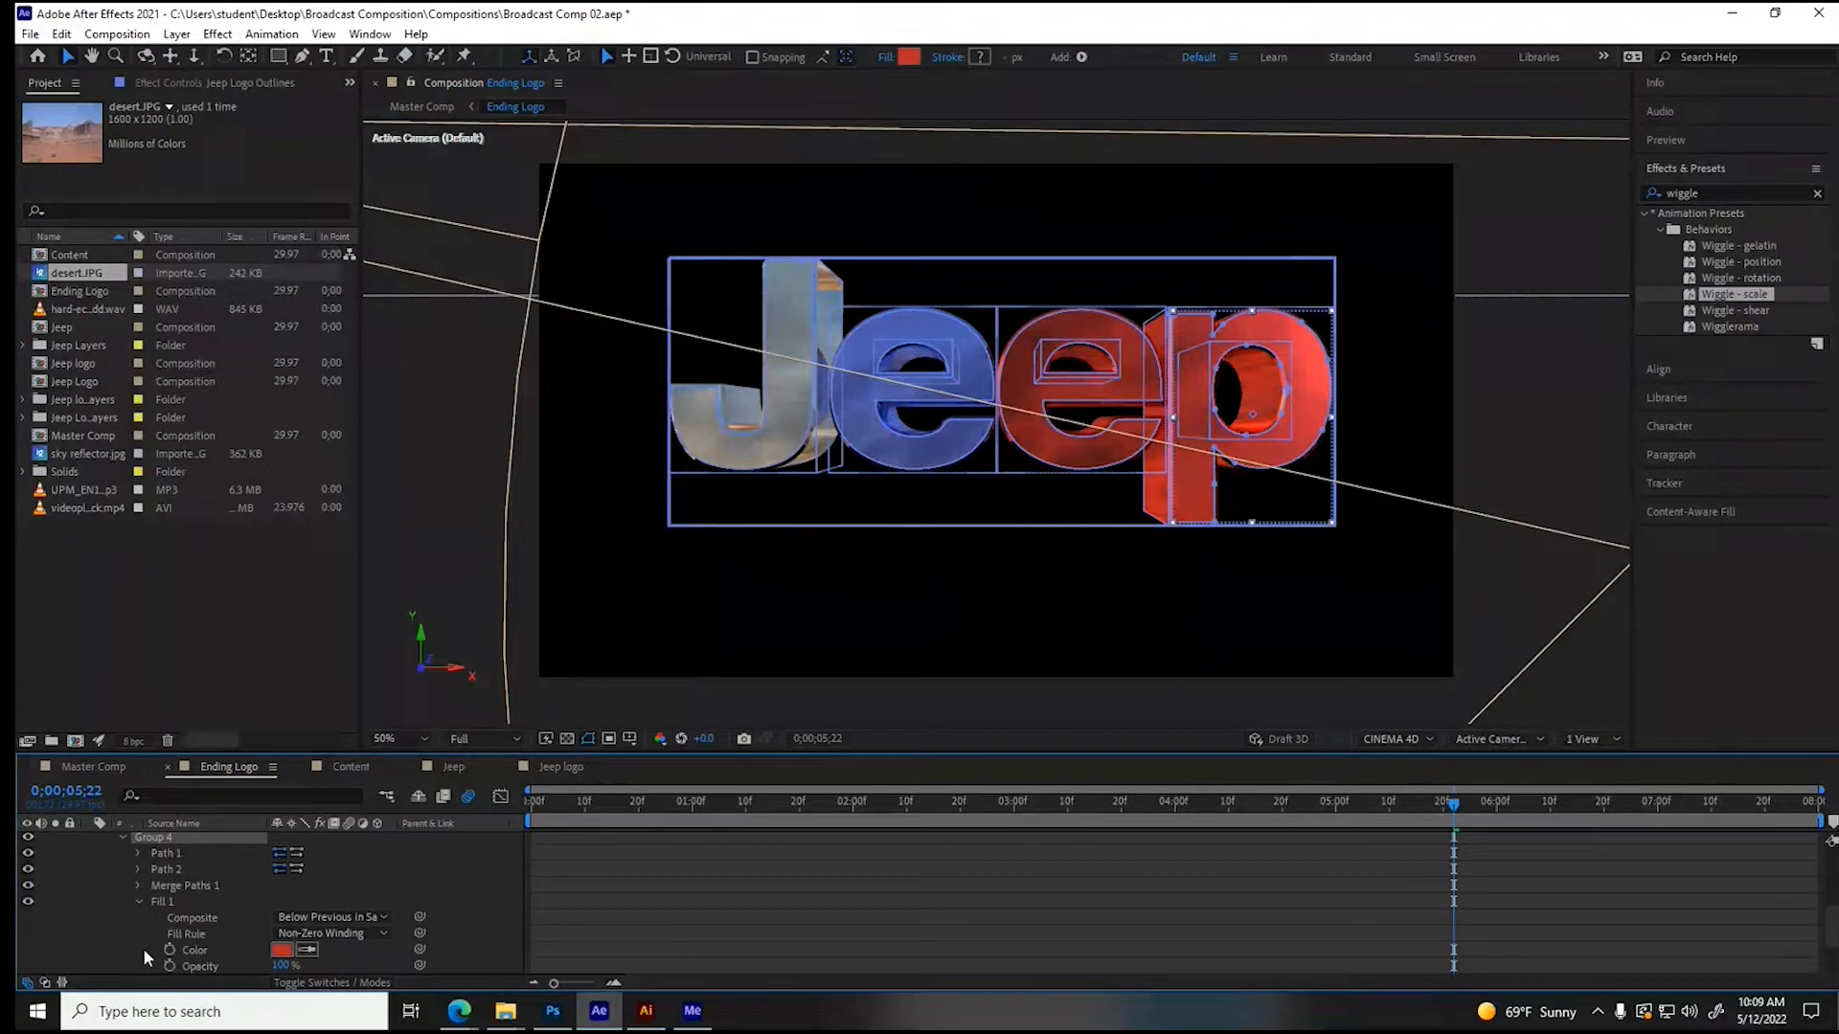
click(281, 949)
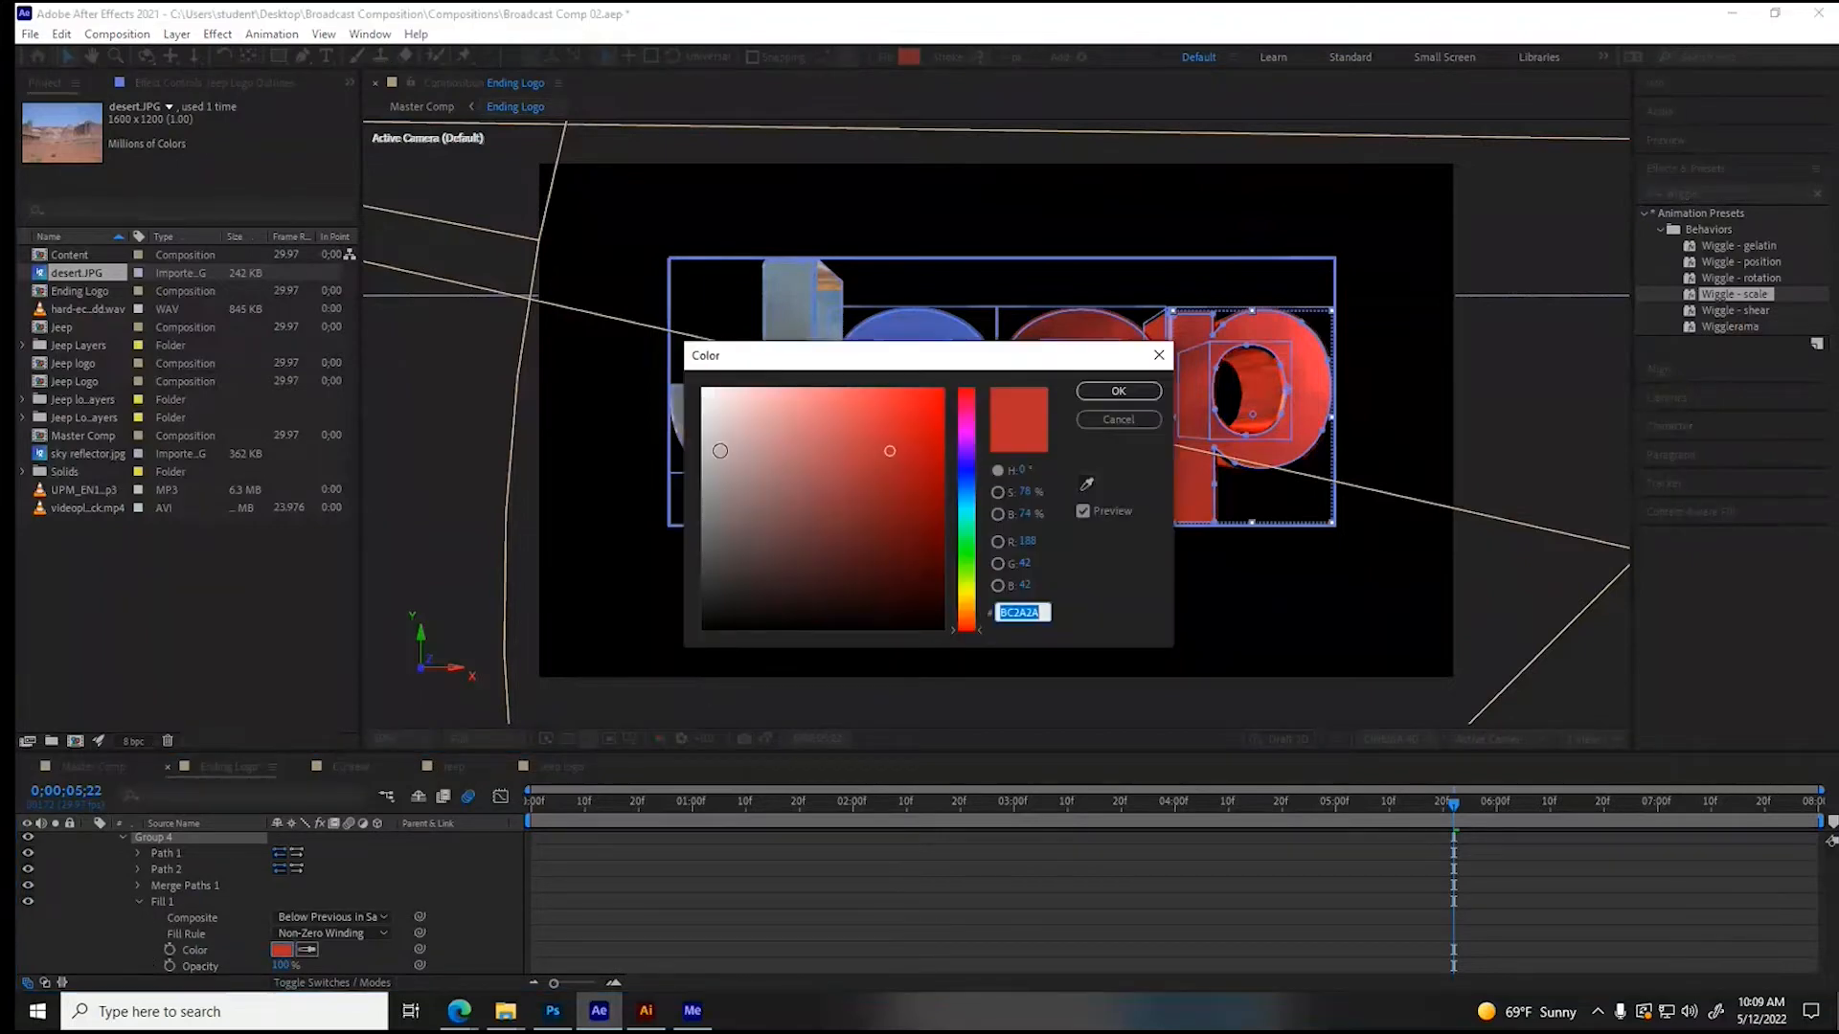
drag(721, 451, 694, 442)
click(1097, 393)
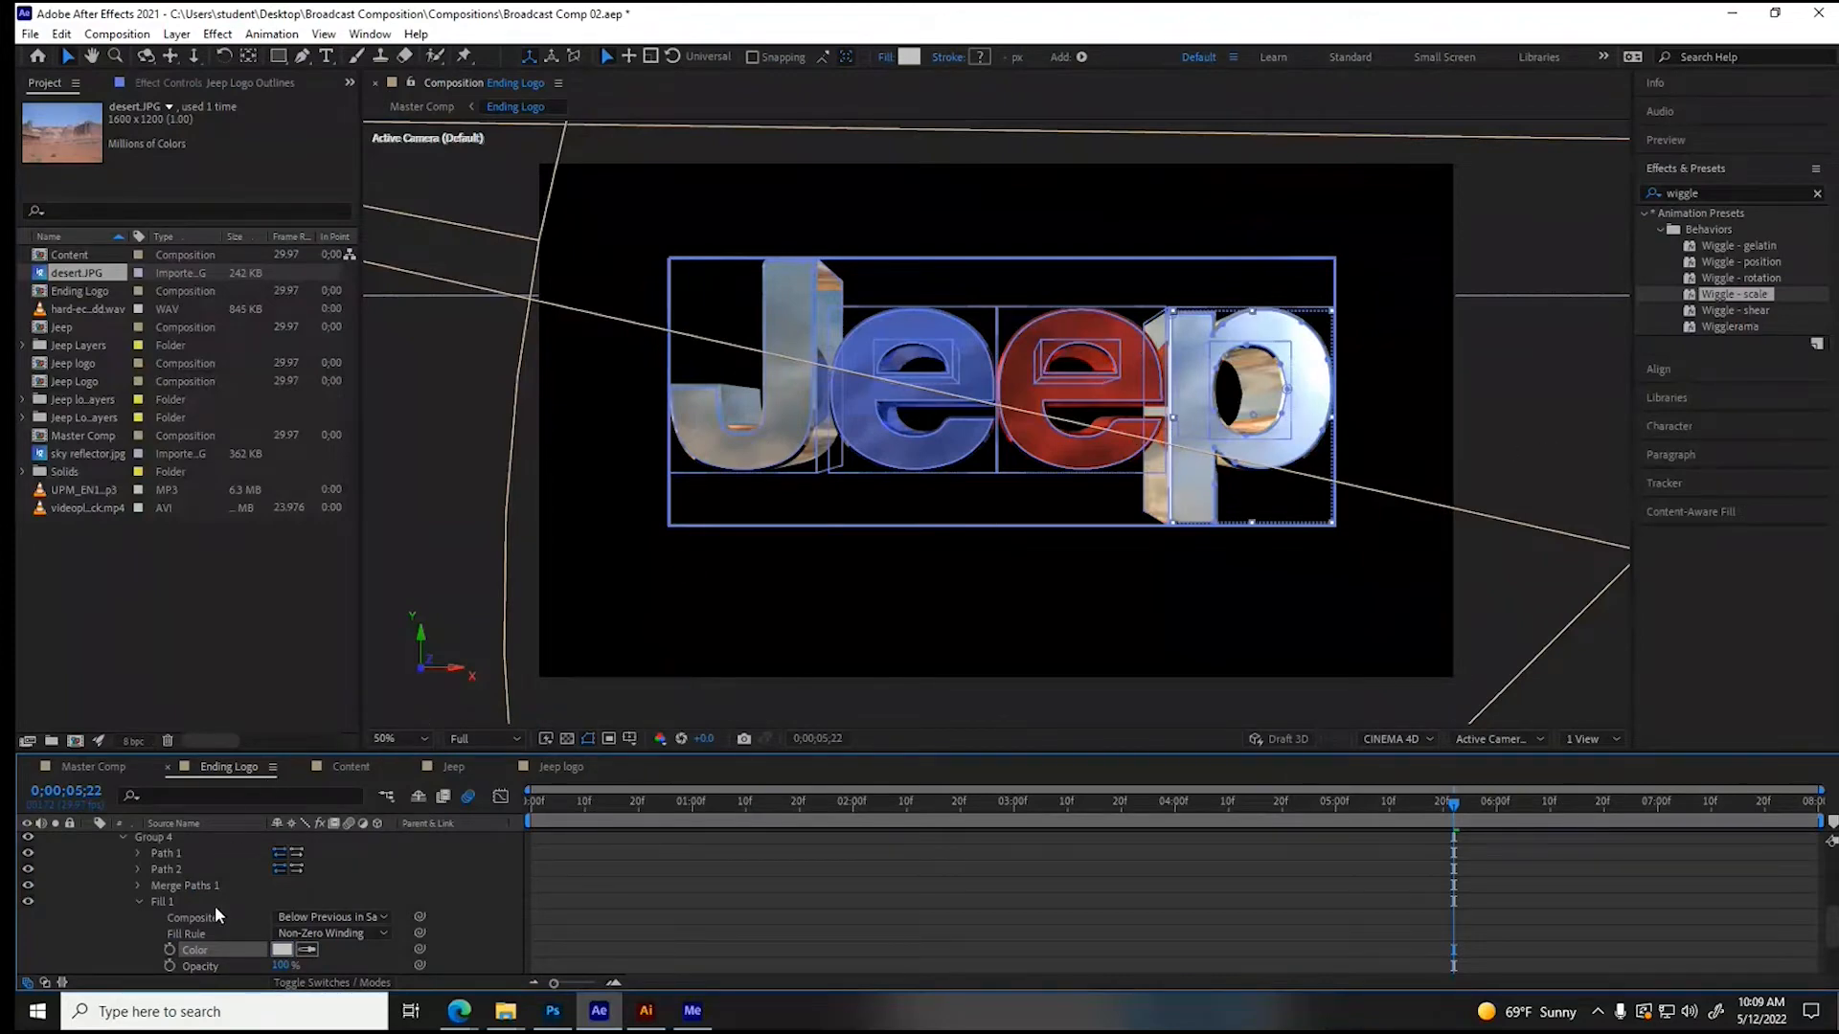
click(139, 900)
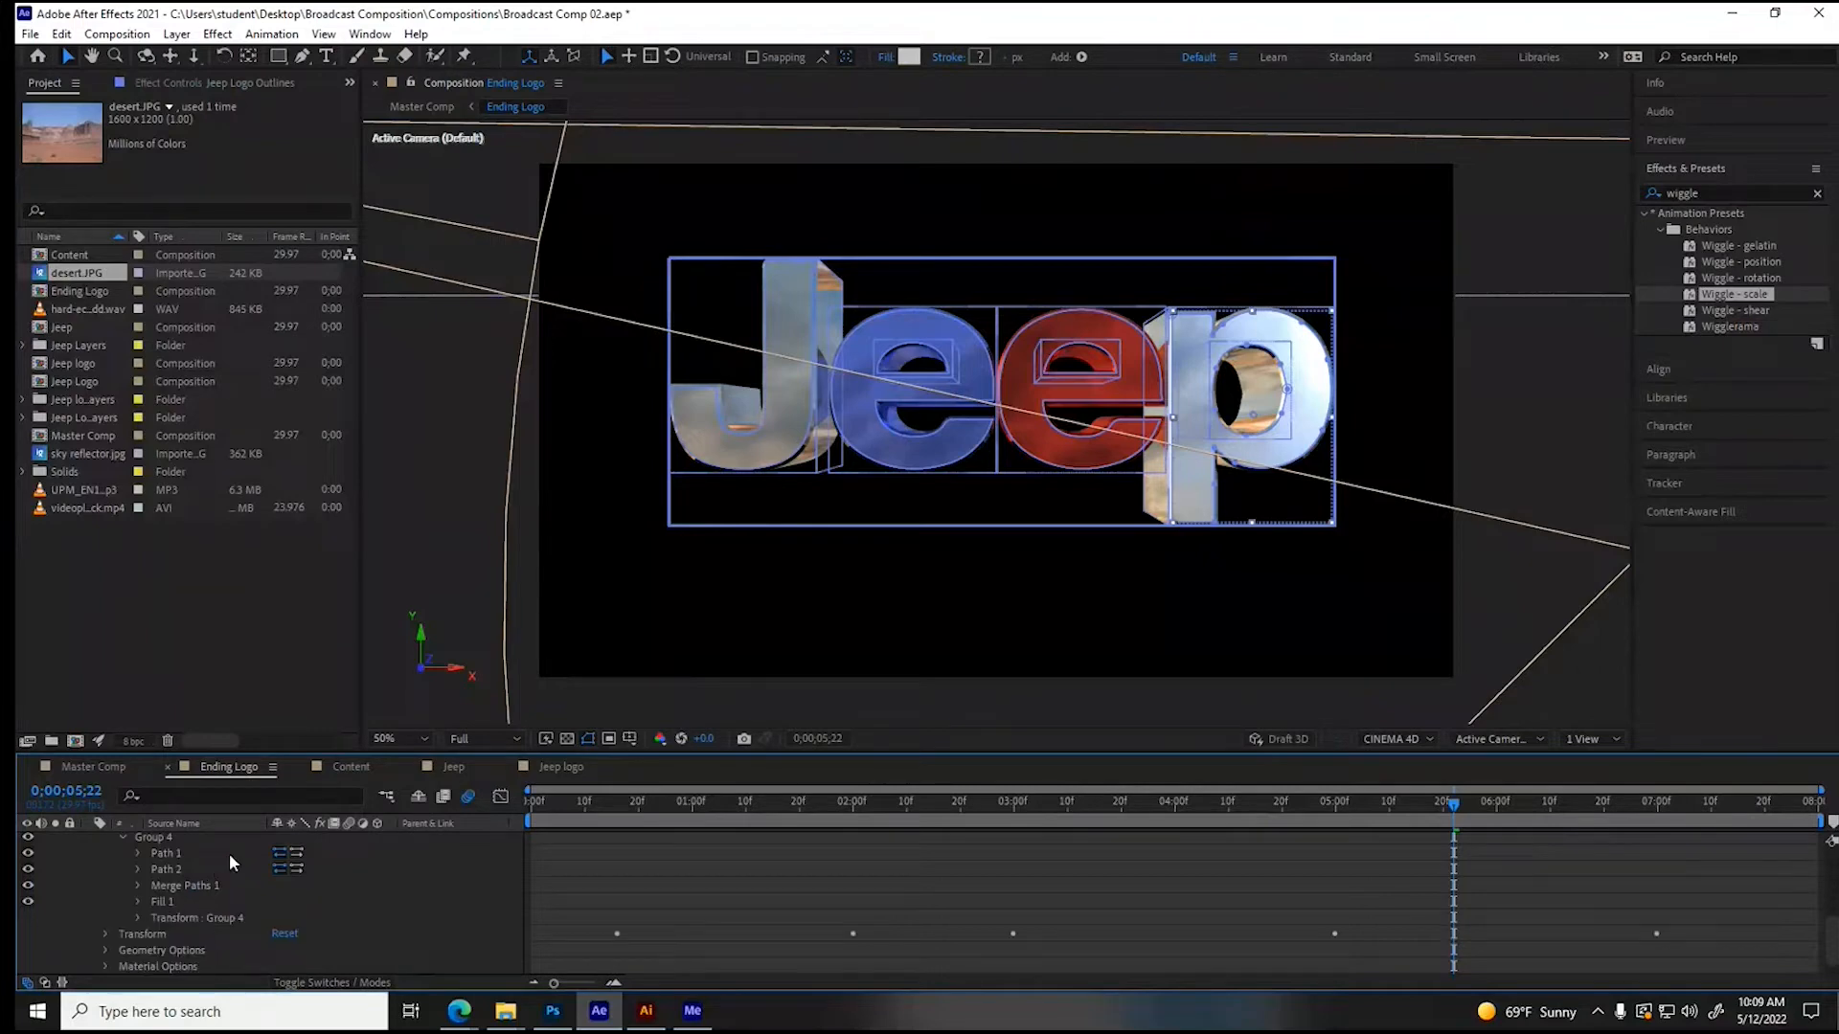
- Animate the letter p's group Position with keyframes at 0;00;05;20 and 0;00;06;10, moving it right to X 1488 at the second
click(137, 852)
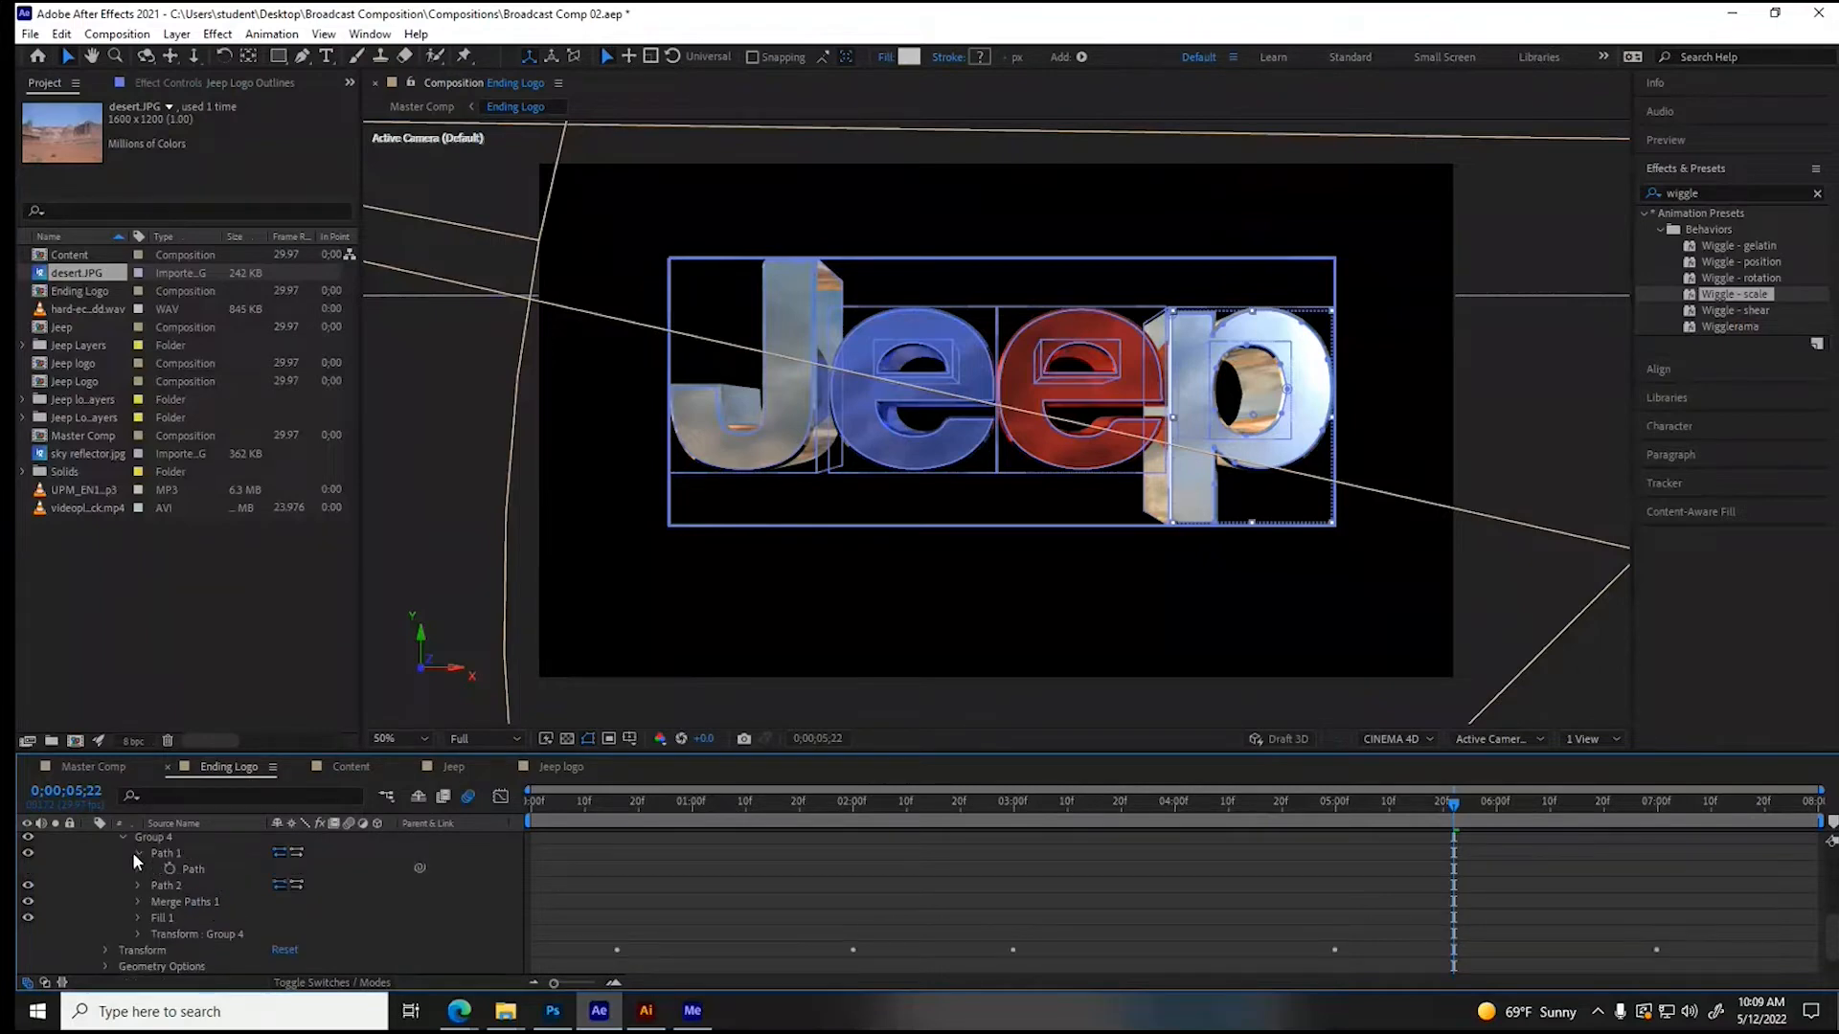
click(139, 885)
click(171, 918)
click(138, 918)
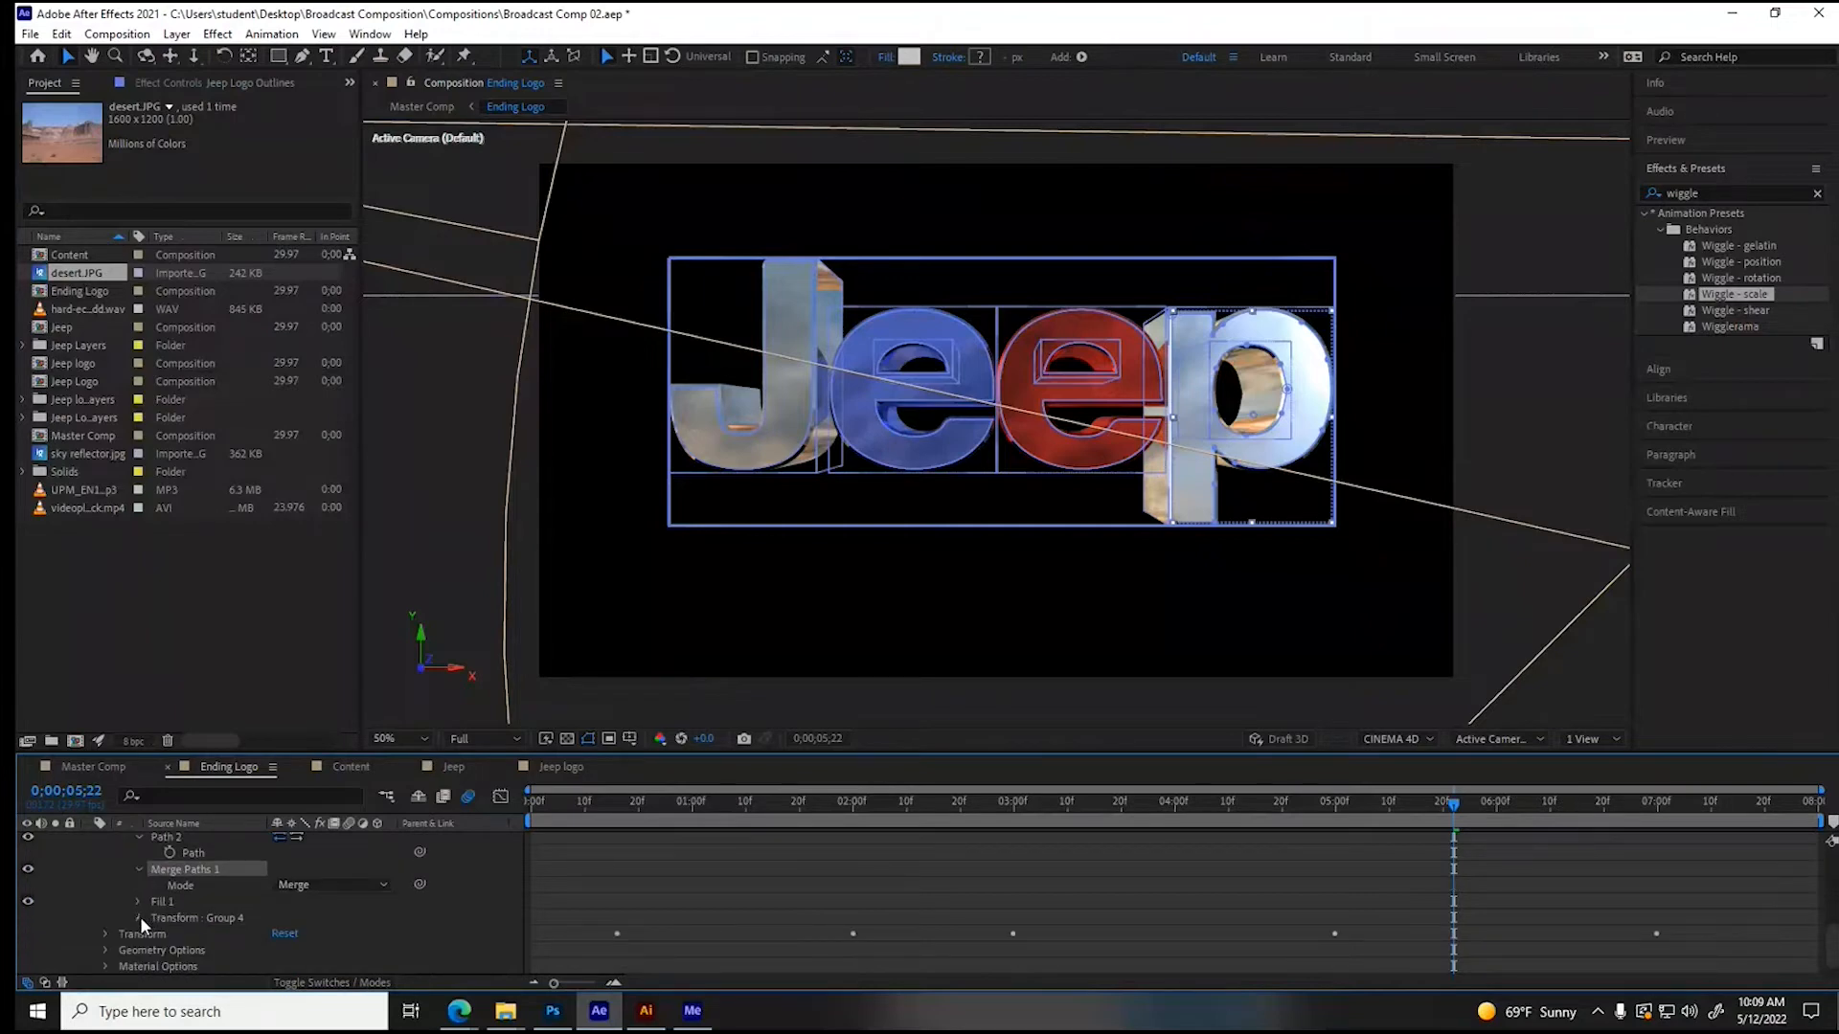
click(140, 917)
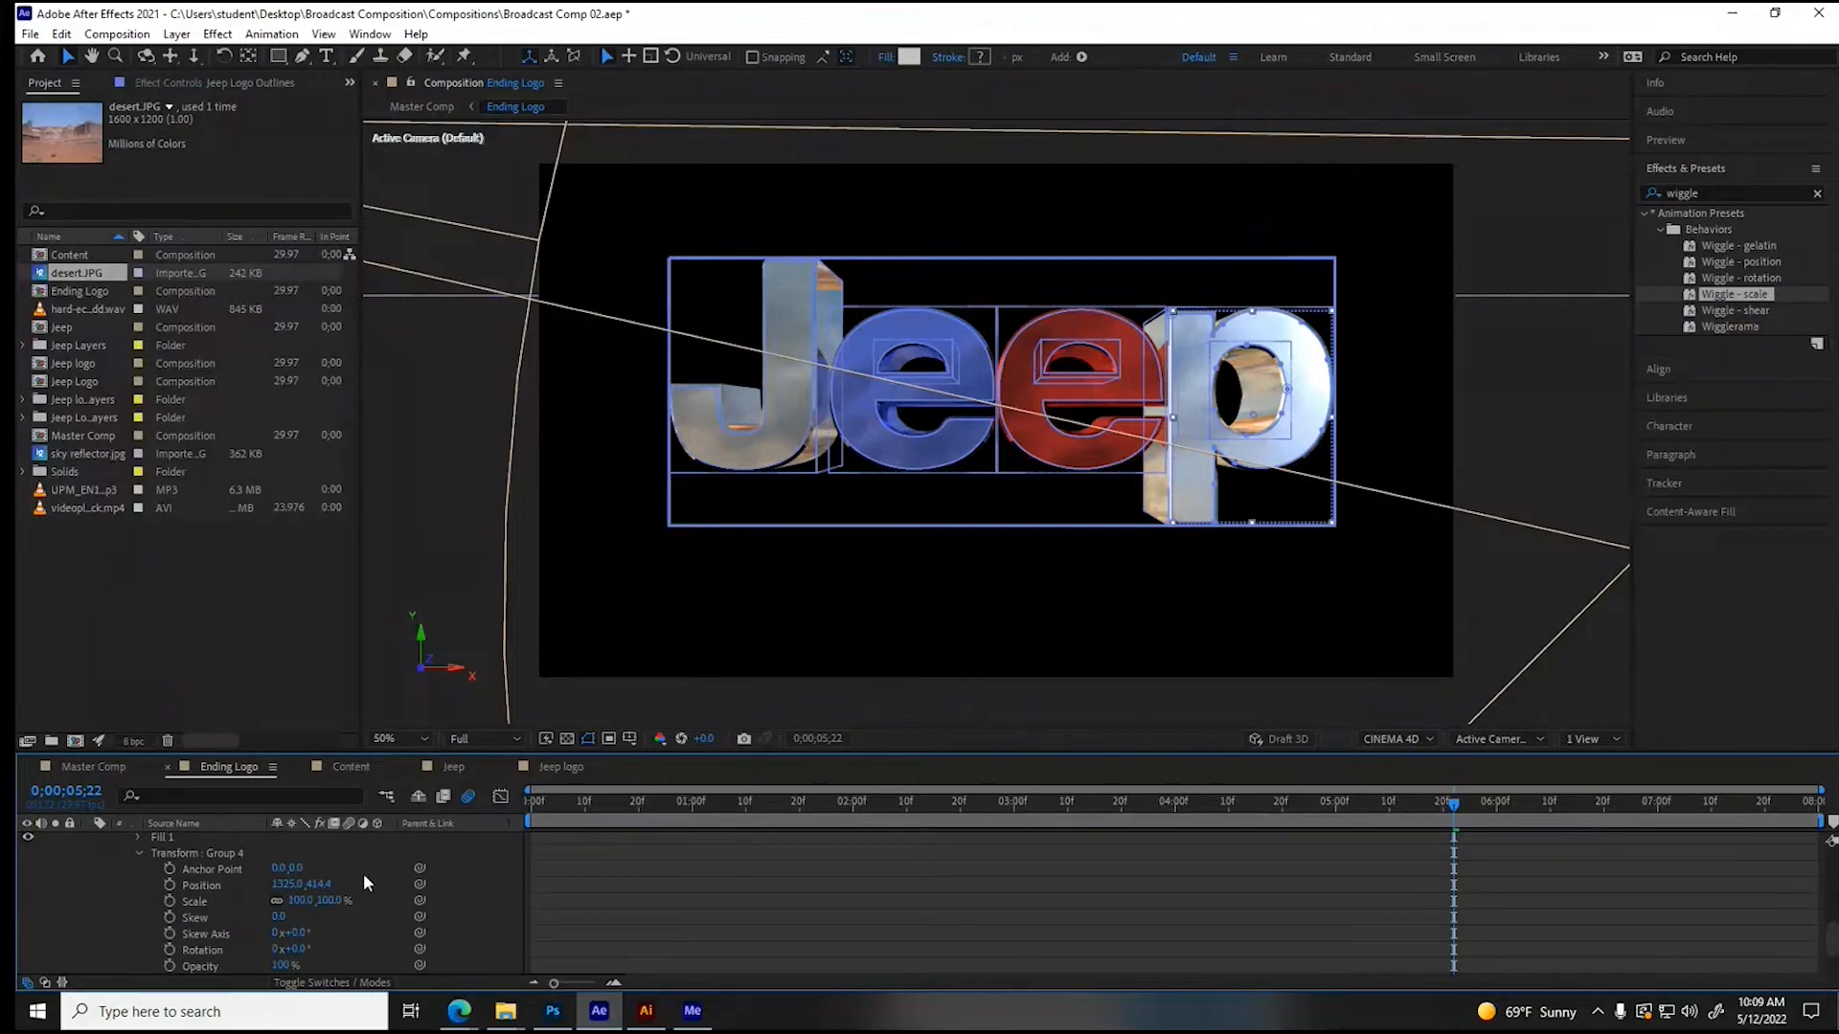
click(169, 885)
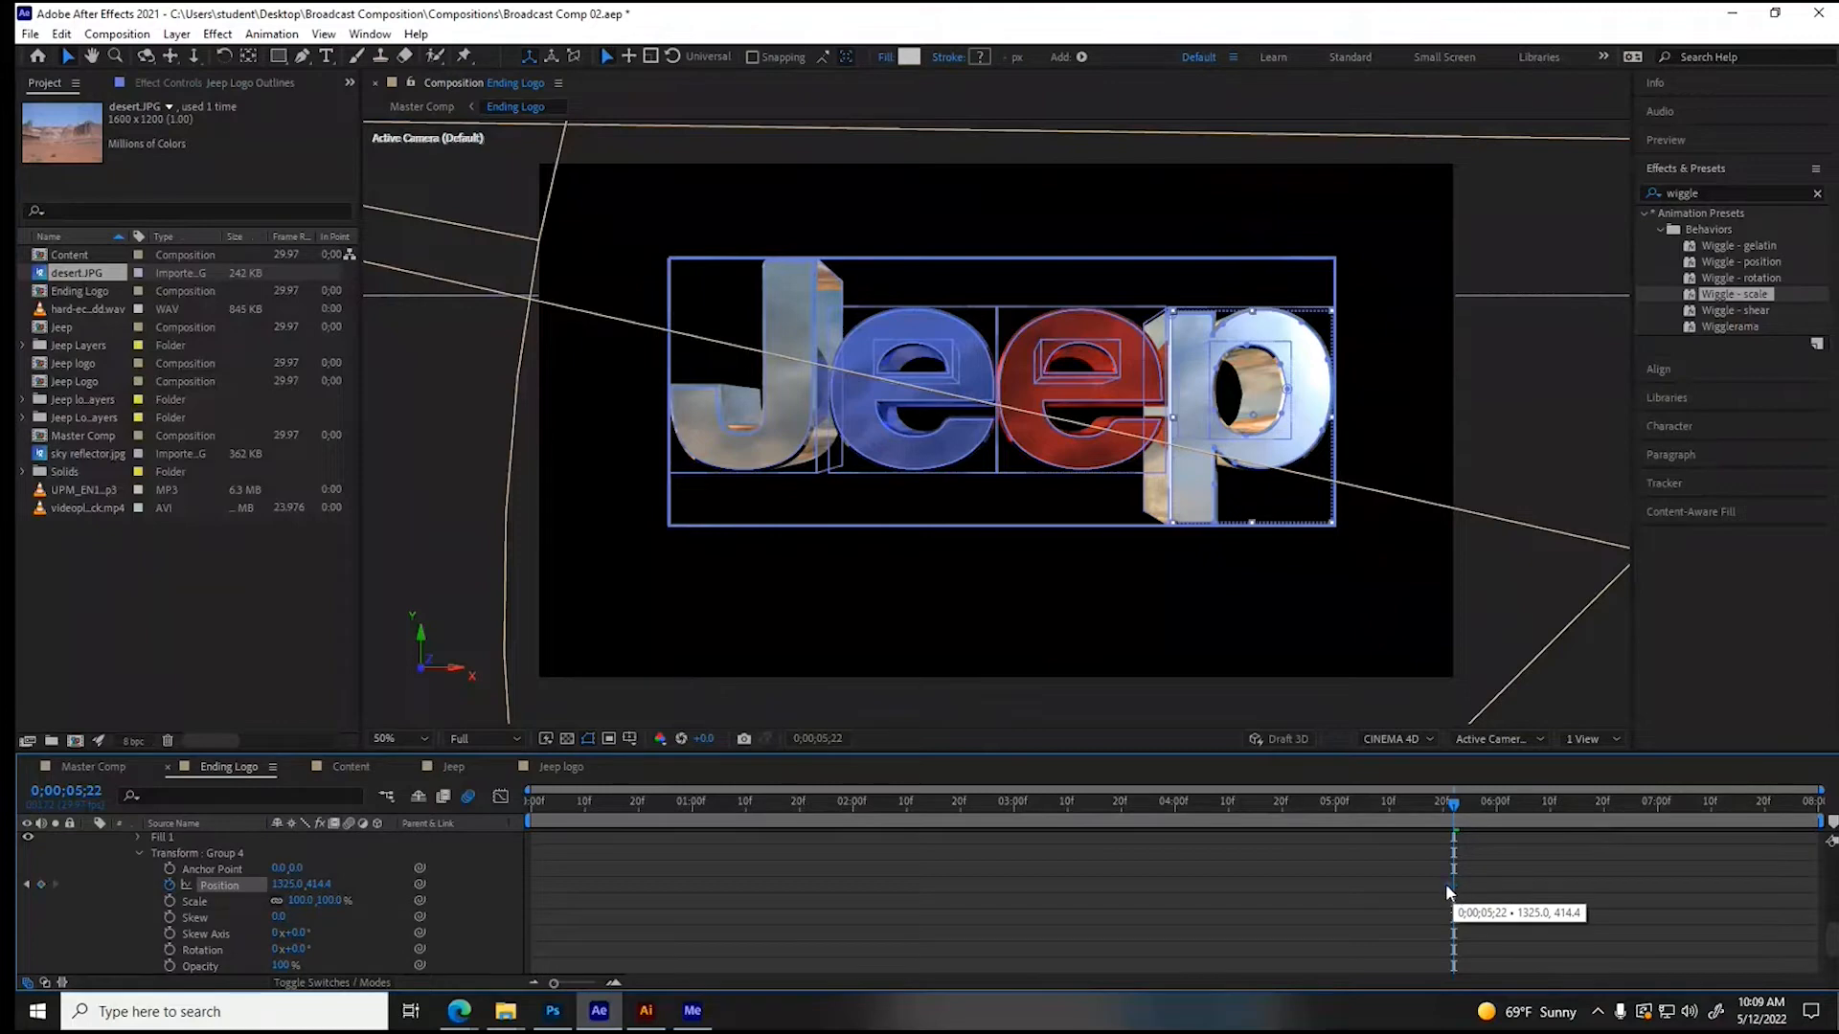
click(1551, 805)
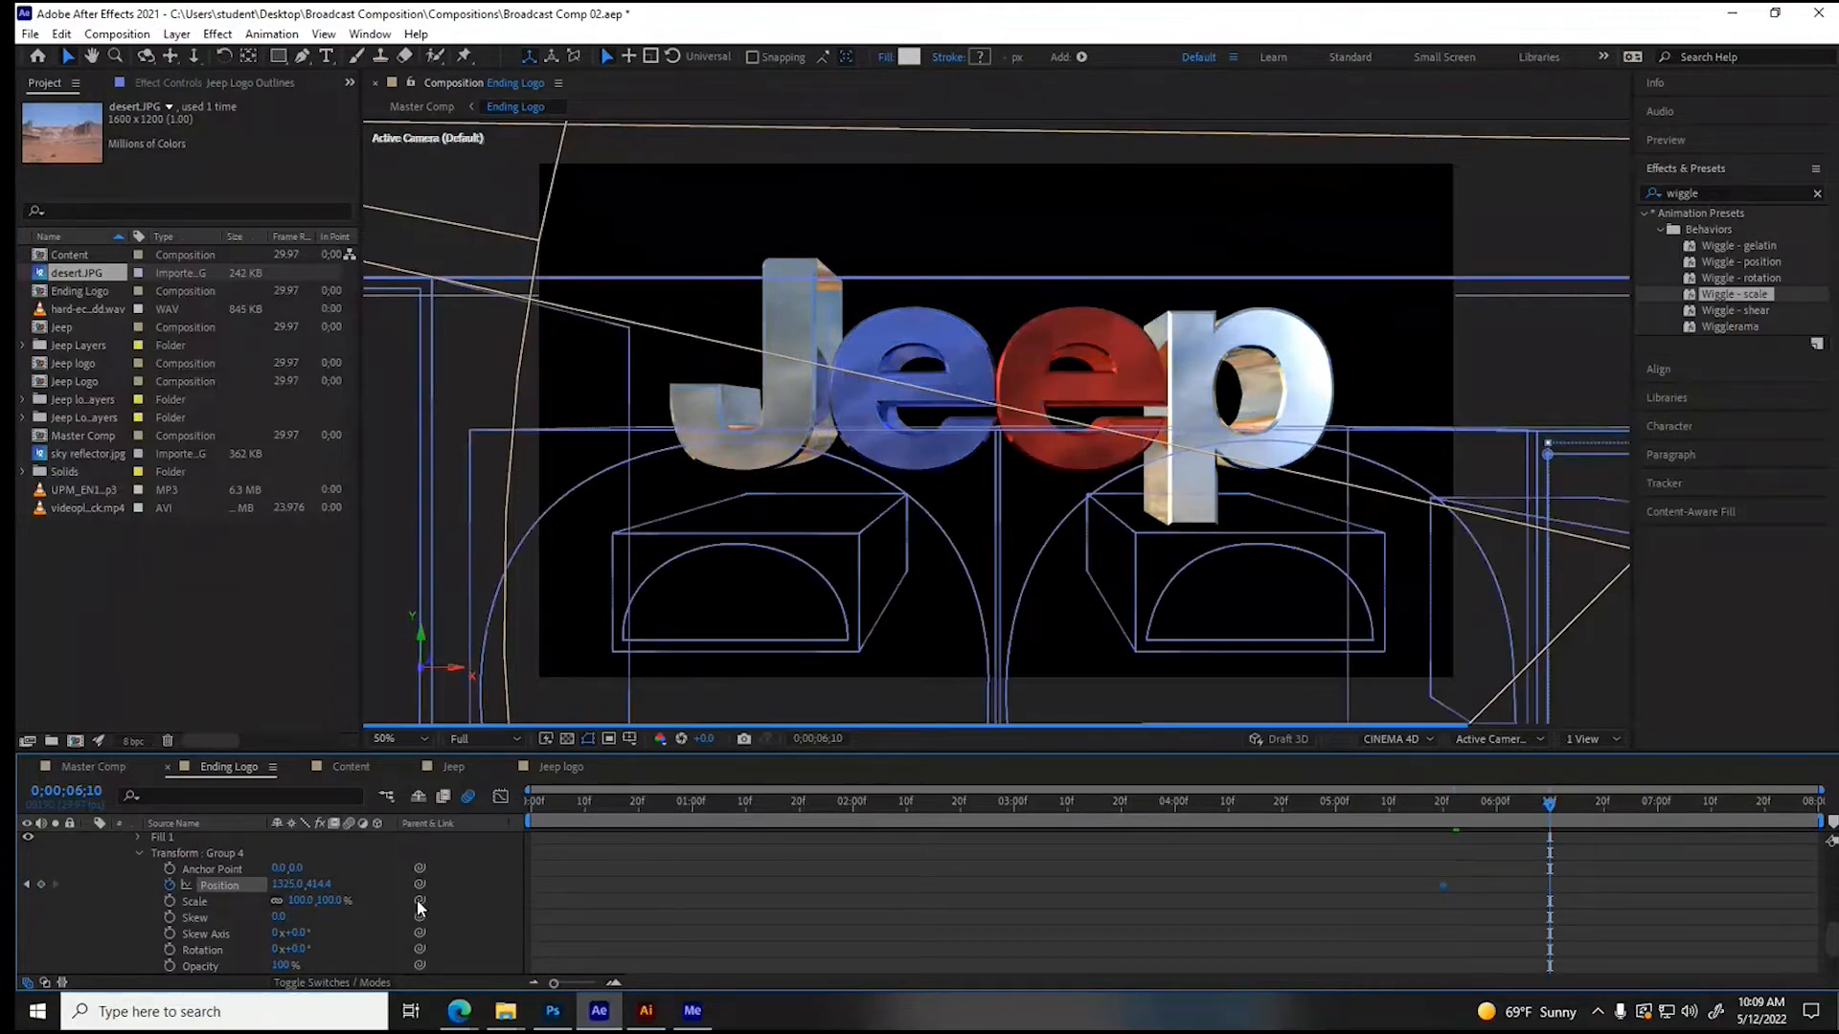
drag(289, 894, 445, 890)
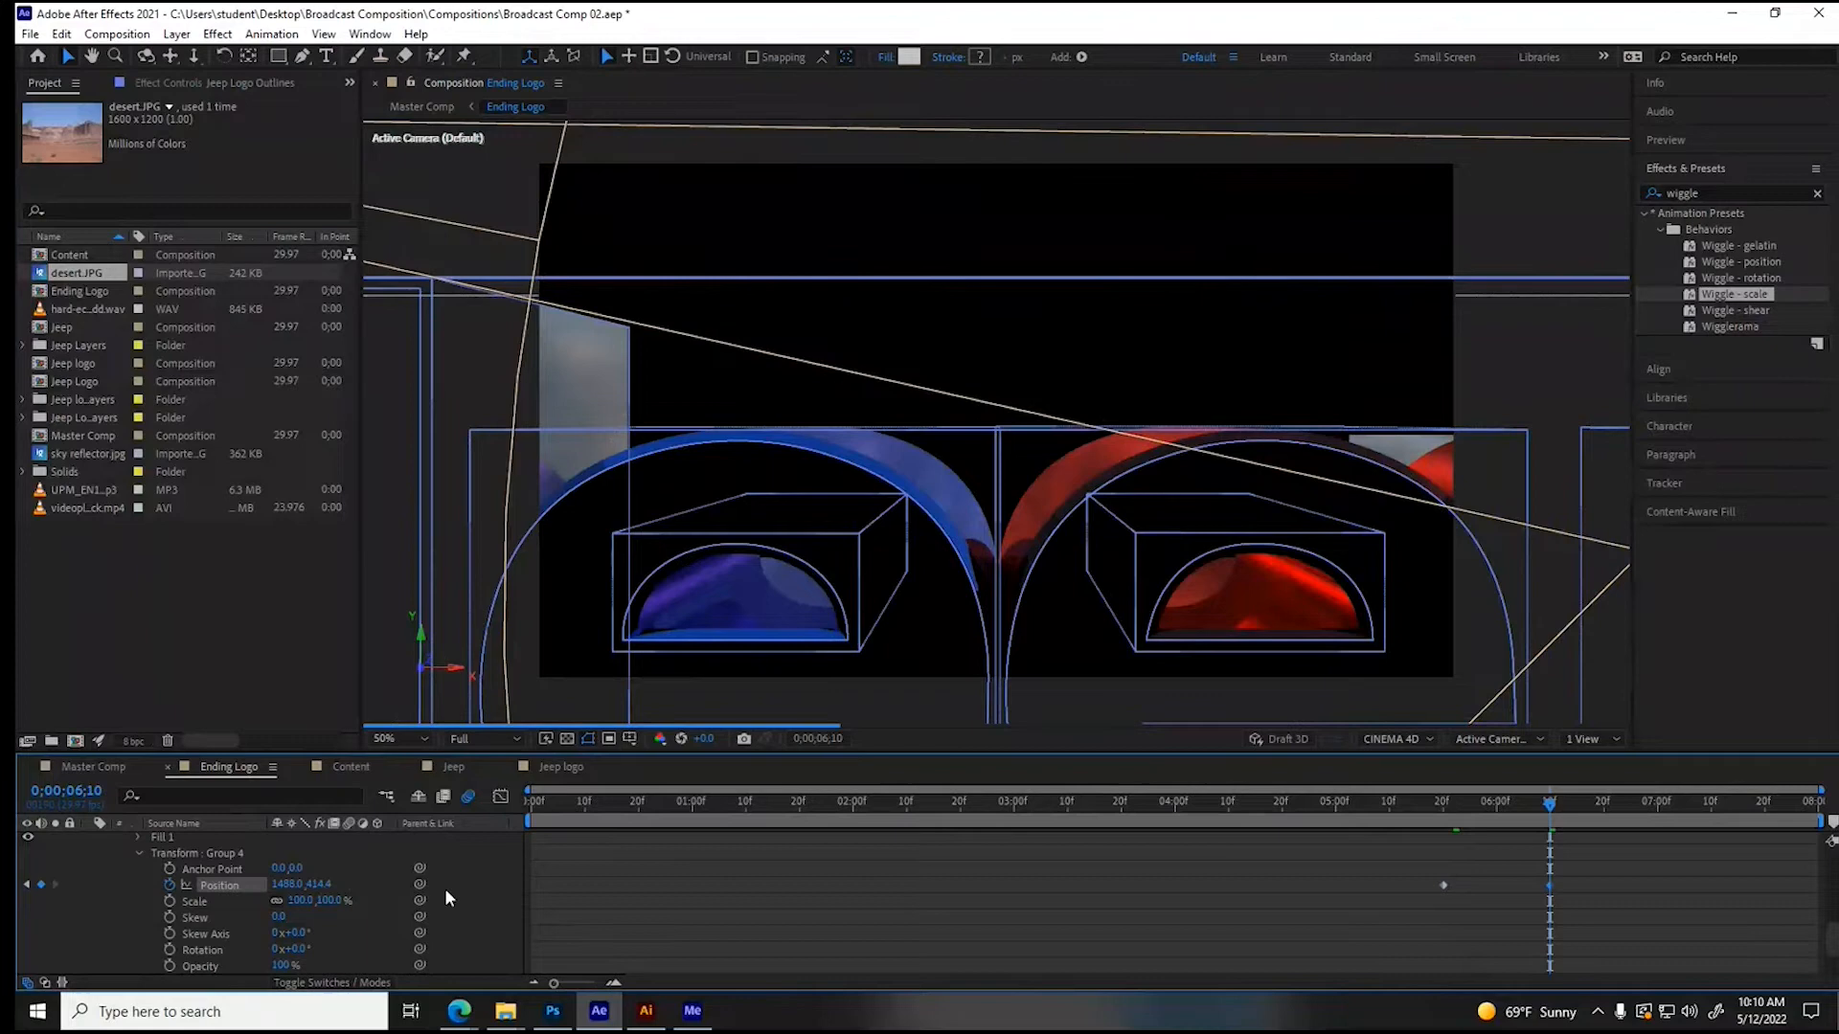
click(1443, 803)
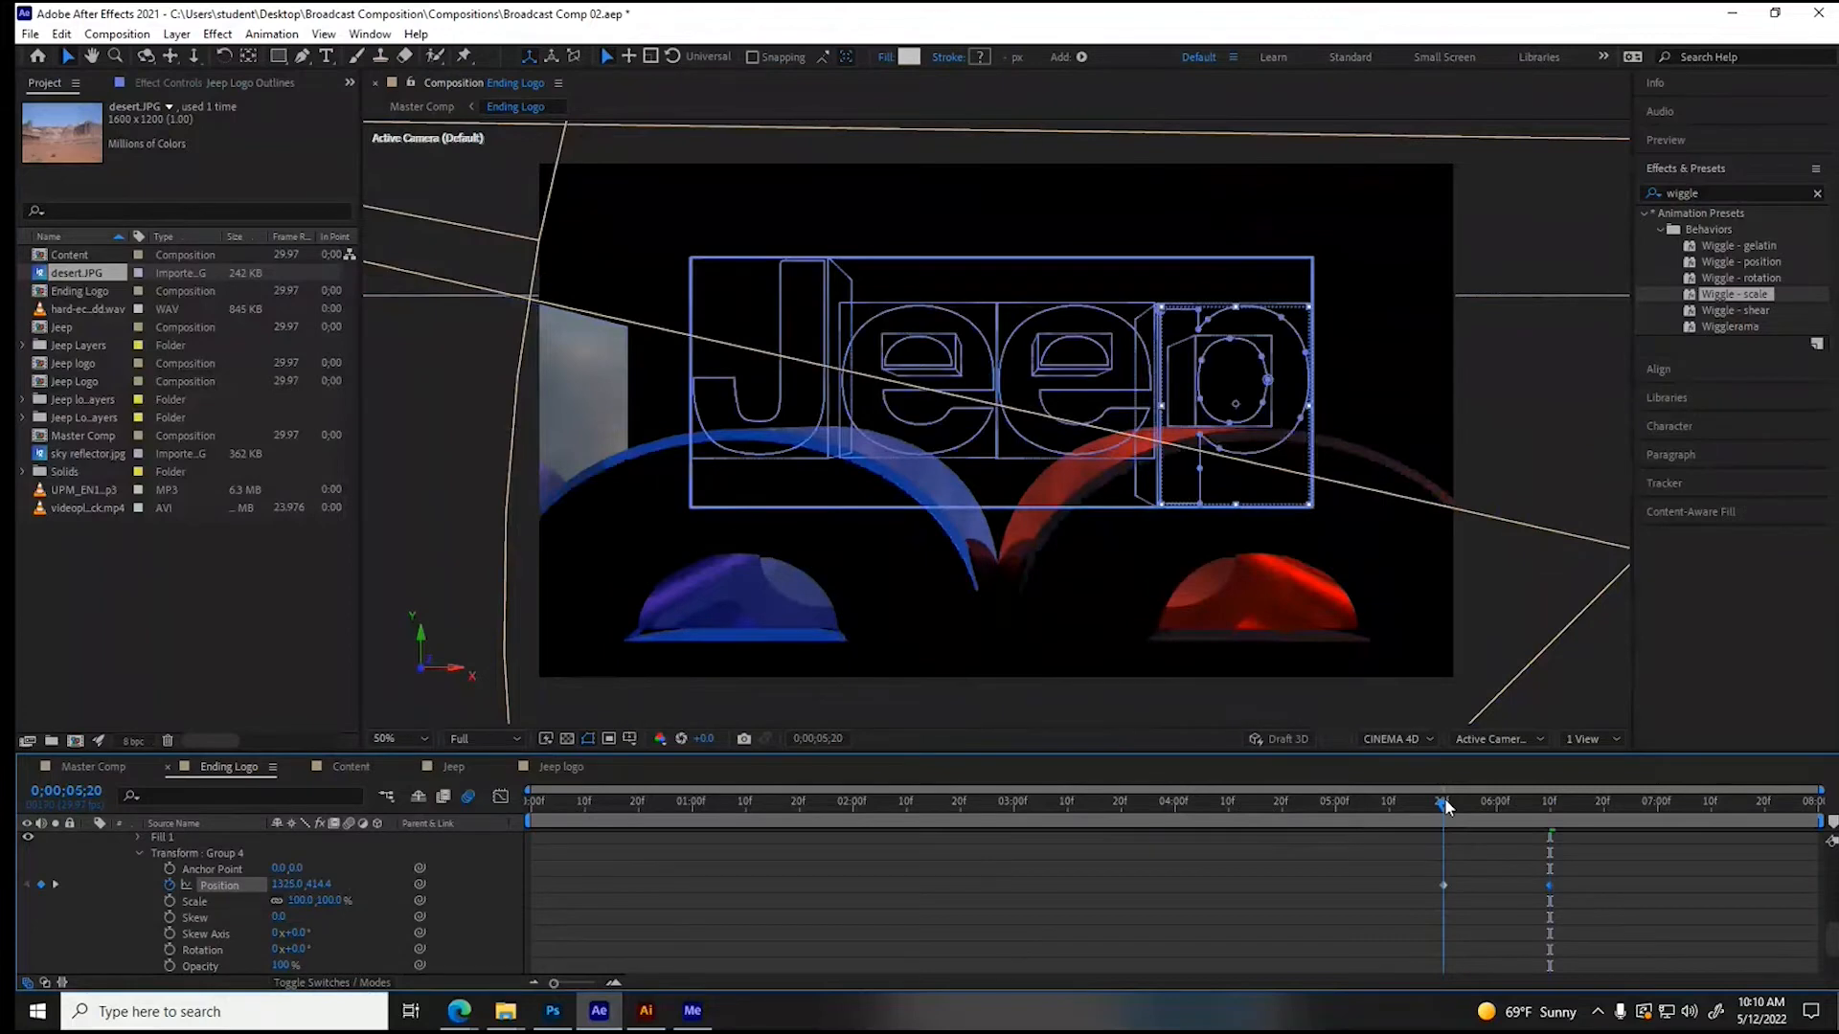
click(1446, 804)
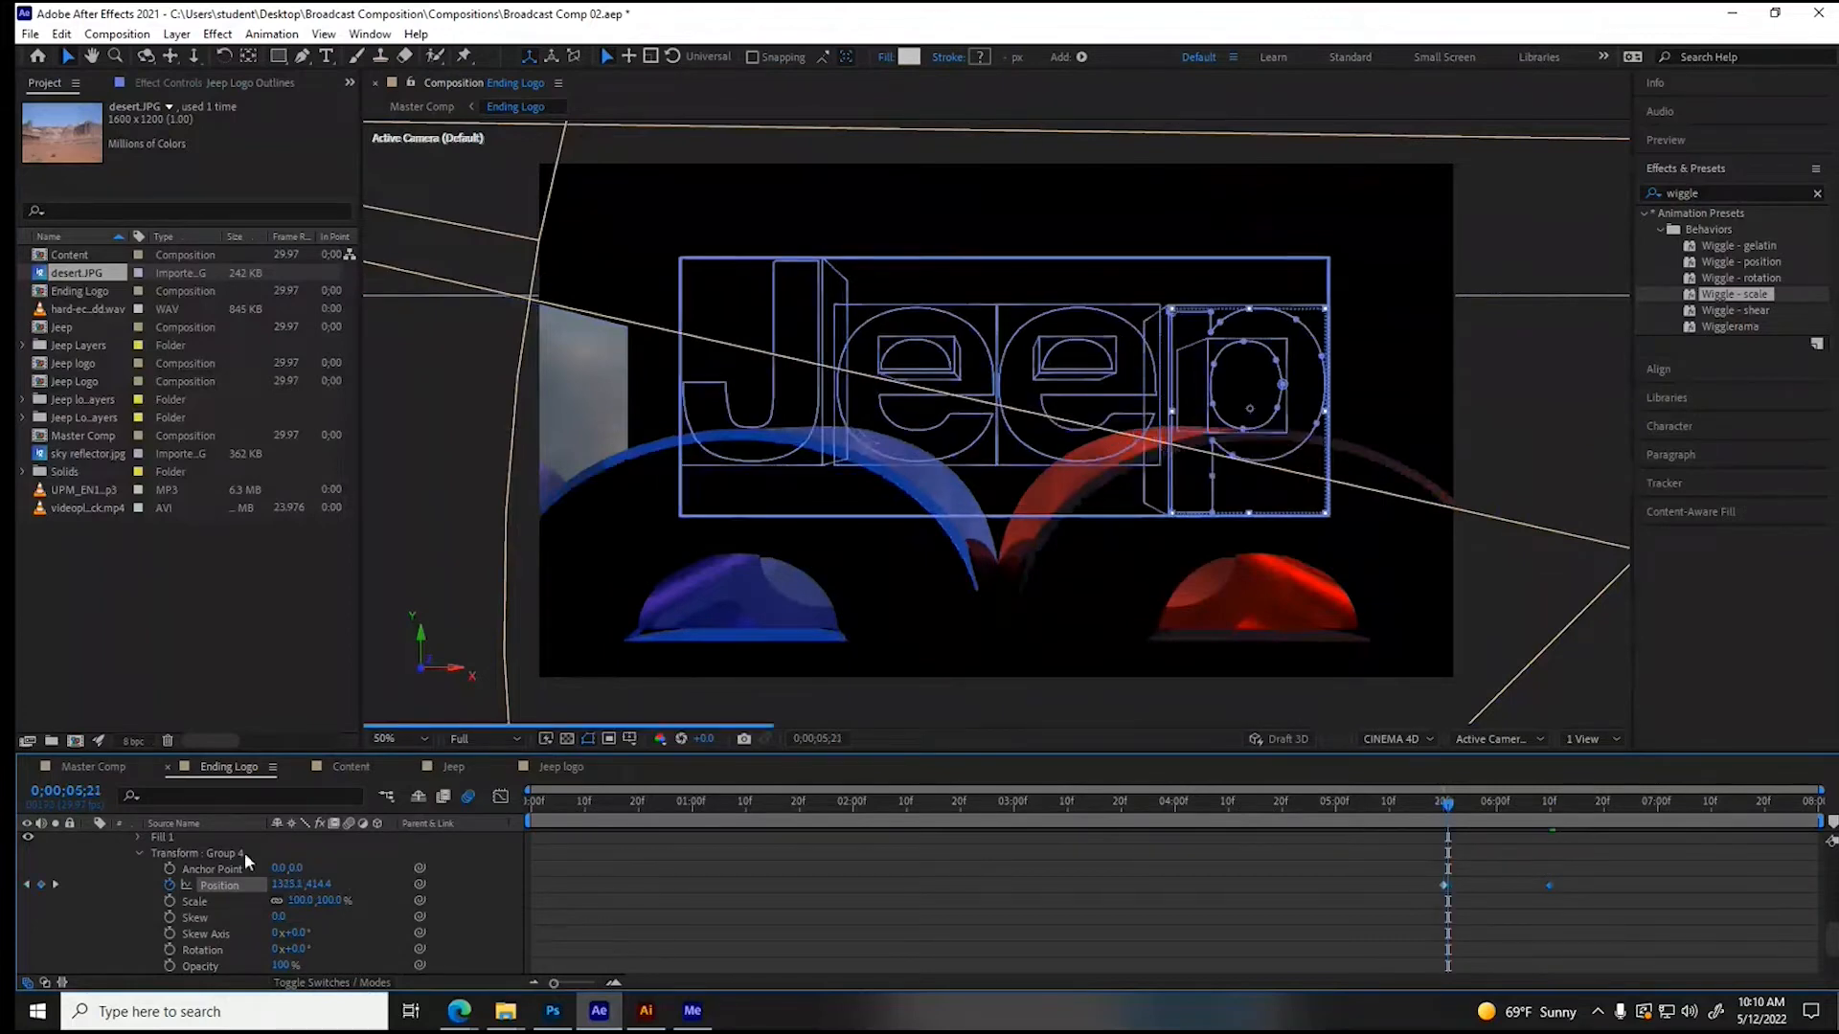
click(139, 854)
scroll(122, 875, up, 2)
click(121, 873)
- Animate the red letter e's group (Group 2) Position from 0;00;05;21 to 0;00;06;12, moving it right to X about 1106
click(153, 881)
click(153, 871)
click(121, 869)
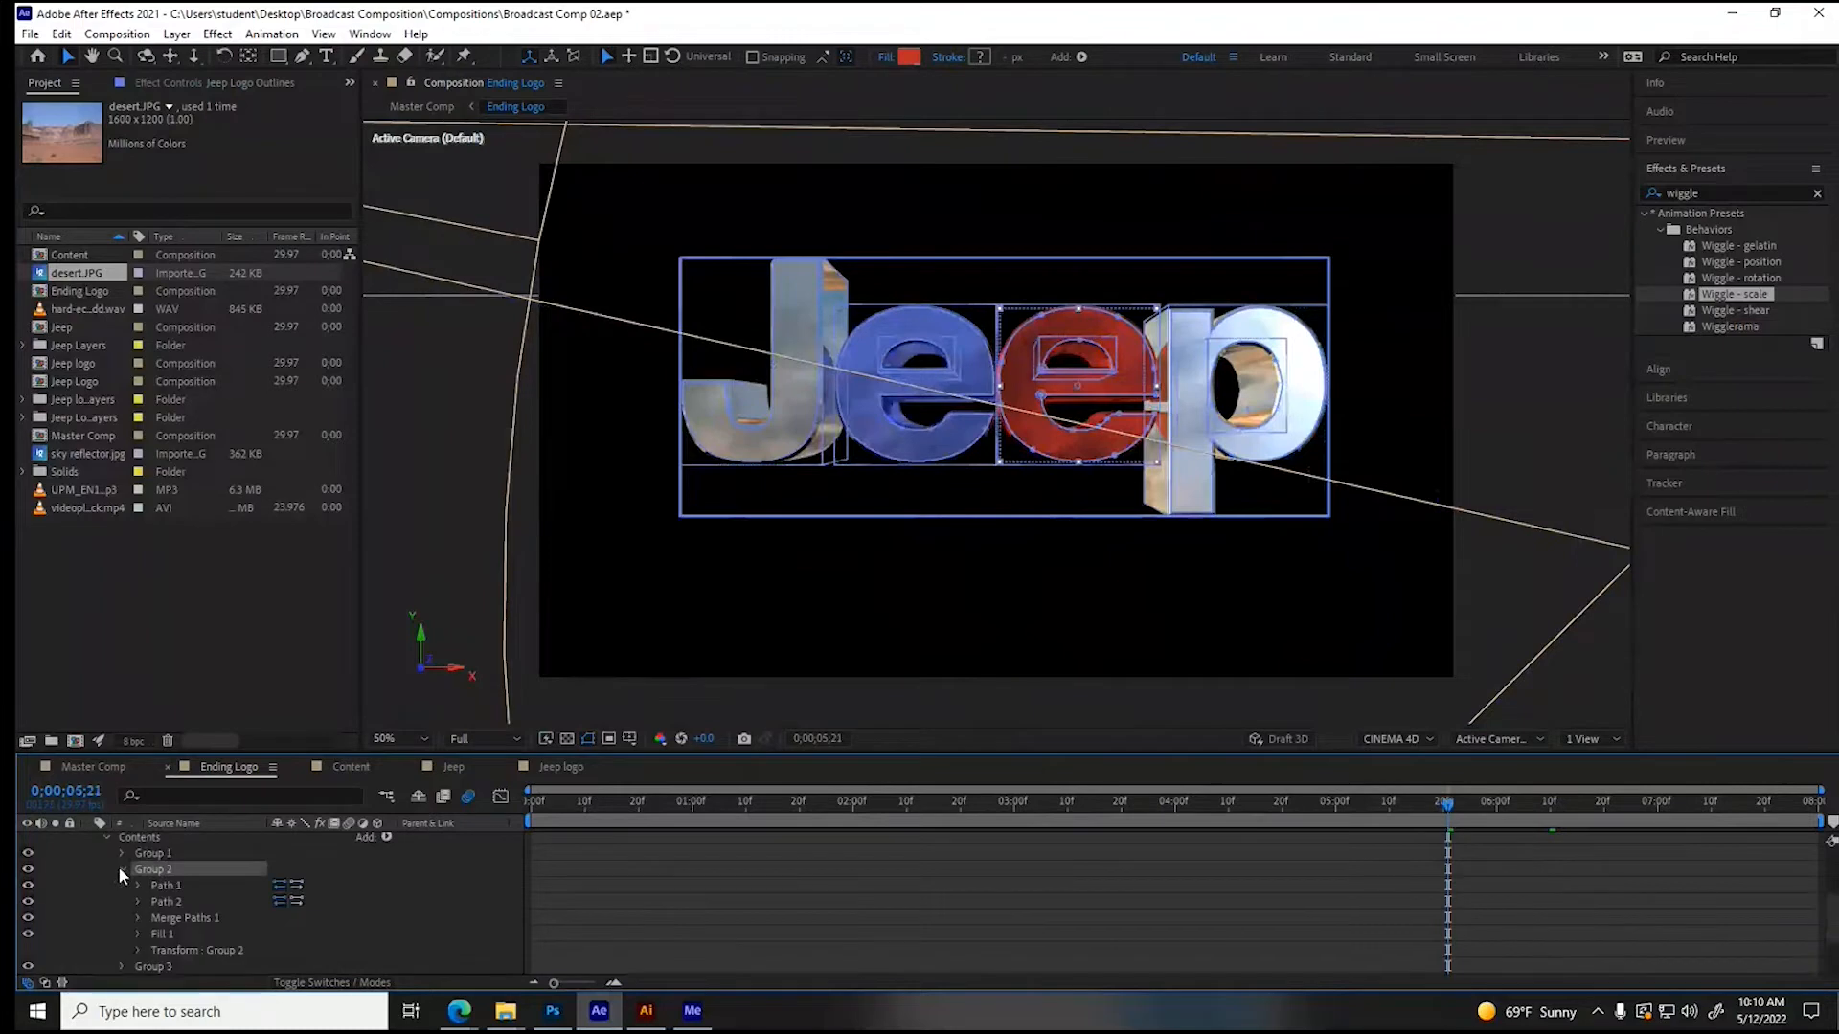
click(136, 948)
click(169, 885)
click(1560, 805)
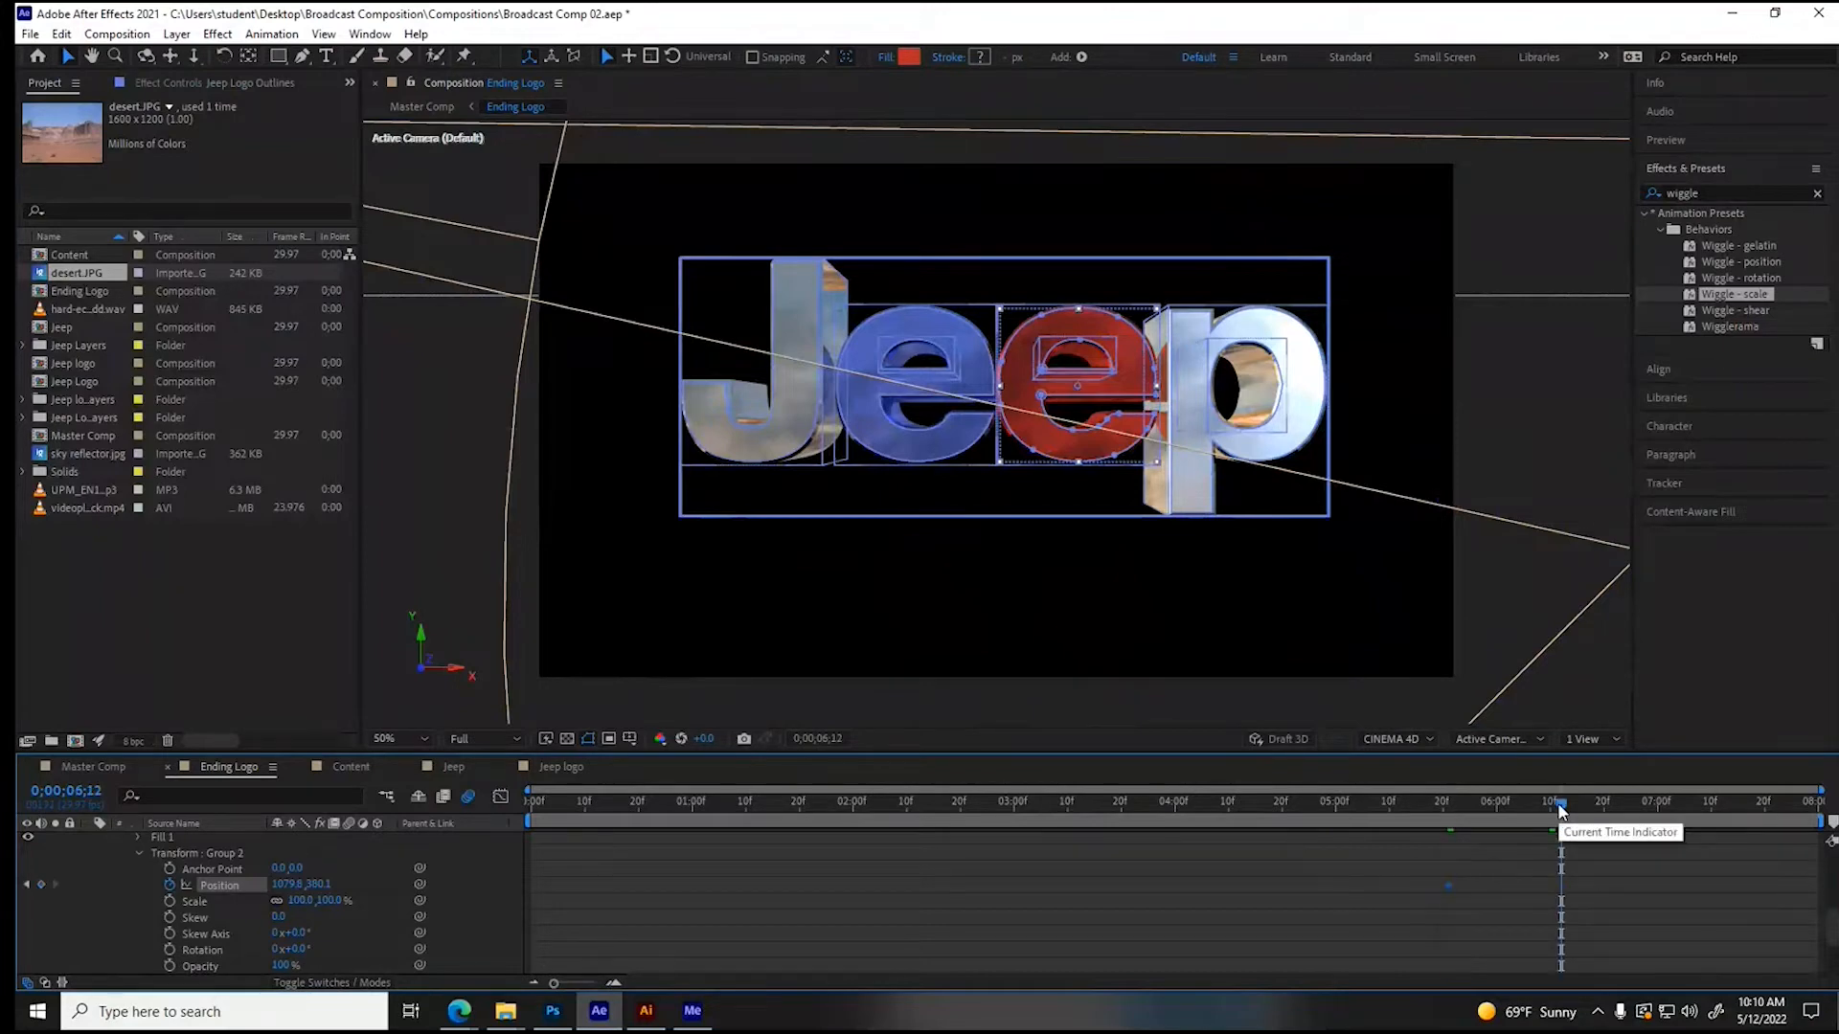
drag(288, 885, 312, 891)
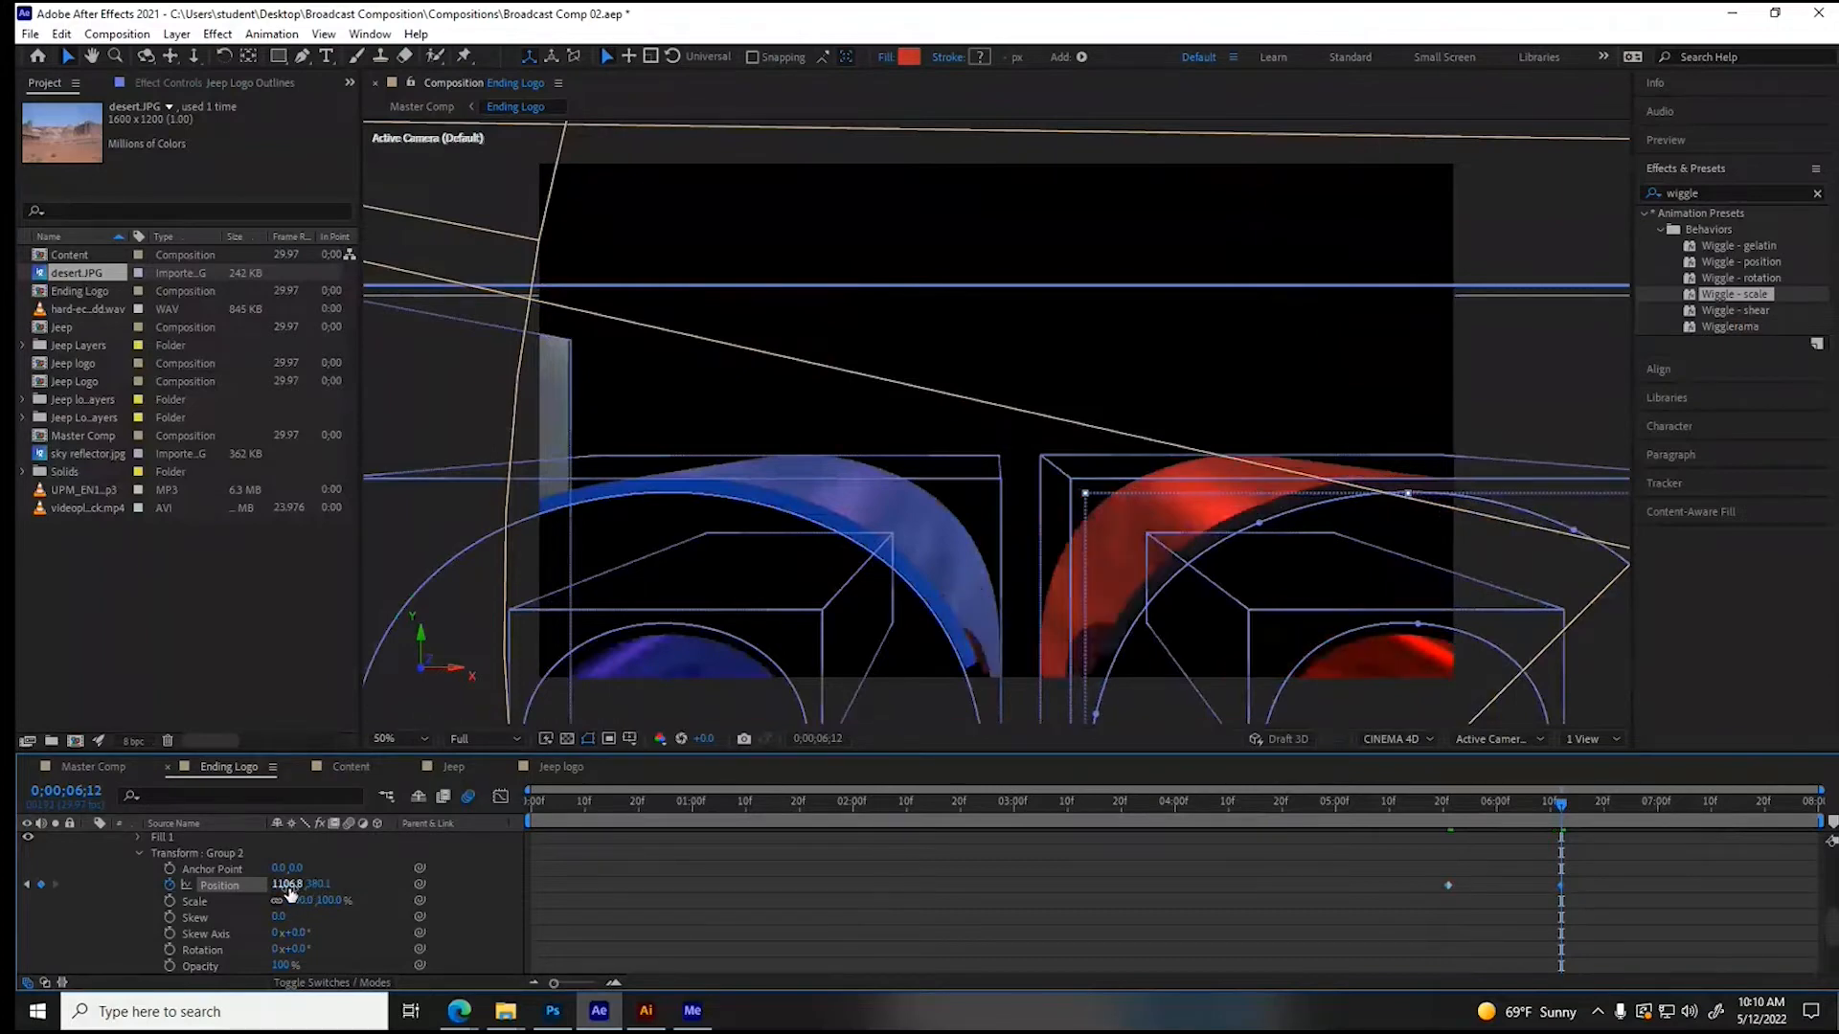
click(1448, 799)
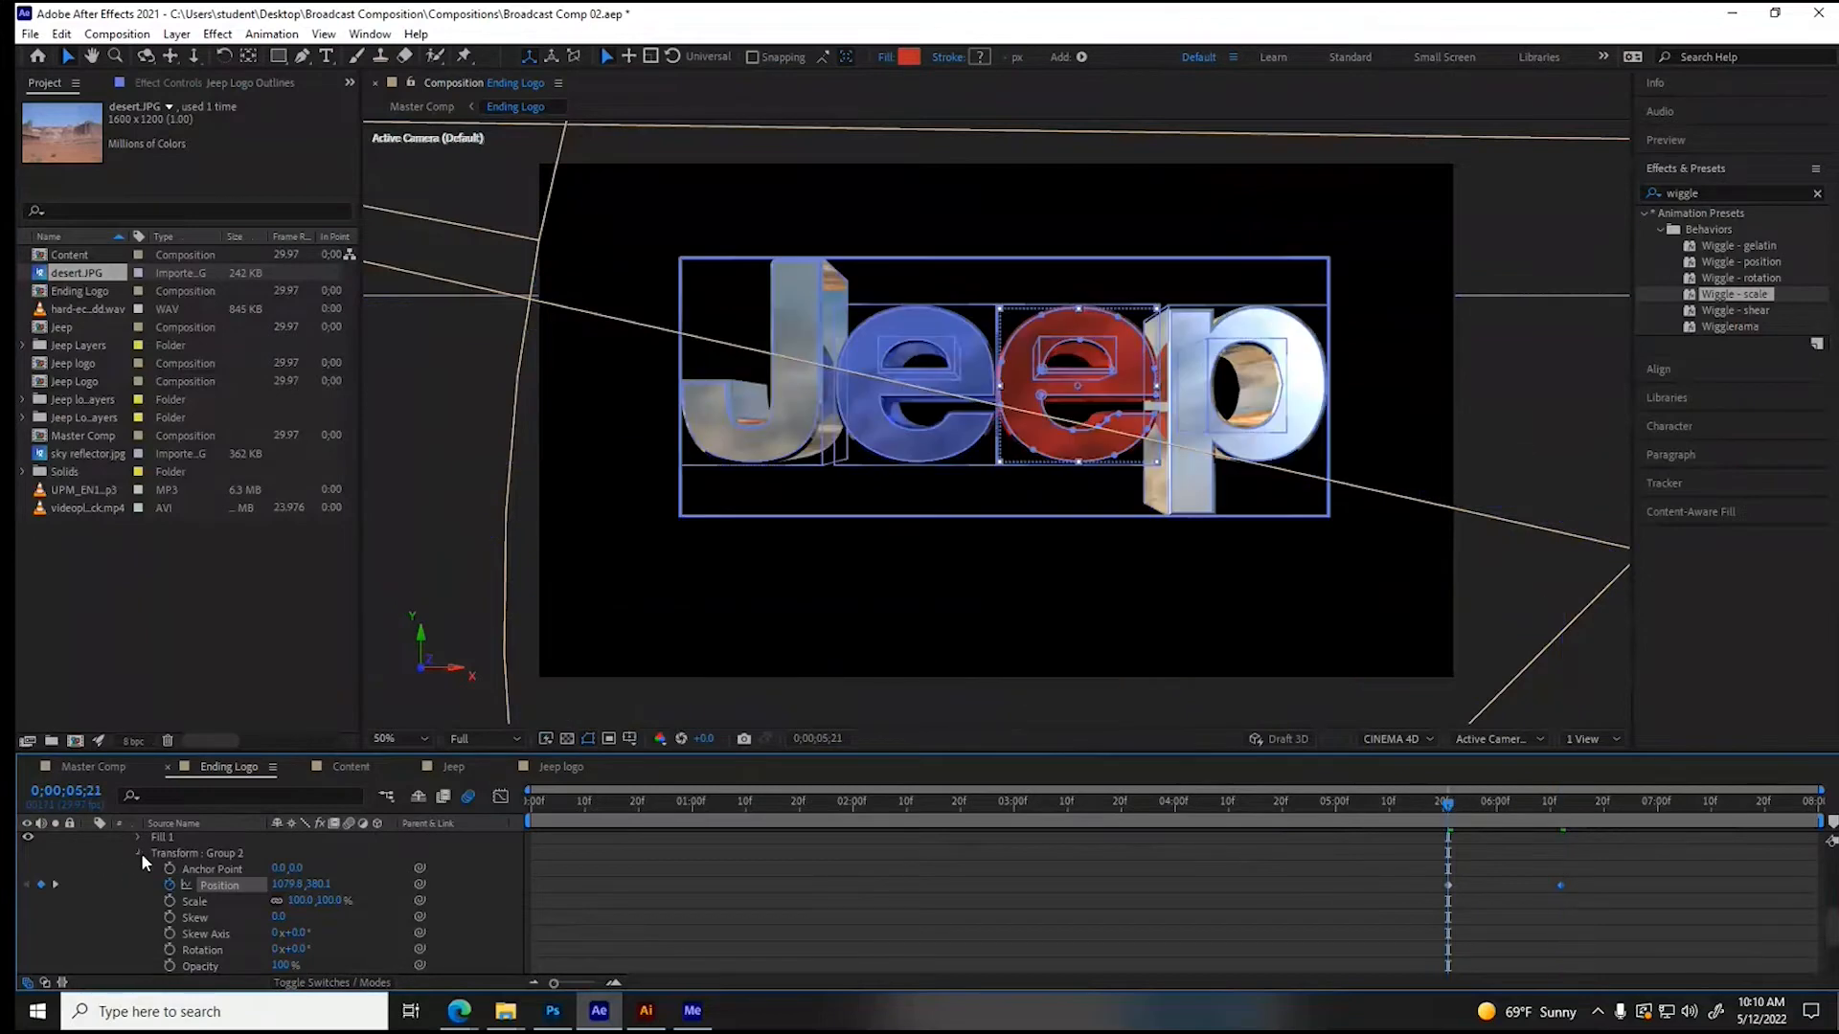
click(140, 854)
click(118, 876)
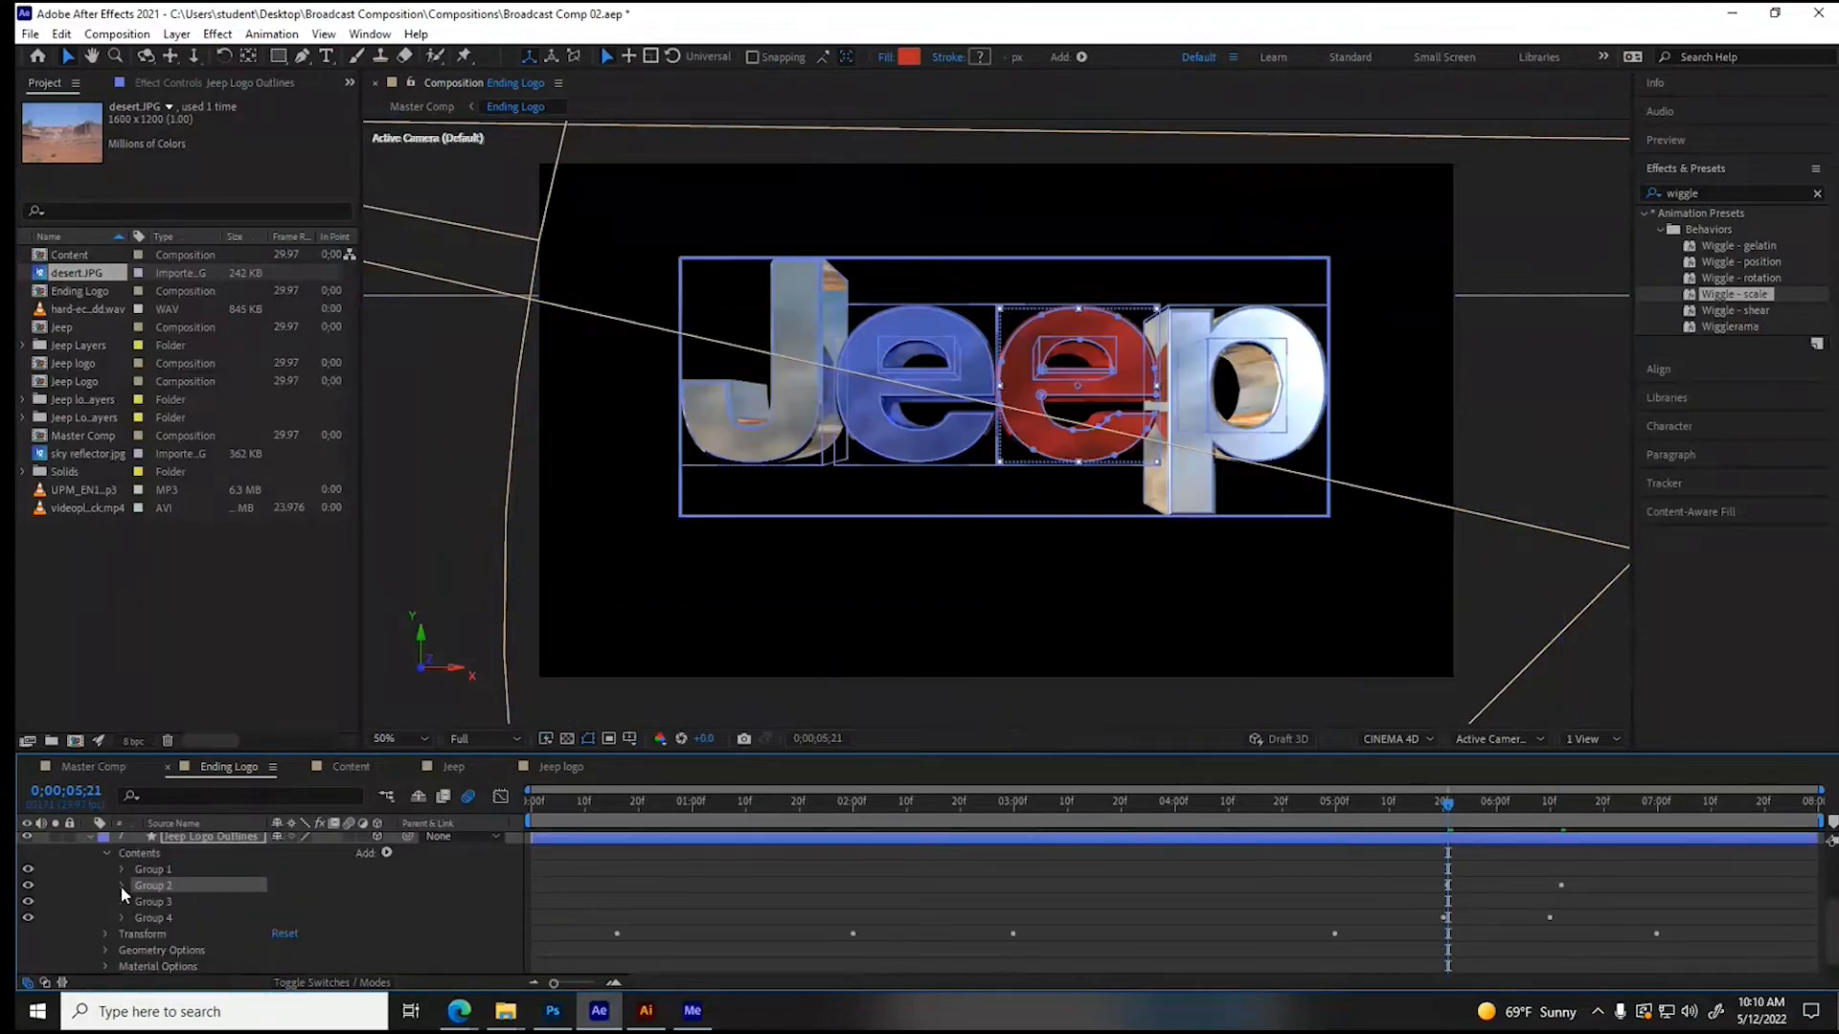
- Animate the letter J's group (Group 1) Position from 0;00;05;21 to 0;00;06;13, moving it left to X 446
click(120, 868)
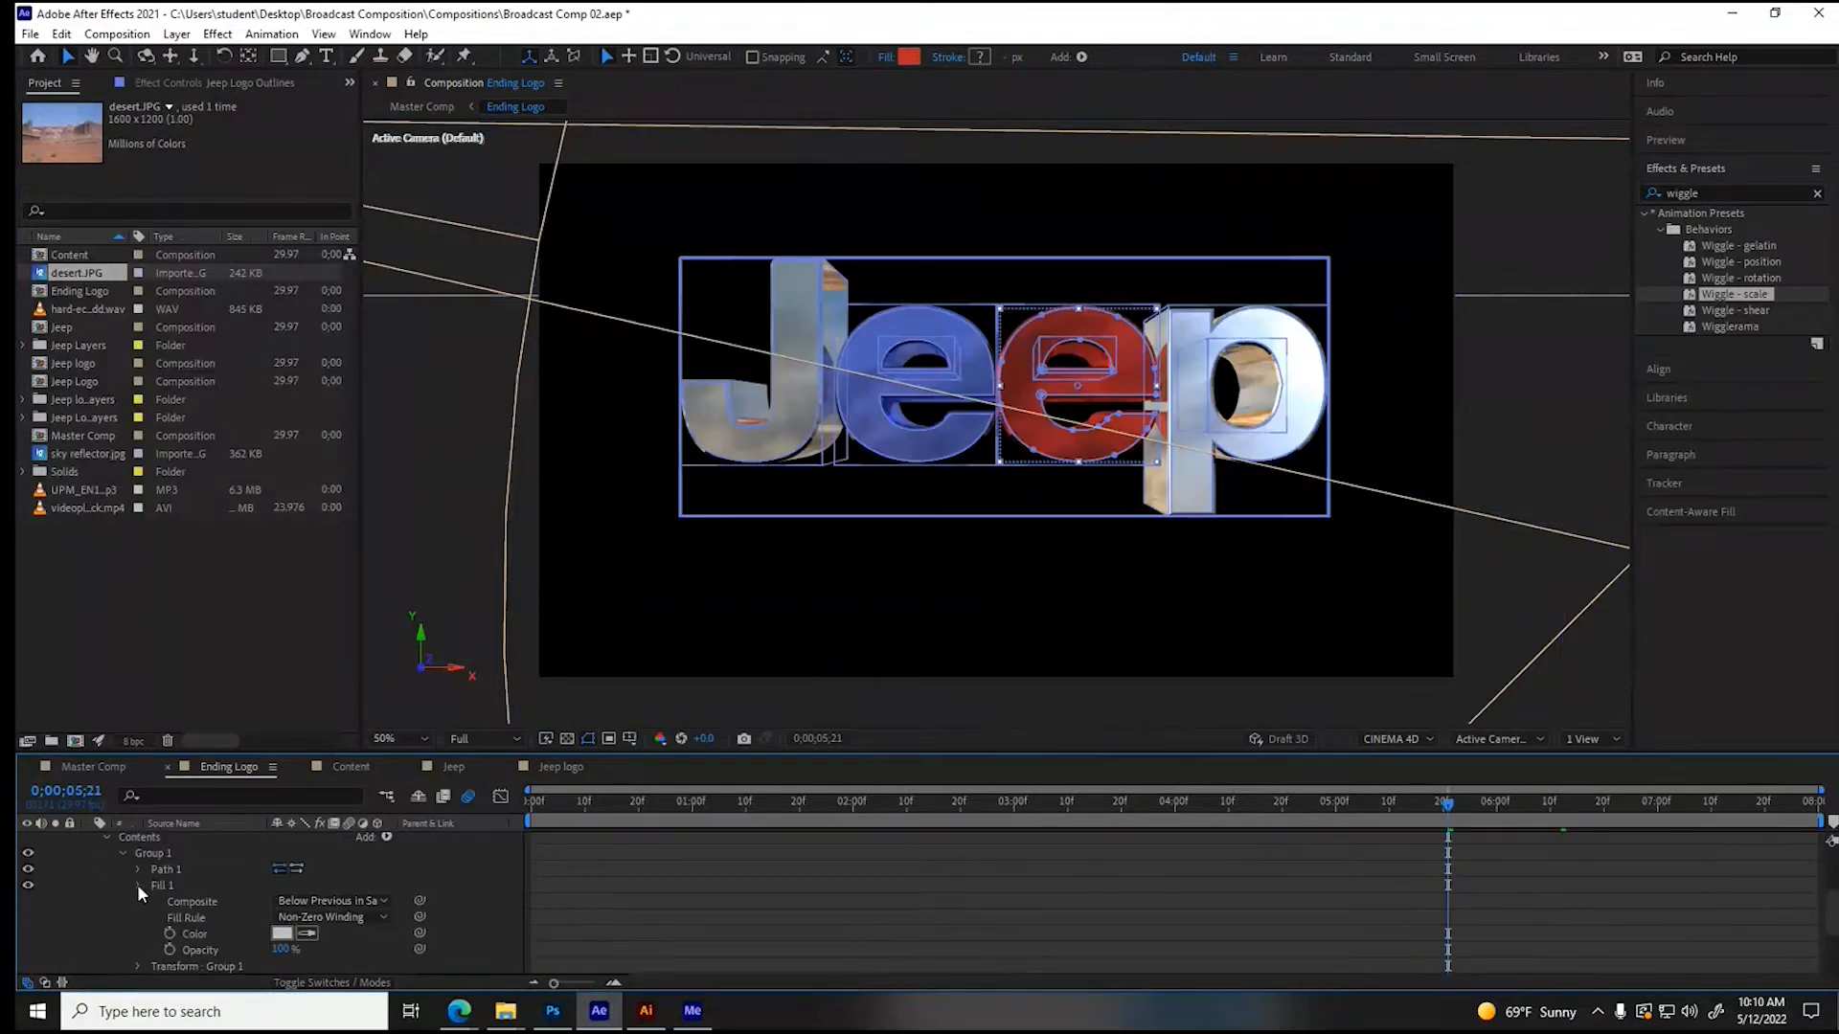
click(132, 904)
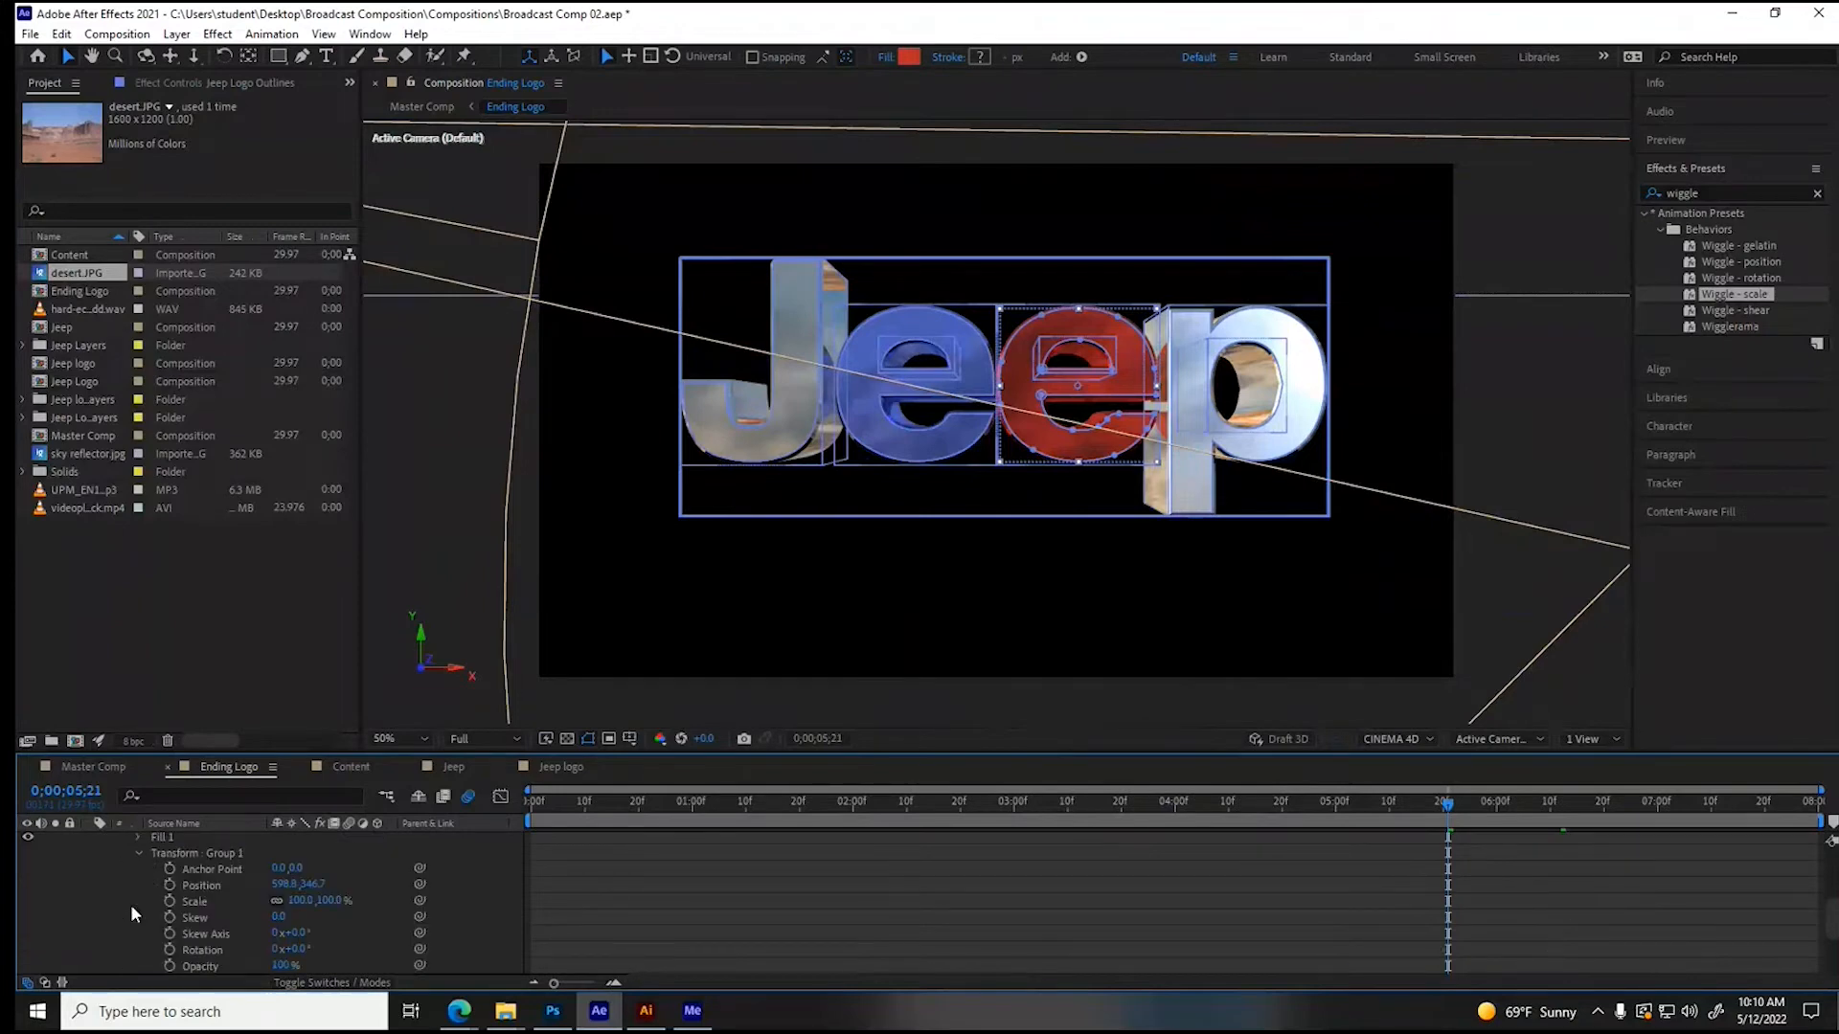
click(170, 883)
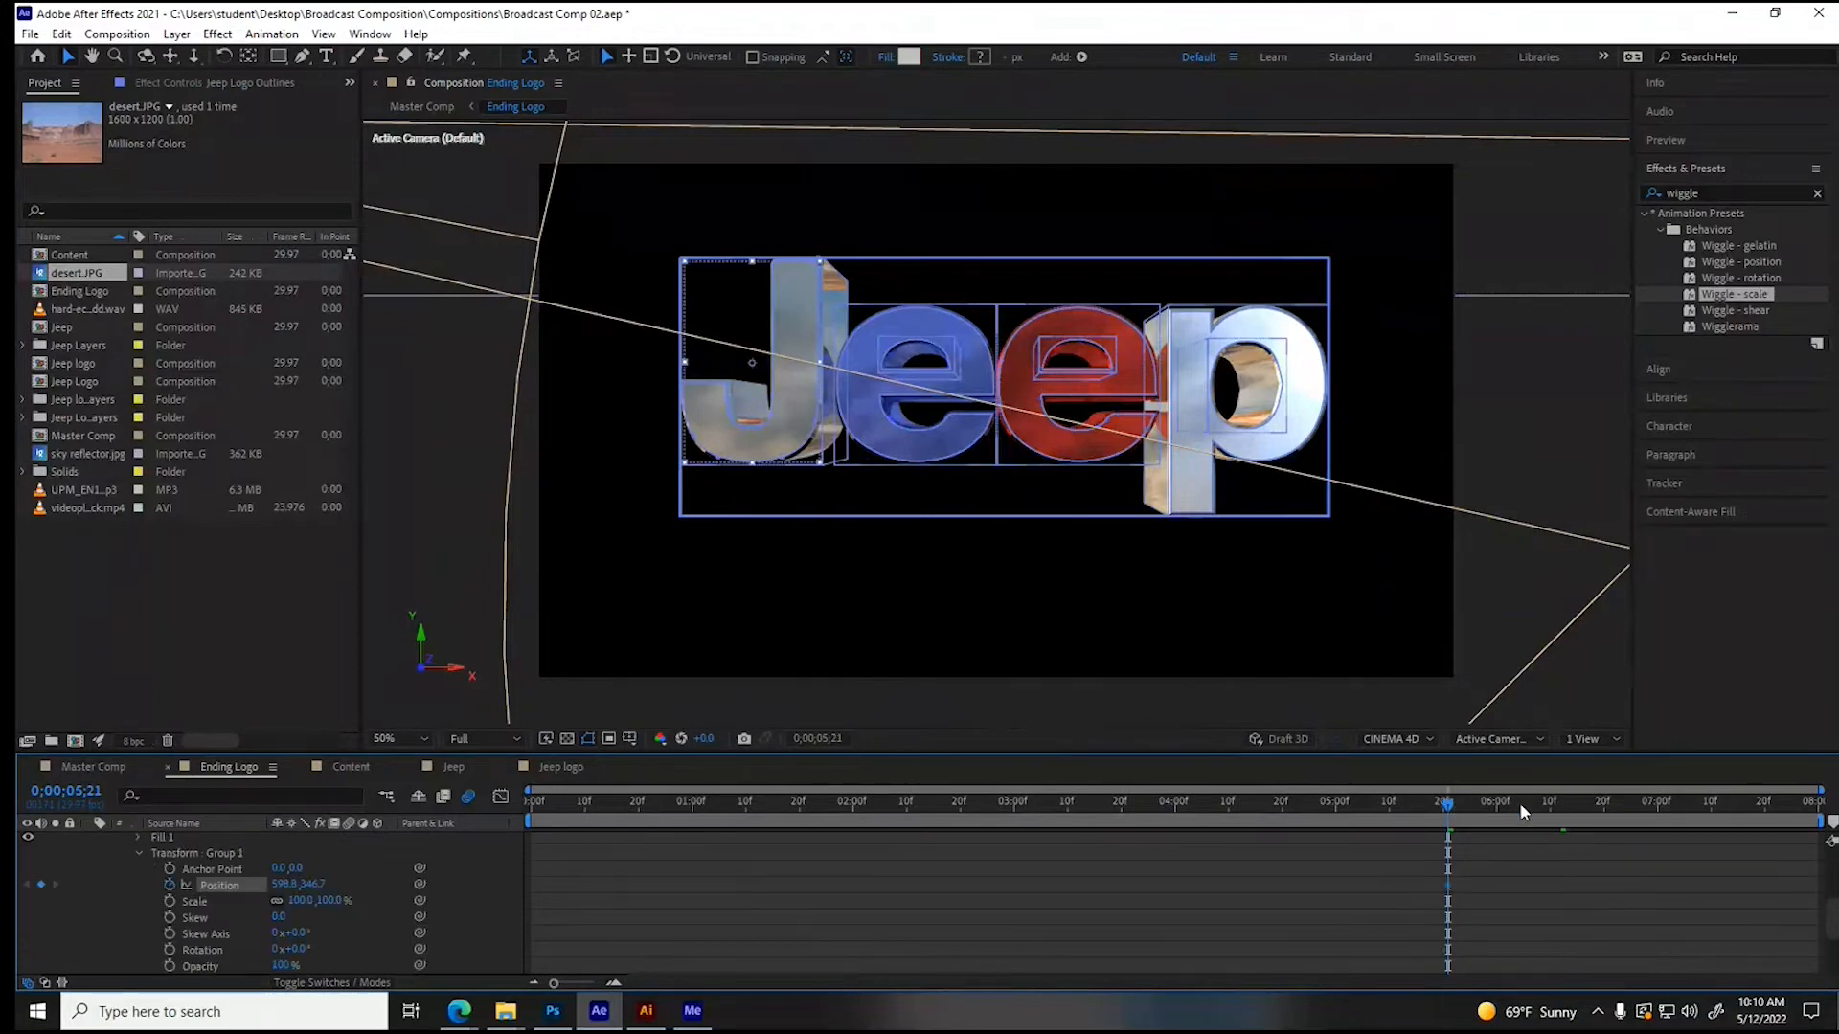
click(1567, 803)
drag(267, 885, 147, 893)
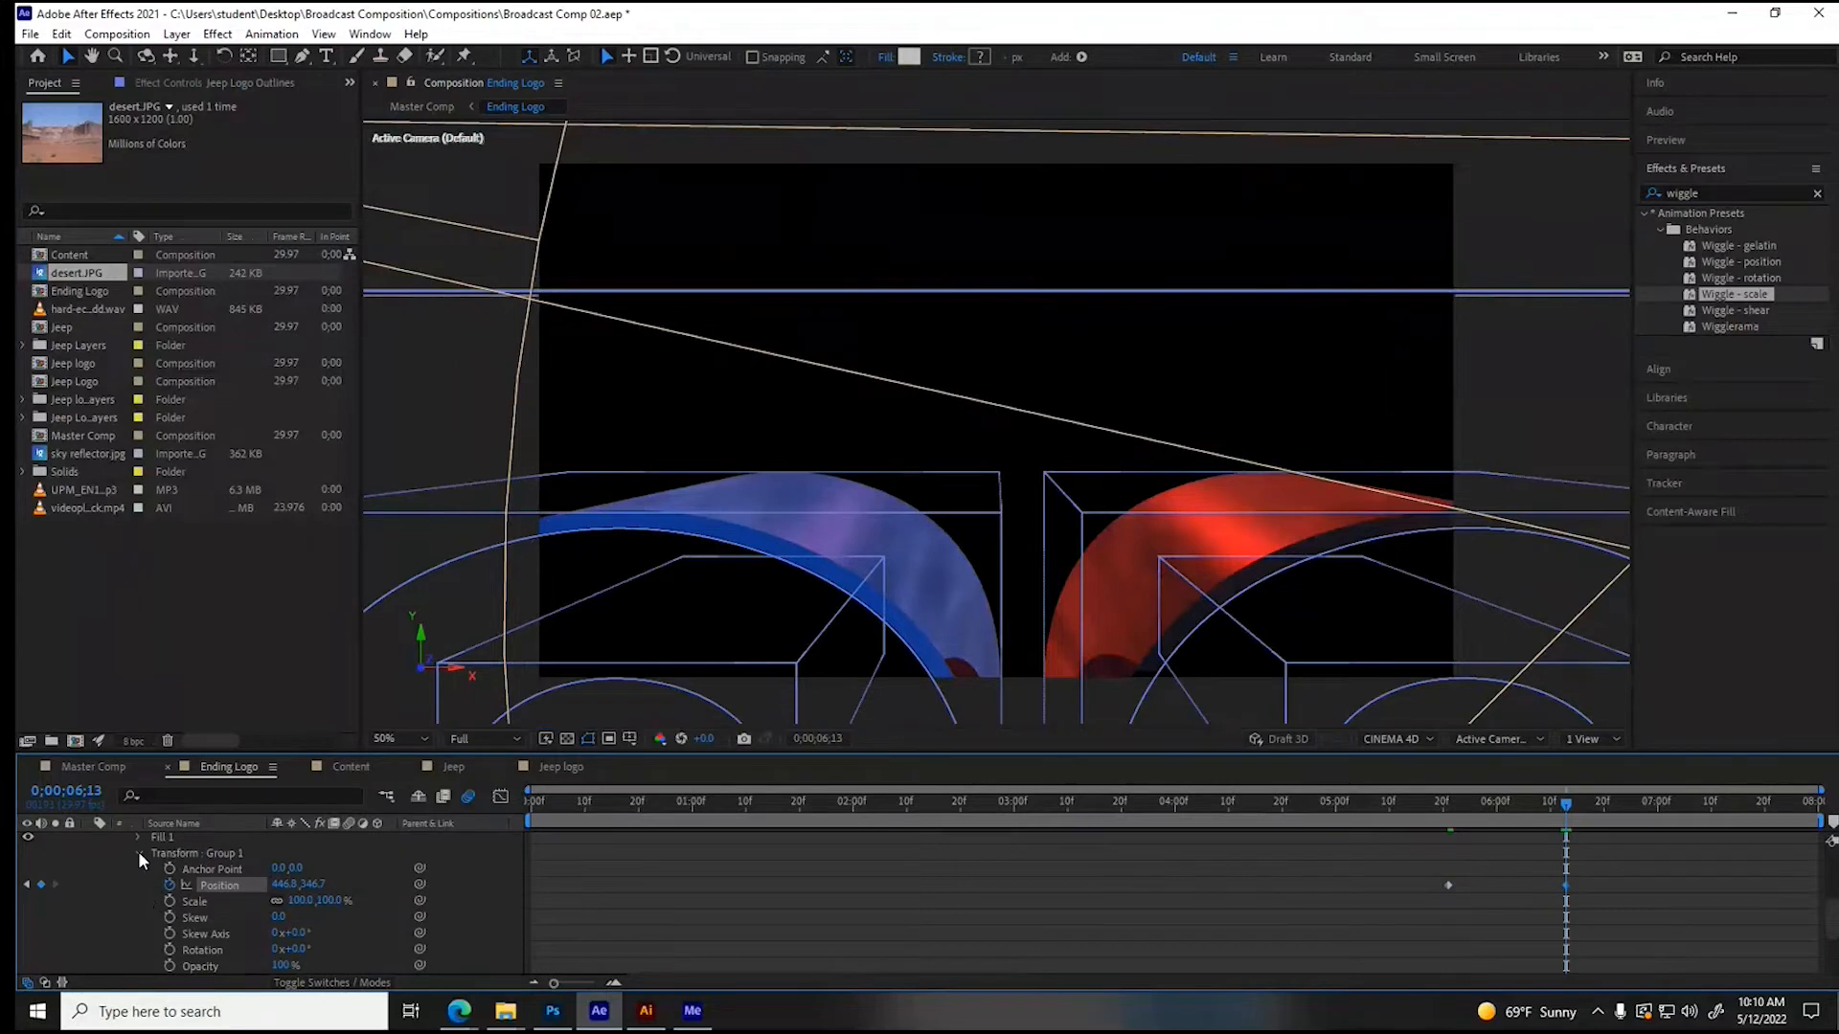
click(139, 853)
- Animate the blue letter e's group (Group 3) Position from 0;00;05;21 to 0;00;06;14, moving it left to X about 787
click(1444, 800)
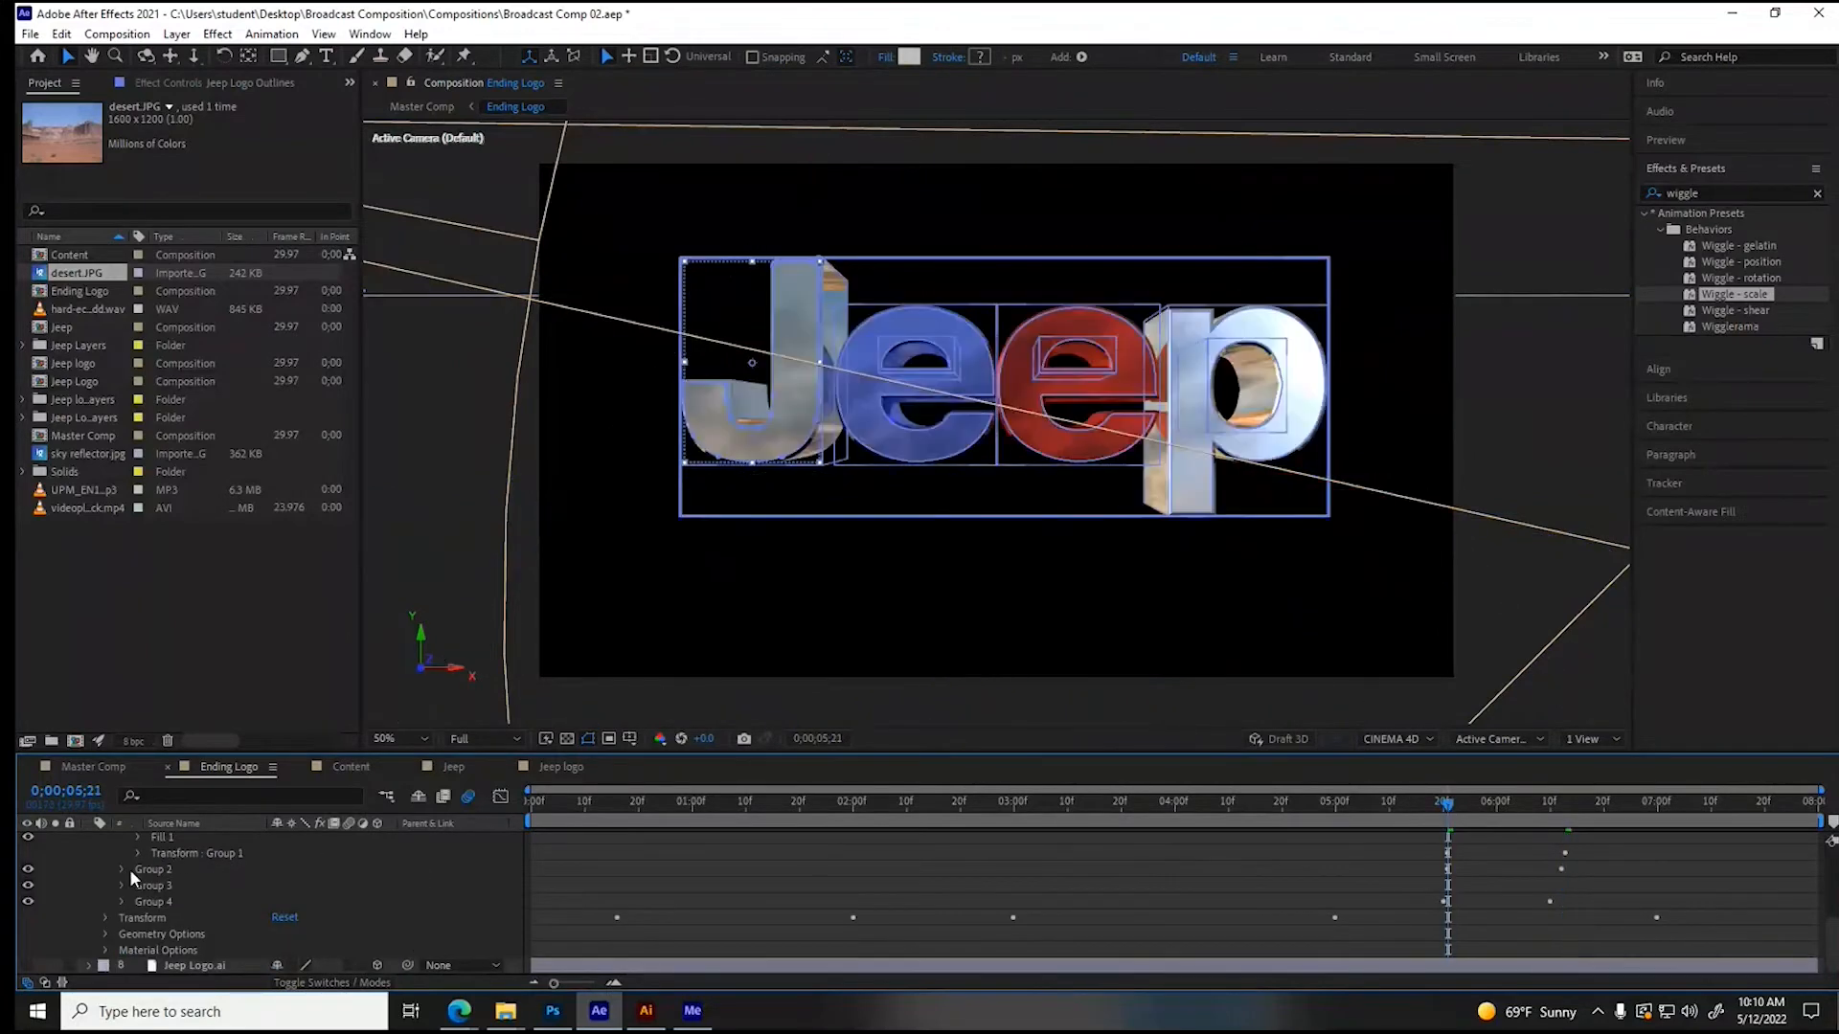
click(120, 869)
click(136, 949)
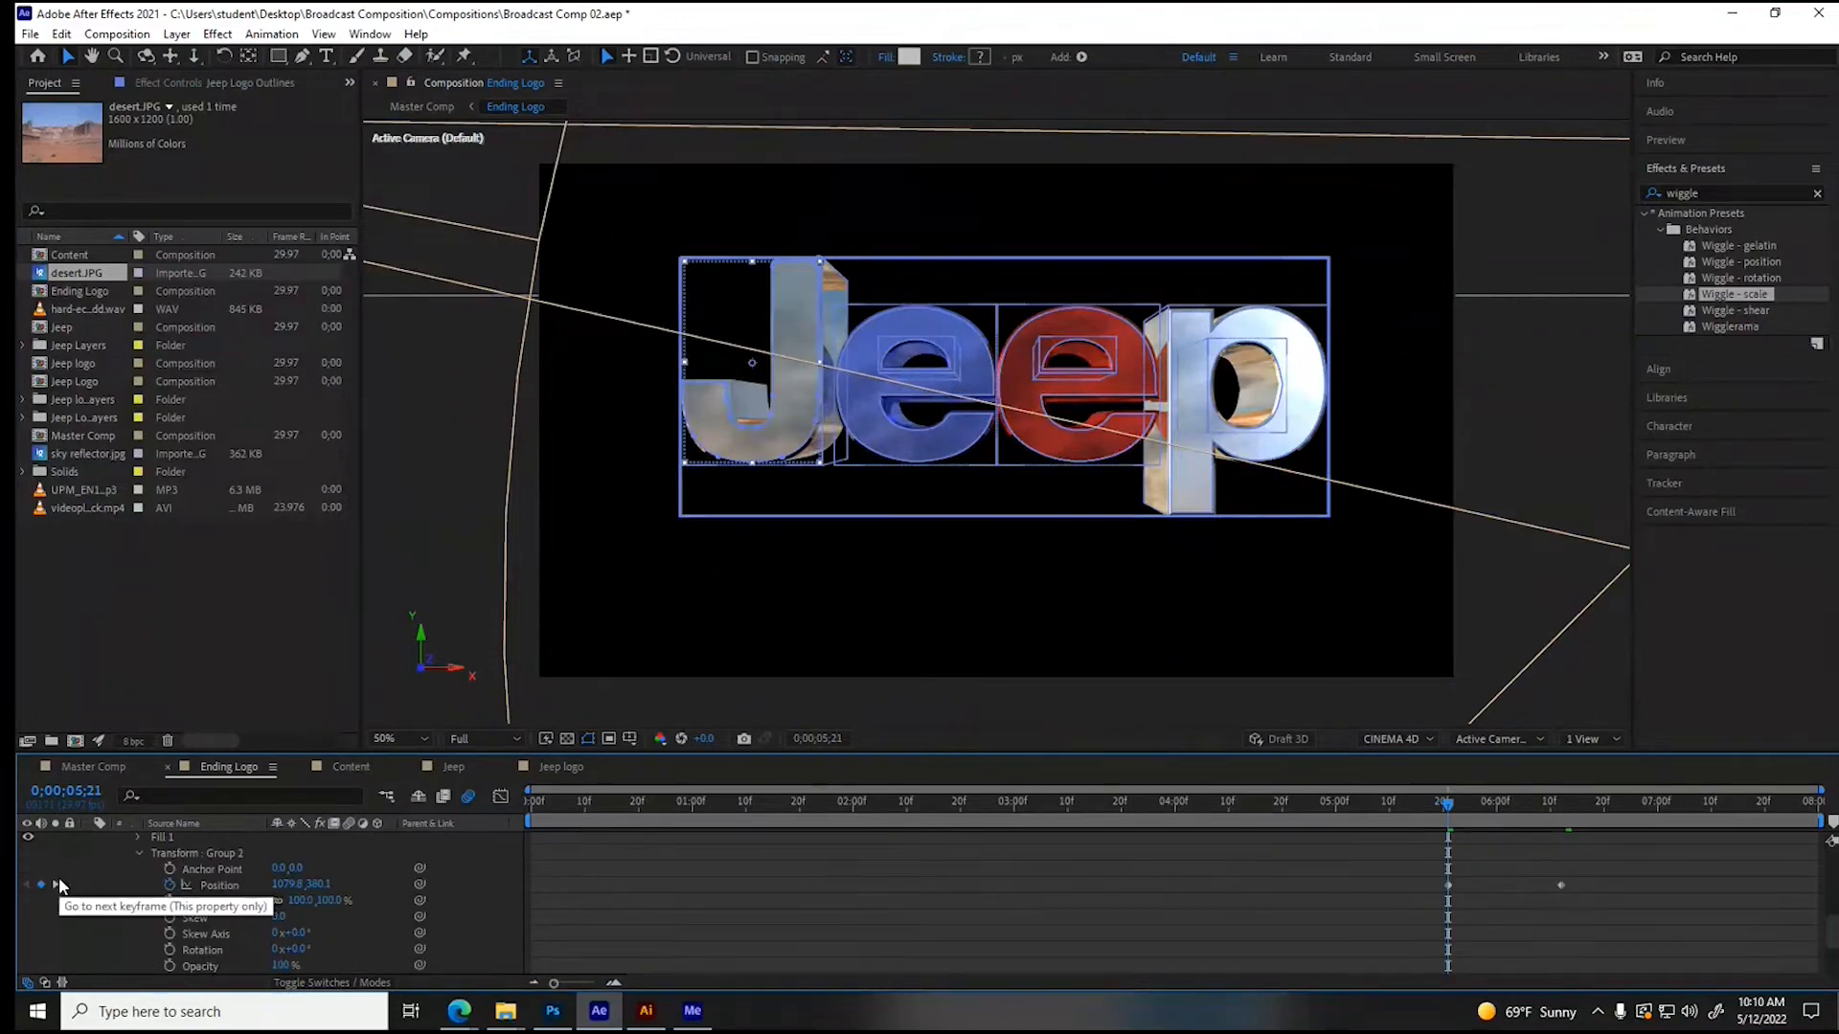
click(139, 853)
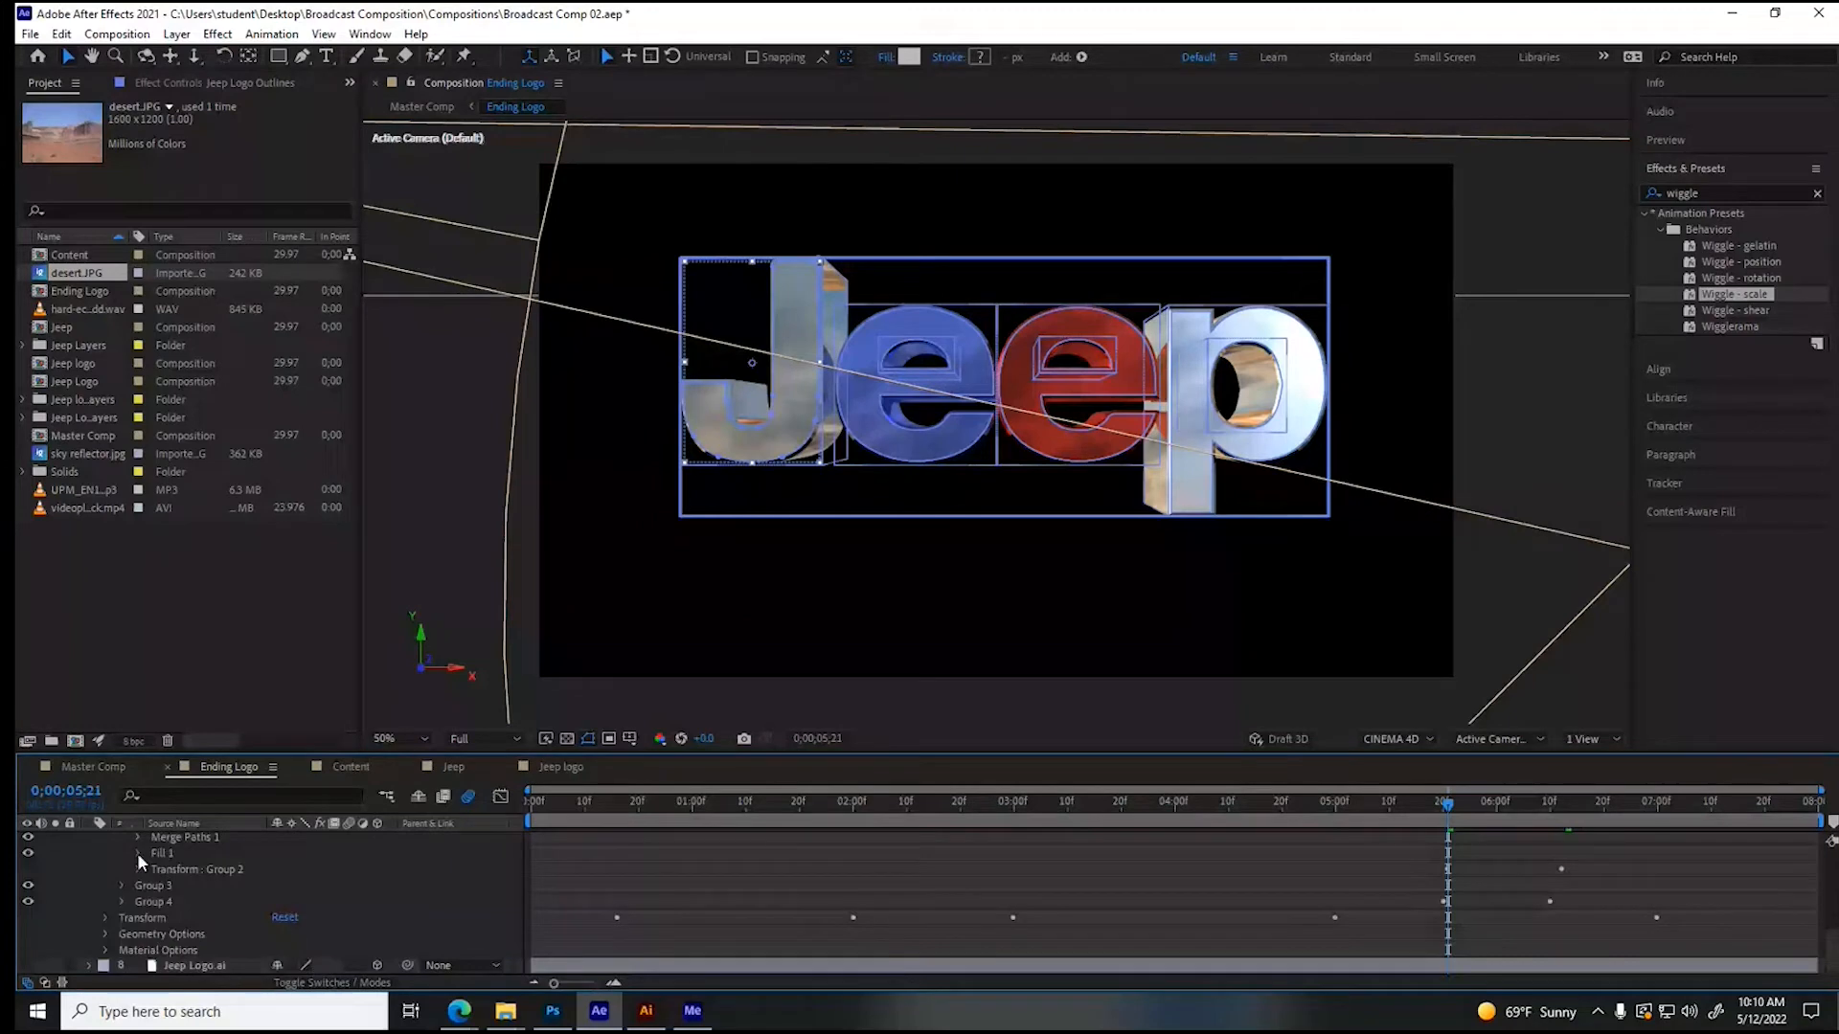
click(121, 885)
click(138, 965)
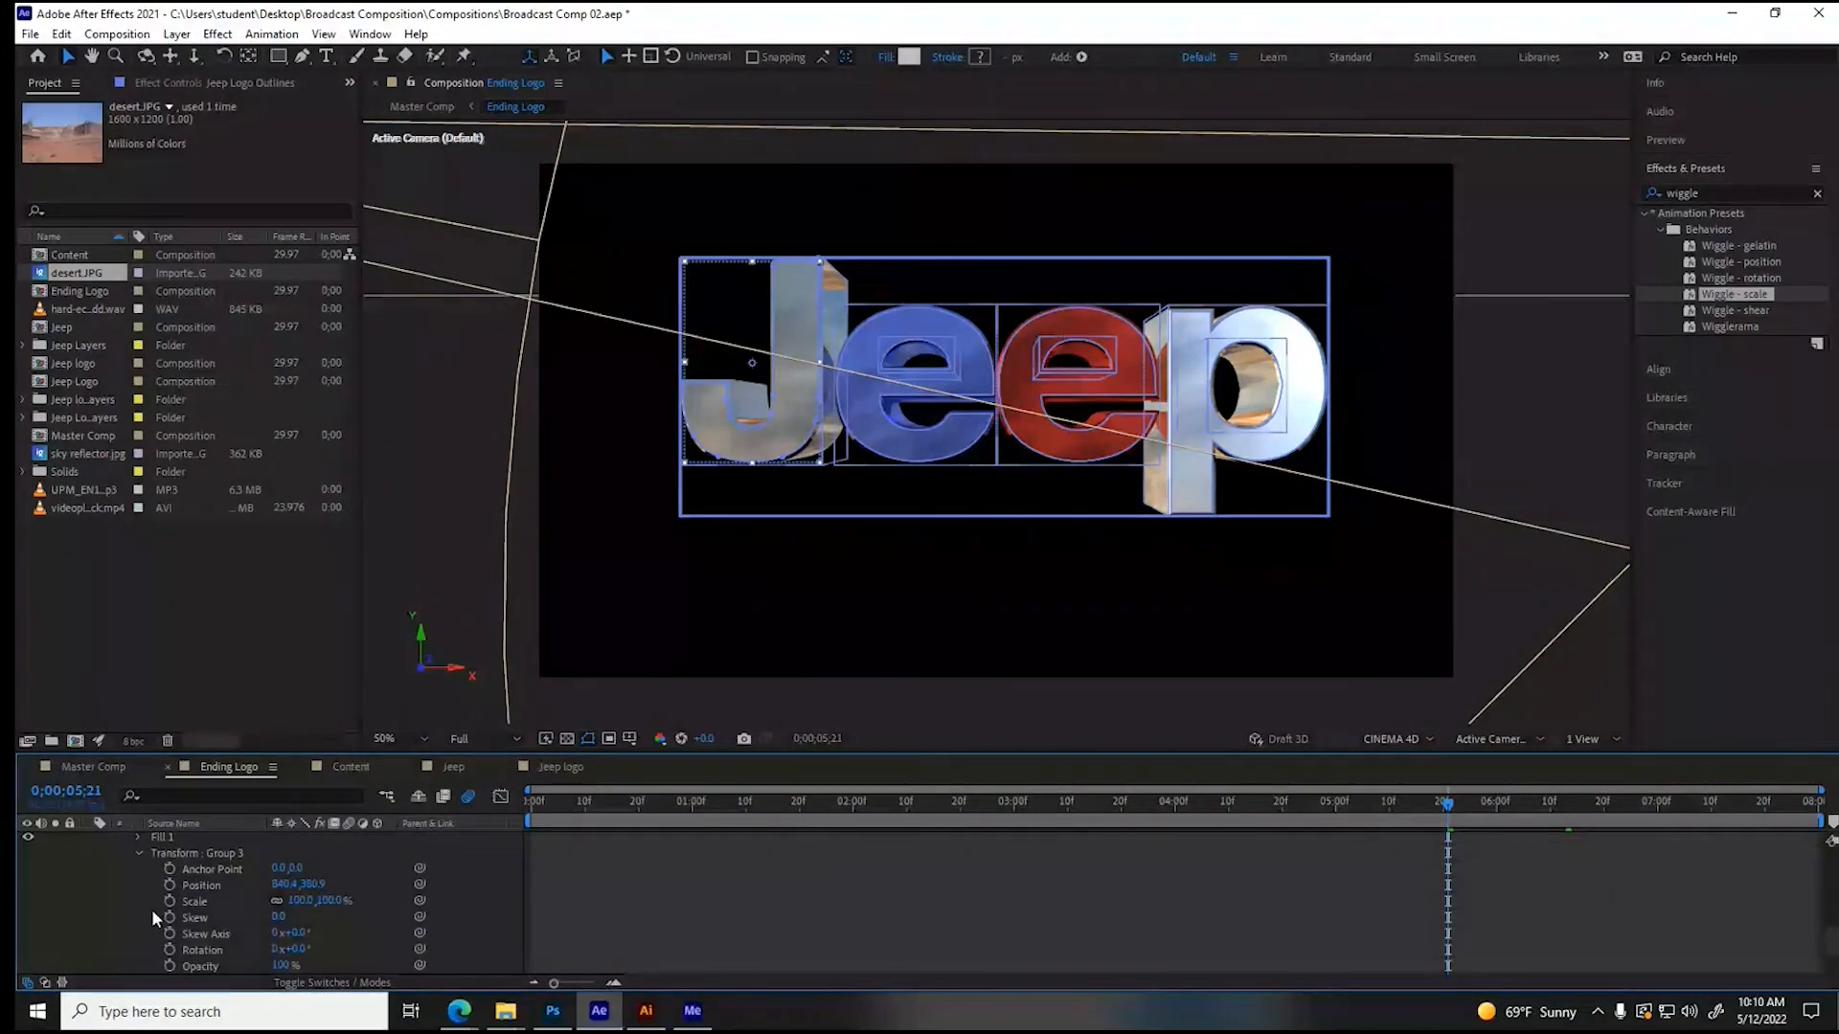
click(169, 885)
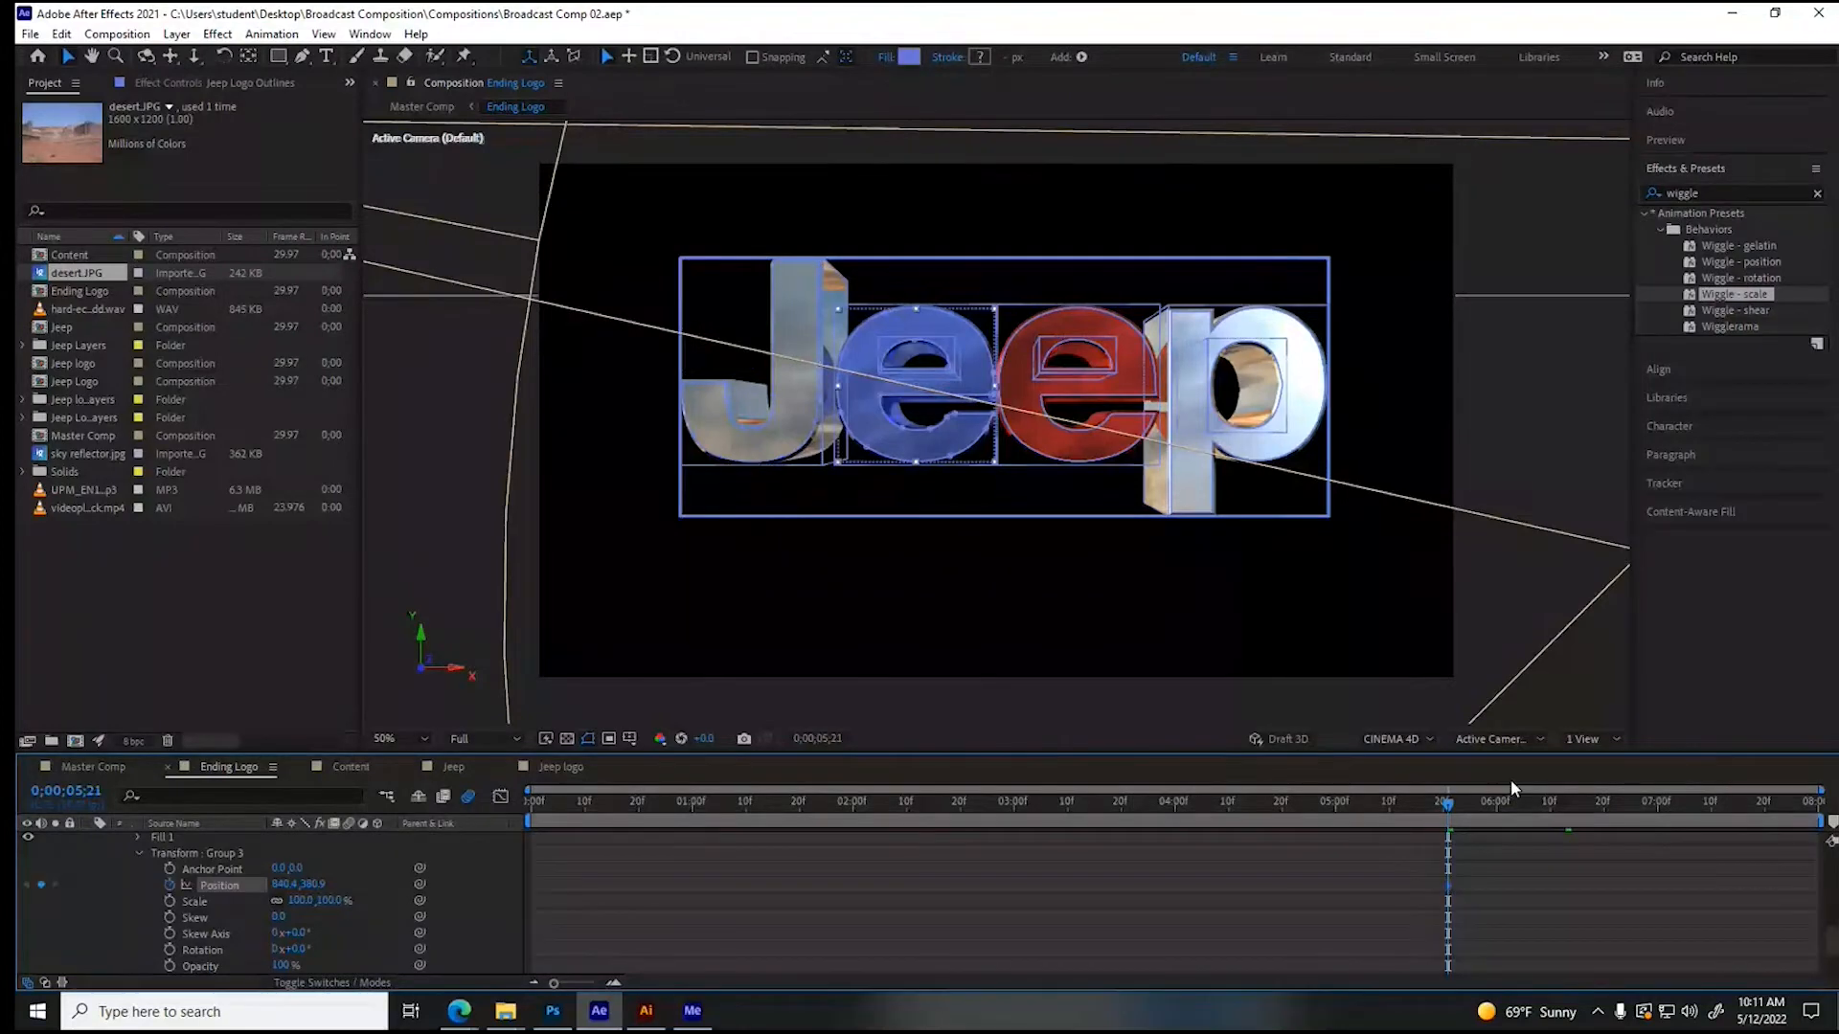
click(1575, 802)
drag(283, 884, 233, 885)
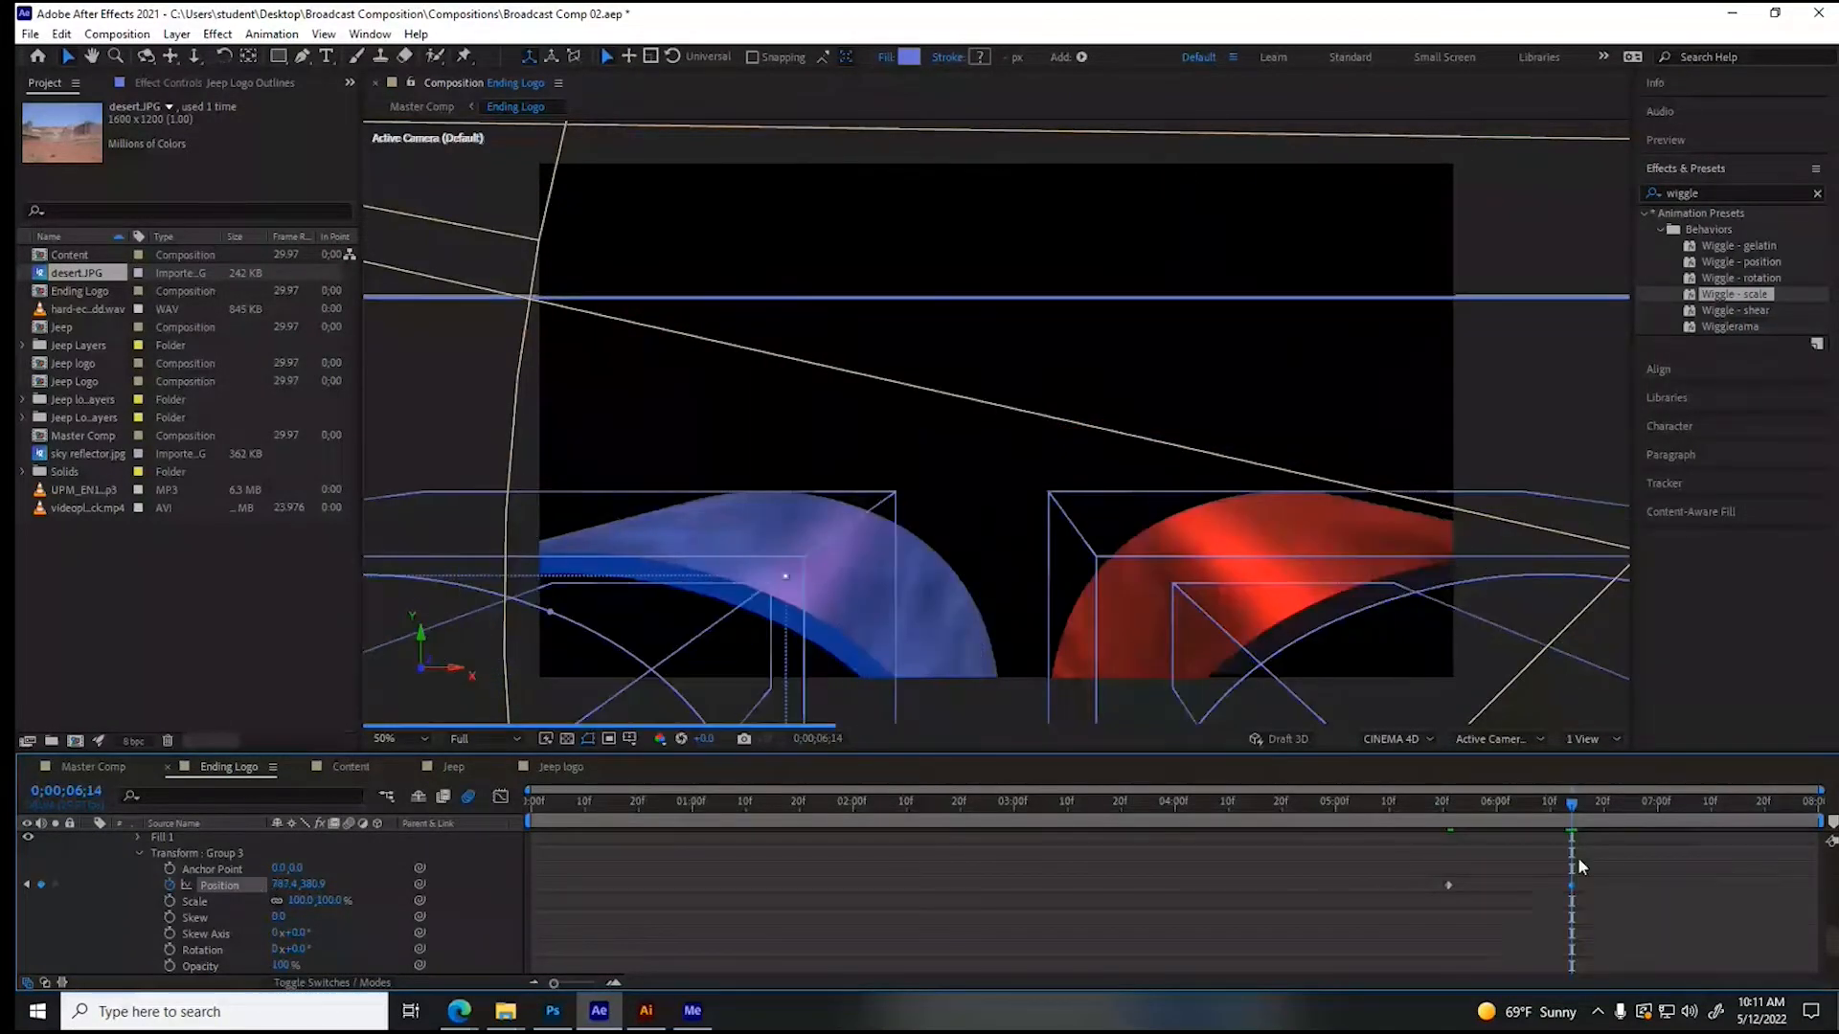
- Collapse the Jeep Logo Outlines groups and properties, and scrub around 0;00;05;29 to preview the letters moving apart
click(139, 854)
scroll(136, 919, up, 1)
click(122, 853)
scroll(117, 900, up, 4)
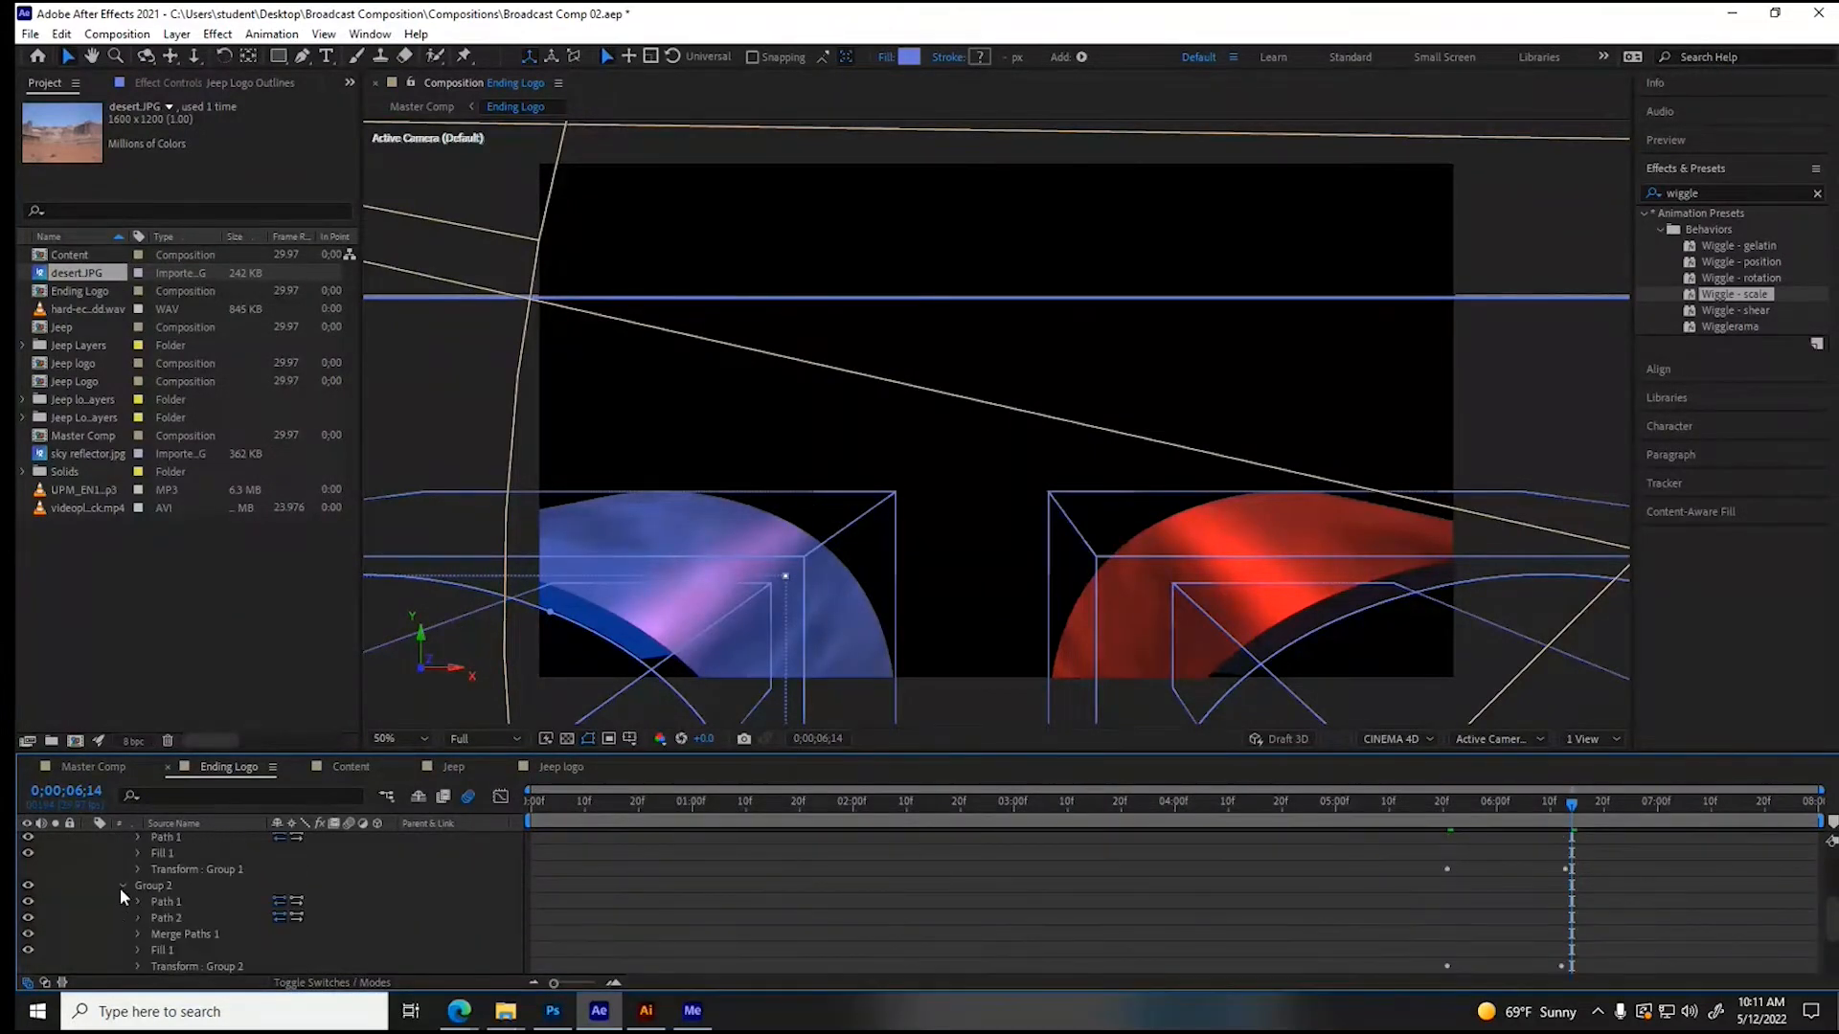
click(106, 901)
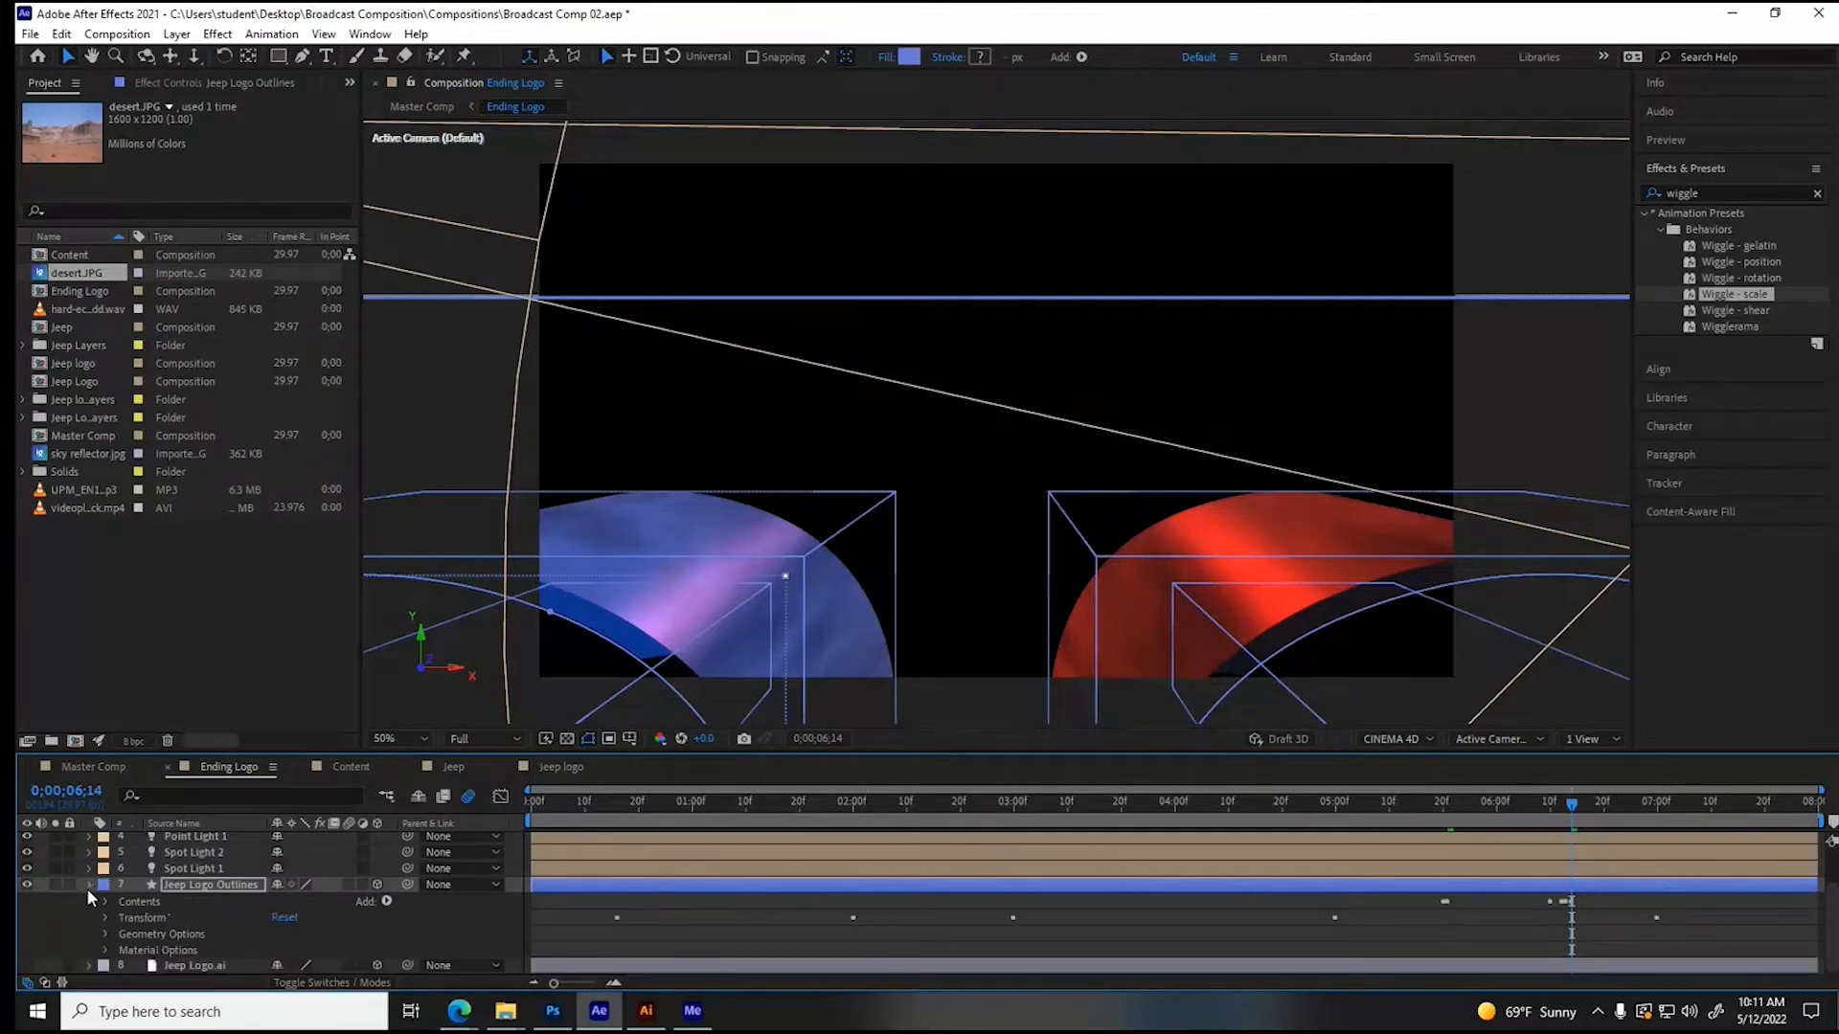
click(88, 885)
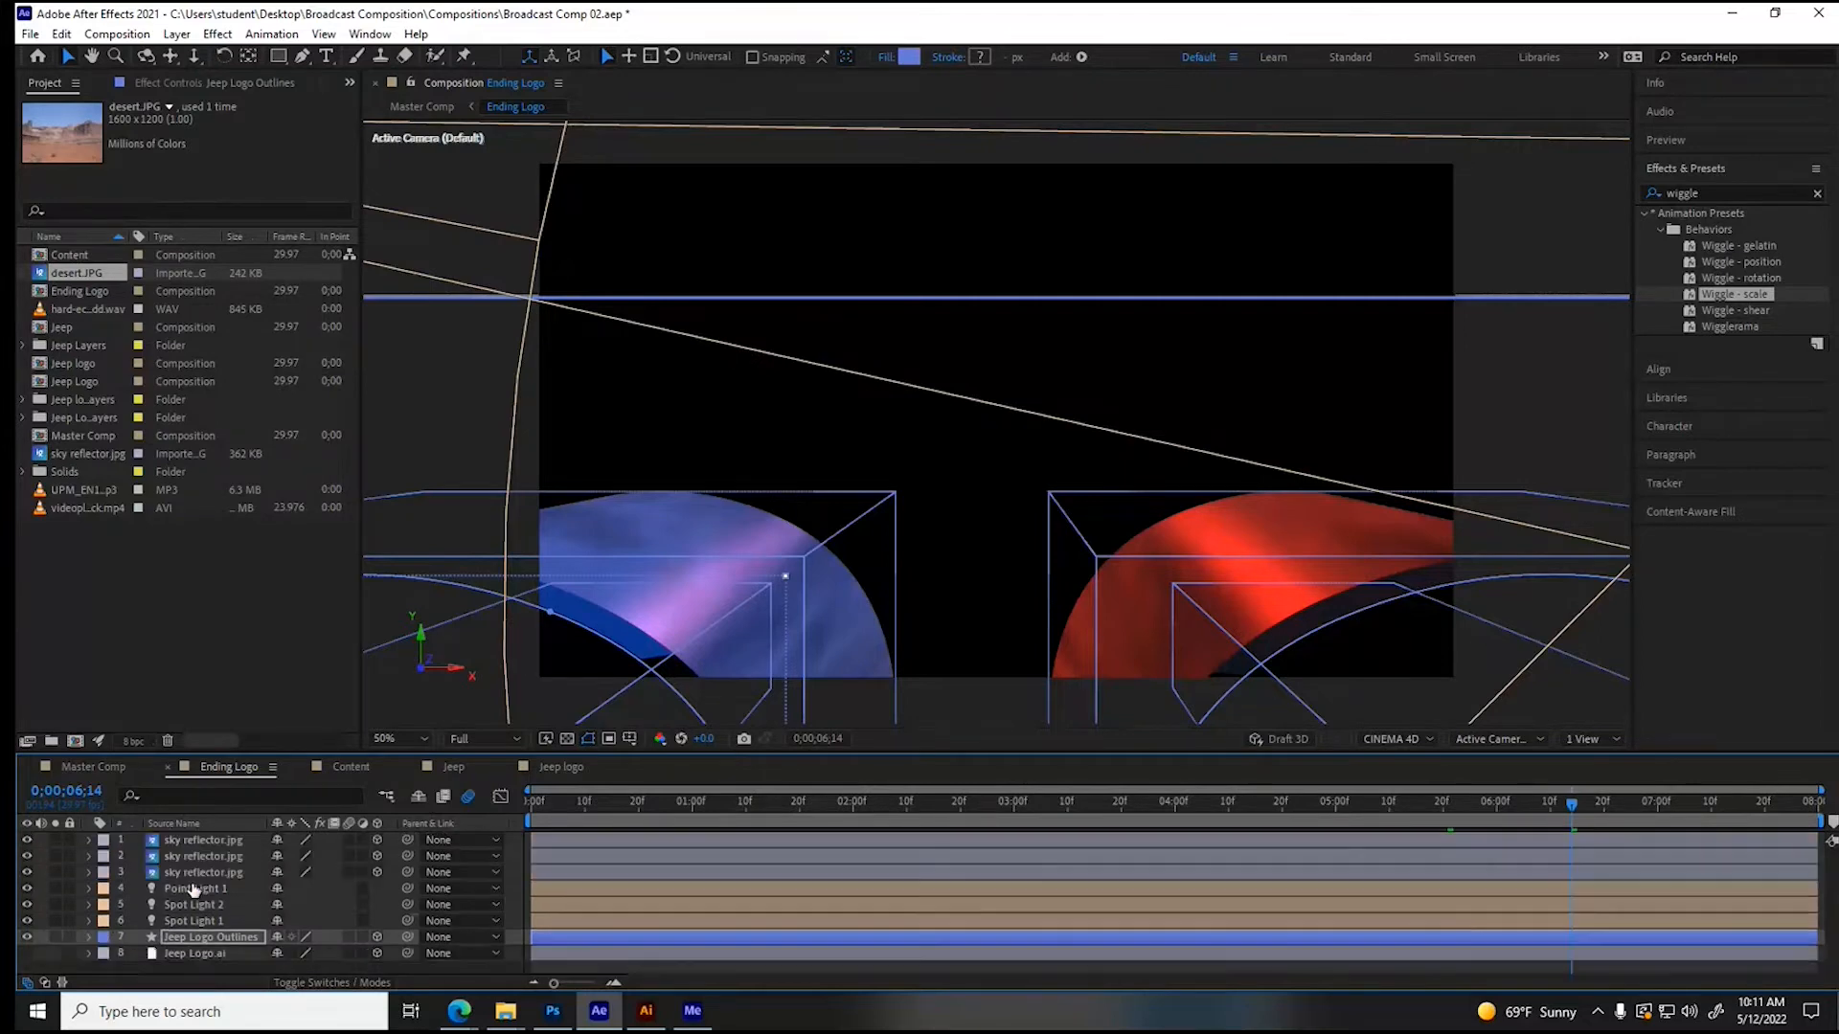
click(1489, 802)
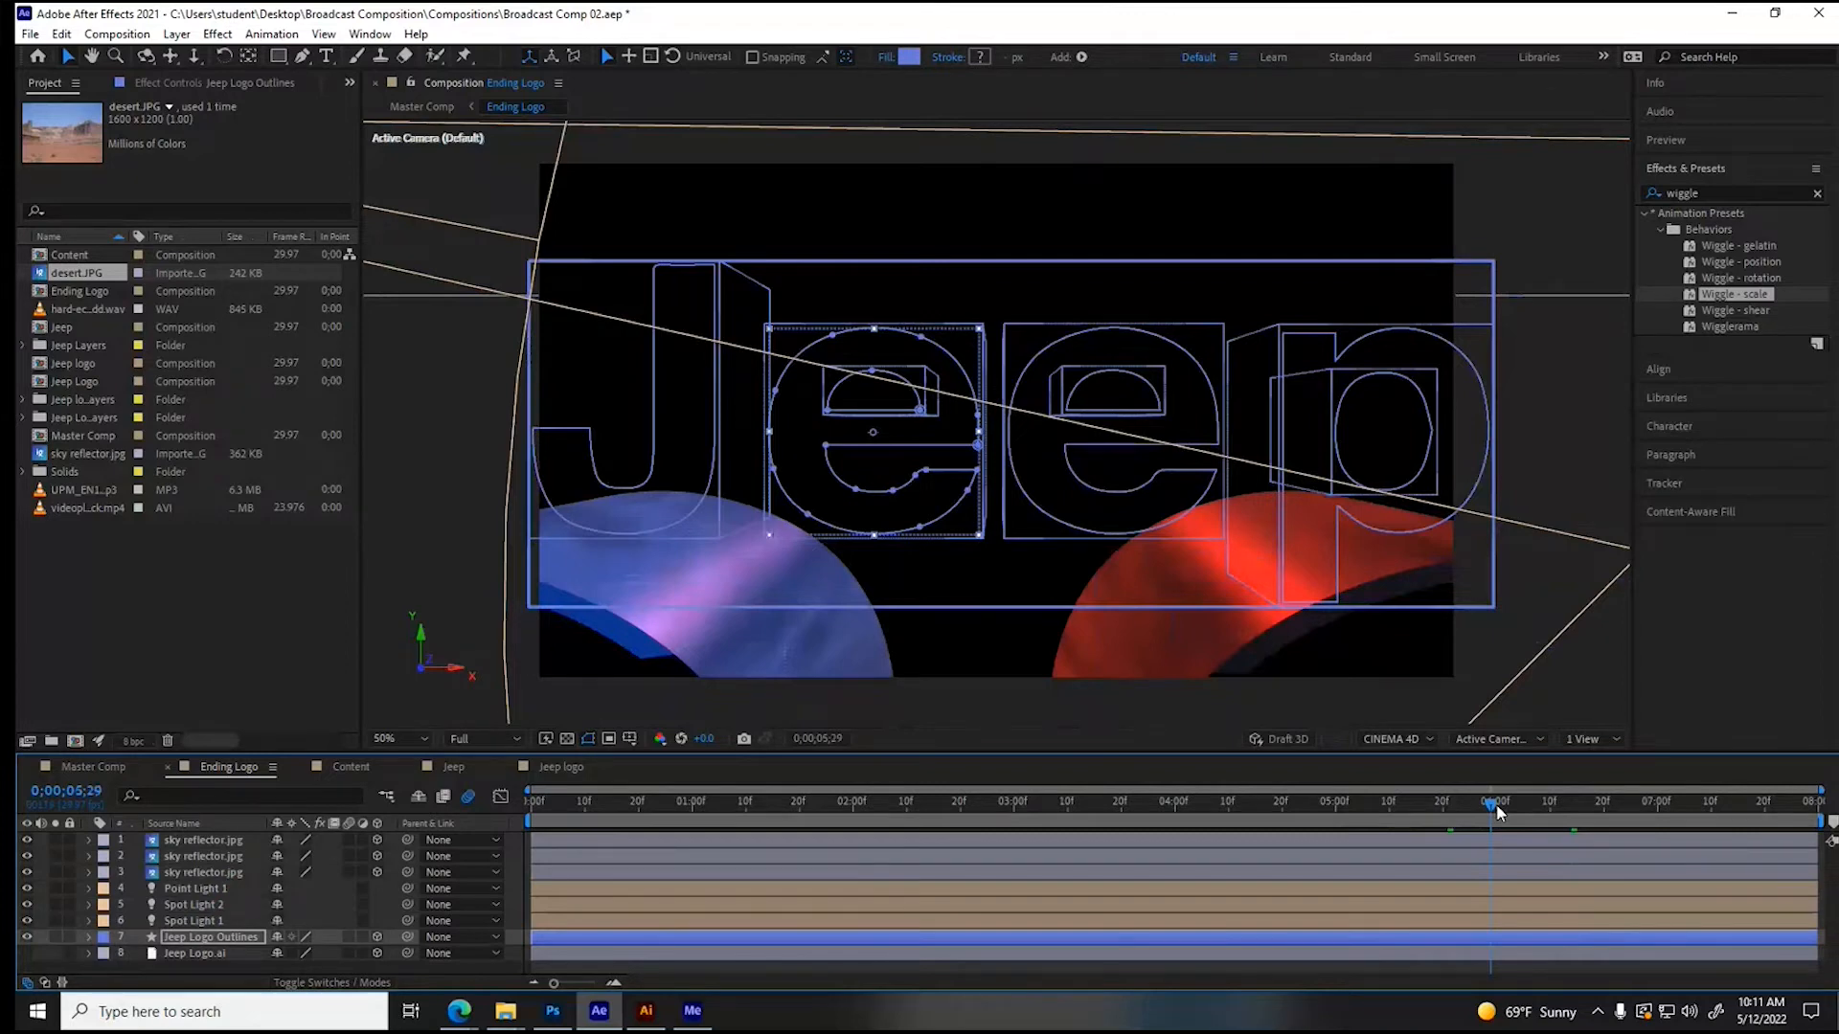
drag(1498, 813, 1380, 824)
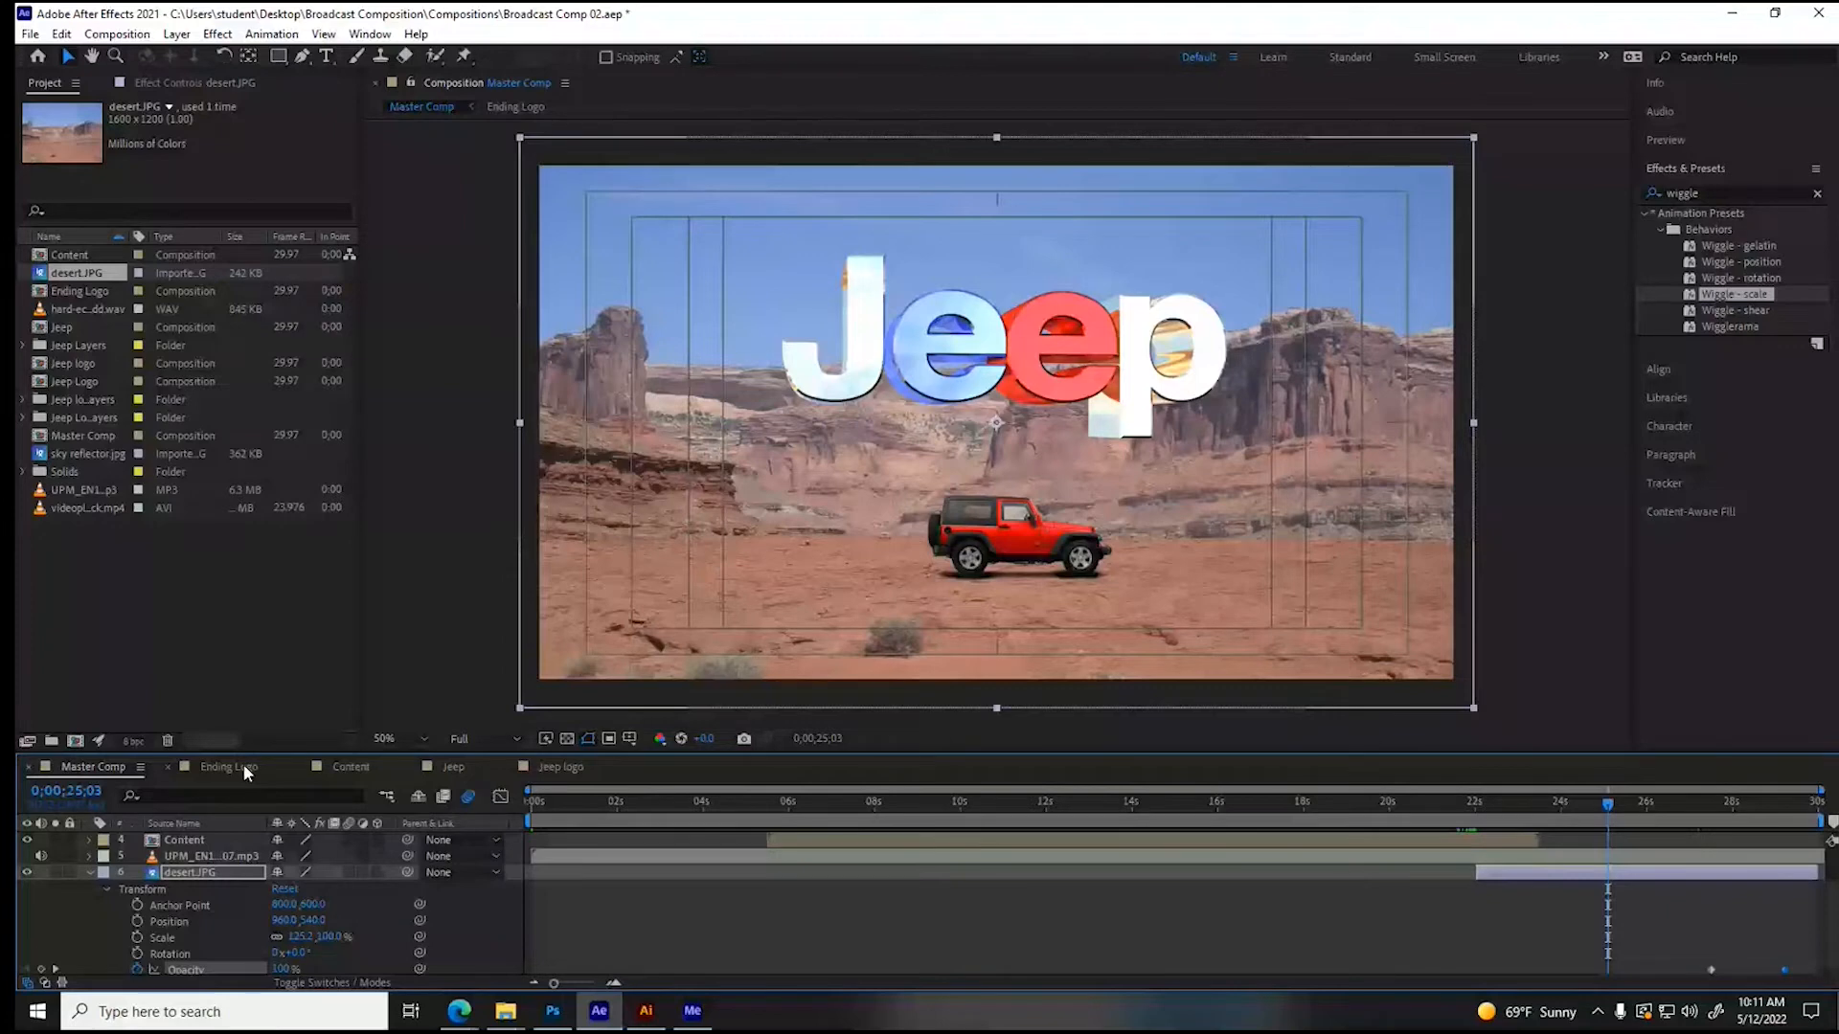
- Give Jeep Logo Outlines in Ending Logo an Angular bevel, trying a bevel depth of 8 and raising it to 12
click(243, 764)
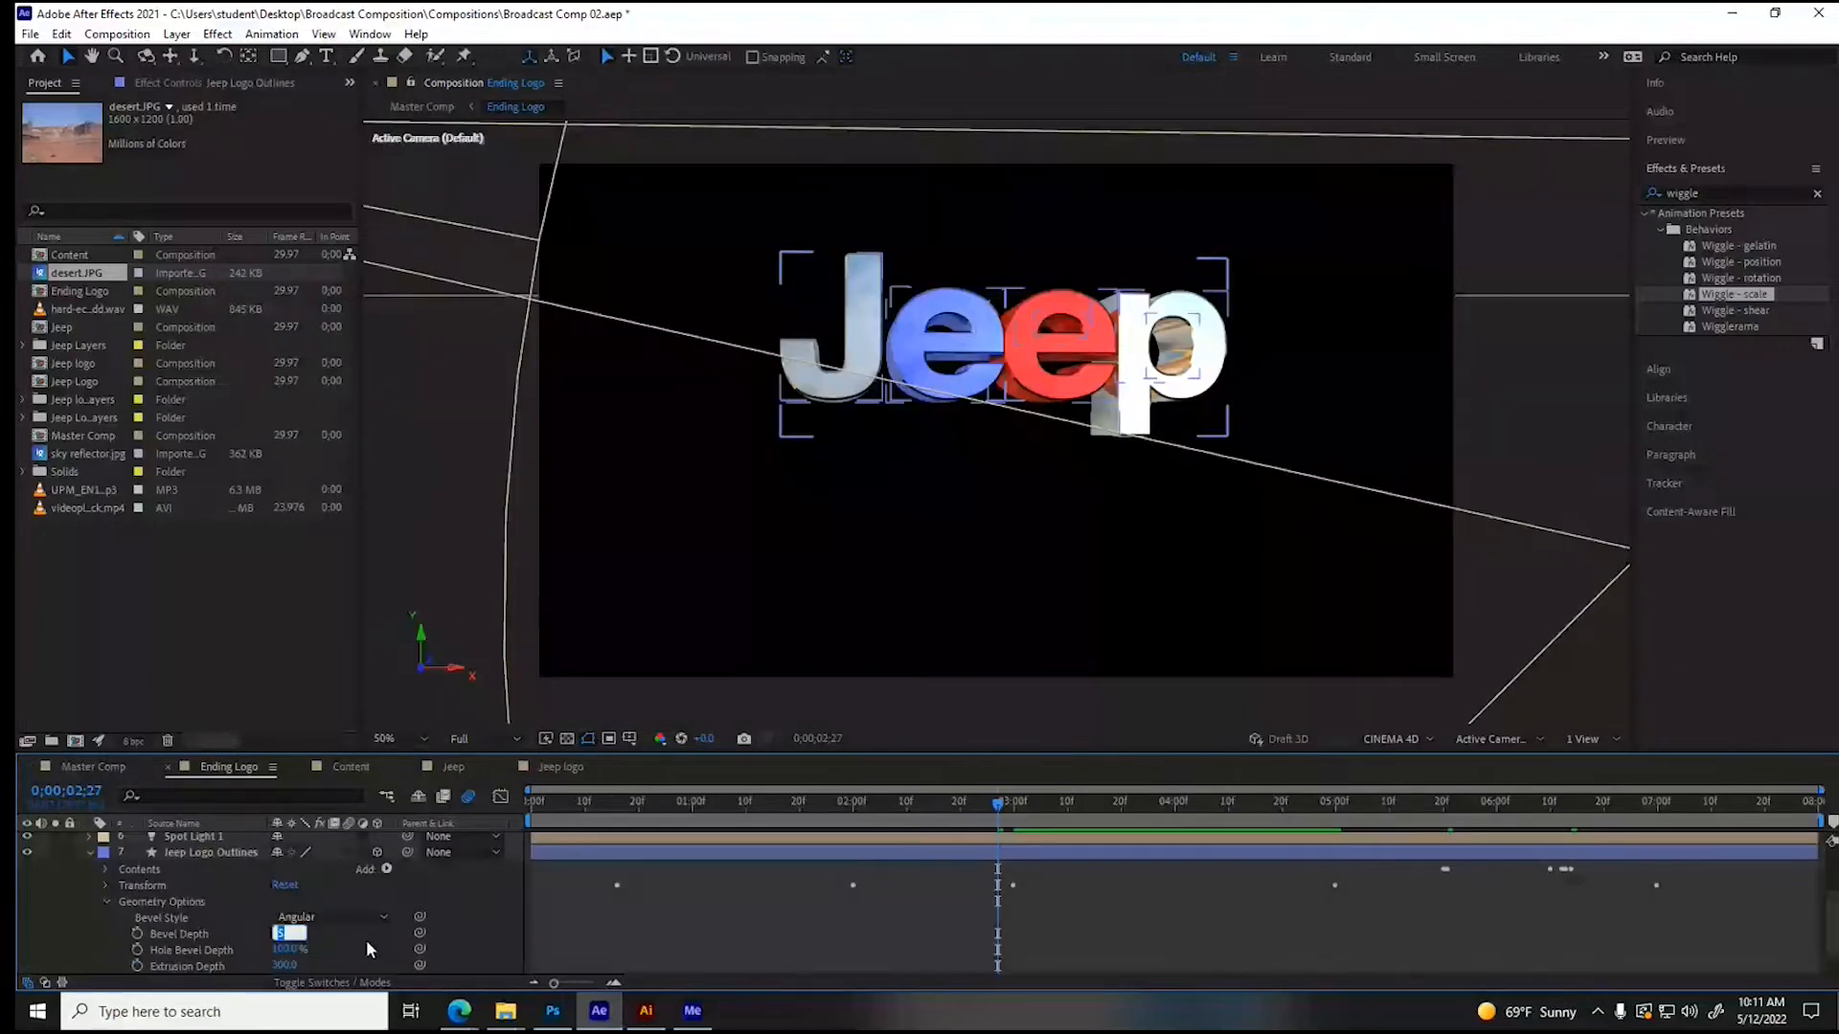
text(8)
key(Return)
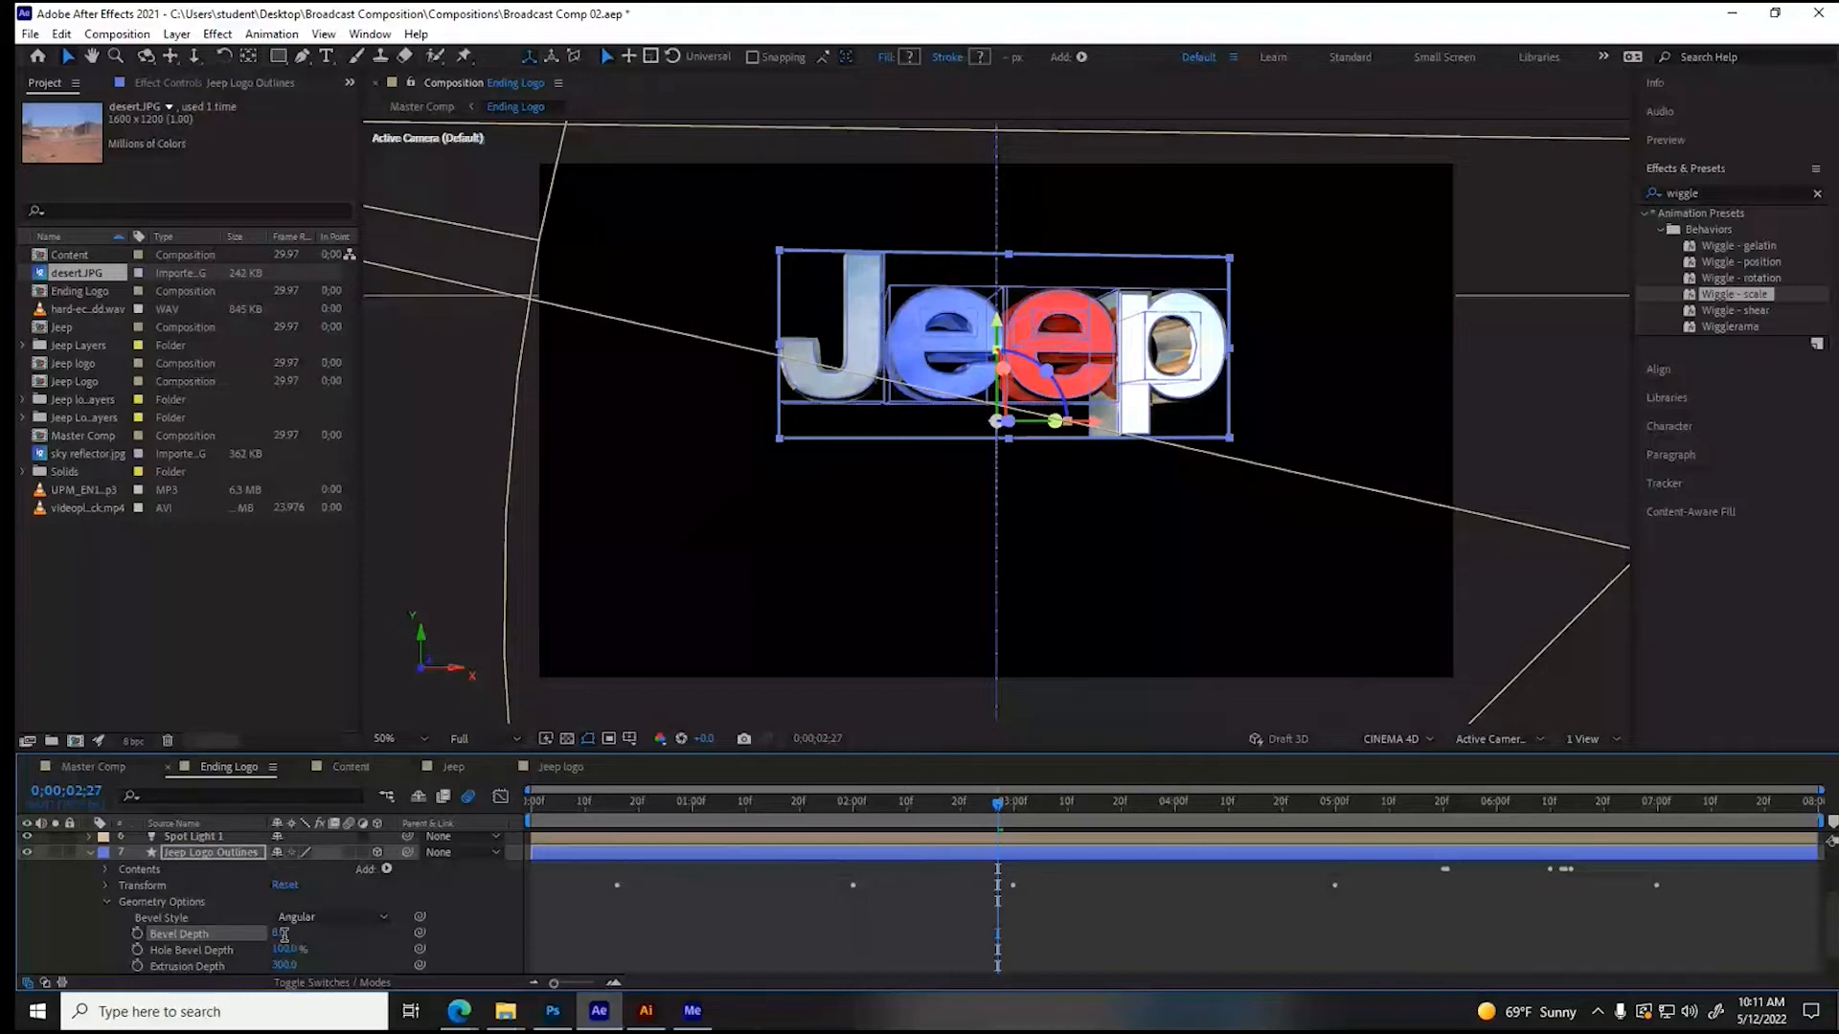
drag(284, 934, 384, 830)
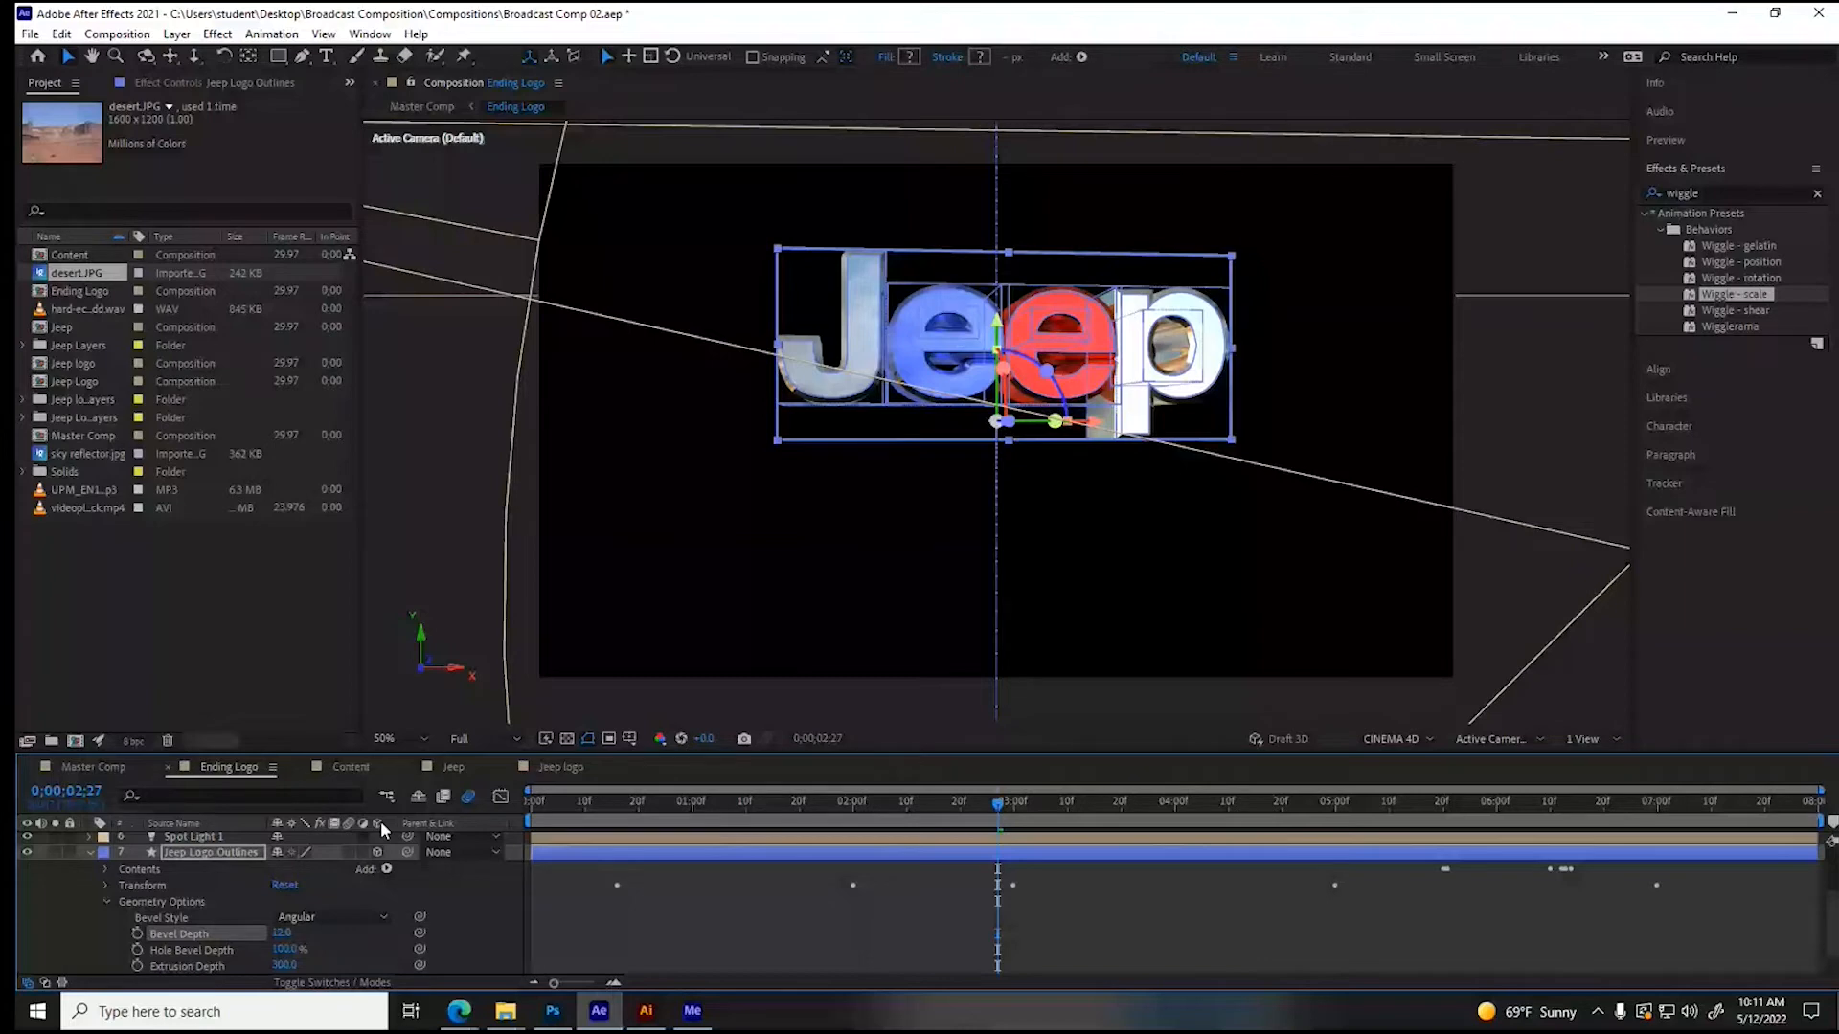
click(326, 916)
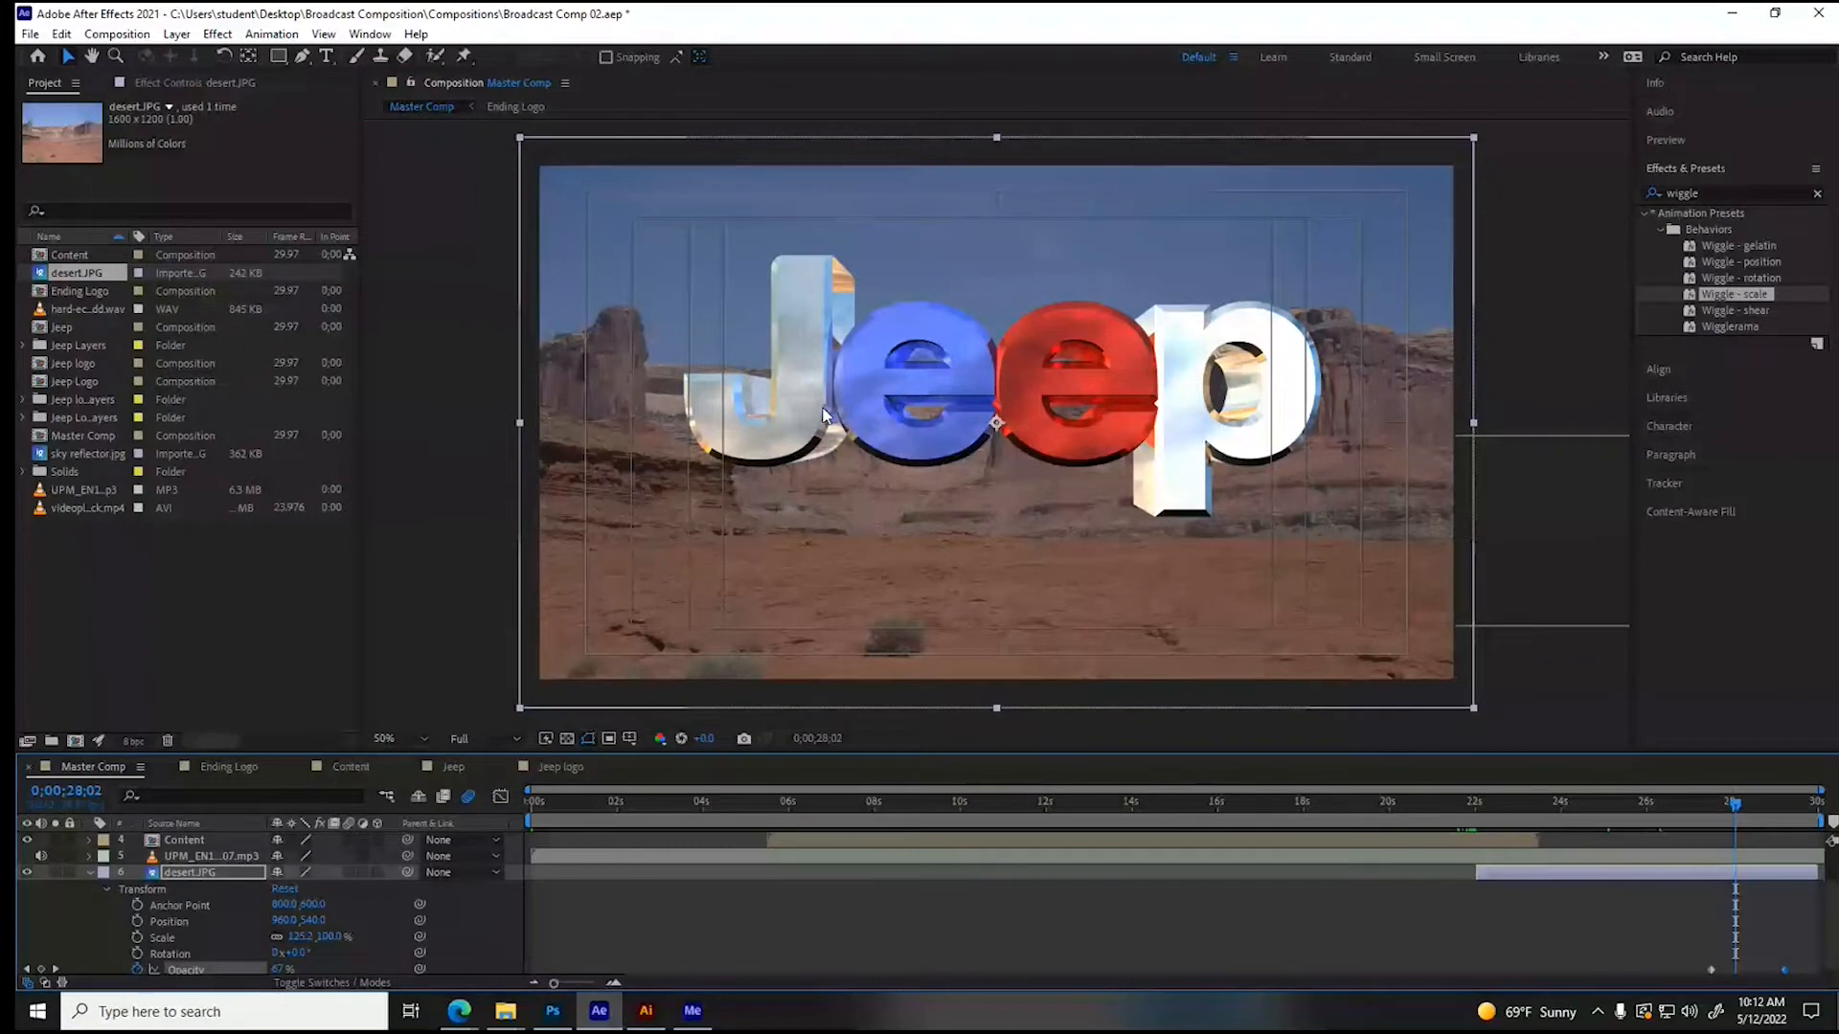
- Collapse the desert.JPG layer in Master Comp, and set the Jeep Logo Outlines bevel depth to 10 in Ending Logo
click(89, 872)
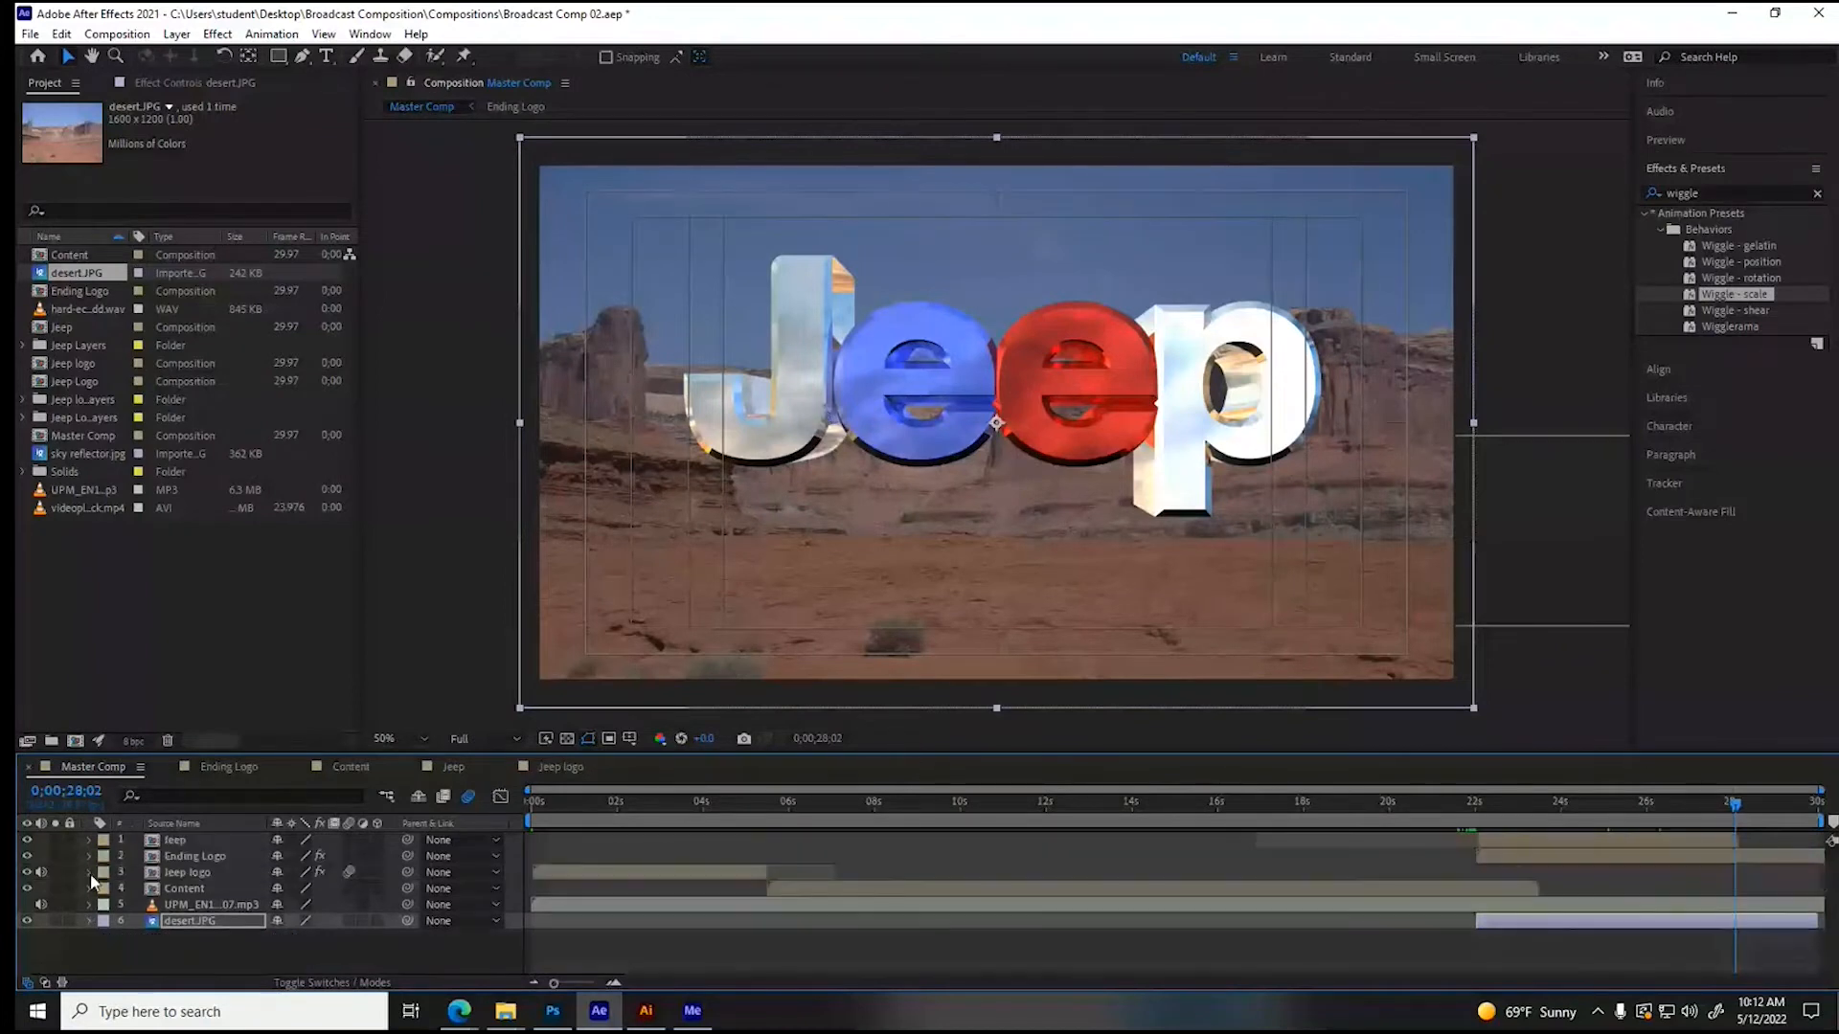
click(193, 768)
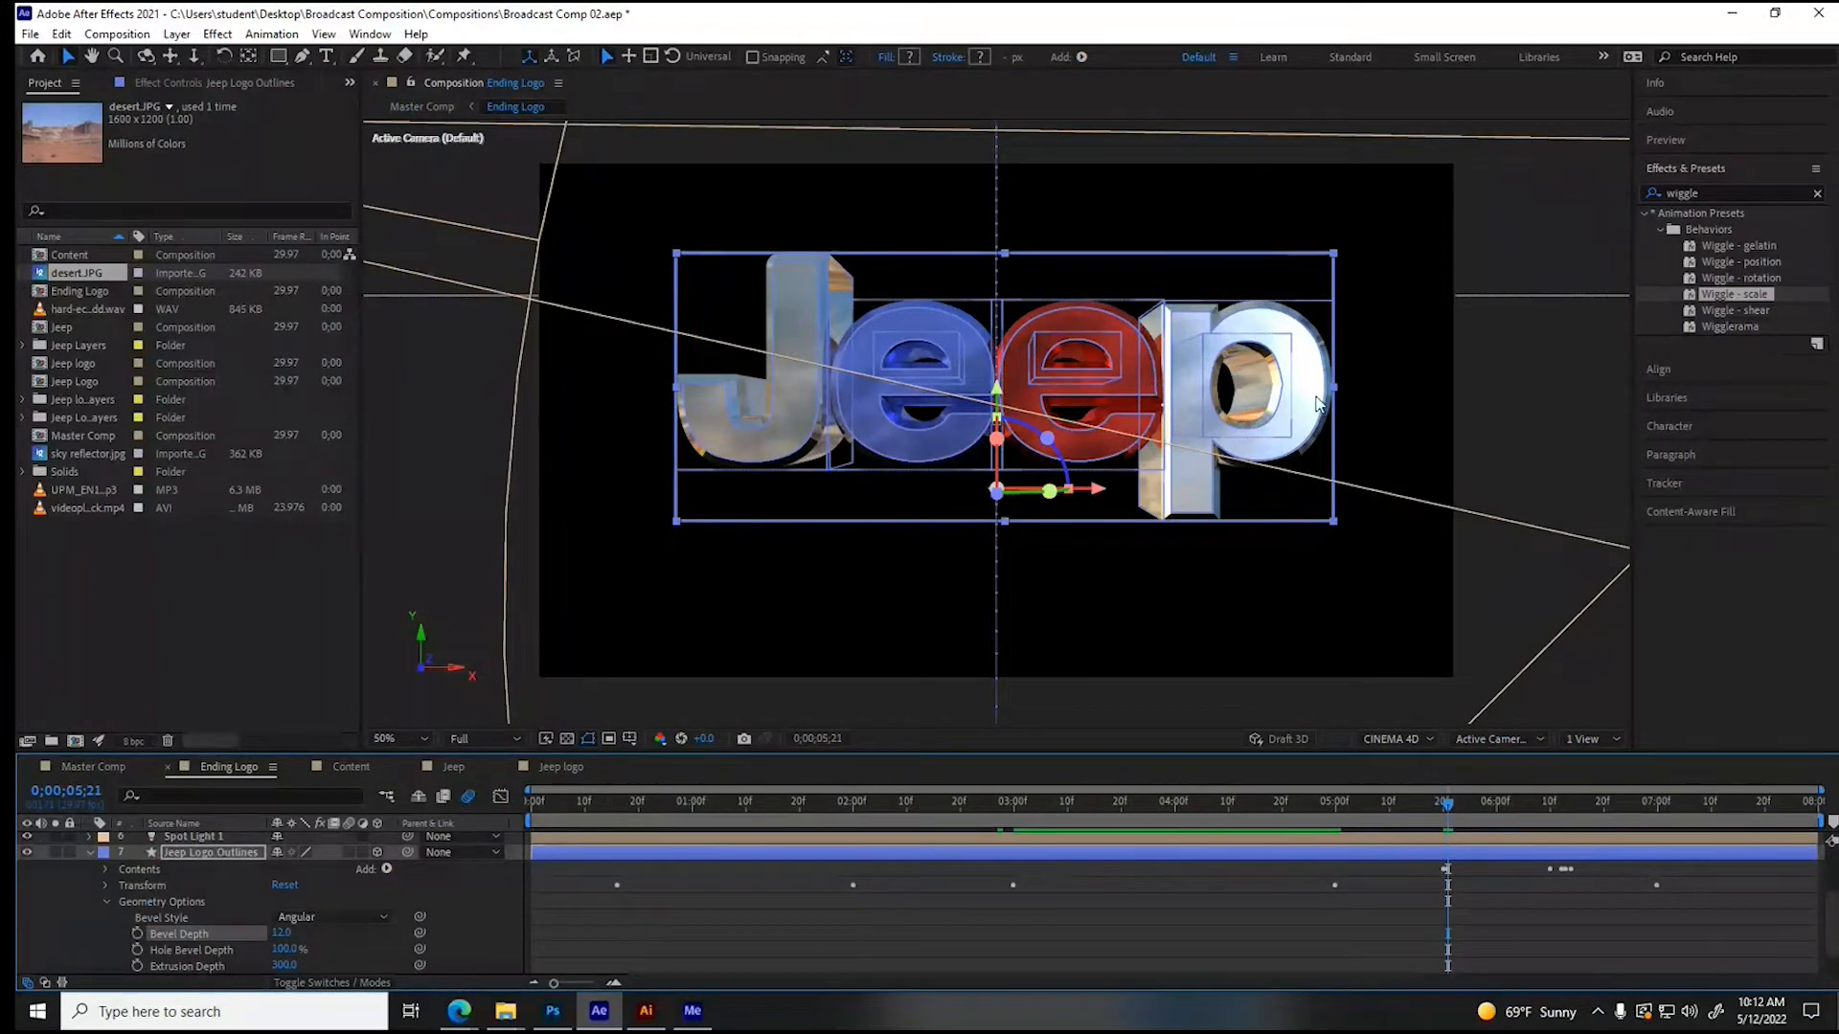
click(280, 934)
text(10)
key(Return)
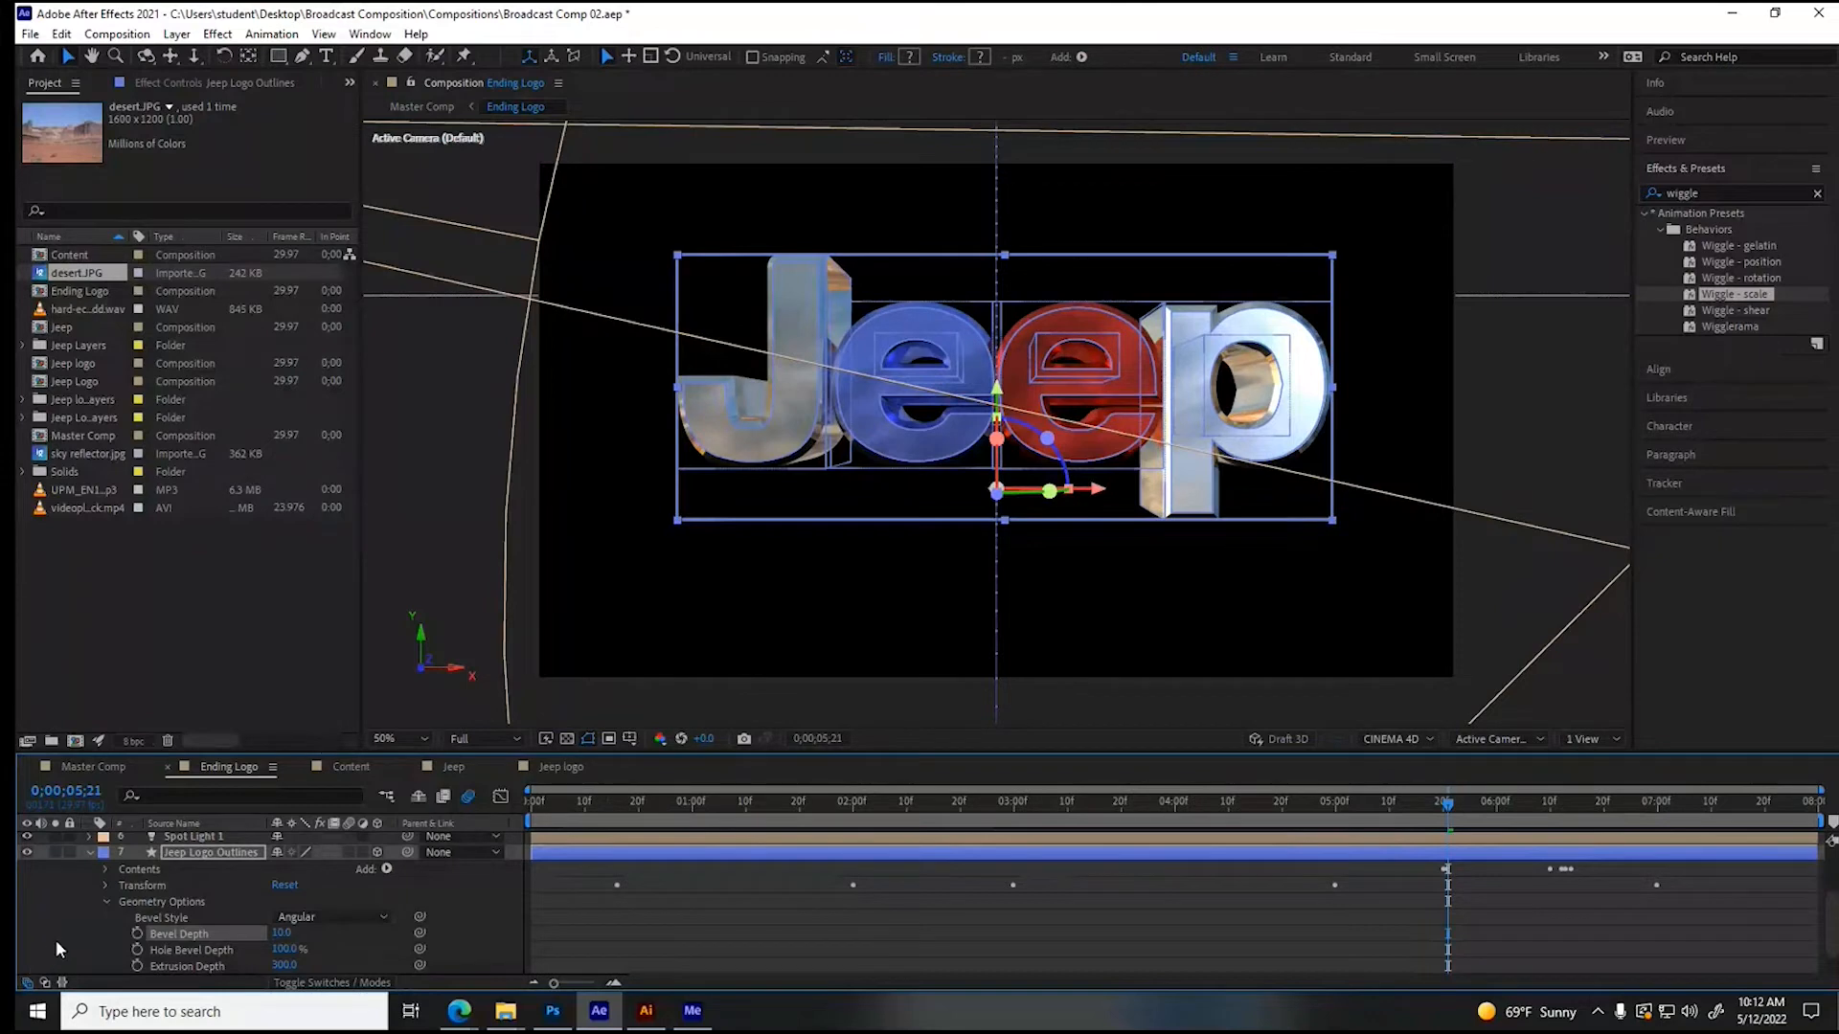
click(107, 903)
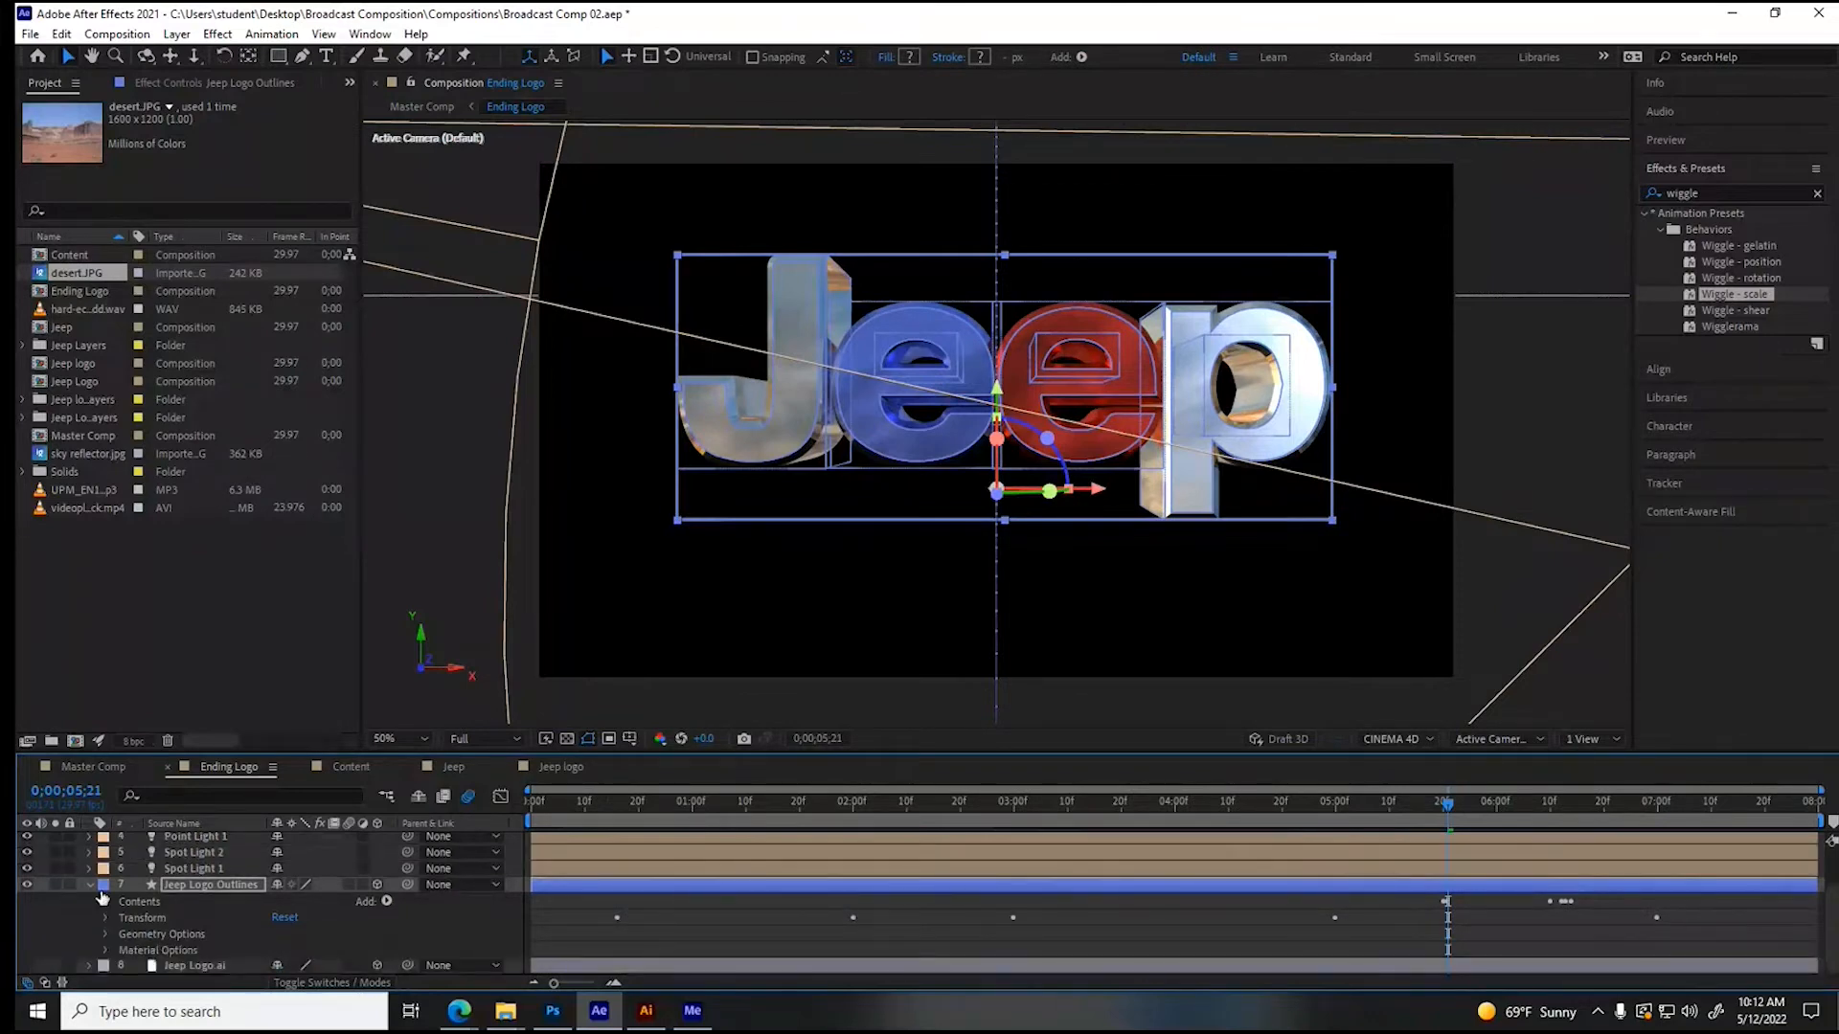
click(90, 886)
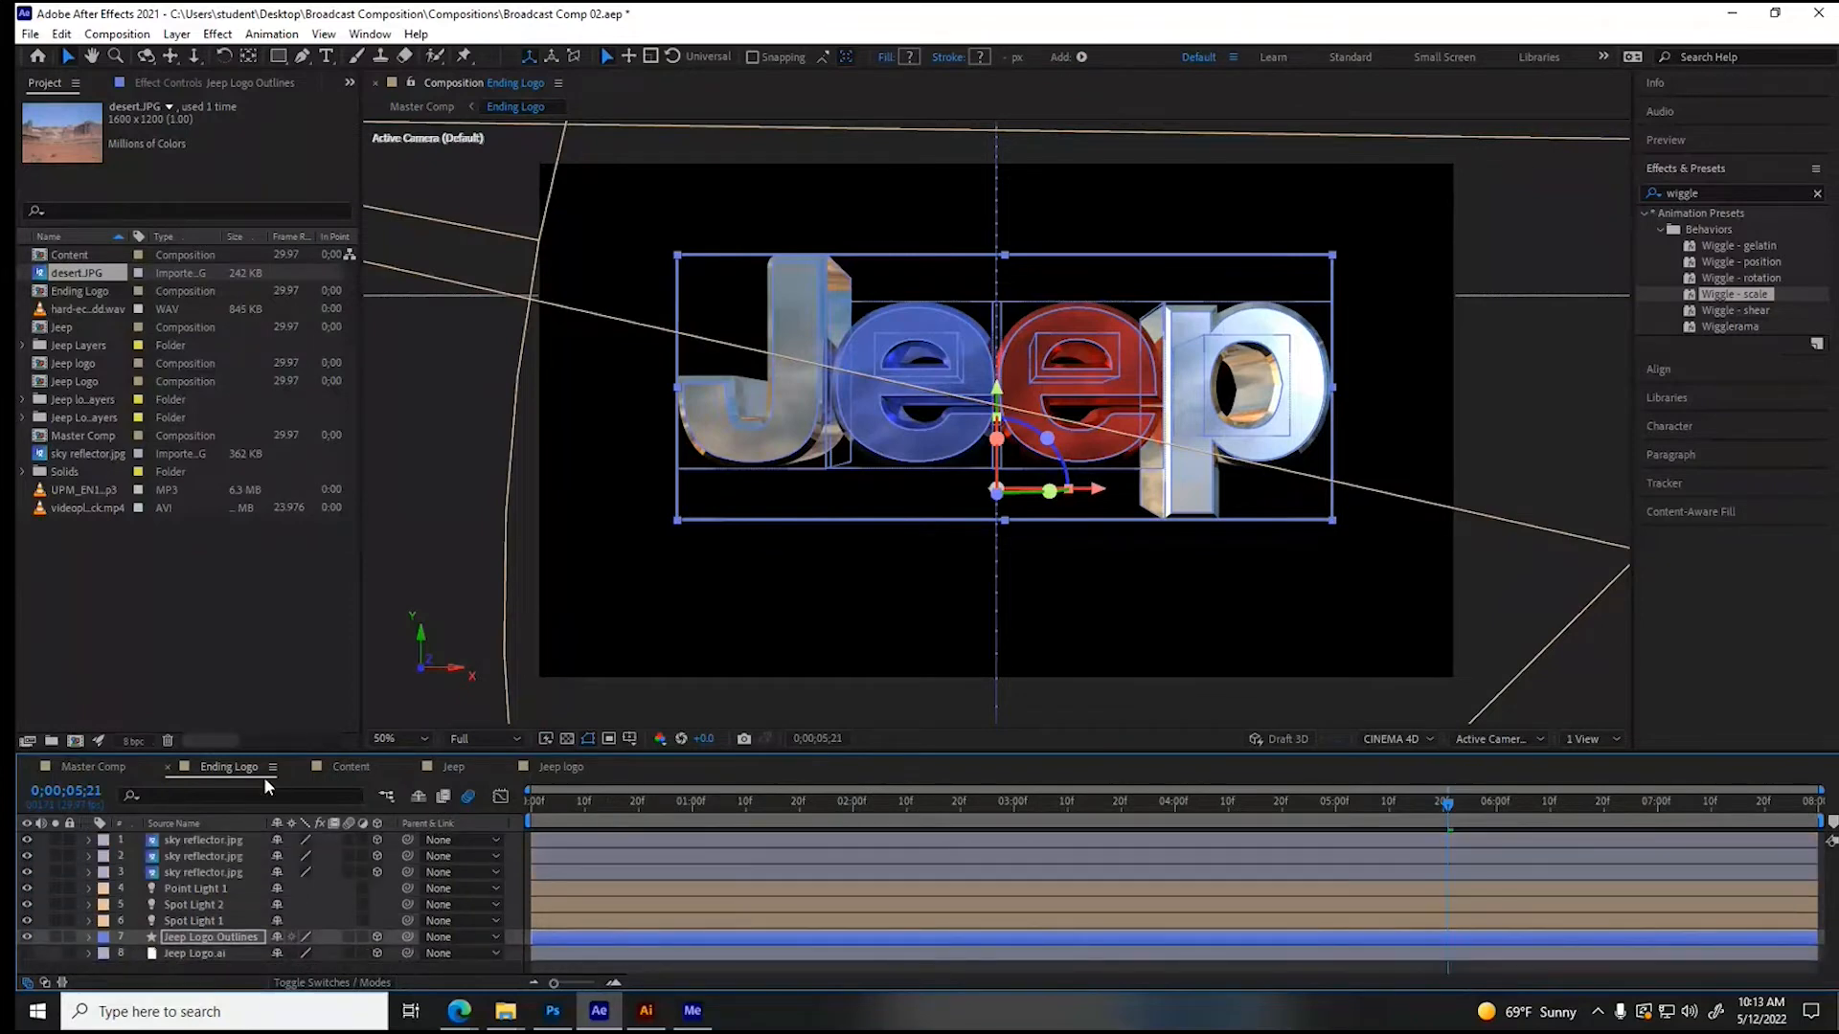
- Scrub through Master Comp to check the logo over the desert scene, and return to Ending Logo at 0;00;01;09
click(93, 766)
drag(613, 802, 1576, 851)
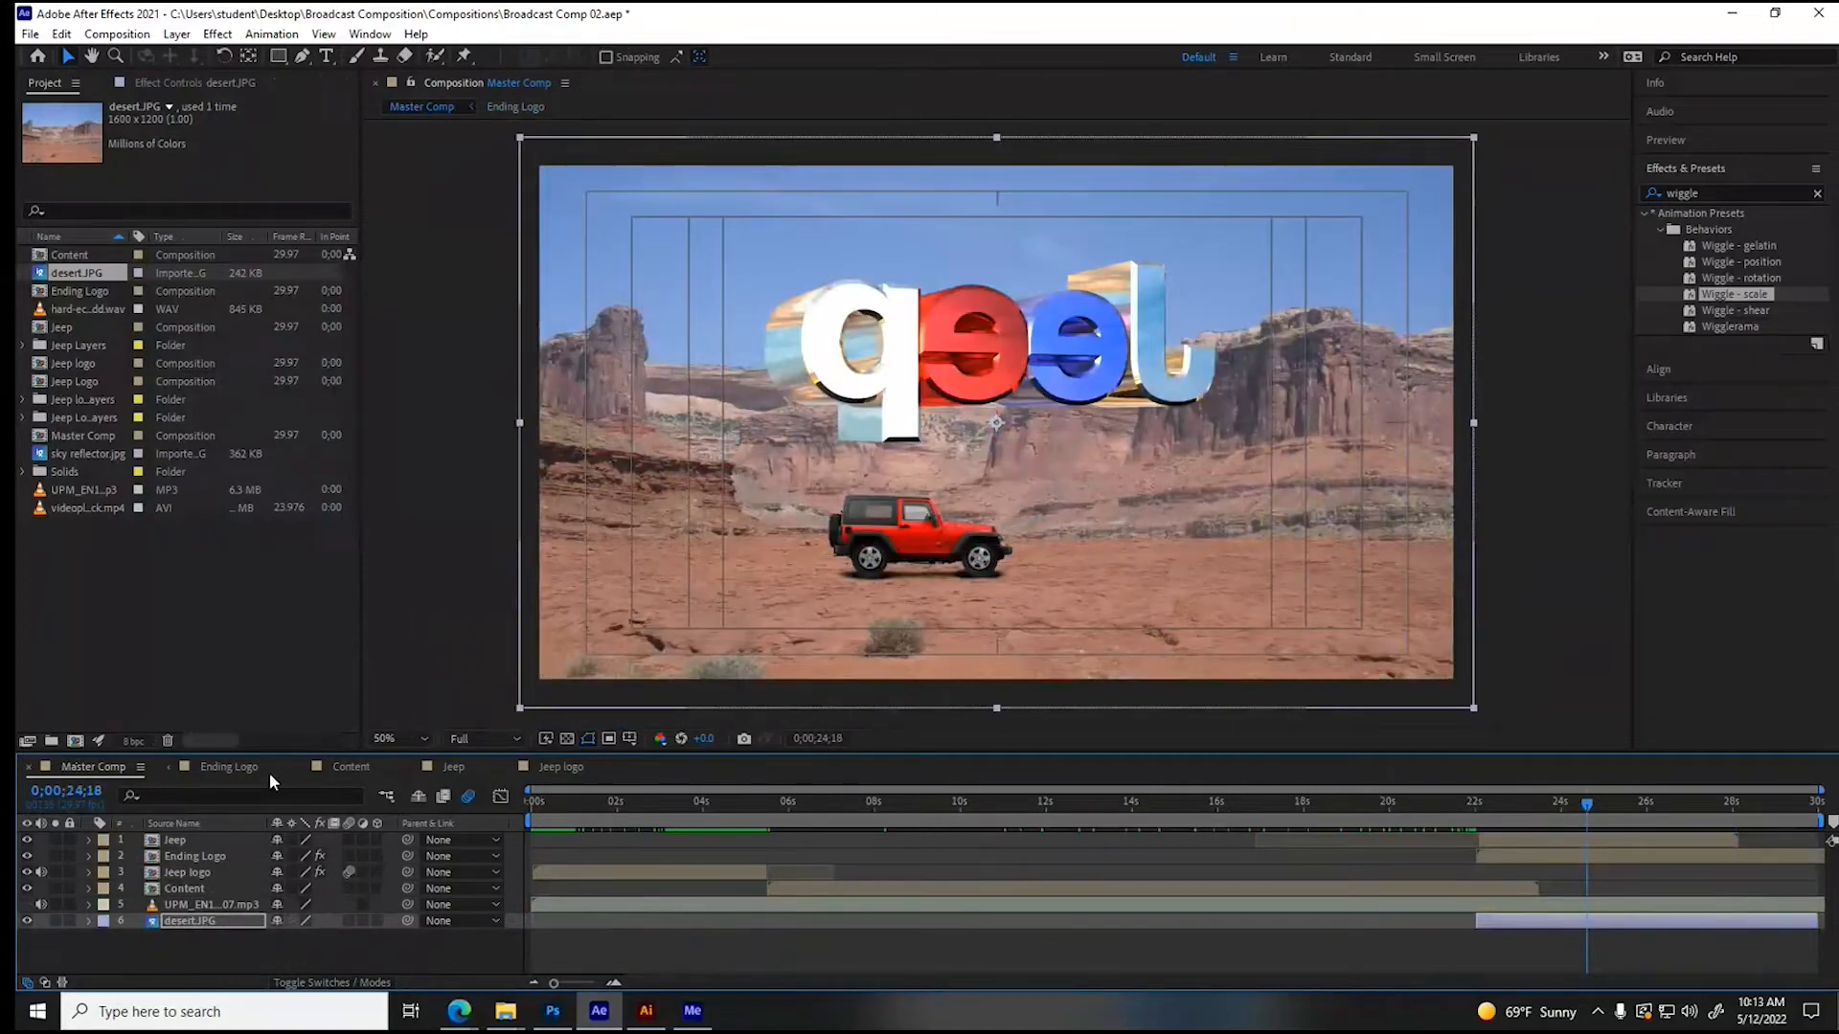
click(230, 767)
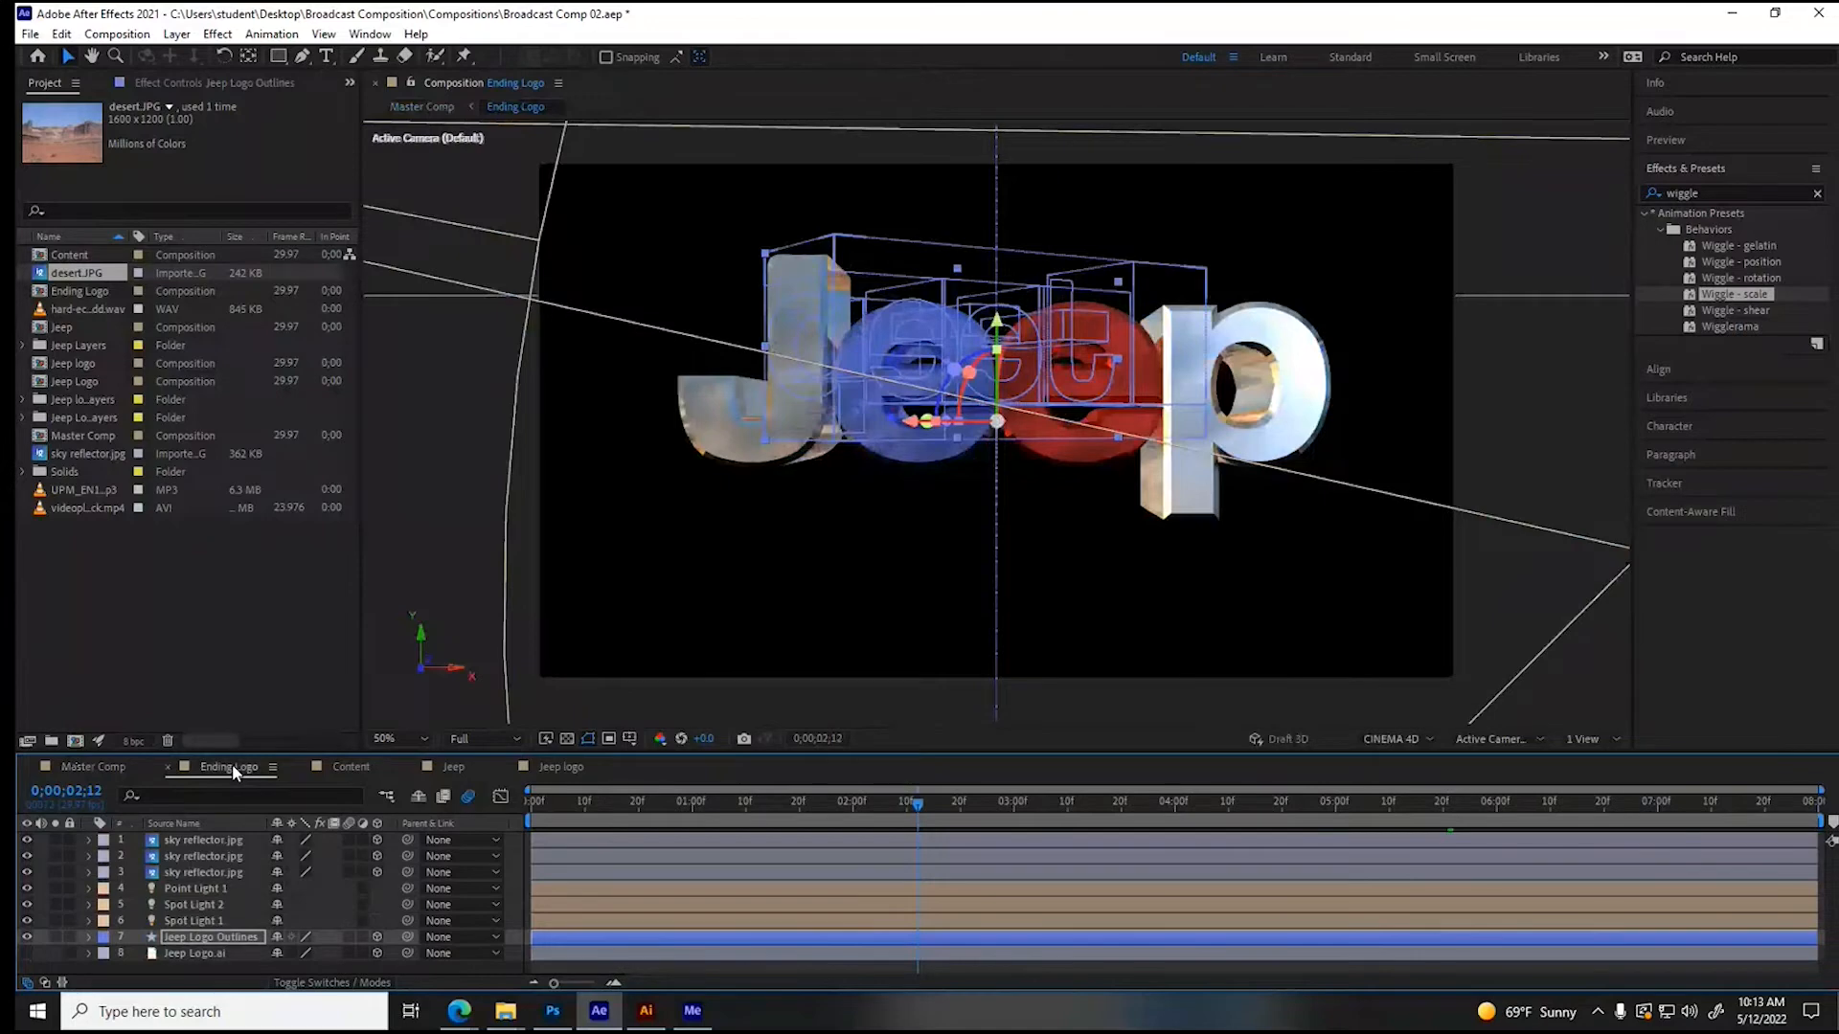
click(744, 808)
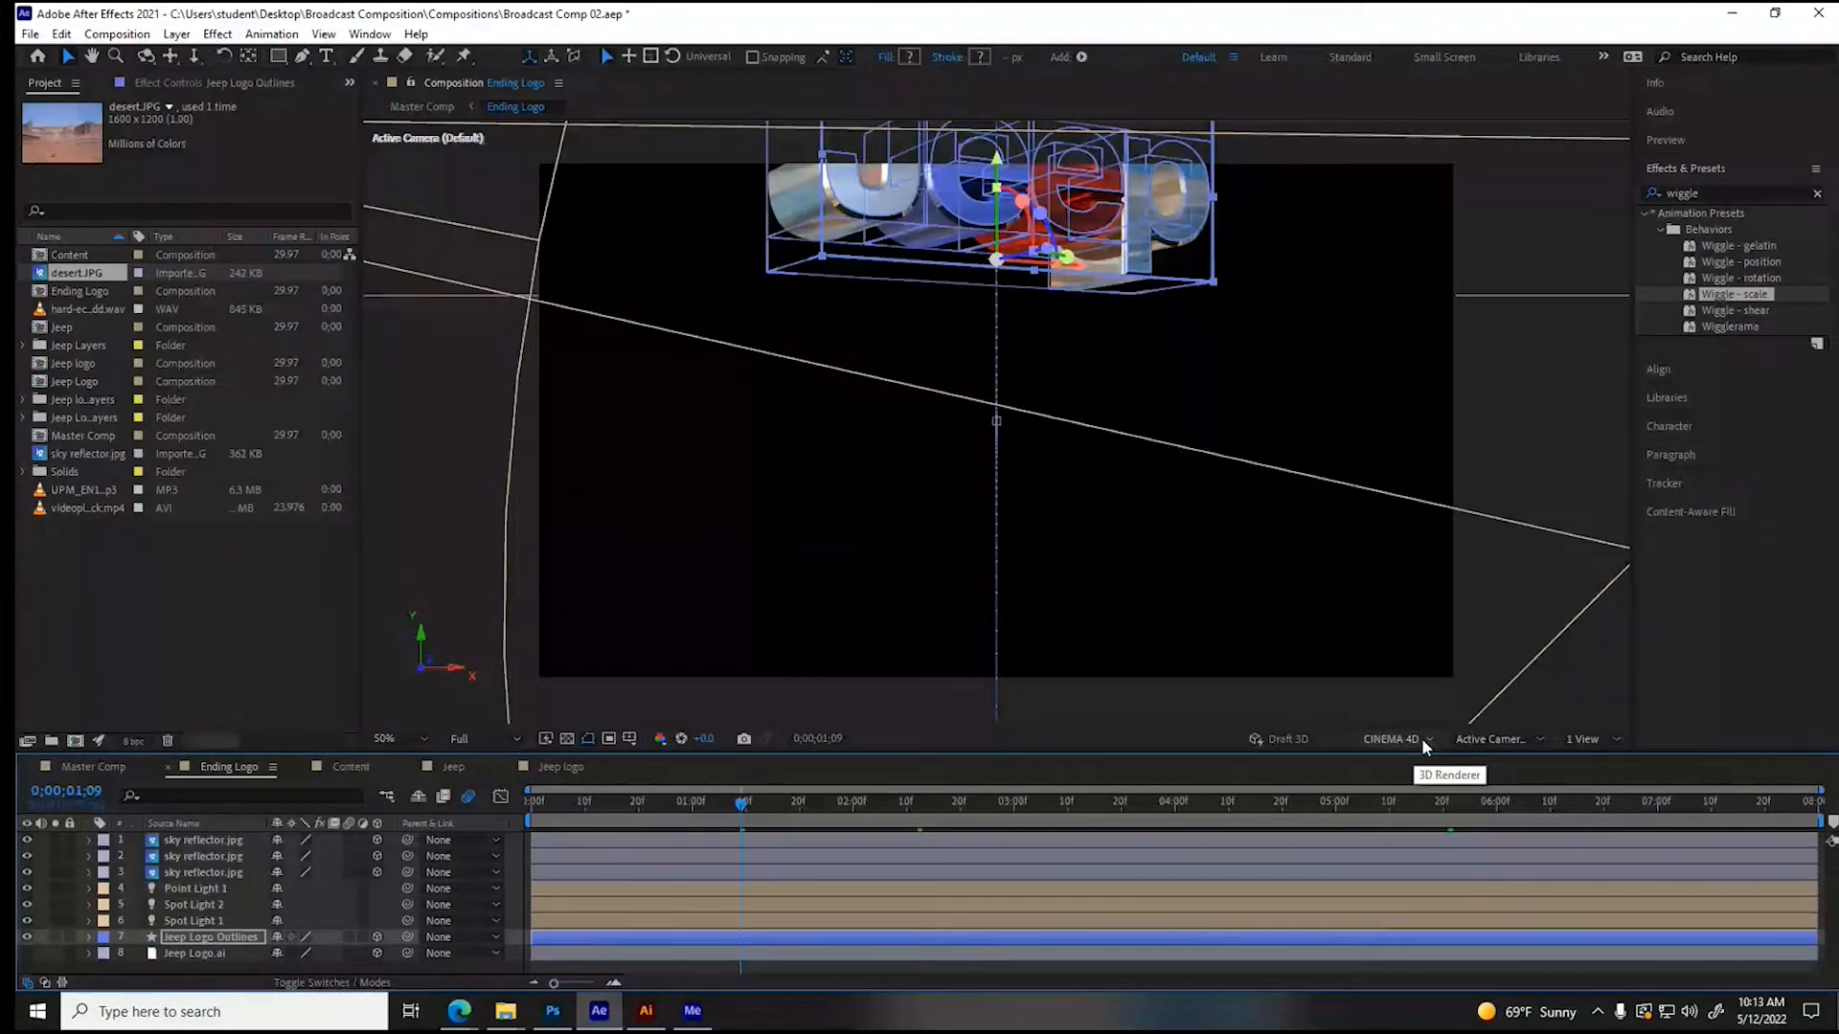
- Save the project and set up a pre-render of Ending Logo at Best quality, as AVI with RGB + Alpha and Import & Replace Usage
key(ctrl+s)
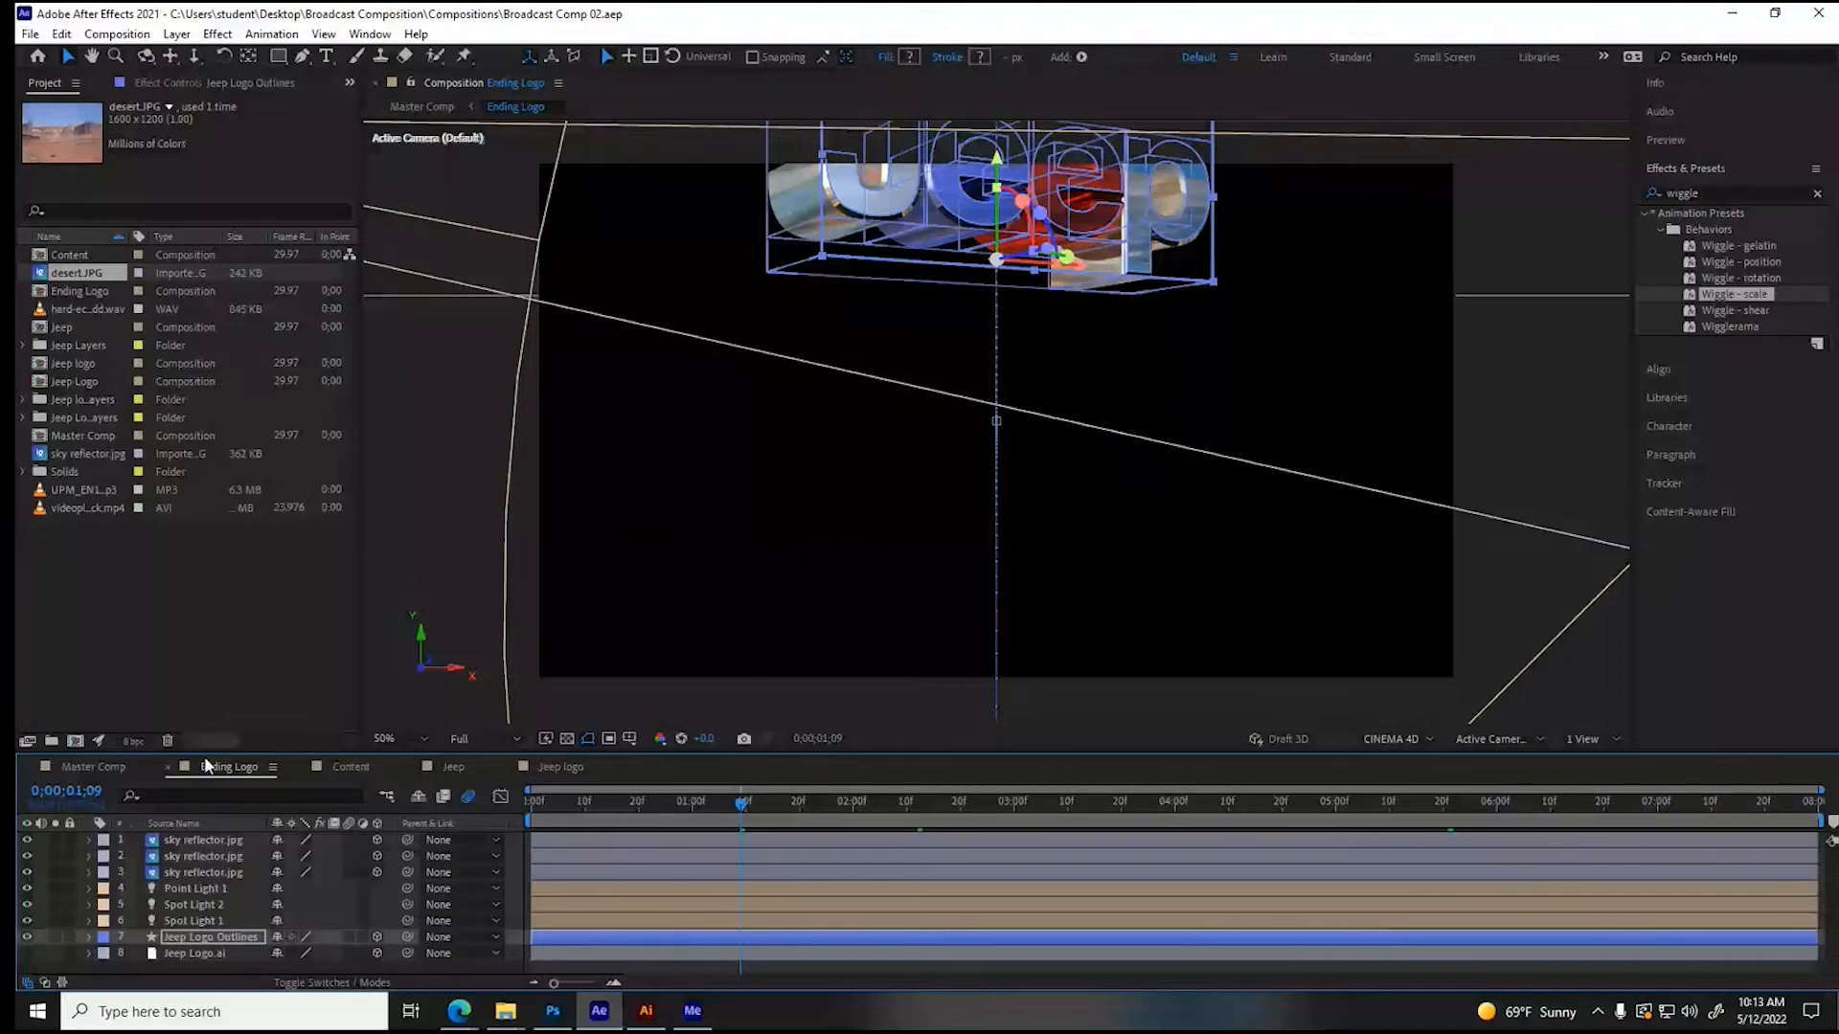
click(116, 34)
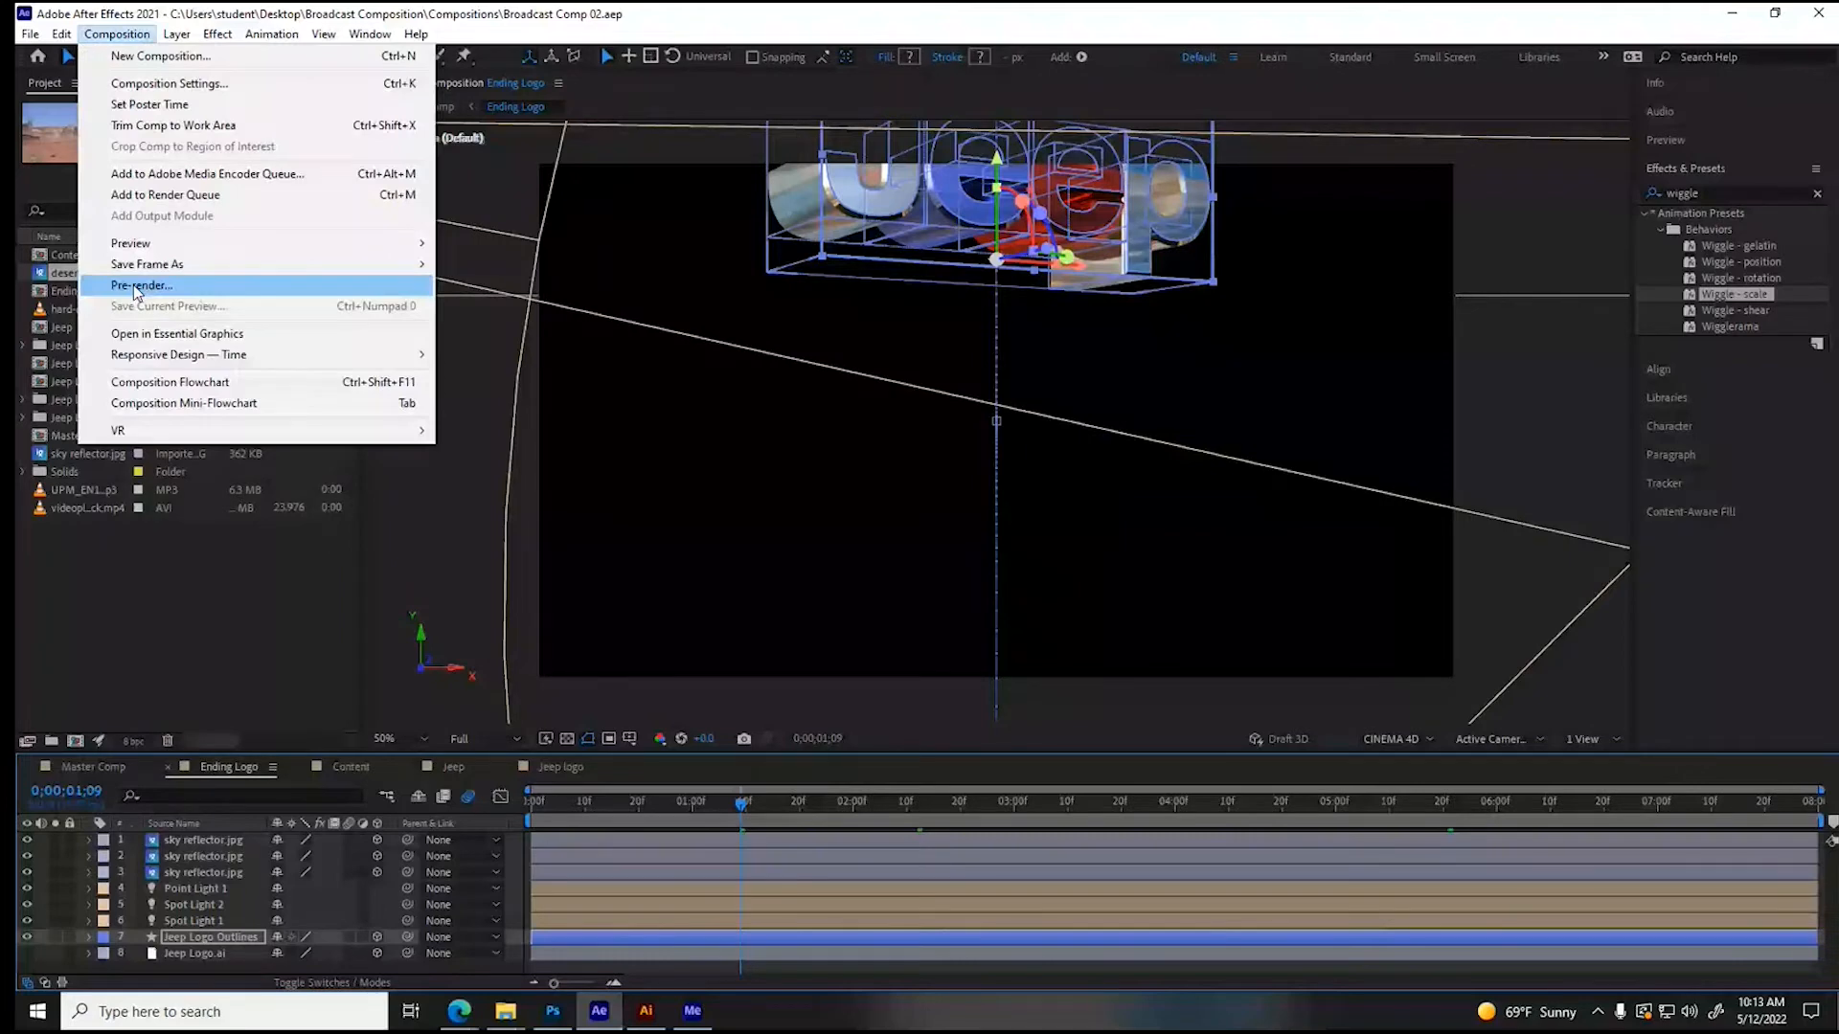
click(137, 286)
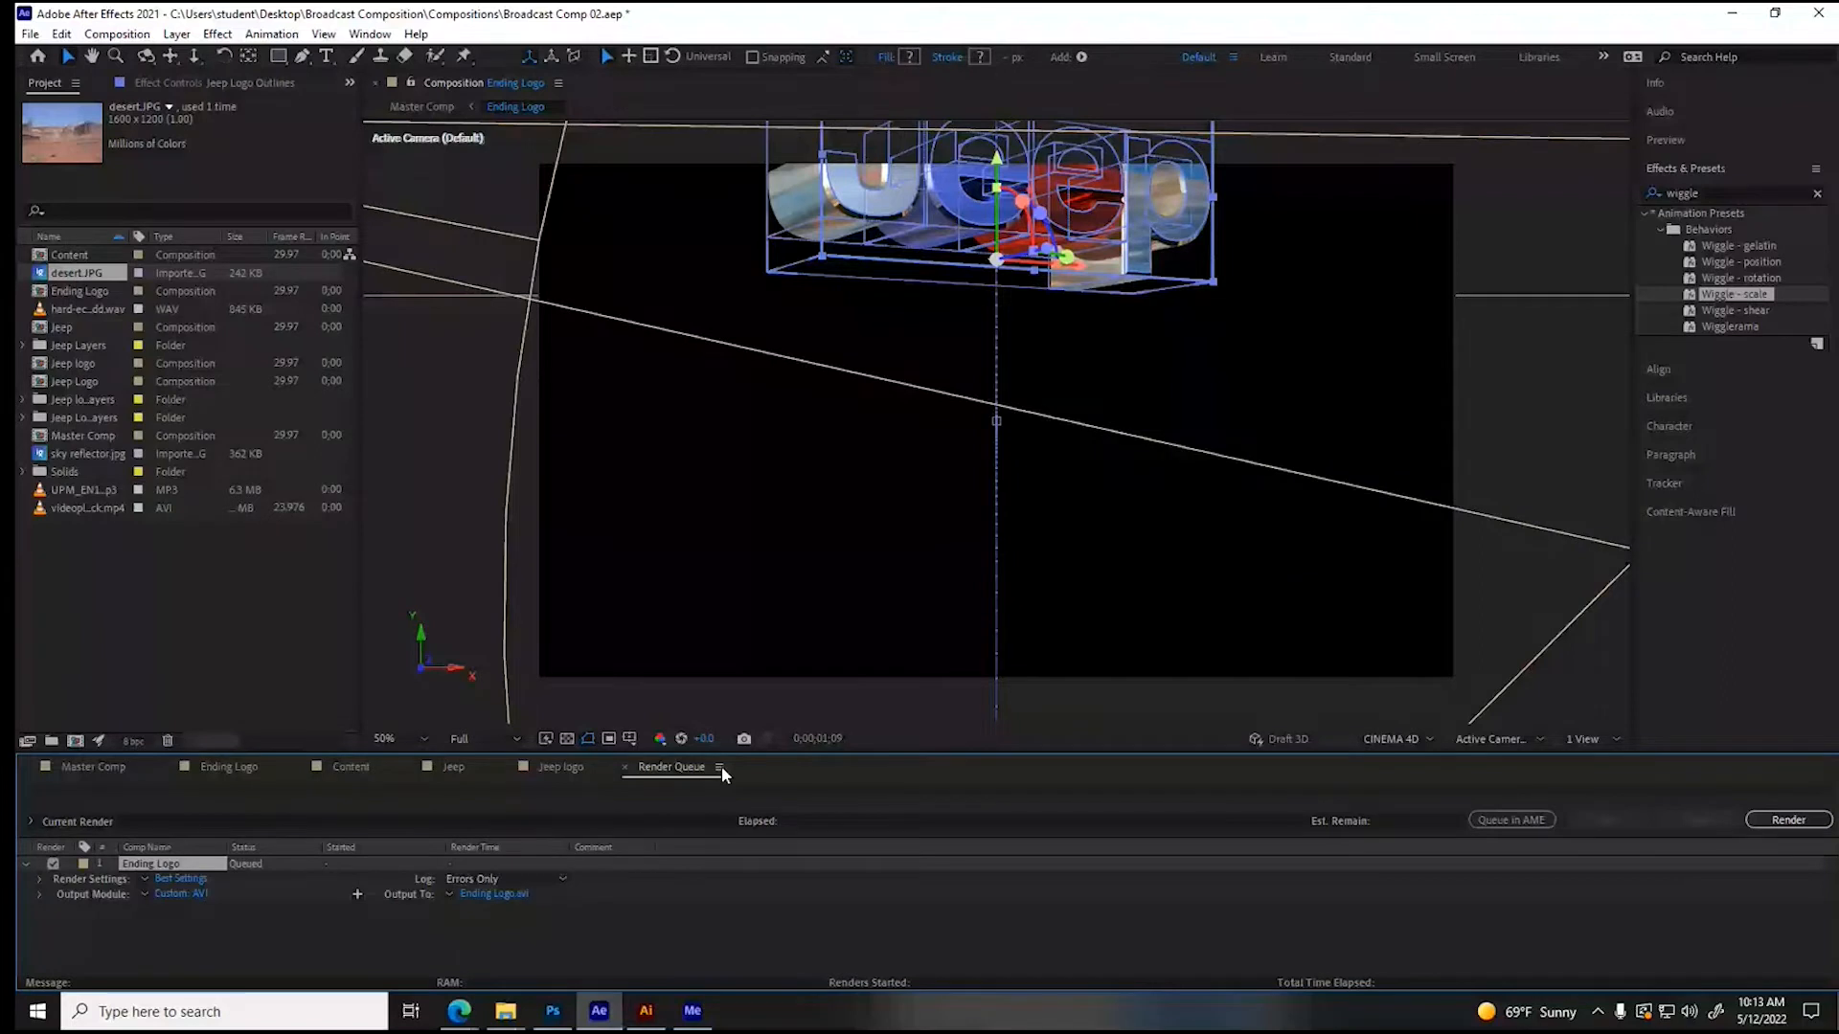
click(176, 879)
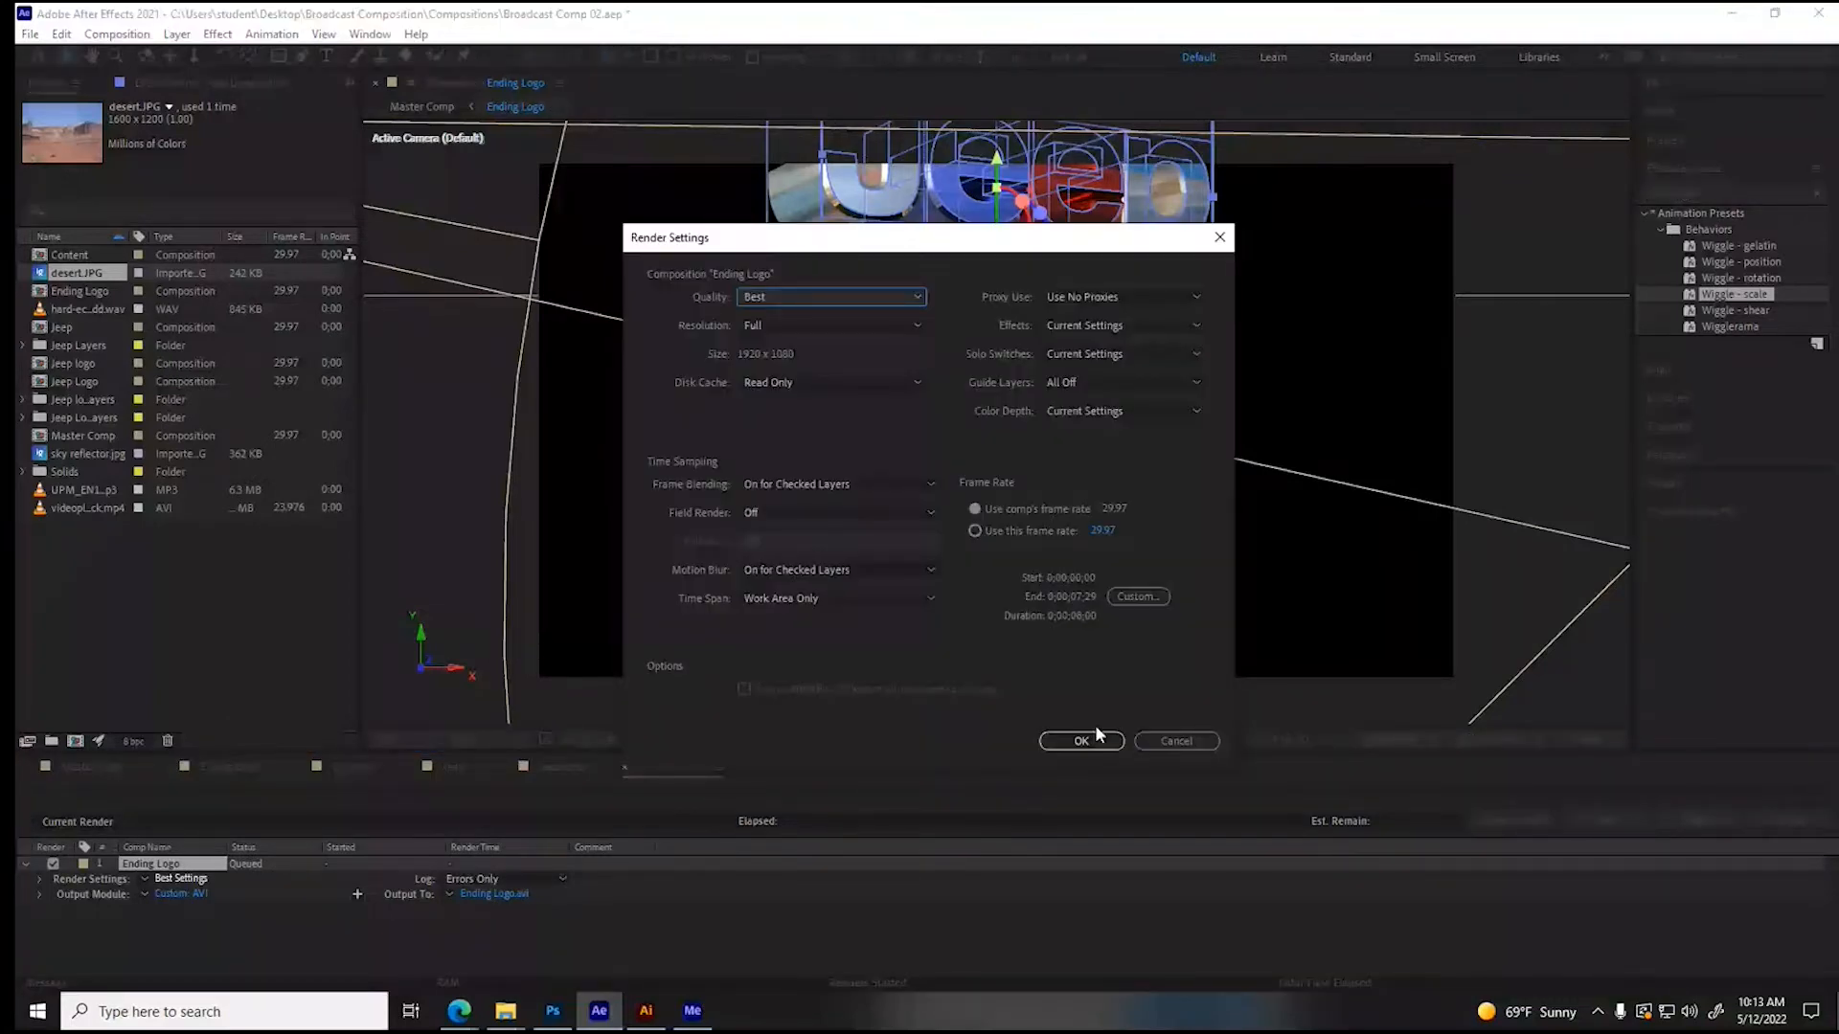
click(1080, 741)
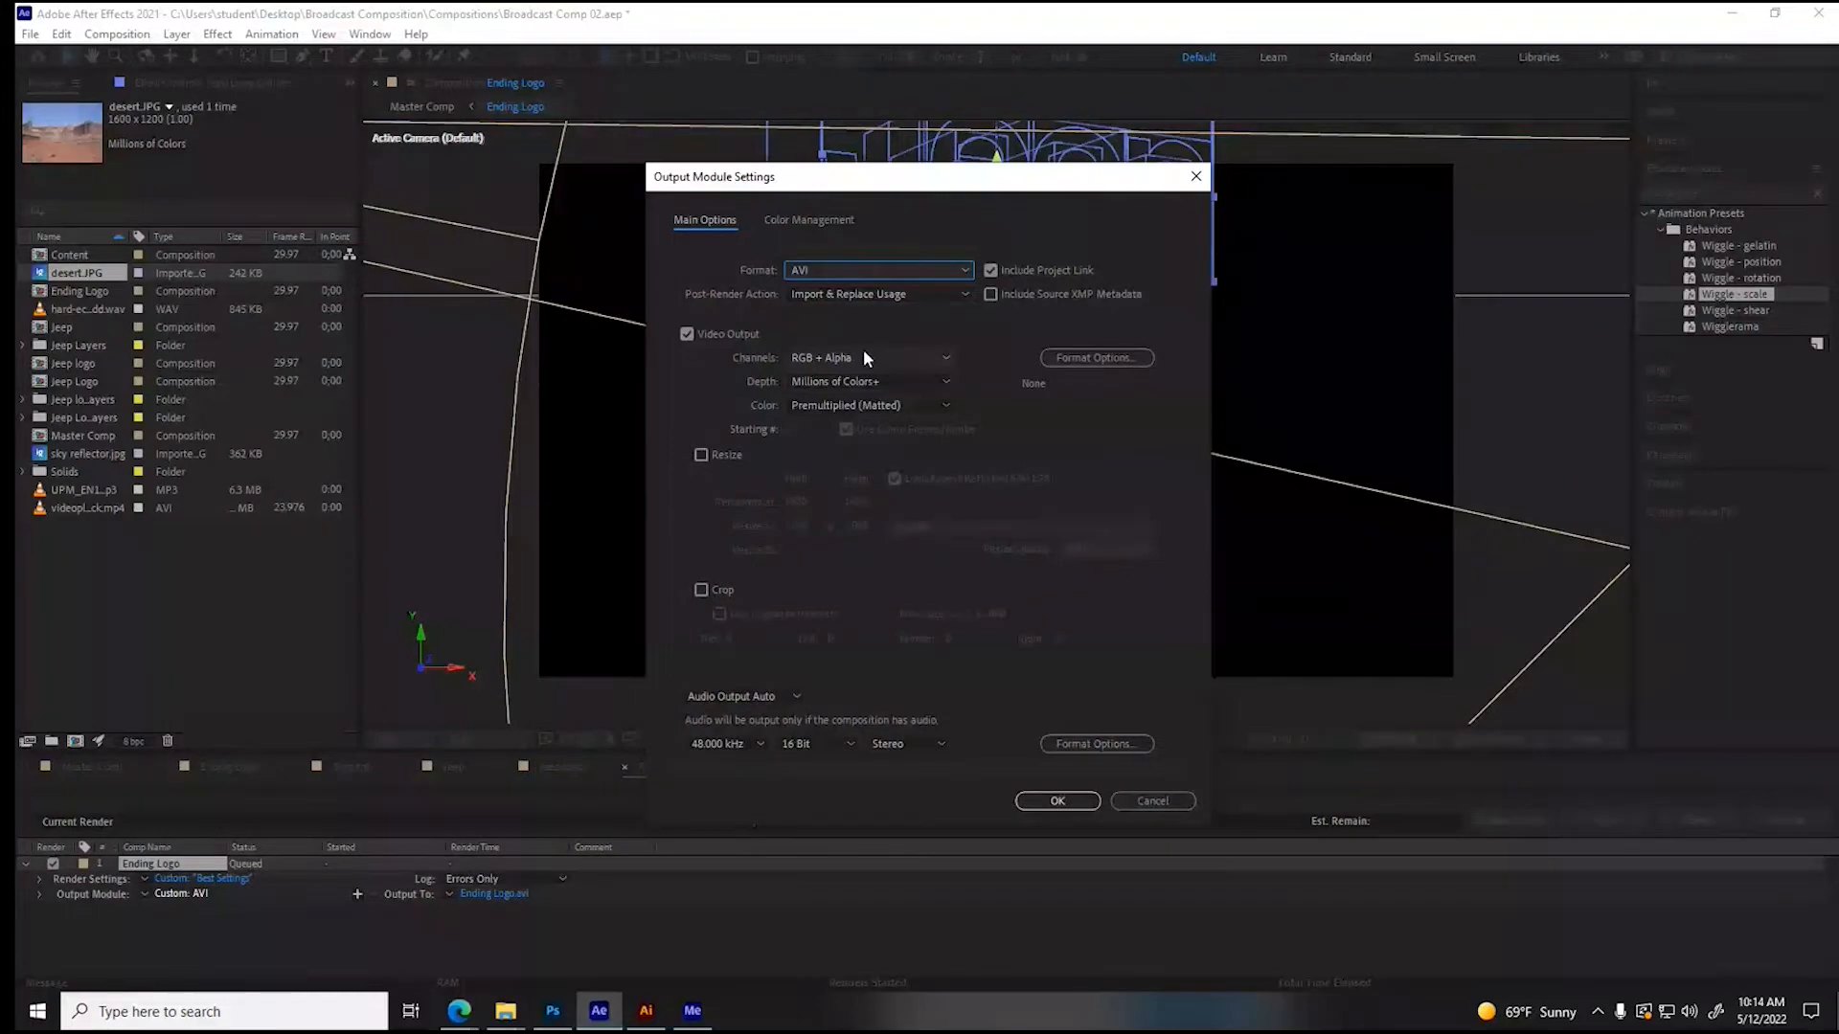
click(1057, 800)
- Set the output file to Ending Logo.avi in the desktop's Broadcast Composition\Assets folder and render it
click(514, 896)
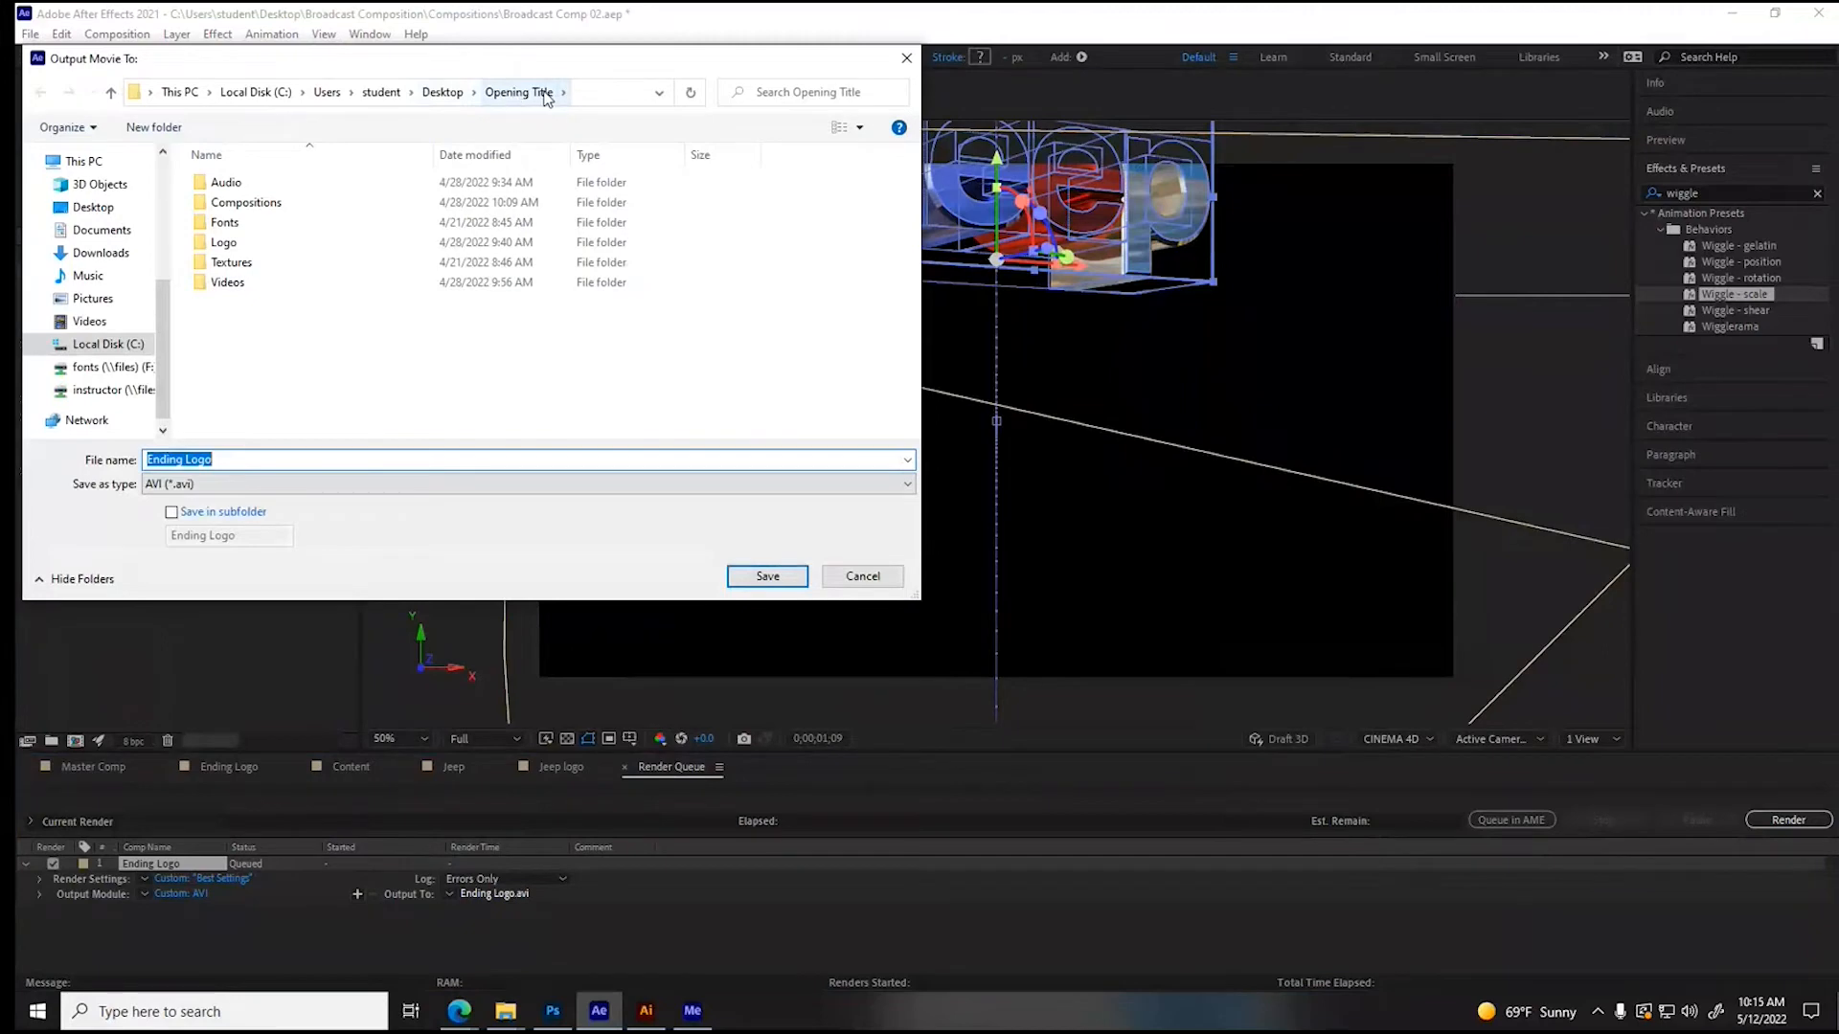
click(448, 96)
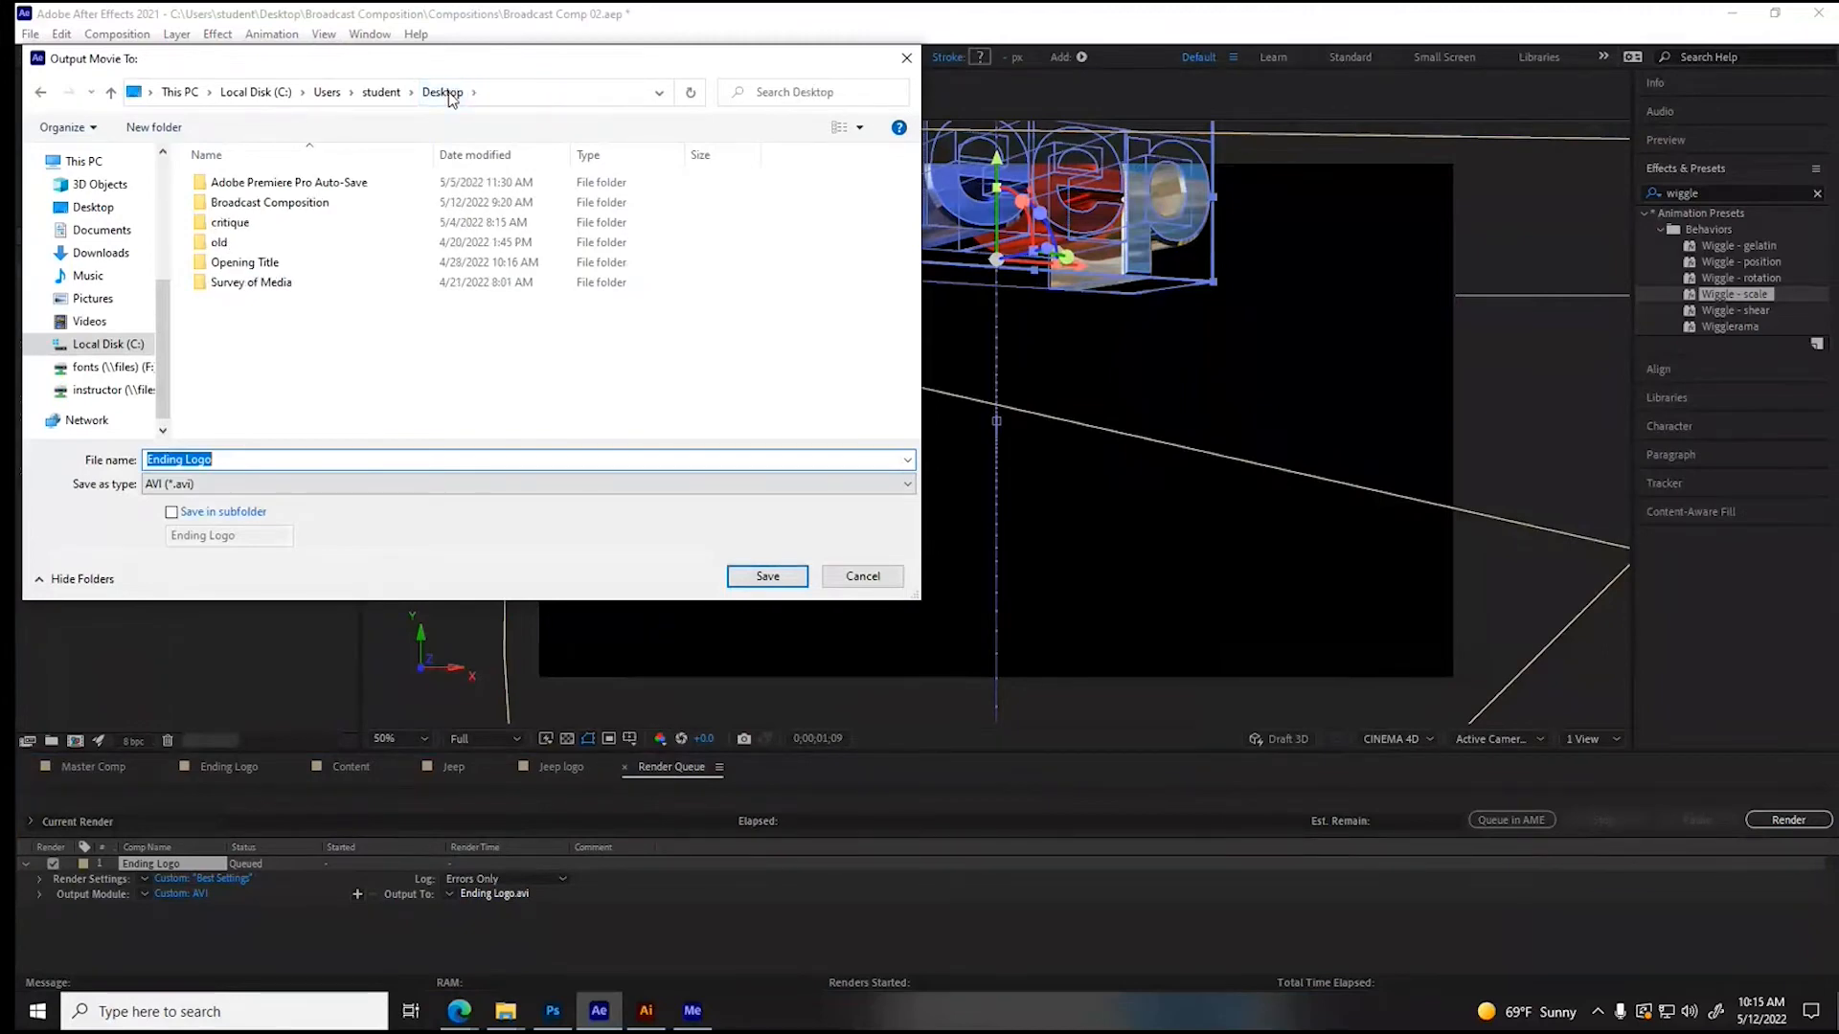
double_click(321, 198)
double_click(244, 183)
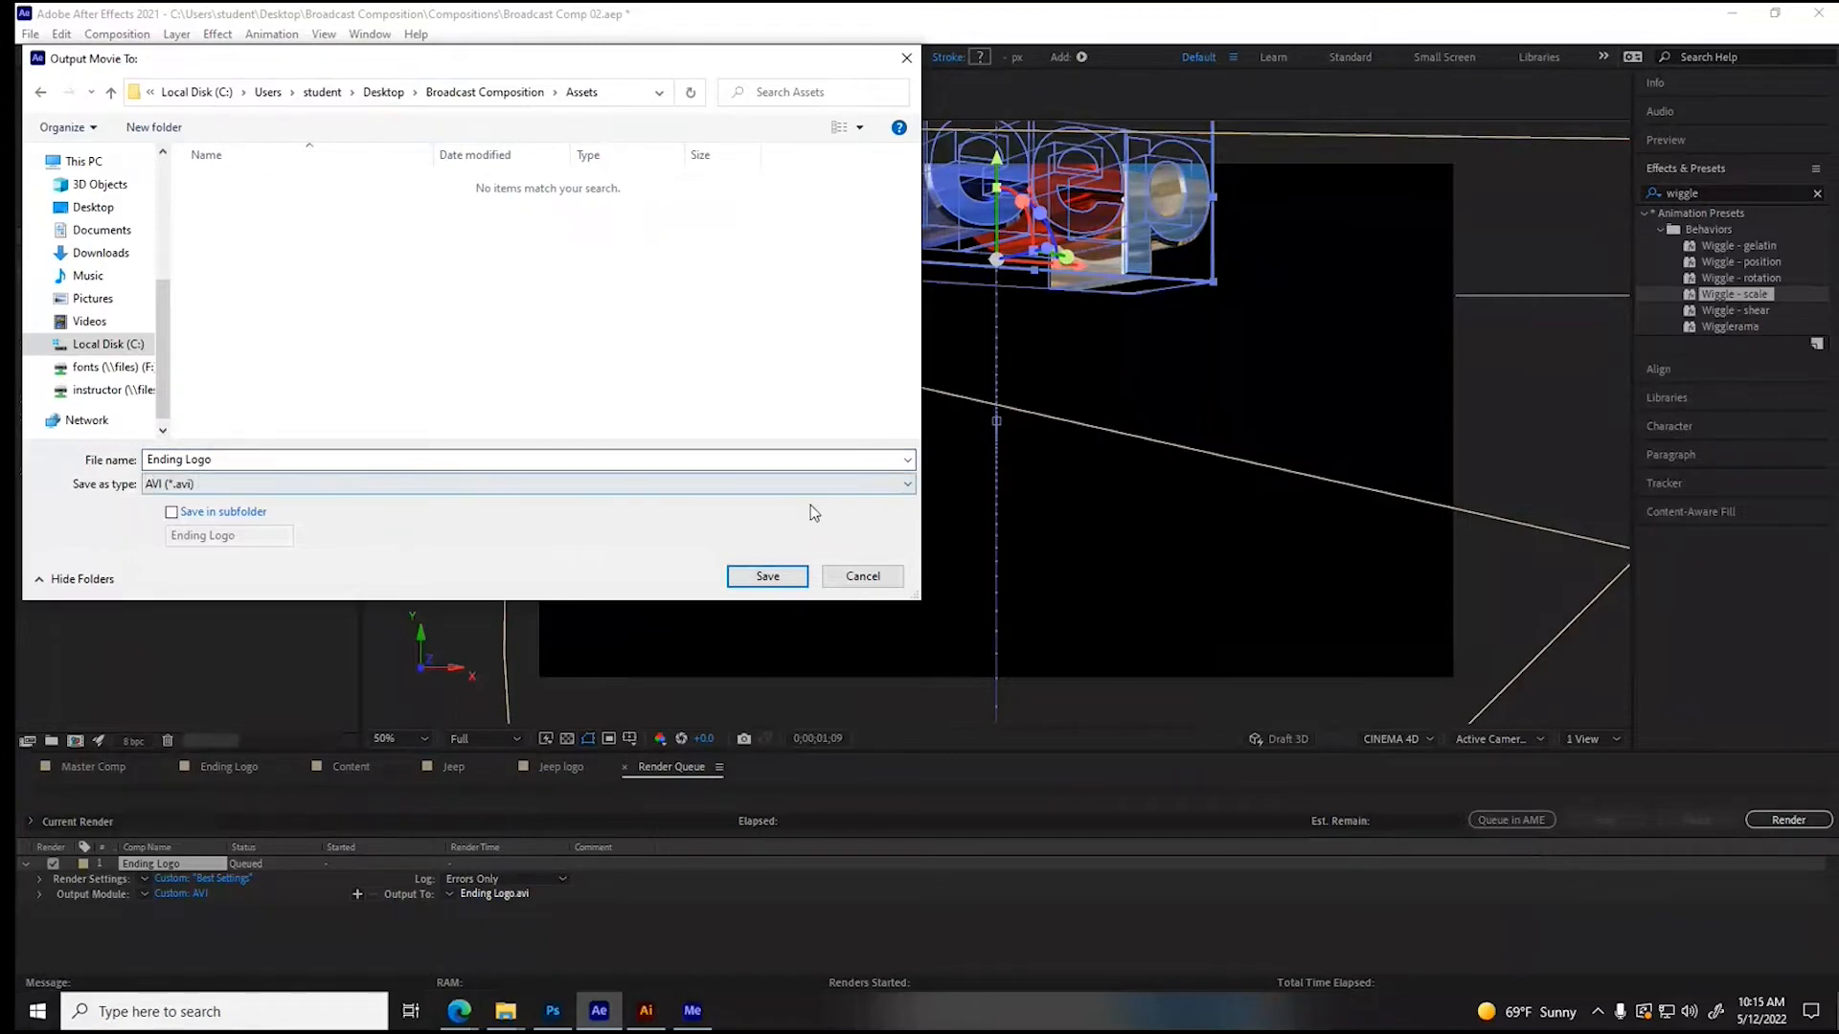
click(769, 575)
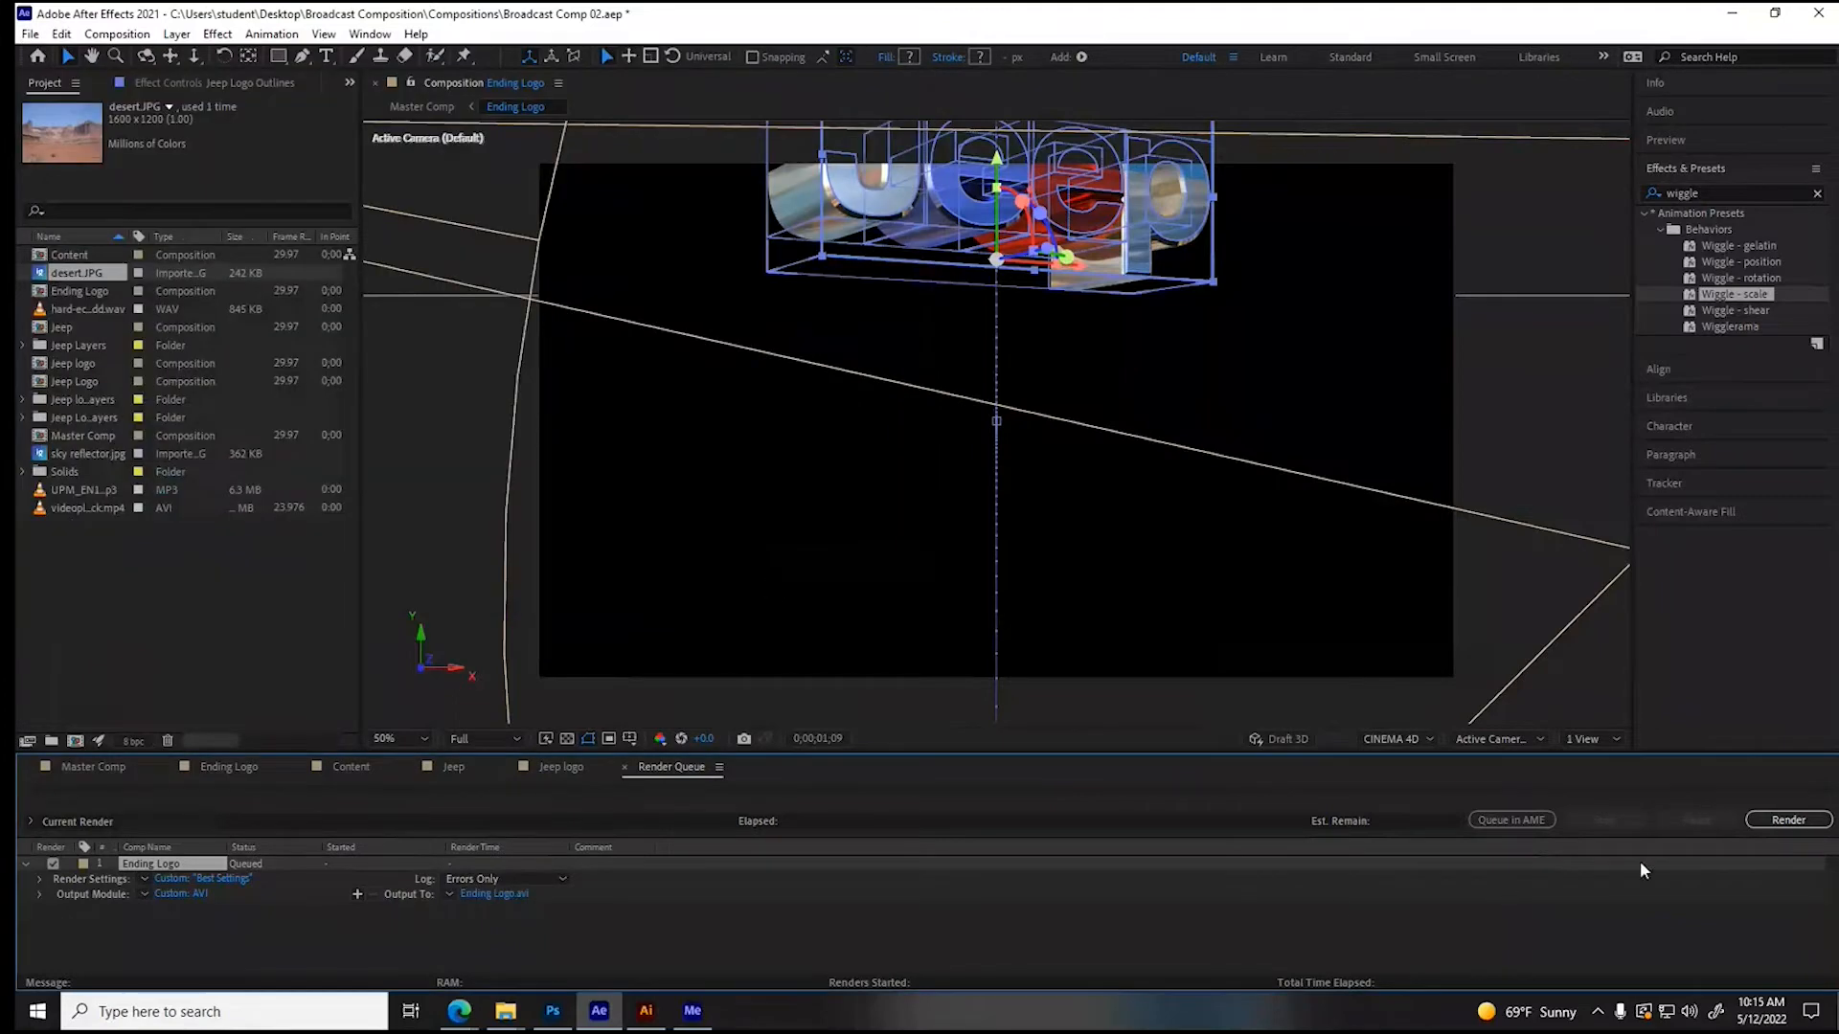
click(1788, 820)
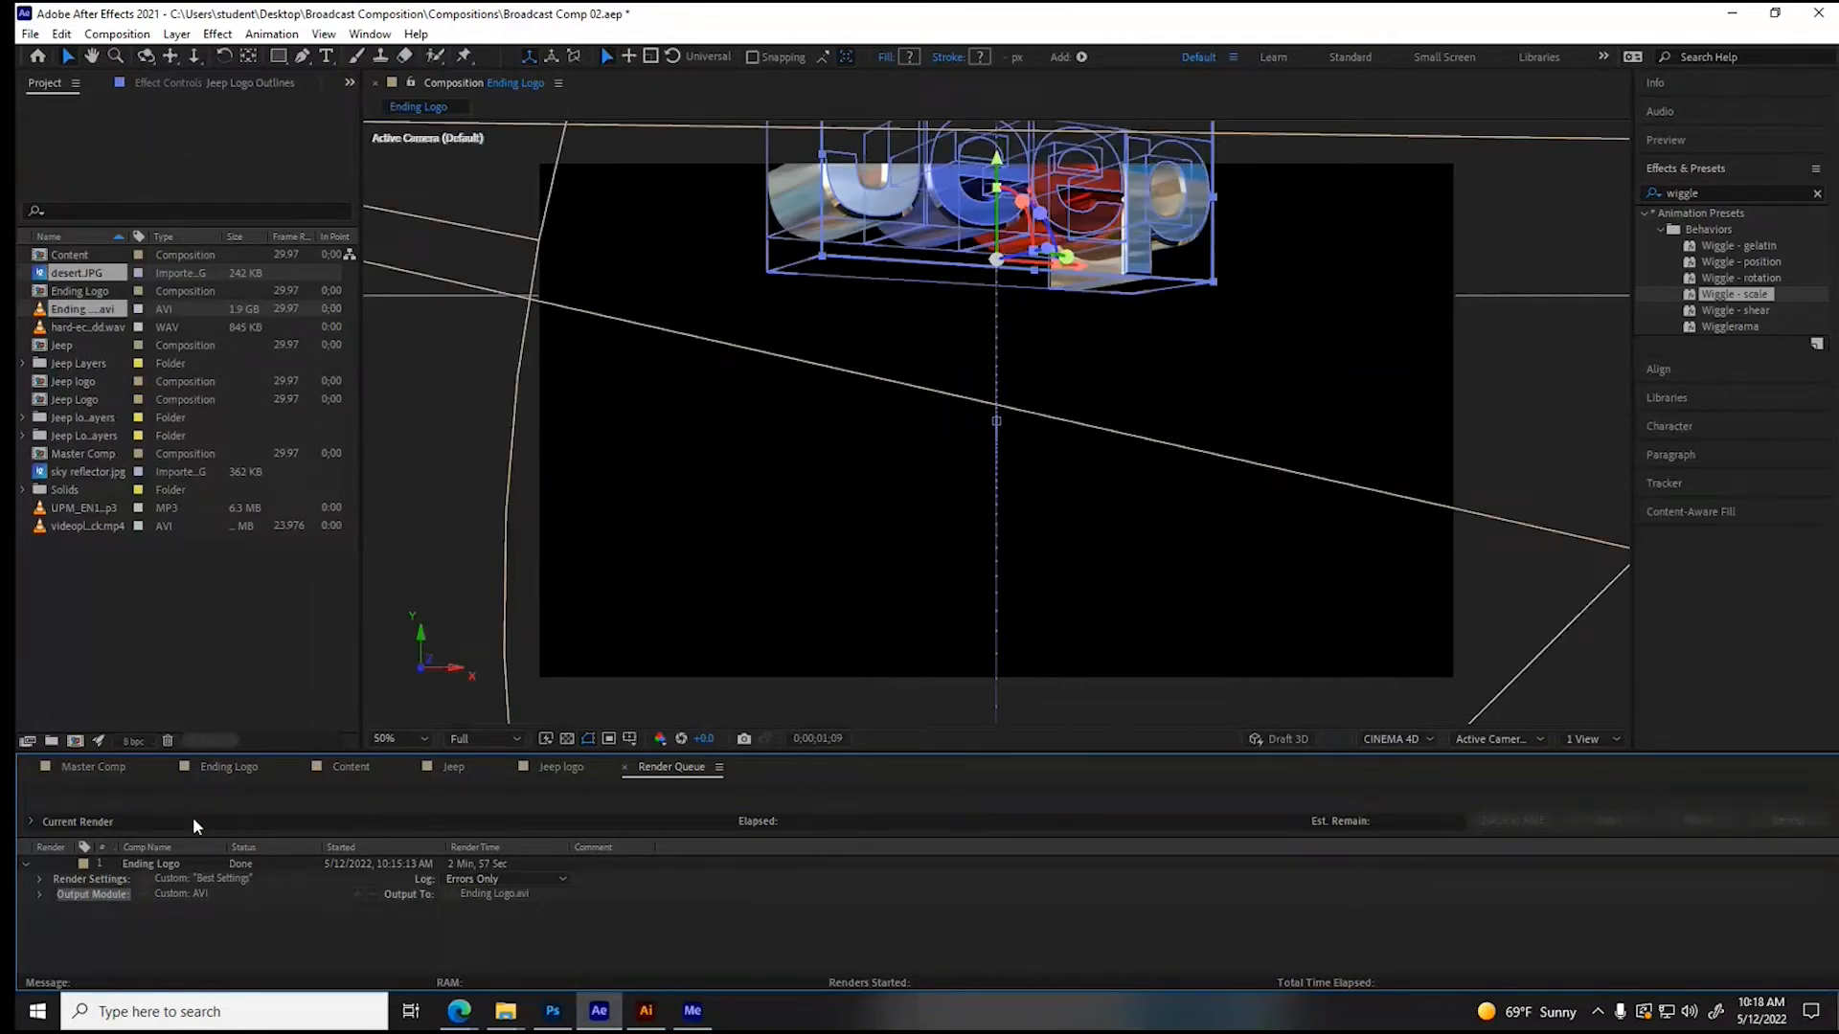
- Remove the finished Ending Logo item from the render queue and close the queue
click(156, 864)
key(Delete)
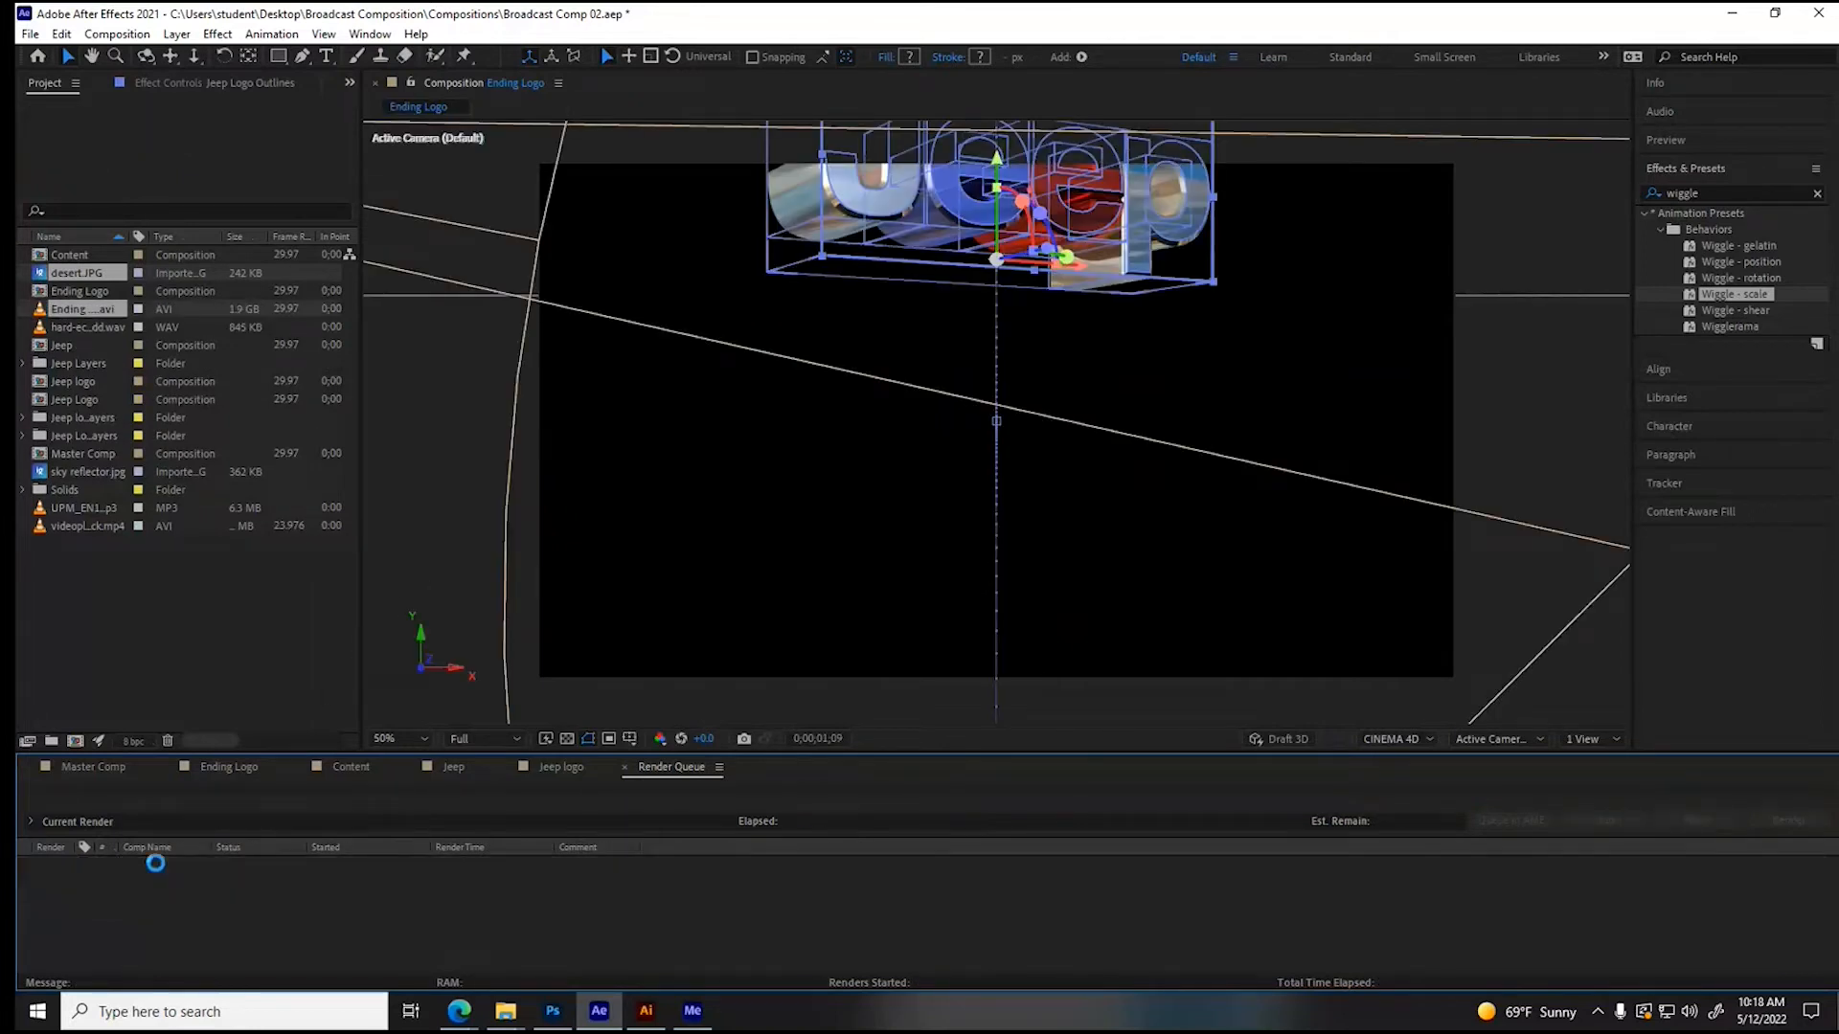
click(625, 768)
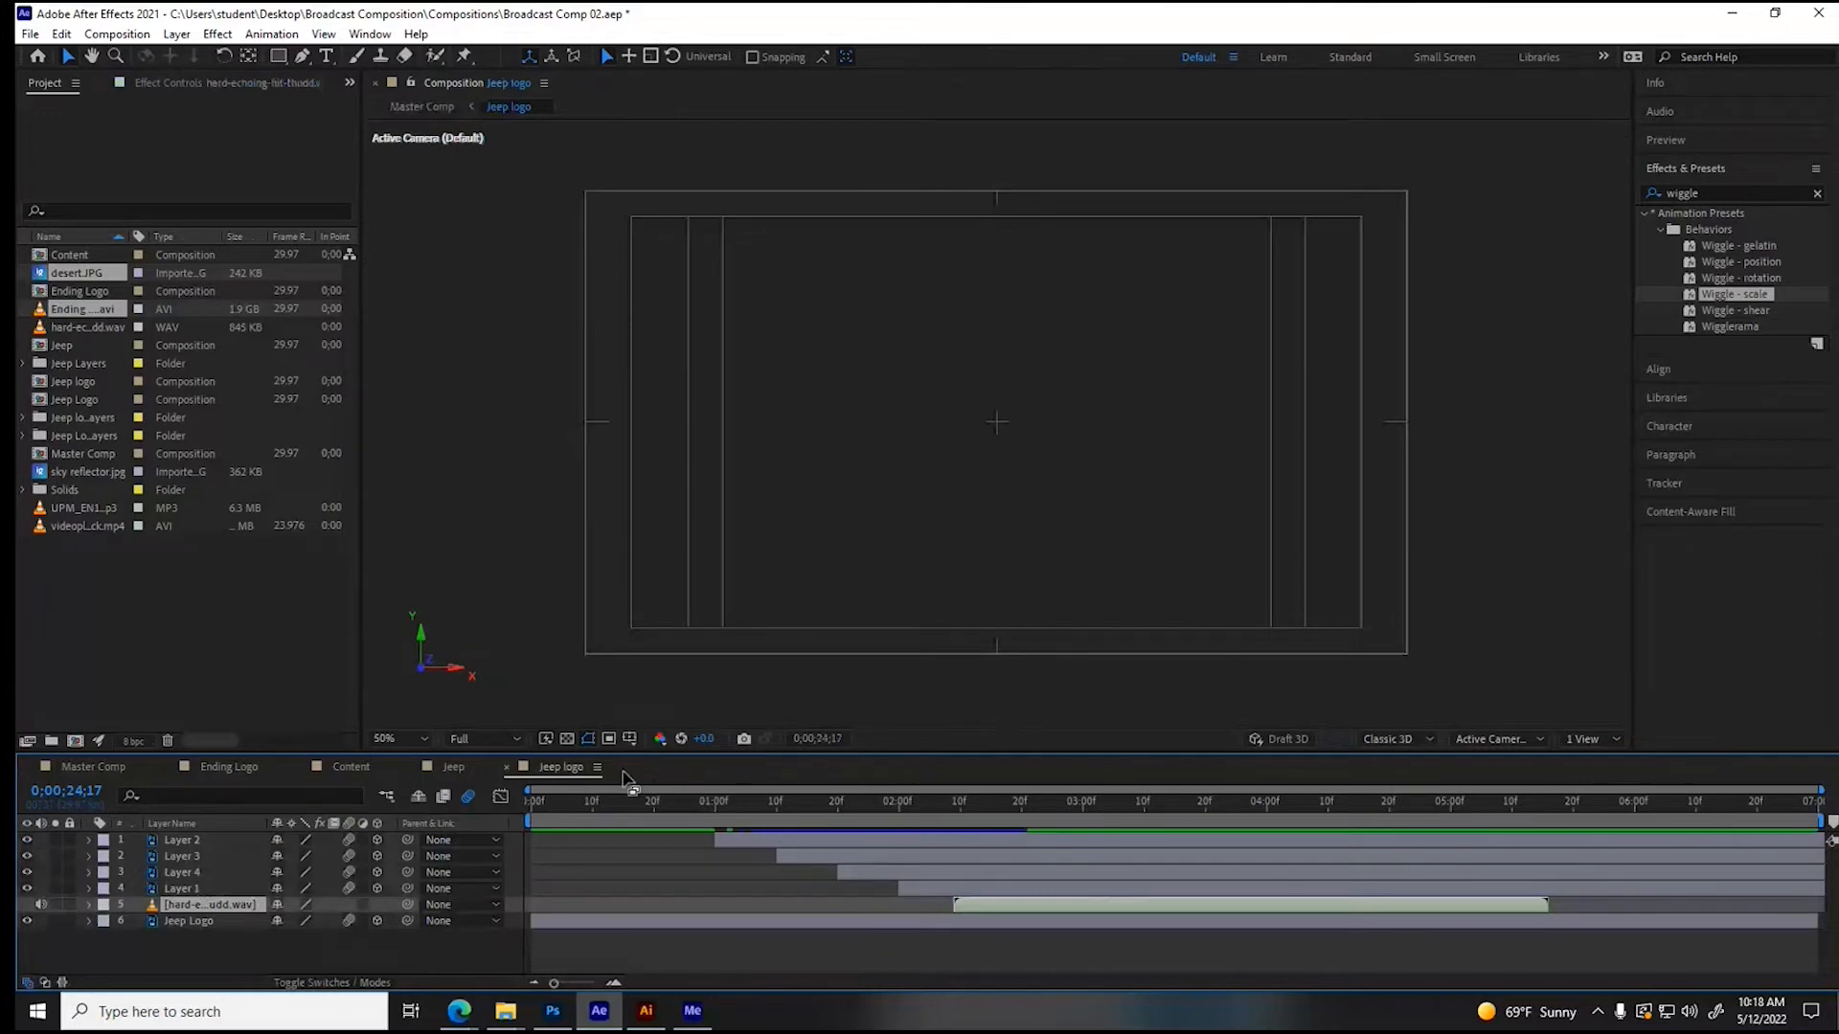
- Switch to Master Comp and scrub between about 22 and 25 seconds to check Ending Logo.avi over the desert scene
click(165, 769)
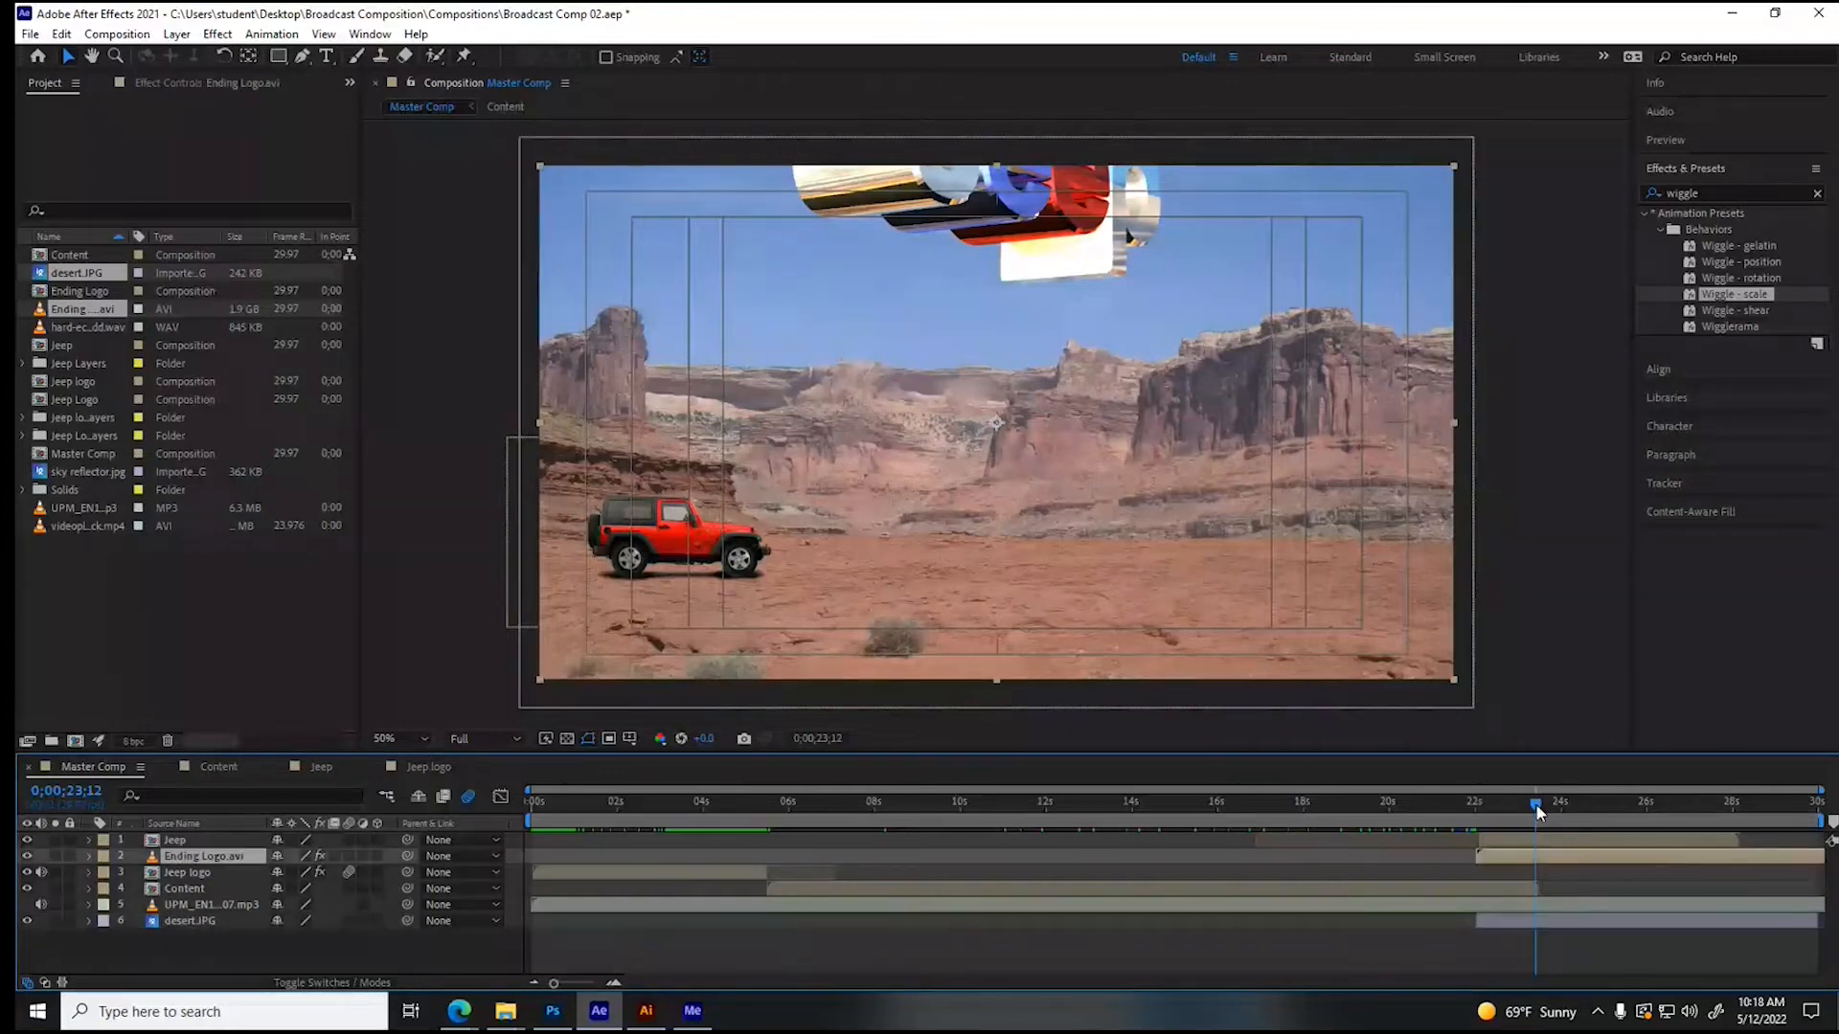
drag(1536, 804, 1592, 800)
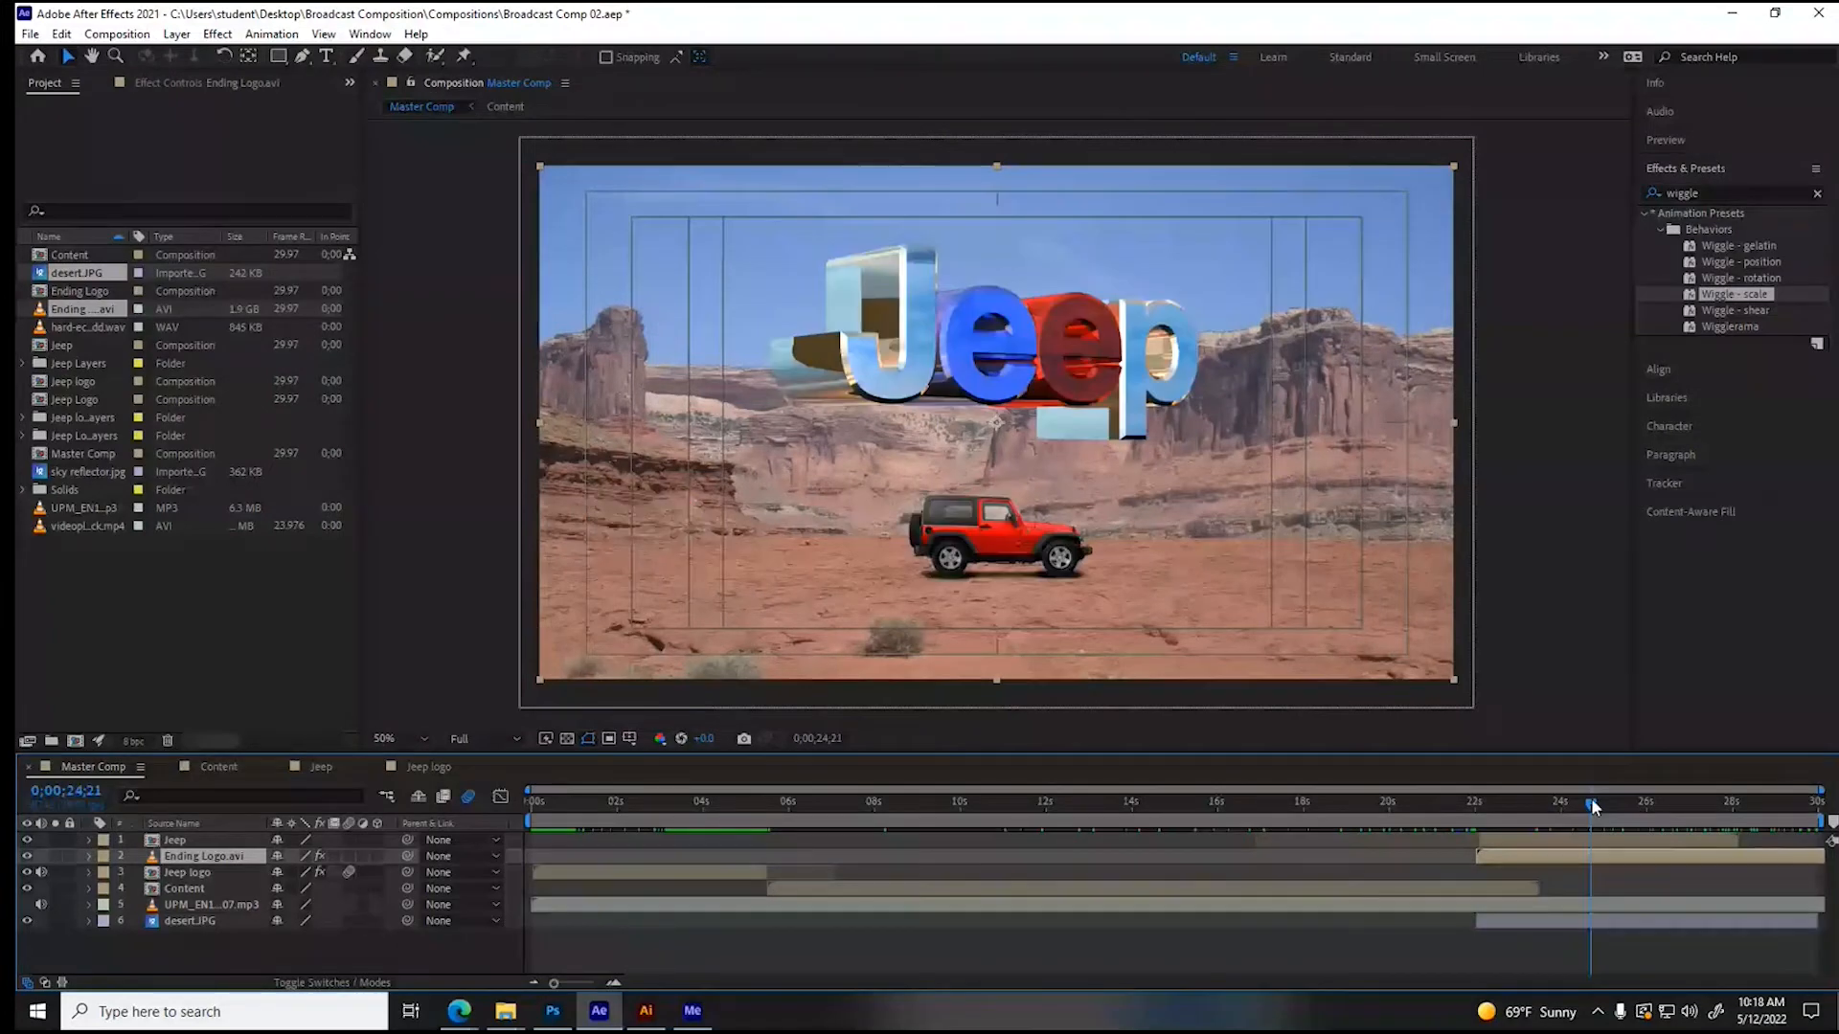
drag(1593, 806, 1475, 802)
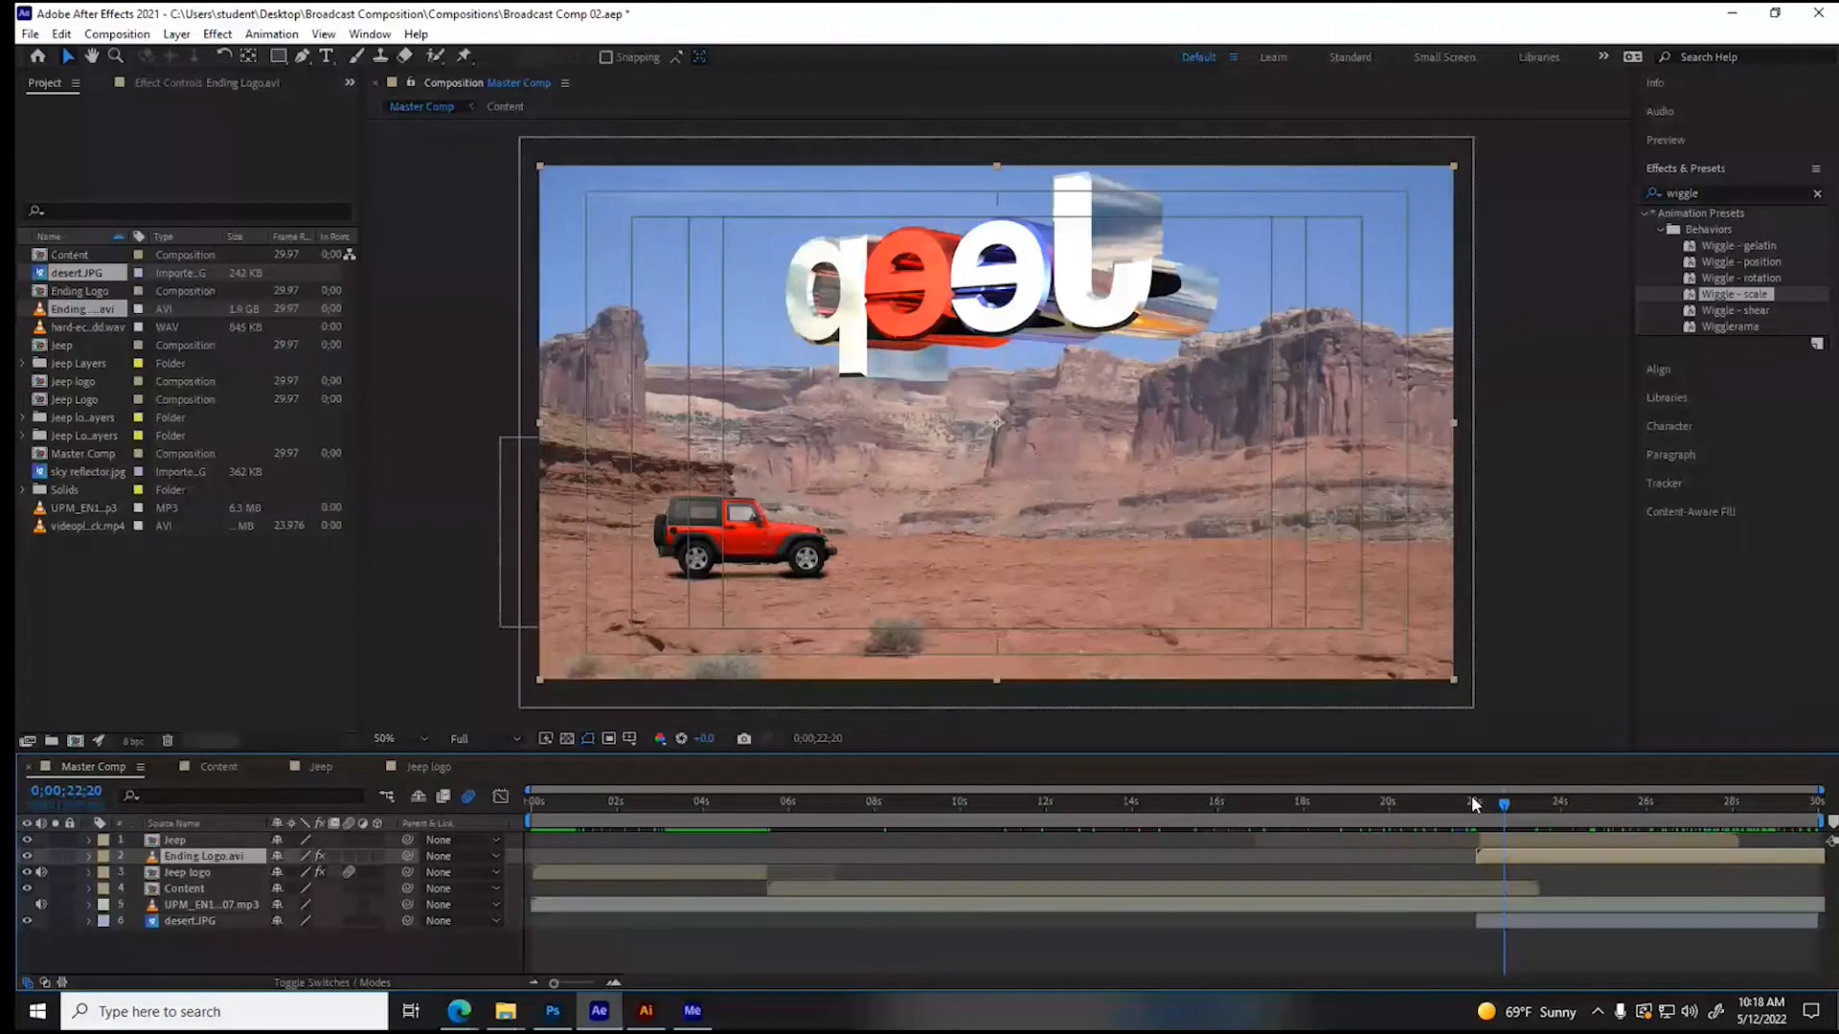
- Set the Master Comp's preview resolution to Quarter and play the comp from its first frame
drag(1471, 797, 530, 802)
click(480, 737)
click(492, 668)
key(space)
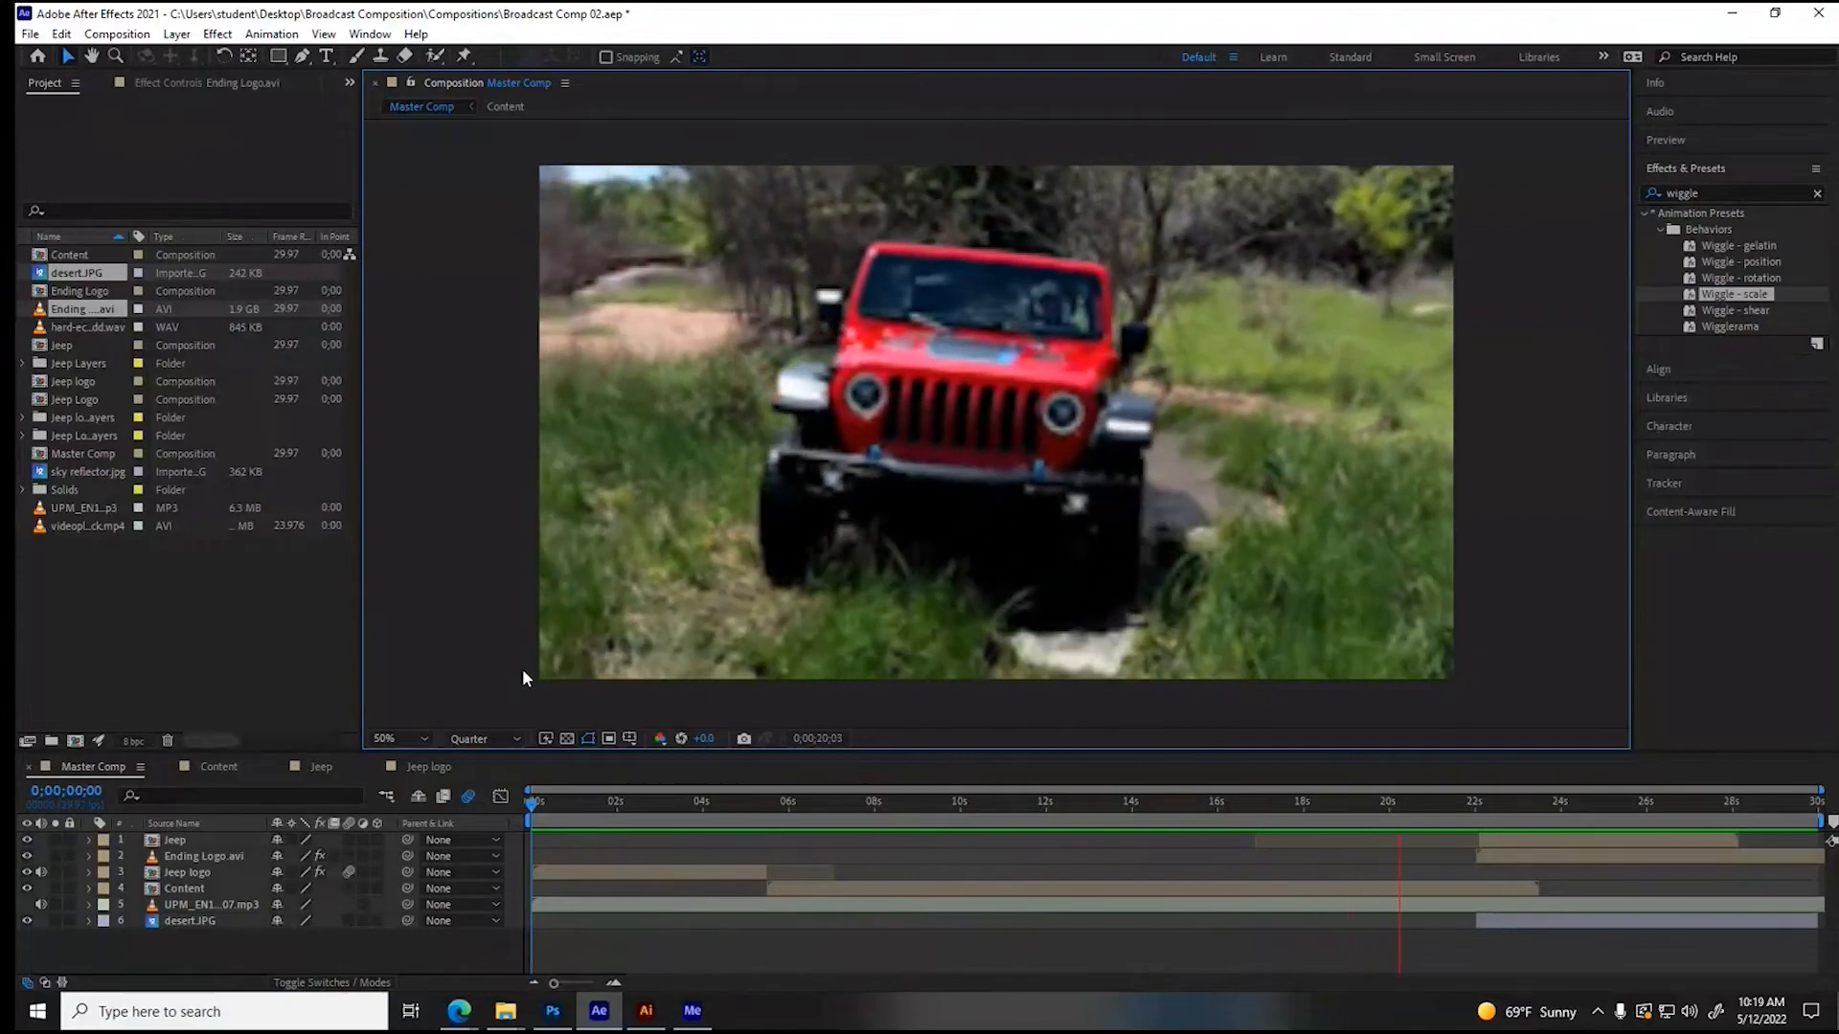
click(1728, 193)
key(BackSpace)
key(BackSpace)
key(BackSpace)
key(BackSpace)
key(BackSpace)
key(BackSpace)
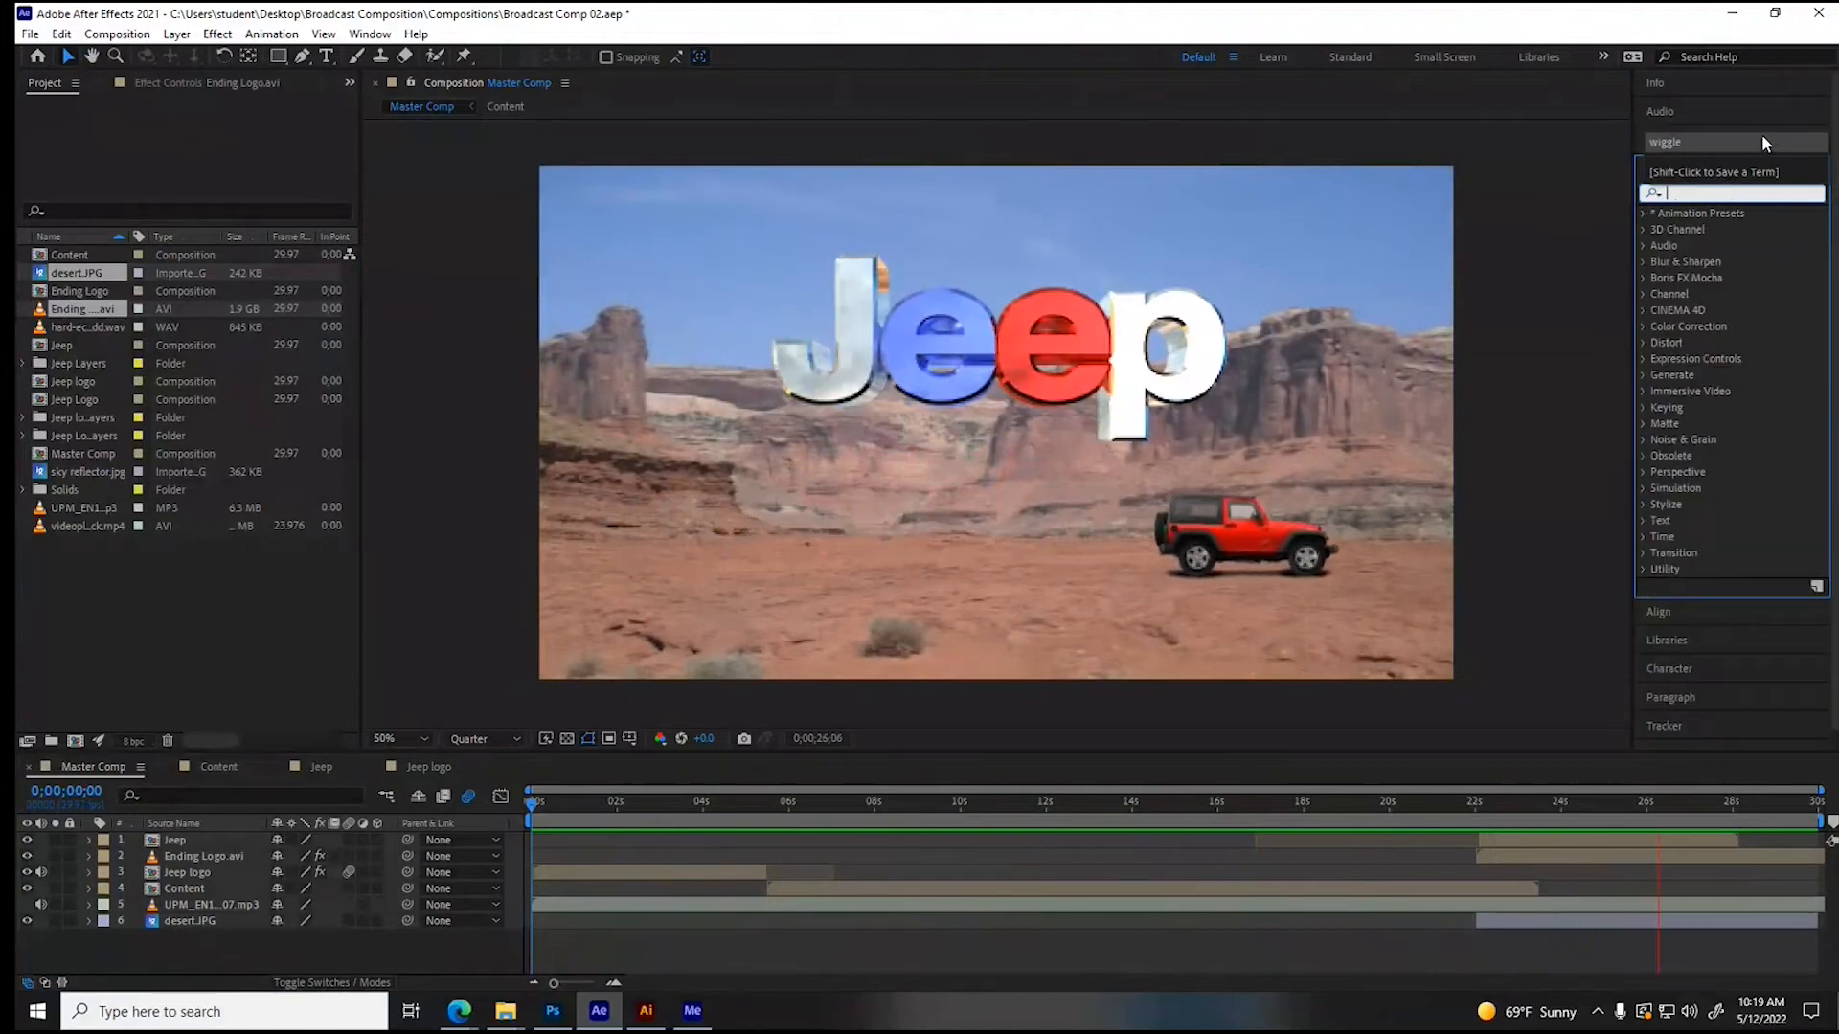
click(1715, 142)
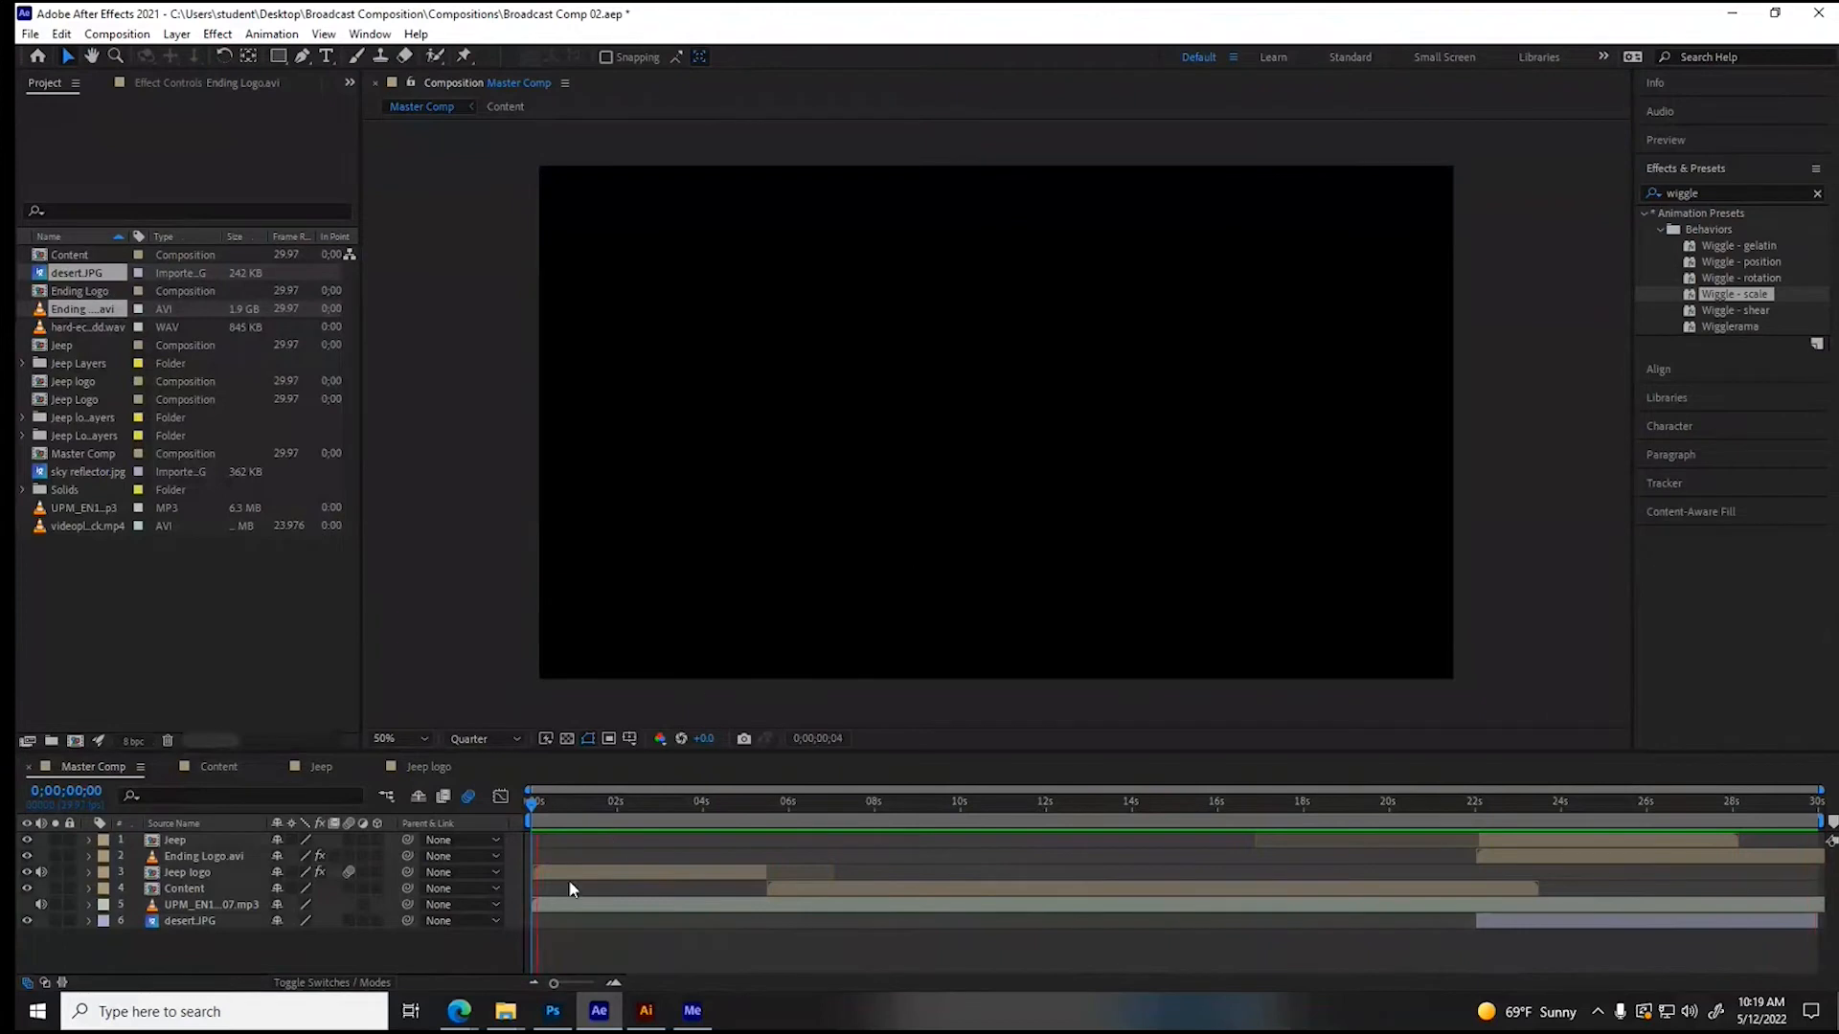
- Stop the playback, reveal the UPM music layer's audio waveform, and scrub from the start to about 0;00;02;21
key(space)
drag(573, 804, 502, 809)
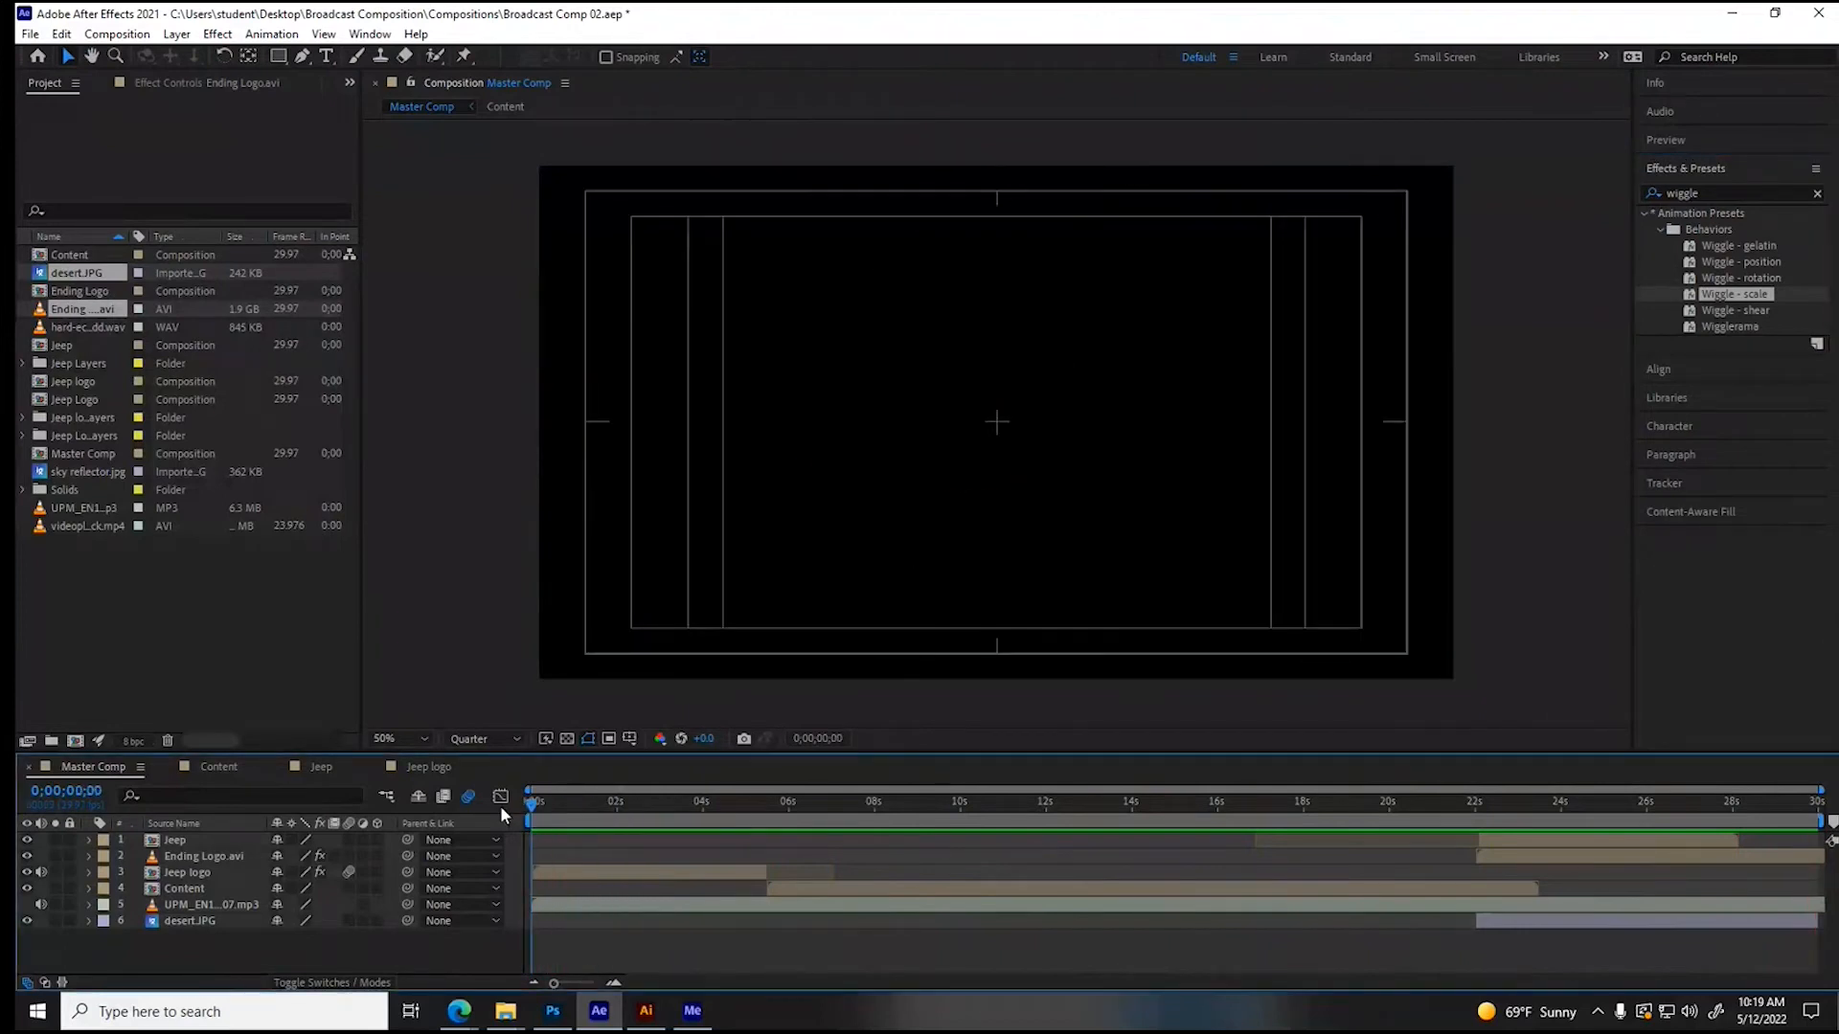
click(169, 909)
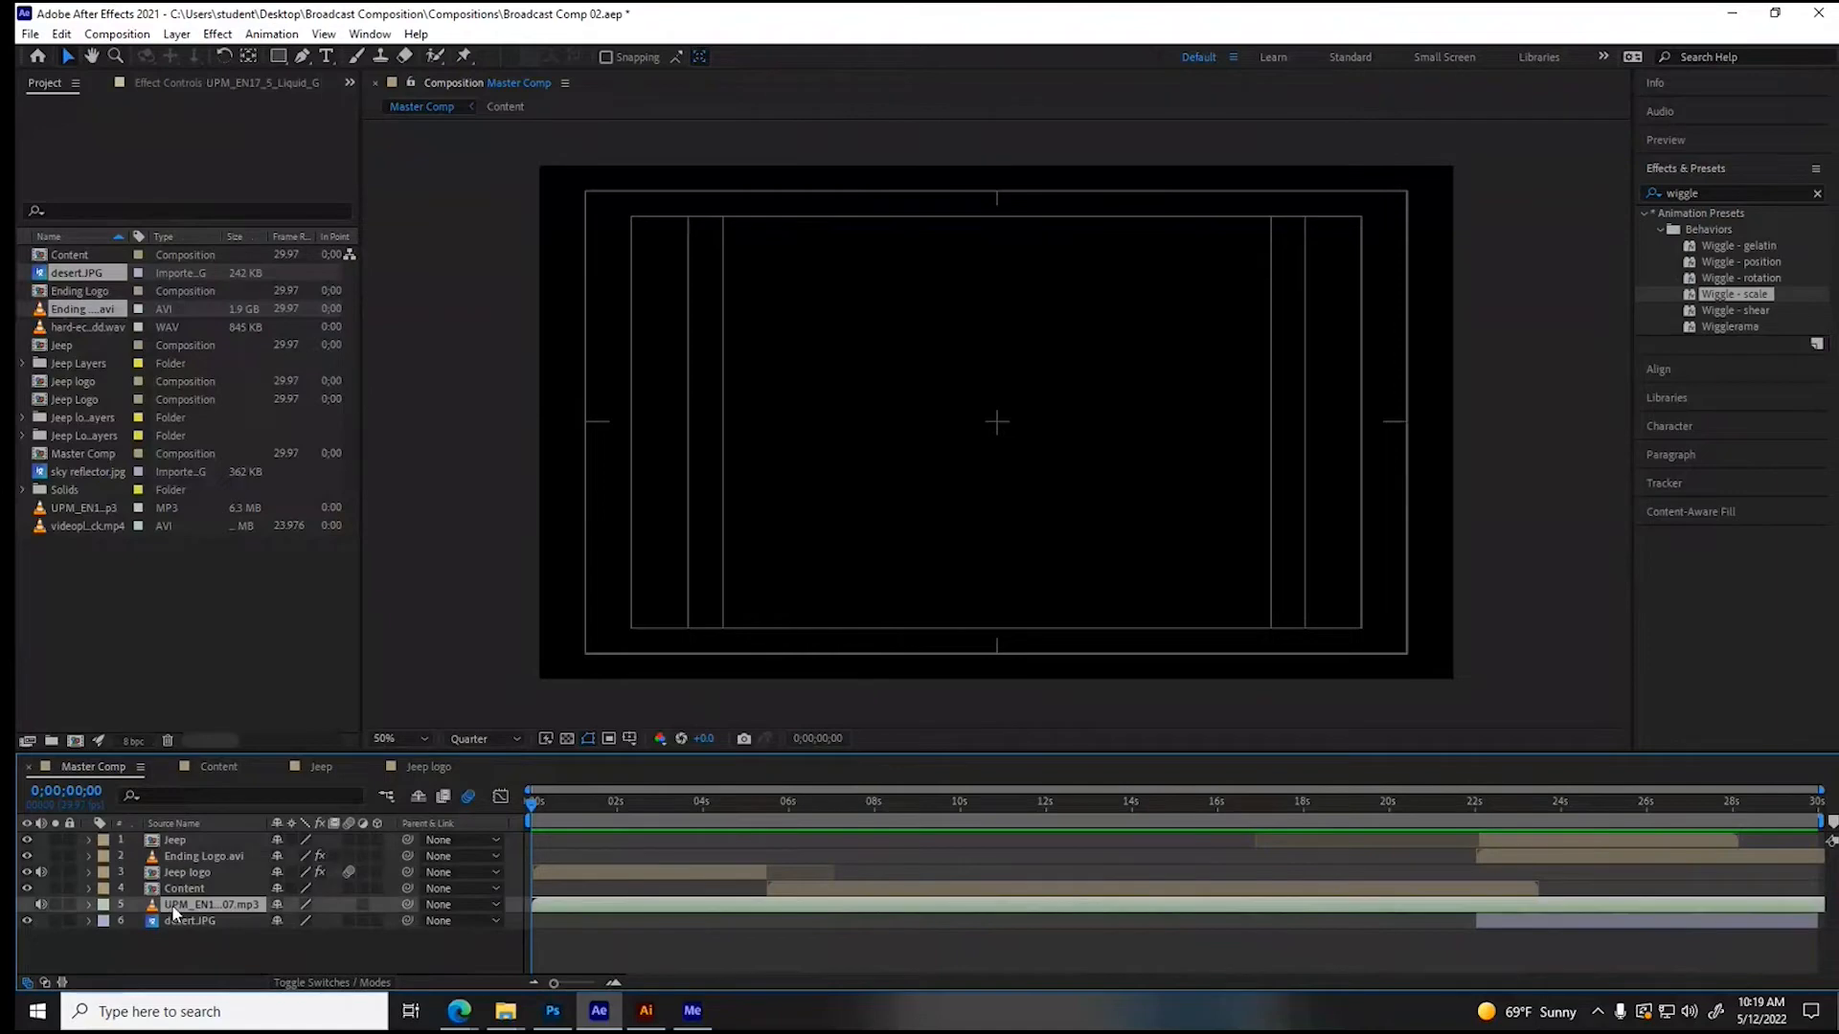
click(90, 904)
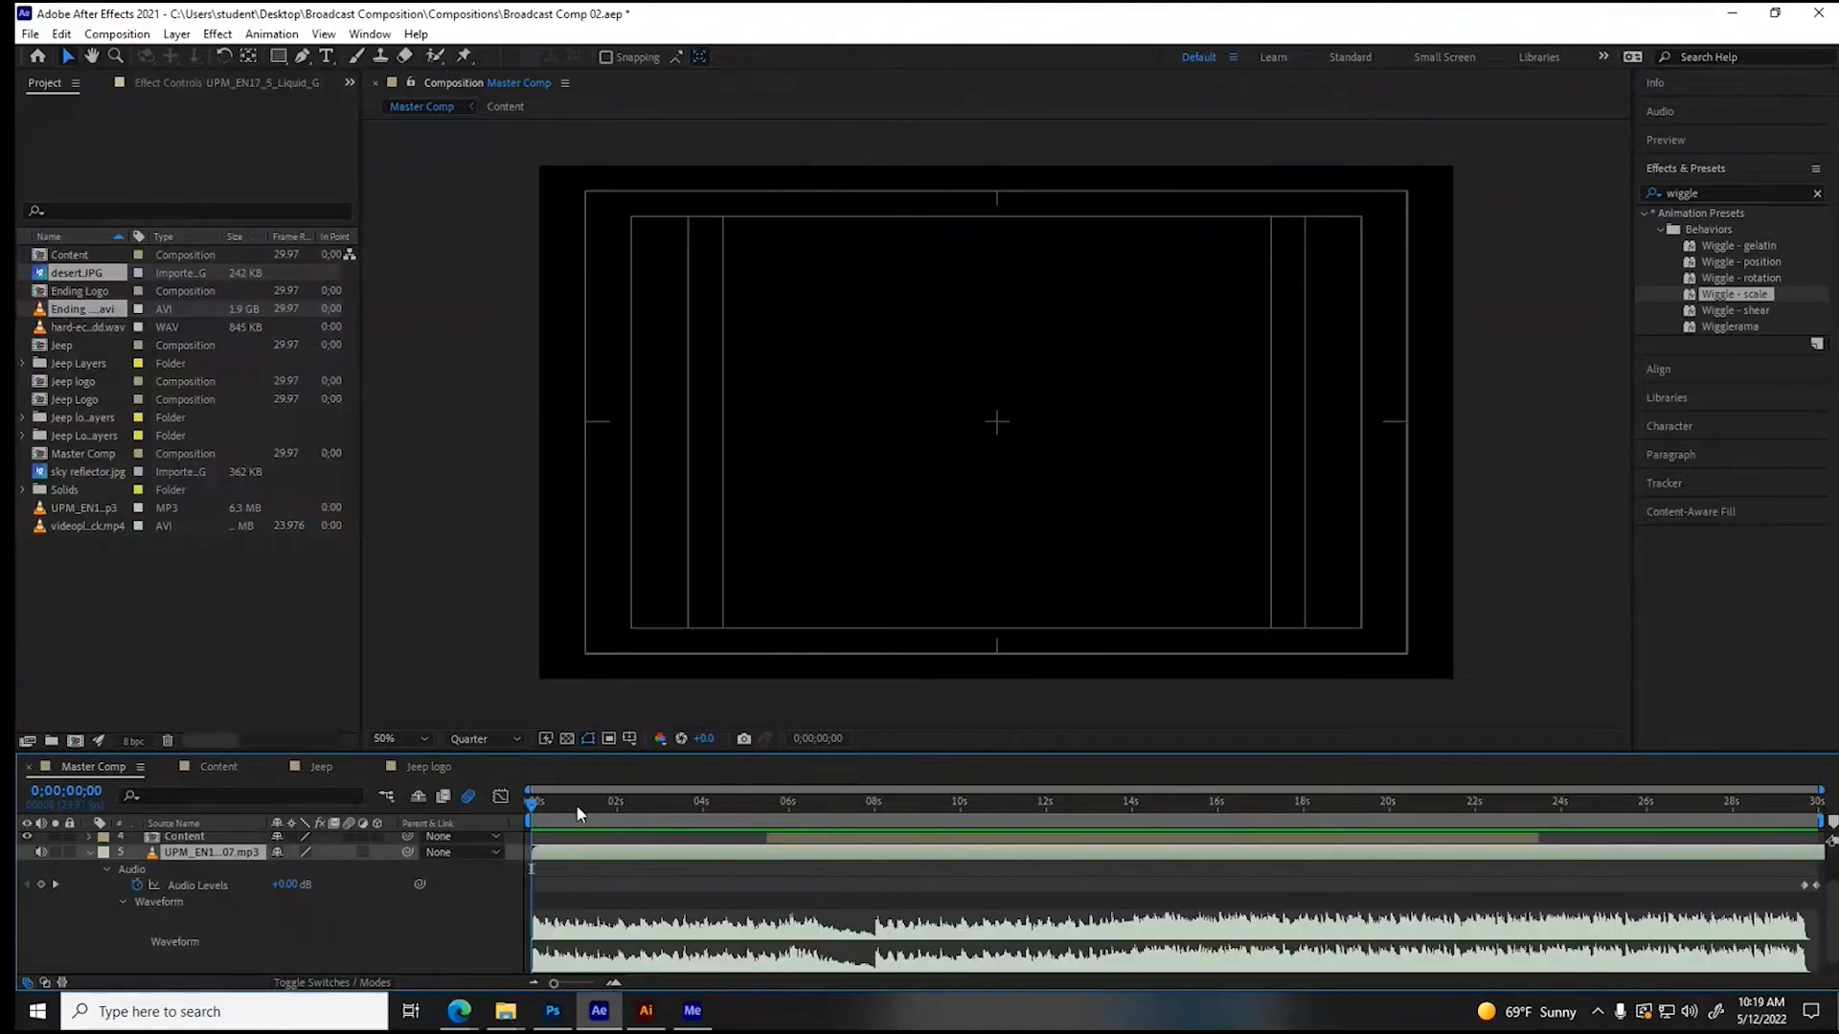
drag(542, 803, 647, 804)
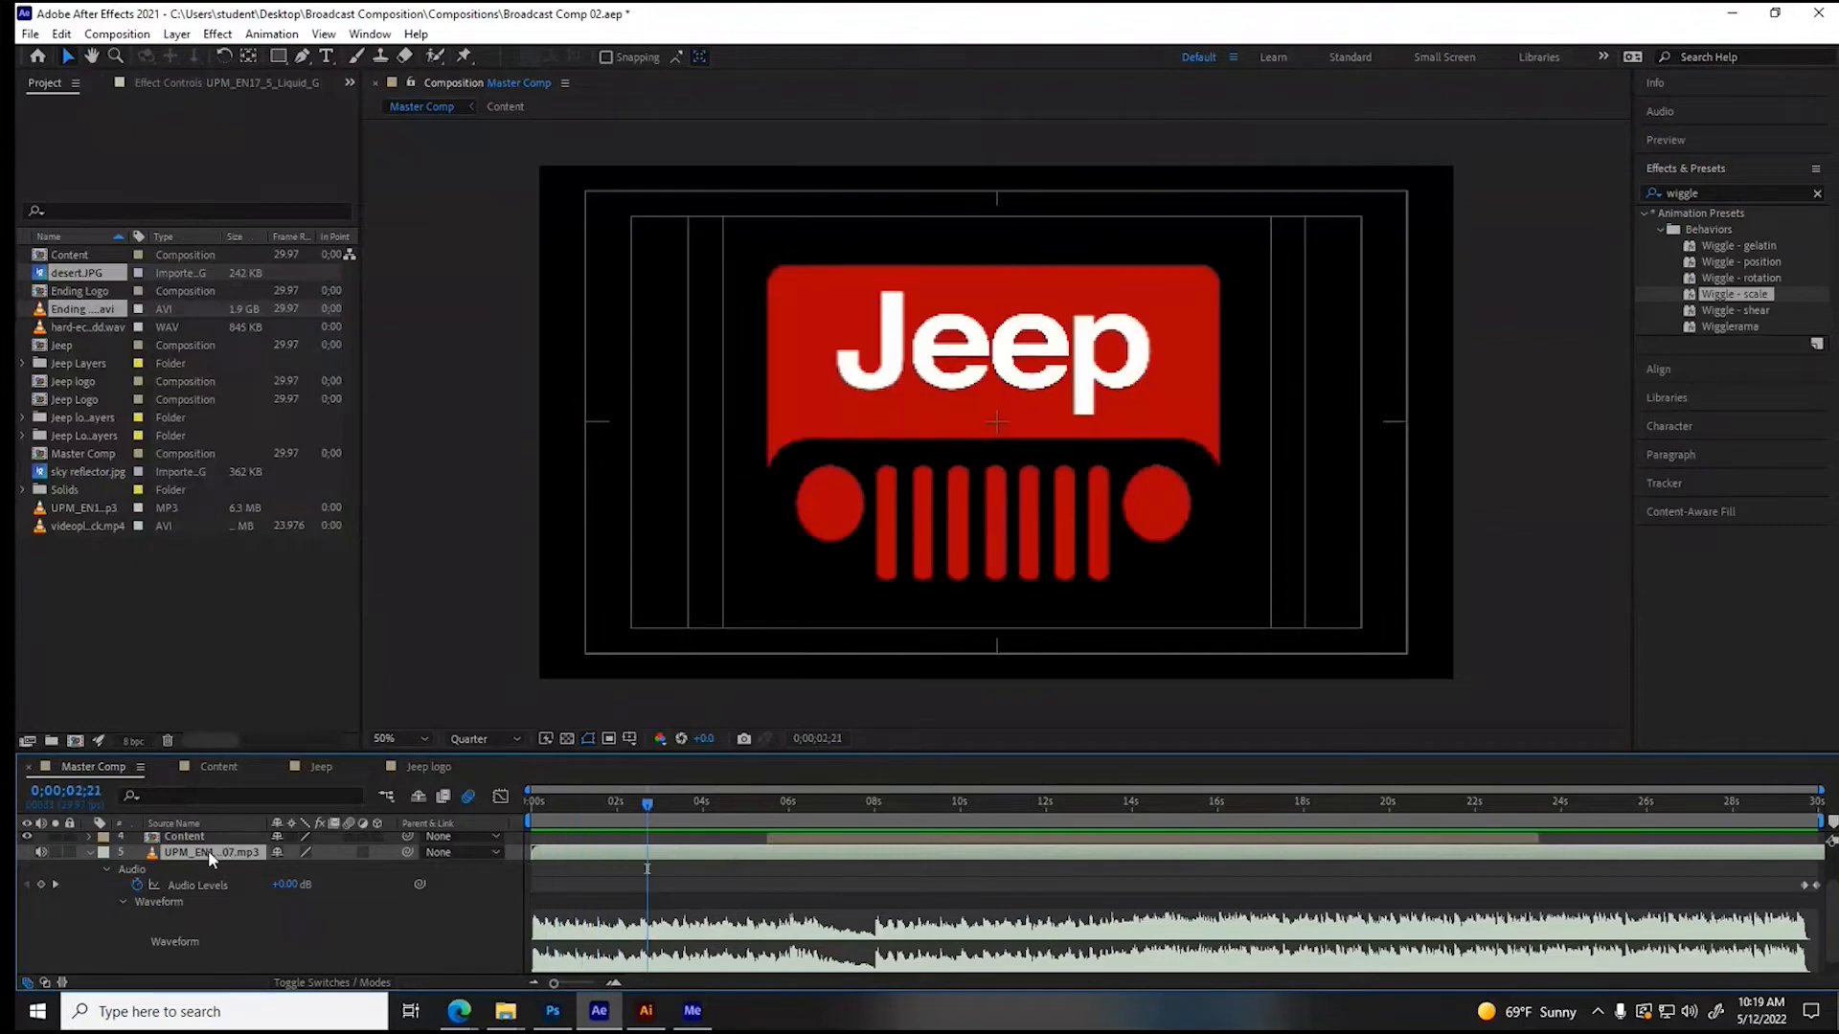
- Select the UPM music mp3 among the project items and inspect its footage details and available commands
click(103, 319)
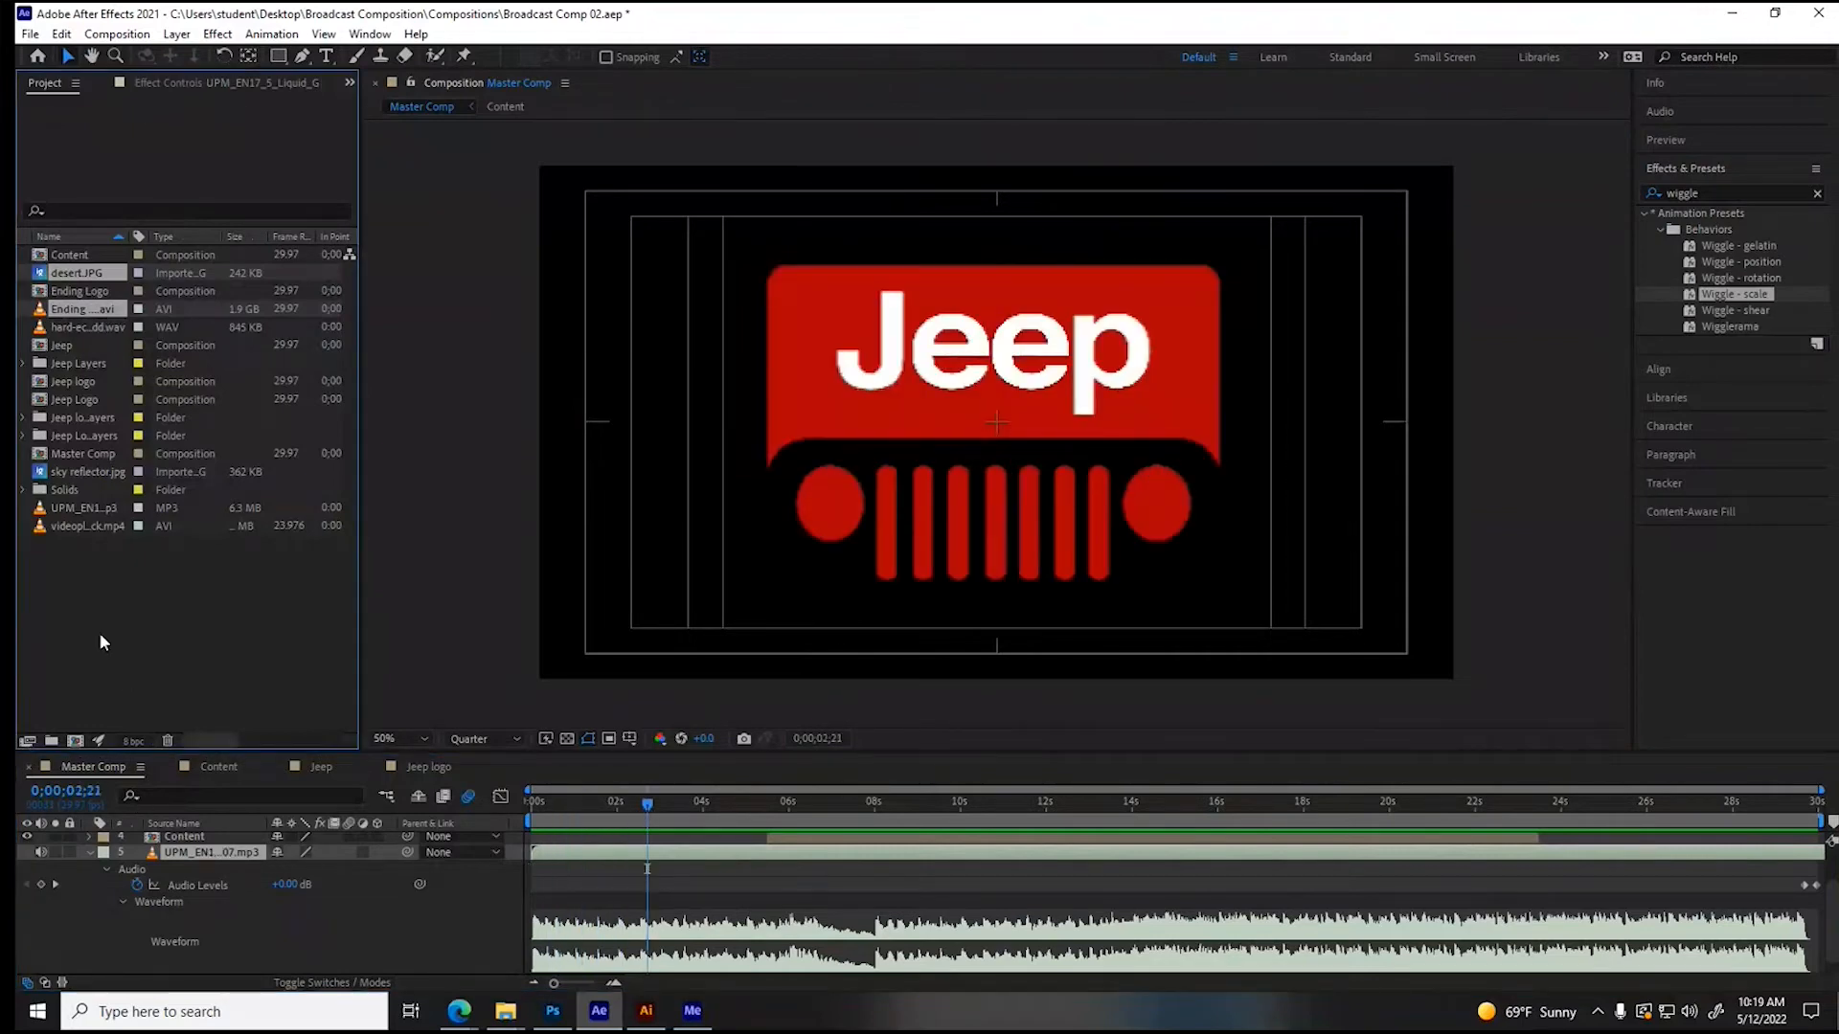
click(74, 569)
click(67, 509)
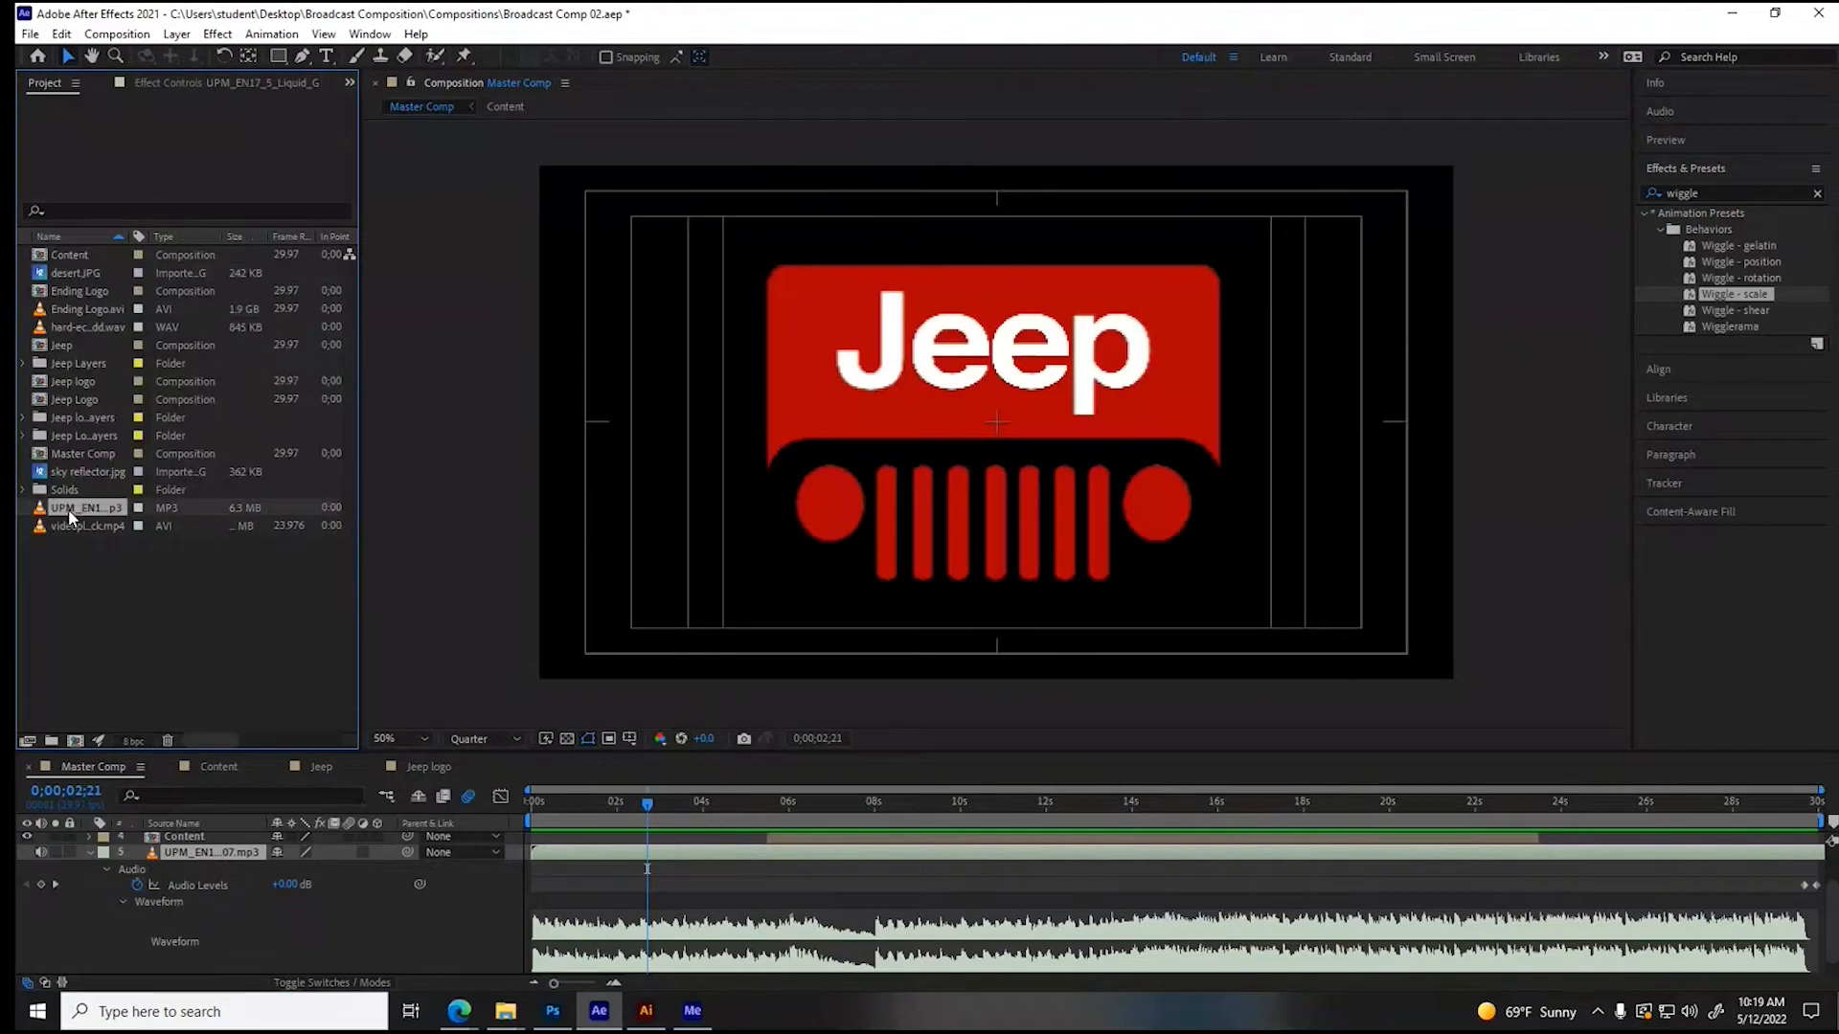
right_click(67, 509)
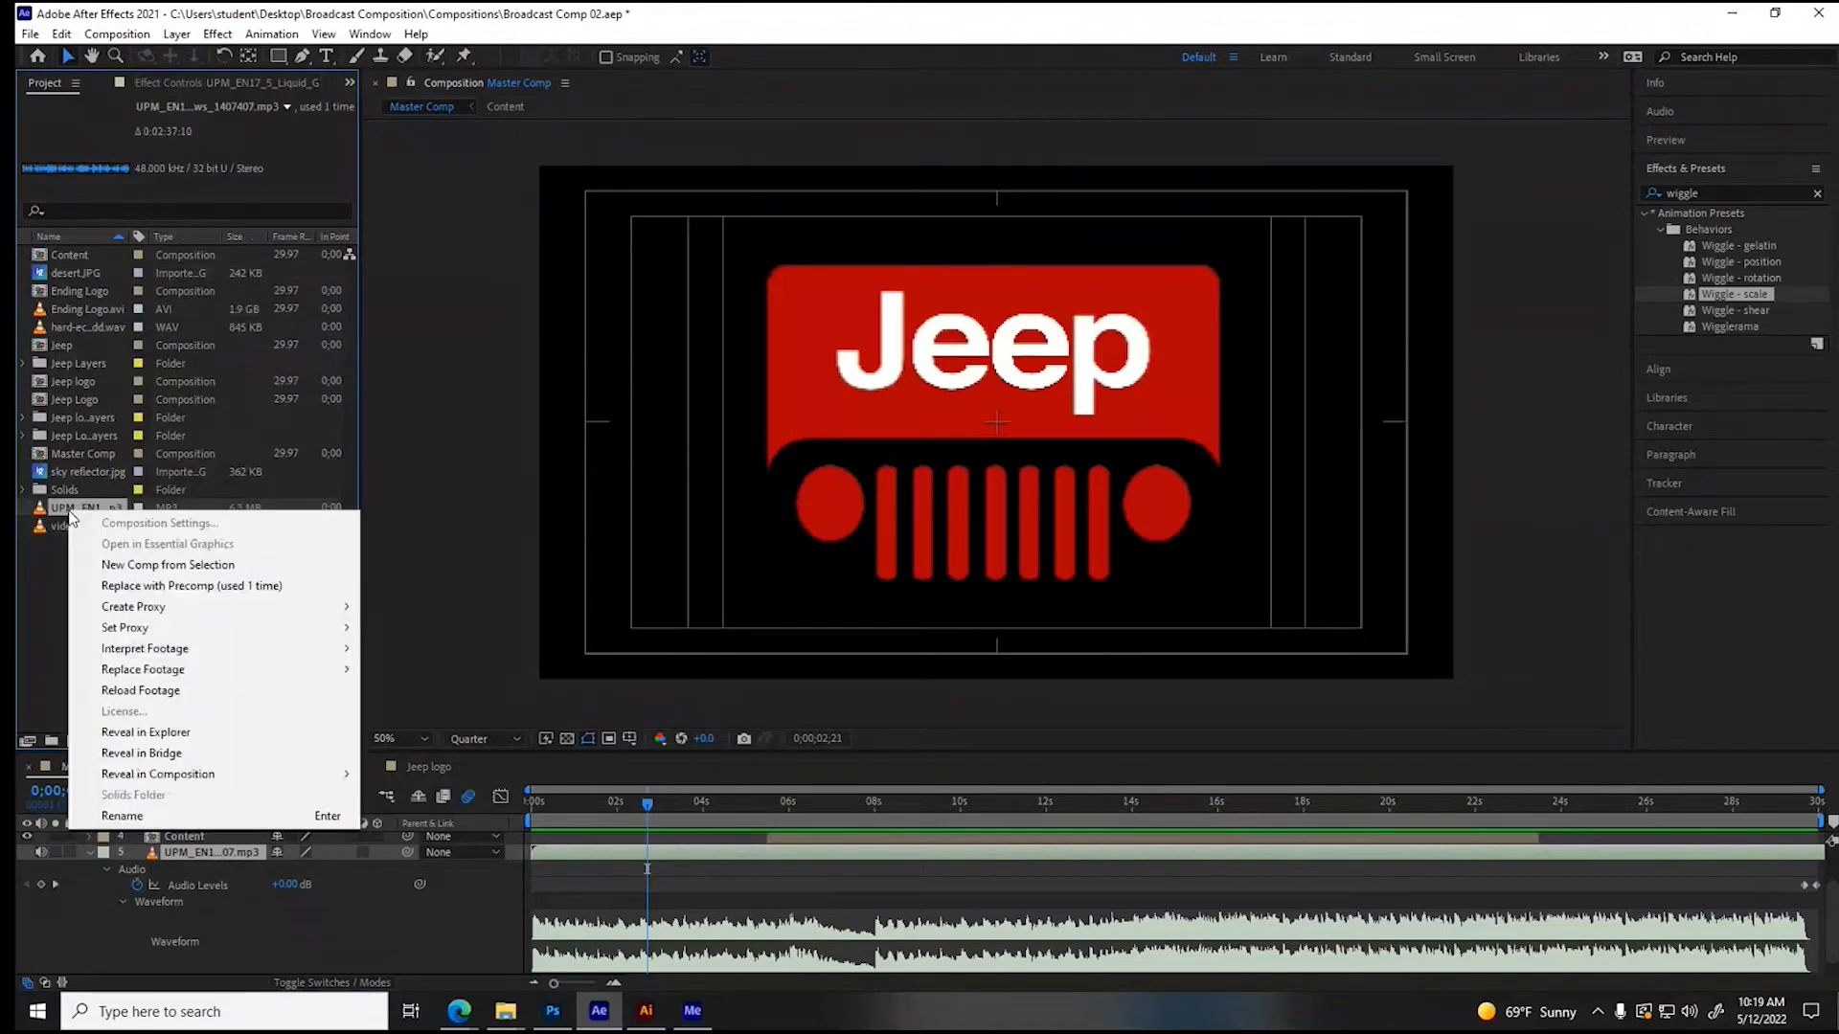
click(624, 839)
- Return Master Comp to its first frame and test playback of the music several times
drag(645, 804, 502, 810)
key(space)
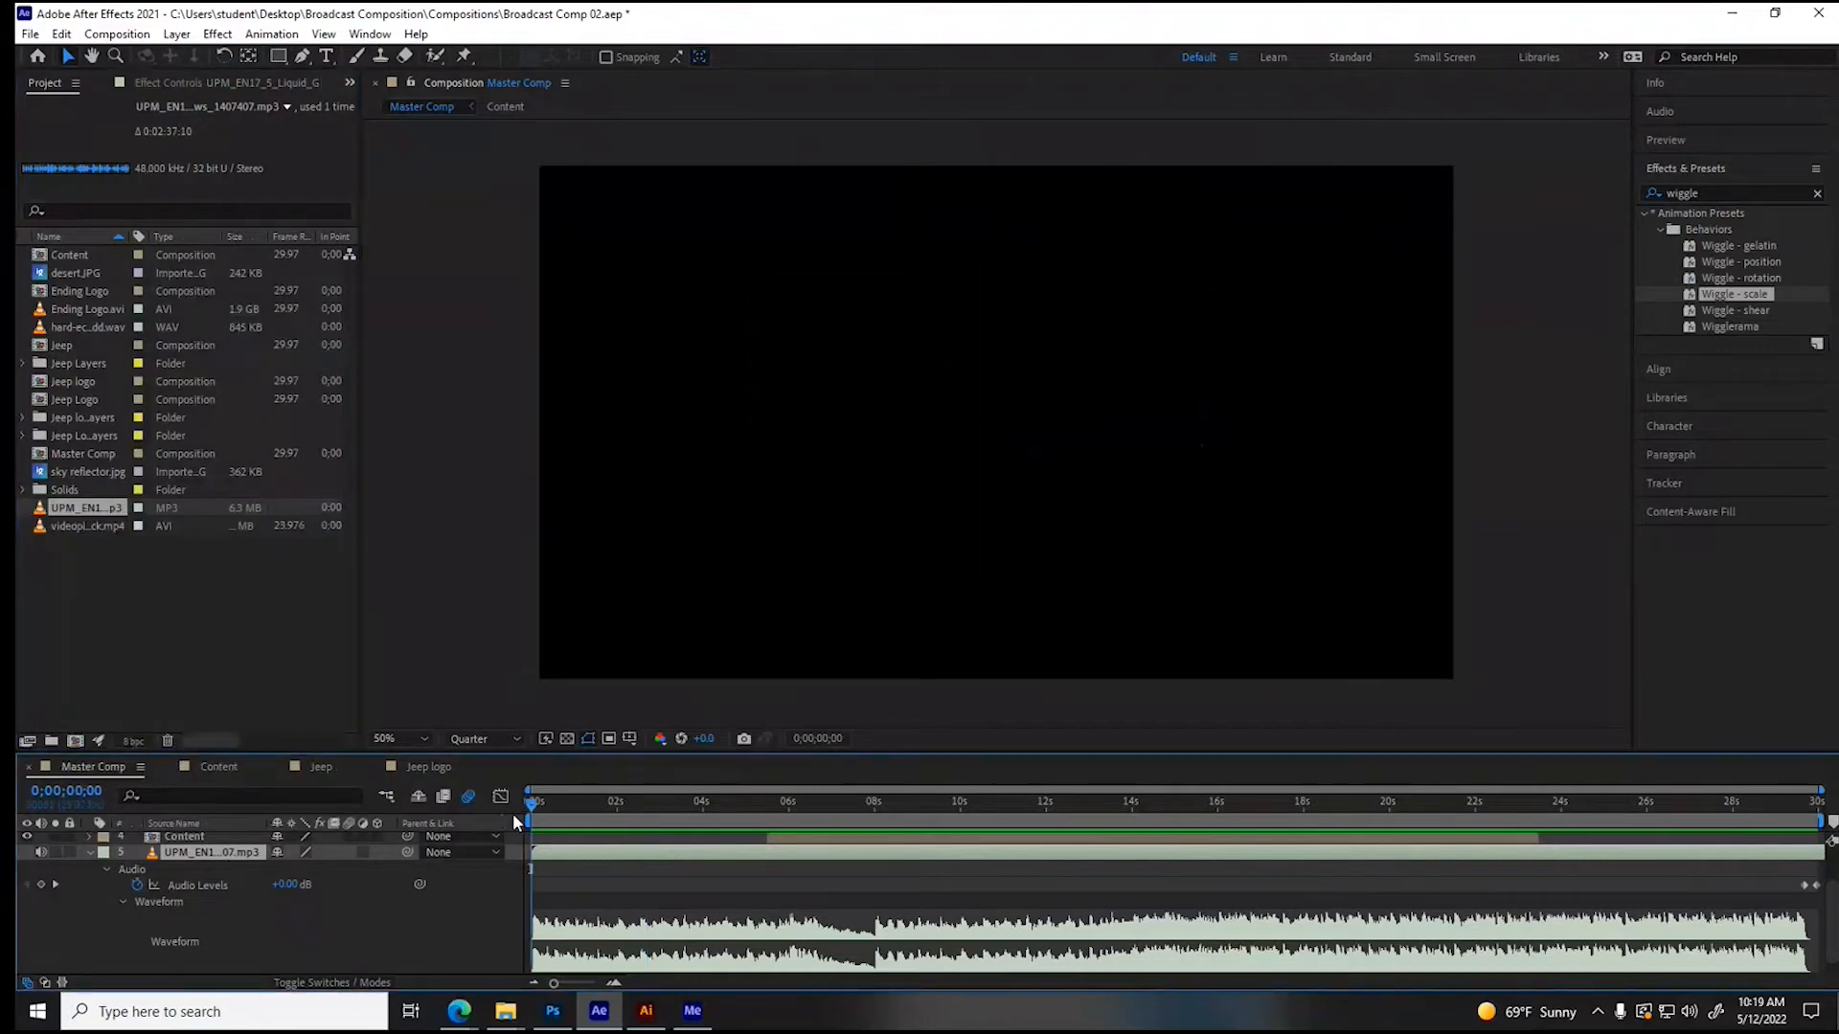
key(space)
key(space)
key(space)
mouse_move(534, 813)
mouse_down()
mouse_move(613, 816)
mouse_move(550, 812)
mouse_up()
- Clear the wiggle term from the effects search and test the comp's playback with the Preview controls
double_click(1718, 193)
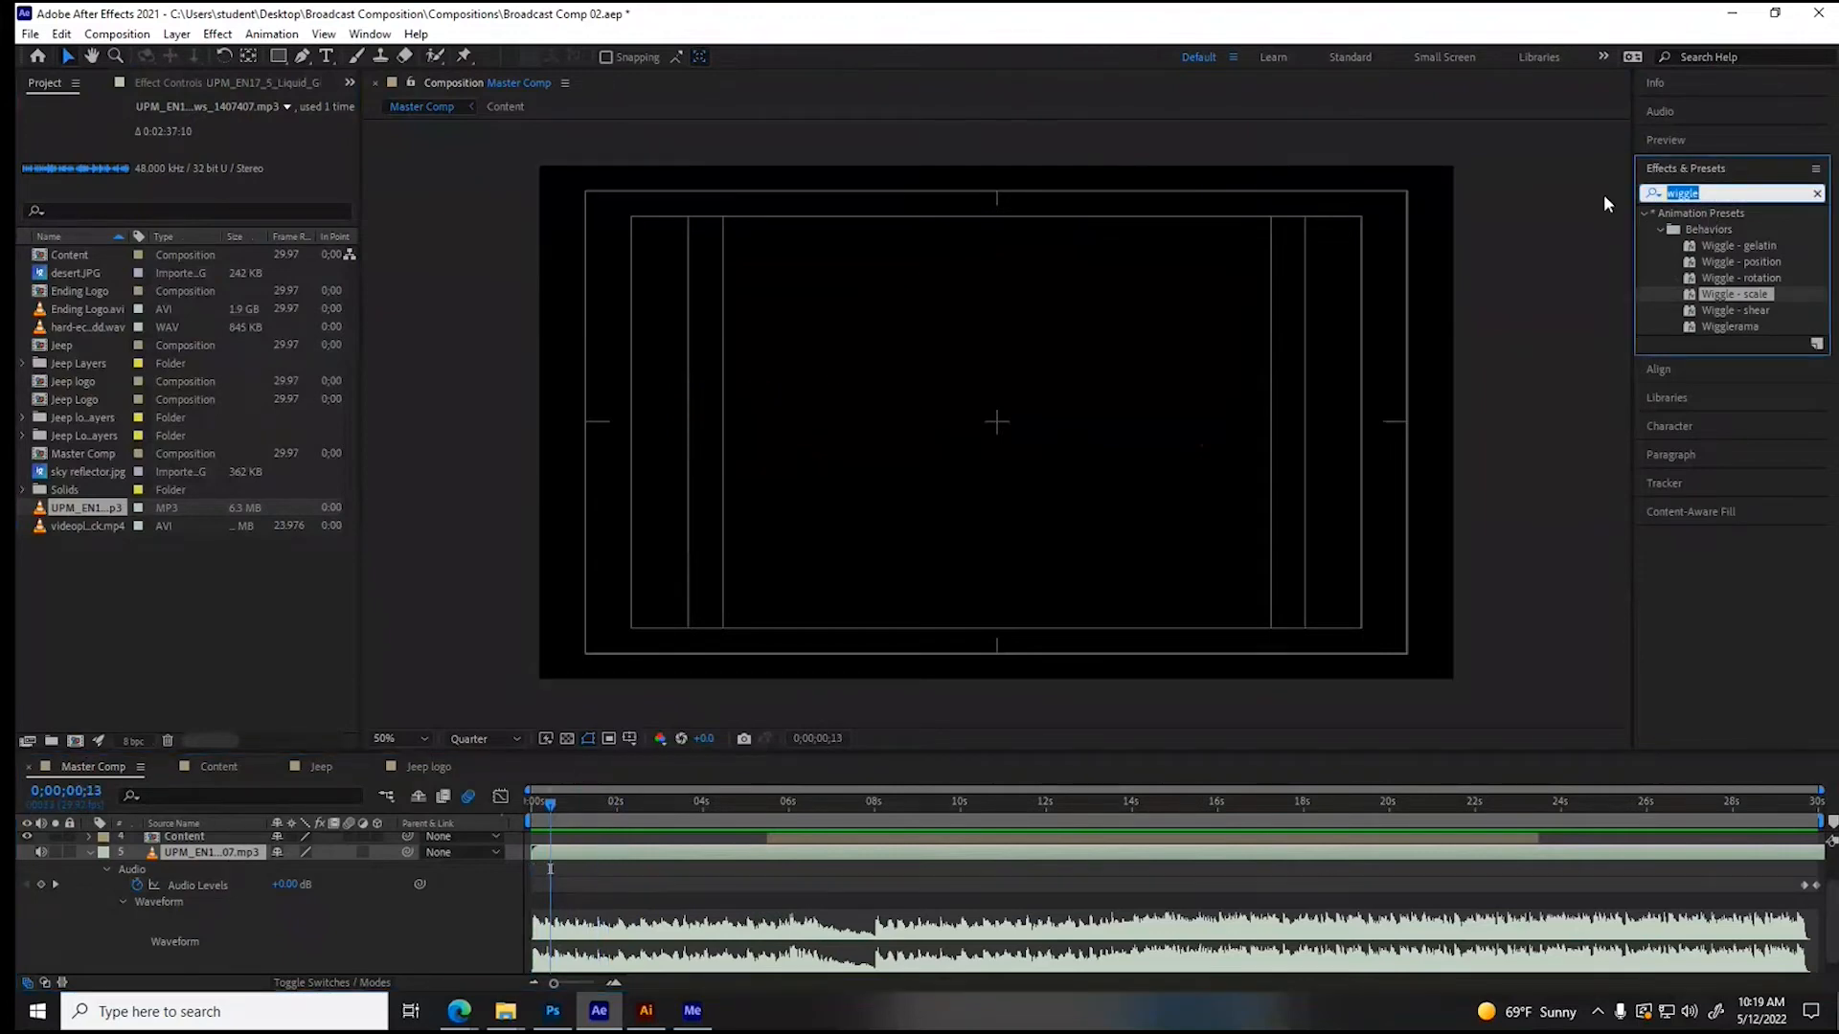
key(BackSpace)
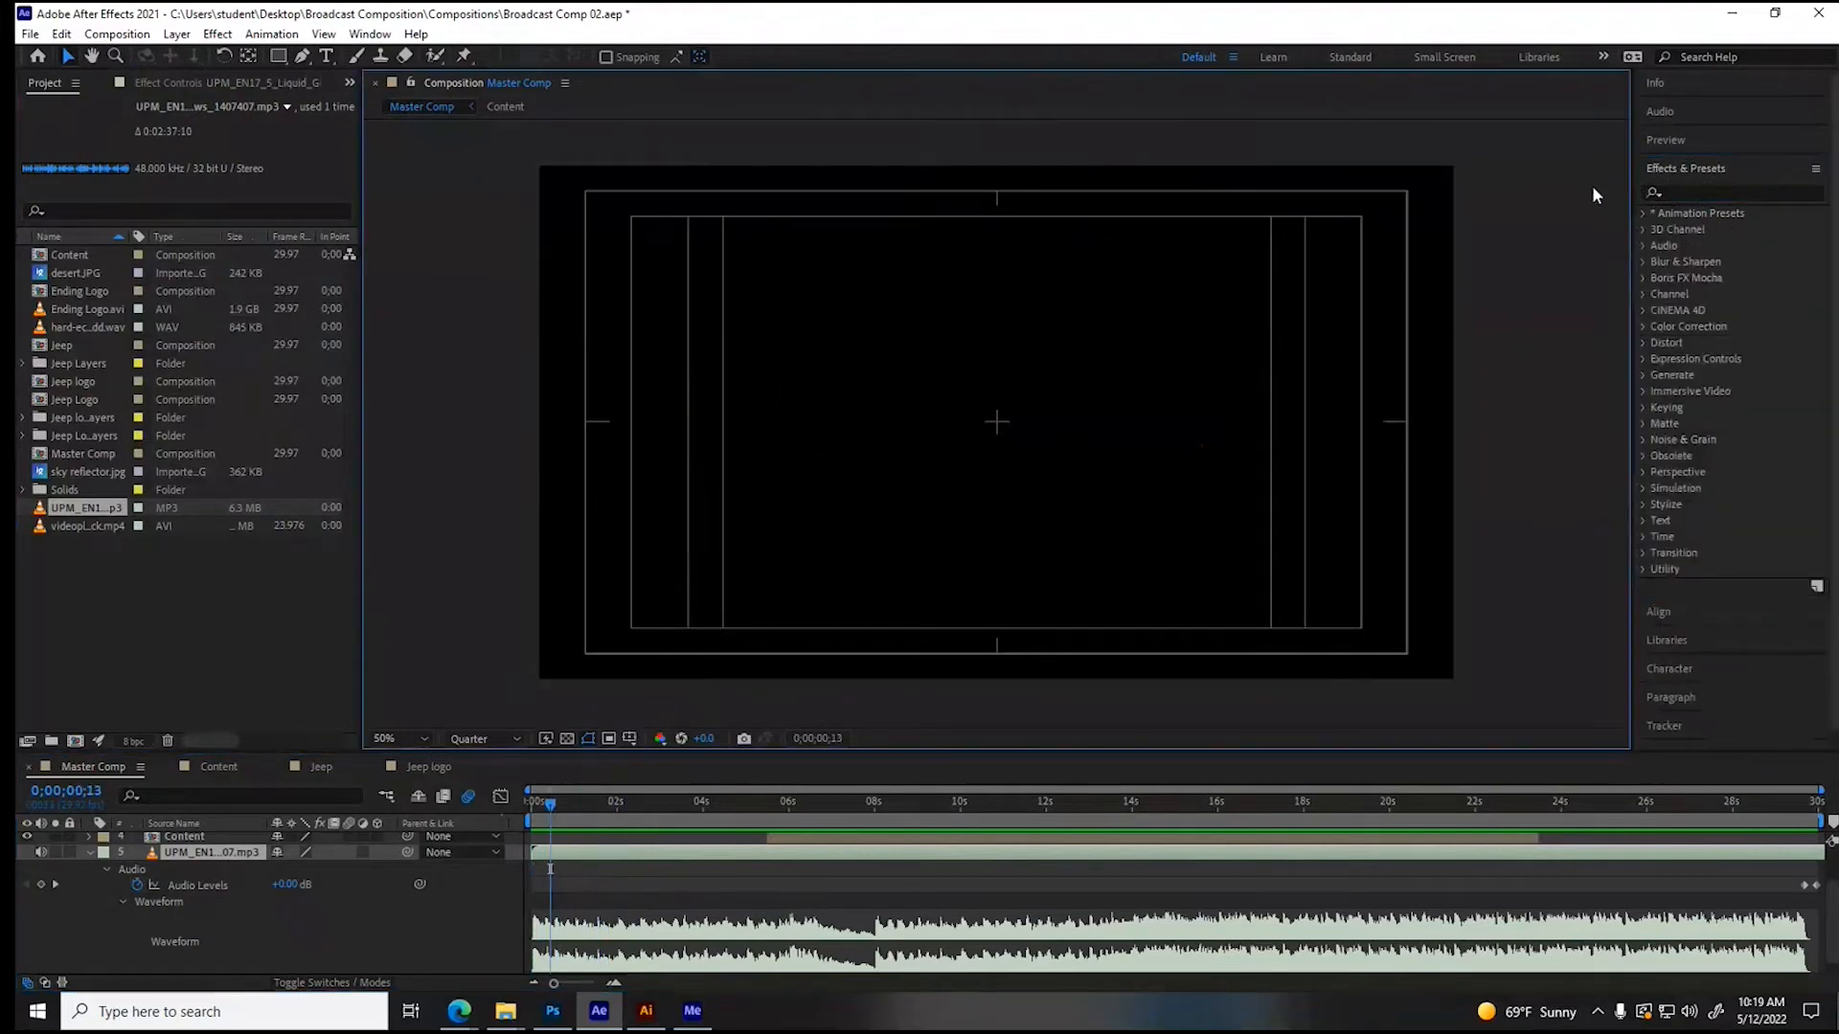
click(1676, 138)
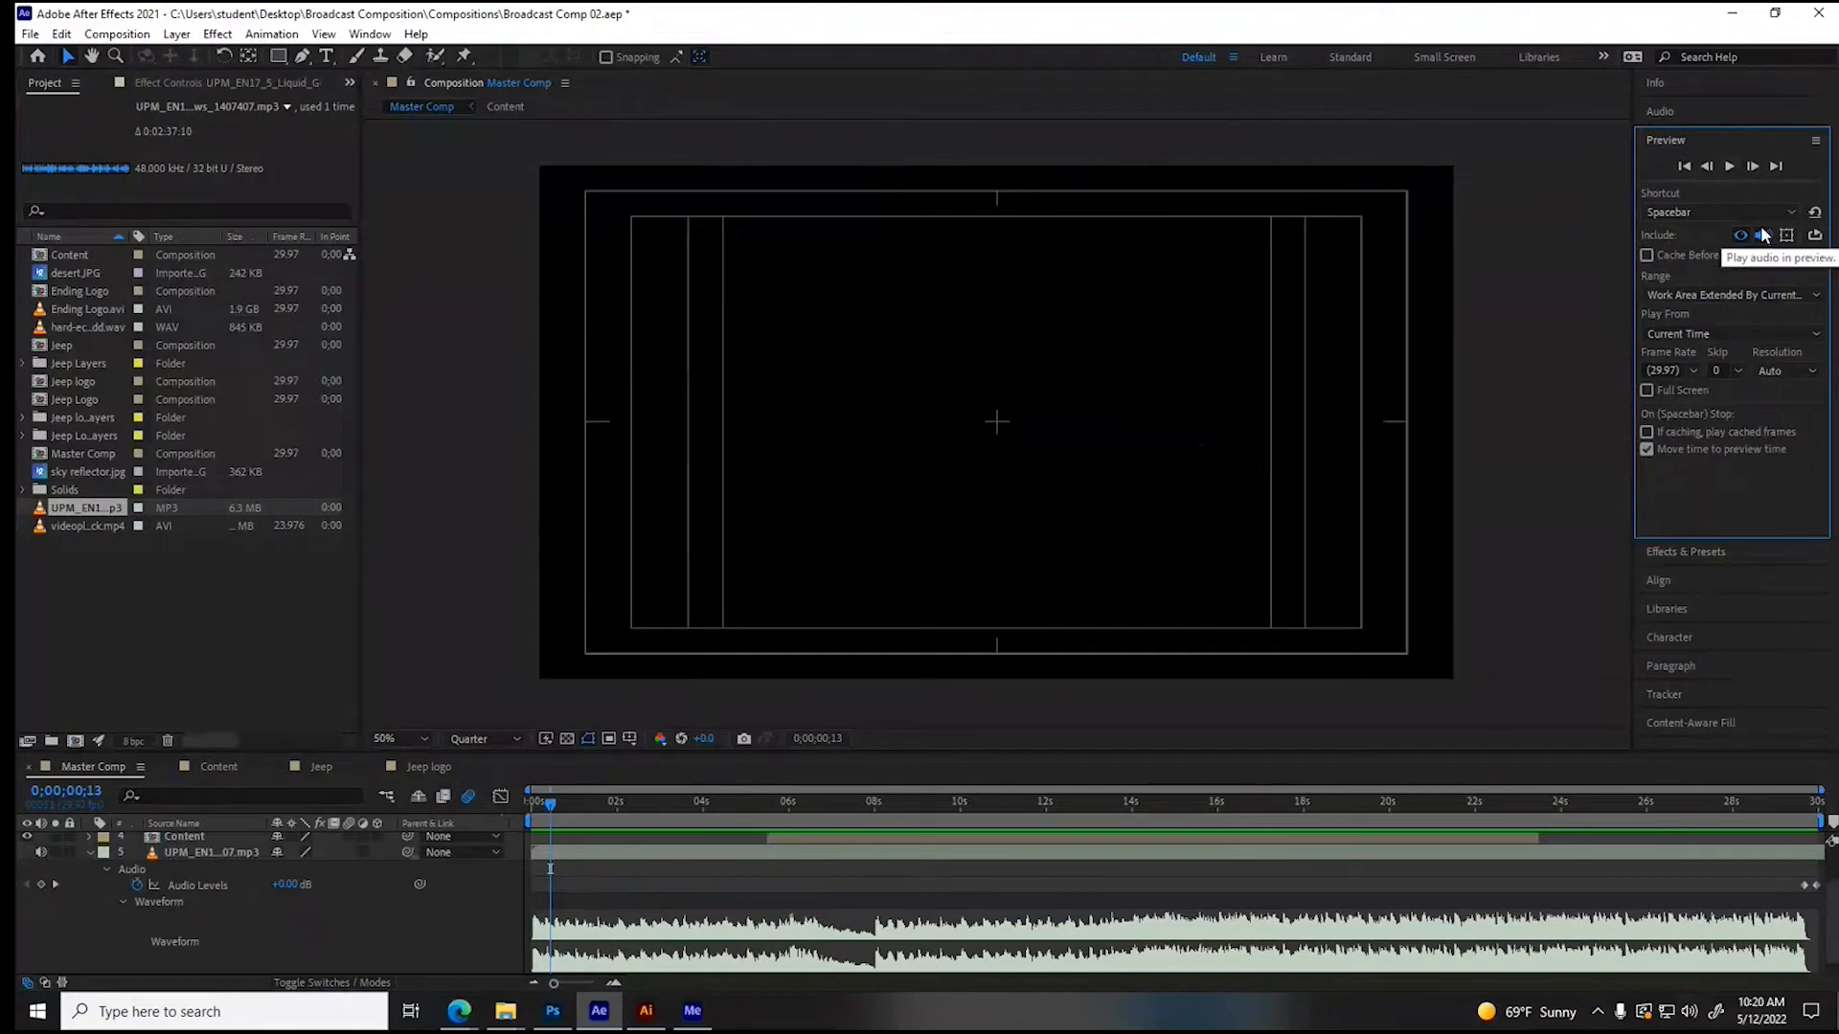
click(1732, 167)
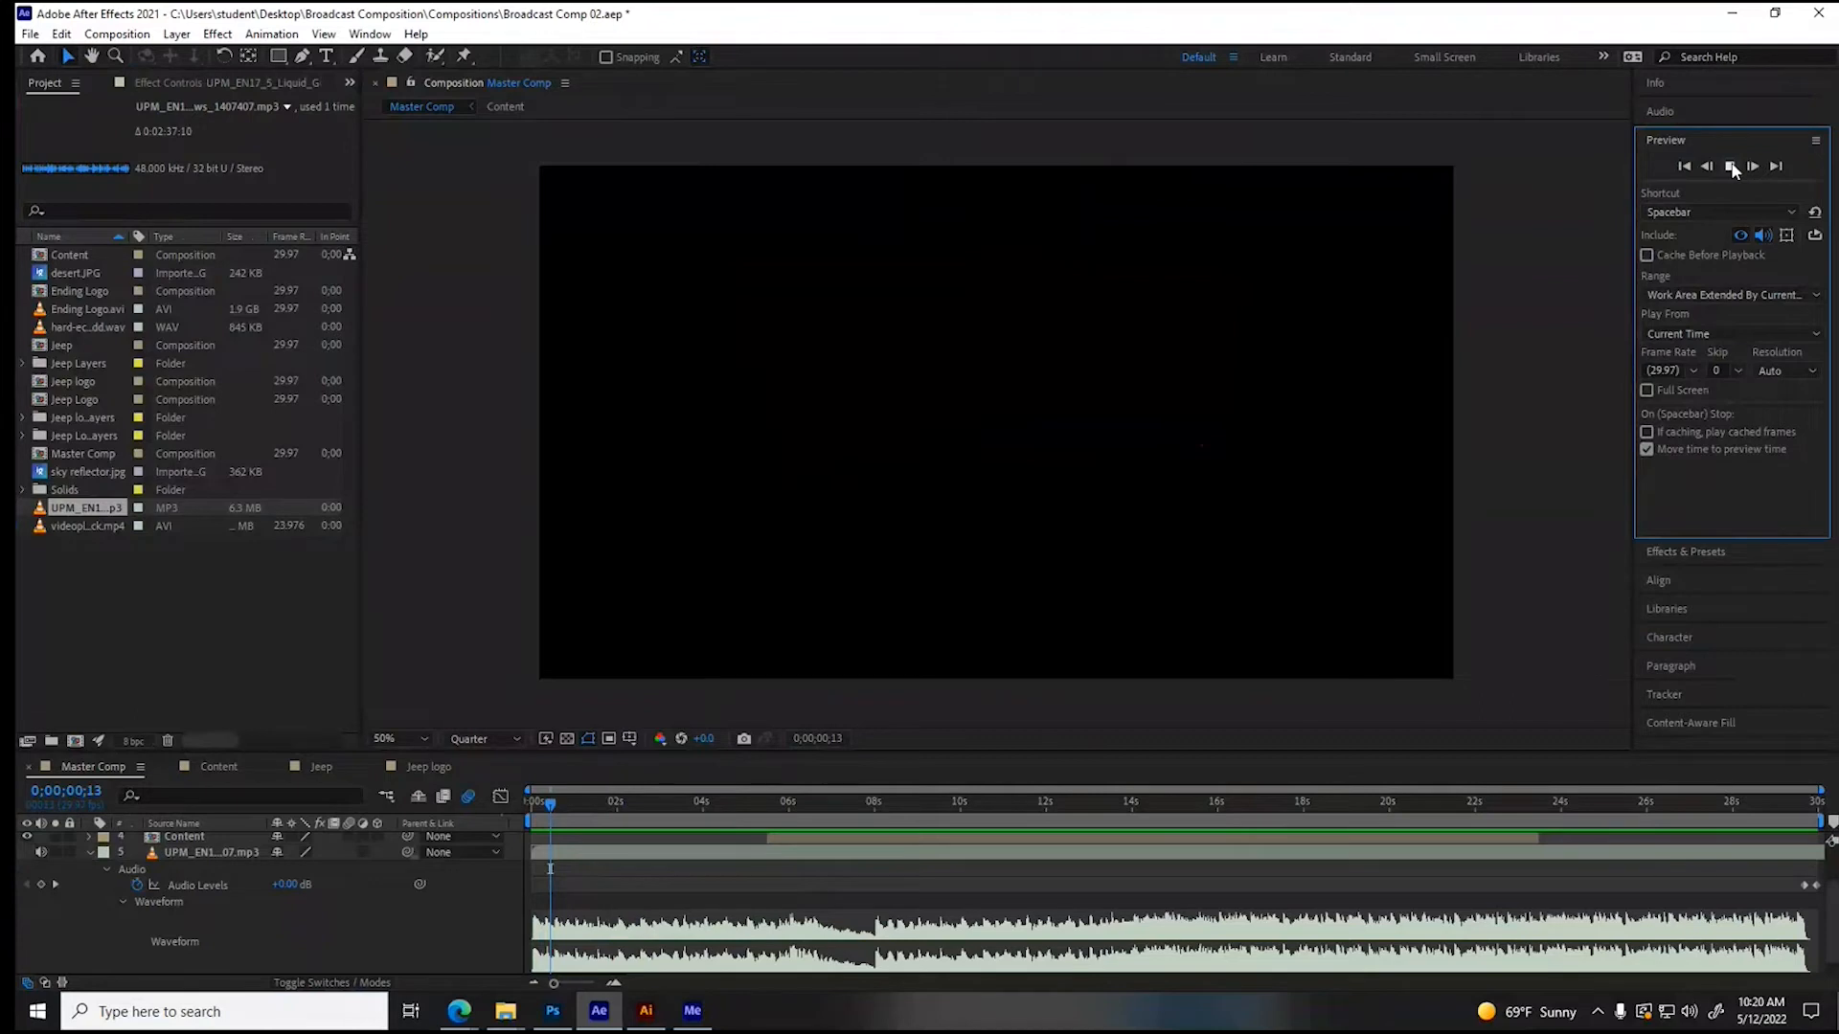
click(536, 495)
key(')
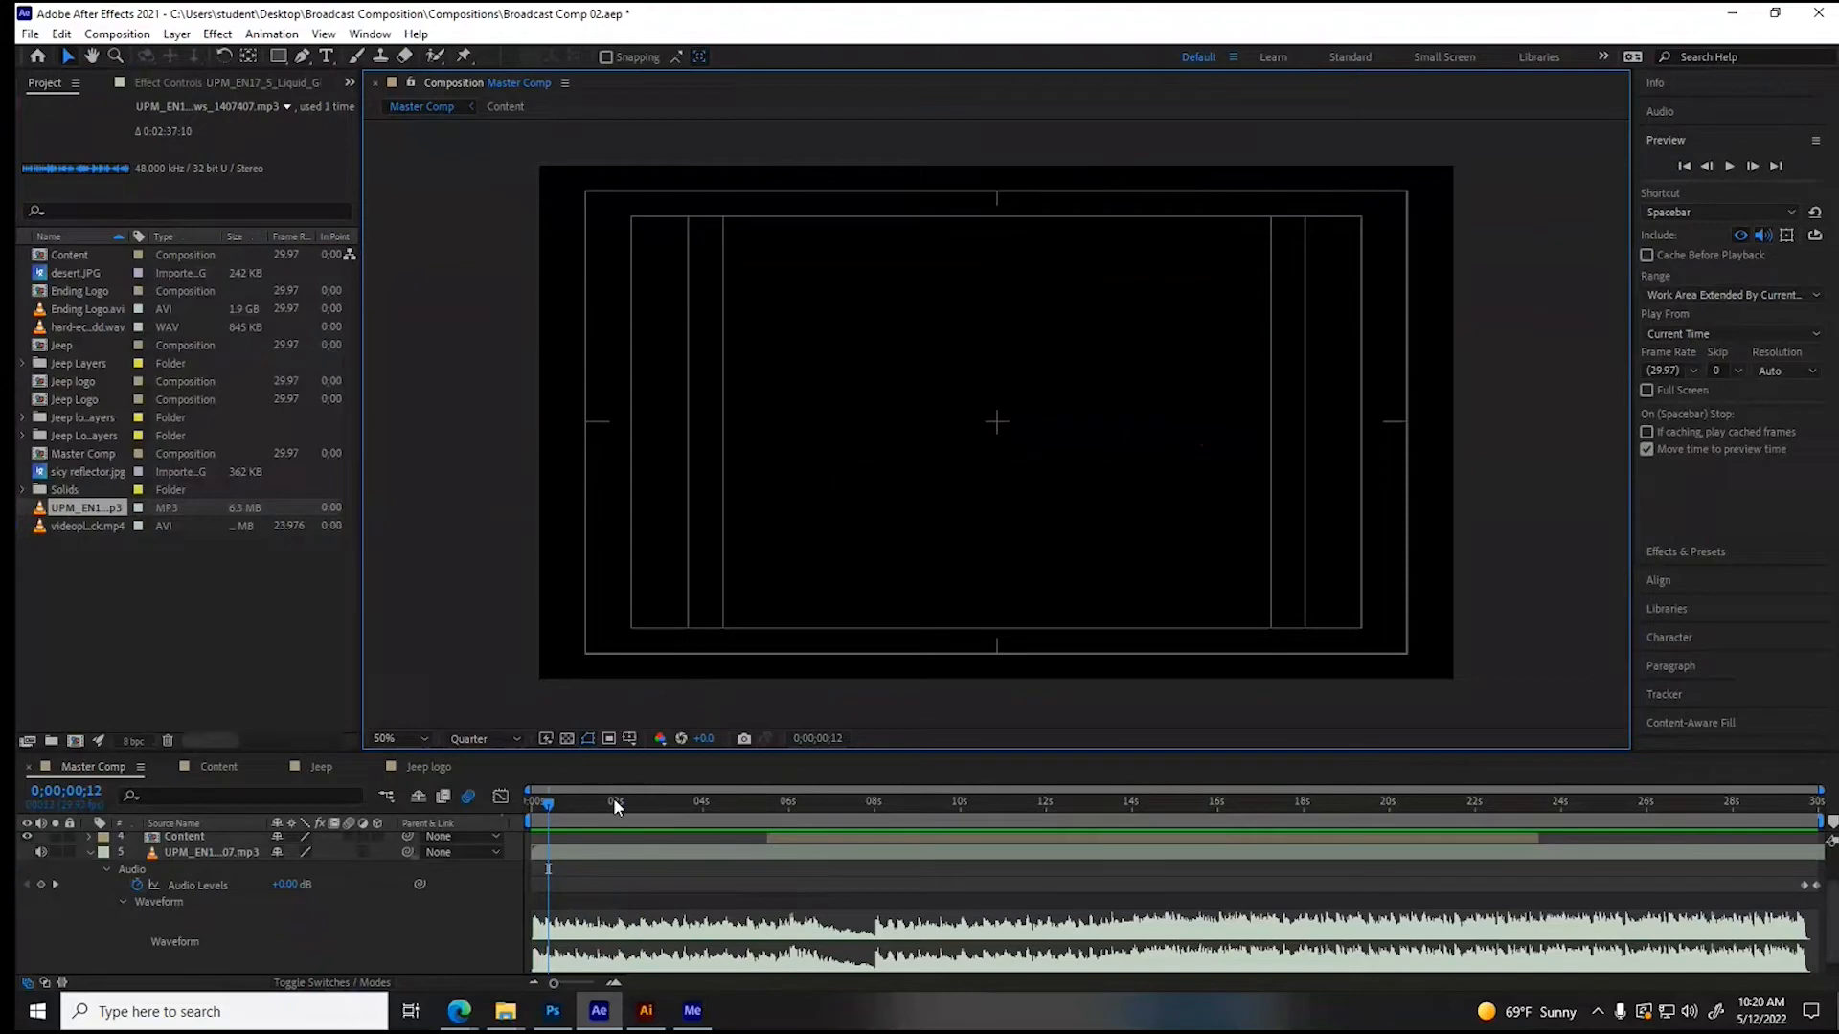
- Scrub Master Comp to about 12 seconds, return to the first frame, and save the project
drag(648, 805, 700, 807)
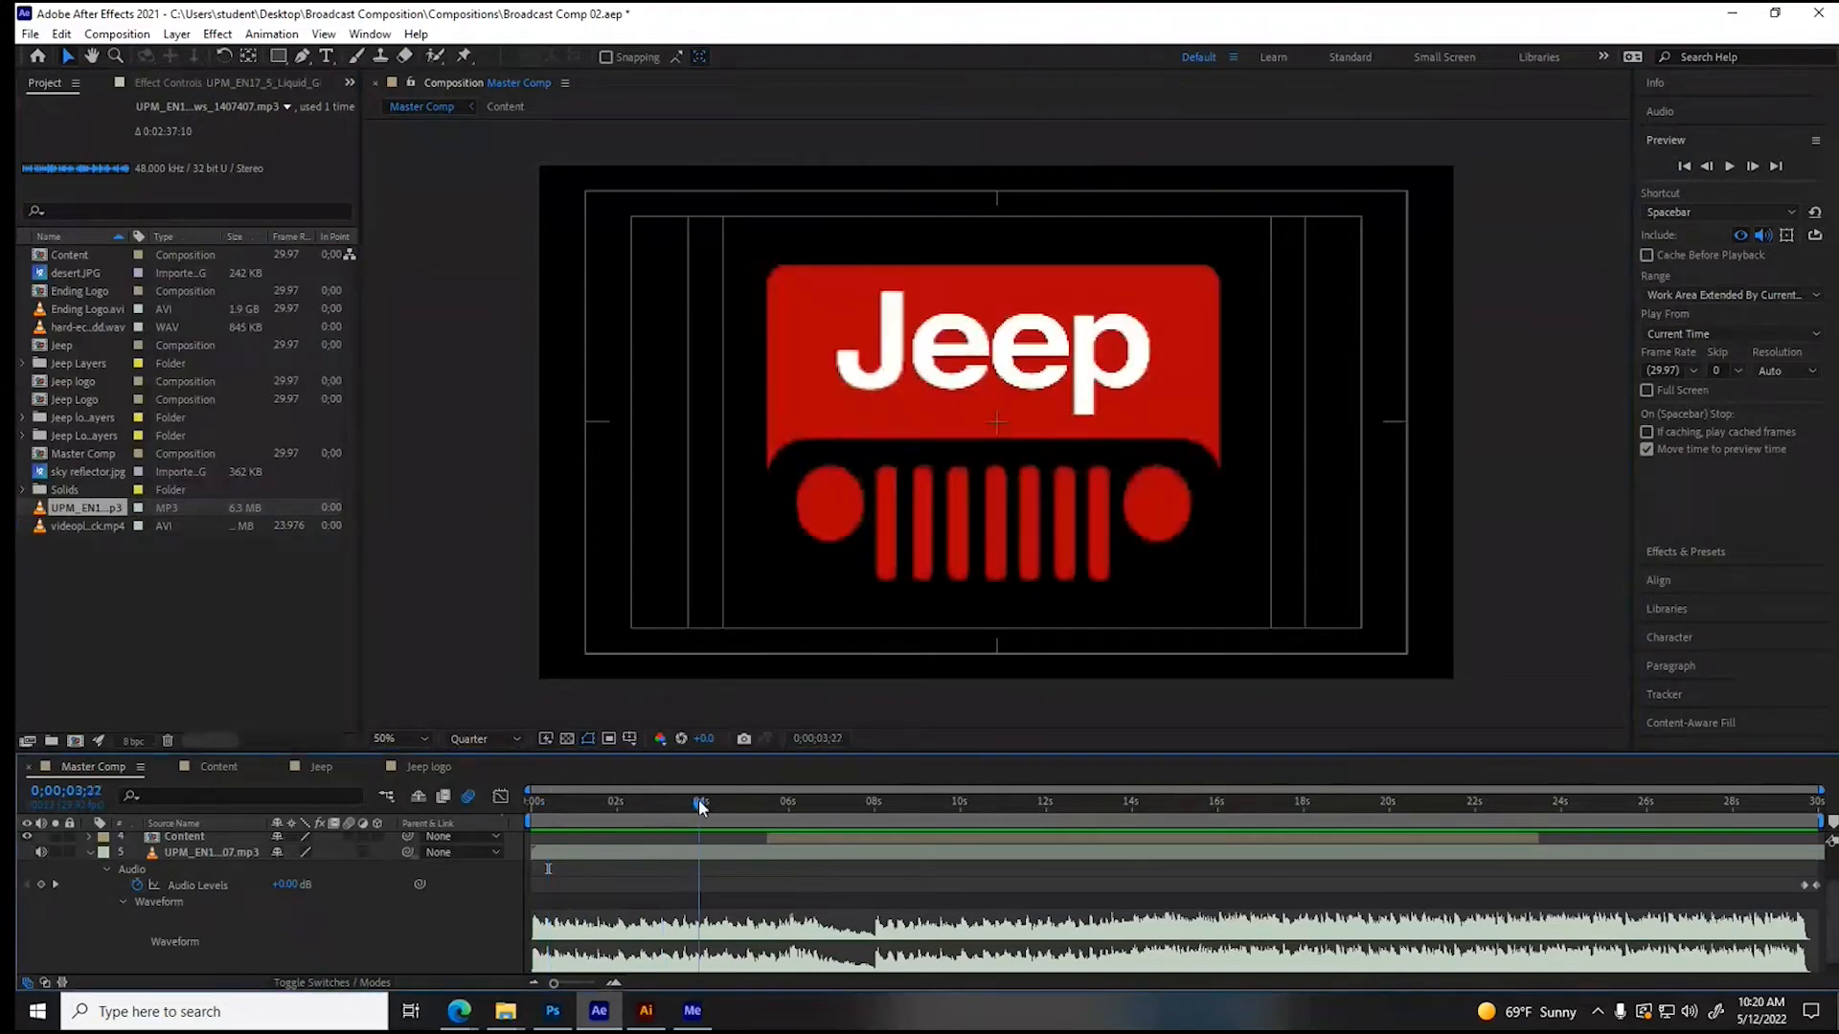
drag(700, 806, 1077, 812)
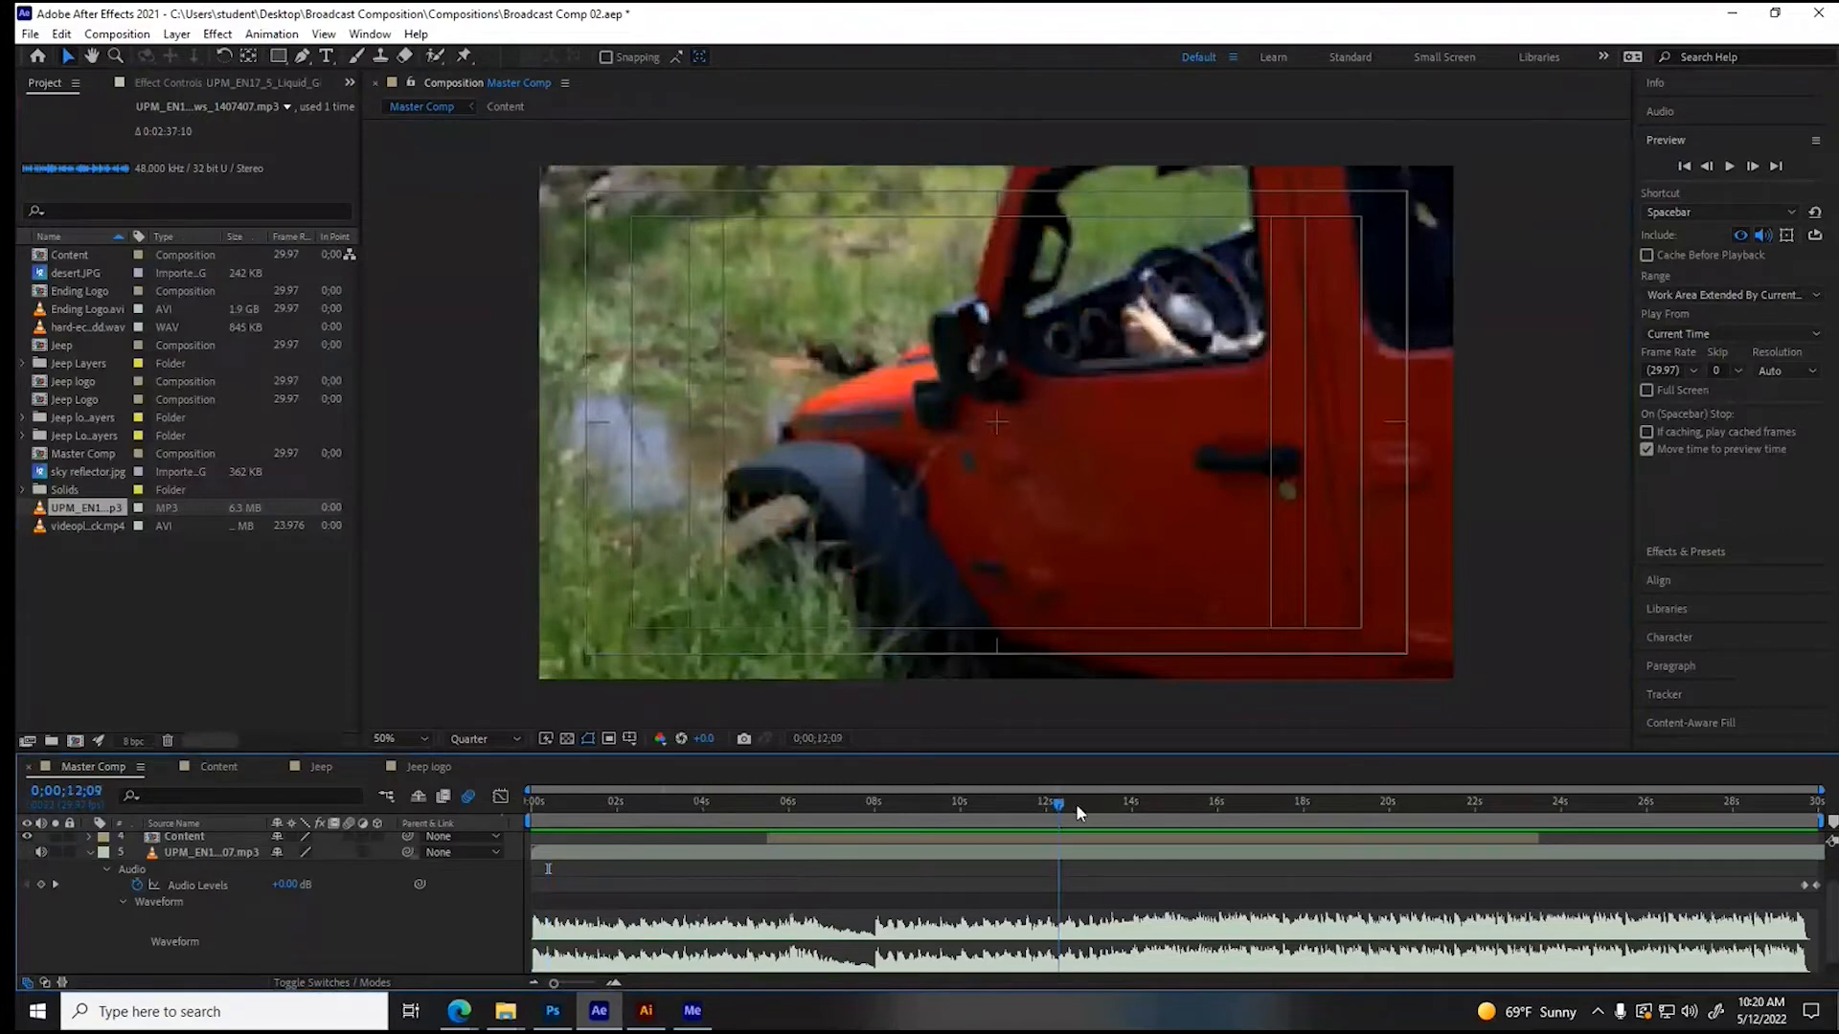
drag(1077, 805, 500, 810)
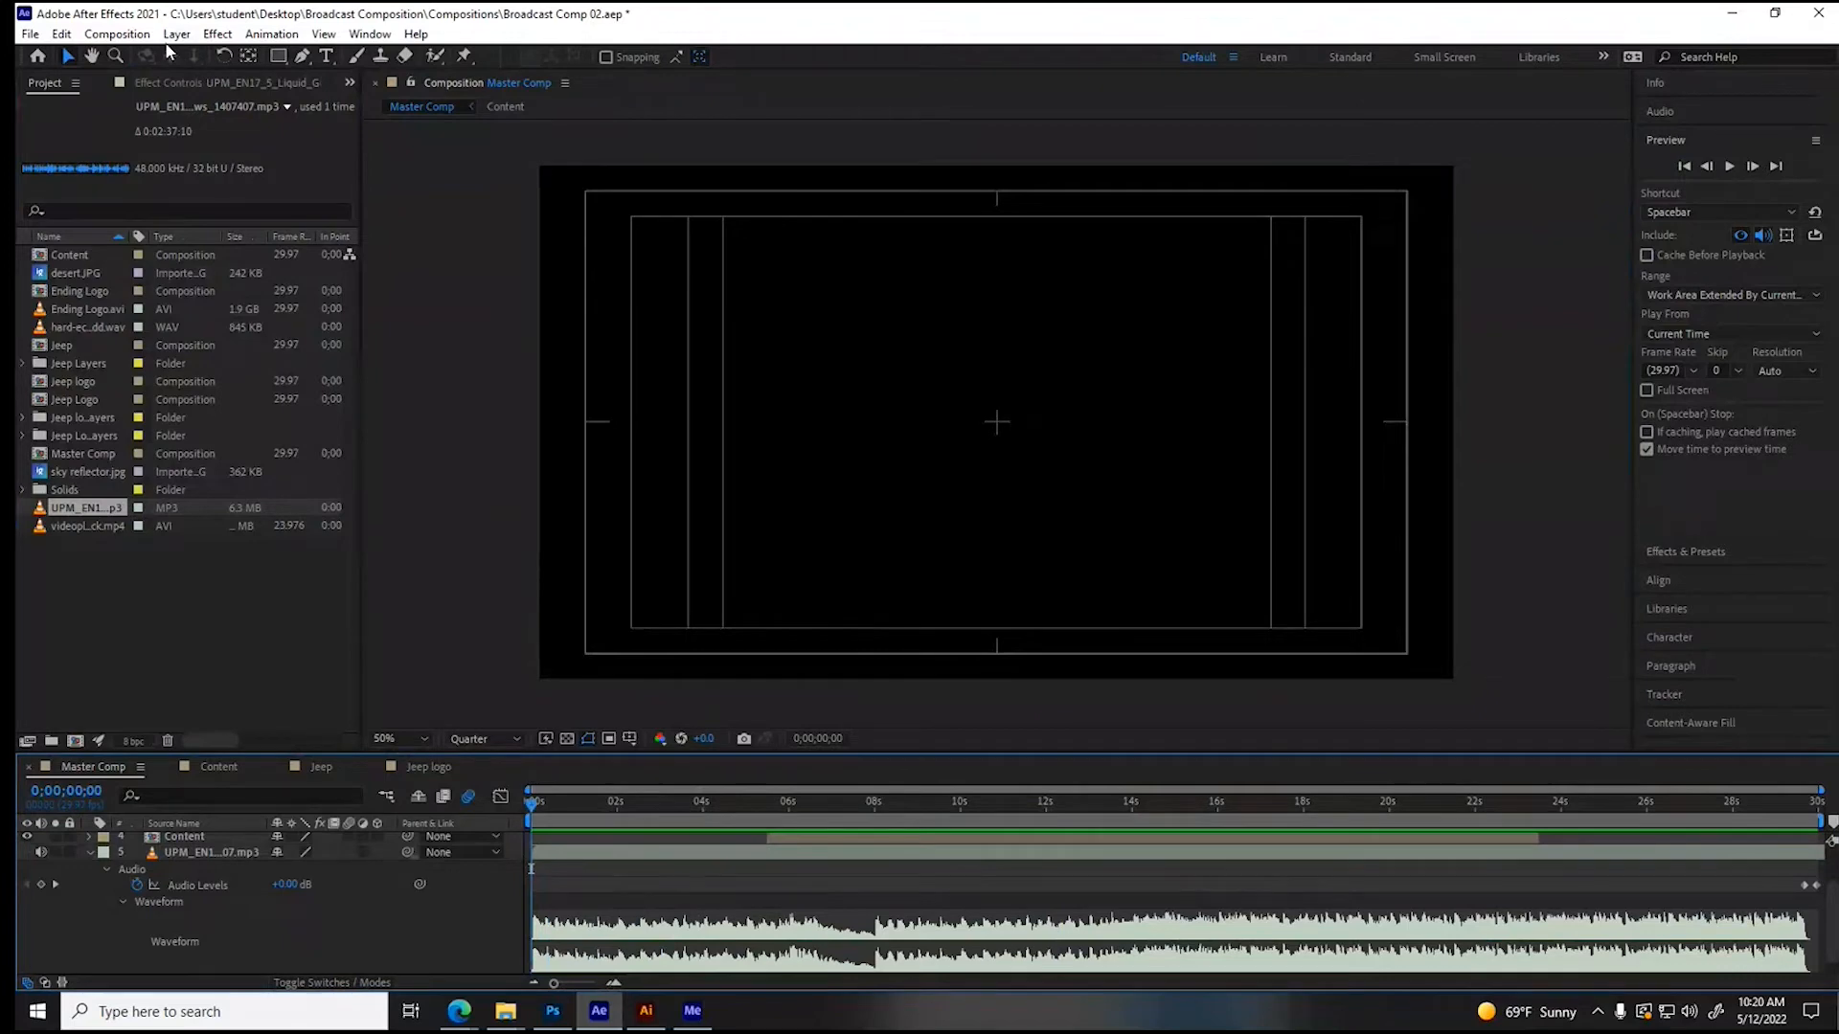
key(ctrl+s)
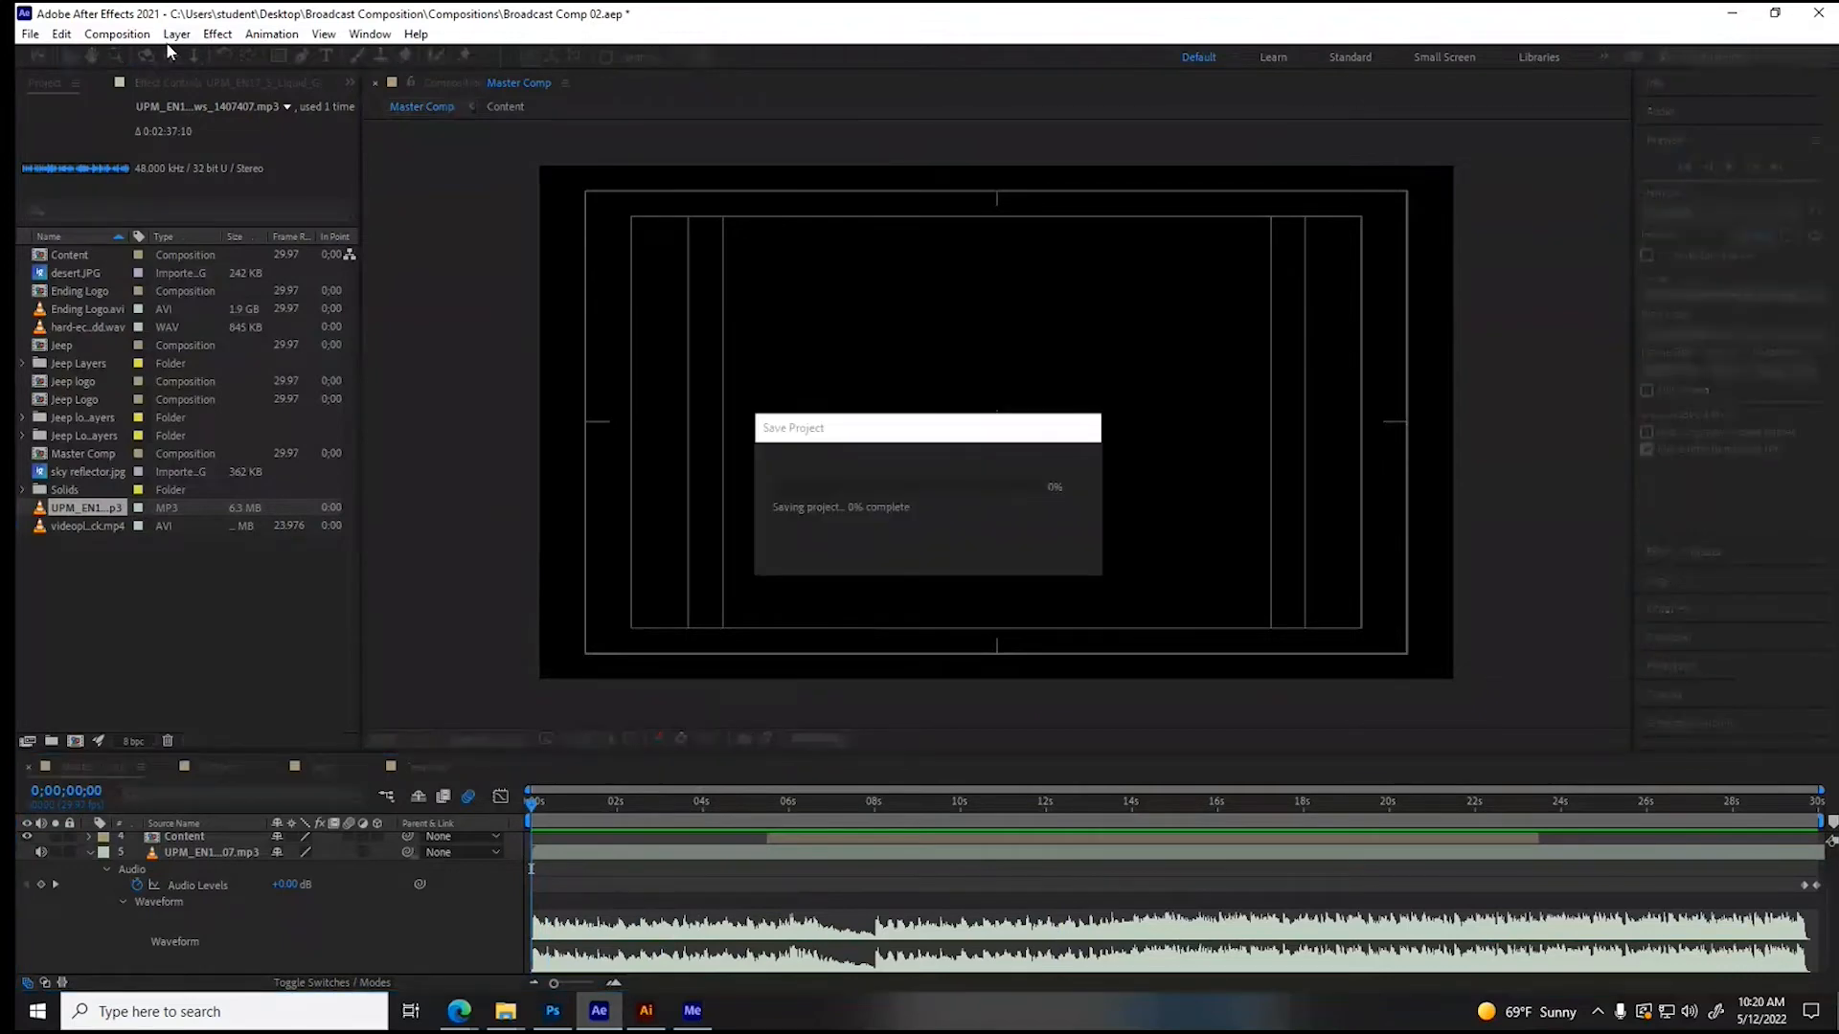
- Open the UPM music mp3 as footage, test its playback from about 18 seconds, and close the footage viewer
drag(798, 802, 701, 802)
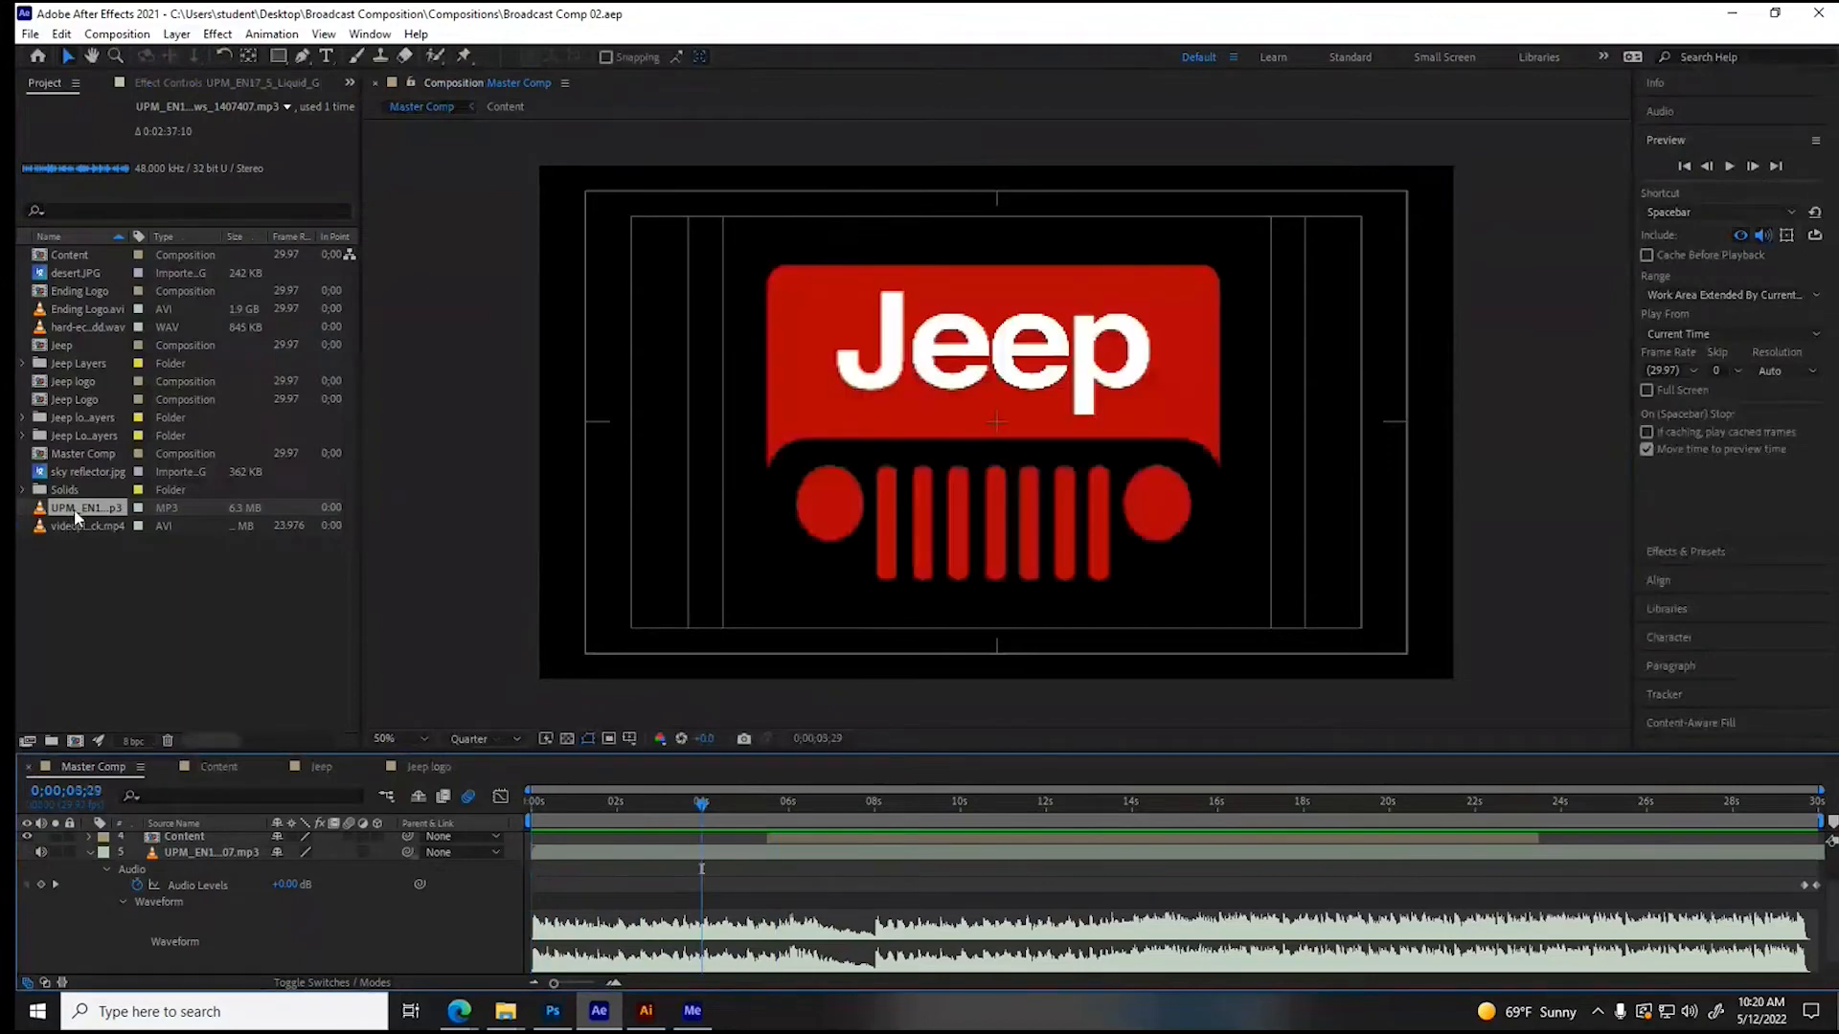
double_click(72, 508)
click(519, 698)
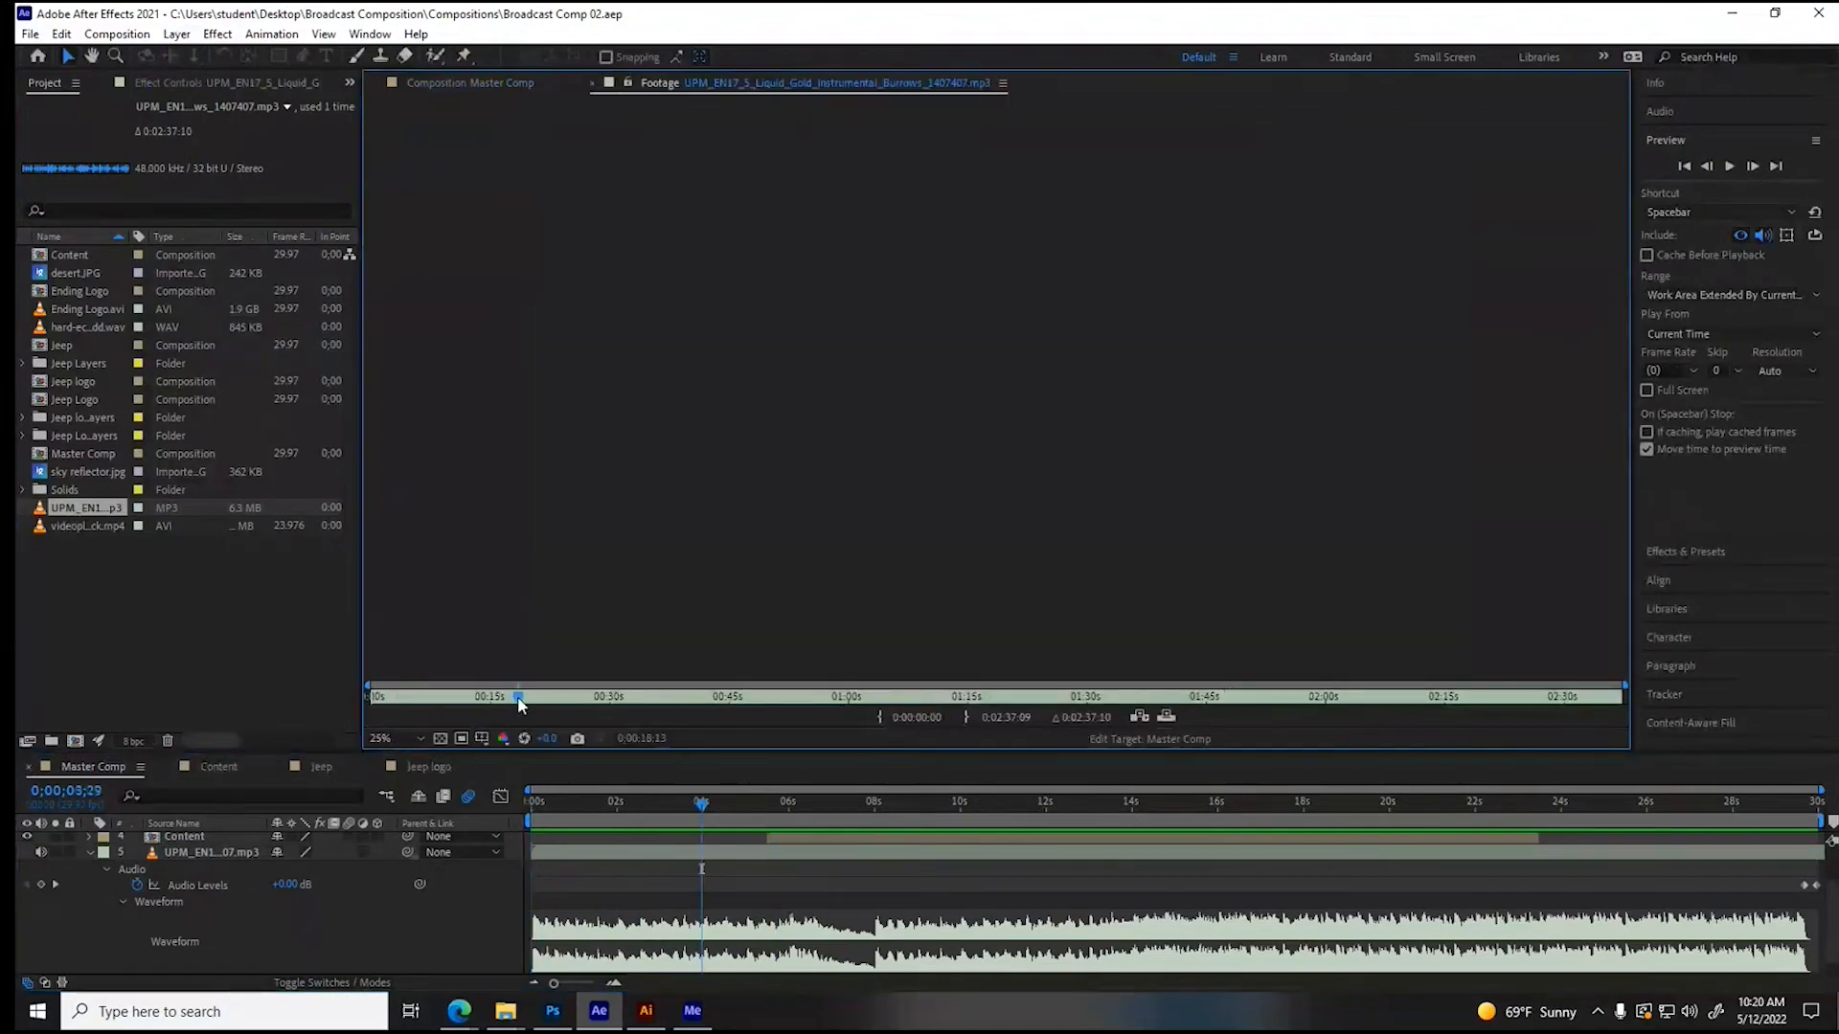
key(space)
click(1729, 167)
click(1728, 170)
click(1731, 169)
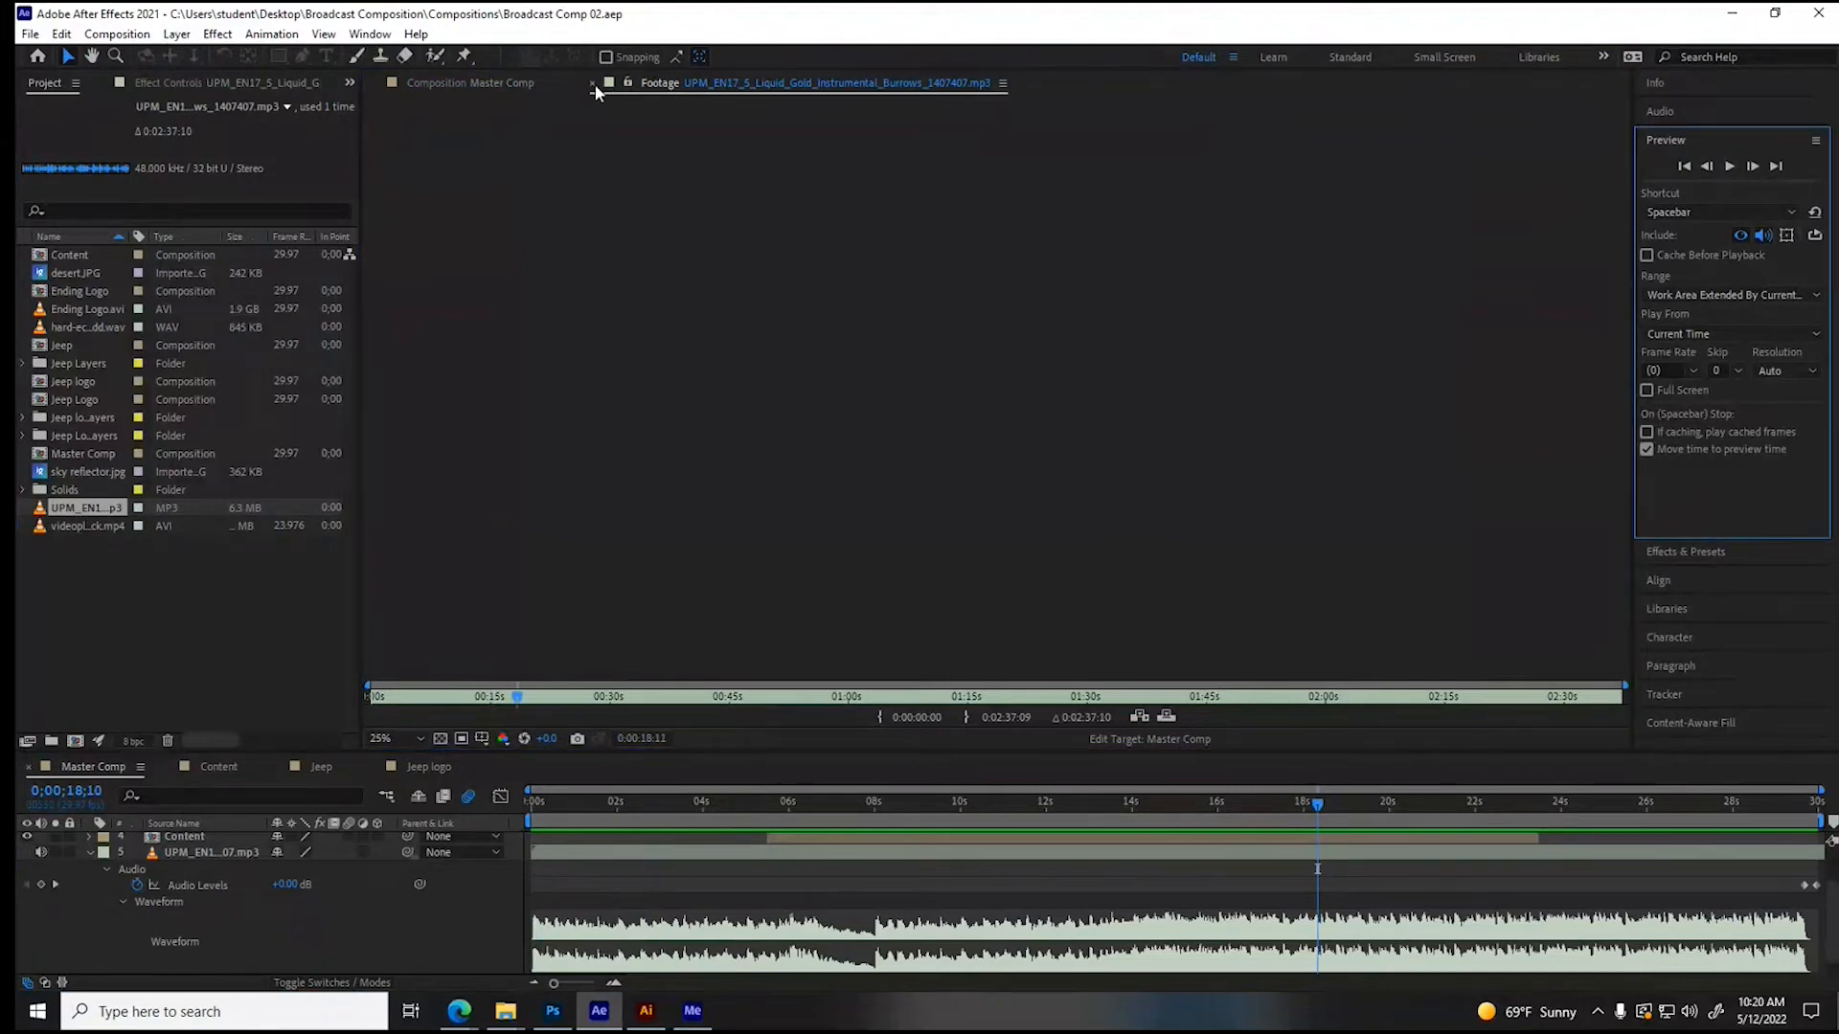
click(592, 84)
- Purge all memory and the disk cache, deleting all cached files
click(33, 34)
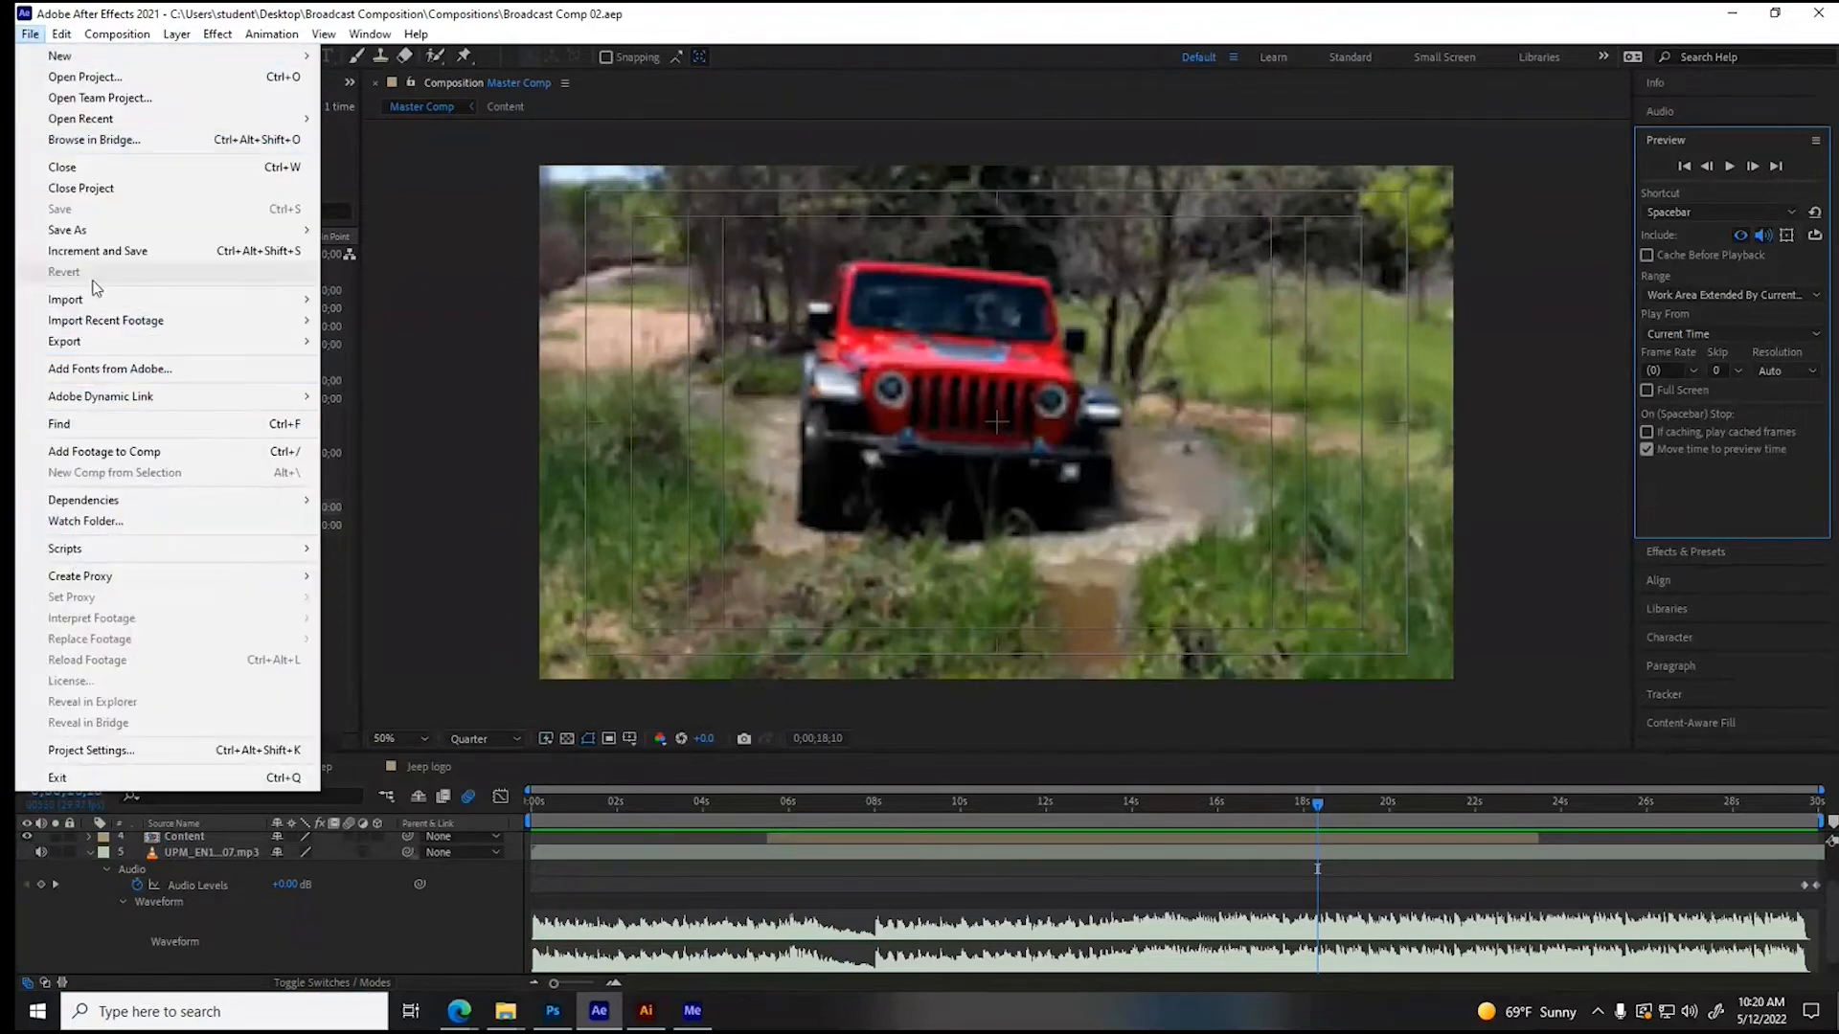
mouse_move(62, 33)
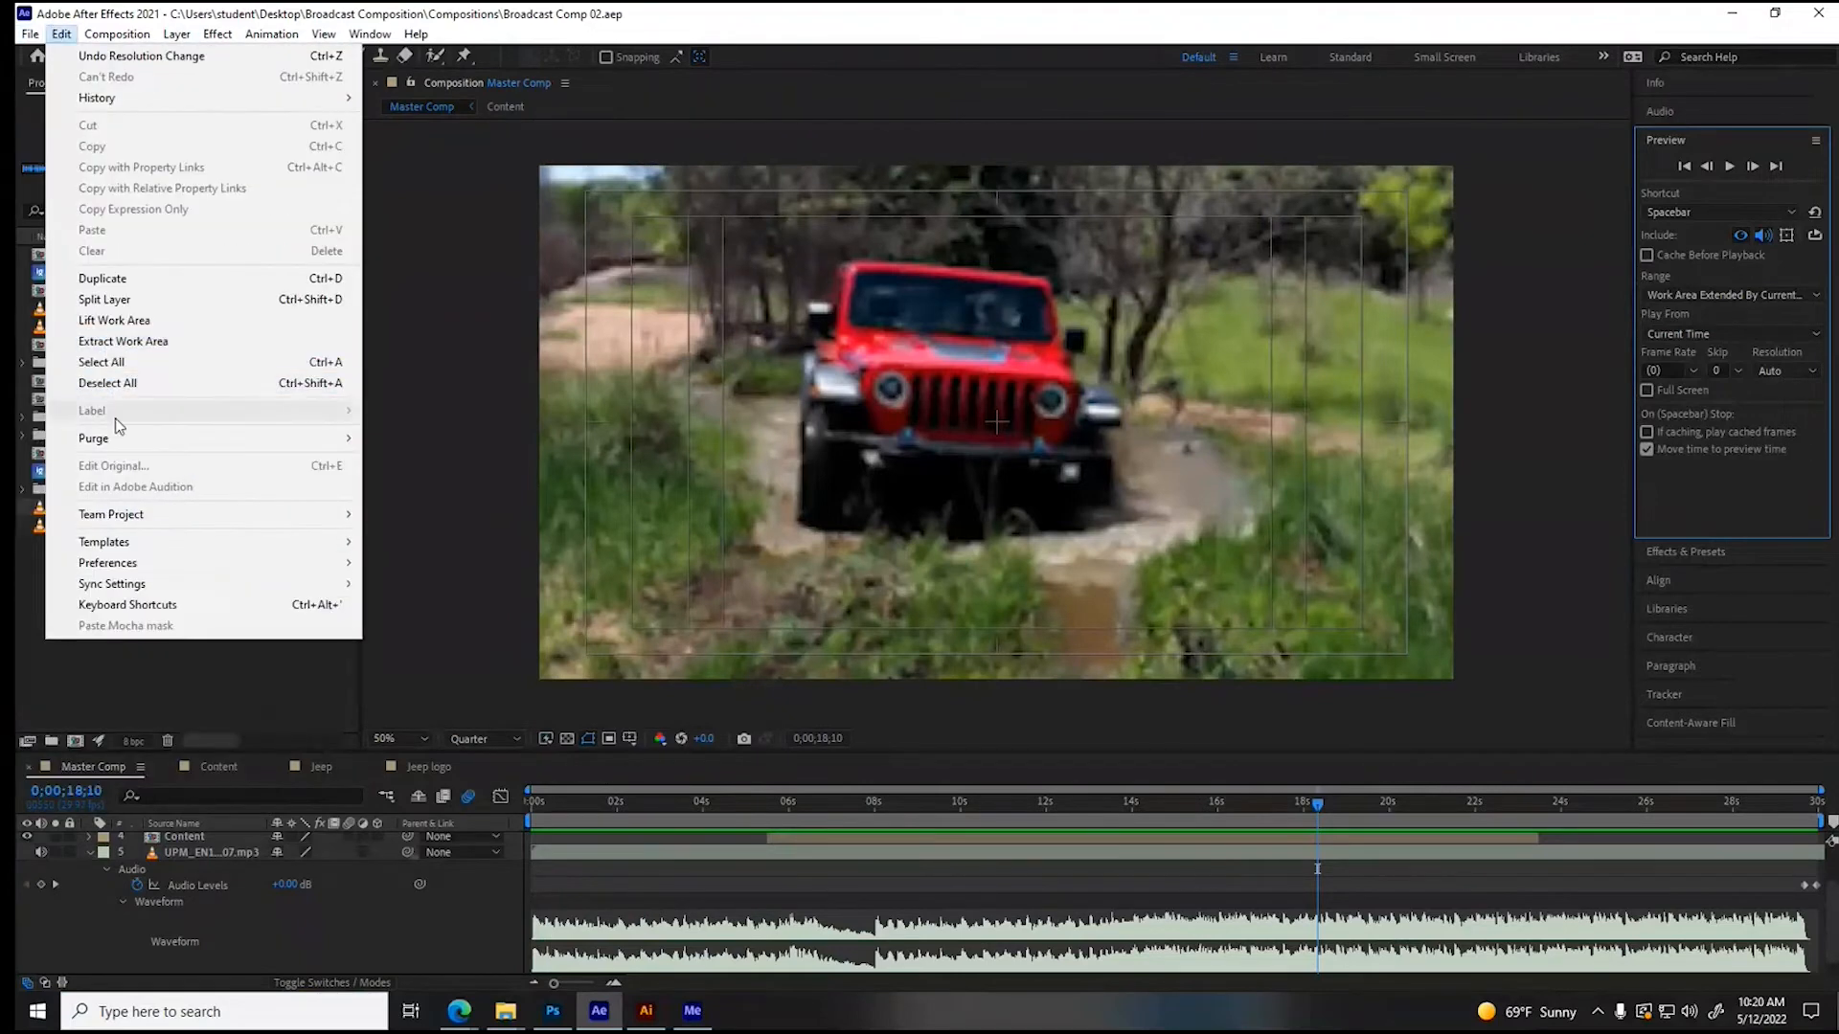
mouse_move(121, 446)
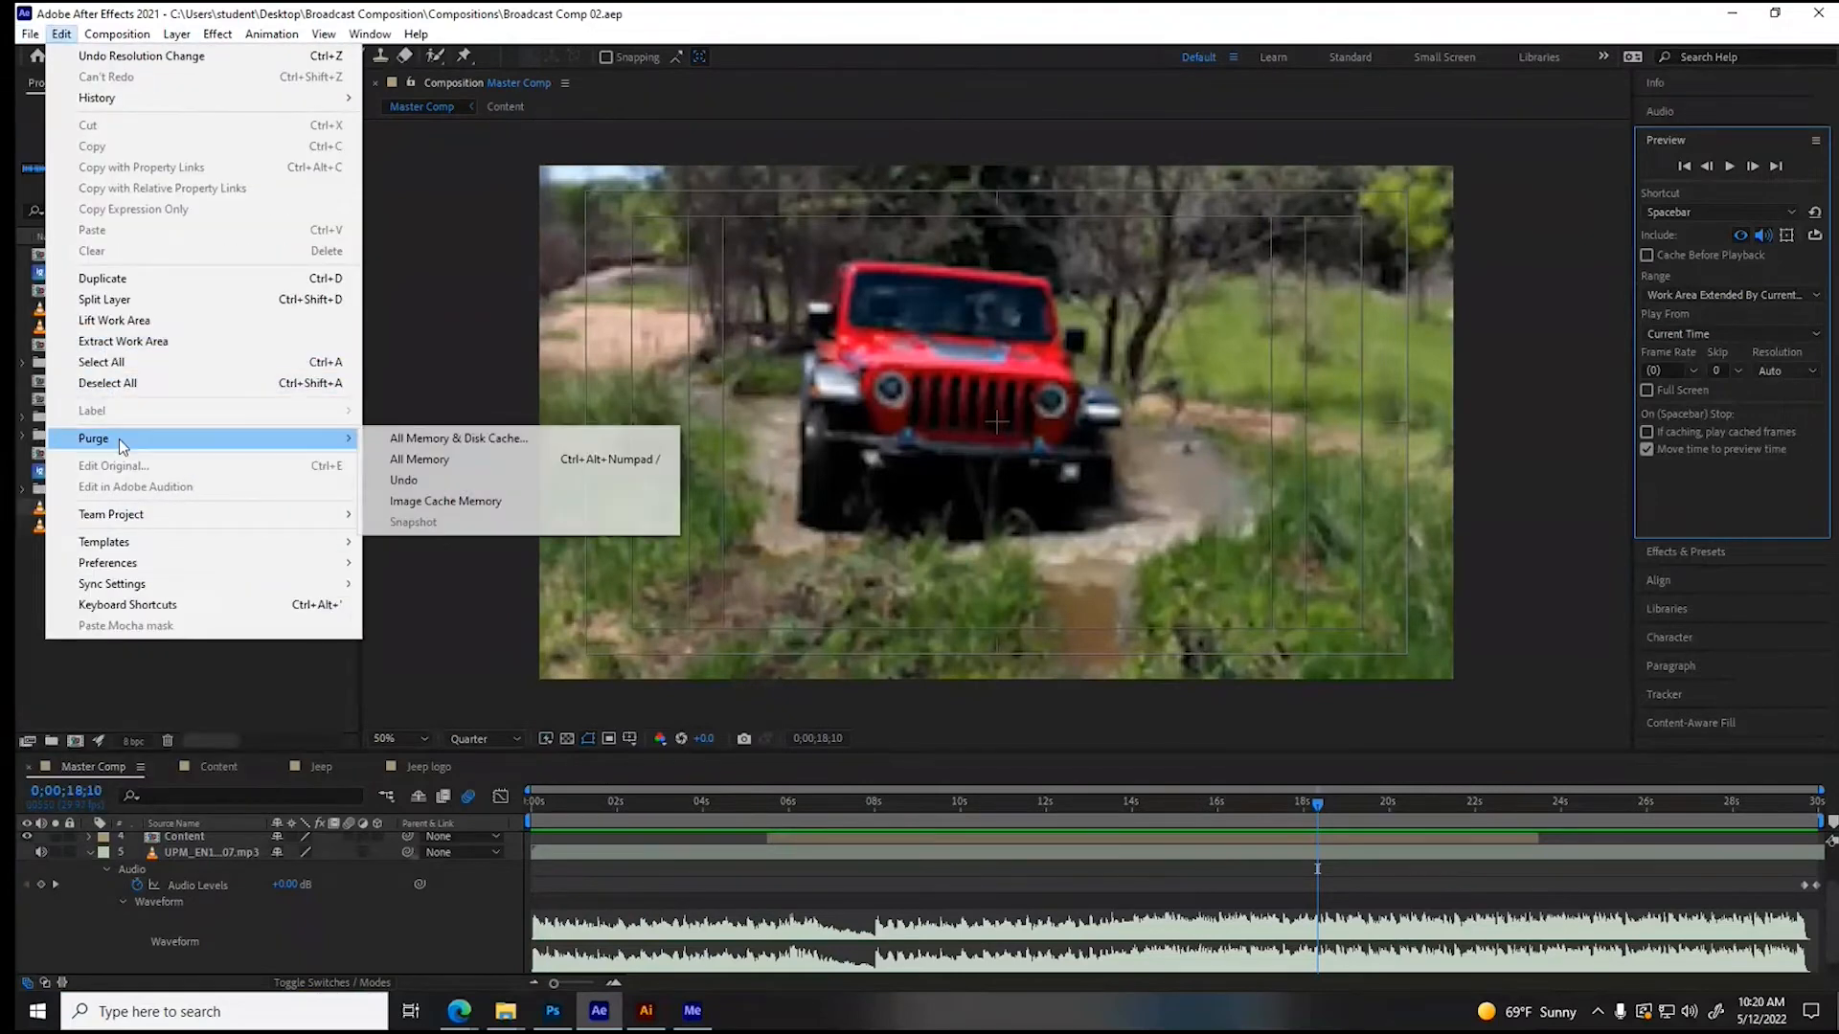
click(468, 440)
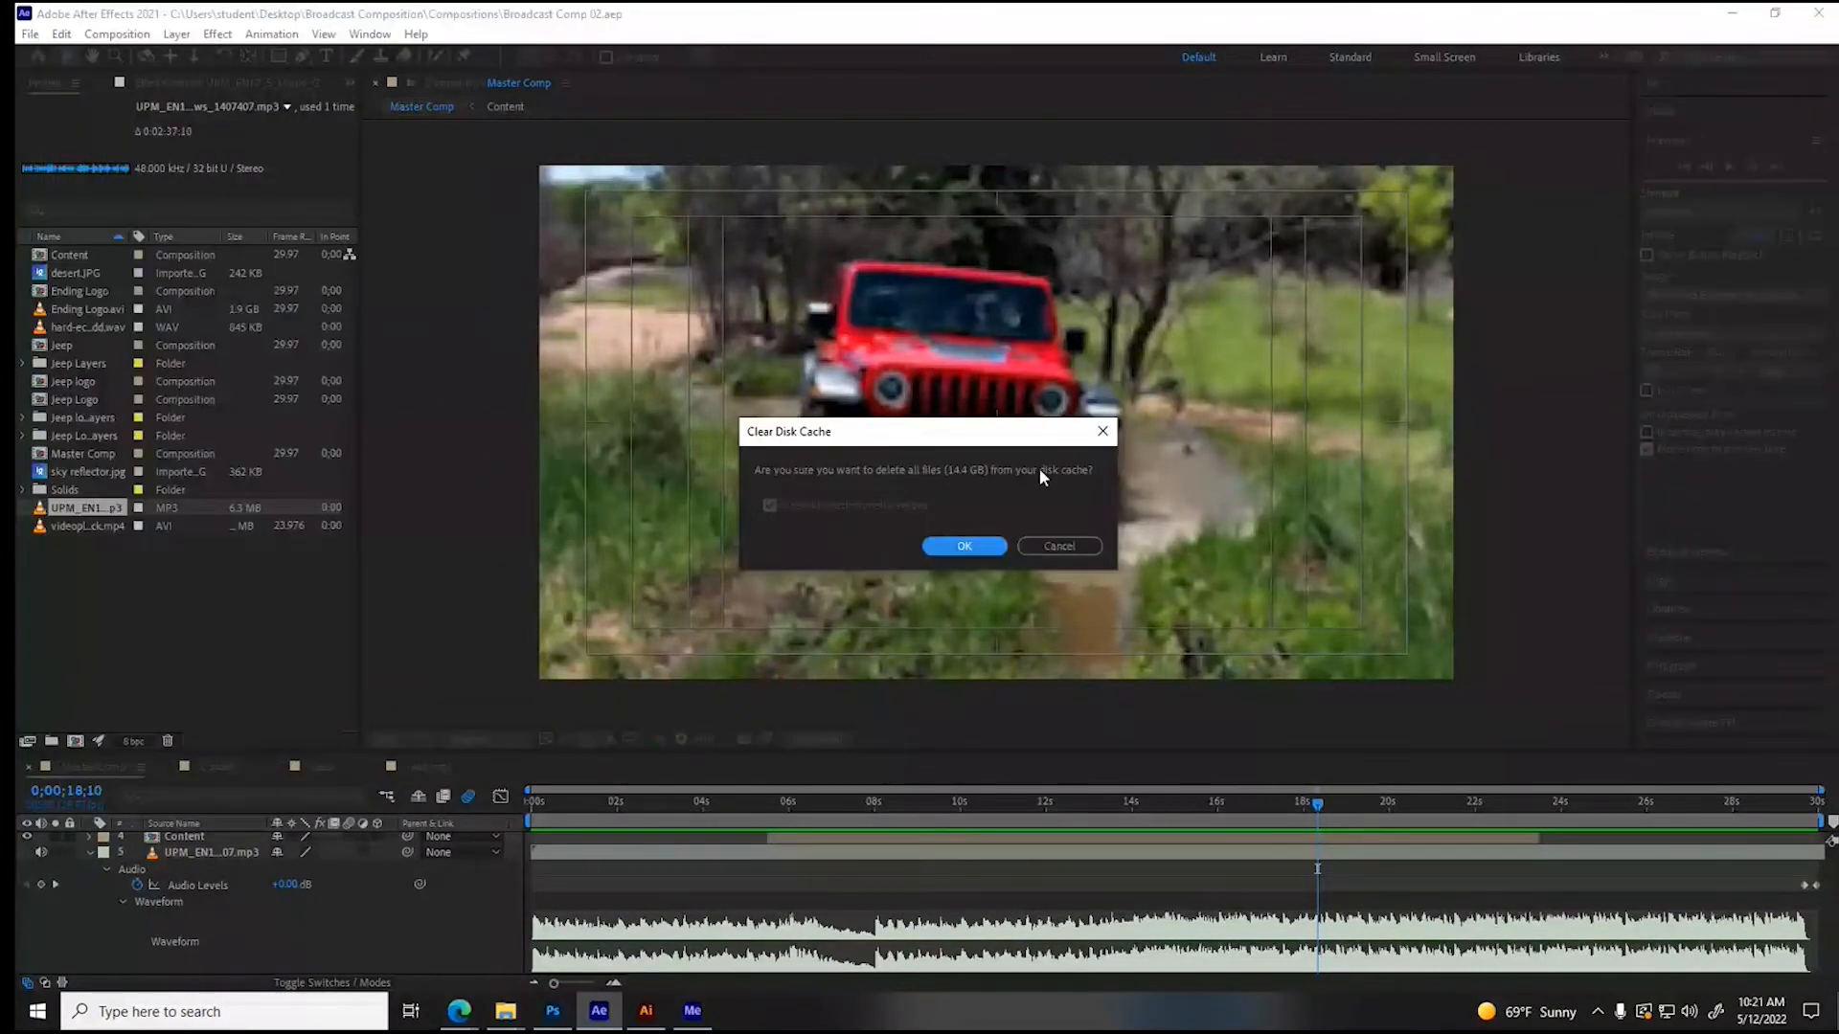
click(960, 546)
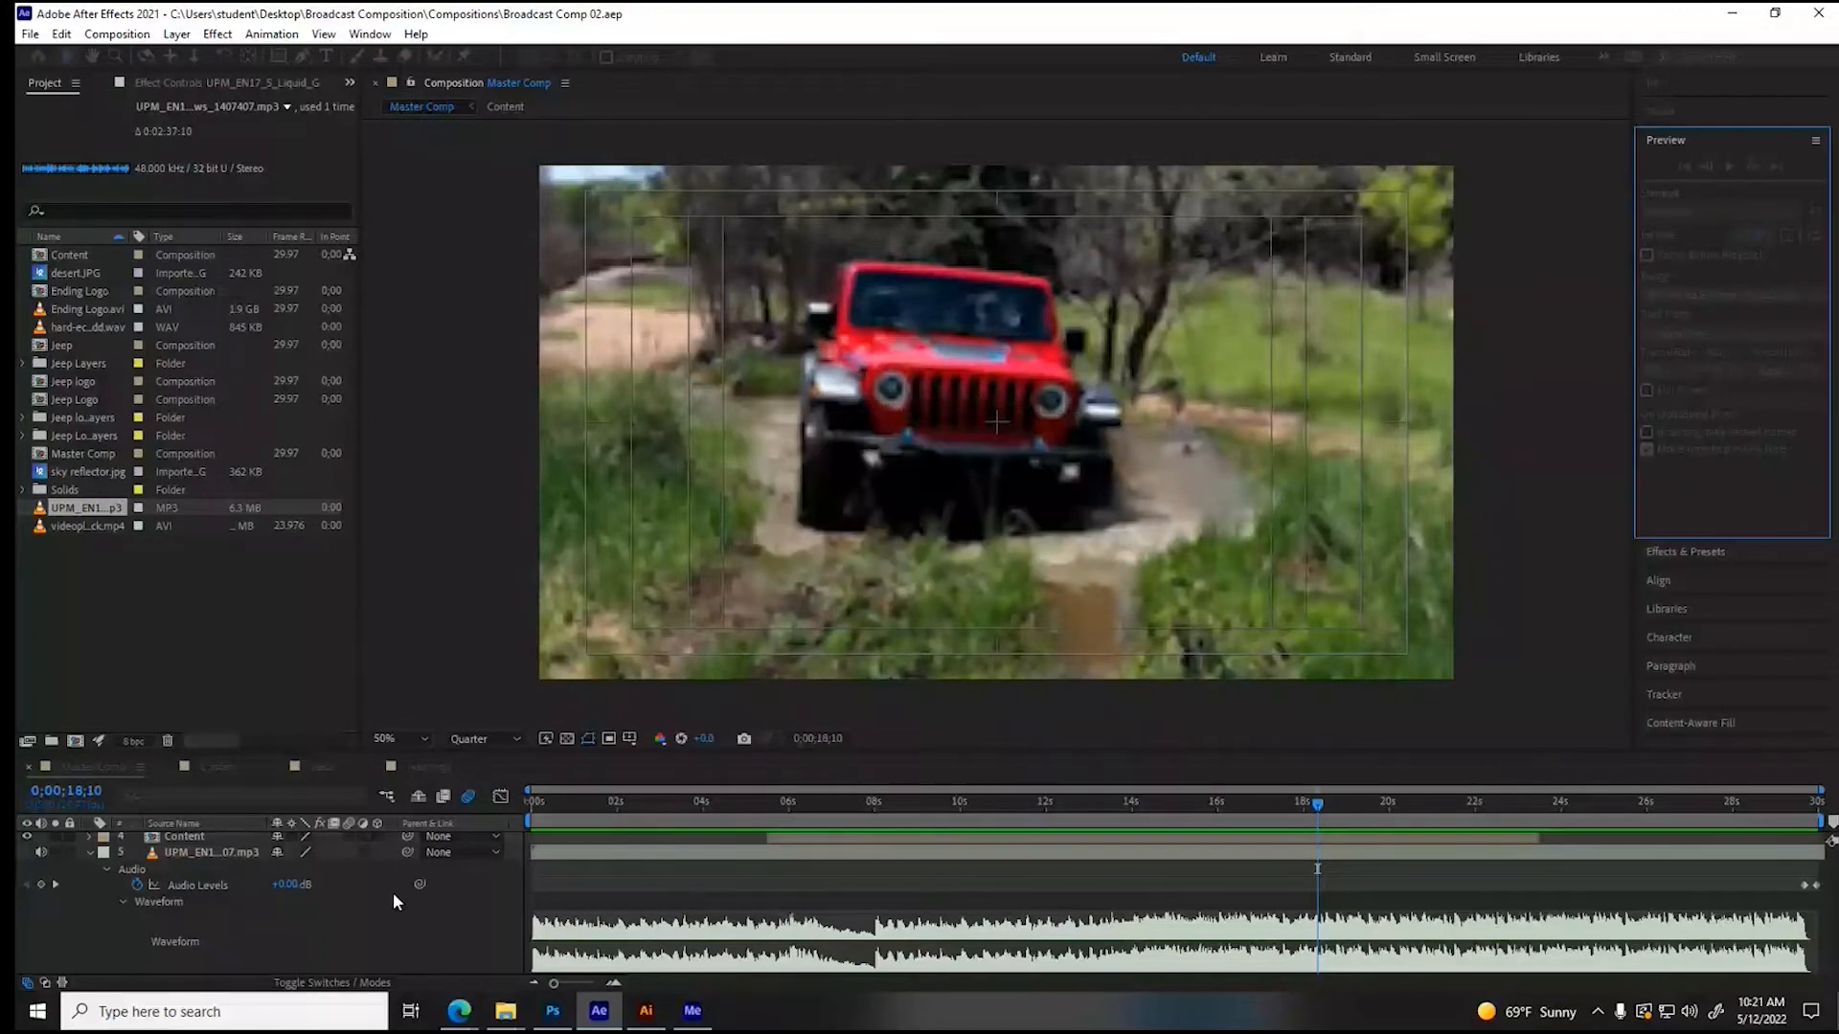
- Preview Master Comp from its first frame with the cleared cache to test the sound again
drag(559, 796, 514, 797)
key(space)
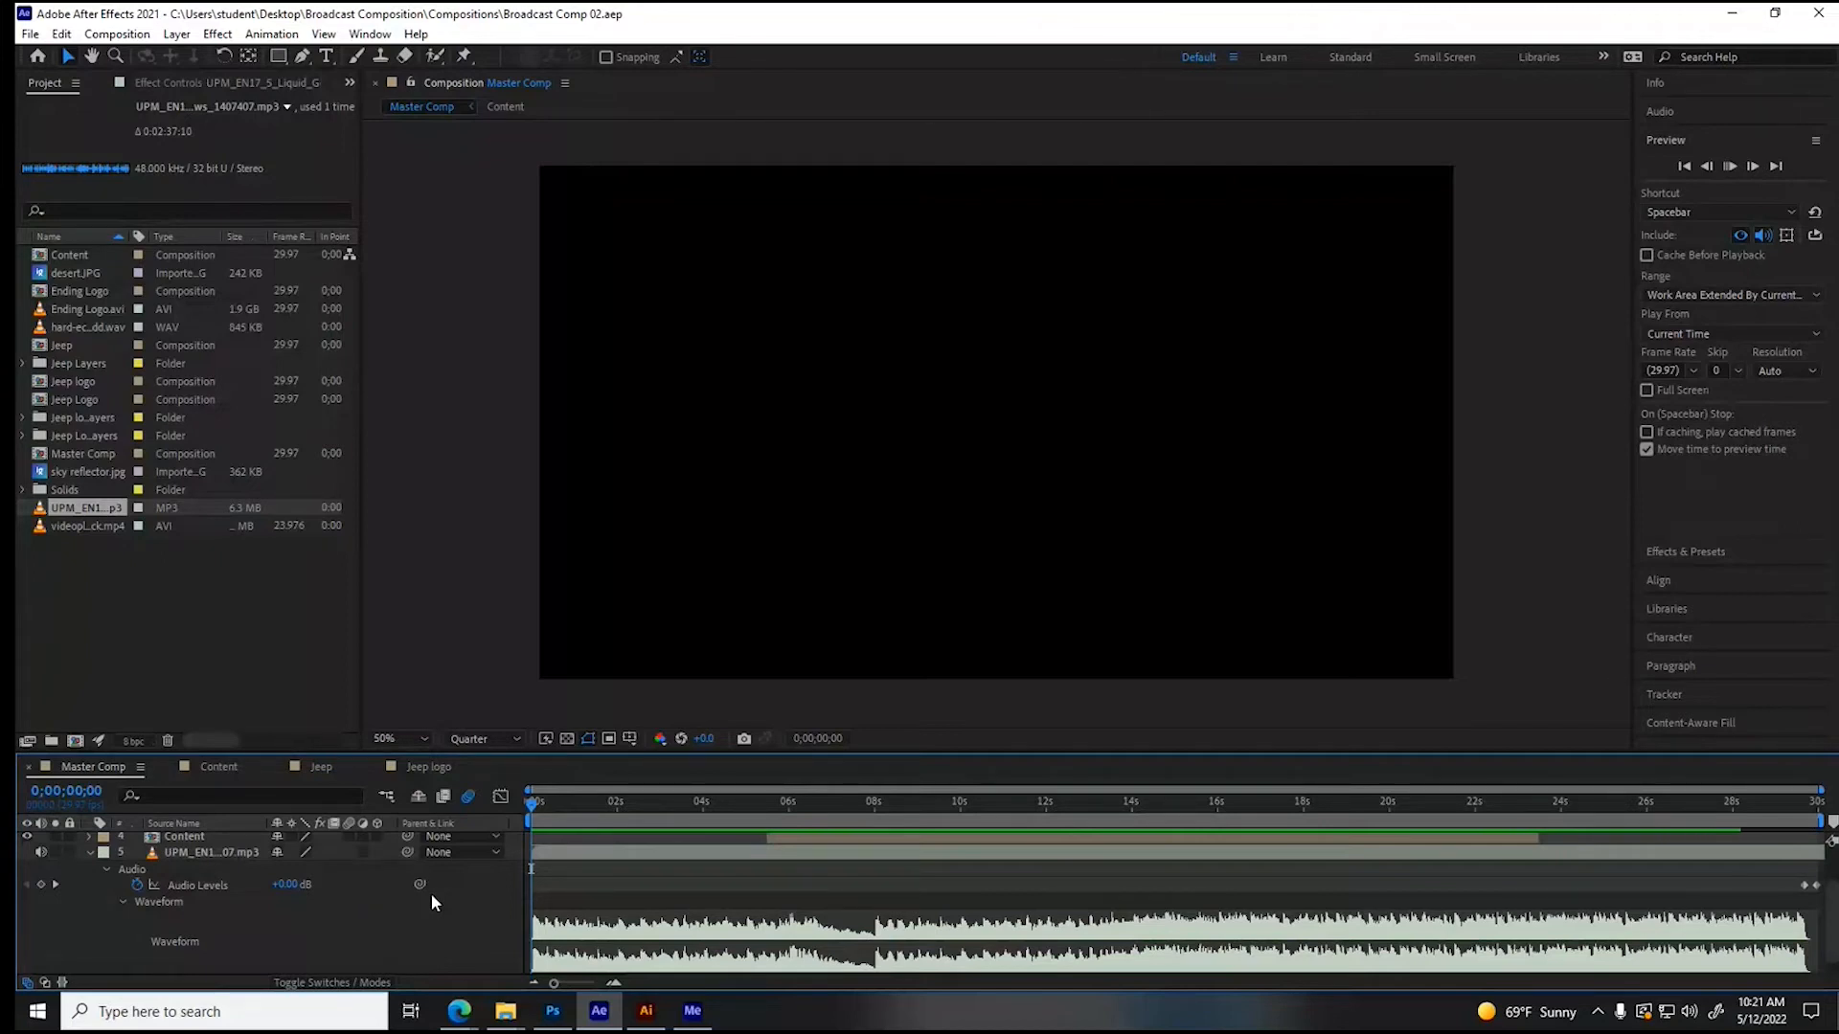
key(space)
- Collapse the music layer's properties, open the Jeep logo comp, and play it from about 0;00;00;18
click(88, 852)
click(209, 857)
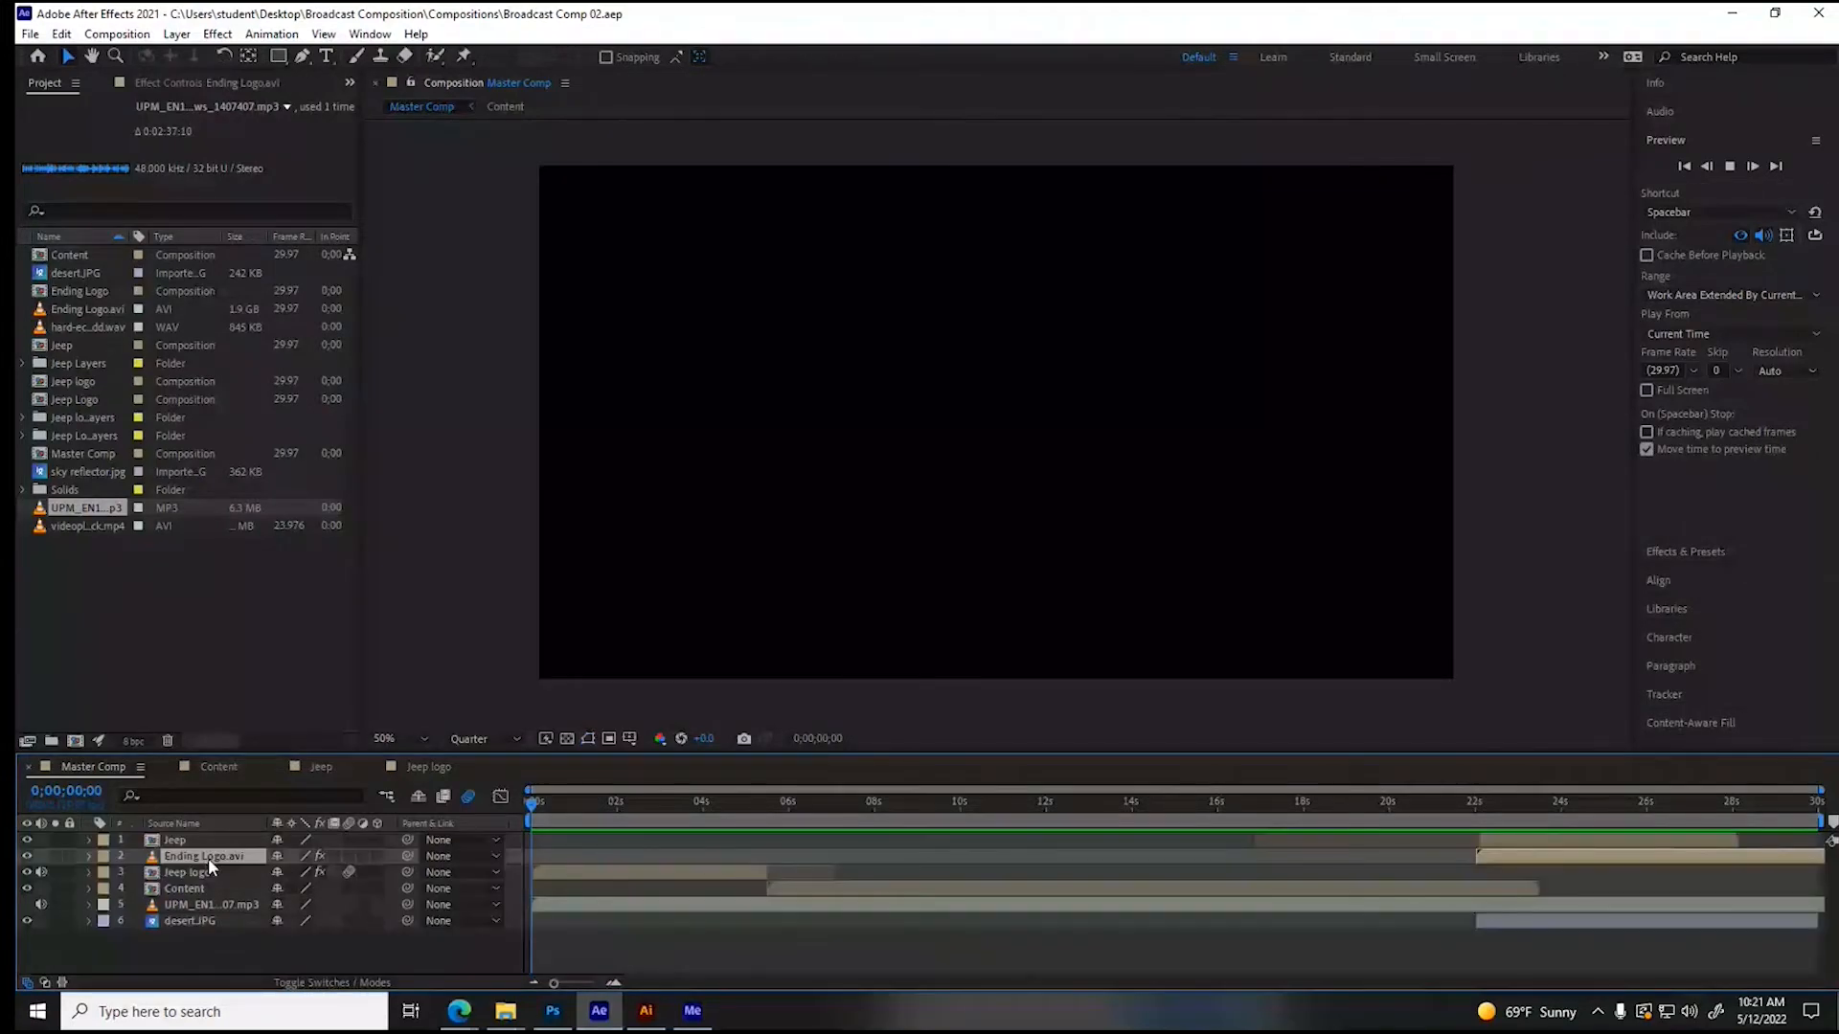
double_click(203, 871)
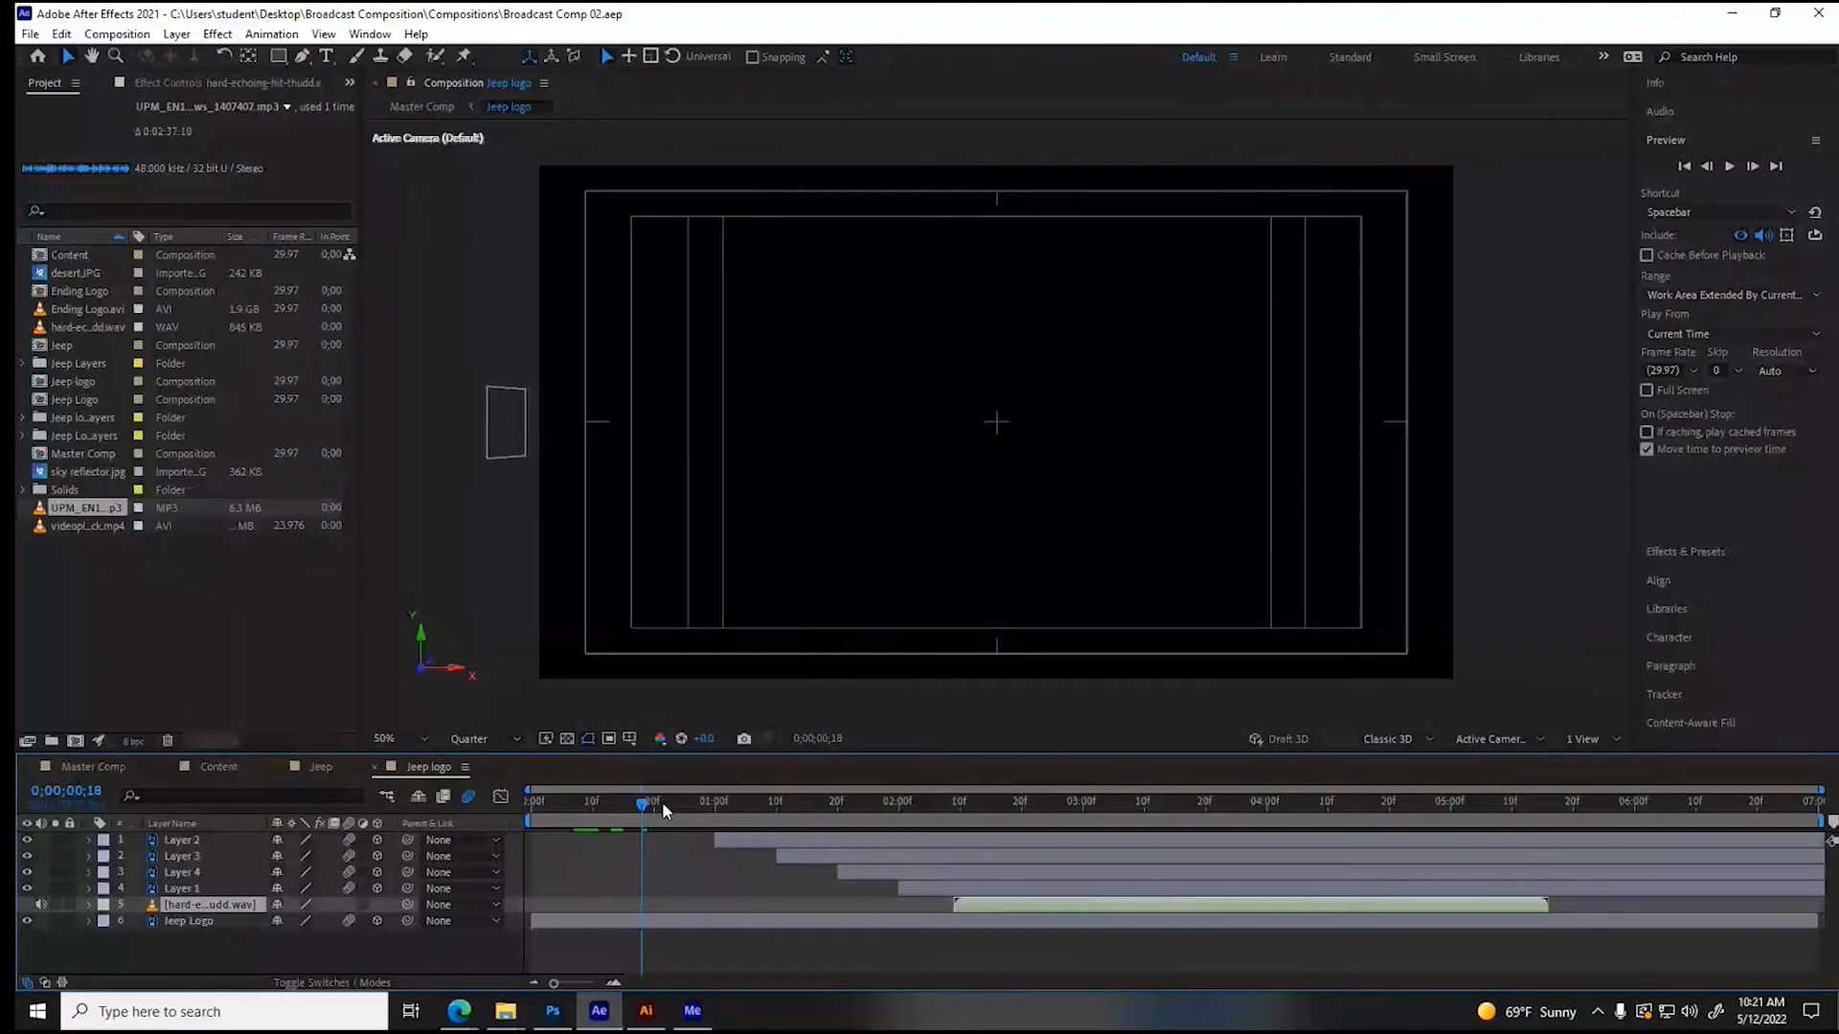
key(space)
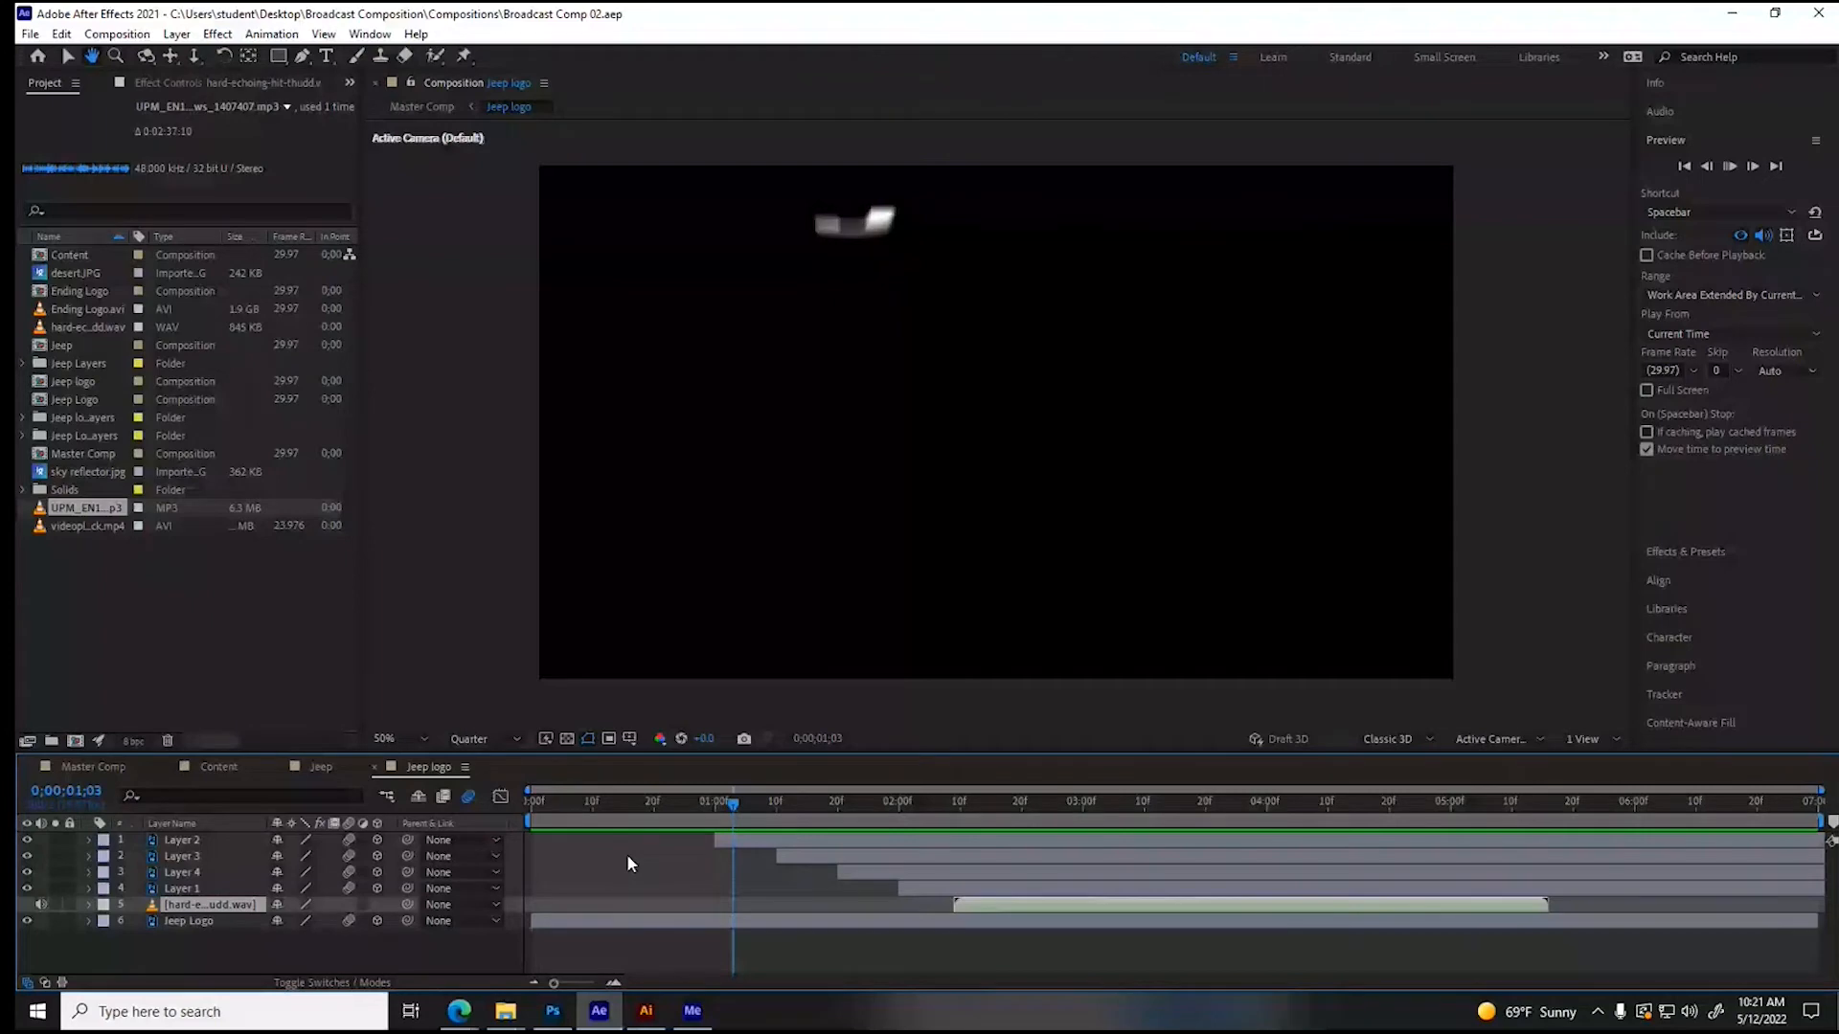
- Play the Jeep logo comp from 0;00;01;03, and check the Content comp before returning to Master Comp
key(space)
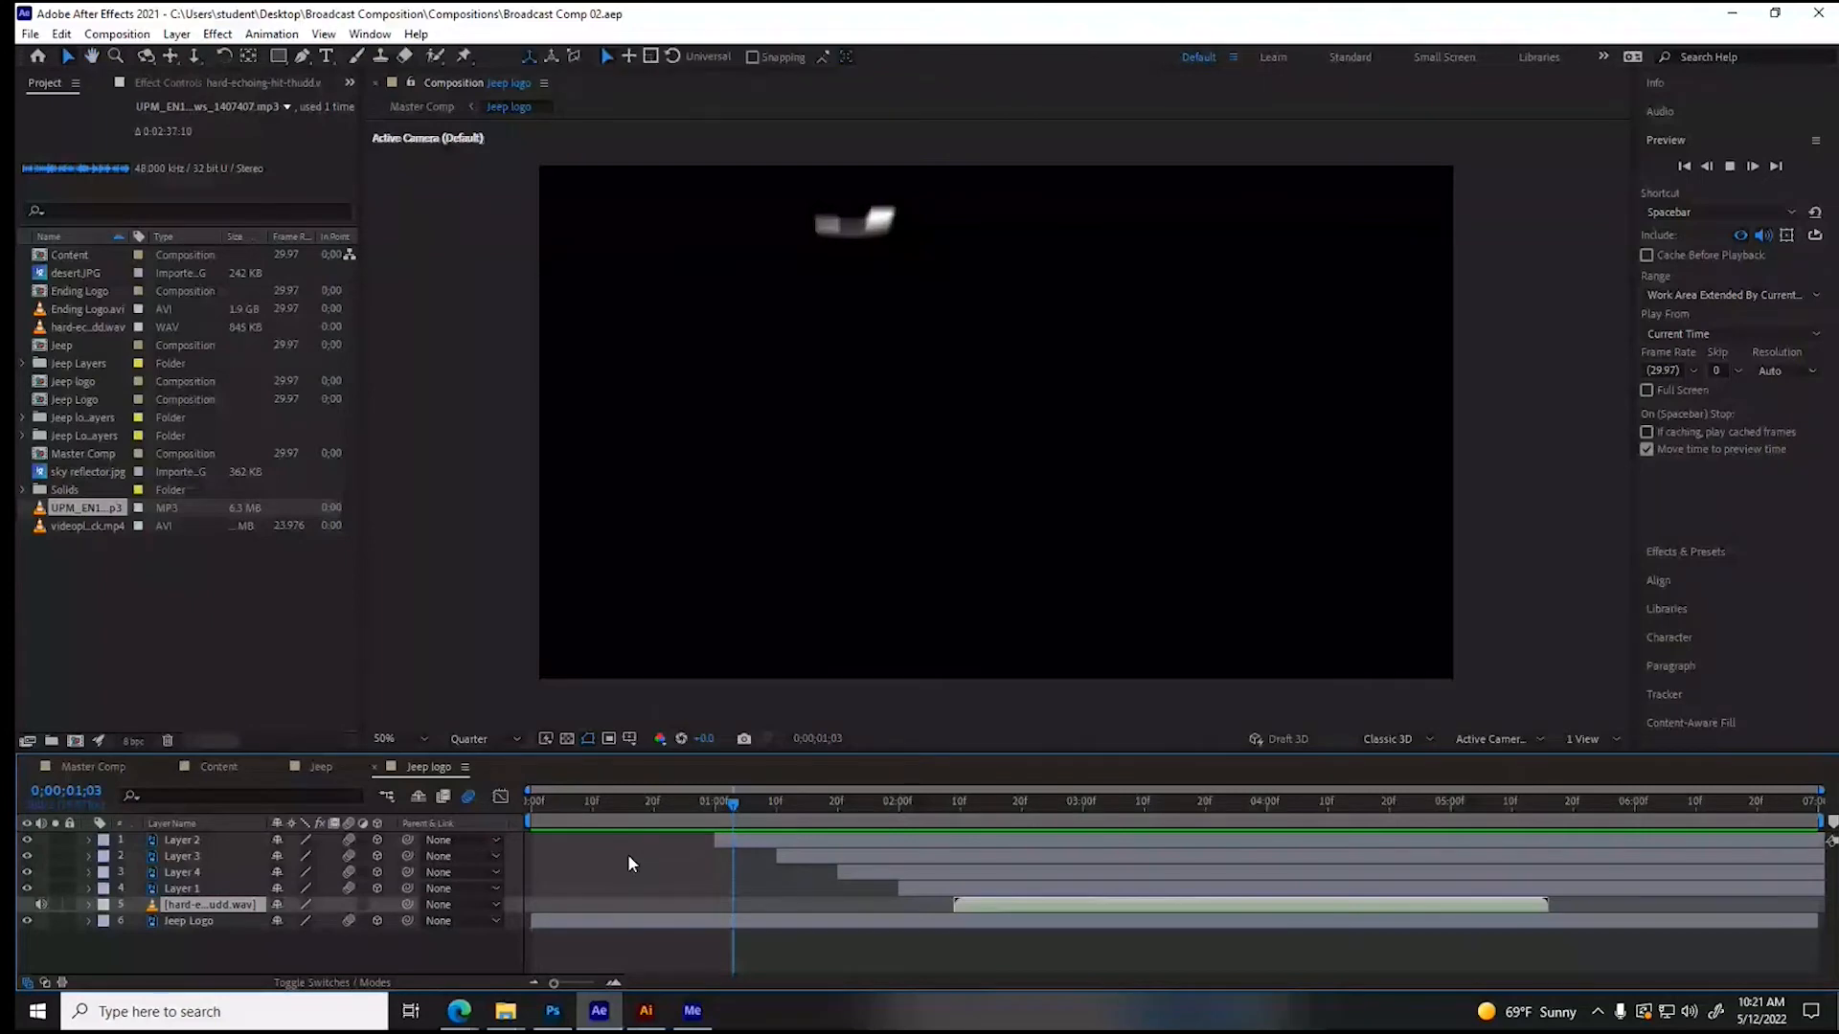
click(209, 767)
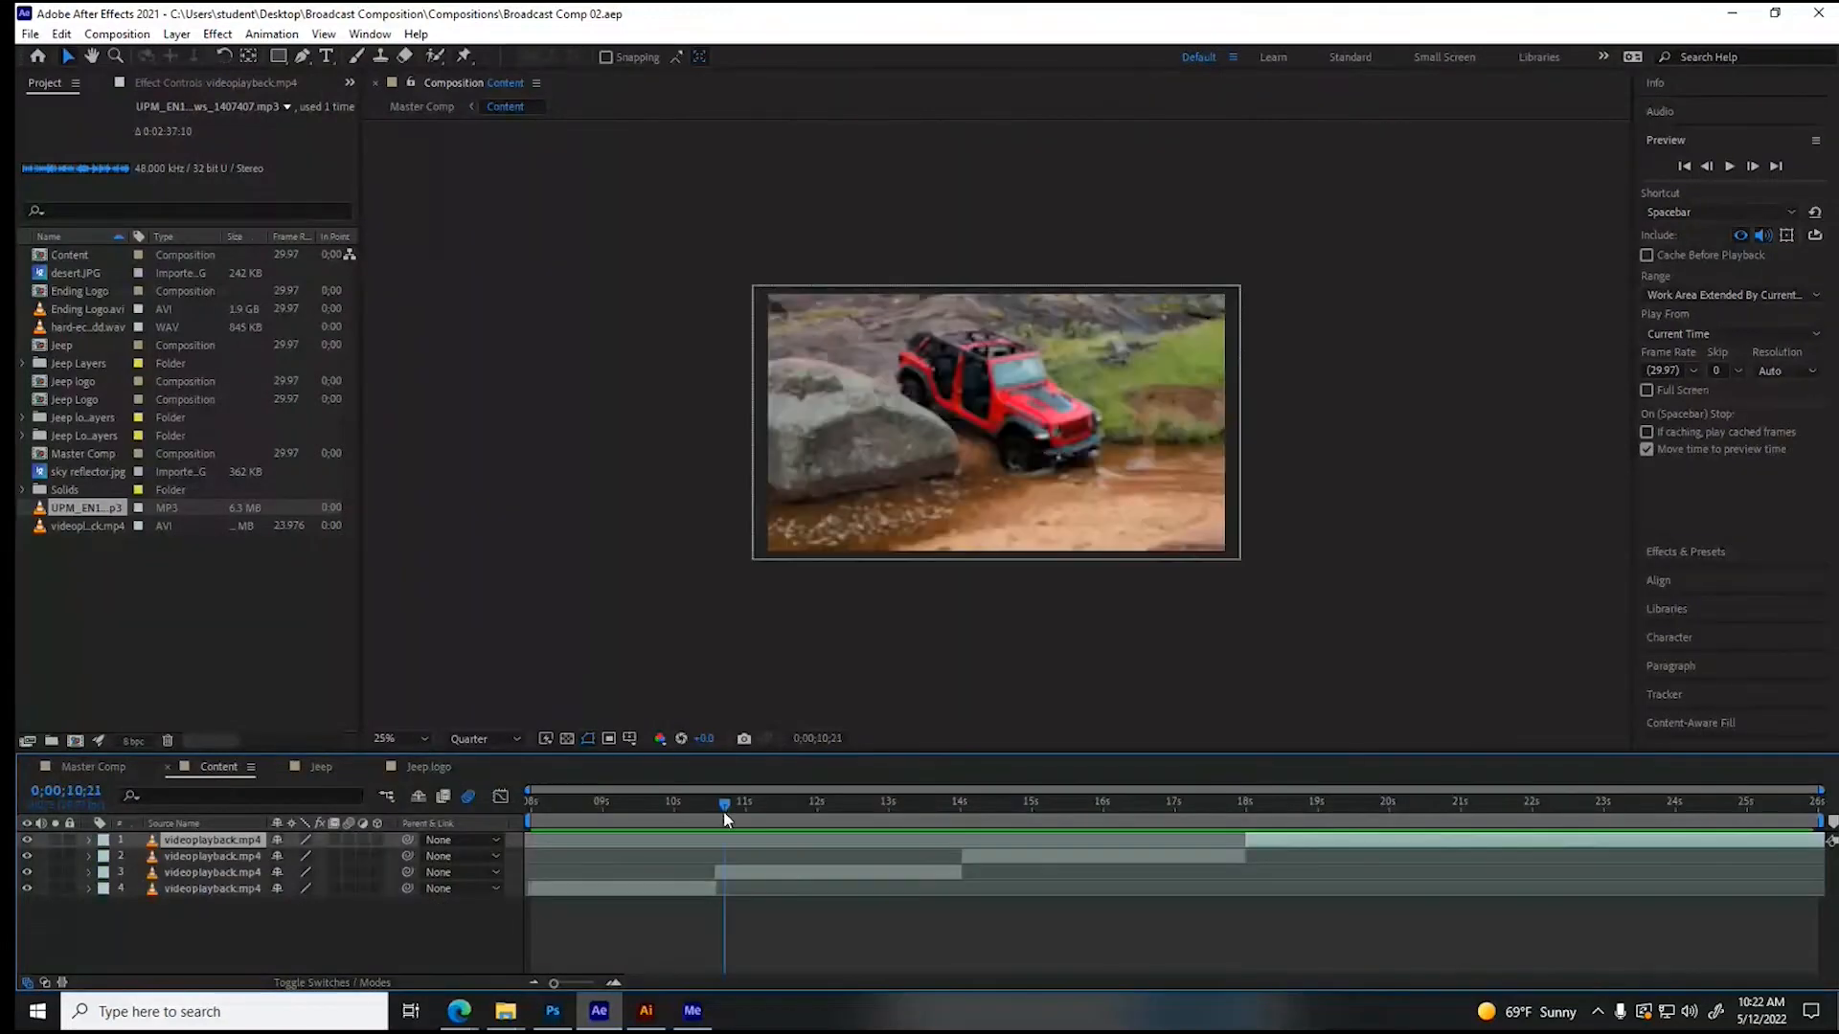
click(71, 766)
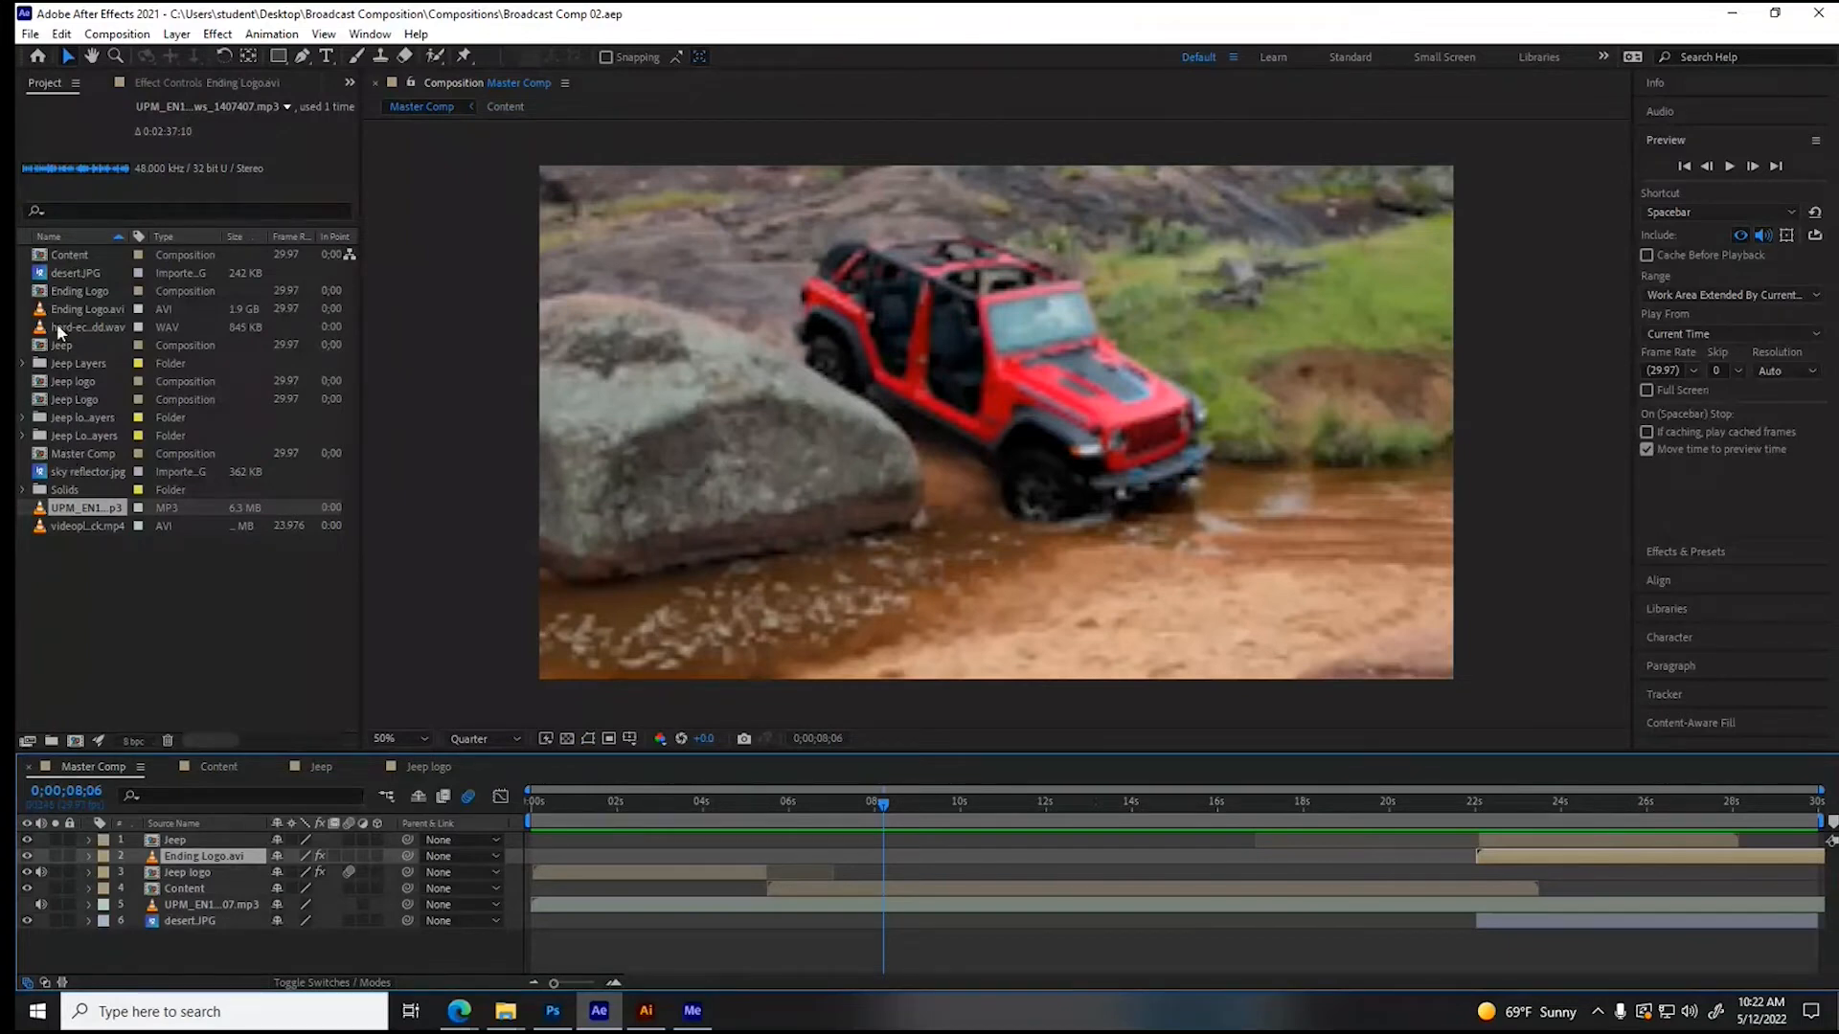
- Open the Ending Logo comp and switch its 3D renderer from CINEMA 4D to Classic 3D
double_click(67, 291)
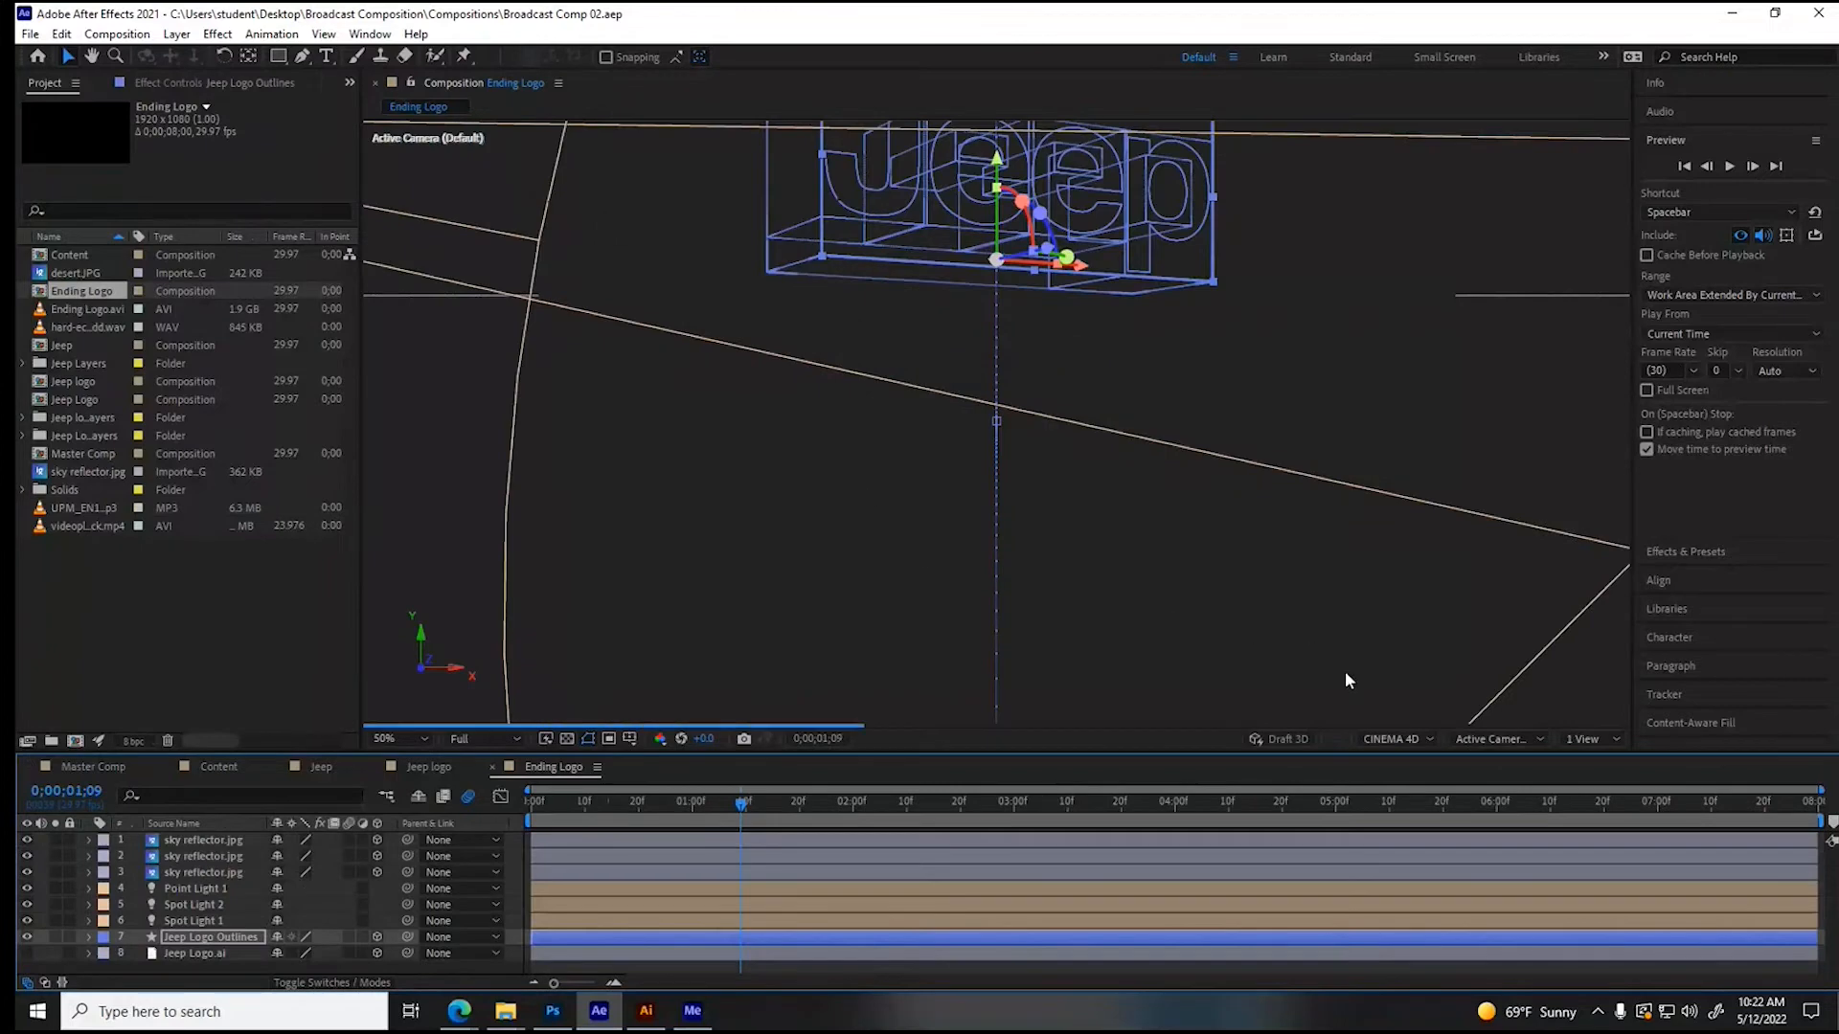
click(1410, 747)
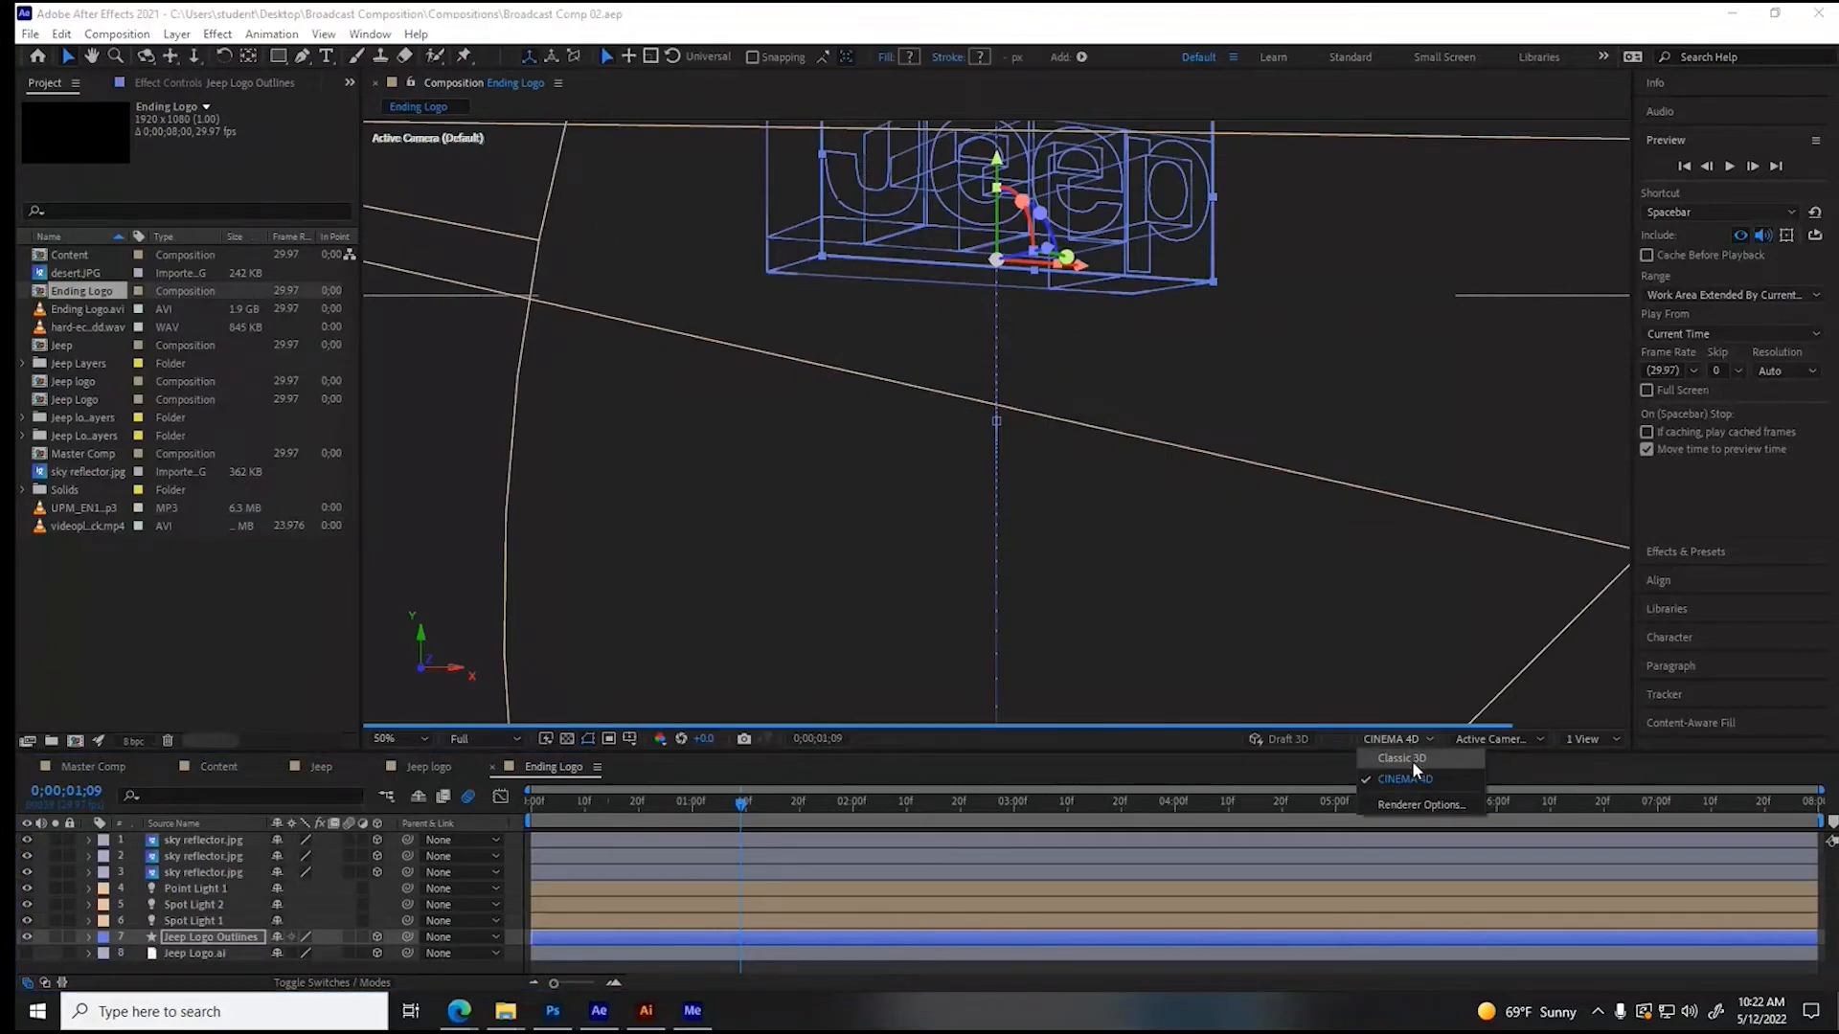
click(1406, 759)
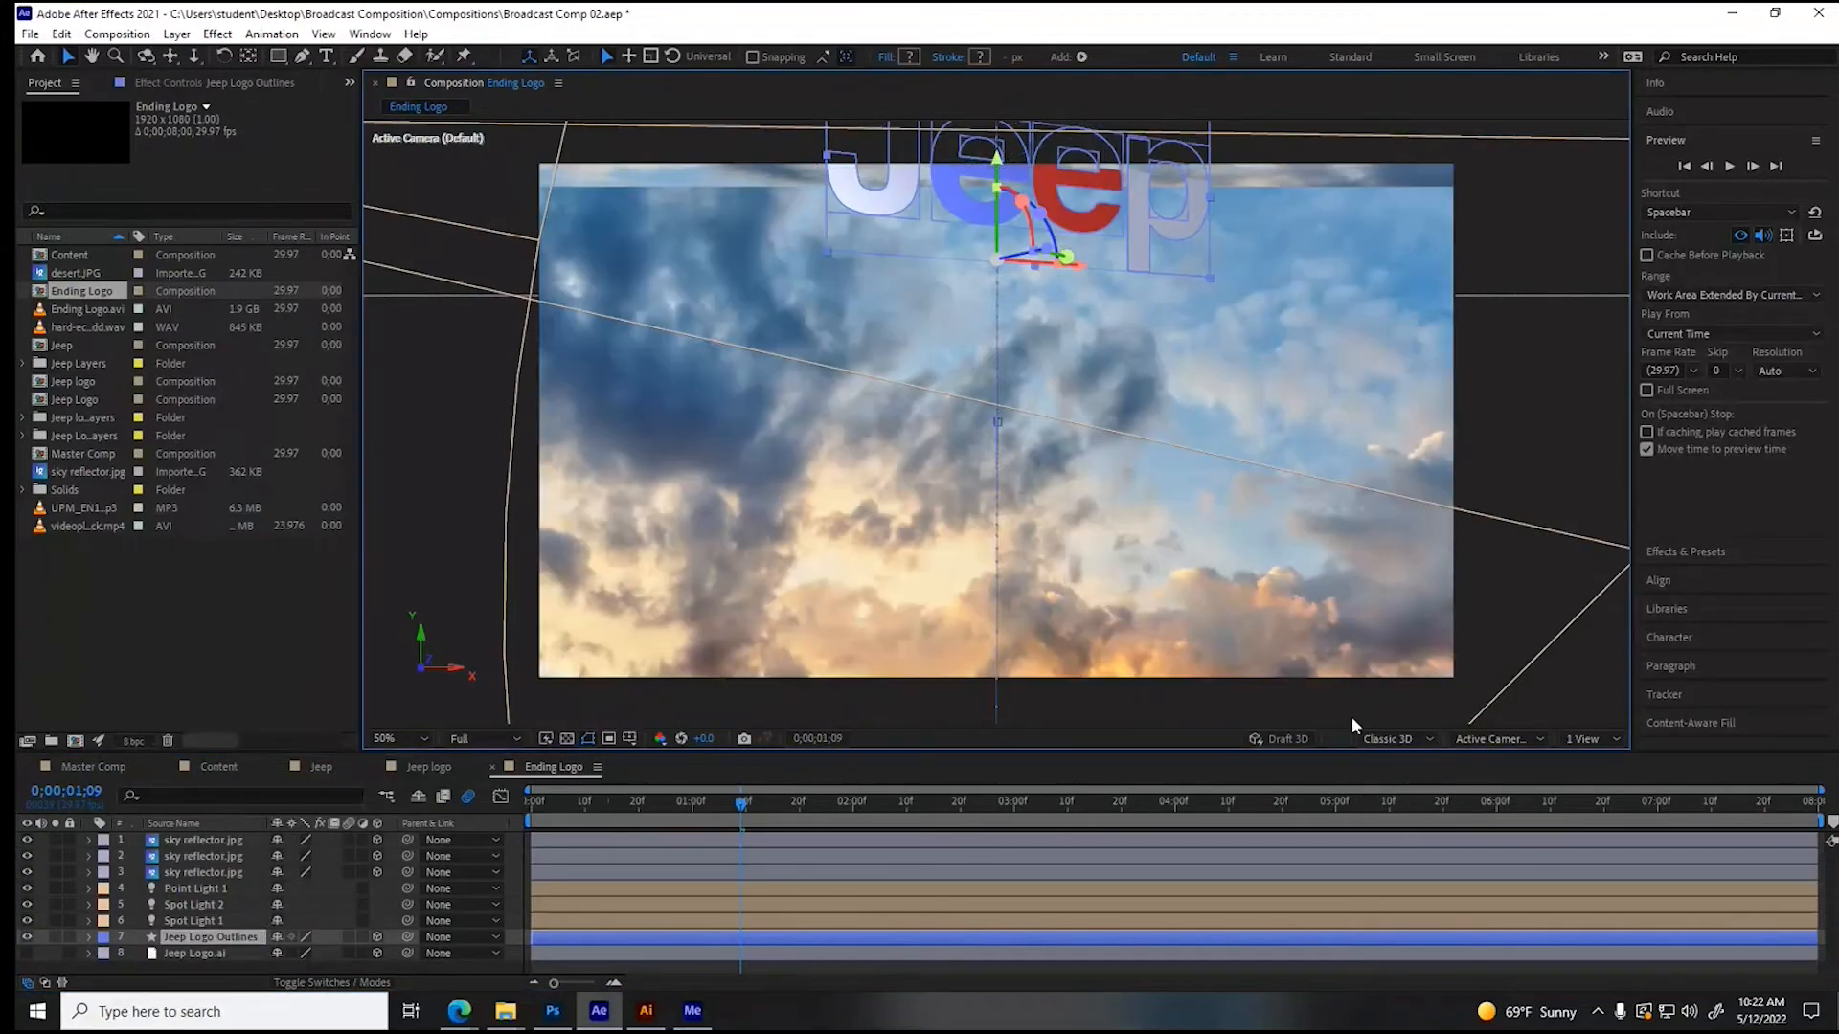
- Scrub through the Ending Logo comp to about 0;00;04;08 to check the logo, and close its timeline
drag(757, 814, 1071, 746)
key(comma)
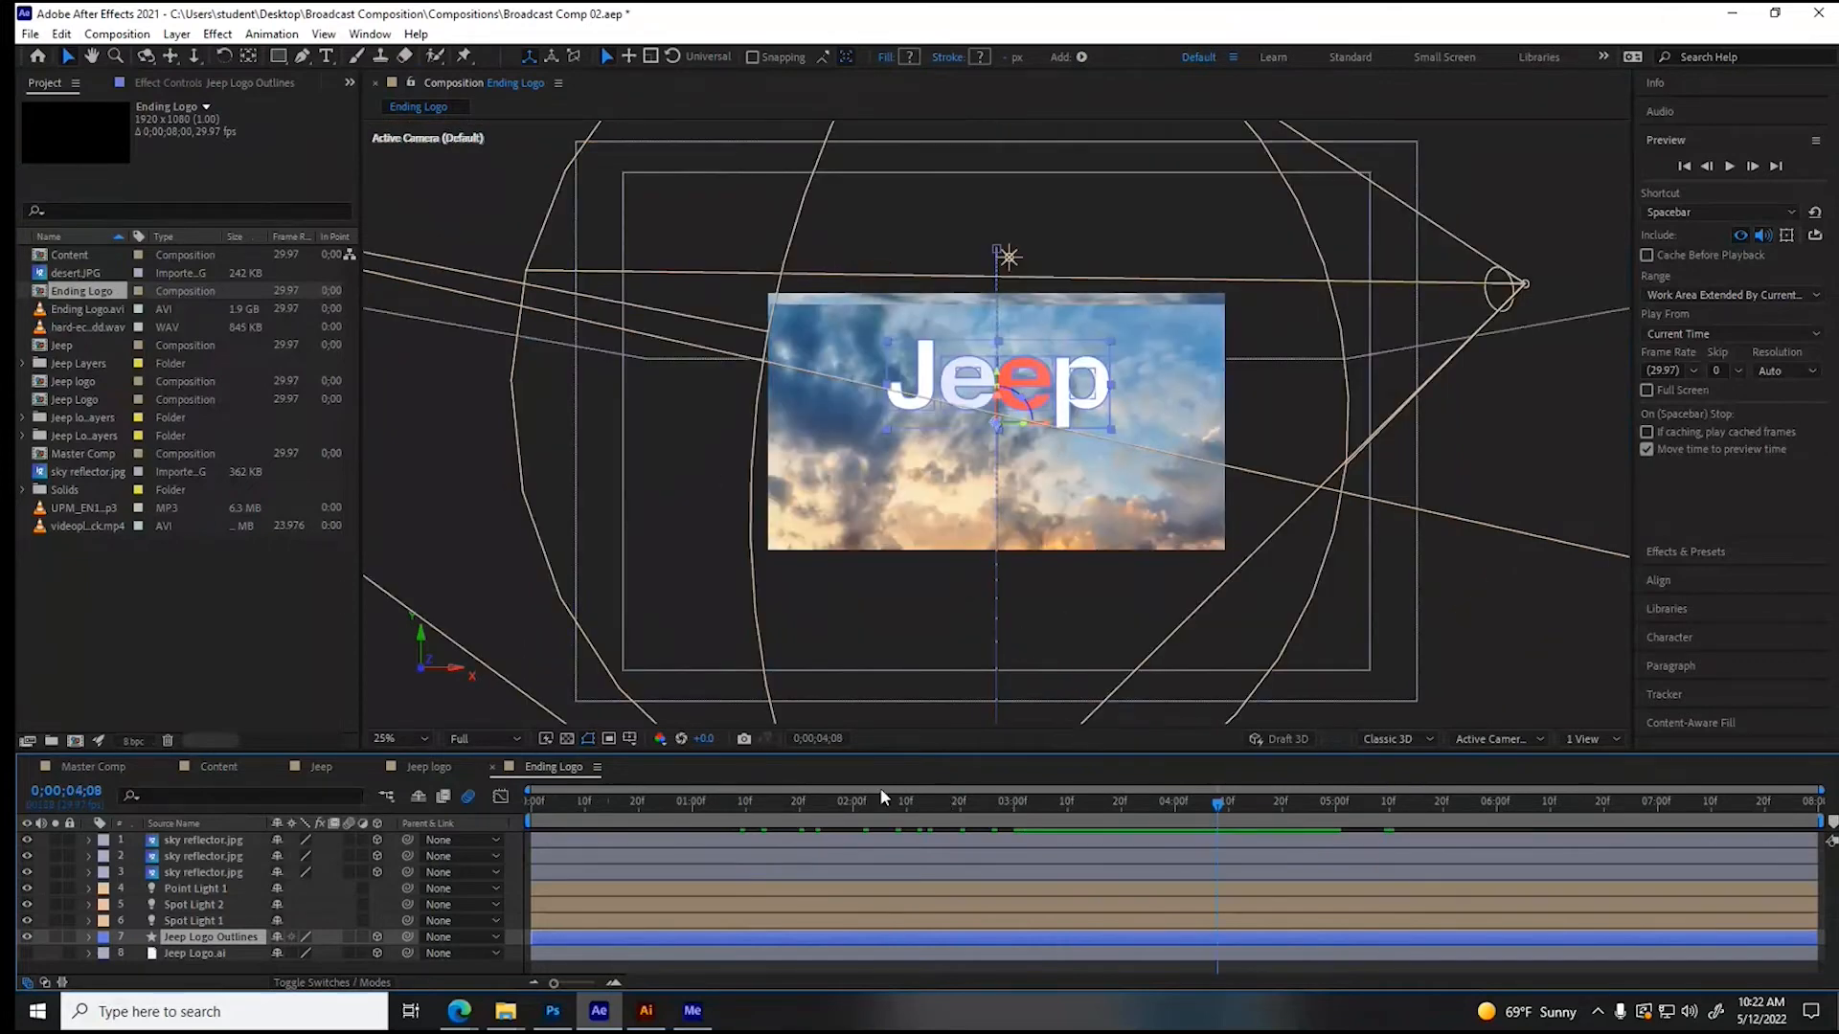
click(493, 768)
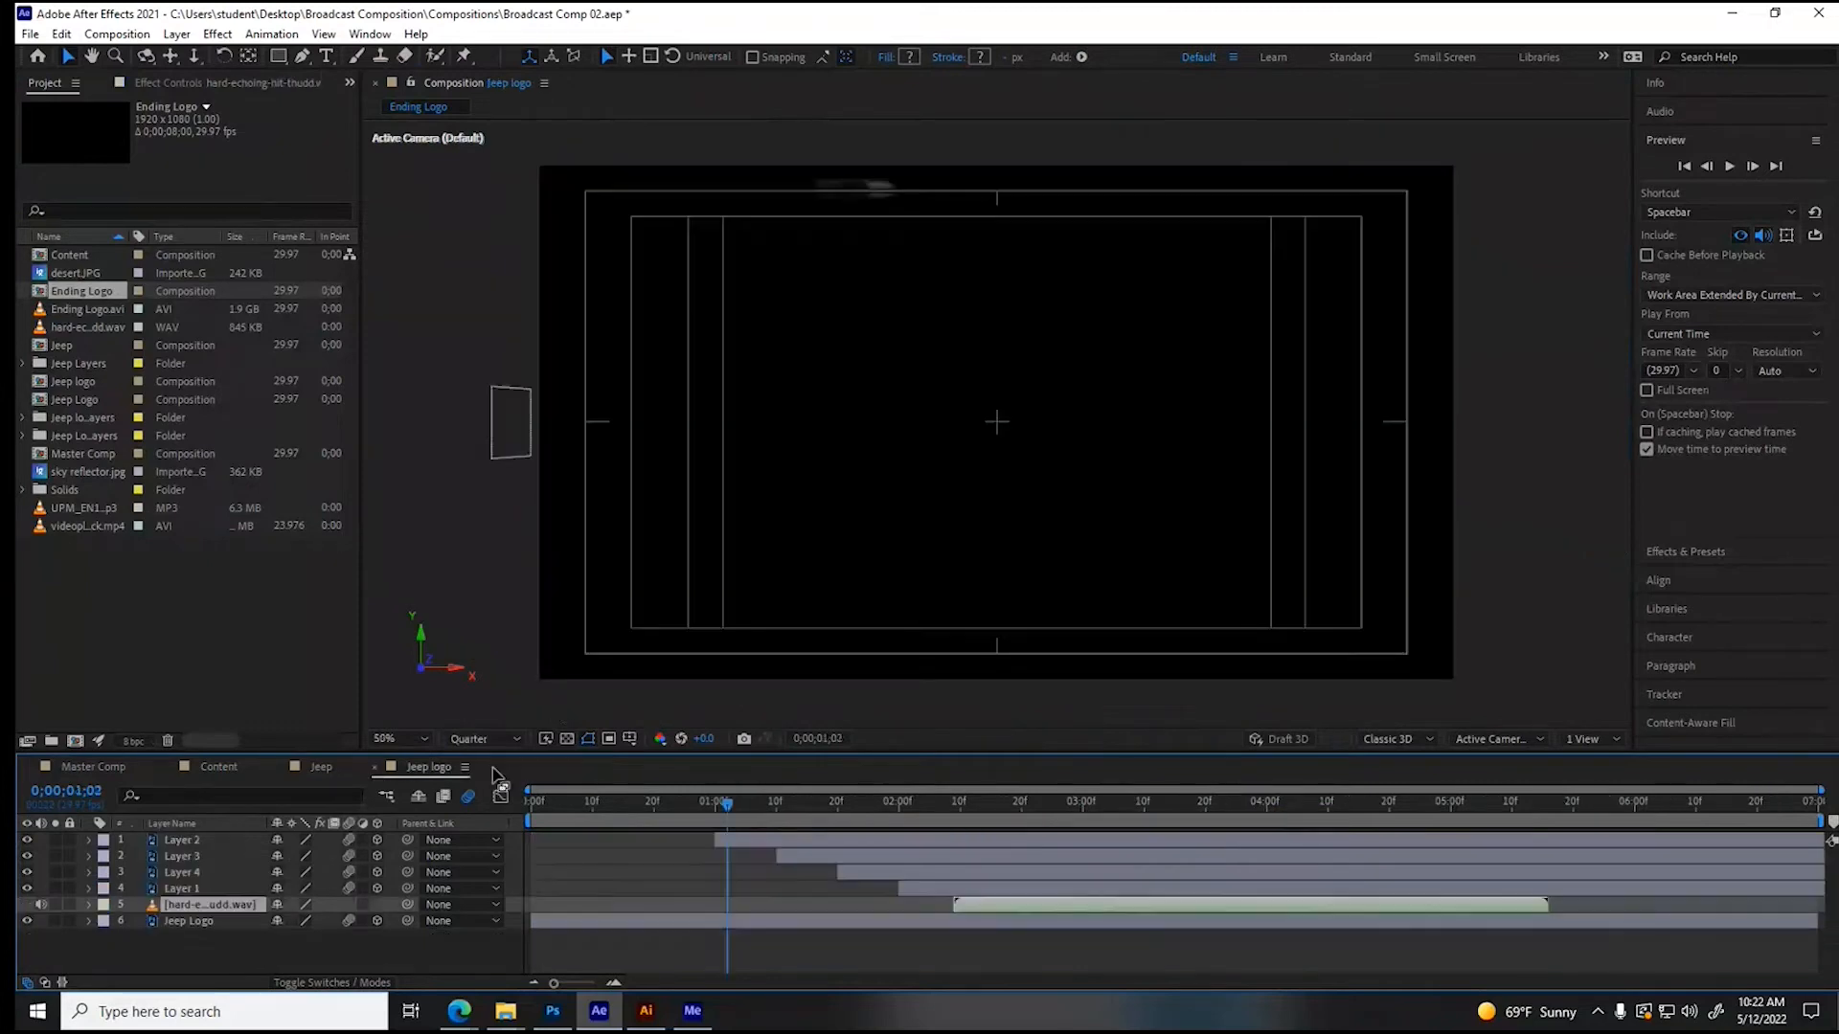
- Preview Master Comp from about 0;00;00;02 and save the project
click(113, 771)
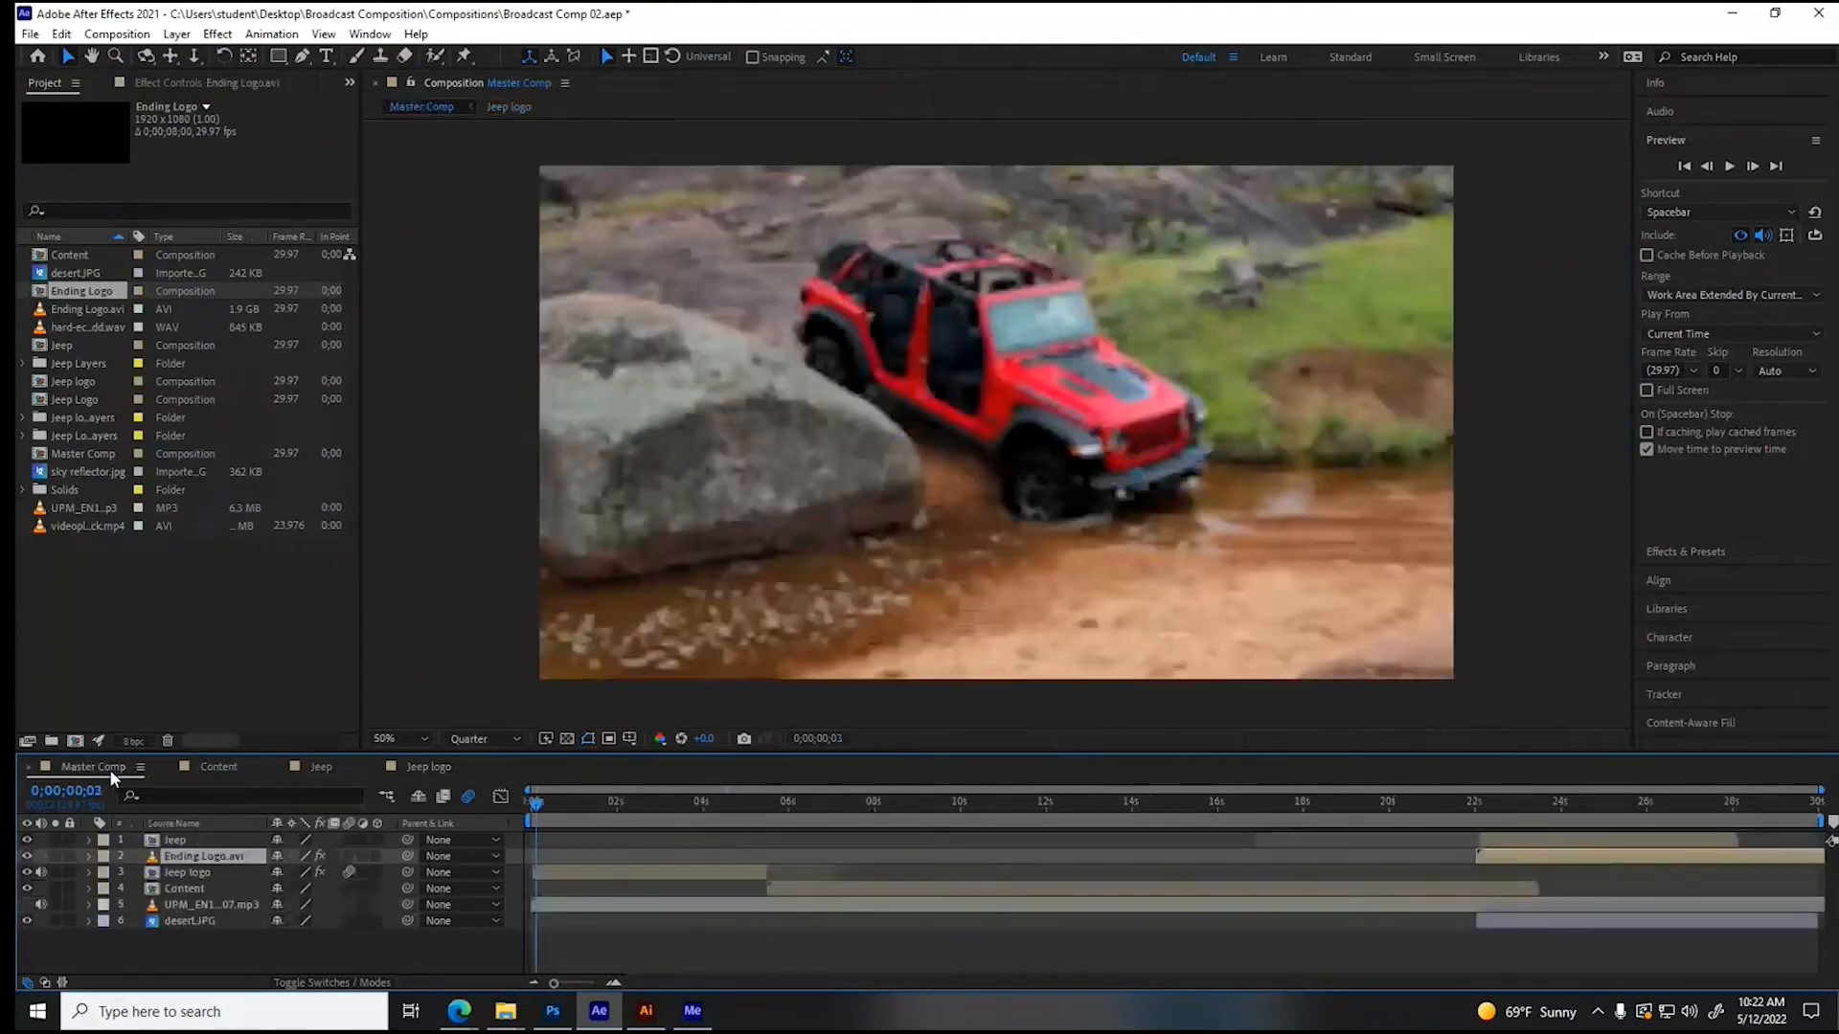
key(space)
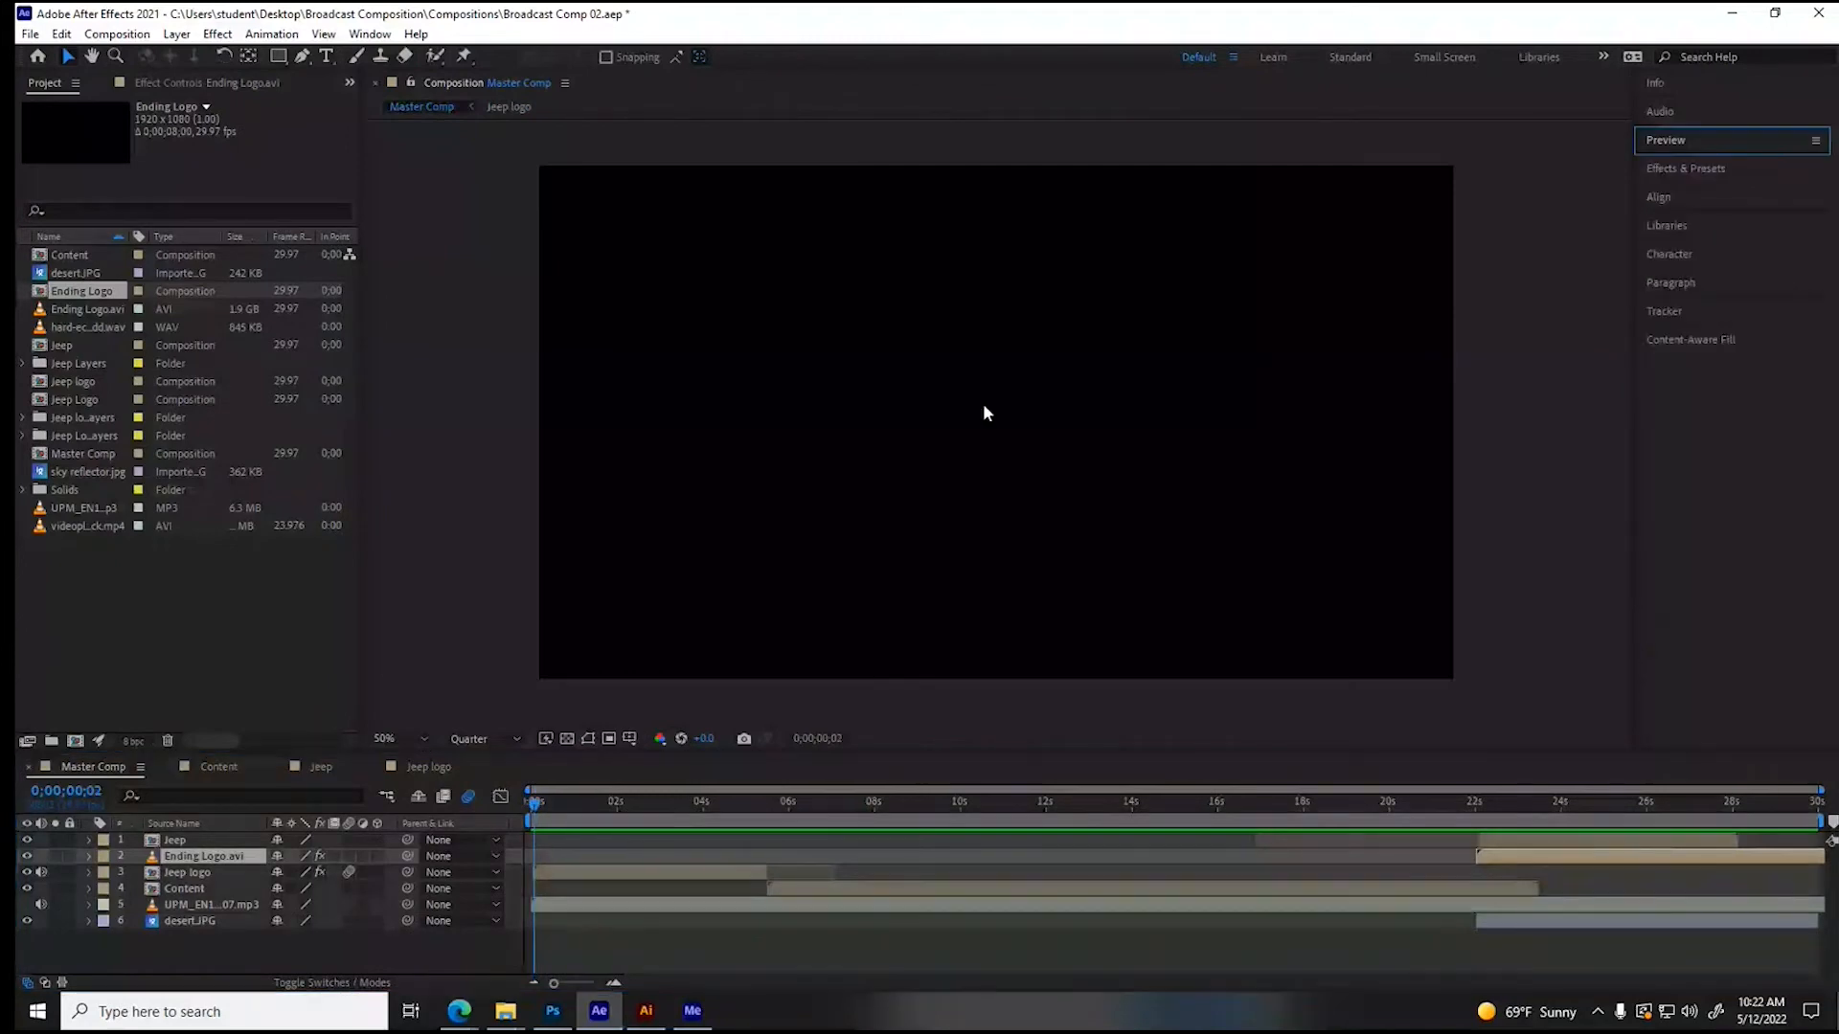
key(ctrl+s)
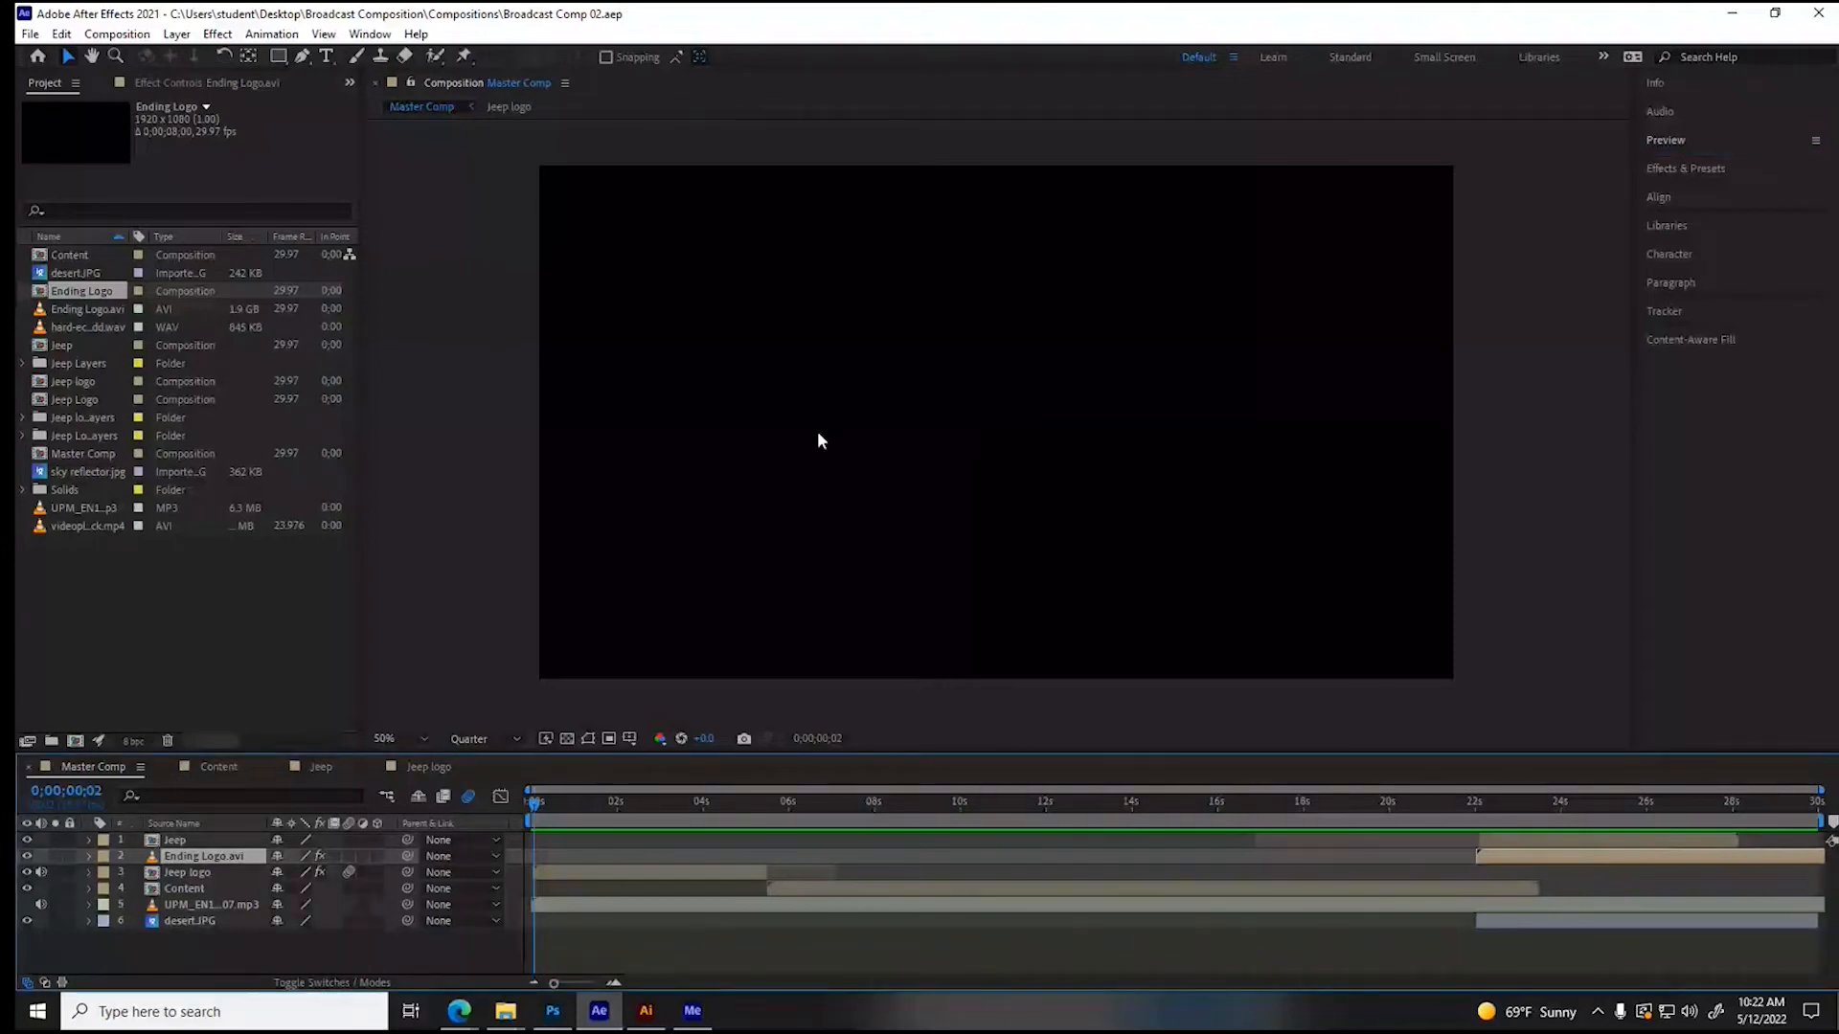
- Quit After Effects, Illustrator and Photoshop, and retry the blocked file action on the 2021 Jeep Wrangler Rubicon video in File Explorer
click(1822, 14)
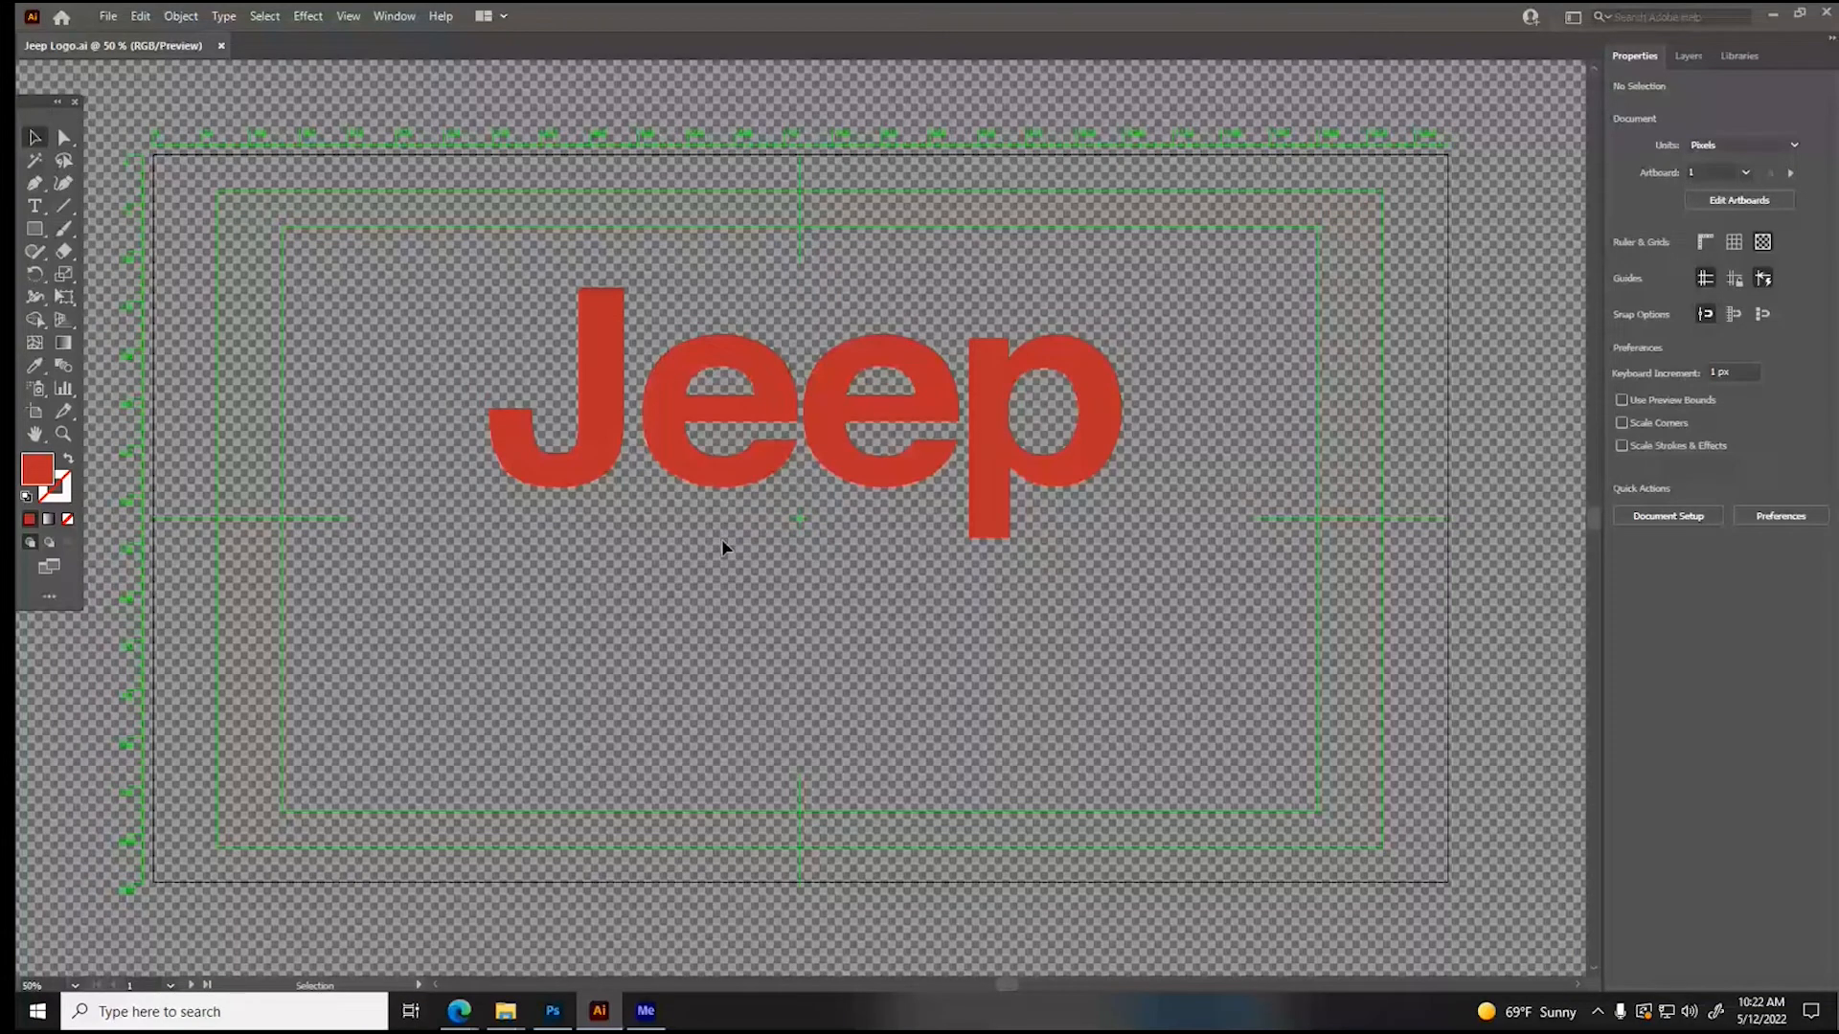
click(555, 1012)
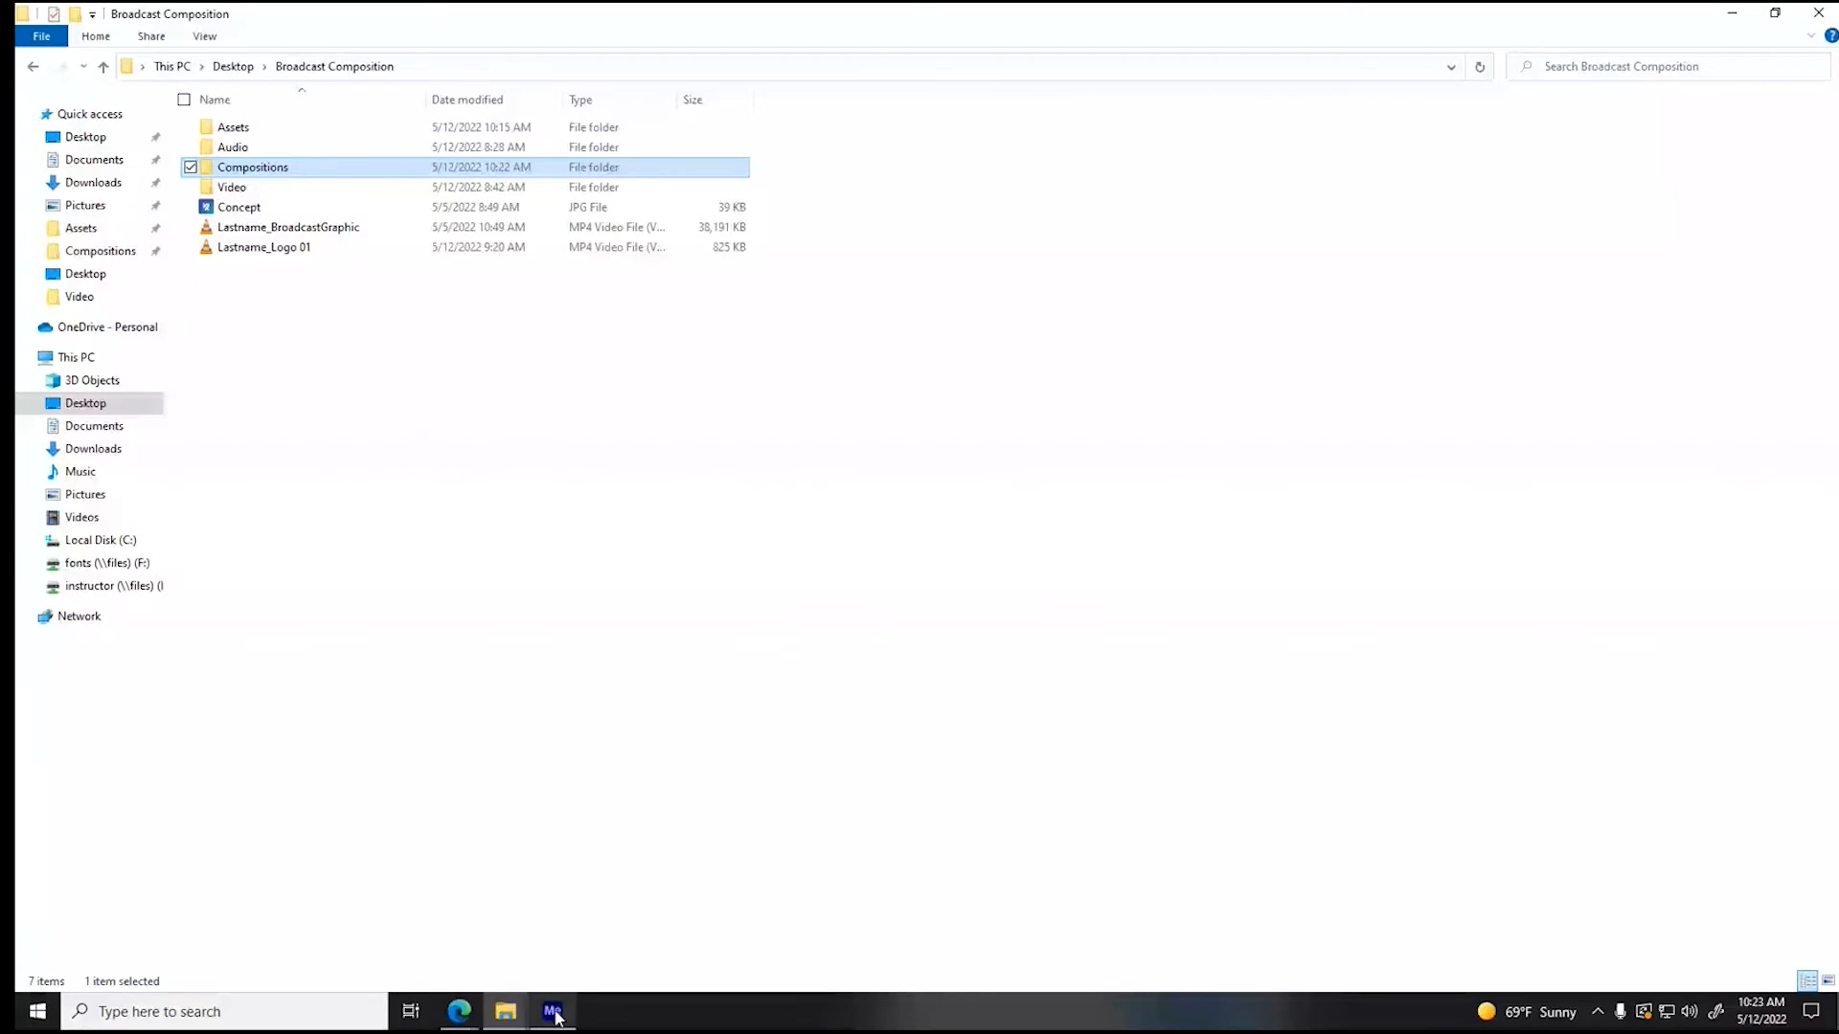
mouse_move(555, 1015)
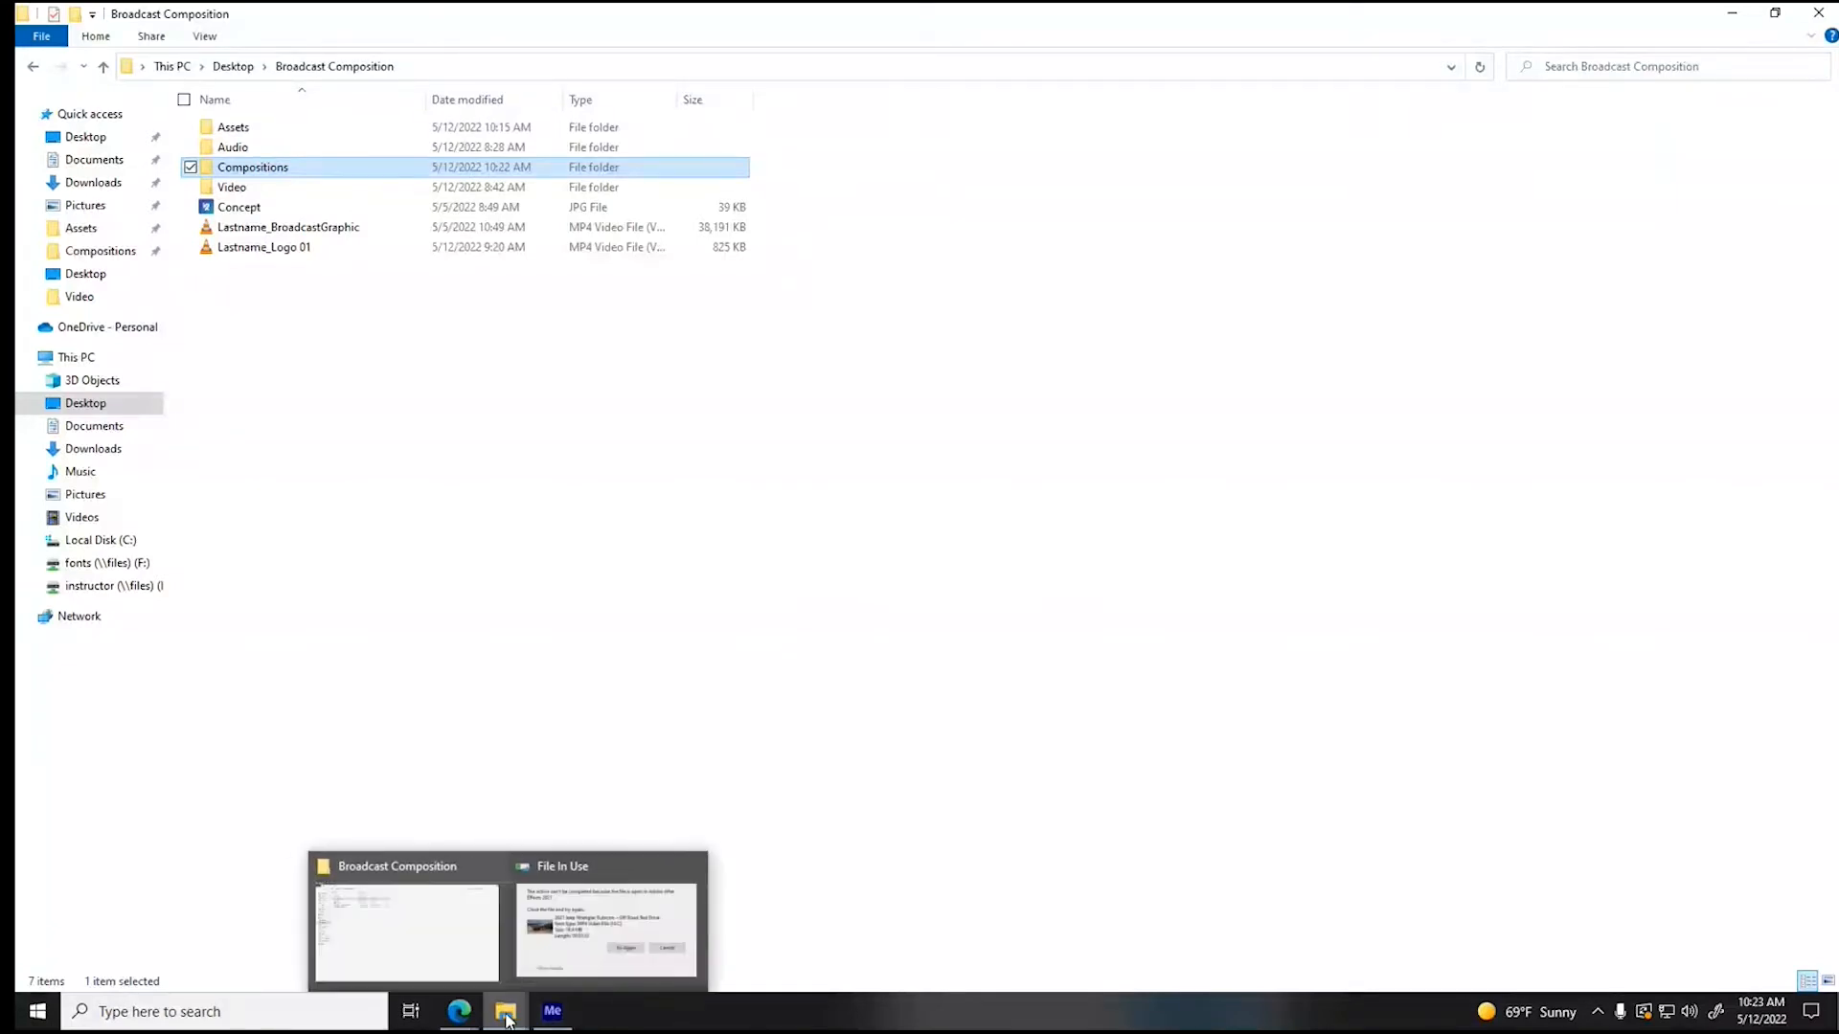
click(549, 974)
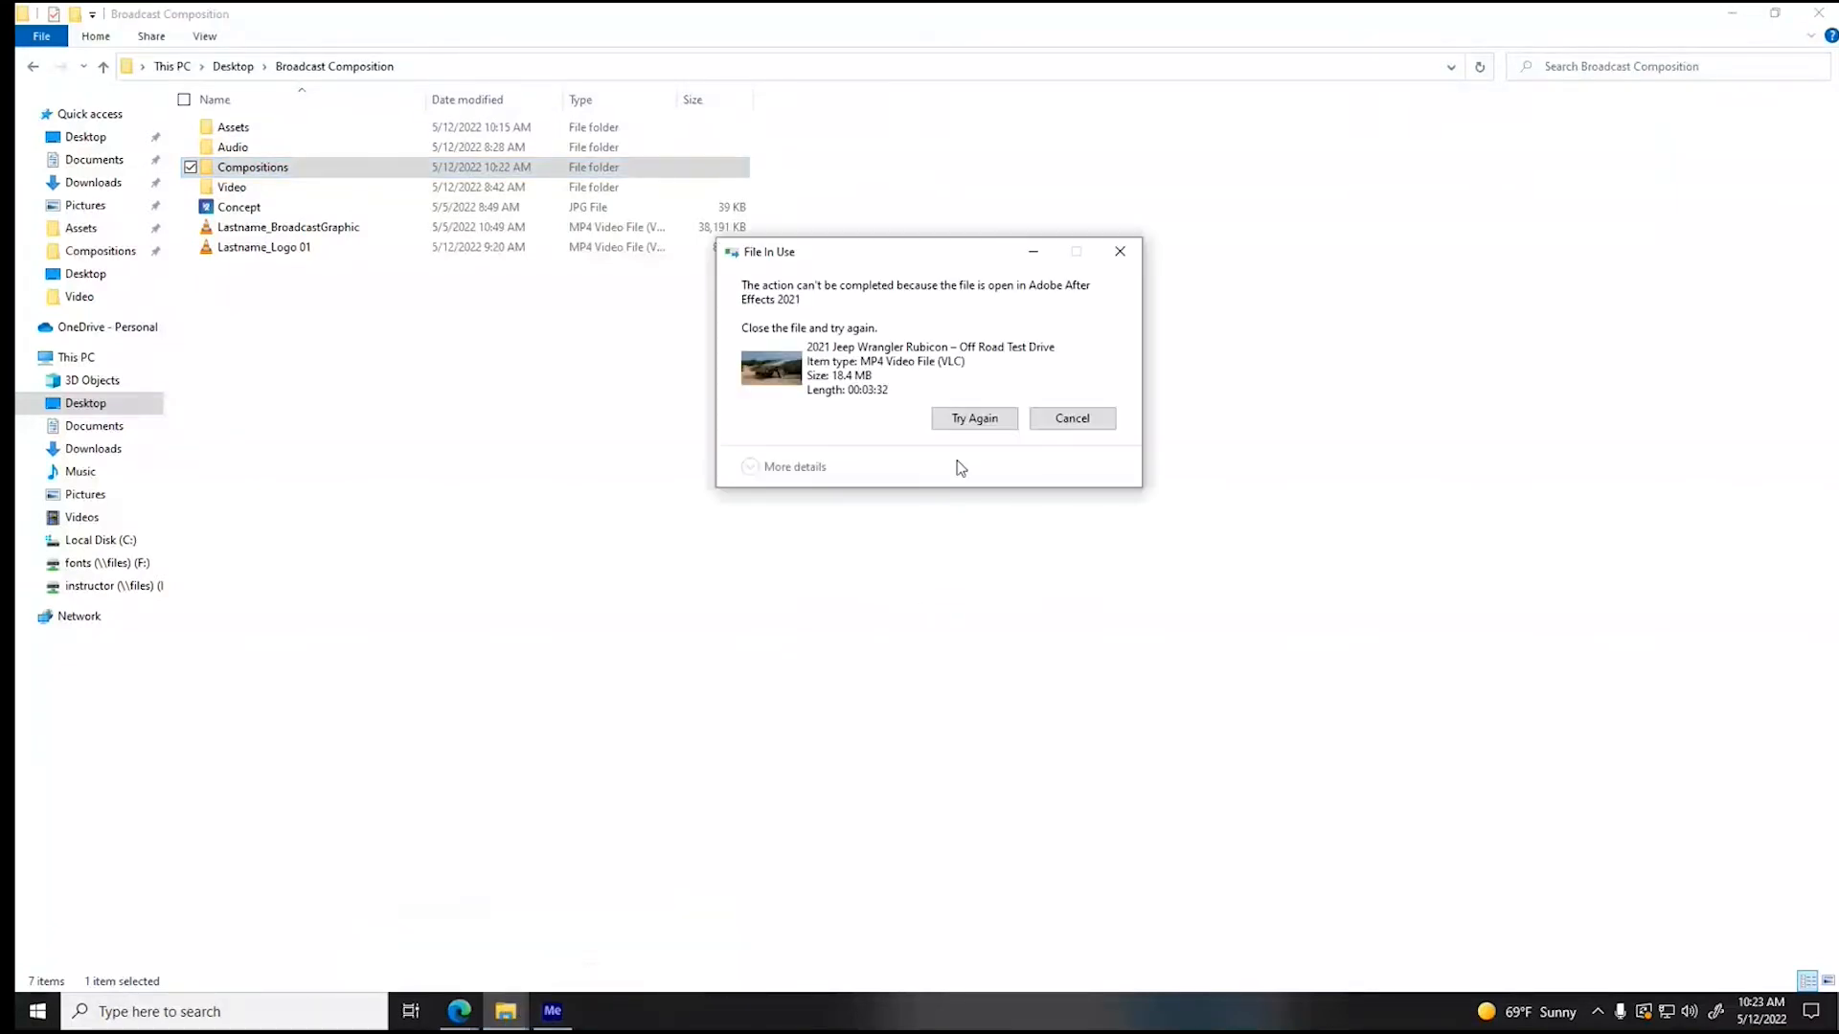
click(973, 418)
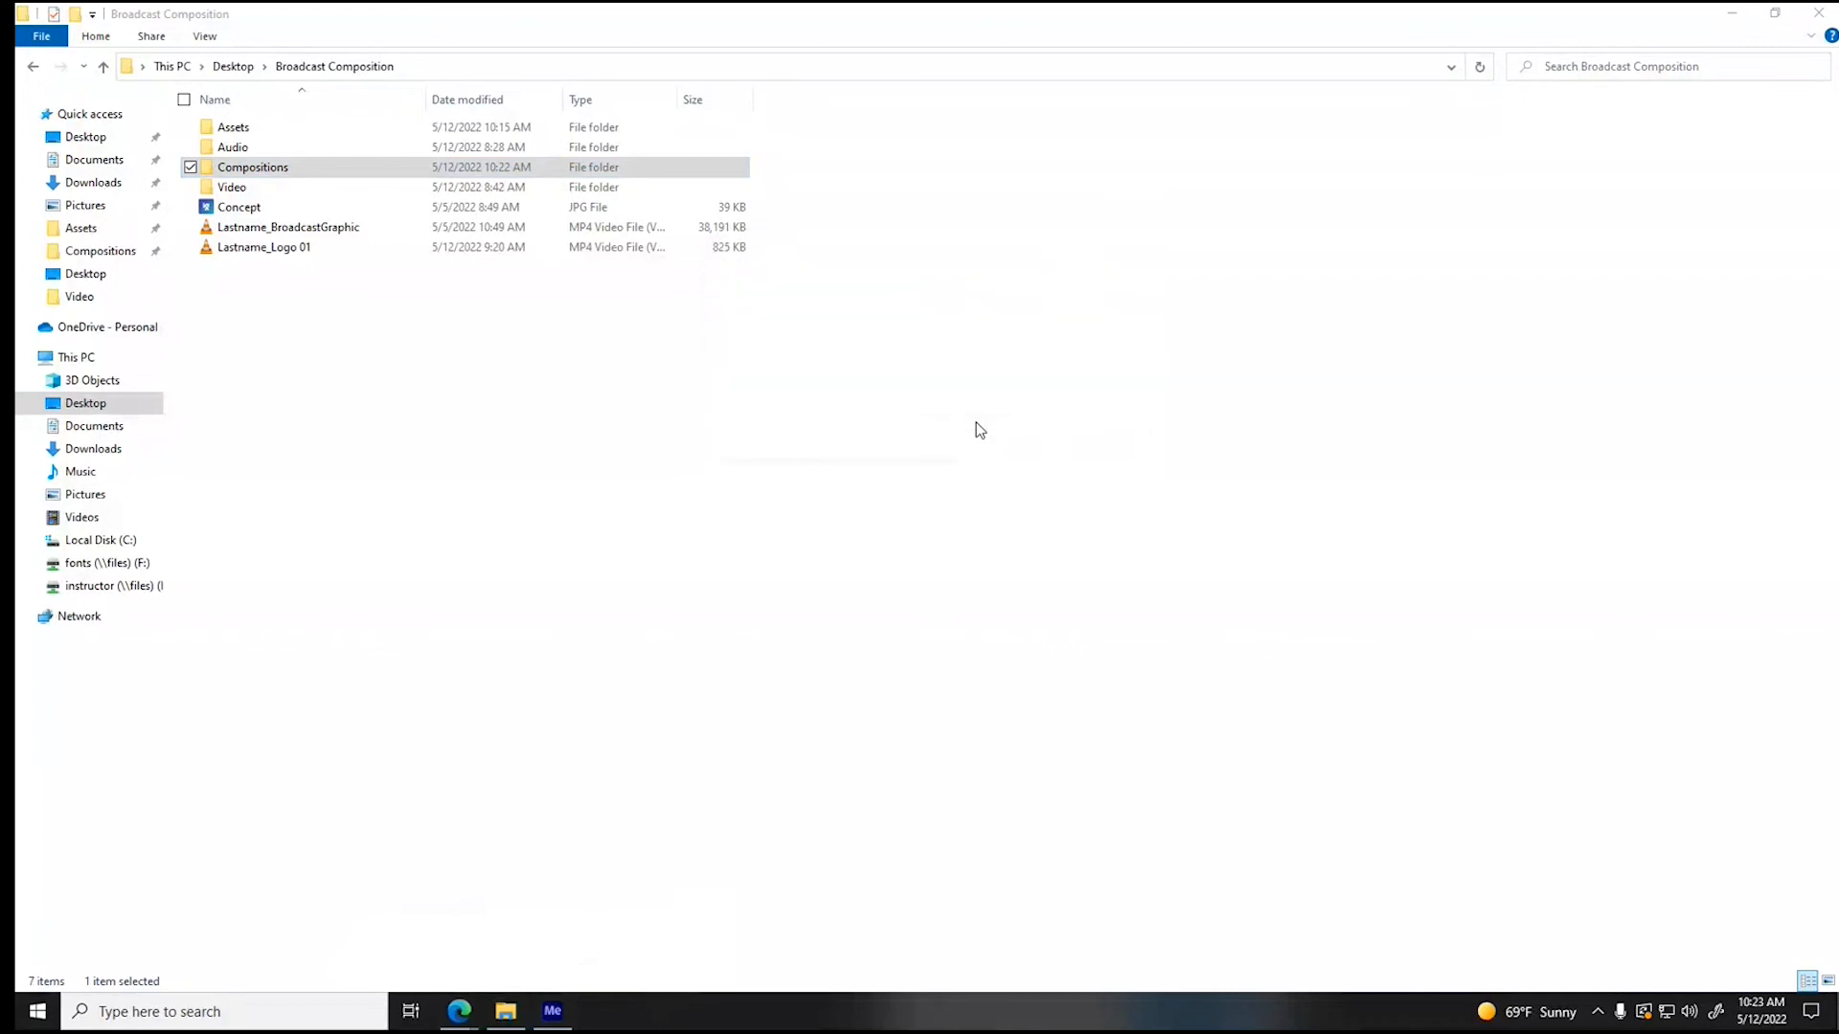
click(975, 423)
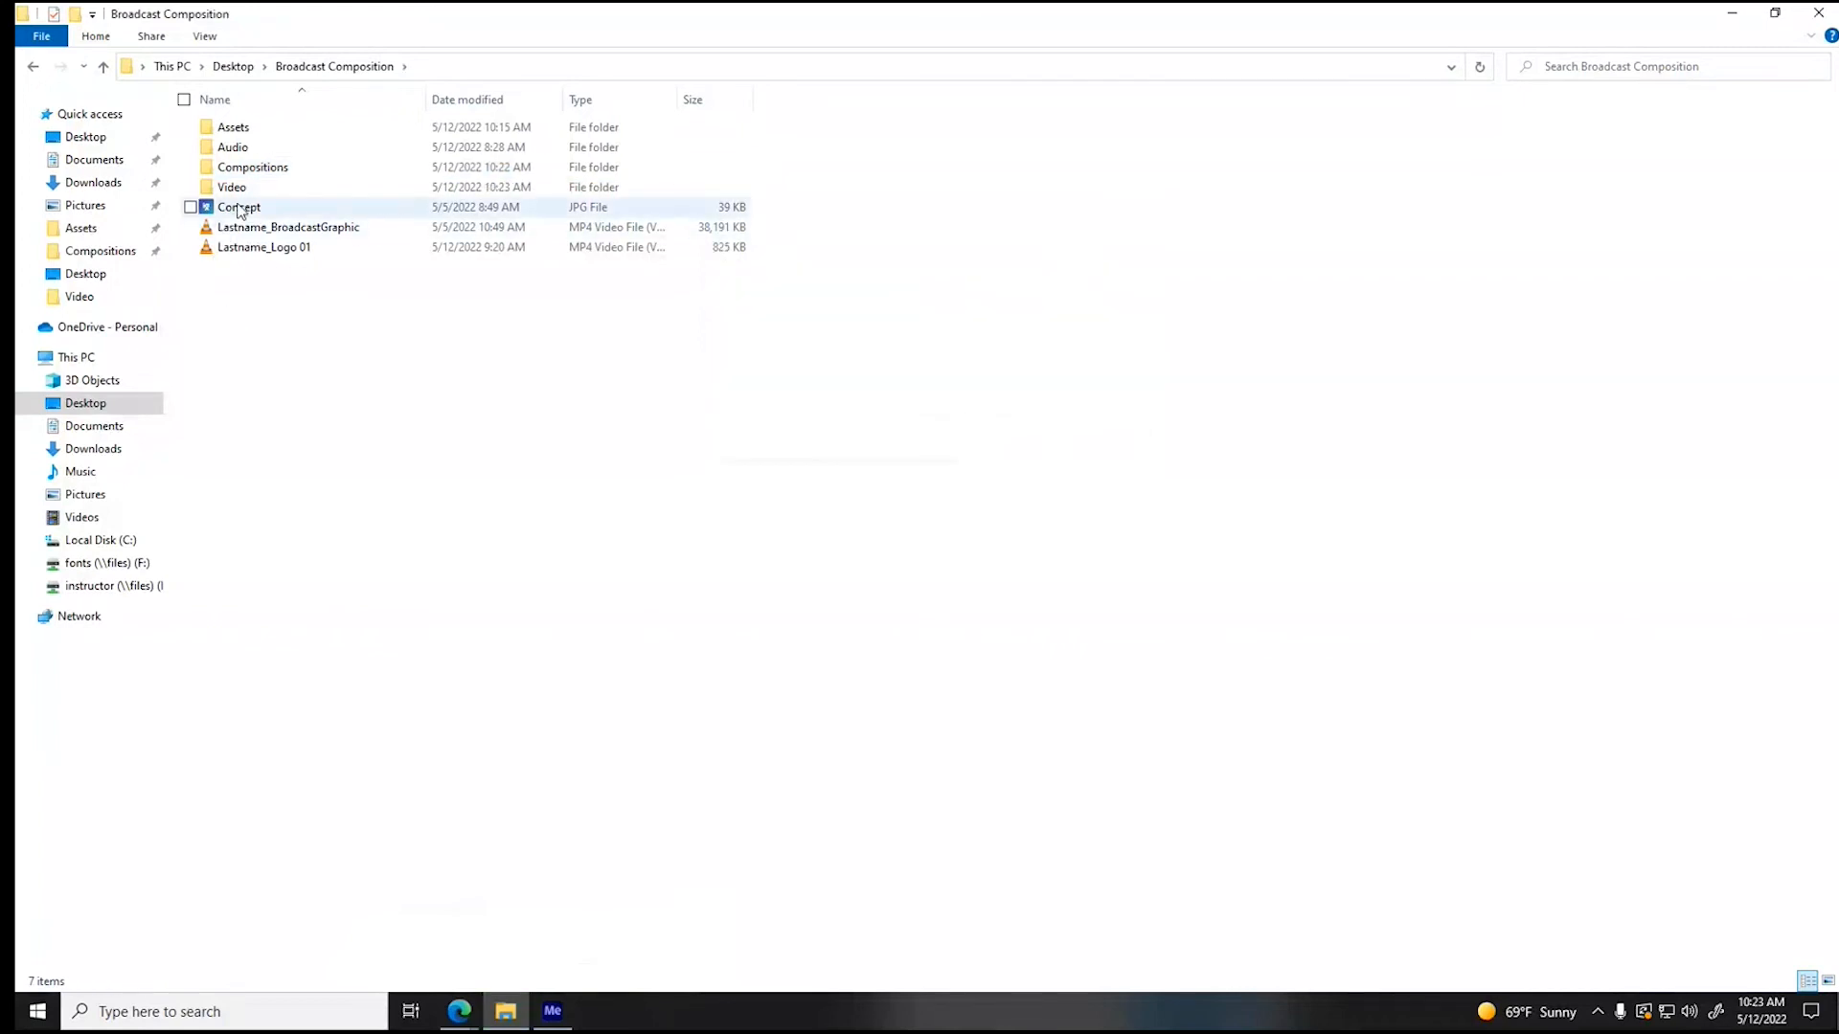
- Reopen Broadcast Comp 02.aep from the Compositions folder and preview Master Comp from its first frame
double_click(249, 170)
double_click(251, 207)
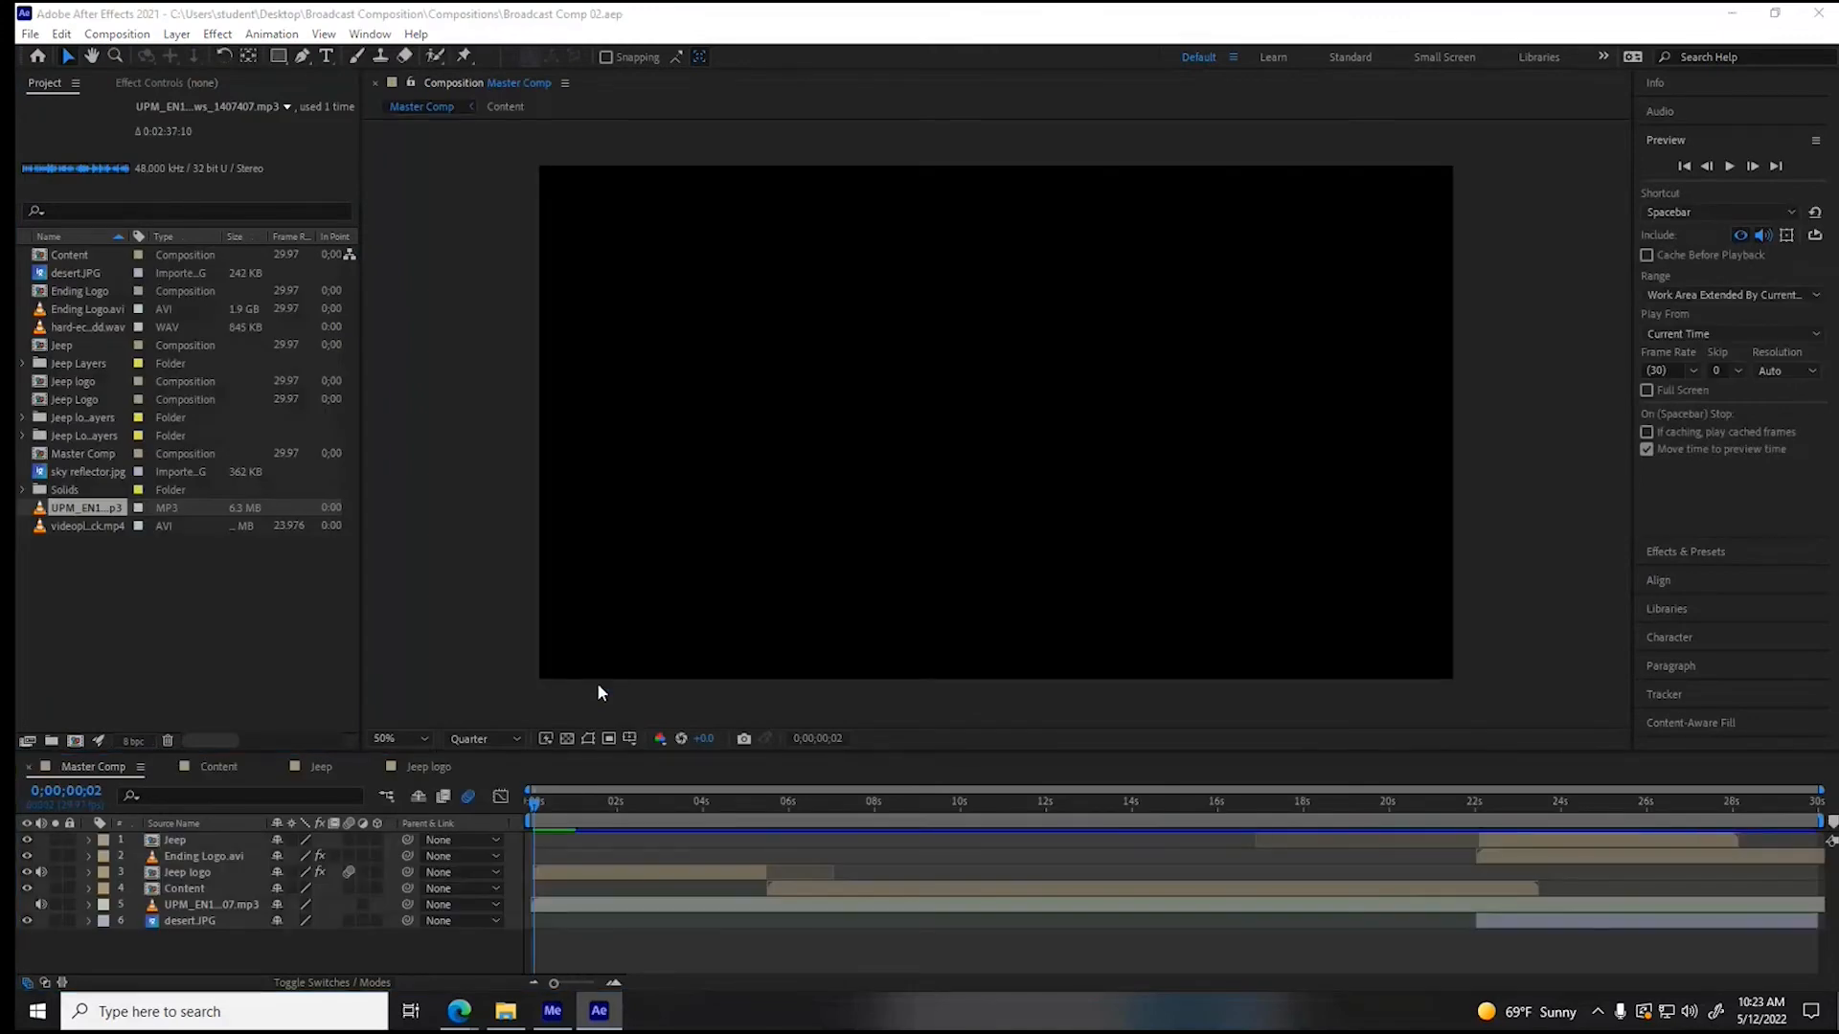
click(565, 804)
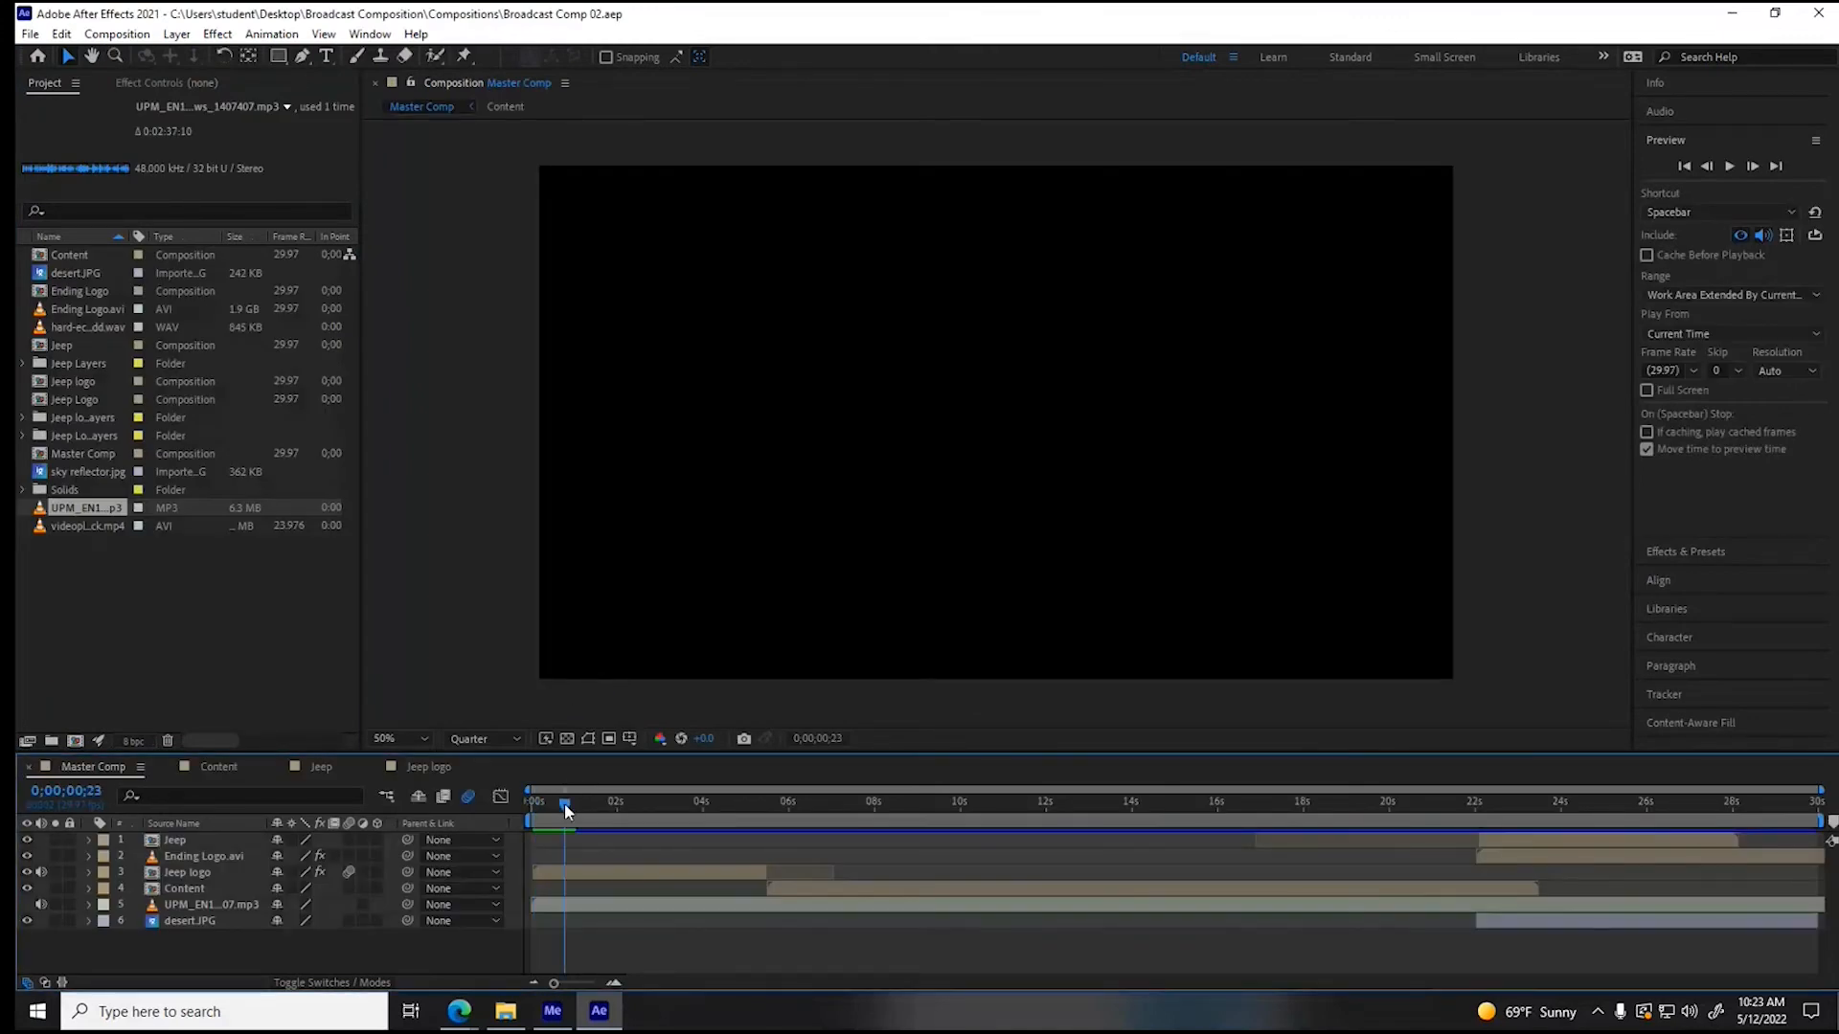
drag(565, 805, 500, 798)
key(space)
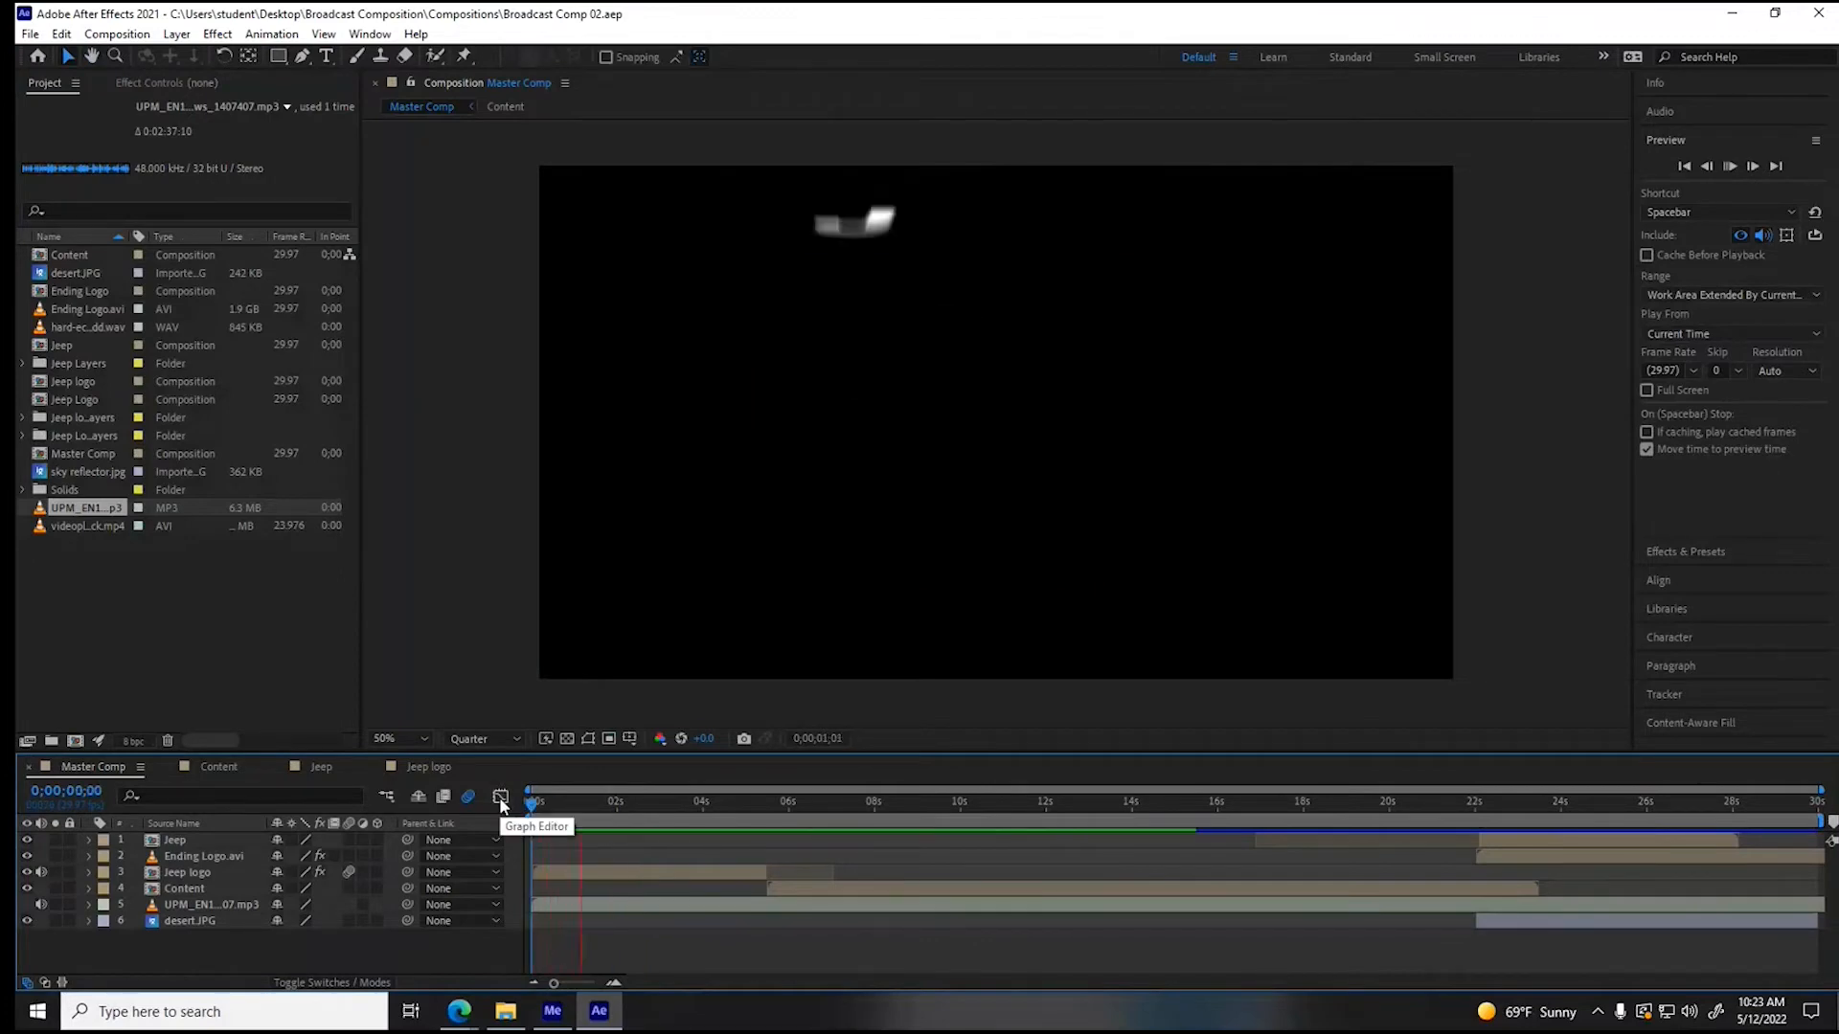
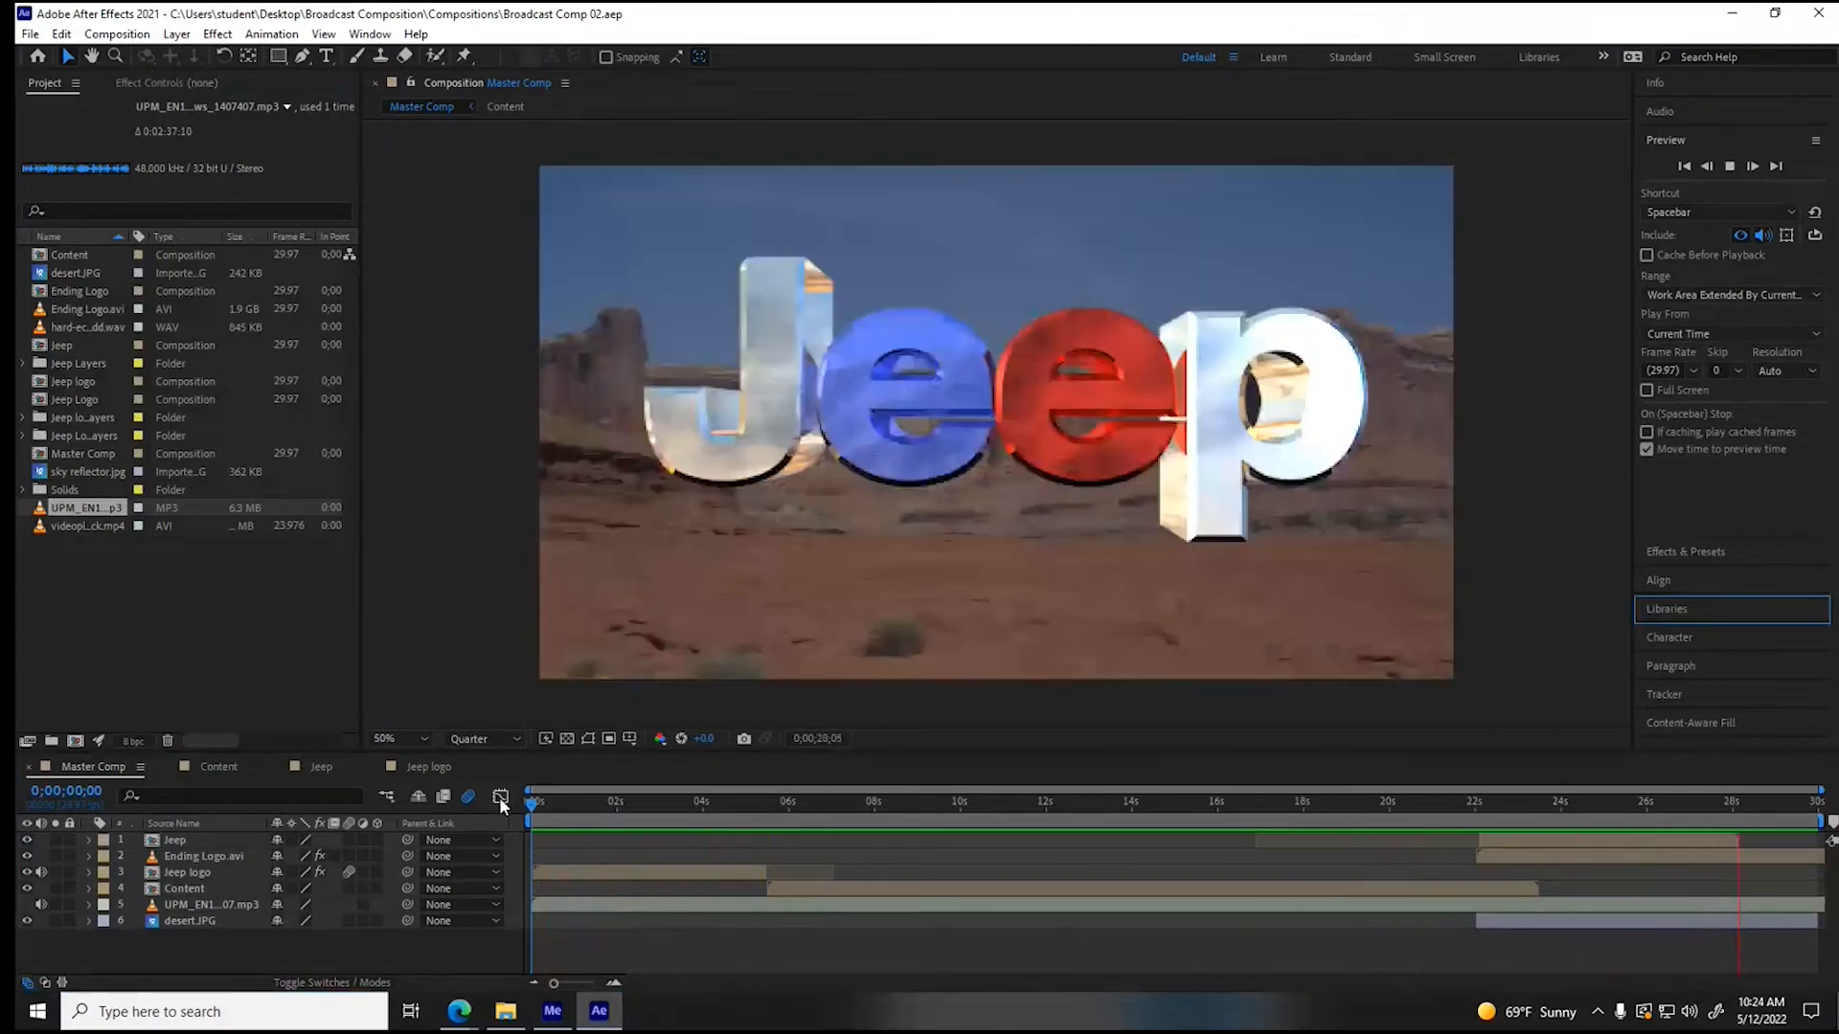
- Stop the preview, switch to the web browser and close the Moab desert page to read the Jeep Compass ad's slogan
click(498, 797)
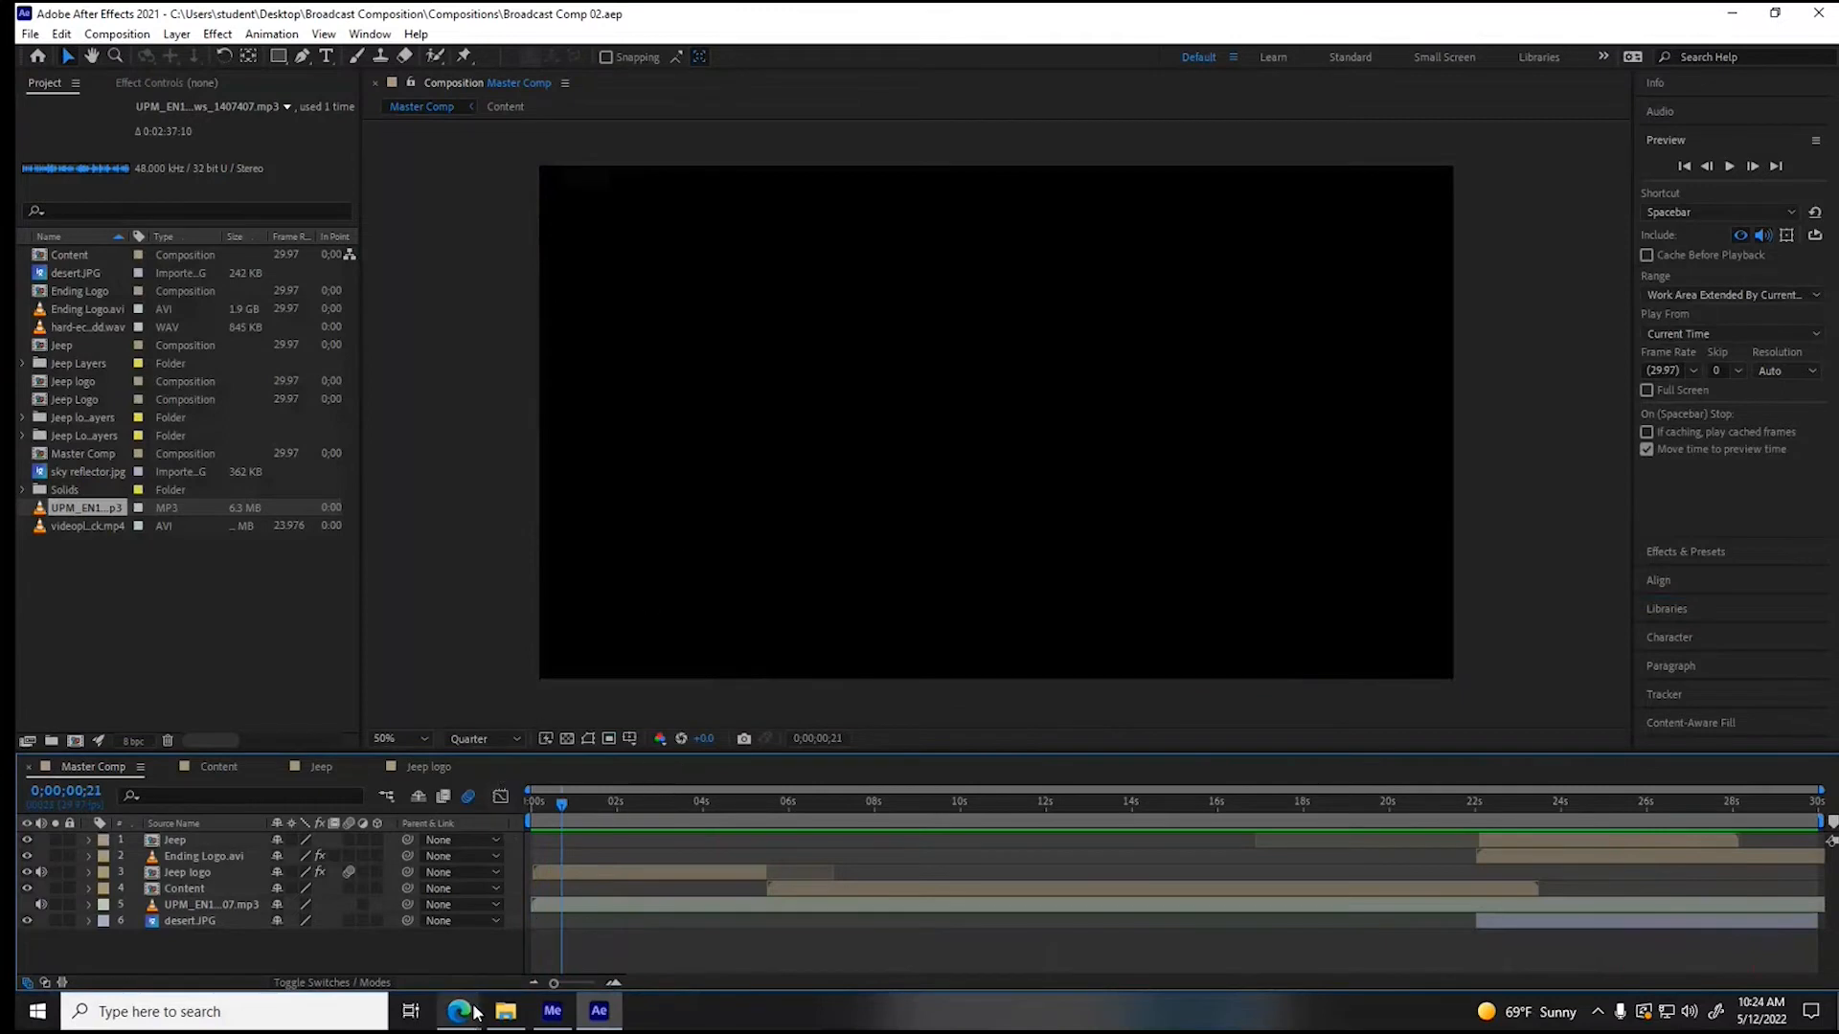
mouse_move(460, 1011)
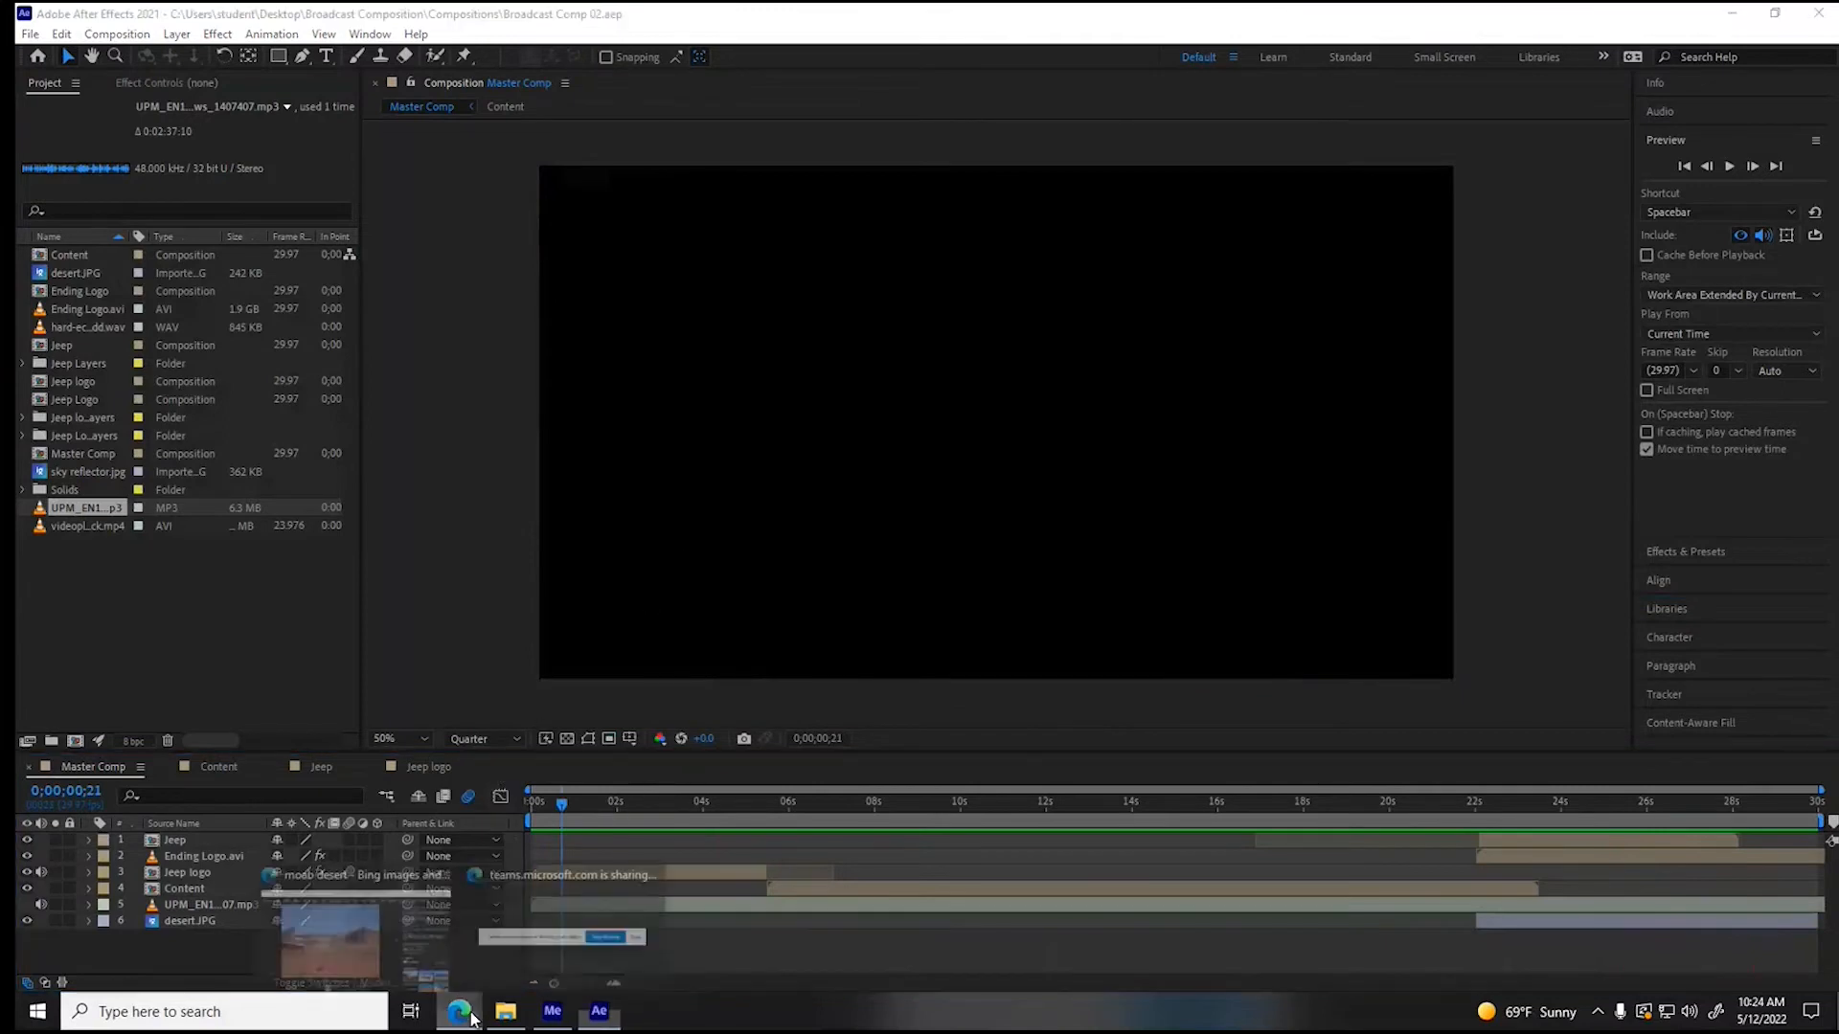
click(347, 938)
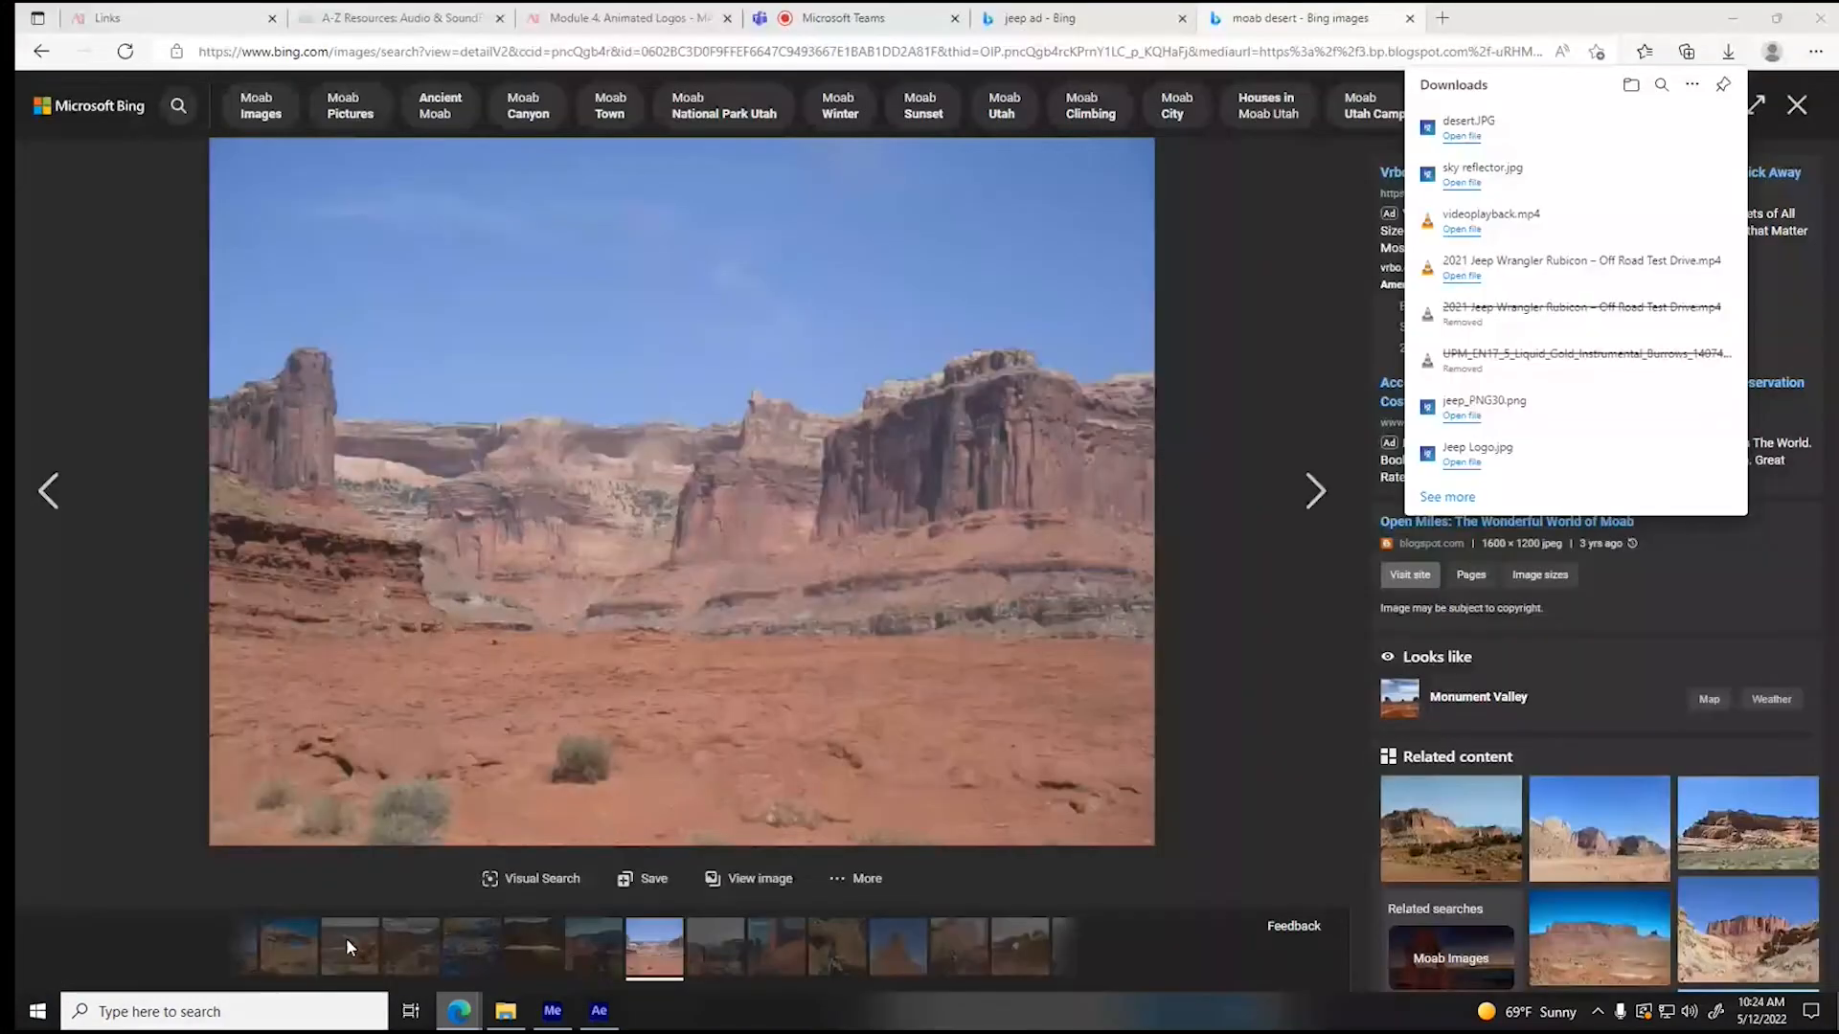
key(ctrl+w)
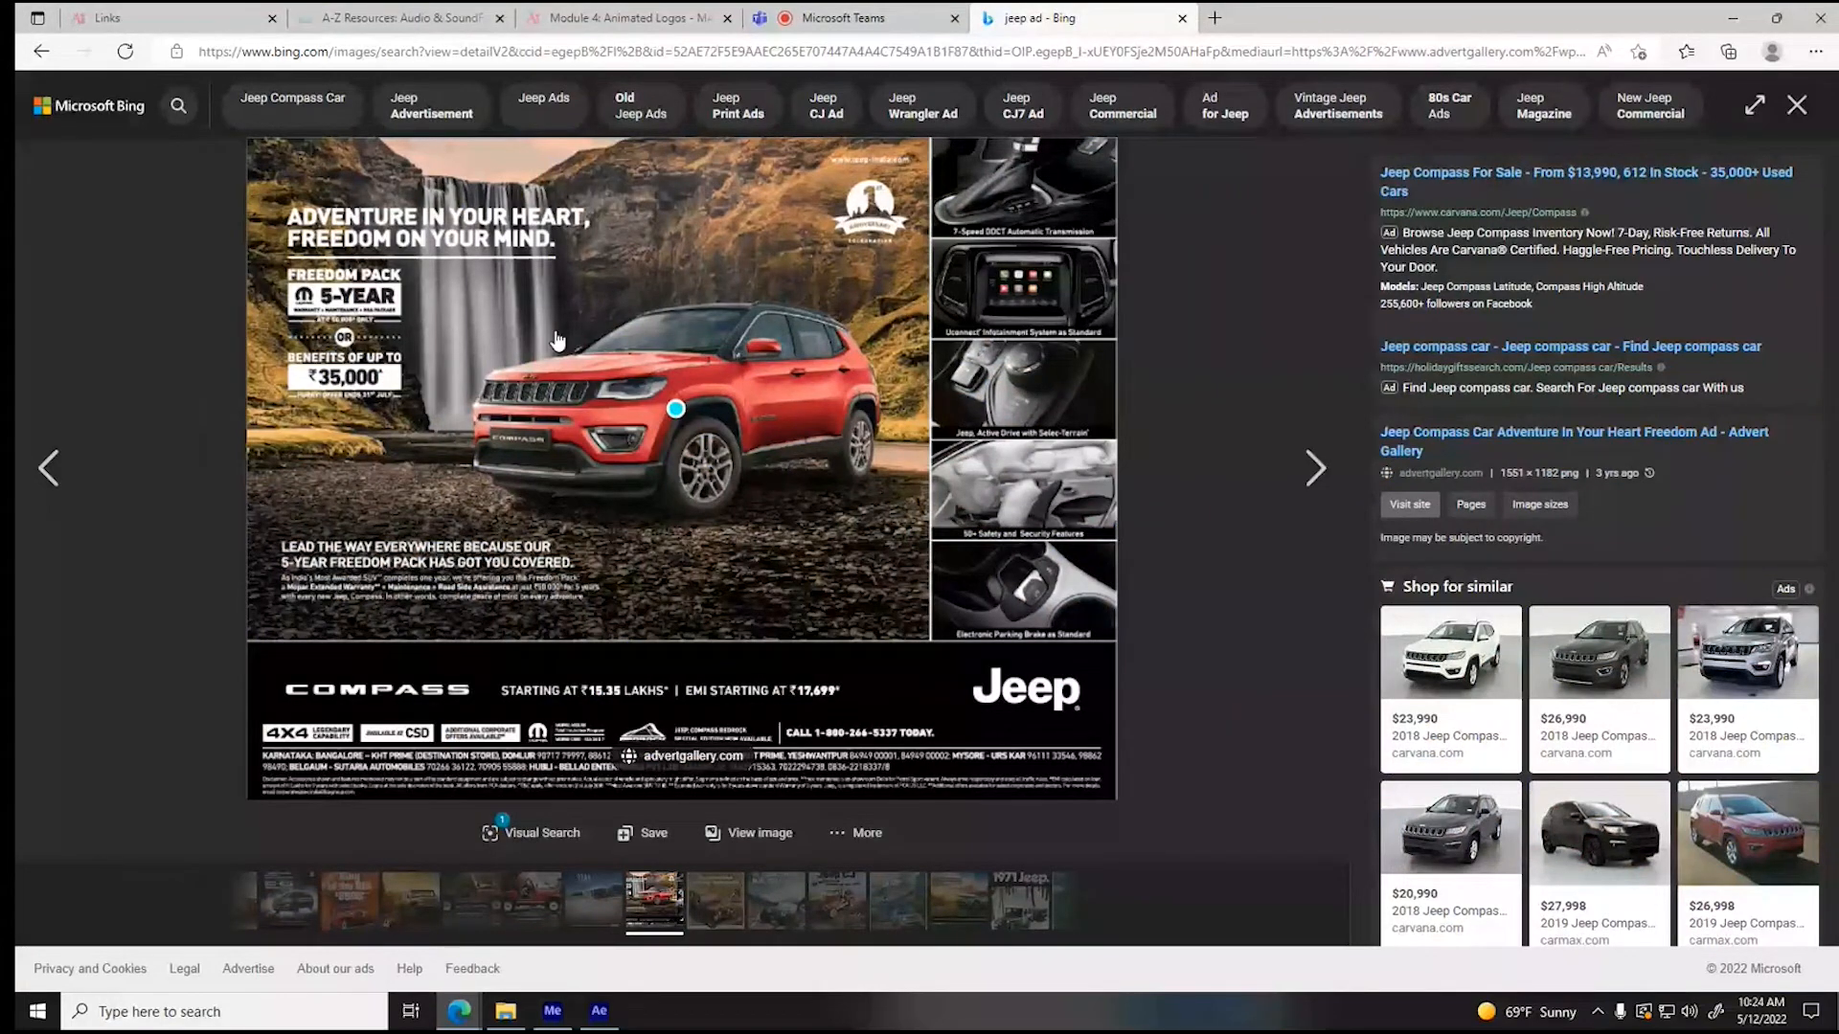
- Switch back to After Effects, open the Content composition and move the playhead to 0;00;08;00
click(610, 1022)
mouse_move(747, 802)
mouse_down()
mouse_move(1322, 800)
mouse_move(754, 801)
mouse_up()
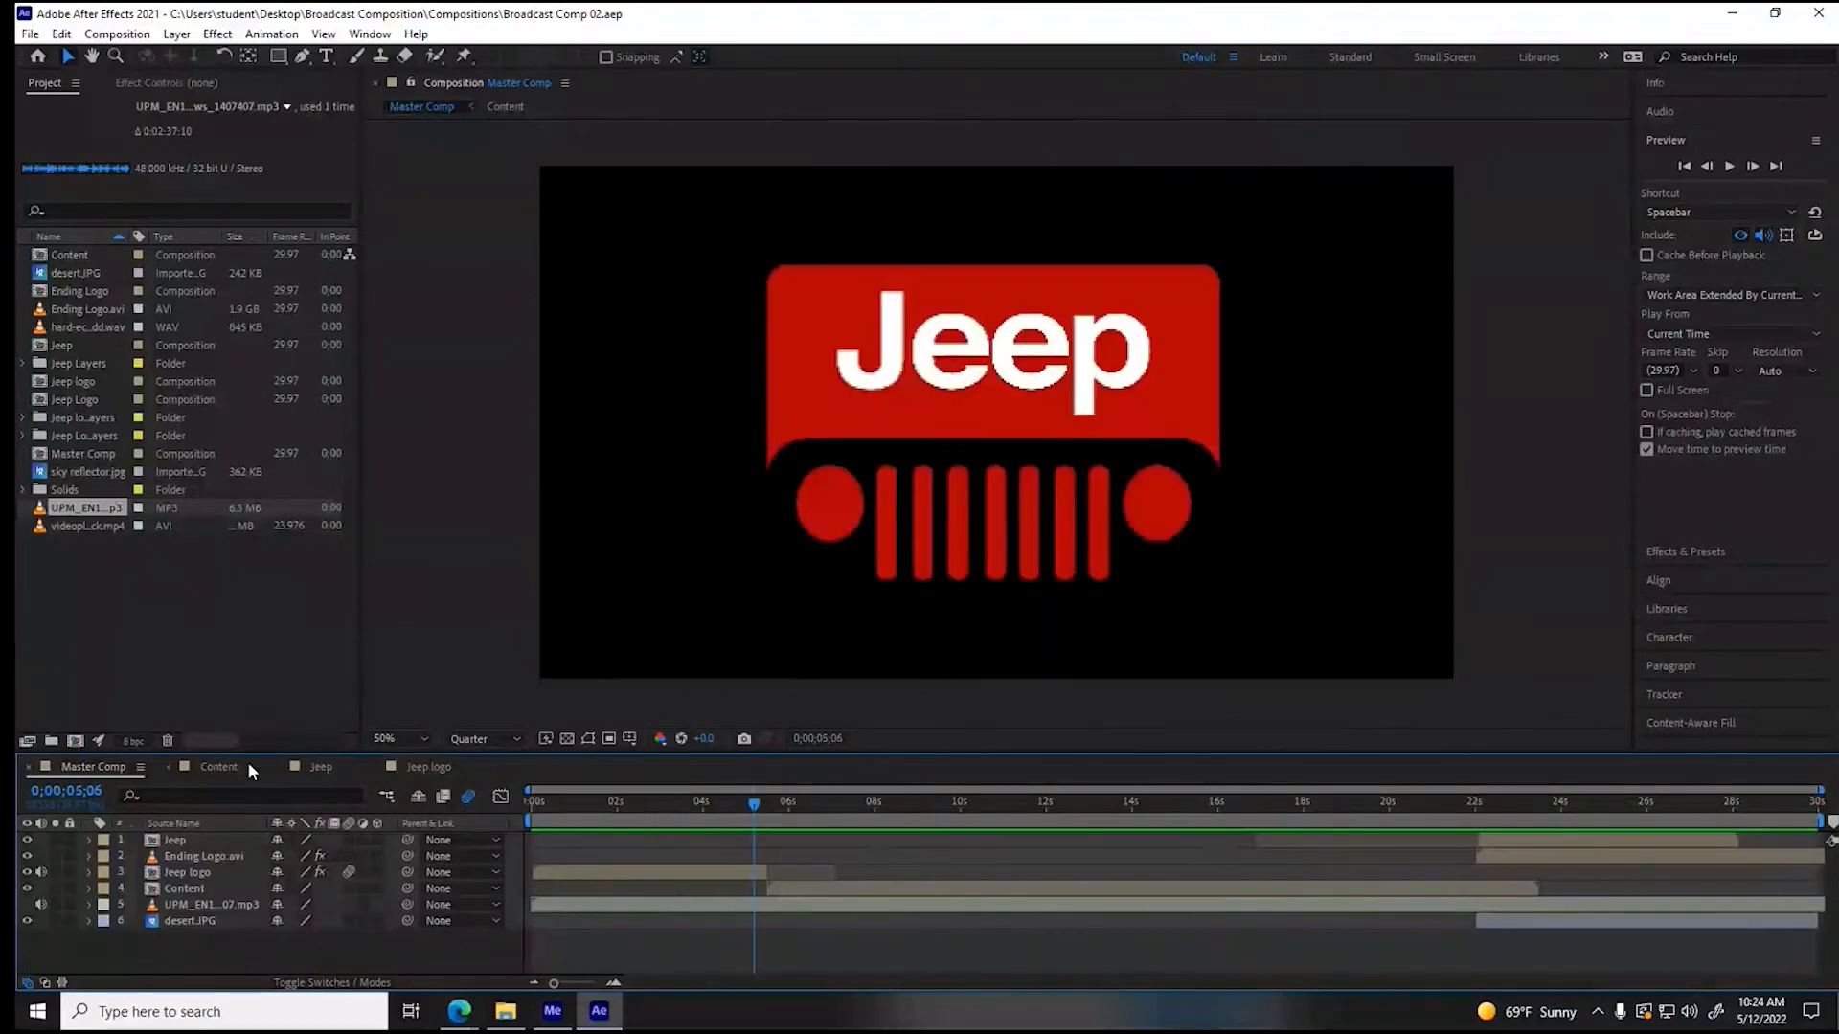
click(222, 768)
drag(629, 801, 514, 816)
- Activate the Type tool and set its font to Impact
click(327, 56)
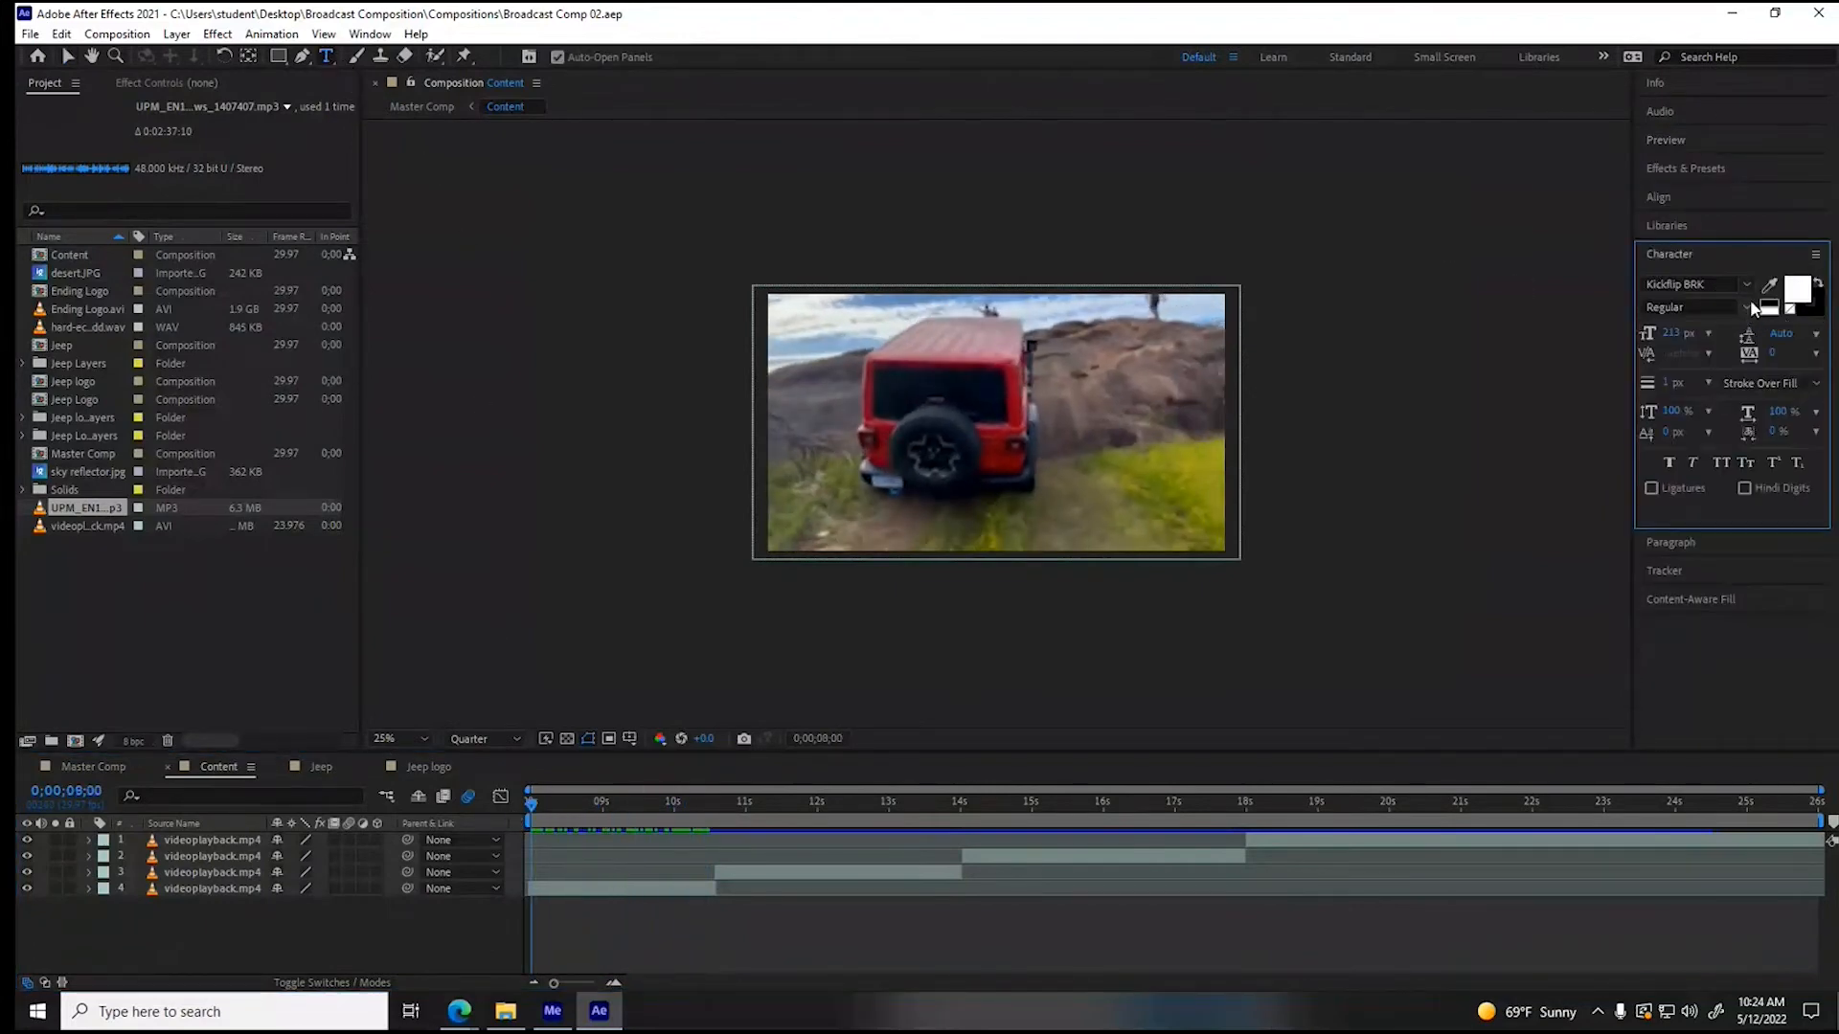
click(1746, 284)
scroll(1676, 527, up, 4)
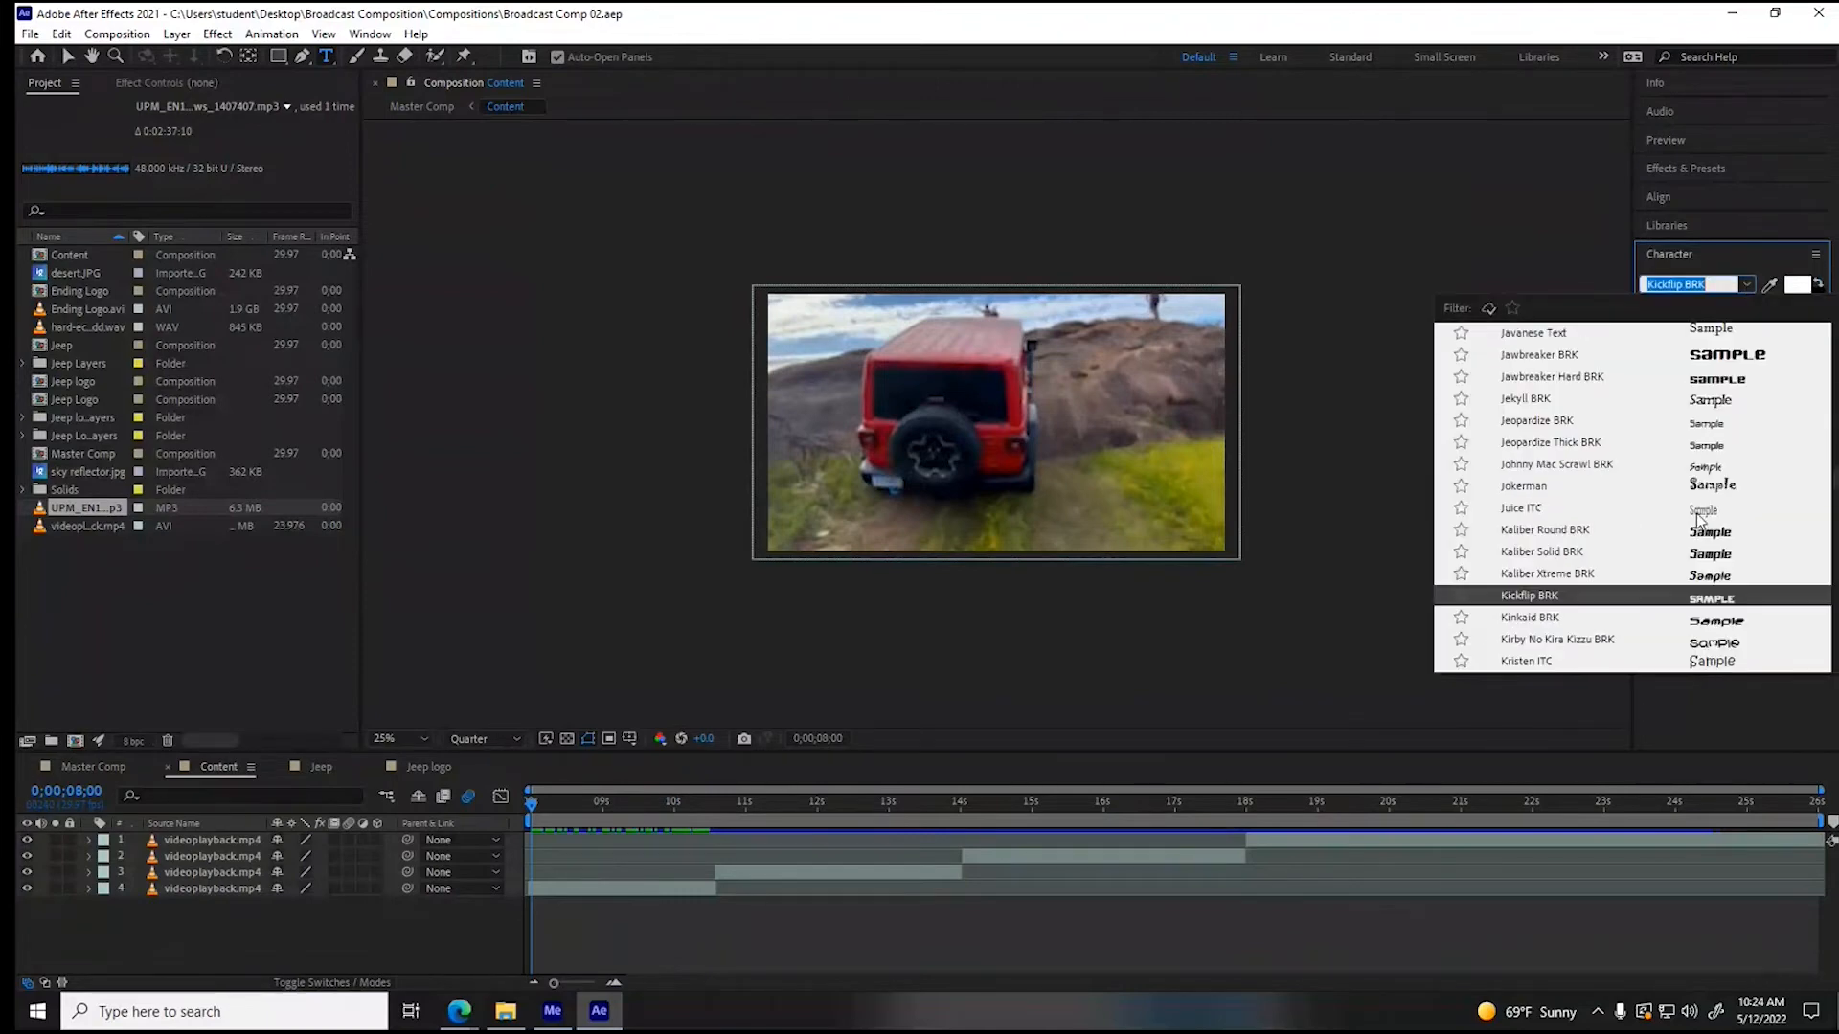
scroll(1698, 518, up, 5)
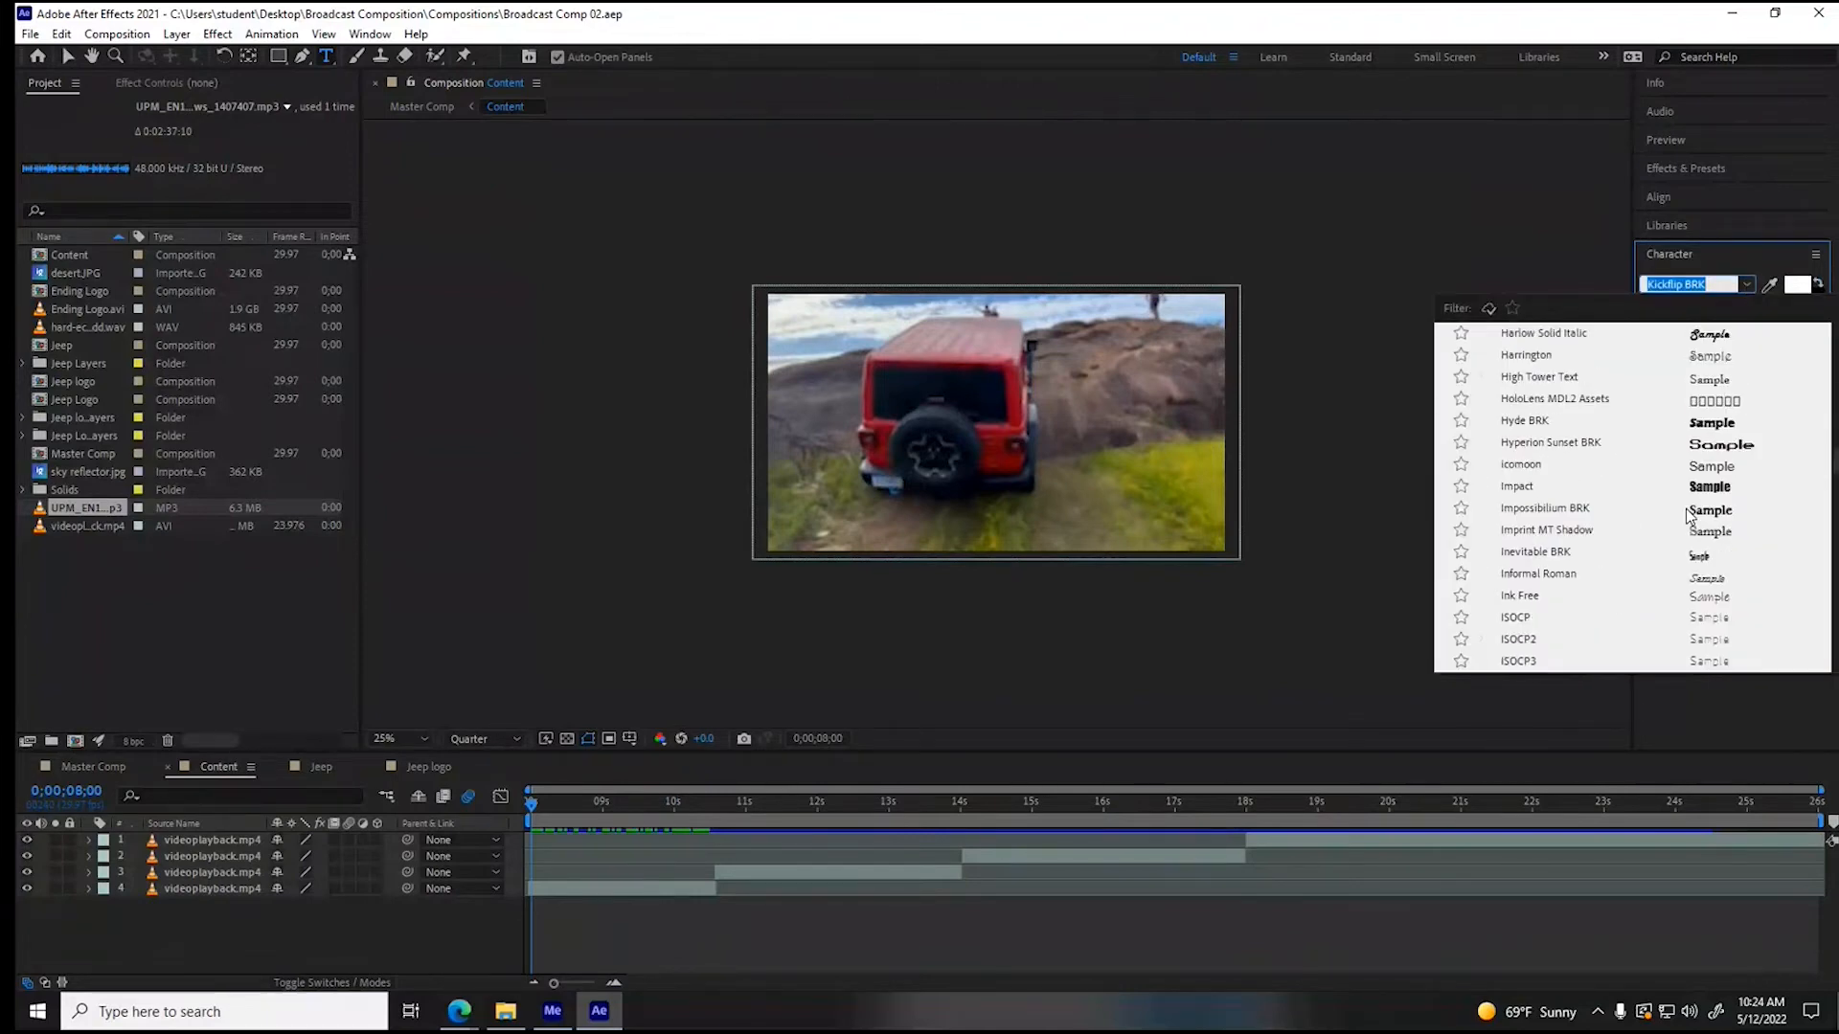
click(1530, 485)
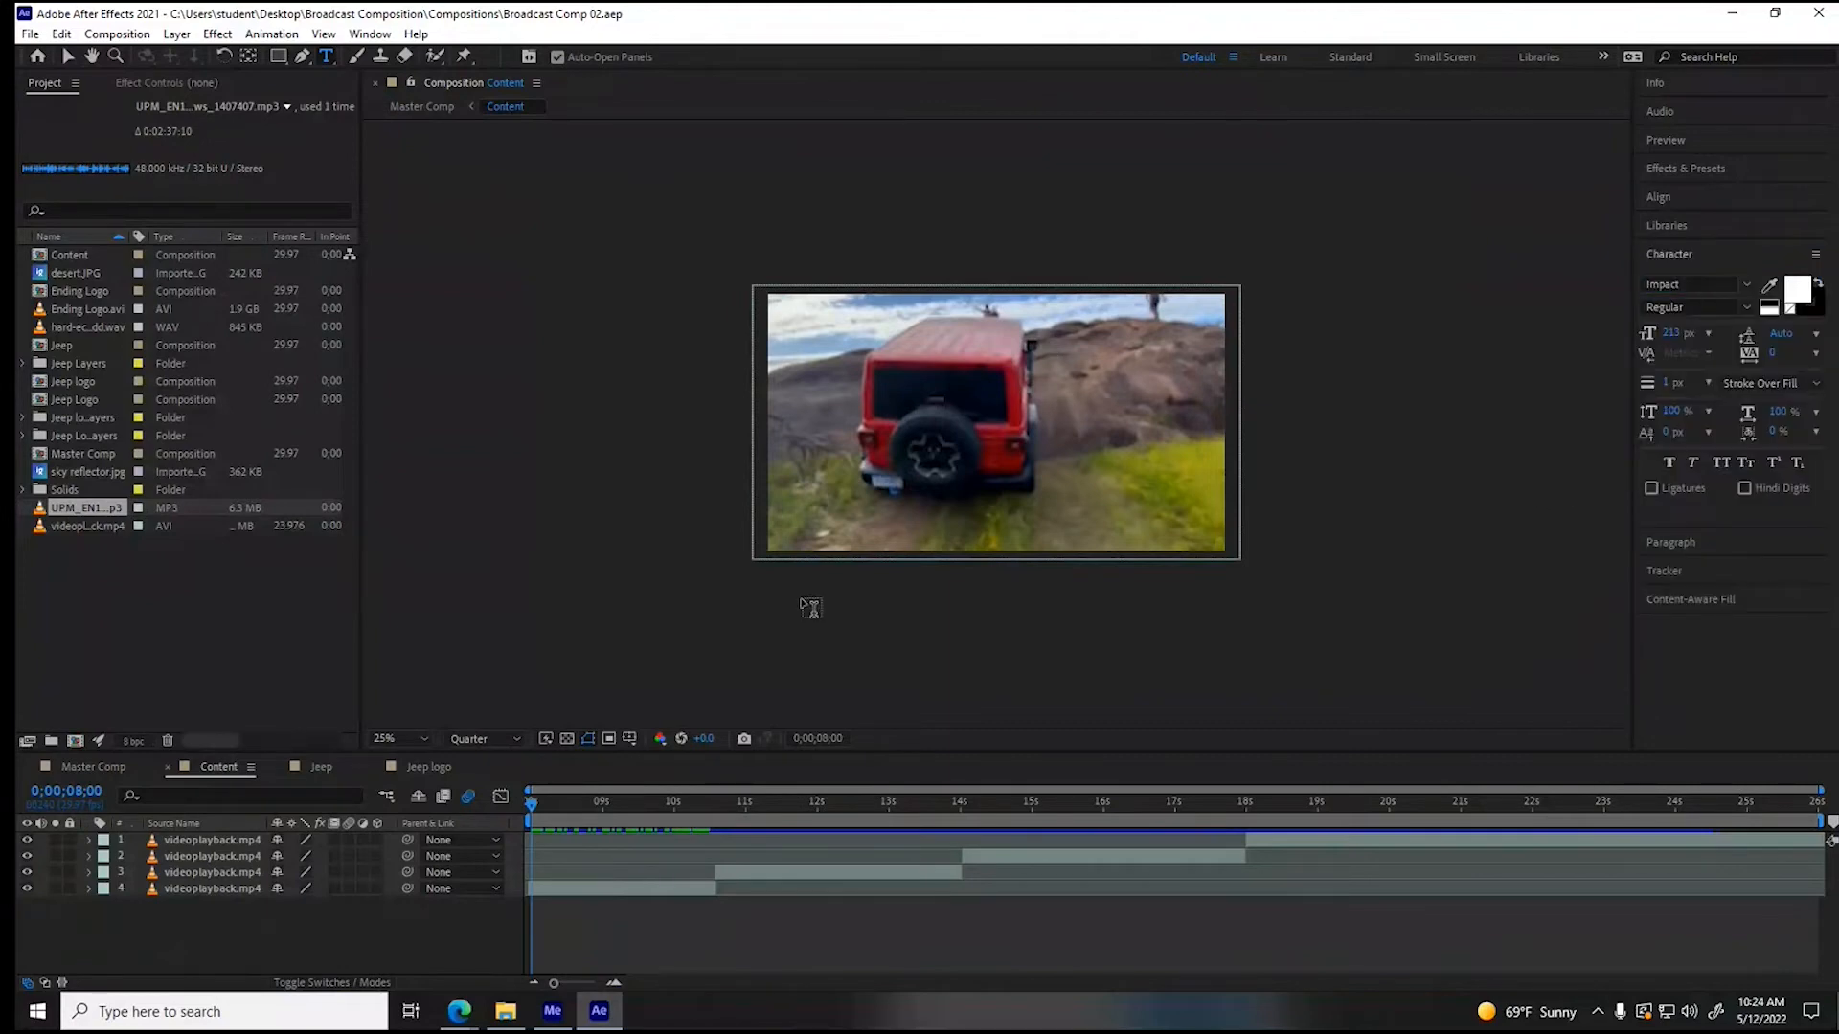
- Show the Title/Action Safe guides over the Content composition at 50% magnification
click(630, 739)
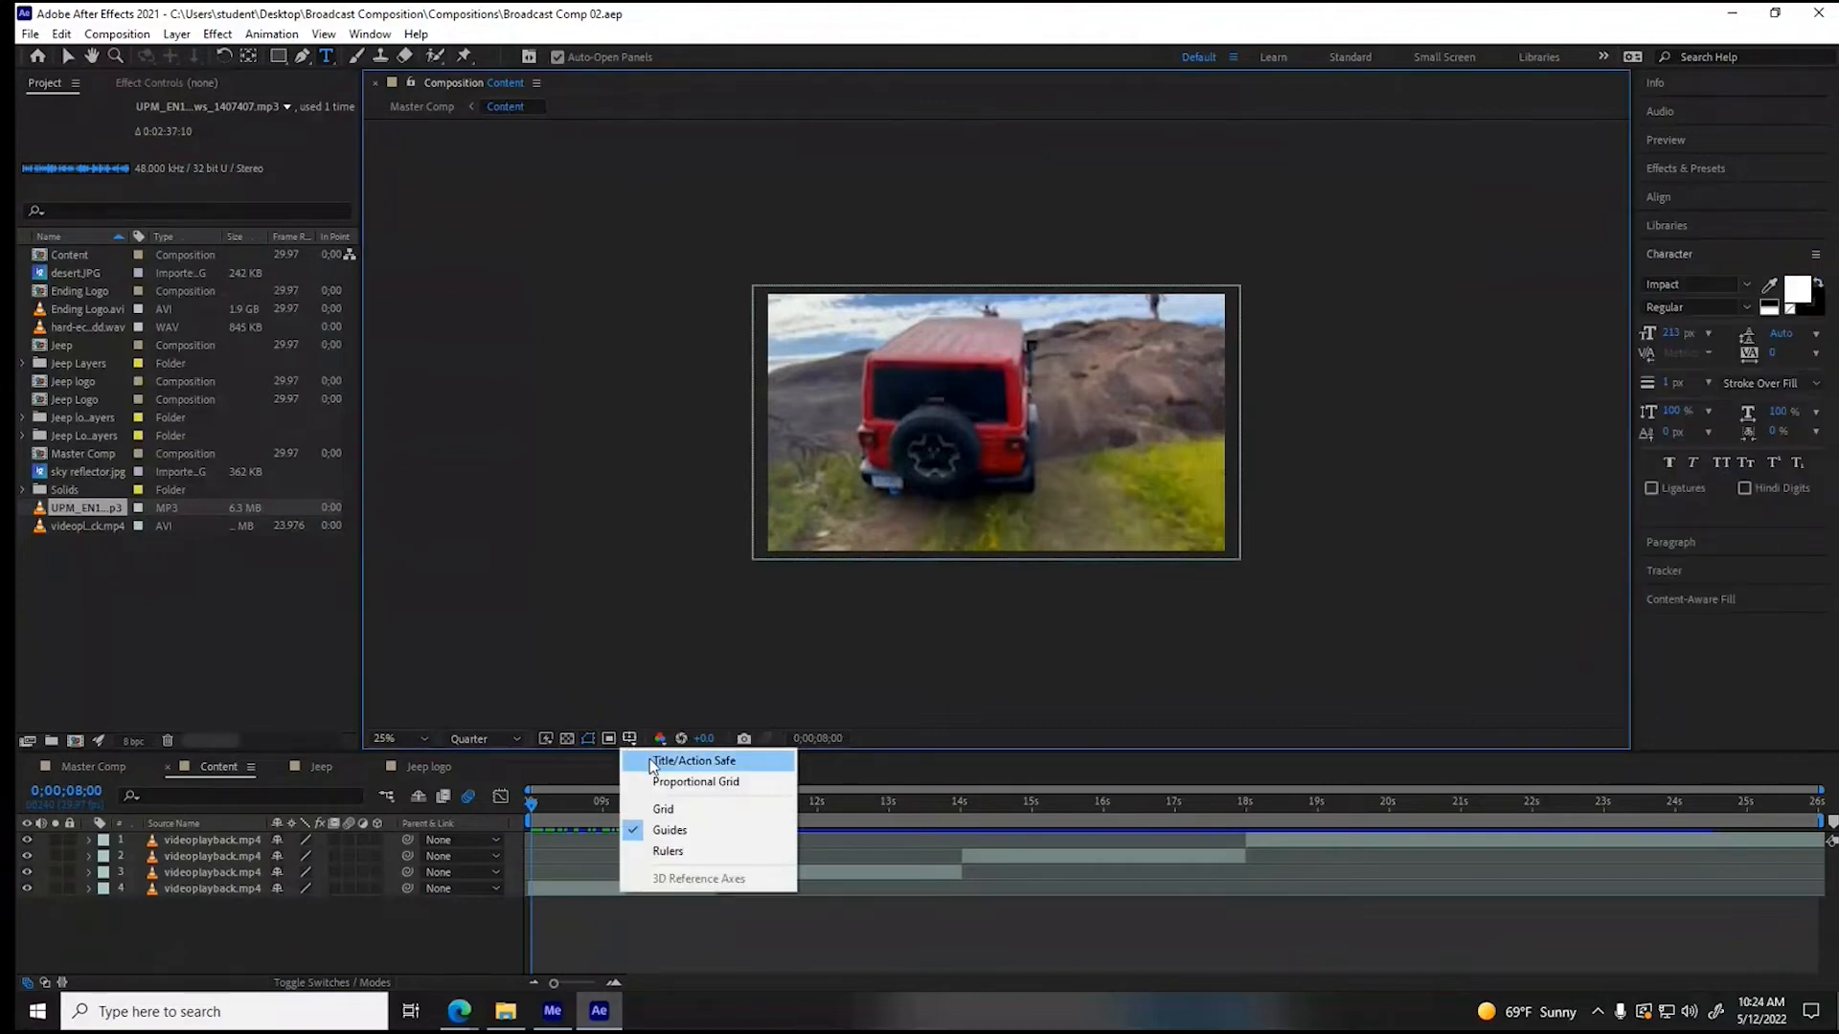
click(671, 756)
scroll(883, 675, up, 2)
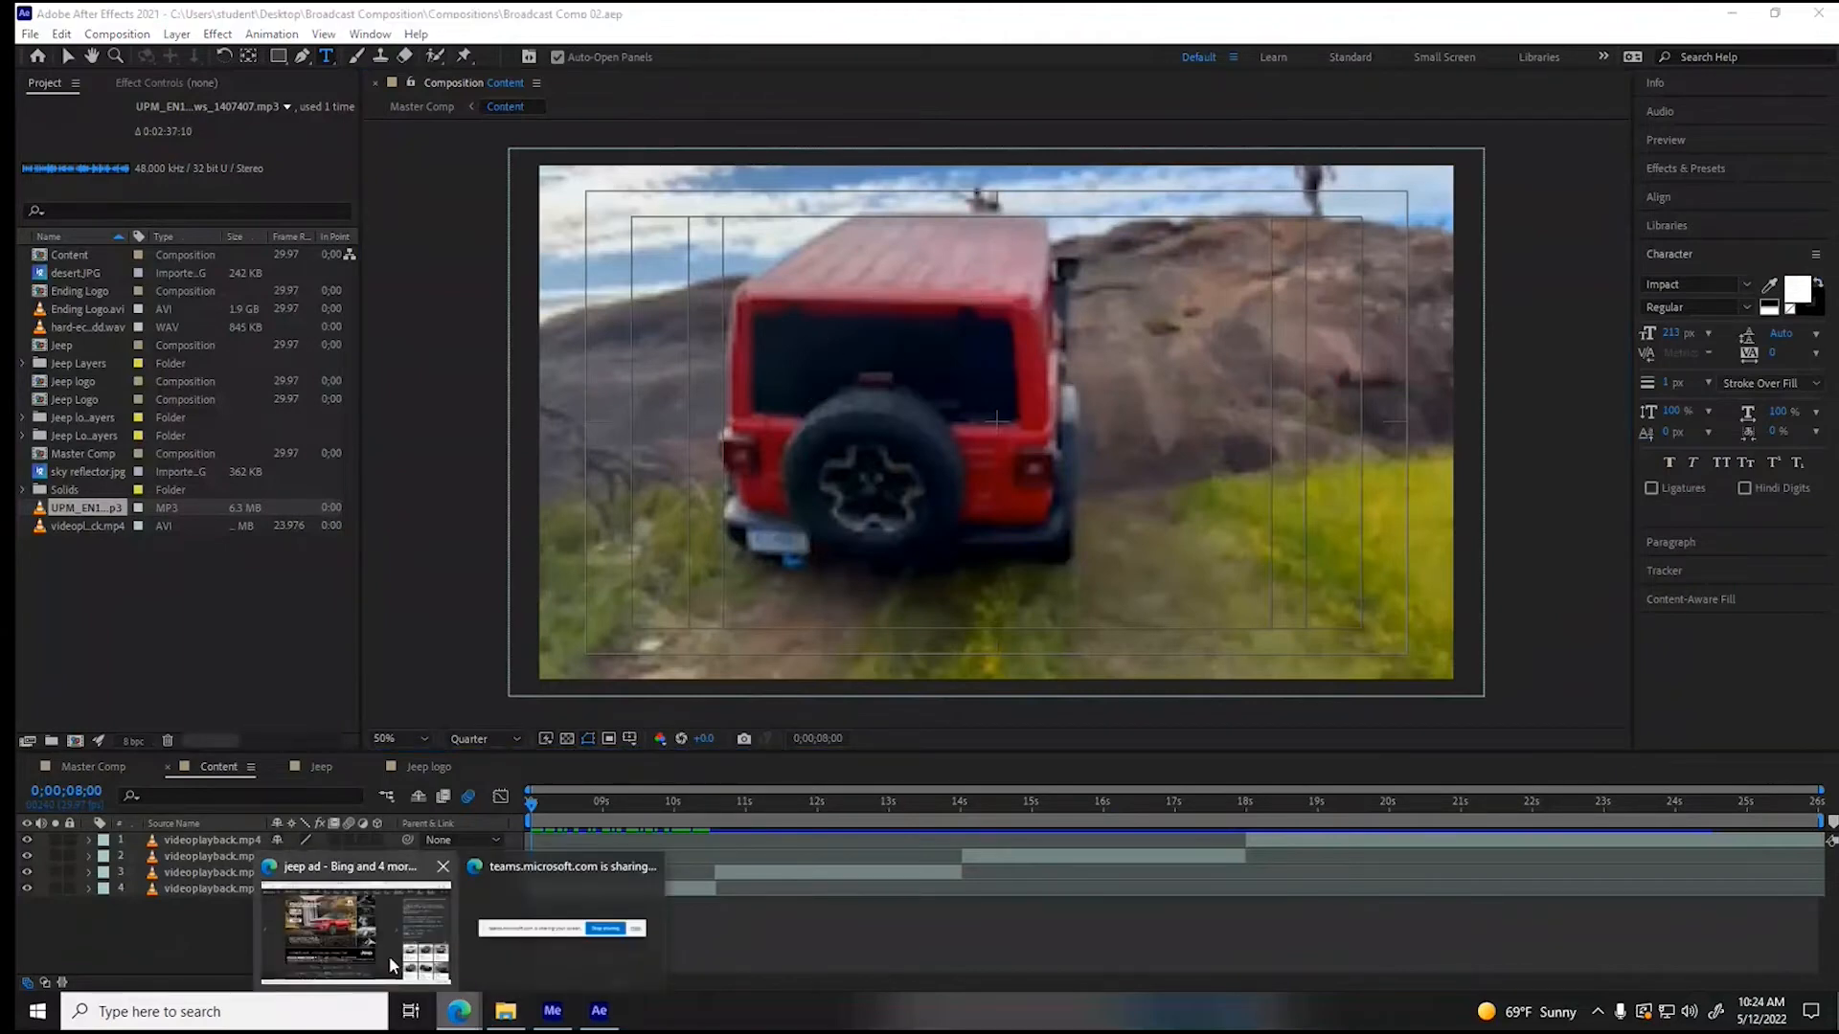
- Add a text layer reading "ADVENTURE IN YOUR HEART" over the red Jeep clip
mouse_move(389, 956)
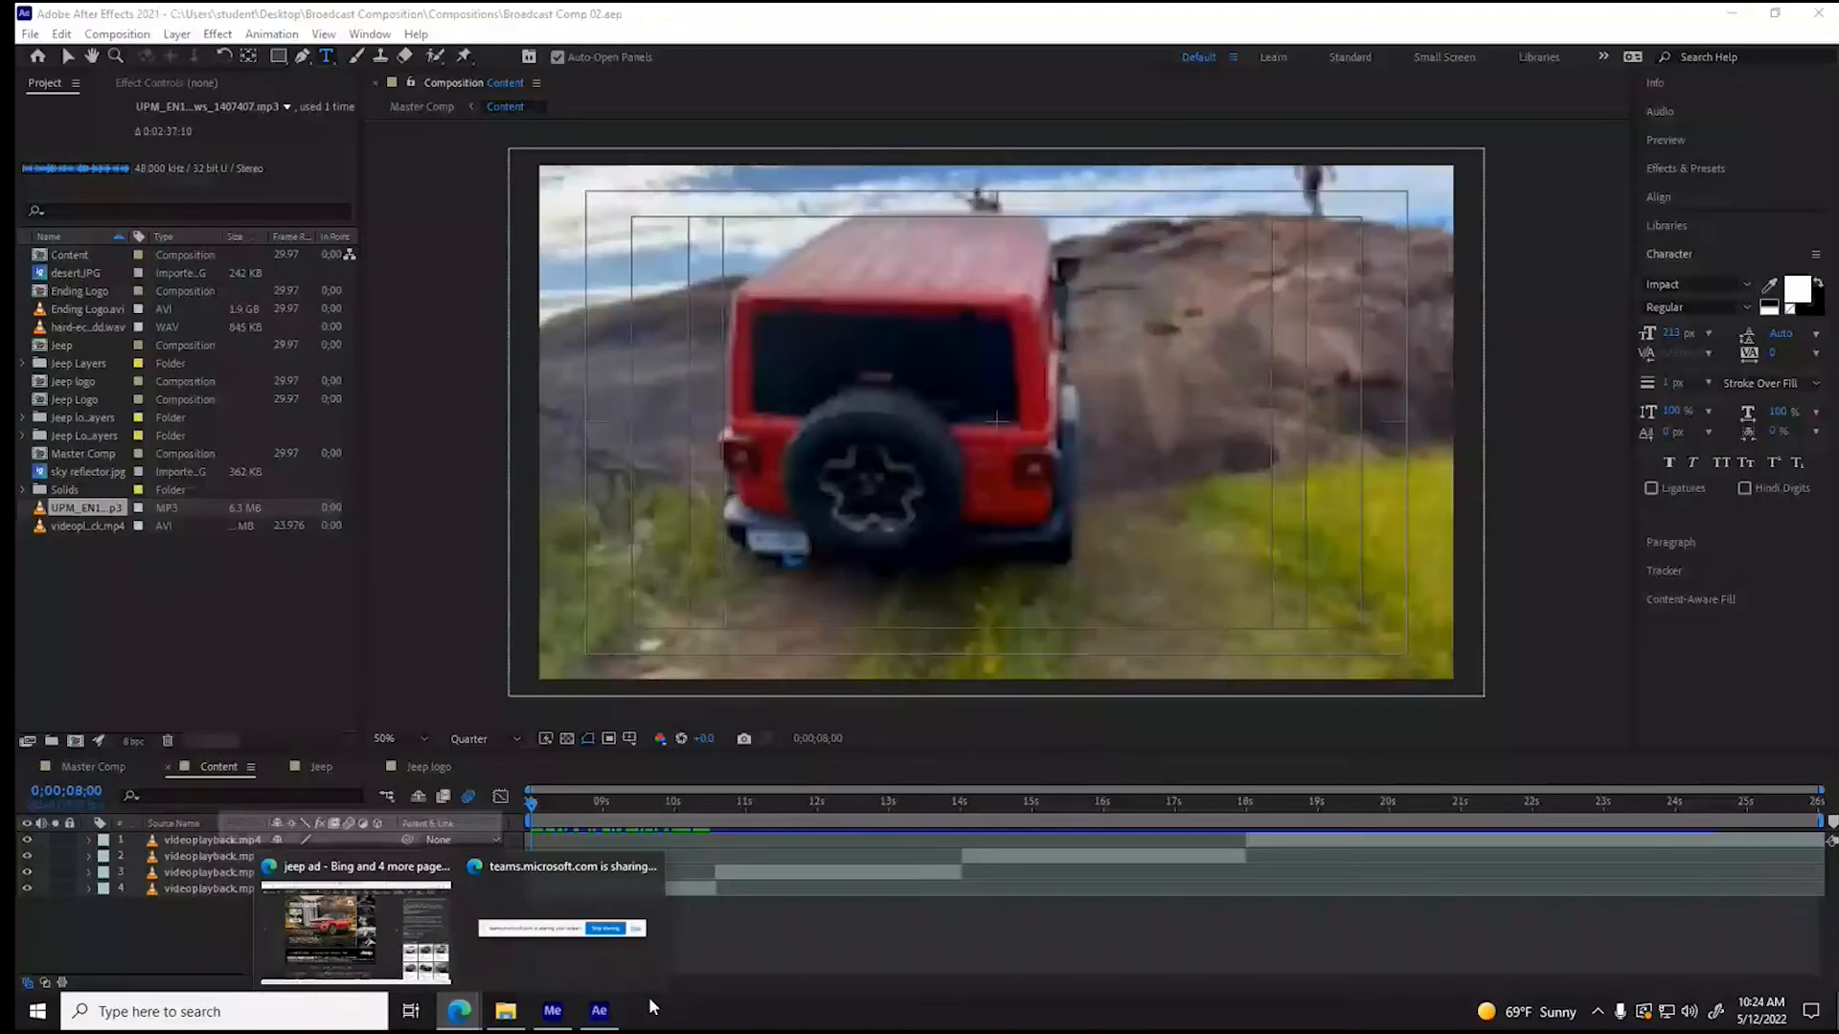
click(984, 373)
text(ADVENTU)
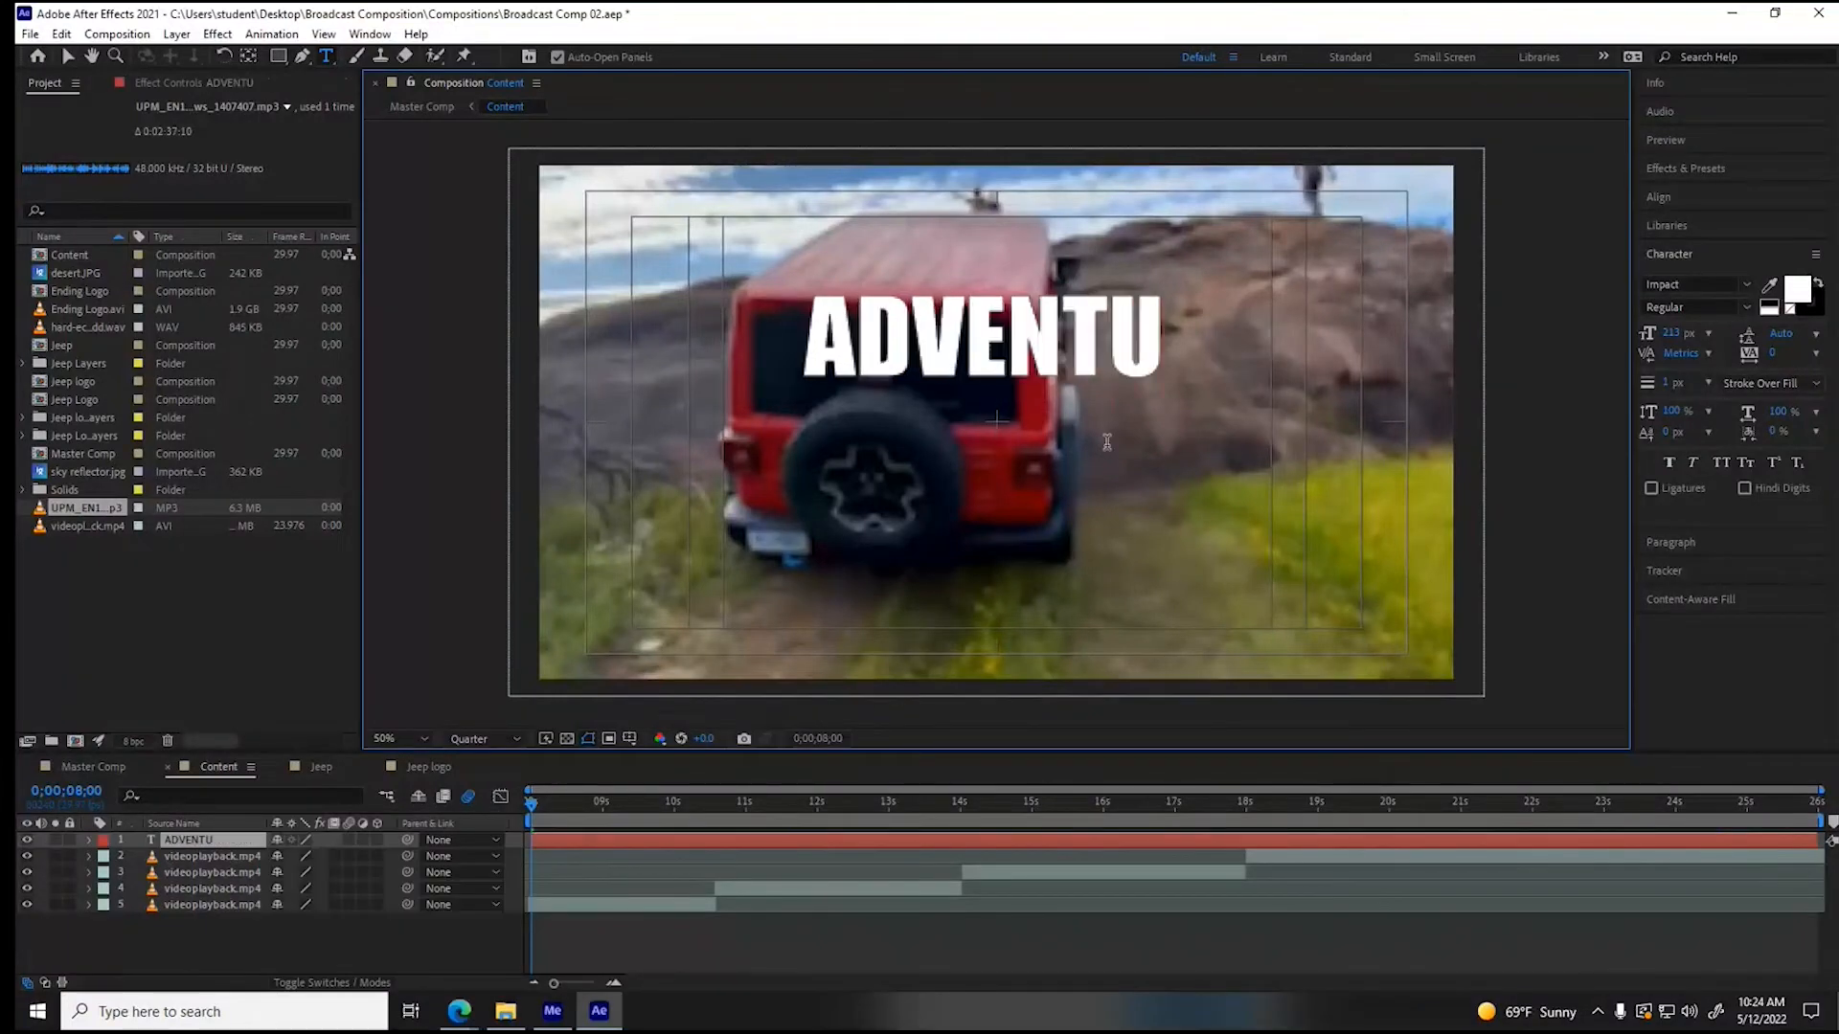
text(RE IN YOUR HEART)
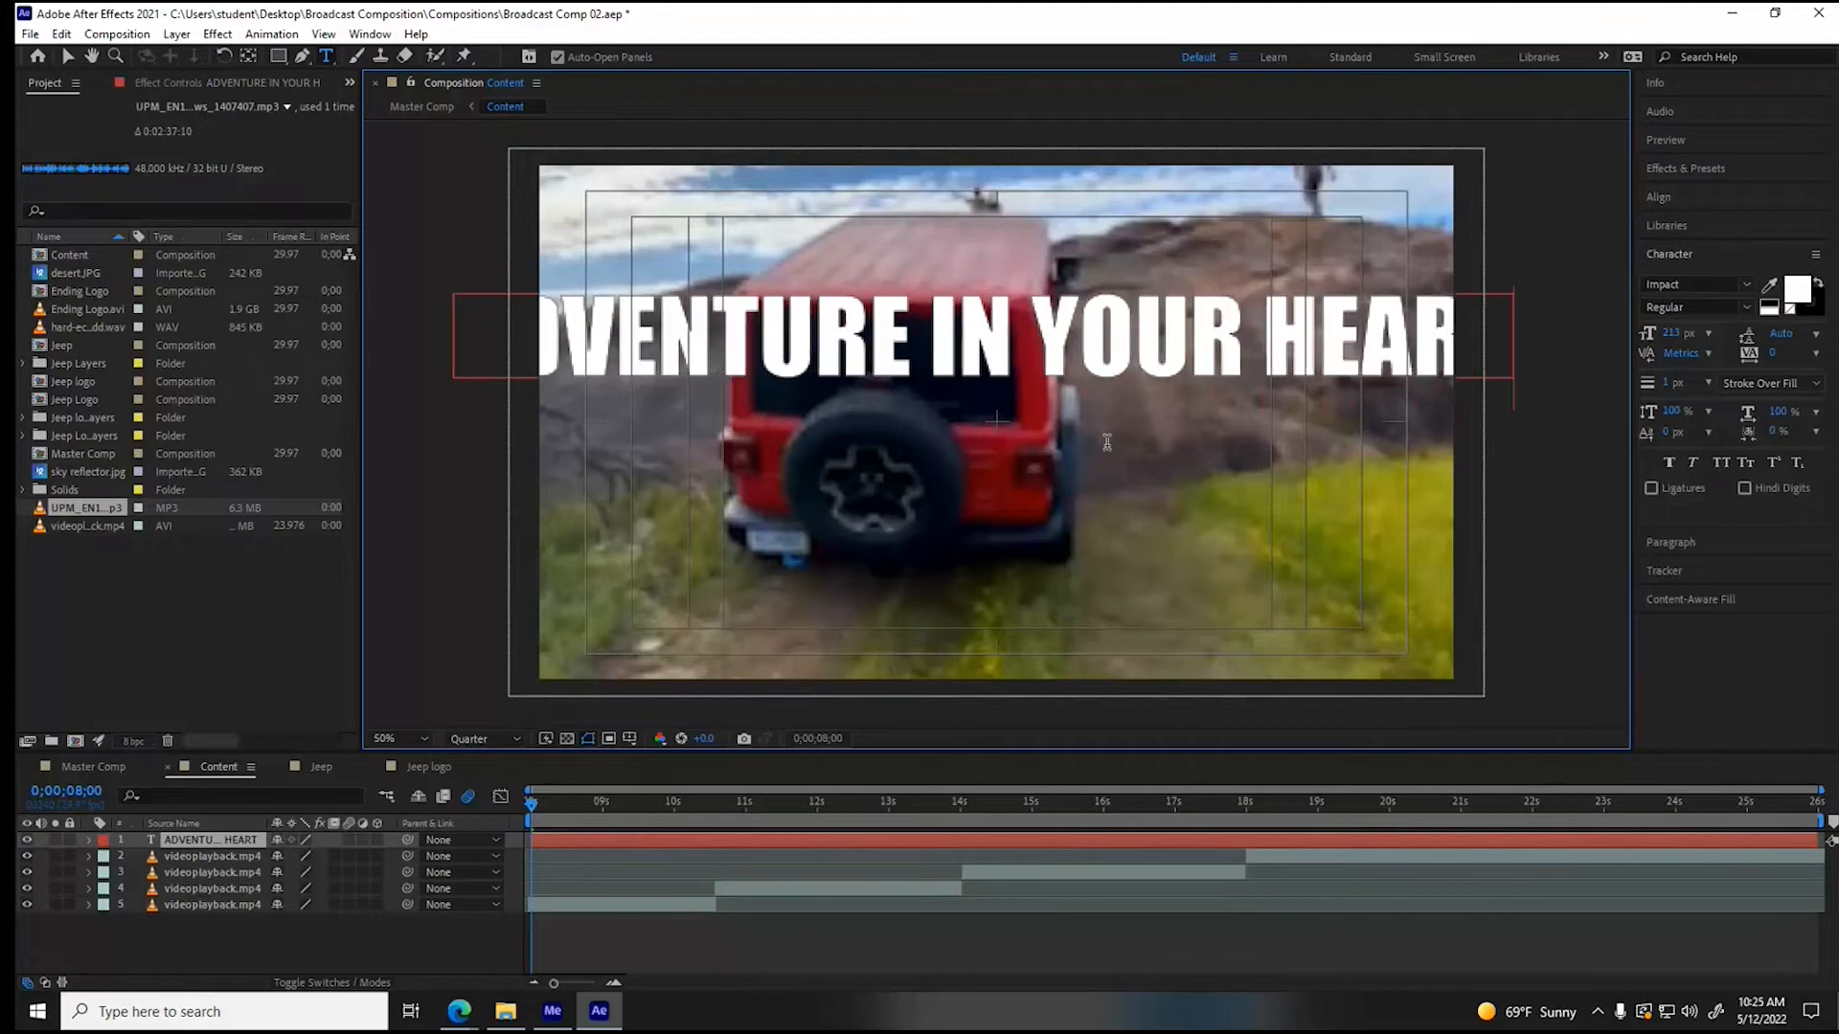
- Break the slogan into three lines: "ADVENTURE", "IN" and "YOUR HEART"
drag(917, 354, 928, 352)
key(BackSpace)
key(Return)
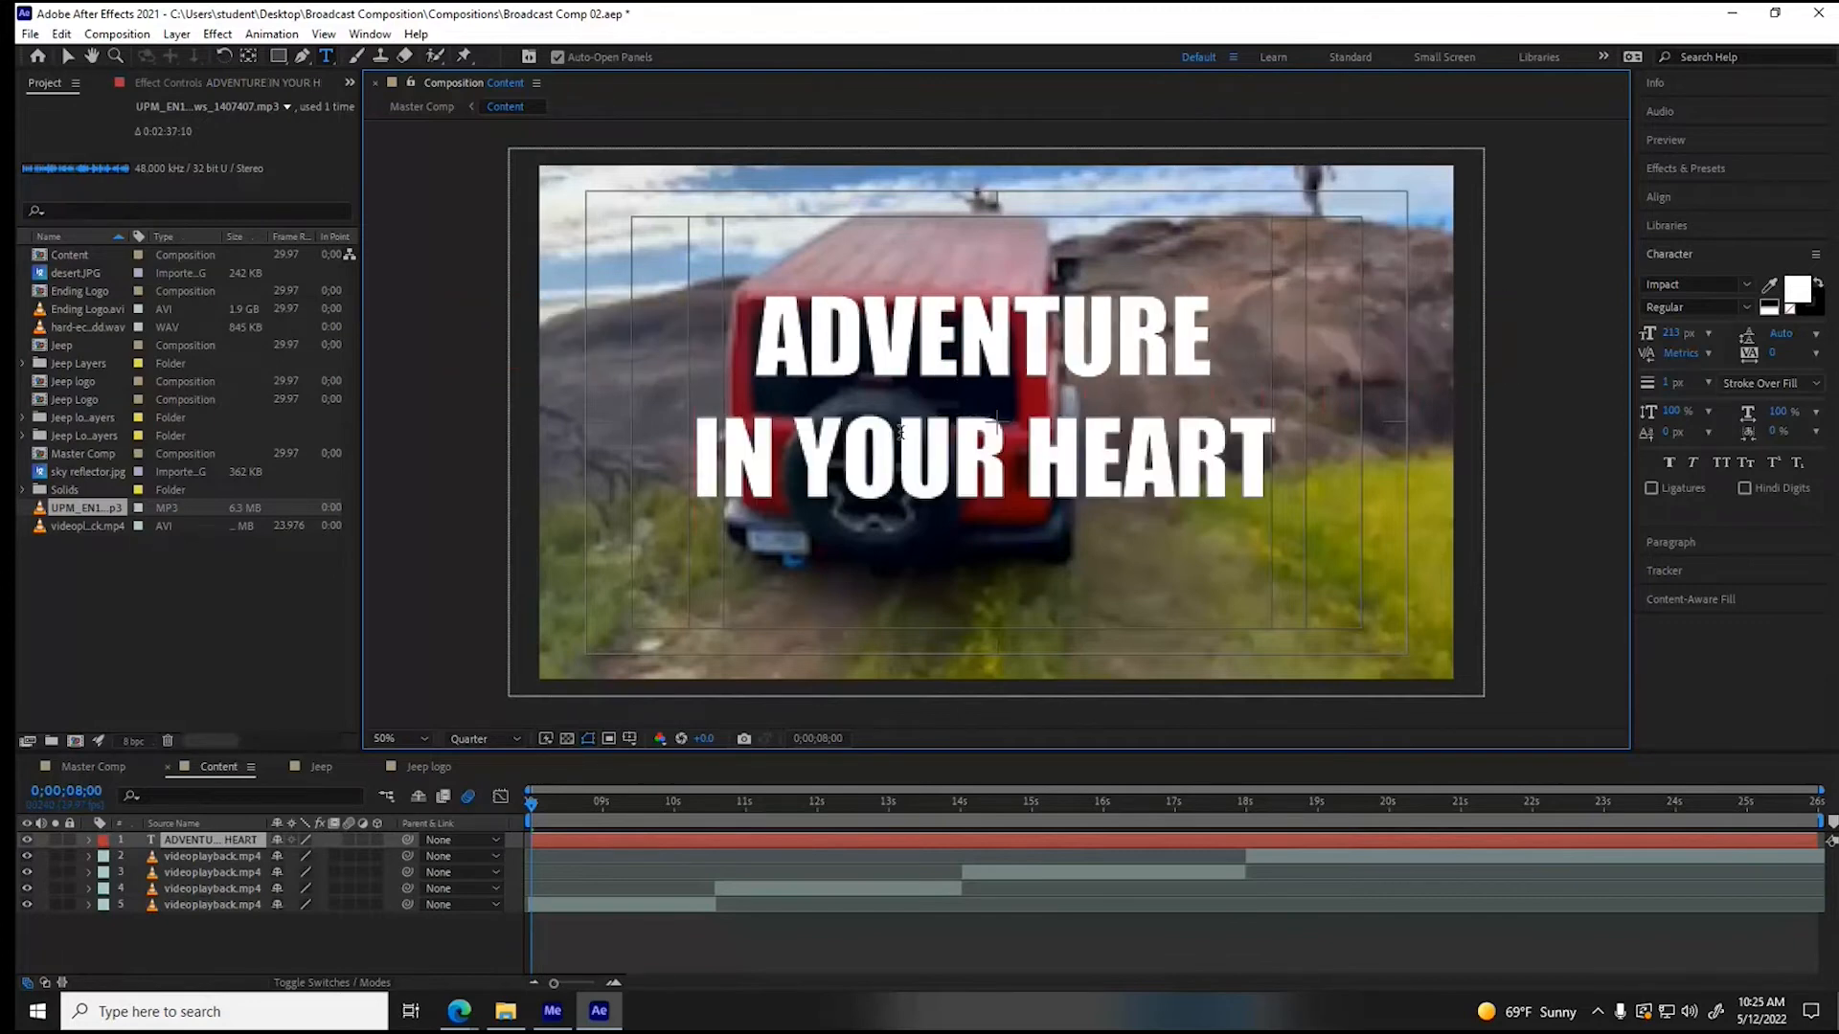
click(800, 464)
key(BackSpace)
key(Return)
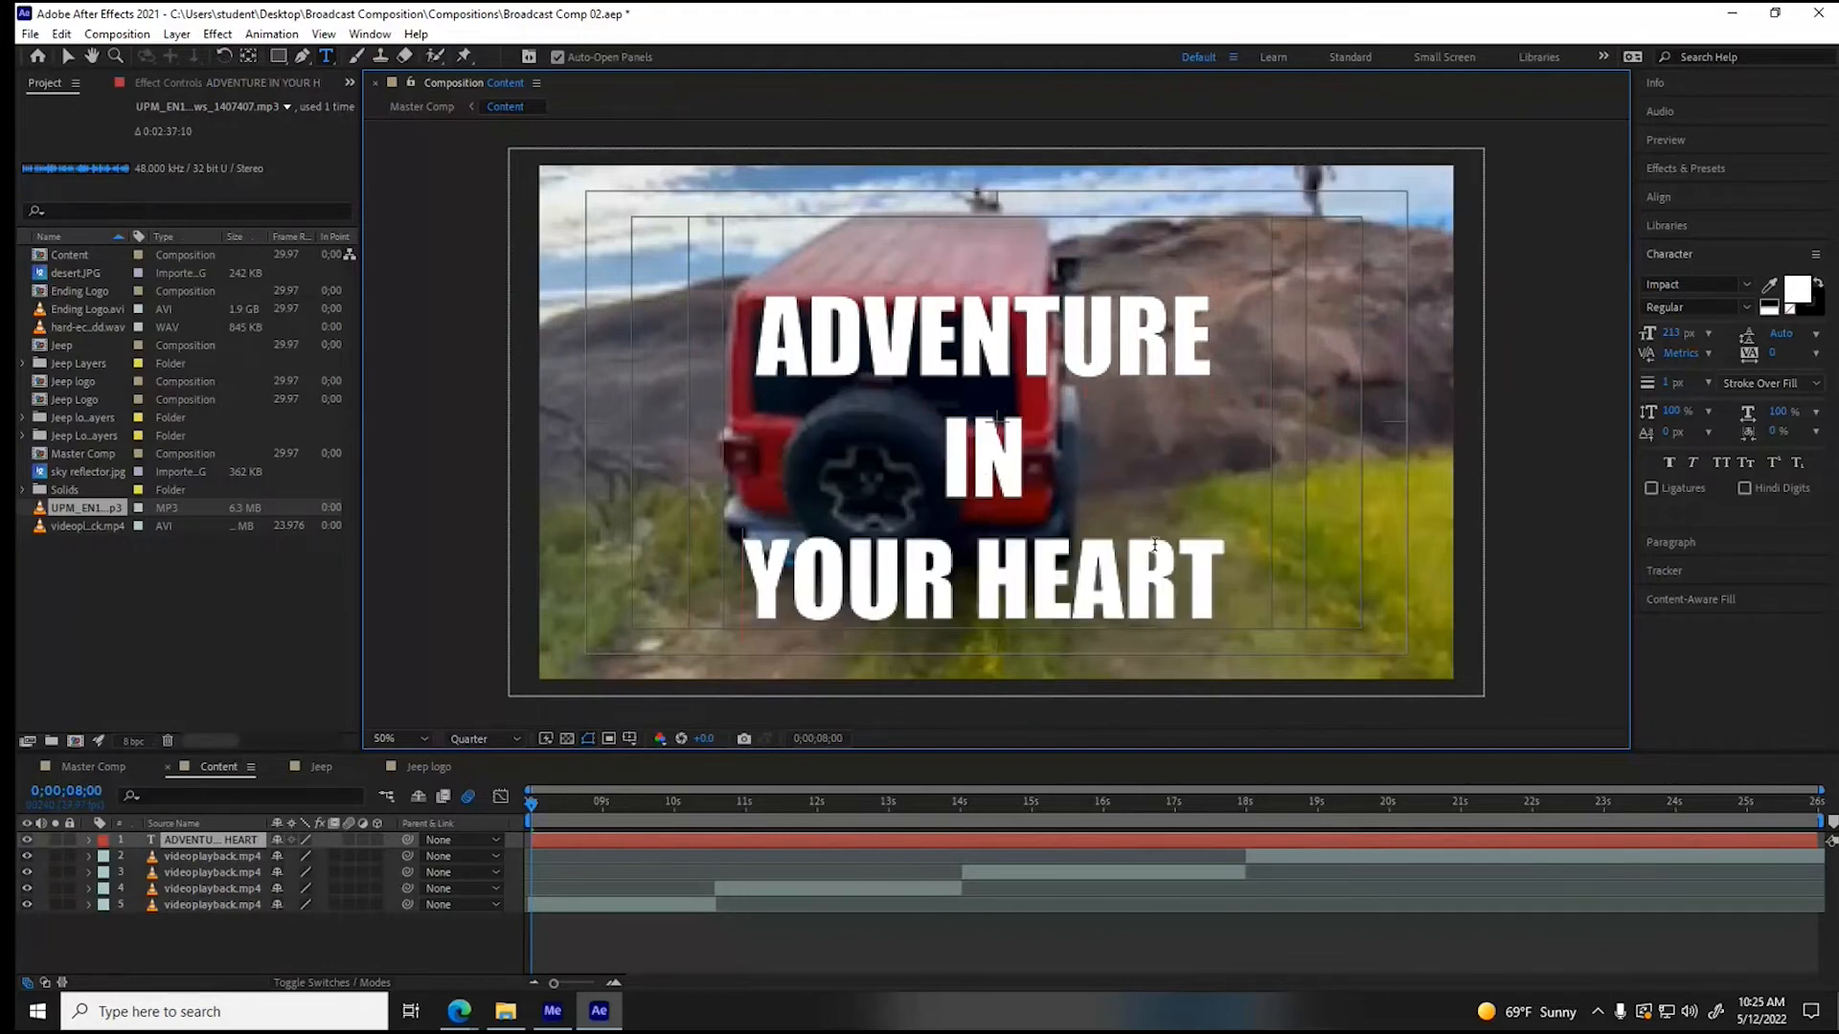
- Set the whole slogan's font size to 95 px and add a comma after "HEART"
drag(1229, 575, 736, 347)
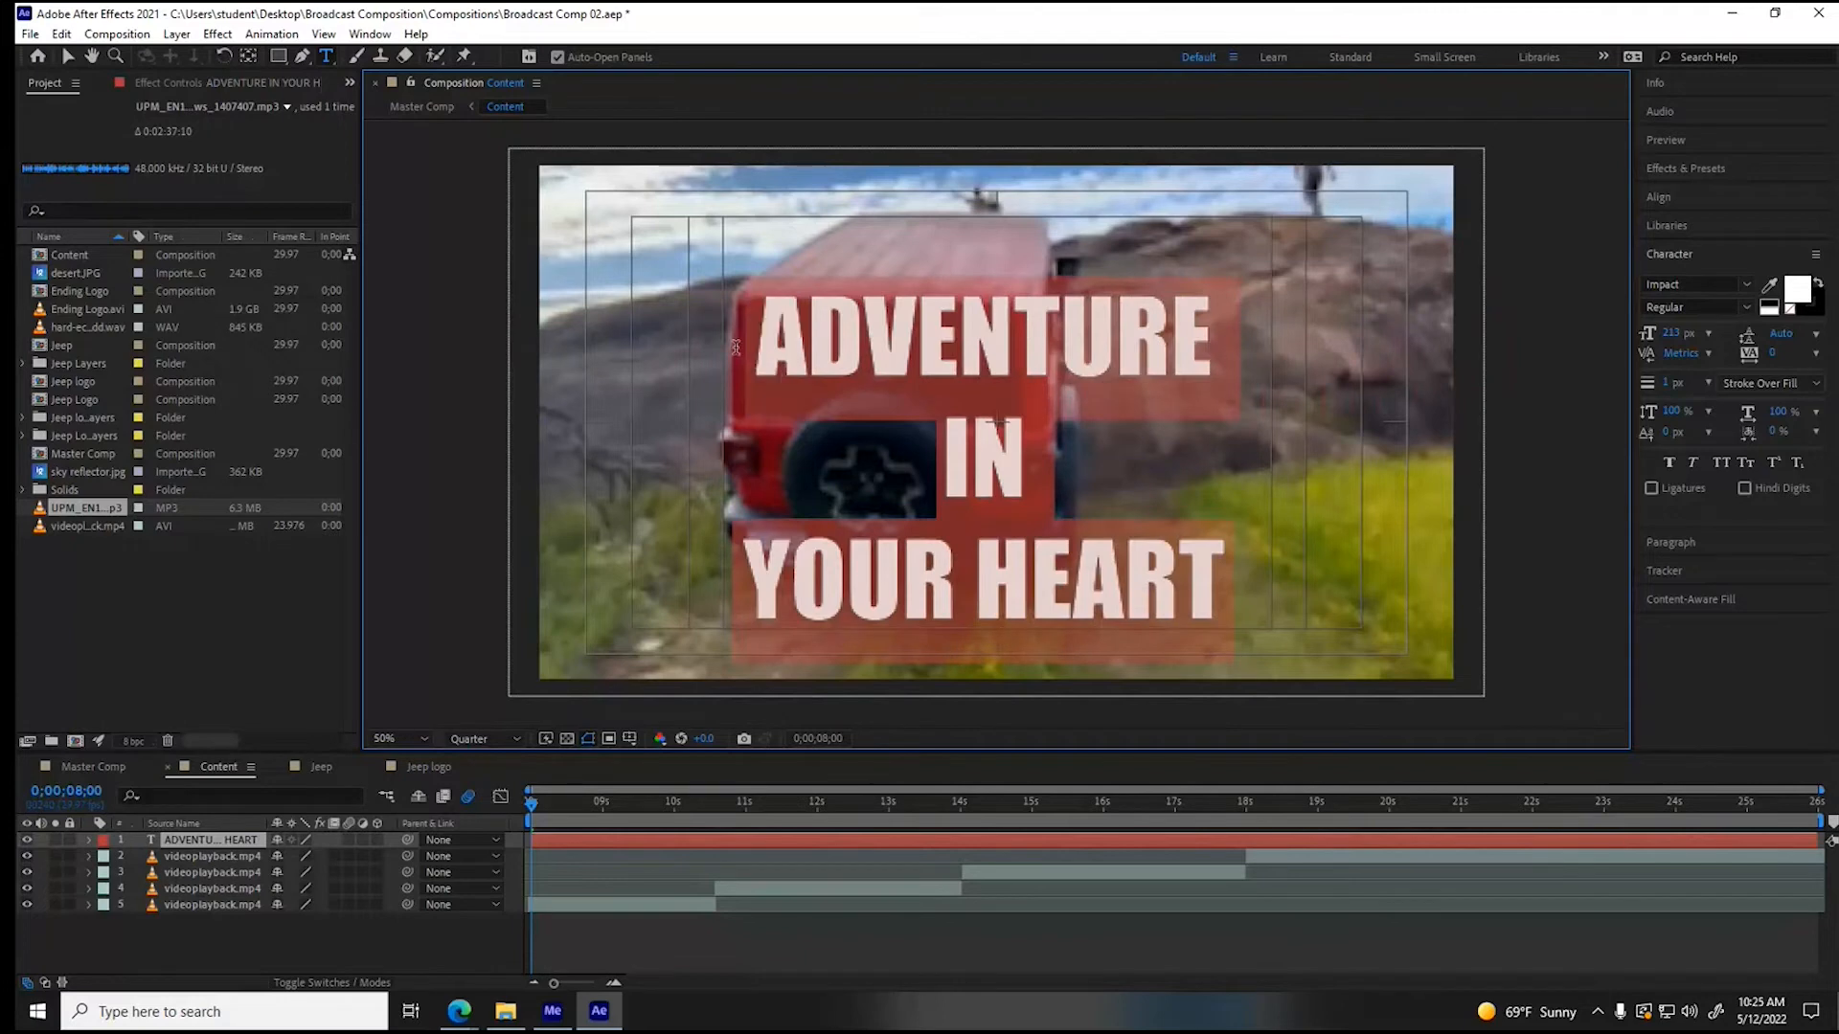
click(1668, 333)
text(95)
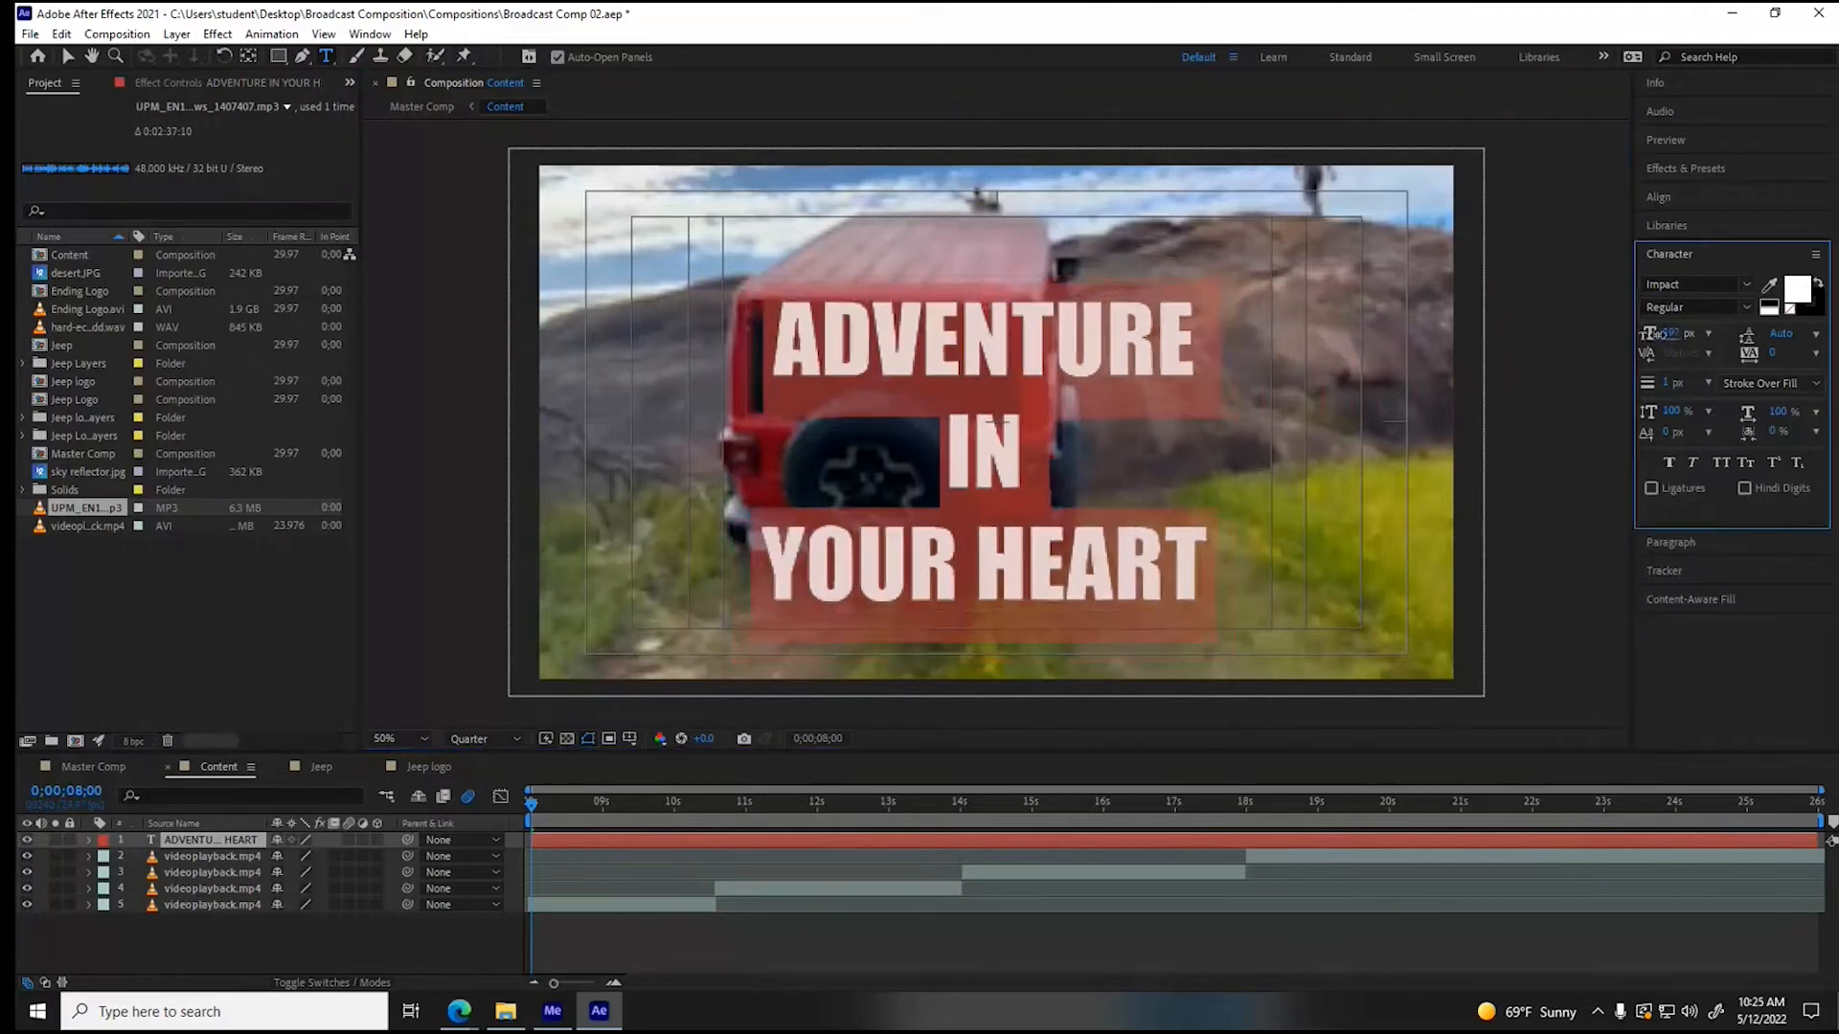
key(Return)
click(1089, 476)
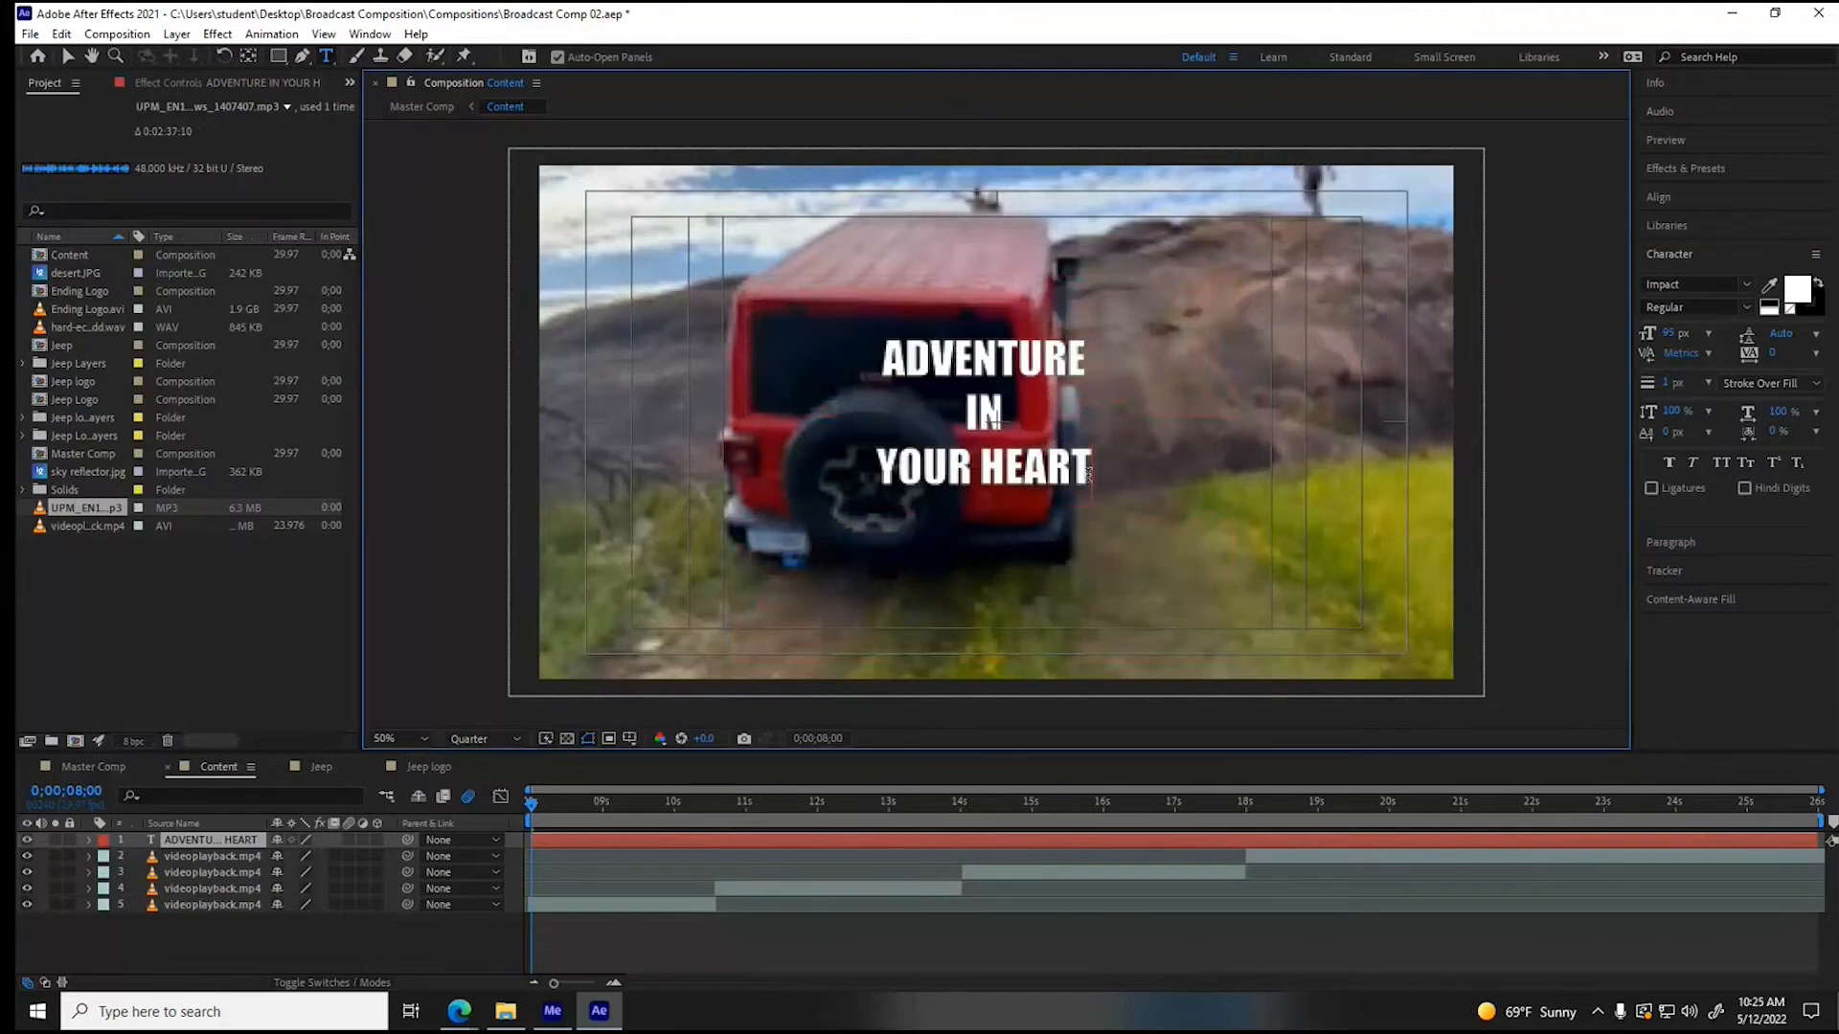
text(,)
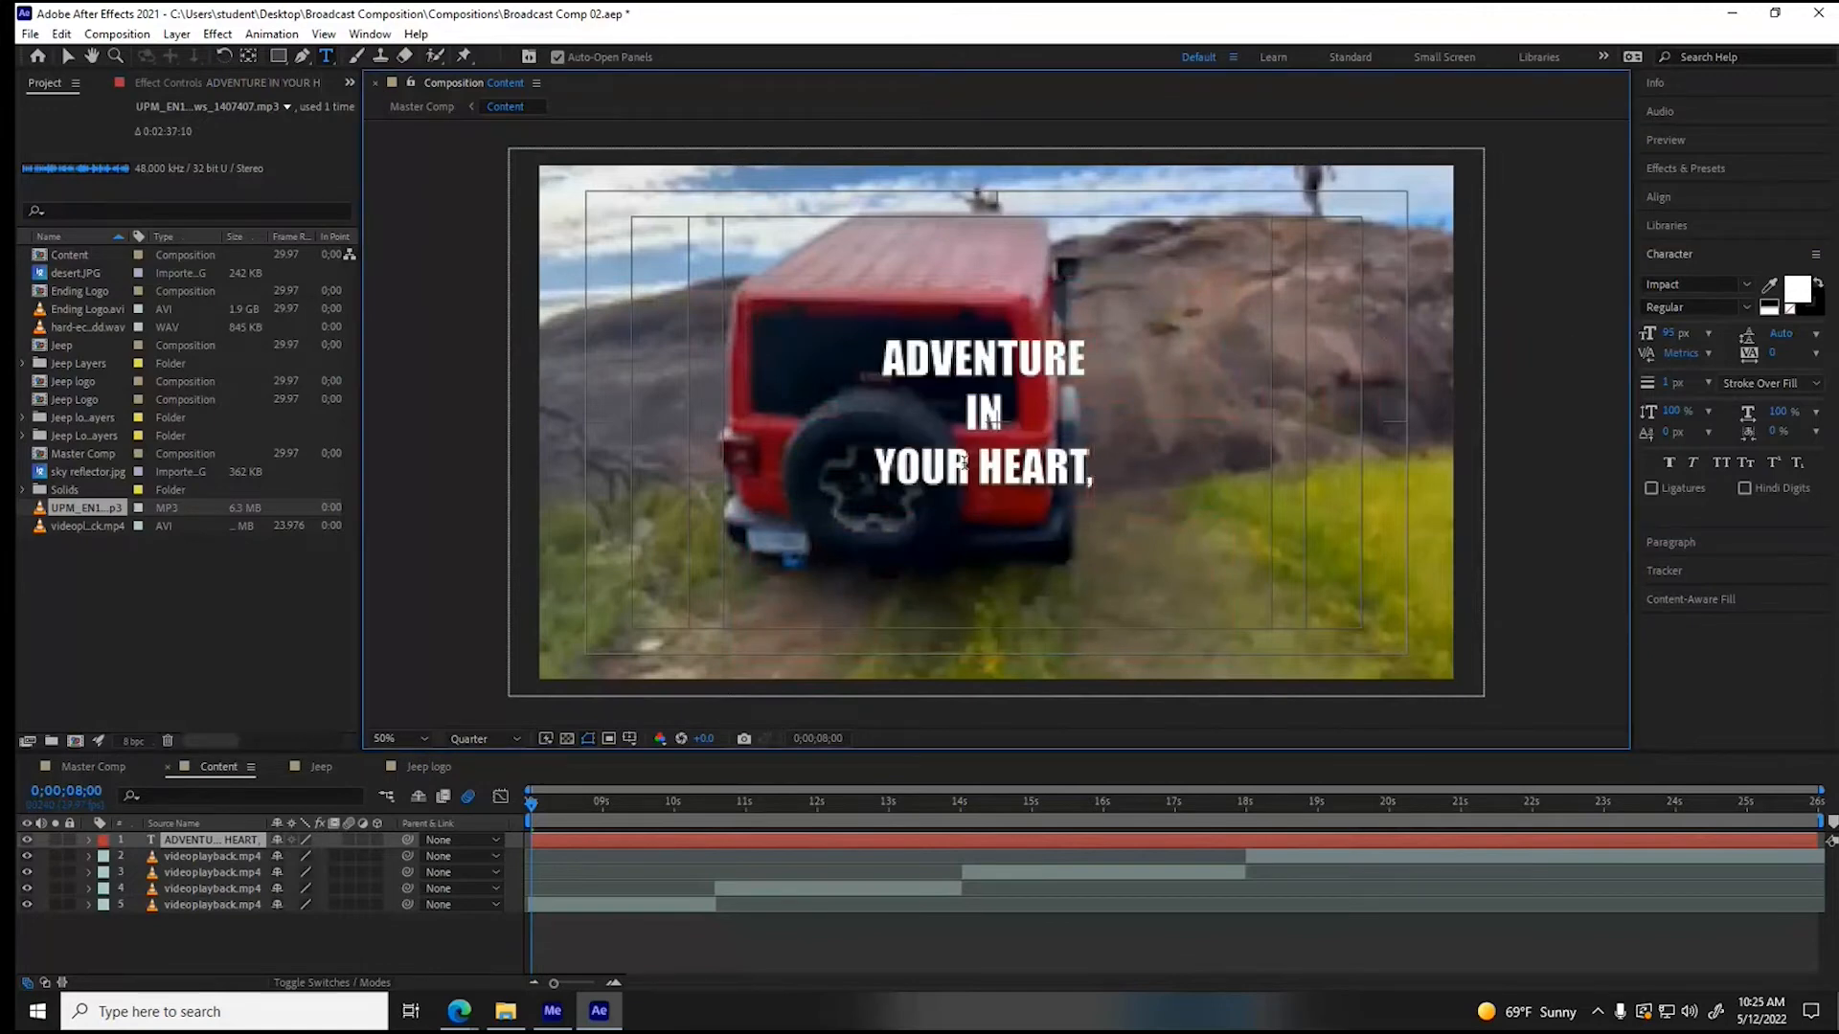
- Right-align the slogan and move it into the upper-right corner of the title-safe area
drag(1095, 476, 854, 372)
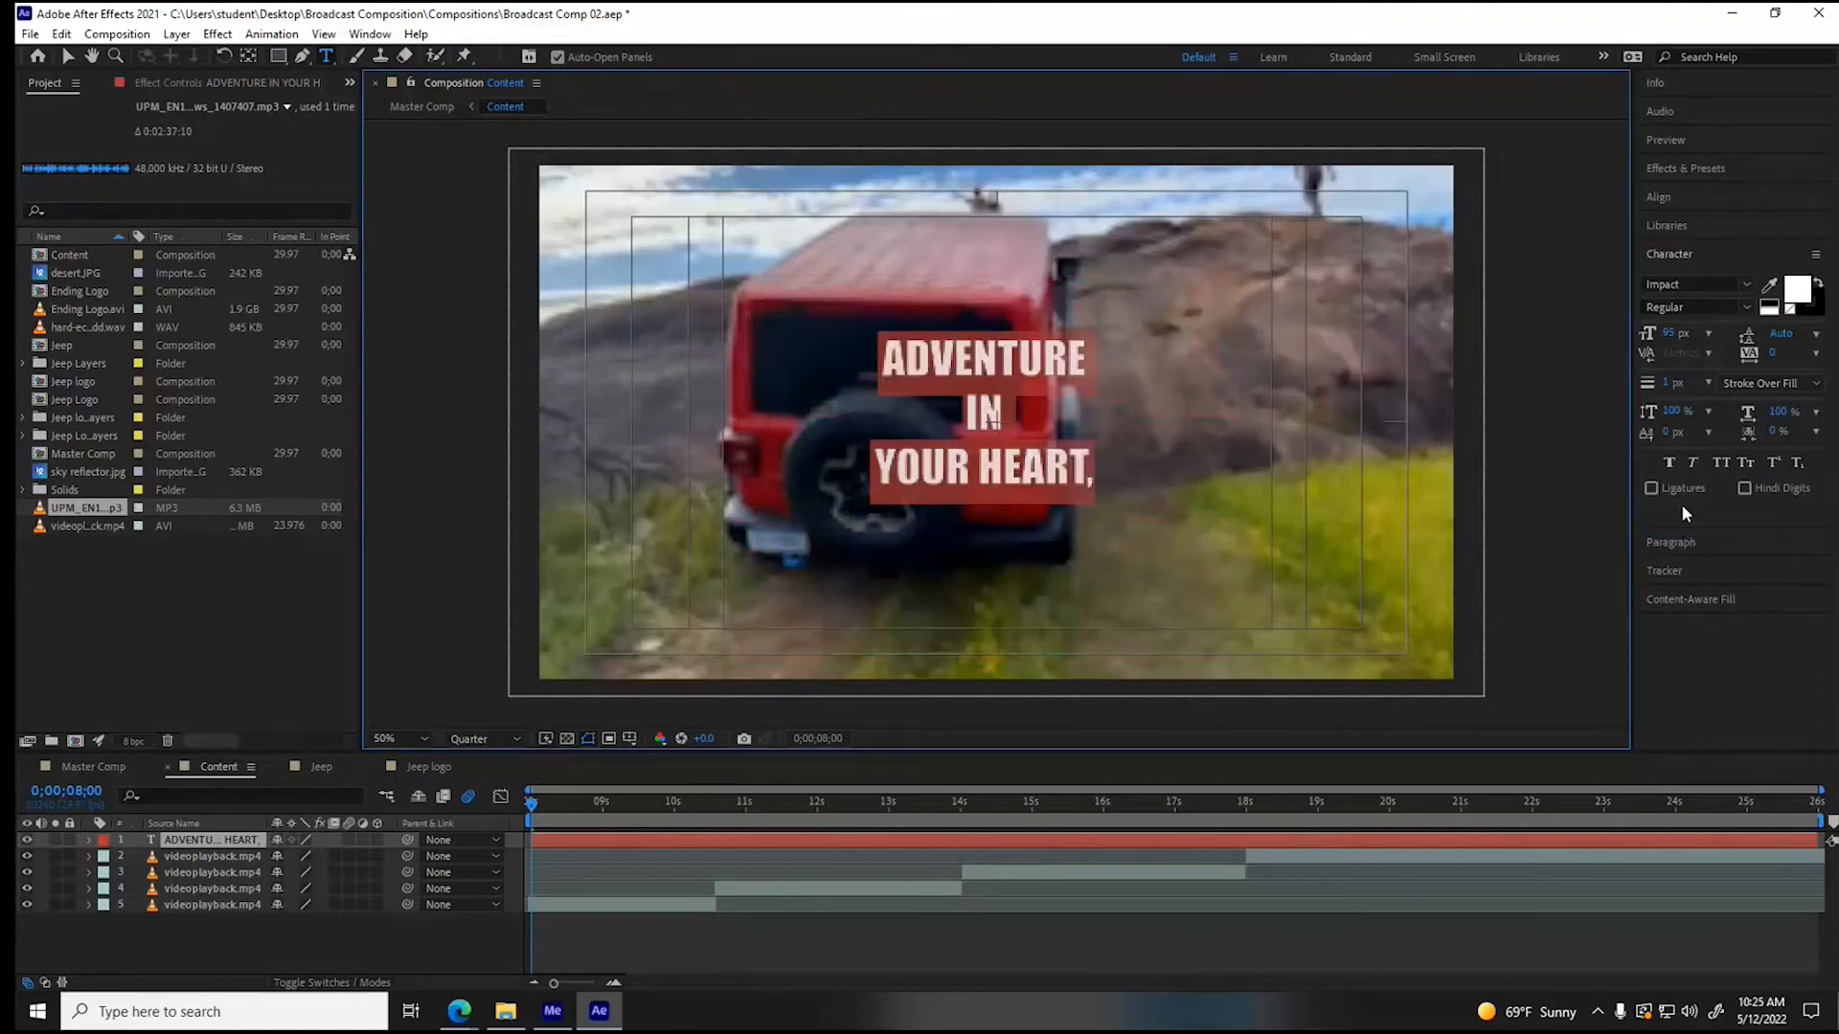
click(1654, 541)
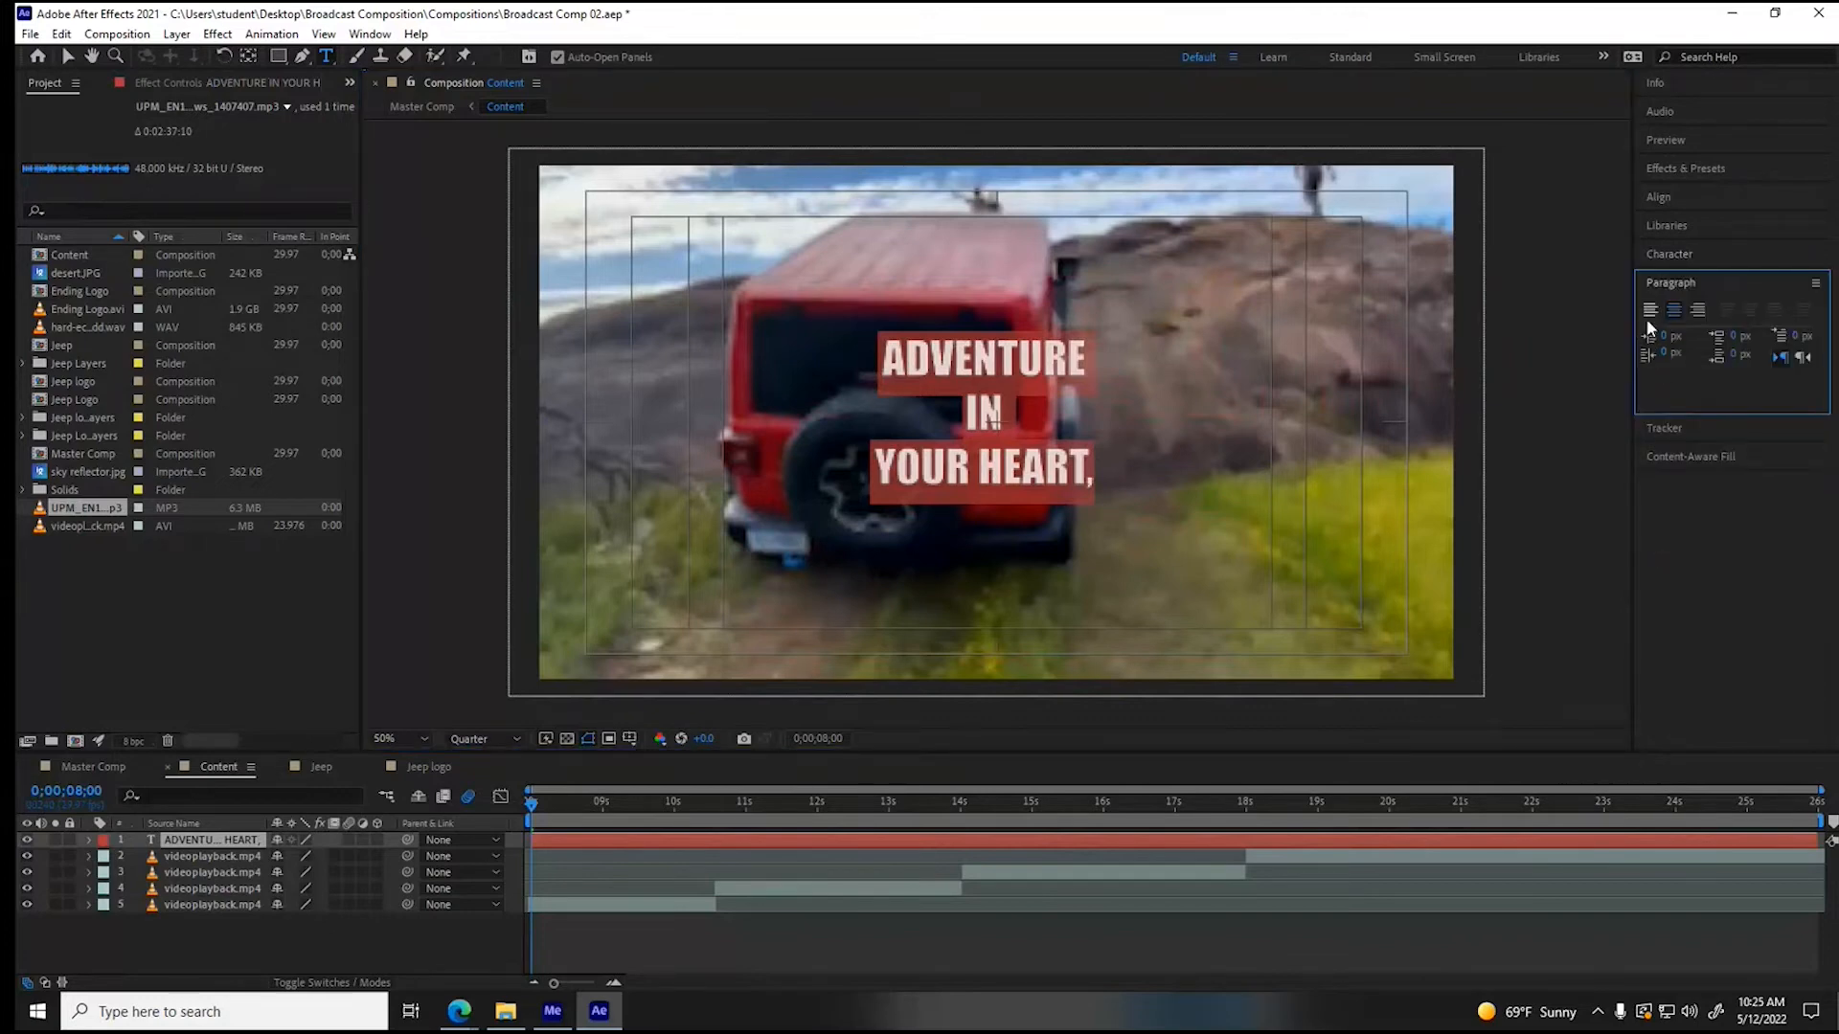
click(1700, 309)
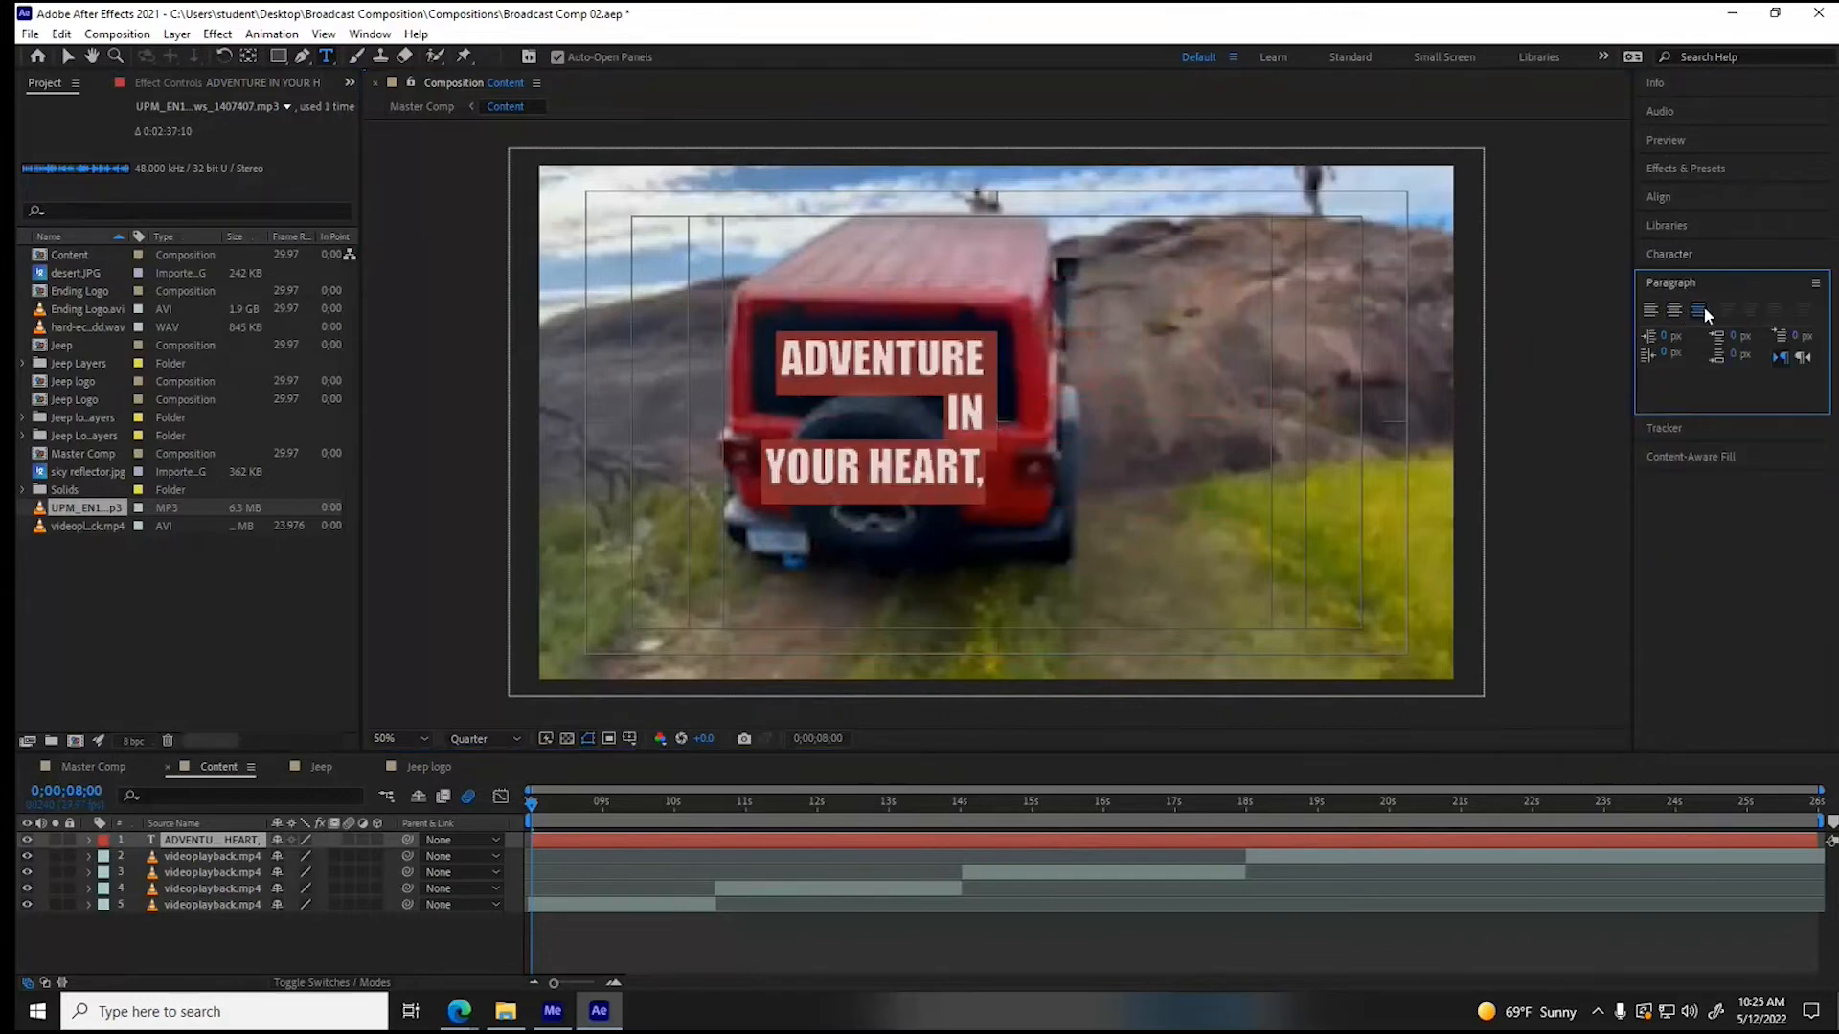
click(67, 60)
drag(843, 362, 1215, 260)
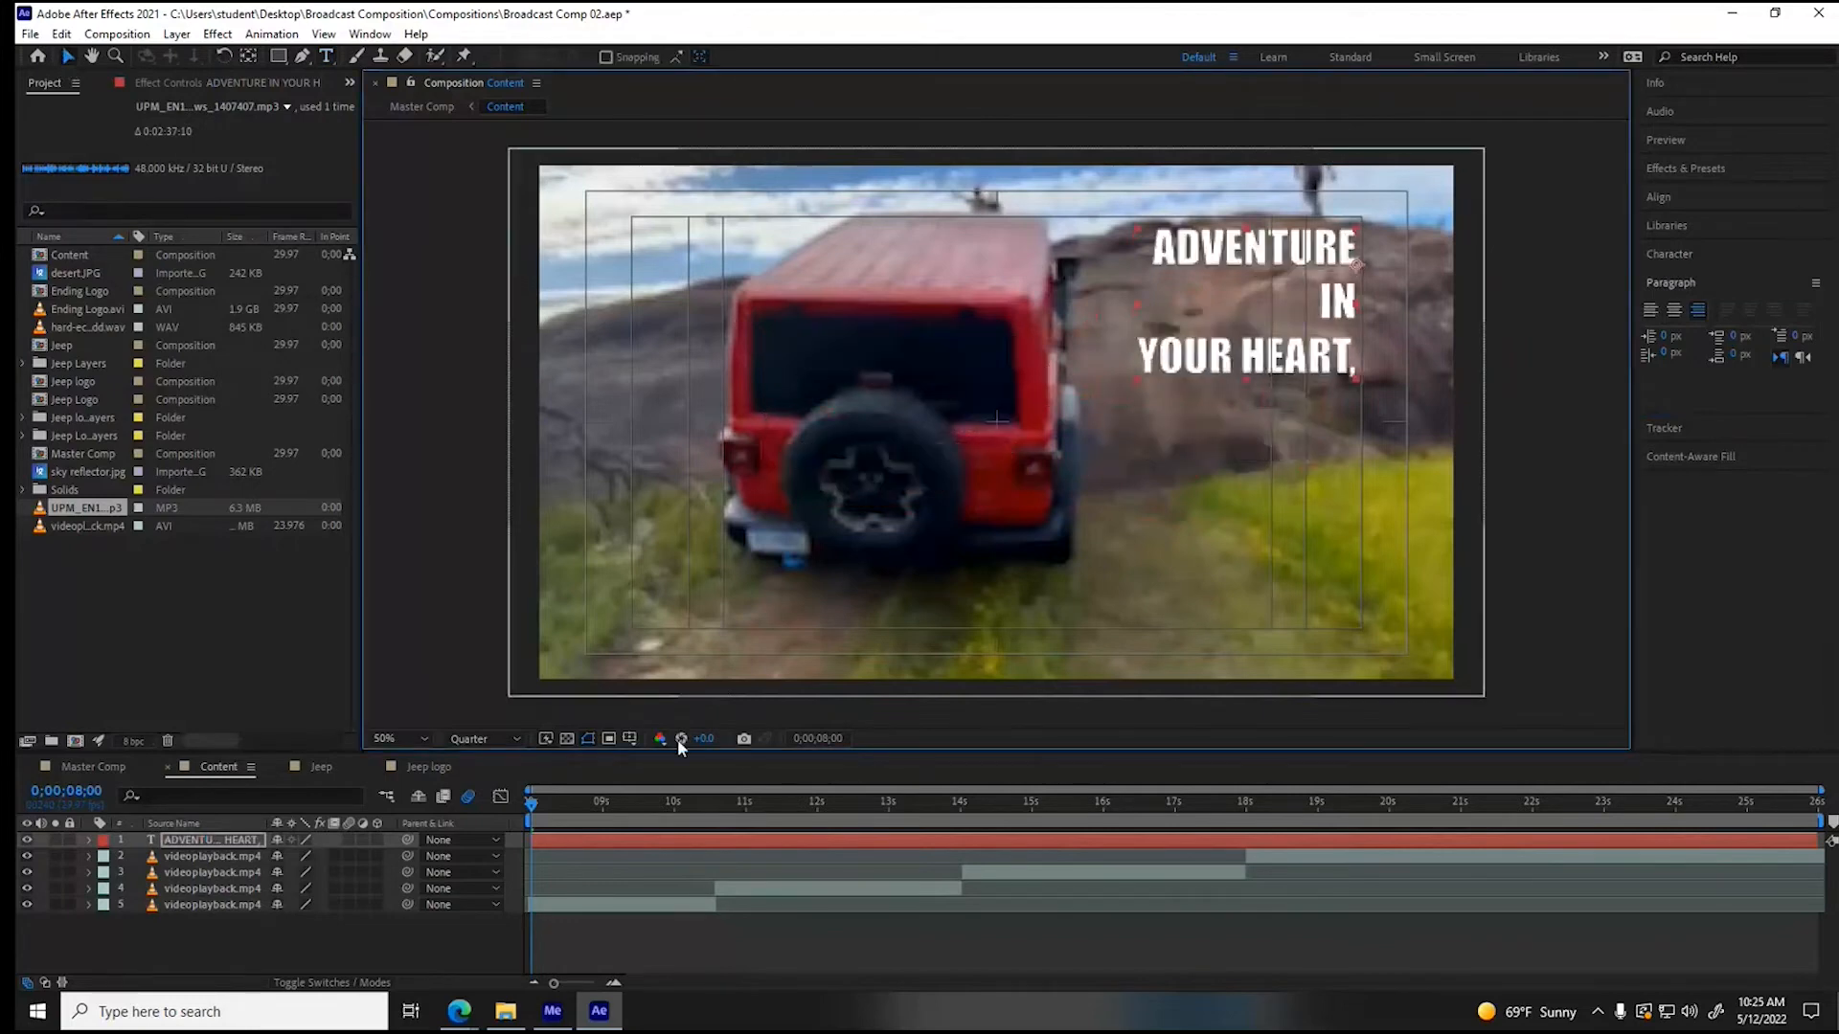
- Trim the slogan layer to end with the first video clip and return the playhead to 0;00;08;00
click(548, 803)
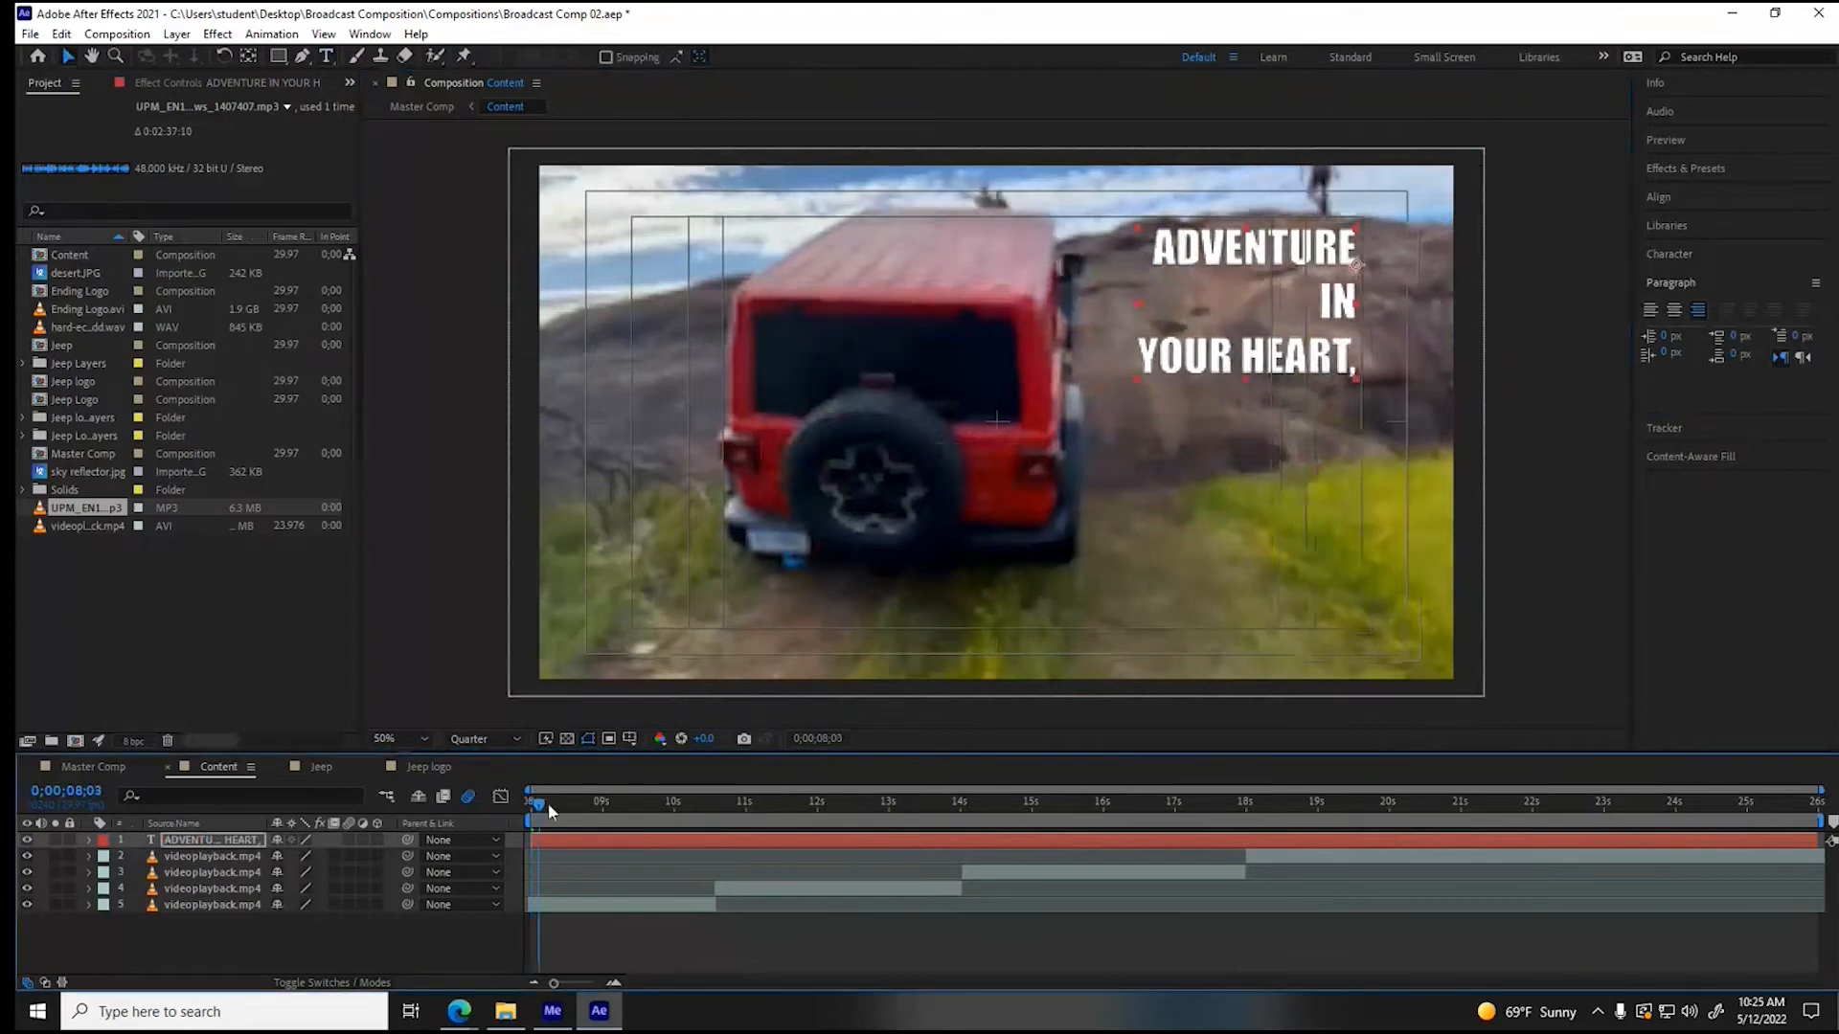
drag(548, 803, 707, 813)
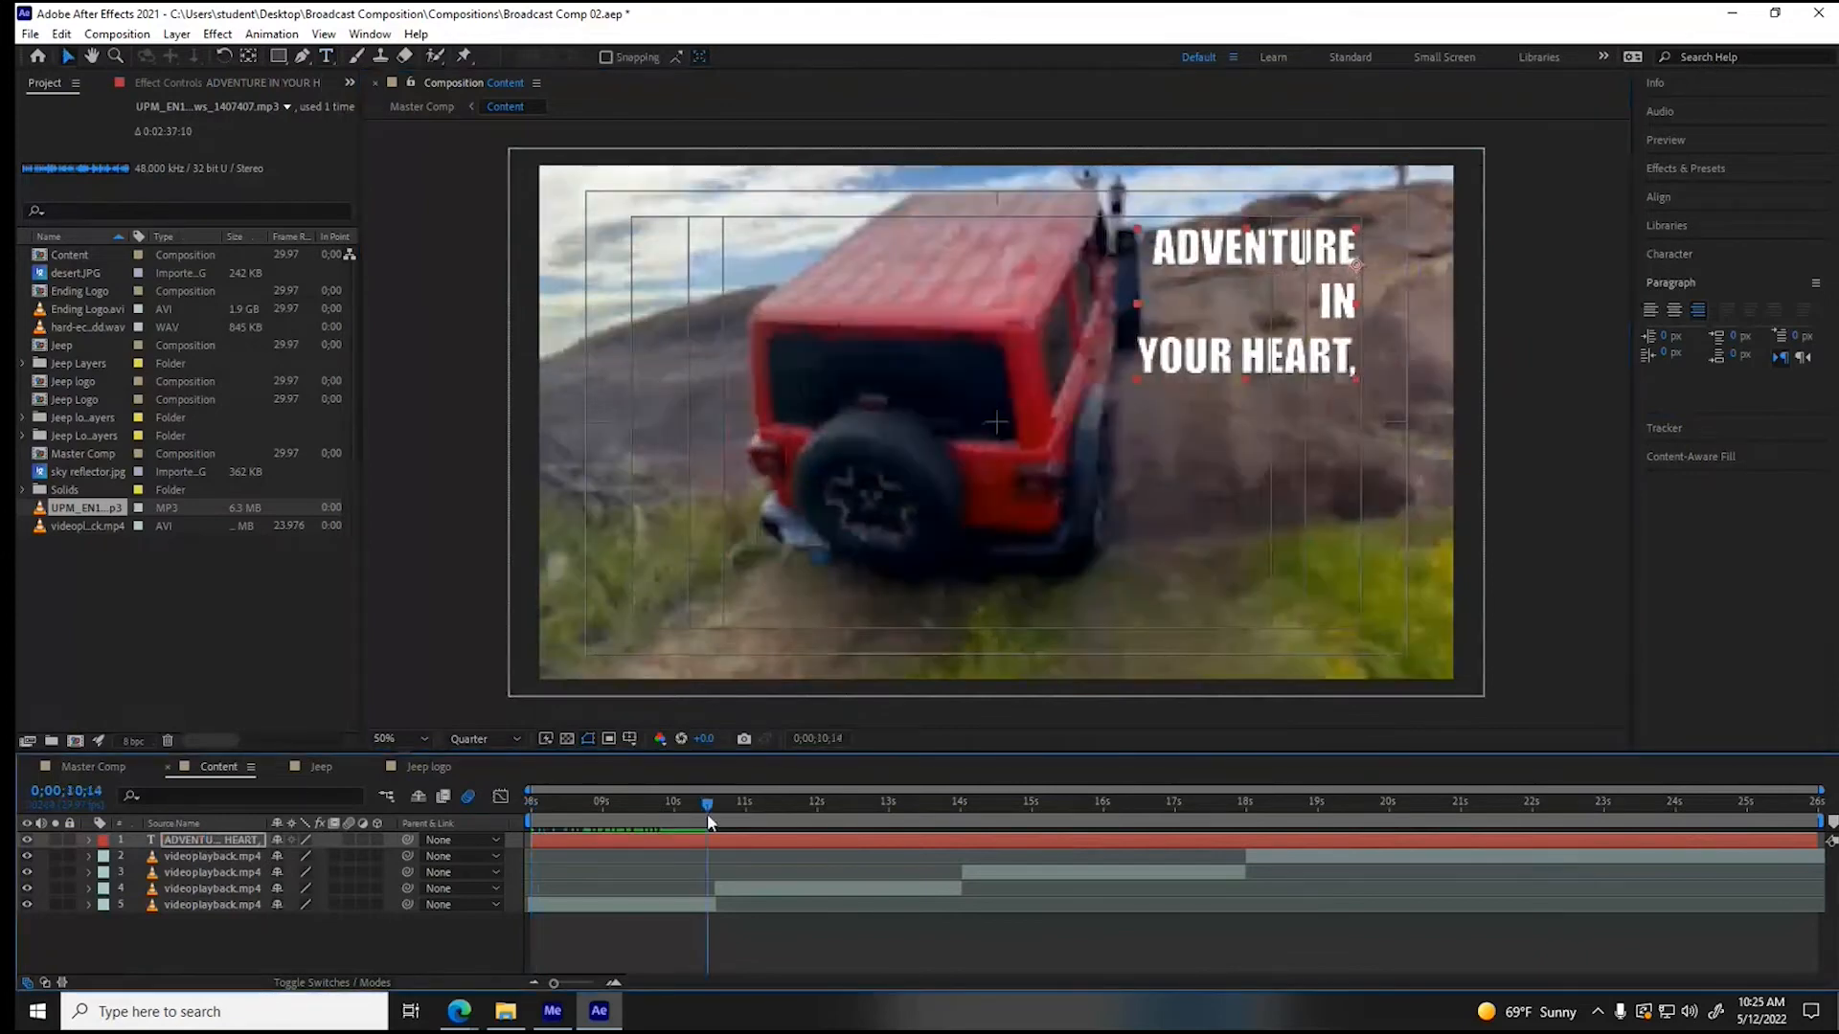
drag(706, 813, 513, 816)
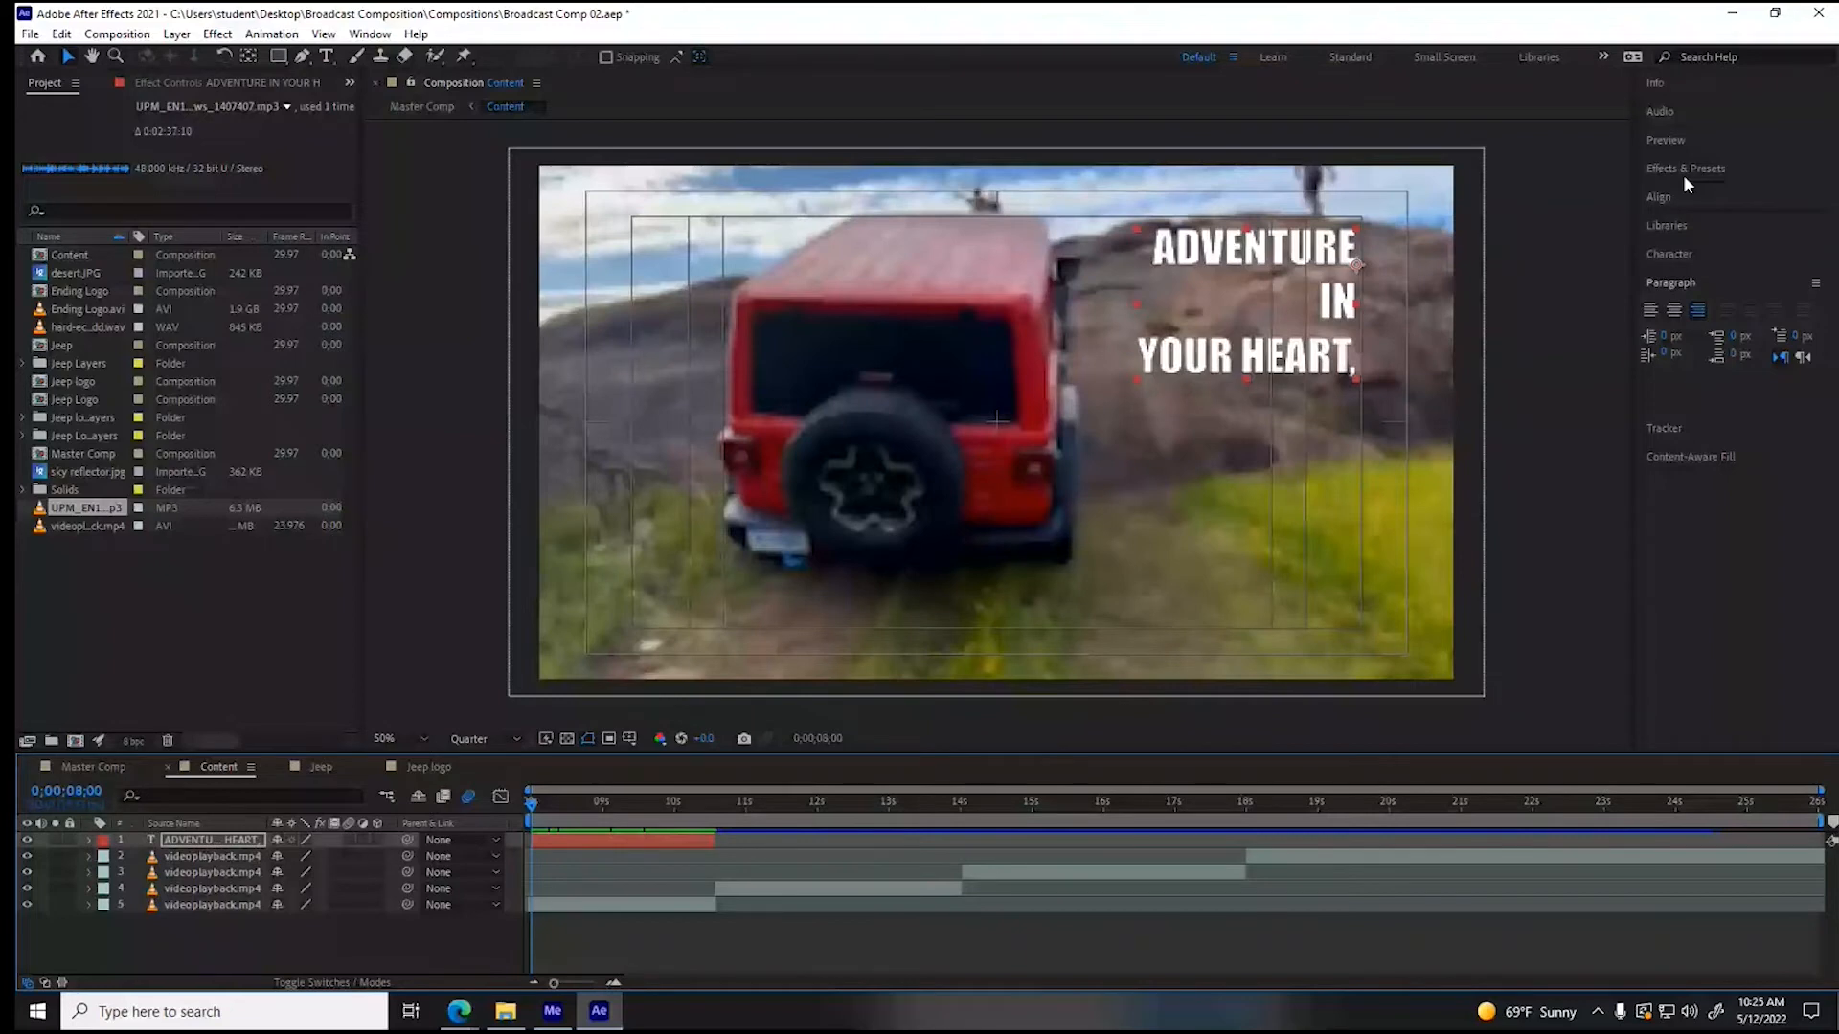
- Apply the Bullet Train text blur preset to the slogan layer at 0;00;08;00
click(1684, 174)
click(1661, 359)
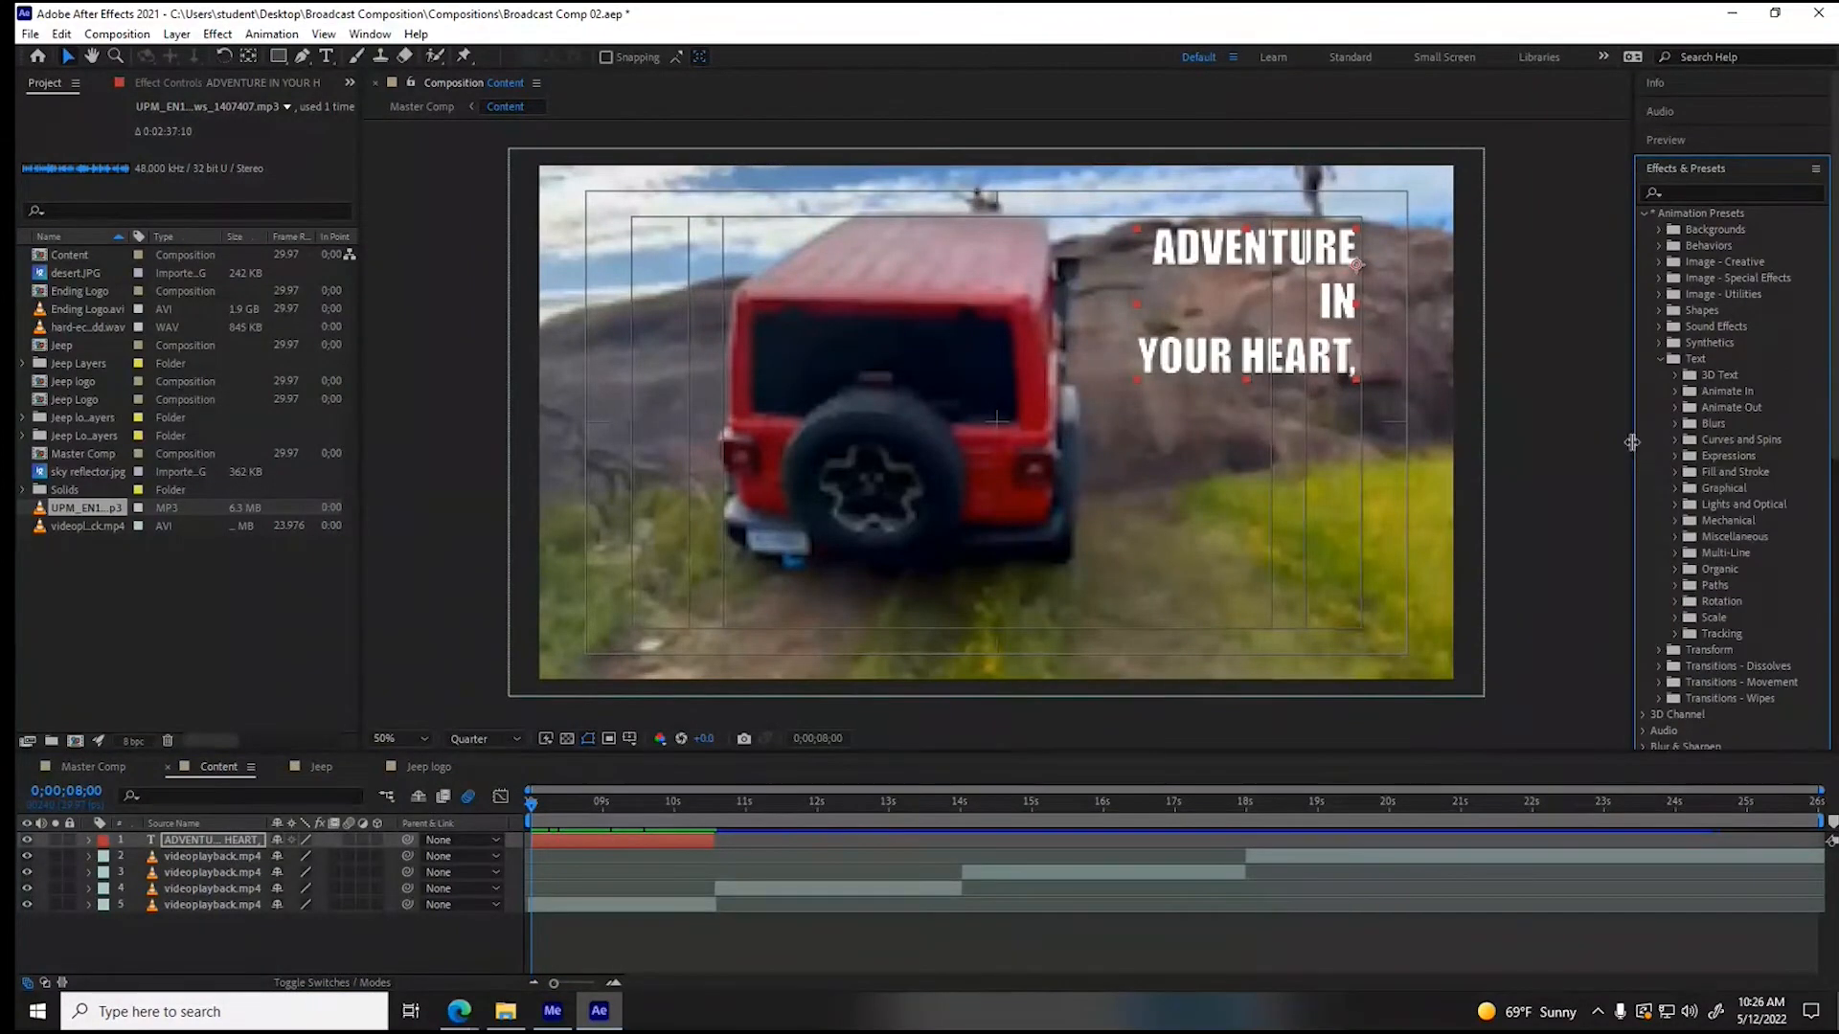
click(1677, 423)
drag(1706, 465, 587, 840)
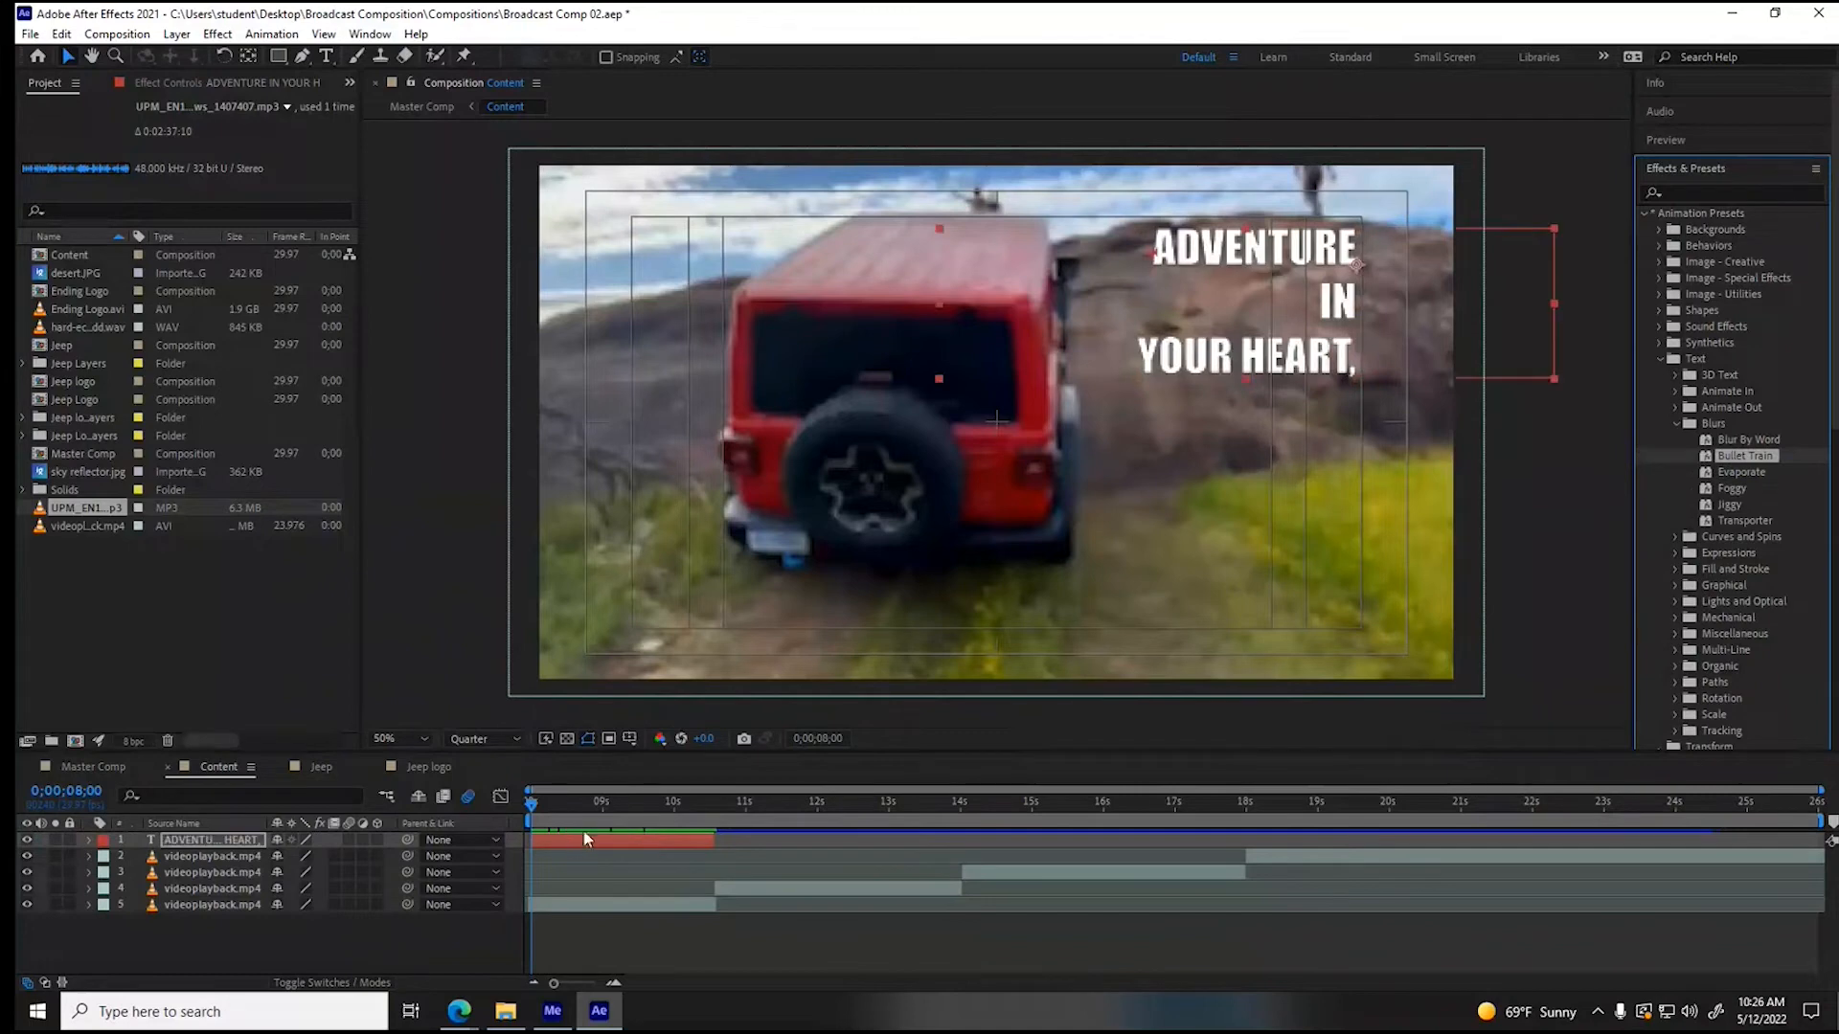
- Speed up the slogan's Bullet Train entrance and keyframe its Offset at 100% at 0;00;10;08 and -100% at 0;00;10;15, then preview it
click(89, 839)
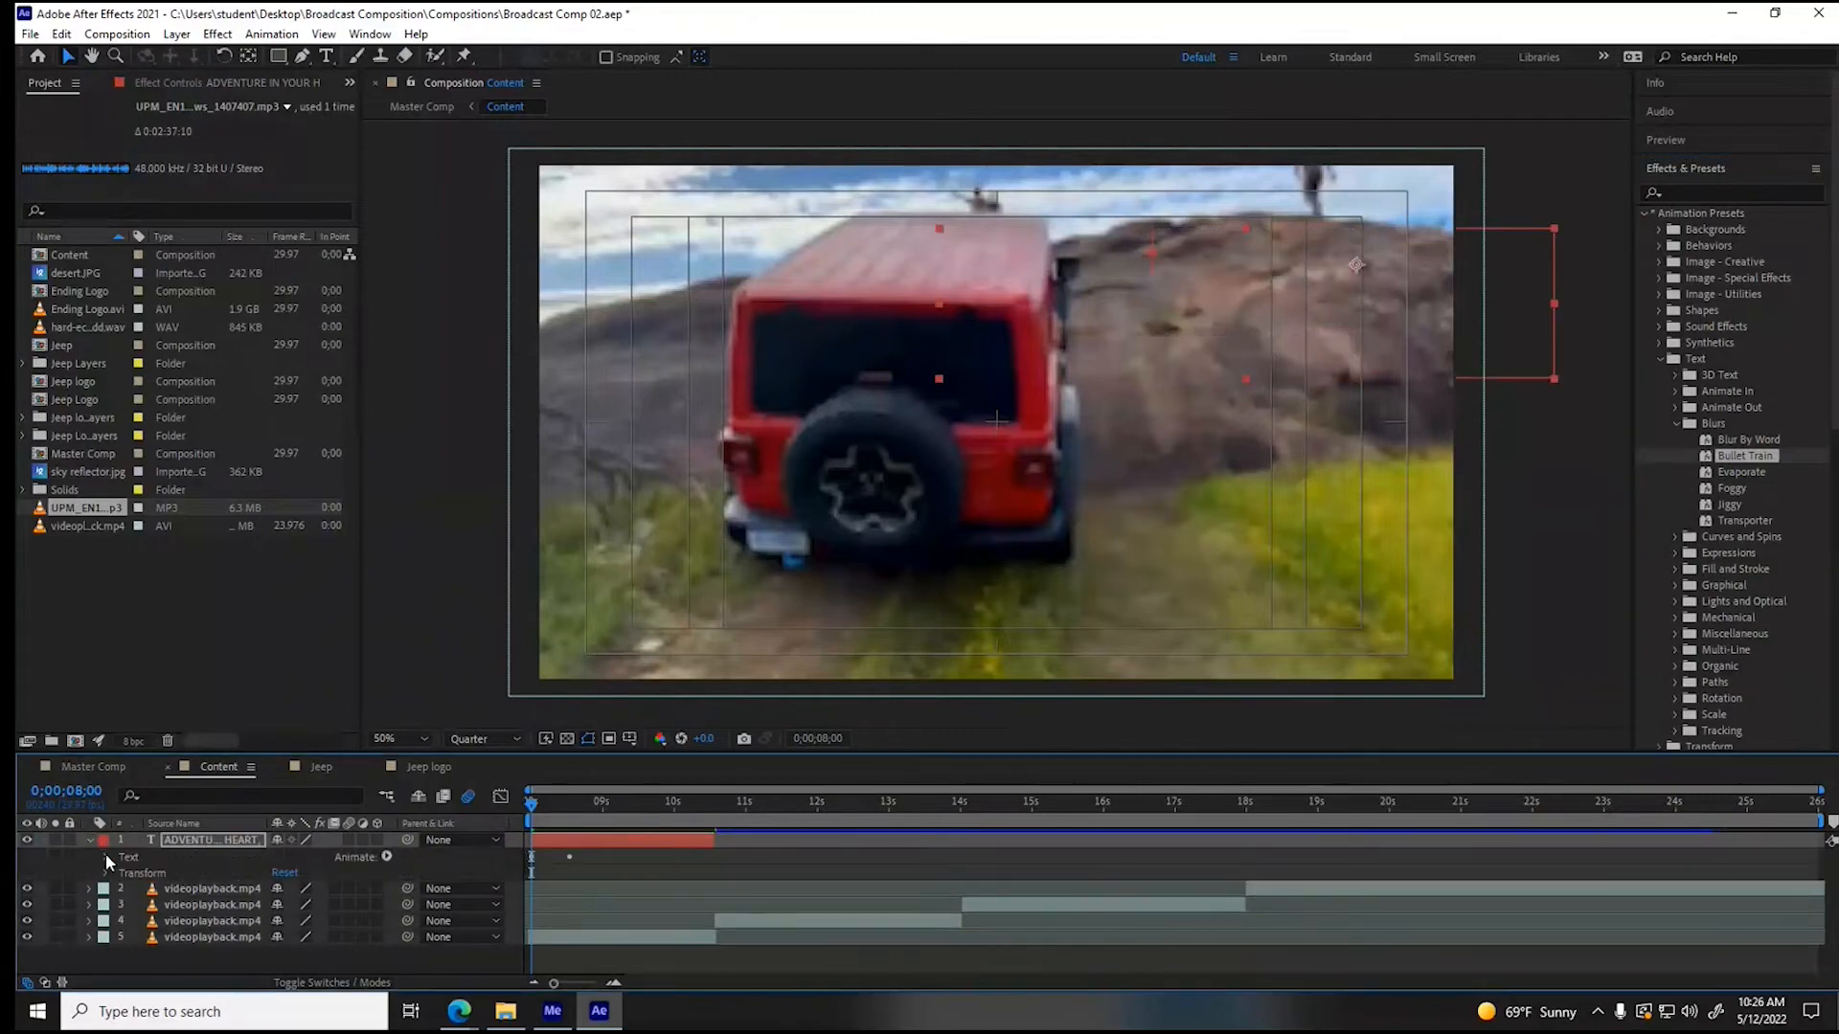
click(105, 857)
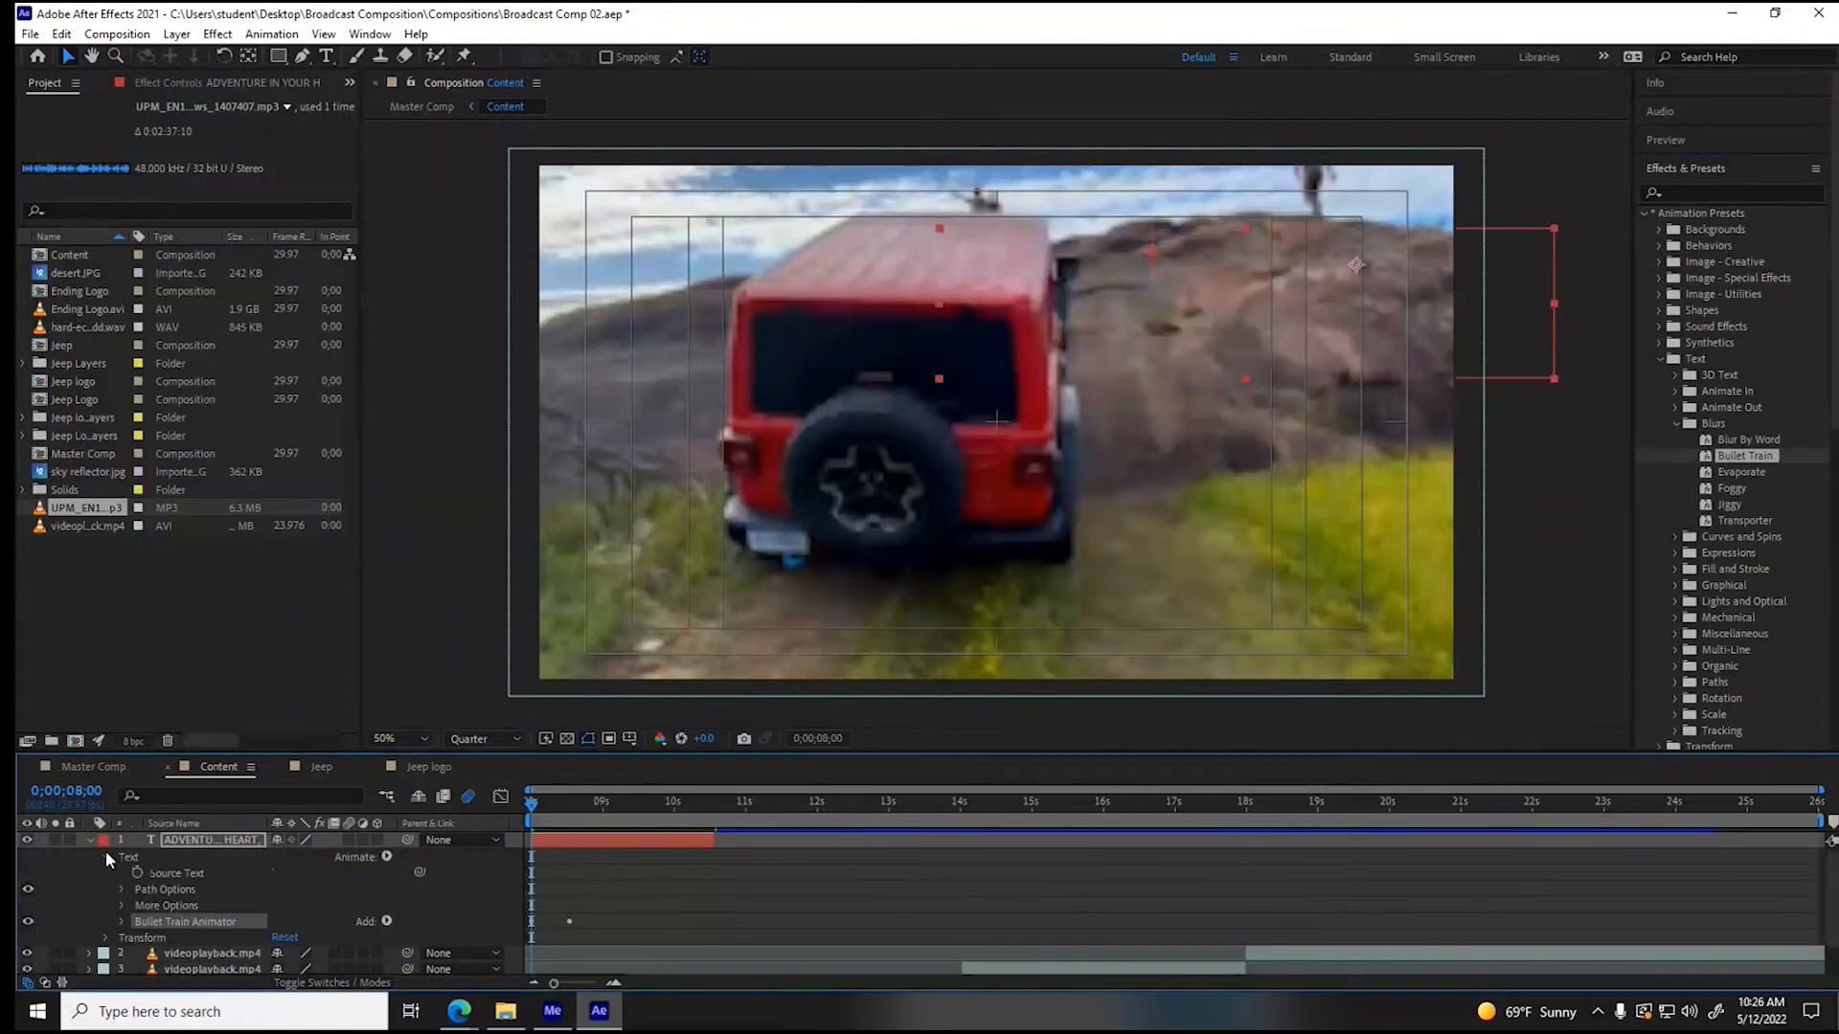
click(122, 922)
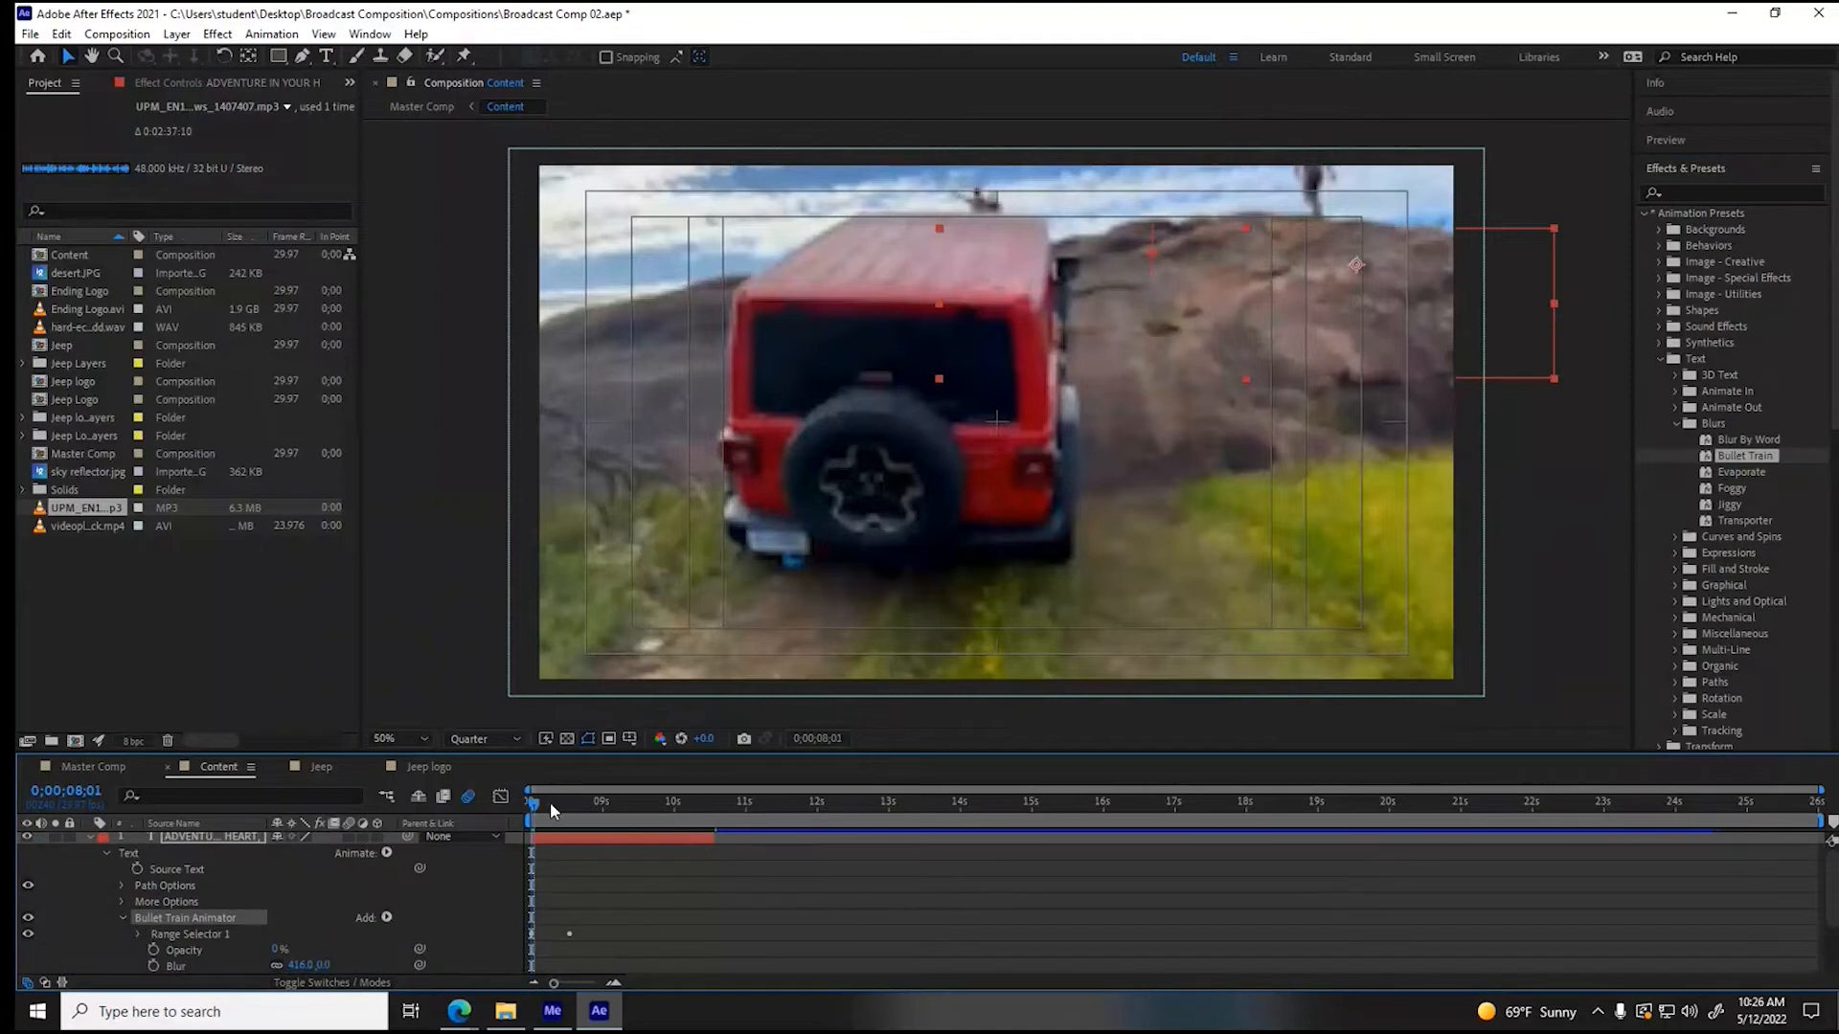
drag(551, 806, 624, 808)
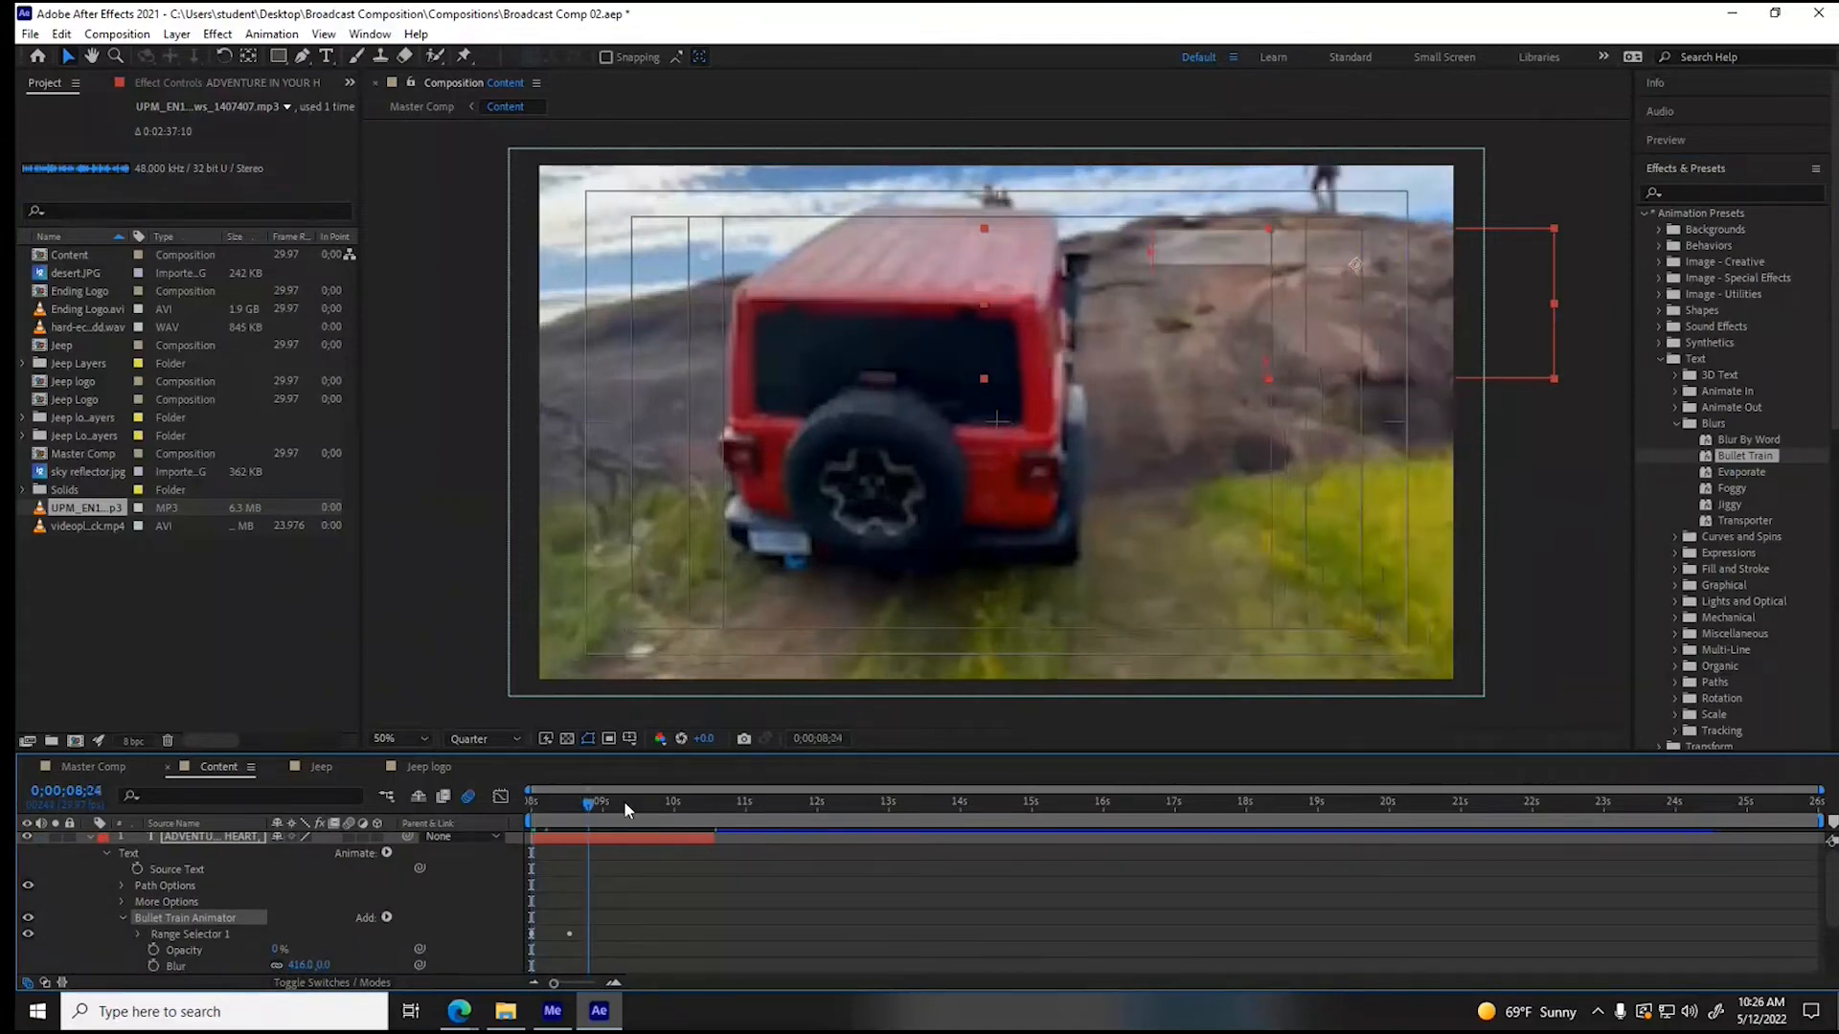
drag(625, 802, 725, 804)
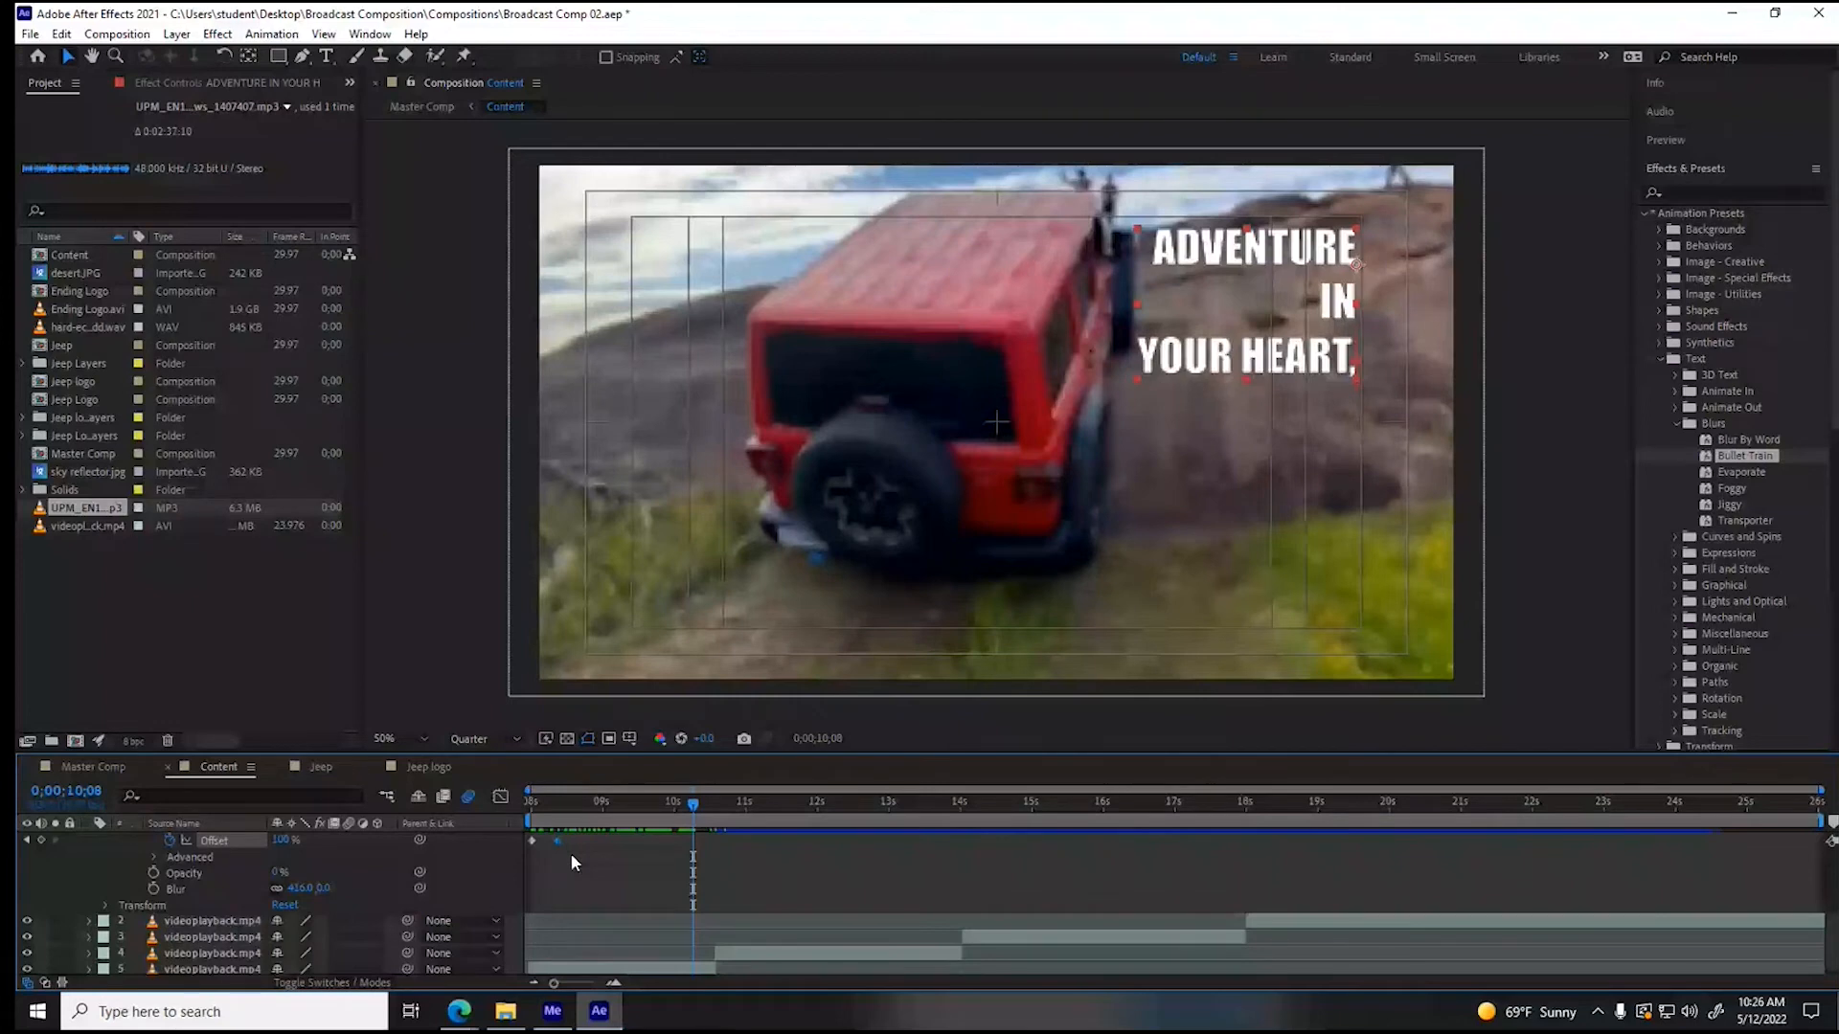
click(710, 808)
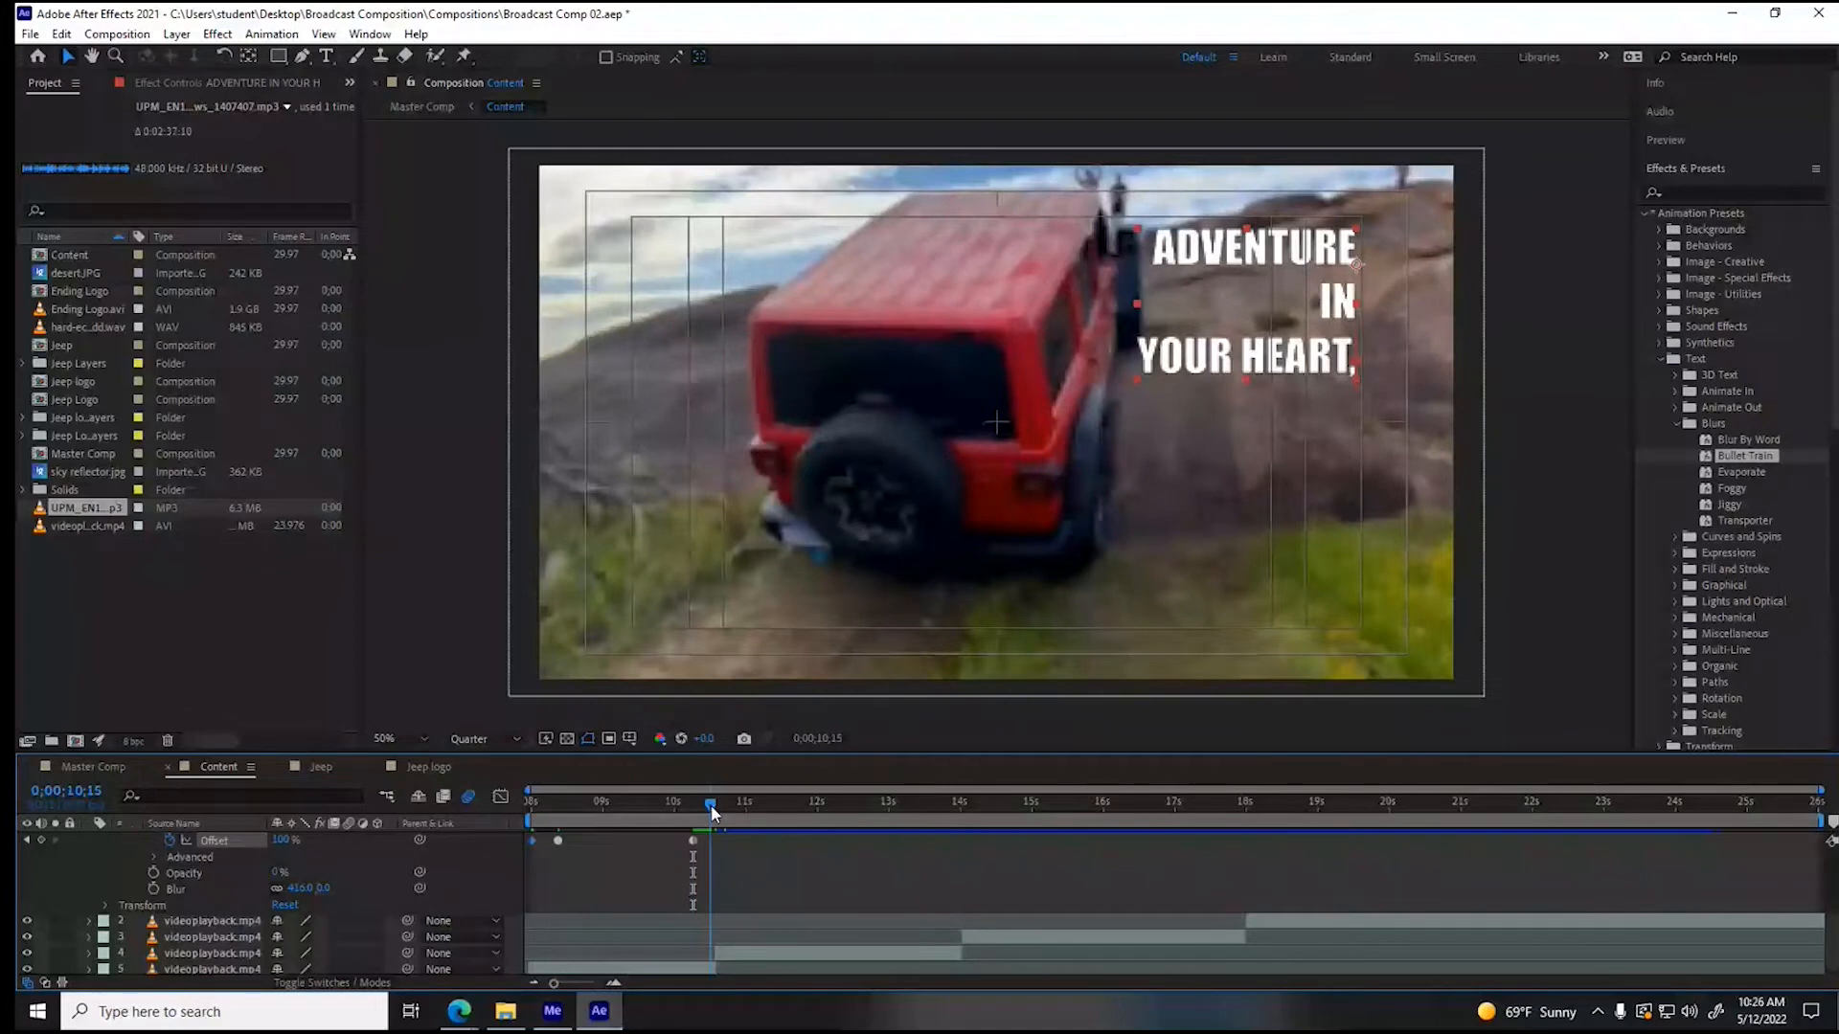
drag(711, 809, 515, 822)
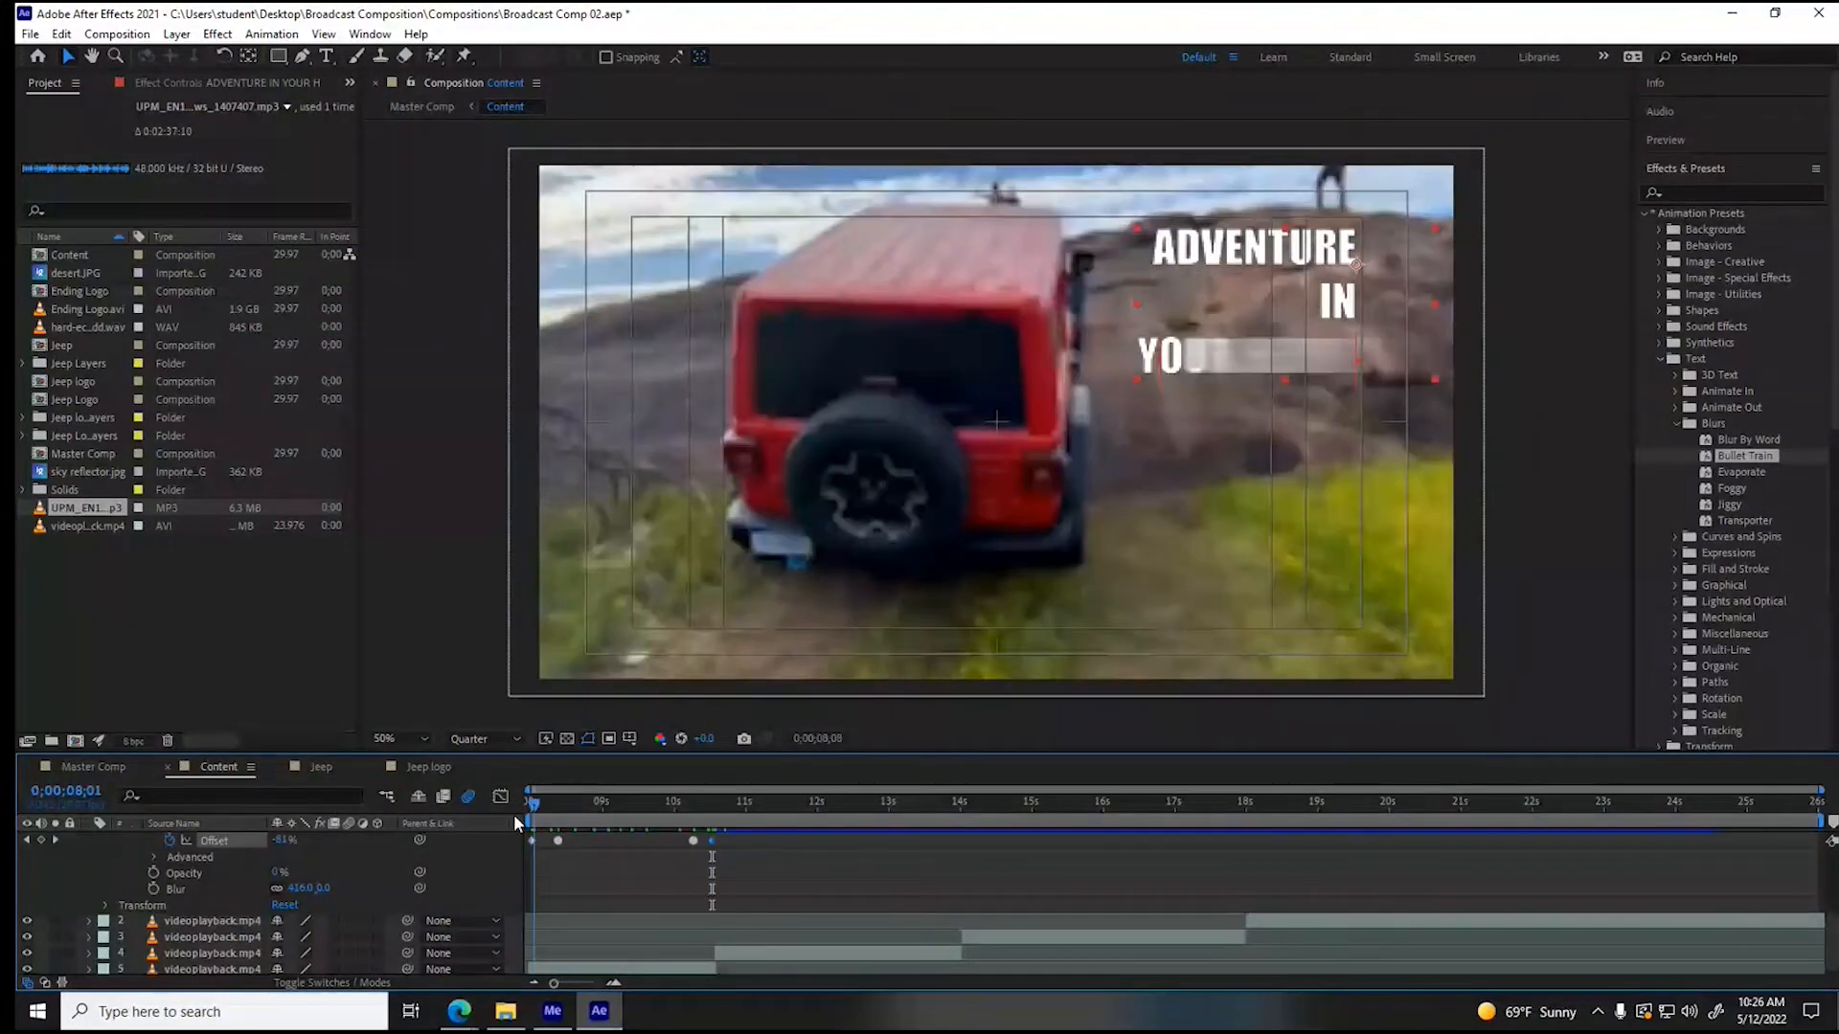
key(space)
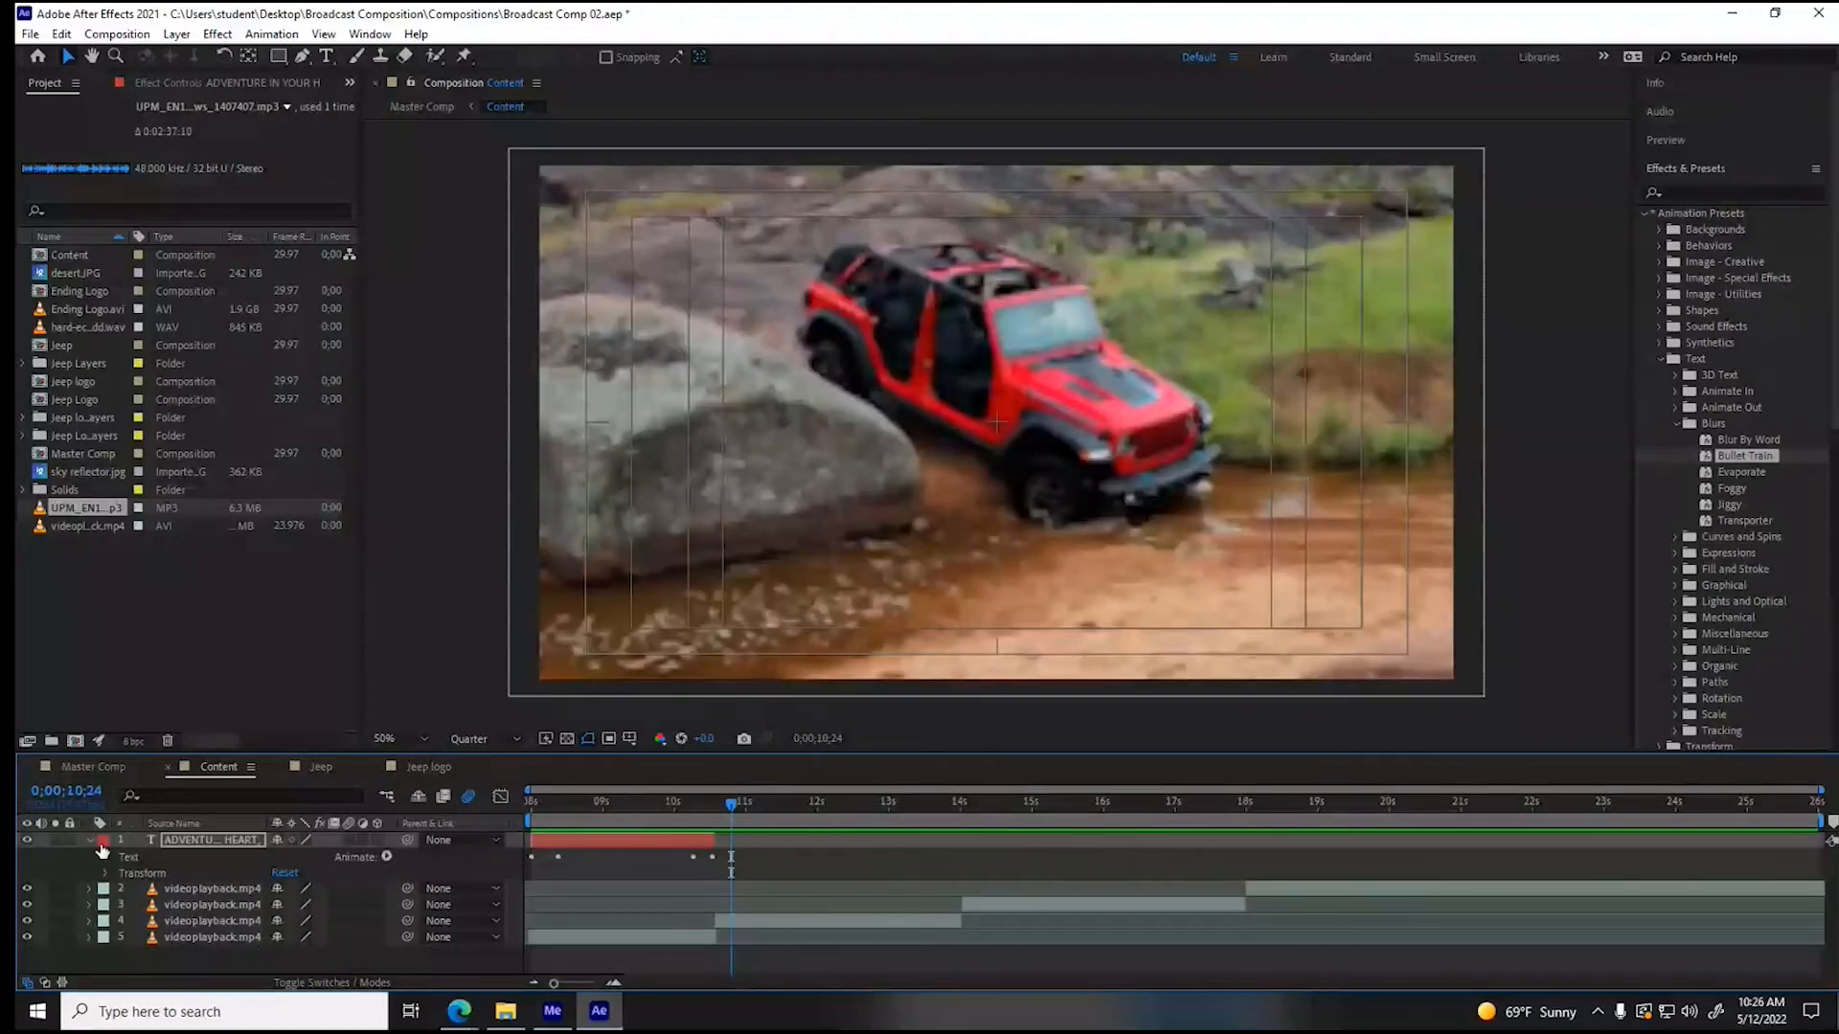
- Duplicate the slogan layer and fit the copy to the second video clip's time span
click(91, 841)
key(ctrl+d)
drag(623, 856, 960, 851)
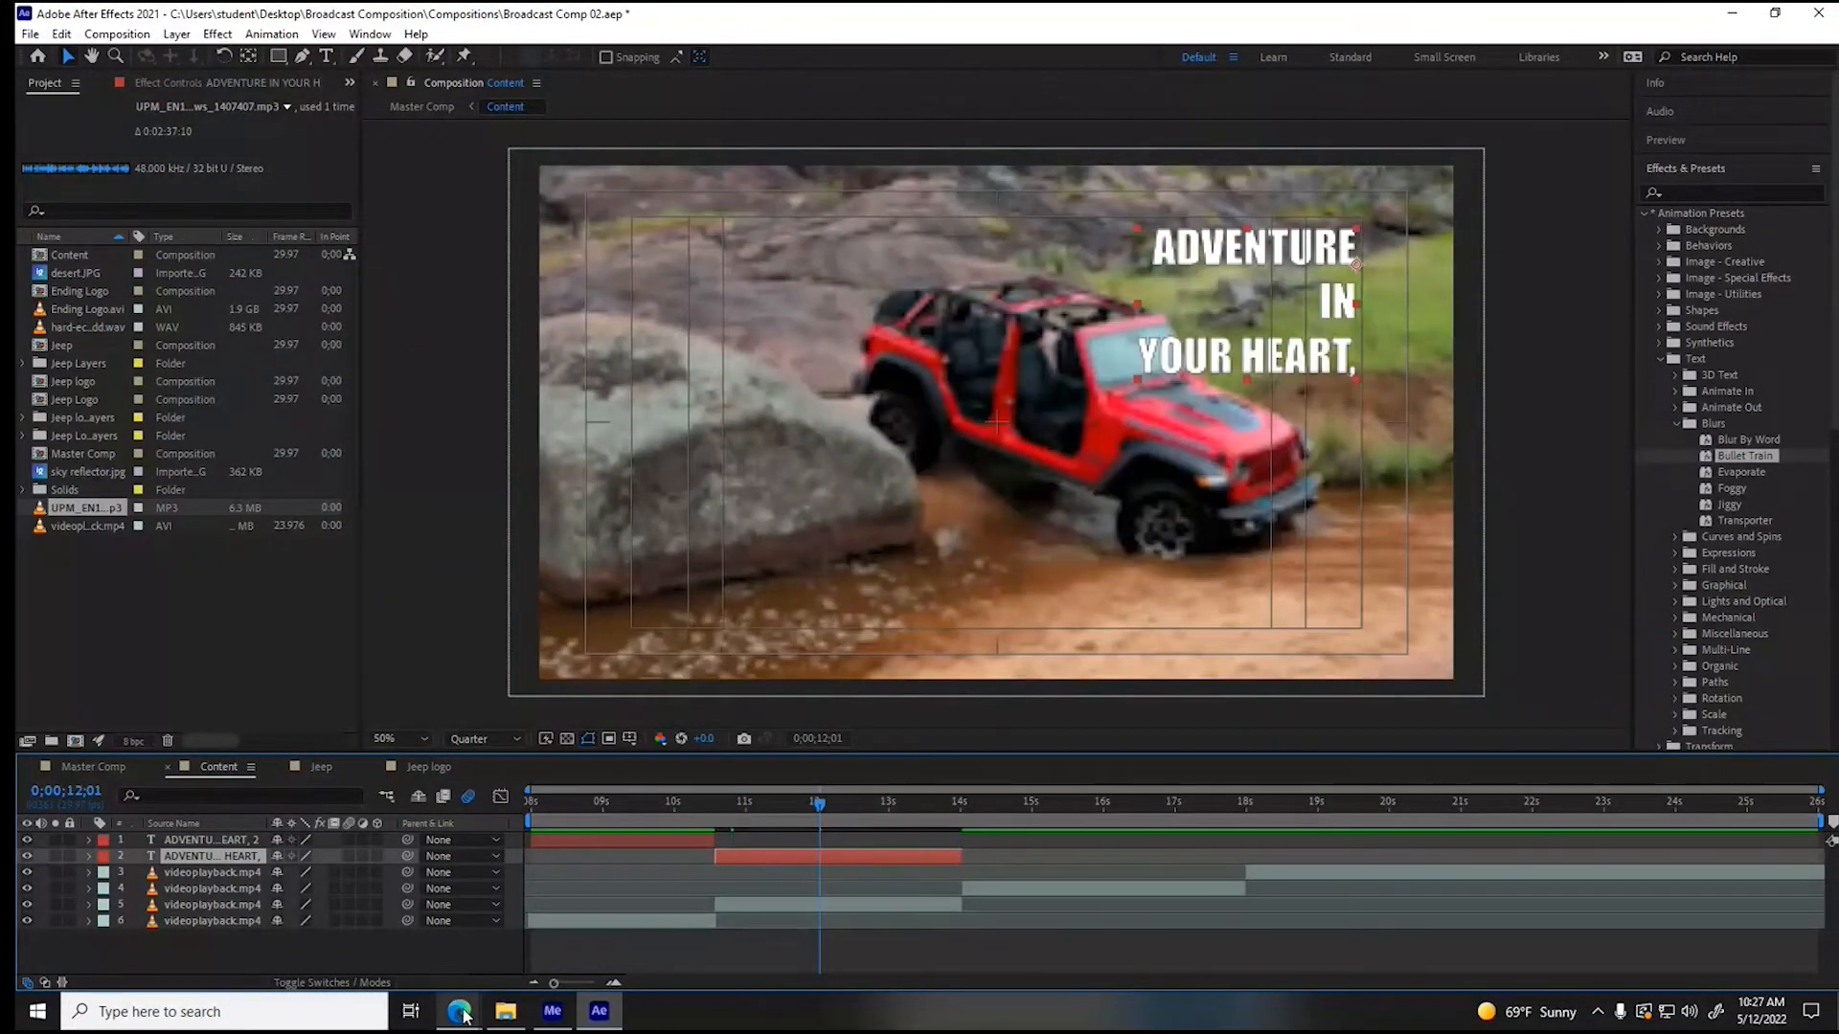
- Replace the second slogan layer's text with "FREEDOM", "ON" and "YOUR MIND!" on three lines
mouse_move(459, 1010)
mouse_move(421, 958)
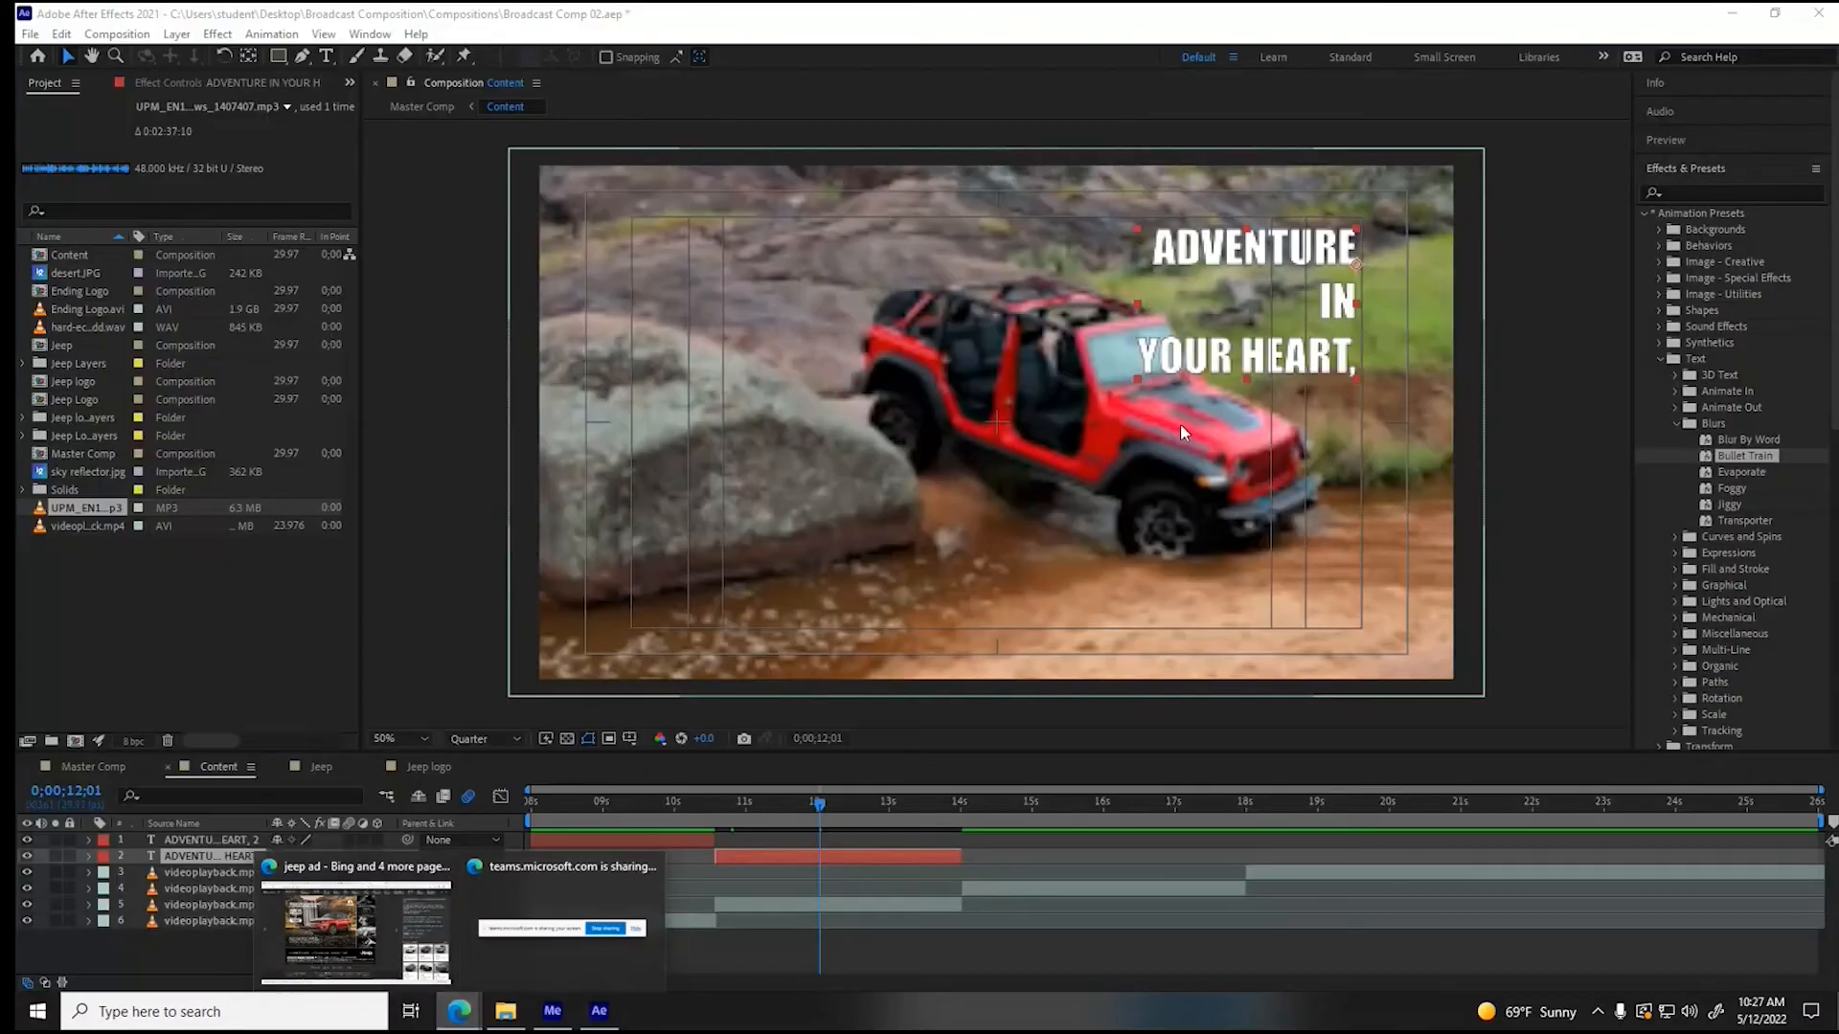
click(325, 55)
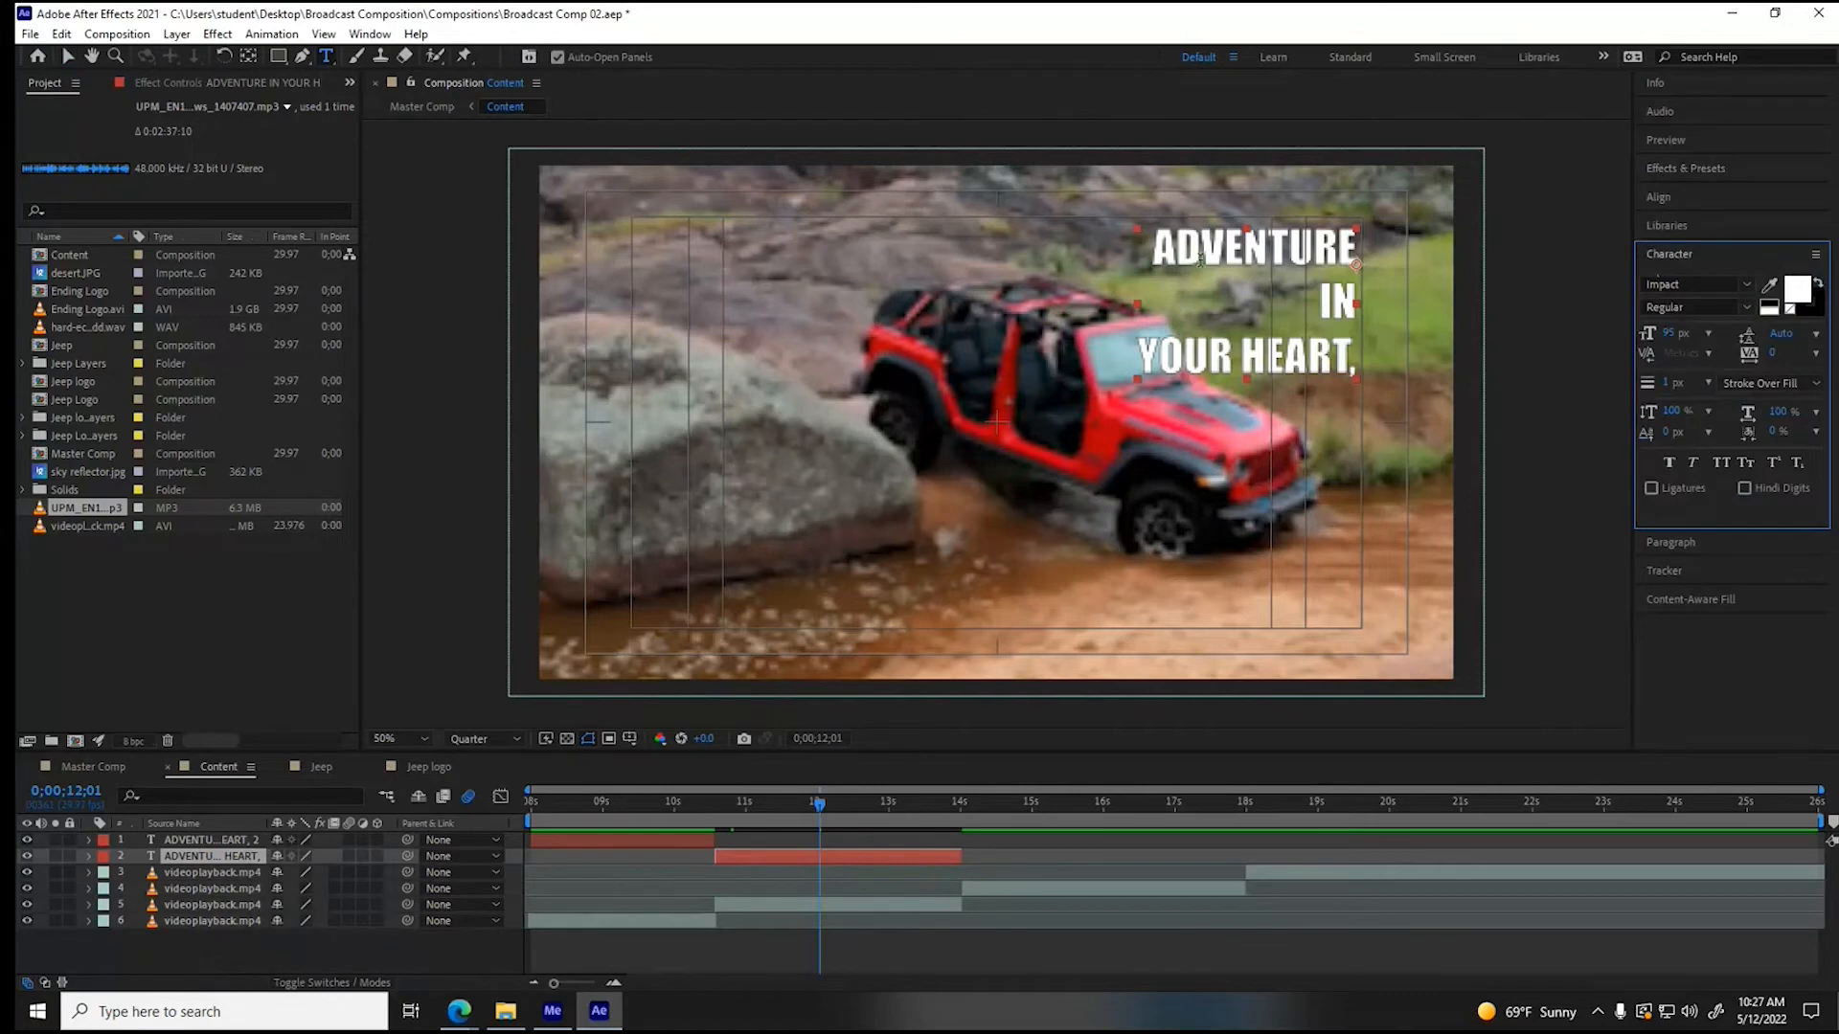
drag(1150, 245, 1361, 361)
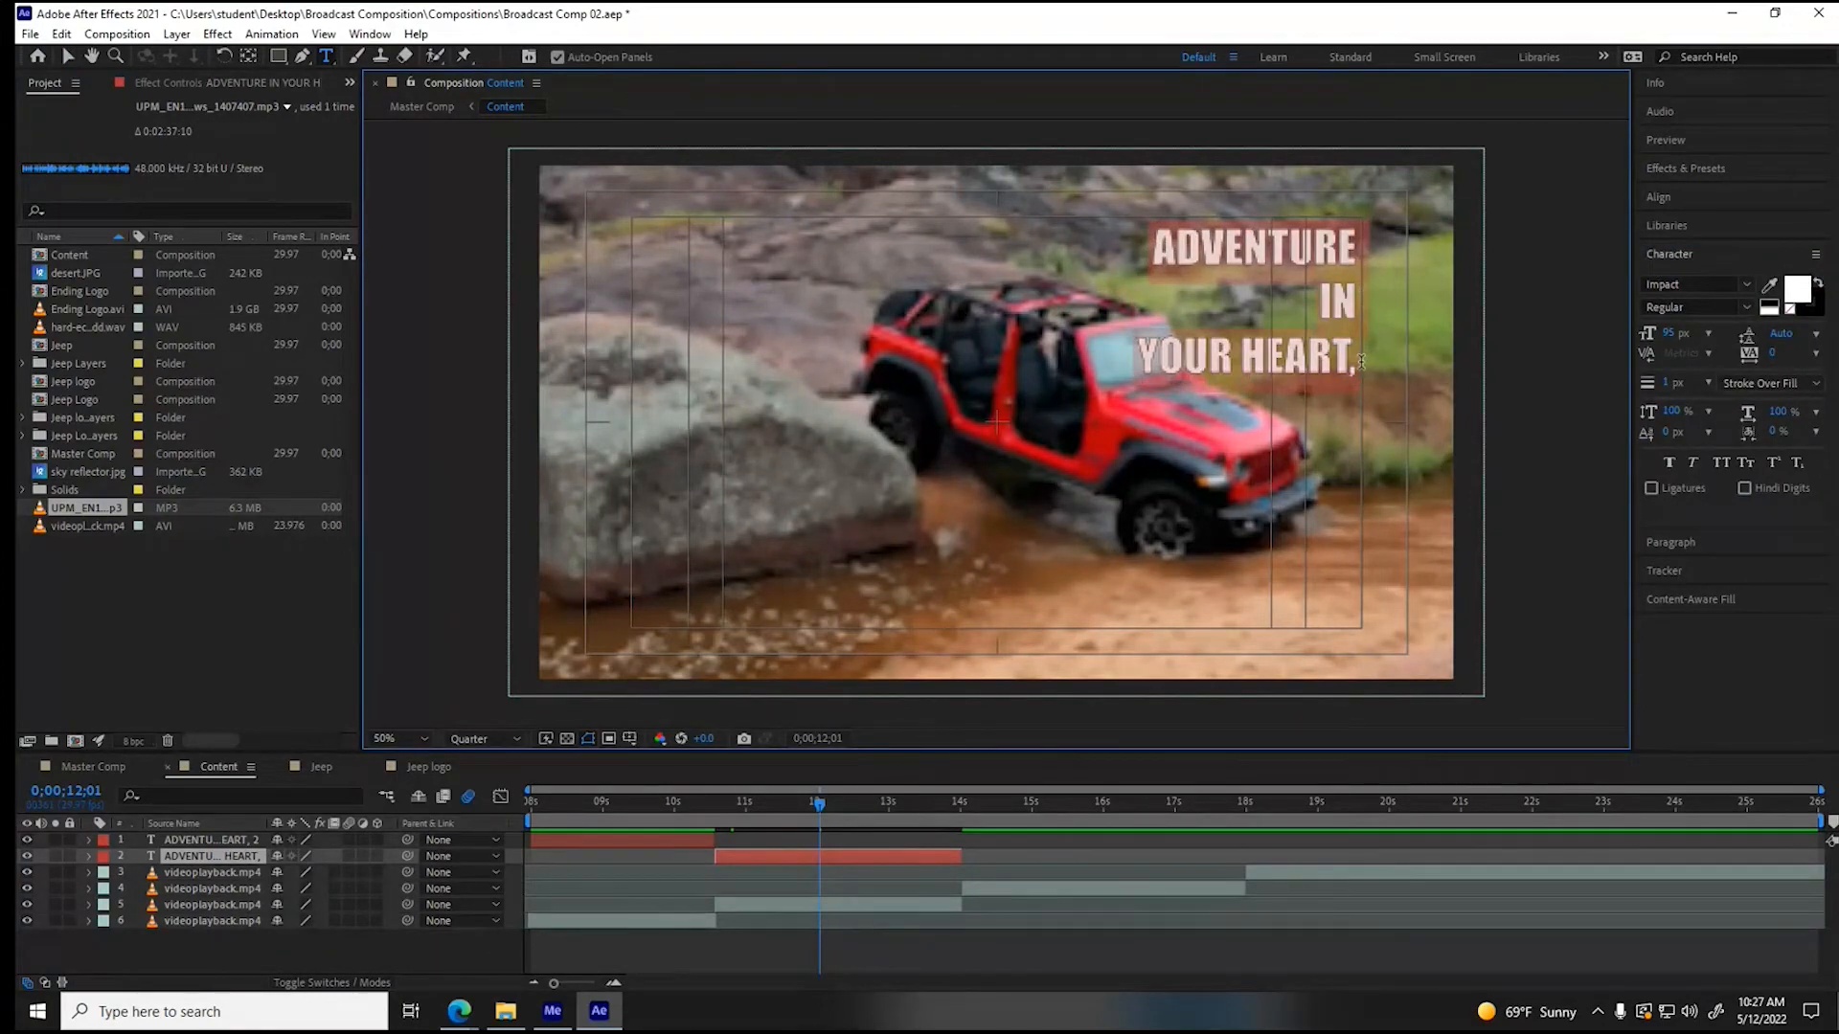
text(FREEDOM)
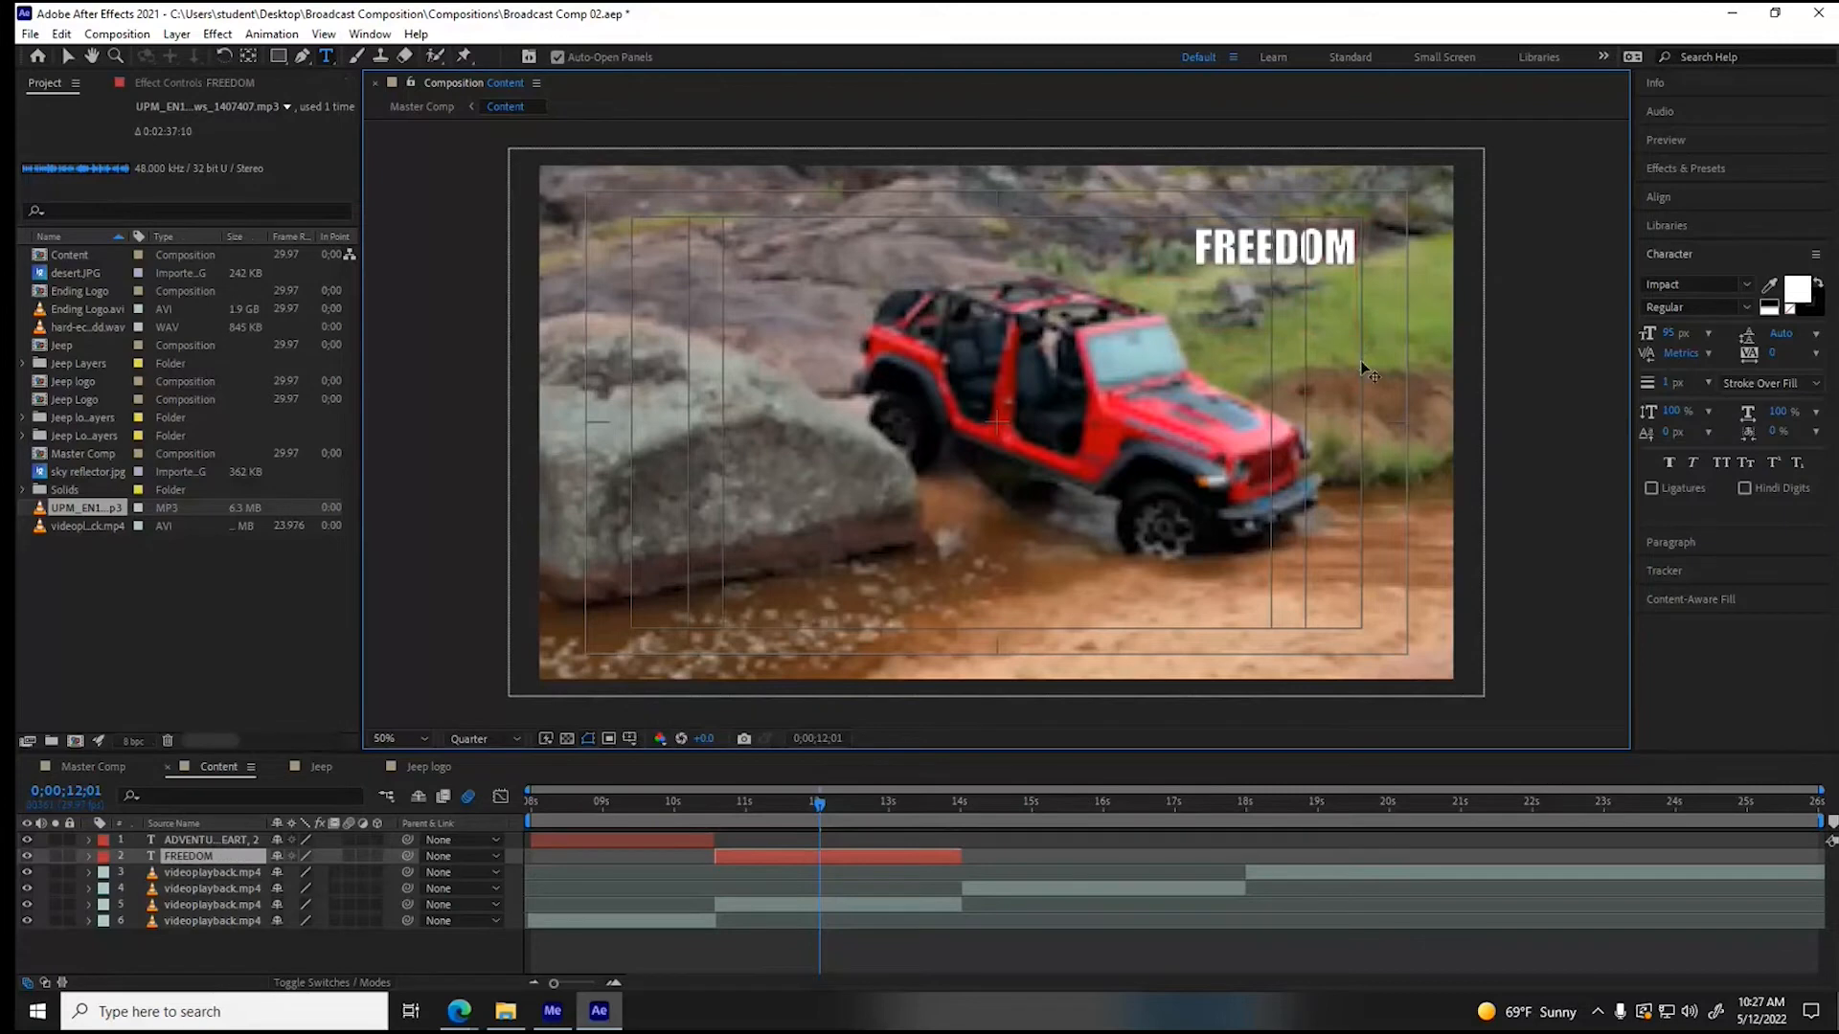
key(Return)
text(ON)
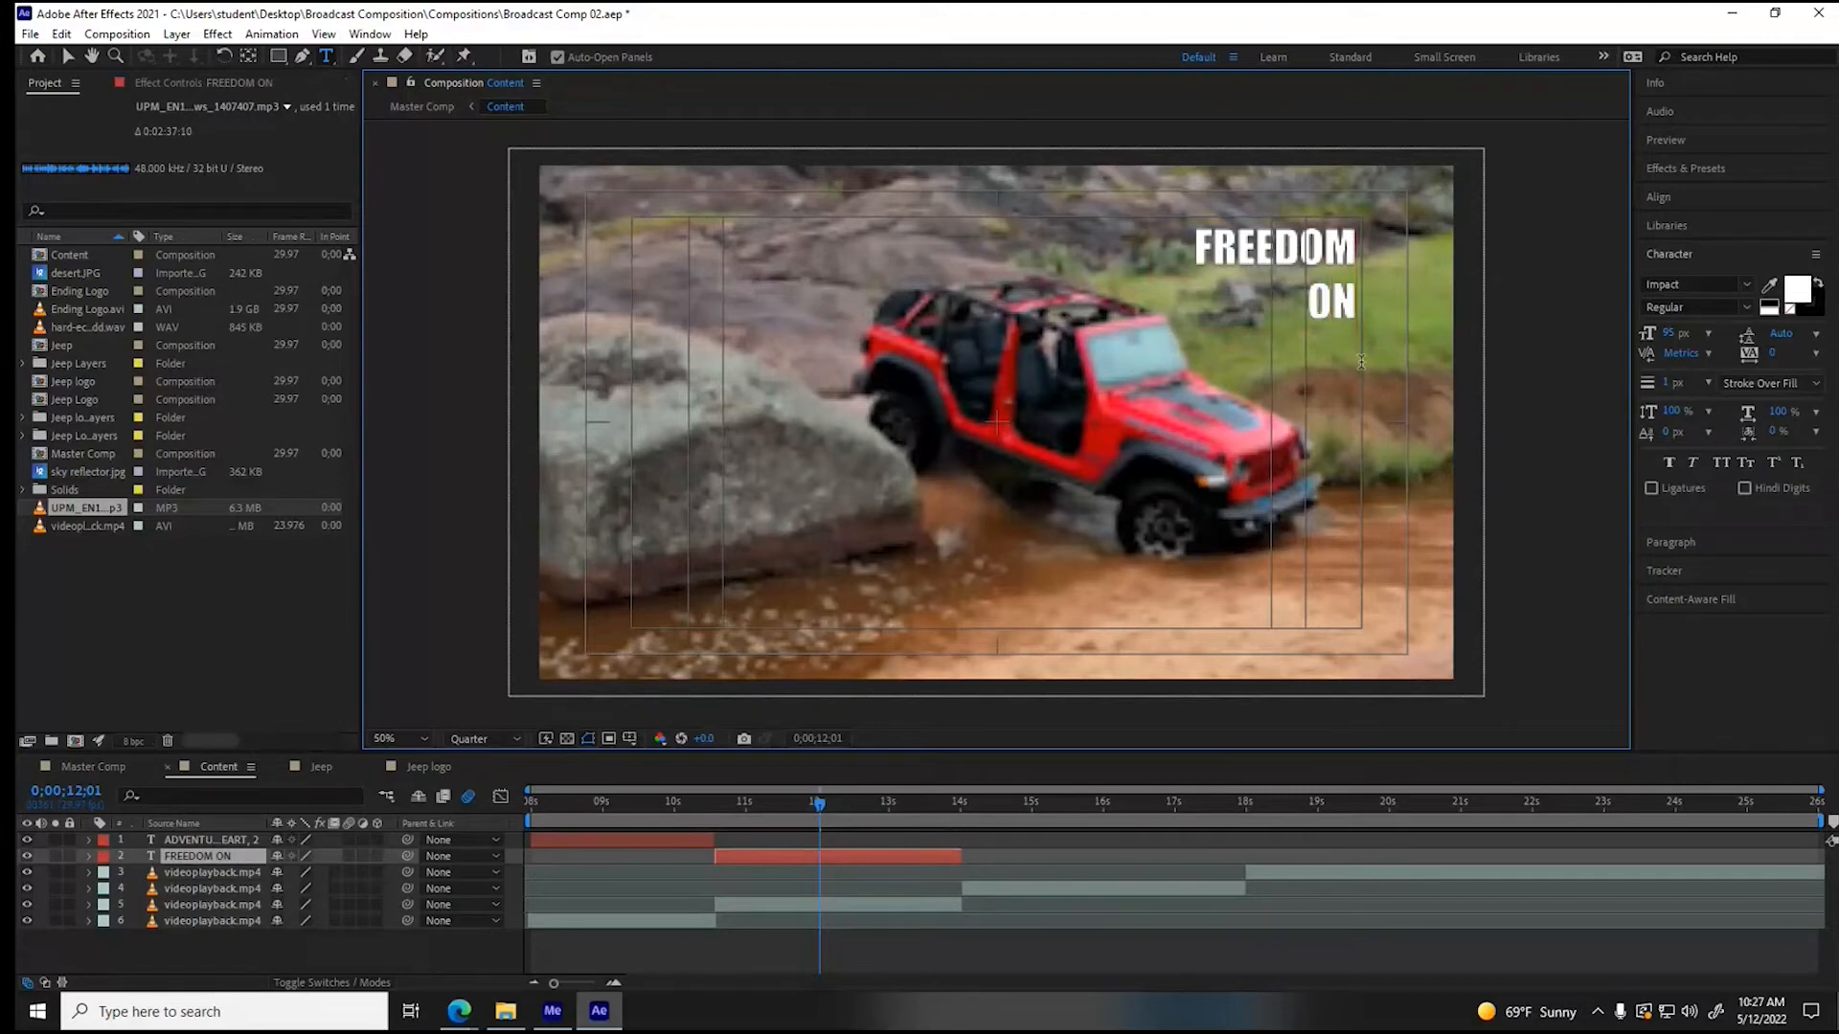
key(Return)
text(YOUR MIND)
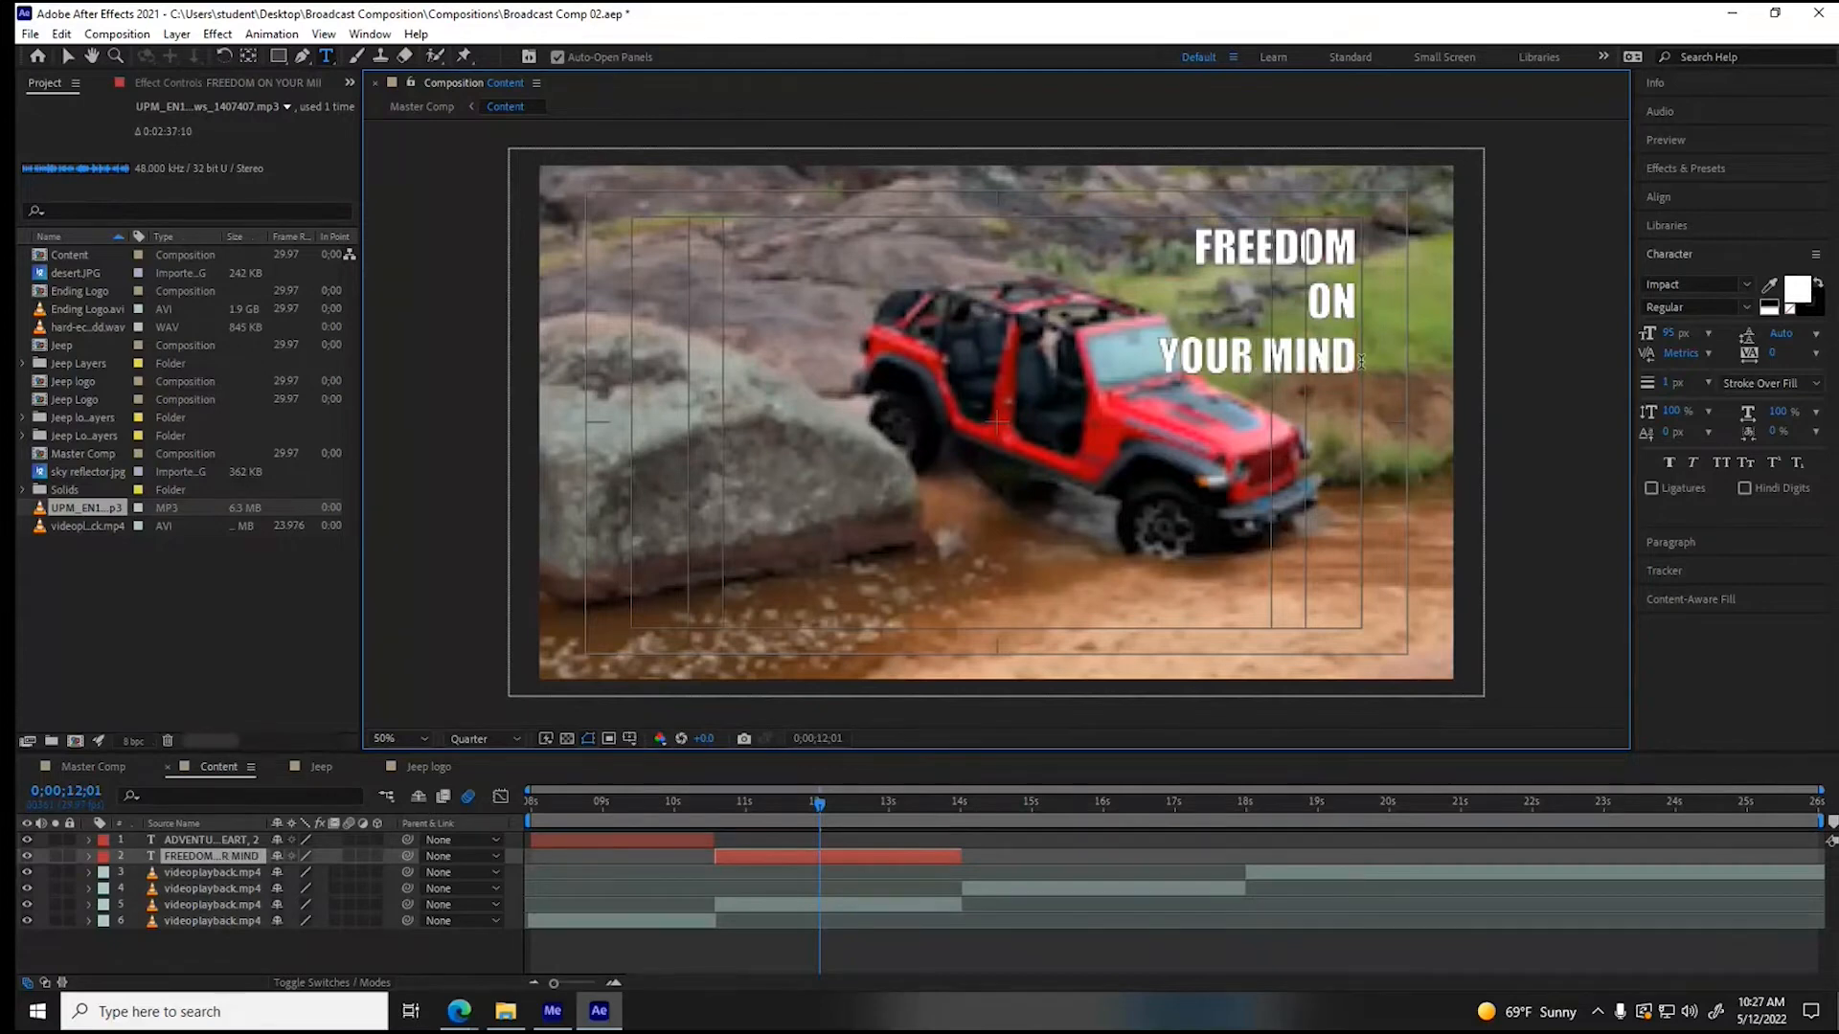
text(!)
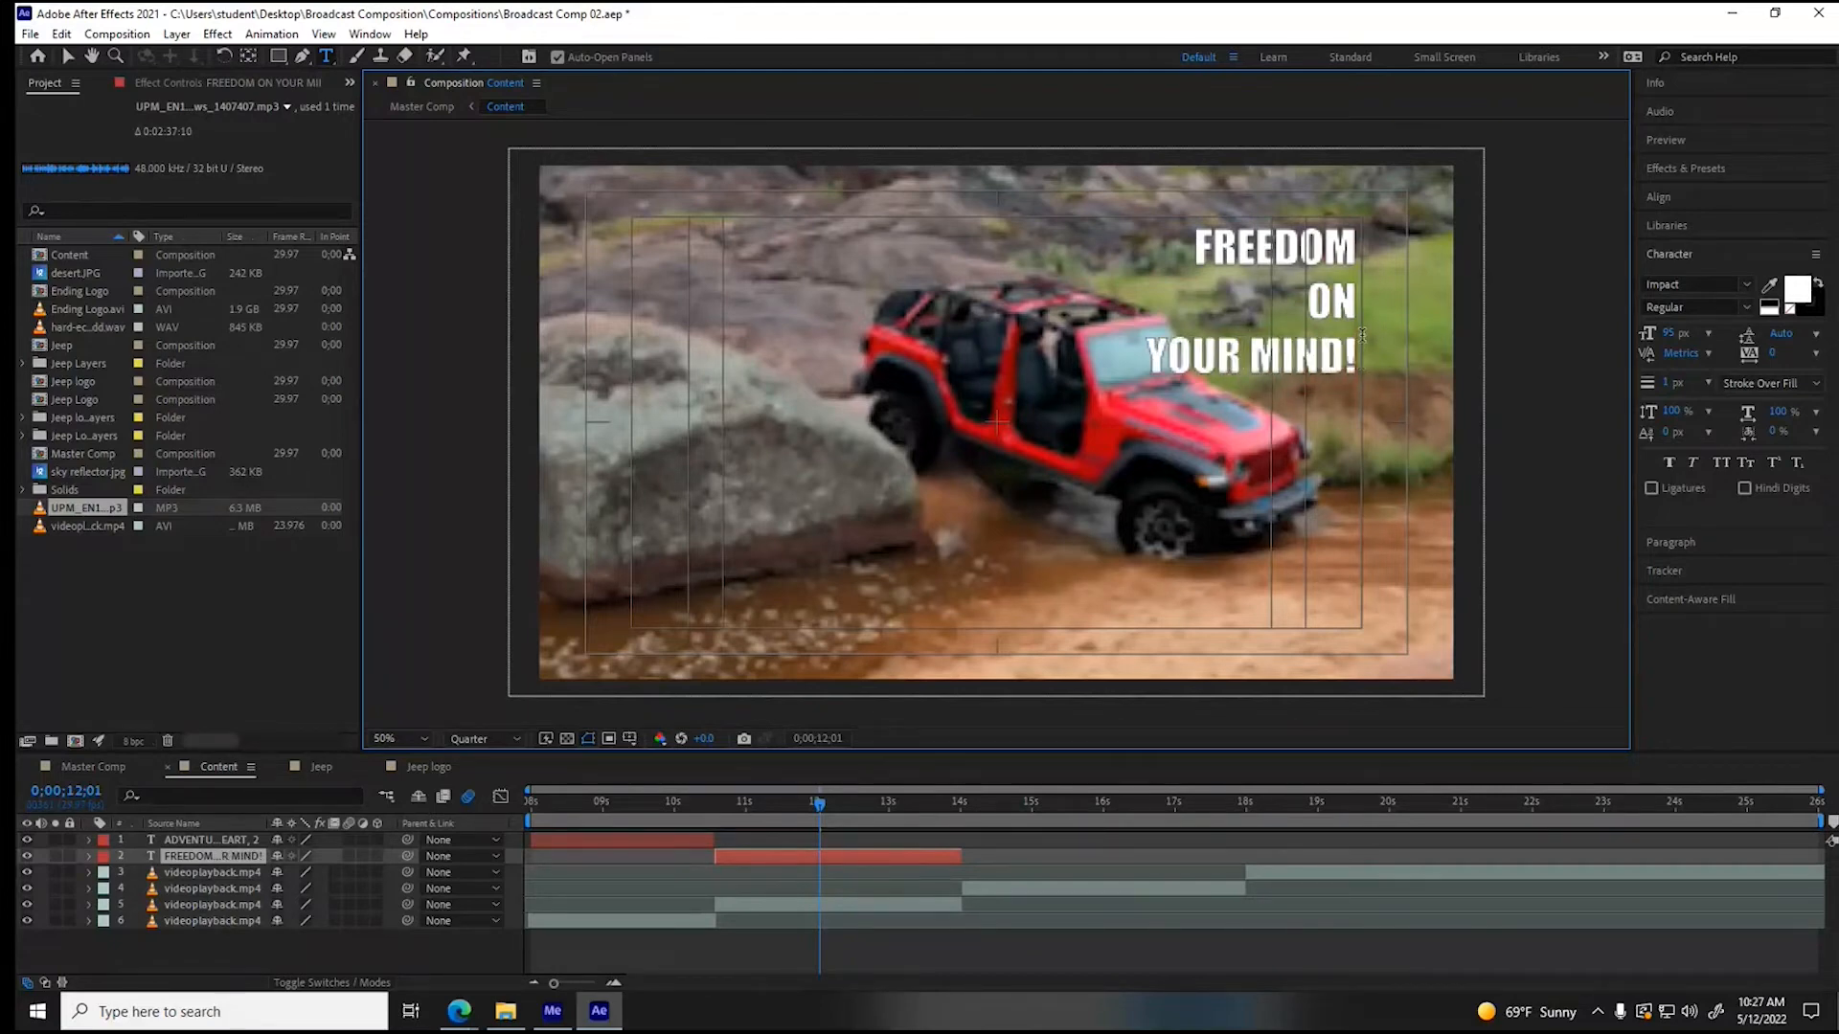
- Left-align the "FREEDOM ON YOUR MIND!" slogan and move it into the lower-left corner of the title-safe area
key(ctrl+a)
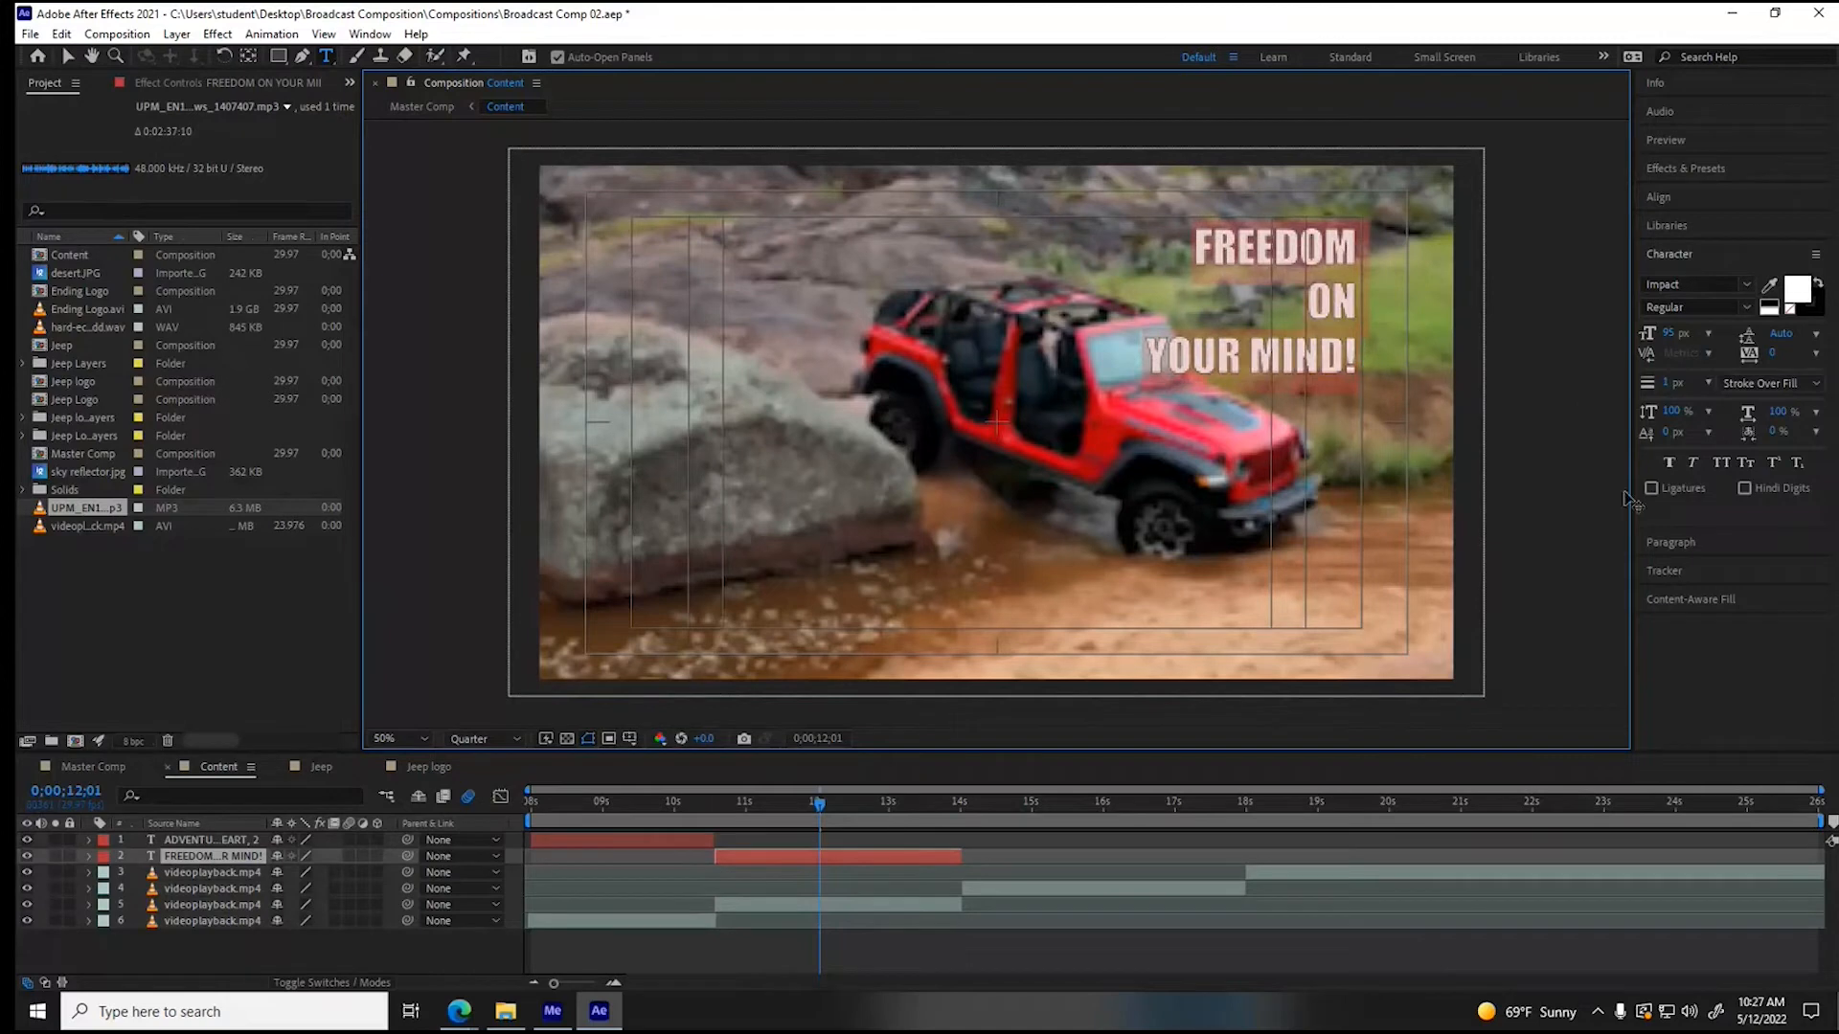
click(1669, 542)
click(1651, 311)
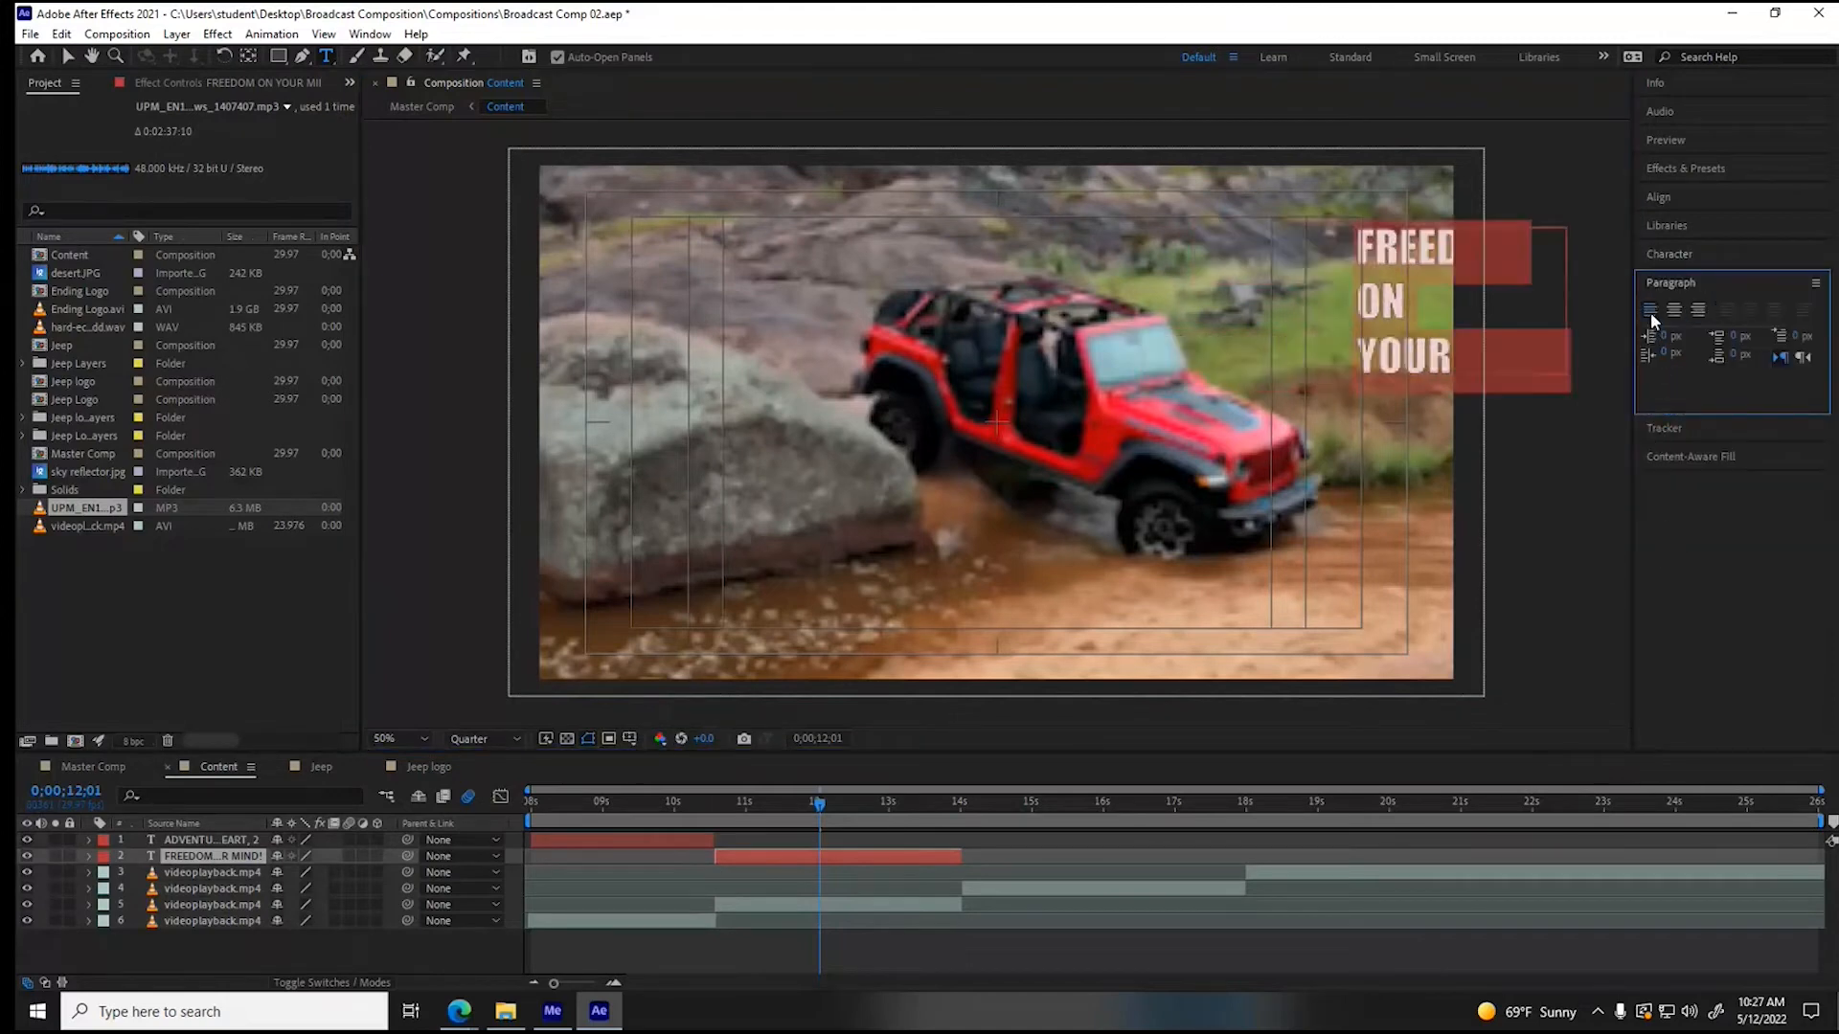
click(76, 56)
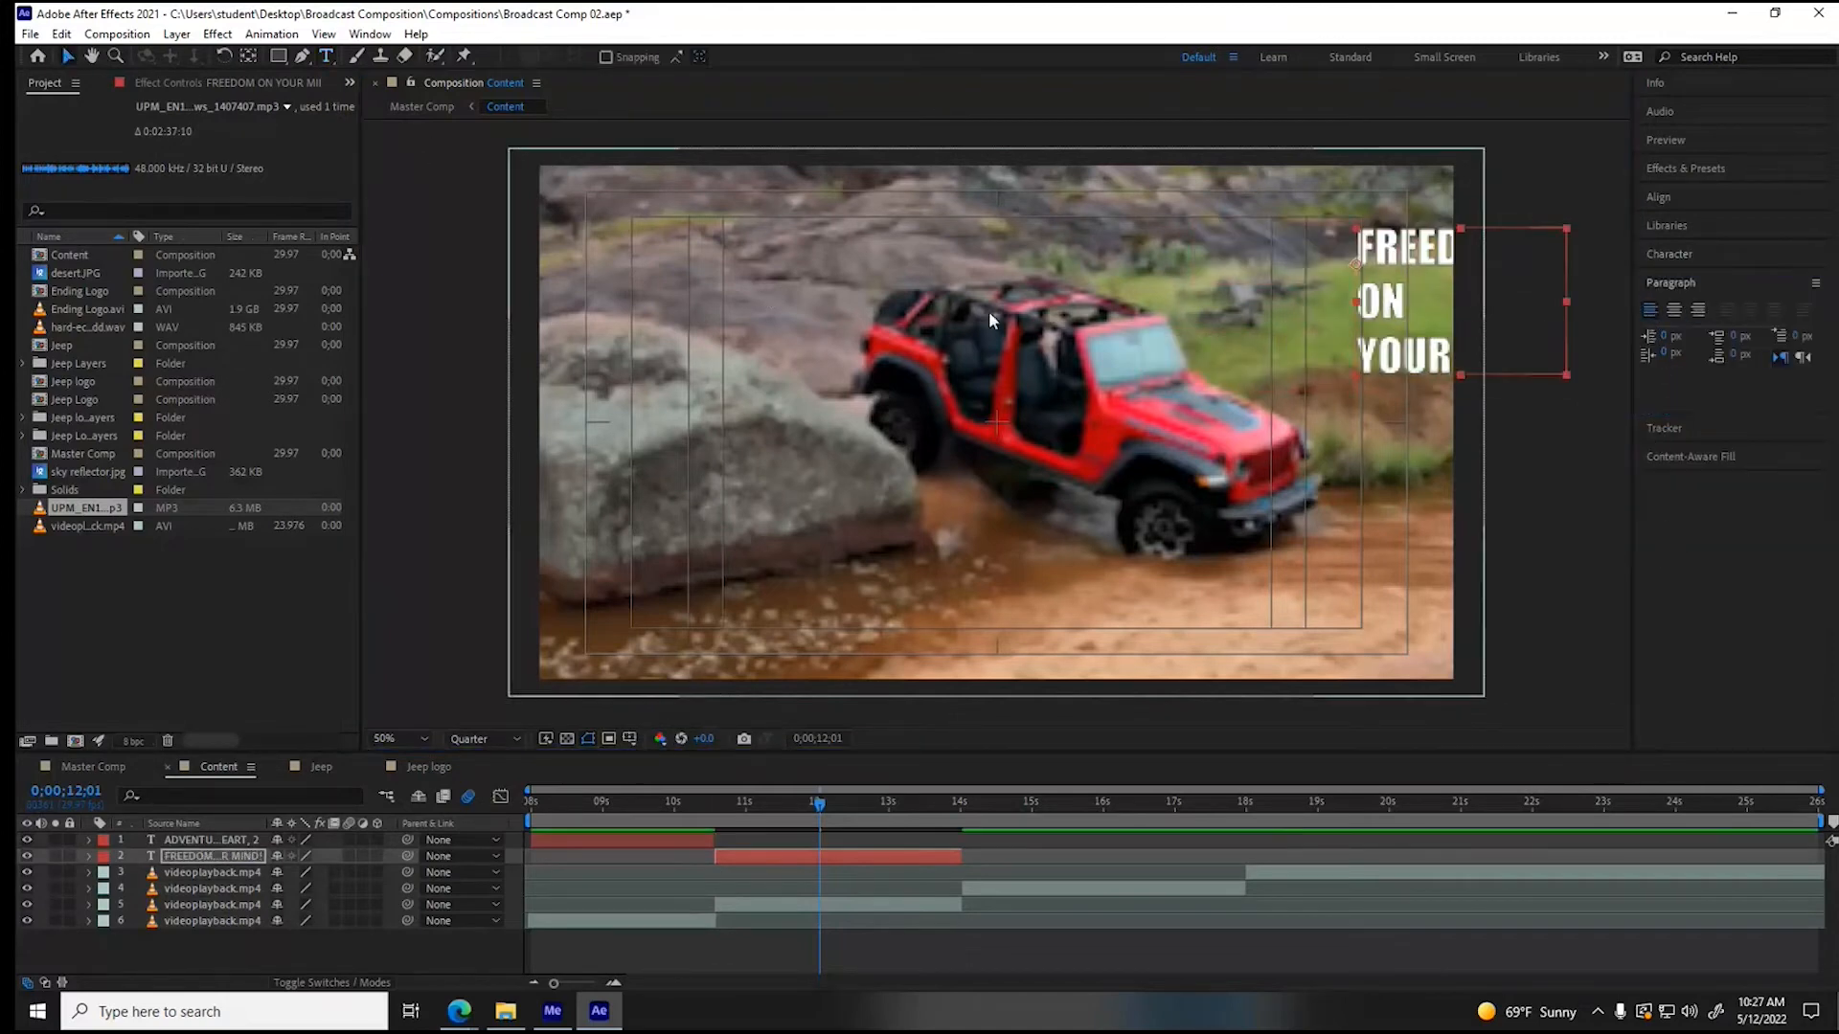
drag(1402, 249, 667, 501)
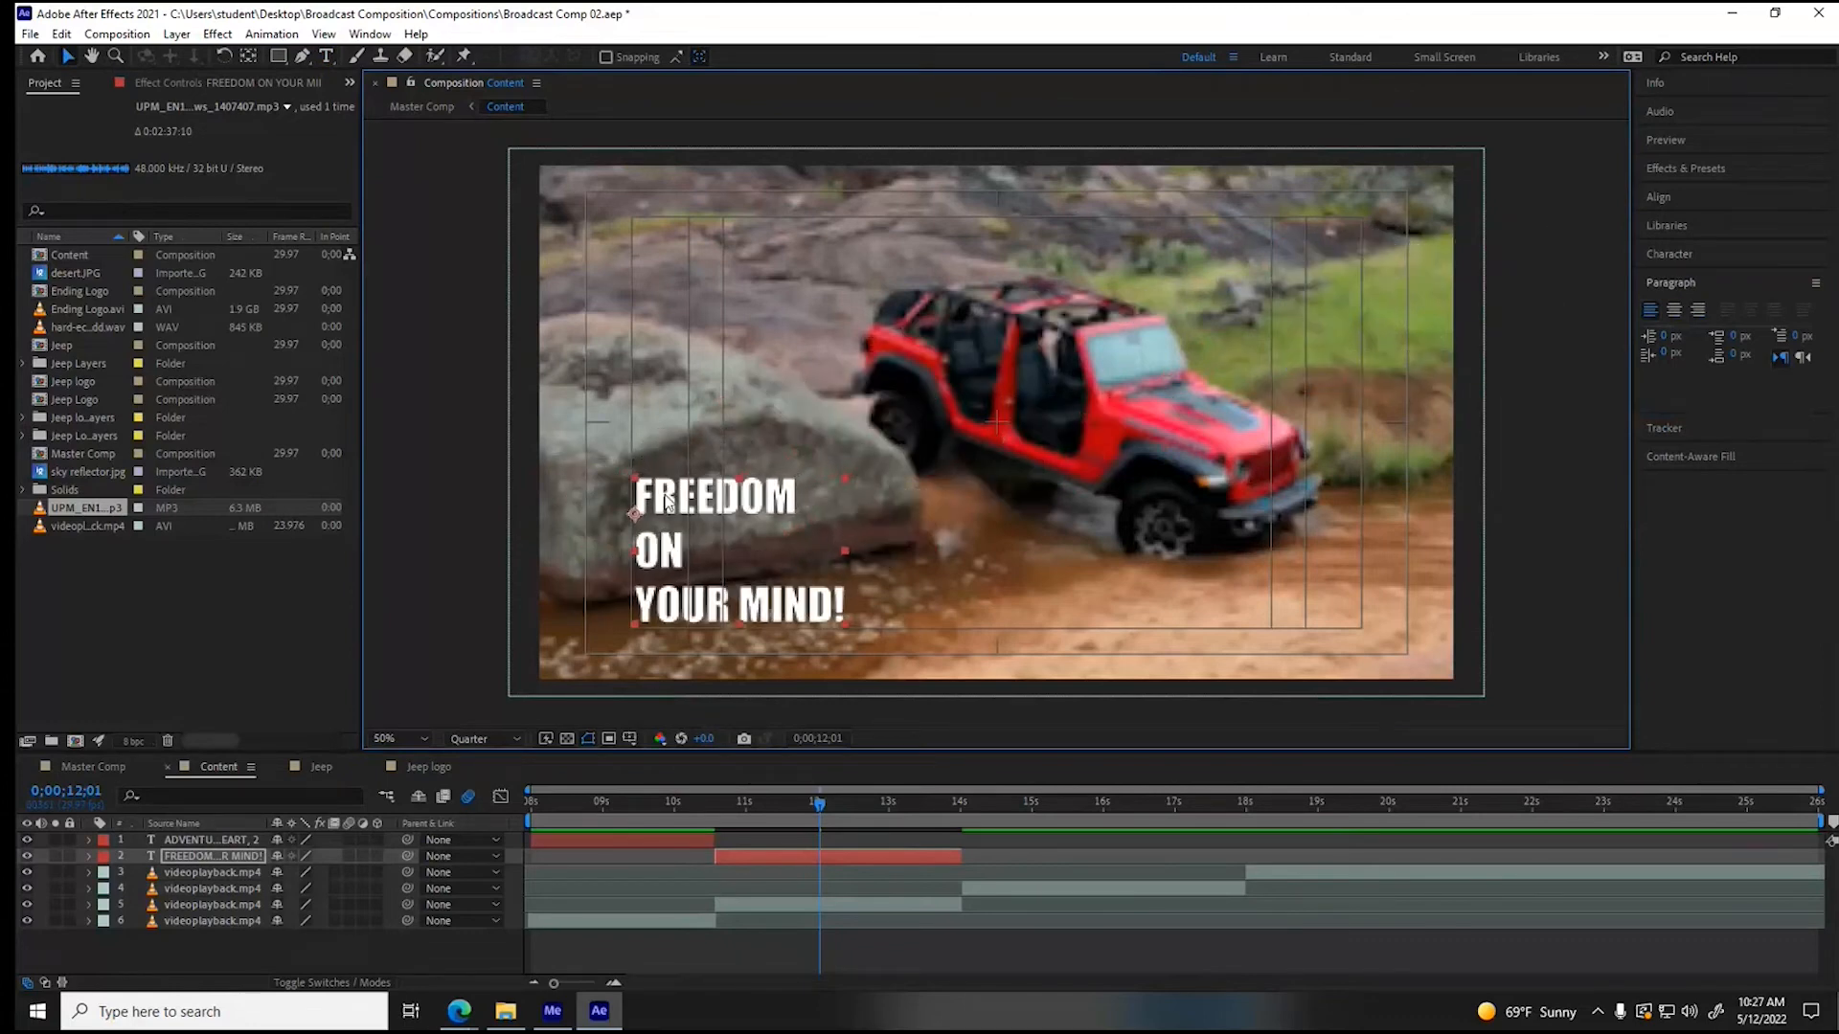
- Shift the second slogan's two exit Offset keyframes to finish at 0;00;14;00, and preview both slogans
click(87, 855)
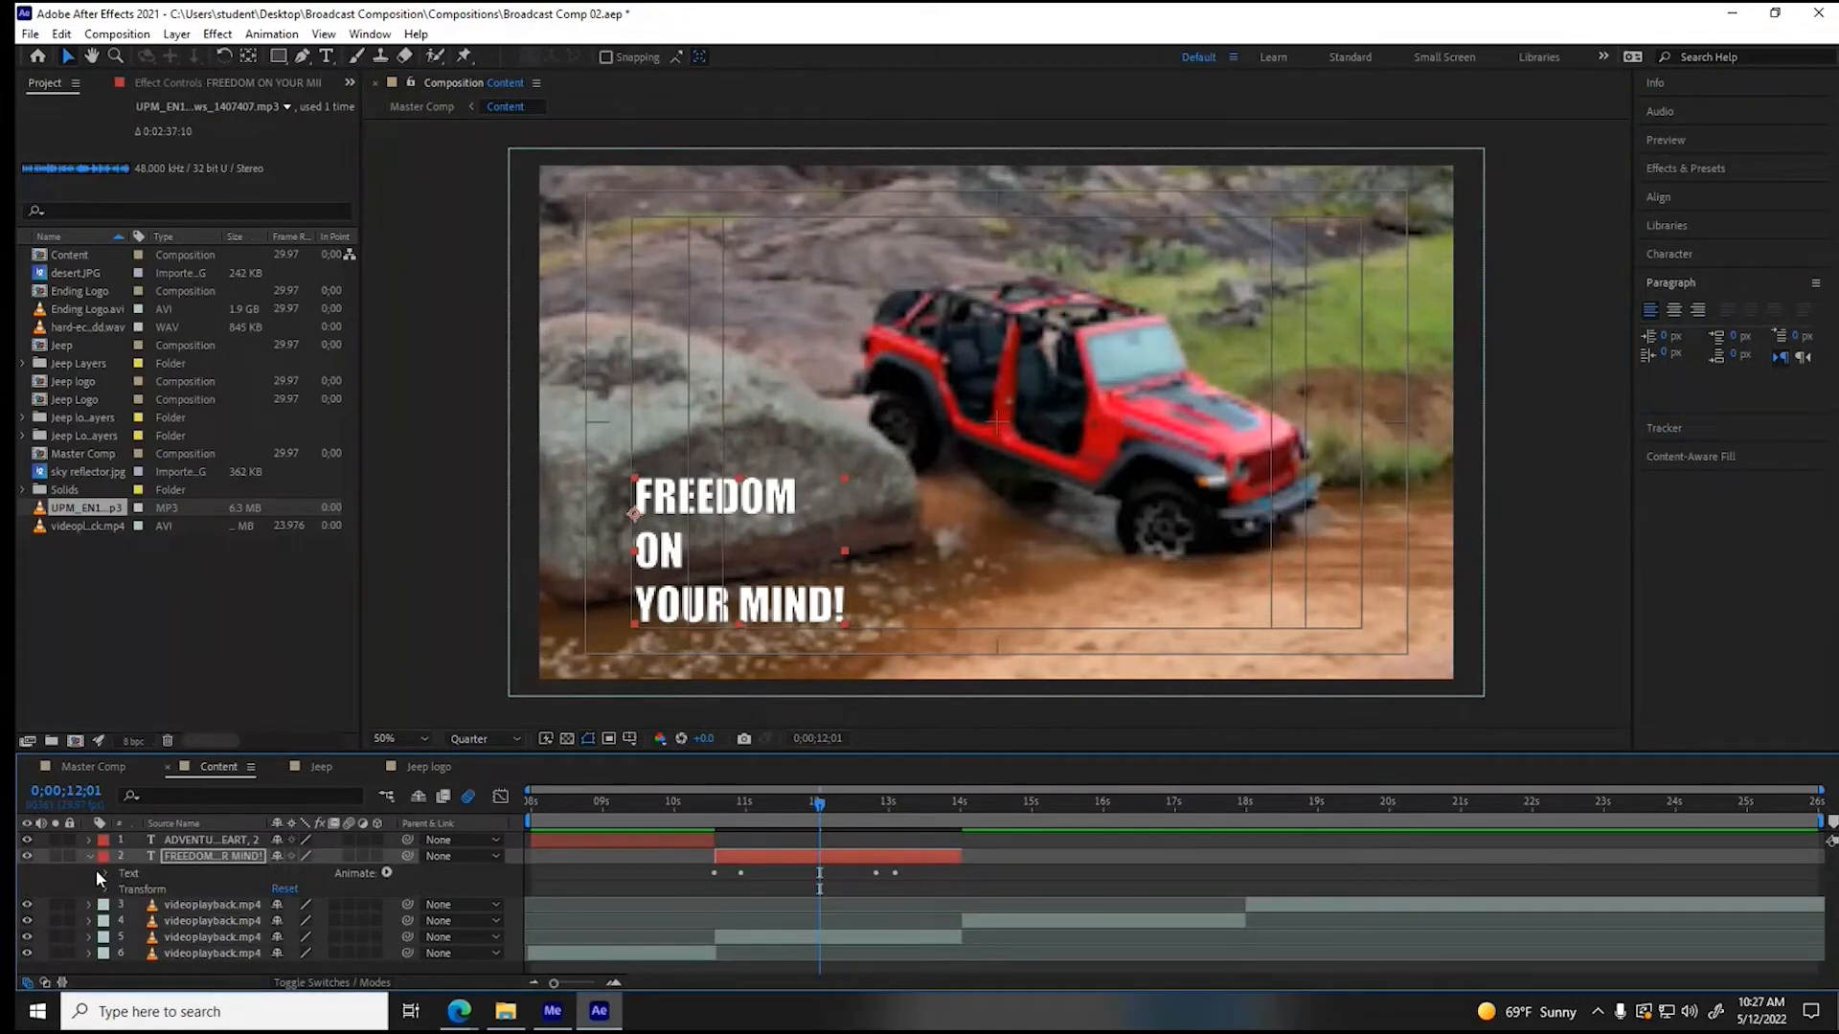
click(105, 874)
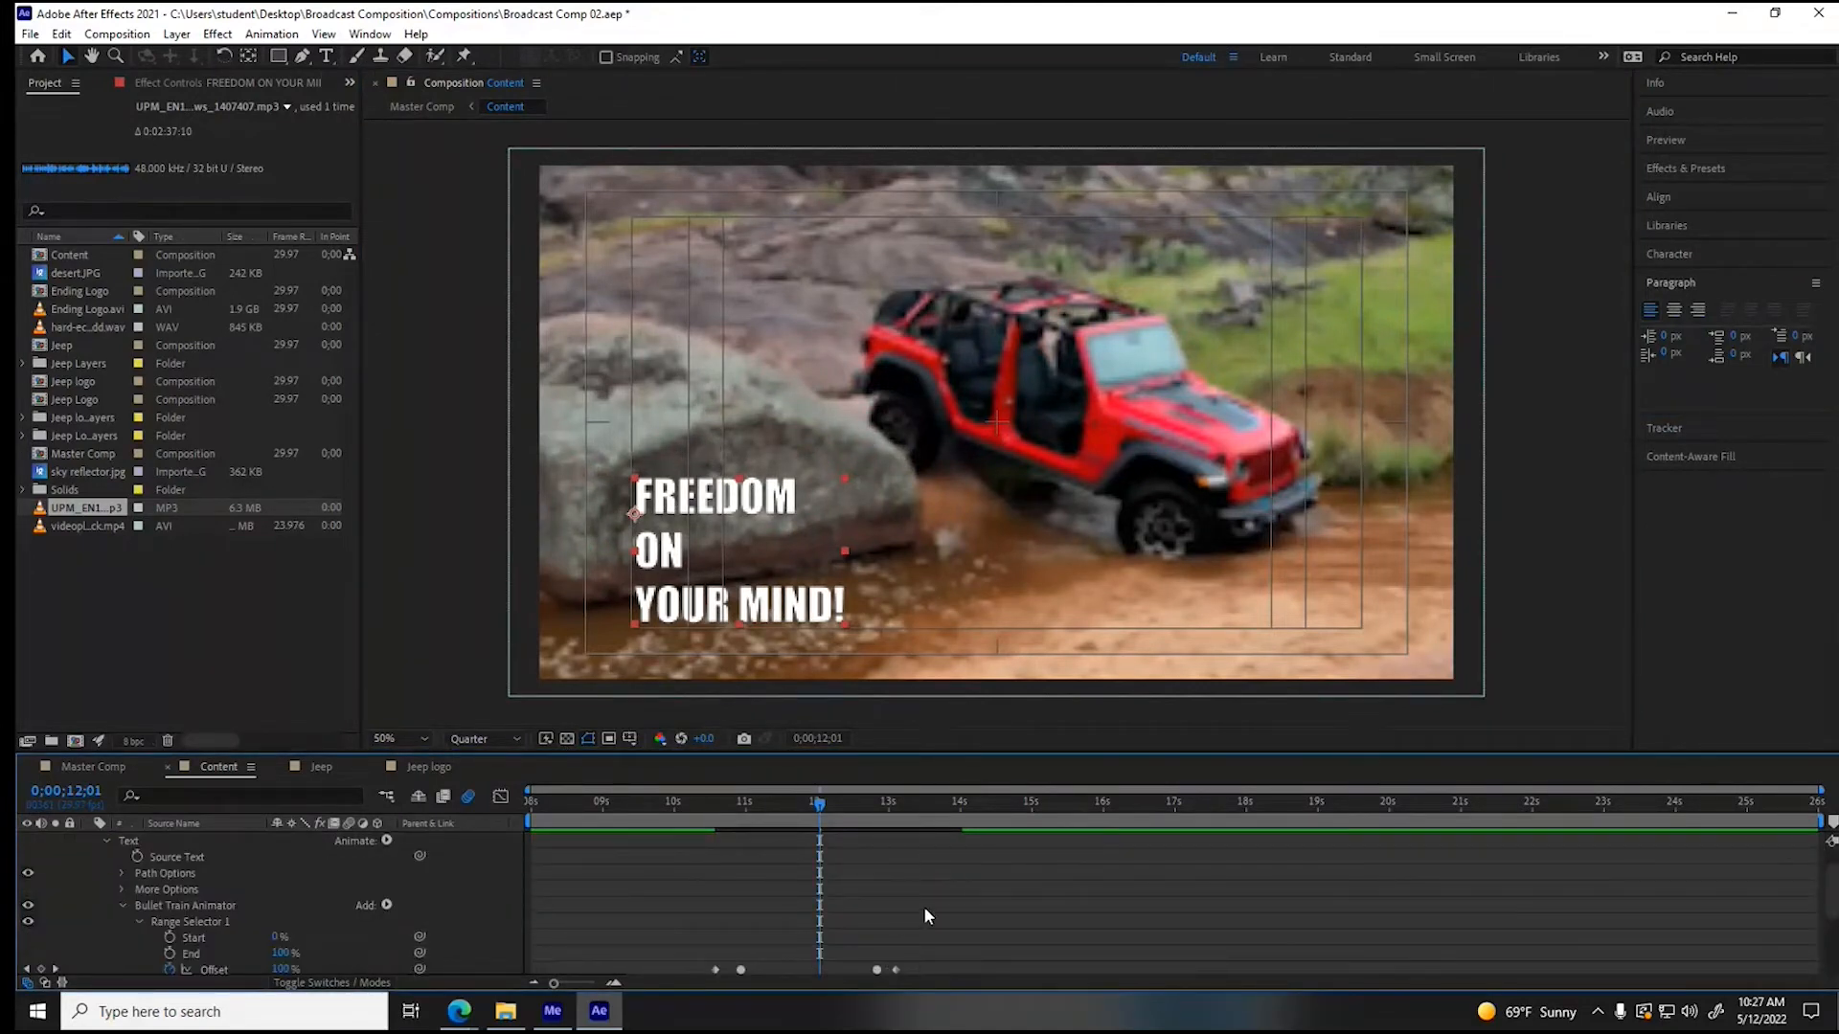
scroll(920, 860, up, 1)
click(962, 803)
scroll(919, 881, down, 3)
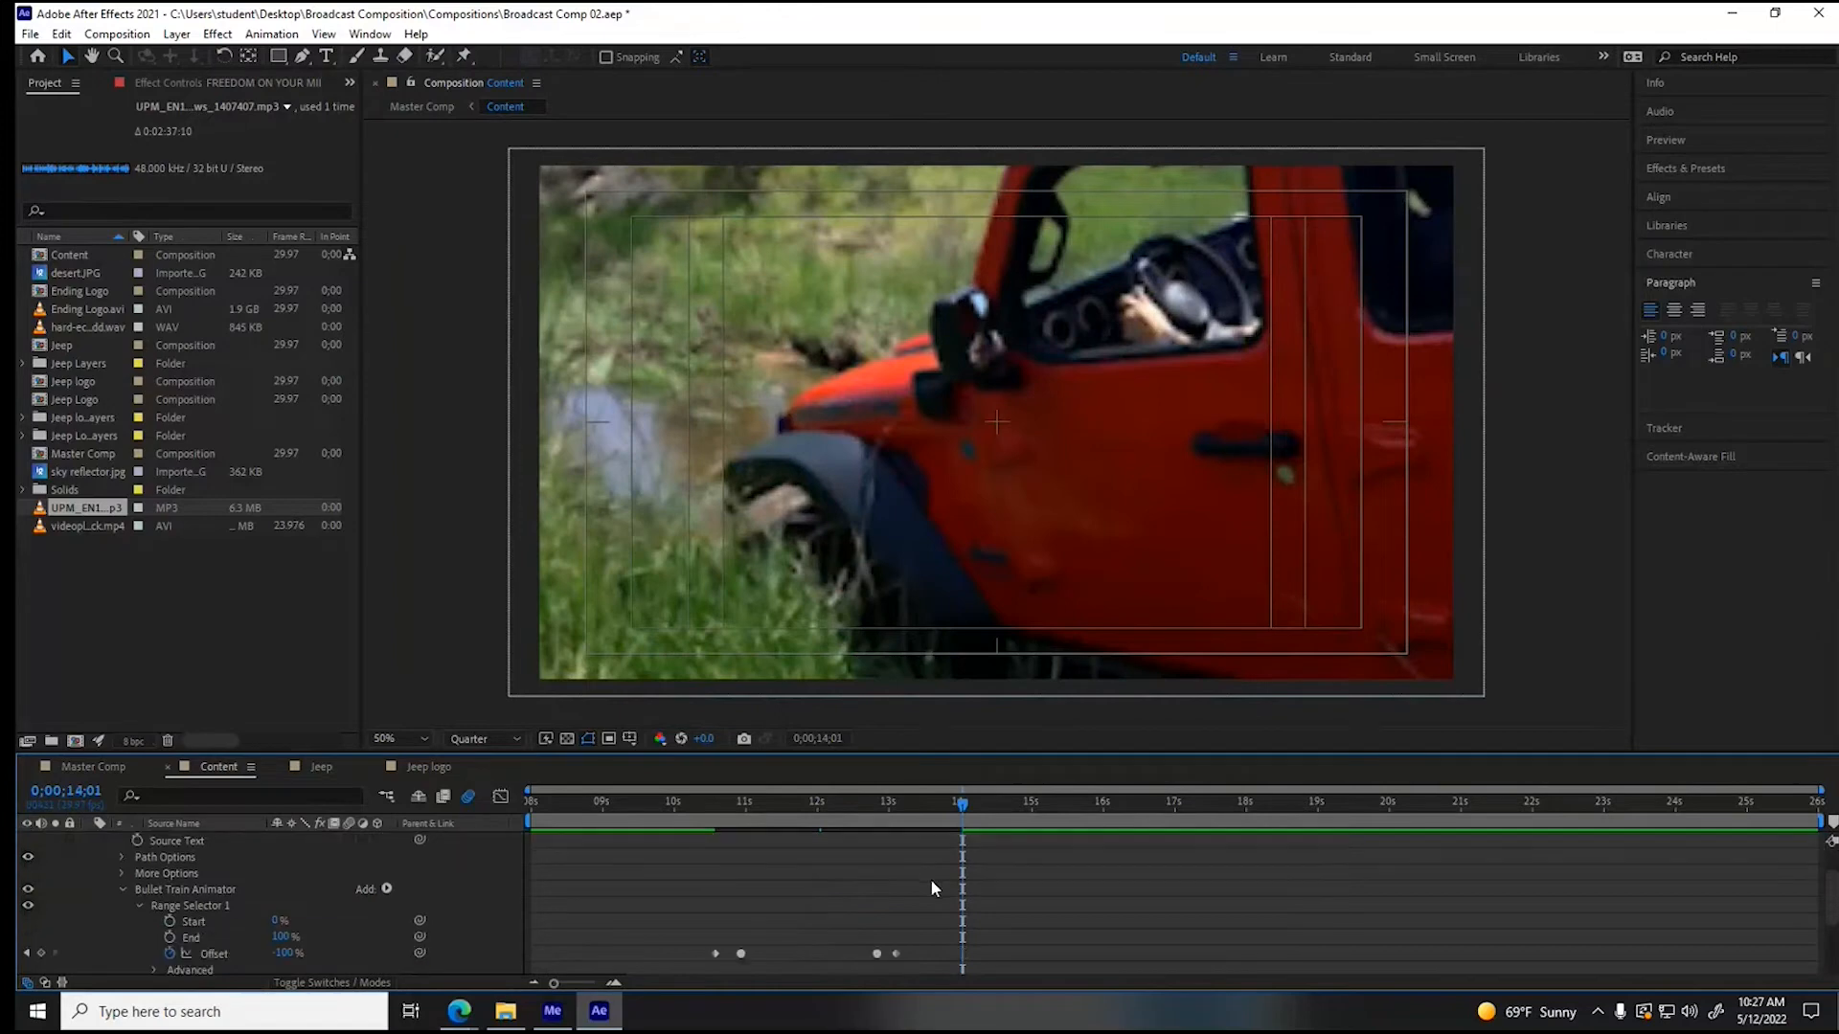
drag(965, 803, 962, 803)
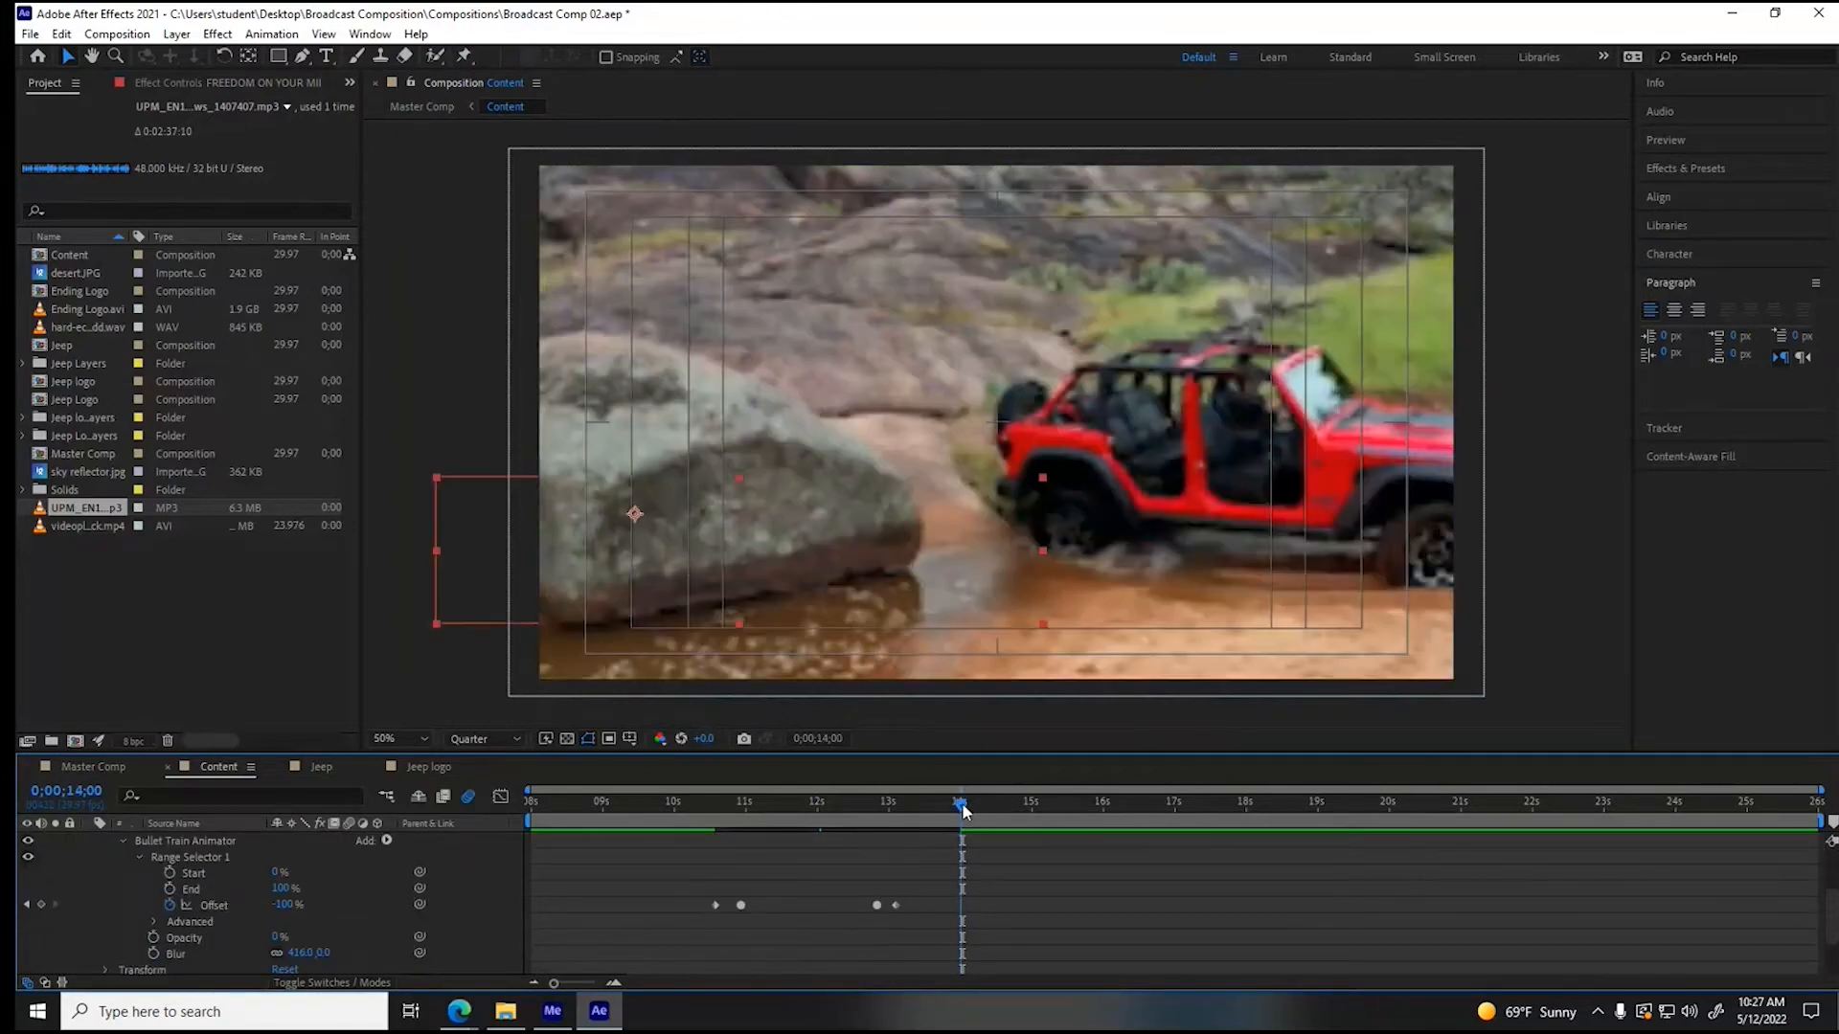
drag(859, 879, 960, 905)
scroll(122, 889, up, 3)
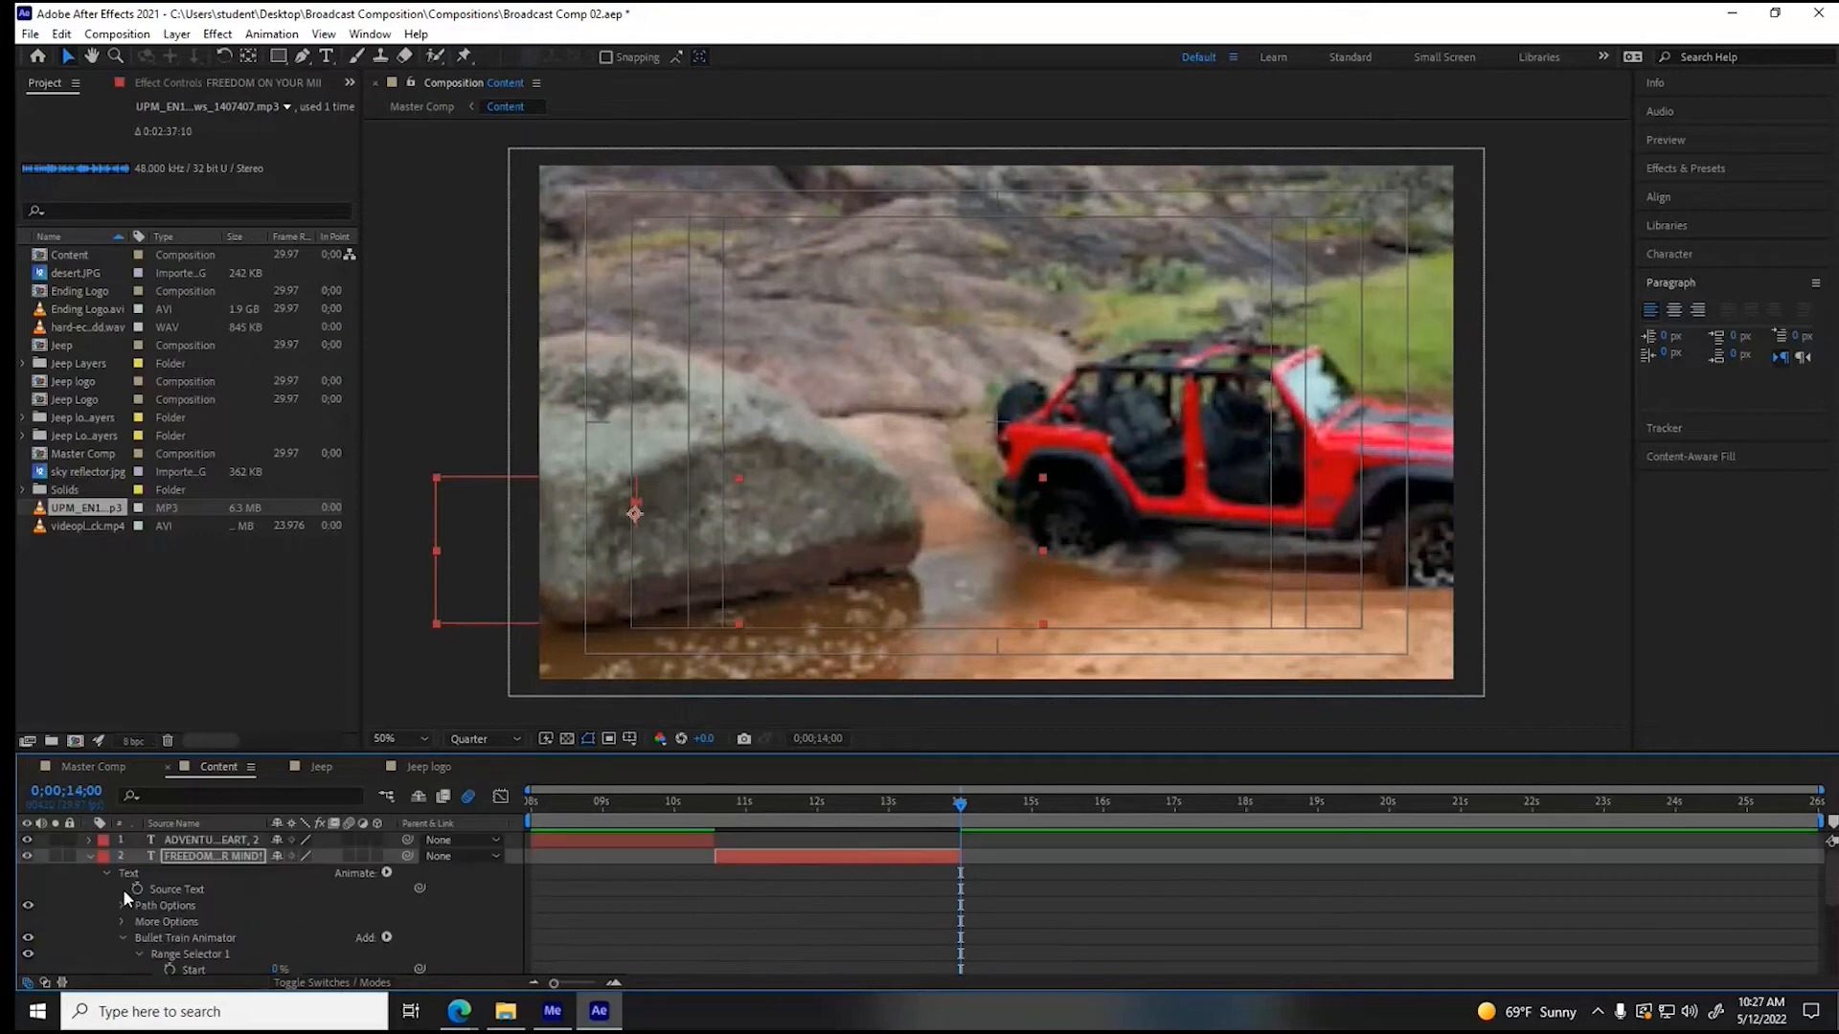
click(92, 858)
click(92, 858)
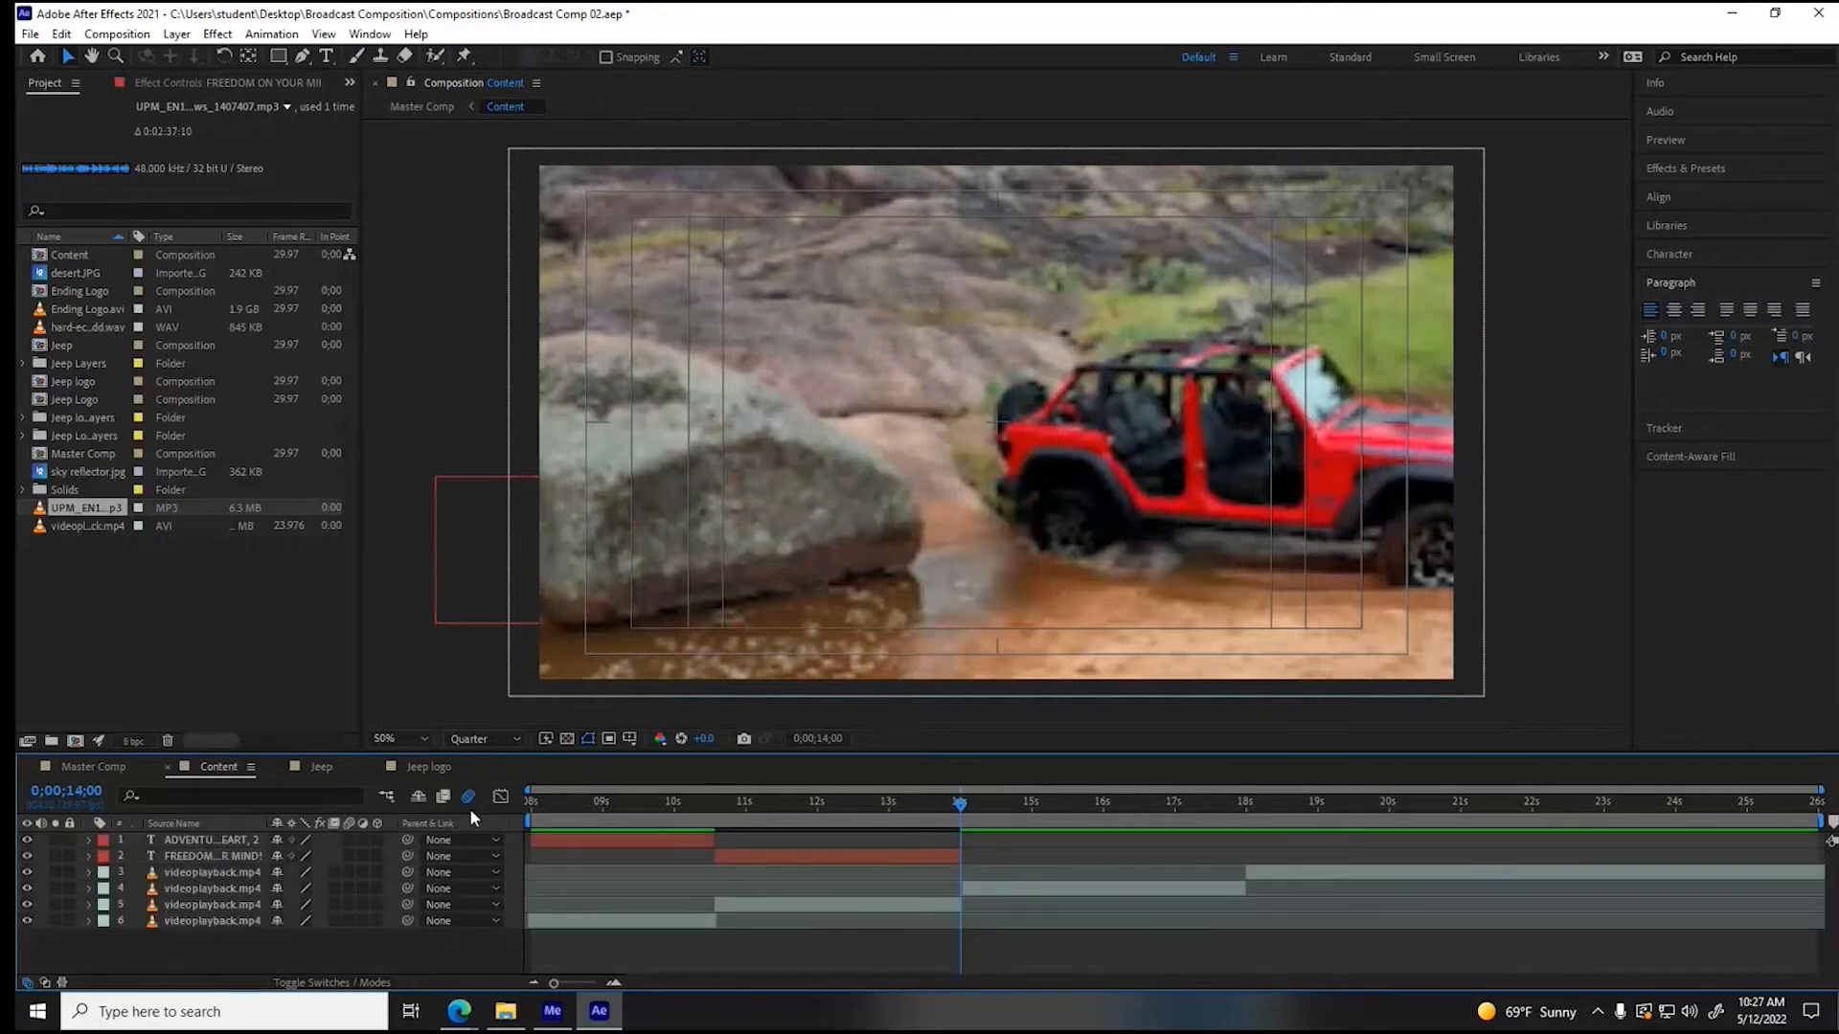
key(space)
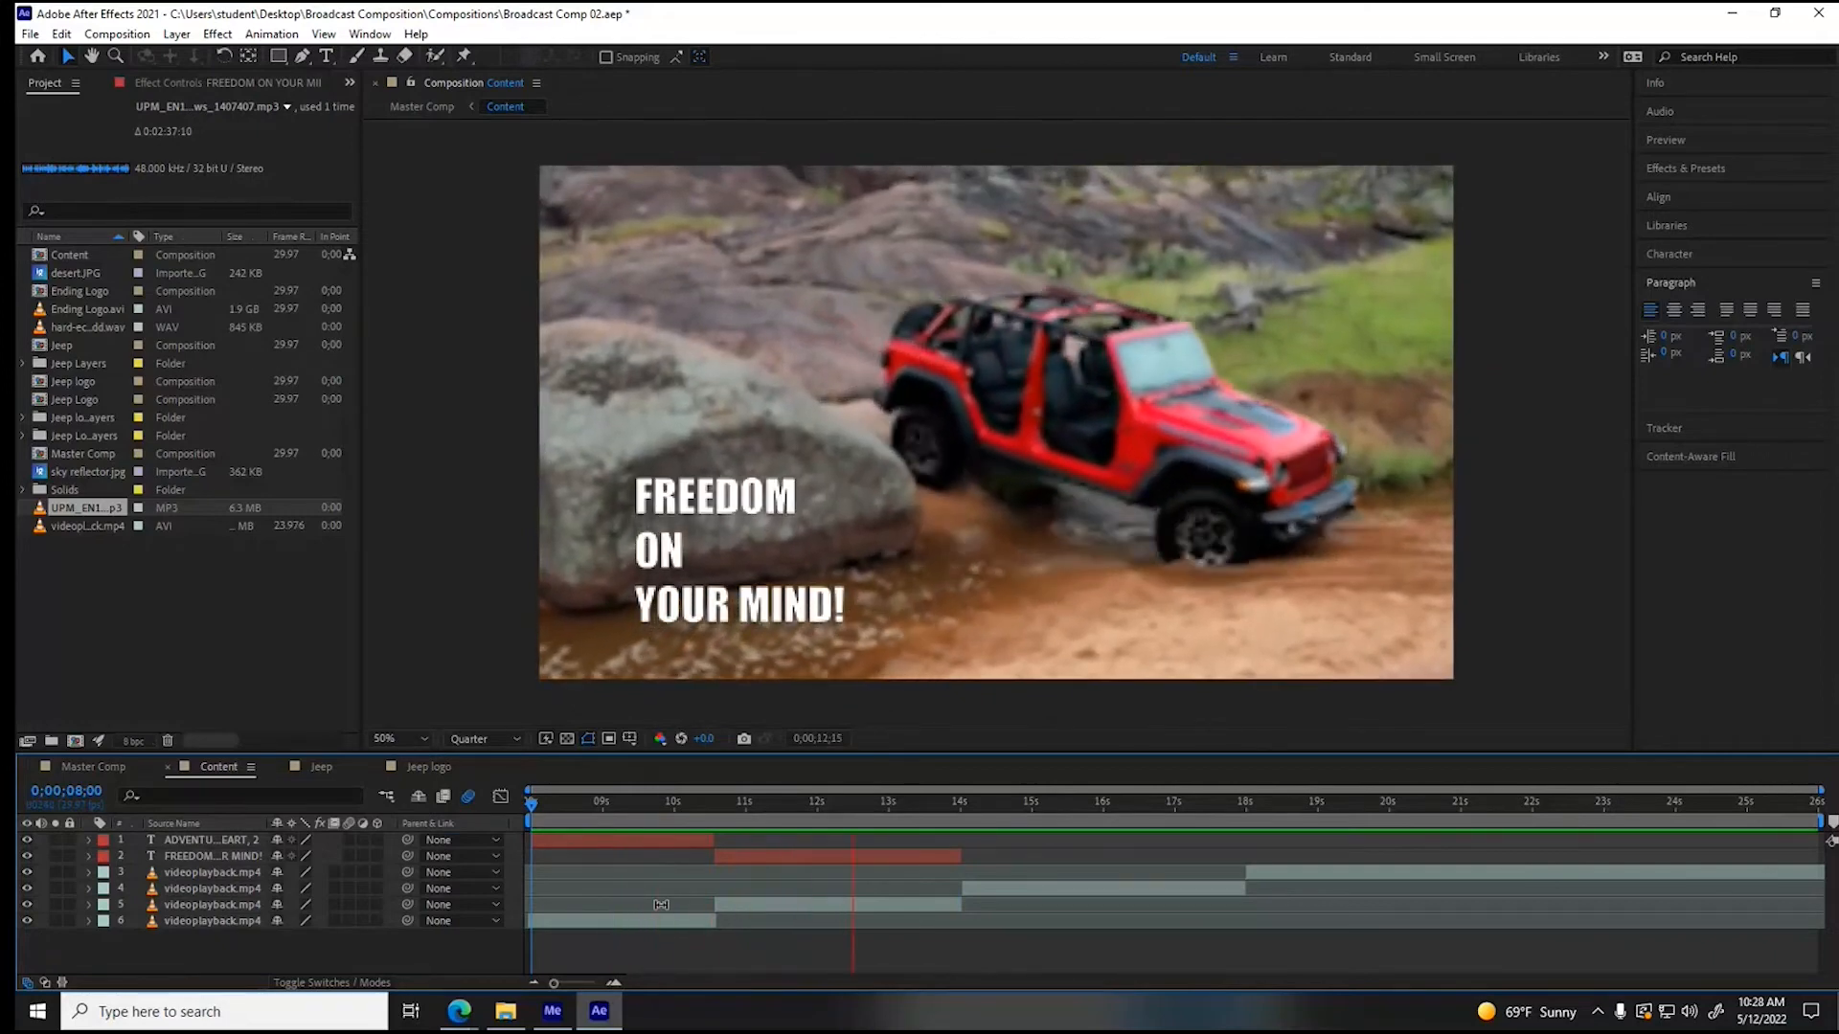
key(space)
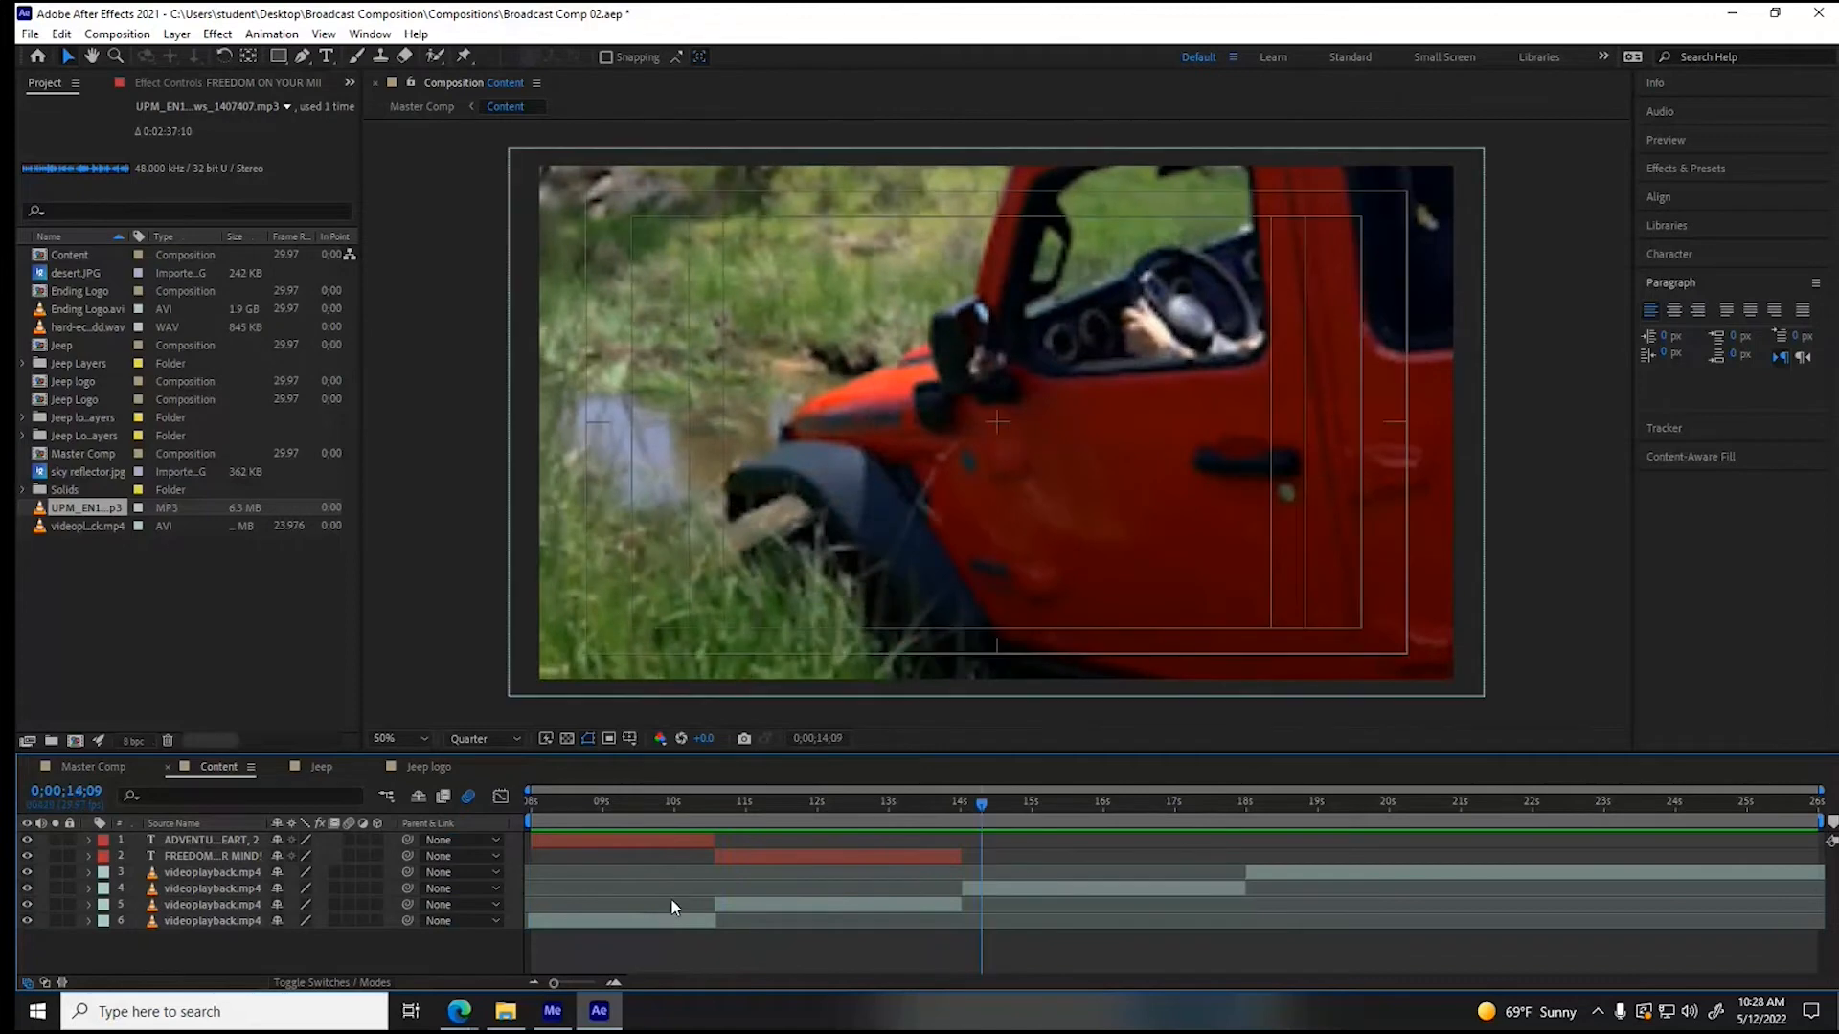
- At 0;00;08;29, break the first slogan so that "HEART," sits on its own line below "YOUR"
drag(705, 795, 599, 818)
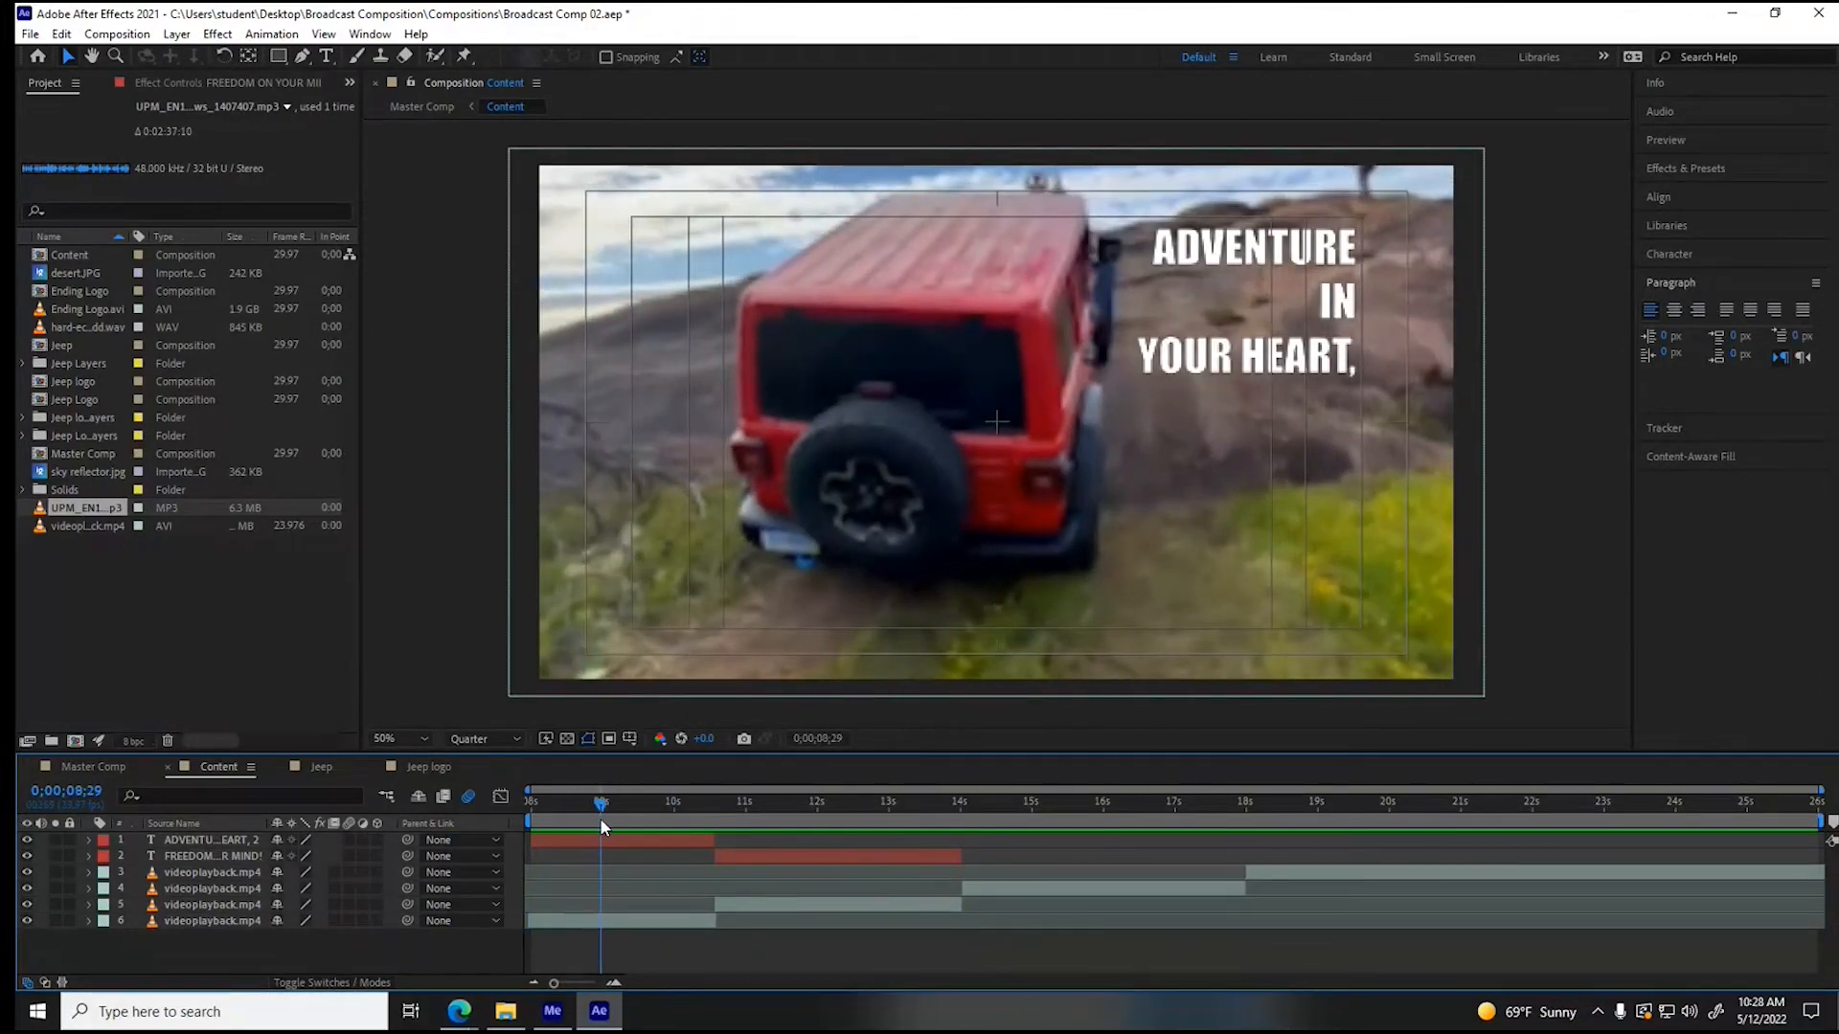
click(611, 837)
click(338, 58)
click(1254, 352)
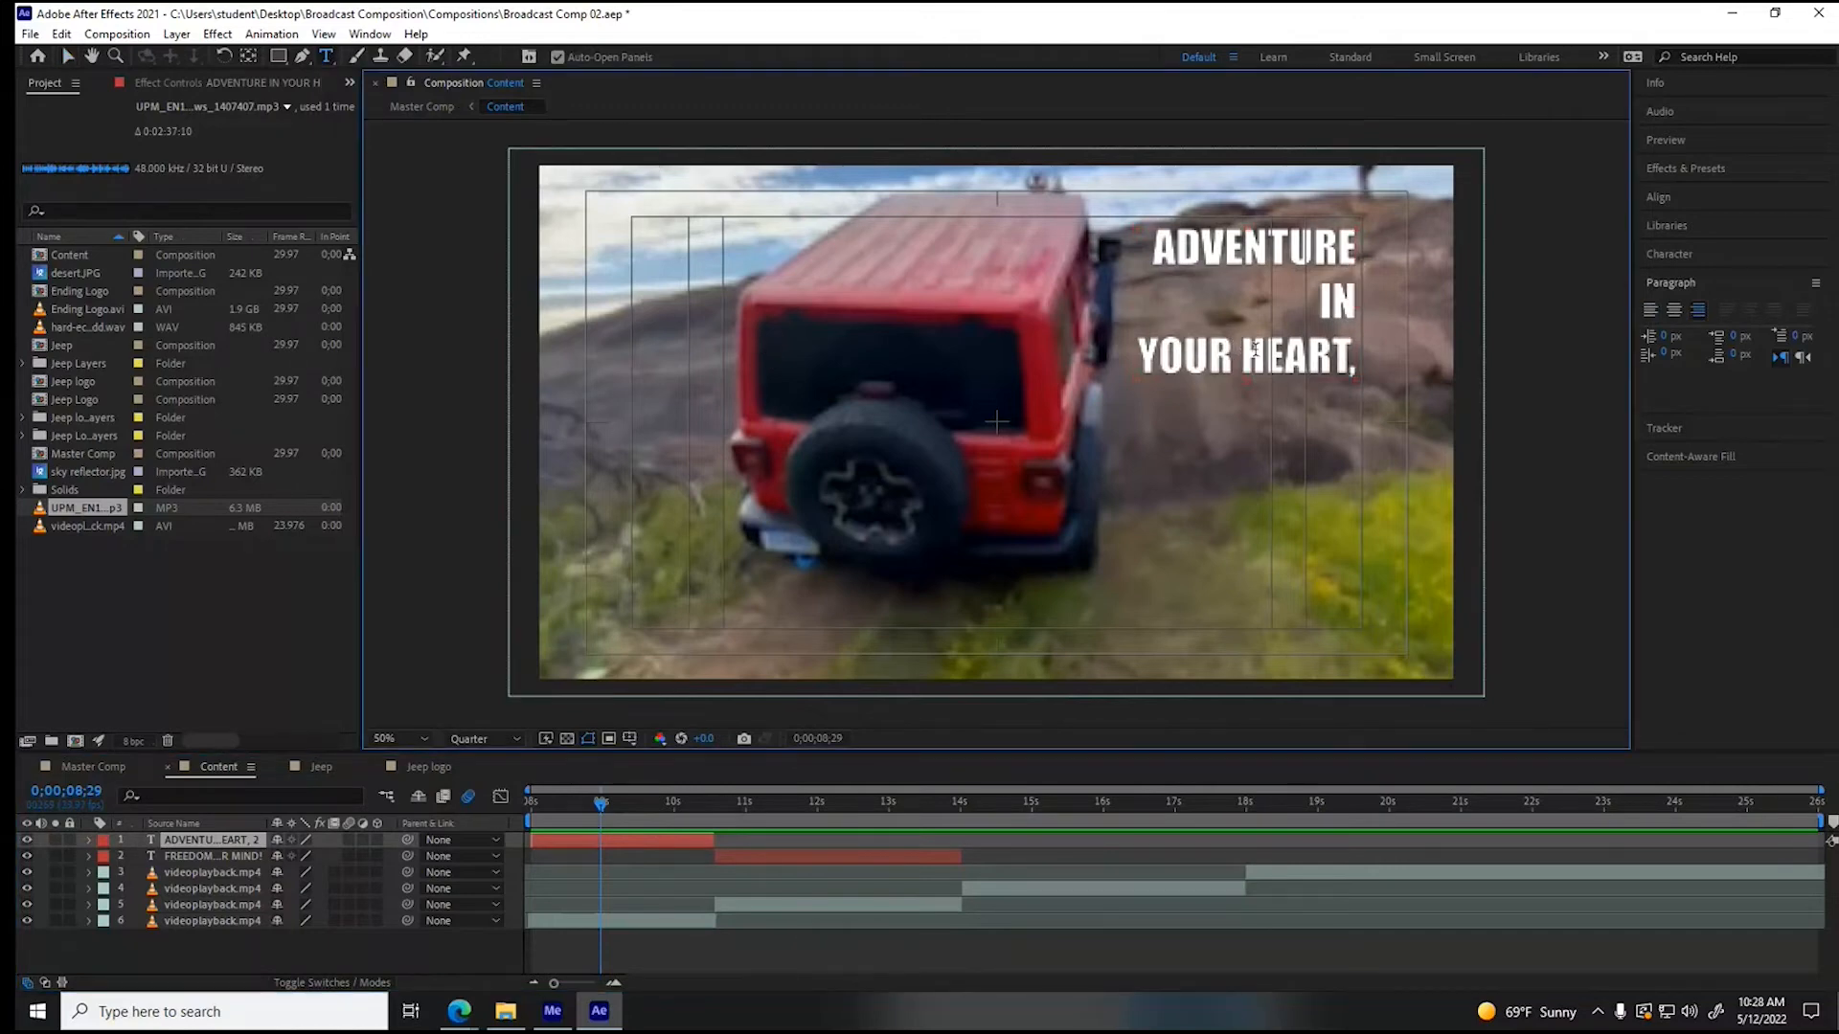
key(BackSpace)
key(Return)
- Set the font size of "YOUR HEART," in the first slogan to 181 px
drag(1262, 355, 1391, 414)
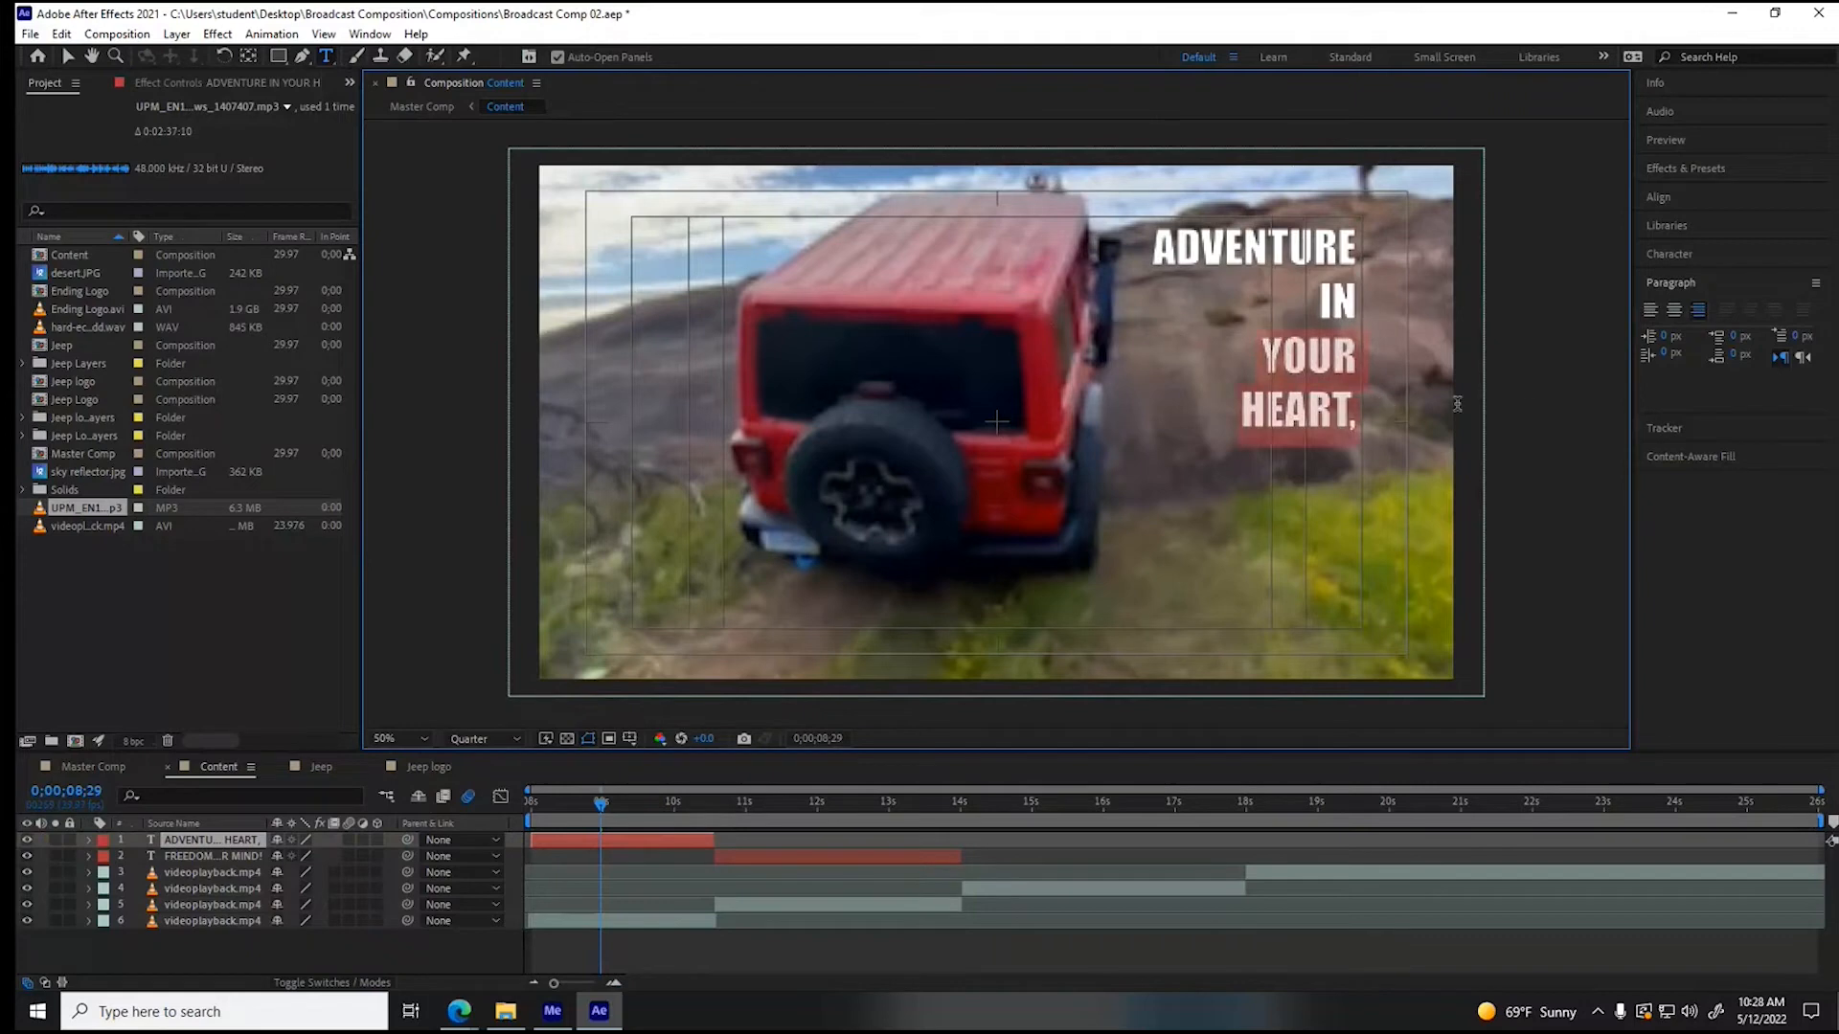
click(1659, 256)
drag(1671, 334, 1753, 335)
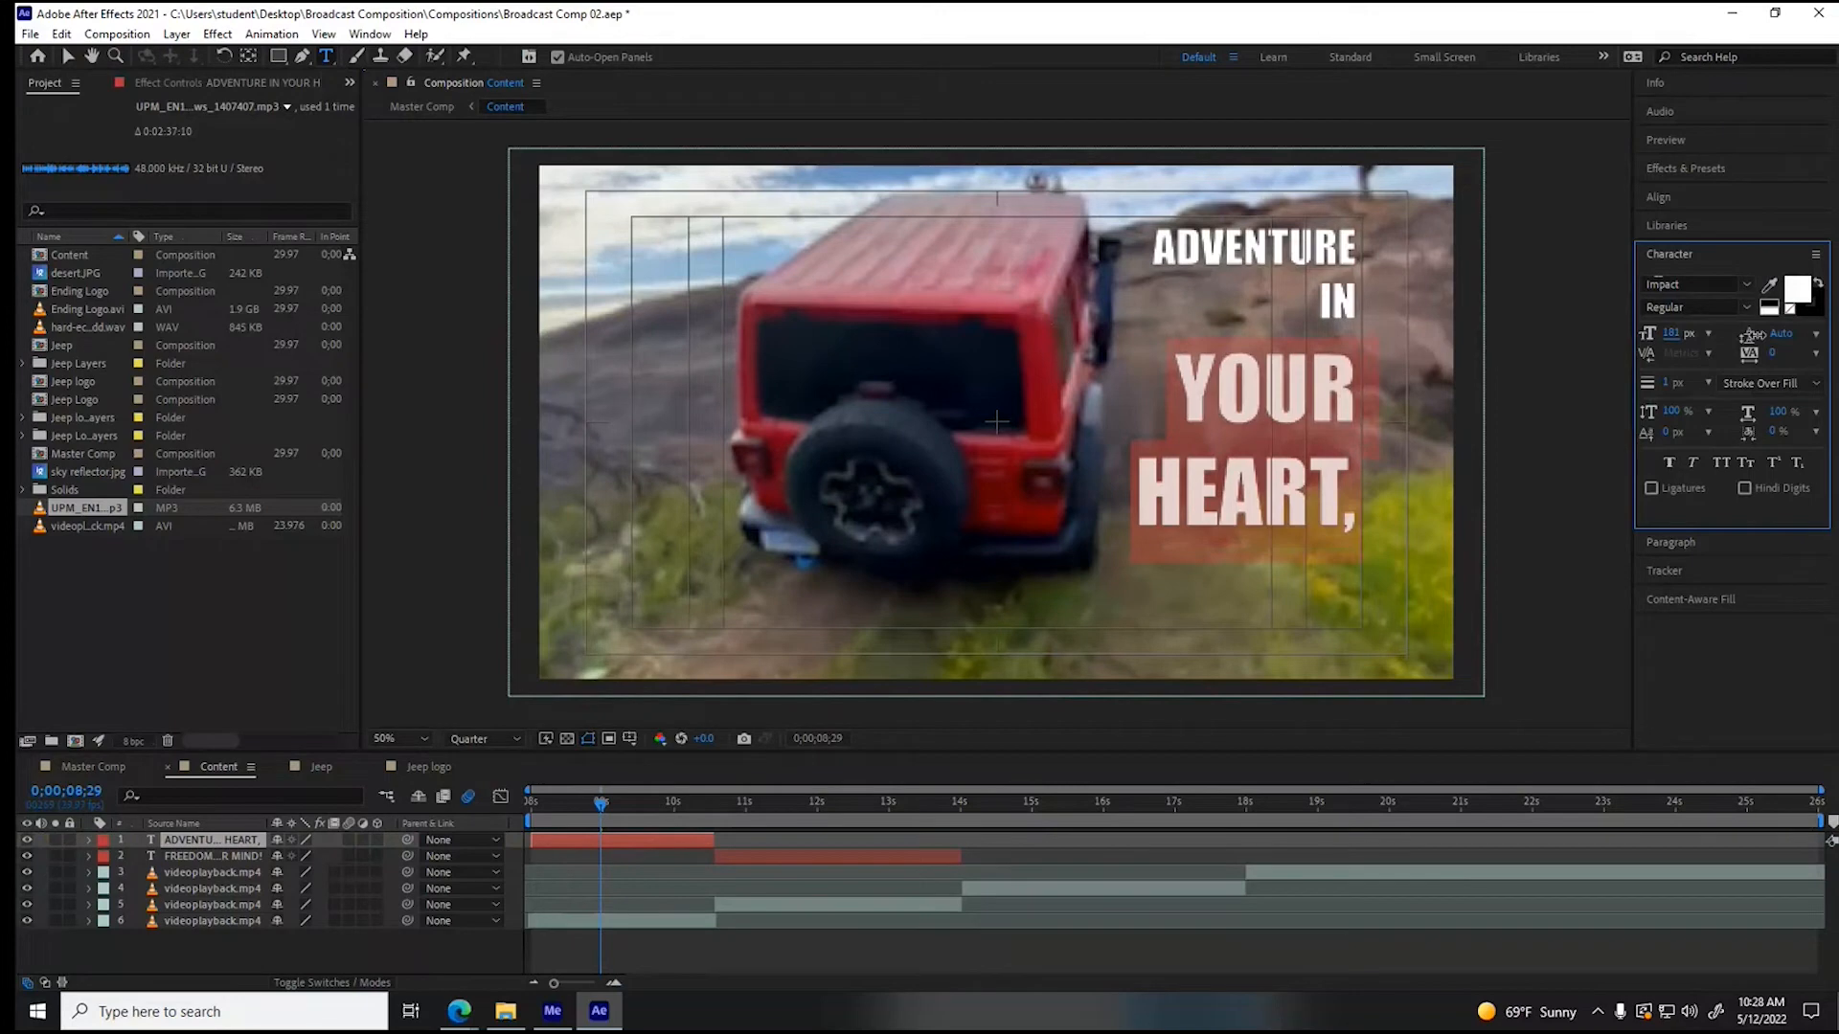
- At 0;00;12;01, set the font size of "YOUR MIND!" in the second slogan to 181 px
click(819, 799)
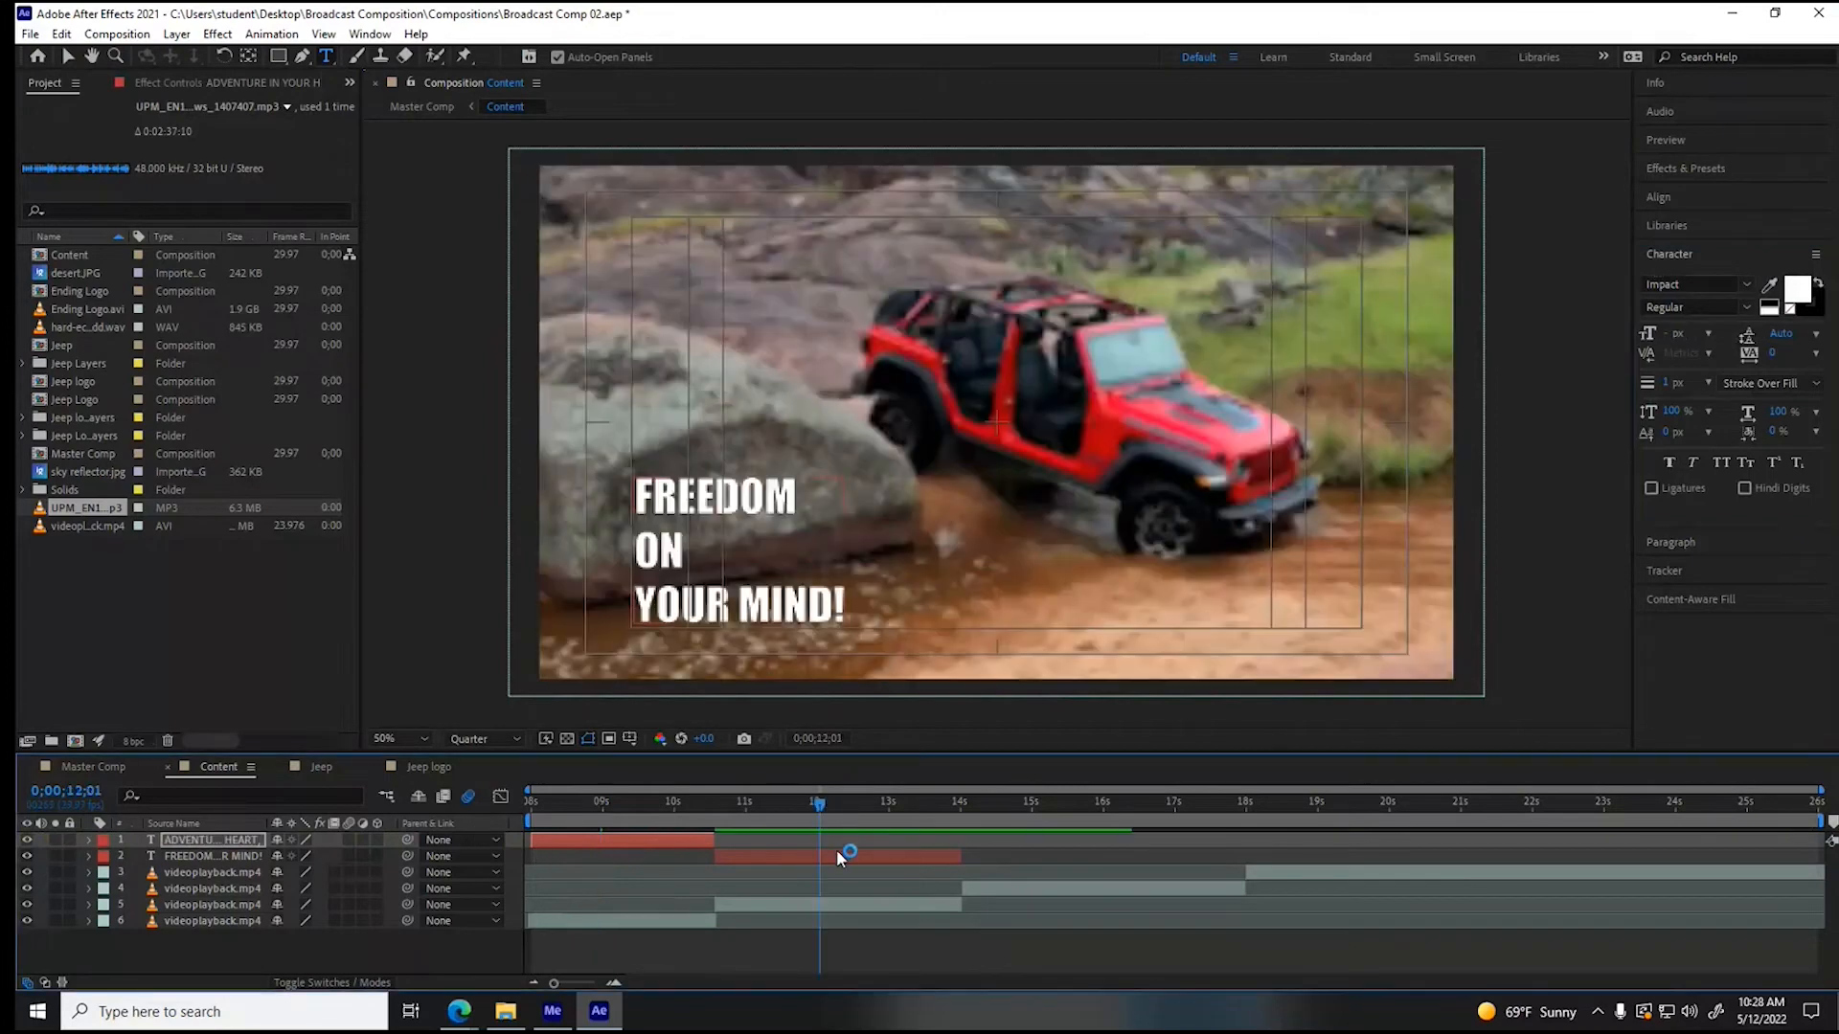
click(841, 854)
drag(636, 607, 874, 610)
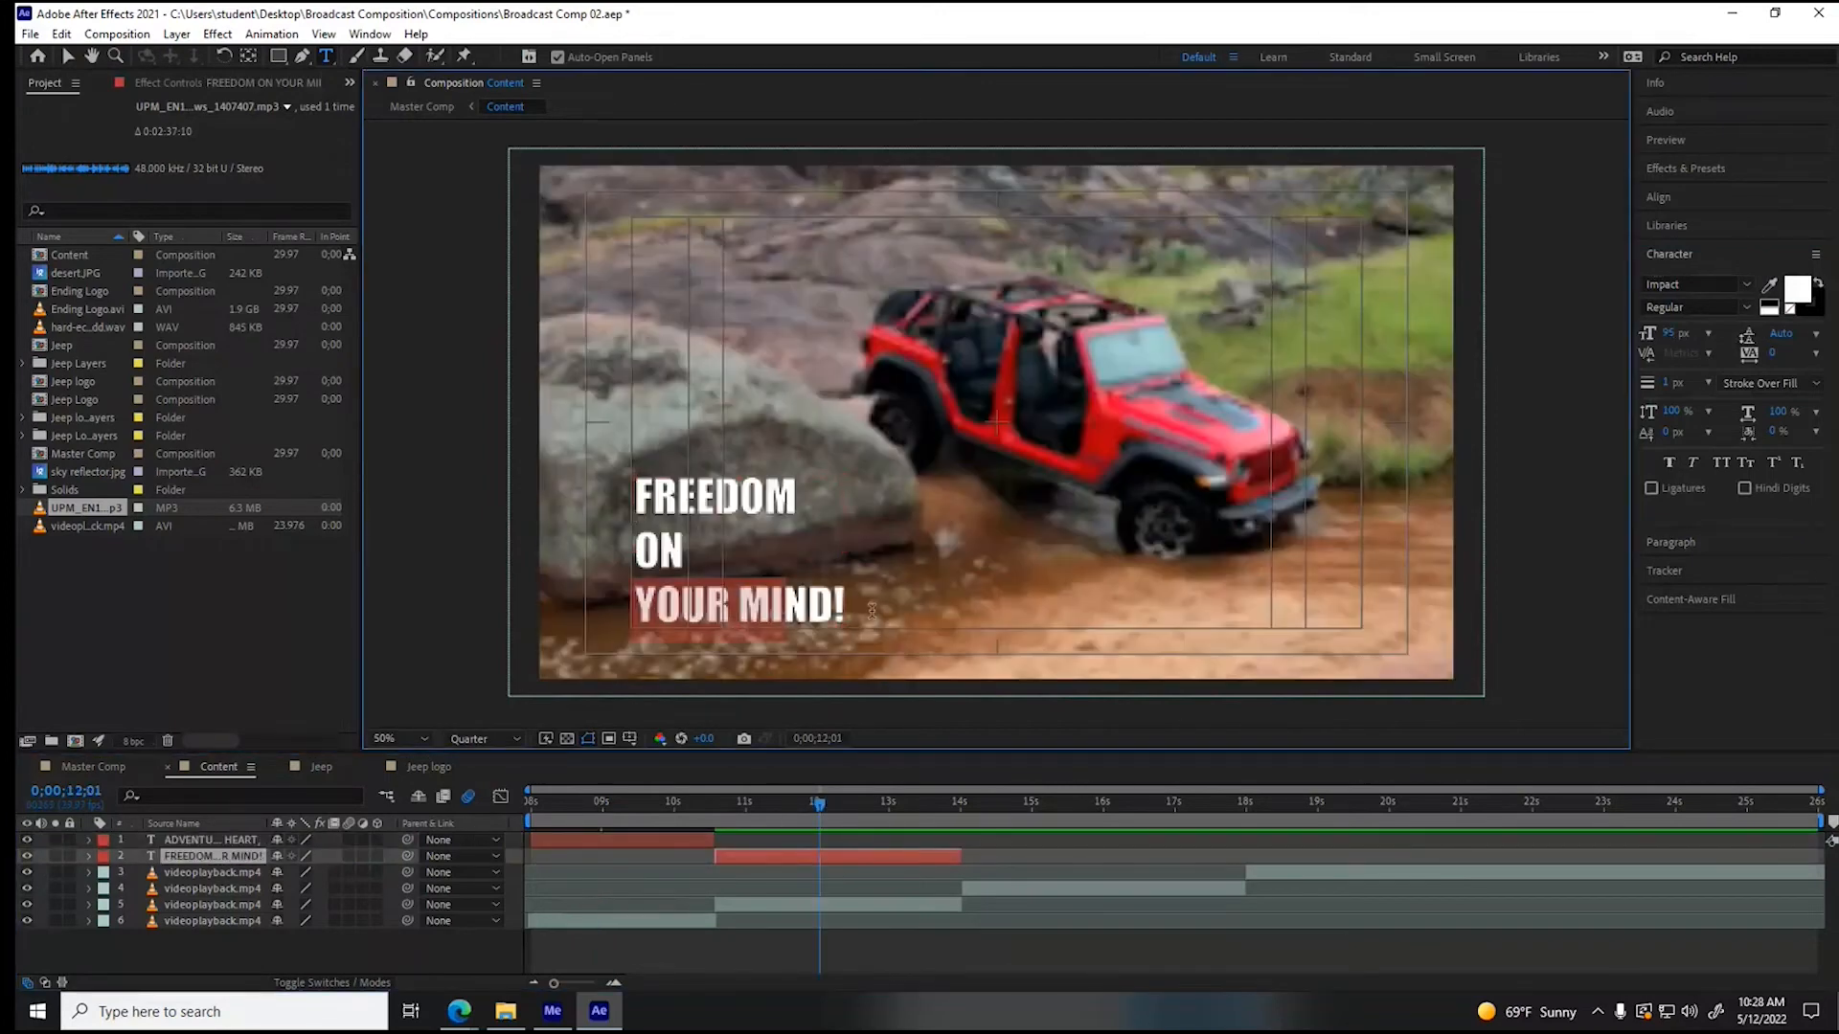
drag(1671, 332, 1750, 333)
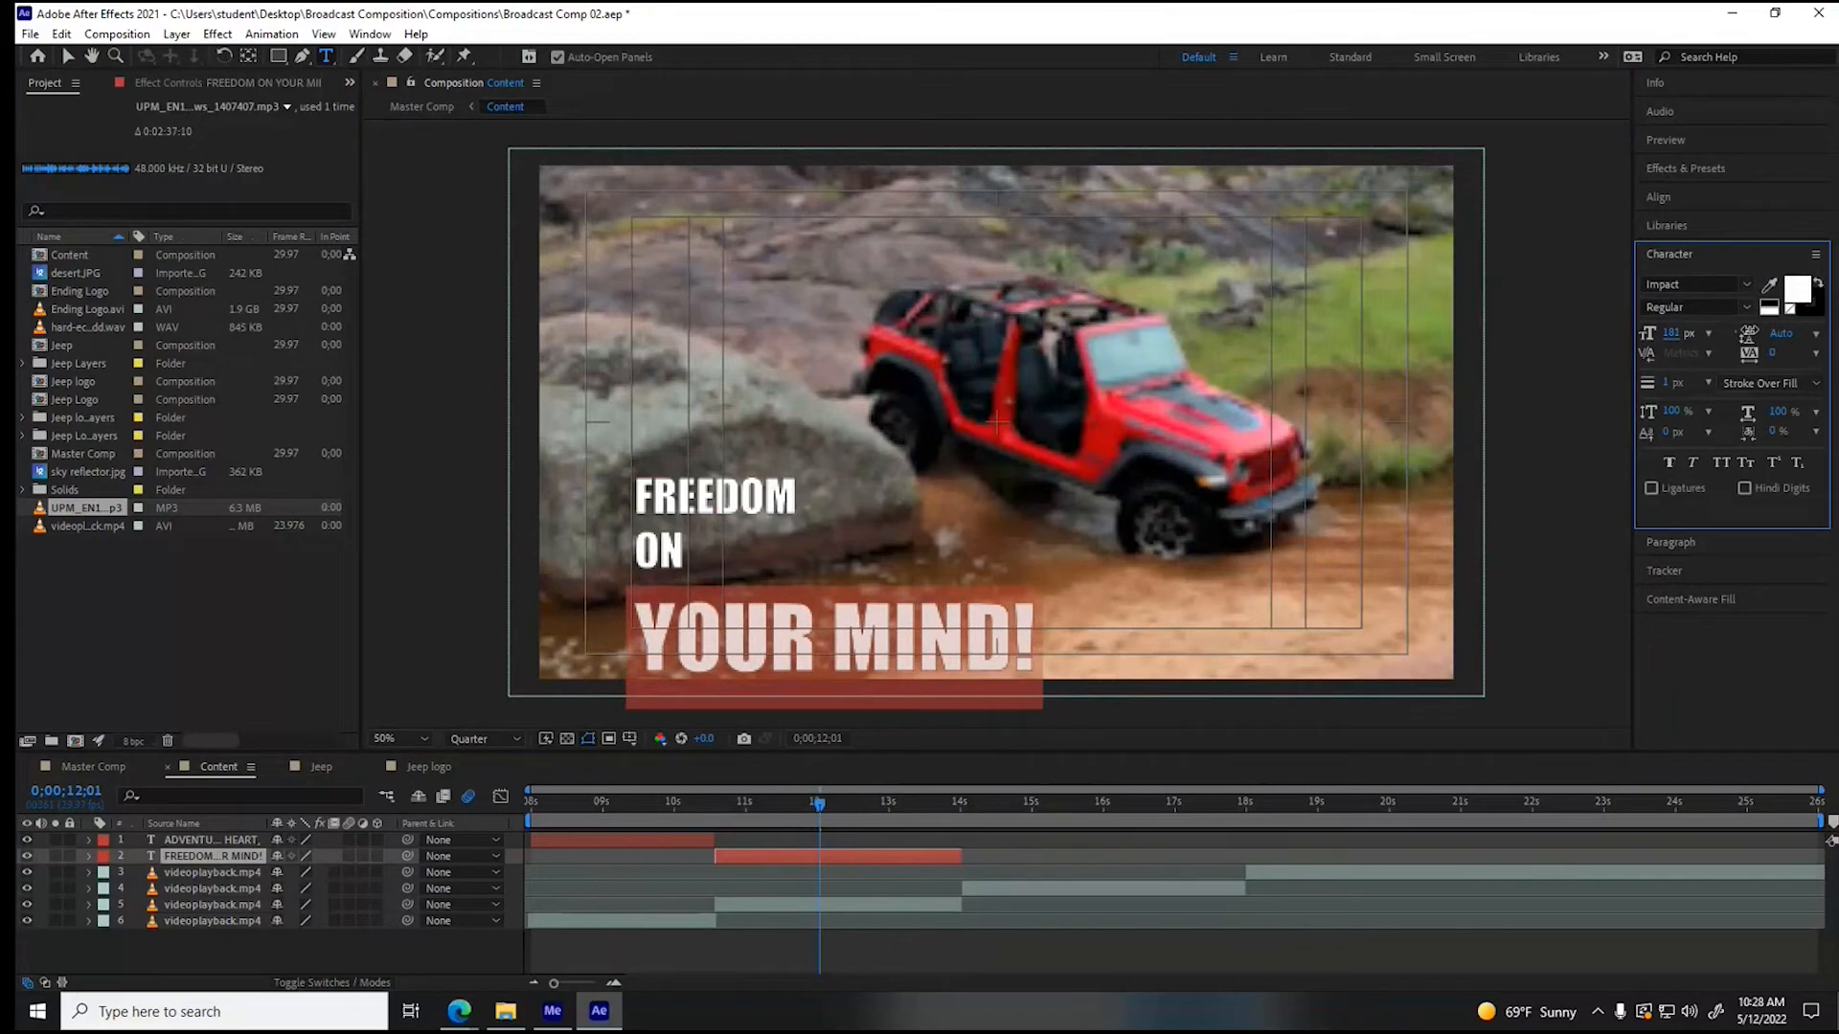
- Move the second slogan straight up so its last line sits inside the title-safe area, and preview the composition
click(67, 55)
click(733, 493)
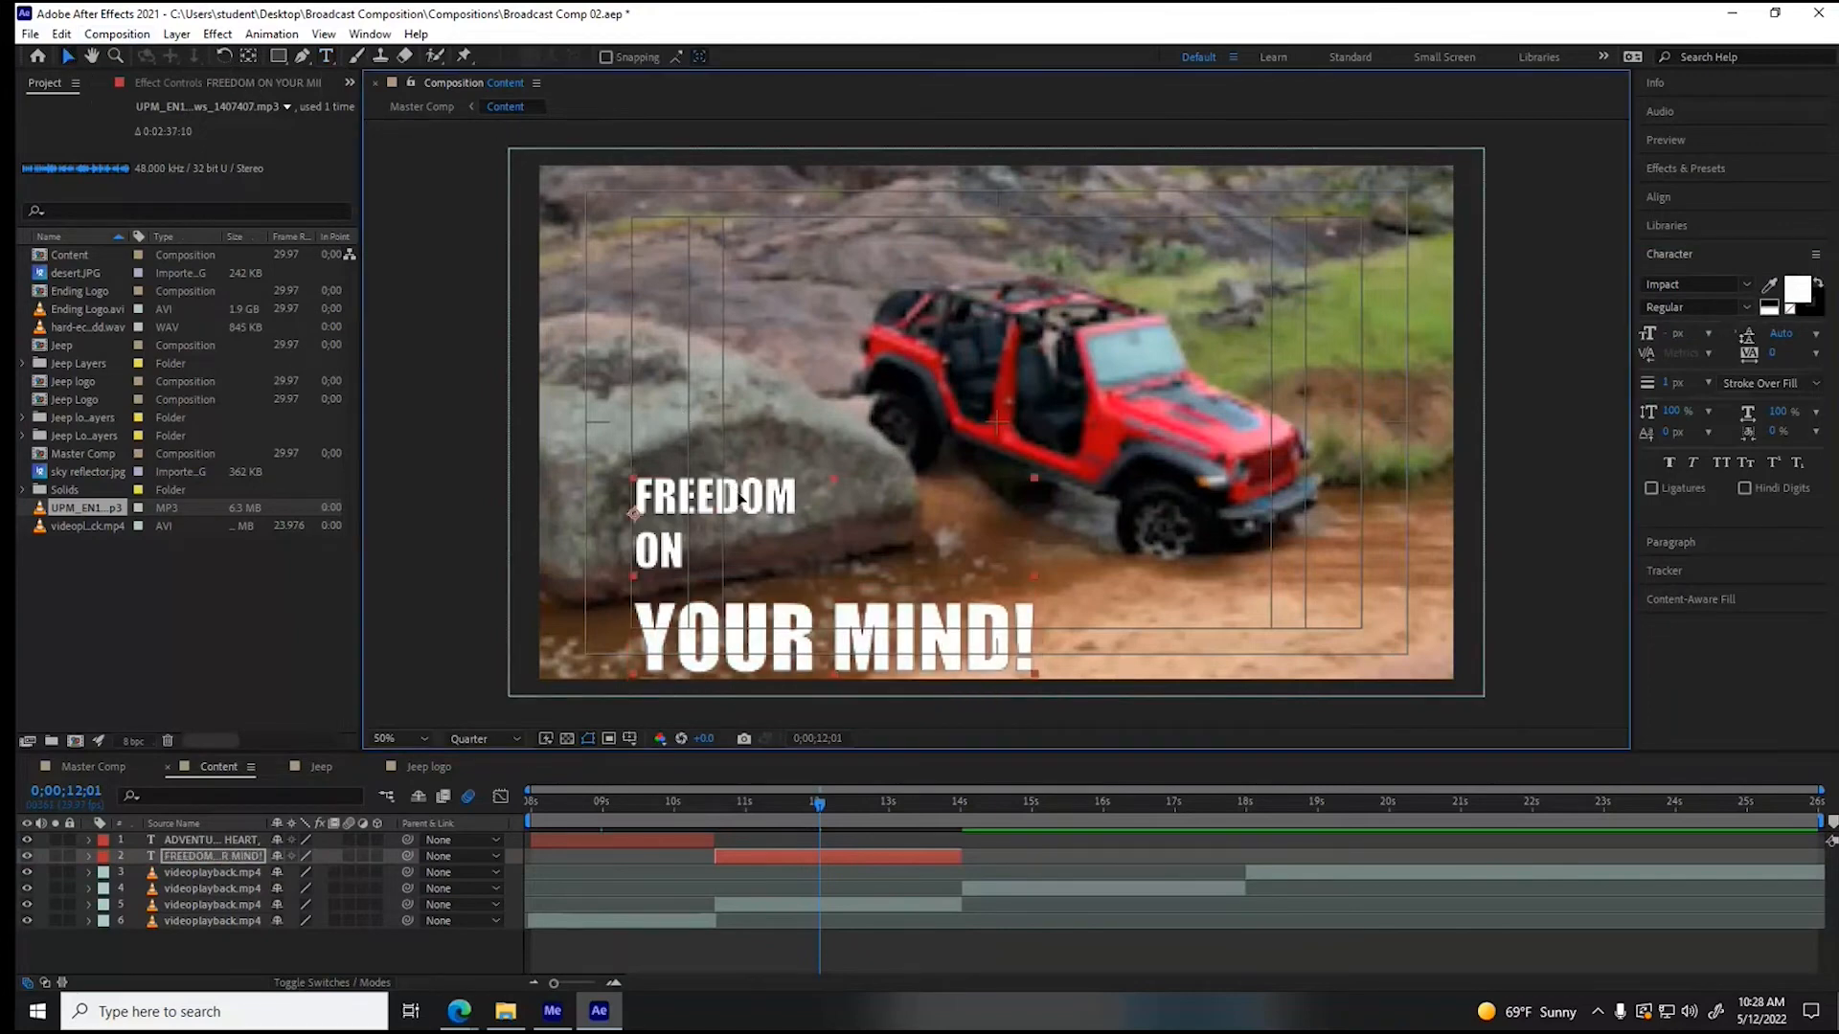
drag(742, 493, 739, 450)
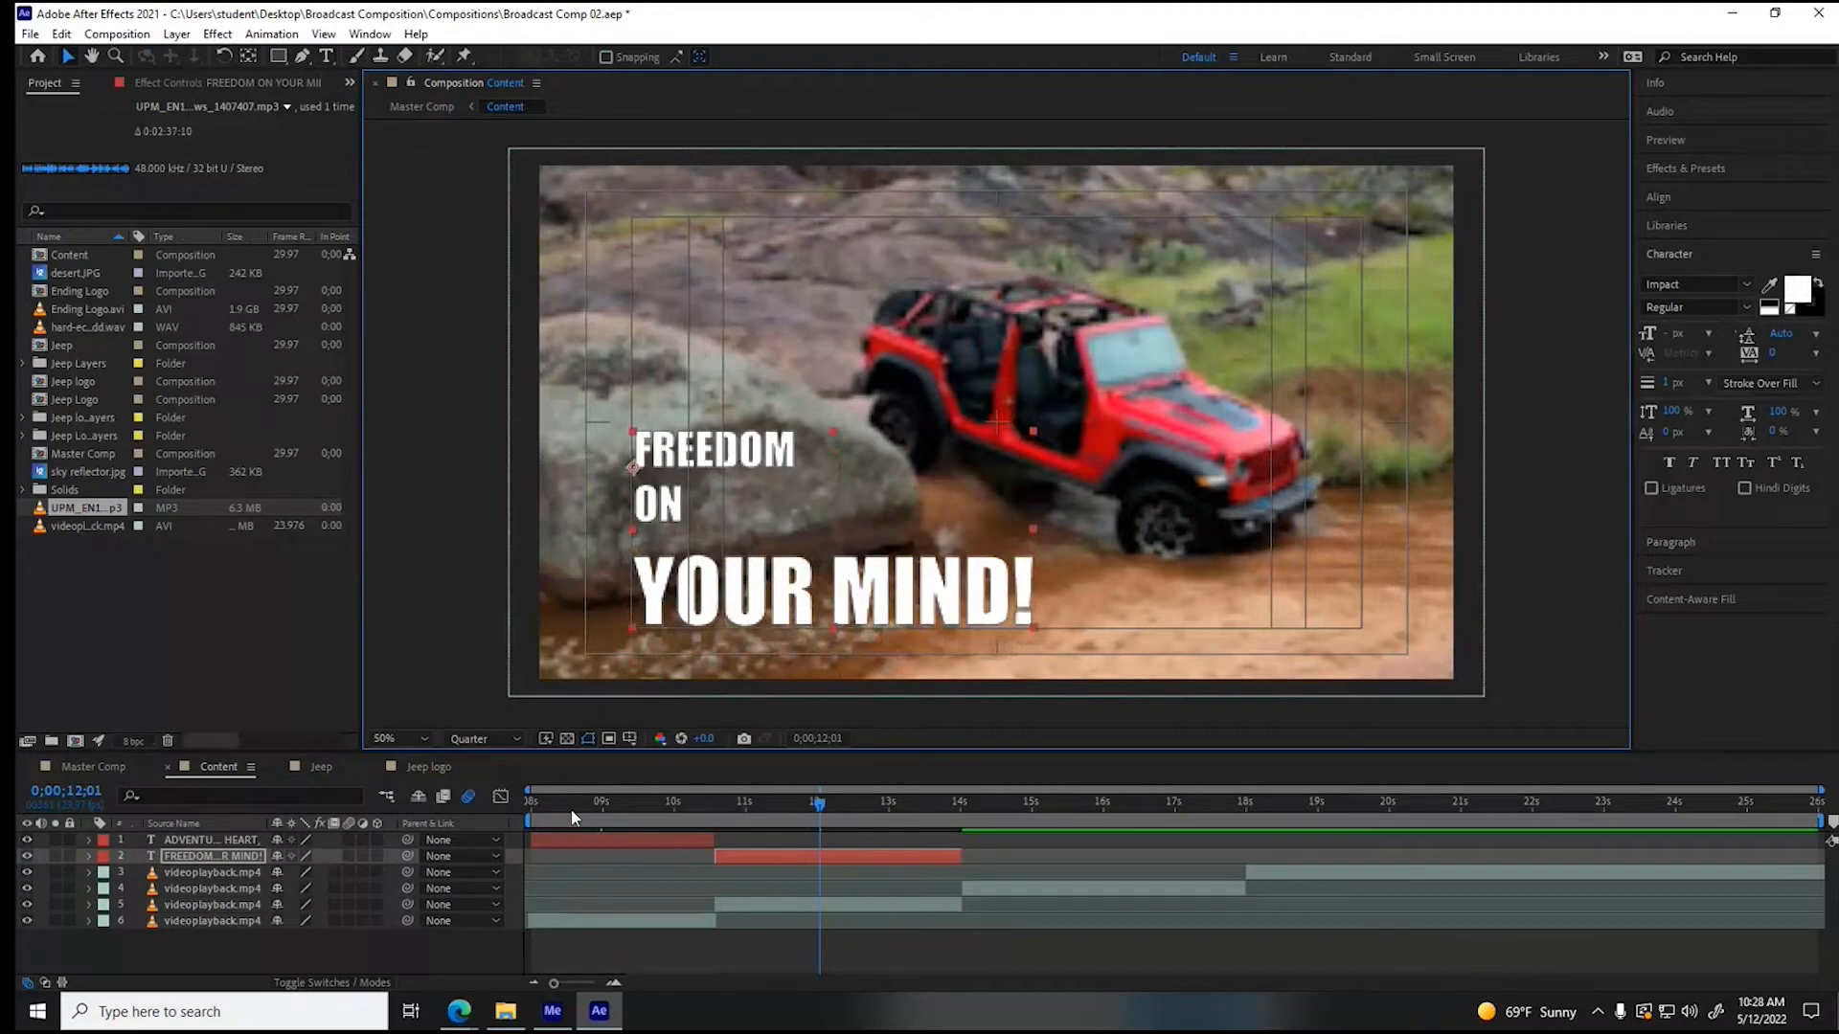
key(space)
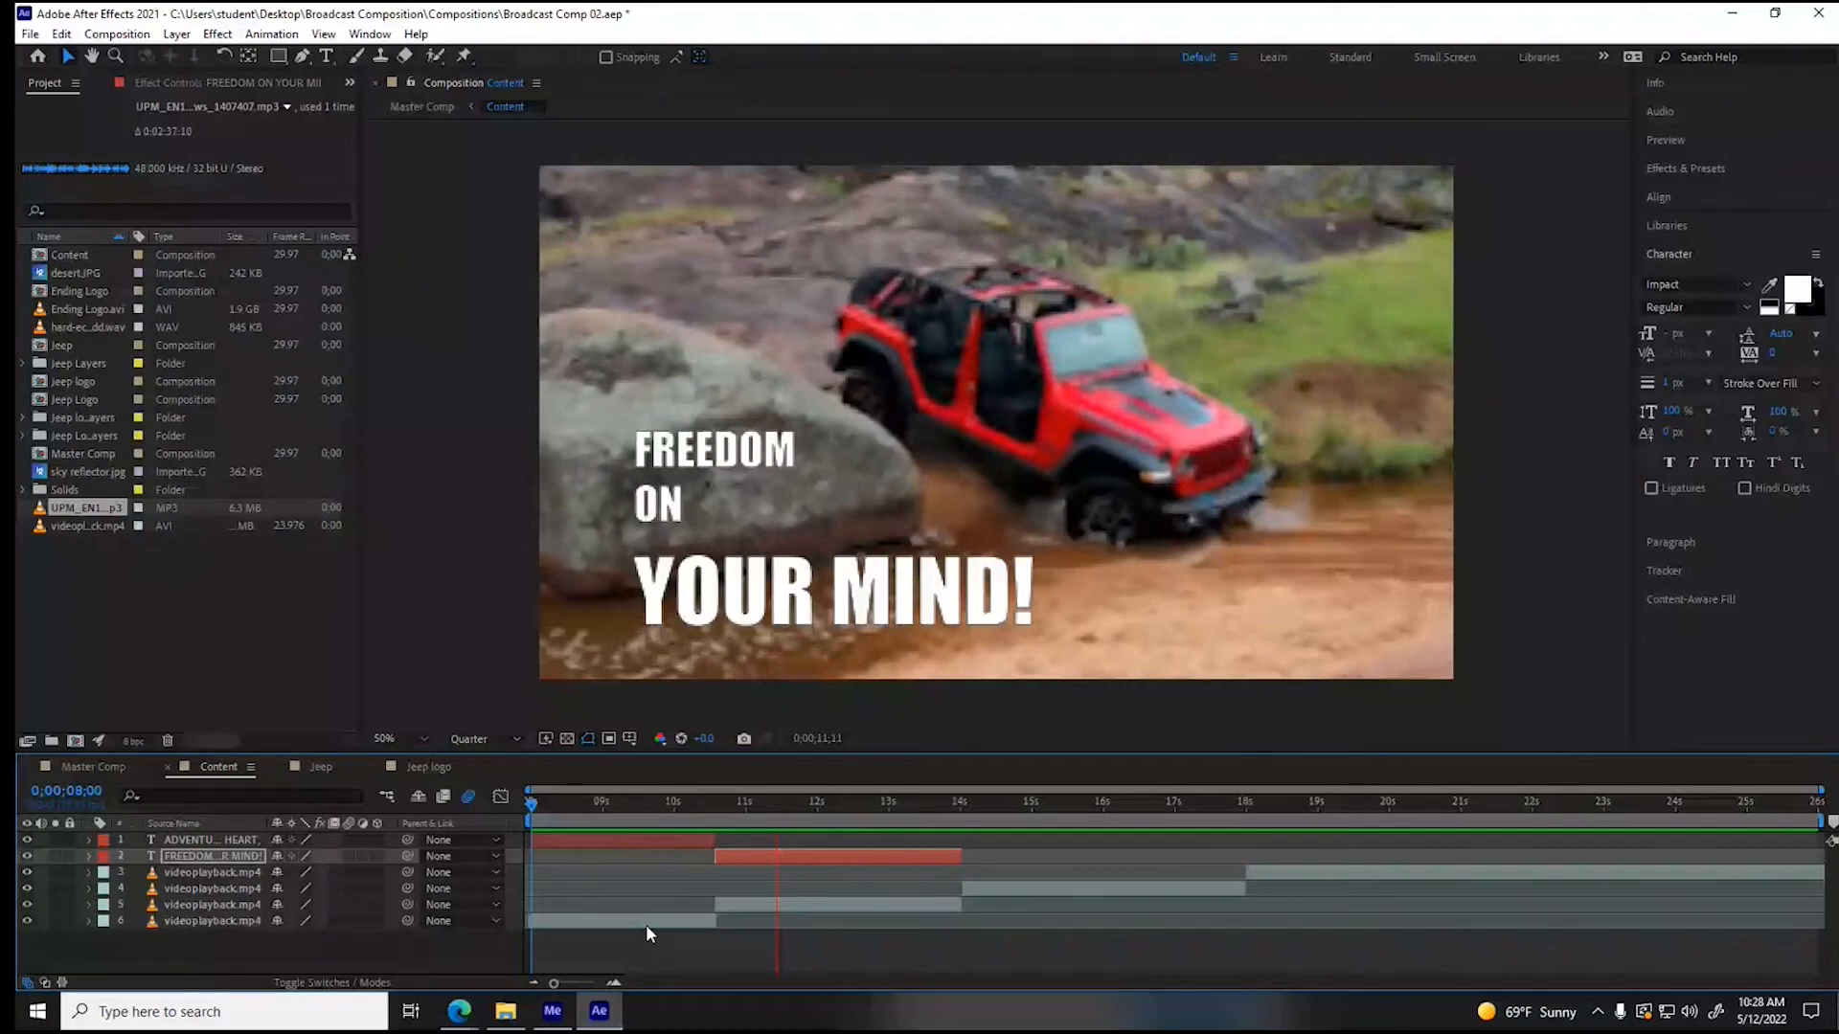
- Duplicate the second slogan layer, place one copy at the start of the next Jeep clip at 14 s, and shorten it to end at 16 s
key(ctrl+d)
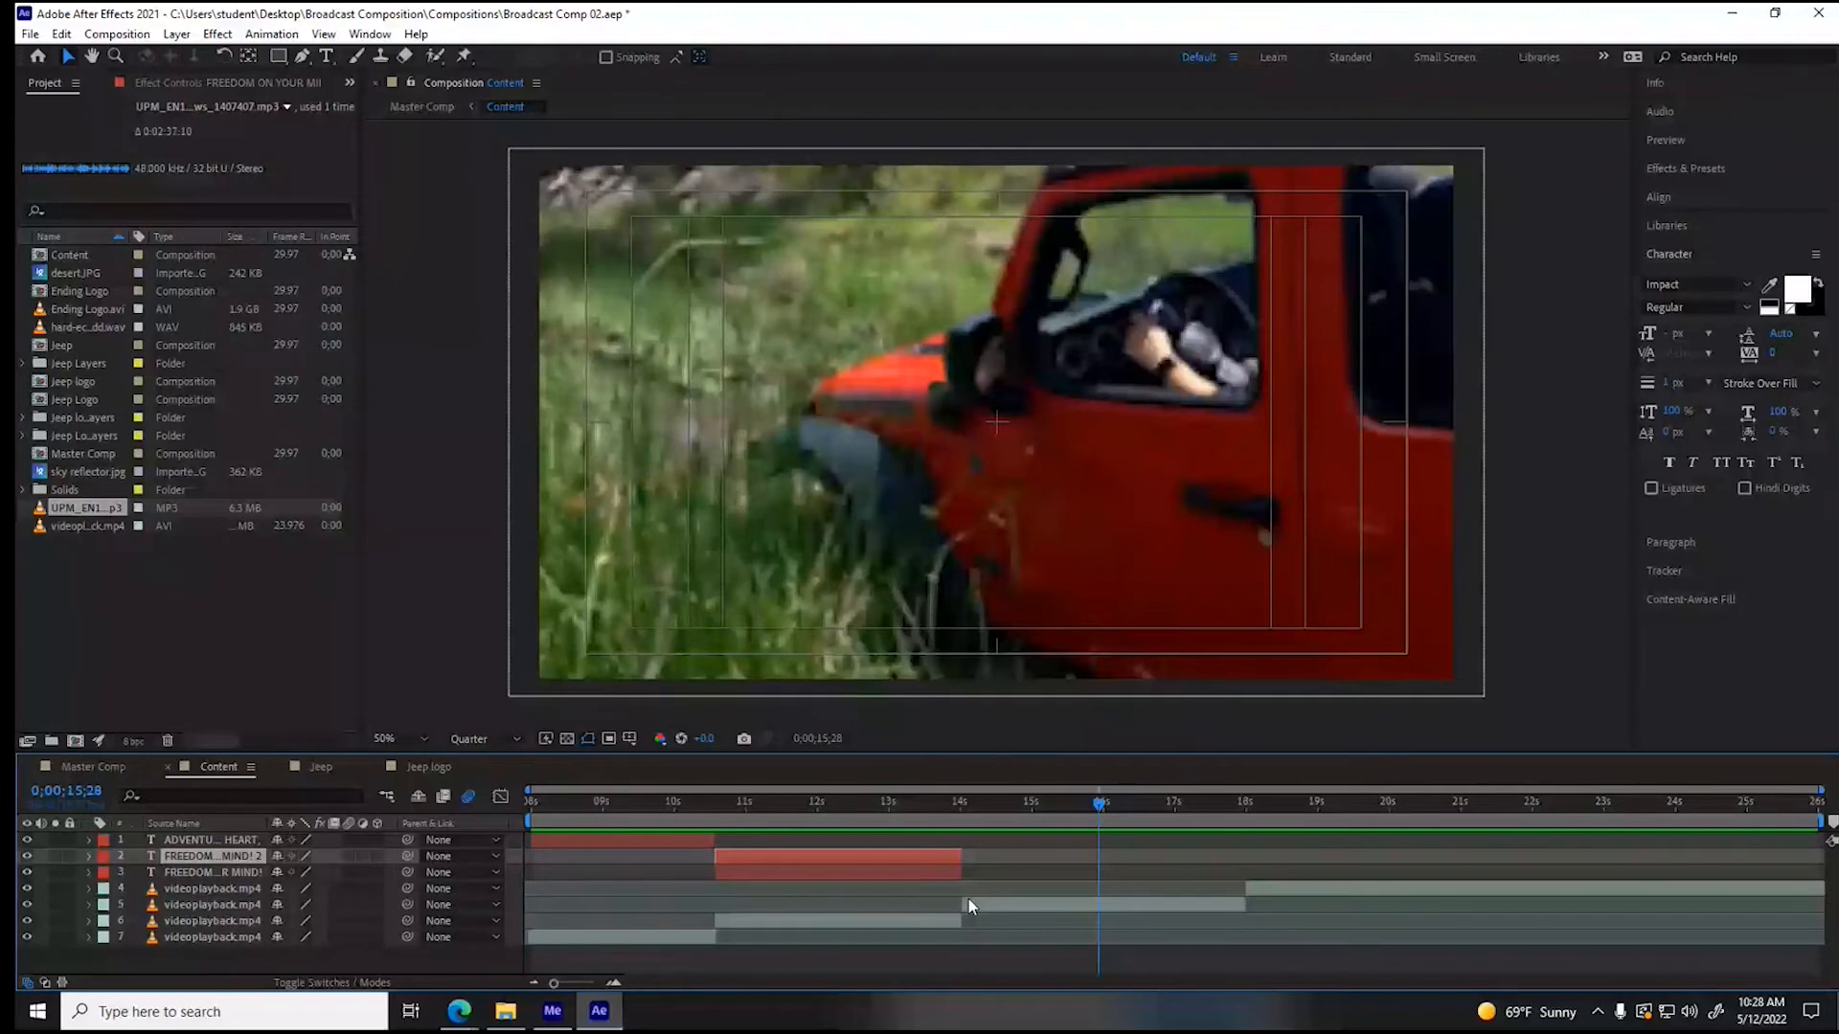
drag(880, 873, 1125, 887)
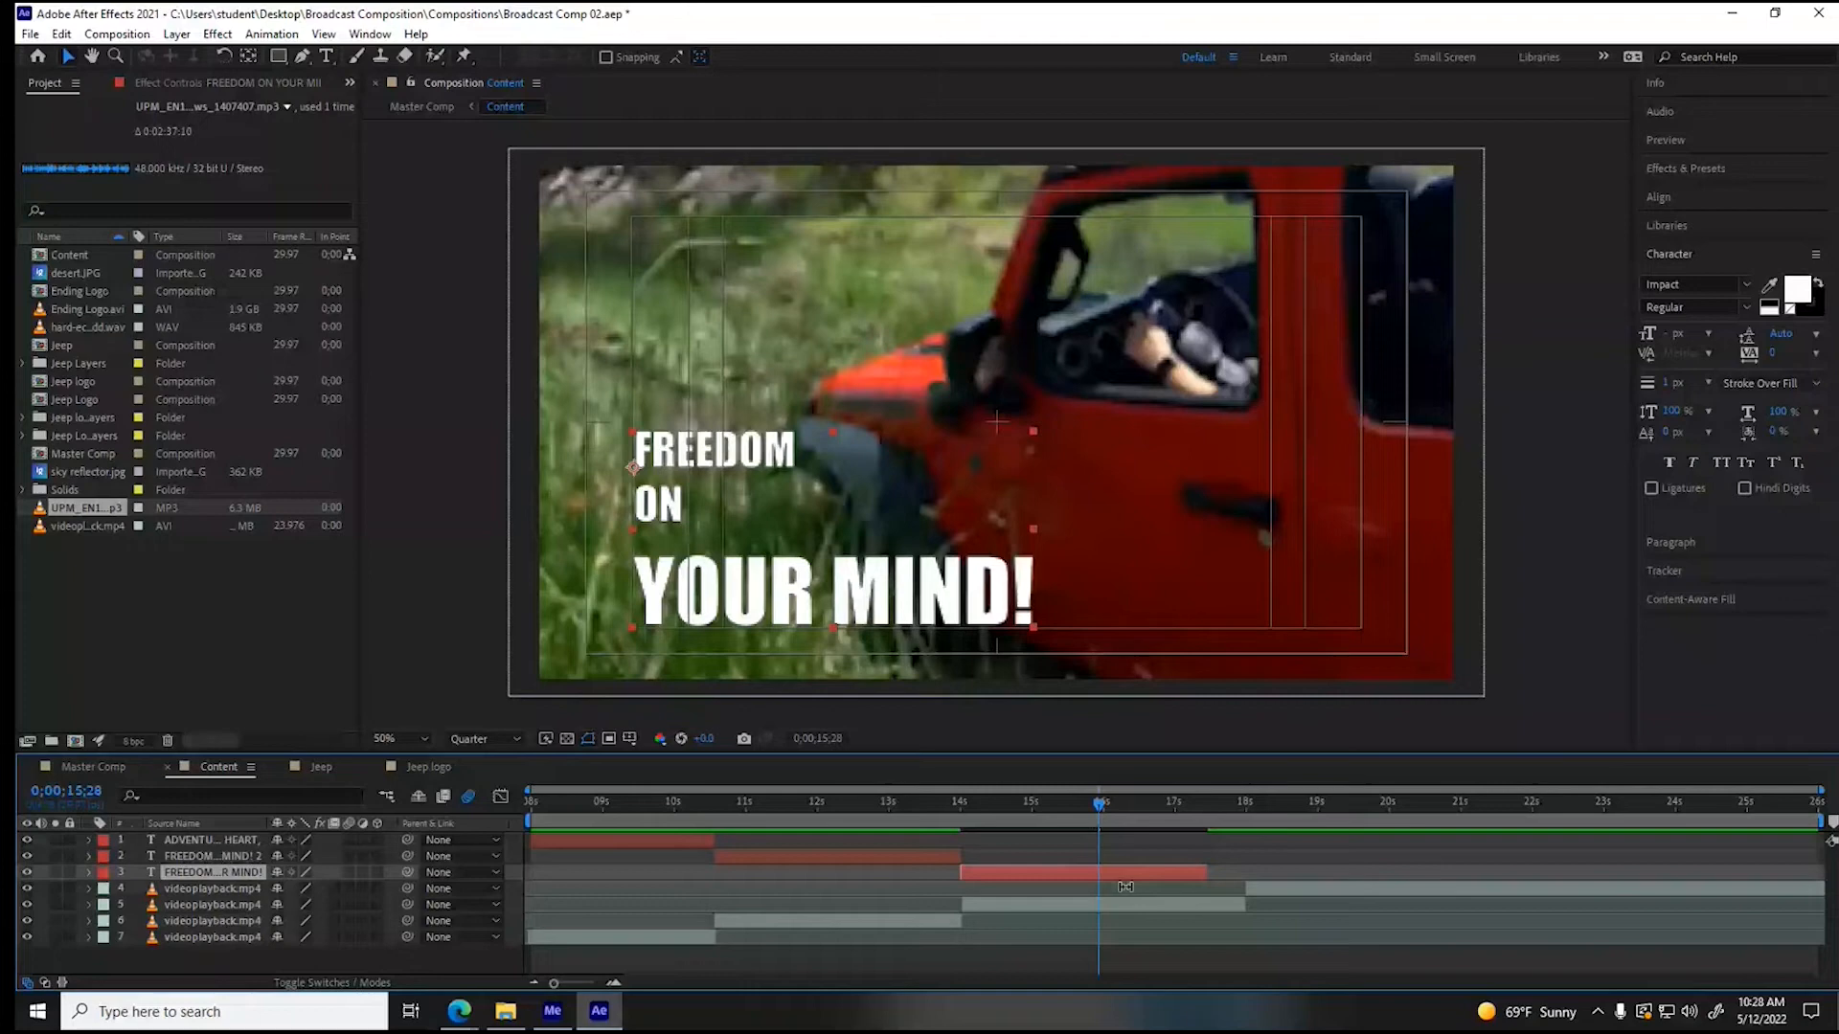
key(u)
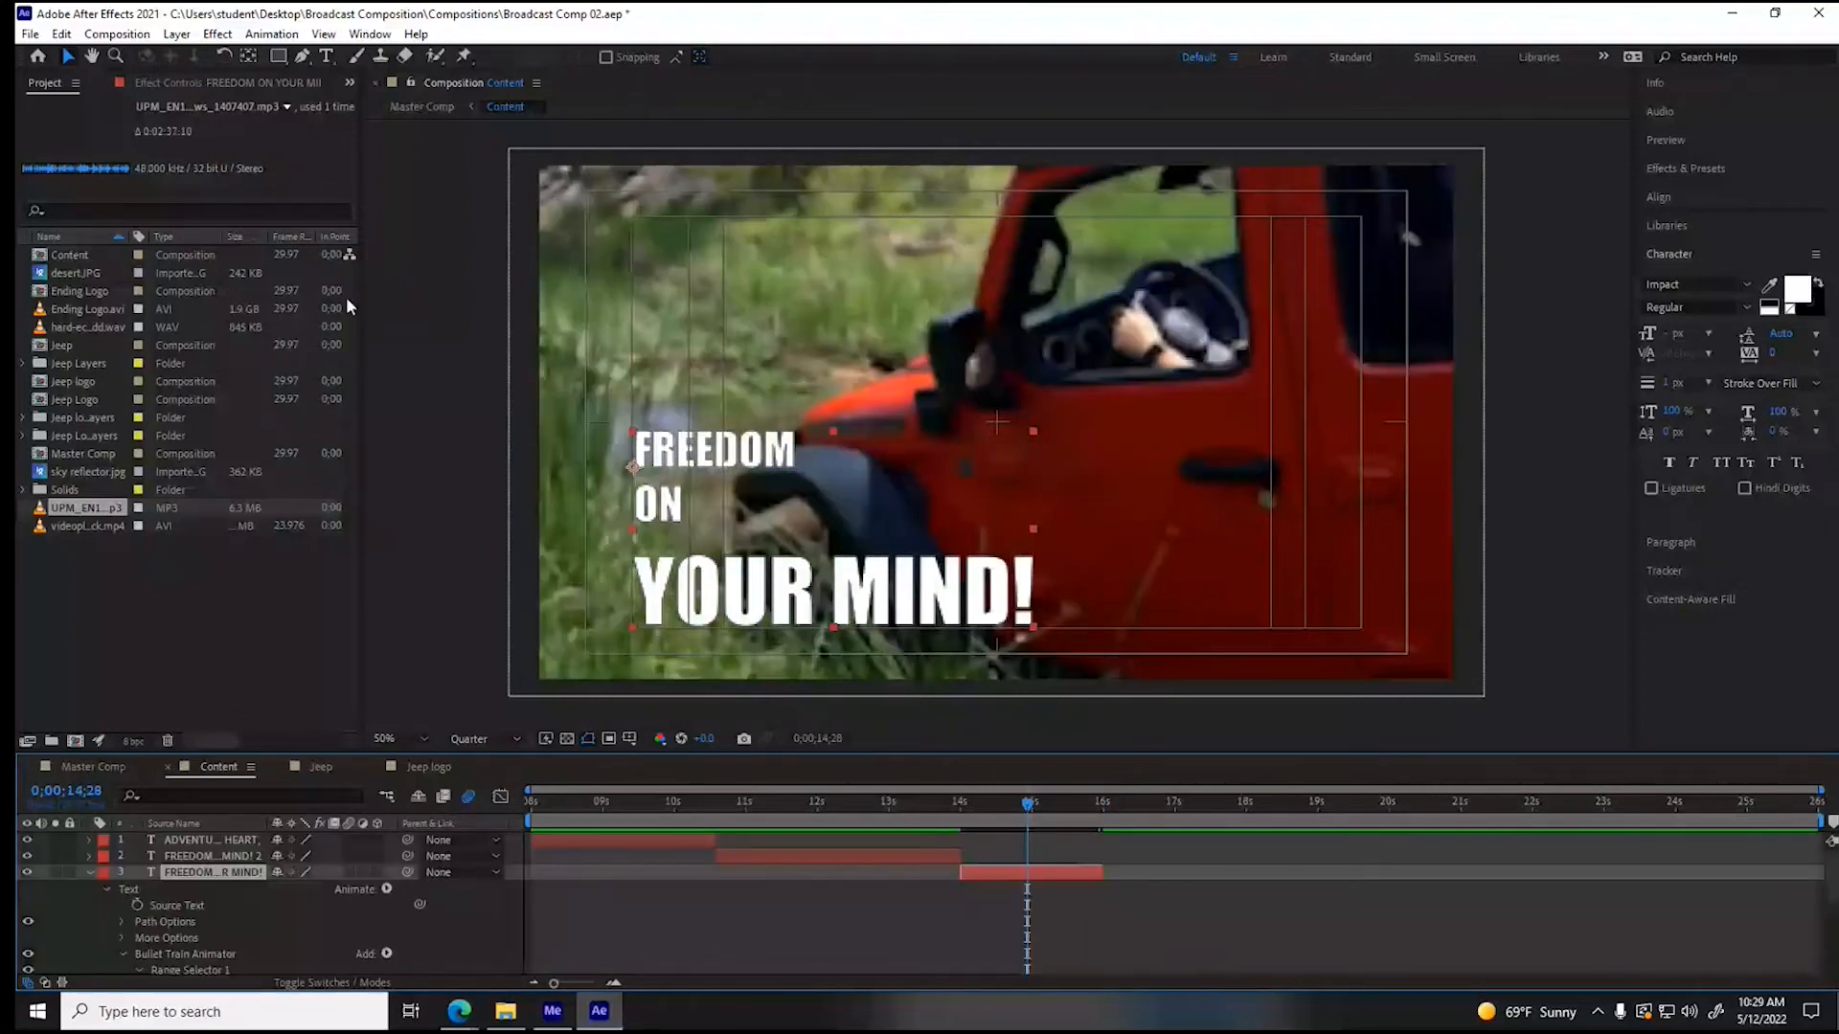
- Check the Jeep ad's wording in the browser, and replace the shifted copy's text with "LEAD THE WAY EVERYWHERE" in After Effects
click(463, 1018)
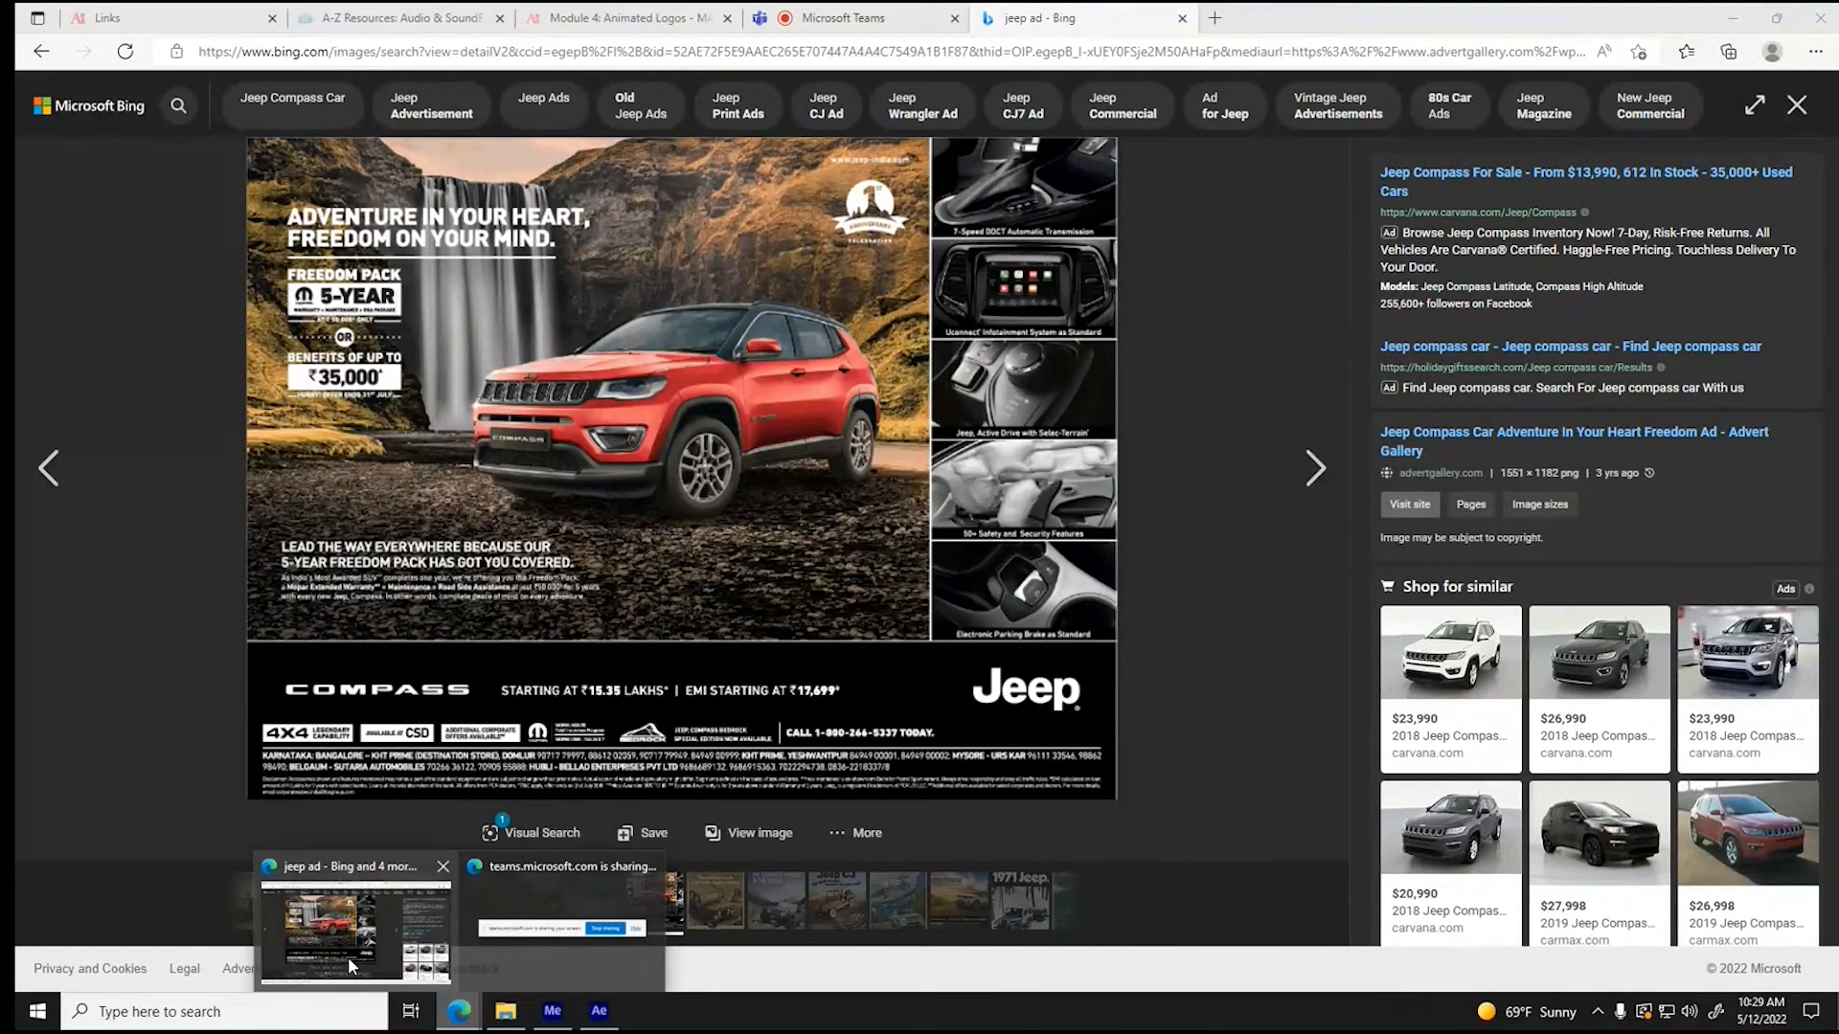
click(600, 1013)
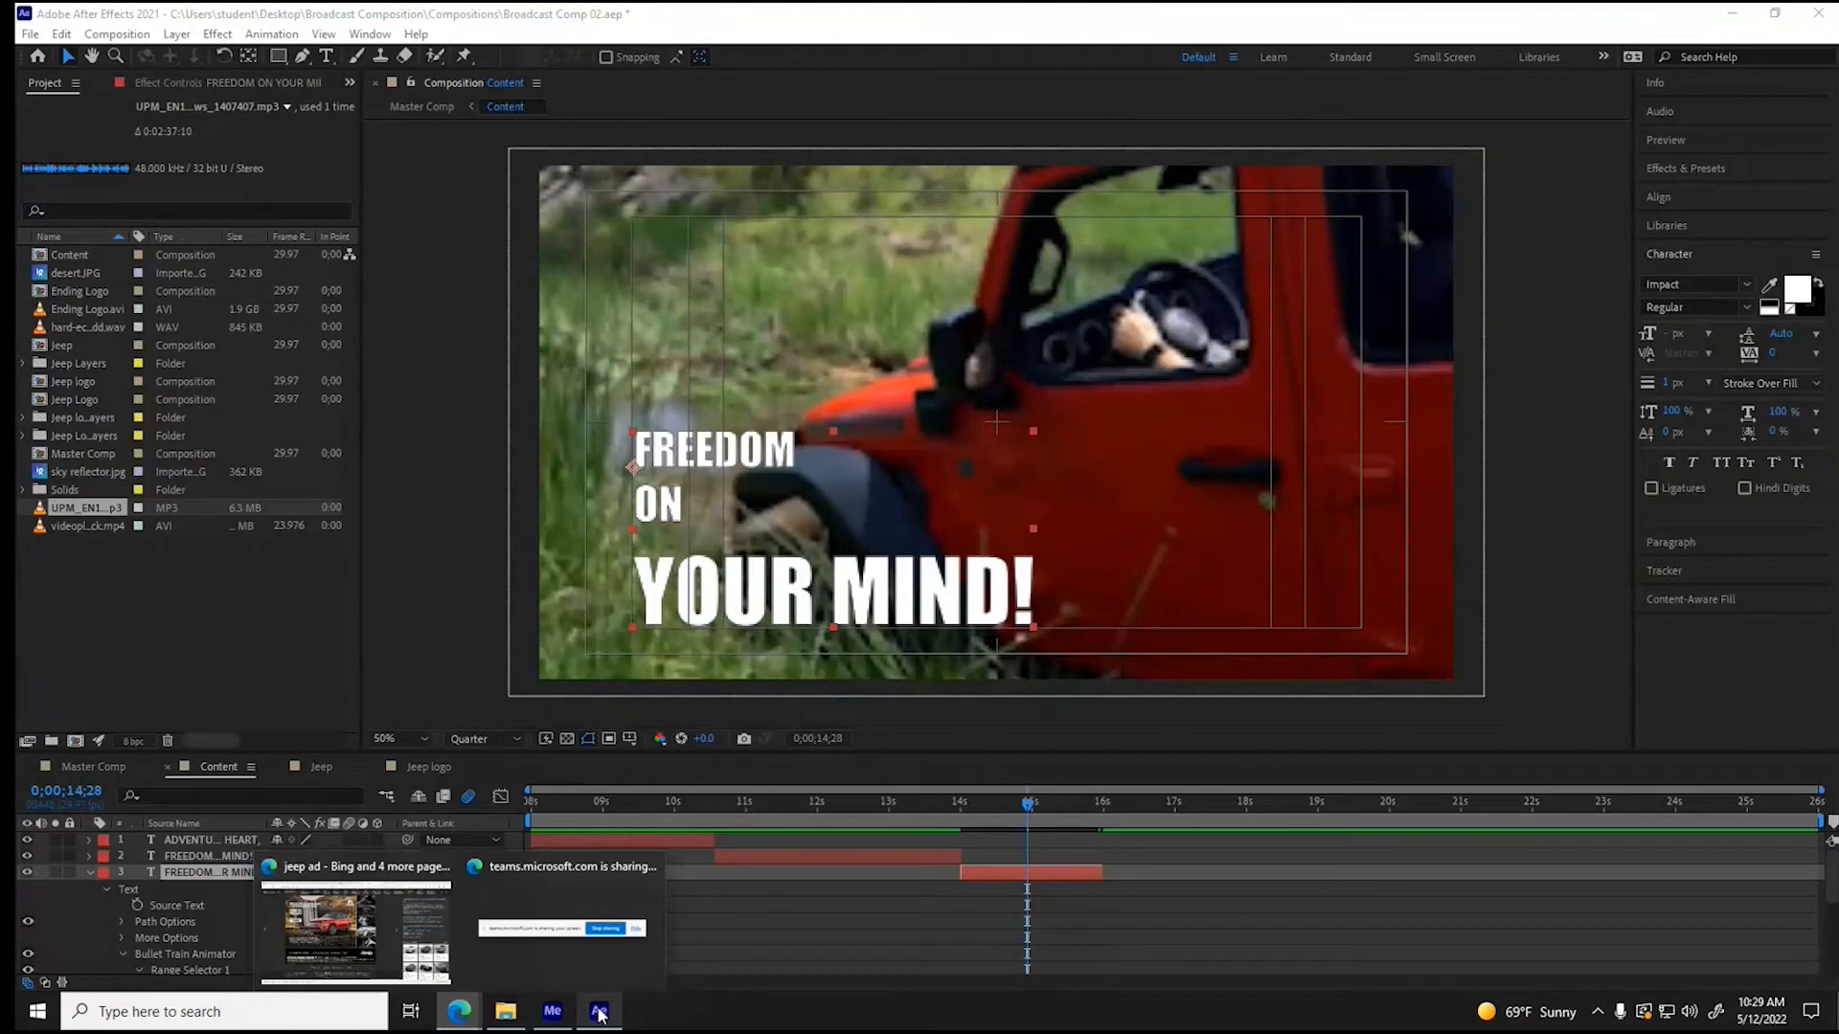
click(698, 469)
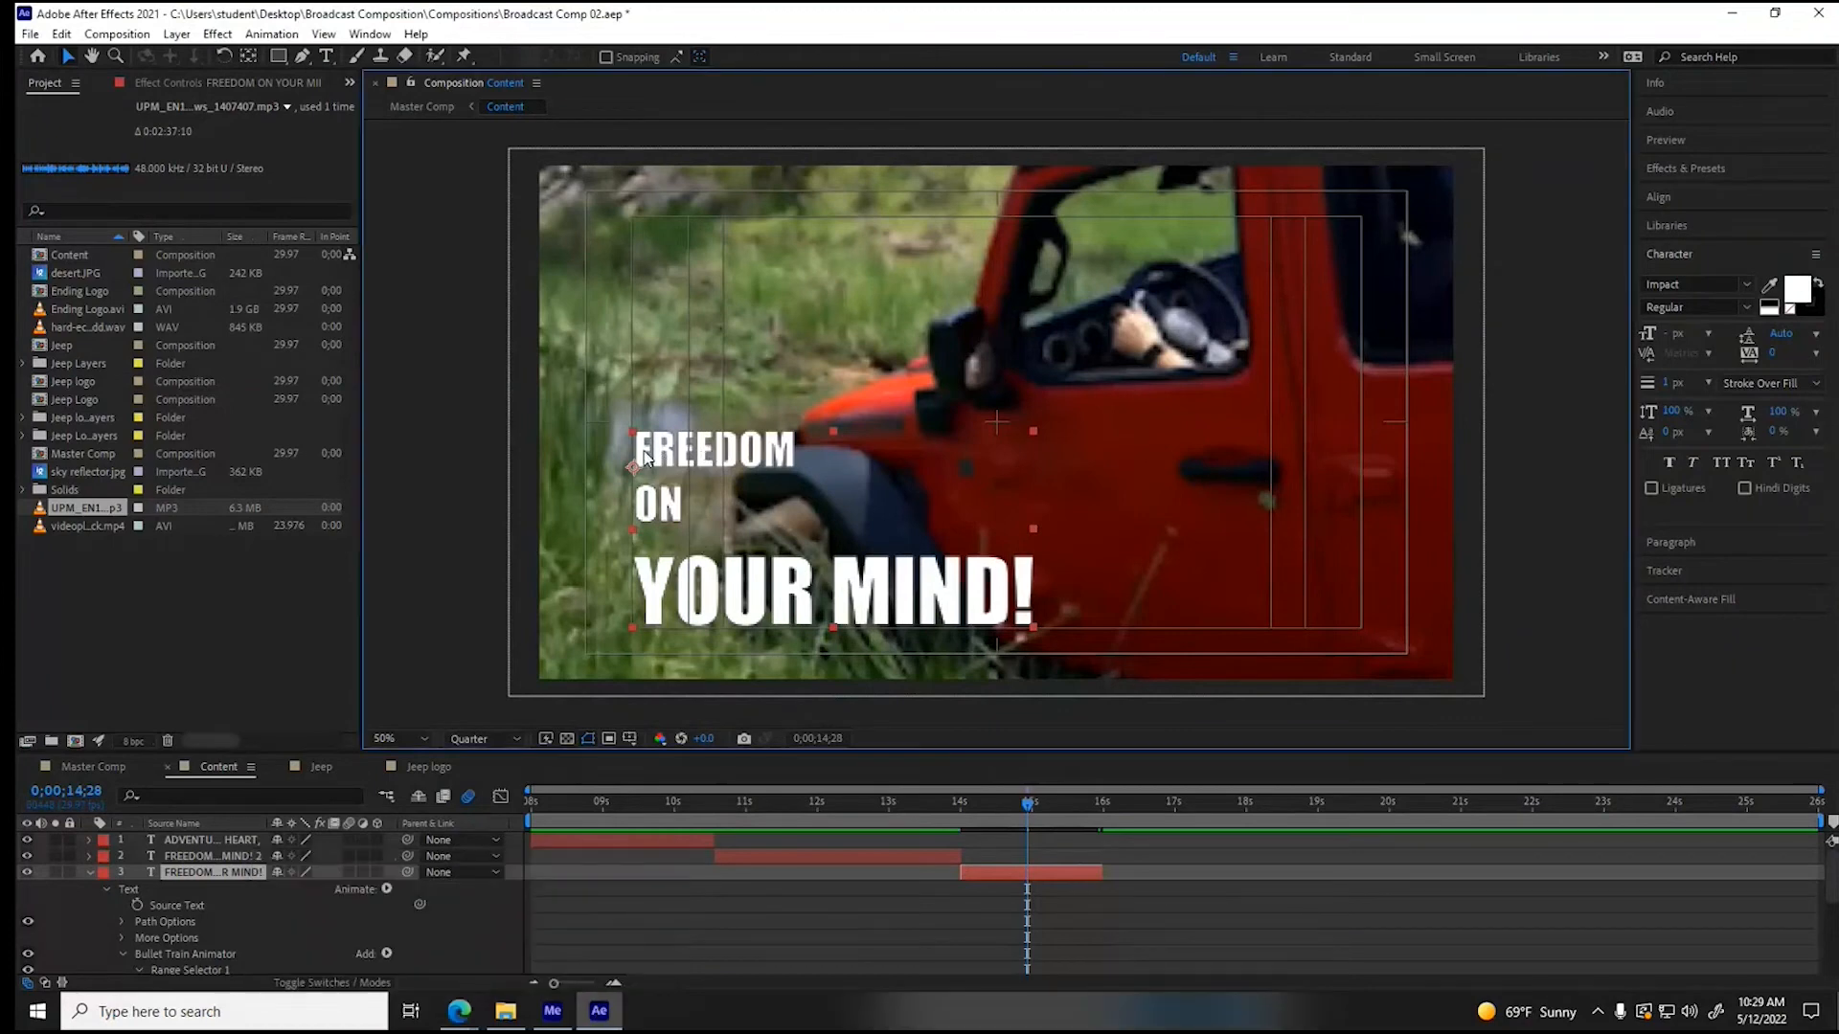
click(325, 54)
click(735, 458)
drag(735, 458, 1069, 568)
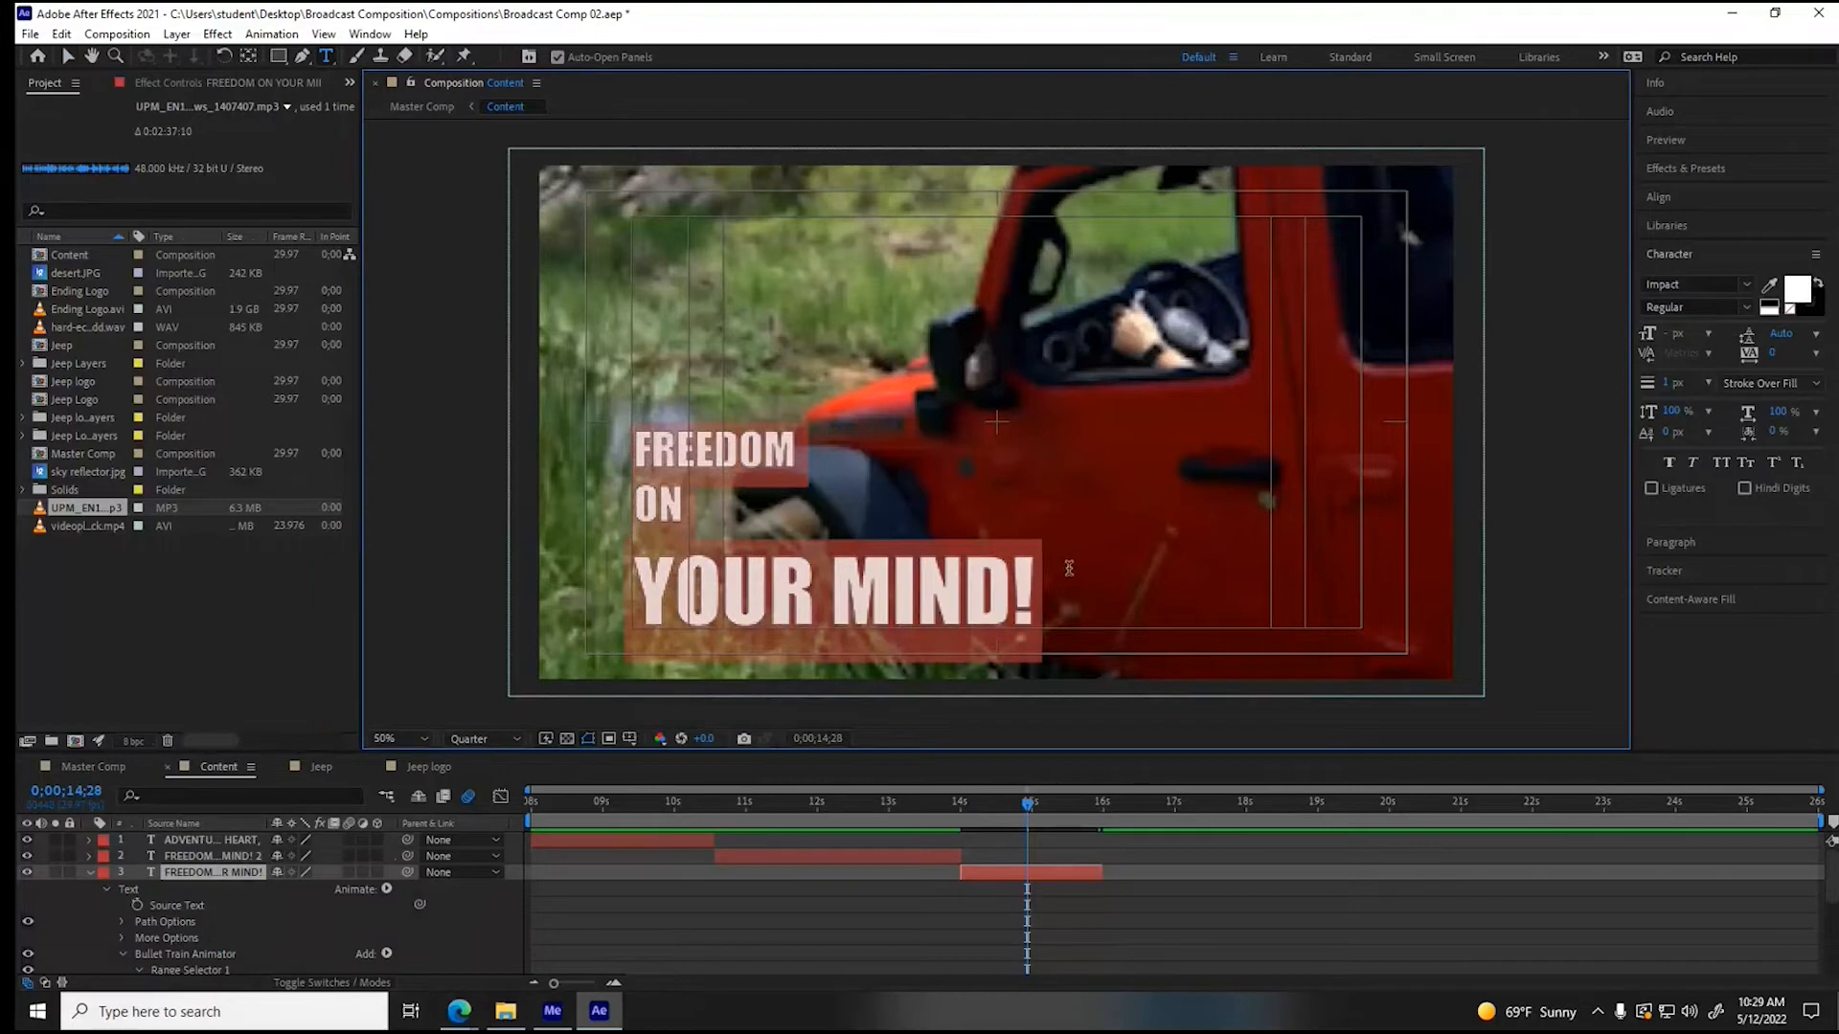
text(LEAD)
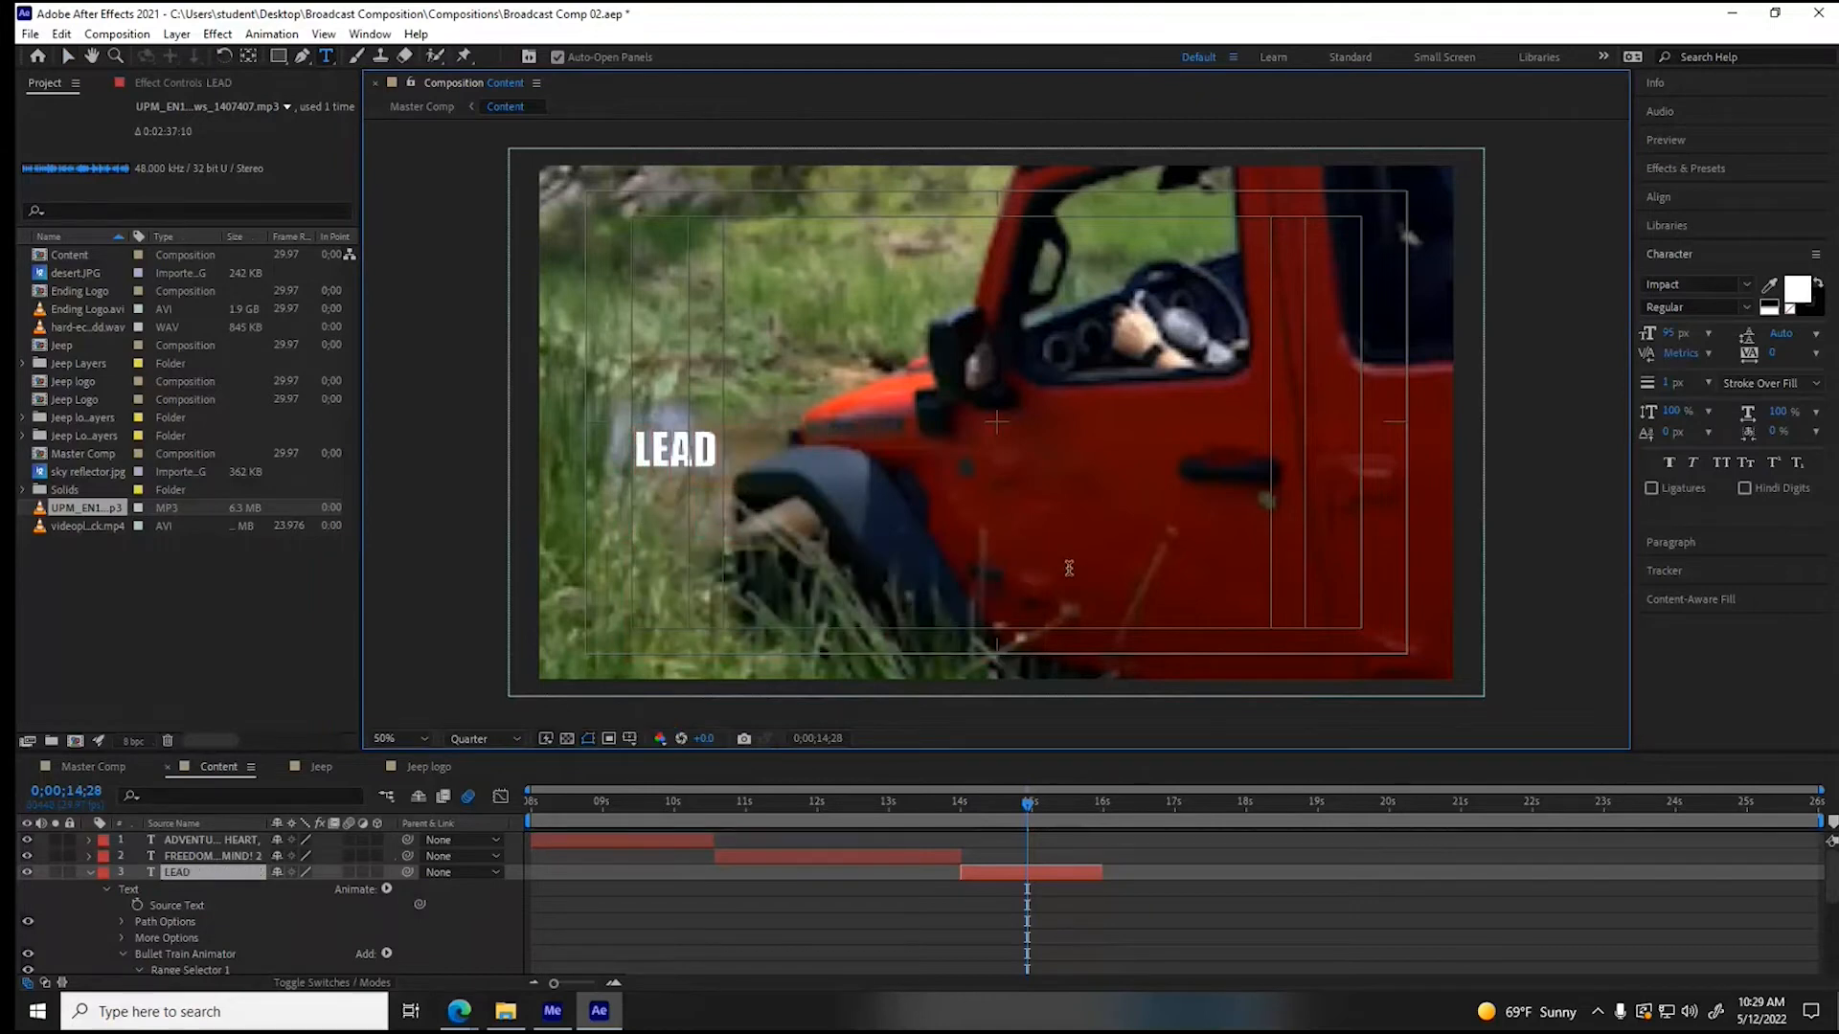
text( THE WAY EVERYWHERE)
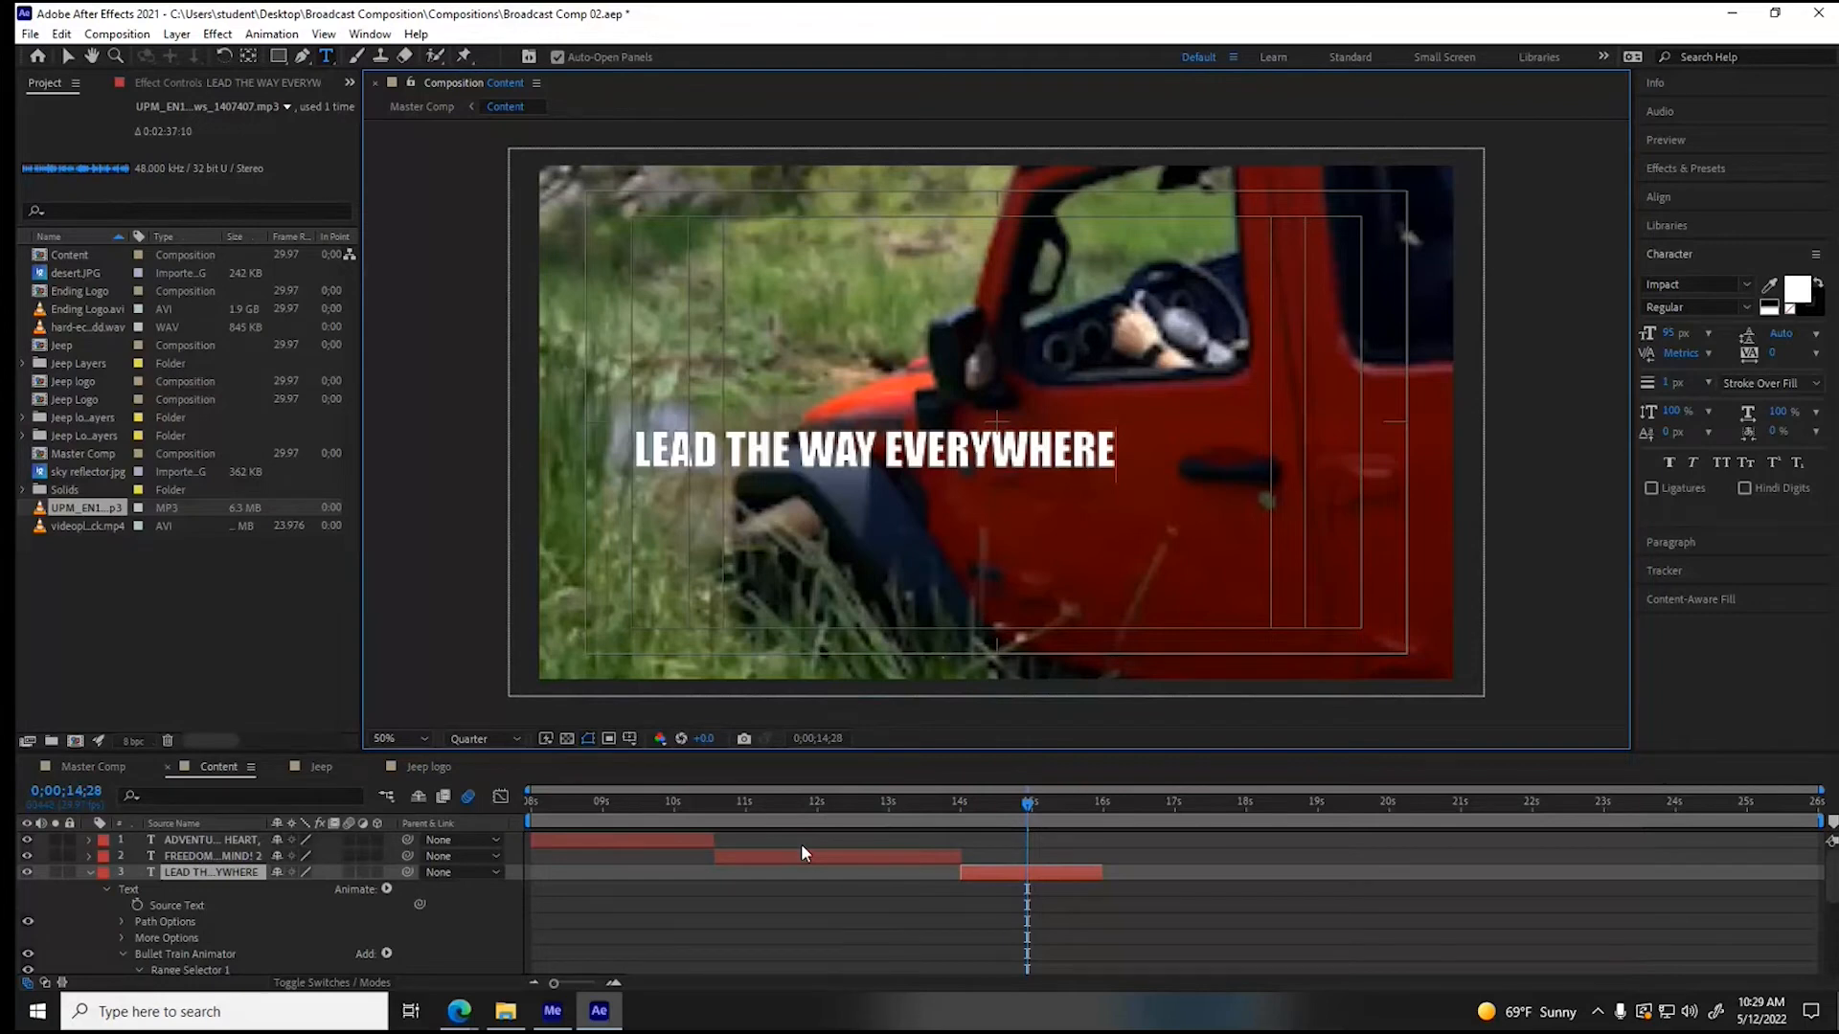
- Add a second line reading "BECAUSE OUR 5-YEAR FREEDOM PACK" to the third slogan, following the ad
click(459, 1010)
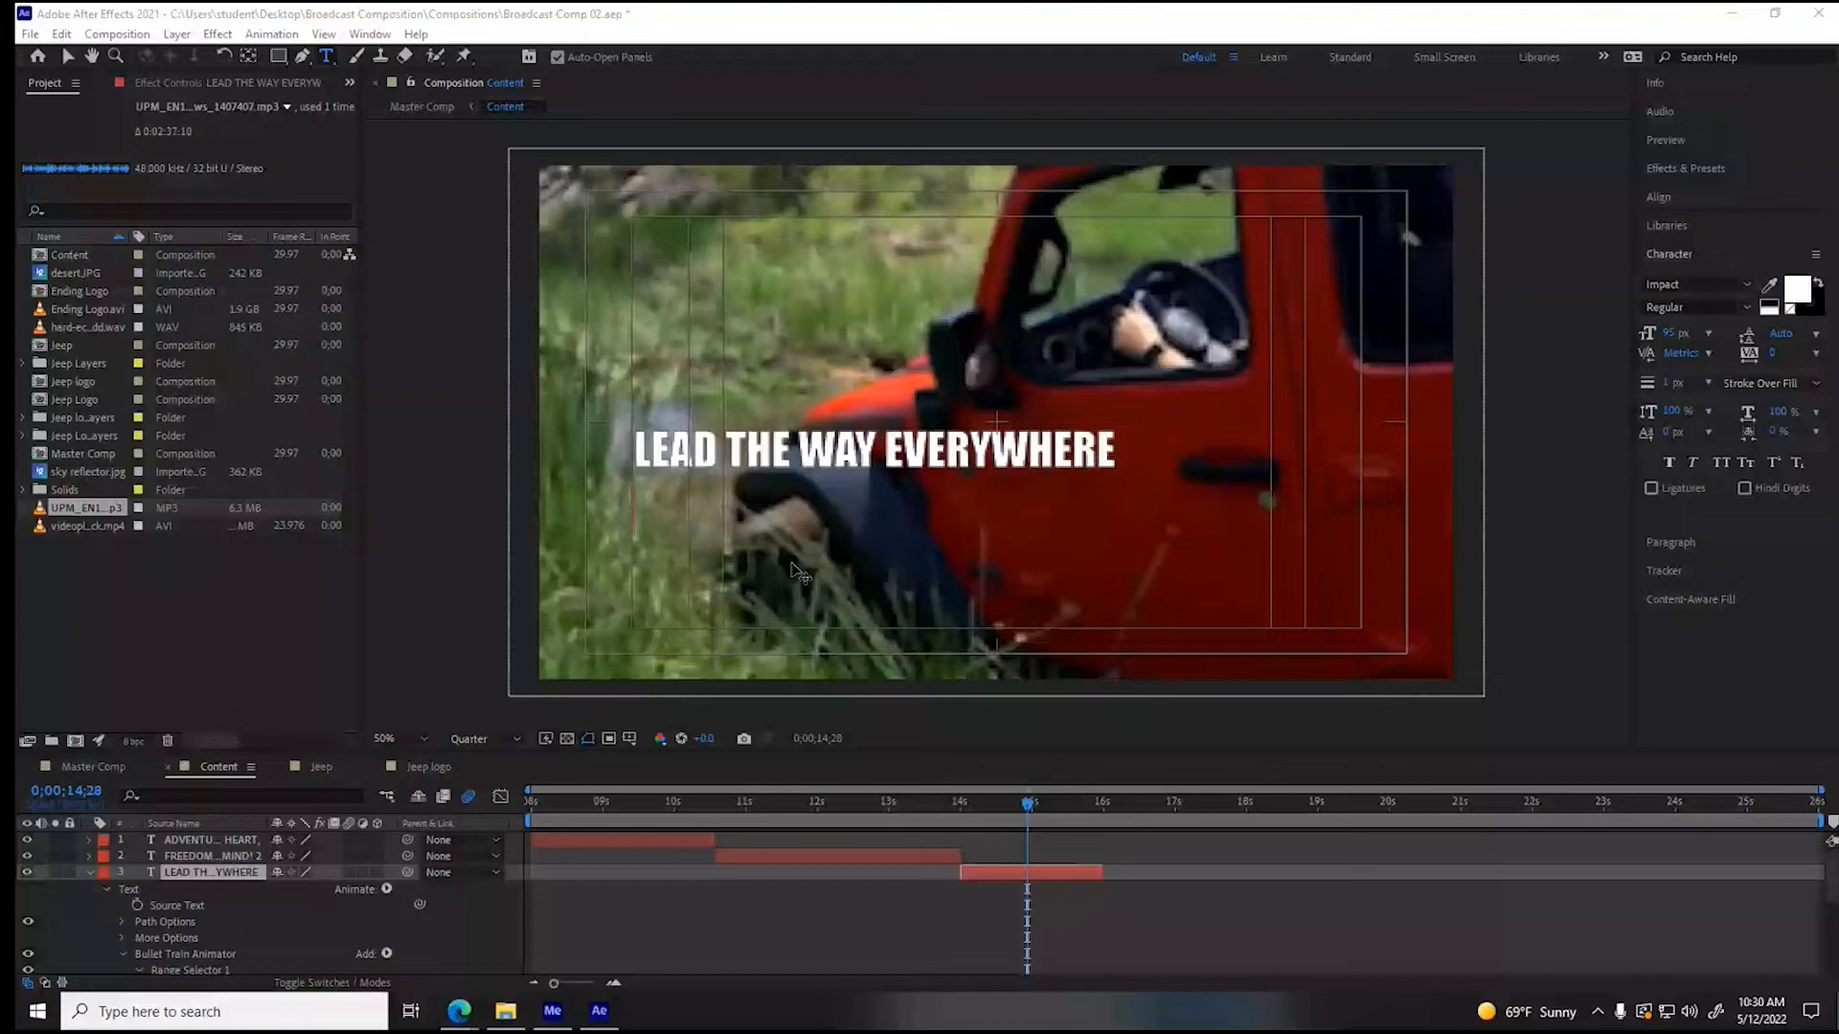
click(1056, 474)
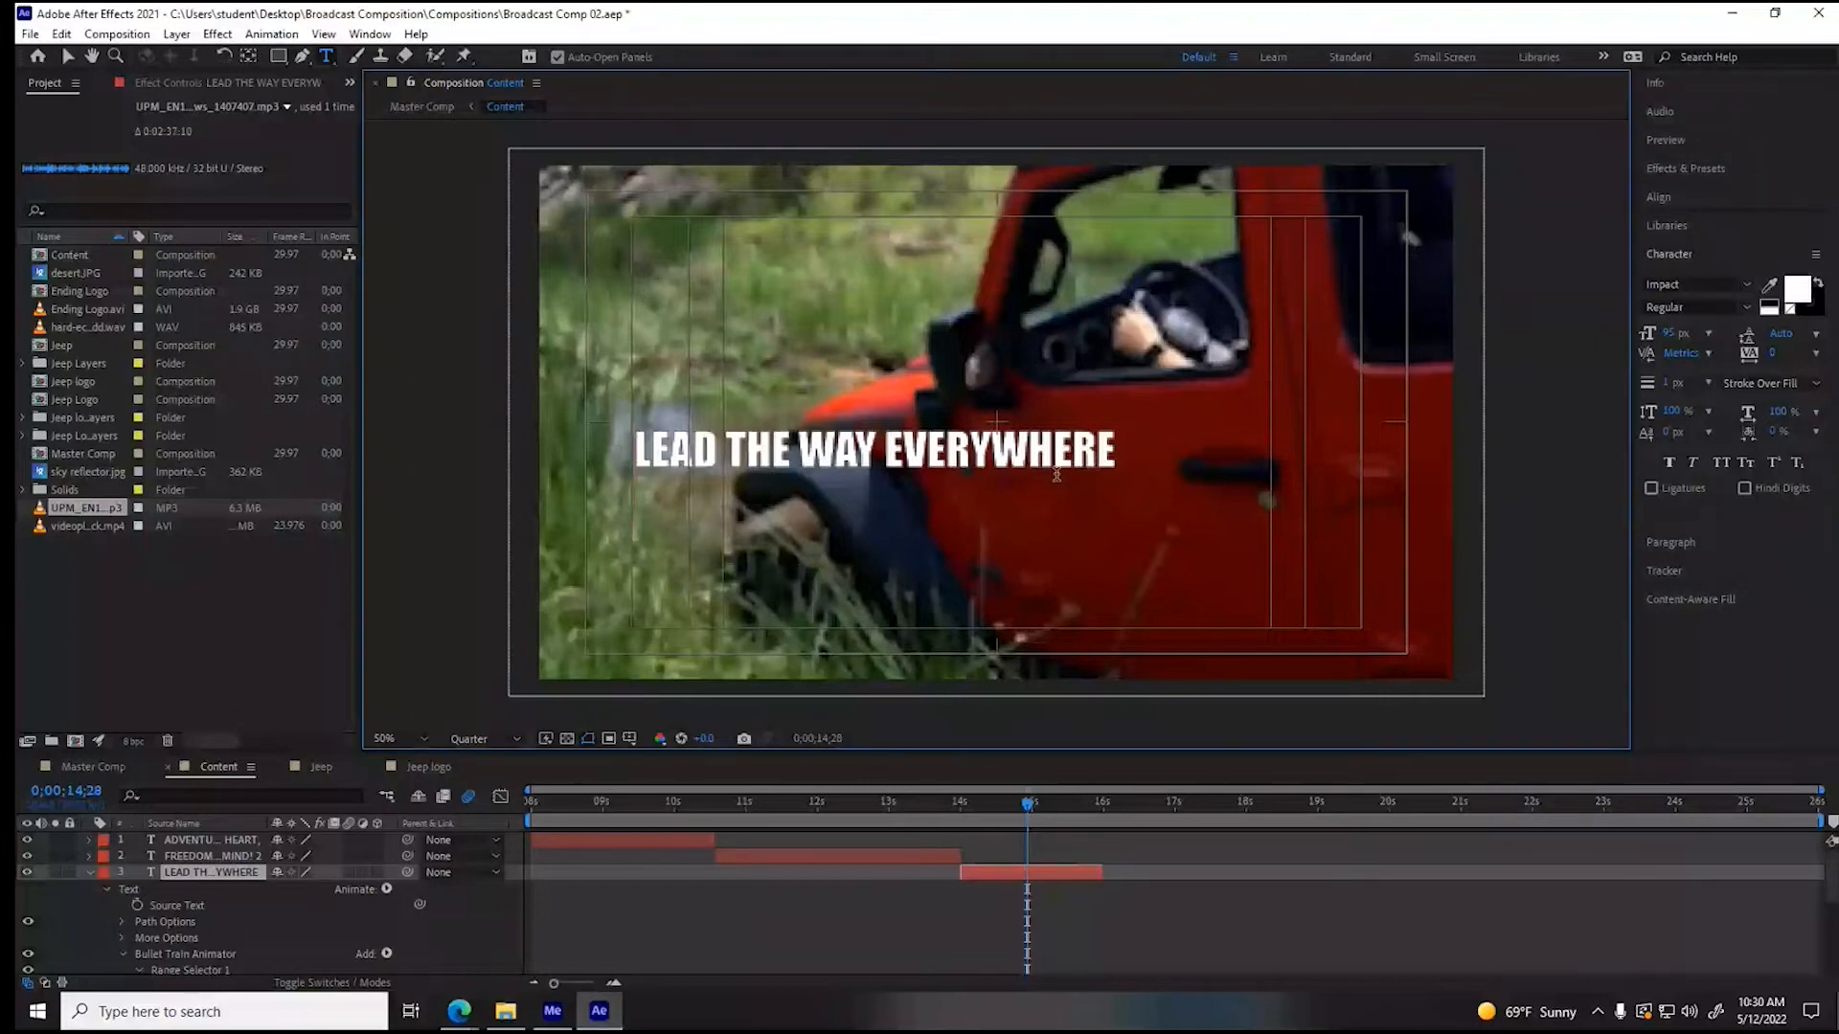
key(Return)
text(BEAC)
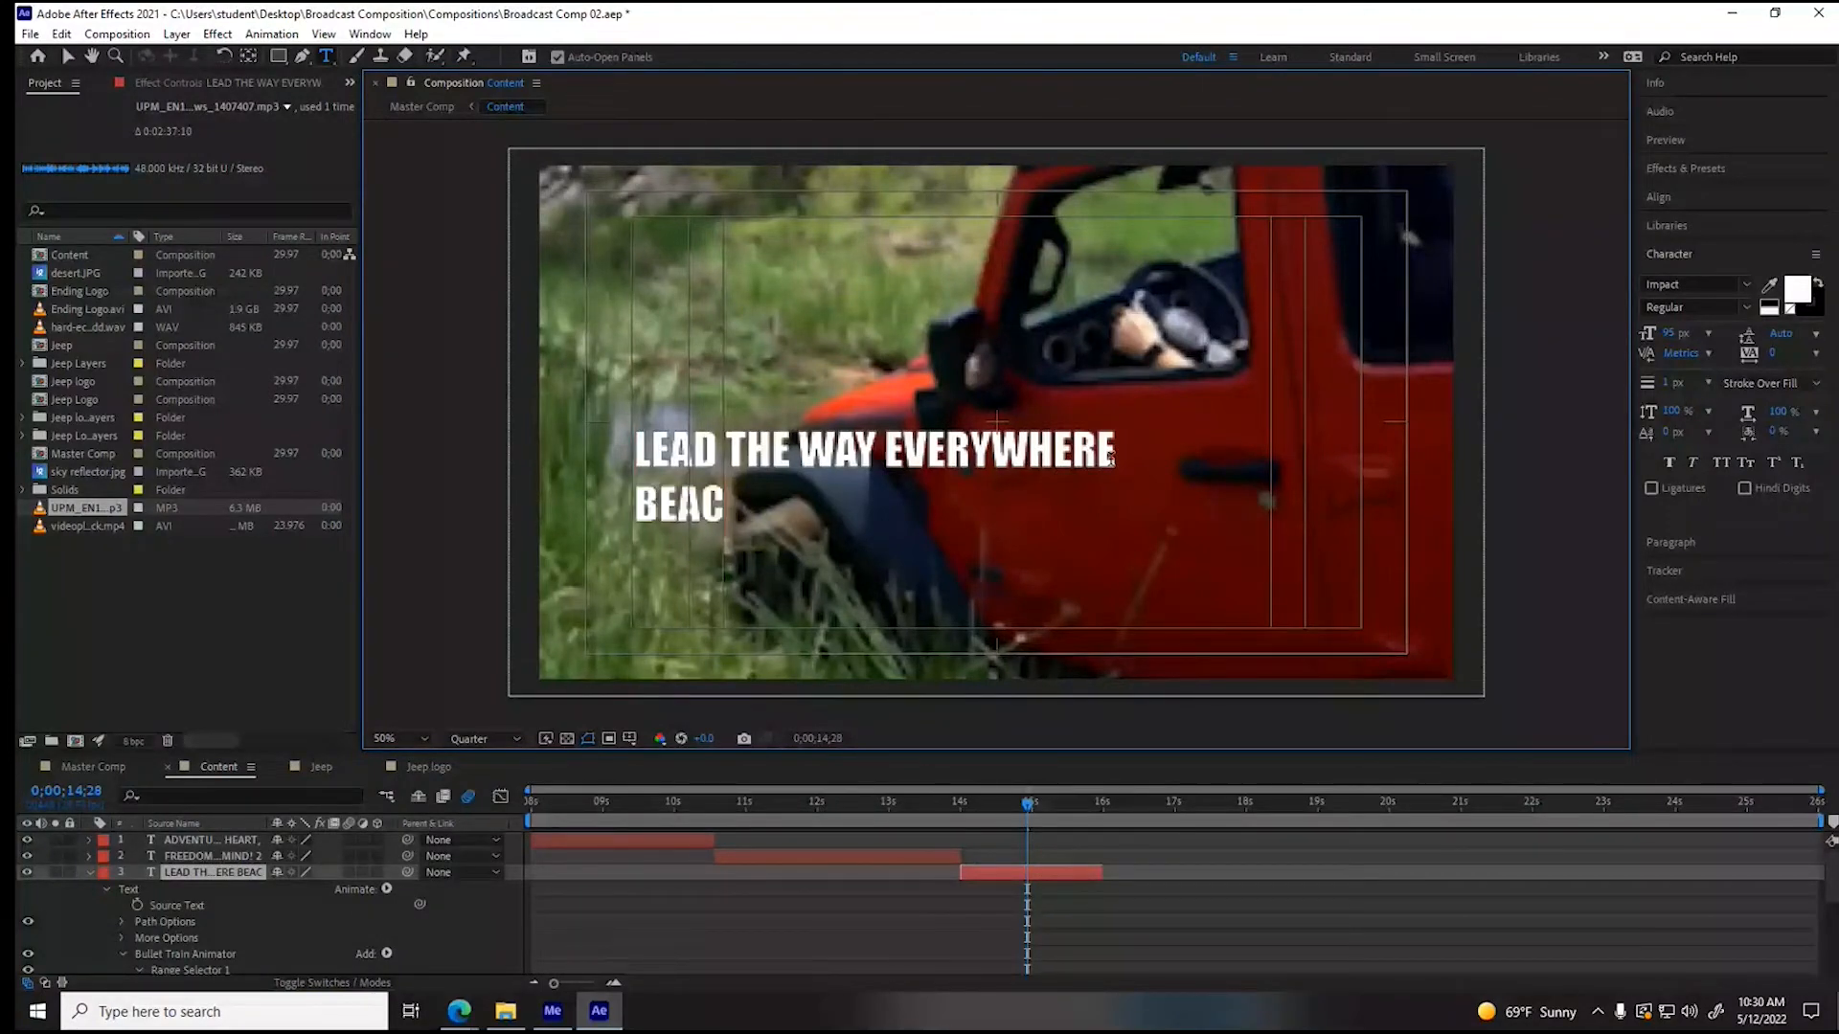
key(BackSpace)
key(BackSpace)
text(CAUSE)
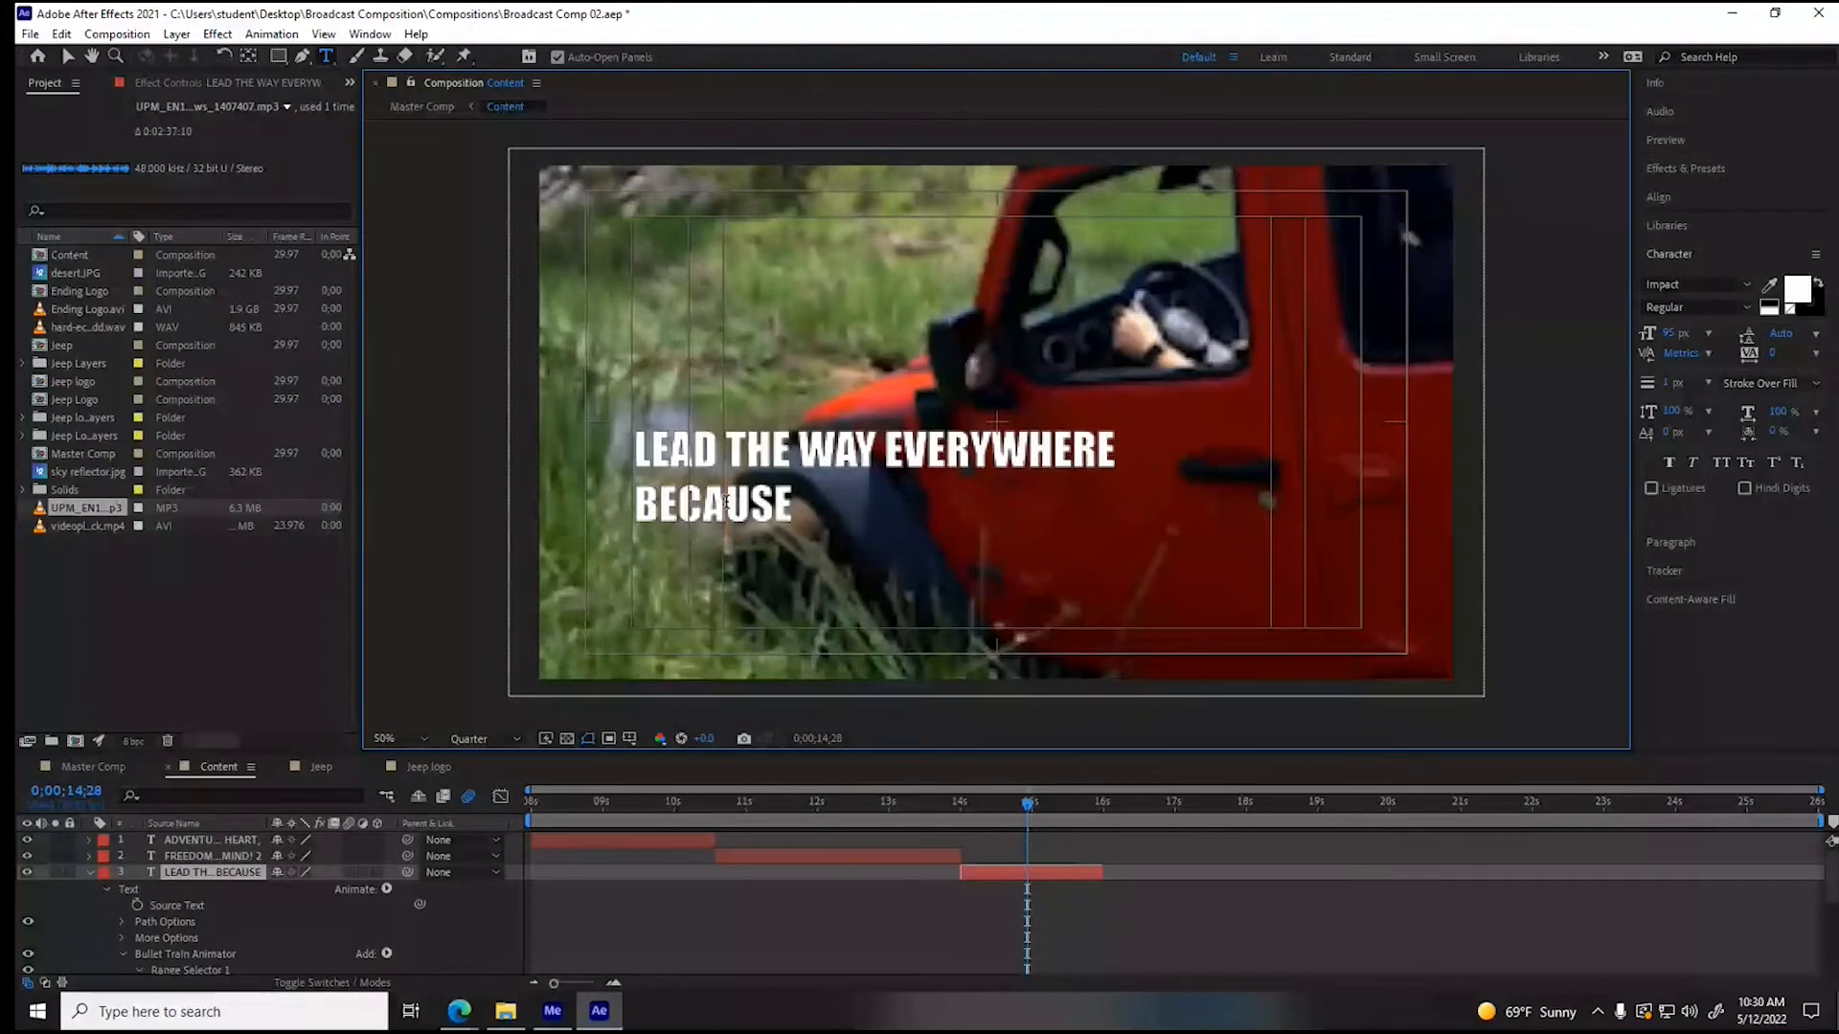
text(OUR 5)
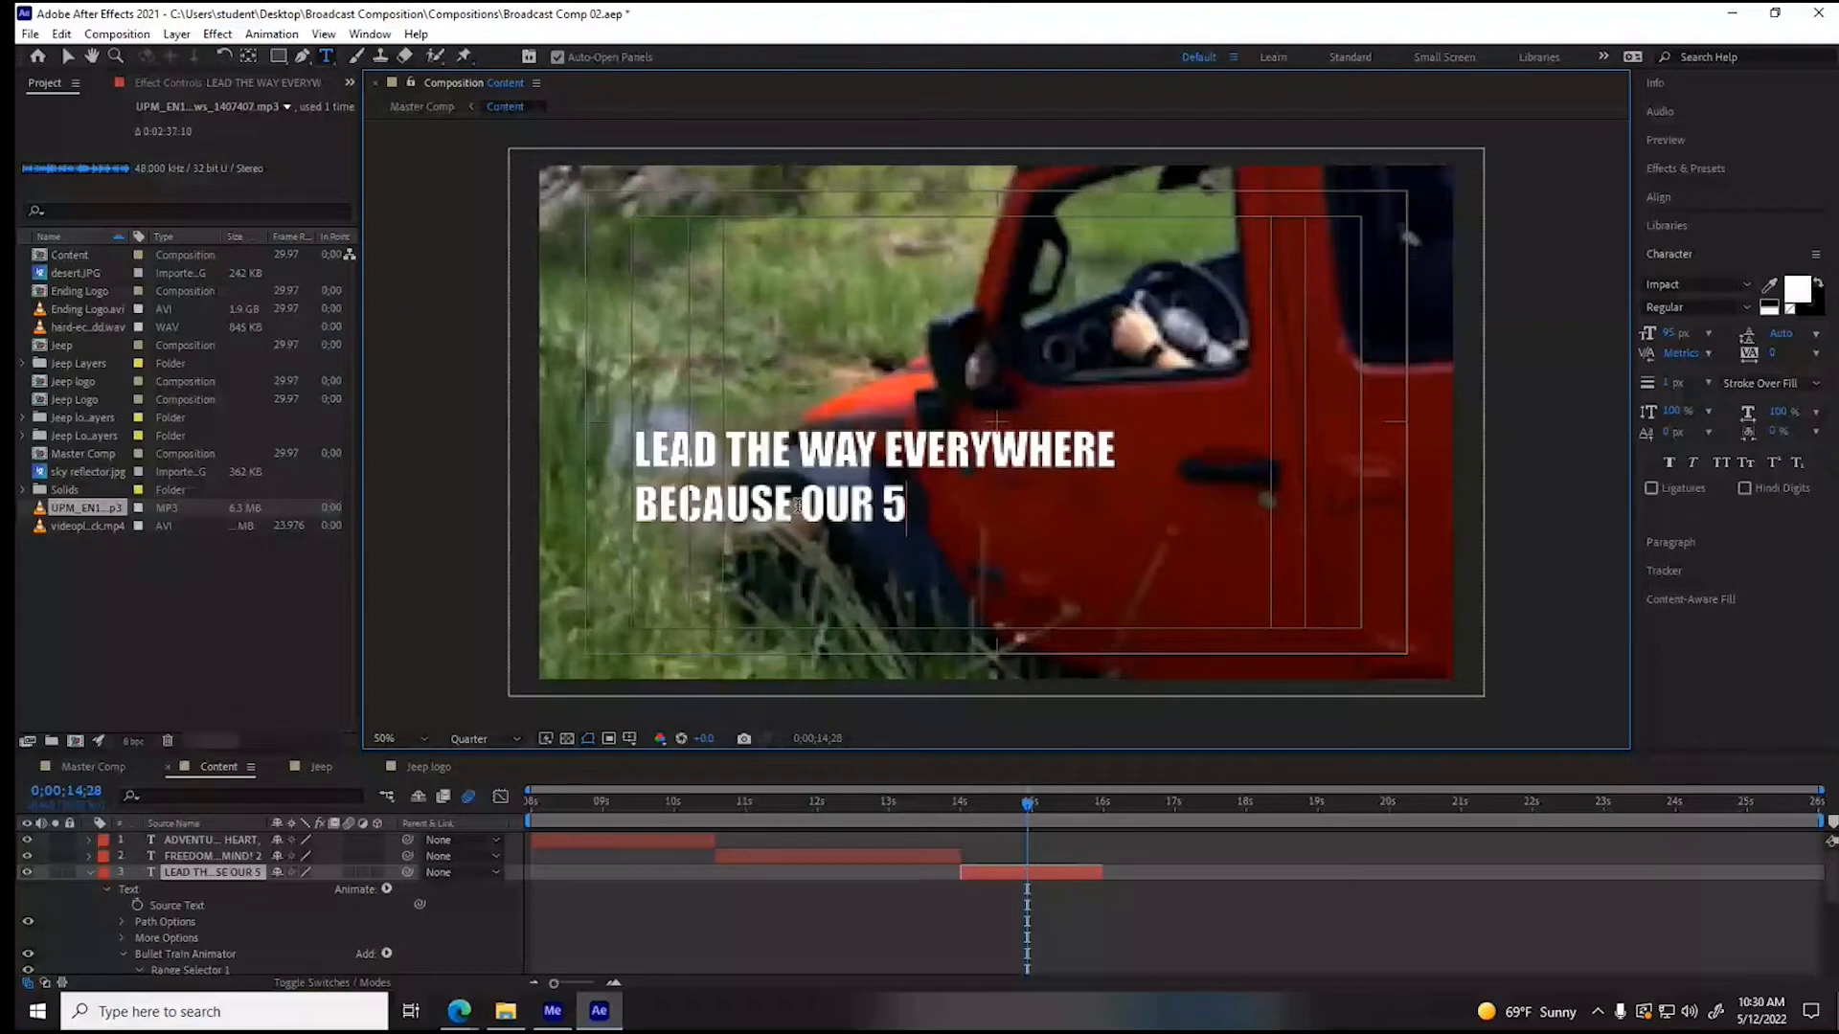
text(-YEAR FREEDOM PACK)
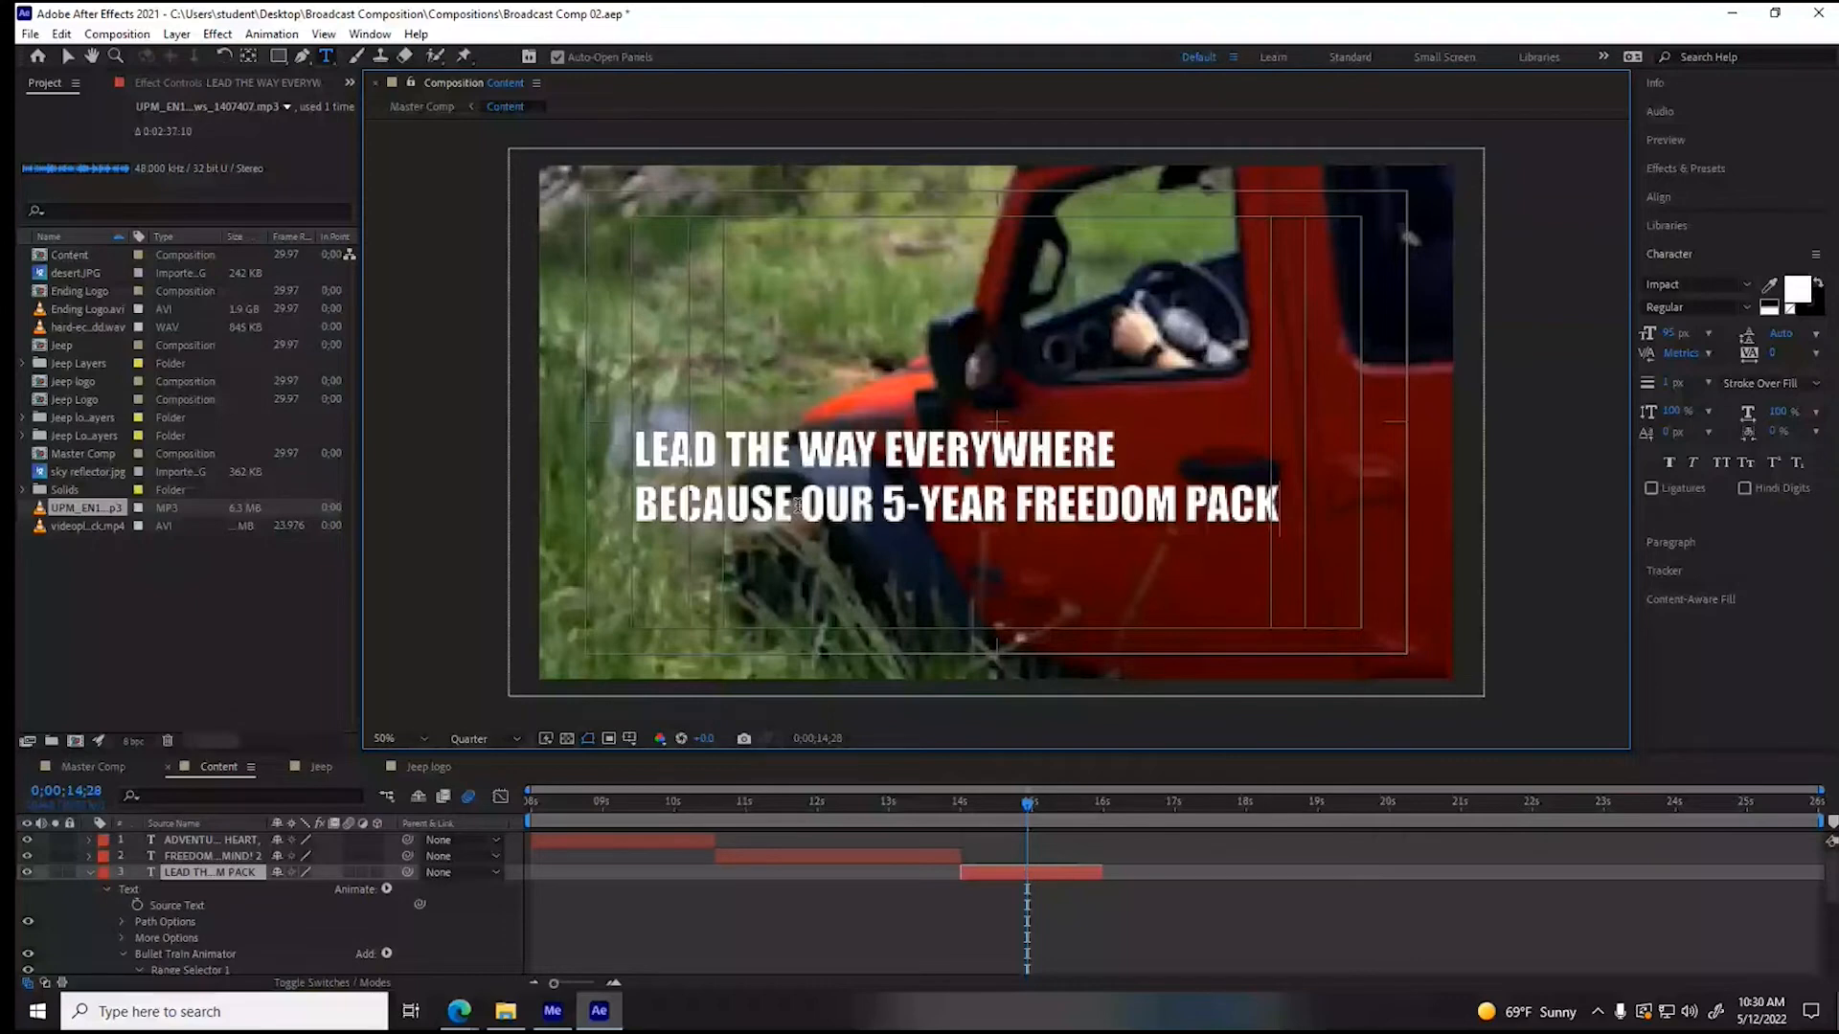
- Add a third line reading "HAS GOT YOU COVERED!" to the third slogan
mouse_move(458, 1011)
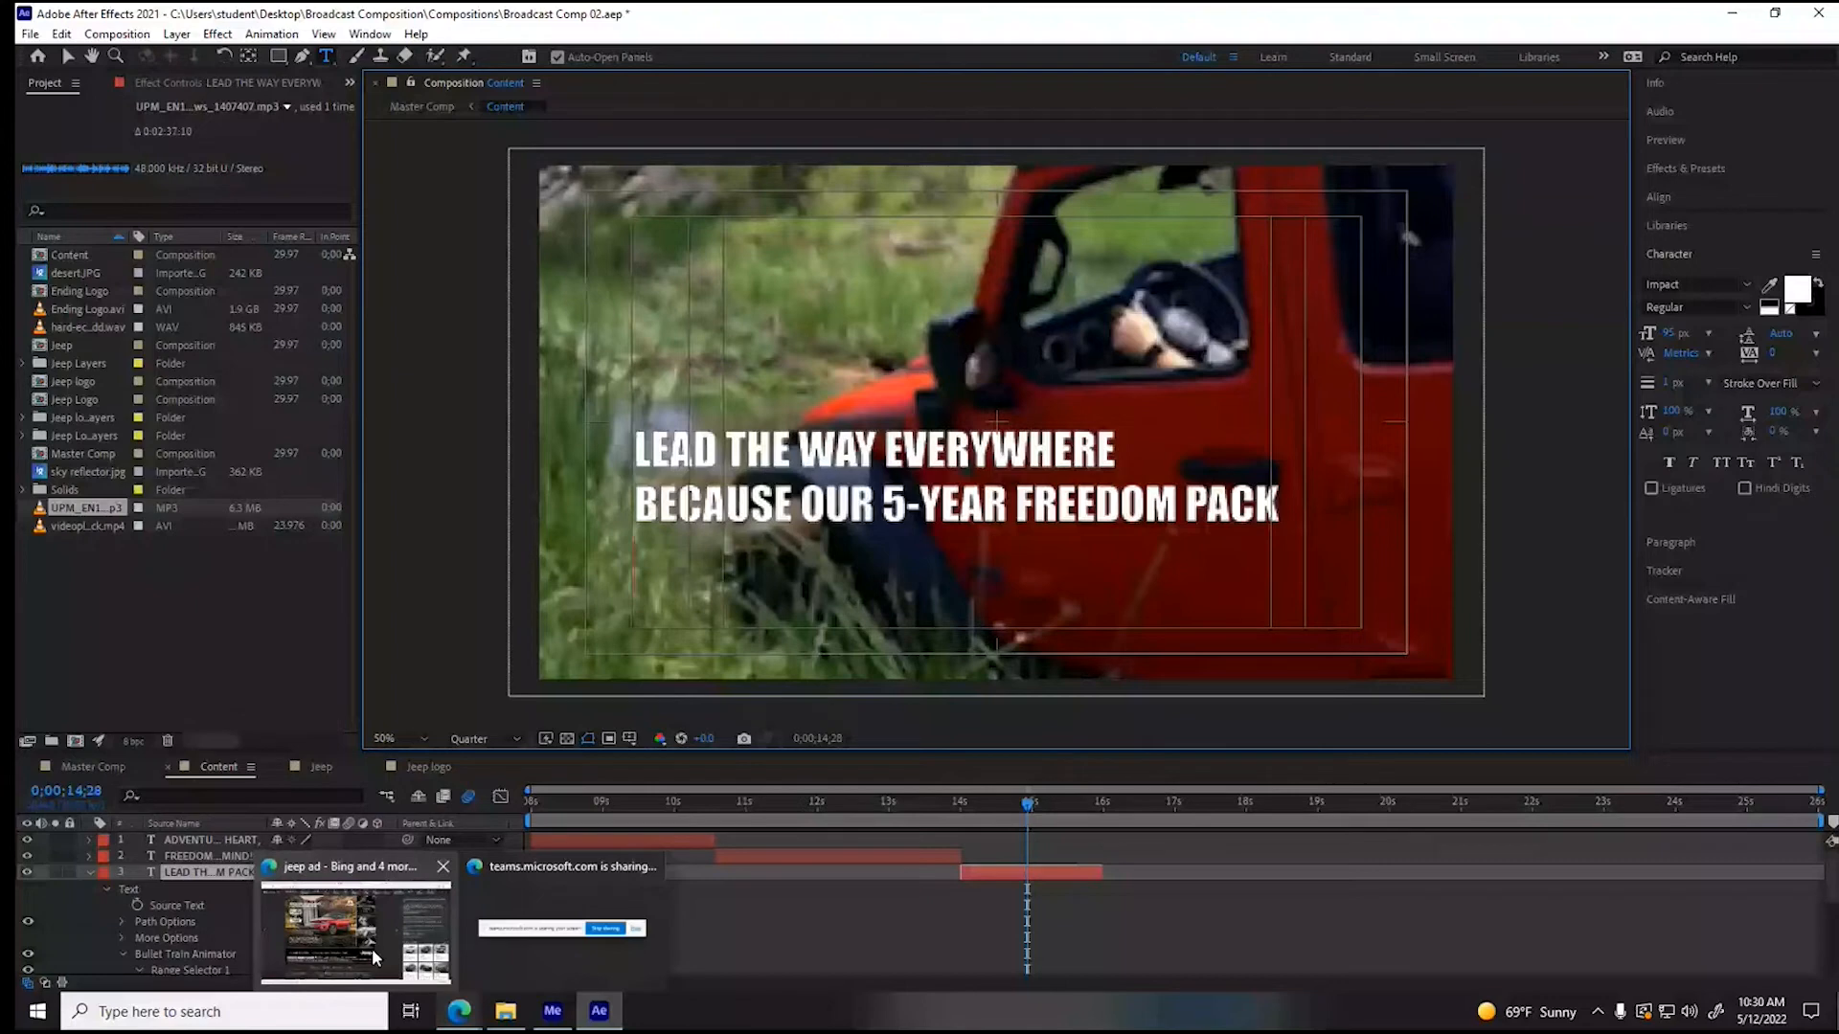
key(Return)
text(HAS GOT YOU COV)
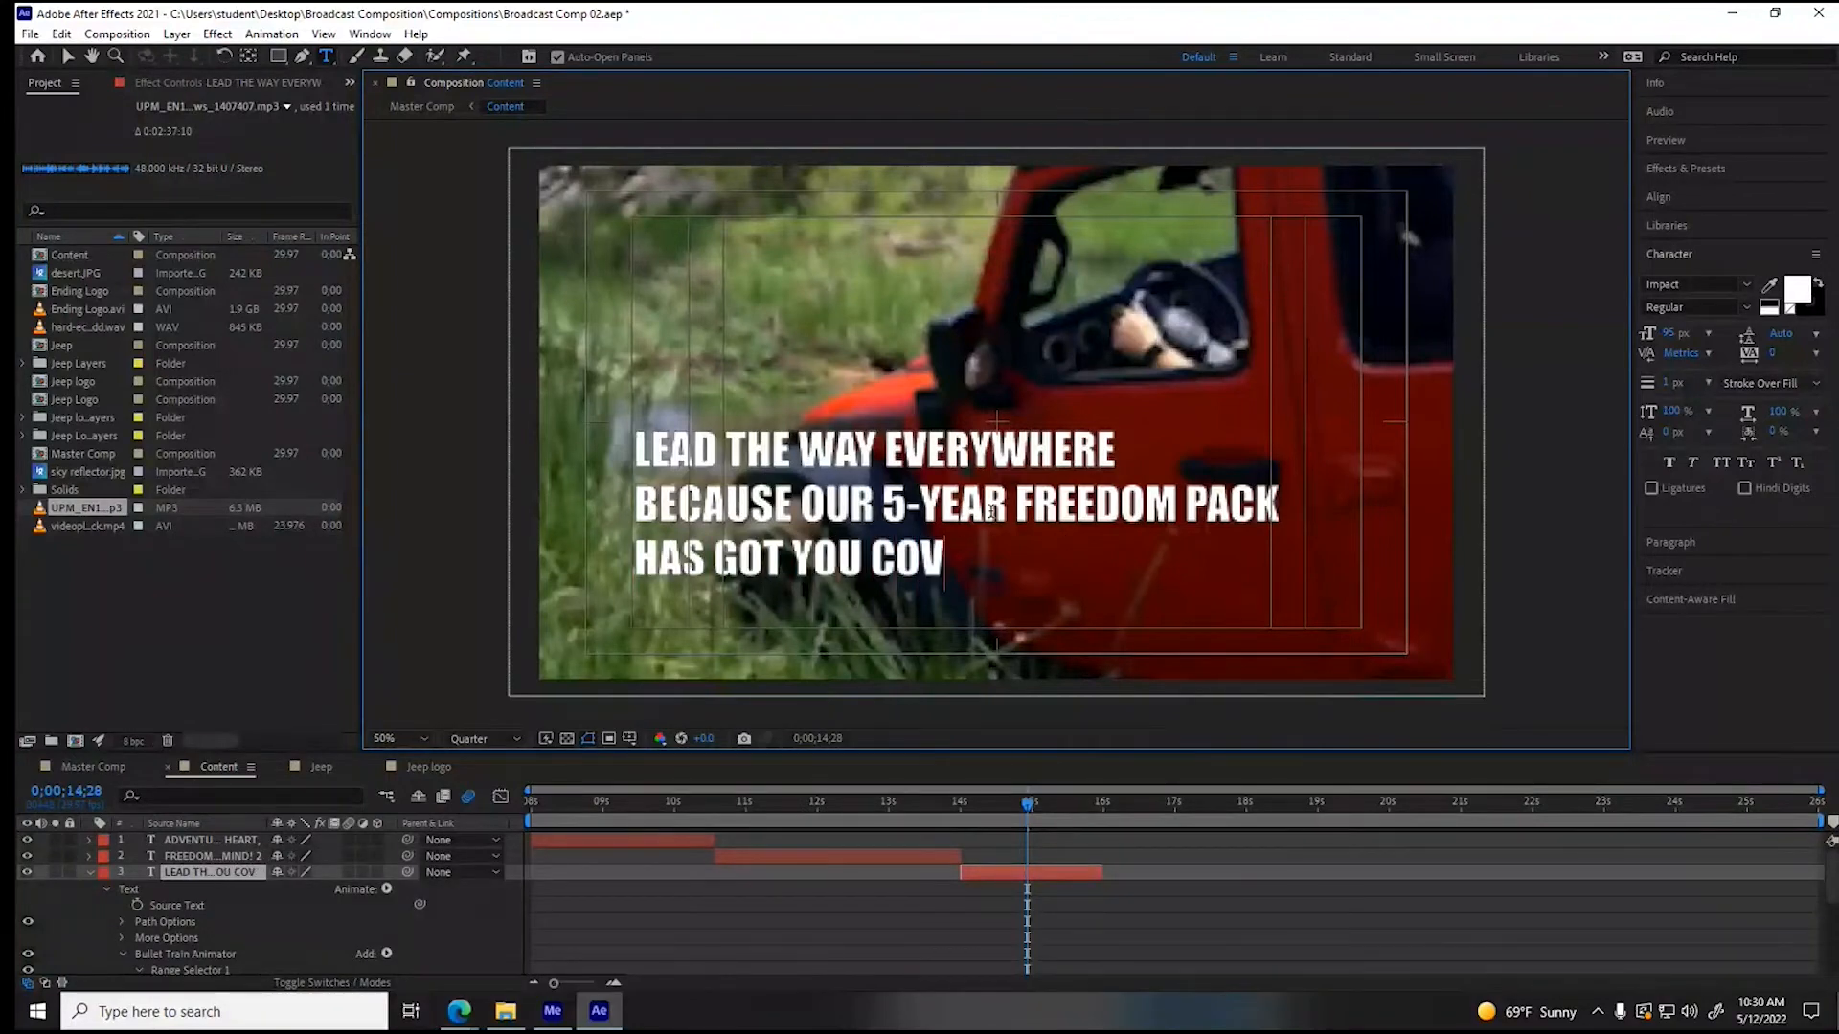
text(ERED)
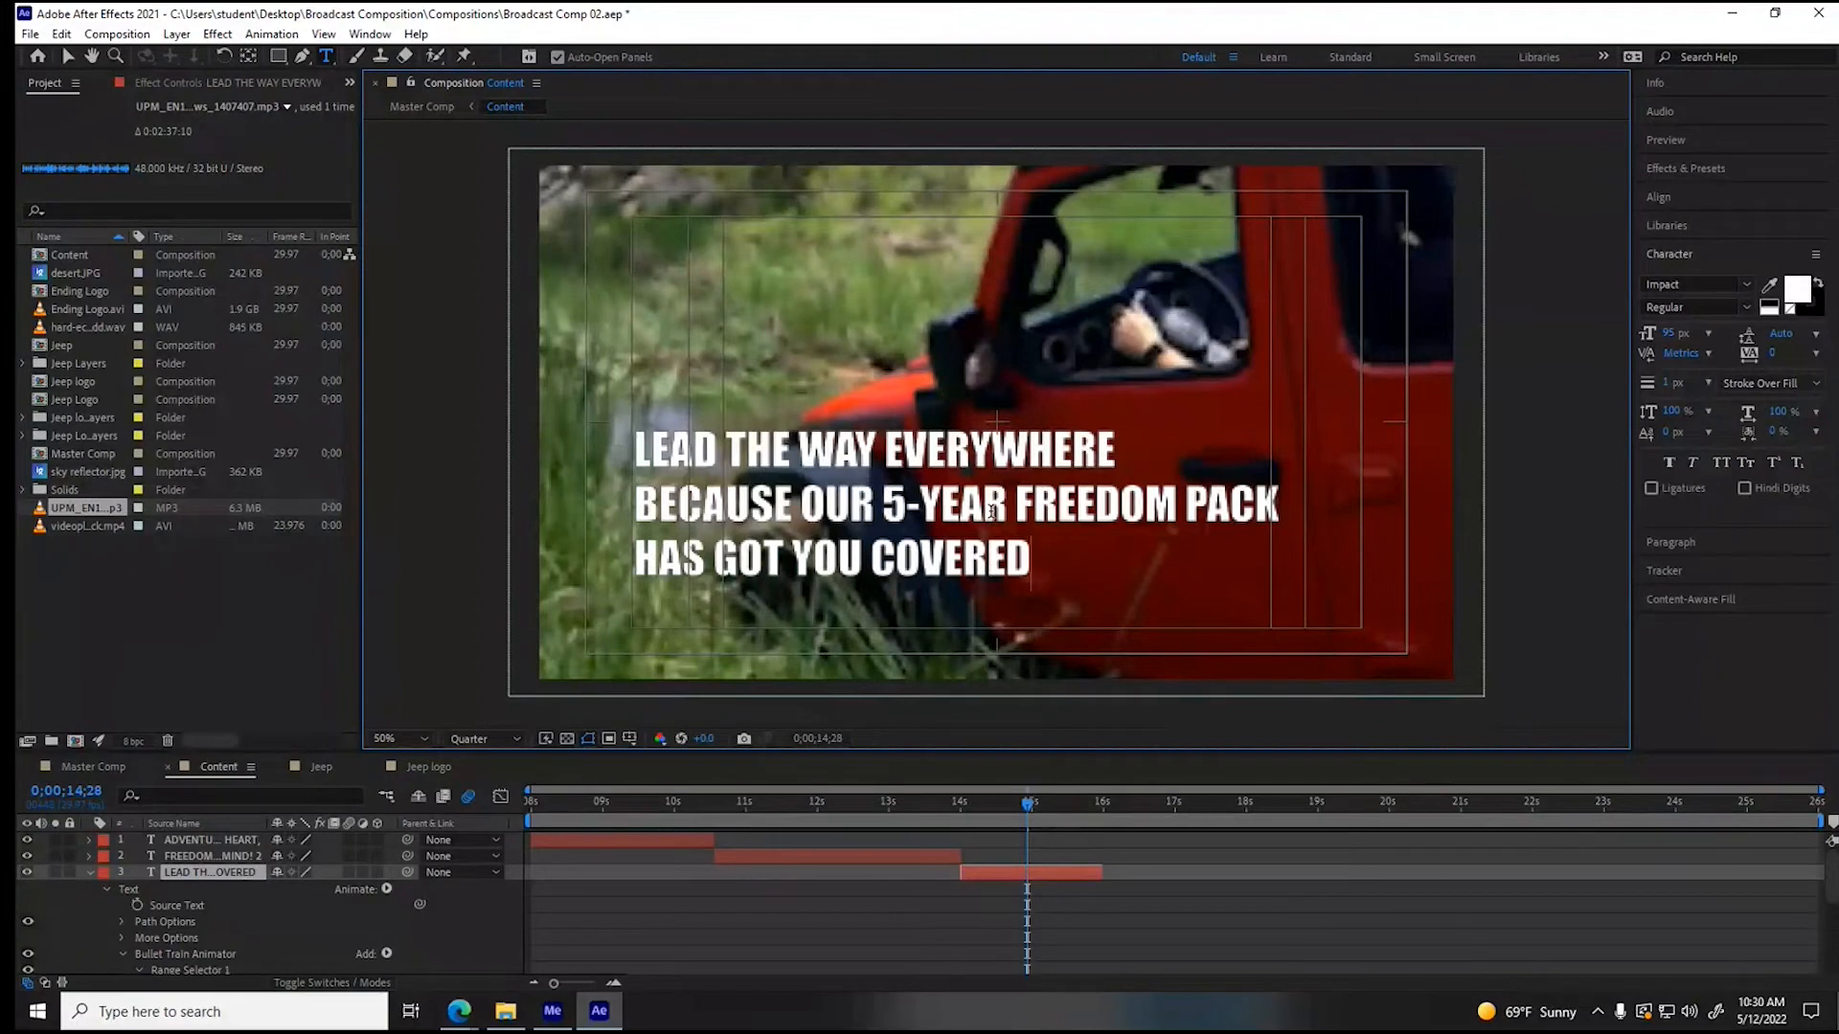
text(!)
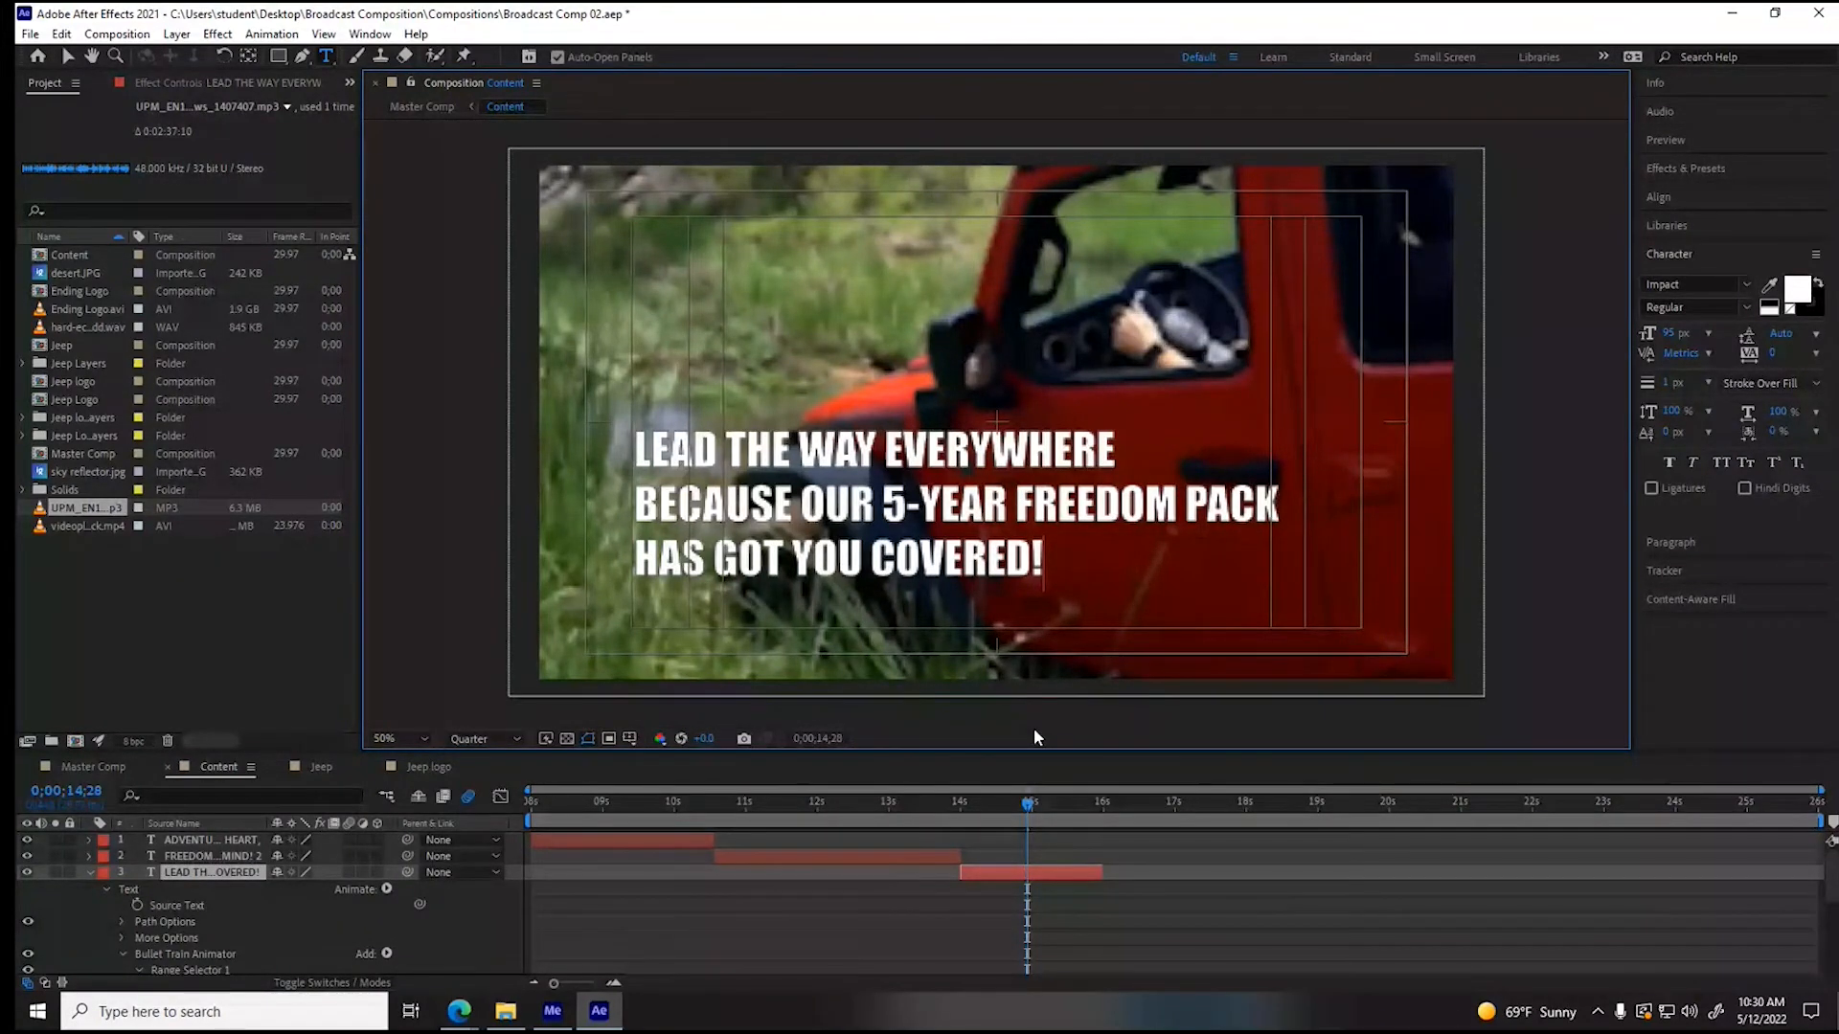
- Set the font size of the whole three-line slogan to 67 px
drag(1047, 567, 520, 431)
click(1669, 334)
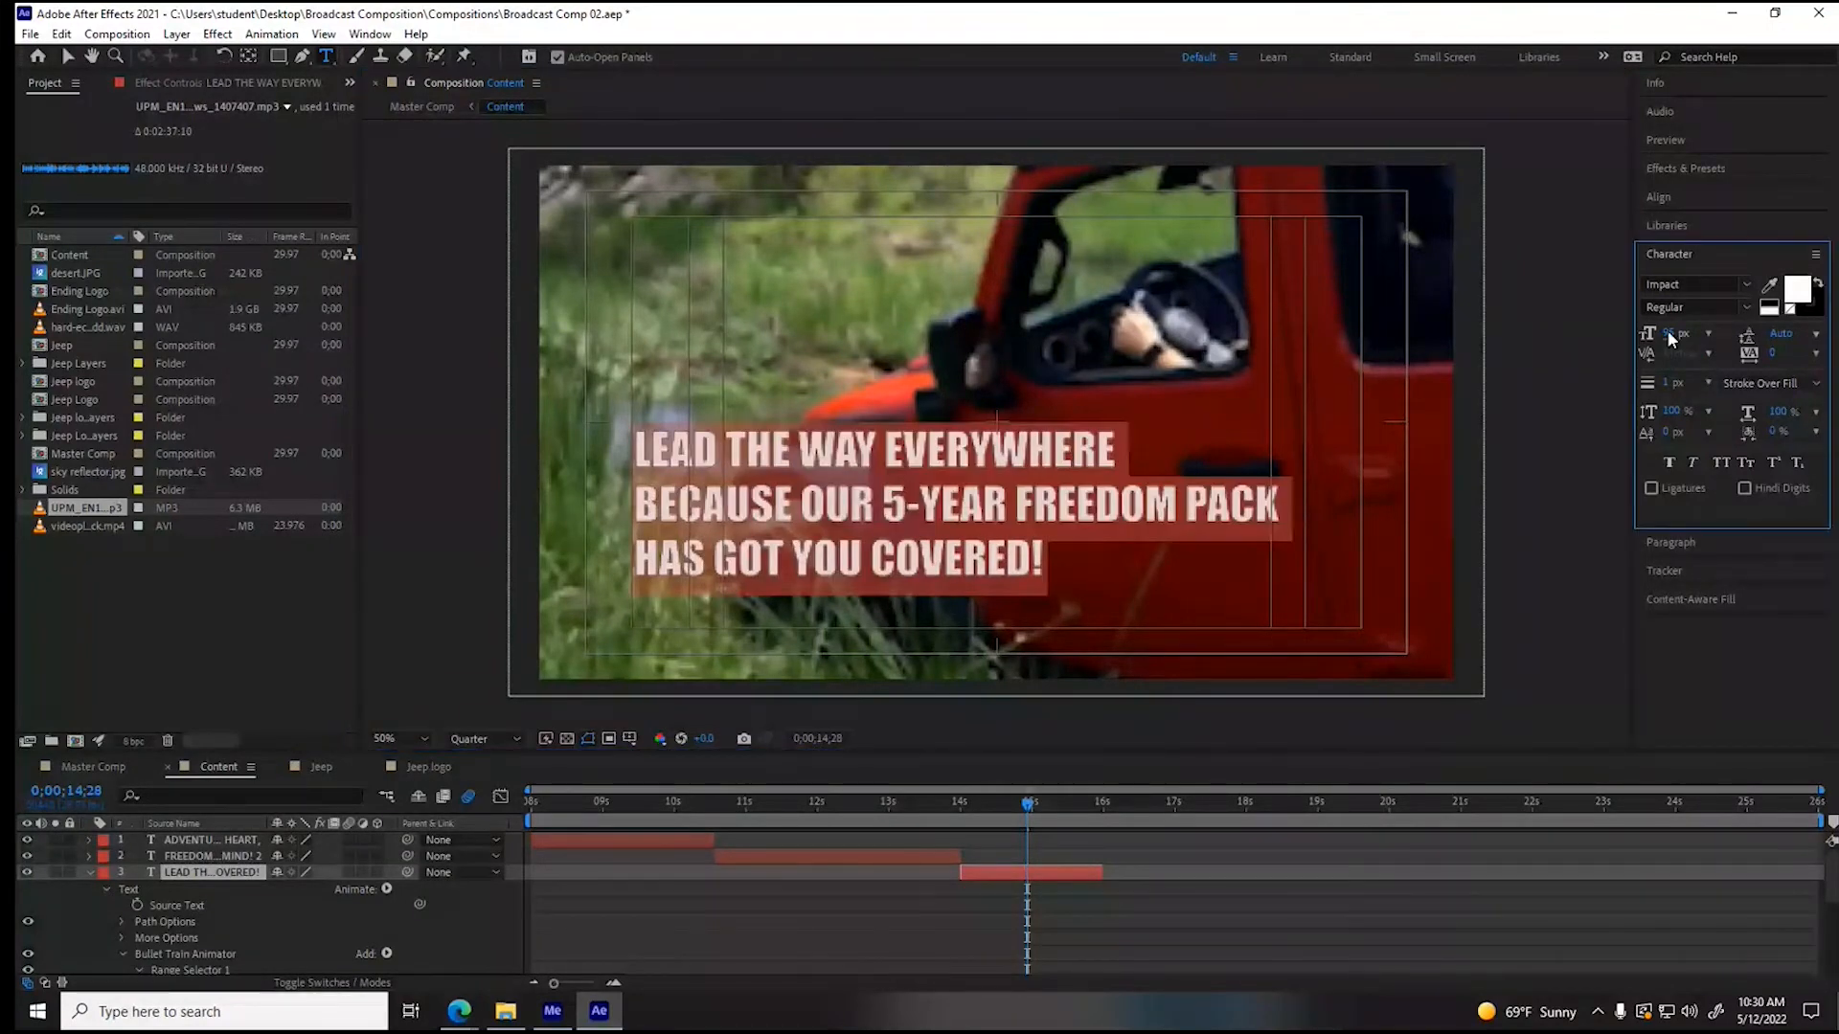
text(57)
key(Return)
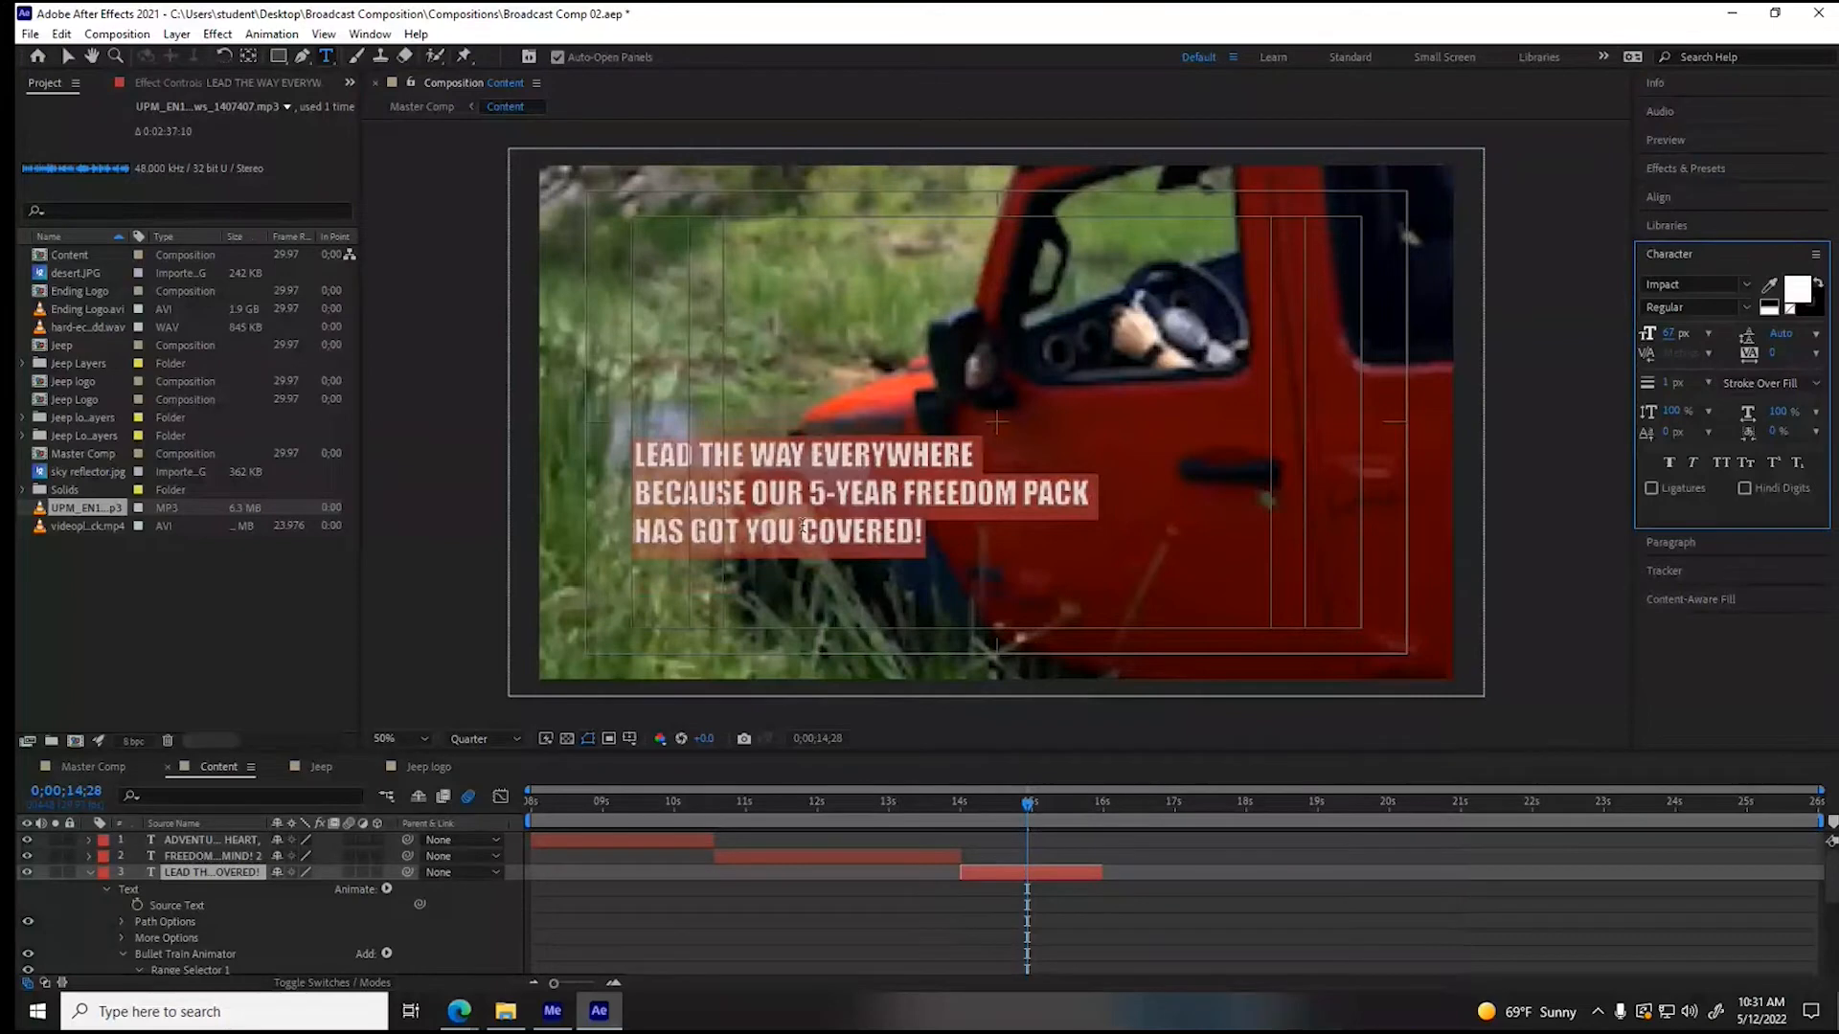
- With the current time at 0;00;15;16, duplicate the three-line slogan layer twice
drag(1026, 802, 1071, 808)
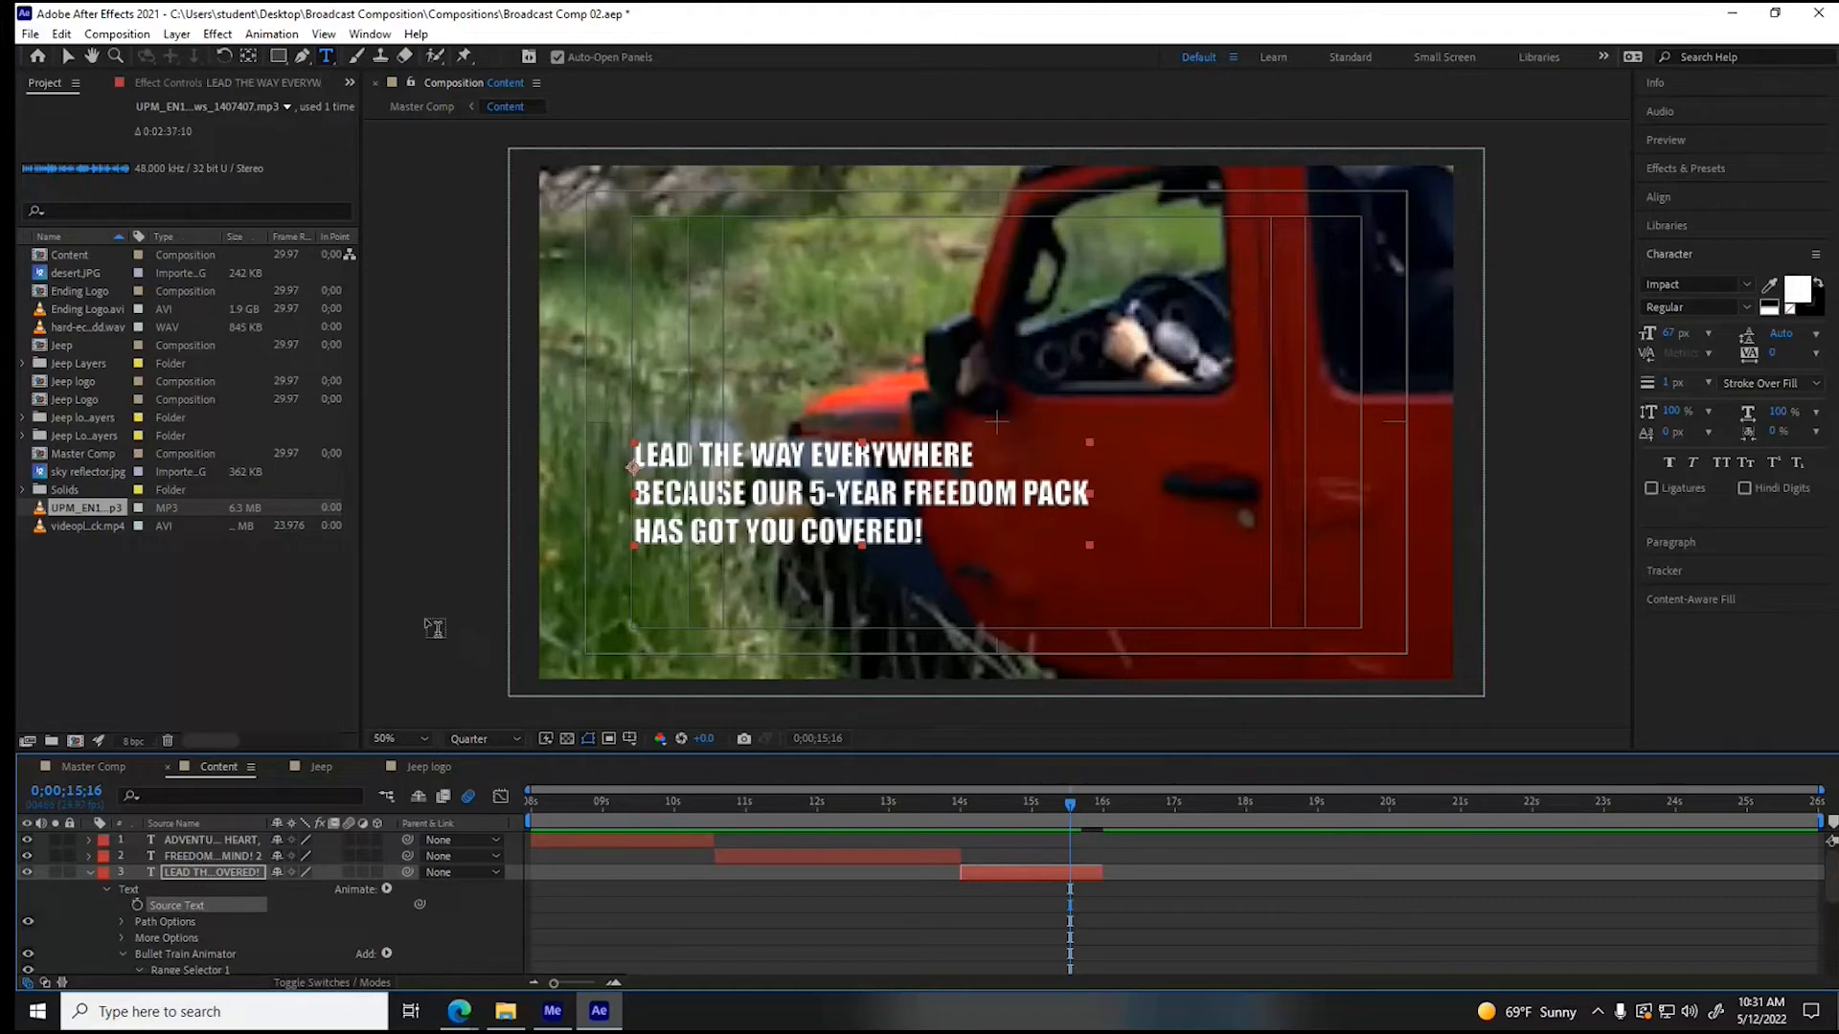
click(1017, 873)
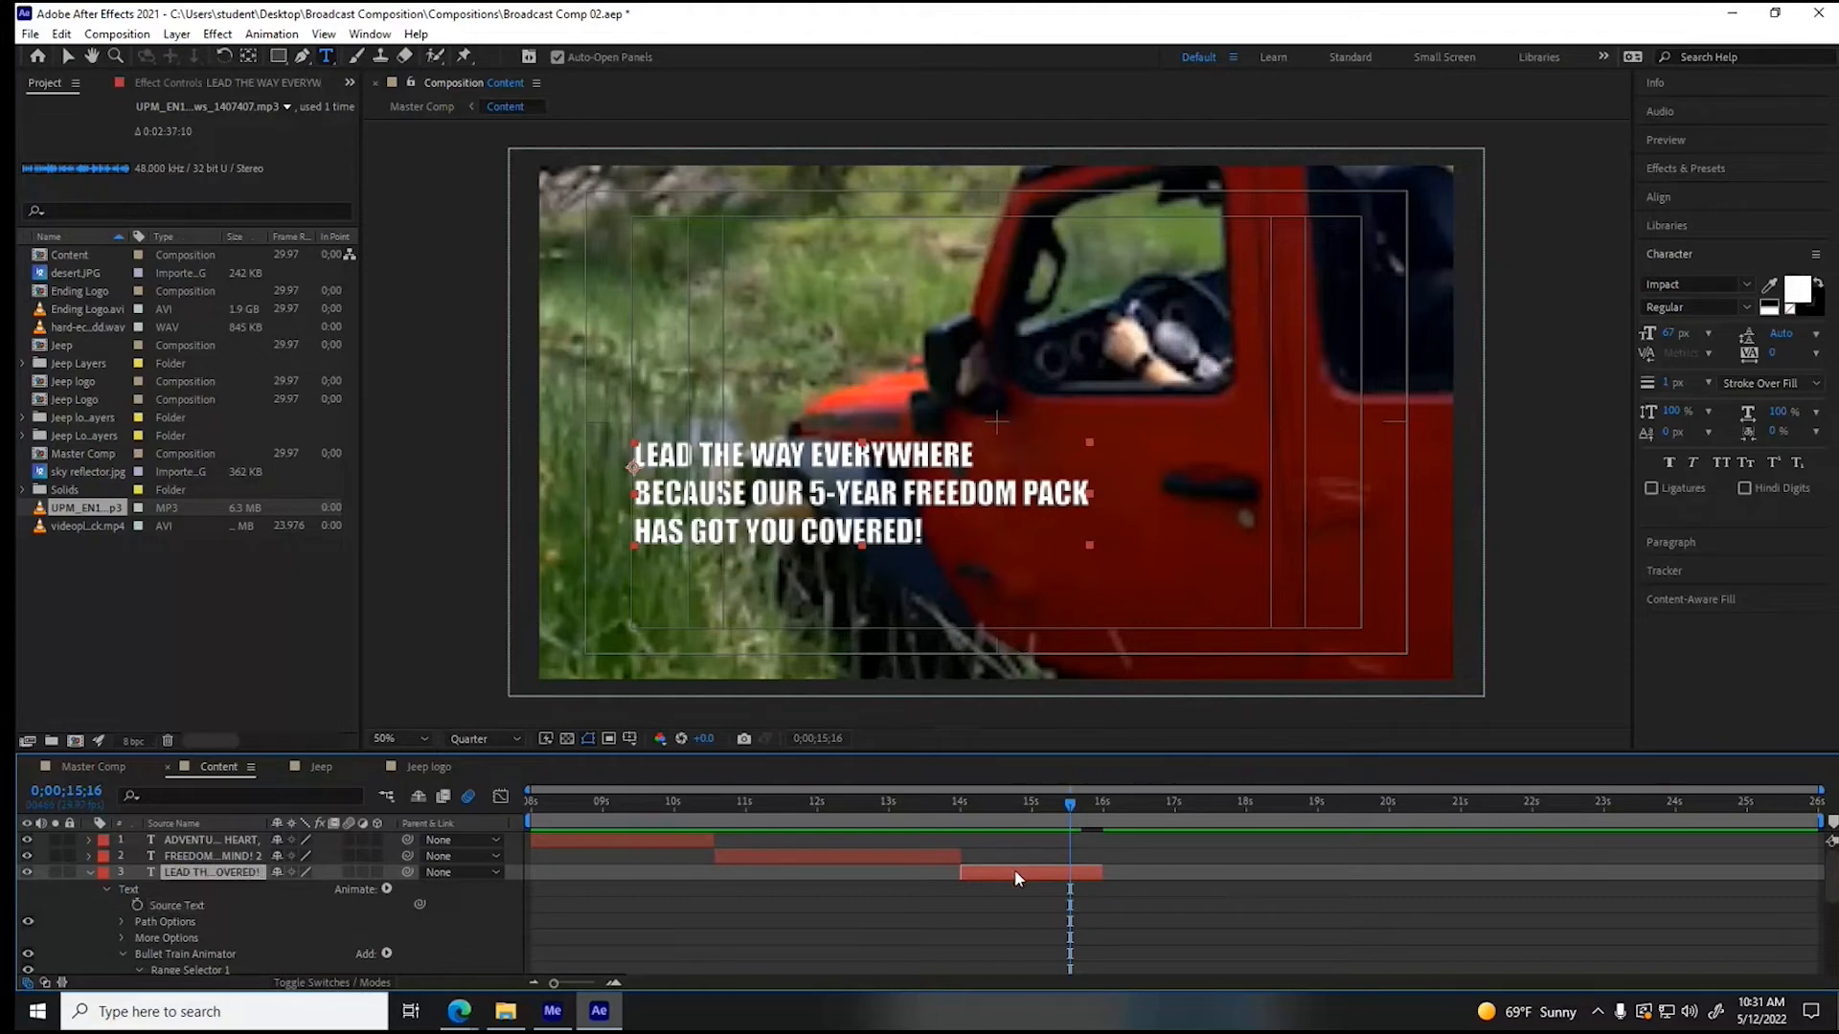
key(ctrl+d)
key(ctrl+d)
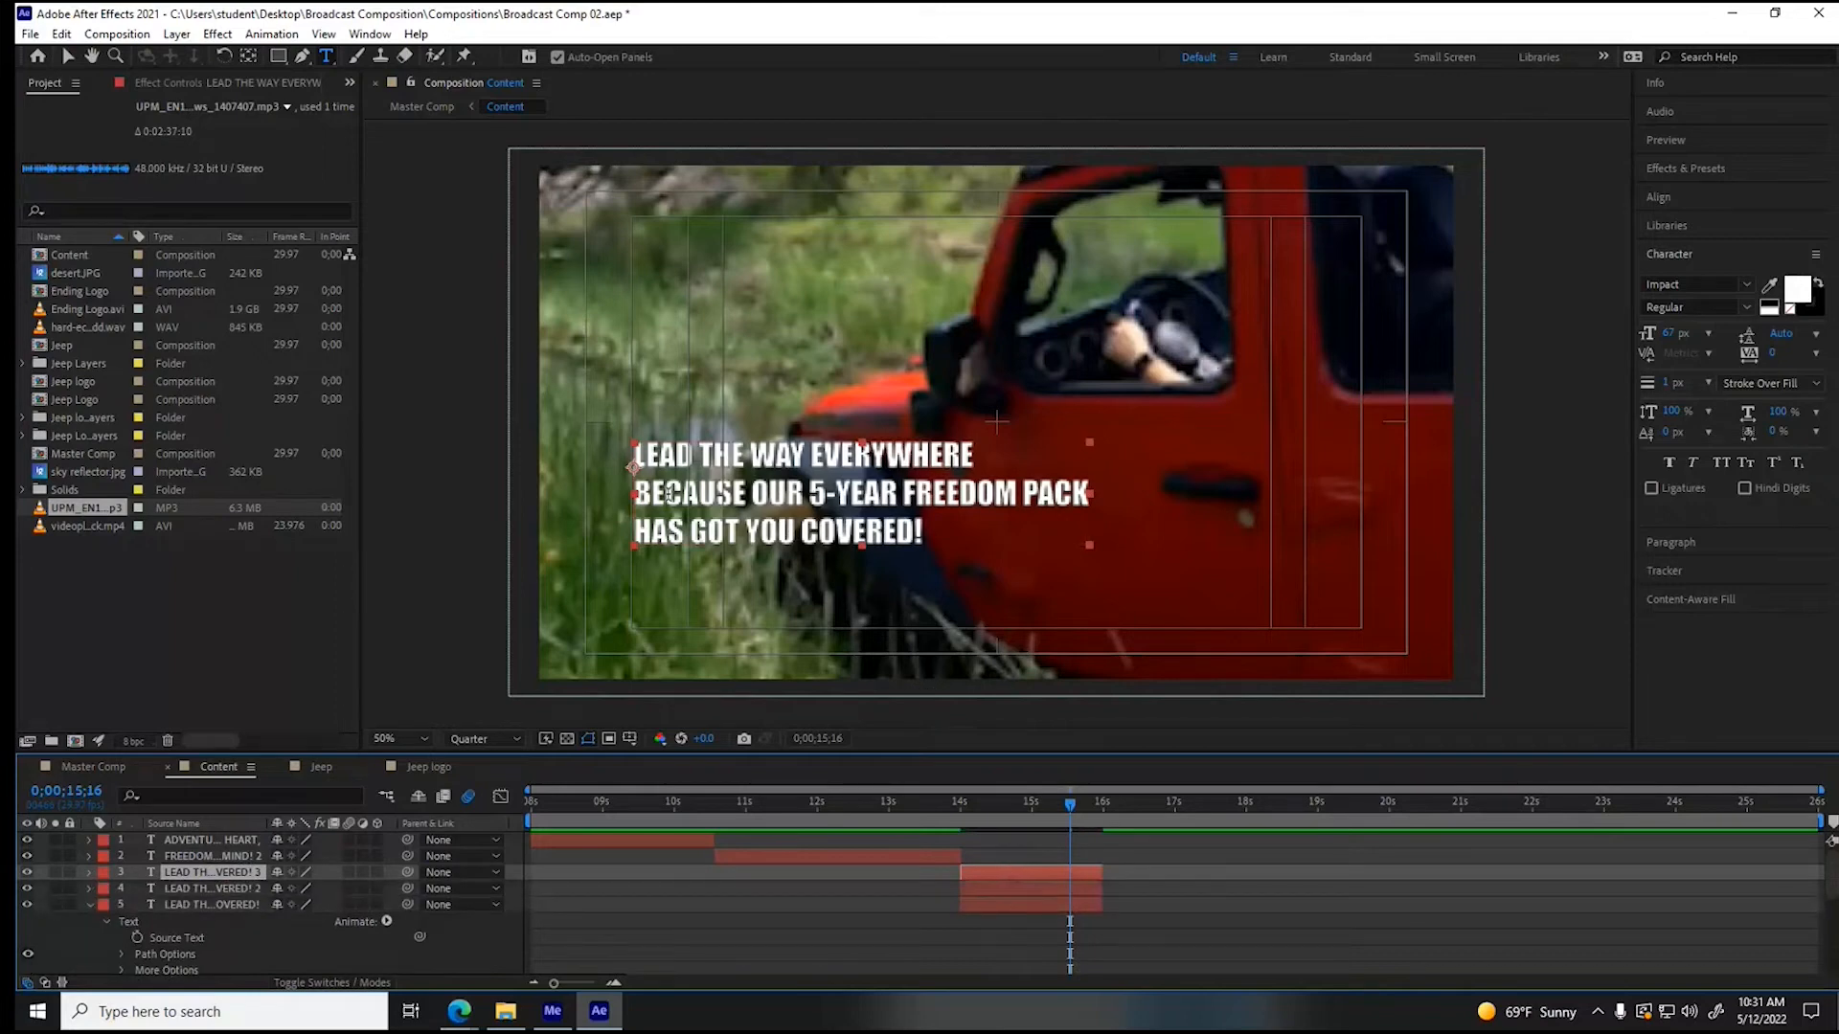
- Cut the uppermost copy down to "LEAD THE WAY EVERYWHERE" and move it to the upper edge of the title-safe area
click(642, 494)
drag(636, 494, 927, 549)
key(BackSpace)
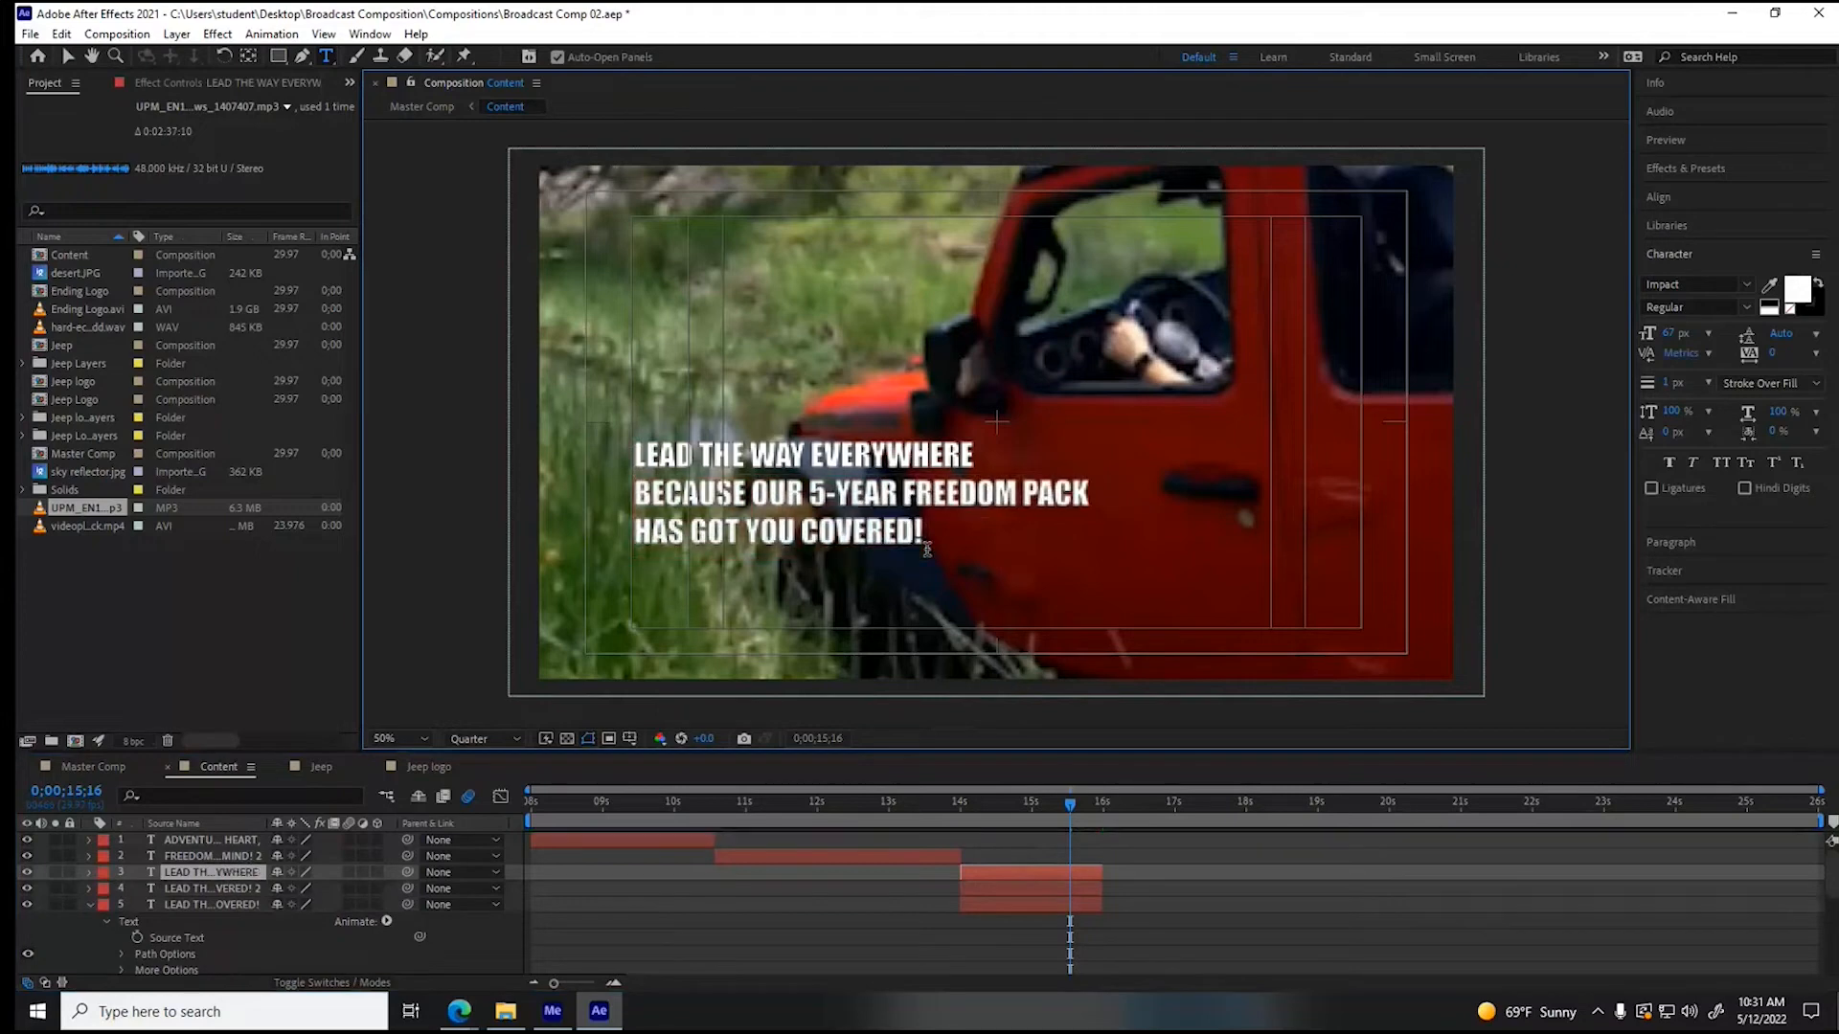
click(67, 55)
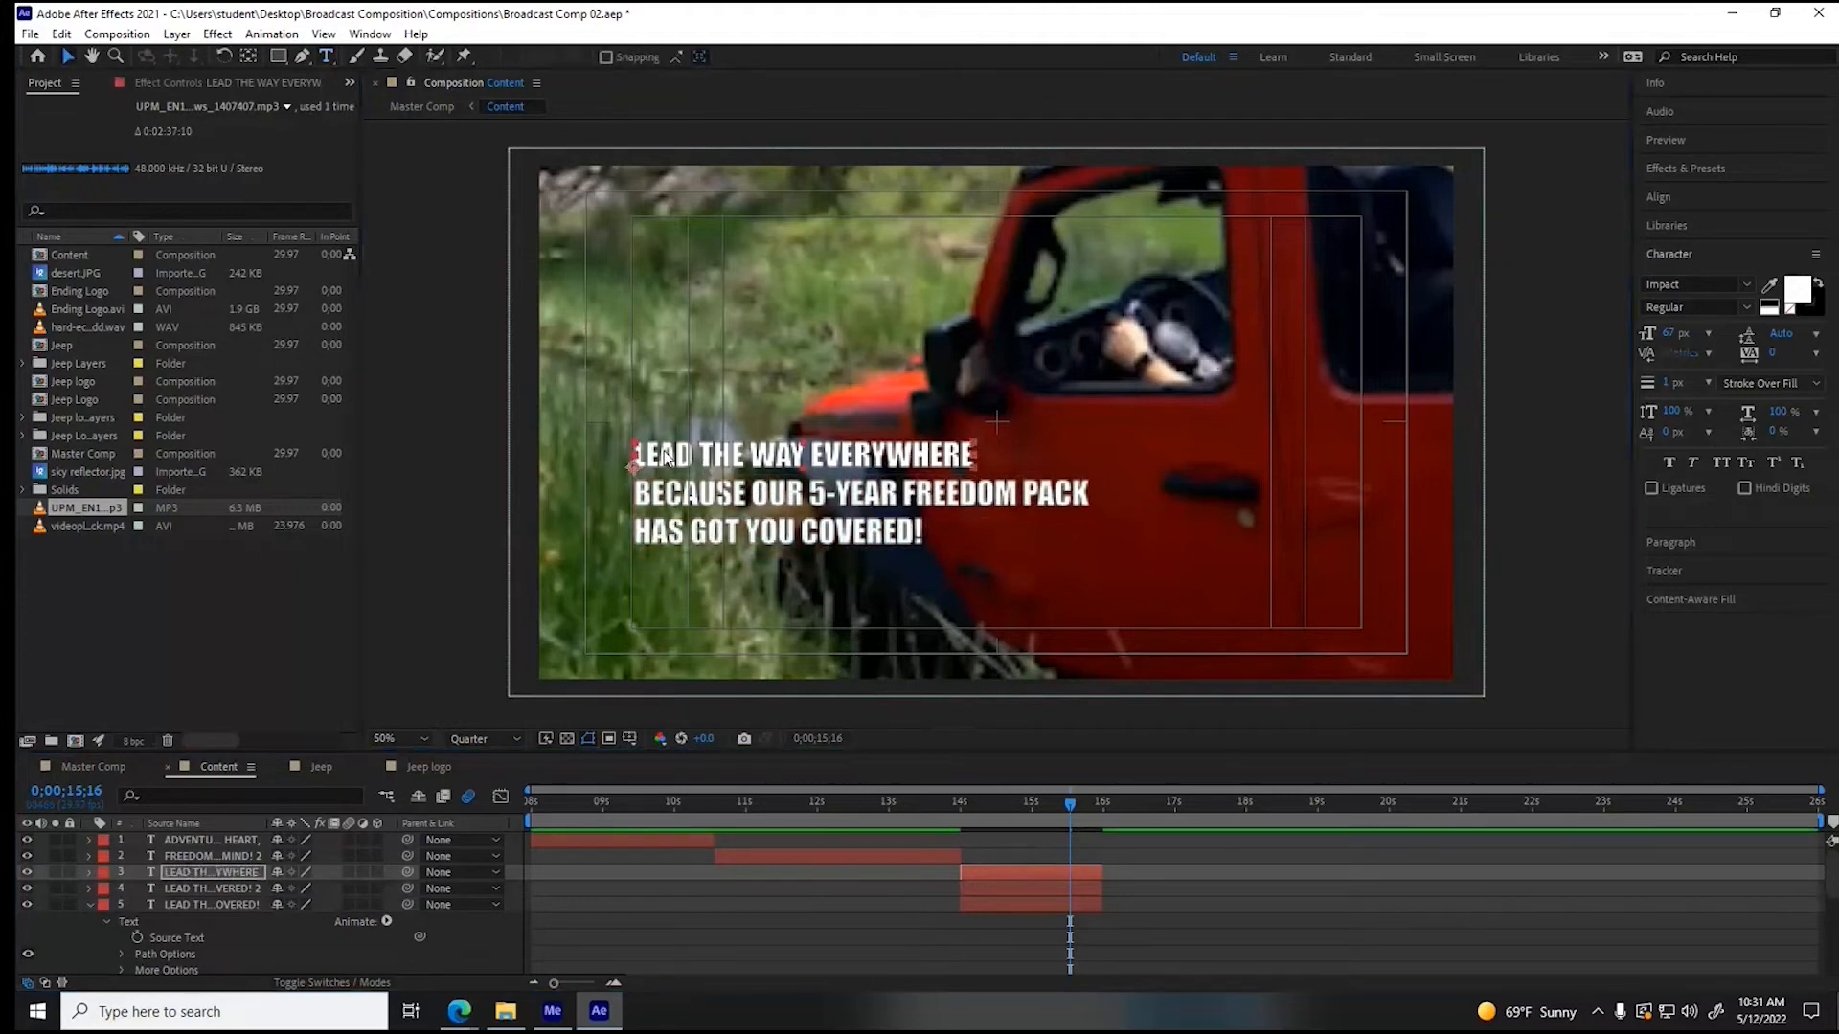
drag(661, 457, 664, 182)
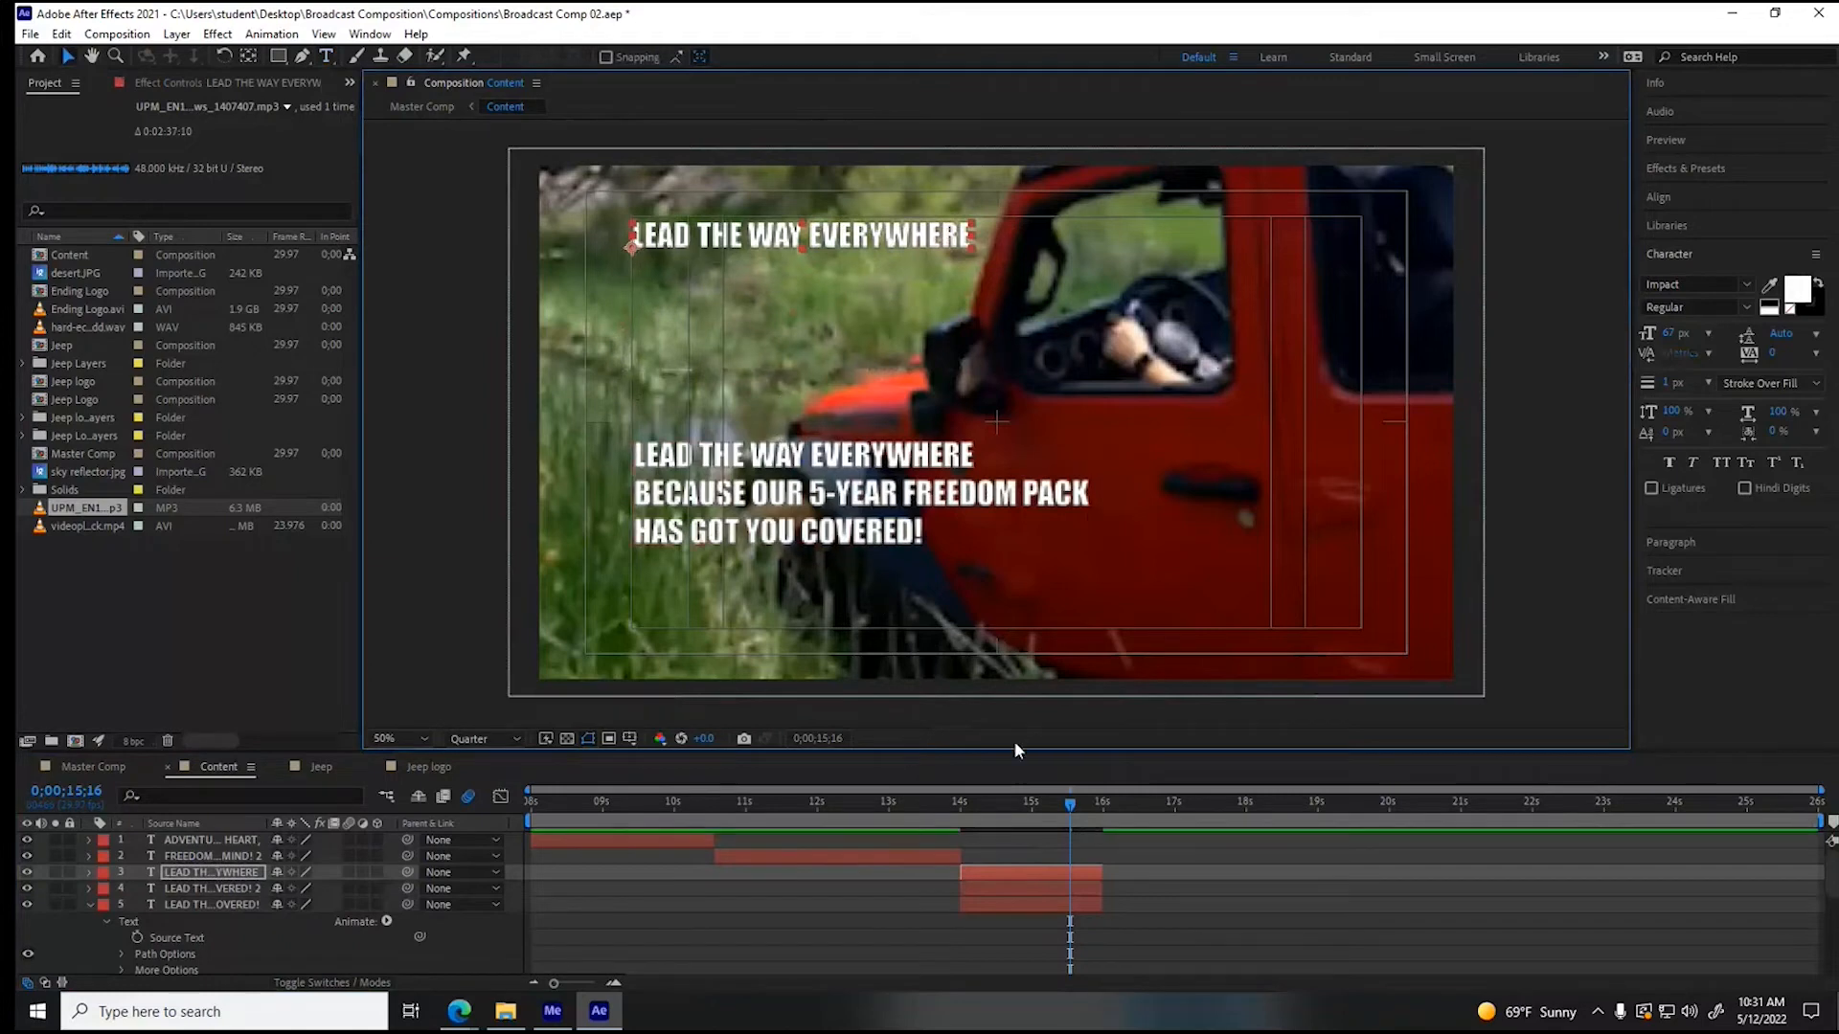
- Shift the two remaining three-line slogan layers to start at about 15 s, check their Offset keyframes, and collapse the expanded layer
click(990, 885)
shift+click(992, 900)
drag(996, 894, 1071, 895)
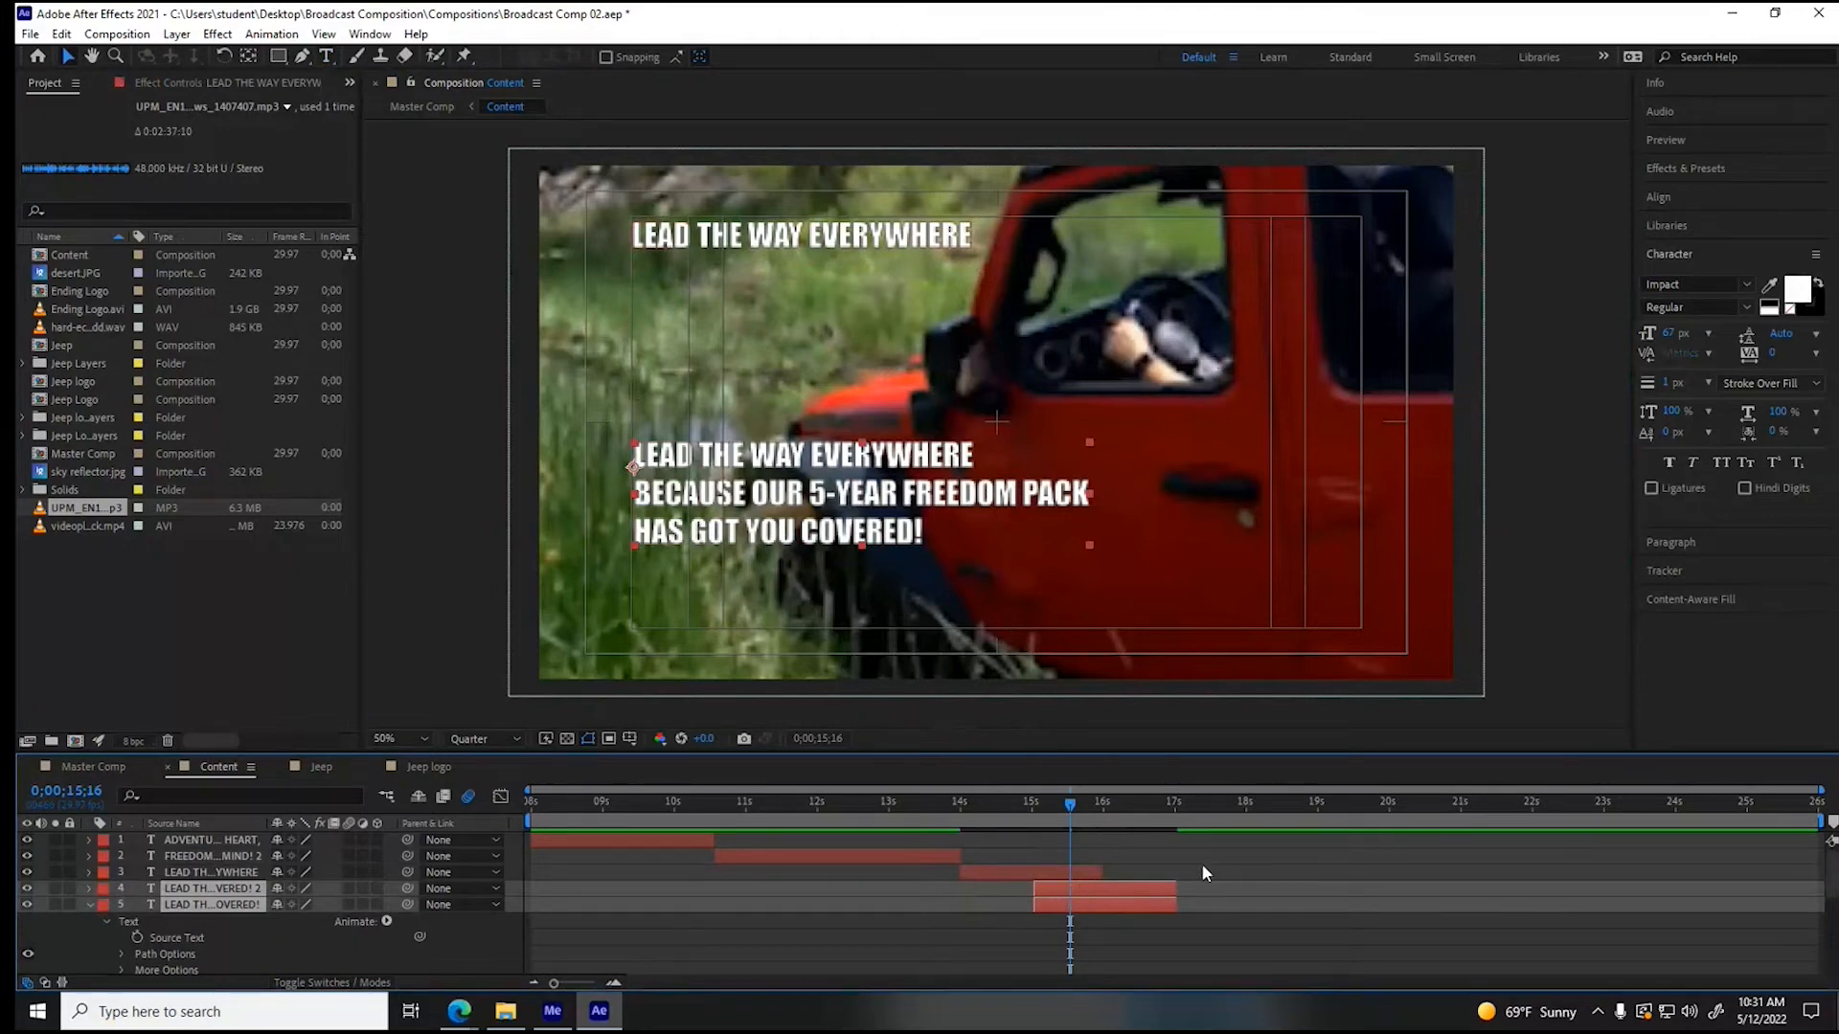
scroll(1201, 858, down, 4)
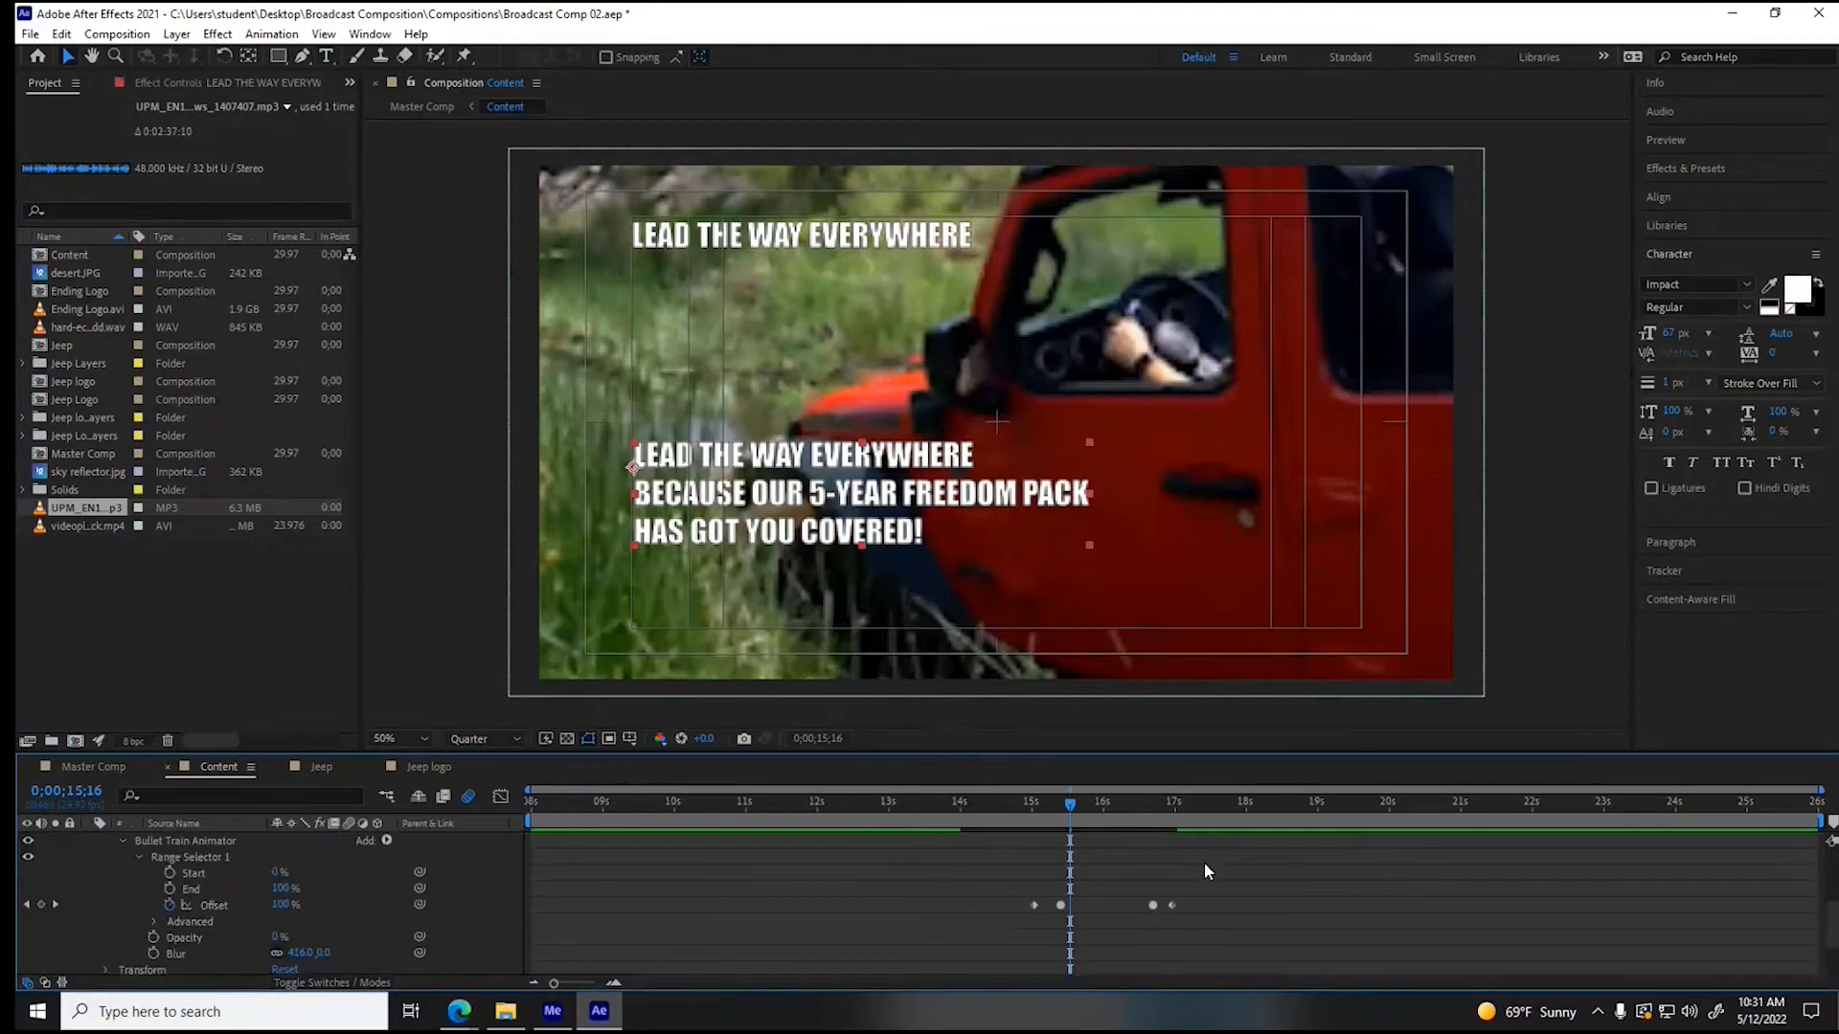
scroll(1203, 862, up, 5)
scroll(1204, 860, down, 4)
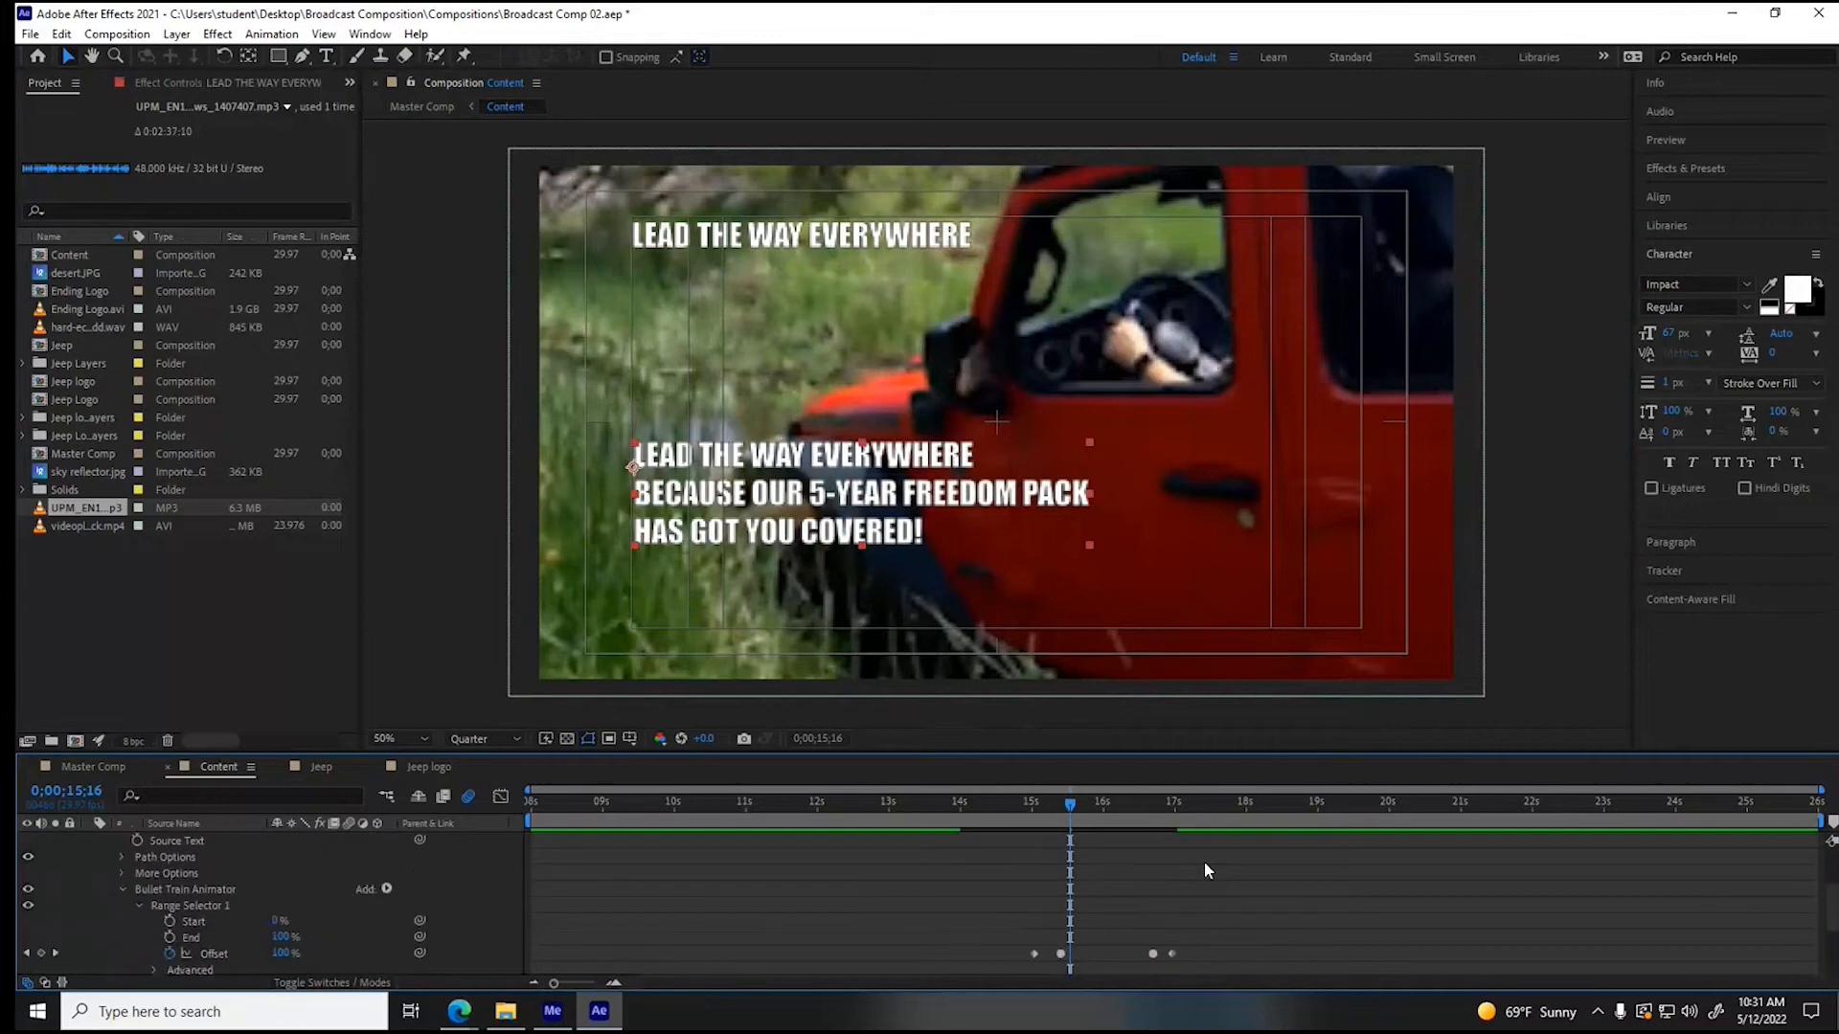
scroll(1204, 860, up, 4)
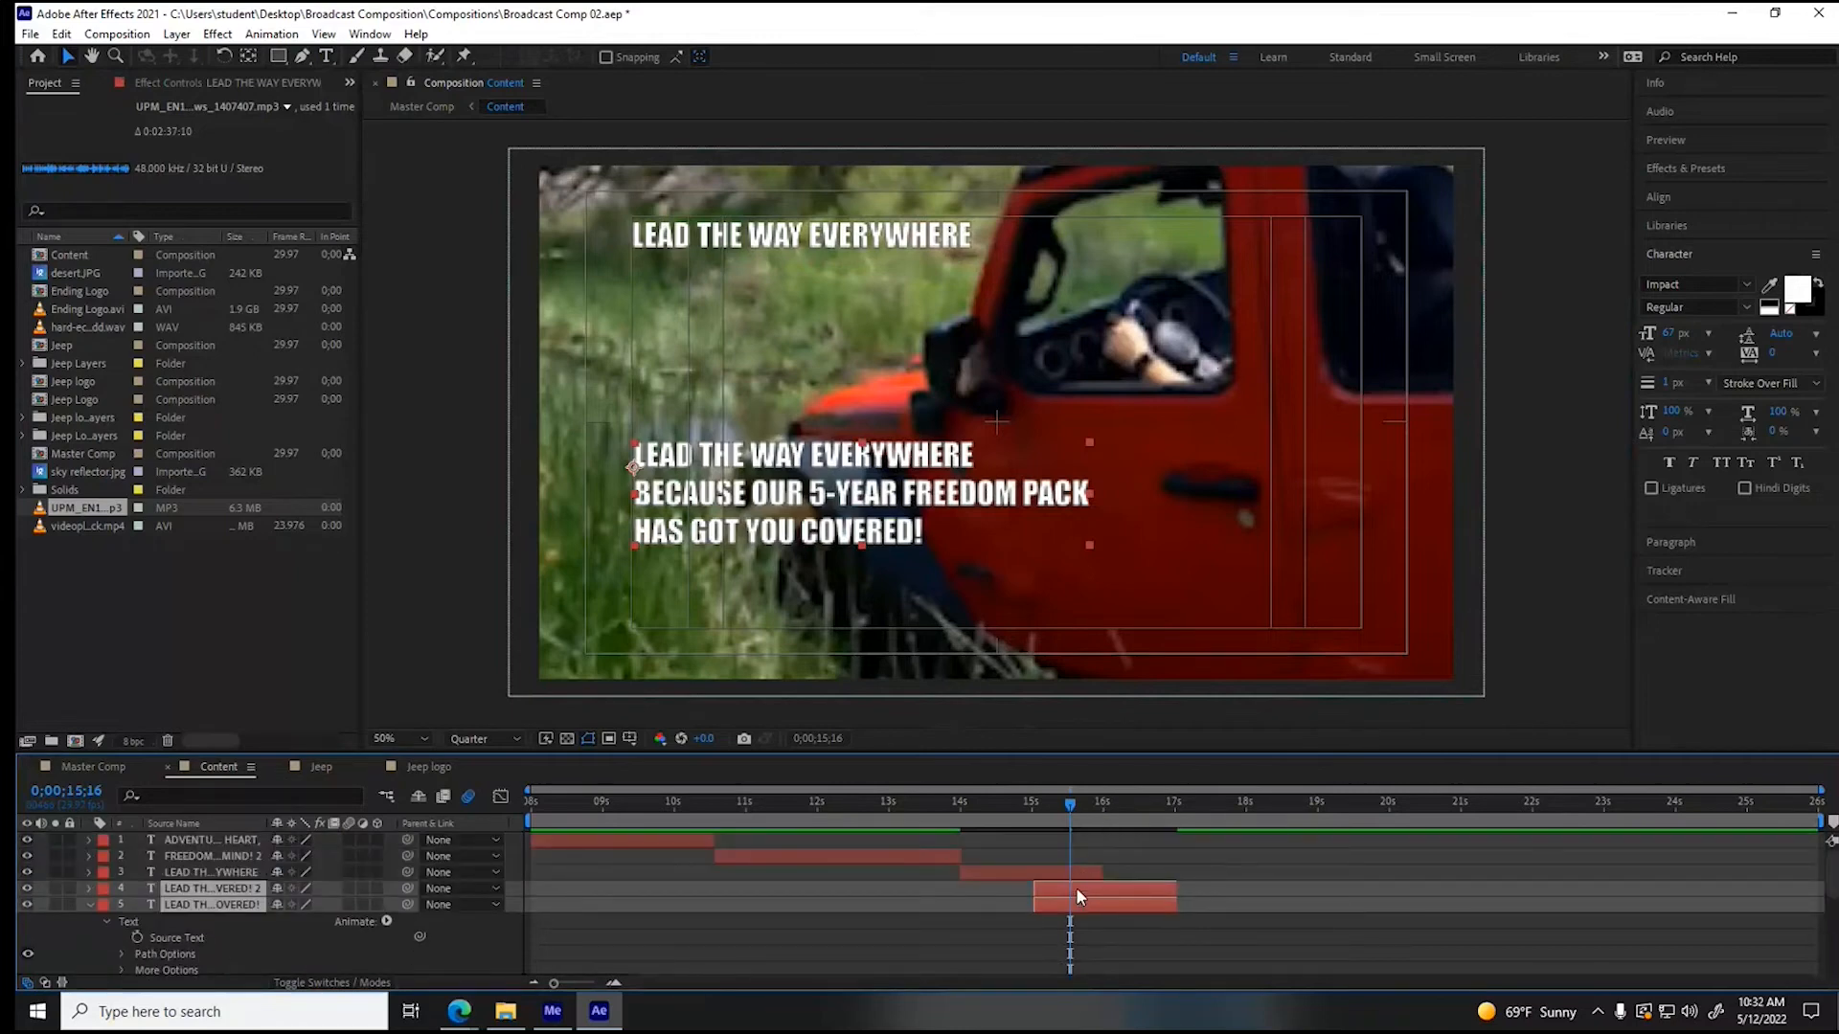
click(90, 905)
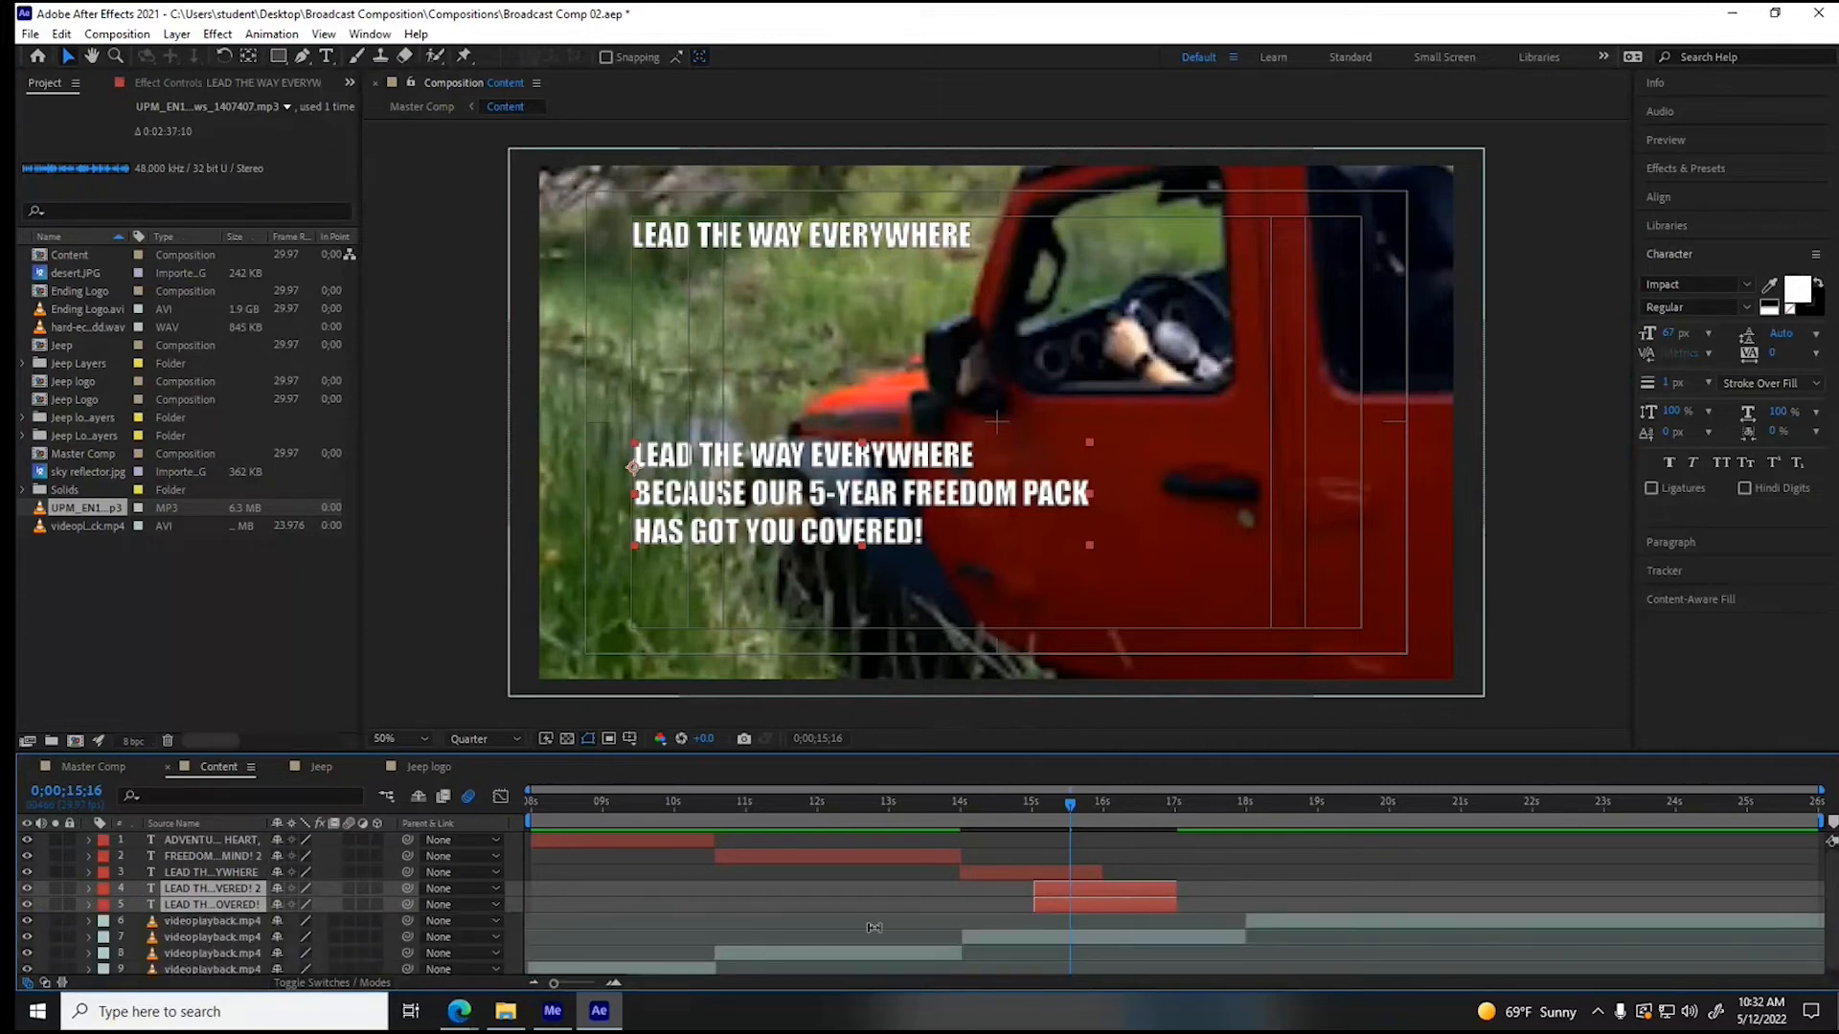
- Shift the lowest three-line slogan layer to start at about 16 s and end at 18 s, and check the staggered timing
click(1252, 799)
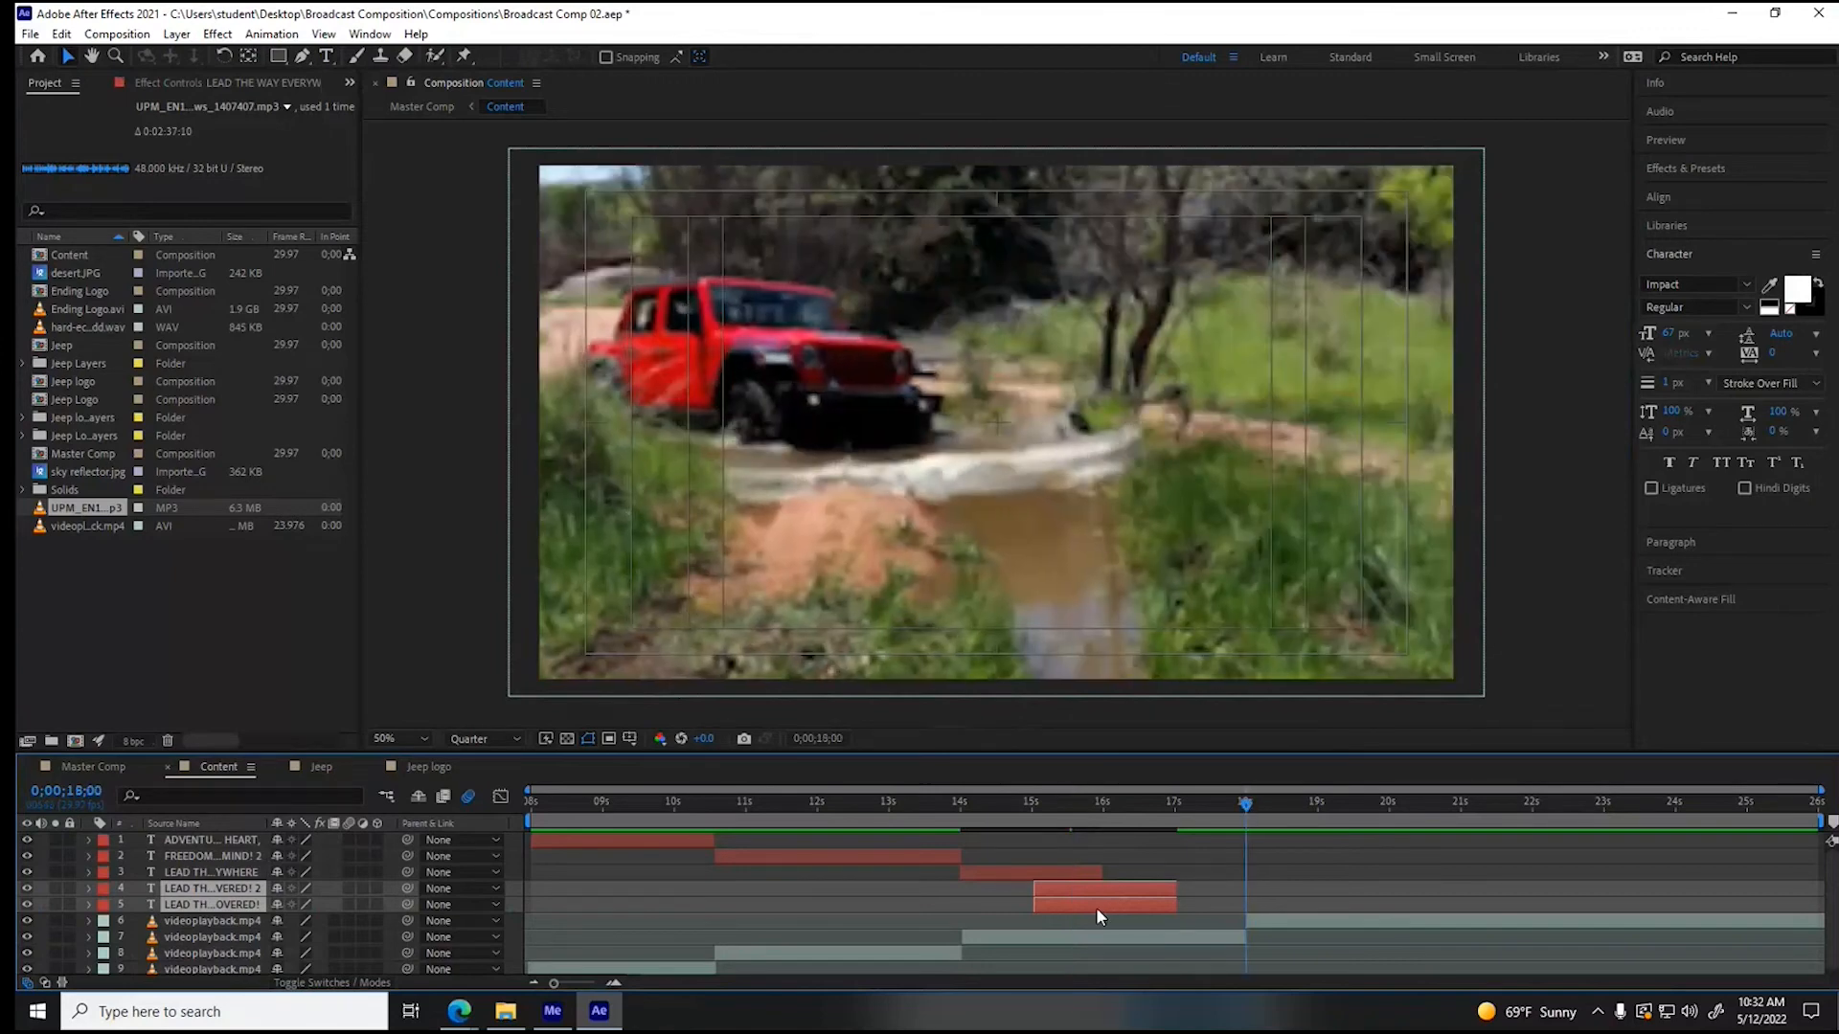
click(1069, 909)
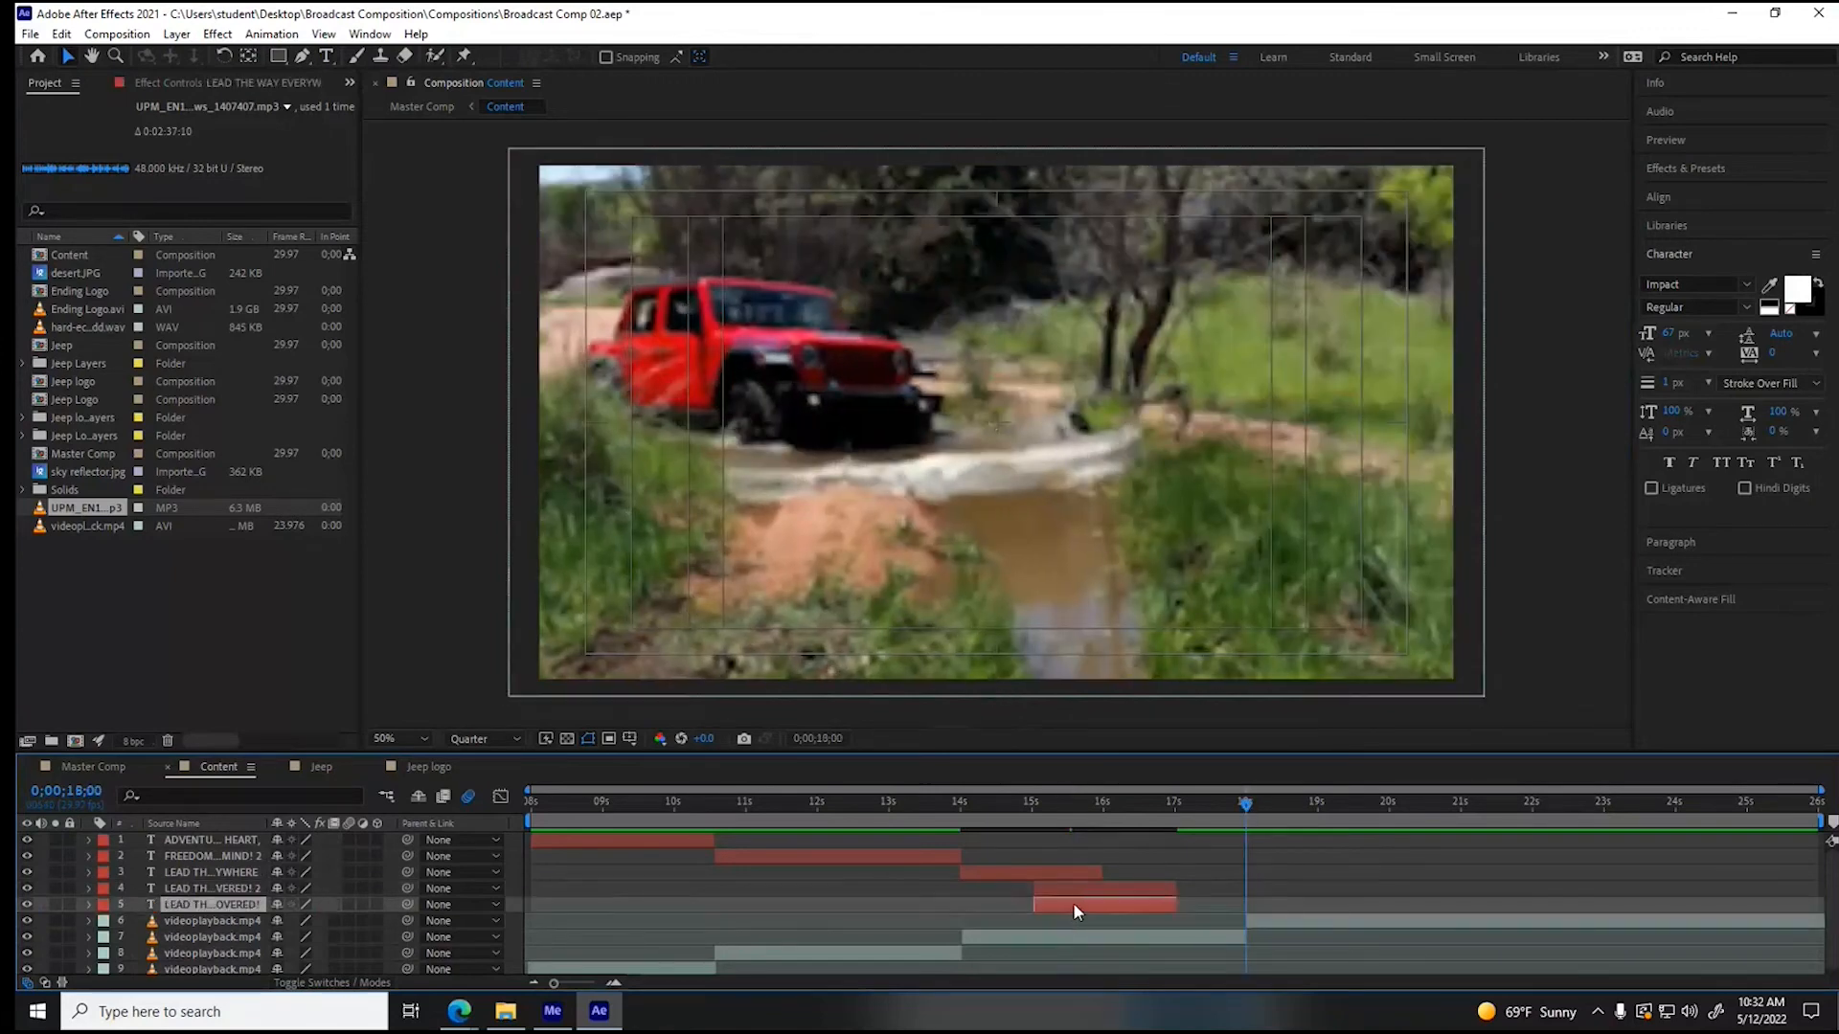
drag(1073, 902, 1140, 904)
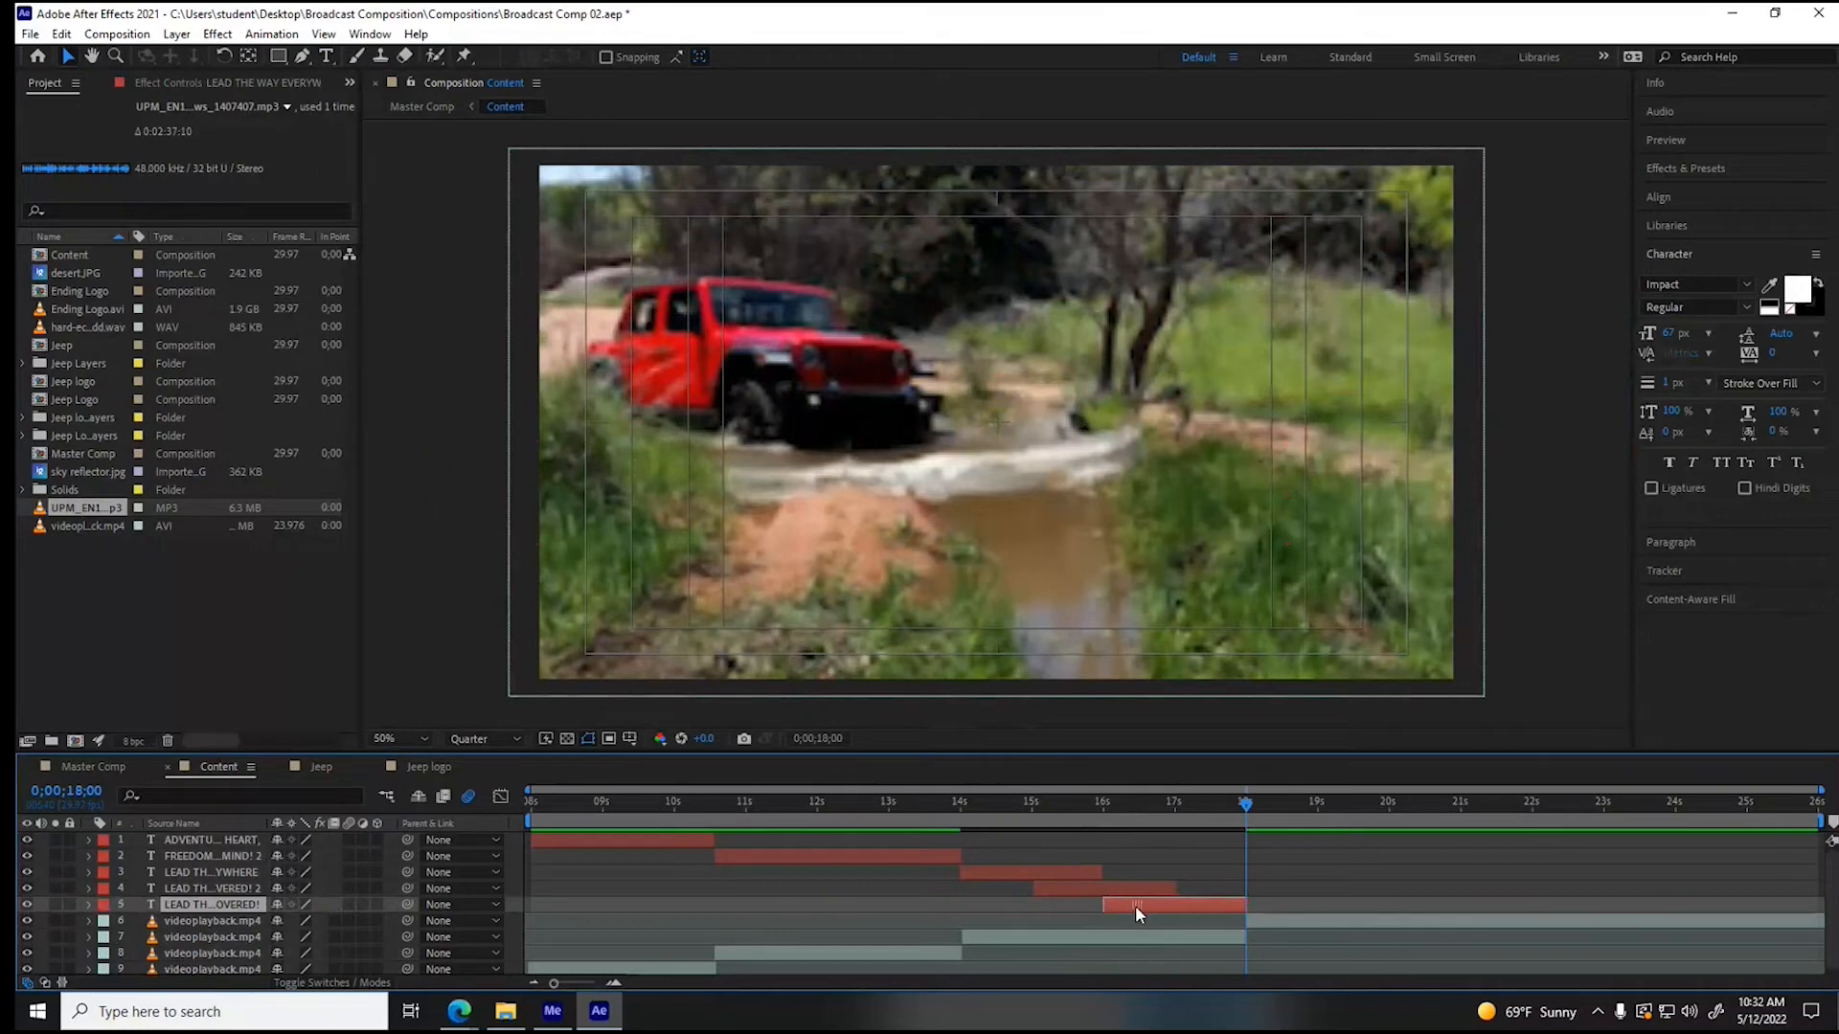
click(1027, 874)
click(1032, 800)
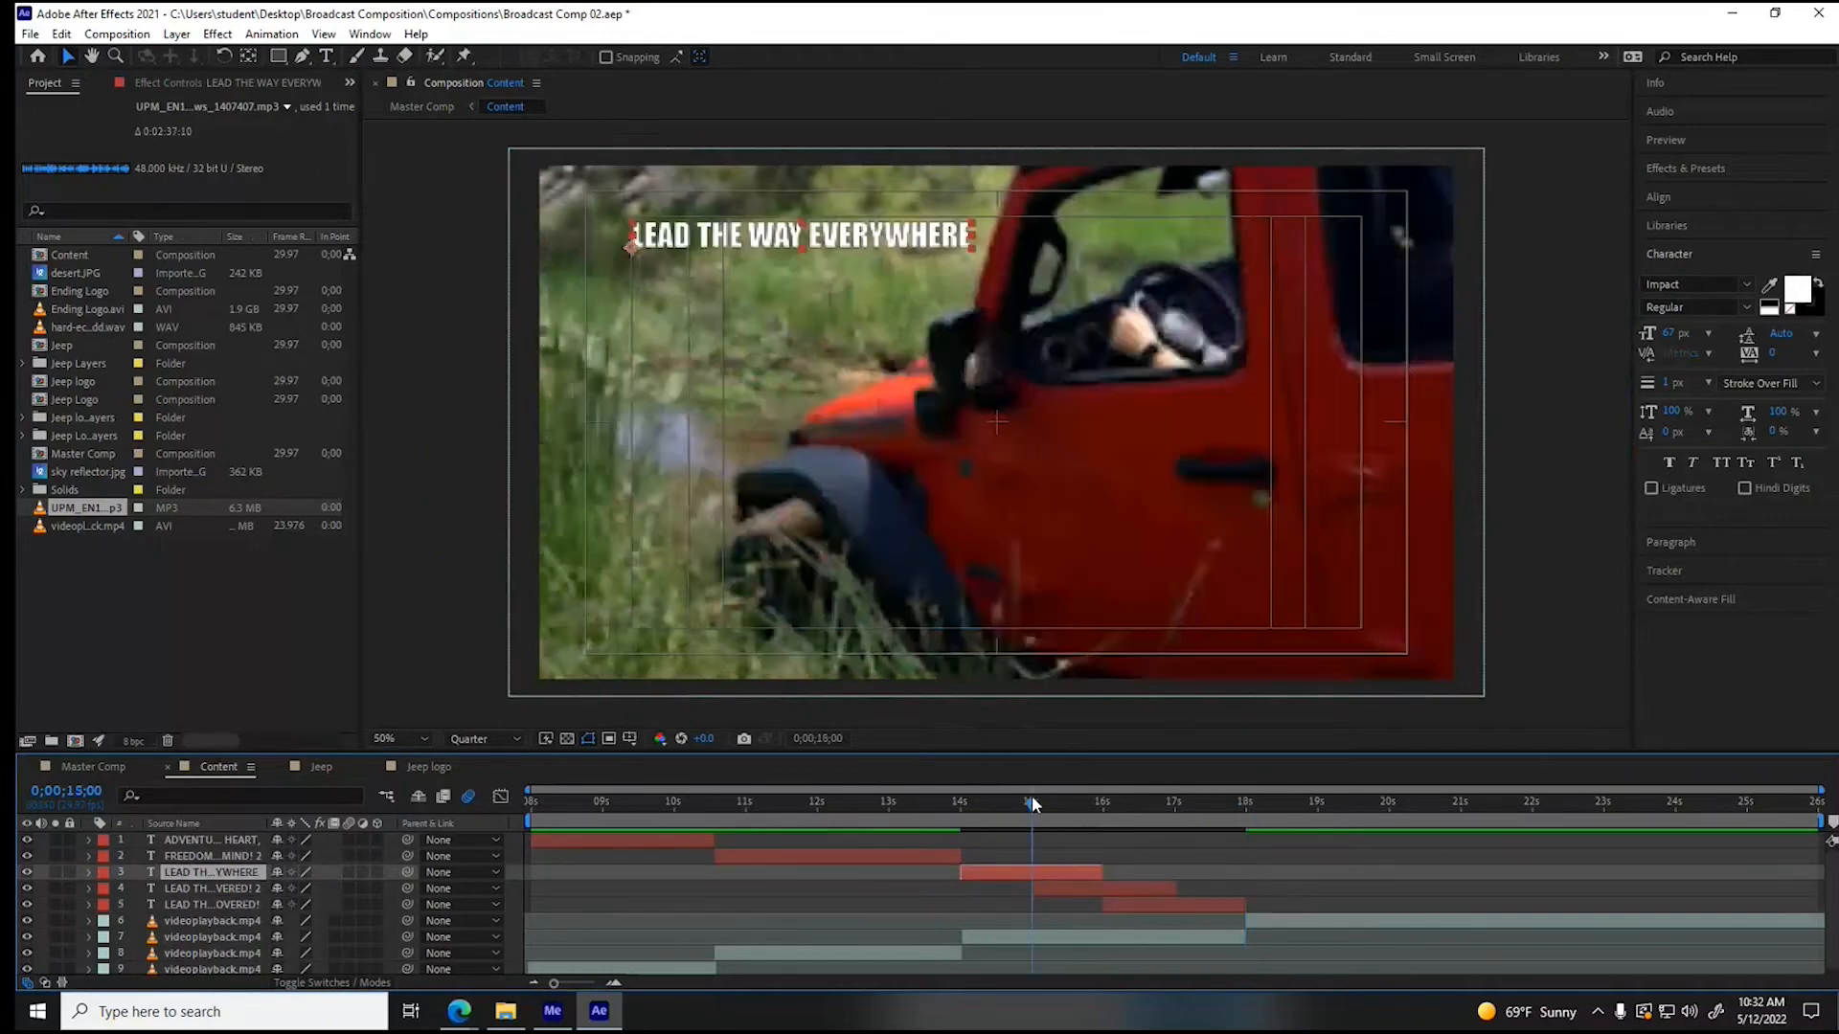
drag(1031, 805, 1117, 803)
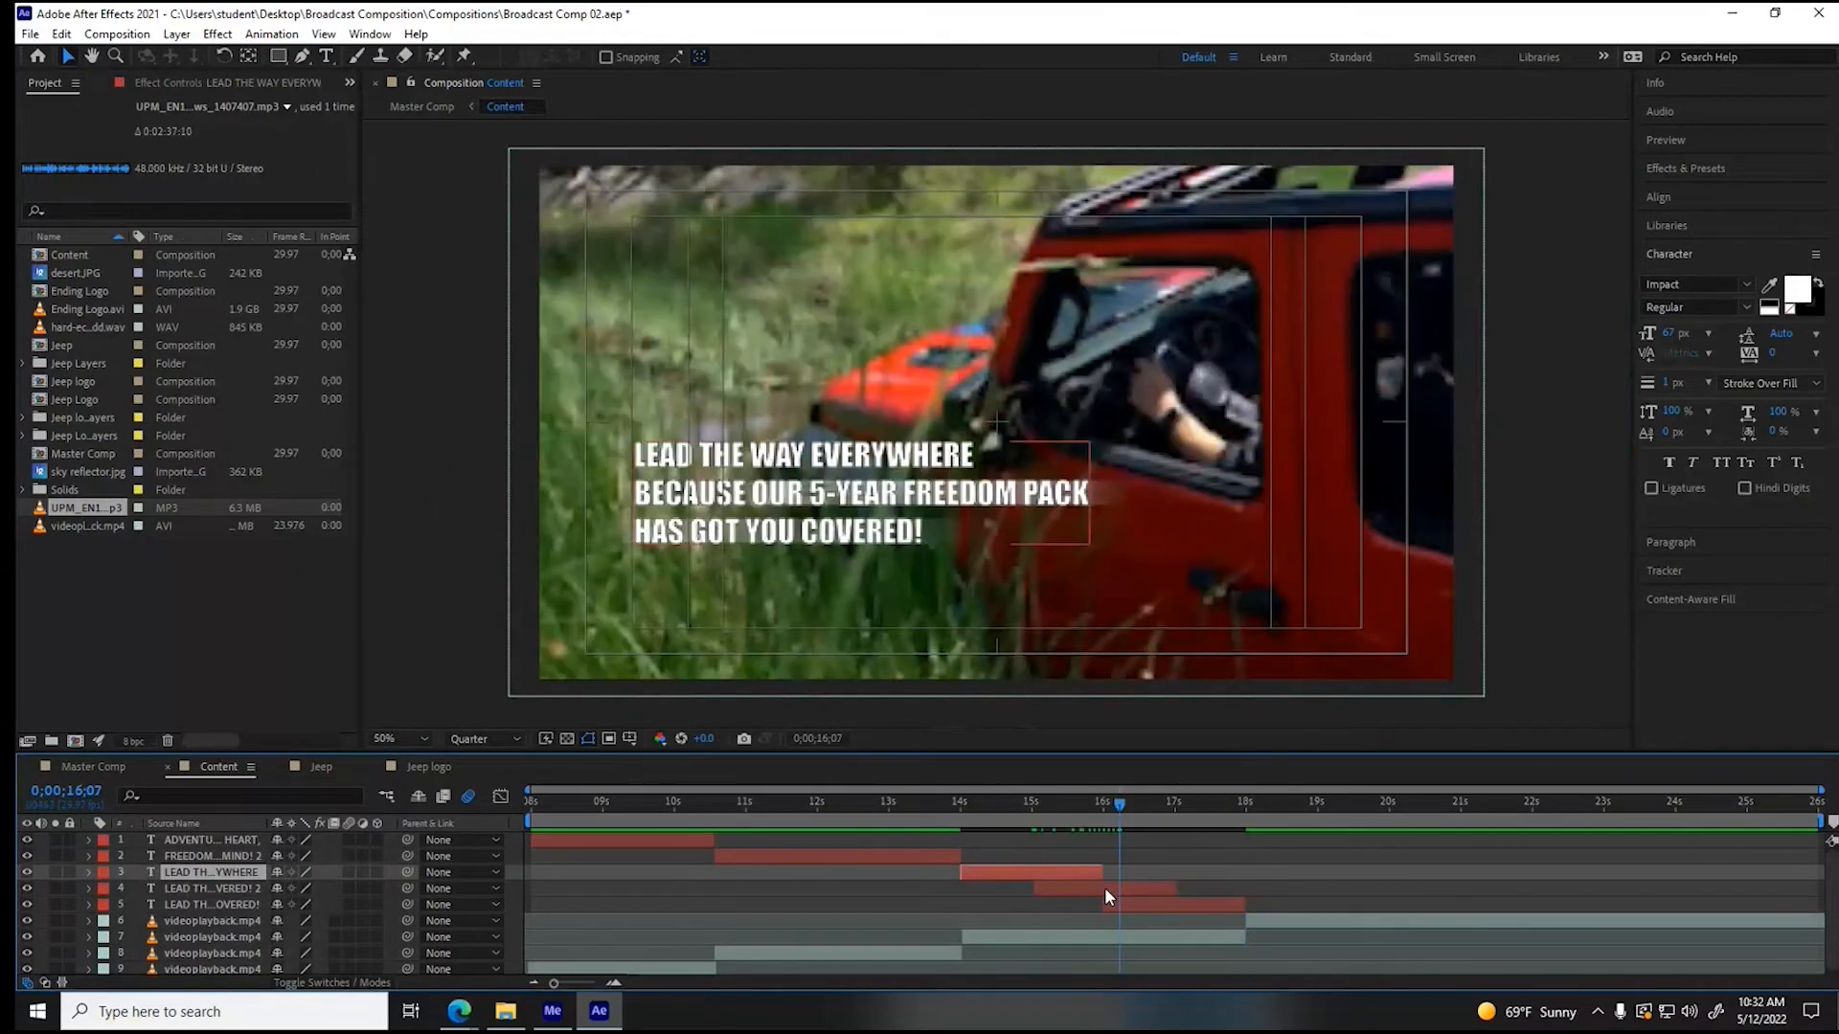
- Delete the first two lines of the middle slogan copy, leaving "HAS GOT YOU COVERED!"
click(1105, 888)
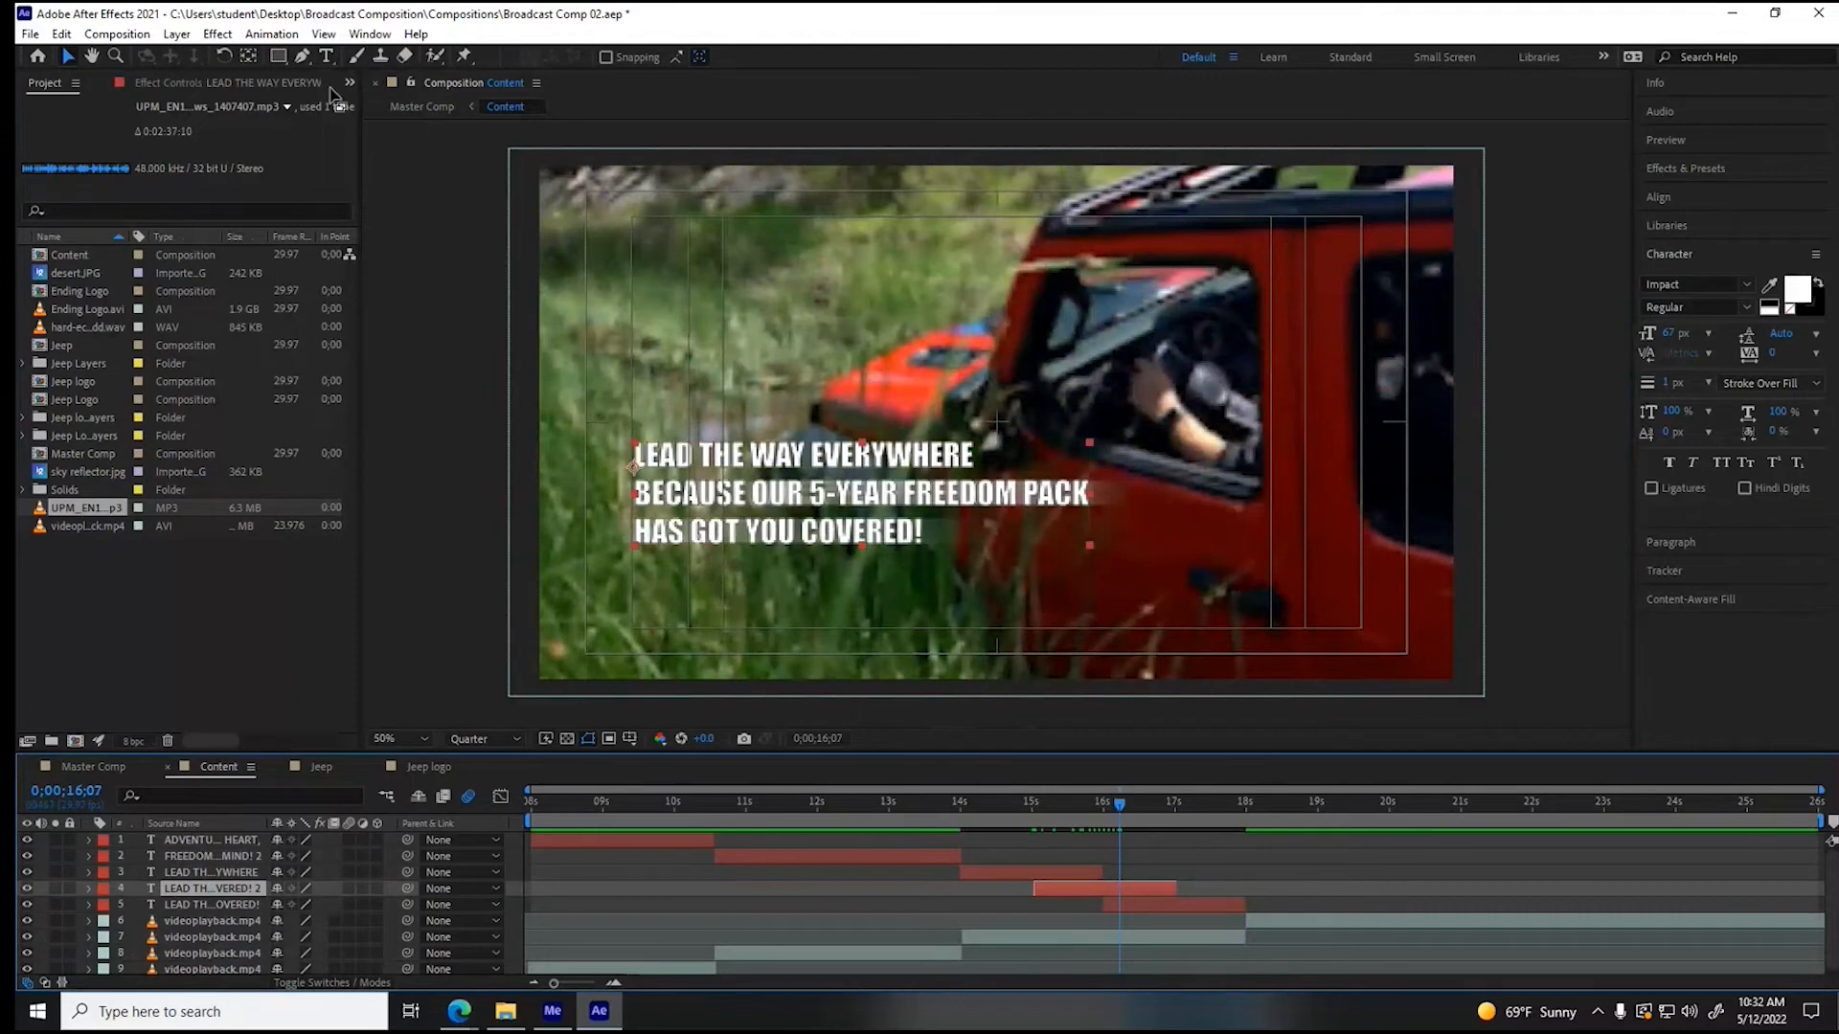
click(325, 56)
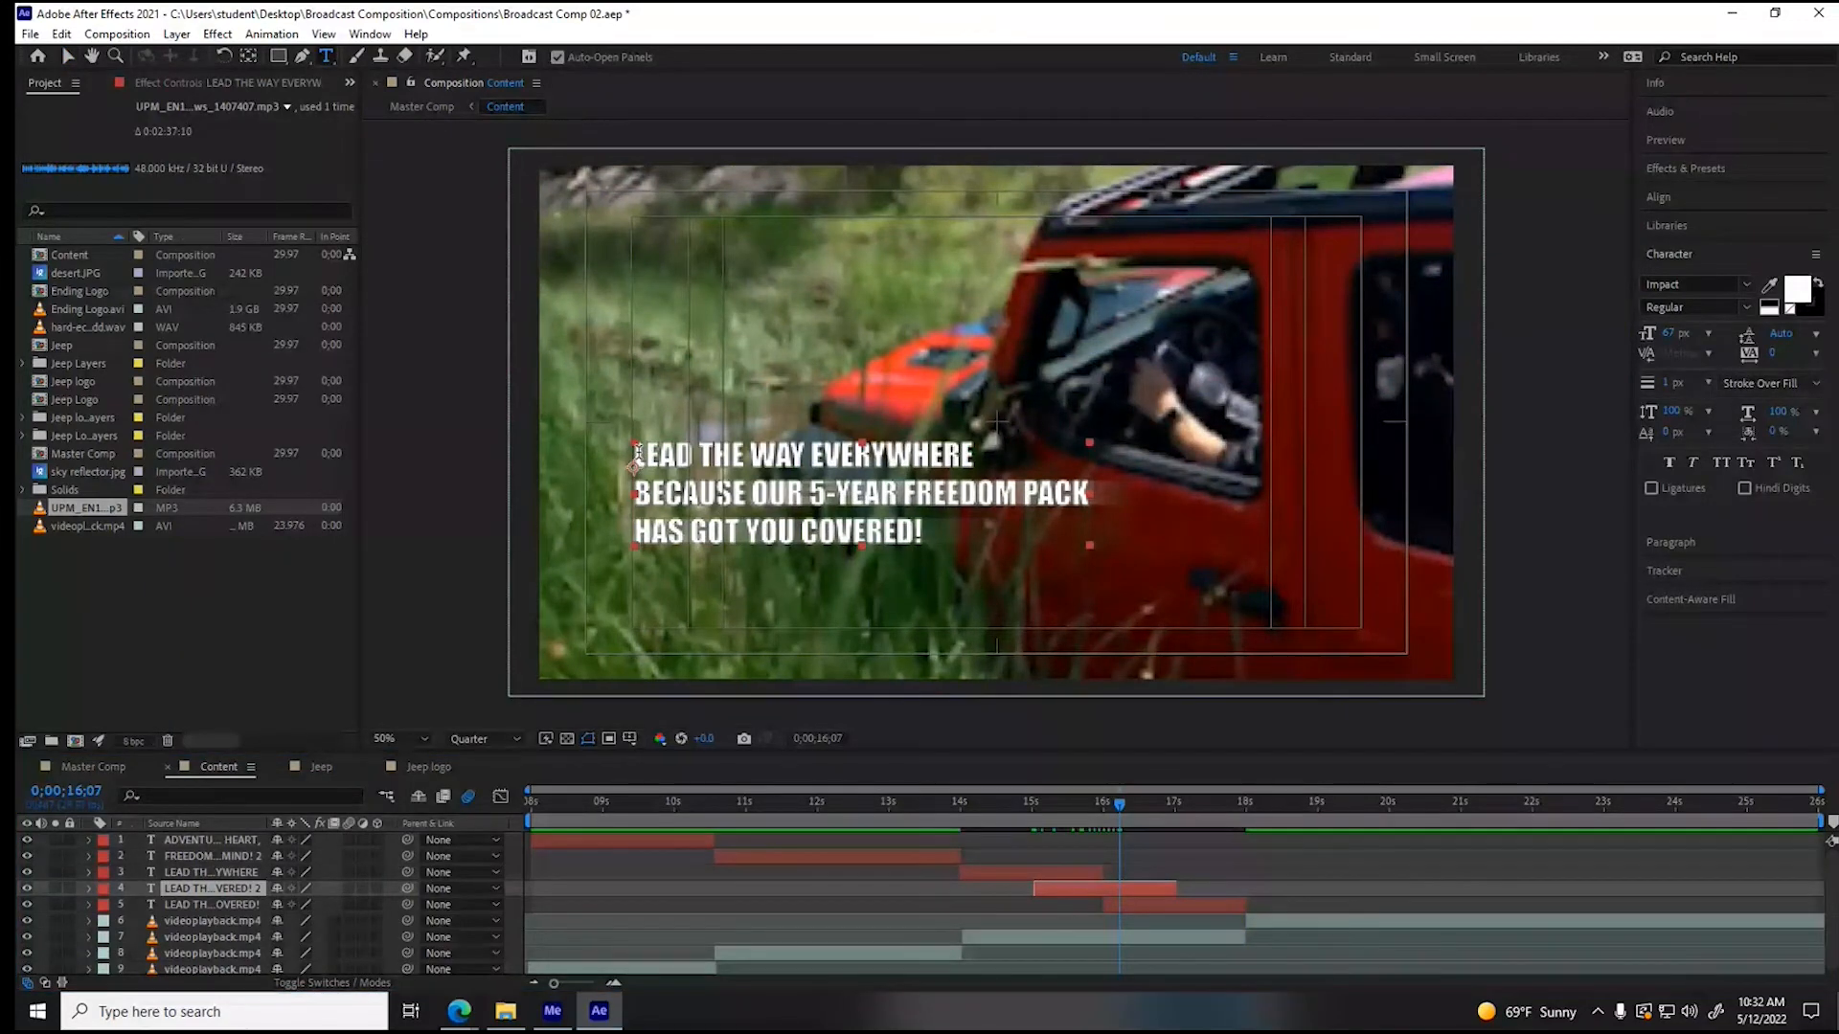
drag(637, 453, 973, 457)
key(BackSpace)
drag(639, 492, 1111, 497)
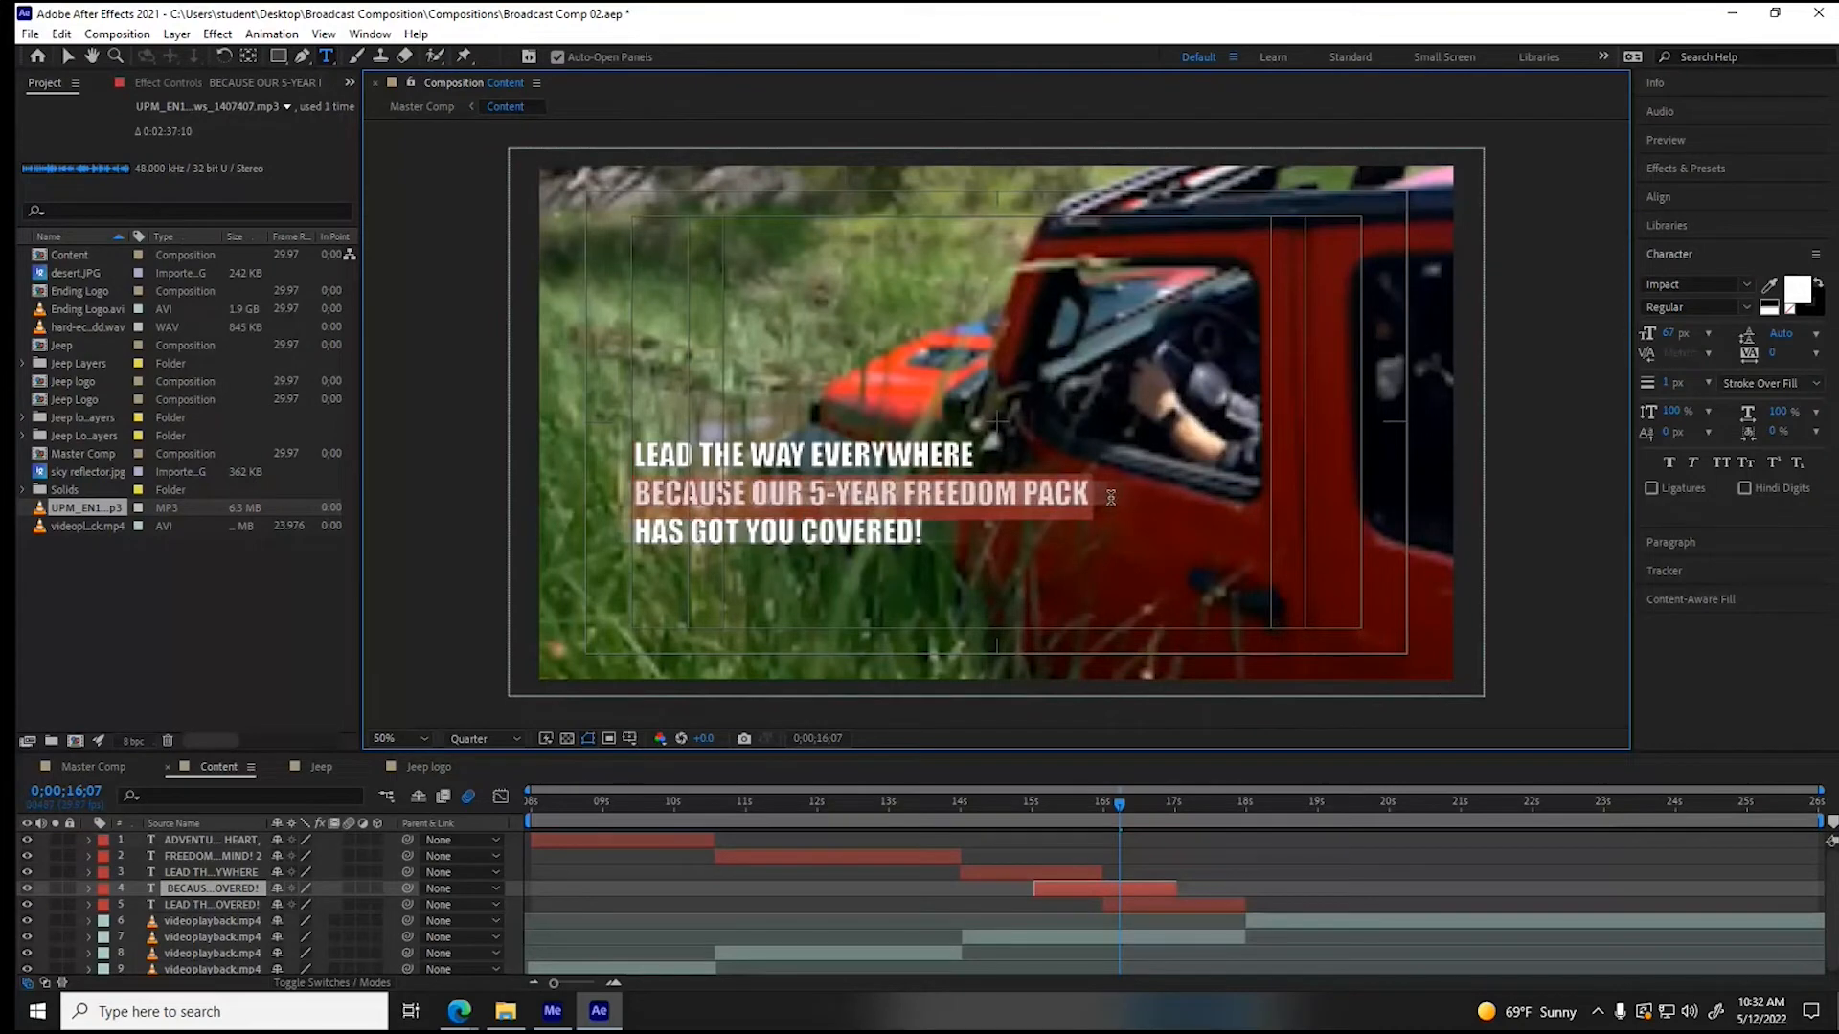
key(BackSpace)
click(68, 57)
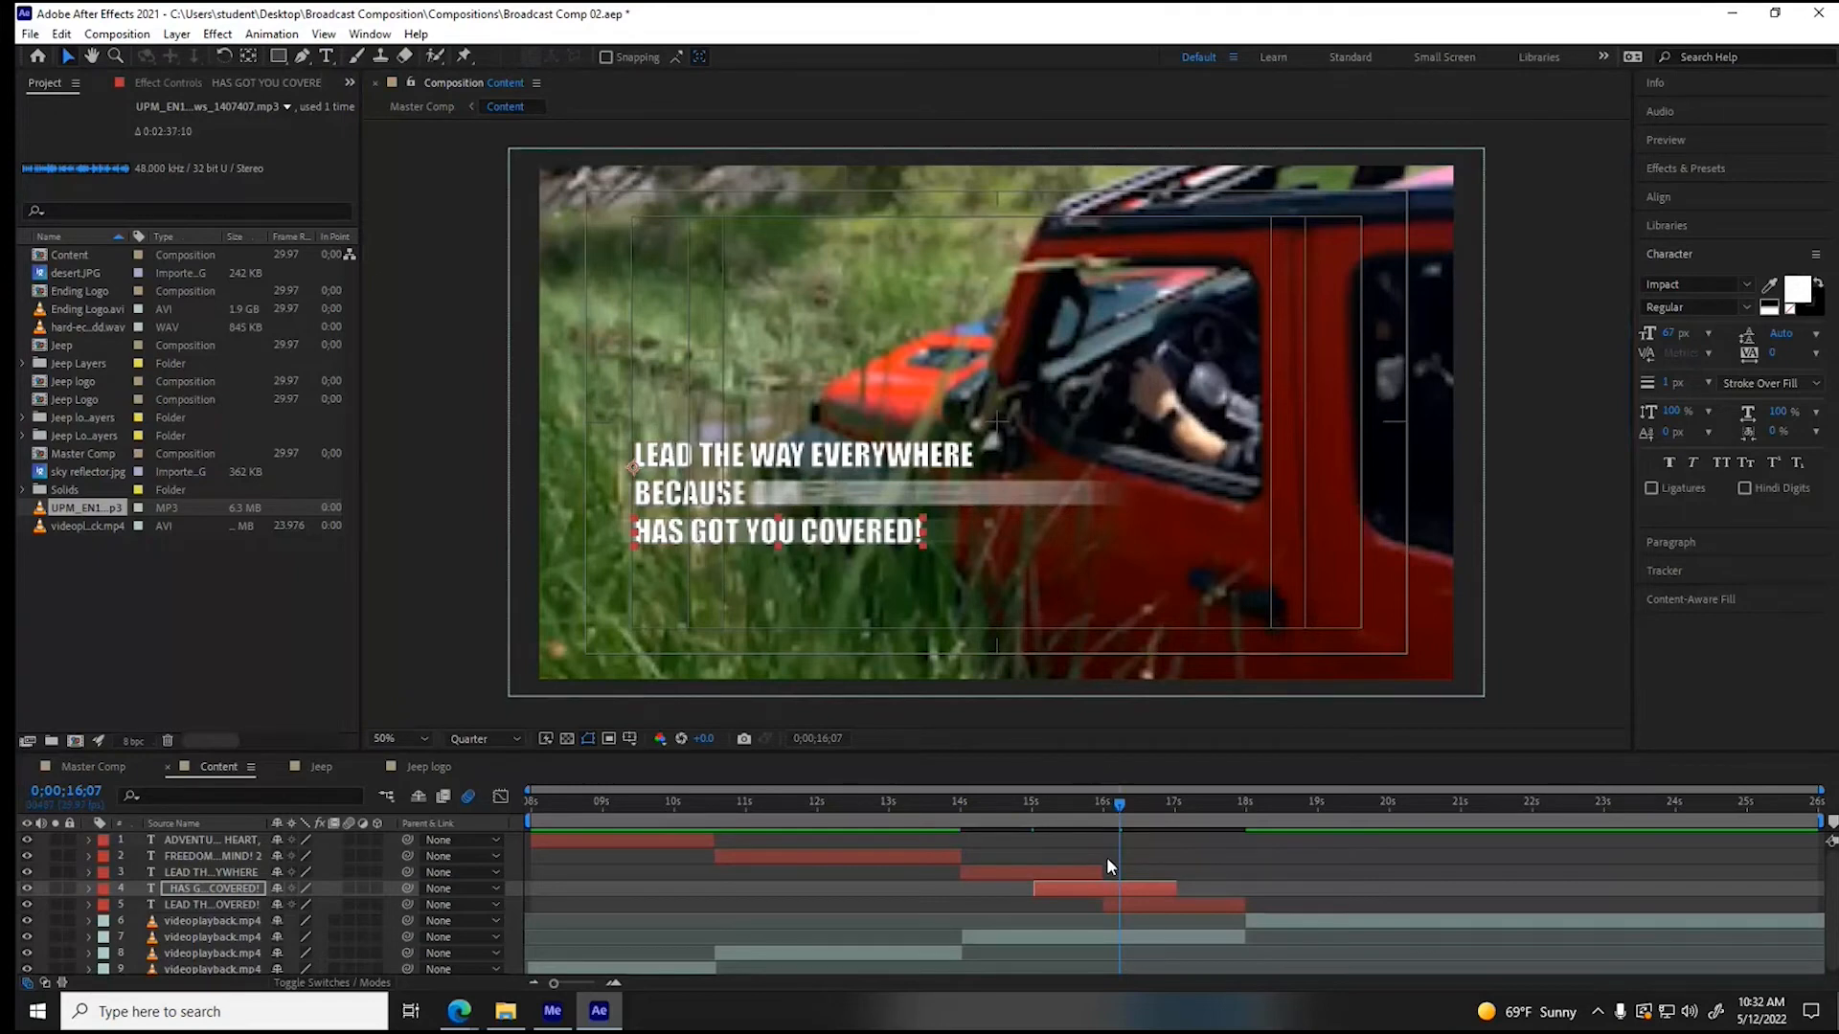
- Cut the last slogan copy down to "HAS GOT YOU COVERED!" and move it to the lower-right corner of the title-safe area
click(1192, 901)
drag(1120, 805, 1216, 804)
click(326, 57)
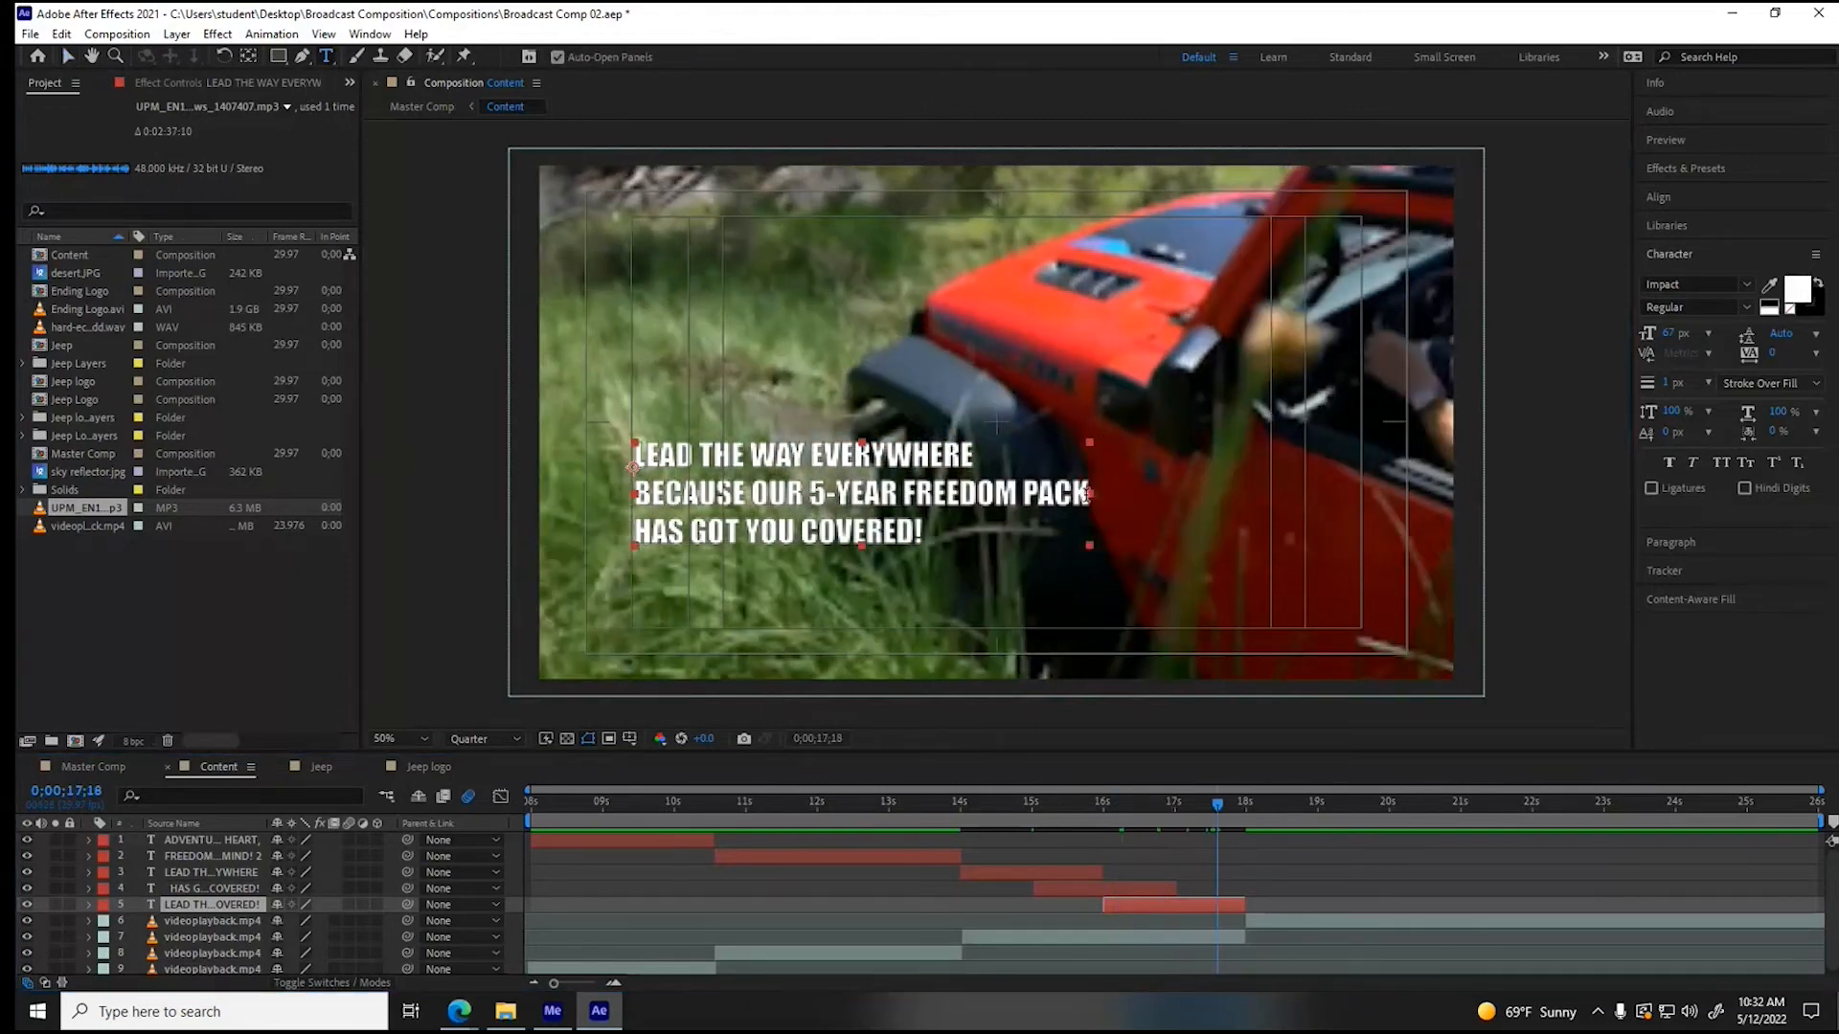
drag(1086, 494, 625, 443)
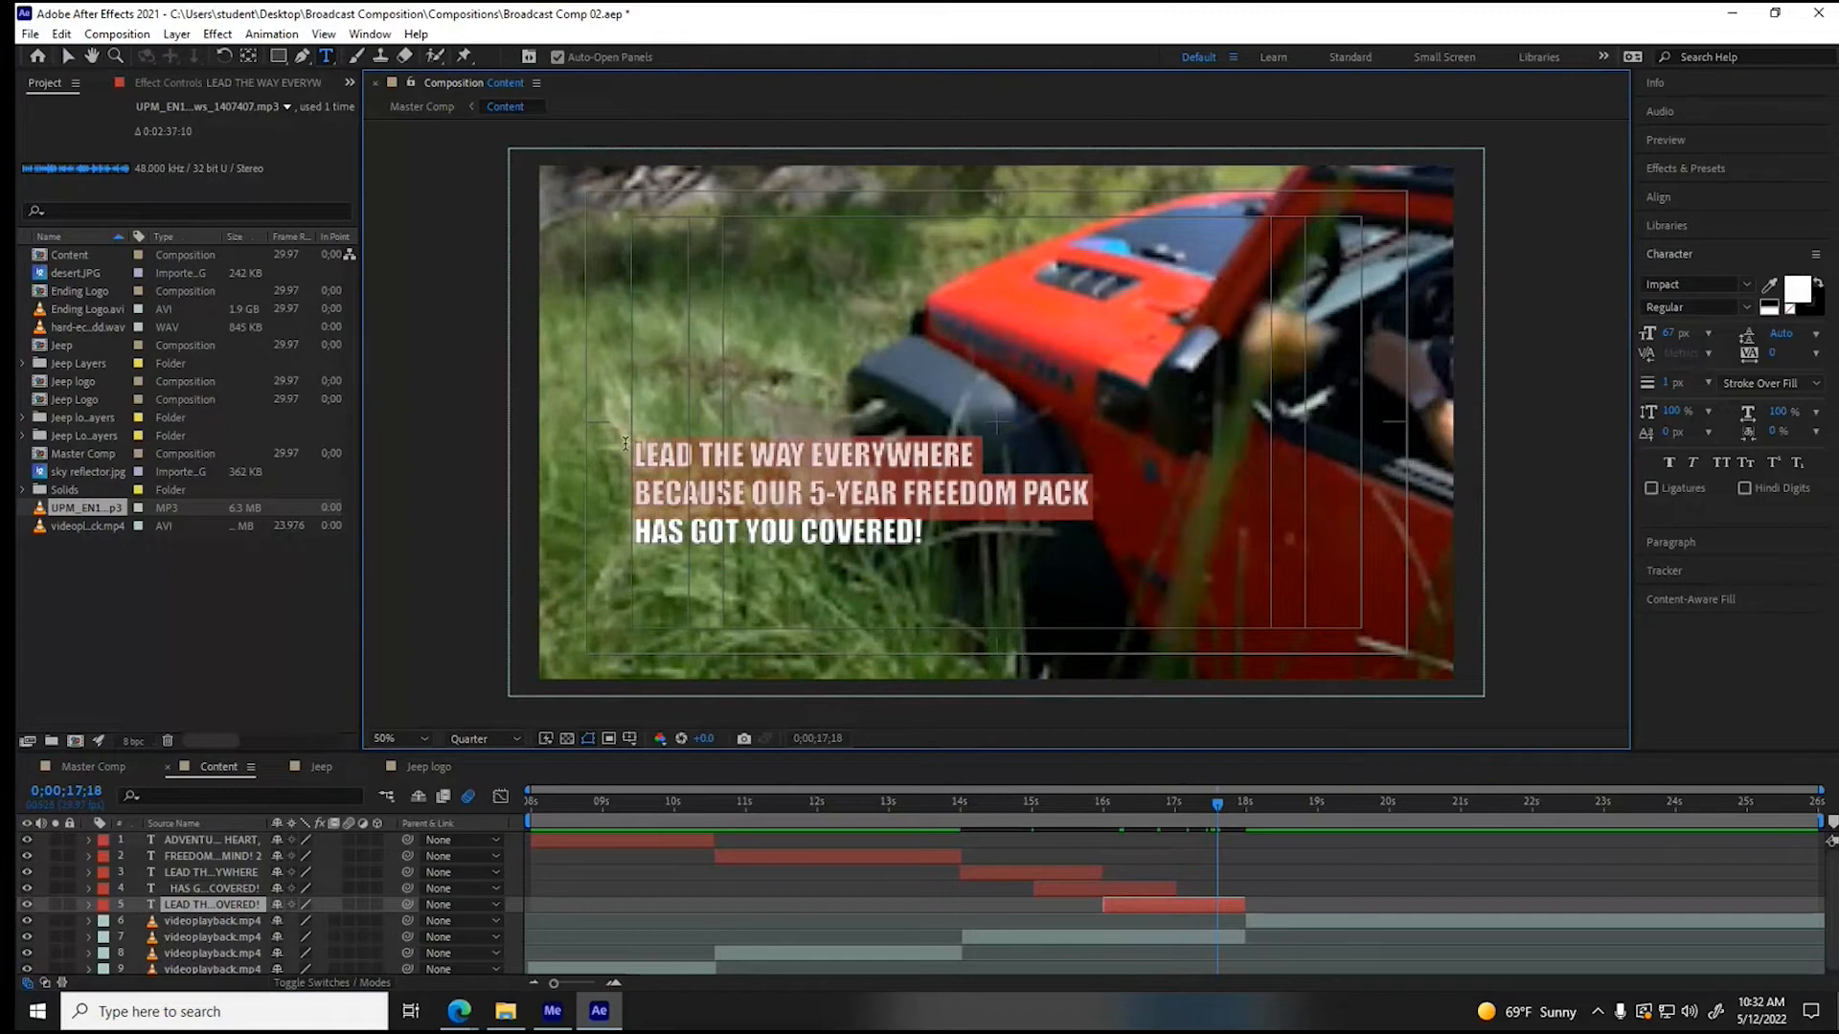
key(BackSpace)
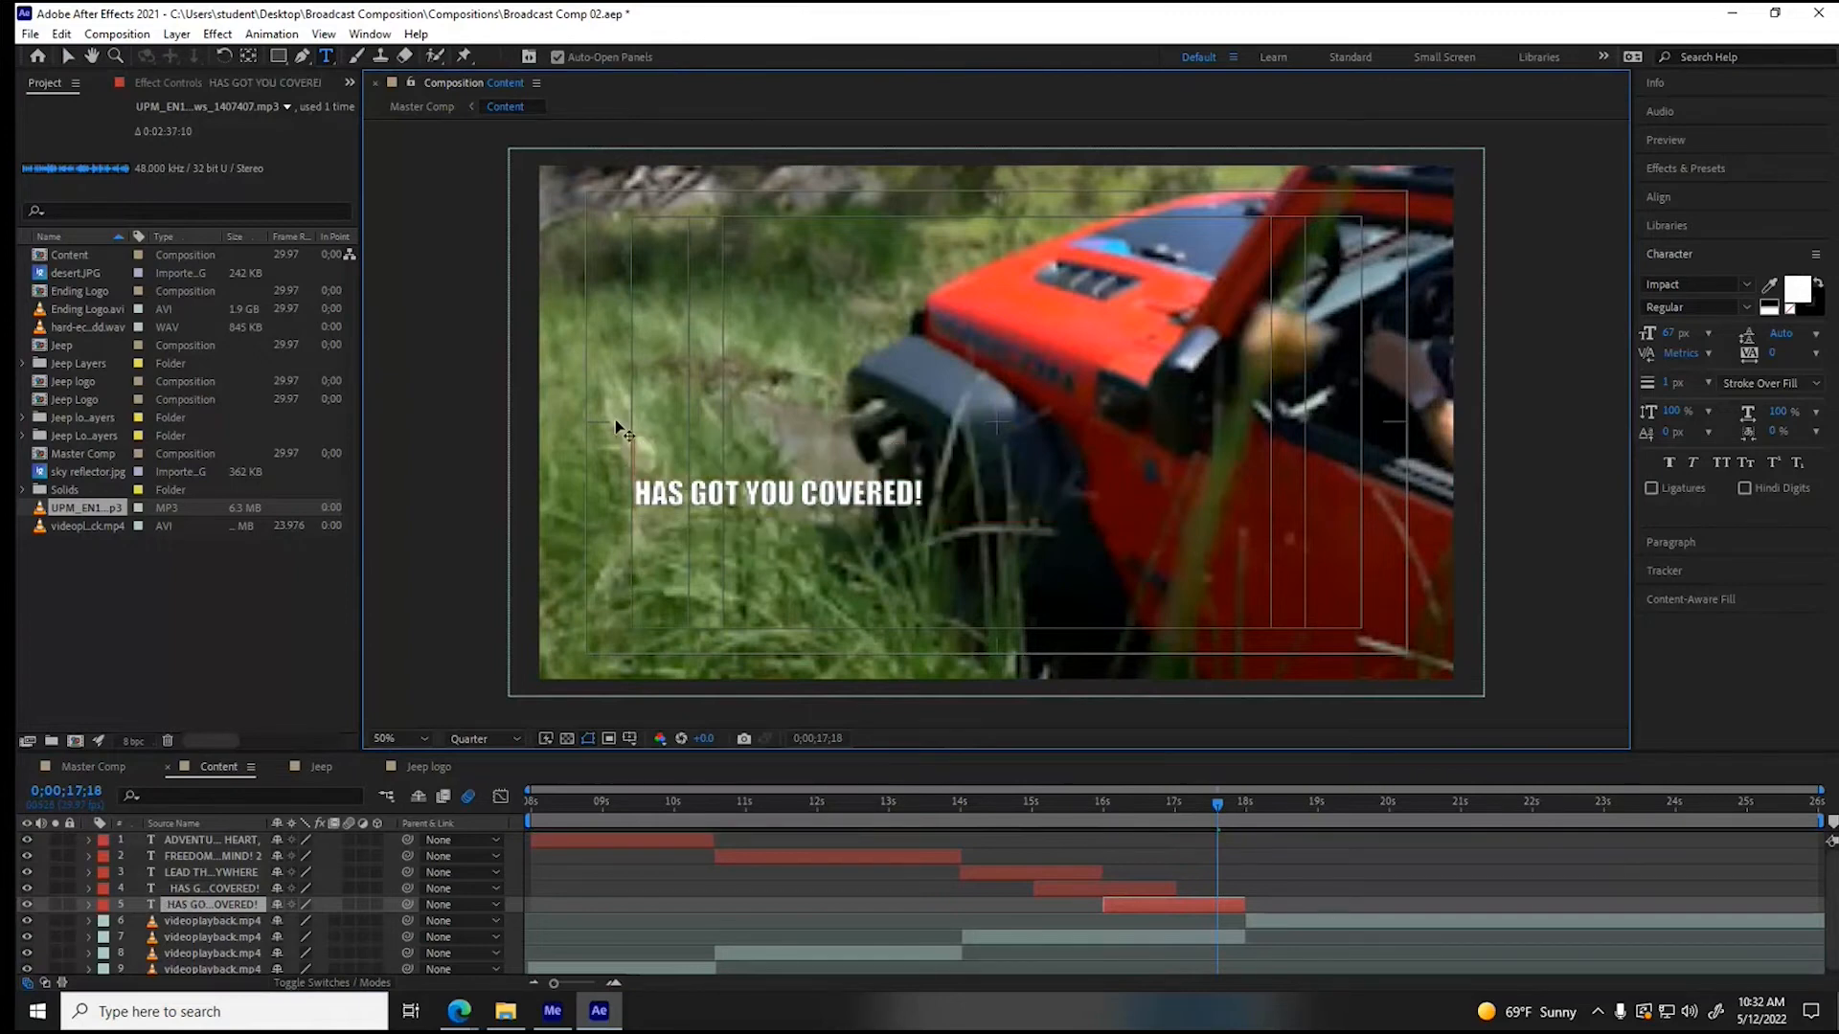
click(67, 55)
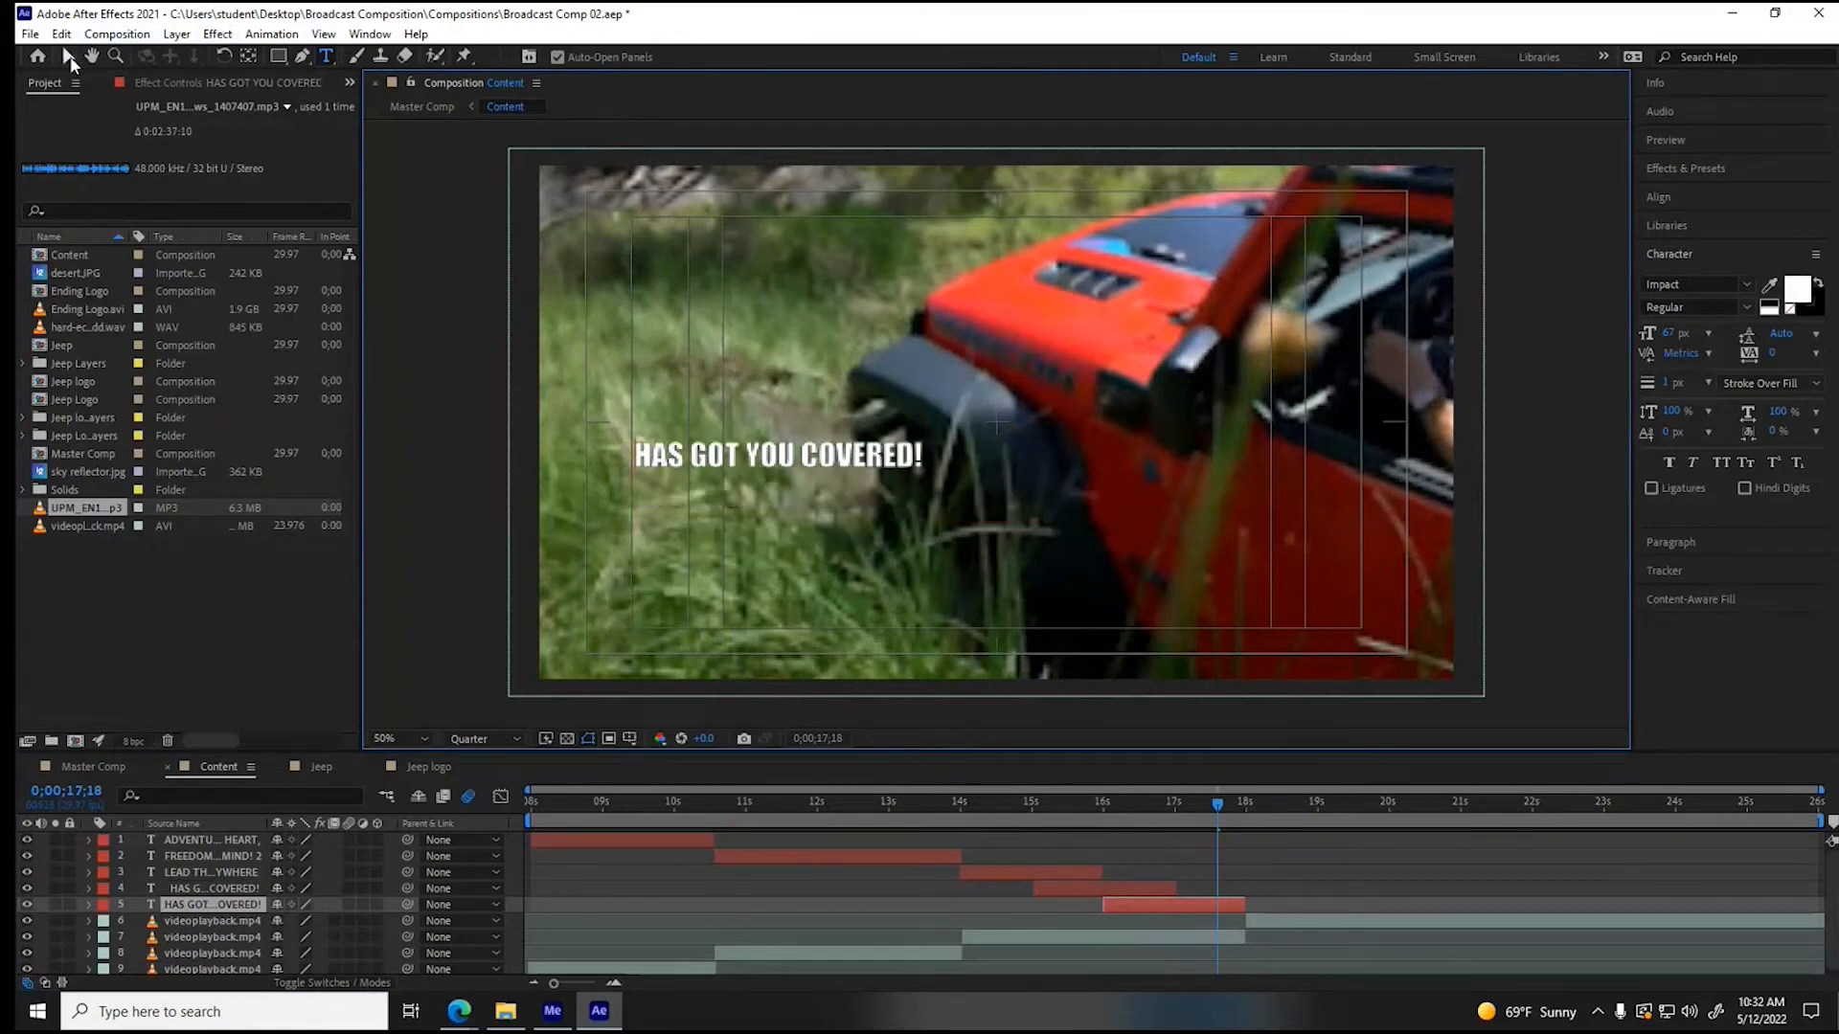
drag(687, 455, 1121, 607)
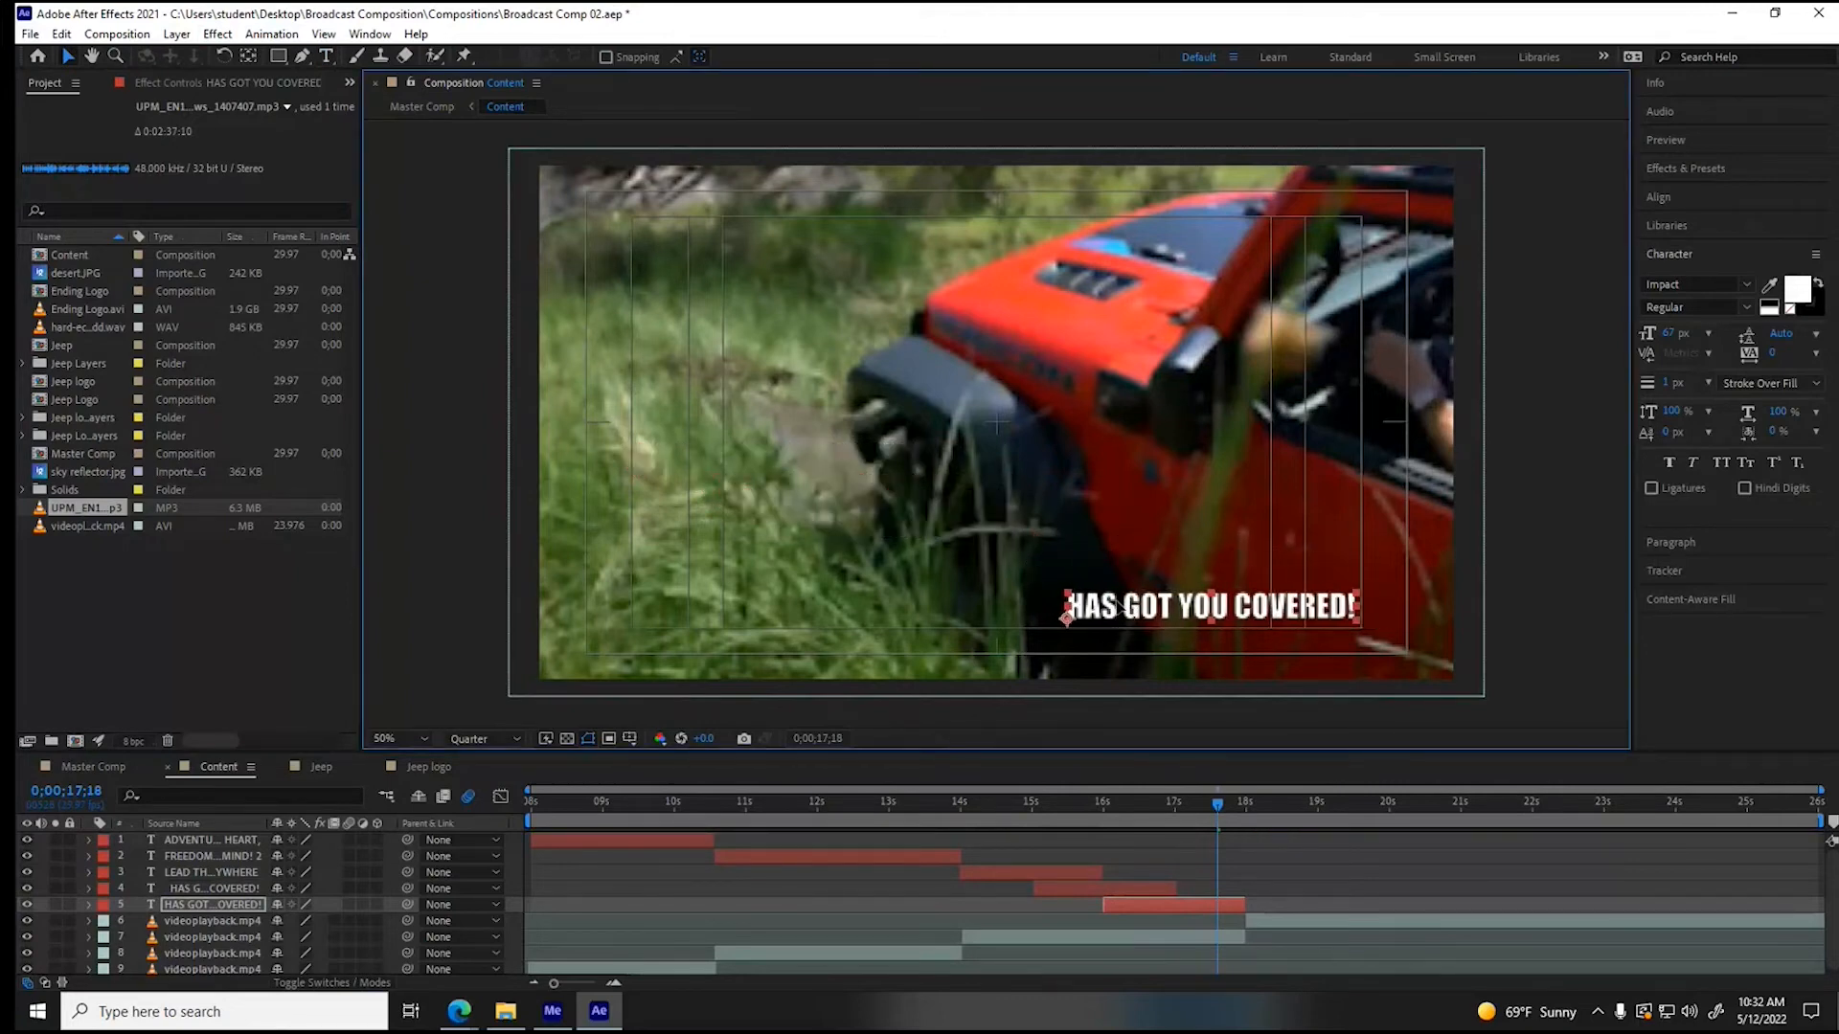
- Replace the middle slogan layer's text with "BECAUSE OUR 5-YEAR FREEDOM PACK" and move it to the centre of the frame
click(1129, 811)
mouse_move(1129, 812)
mouse_down()
mouse_move(1075, 809)
mouse_move(1119, 809)
mouse_up()
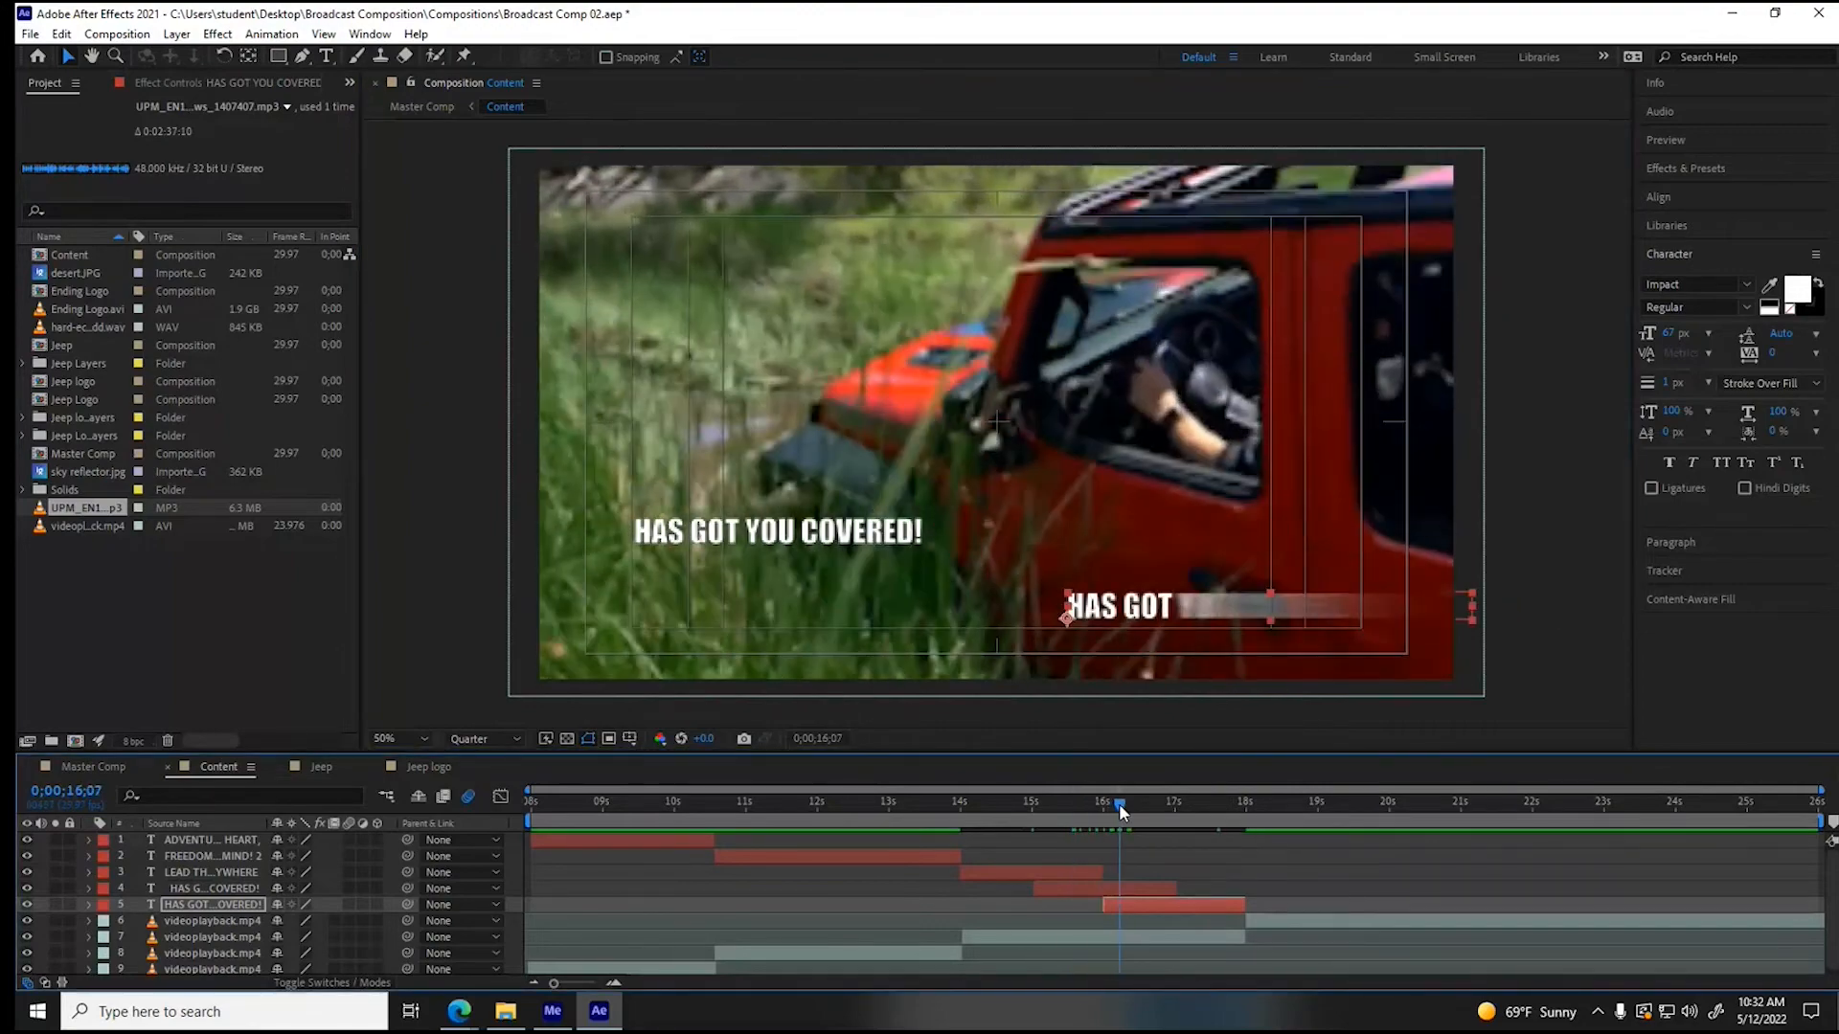
click(1095, 888)
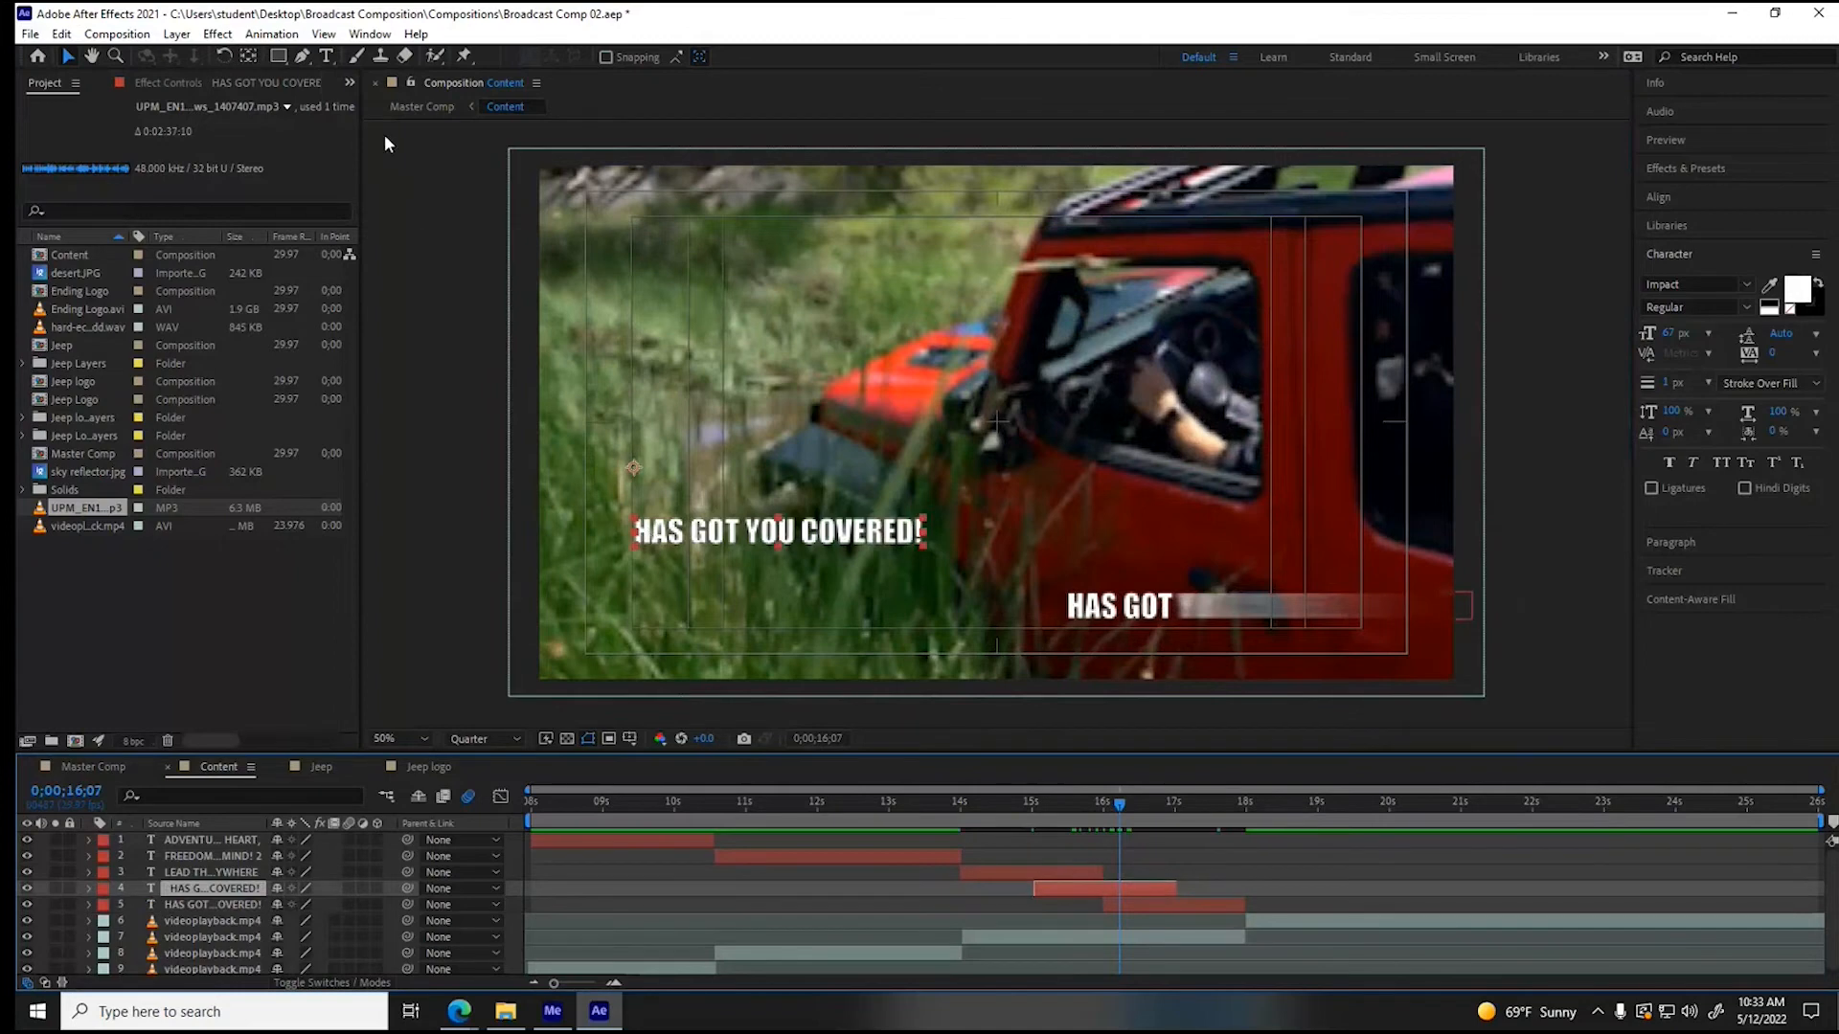
click(326, 56)
click(639, 531)
drag(722, 534, 943, 536)
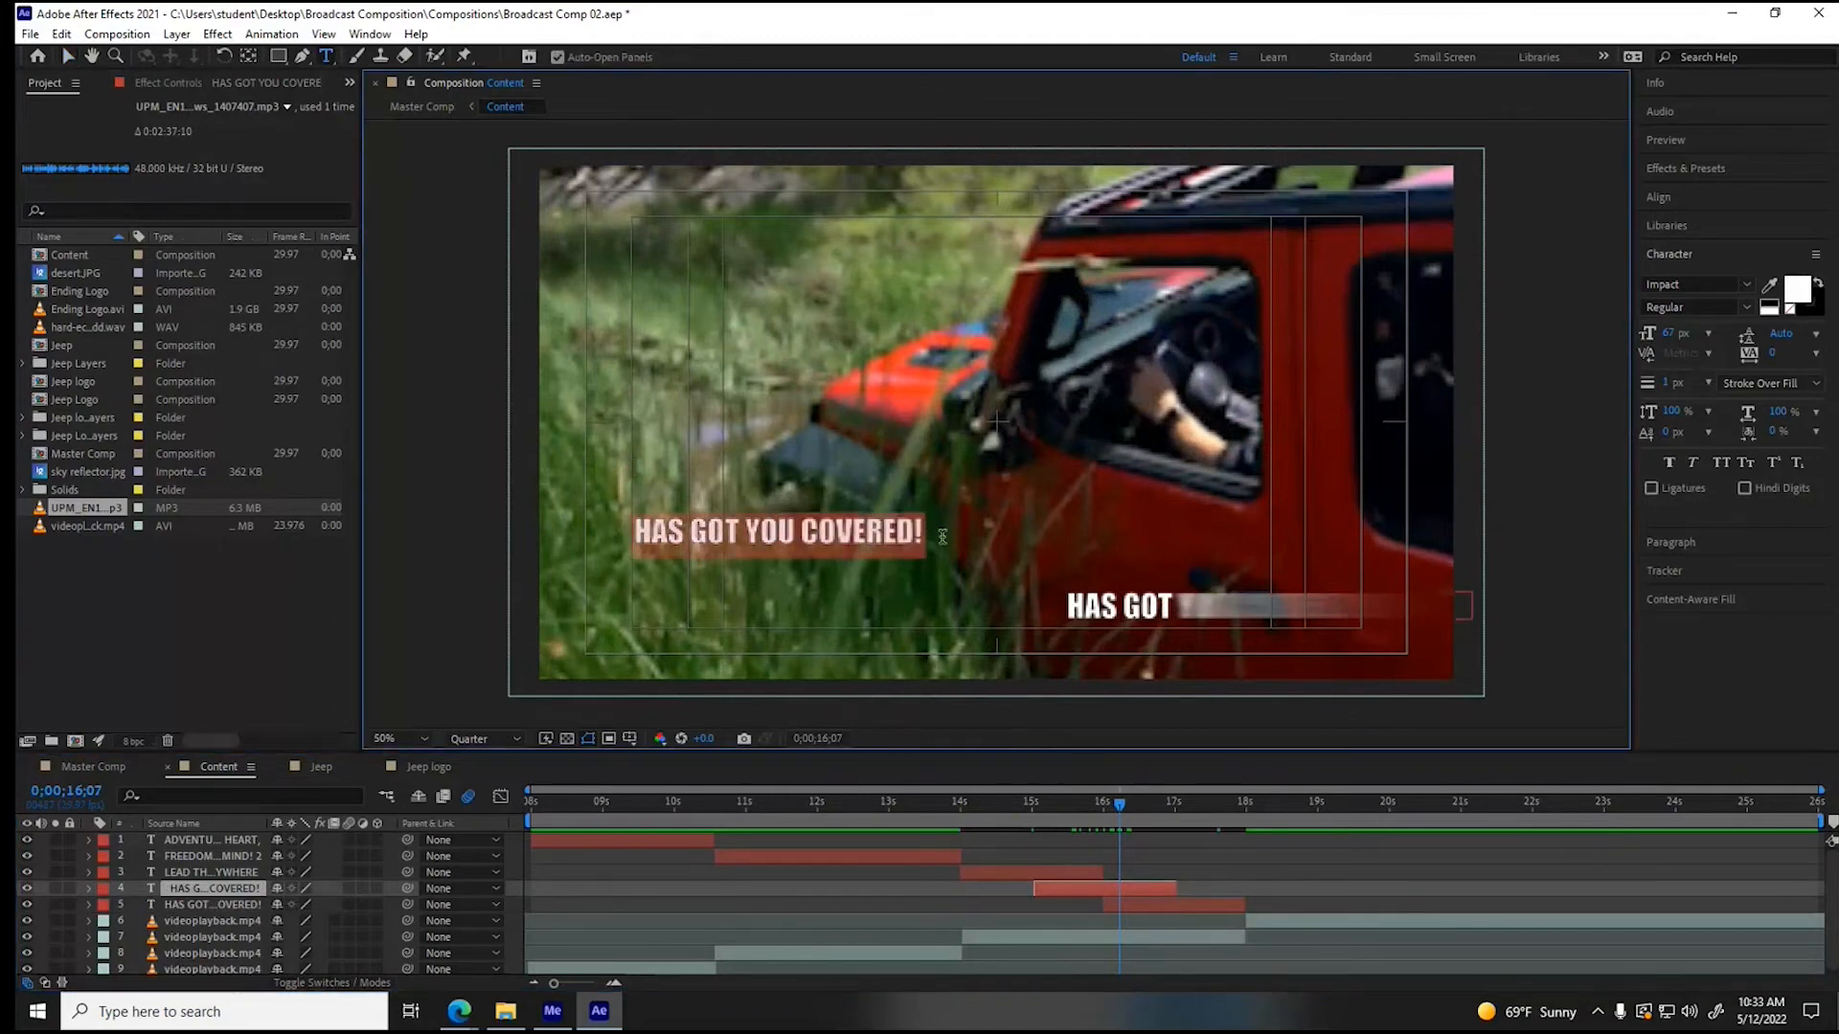
text(BECASUE)
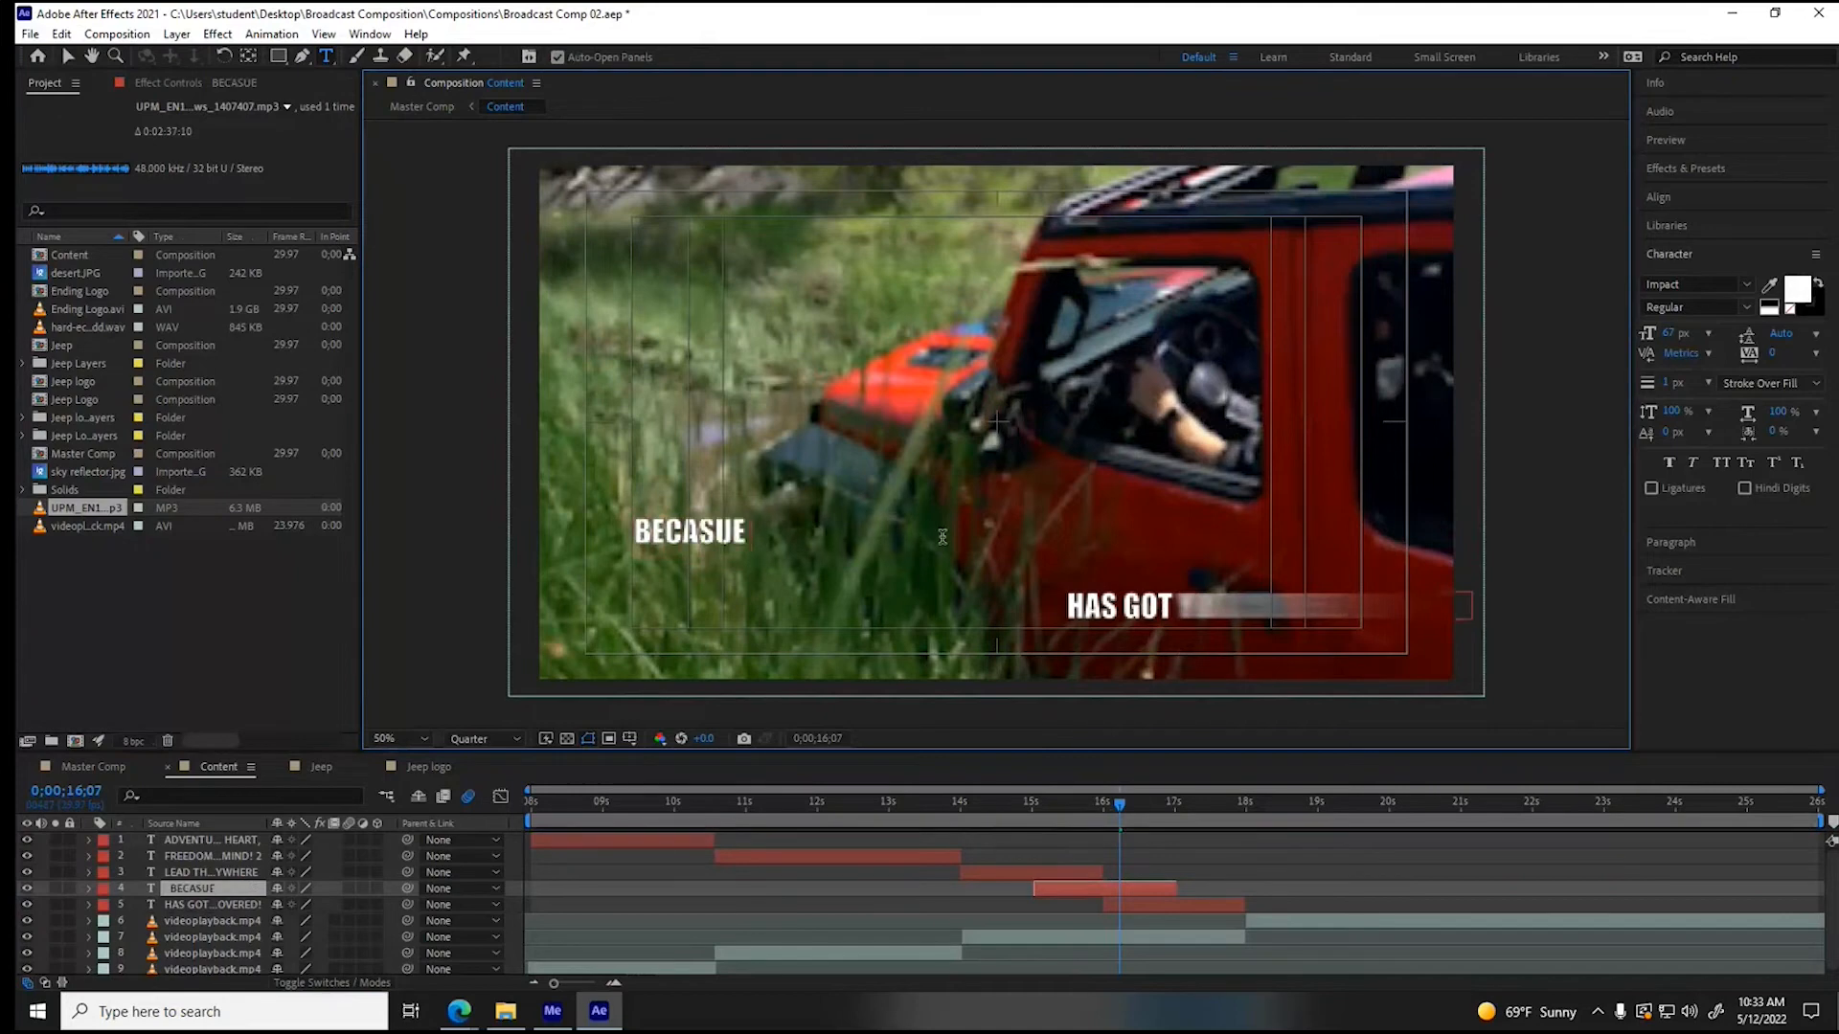
key(BackSpace)
key(BackSpace)
key(BackSpace)
text(USE OUR)
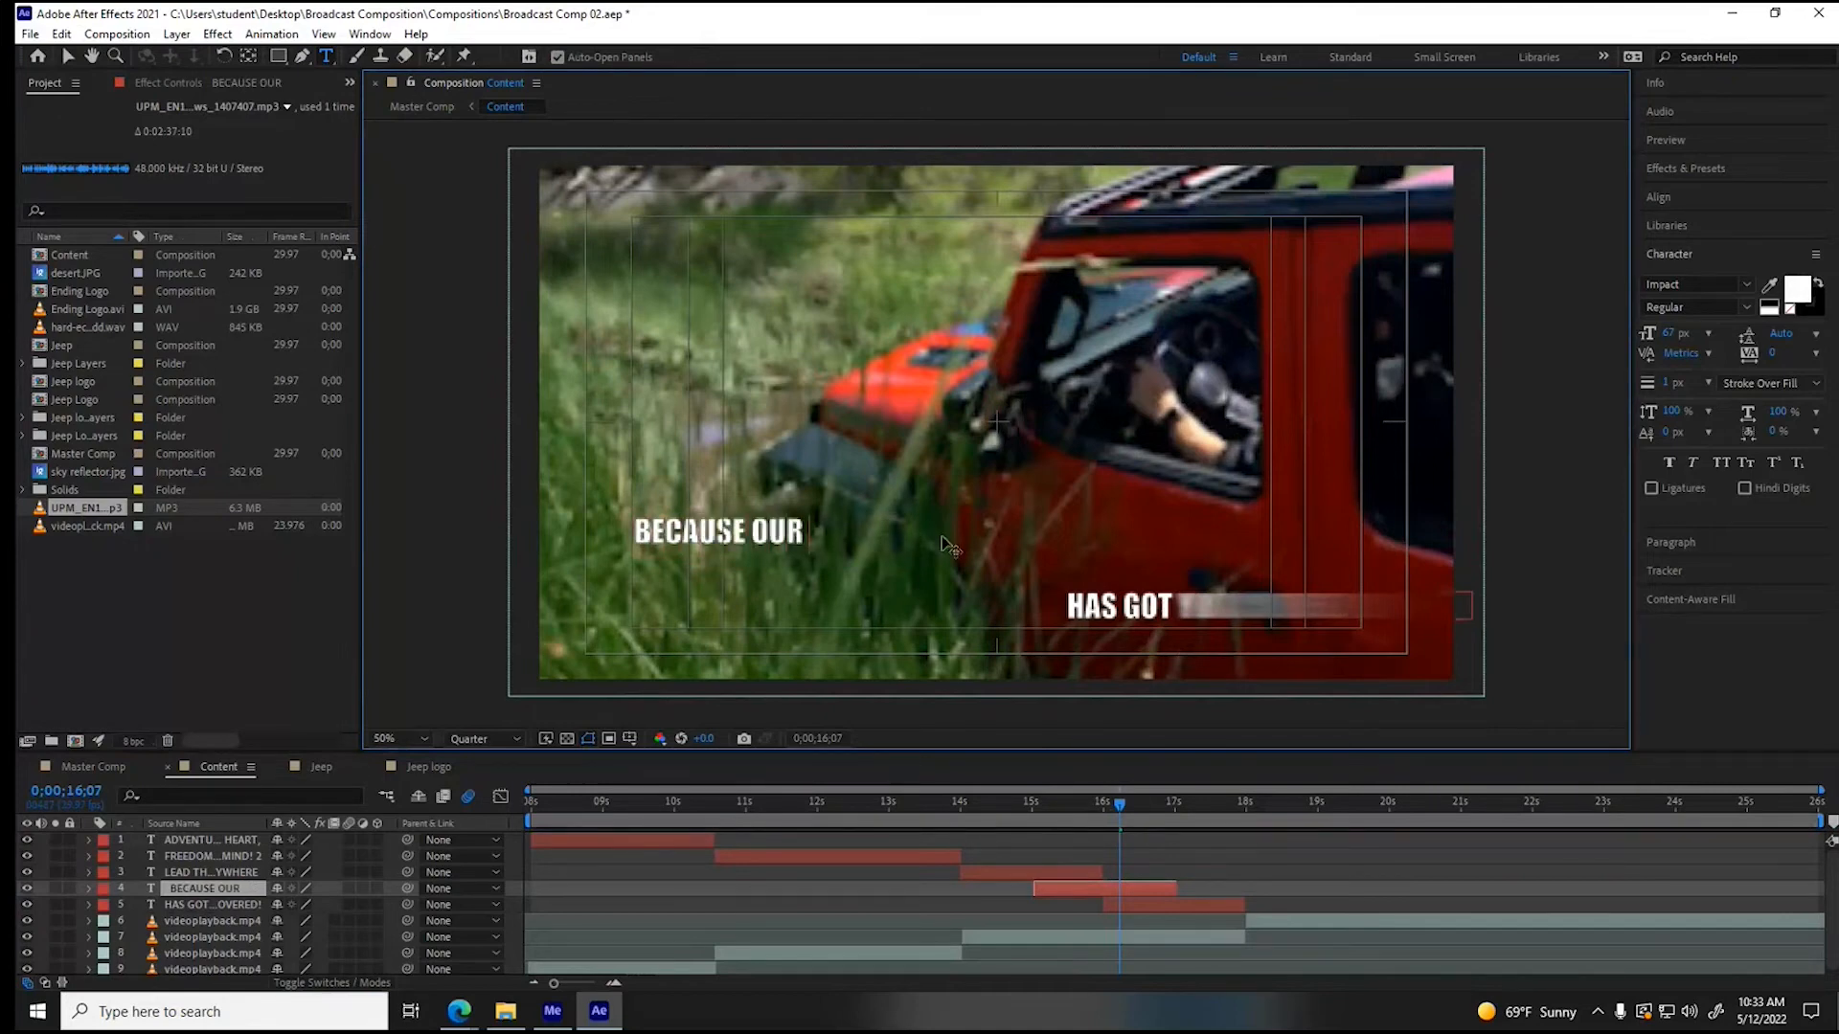
text( 5-YEAR)
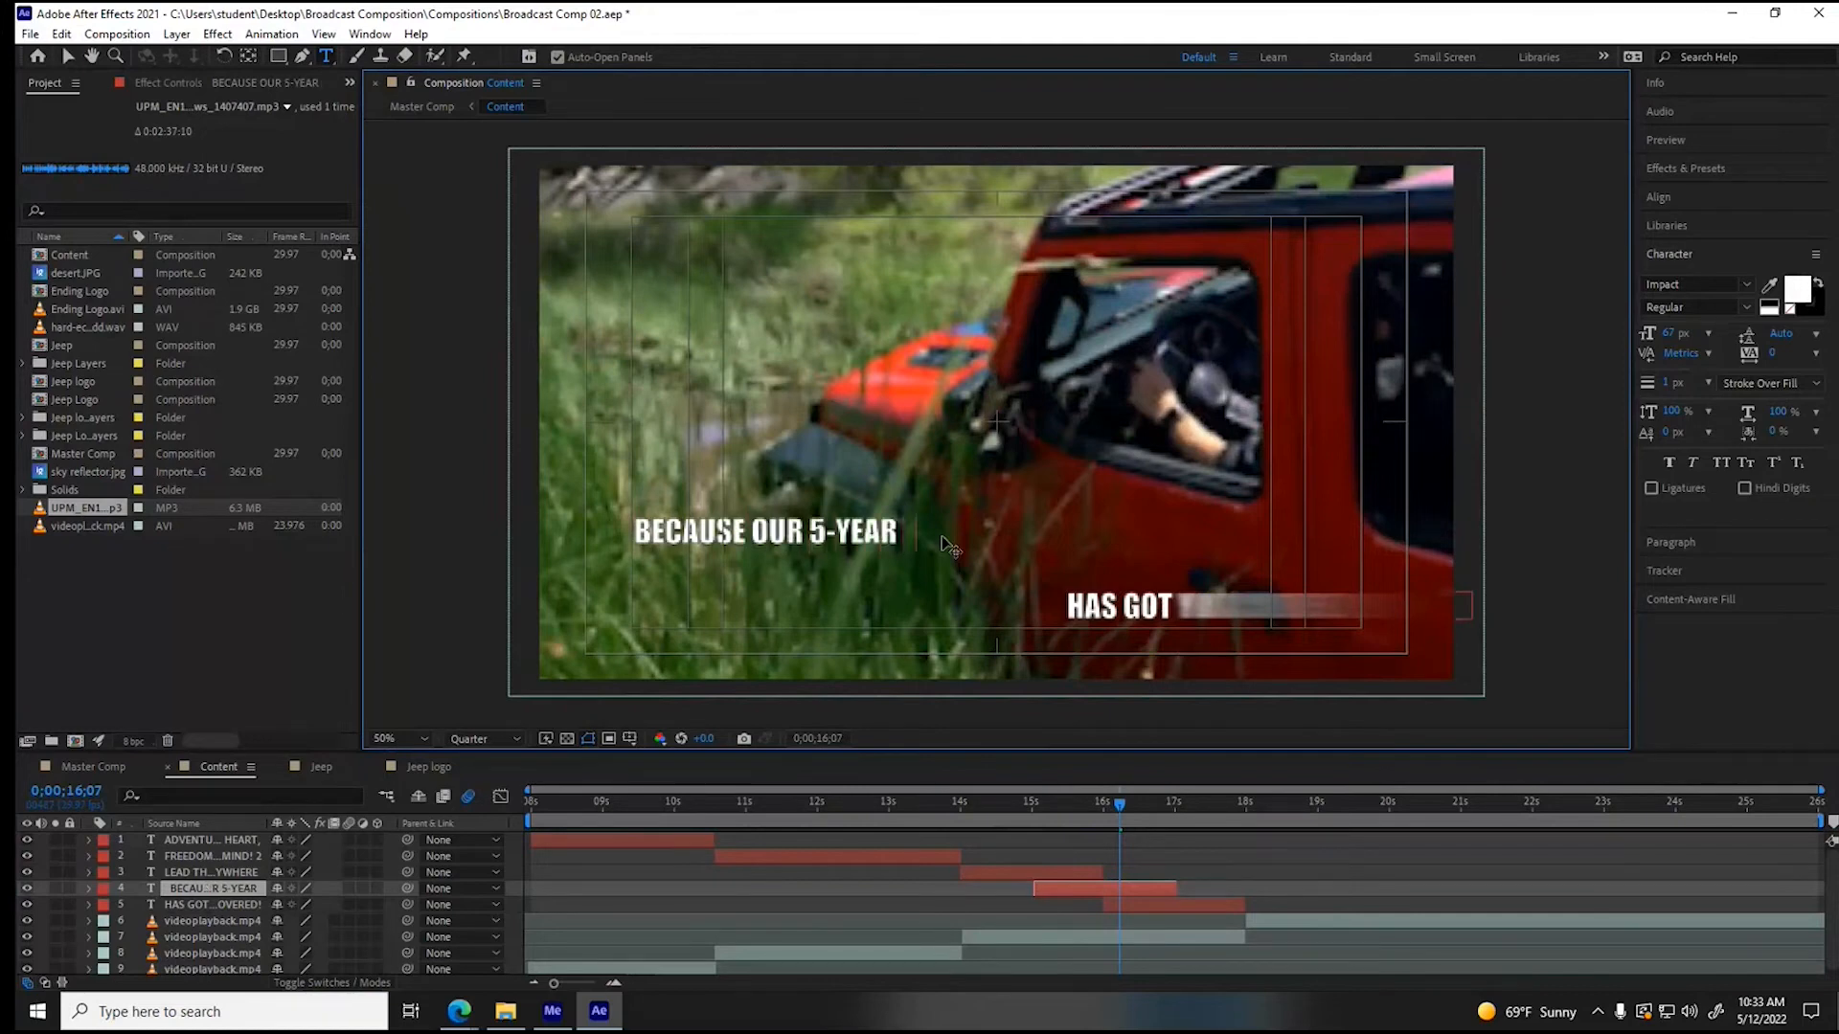
text( FREEDOM PACK)
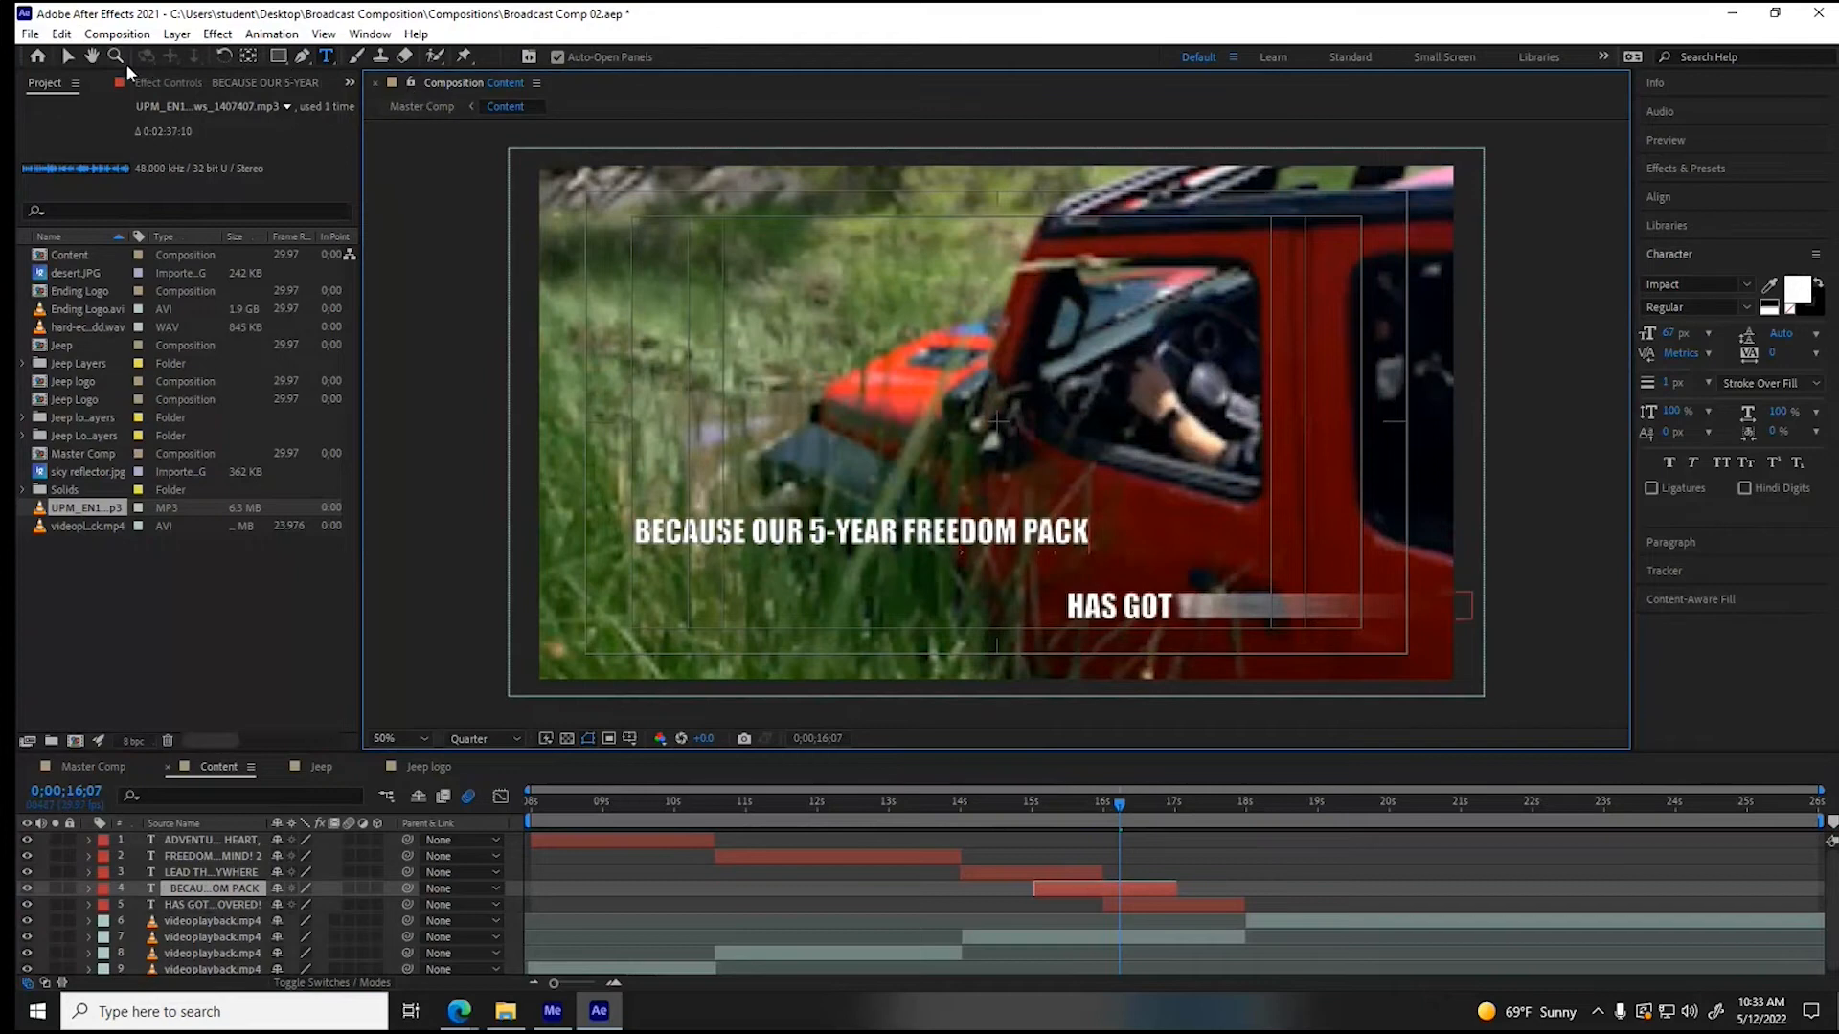
click(68, 55)
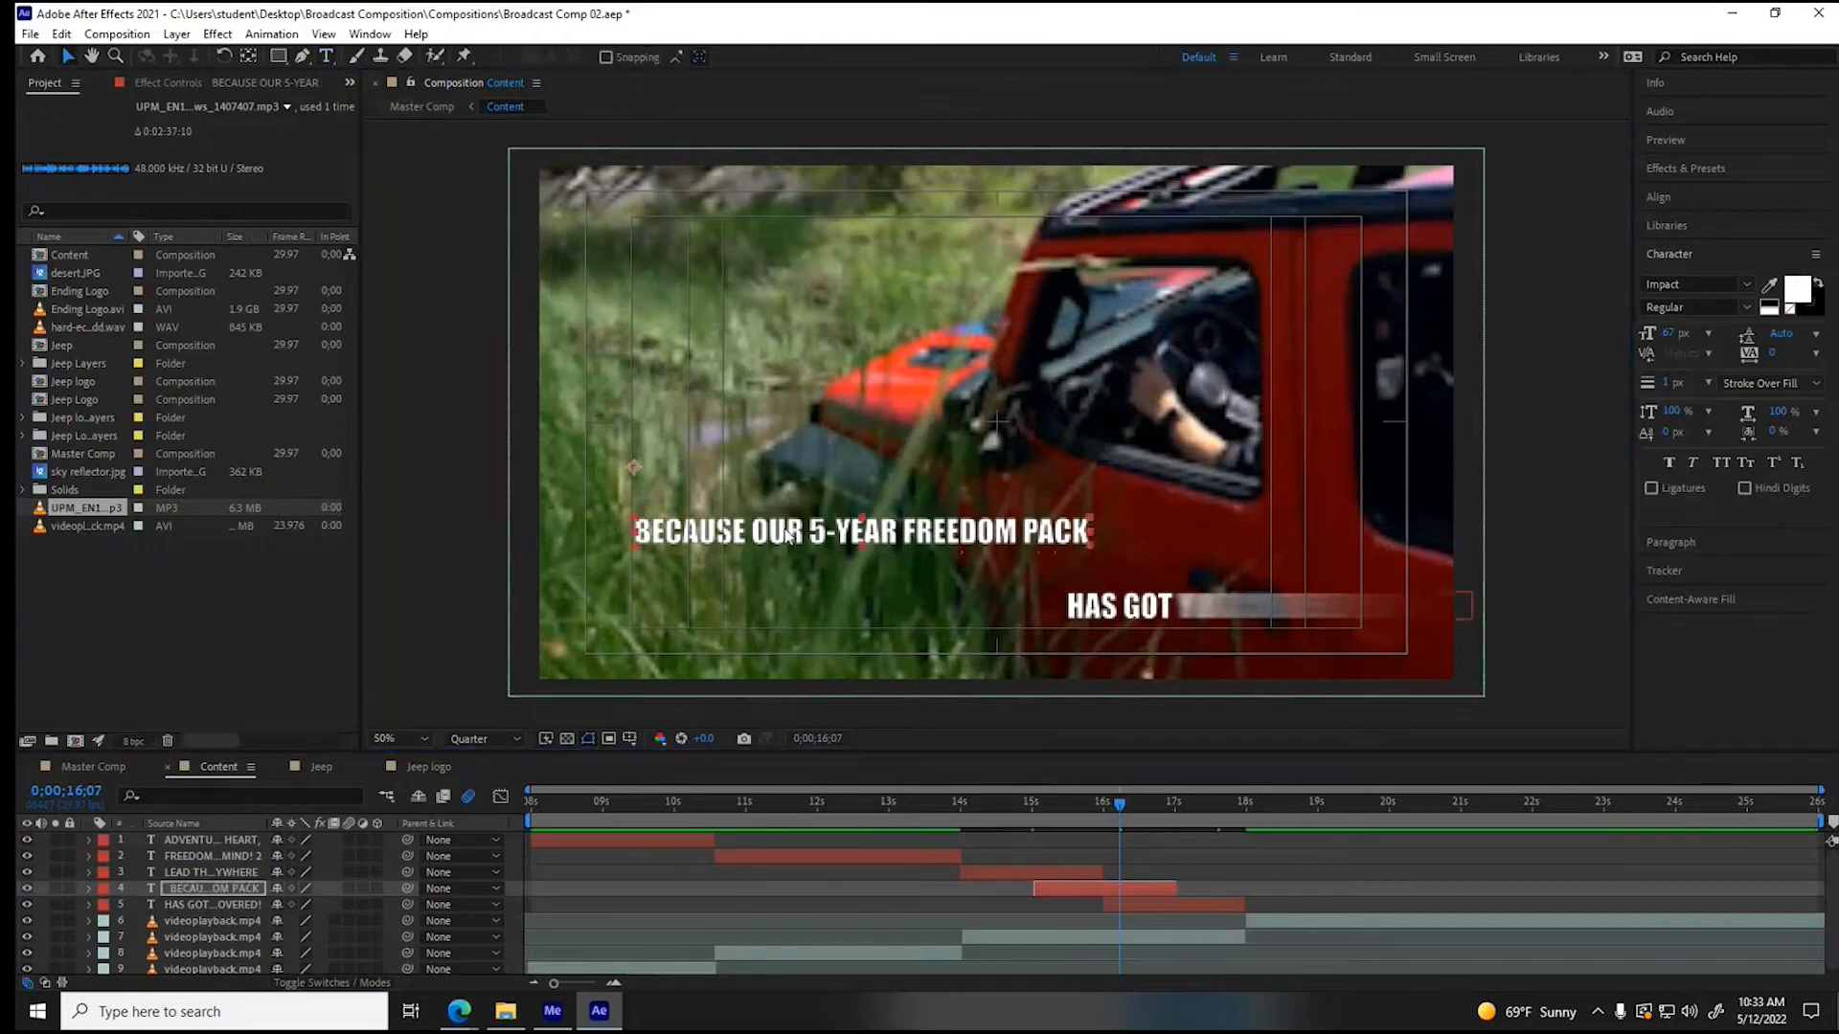
drag(797, 532, 925, 437)
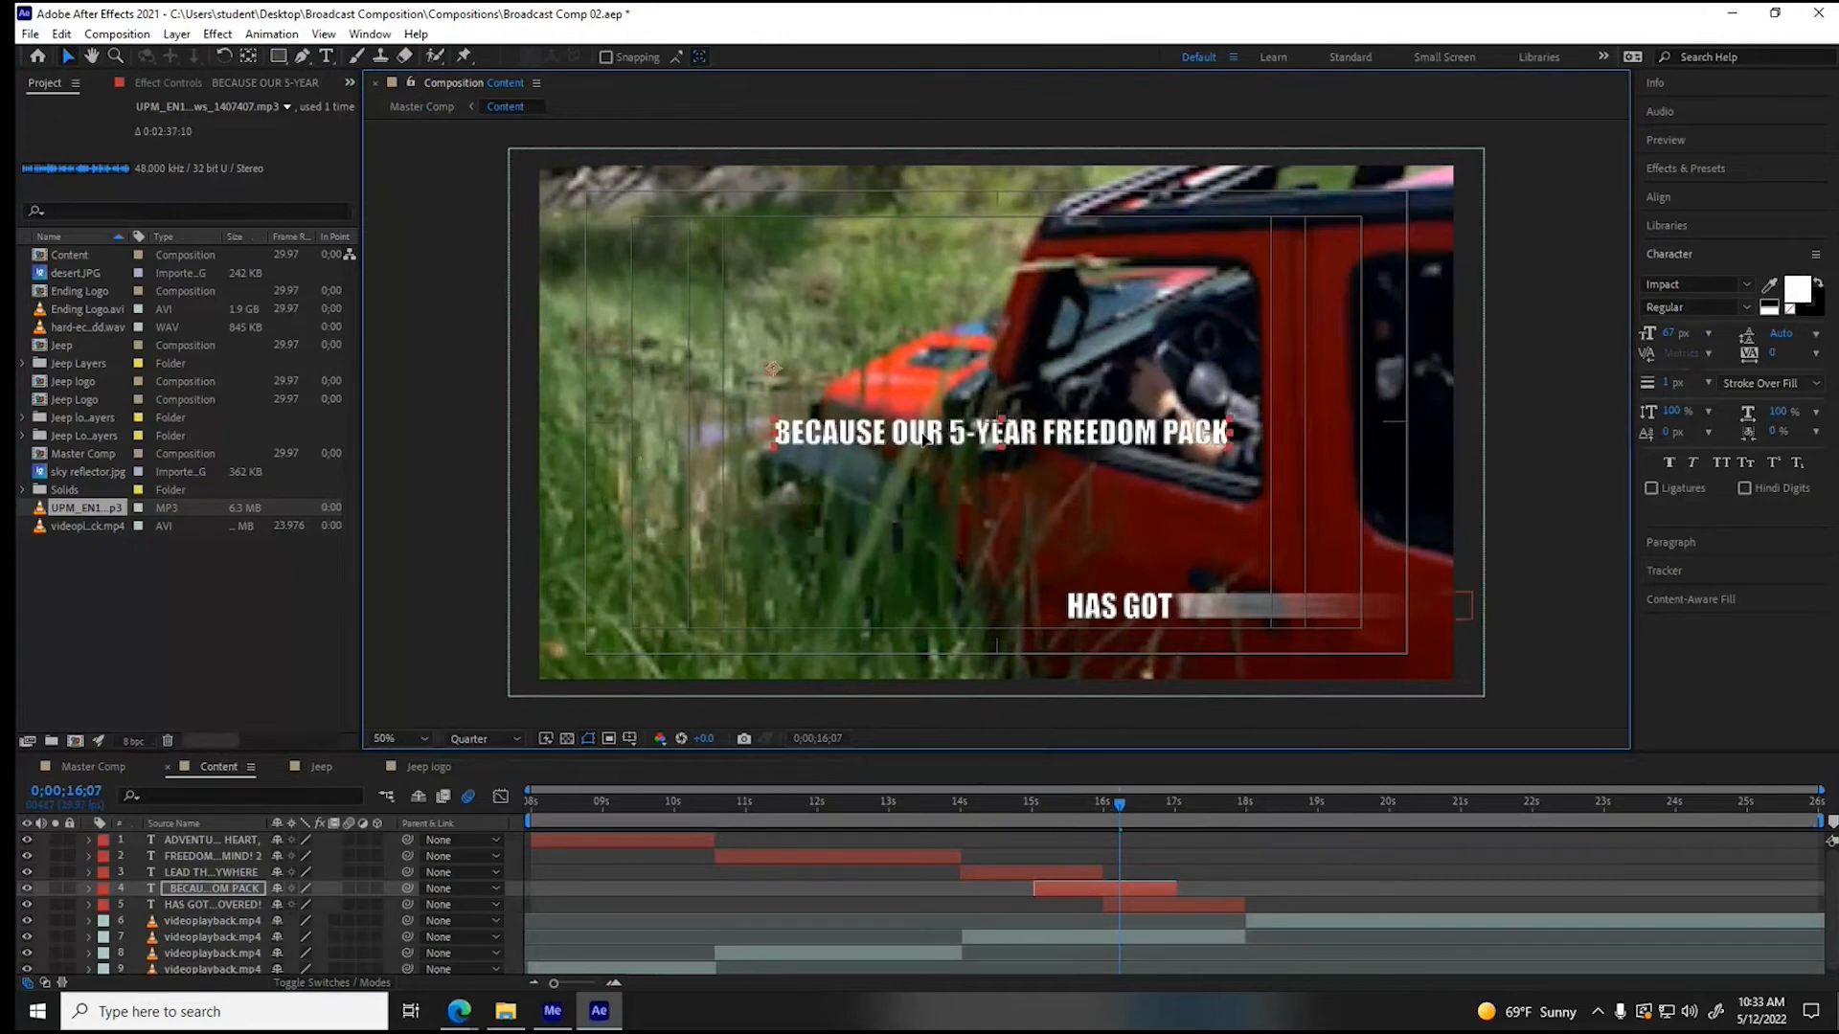
- Preview the three staggered slogan lines from about 14 s and the closing Jeep clip up to about 24 s
click(1120, 801)
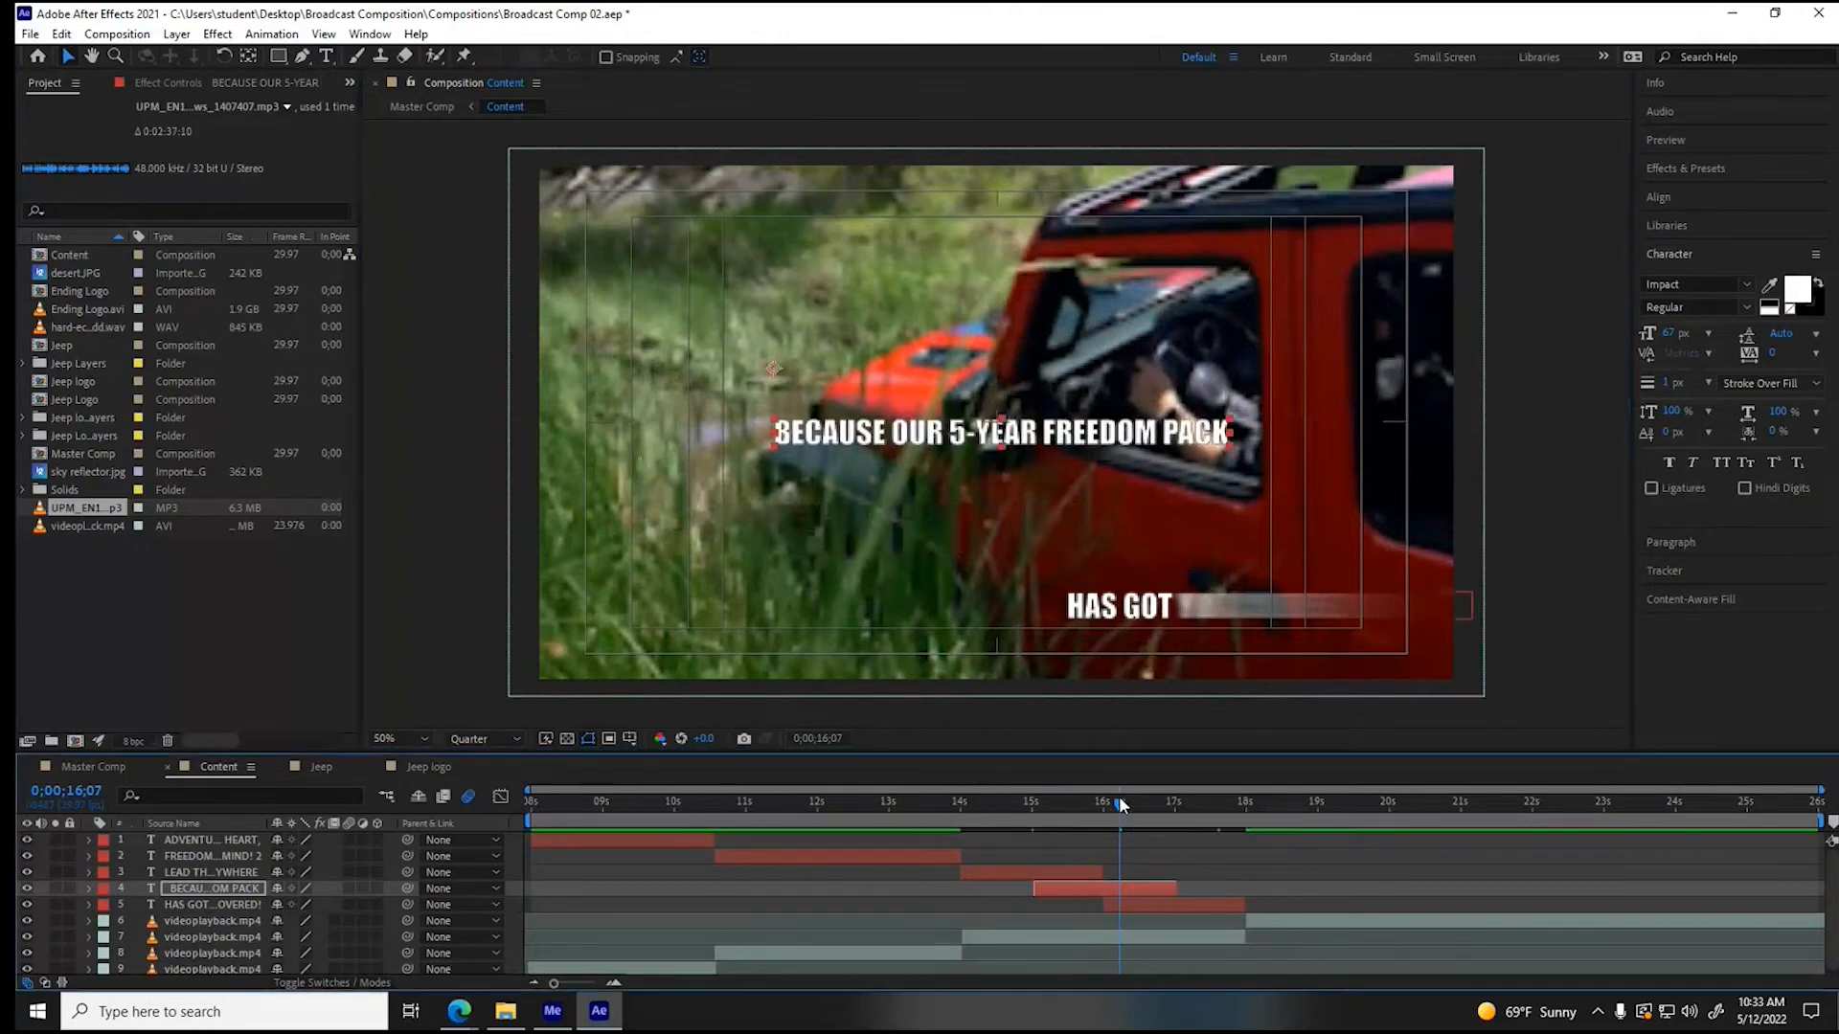
drag(1118, 801, 1013, 812)
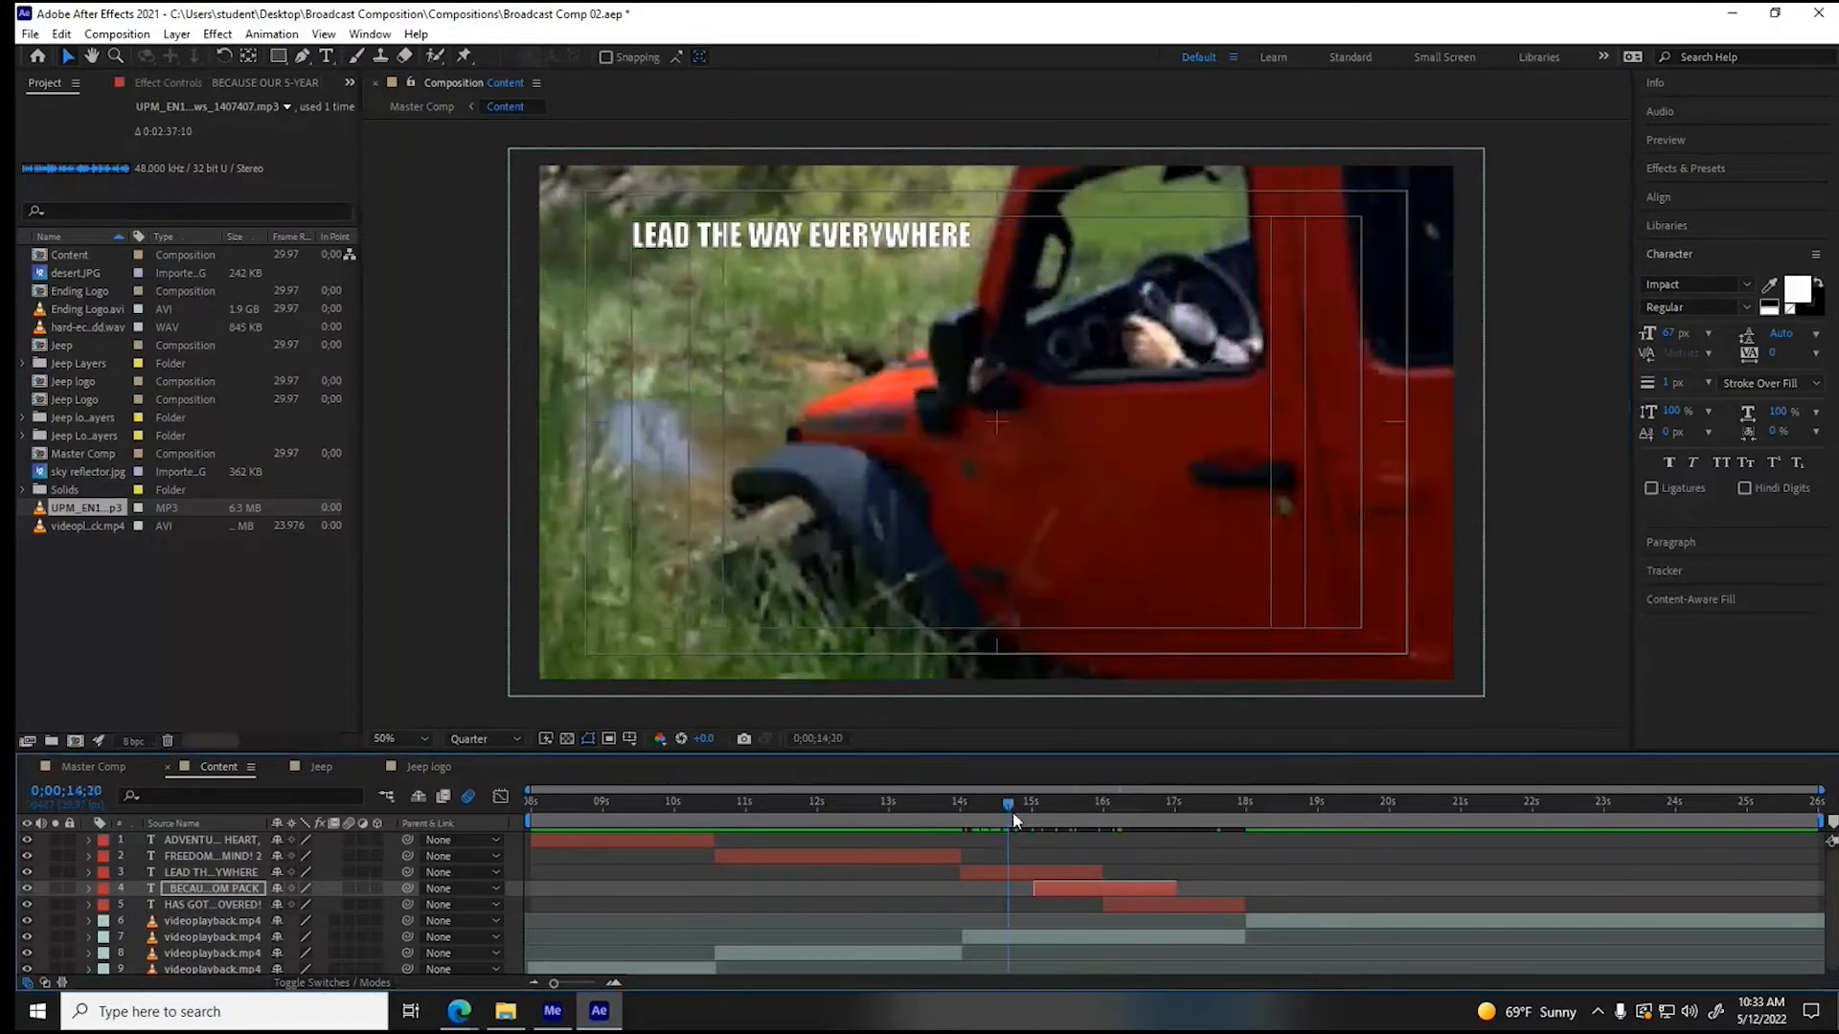
drag(1013, 812, 1158, 816)
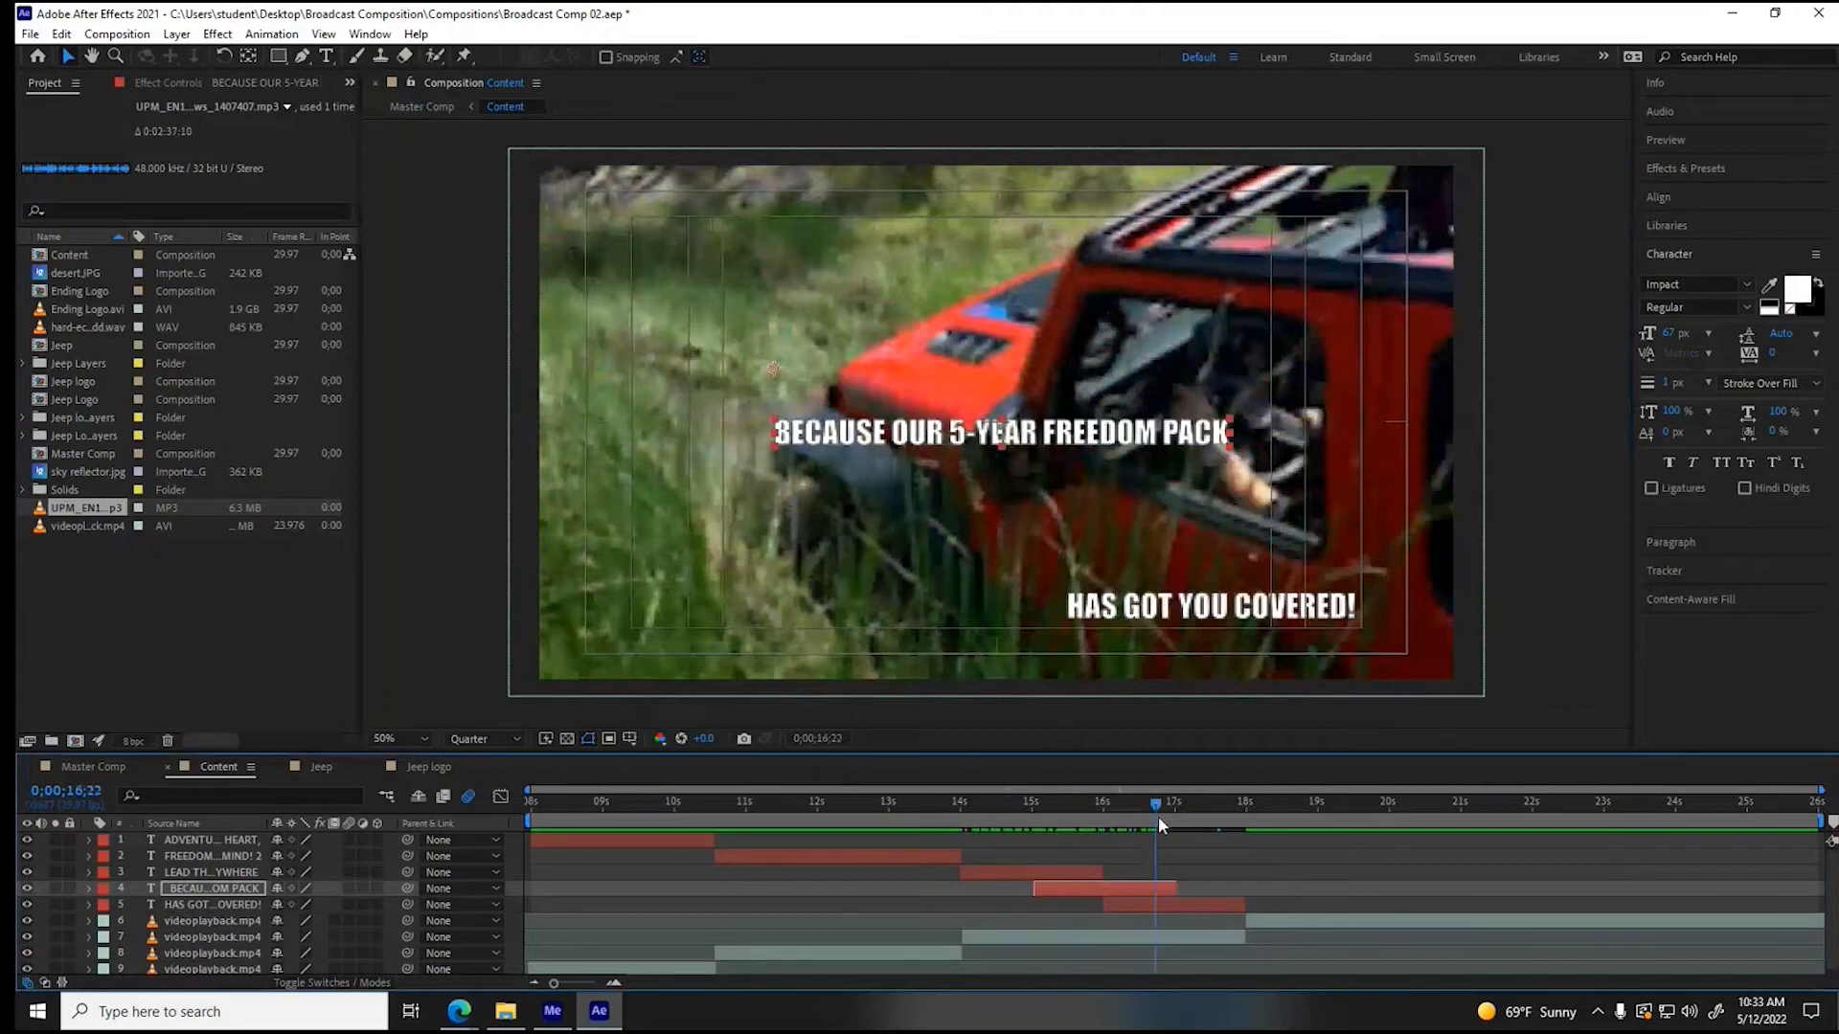
drag(1158, 816, 1647, 805)
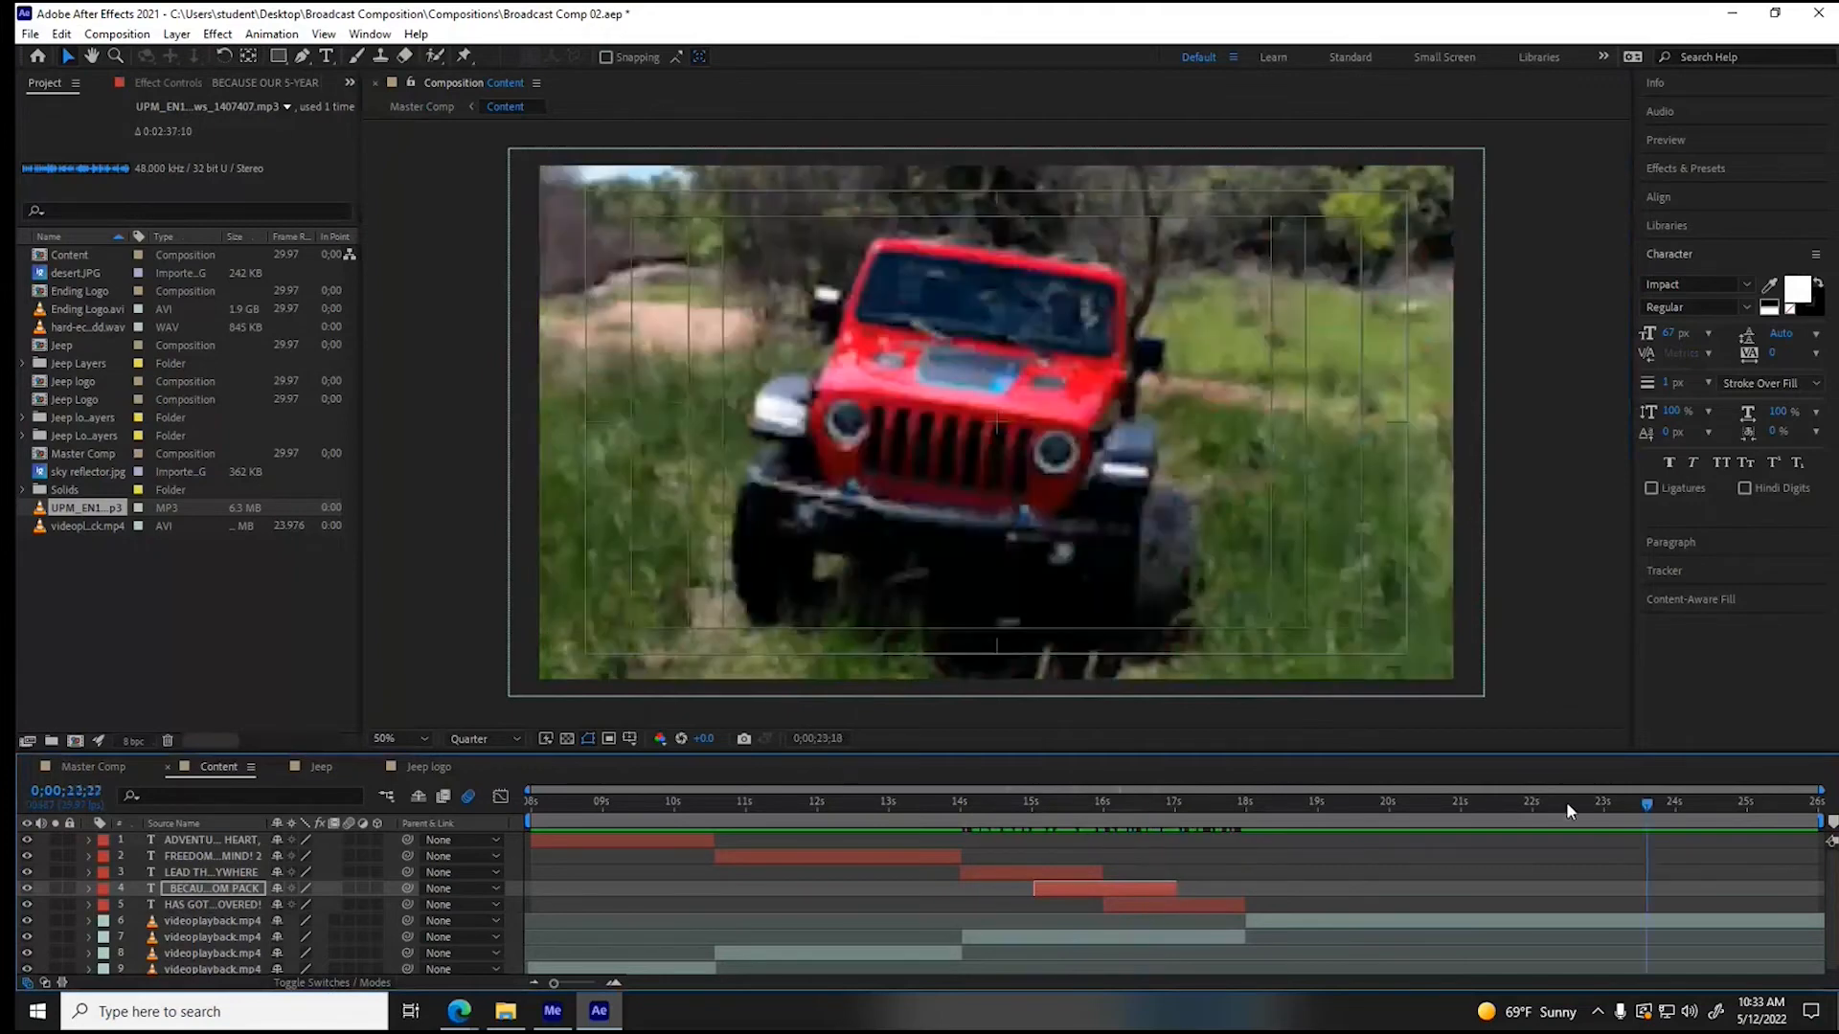
drag(1566, 802, 1714, 812)
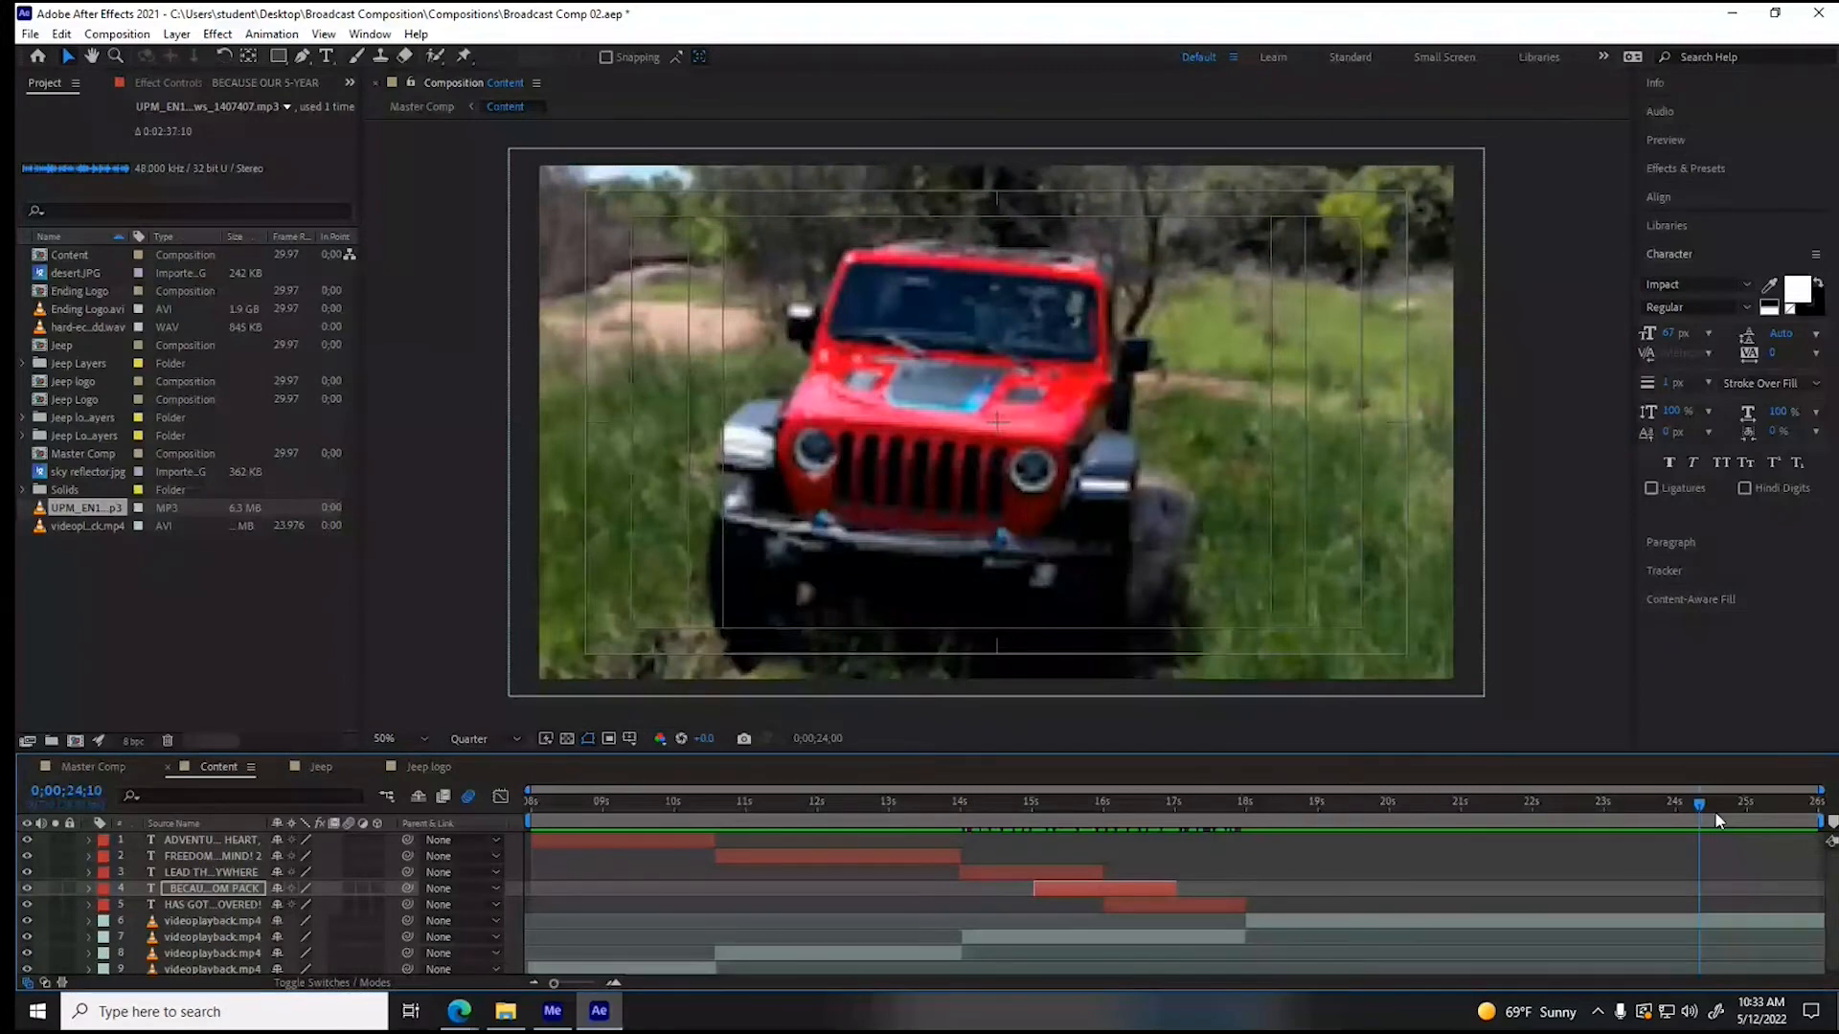
- Switch to the browser, look through the Jeep Wrangler ad images, examine the 2015 Wrangler Sport pricing ad, and return to After Effects
mouse_move(380, 944)
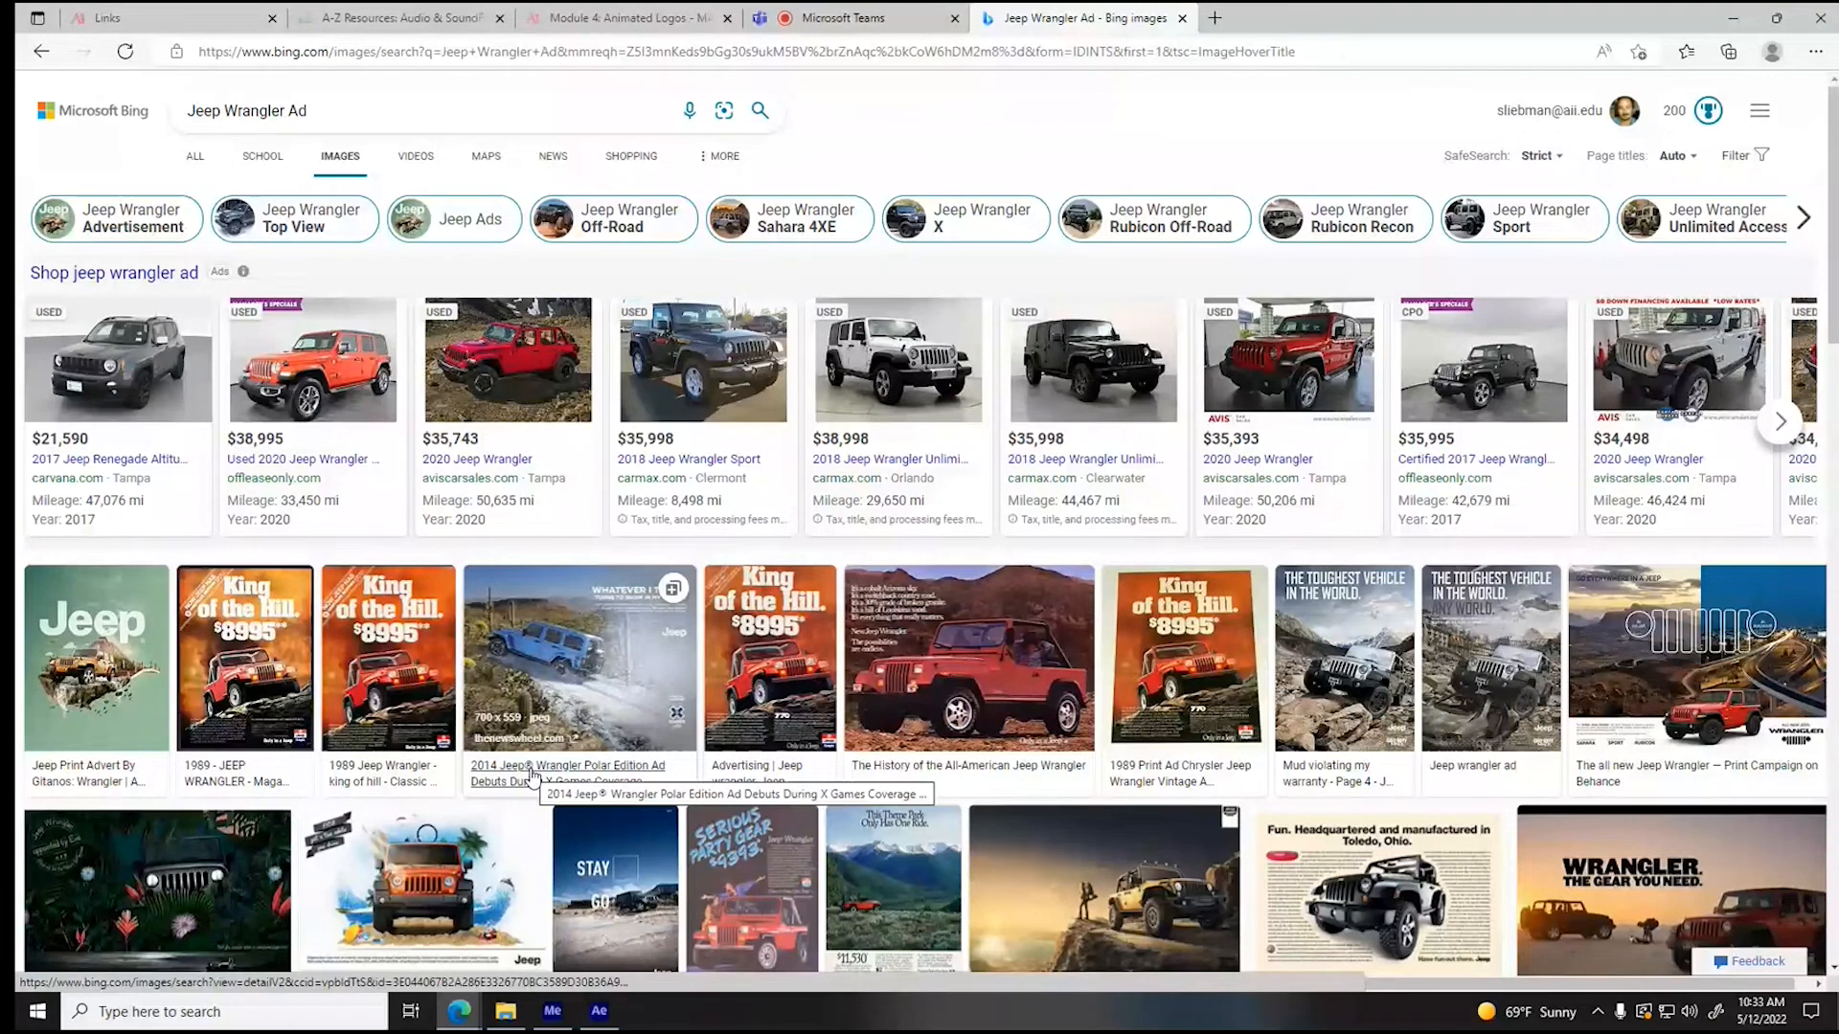
scroll(1312, 421, down, 3)
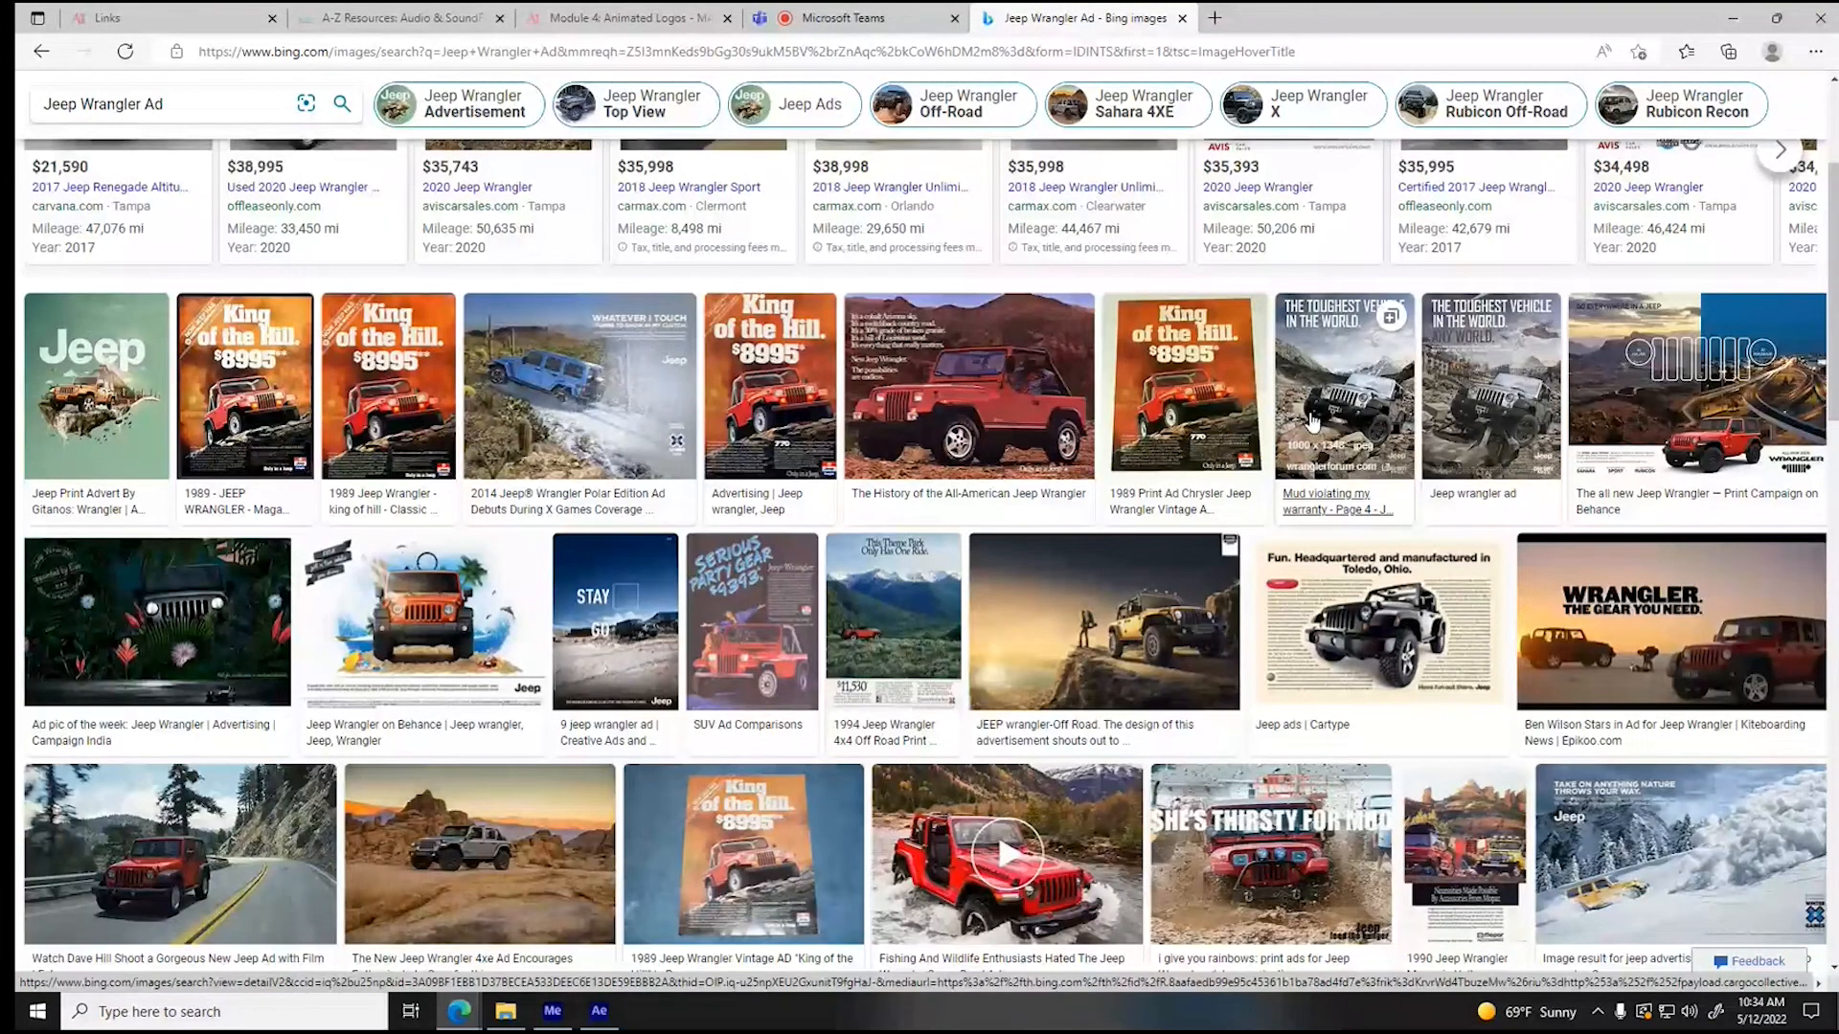
scroll(1312, 421, down, 3)
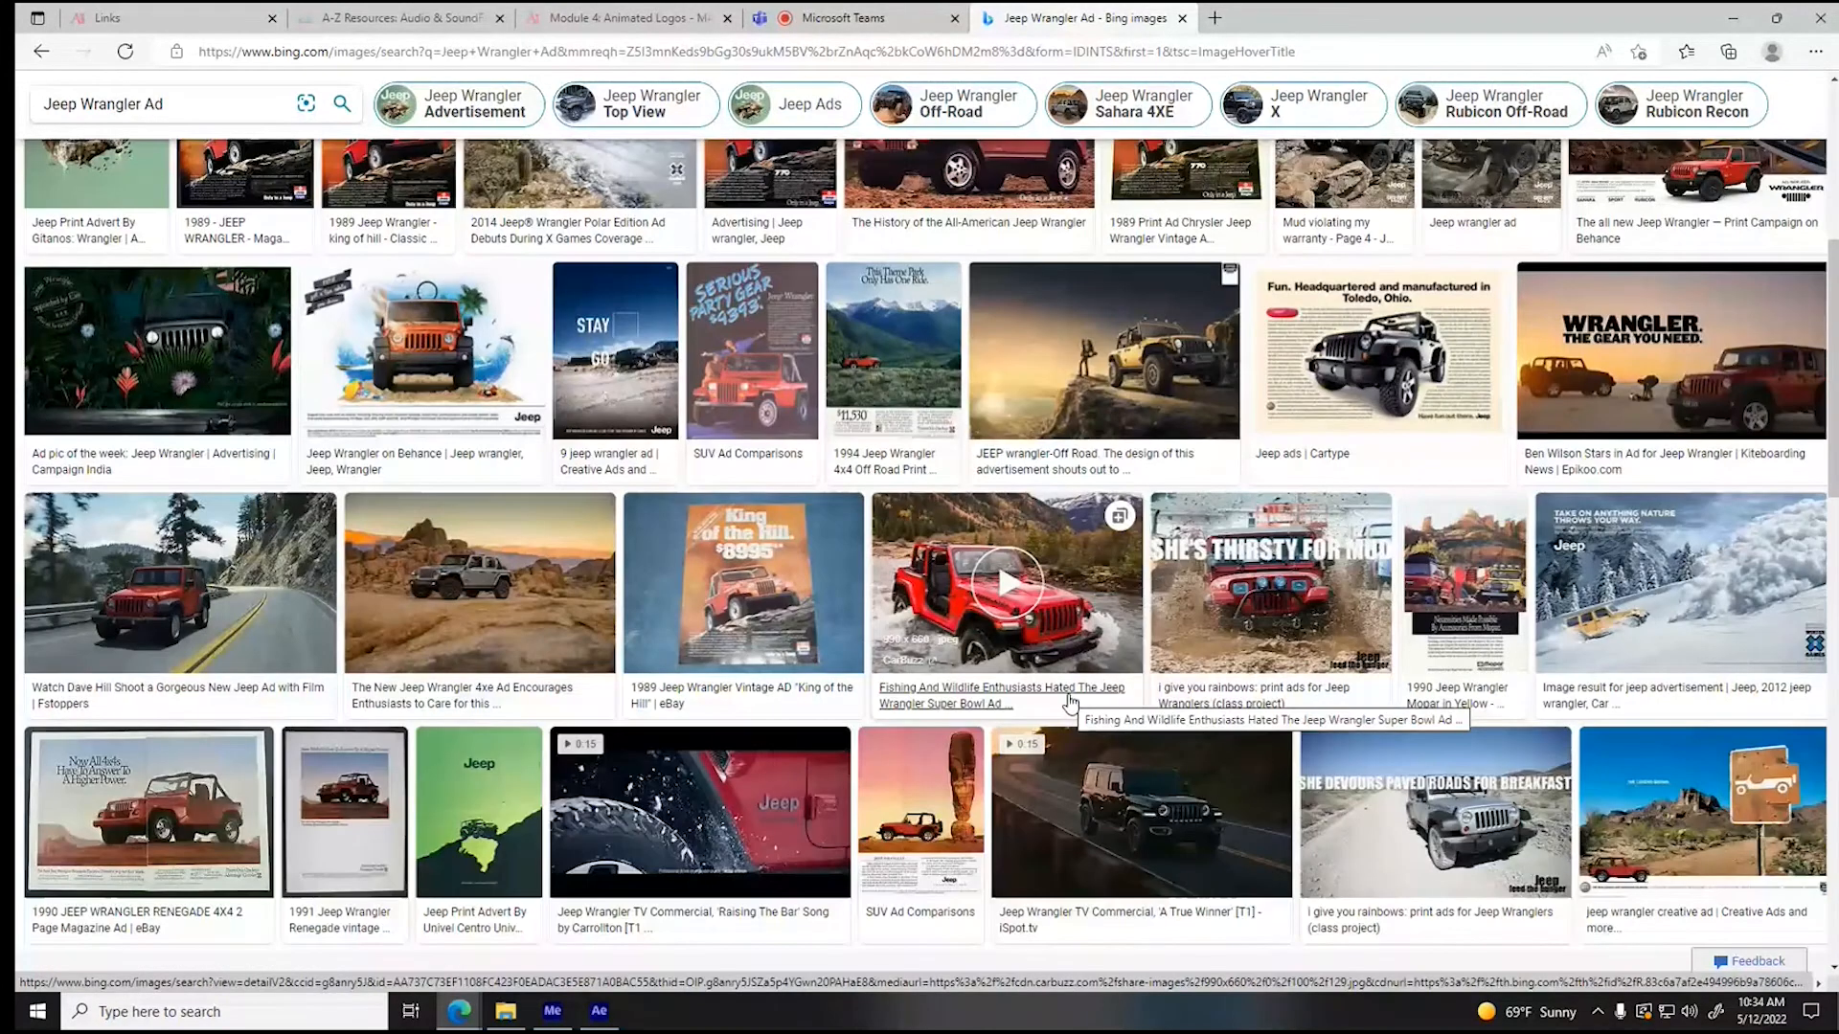
scroll(1070, 704, down, 3)
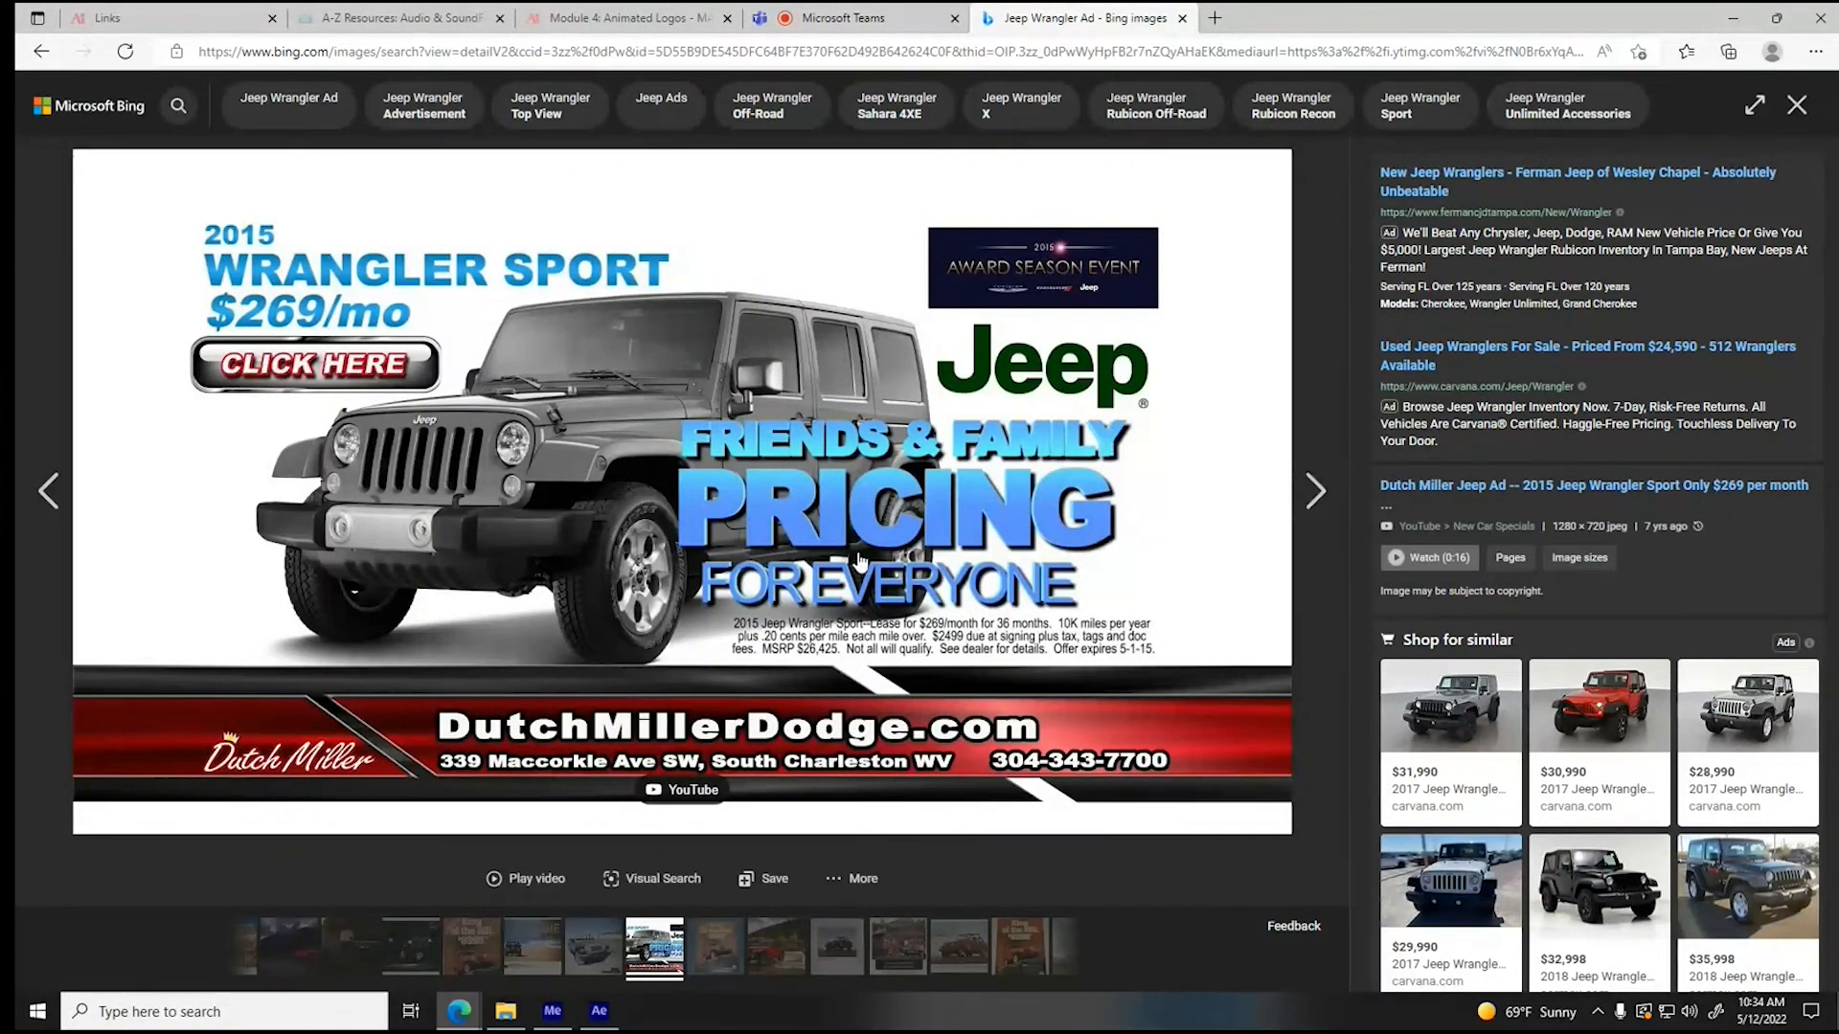
key(alt+Tab)
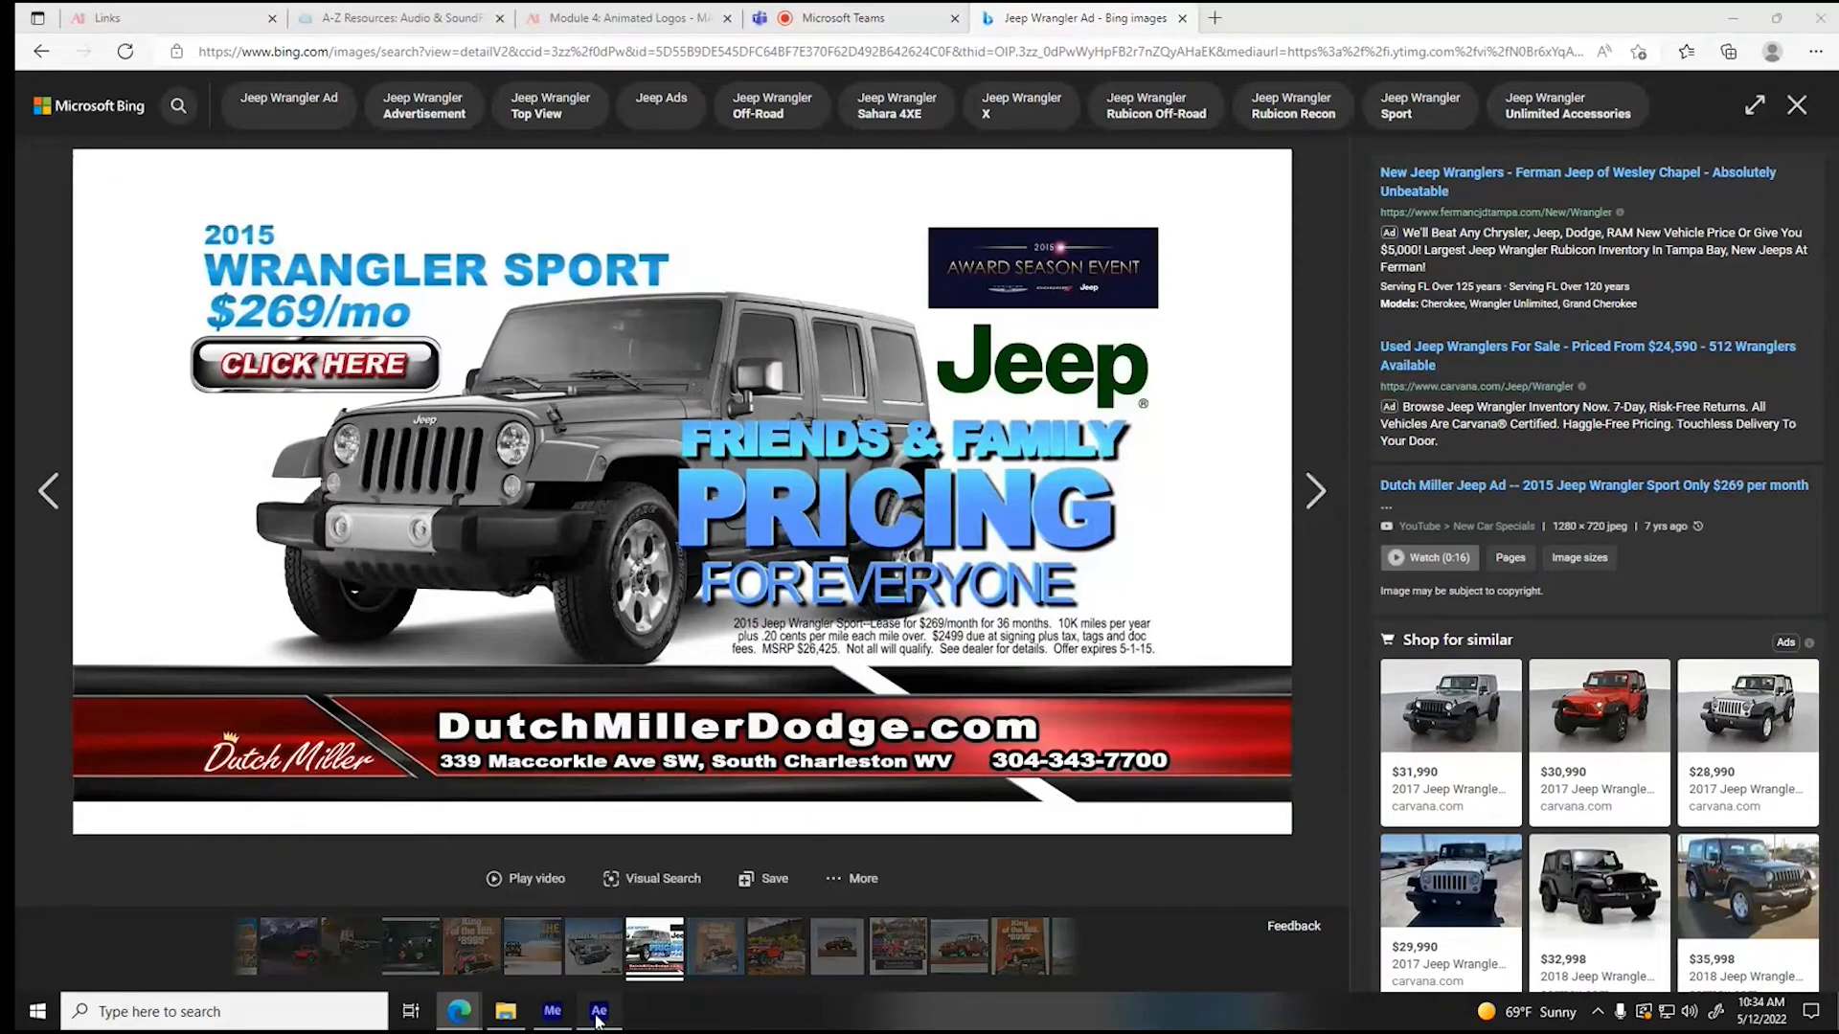
- Review the Jeep clip that follows the slogans between about 18 s and 23 s
drag(1258, 805, 1637, 802)
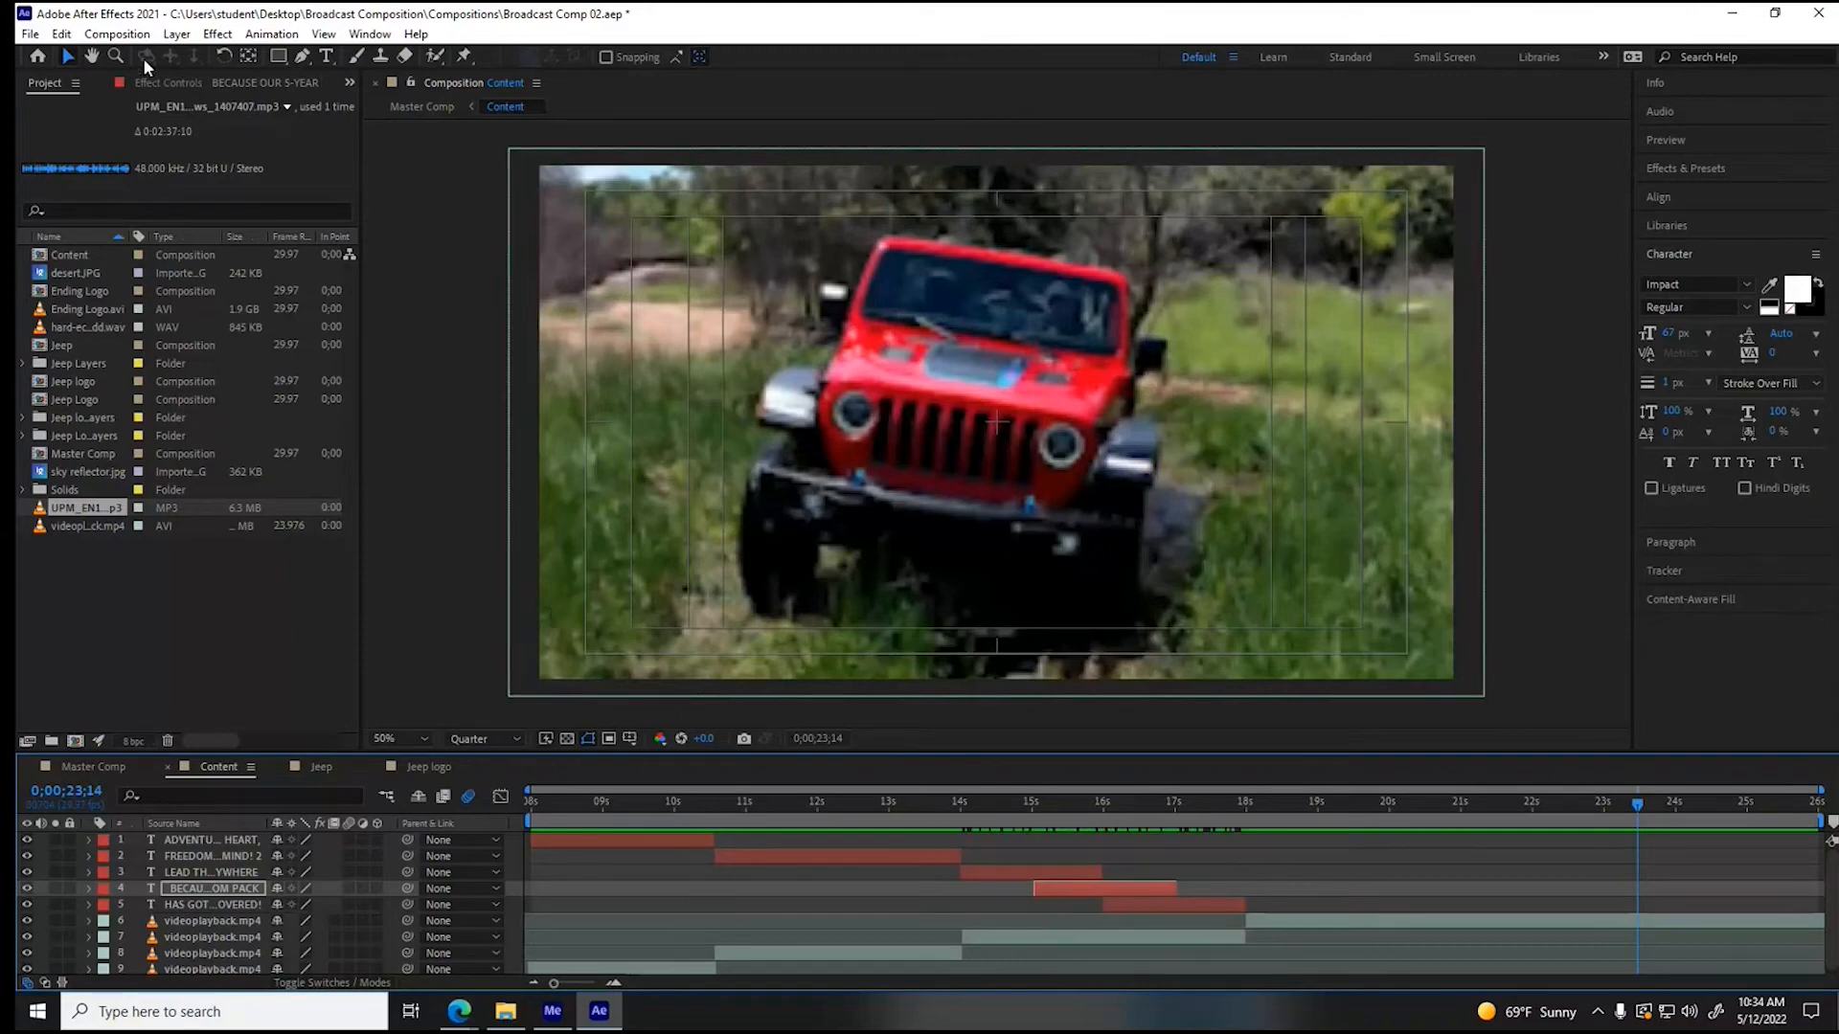
drag(1250, 804, 1380, 814)
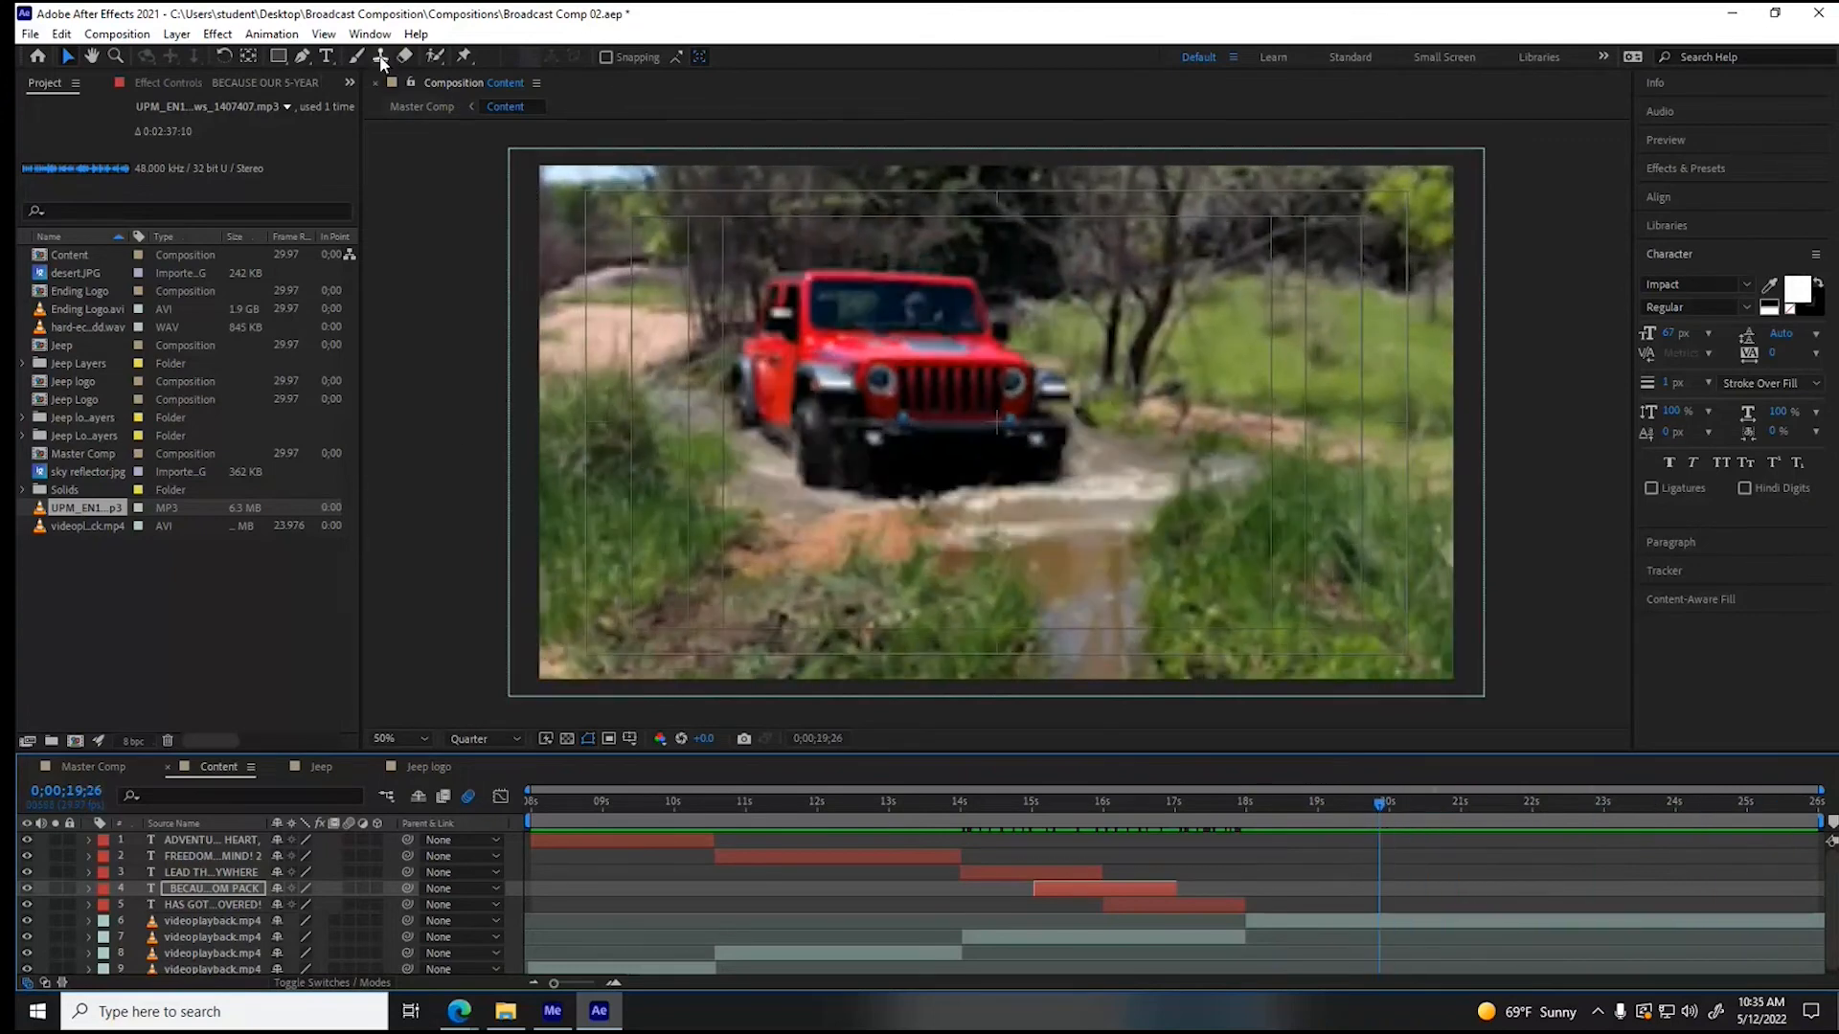
- Duplicate the "FREEDOM ON YOUR MIND!" text layer, shift one copy to start at about 18.7 s, and stack it below the other text layers
click(327, 60)
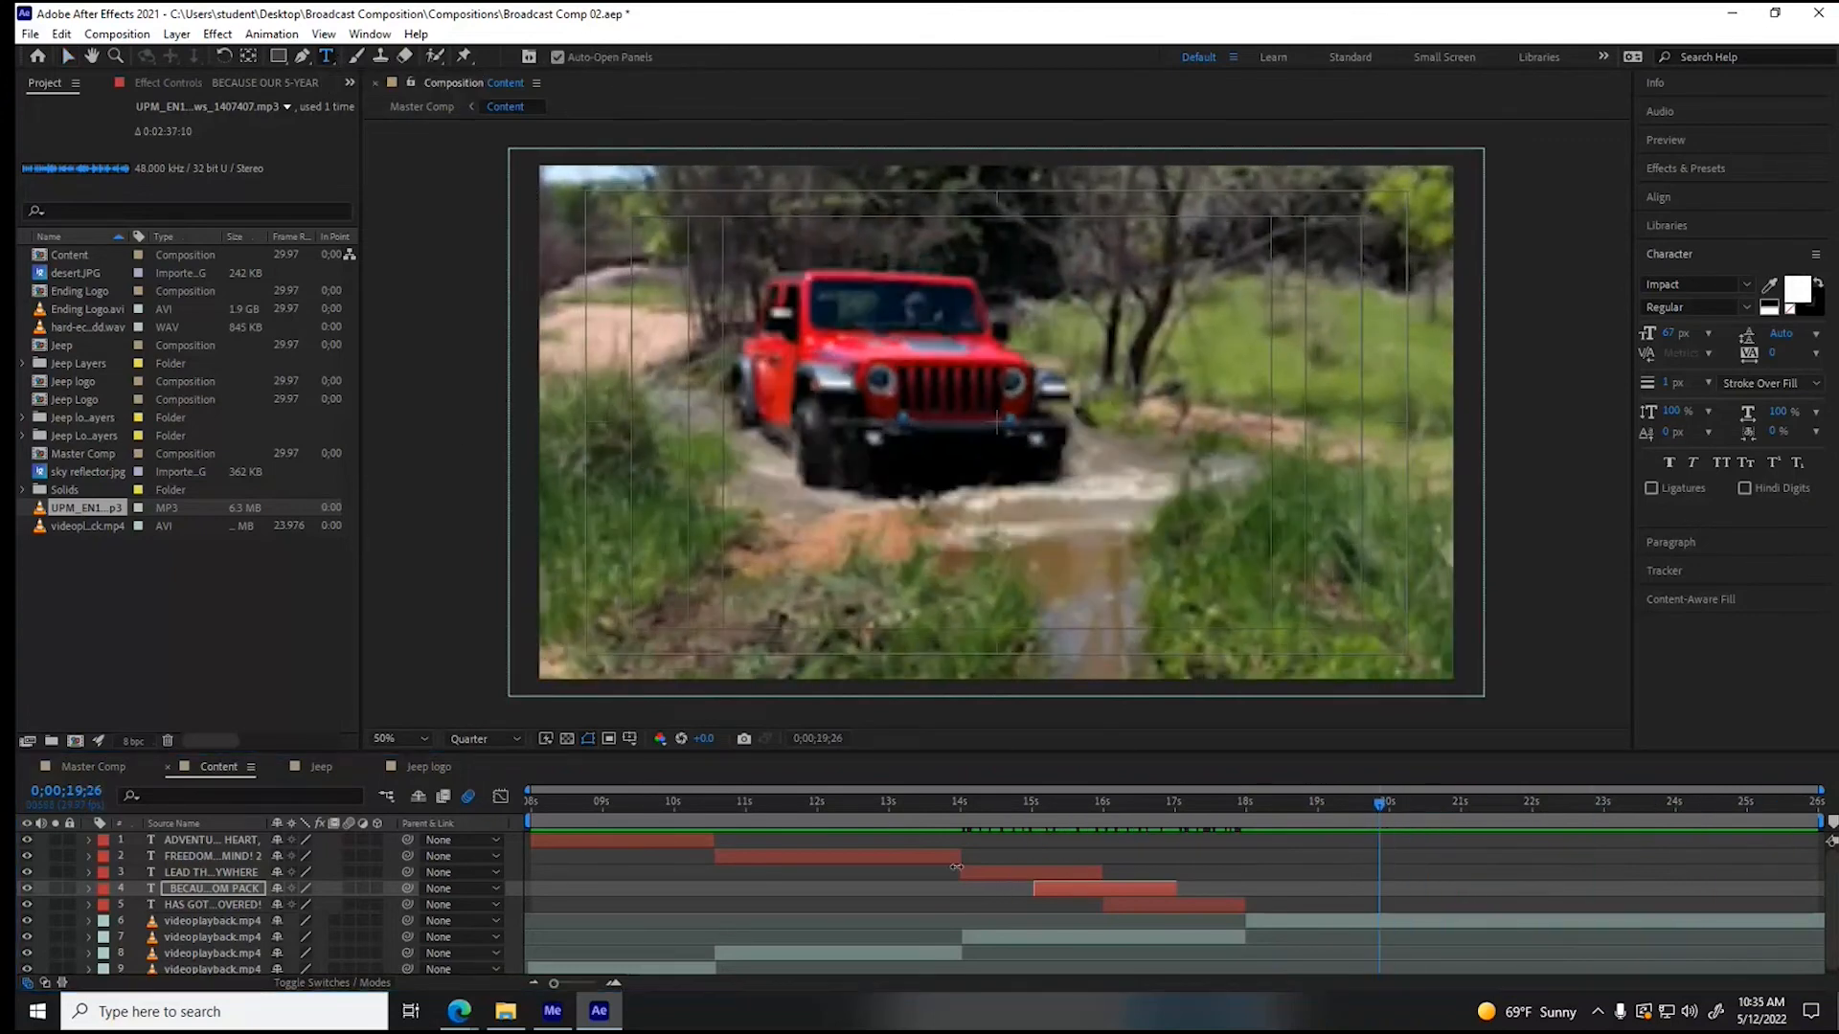
click(860, 853)
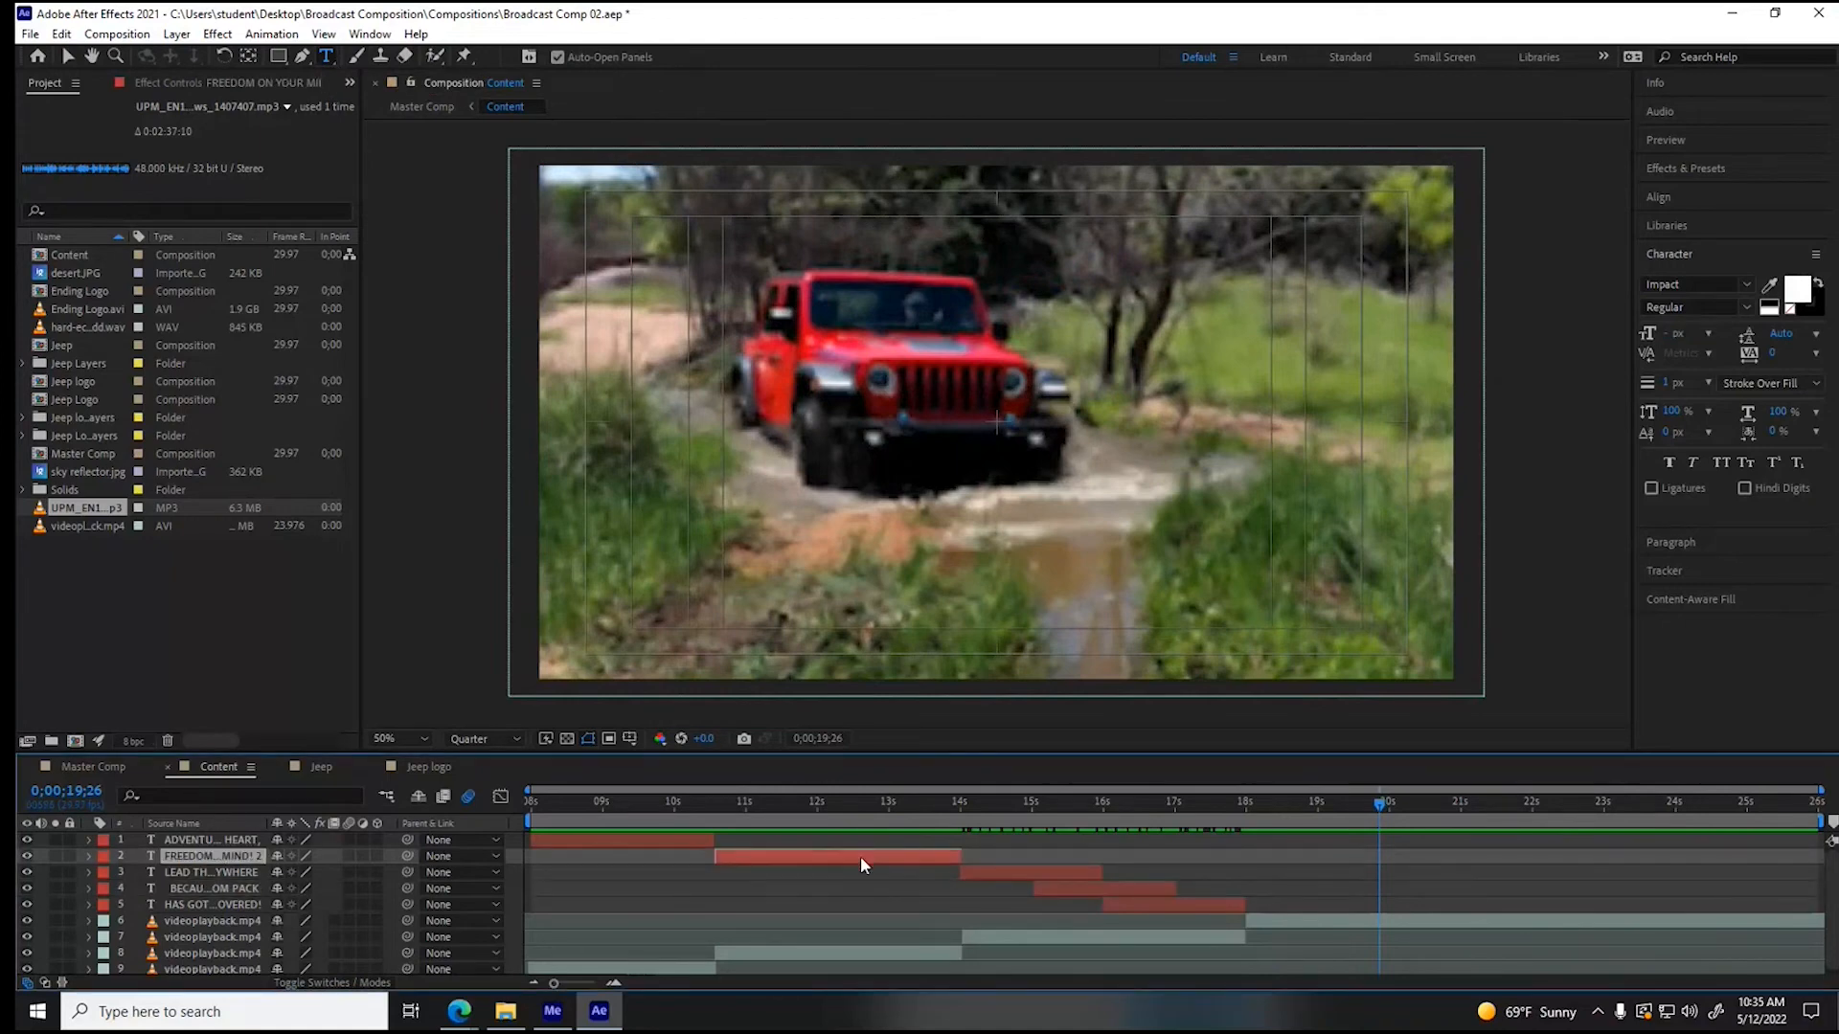
key(ctrl+d)
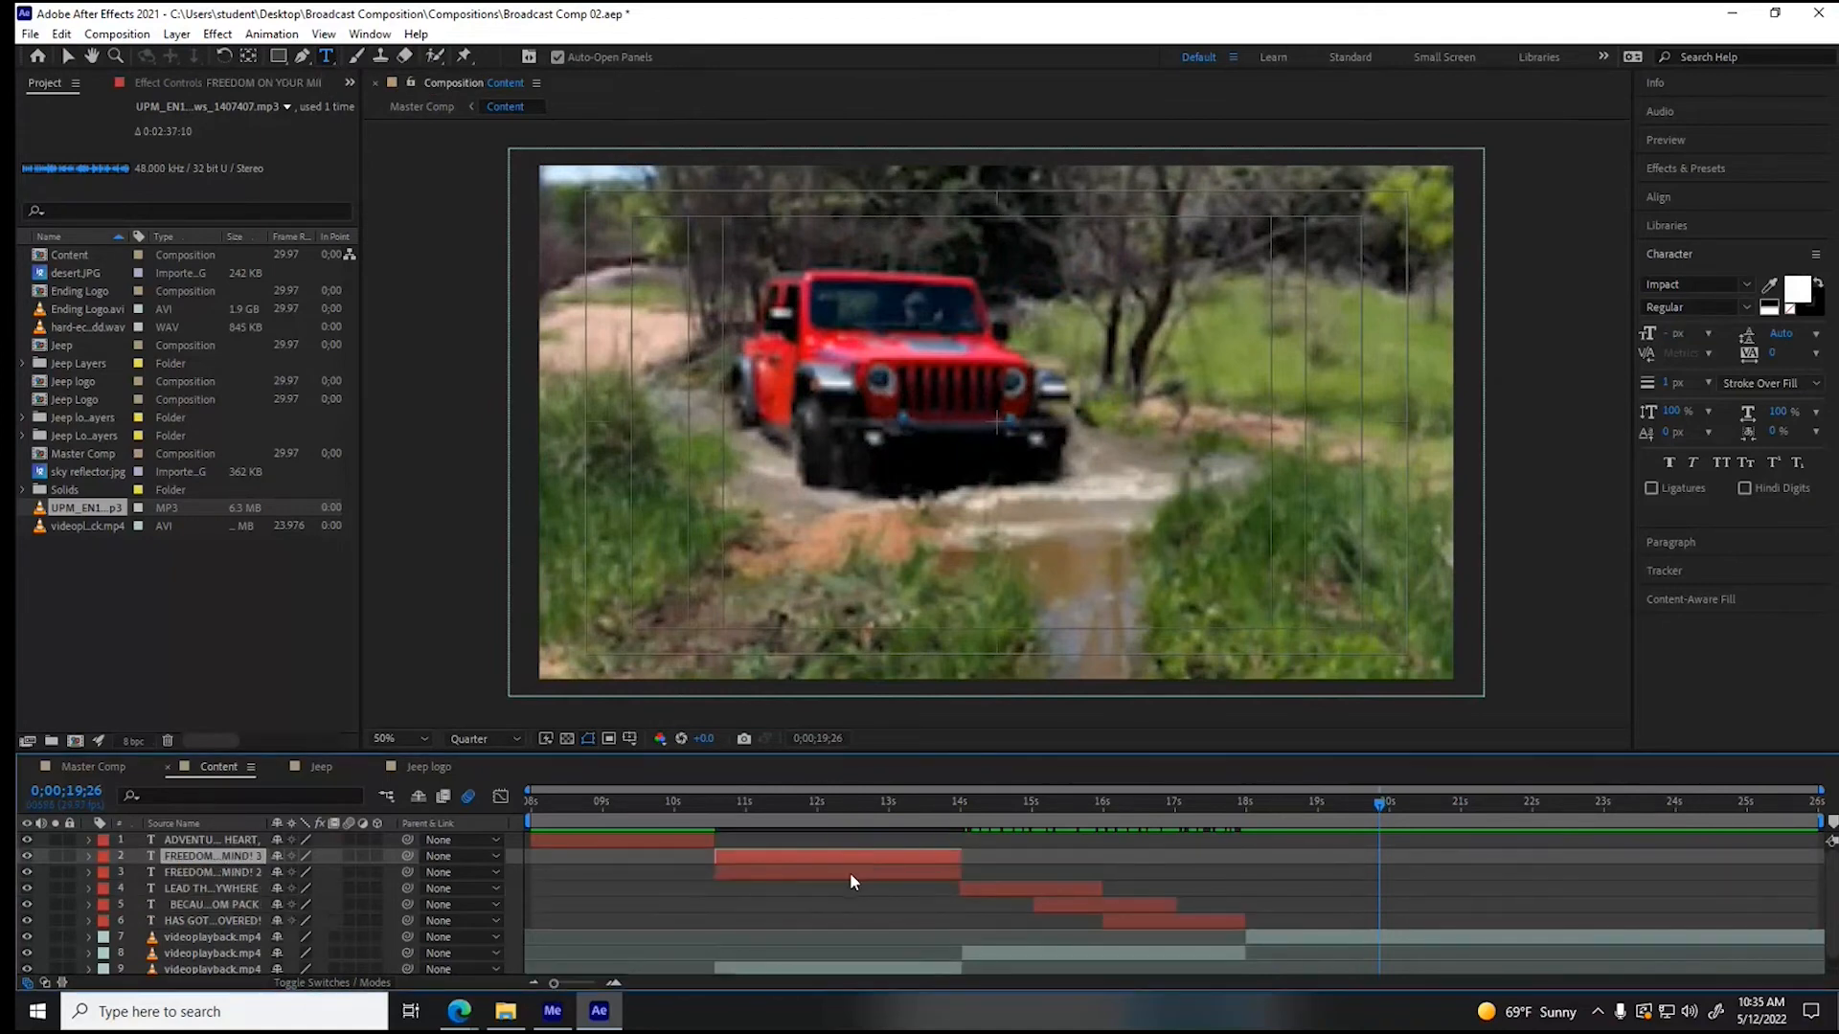
click(848, 871)
drag(806, 872, 1383, 885)
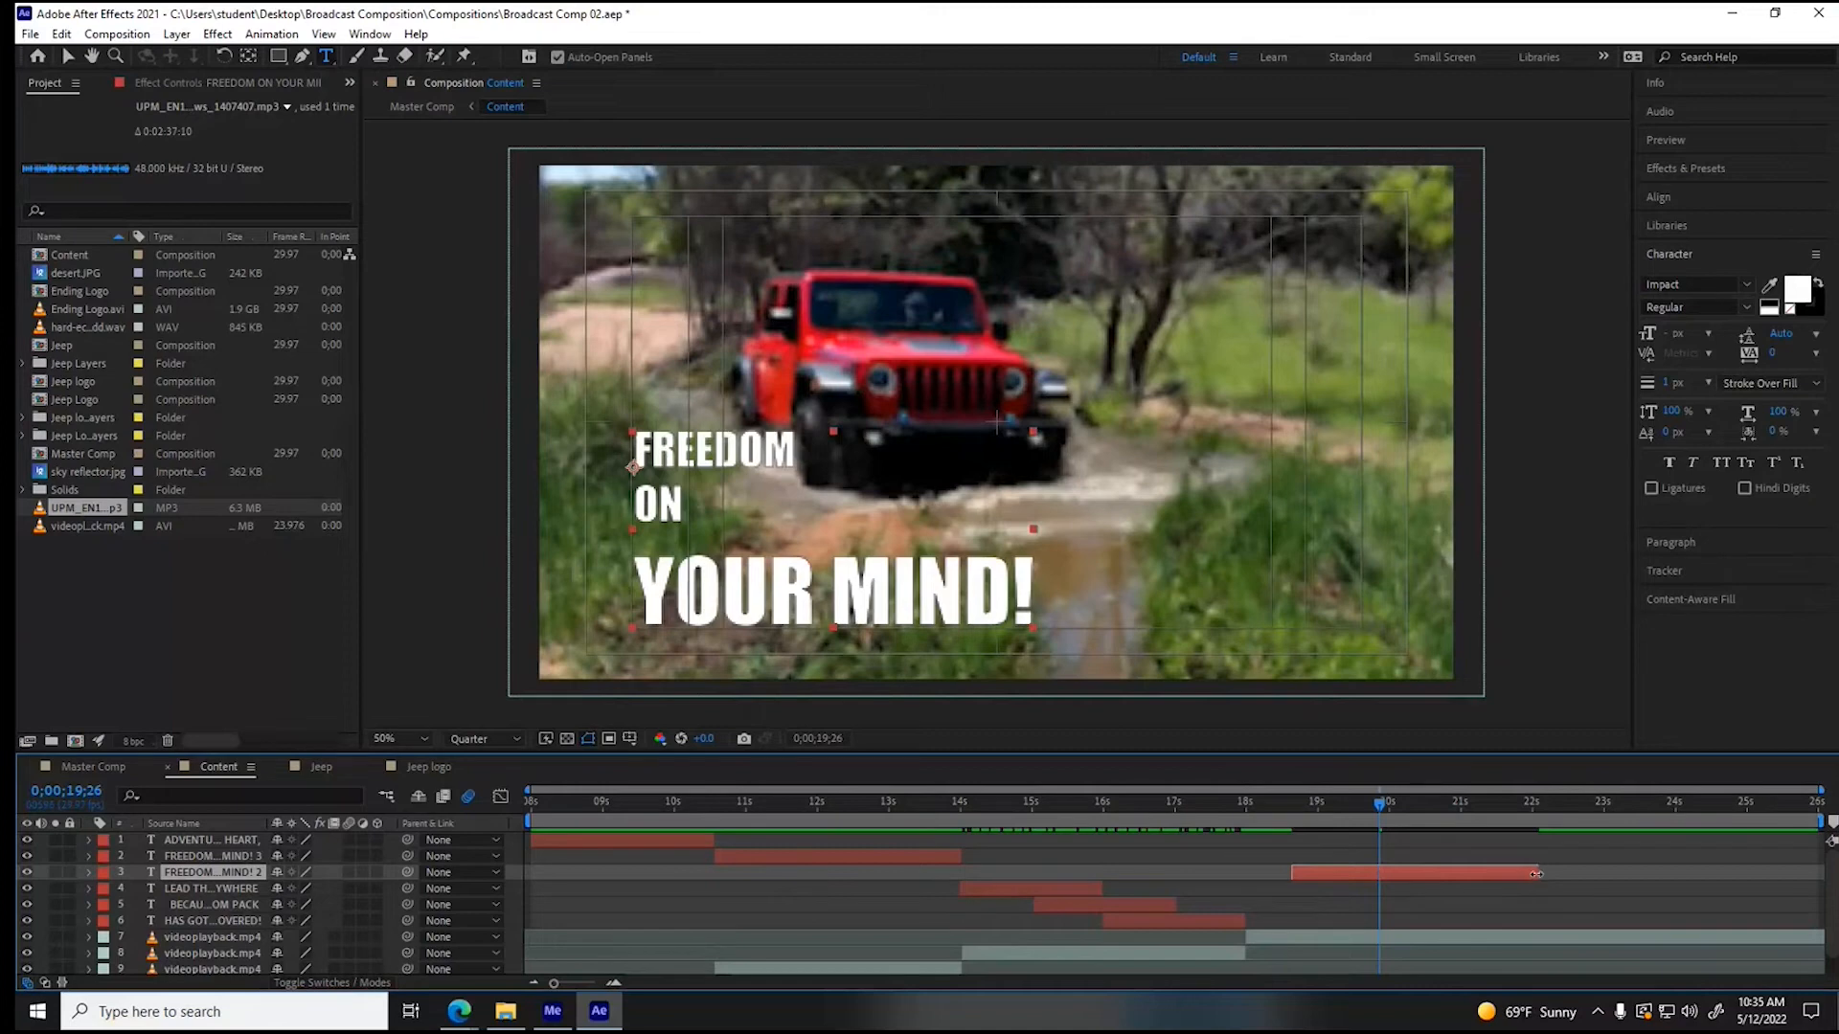
drag(190, 874, 186, 921)
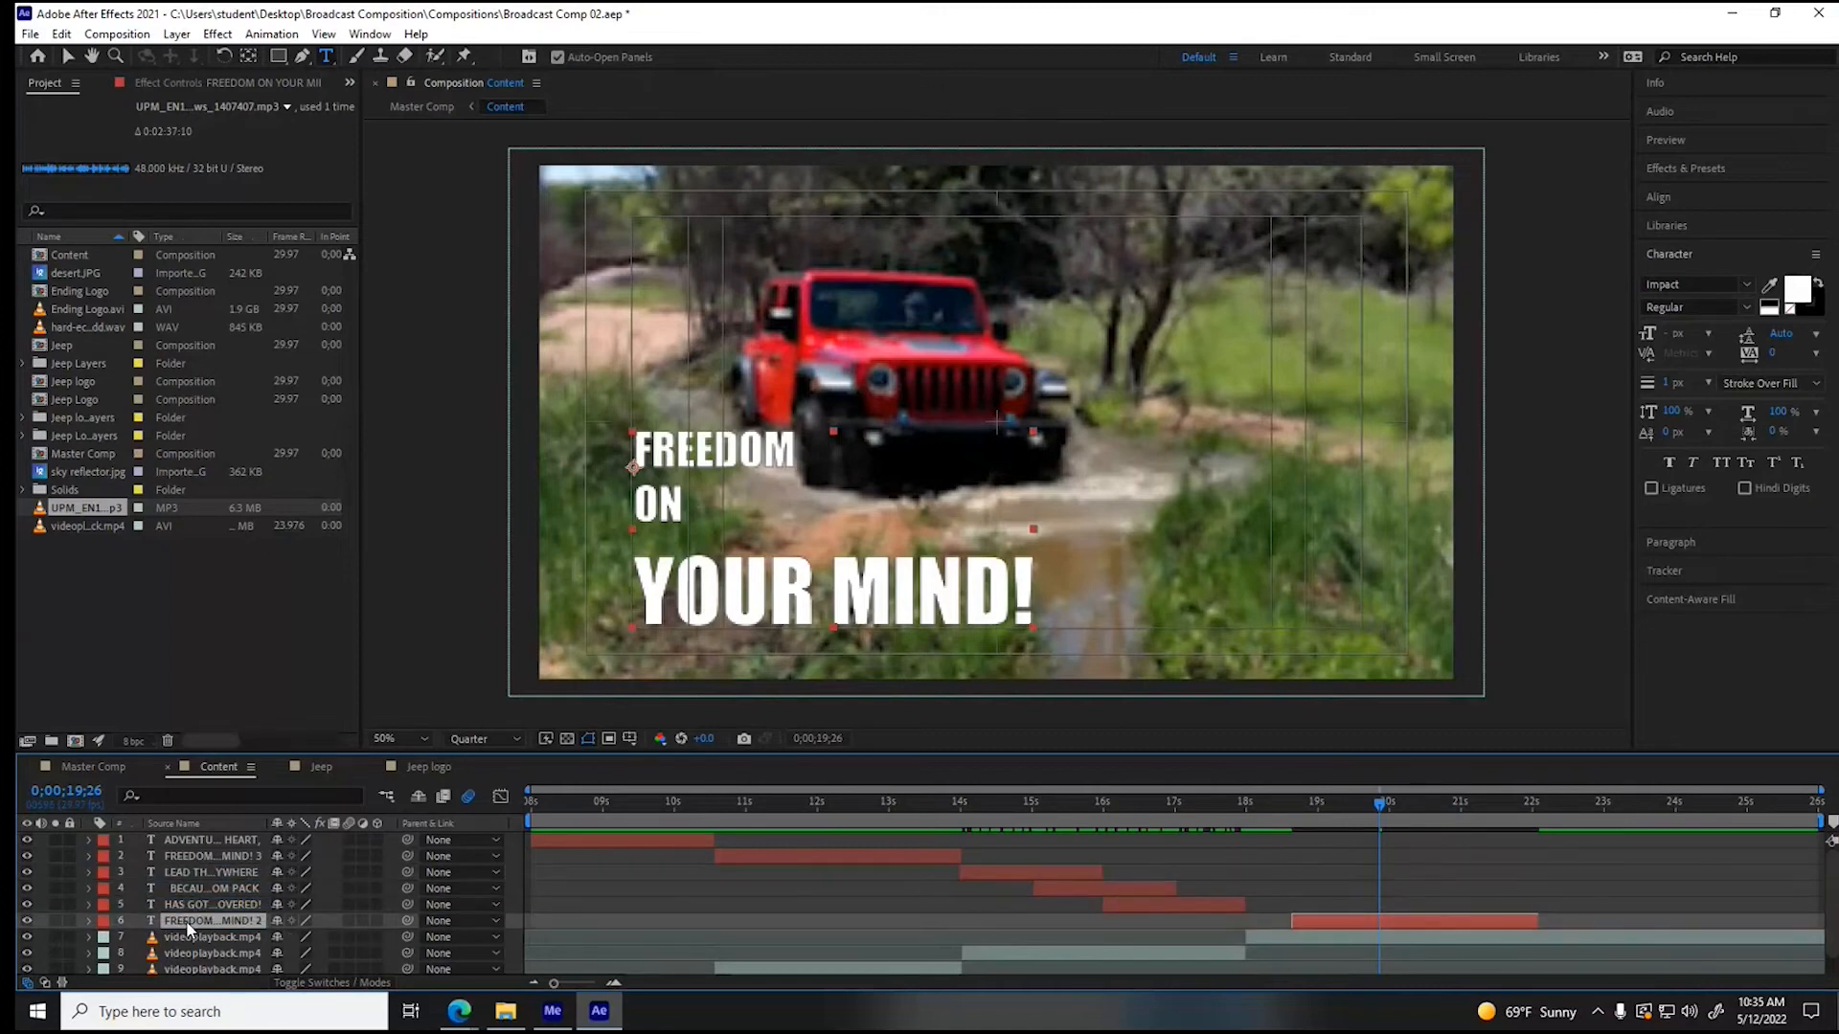
click(90, 921)
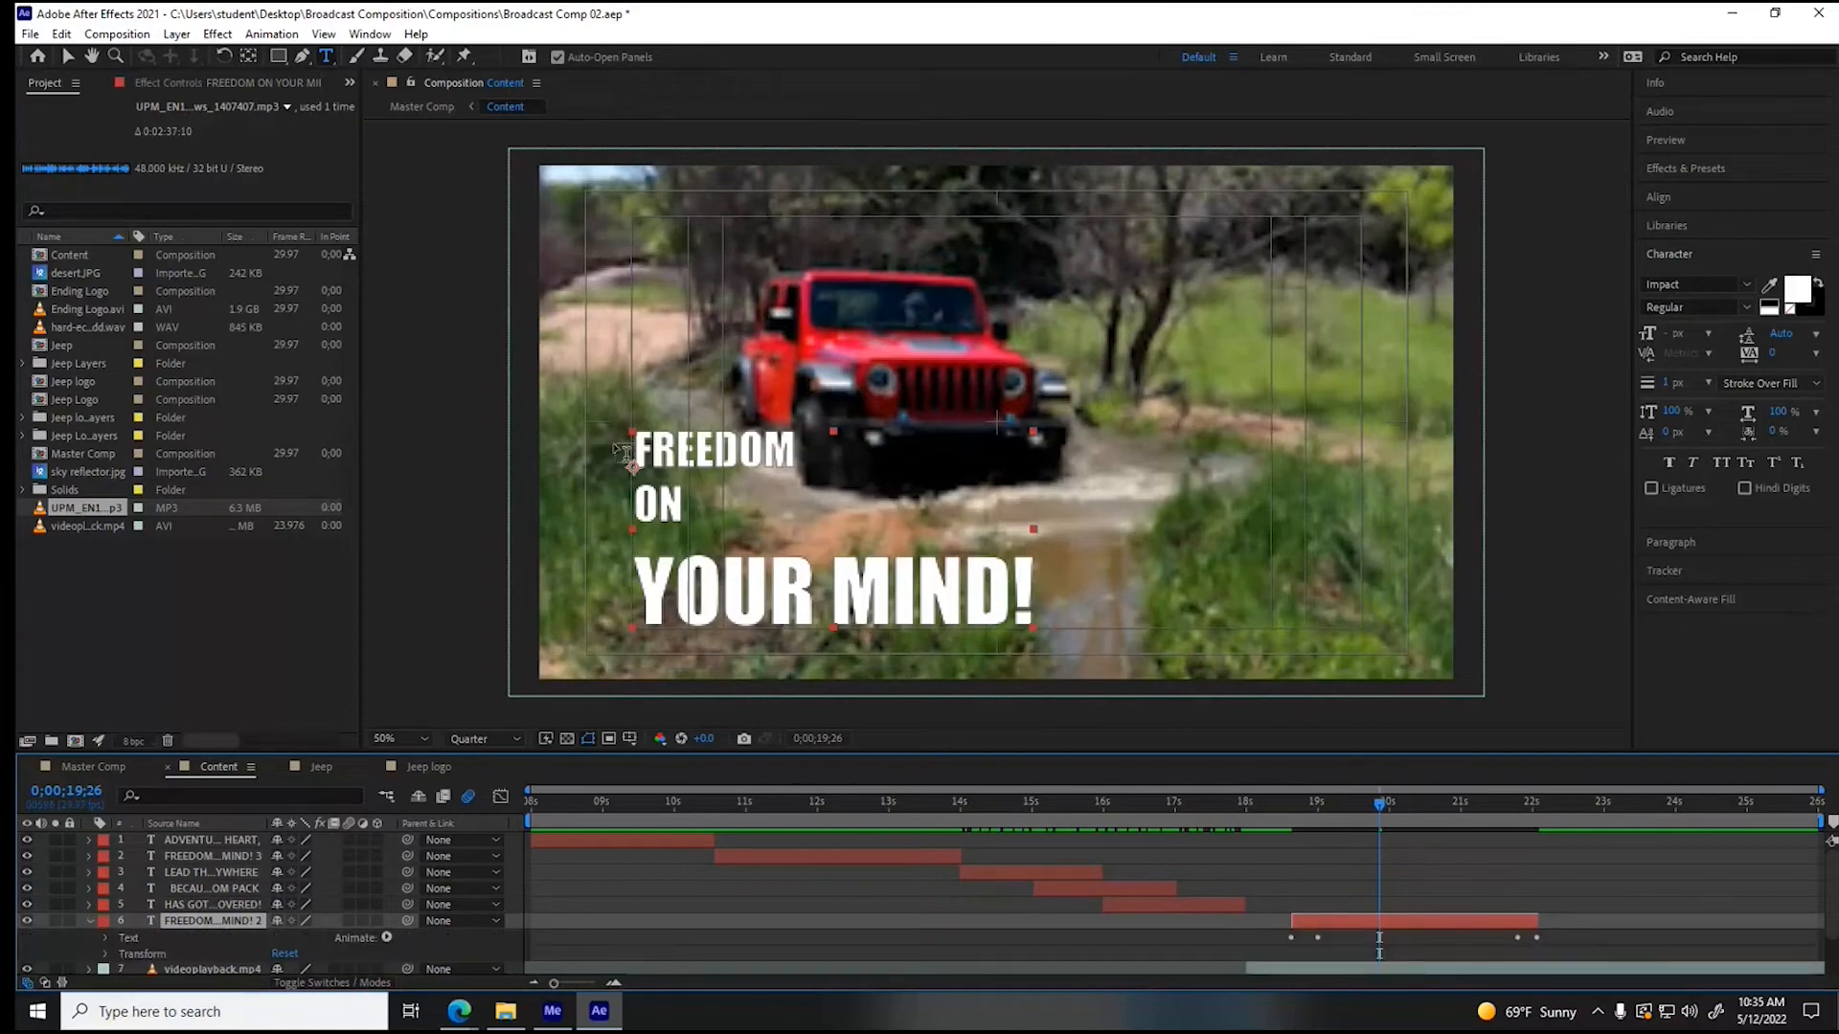
- Check the wording of the 2015 Wrangler Sport ad in the browser and return to After Effects
mouse_move(460, 1015)
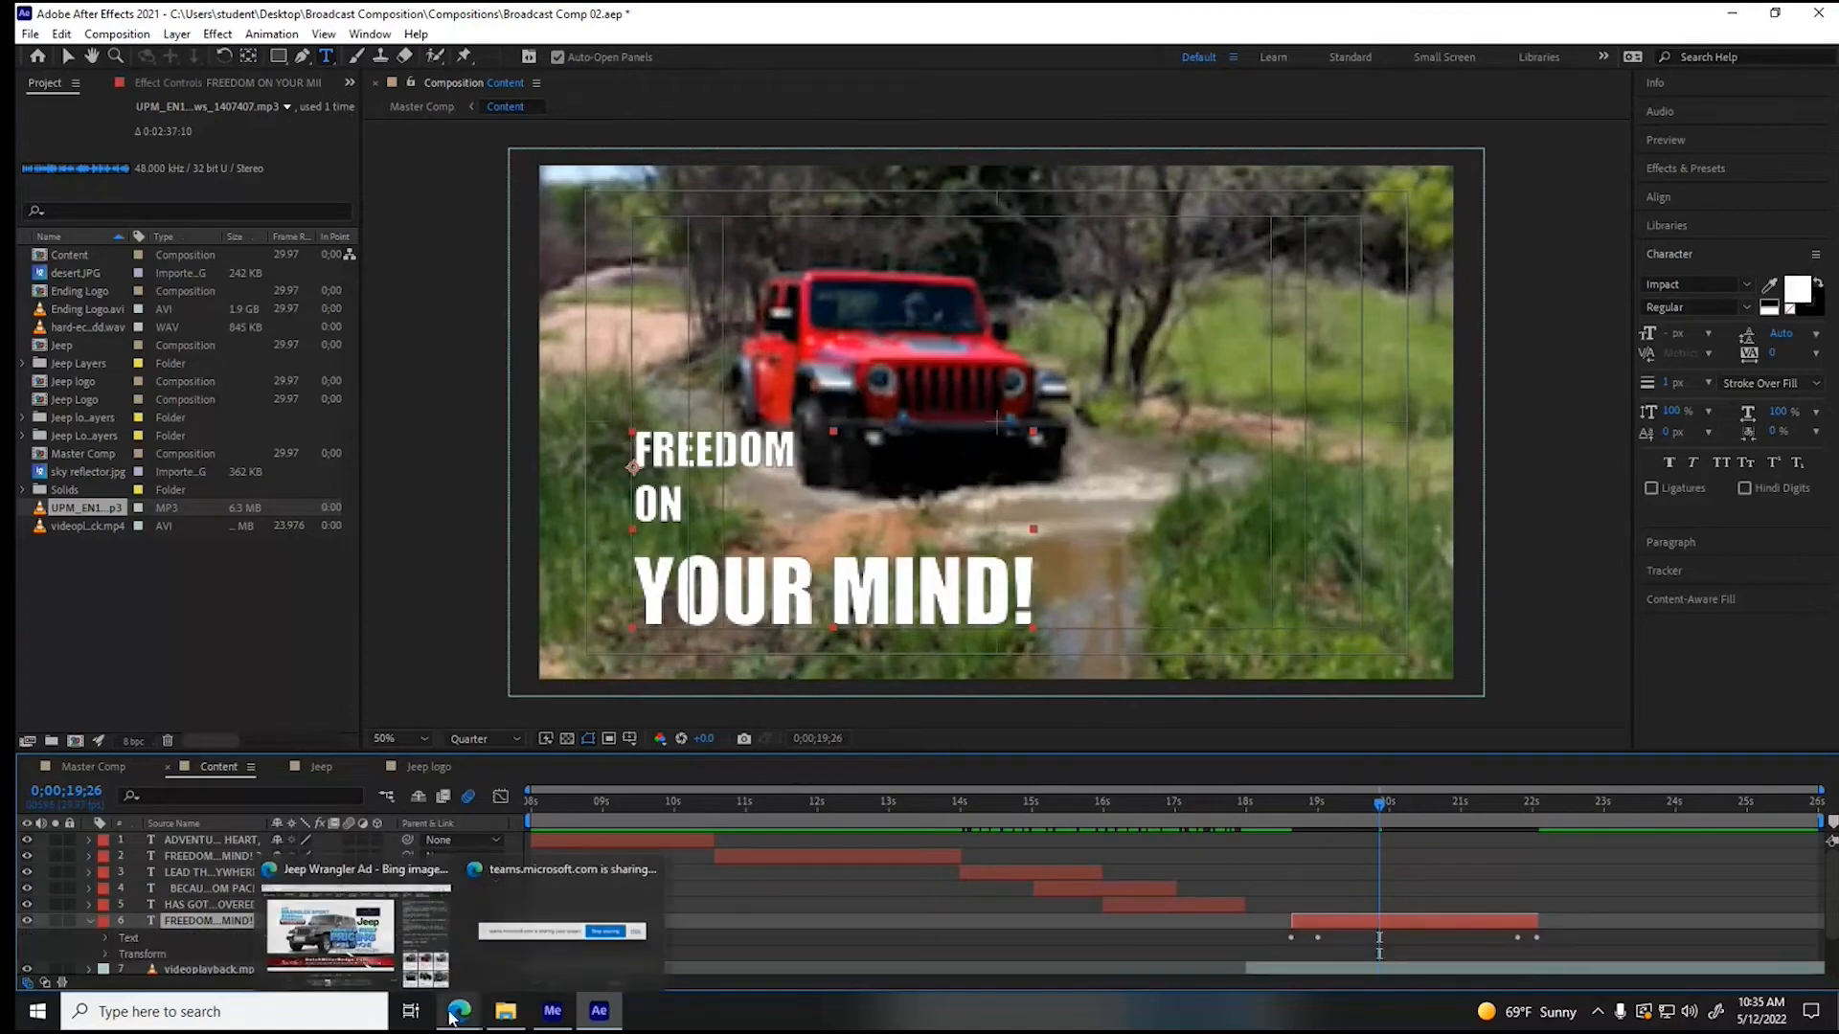
mouse_move(389, 941)
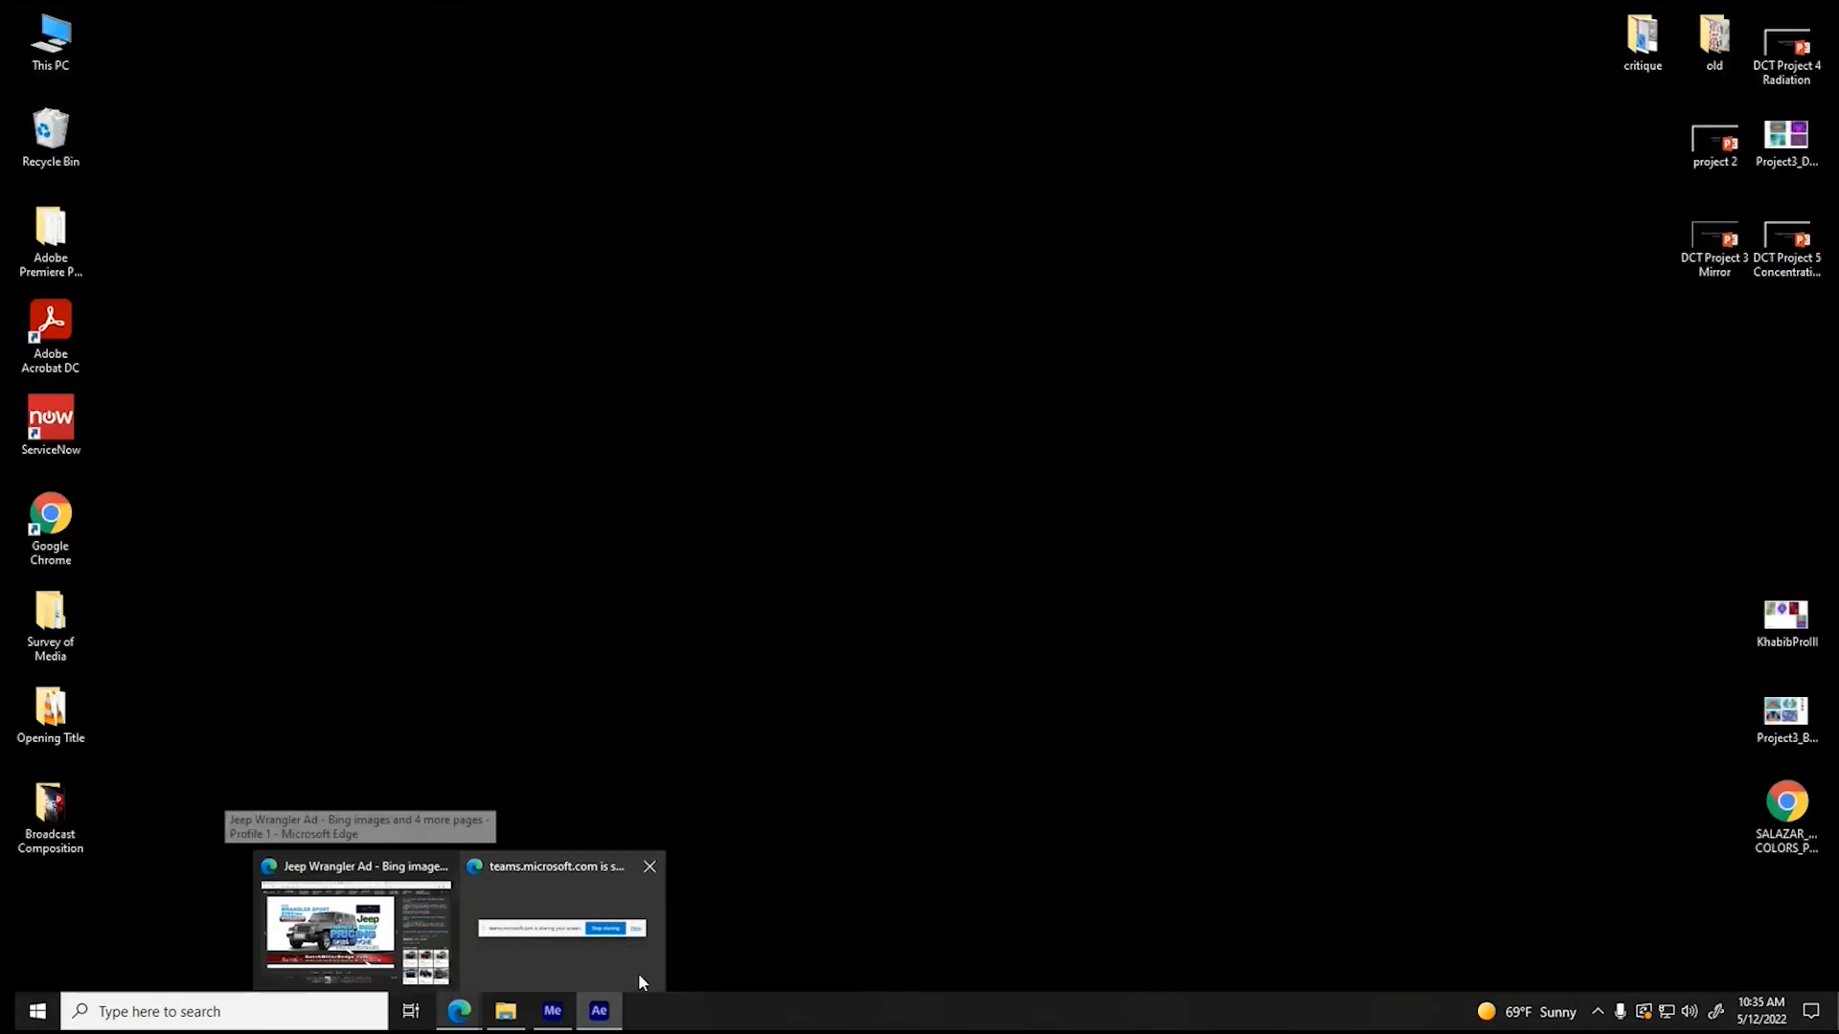
mouse_move(602, 1013)
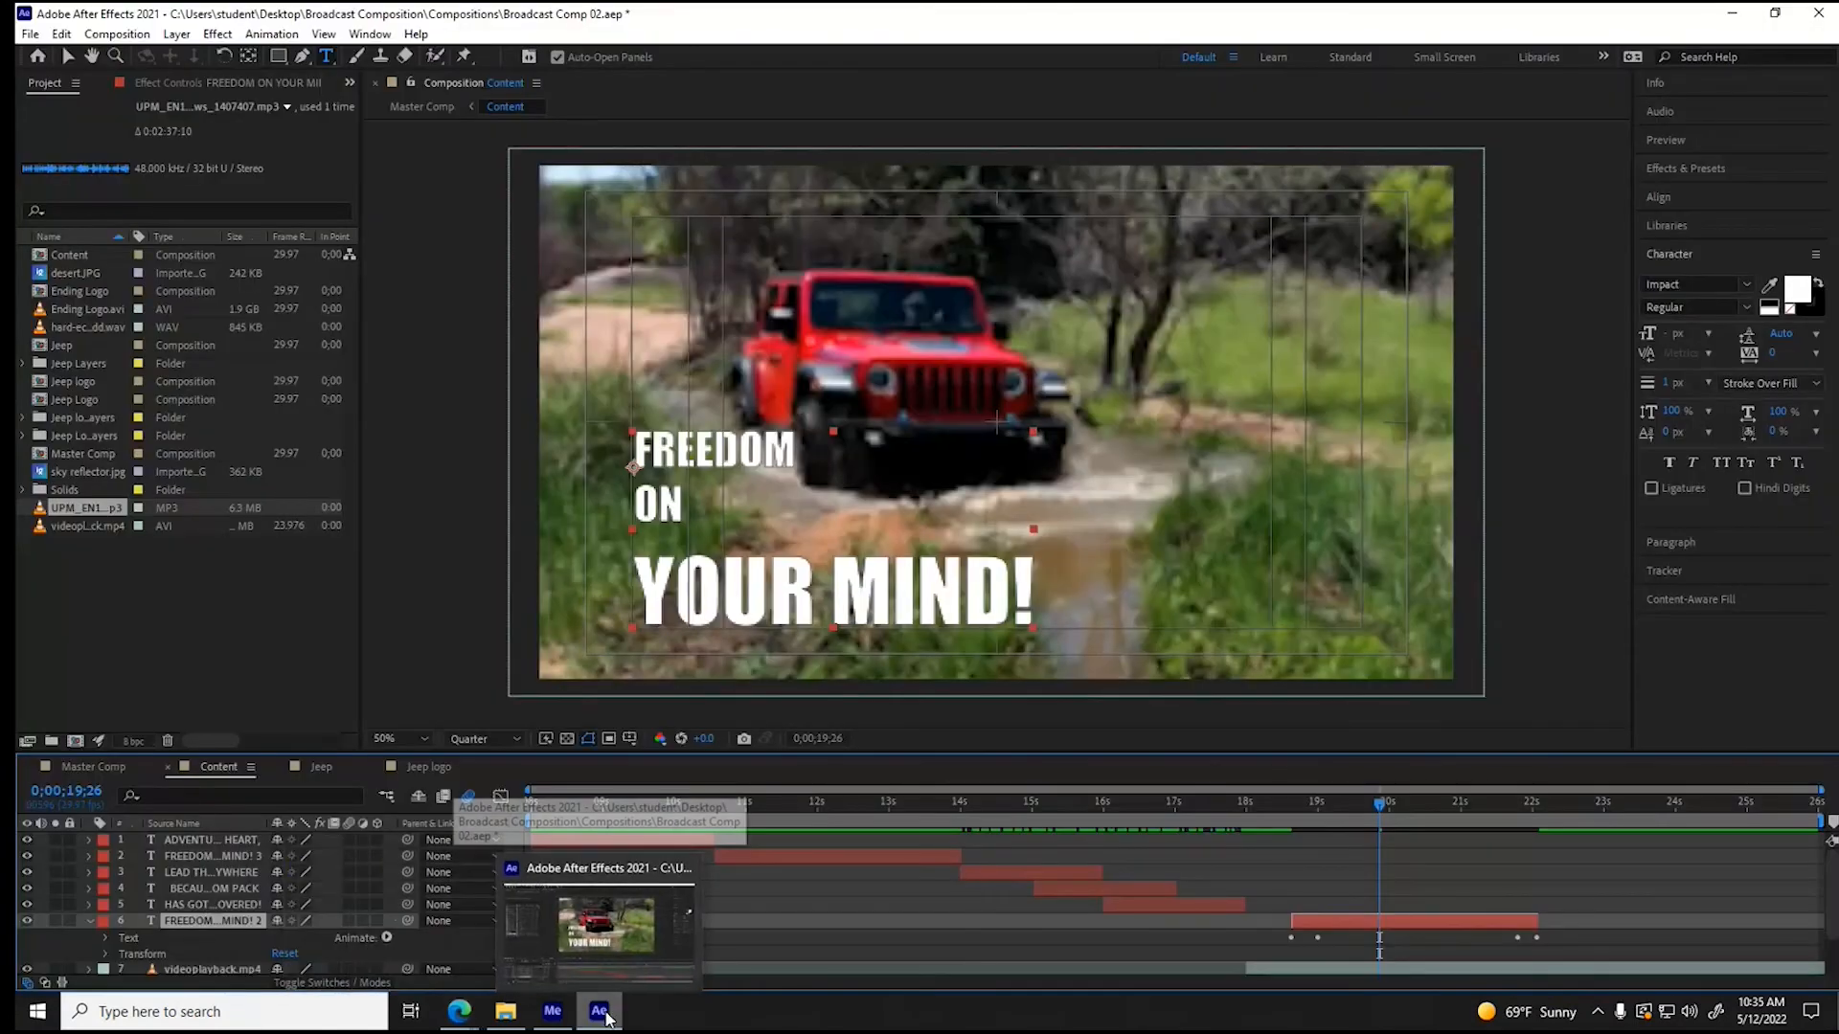
click(601, 1012)
click(600, 1012)
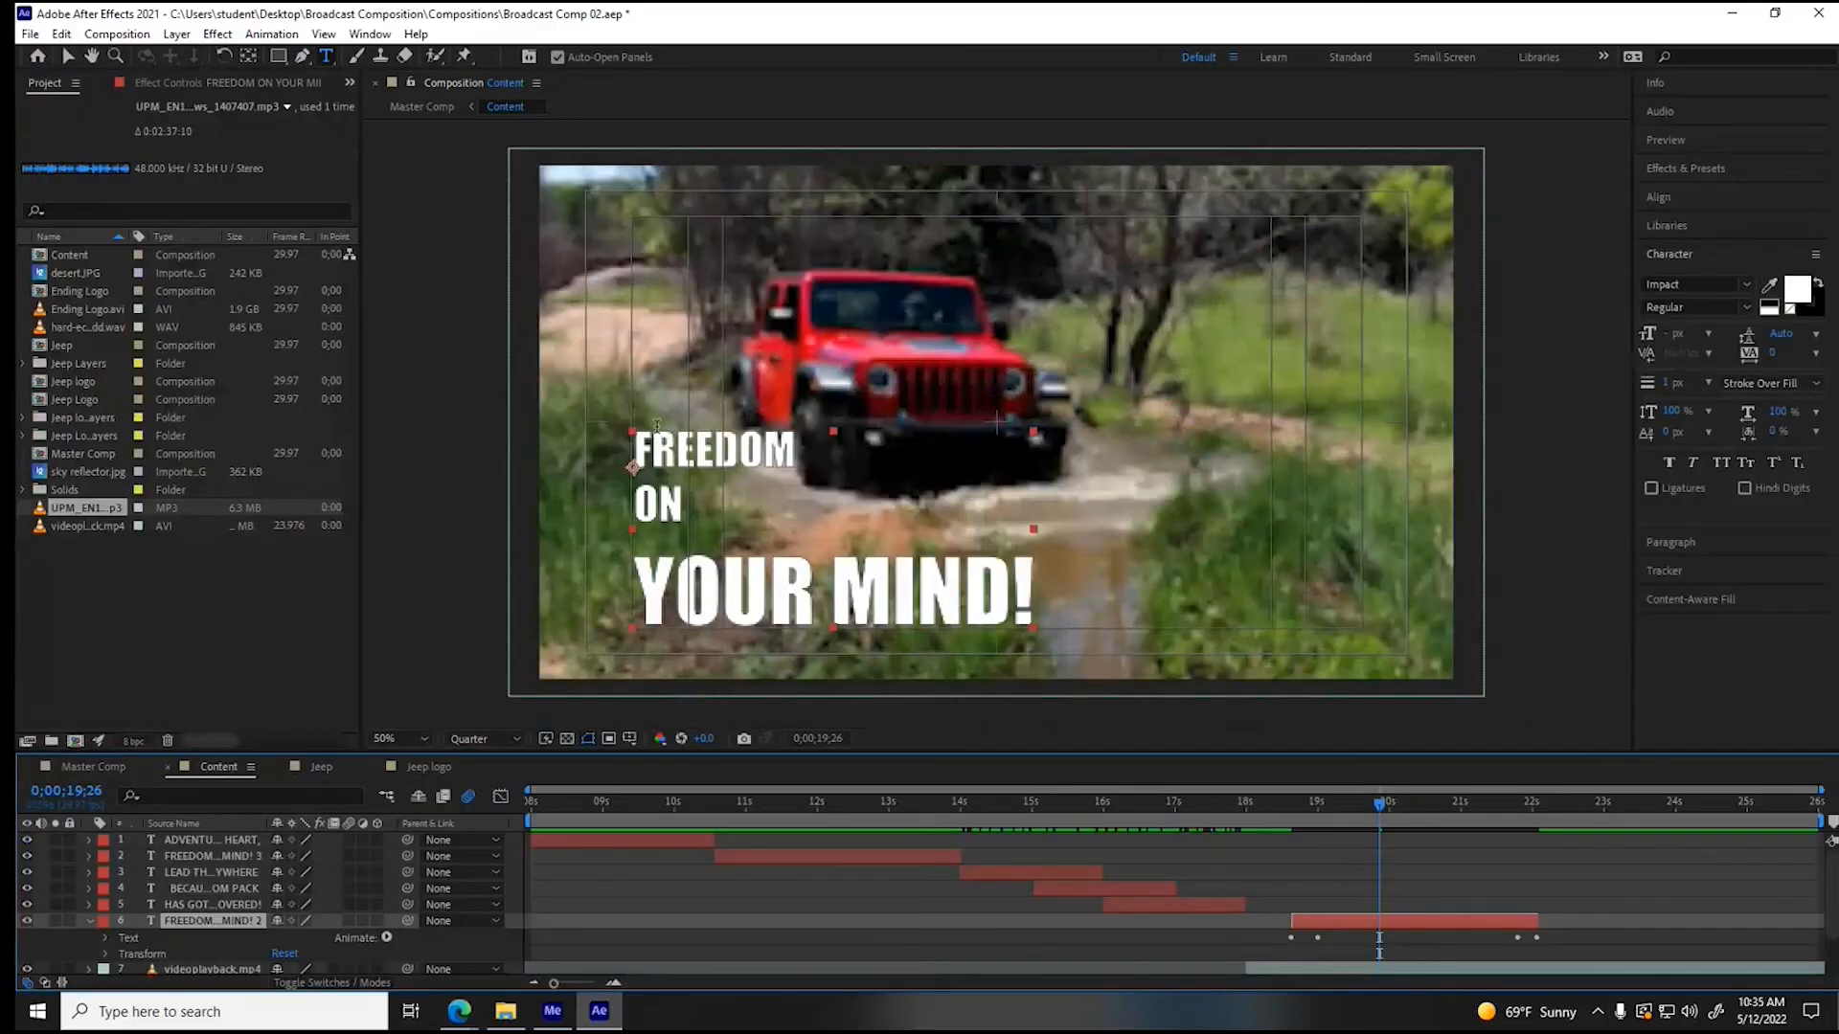
- Replace the moved copy's whole text with "2022 WRANGLER SPORT" in capitals
drag(636, 448, 1128, 583)
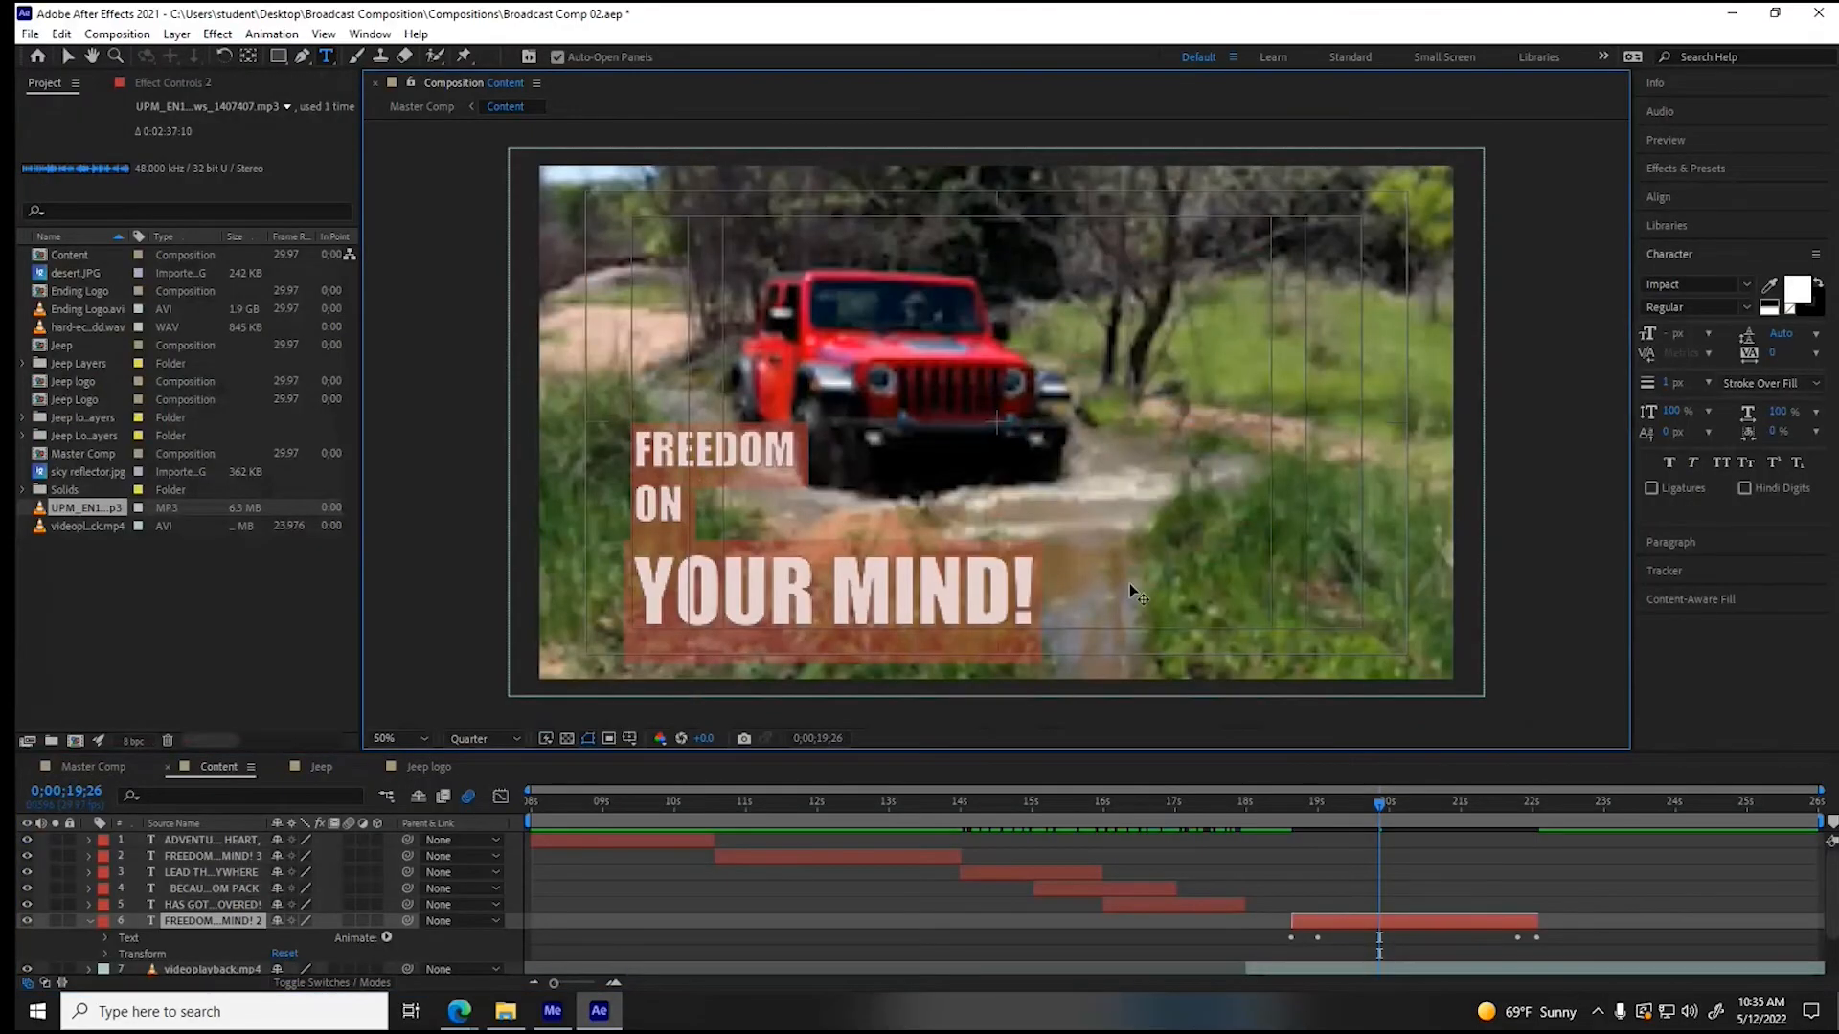
text(2022 Wrangler)
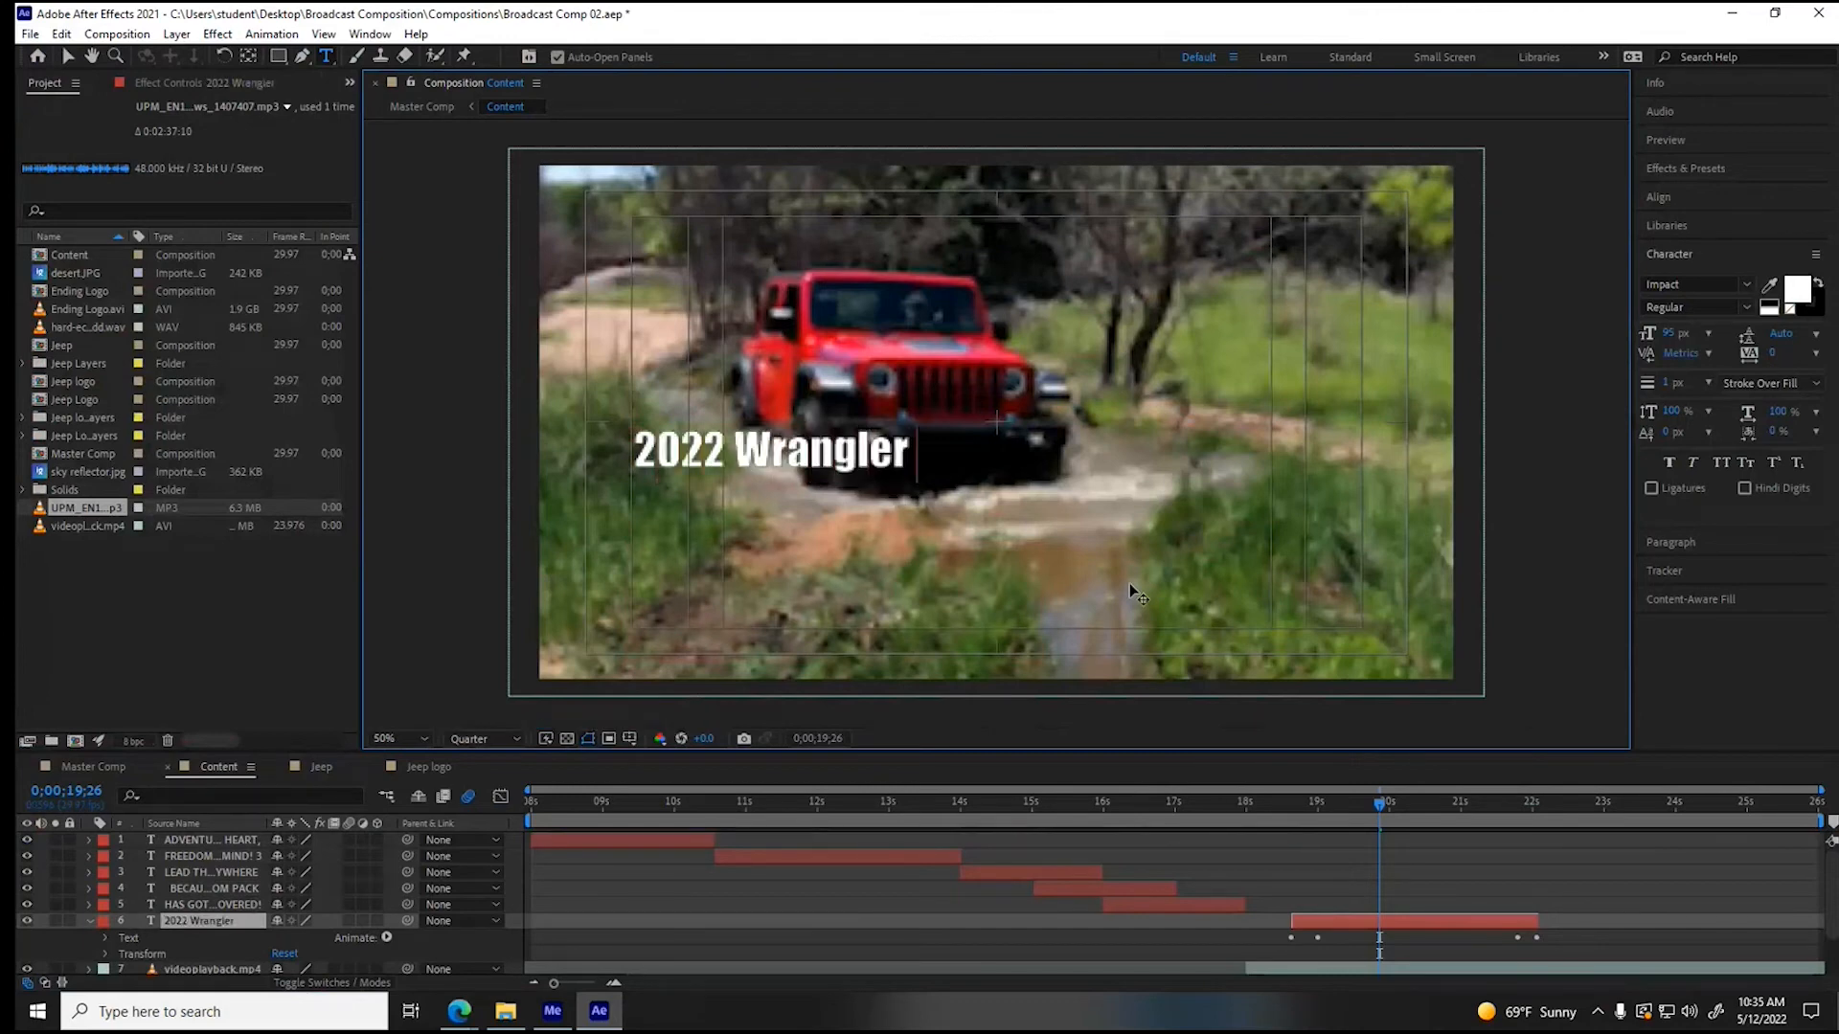
key(BackSpace)
key(BackSpace)
key(BackSpace)
key(BackSpace)
key(BackSpace)
key(BackSpace)
key(BackSpace)
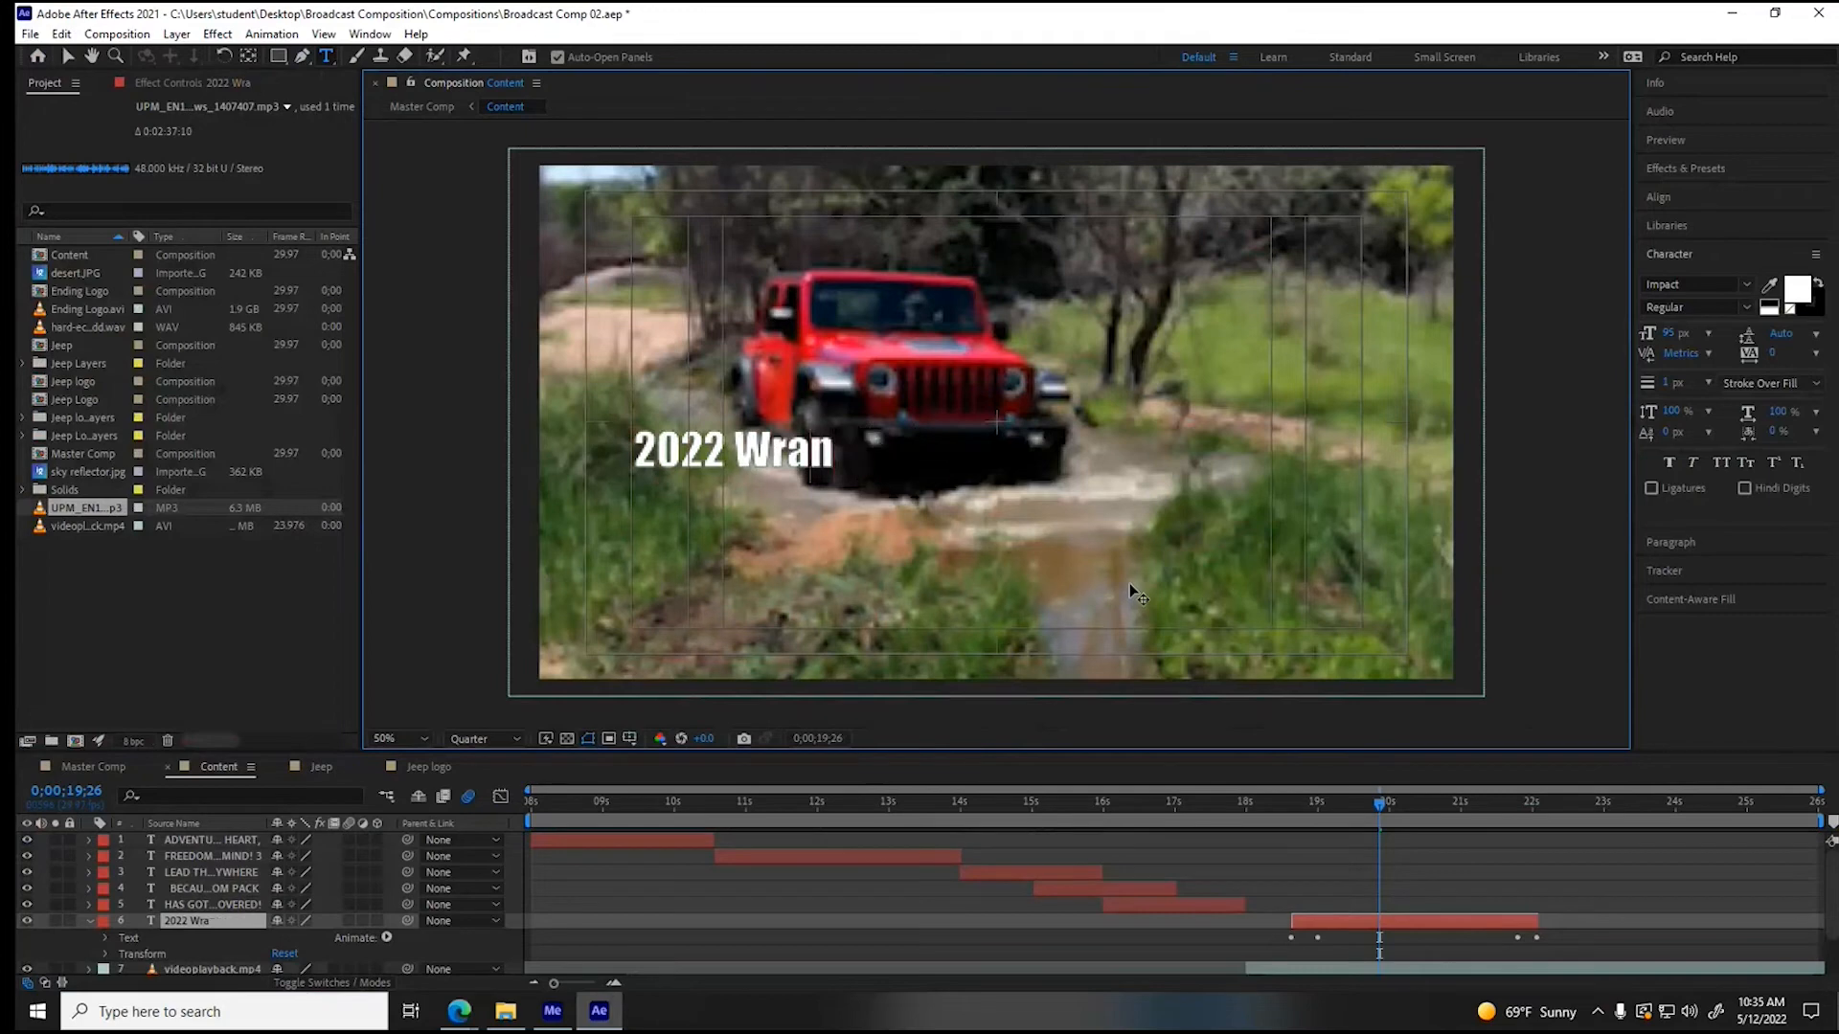
text(RAN)
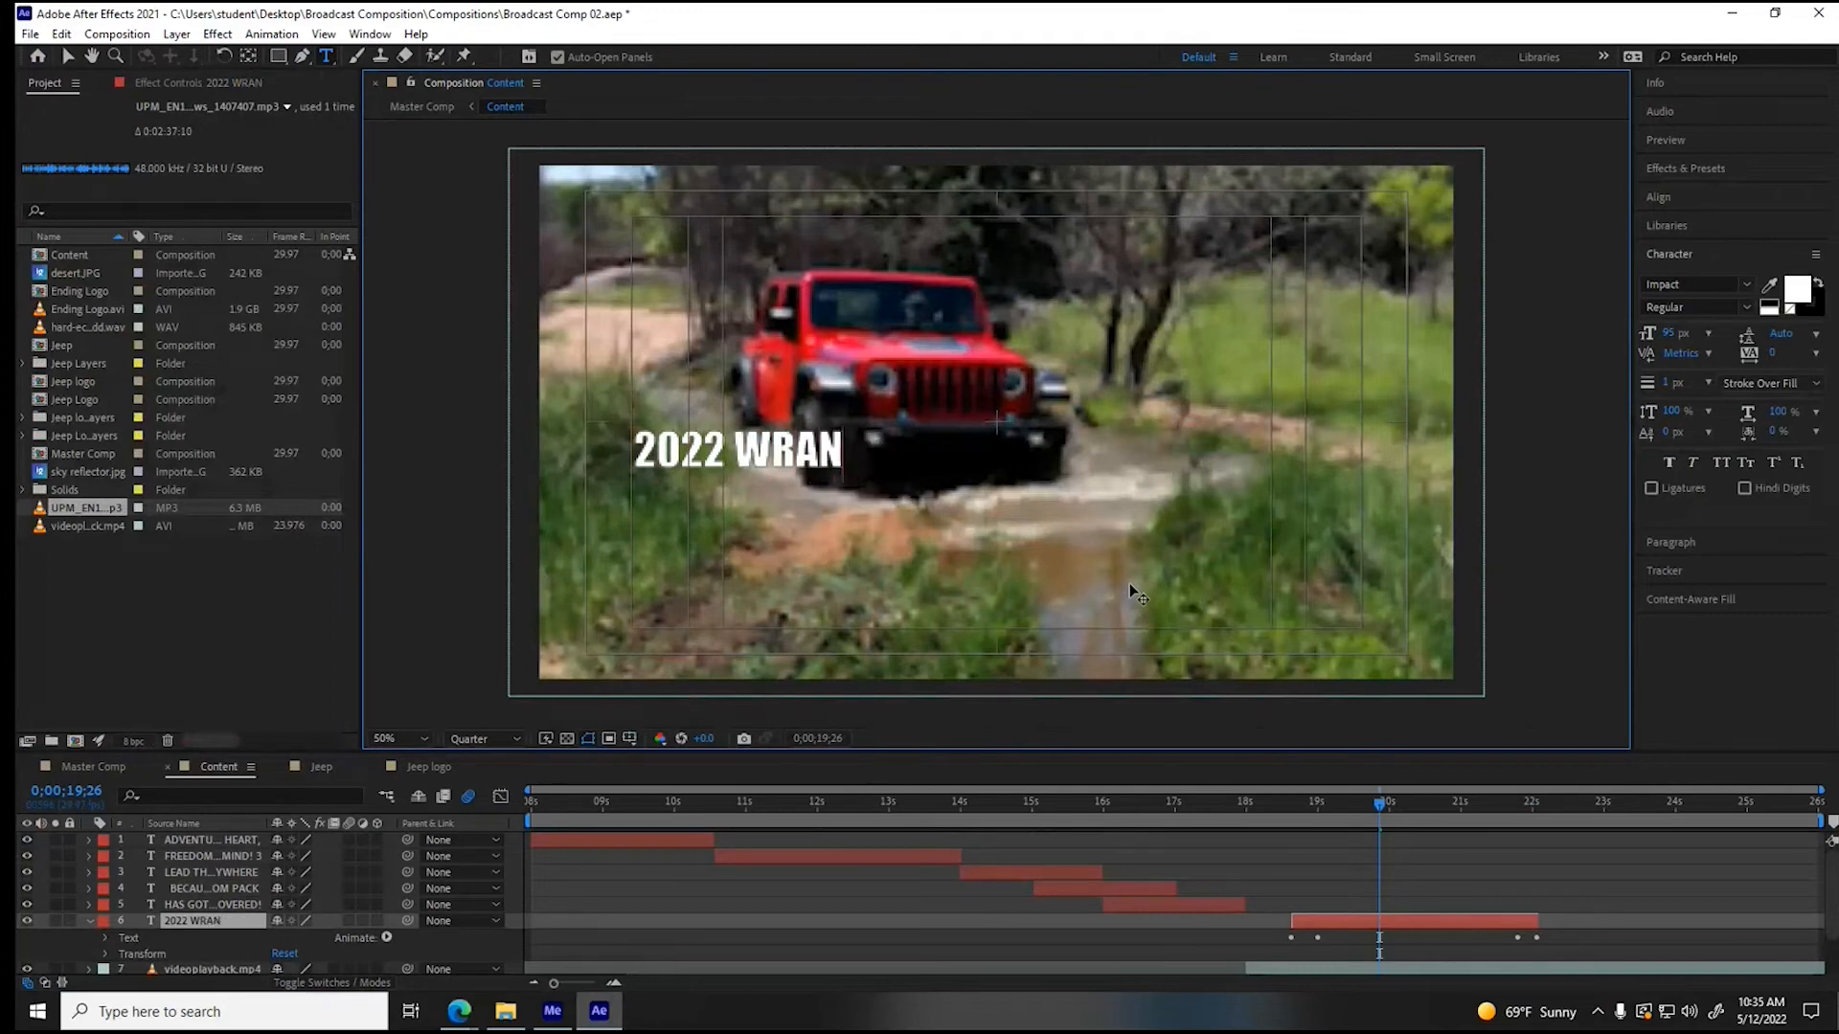
text(GLER)
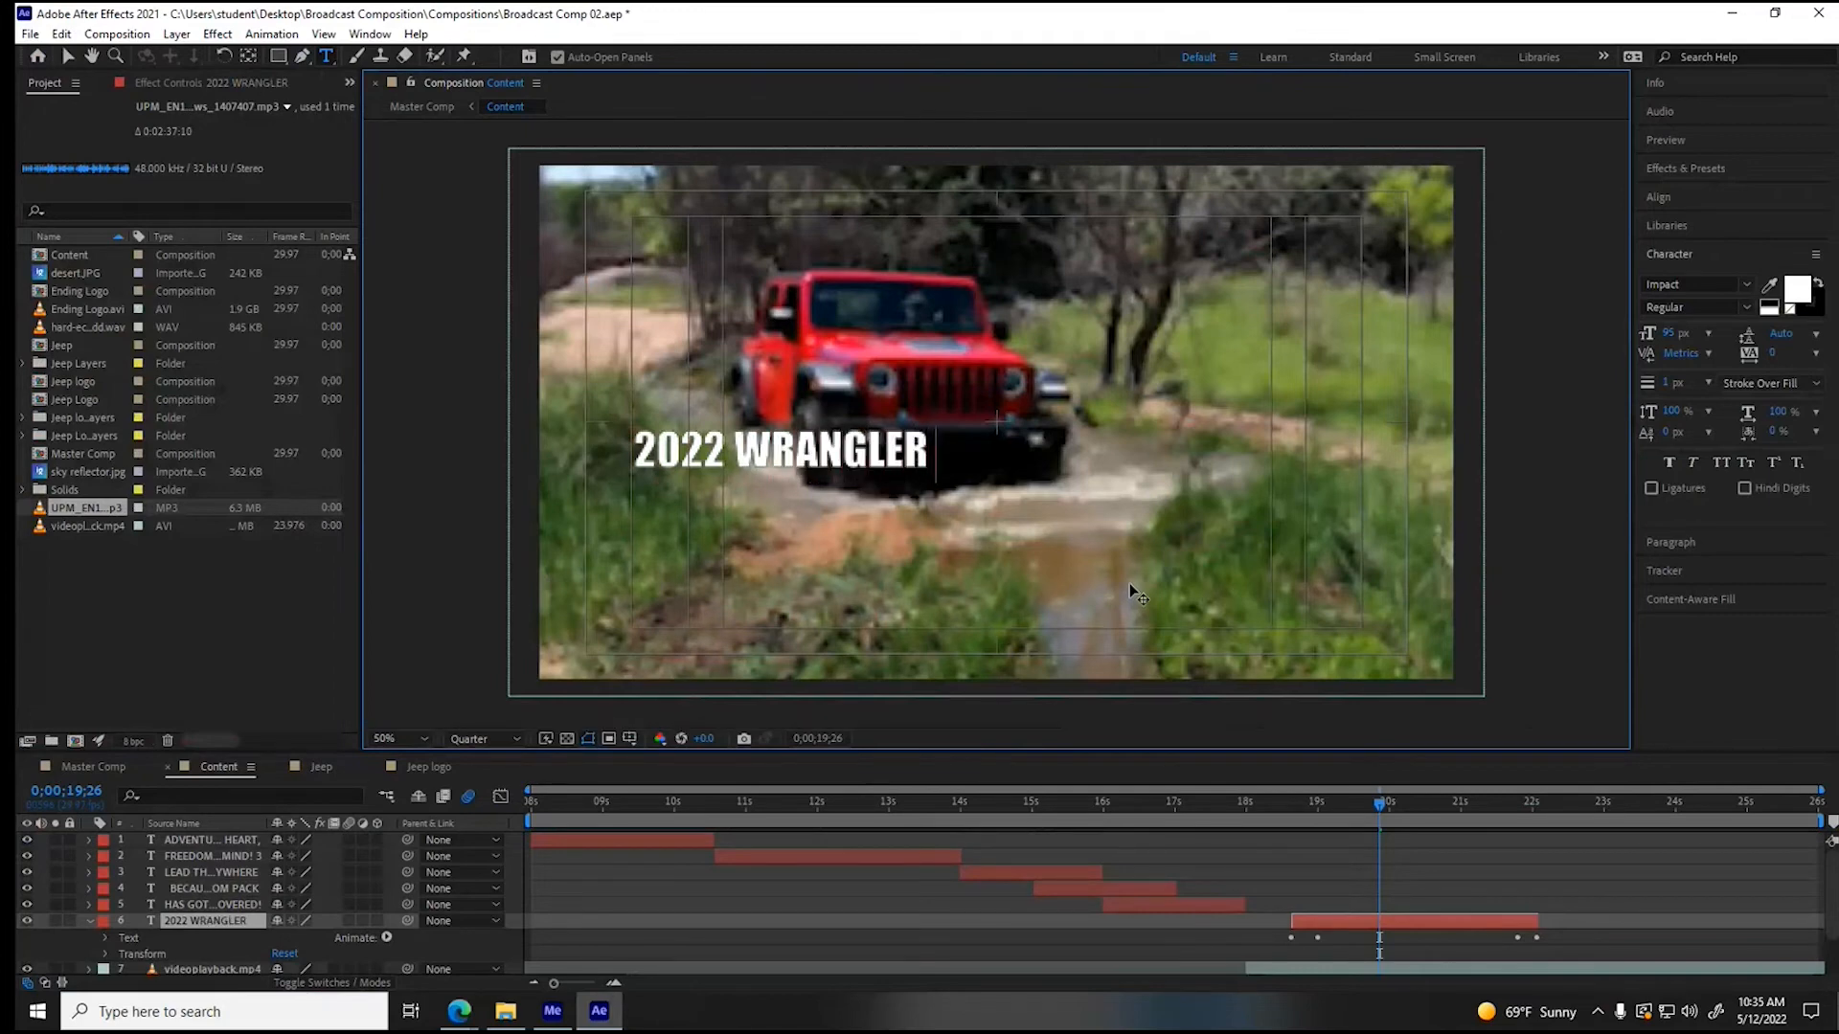
text( SPORT)
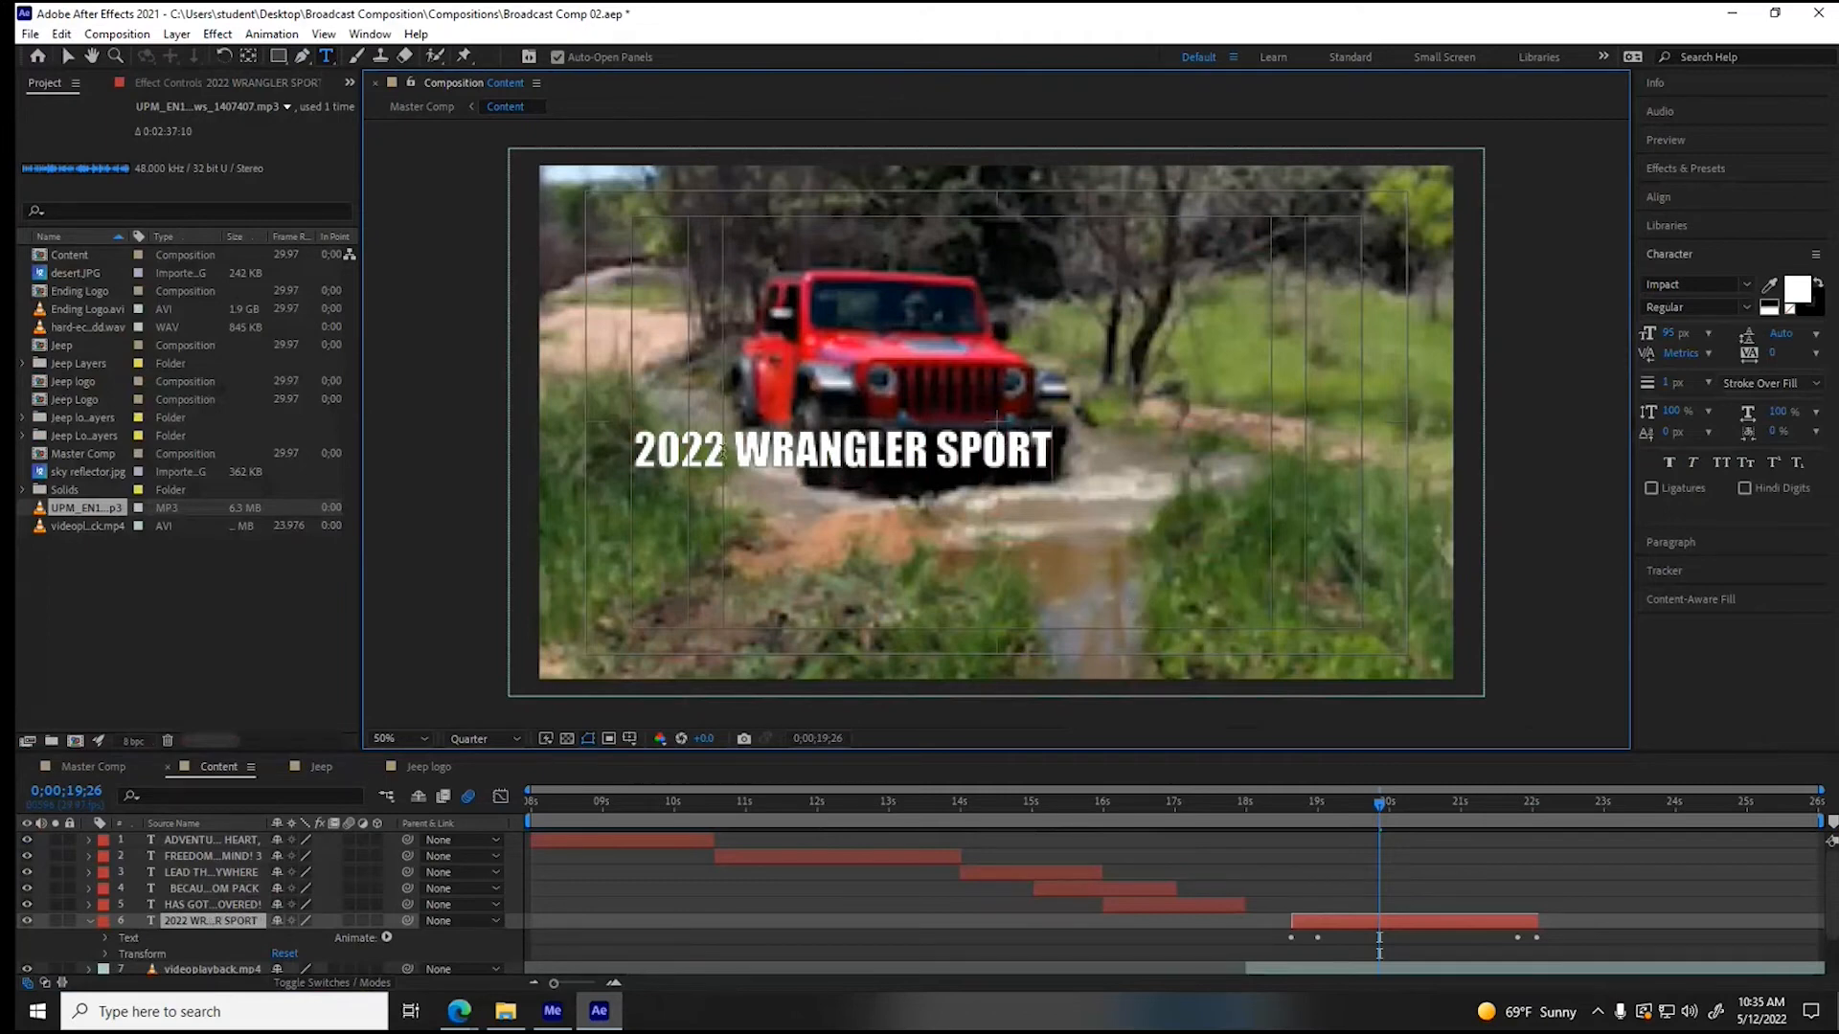
- Break the new text into three lines: "2022", "WRANGLER" and "SPORT"
click(721, 453)
key(Delete)
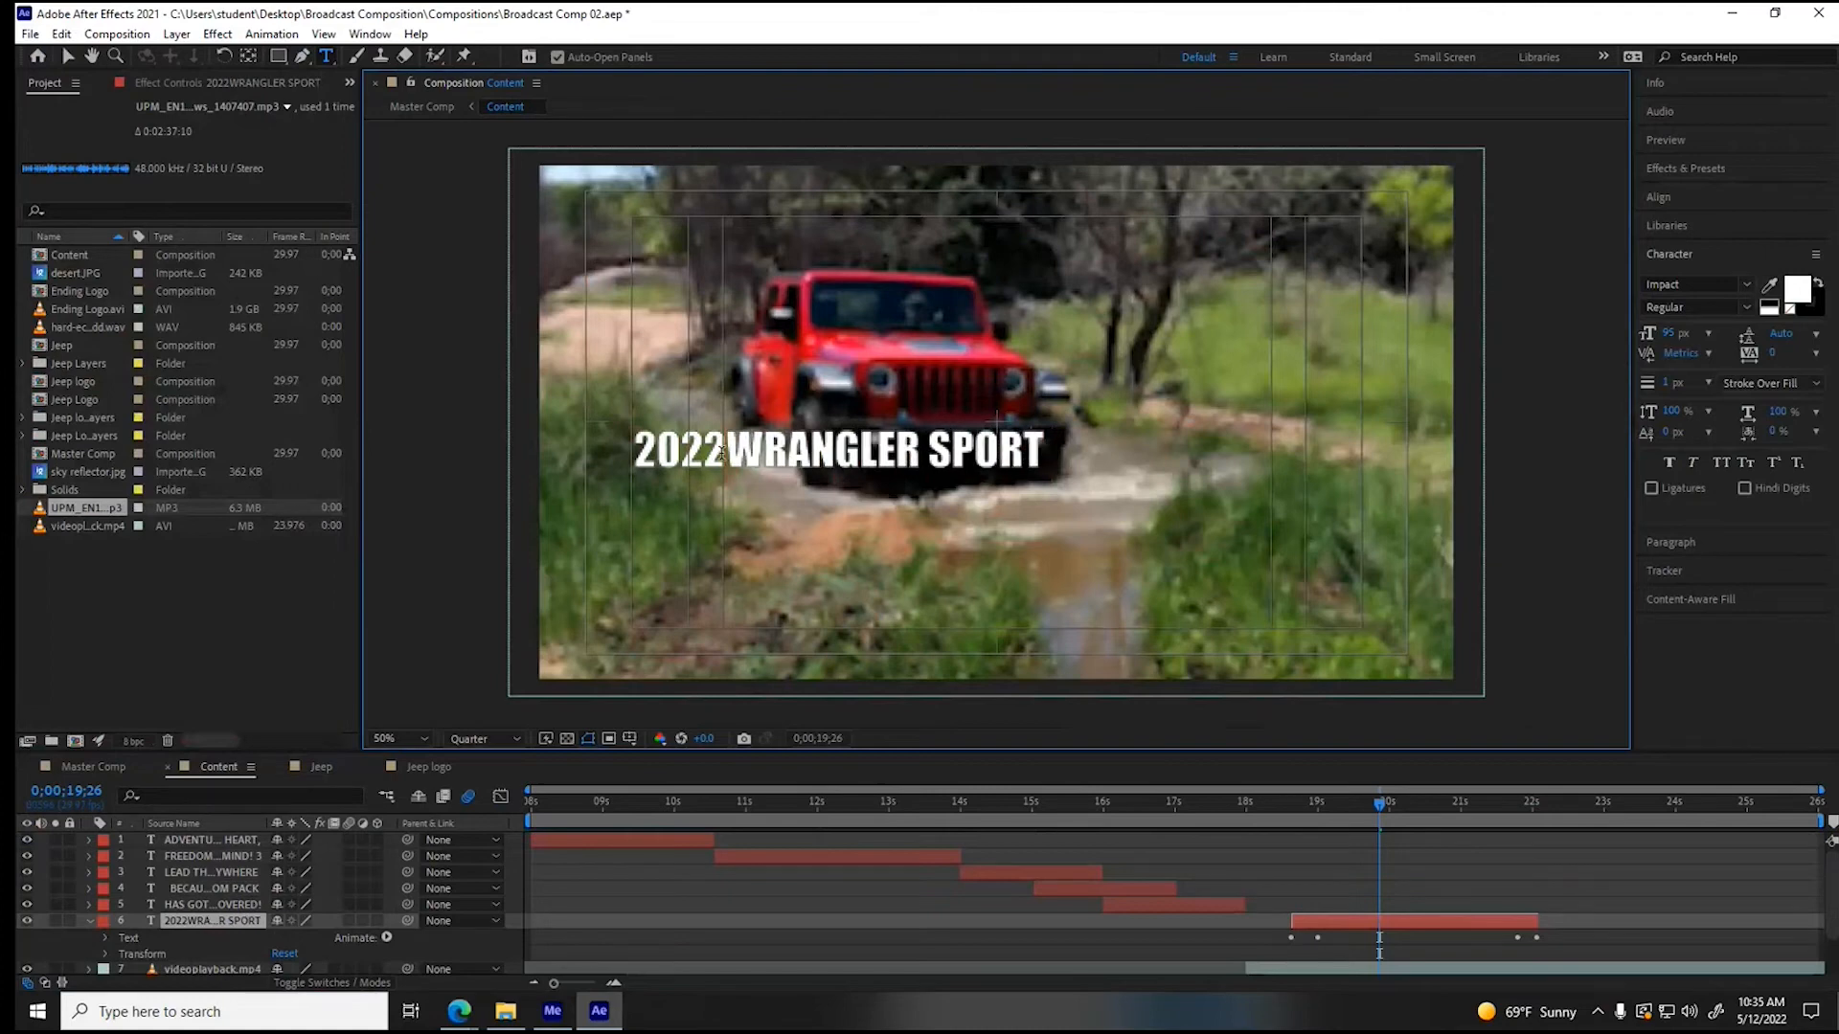
key(Return)
click(829, 501)
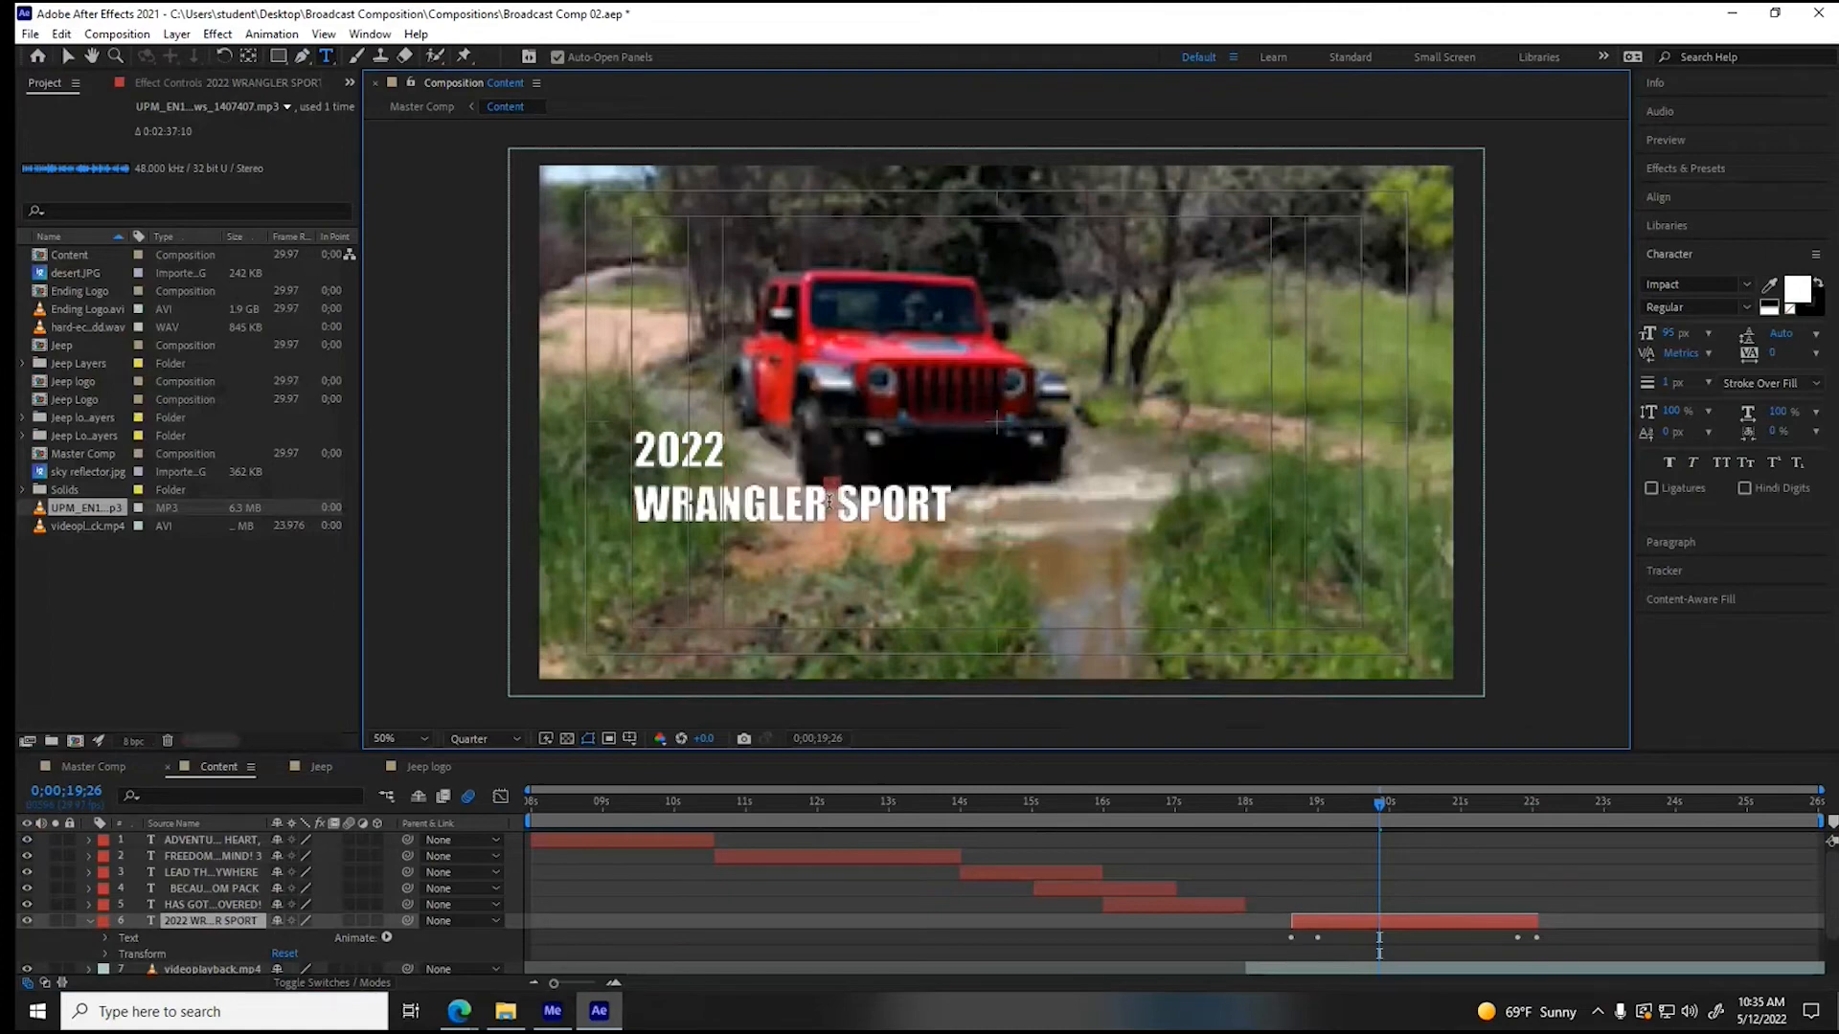
key(Delete)
key(Return)
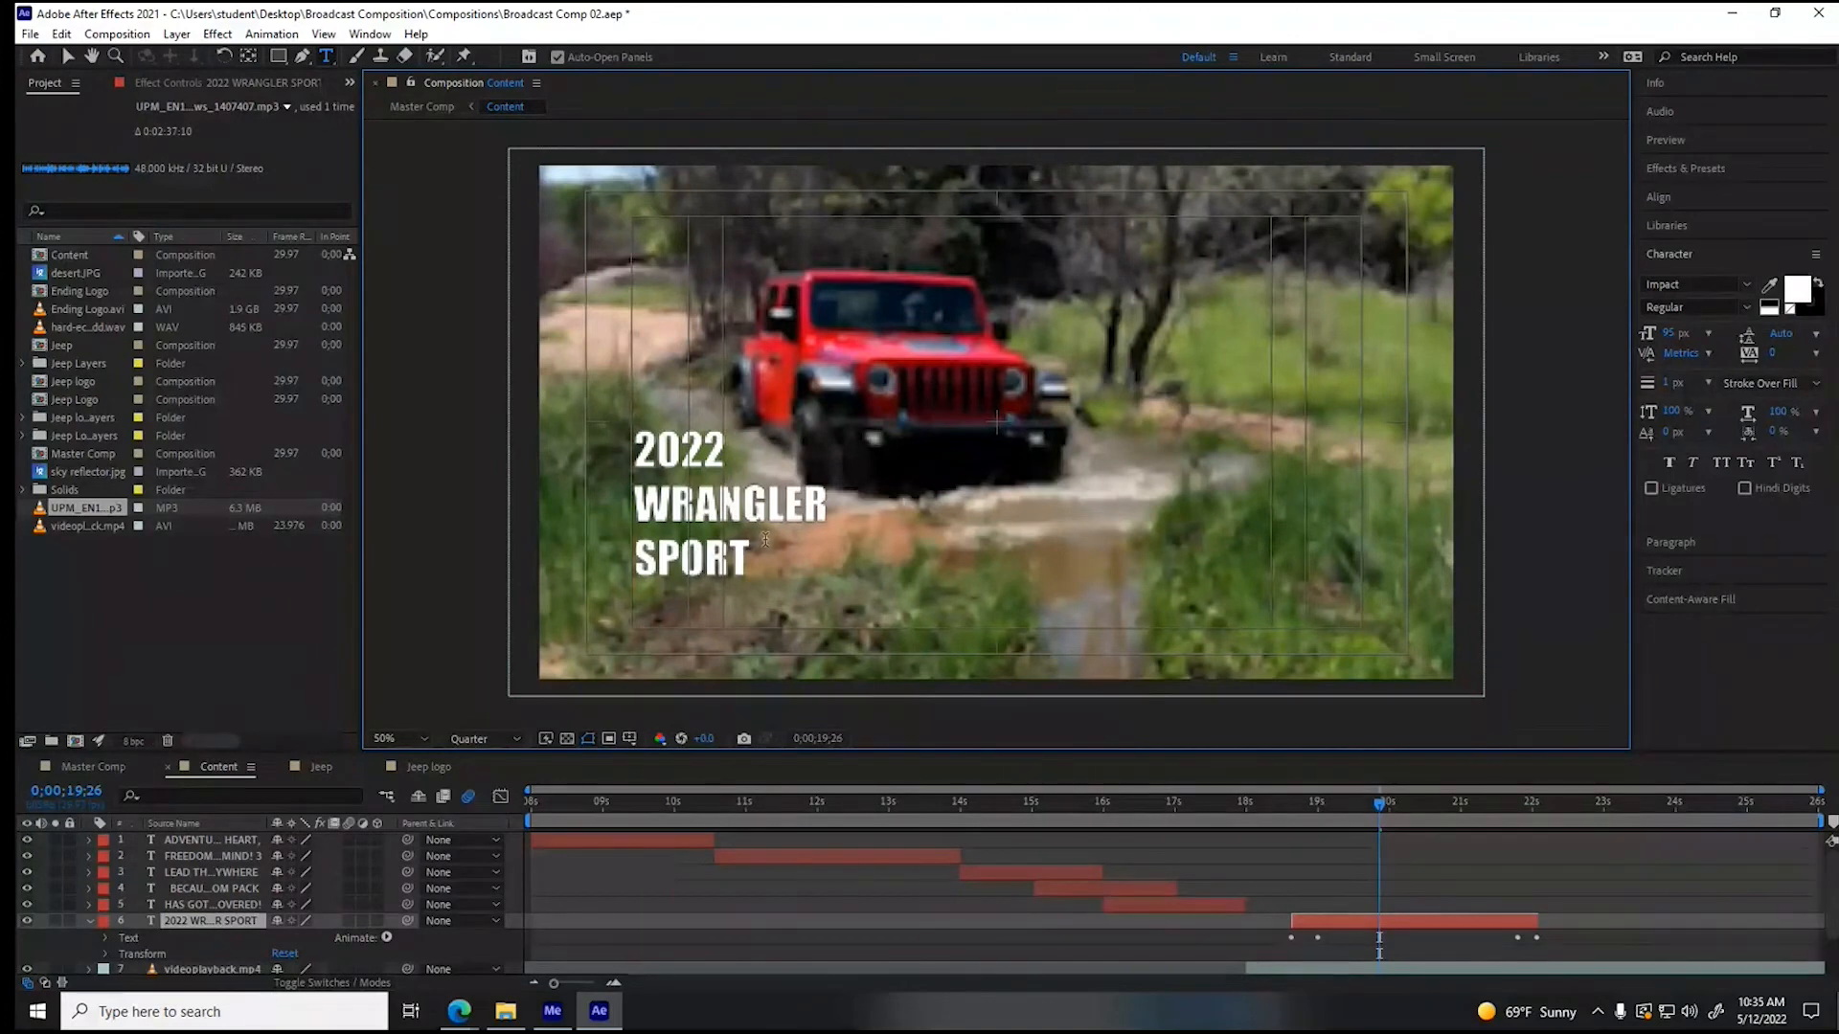
- Centre-align all three lines of the "2022 WRANGLER SPORT" text
drag(753, 559, 586, 428)
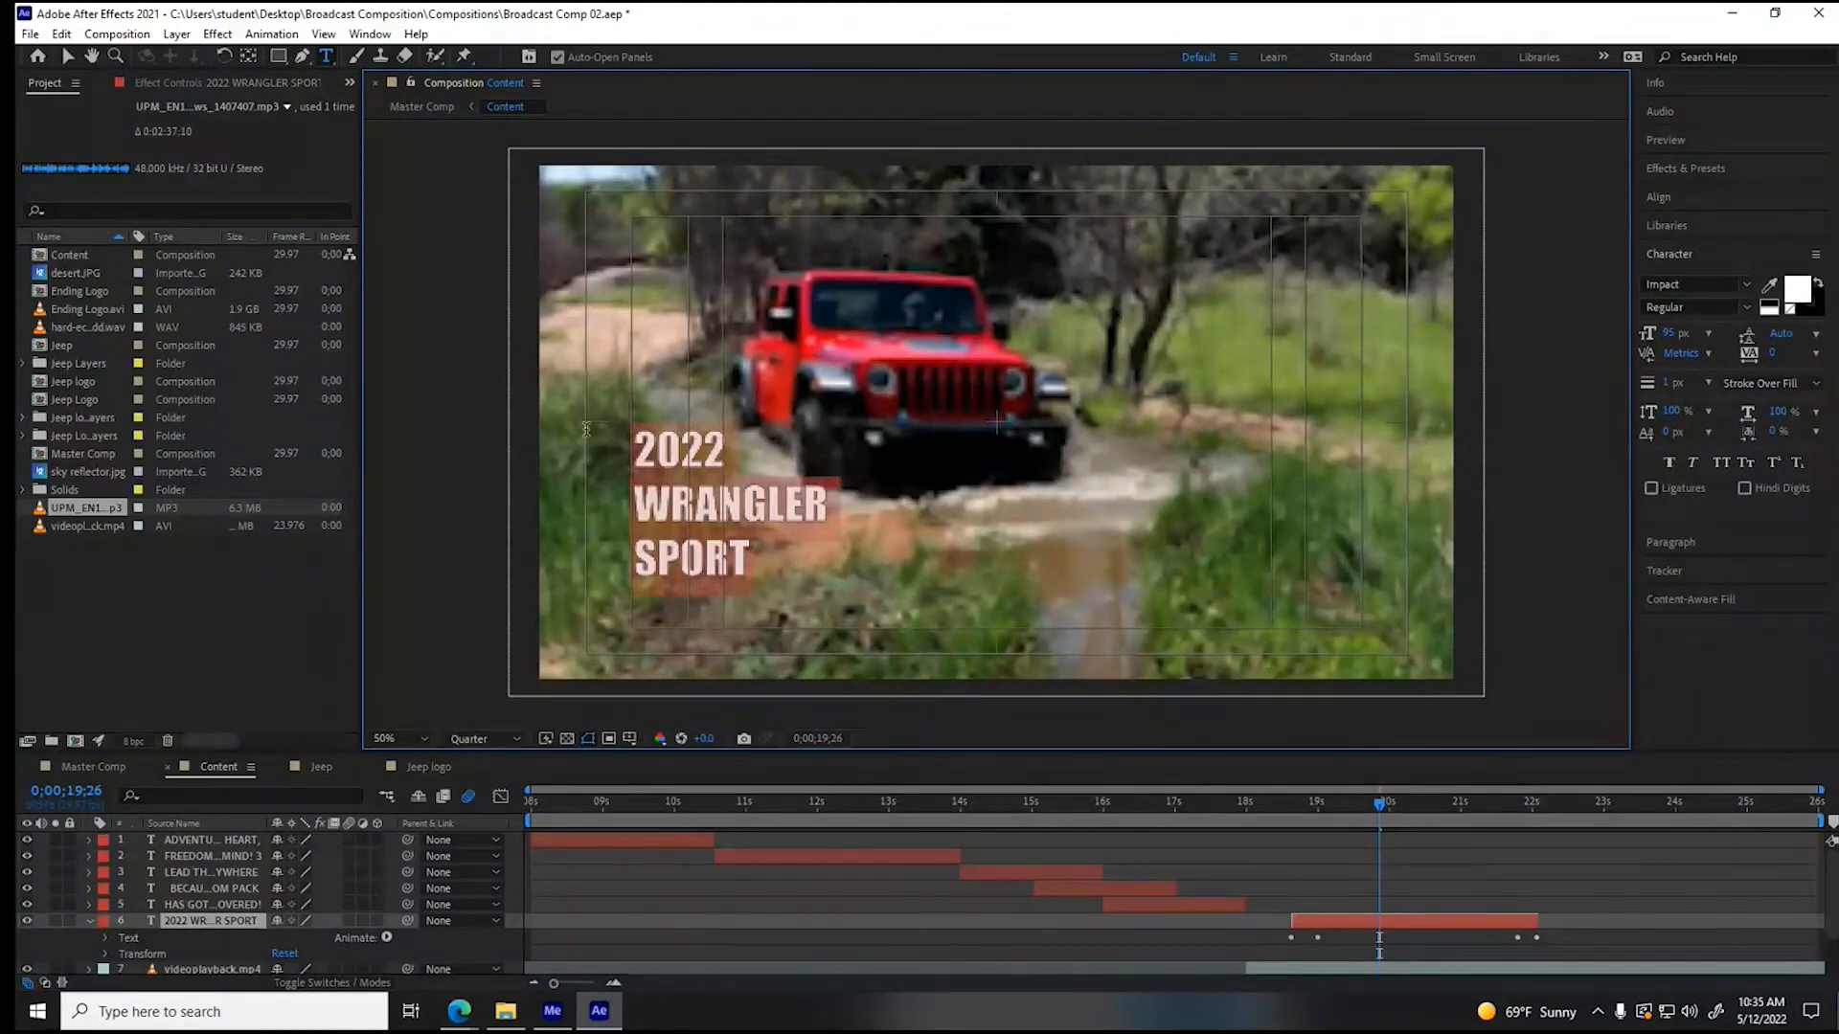
click(1671, 542)
click(1674, 309)
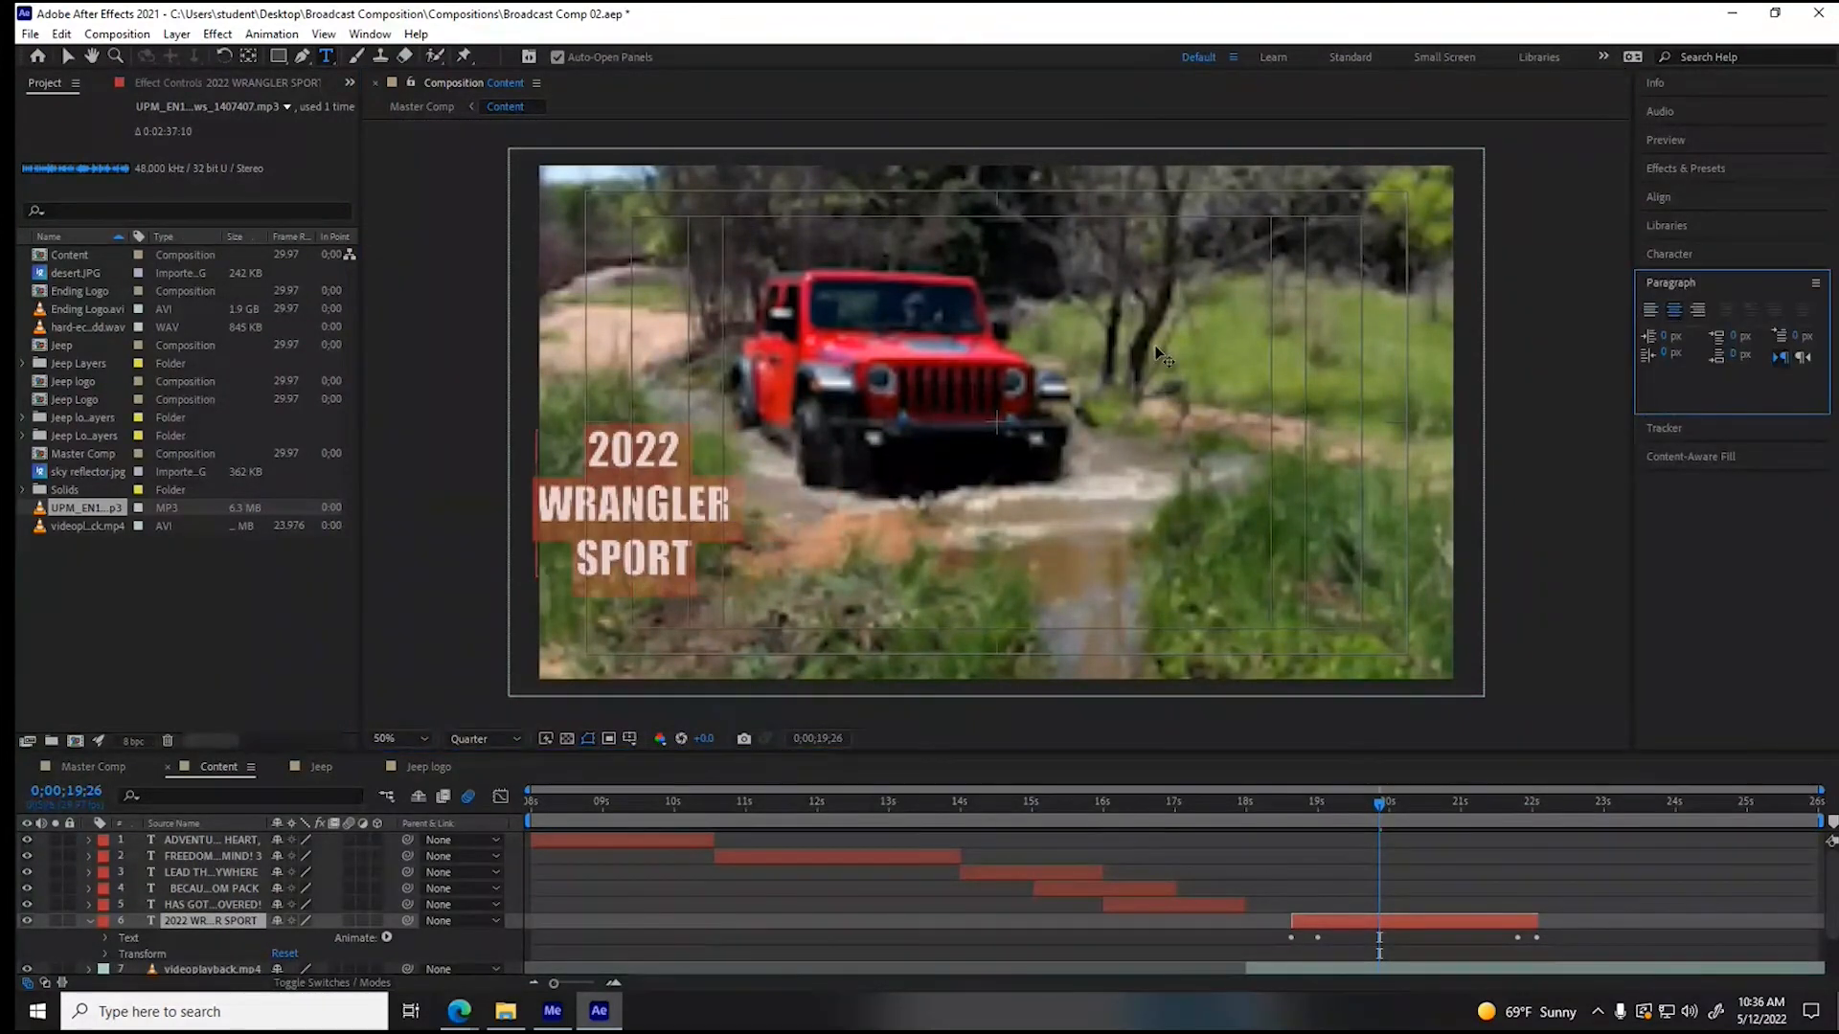
- Set the "2022 WRANGLER SPORT" text size to 100 px and place it horizontally centred in the upper half of the frame
click(1676, 256)
drag(1671, 336, 1748, 333)
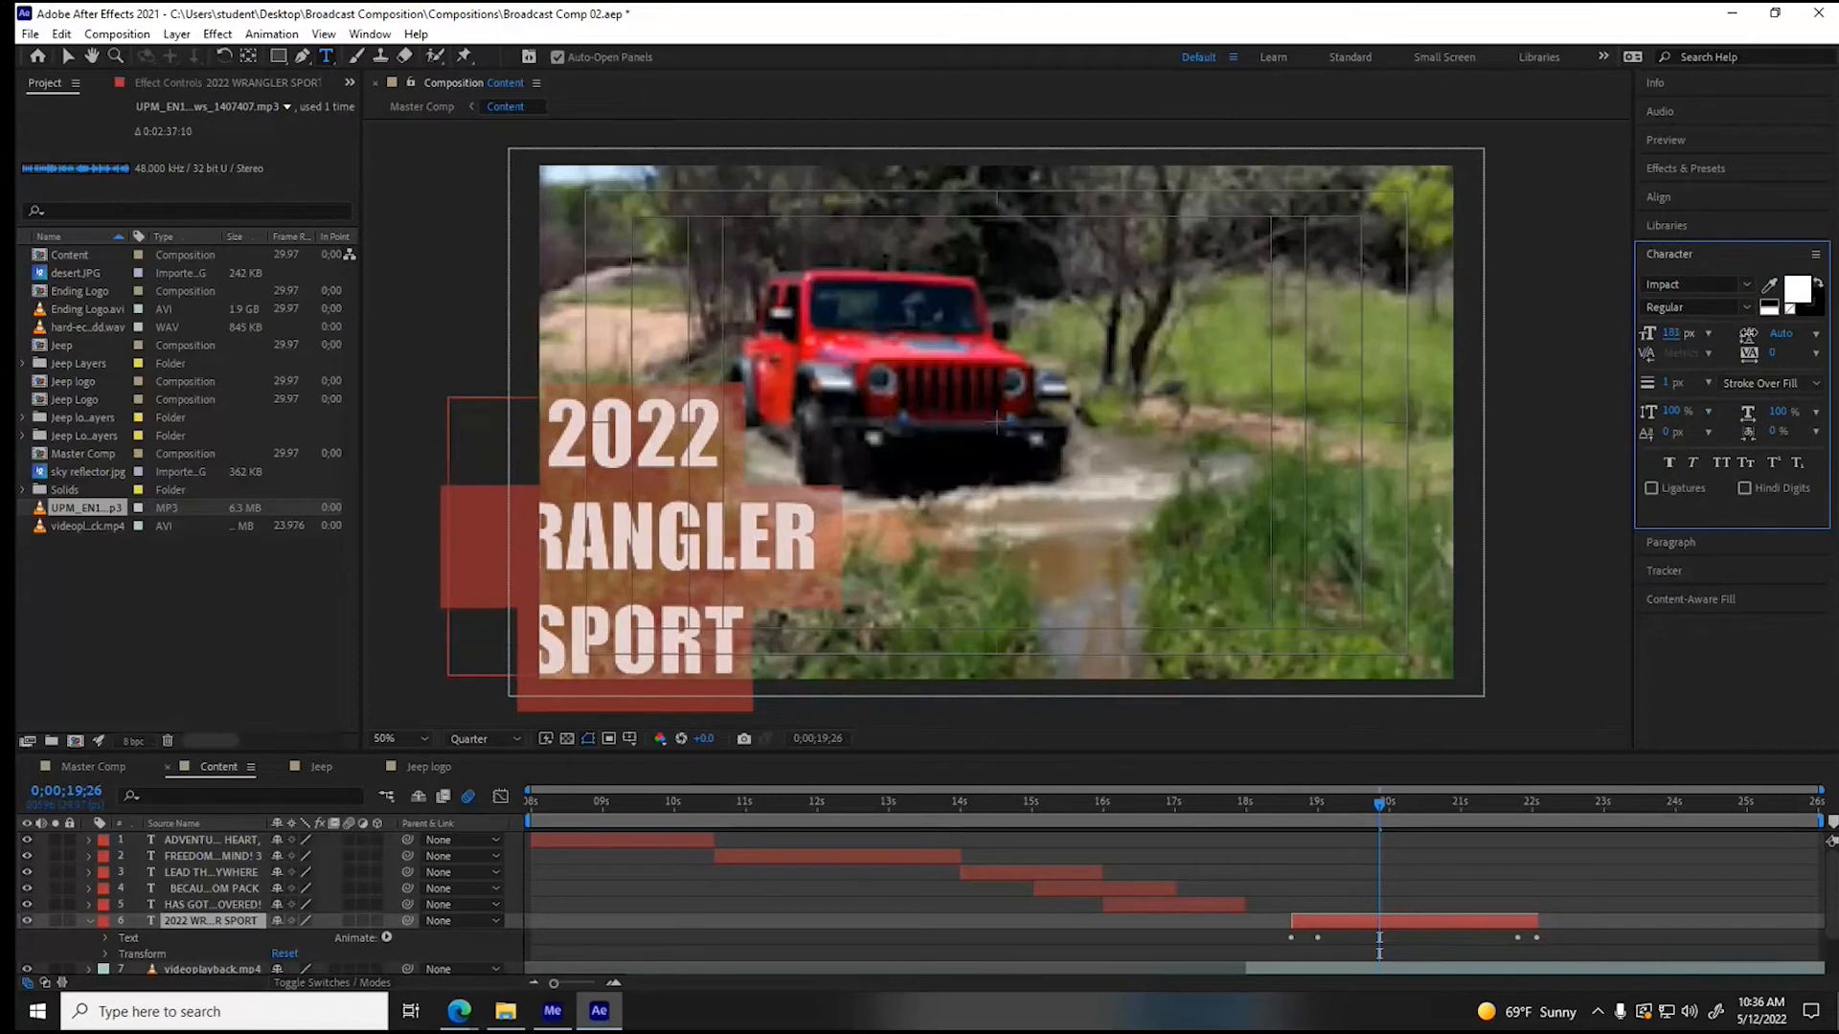
click(67, 55)
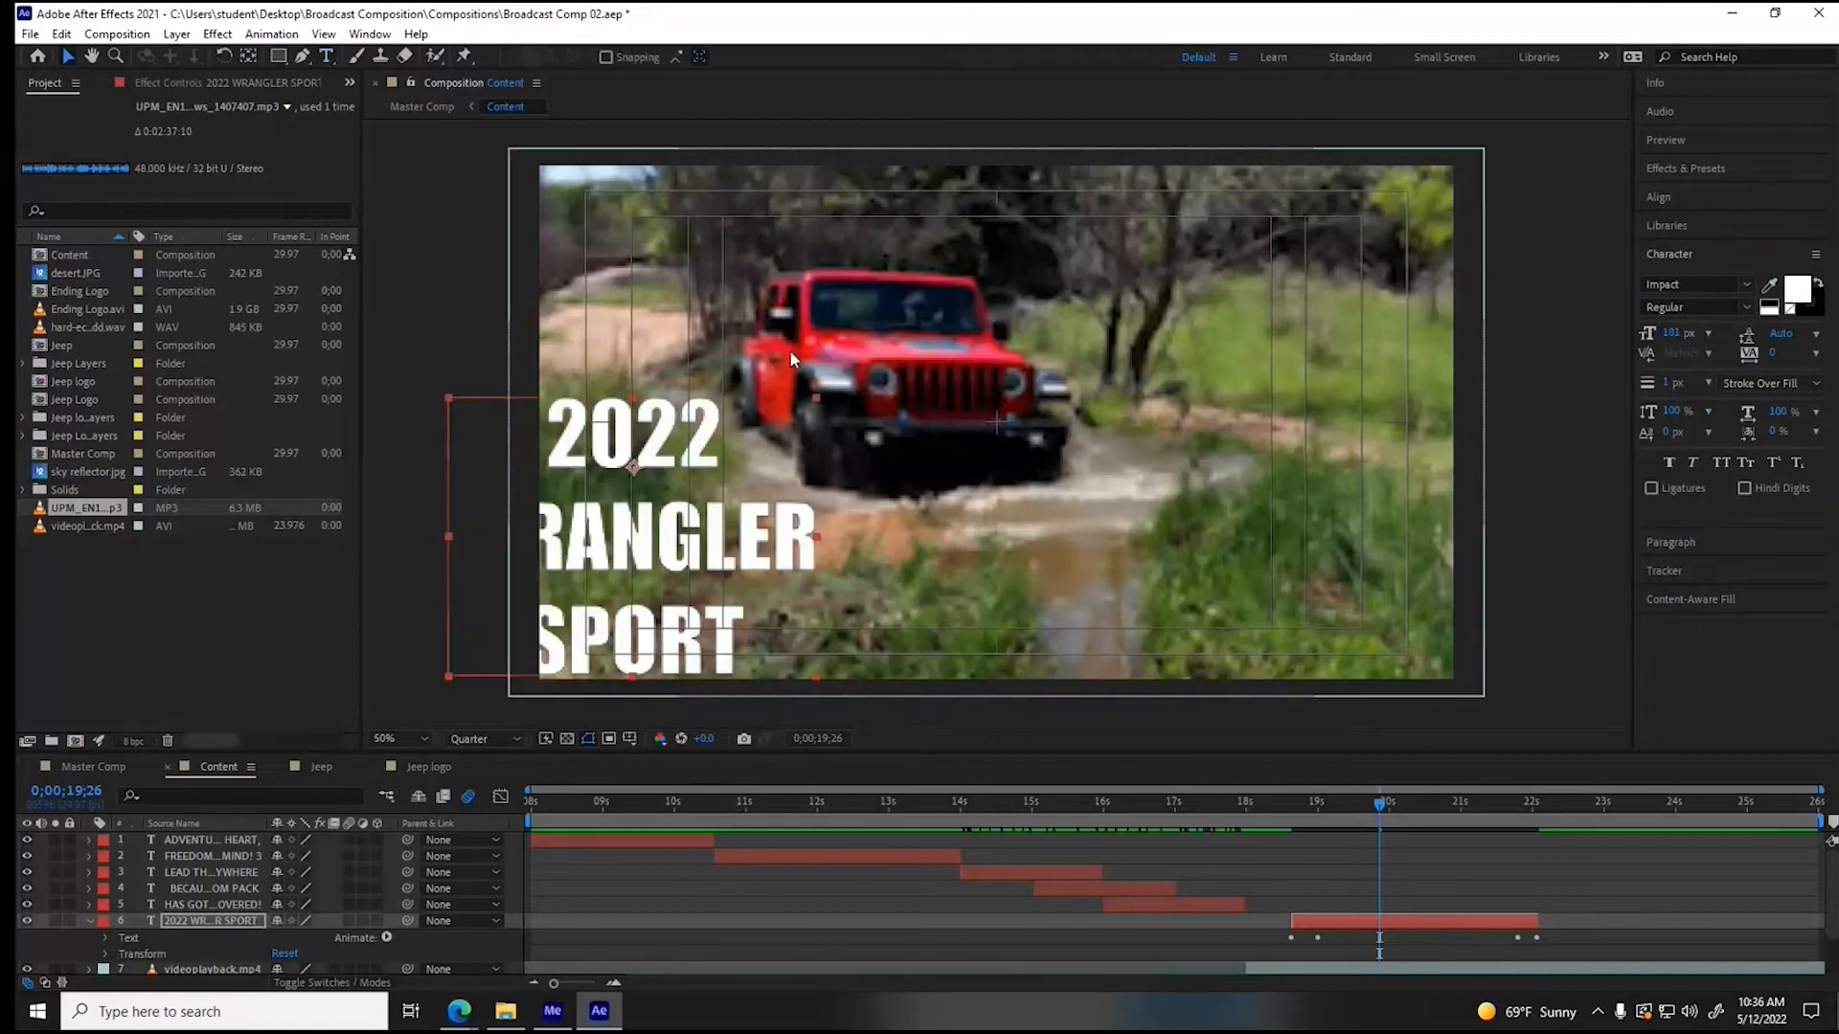
drag(707, 442, 1077, 278)
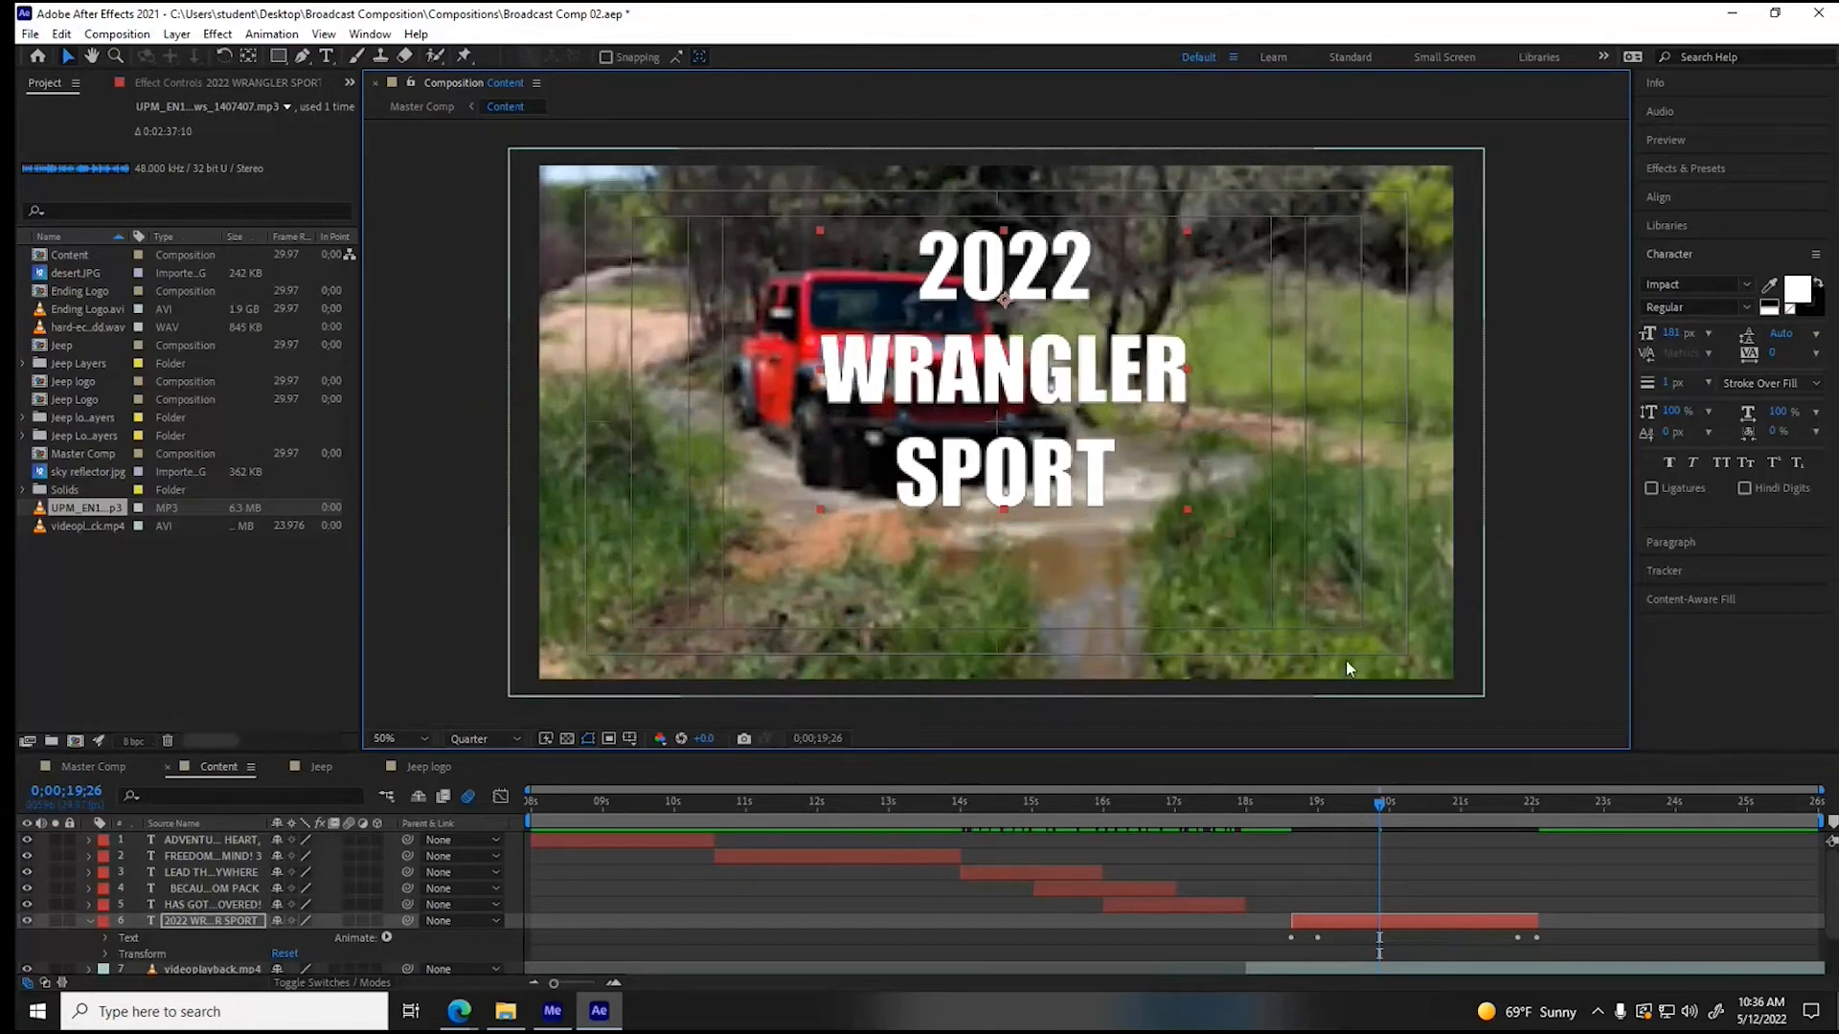
drag(1672, 333, 1600, 341)
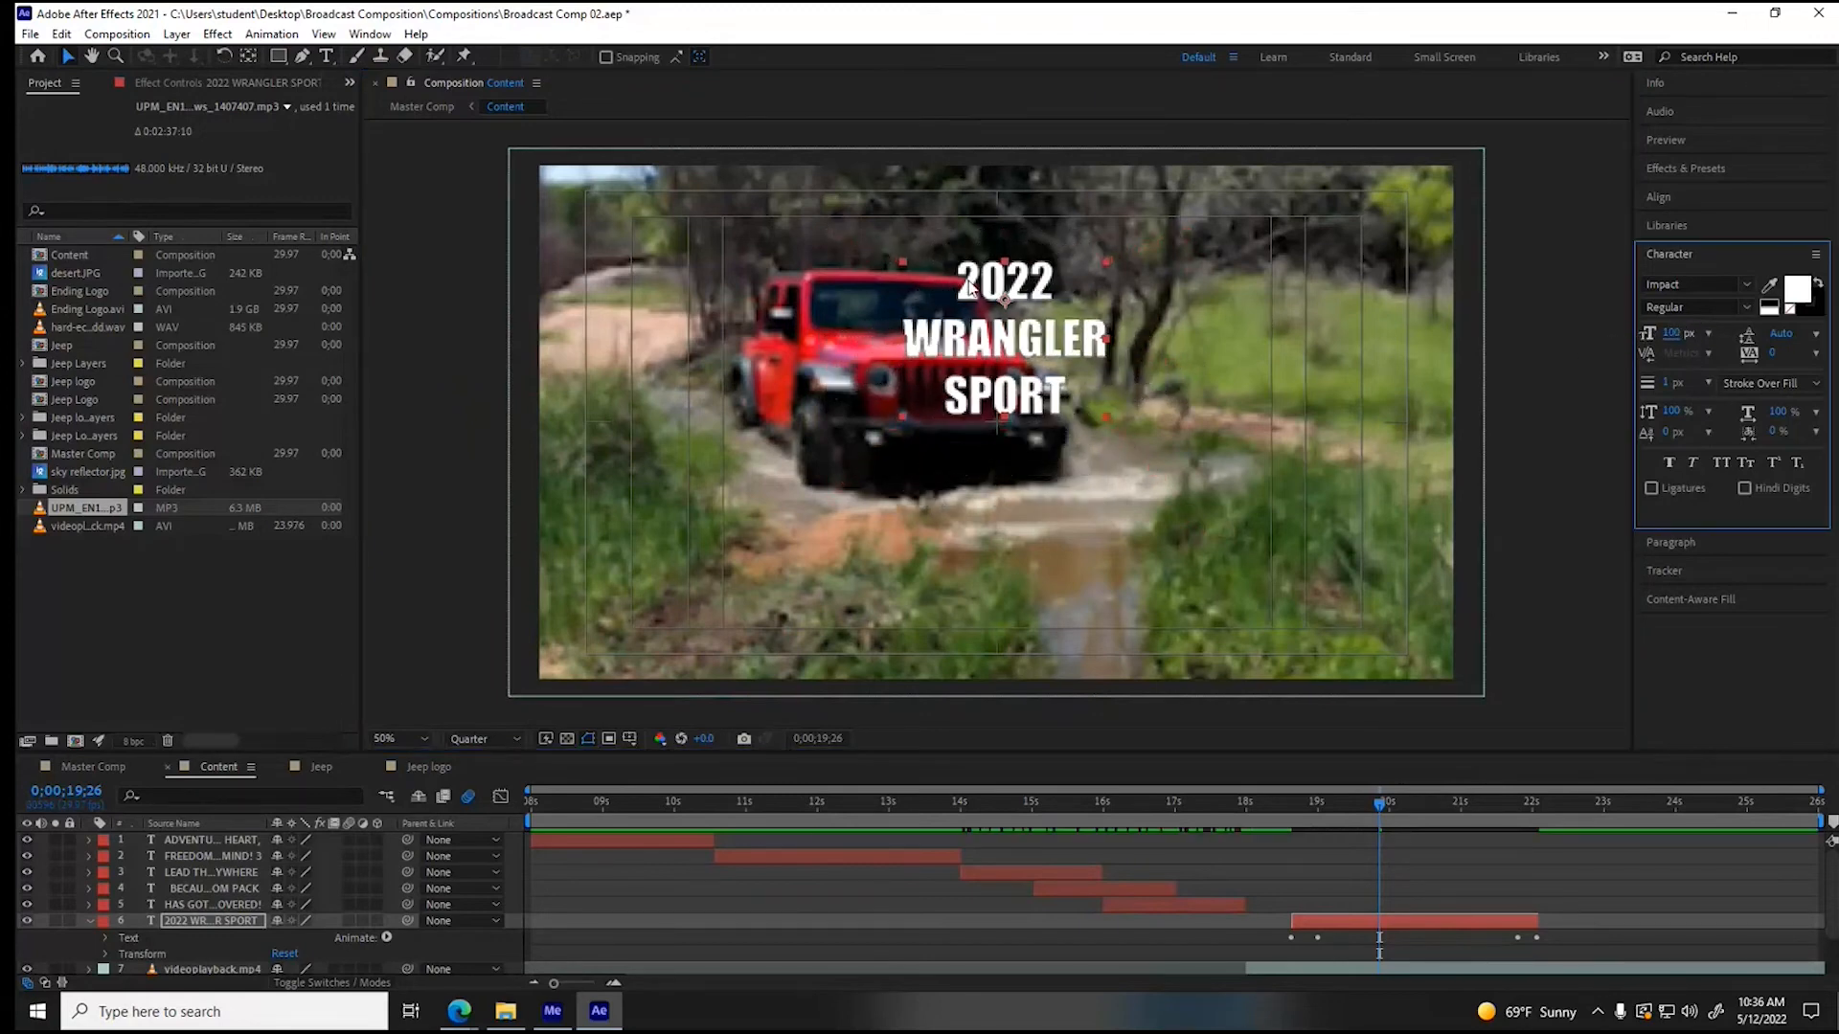
mouse_move(1009, 346)
mouse_down()
mouse_move(1010, 436)
mouse_move(999, 340)
mouse_up()
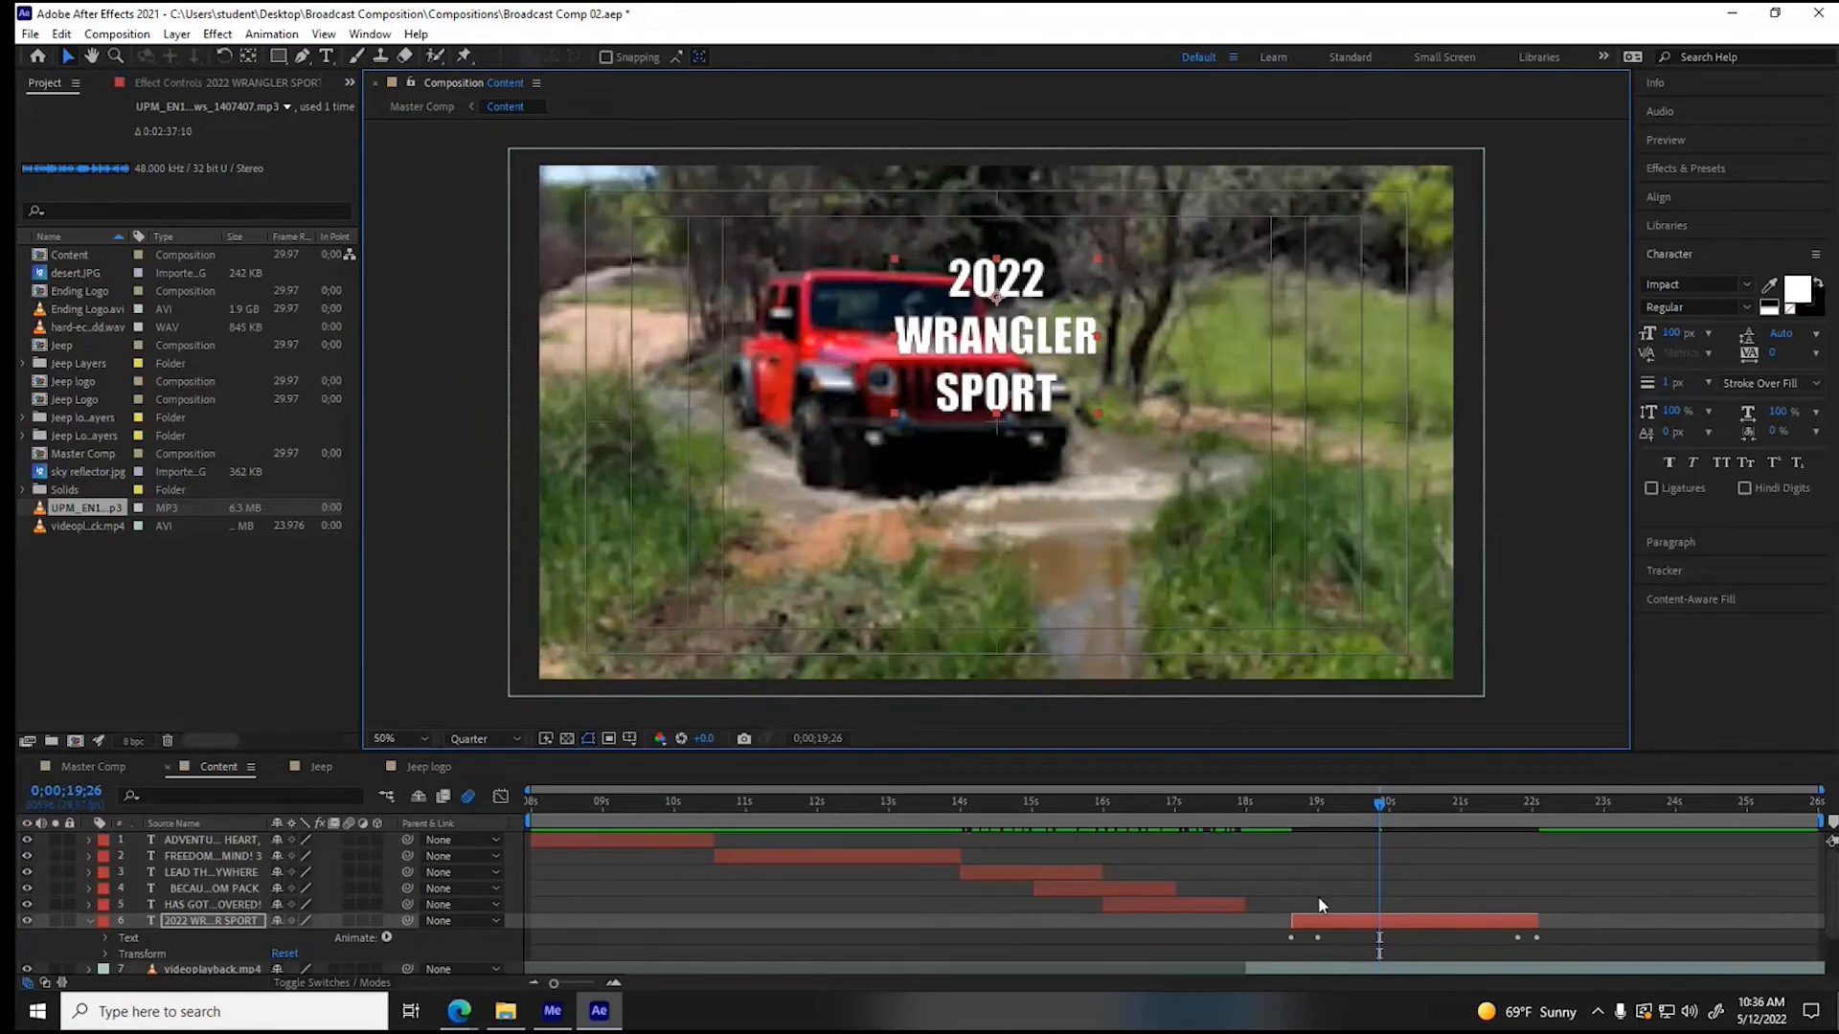
- Move the Bullet Train Animator's last two Offset keyframes earlier, to about 20.7 s and 21 s
click(103, 939)
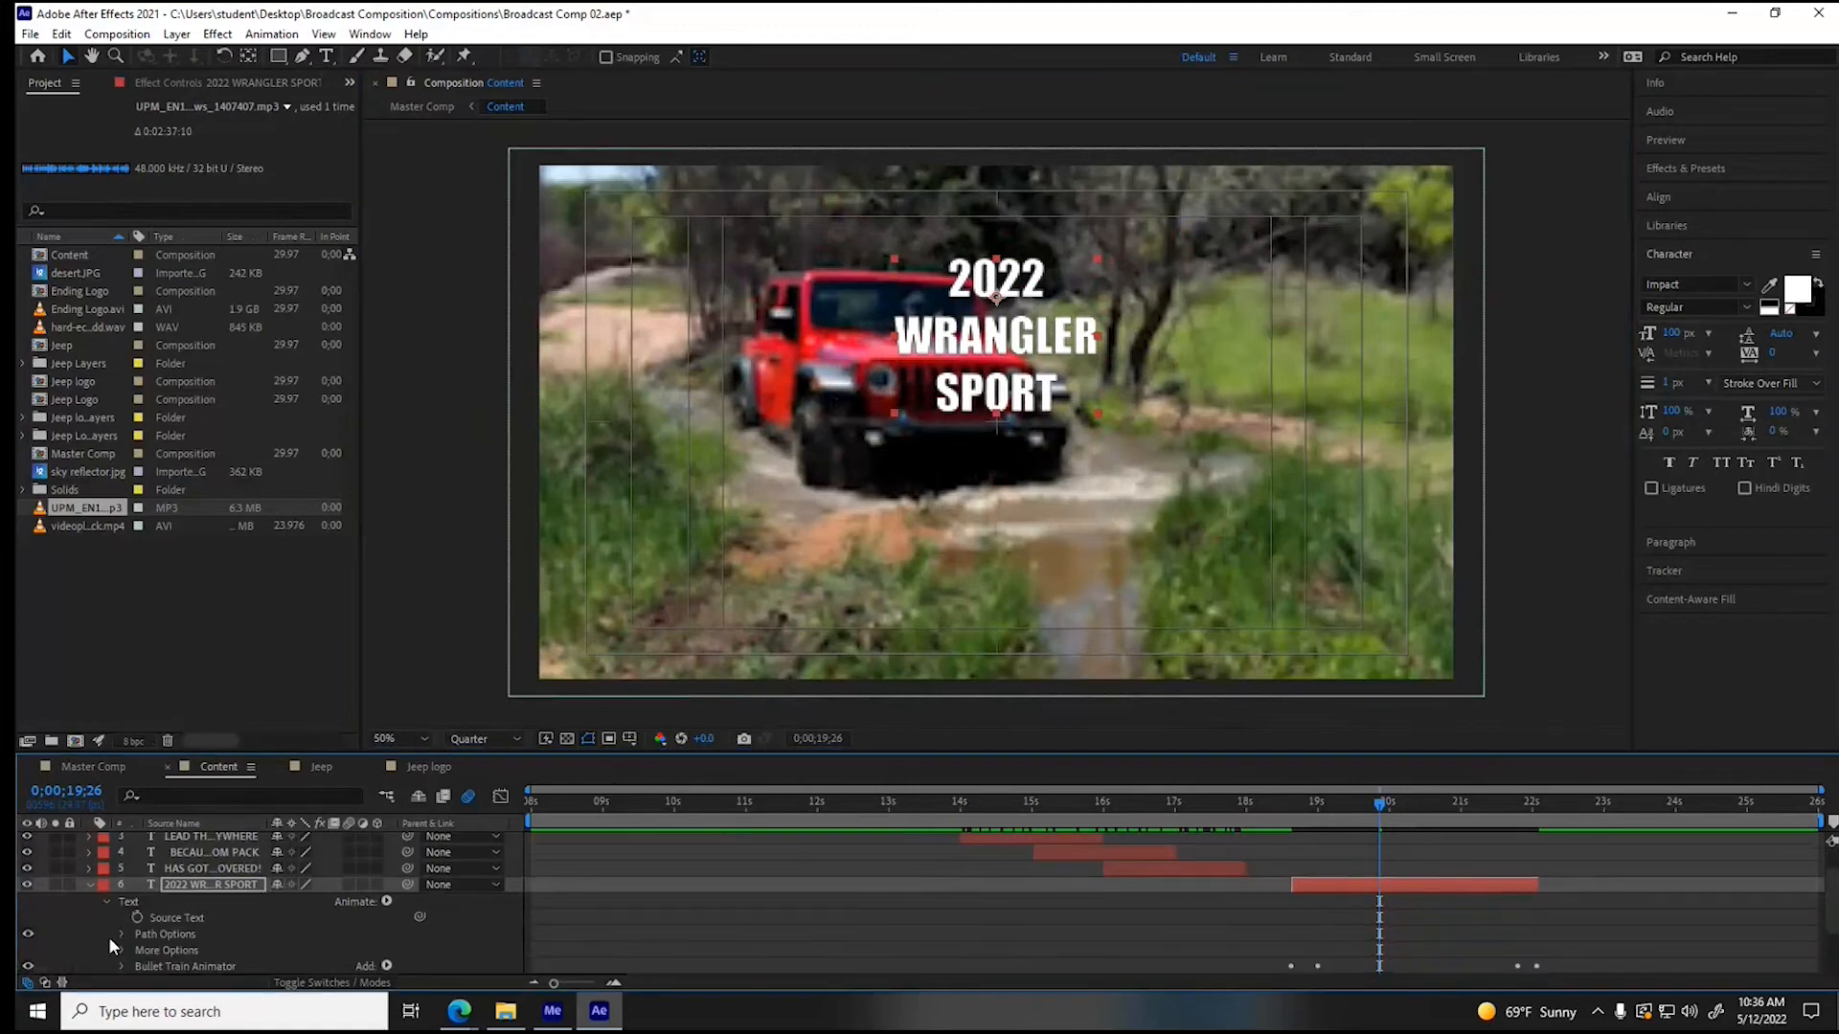
click(121, 966)
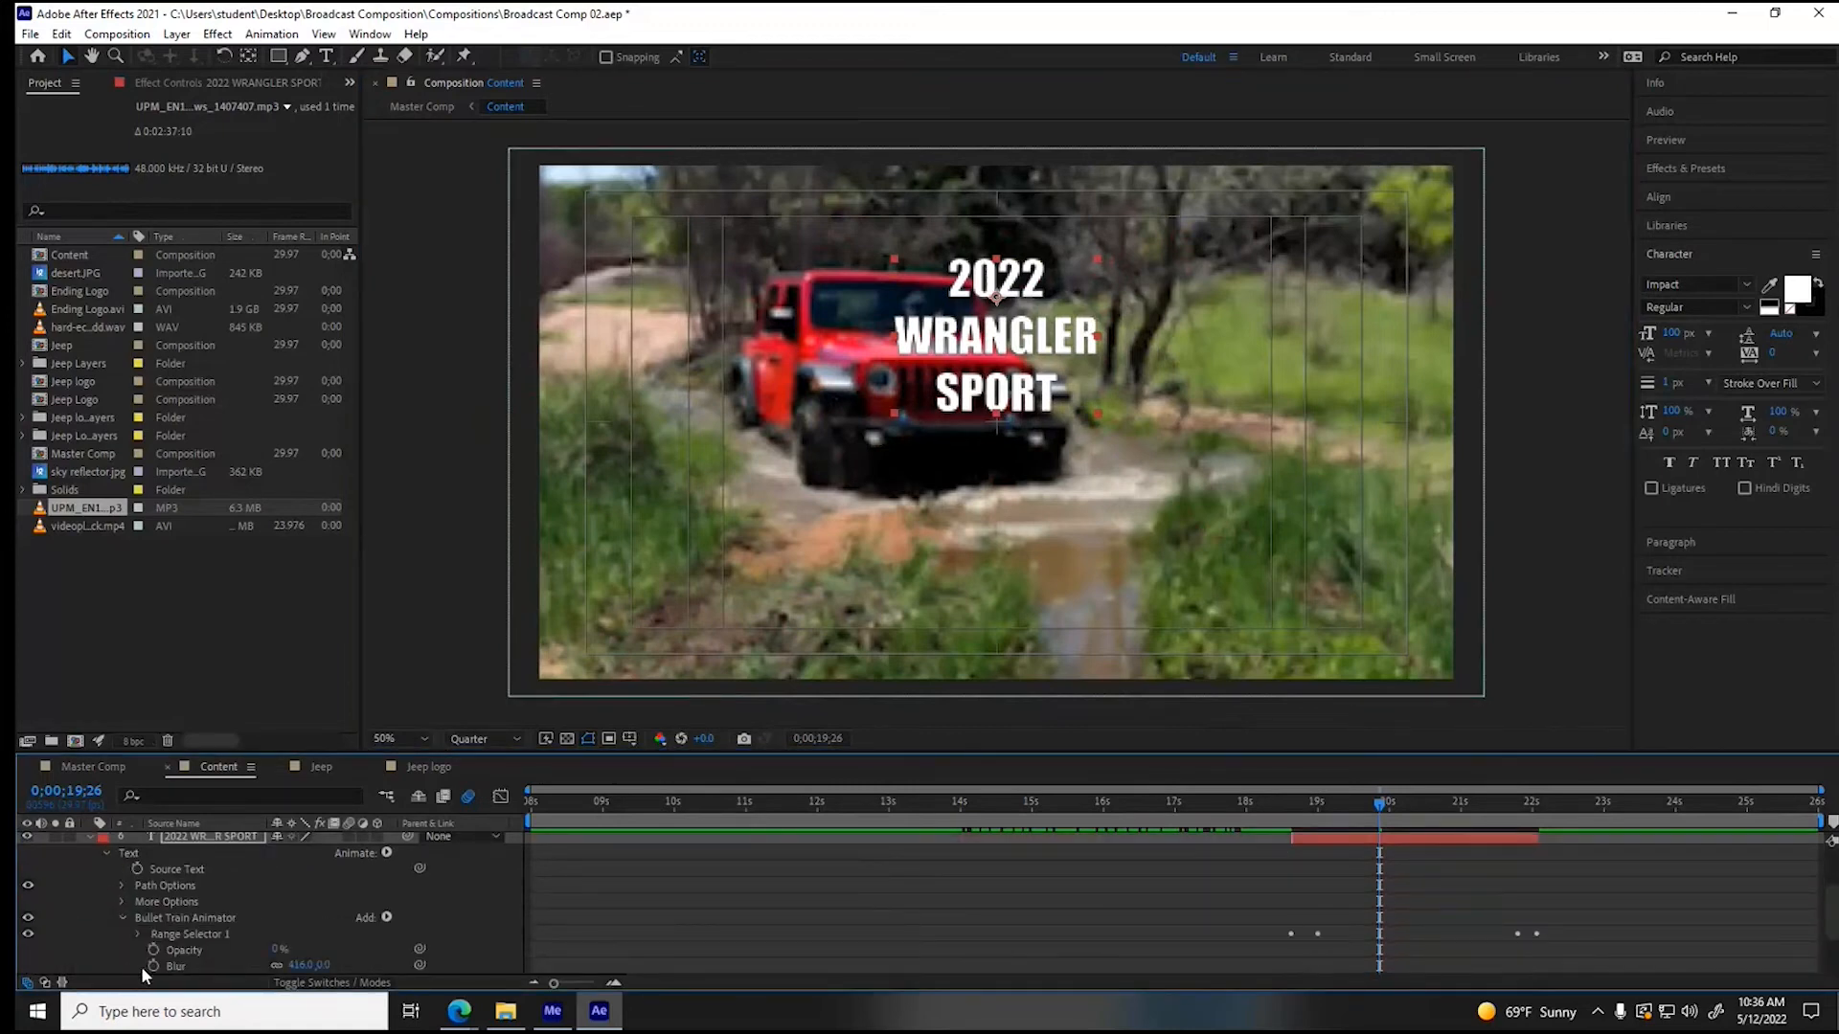
click(141, 934)
click(1517, 950)
drag(1515, 953, 1434, 953)
- Trim the end of the "2022 WRANGLER SPORT" layer to 0;00;20;29 and collapse its properties
click(1456, 810)
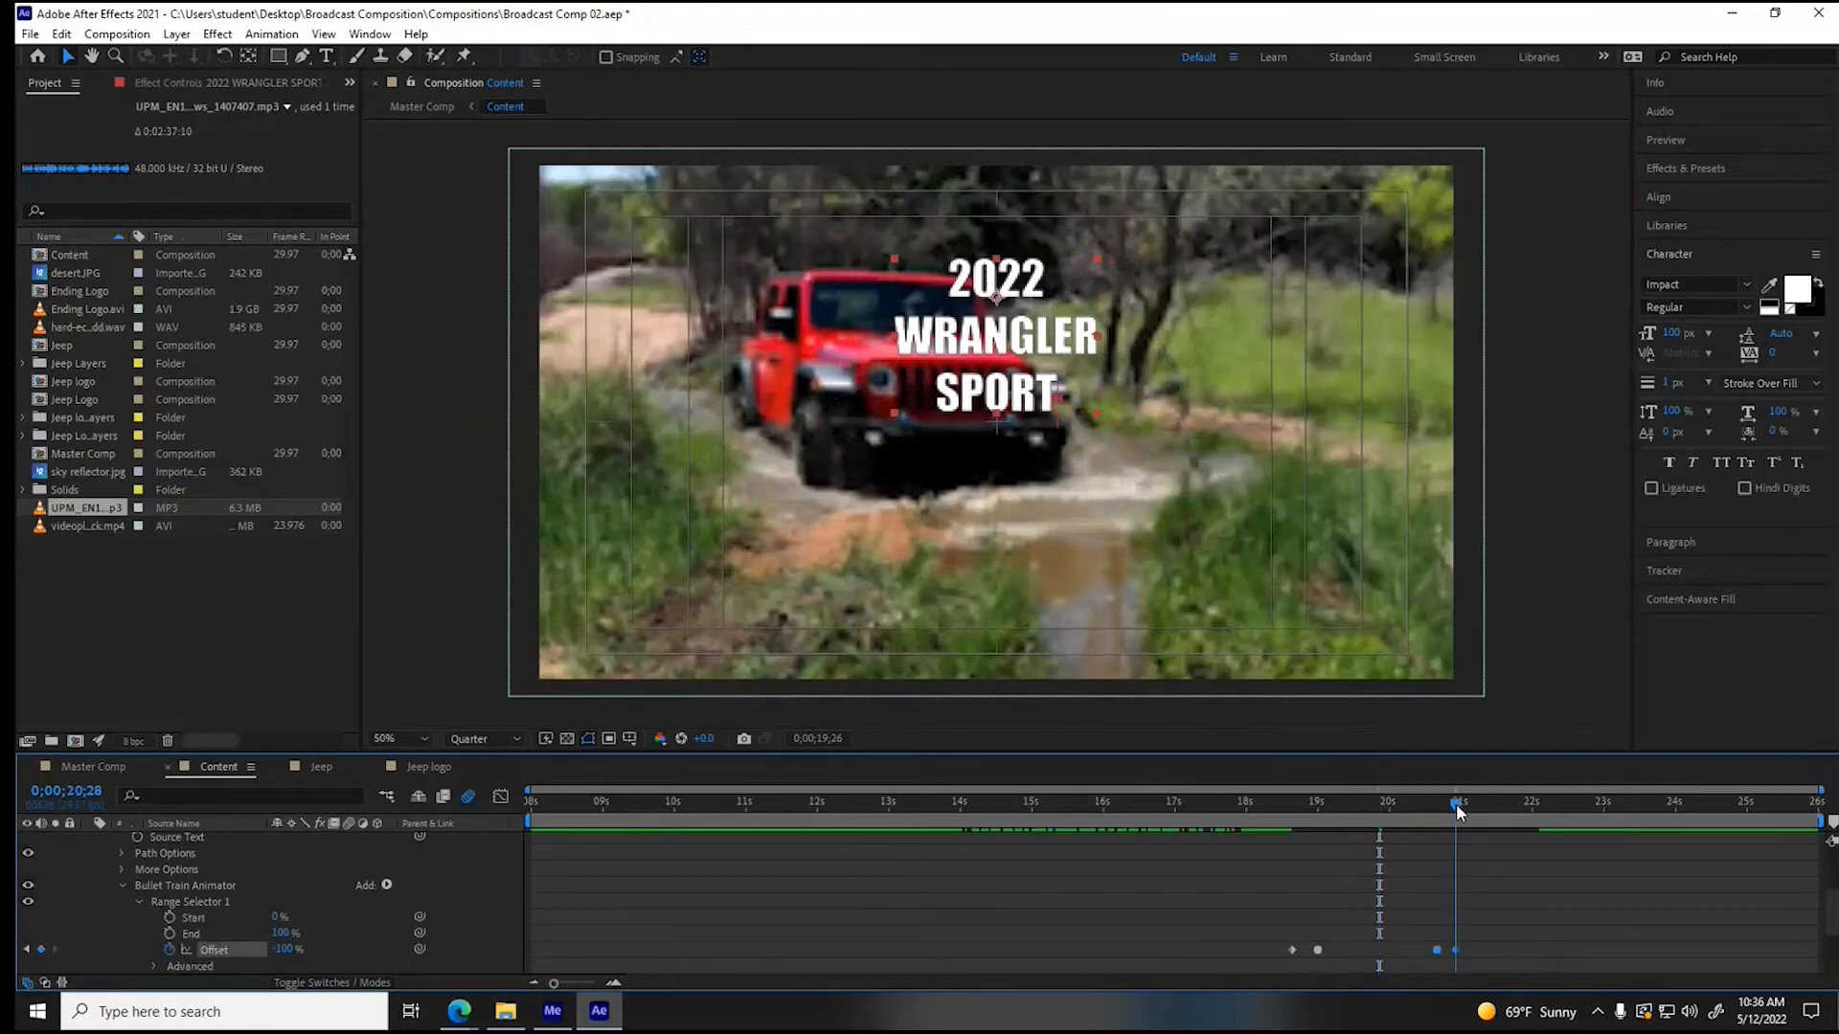
drag(1456, 803, 1458, 803)
scroll(1494, 845, up, 1)
drag(1538, 853, 1458, 855)
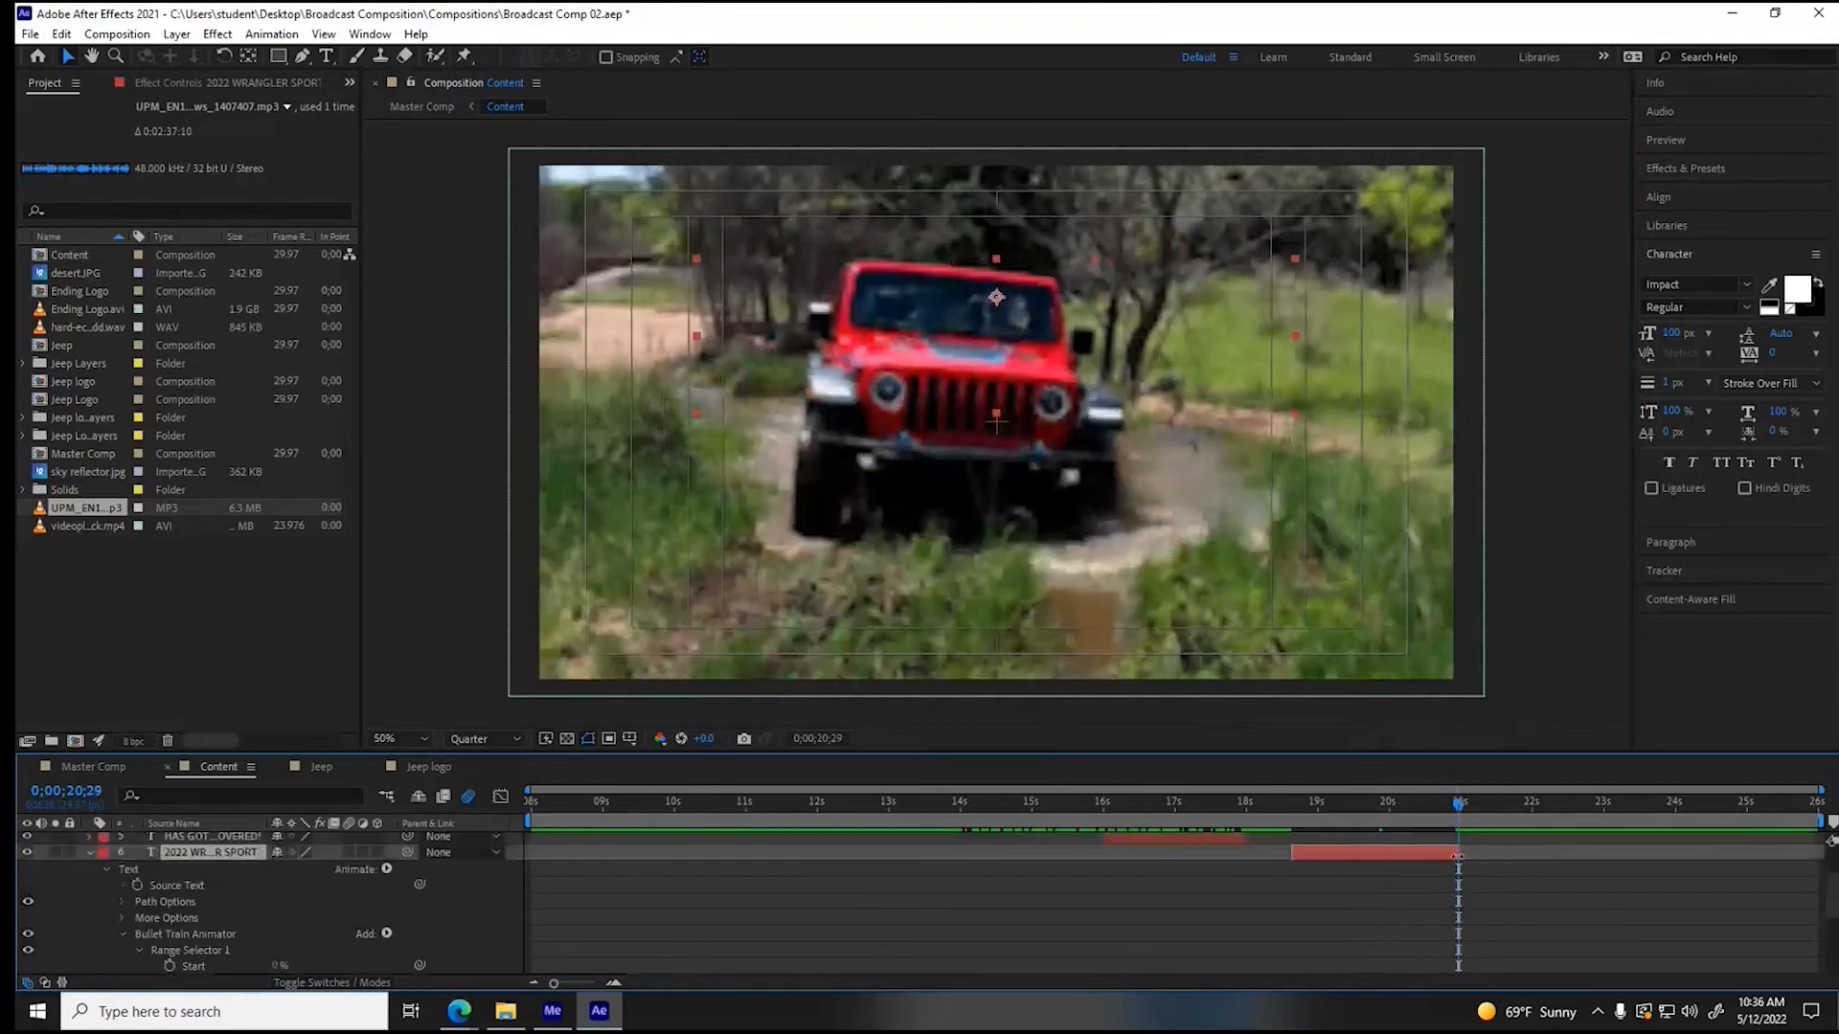
click(88, 848)
scroll(1132, 865, up, 1)
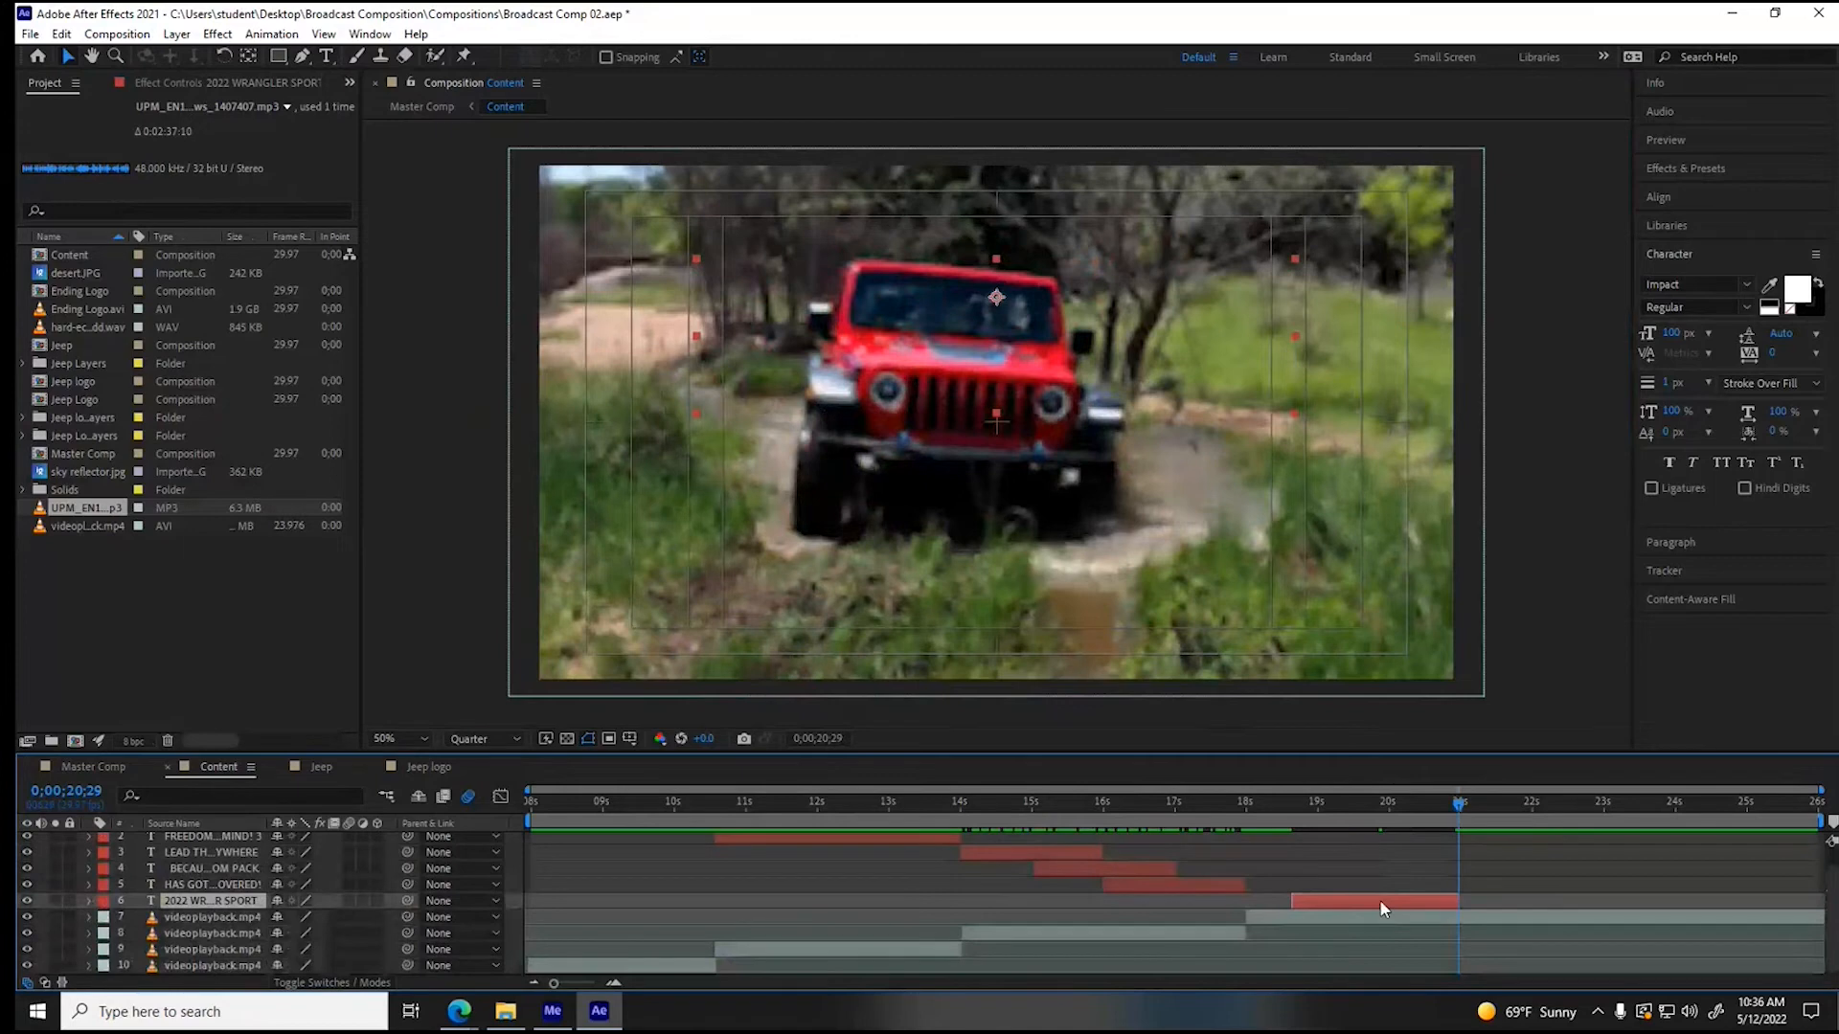
- Duplicate the "2022 WRANGLER SPORT" layer, start the copy at about 20.3 s, and move its text straight down into the lower half of the frame
key(ctrl+d)
drag(1349, 919, 1470, 919)
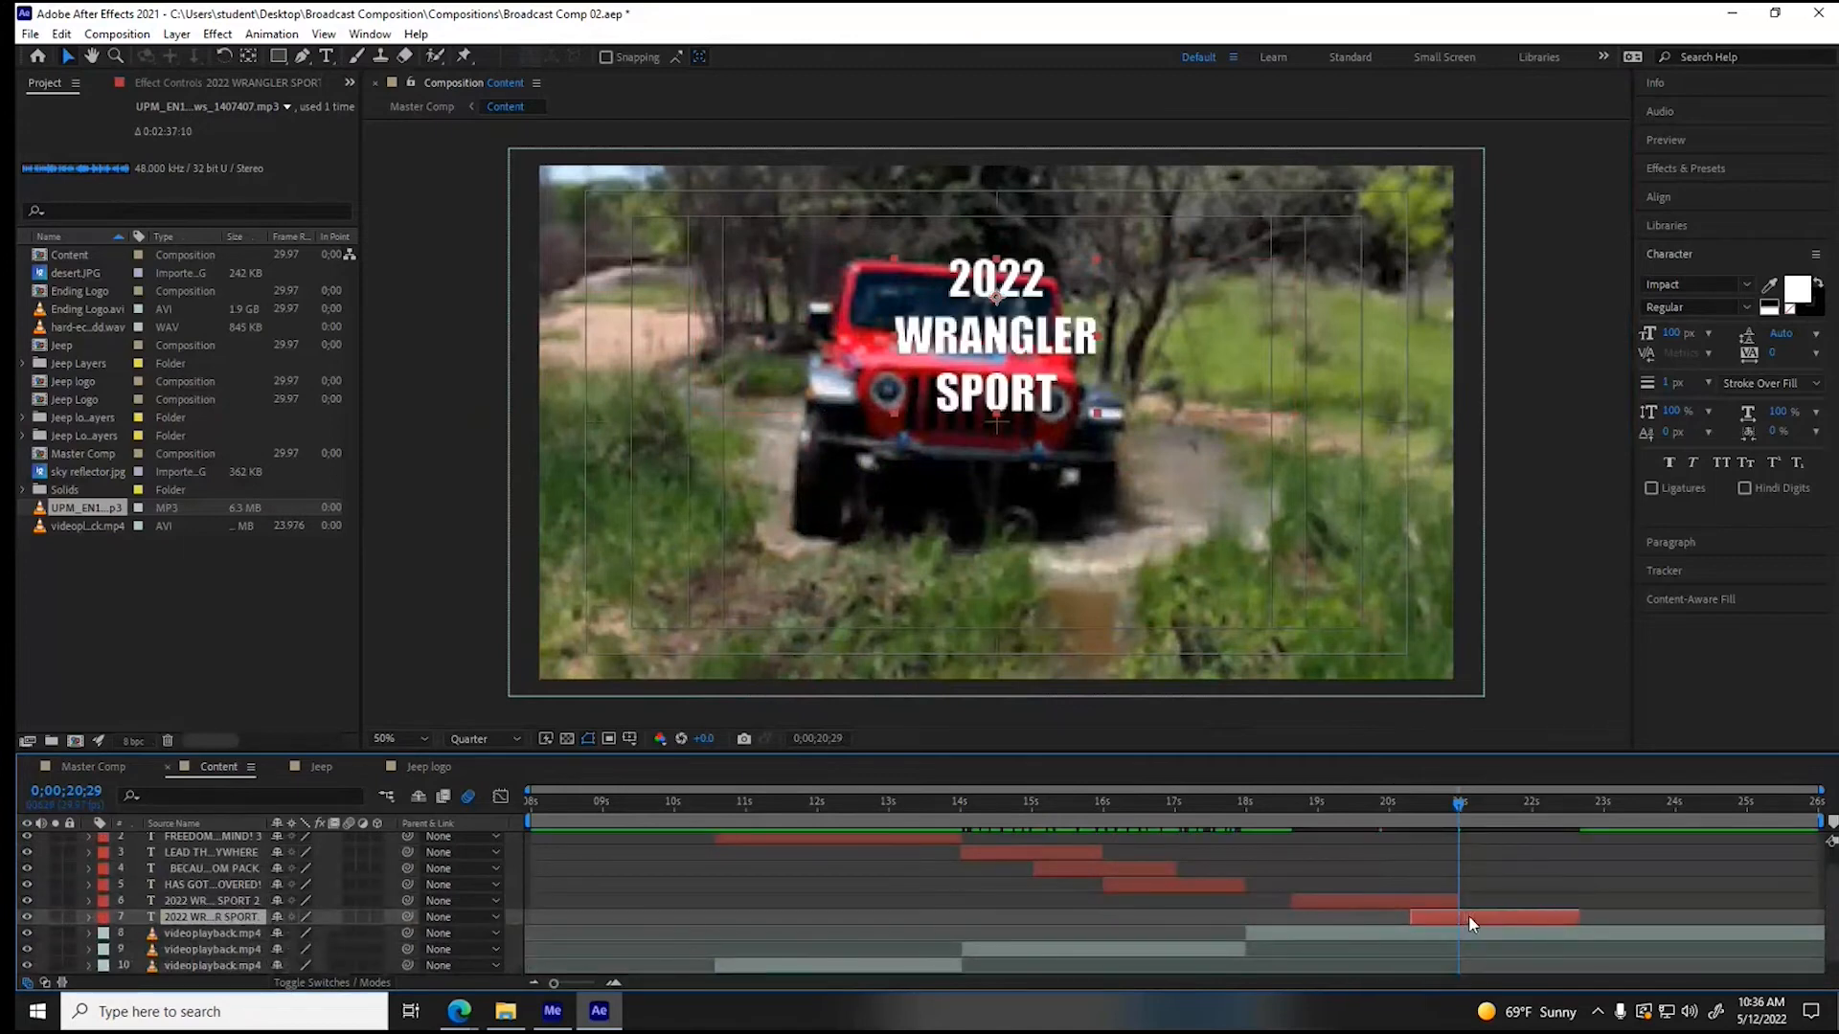
drag(1017, 407, 1015, 589)
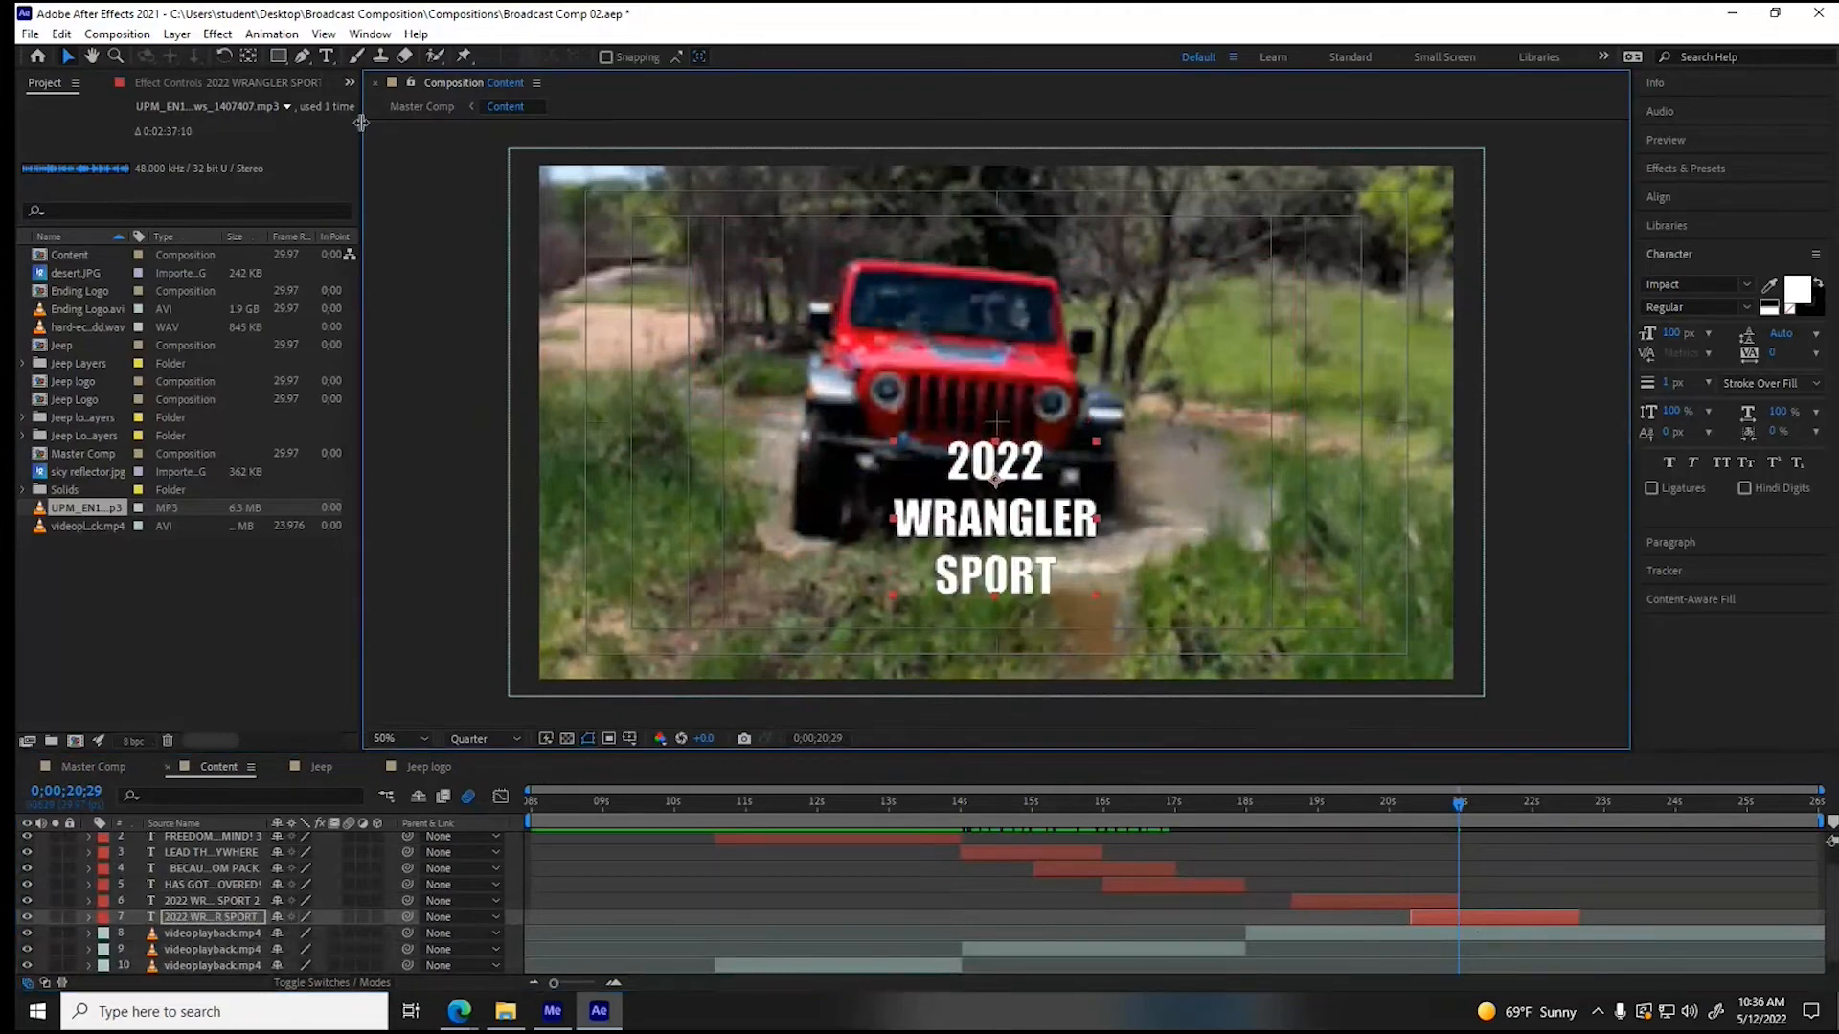
- Replace the text of the lower "2022 WRANGLER SPORT" copy with "$550/month"
click(327, 55)
drag(951, 463, 1045, 632)
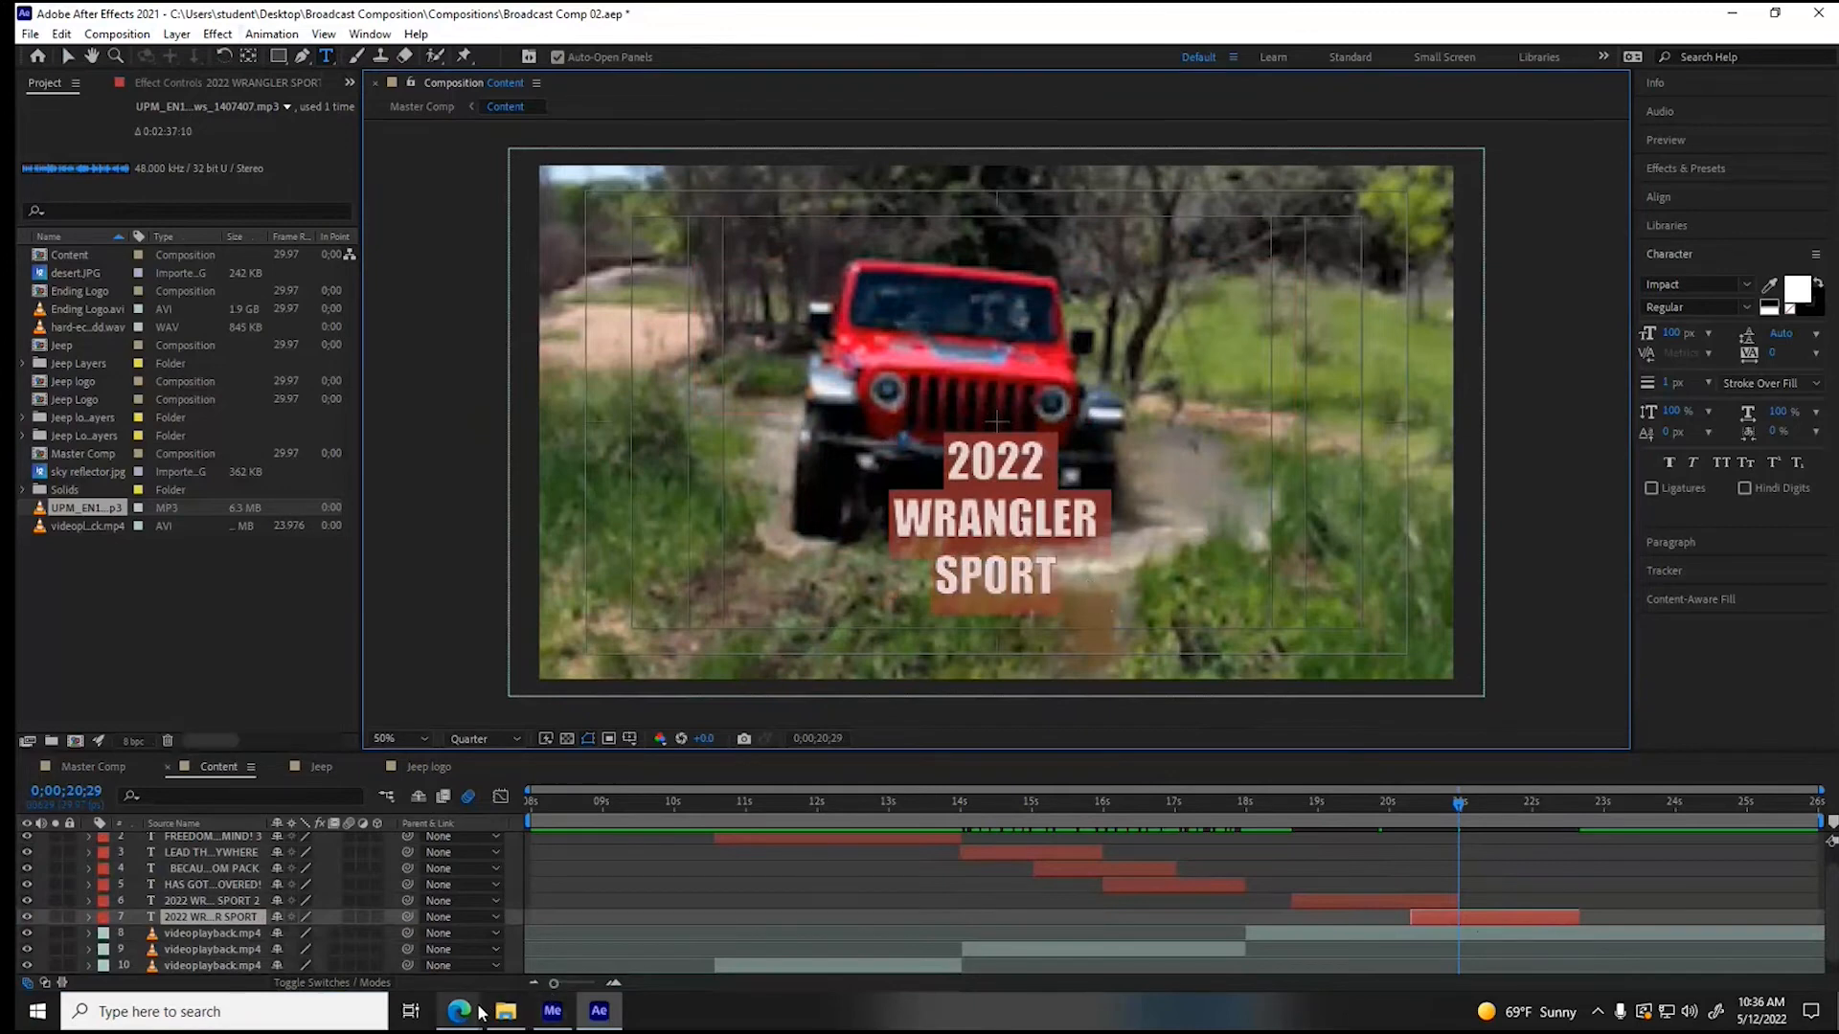
mouse_move(472, 1015)
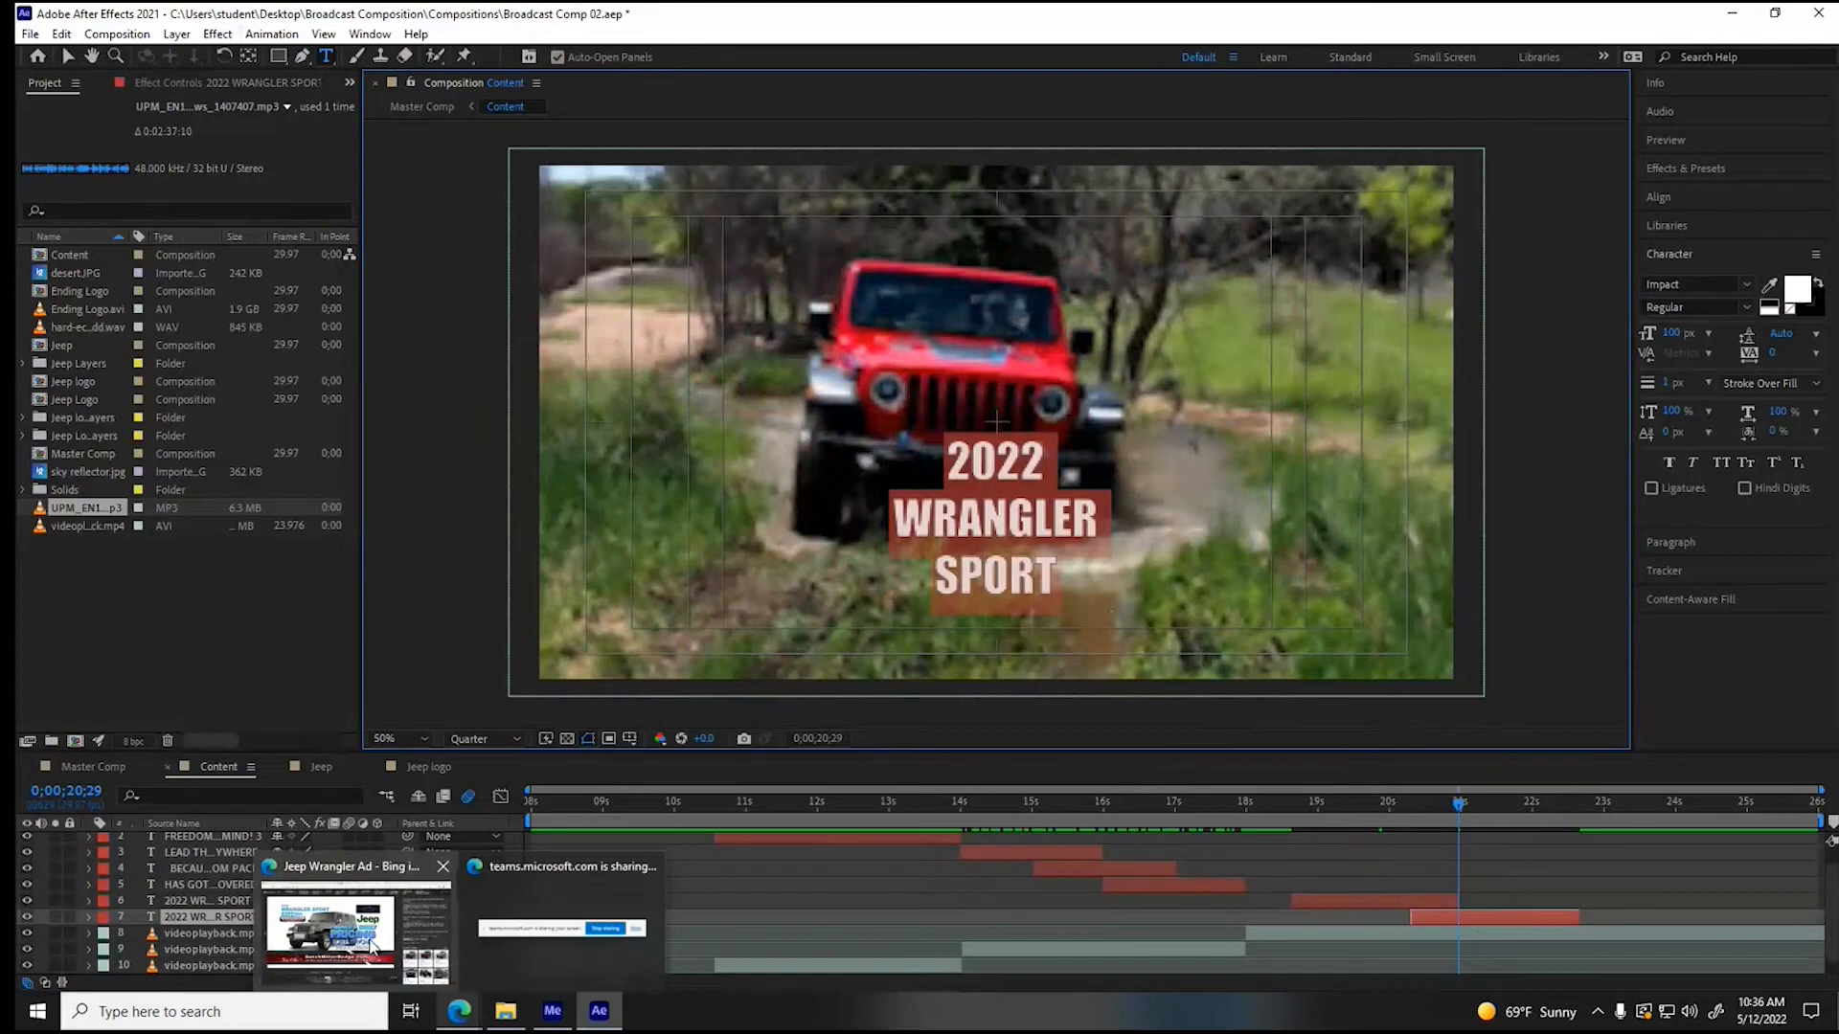
mouse_move(372, 948)
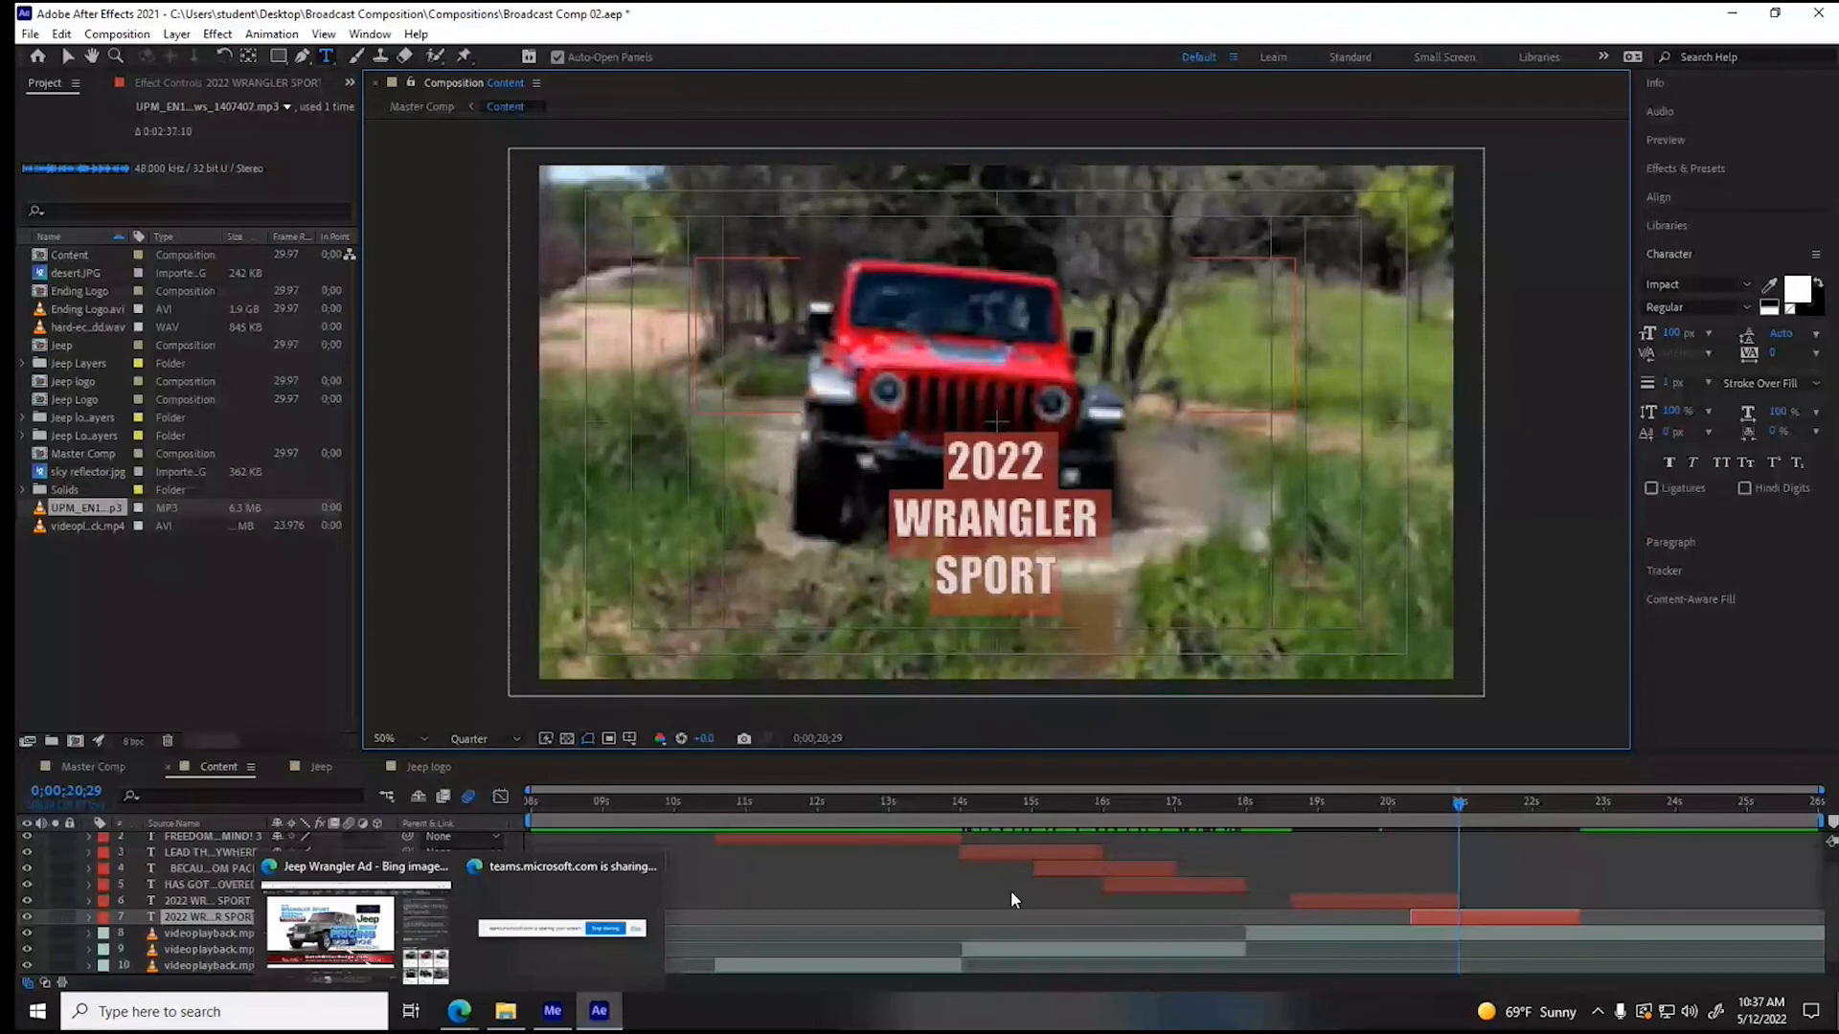
text($550)
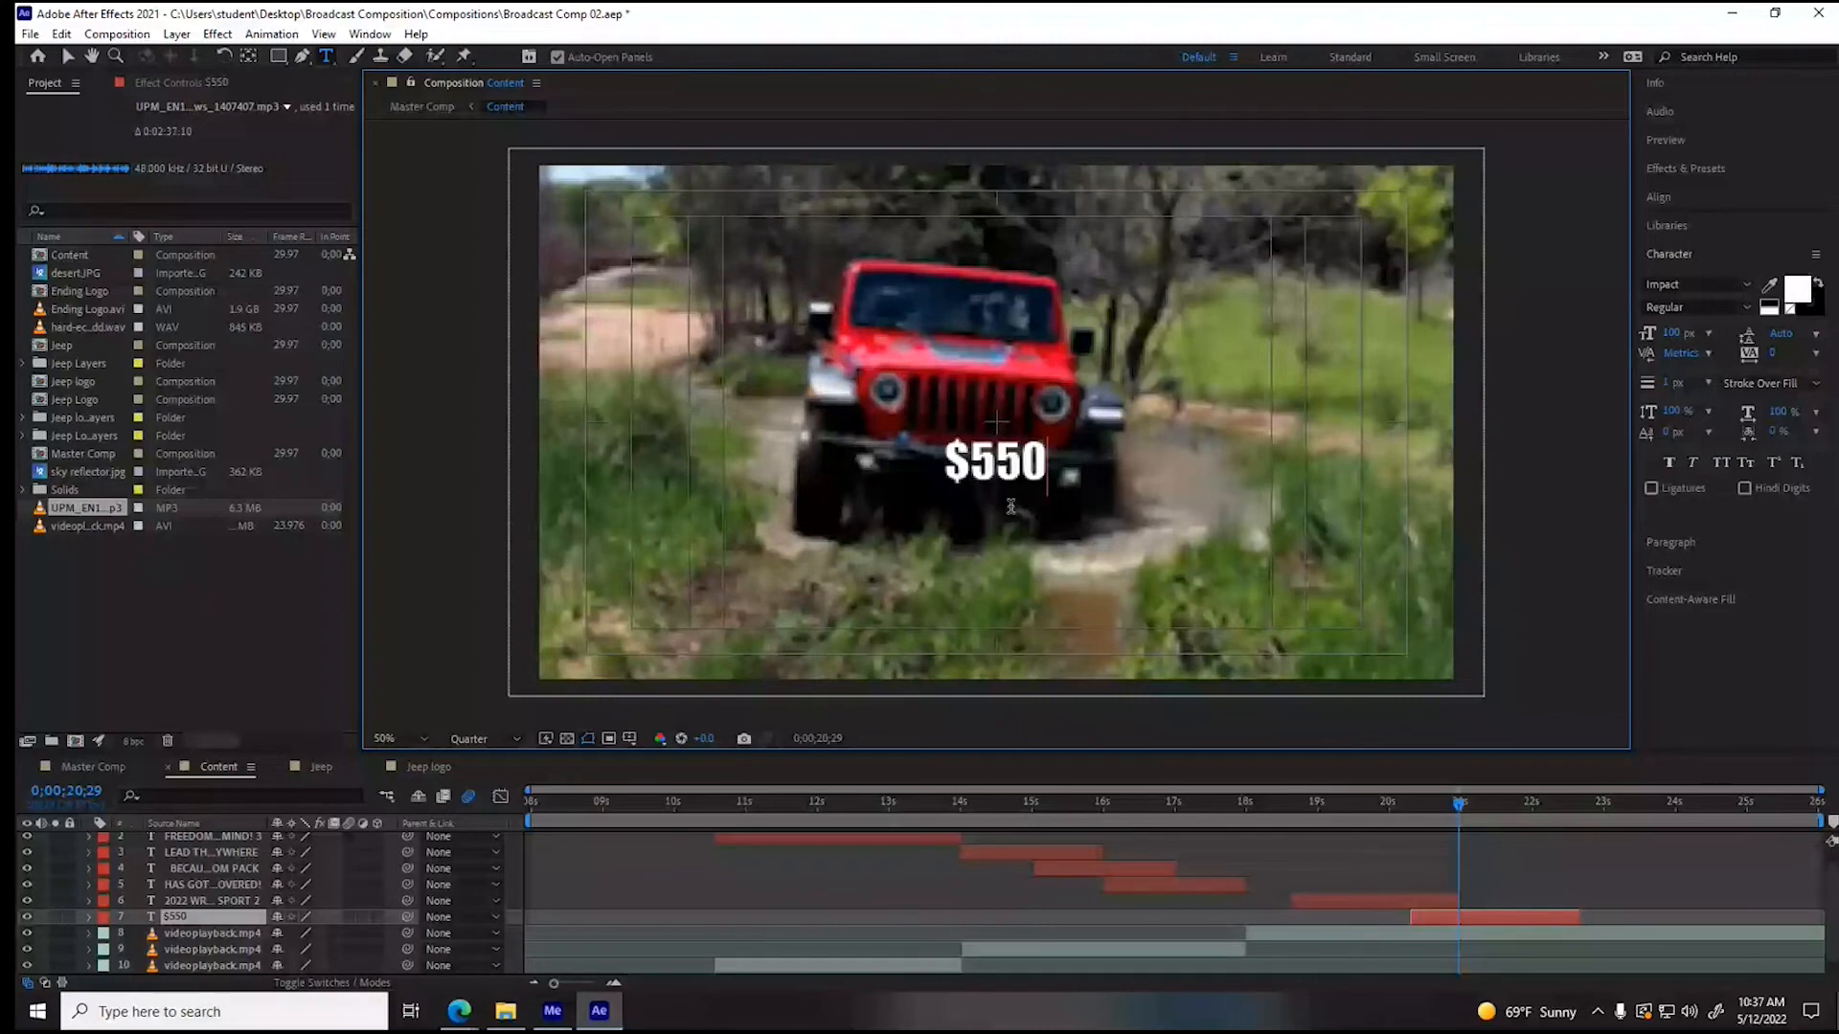
text(/month)
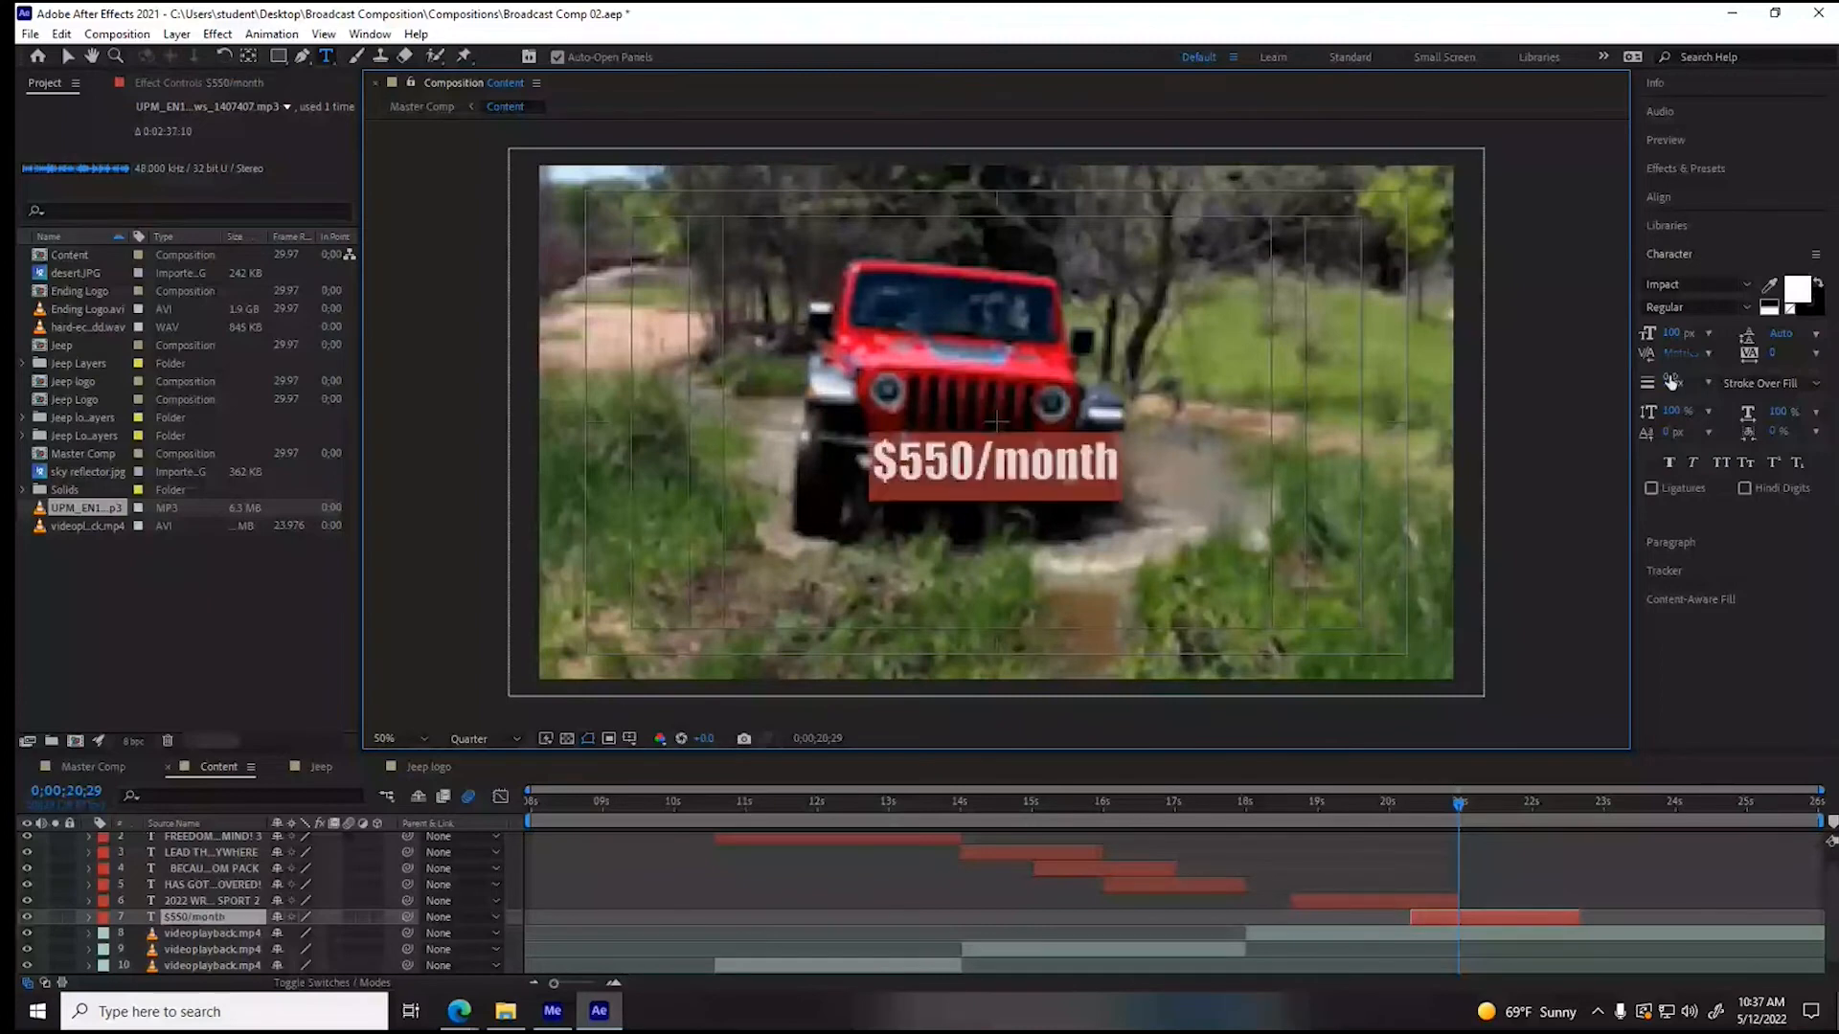
- Enlarge the "$550/month" text to 241 px and move it slightly down in the lower half of the frame
drag(1672, 335, 1714, 336)
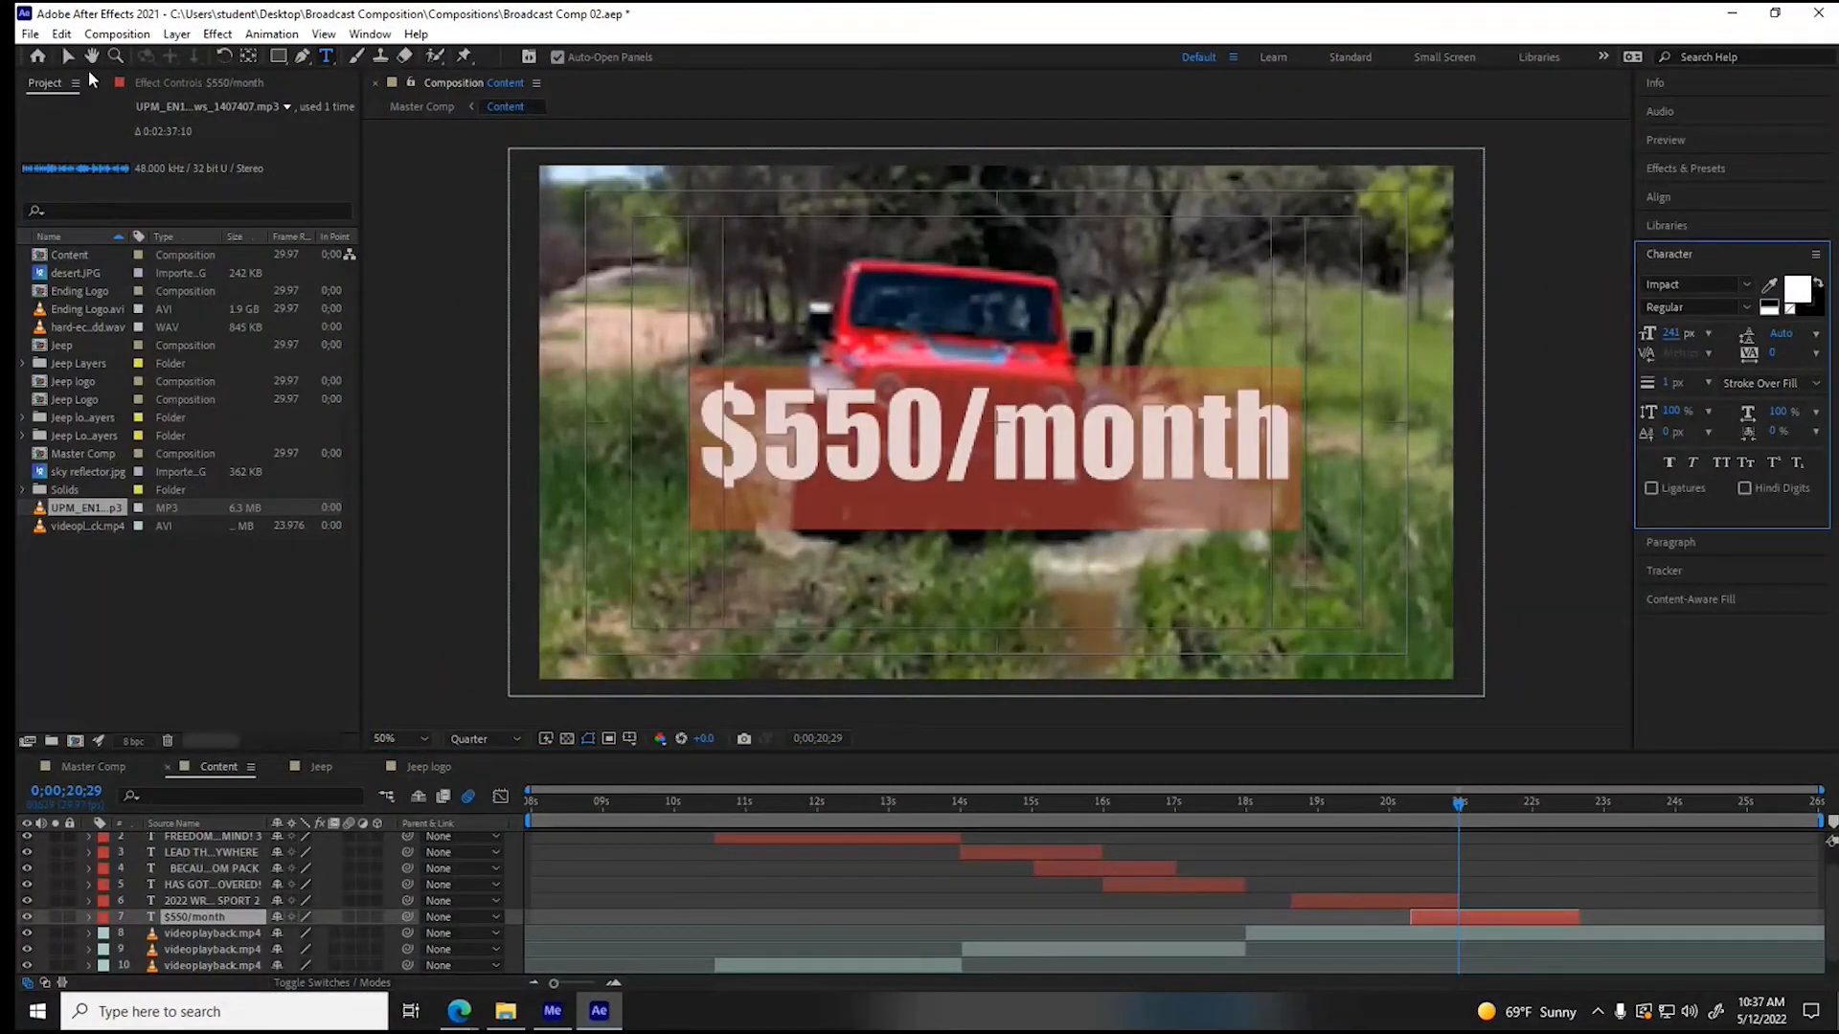
click(67, 56)
drag(1069, 451, 1071, 517)
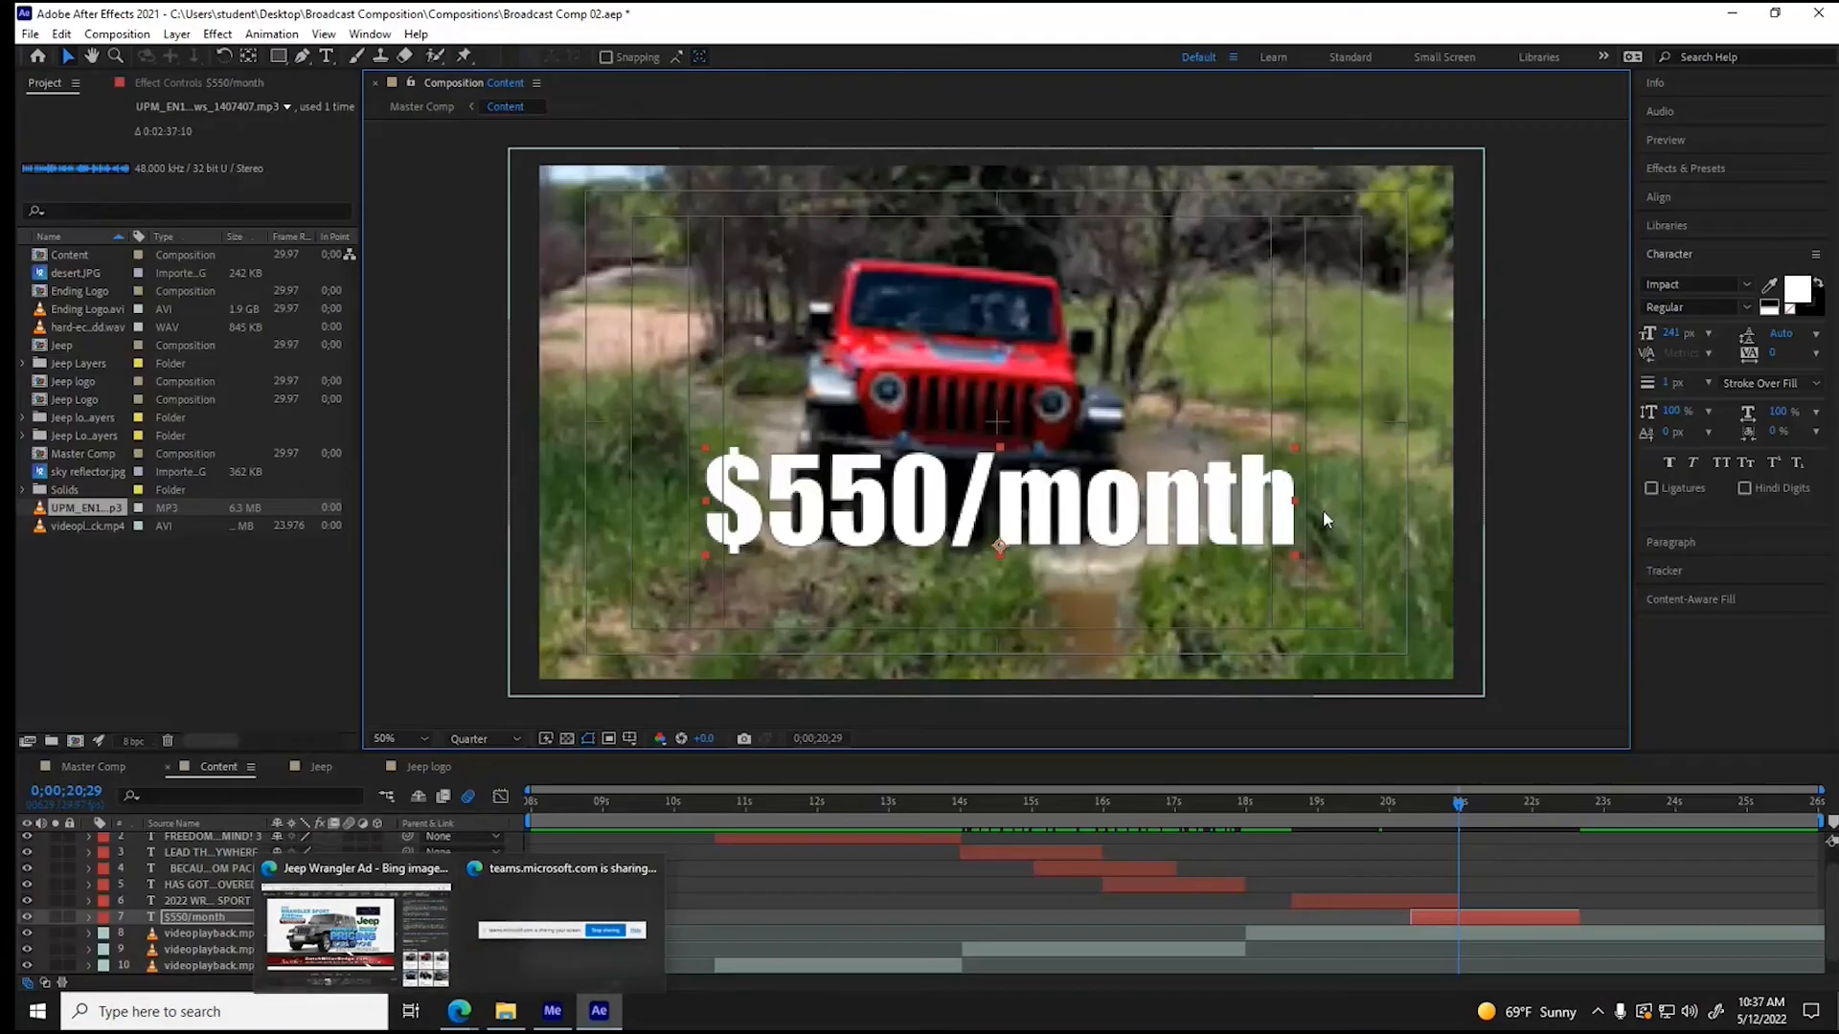
- Shorten the price text to "$550/mo"
click(325, 55)
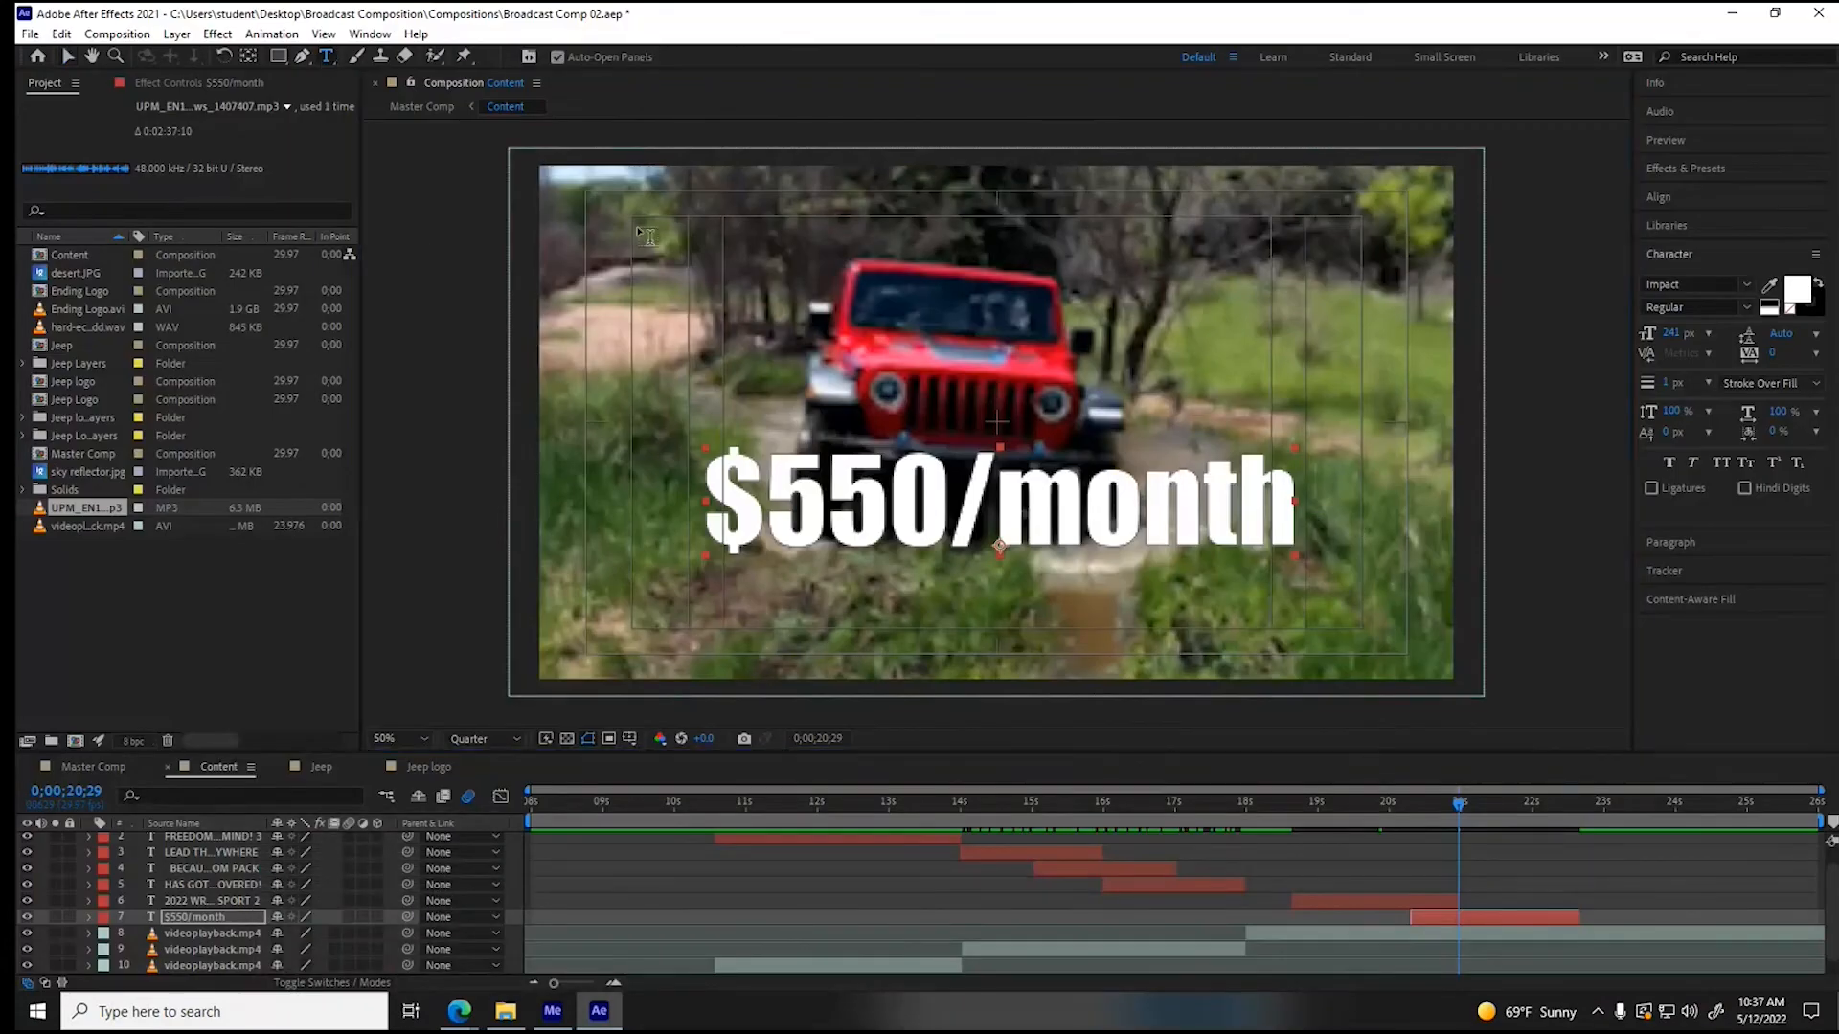
drag(1144, 500, 1304, 502)
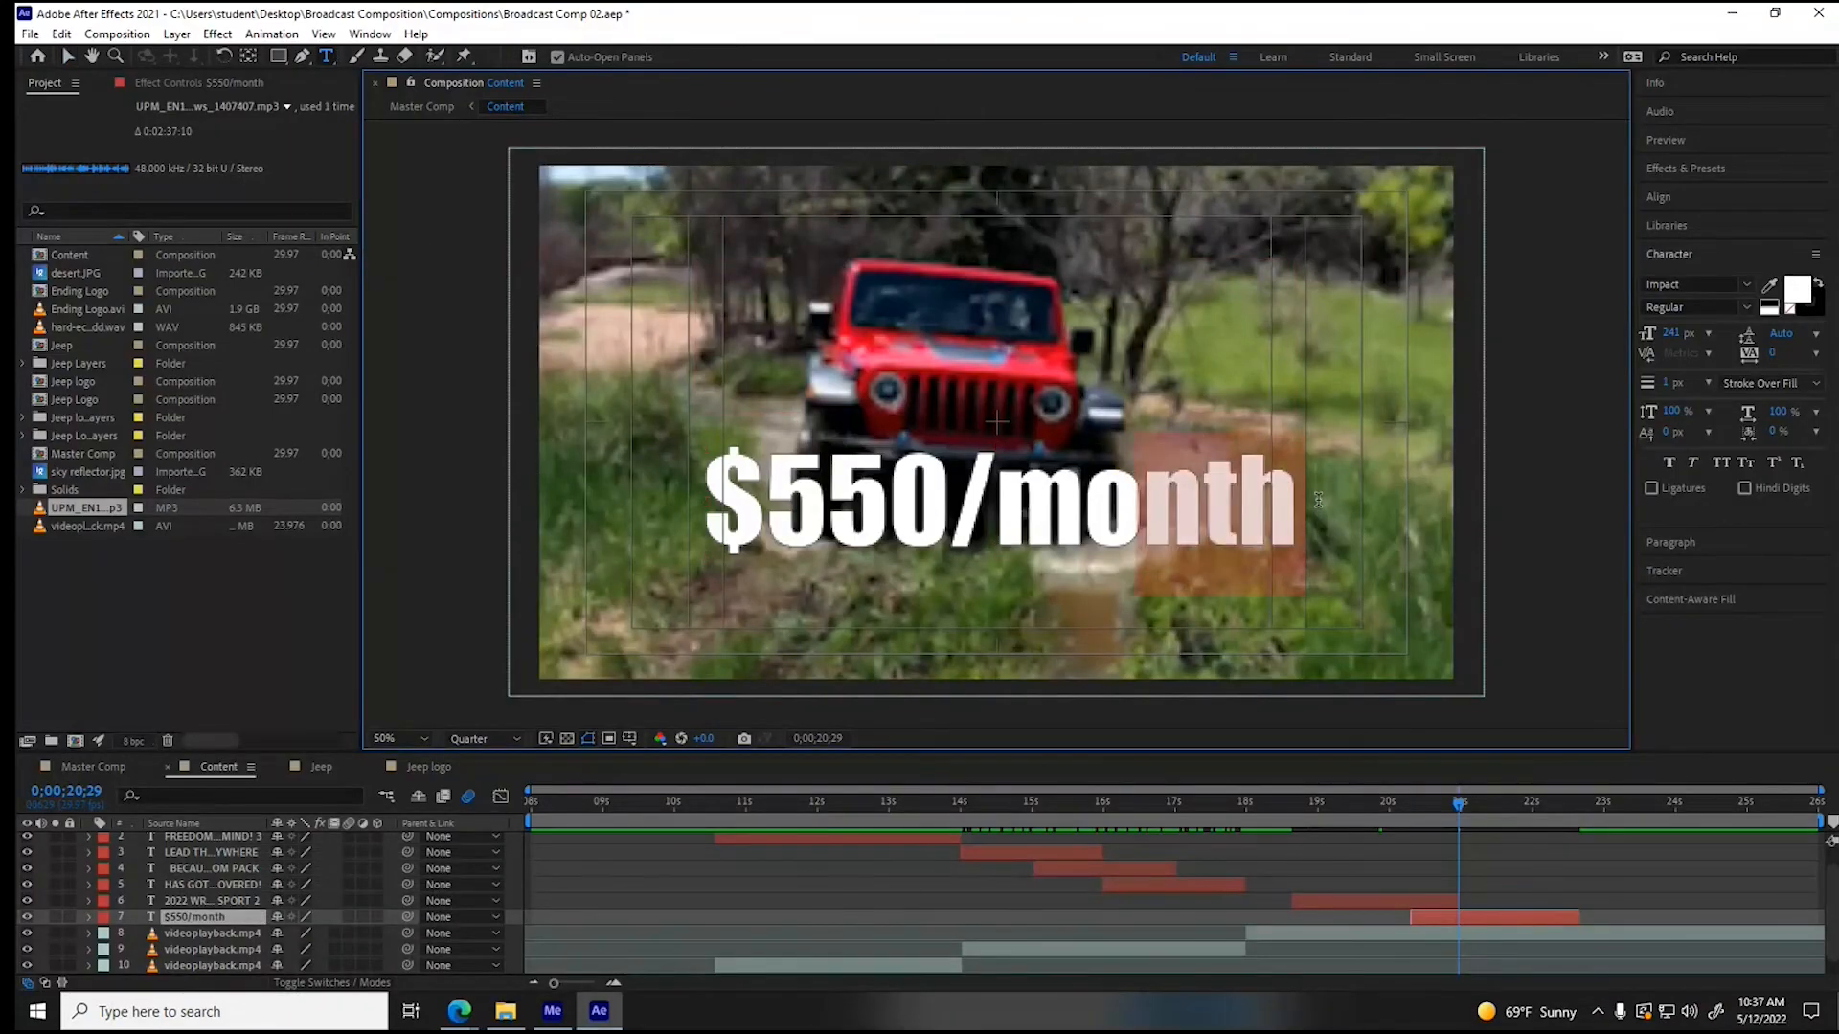
key(BackSpace)
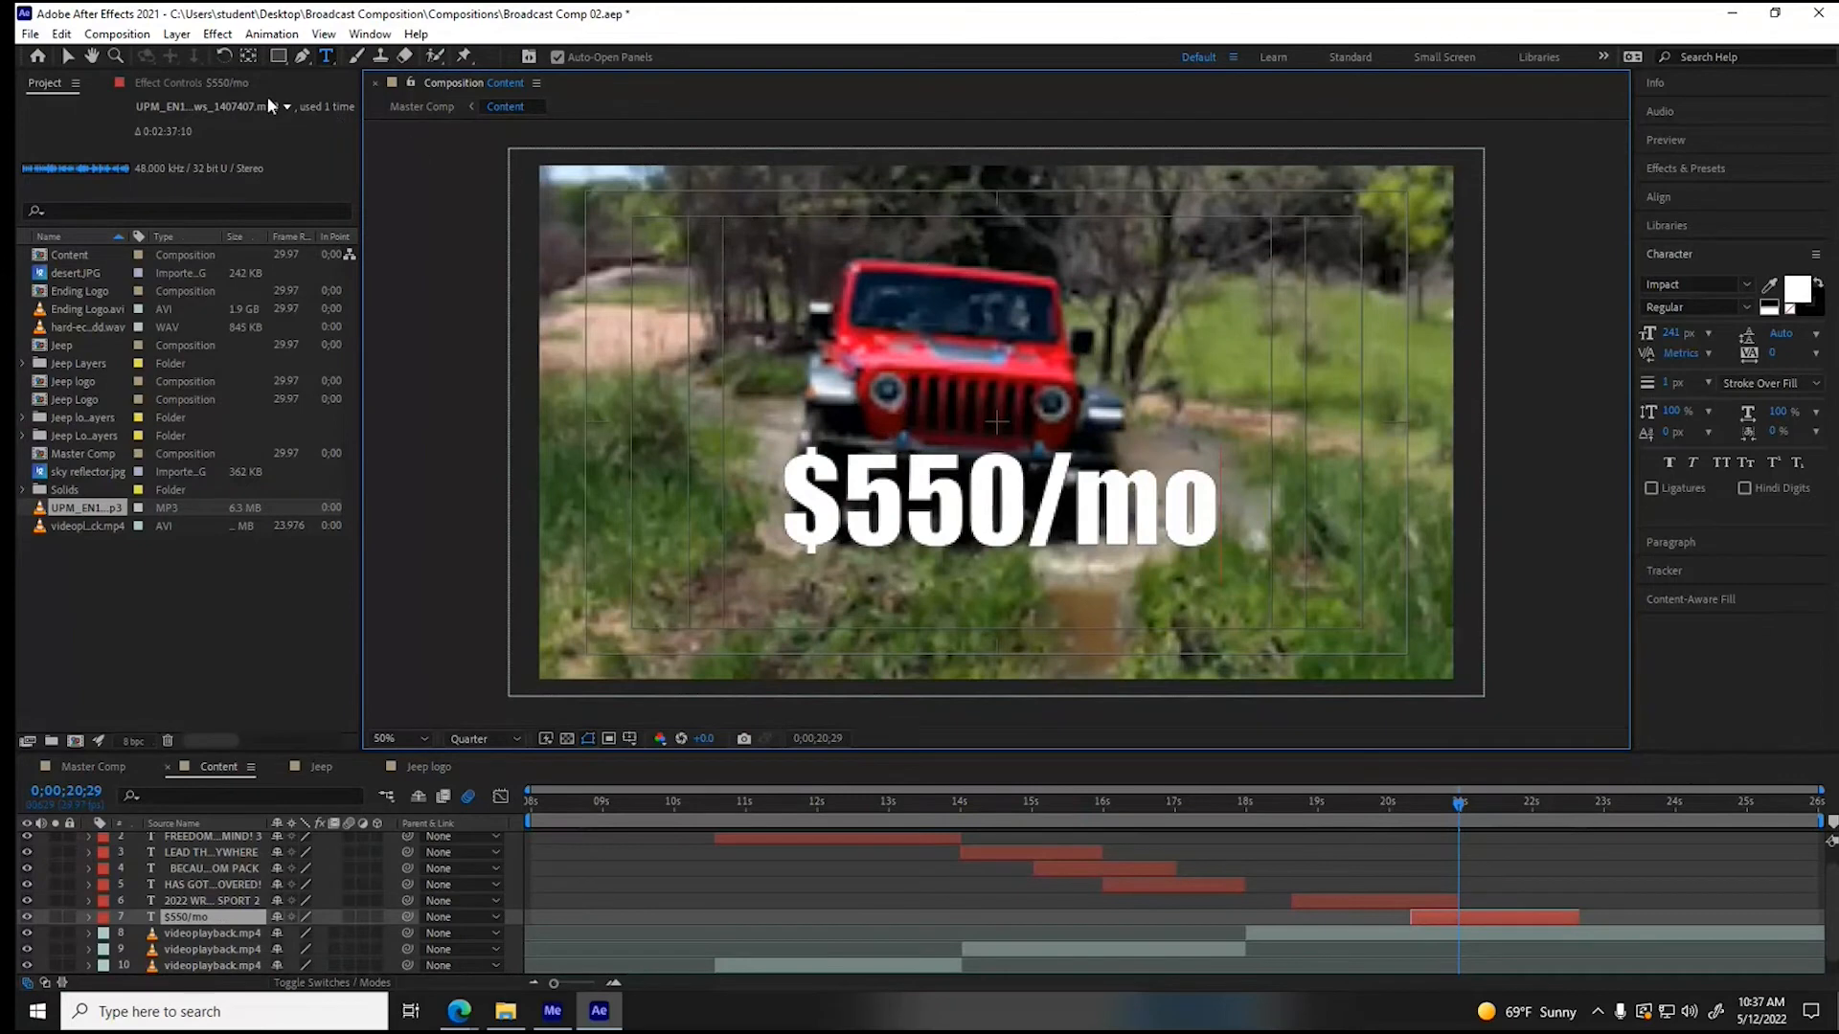
click(68, 58)
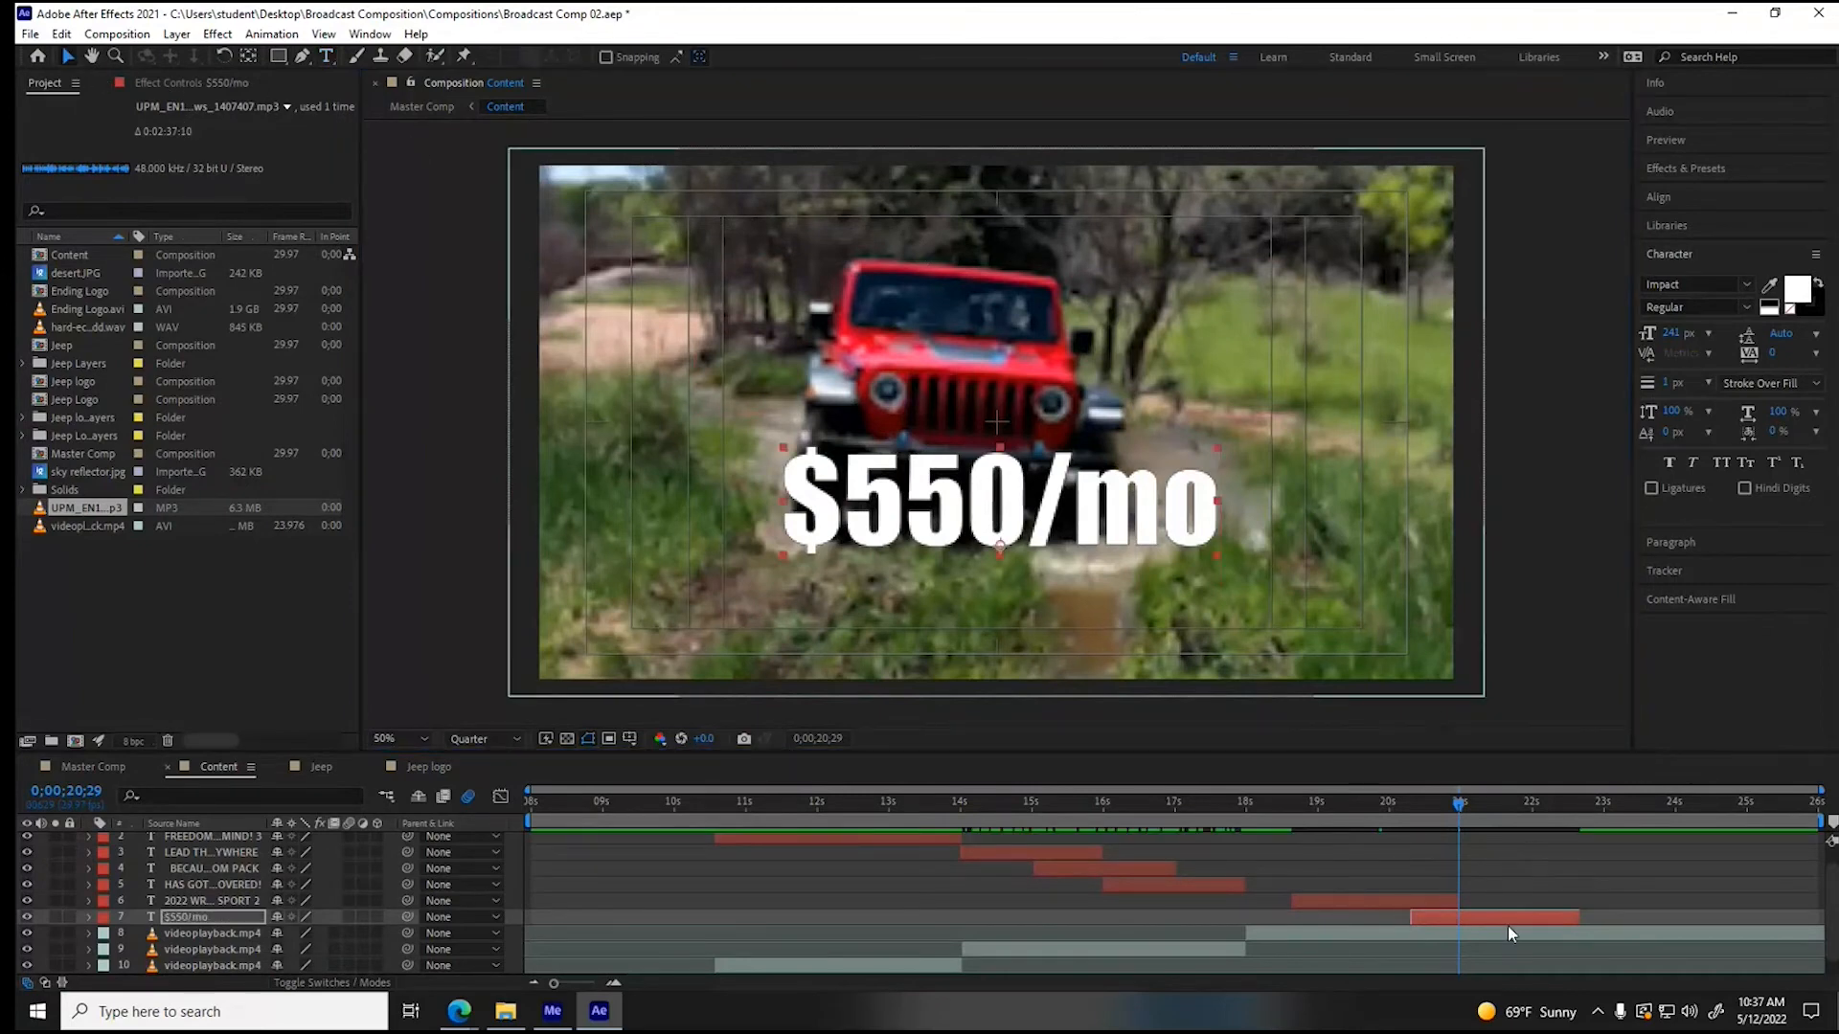
- Apply the Drop Shadow effect to the "ADVENTURE IN YOUR HEART," layer in the Content composition
drag(1451, 801, 1783, 812)
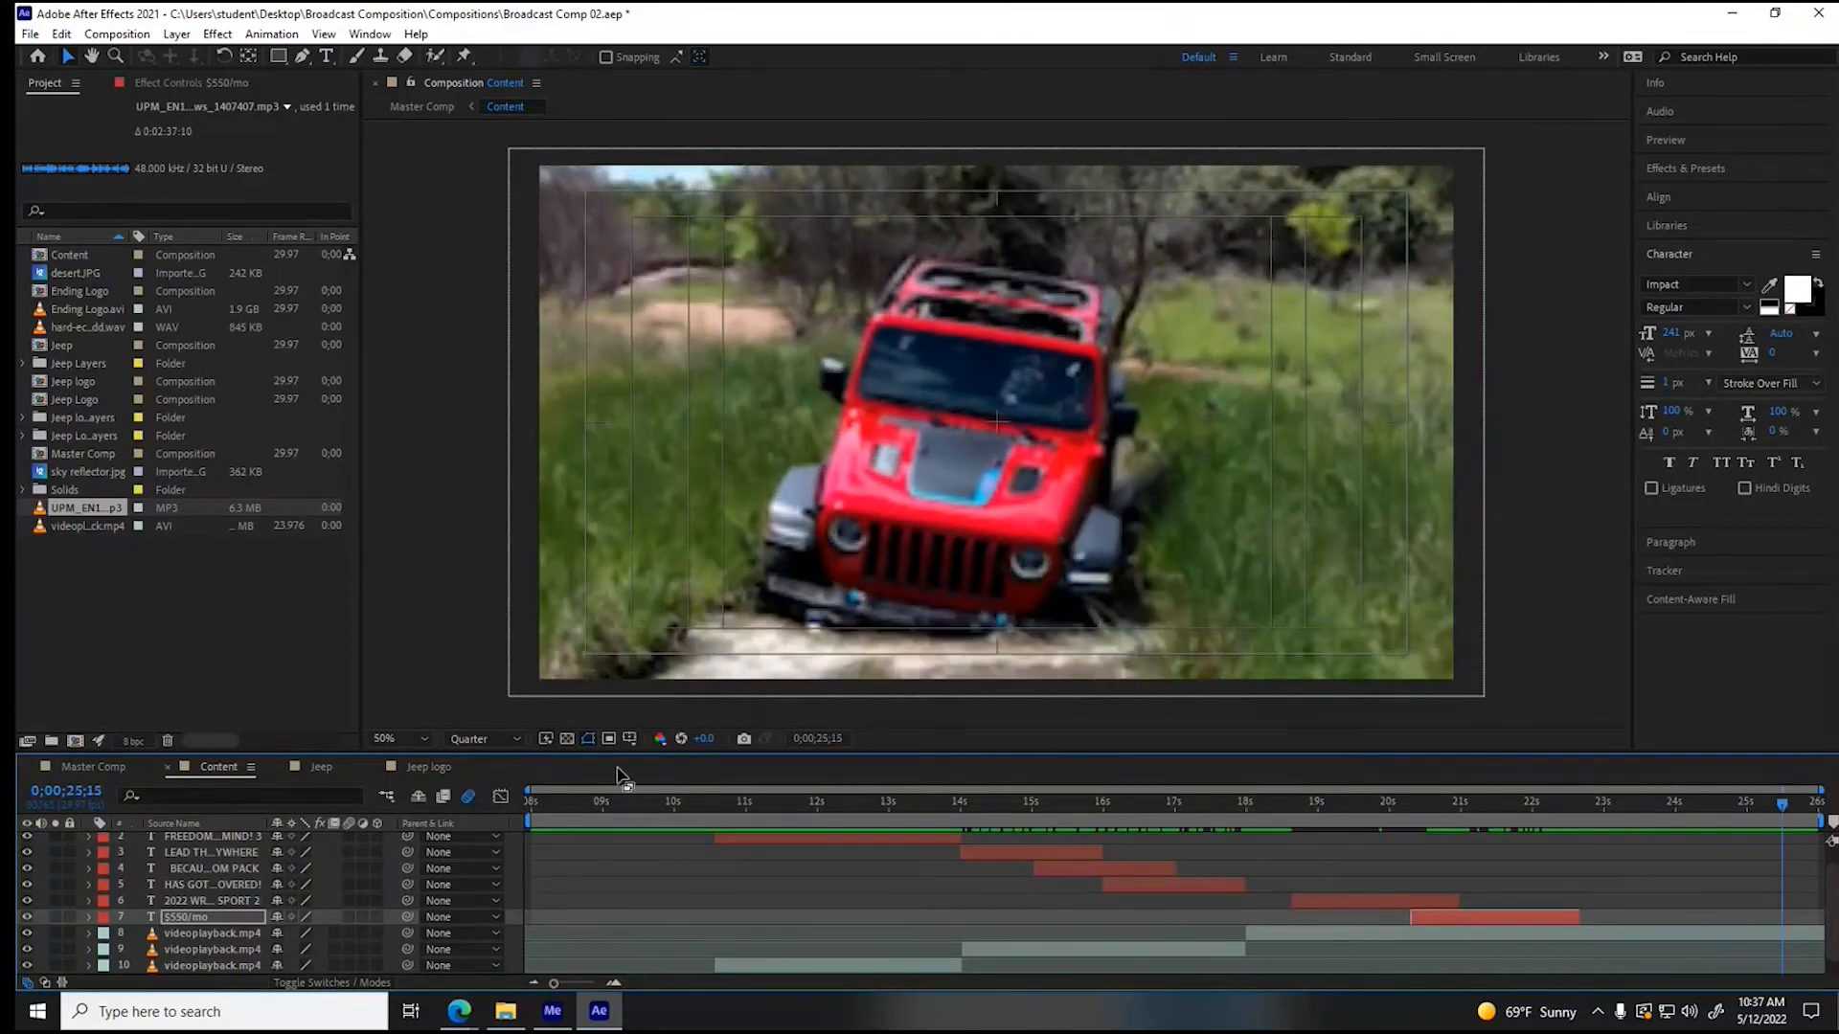
click(91, 768)
drag(557, 802, 975, 795)
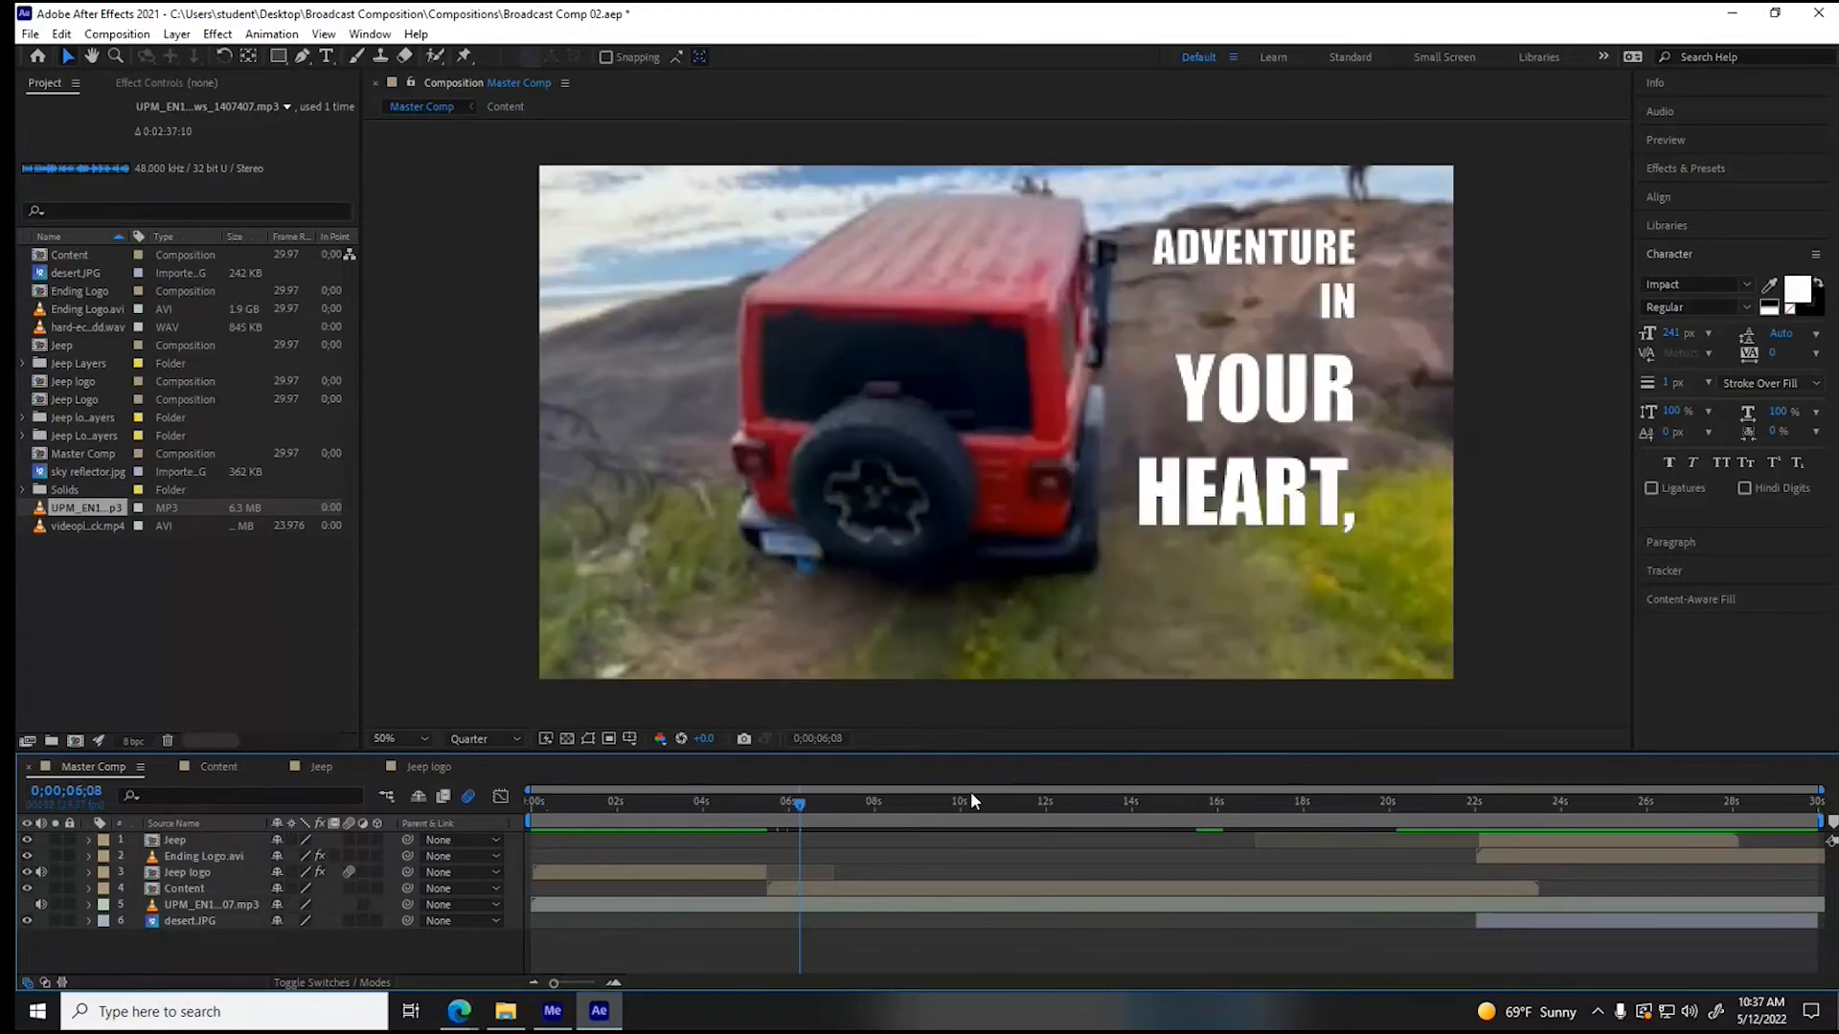
click(206, 766)
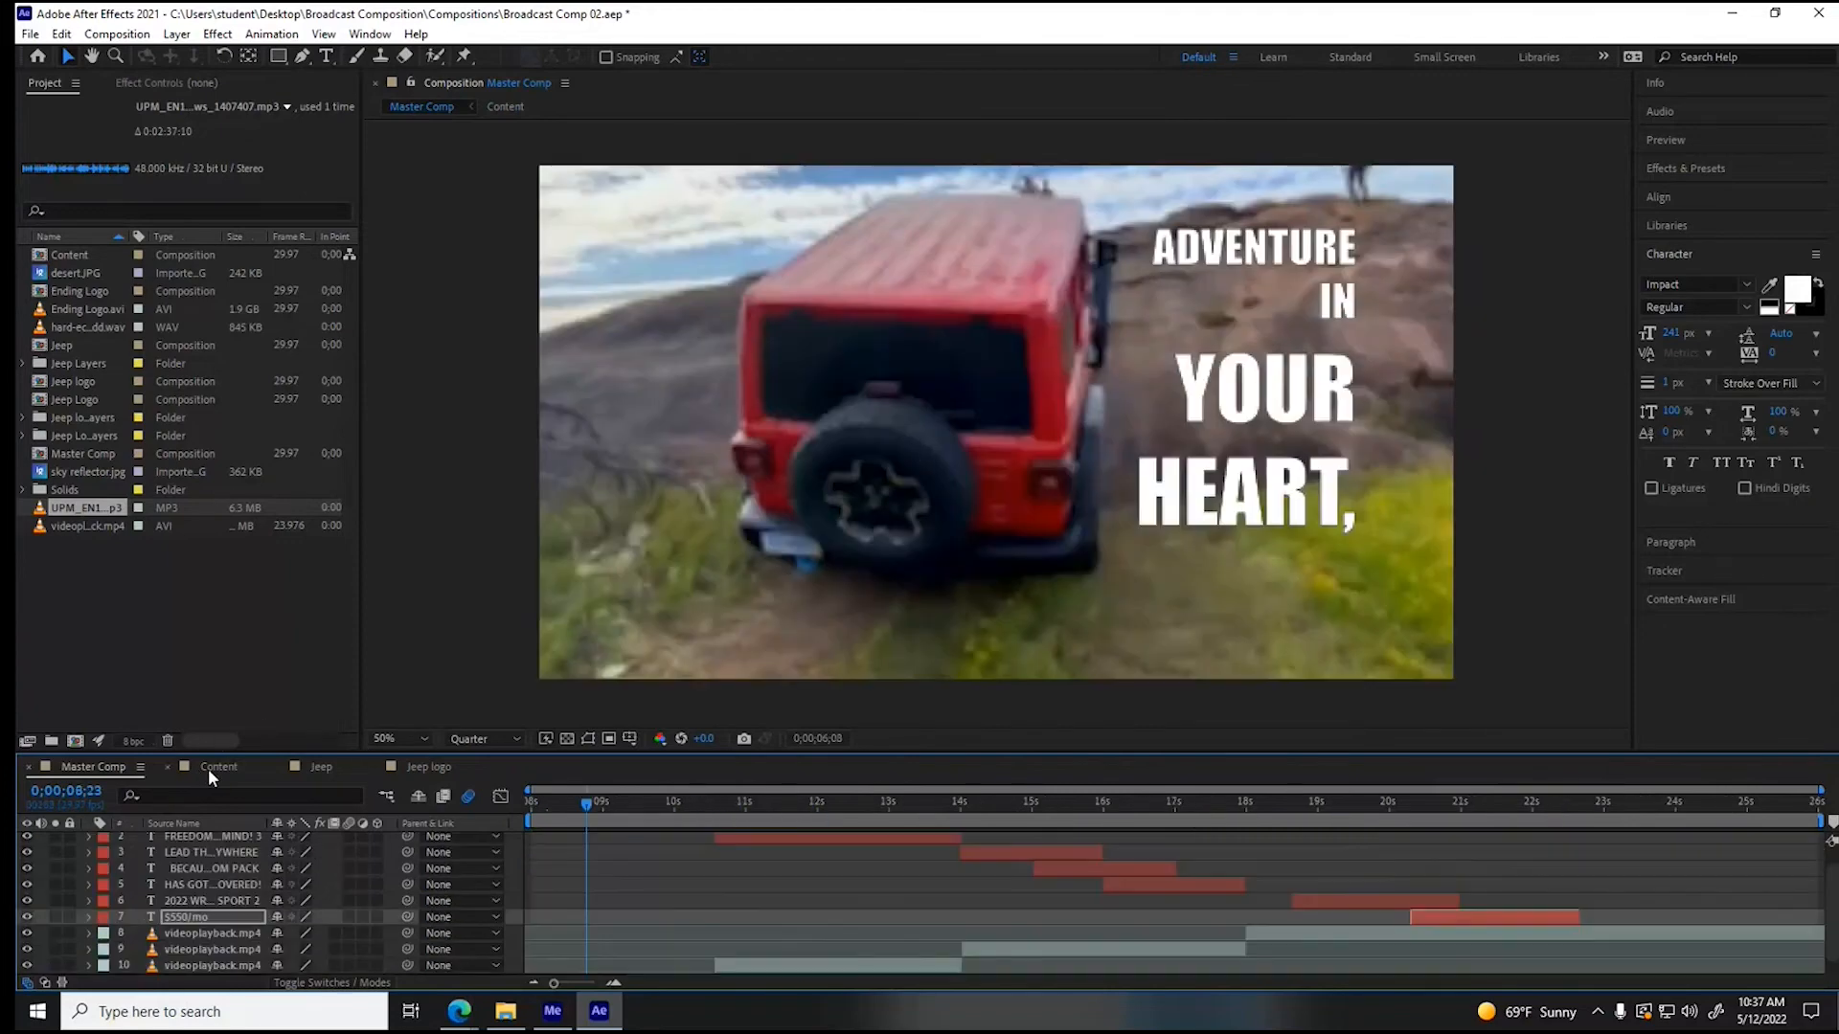
scroll(804, 879, up, 1)
click(665, 840)
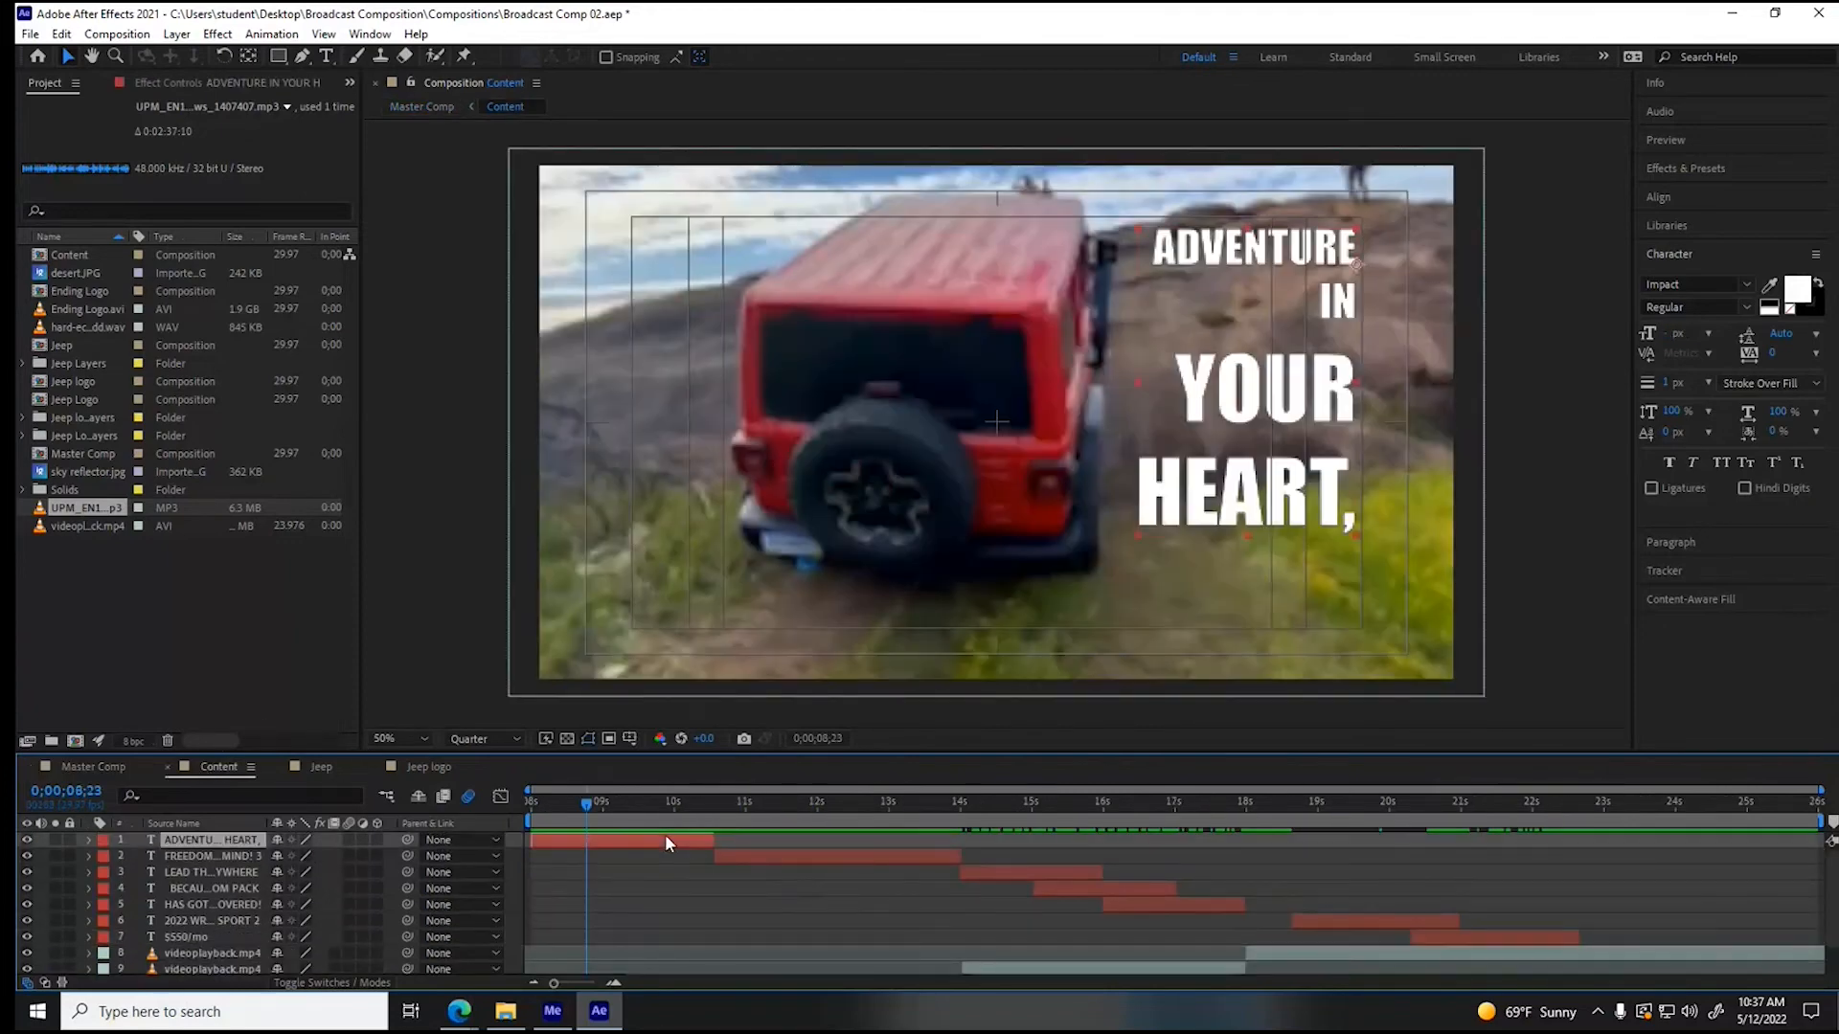
click(223, 35)
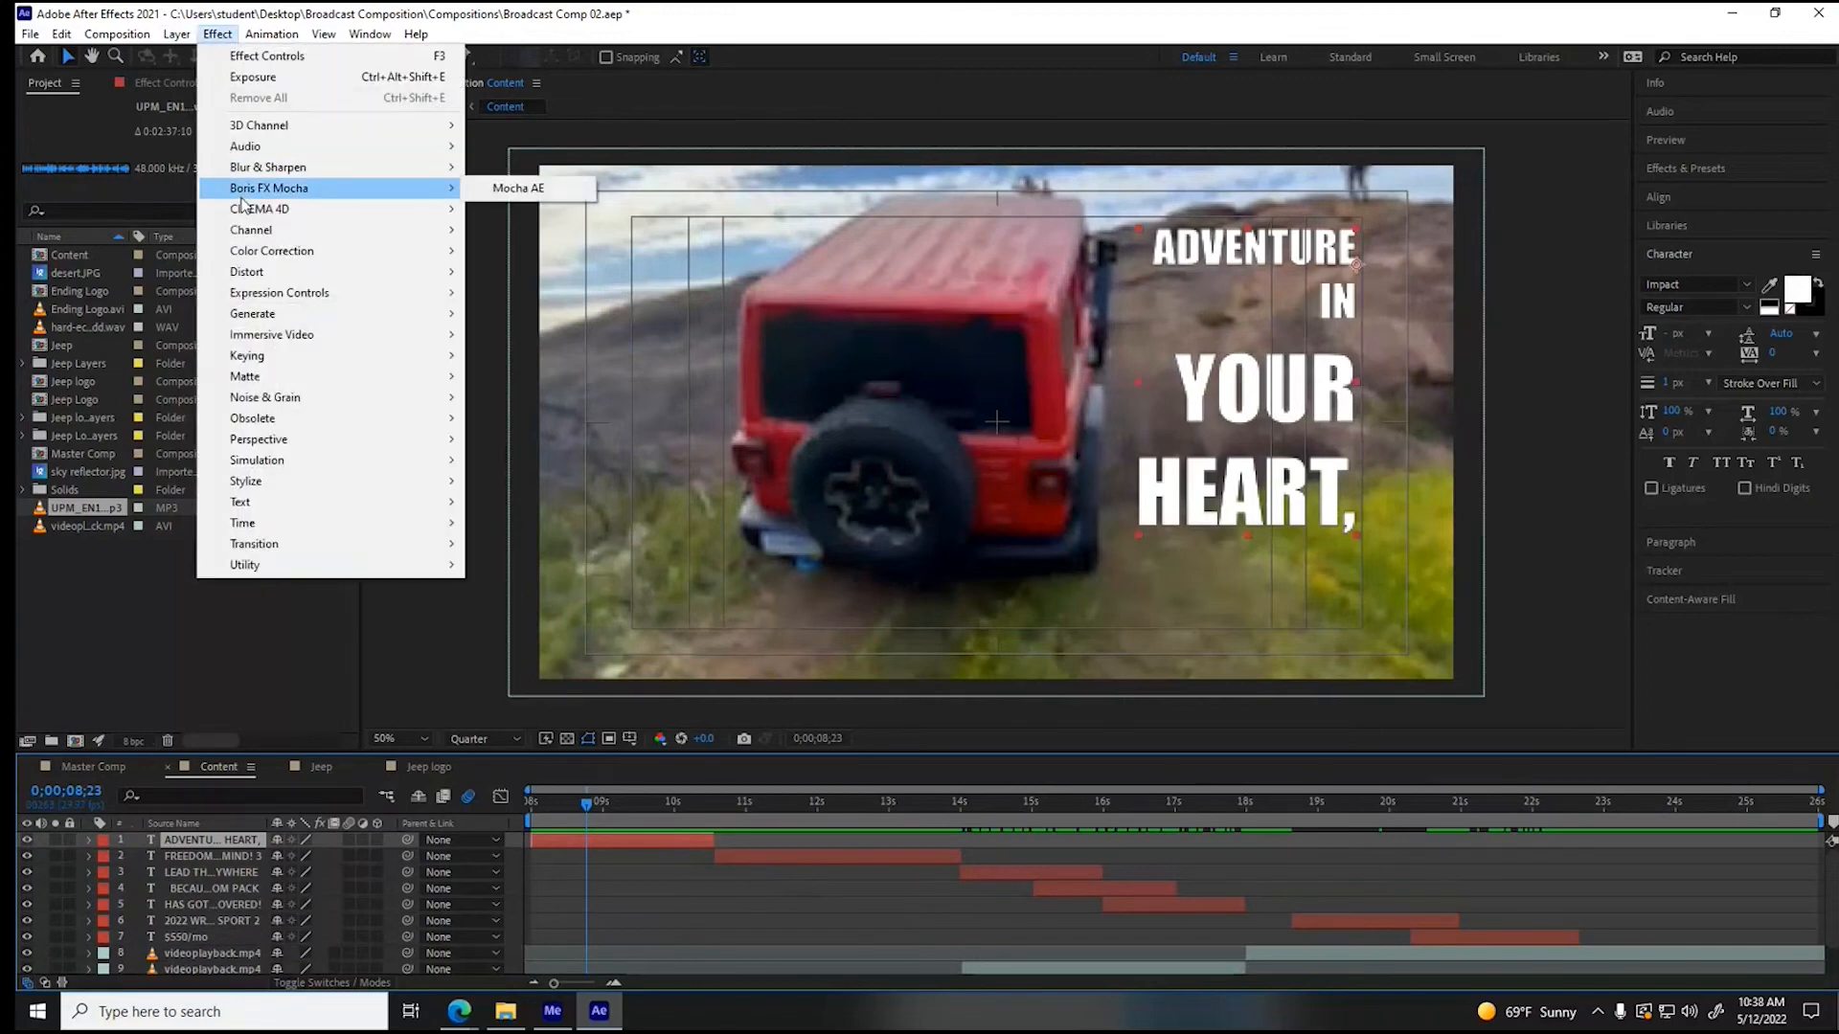
mouse_move(256, 443)
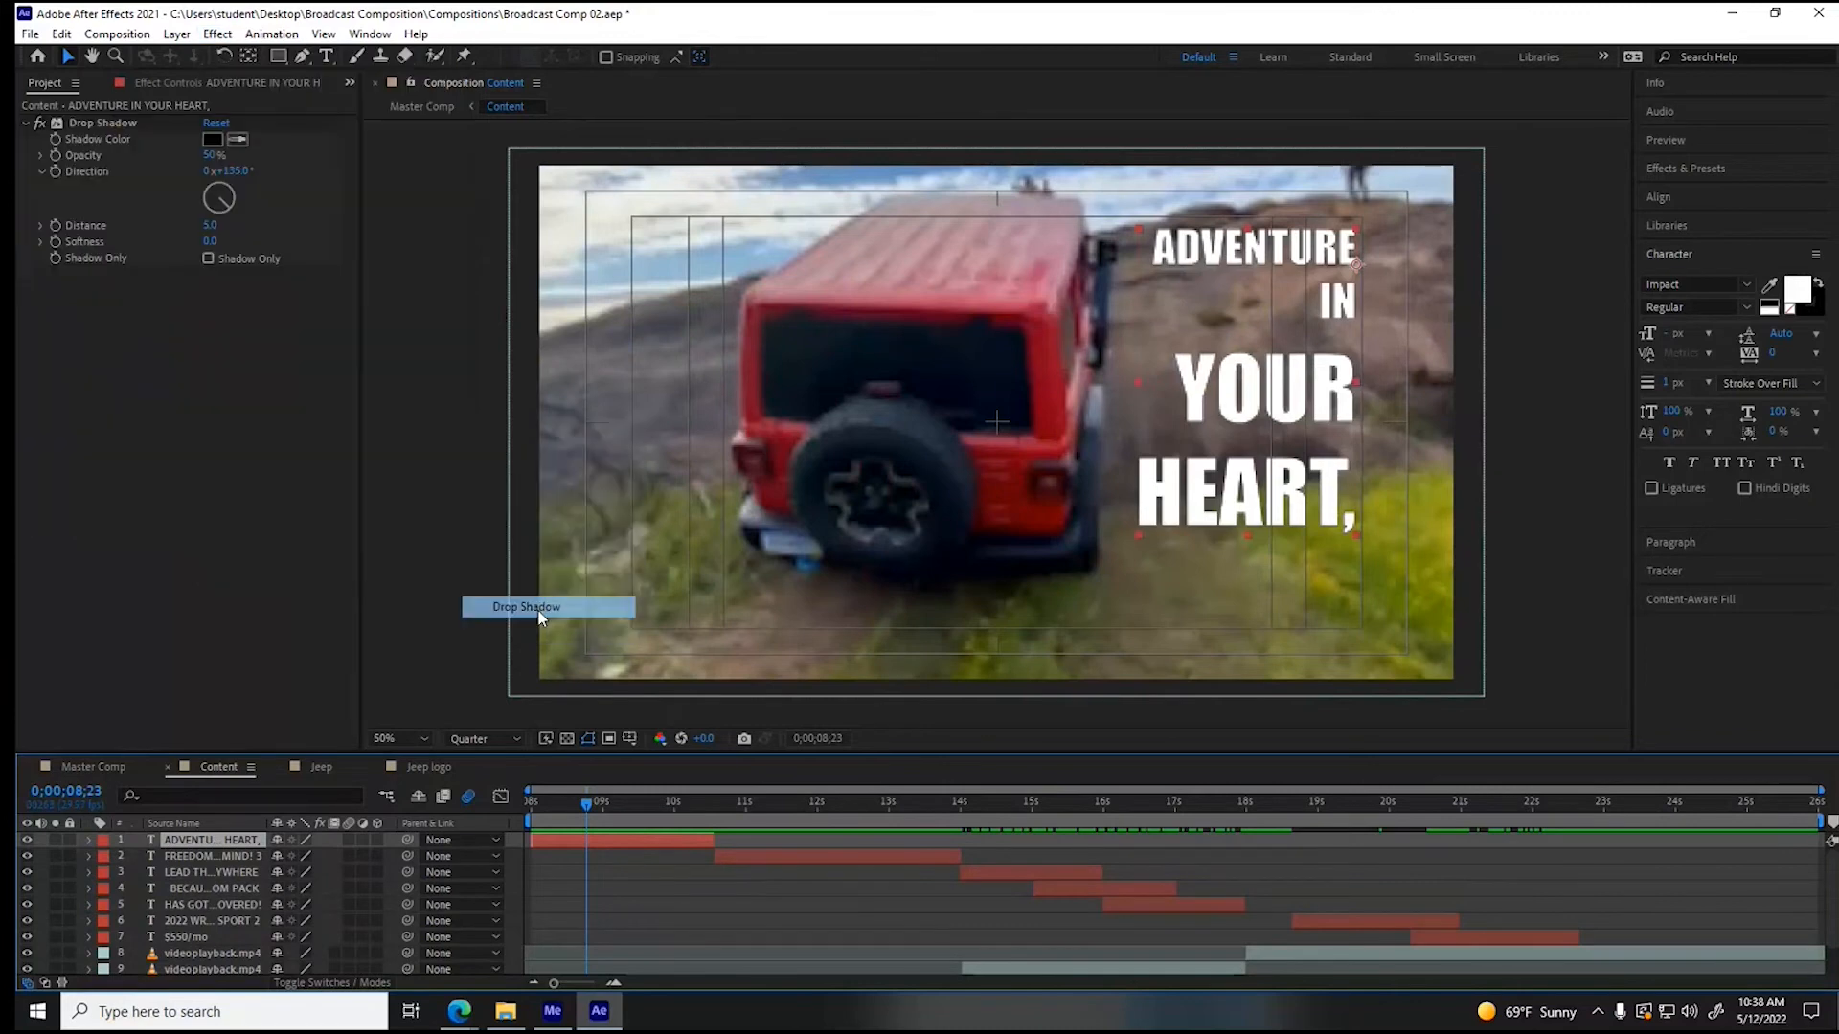
drag(540, 617, 537, 609)
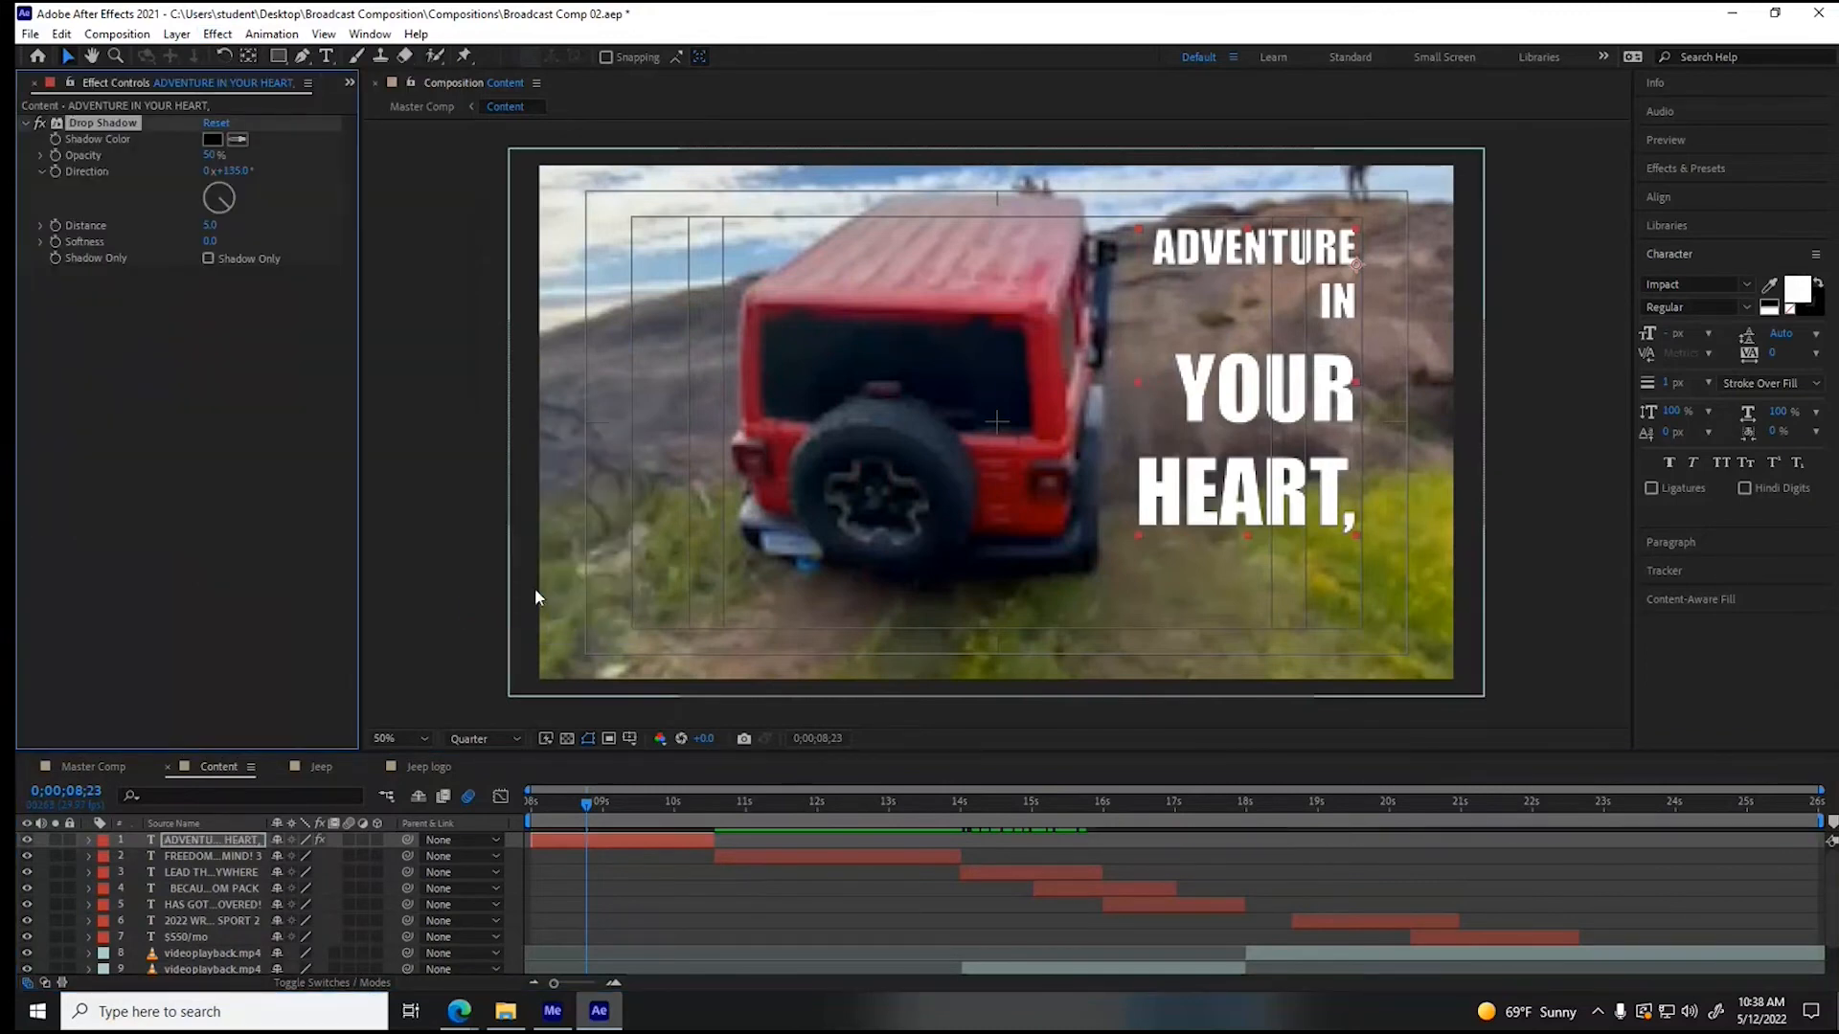
- Set the Drop Shadow's Distance to 0 and keyframe it at 0;00;08;12, once the slogan has come into frame
drag(215, 225, 213, 225)
click(590, 810)
drag(588, 806, 564, 812)
click(210, 225)
text(0)
key(Return)
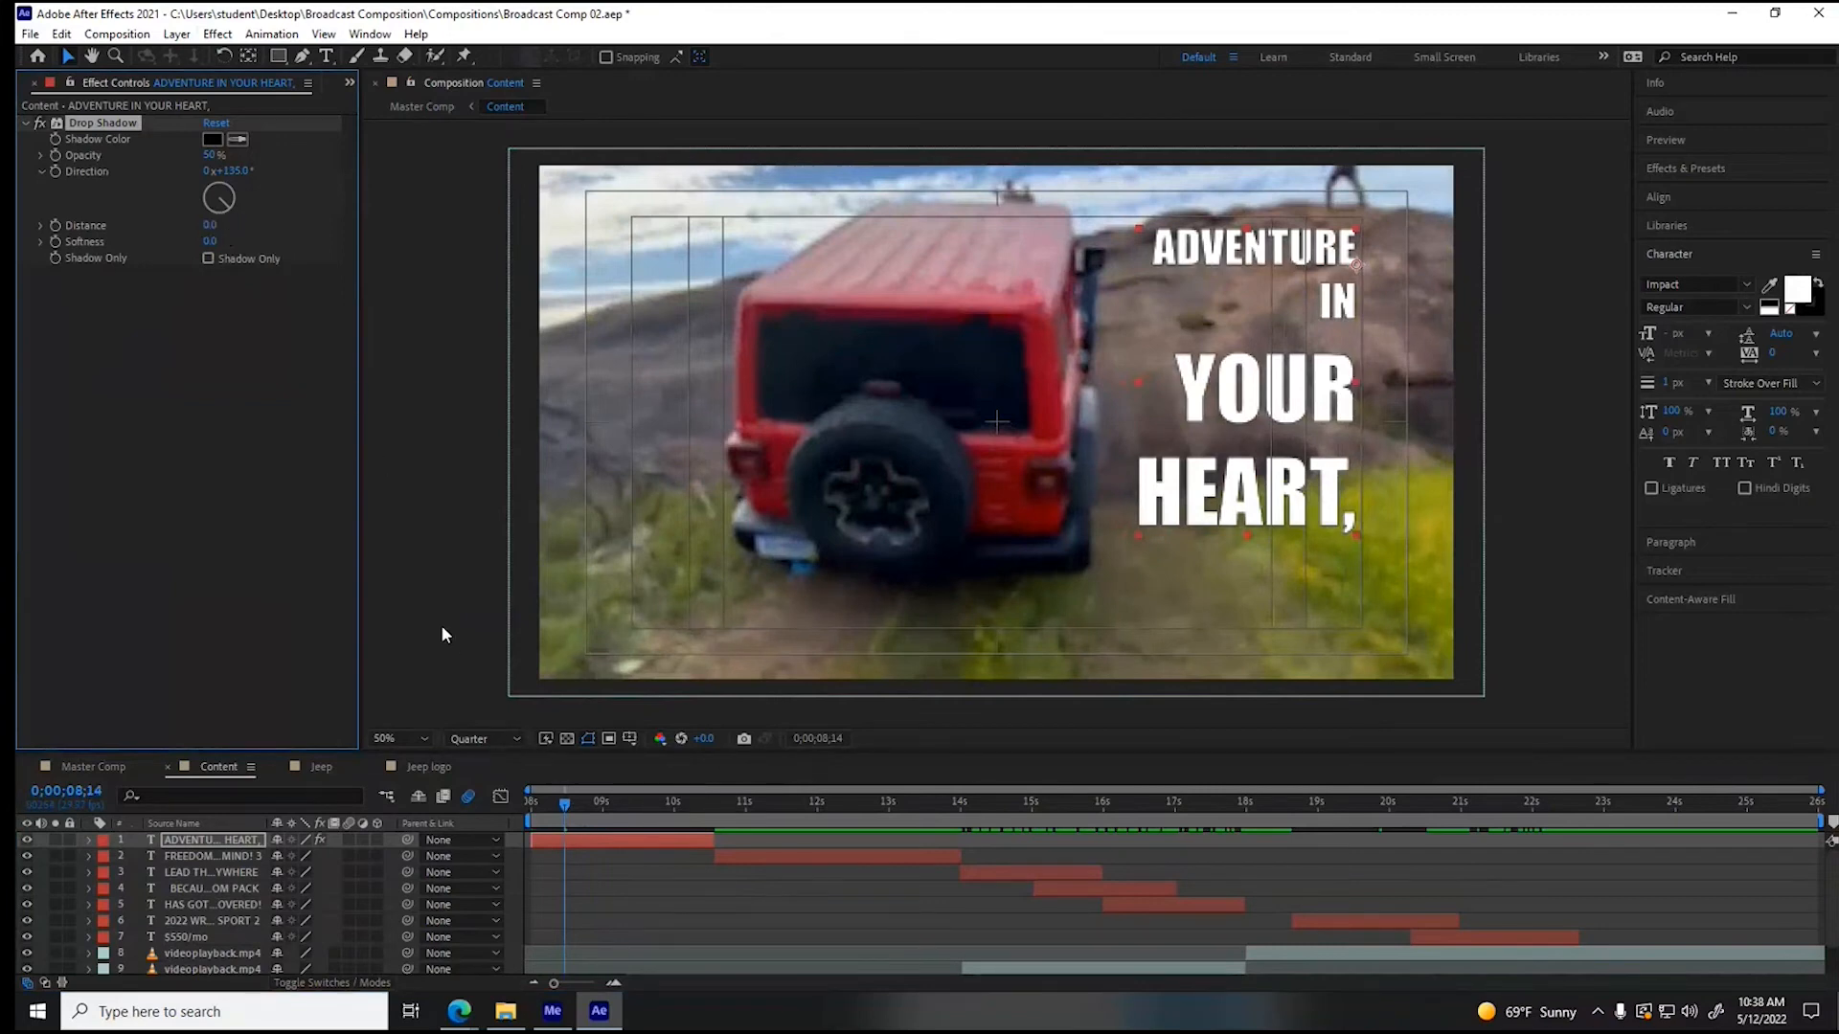
drag(565, 810, 526, 809)
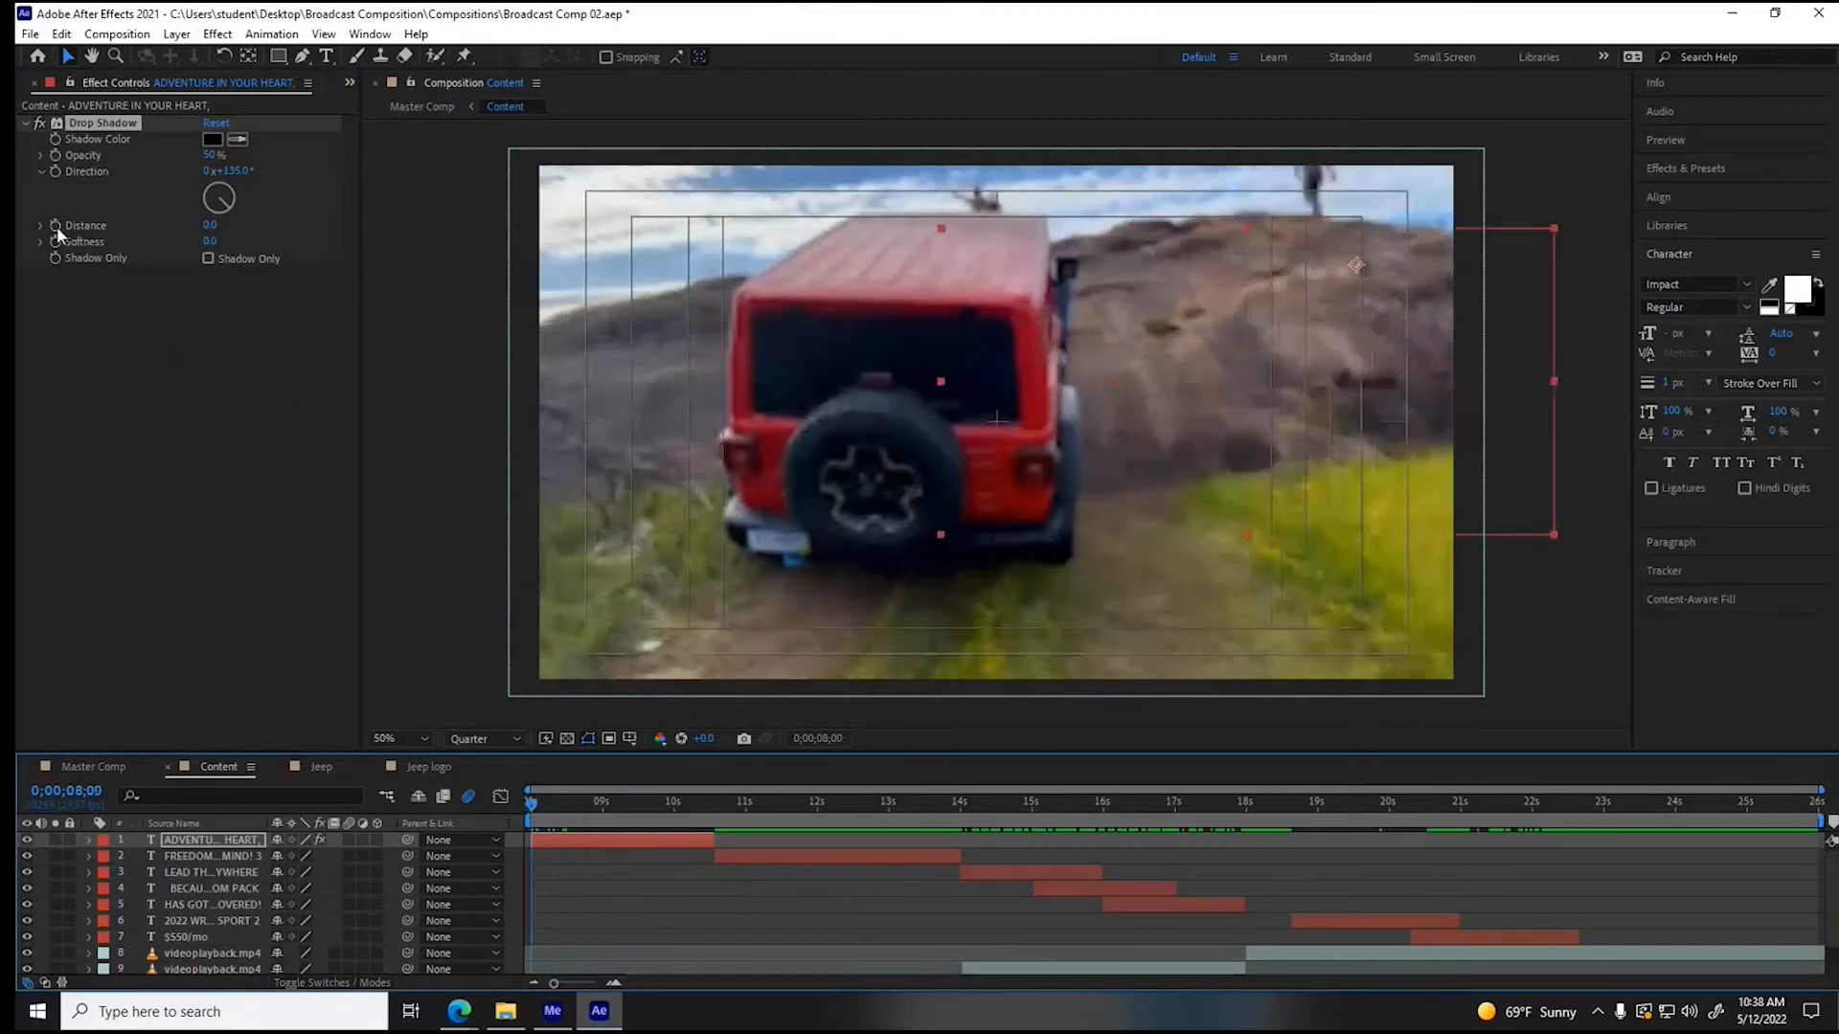
drag(538, 810, 559, 807)
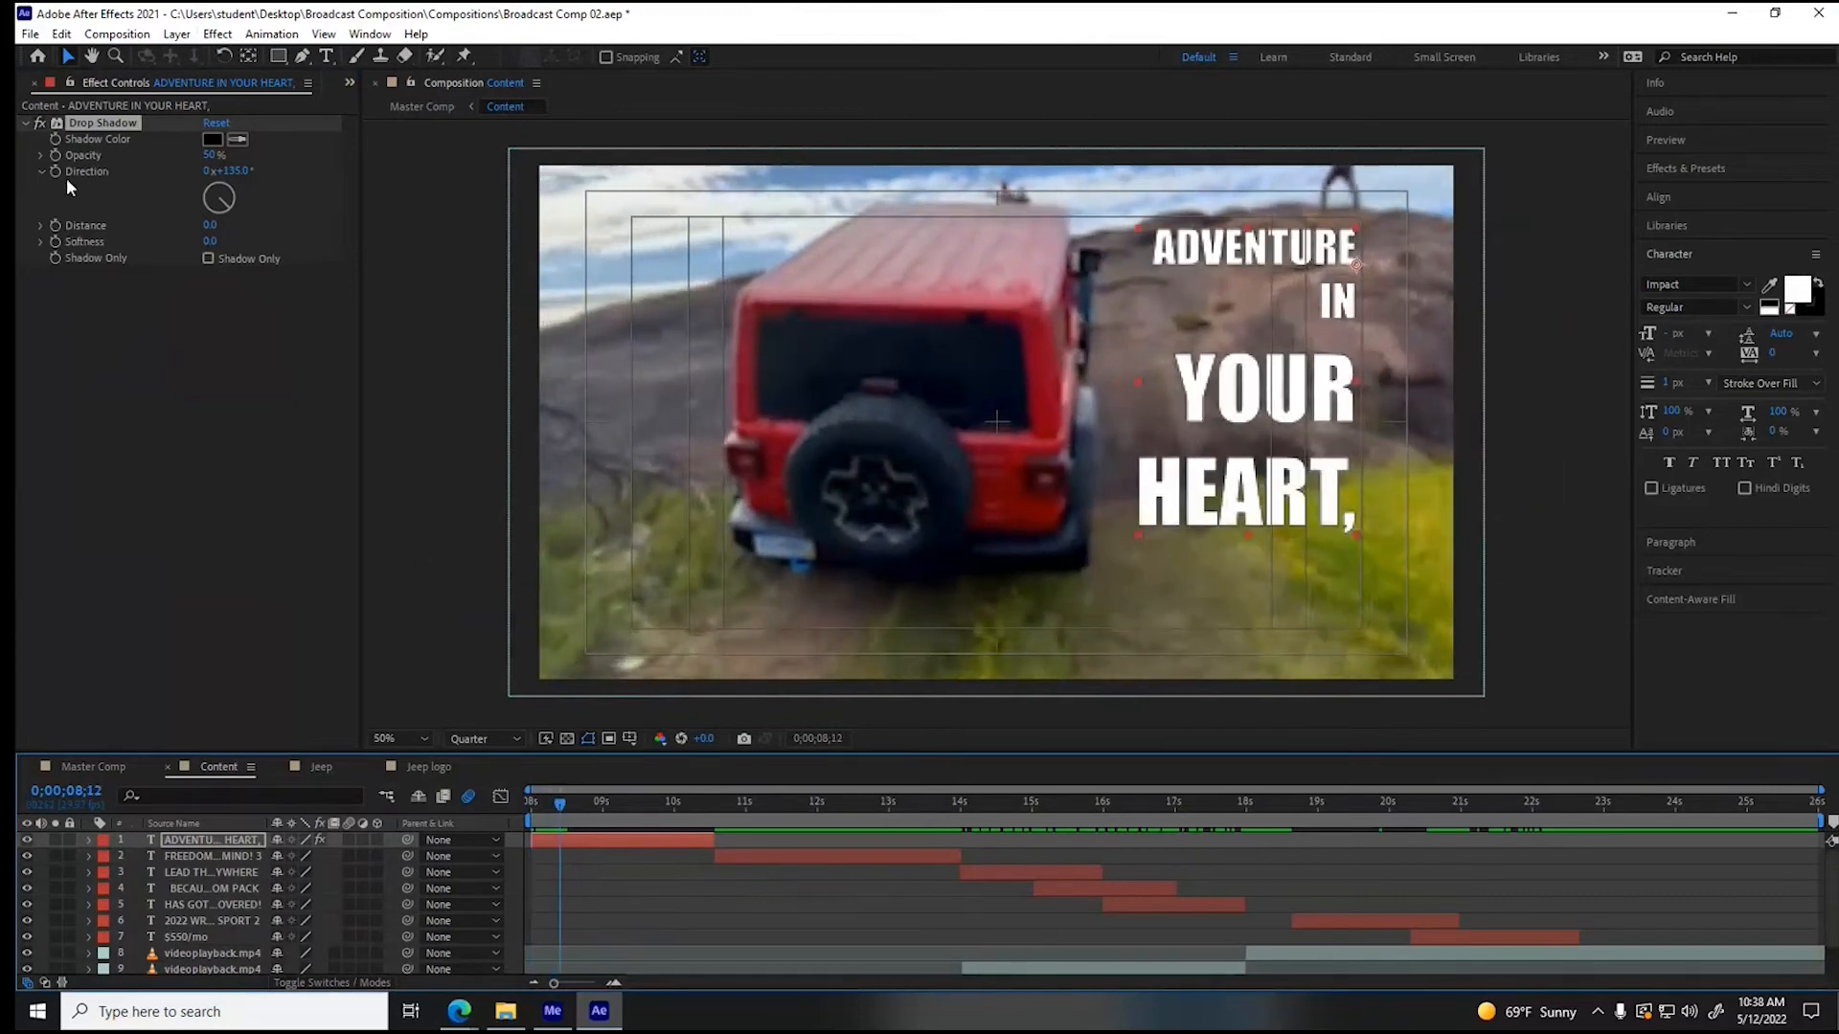
click(55, 226)
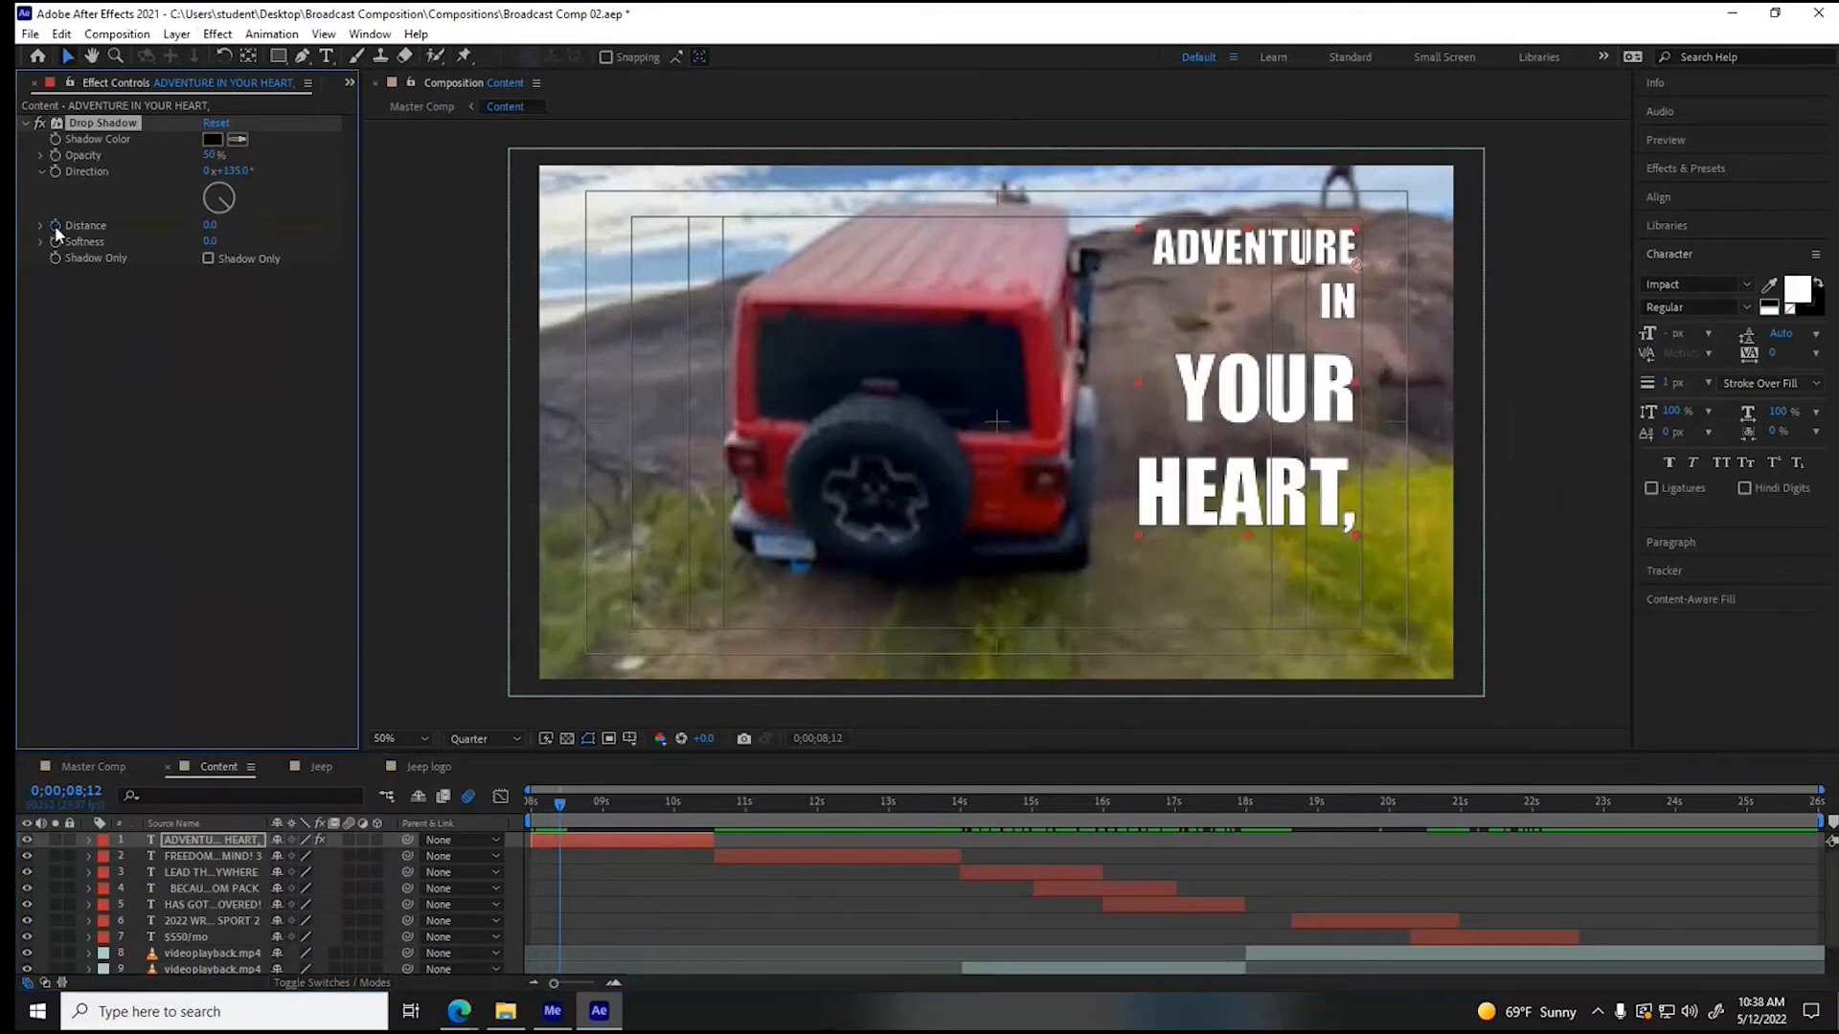
- Add a second Drop Shadow Distance keyframe of 376 at 0;00;09;29
click(583, 807)
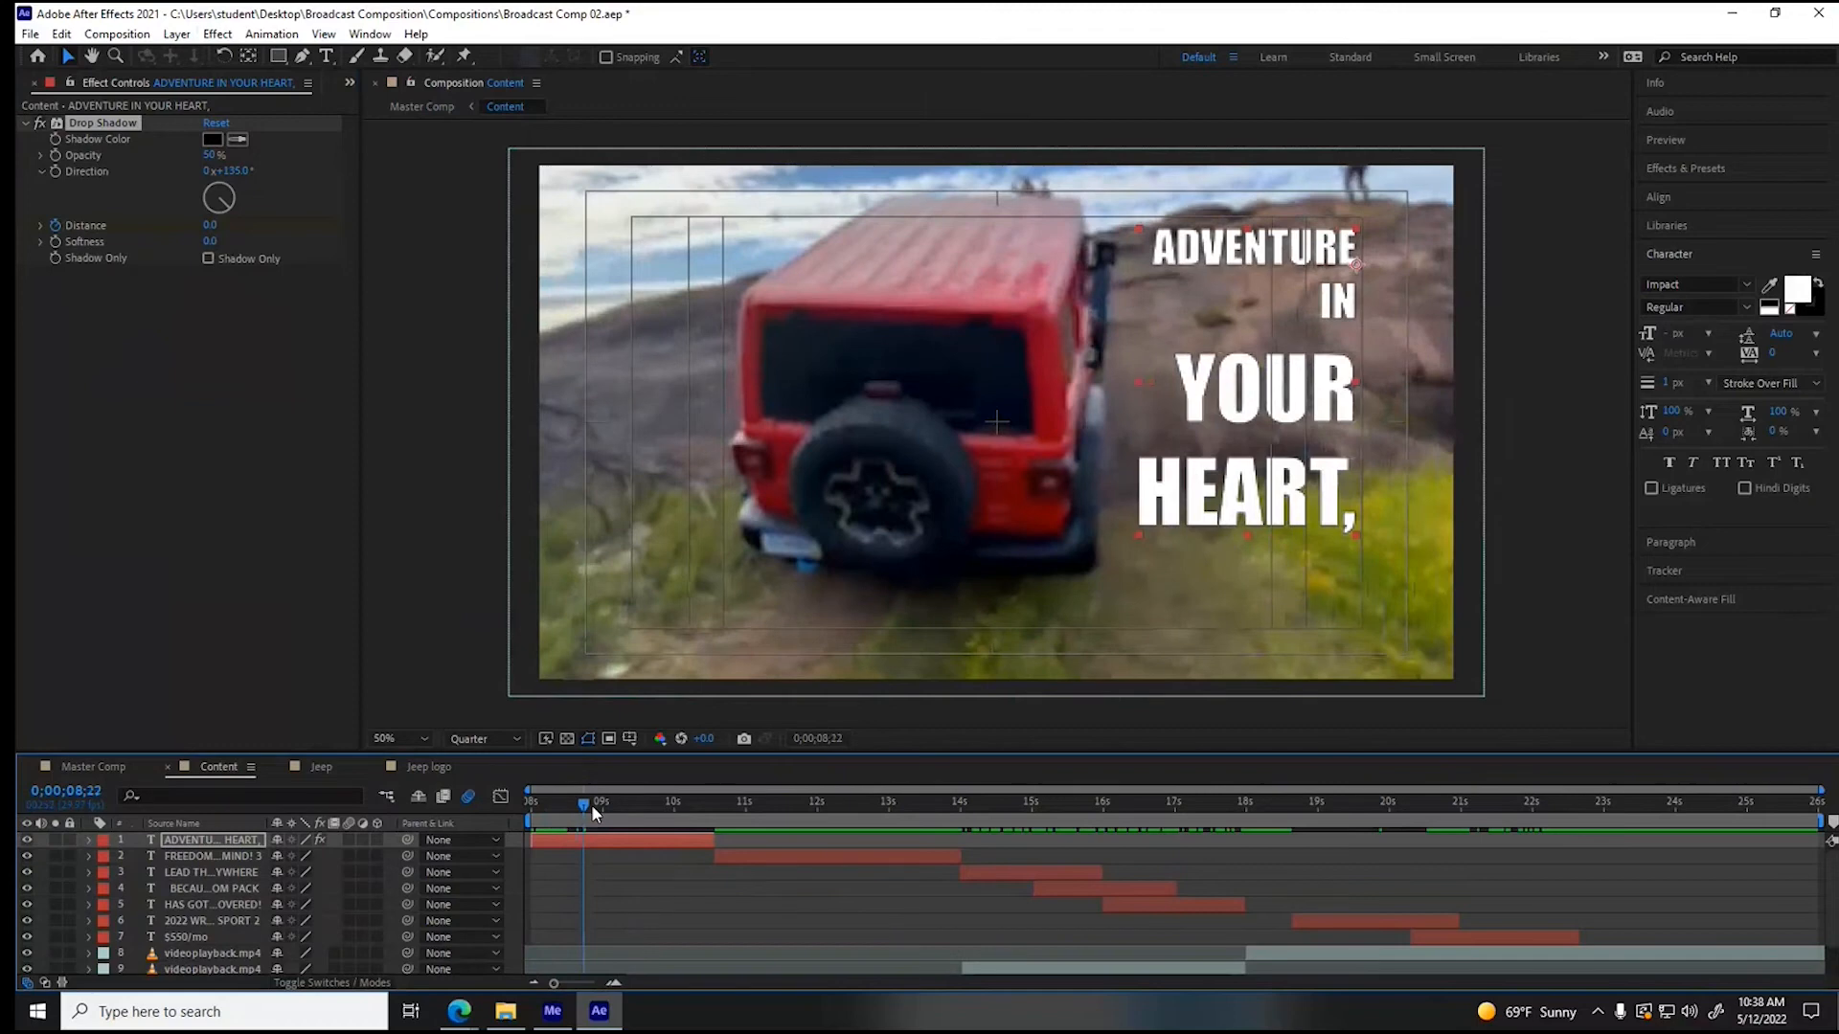
drag(586, 808, 672, 808)
drag(209, 225, 279, 230)
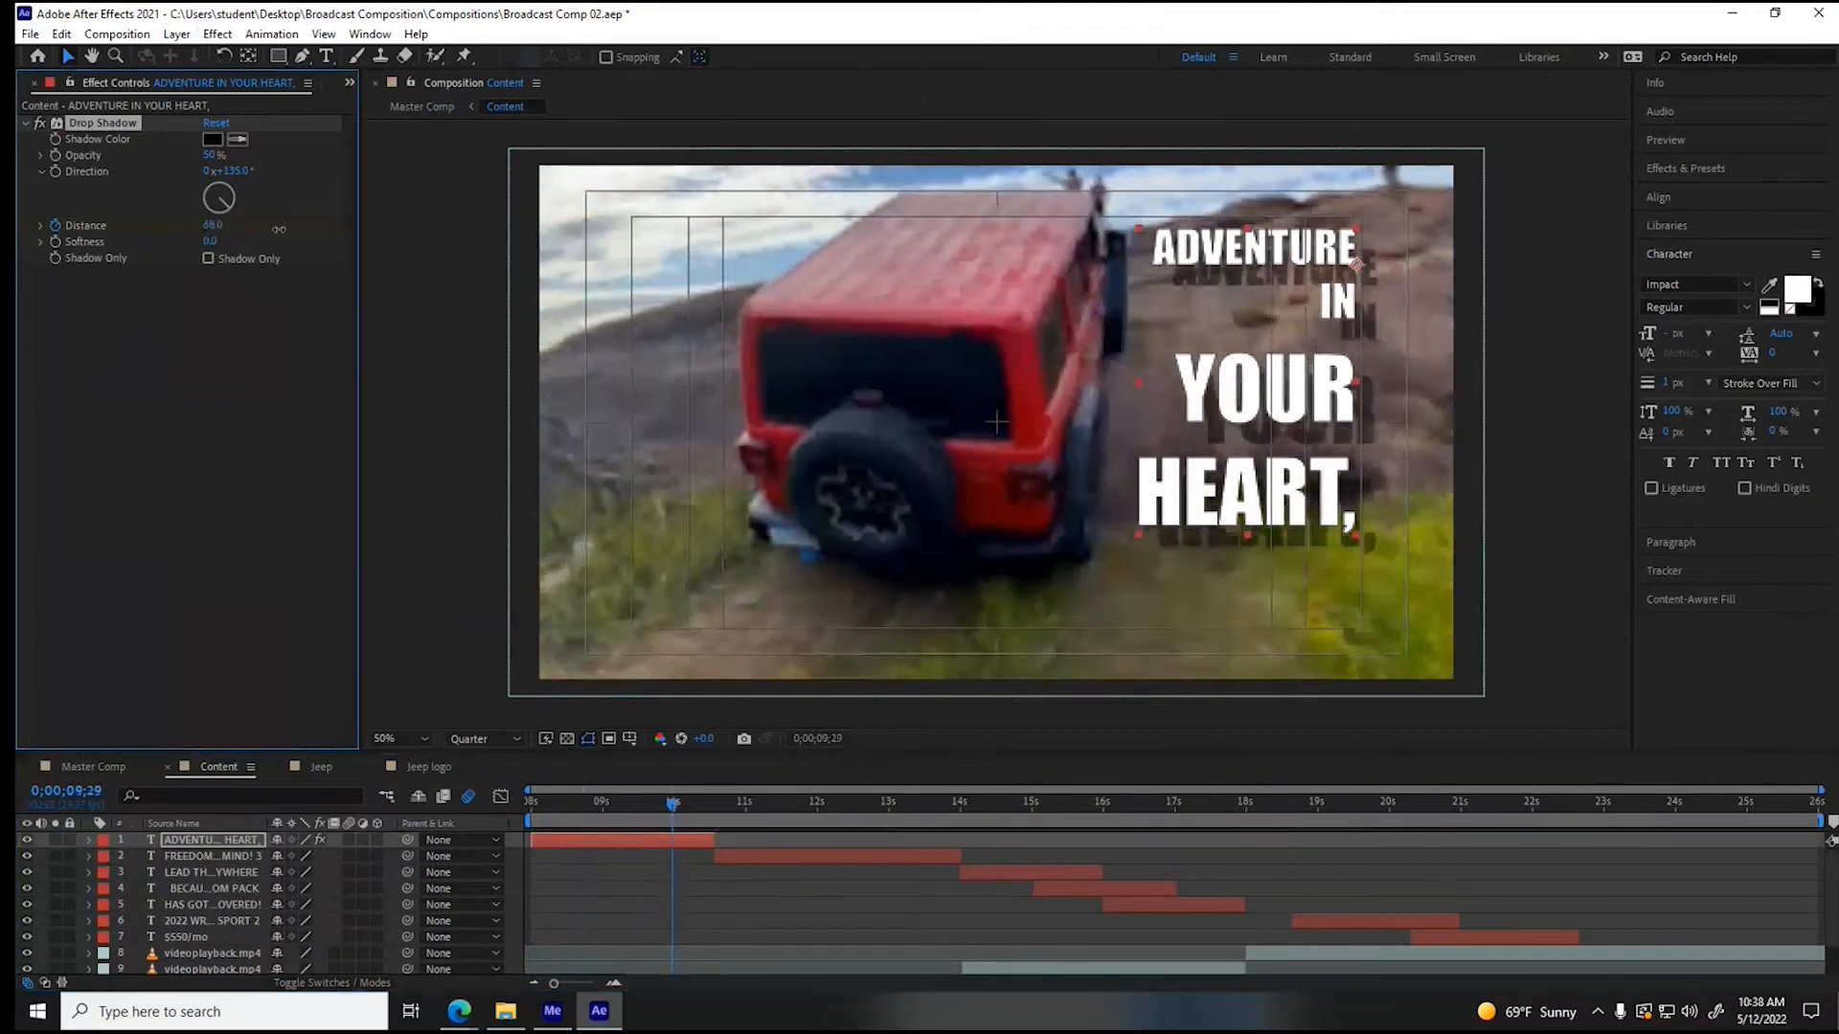
drag(279, 230, 305, 230)
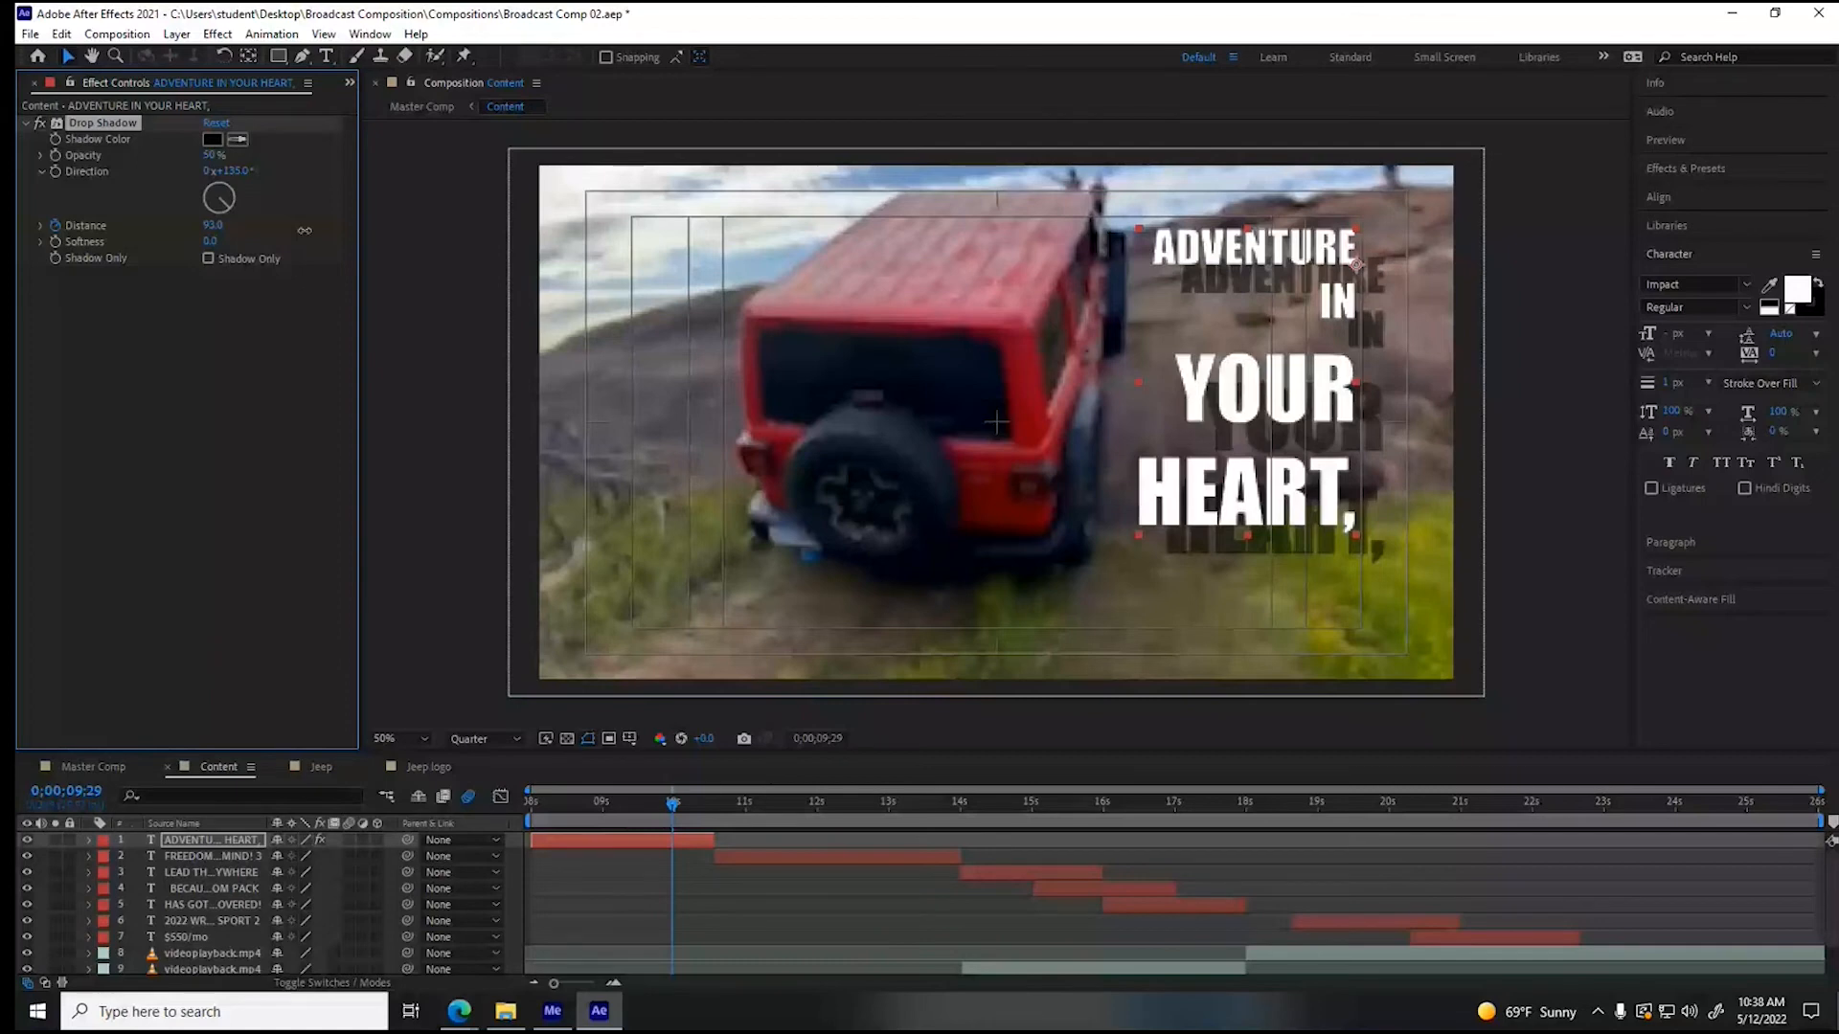
drag(305, 229, 571, 236)
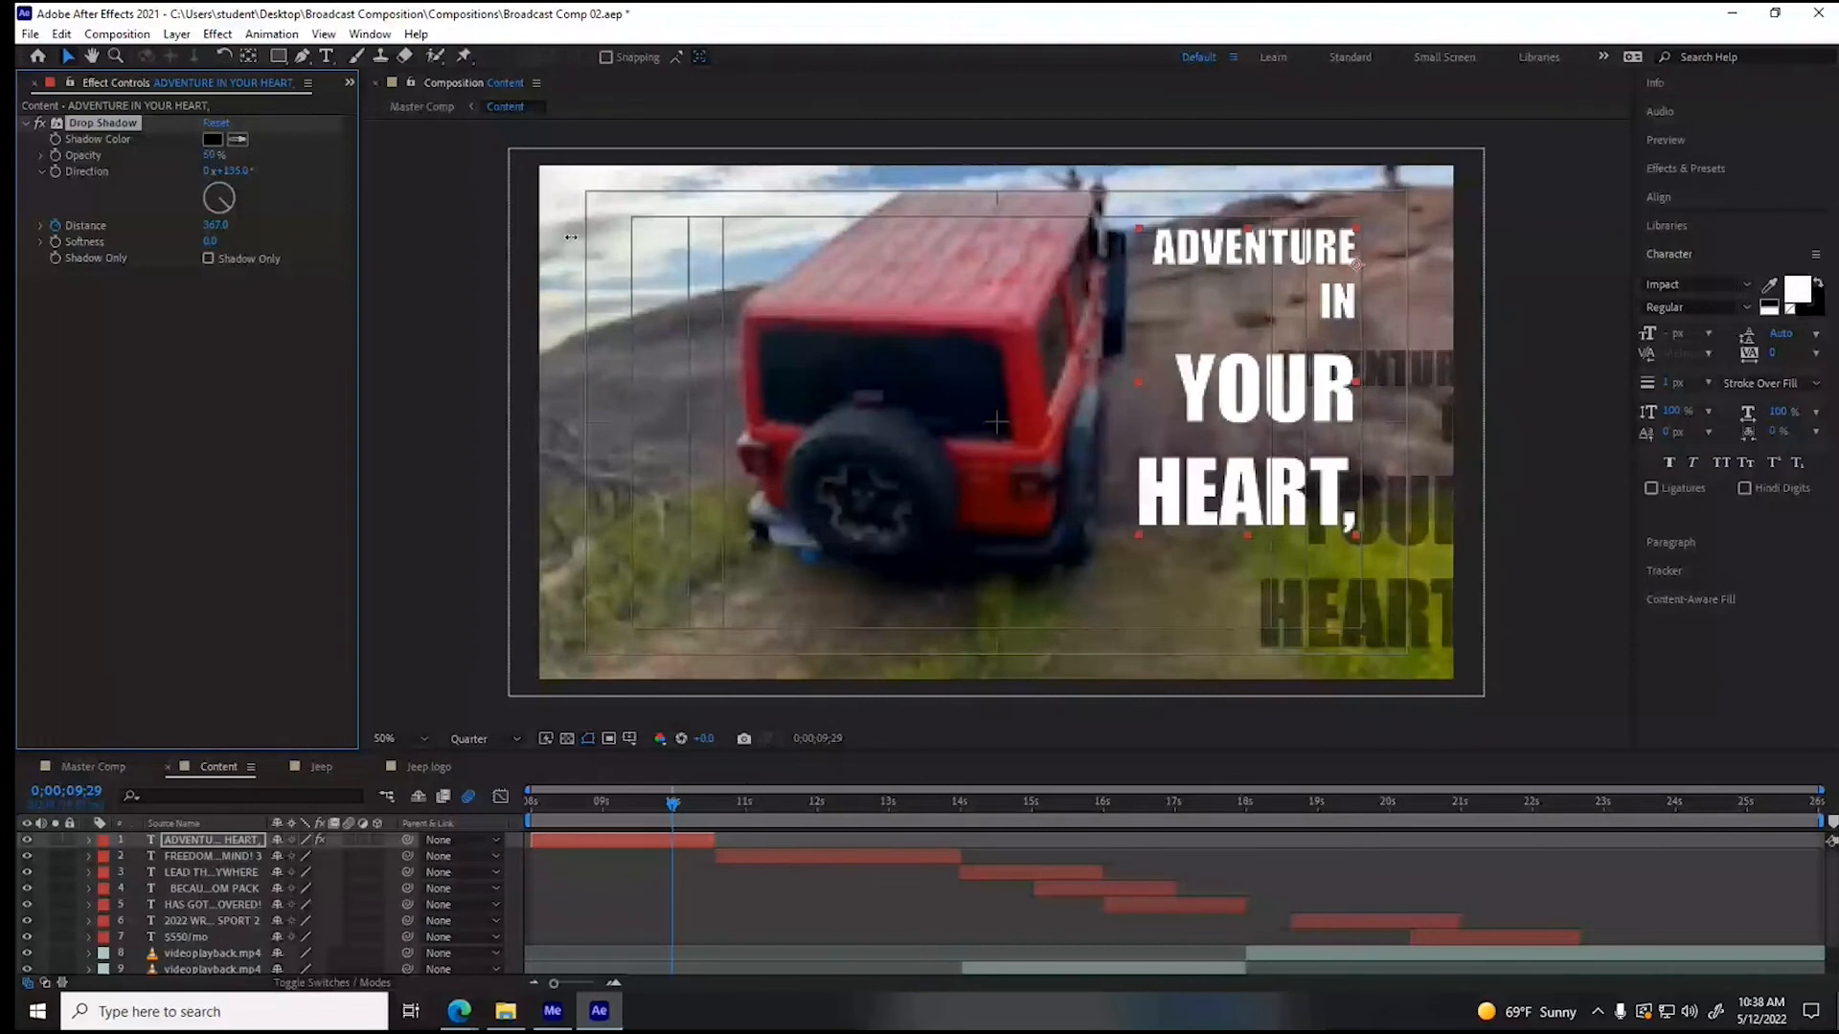
drag(570, 236, 580, 237)
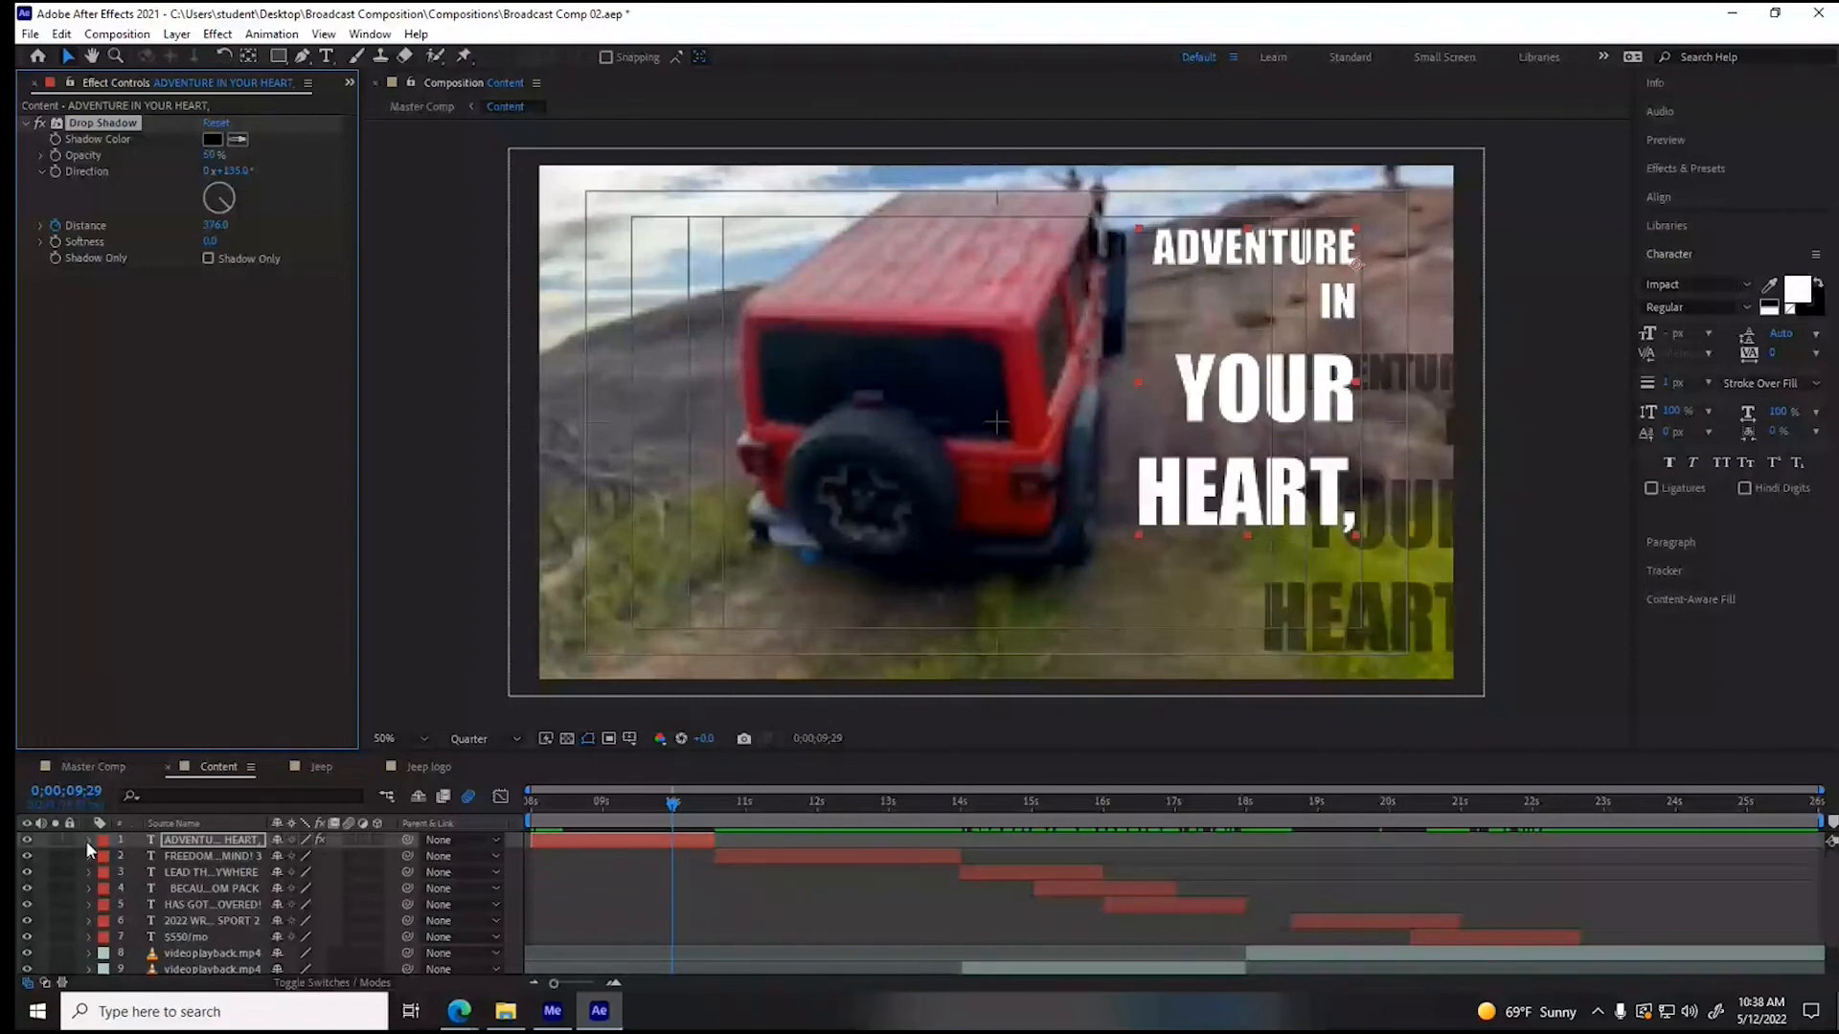
- Keyframe the Drop Shadow's Softness from 0 at 0;00;09;00 to 42 at 0;00;09;28, and collapse the effect and layer properties
click(86, 840)
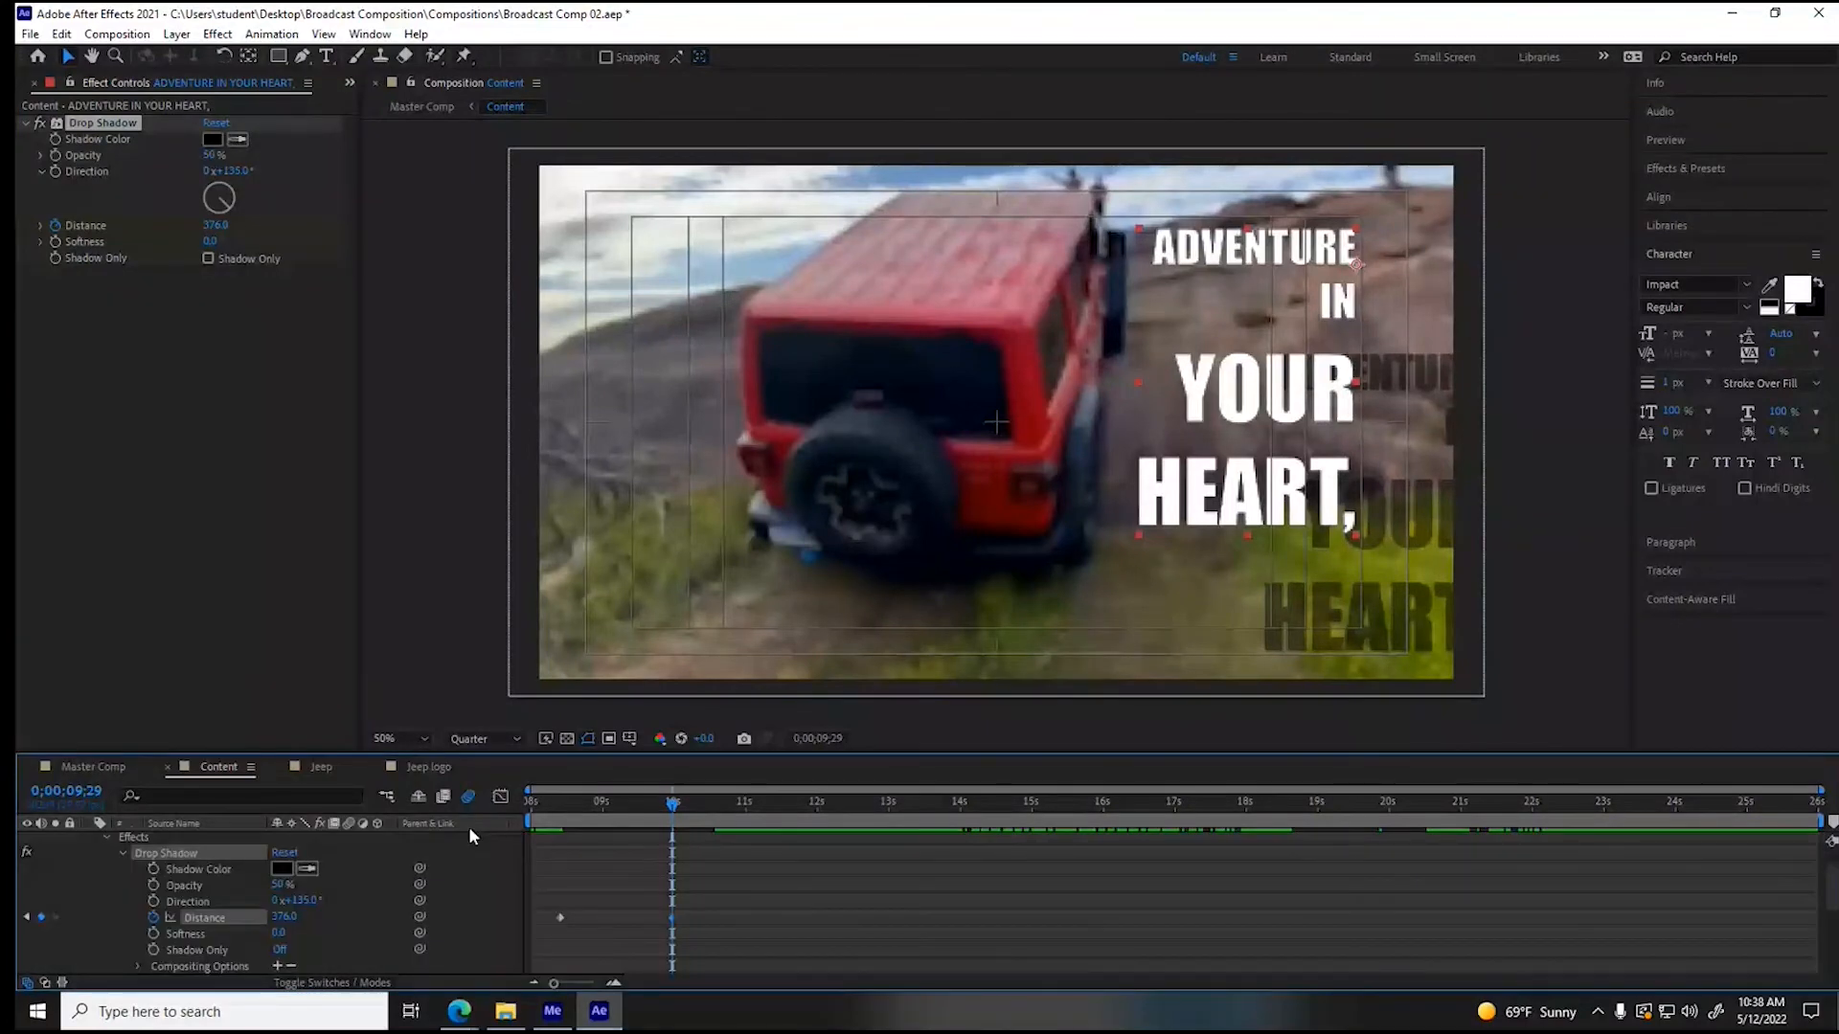
click(56, 242)
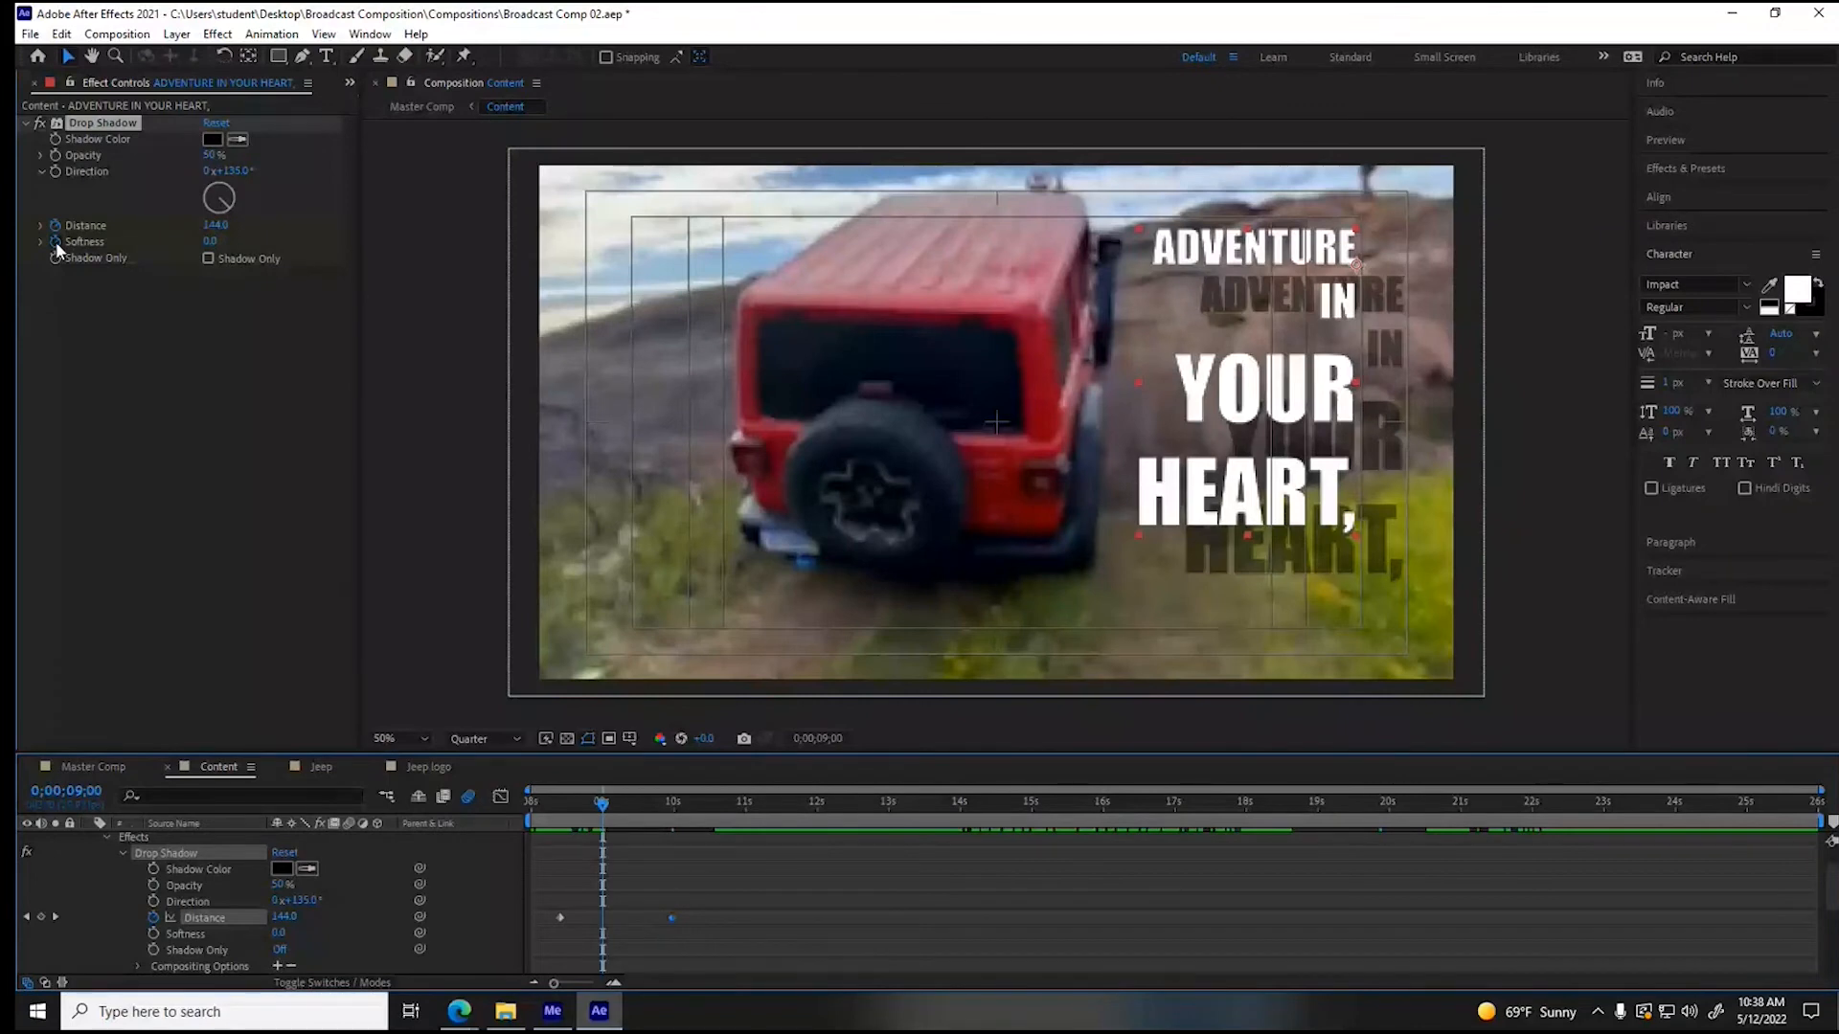
click(55, 241)
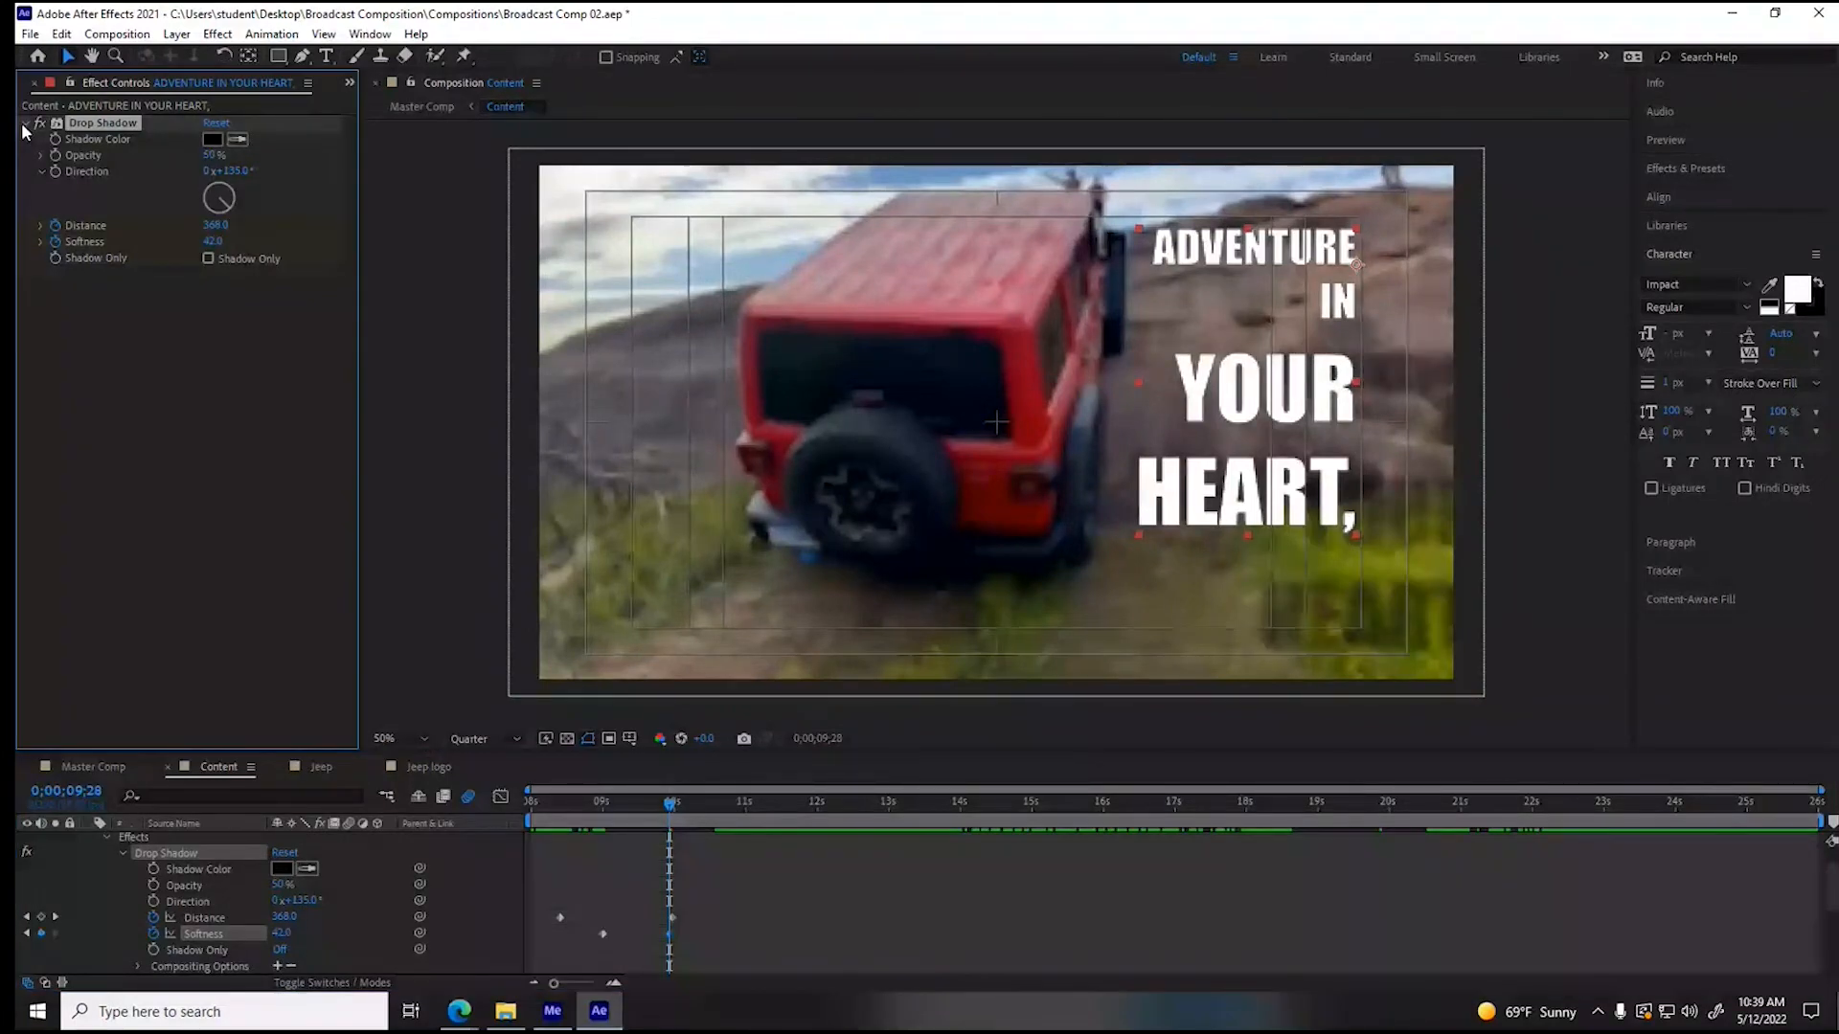
click(24, 125)
scroll(91, 845, up, 2)
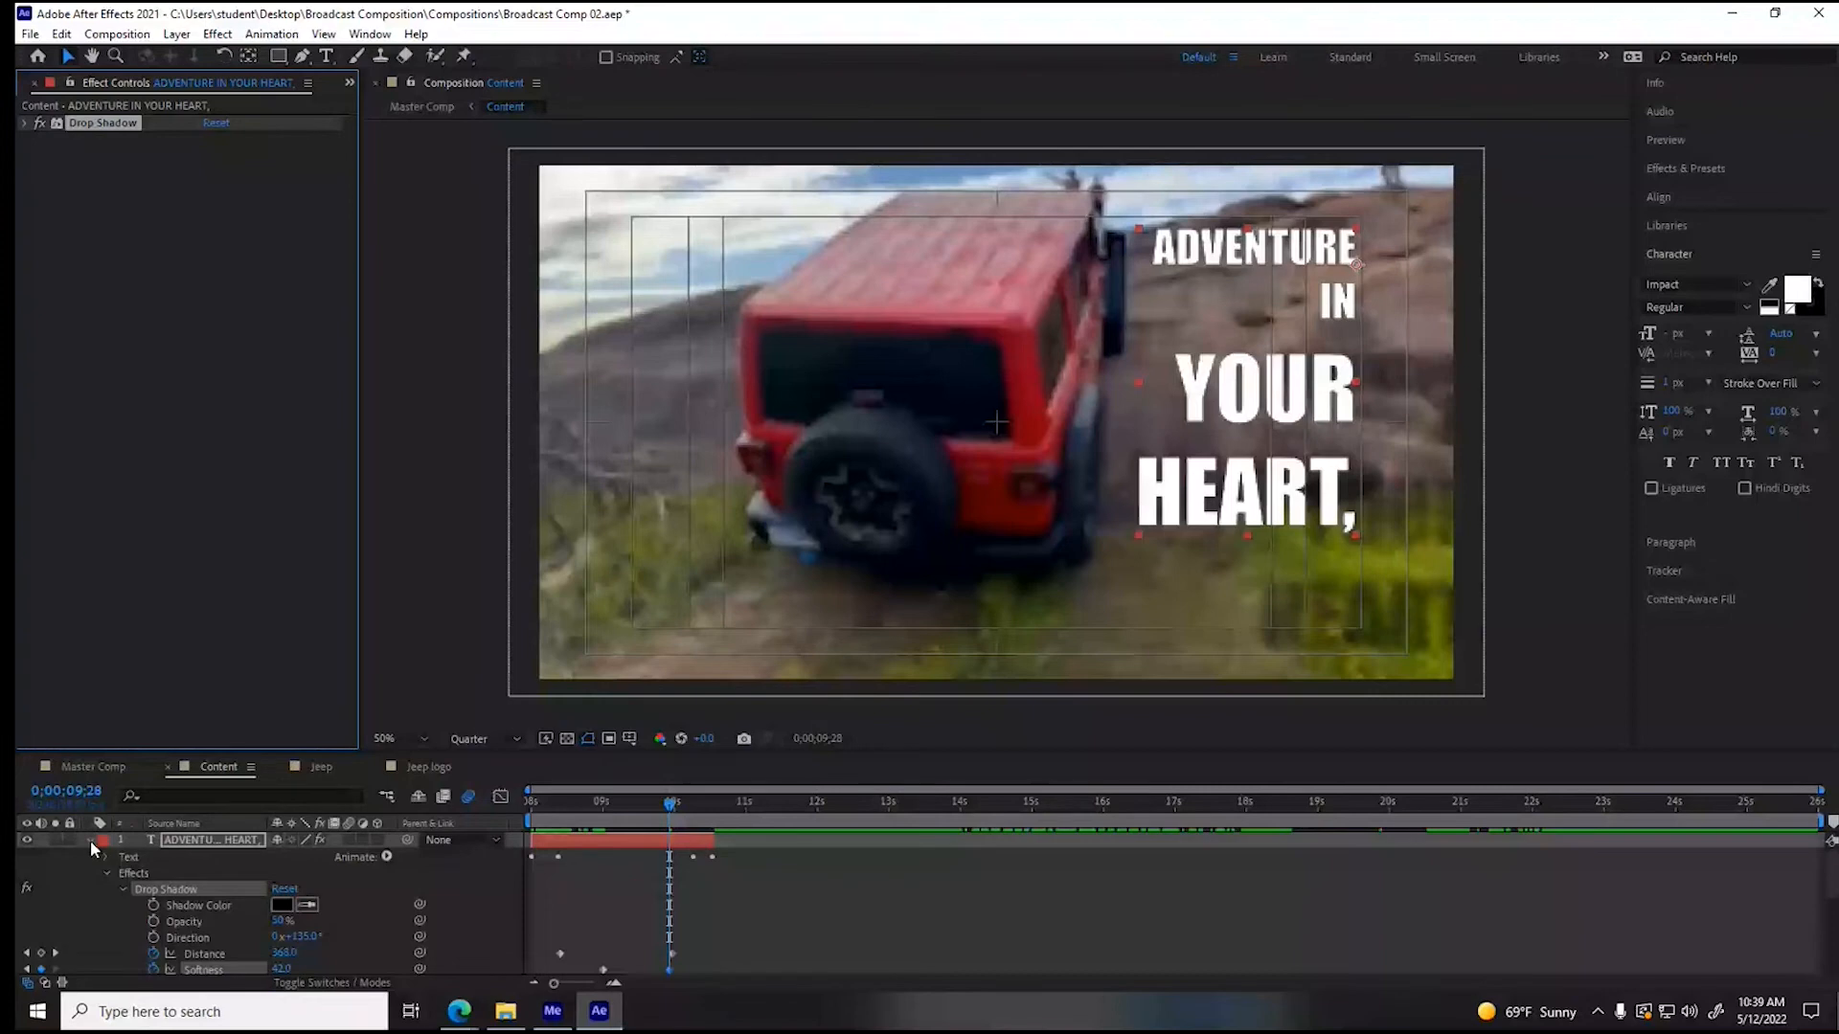
click(90, 841)
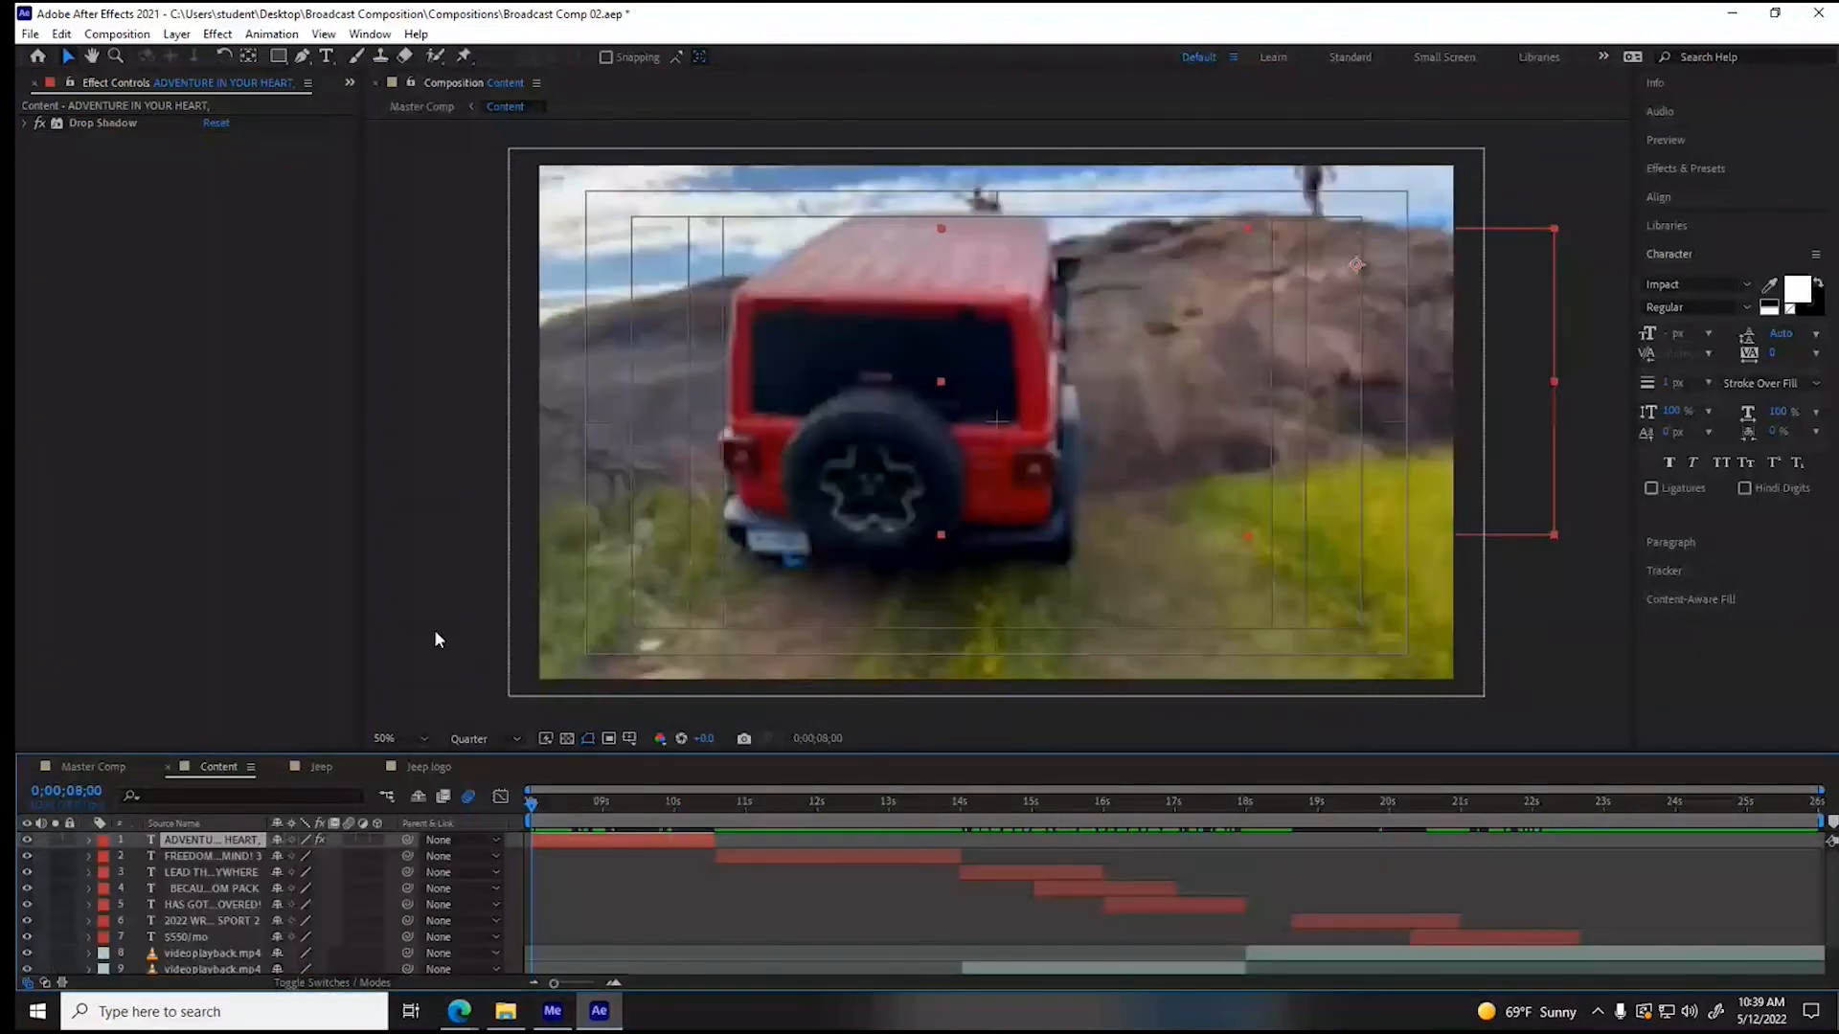
- Copy the keyframed Drop Shadow to the "FREEDOM ON YOUR MIND!" layer at its start, 0;00;10;17, and expand that layer's properties
click(125, 123)
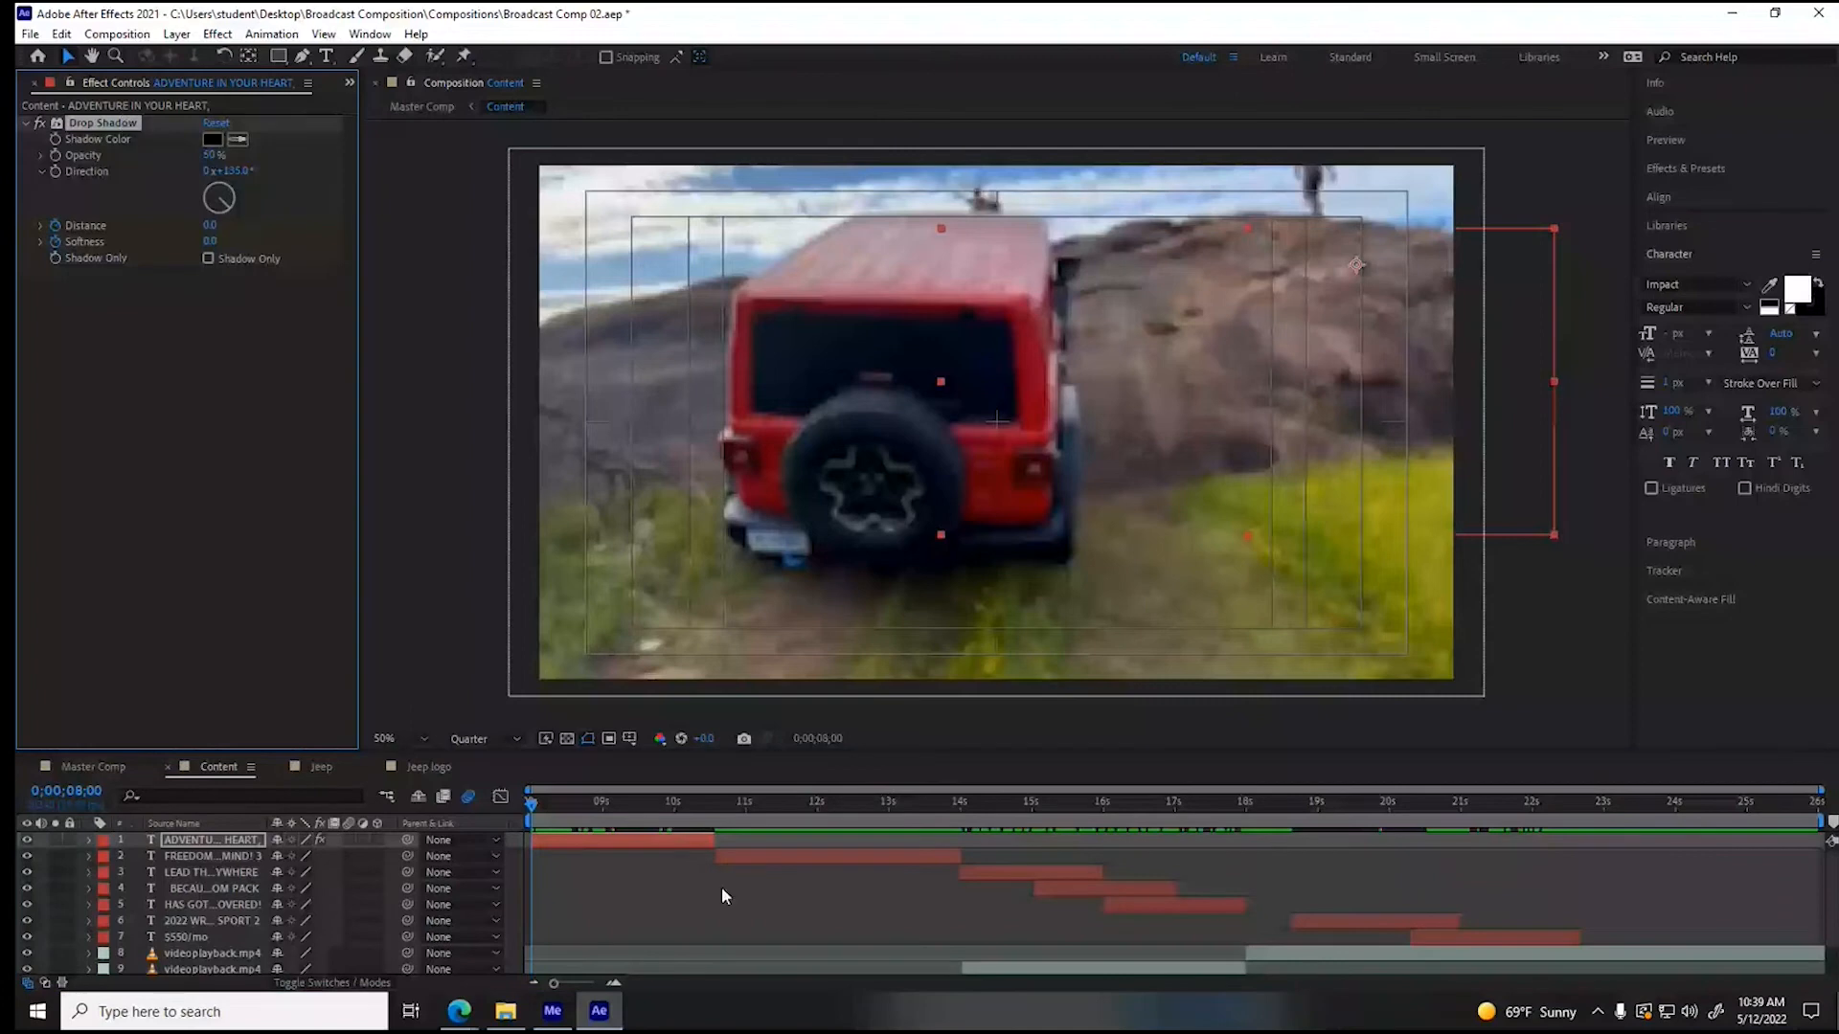
key(ctrl+Down)
key(i)
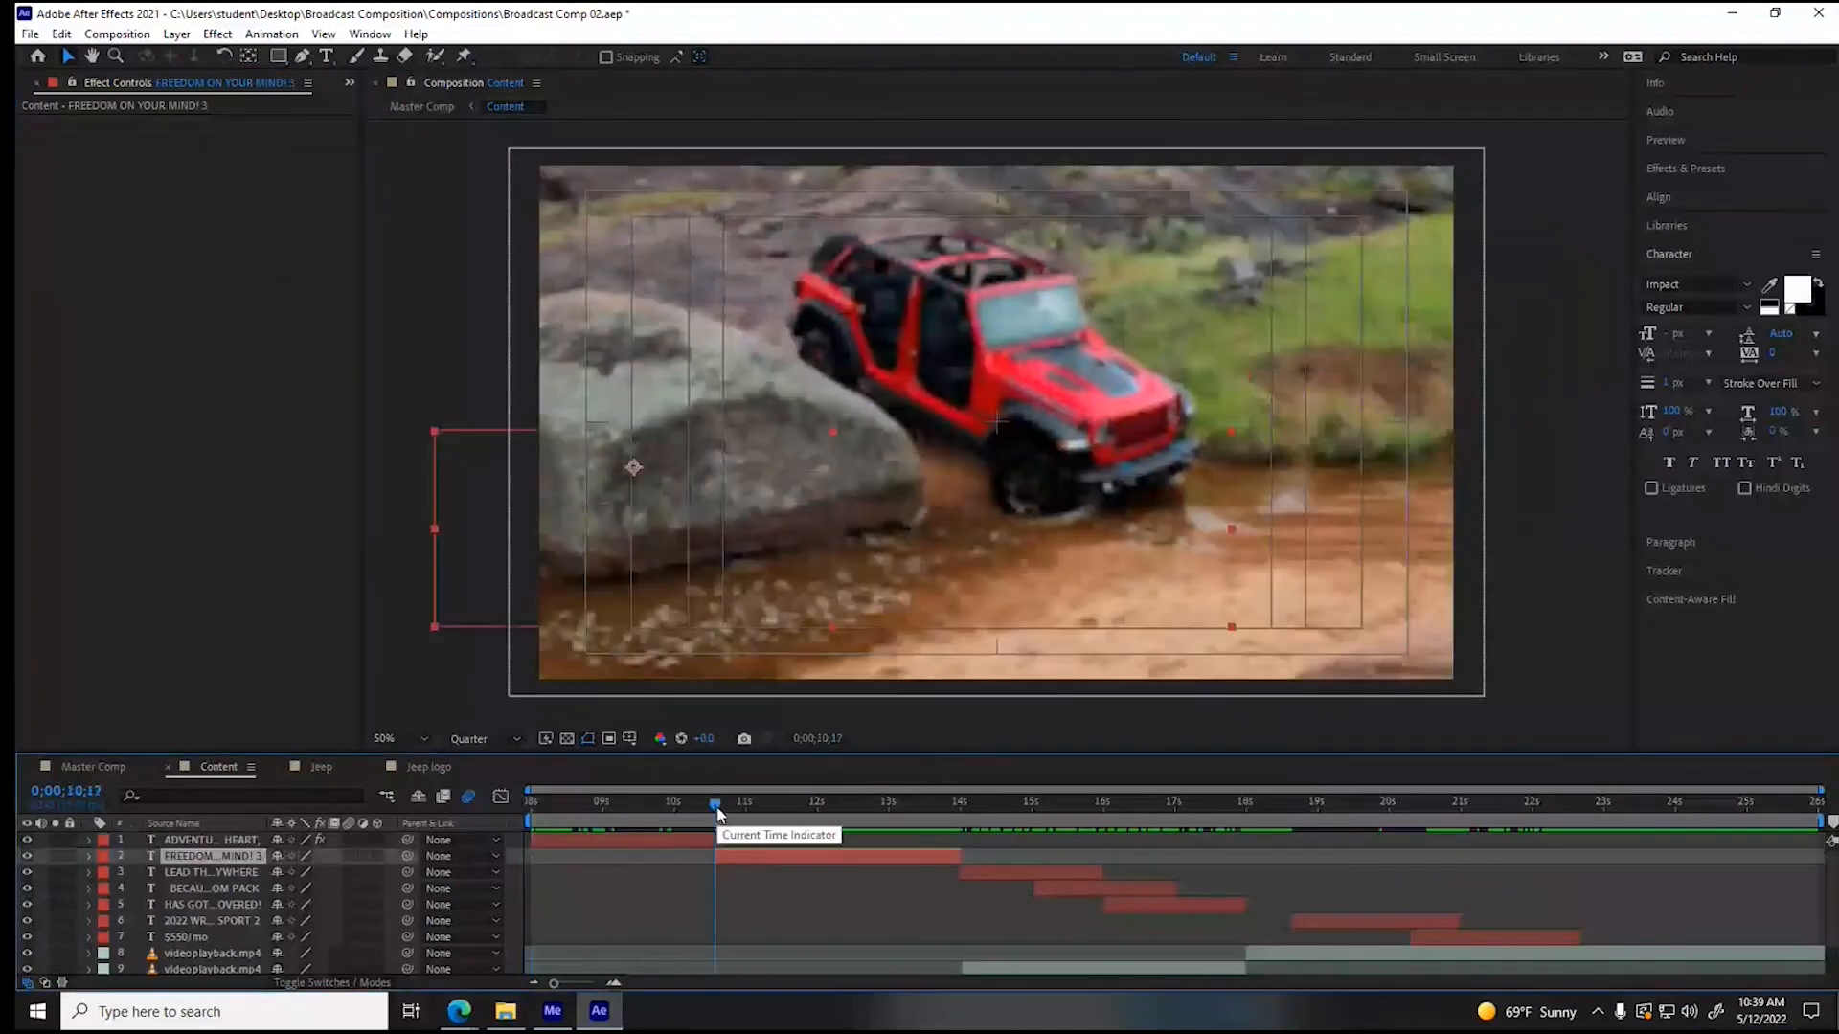
key(ctrl+v)
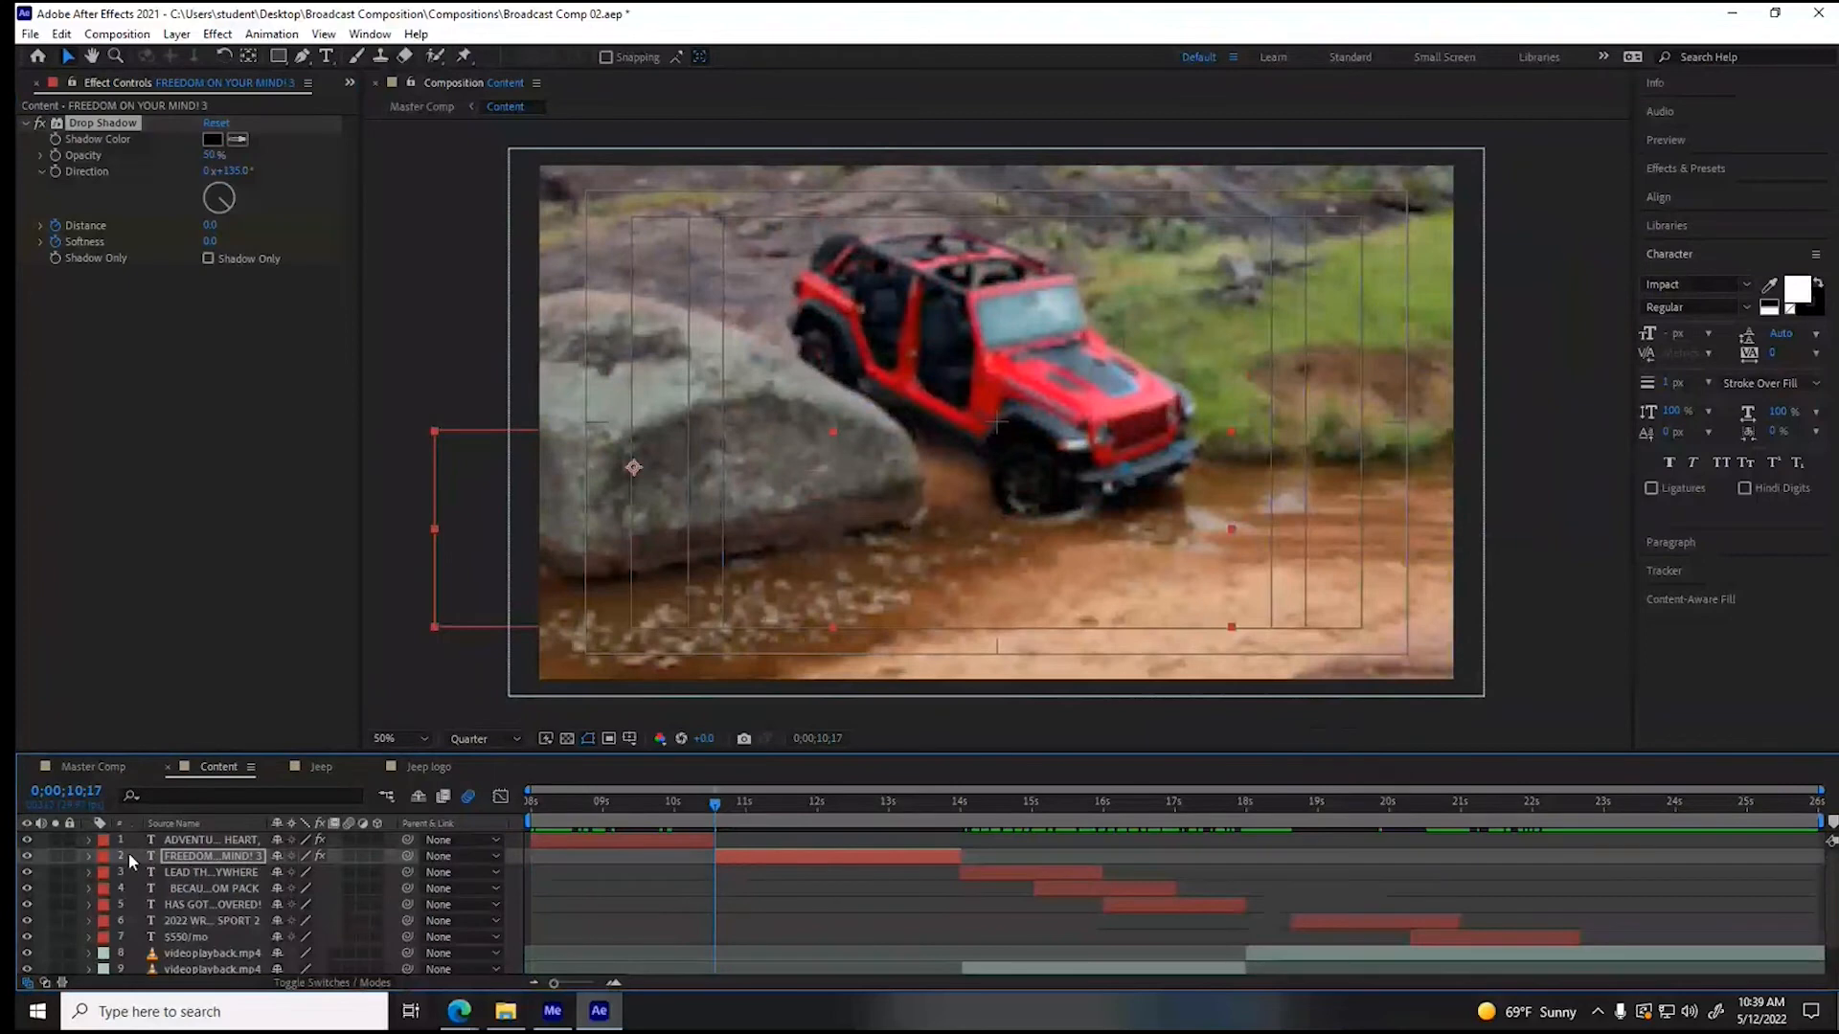
click(91, 858)
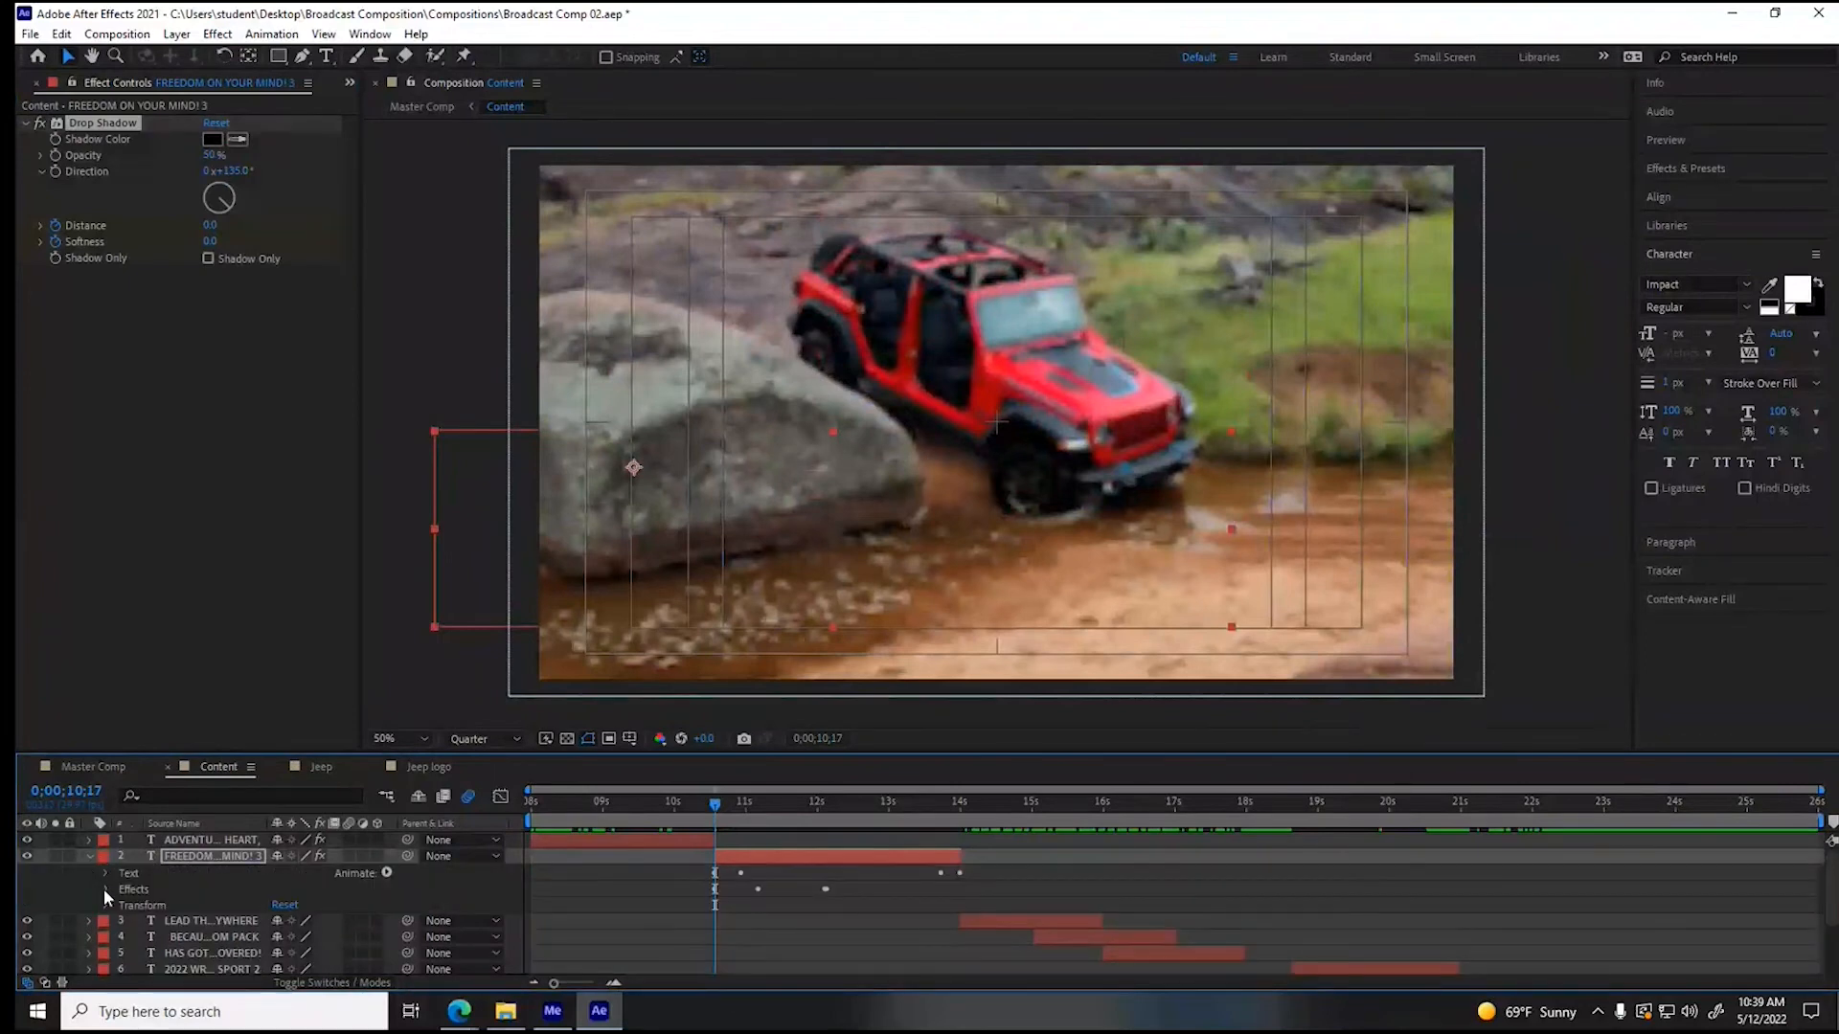
- Move the closing Drop Shadow Distance and Softness keyframes of "FREEDOM ON YOUR MIND!" to about 0;00;13;22
click(106, 890)
click(122, 905)
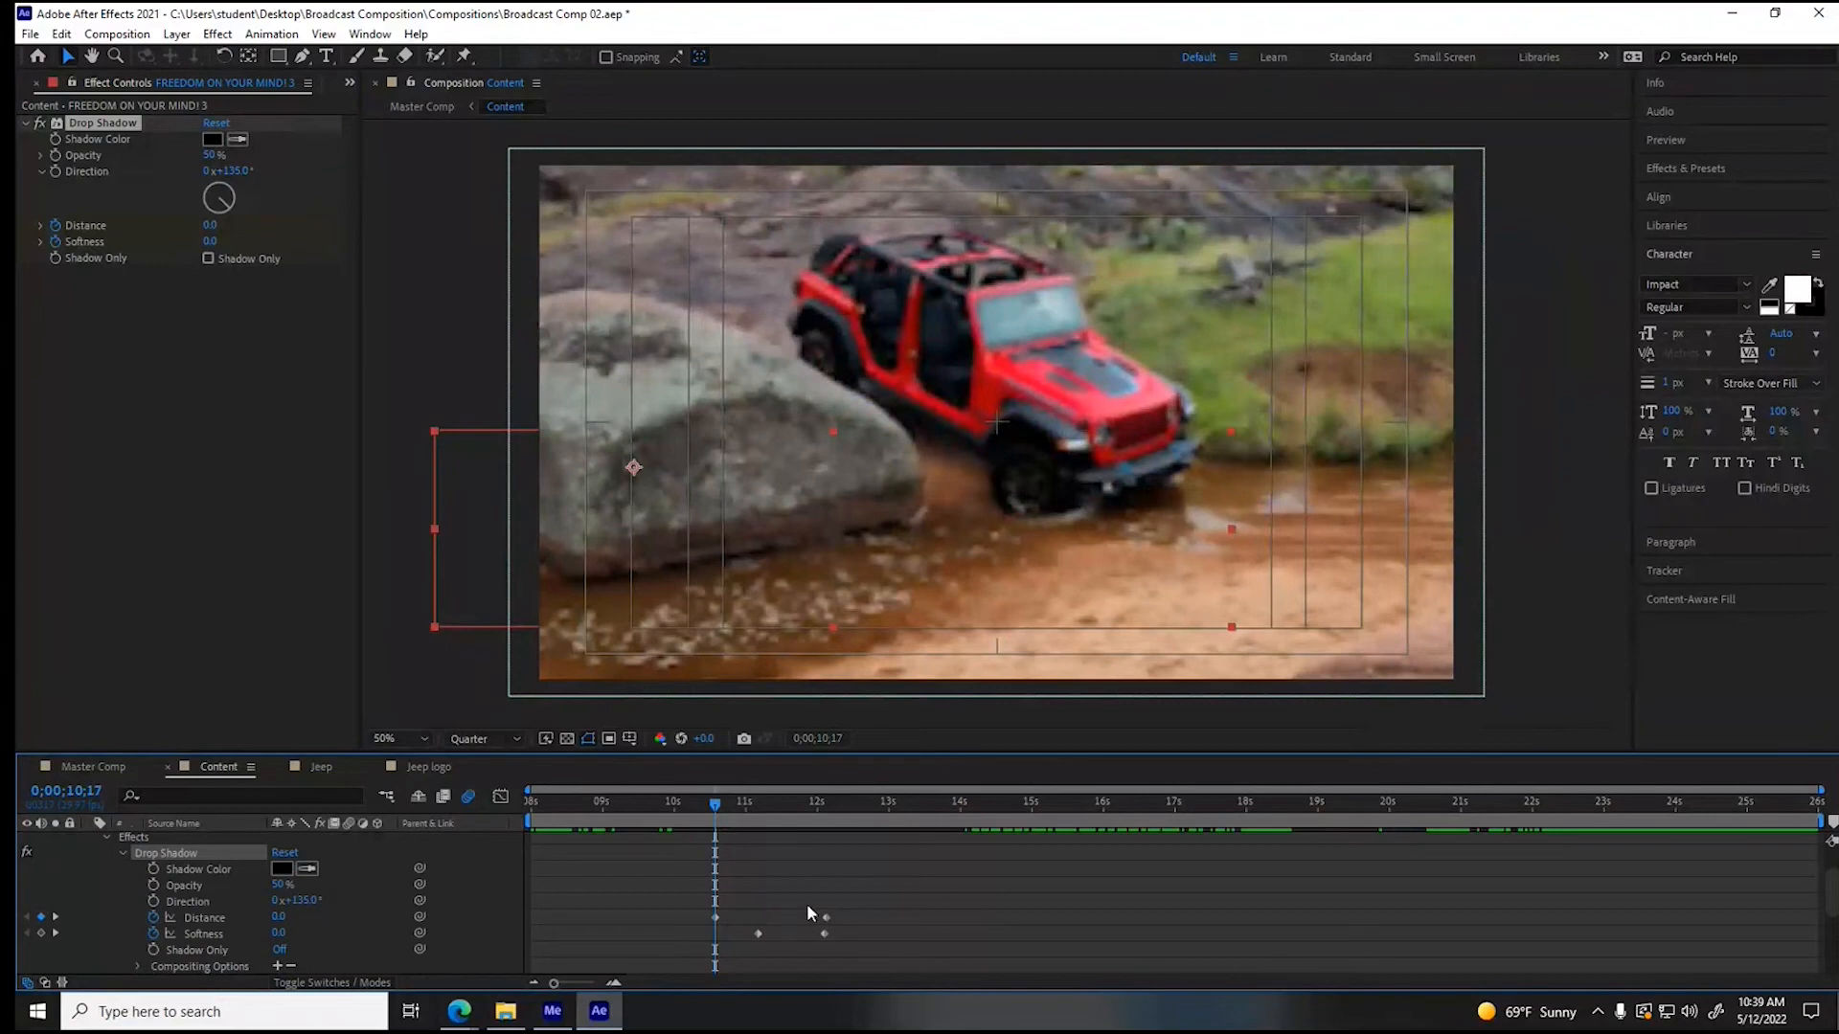
scroll(827, 874, up, 2)
click(939, 802)
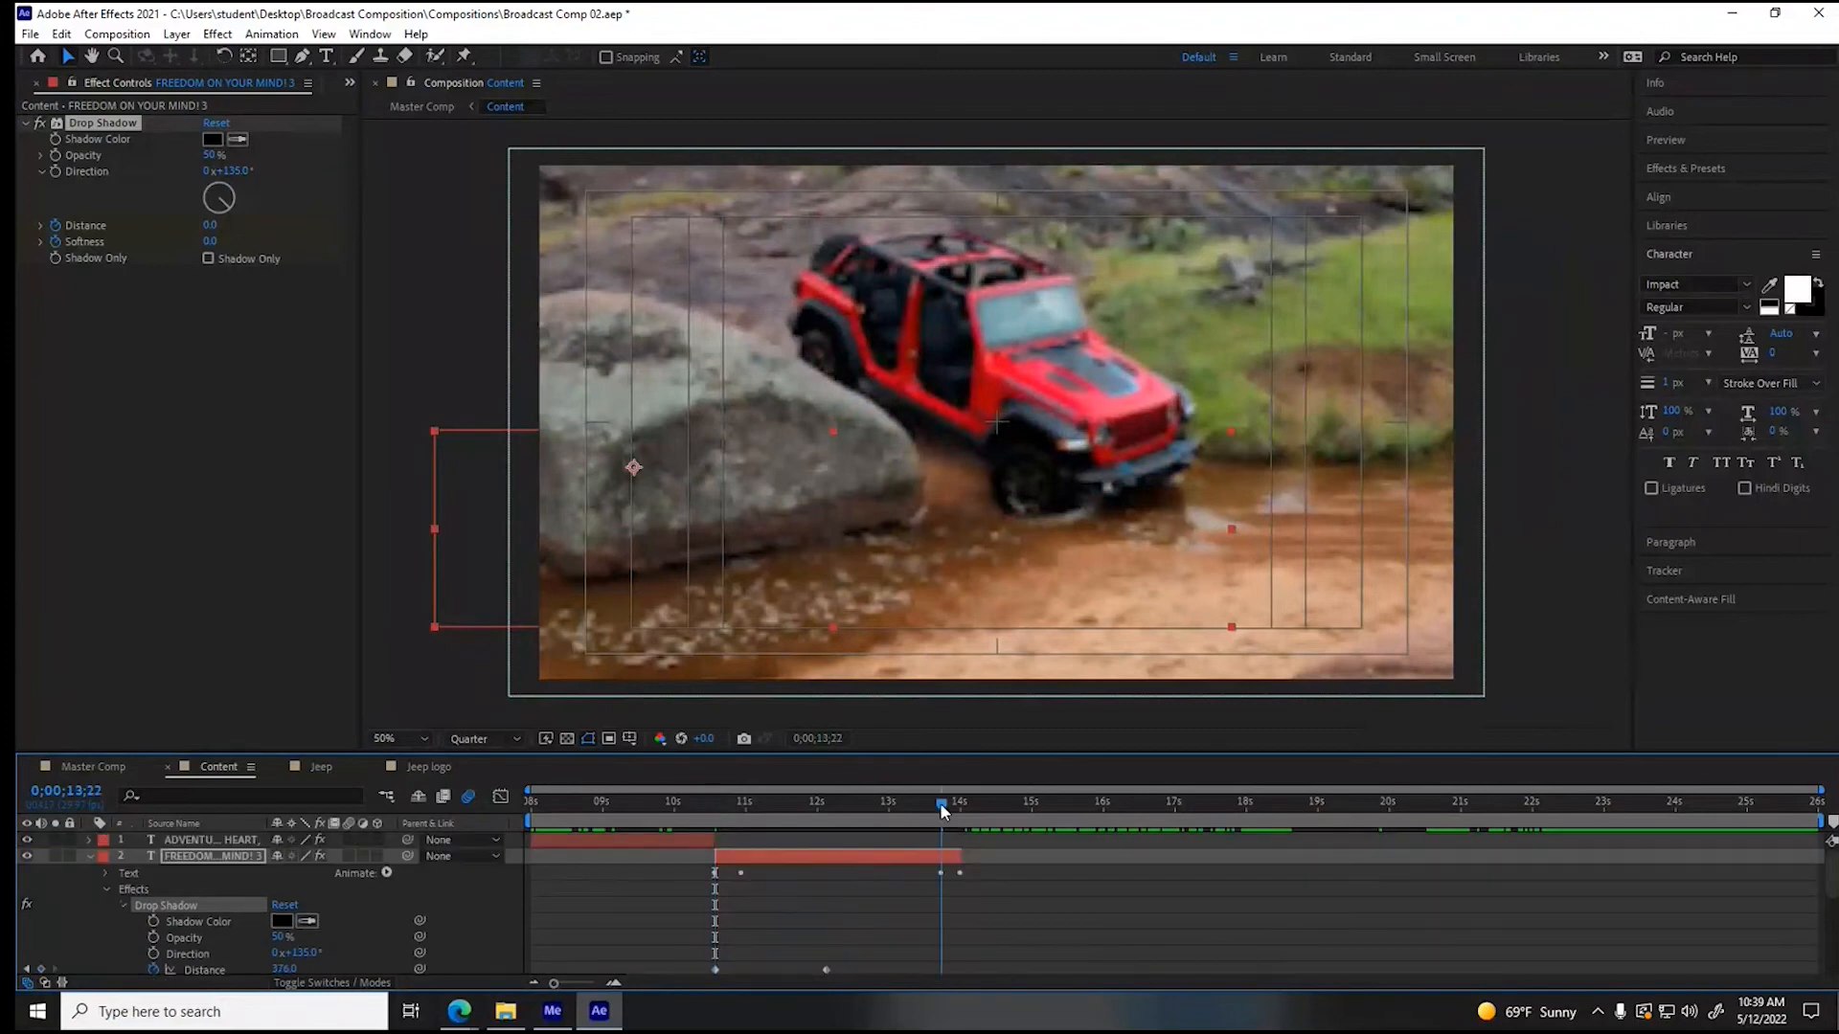
scroll(797, 901, down, 1)
drag(807, 900, 938, 925)
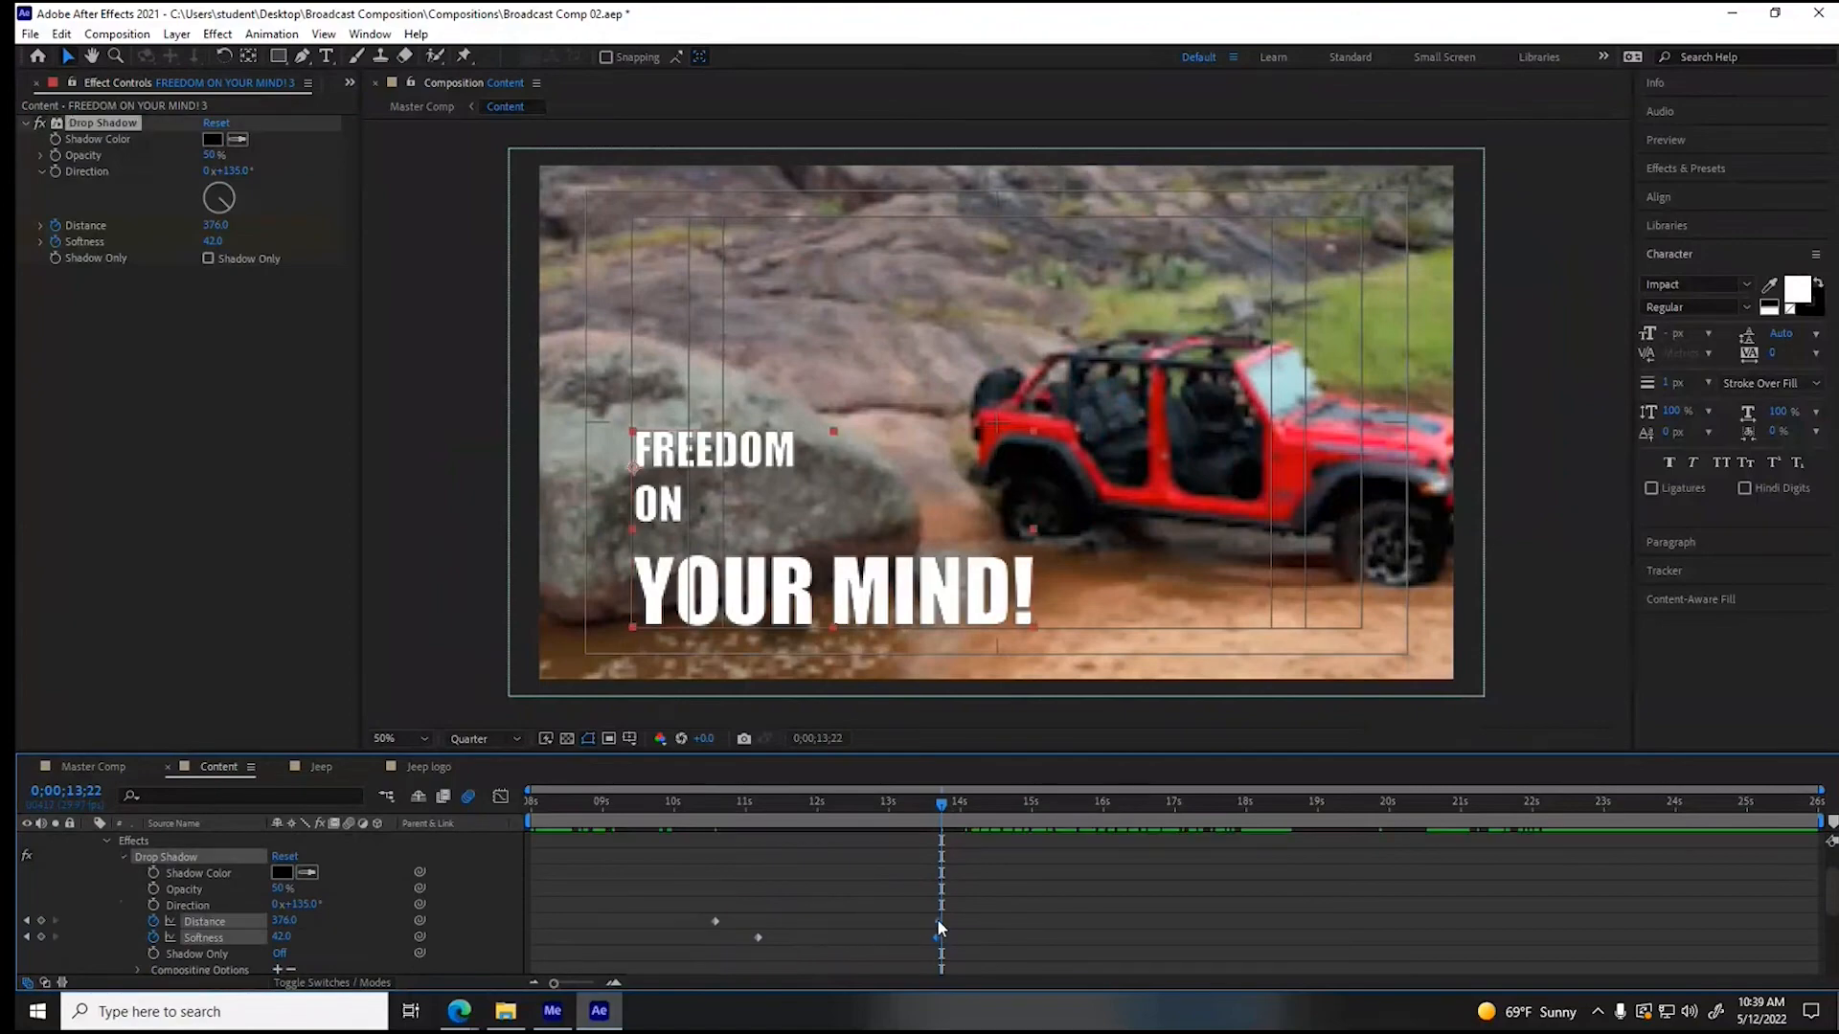
- Preview the "FREEDOM ON YOUR MIND!" shadow, set its Direction to 49°, and collapse the layer's properties
drag(940, 811, 687, 812)
key(space)
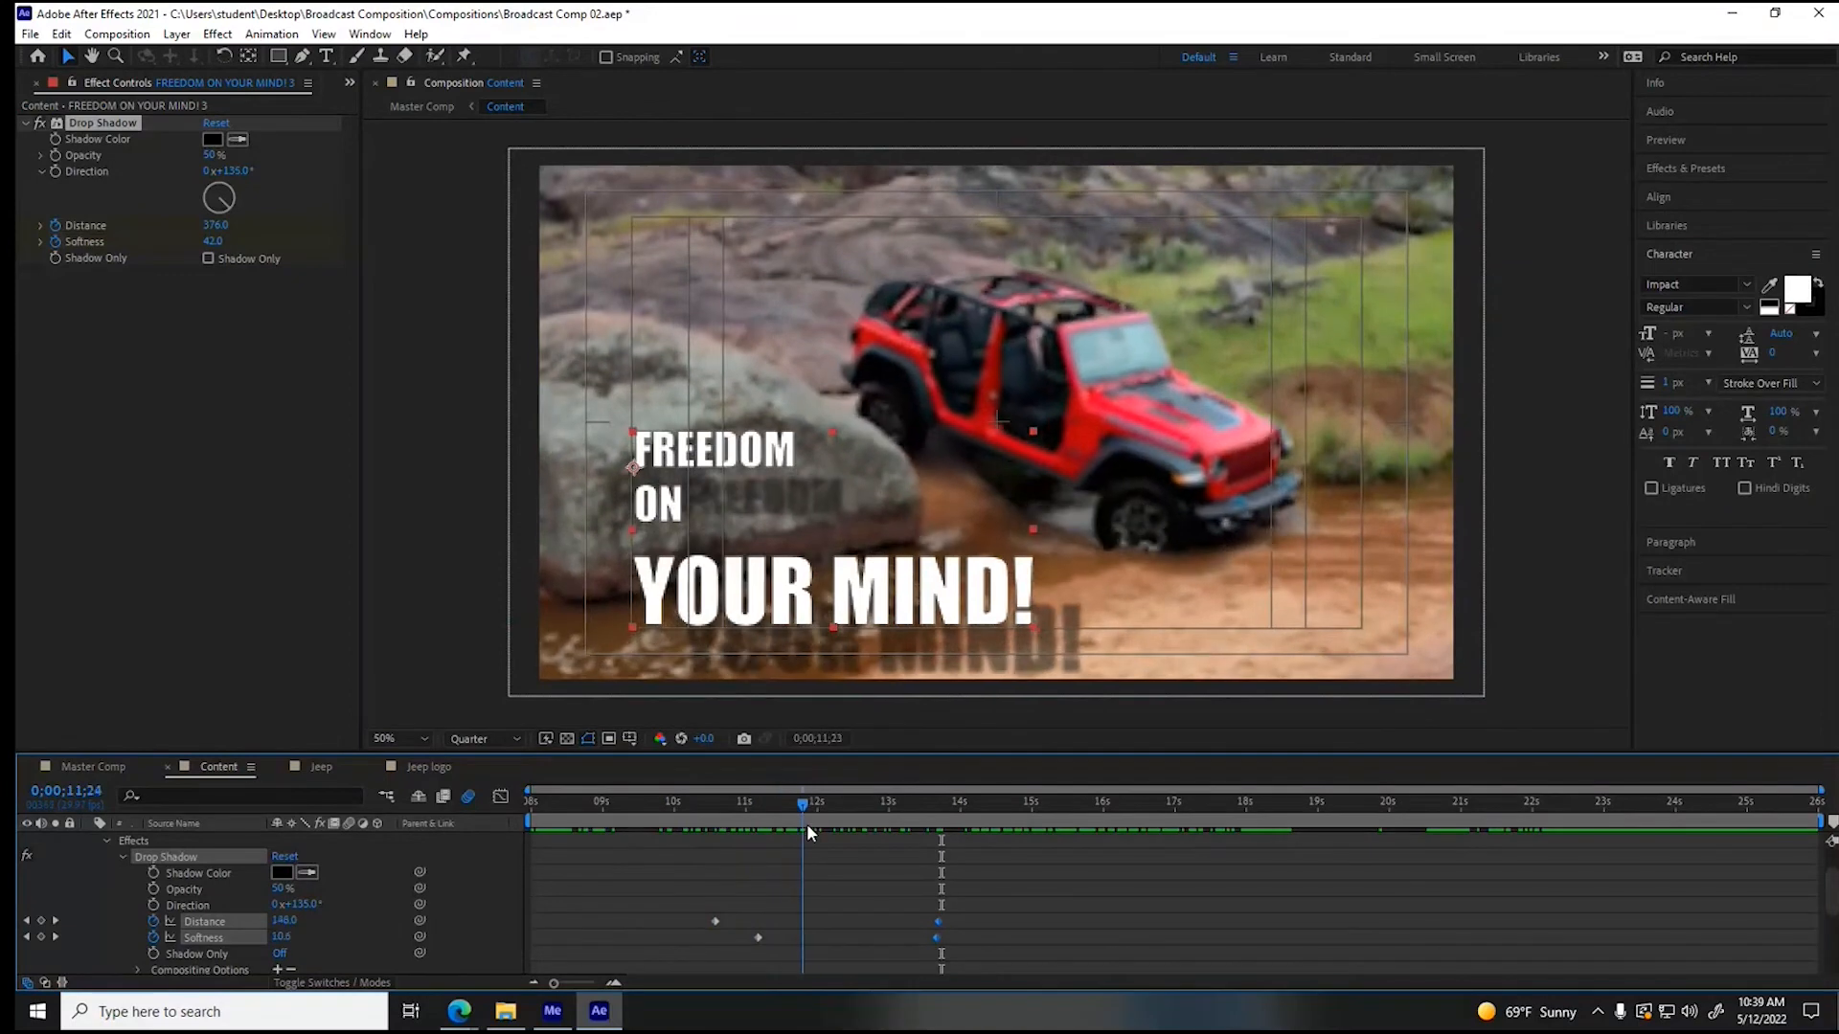
drag(879, 828, 743, 825)
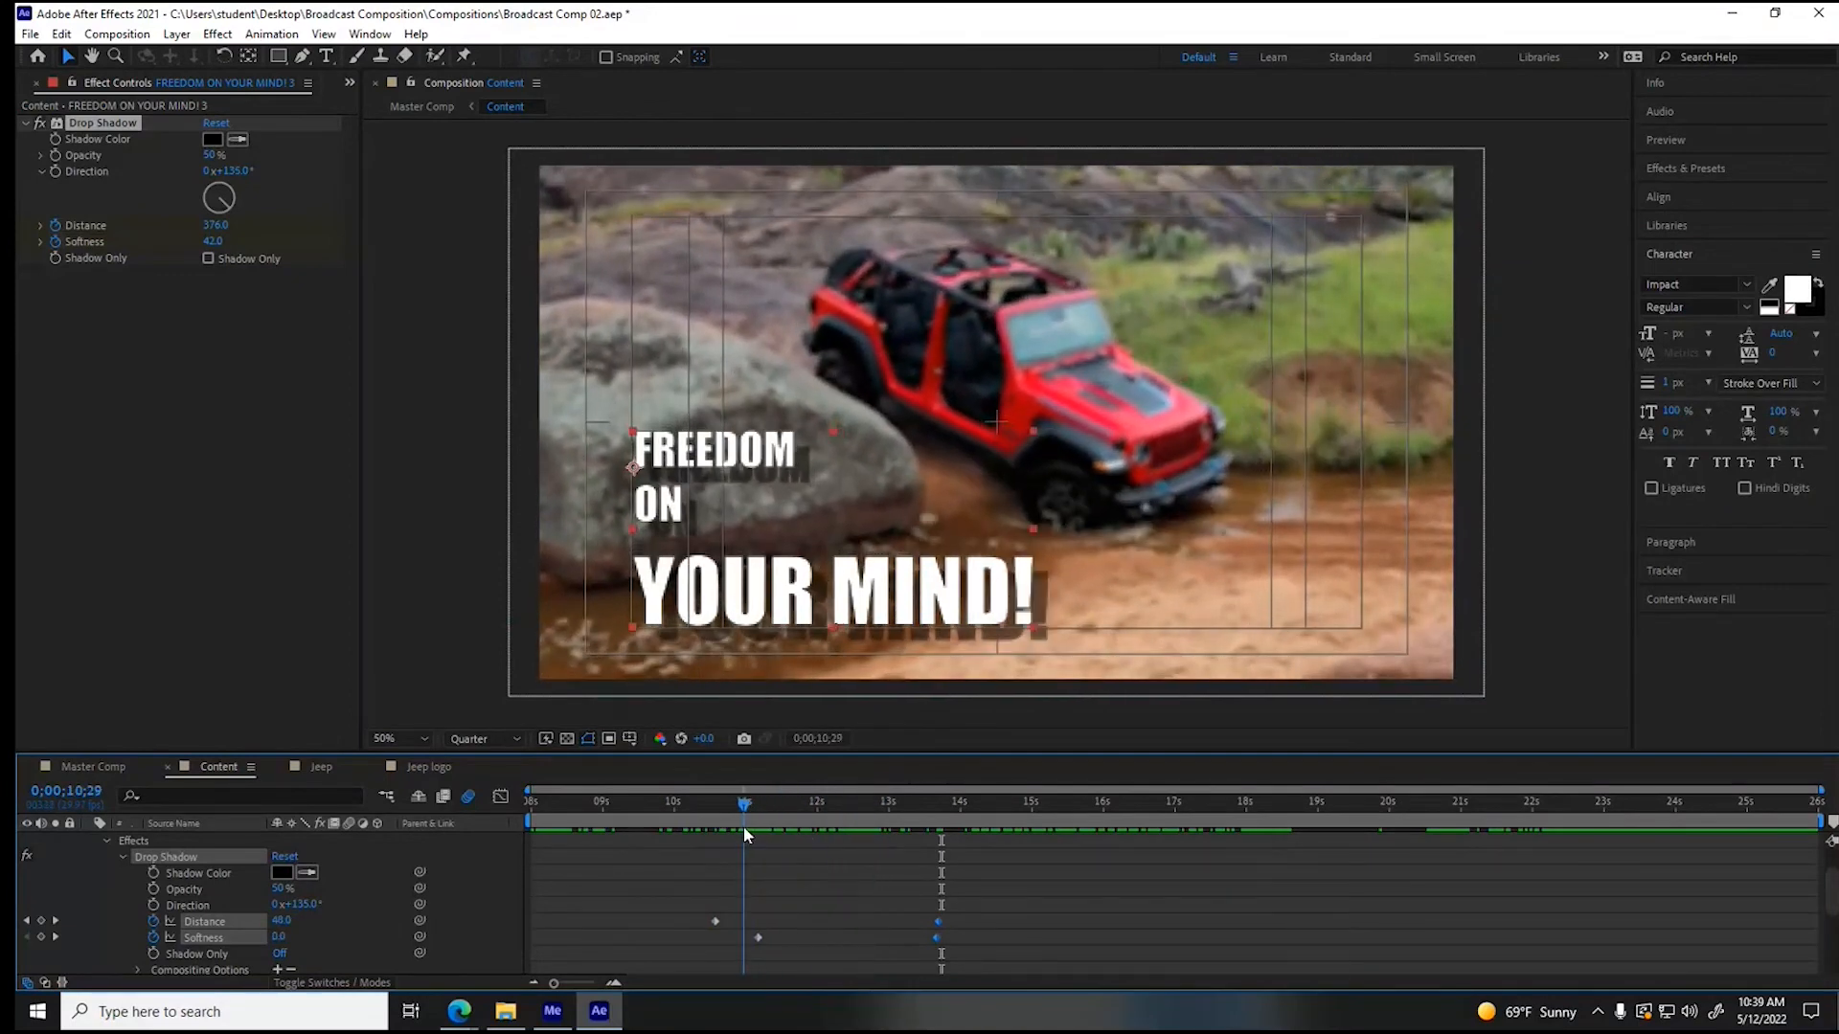
click(231, 191)
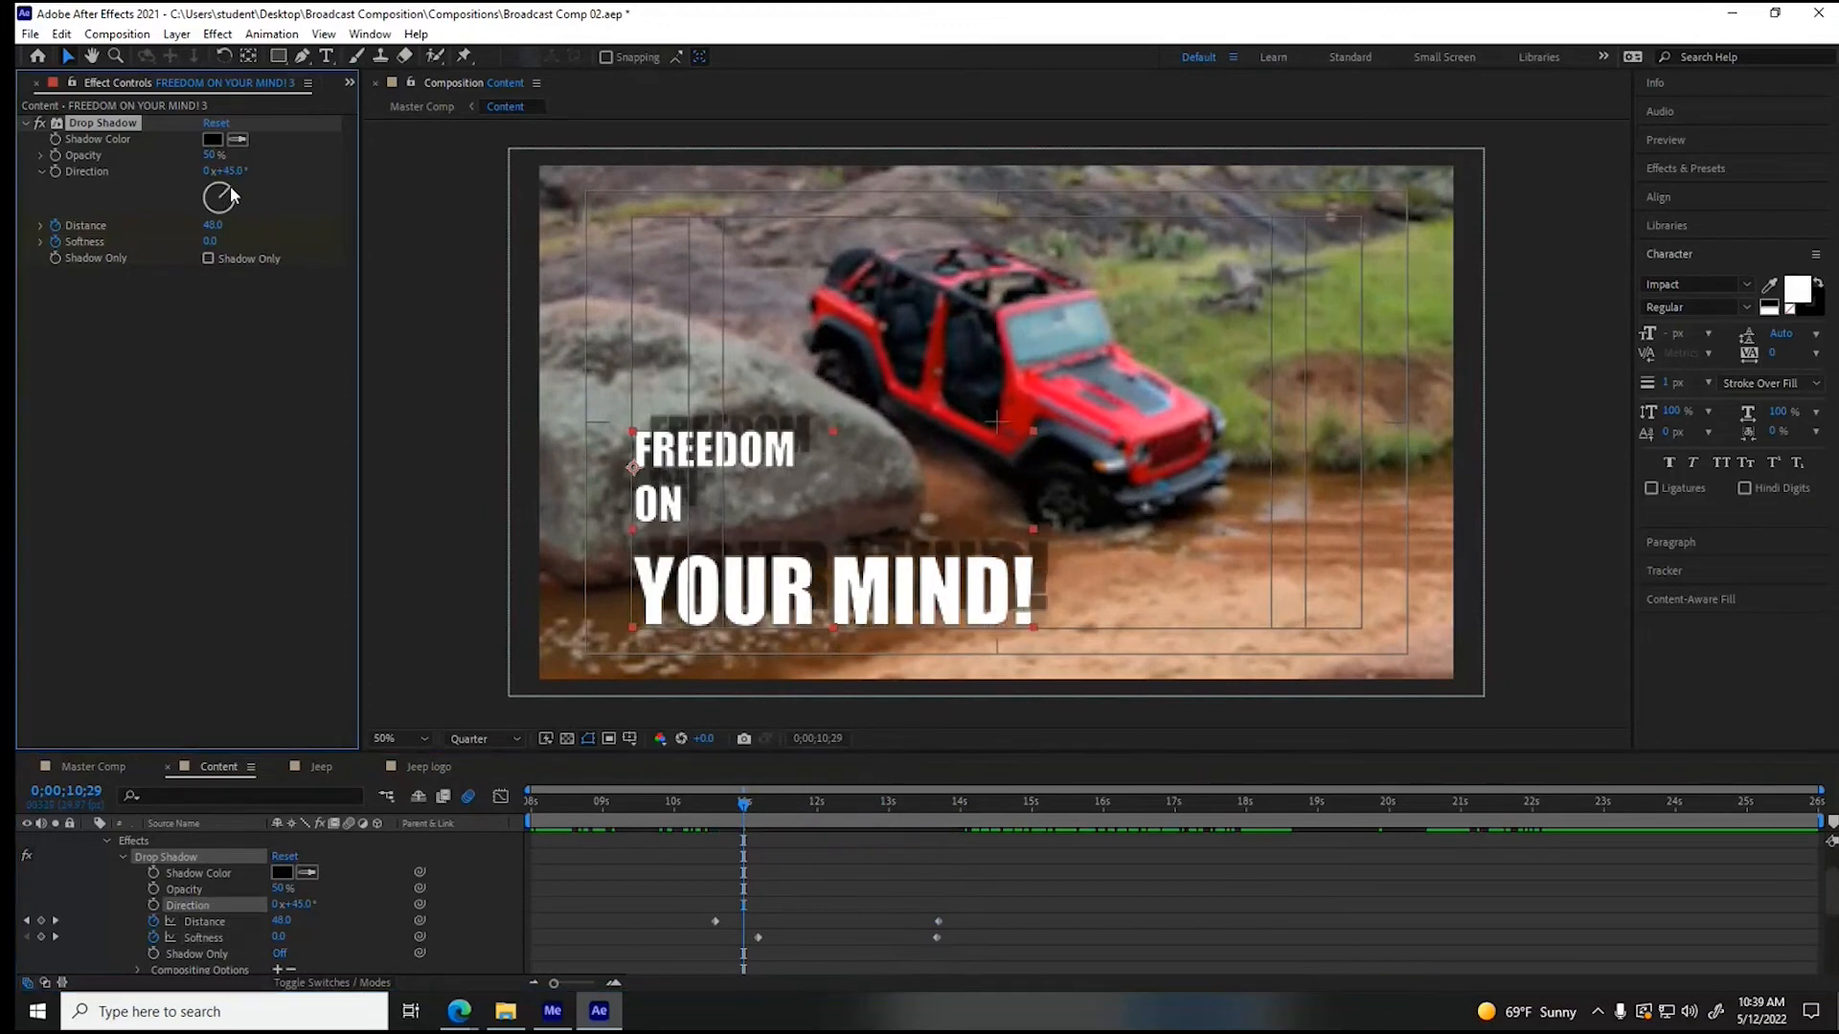
drag(231, 195, 234, 197)
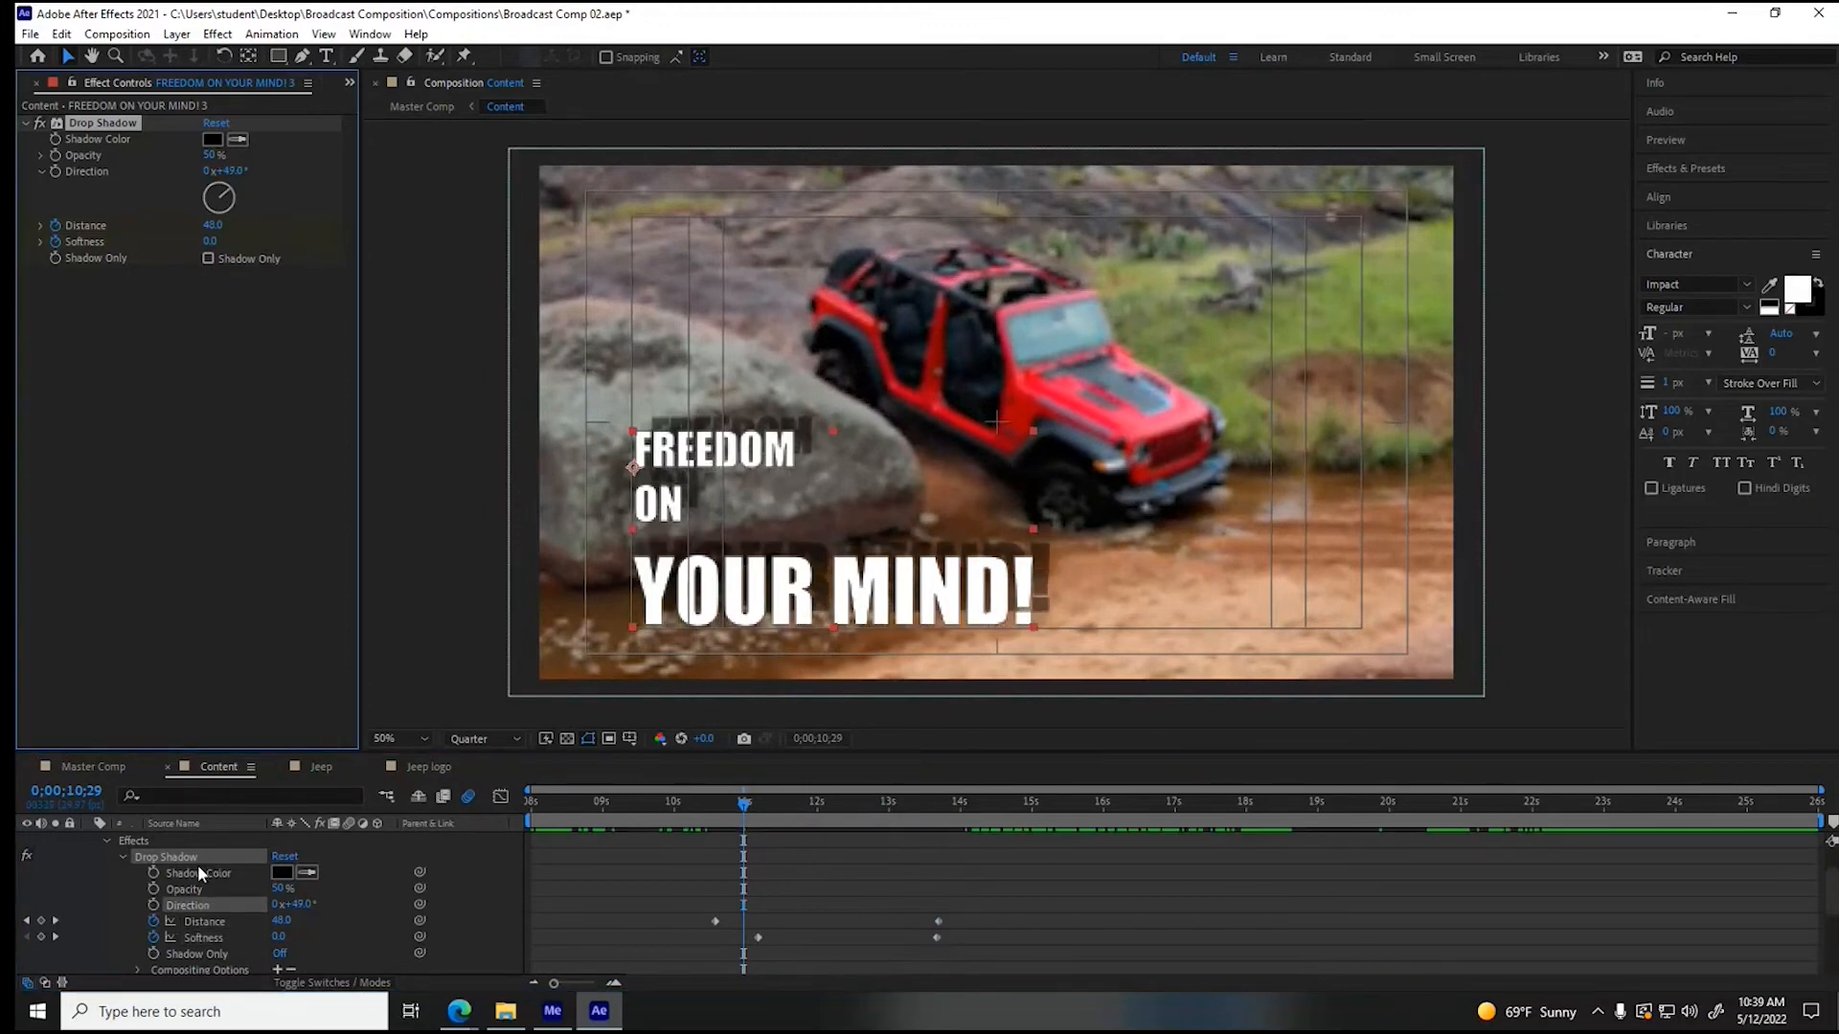
click(105, 840)
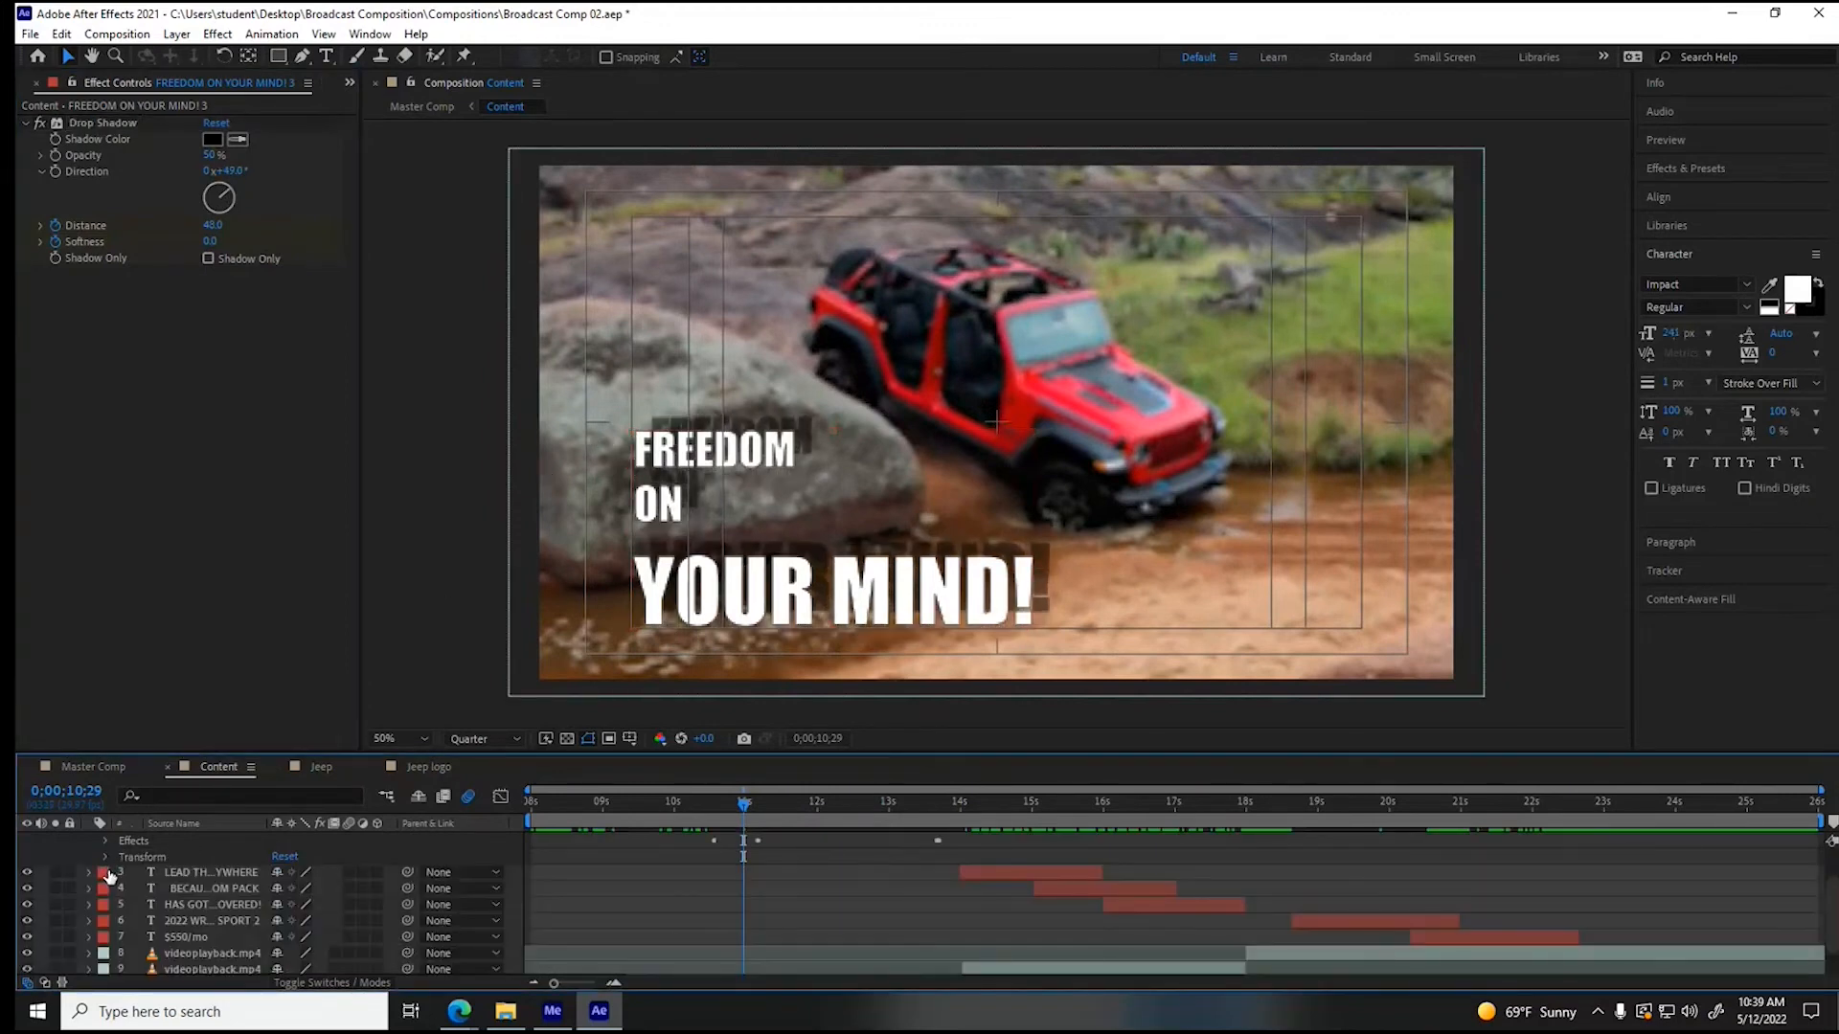
scroll(94, 876, up, 1)
click(90, 857)
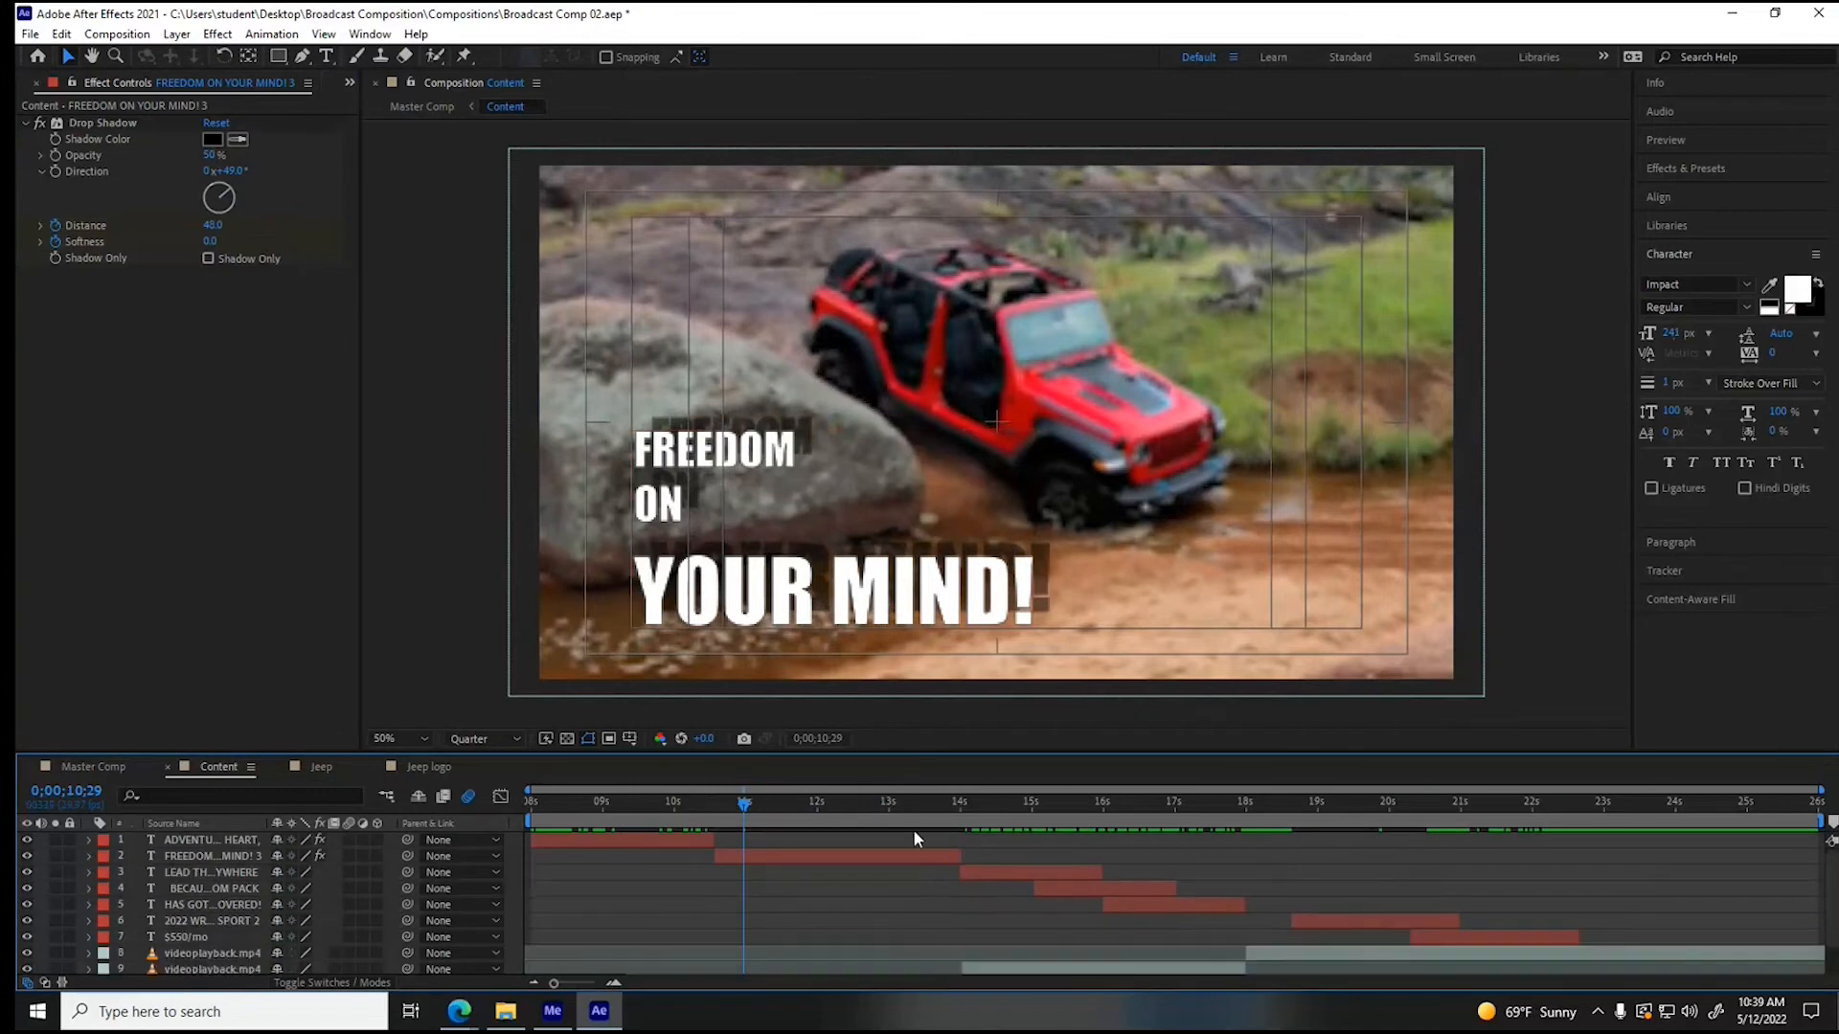
- Paste the keyframed Drop Shadow onto the "LEAD THE WAY EVERYWHERE" layer at 0;00;14;01 and preview its animation with the effect's properties expanded
click(989, 803)
click(986, 871)
drag(987, 808, 963, 809)
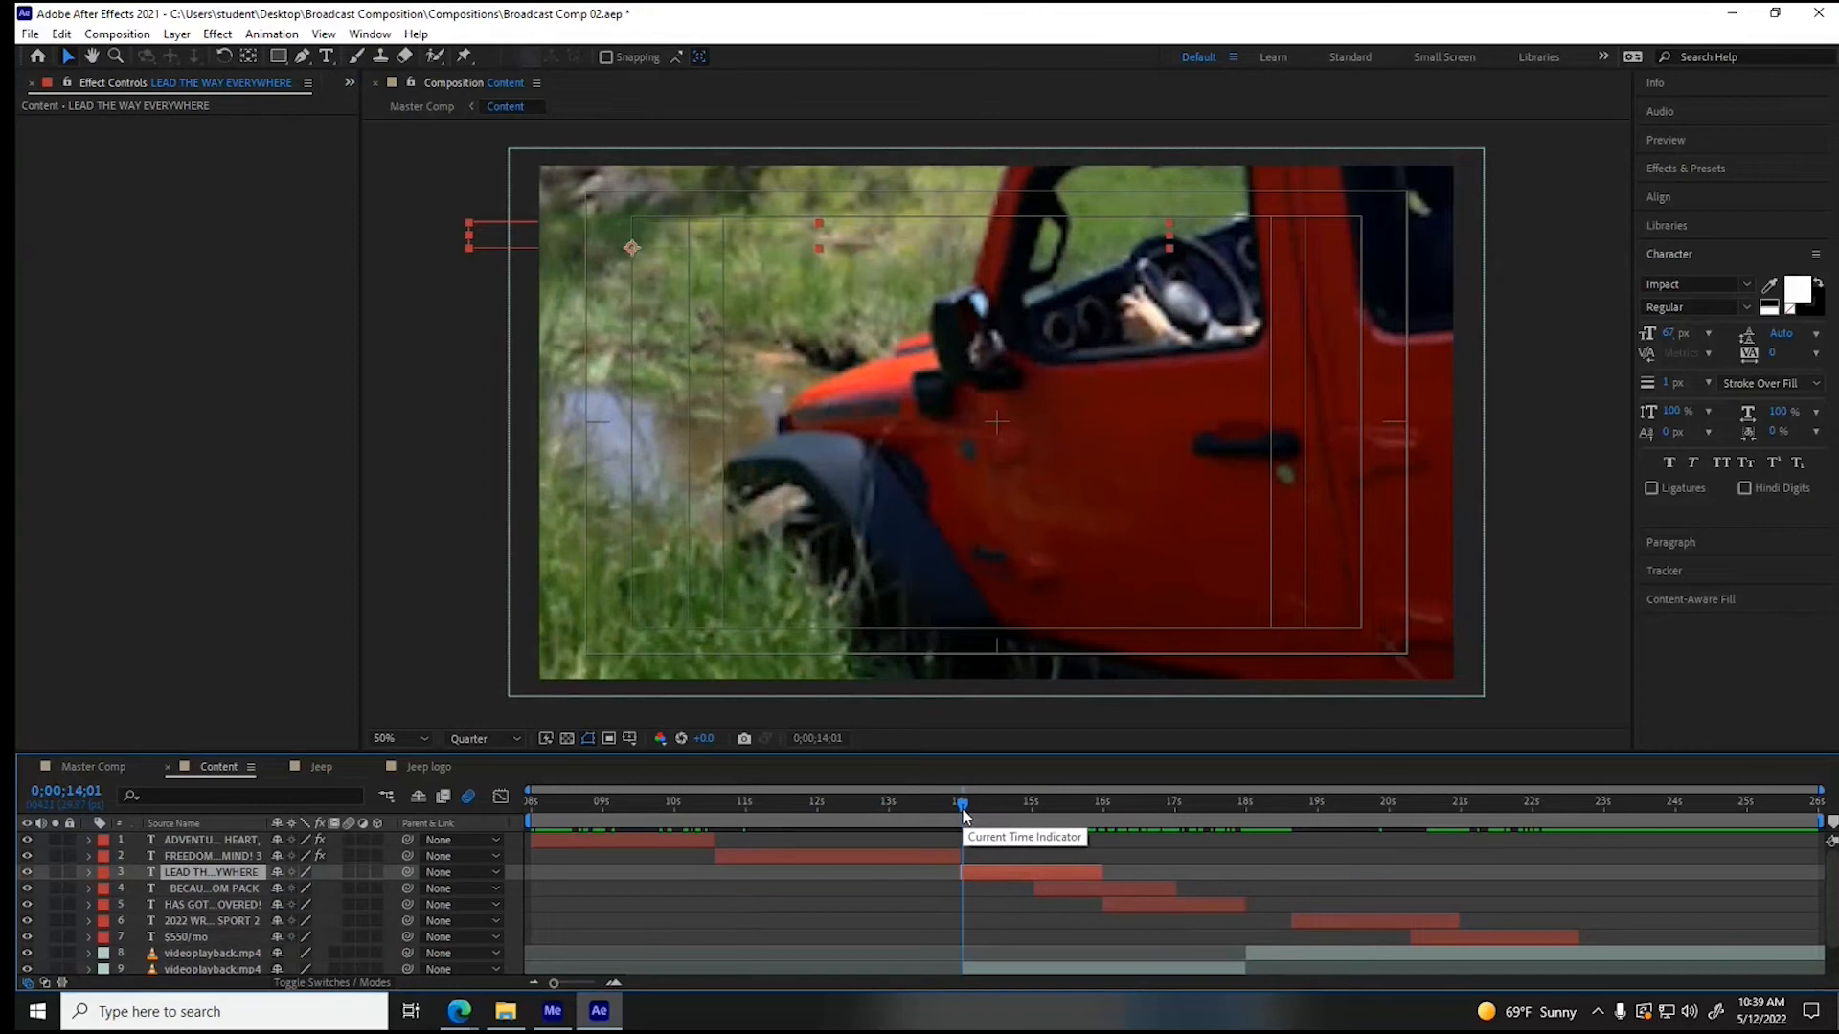
key(ctrl+alt+shift+e)
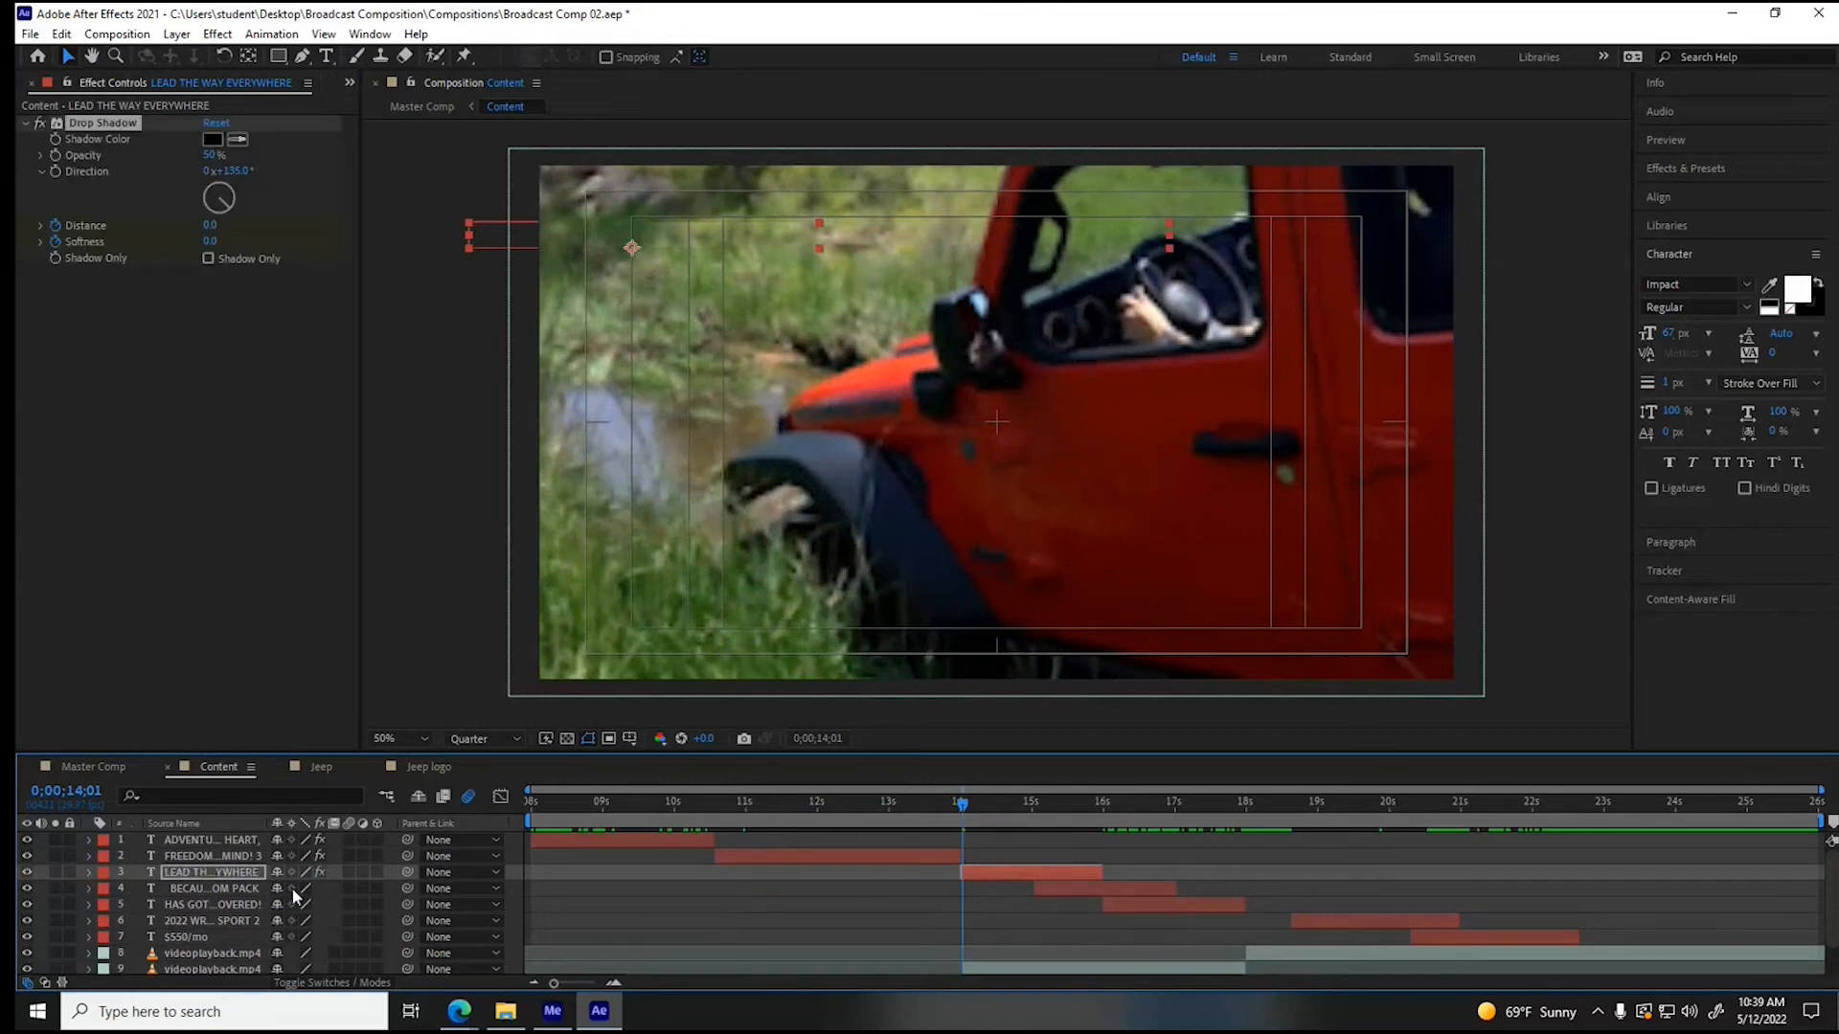
click(89, 872)
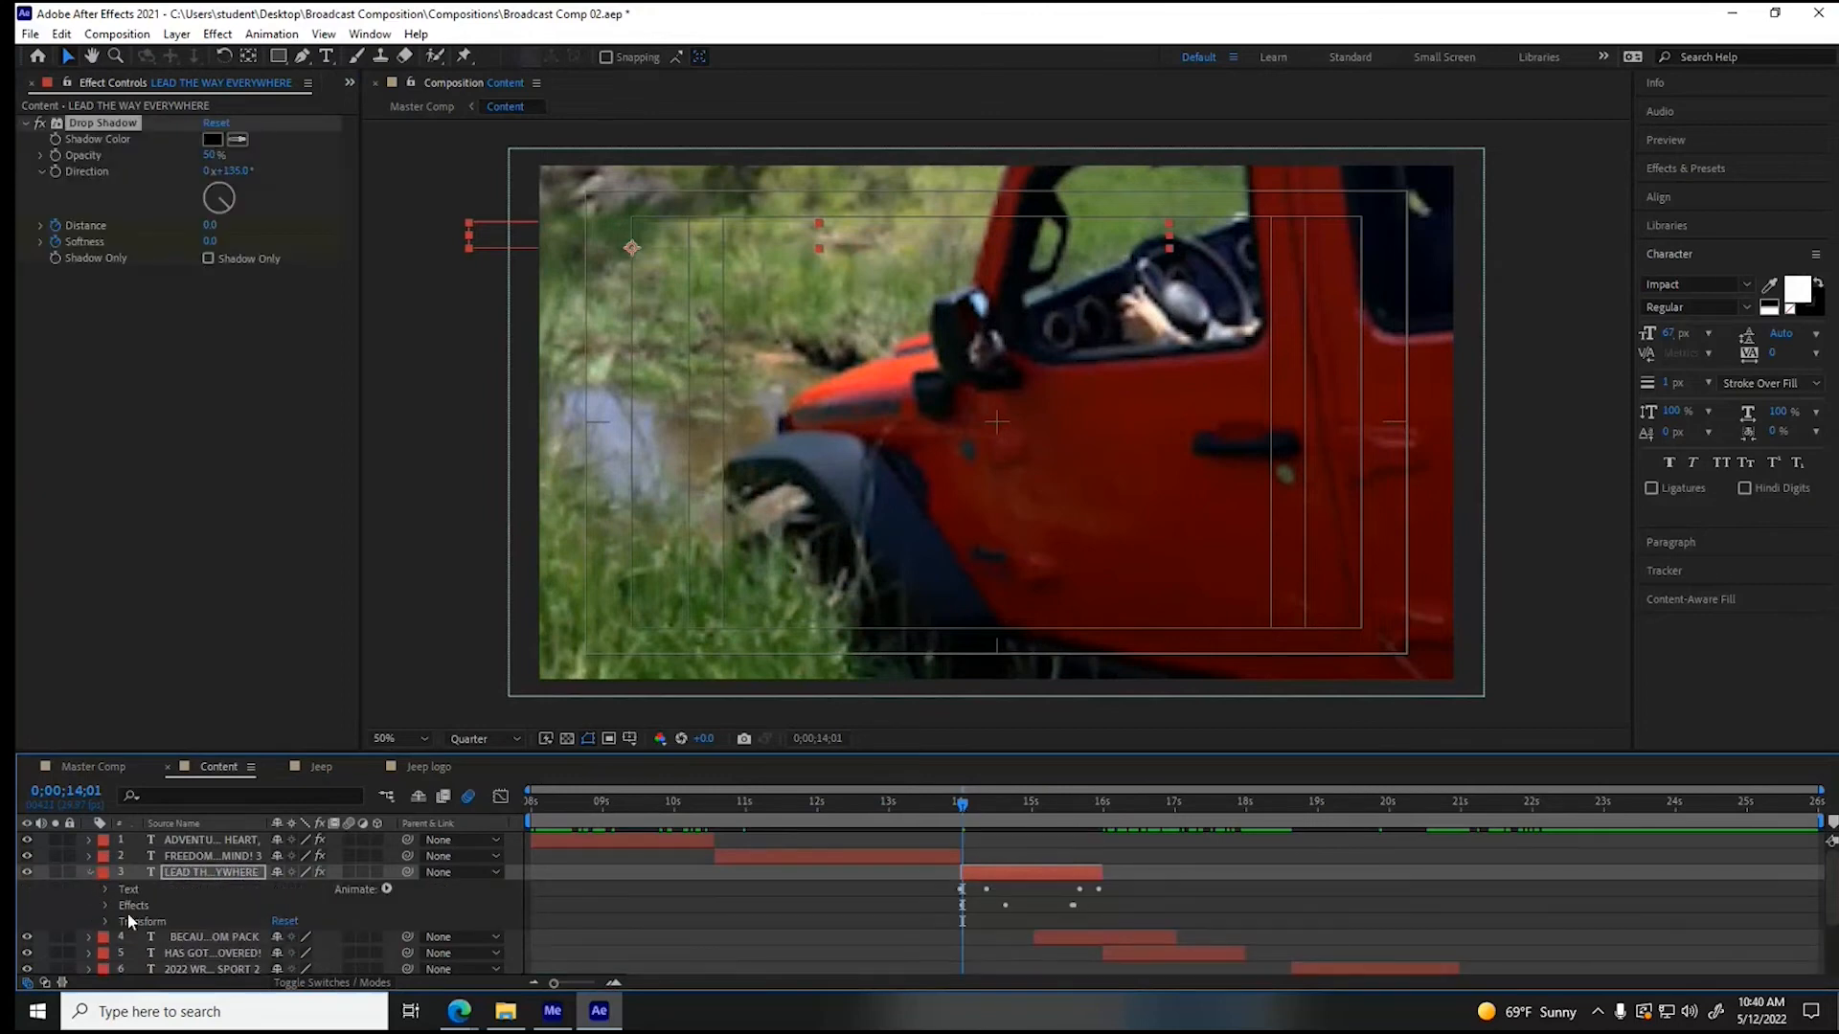
click(106, 905)
scroll(553, 944, down, 2)
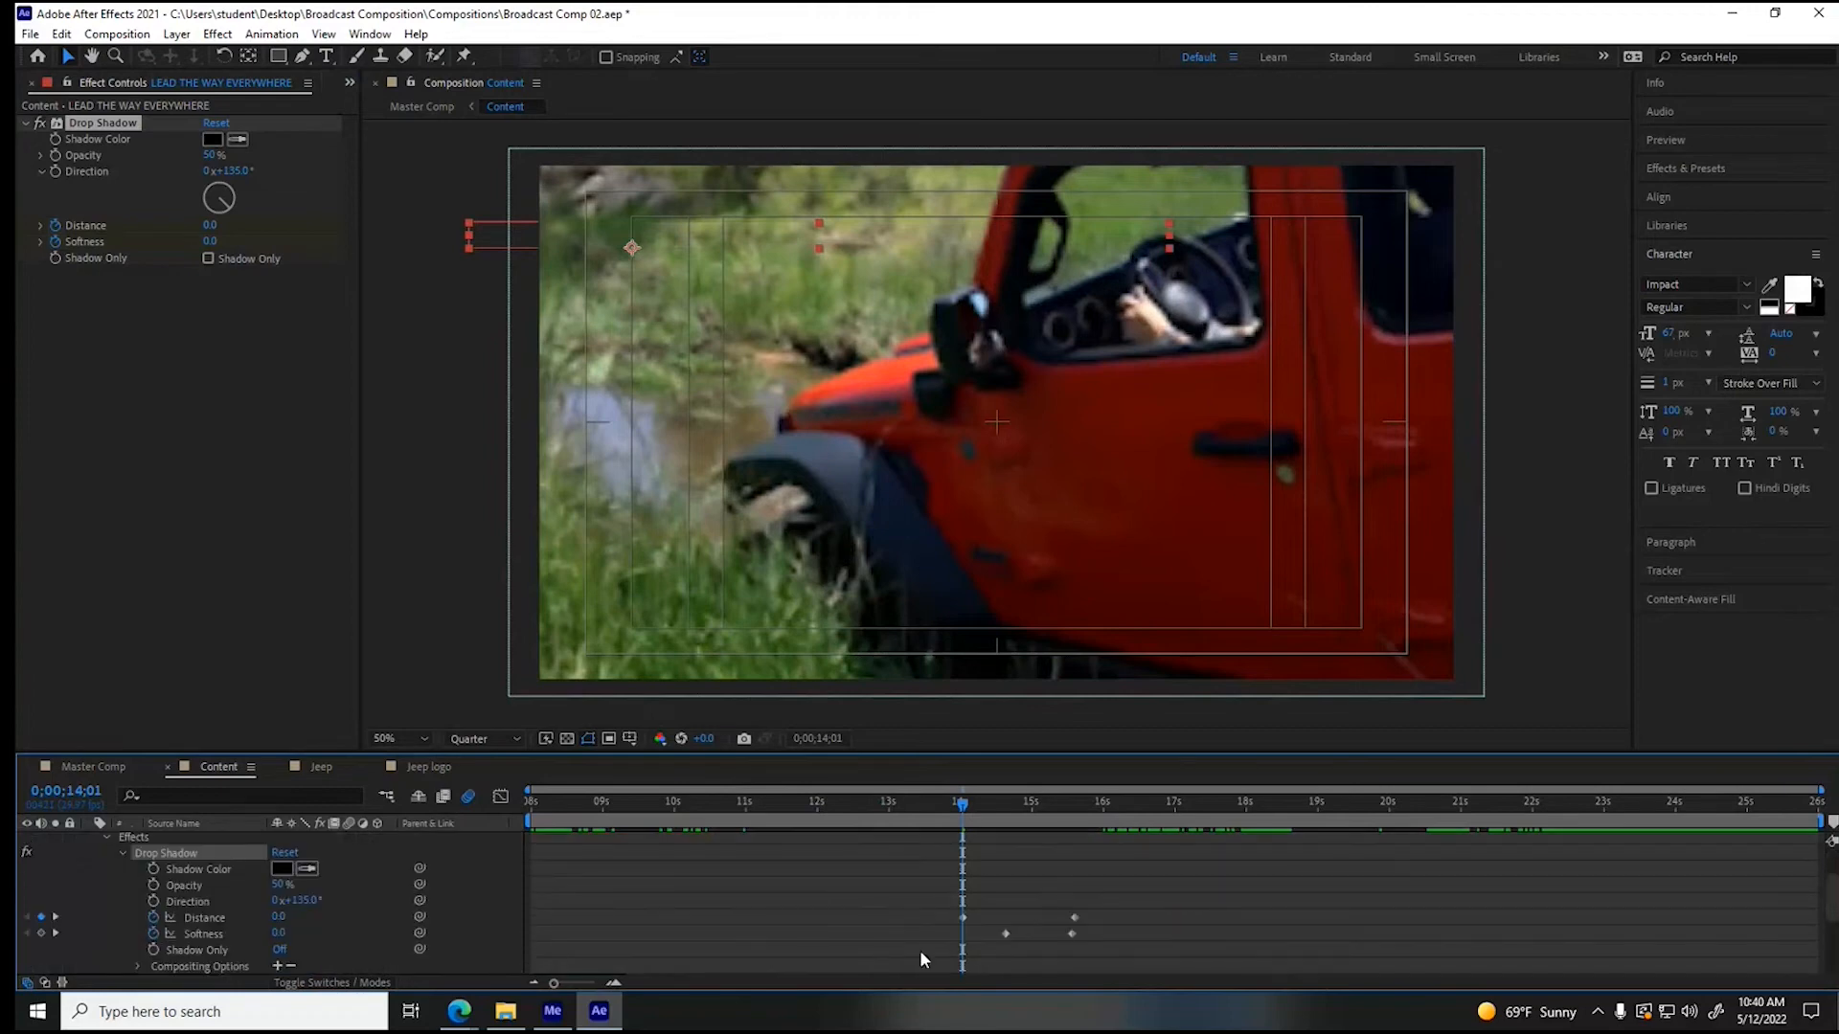
click(999, 805)
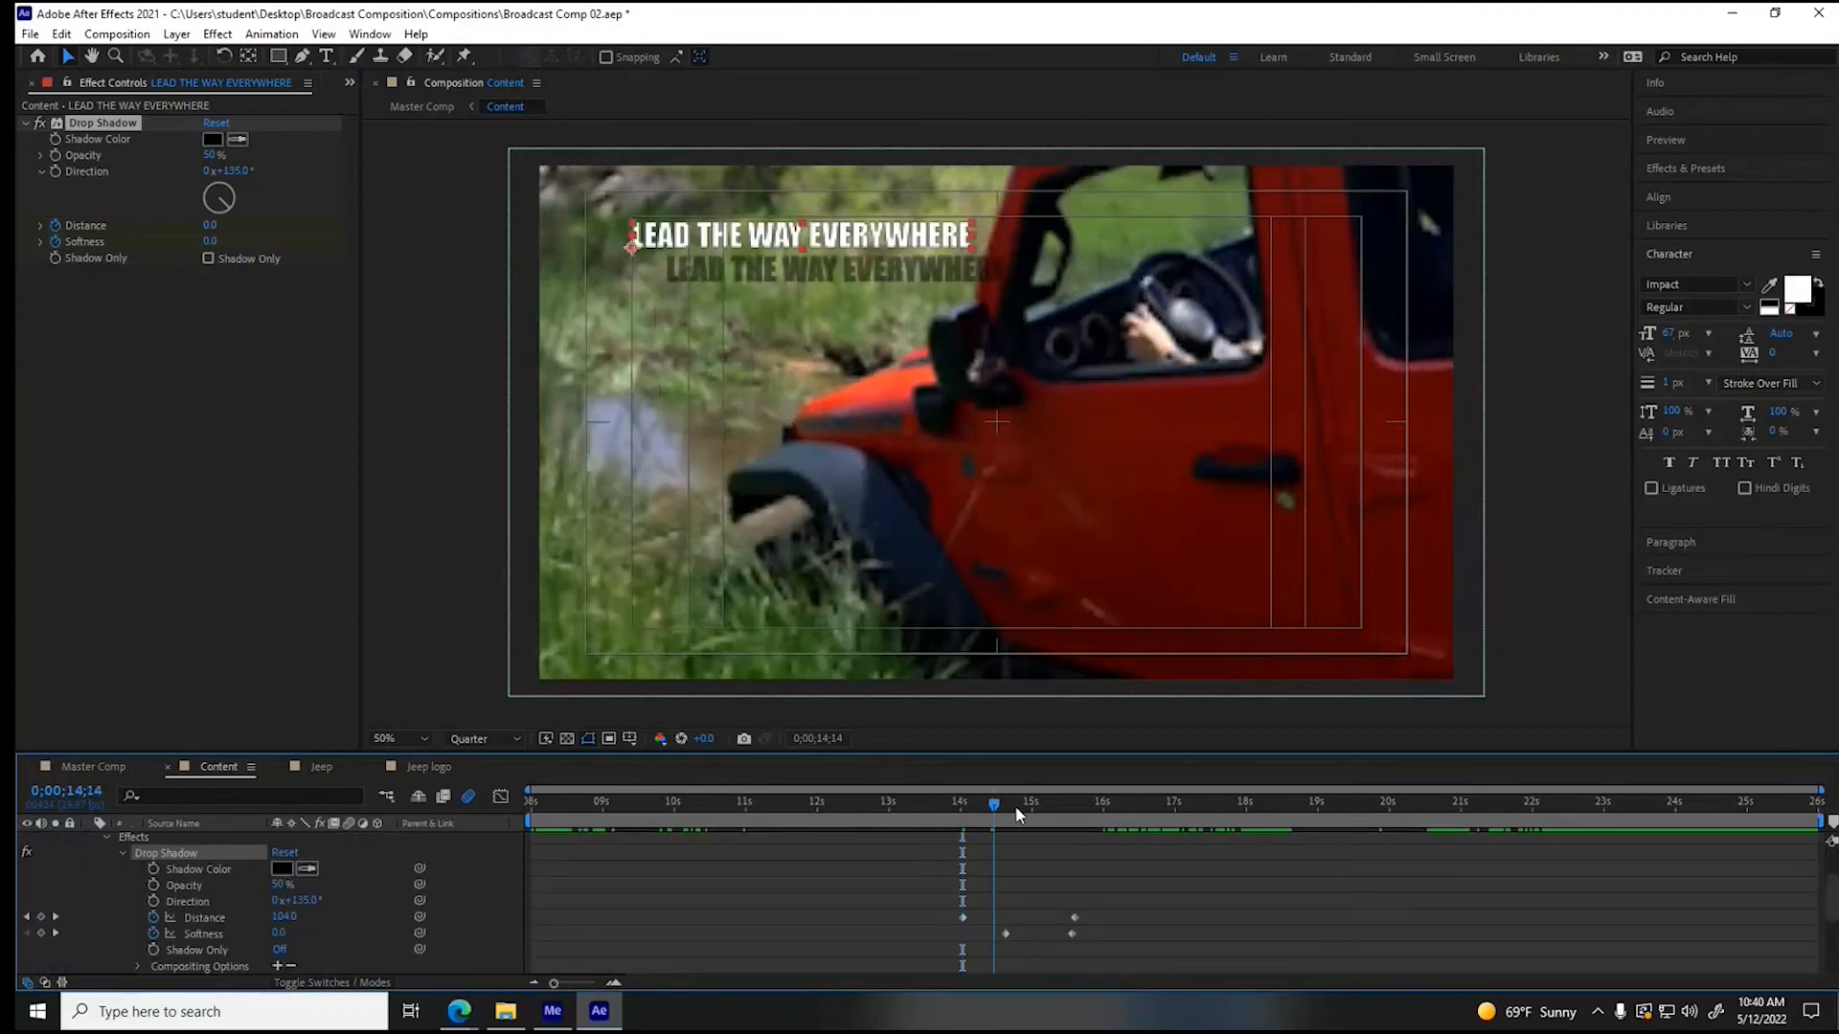
click(1022, 809)
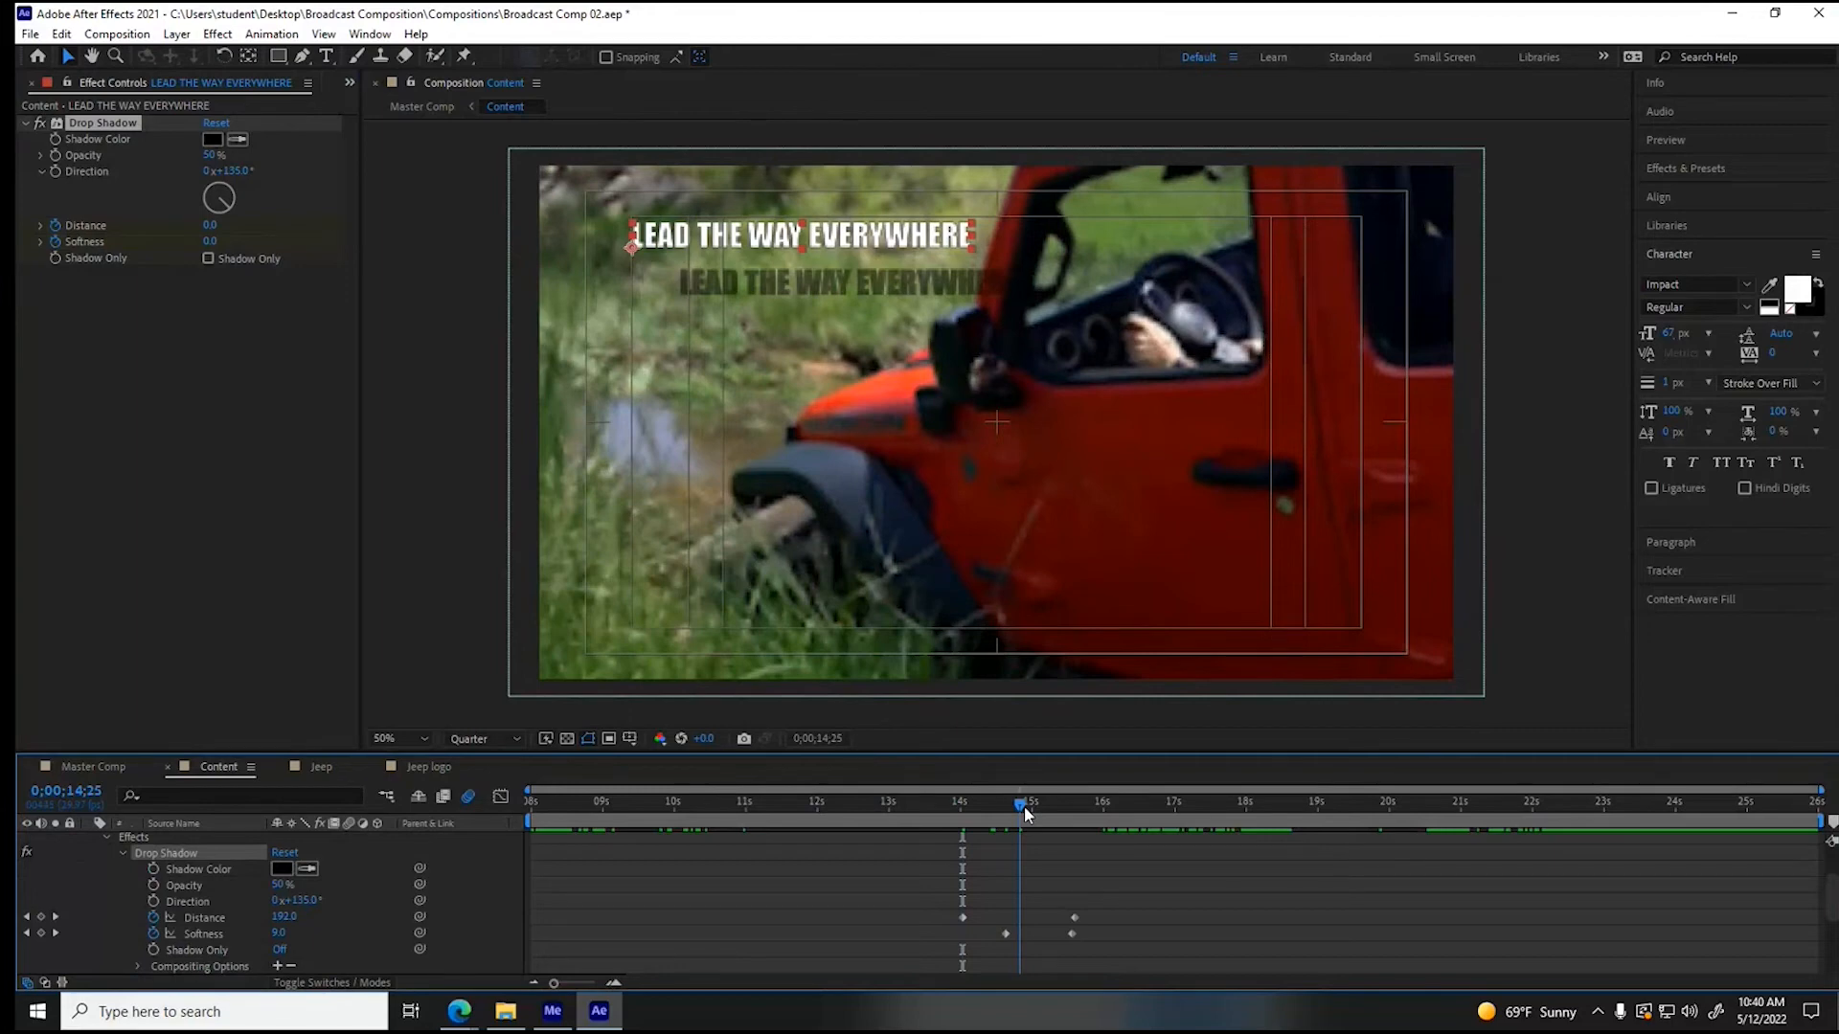
drag(1023, 812, 1092, 816)
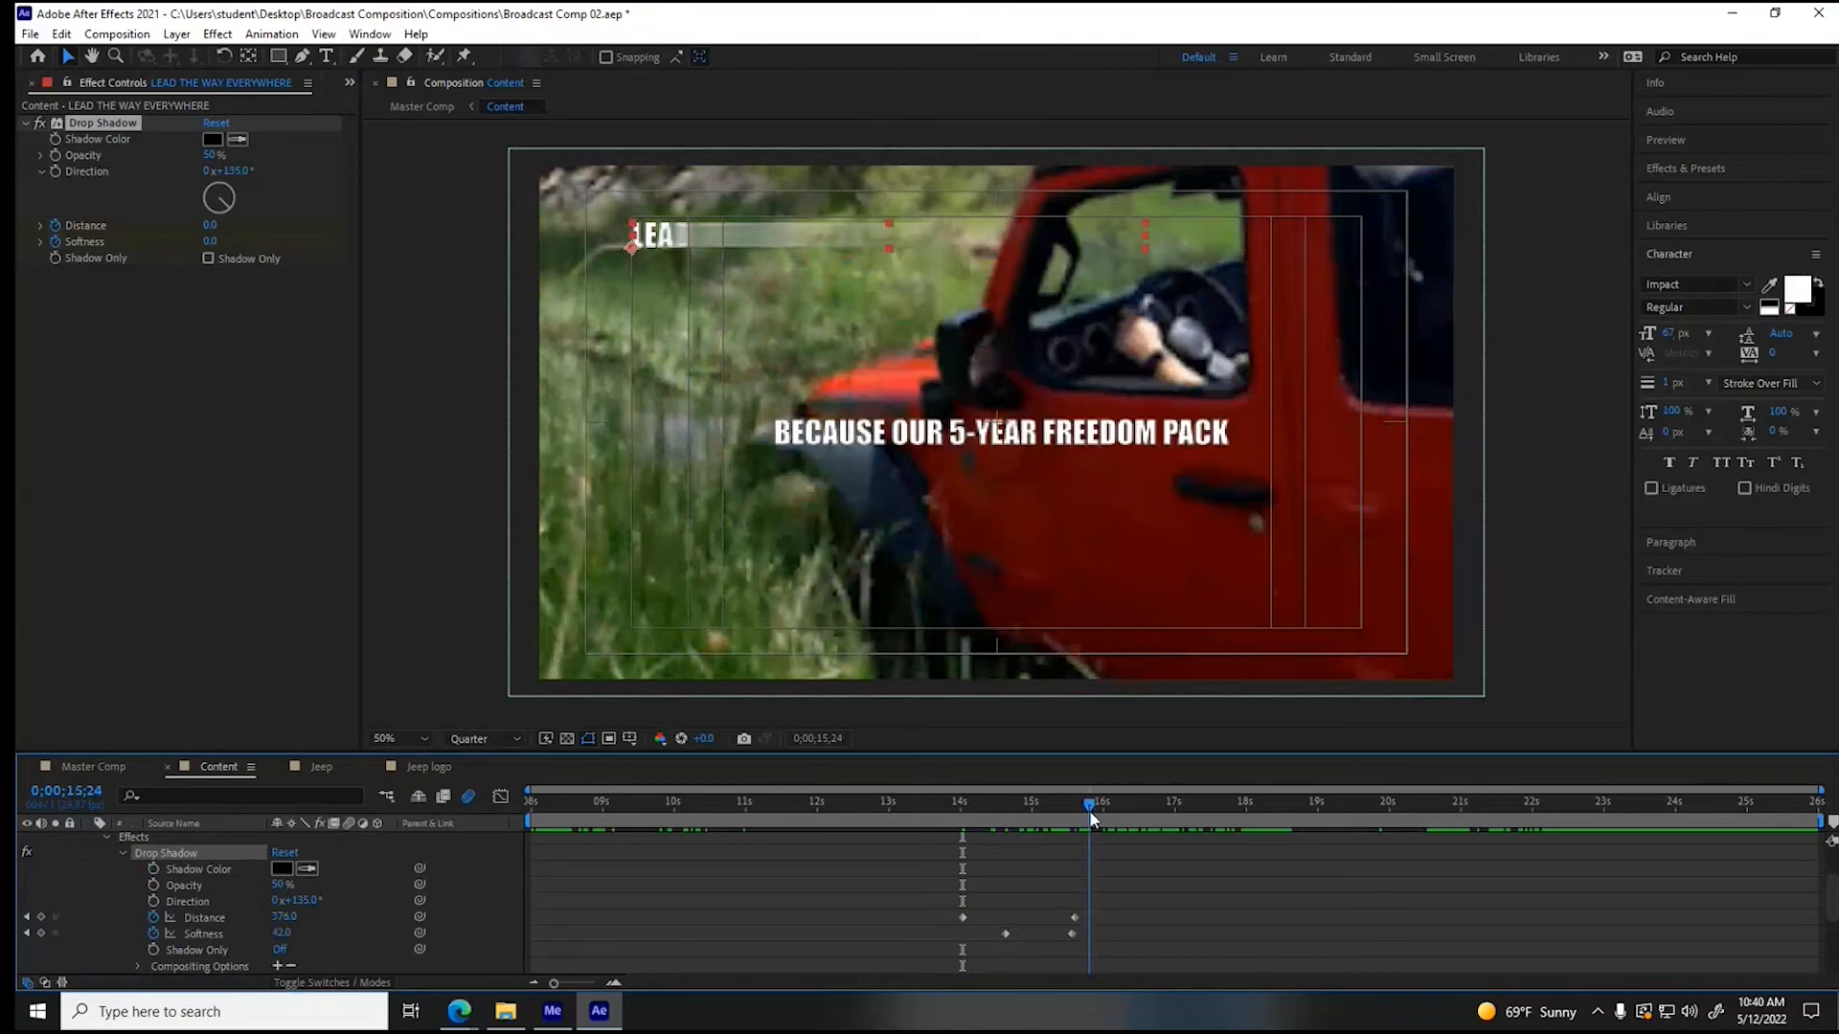
drag(1089, 811, 1038, 818)
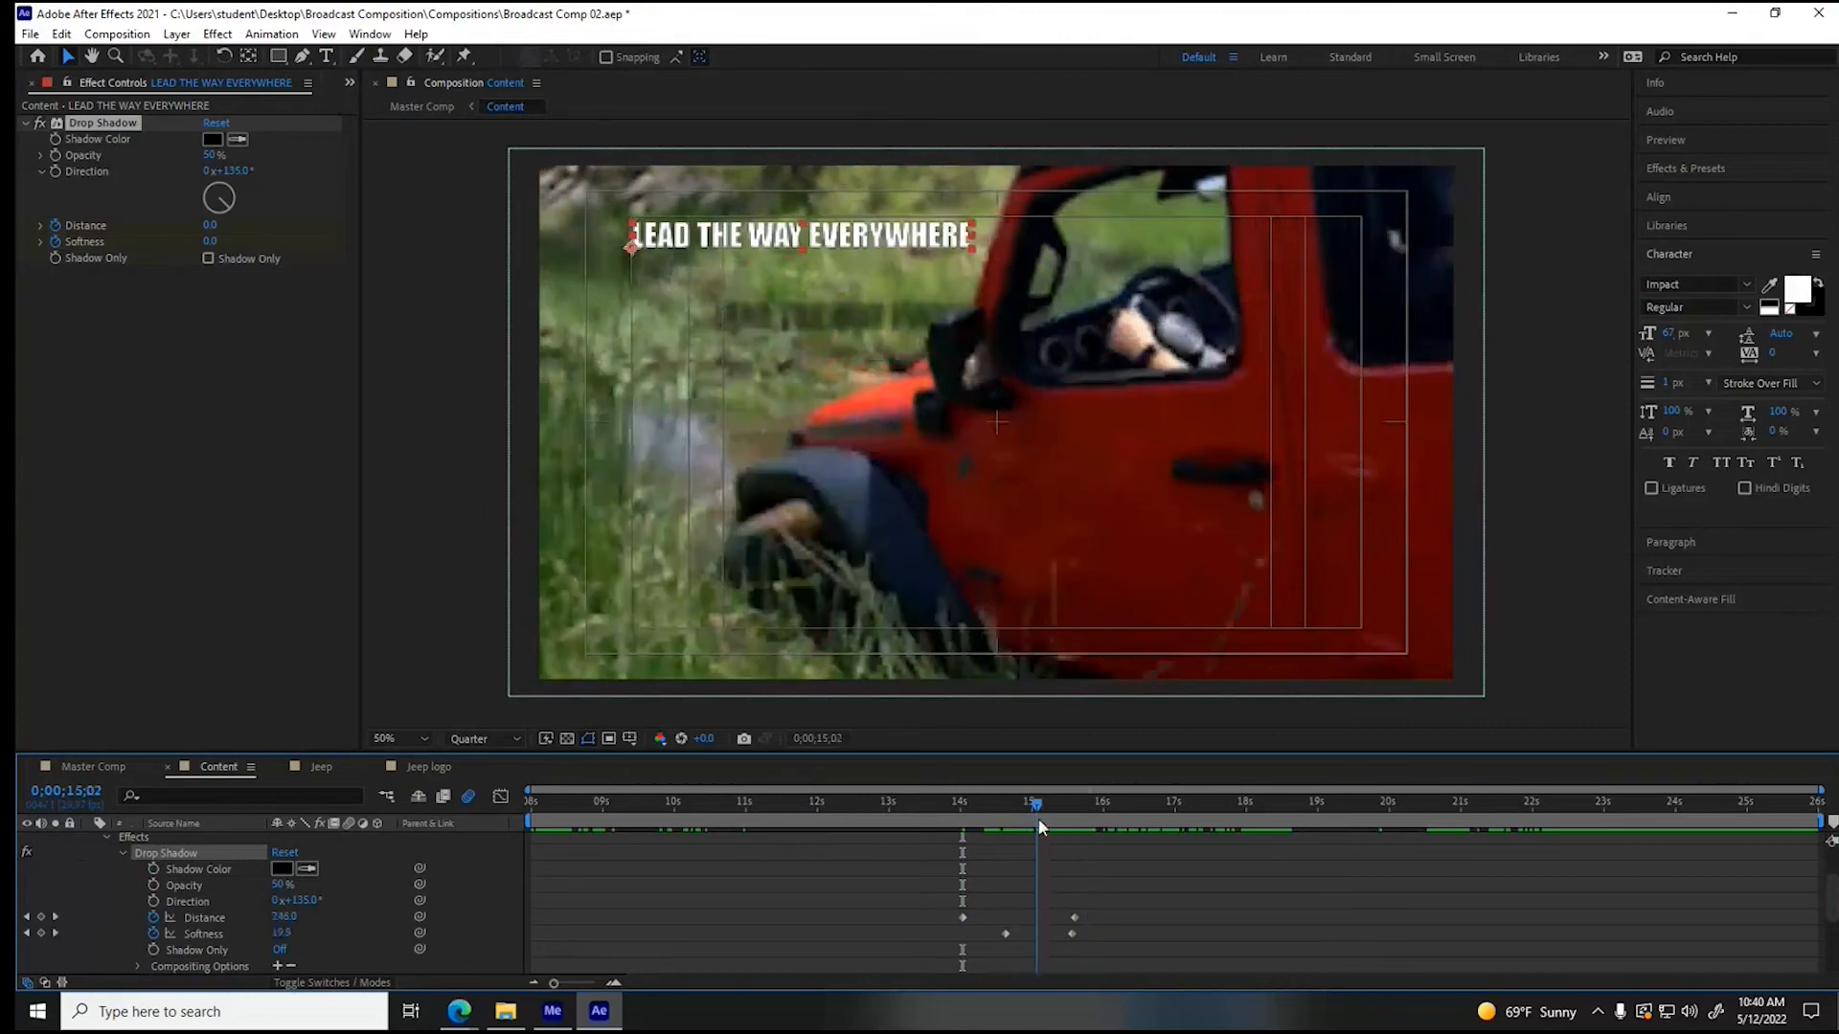
drag(1038, 818, 1014, 820)
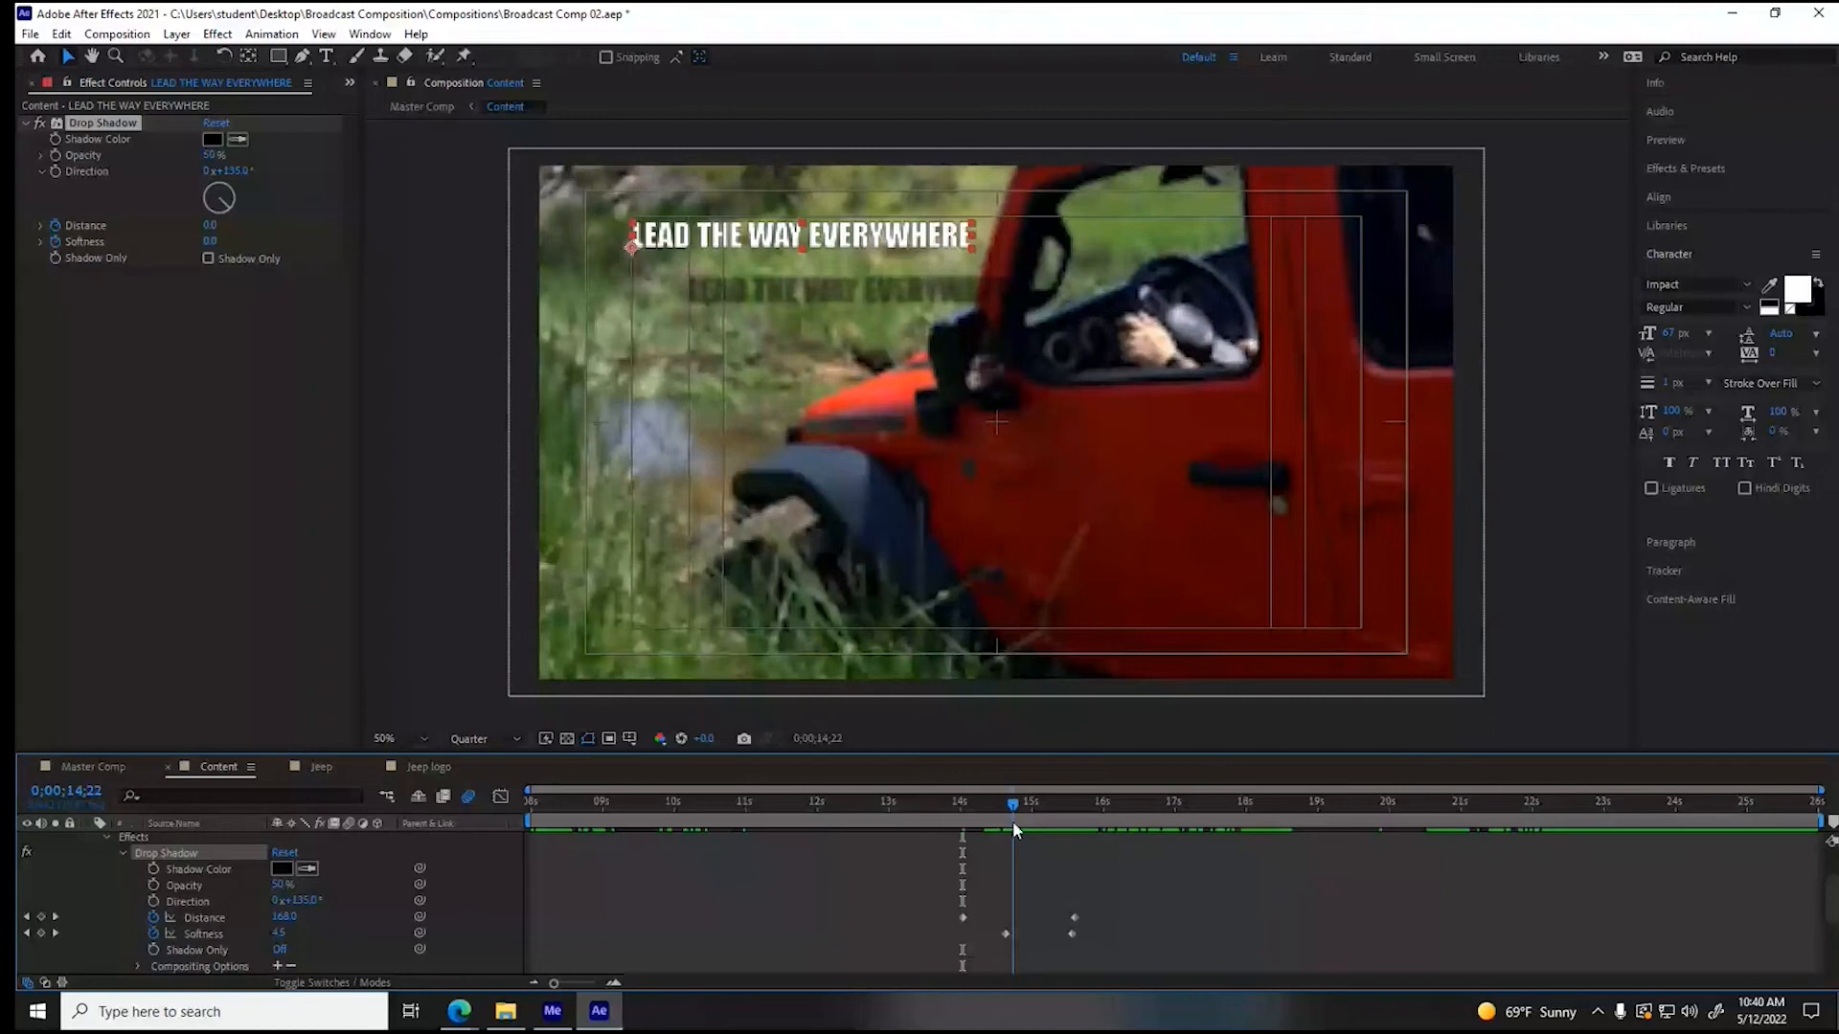
- Paste the keyframed Drop Shadow onto "BECAUSE OUR 5-YEAR FREEDOM PACK" at 0;00;15;02 and "HAS GOT YOU COVERED!" at 0;00;16;01
drag(1014, 820, 1036, 807)
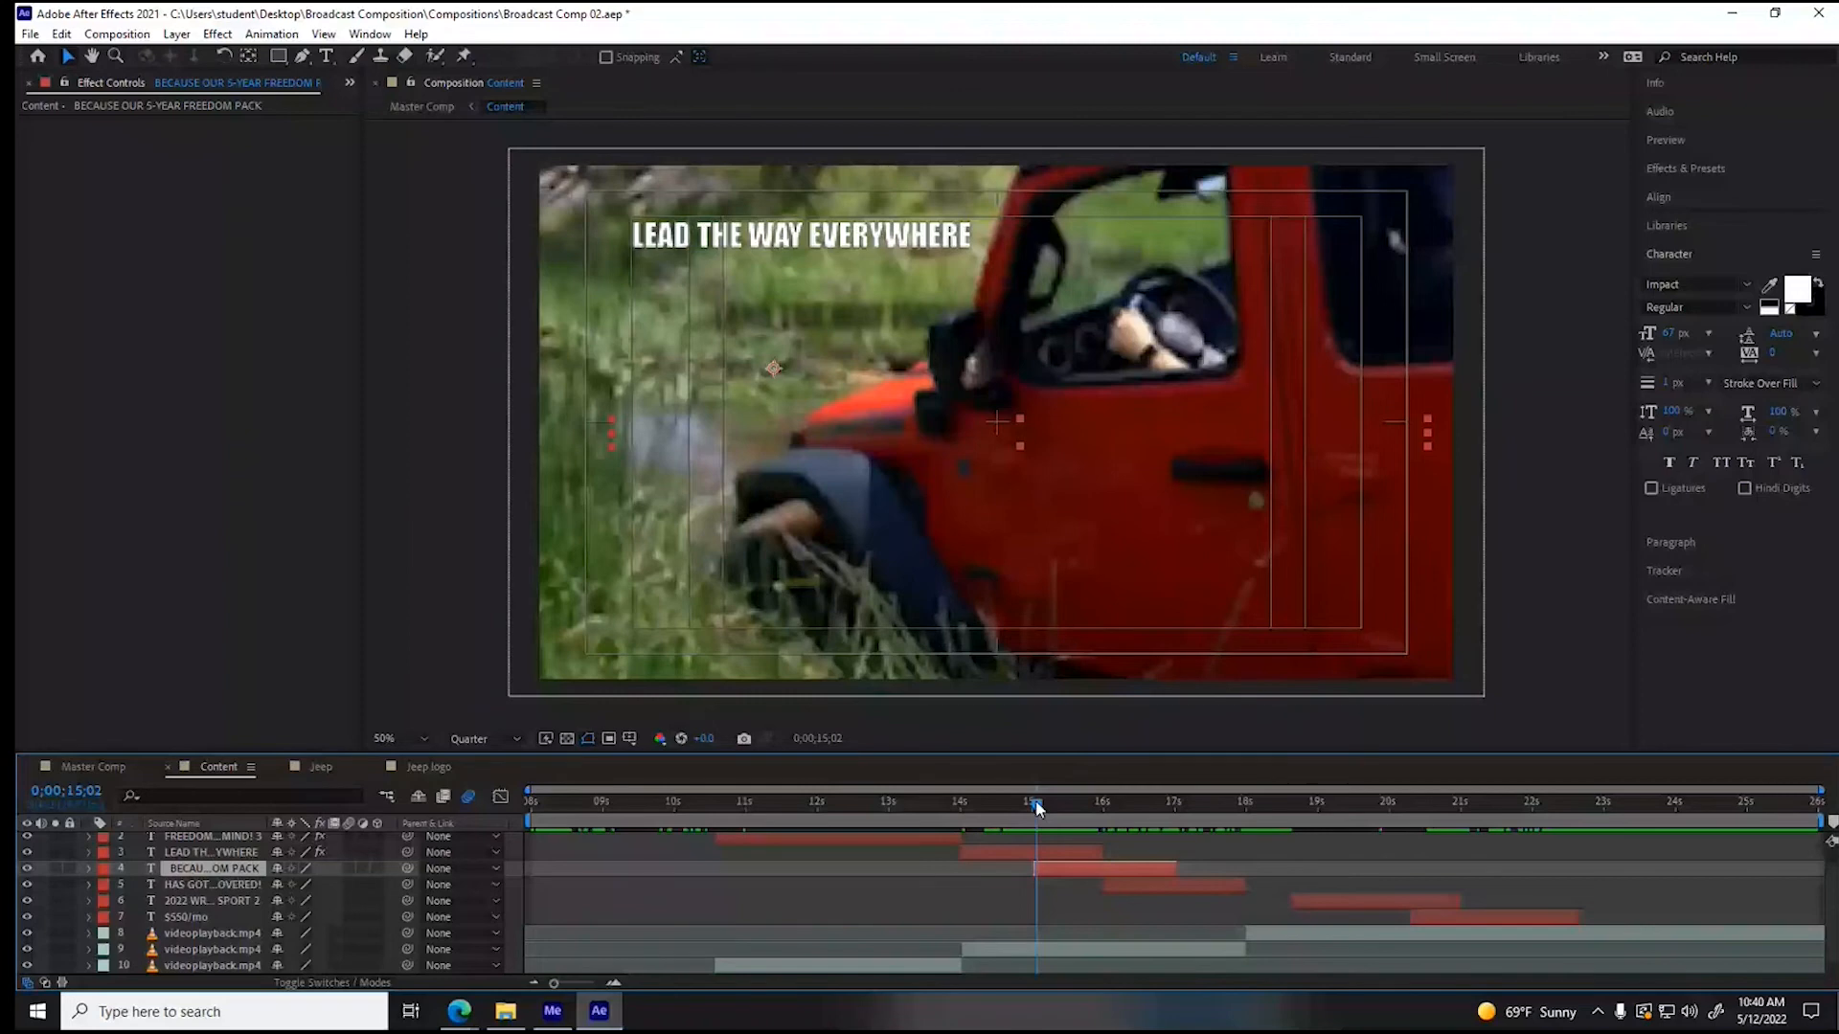
key(ctrl+v)
drag(1036, 802, 1106, 806)
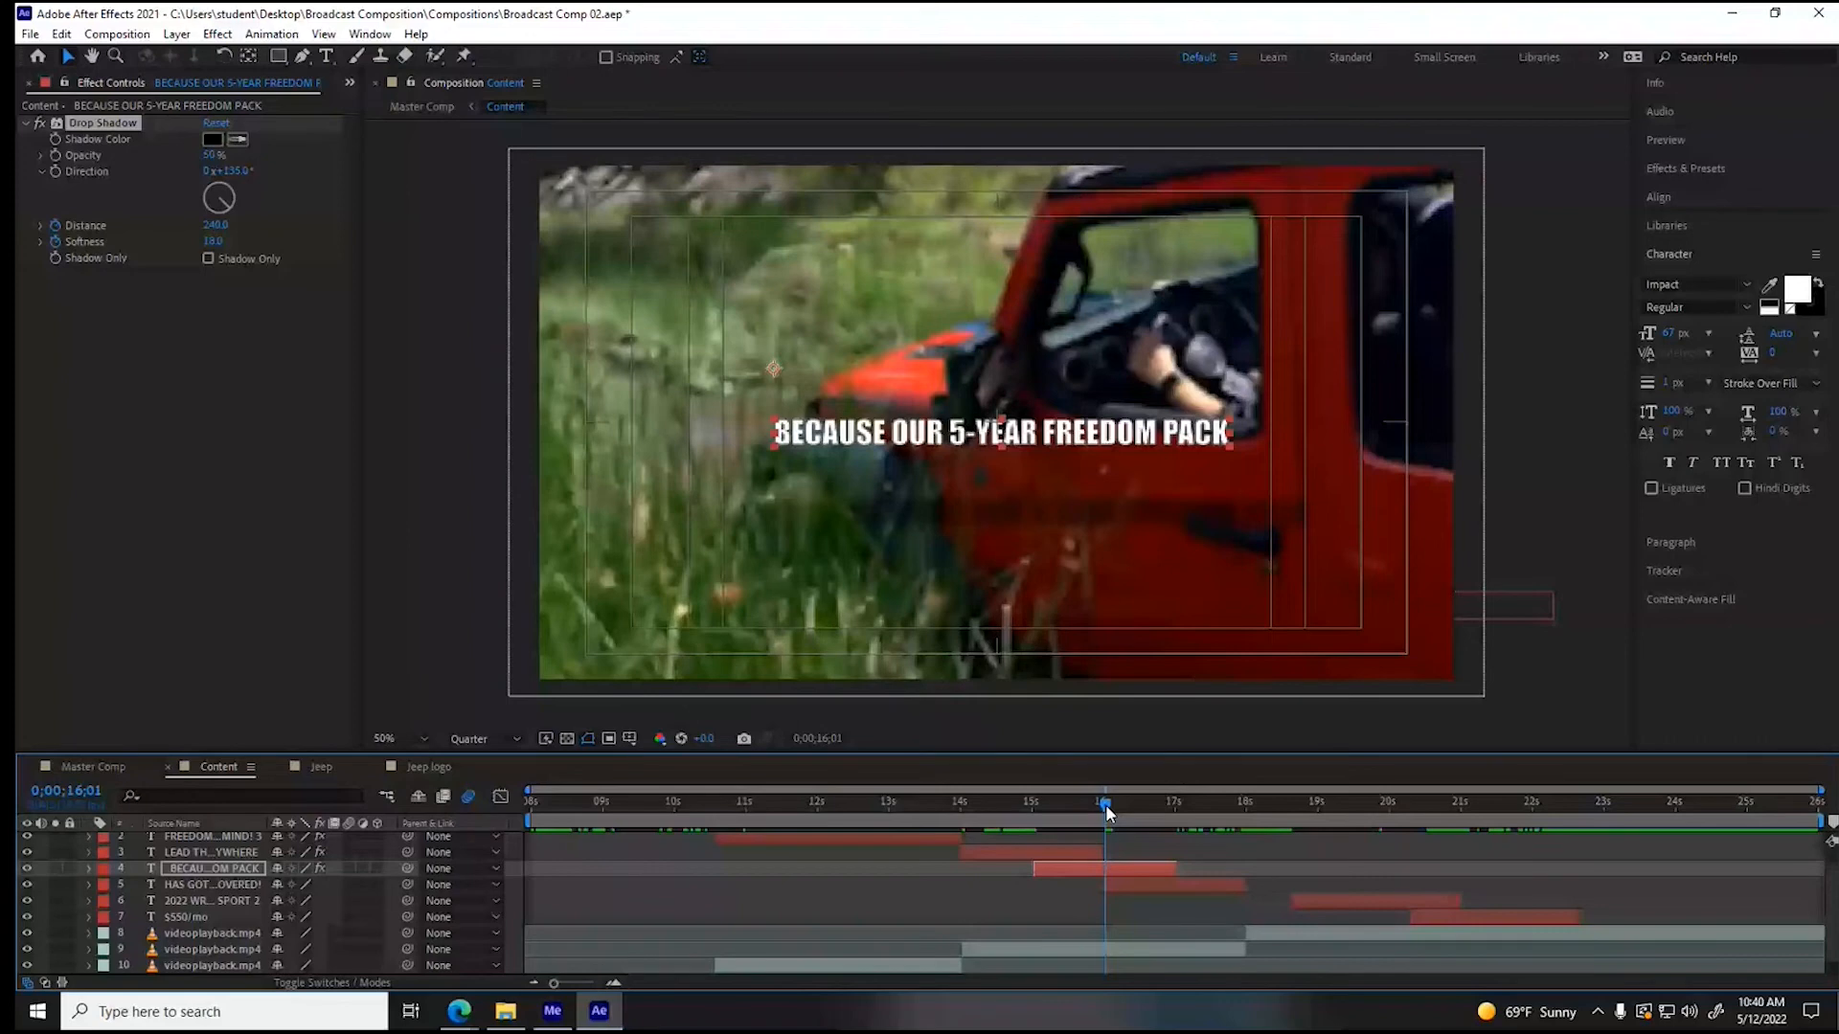
click(1144, 885)
key(ctrl+v)
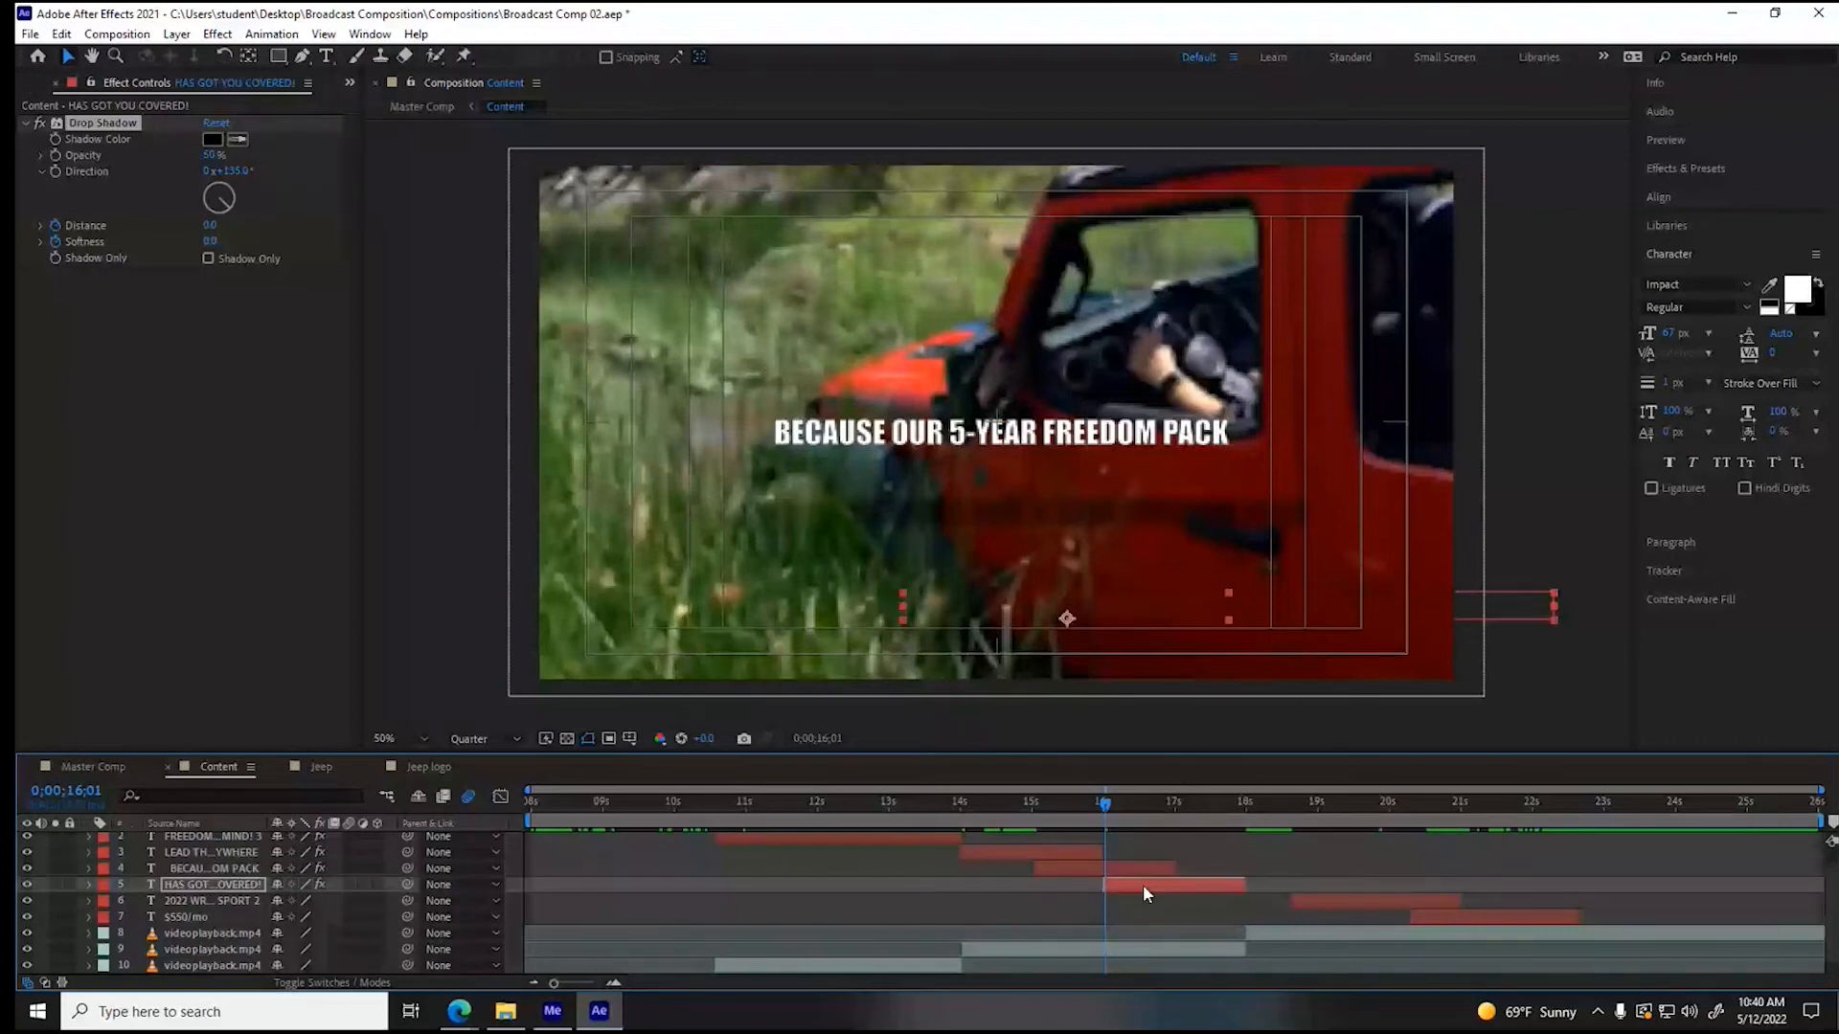
- Paste the keyframed Drop Shadow onto "2022 WRANGLER SPORT" at its start and onto "$550/mo" at 0;00;20;09
click(1235, 809)
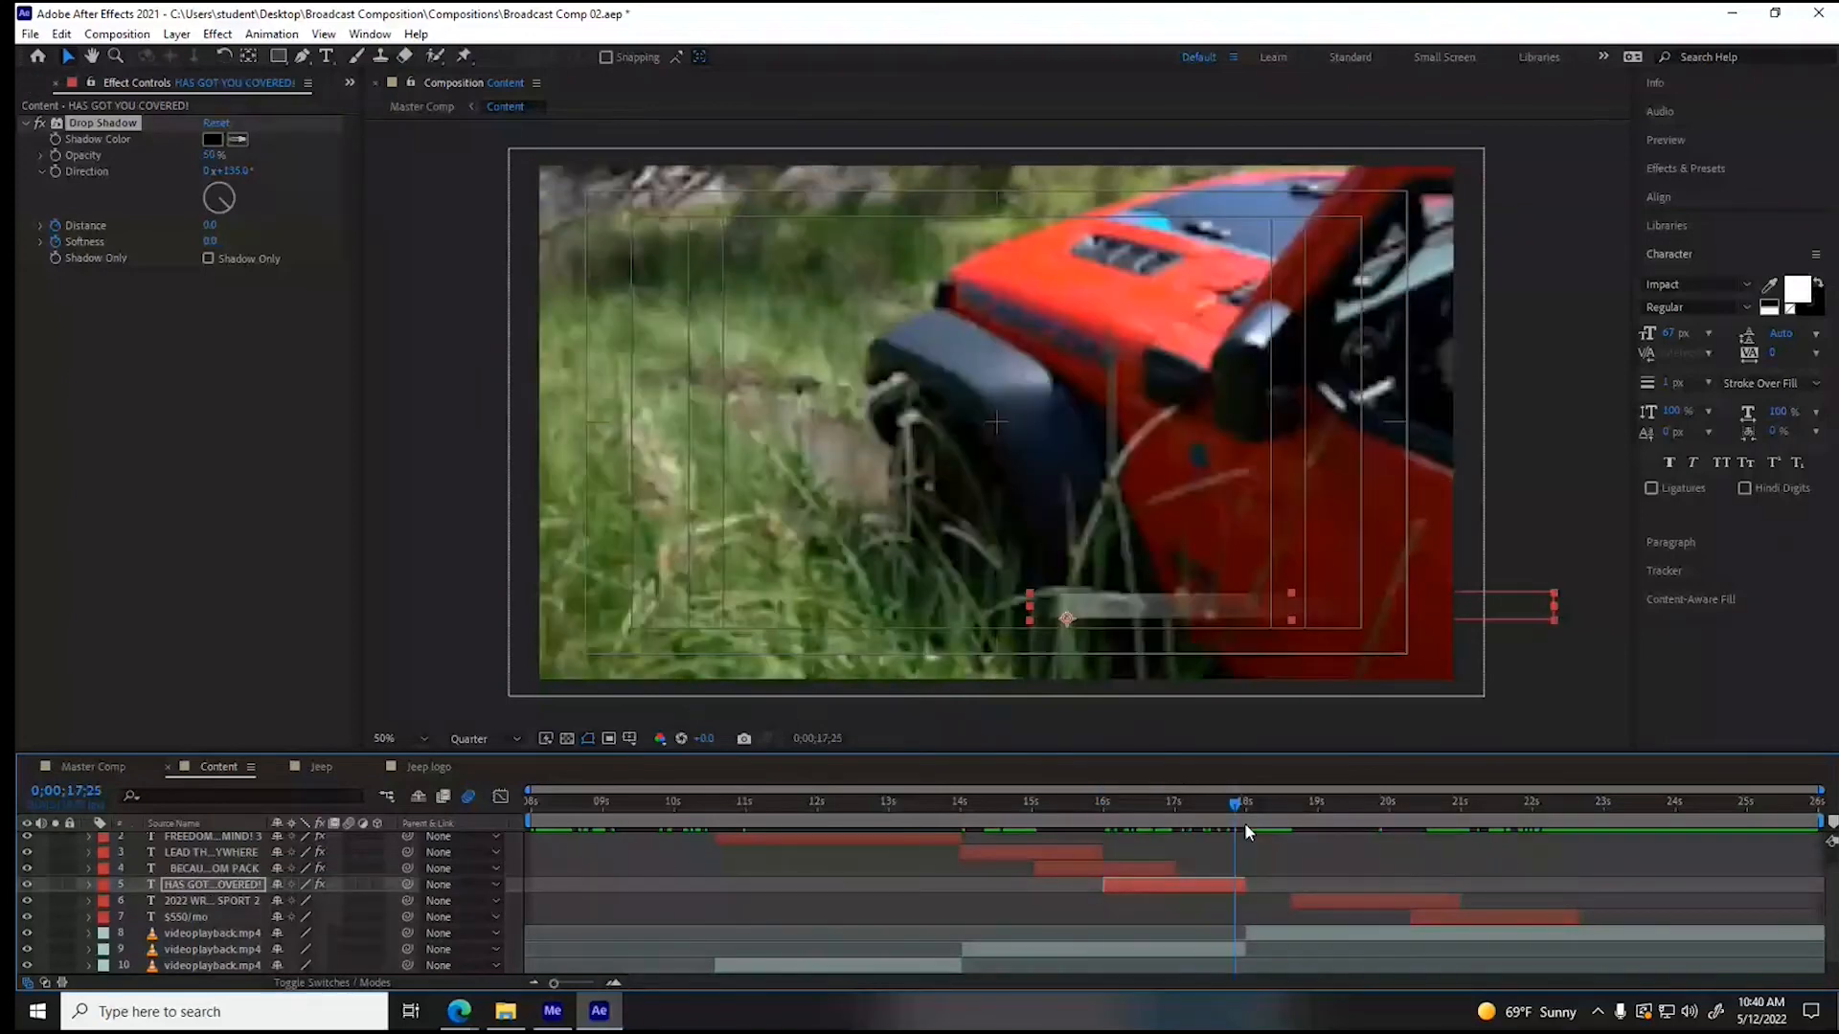
key(o)
click(1312, 903)
key(i)
key(ctrl+v)
drag(1294, 807, 1410, 812)
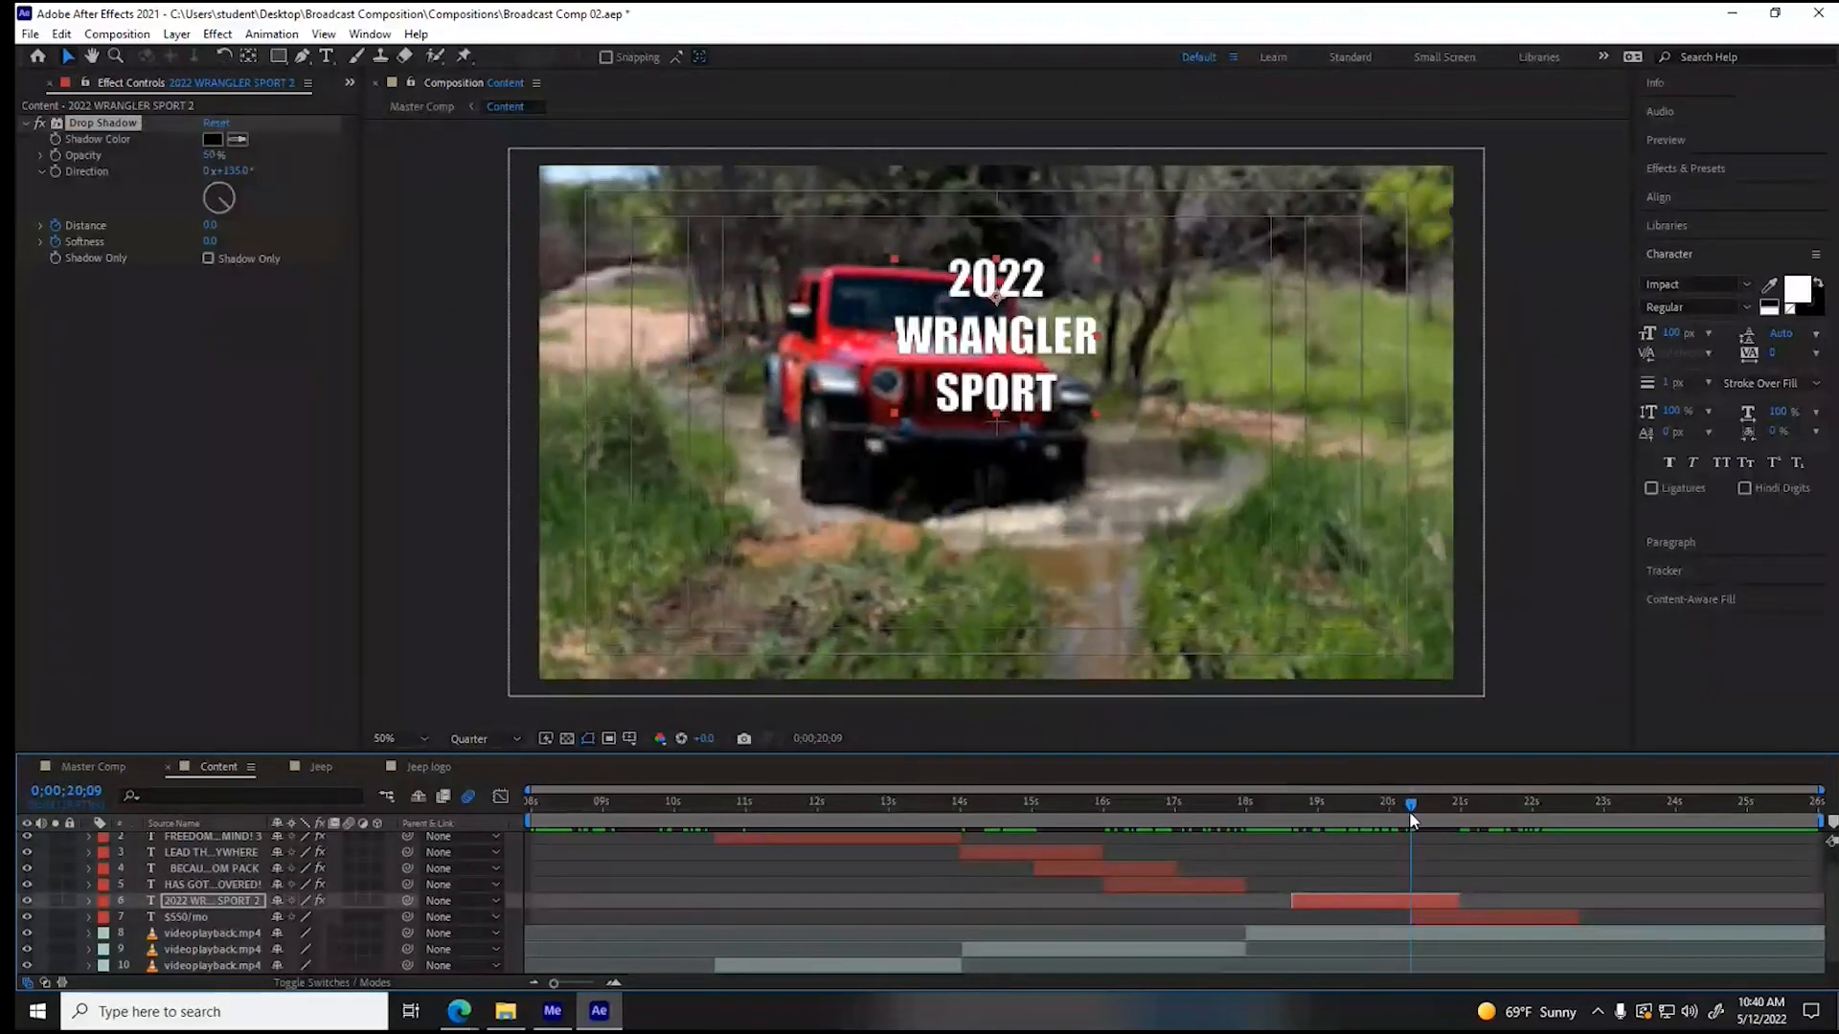
click(1487, 920)
key(ctrl+v)
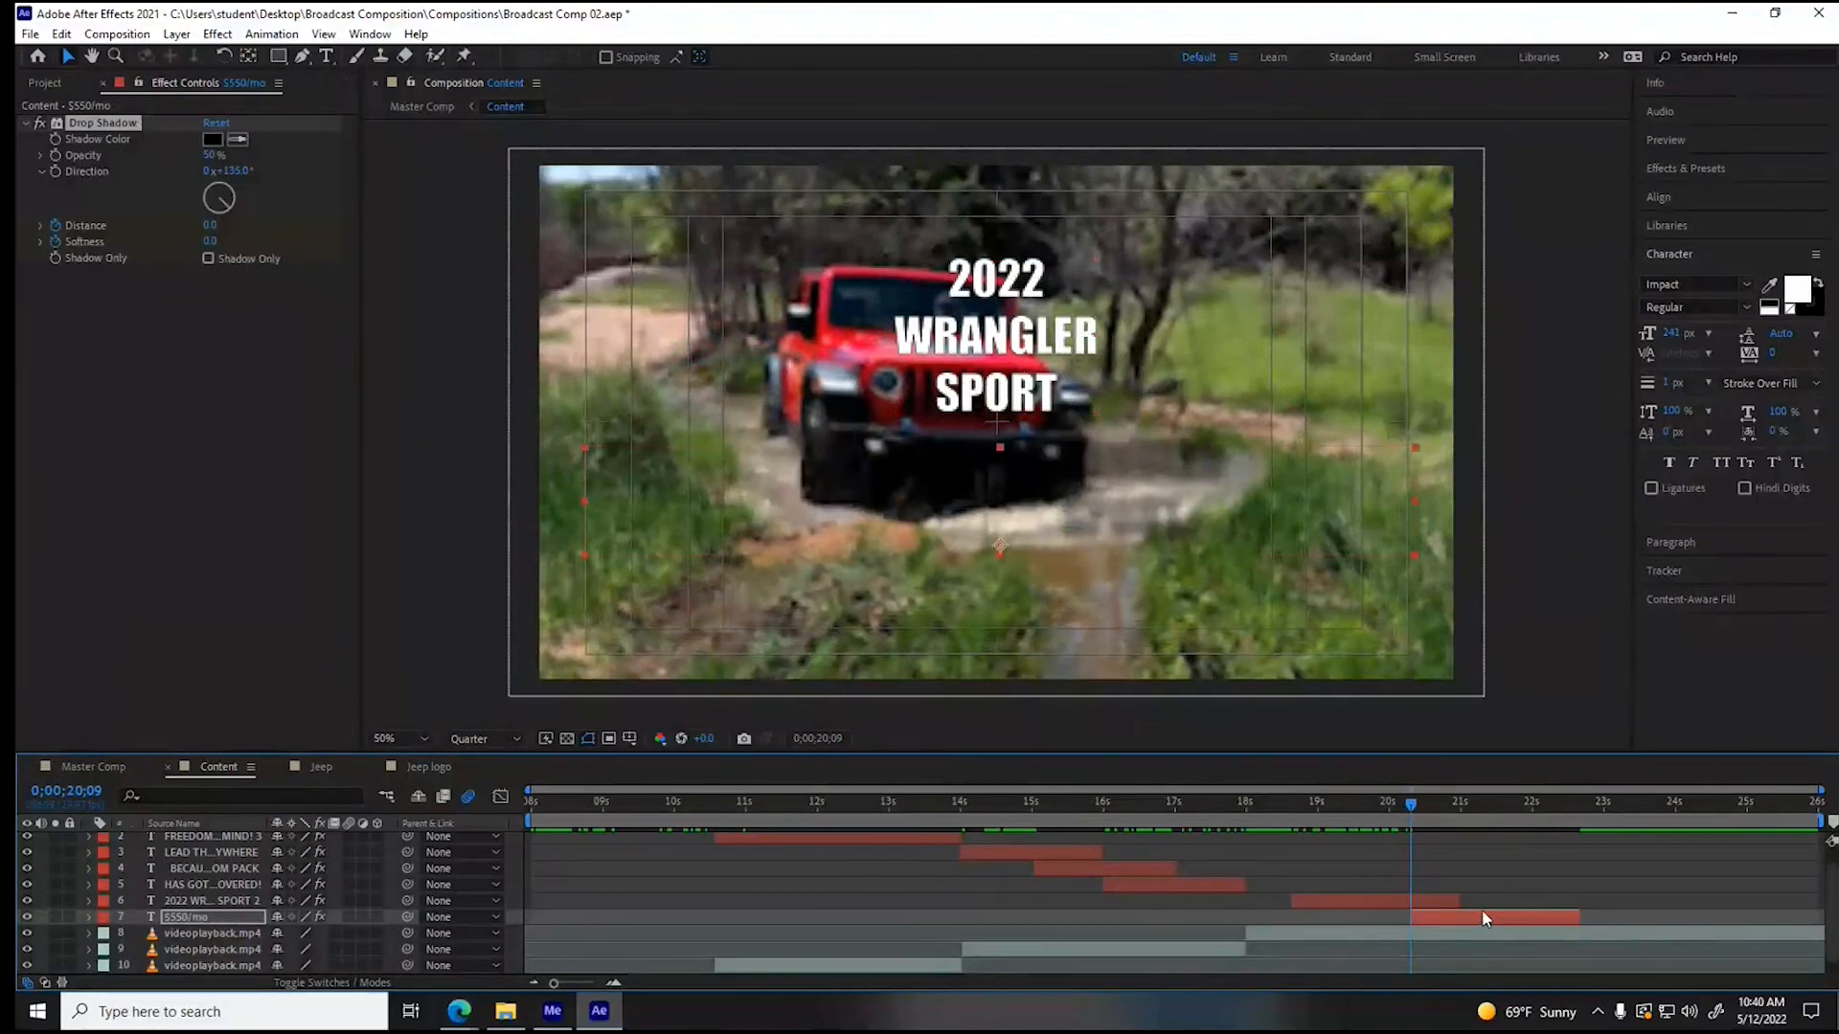
- Review the slogans' shadow animations throughout the Content composition, and check the opening logo section of the Master Comp
drag(1416, 803, 565, 826)
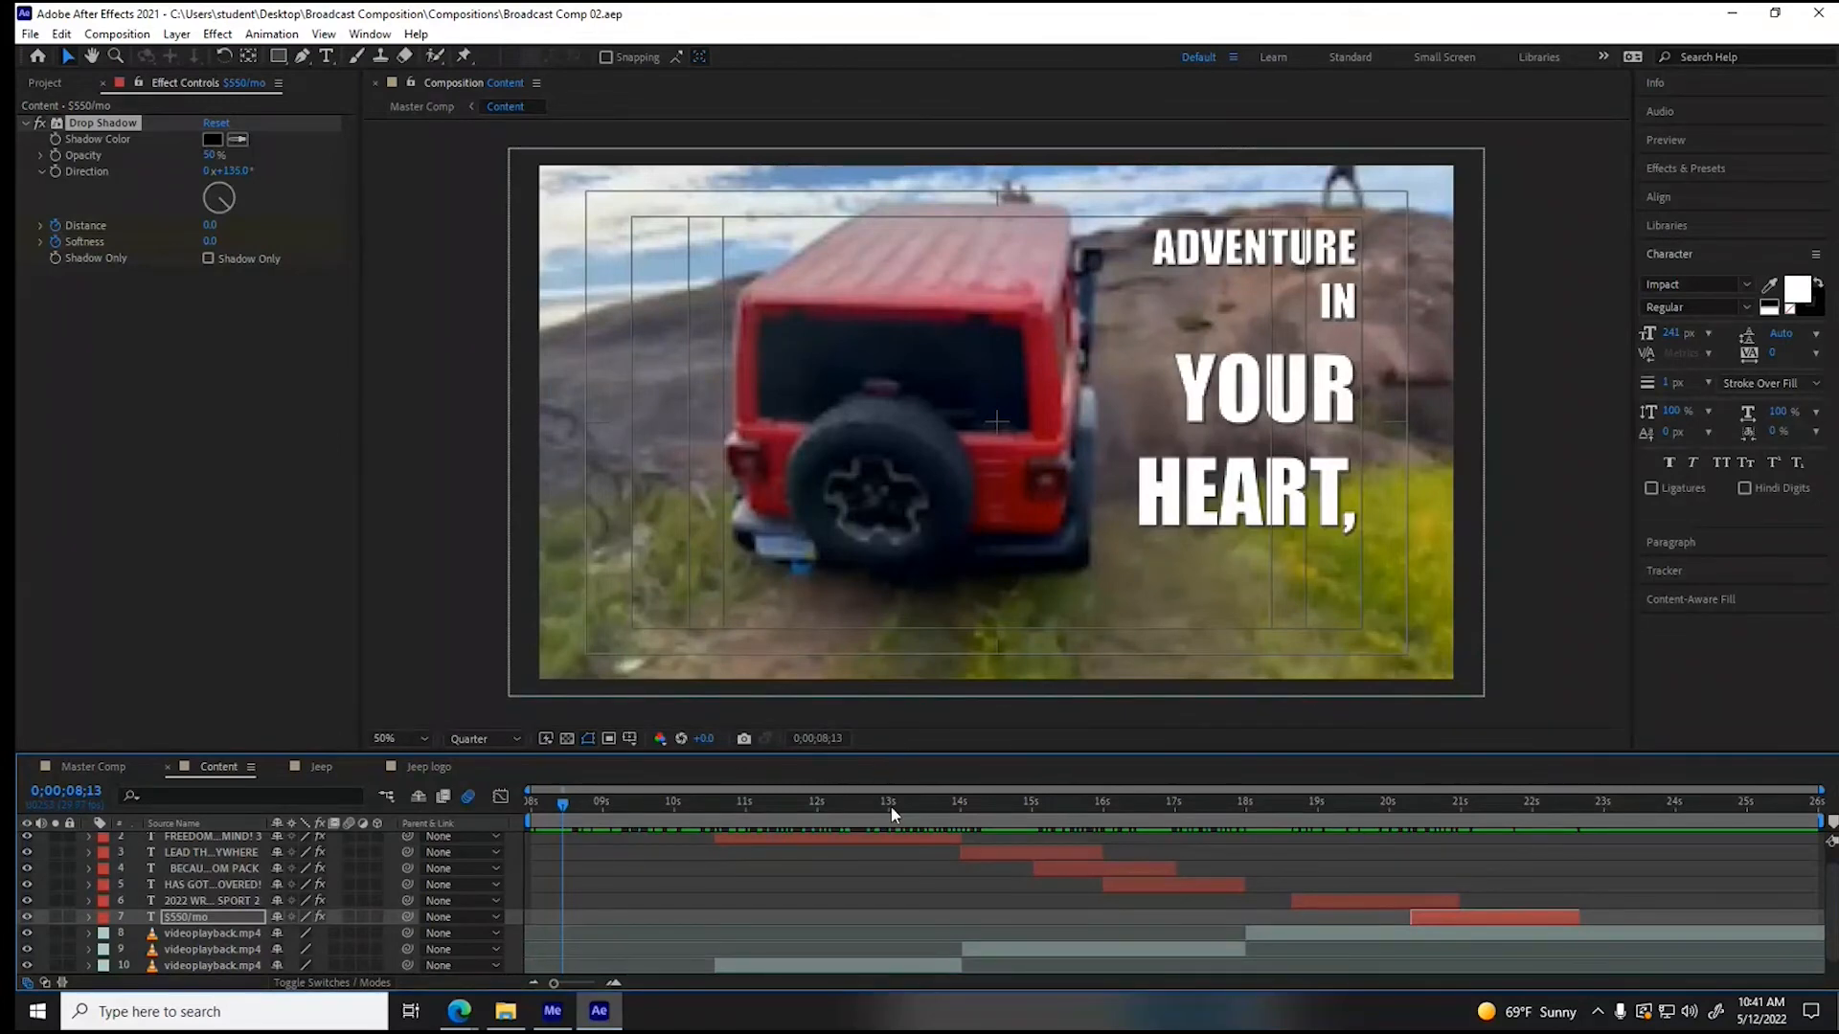
drag(590, 791, 628, 822)
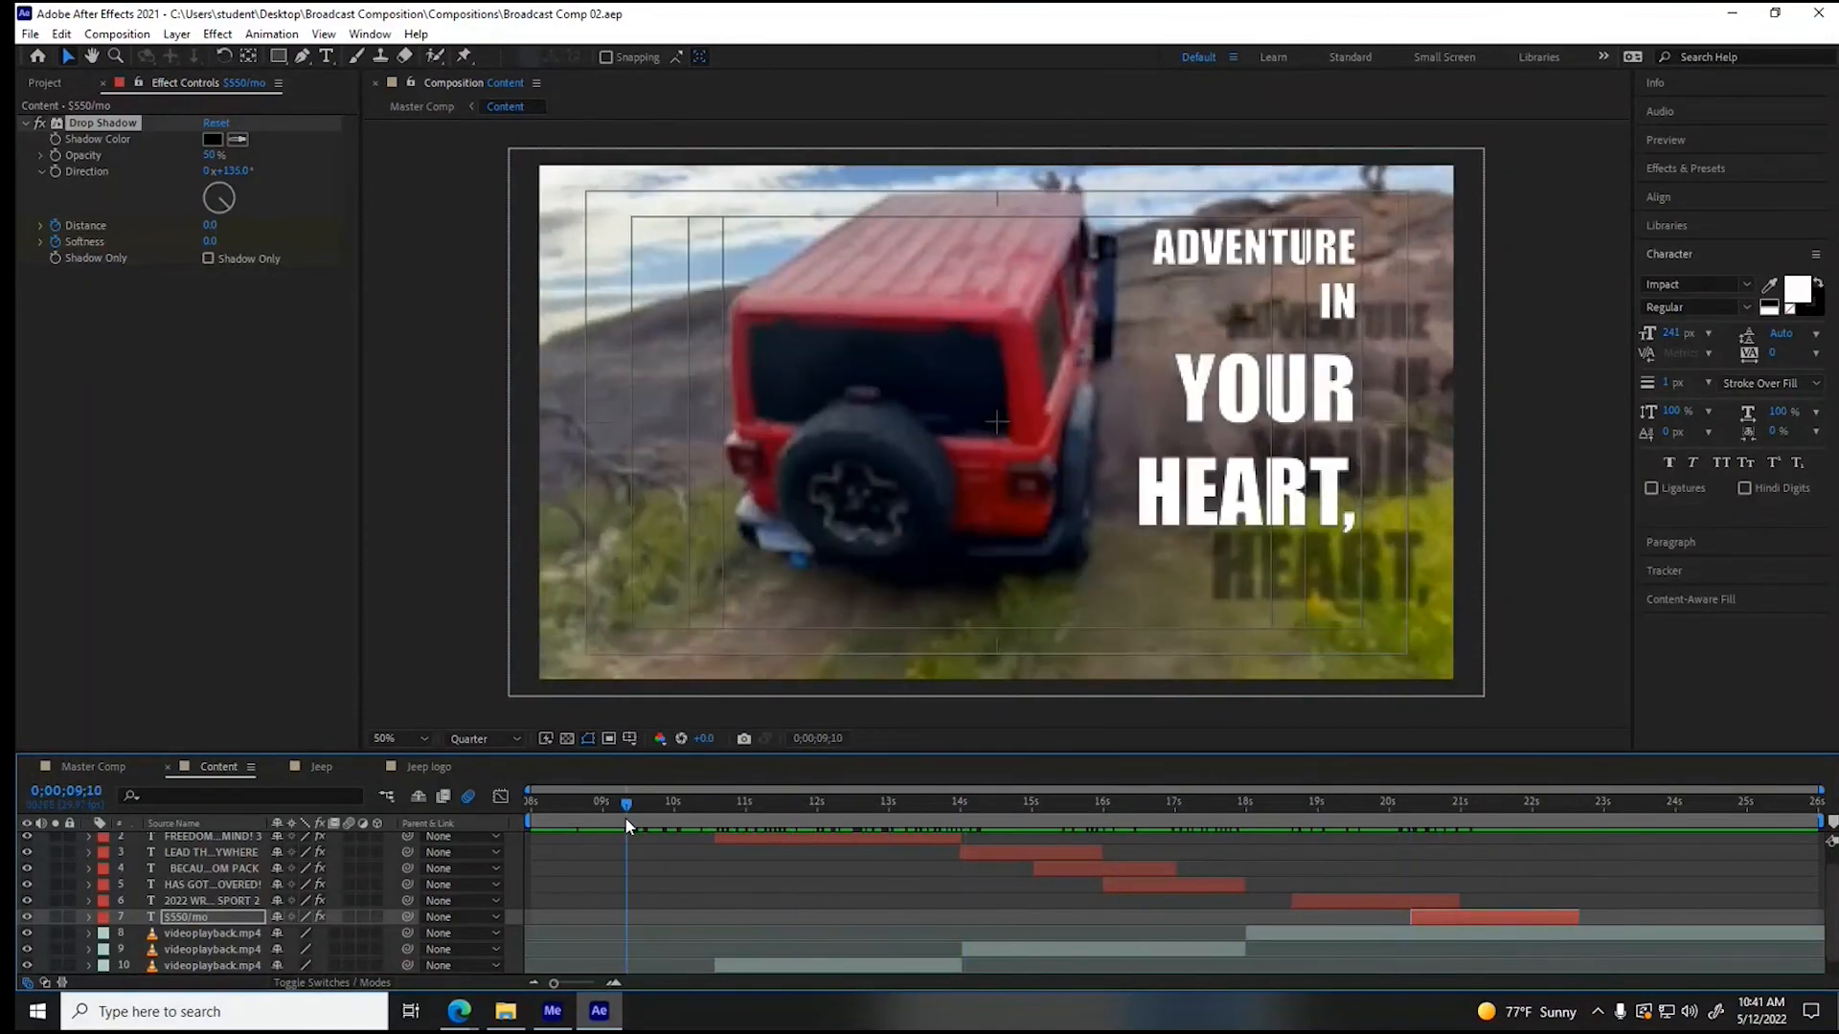
drag(626, 826, 1254, 832)
drag(1210, 821, 1282, 804)
click(86, 772)
mouse_move(699, 797)
mouse_down()
mouse_move(1370, 800)
mouse_move(1457, 778)
mouse_move(1537, 805)
mouse_move(527, 816)
mouse_move(674, 821)
mouse_up()
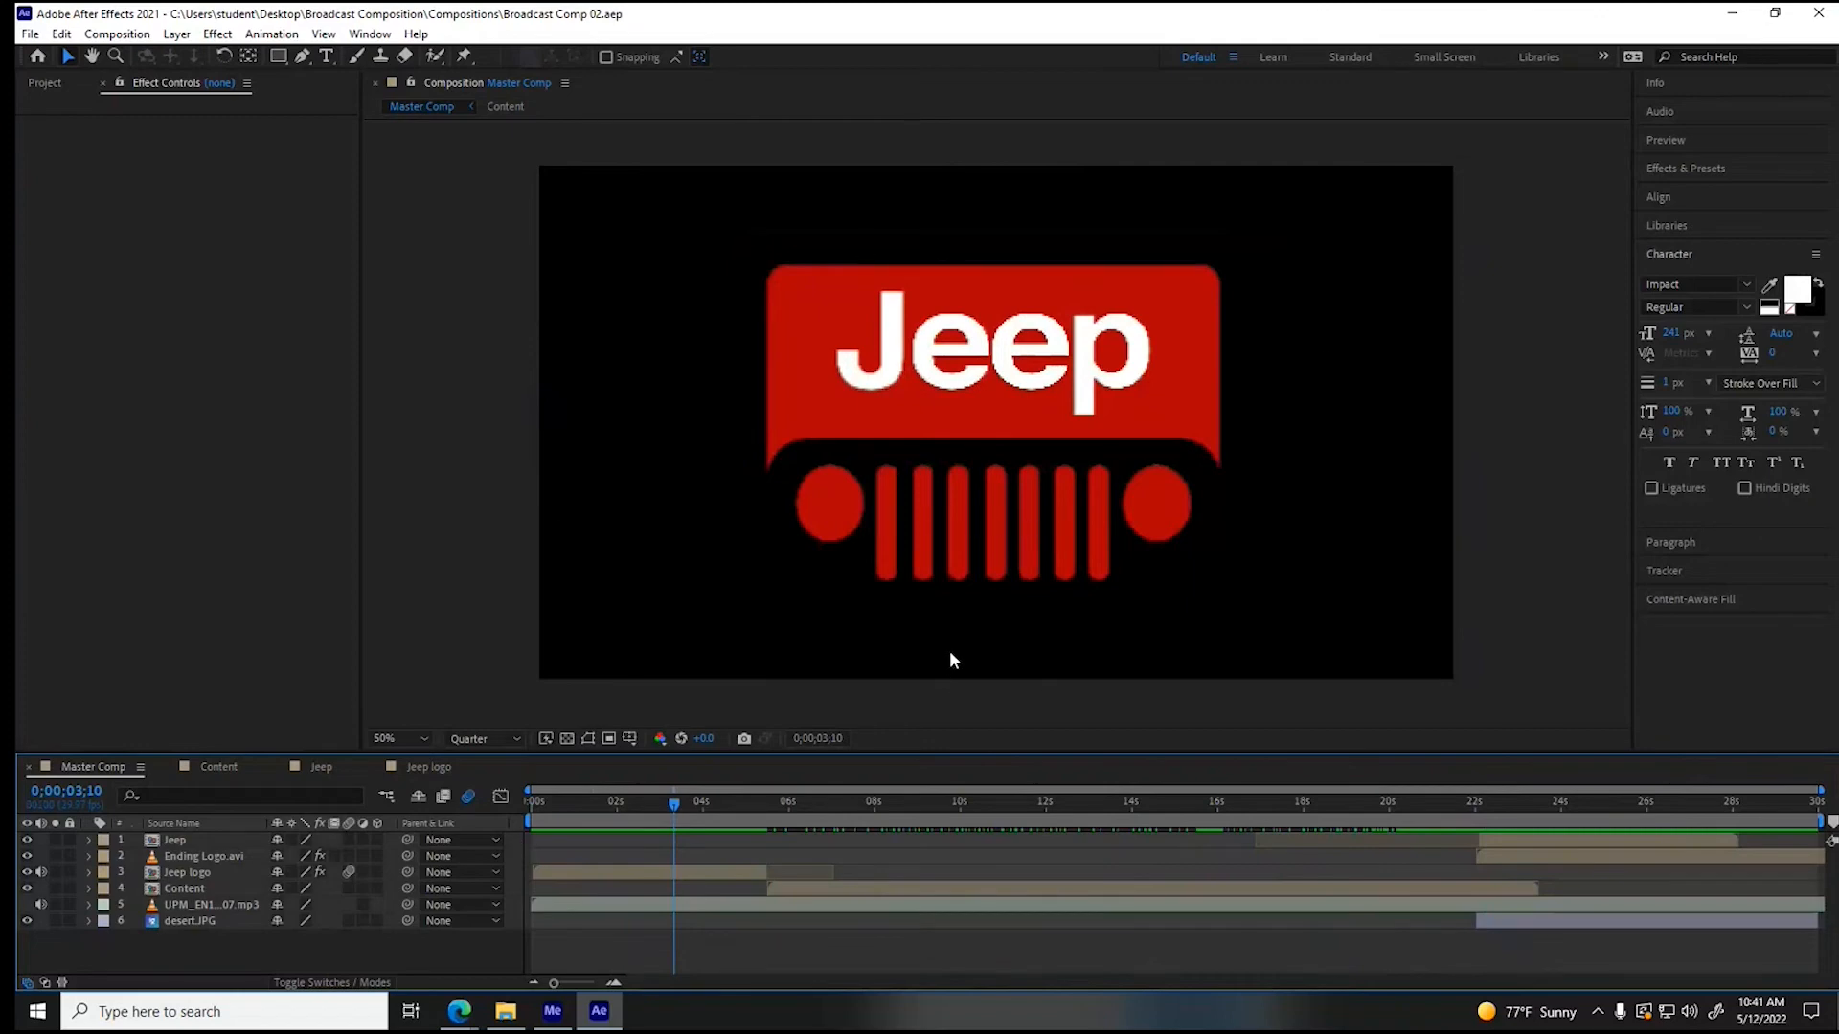
drag(674, 799, 560, 823)
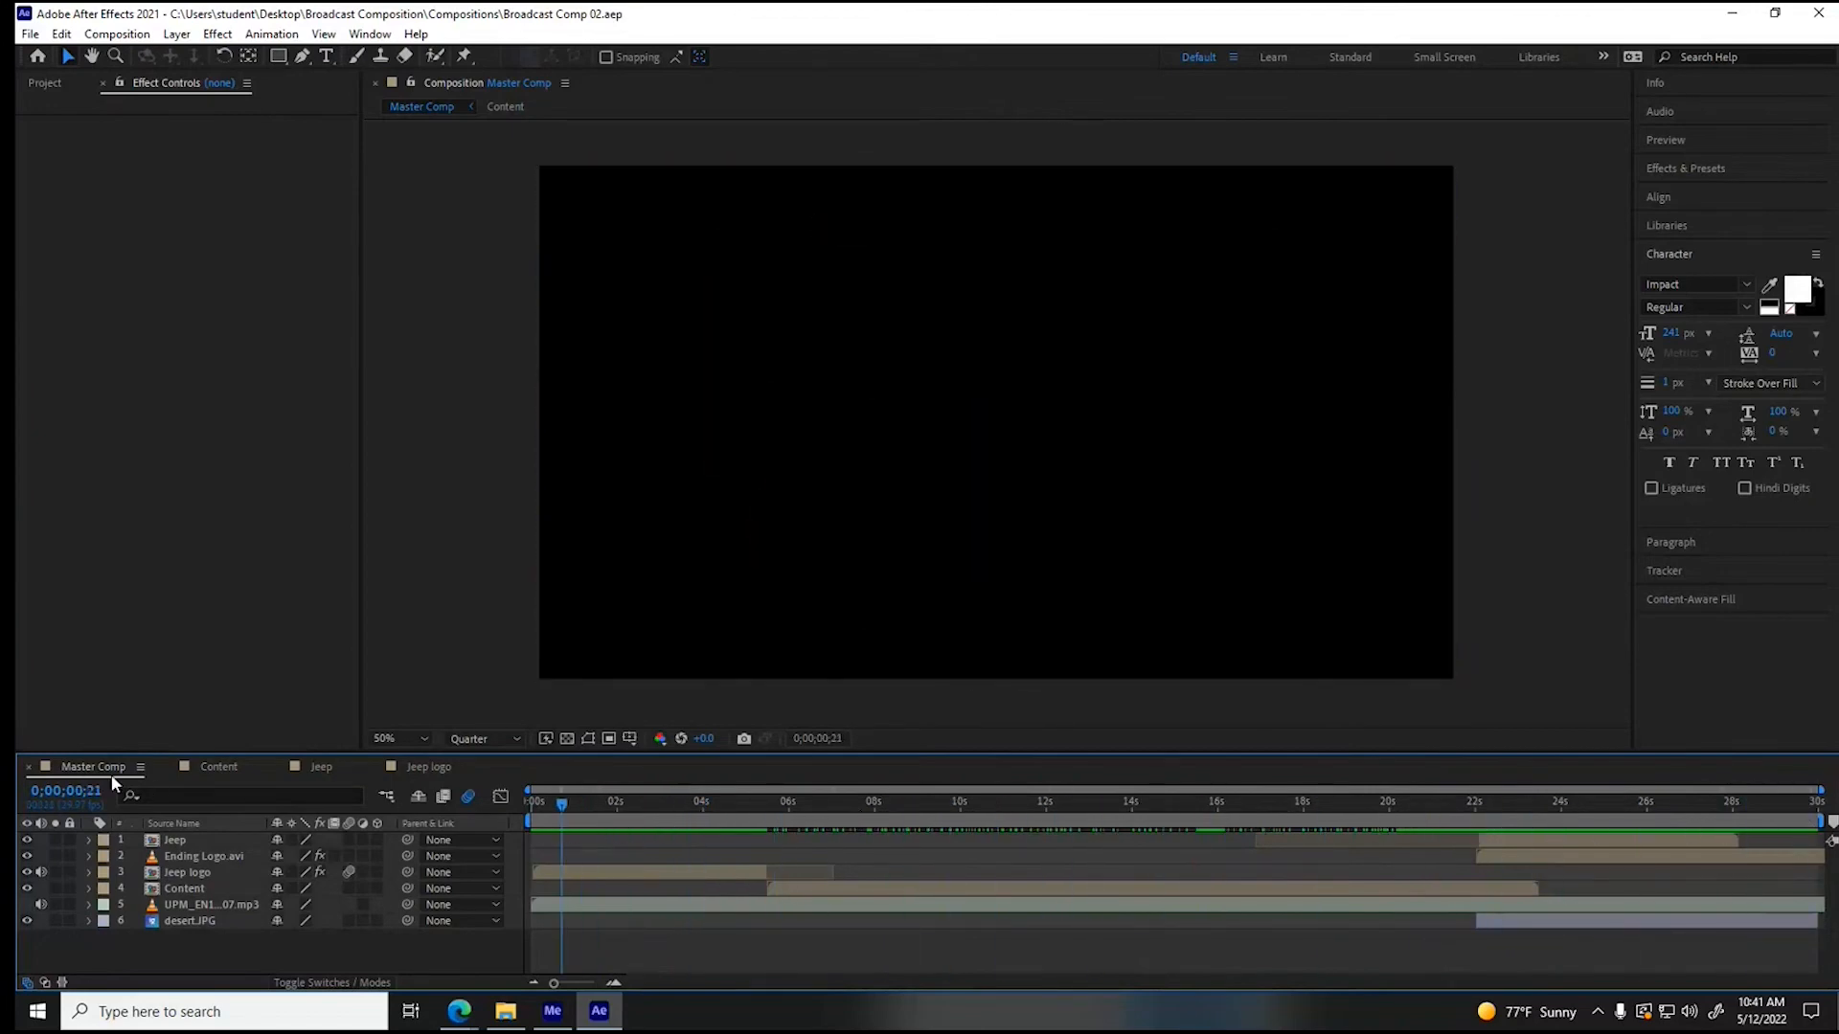
- Create a new composition named "Output Comp" with the HDTV 1080 29.97 preset and a duration of 0;00;30;00
click(116, 34)
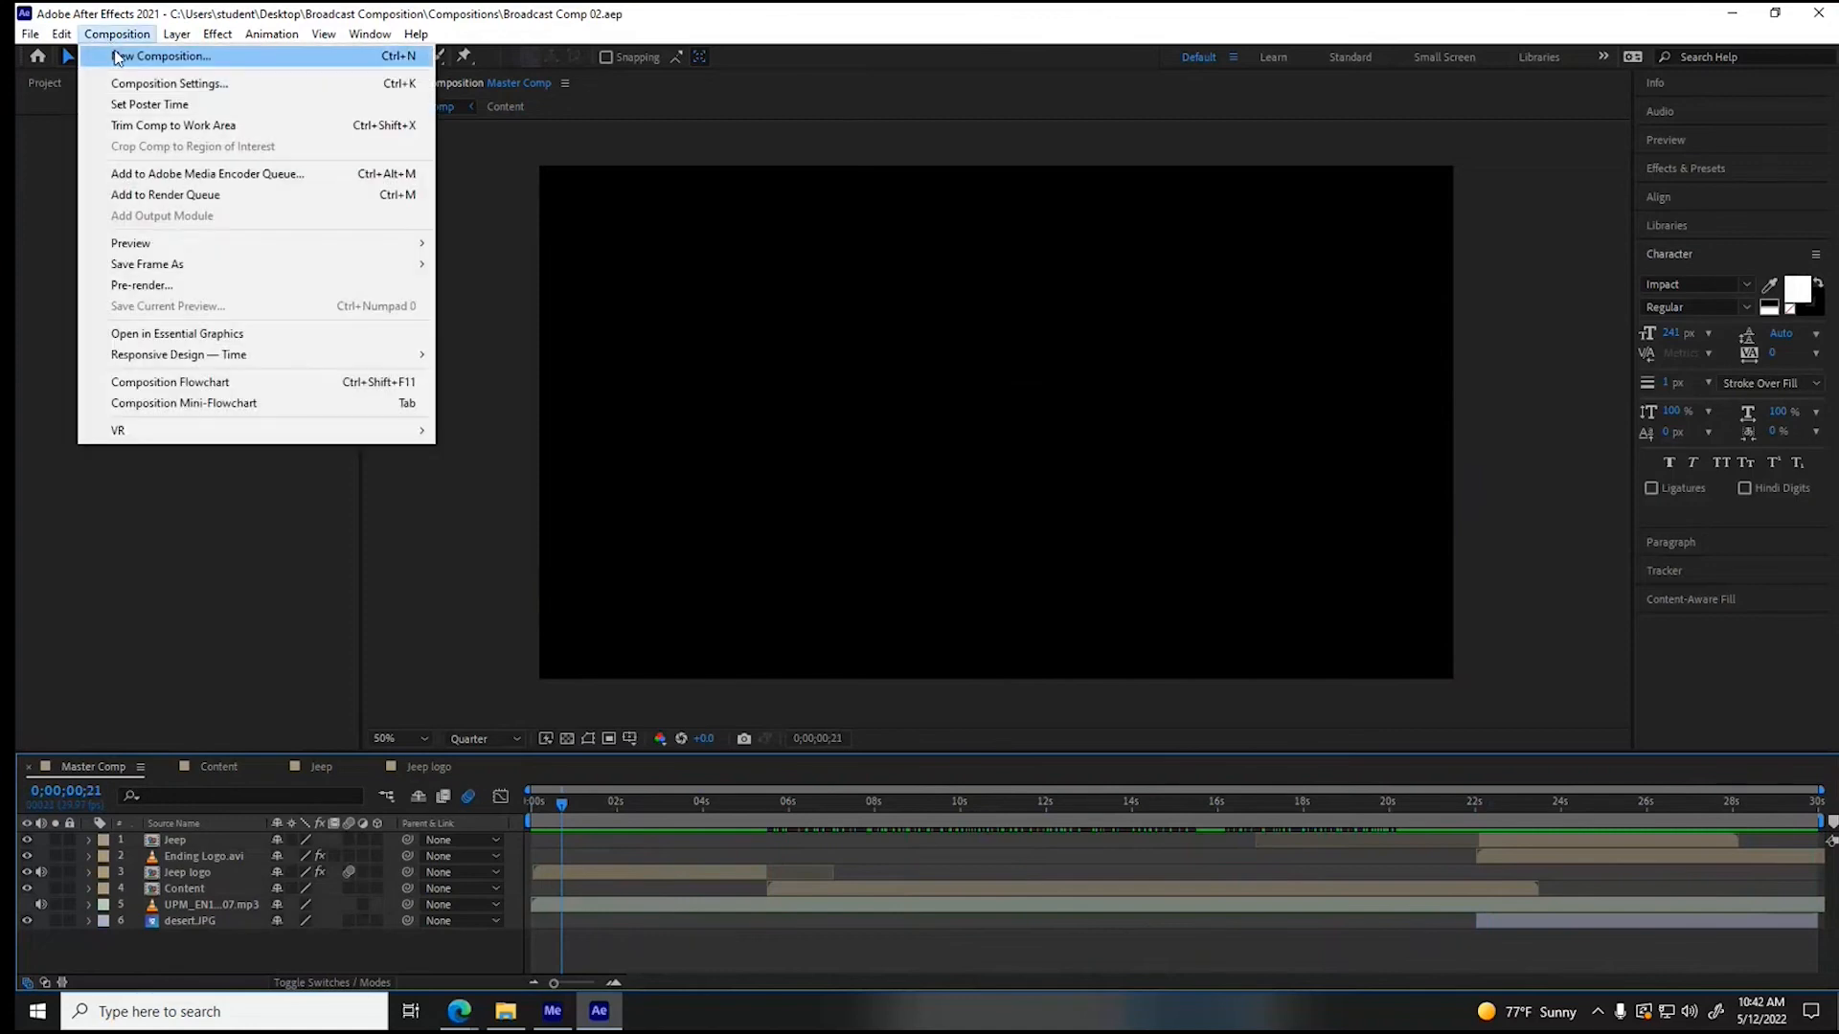
click(241, 67)
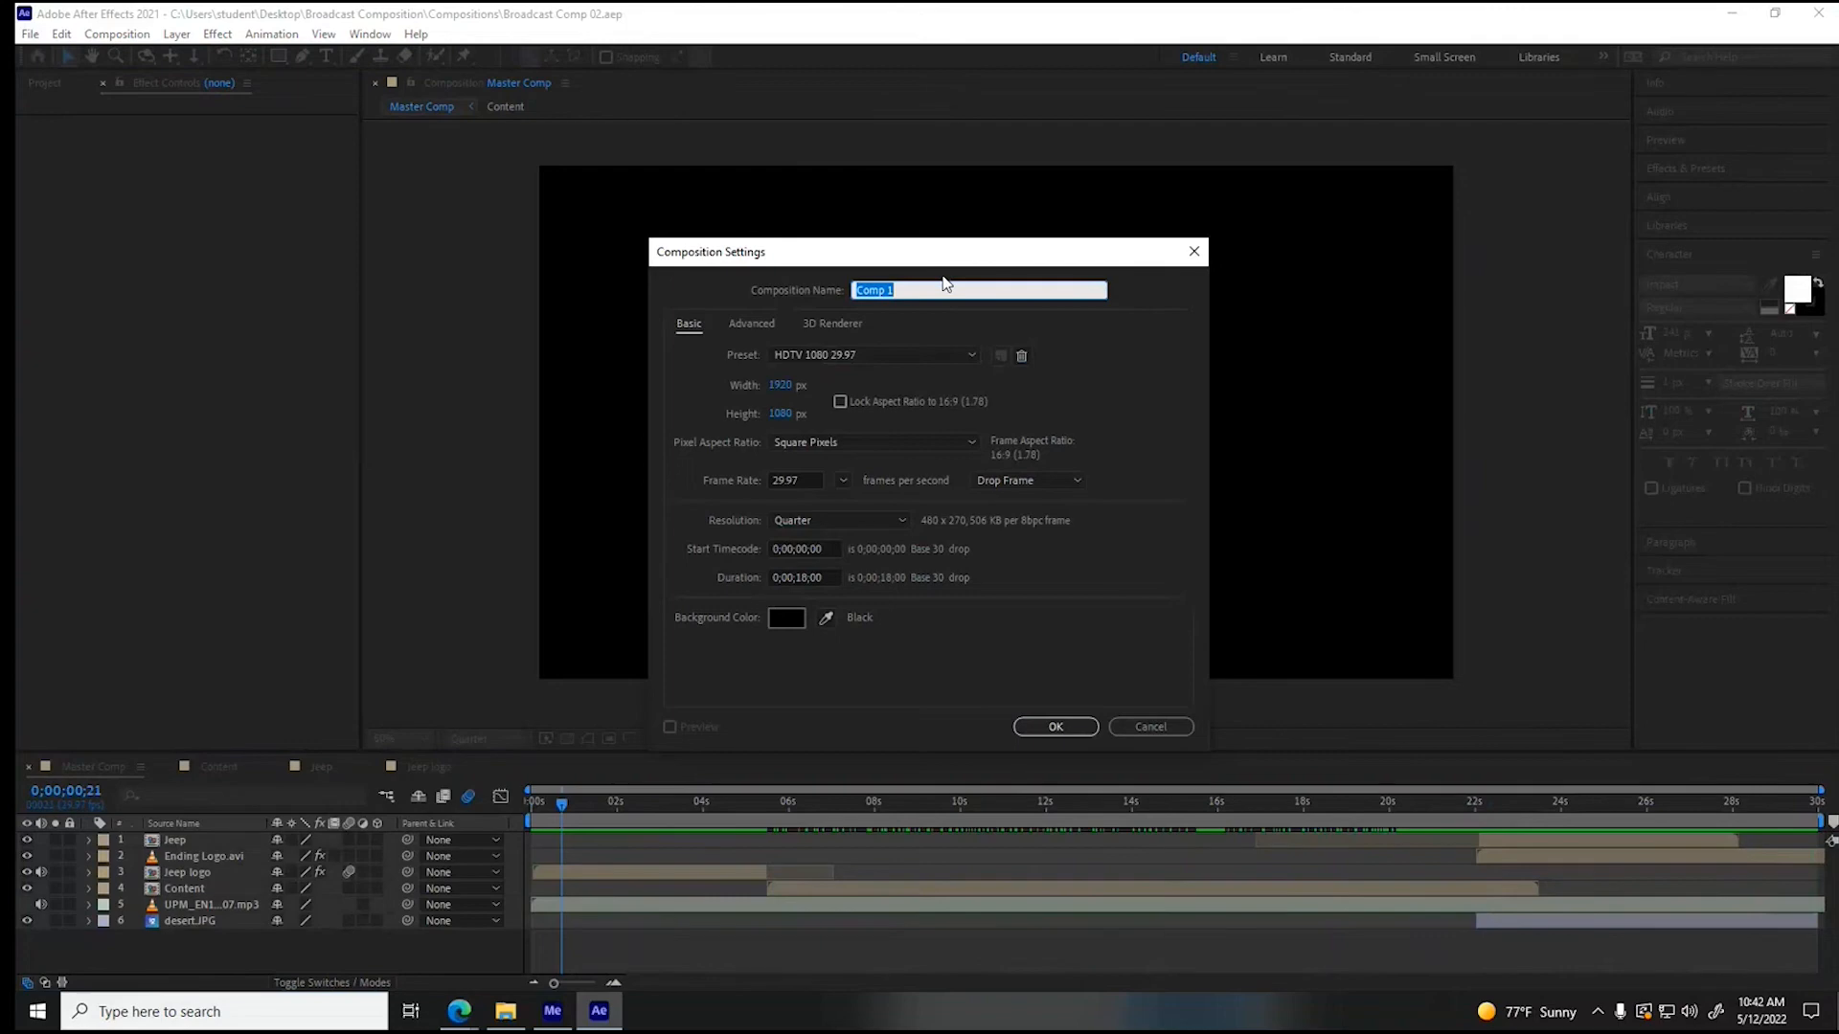
text(Output Com)
double_click(806, 578)
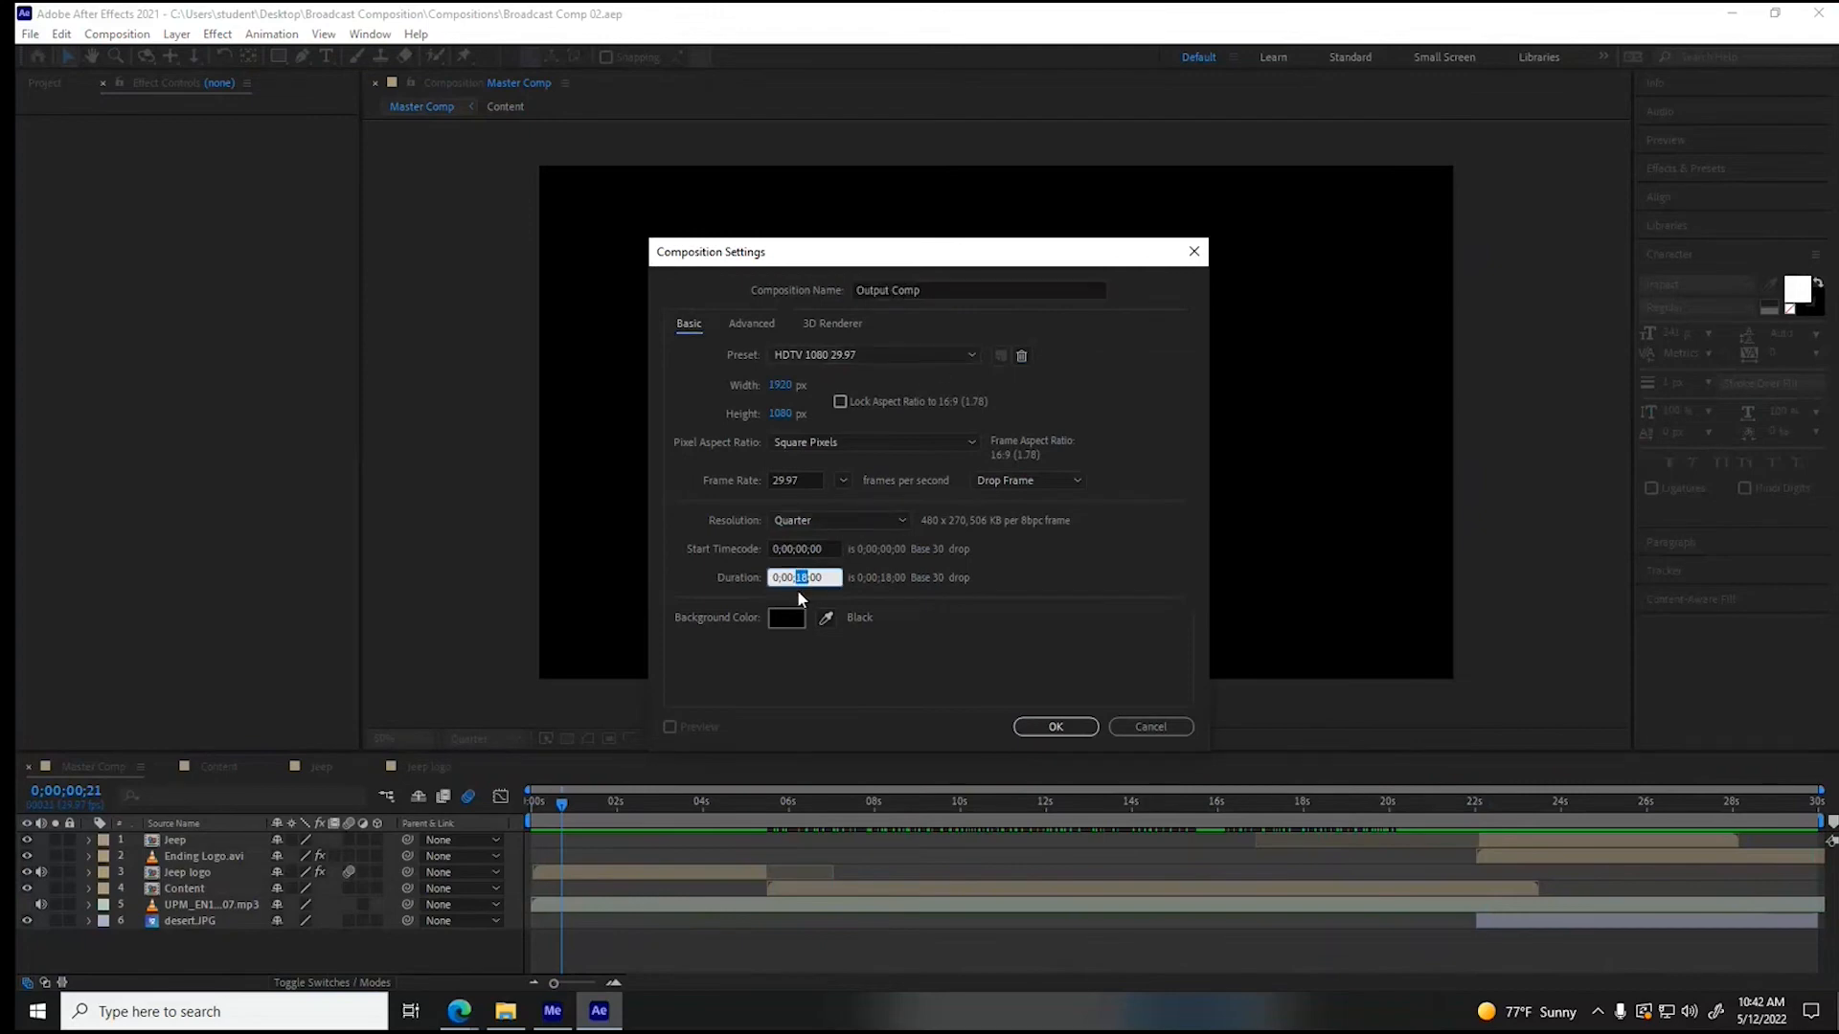
text(30)
click(1073, 728)
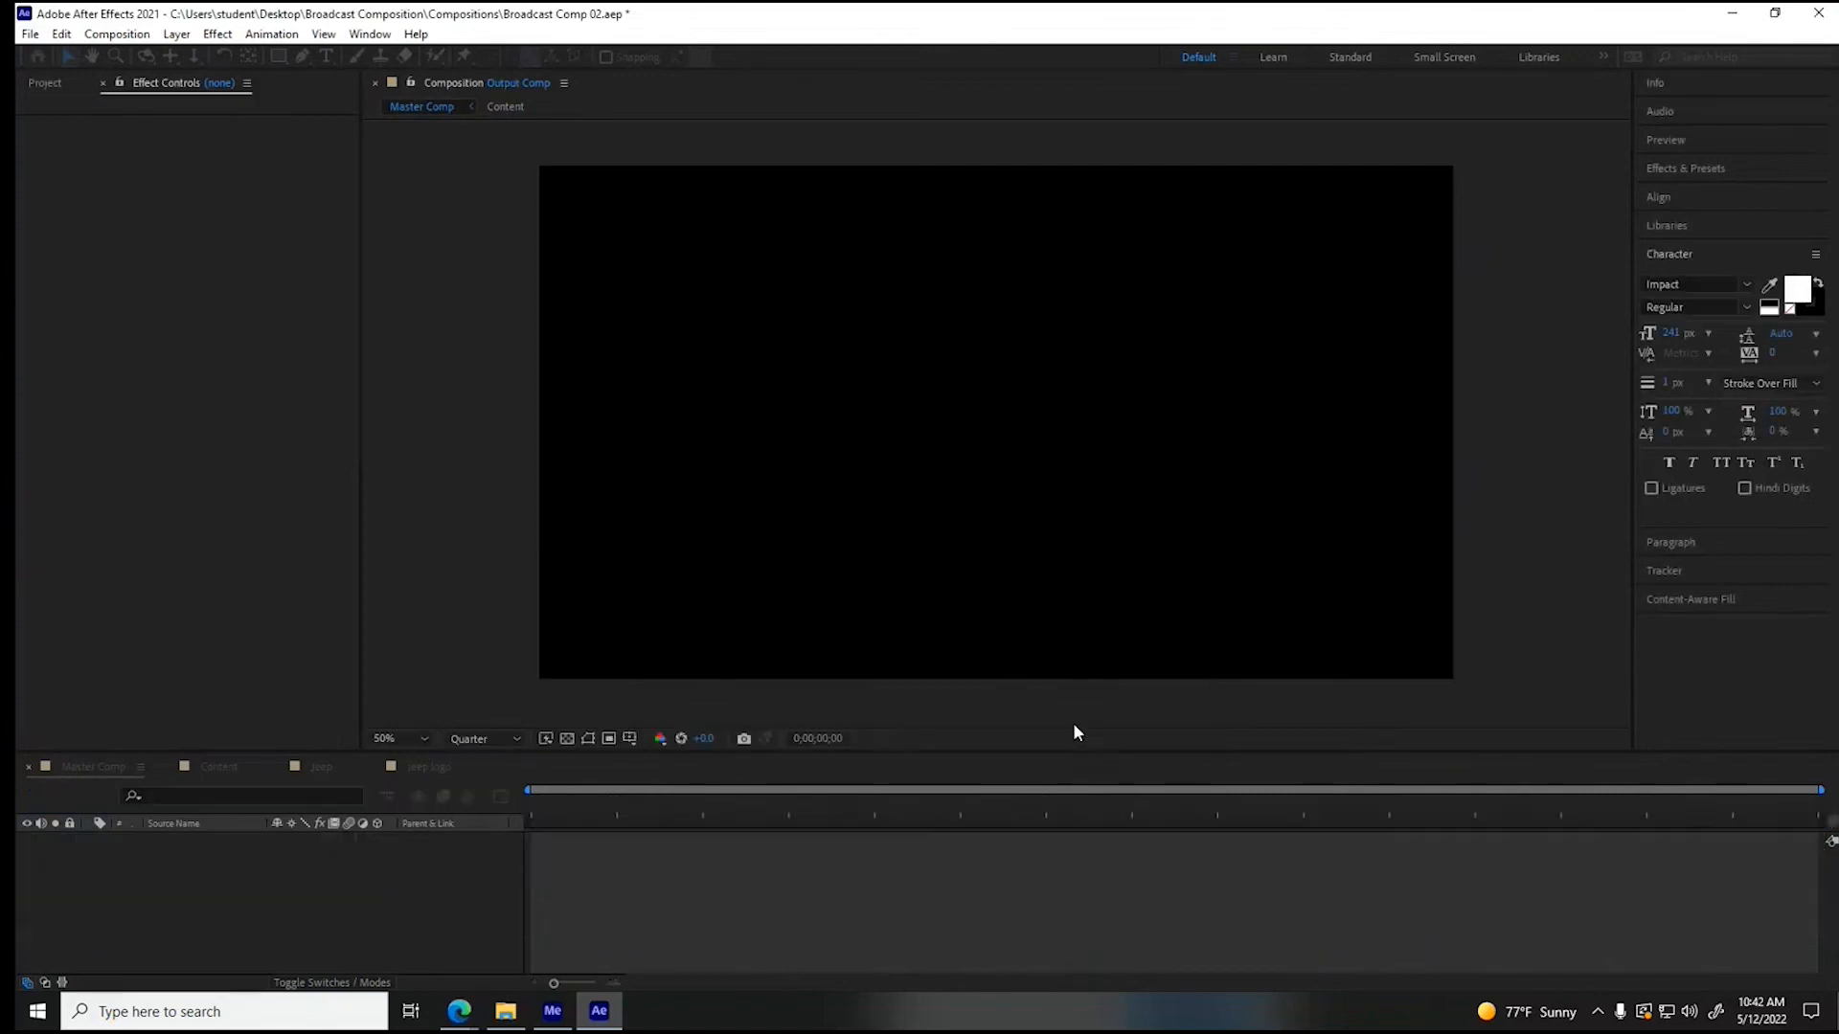
- Nest the Master Comp in the Output Comp, move to 0;00;20;28, and show the available effects and presets
click(42, 83)
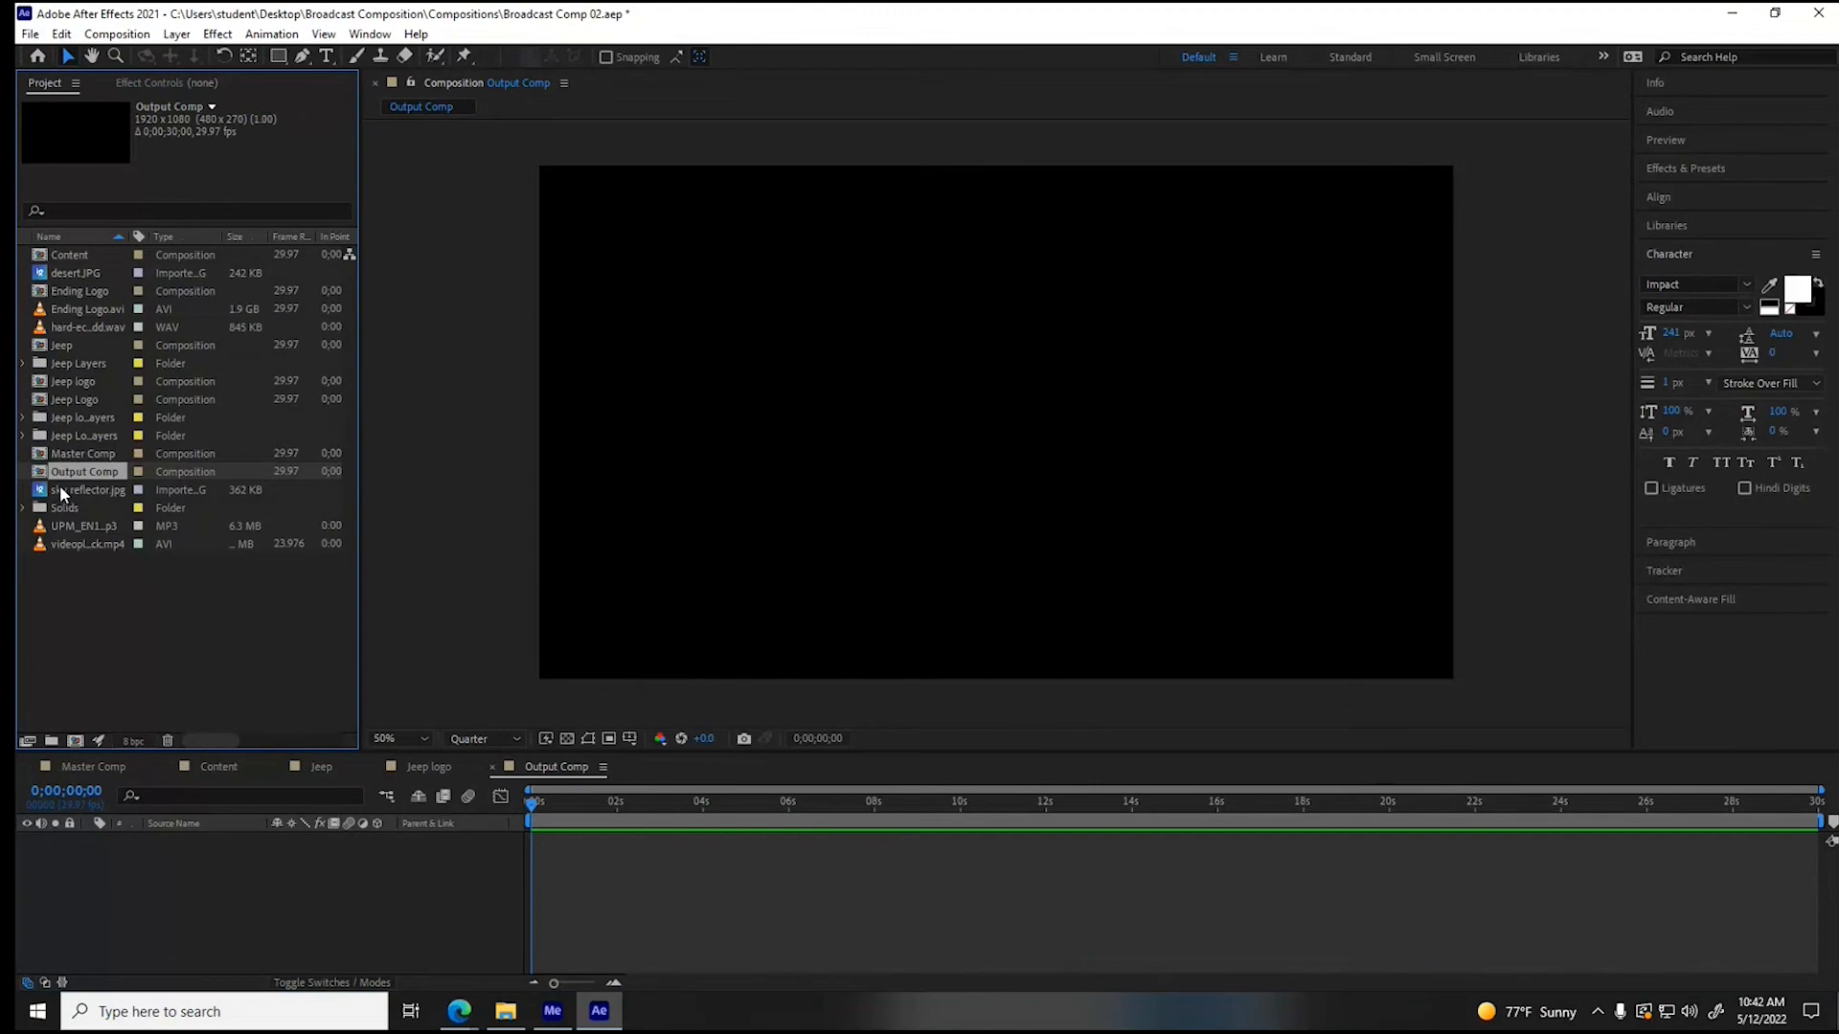
drag(81, 454, 84, 871)
drag(573, 801, 1429, 754)
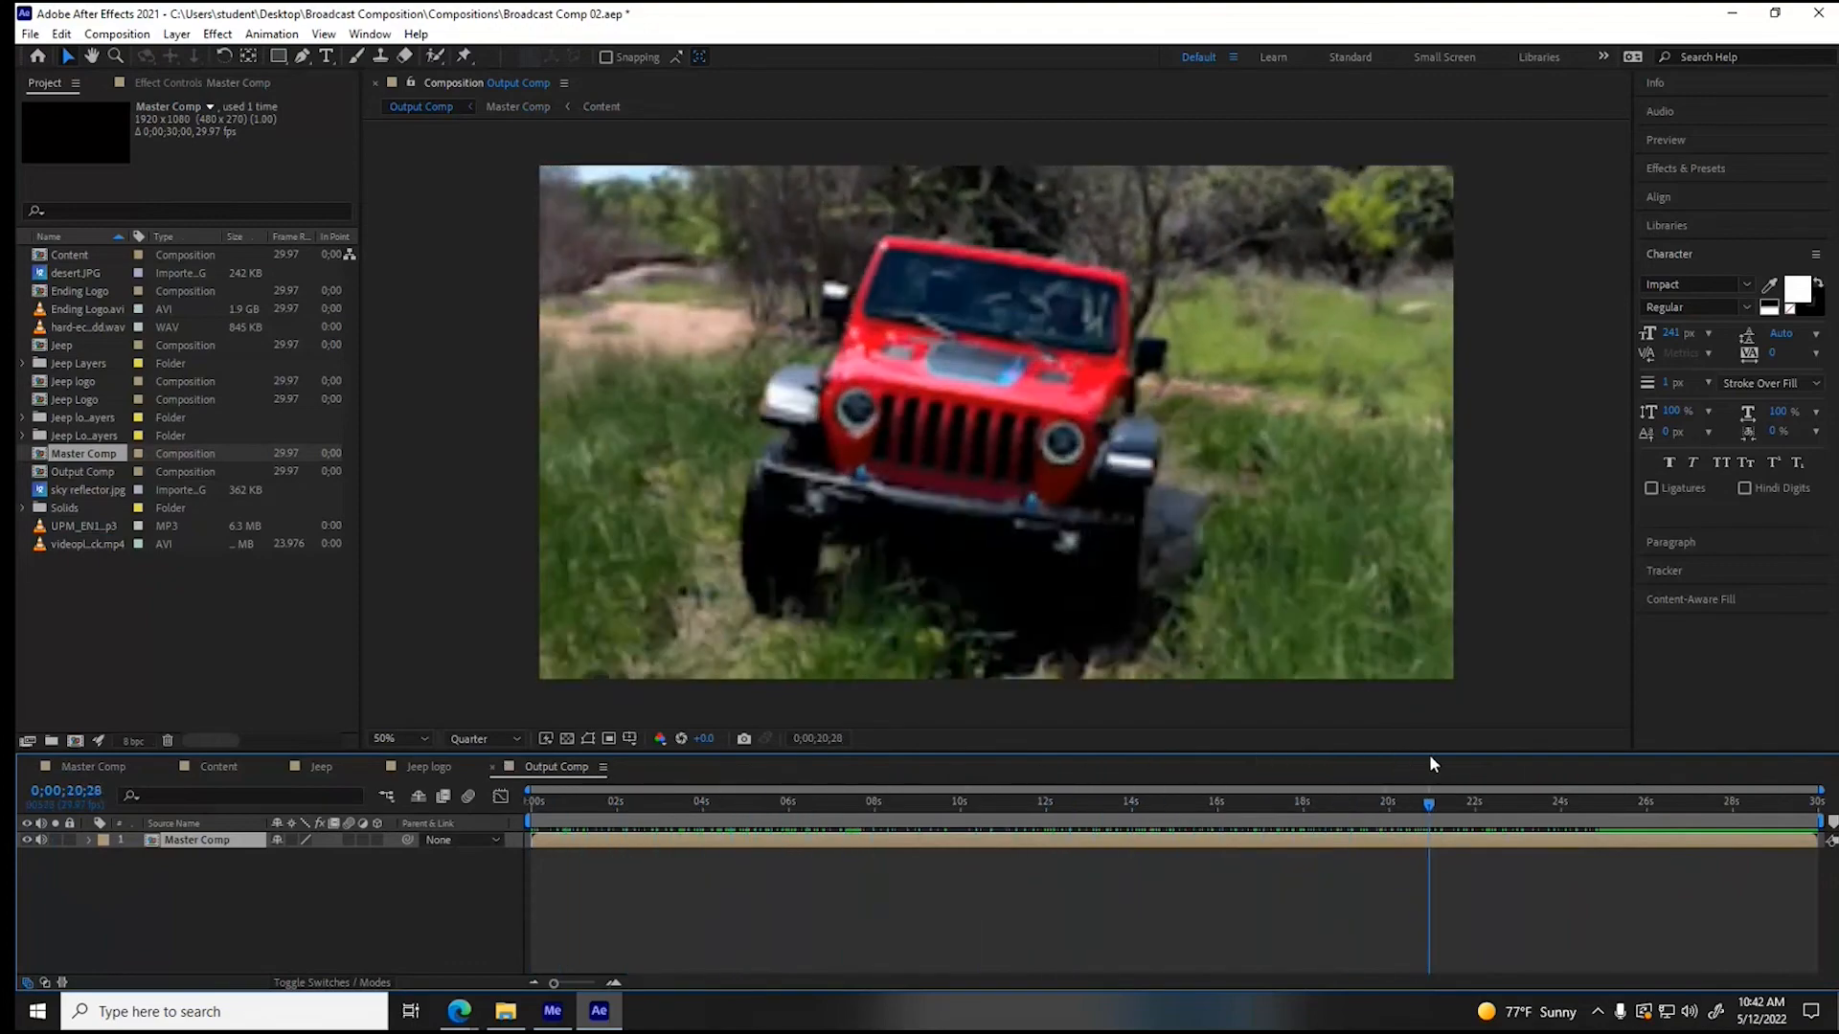
click(1673, 169)
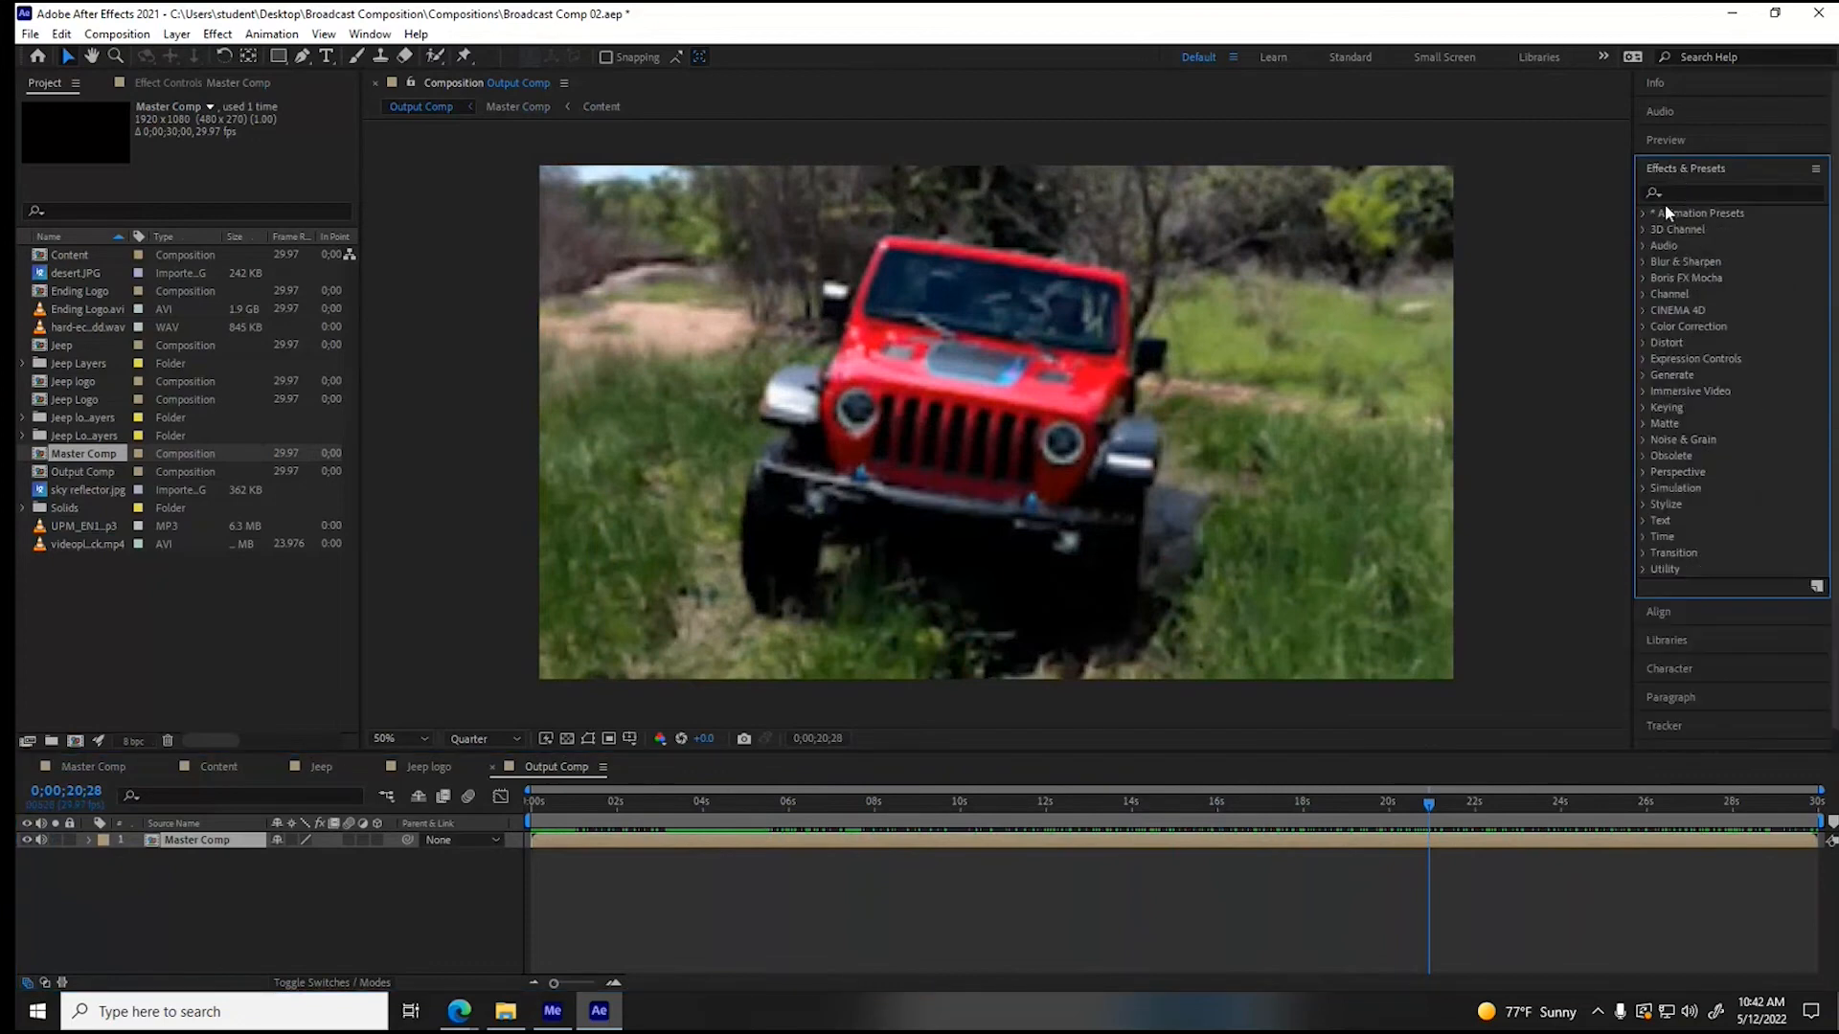
- Find the VR Digital Glitch effect and apply it to the Master Comp layer at 0;00;03;03
click(1685, 196)
text(glitch)
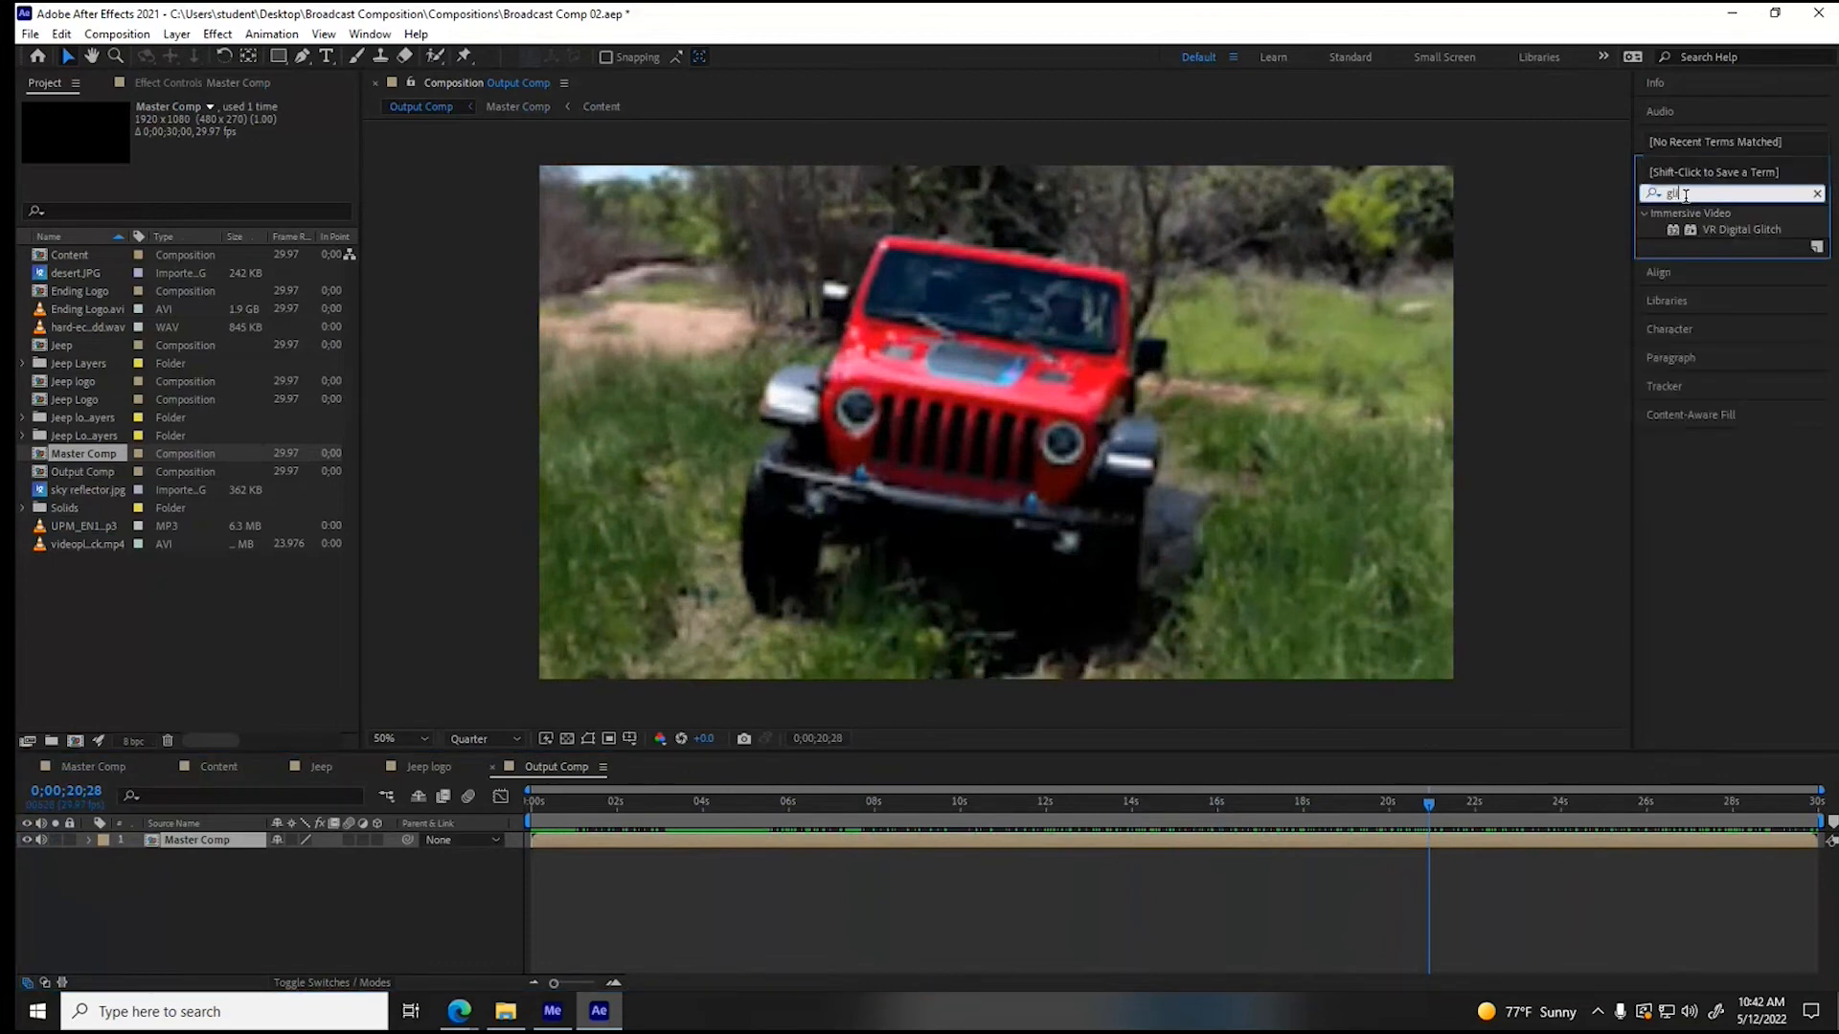
click(1745, 230)
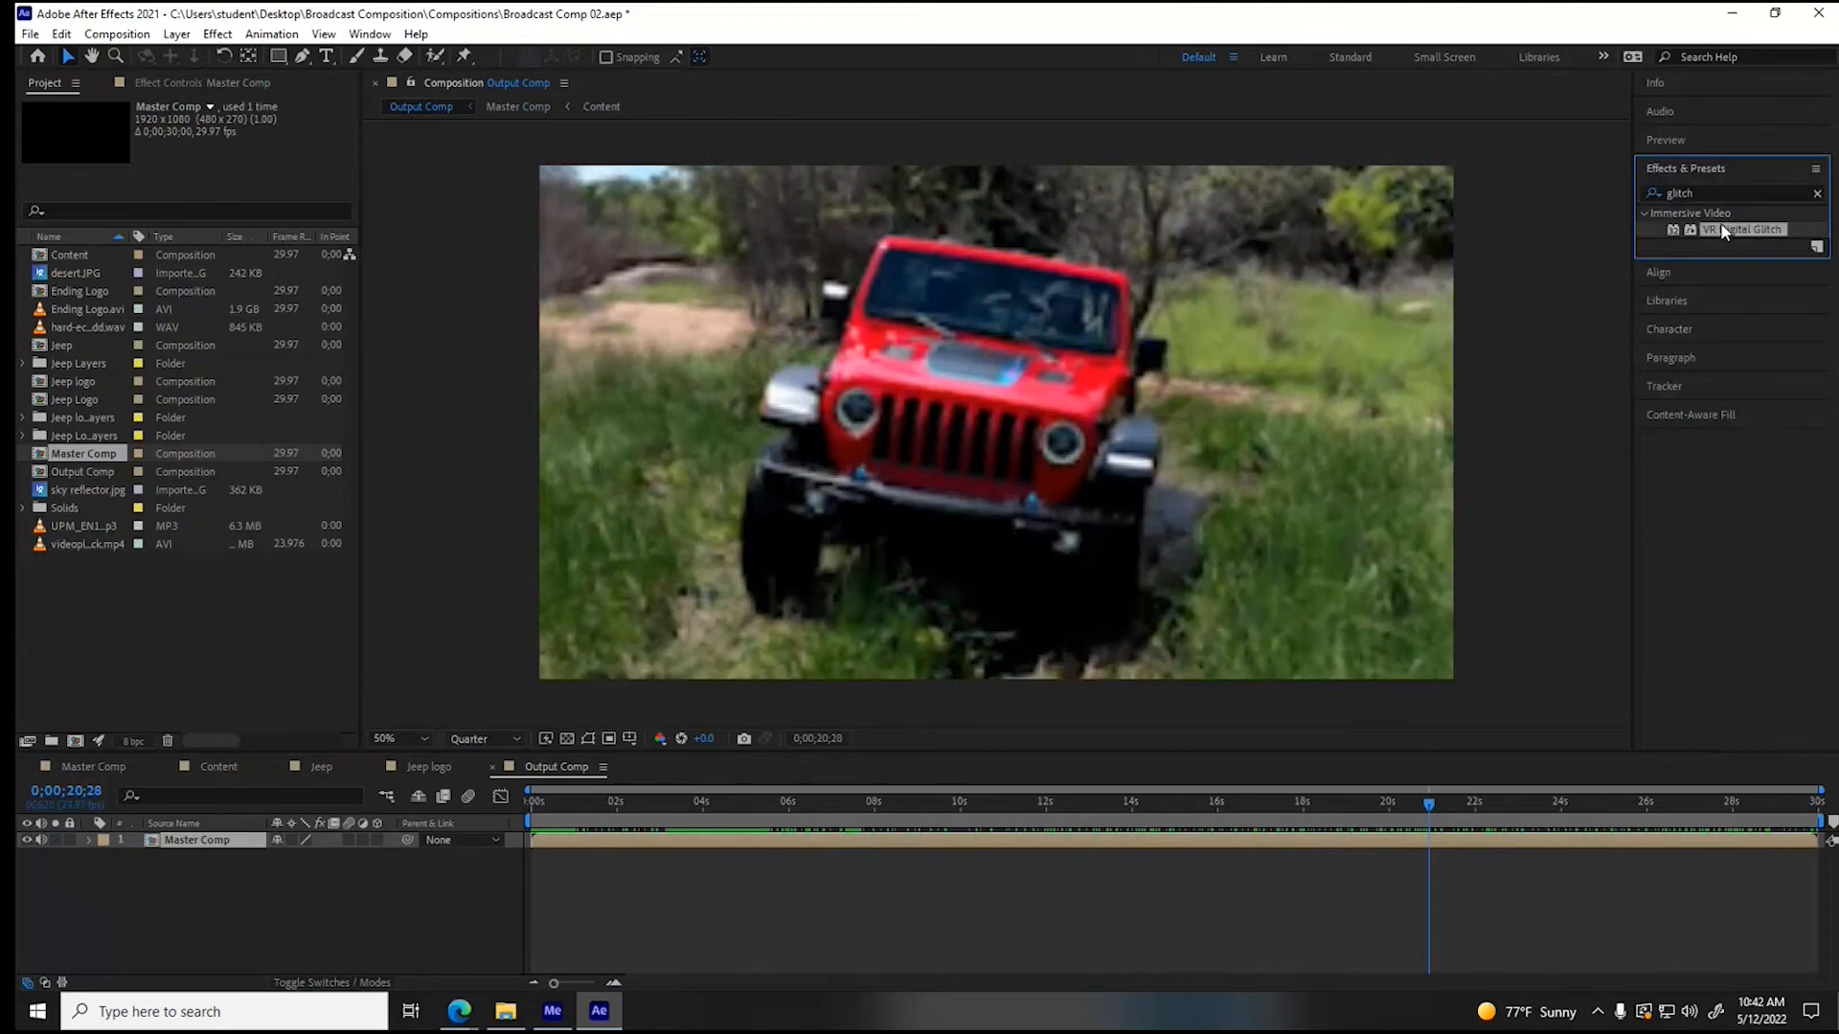
mouse_move(934, 803)
mouse_down()
mouse_move(958, 804)
mouse_move(814, 803)
mouse_move(911, 808)
mouse_up()
drag(1721, 224, 663, 813)
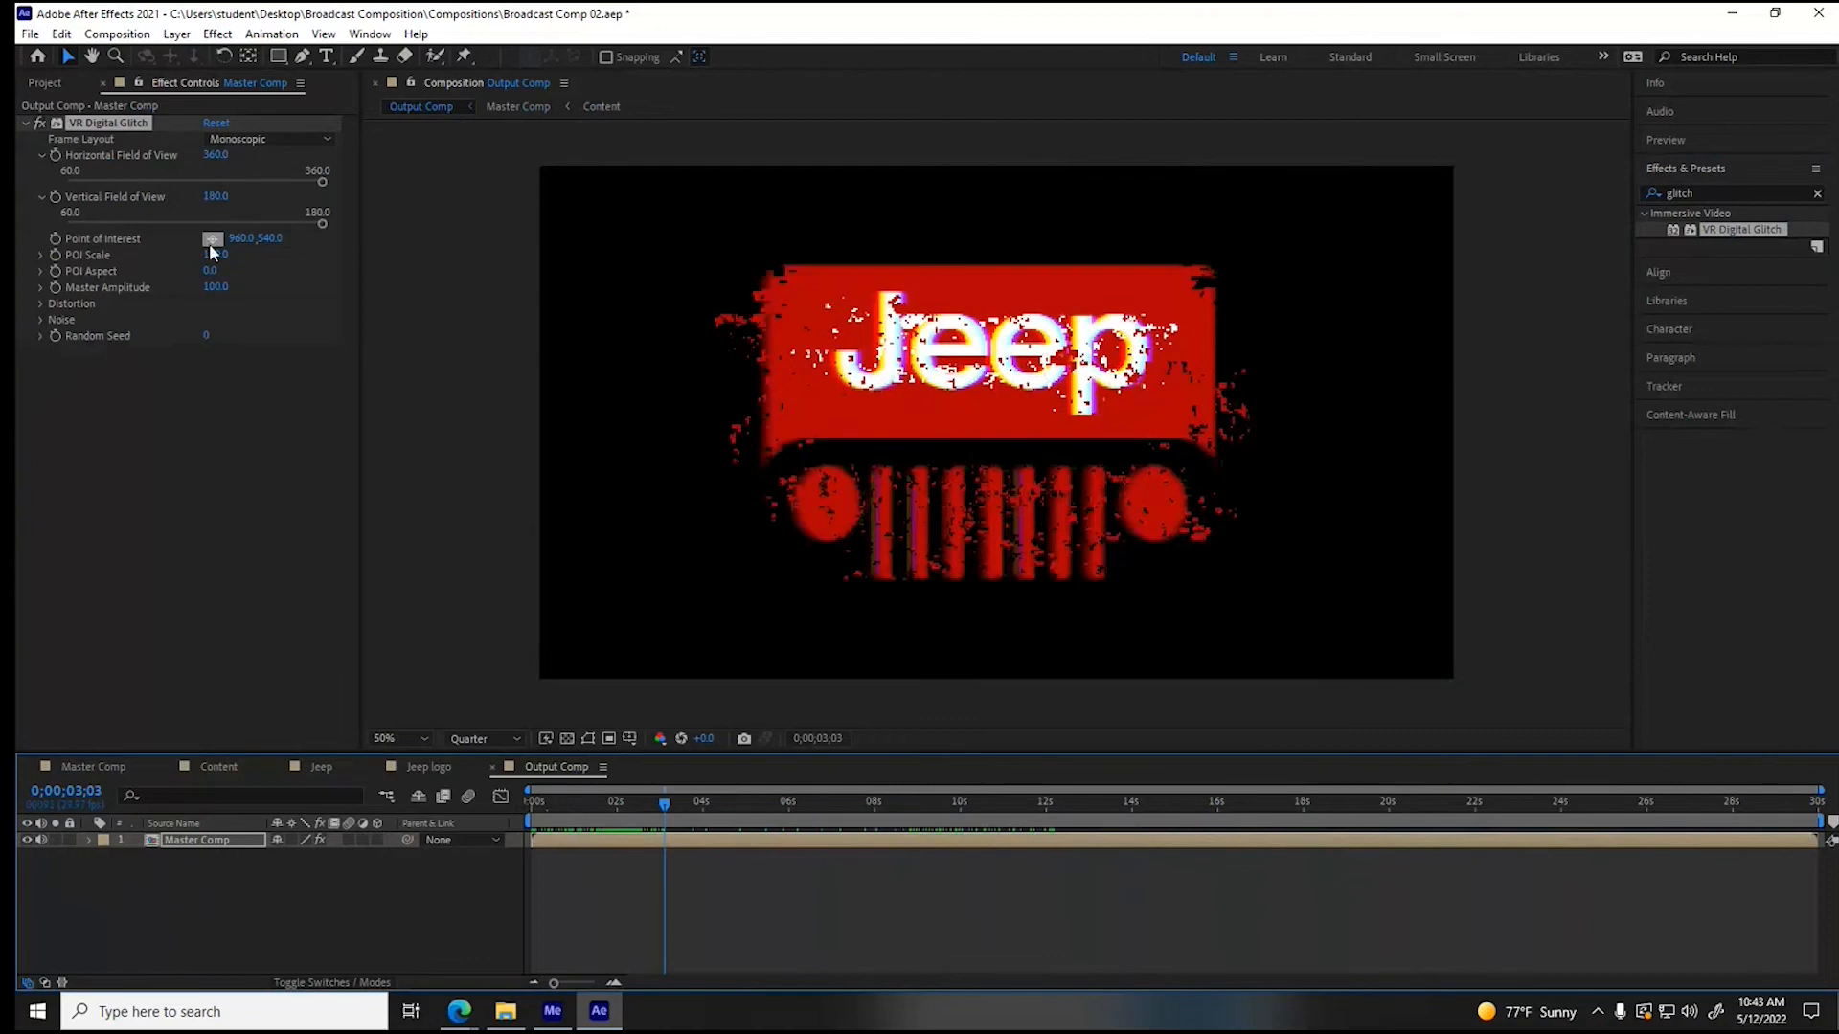
- Start keyframing the glitch's Master Amplitude around 0;00;03;03, try a lower amplitude there, and undo the last change
drag(218, 289, 129, 290)
click(57, 288)
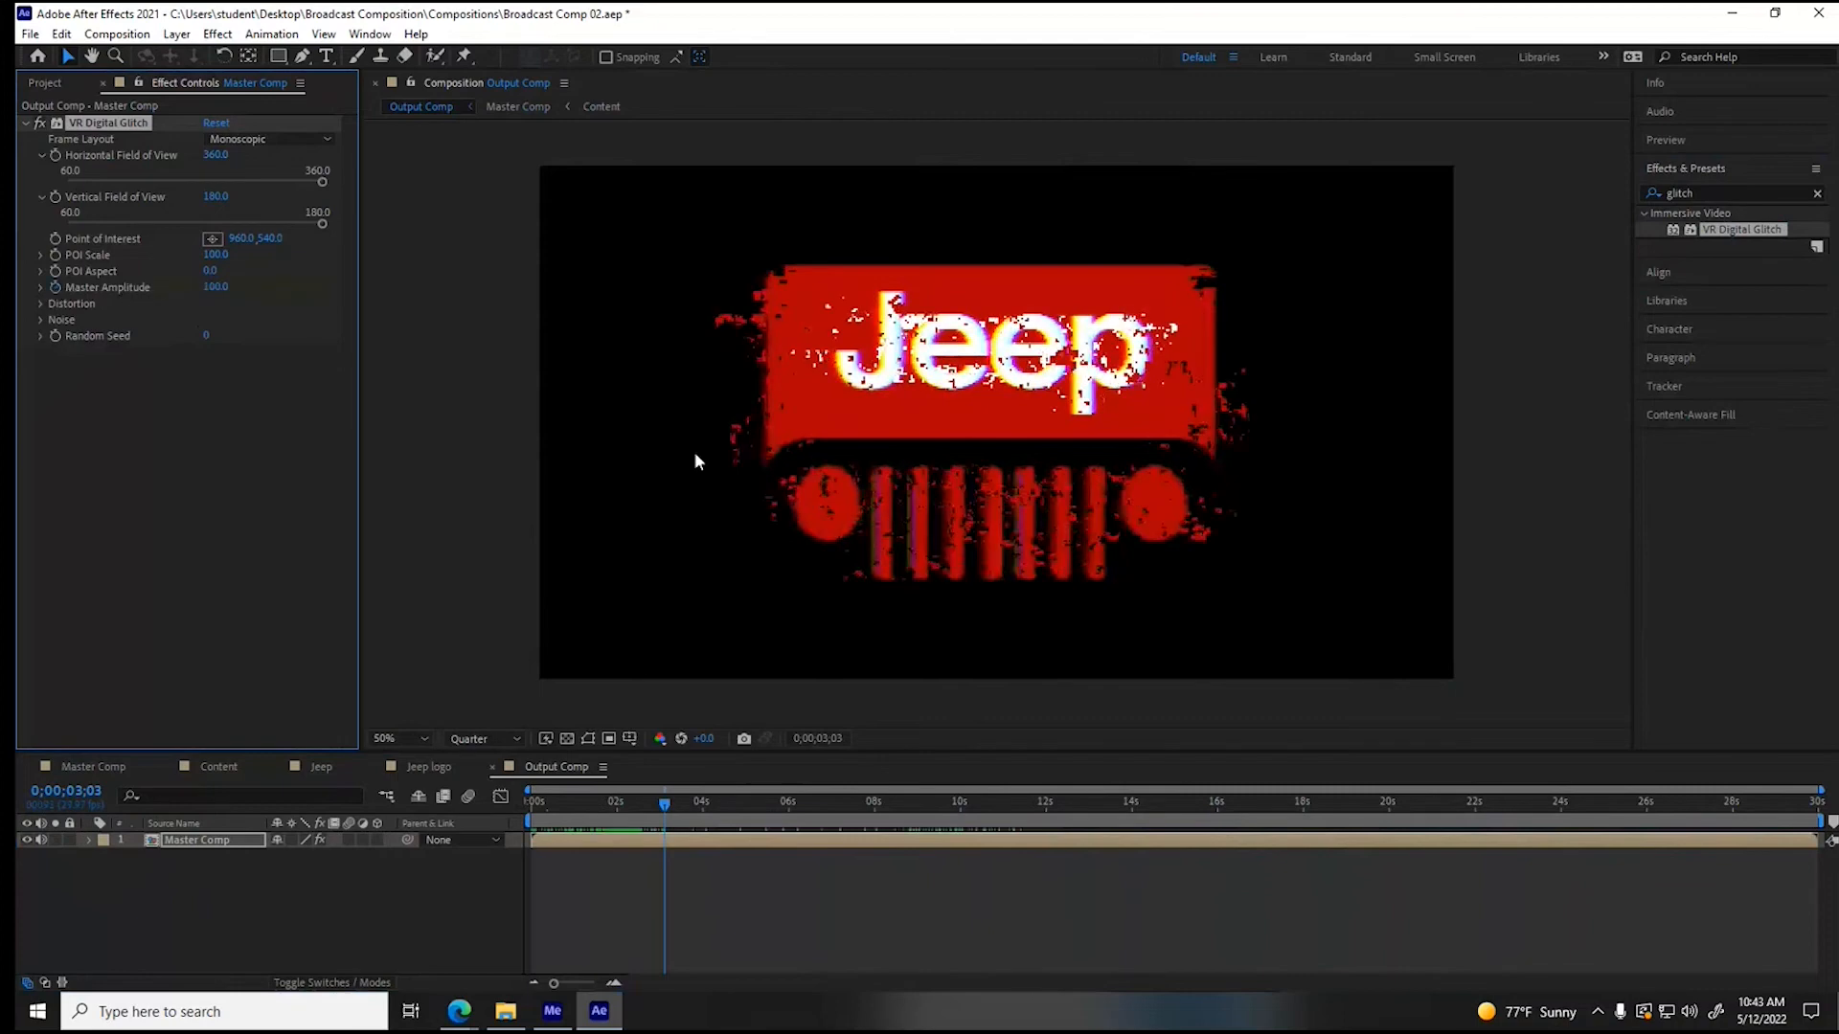
click(662, 802)
drag(210, 286, 19, 279)
drag(658, 806, 669, 806)
key(ctrl+z)
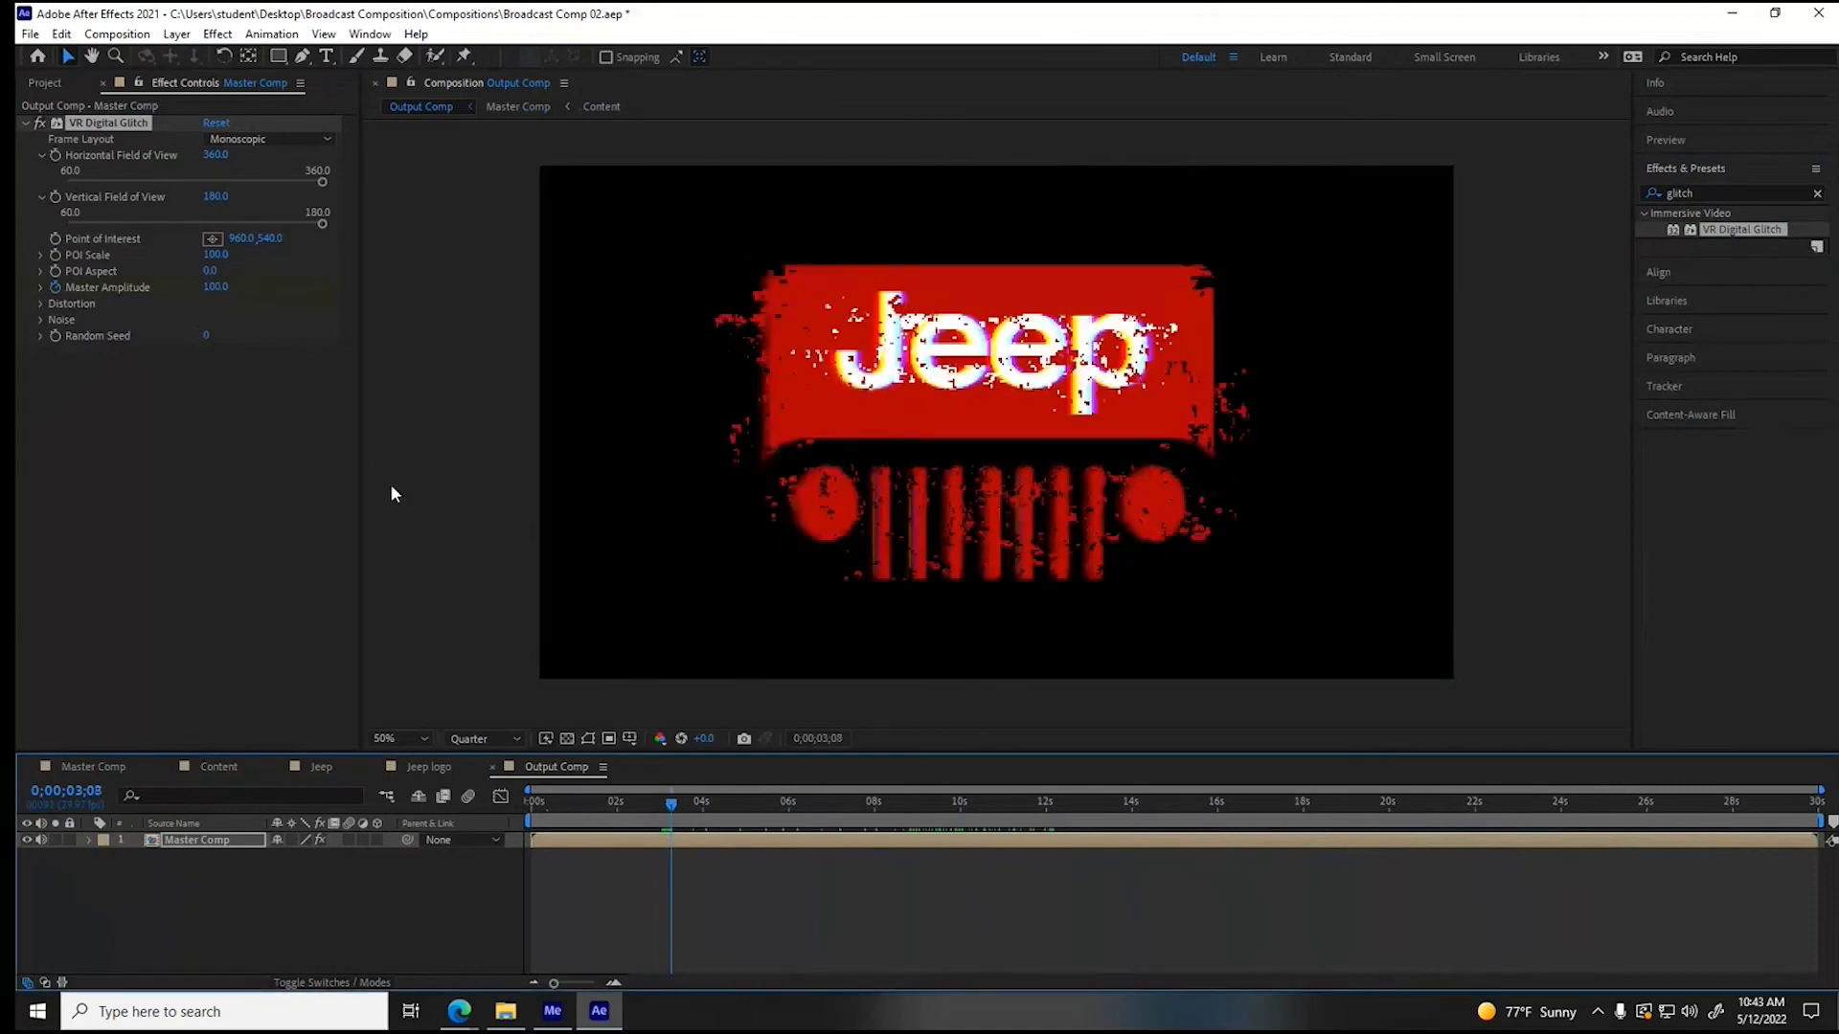
- Keyframe the Master Amplitude at 22 at 0;00;03;08, 58 at 0;00;03;10 and 0 at 0;00;03;13
drag(217, 287, 165, 327)
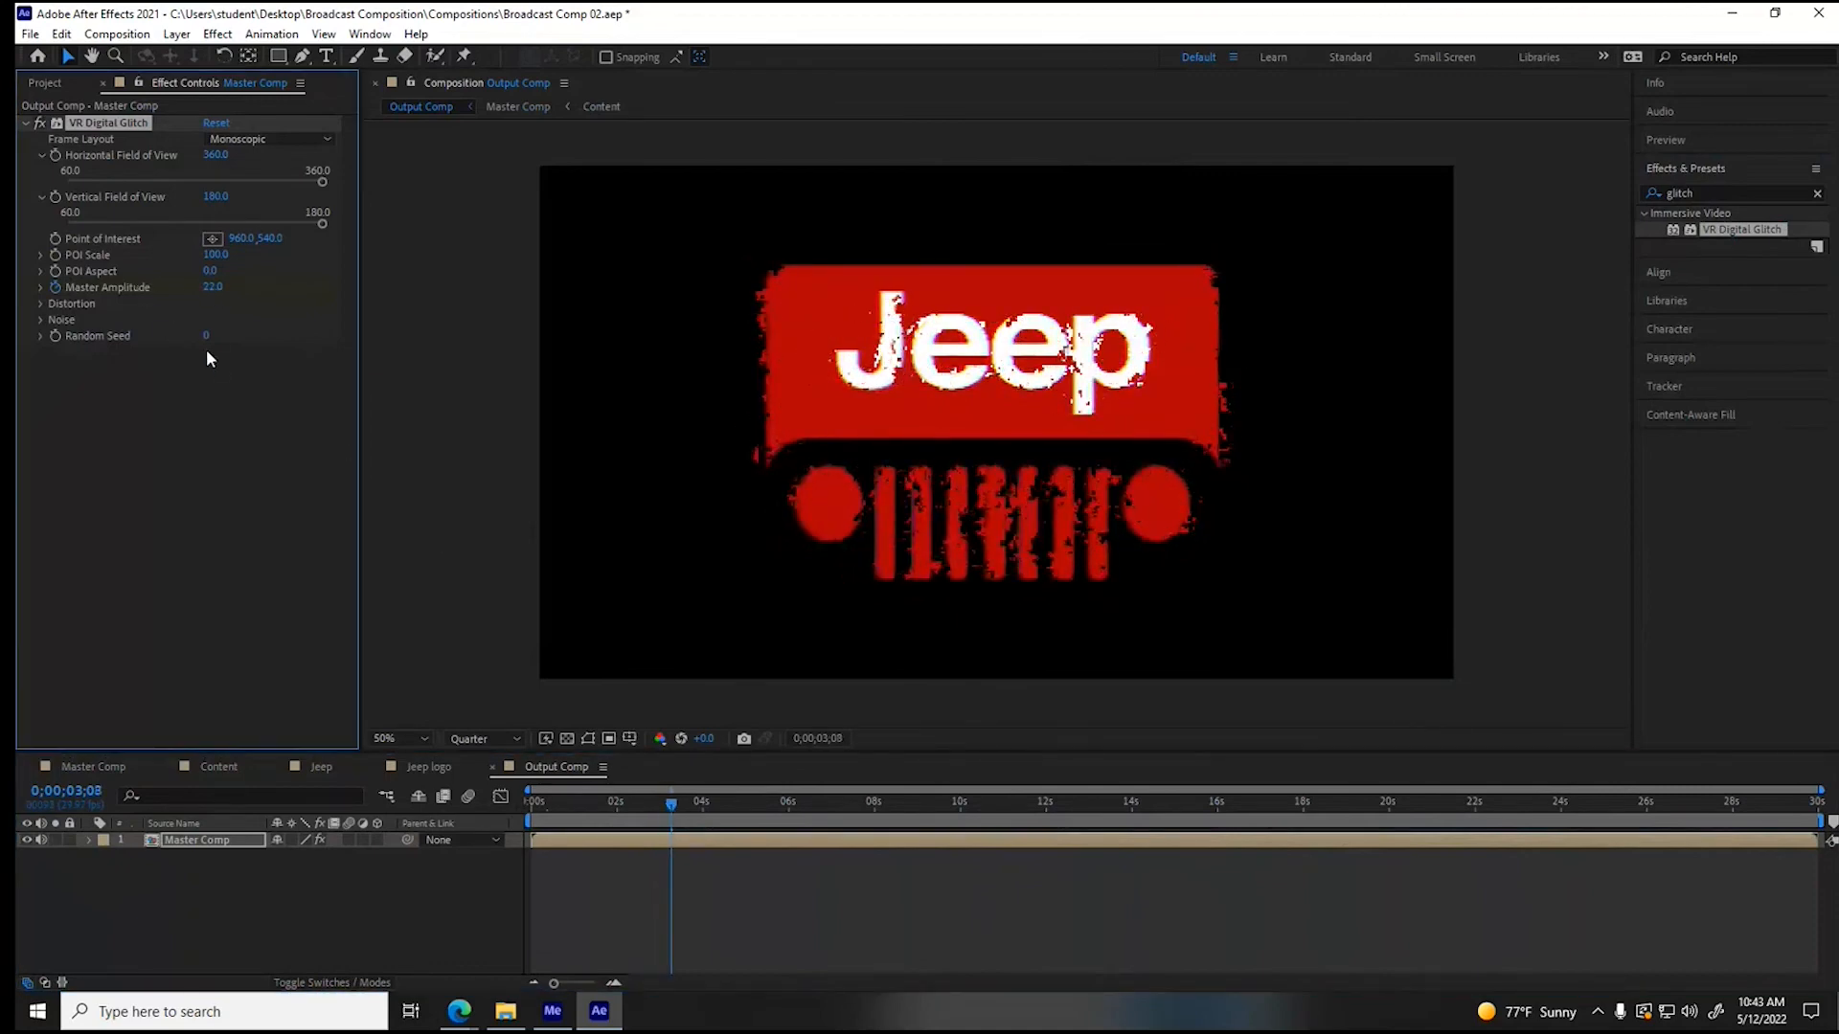
drag(672, 806, 675, 805)
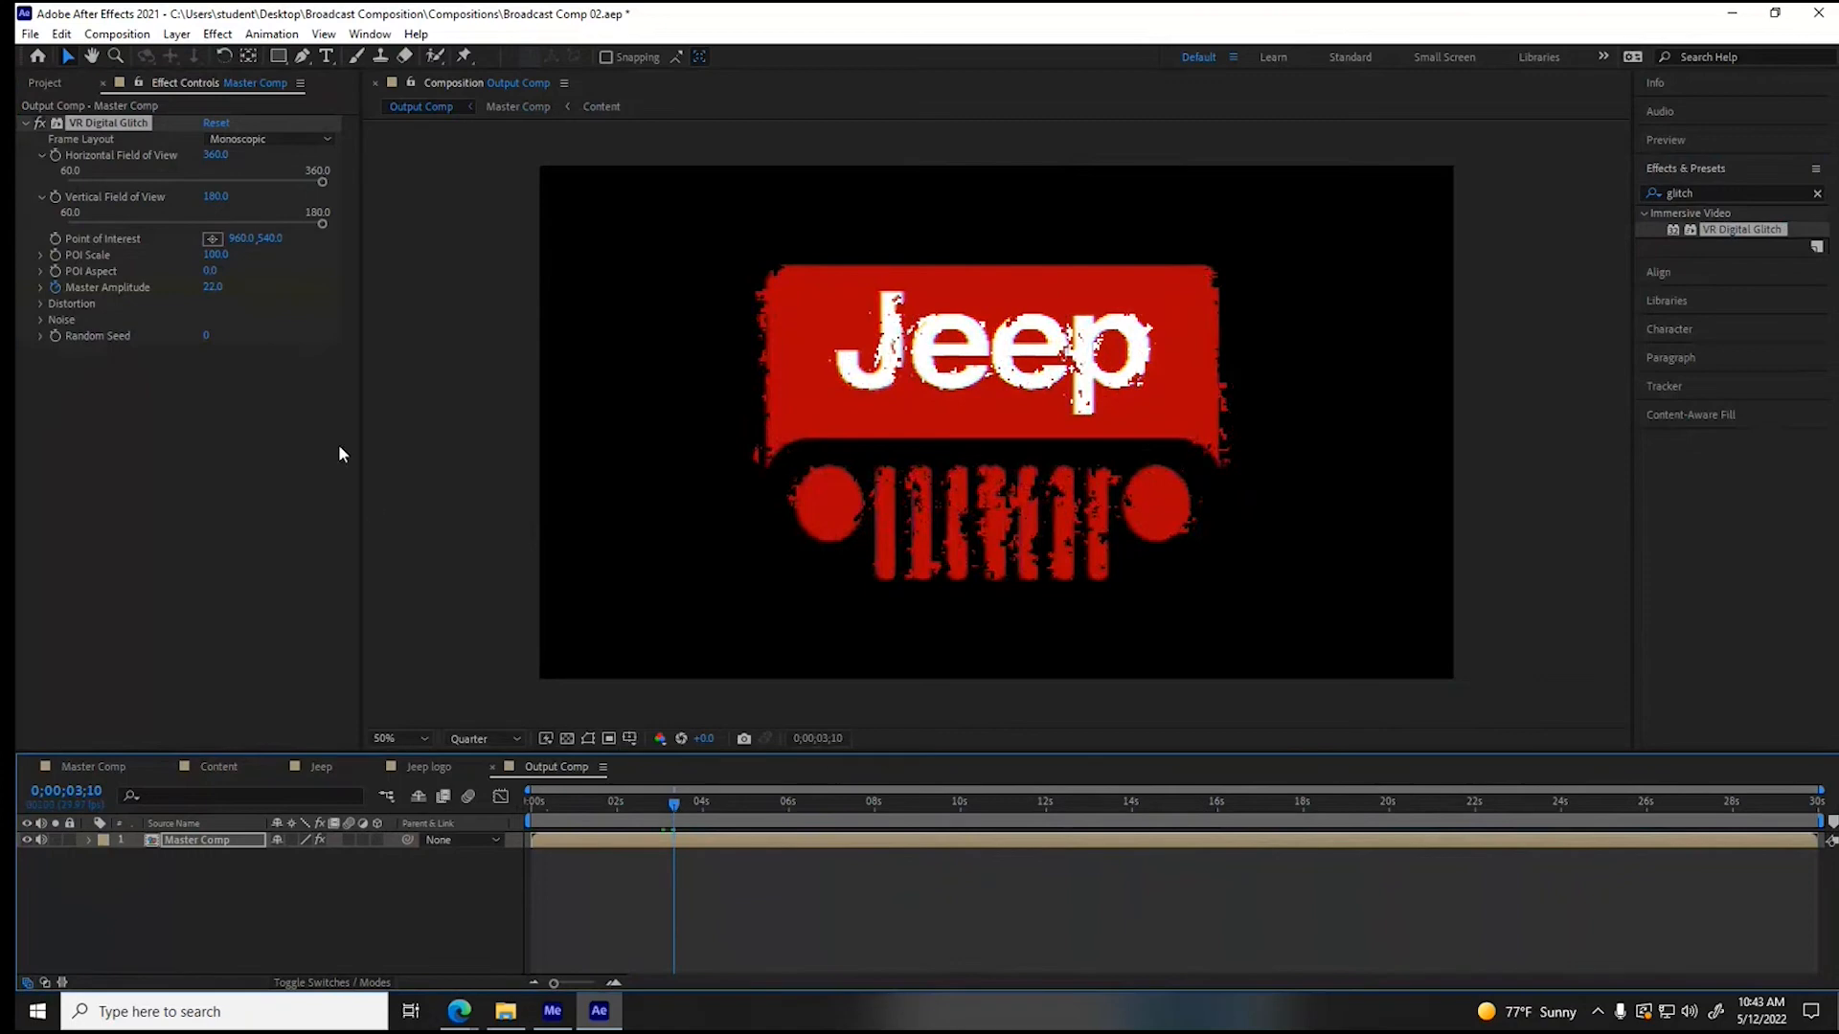
drag(216, 289, 248, 296)
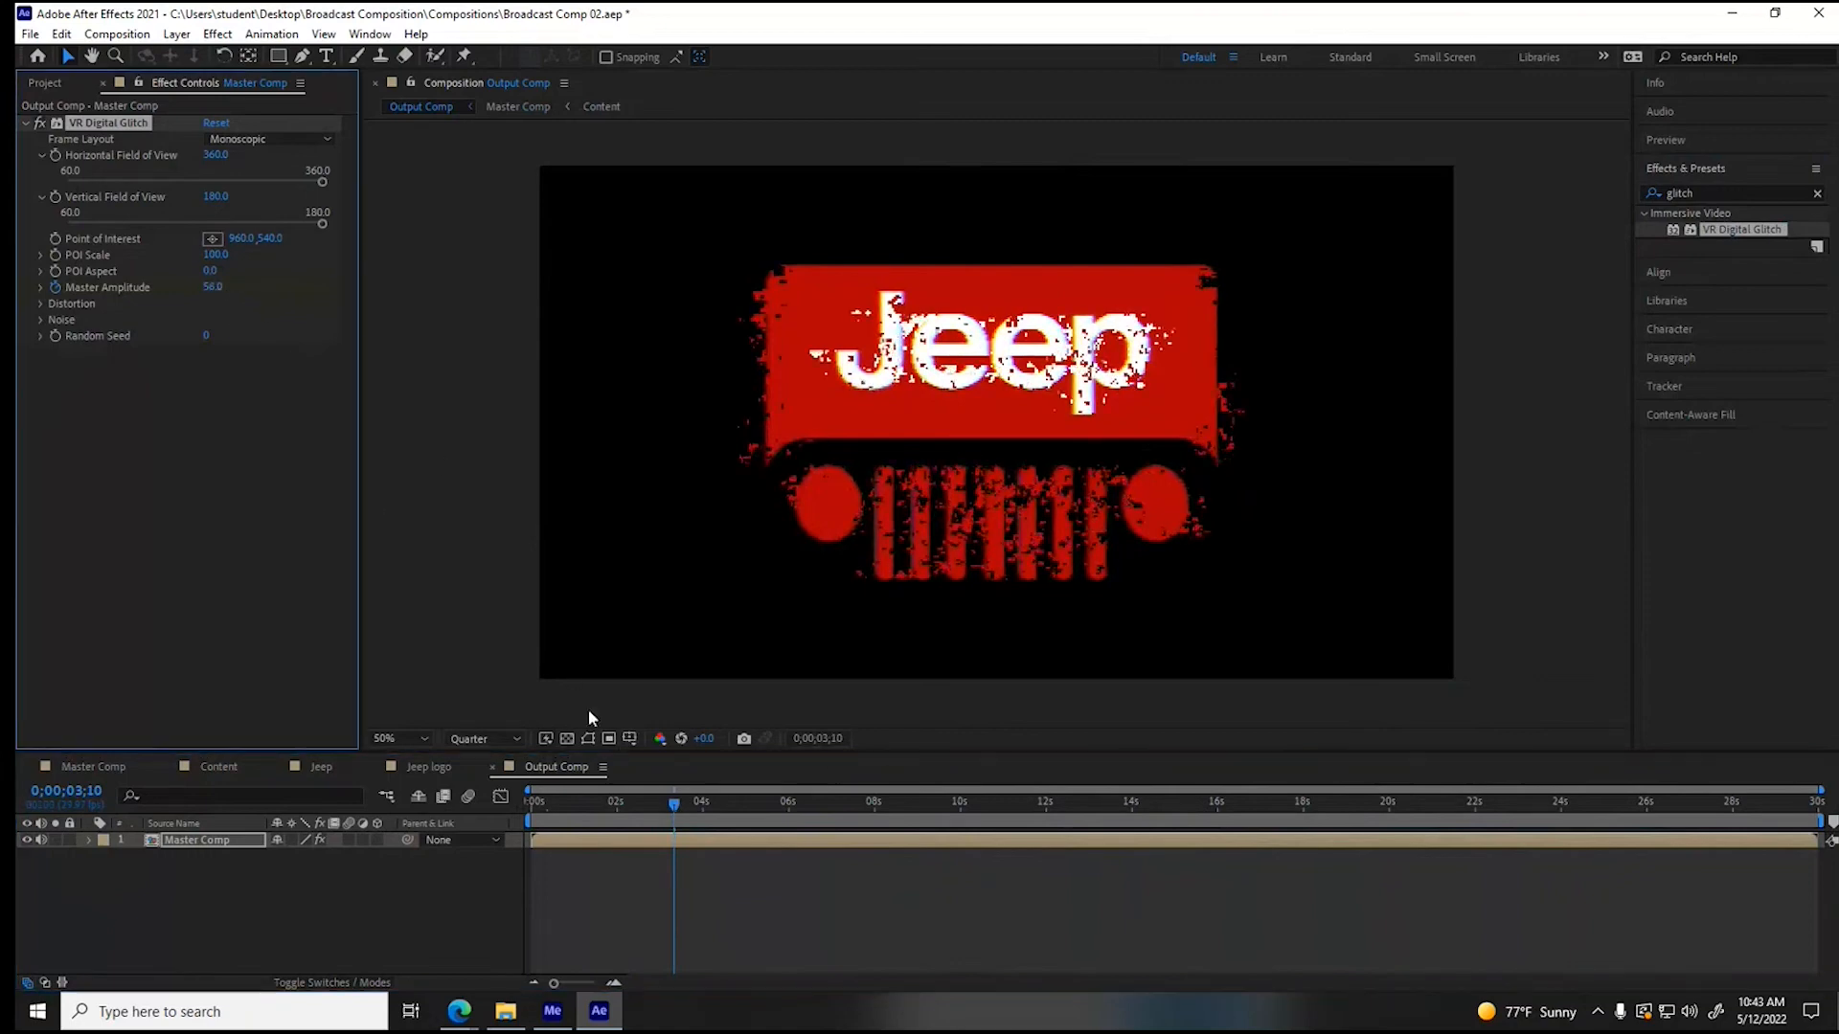
drag(673, 809, 682, 813)
drag(216, 288, 170, 291)
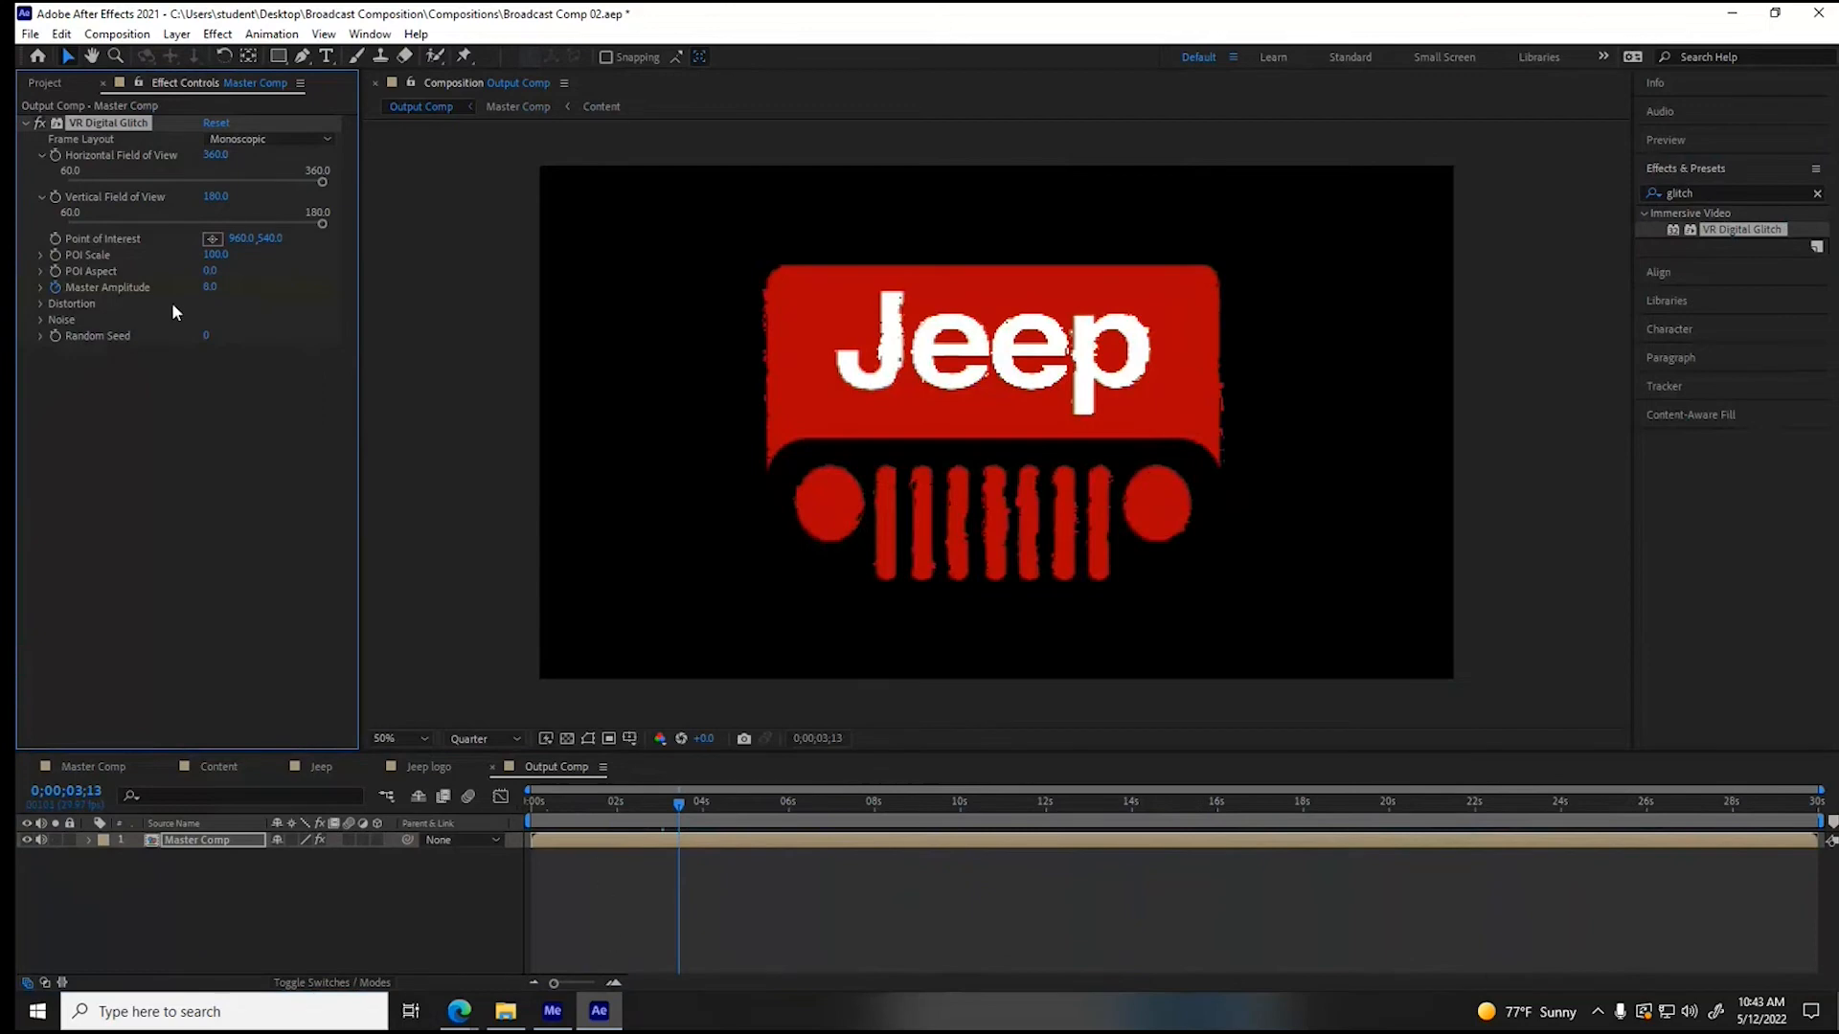
click(209, 288)
text(0)
key(Return)
- Reveal the VR Digital Glitch properties and keyframes of the Master Comp layer and preview the opening from the start
click(89, 841)
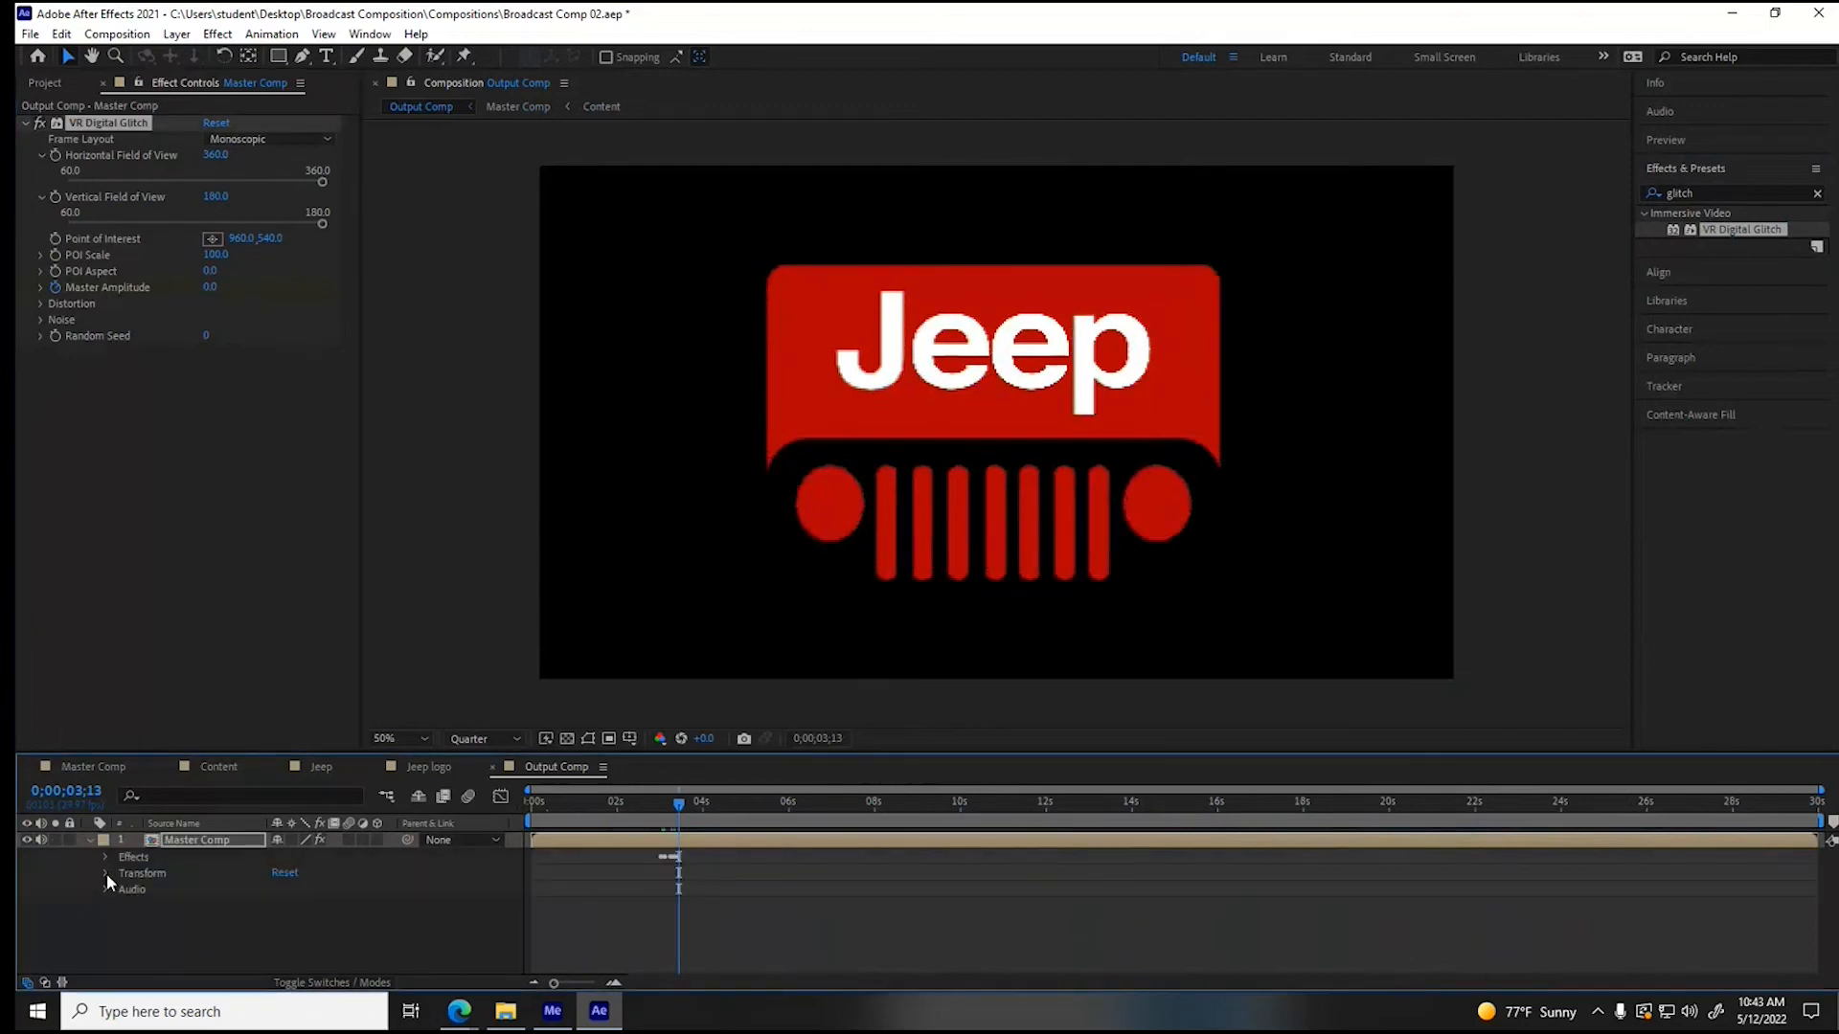
click(106, 858)
click(121, 873)
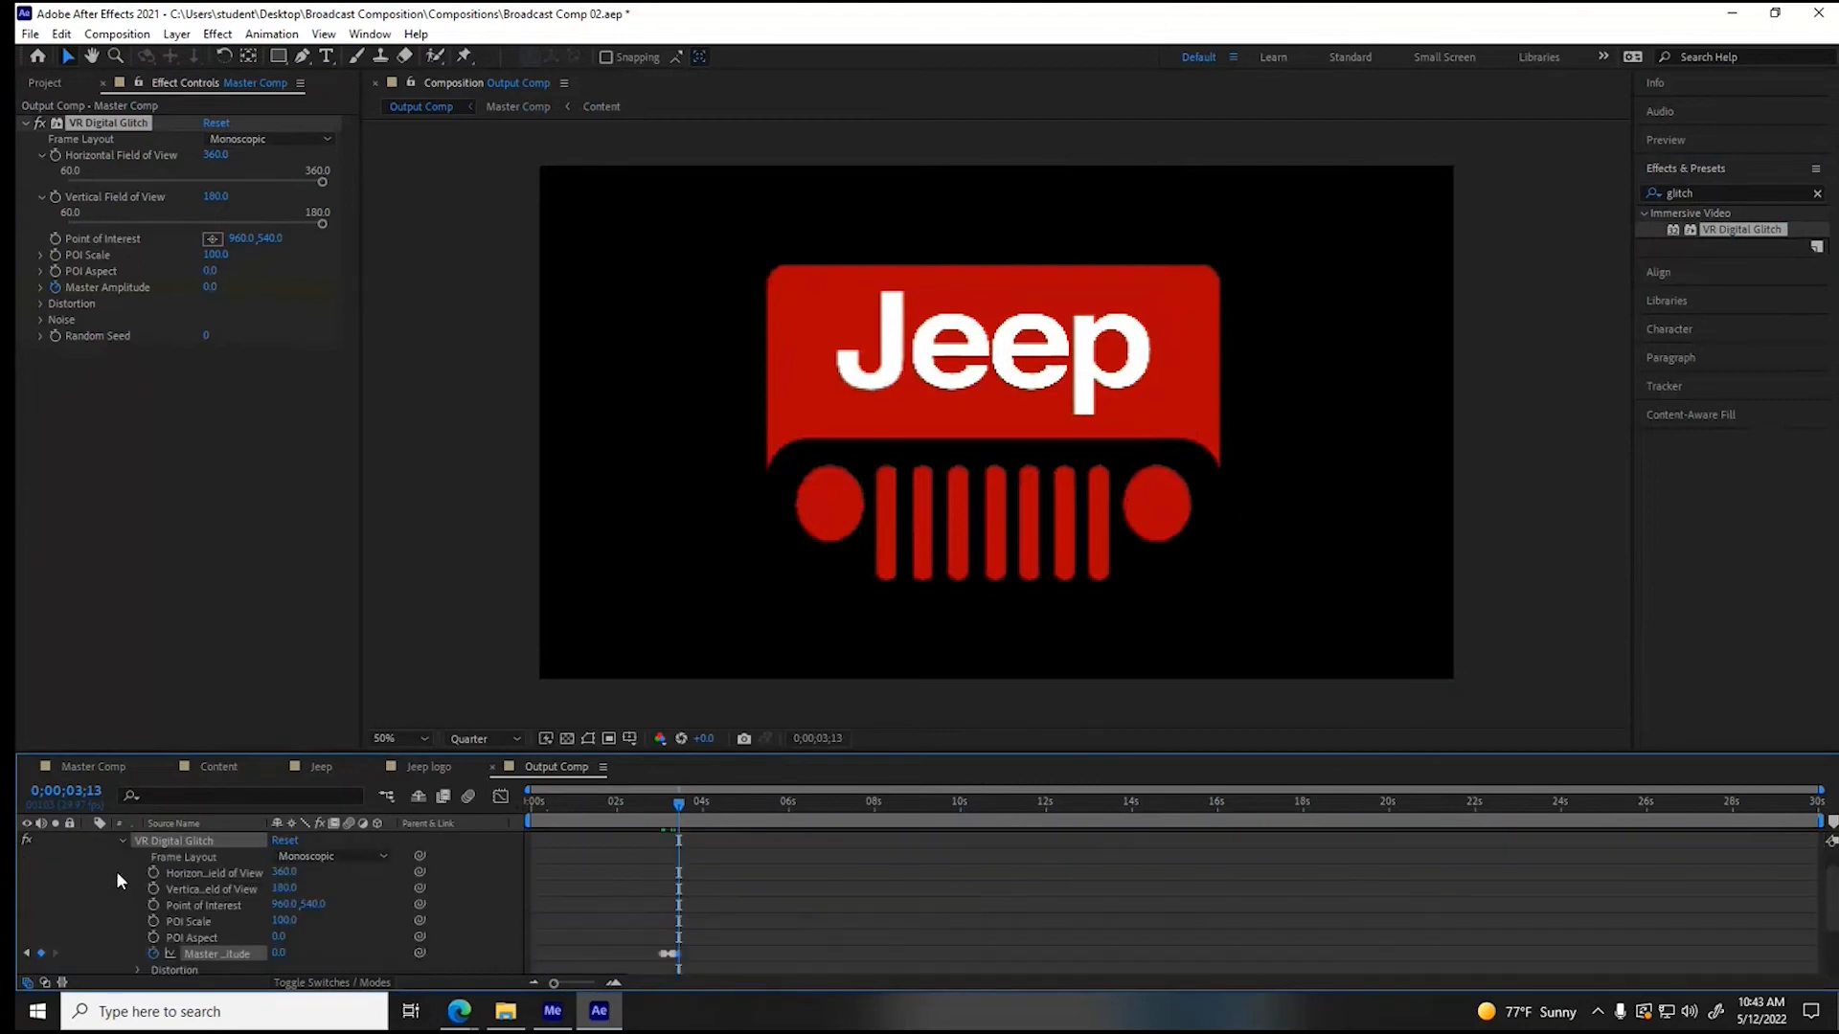
drag(680, 802, 488, 798)
key(space)
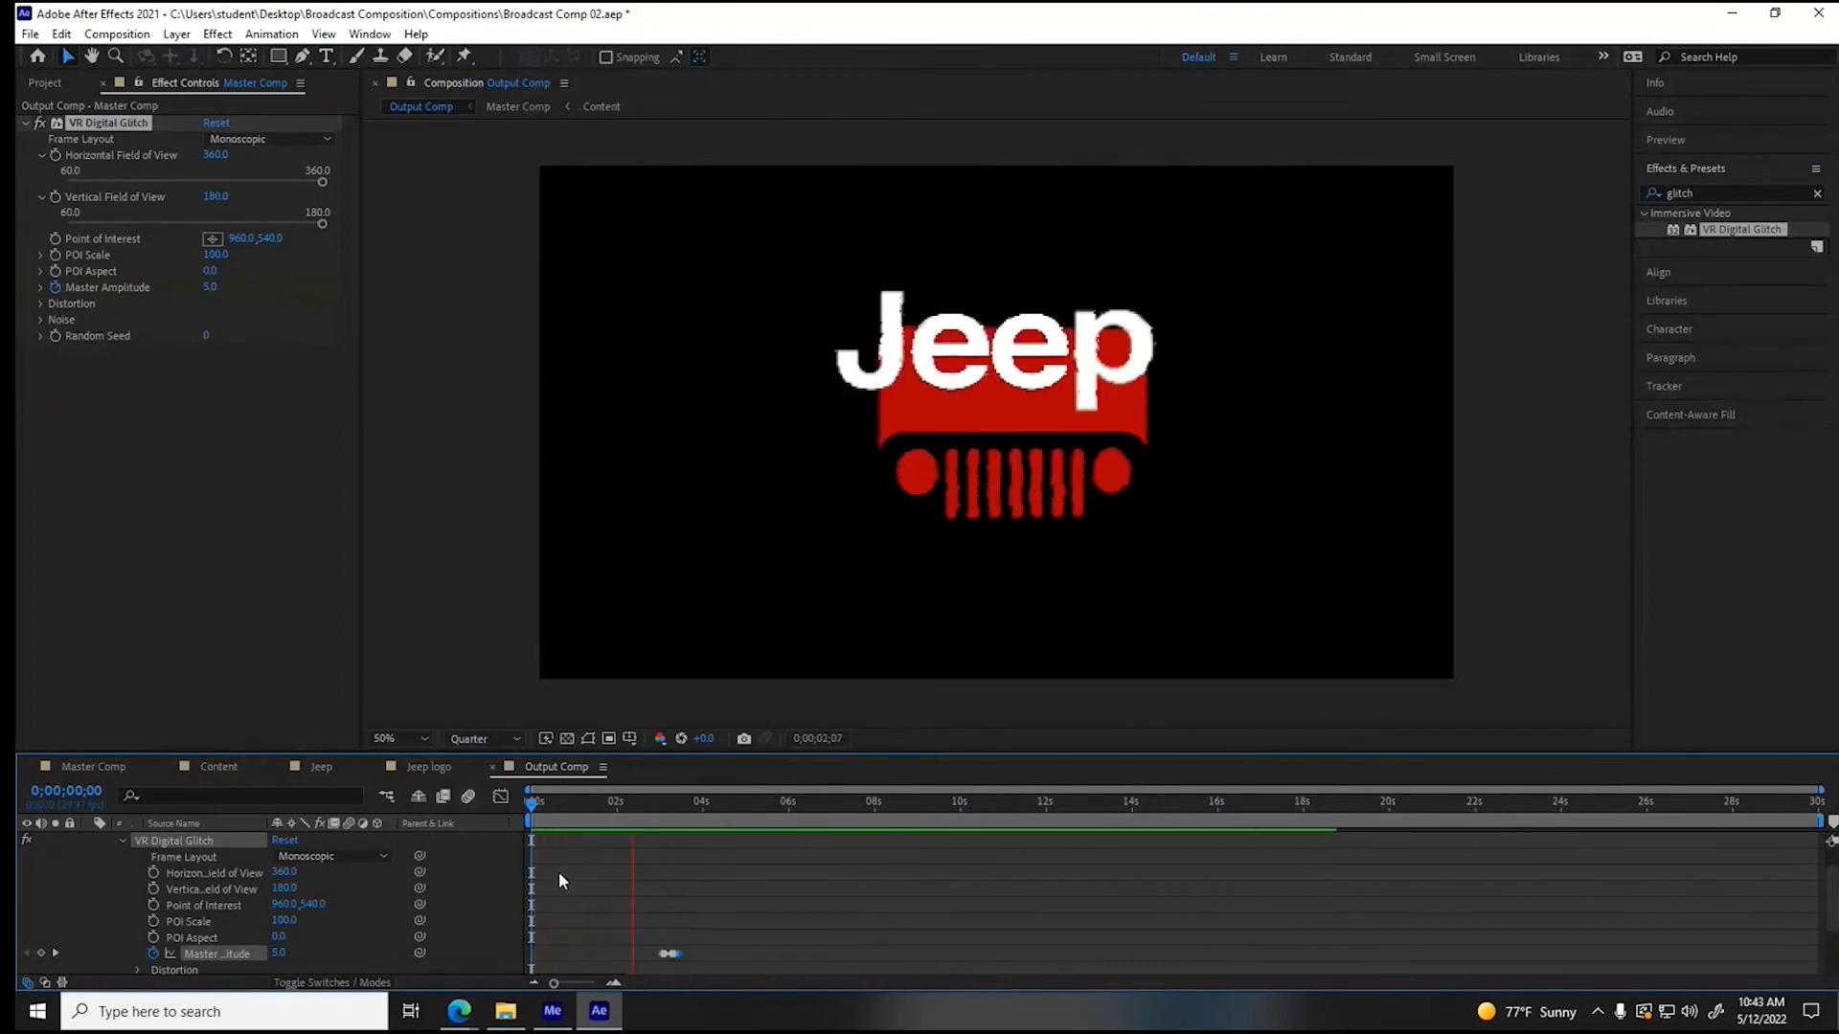
key(space)
- Set the Master Amplitude keyframe at 0;00;03;01 to 0 and play the Output Comp through to 0;00;06;16
drag(699, 810, 662, 808)
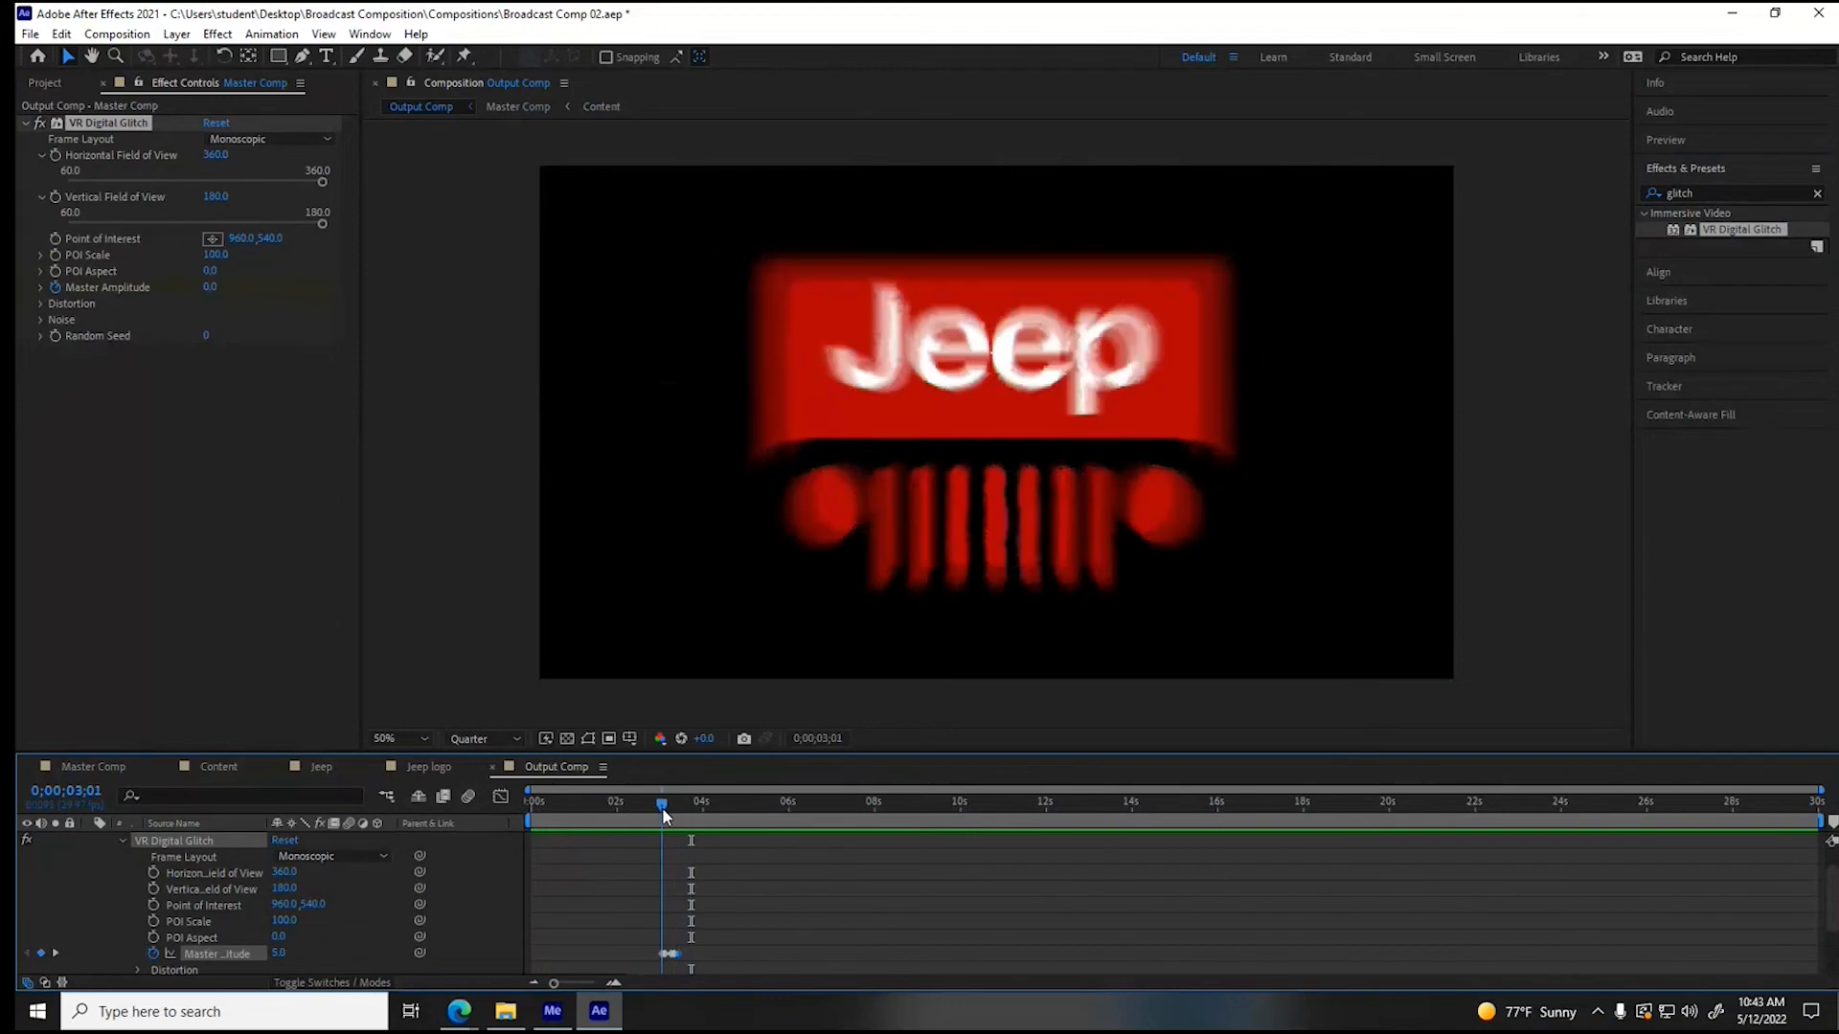
click(209, 286)
text(0)
key(Return)
key(space)
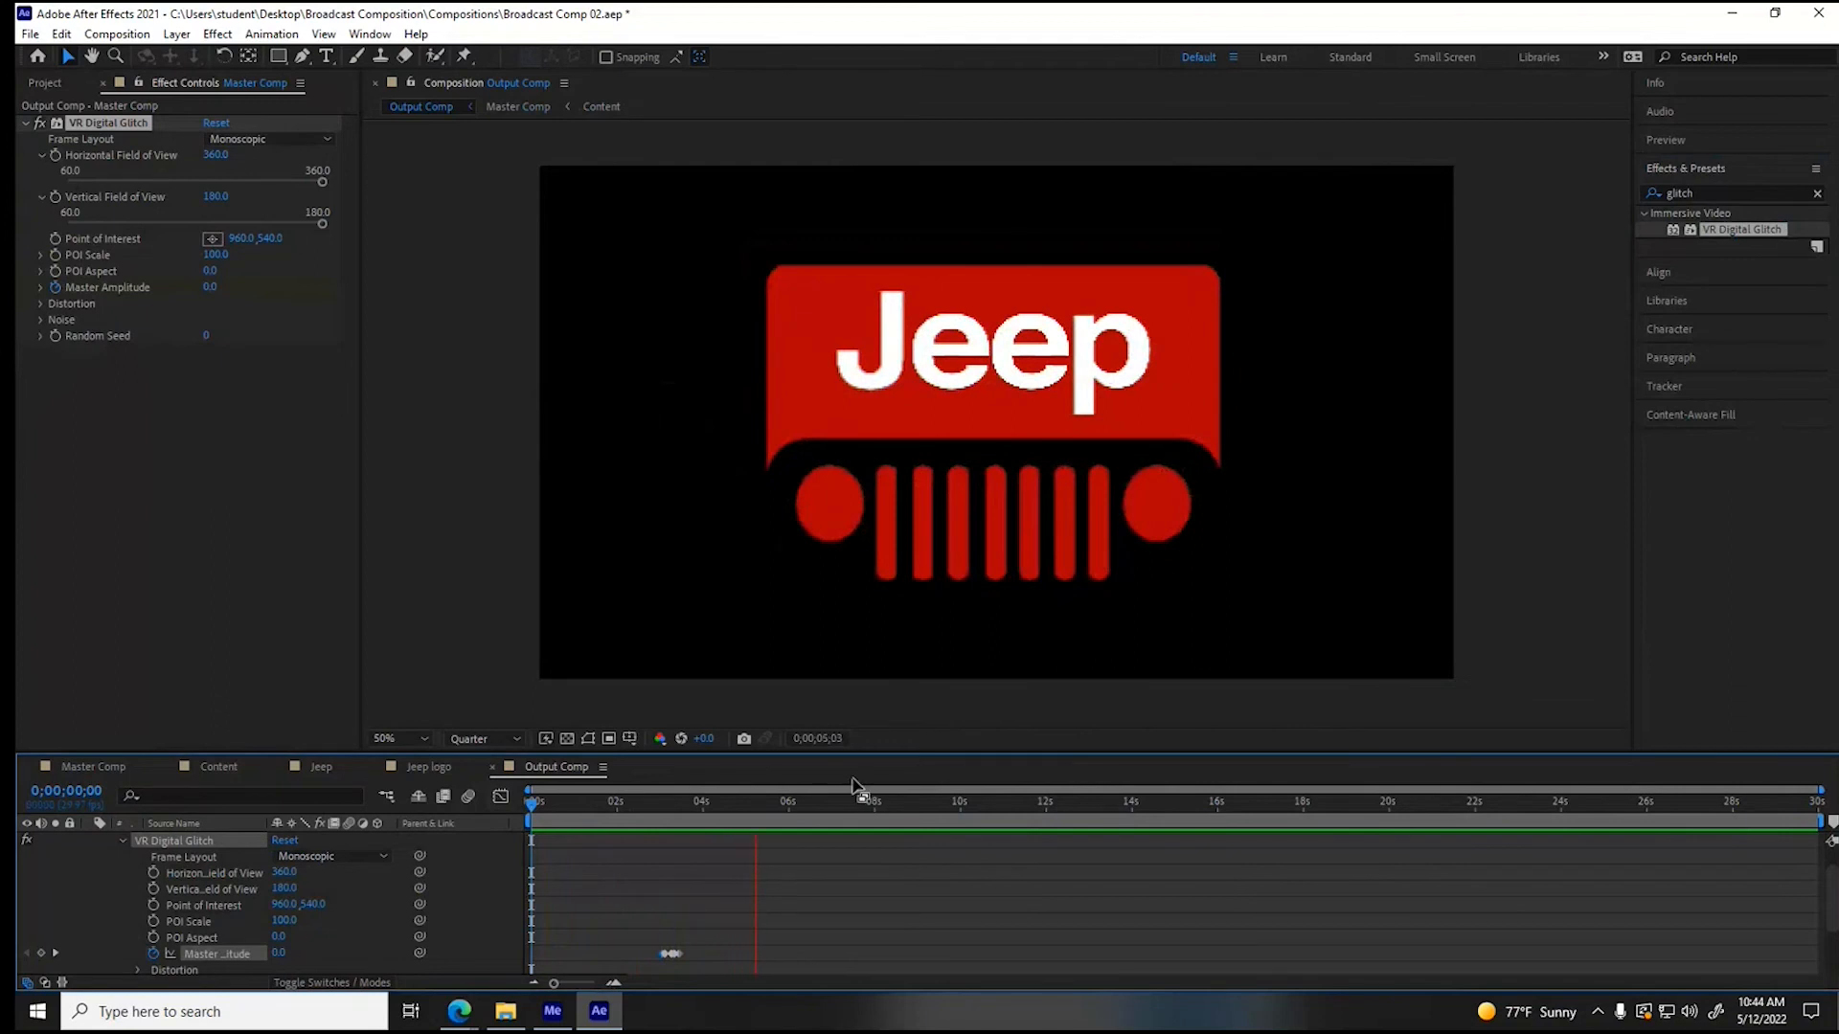
key(space)
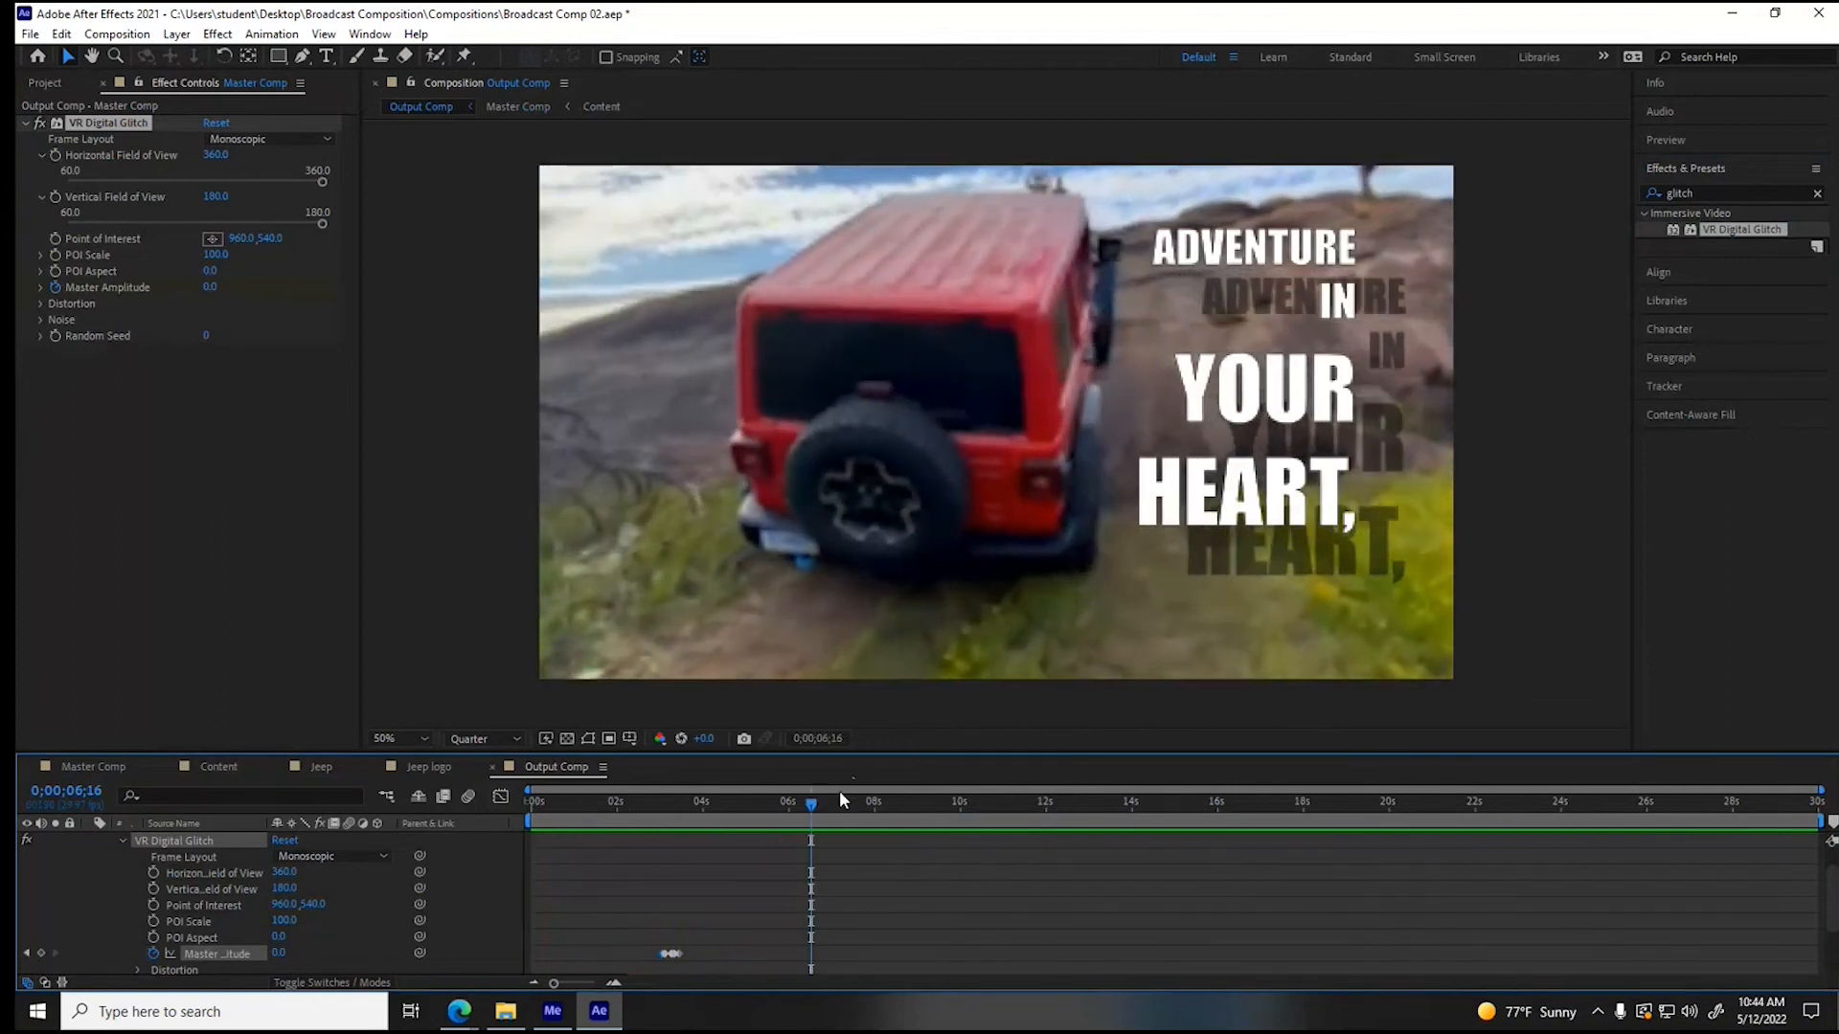
- Copy the Master Amplitude keyframes and paste them at 0;00;06;16 and near 9.5, 14 and 19 seconds
drag(641, 945, 695, 966)
key(ctrl+c)
key(ctrl+v)
drag(814, 809, 1559, 801)
key(ctrl+v)
key(ctrl+v)
key(ctrl+v)
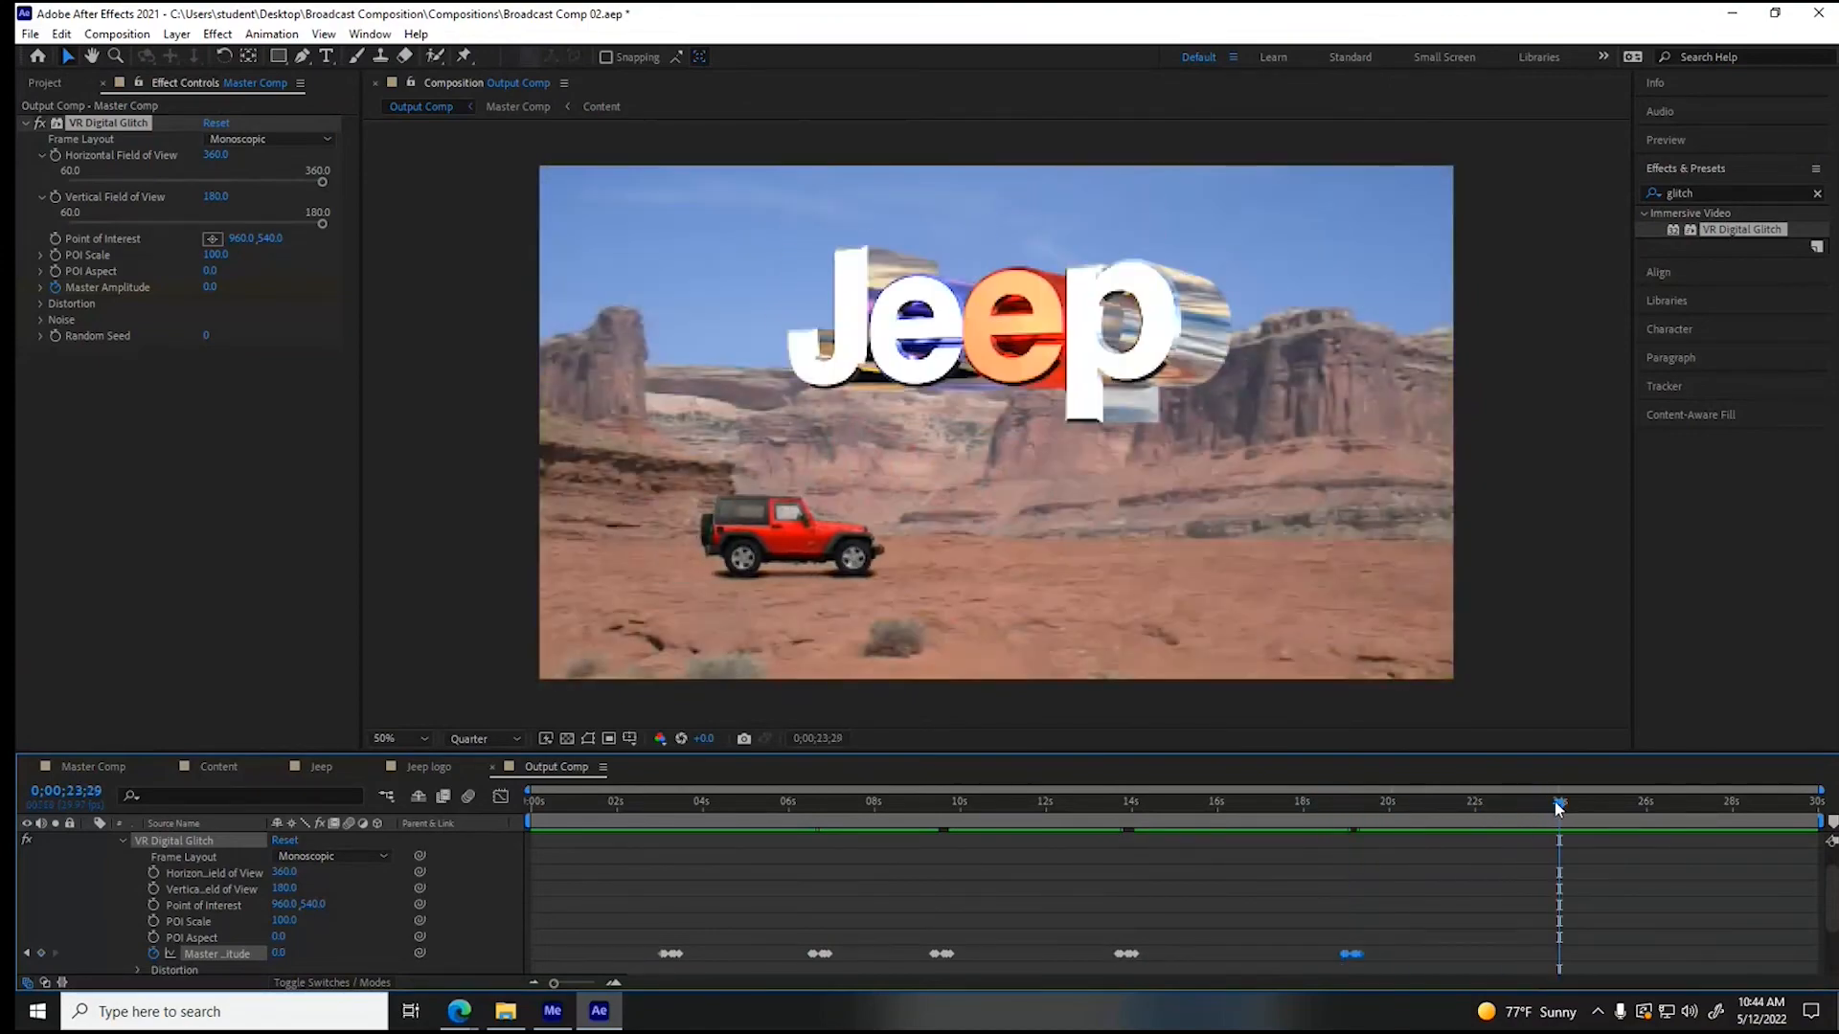
- Paste the glitch keyframes near 26 seconds over the ending Jeep logo and check the glitch there
drag(1556, 806, 1679, 809)
key(ctrl+v)
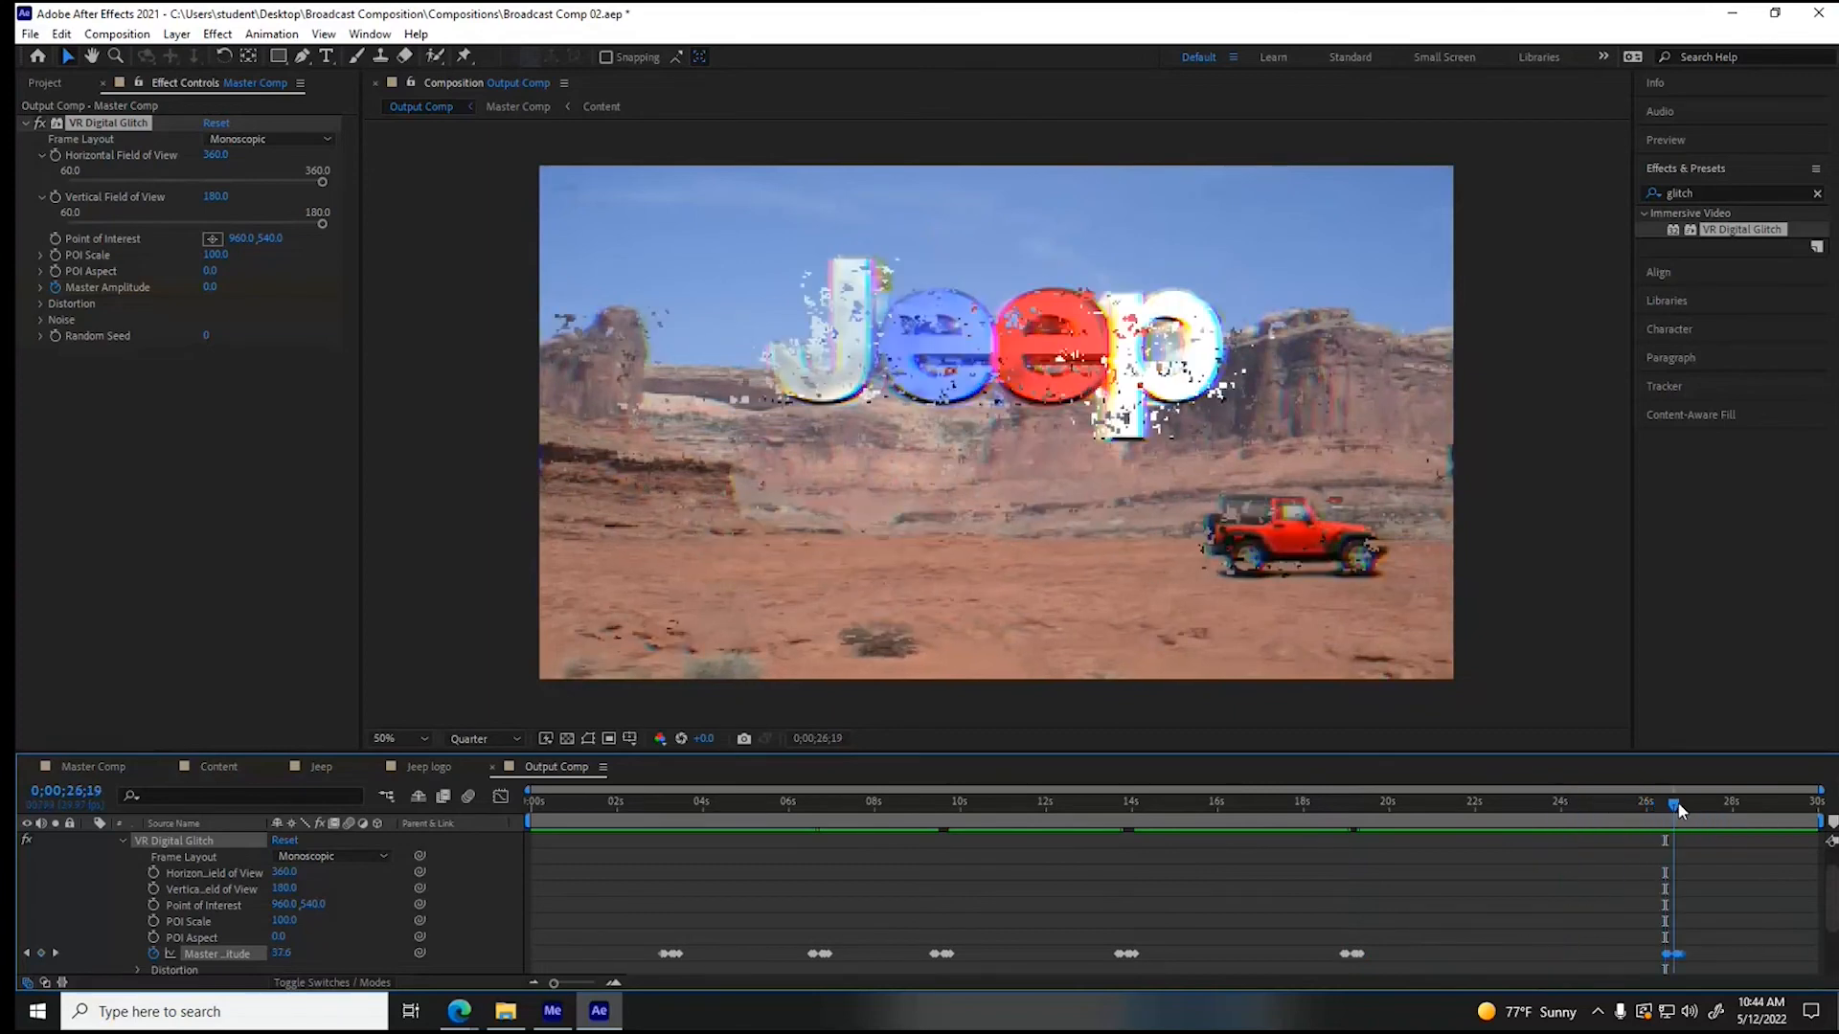
drag(1678, 809, 1682, 810)
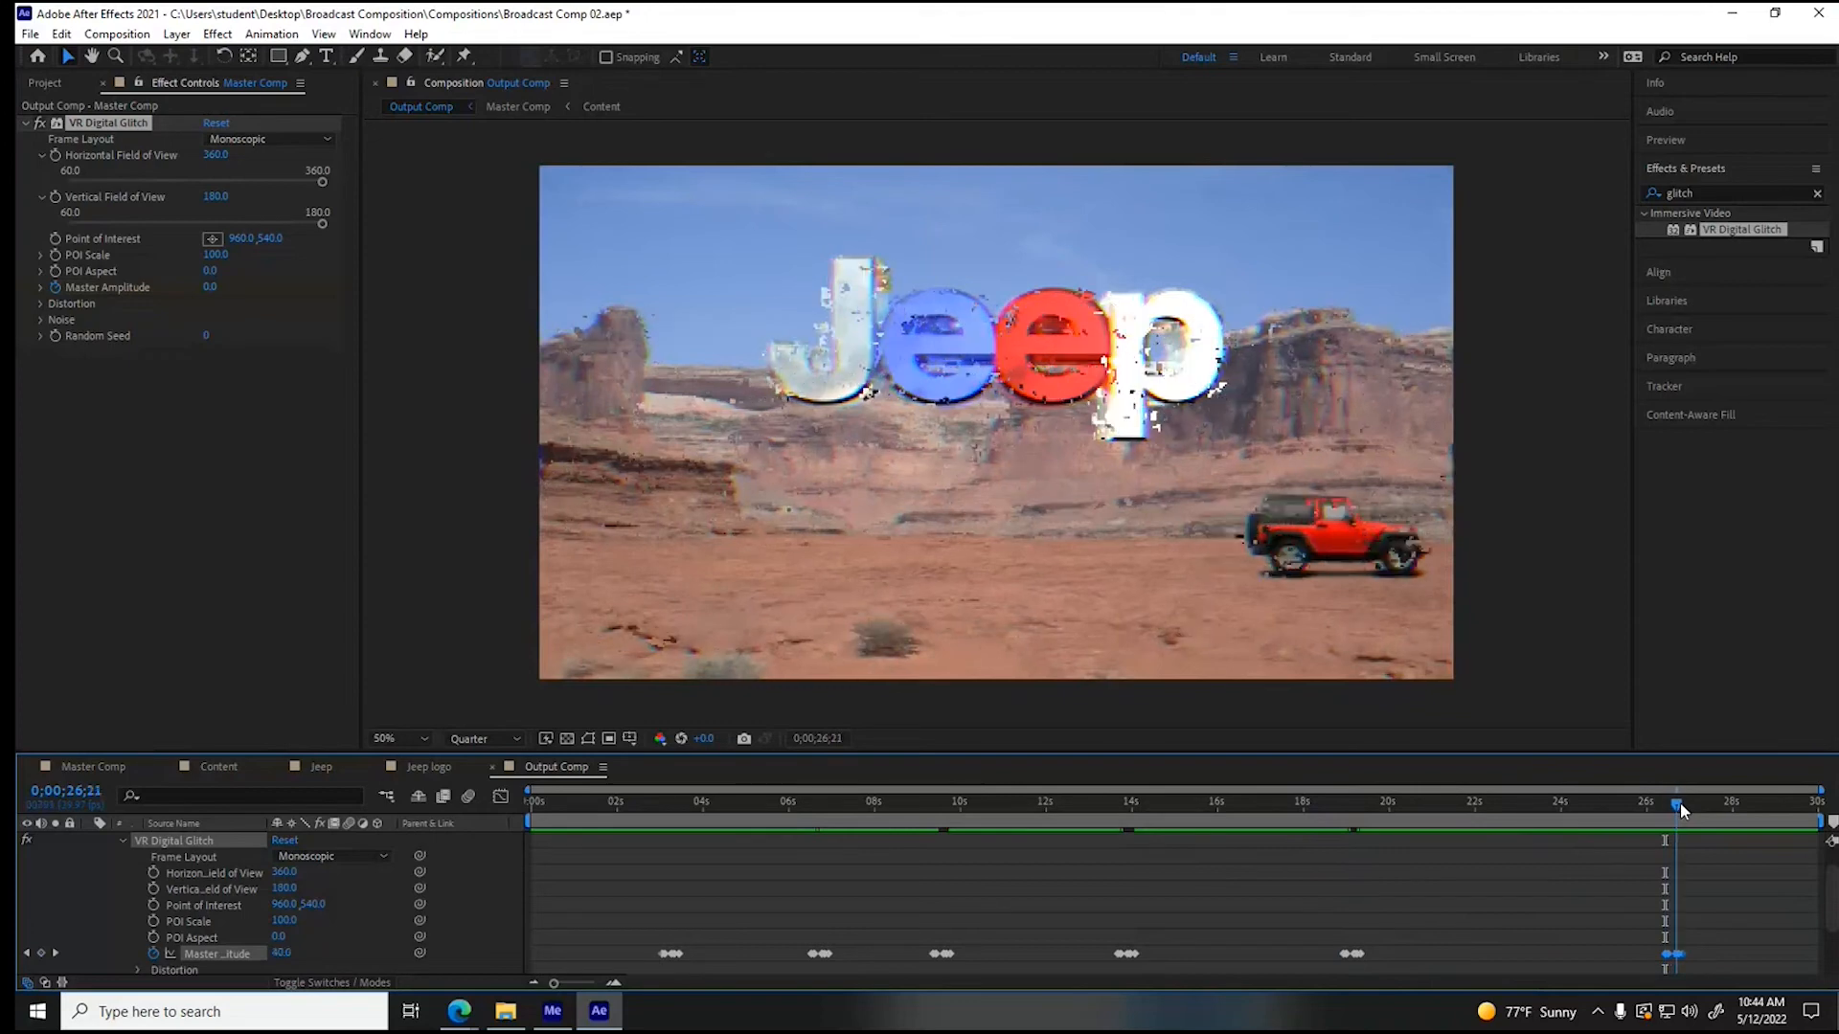
drag(1679, 802, 1102, 805)
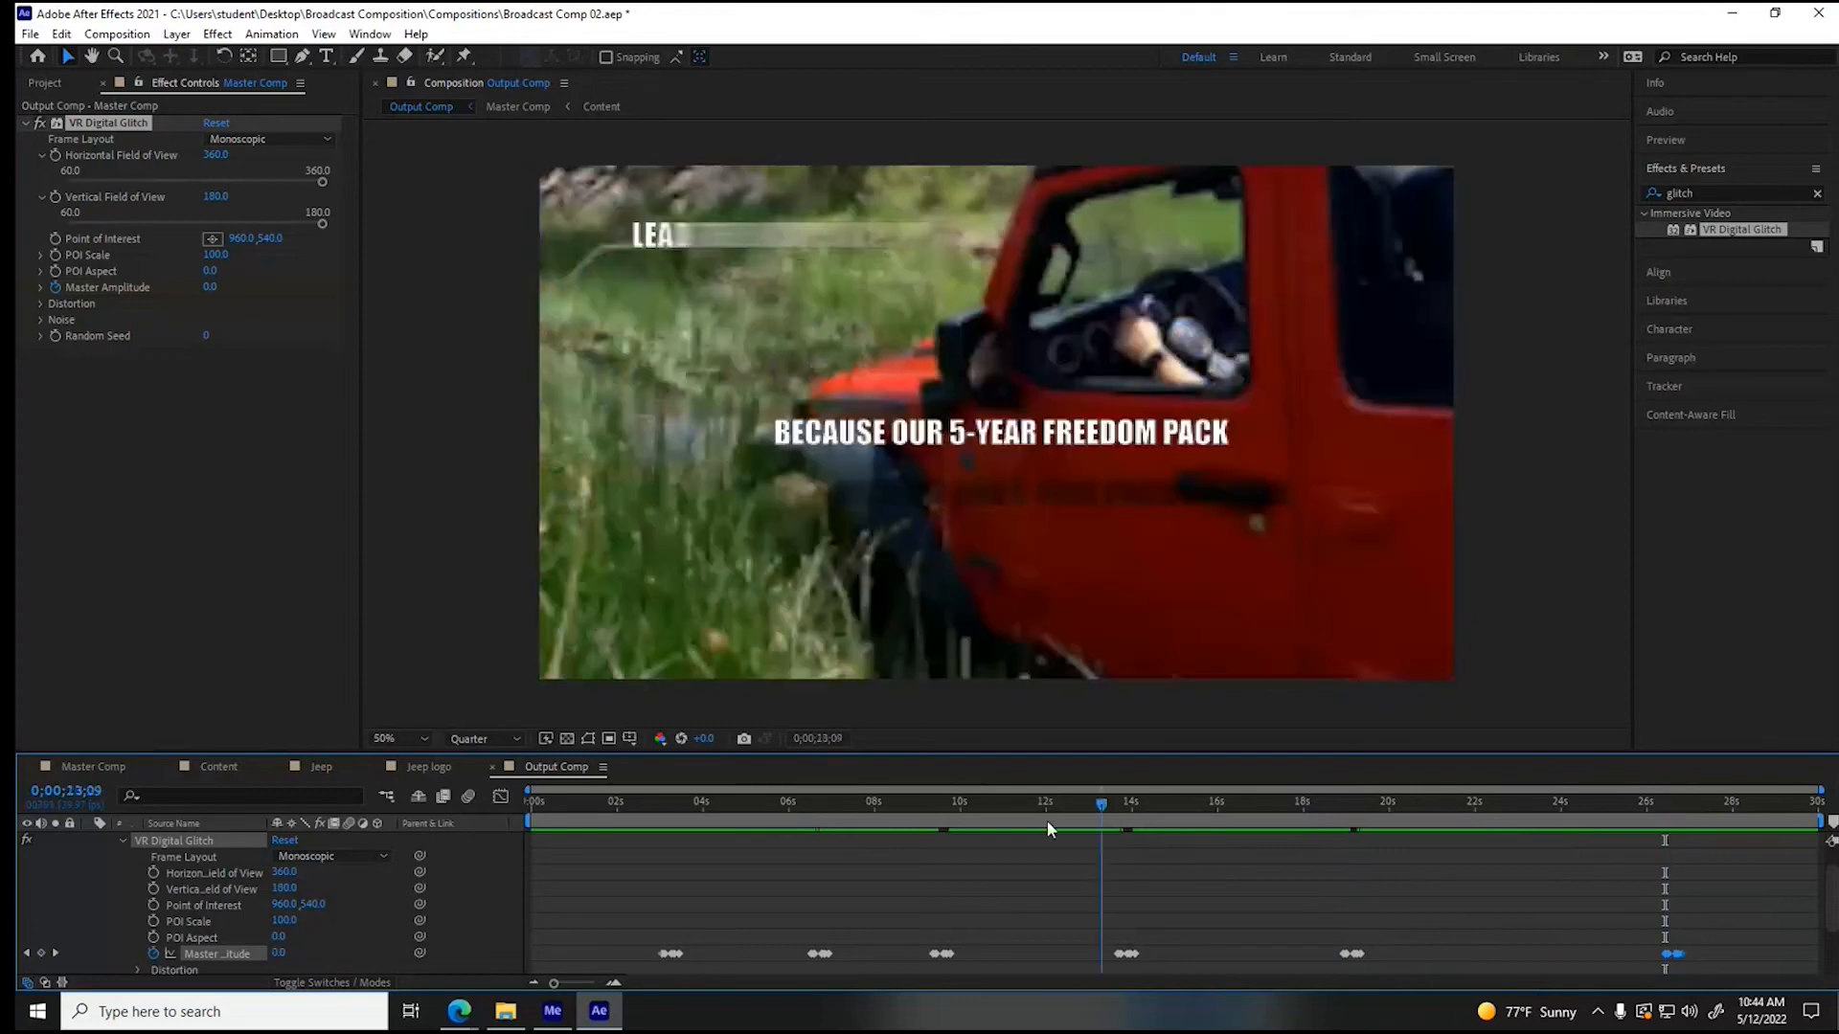
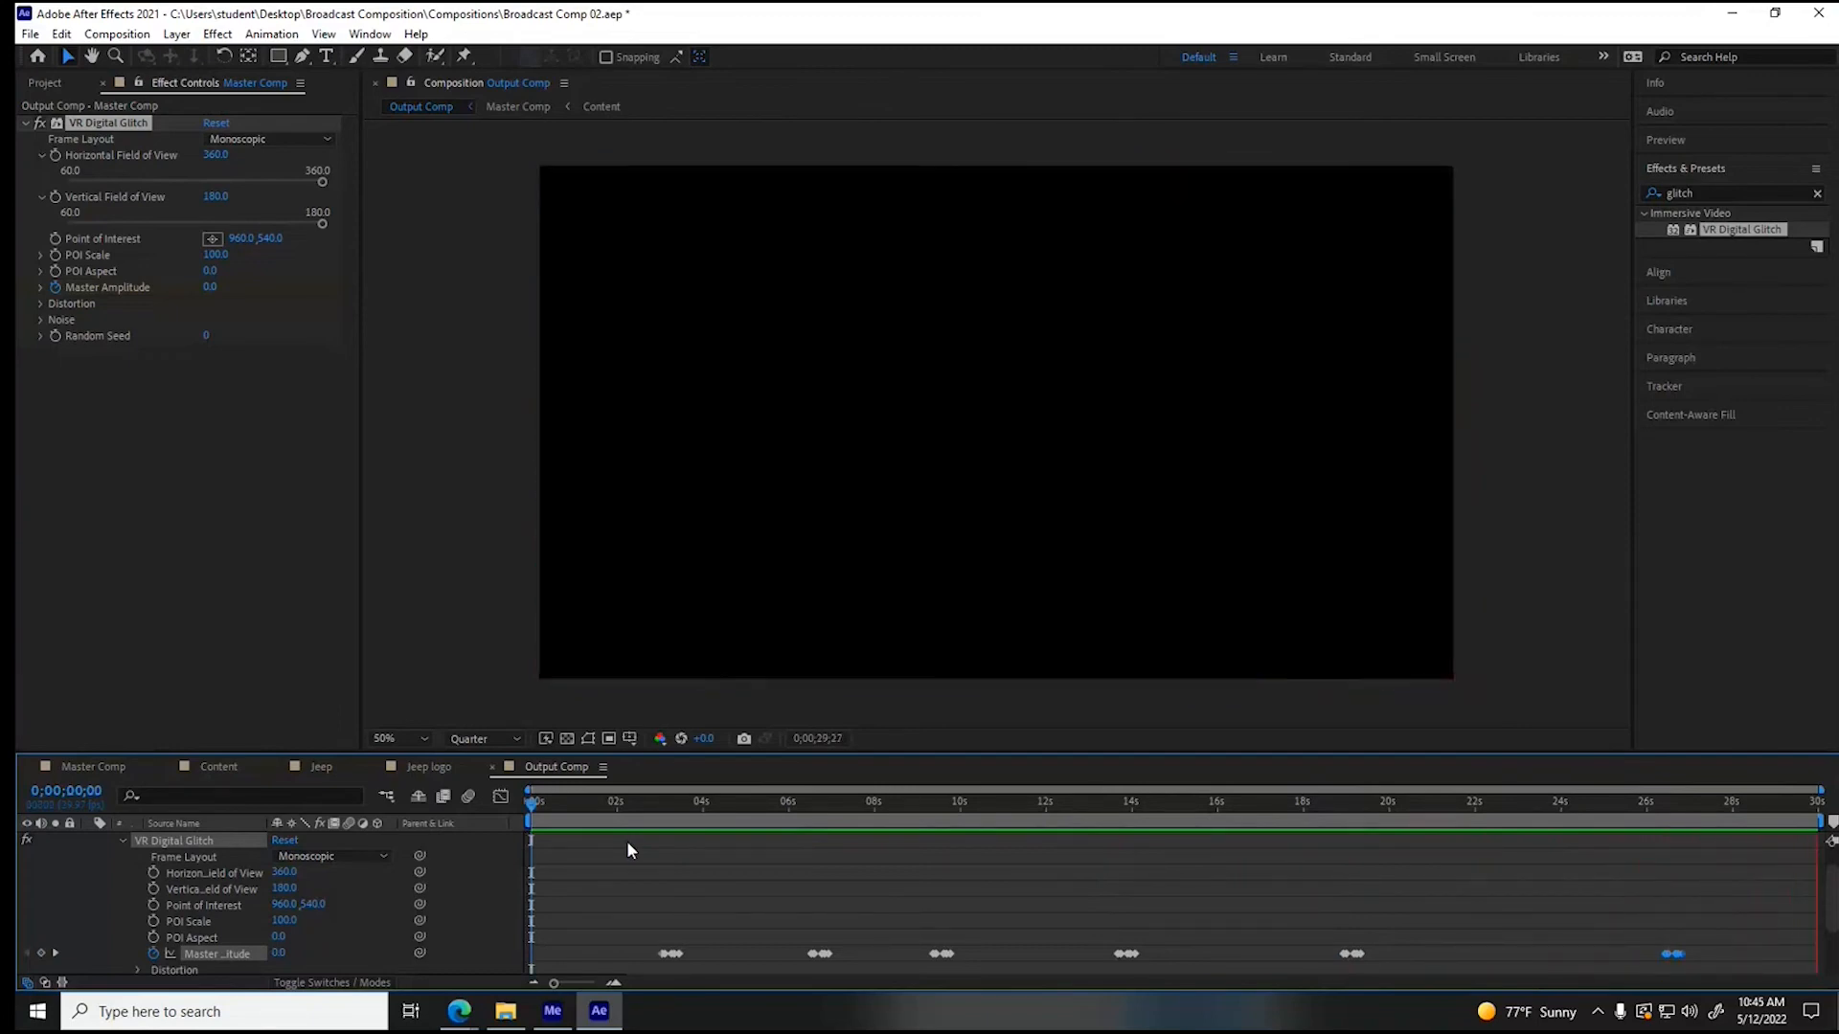
- In Master Comp, move the music layer's first Audio Levels fade keyframe to about 29 seconds and set the level at 0;00;29;29 to -49 dB
click(113, 773)
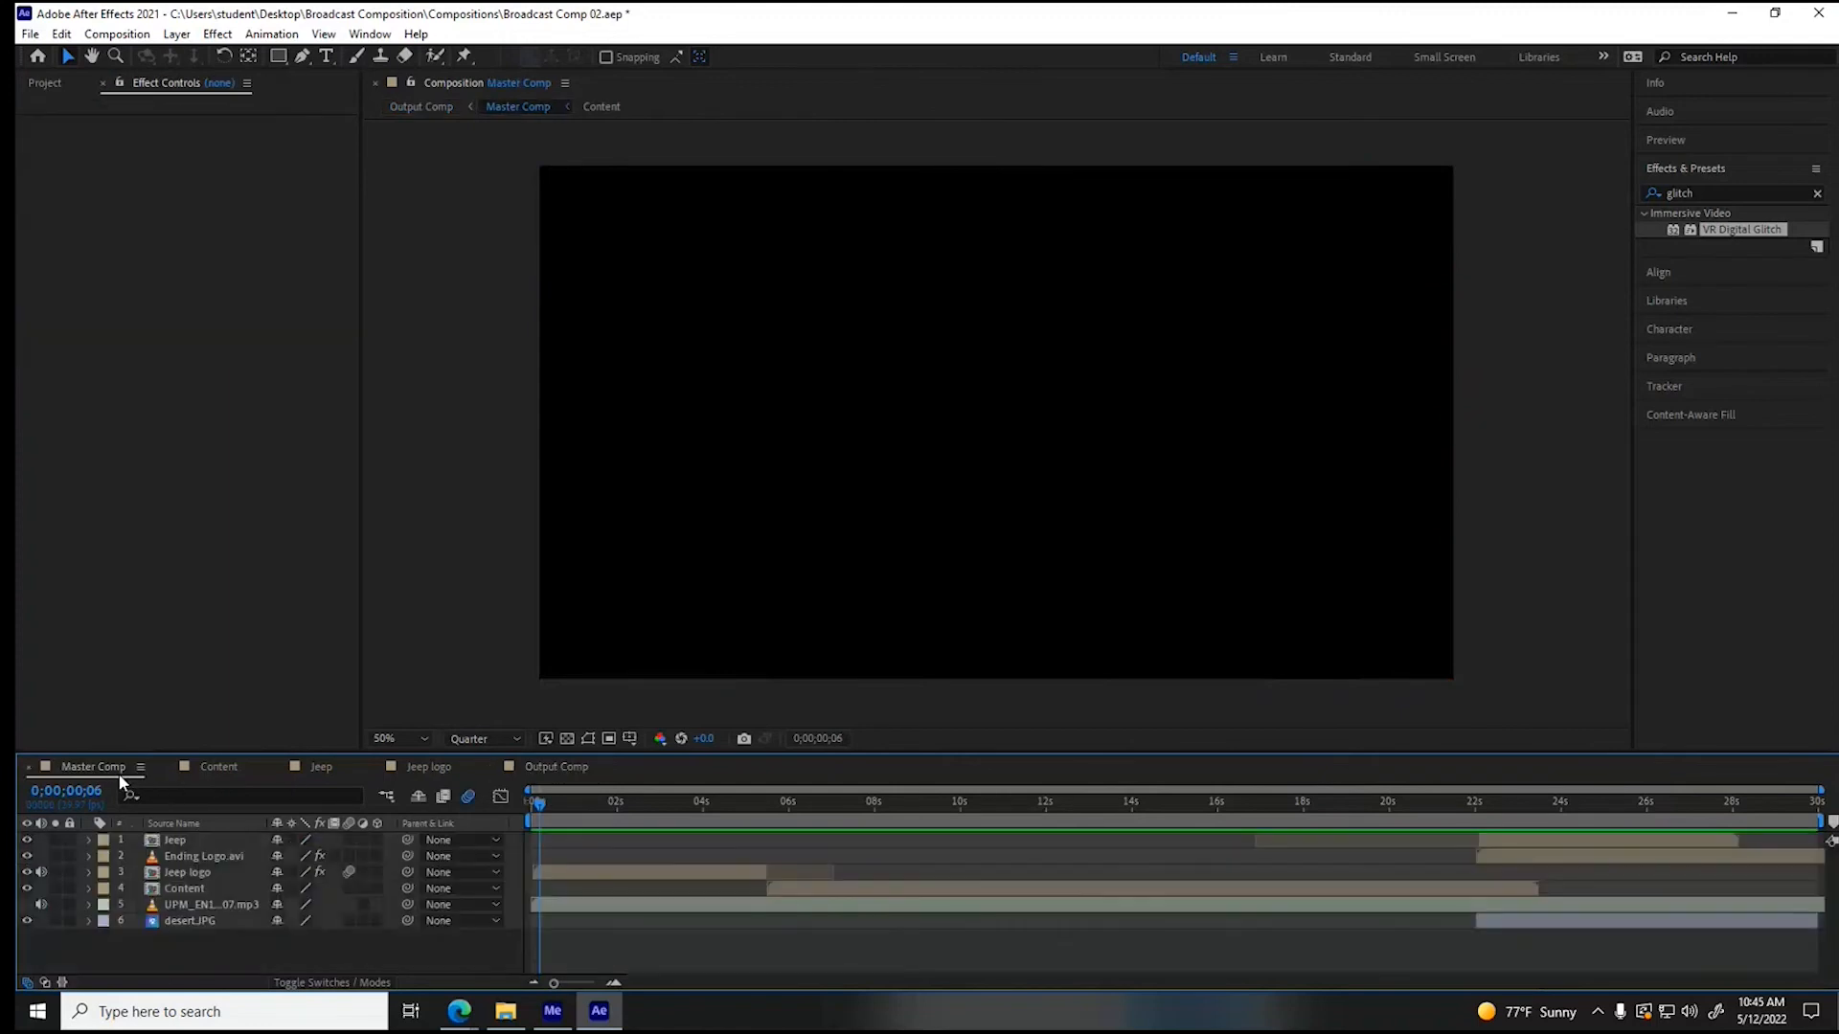
click(140, 906)
click(88, 905)
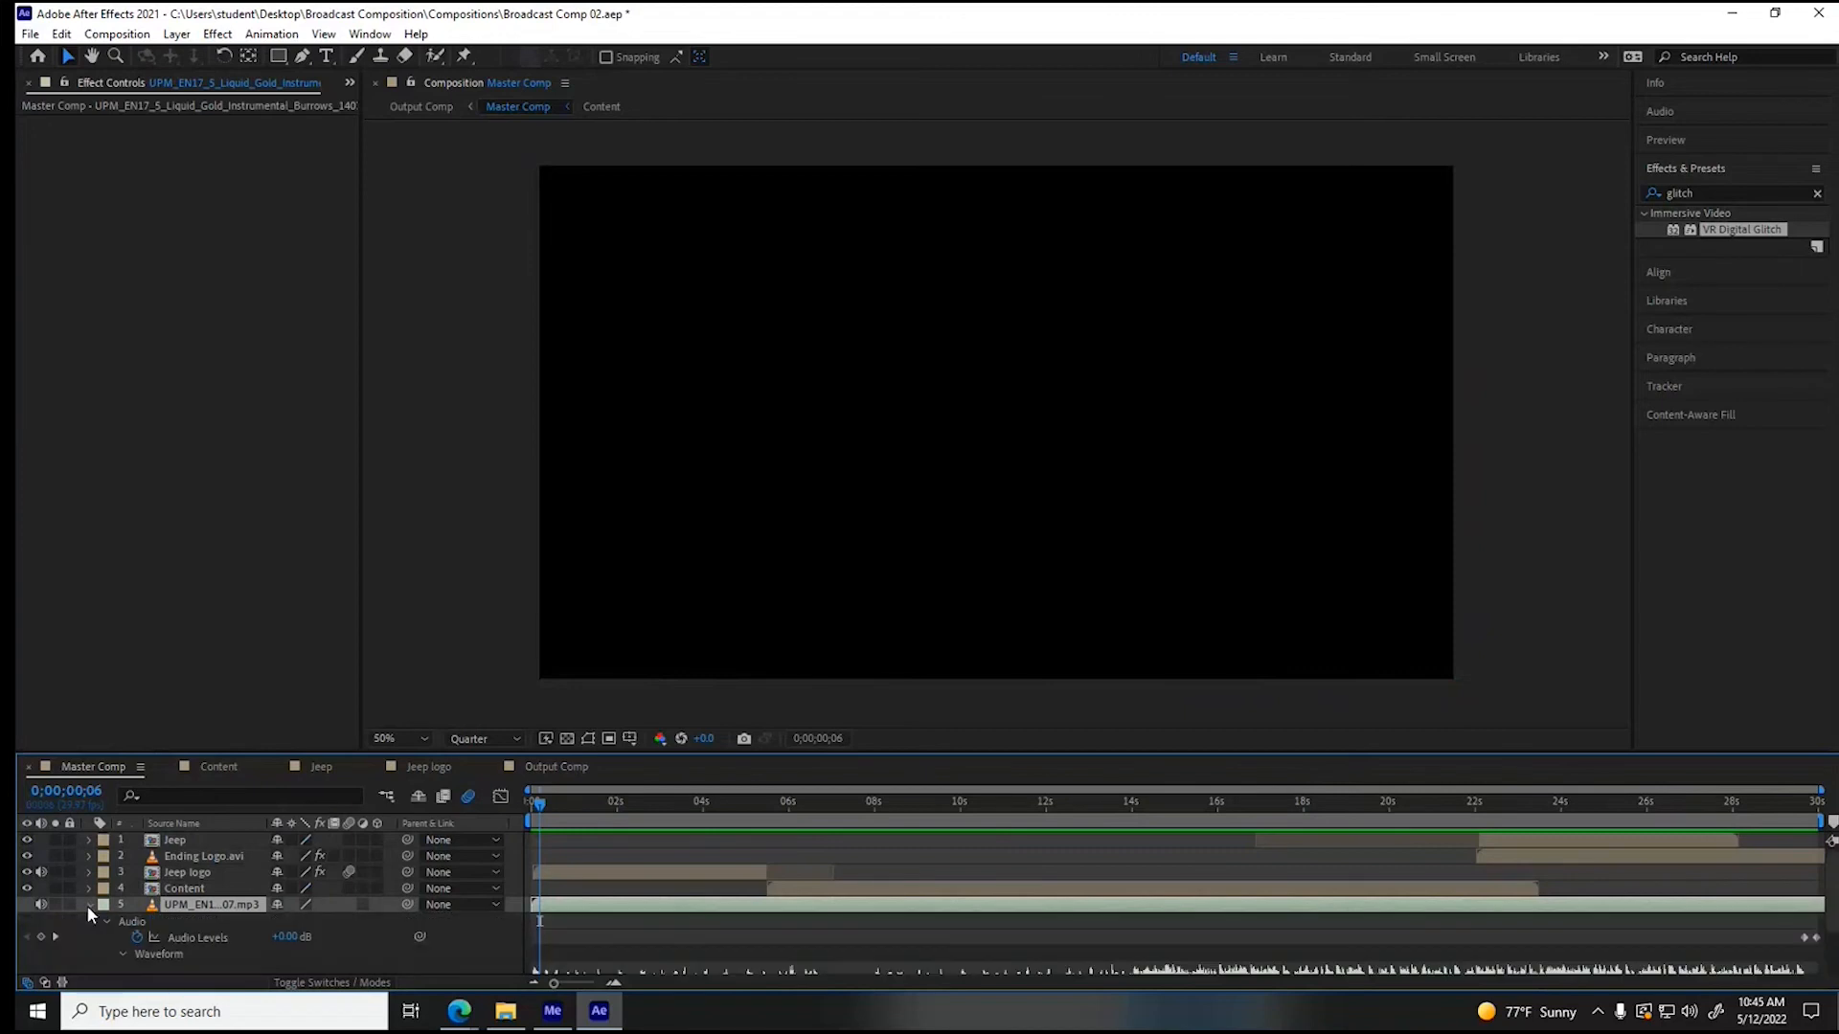
scroll(86, 905, down, 2)
drag(1804, 886, 1782, 886)
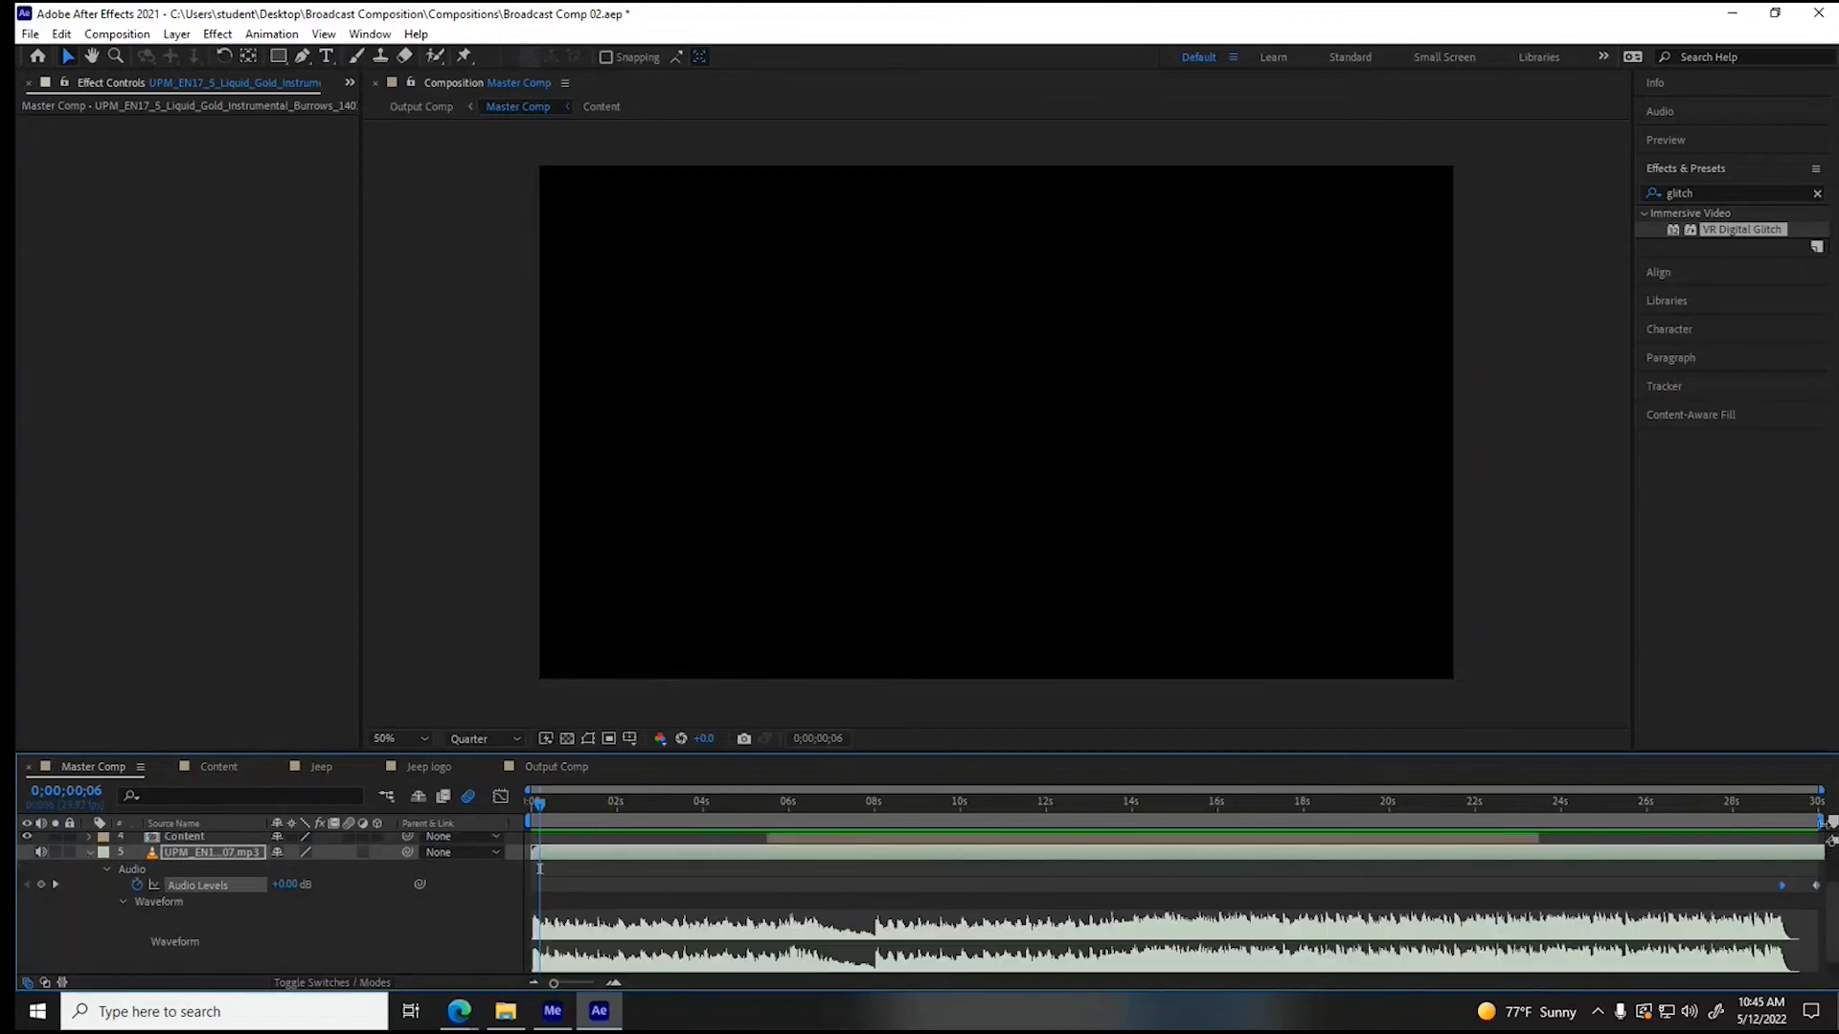
click(1817, 801)
drag(297, 884, 425, 886)
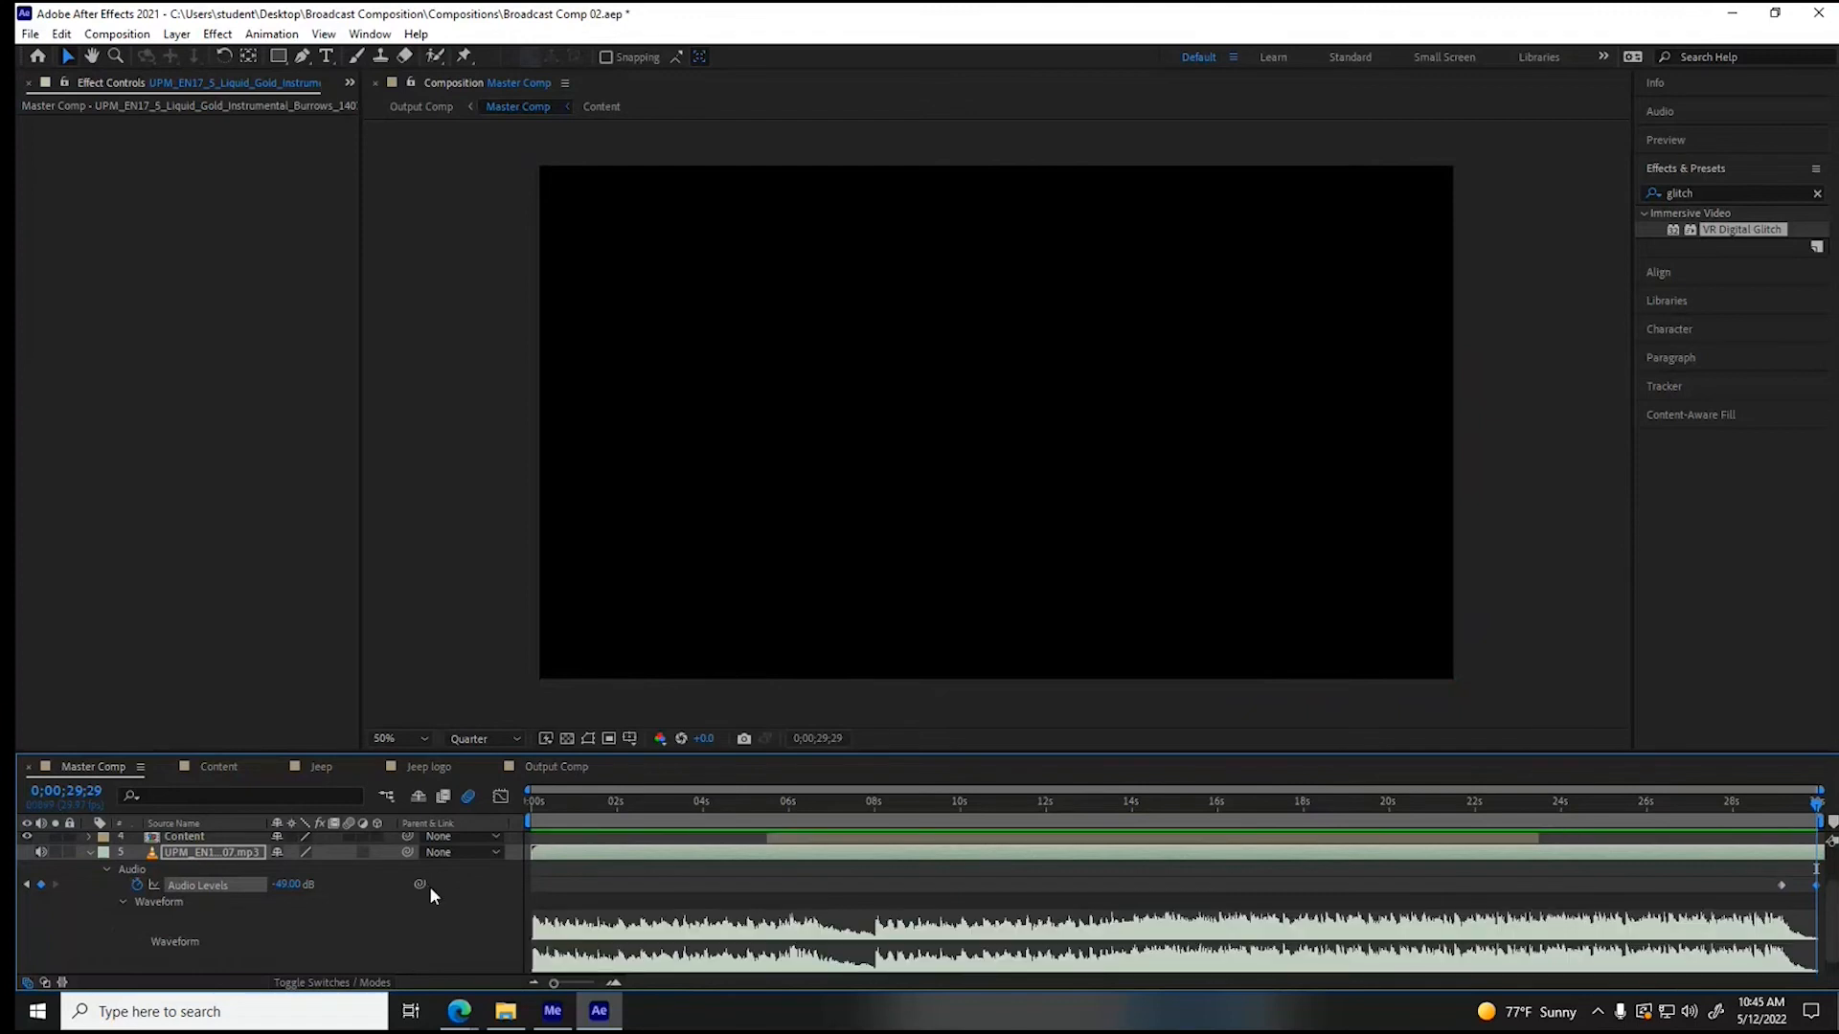
click(1779, 805)
drag(1783, 810, 1778, 809)
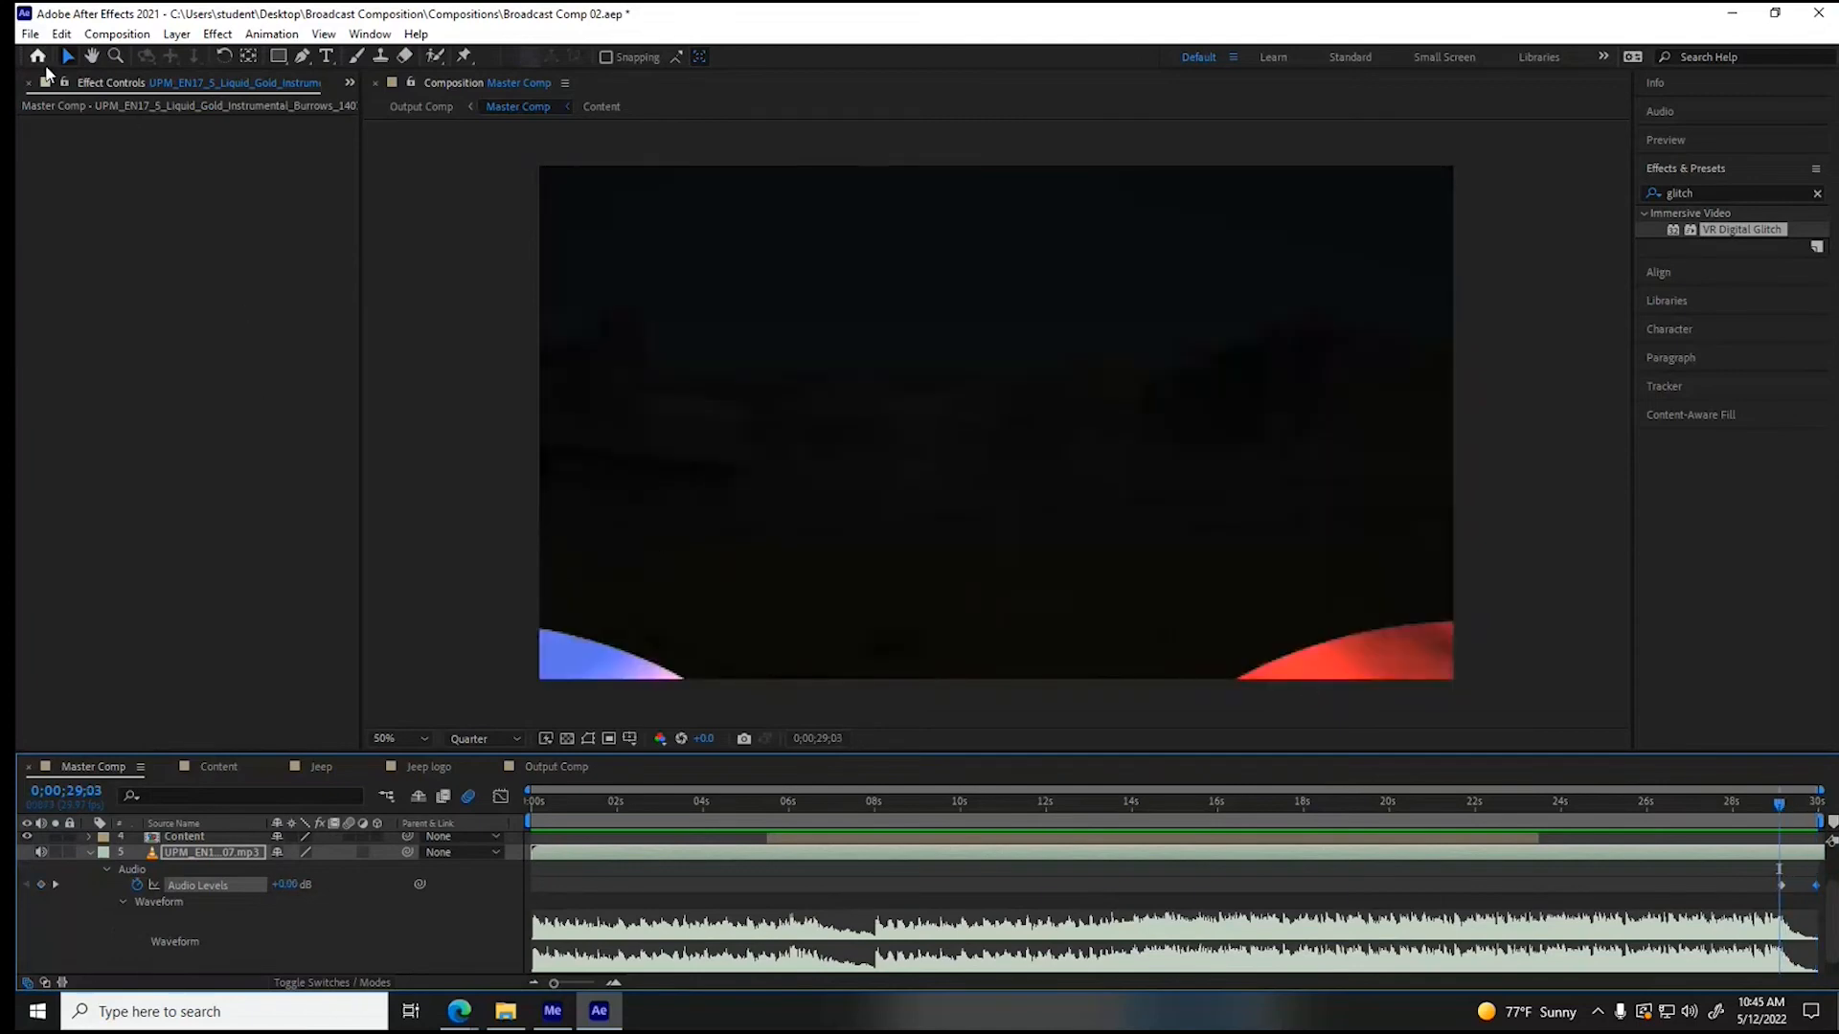
- Add hard-echoing-hit-thudd.wav to Master Comp so it starts near 27 seconds, and play back the Output Comp
click(350, 83)
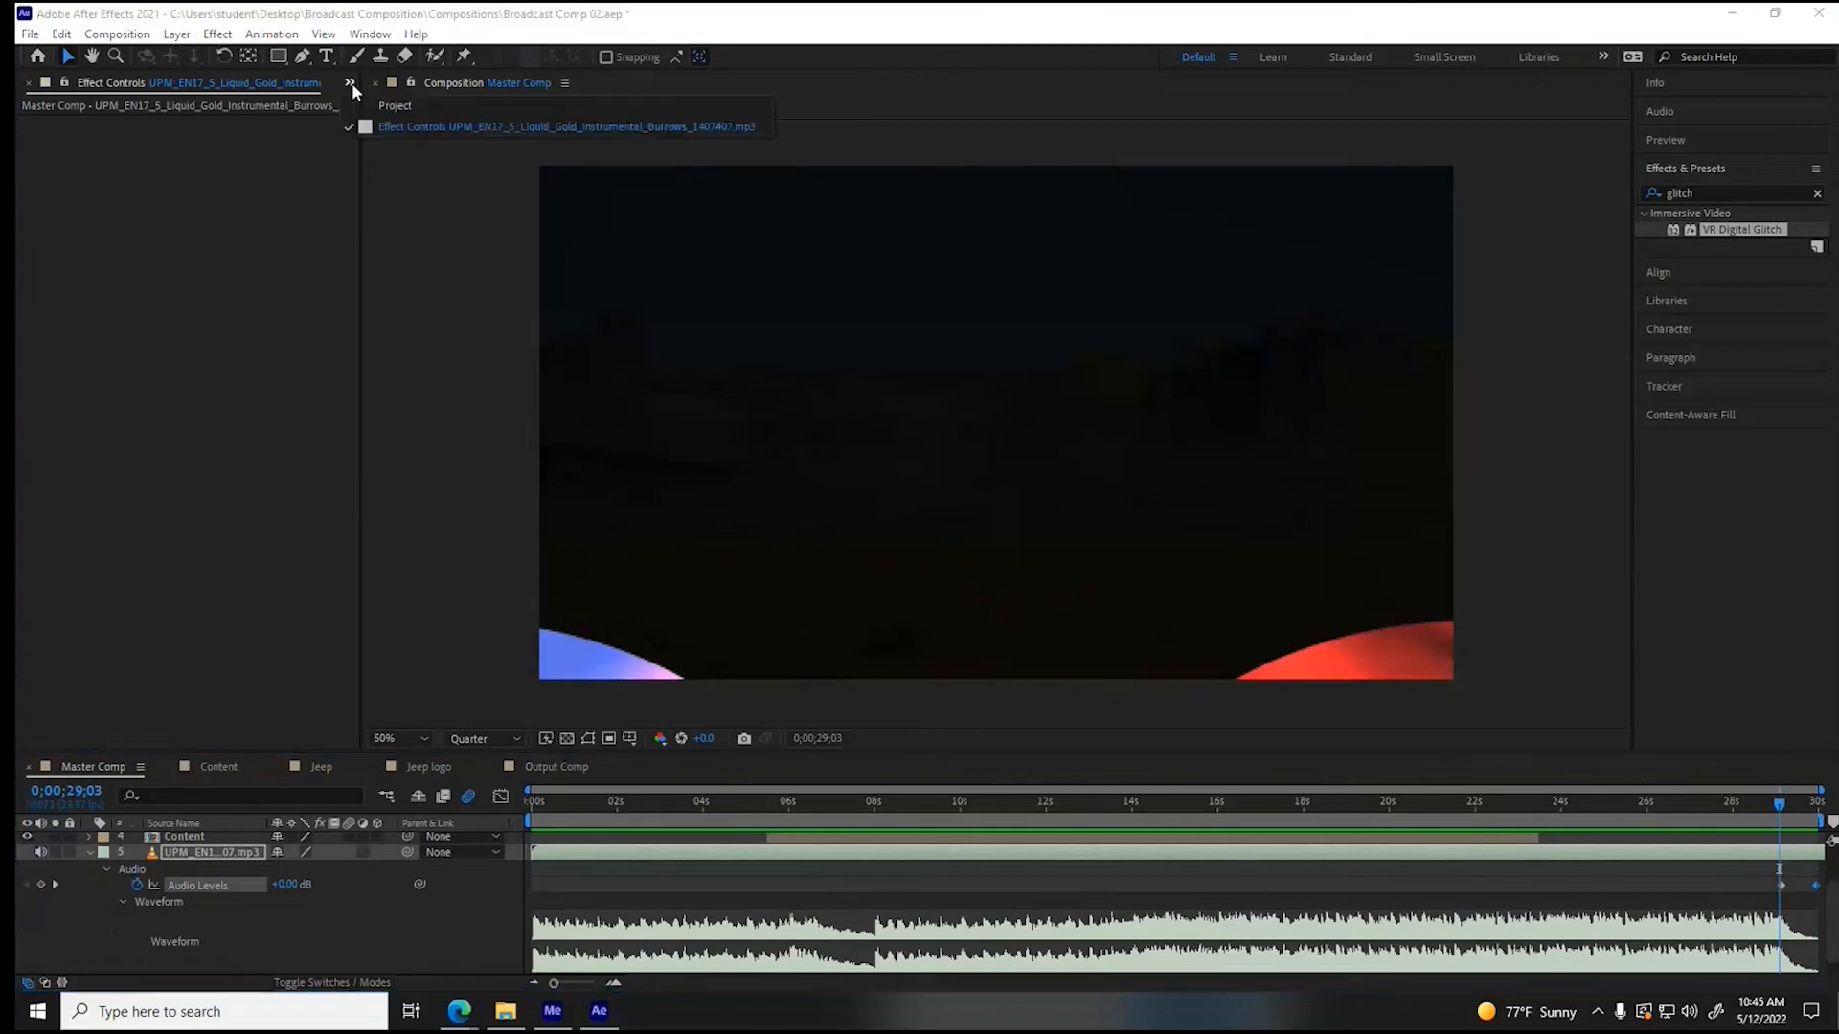
click(394, 105)
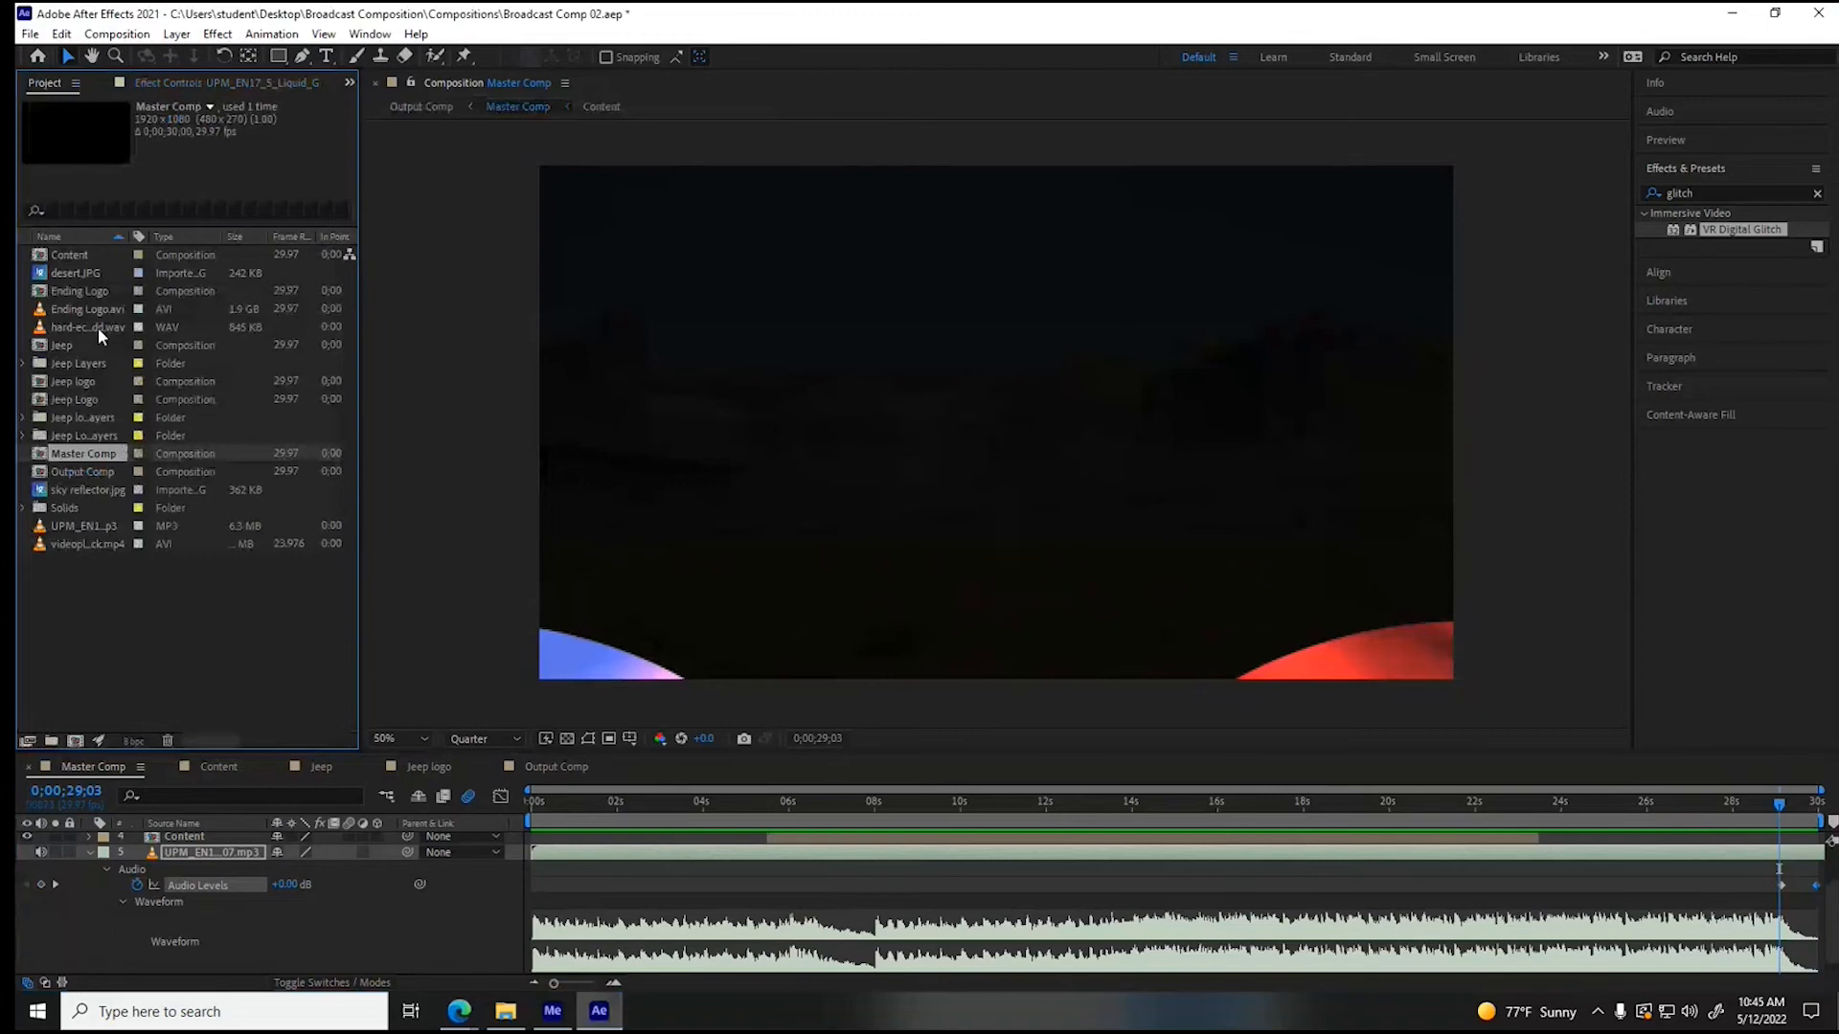
drag(98, 327, 1485, 876)
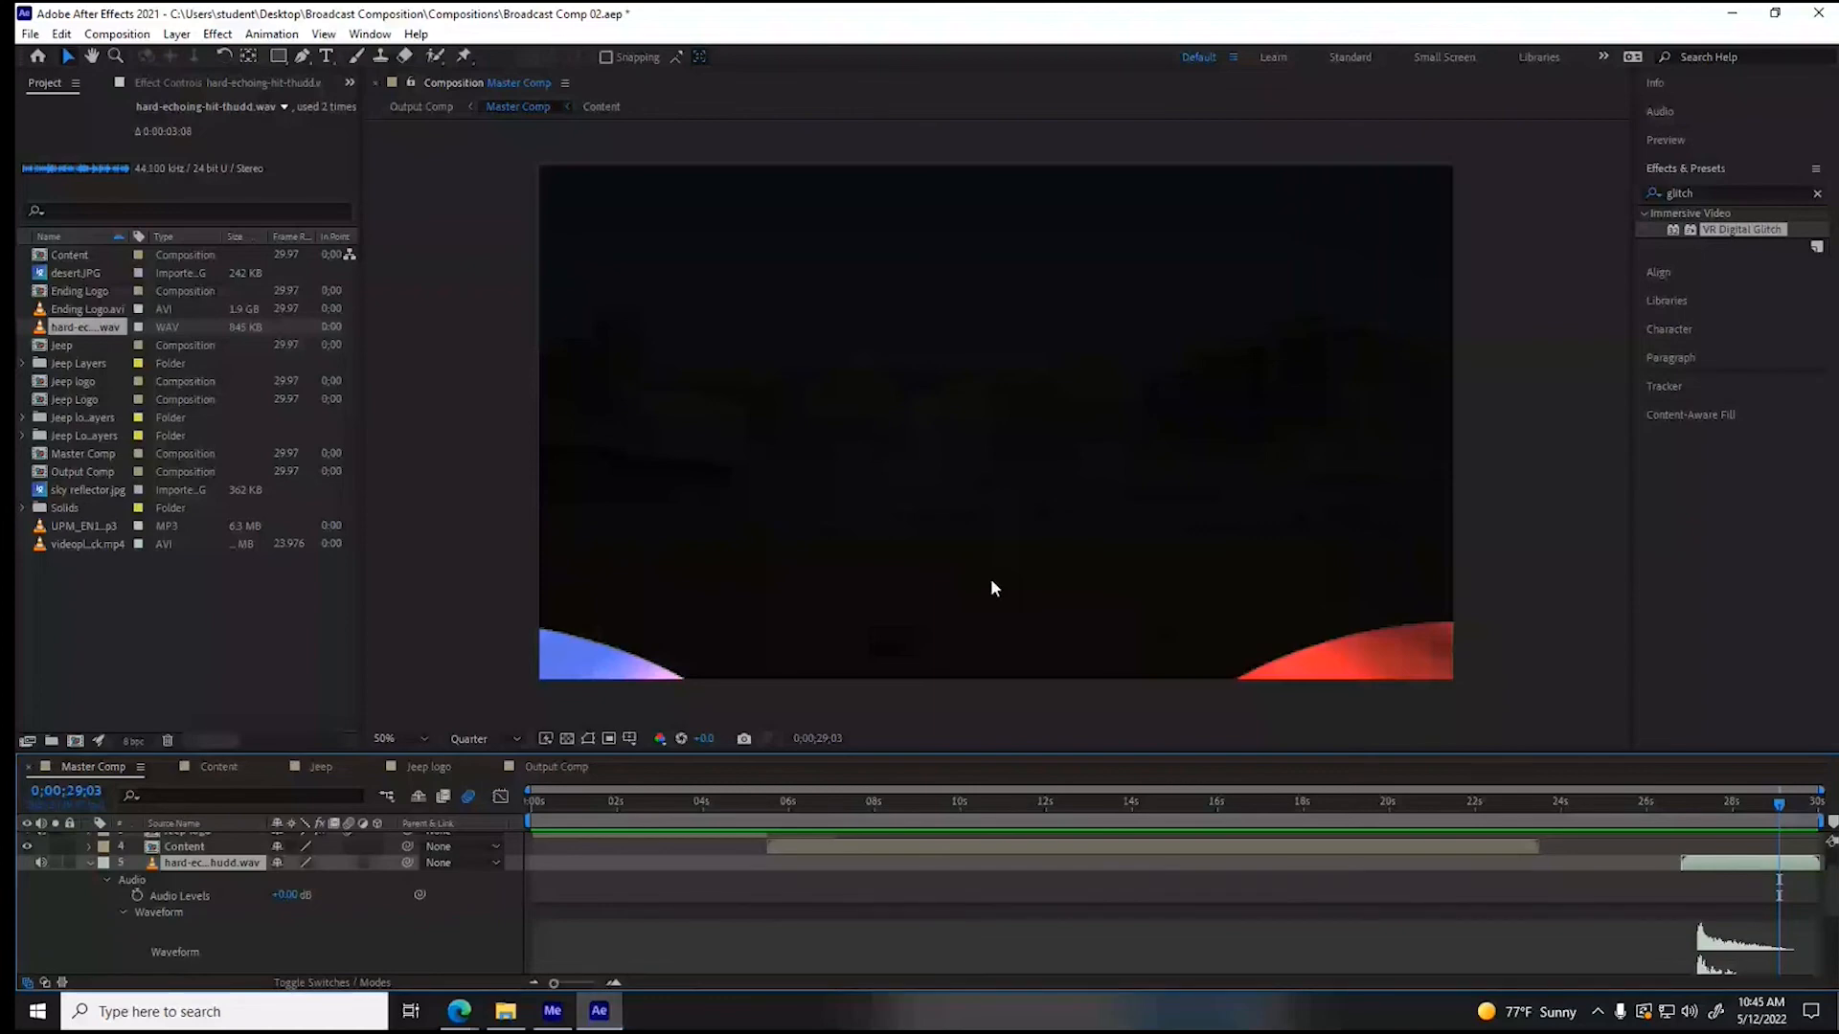
click(1796, 806)
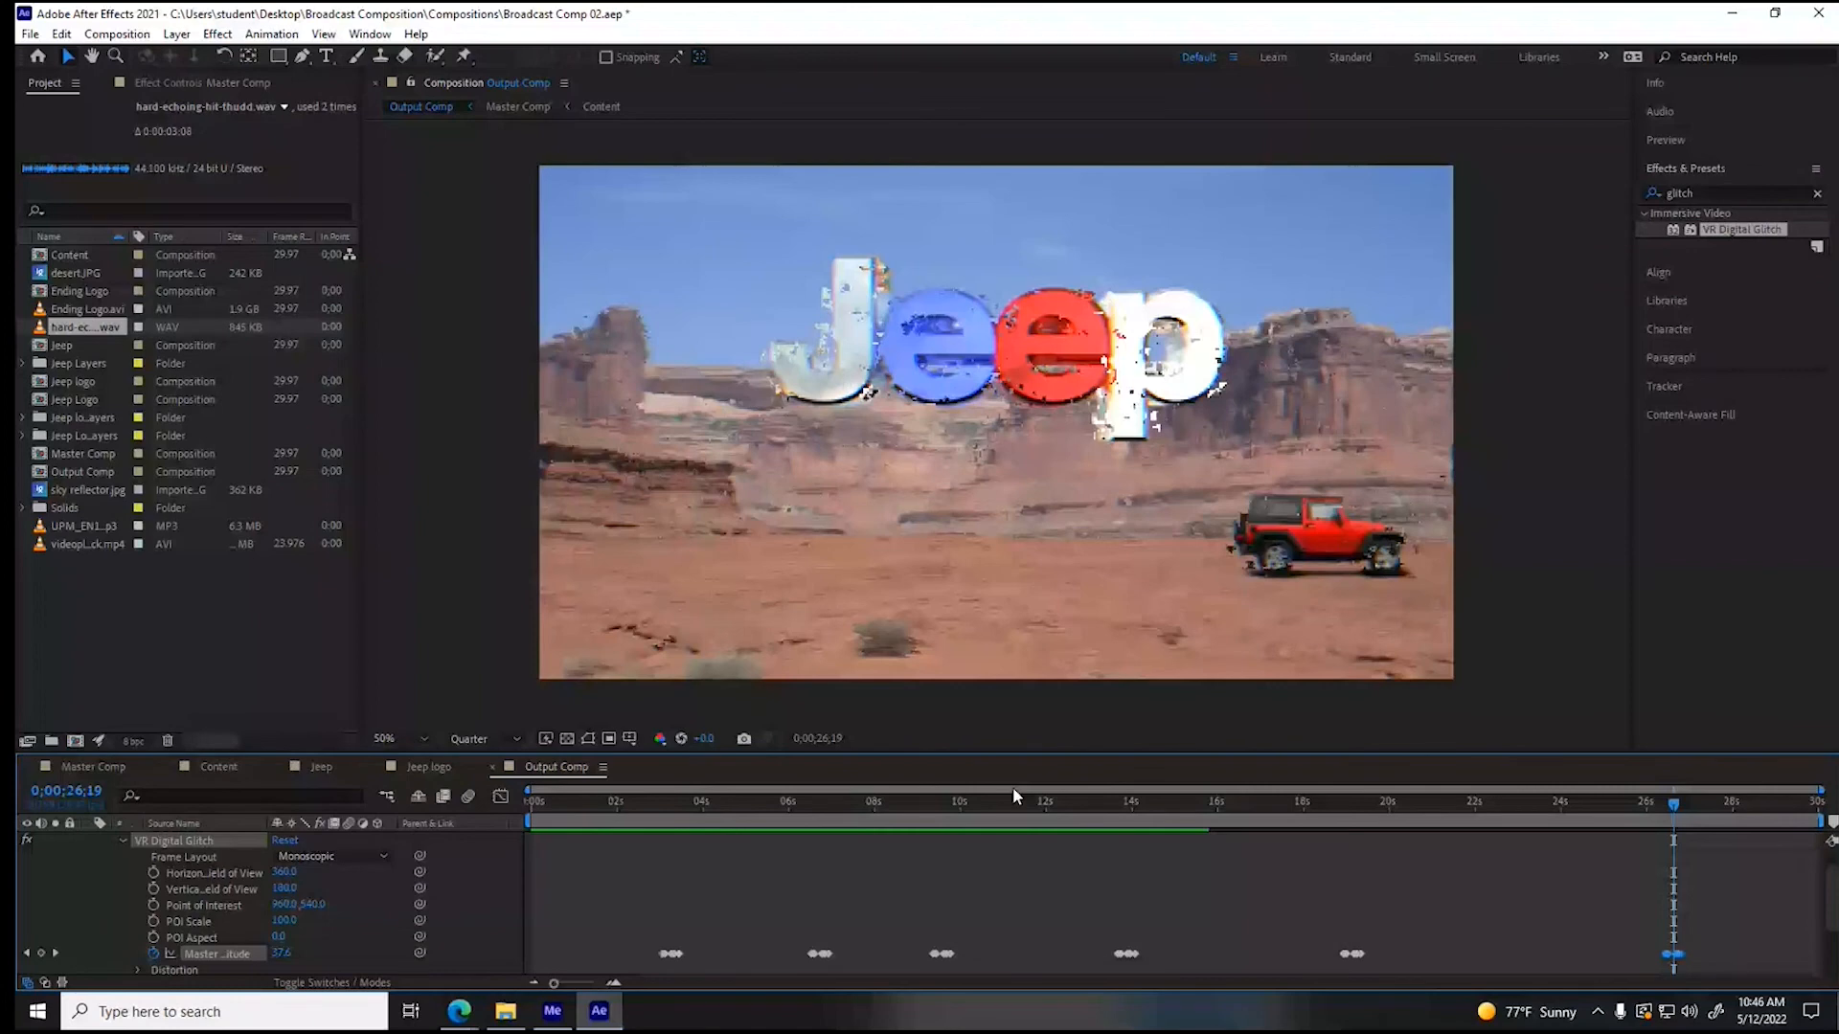
key(space)
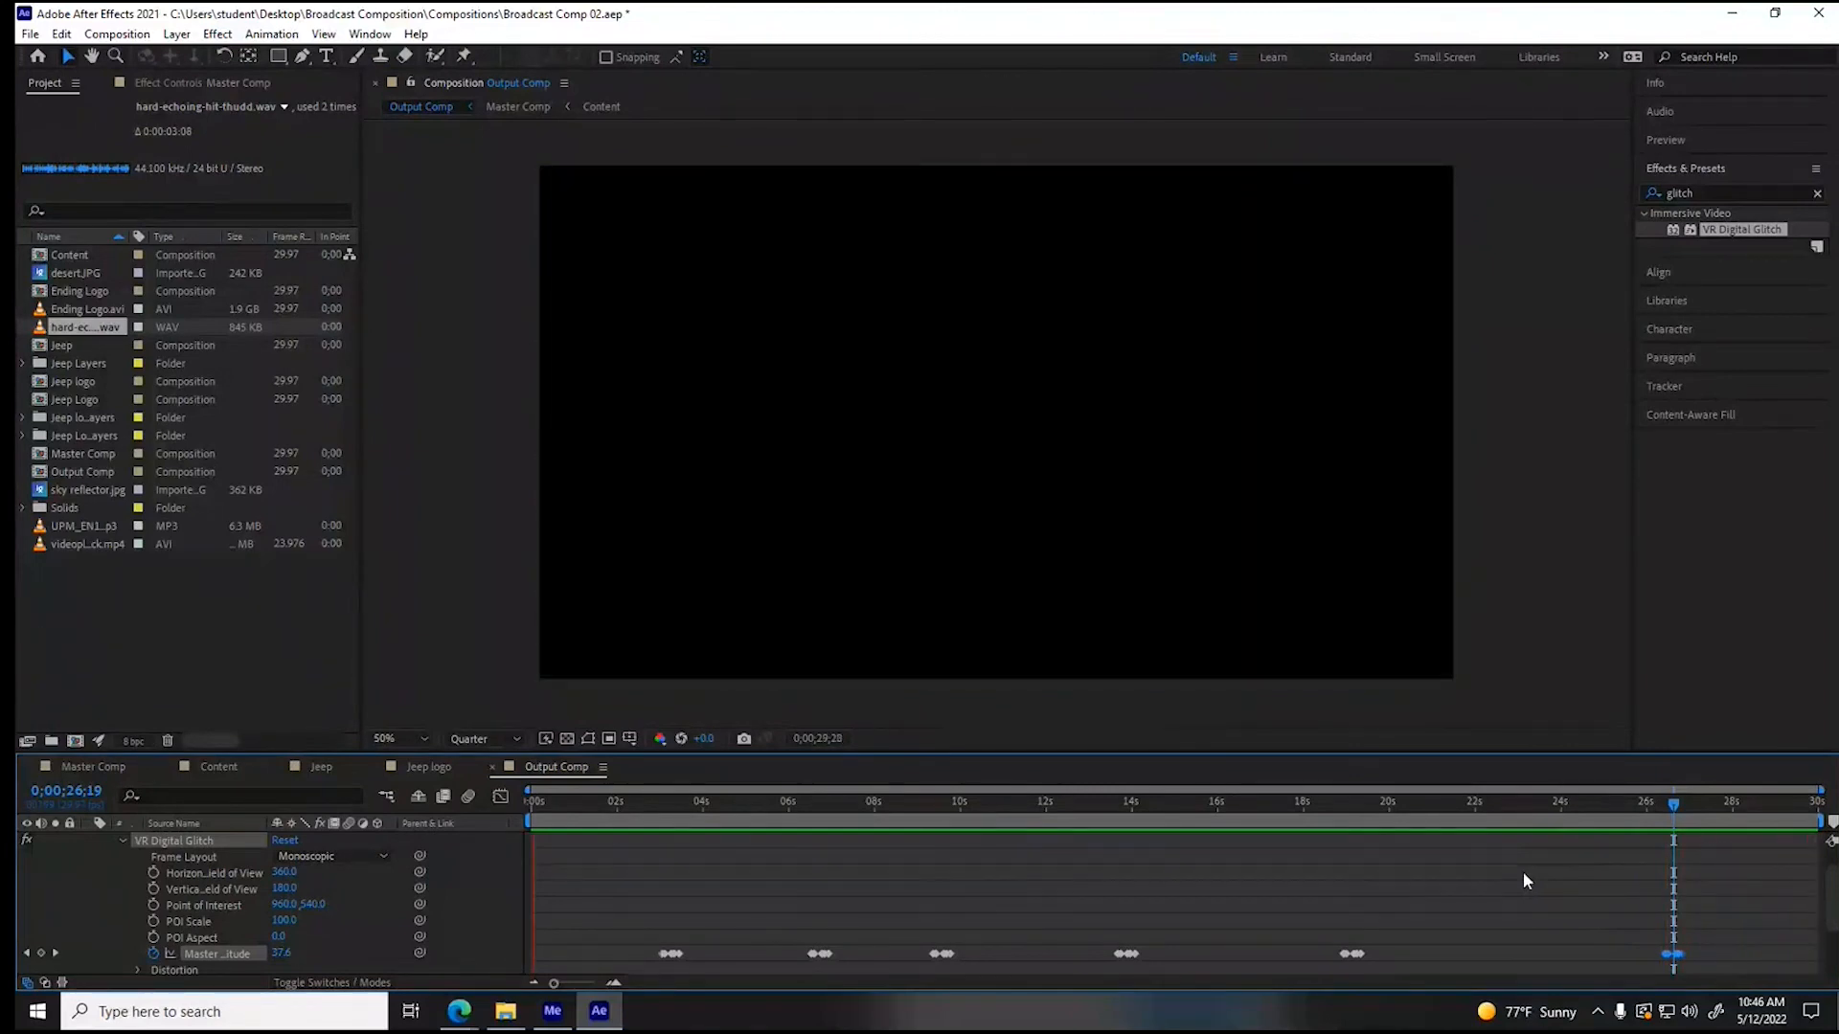
key(space)
- Clear the glitch search from the effects list and collapse the Master Comp layer's properties
click(1707, 187)
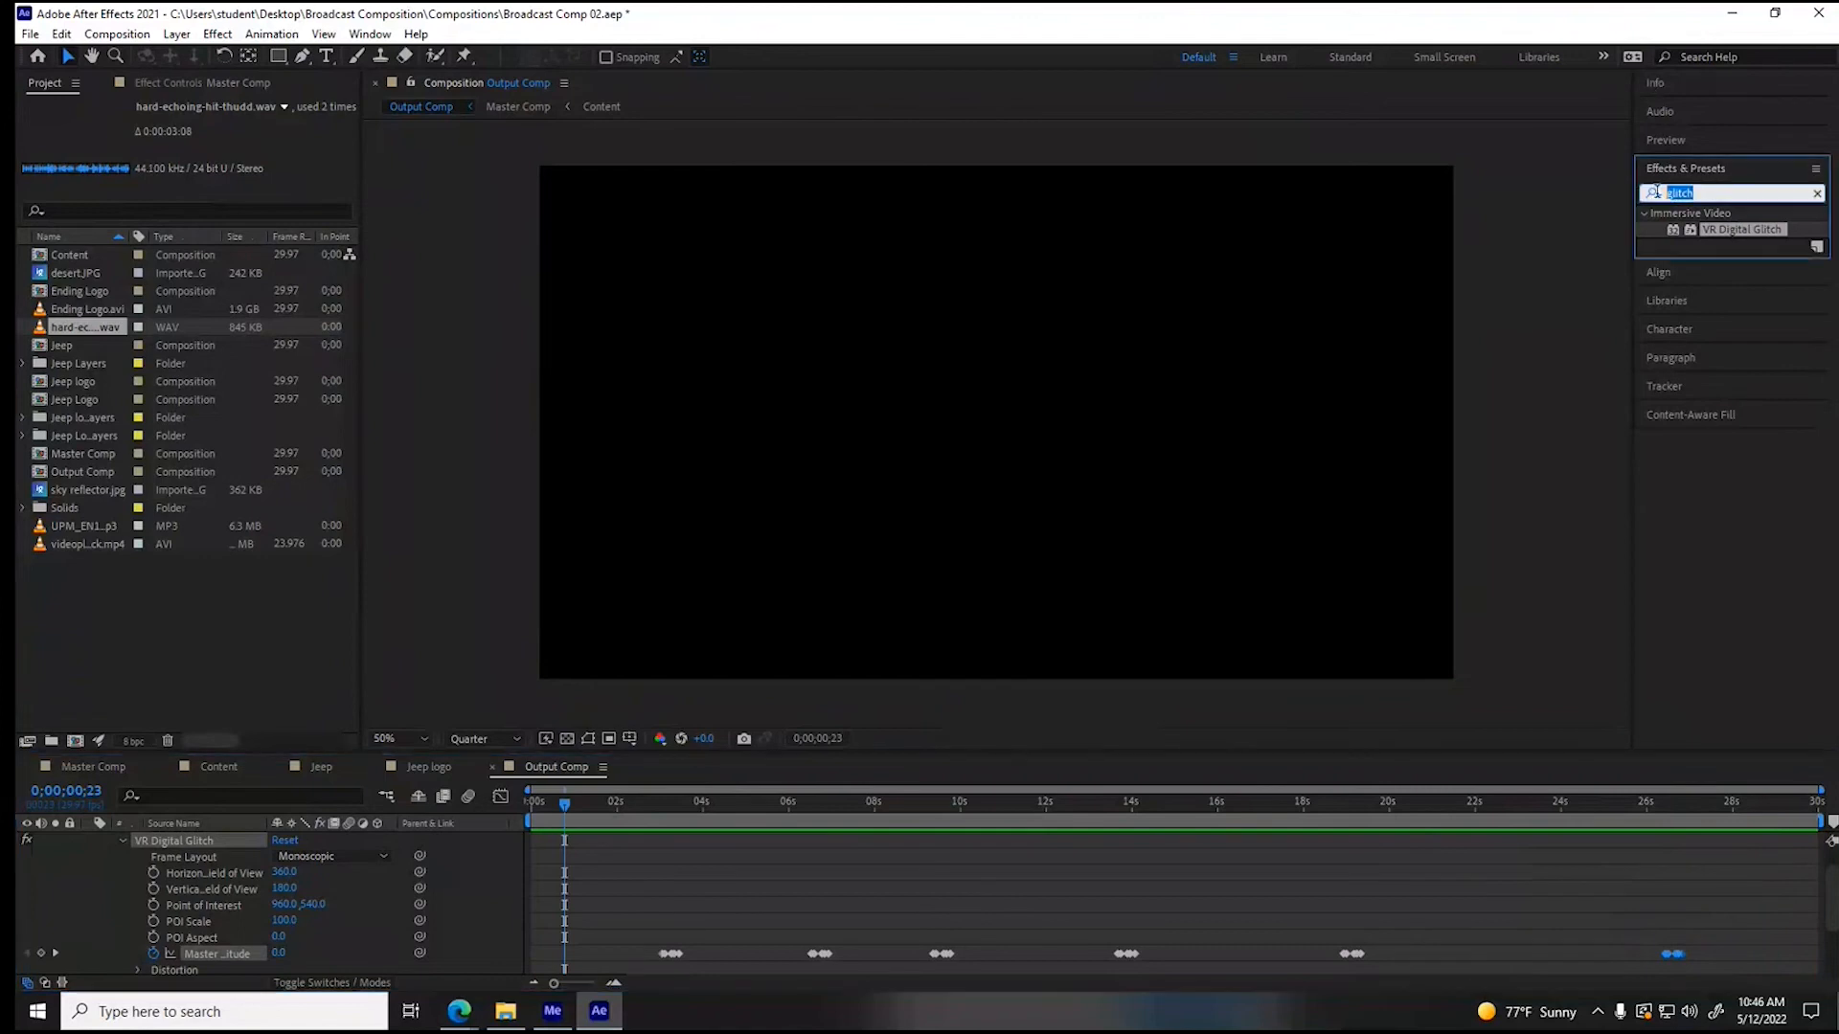
key(BackSpace)
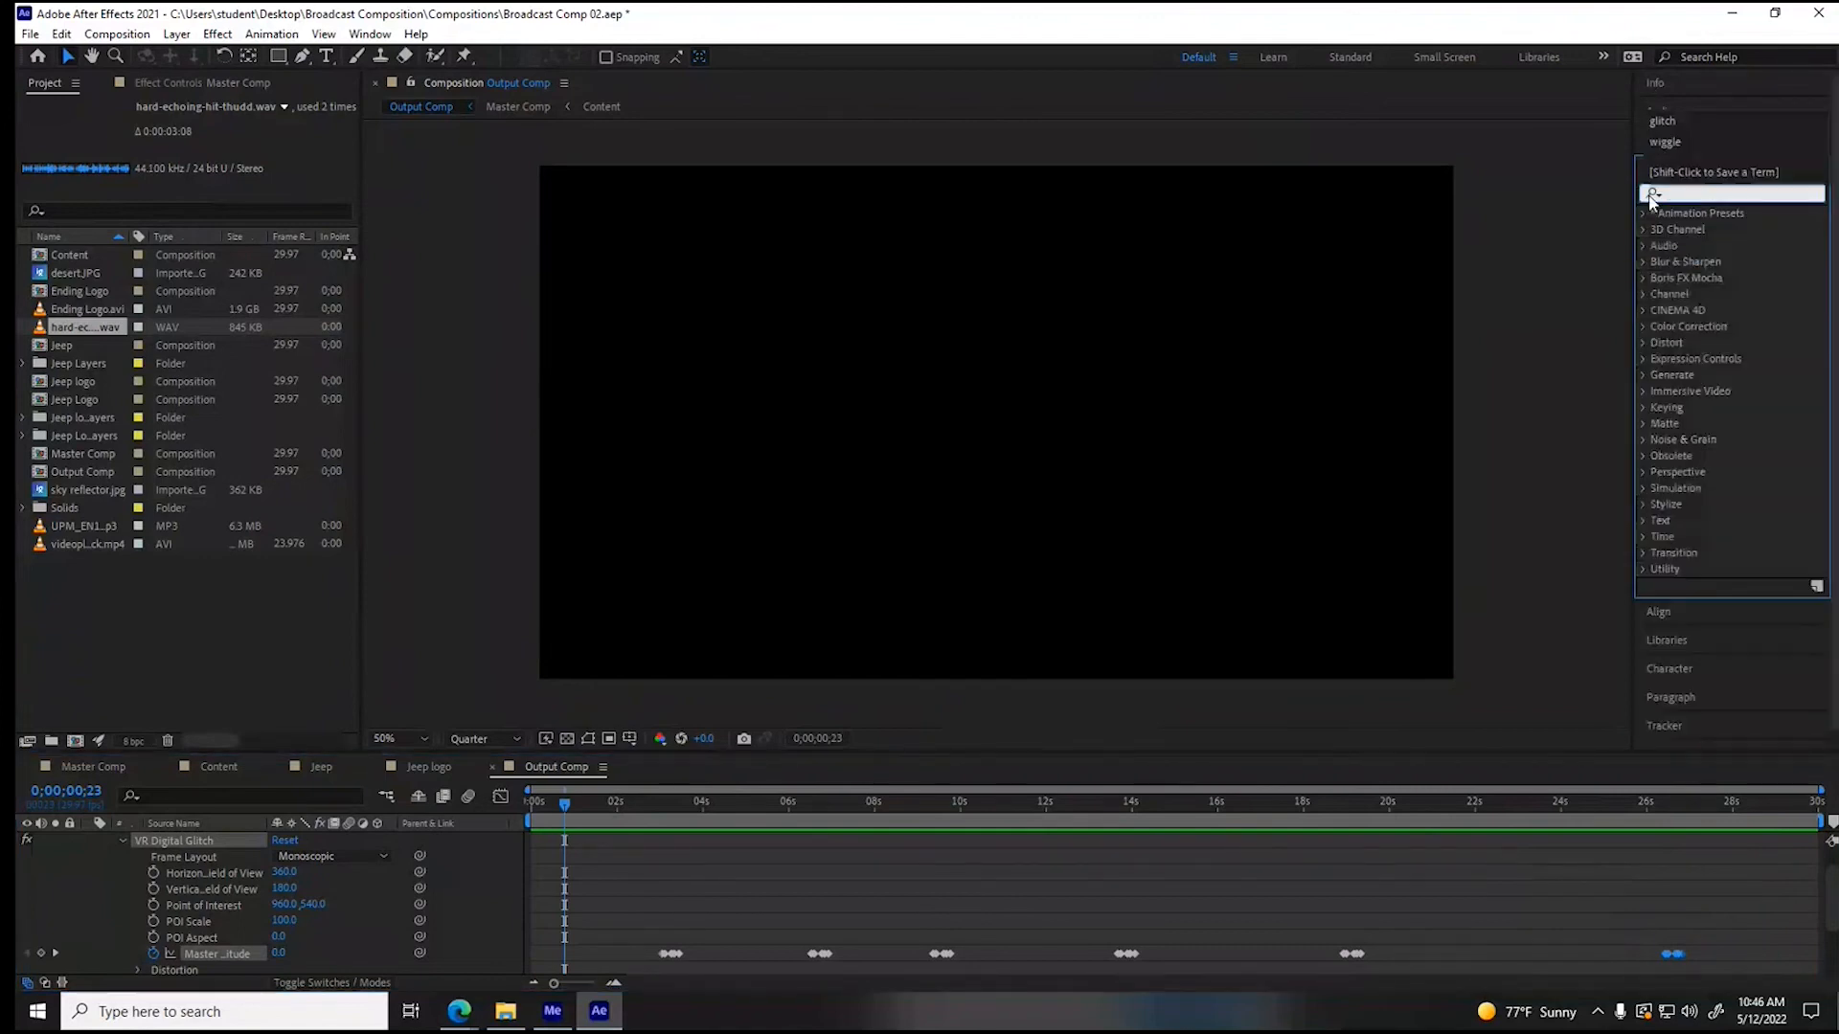
scroll(217, 901, down, 1)
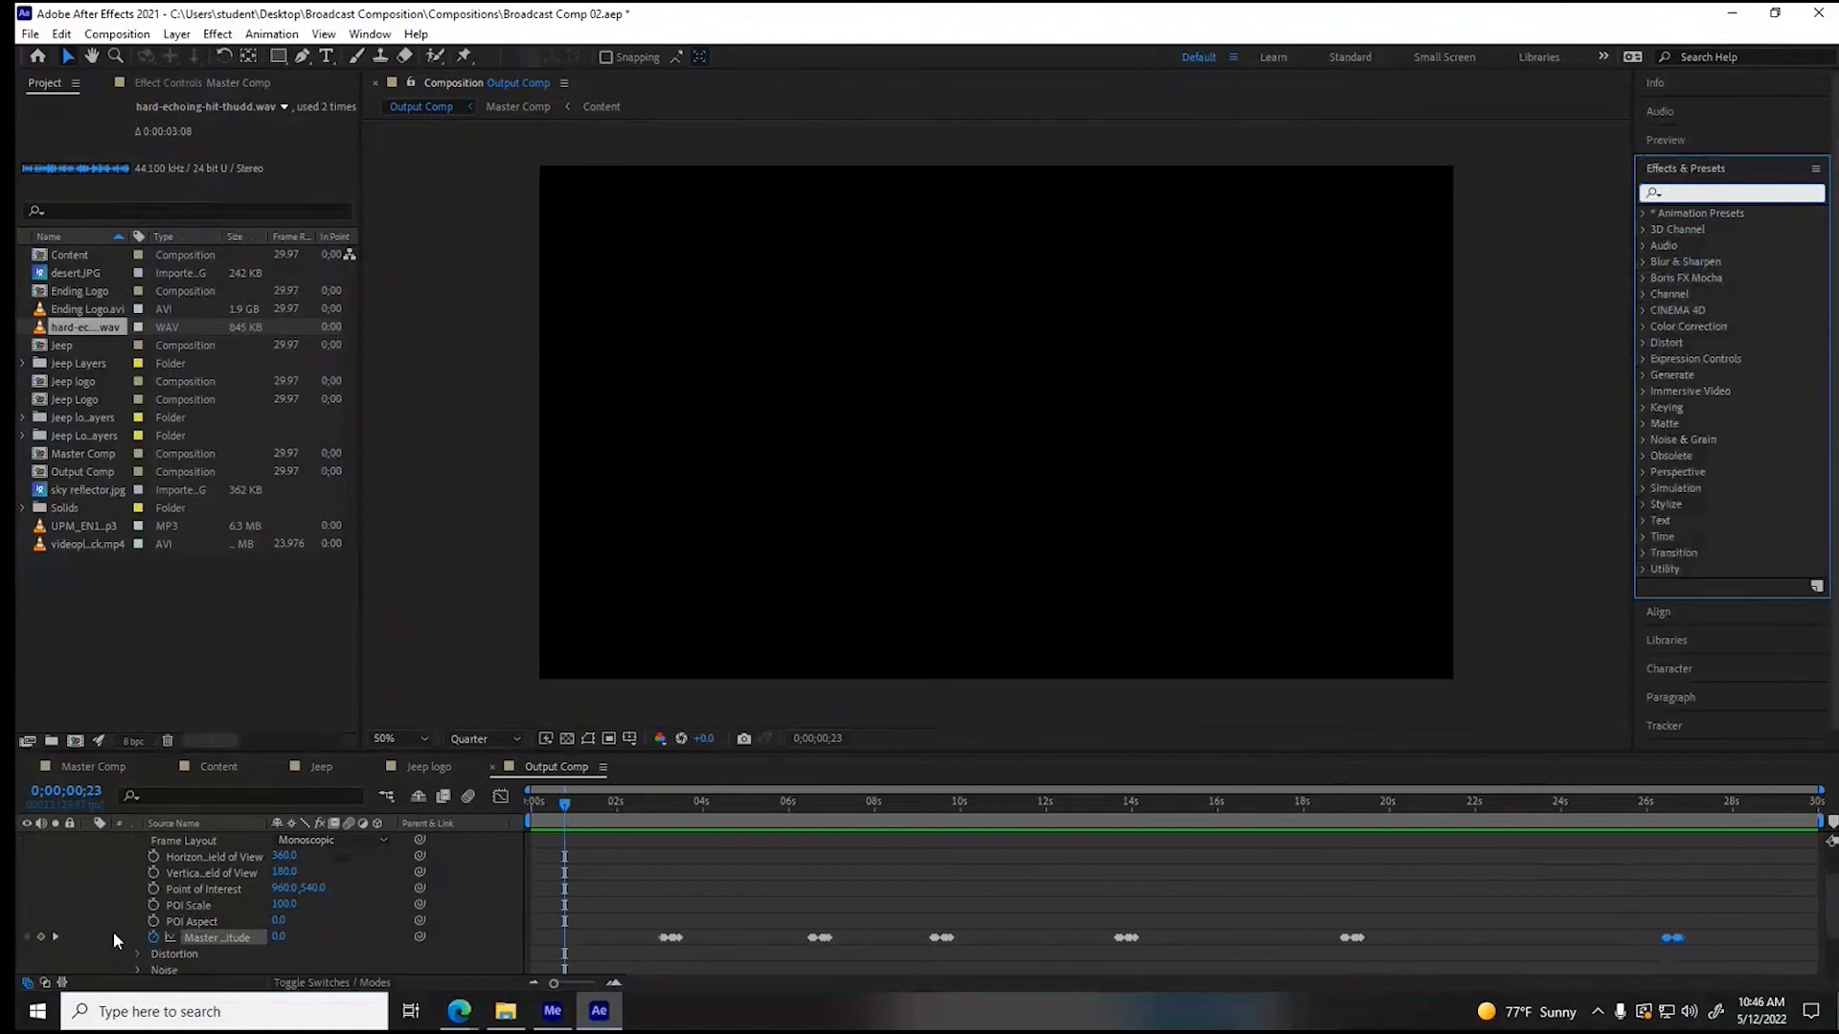
scroll(113, 931, up, 3)
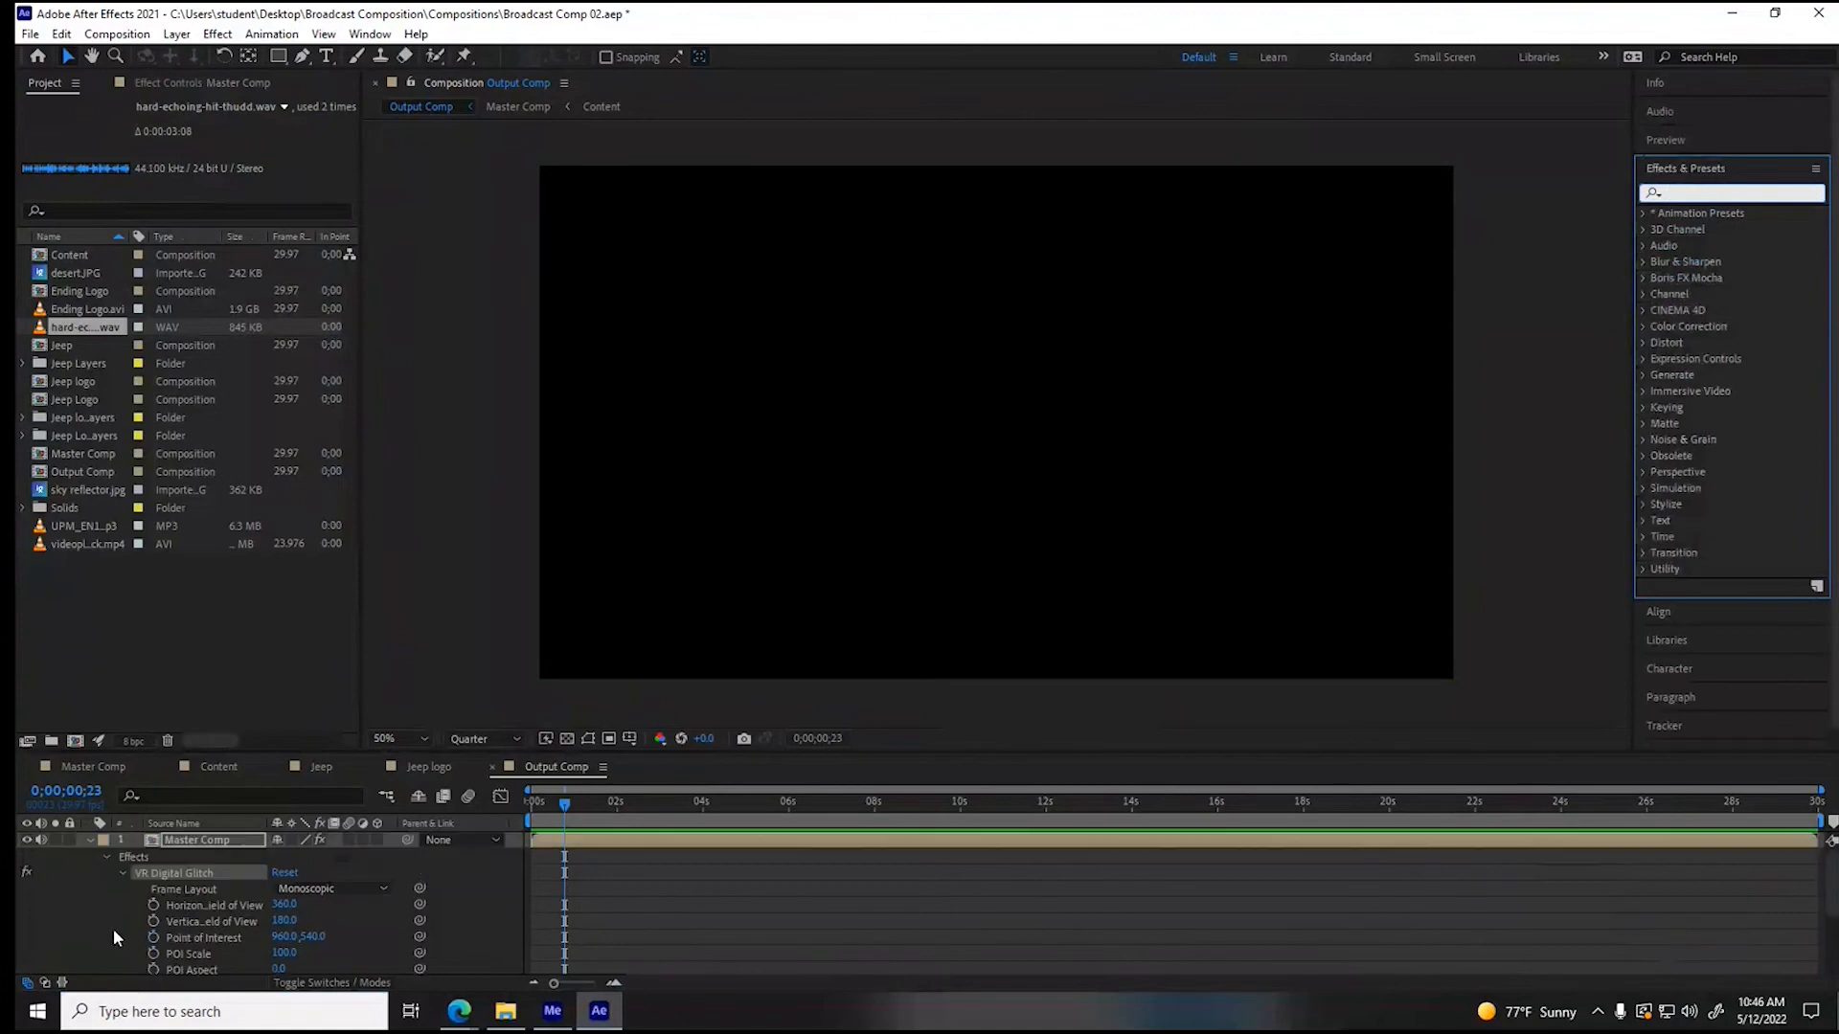
click(90, 840)
- Go to 0;00;18;17 in the Output Comp and apply Lumetri Color to the Master Comp layer
drag(564, 805, 786, 812)
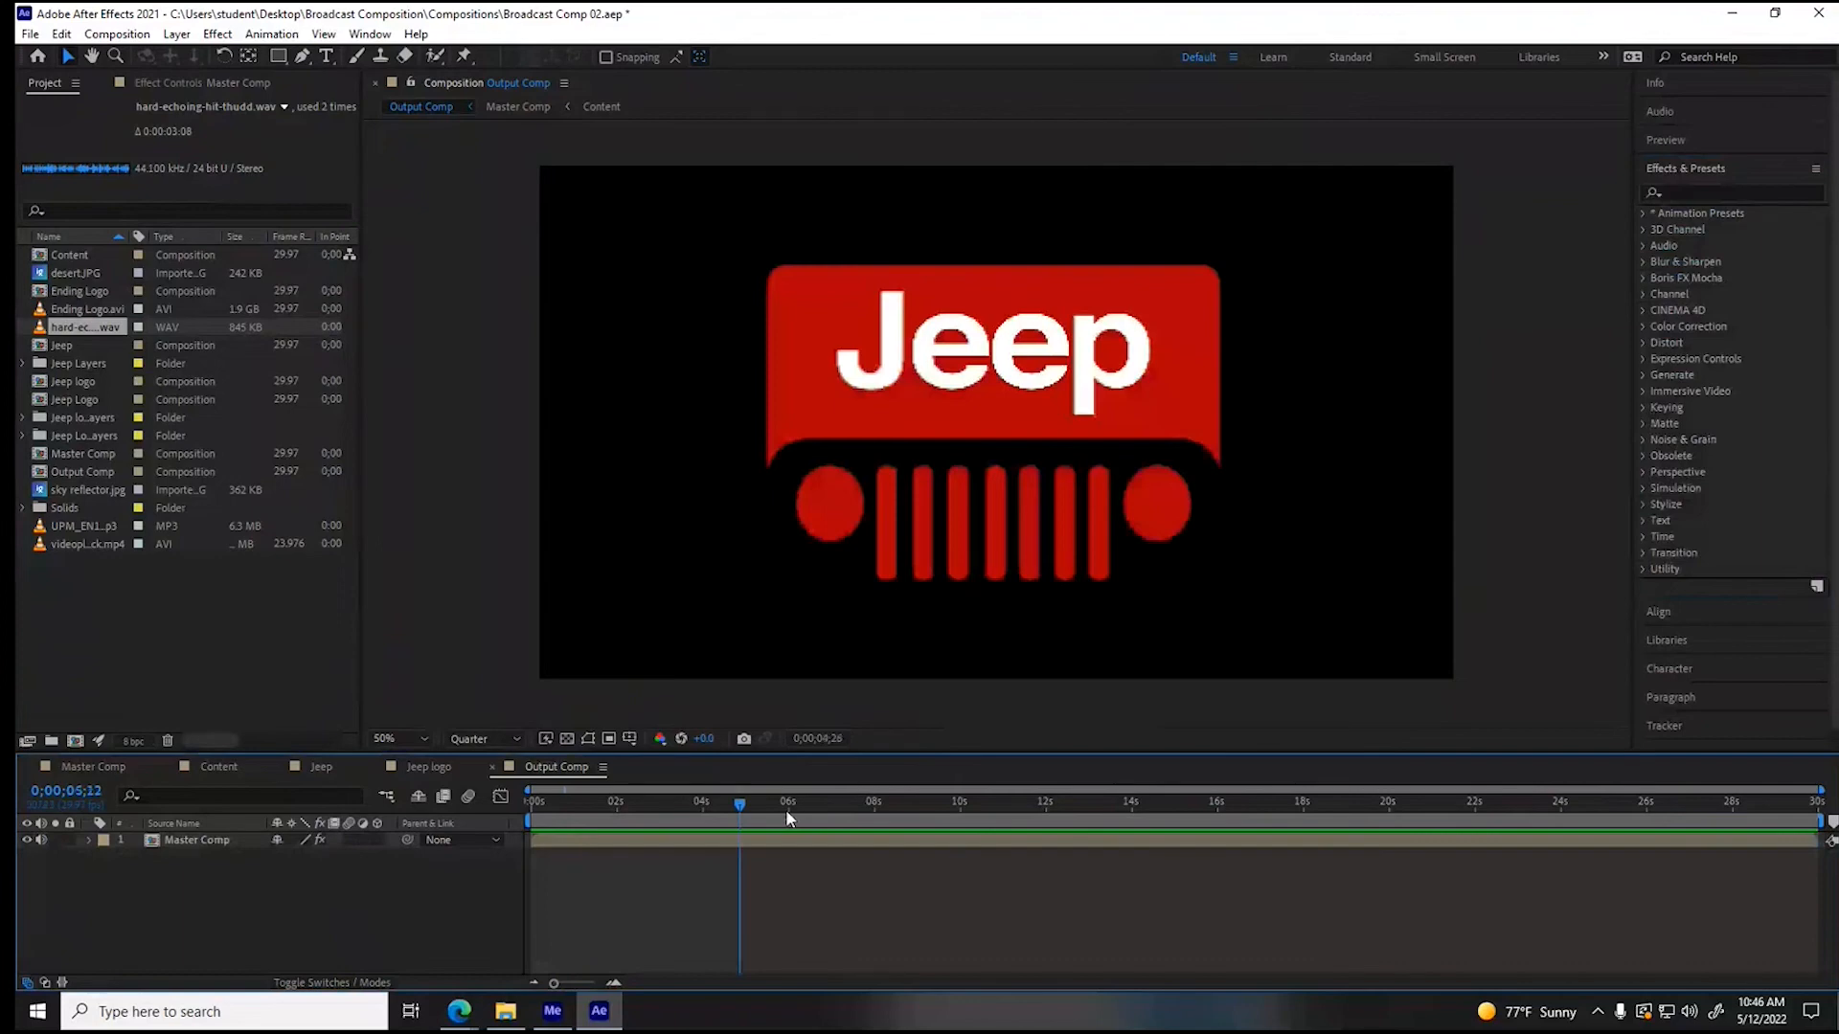
drag(787, 811, 1289, 810)
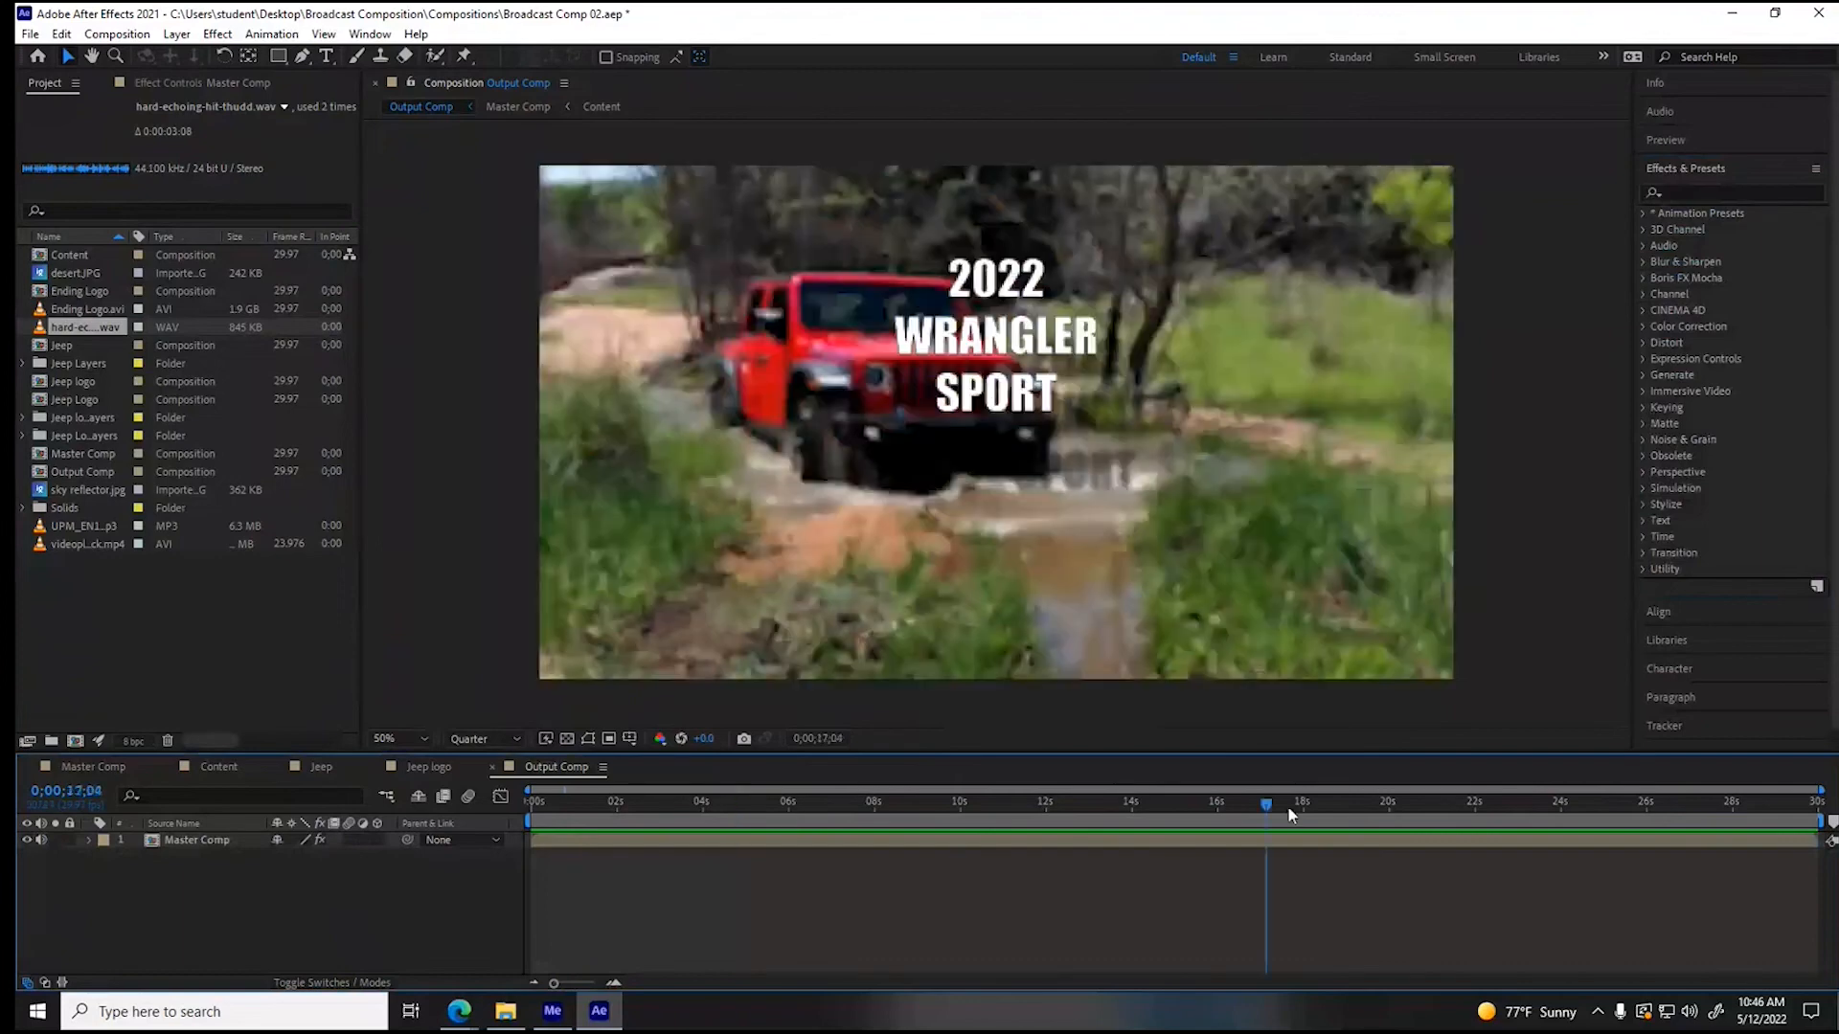
drag(1287, 806, 1328, 807)
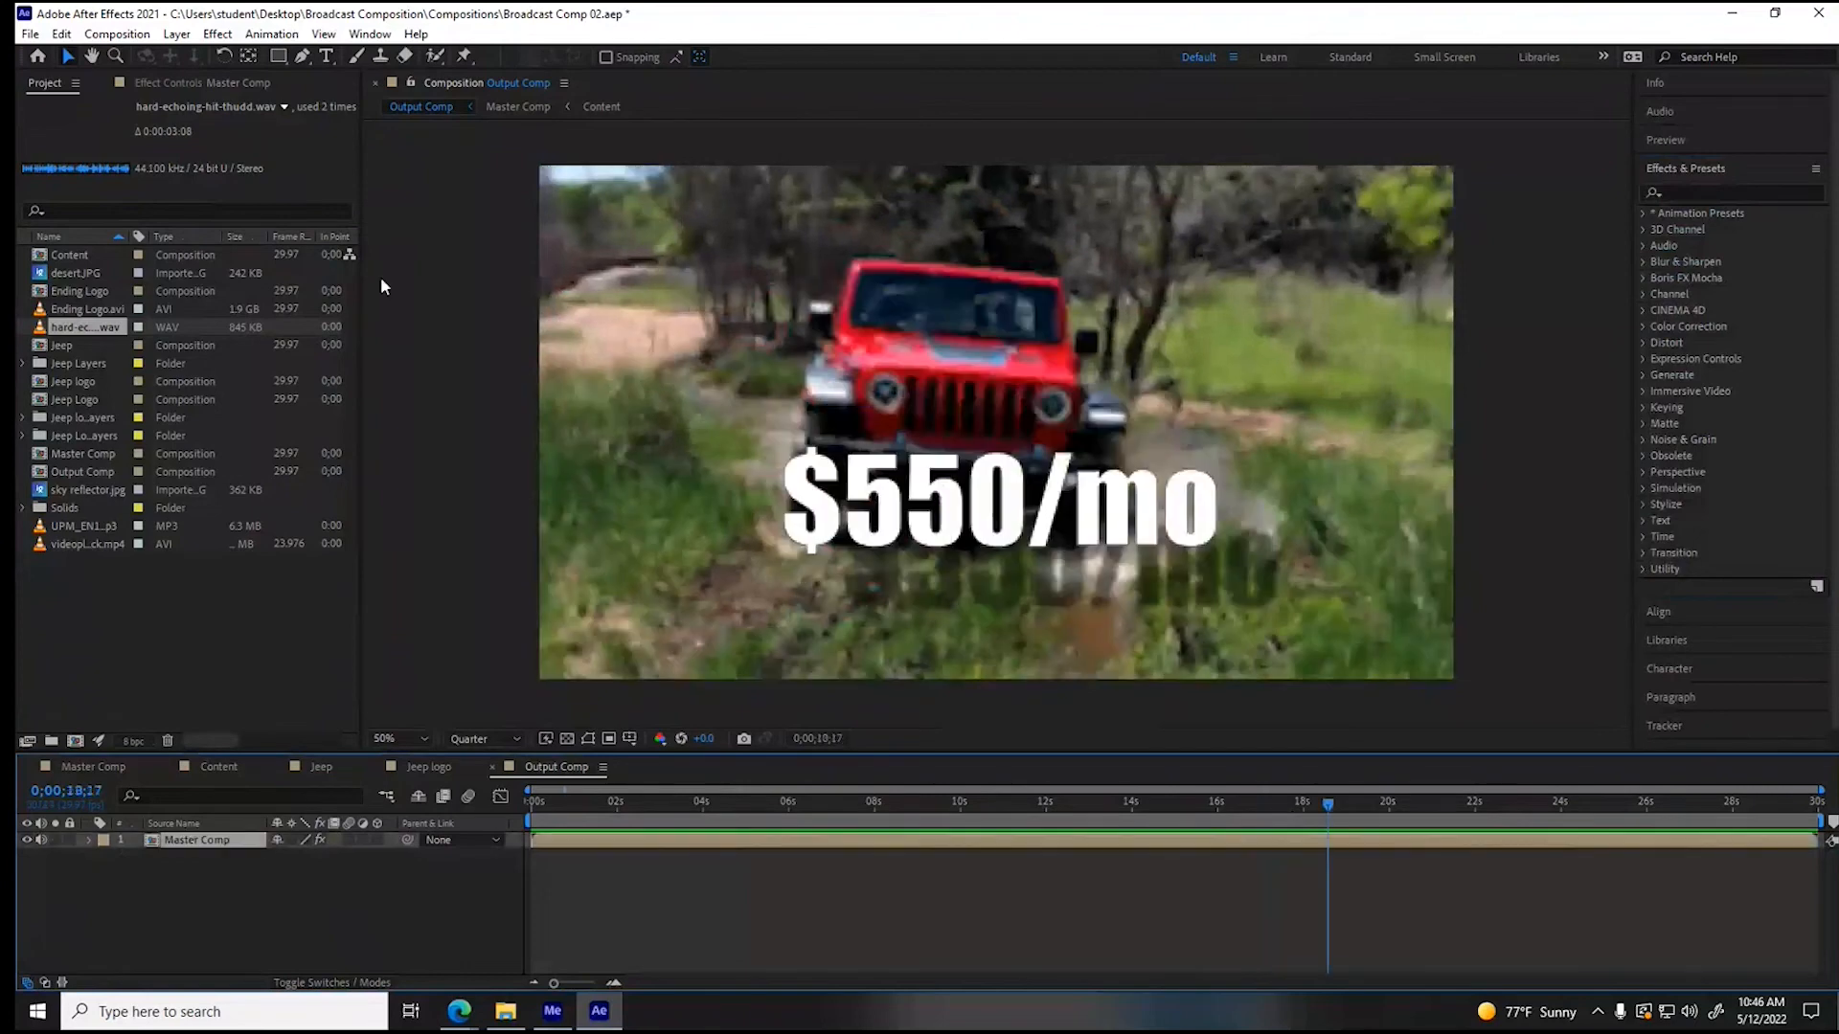
click(220, 35)
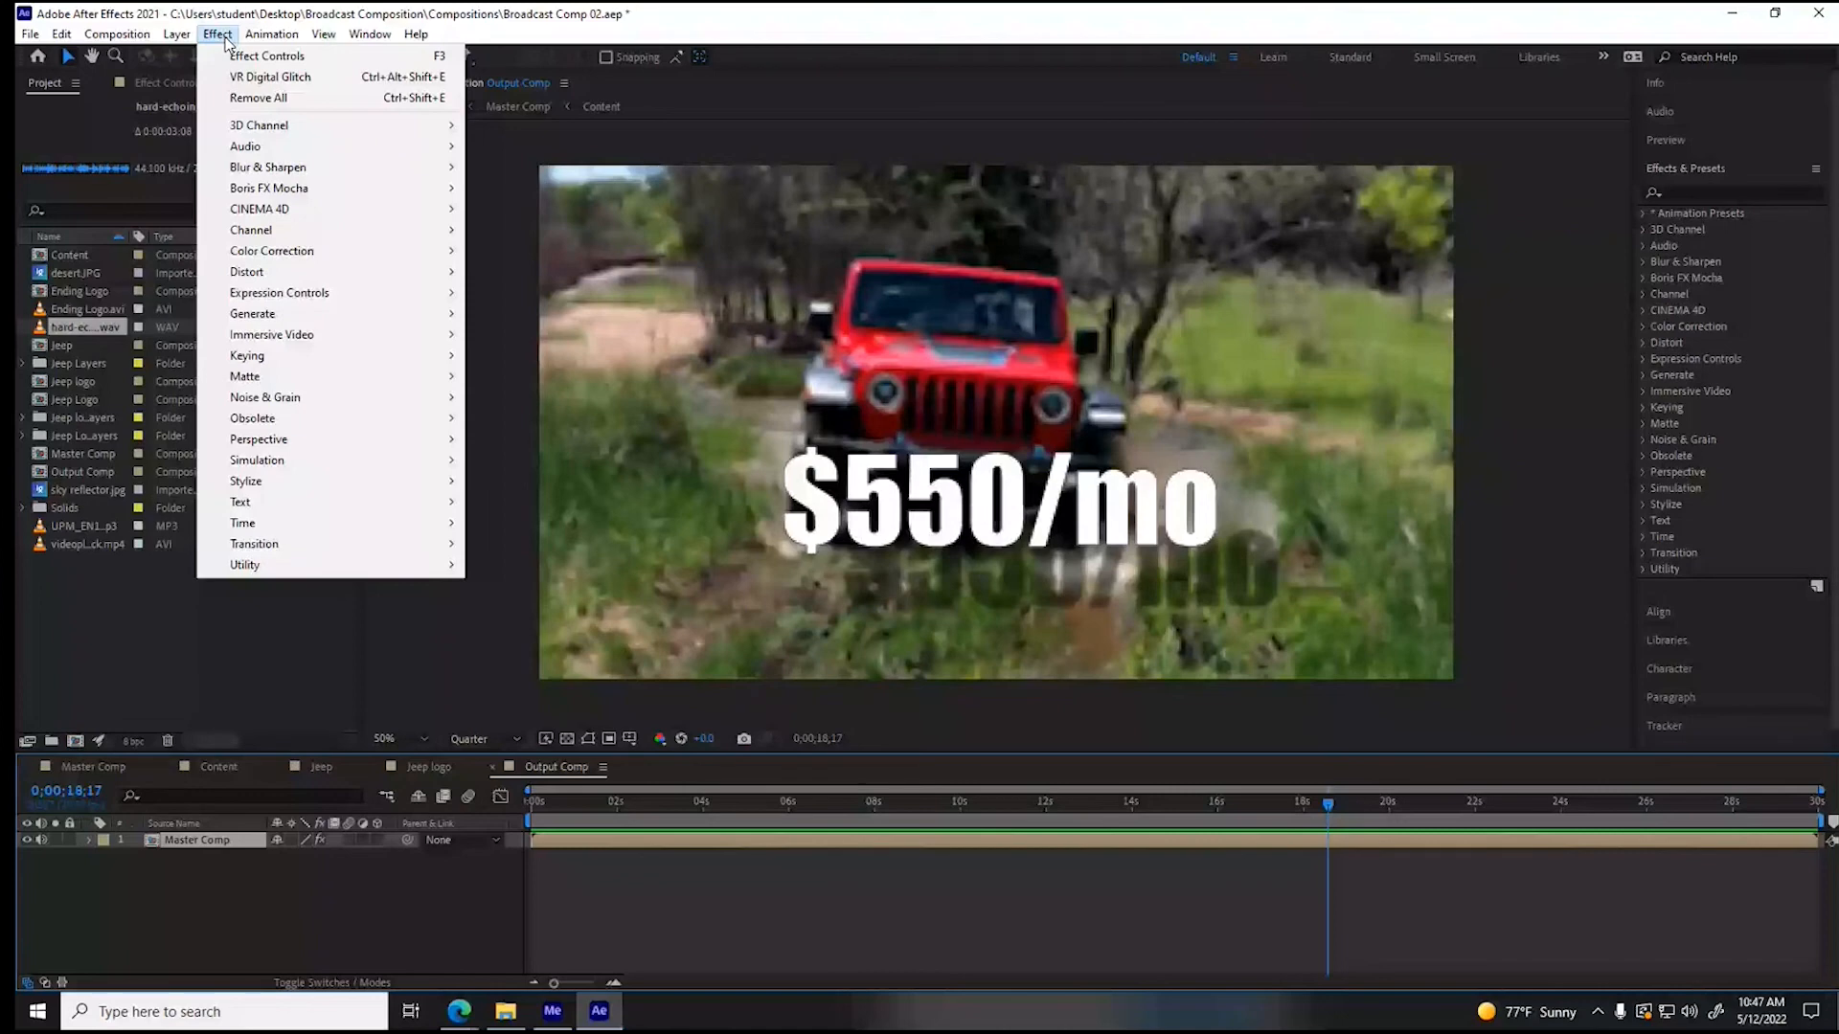
click(251, 56)
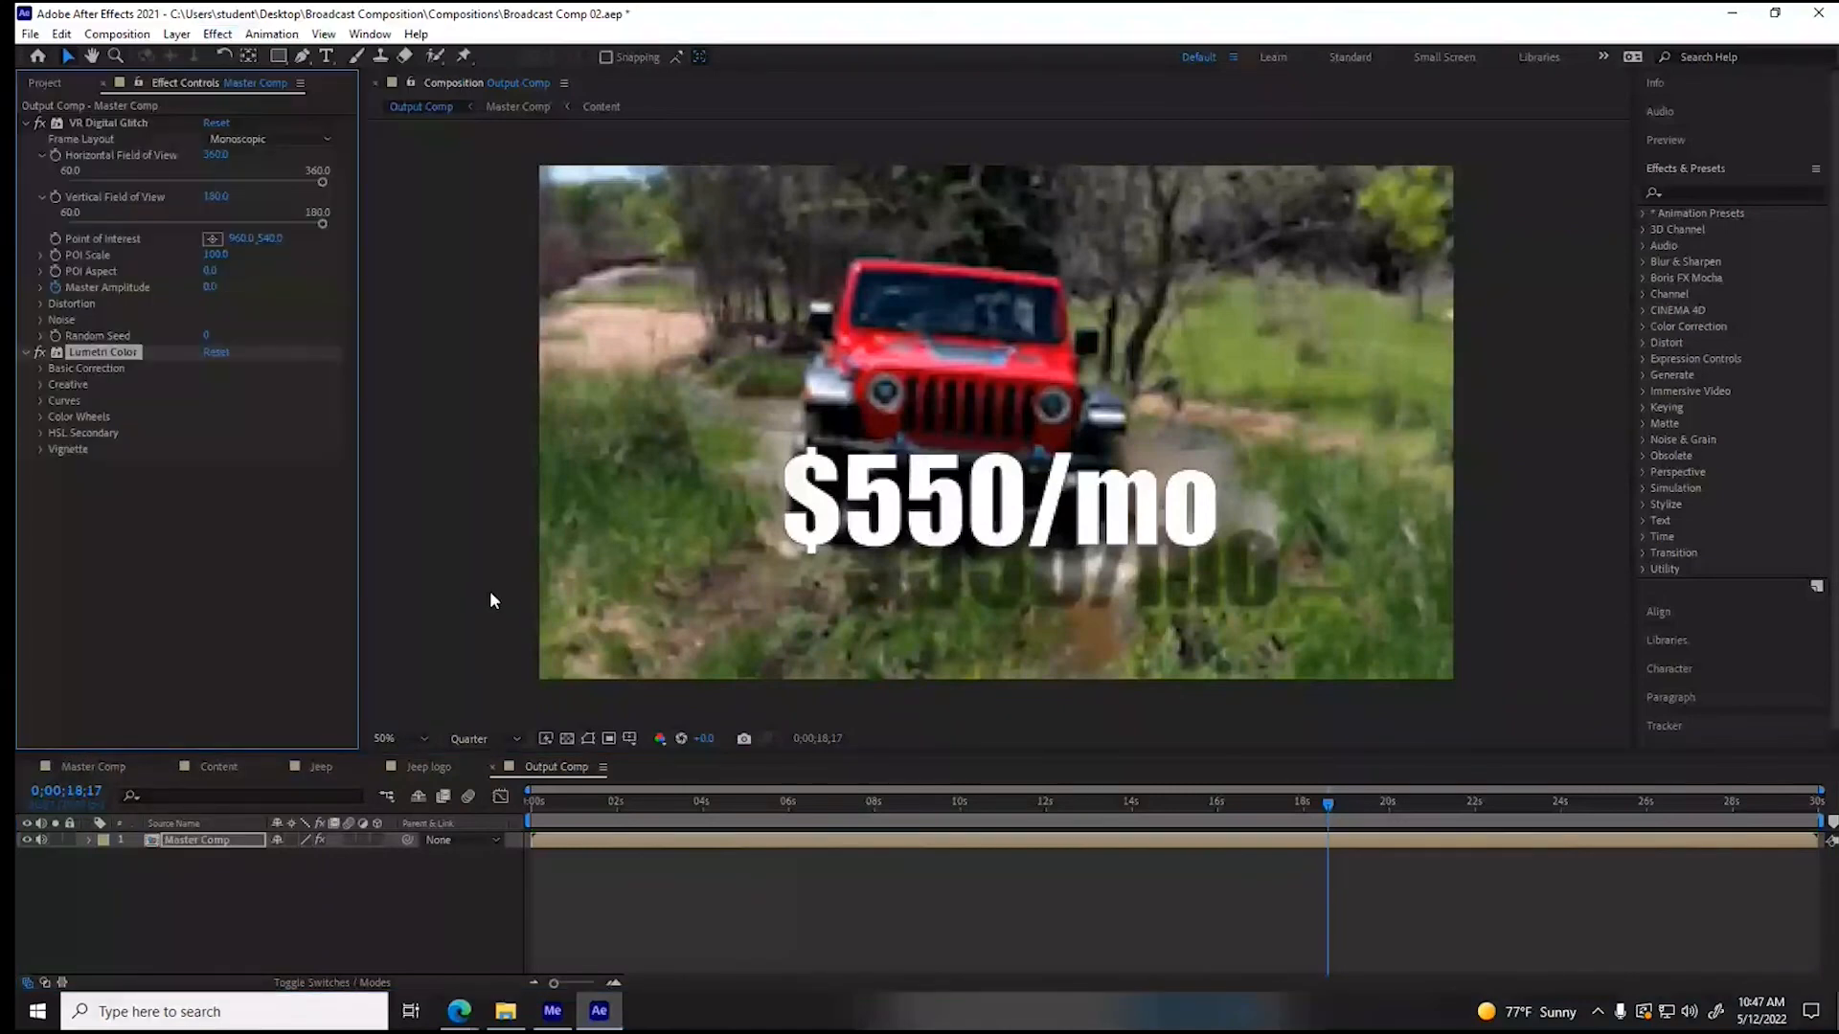
- Try a Lumetri Color temperature of 92 and tint of -29 in Basic Correction, and reset the effect
click(40, 369)
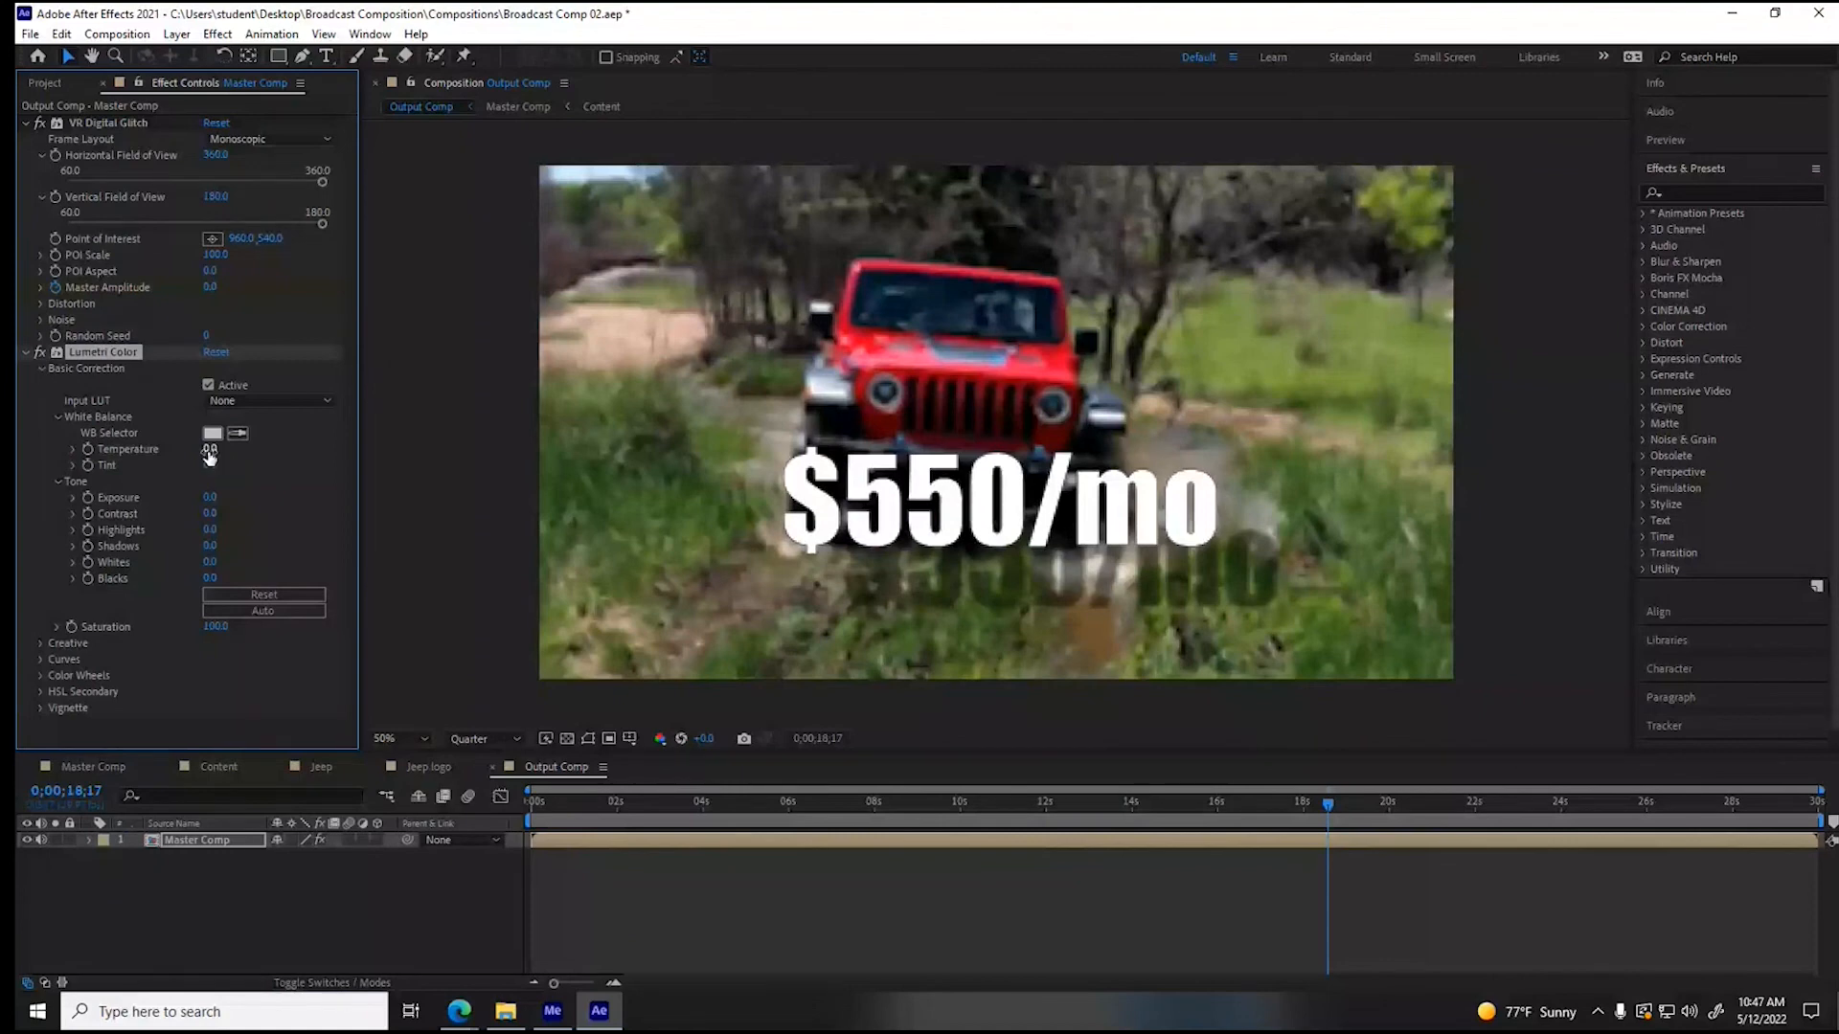
drag(209, 452, 297, 452)
drag(1327, 806, 927, 811)
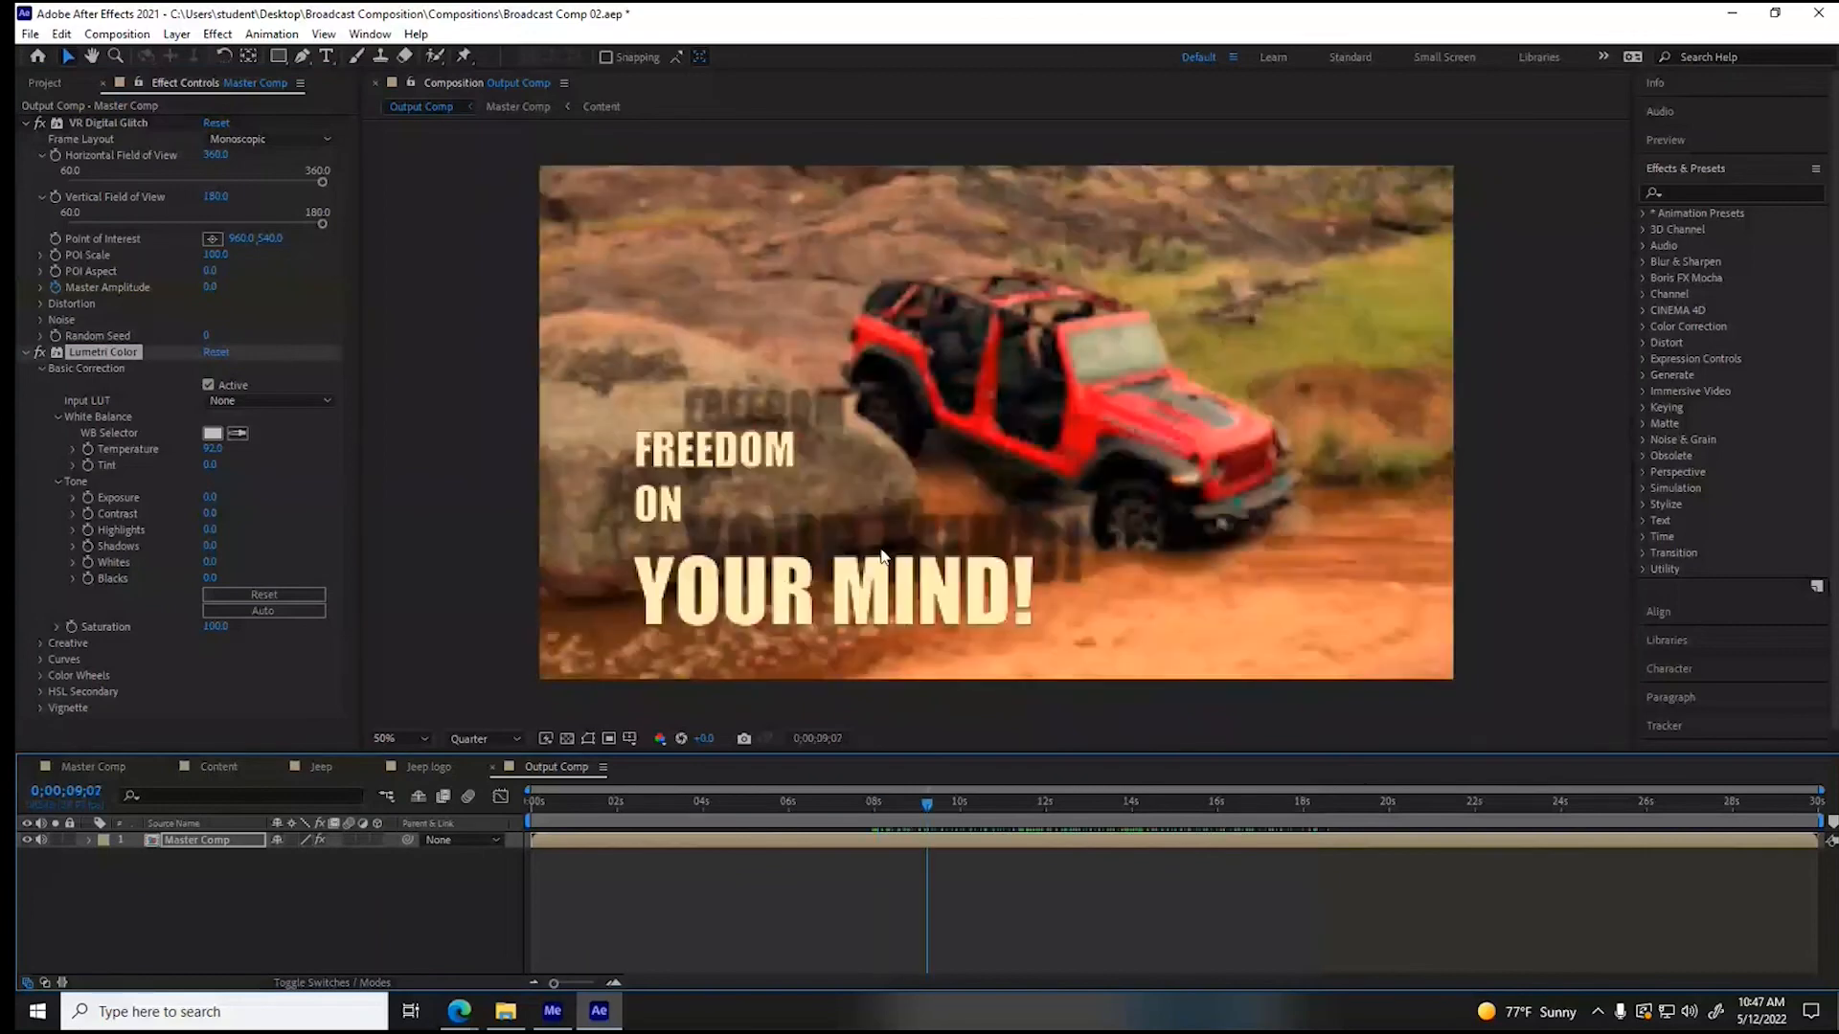
mouse_move(212, 456)
mouse_down()
mouse_move(368, 471)
mouse_move(230, 467)
mouse_up()
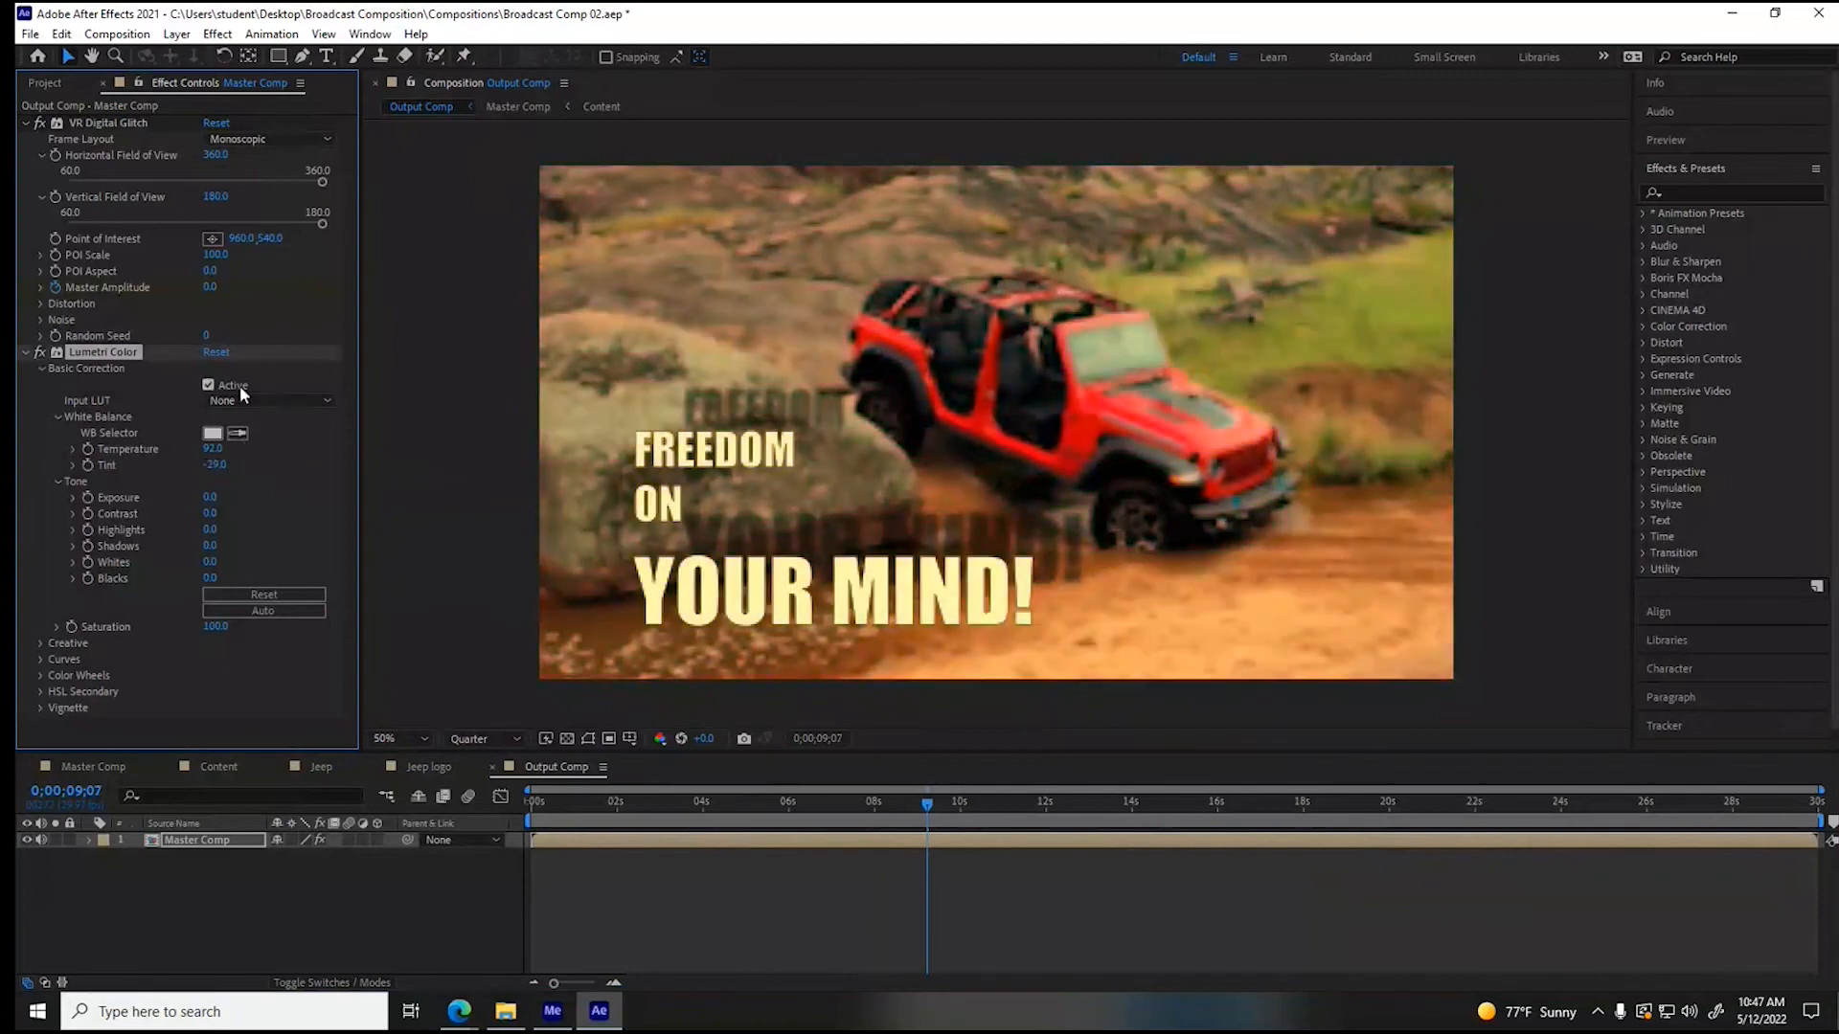
click(220, 354)
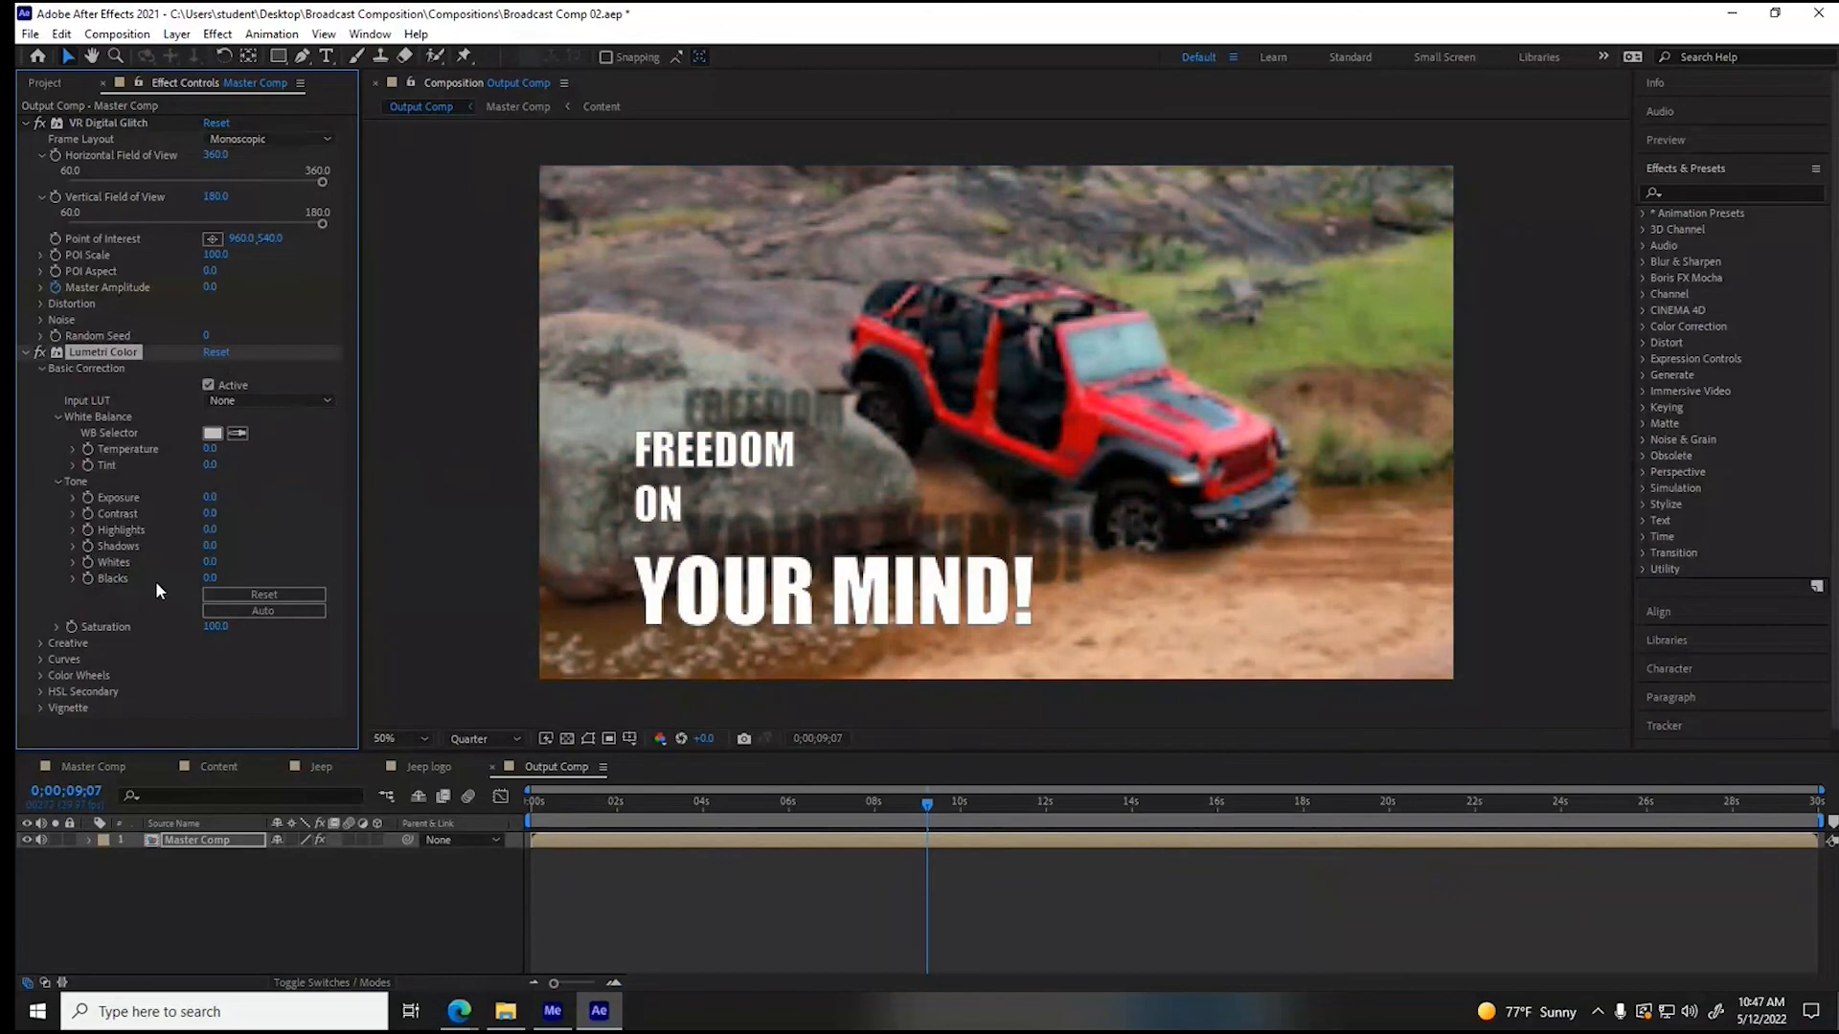
- Try the SL GOLD WESTERN look in the Creative section of Lumetri Color
click(40, 642)
scroll(60, 652, down, 4)
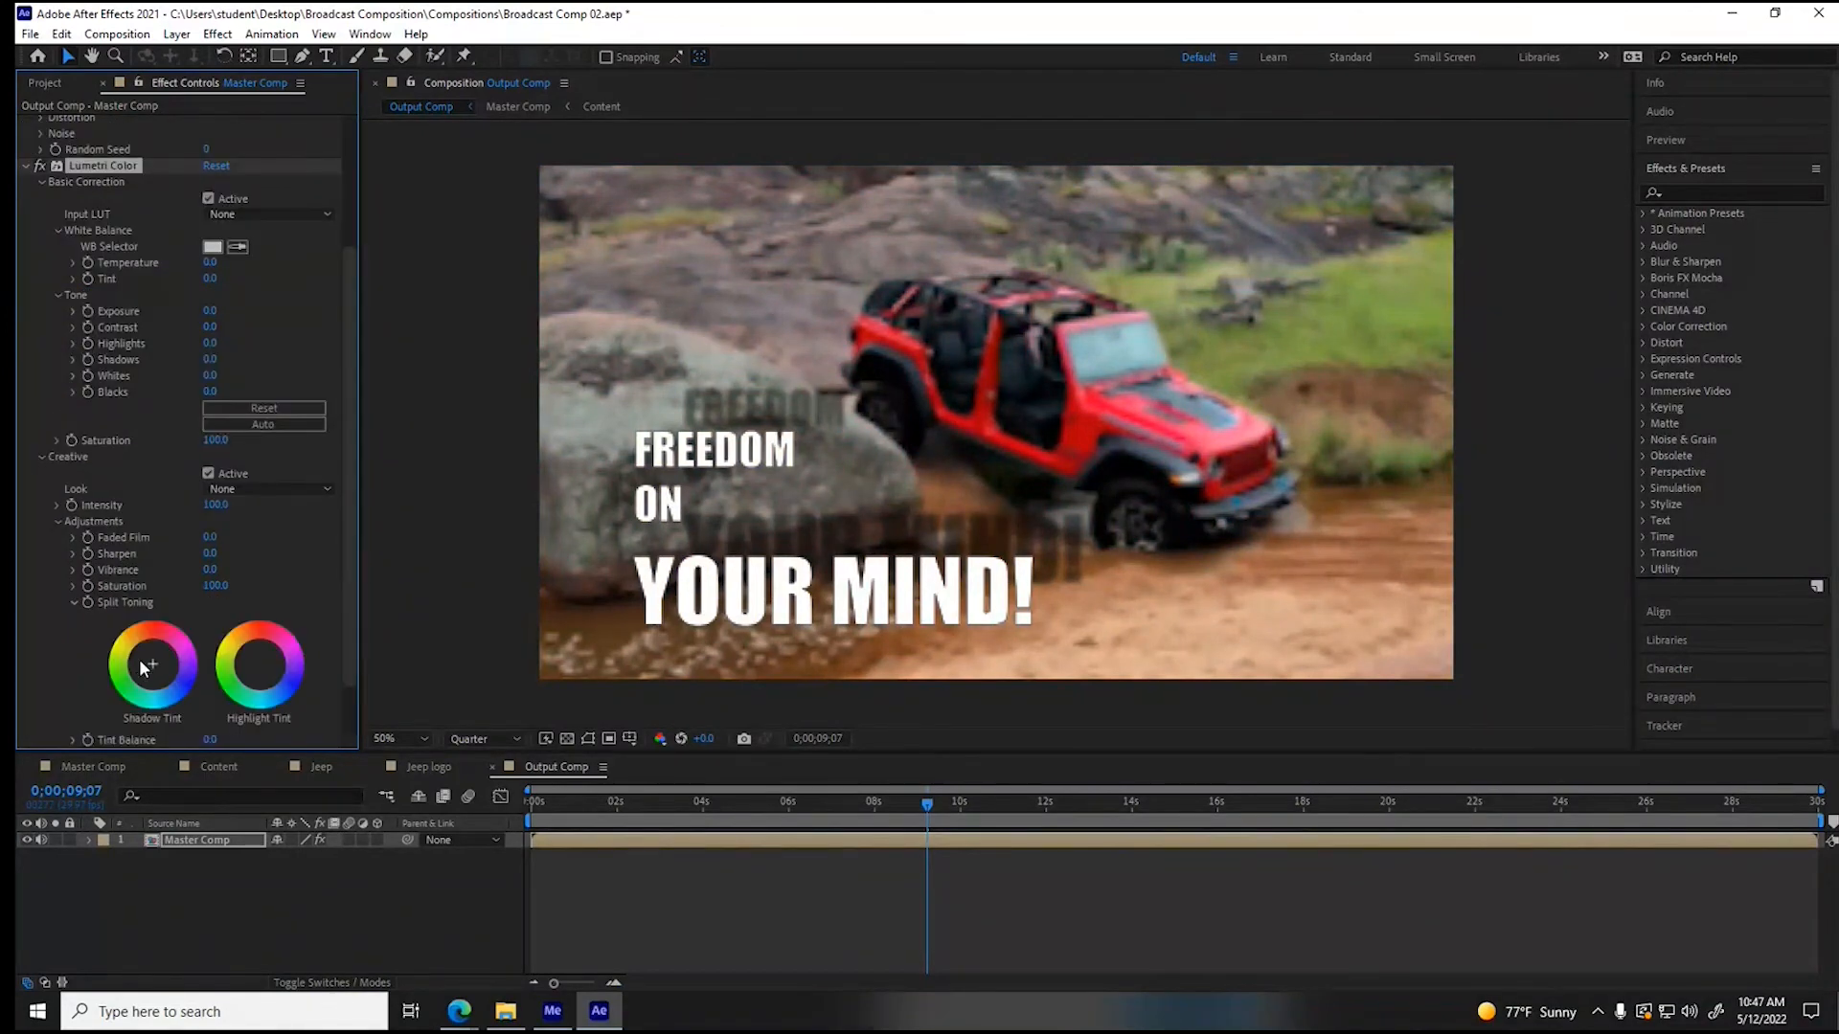
click(281, 489)
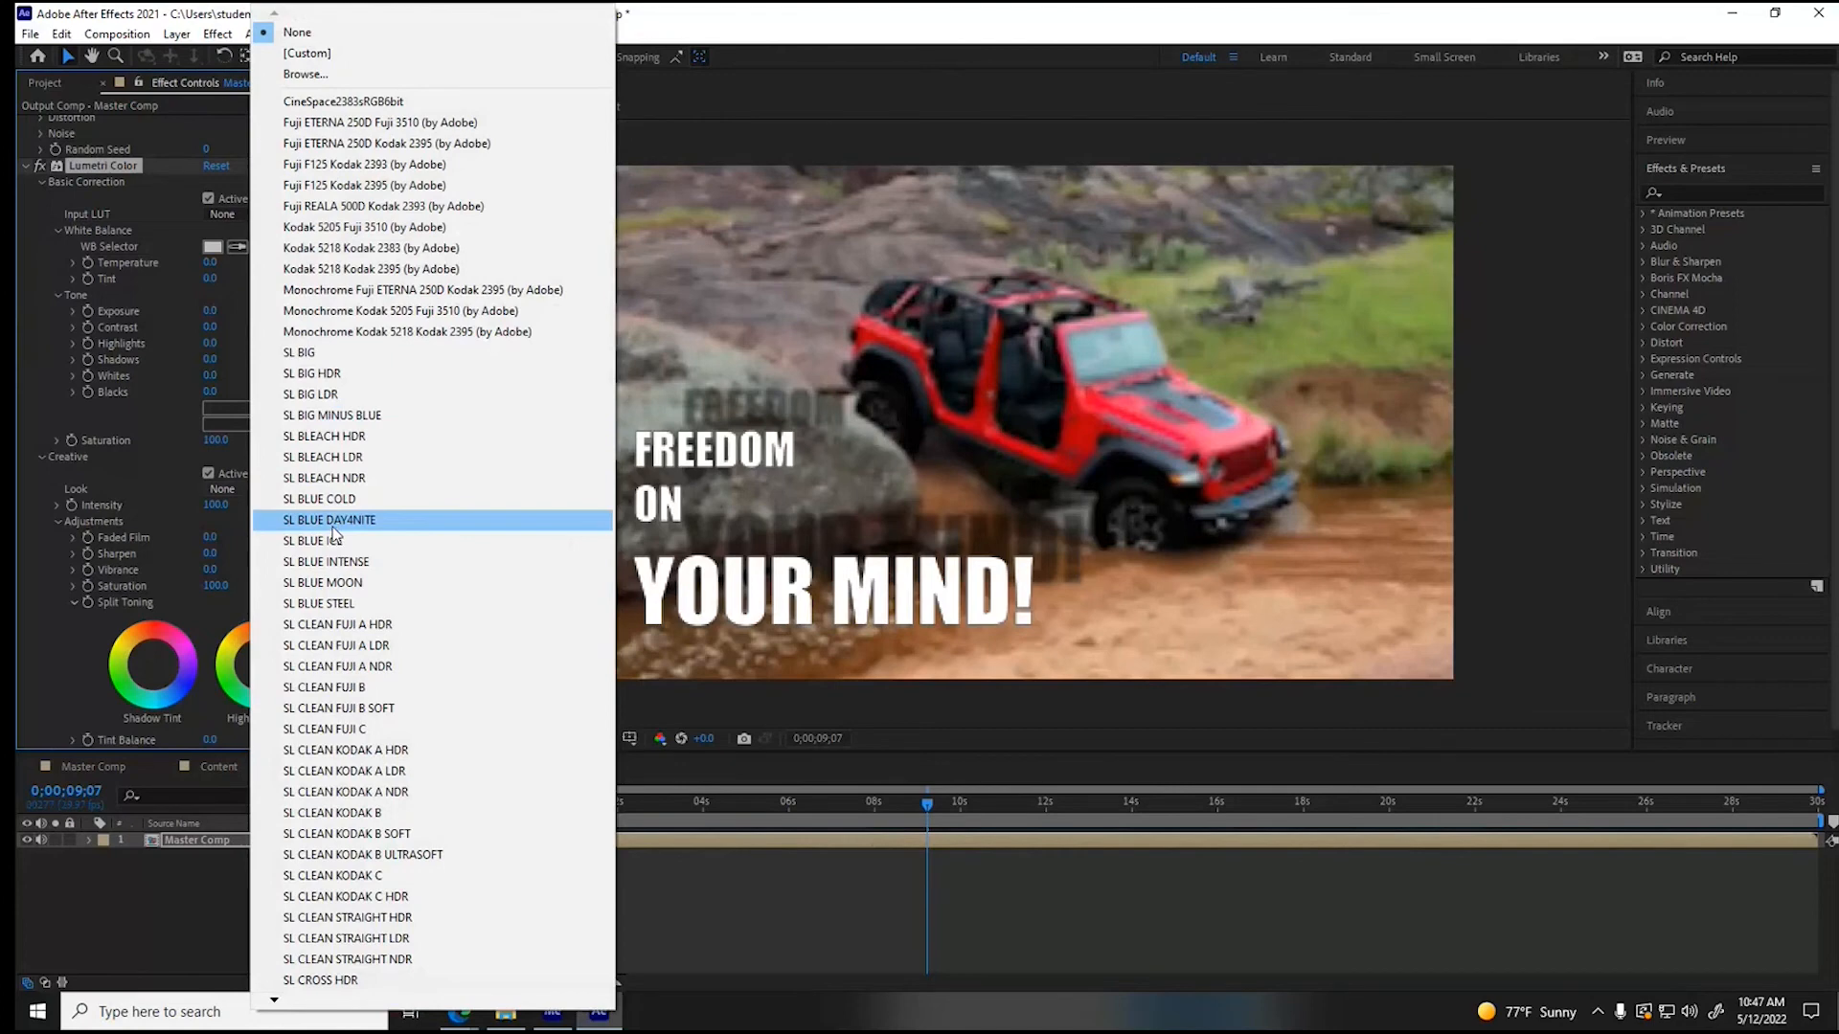
mouse_move(274, 1000)
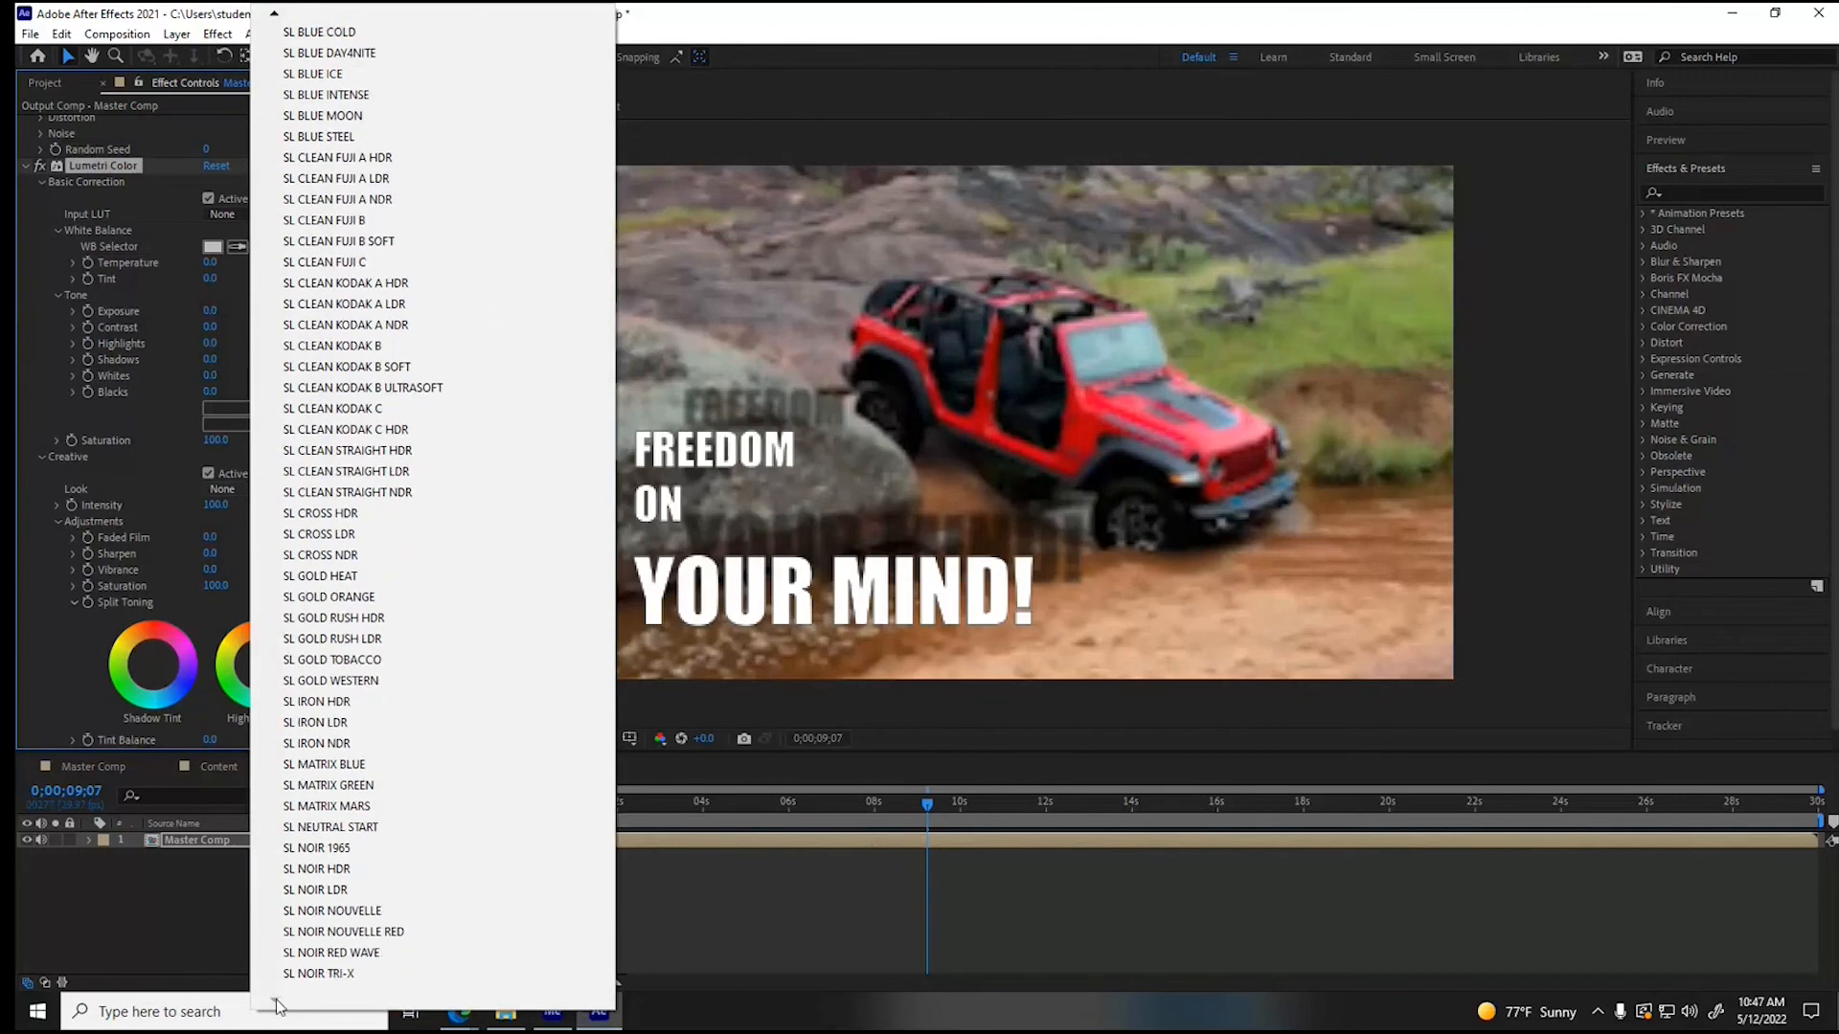
click(406, 682)
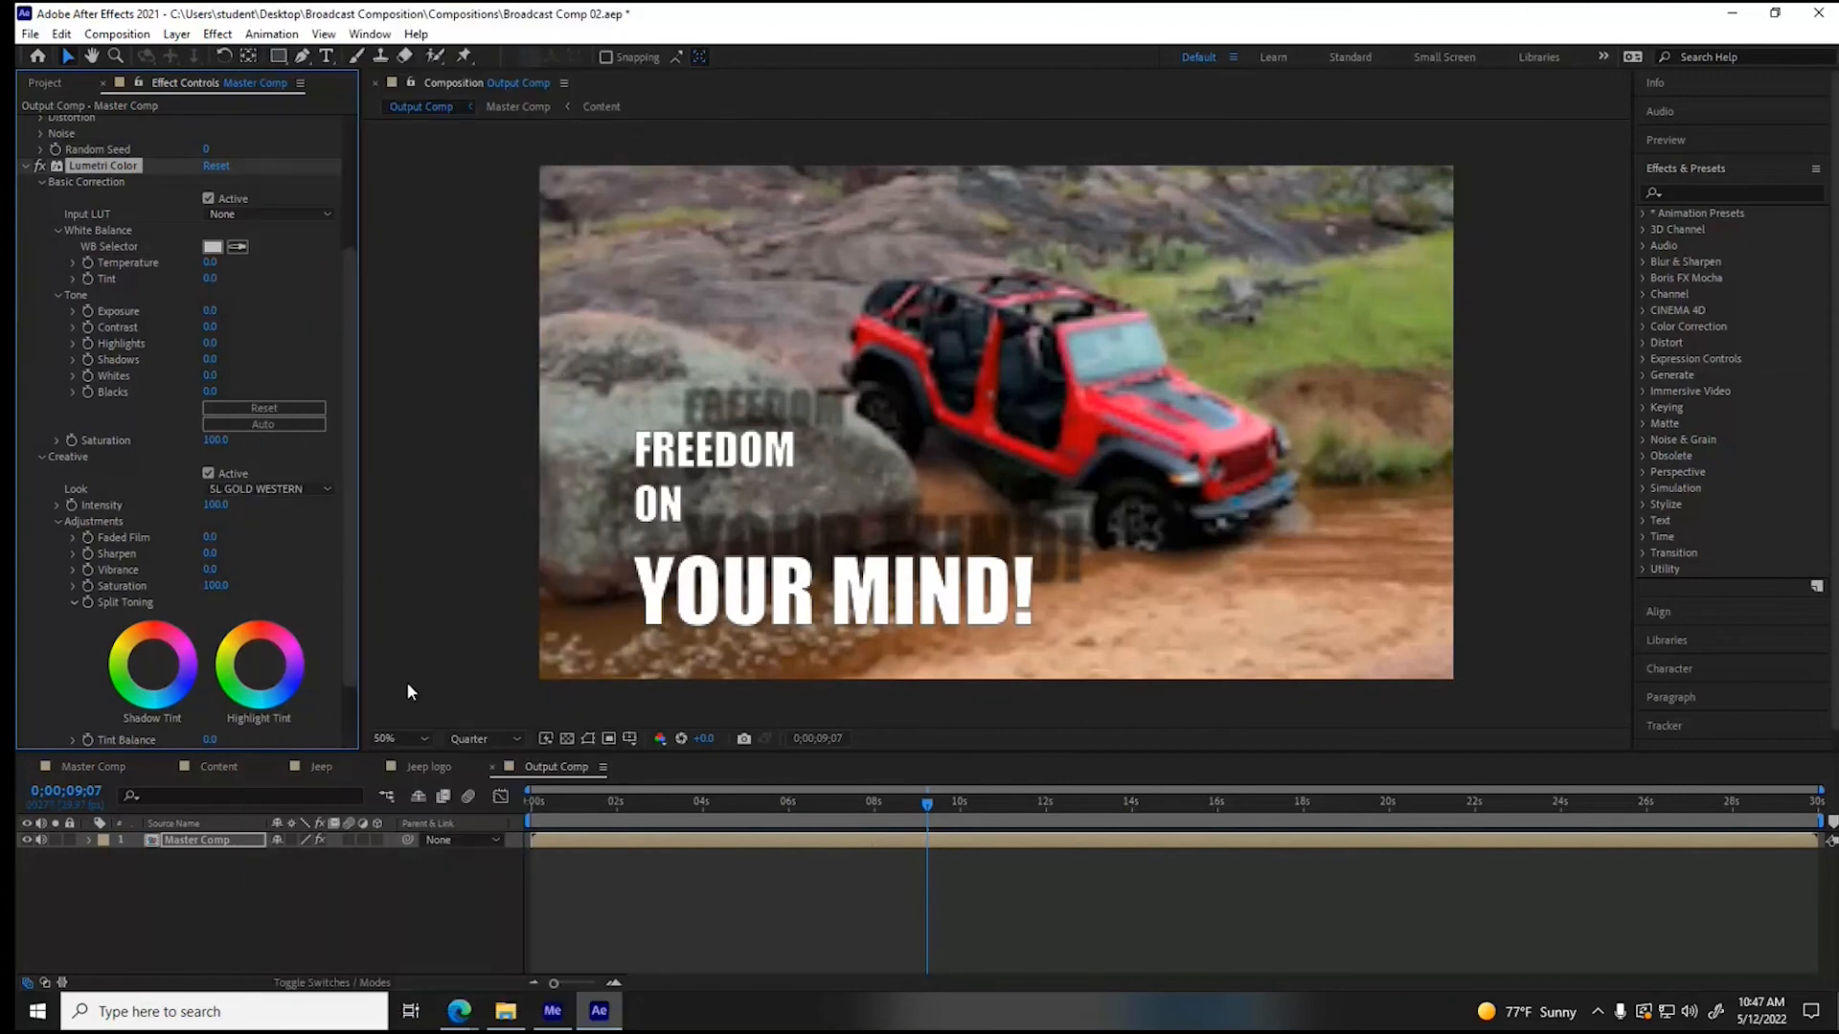
- Set the preview resolution to Full and review the graded footage from 0;00;06;20 to 0;00;16;02
click(816, 803)
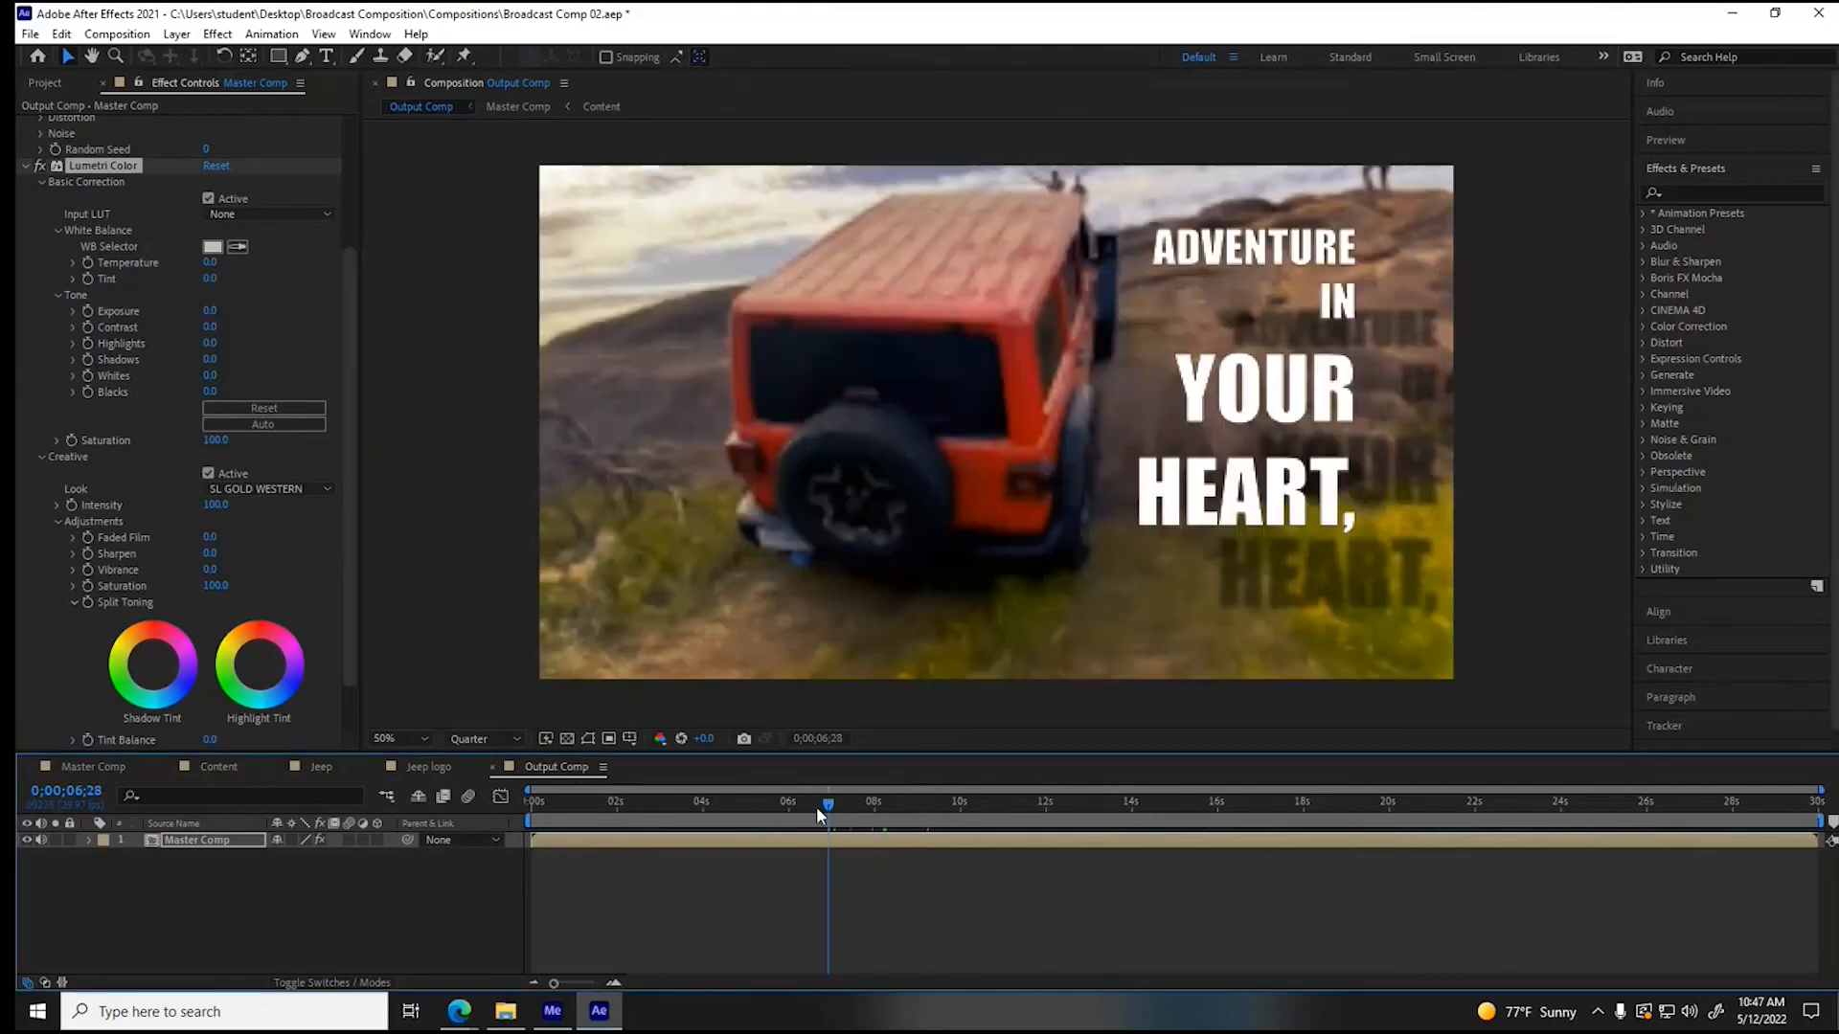
click(488, 739)
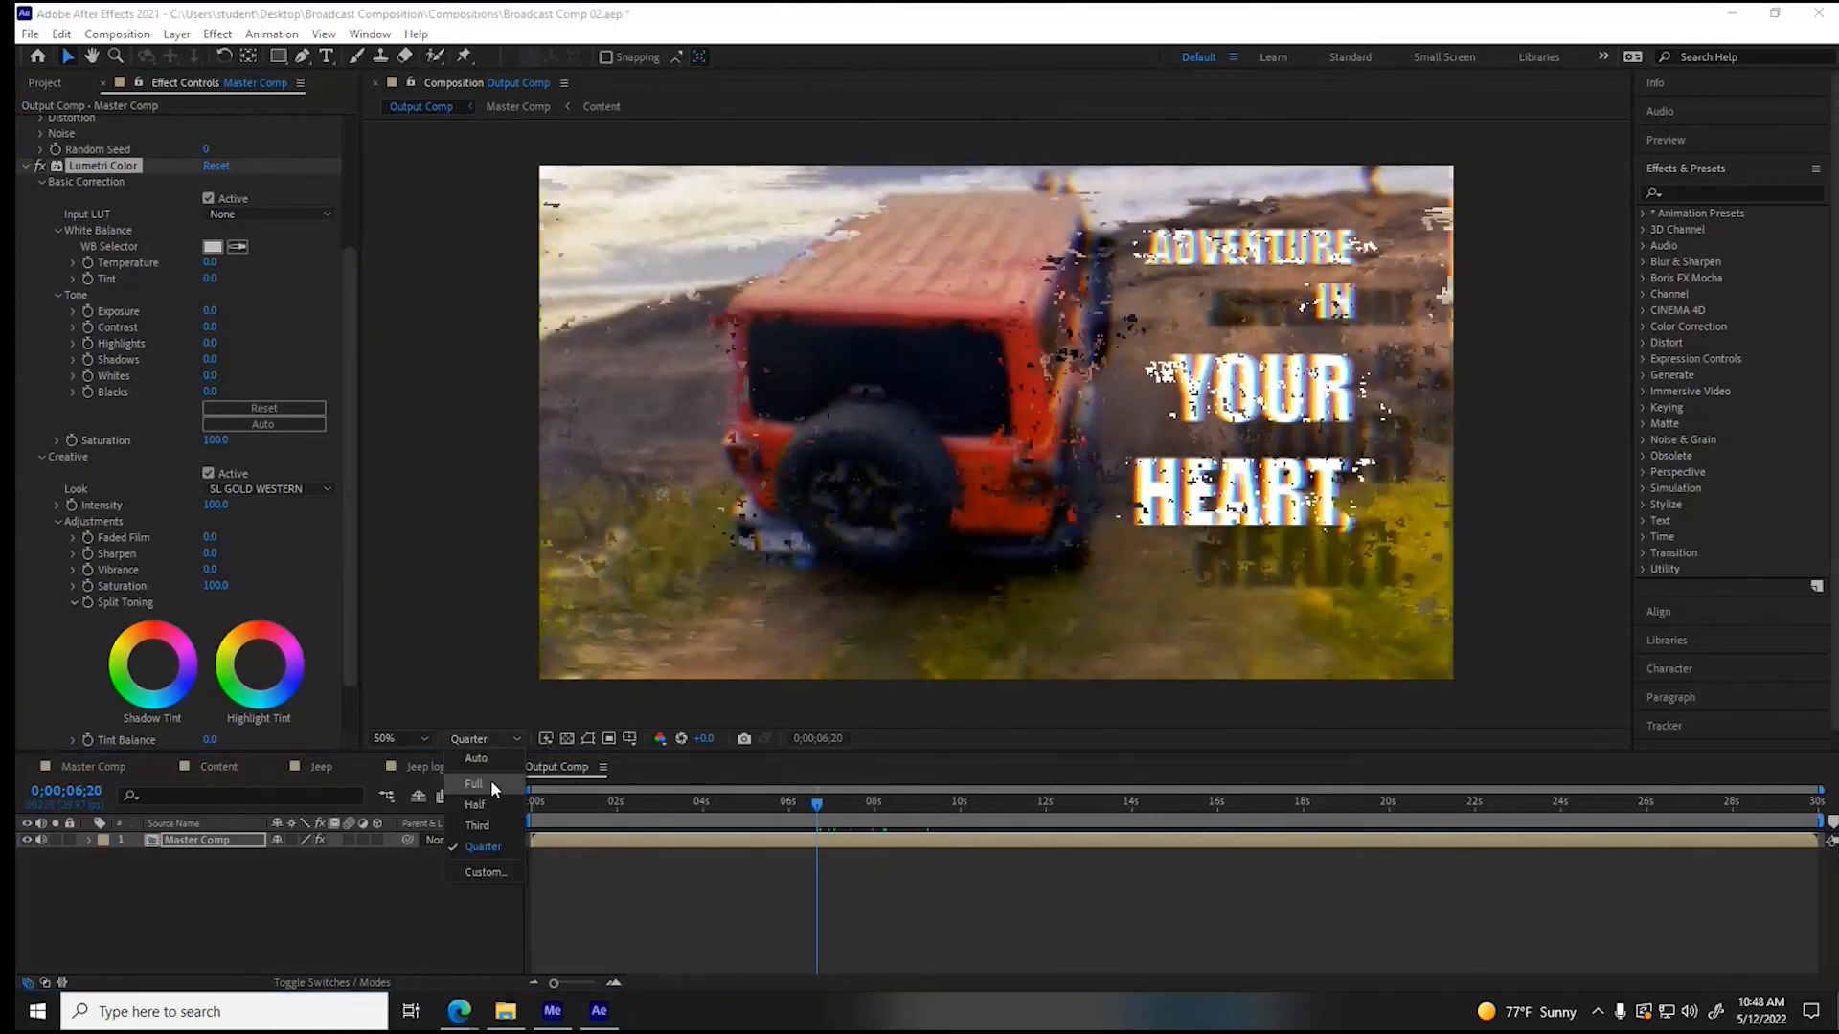
click(490, 786)
click(954, 805)
drag(962, 806, 1220, 806)
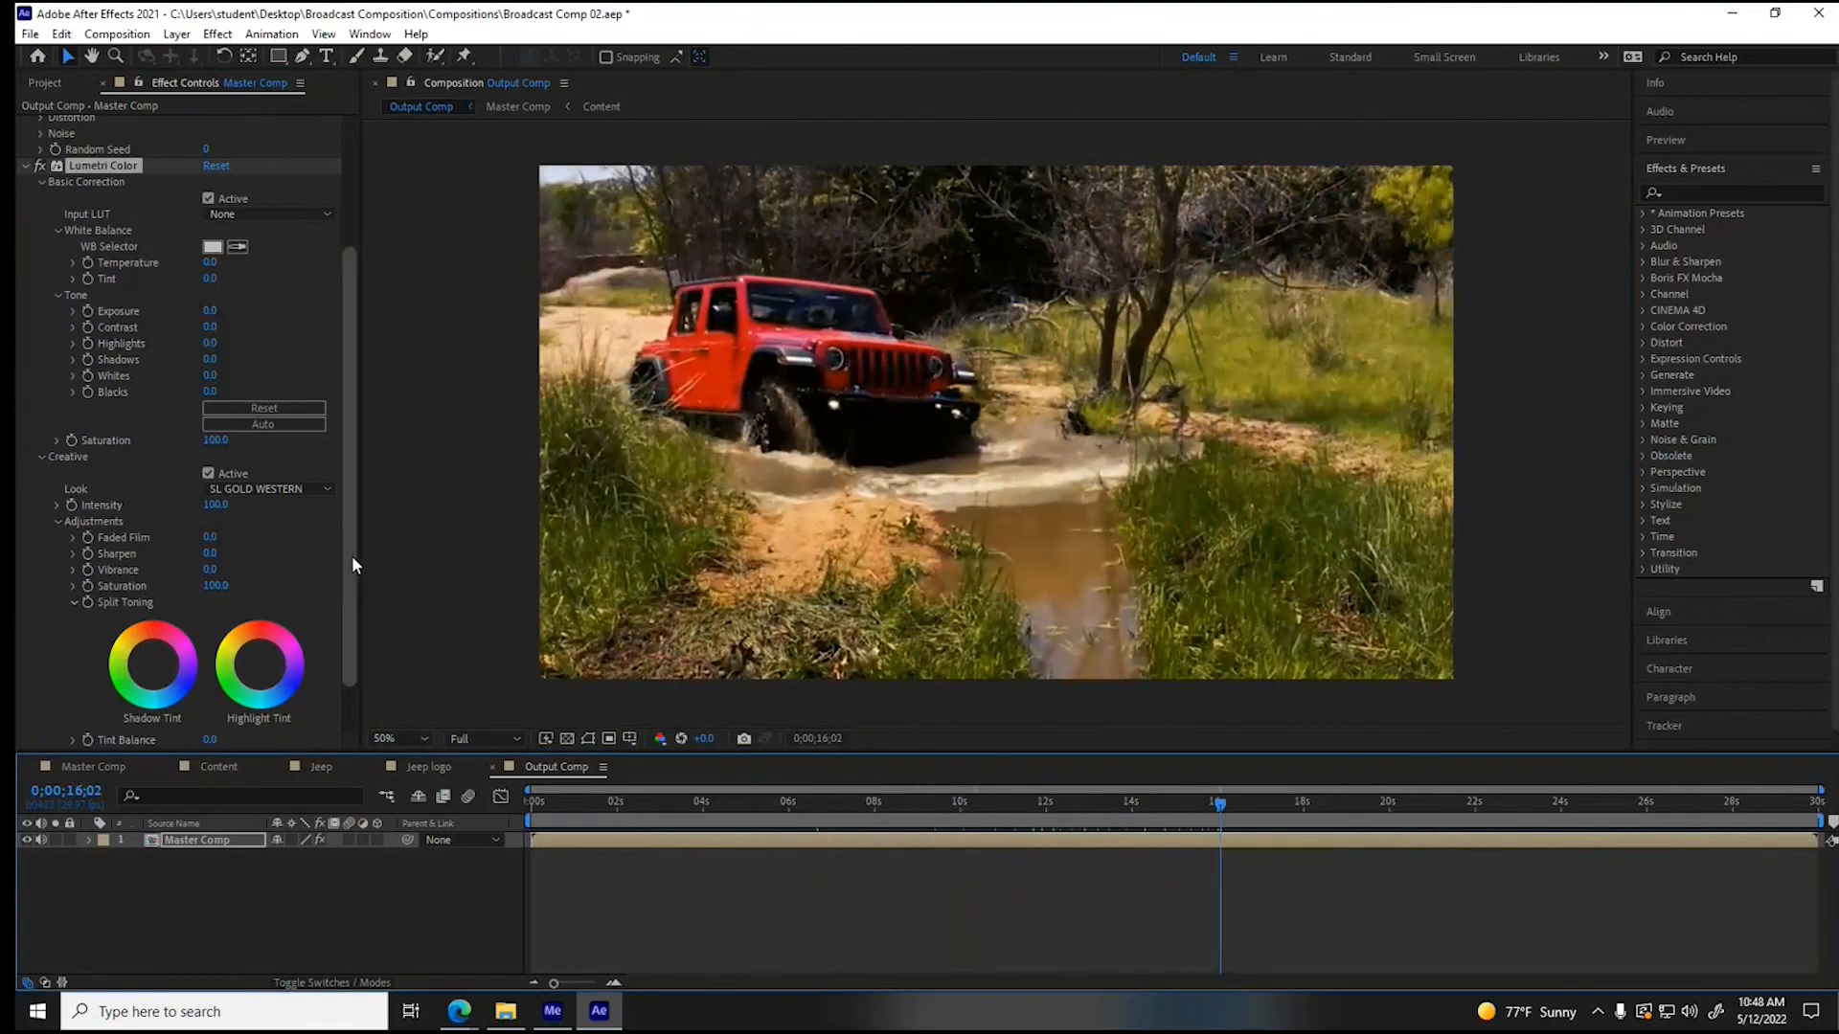
- Try the SL NOIR NOUVELLE RED look, switch the Lumetri look to SL BLUE MOON, and check it at 0;00;08;29
click(298, 495)
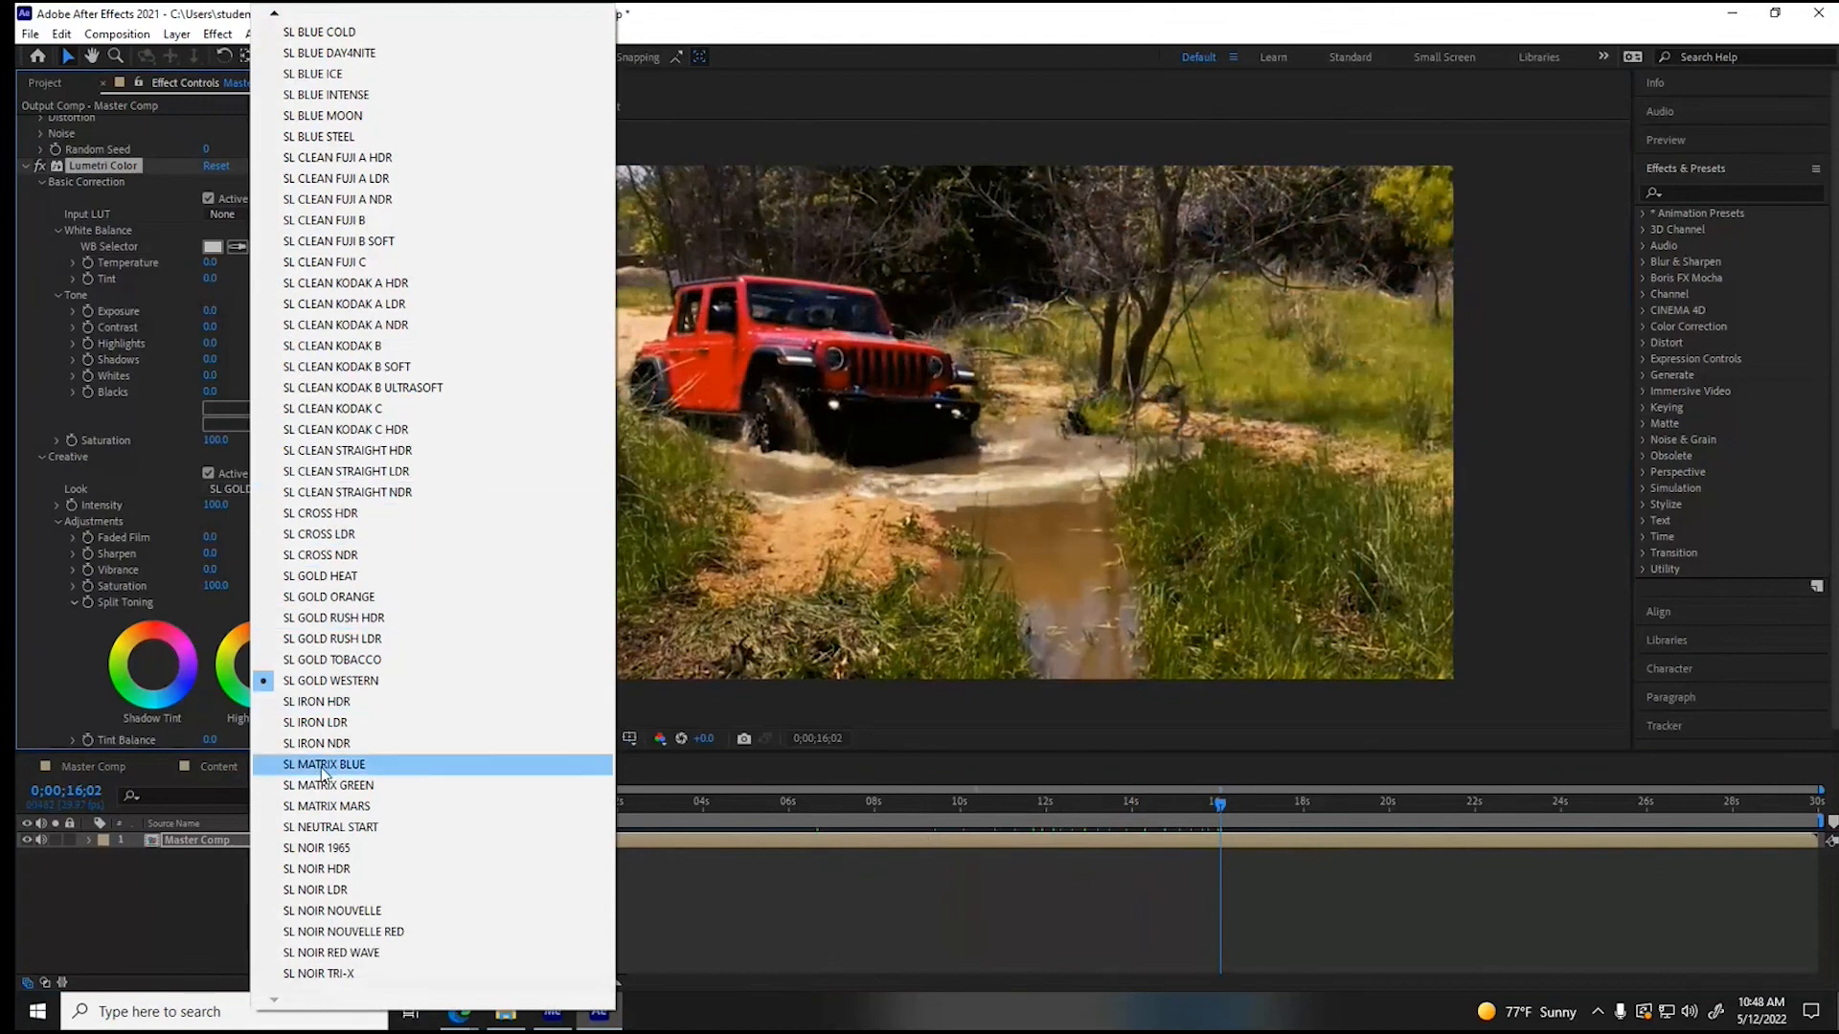
click(319, 932)
click(299, 491)
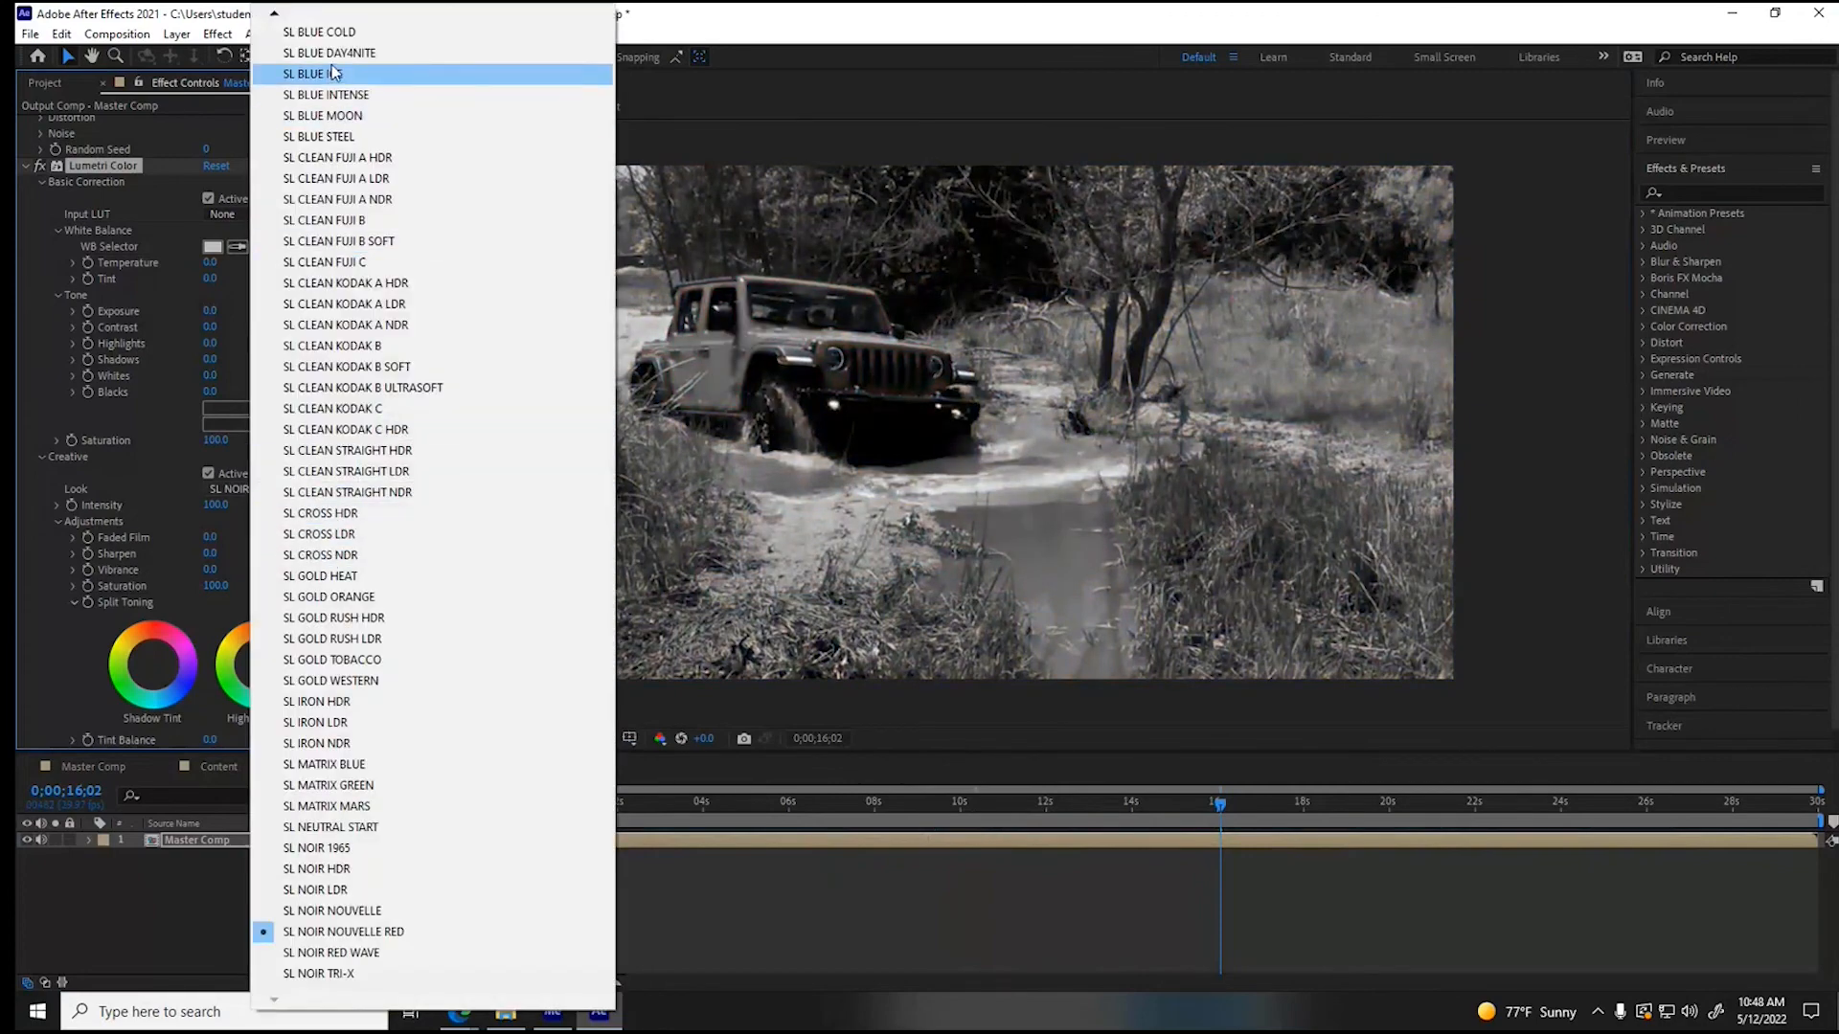
click(328, 116)
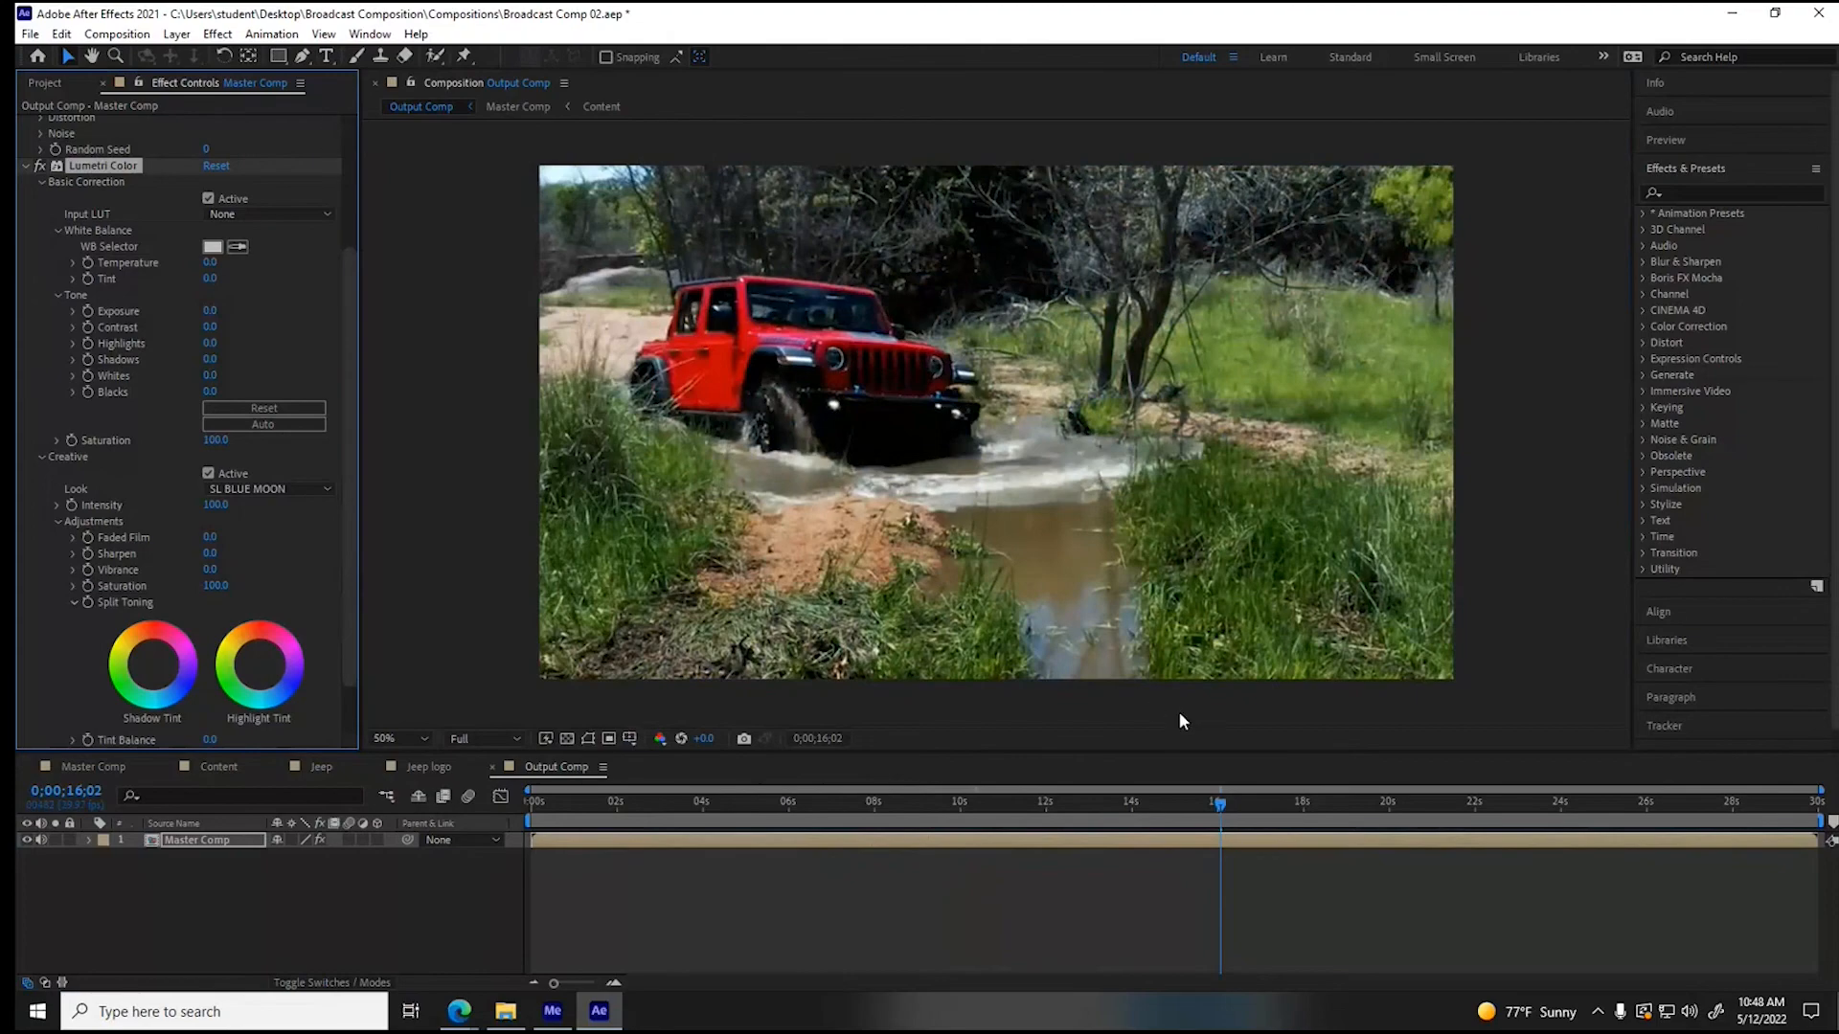
drag(1219, 805, 915, 805)
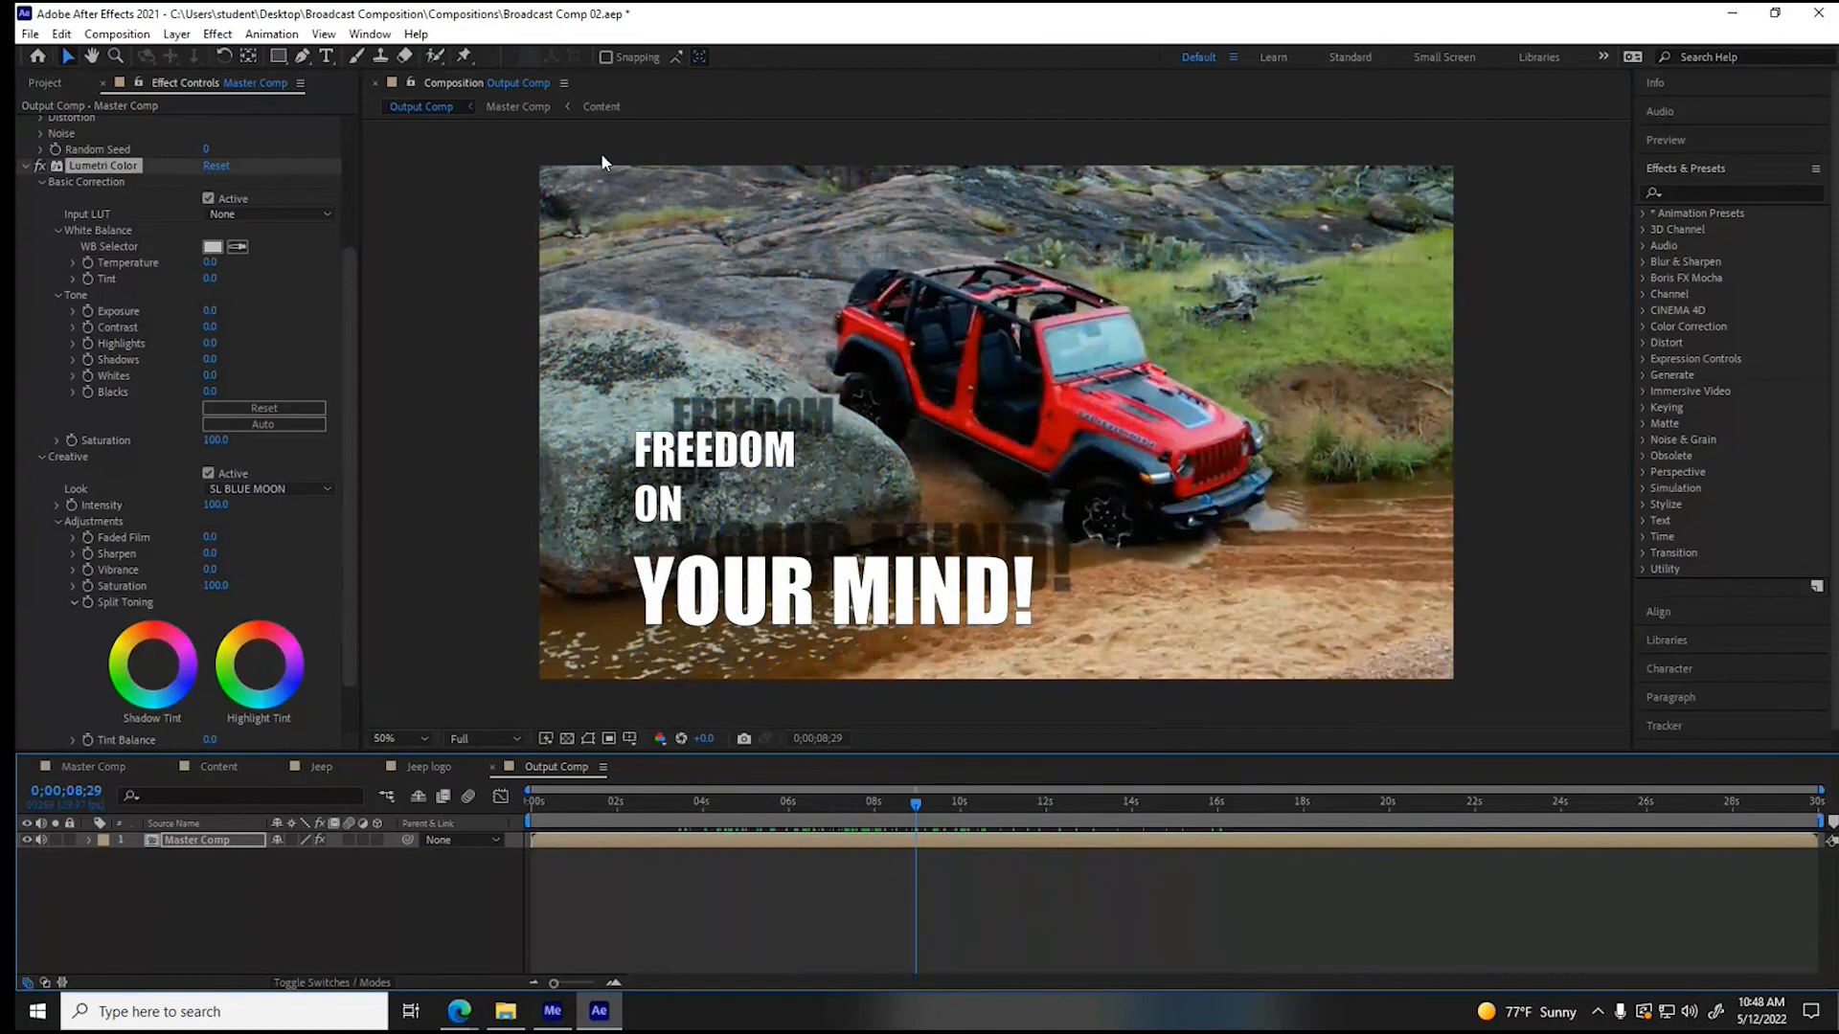
click(554, 841)
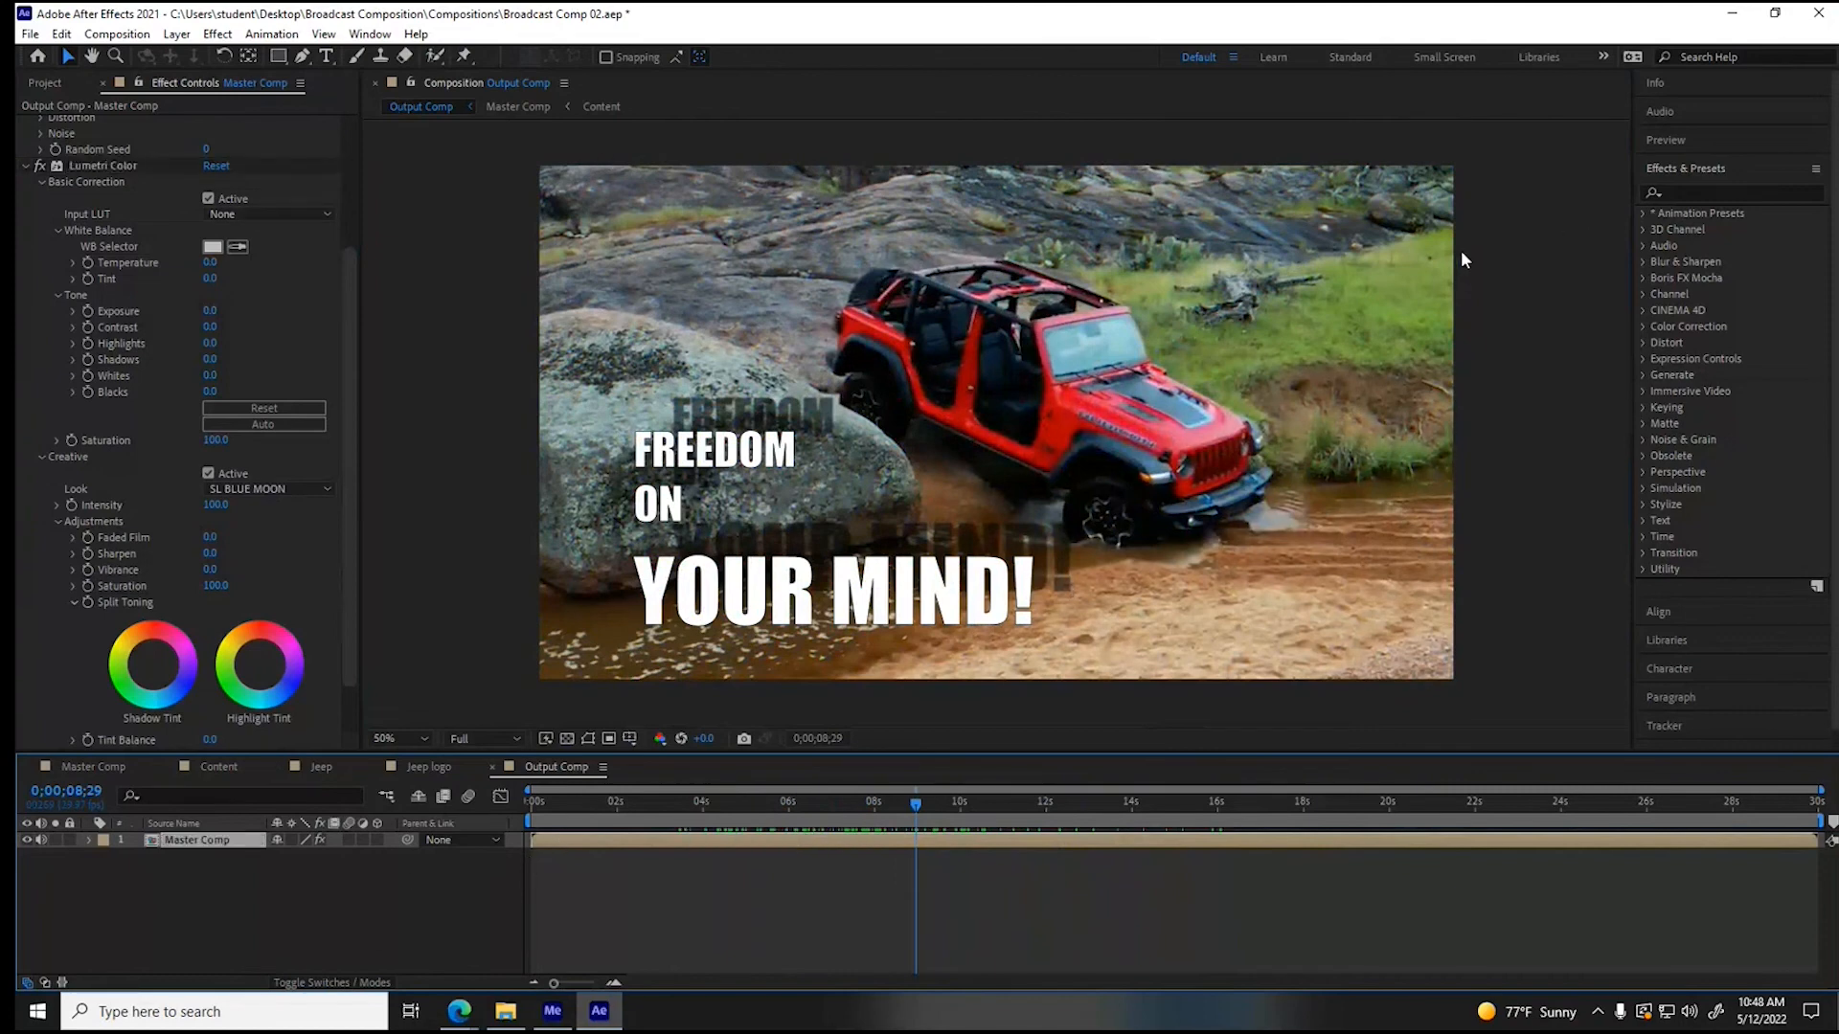
- Find the Wiggle - position preset, apply it to the Master Comp layer, and scrub the motion to 0;00;09;12
click(1677, 192)
text(wiggle)
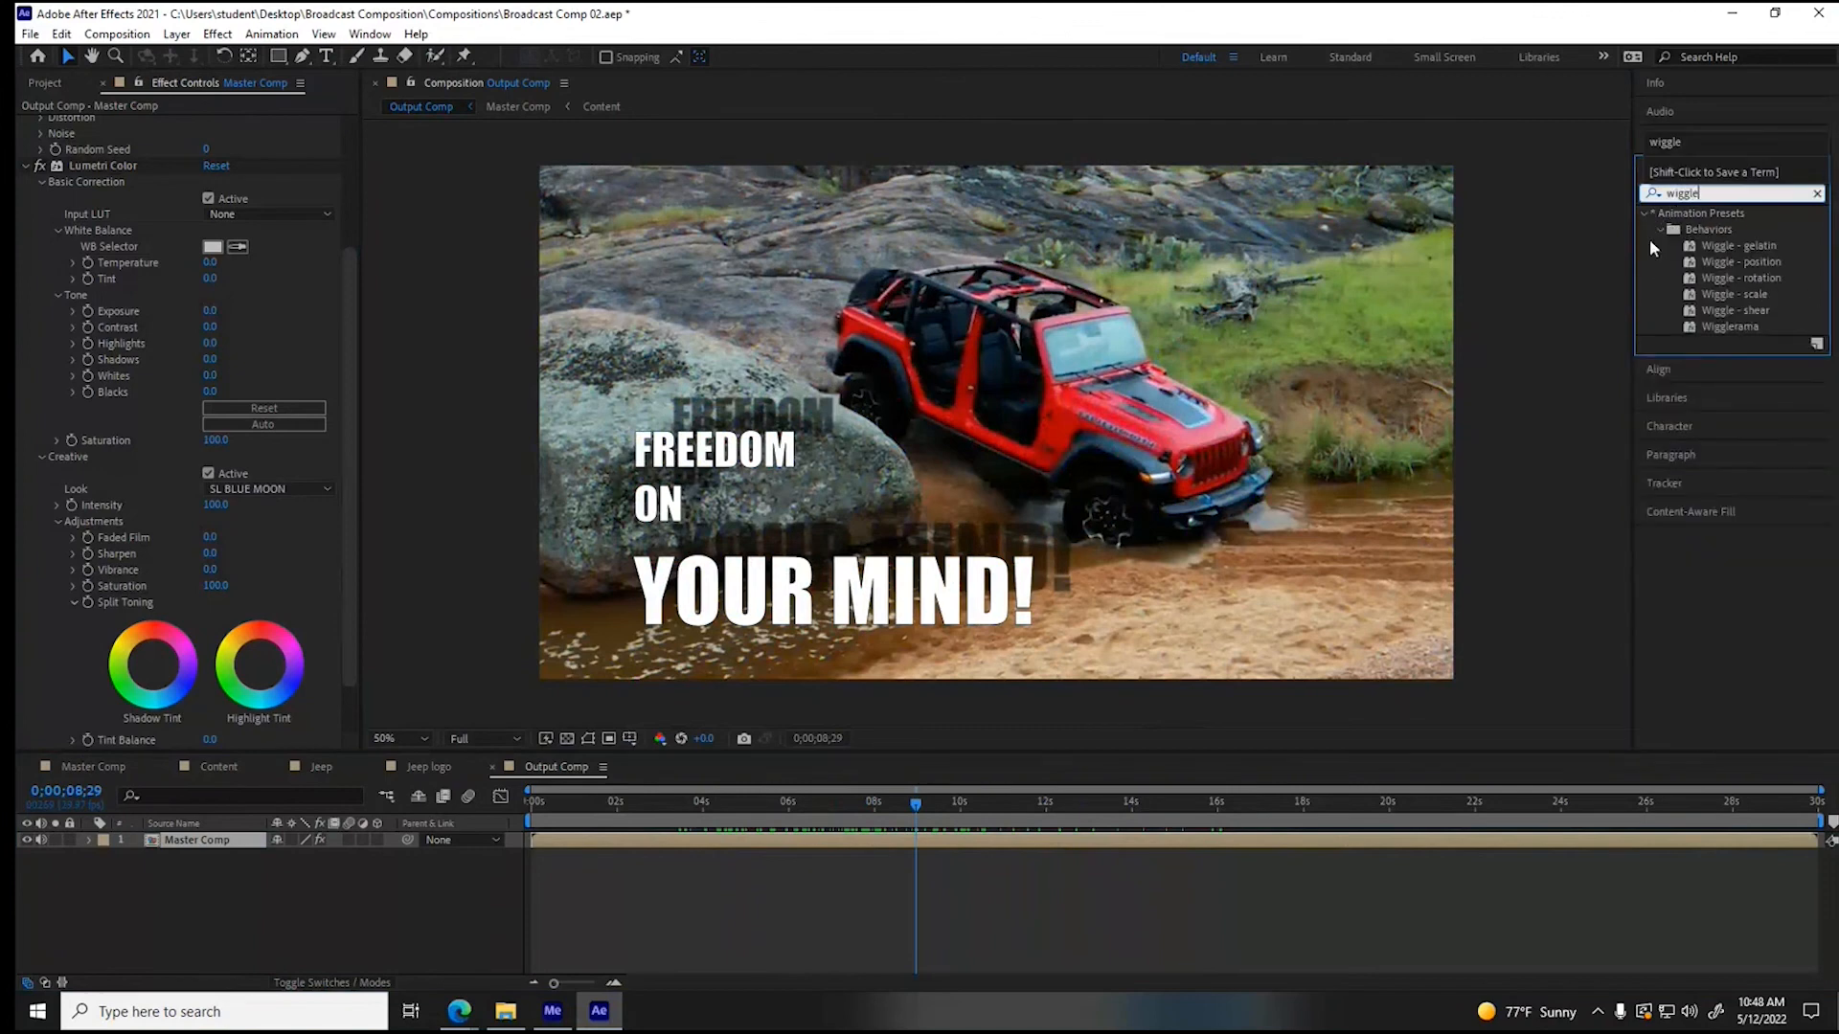
click(1689, 266)
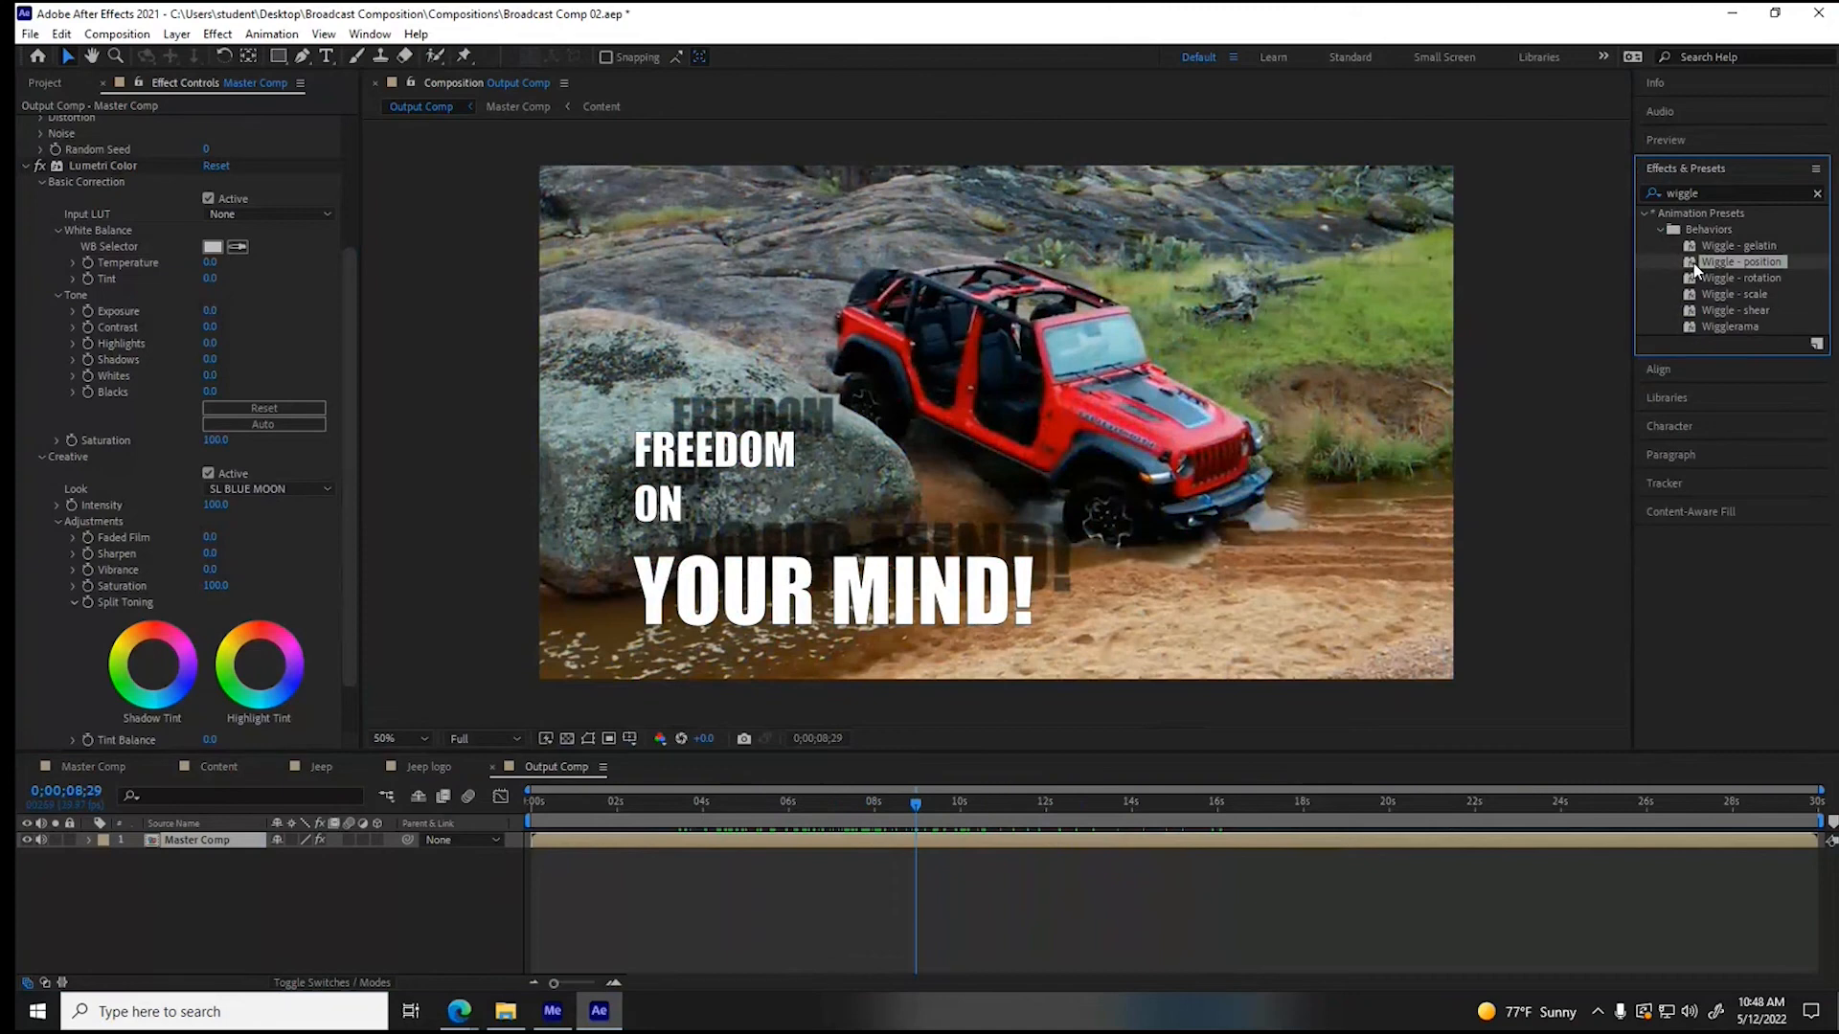
drag(1692, 264, 705, 838)
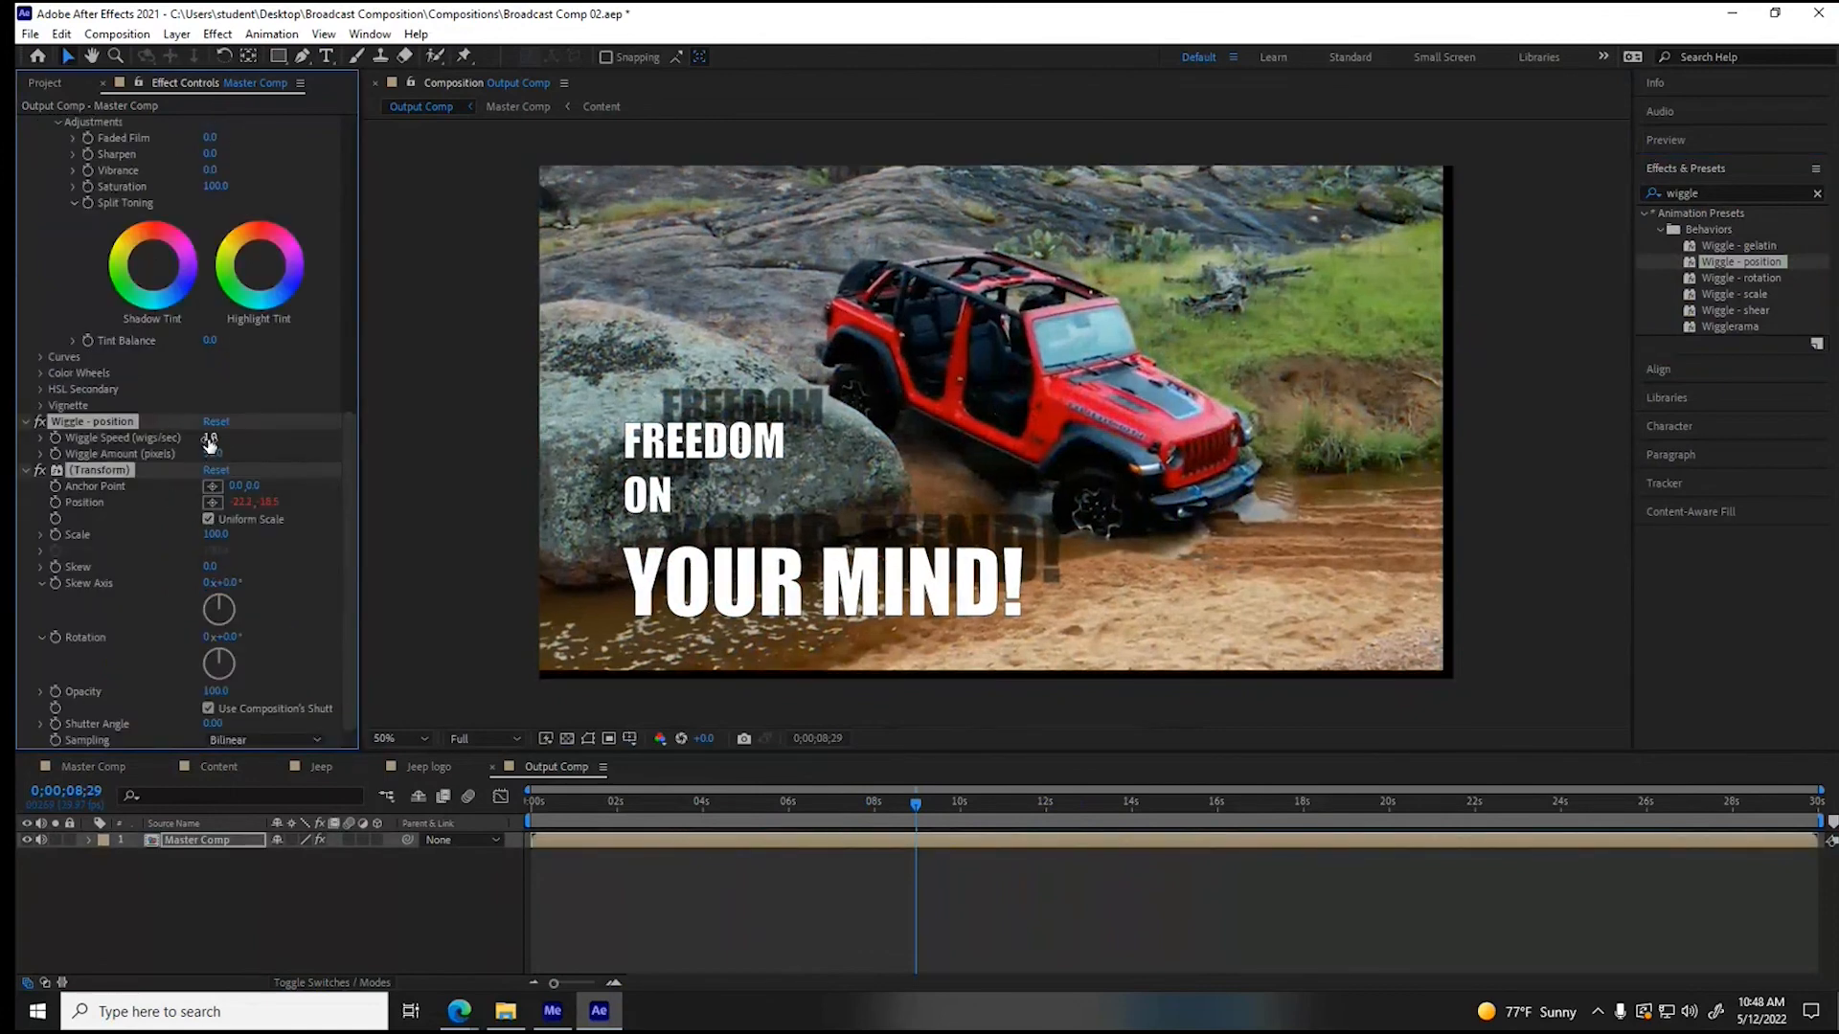
drag(660, 803, 935, 804)
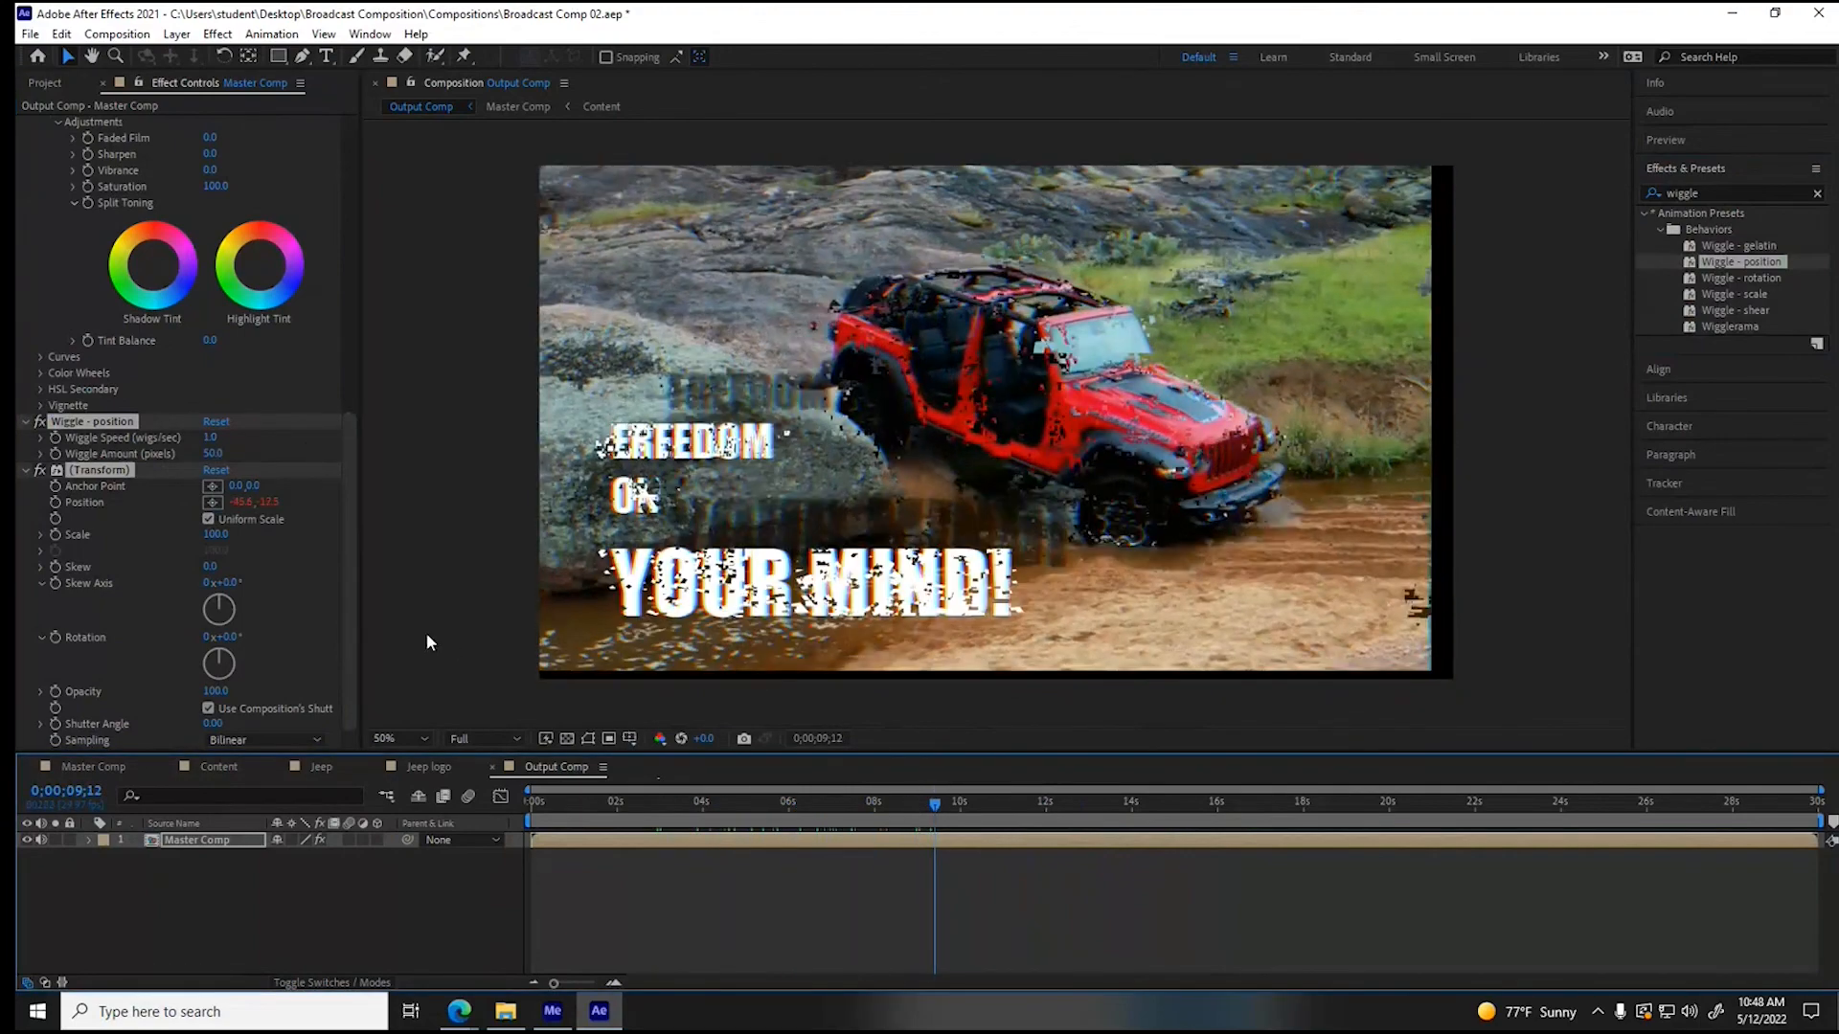
- Set the Wiggle - position speed to 0.5 wigs/sec and the wiggle amount to 10 pixels
click(207, 438)
text(5)
key(Tab)
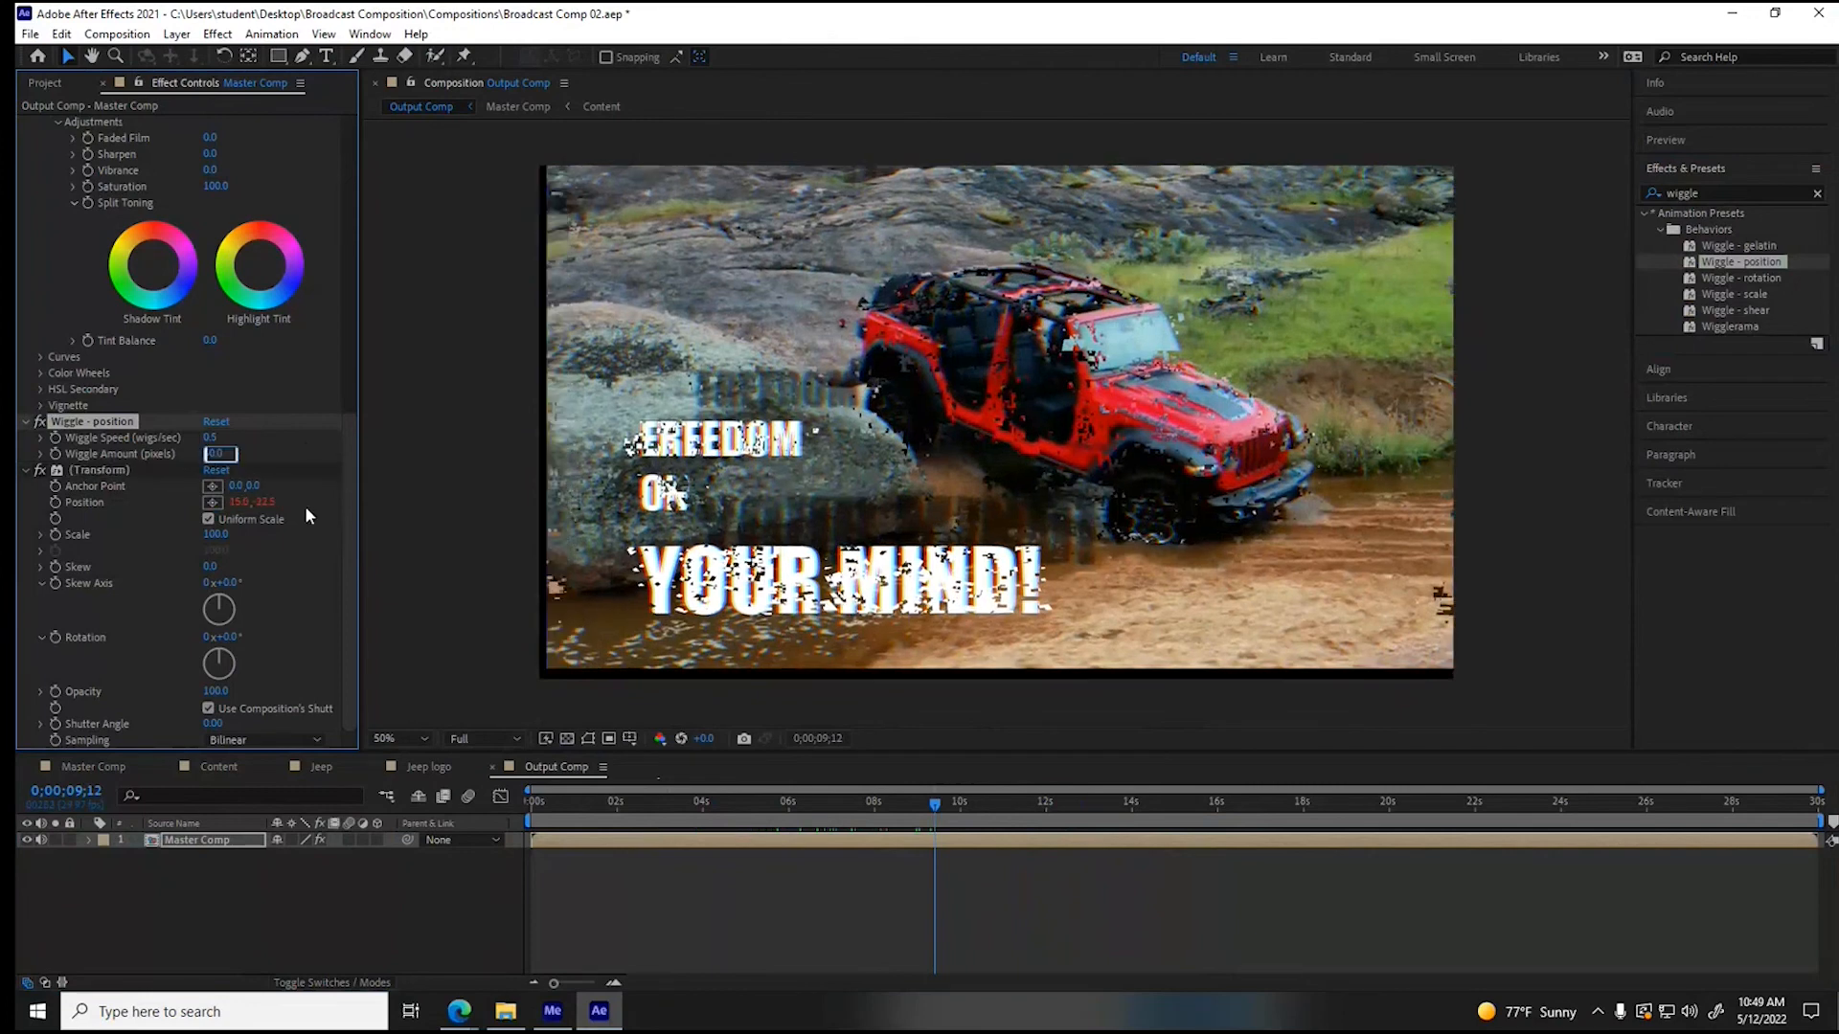
text(10)
key(Return)
- Scale the Master Comp layer up to 104% to cover the edges exposed by the wiggle
click(89, 840)
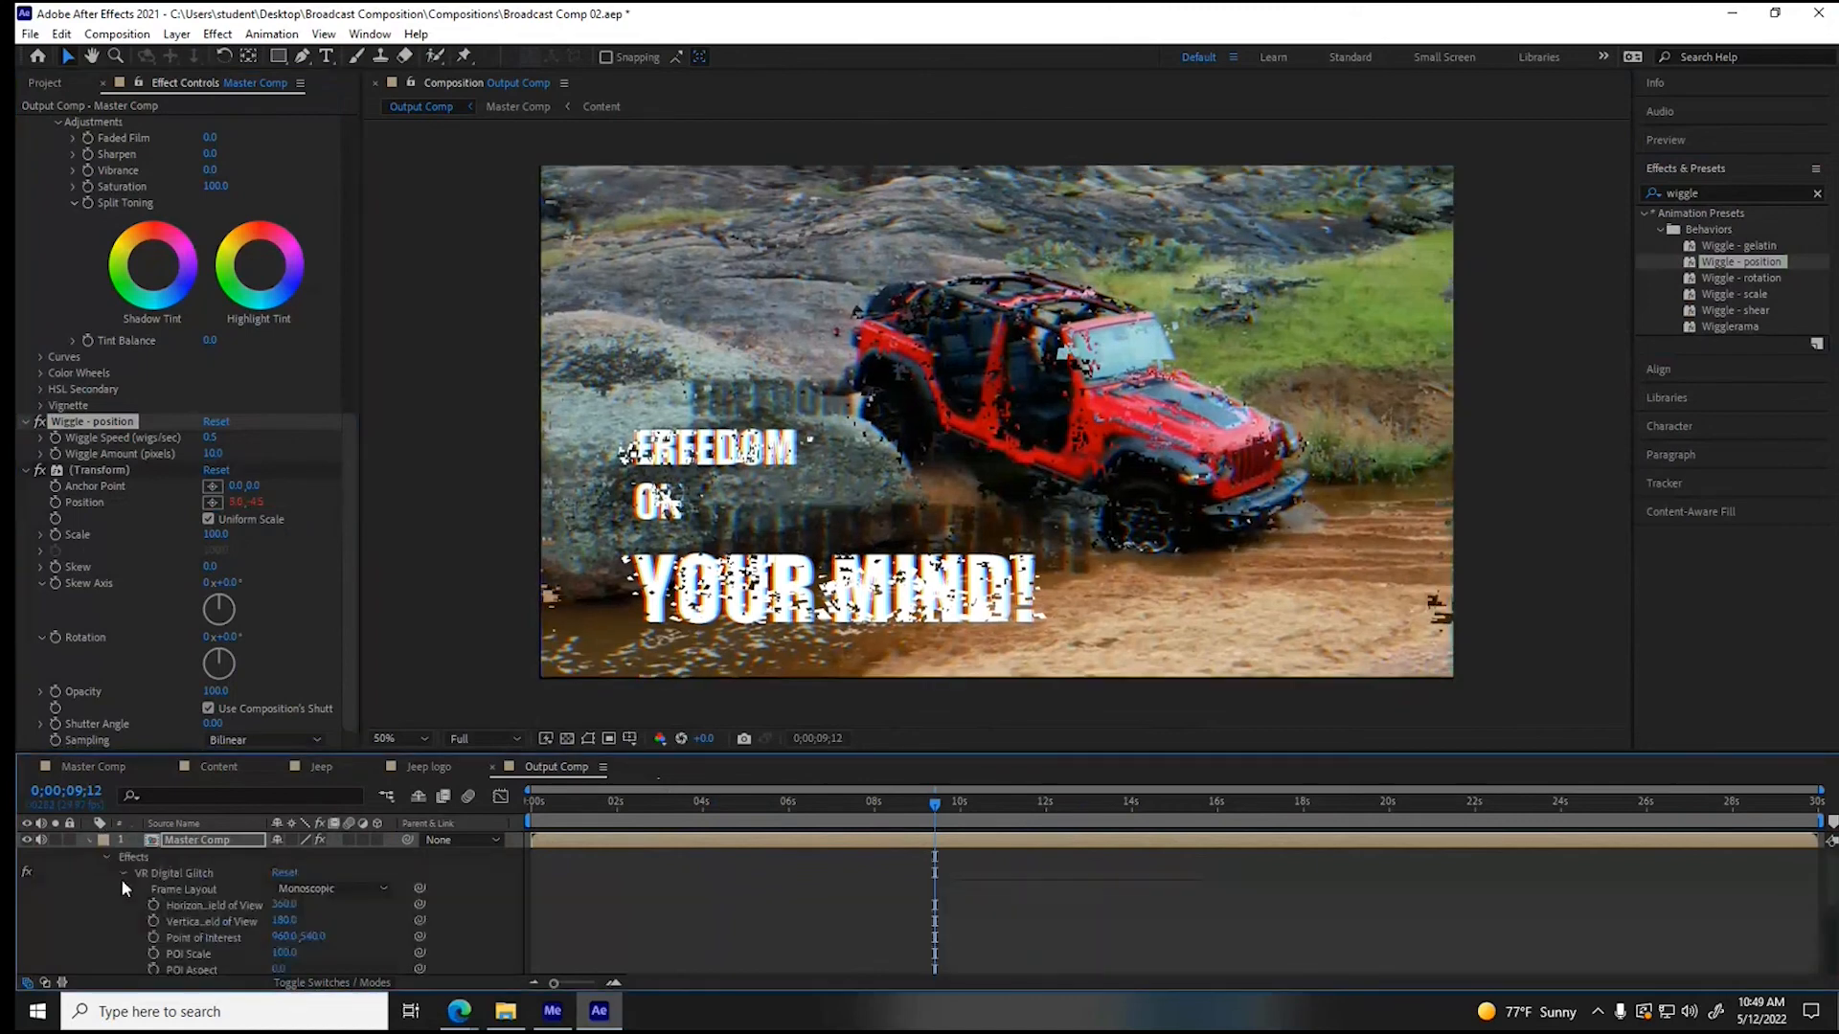
click(105, 859)
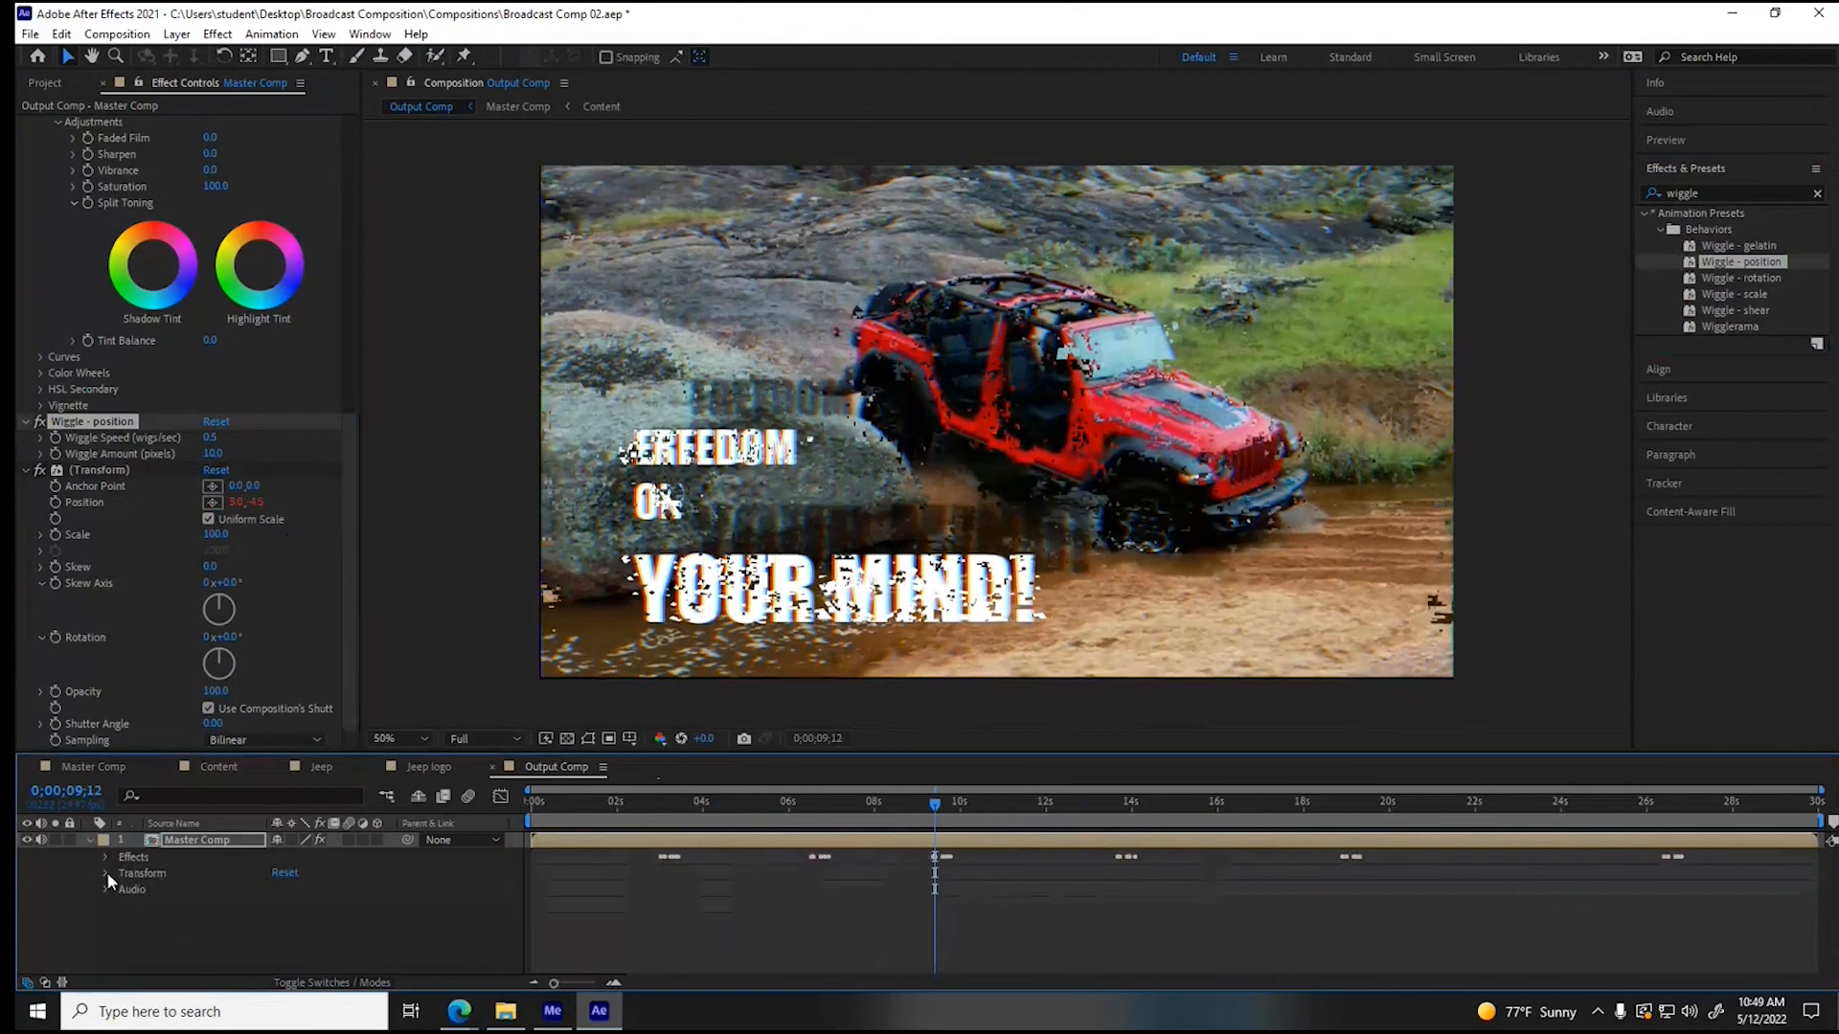
click(106, 872)
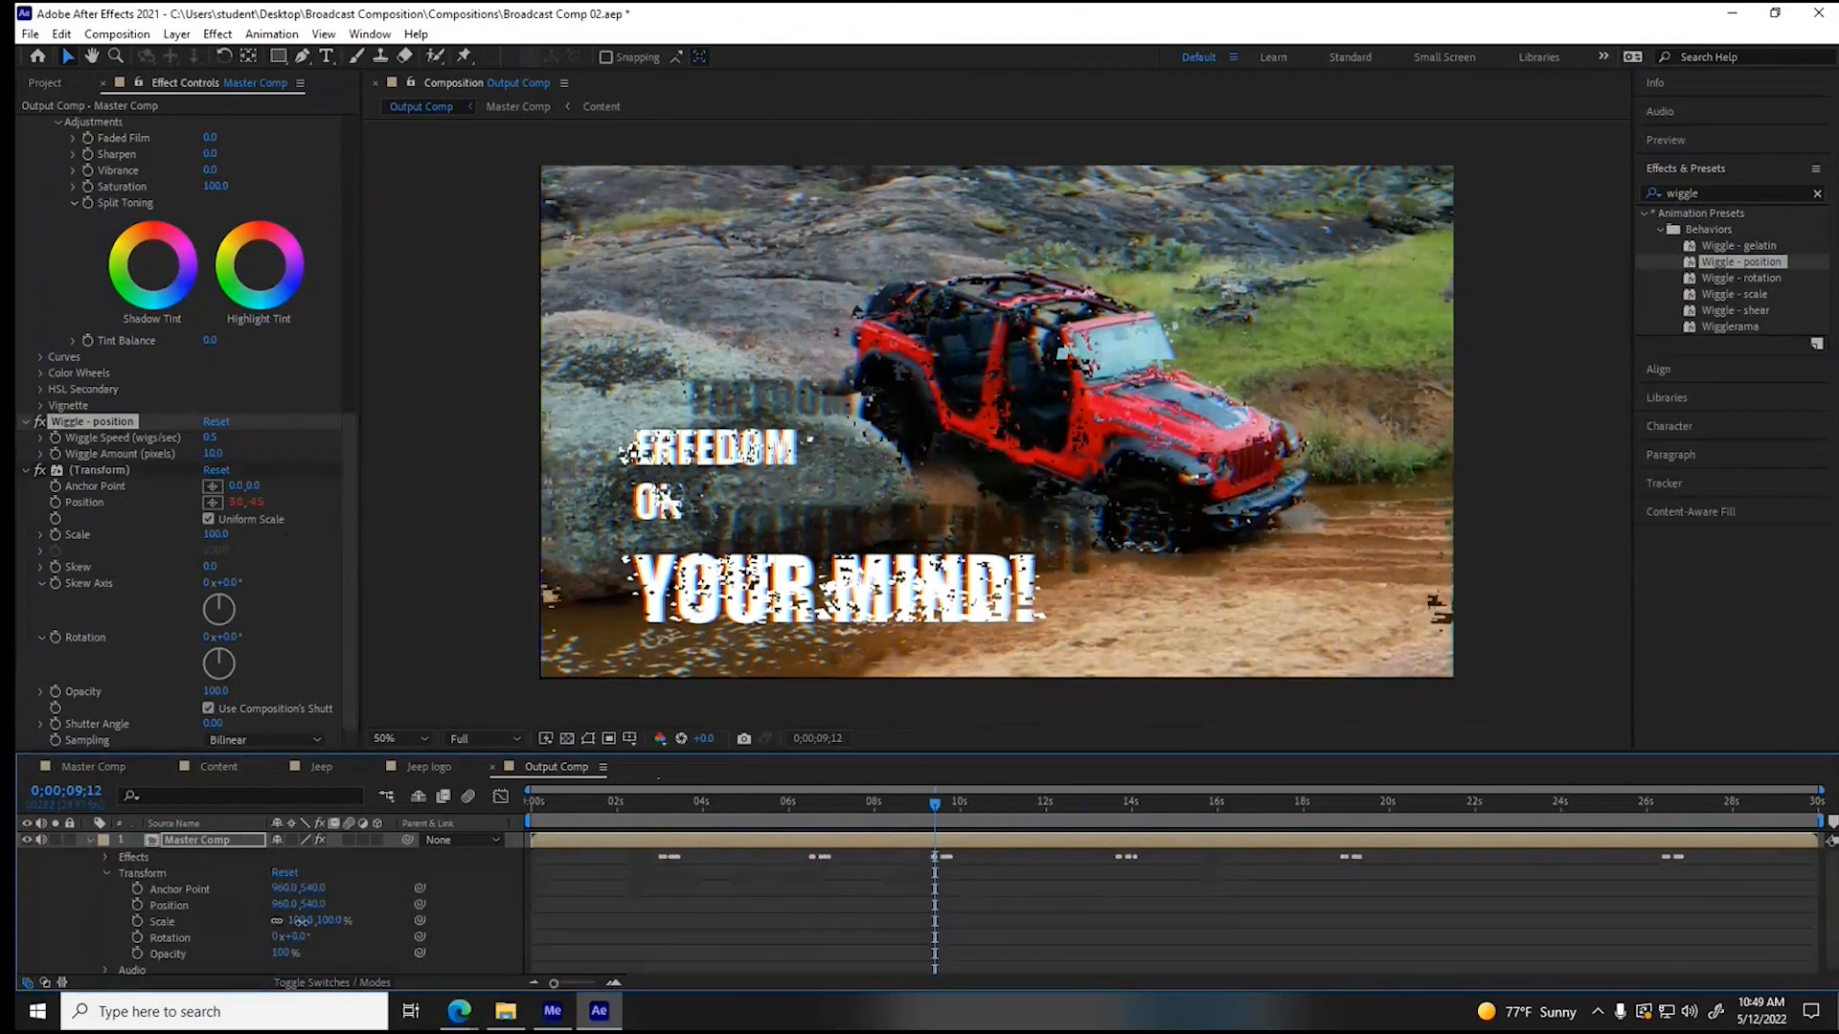
drag(300, 921, 303, 920)
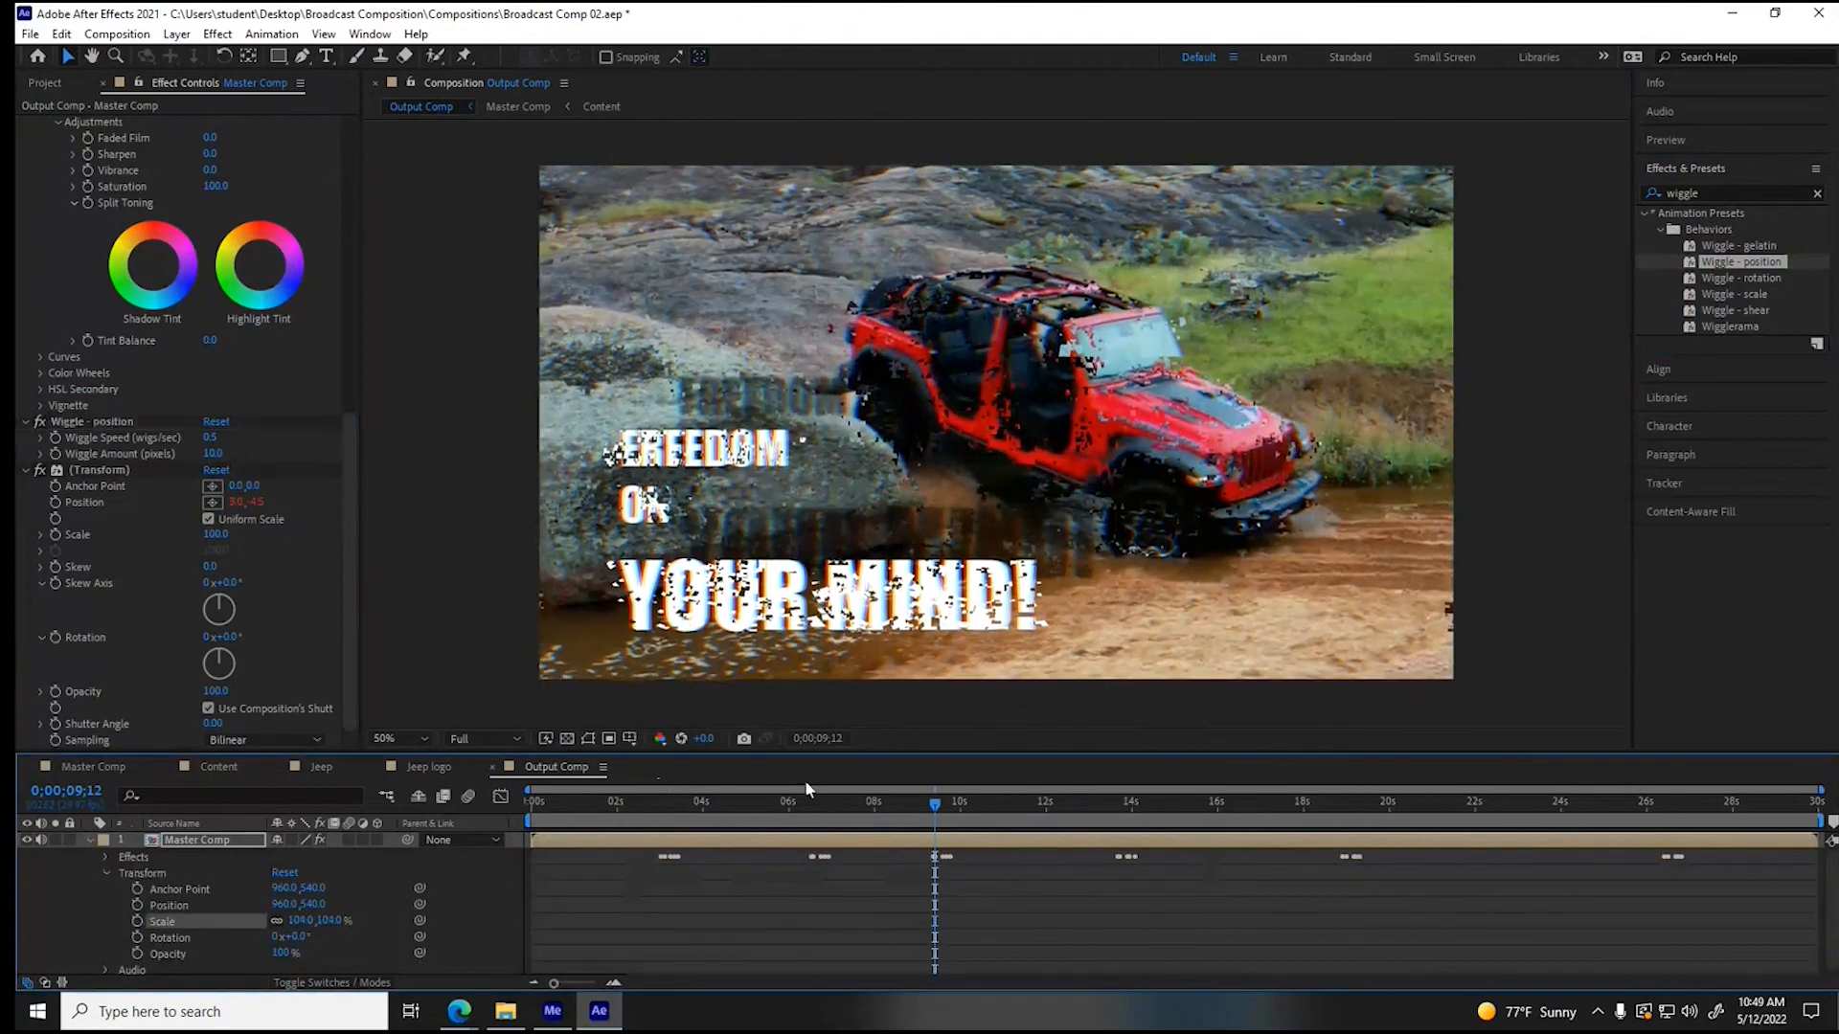
- Lower the preview resolution to Quarter and the magnification to 25%, and play back the wiggling composition from the start
key(Home)
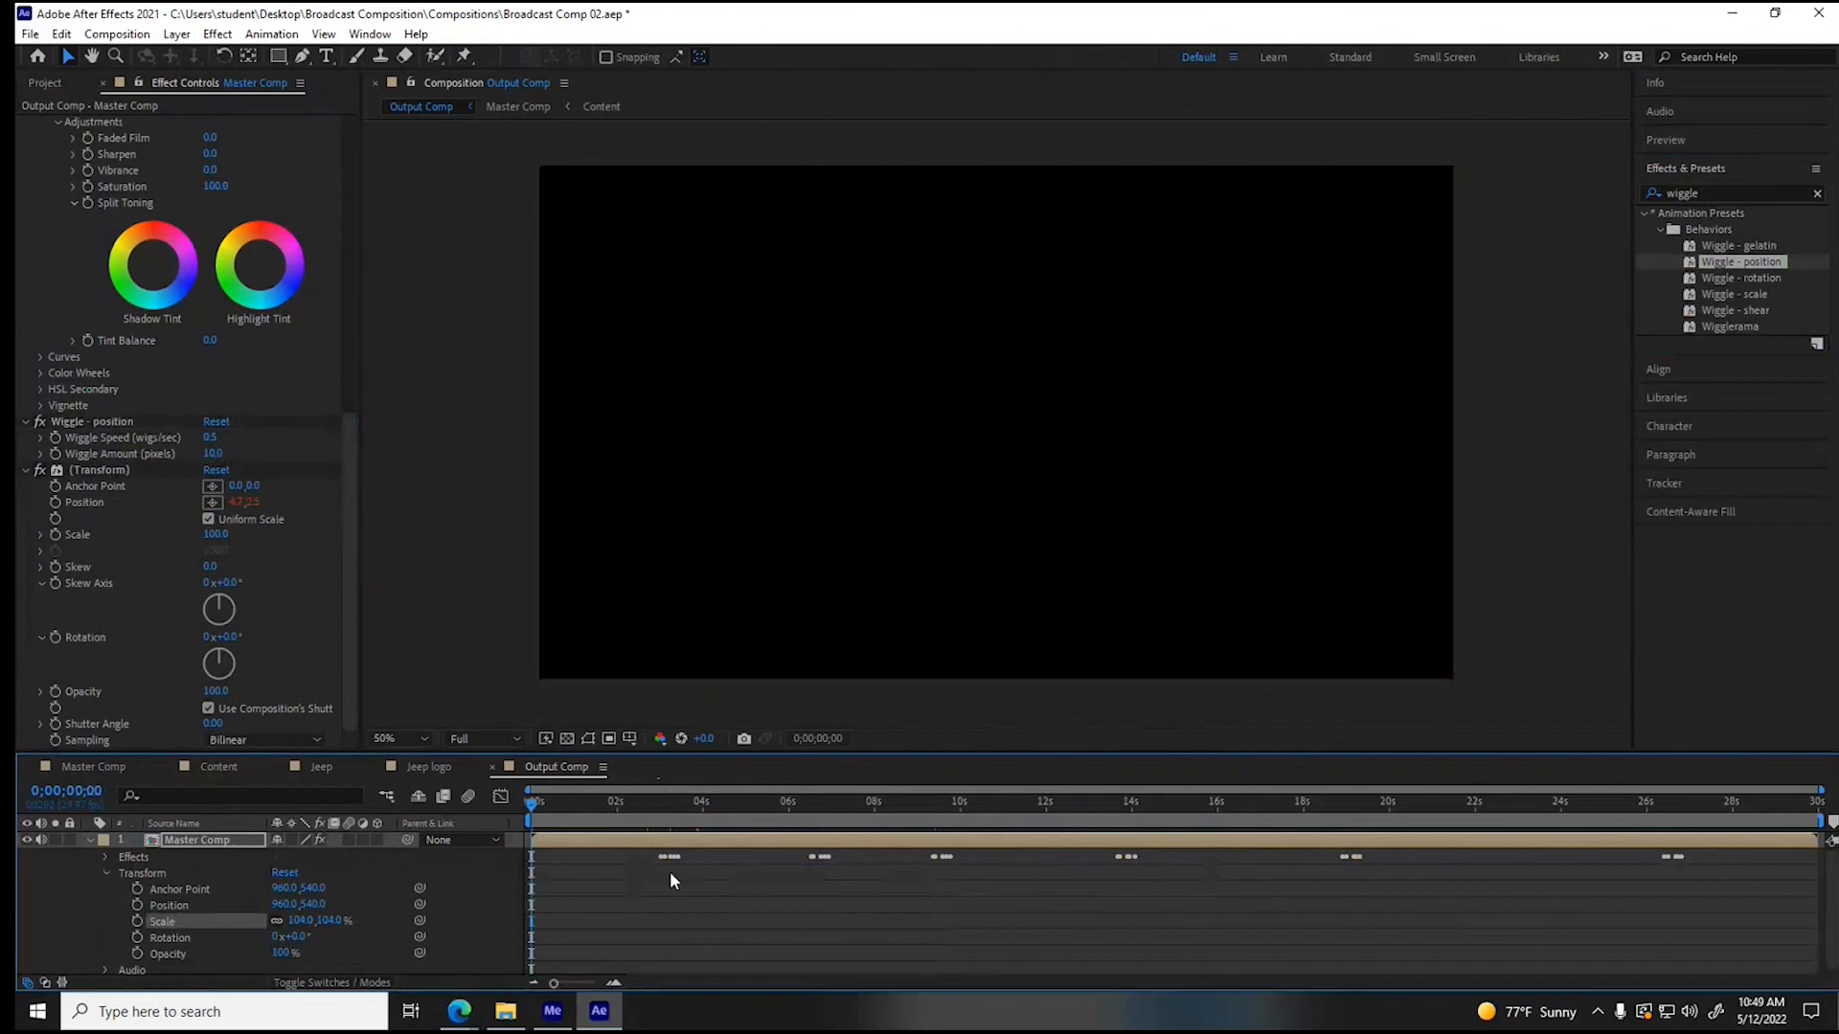
key(space)
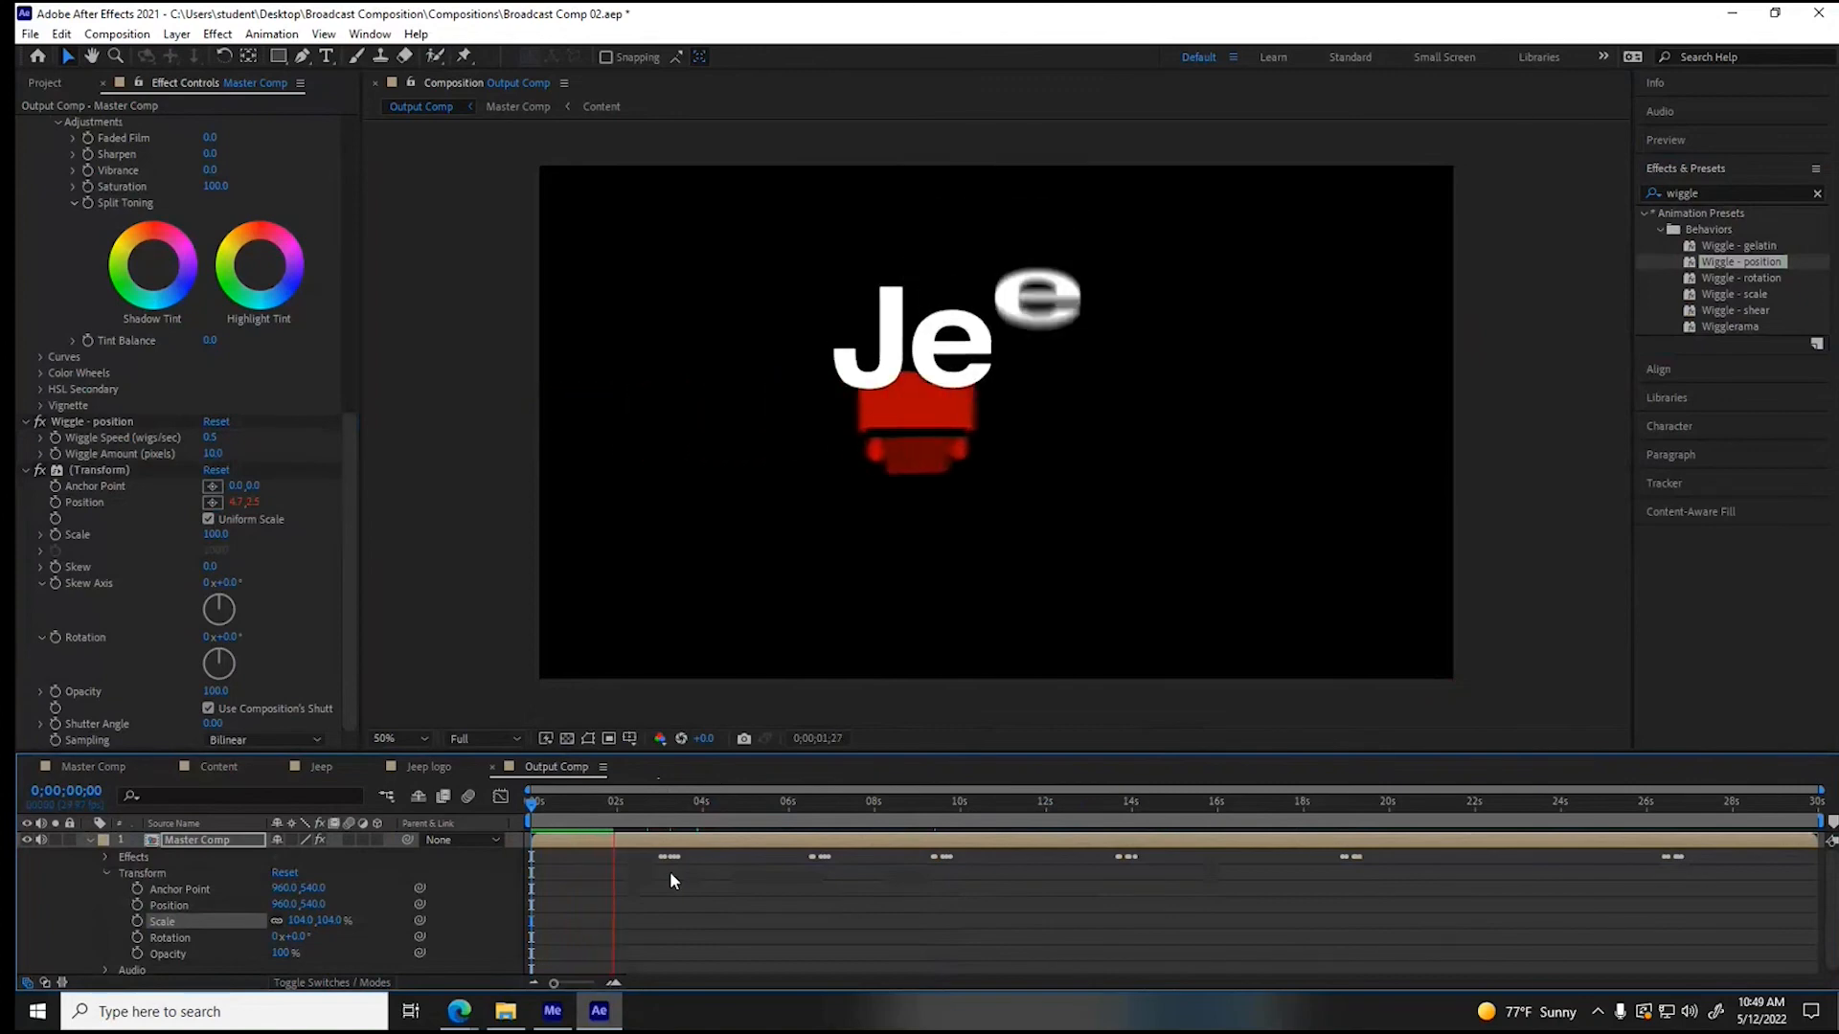
key(space)
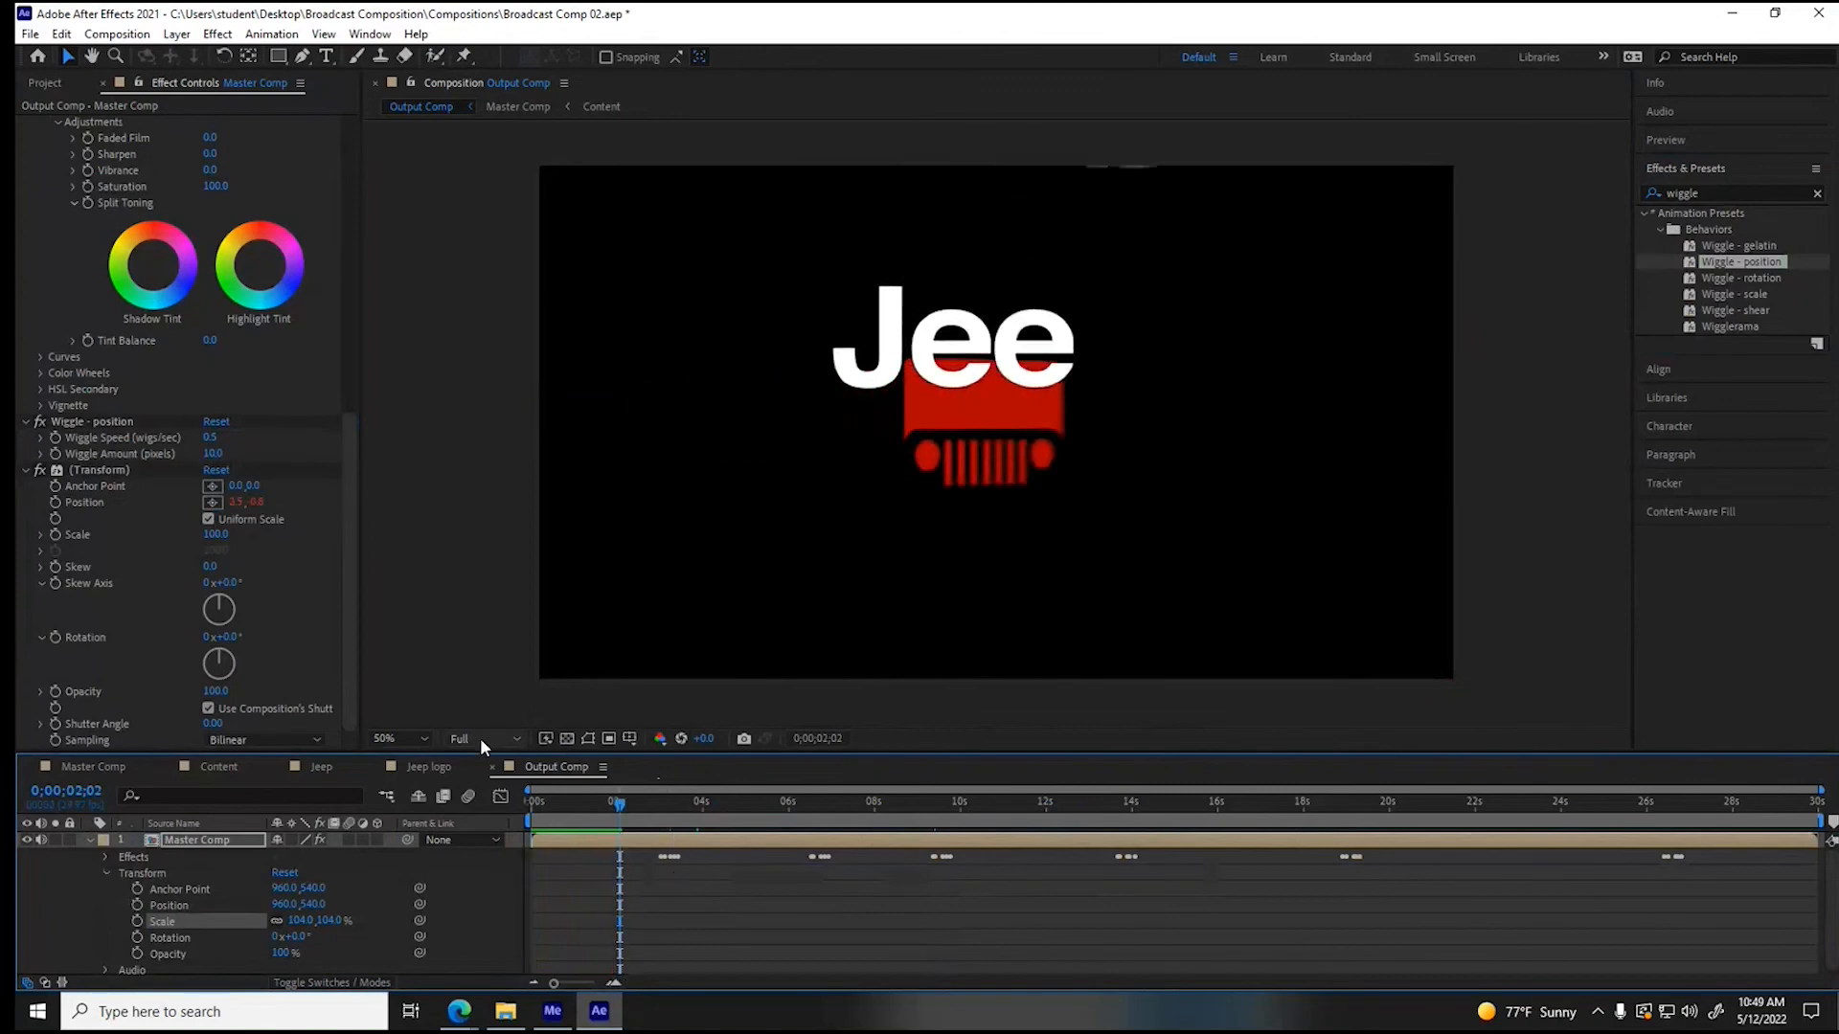
click(481, 738)
click(481, 847)
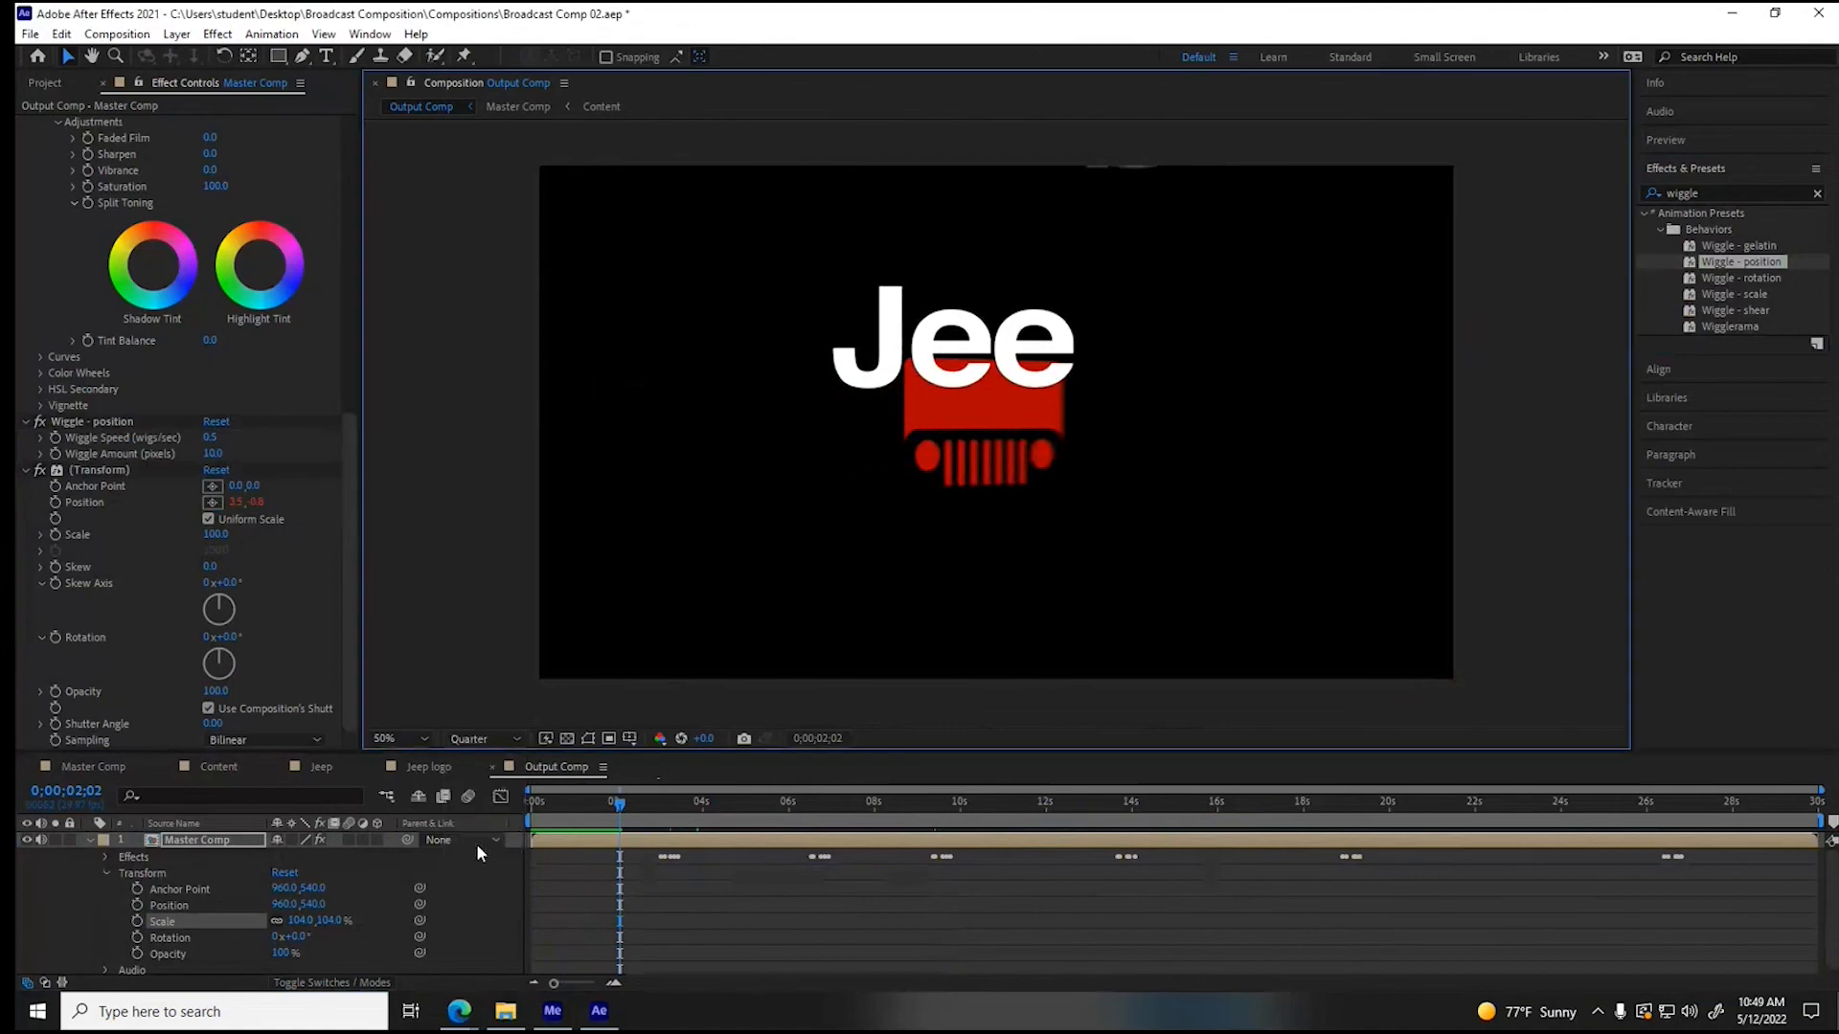
click(425, 738)
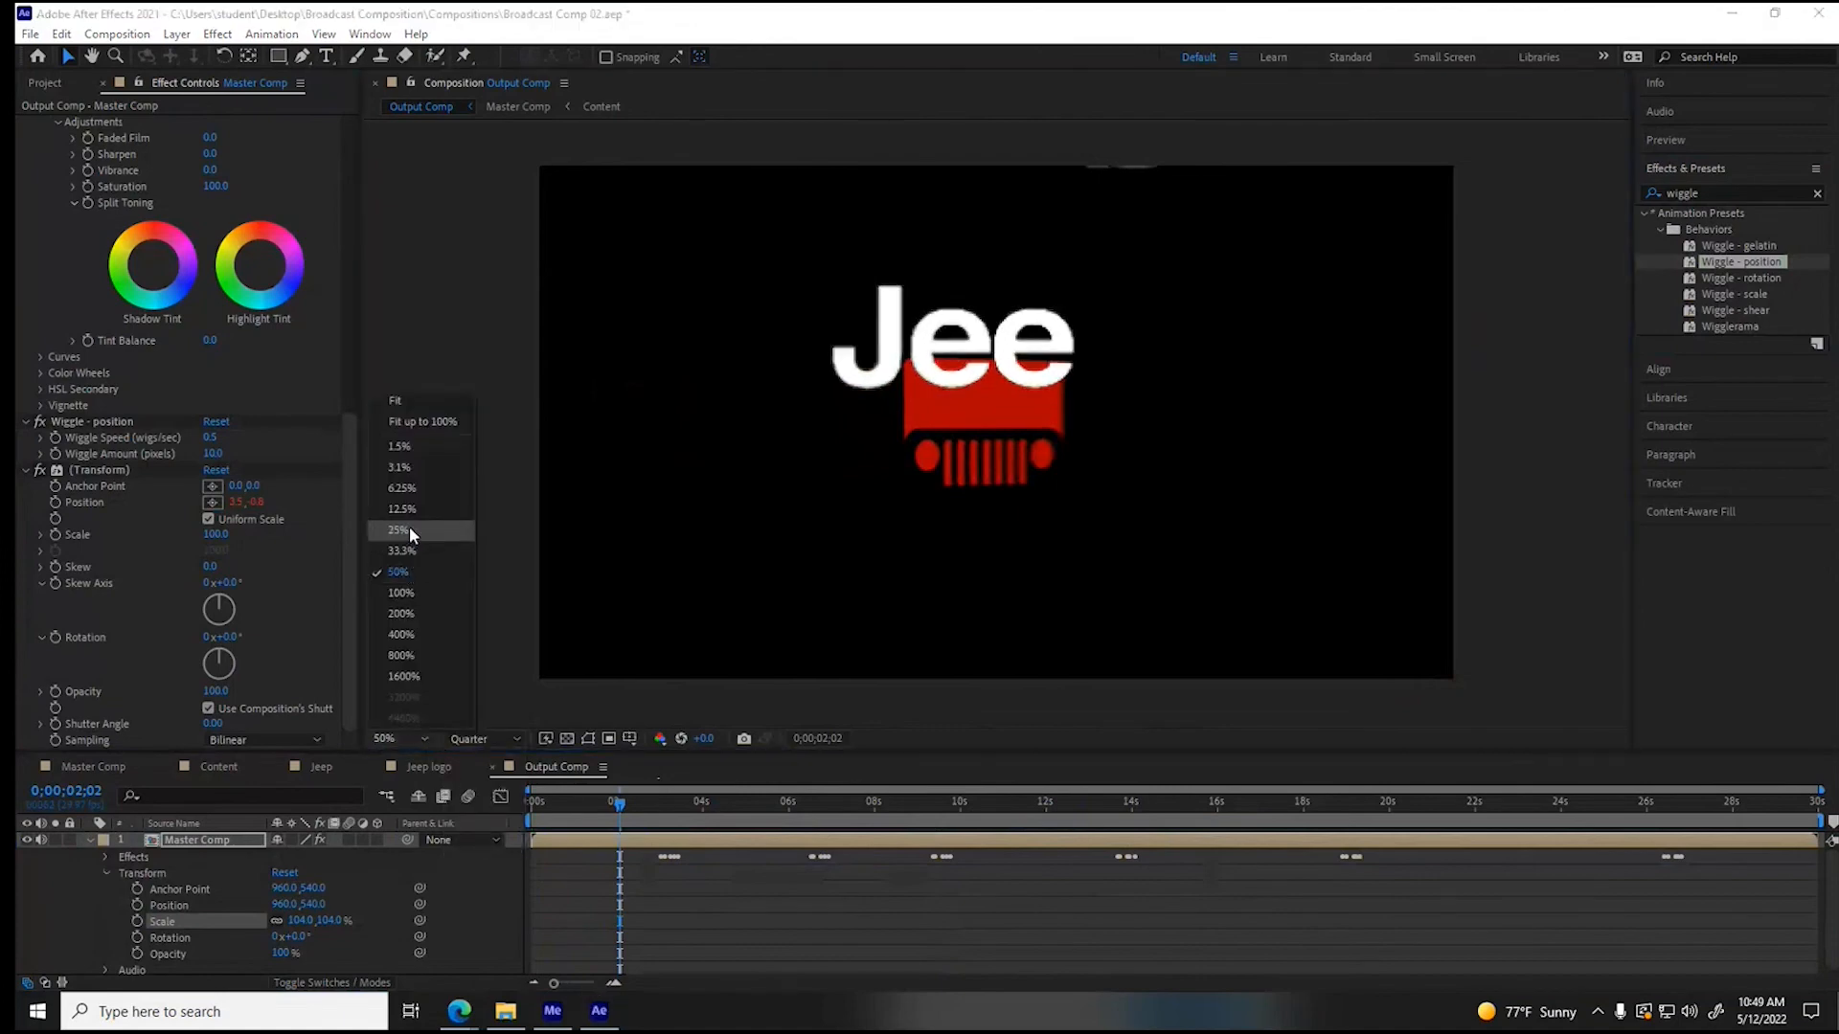
click(410, 529)
key(space)
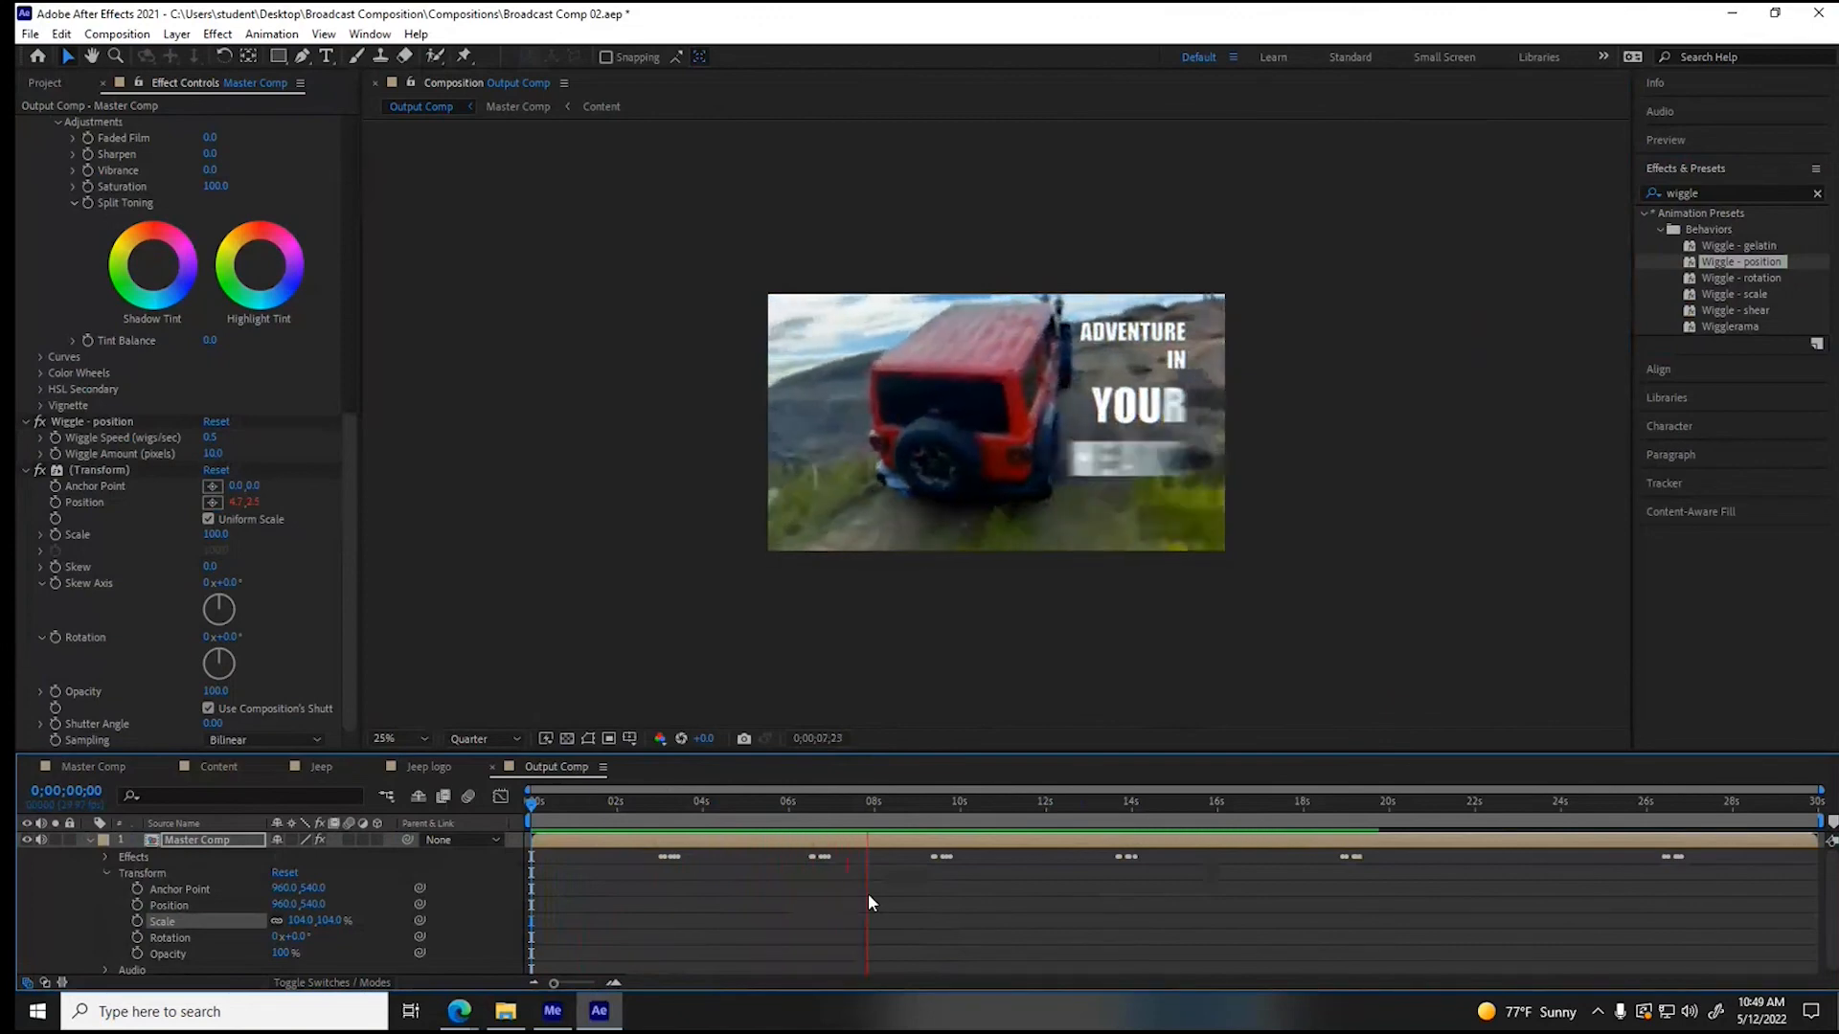
key(space)
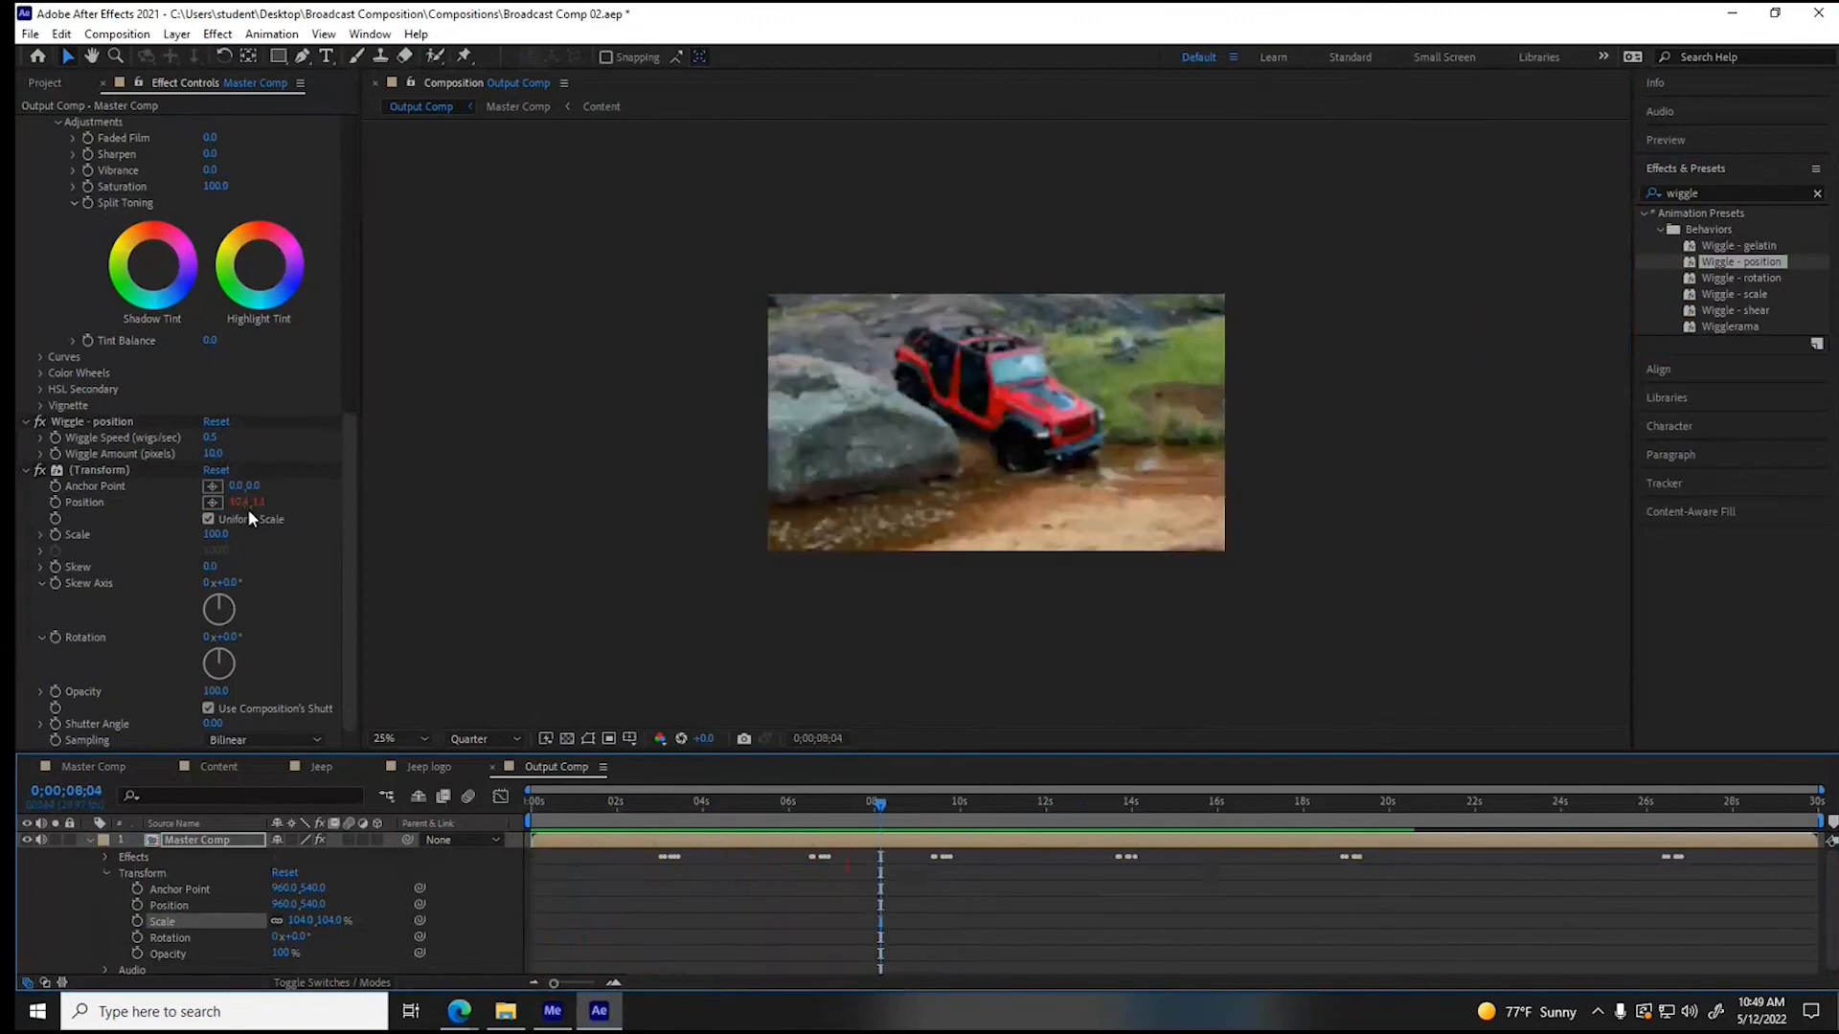
- Set the wiggle amount to 20 pixels and preview the composition from the beginning
click(210, 454)
text(20)
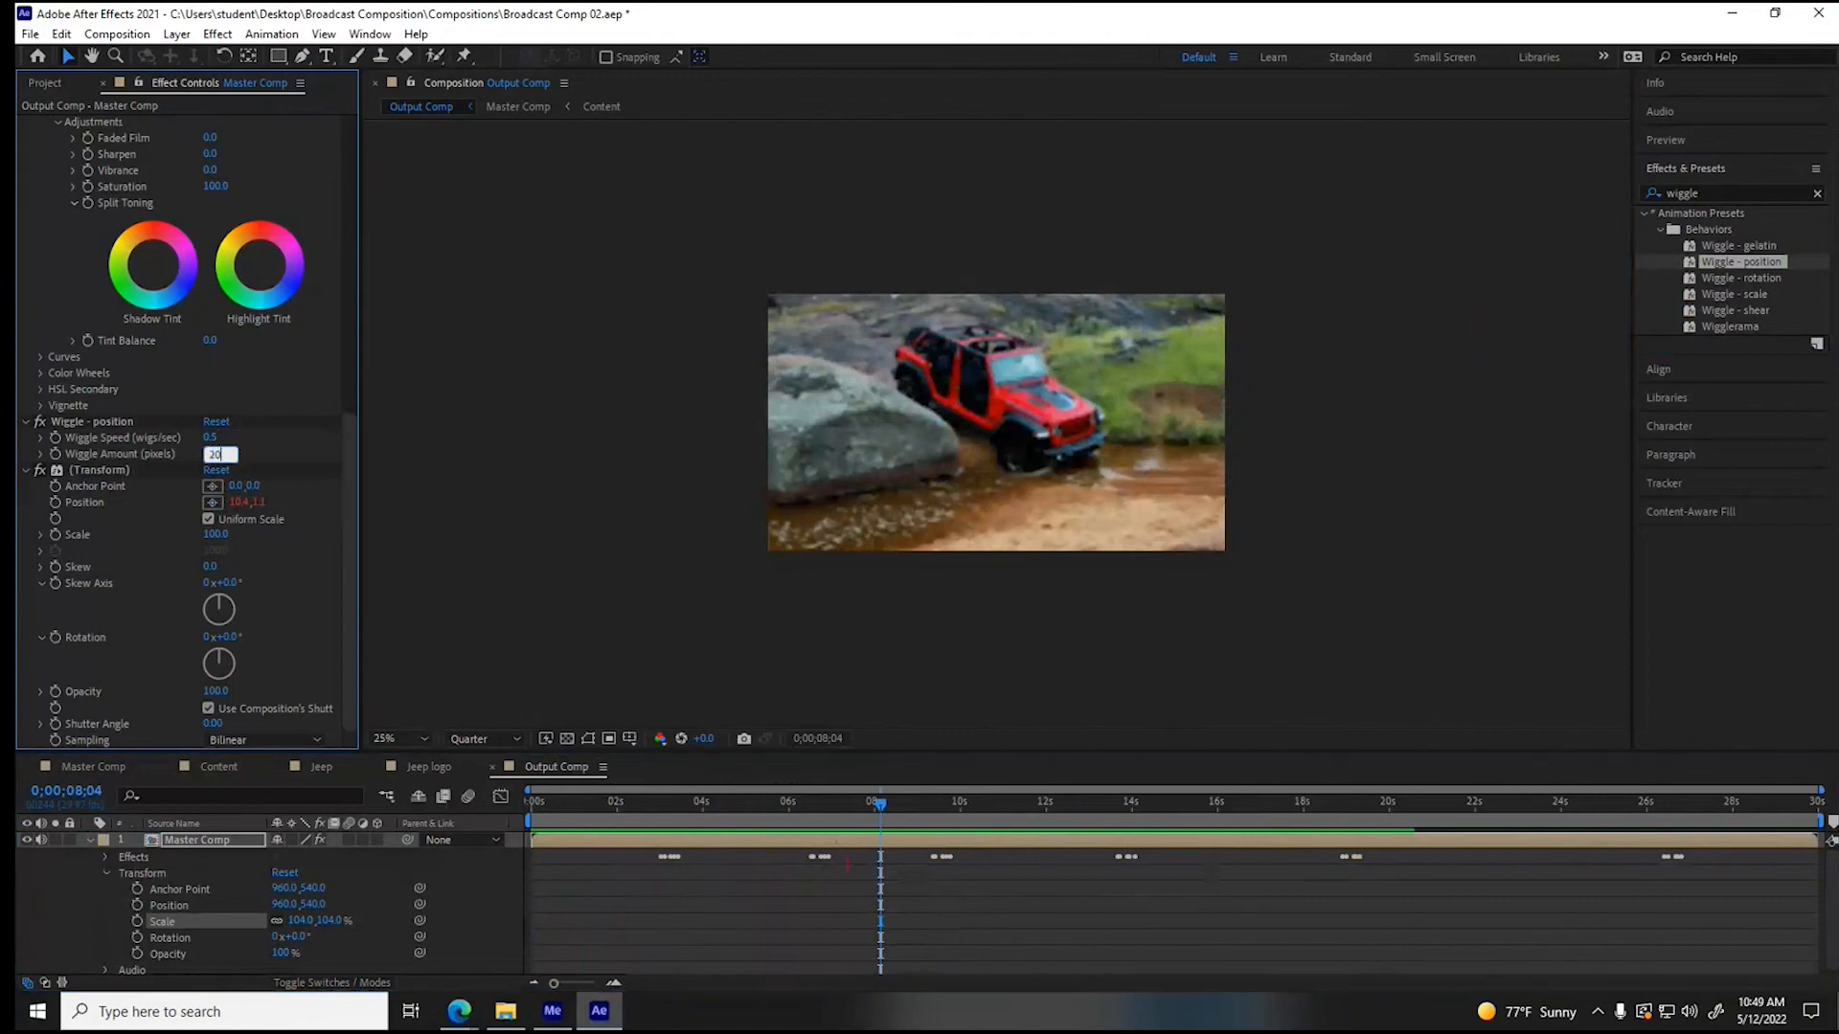
key(Return)
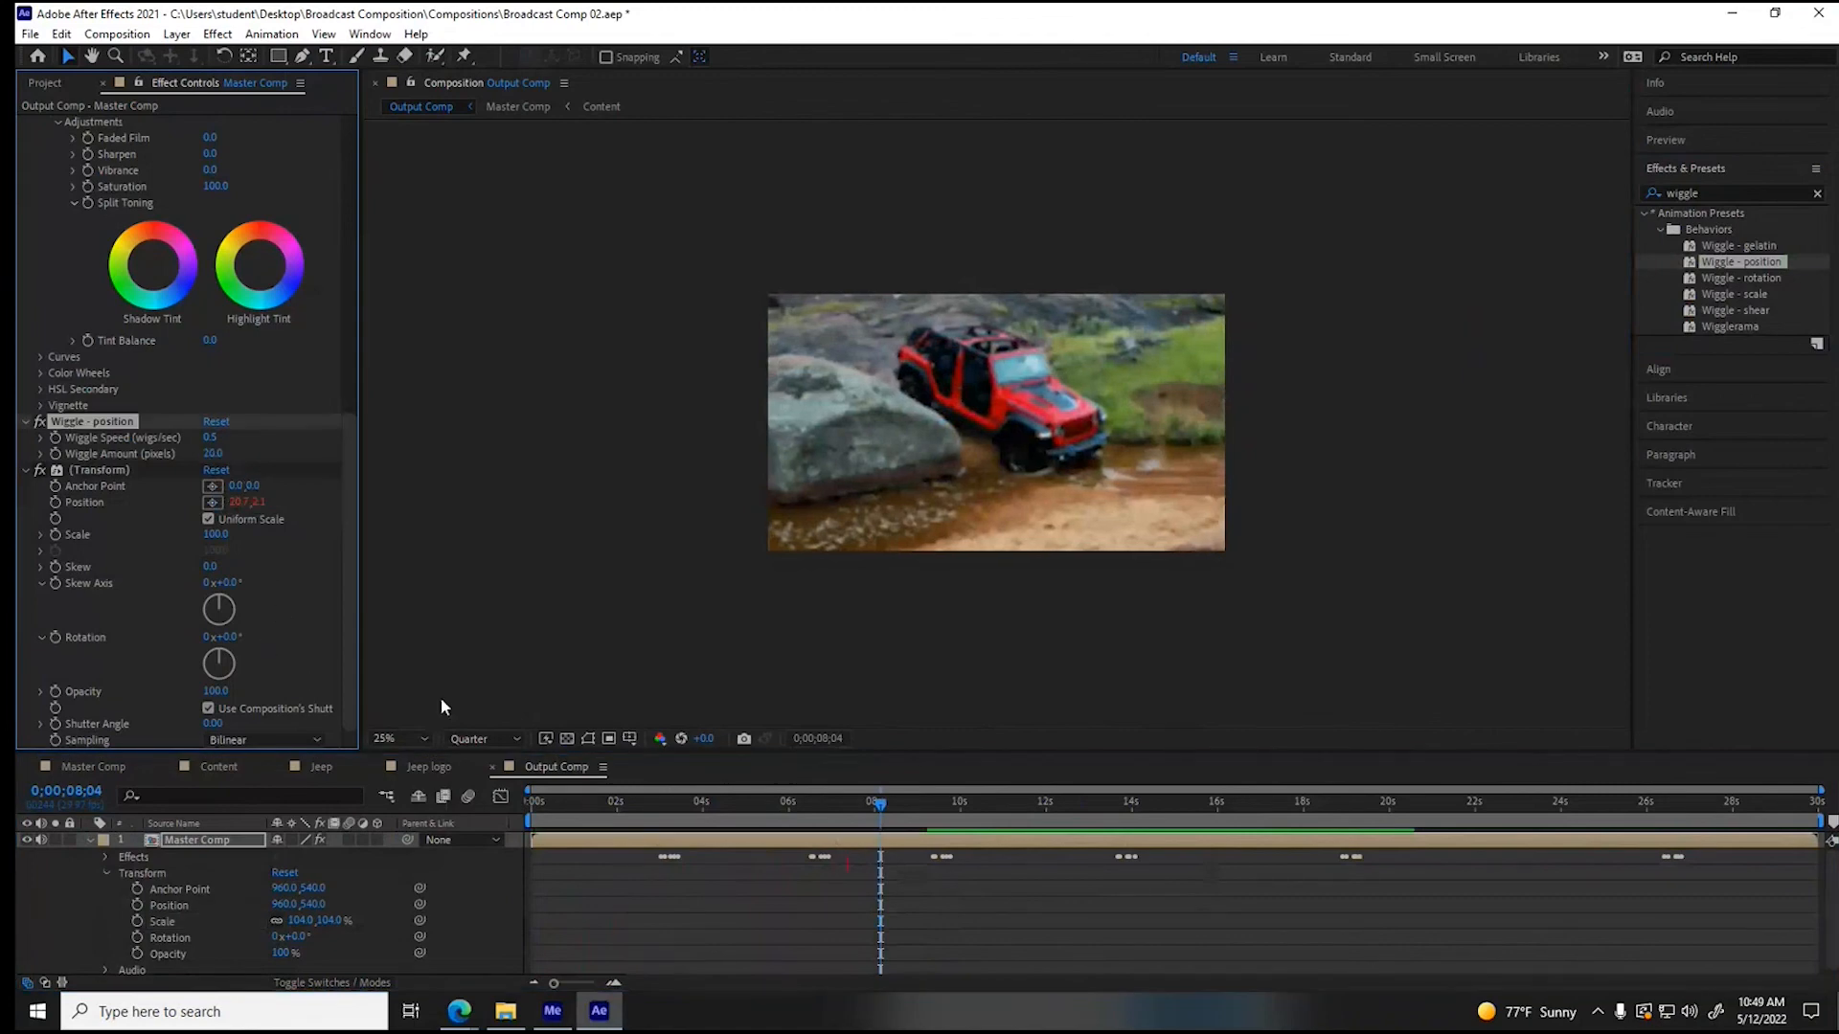
drag(556, 808, 496, 808)
key(space)
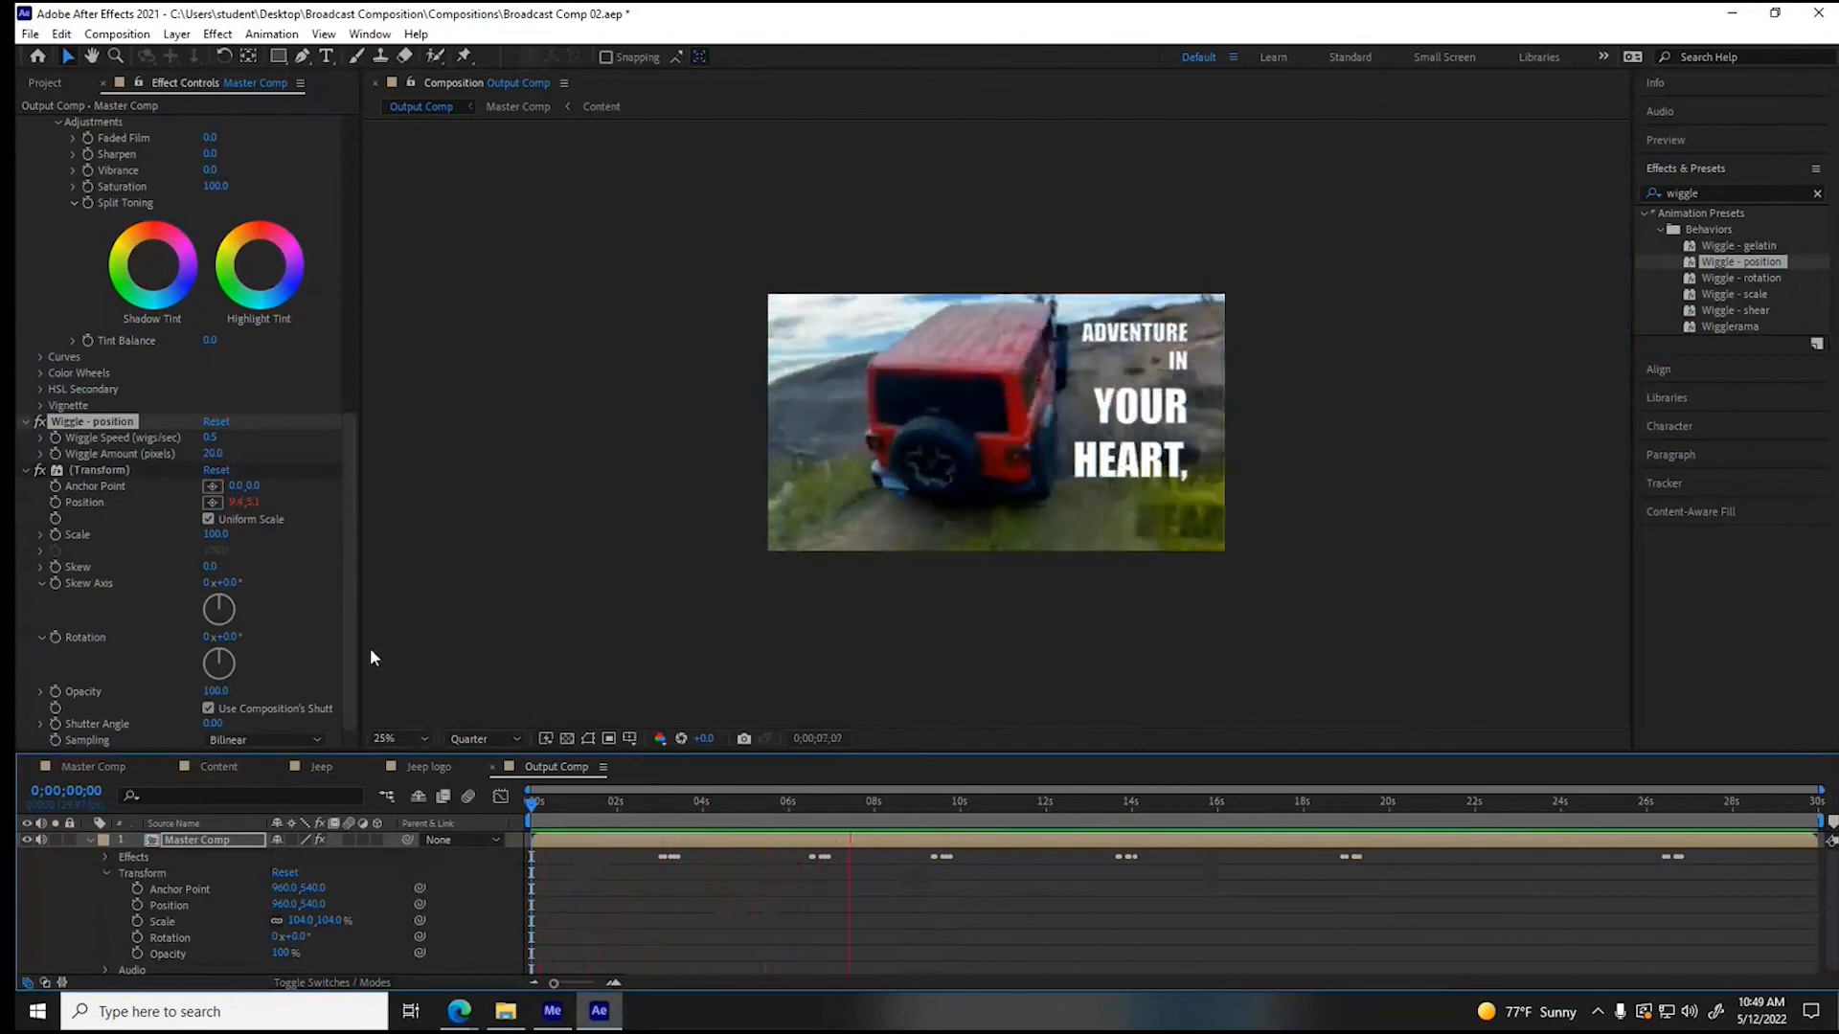
- Set the wiggle speed to 0.8 wigs/sec and play the commercial through from the start
click(211, 438)
text(0)
key(Return)
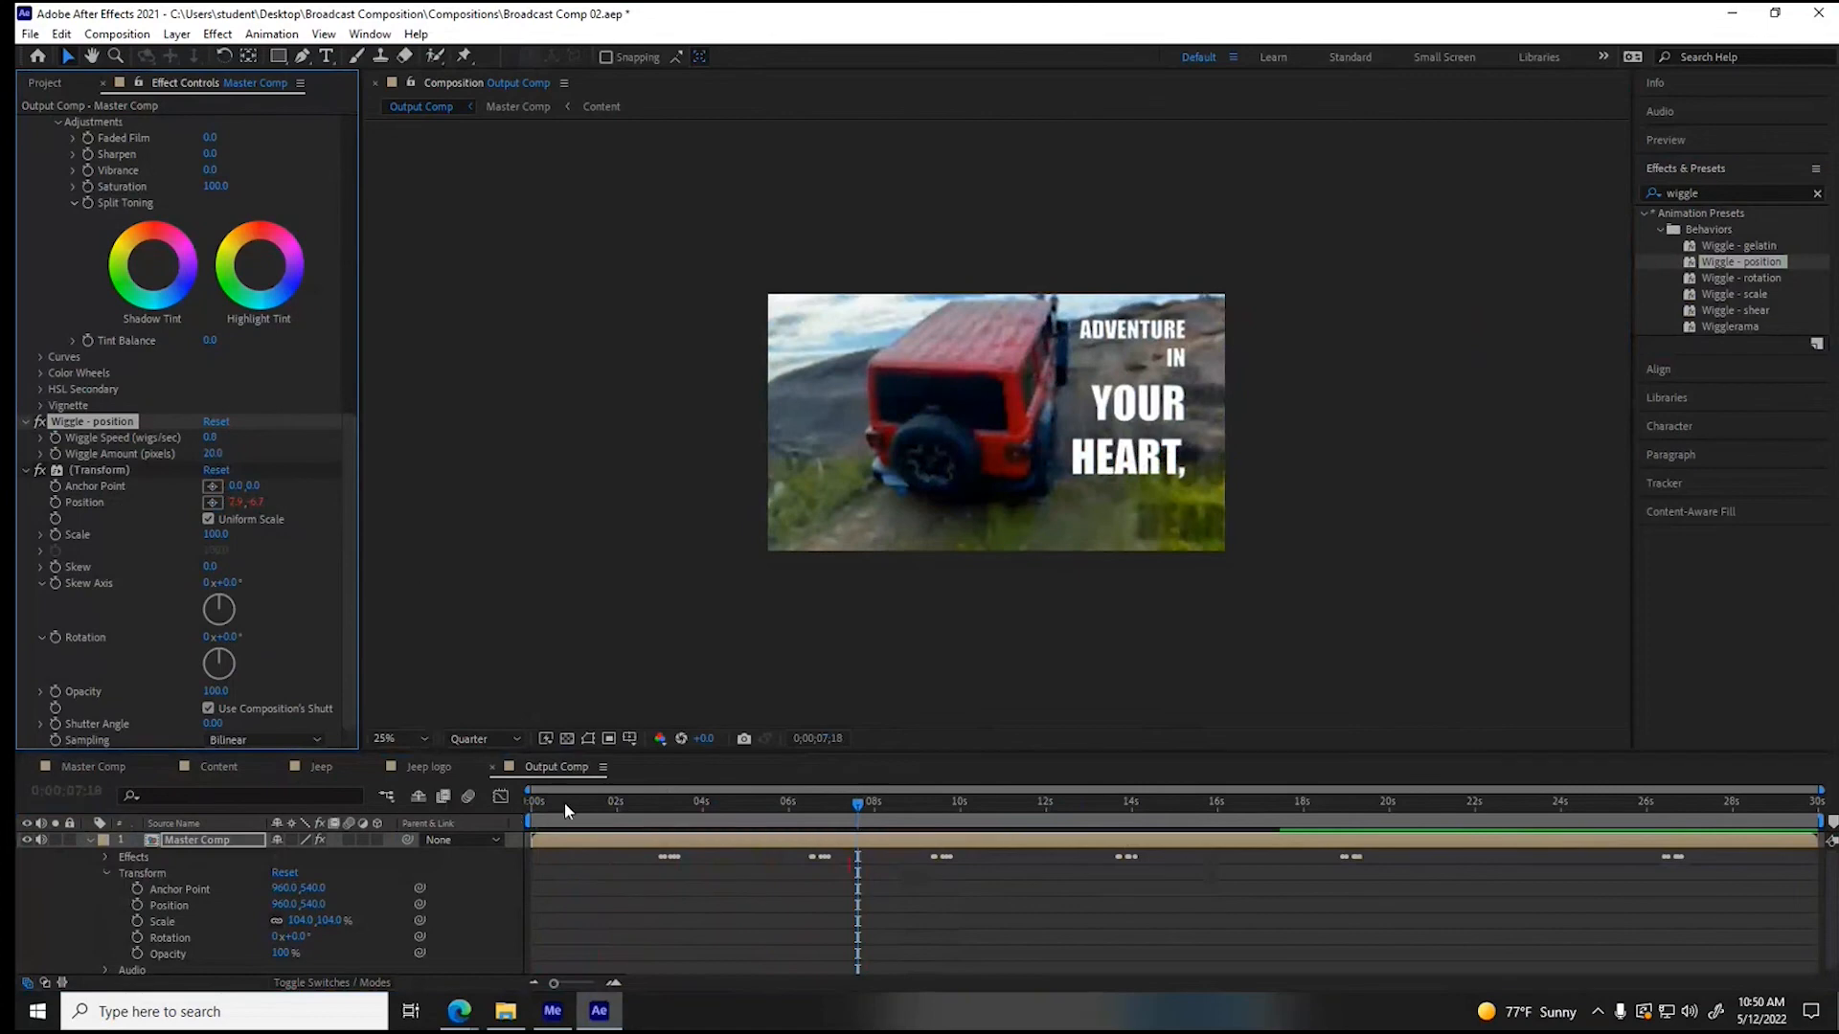
drag(565, 810, 1130, 827)
key(Home)
key(space)
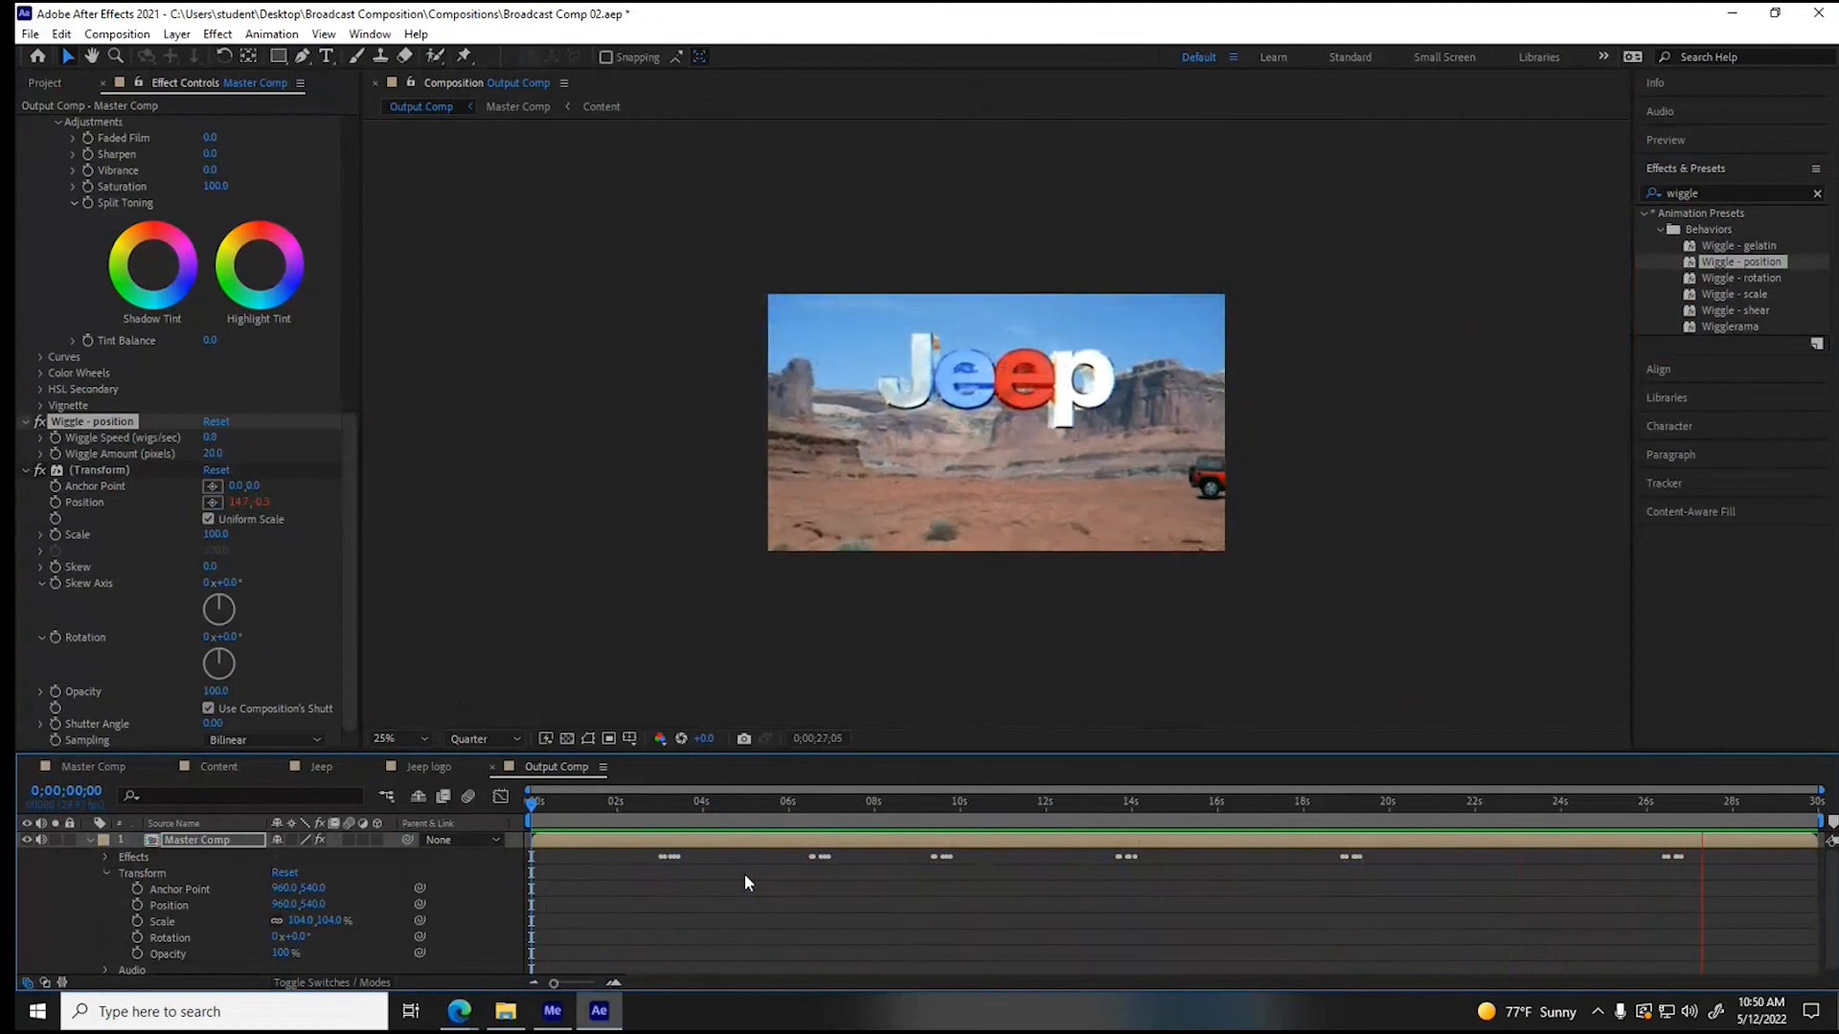
key(space)
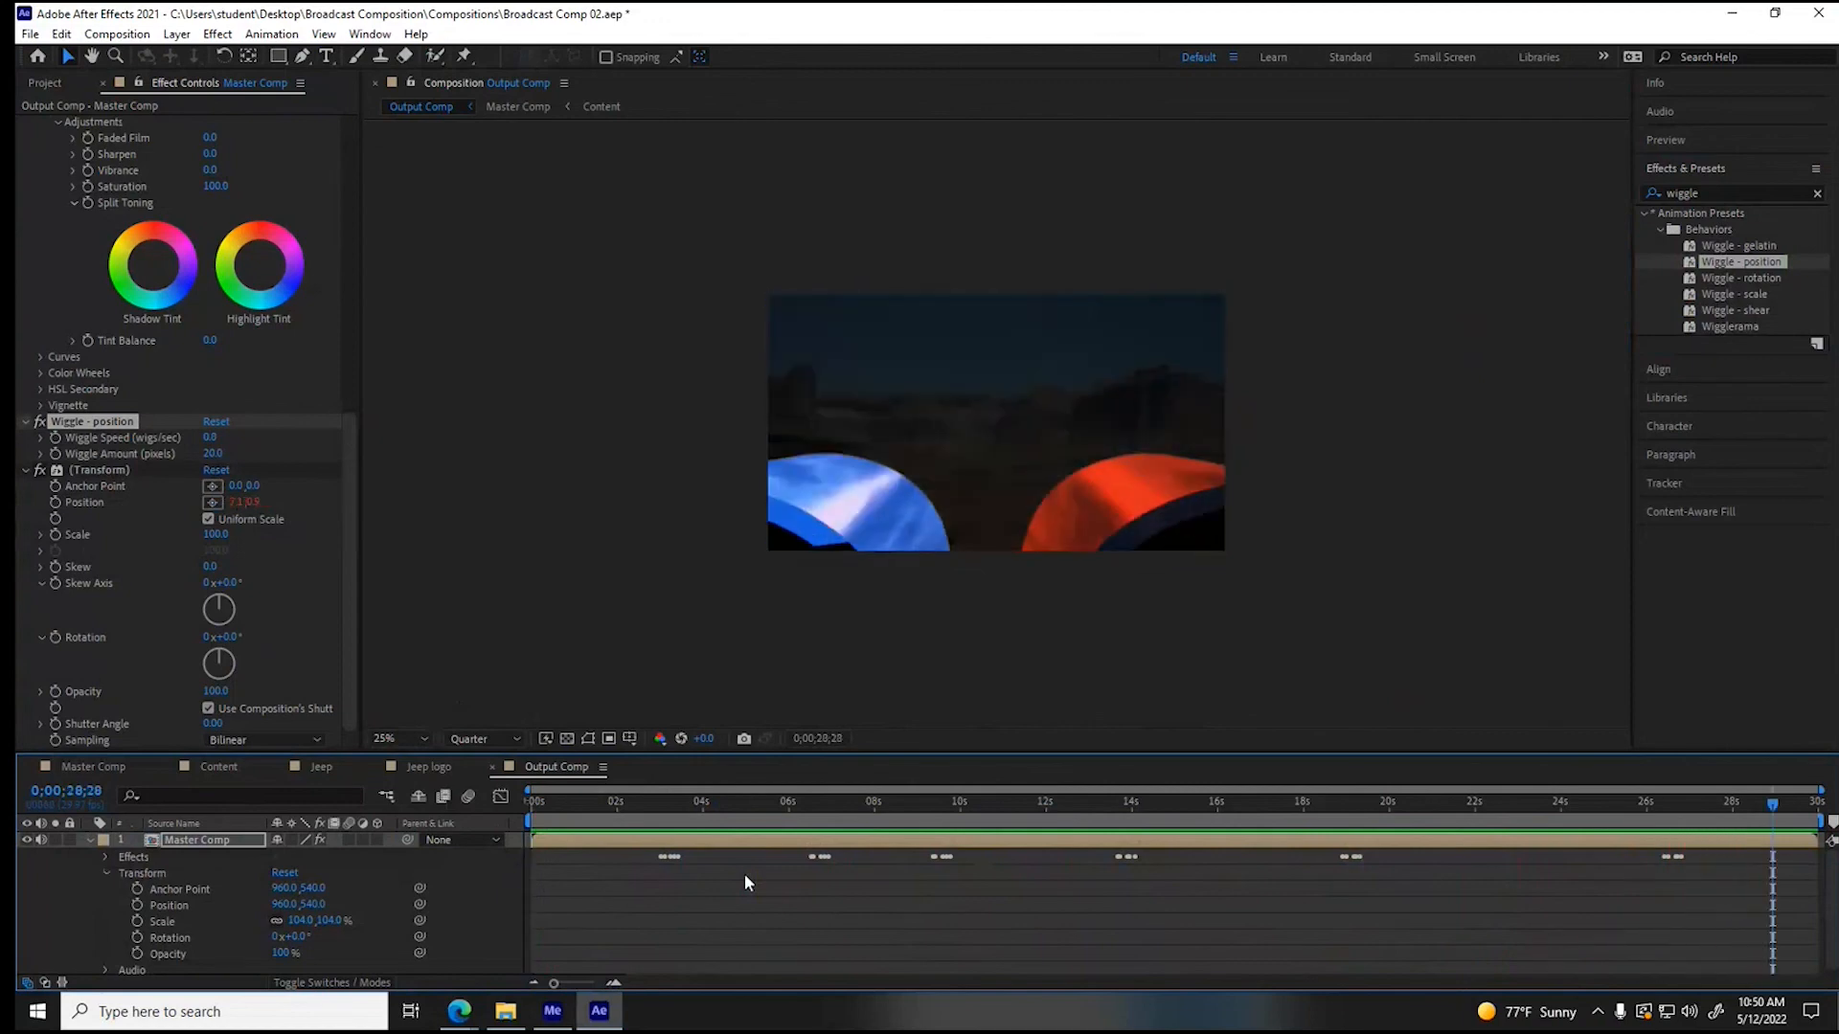
- Apply the CC Light Sweep effect to the Master Comp layer with the playhead on the Jeep logo at 0;00;04;04
drag(970, 806, 757, 849)
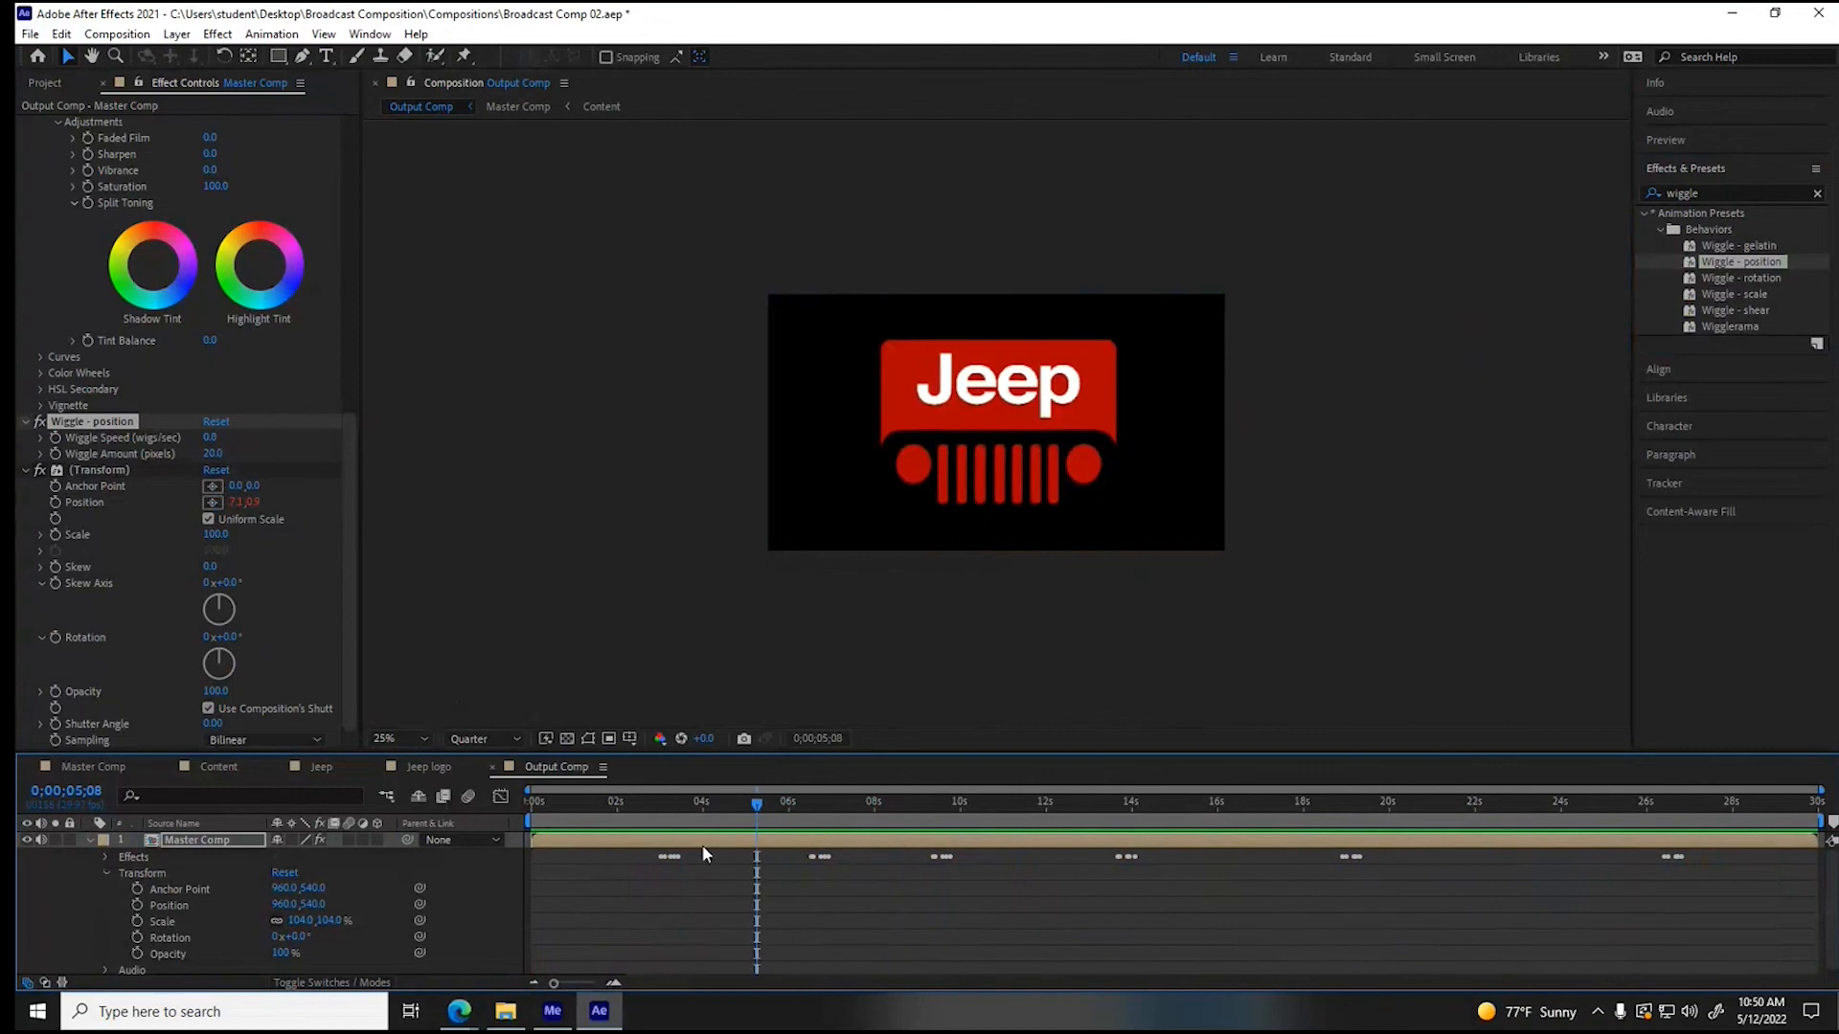
click(100, 870)
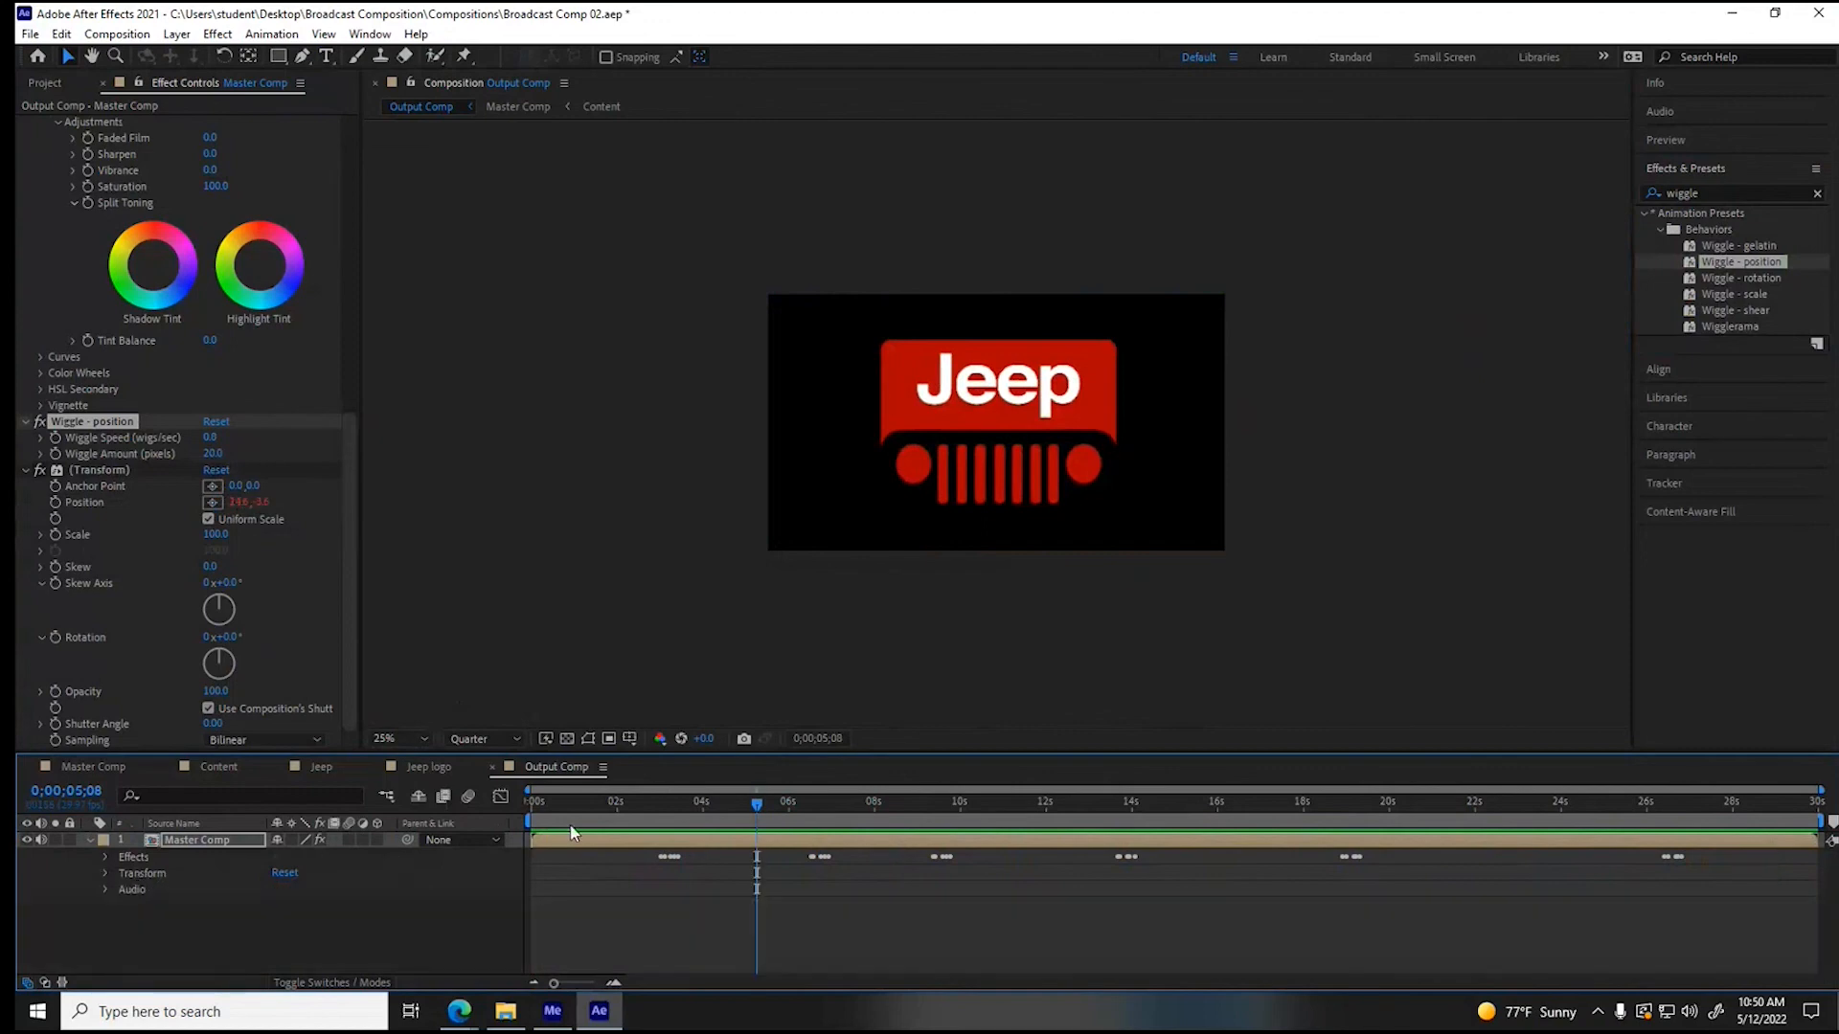
click(661, 807)
drag(668, 816, 539, 823)
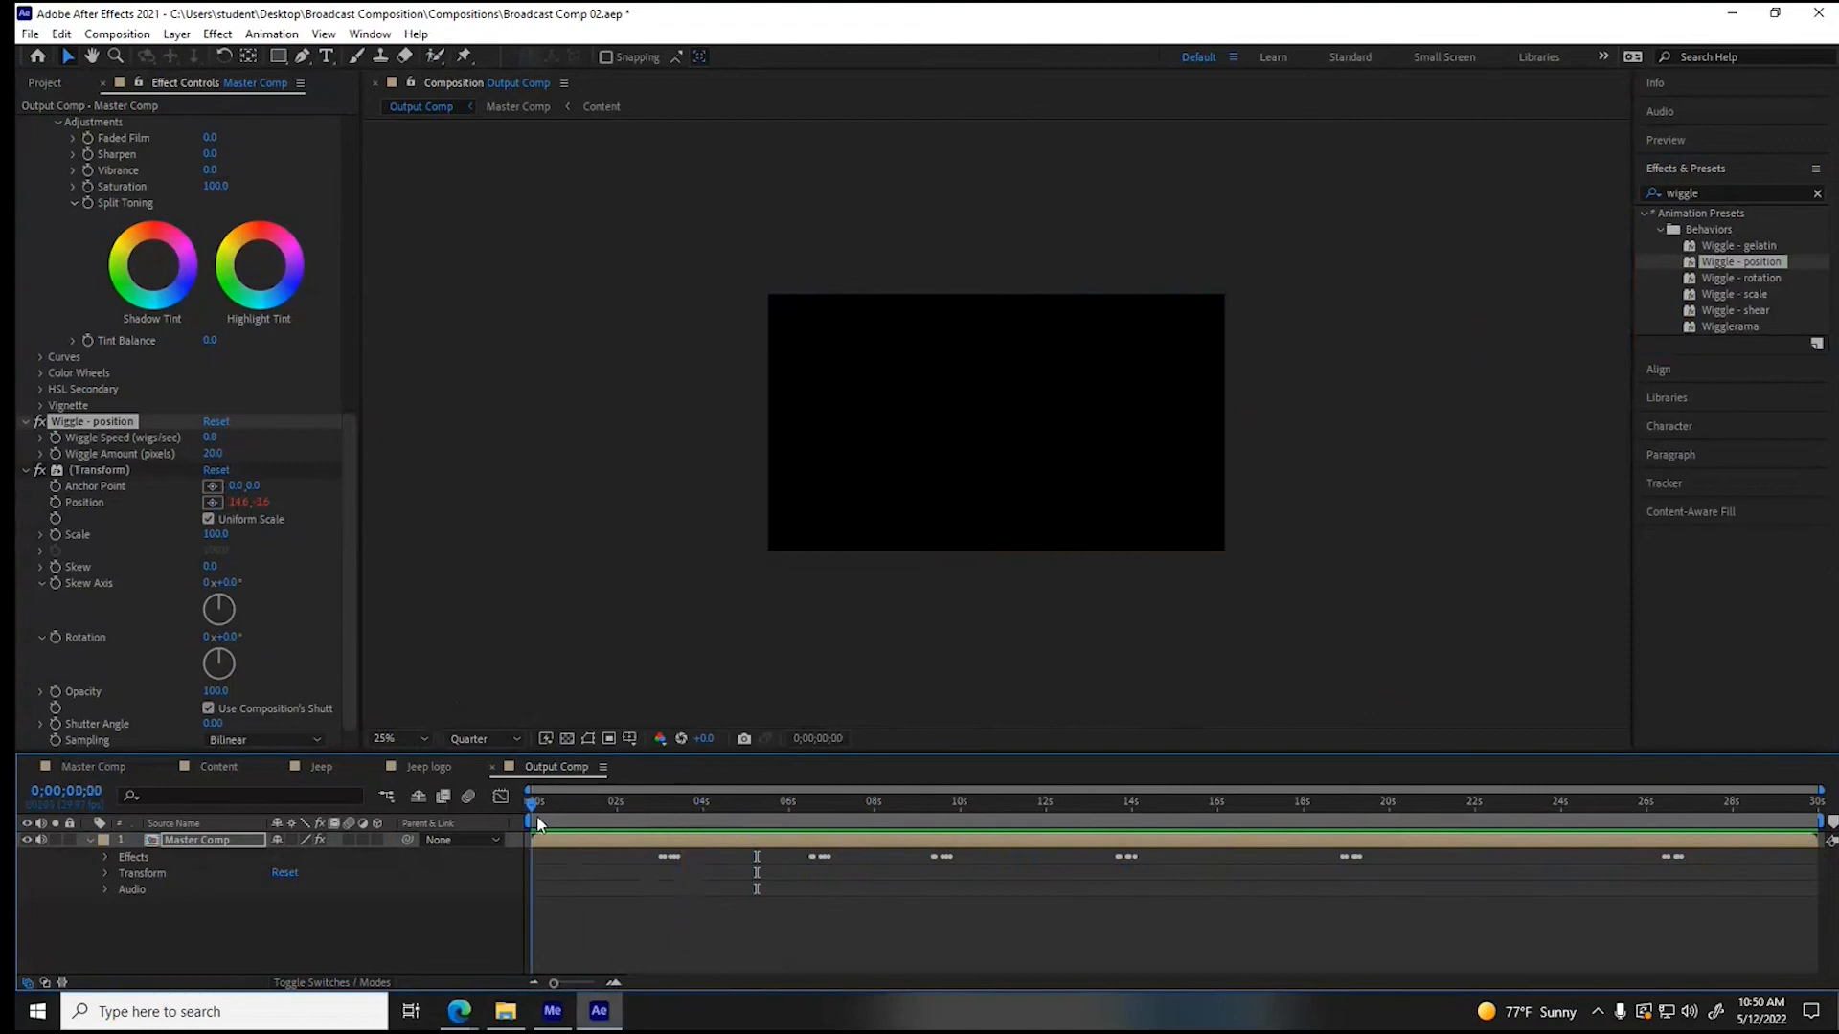
drag(538, 824, 709, 821)
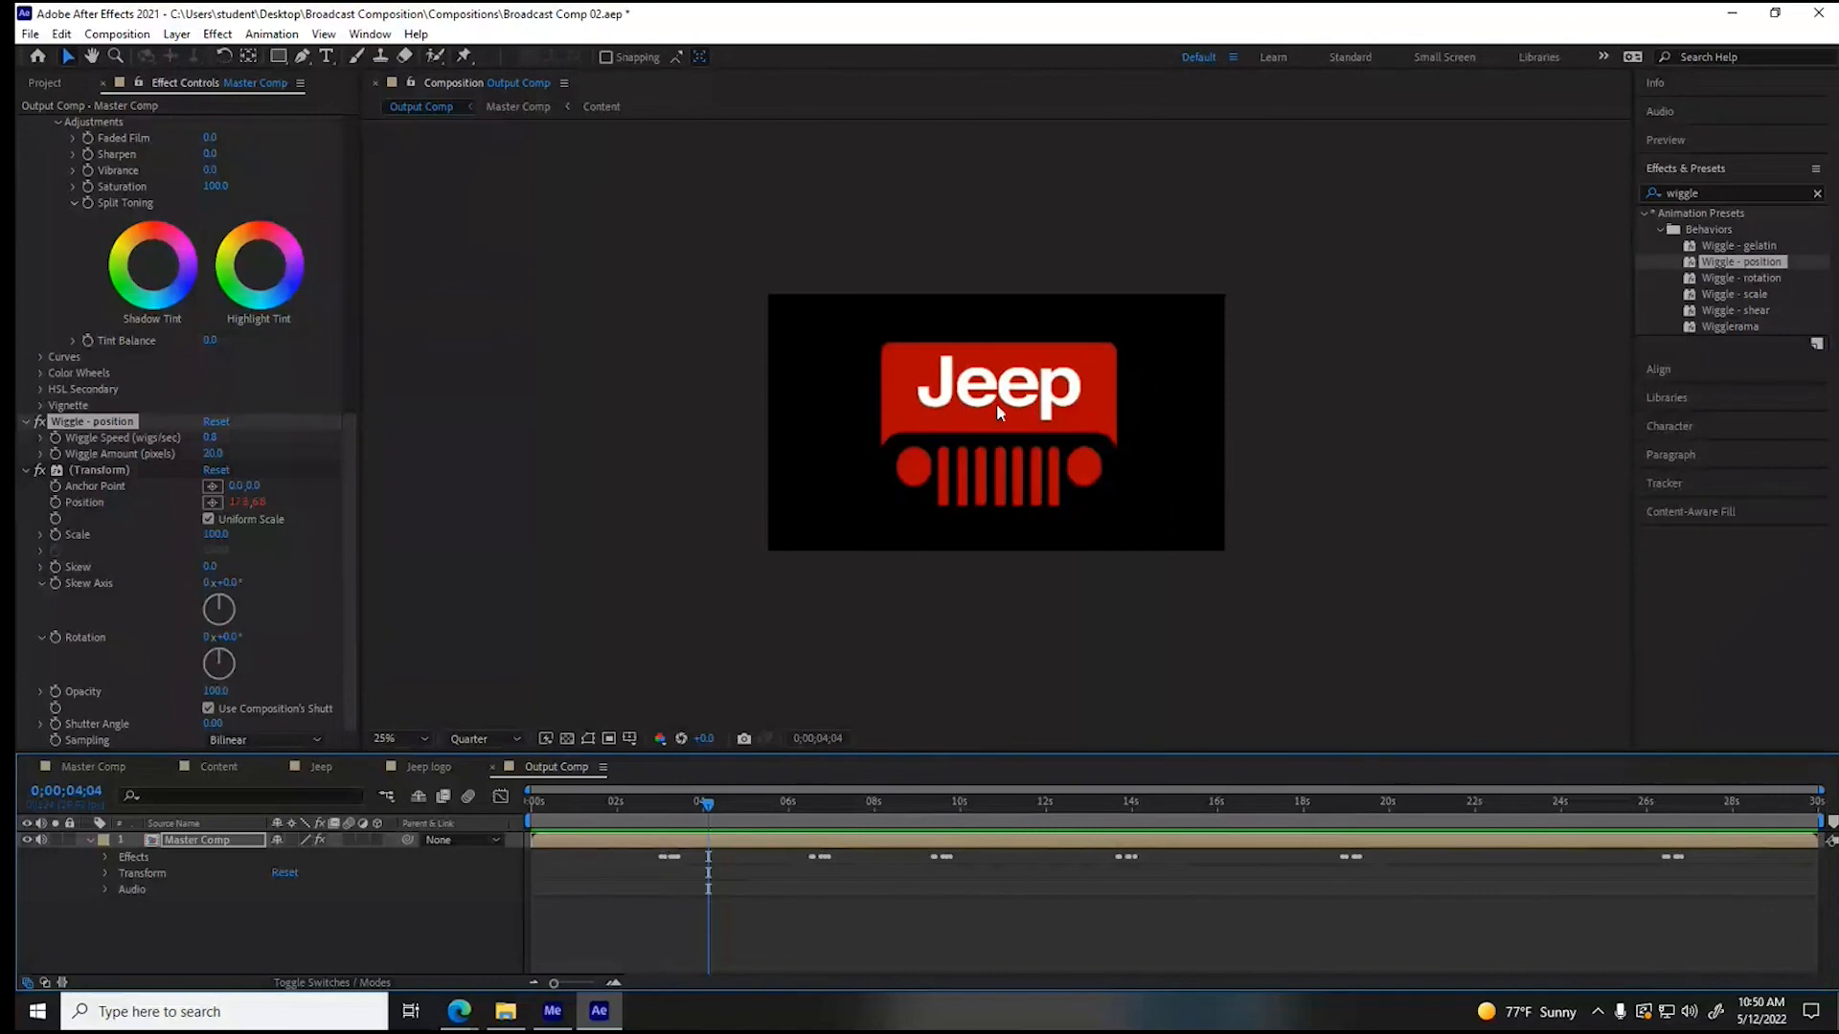
click(218, 36)
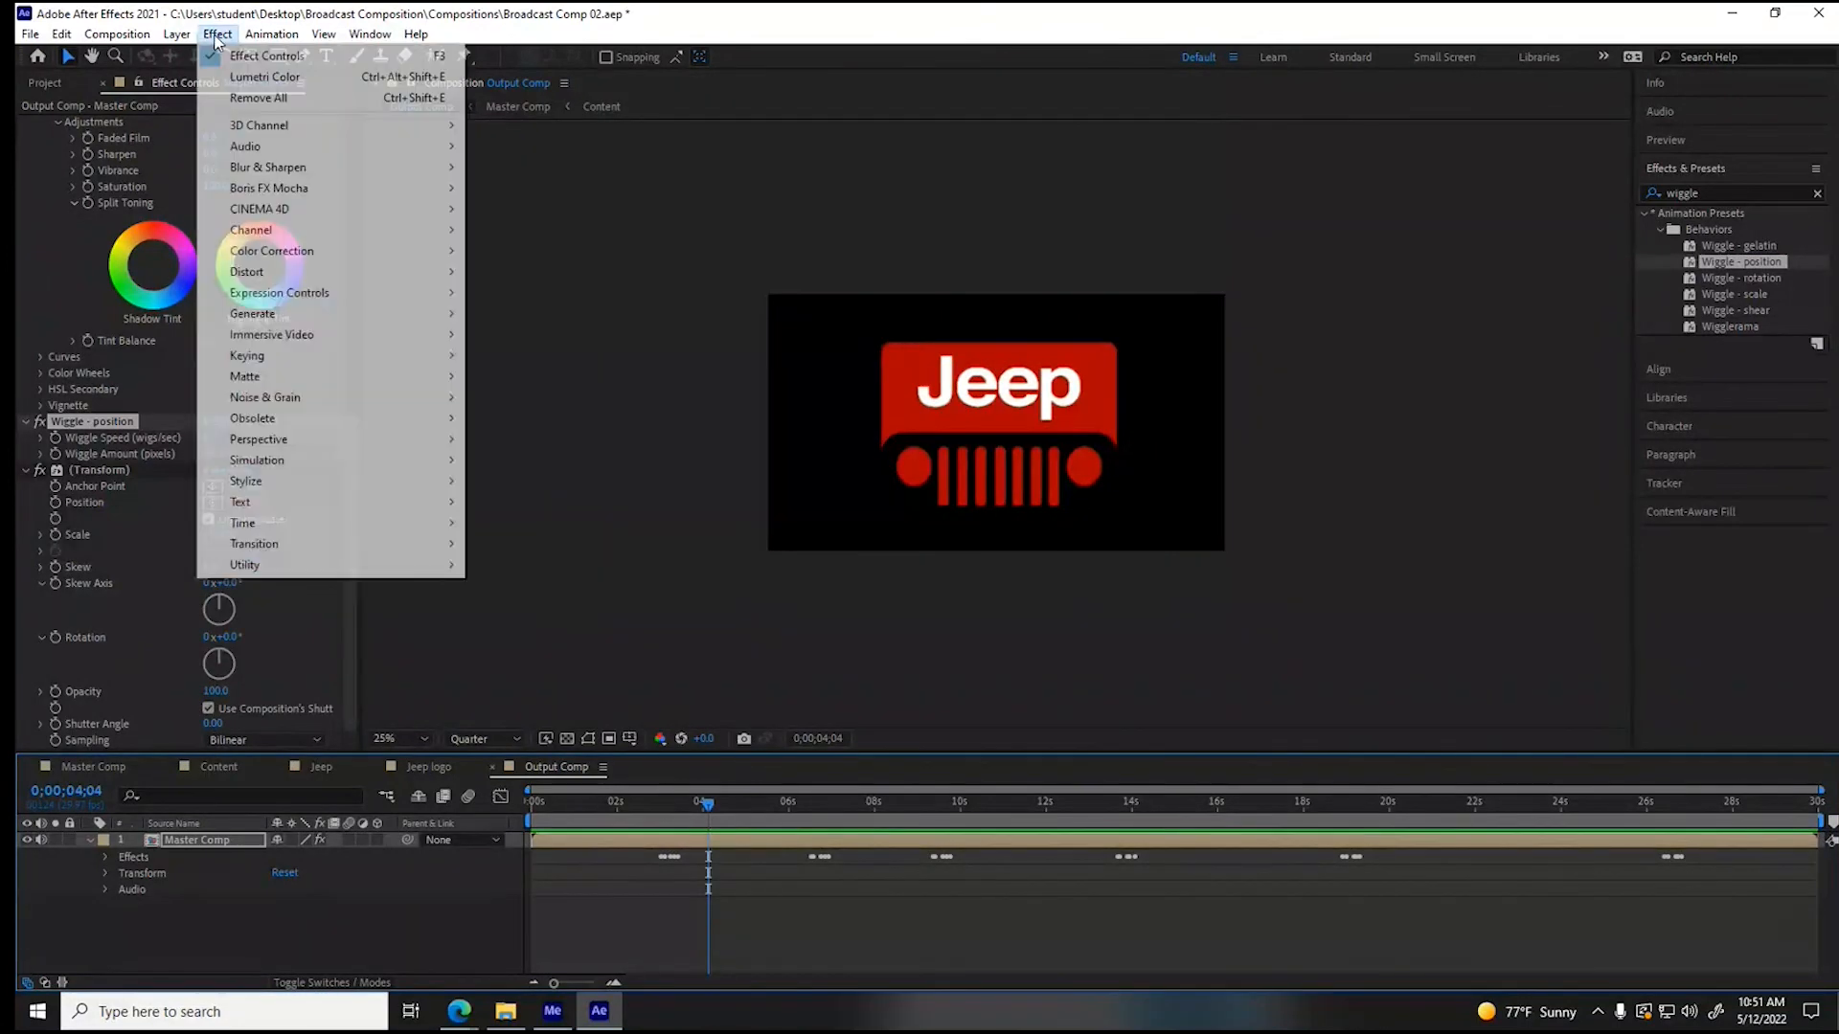
mouse_move(345, 315)
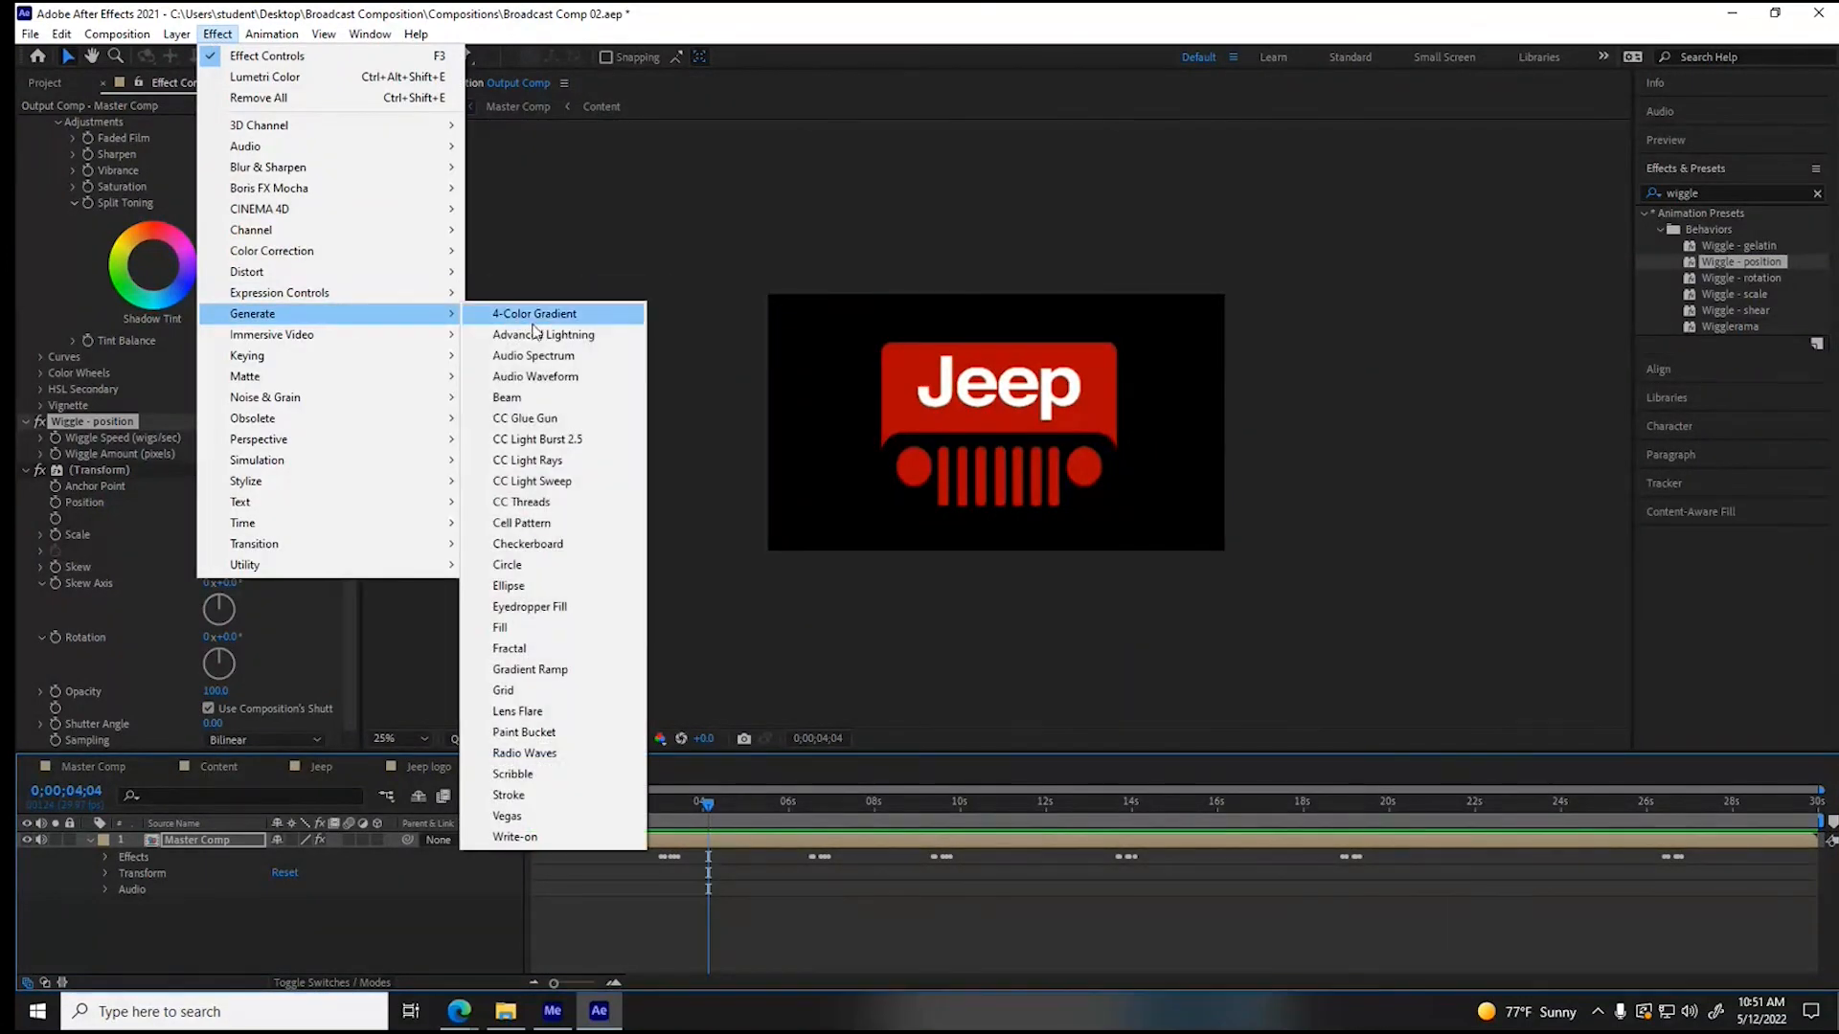
click(534, 482)
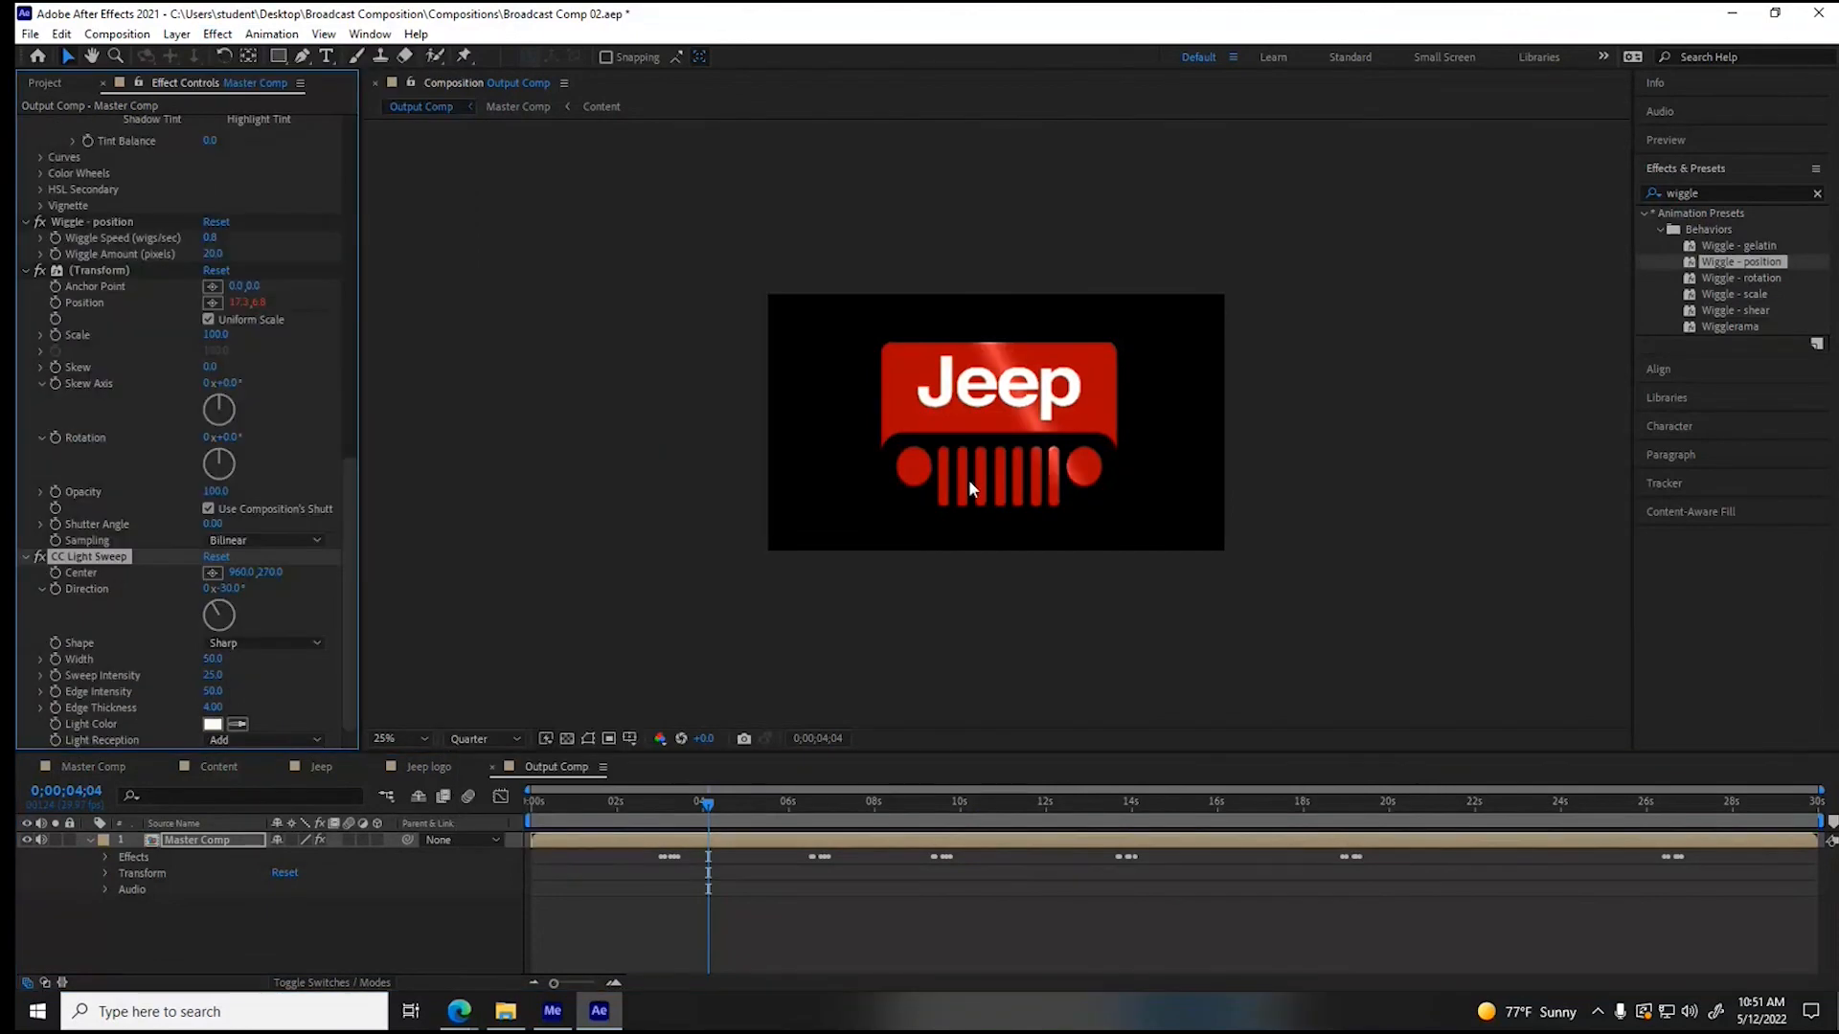
- Try out light sweep centers on the Jeep logo and place the center outside the frame at about -109, 709
click(212, 573)
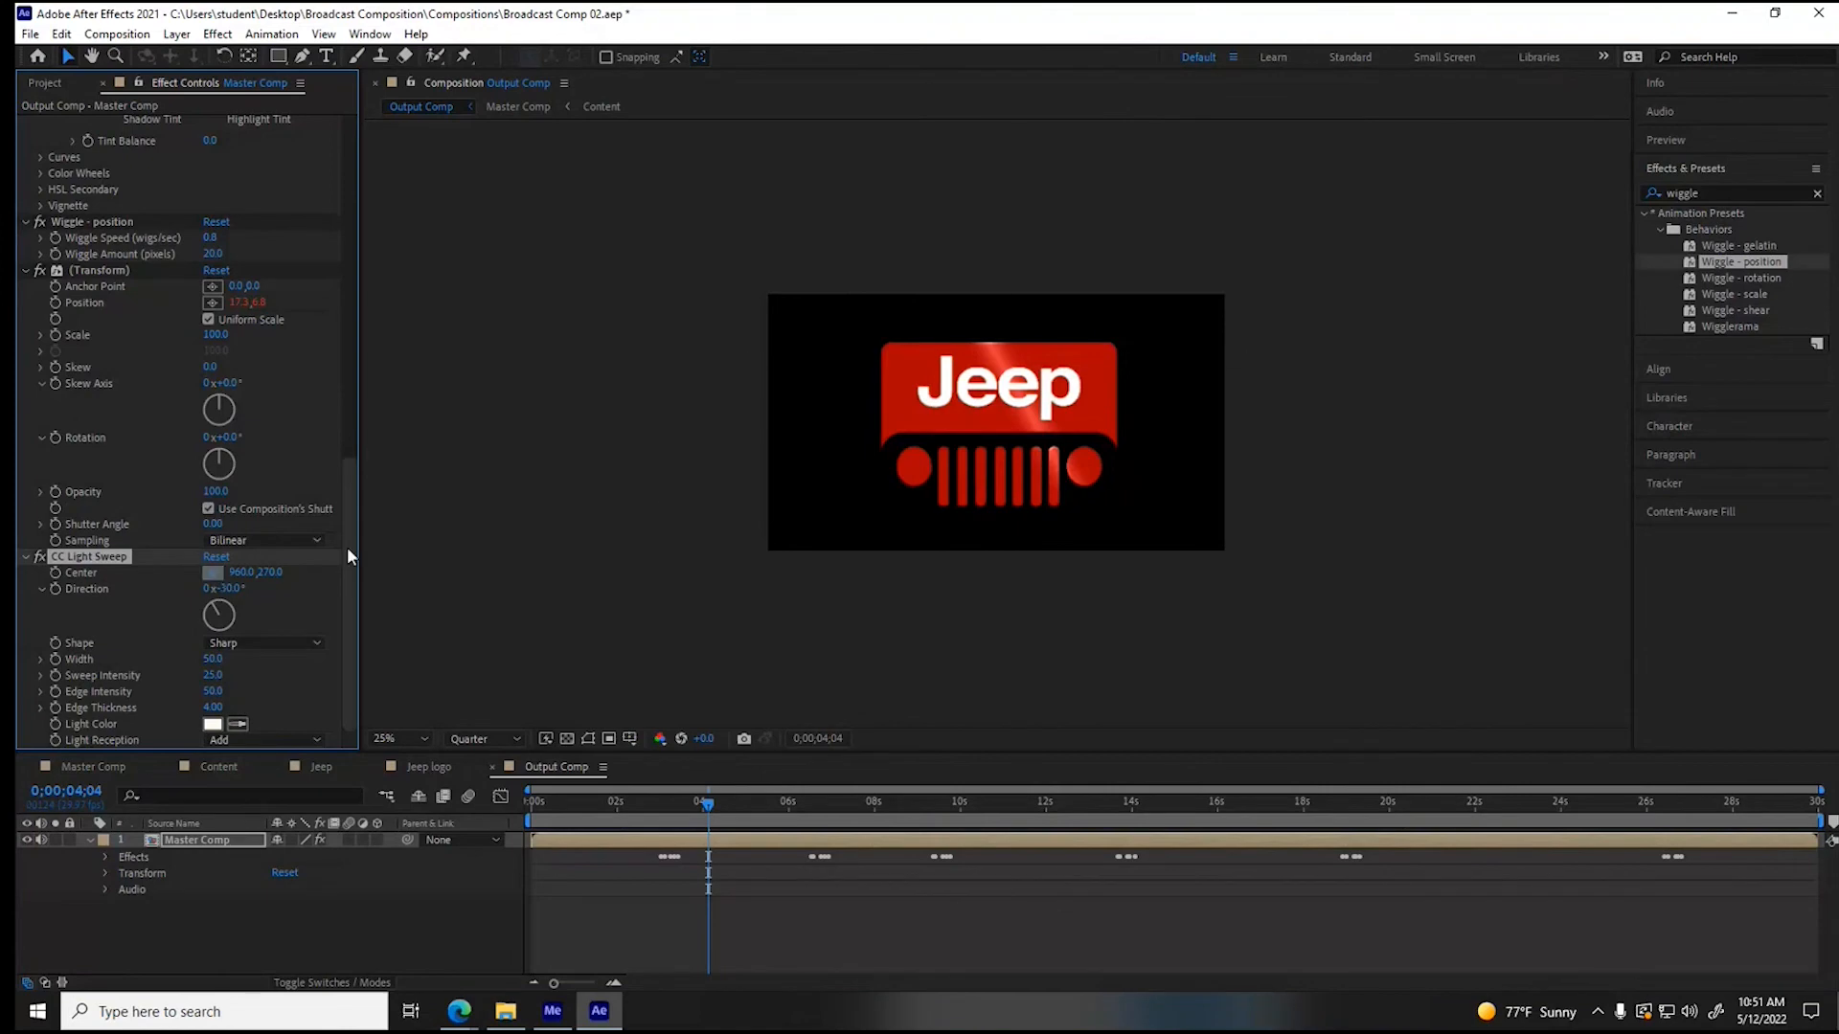
click(906, 423)
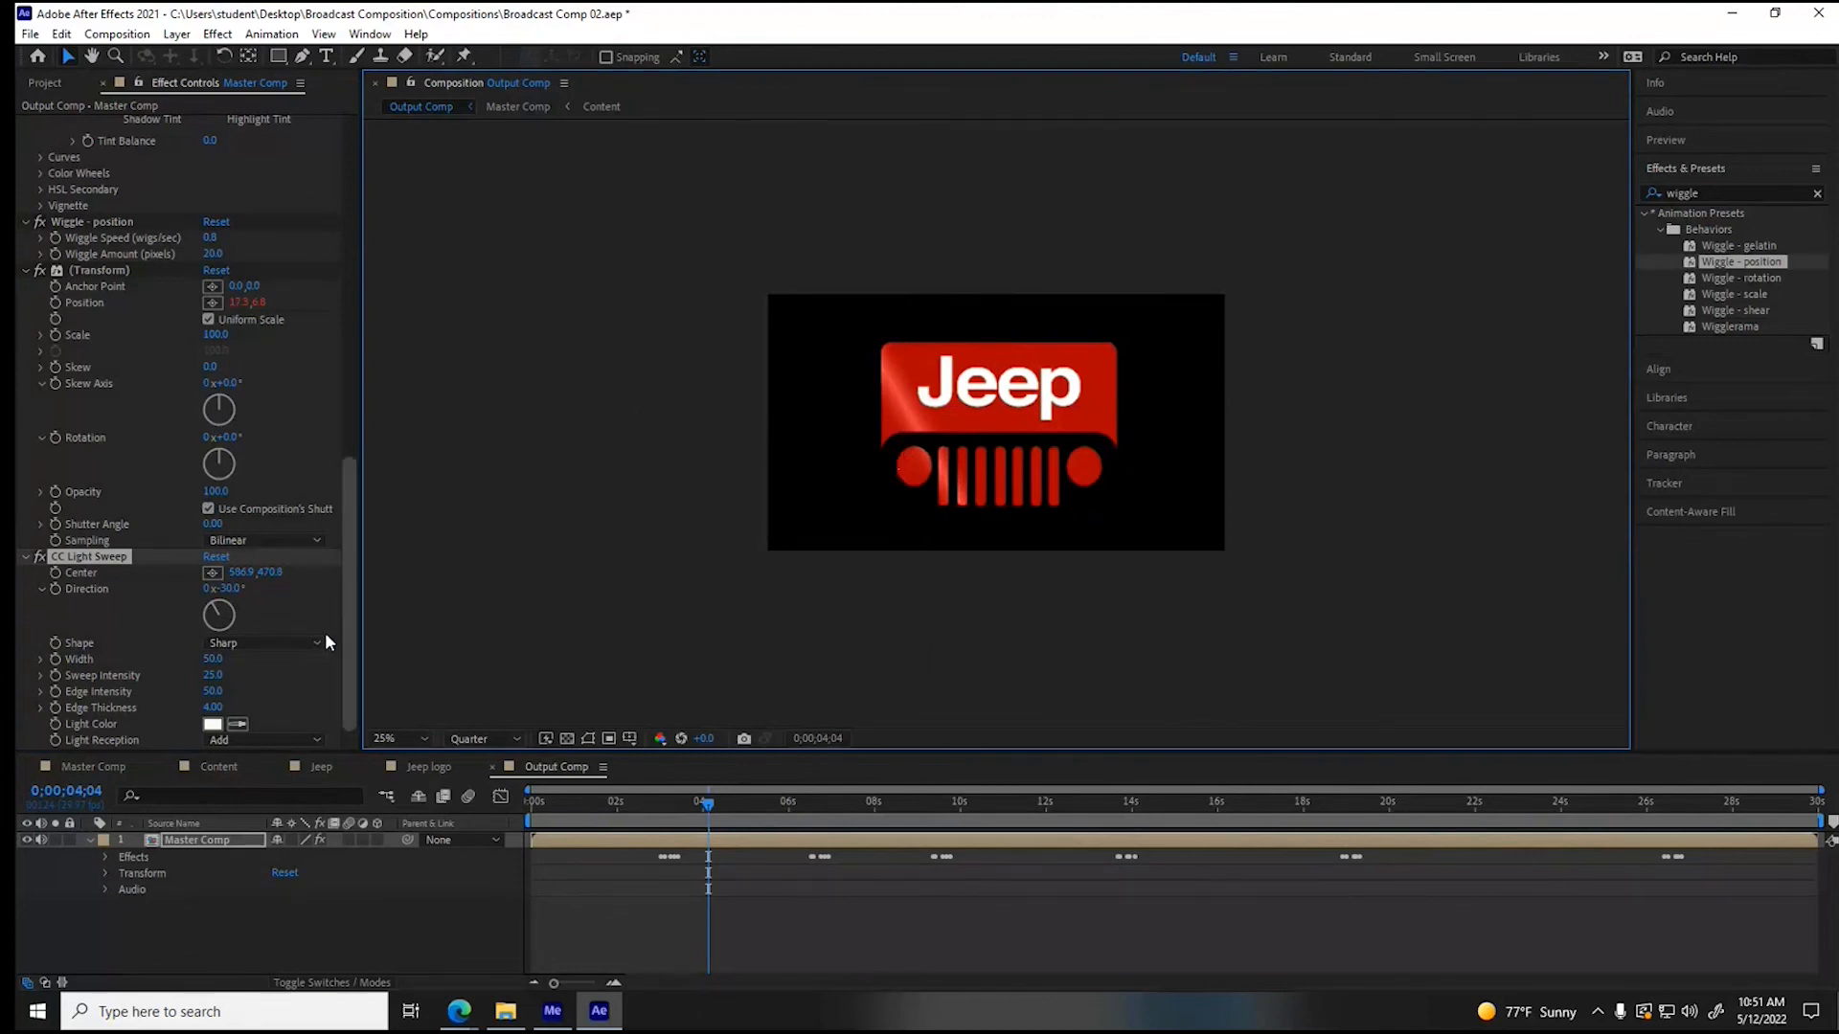
click(212, 573)
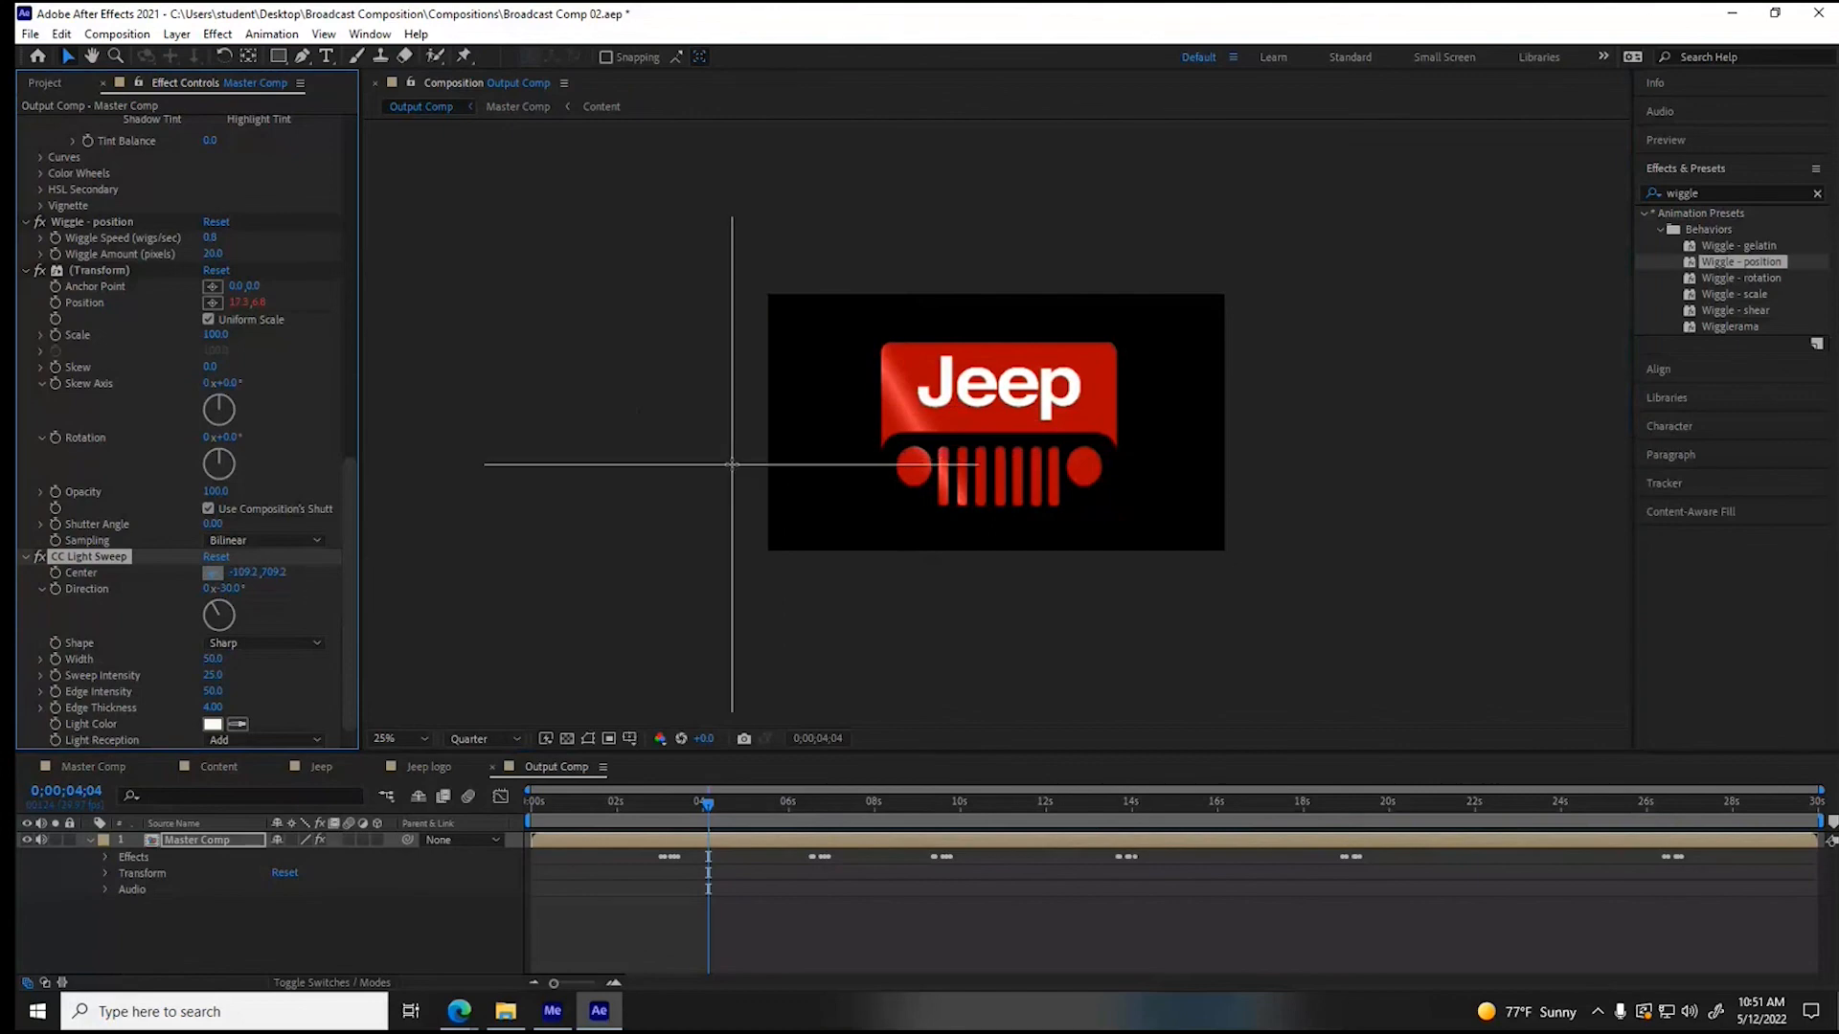
click(731, 465)
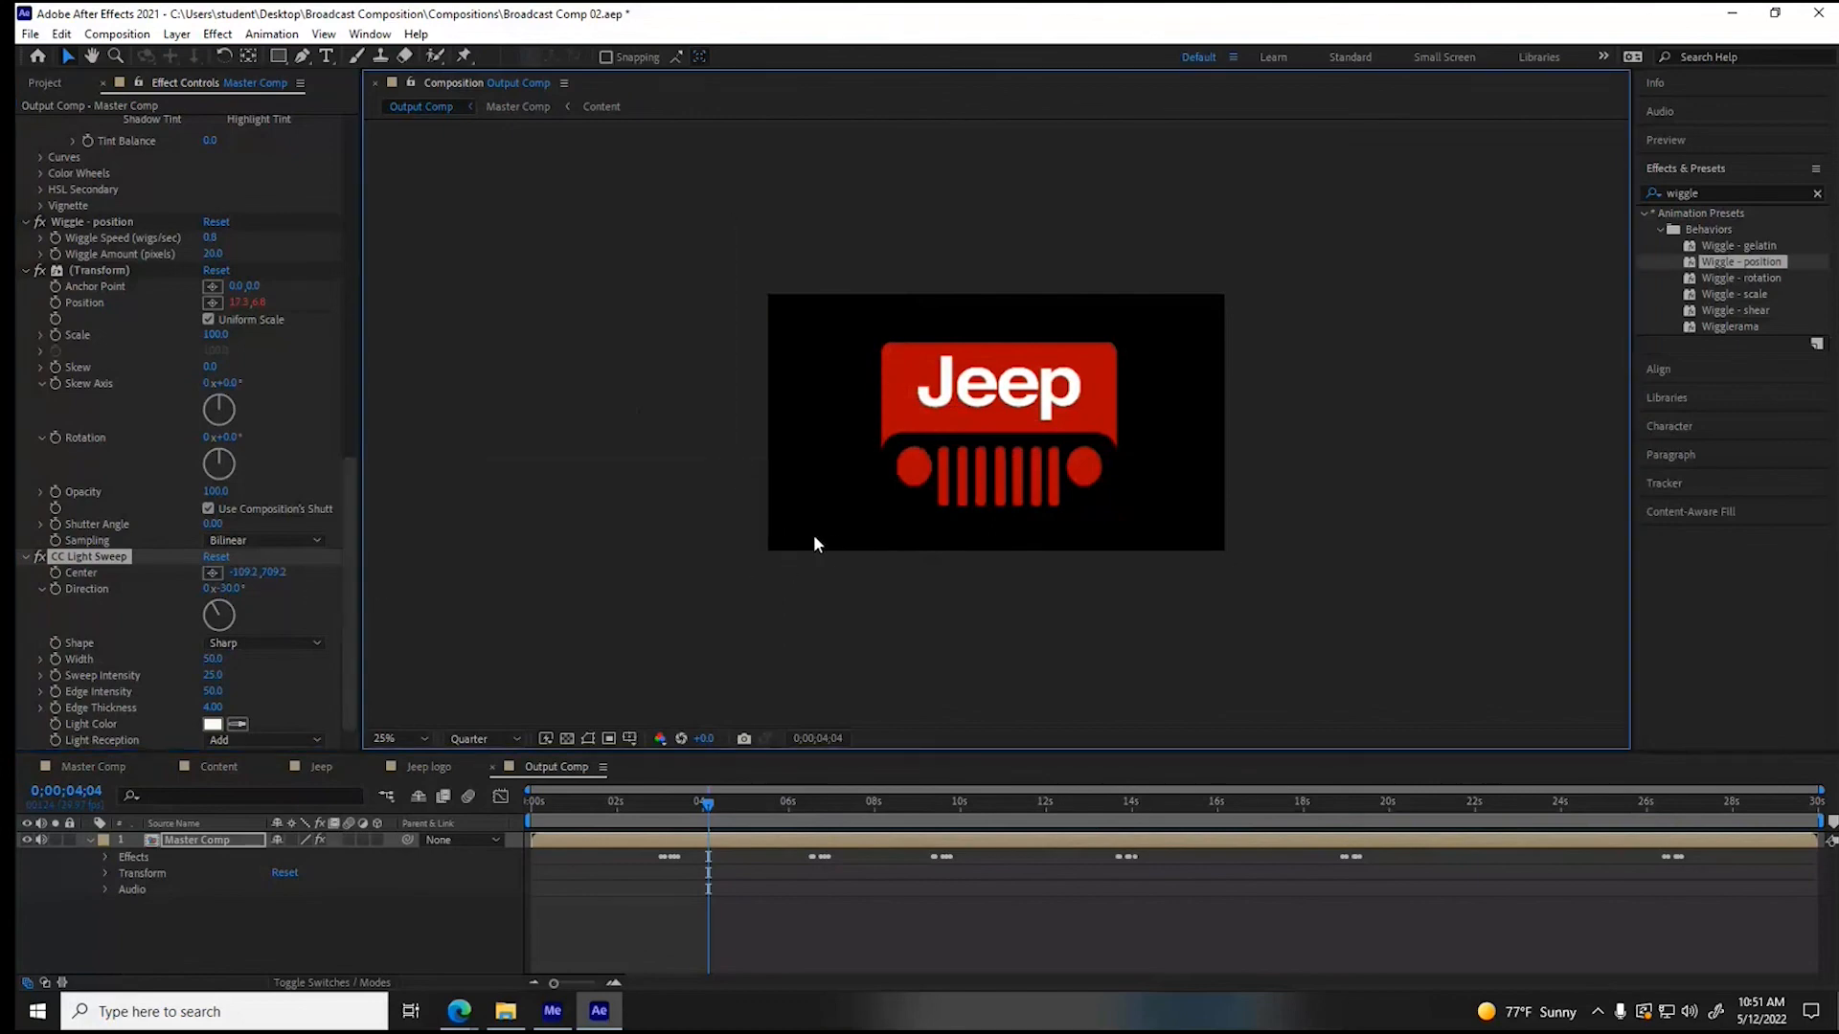
click(213, 575)
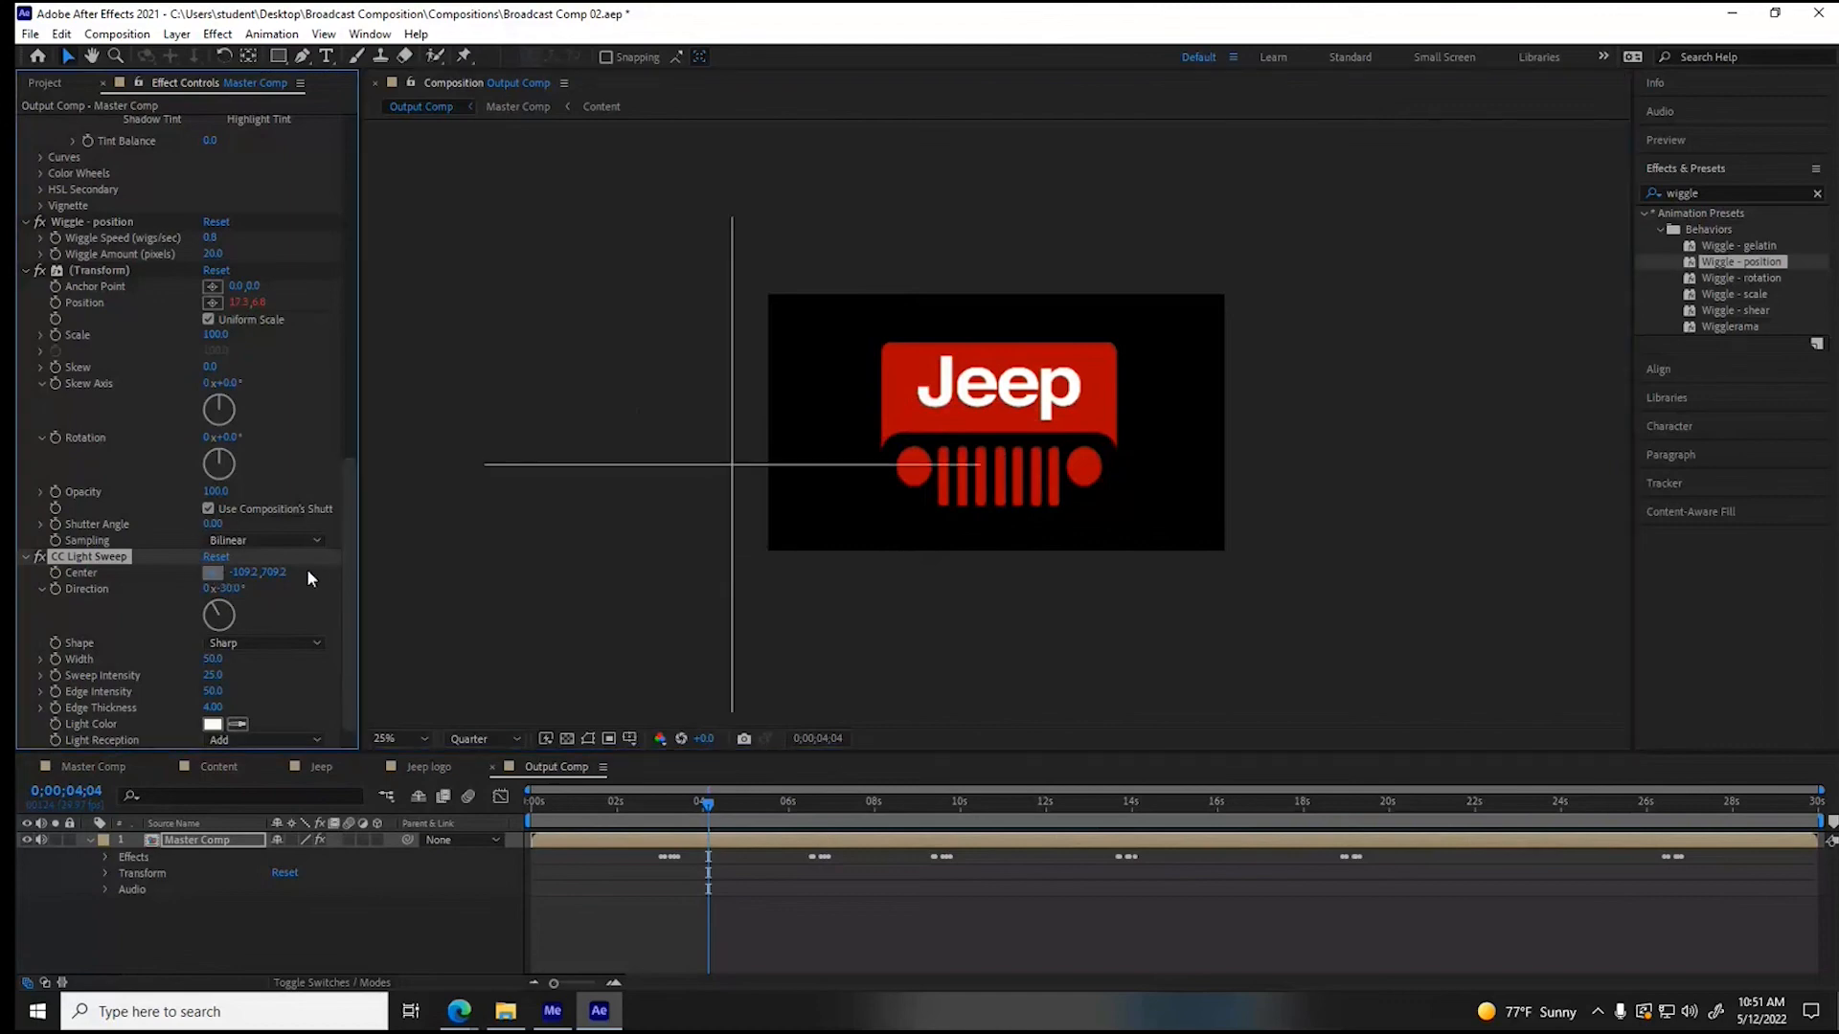
click(958, 379)
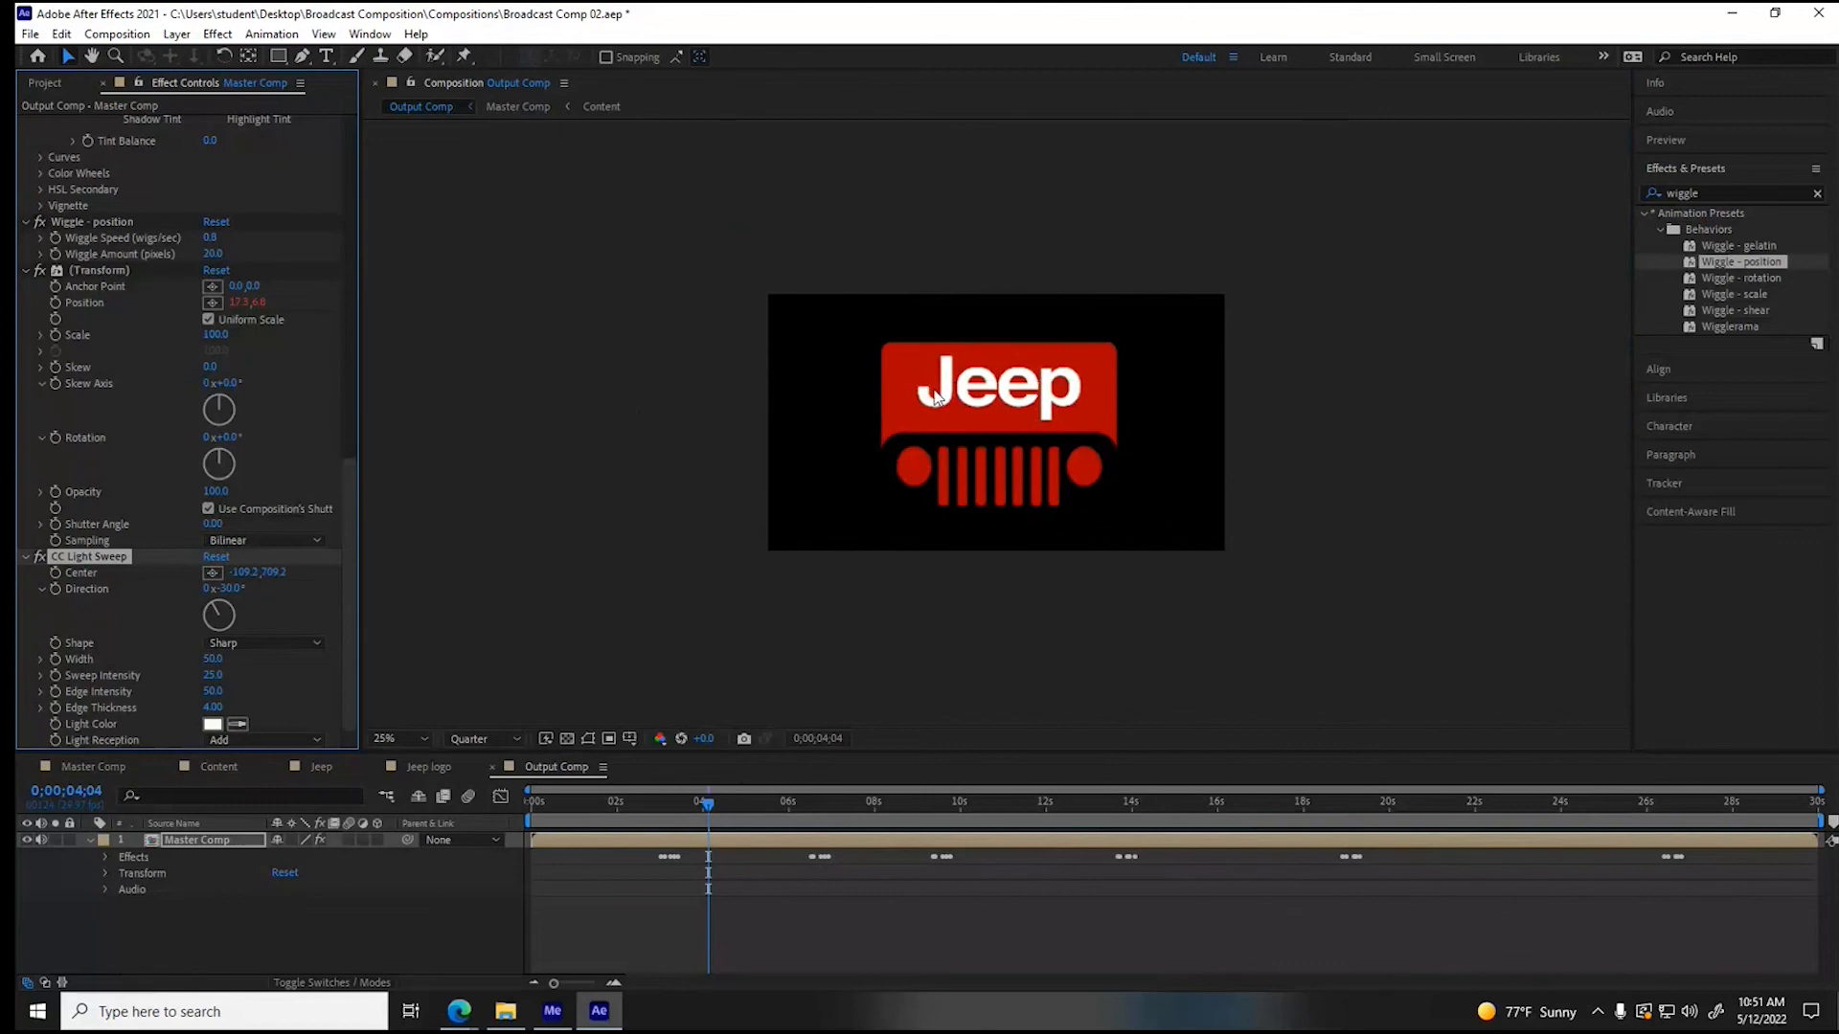
- Try a light sweep center at about 398, 490 with width 57 and edge intensity 93, and reset the effect
click(213, 573)
click(857, 410)
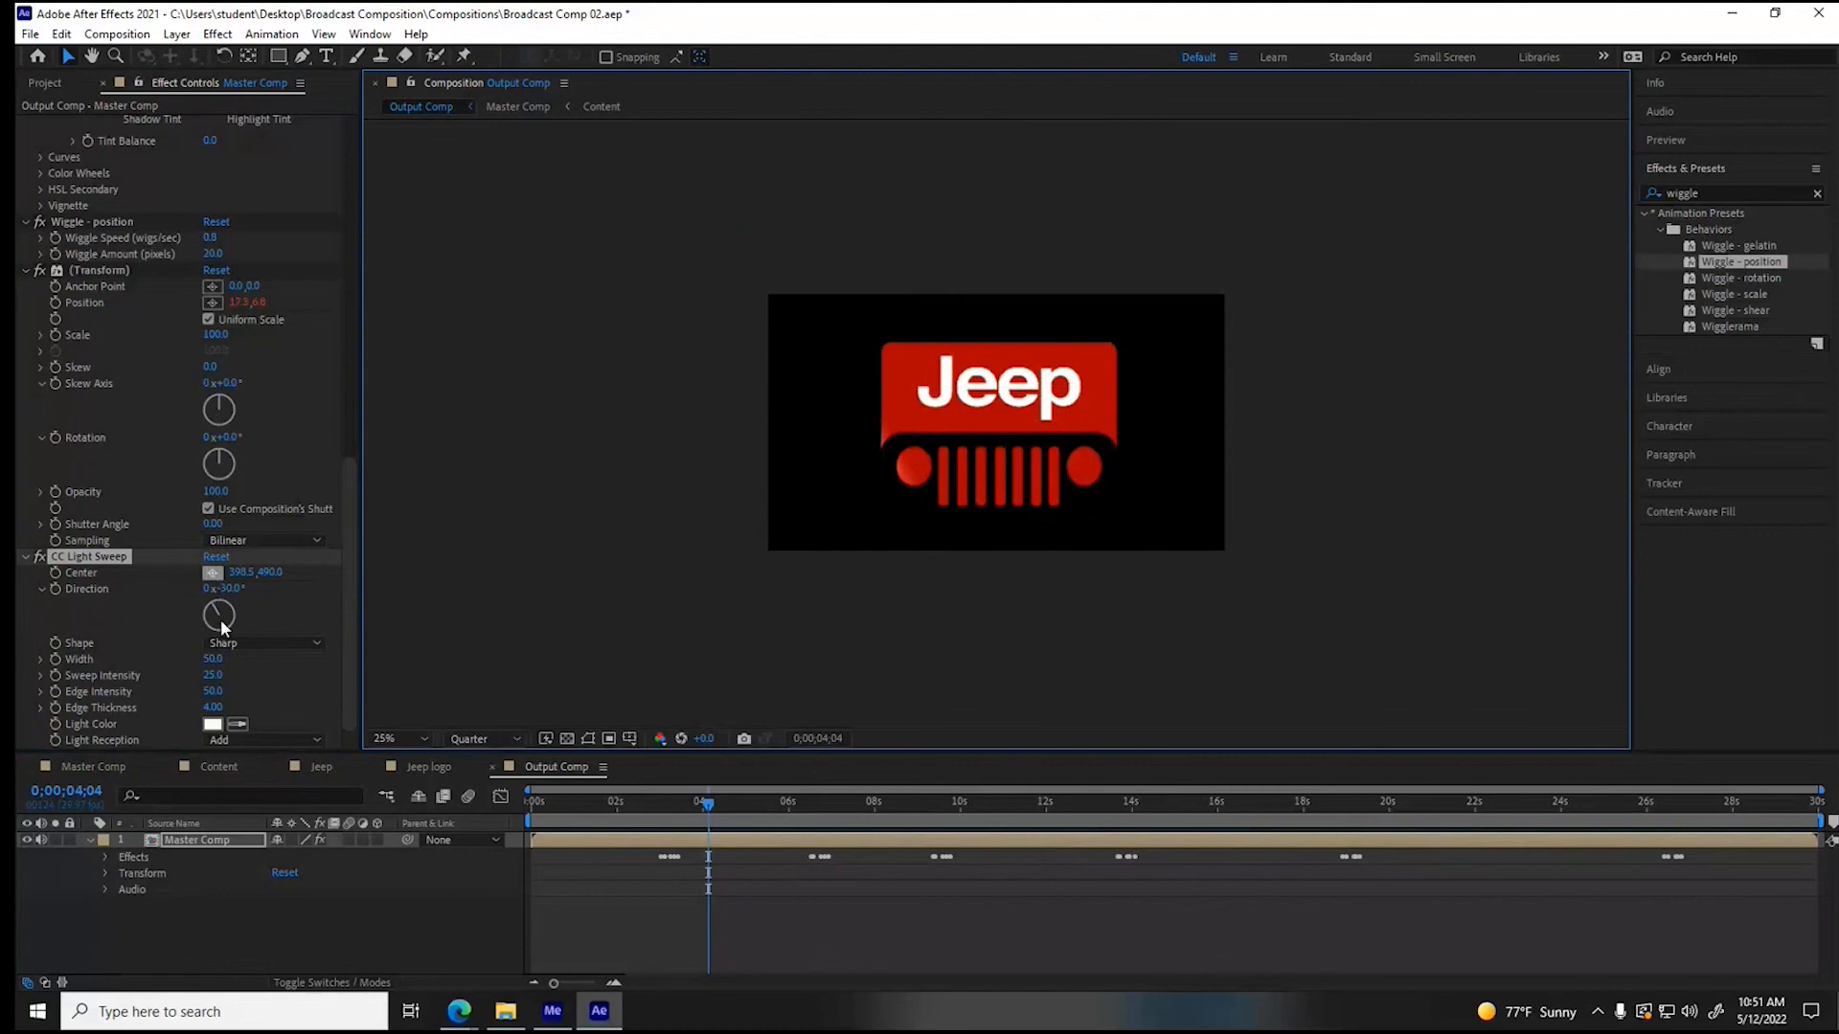
drag(209, 659, 223, 659)
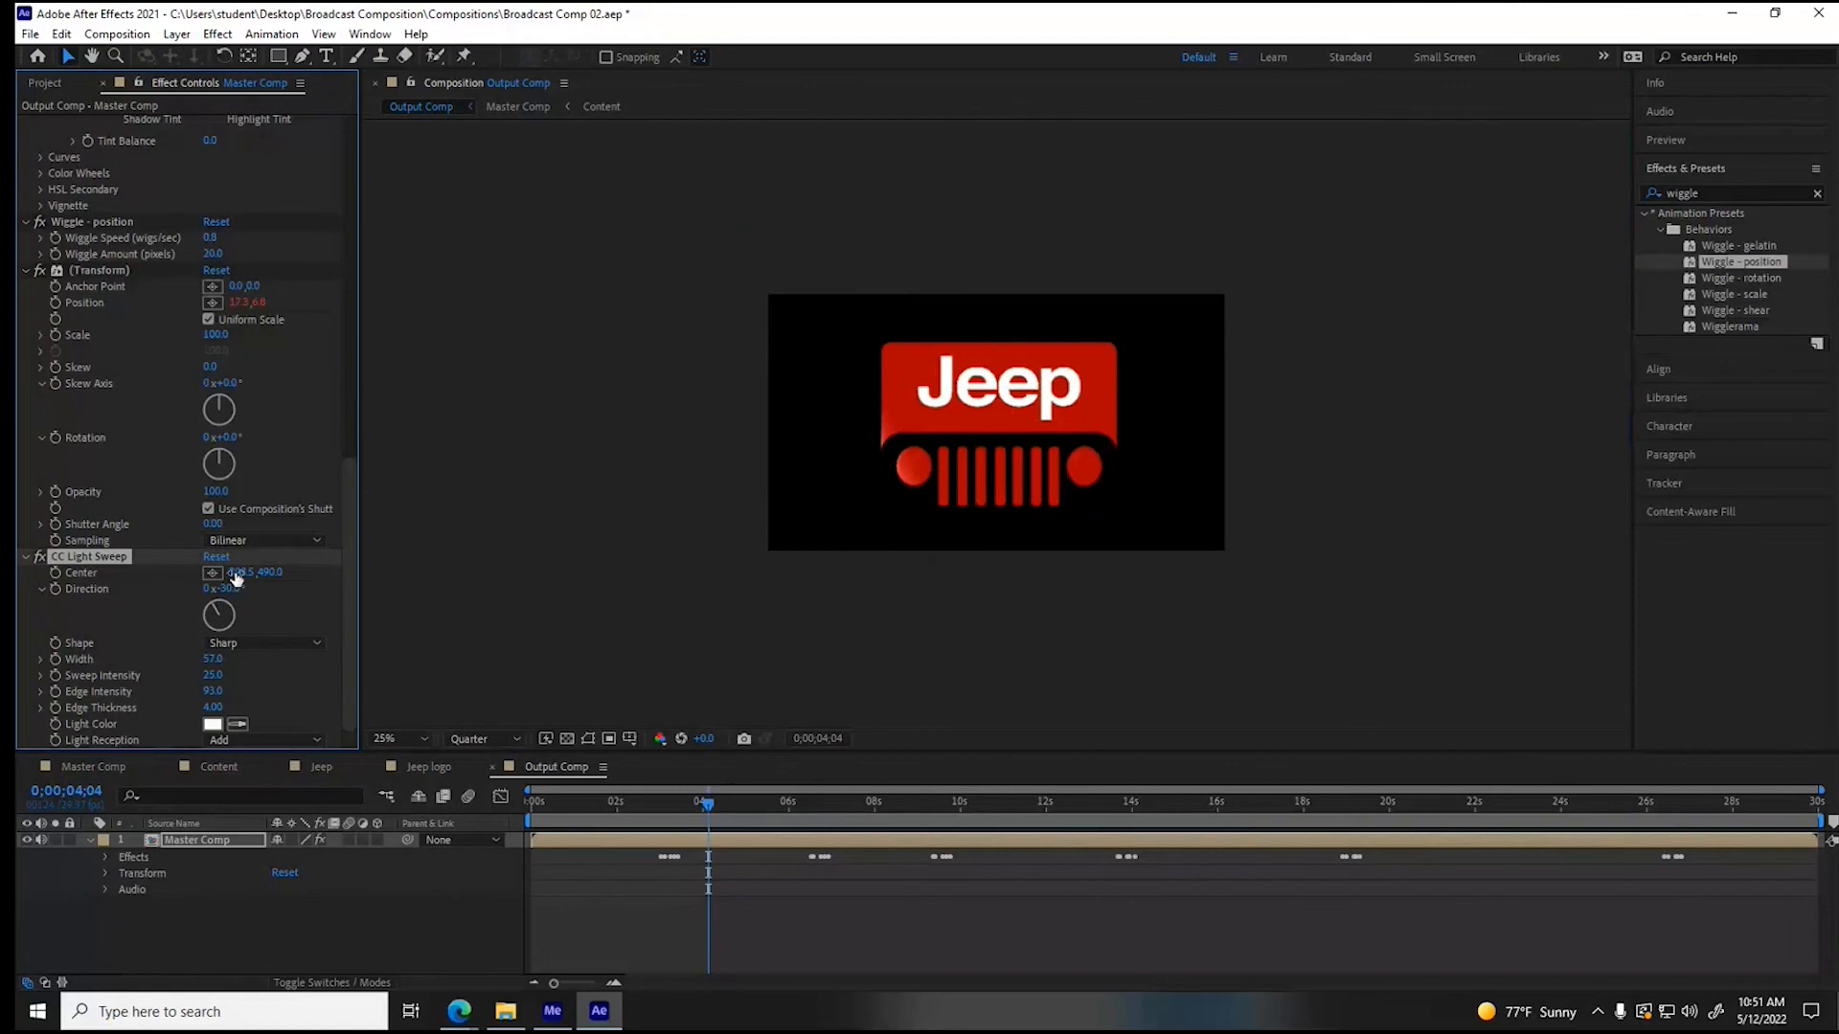
click(219, 557)
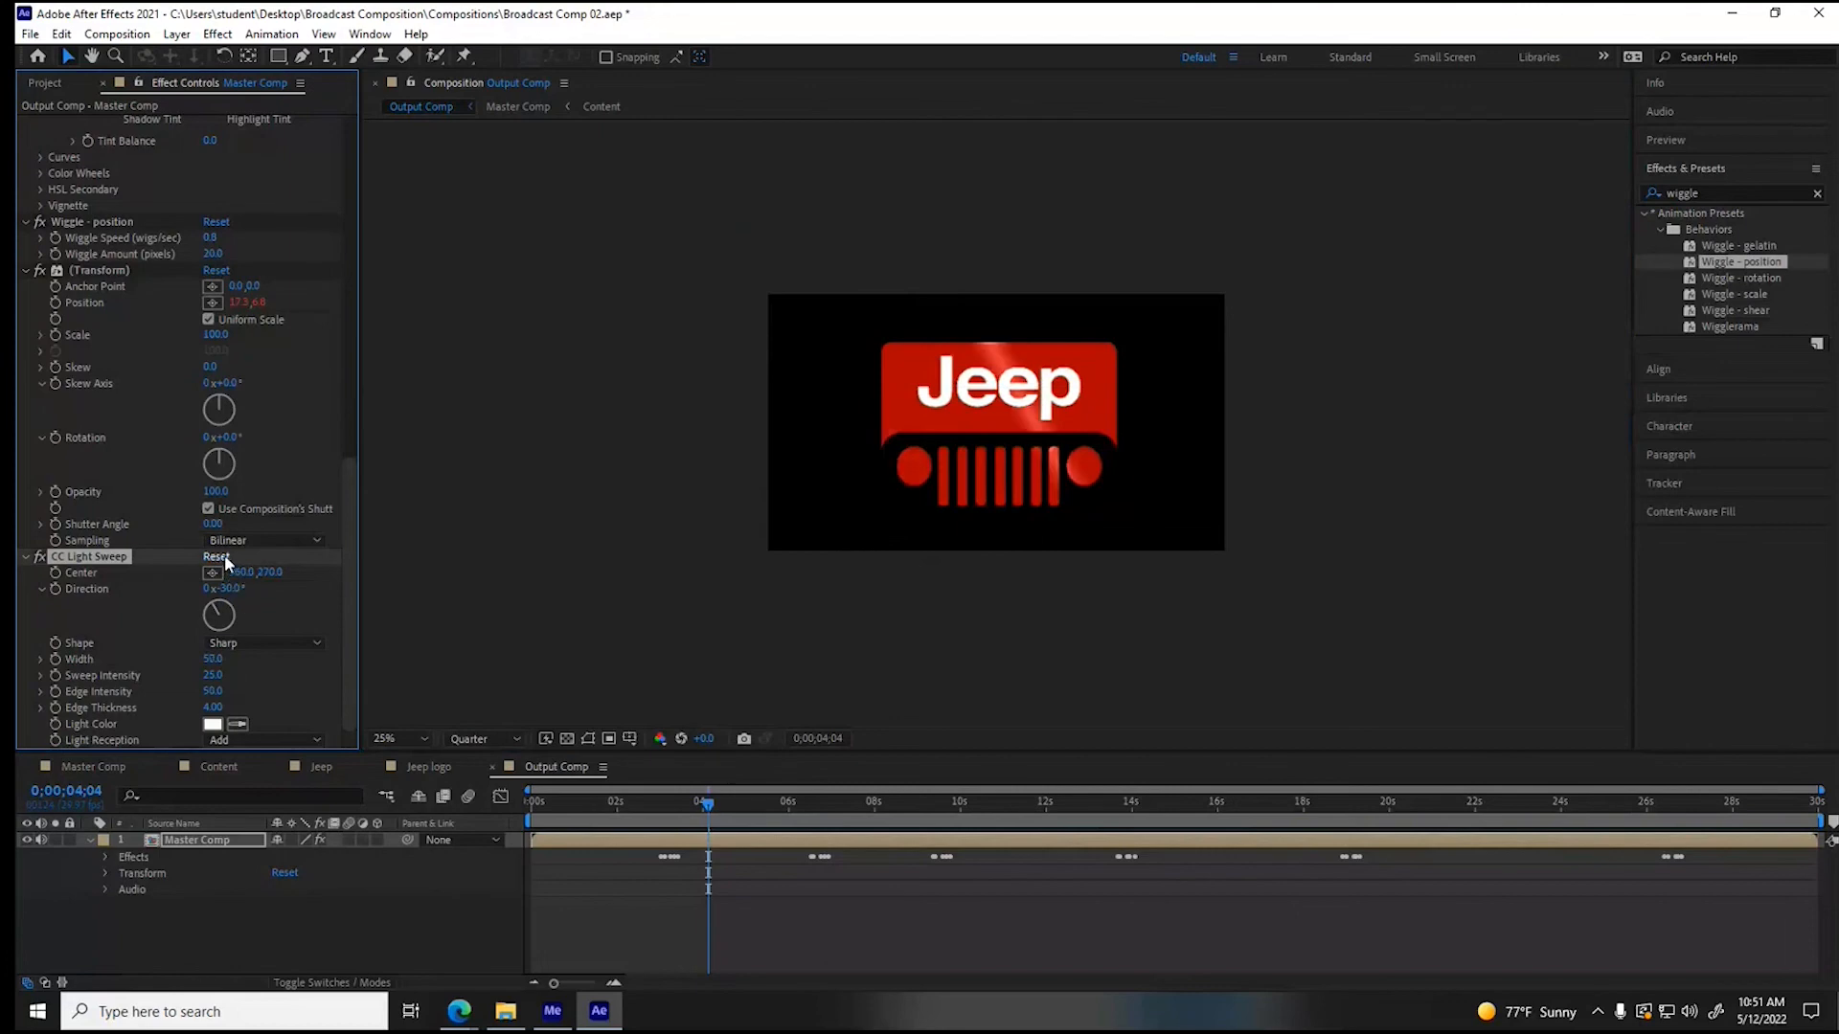
- Set the sweep intensity to 36 and keyframe the sweep center outside the frame's lower-left corner at about -51, 1190
drag(211, 675, 215, 675)
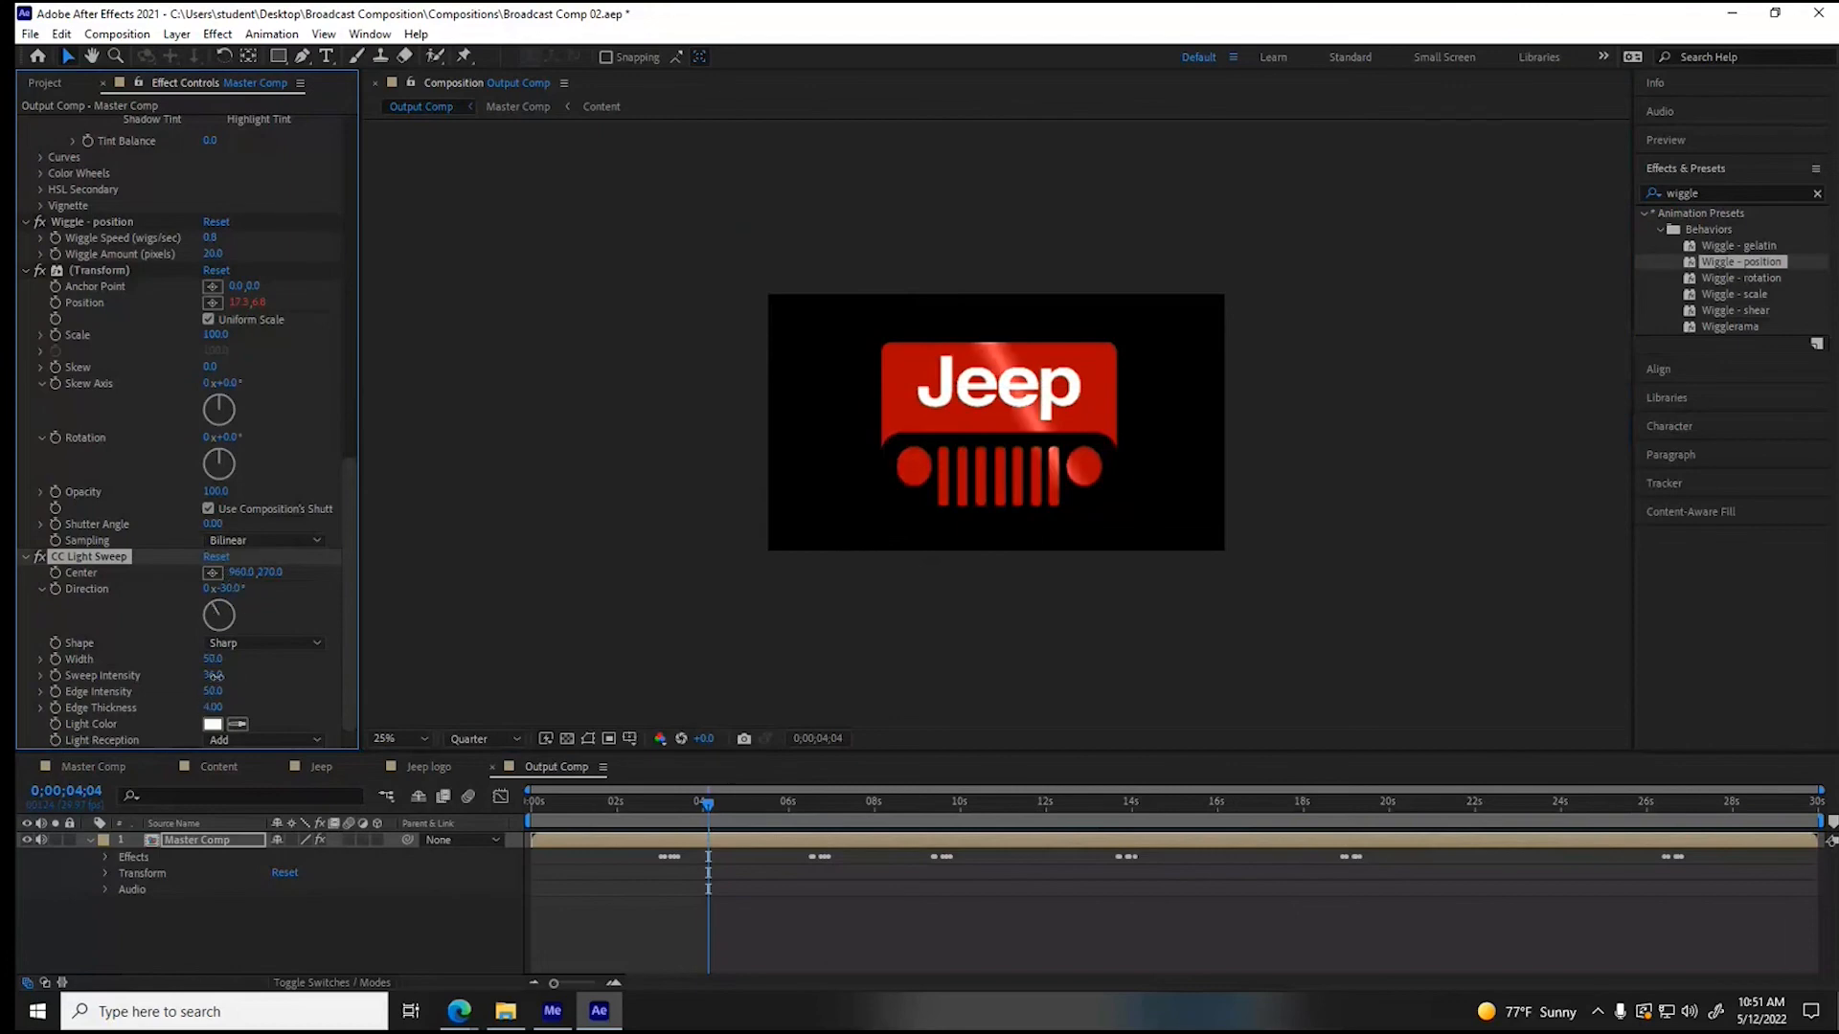
click(212, 573)
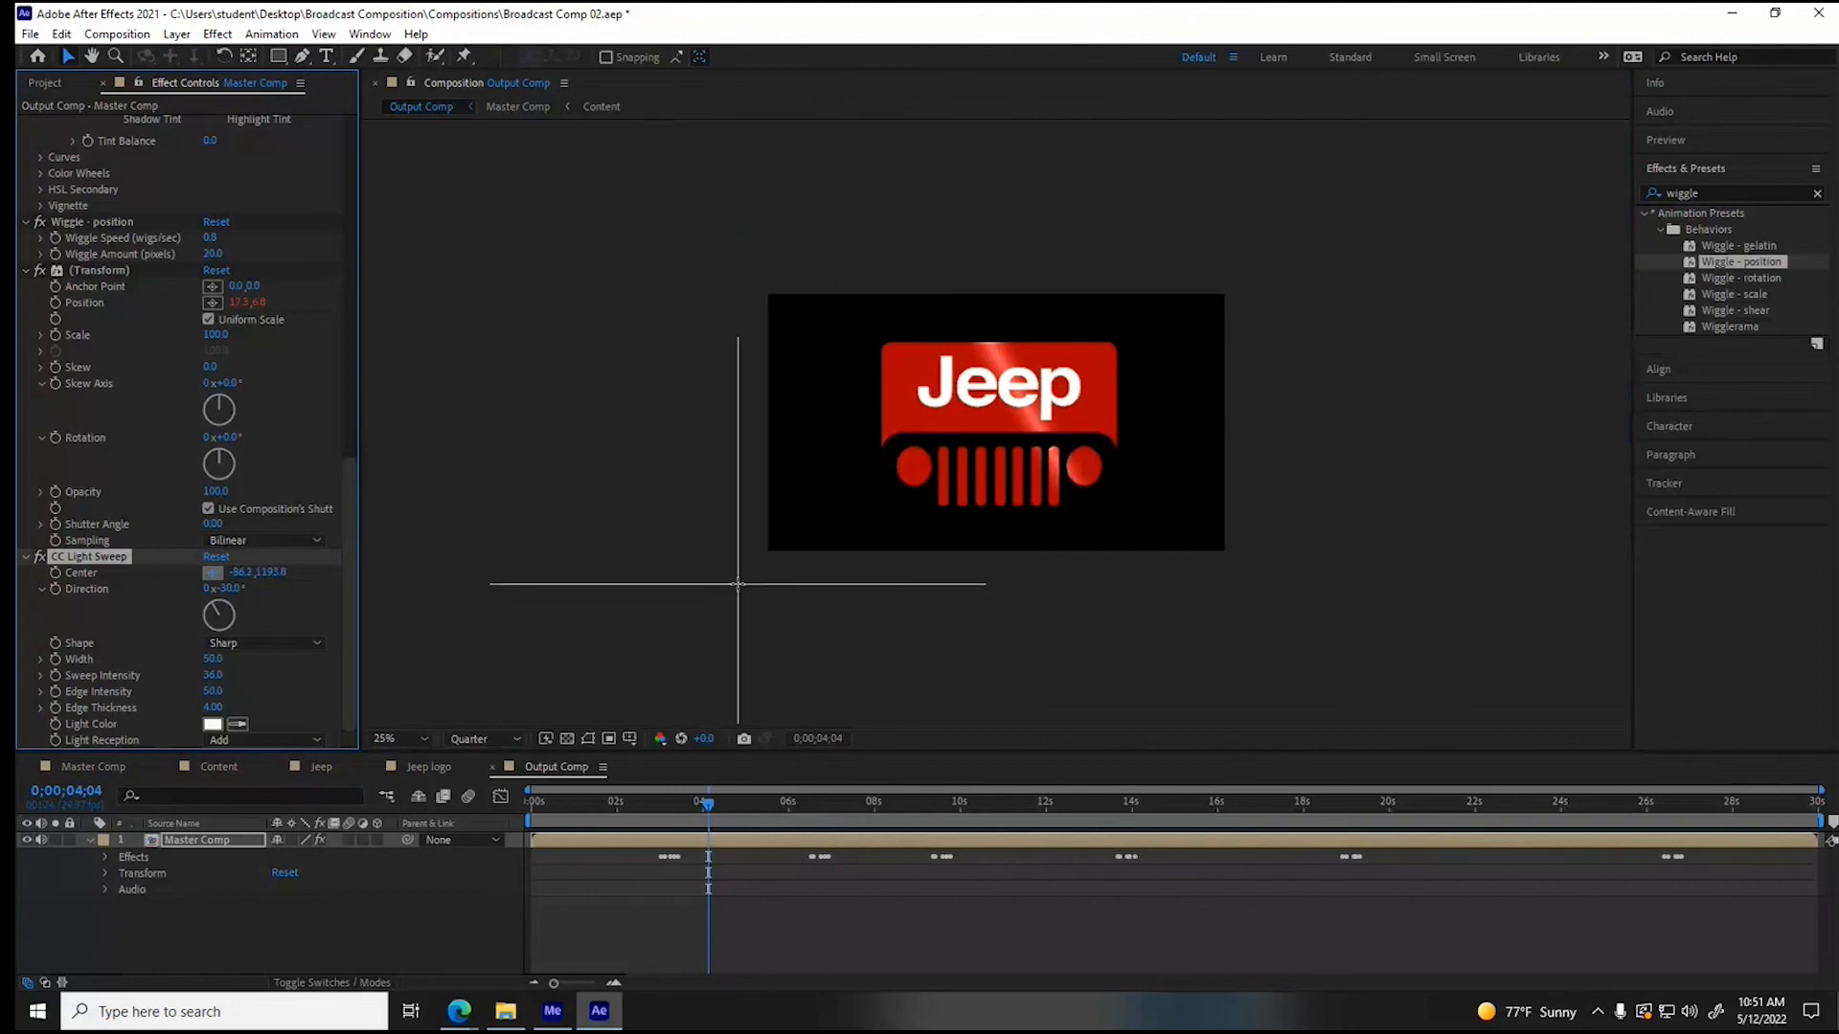
click(746, 583)
click(55, 574)
- Keyframe the light sweep center beyond the frame's upper-right corner at about 2087, -133 at 0;00;05;14
click(703, 813)
key(space)
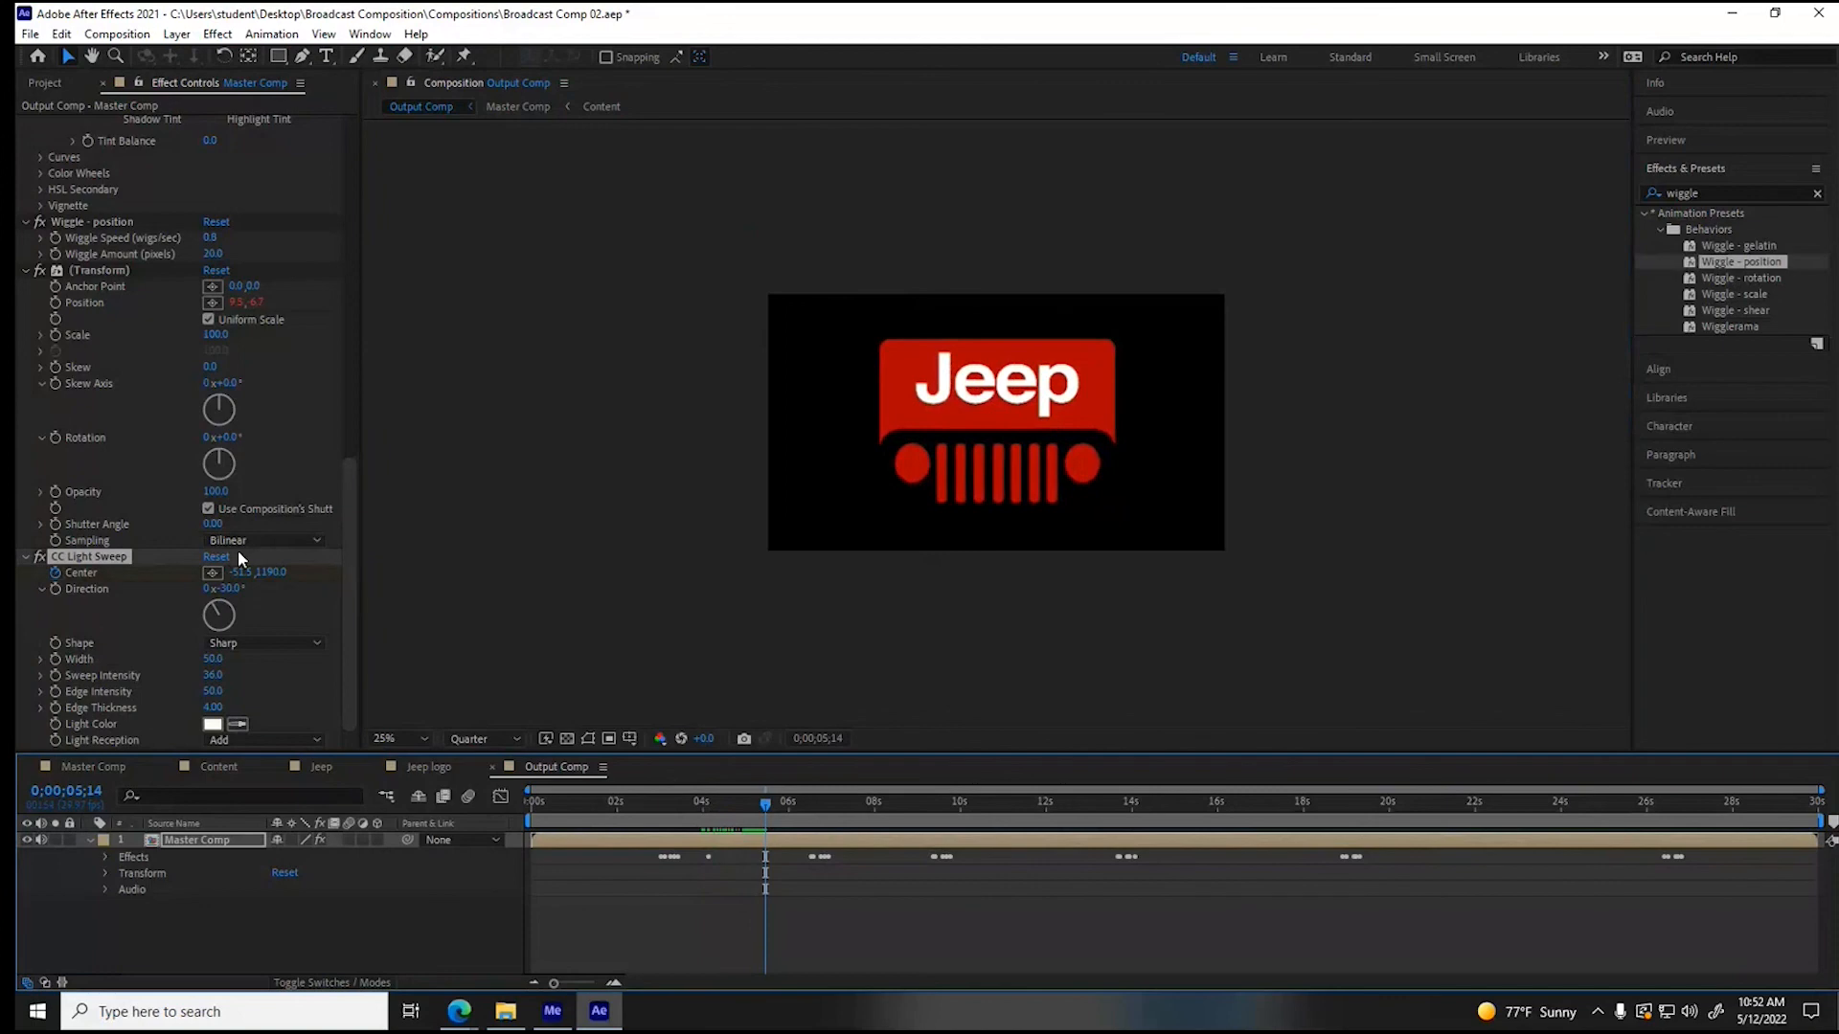
click(212, 572)
click(1274, 261)
- Apply the Lens Flare effect to Master Comp at 0;00;25;13 and place its center outside the frame at about -40, 225
drag(764, 805, 1620, 813)
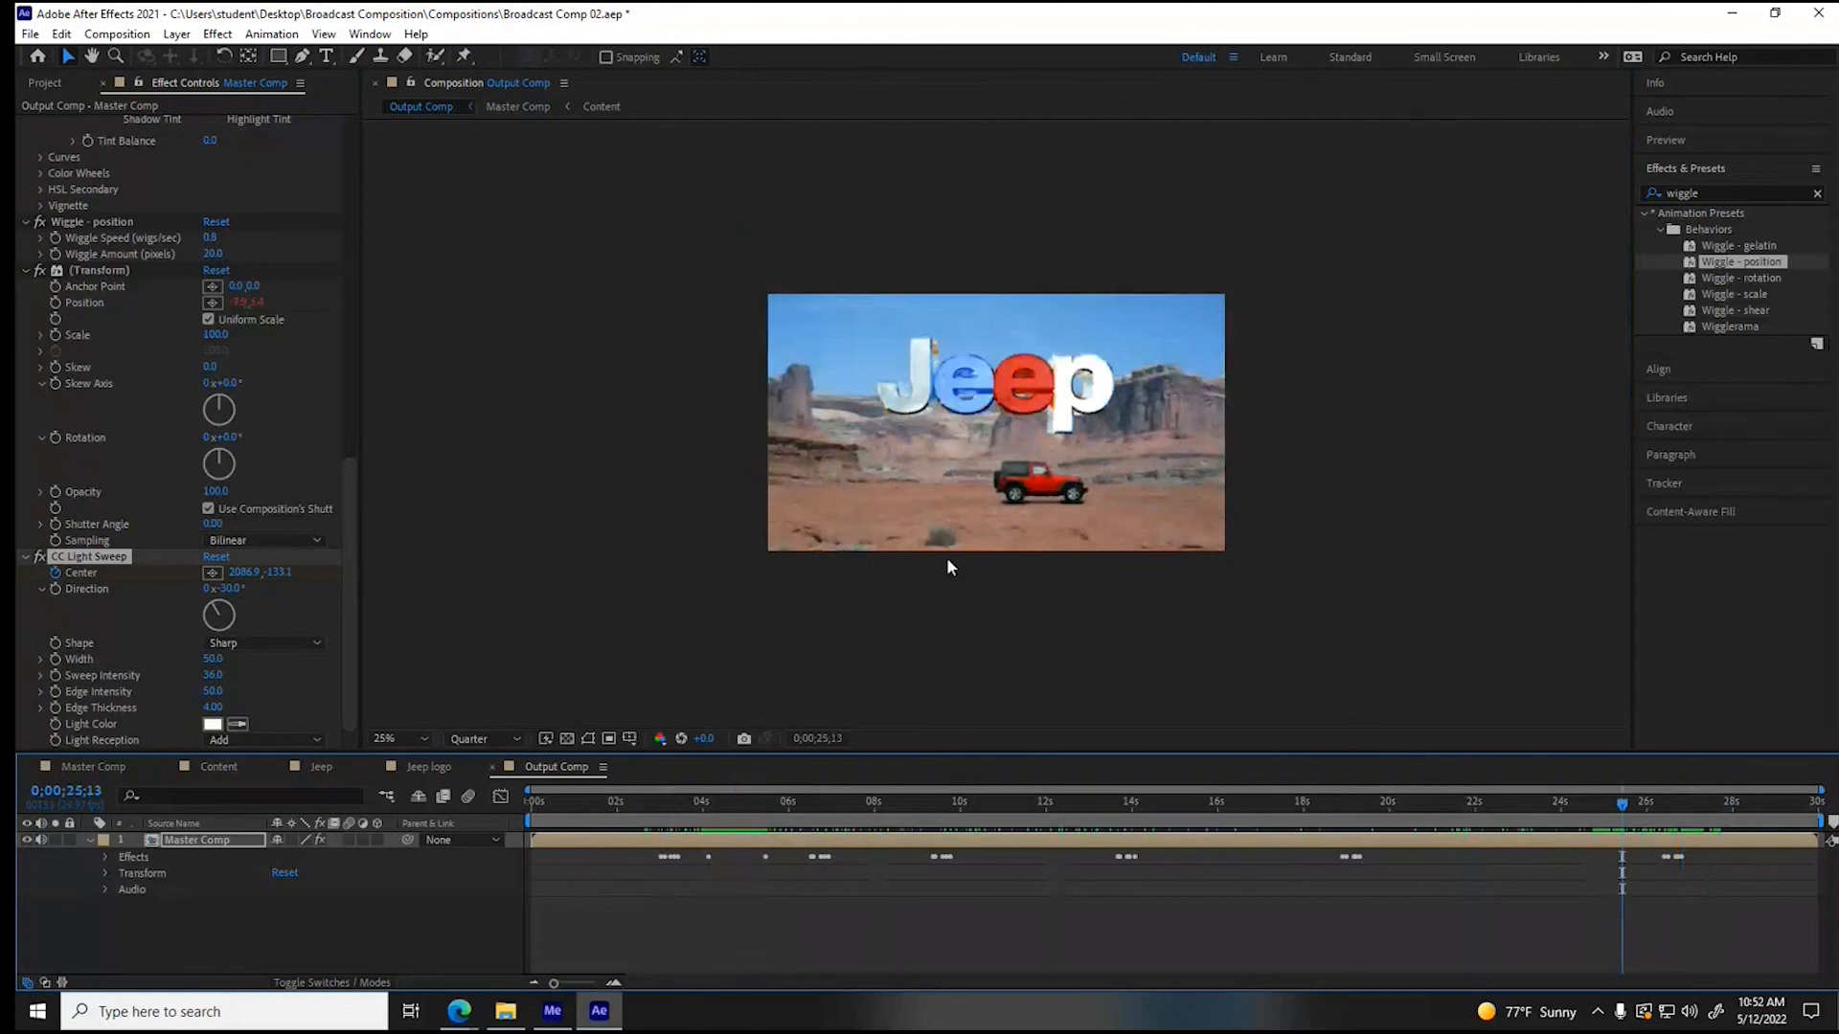
click(229, 39)
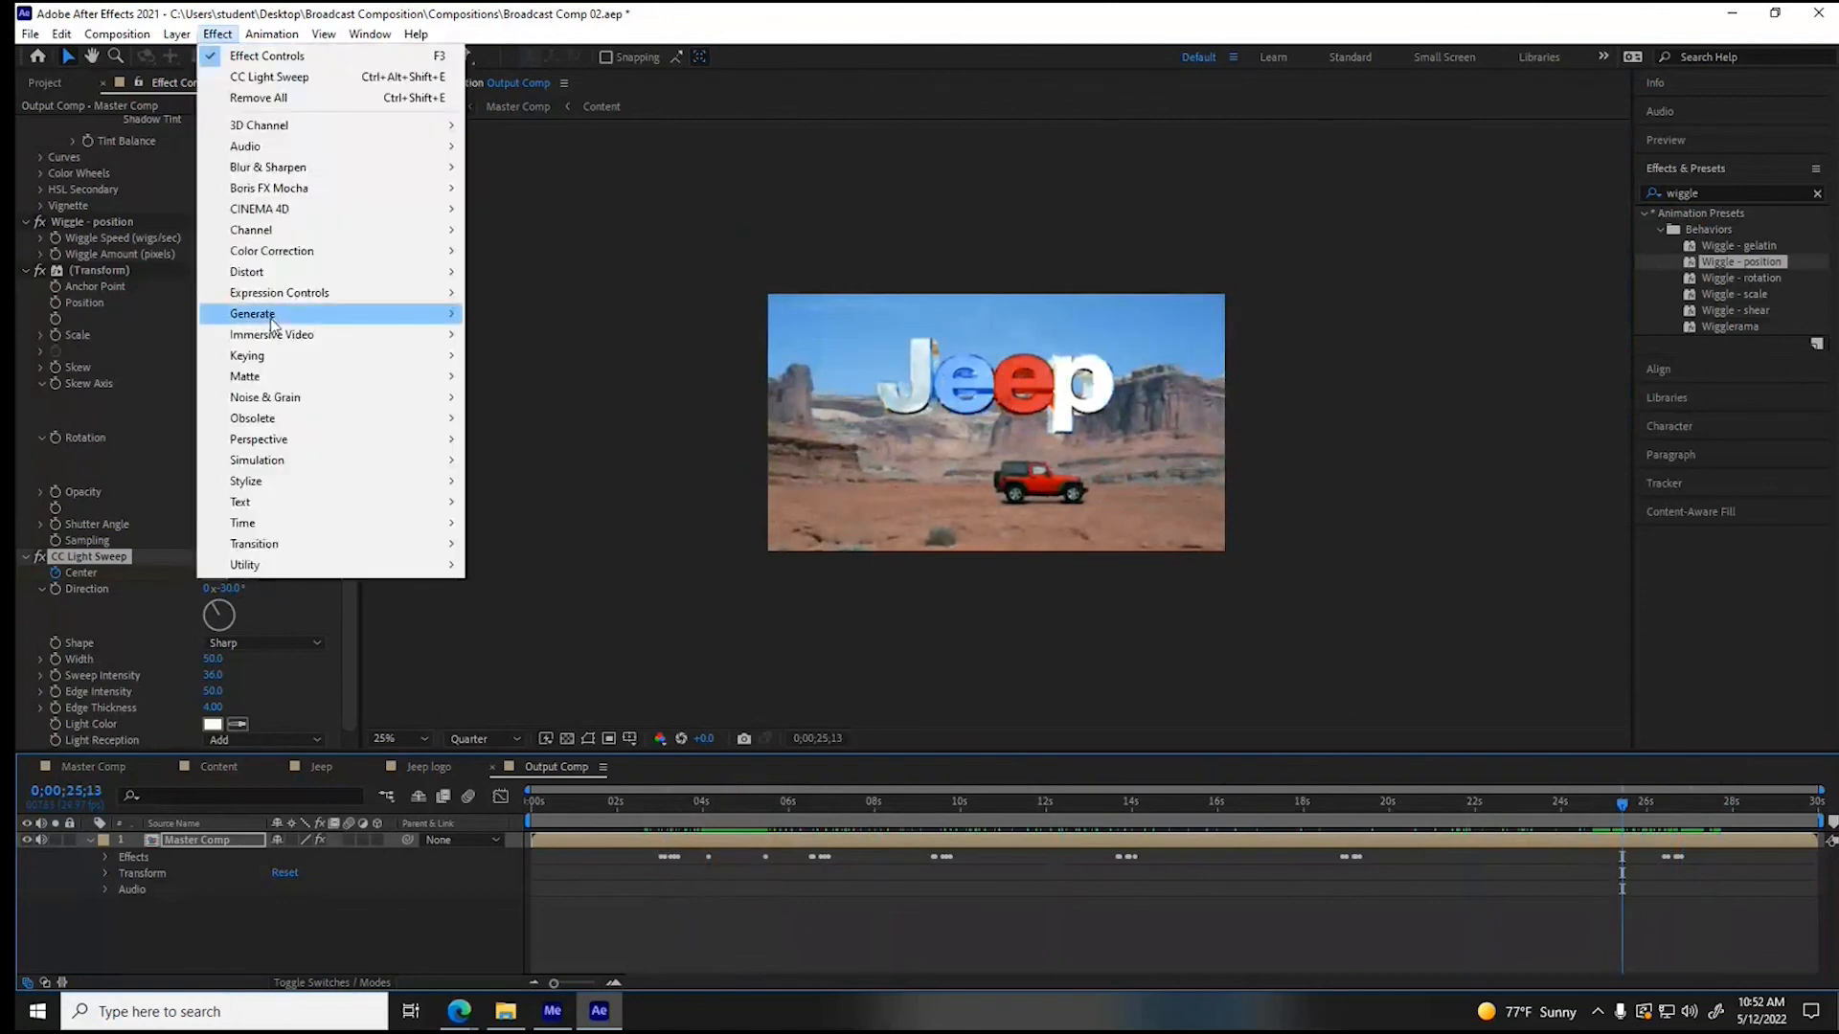
mouse_move(271, 324)
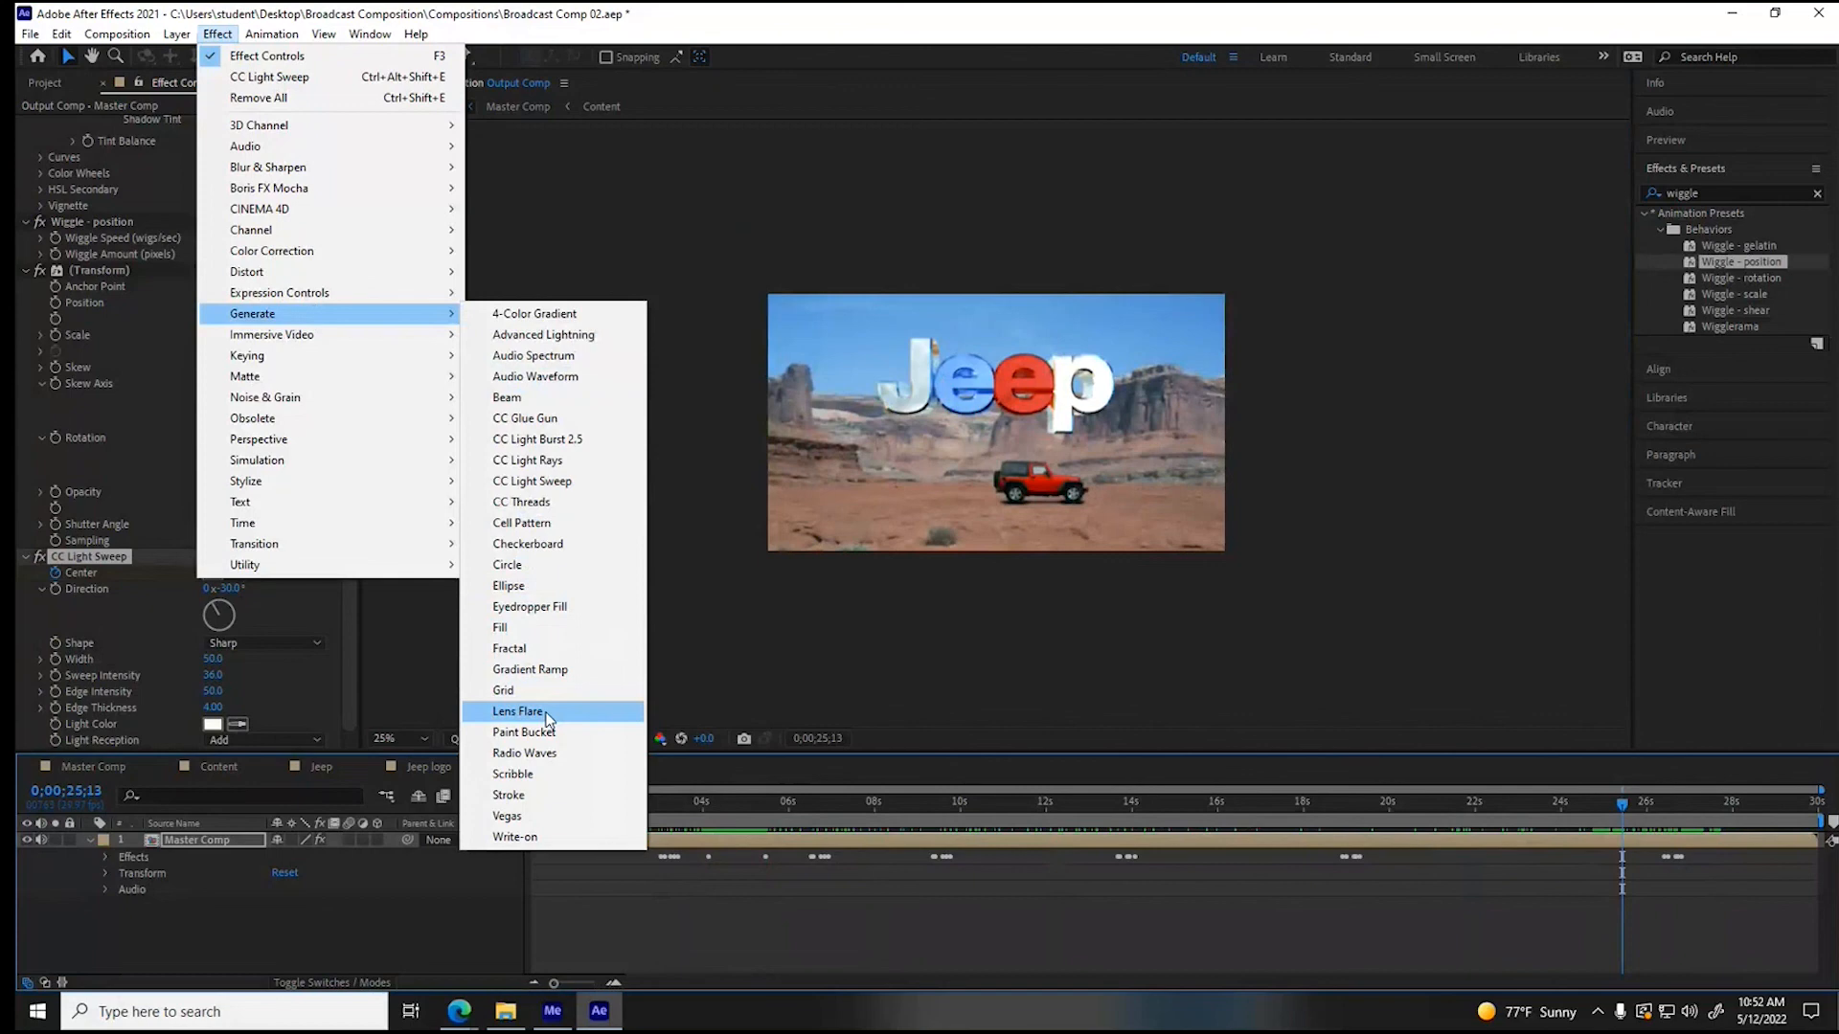
click(522, 712)
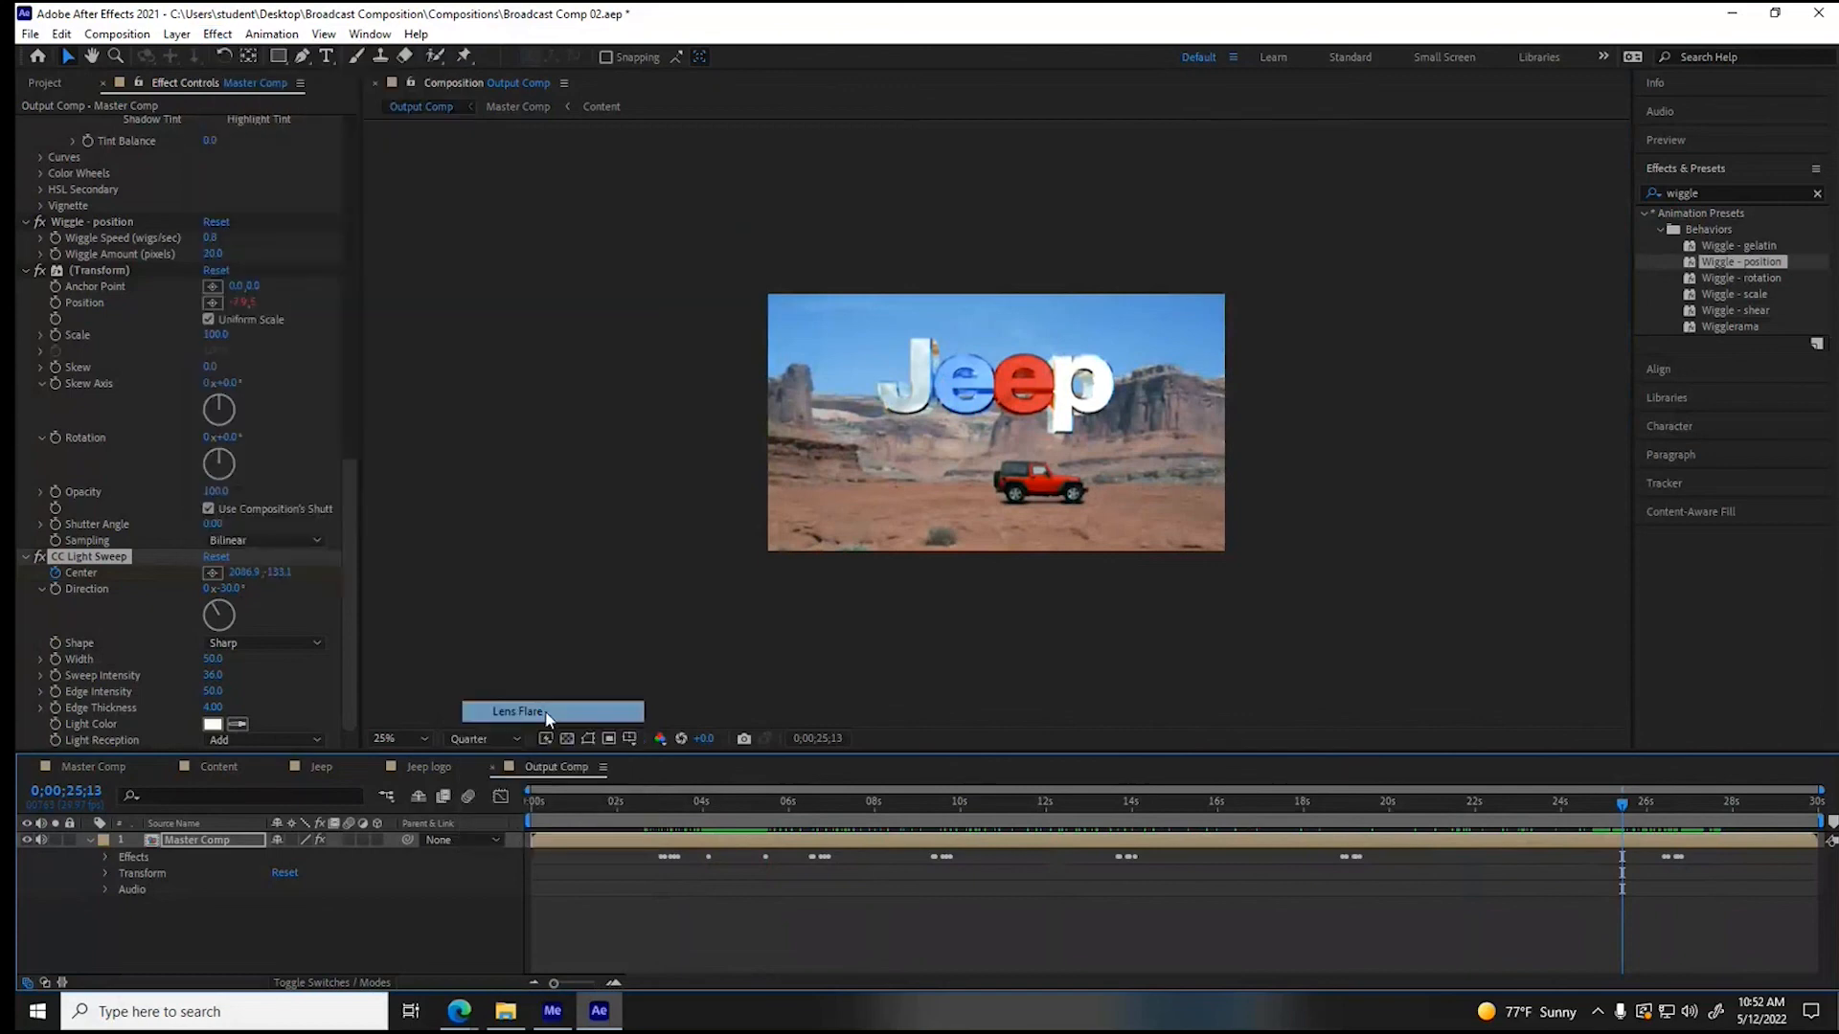
click(213, 693)
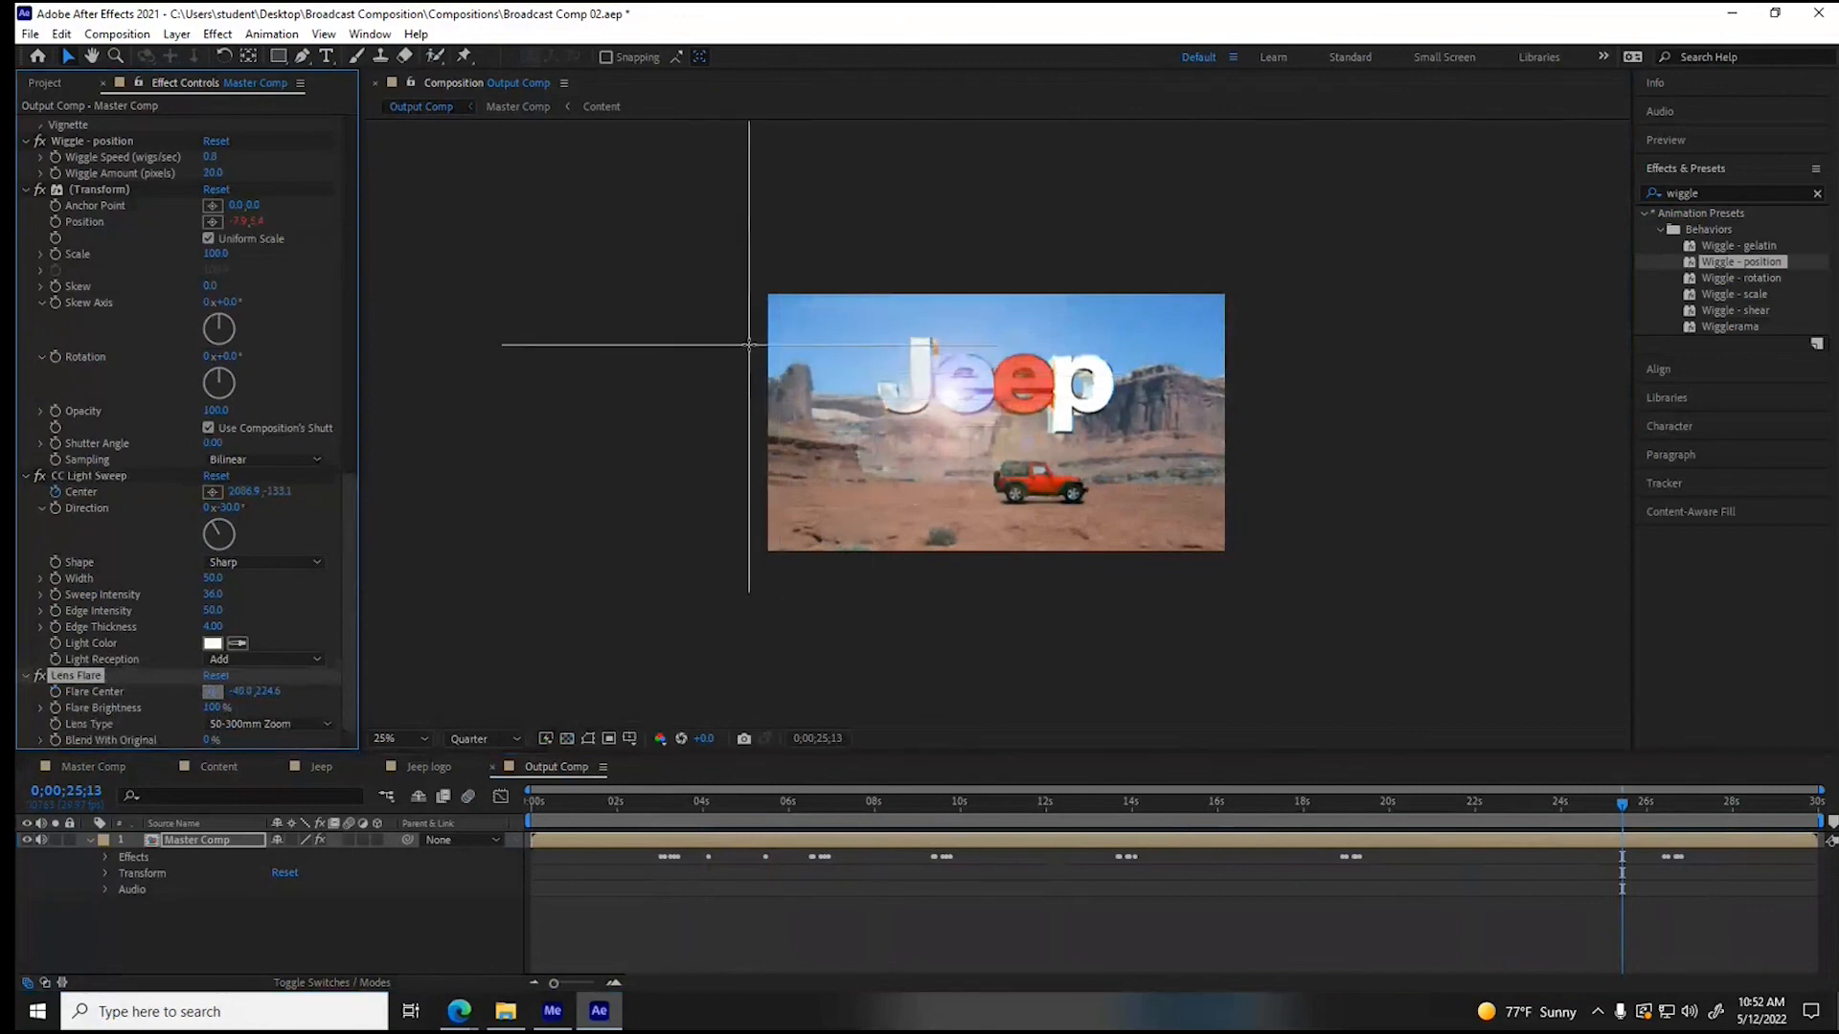
click(749, 343)
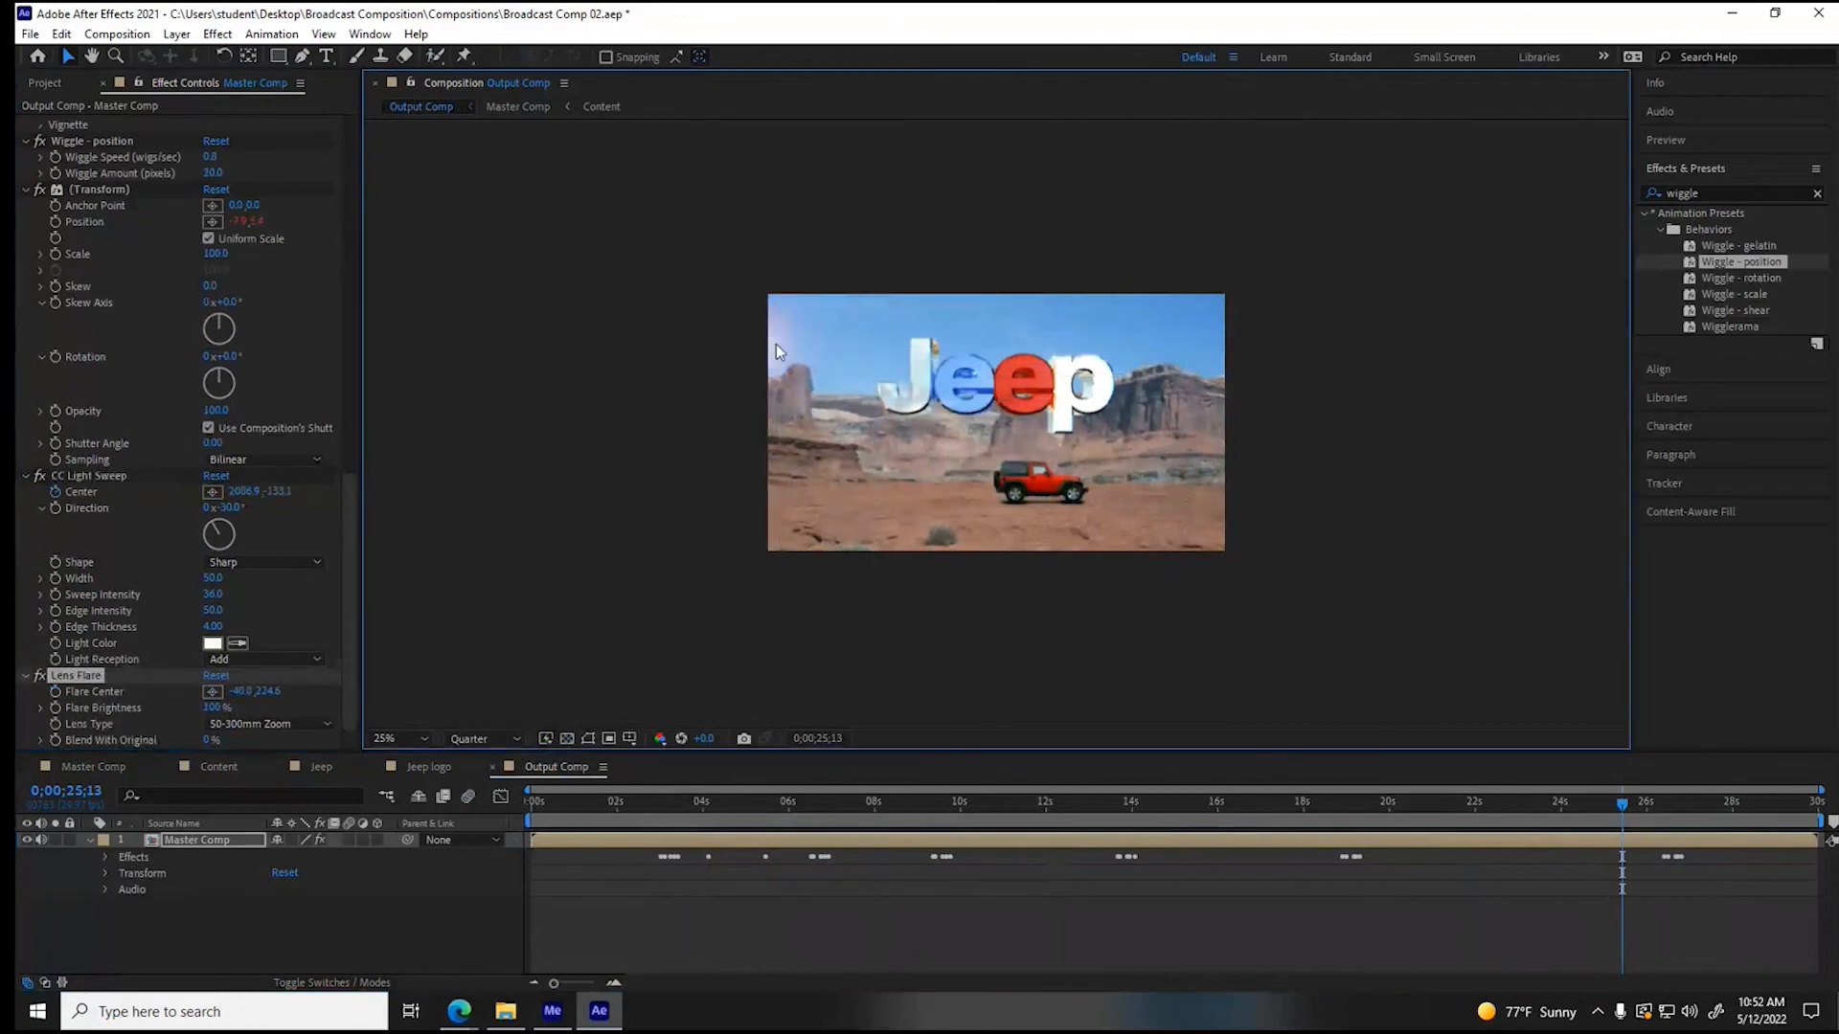
- Reposition the lens flare center farther outside the frame's upper-left area, at about -251, 5
click(408, 732)
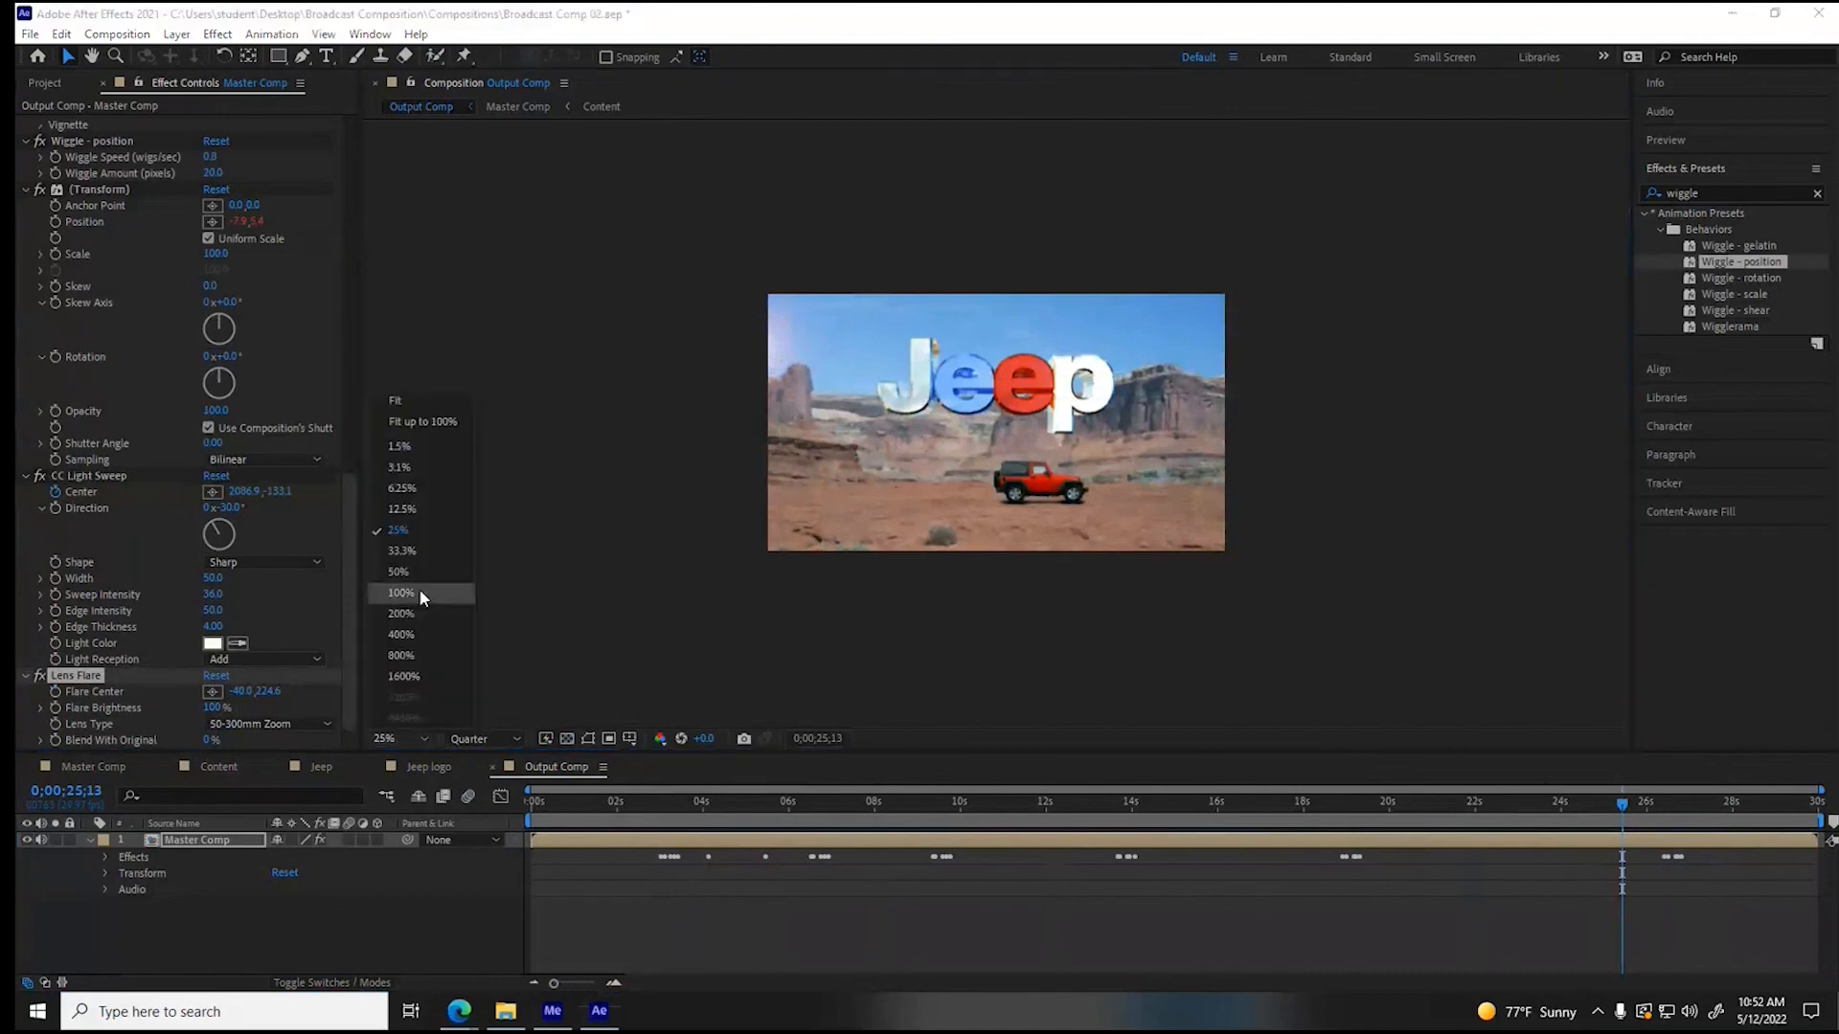
click(422, 594)
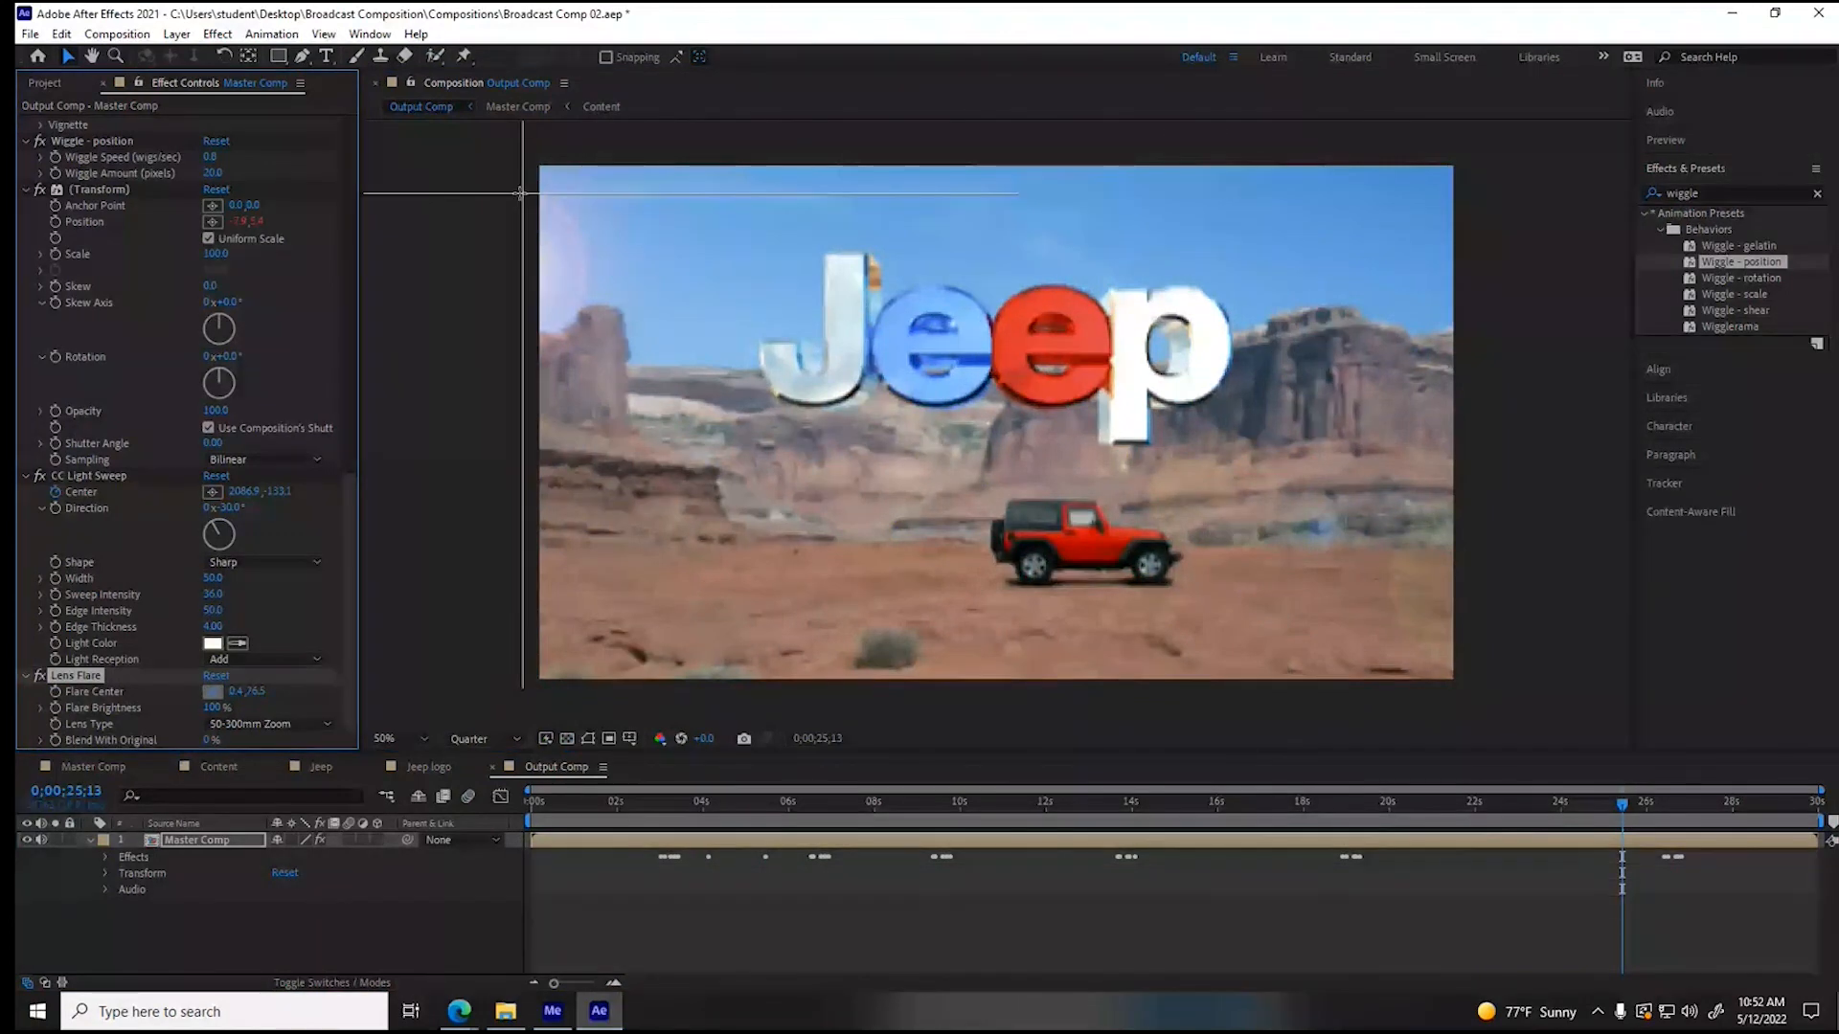
click(522, 192)
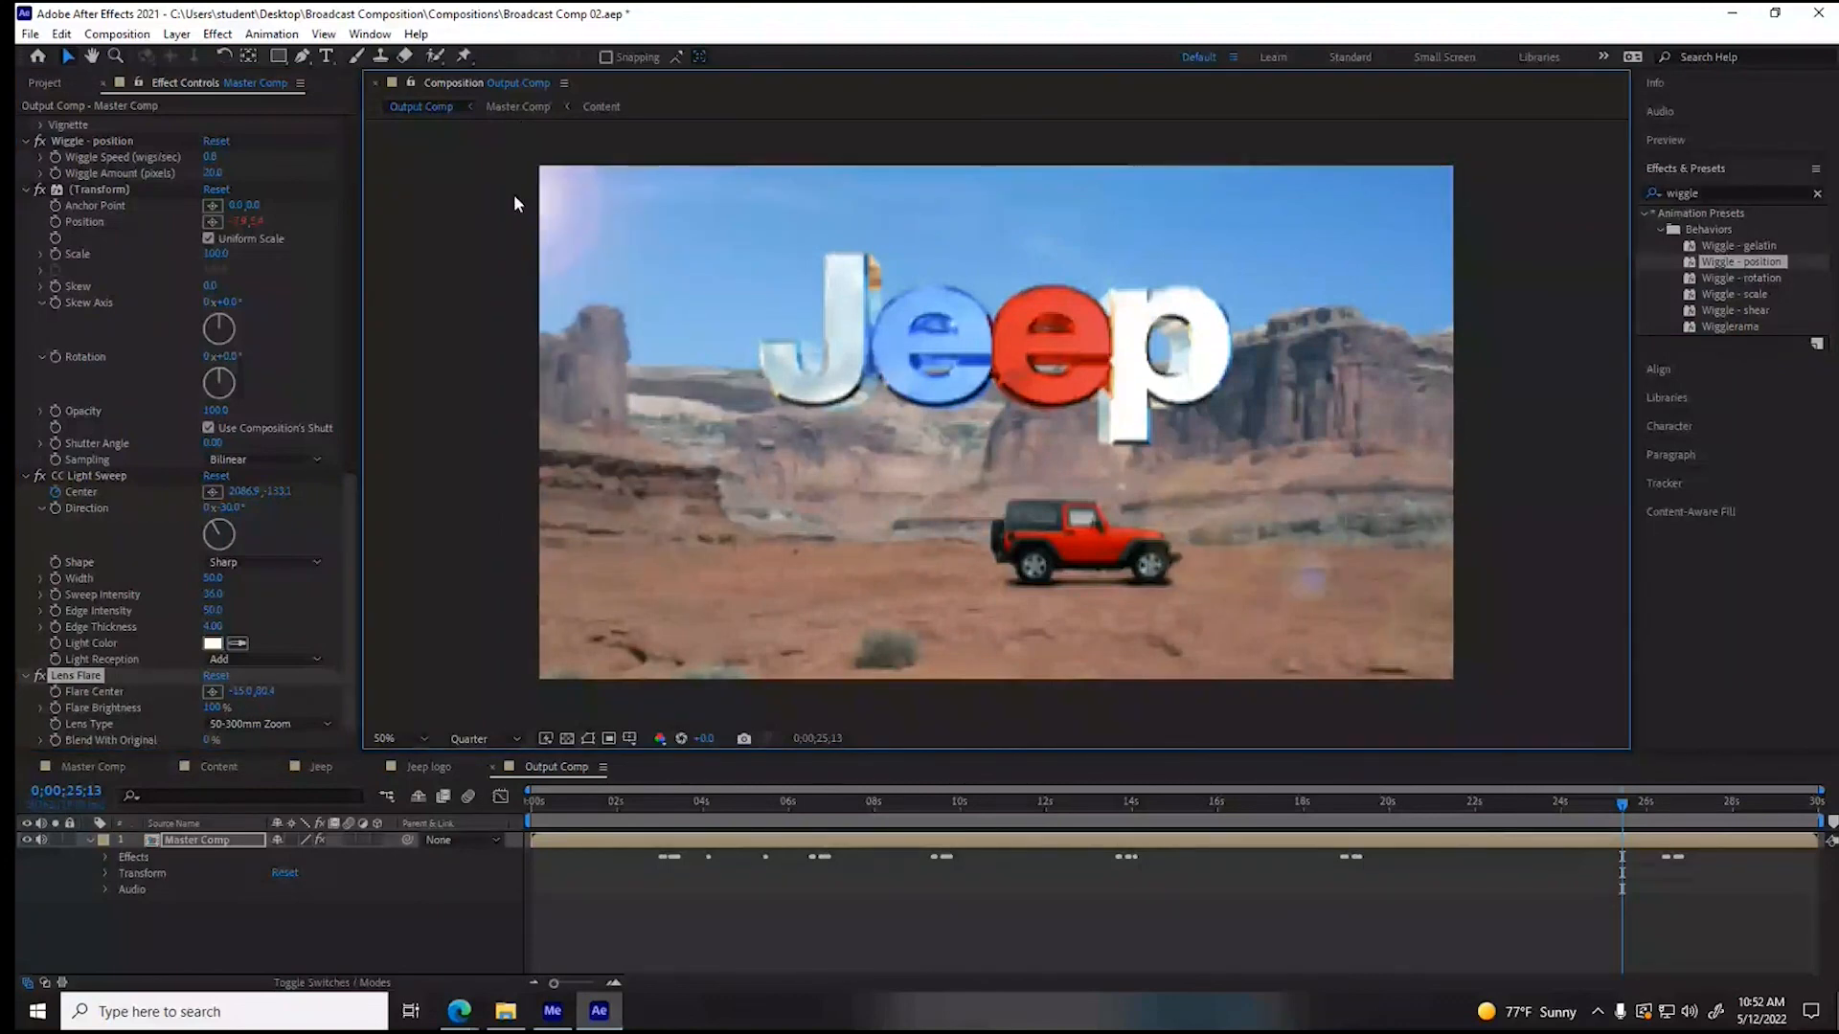
scroll(514, 196, down, 2)
click(212, 695)
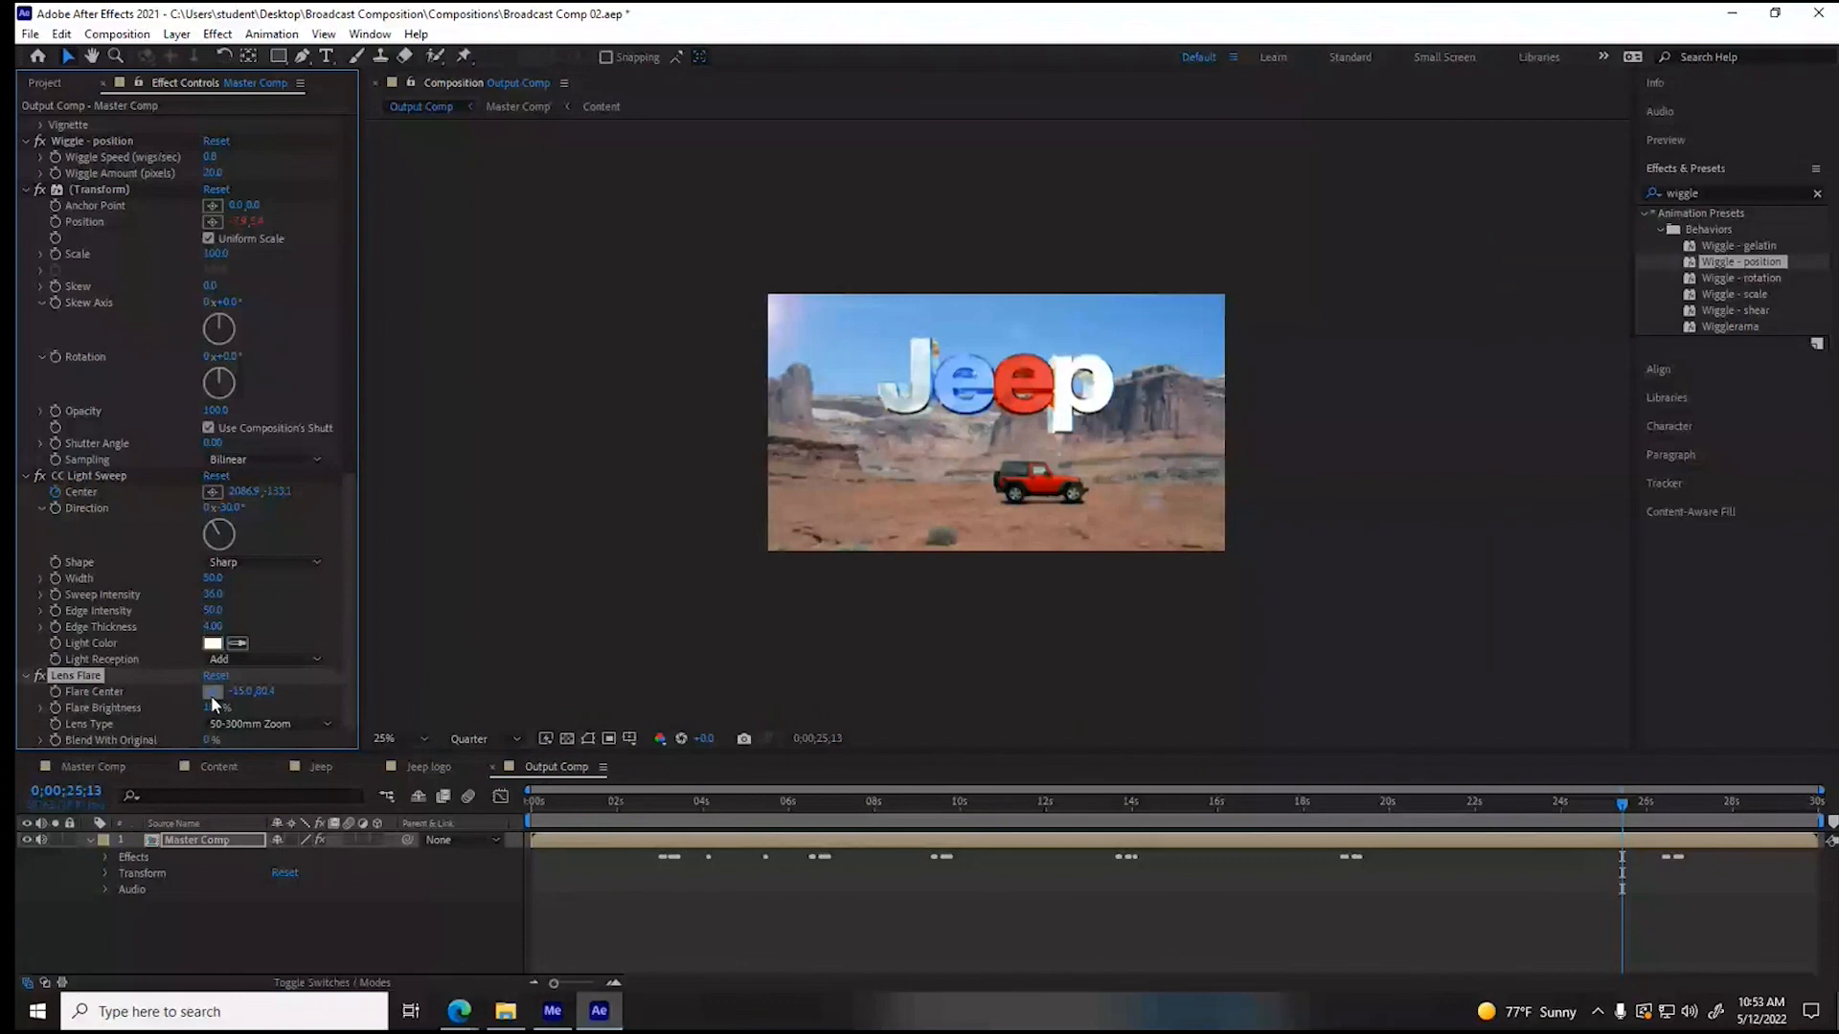
click(697, 289)
- Set the flare brightness to 0% and start keyframing both flare brightness and flare center at 0;00;25;13
click(218, 708)
text(0)
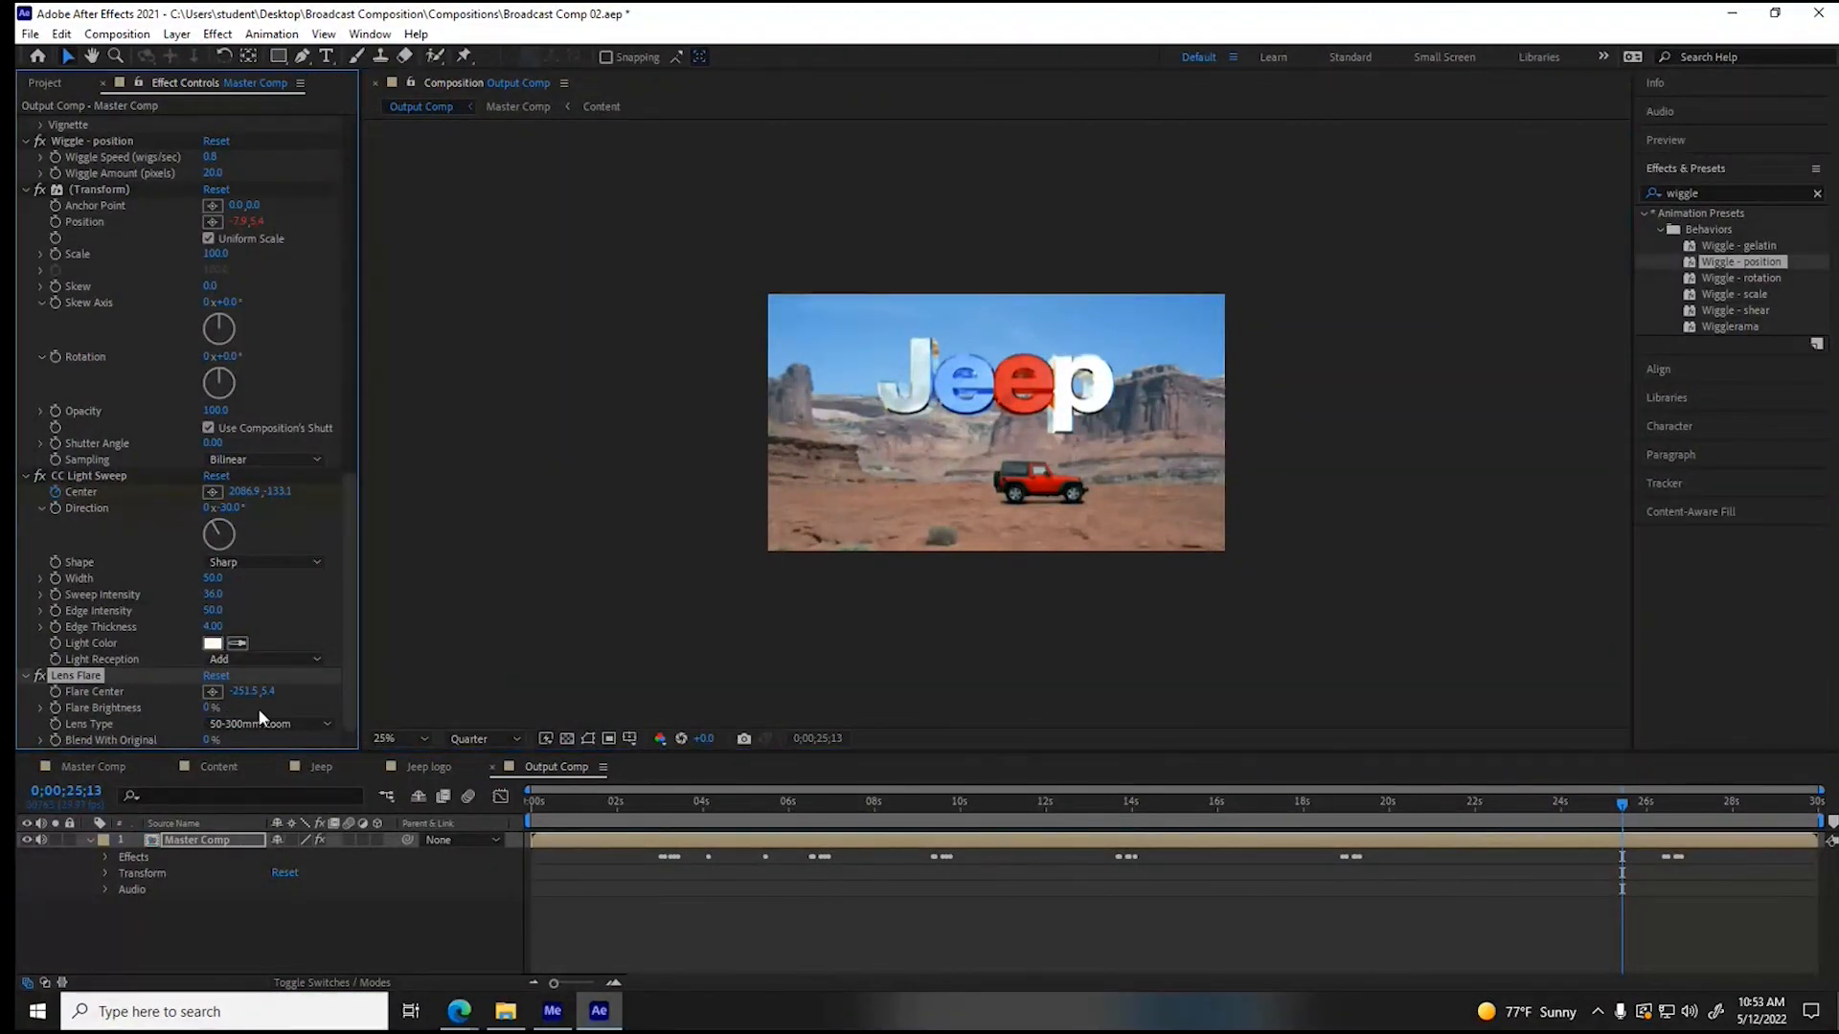
key(Return)
click(55, 708)
click(55, 693)
- Keyframe the flare brightness at 100% a few frames after 0;00;25;13
drag(1621, 813, 1629, 812)
click(209, 708)
text(10)
key(Return)
- Keyframe the flare center at about 1952, 455 with 95% brightness at 0;00;27;09, and 0% brightness at 0;00;27;13
drag(1676, 810, 1702, 810)
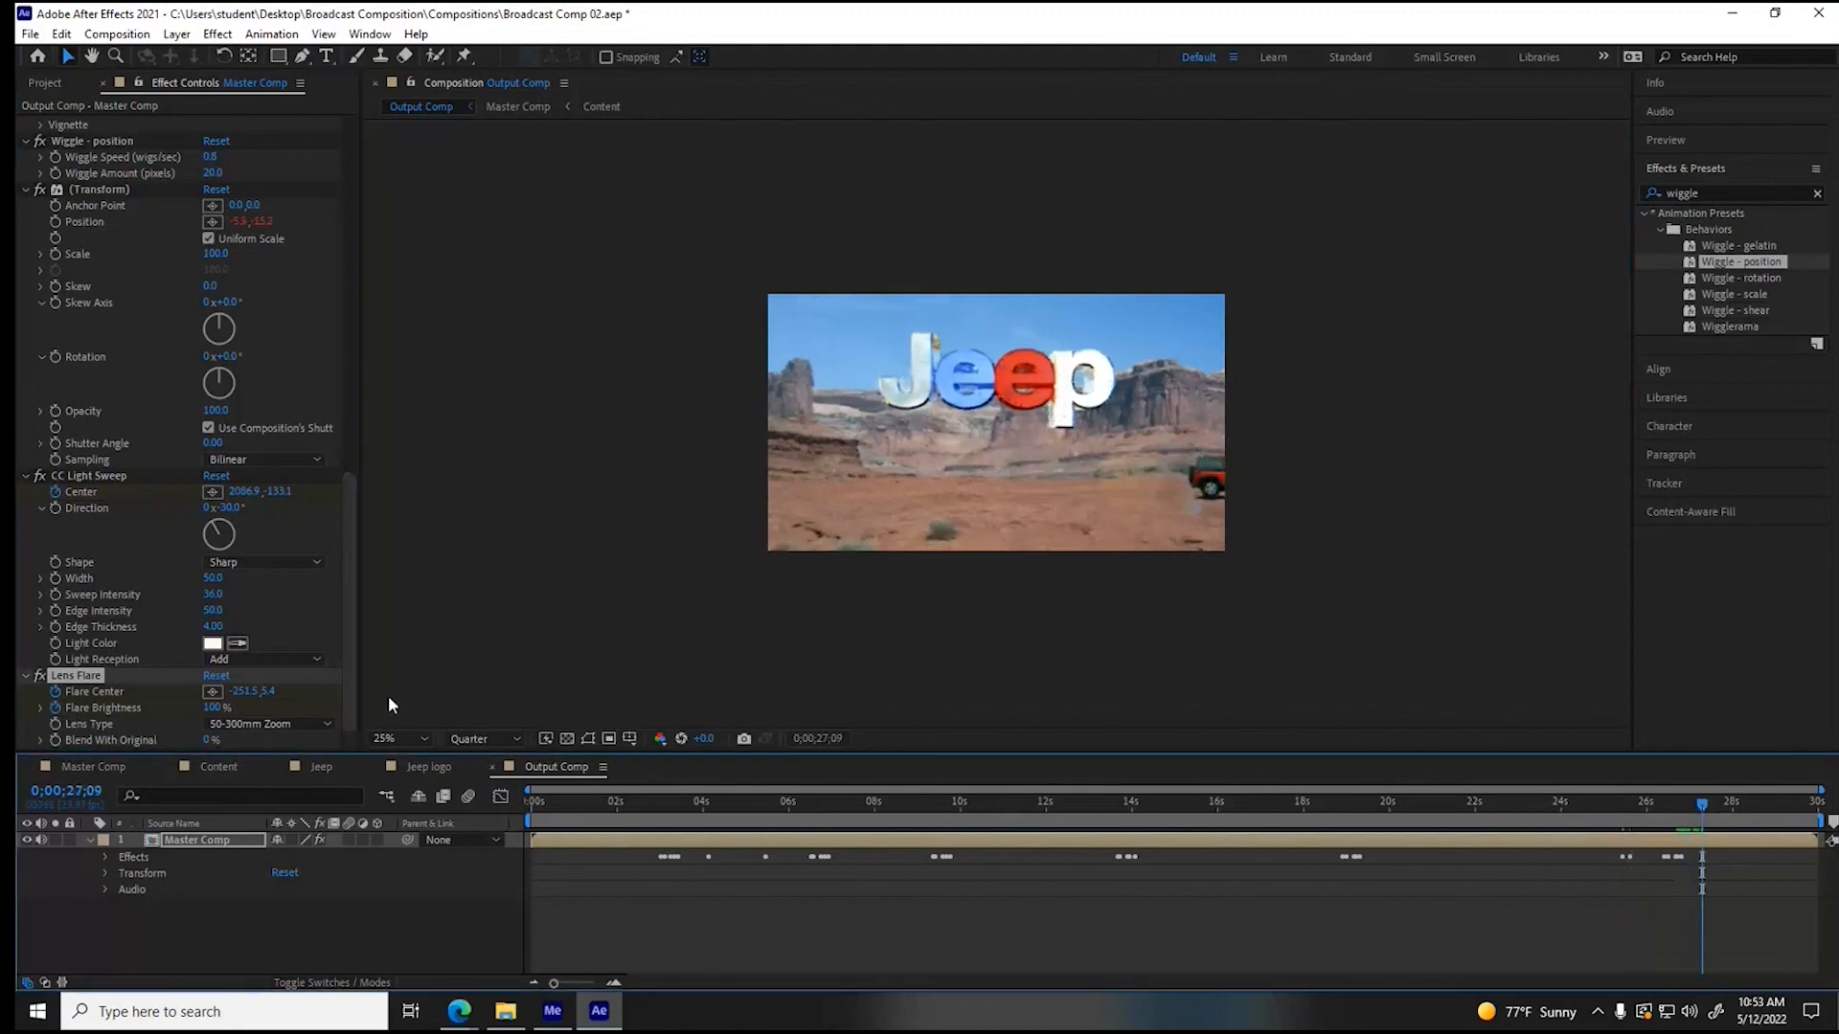
click(212, 692)
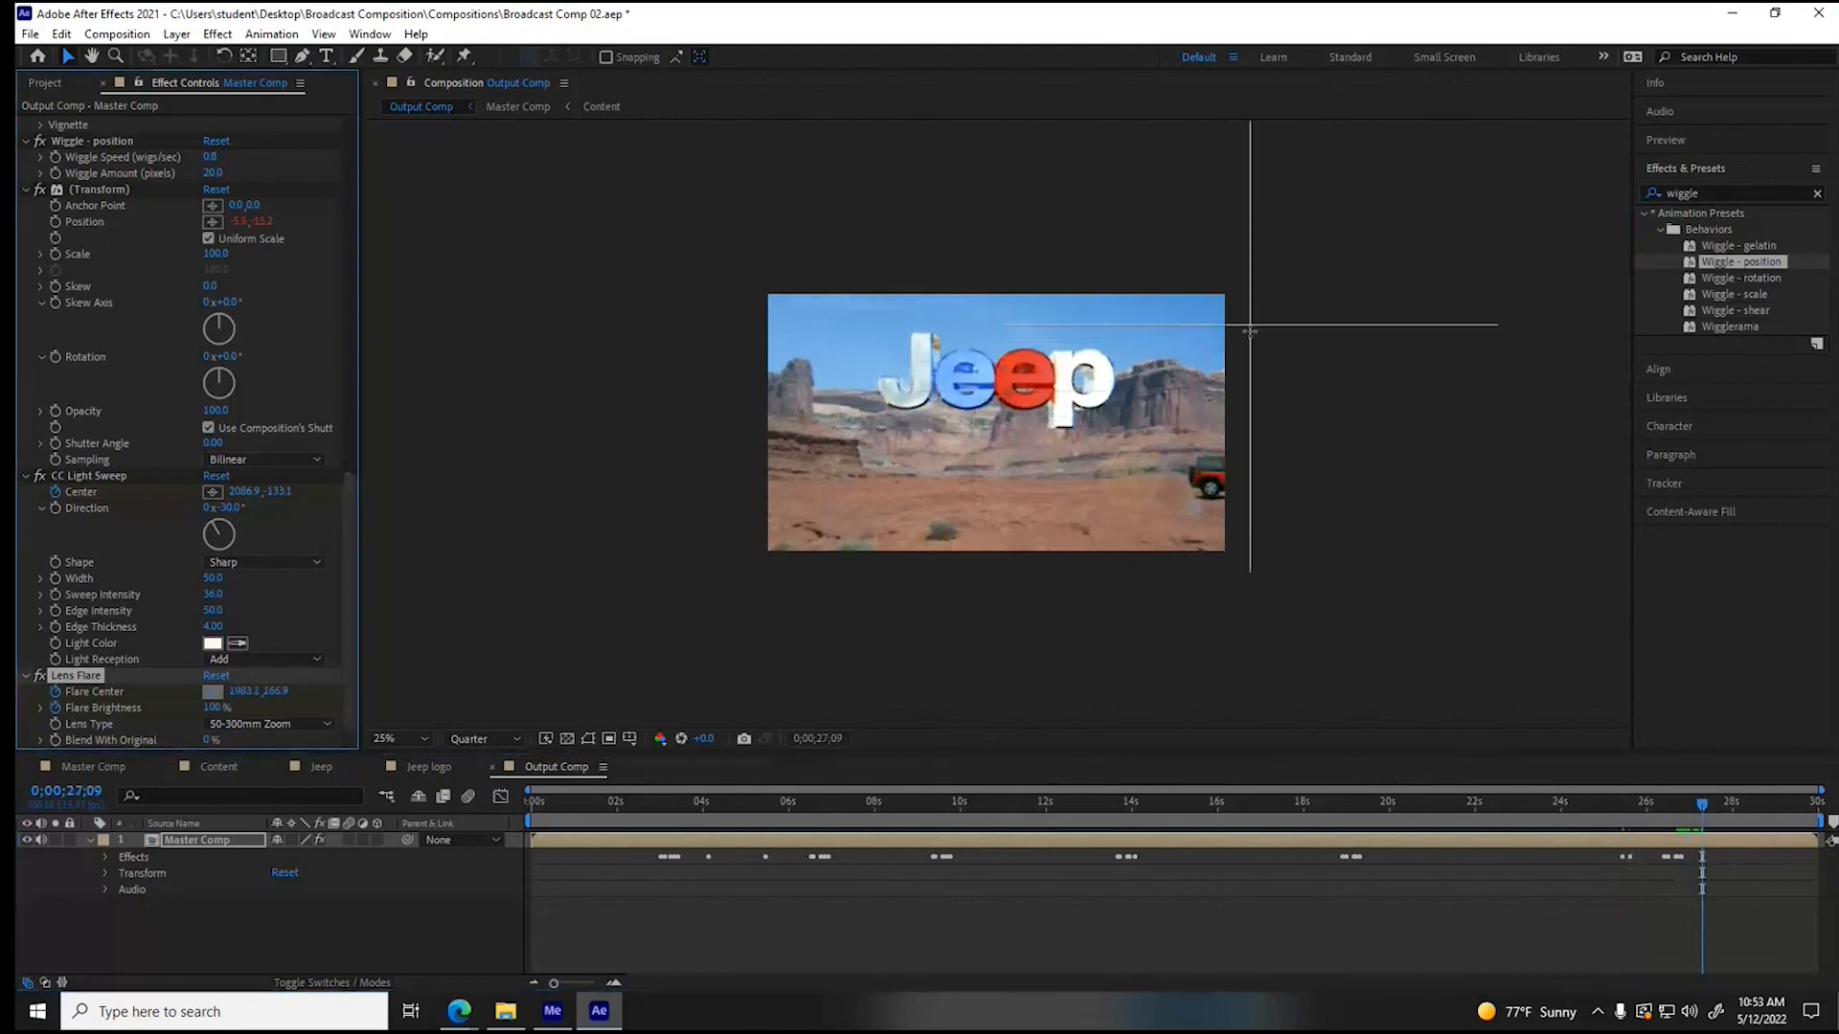
click(1239, 404)
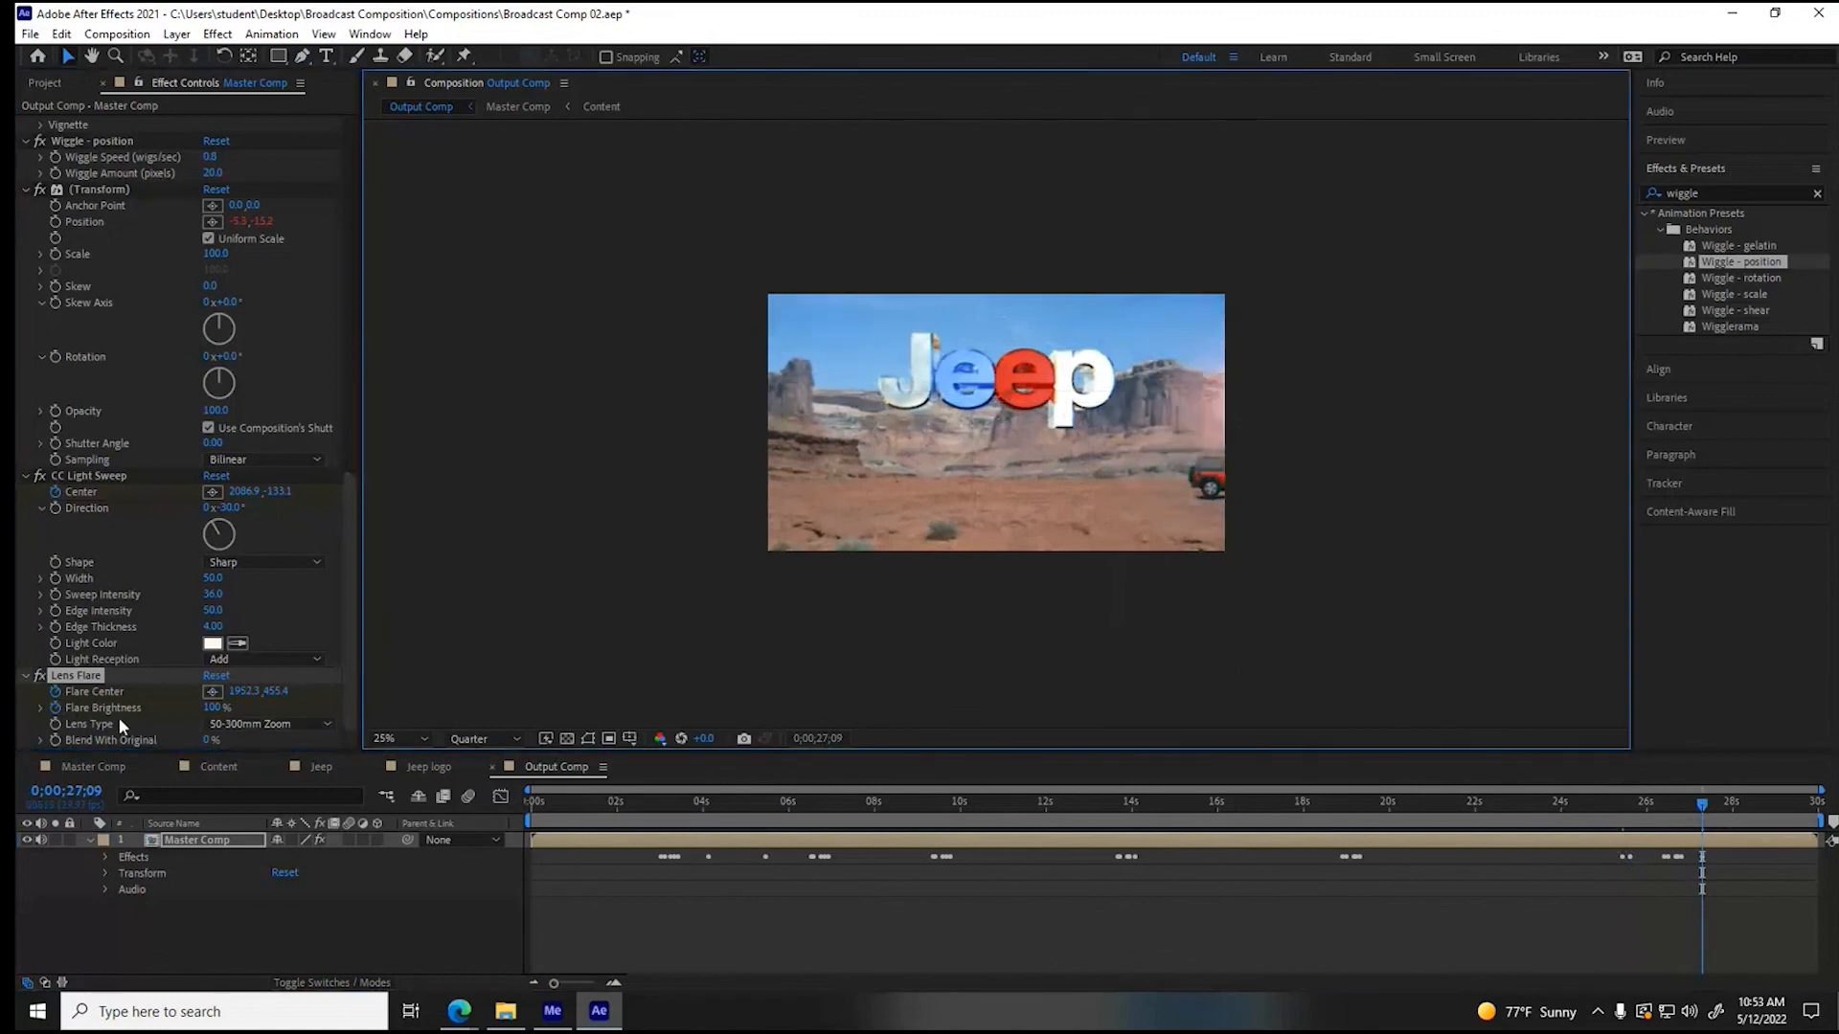
drag(207, 710, 202, 710)
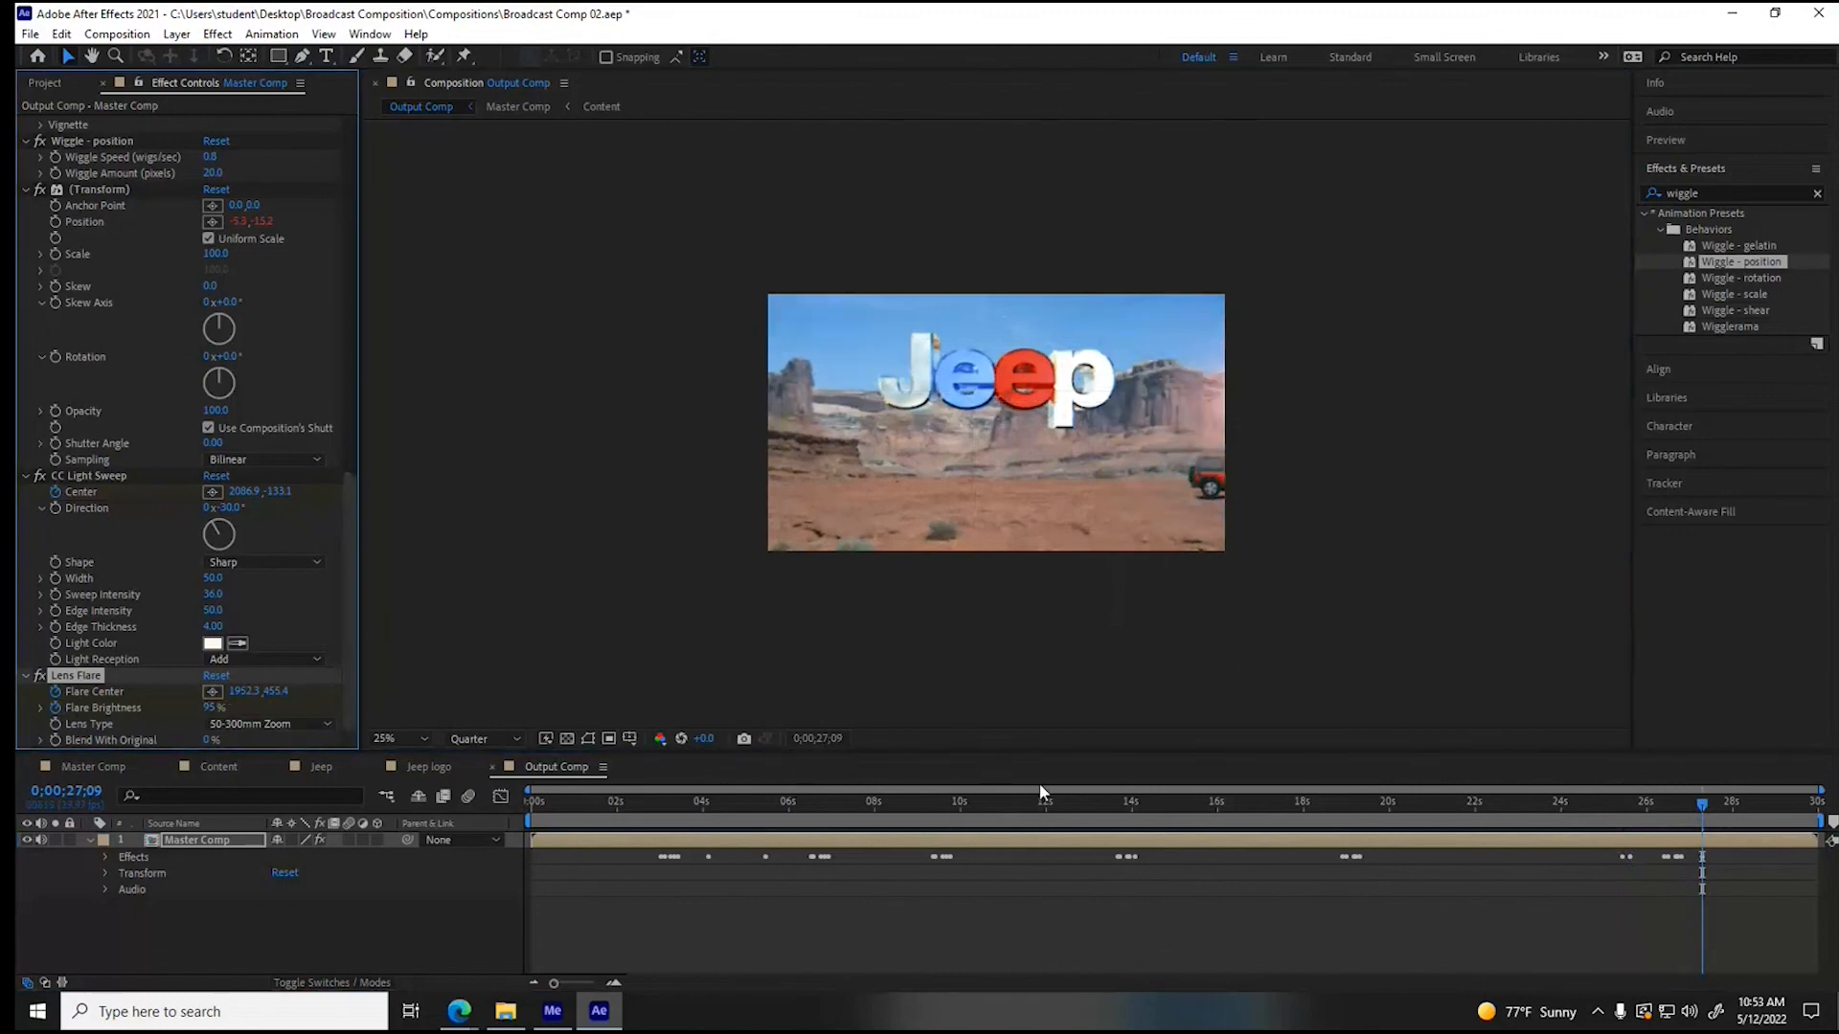
click(1706, 804)
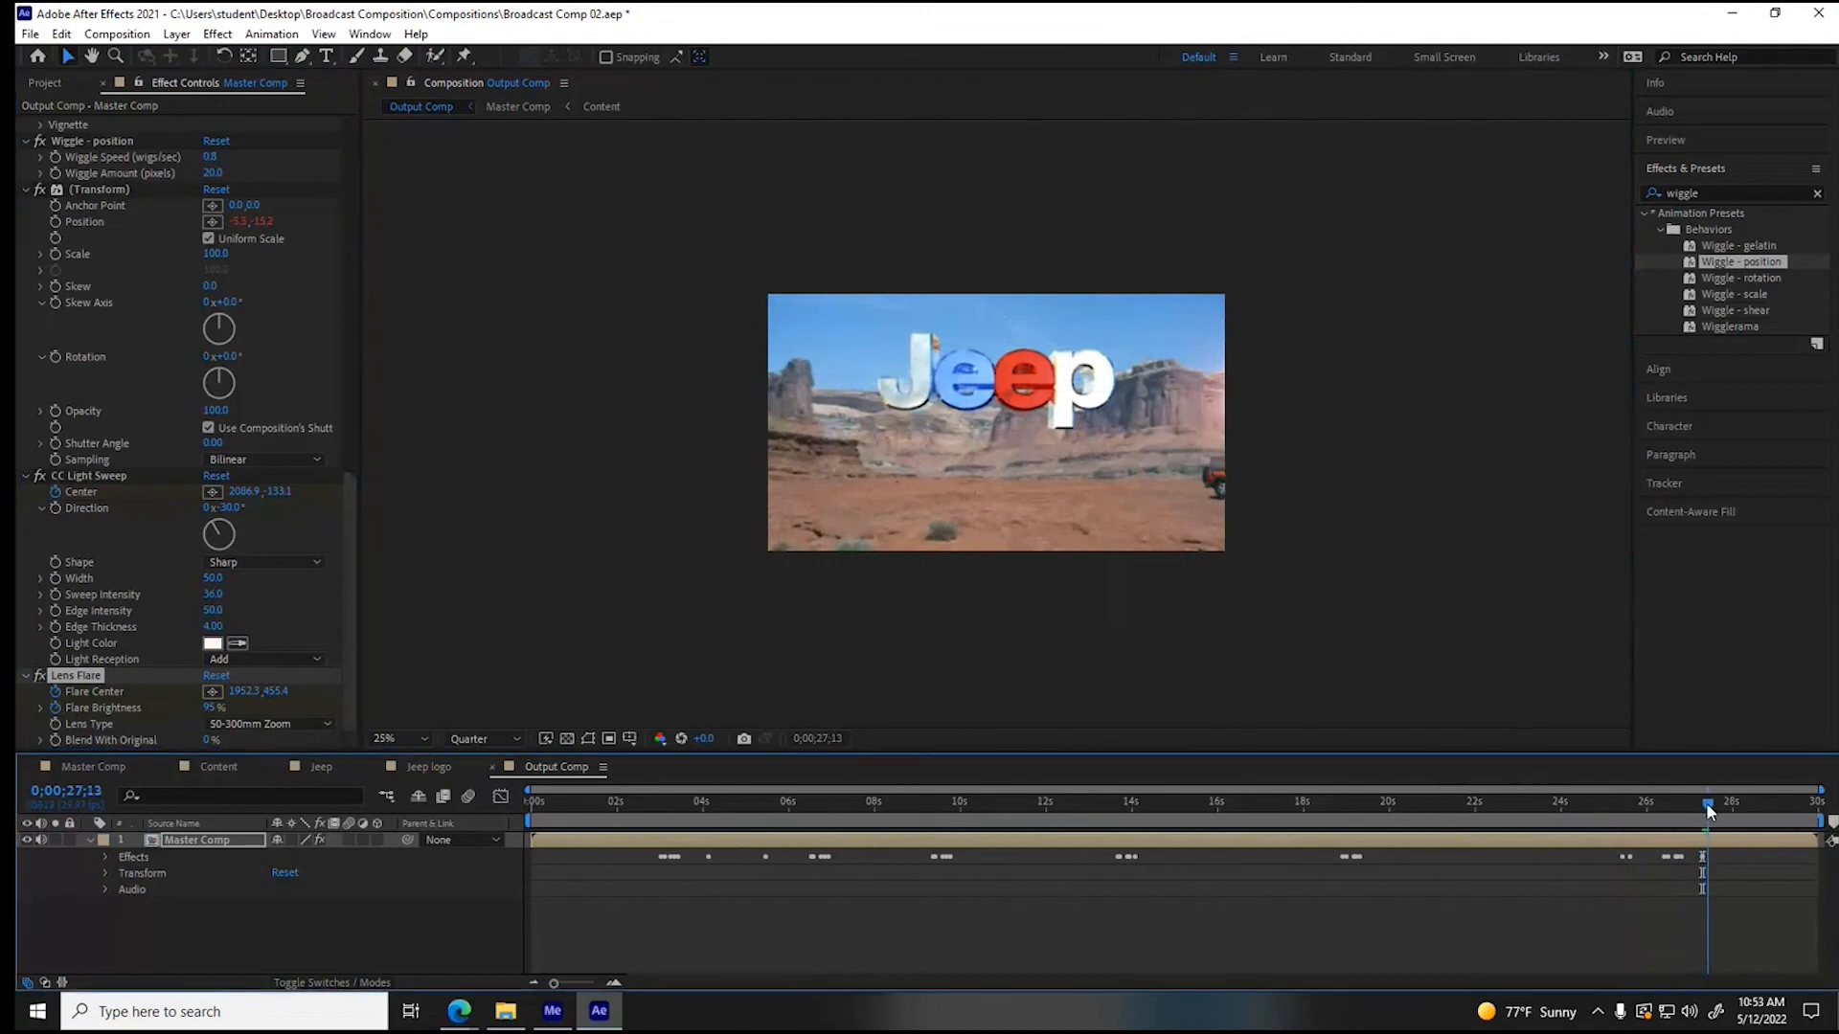
drag(218, 714, 143, 705)
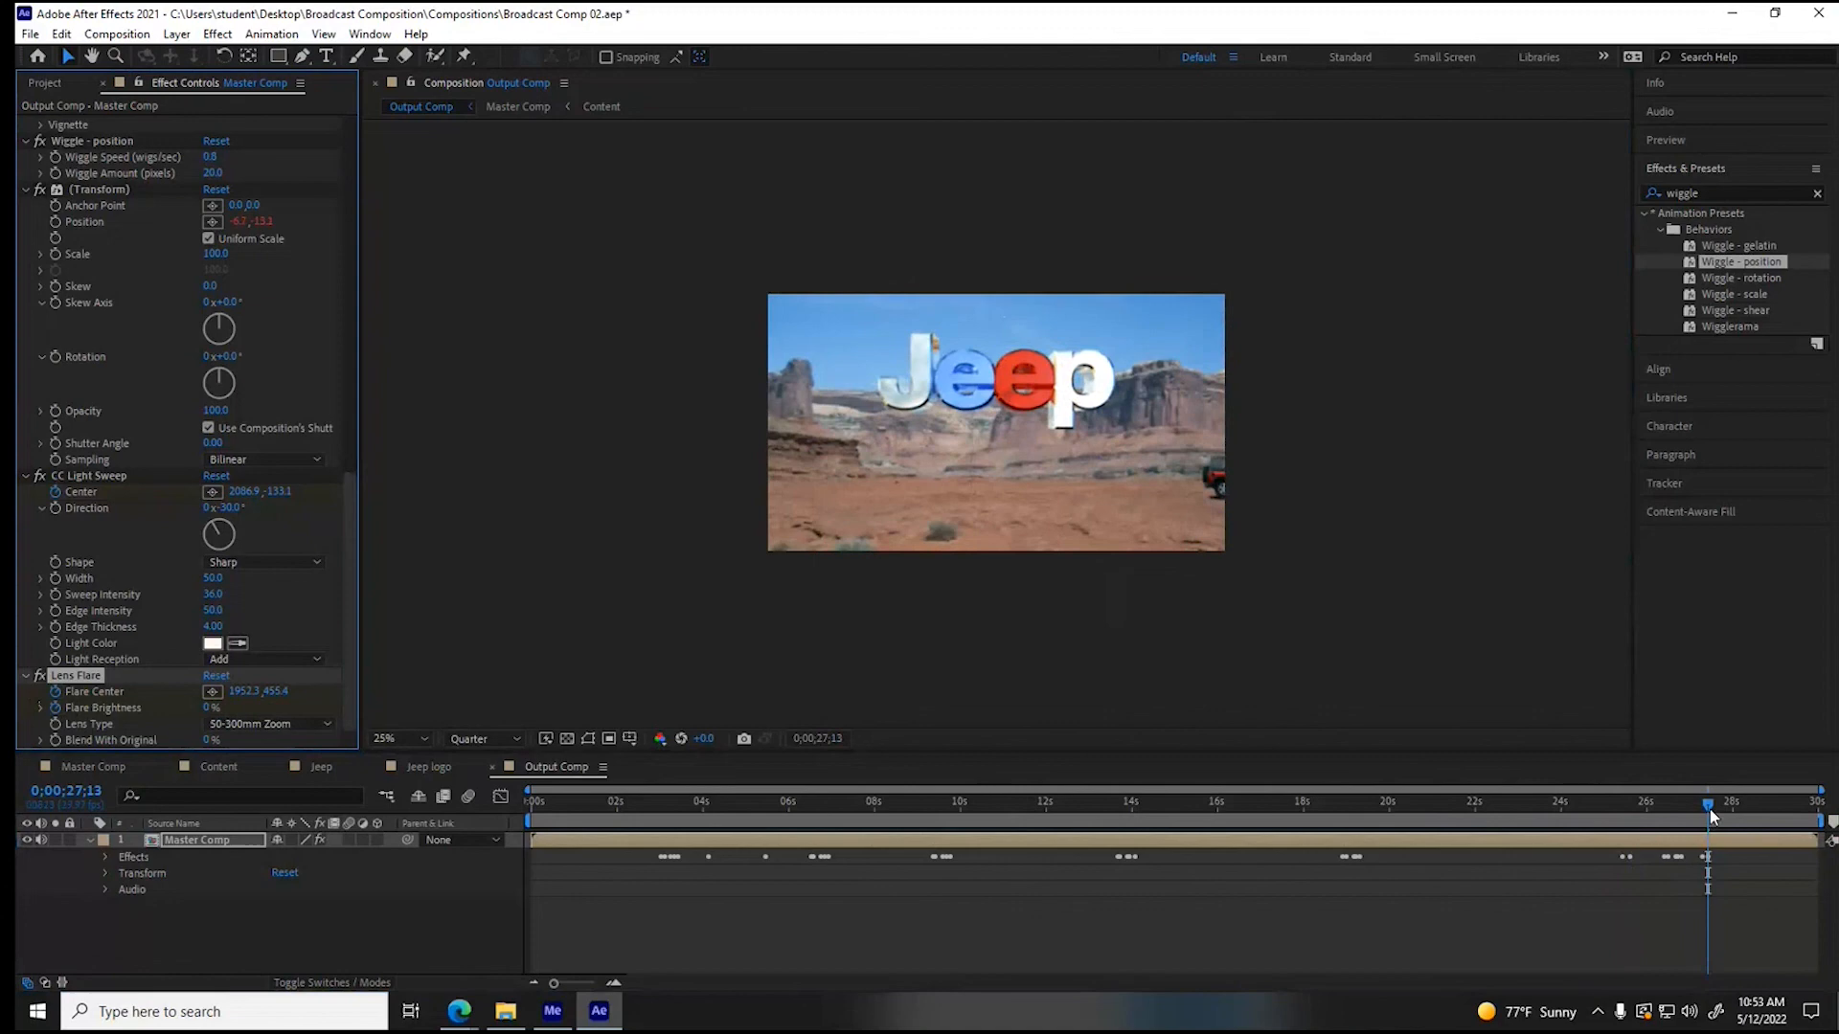
- Reveal the Lens Flare keyframes, lower the flare brightness at 0;00;26;18, and set Blend With Original to 50%
click(100, 855)
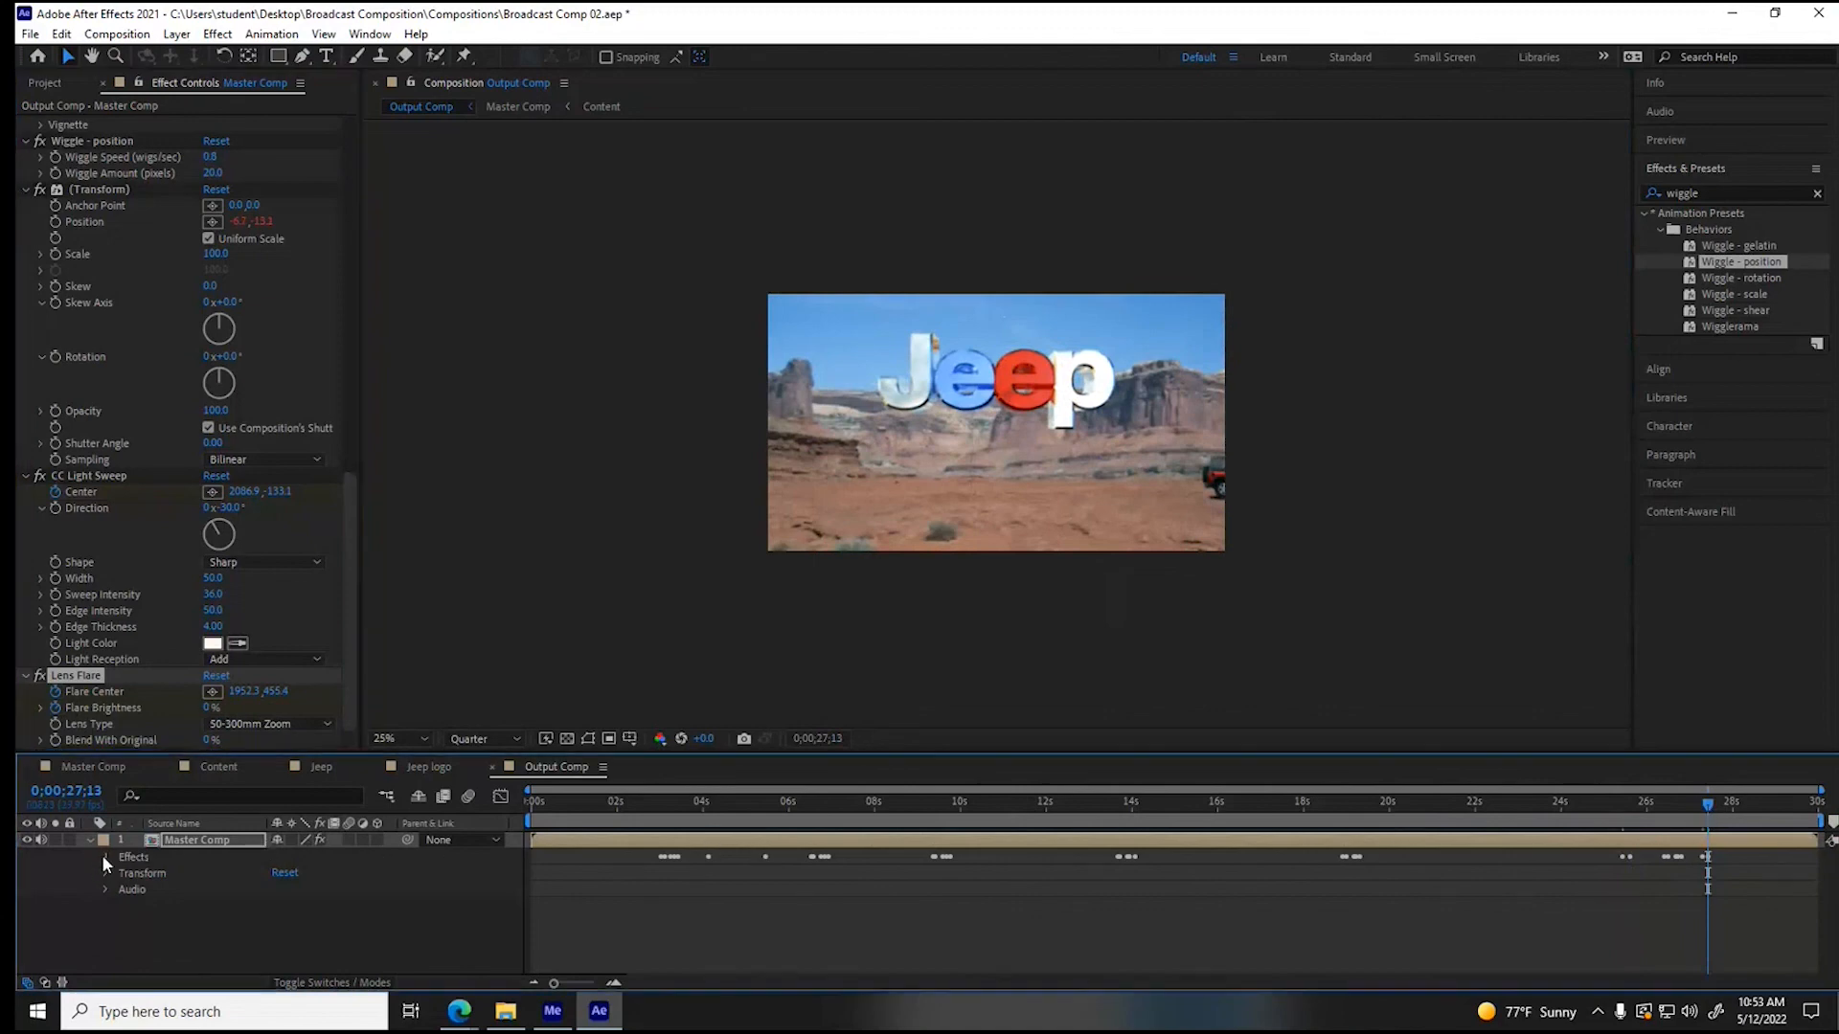
click(120, 857)
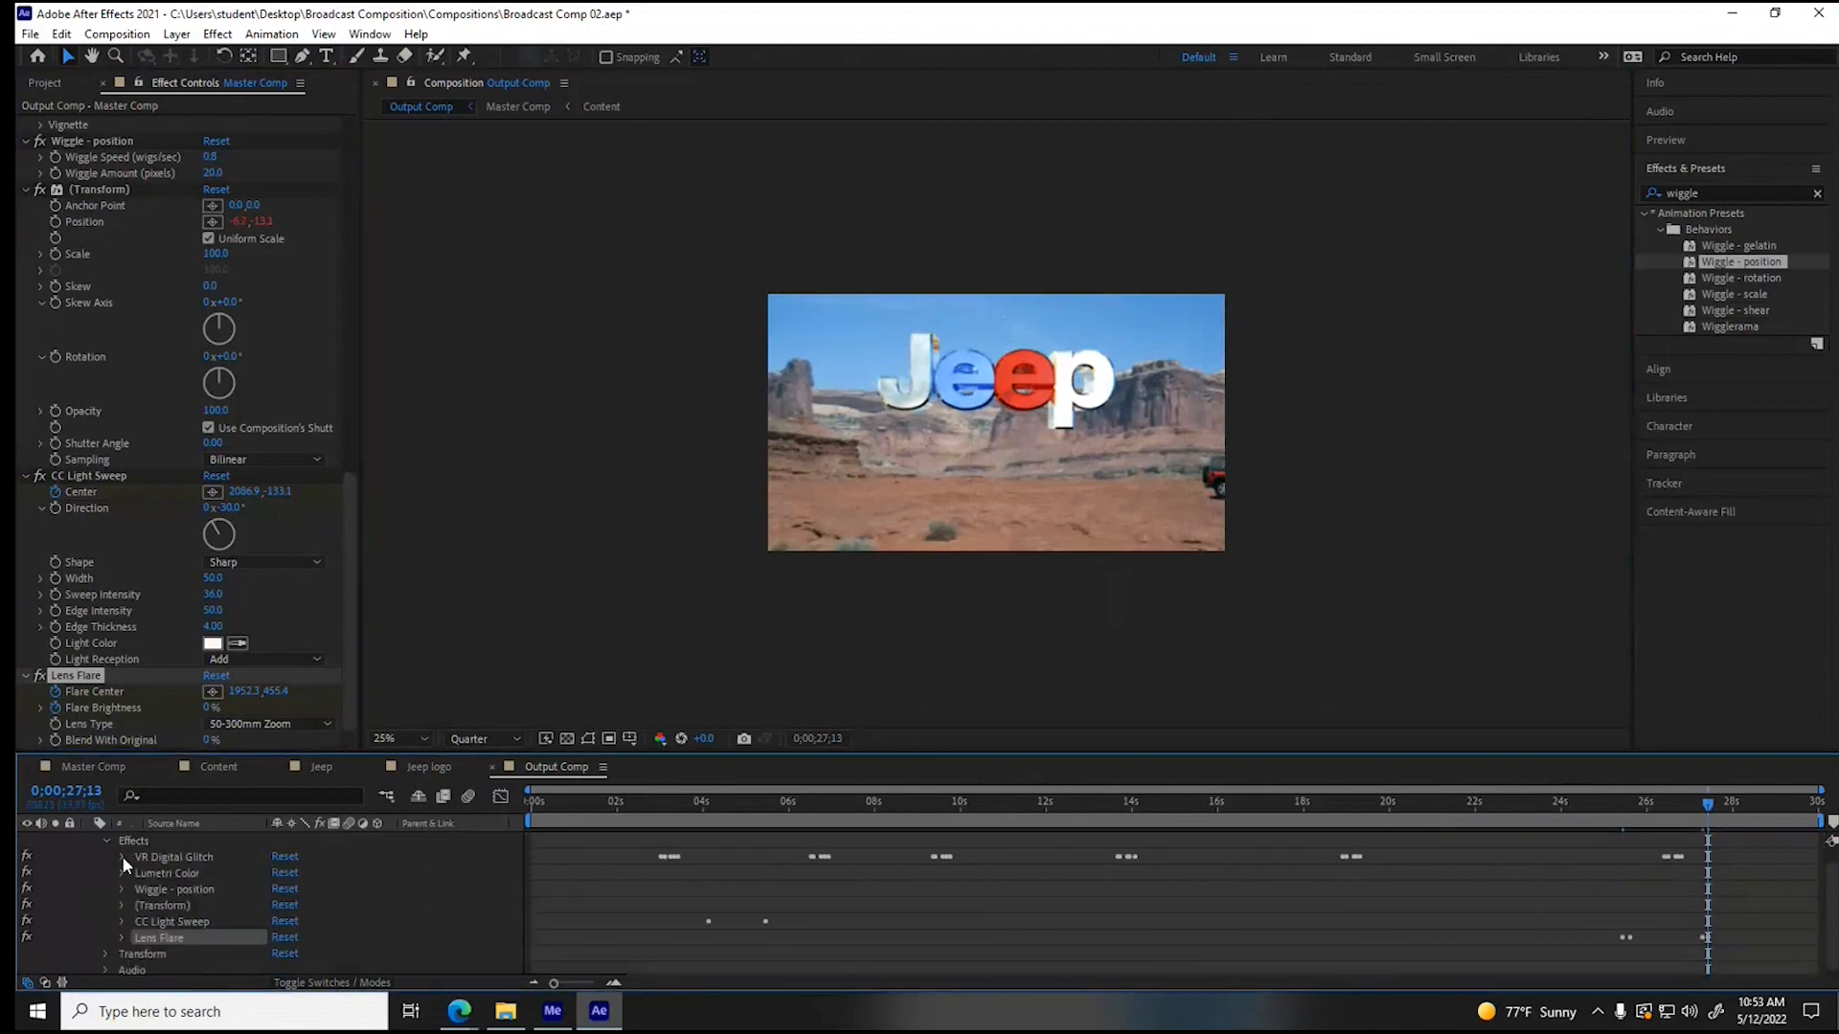
click(121, 936)
drag(1708, 812, 1673, 812)
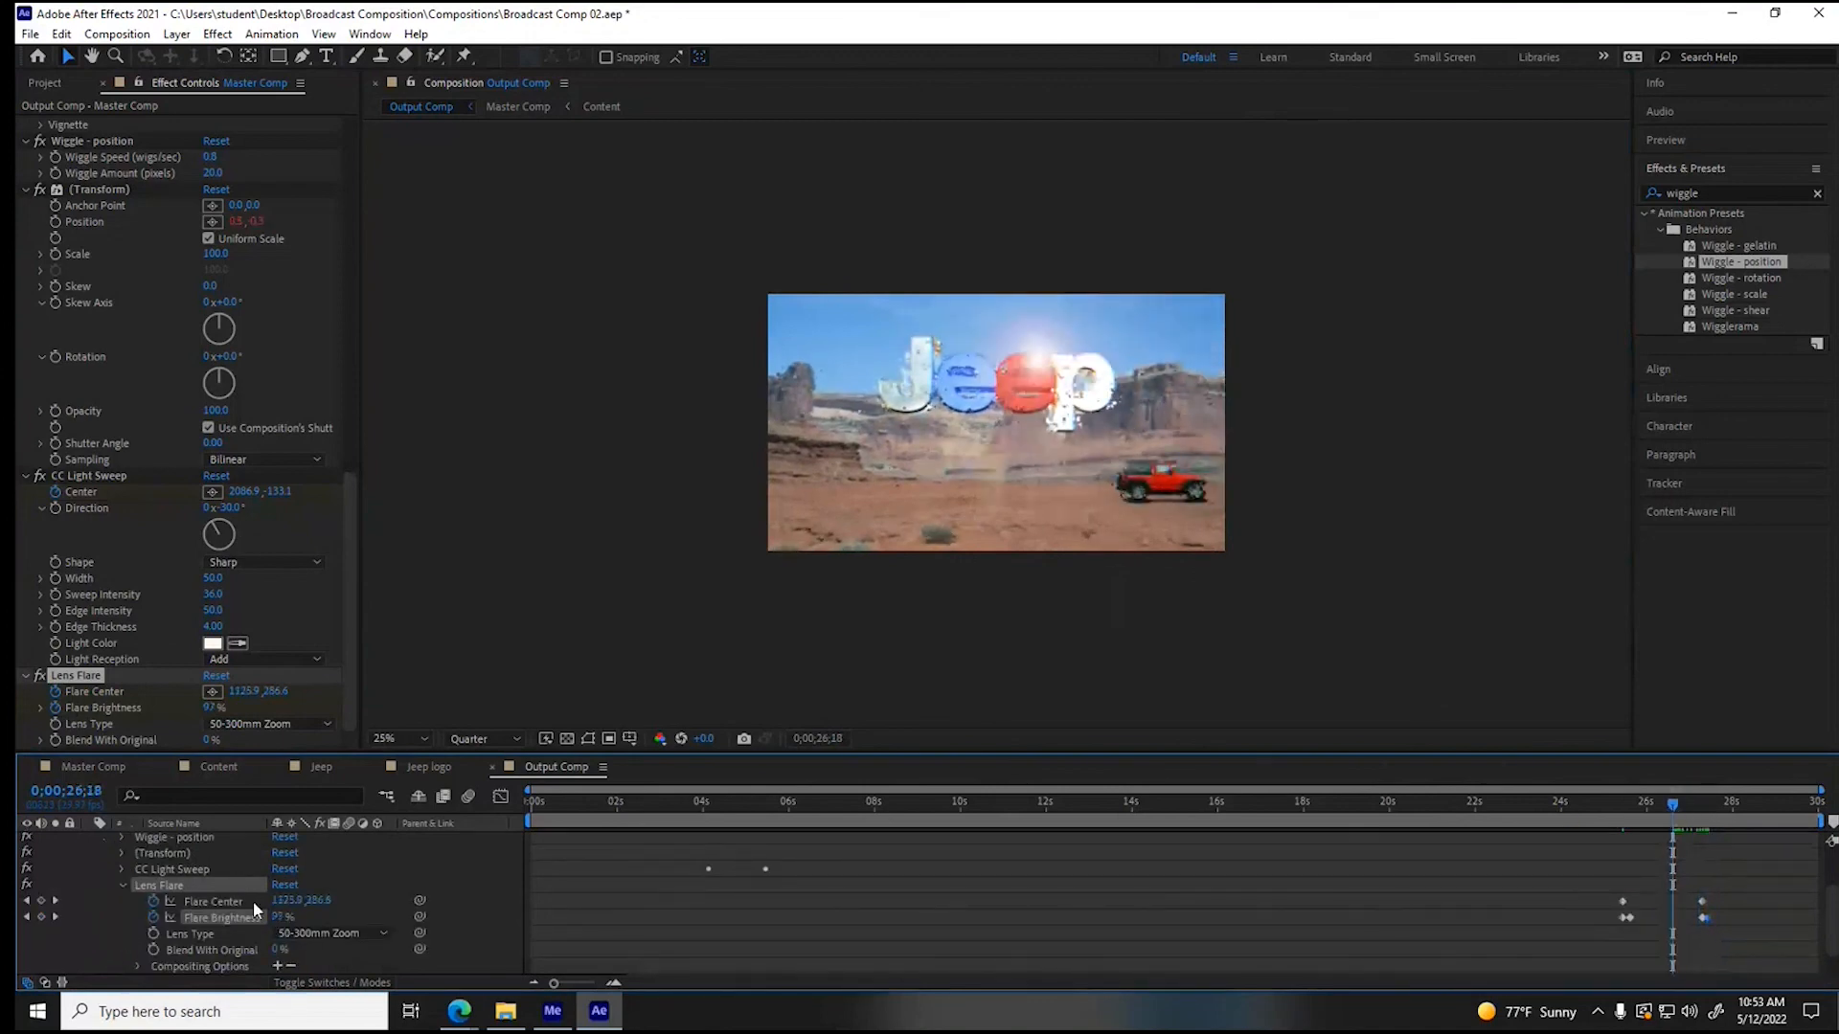
drag(277, 917, 213, 918)
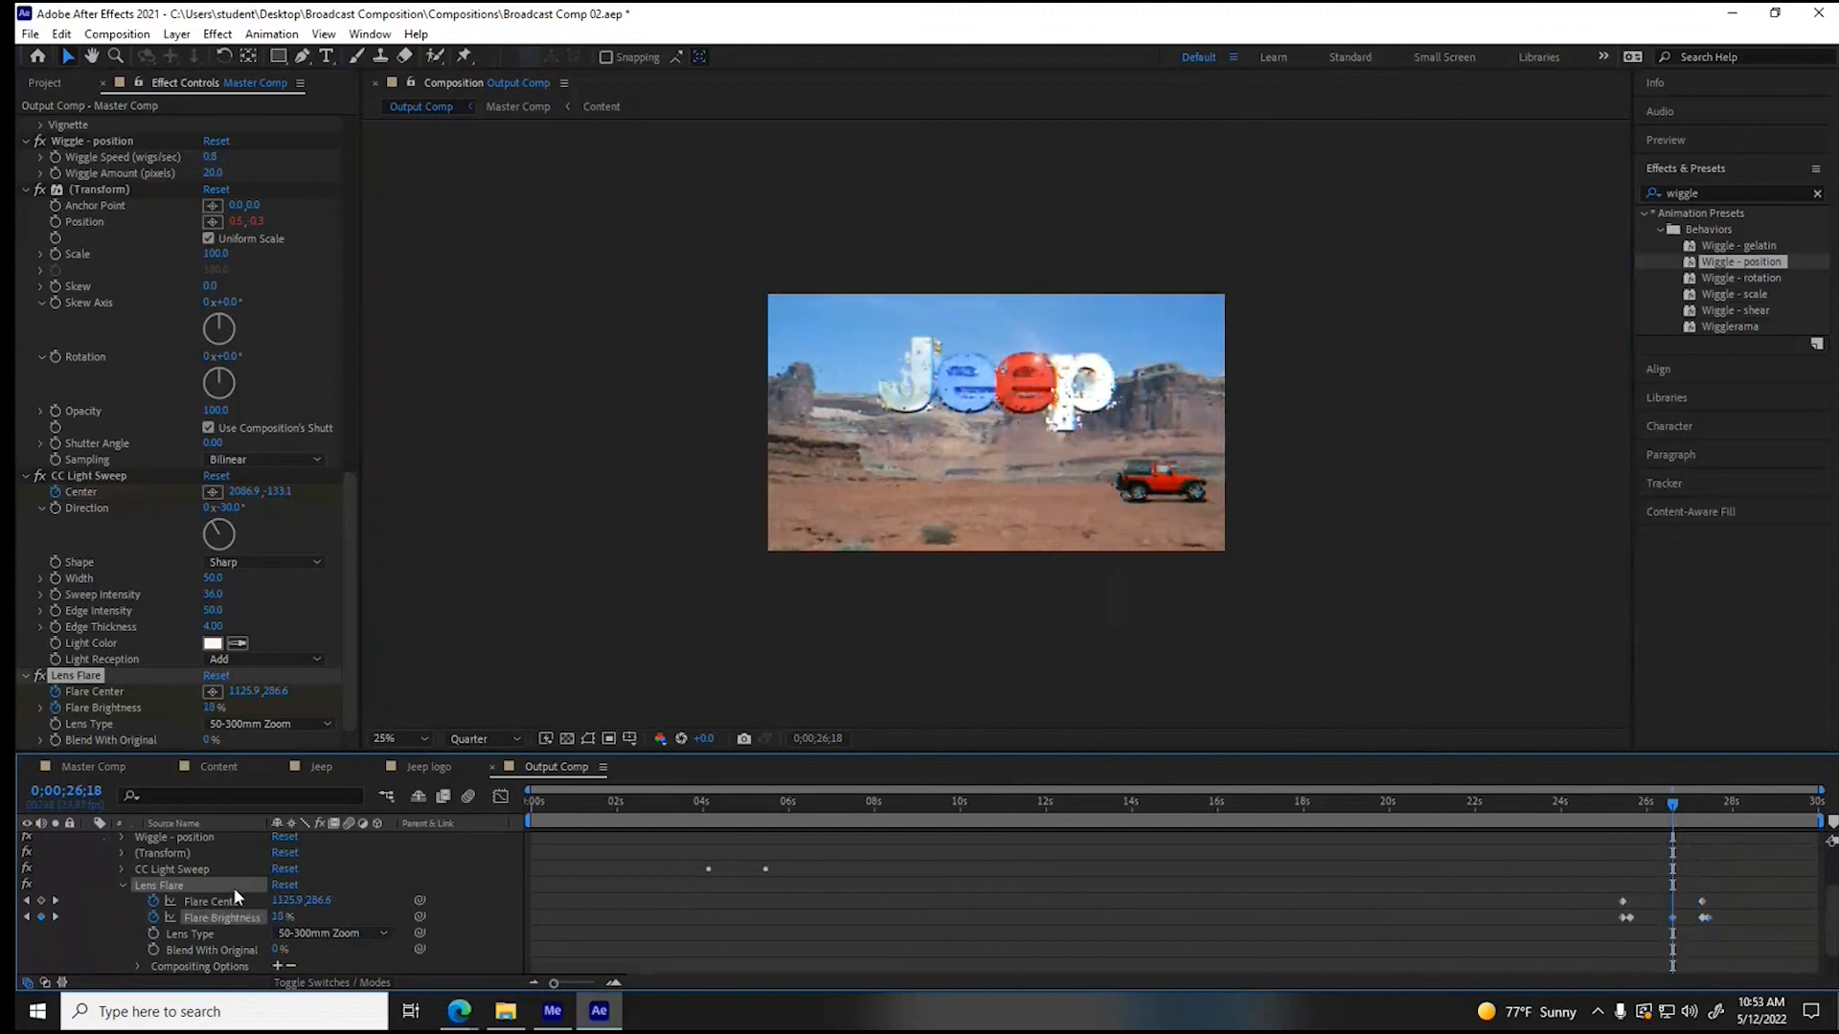
click(208, 741)
drag(213, 741, 238, 741)
- Move the flare center keyframe at 0;00;27;09 above the frame's upper-right corner, to about 1990, -64
click(1673, 806)
mouse_move(1673, 806)
mouse_down()
mouse_move(1657, 808)
mouse_move(1694, 812)
mouse_move(1636, 803)
mouse_move(1704, 804)
mouse_up()
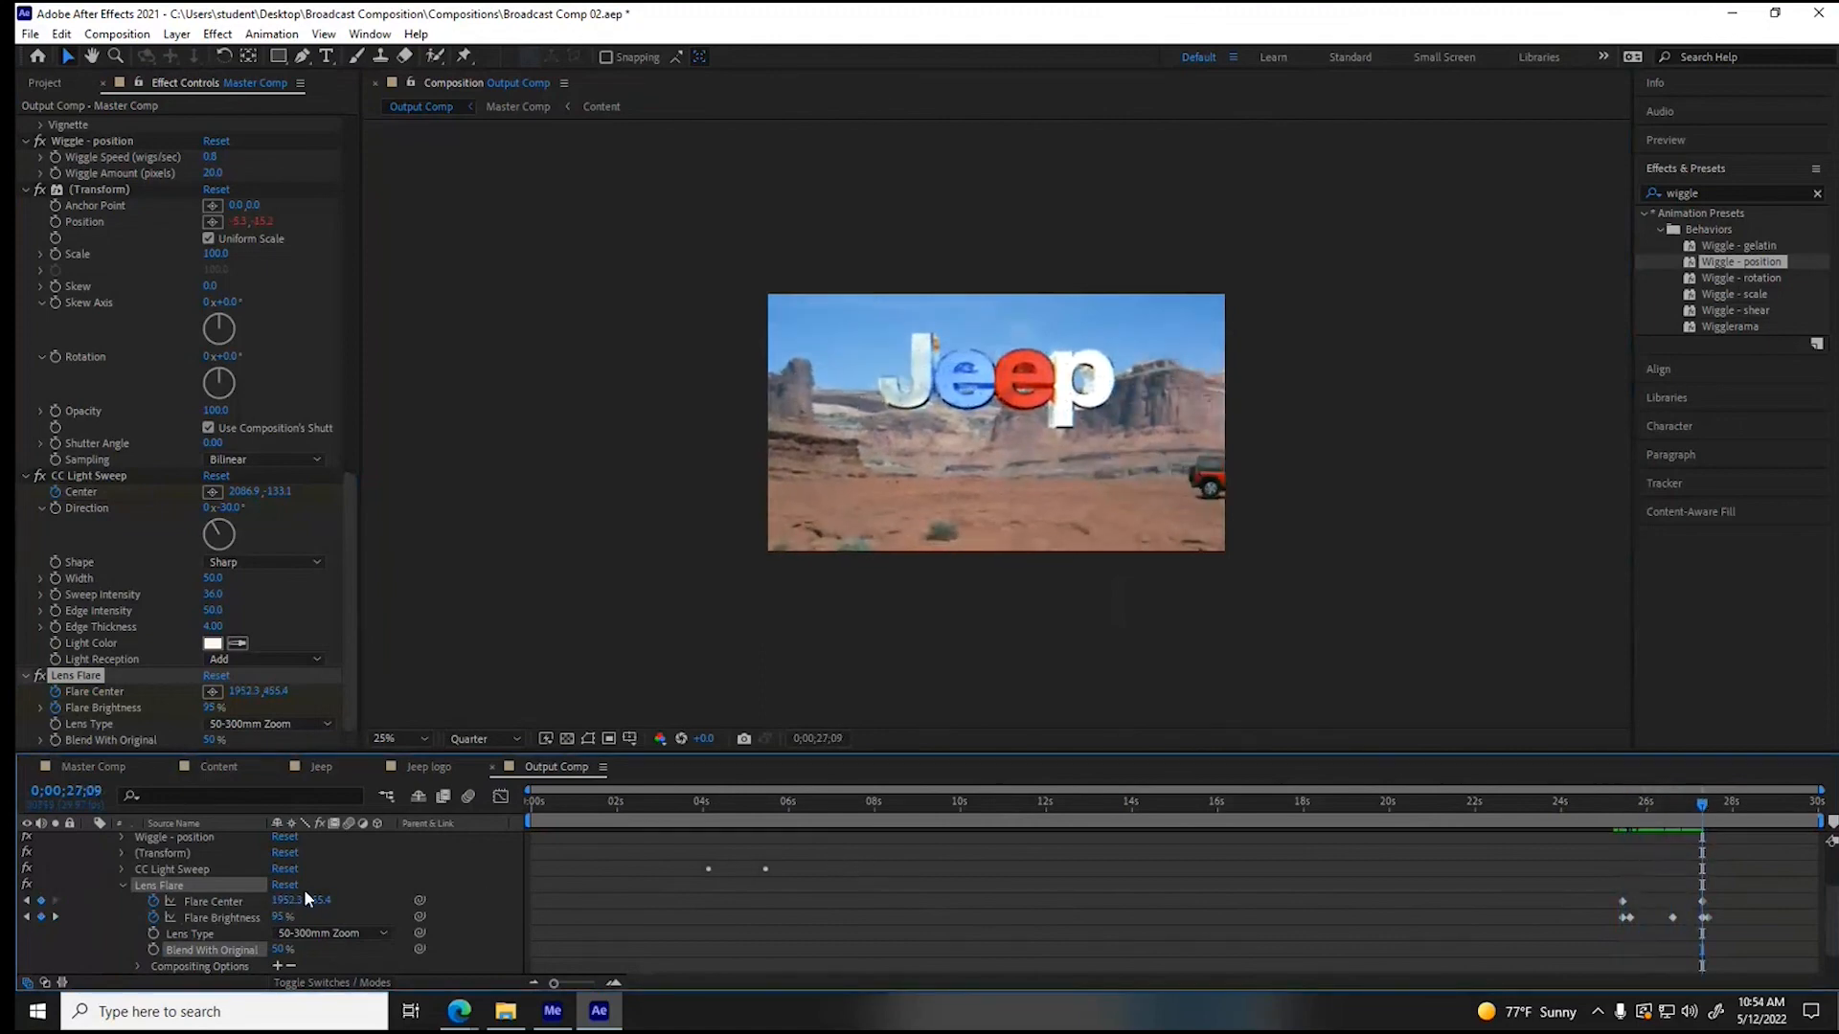
click(212, 690)
click(1250, 274)
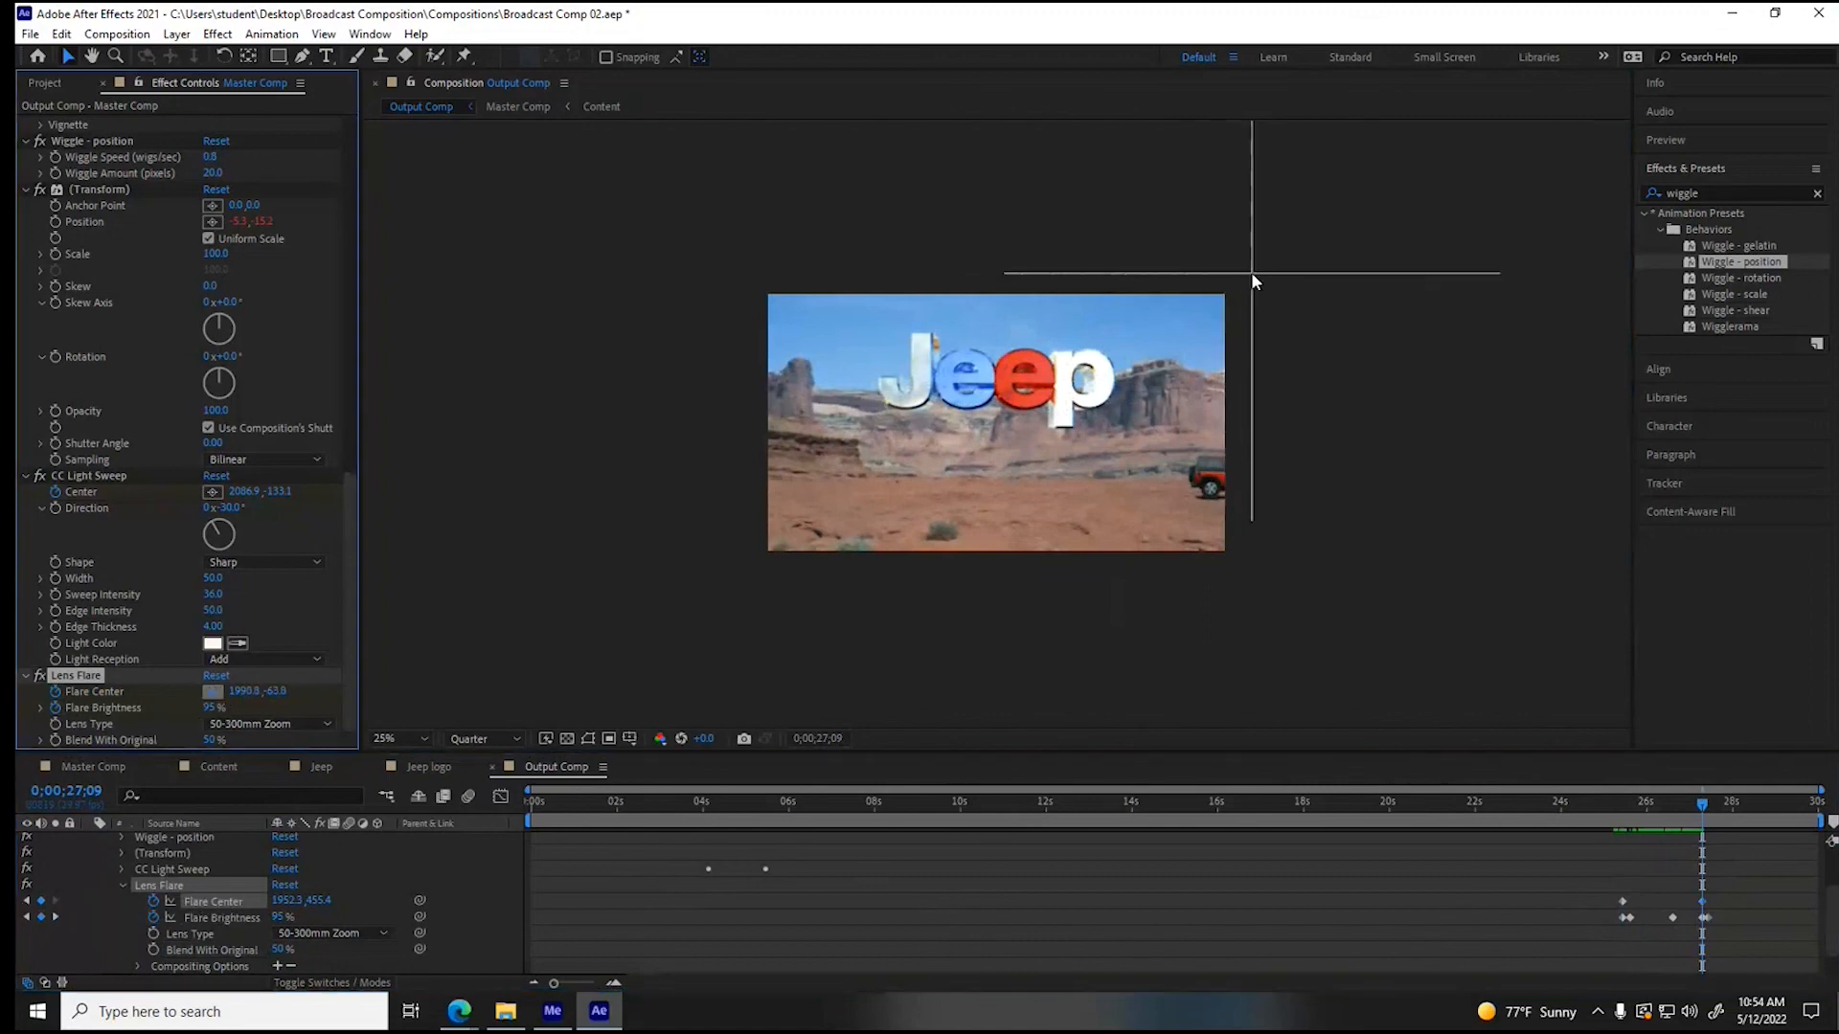
mouse_move(1702, 806)
mouse_down()
mouse_move(1685, 812)
mouse_move(1702, 813)
mouse_up()
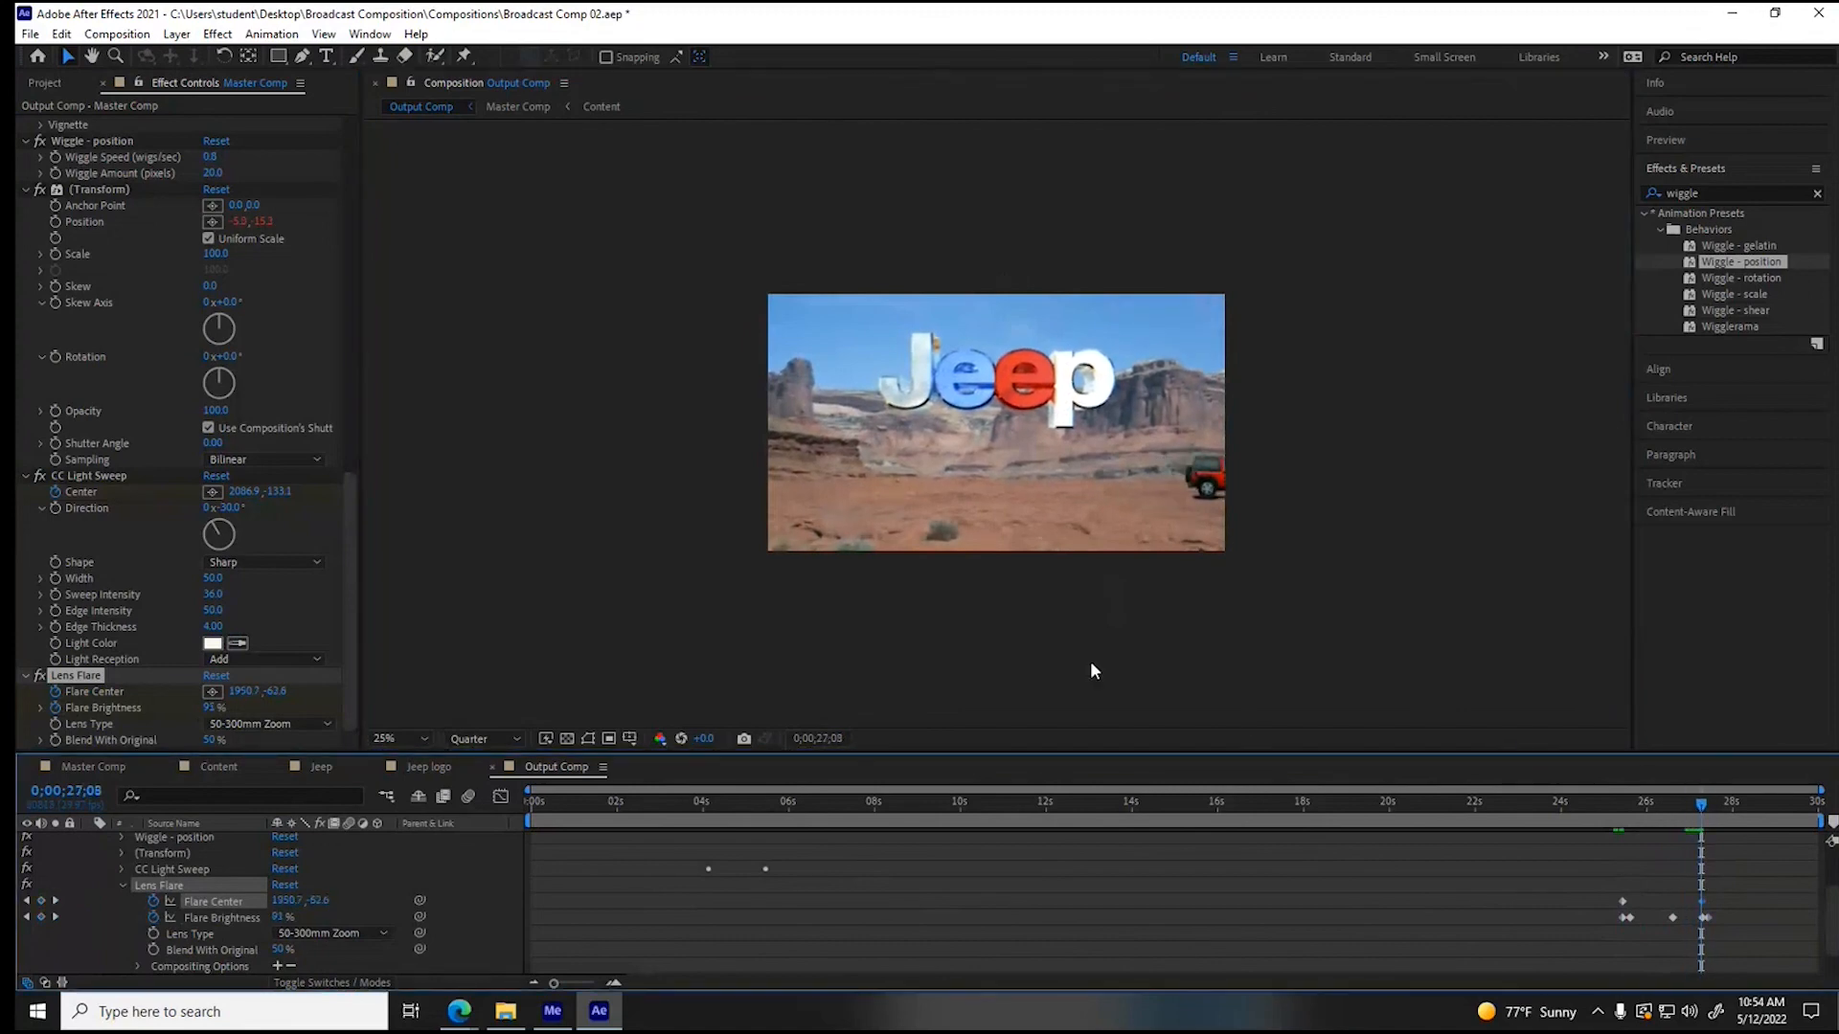
- Keyframe the flare brightness at 153% at 0;00;26;04
drag(1702, 805, 1657, 822)
drag(297, 917, 383, 914)
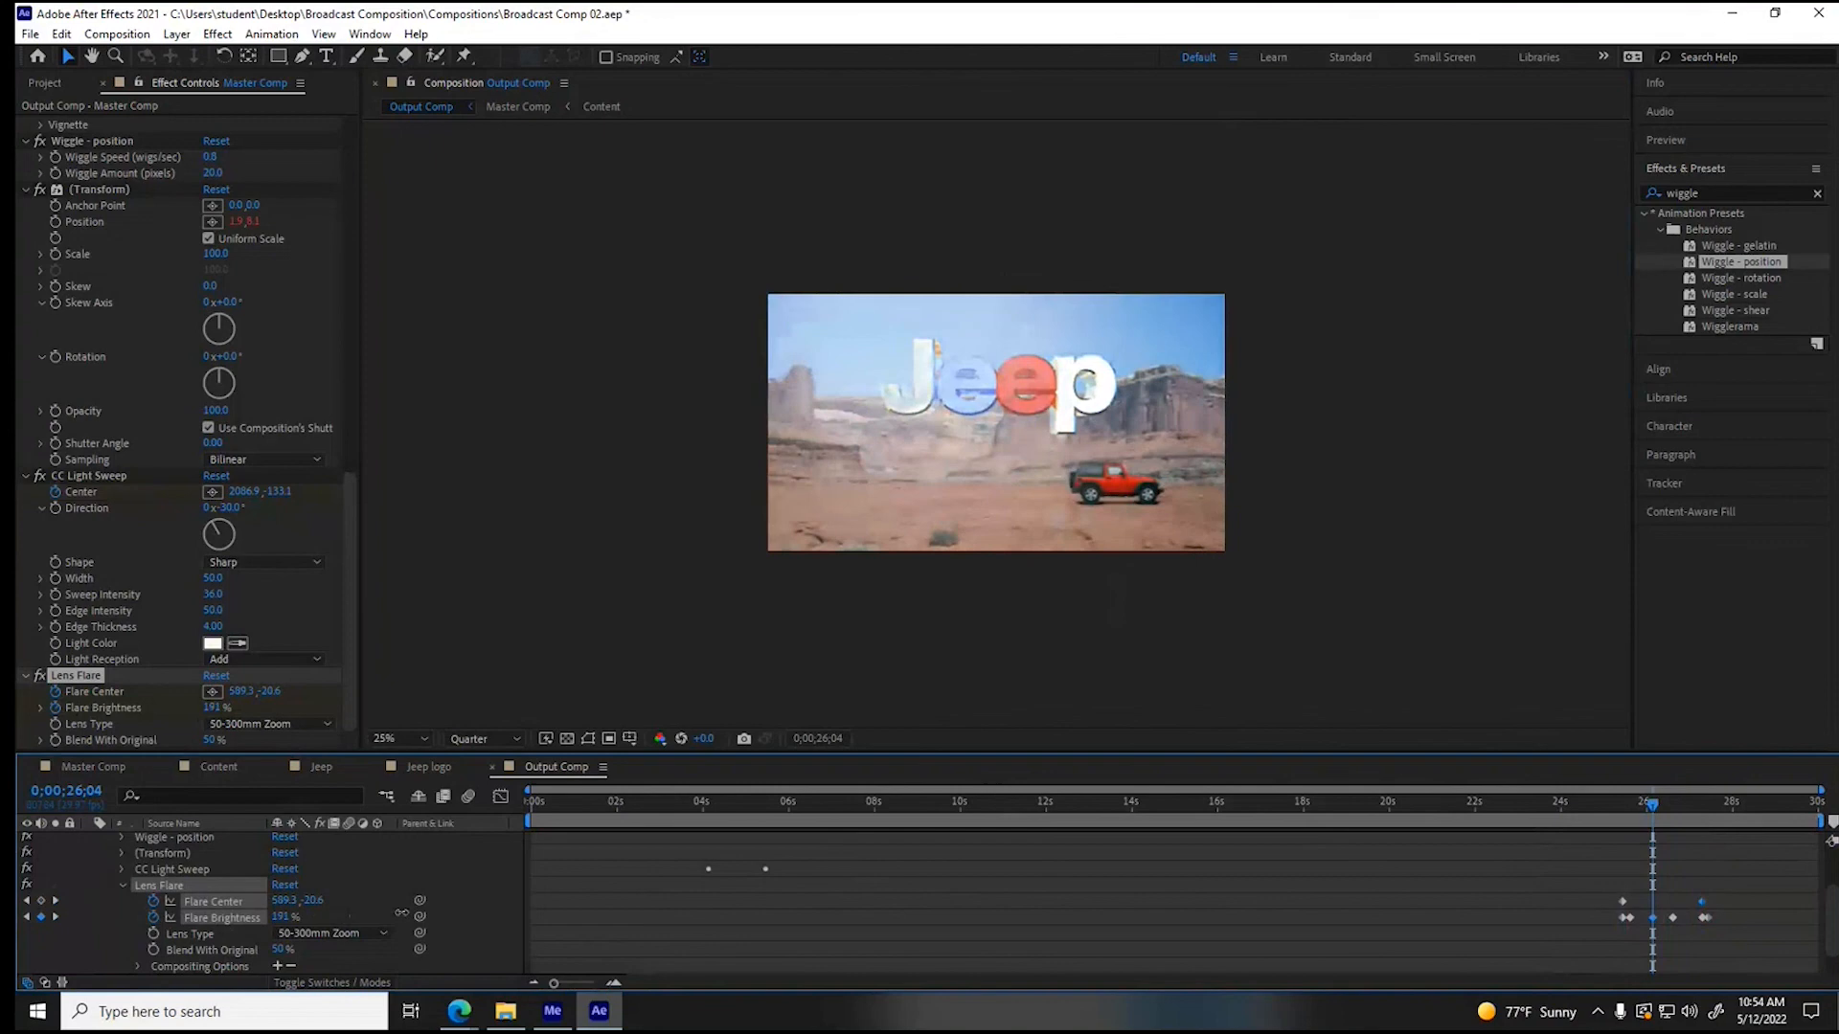
drag(383, 914, 370, 913)
click(1005, 922)
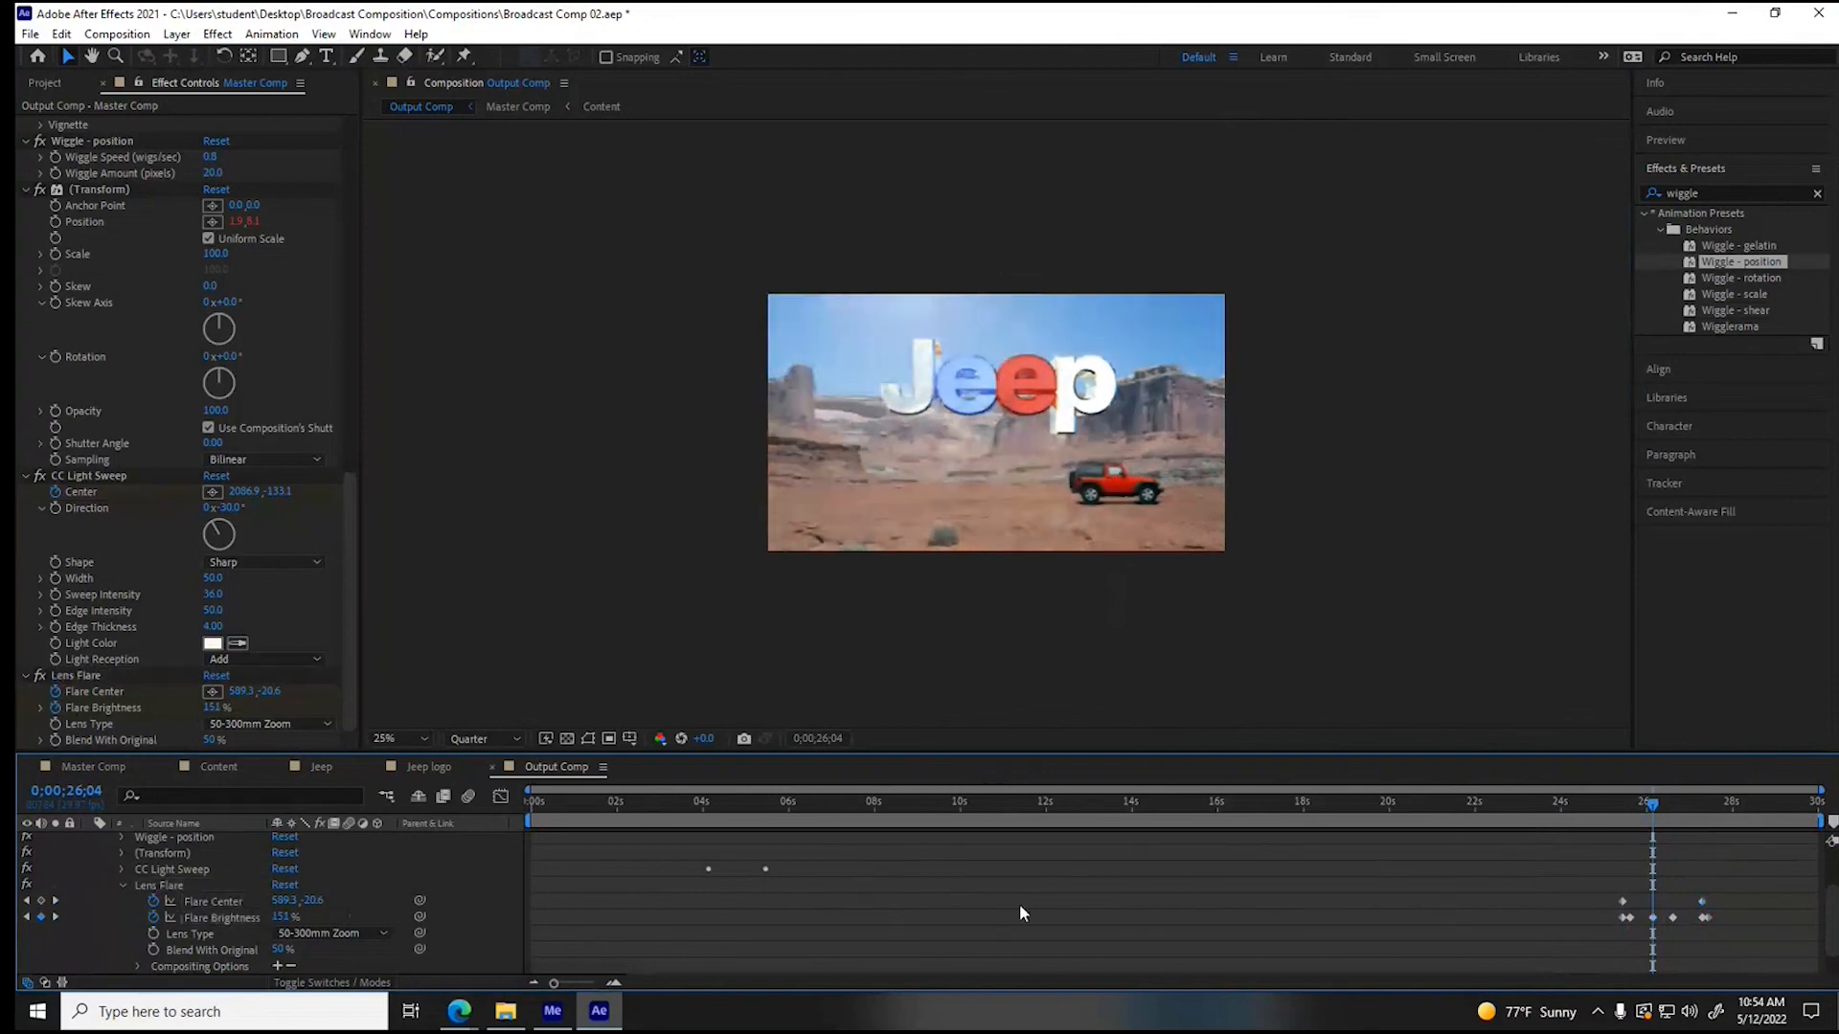
- Return the playhead to 0;00;23;10 and collapse the Master Comp layer's effects and properties
drag(1660, 813, 1532, 808)
click(120, 883)
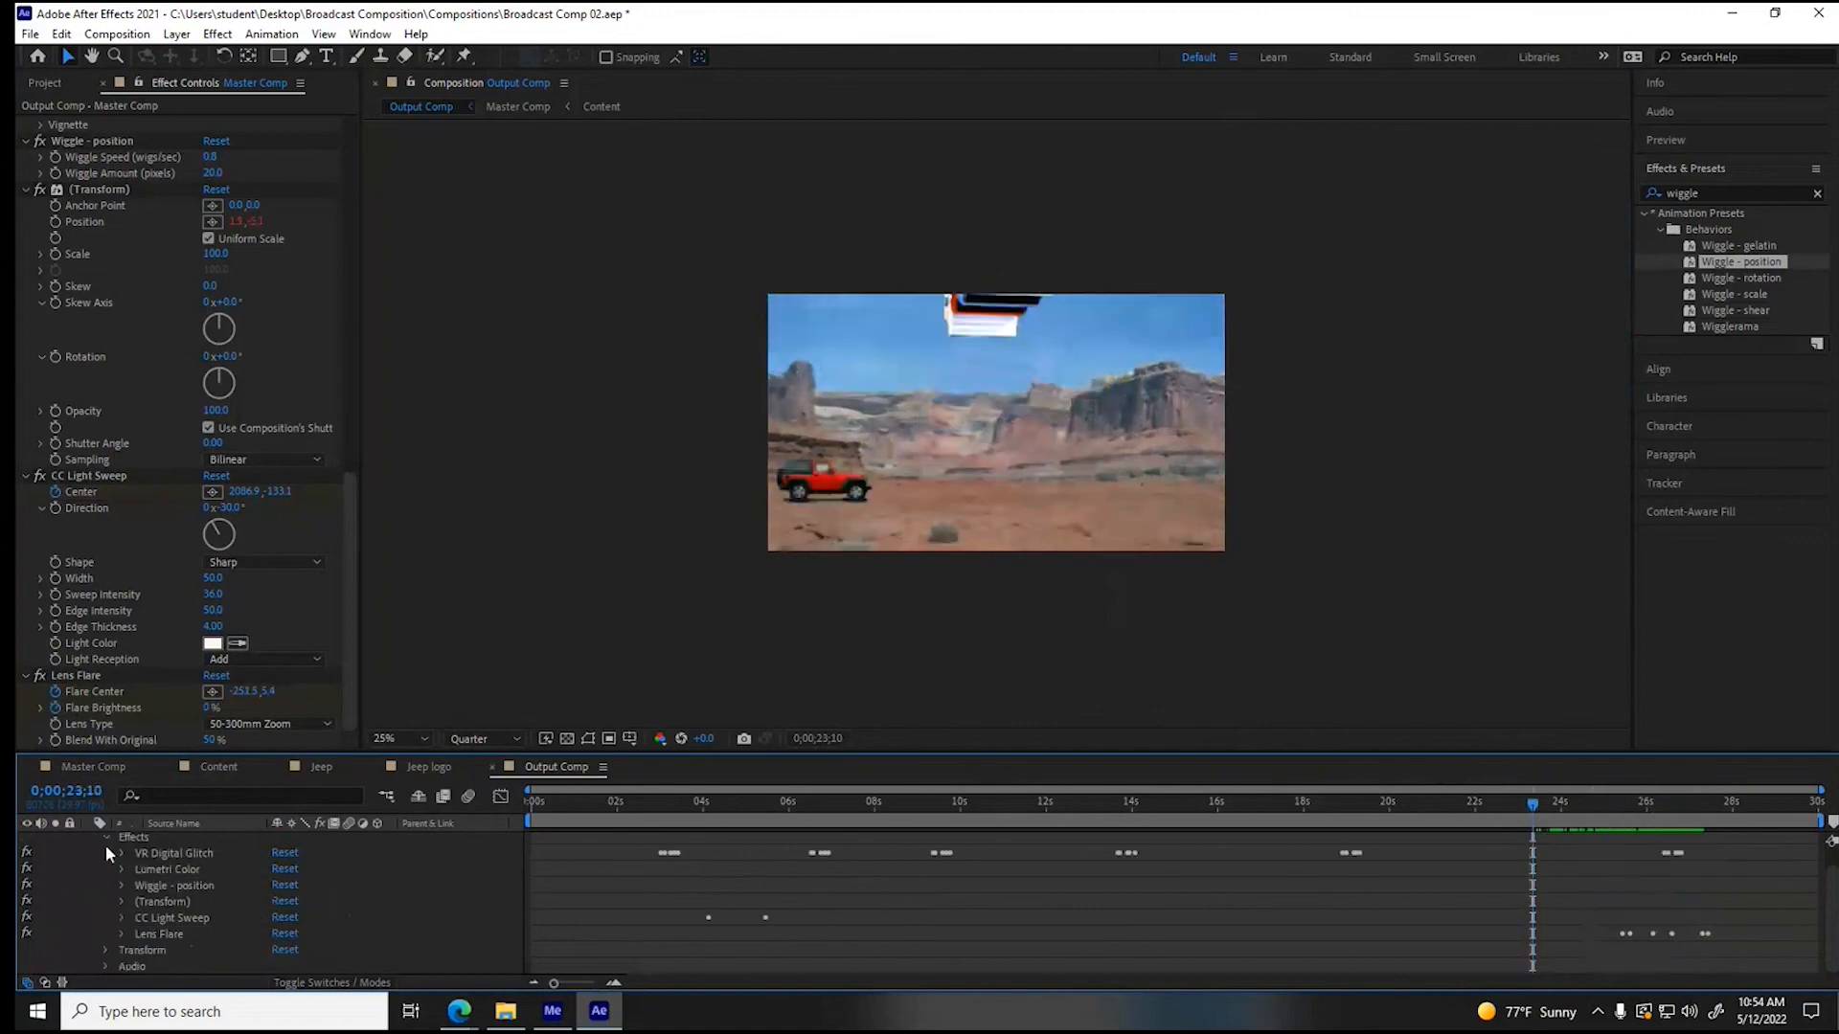
click(106, 837)
click(90, 840)
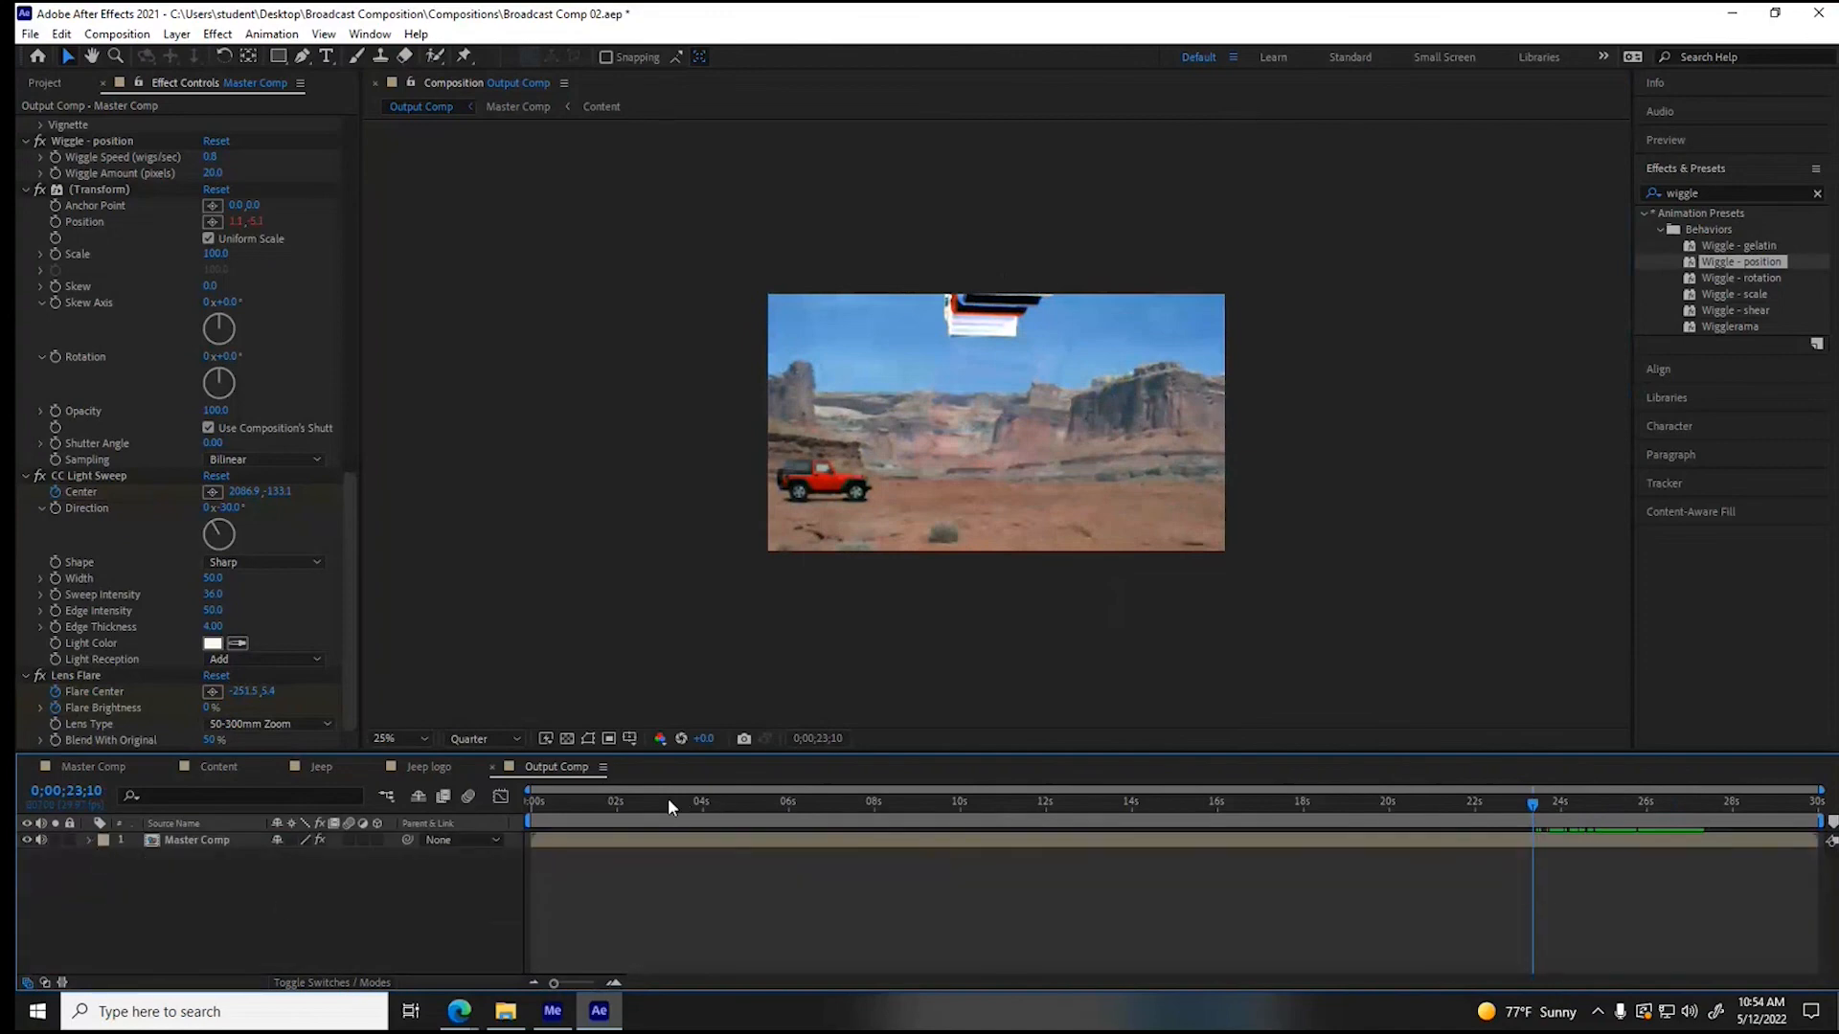
- Play the Output Comp through from the beginning and save the project
key(Home)
key(space)
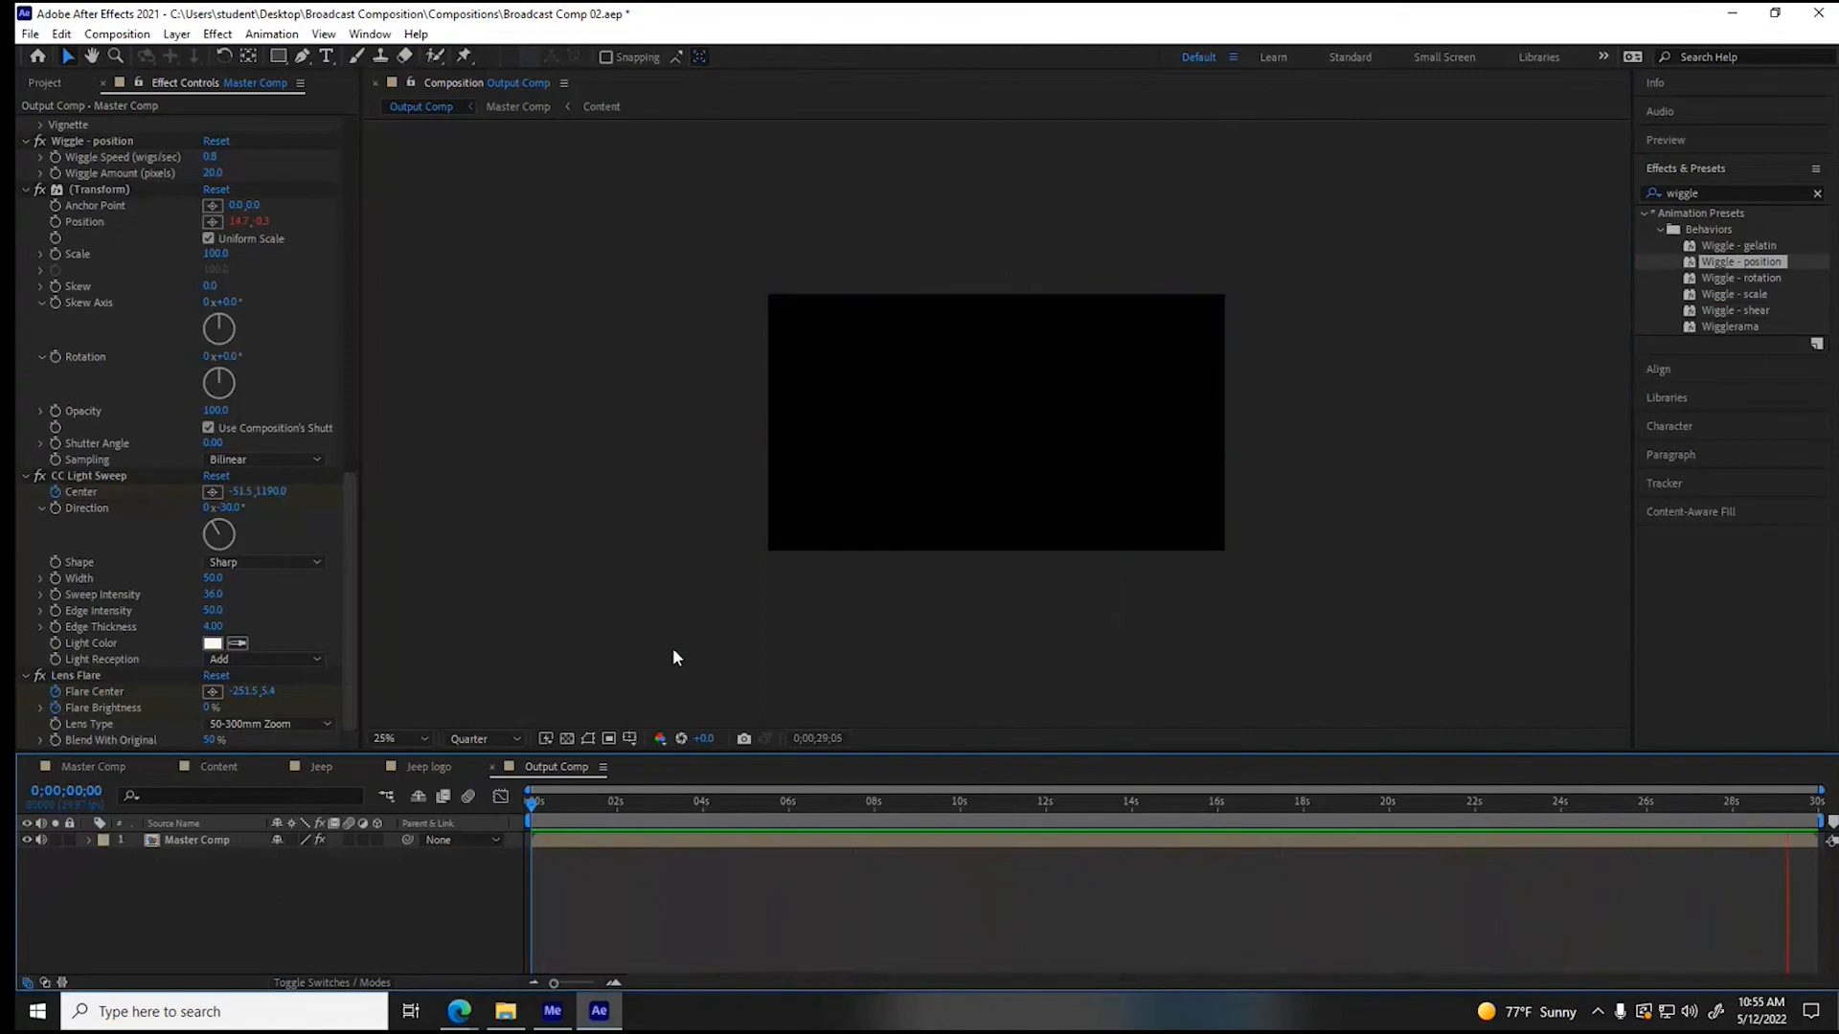
key(space)
key(ctrl+s)
- Open the Jeep logo composition and move its playhead to 0;00;05;14
drag(944, 800, 485, 842)
click(429, 768)
drag(570, 804, 1538, 814)
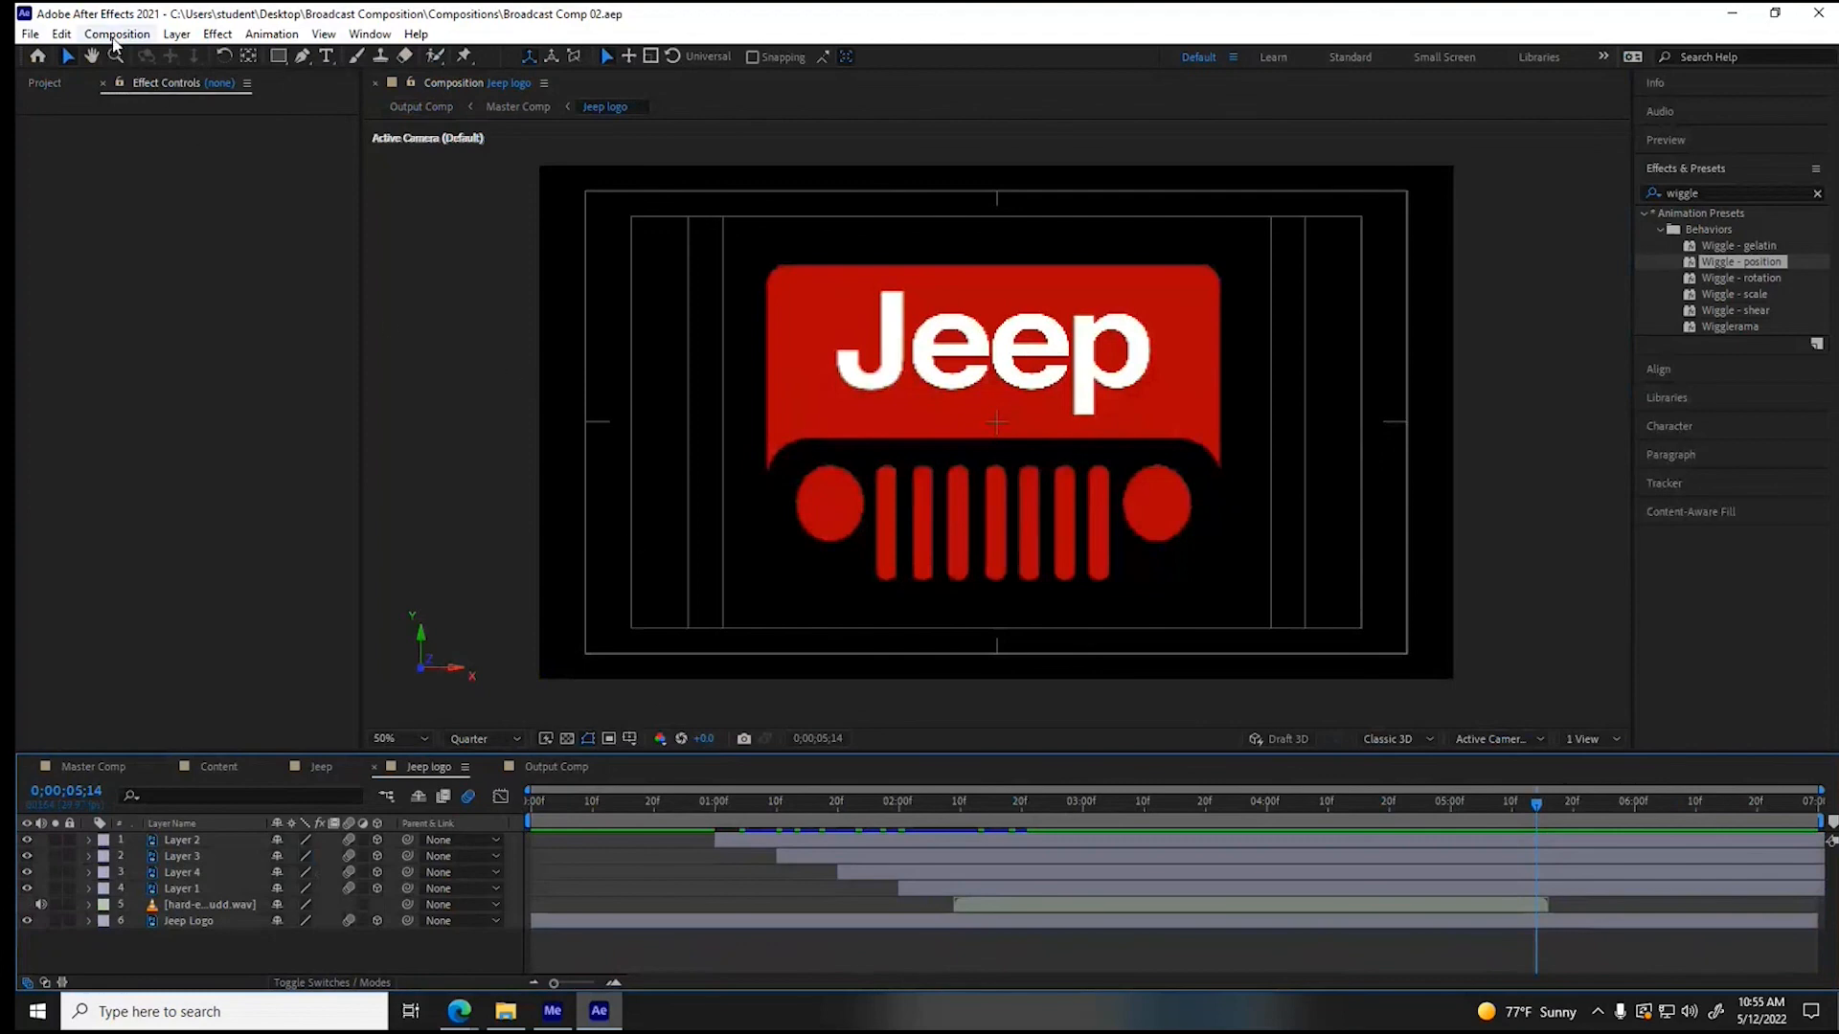
- Send the Jeep logo composition to the Adobe Media Encoder queue and select its new entry
click(114, 35)
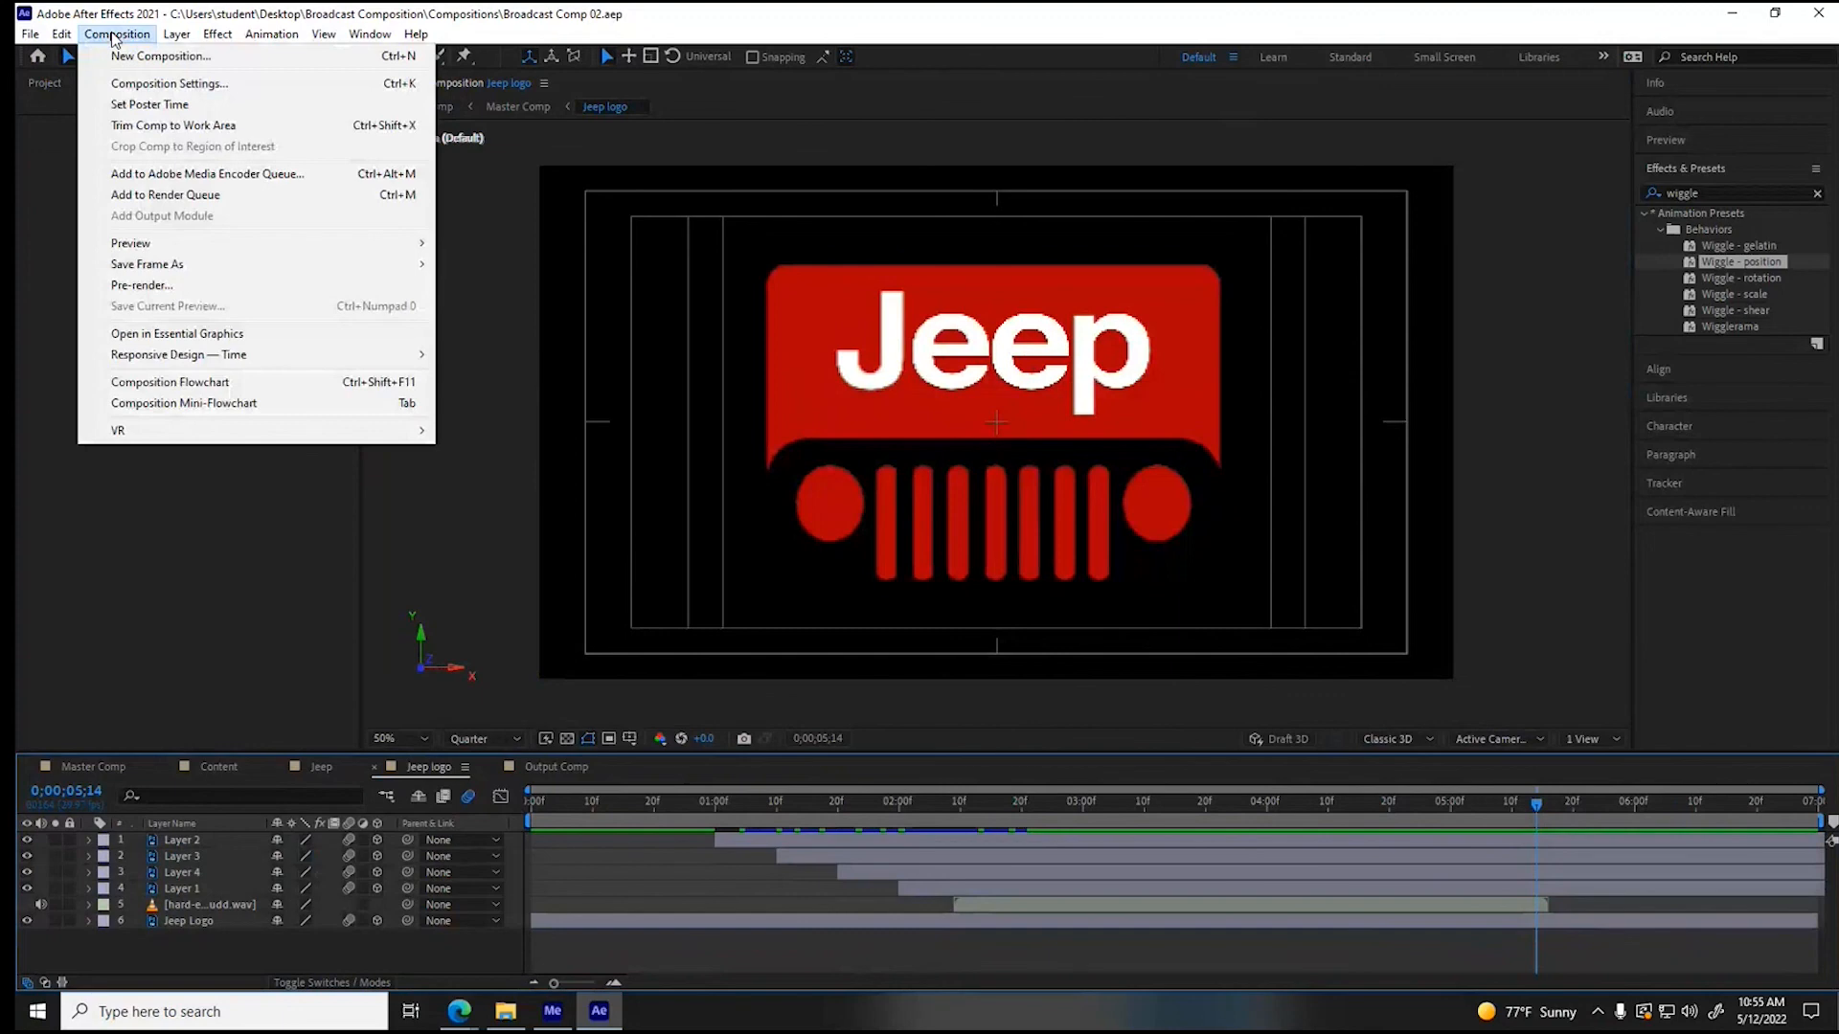
click(207, 174)
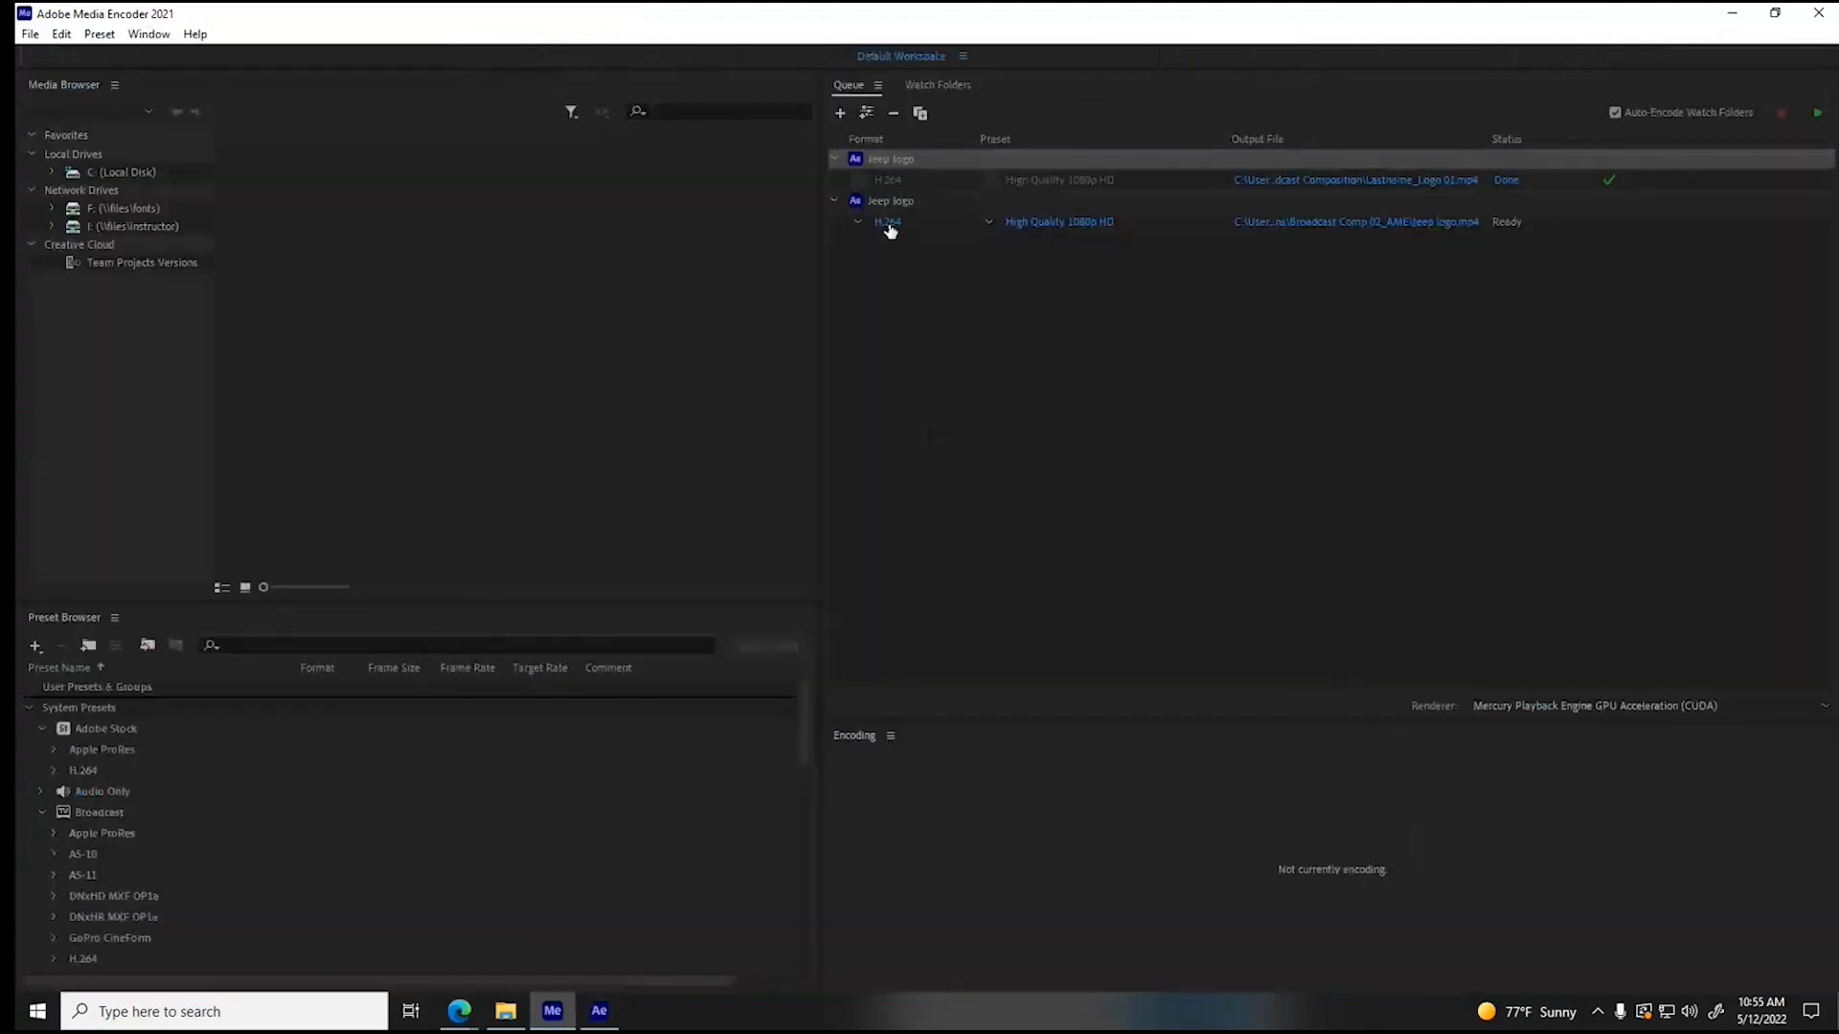
click(907, 200)
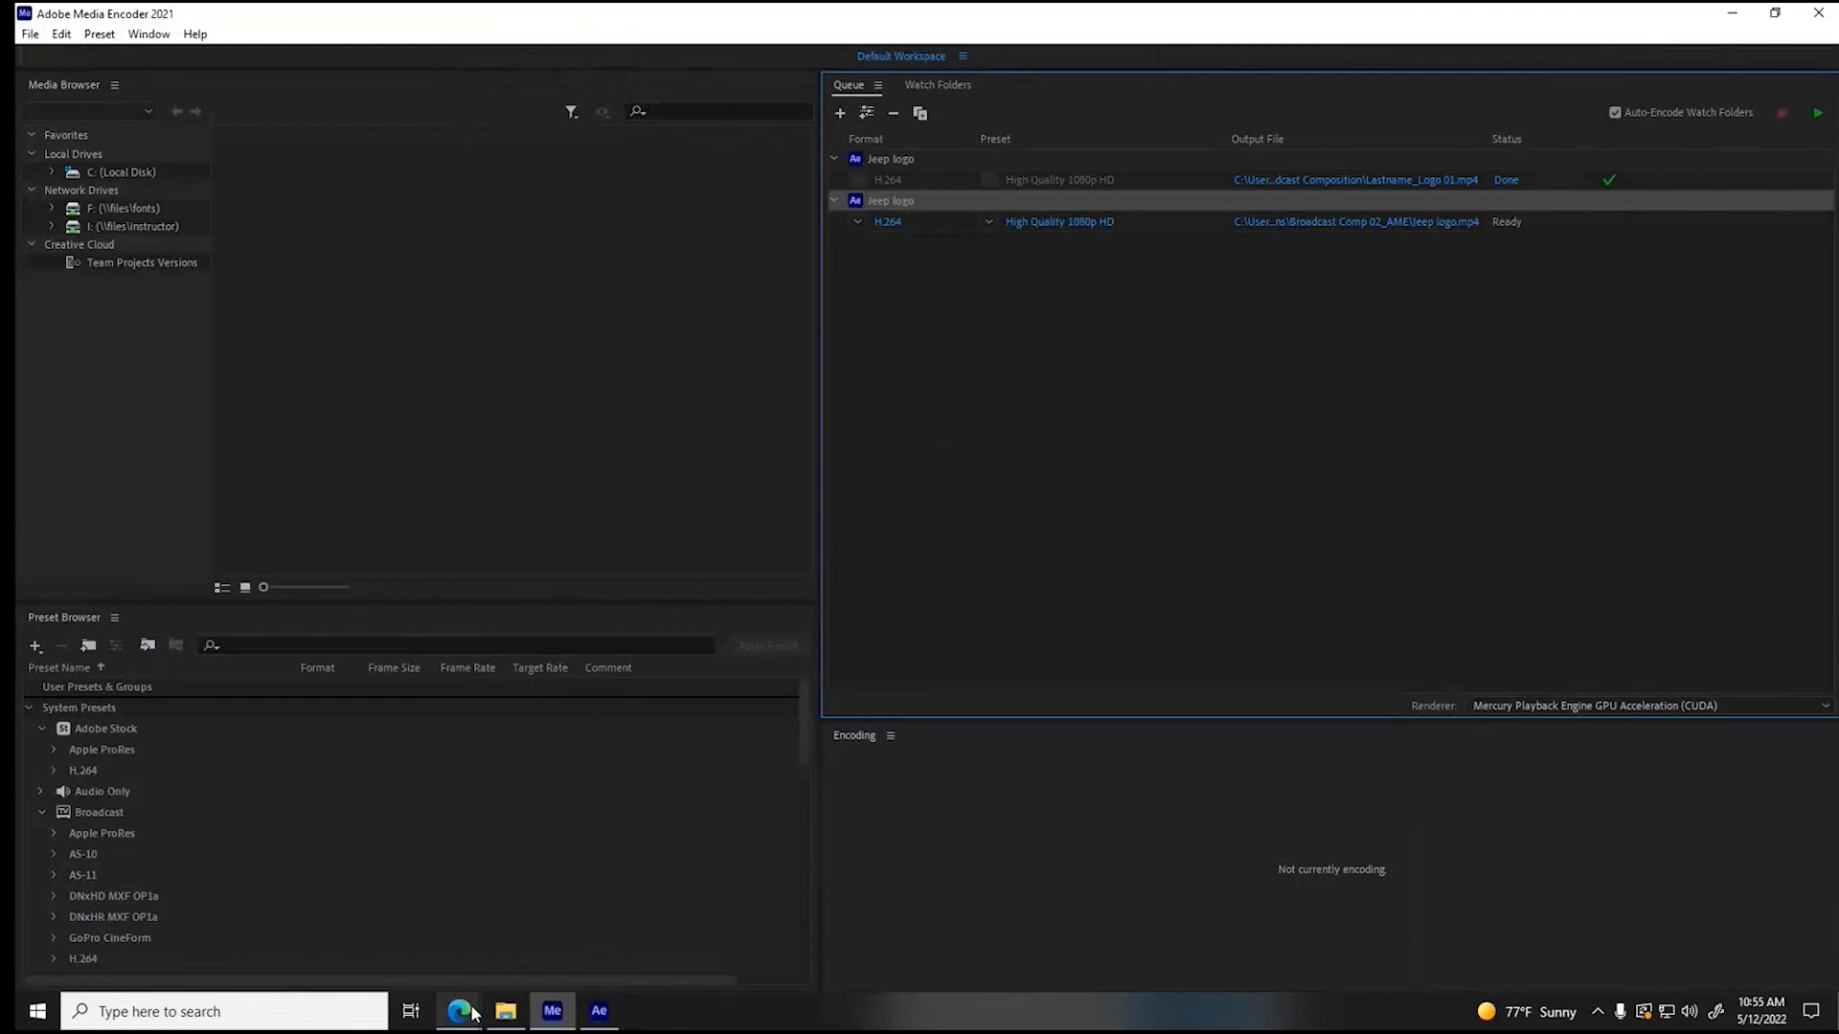
- Switch to File Explorer, find the Ending Logo video in the Assets folder and return to the Broadcast Composition folder
click(508, 1011)
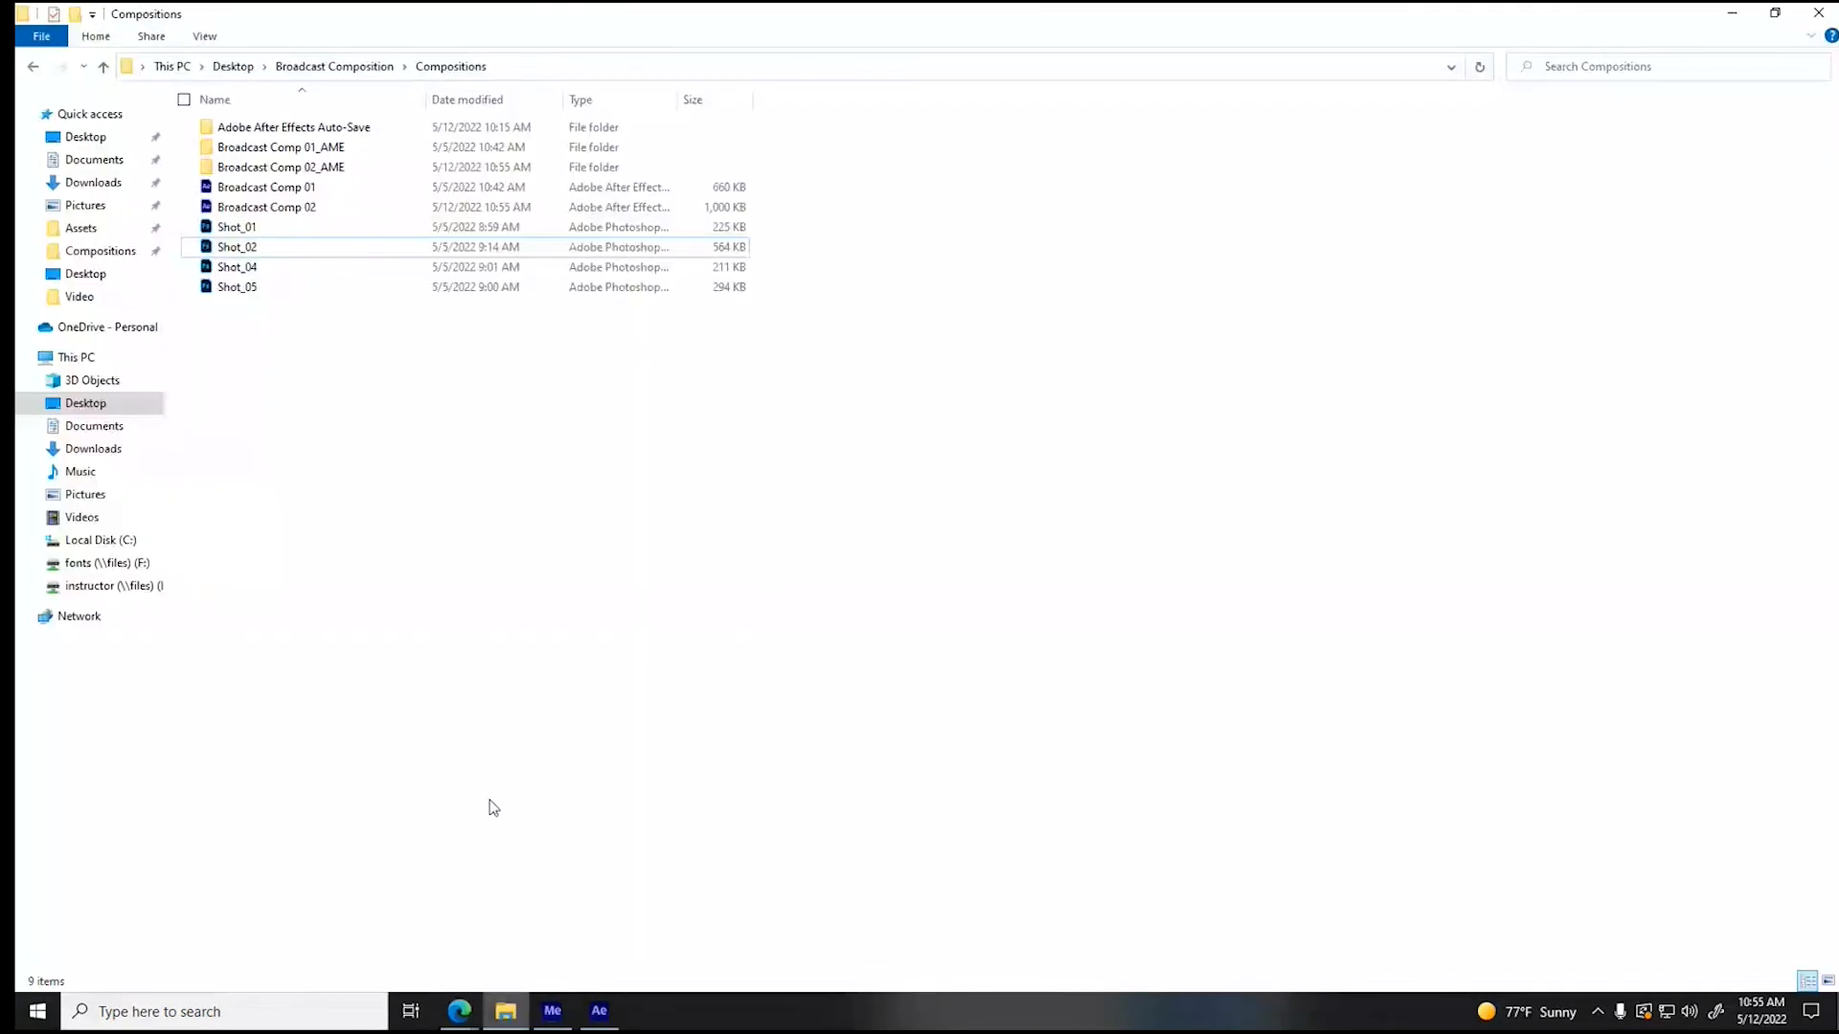
click(359, 69)
double_click(280, 134)
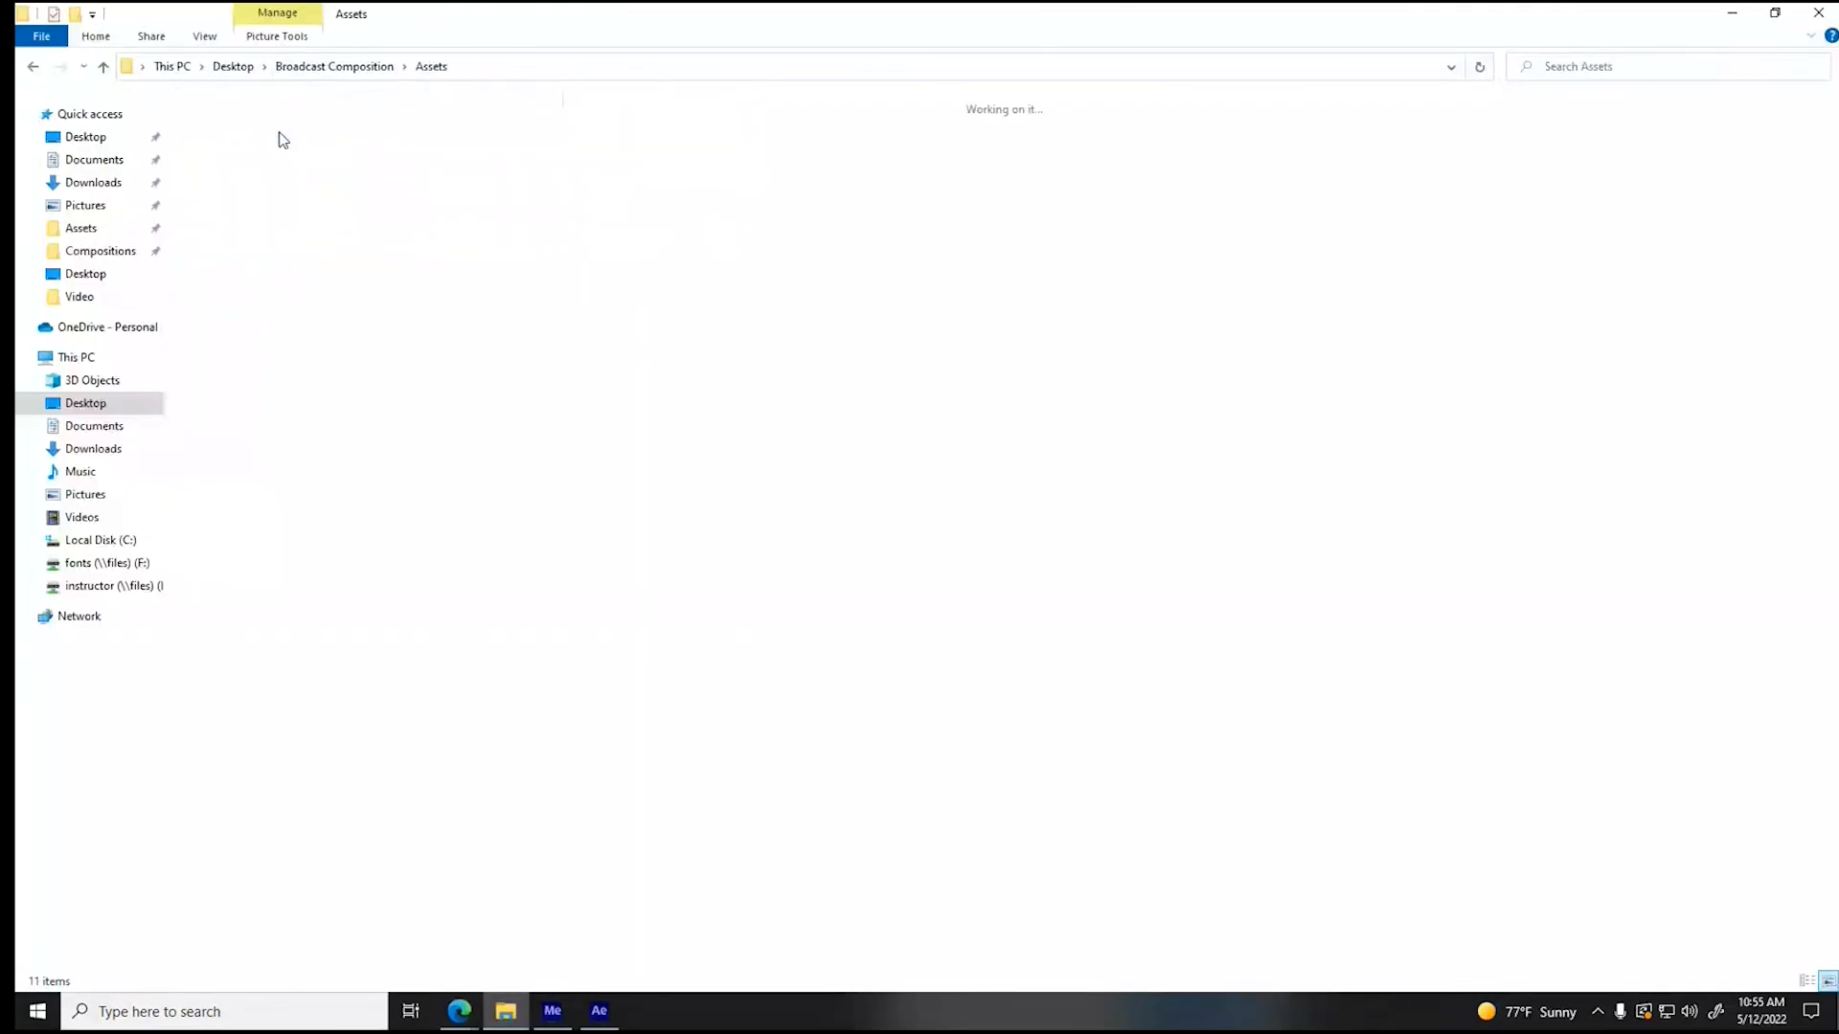
click(428, 163)
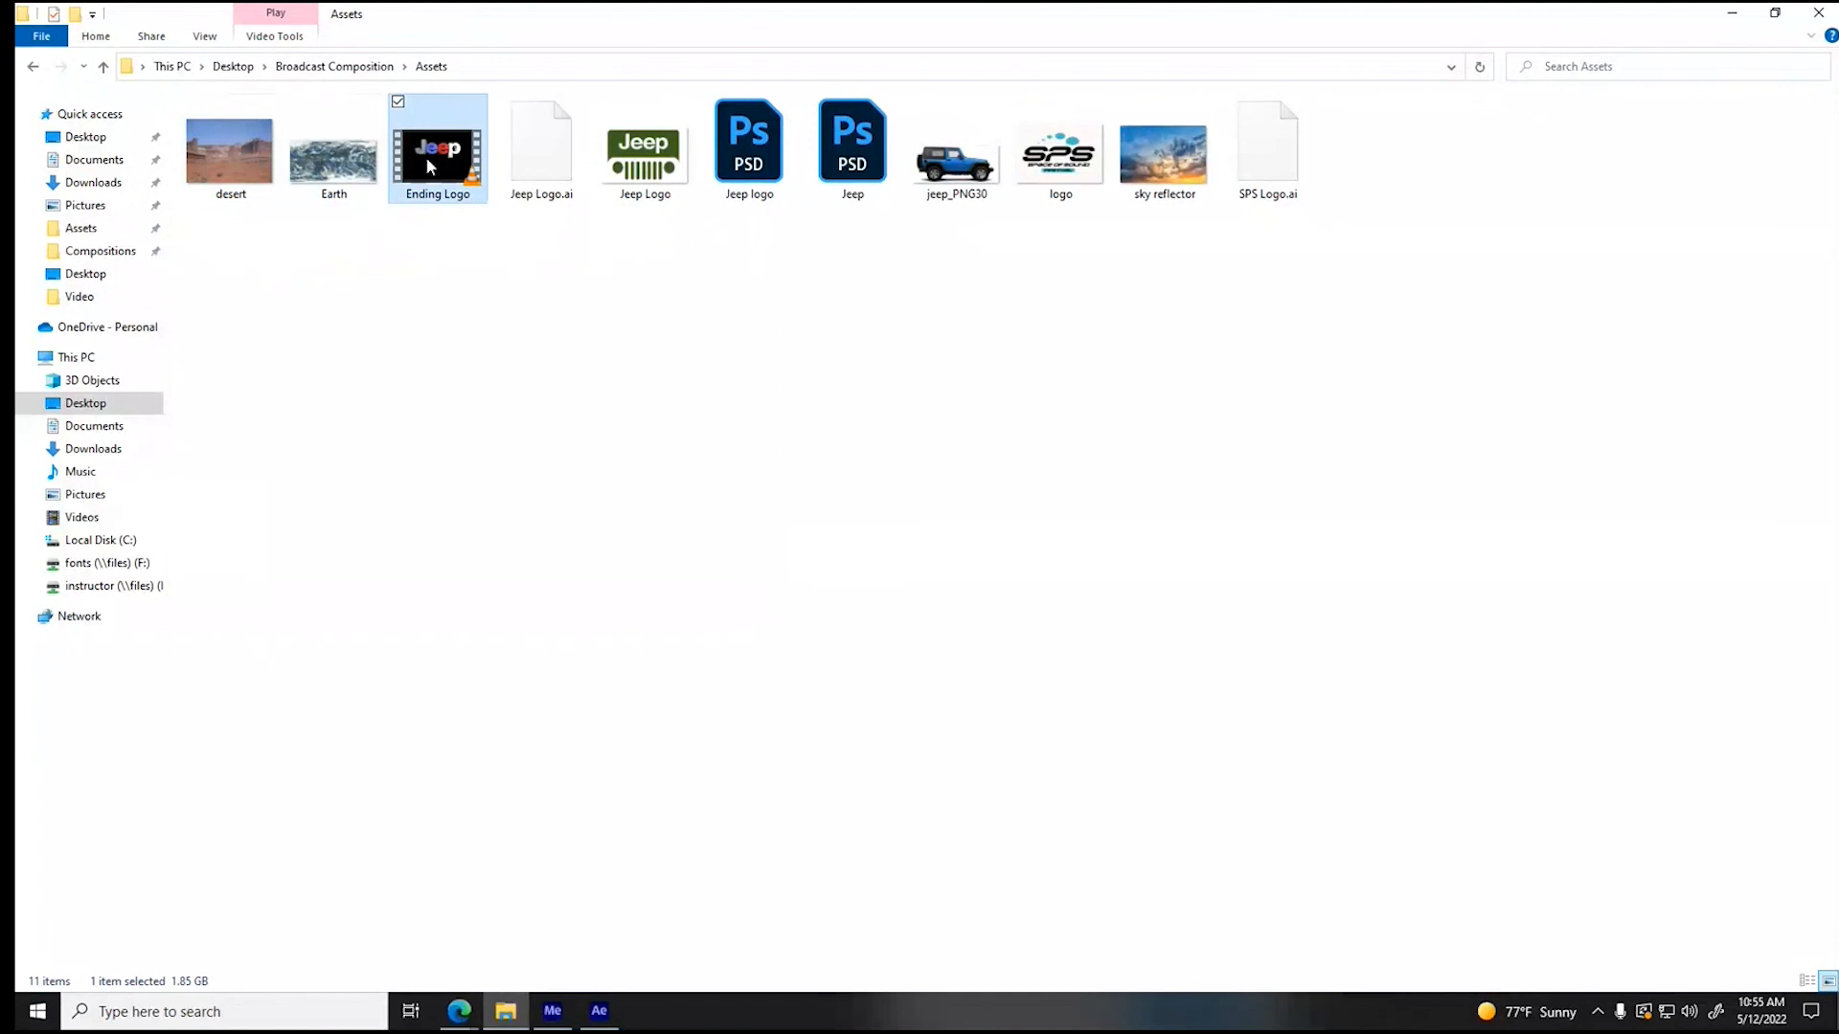
click(340, 67)
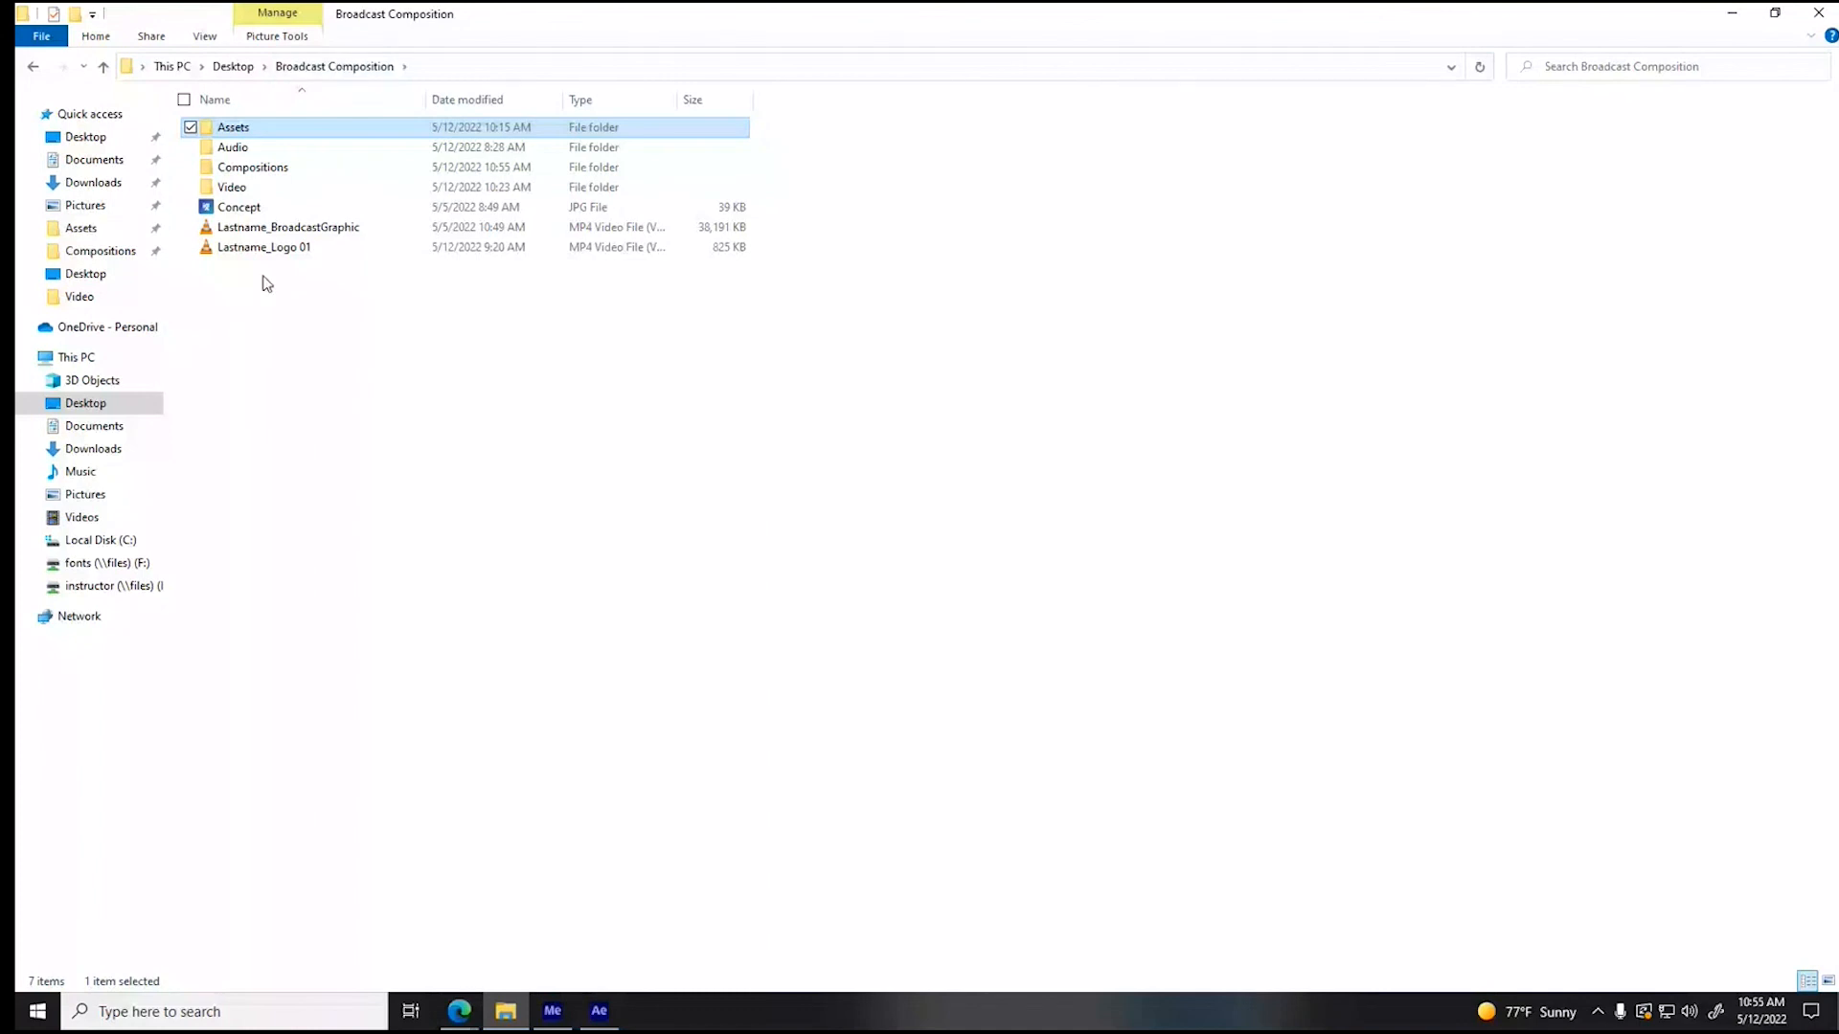
- Play the exported Lastname_Logo 01 video in VLC, dismissing its update prompt, and close the player
double_click(251, 247)
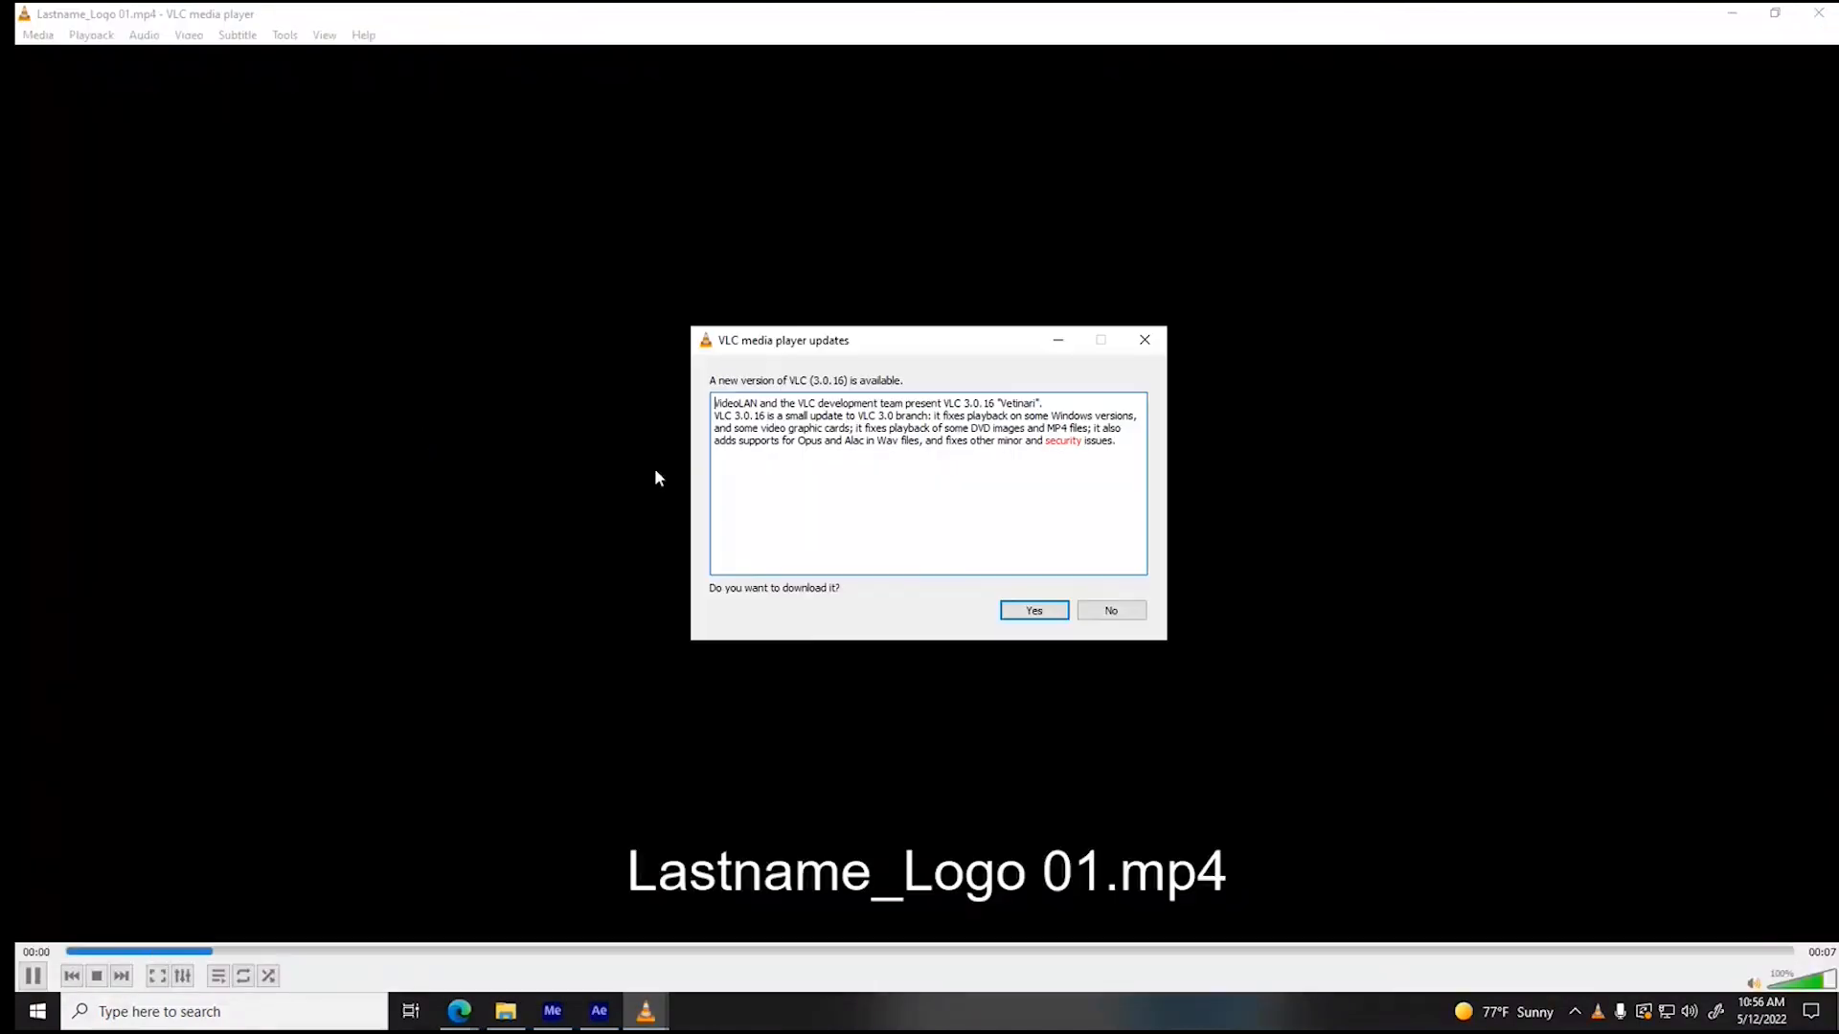
click(1030, 611)
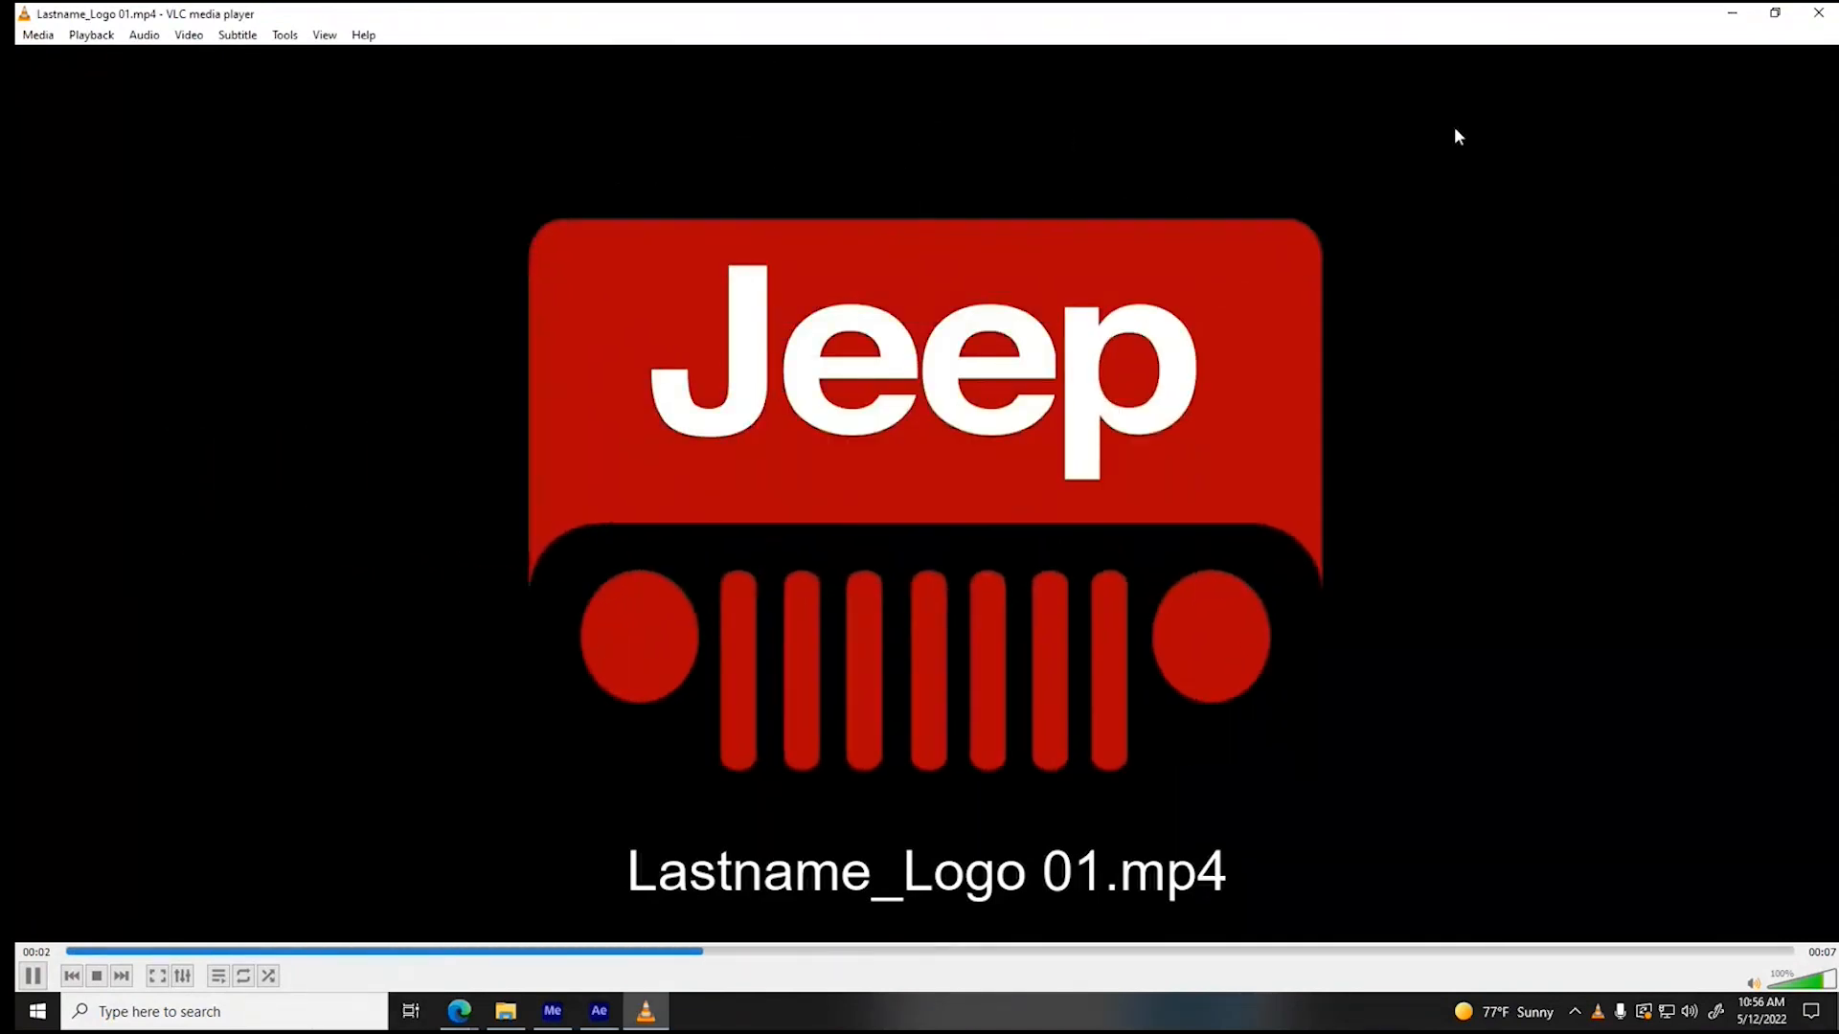
click(1818, 13)
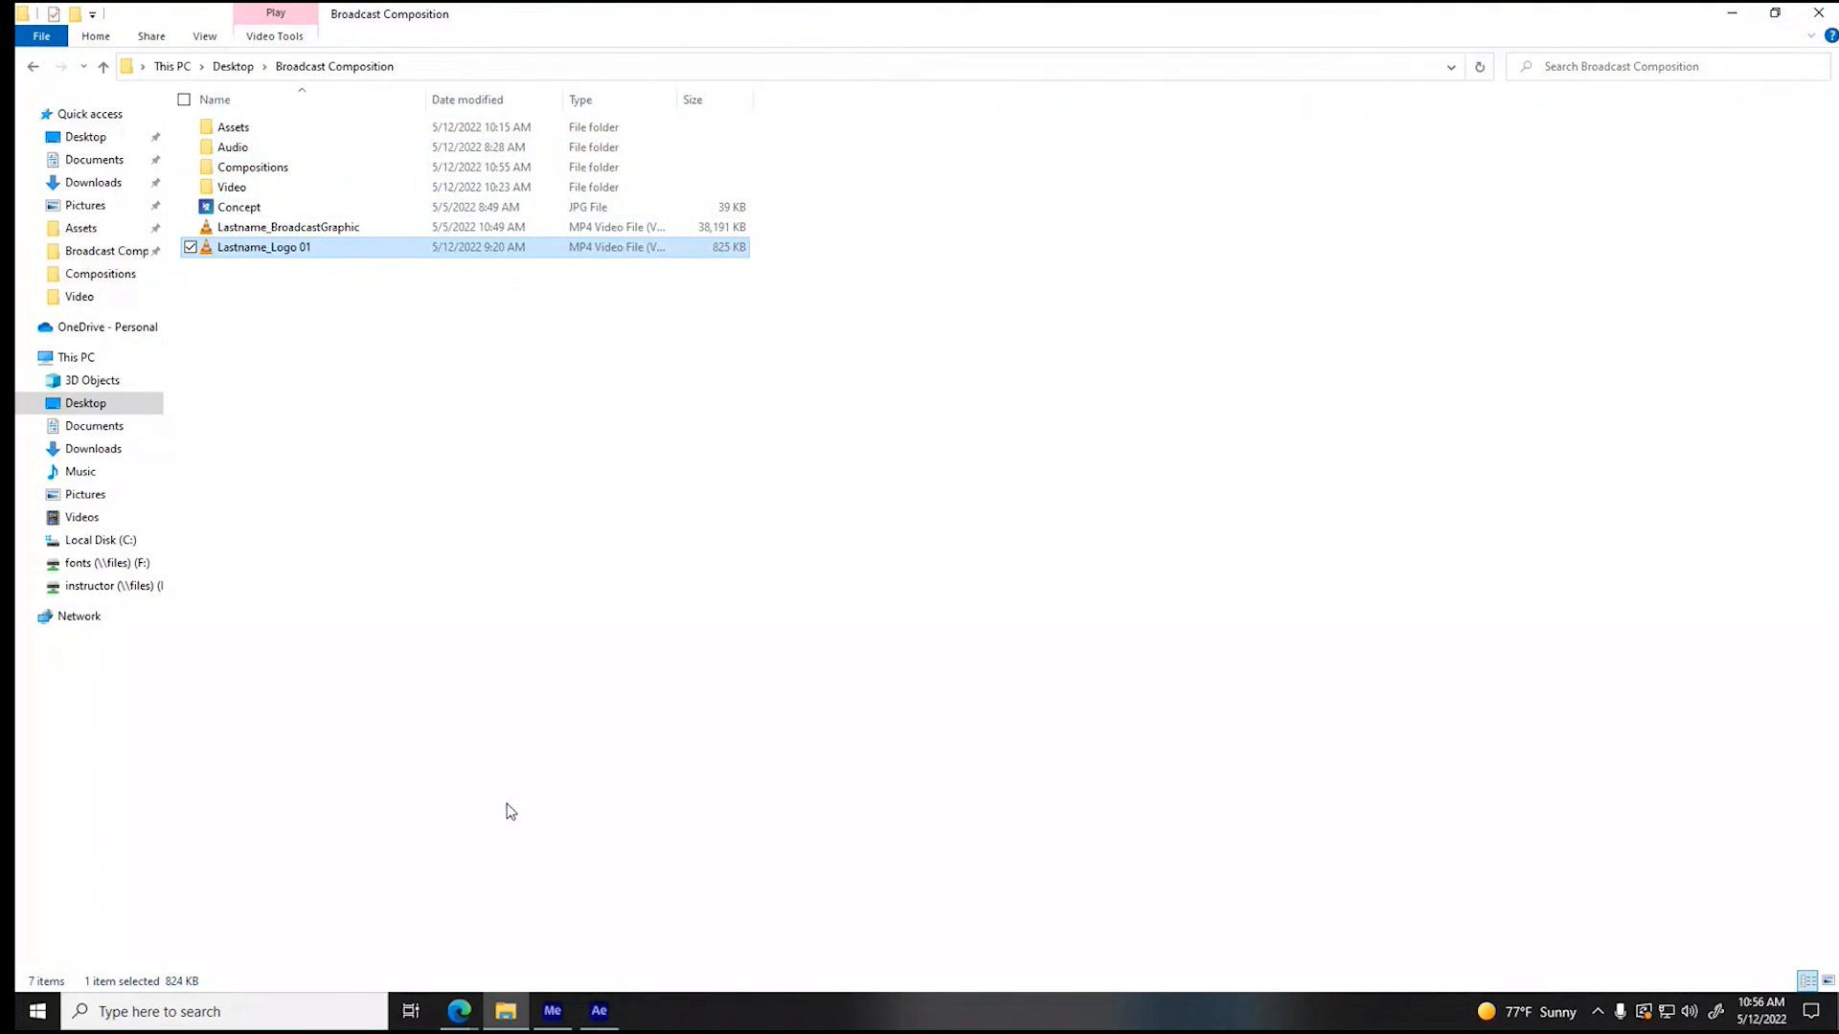
- Switch to Adobe Media Encoder and remove the unencoded Jeep logo entry from the queue
click(554, 1012)
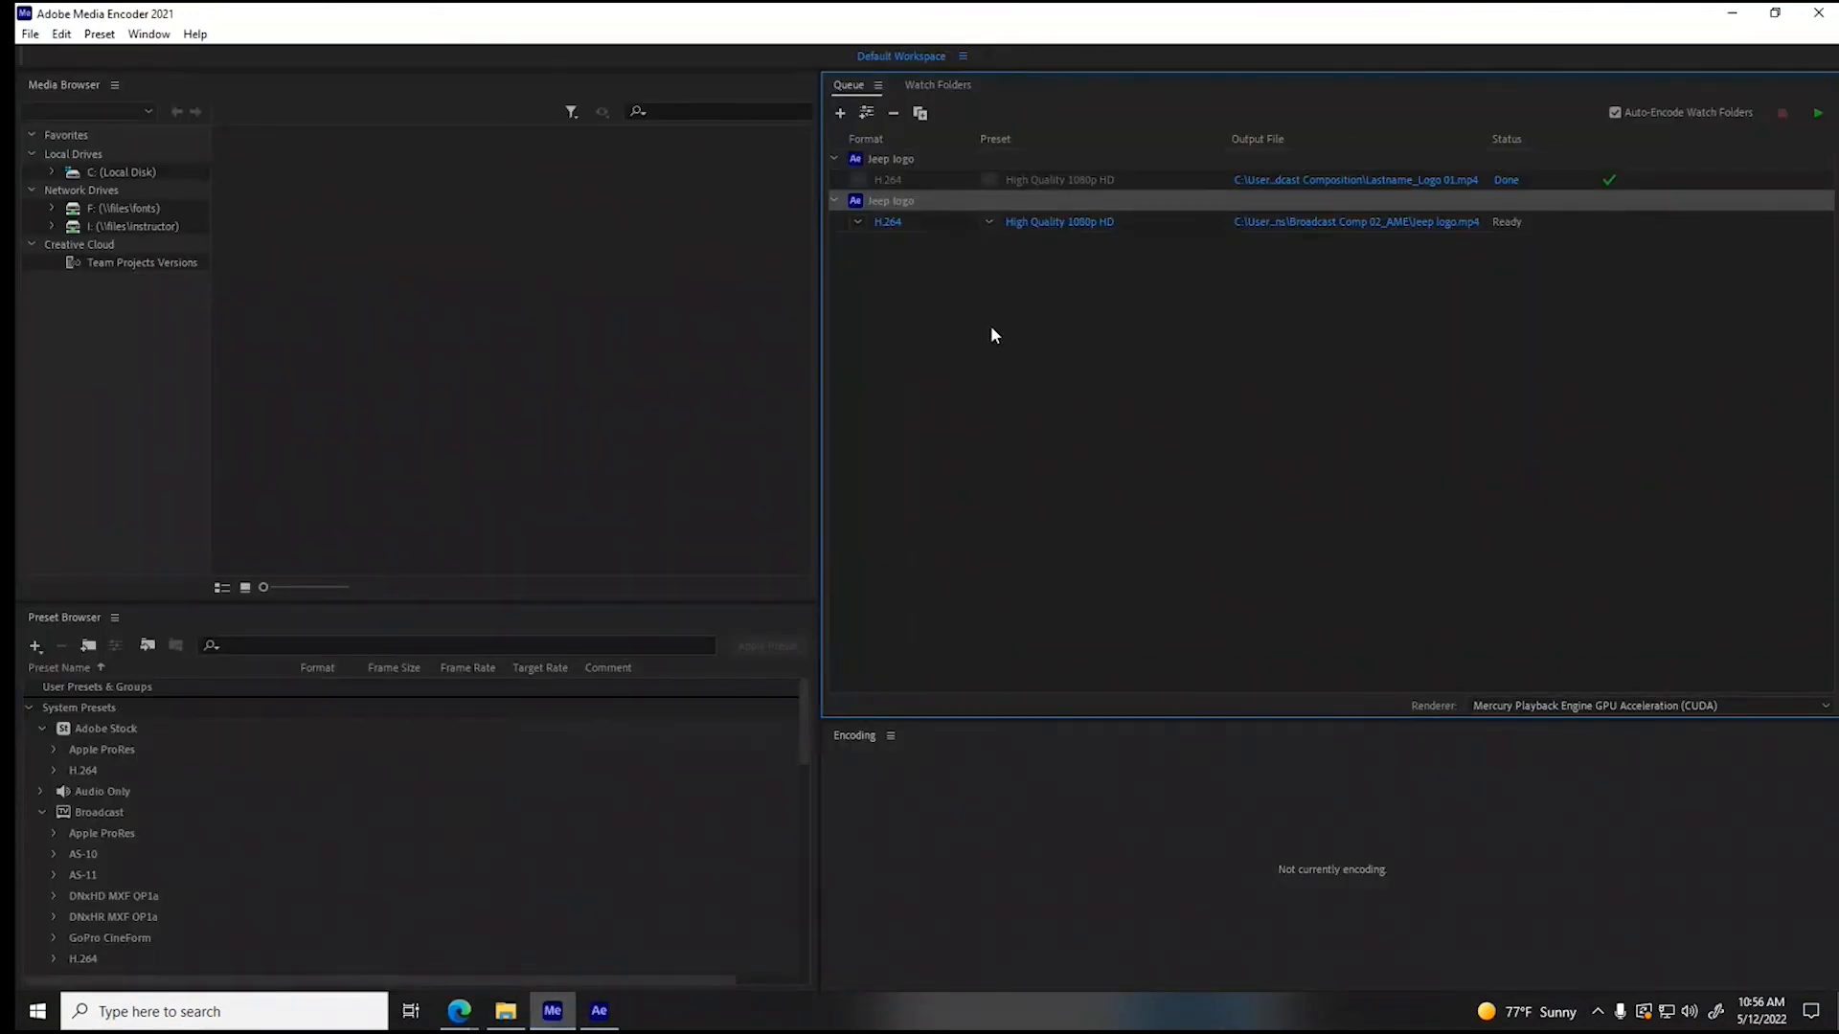
key(Delete)
click(1033, 576)
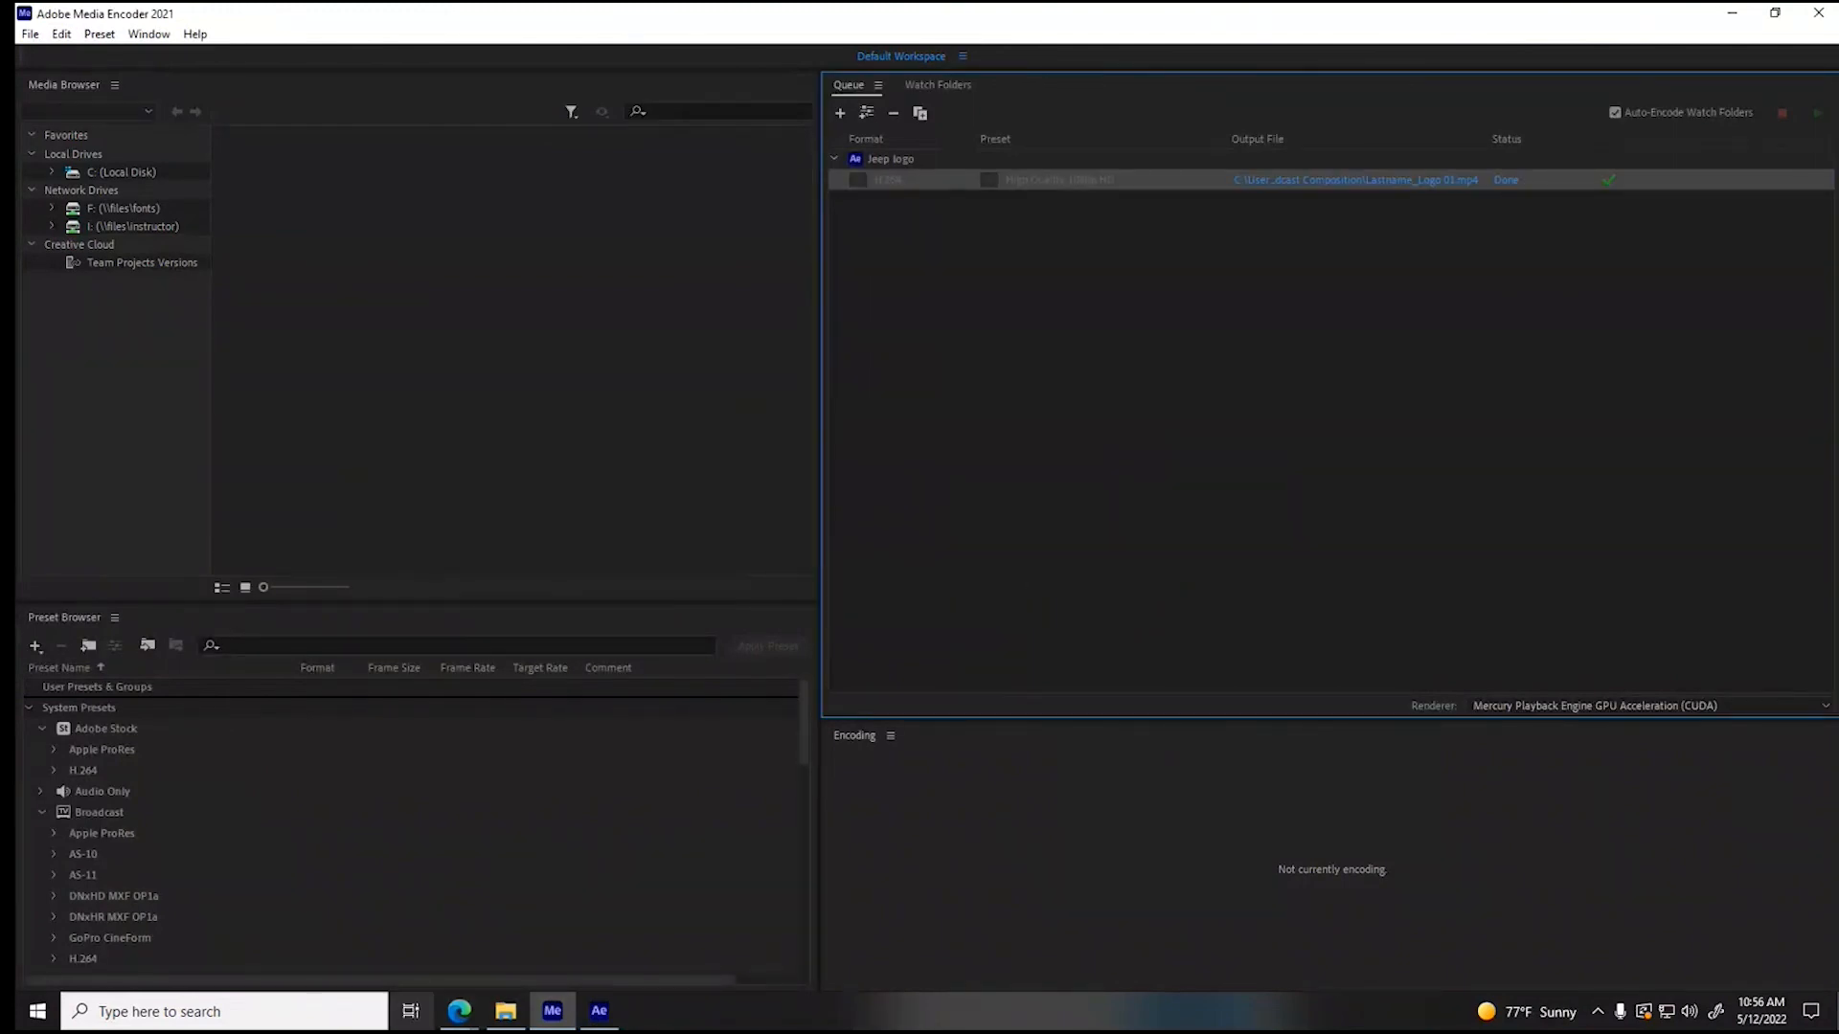
- Add the Ending Logo video from the Broadcast Composition Assets folder to the Media Encoder queue
click(506, 1013)
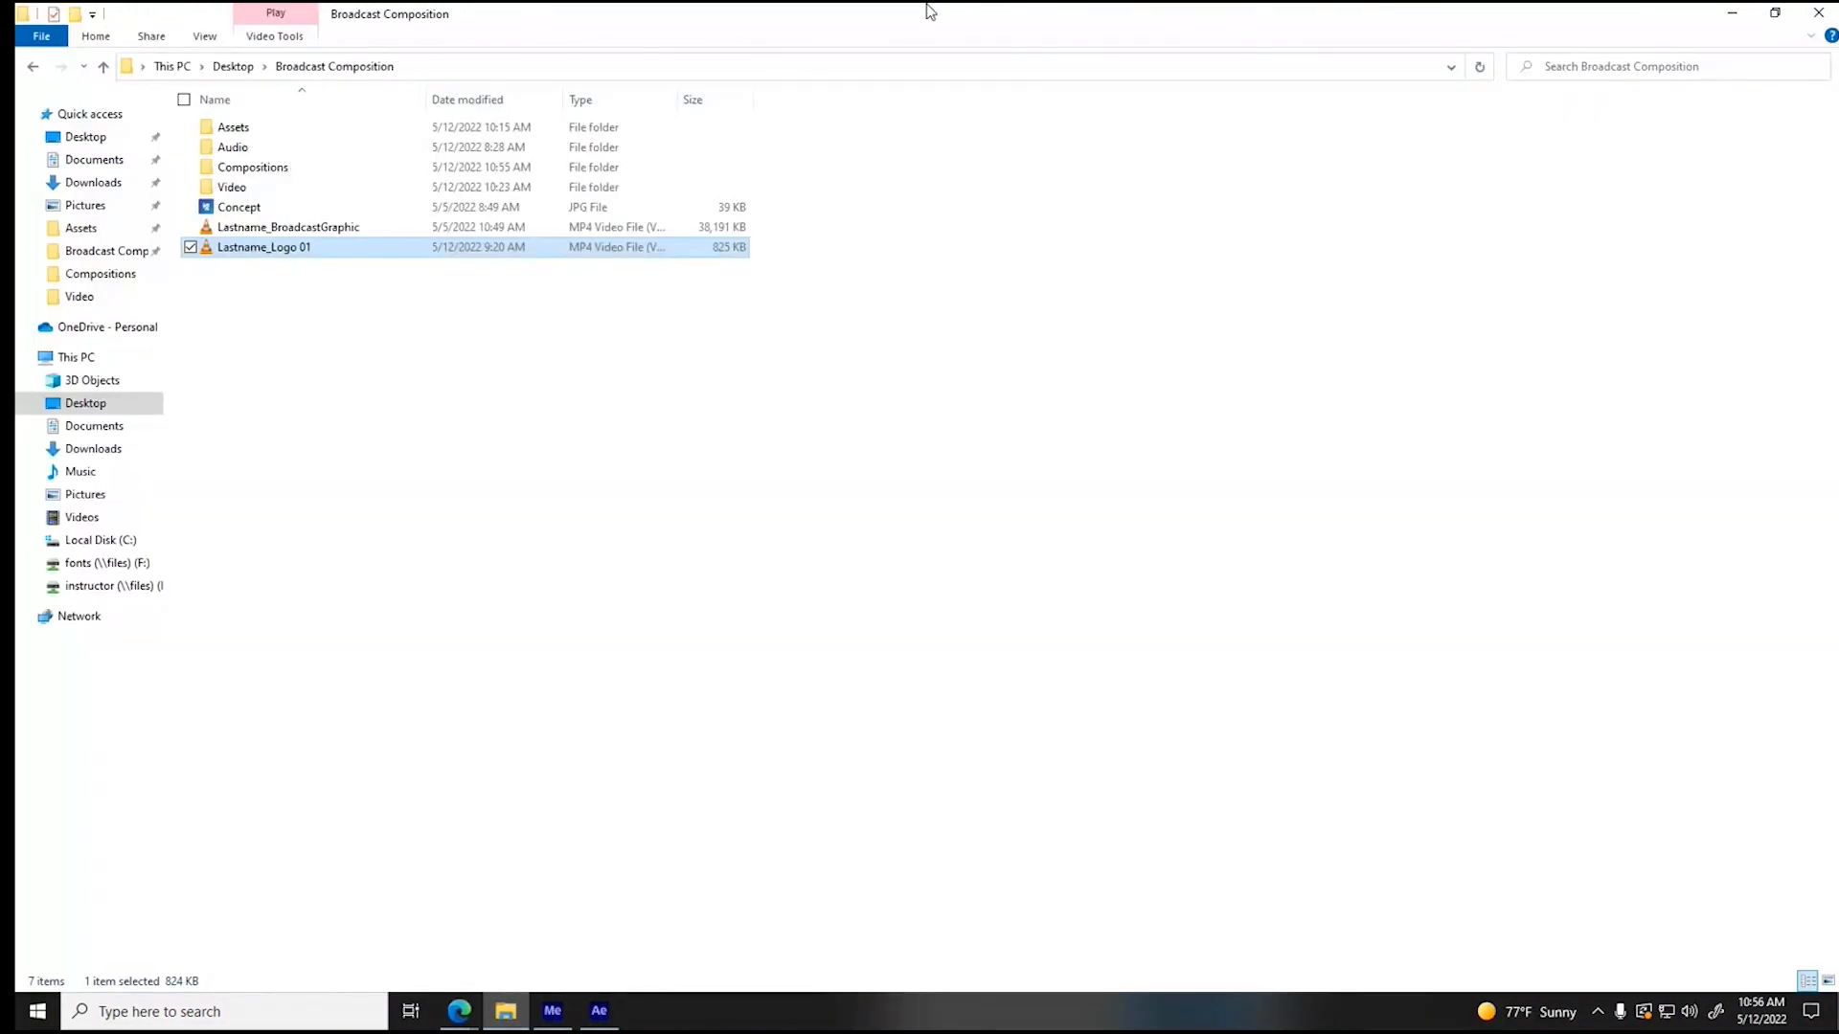
click(1775, 13)
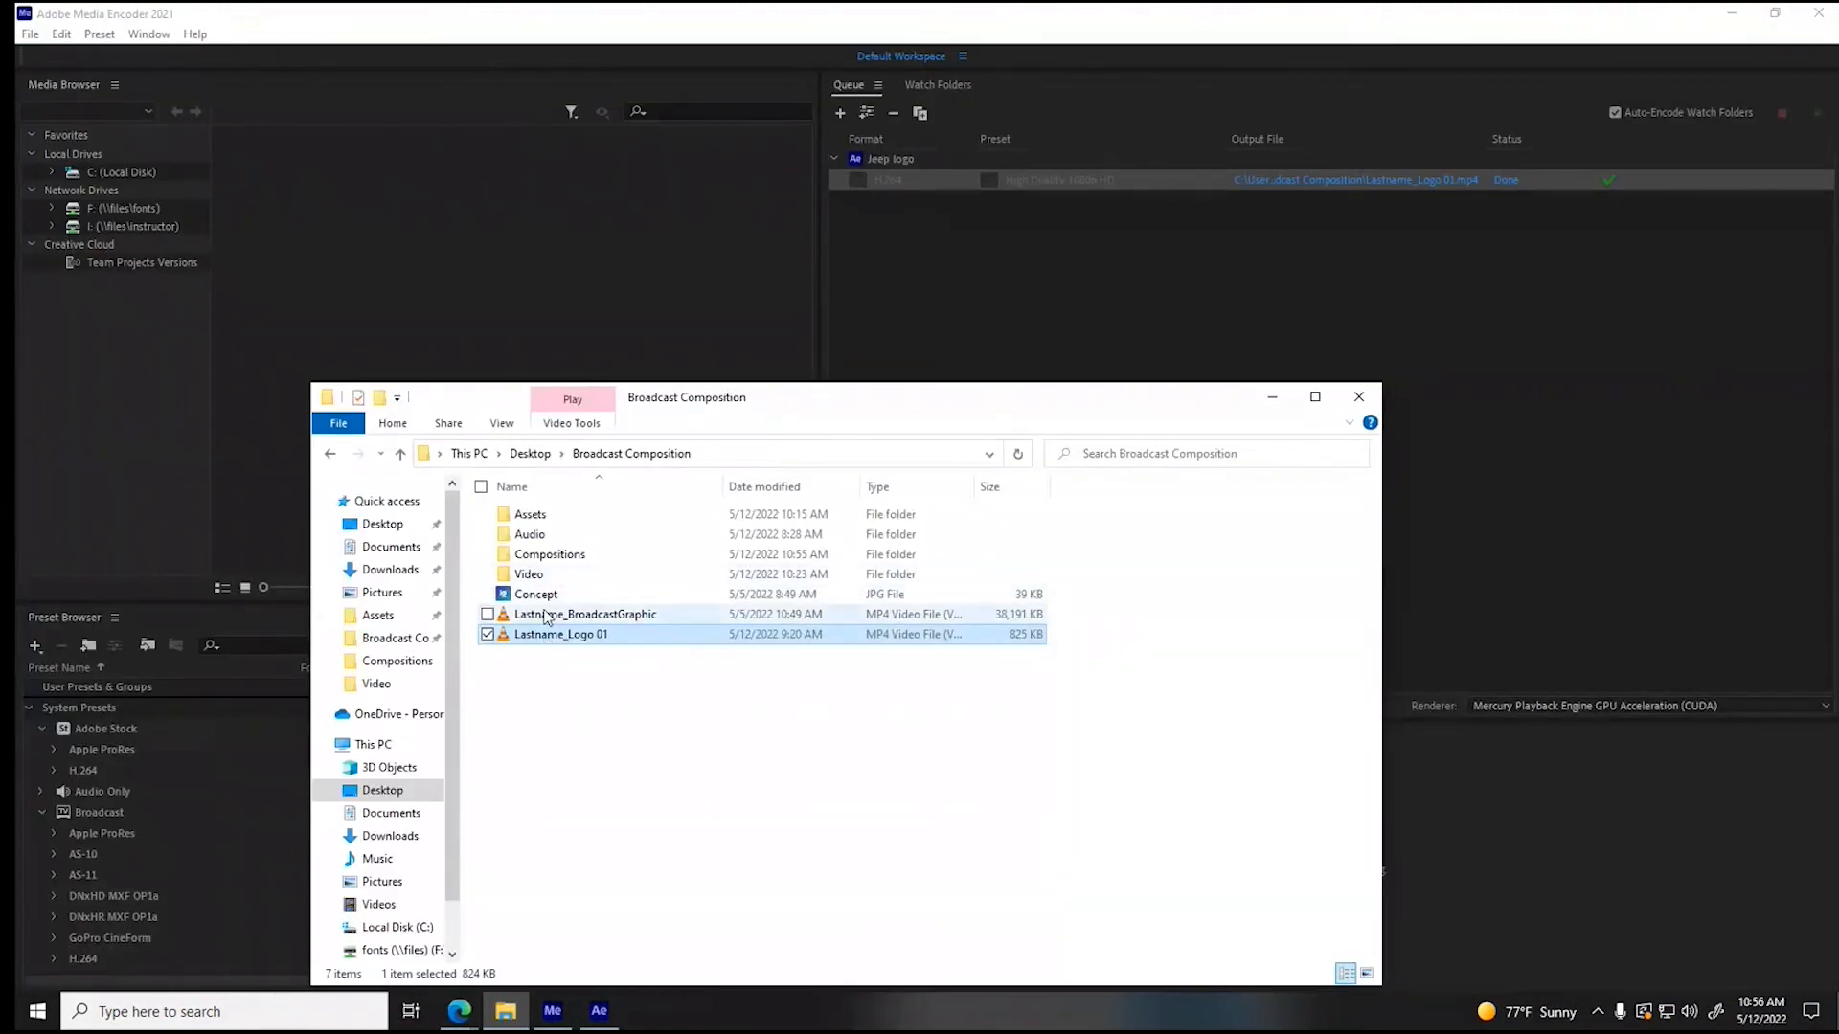
double_click(533, 515)
drag(744, 540, 939, 307)
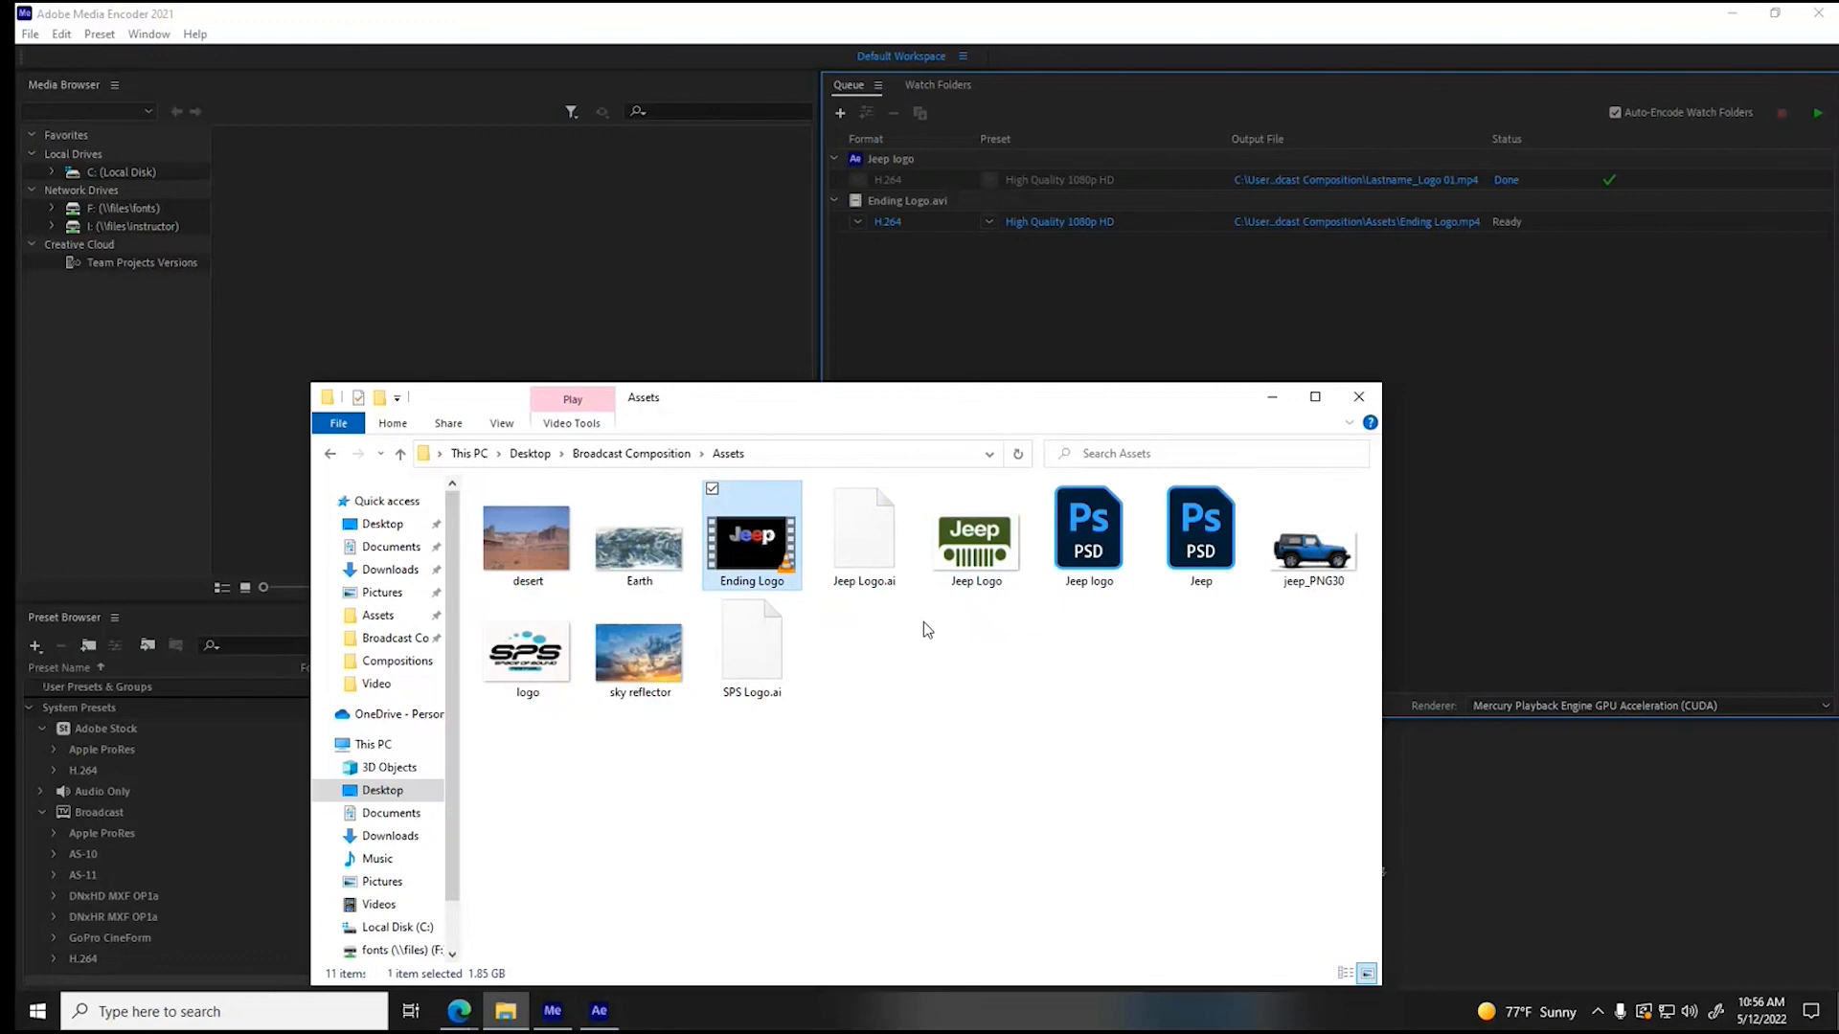
- Set the Ending Logo job's output file to Lastname_Logo 02 in the Broadcast Composition folder
click(1264, 223)
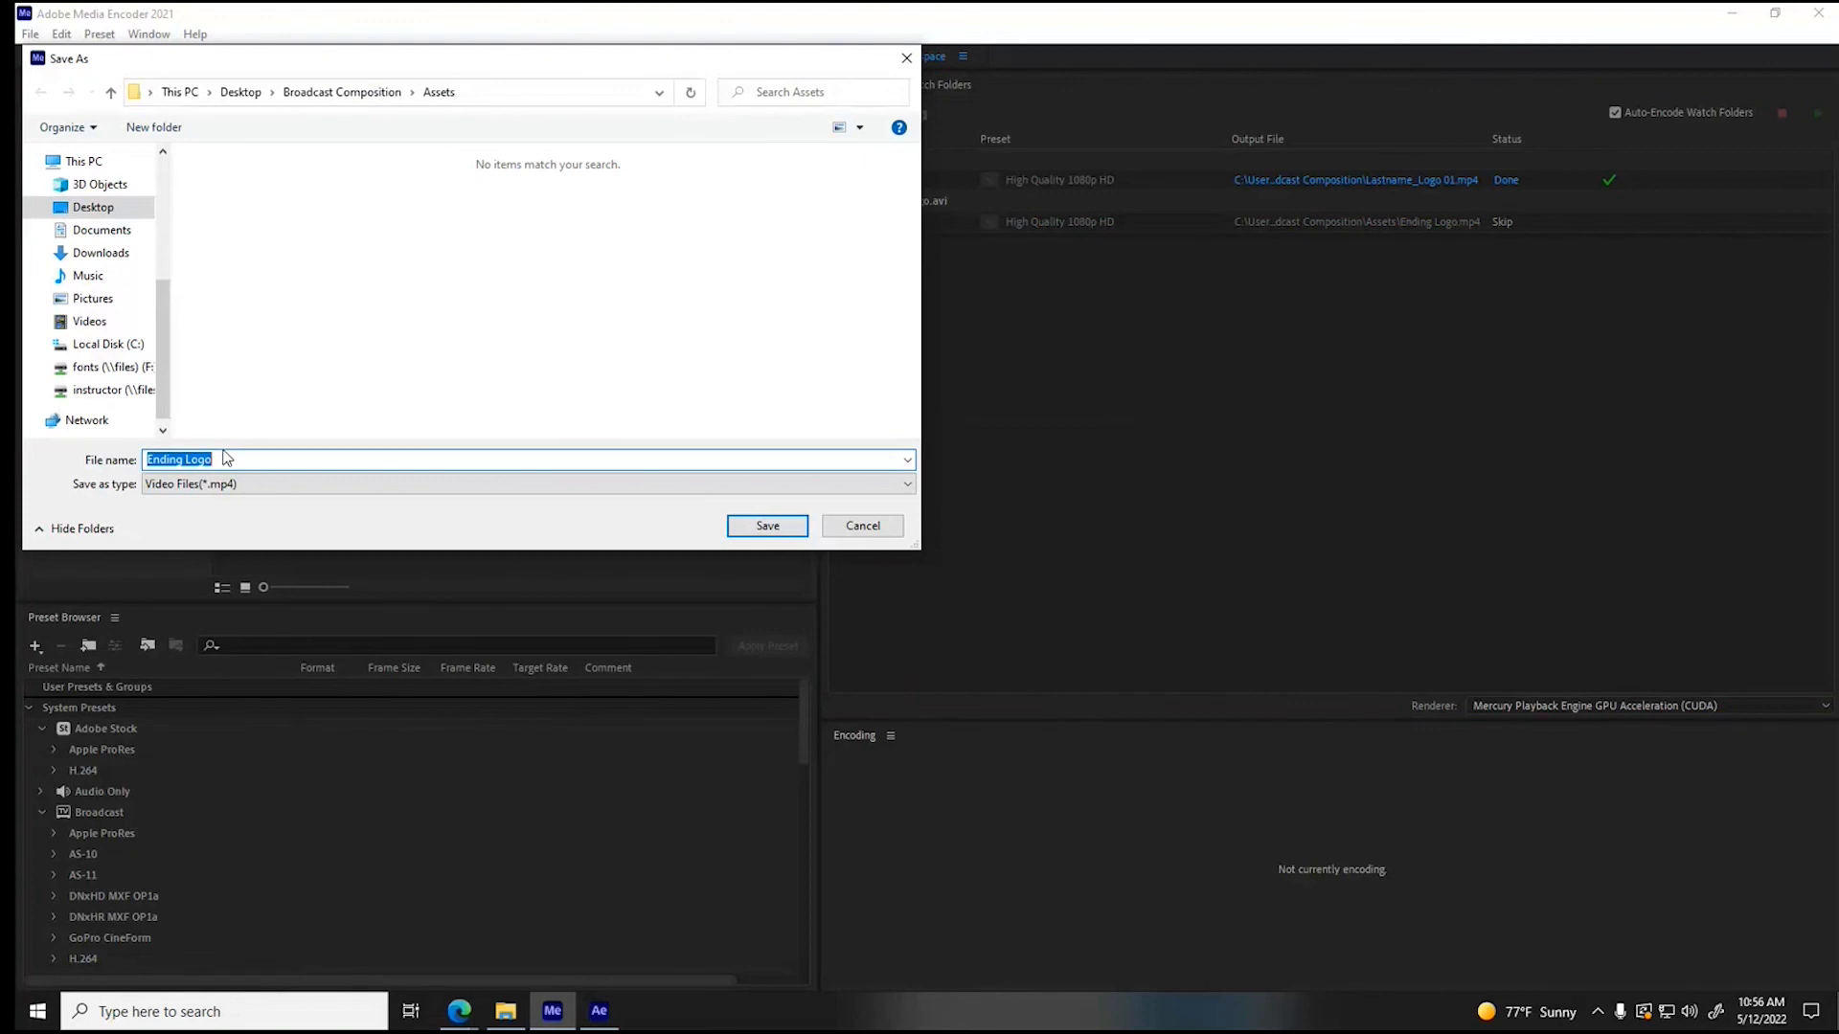
text(Lastname_Logo 2)
click(365, 93)
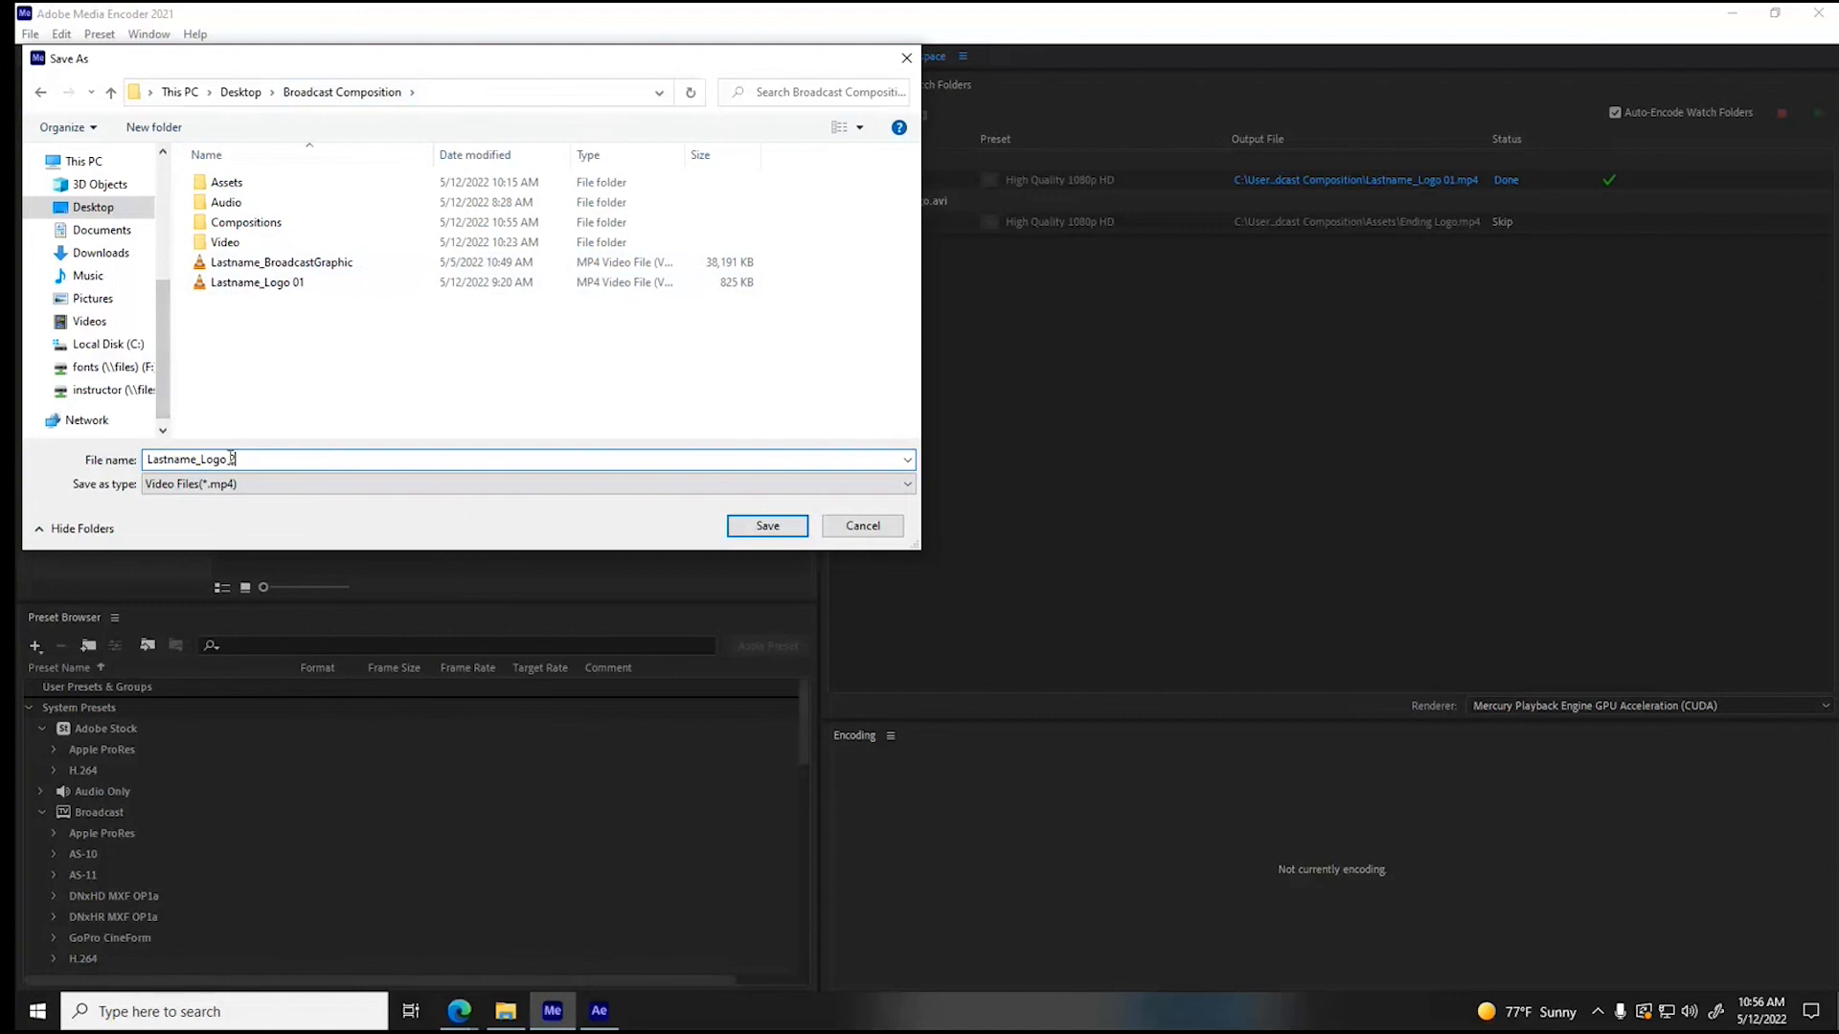
key(Left)
text(0)
key(Return)
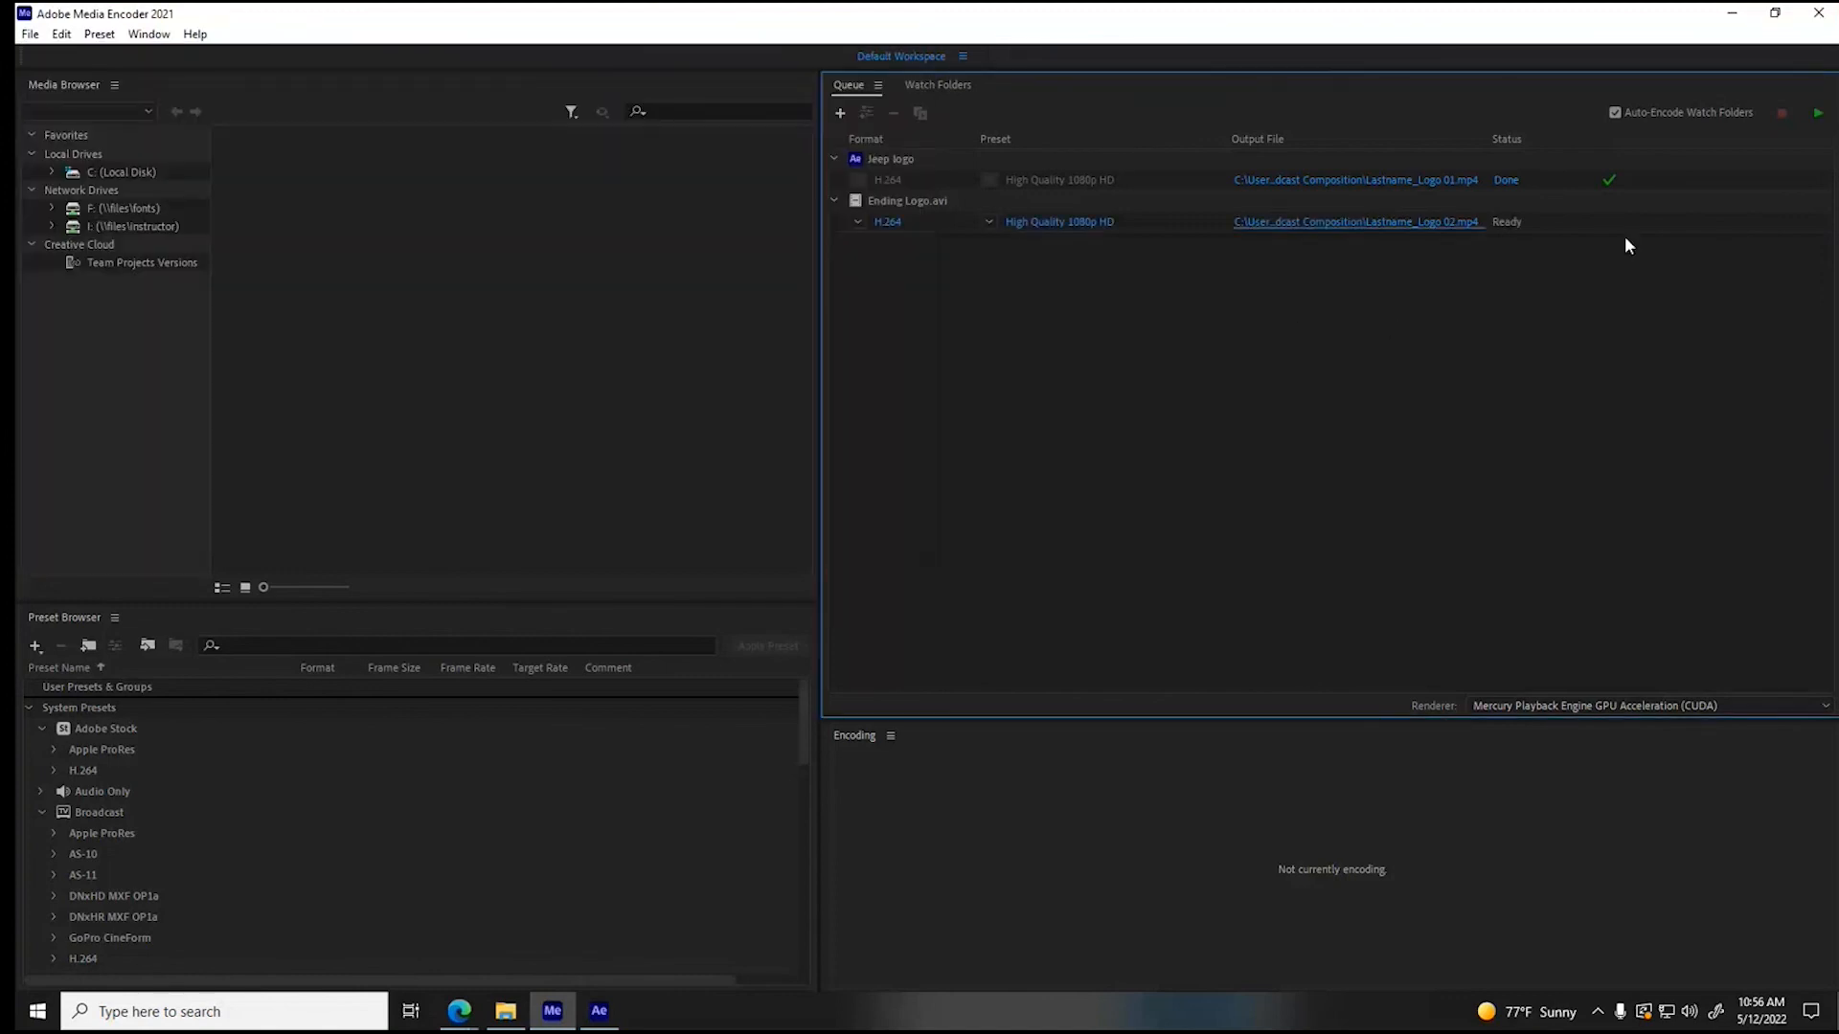
- Switch to After Effects, move the Output Comp playhead to 0;00;23;04 and send the composition to the Media Encoder queue
click(599, 1008)
click(569, 777)
drag(667, 802, 1524, 805)
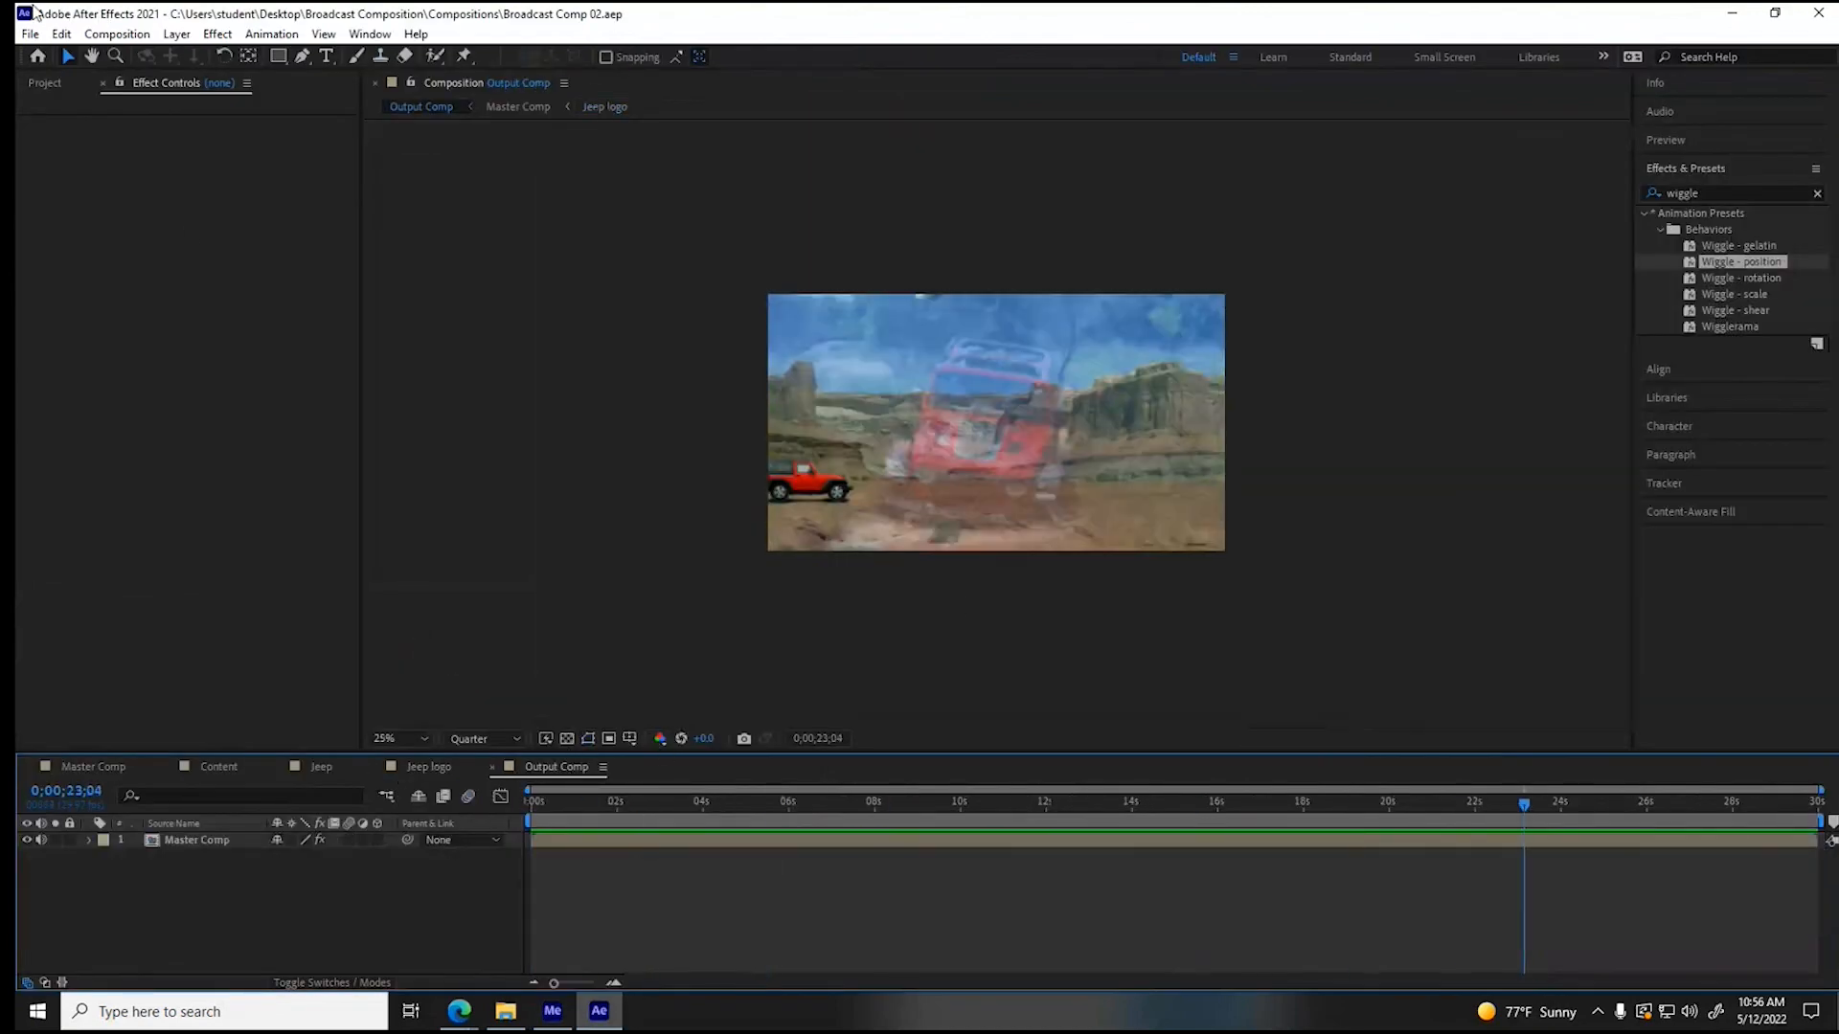
click(31, 34)
mouse_move(93, 340)
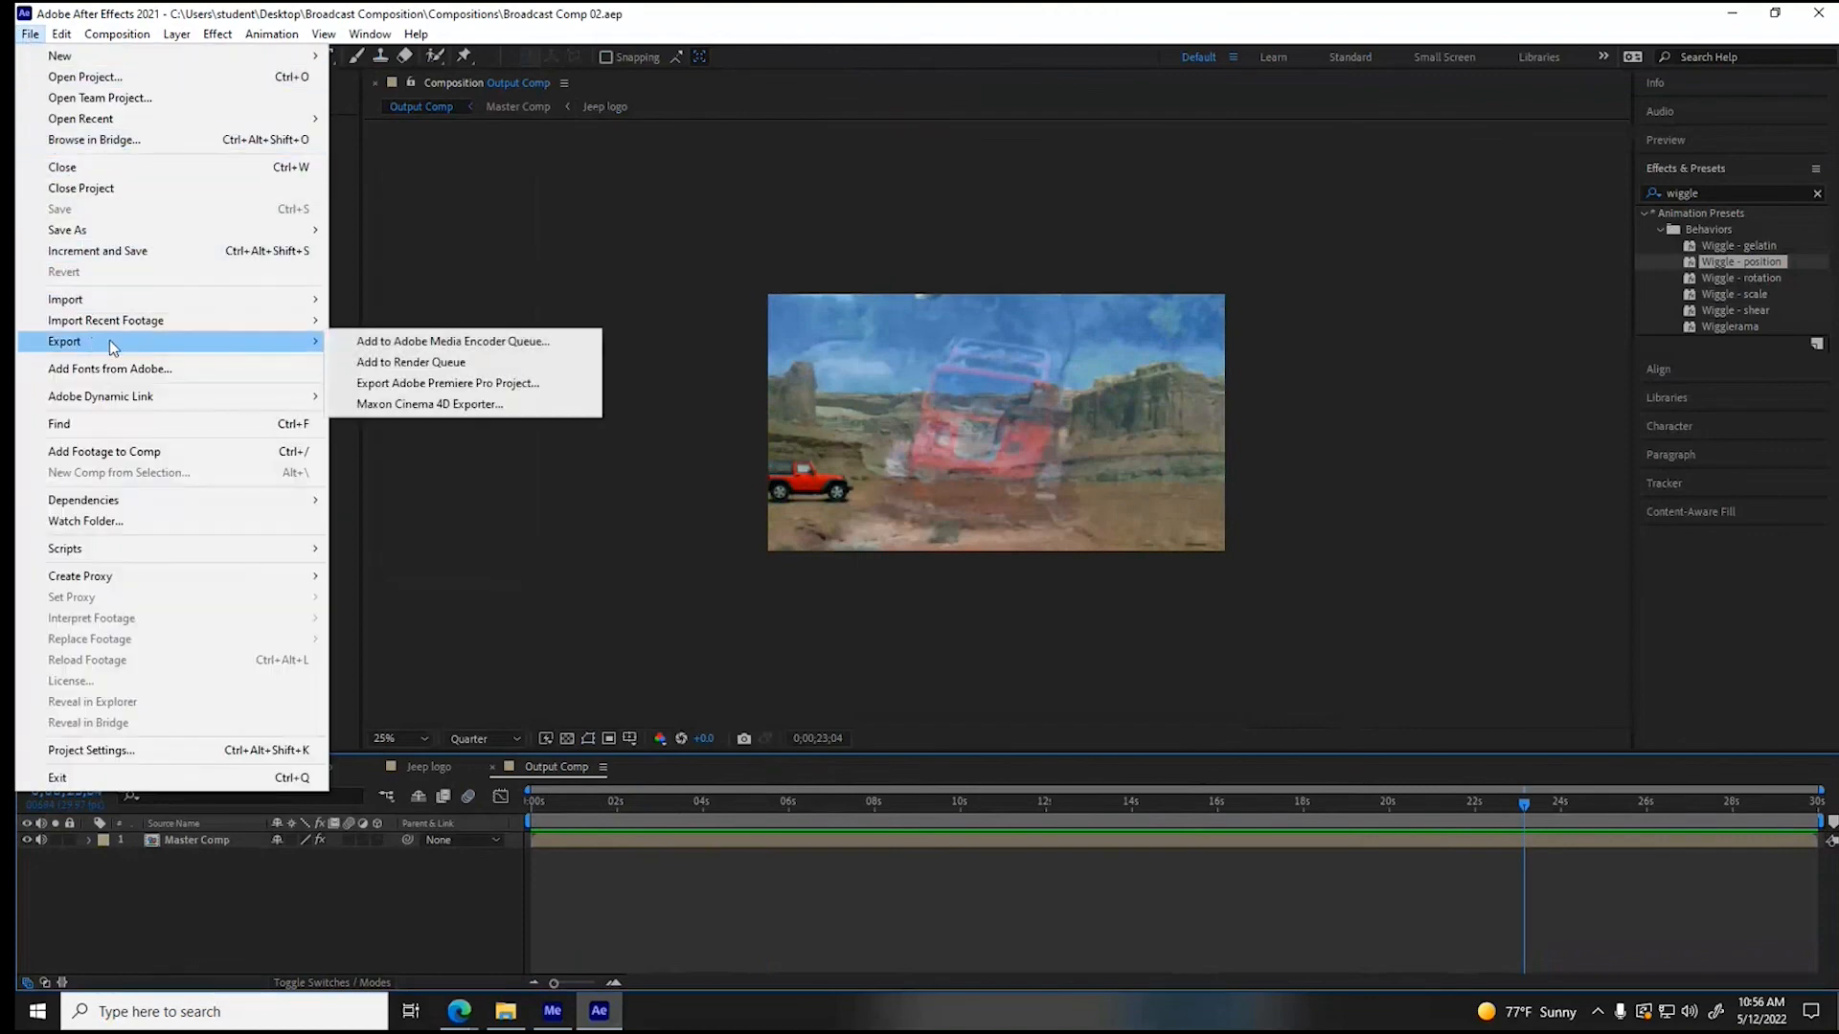
click(411, 343)
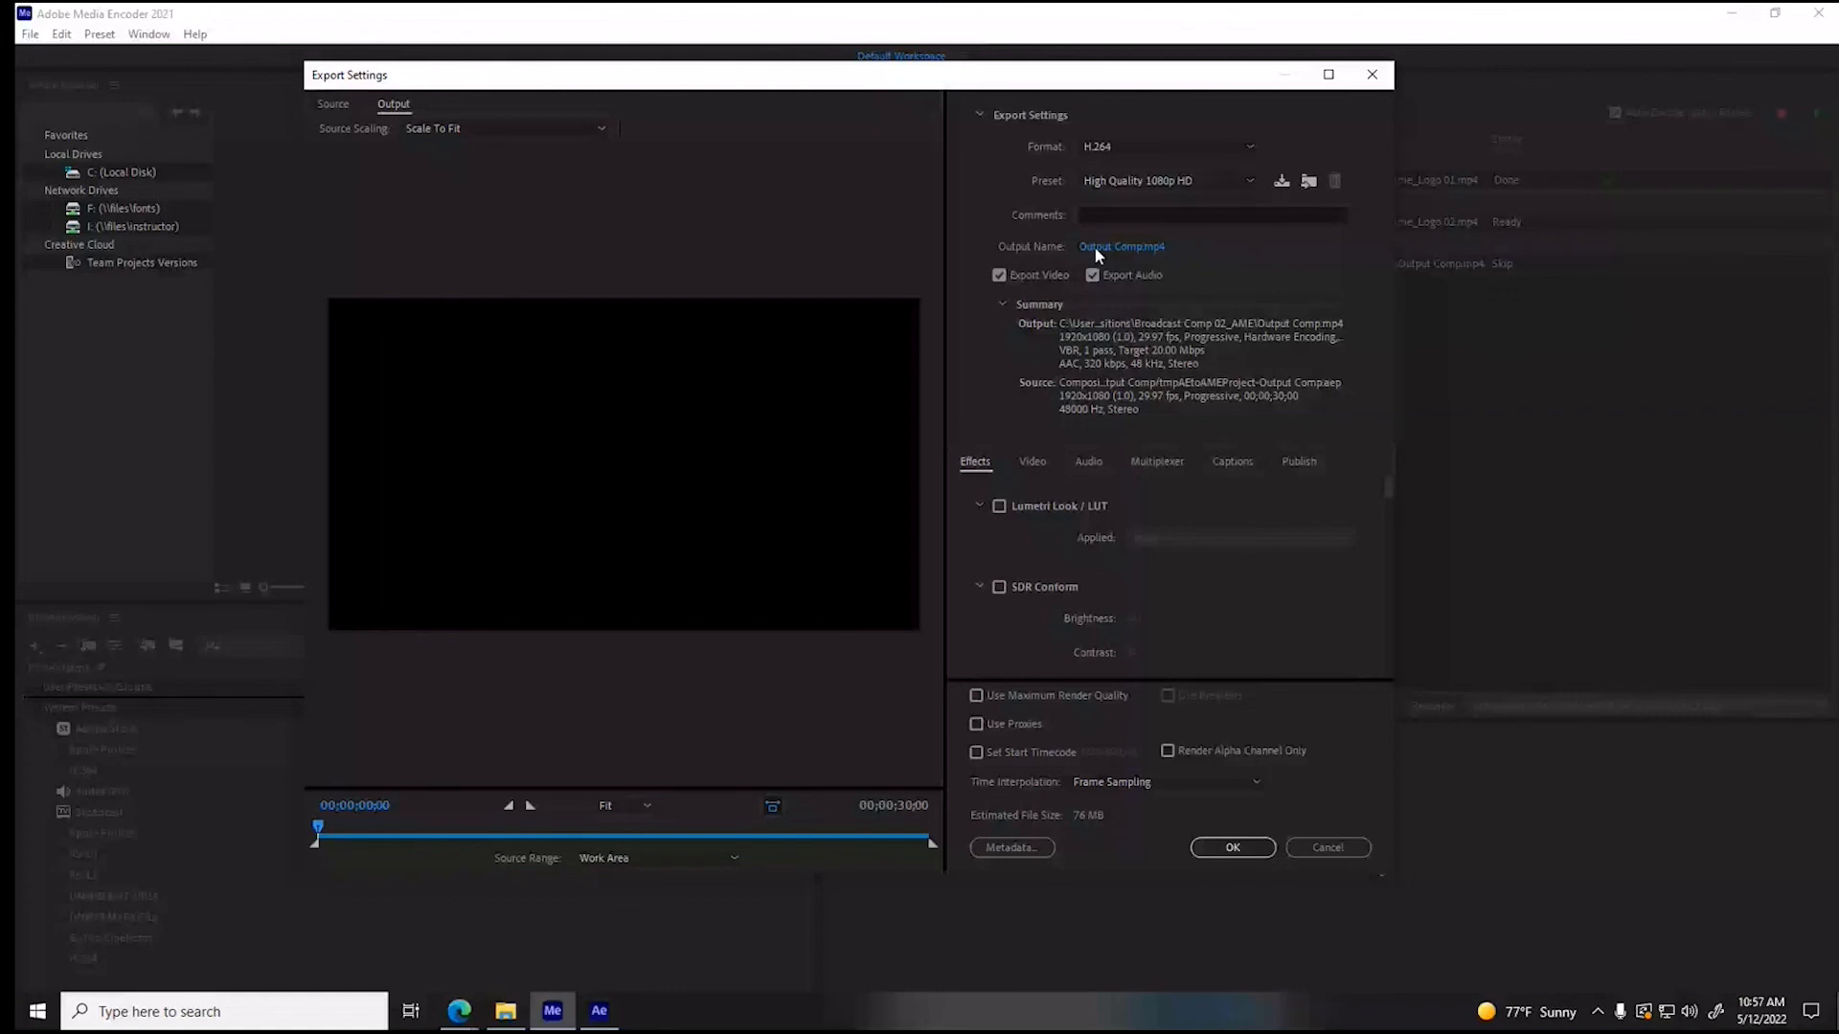
- Name the Output Comp export file Lastname_BroadcastComp
click(1094, 245)
text(Lastname)
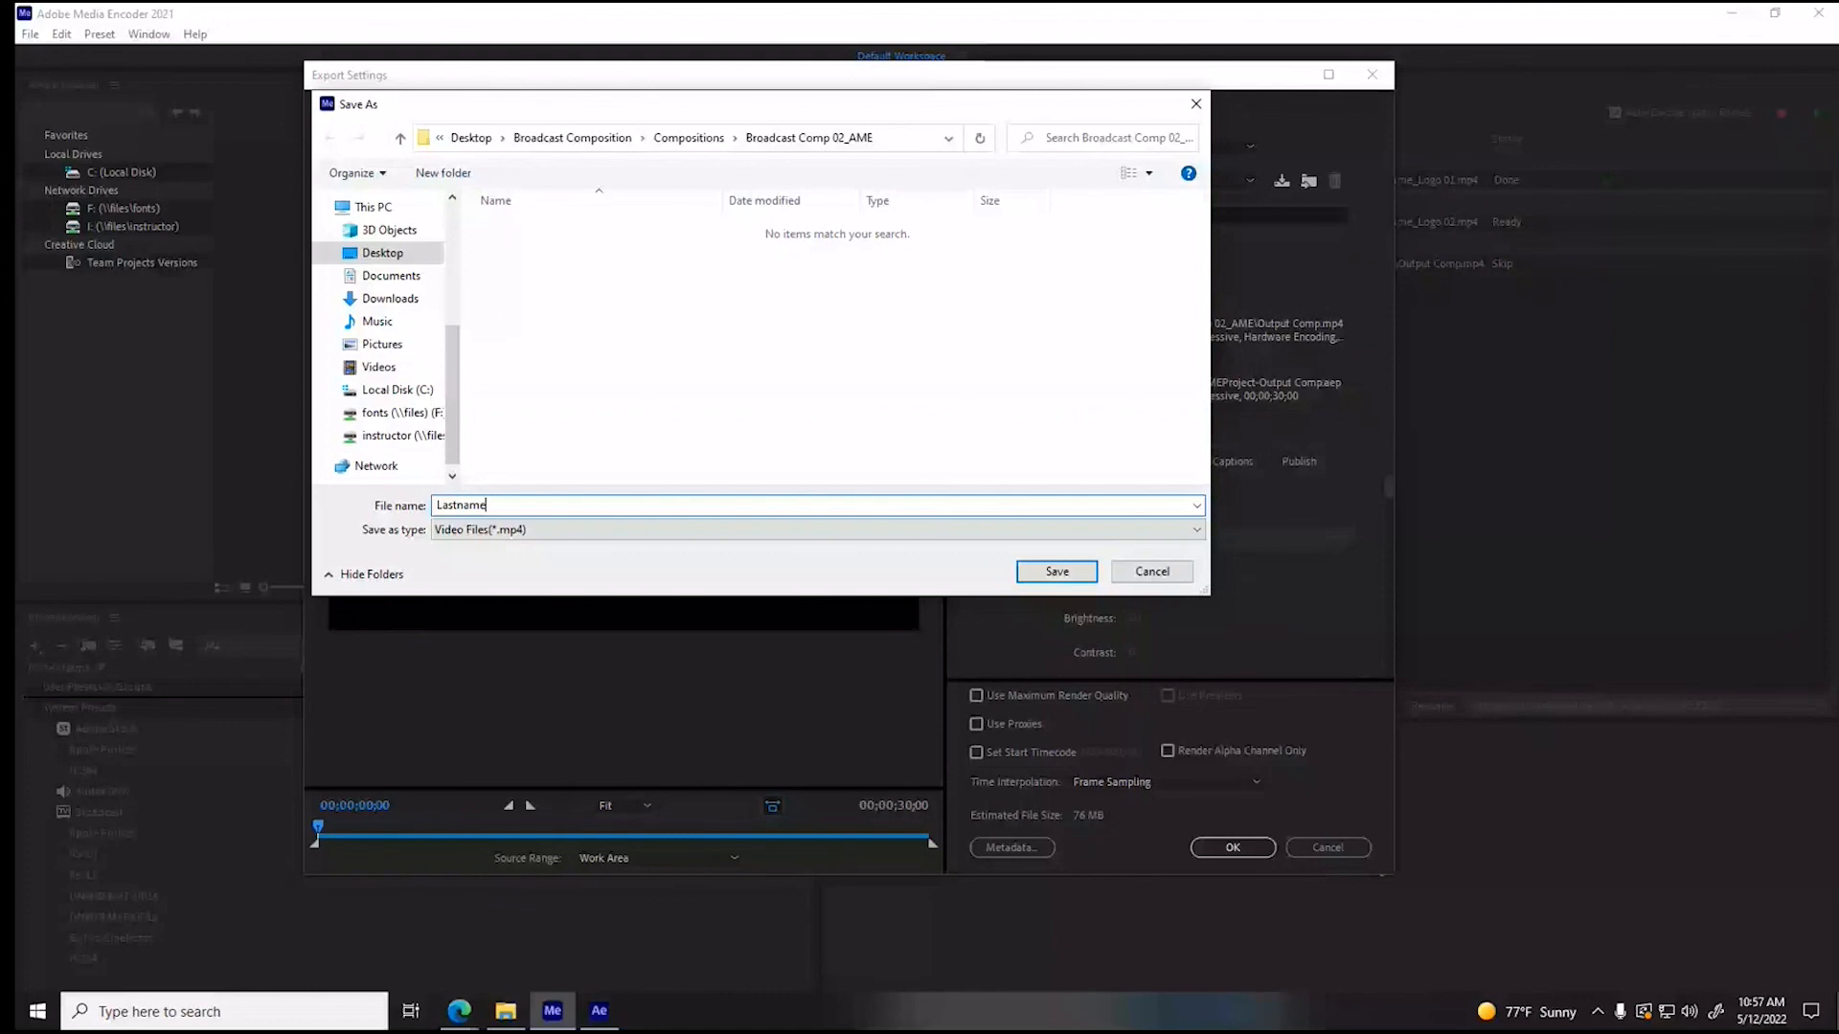
text(_Broadcast COmp)
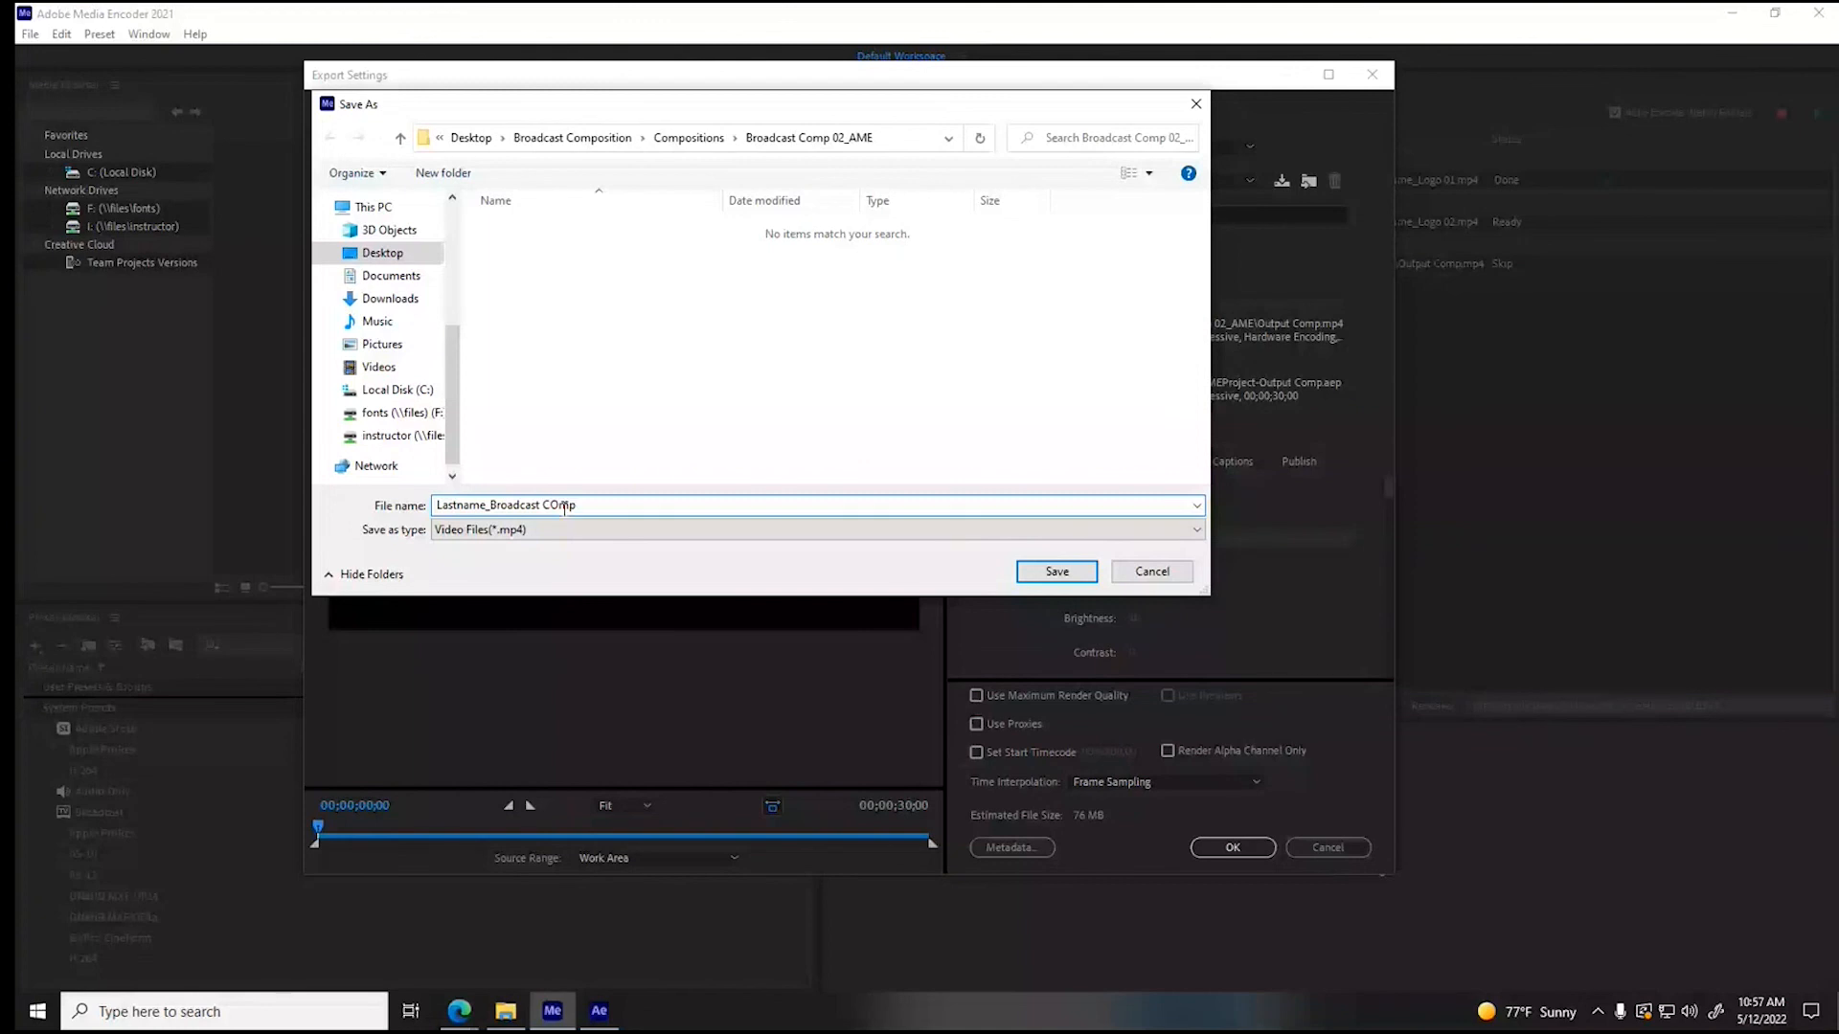
click(564, 508)
key(BackSpace)
key(BackSpace)
key(BackSpace)
text(C0)
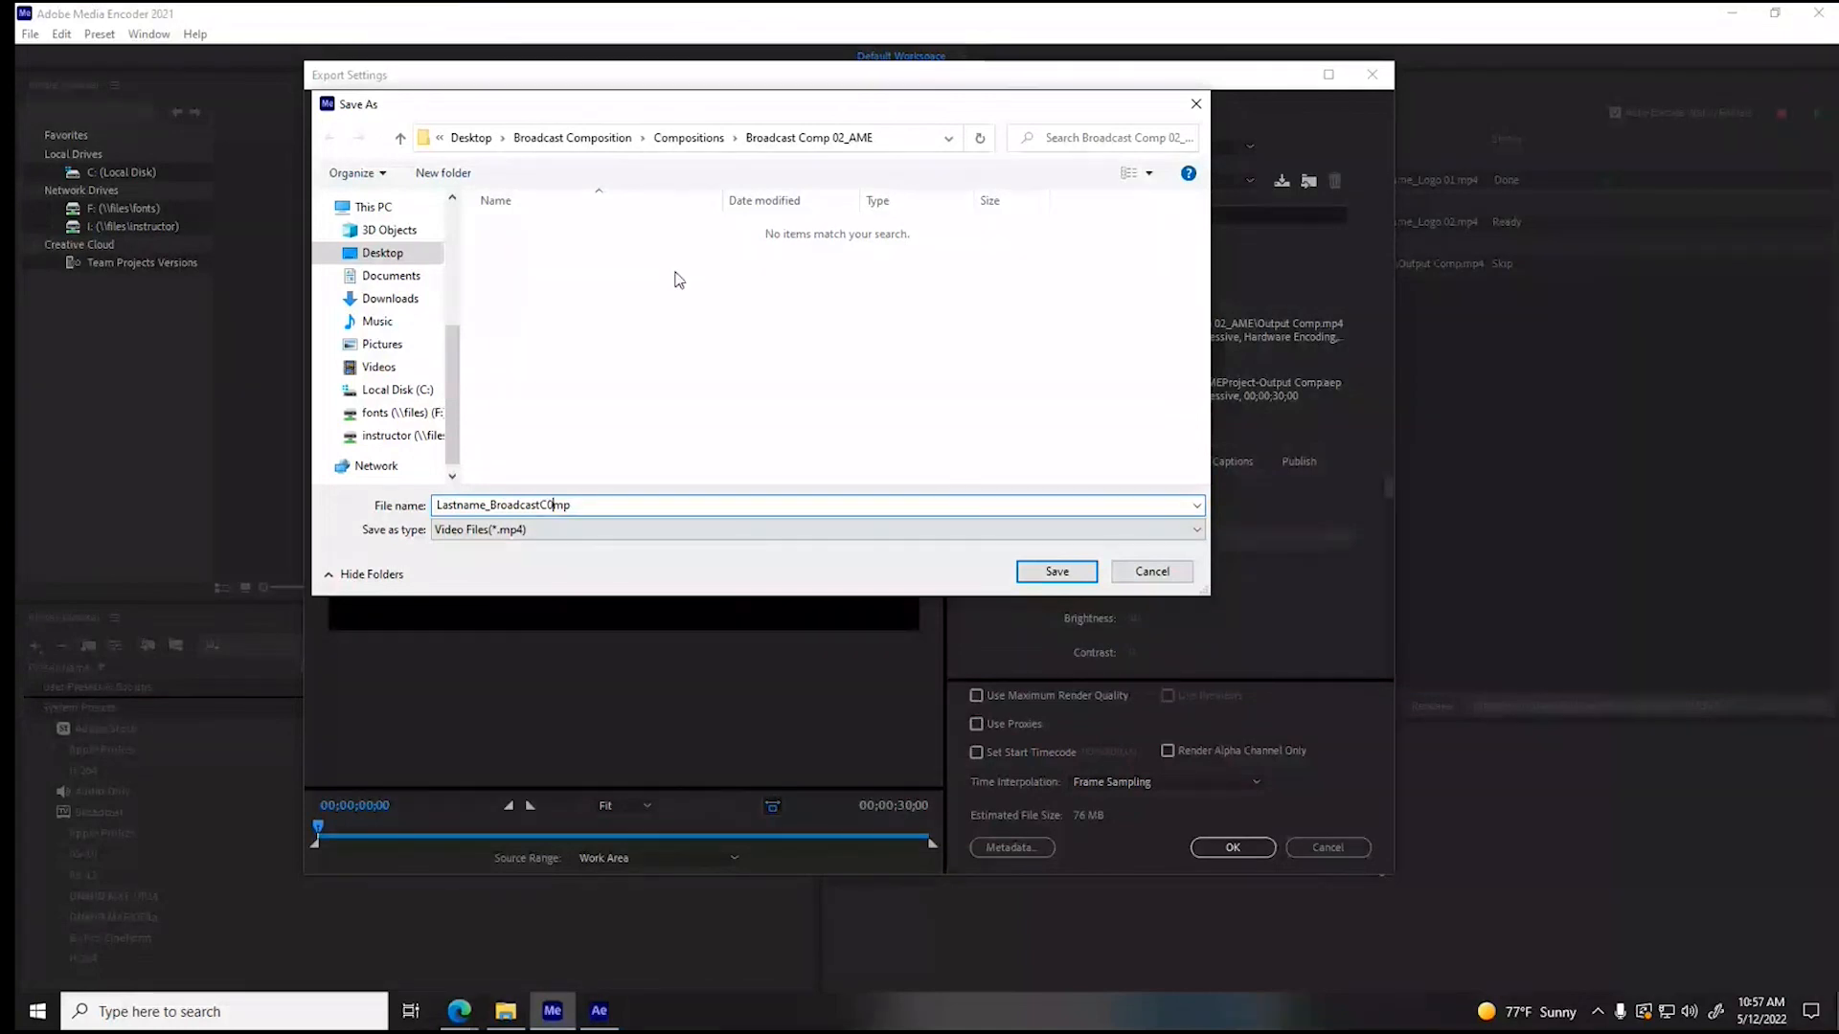
key(BackSpace)
text(o)
- Choose the Broadcast Composition folder as the destination, extend the file name to Lastname_BroadcastCompJeep and save it
click(689, 137)
click(628, 137)
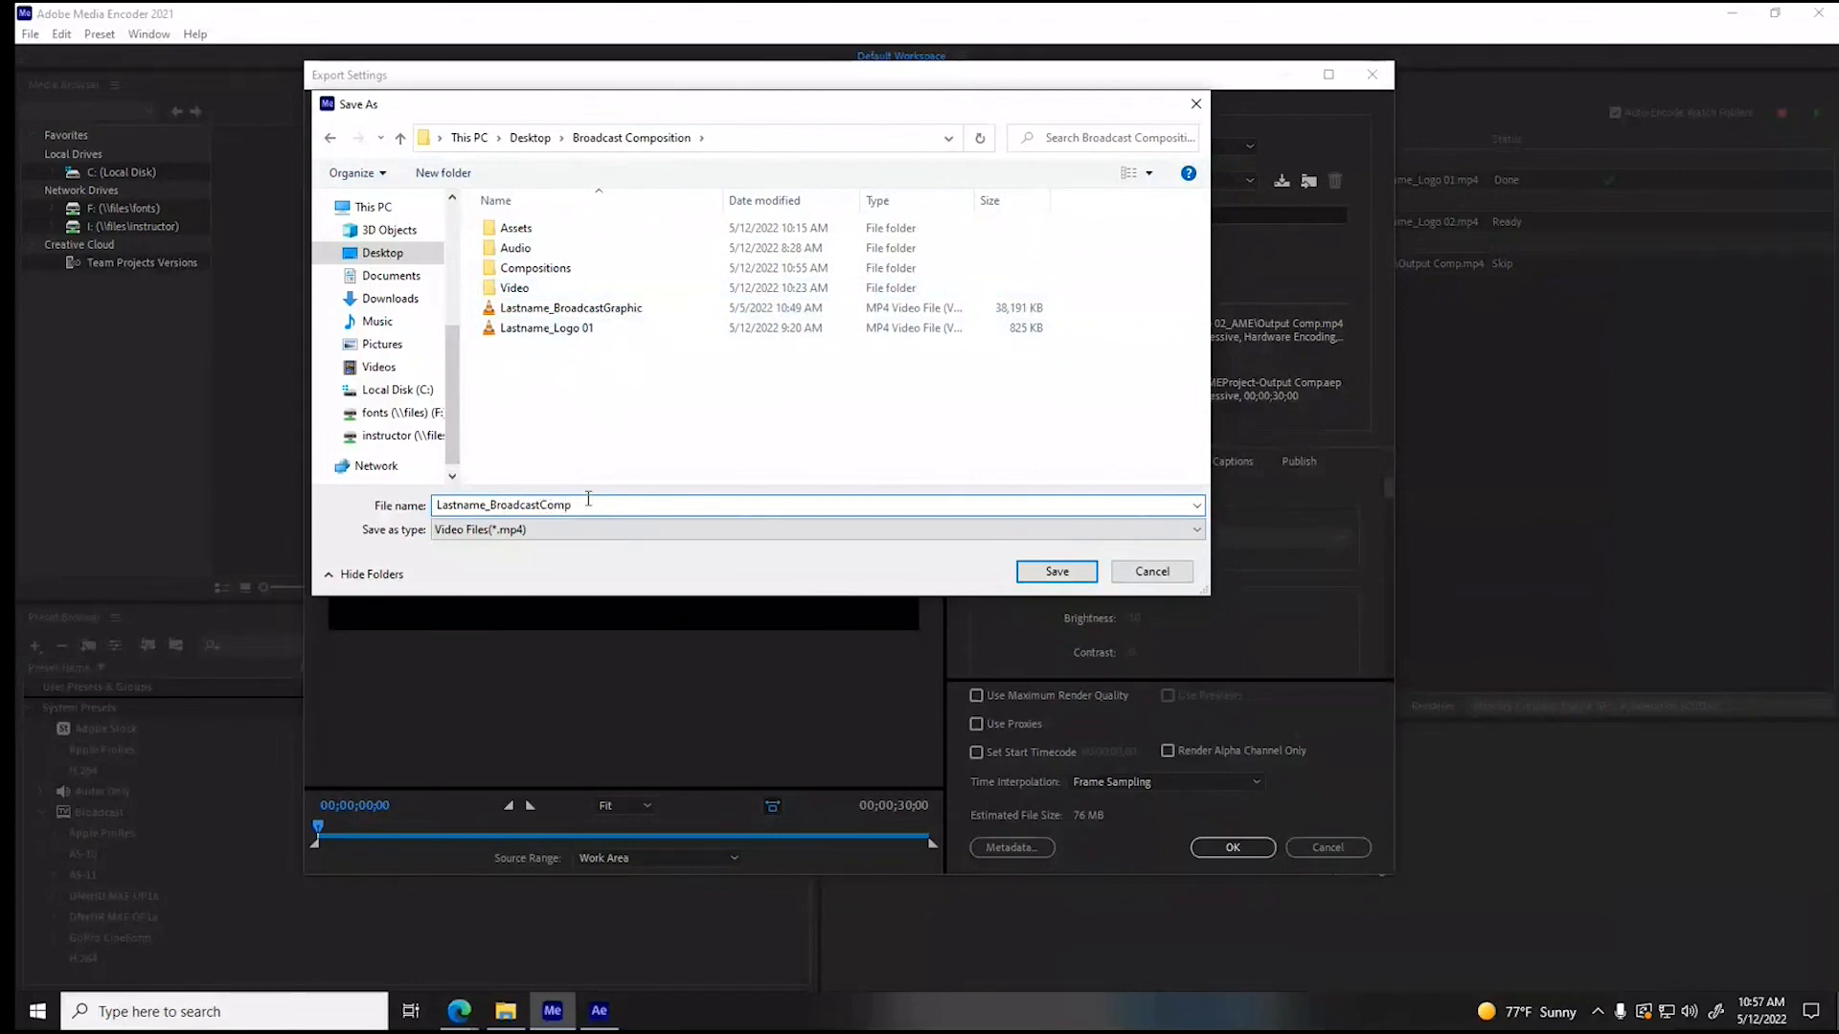
text(Jeep)
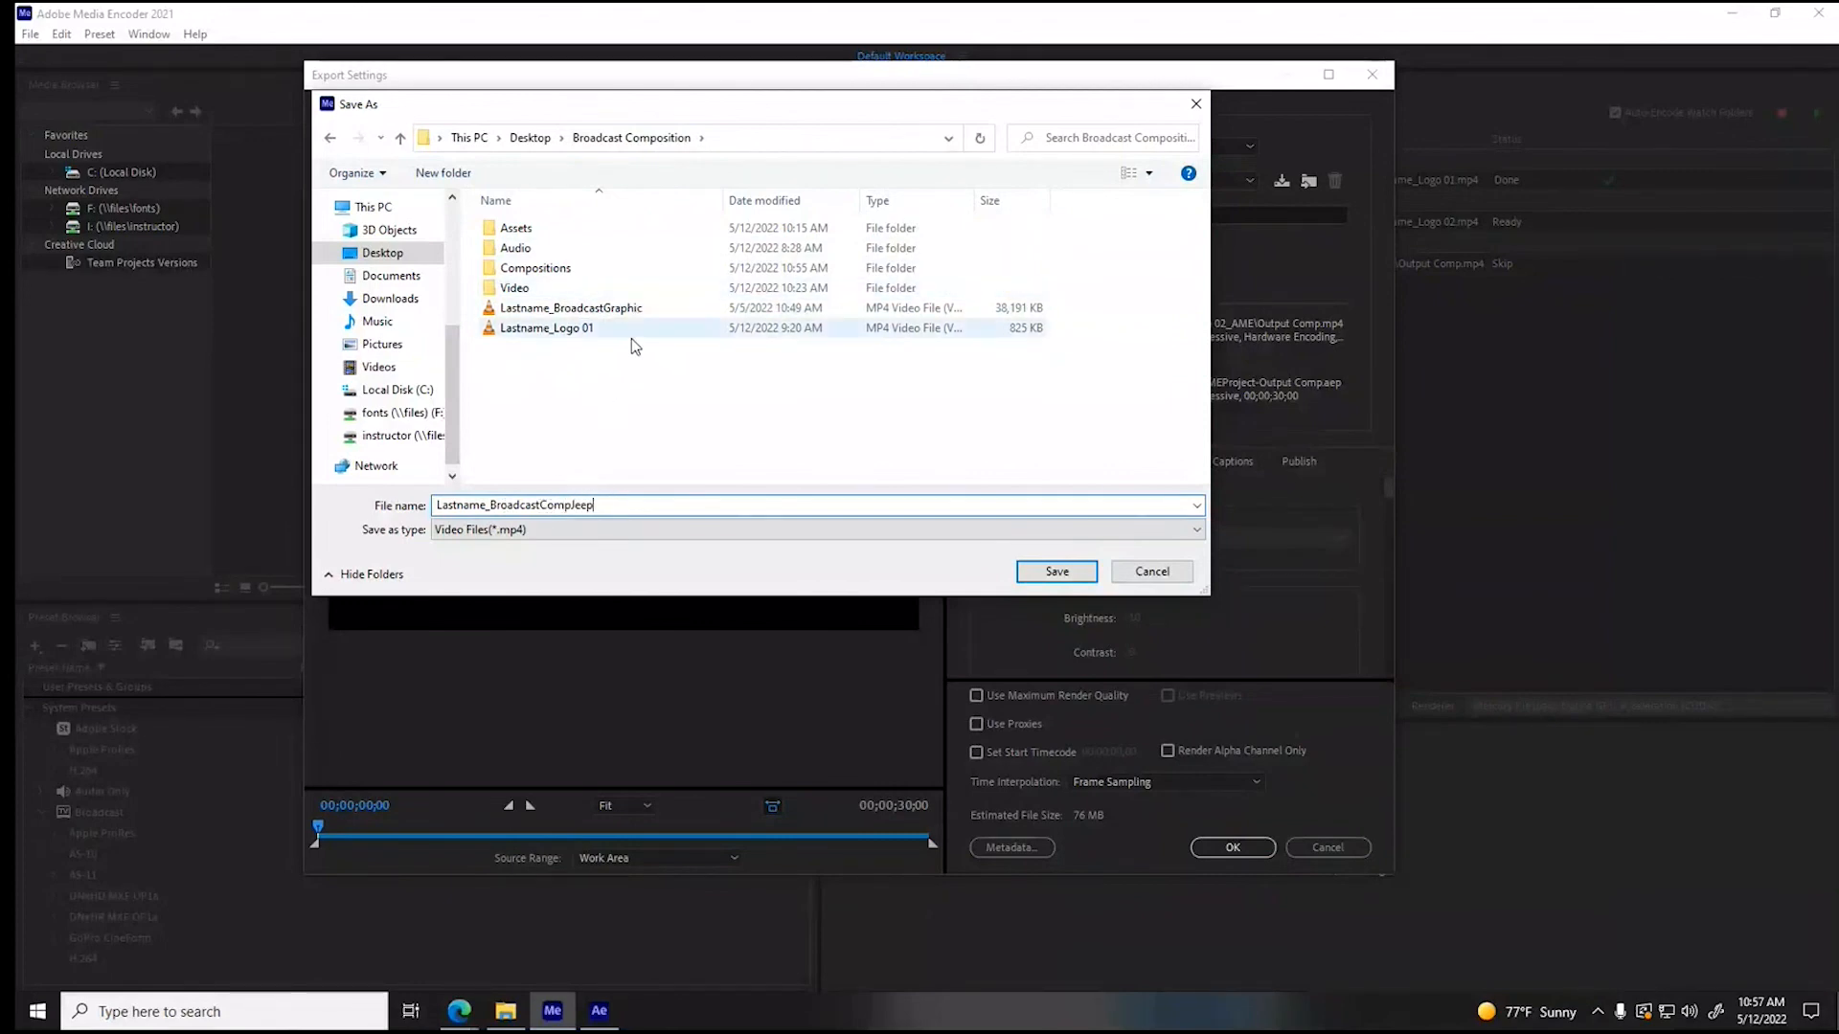
click(1058, 572)
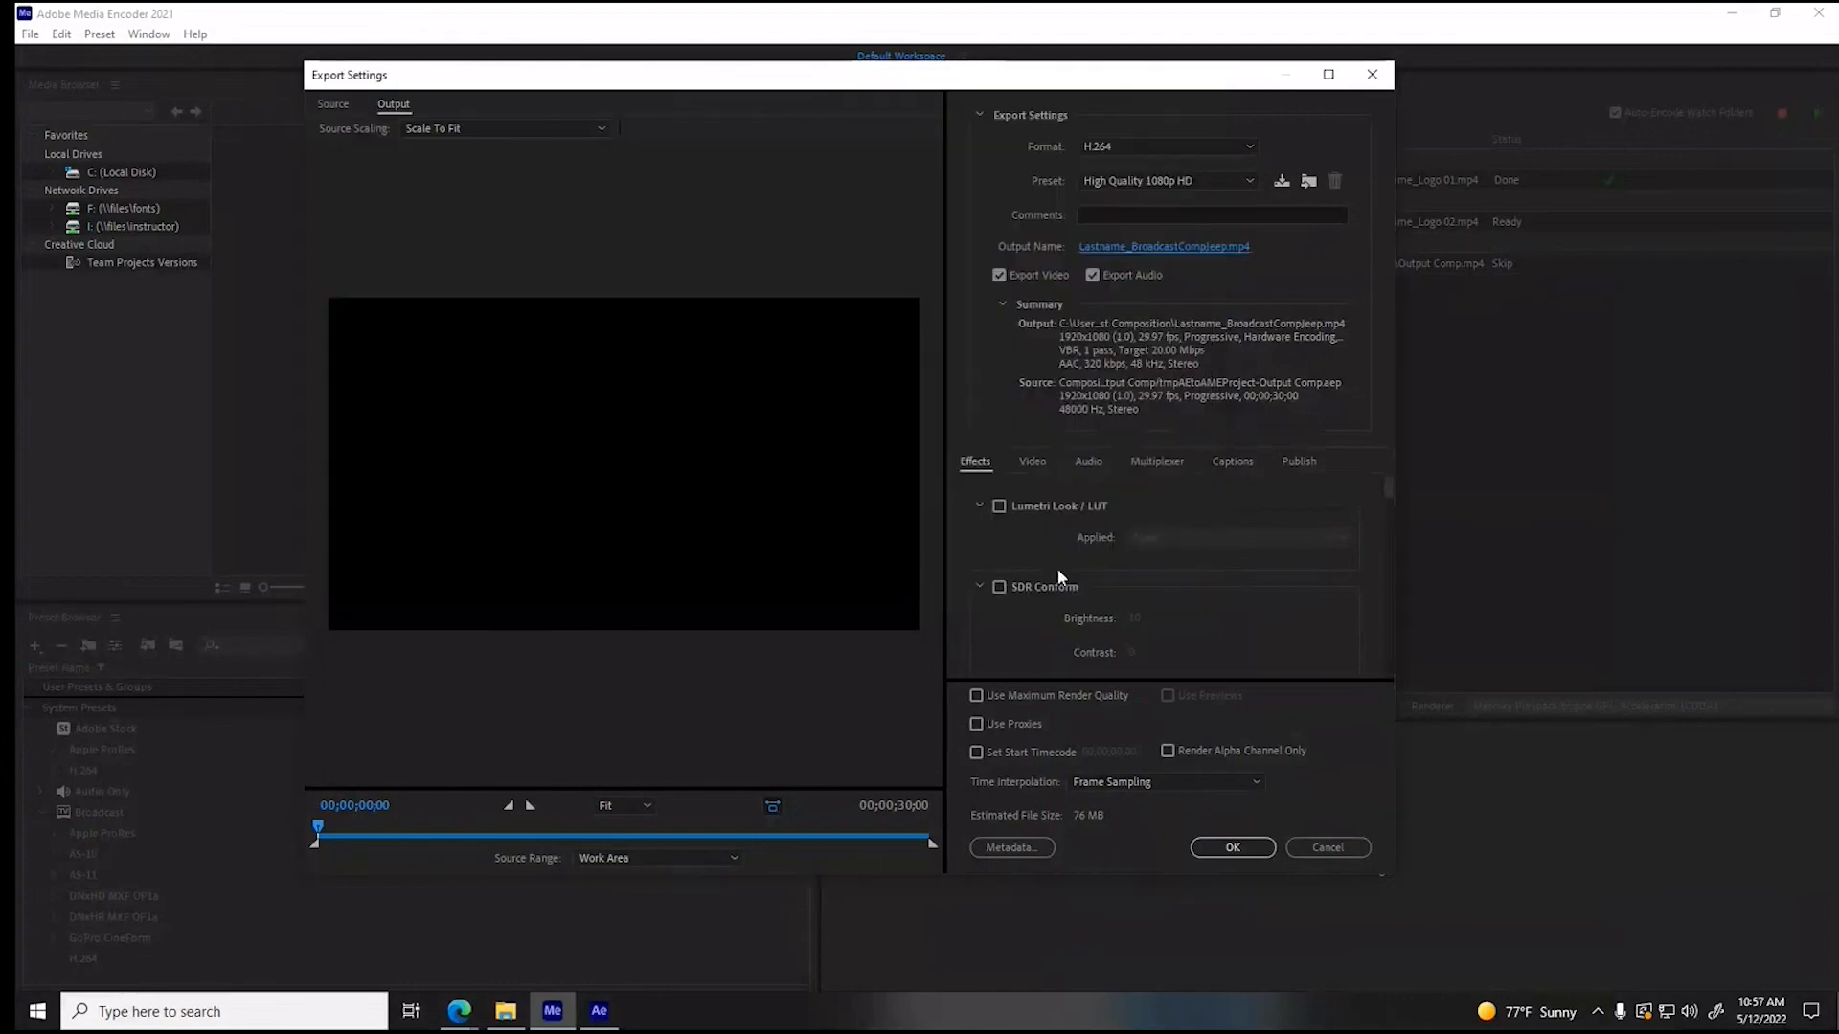
- Accept the Output Comp export settings and start encoding the queue
click(1234, 847)
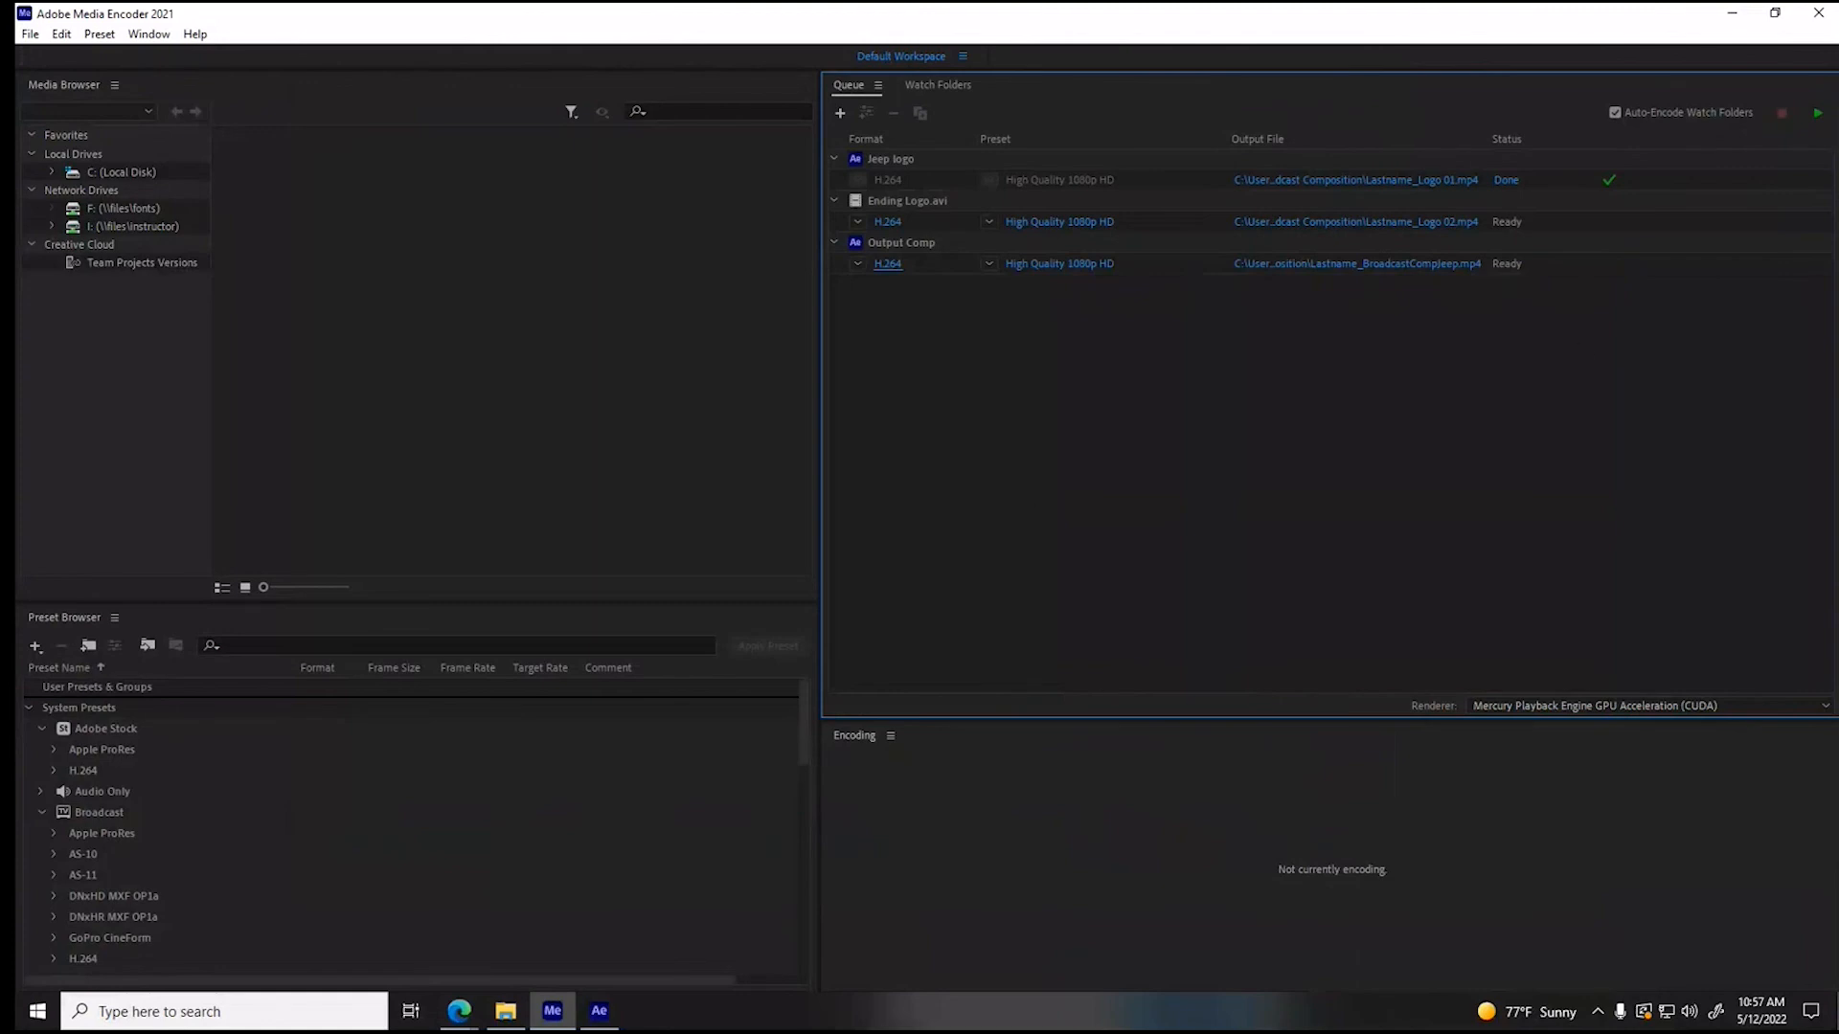
click(1816, 108)
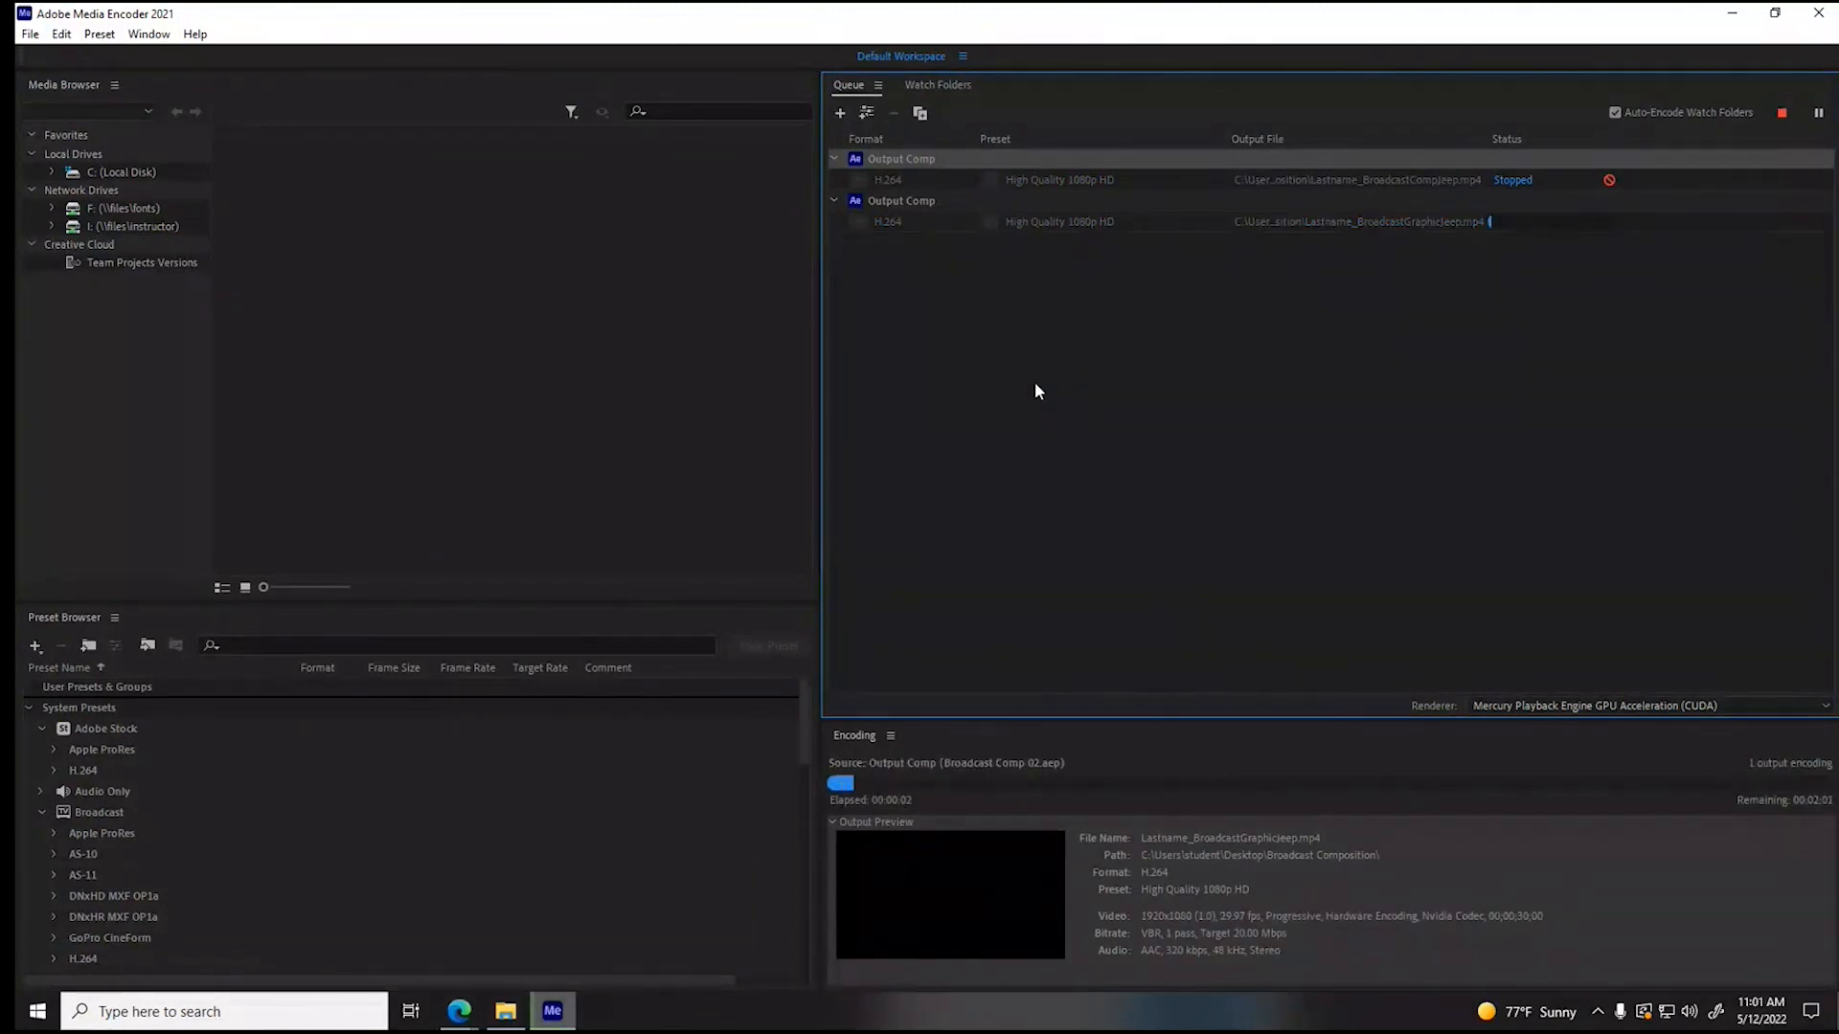
- Select the stopped Output Comp job in the encoding queue
click(1035, 381)
click(964, 159)
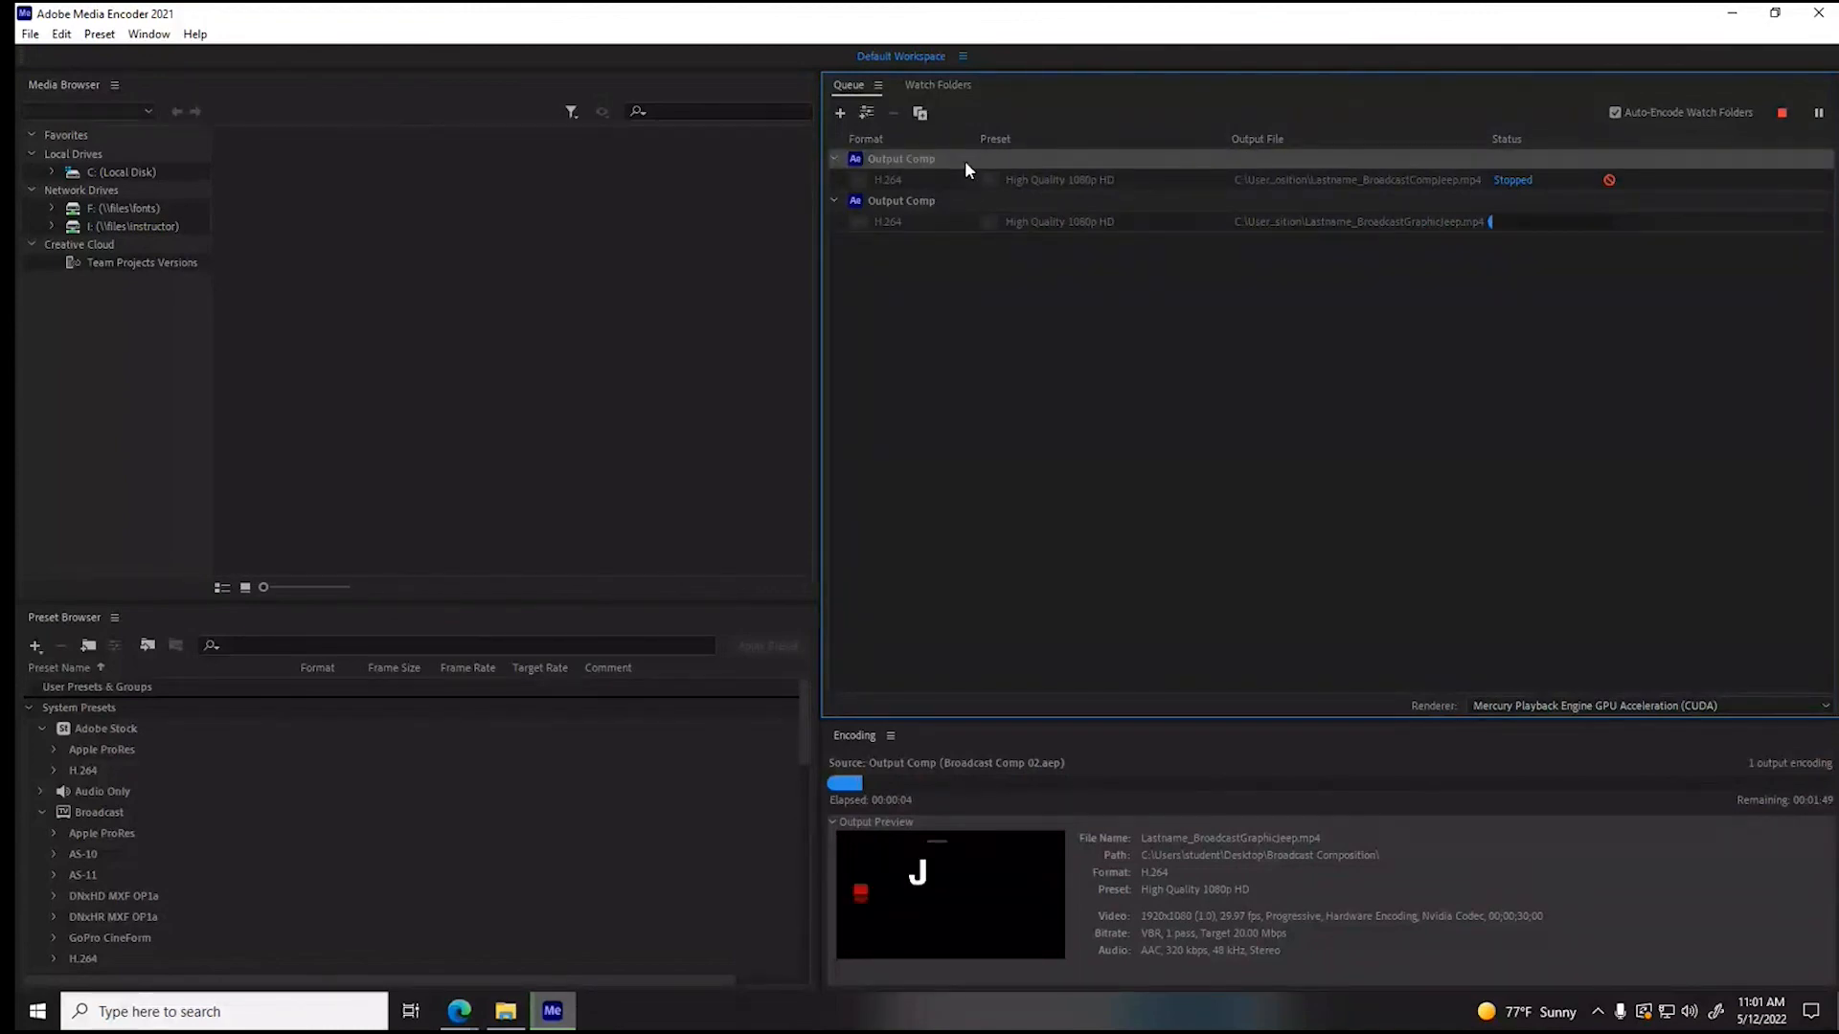